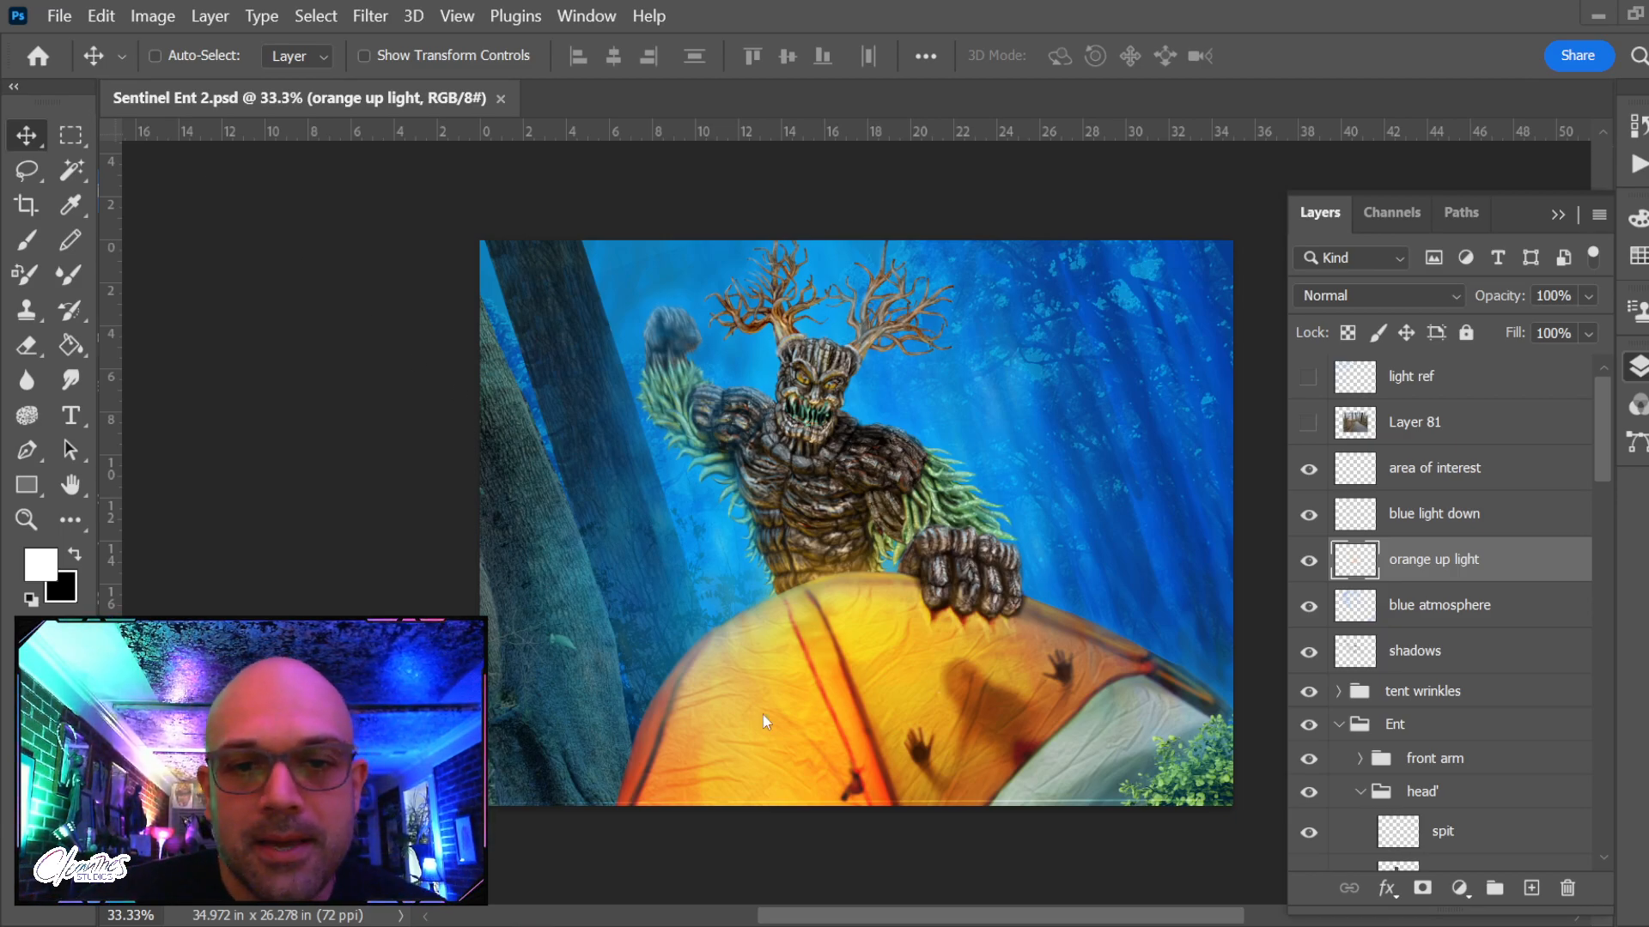
Examine the creature's head, body and fist up close and compare the artwork with and without the orange up light layer
key("z")
mouse_move(783, 398)
left_mouse_down()
mouse_move(872, 438)
mouse_move(813, 410)
left_mouse_up()
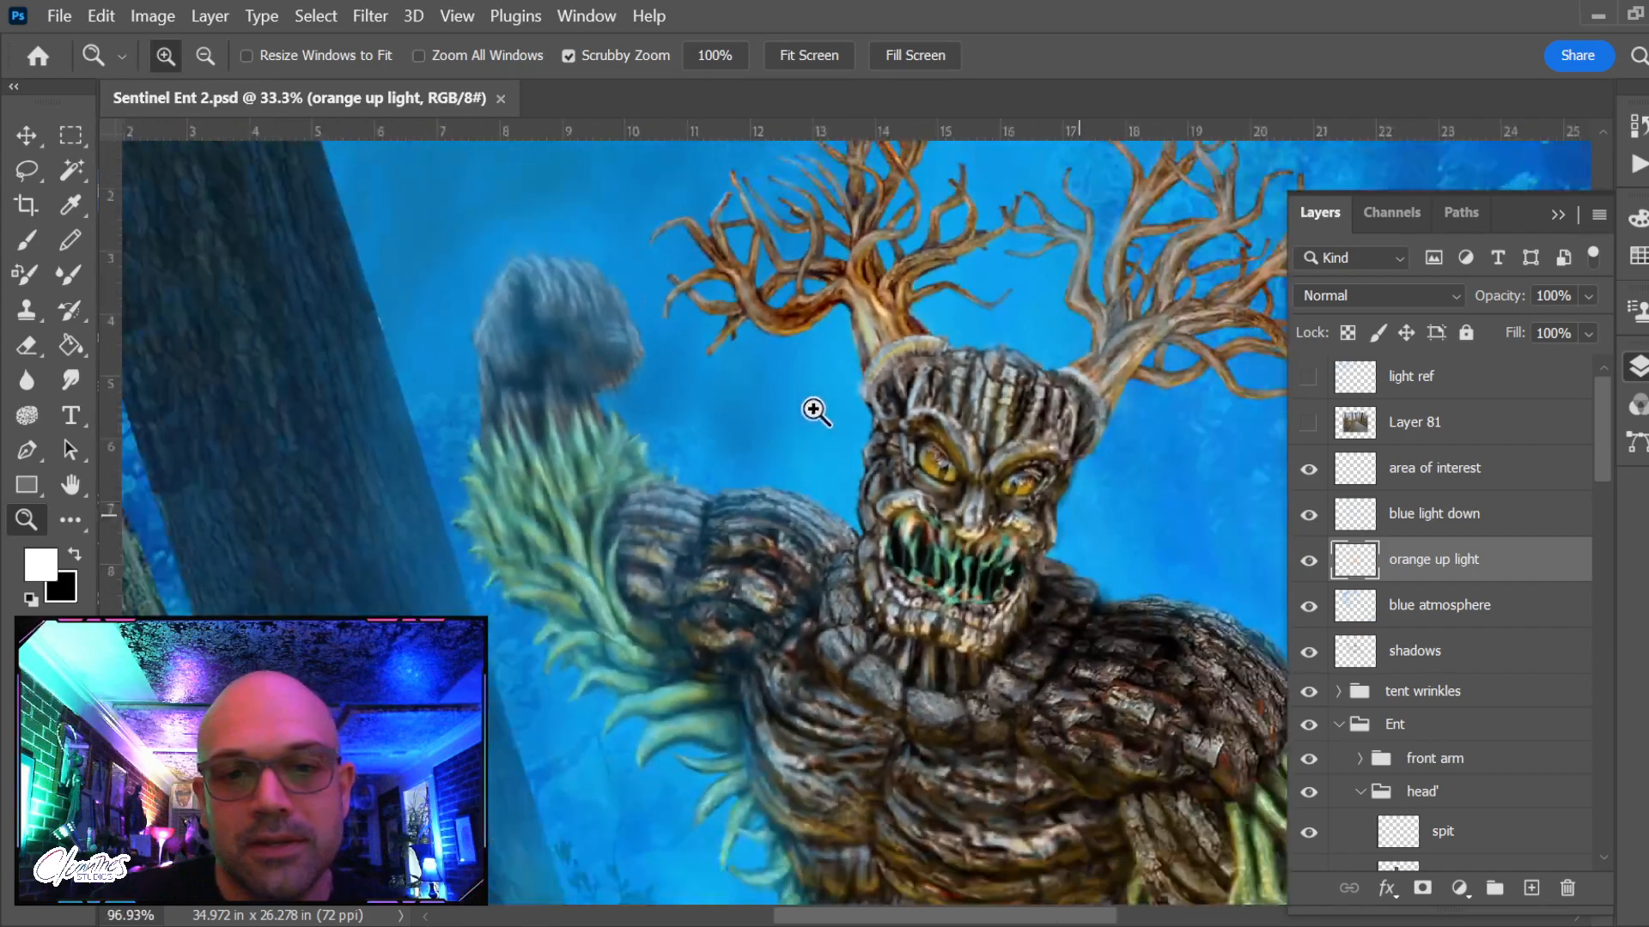
left_click_drag(839, 523, 729, 437)
scroll(749, 455, "down", 3)
left_click_drag(823, 612, 618, 489)
left_click_drag(669, 552, 758, 582)
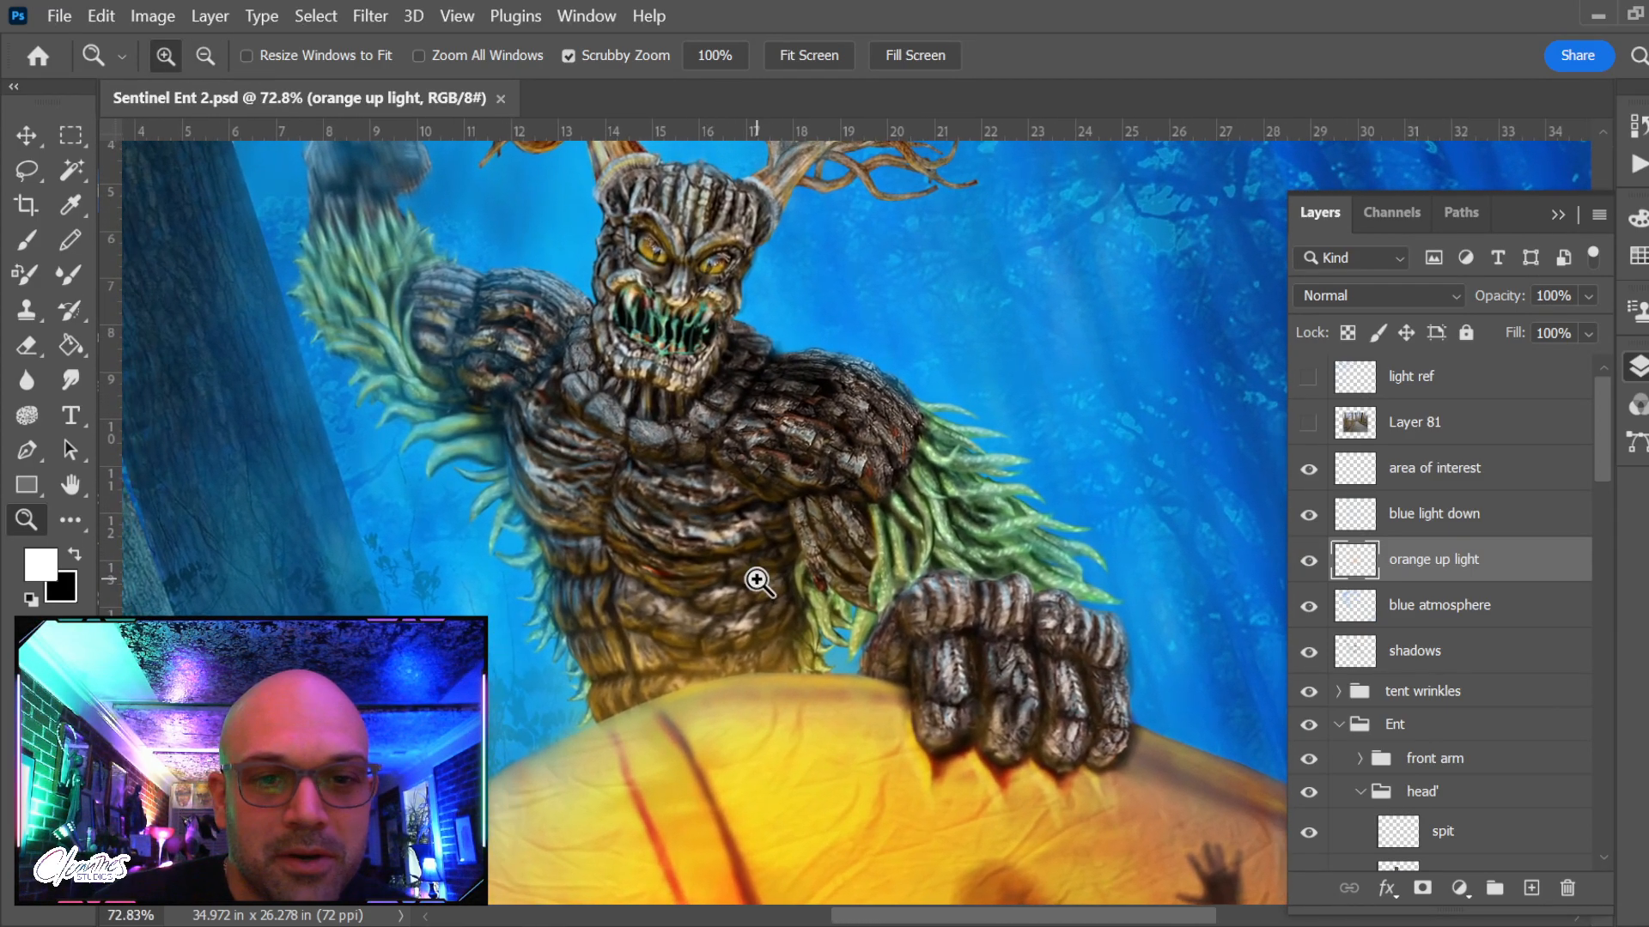
scroll(759, 581, "down", 3)
left_click_drag(809, 728, 745, 530)
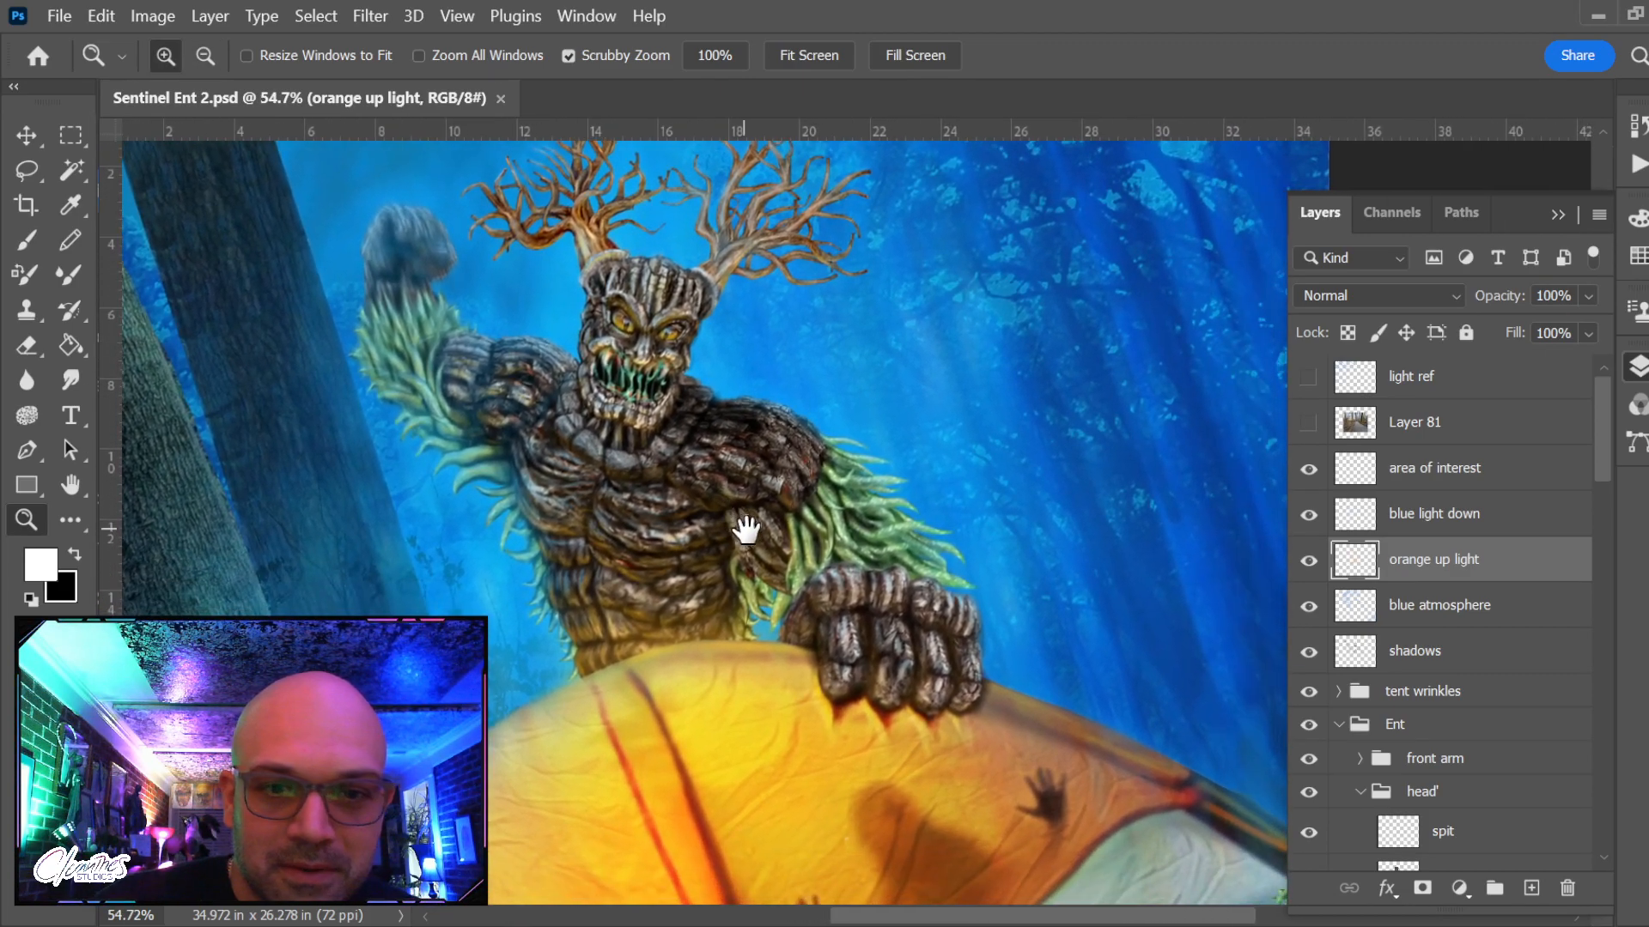
scroll(746, 530, "down", 3)
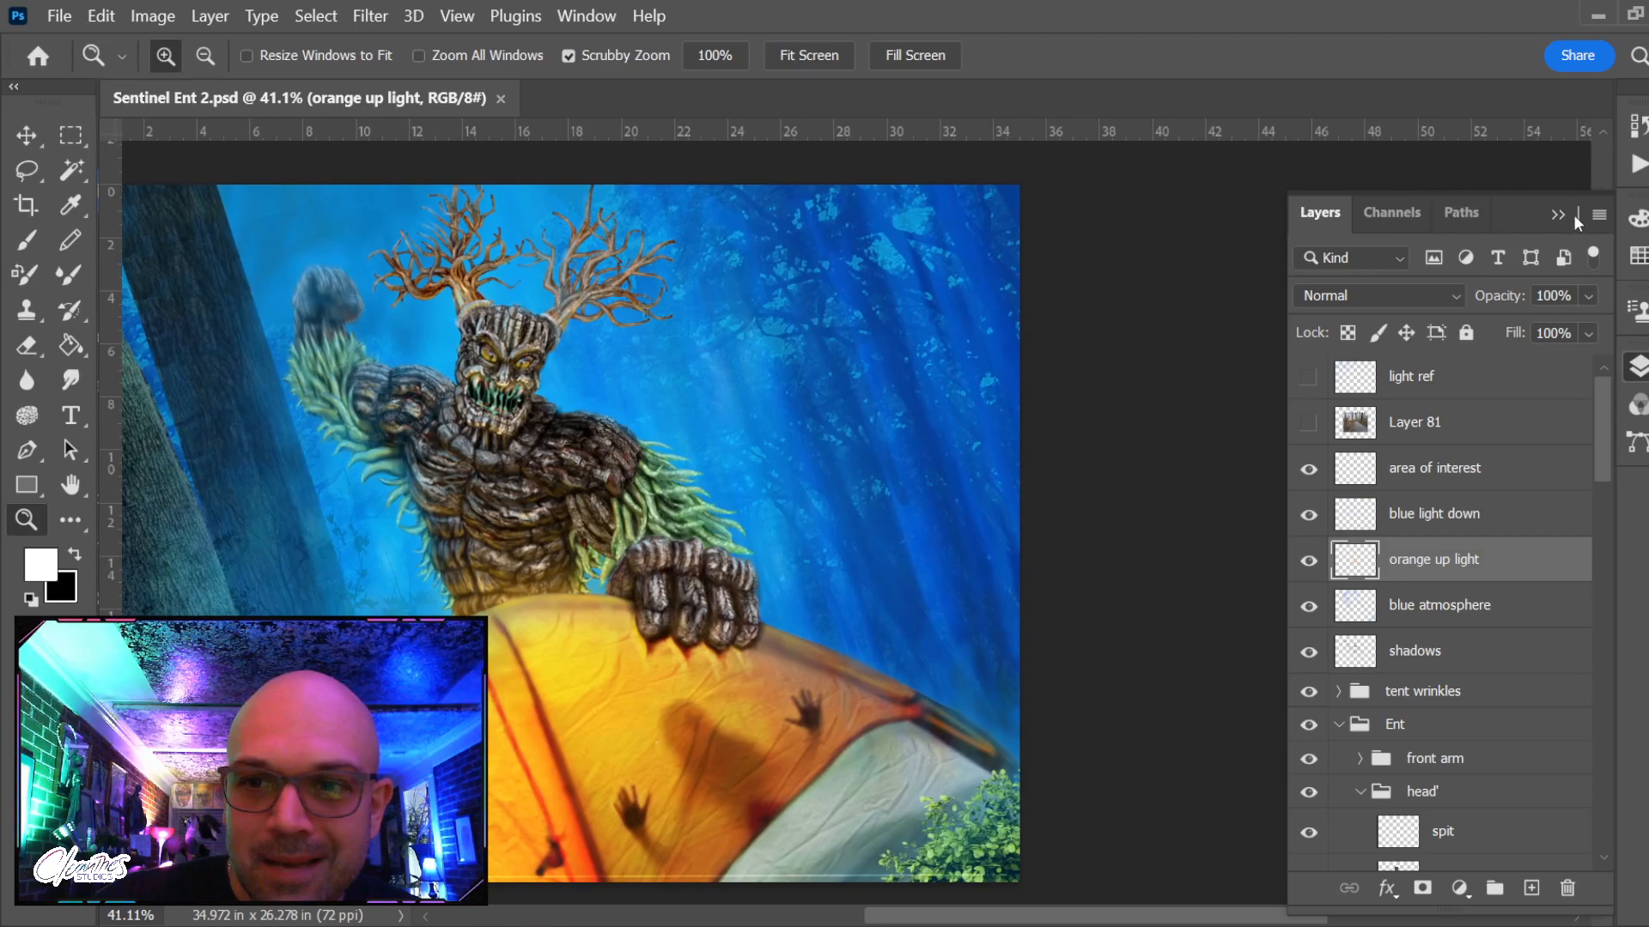
left_click(1309, 561)
left_click(1308, 560)
left_click(60, 16)
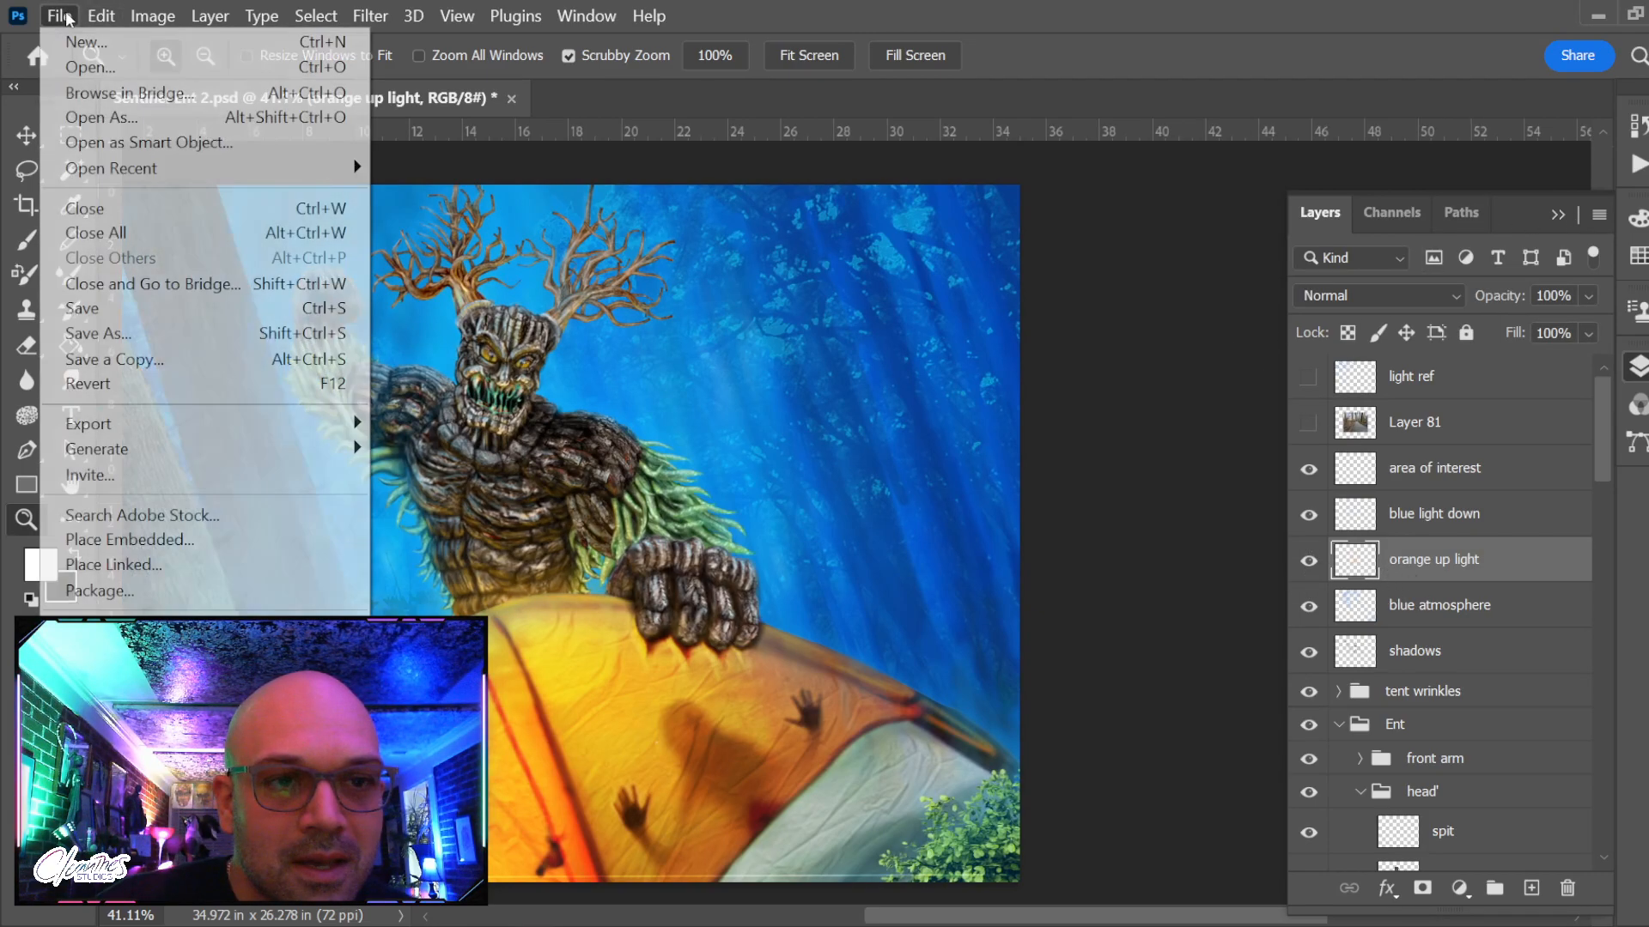
left_click(1115, 438)
key("space")
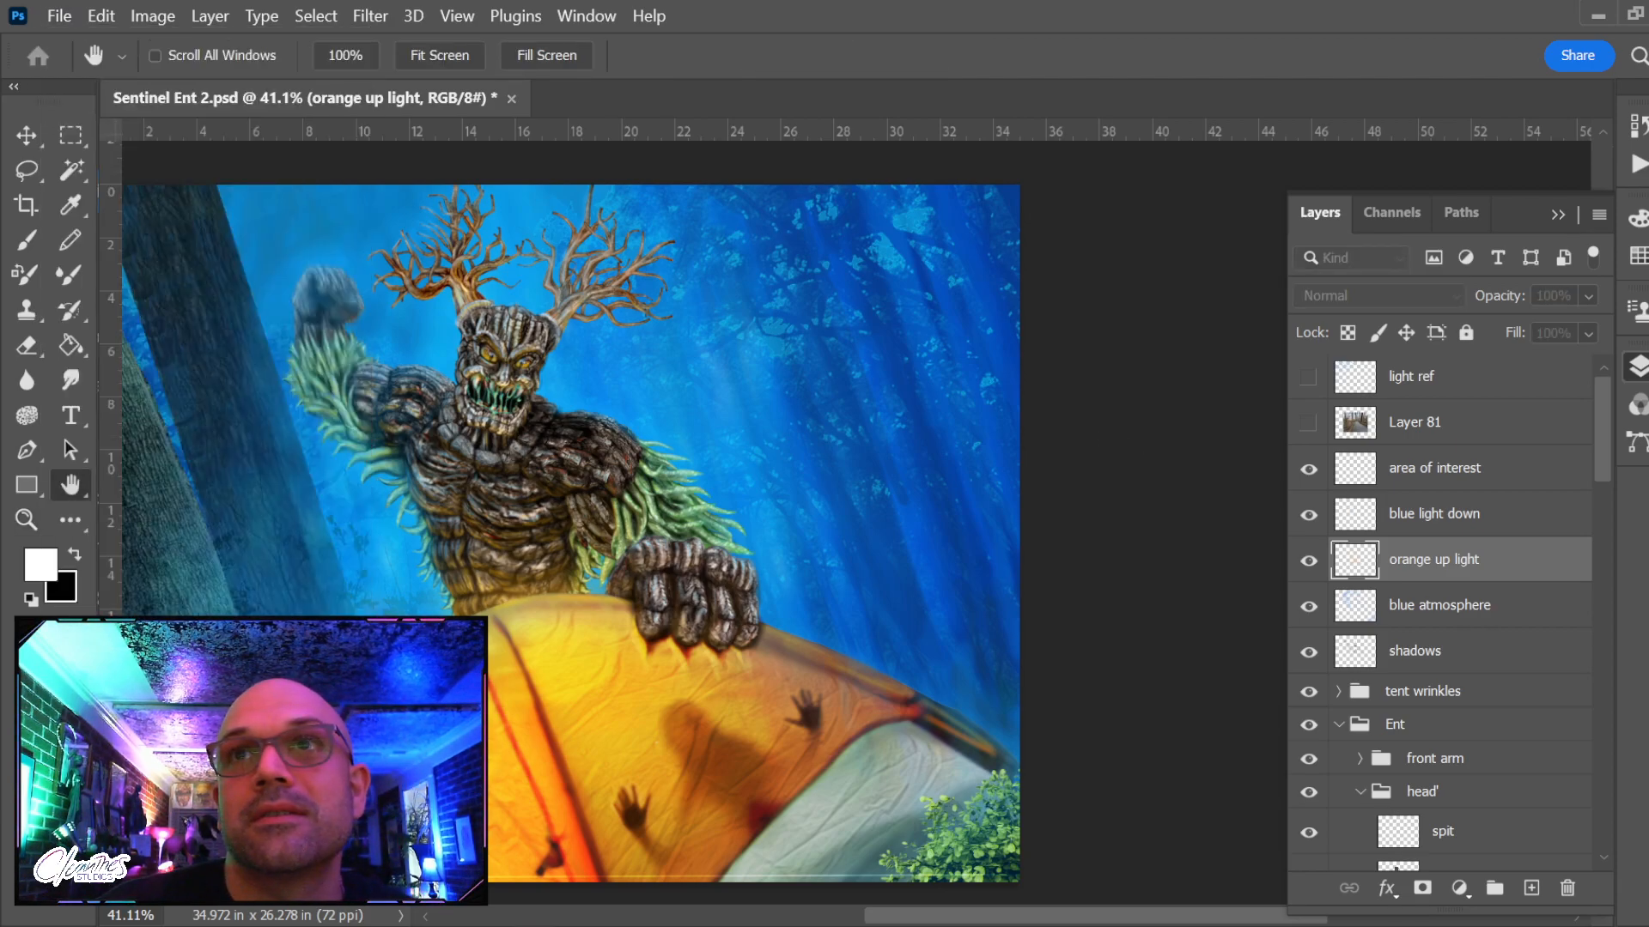
key("z")
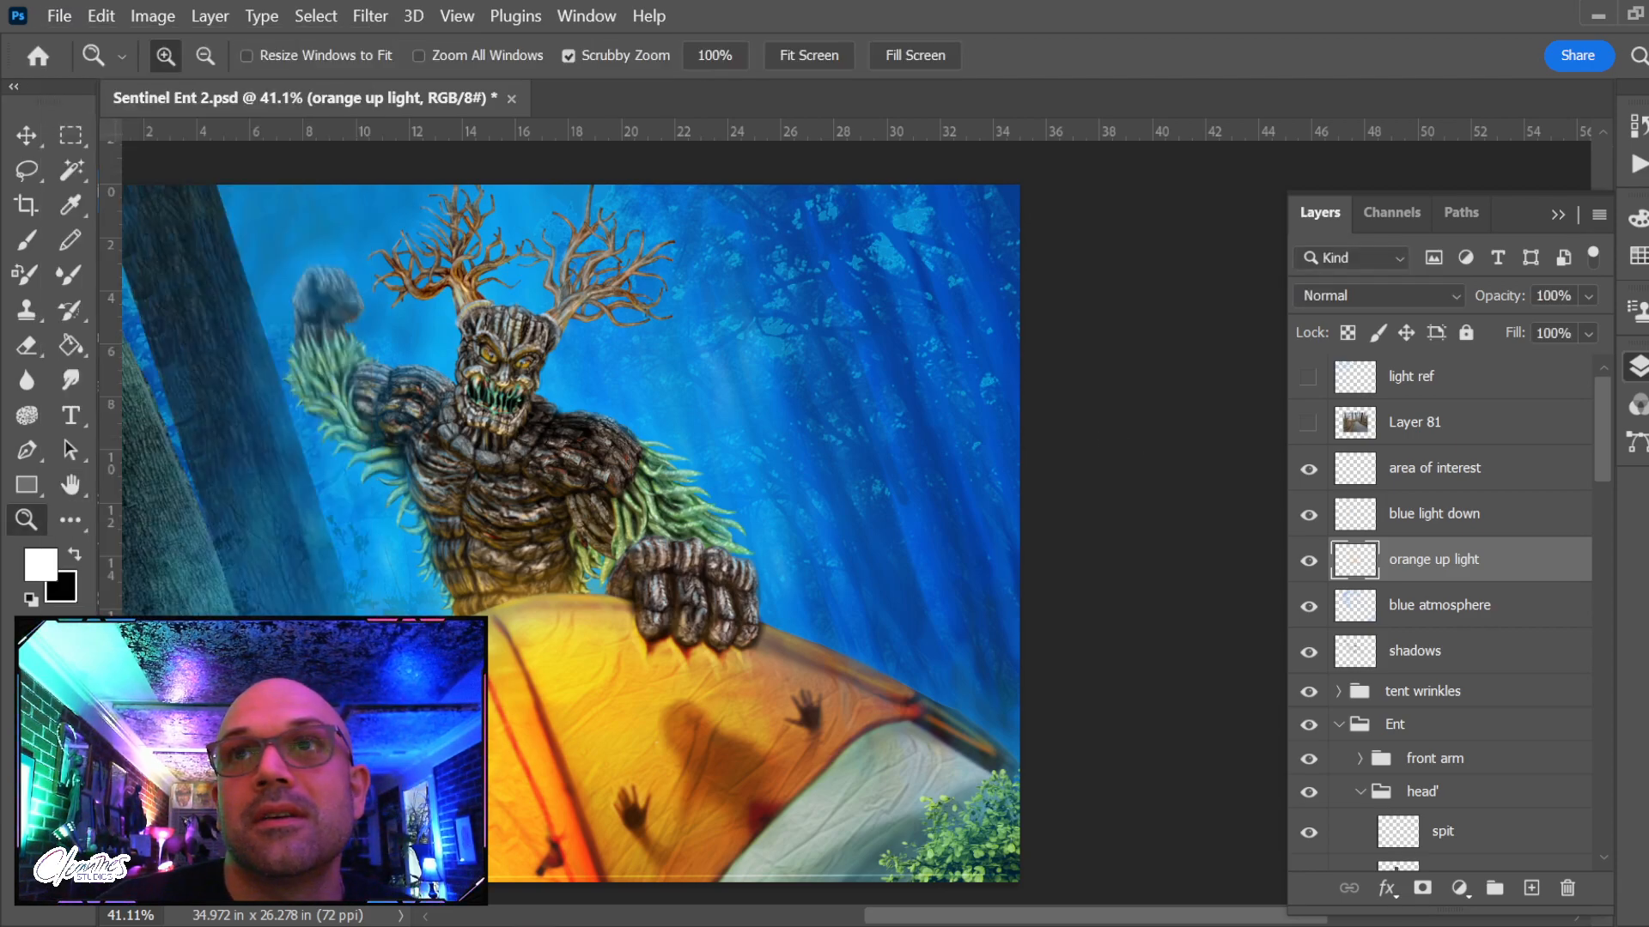
Start saving the document under a new name in the 2020 Treecops folder, changing the file name to Sentinel Ent 3.psd
left_click(51, 29)
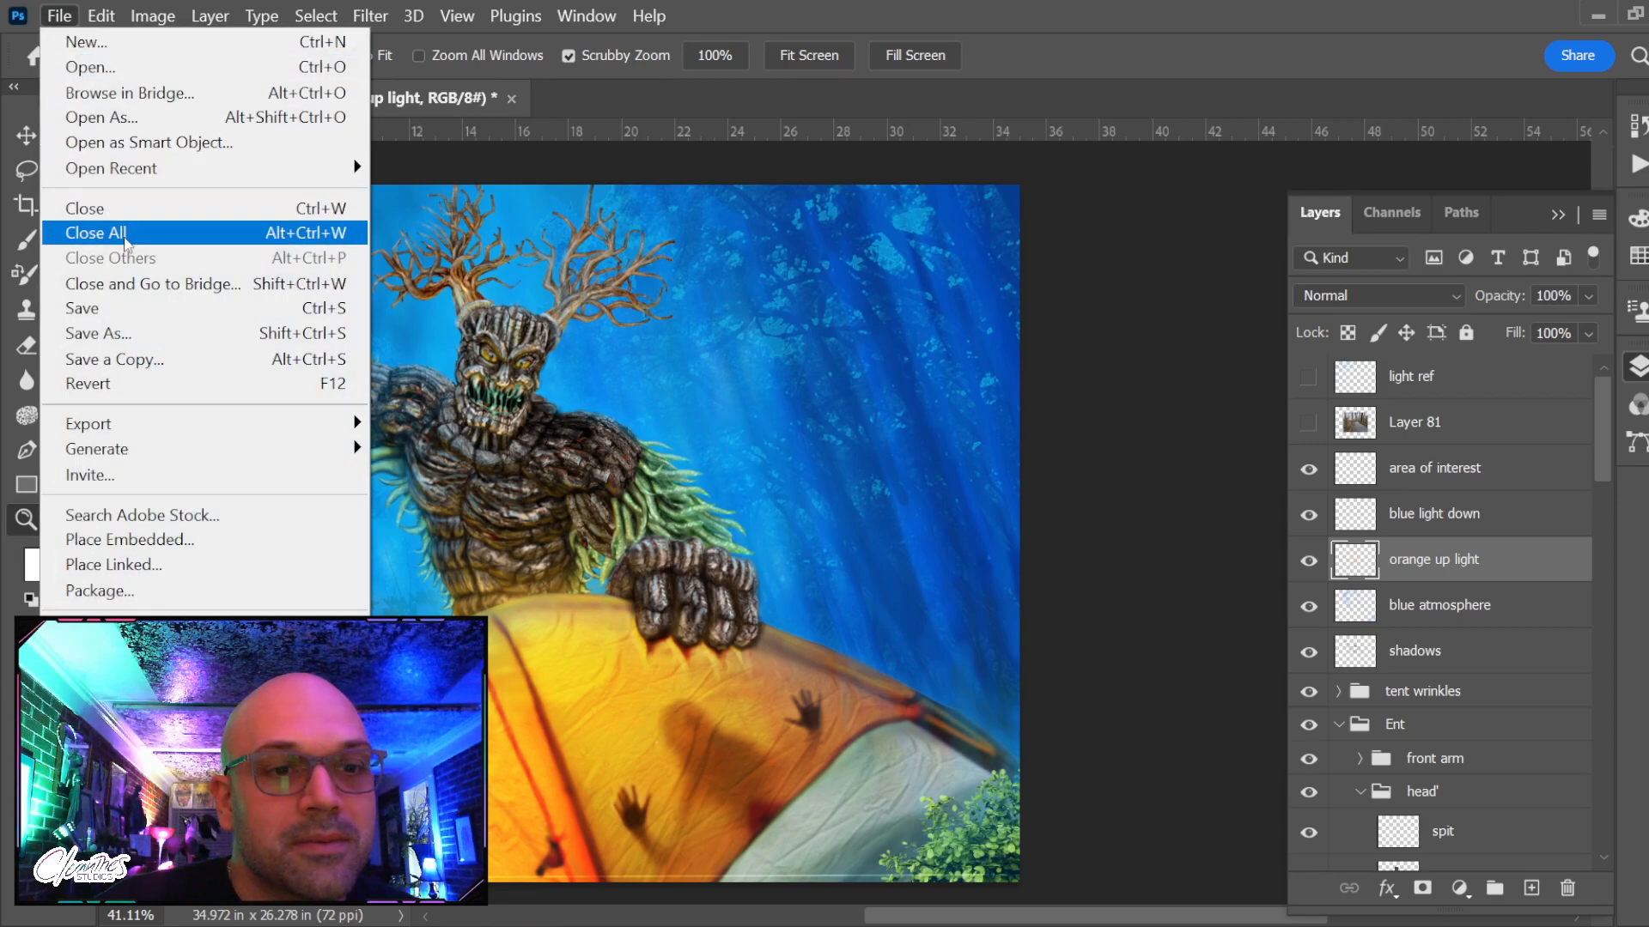
left_click(150, 335)
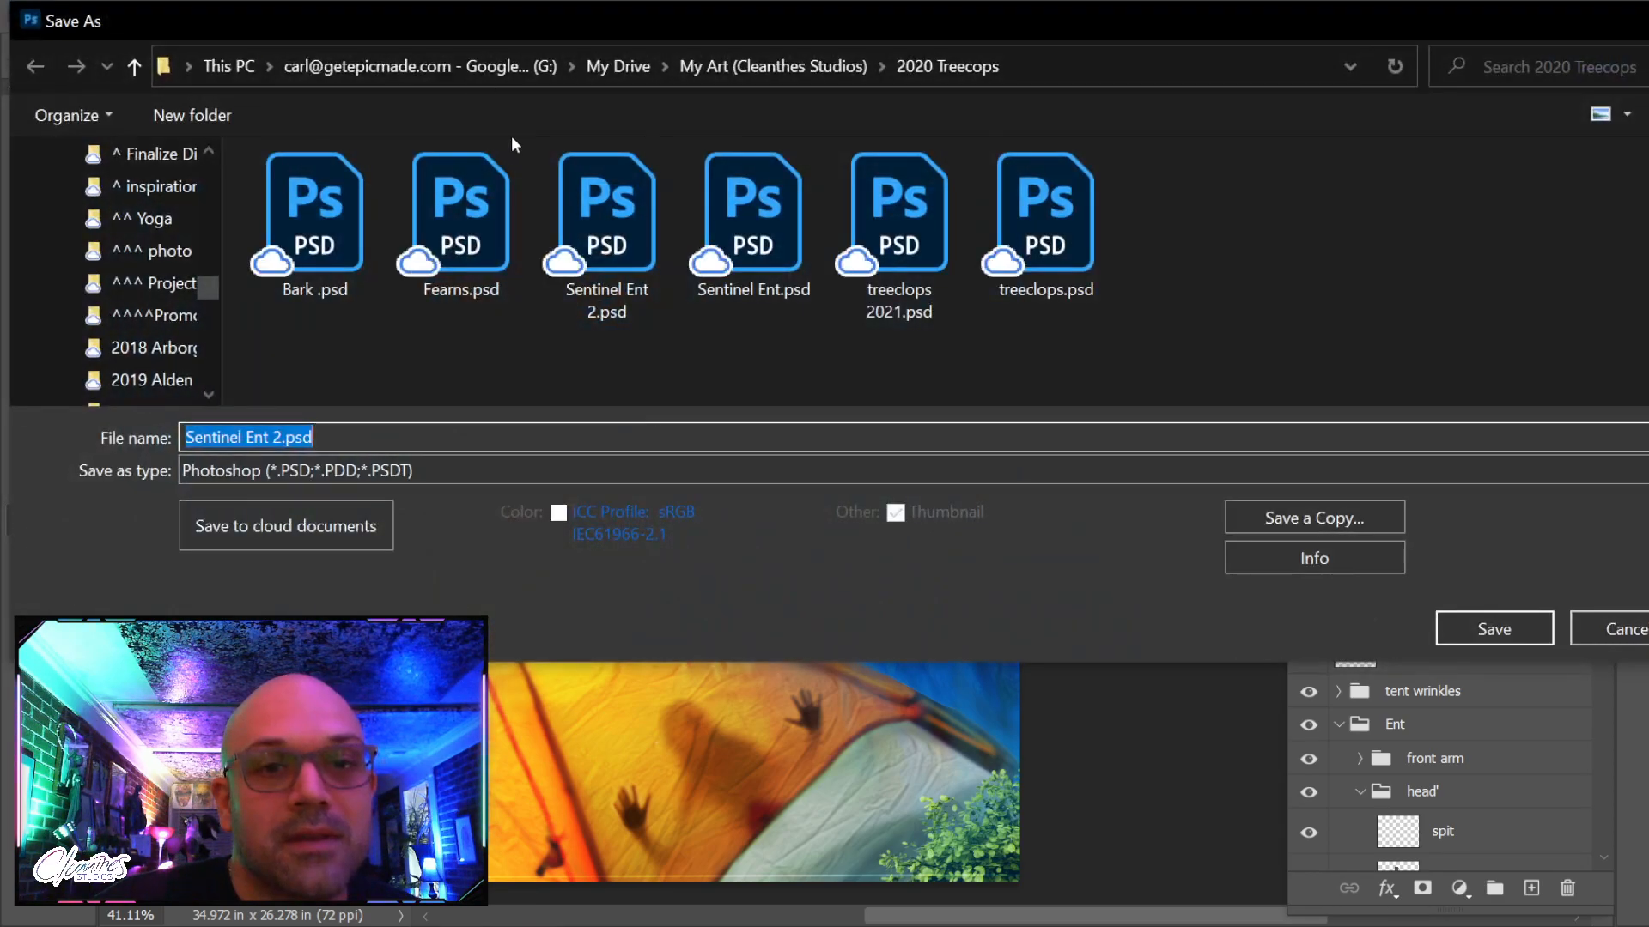
left_click(264, 437)
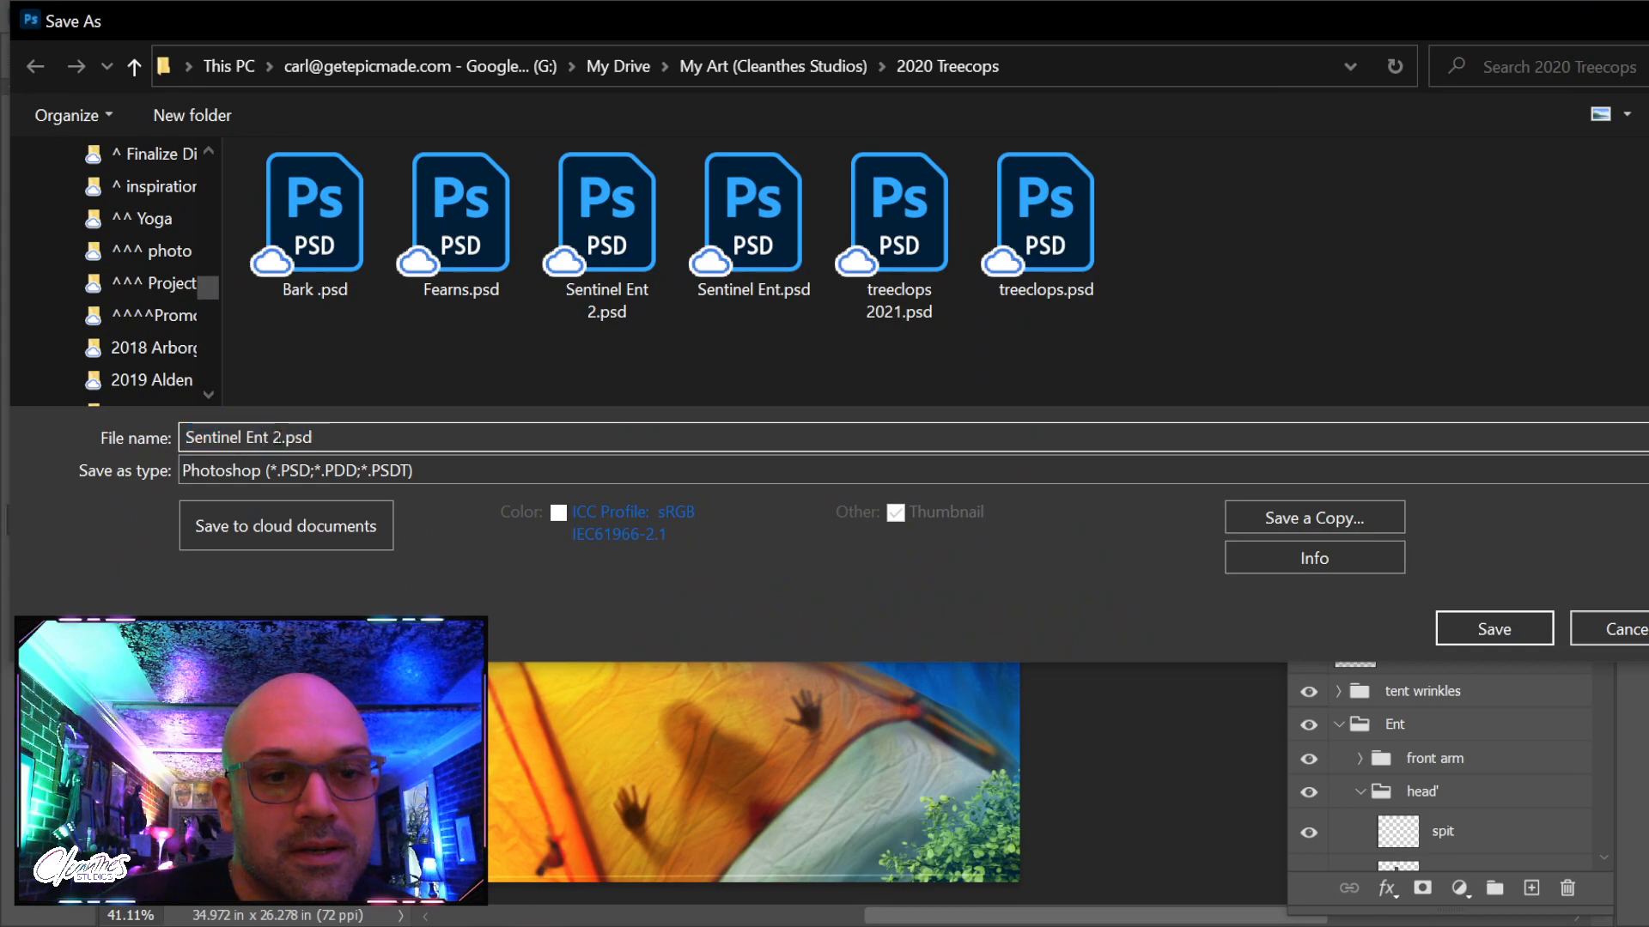
left_click(275, 438)
key("Delete")
type("3")
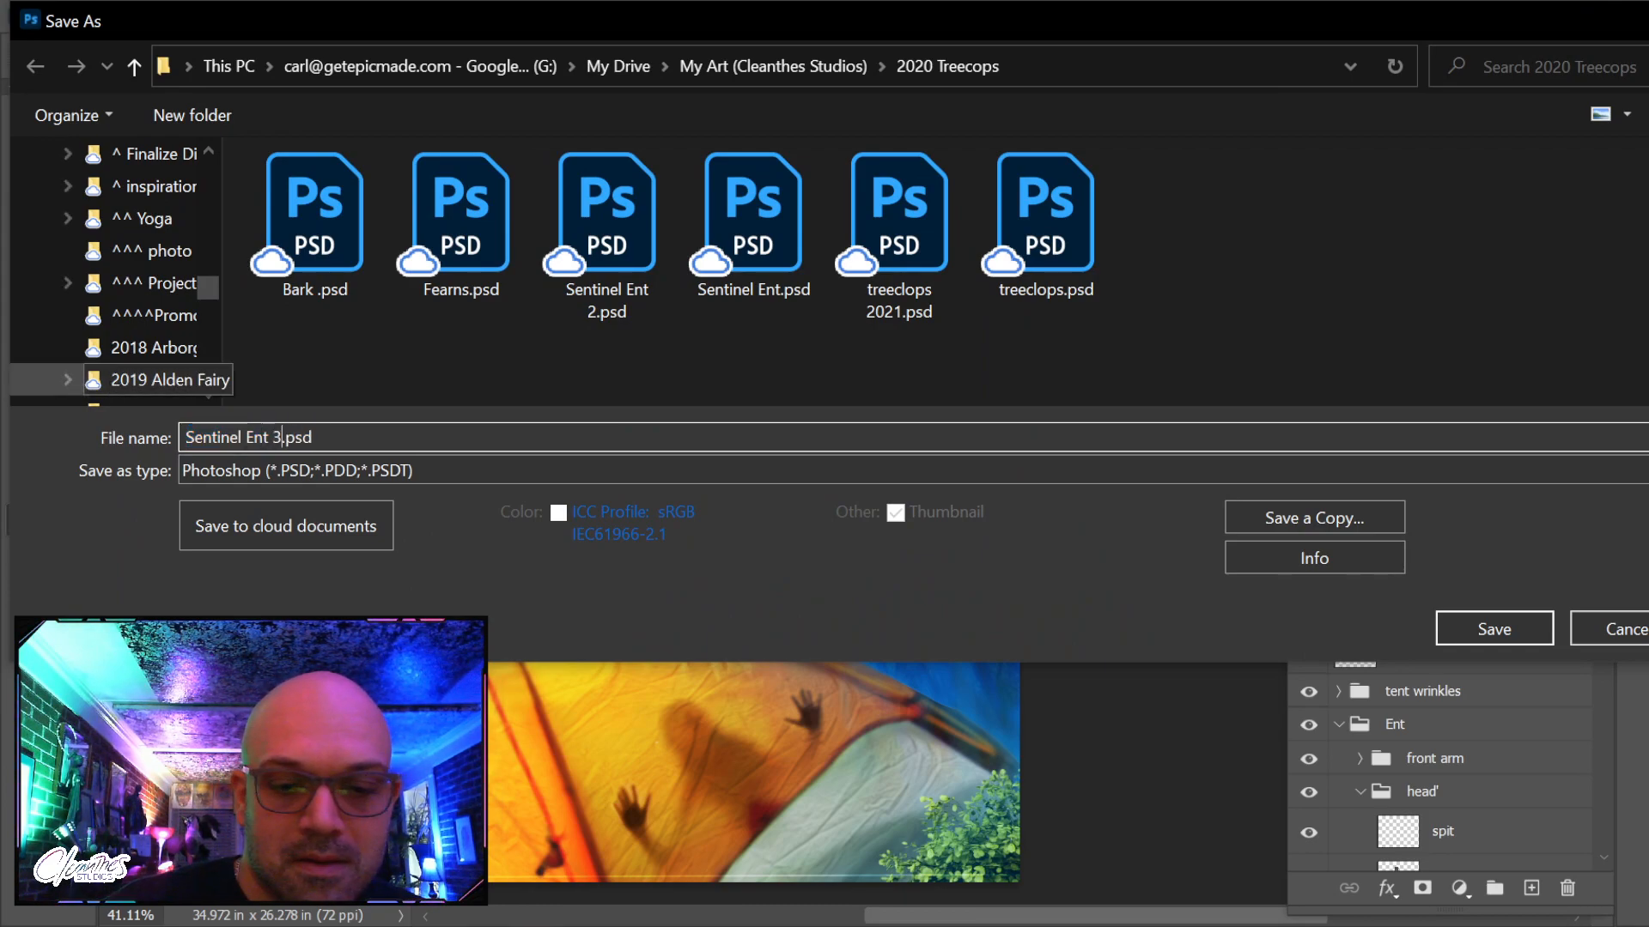
type(" flatte")
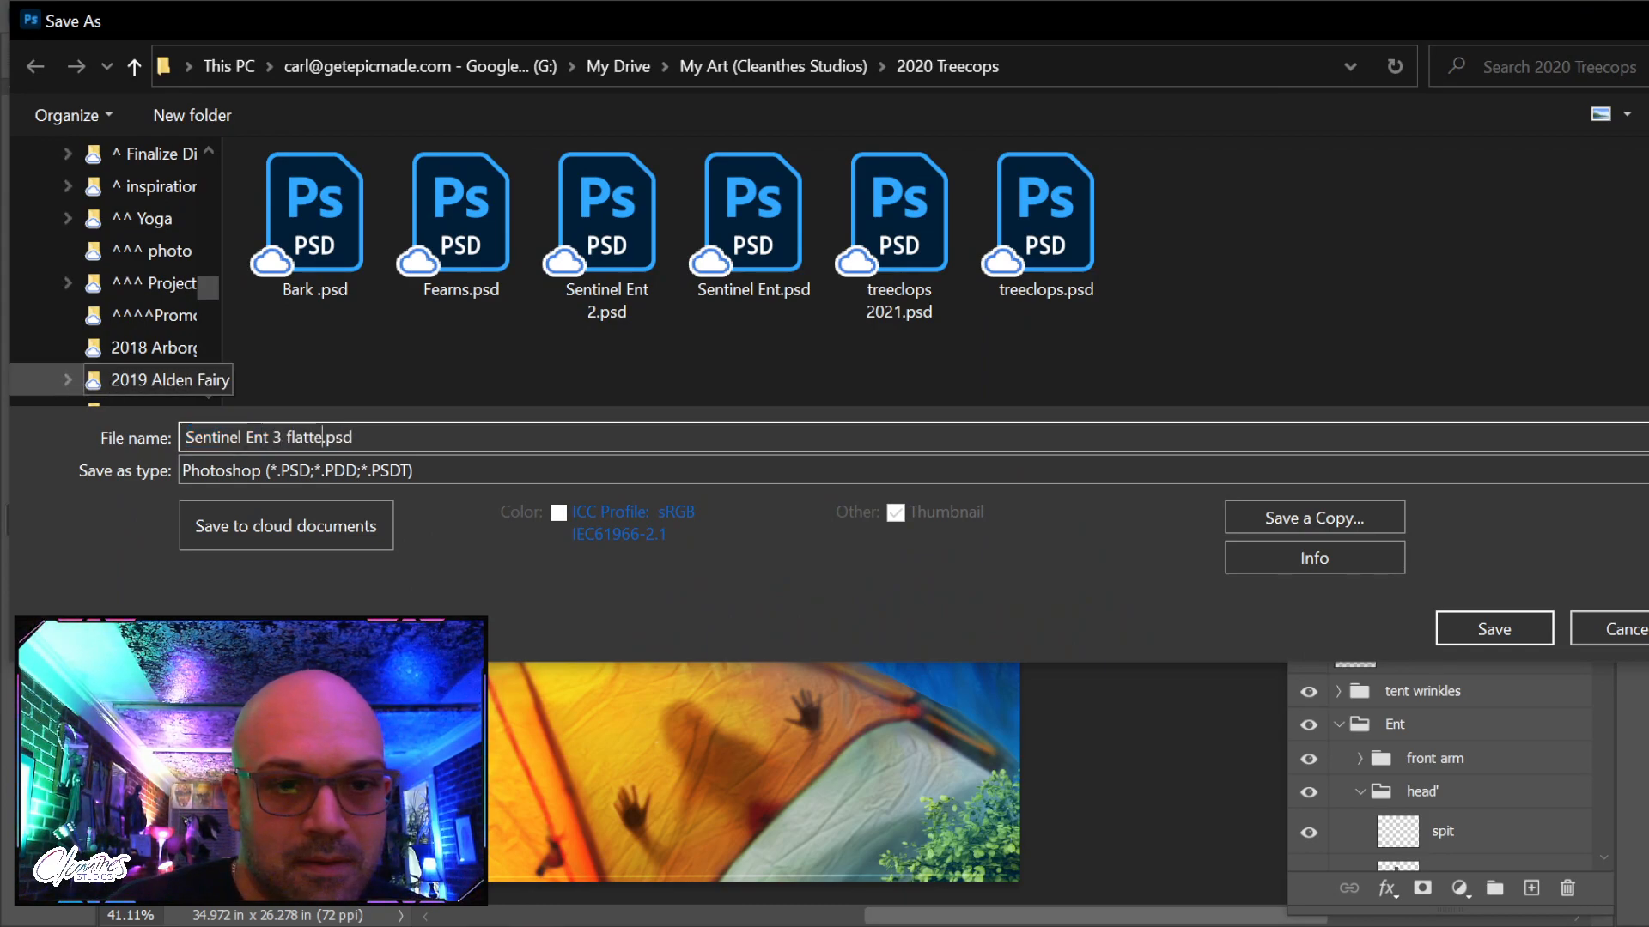
type("ned")
type(" some")
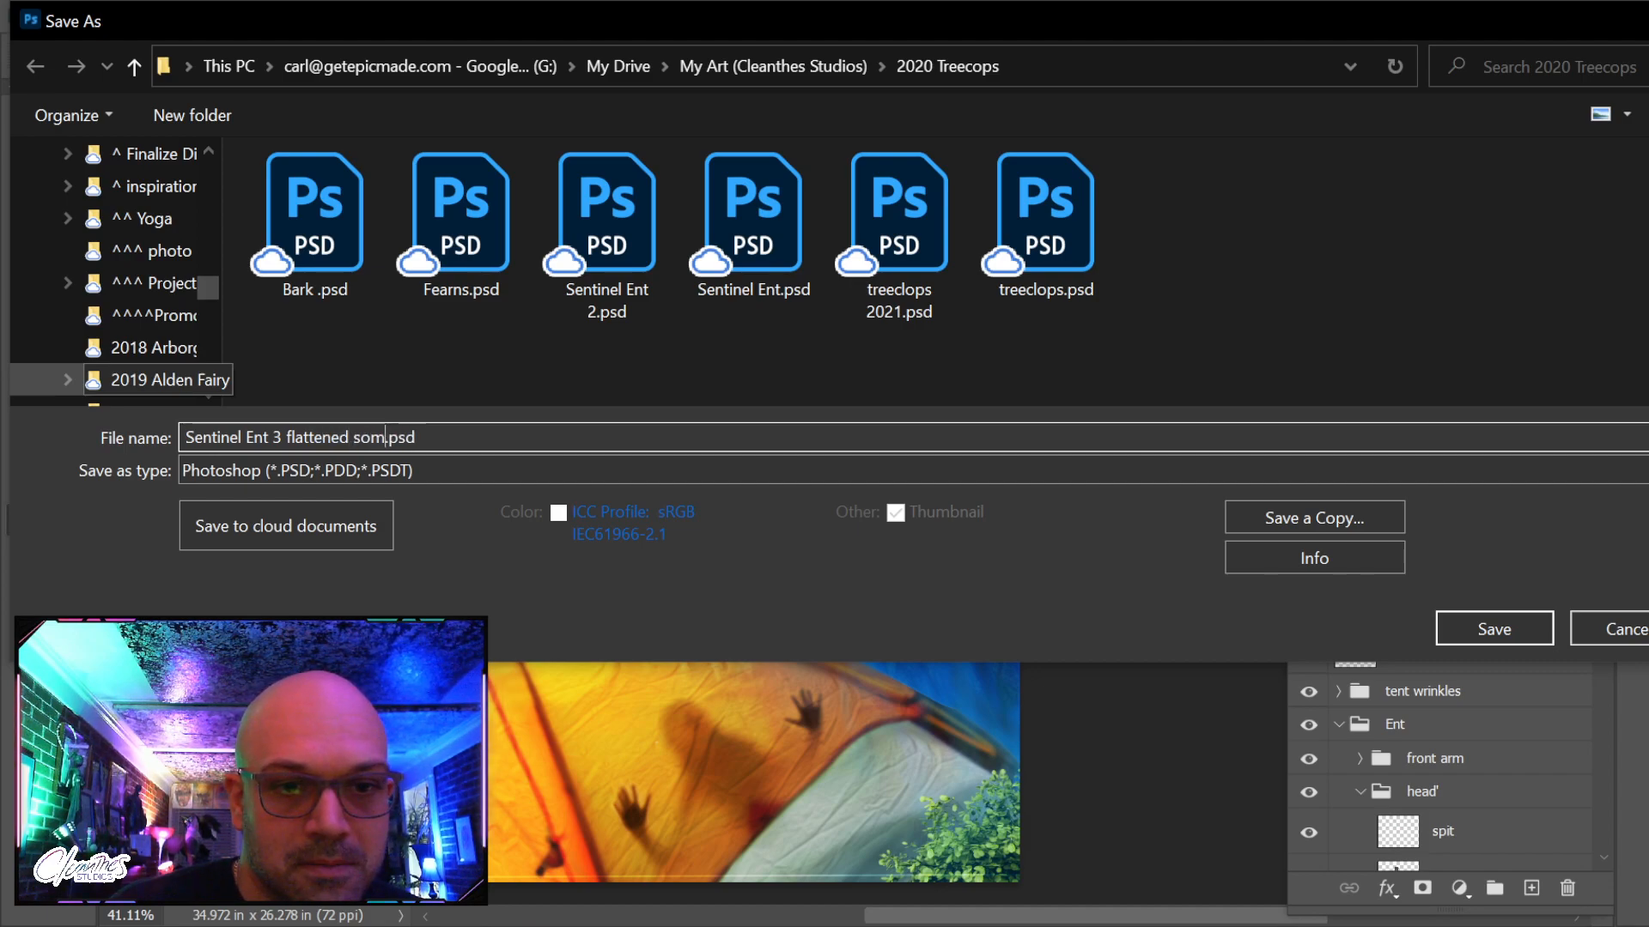
key("BackSpace")
key("BackSpace")
key("BackSpace")
key("BackSpace")
key("BackSpace")
key("BackSpace")
key("BackSpace")
key("BackSpace")
key("BackSpace")
key("BackSpace")
key("BackSpace")
key("BackSpace")
key("BackSpace")
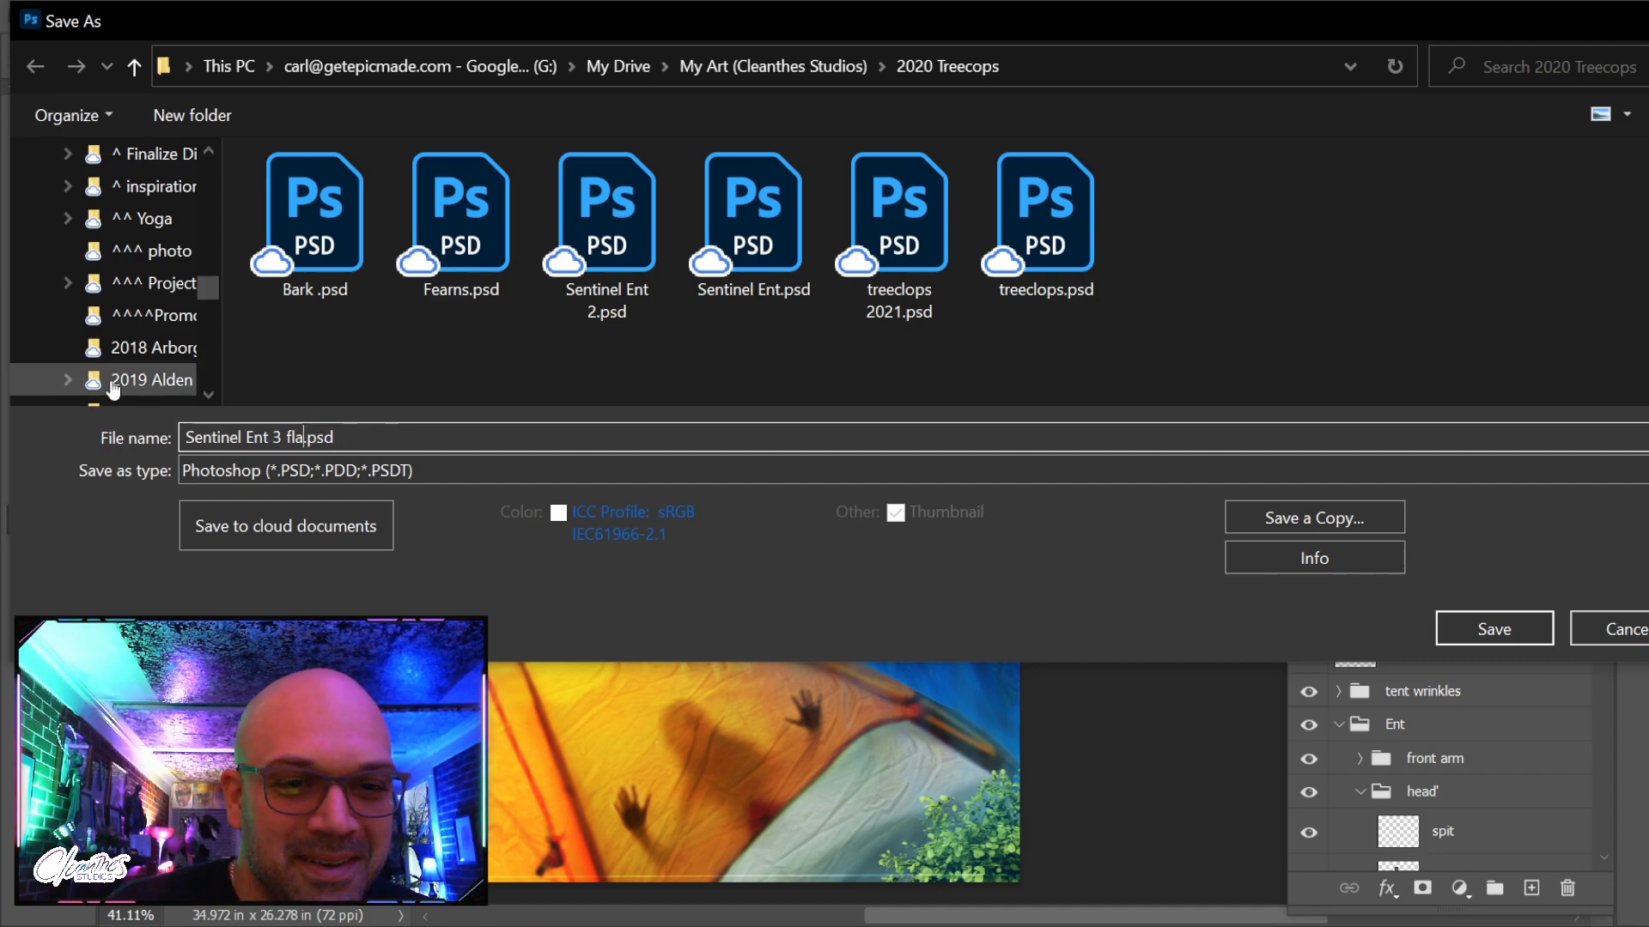
Complete the file name as Sentinel Ent 3 less layer.psd and save the document in Photoshop format
type("less layer")
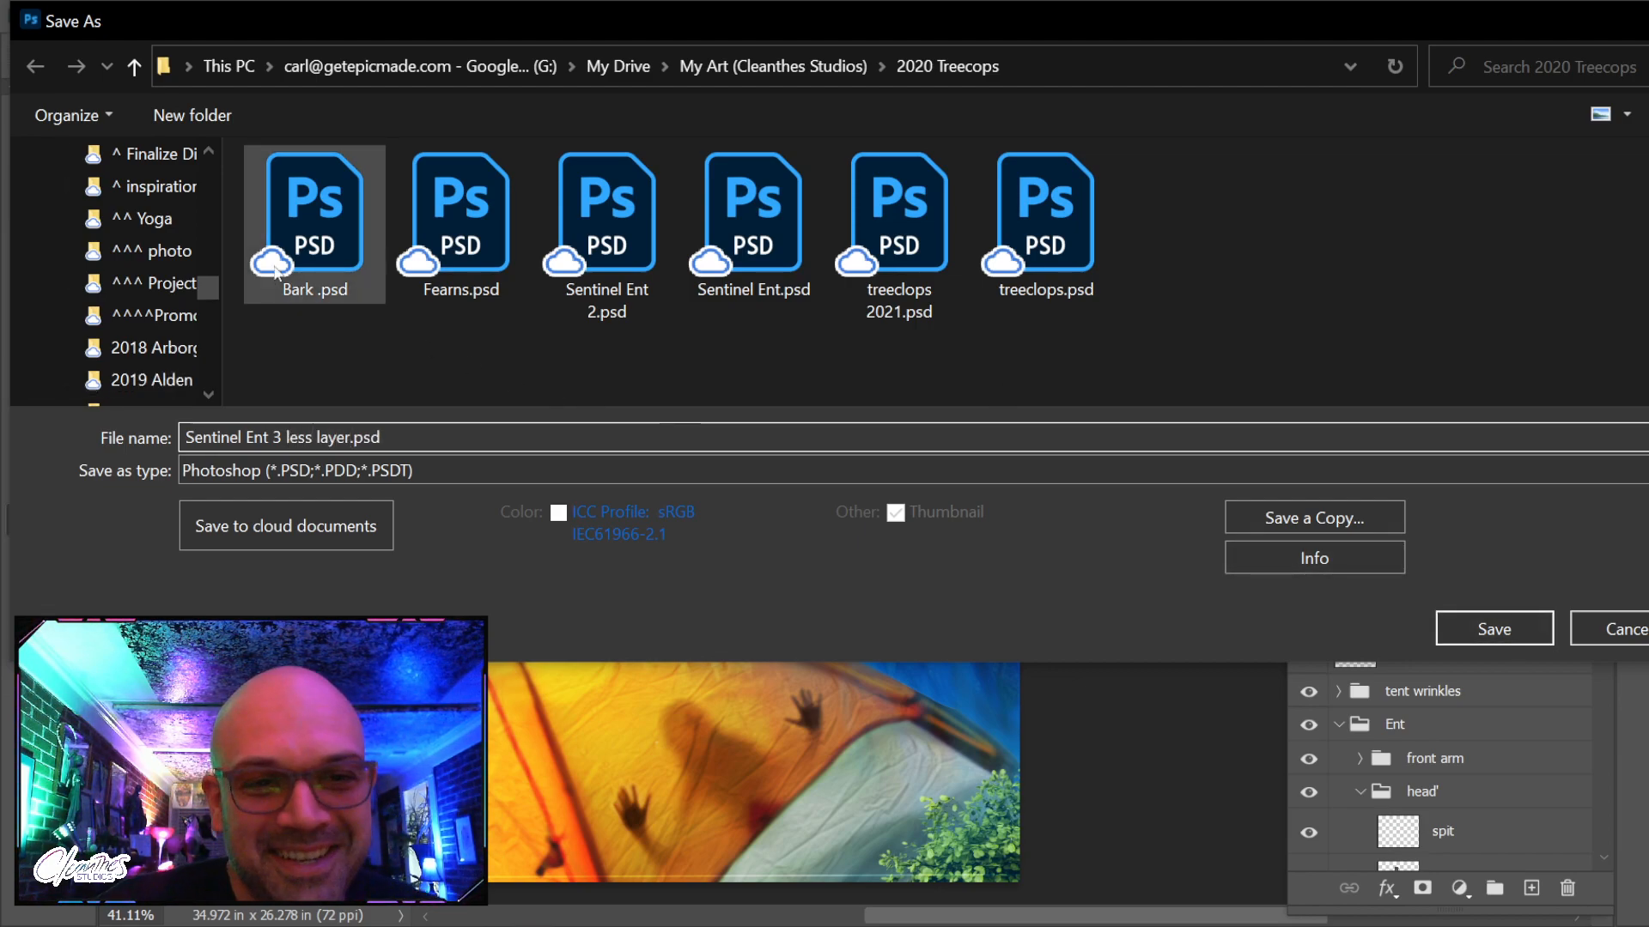
left_click(1494, 631)
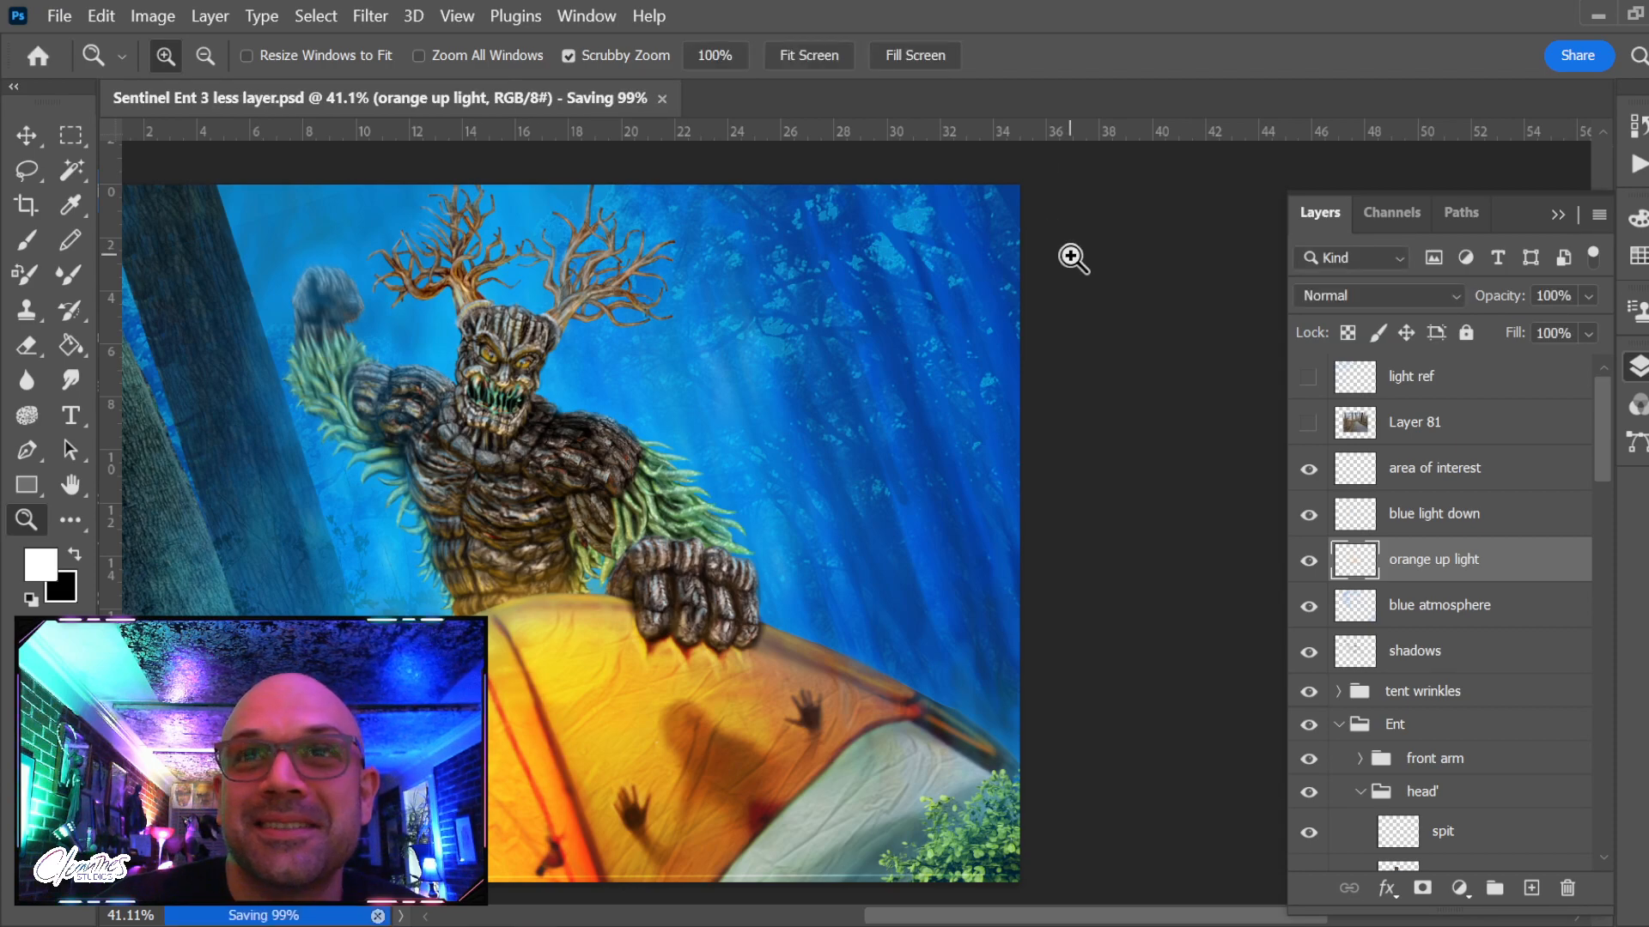
Paste the copied tree trunk photo as a new layer, enlarge it and place it along the artwork's right edge
left_click_drag(507, 596, 598, 548)
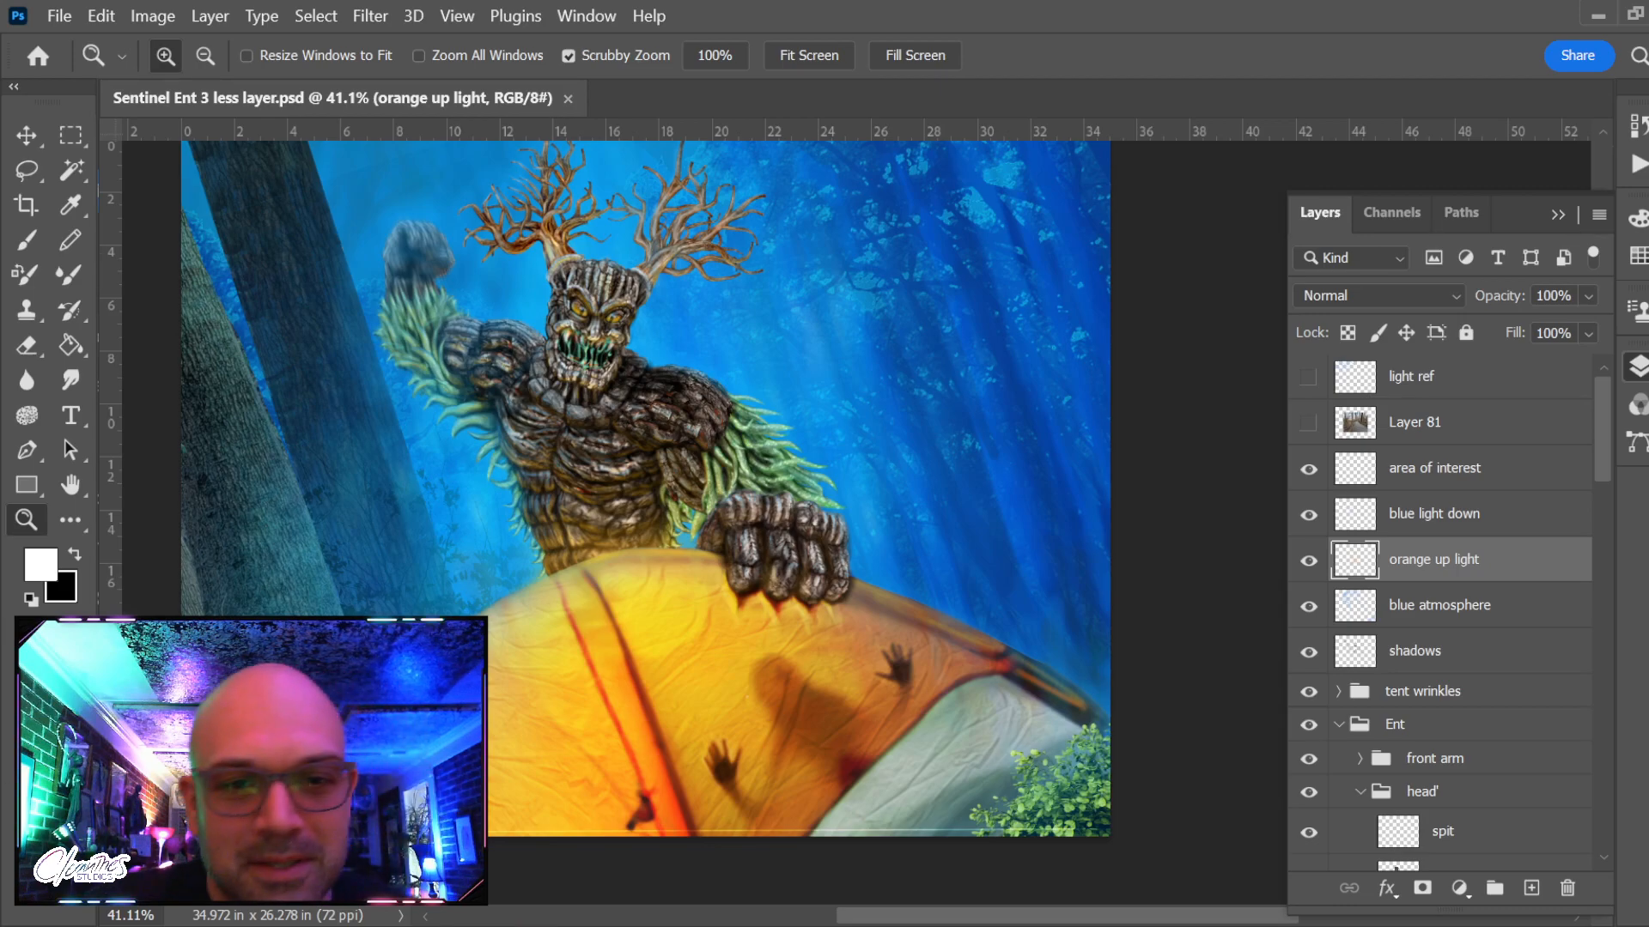
left_click(464, 565, "alt")
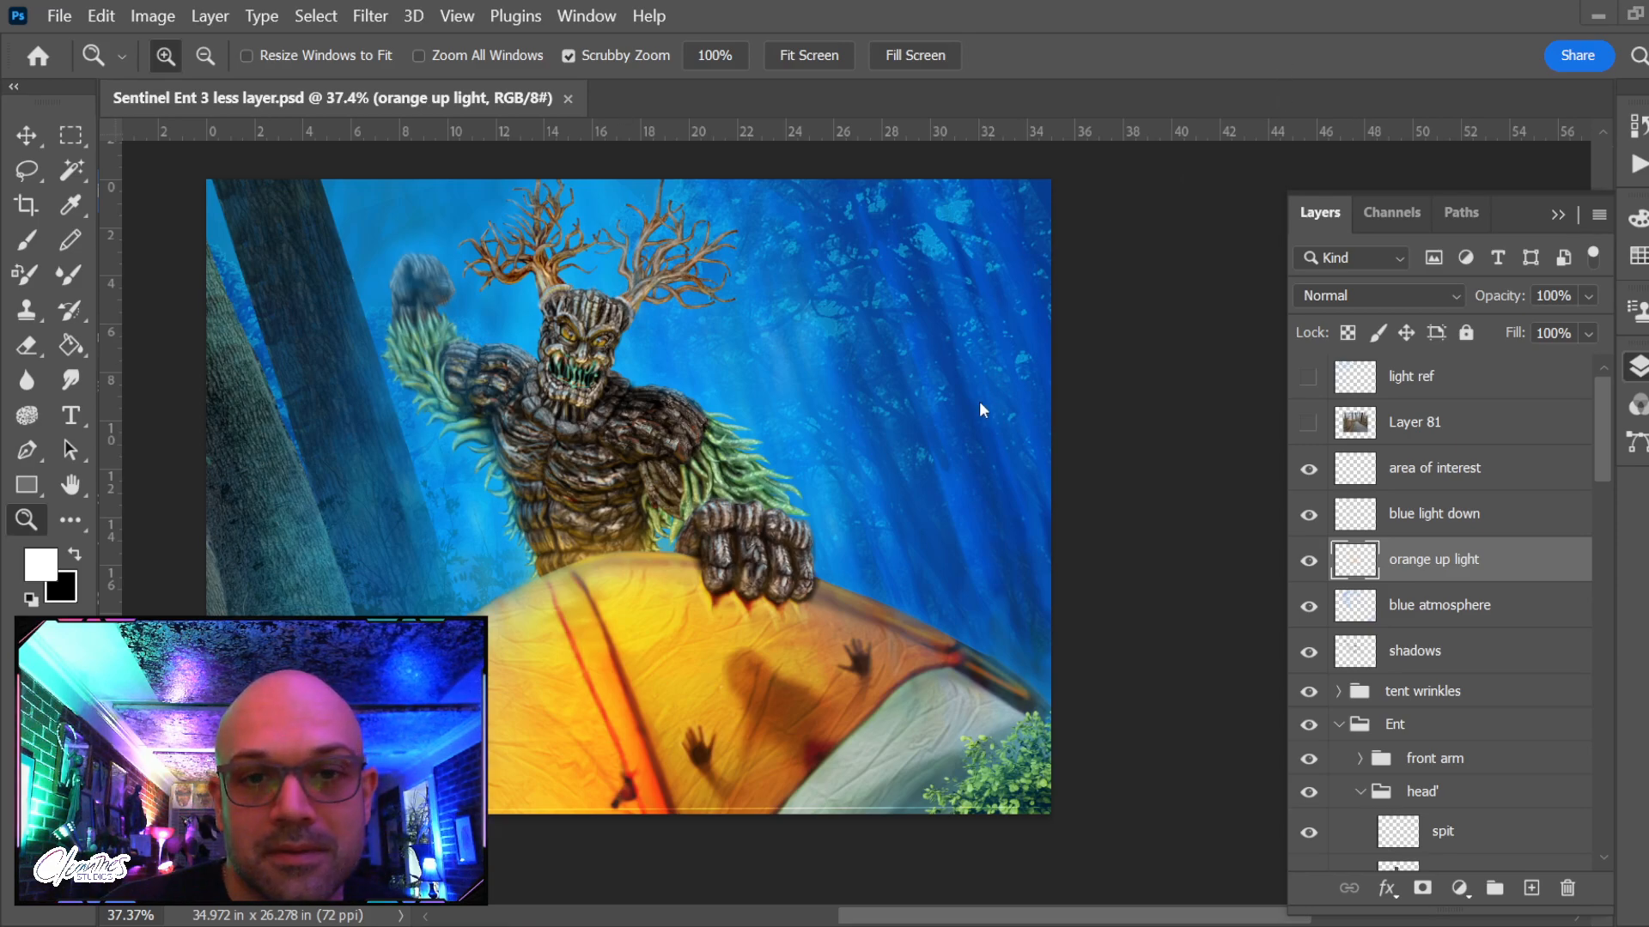
key("ctrl+v")
key("ctrl+t")
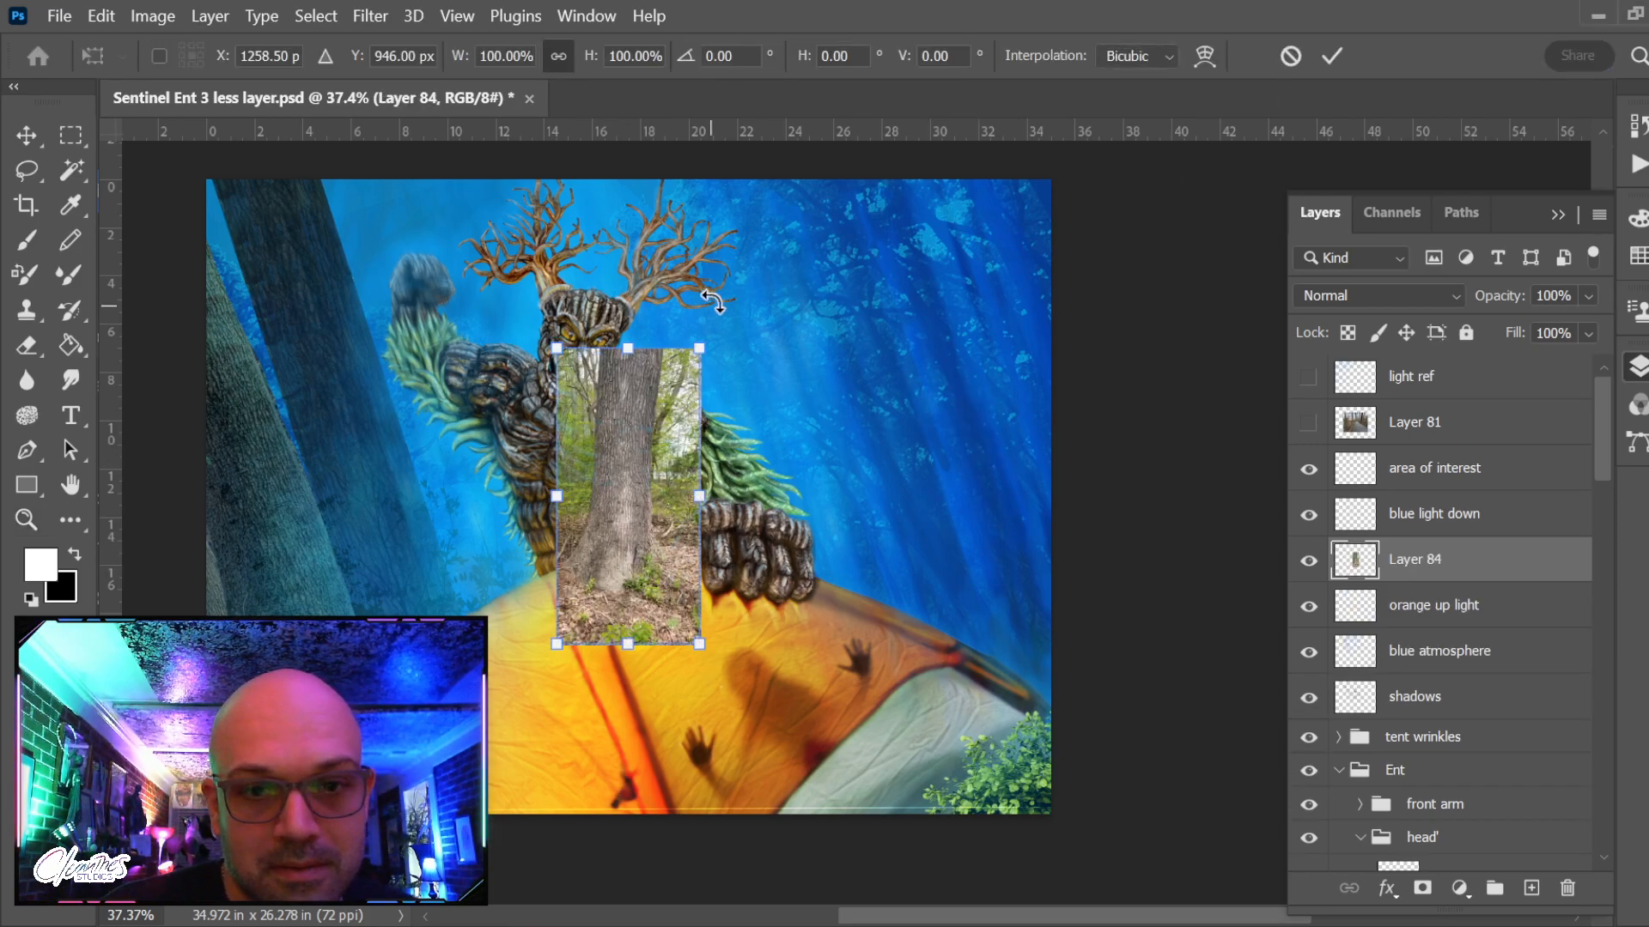
left_click_drag(701, 349, 916, 288)
left_click_drag(911, 621, 753, 203)
left_click_drag(681, 292, 937, 396)
key("Return")
key("z")
left_click_drag(1135, 343, 850, 582)
key("ctrl+t")
left_click_drag(1026, 412, 980, 357)
mouse_move(929, 706)
left_mouse_down()
mouse_move(949, 727)
mouse_move(931, 719)
mouse_move(948, 709)
left_mouse_up()
key("Escape")
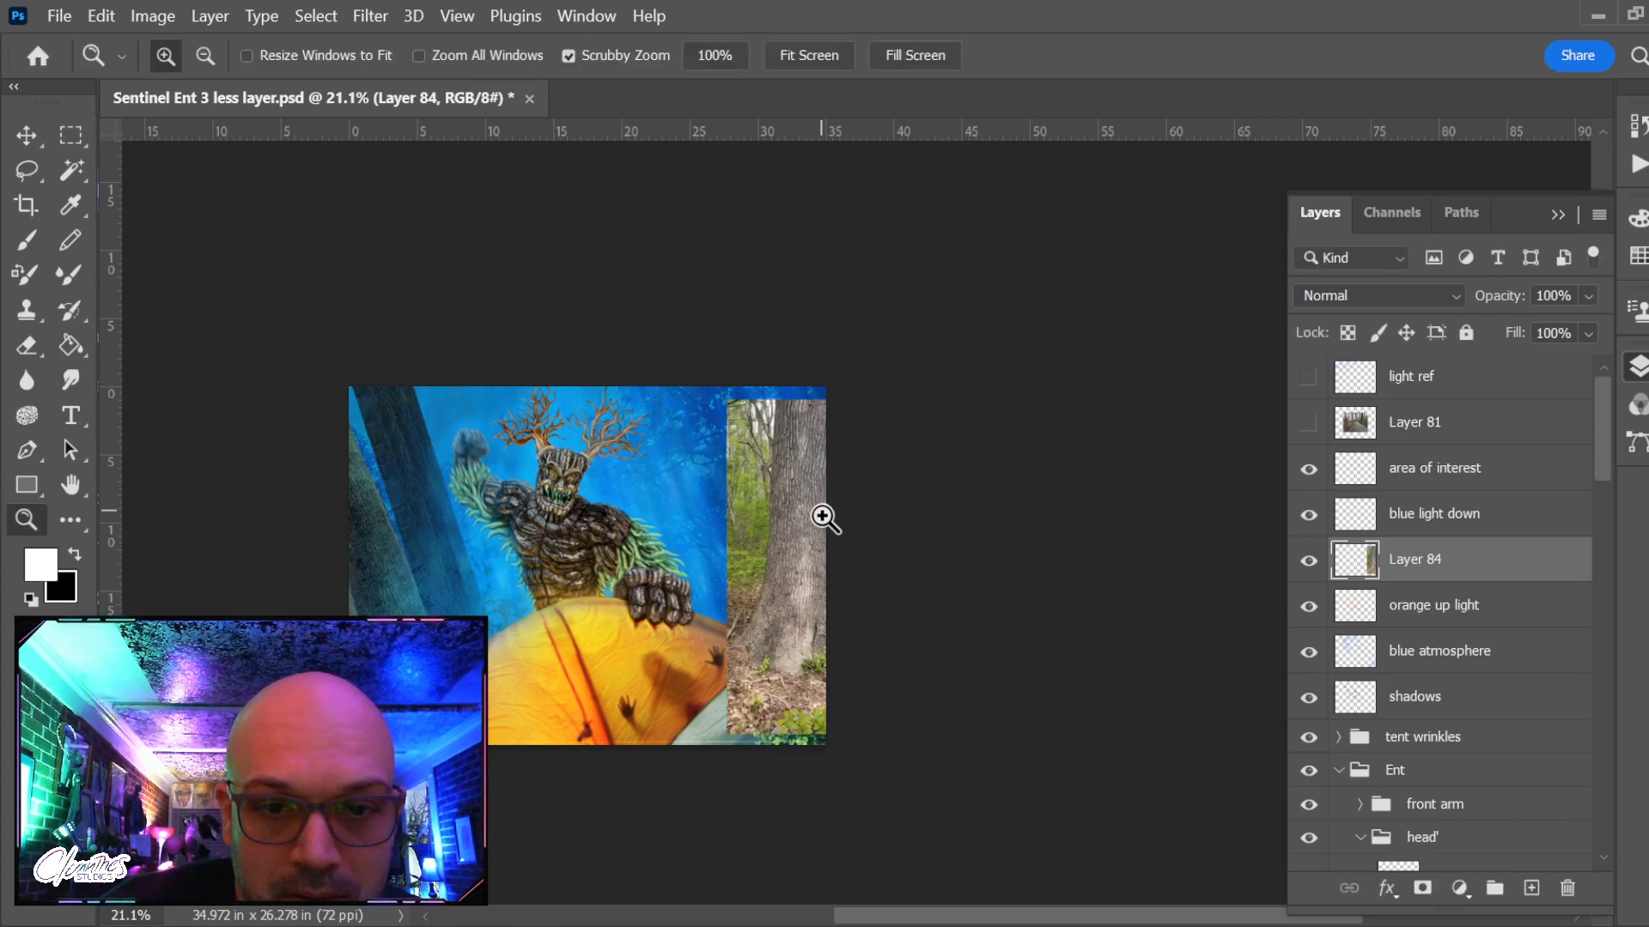
Rotate and enlarge the tree photo on Layer 84 so the trunk leans toward the creature and covers the canvas's right side
key("ctrl+t")
left_click_drag(997, 412, 942, 367)
left_click_drag(677, 442, 627, 386)
key("z")
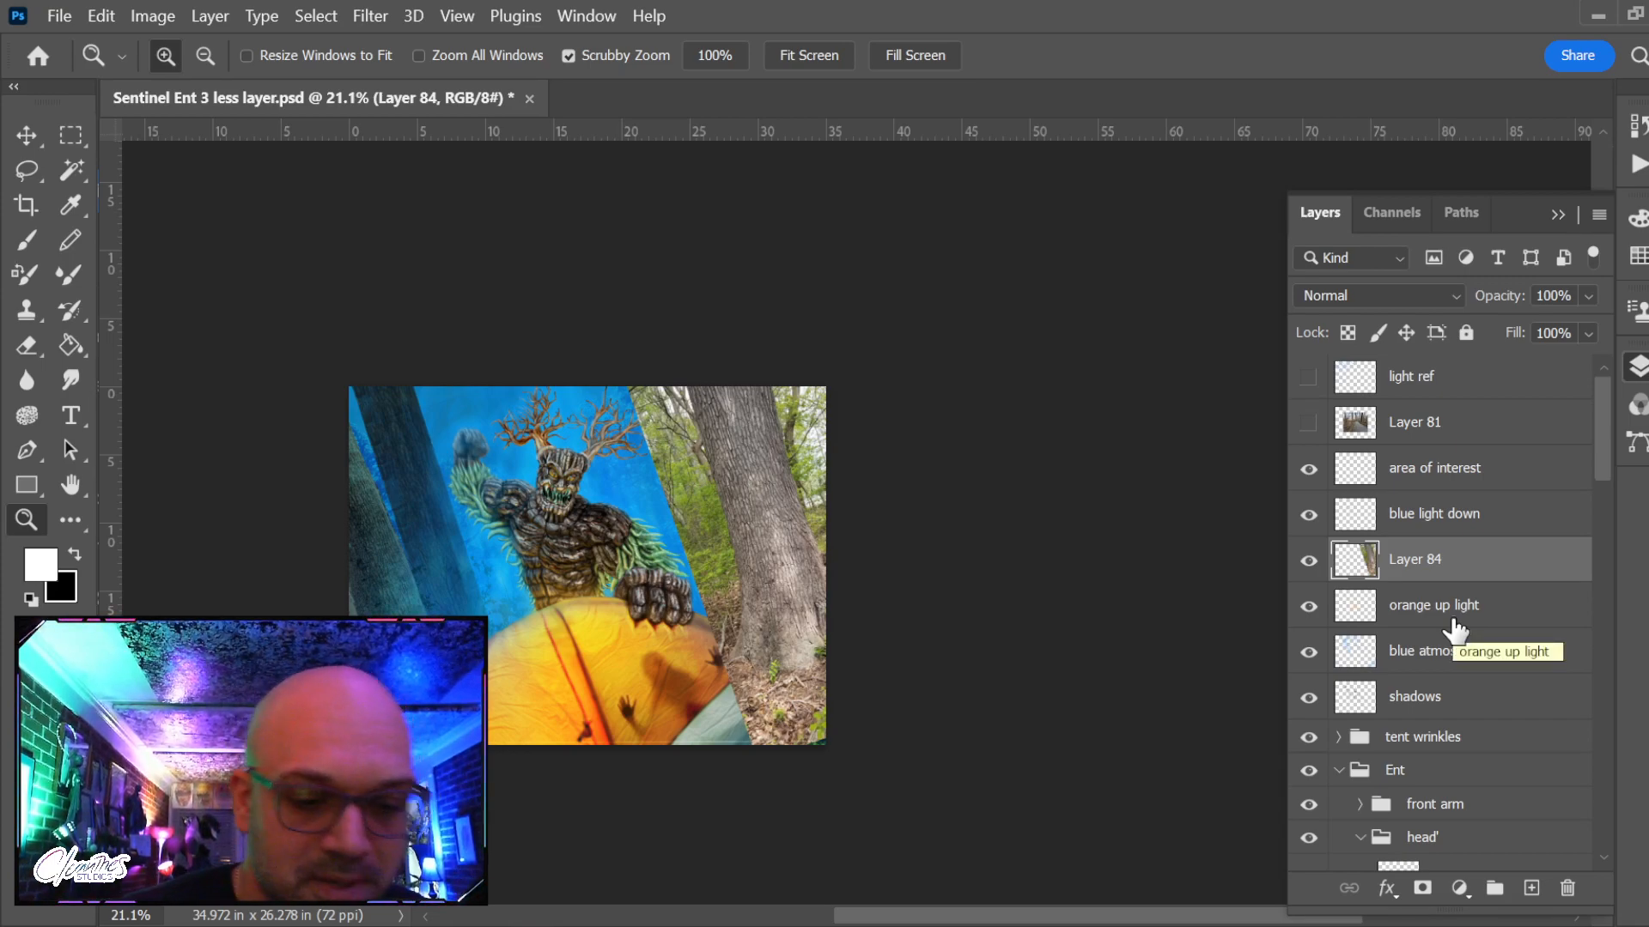
Lasso the woodland background along the left side of the trunk down to its roots on Layer 84 and delete it
left_click_drag(633, 571, 633, 571)
left_click_drag(840, 712, 810, 876)
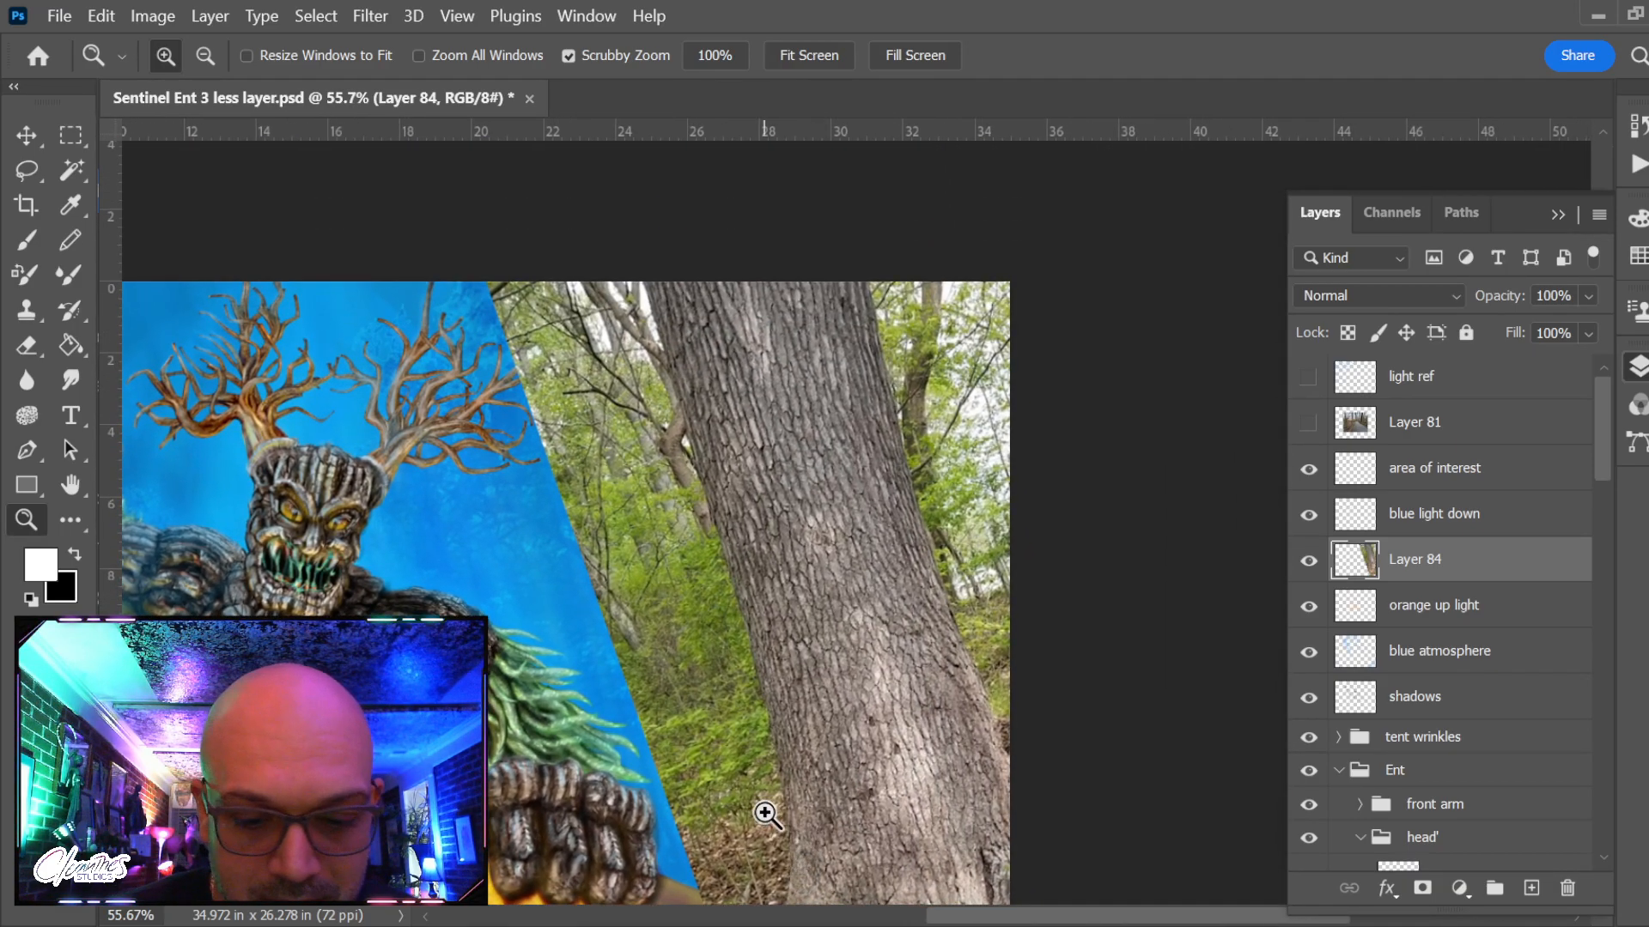
key("l")
mouse_move(662, 313)
left_mouse_down()
mouse_move(623, 250)
mouse_move(512, 232)
mouse_move(483, 371)
mouse_move(554, 635)
mouse_move(618, 745)
mouse_move(705, 734)
mouse_move(731, 687)
mouse_move(746, 723)
mouse_move(750, 640)
mouse_move(652, 308)
left_mouse_up()
left_click_drag(844, 593, 754, 436)
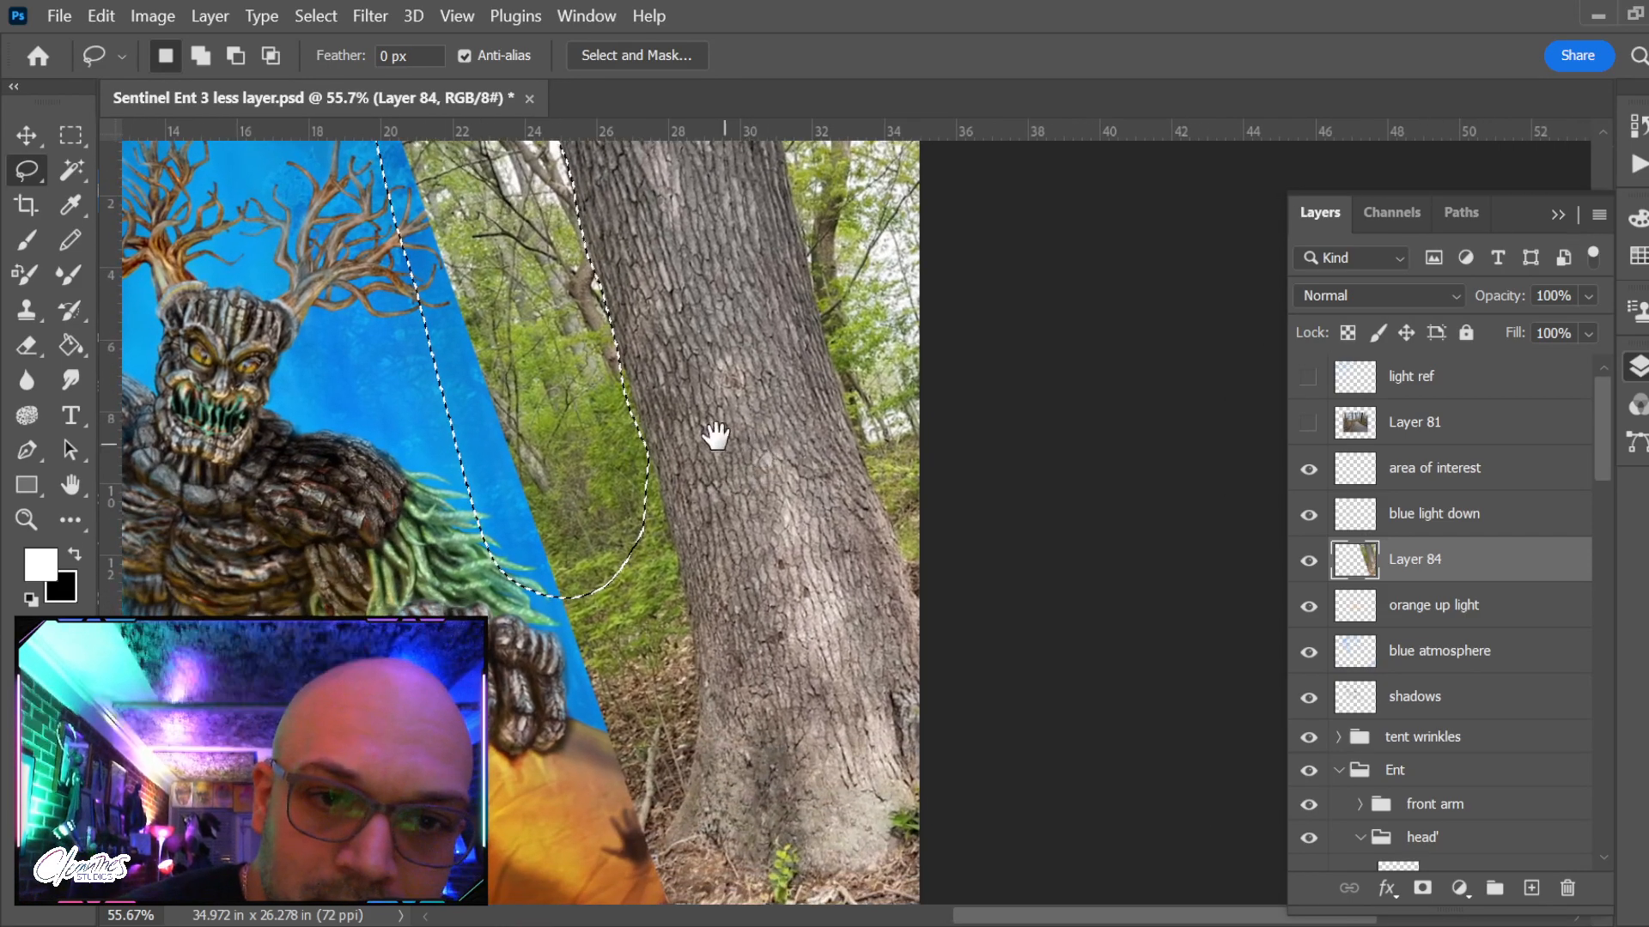
key("ctrl+d")
key("ctrl+shift+d")
key("shift")
mouse_move(618, 352)
left_mouse_down()
mouse_move(691, 641)
mouse_move(682, 791)
left_mouse_up()
left_click_drag(612, 854, 469, 556)
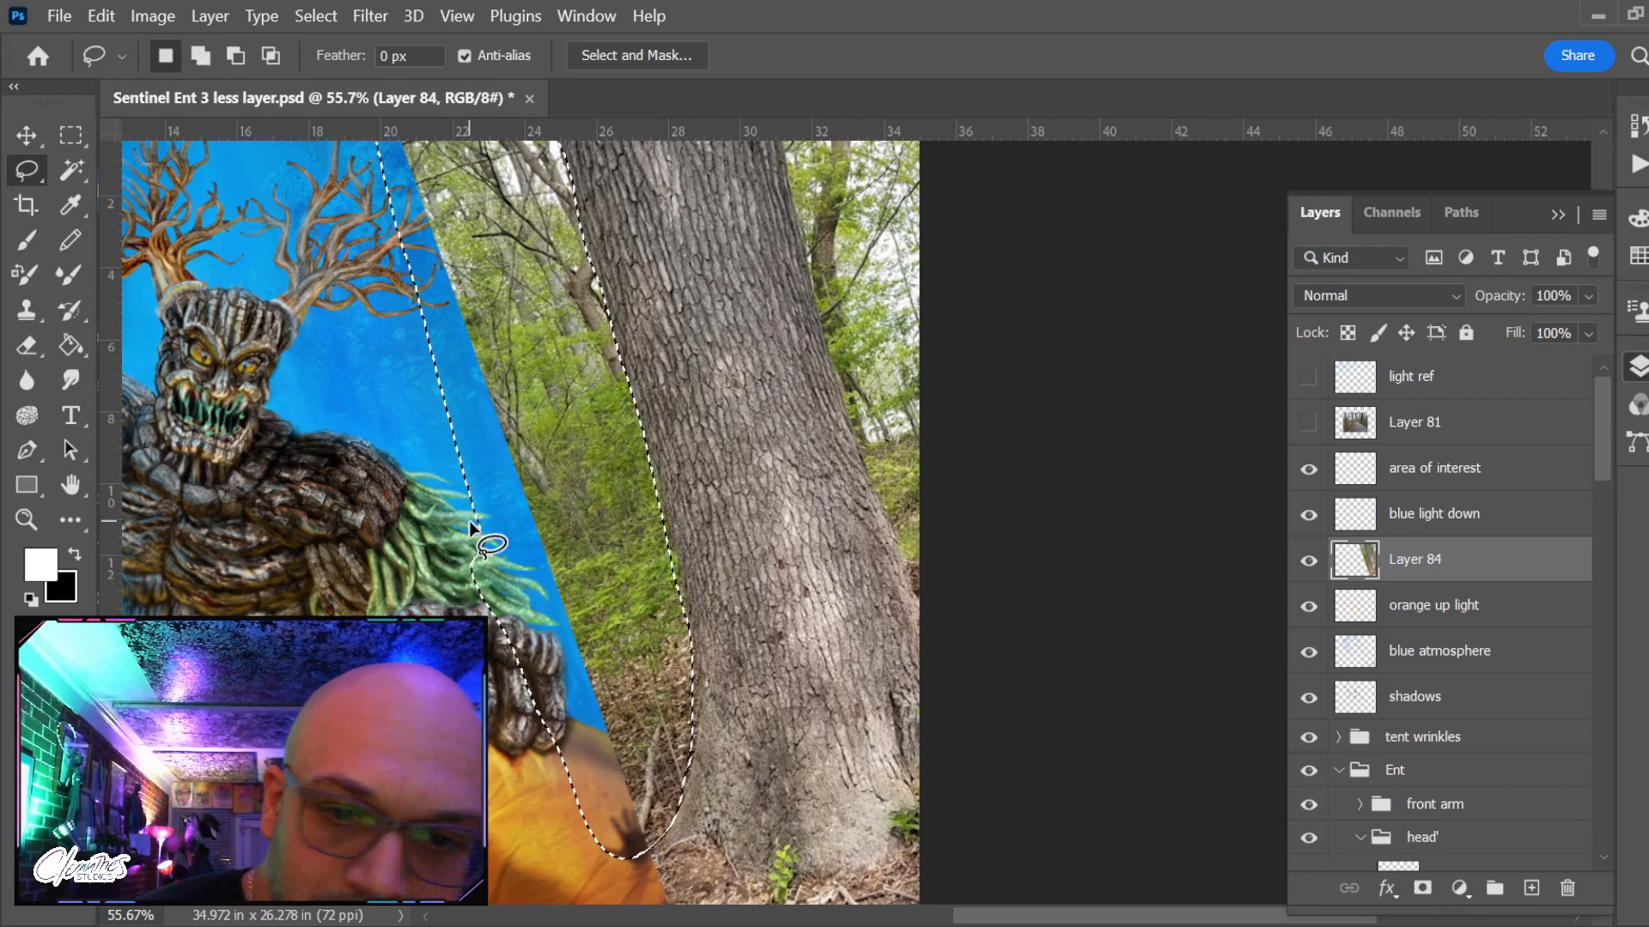
key("Delete")
key("ctrl+d")
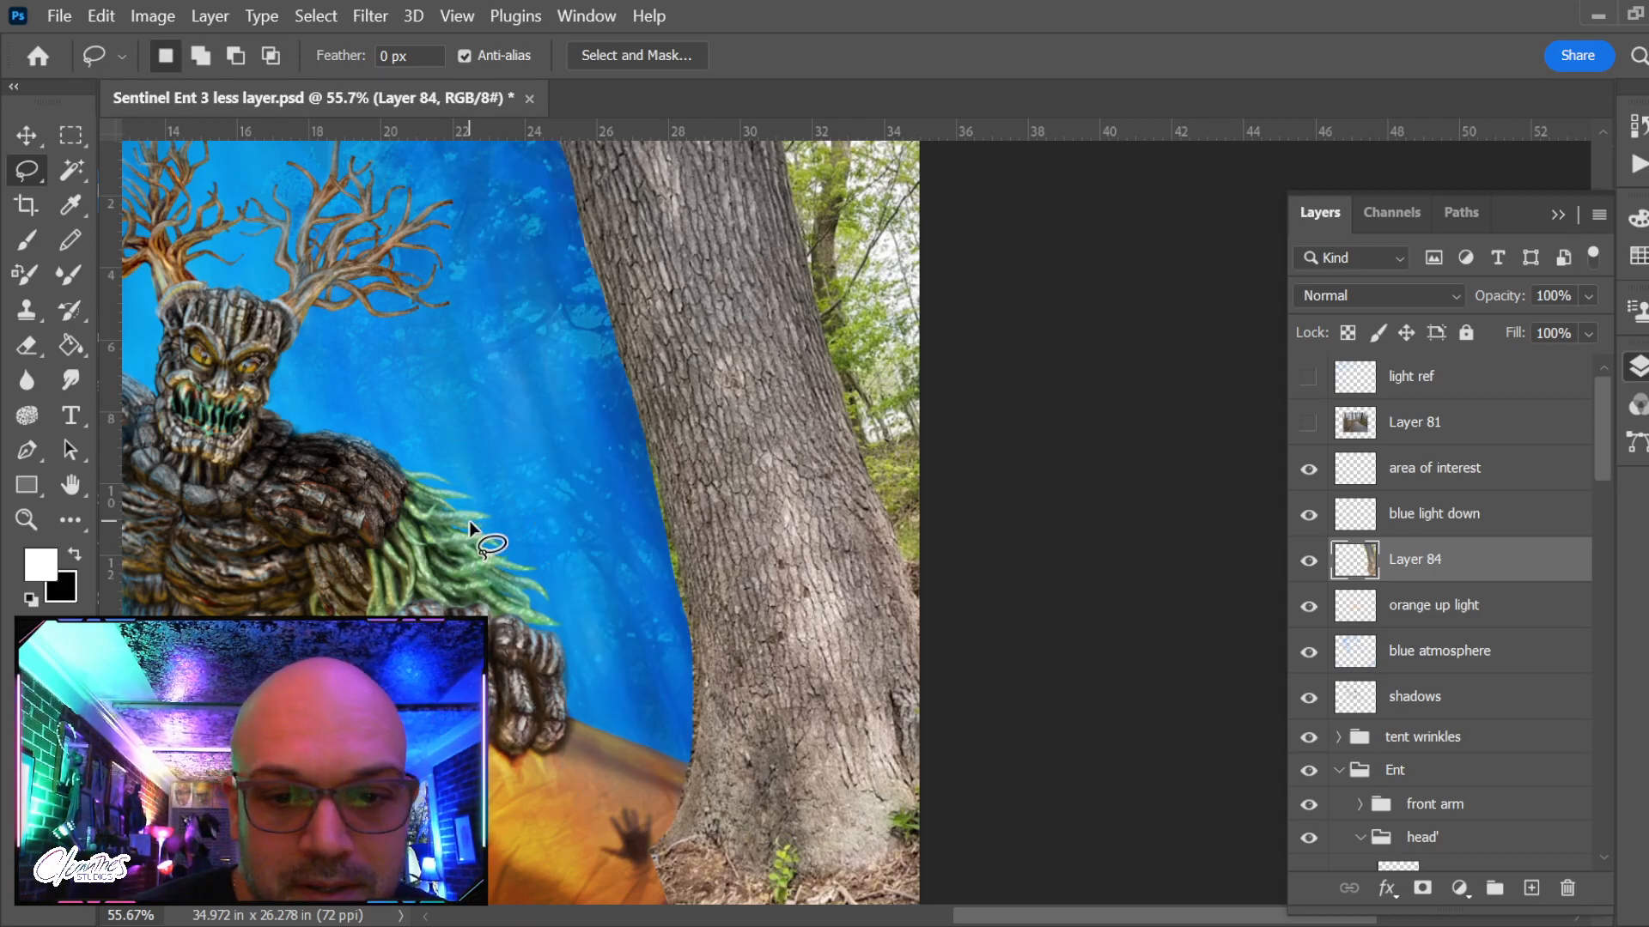
Lasso the woodland background between the trunk's right side and the canvas edge on Layer 84 and delete it
left_click_drag(839, 791, 762, 662)
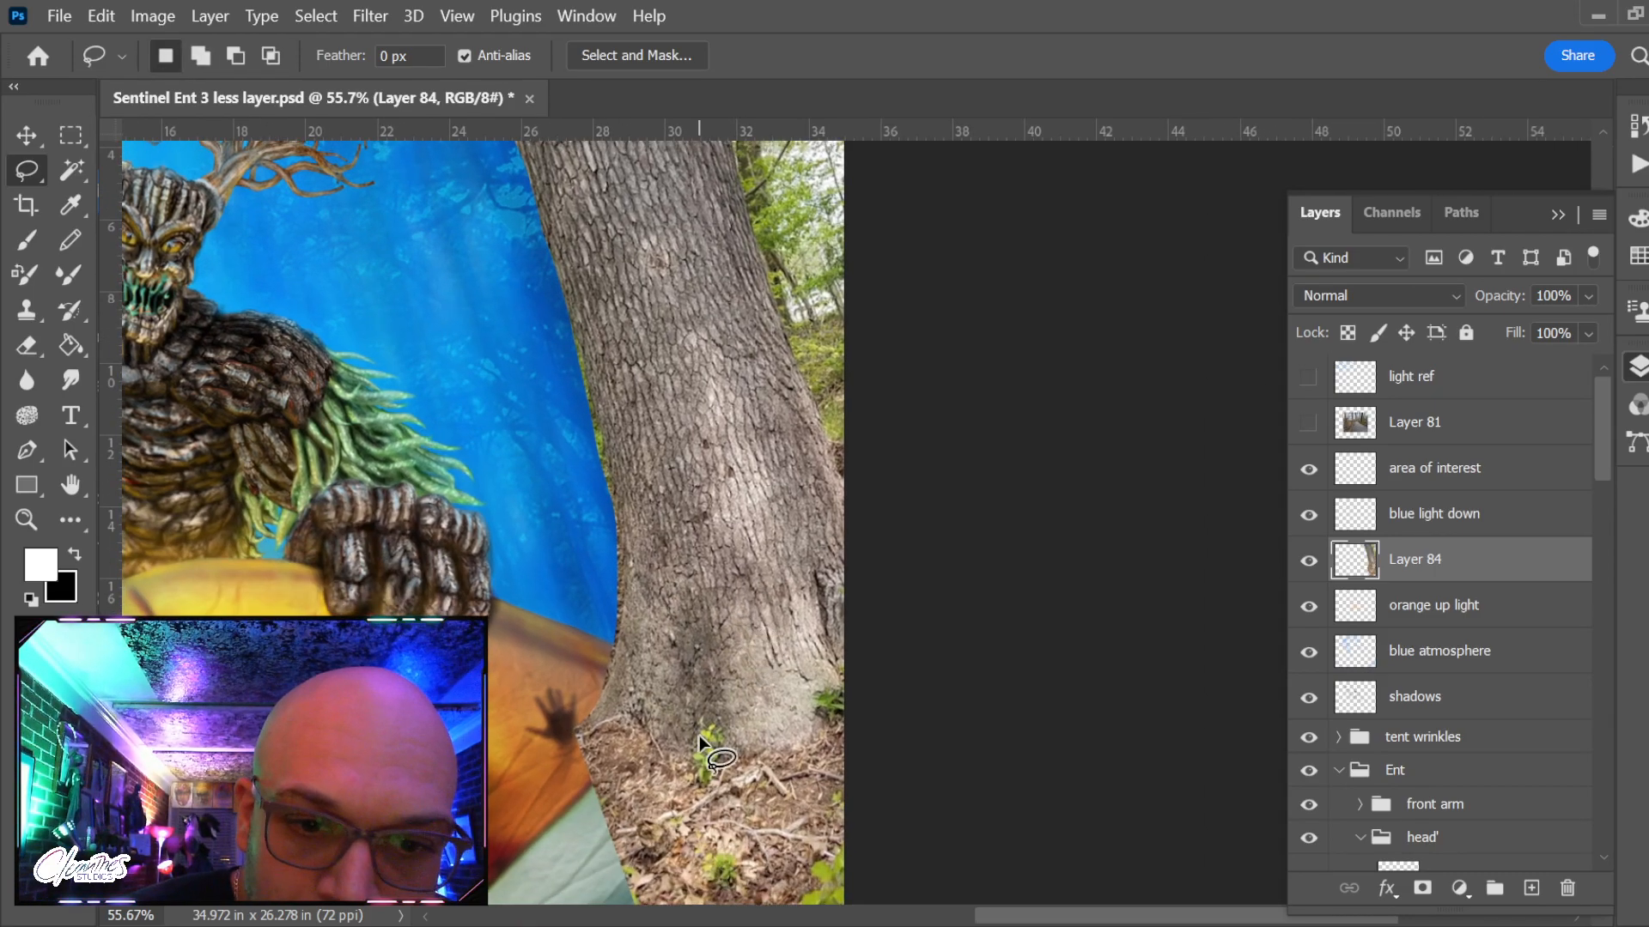
left_click_drag(811, 585, 706, 887)
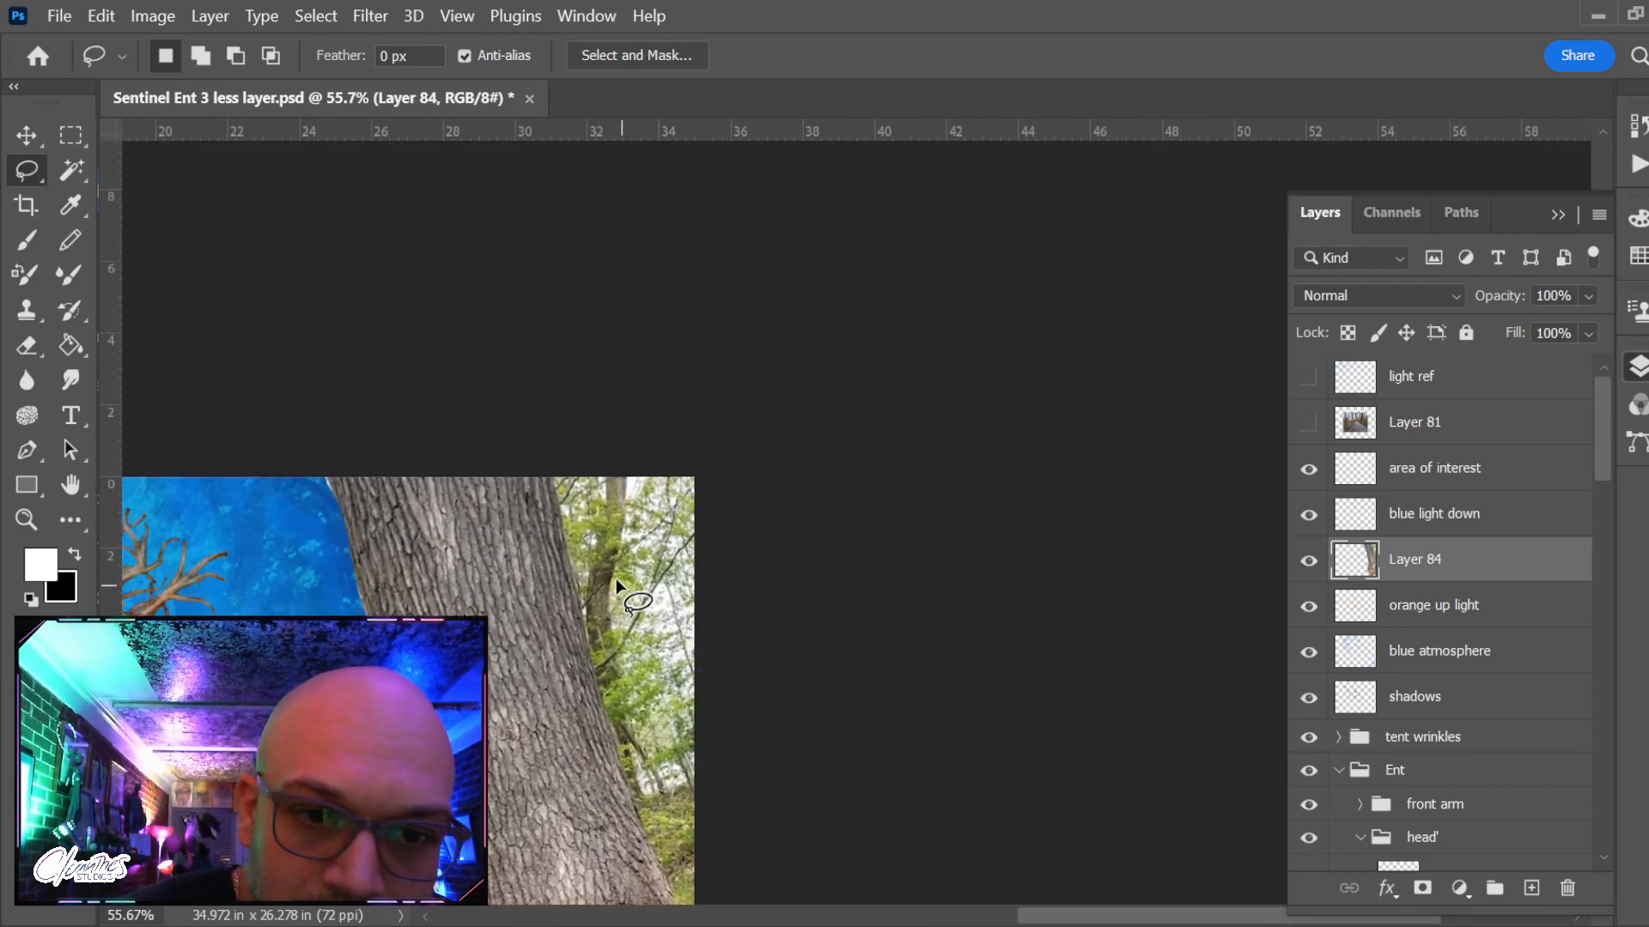
mouse_move(553, 474)
left_mouse_down()
mouse_move(618, 784)
mouse_move(674, 915)
mouse_move(841, 489)
mouse_move(706, 379)
mouse_move(571, 431)
left_mouse_up()
left_click_drag(883, 684, 821, 504)
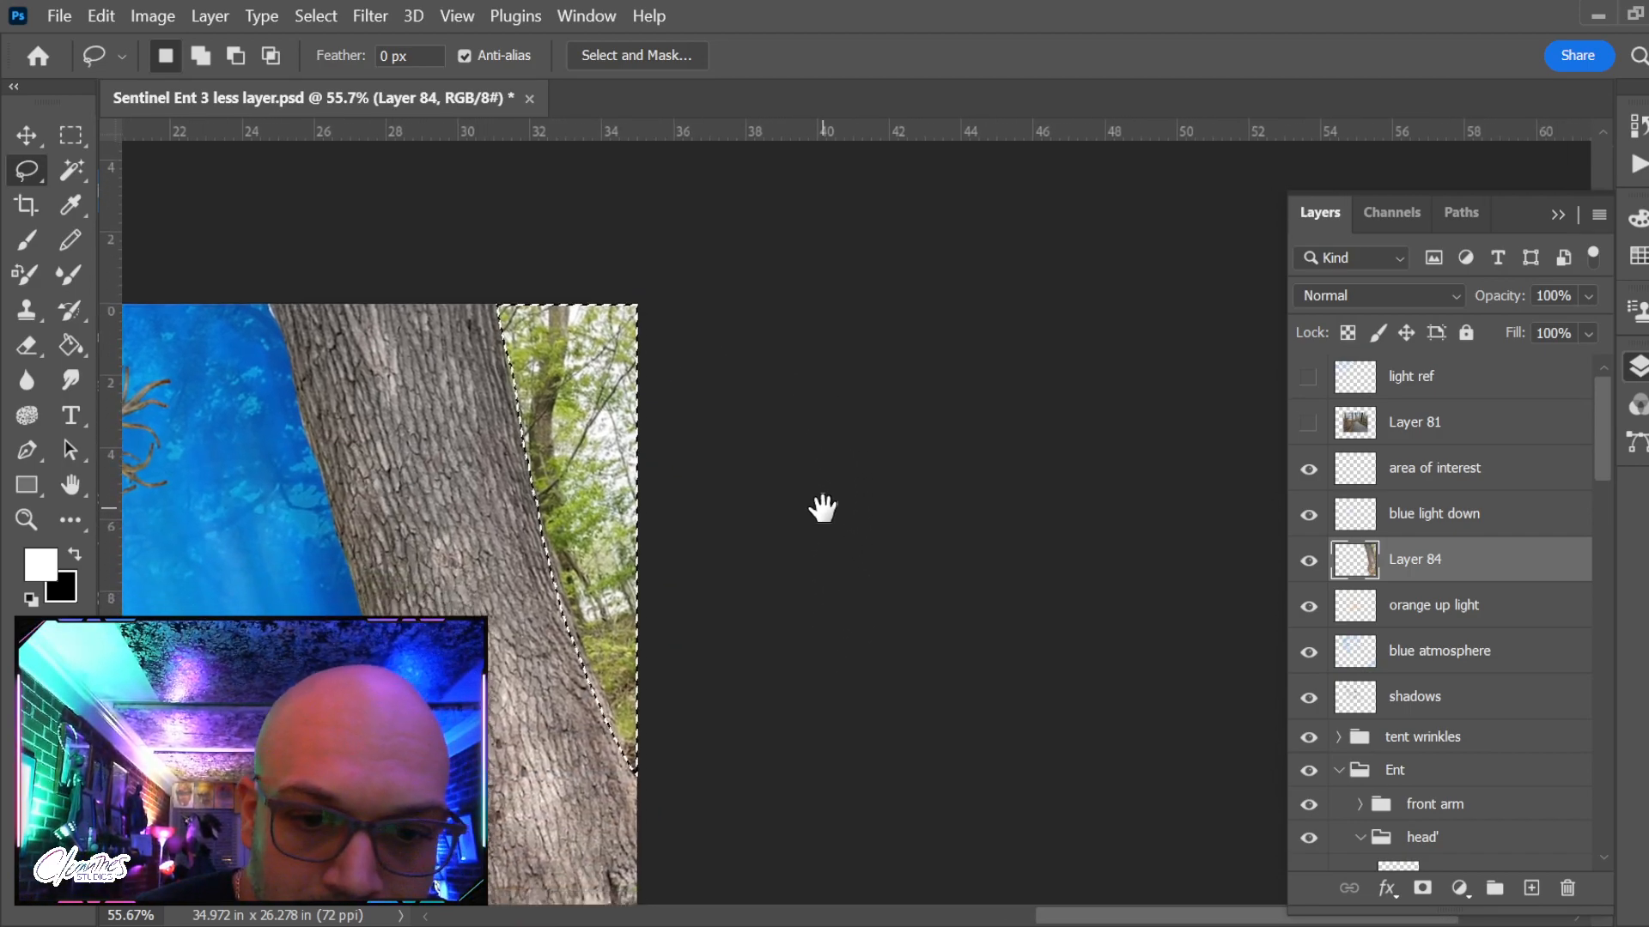
key("Delete")
key("ctrl+d")
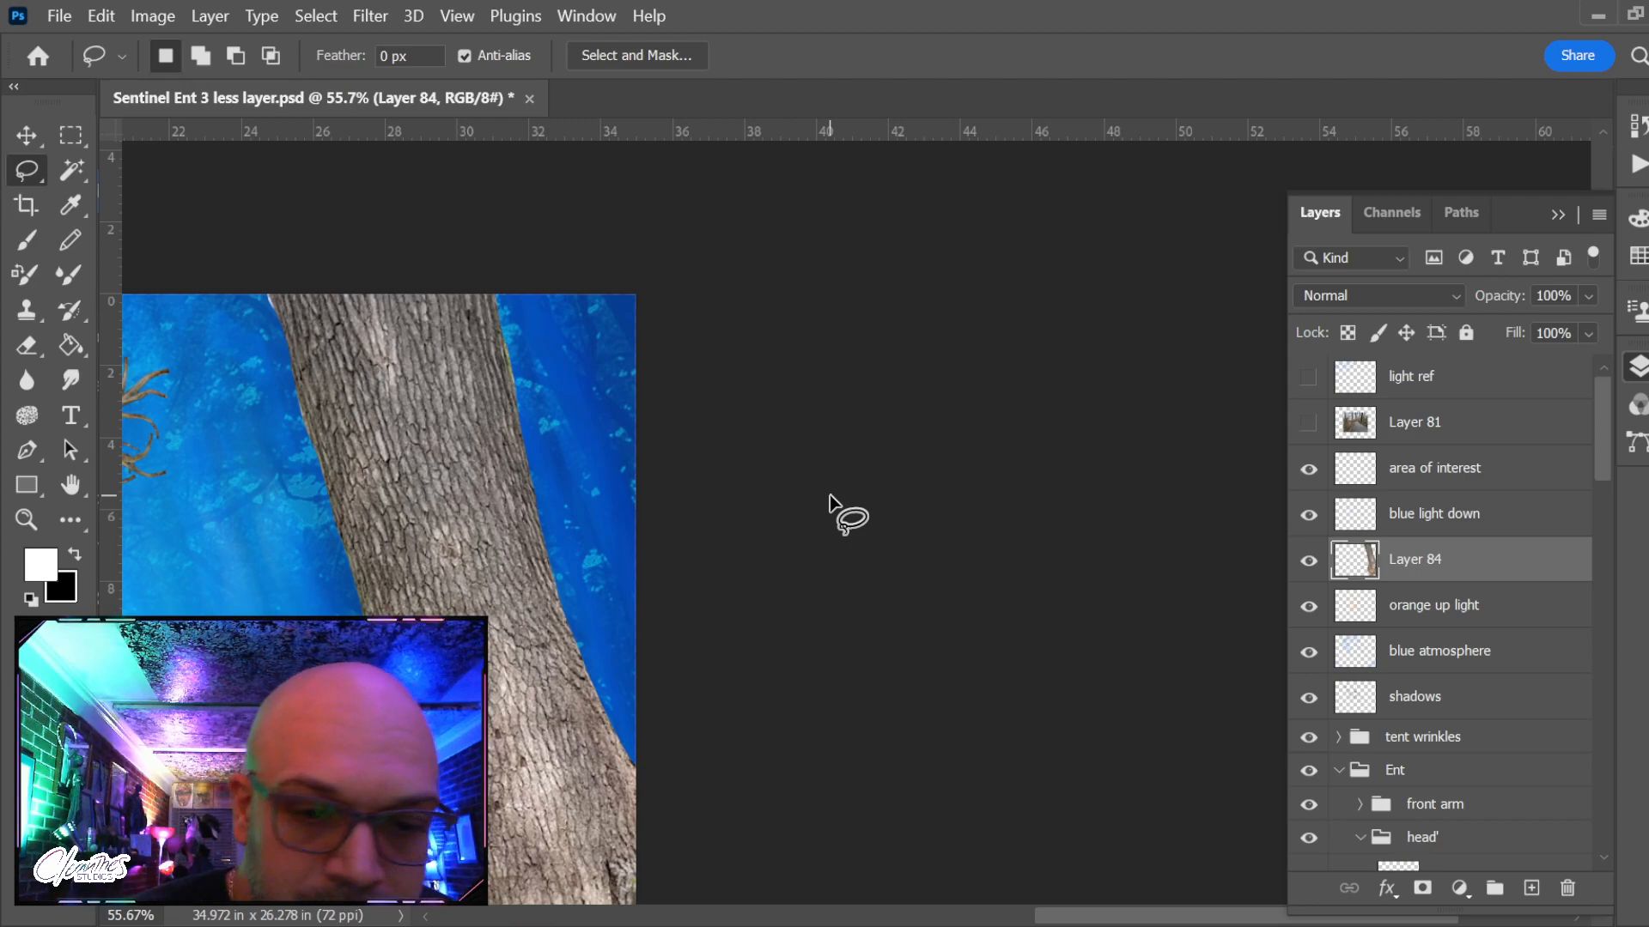
Lasso the leftover green sliver along the trunk's left edge and delete it
left_click_drag(491, 773, 496, 654)
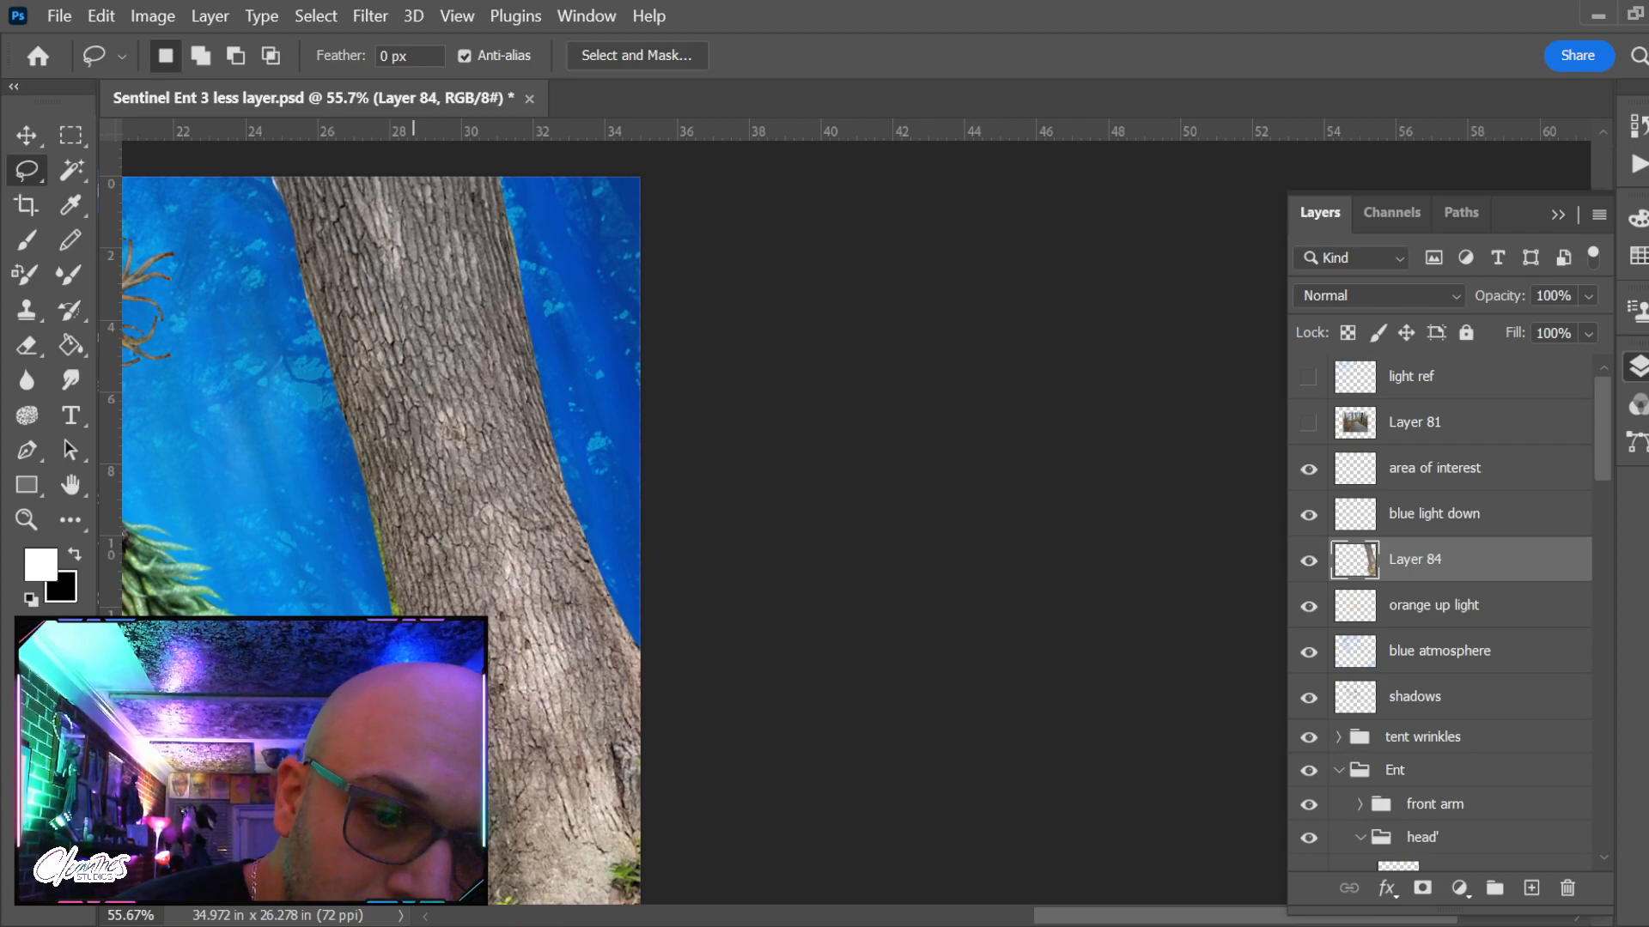
mouse_move(394, 583)
left_mouse_down()
mouse_move(297, 304)
mouse_move(278, 889)
left_mouse_up()
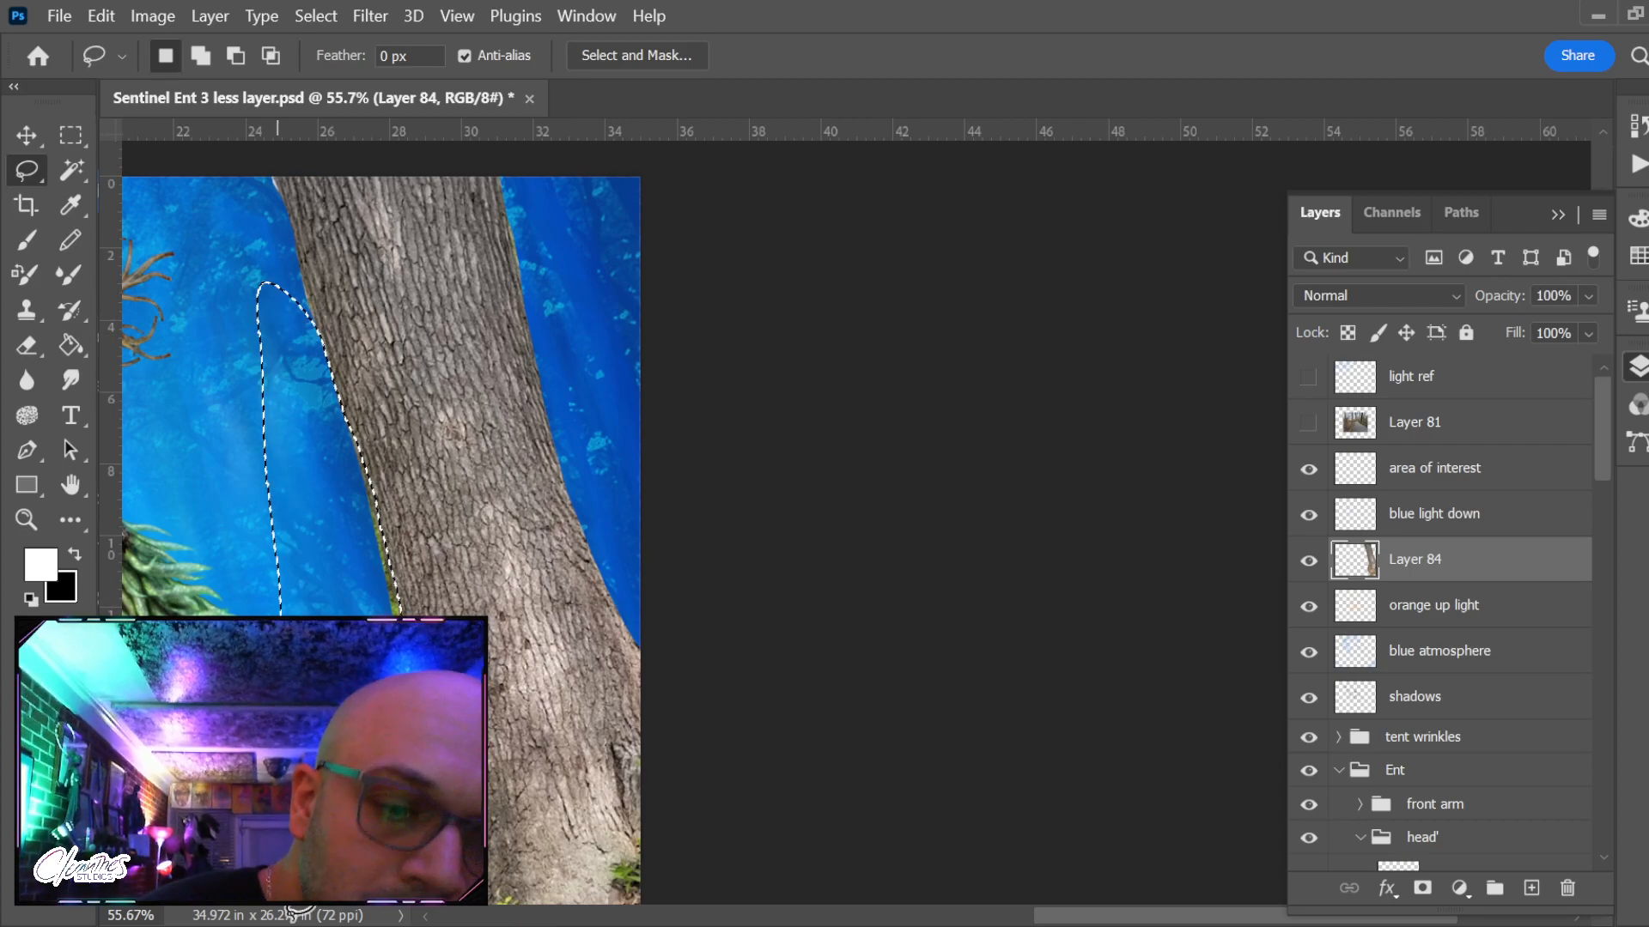
key("Delete")
key("ctrl+d")
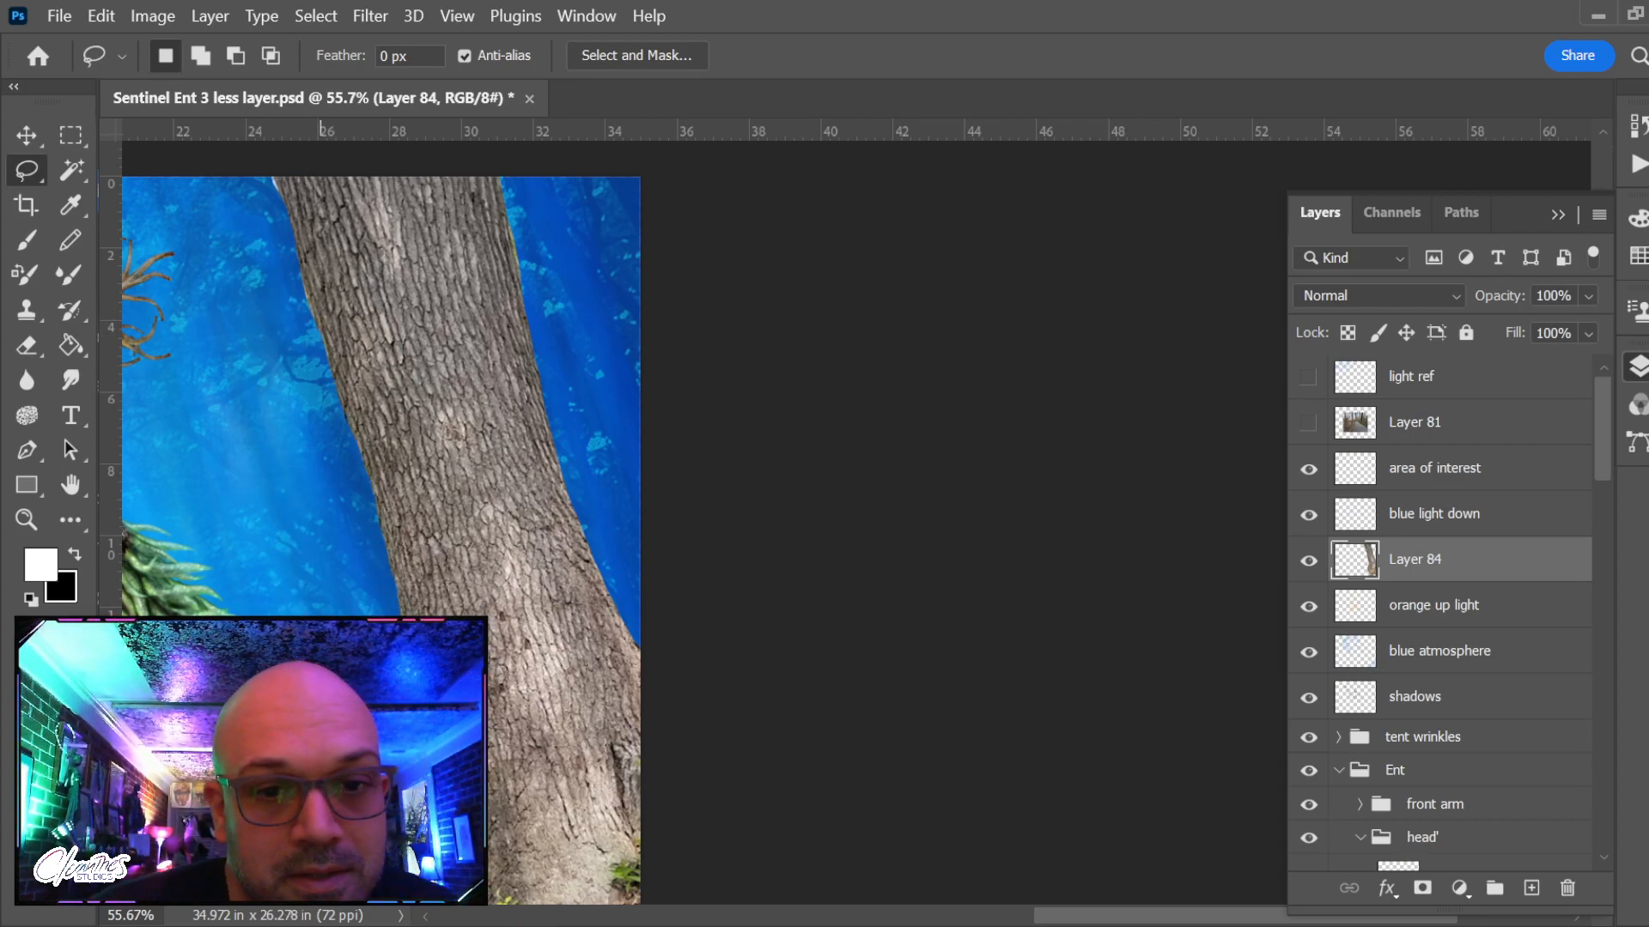
Move Layer 84 below the tent wrinkles group, directly above the Ent group, and collapse the Ent group
scroll(414, 285, "down", 1)
left_click_drag(452, 550, 560, 382)
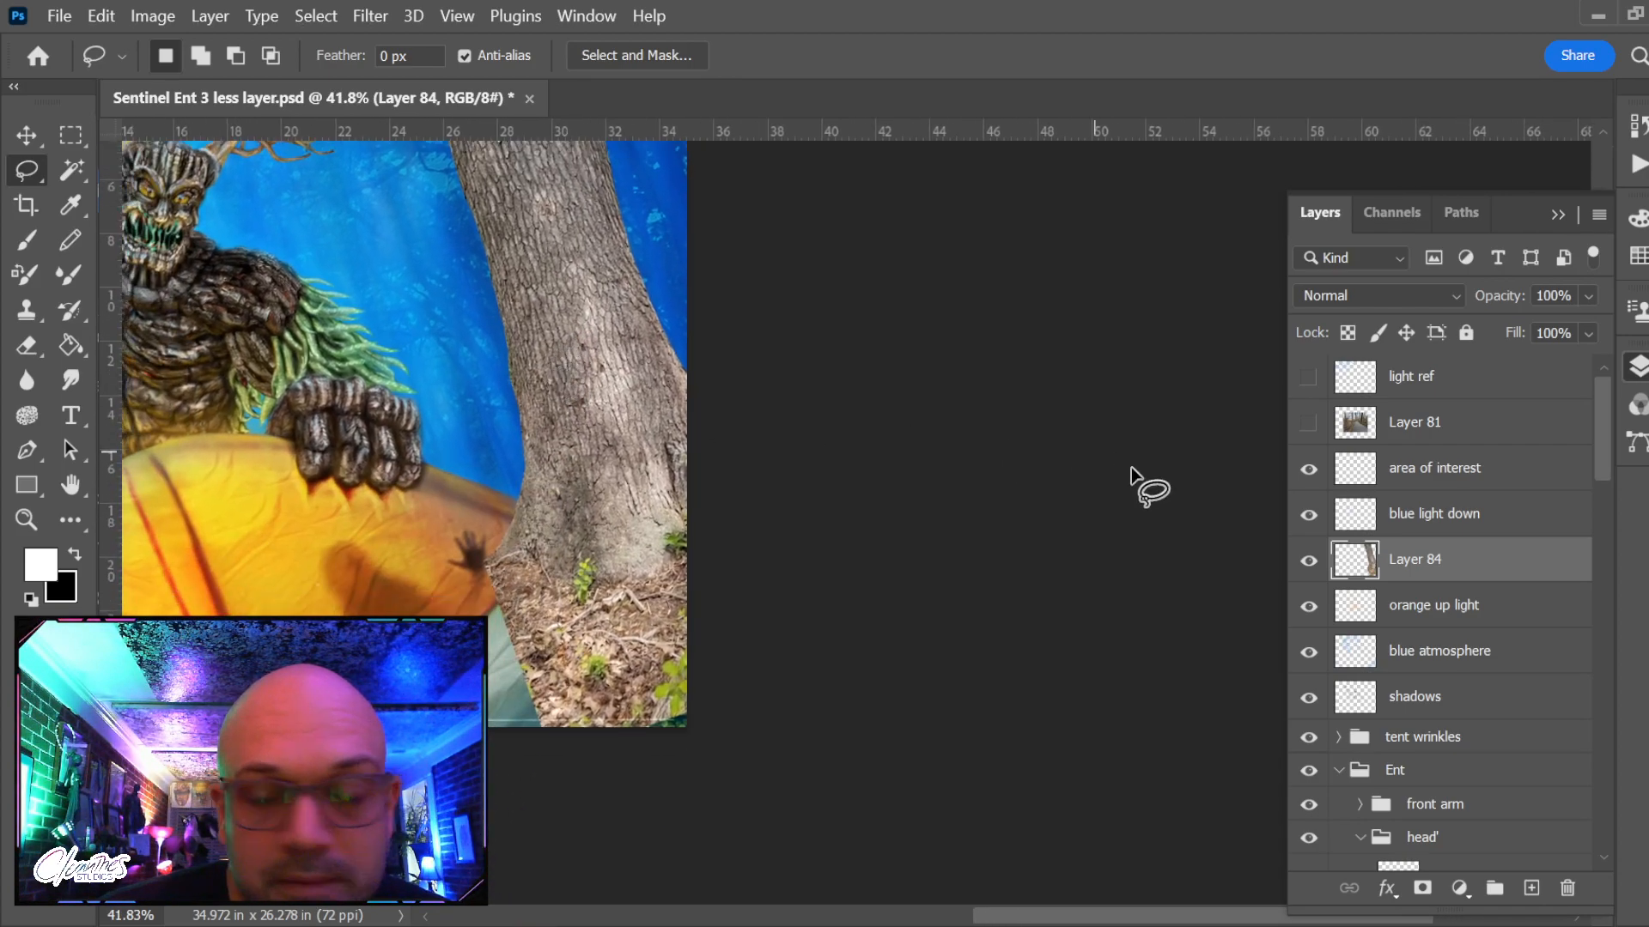
left_click_drag(1498, 571, 1518, 760)
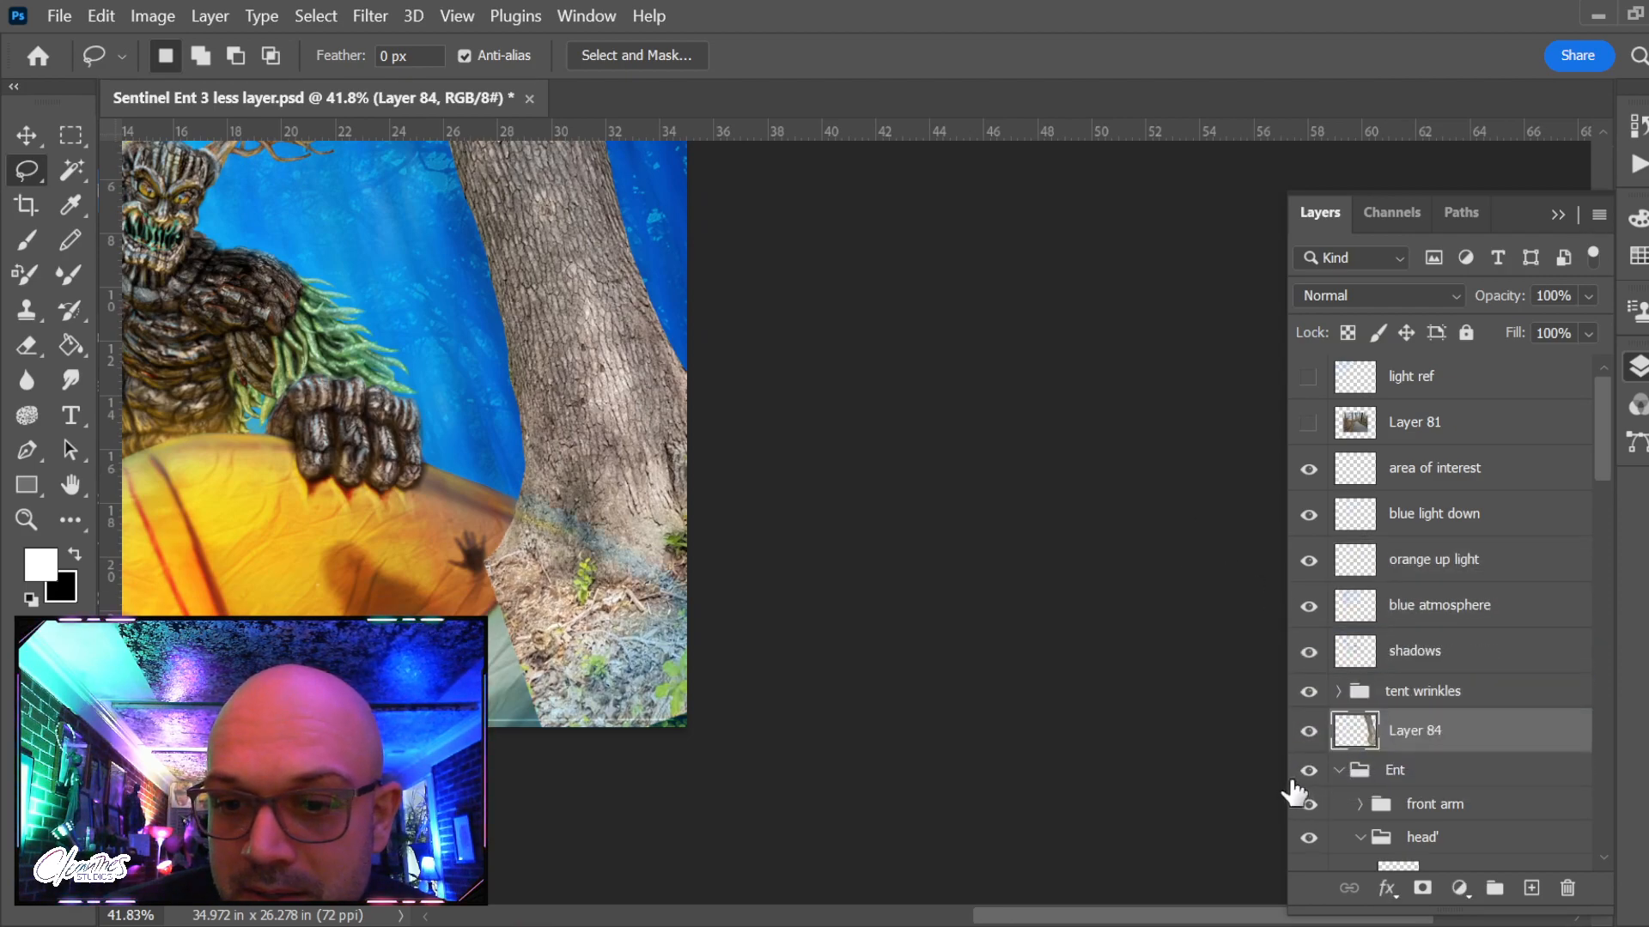
left_click(1339, 773)
scroll(399, 479, "down", 6)
mouse_move(596, 415)
left_mouse_down()
mouse_move(873, 442)
mouse_move(817, 456)
left_mouse_up()
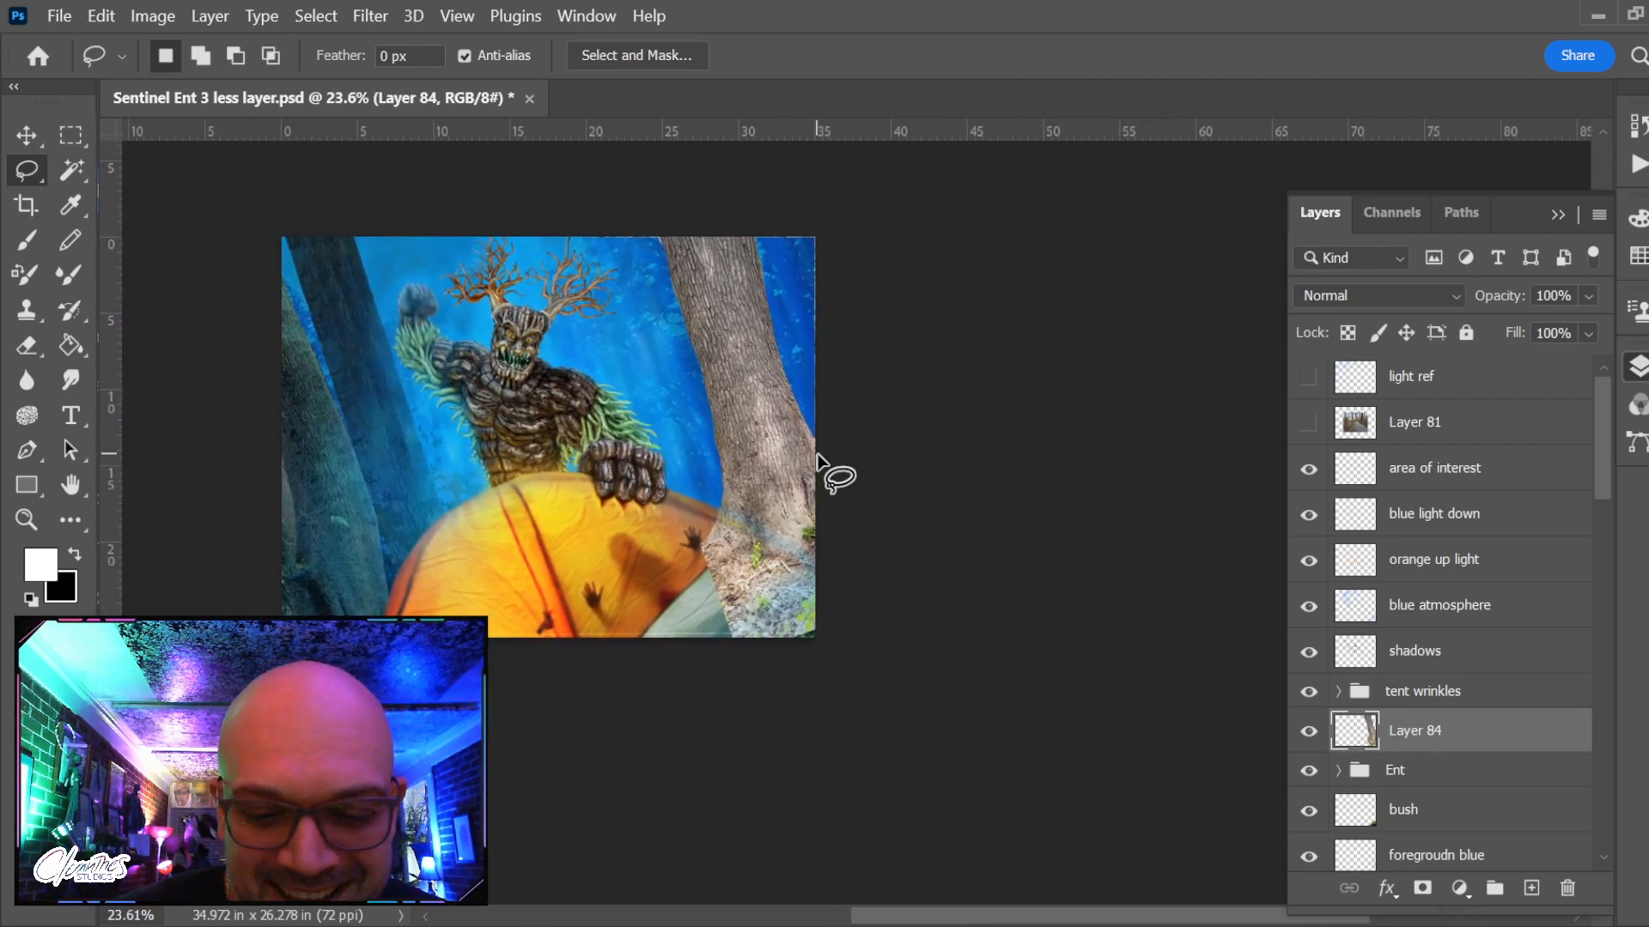
key("ctrl+u")
key("Escape")
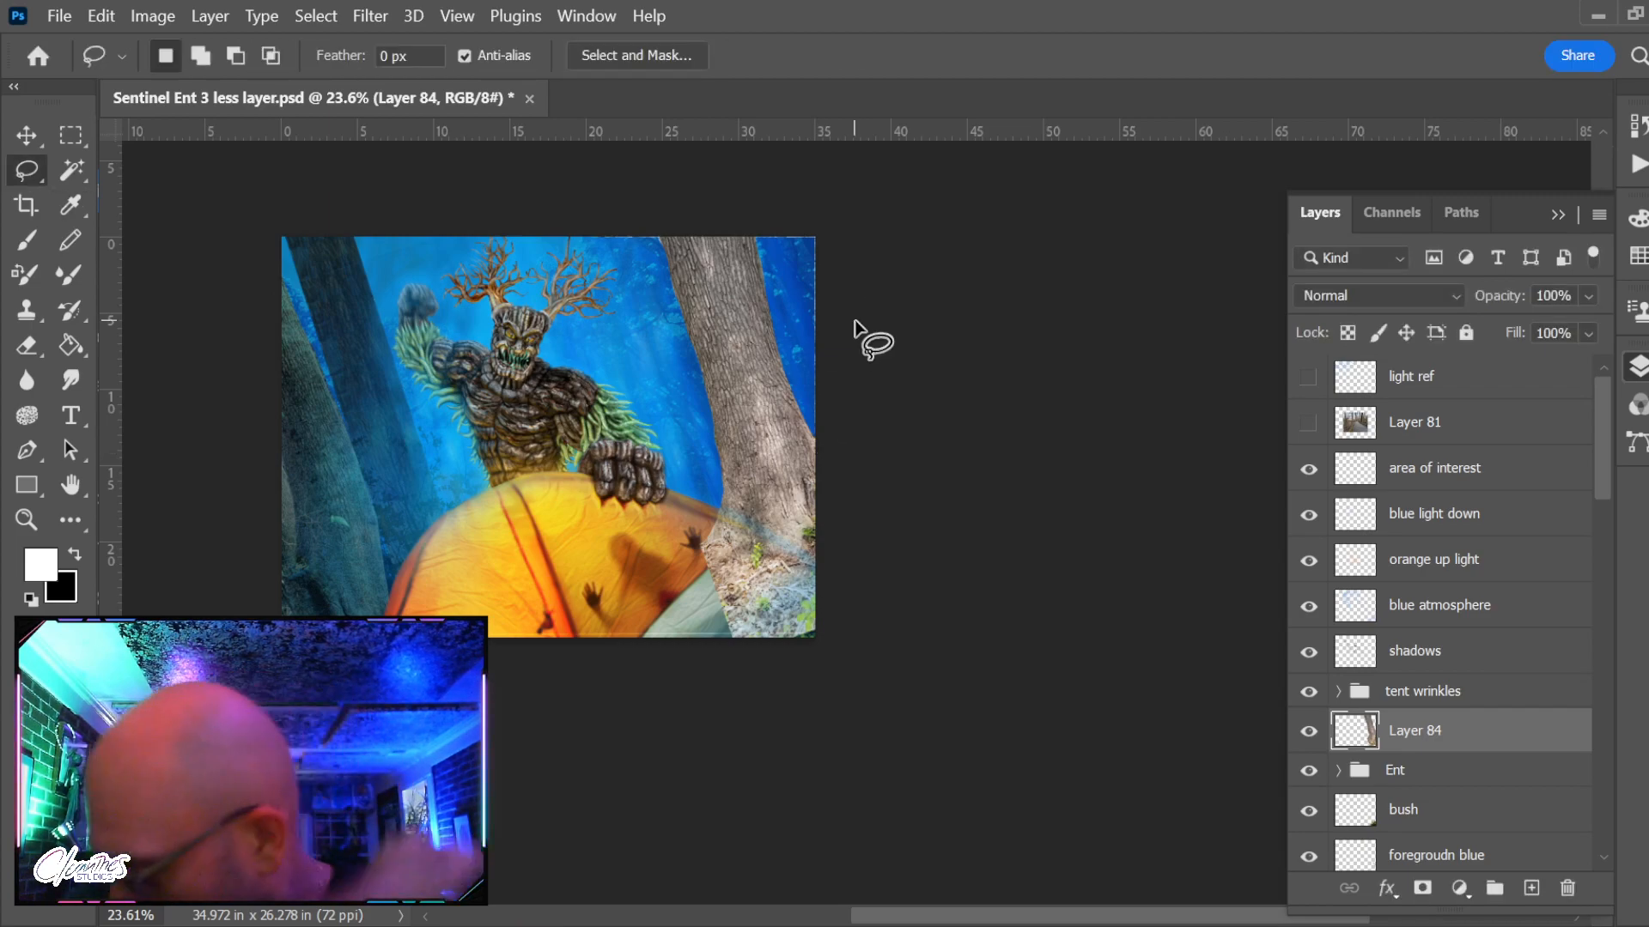
key("ctrl+u")
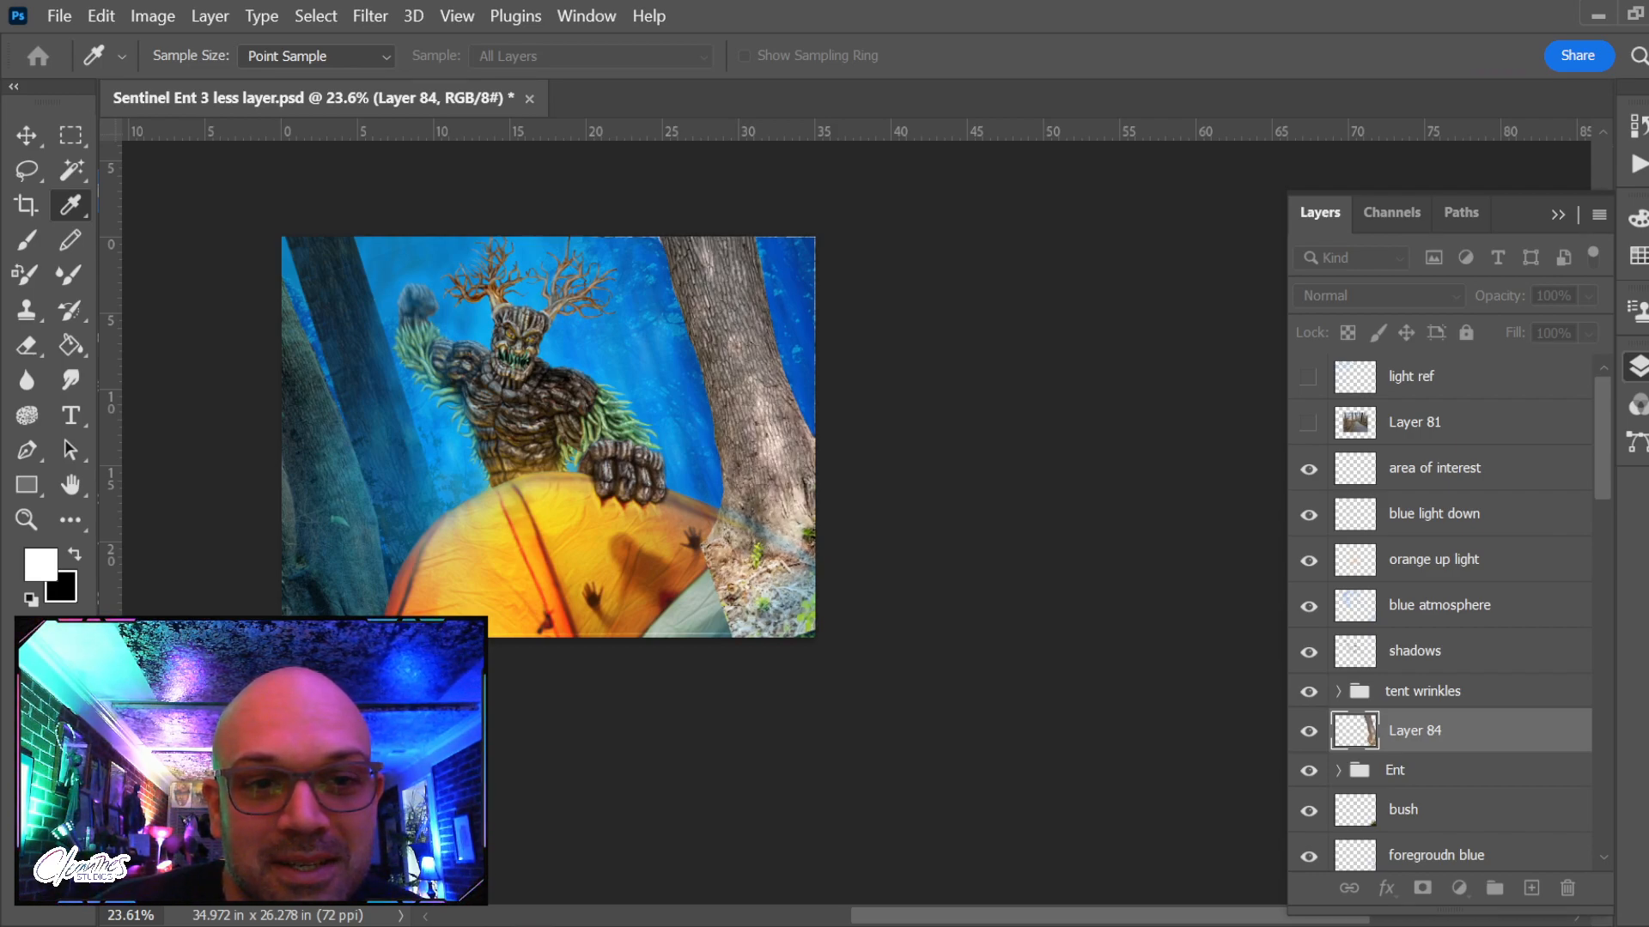
key("l")
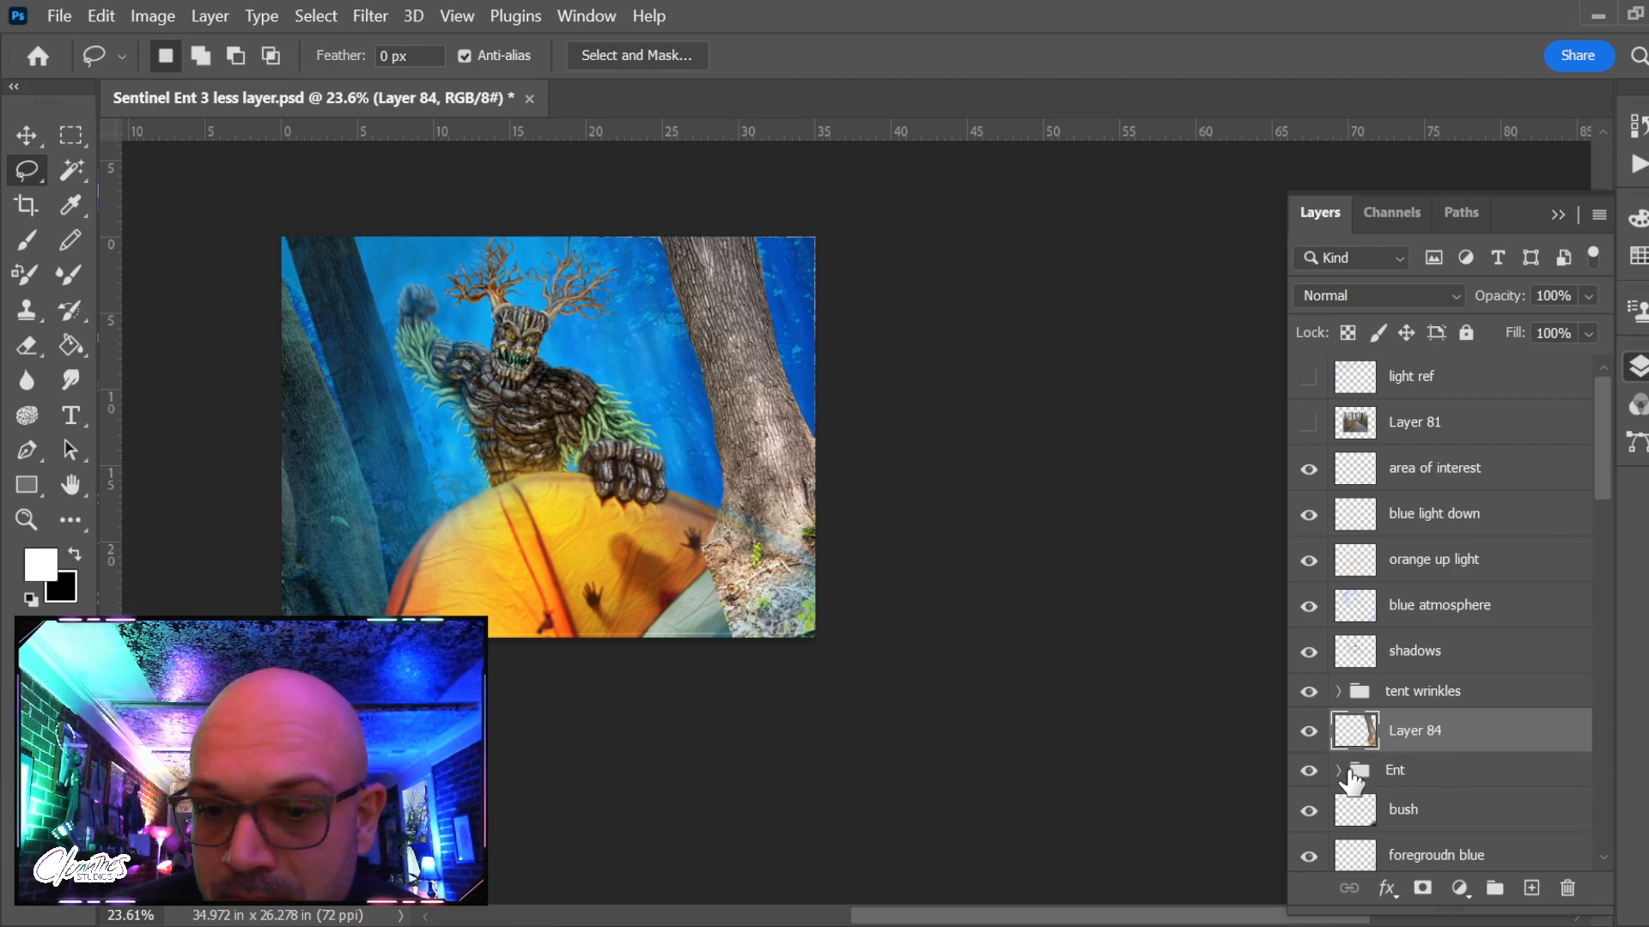
Try Layer 84 lower in the layer stack, first directly below the bush layer and then beneath the old tree group
left_click(1307, 737)
left_click(1307, 737)
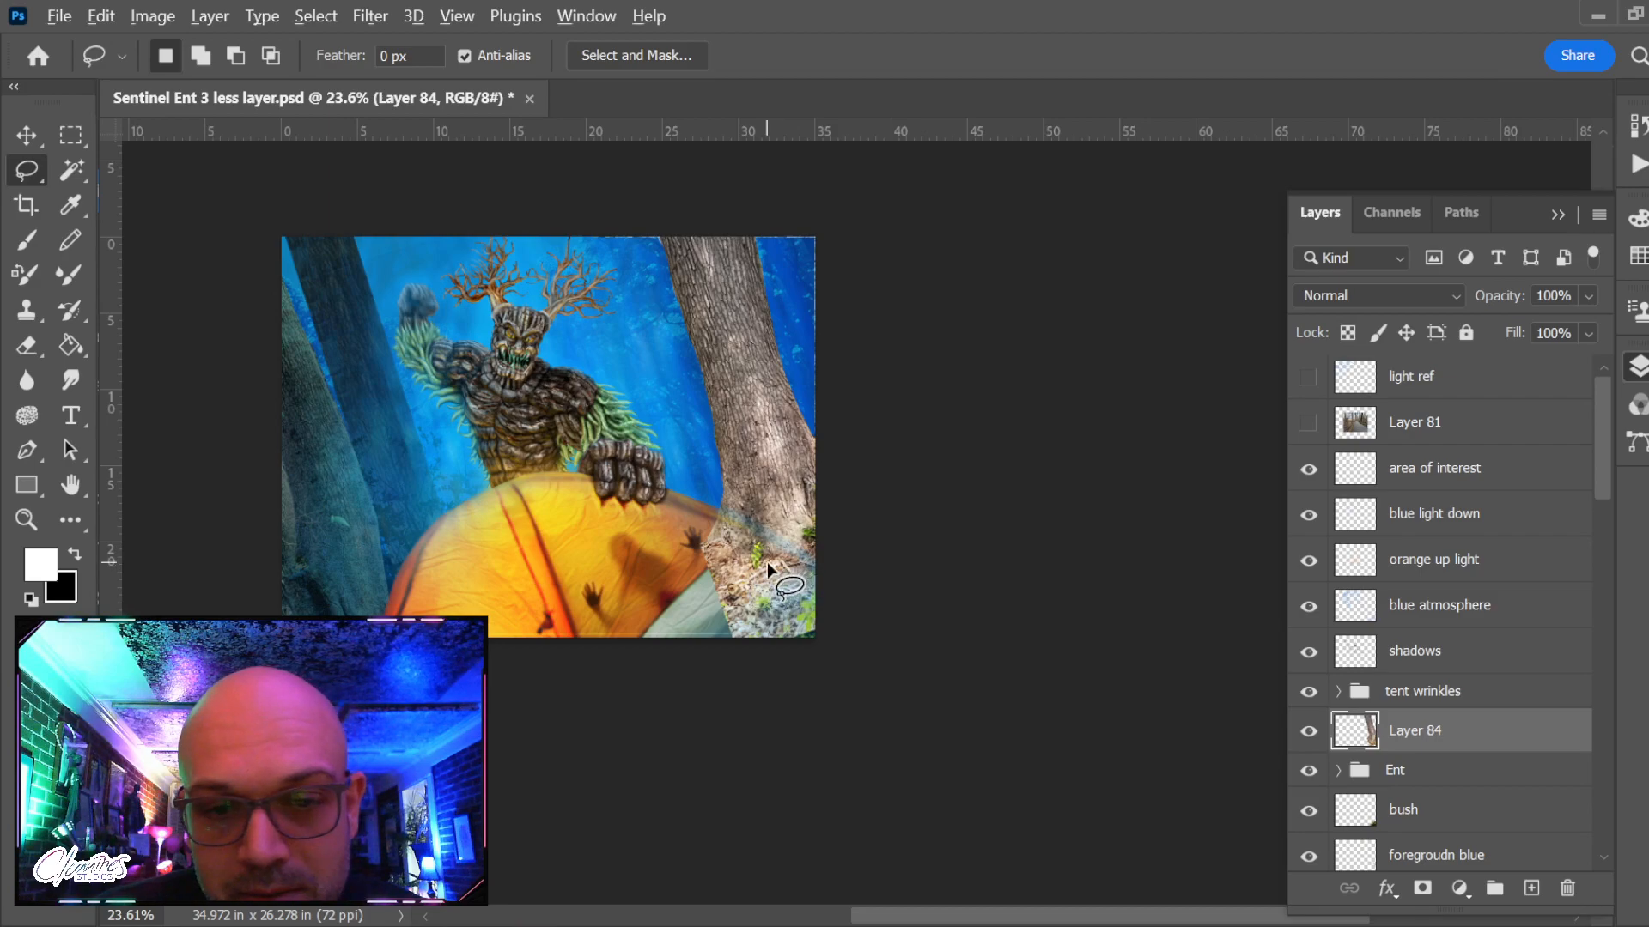
scroll(766, 561, "up", 1)
left_click_drag(1423, 751, 1365, 811)
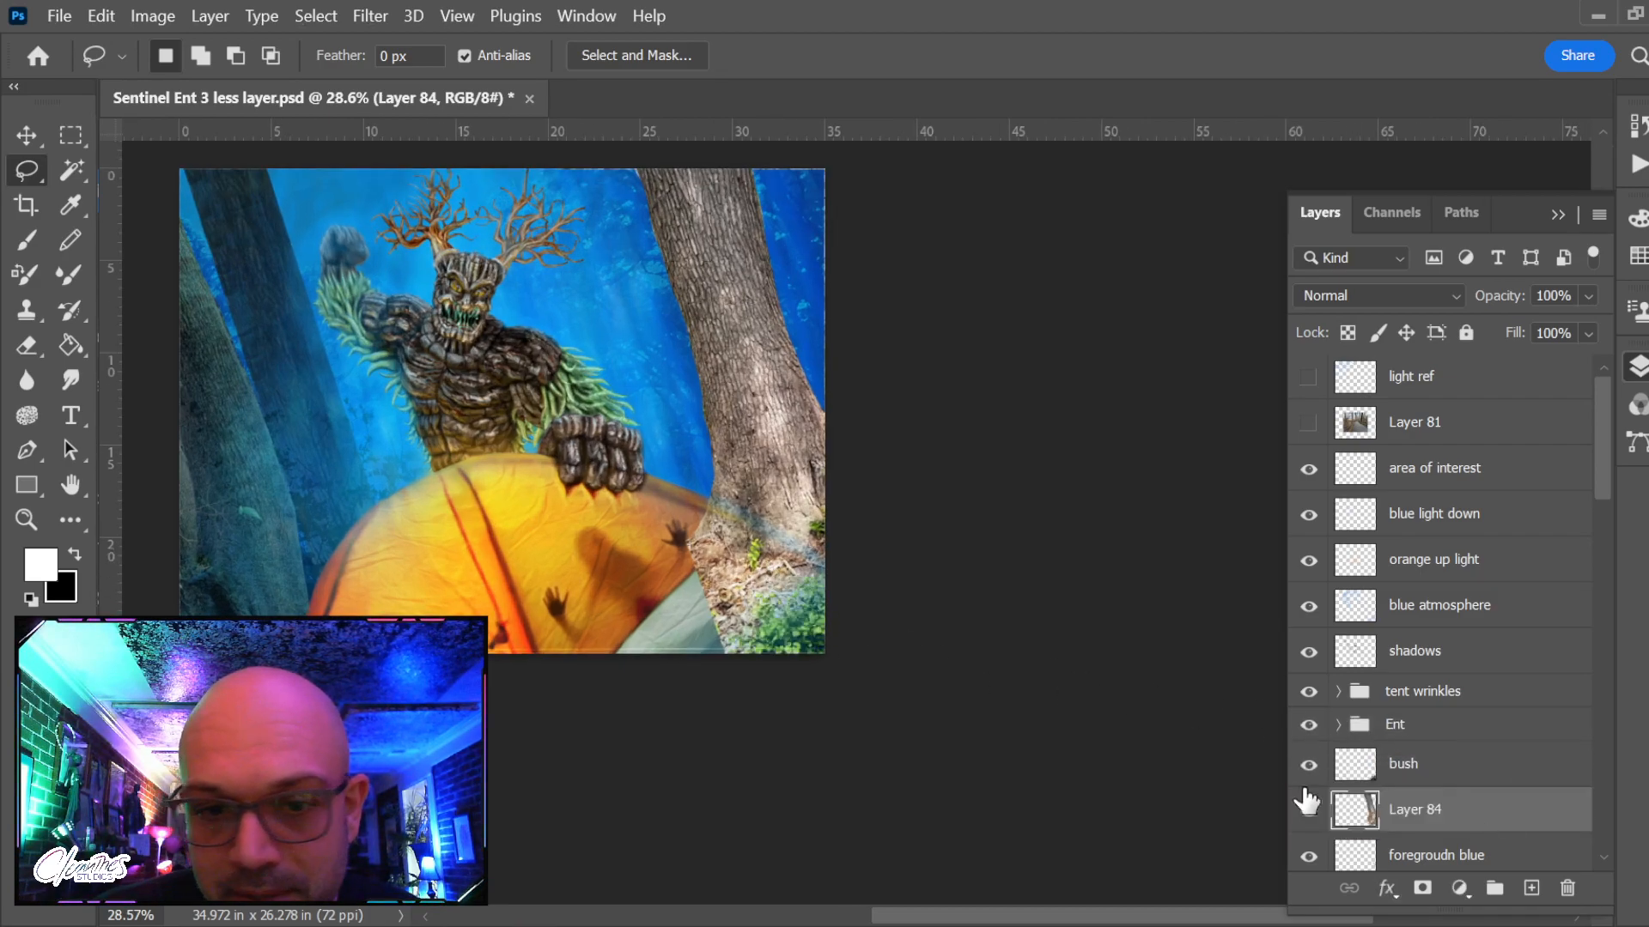
scroll(1434, 807, "down", 3)
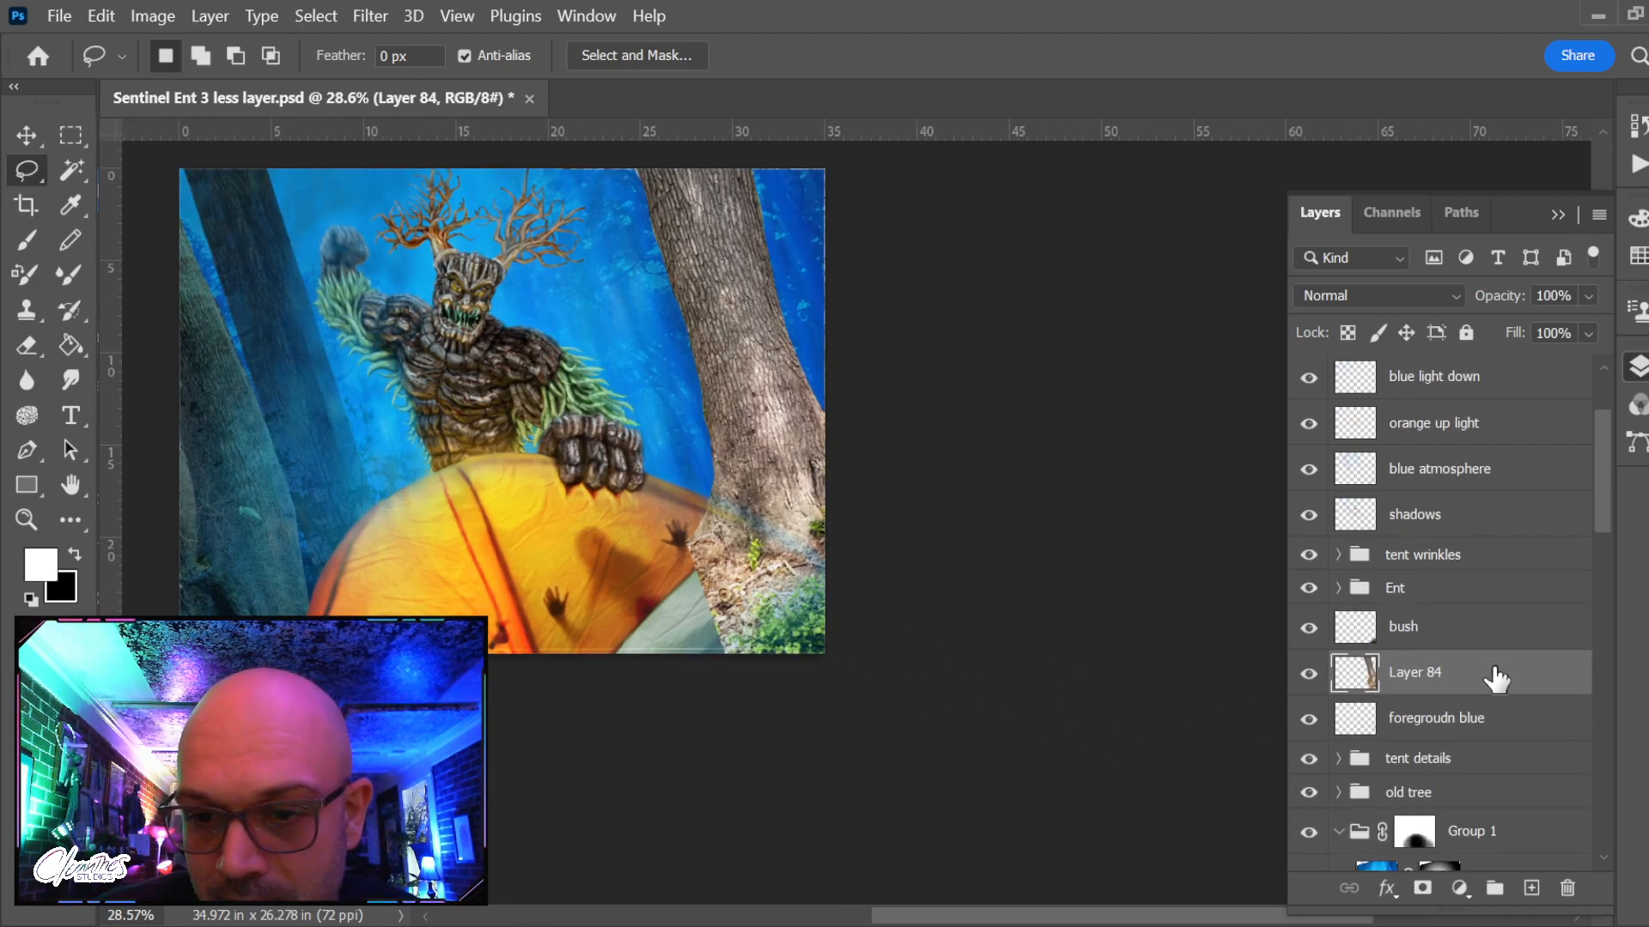
left_click_drag(1507, 692, 1516, 798)
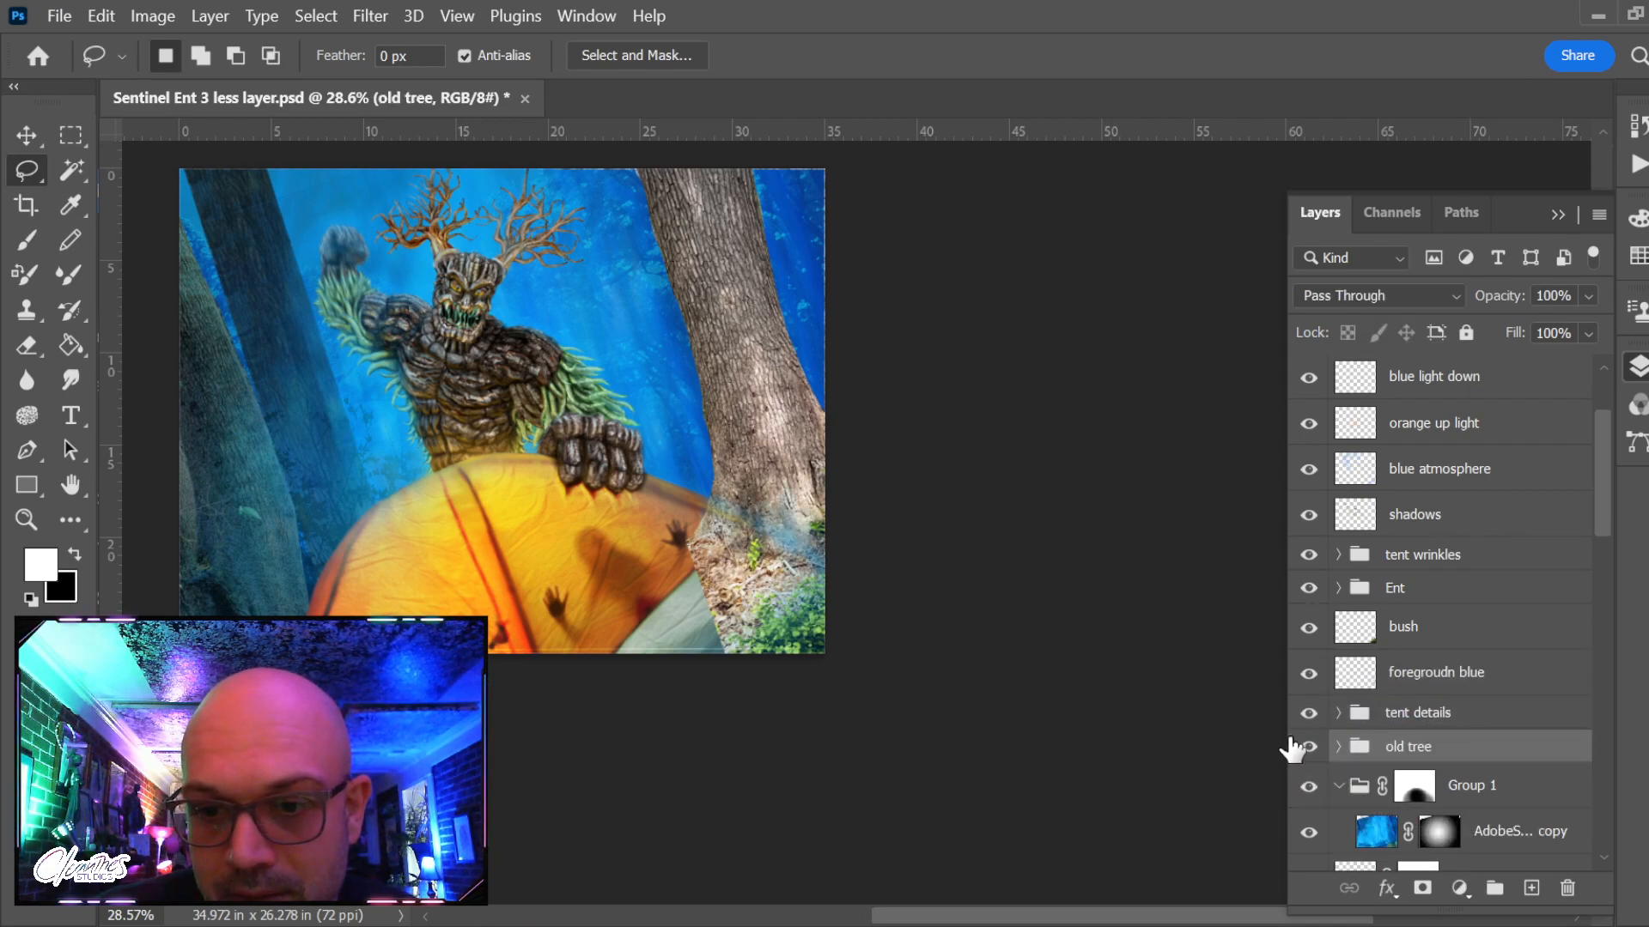
Undo the Layer 84 reordering back to its place between the blue light down and orange up light layers
key("ctrl+z")
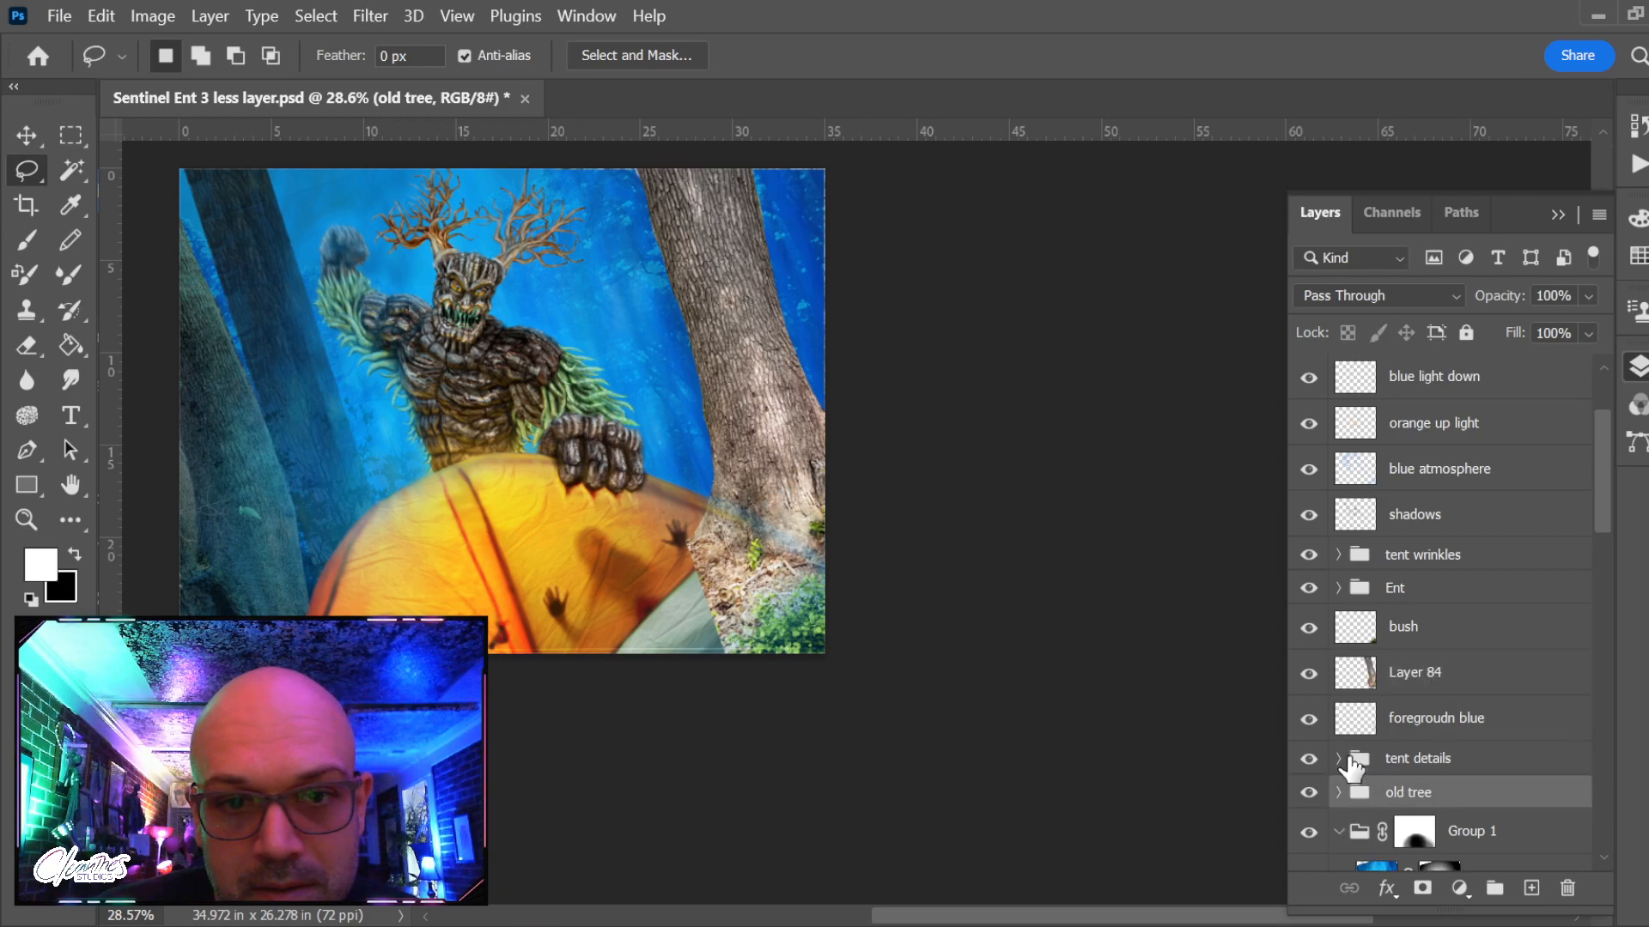
scroll(1460, 773, "down", 2)
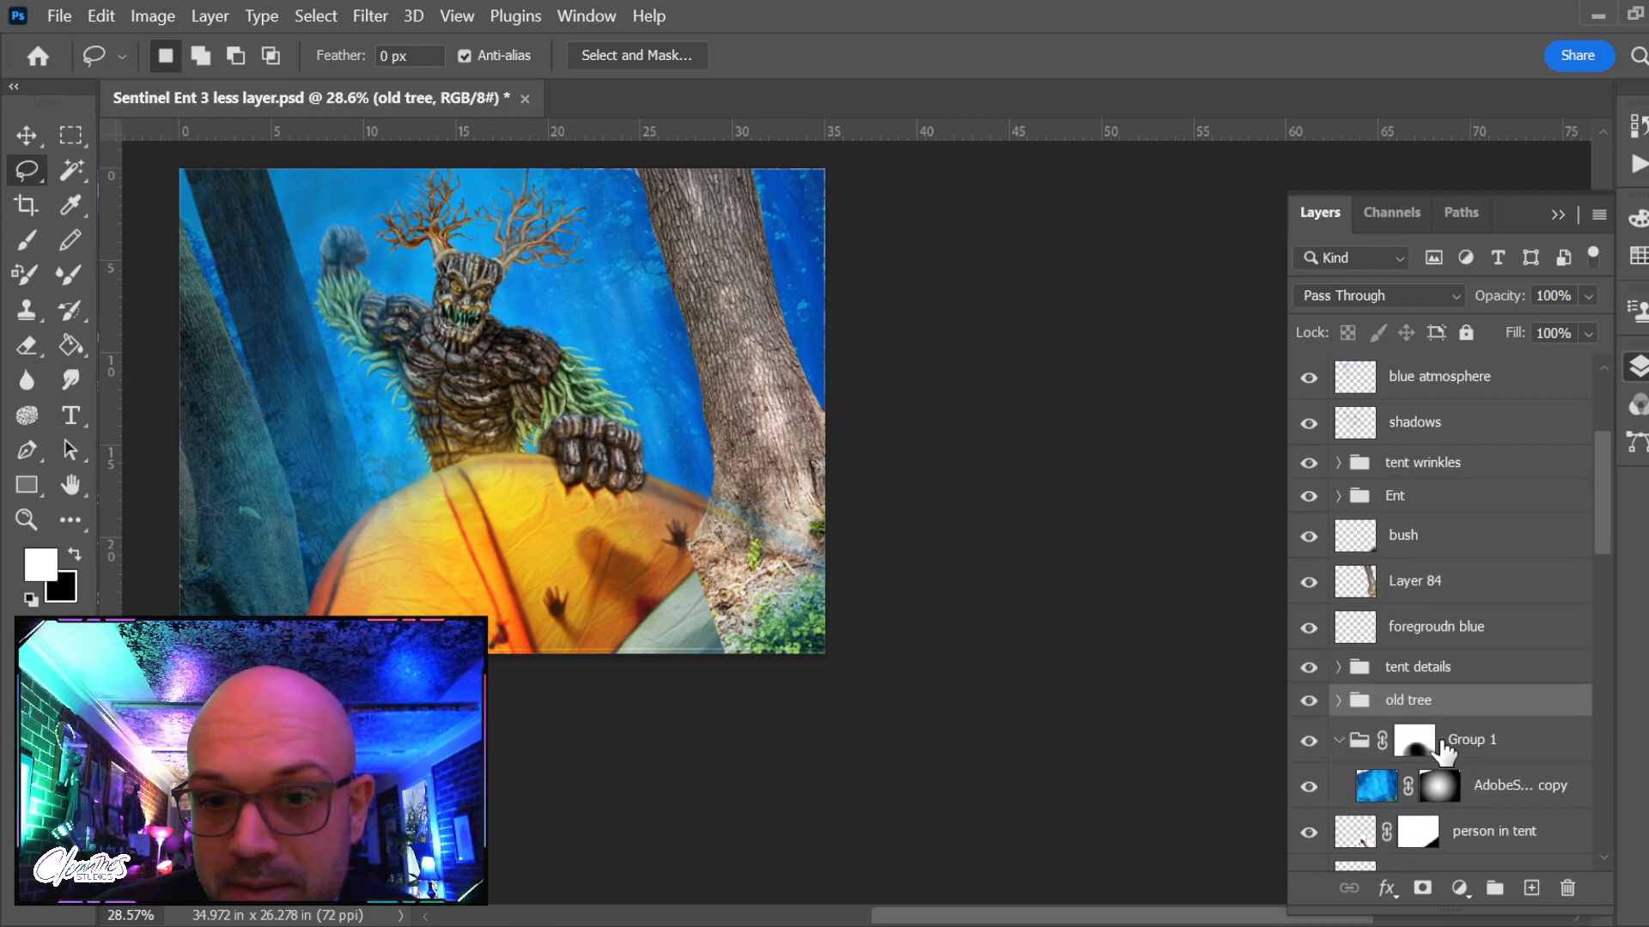
key("ctrl+z")
key("ctrl+z")
key("ctrl+z")
key("ctrl+z")
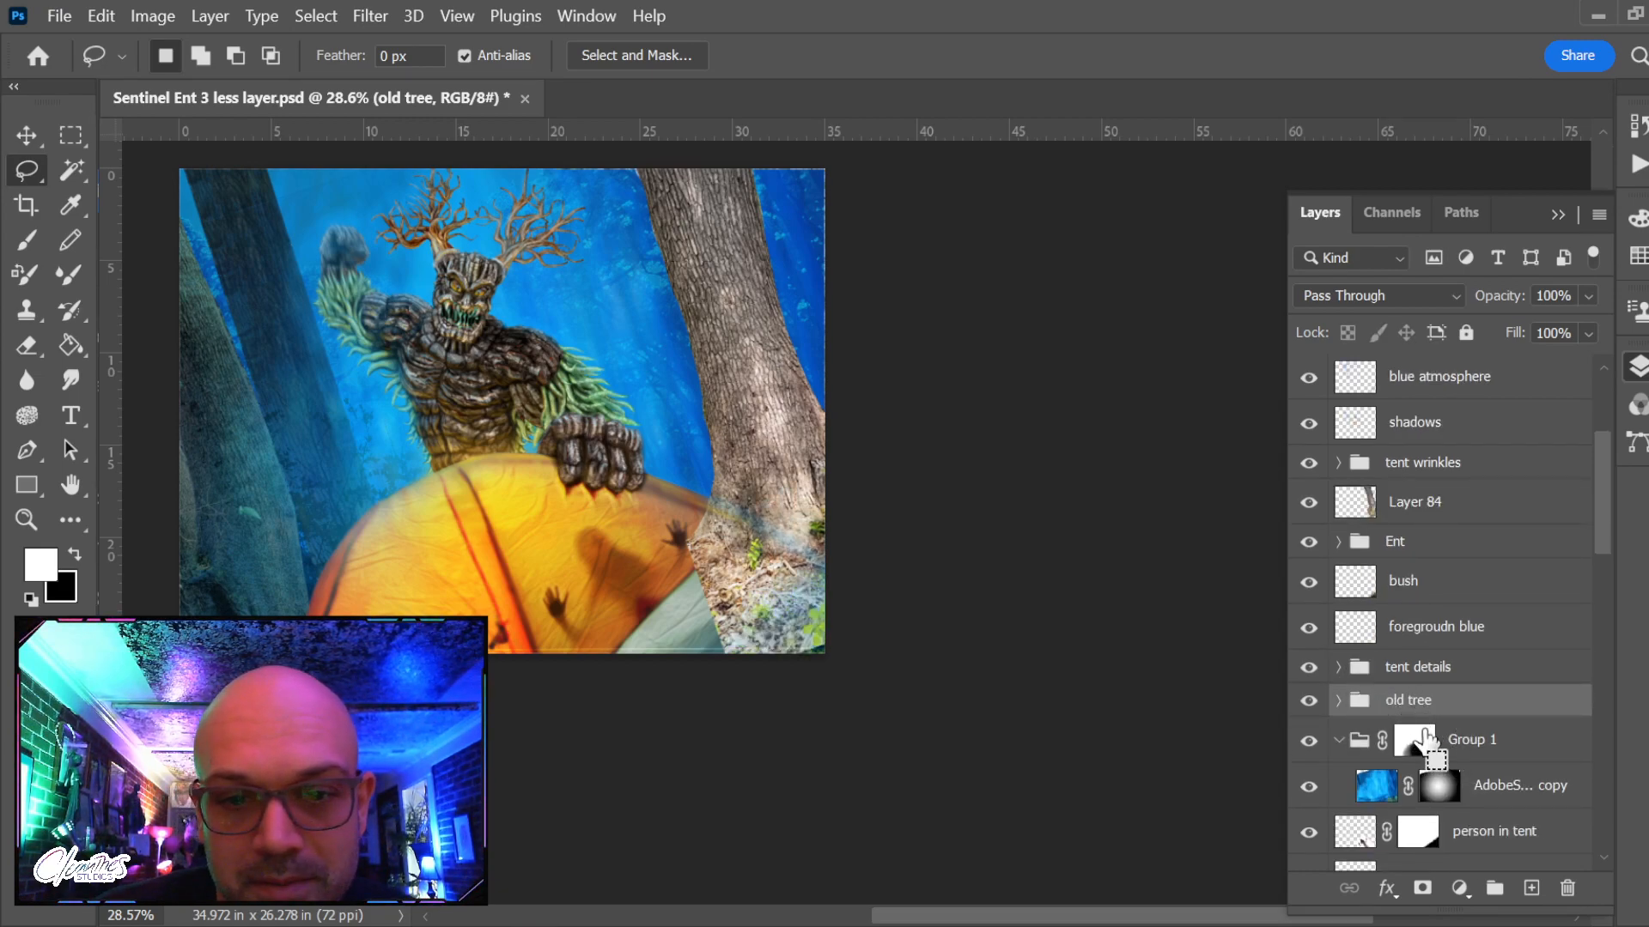
key("ctrl+z")
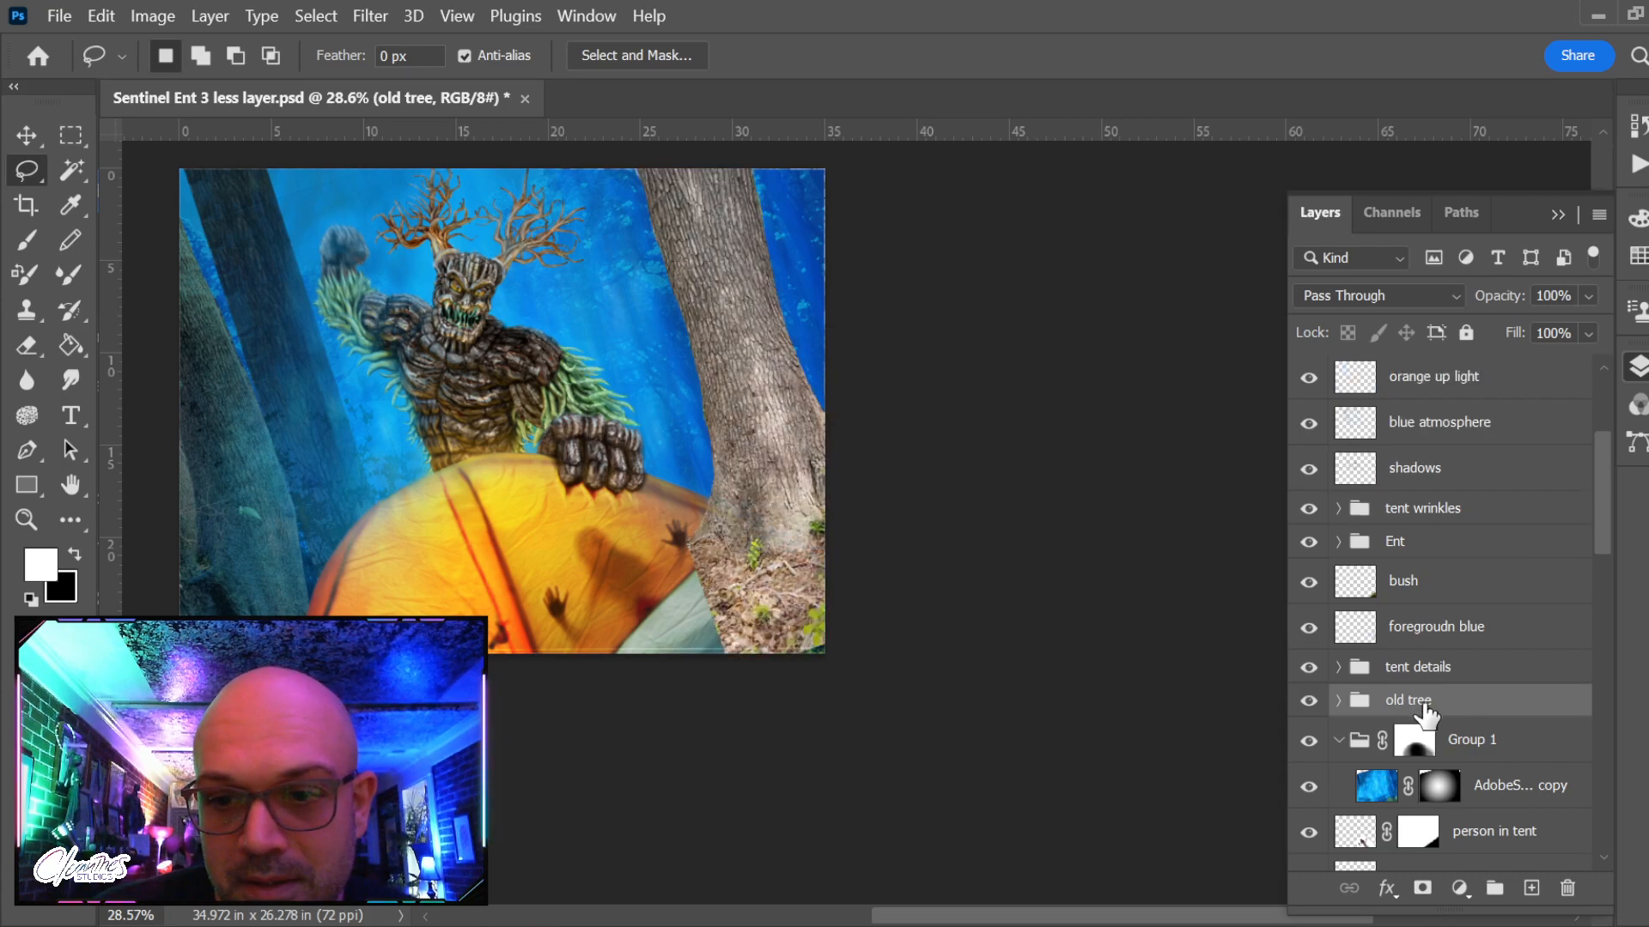
key("ctrl+z")
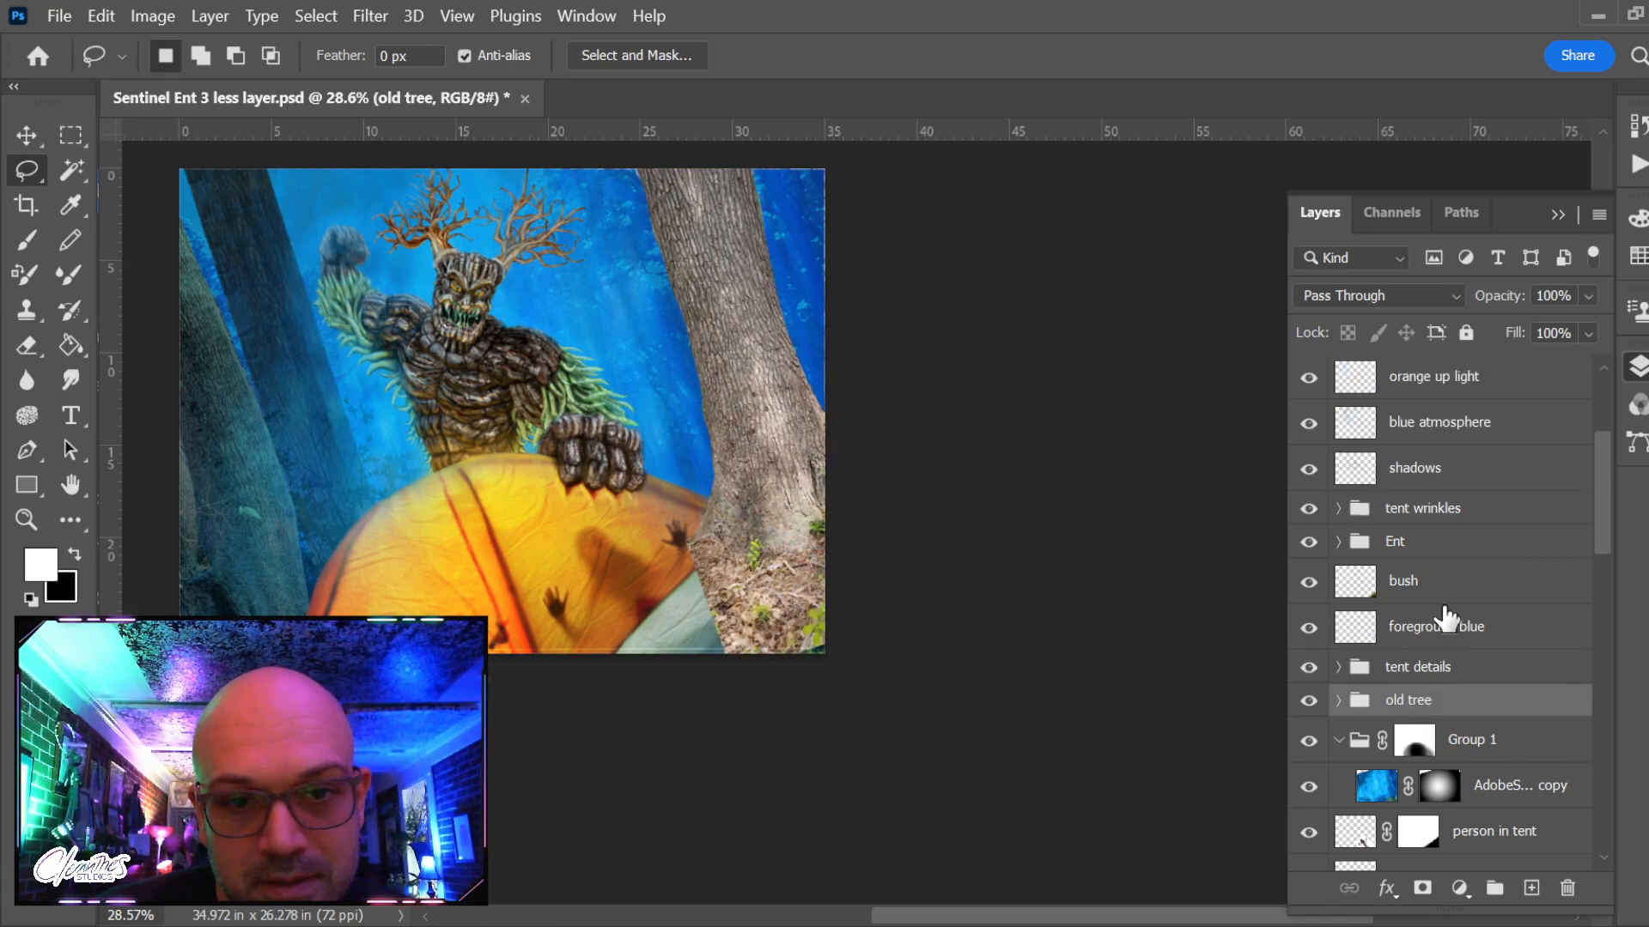
Look through the layer stack down to the backup groups and toggle Layer 2 to check what it contributes
scroll(1438, 616, "up", 2)
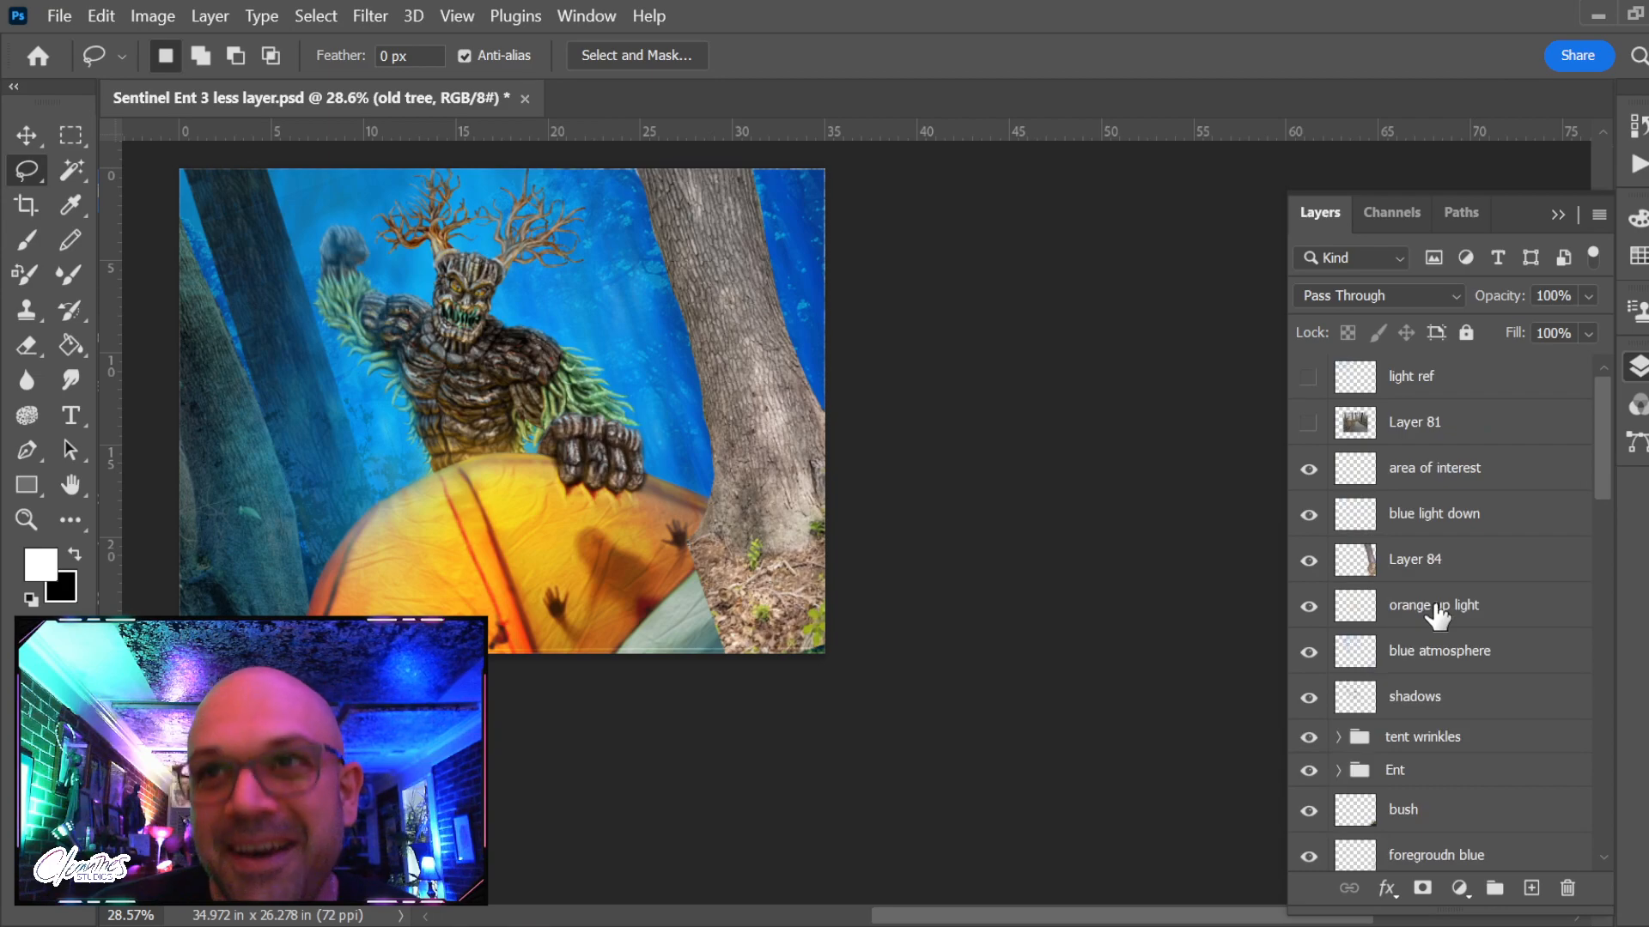
scroll(1464, 601, "down", 11)
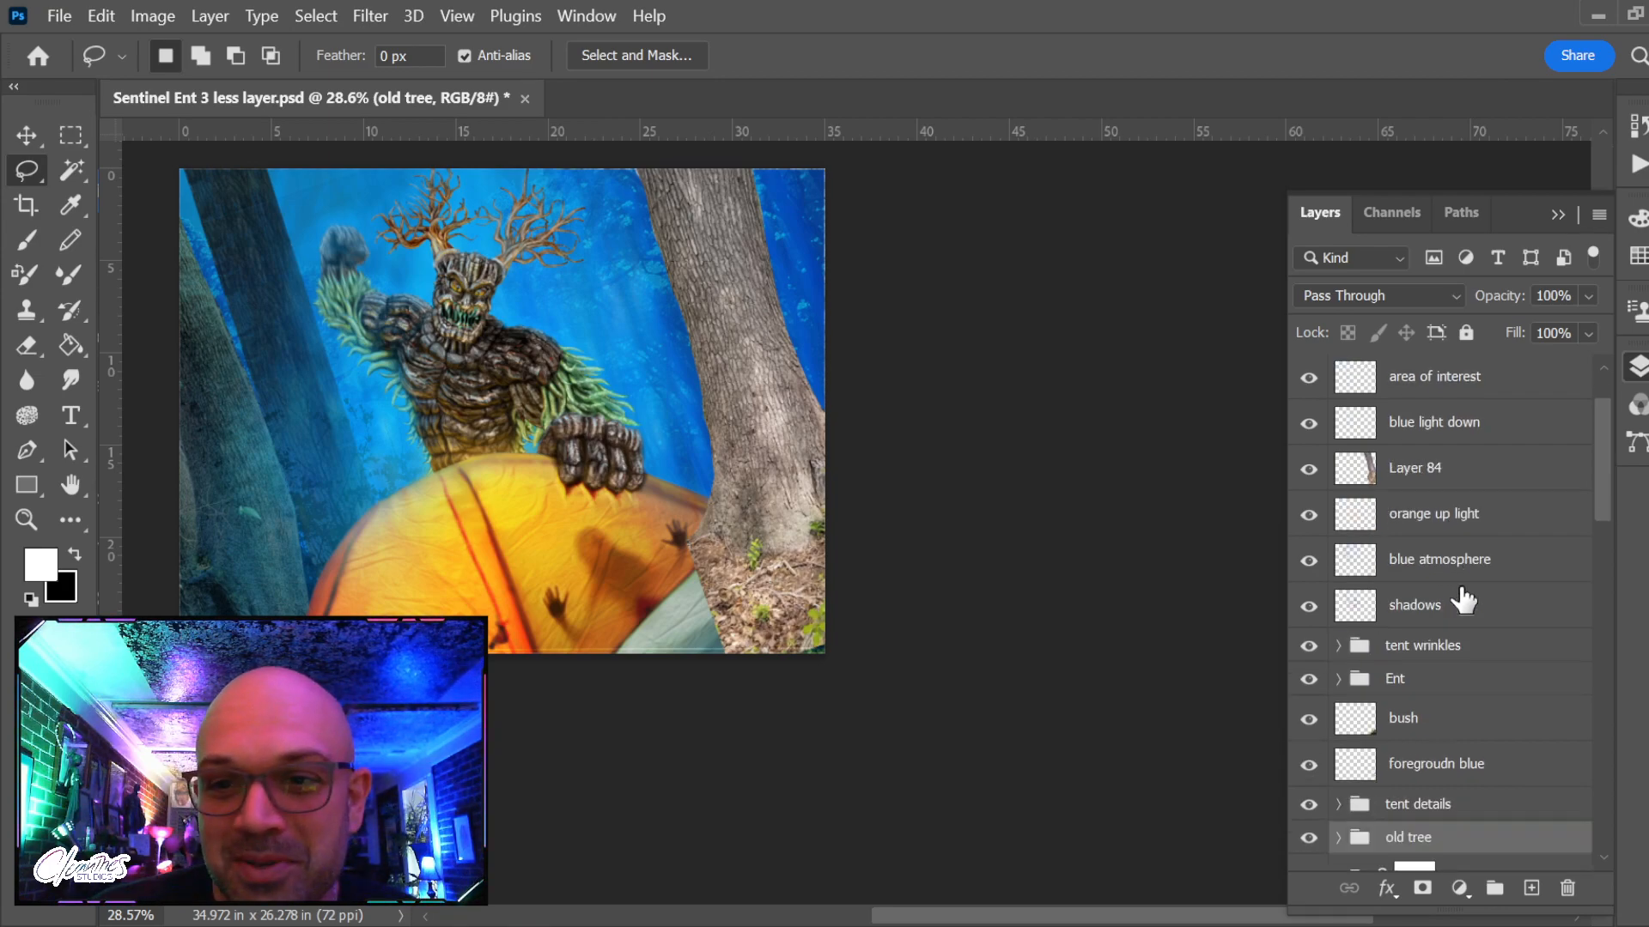
scroll(1464, 601, "down", 15)
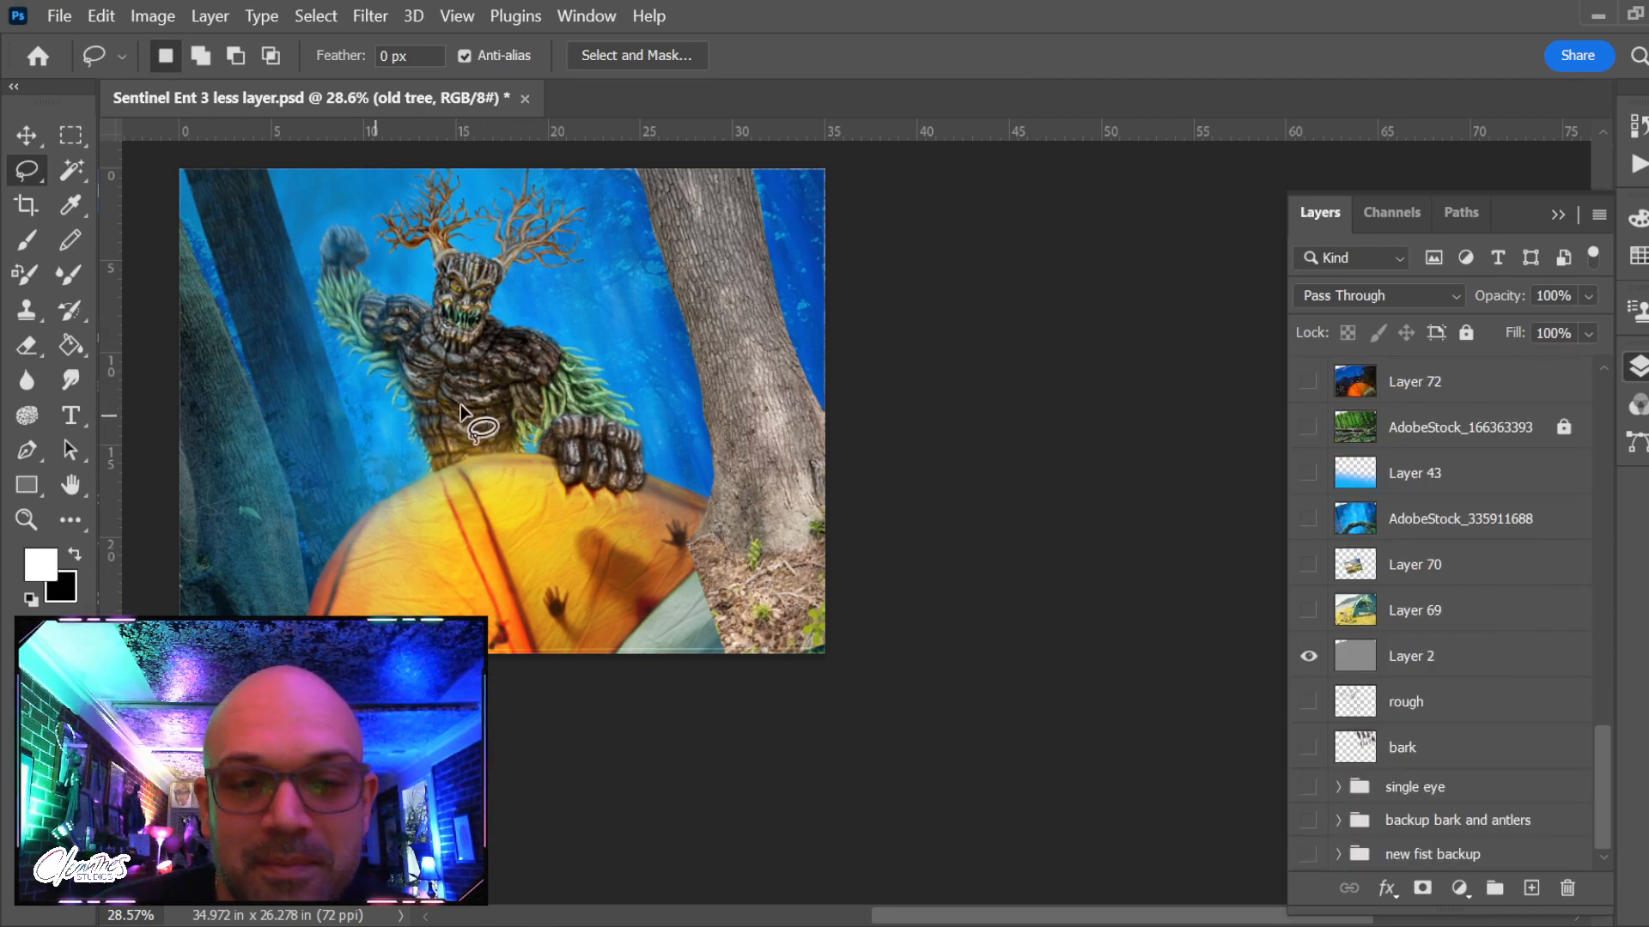
left_click(1305, 661)
left_click(1305, 661)
Hide Layer 84, which holds the large trunk, and rename it "forground tree"
key("v")
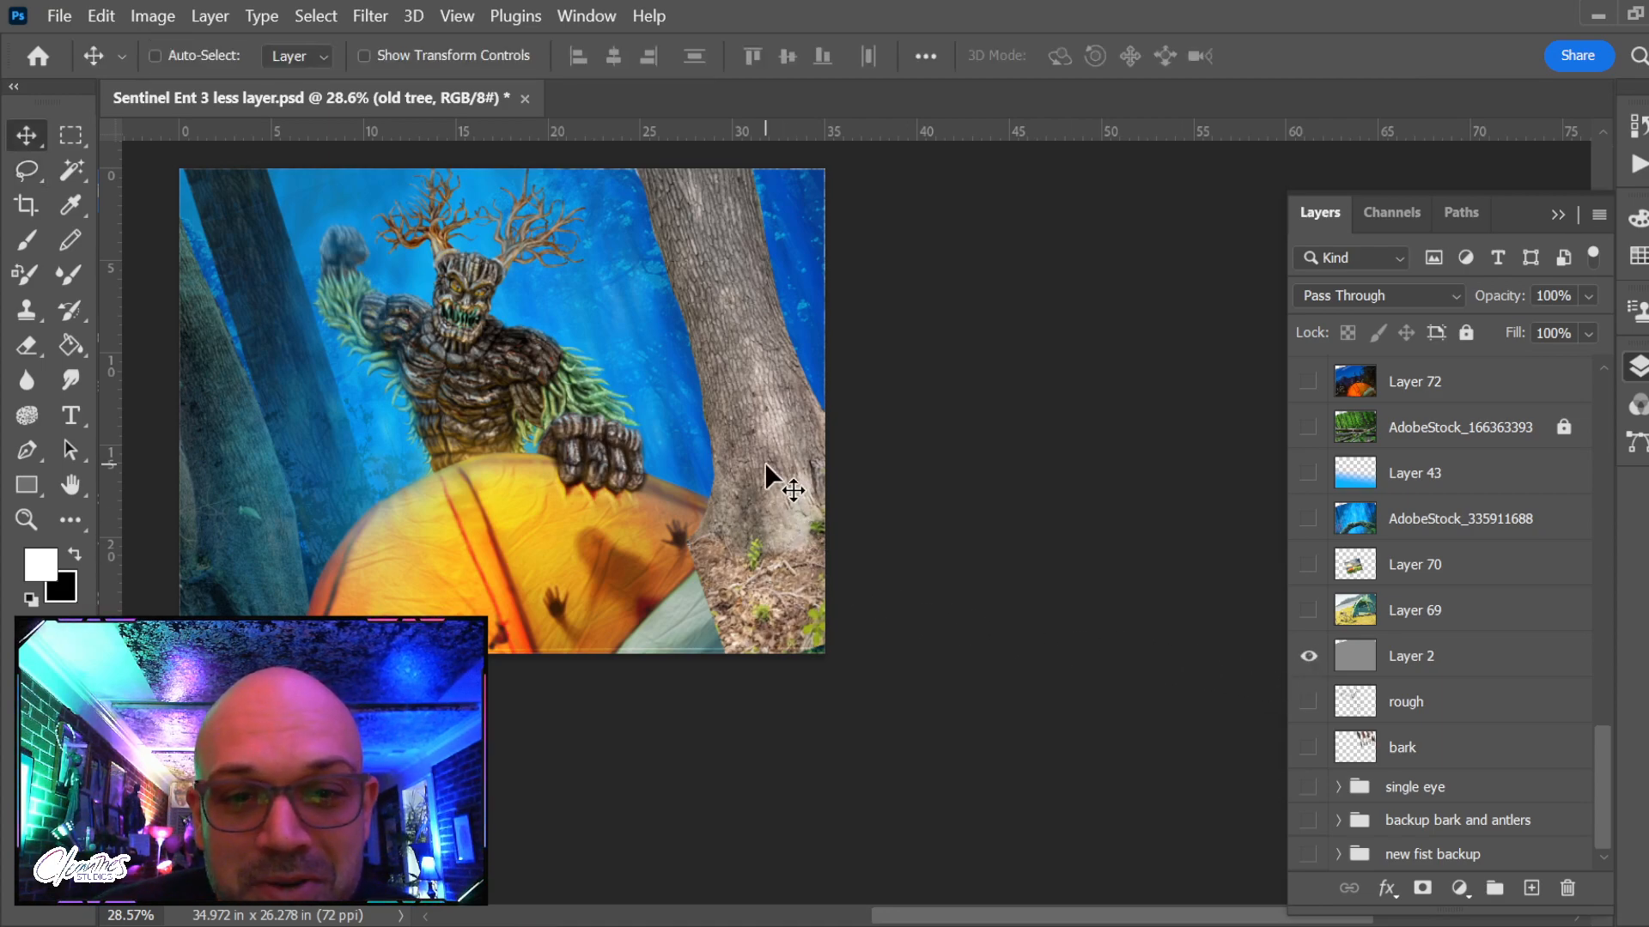
left_click(764, 462, "ctrl")
left_click(1307, 379)
left_click(1306, 379)
left_click(1307, 379)
double_click(1414, 378)
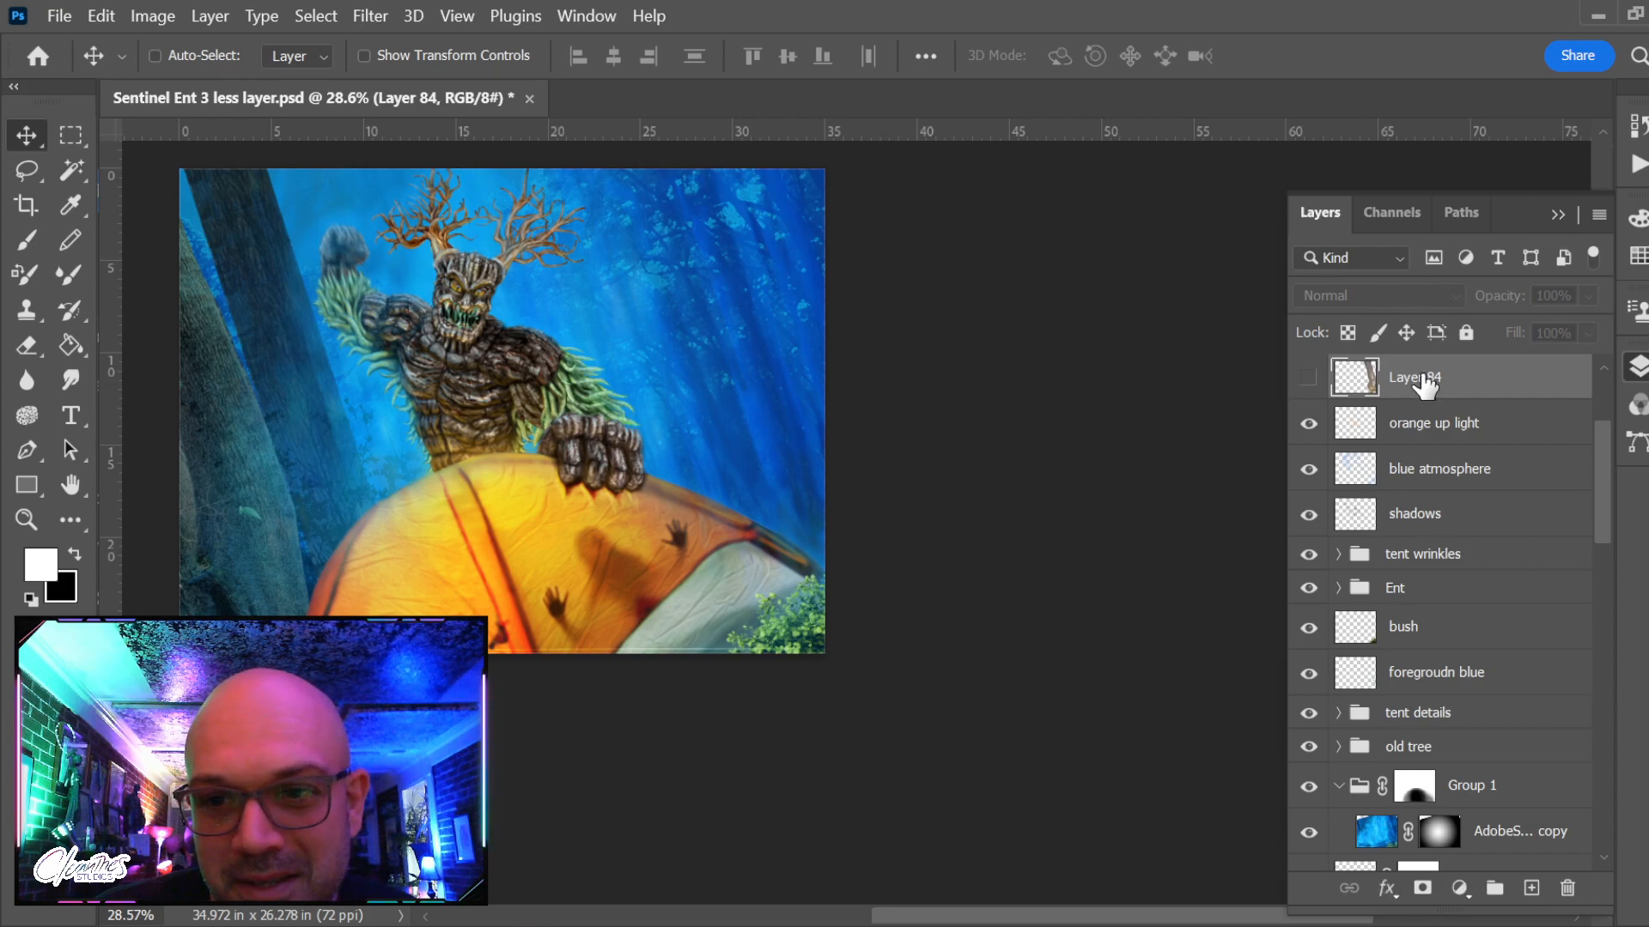
type("forgrou")
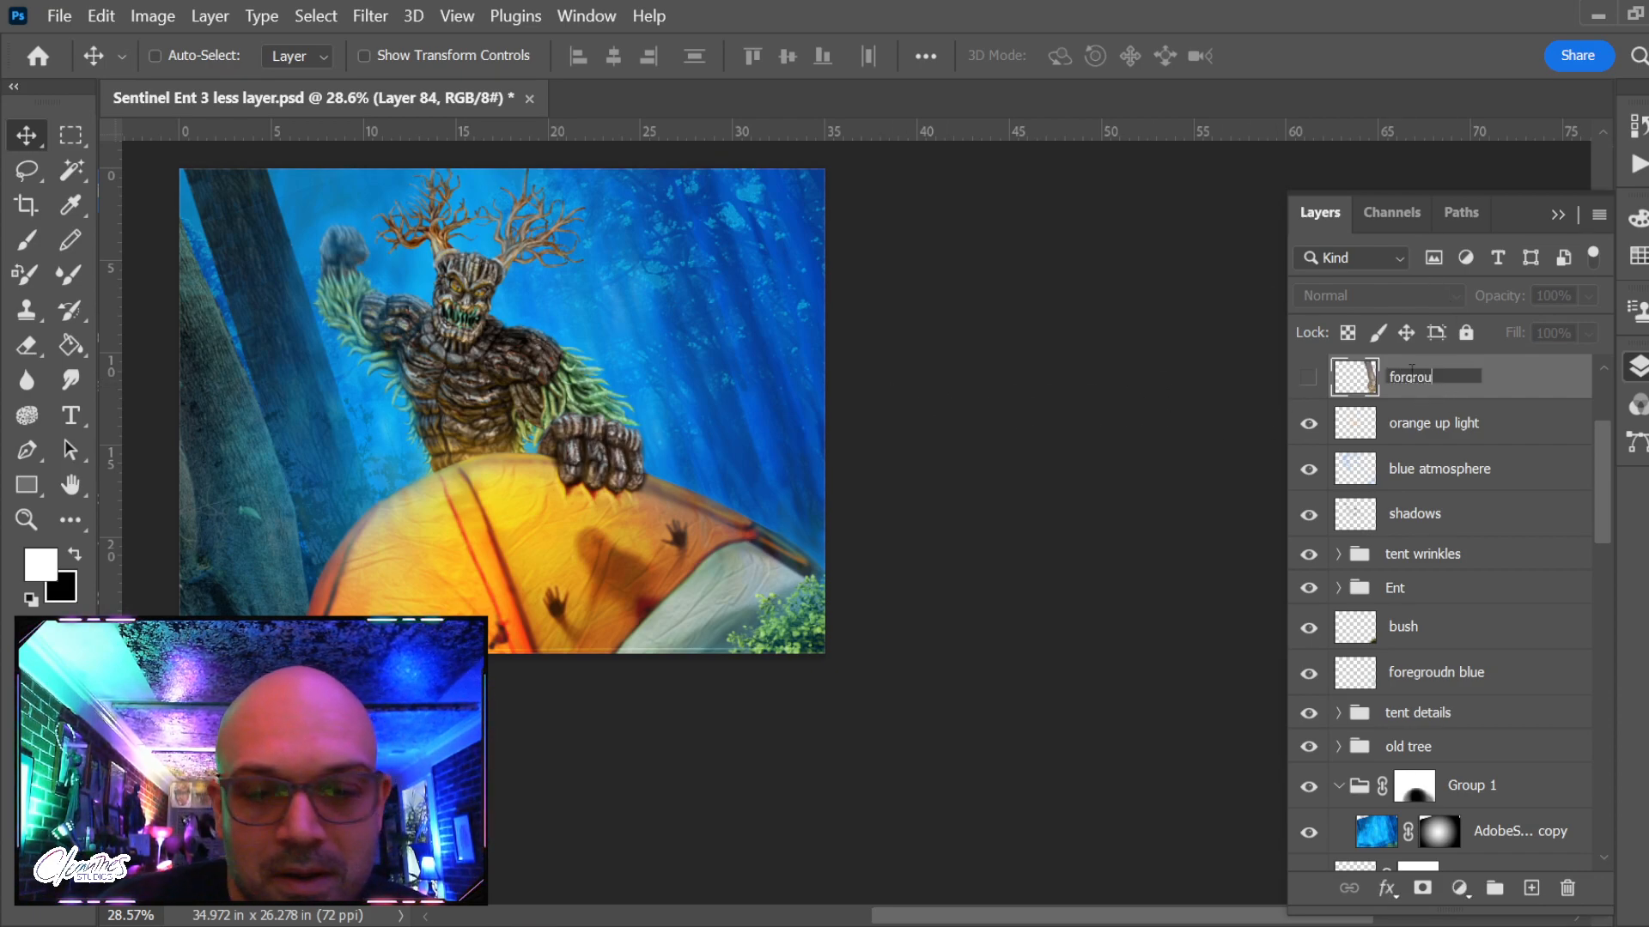
type("nd tree")
key("Return")
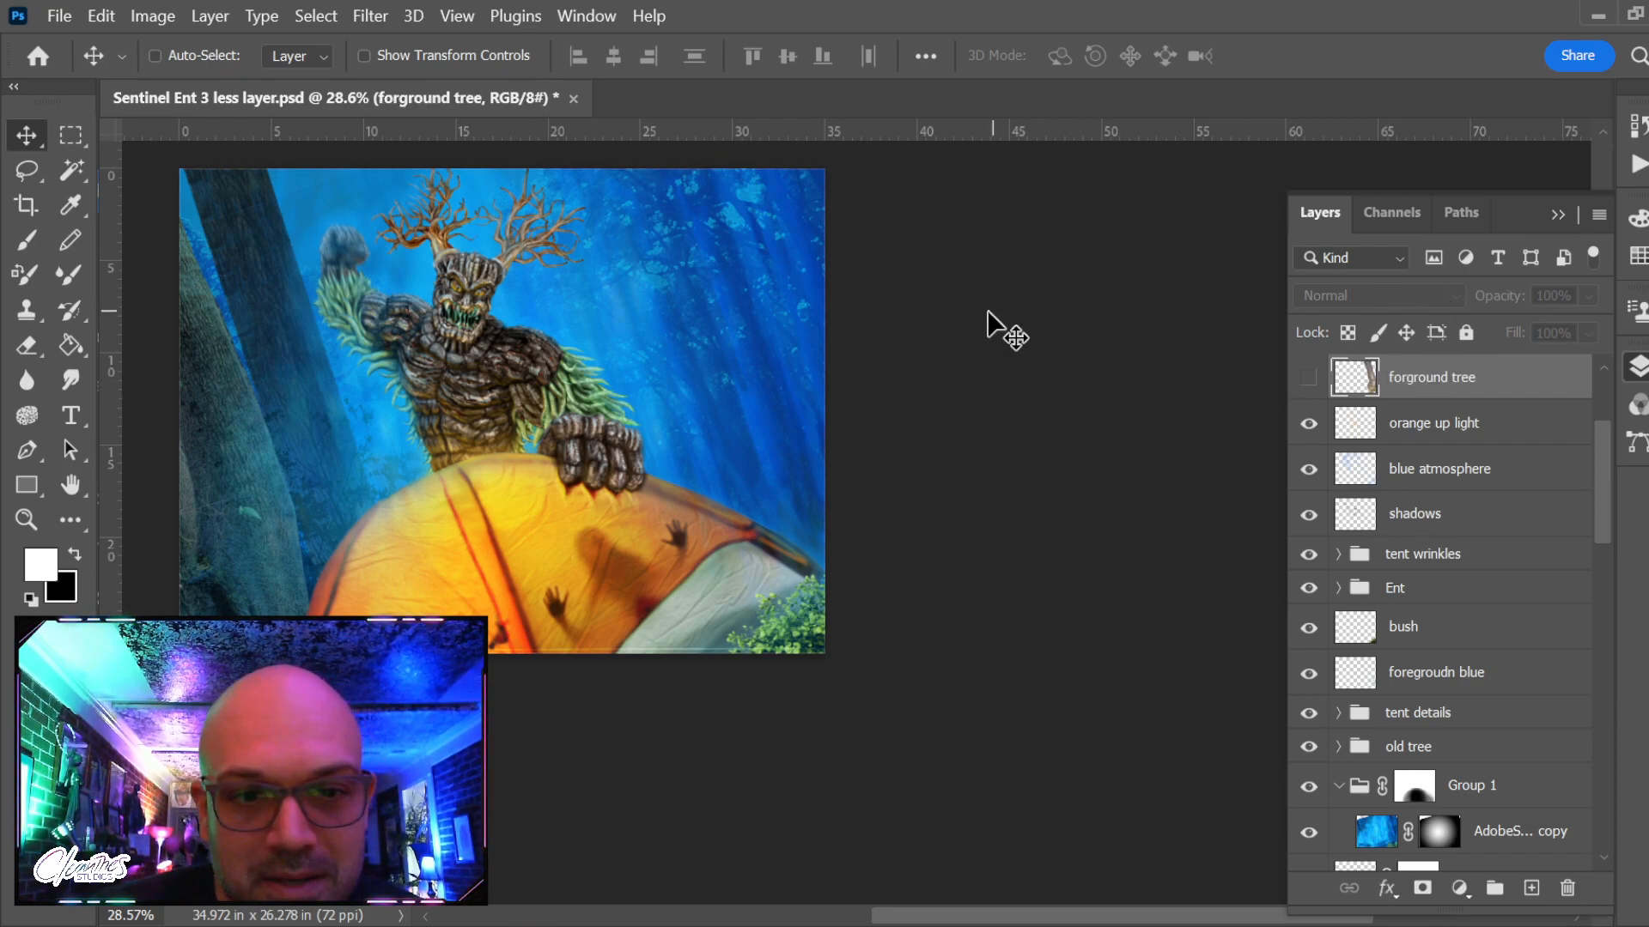
Locate the tent's wrinkle layers on the canvas, collapse their group, and toggle the tent wrinkles and Ent groups to check their contents
left_click_drag(725, 453, 918, 523)
left_click(729, 620, "ctrl")
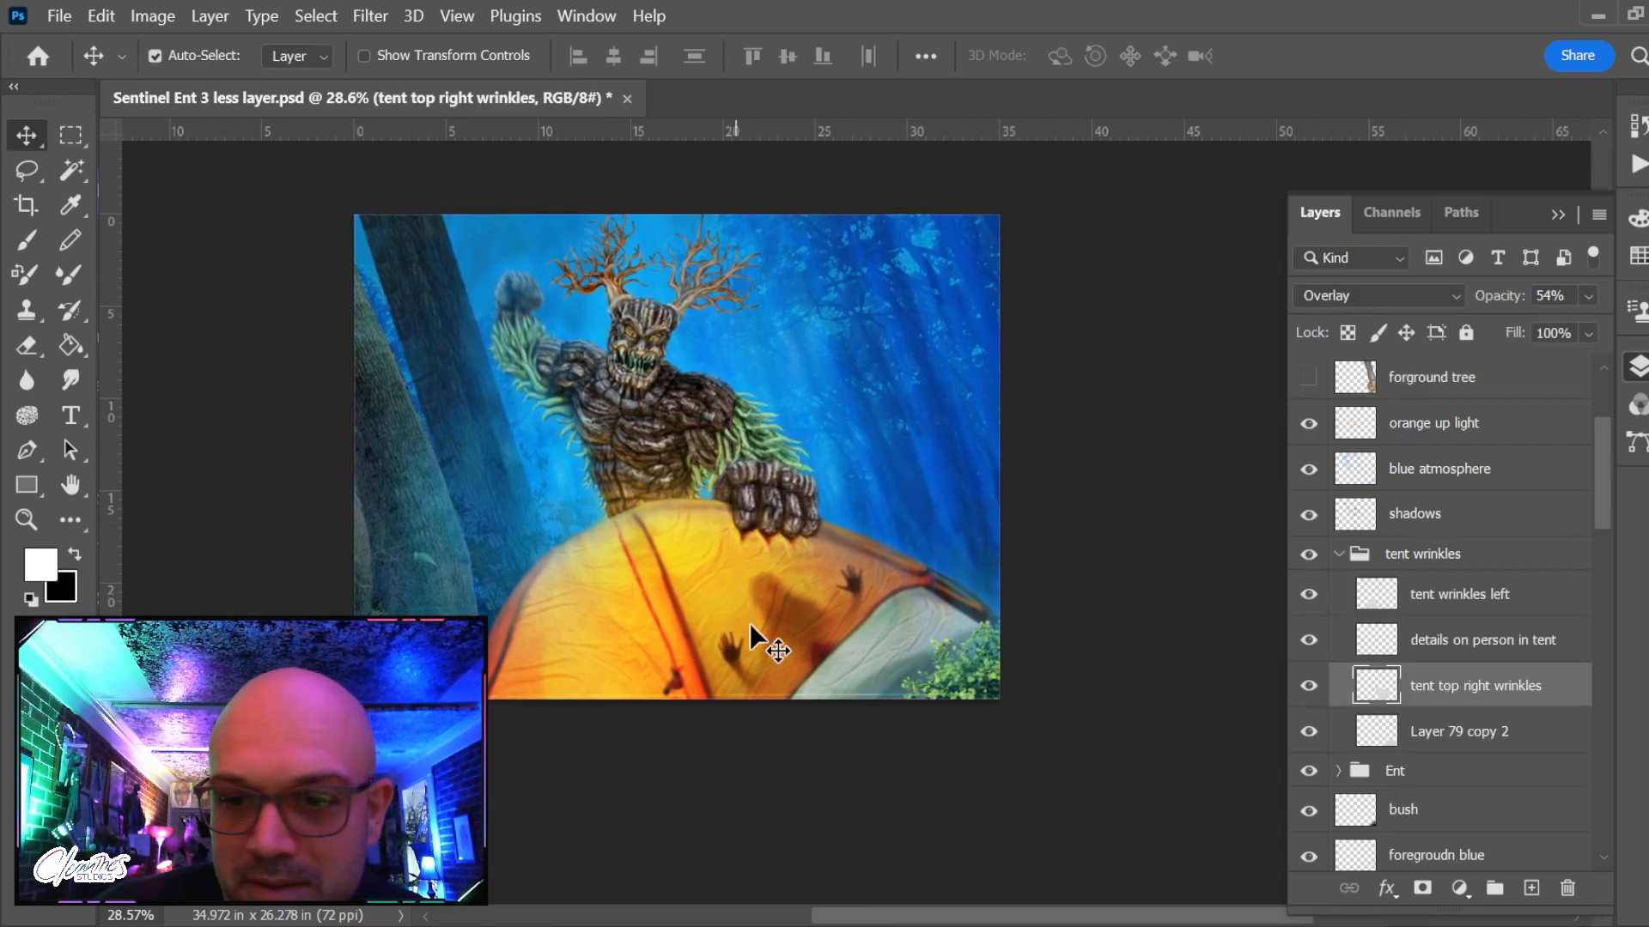
left_click(1338, 553)
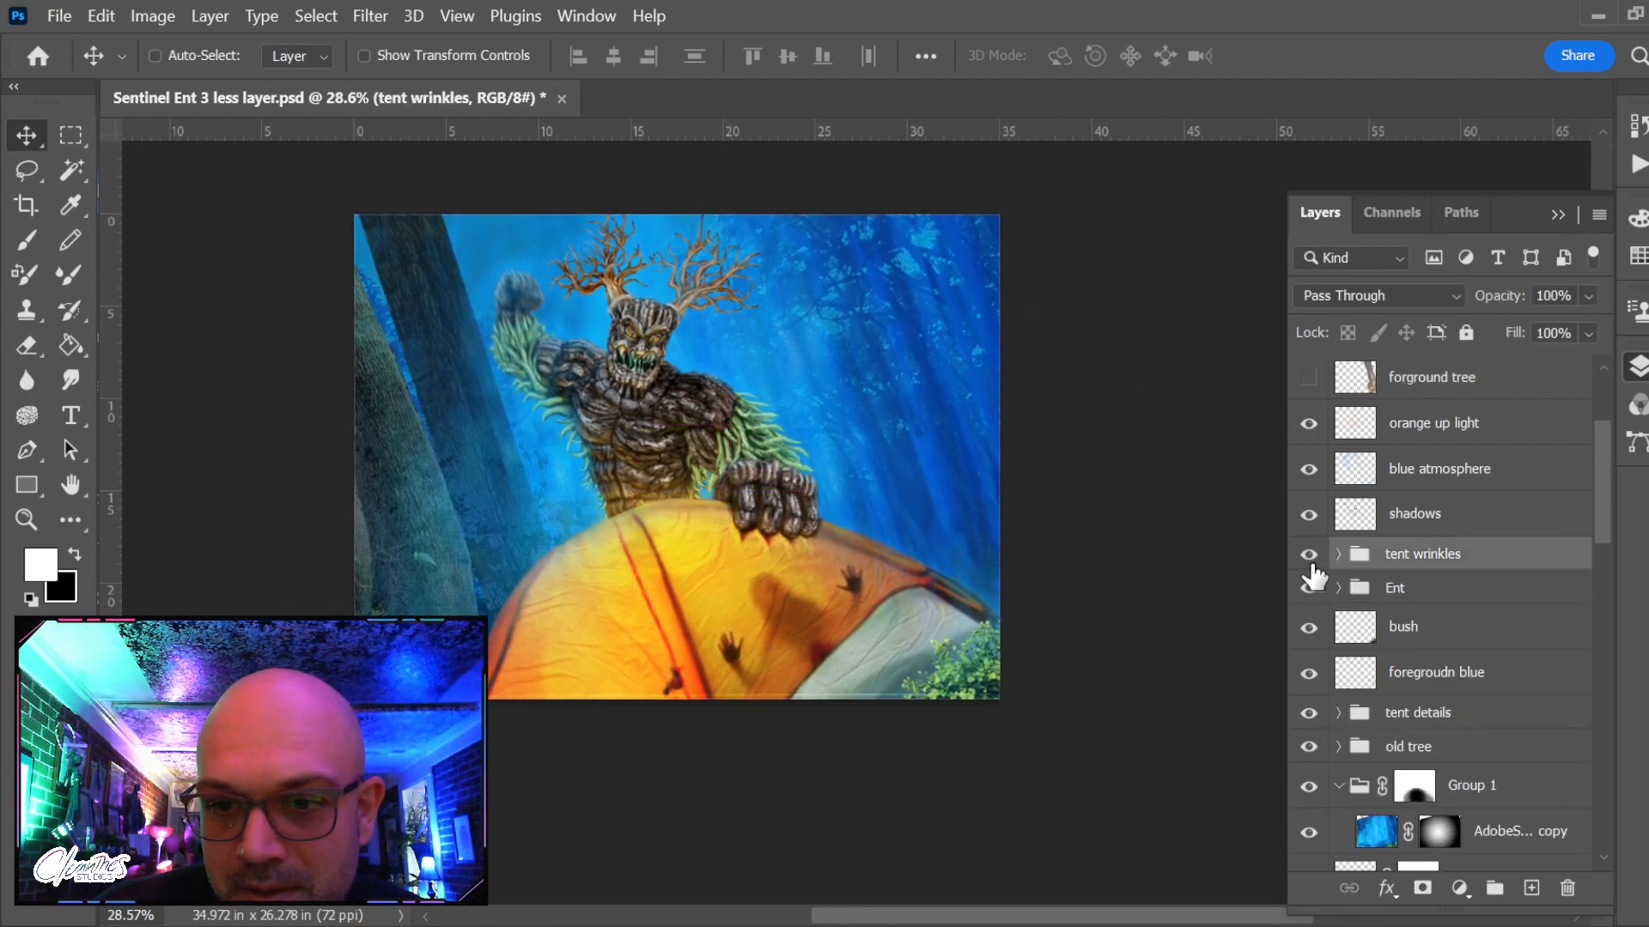
left_click(1309, 556)
left_click(1309, 556)
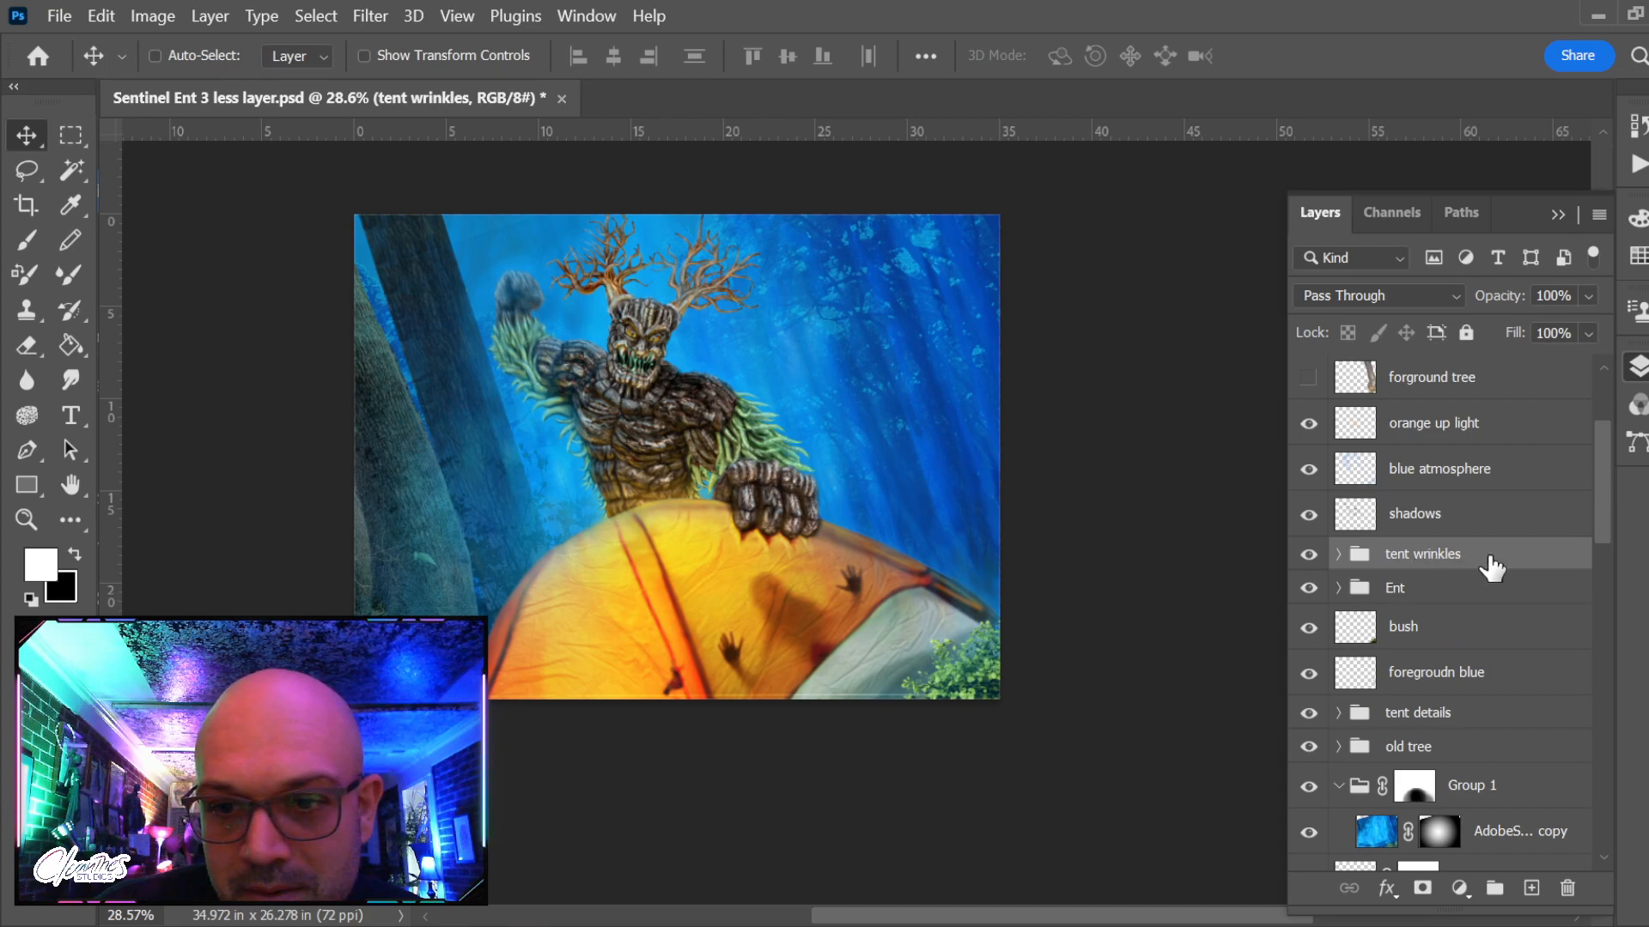
right_click(1490, 562)
left_click(1526, 559)
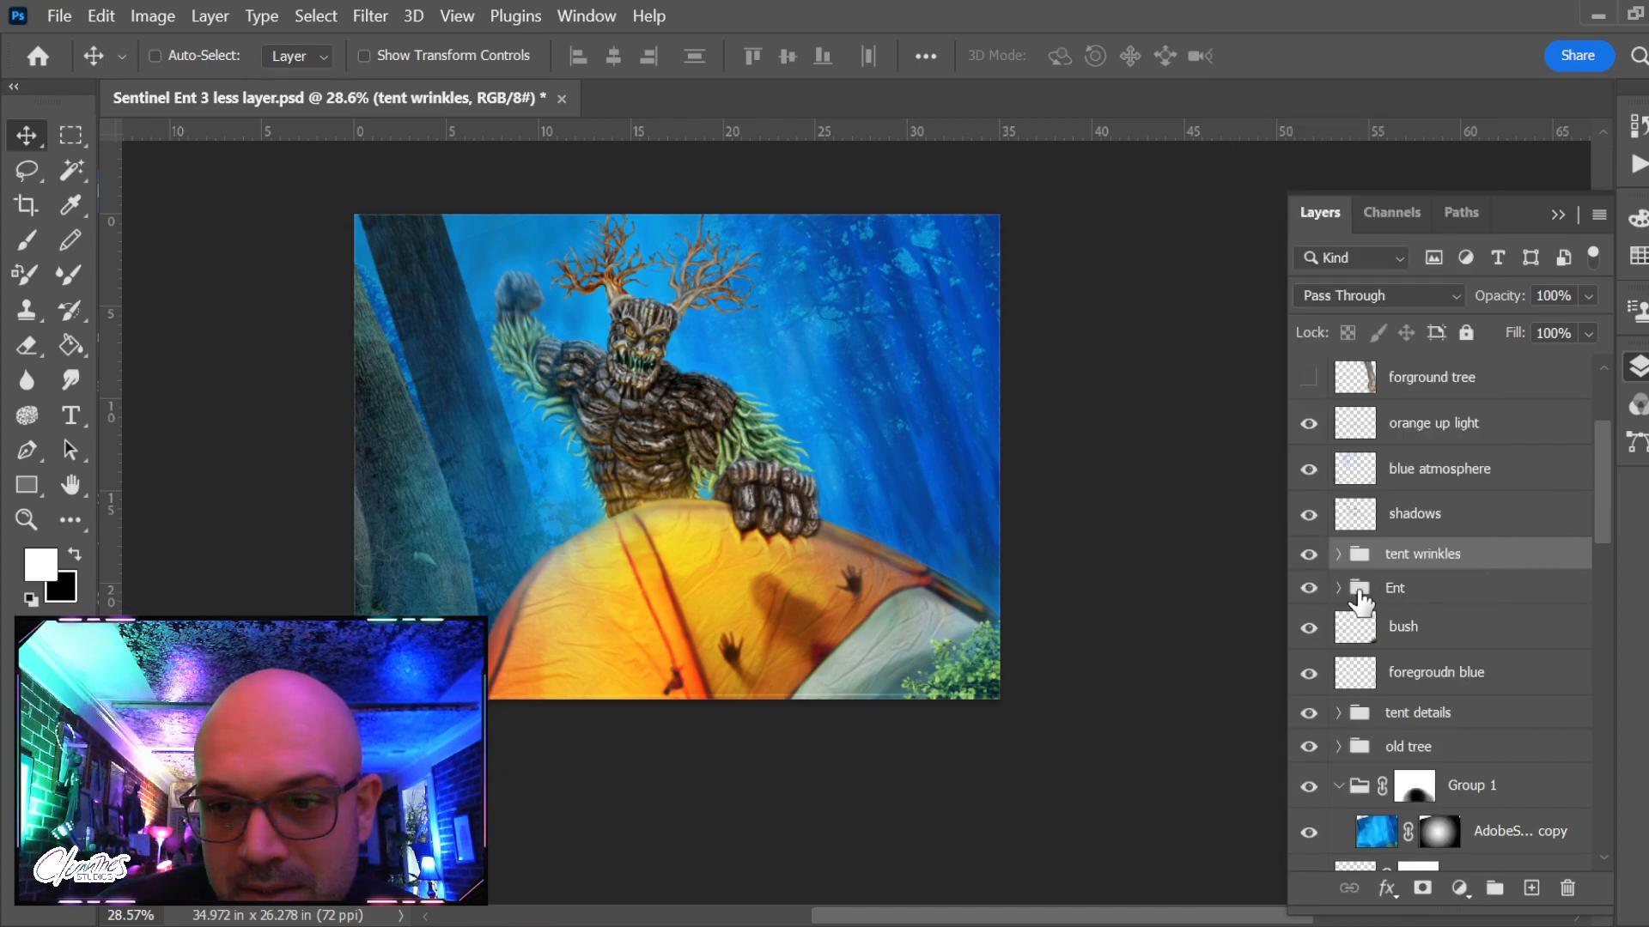
left_click(1307, 589)
left_click(1307, 589)
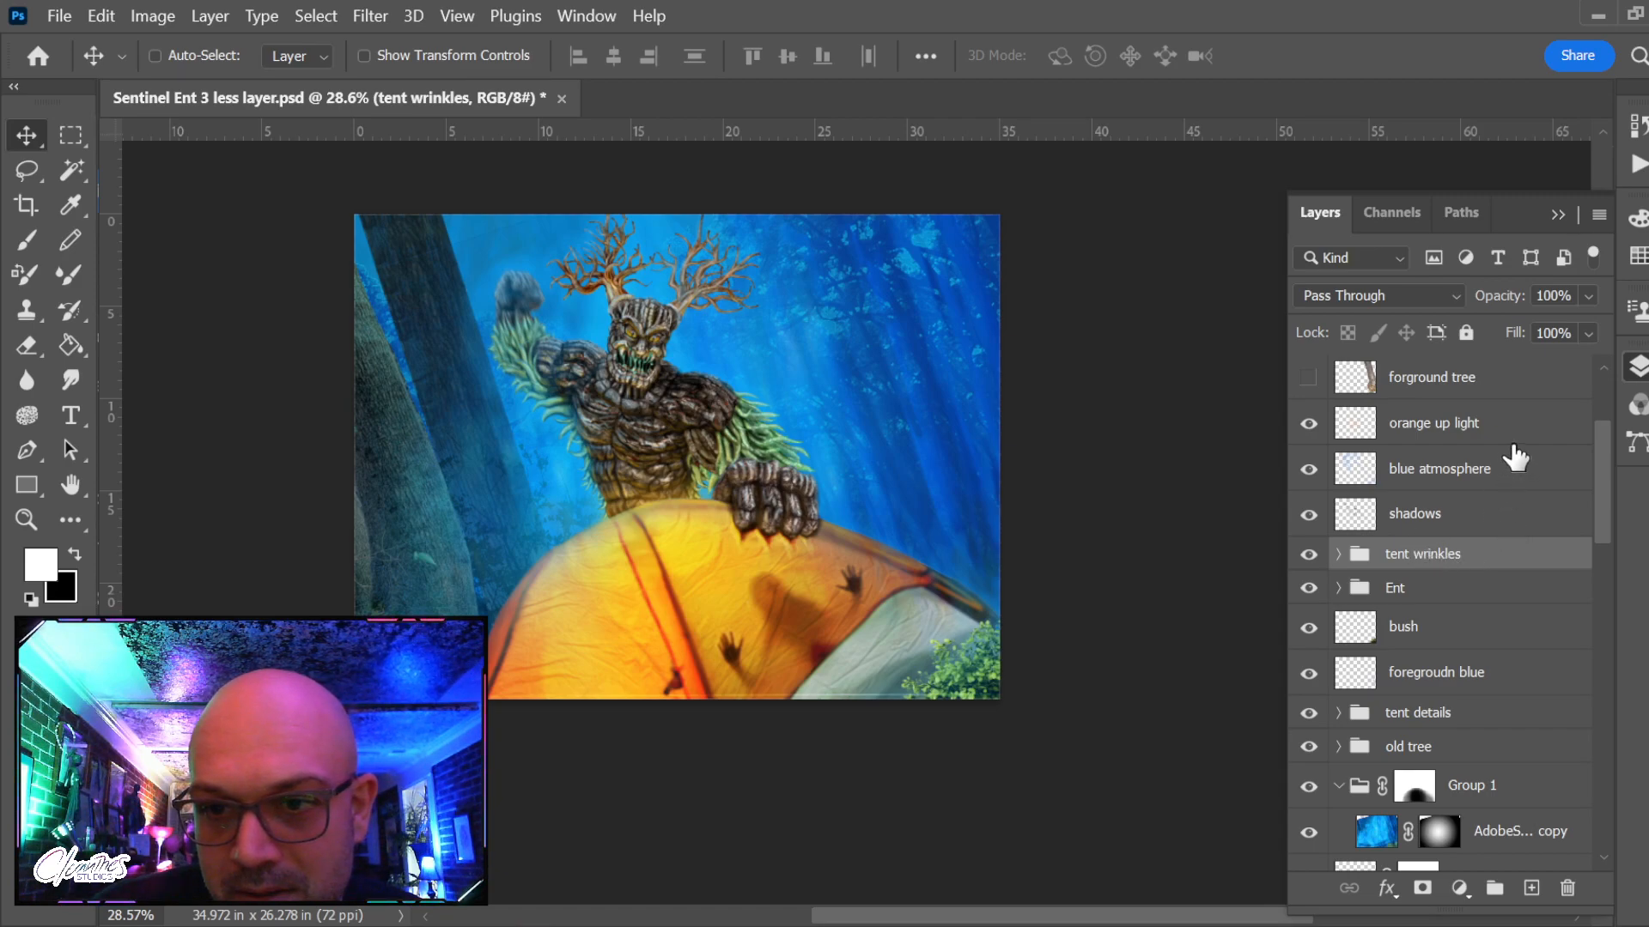
Toggle the orange up light, blue atmosphere and shadows layers and the tent wrinkles group to check what each one contributes
left_click(1505, 397)
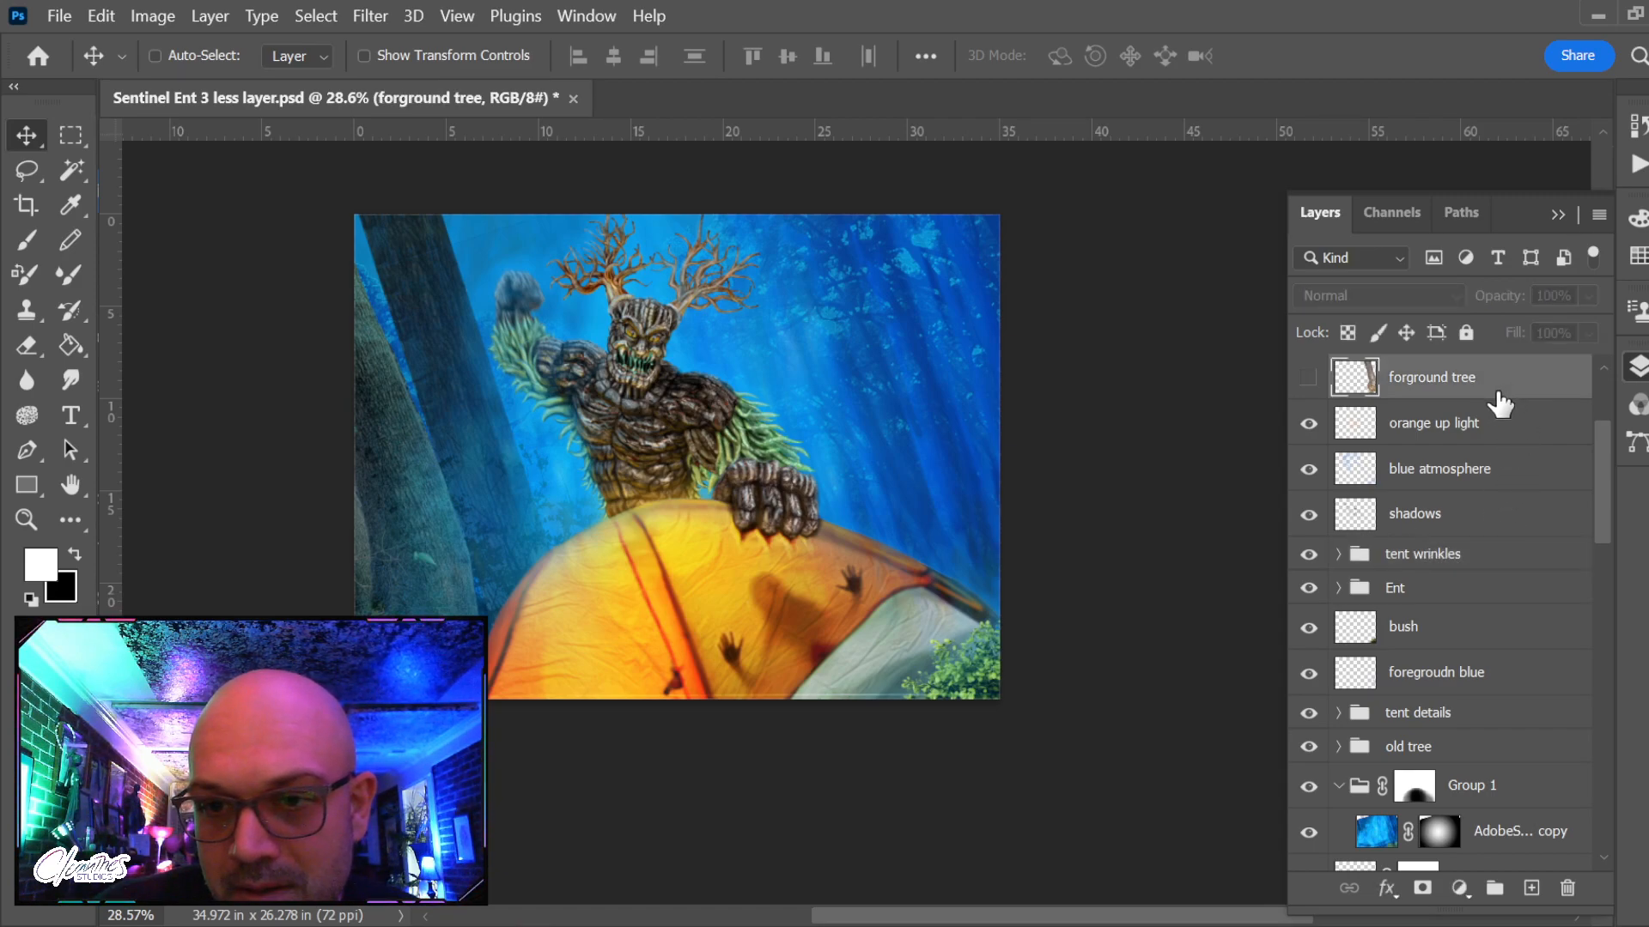
left_click(1520, 433)
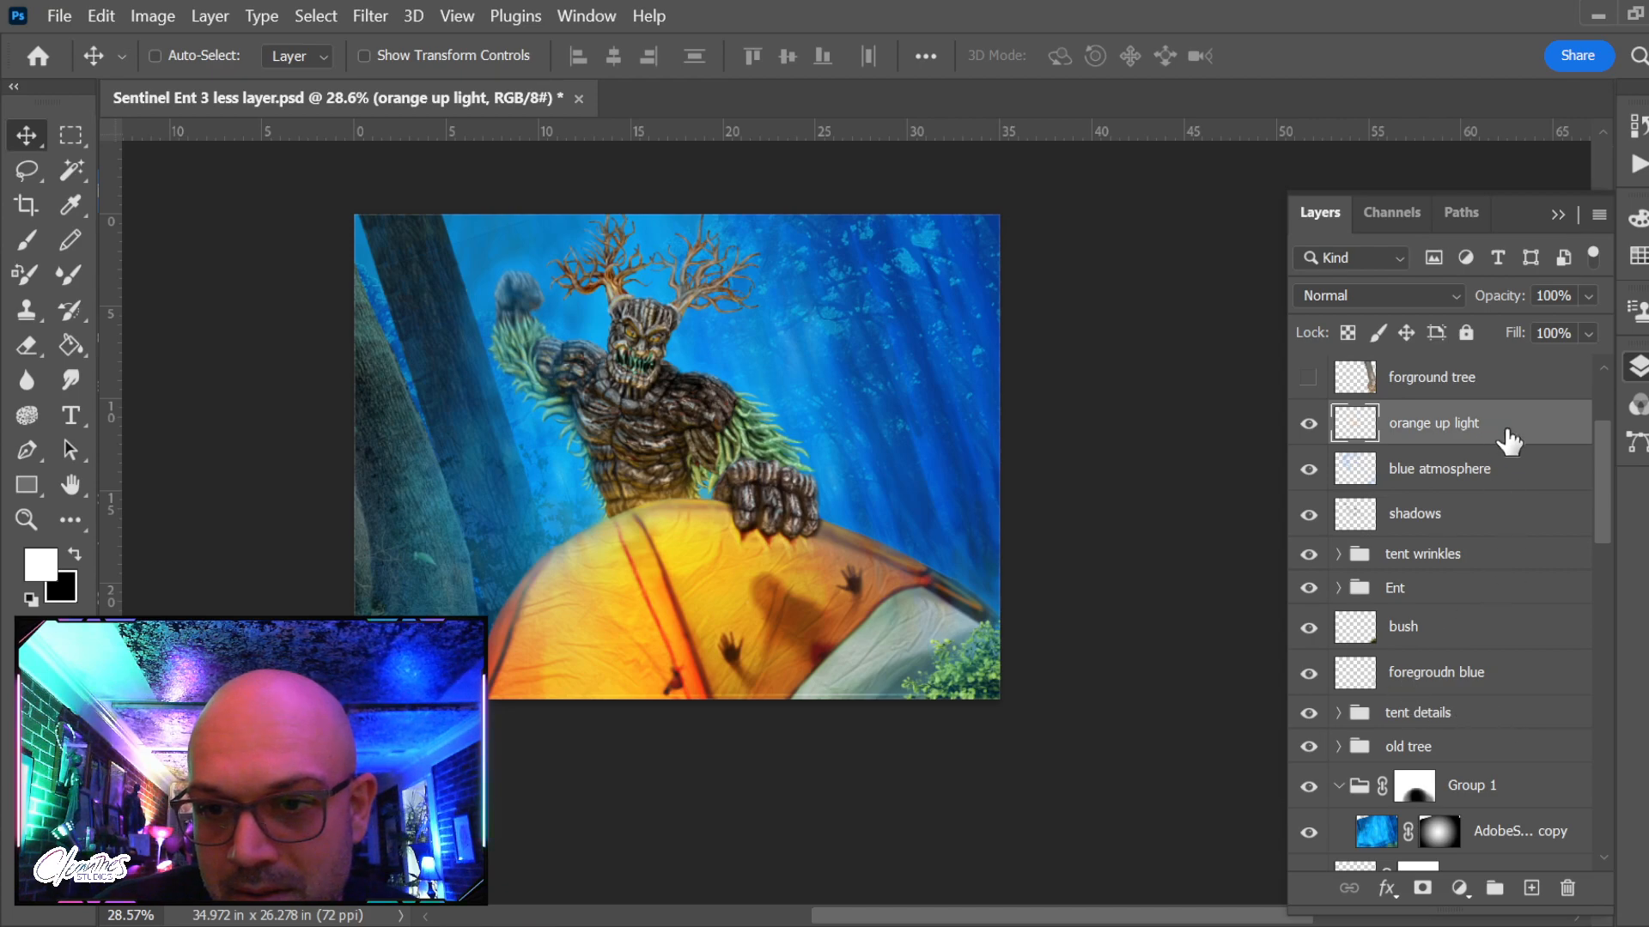
left_click(1307, 429)
left_click(1307, 429)
left_click(1308, 470)
left_click(1308, 470)
left_click(1309, 473)
left_click(1308, 474)
left_click(1308, 474)
left_click(1309, 473)
left_click(1308, 473)
left_click(1308, 515)
left_click(1308, 515)
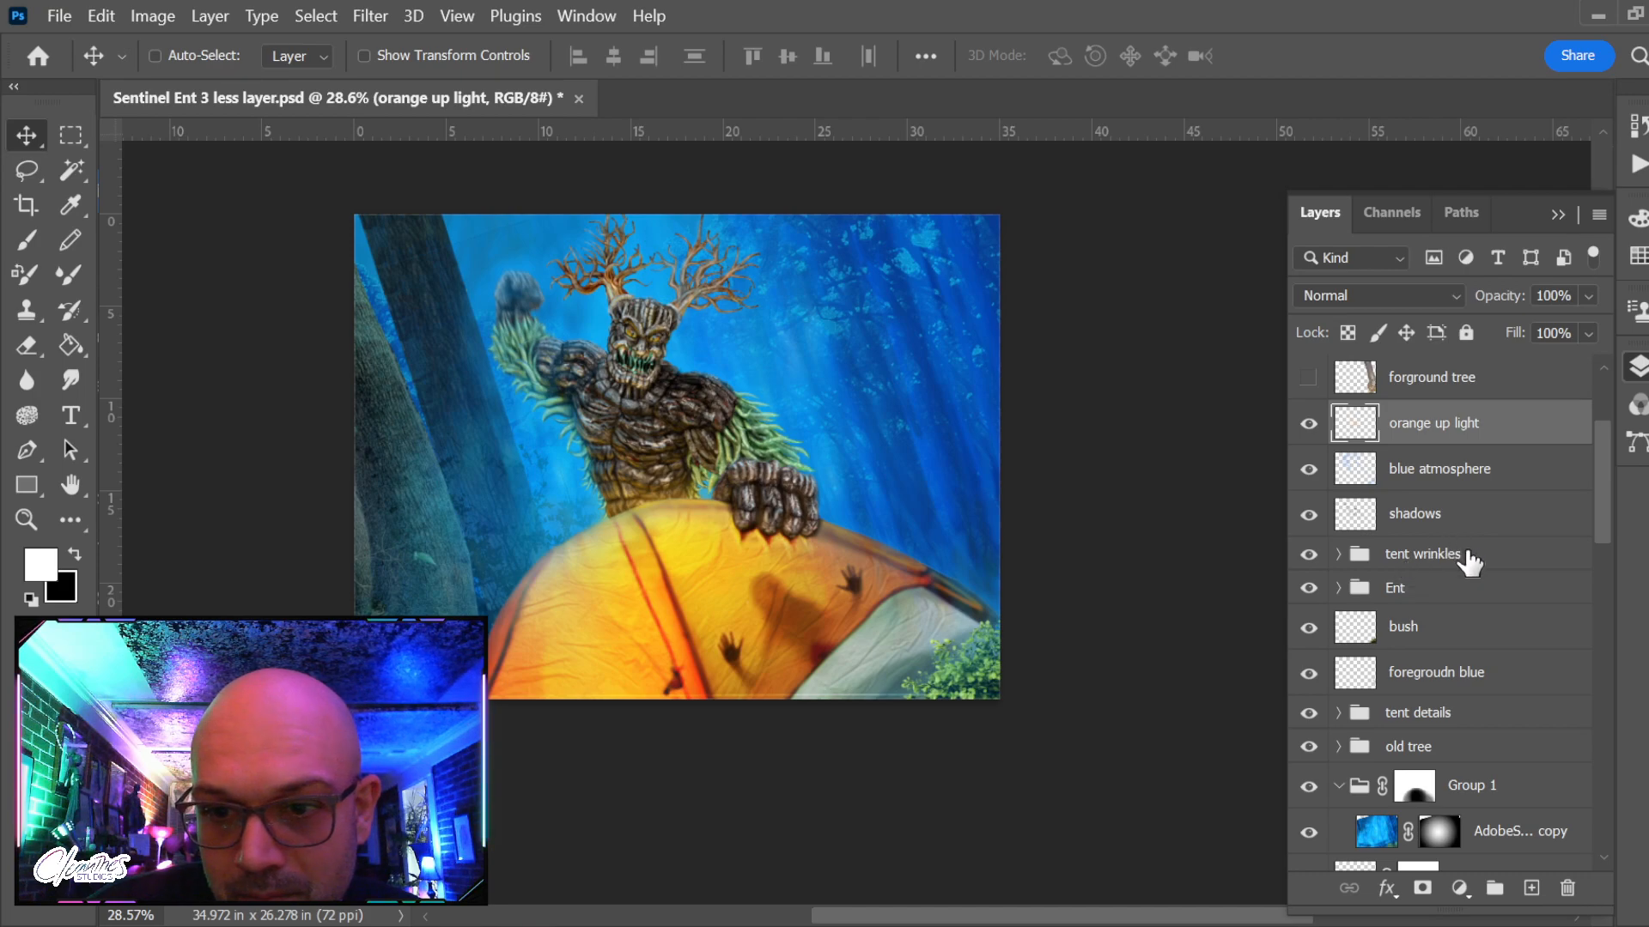
left_click(1308, 555)
left_click(1309, 556)
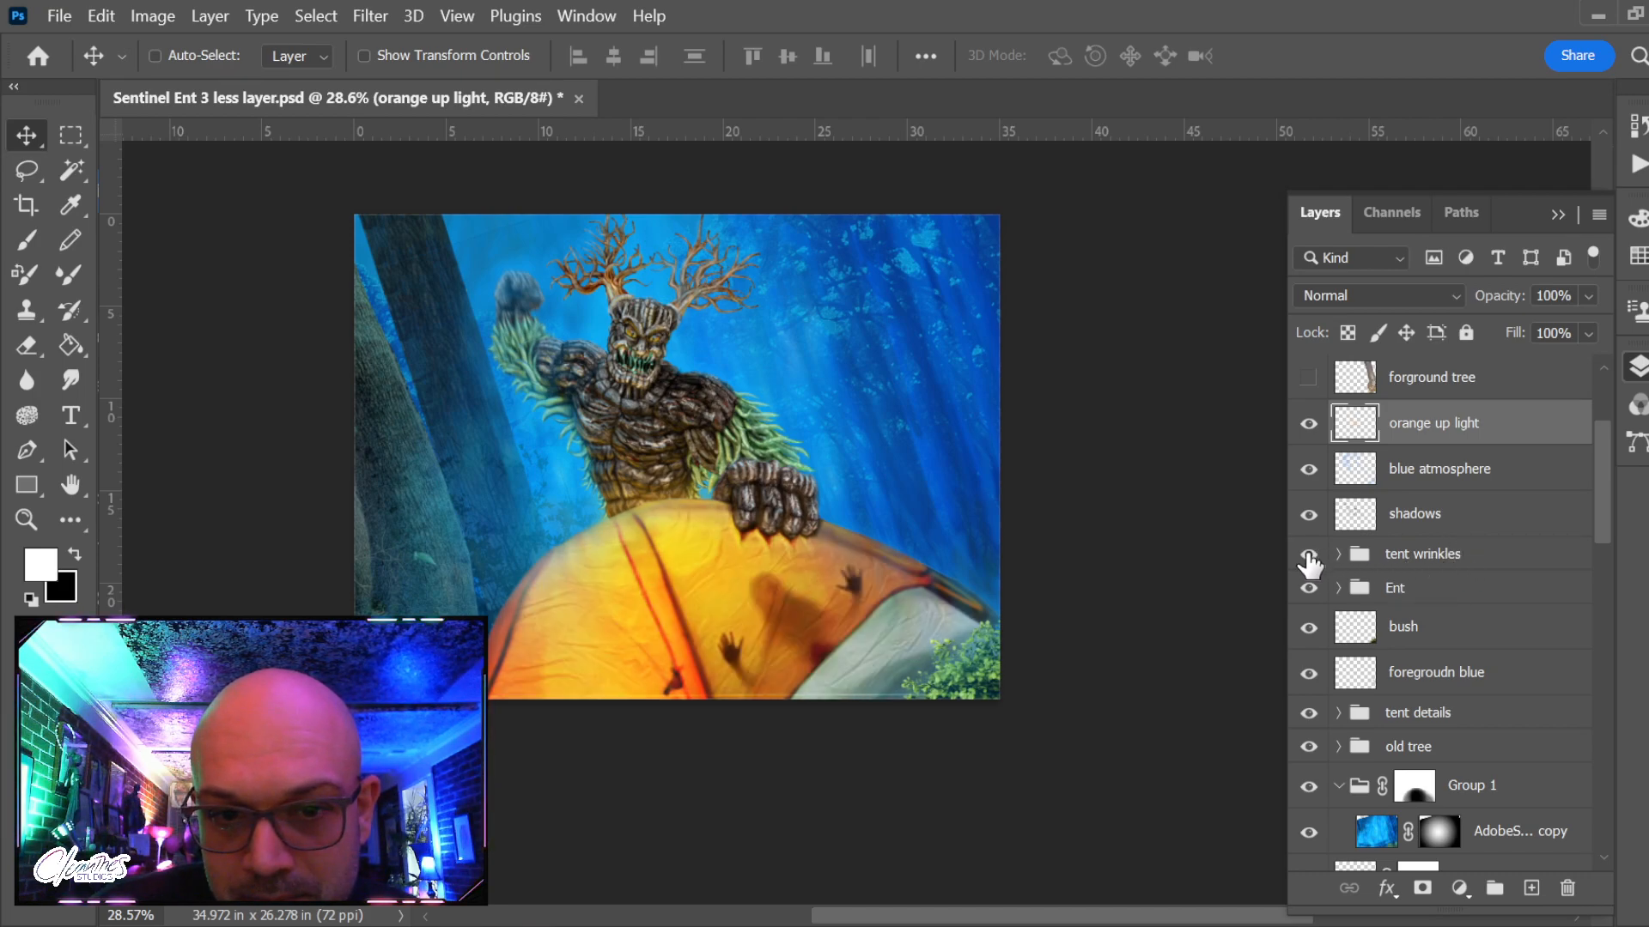
Move the tent wrinkles group below Ent and convert the layers from orange up light through the Ent group into one Smart Object
left_click_drag(1468, 562, 1482, 620)
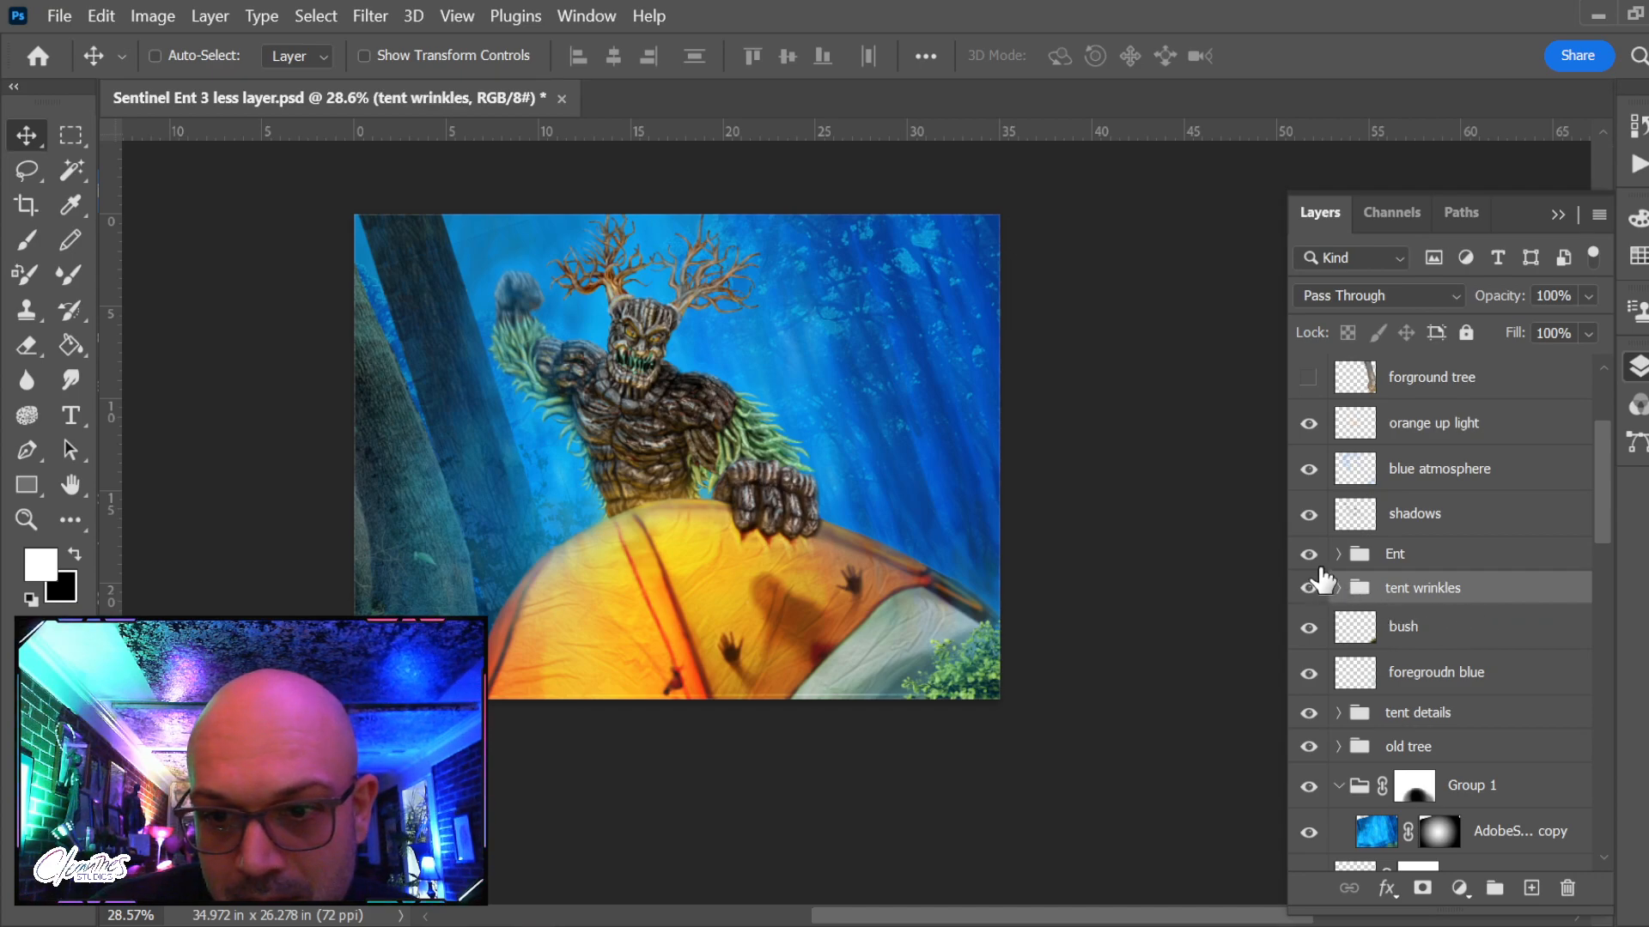
left_click(1468, 432)
left_click(1465, 554, "shift")
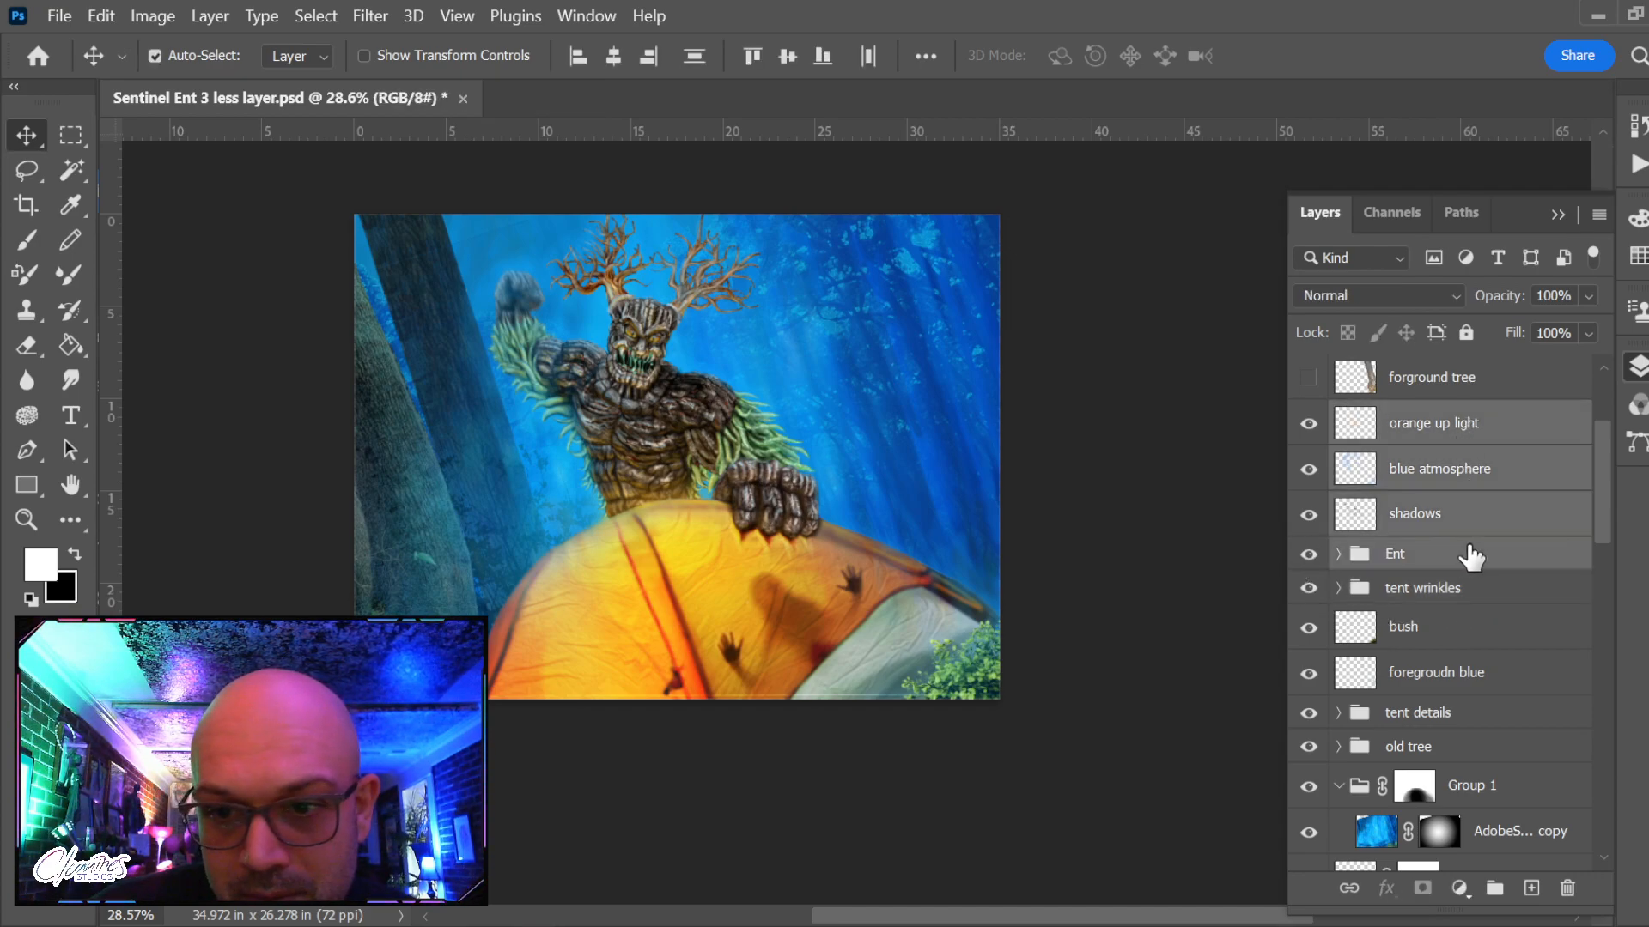
key("ctrl+e")
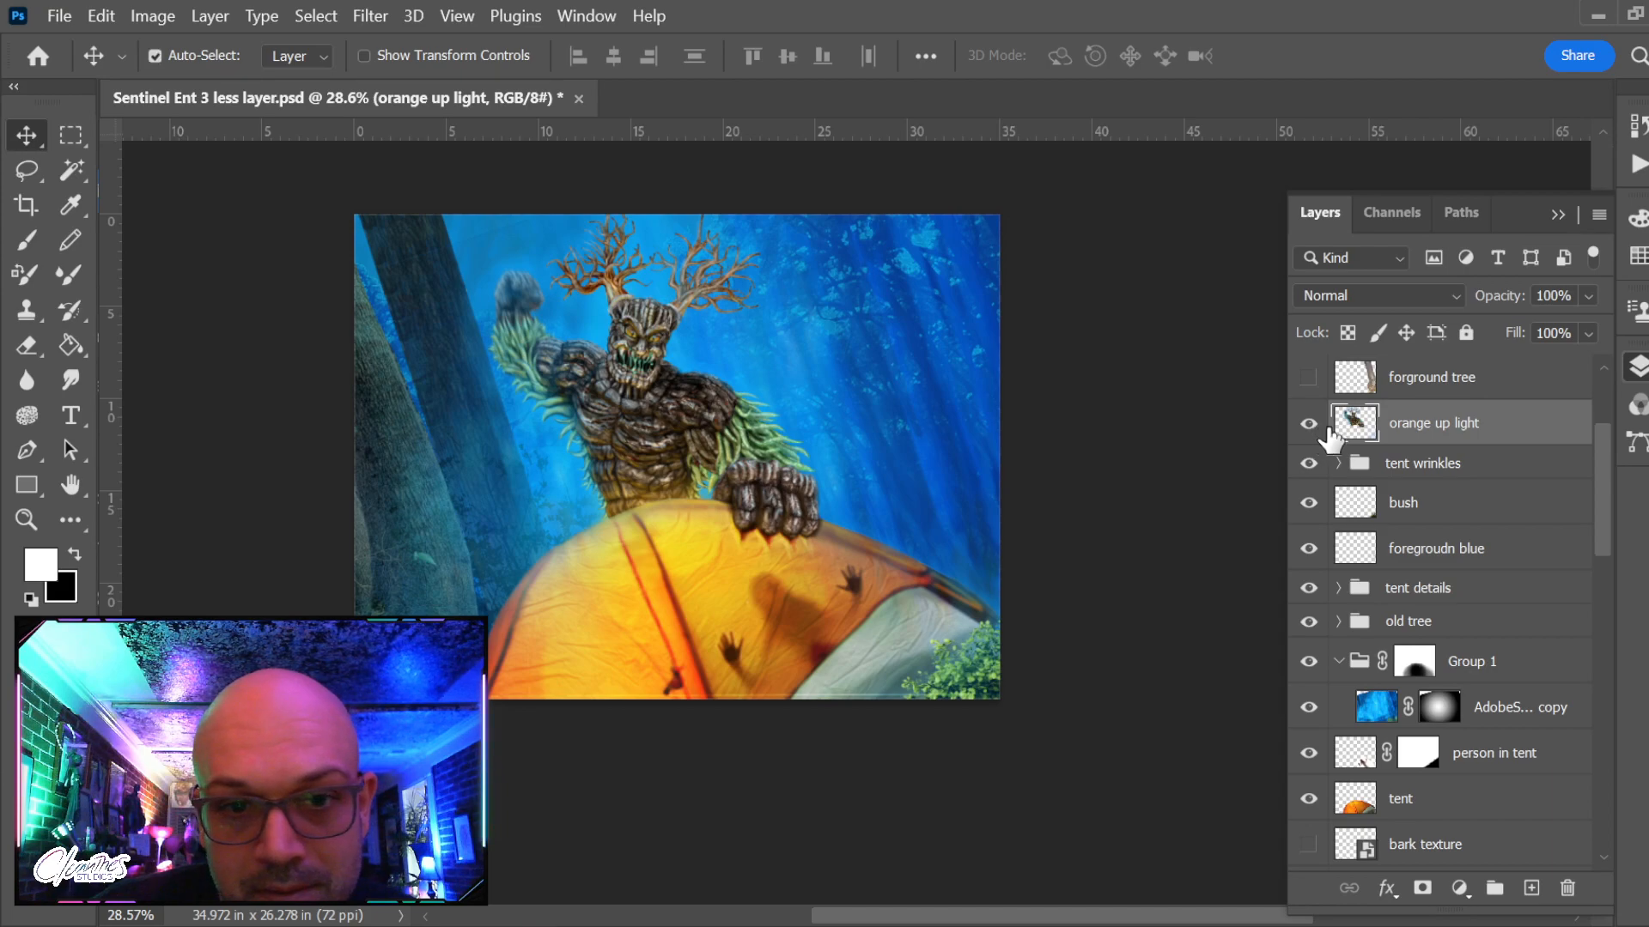
key("ctrl+z")
right_click(1471, 453)
left_click(1374, 450)
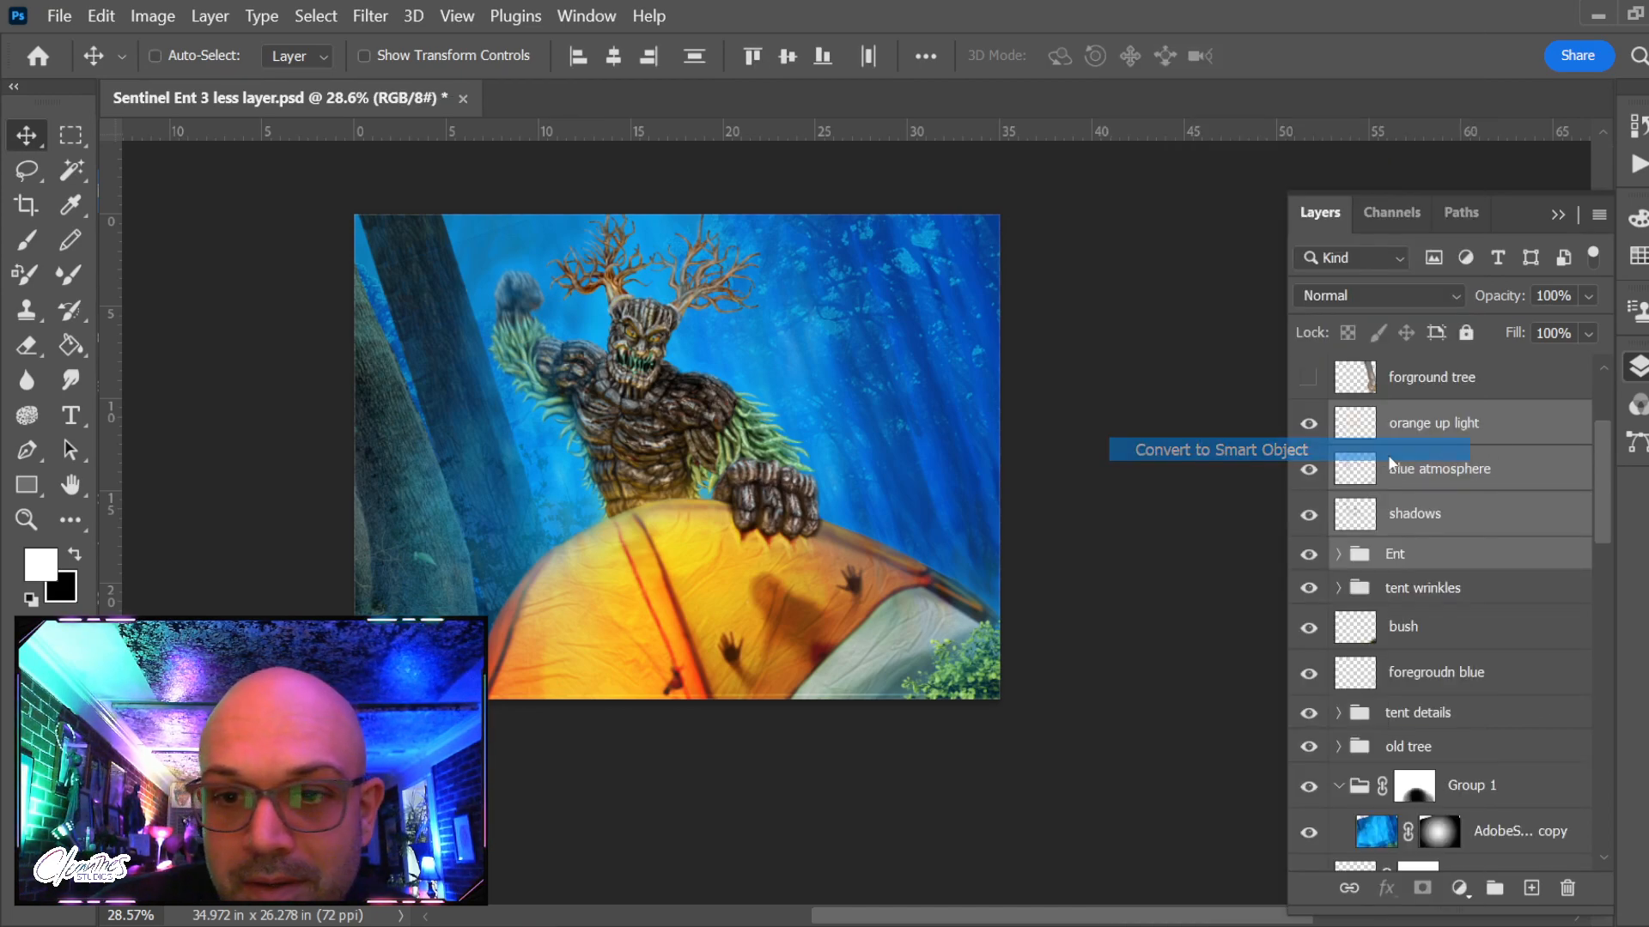
Toggle the combined orange up light Smart Object to compare the scene with and without the Ent
left_click(1312, 427)
left_click(1311, 427)
left_click(1311, 427)
left_click(1311, 427)
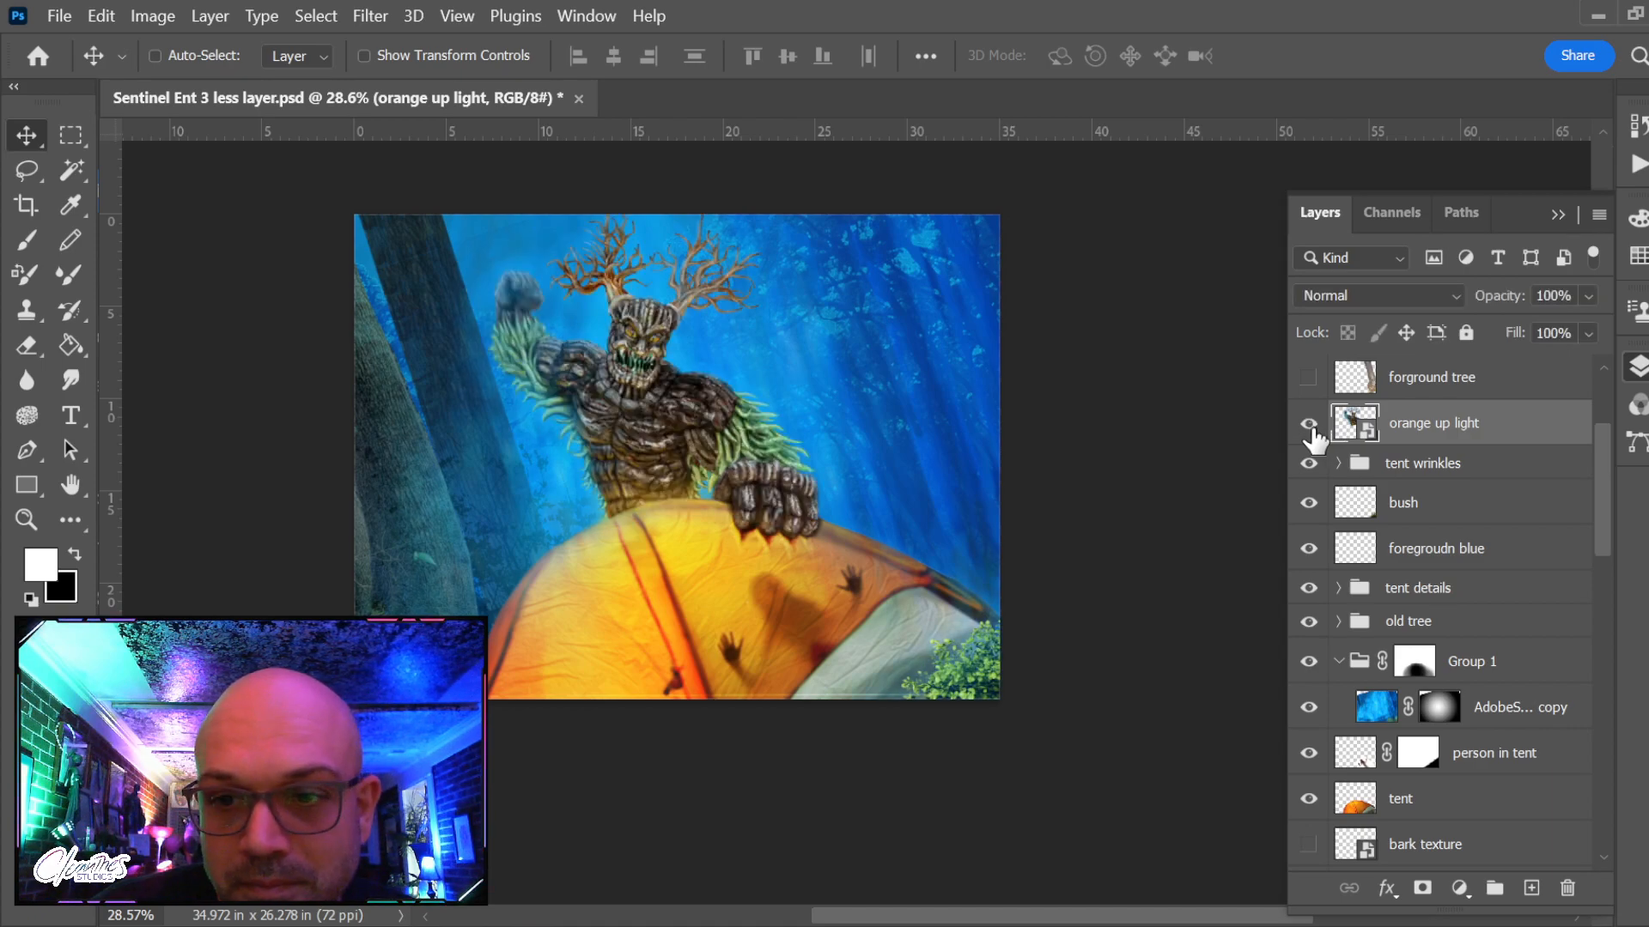
key("ctrl")
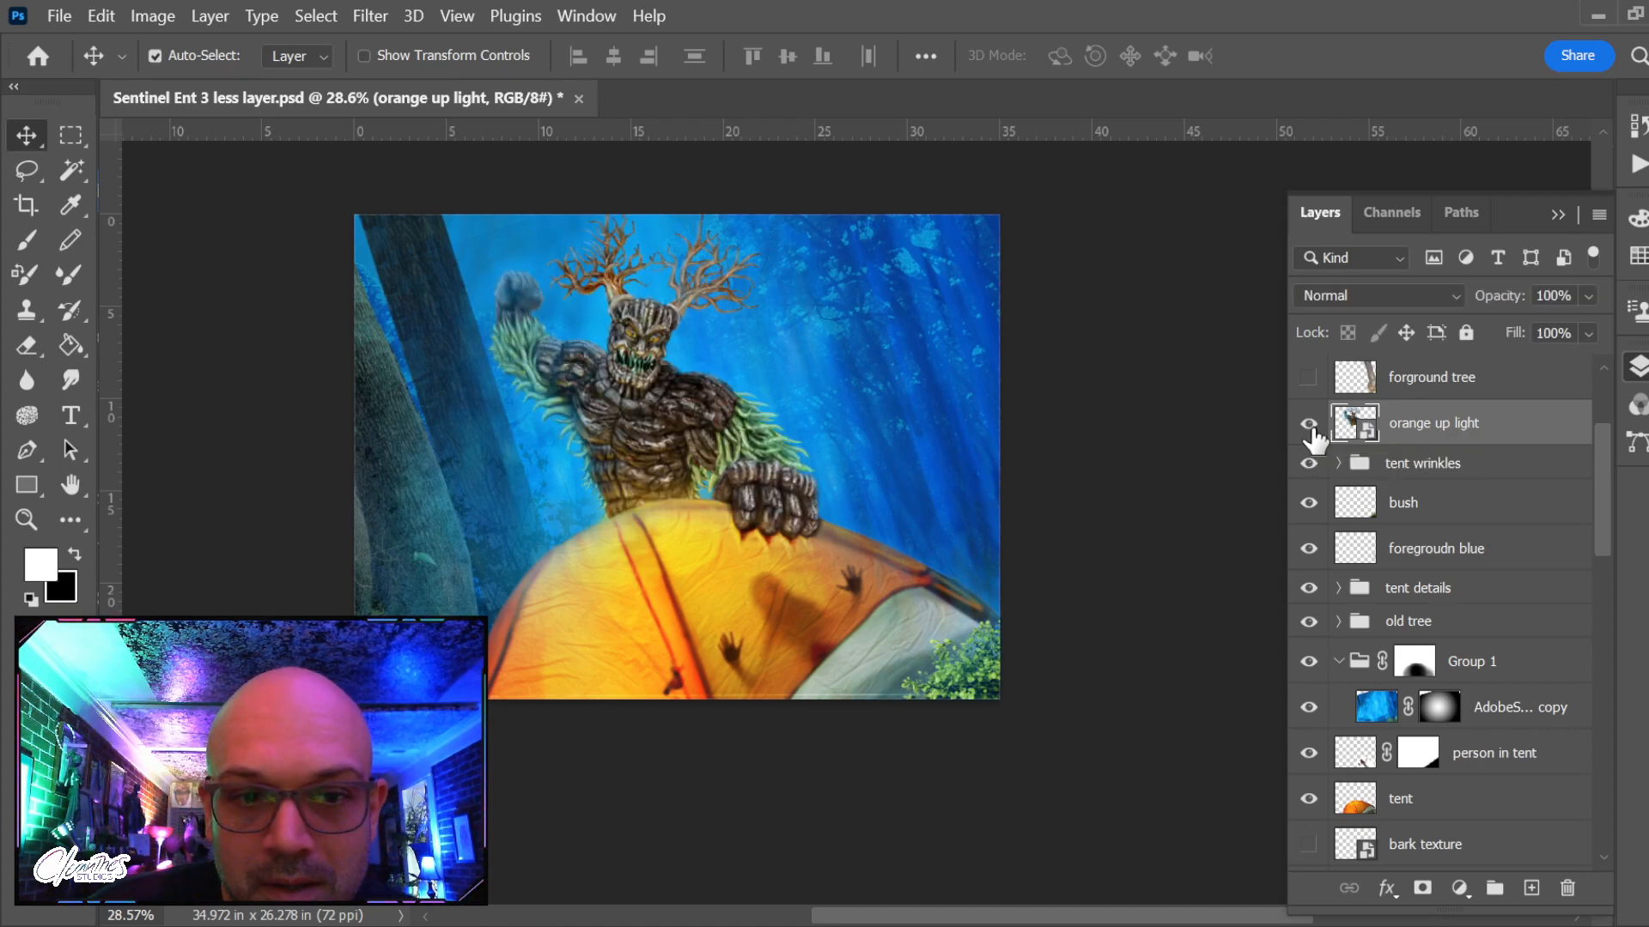
key("ctrl+comma")
key("ctrl+comma")
key("ctrl+comma")
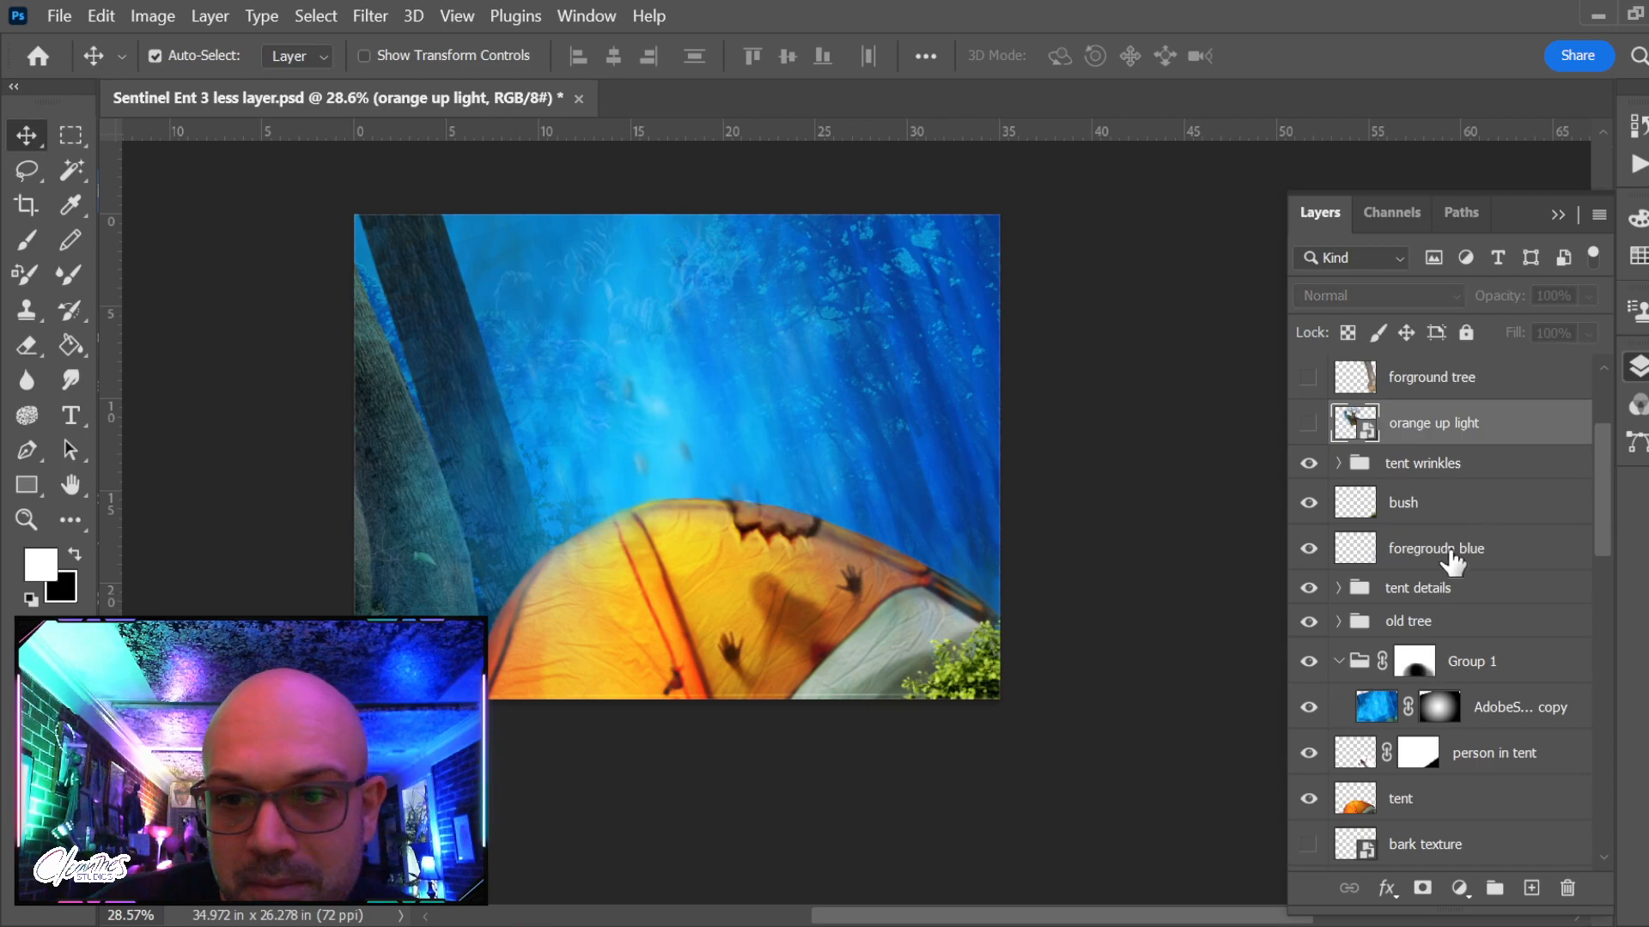
Undo the Ent Smart Object conversion and move the blue atmosphere layer above orange up light
key("ctrl+z")
key("ctrl+z")
left_click(1474, 433)
left_click_drag(1509, 486, 1537, 412)
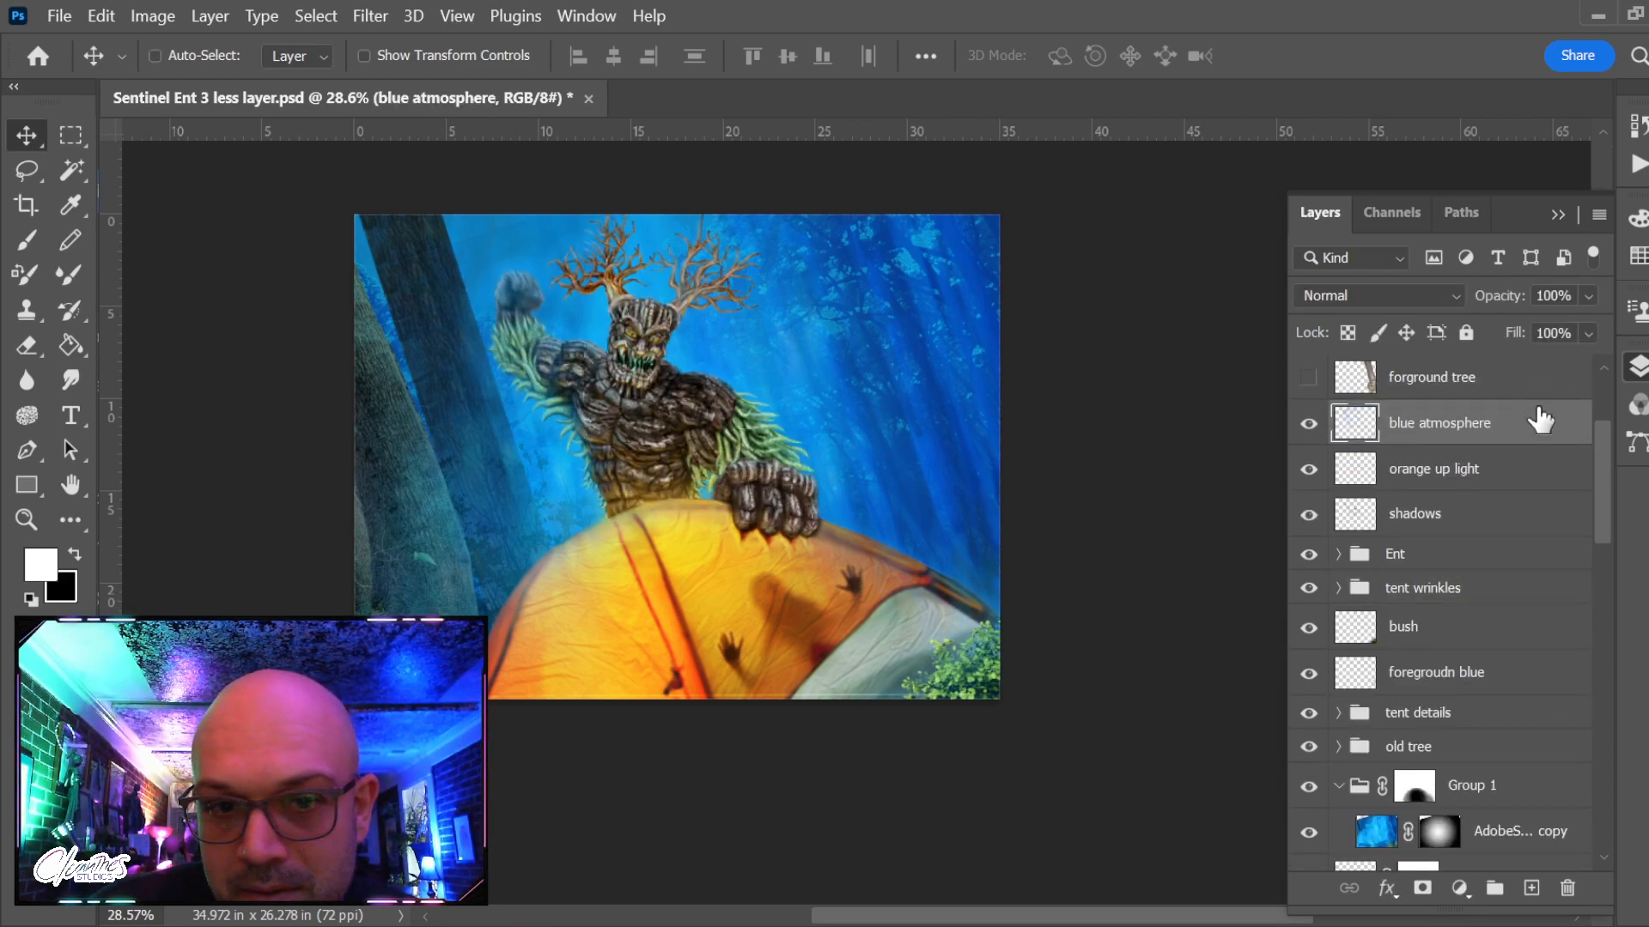
Merge the orange up light, shadows and Ent entries into one layer and toggle it to check the merged Ent
left_click(1482, 477)
left_click(1468, 531, "ctrl")
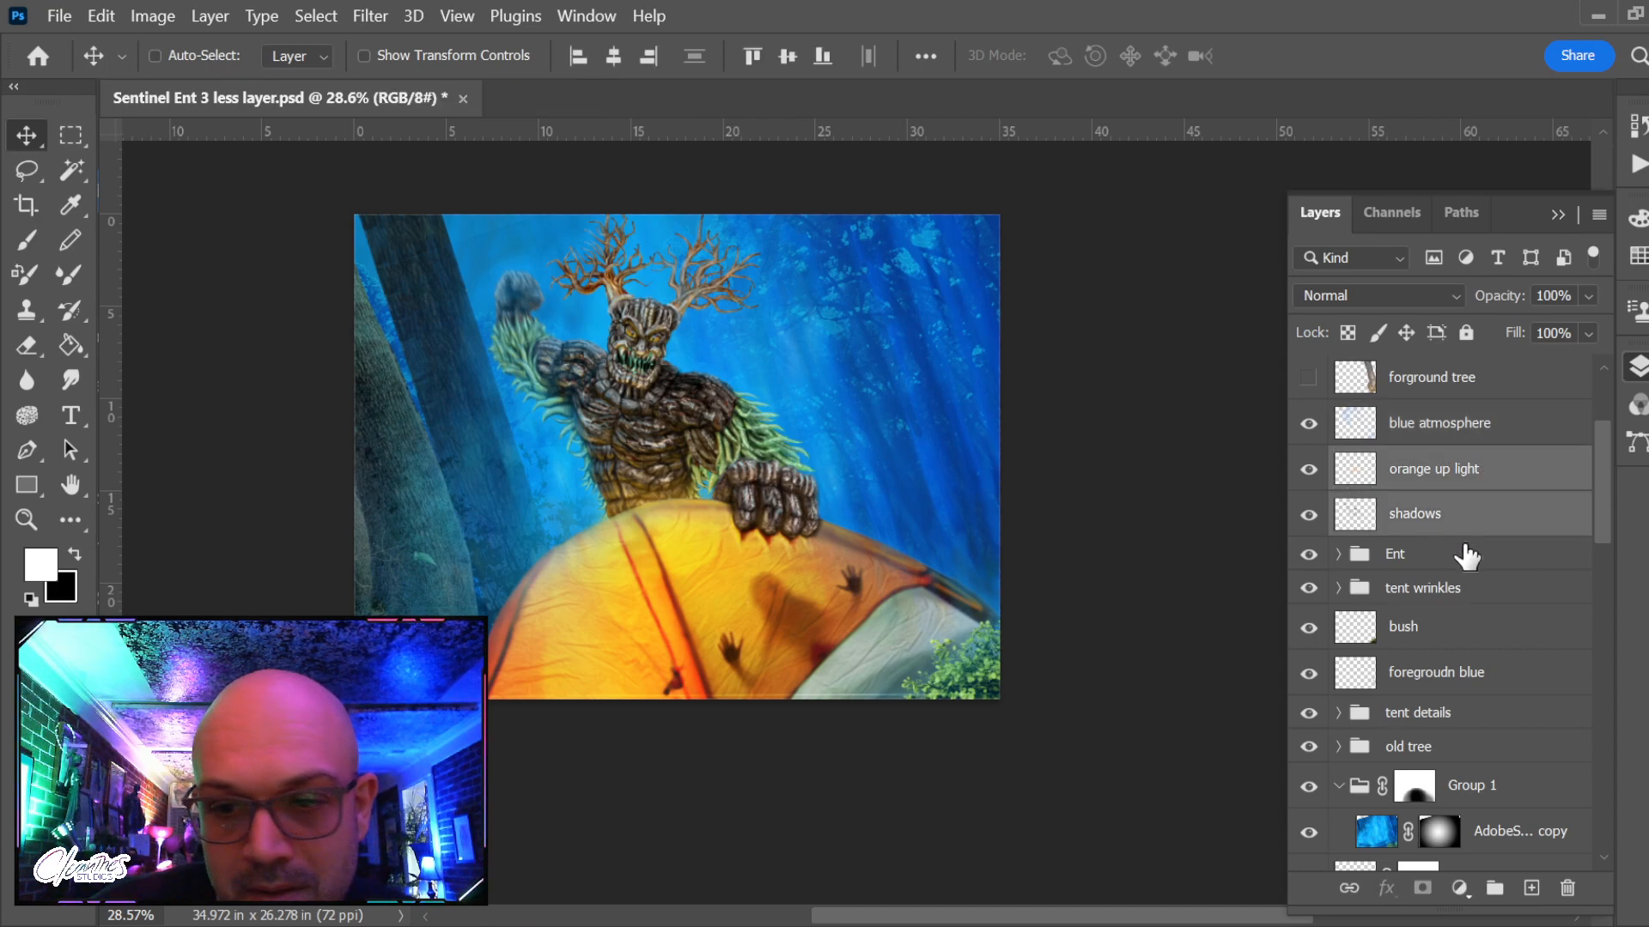
left_click(1474, 554, "ctrl")
key("ctrl+e")
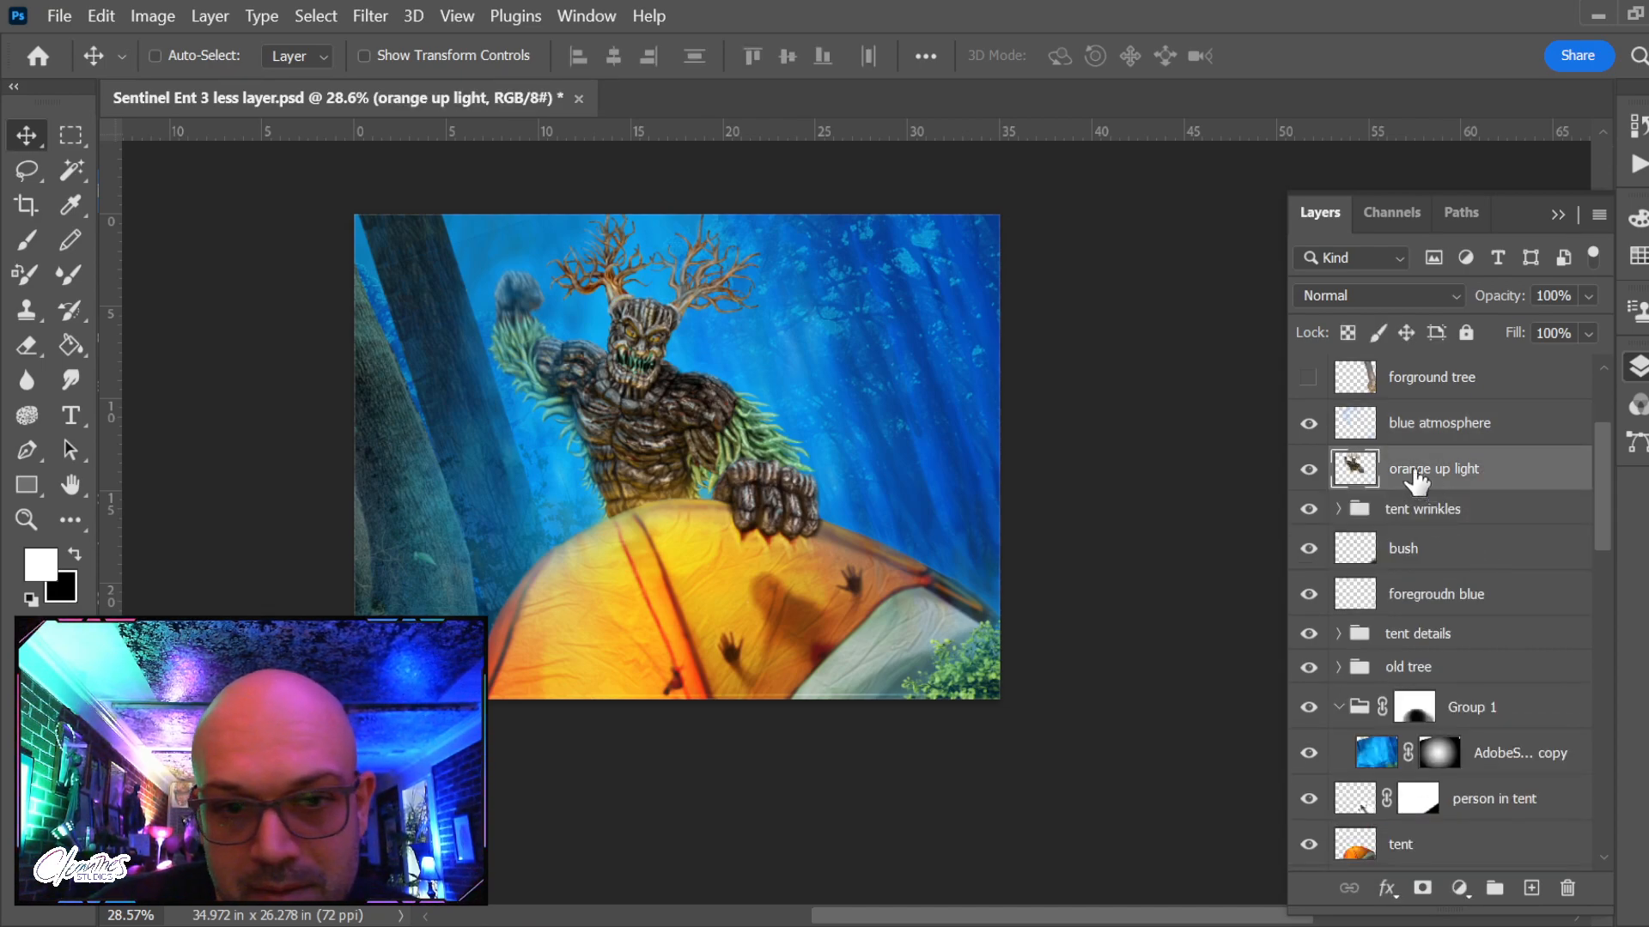
left_click(1310, 469)
left_click(1310, 469)
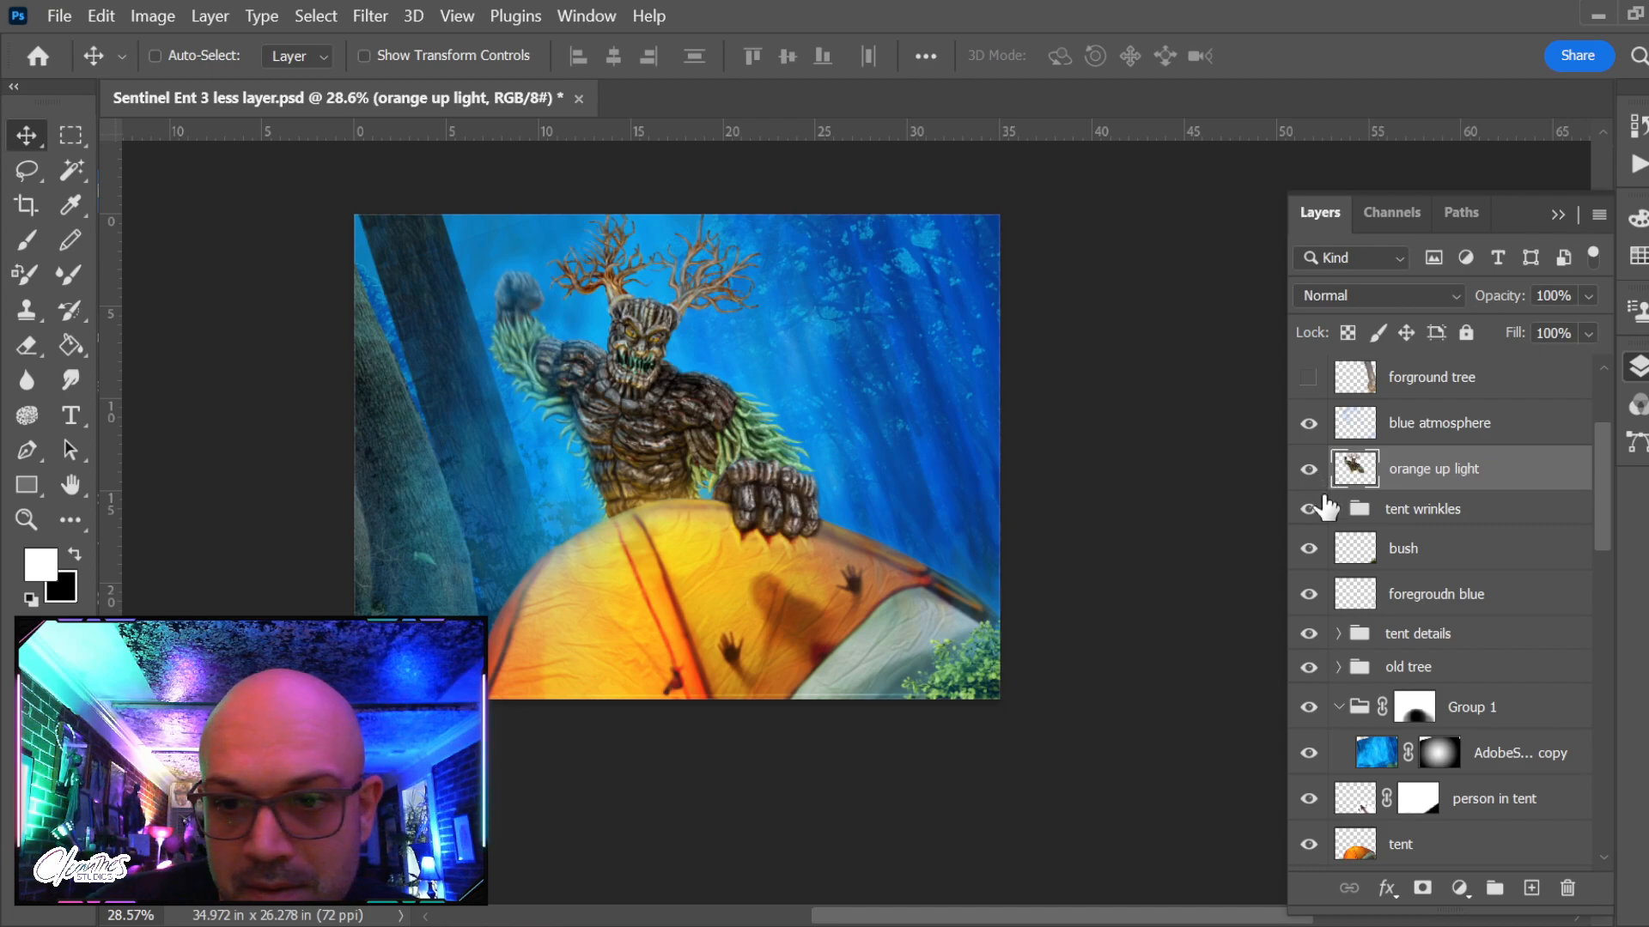
Check the bush layer's visibility and move the tent wrinkles group below foregroudn blue, directly above tent details
left_click(1310, 541)
left_click(1309, 545)
left_click(1319, 551)
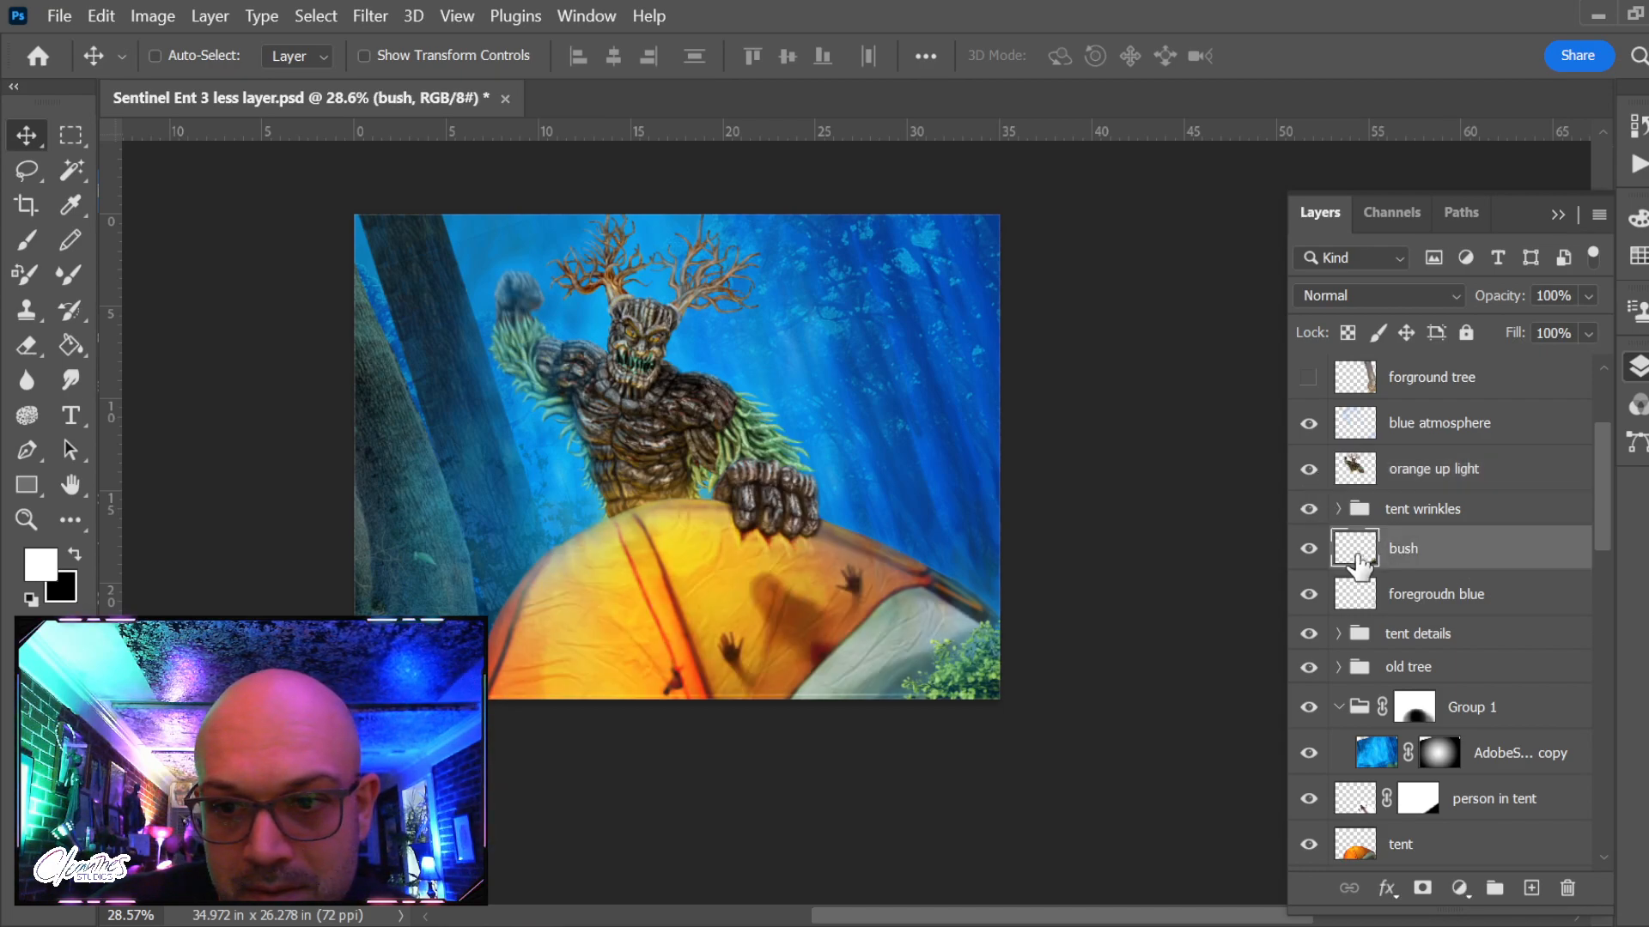
left_click_drag(1487, 515, 1451, 618)
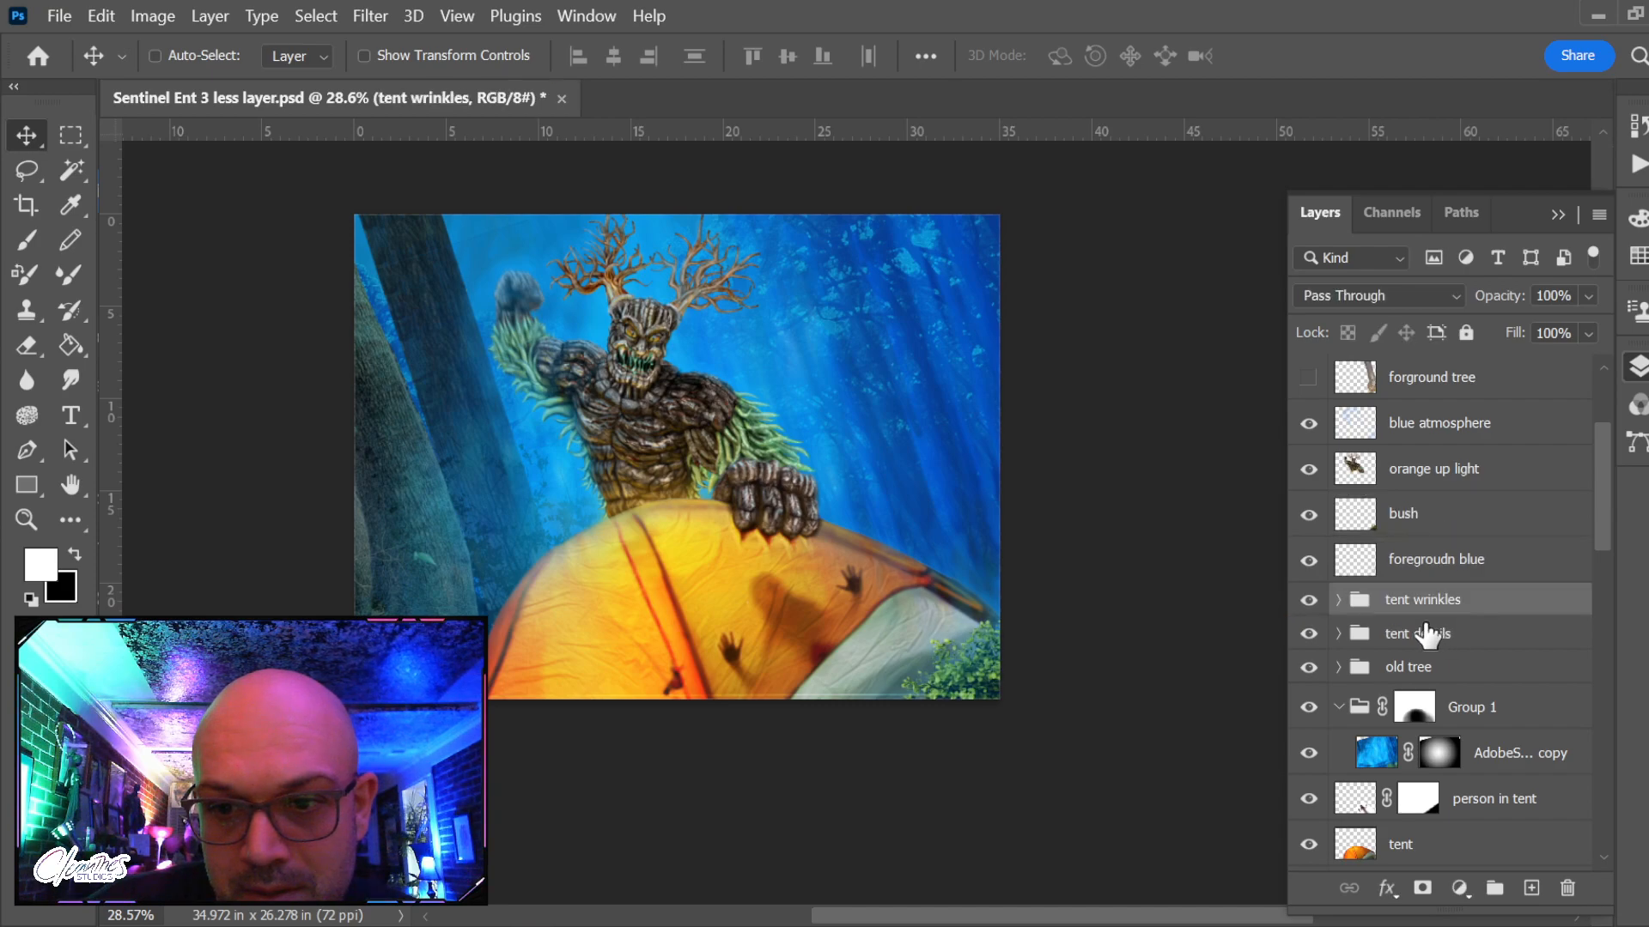
left_click(1308, 601)
left_click(1309, 601)
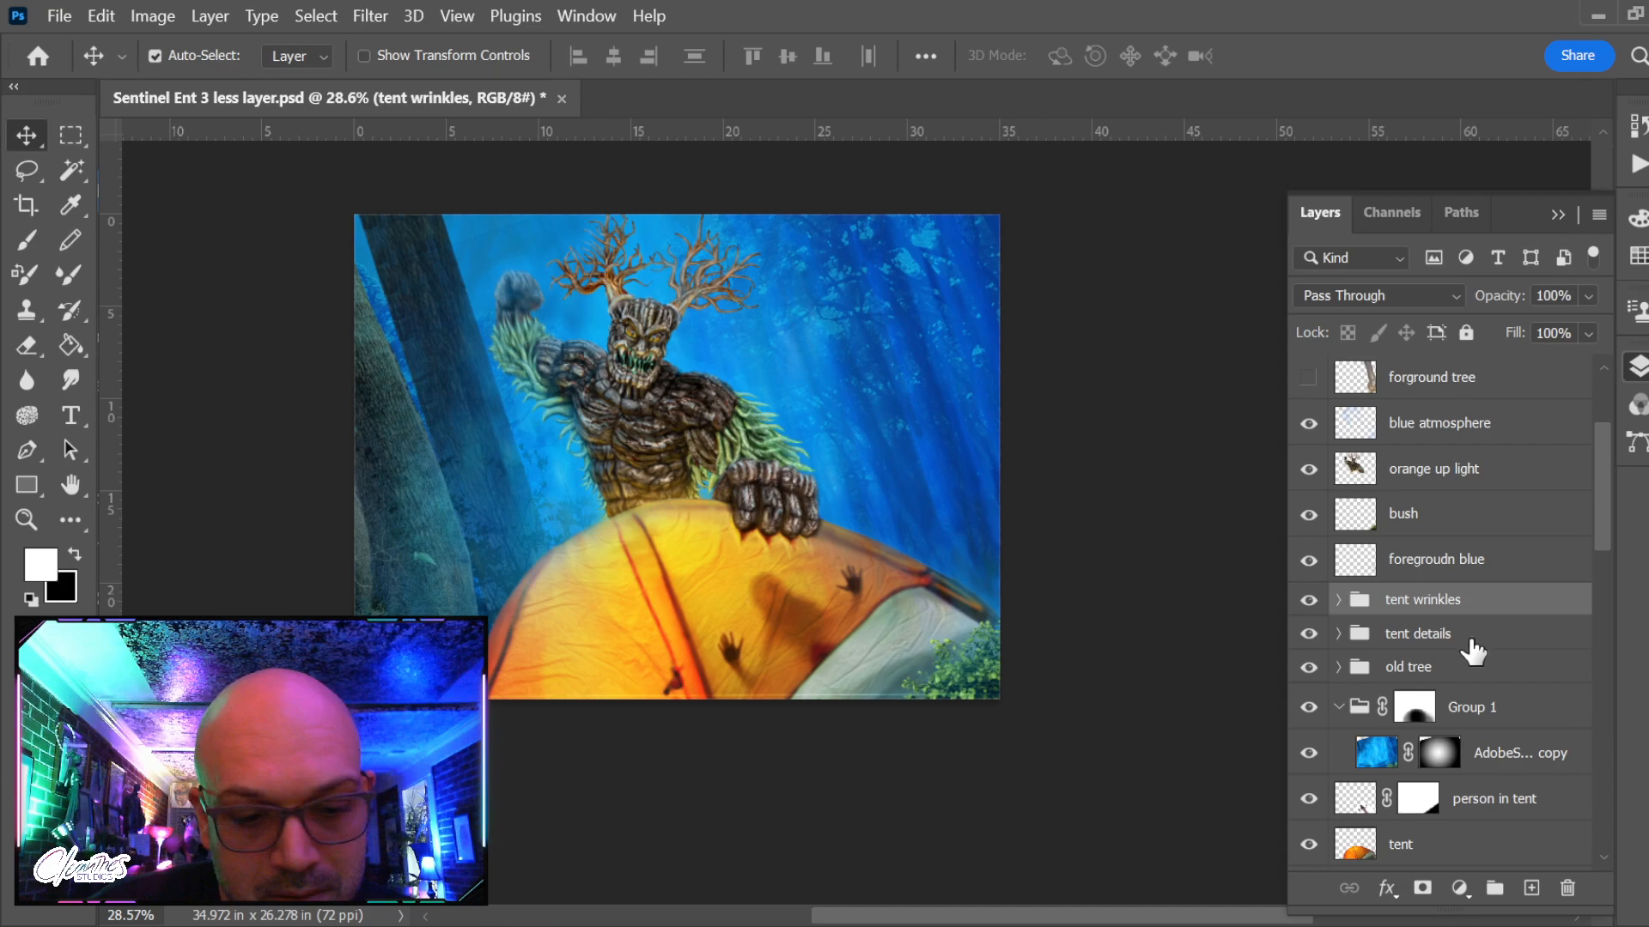
Toggle the tent wrinkles and tent details groups to compare what each one adds to the tent
left_click(1311, 604)
left_click(1310, 605)
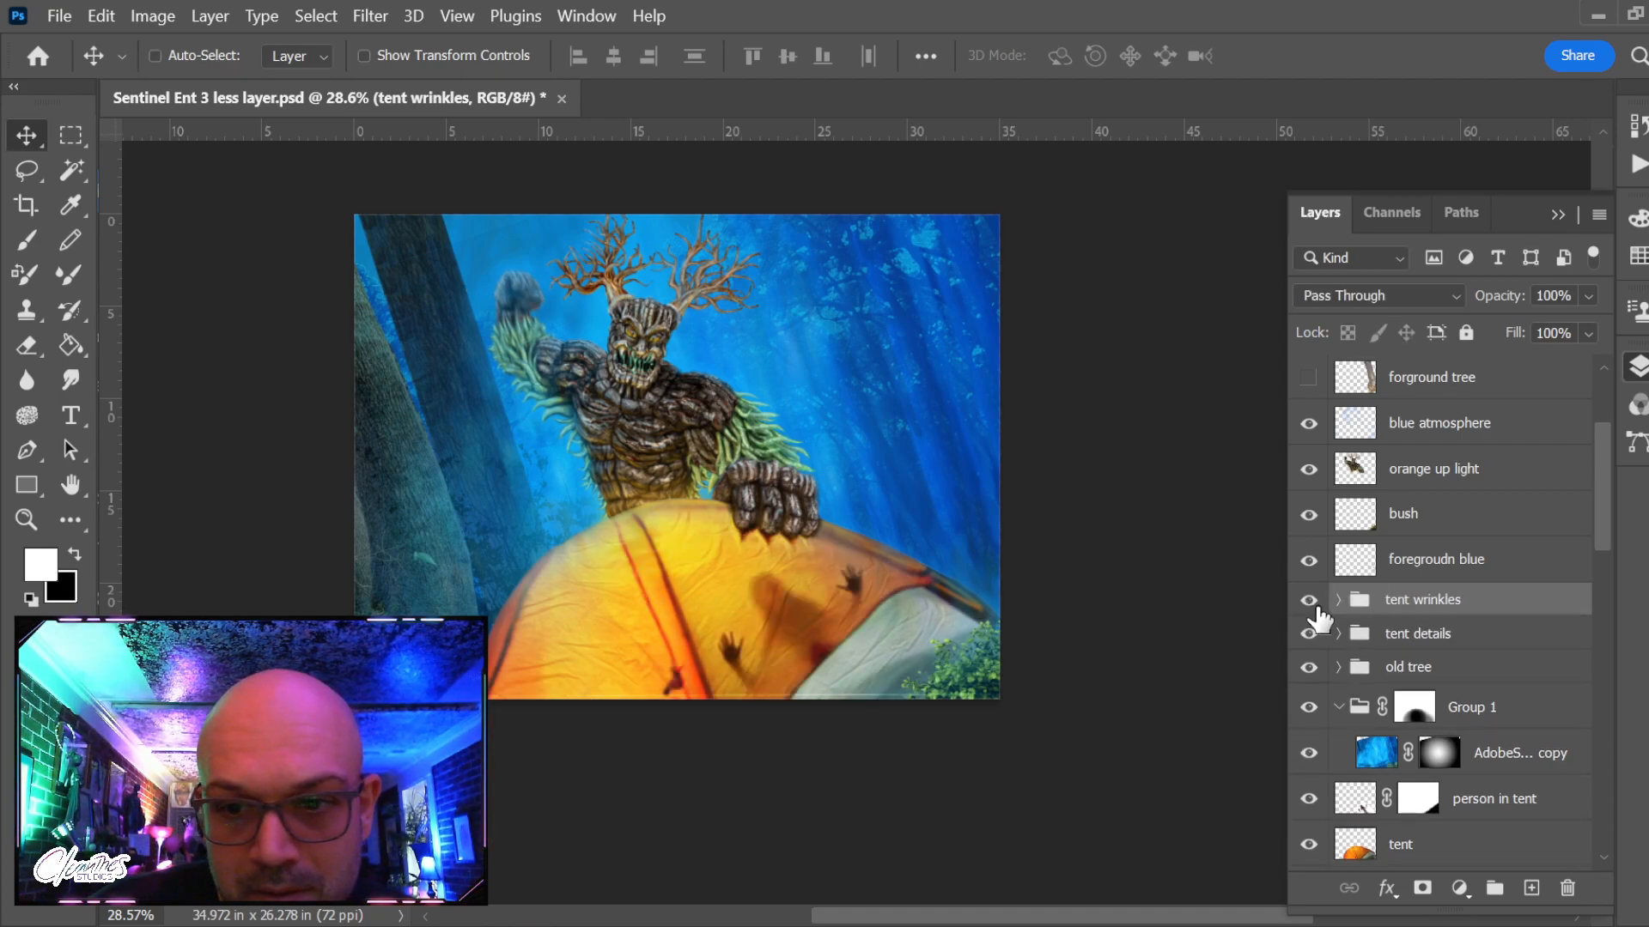
left_click(1307, 635)
left_click(1306, 635)
left_click(1306, 635)
left_click(1308, 635)
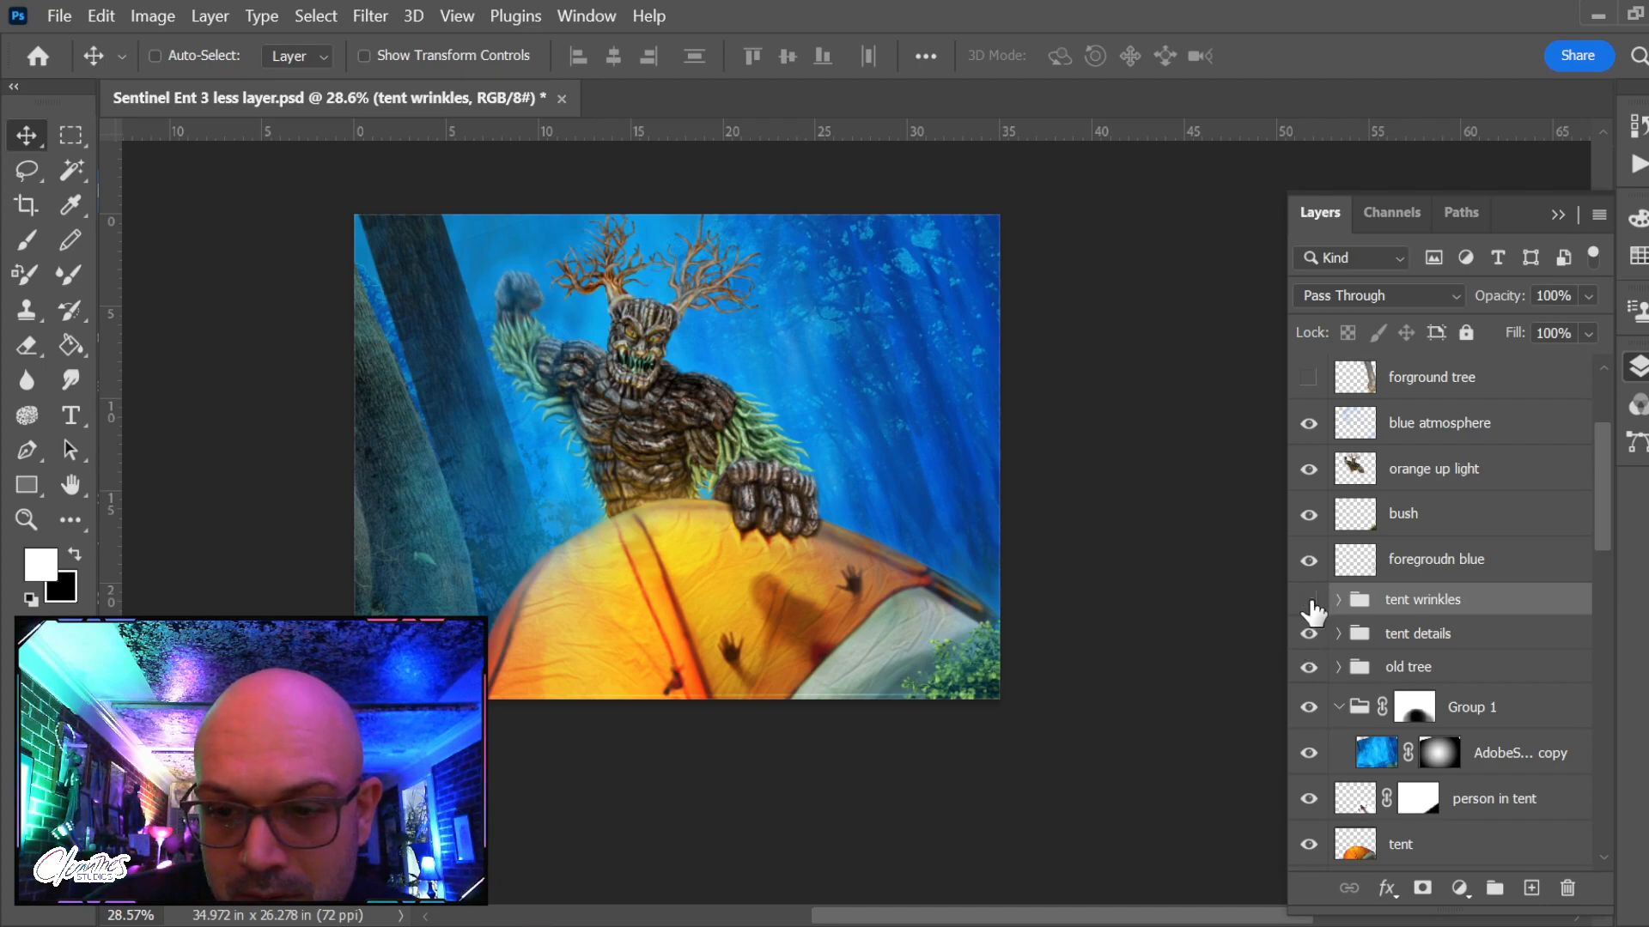
left_click(1310, 604)
left_click(1311, 604)
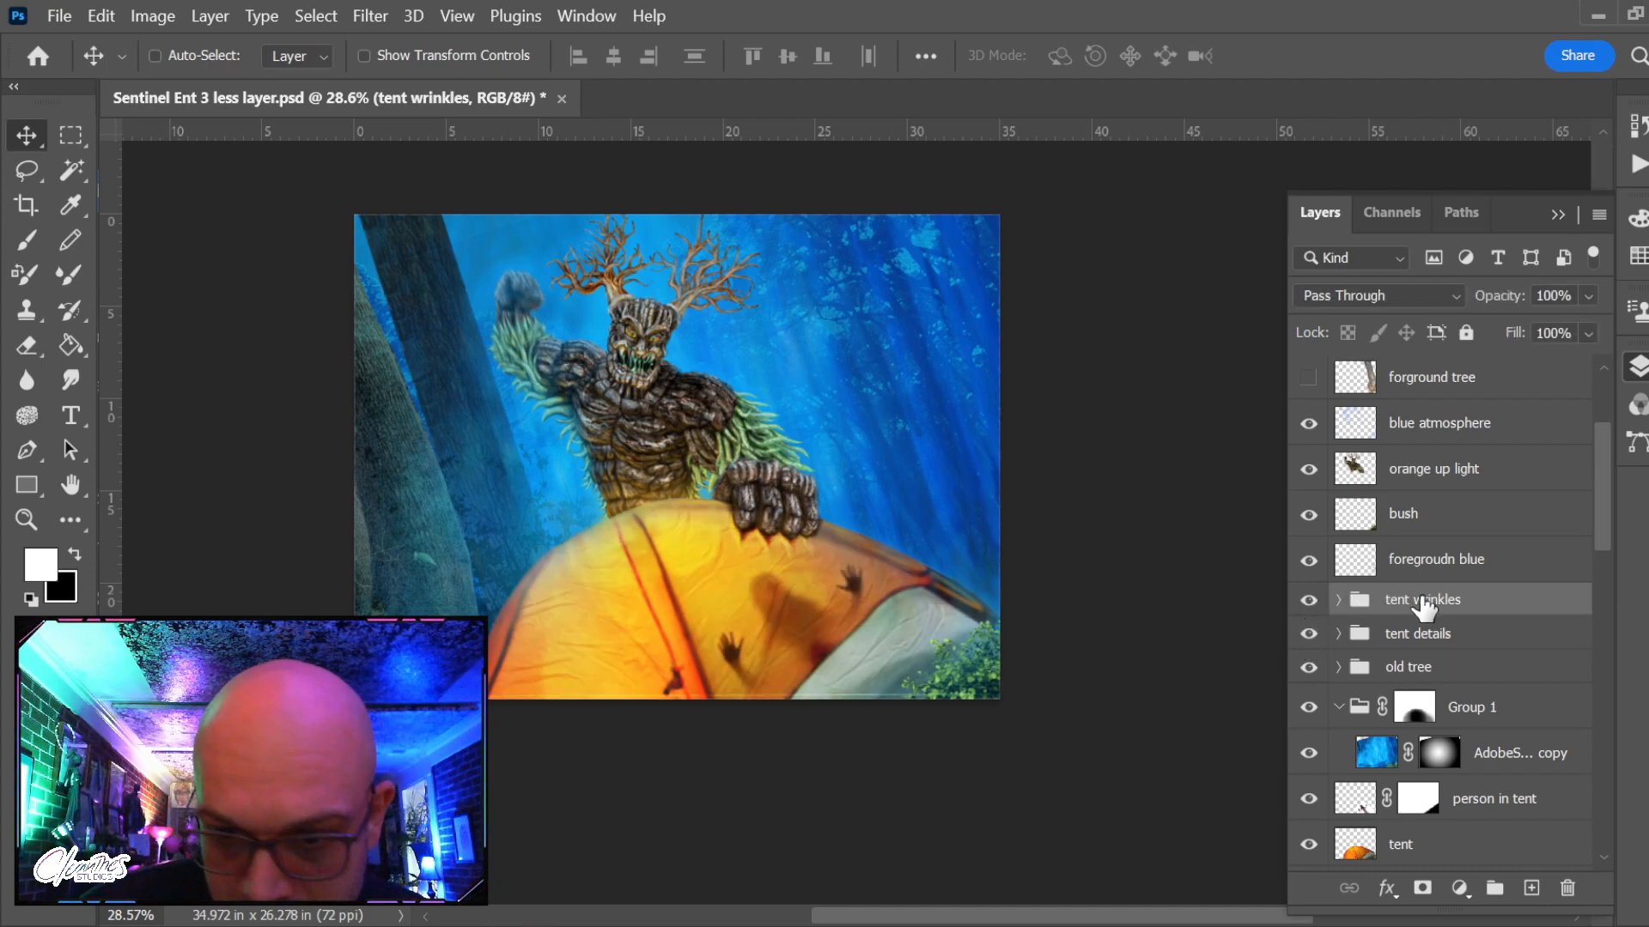
Move the old tree group above tent wrinkles and toggle Group 1 to check what it contributes
left_click(1457, 674)
left_click_drag(1477, 667, 1462, 579)
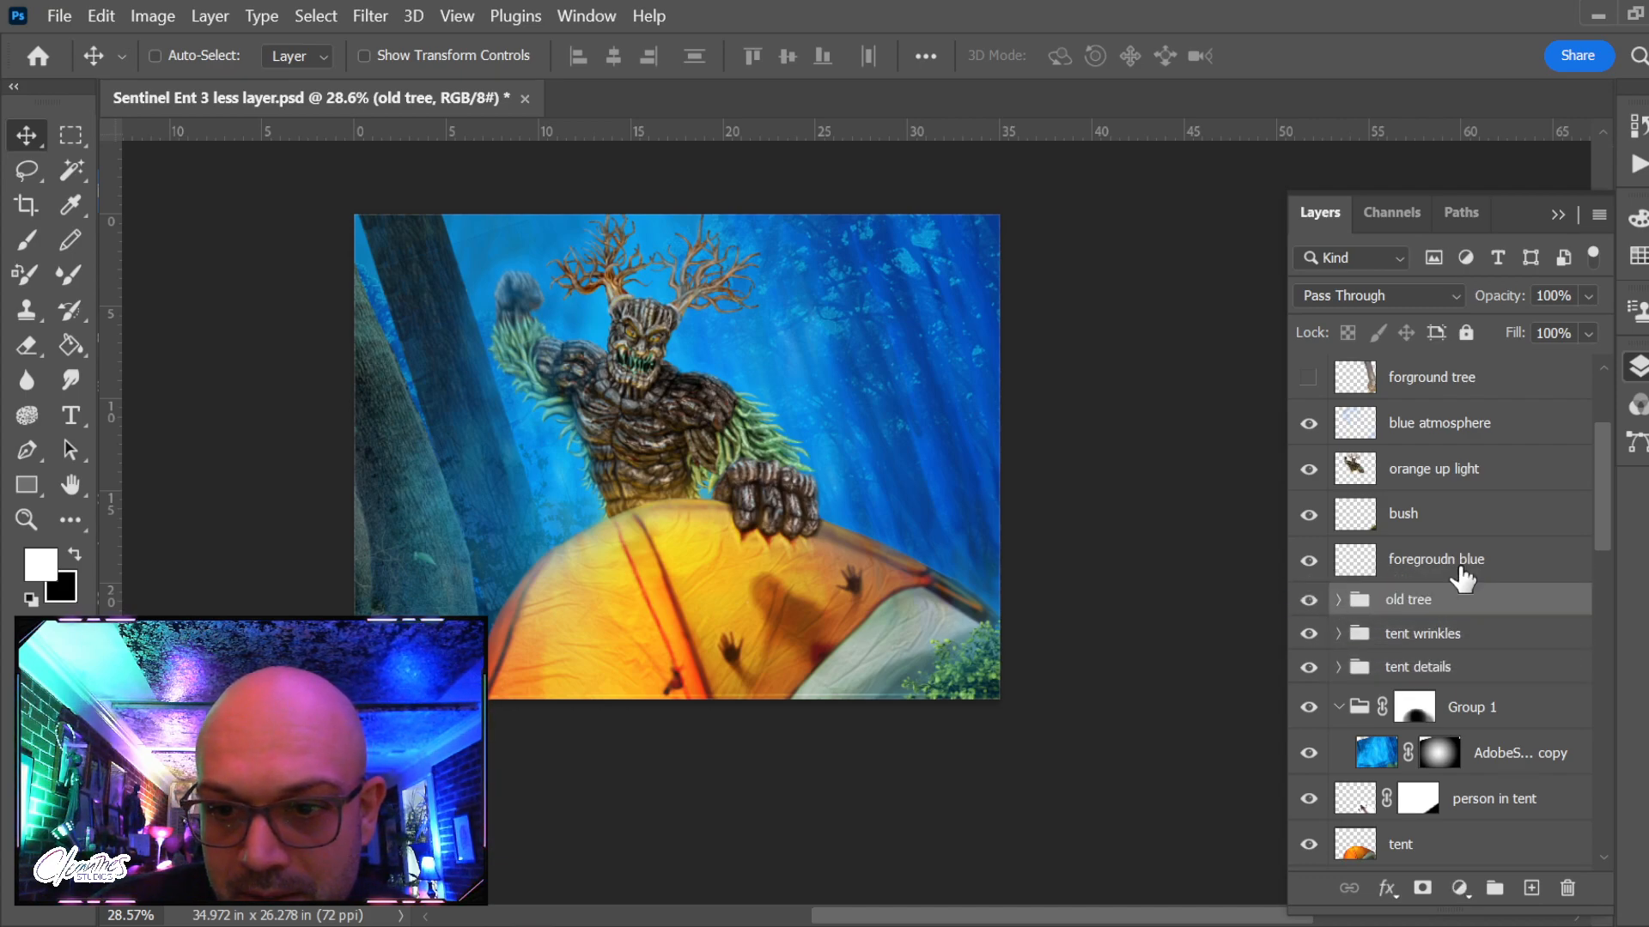
left_click(1308, 708)
left_click(1309, 707)
left_click(1309, 707)
left_click(1308, 707)
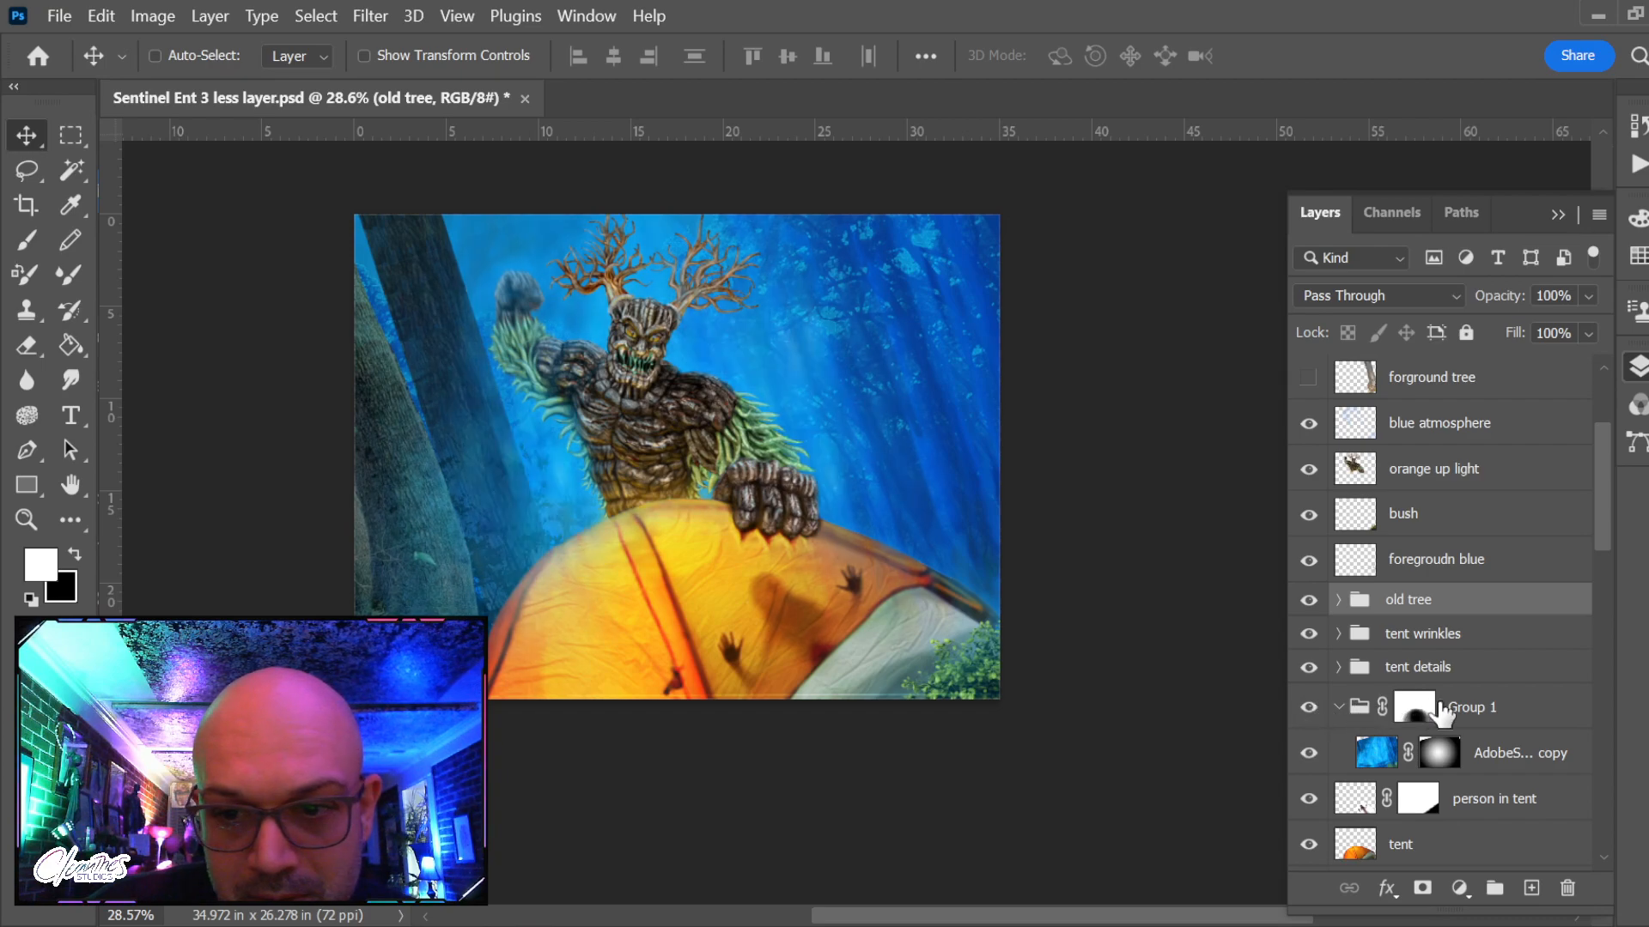
Rename Group 1 as "blue atmosphere"
double_click(1468, 708)
type("blue")
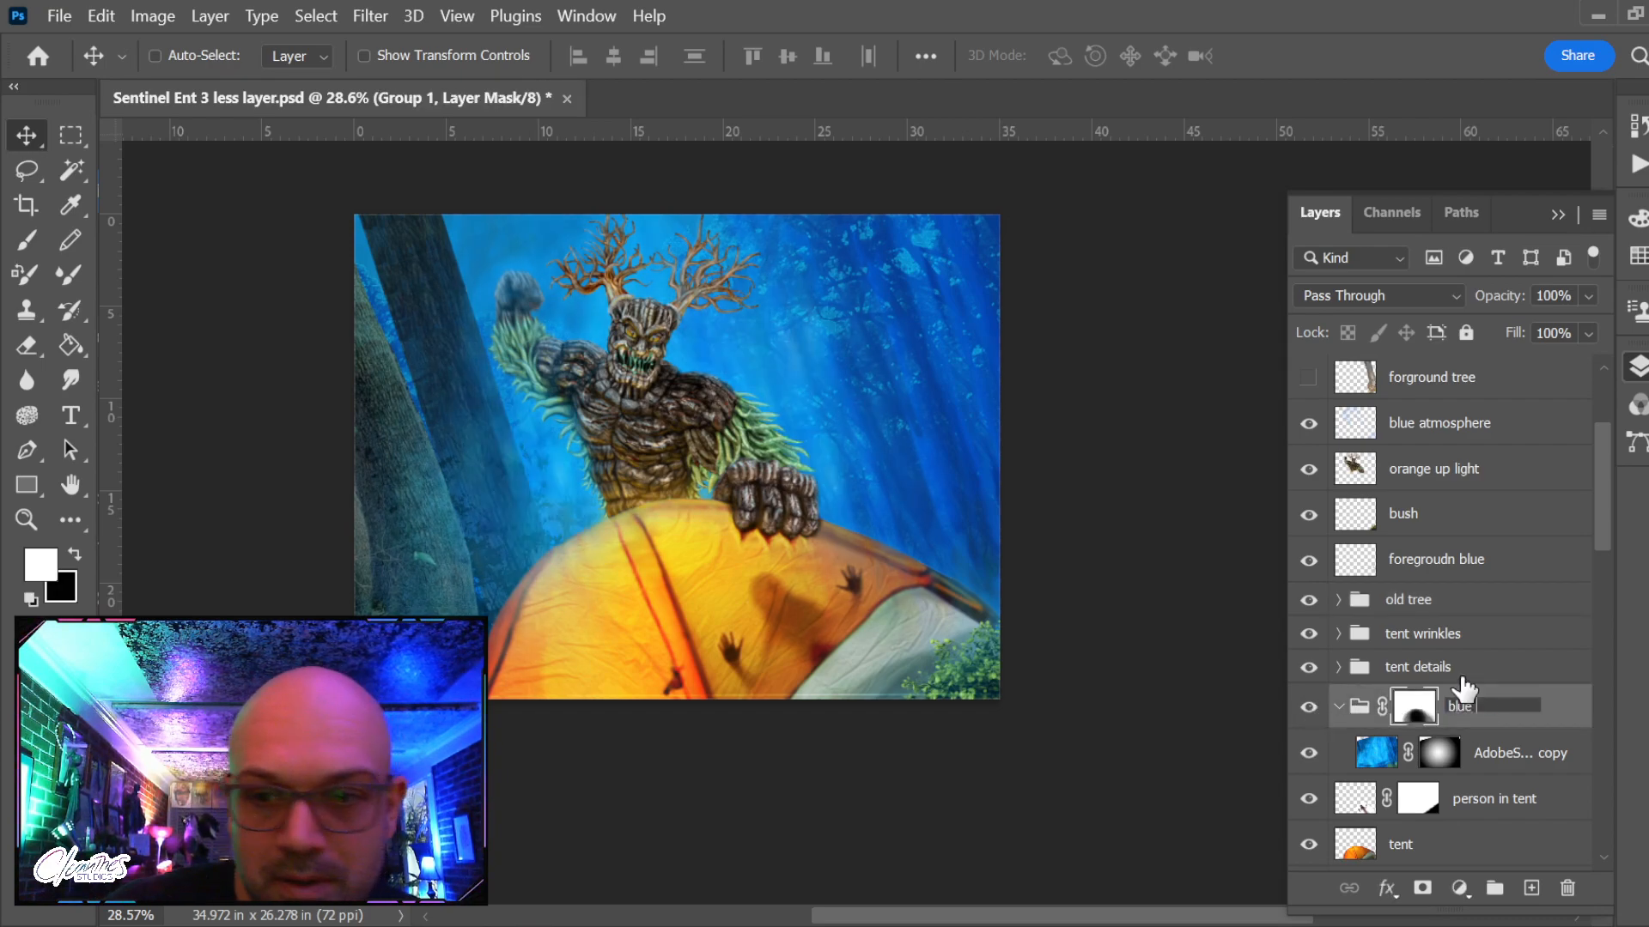
type(" atmosphere")
key("Return")
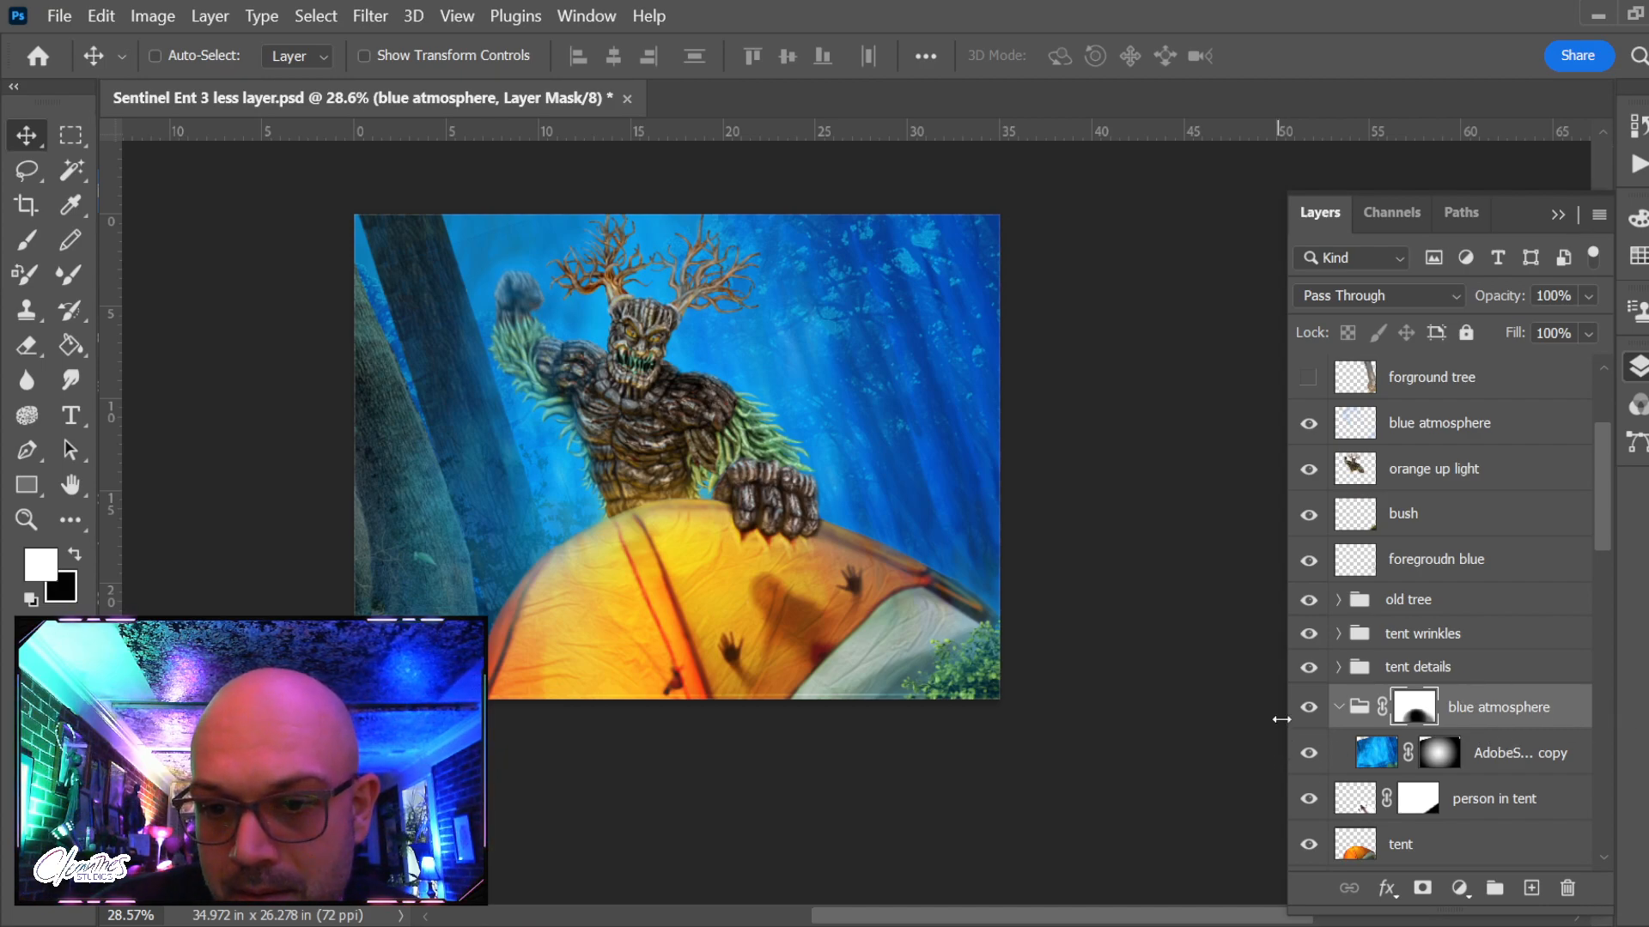
Toggle the renamed blue atmosphere group and its masked image layer to examine their effect on the scene up close
left_click(1309, 708)
left_click(1309, 710)
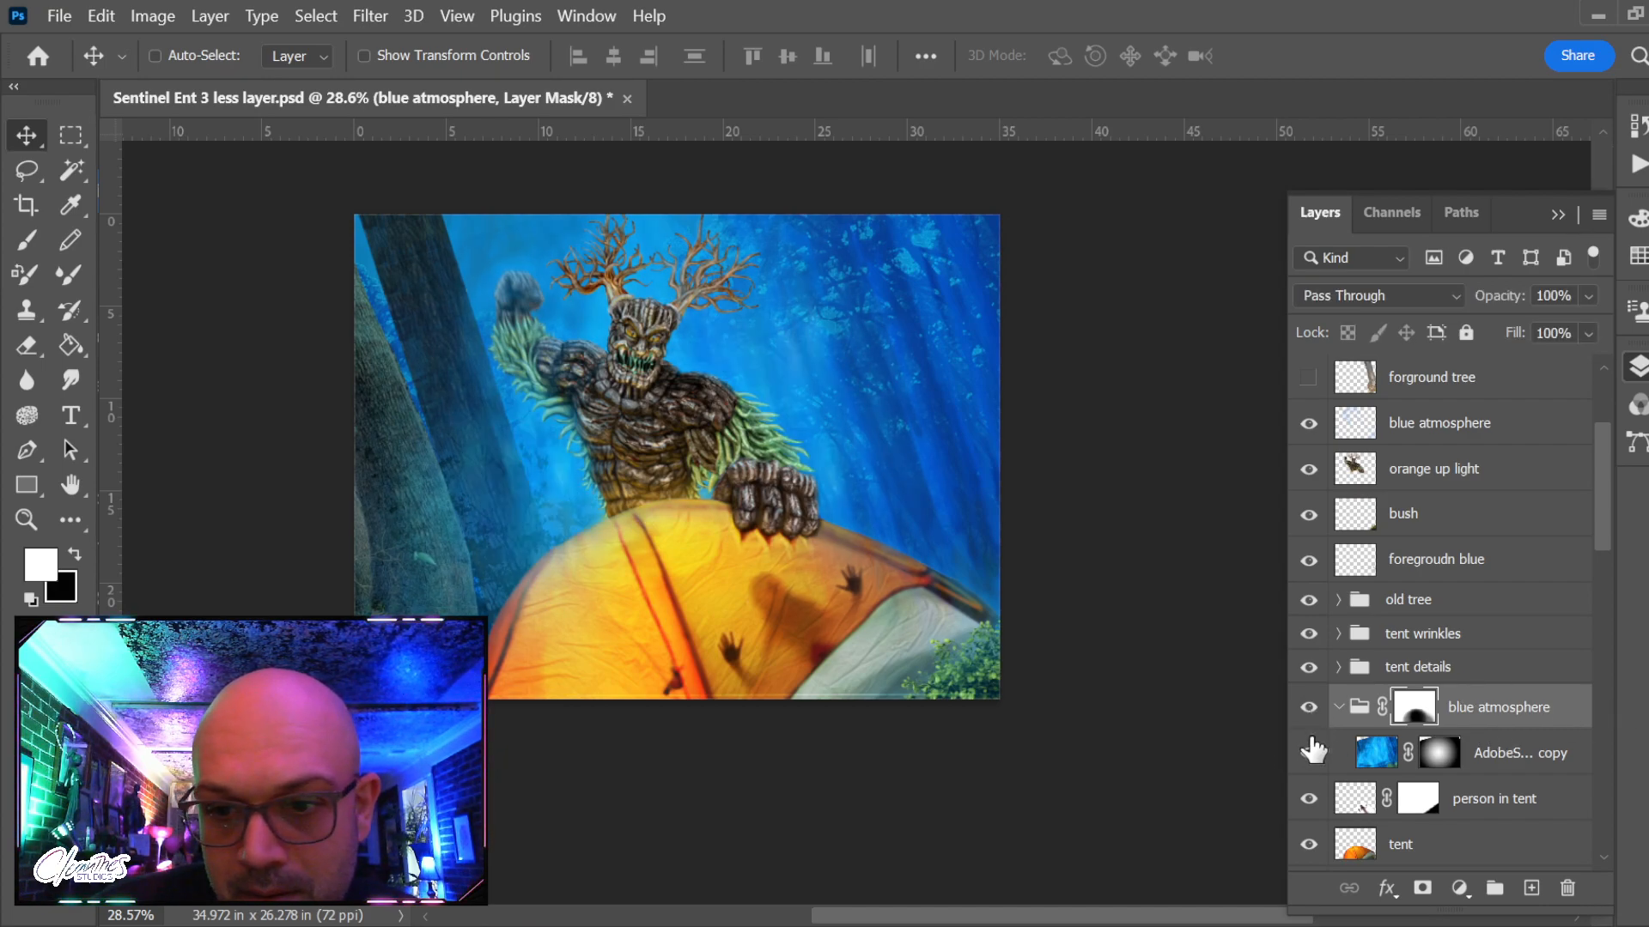
left_click(1309, 753)
left_click(1309, 753)
scroll(1318, 760, "down", 1)
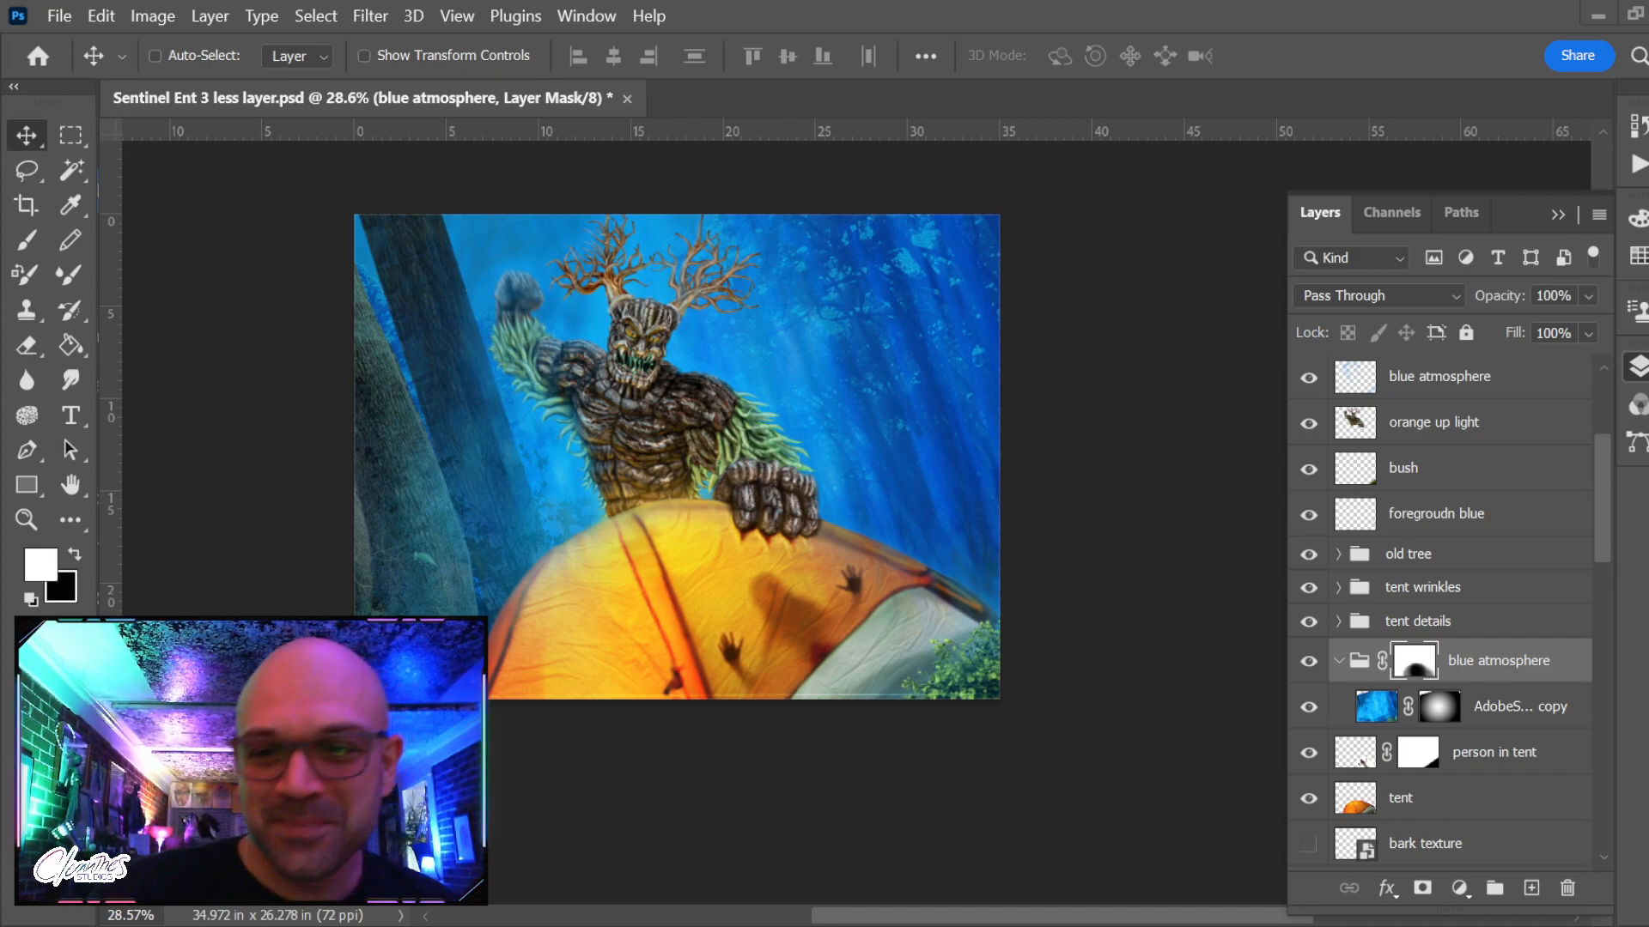
key("z")
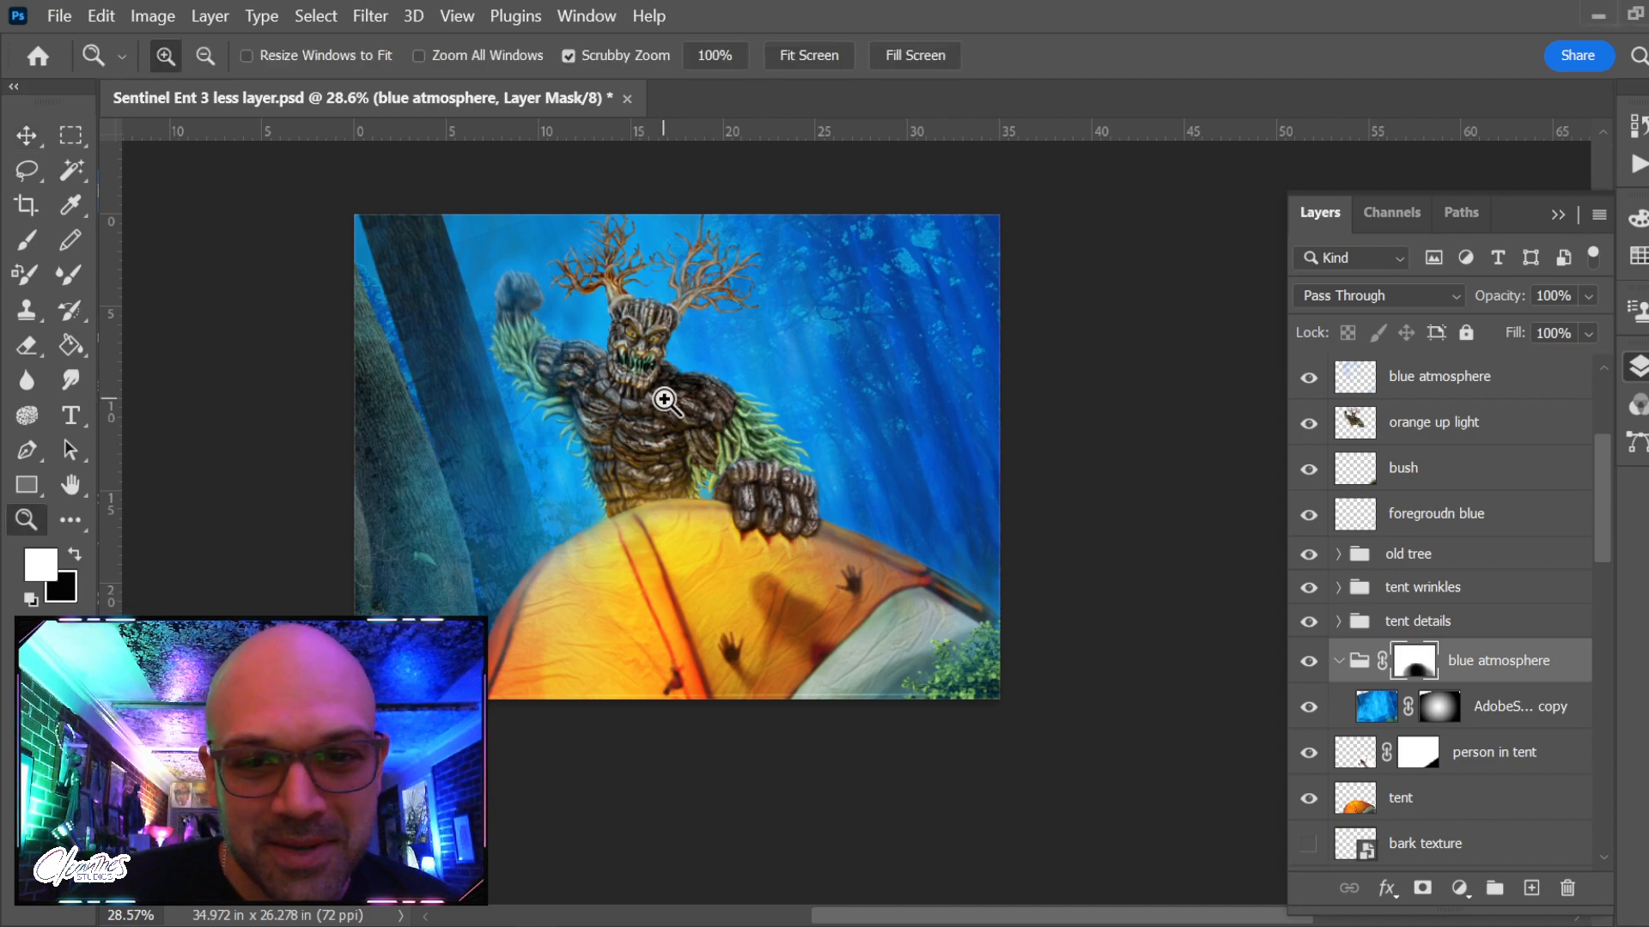
left_click_drag(662, 394, 858, 540)
left_click(1308, 661)
left_click(1309, 661)
scroll(1459, 777, "down", 1)
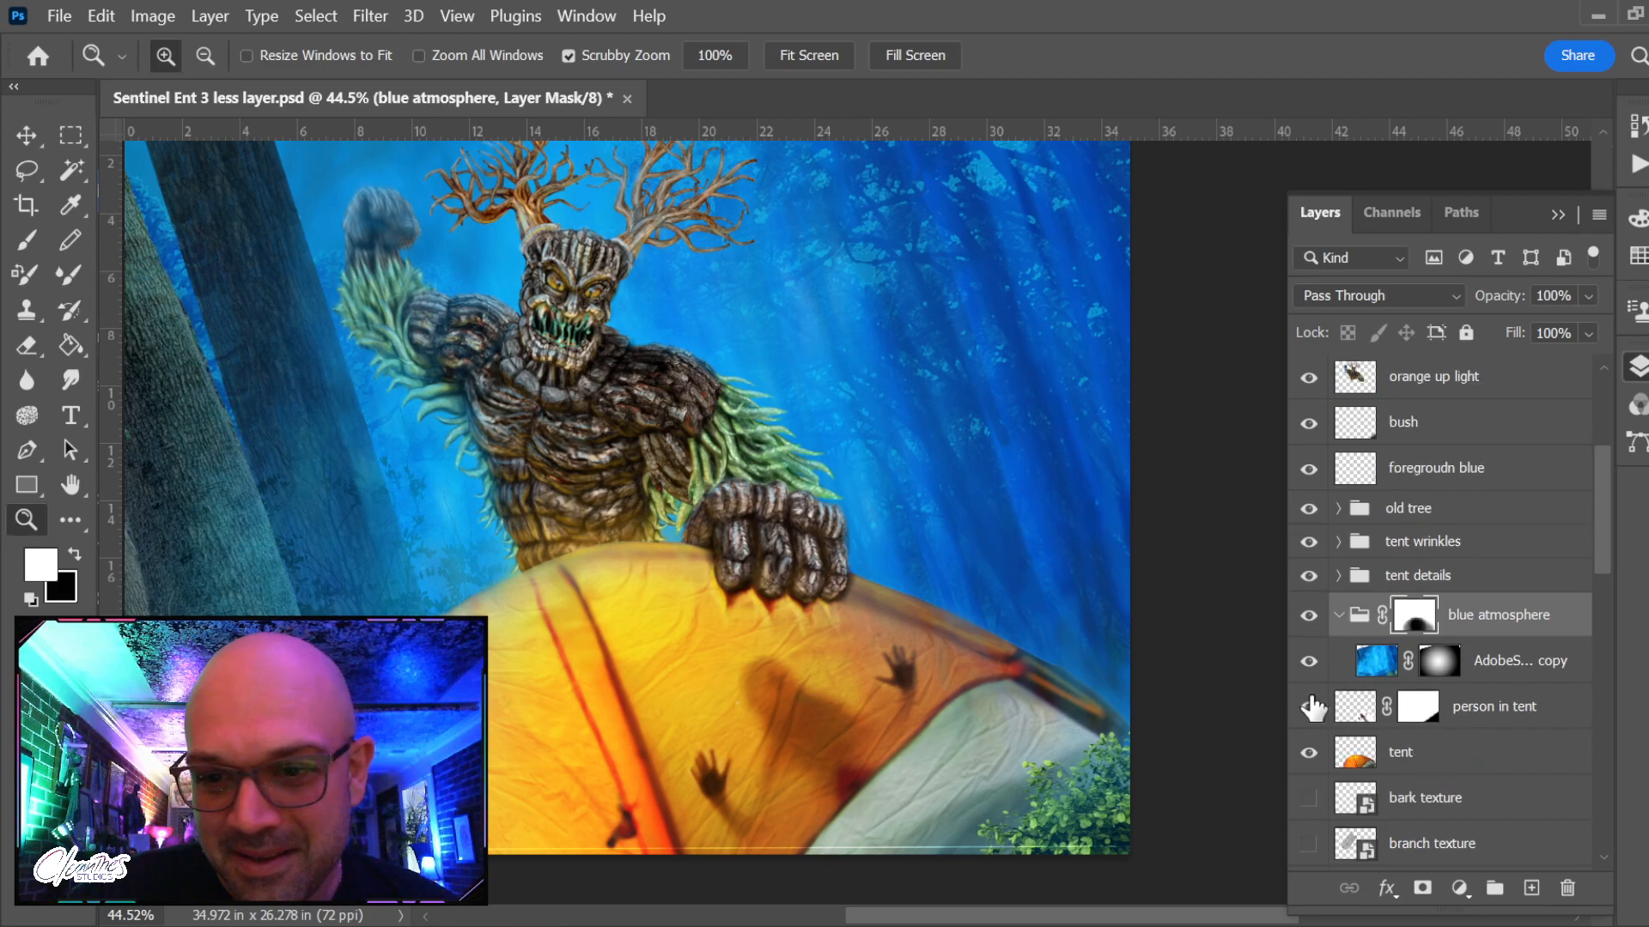
Toggle the person in tent and tent layers to check what each one contains
left_click(1315, 706)
left_click(1308, 707)
left_click(1308, 707)
scroll(1311, 713, "down", 1)
left_click(1308, 707)
left_click(1309, 707)
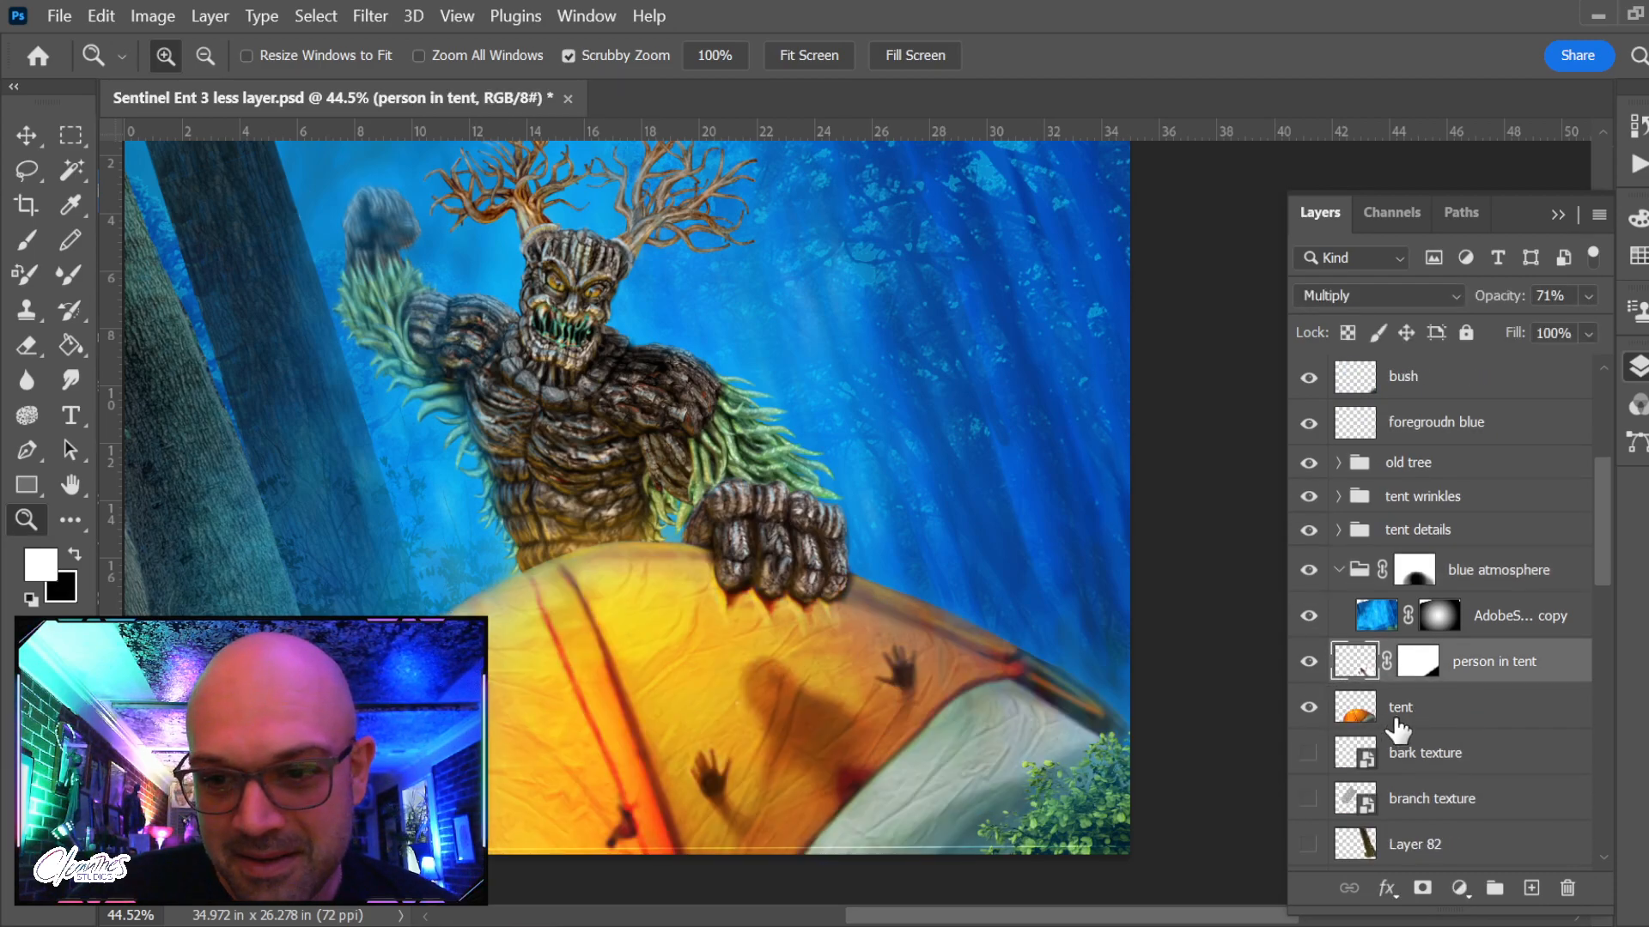
left_click(1355, 707)
left_click(1308, 661)
left_click(1309, 663)
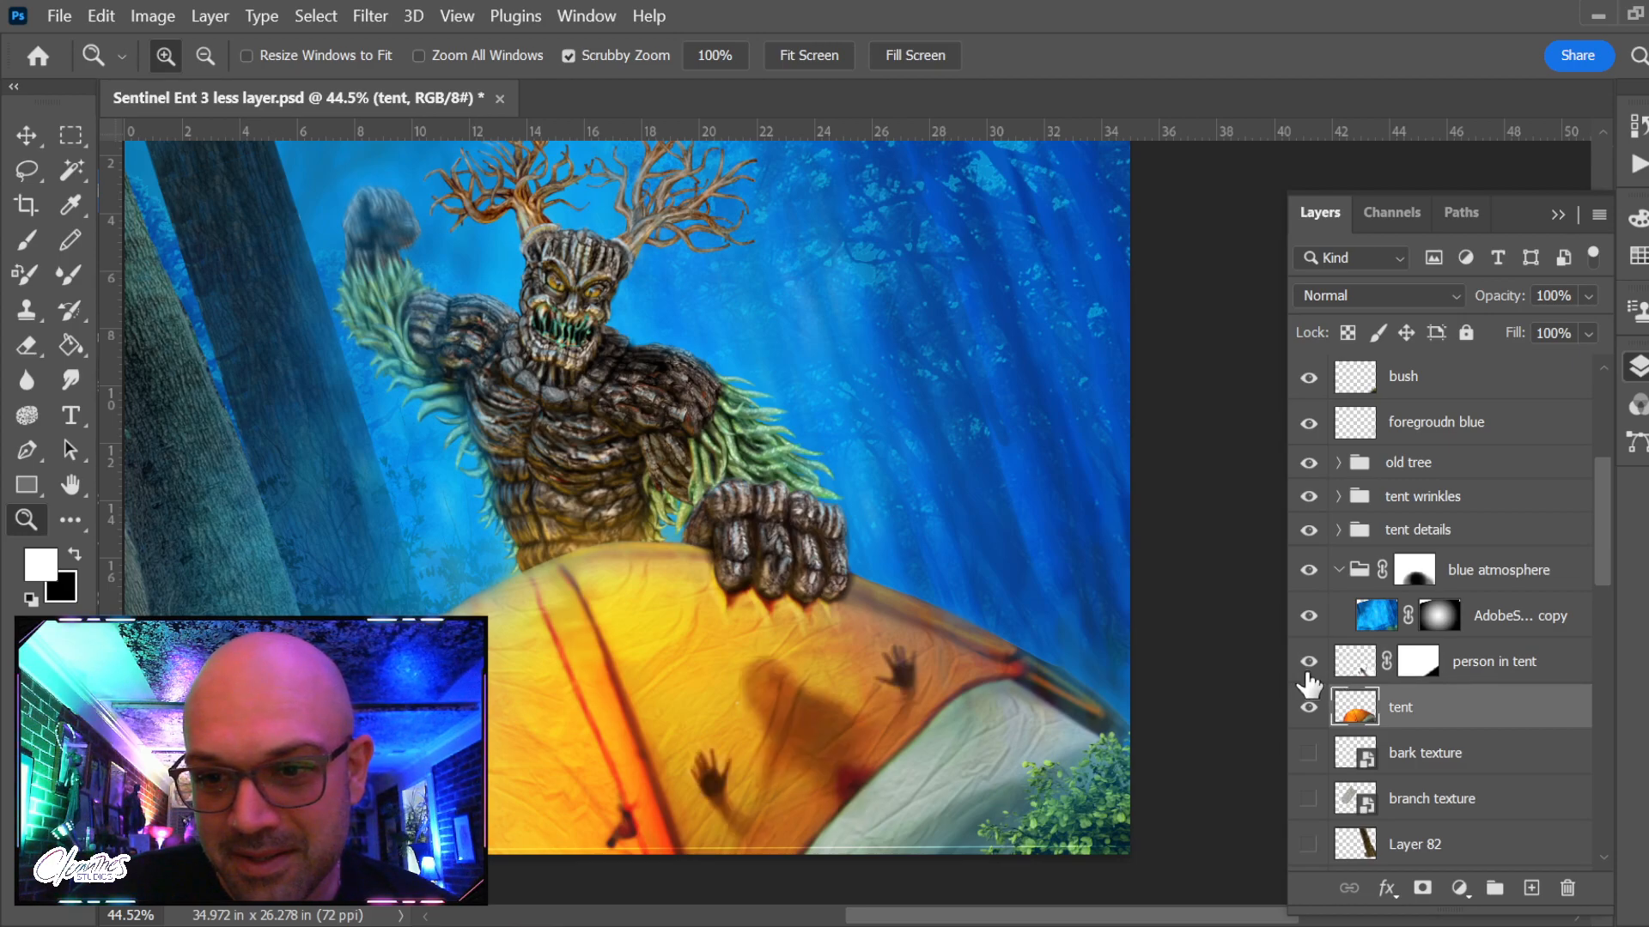
Move the tent wrinkles and tent details groups together below the blue atmosphere group, directly above person in tent
left_click(1510, 531)
left_click(1498, 505, "shift")
left_click_drag(1498, 537, 1518, 654)
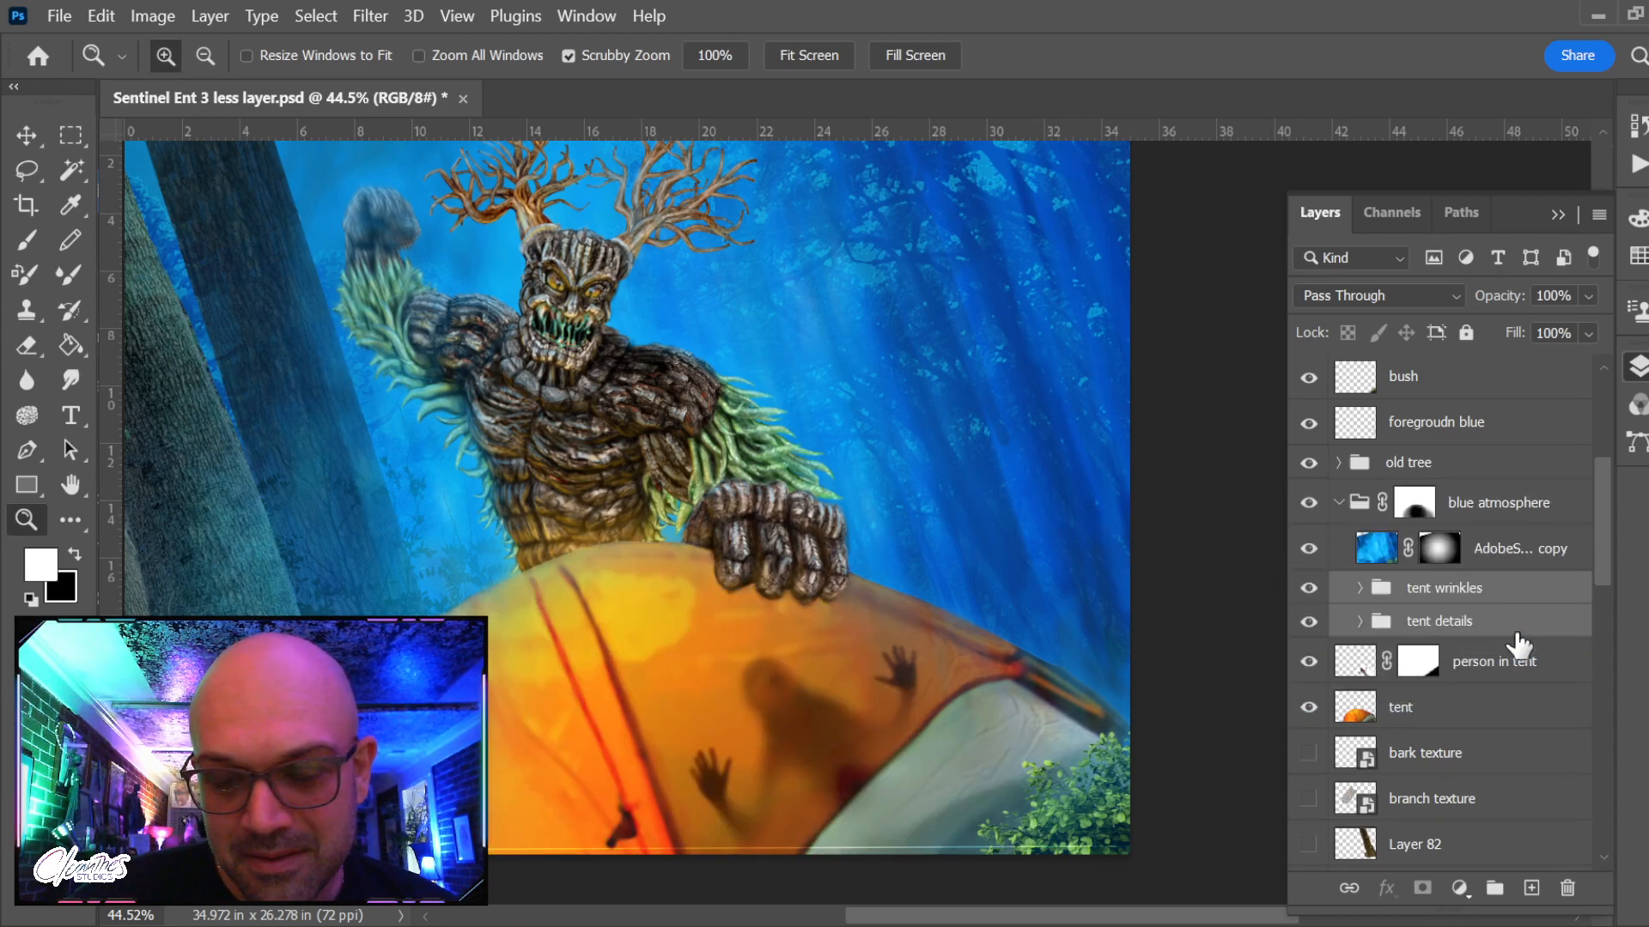
left_click_drag(1518, 646, 1516, 660)
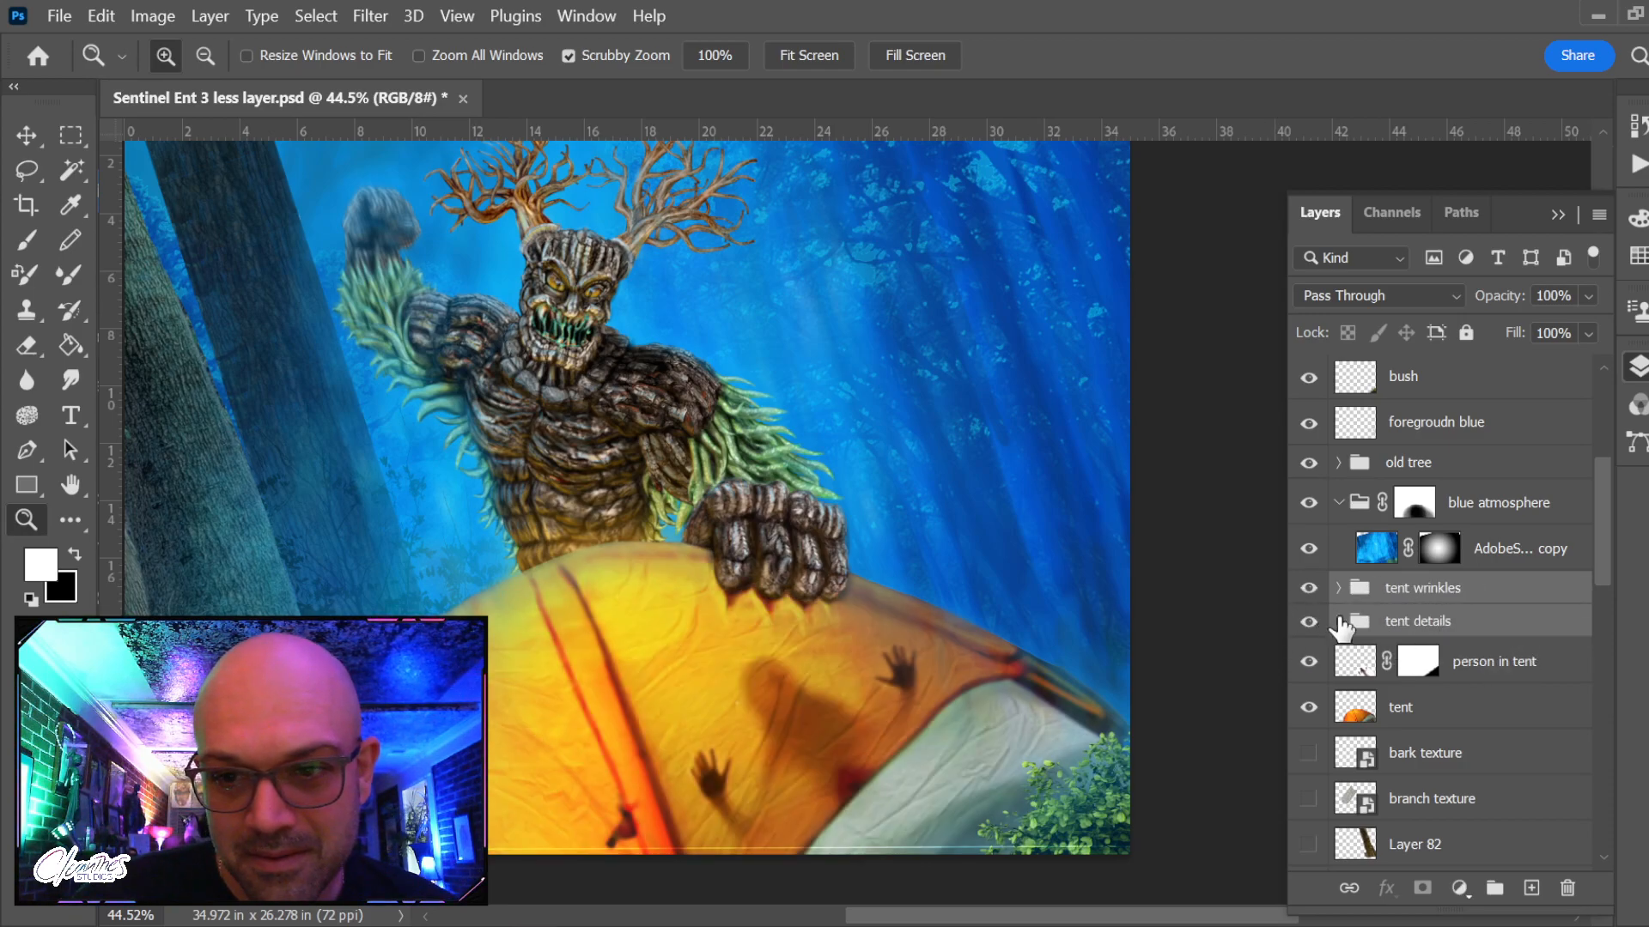
key("ctrl+z")
key("ctrl+z")
left_click_drag(1514, 533, 1483, 671)
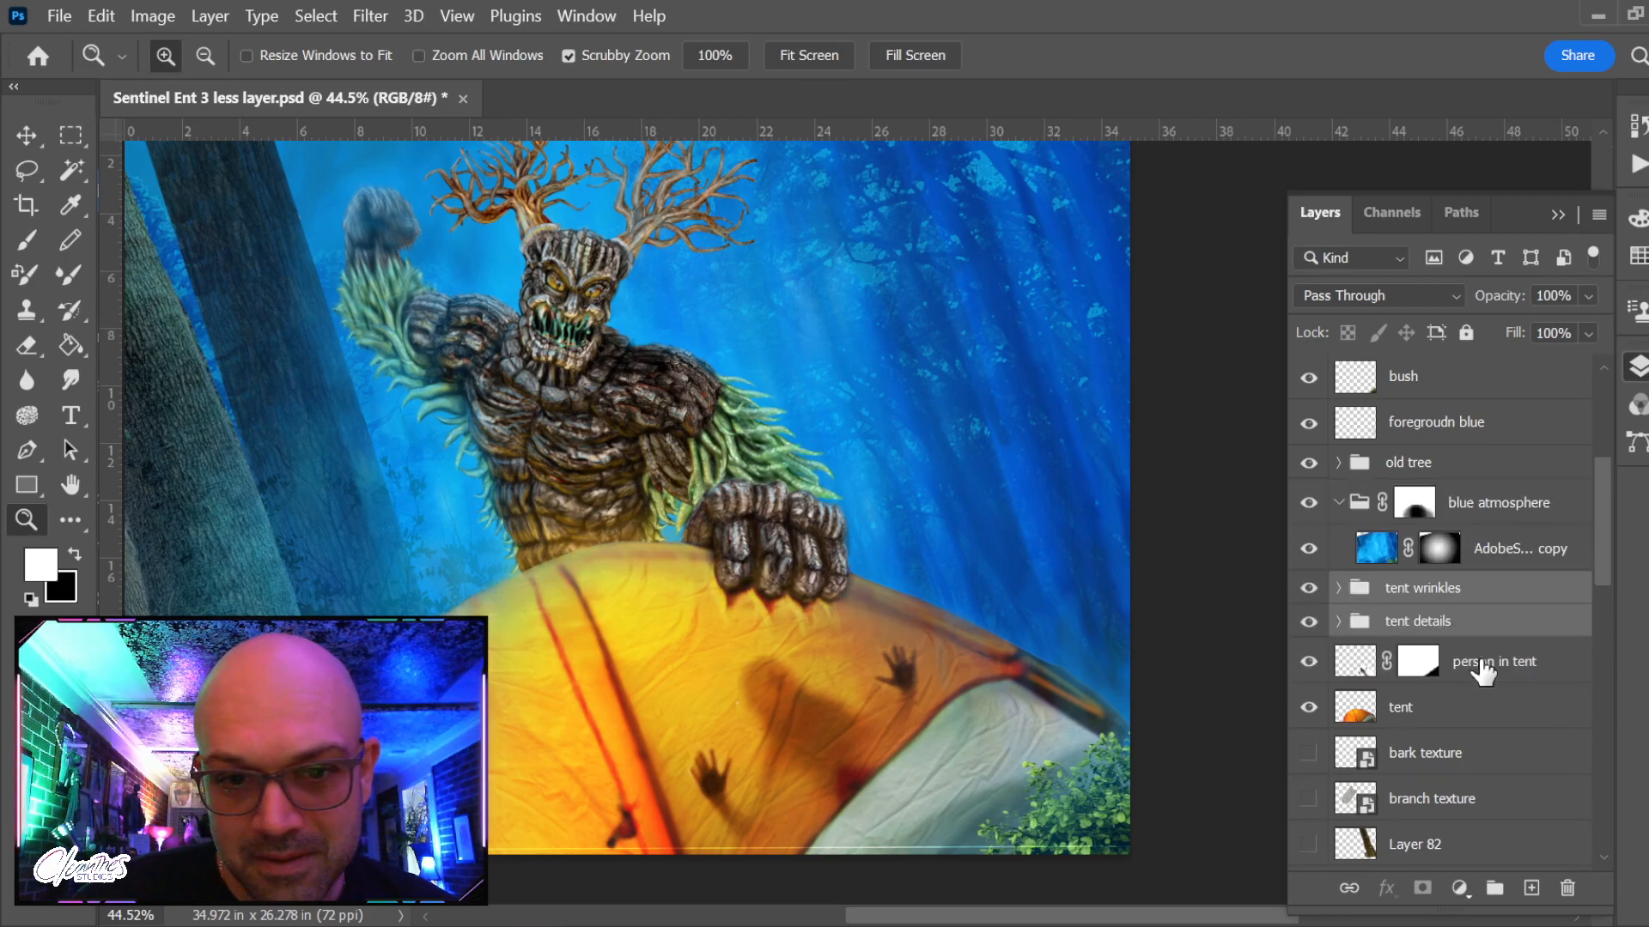
Convert the tent wrinkles, tent details, person in tent and tent layers into one Smart Object
left_click(1470, 713, "shift")
left_click(1465, 589)
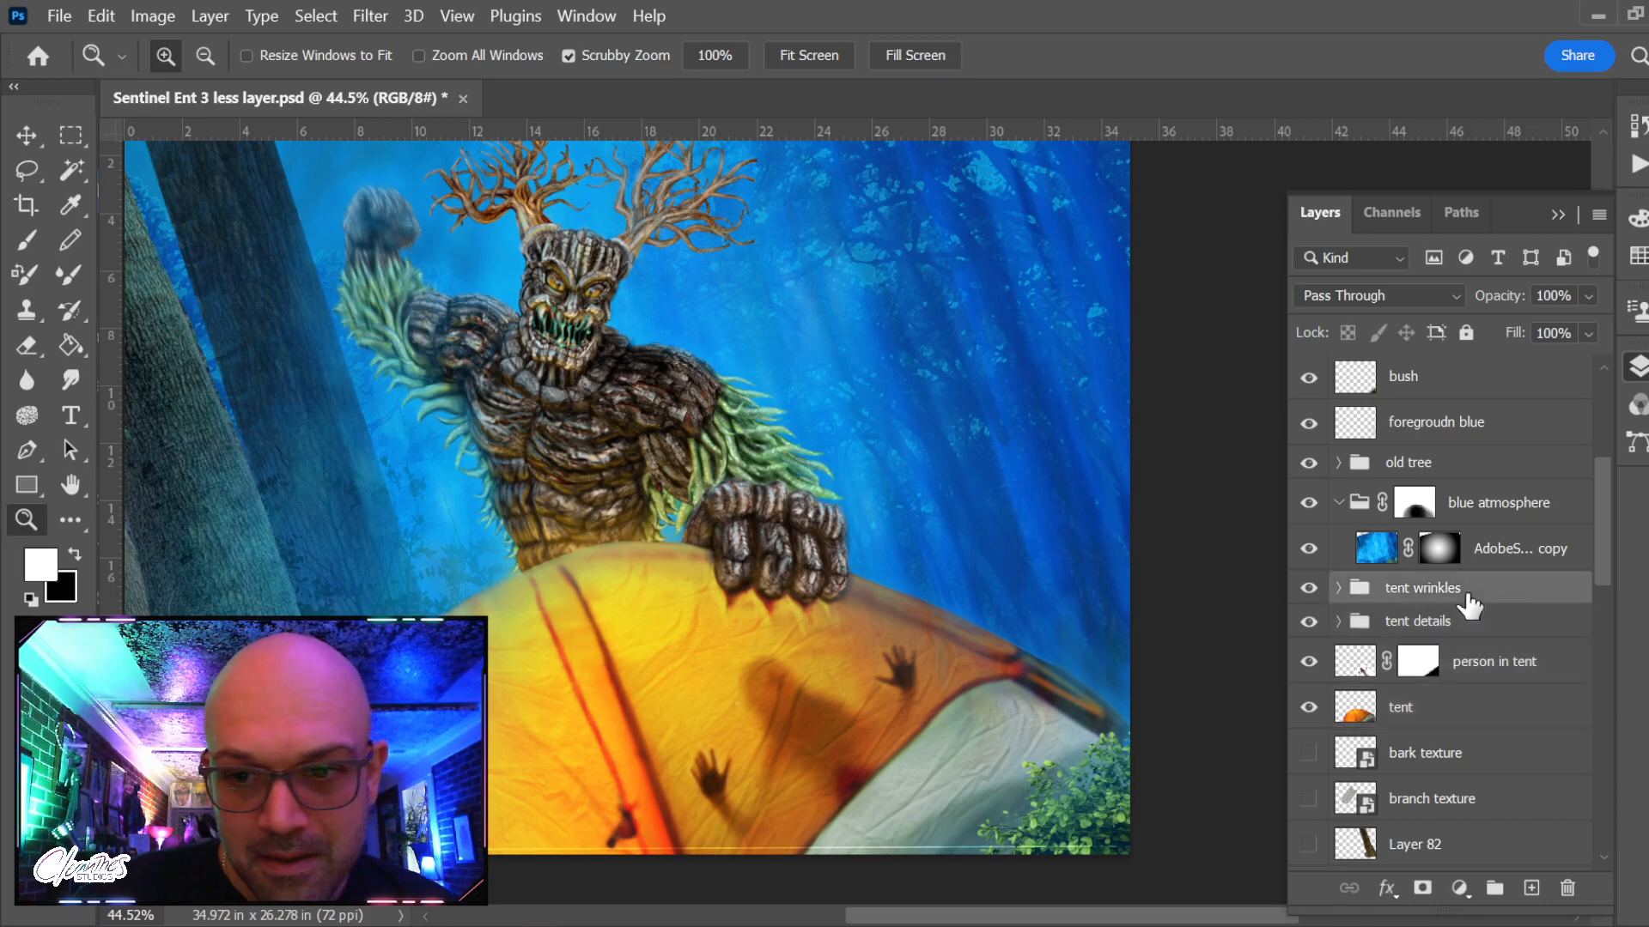
left_click(1489, 727, "shift")
key("ctrl+e")
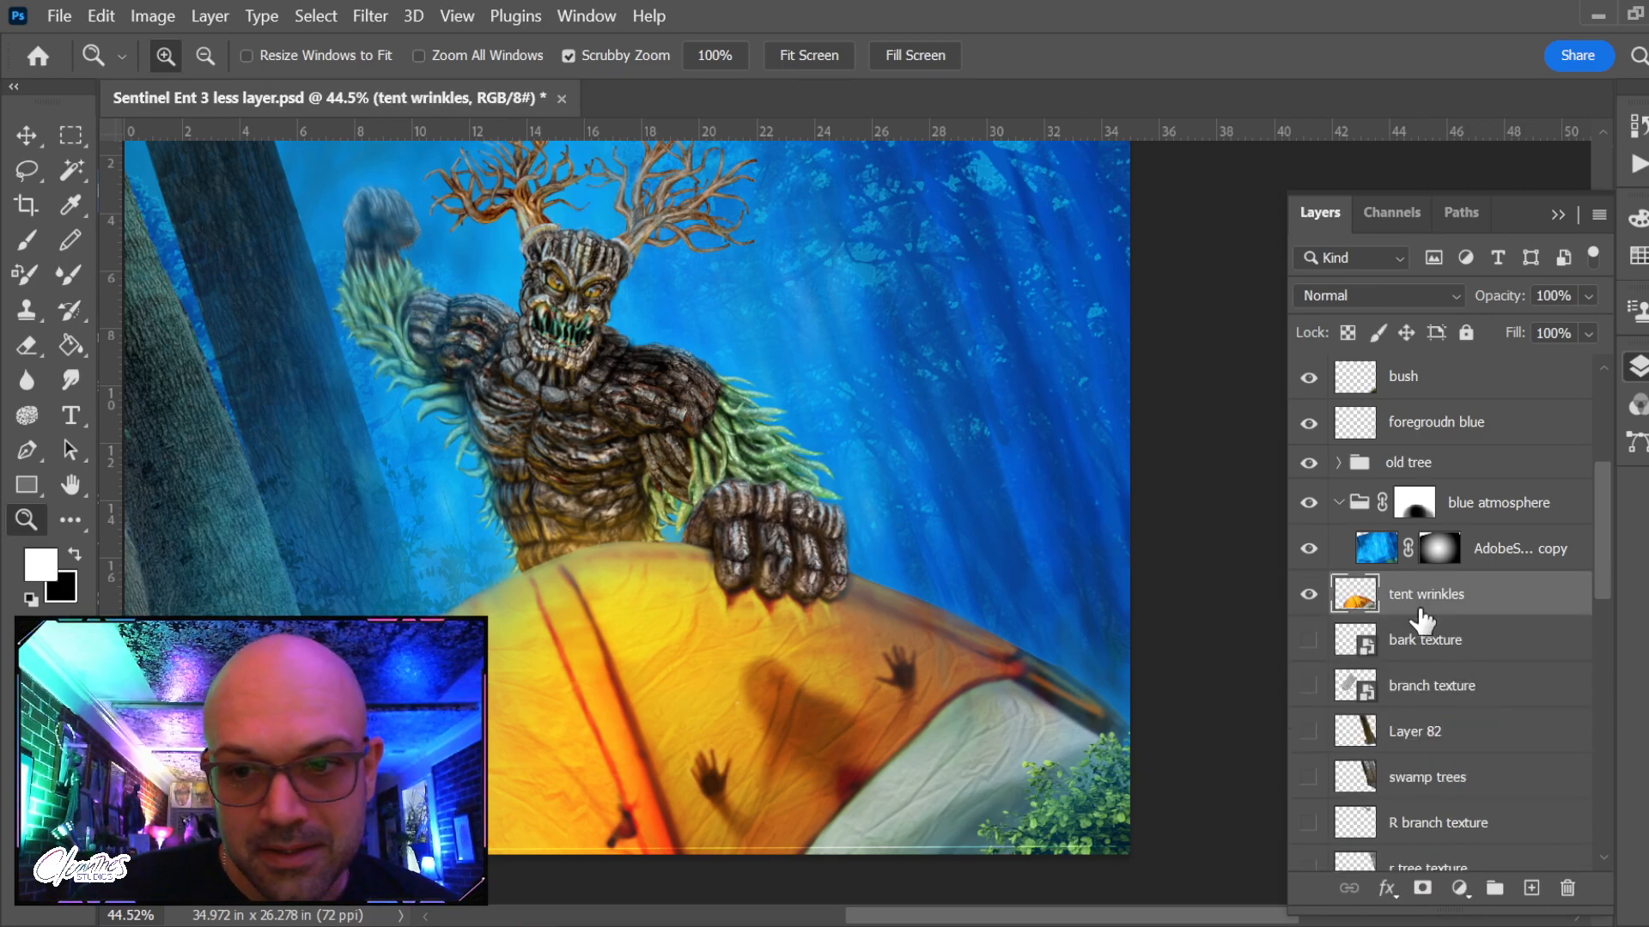
key("ctrl+z")
right_click(1494, 606)
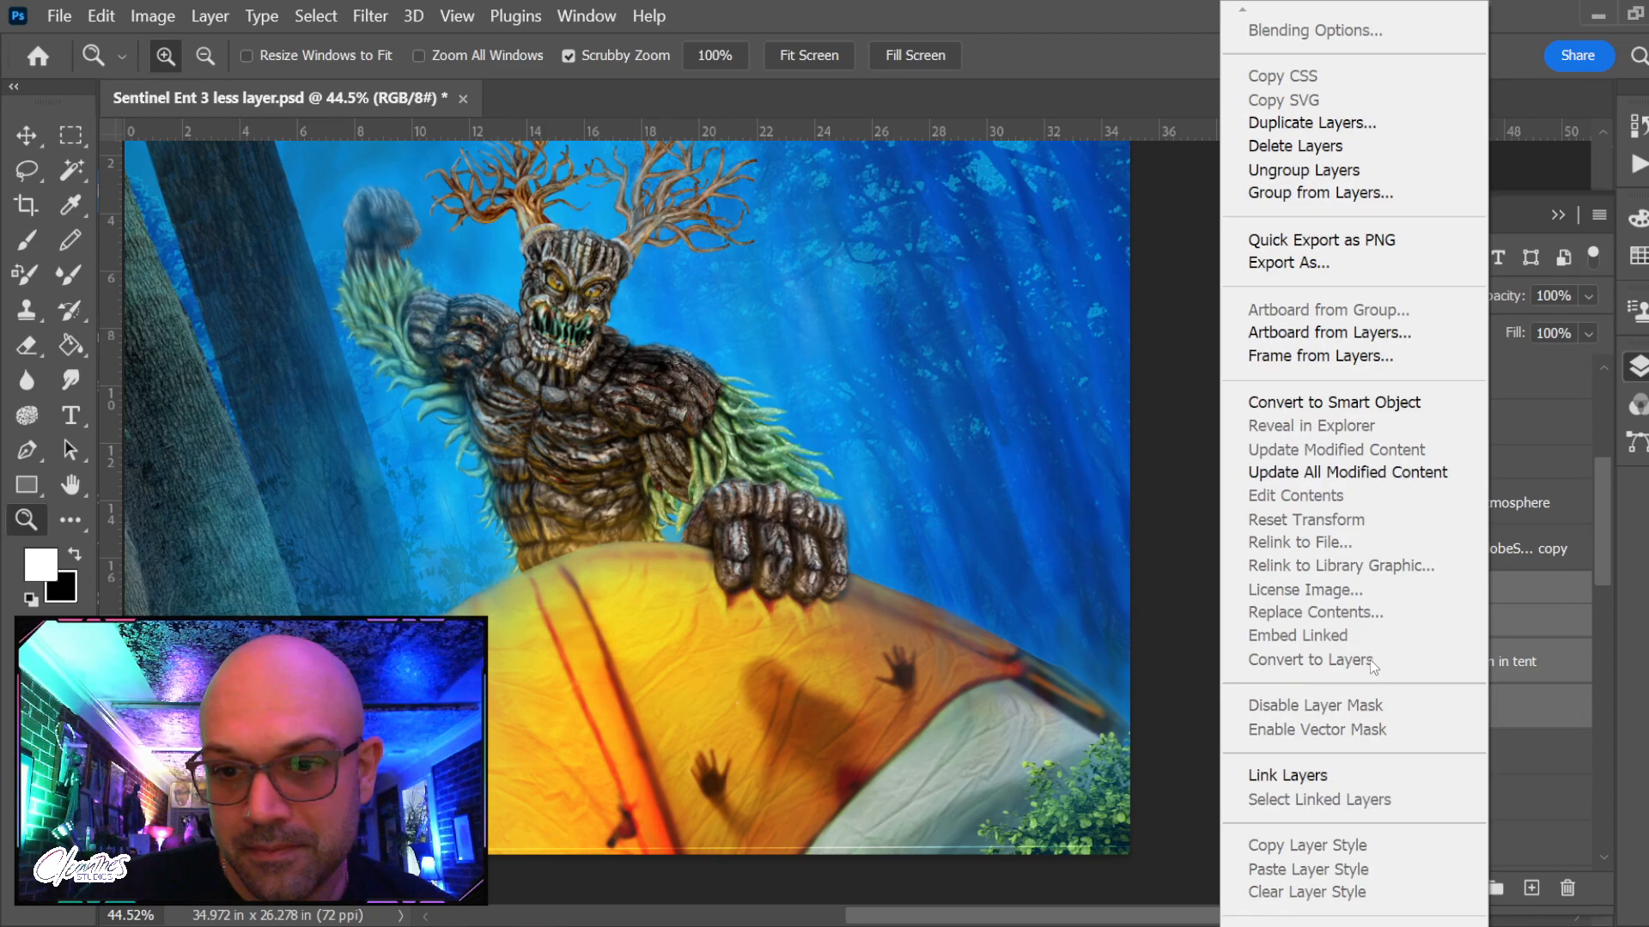
left_click(1335, 402)
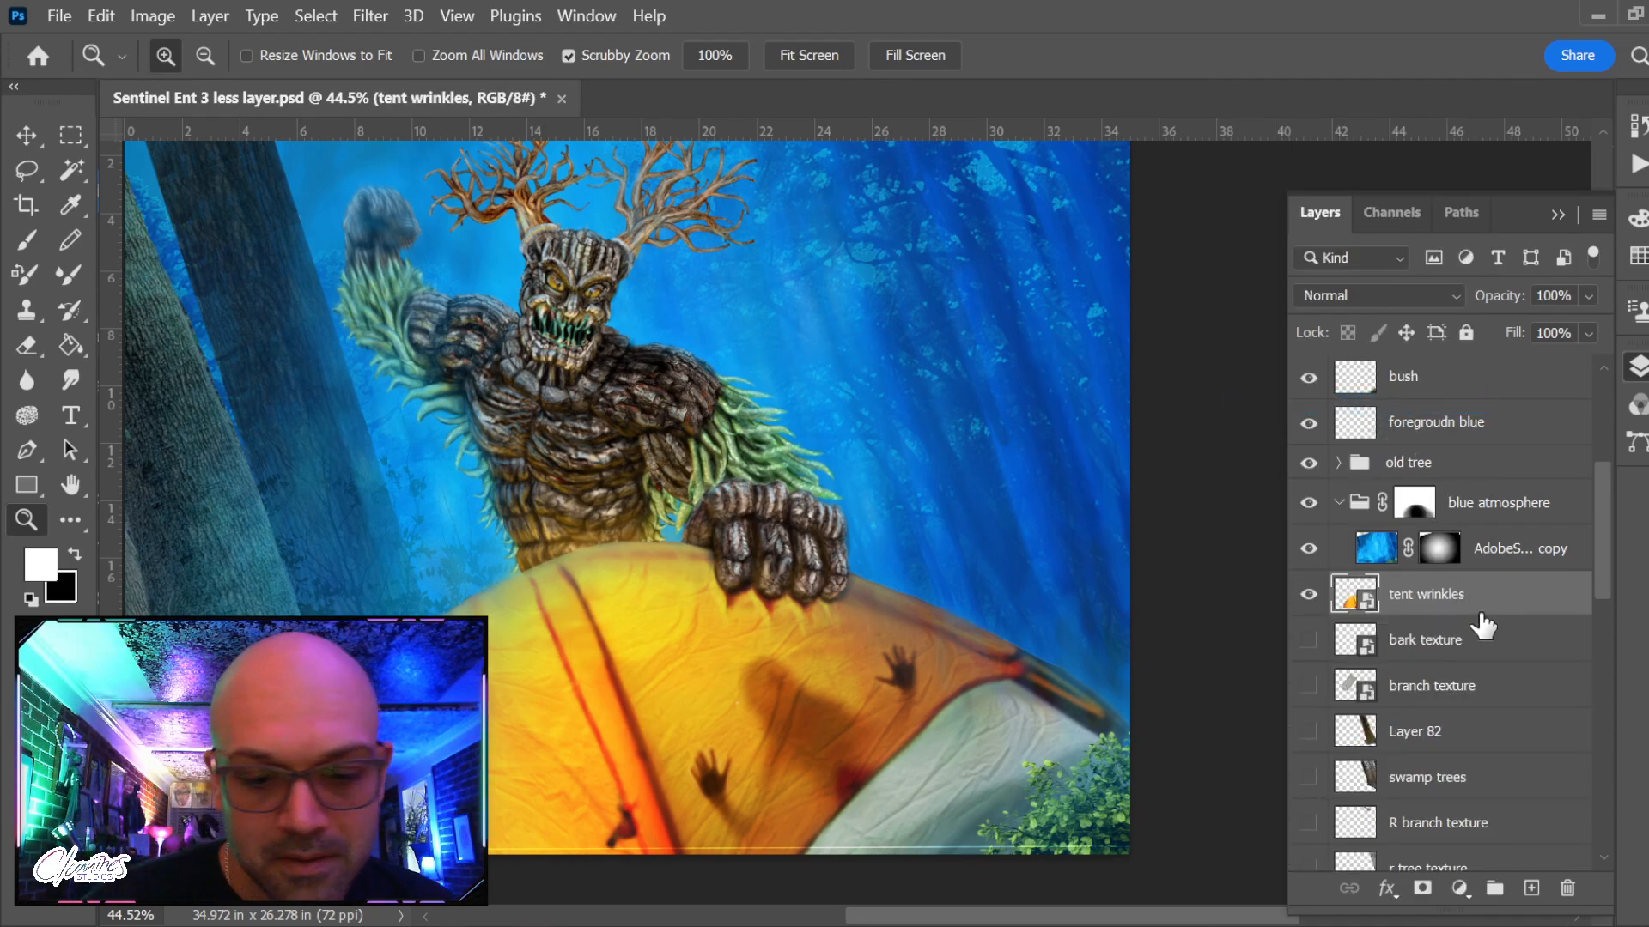
Rasterize the combined tent wrinkles Smart Object into a regular layer
key("b")
left_click(635, 631)
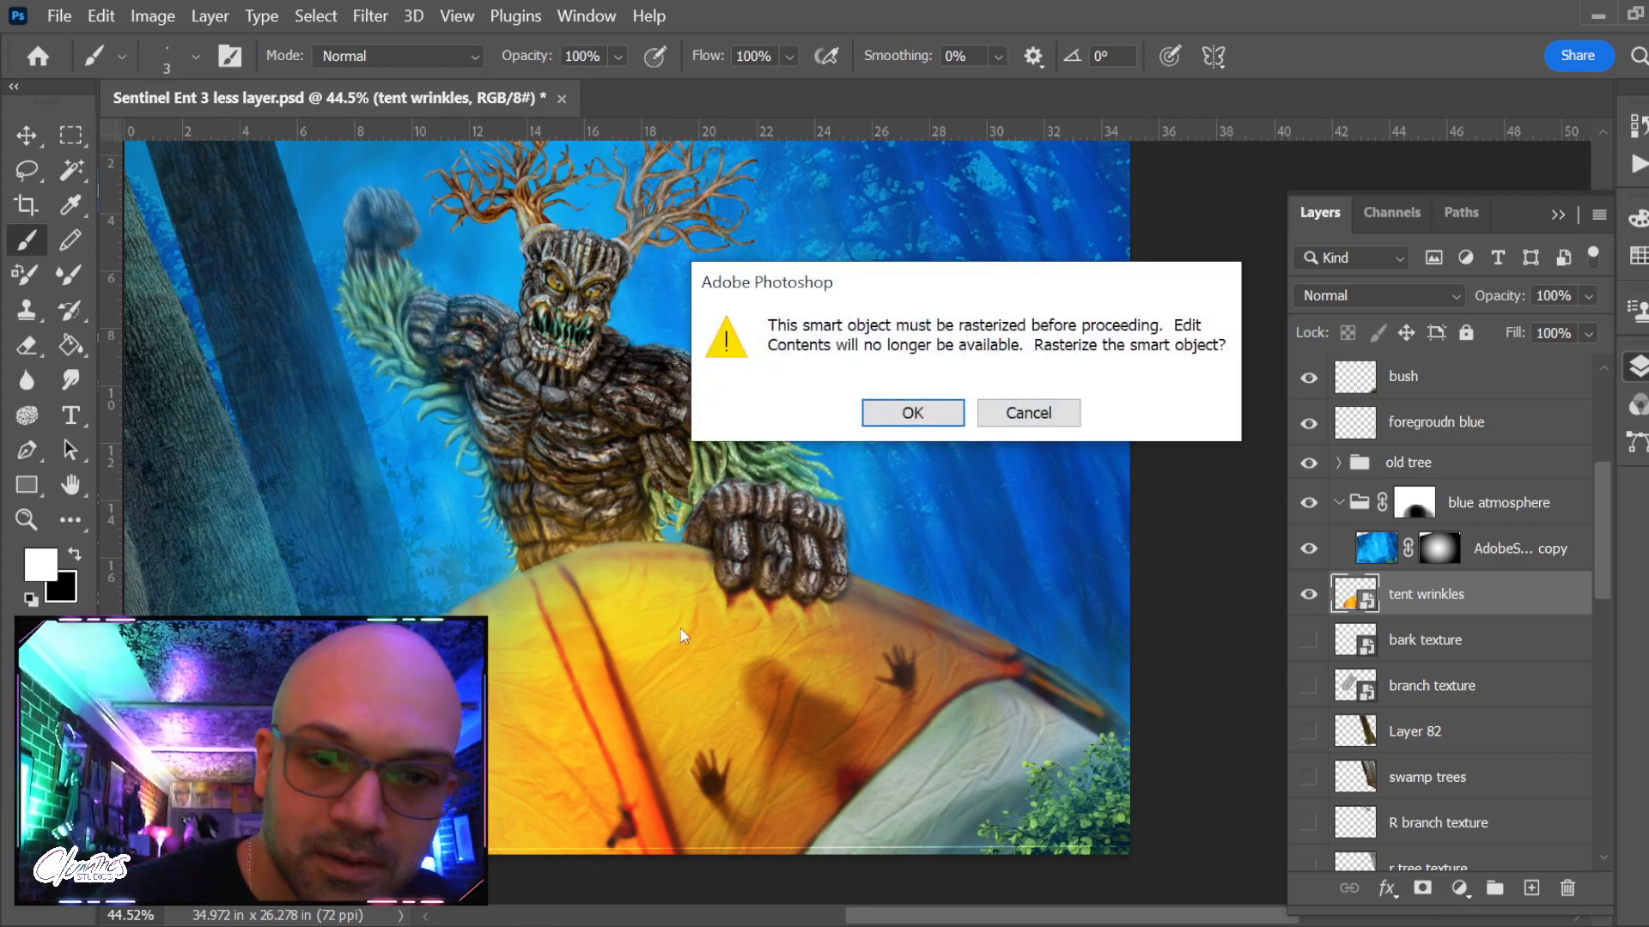
left_click(910, 421)
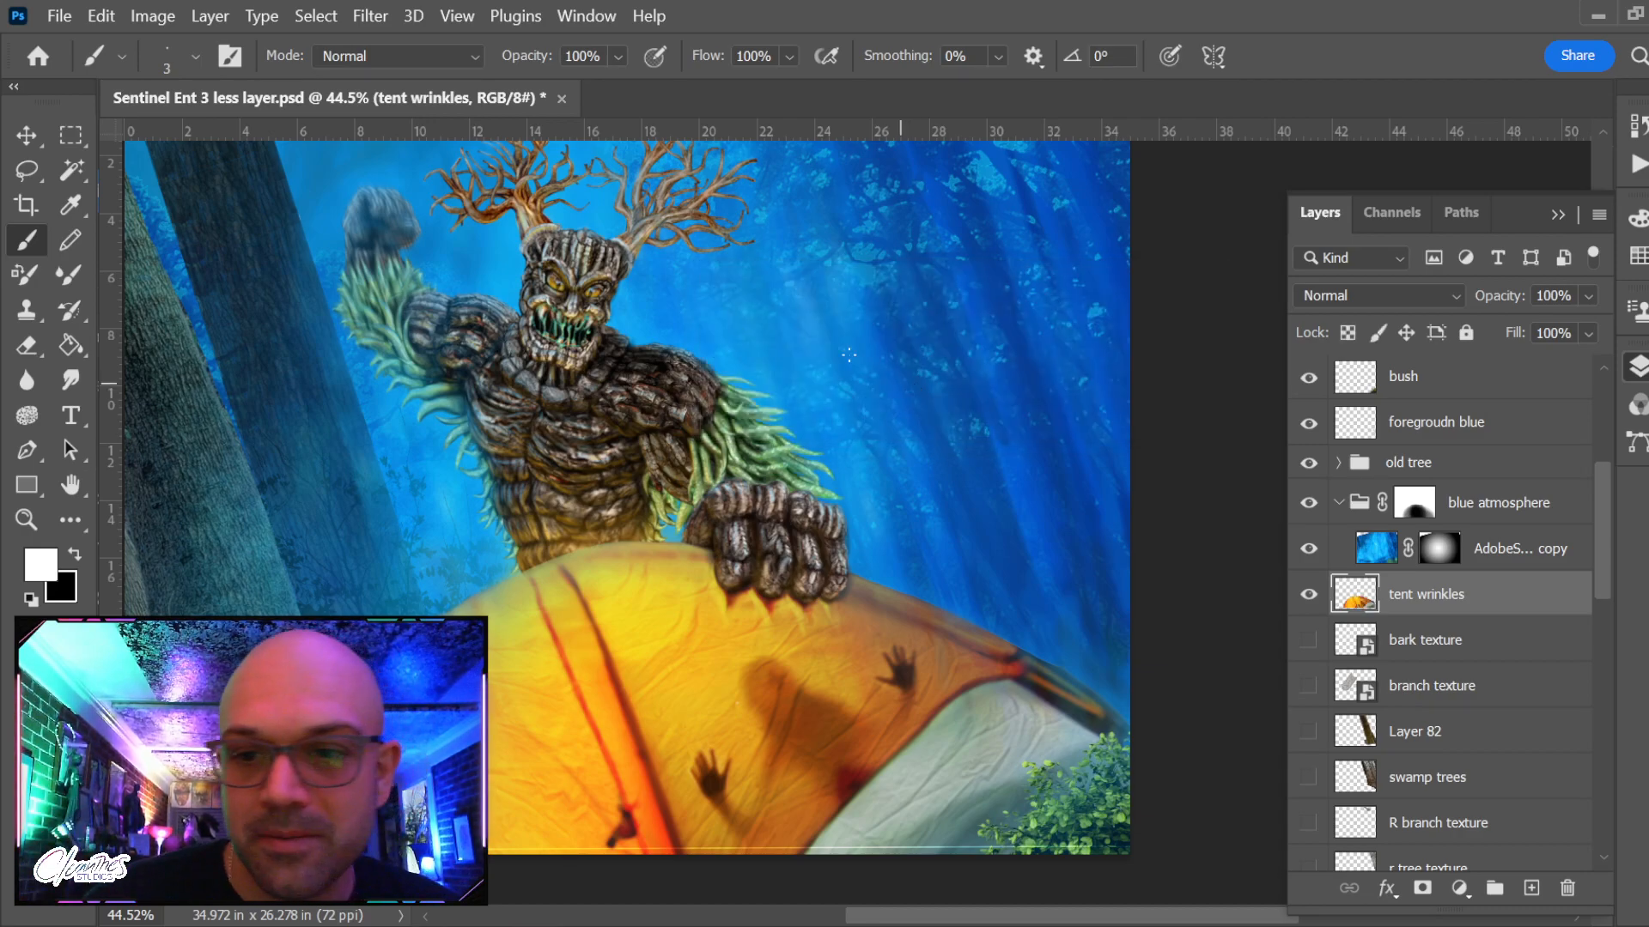
Collapse the blue atmosphere group and toggle it to check its effect over the merged tent
left_click(1338, 503)
left_click(1309, 504)
left_click(1309, 504)
left_click(1541, 504)
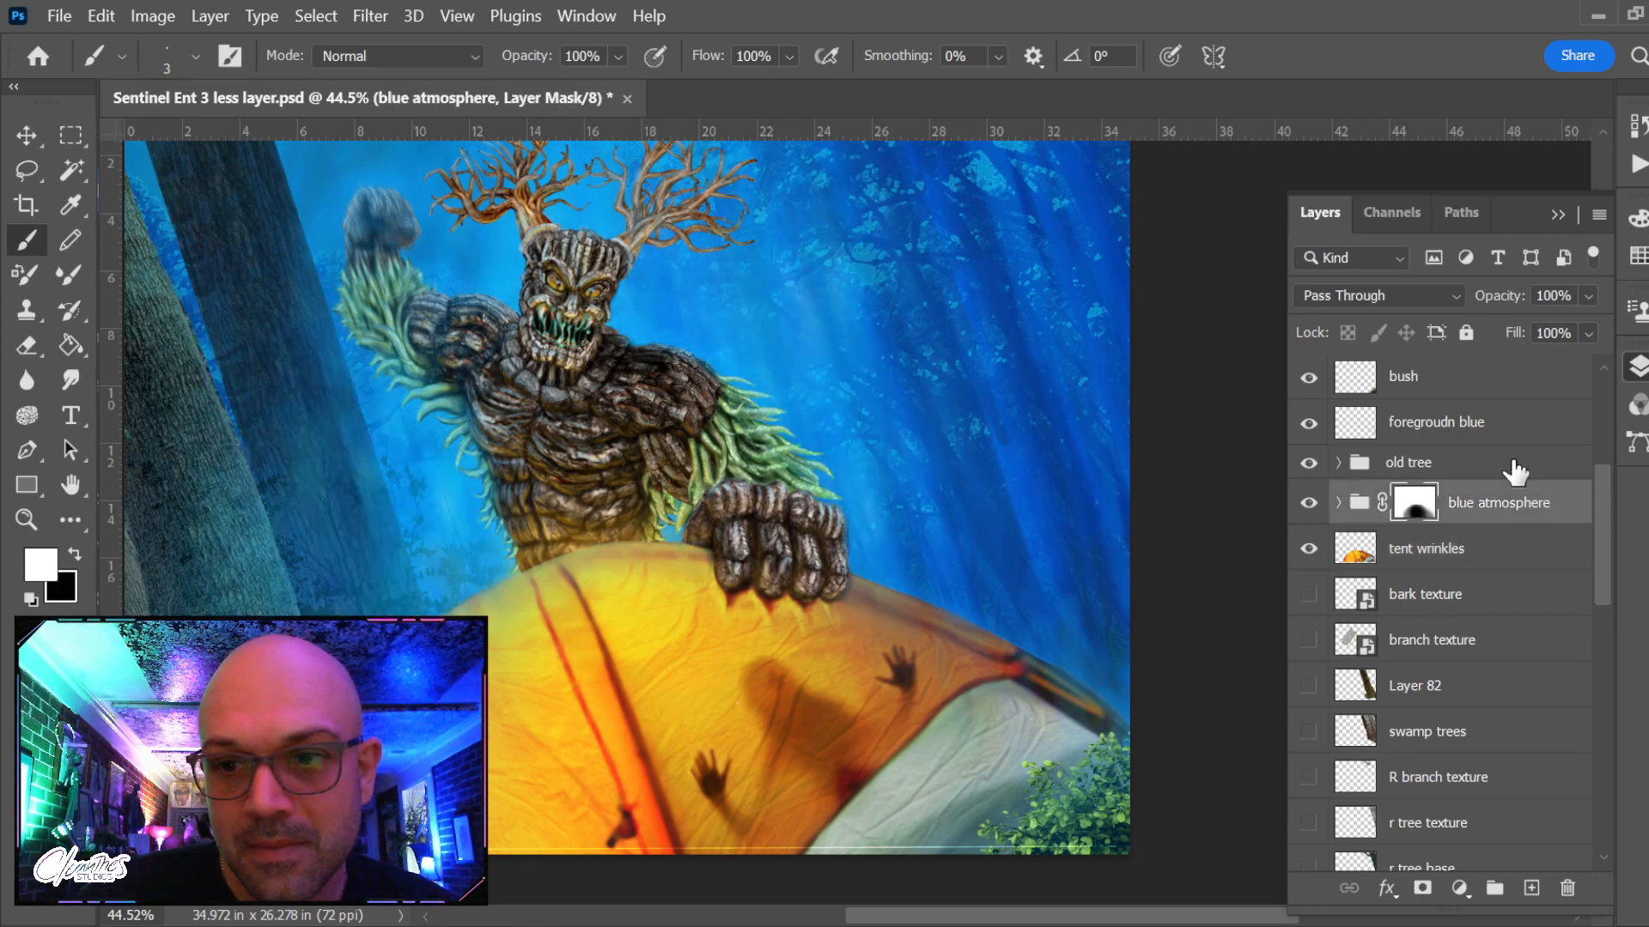
Expand the old tree group, check its two layers and make both front left tree bark and Layer 78 visible
scroll(1499, 477, "up", 1)
left_click(1476, 478)
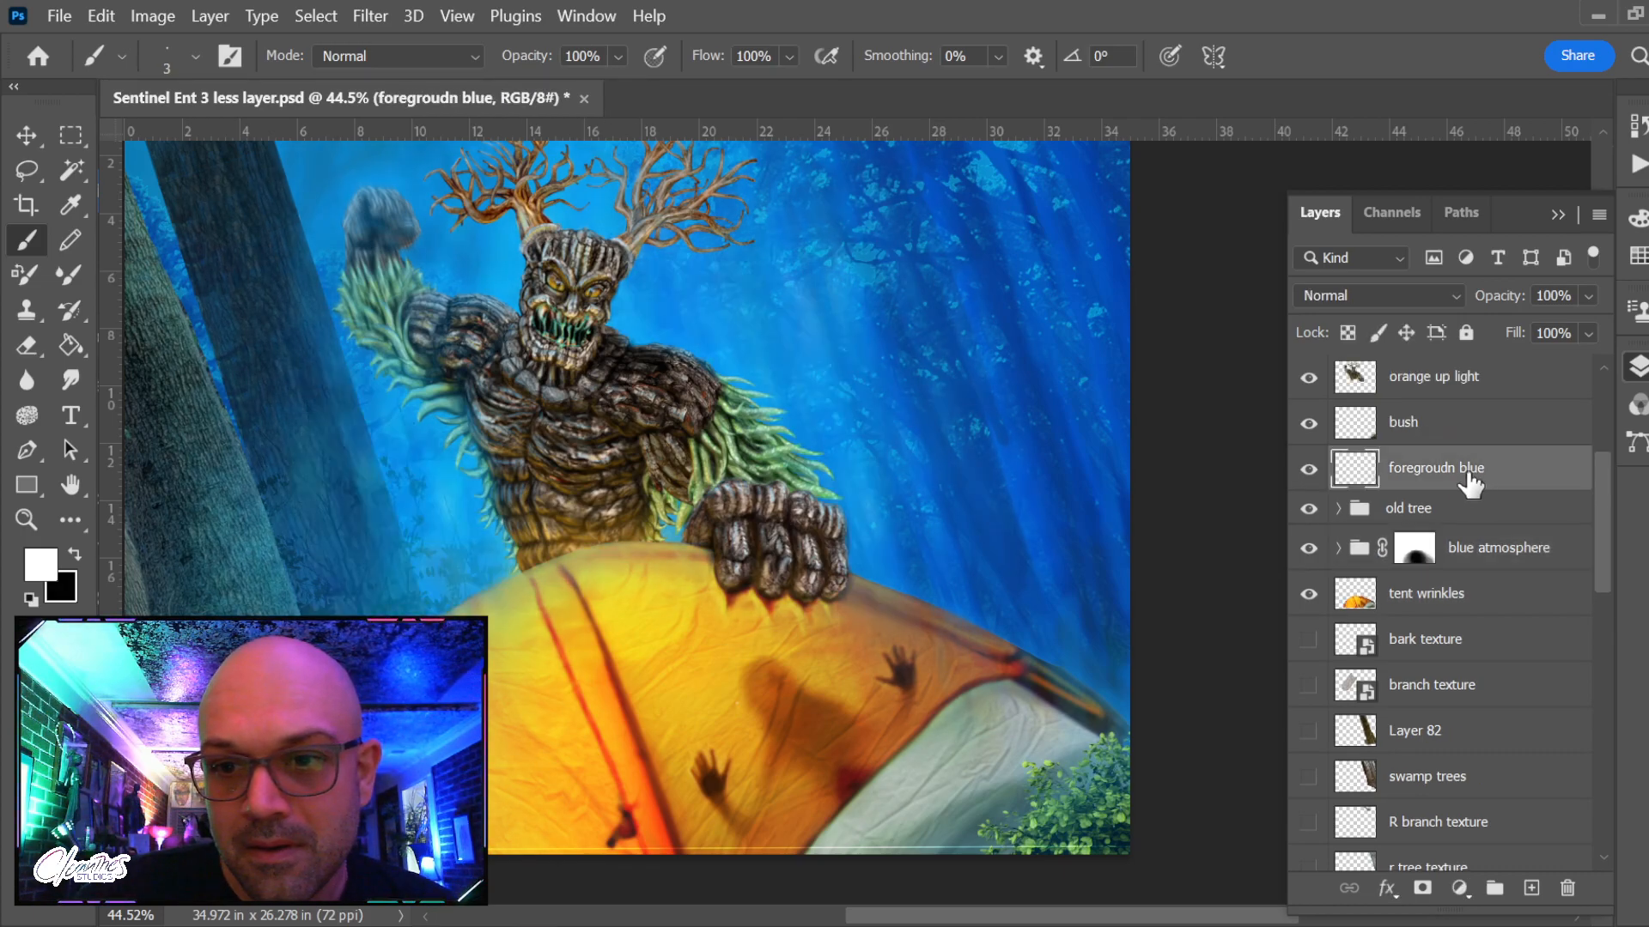
left_click(1337, 509)
left_click(1303, 549)
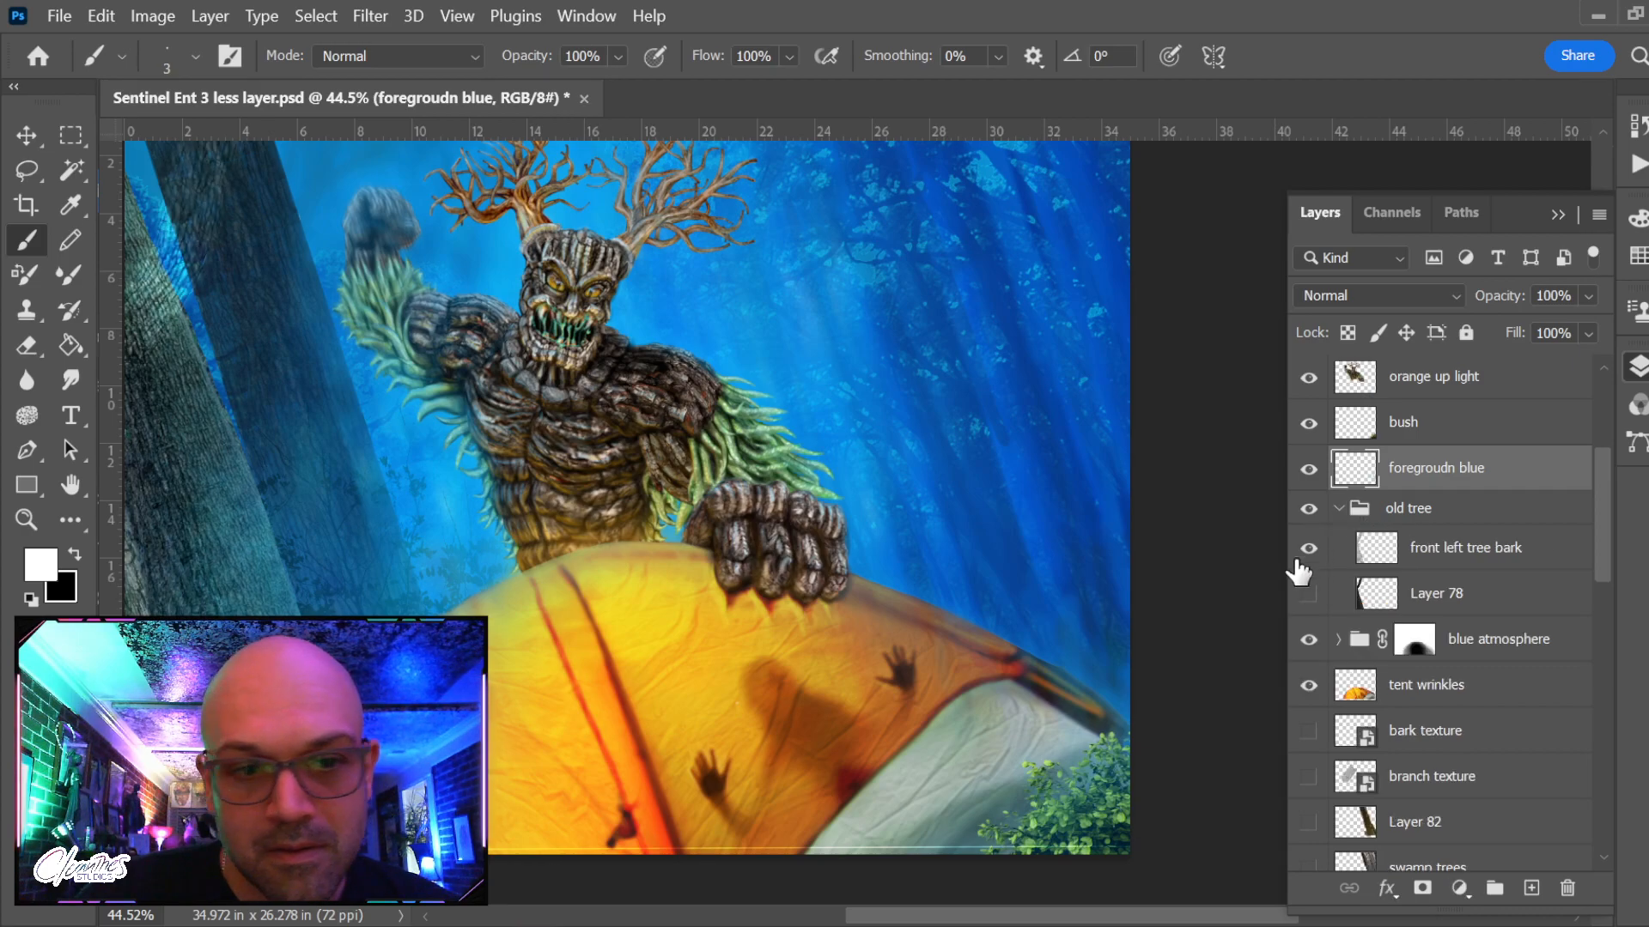
scroll(330, 529, "down", 3)
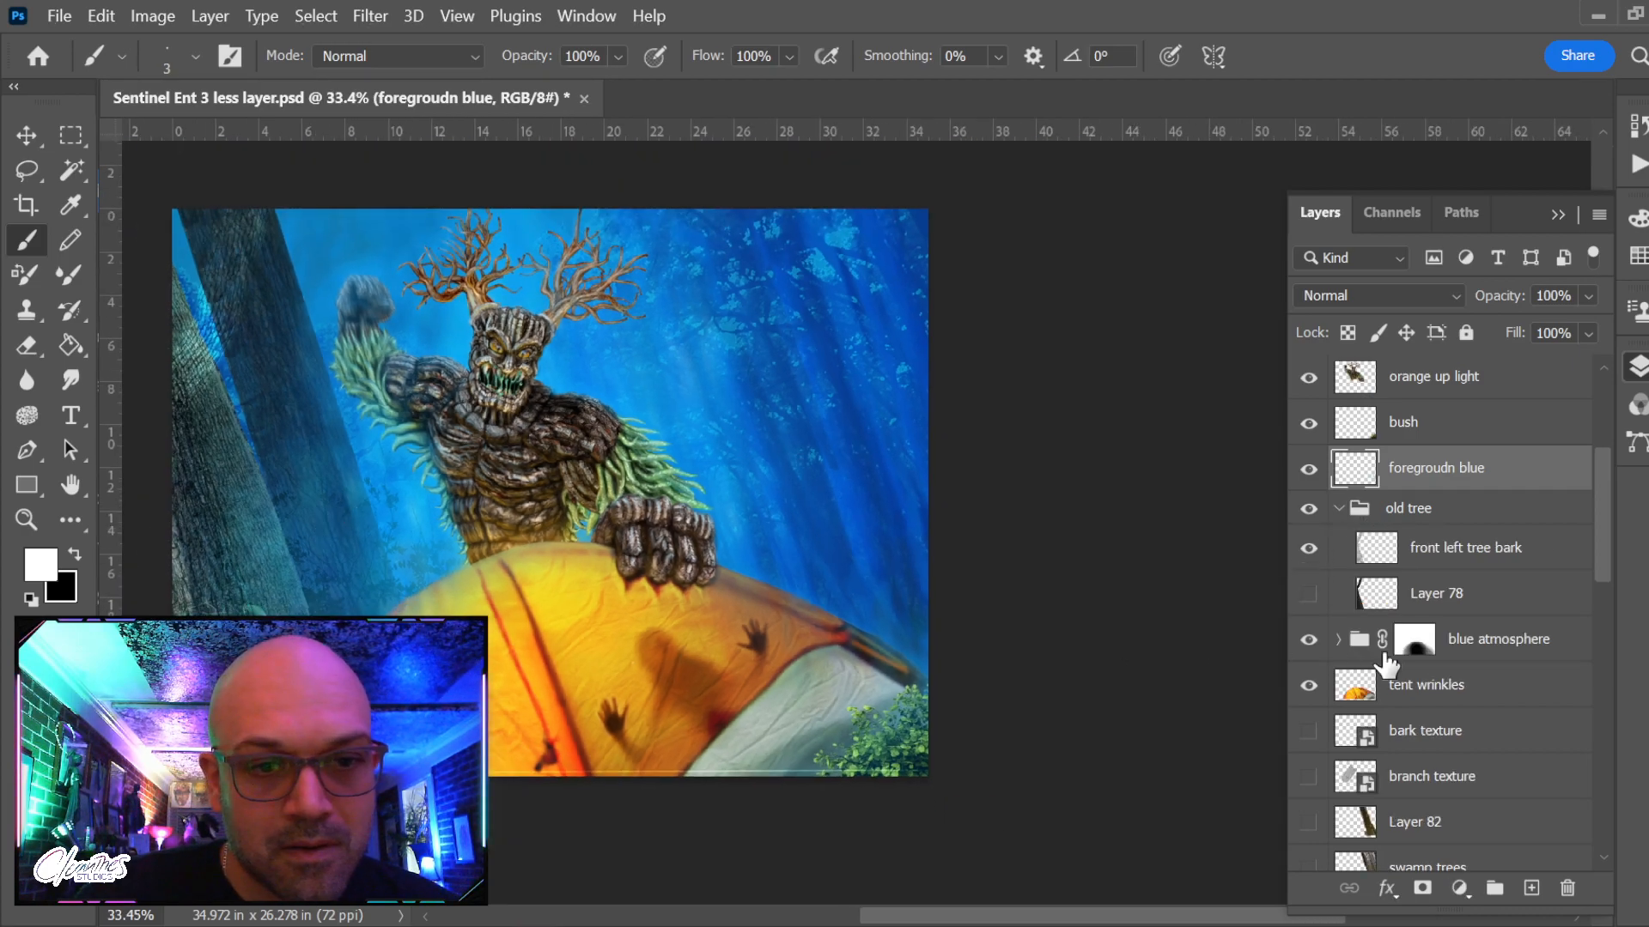
left_click(1308, 549)
left_click(1308, 595)
left_click(1311, 596)
left_click(1312, 596)
left_click(1308, 550)
Move the whole old tree group across the canvas to the right side of the scene
key("v")
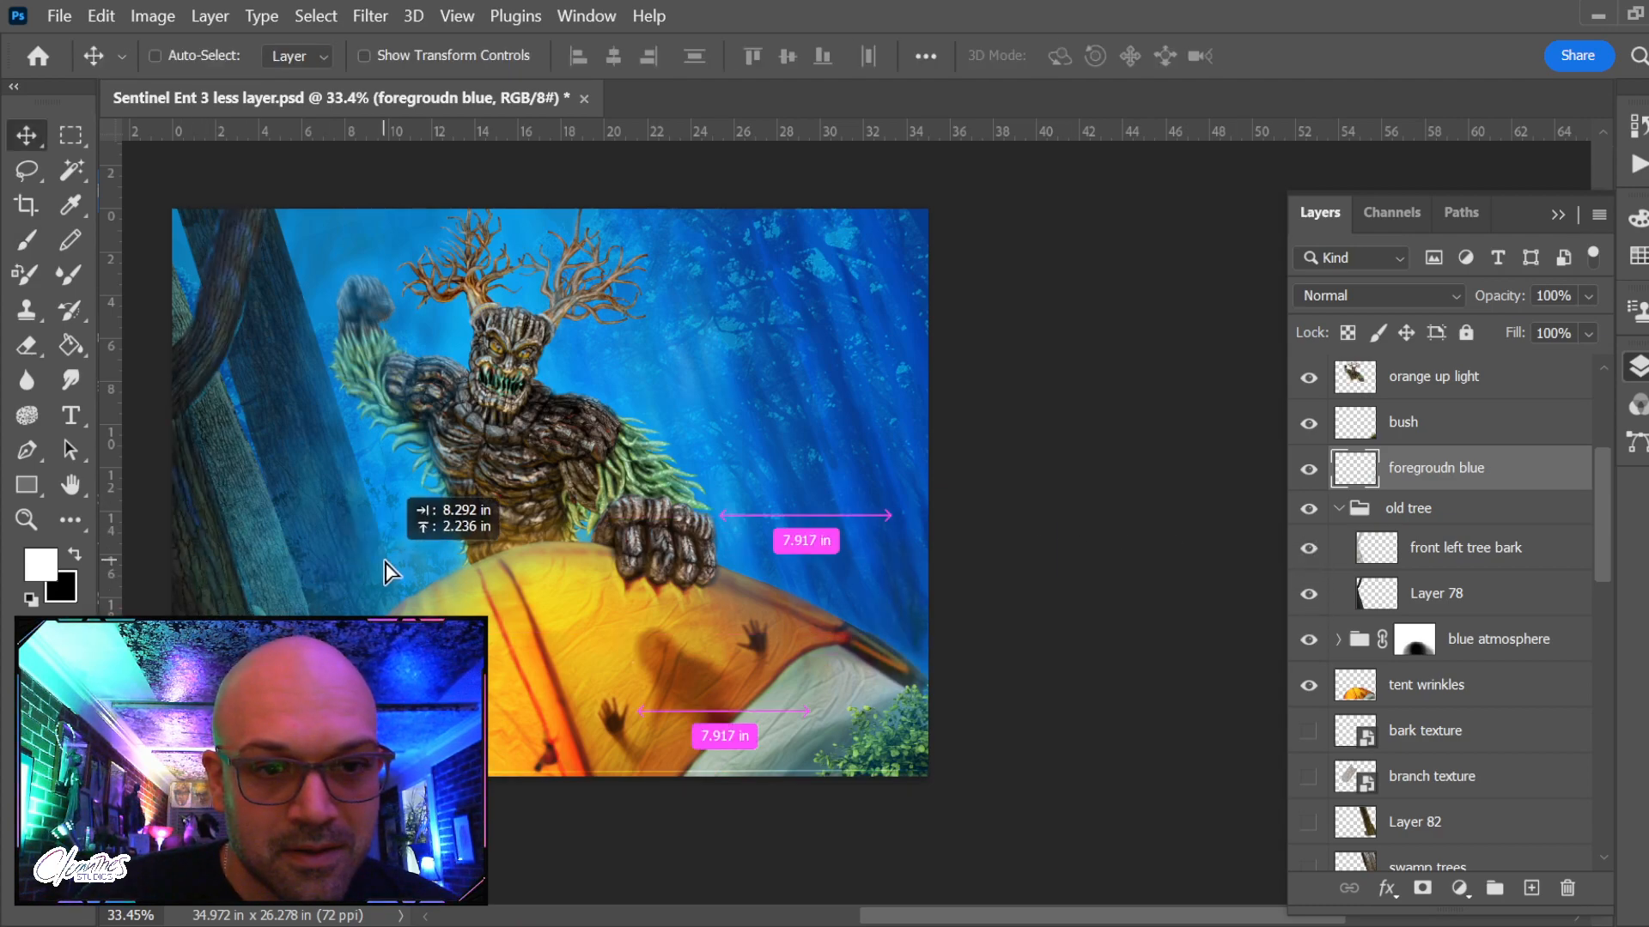
left_click(1494, 510)
left_click_drag(430, 514, 859, 550)
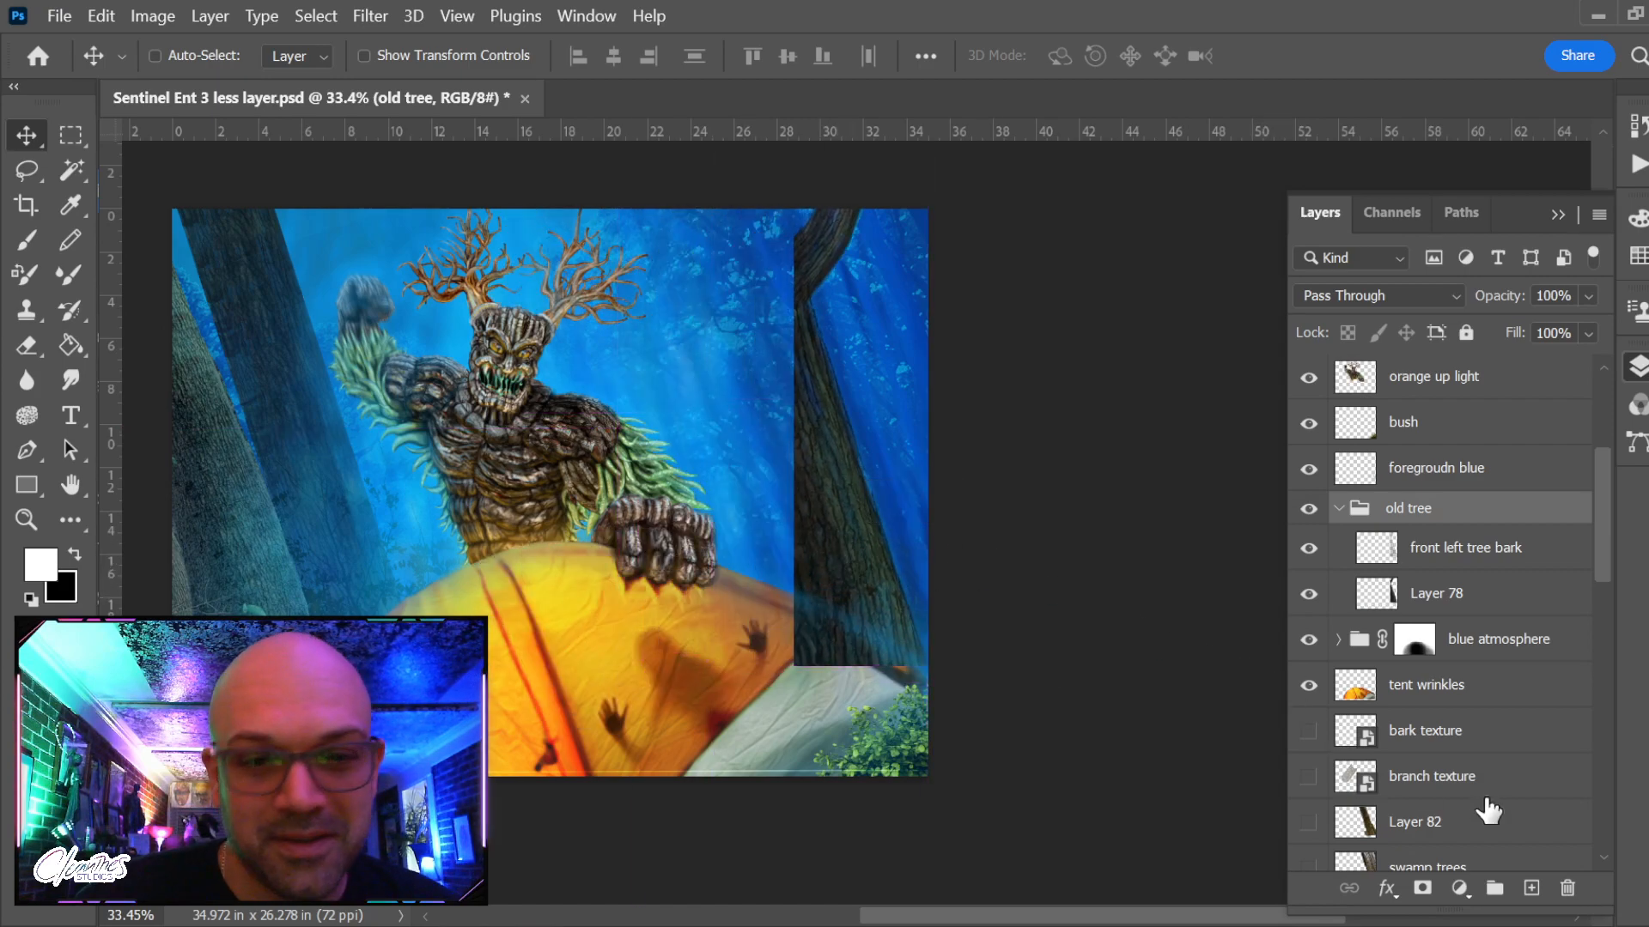
Delete the old tree group and the bark texture and branch texture layers, and make Layer 82 visible
key("Delete")
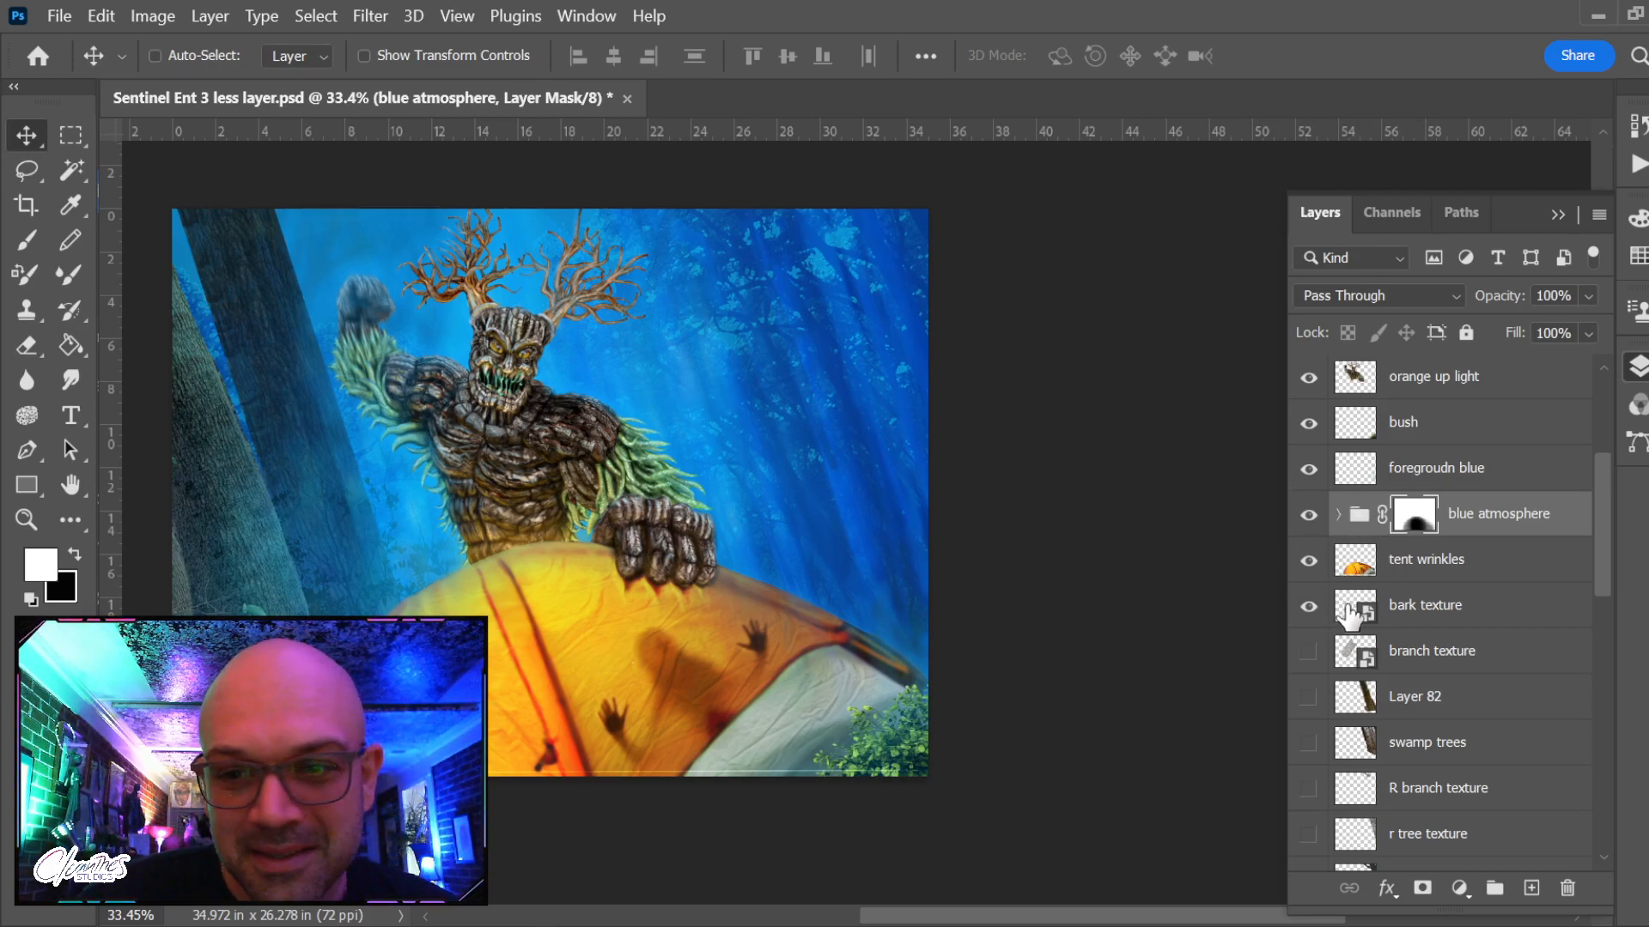
left_click(1374, 605)
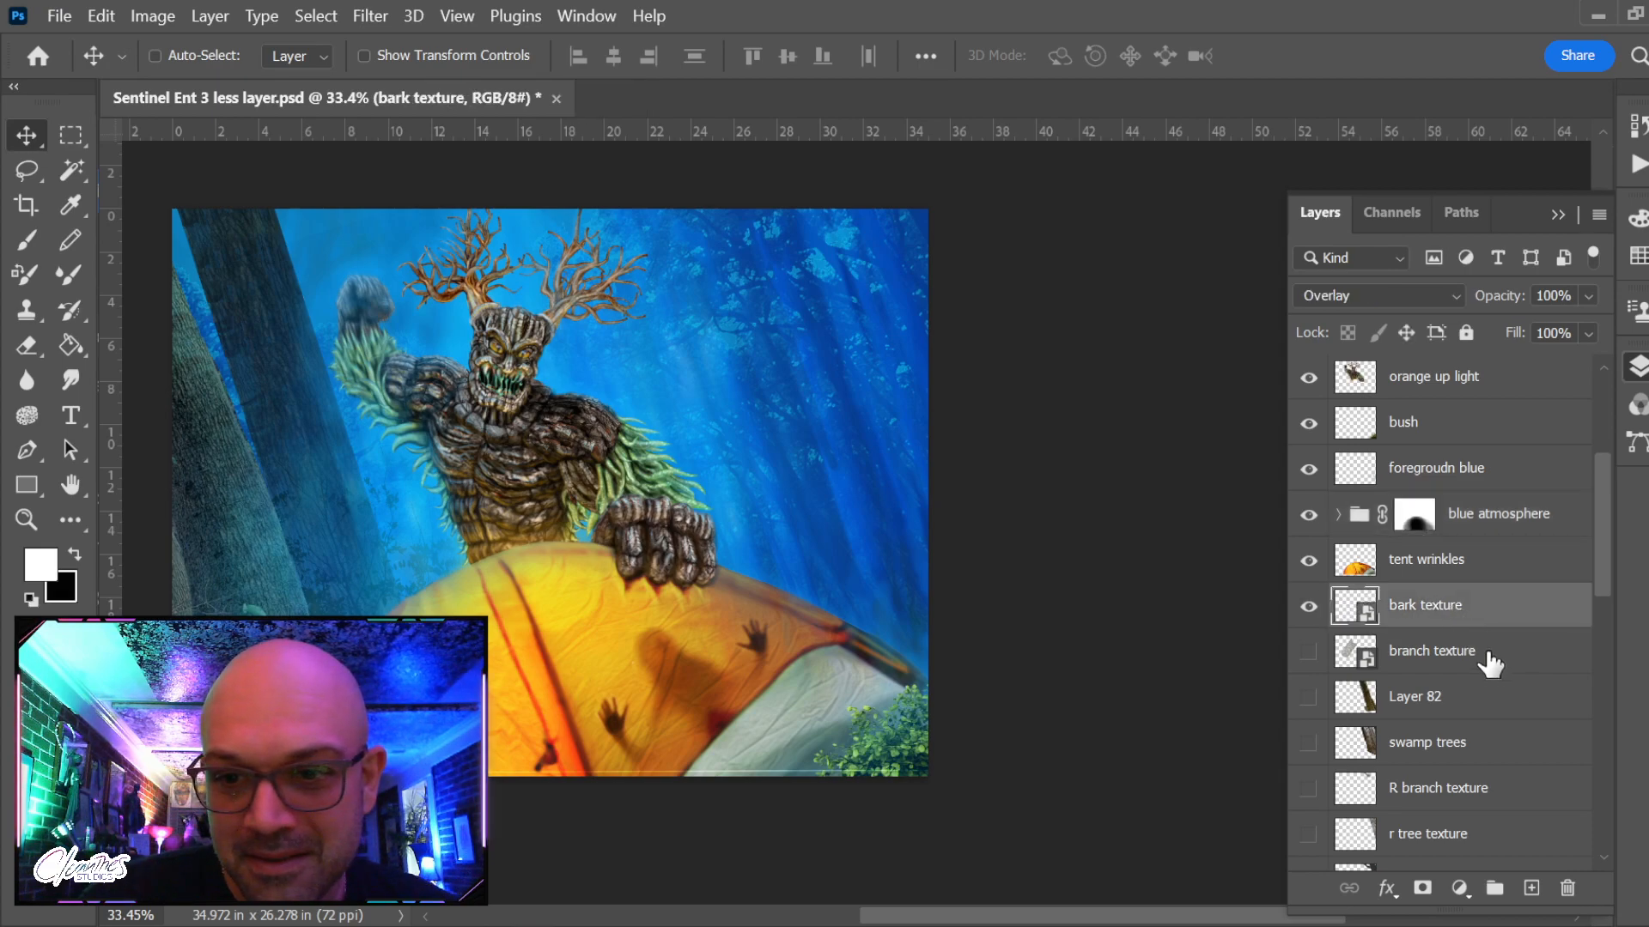
left_click(1308, 652)
left_click(1311, 699)
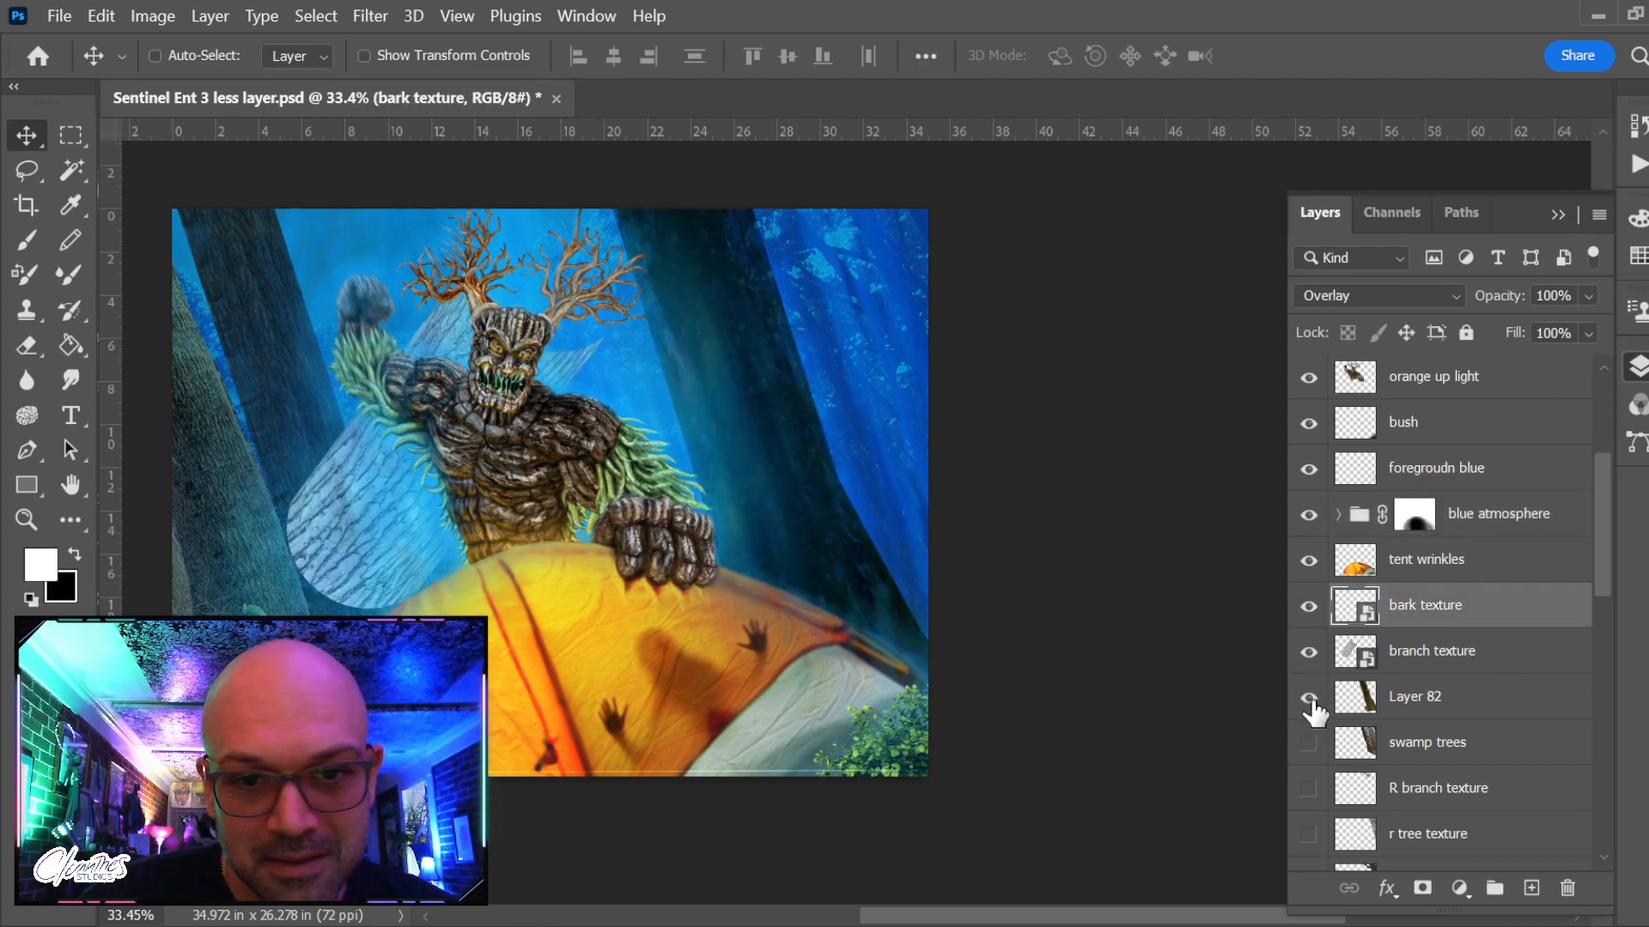
left_click(1306, 653)
left_click(1307, 606)
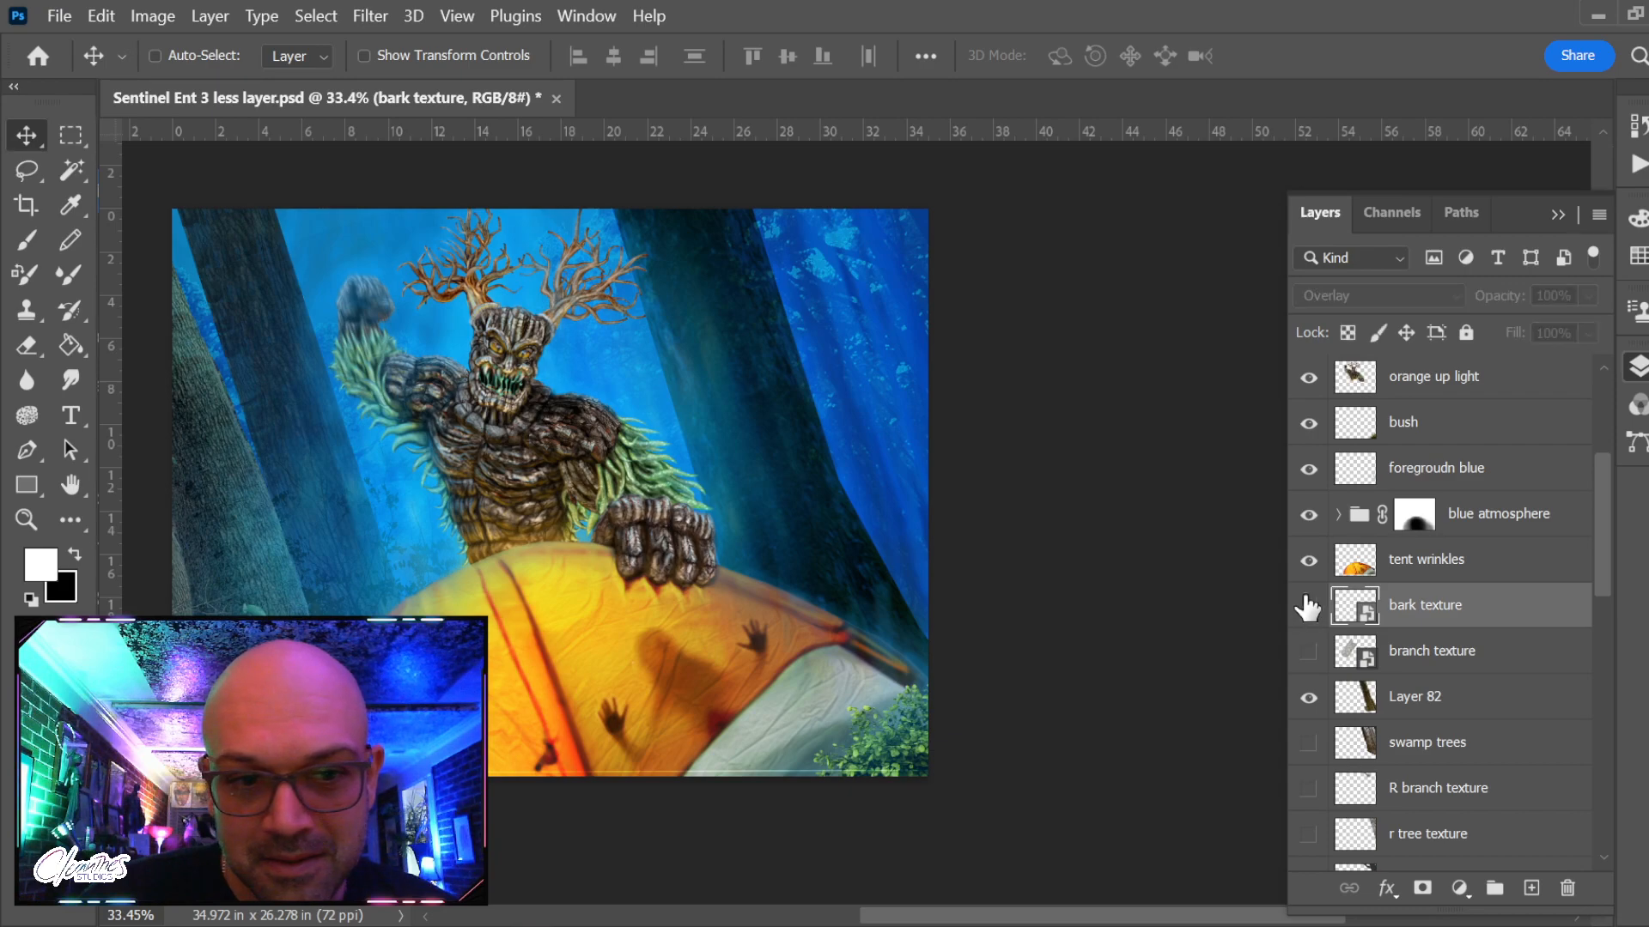
left_click(1531, 672, "shift")
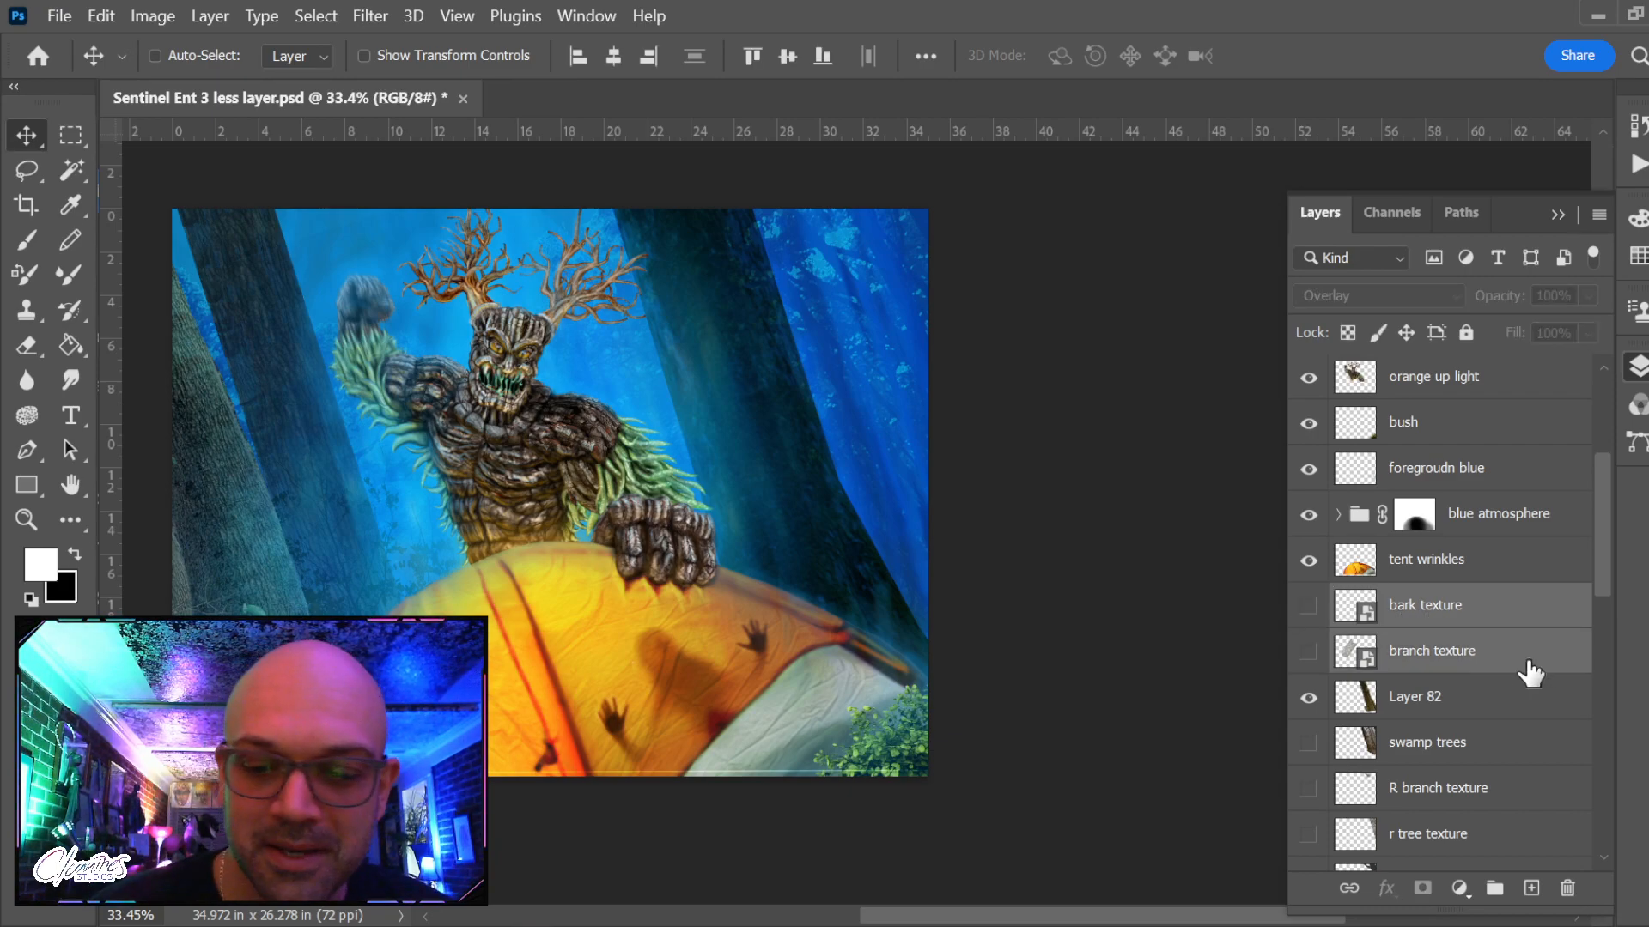
key("Delete")
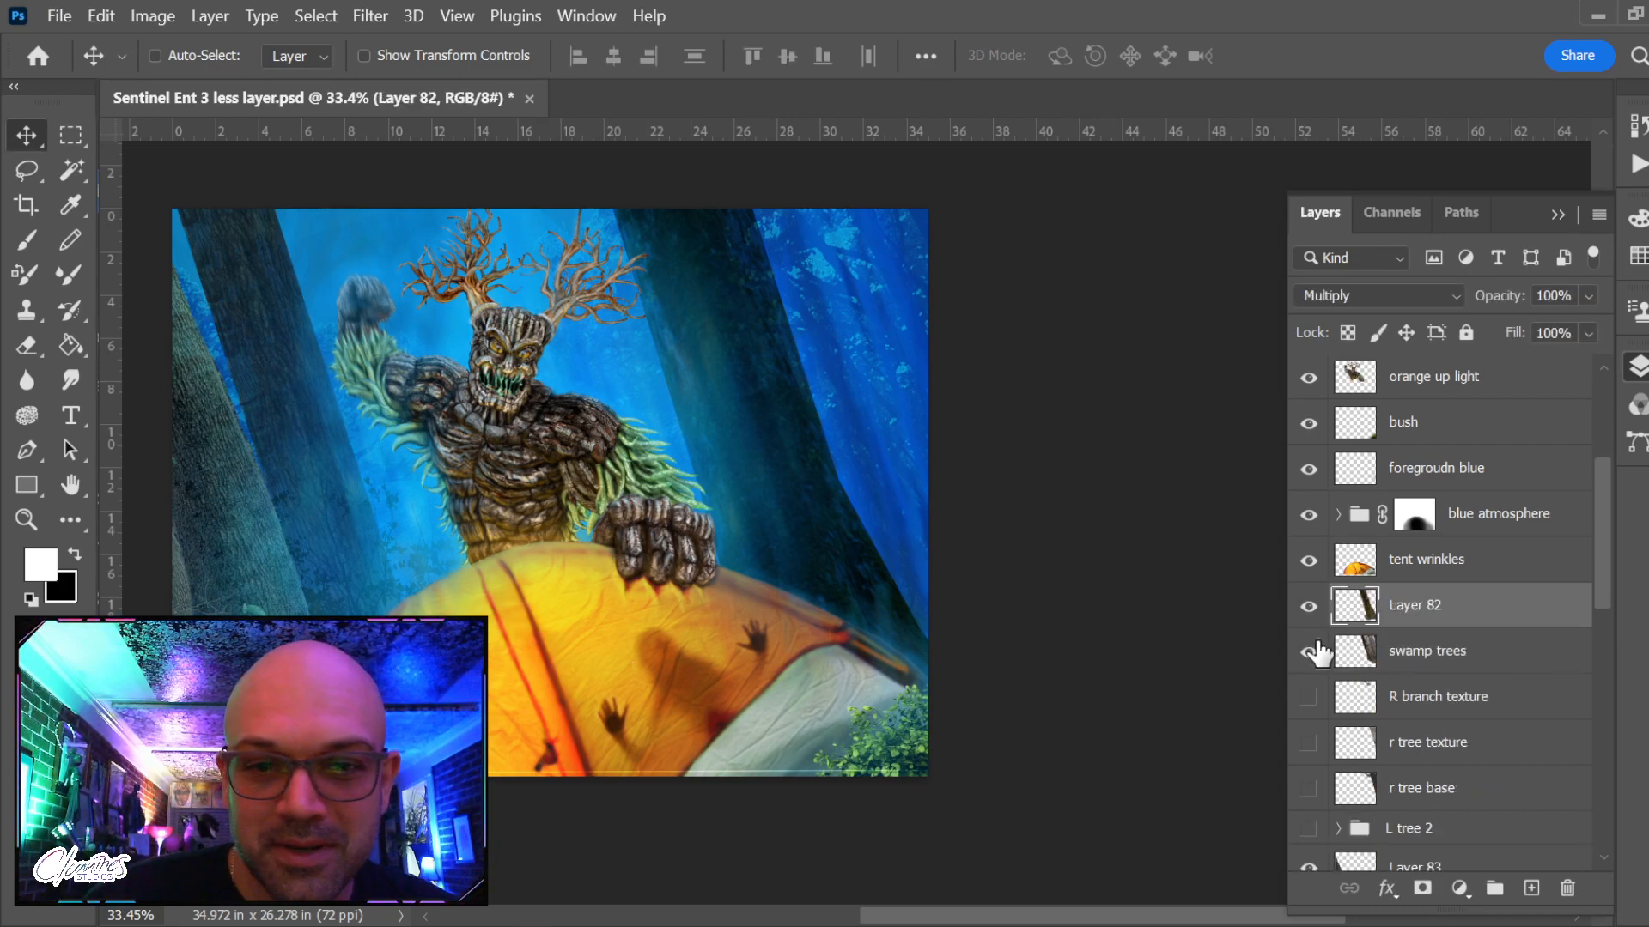
Make the swamp trees layer visible and toggle Layer 82 to check its effect, leaving both shown
left_click(1307, 651)
left_click(1307, 607)
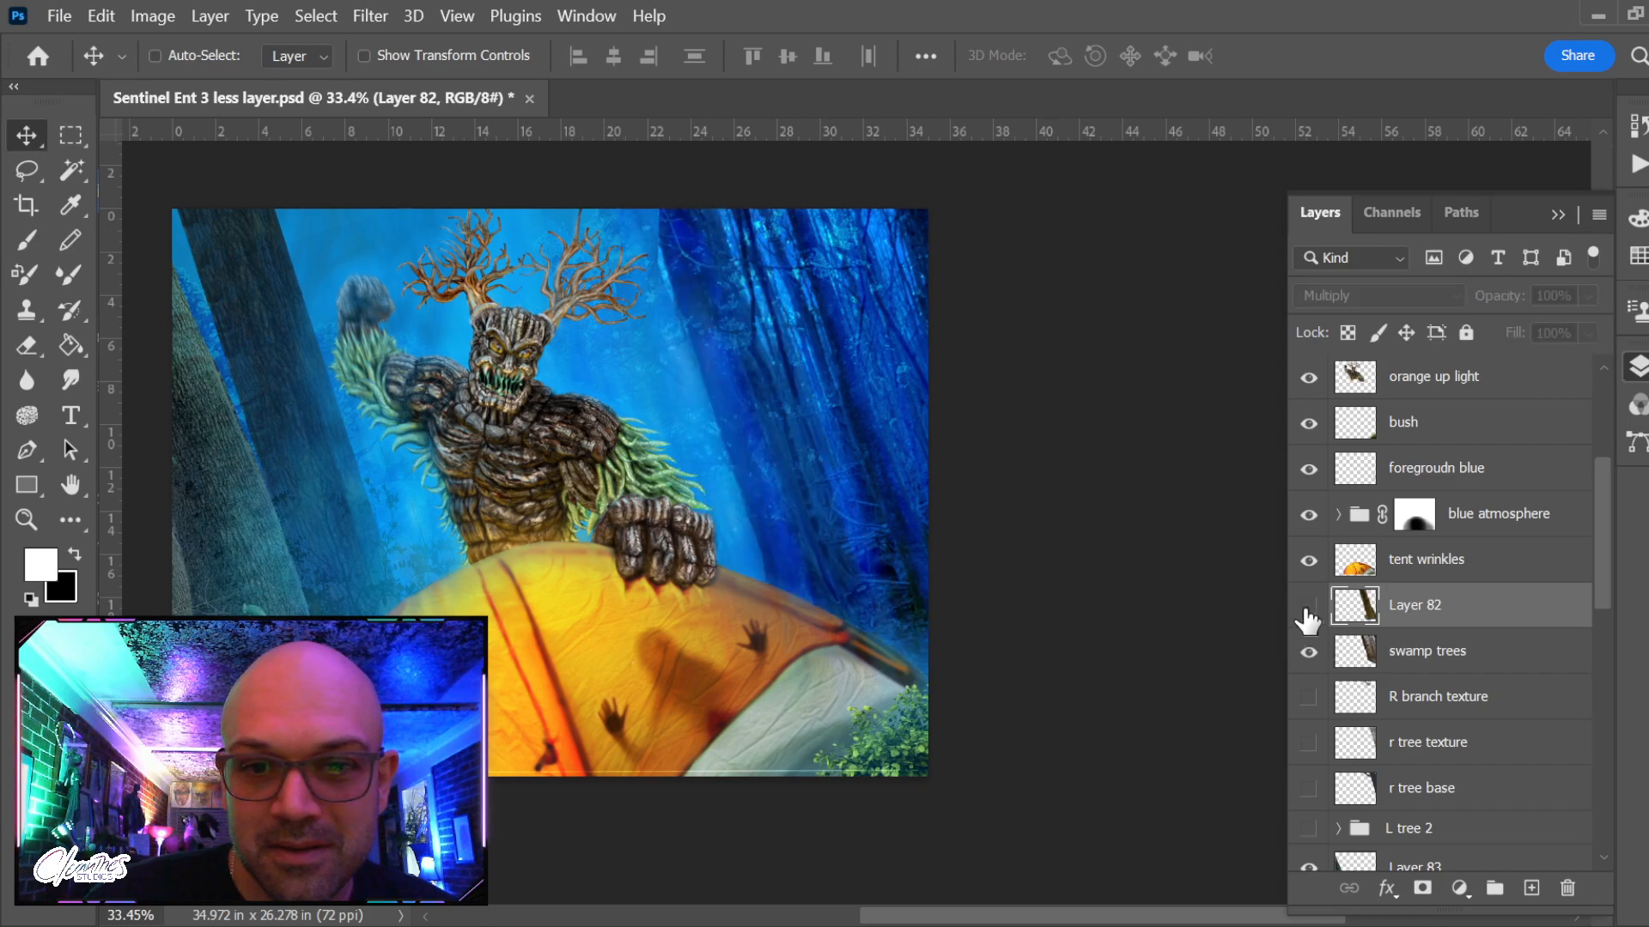
left_click(1308, 609)
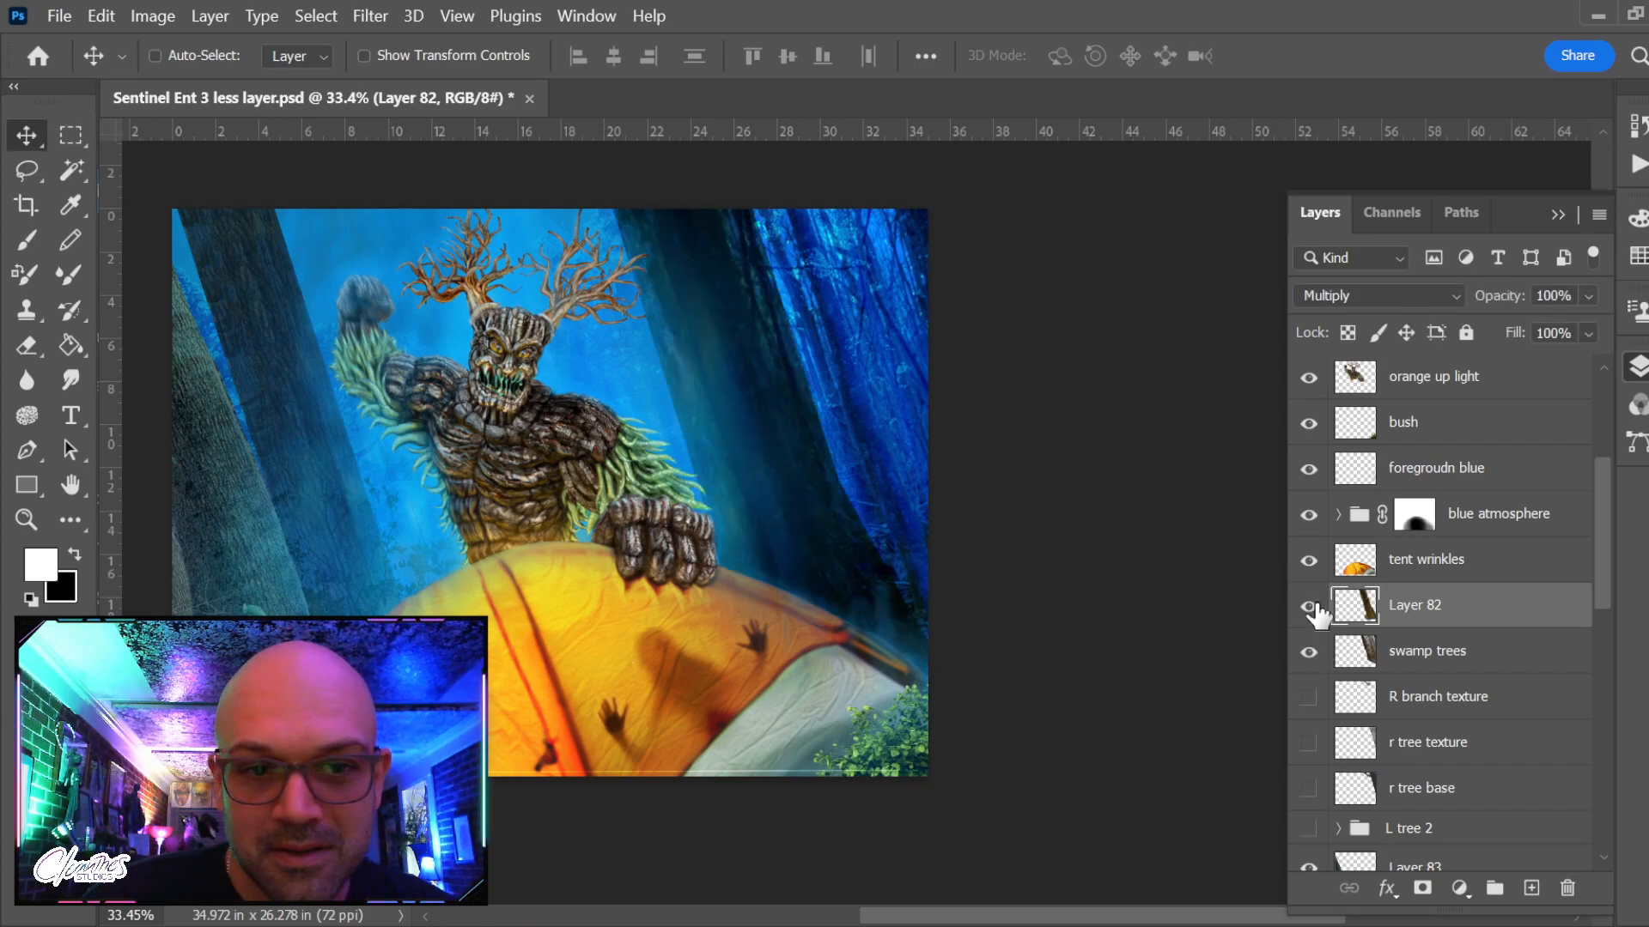
left_click(1303, 609)
left_click(1302, 609)
Show the forground tree layer and move it left so its trunk covers the large dark tree beside the monster
scroll(1309, 593, "up", 4)
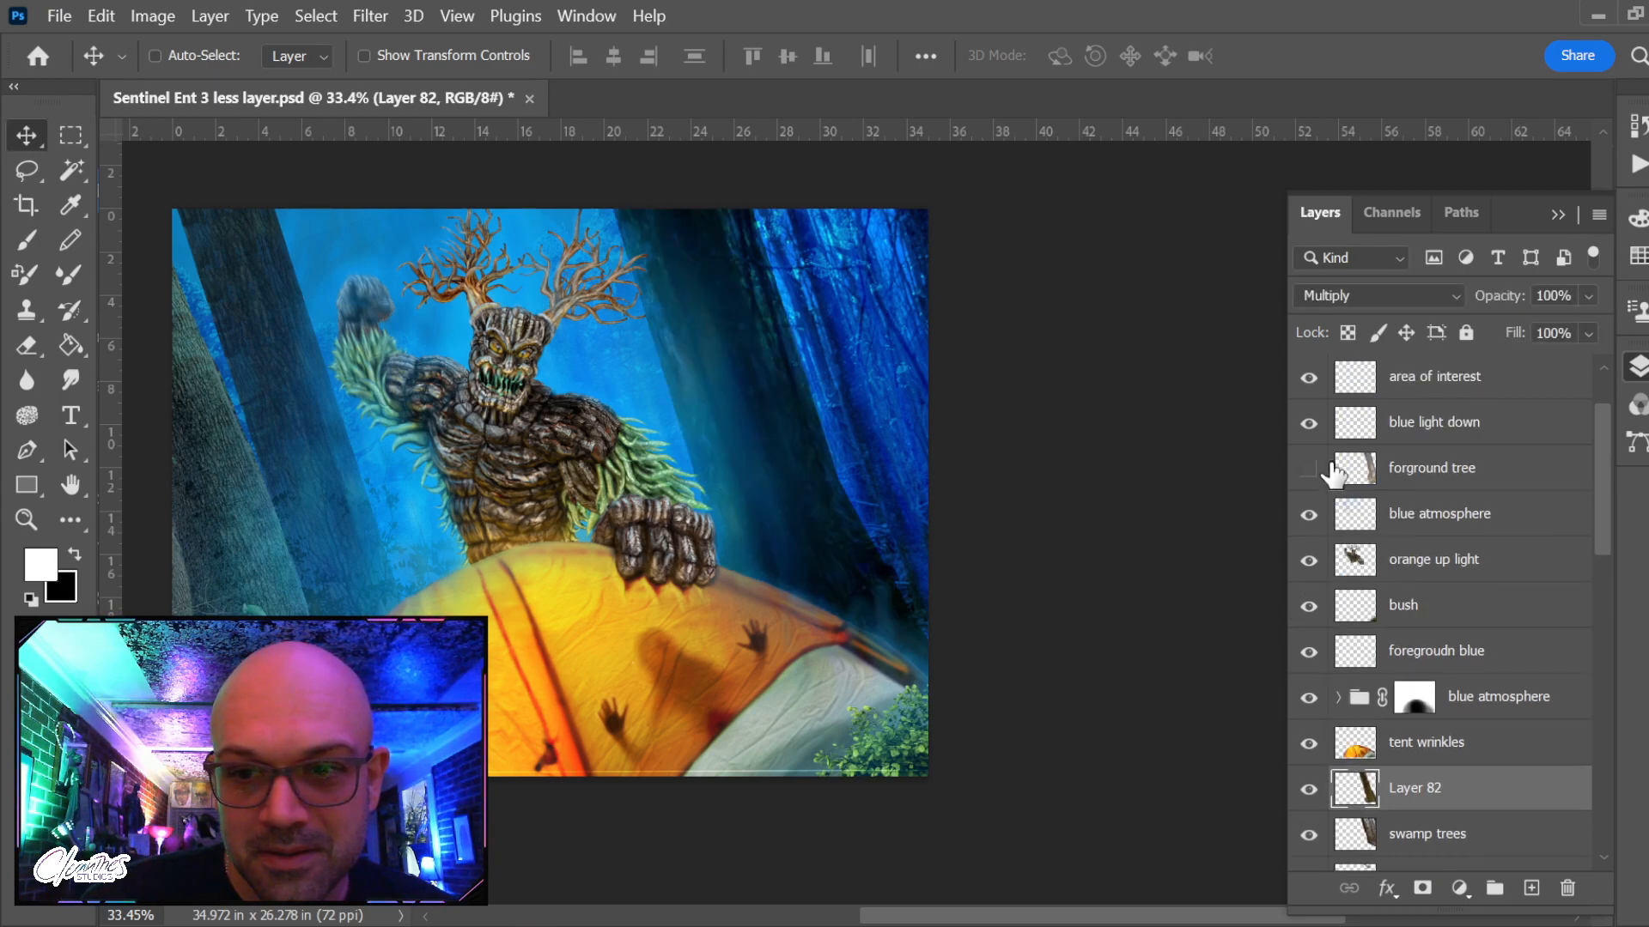
left_click(1308, 468)
left_click(1309, 467)
left_click(1308, 468)
left_click(1481, 470)
left_click_drag(820, 467, 754, 508)
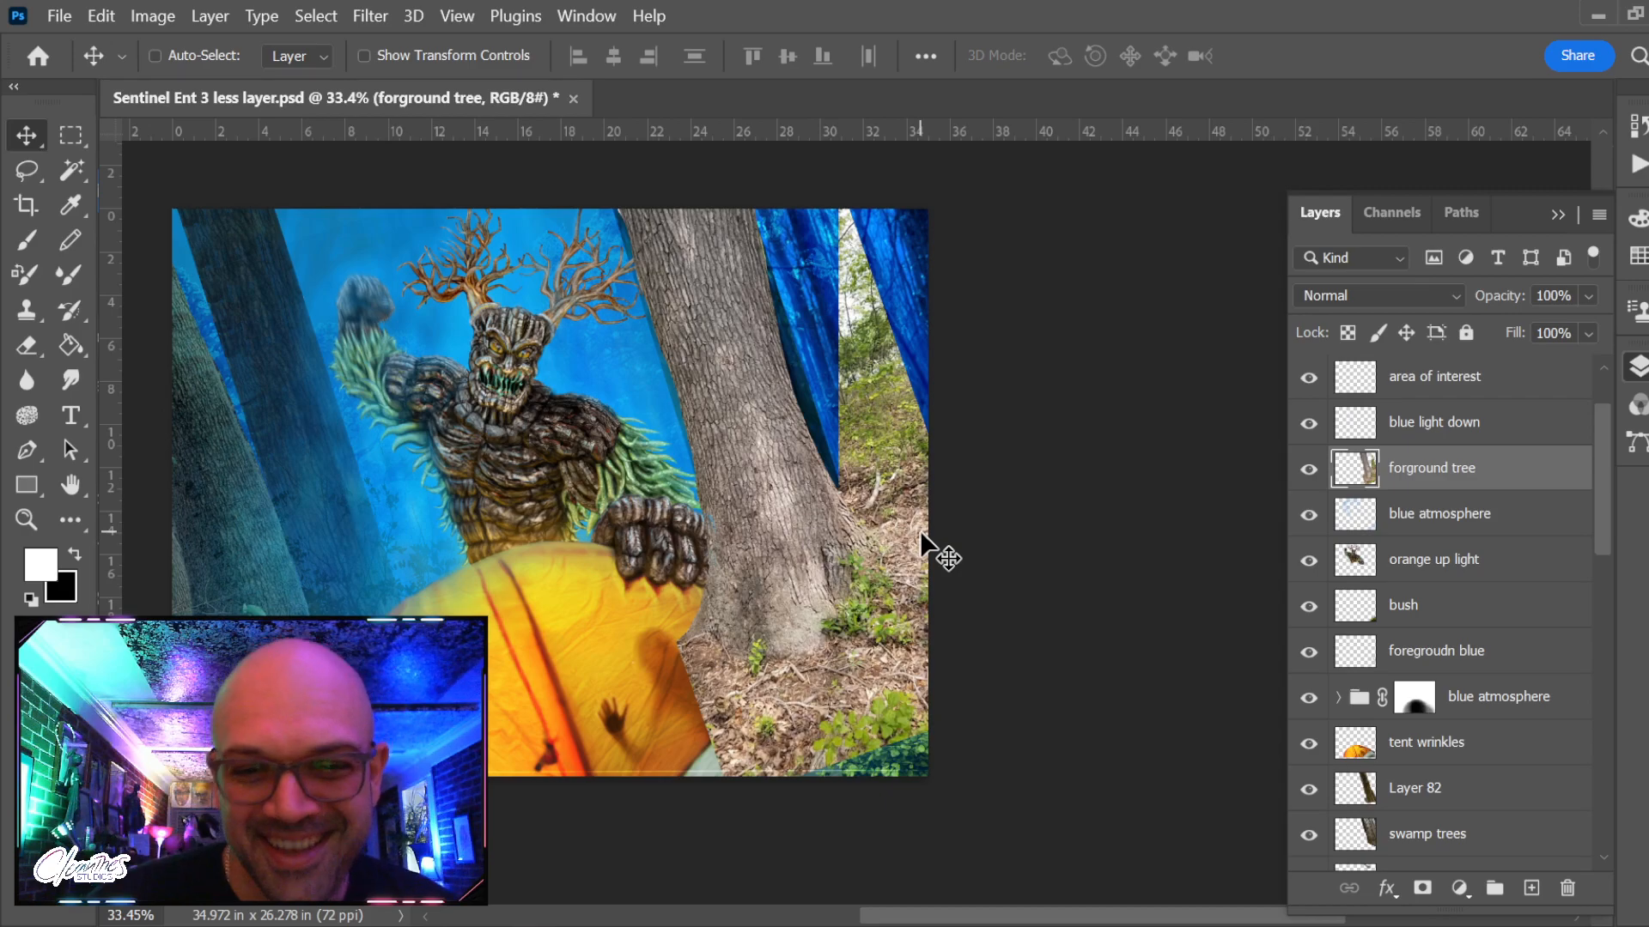
Lasso and delete the leftover photo background beside the forground tree's trunk, and hide that layer
key("e")
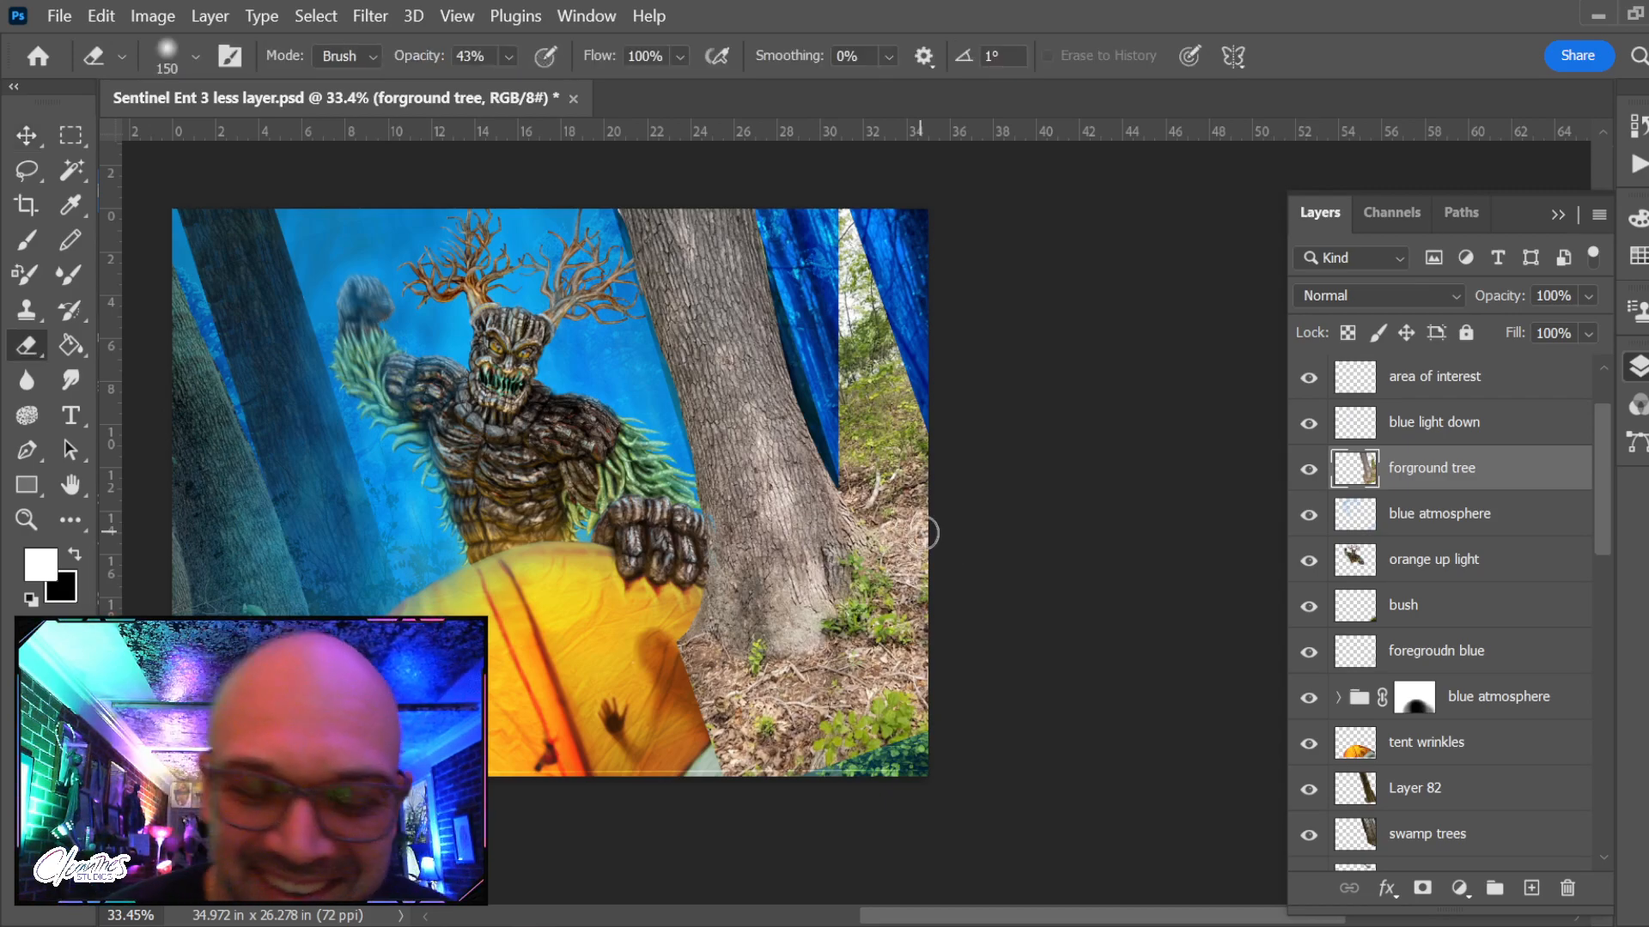
key("l")
mouse_move(807, 267)
left_mouse_down()
mouse_move(895, 199)
mouse_move(937, 552)
mouse_move(919, 592)
mouse_move(828, 473)
mouse_move(814, 223)
left_mouse_up()
key("Delete")
key("ctrl+d")
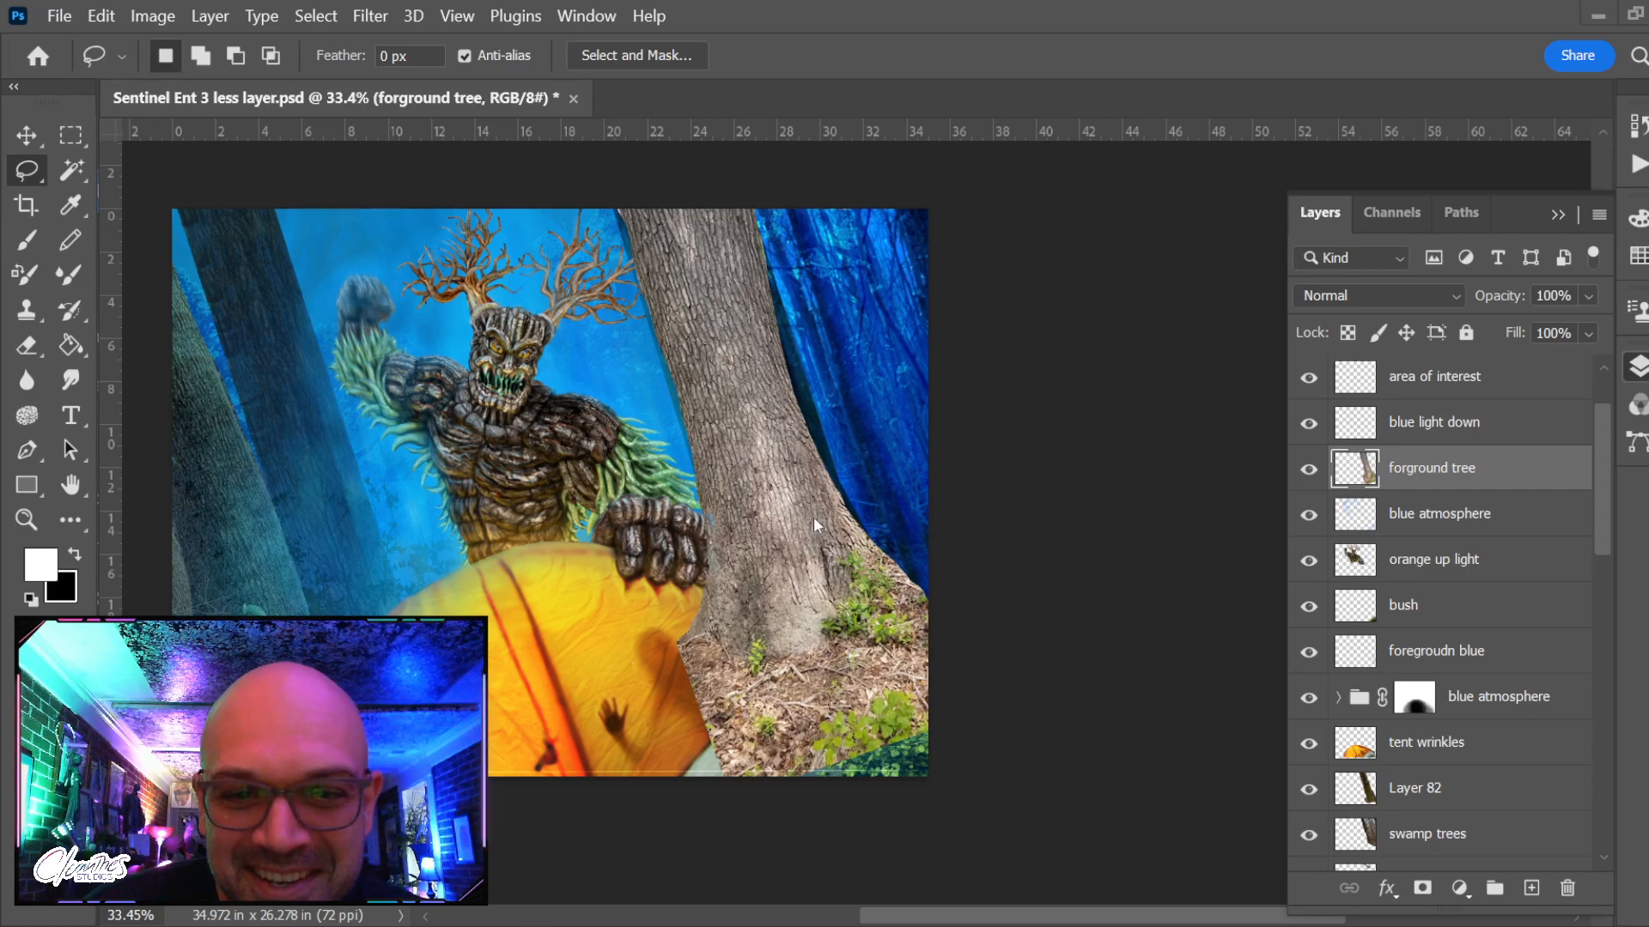
left_click(1308, 469)
Make the R branch texture, r tree texture and r tree base layers visible
scroll(1378, 644, "down", 3)
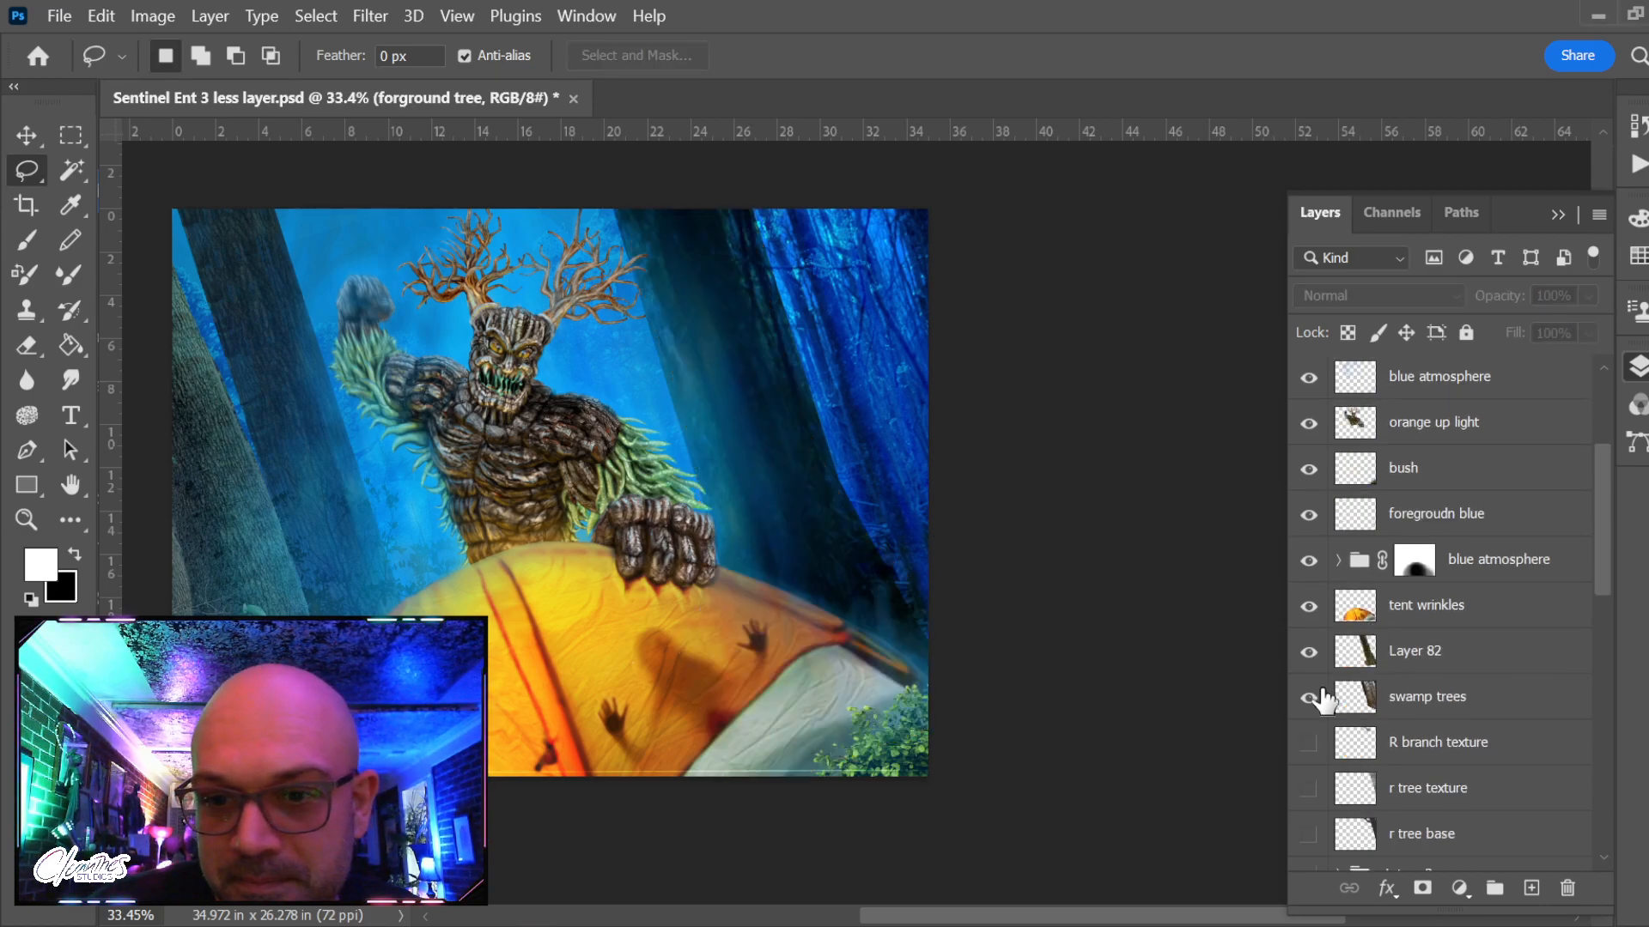
left_click(1311, 745)
left_click(1402, 744)
left_click(1303, 798)
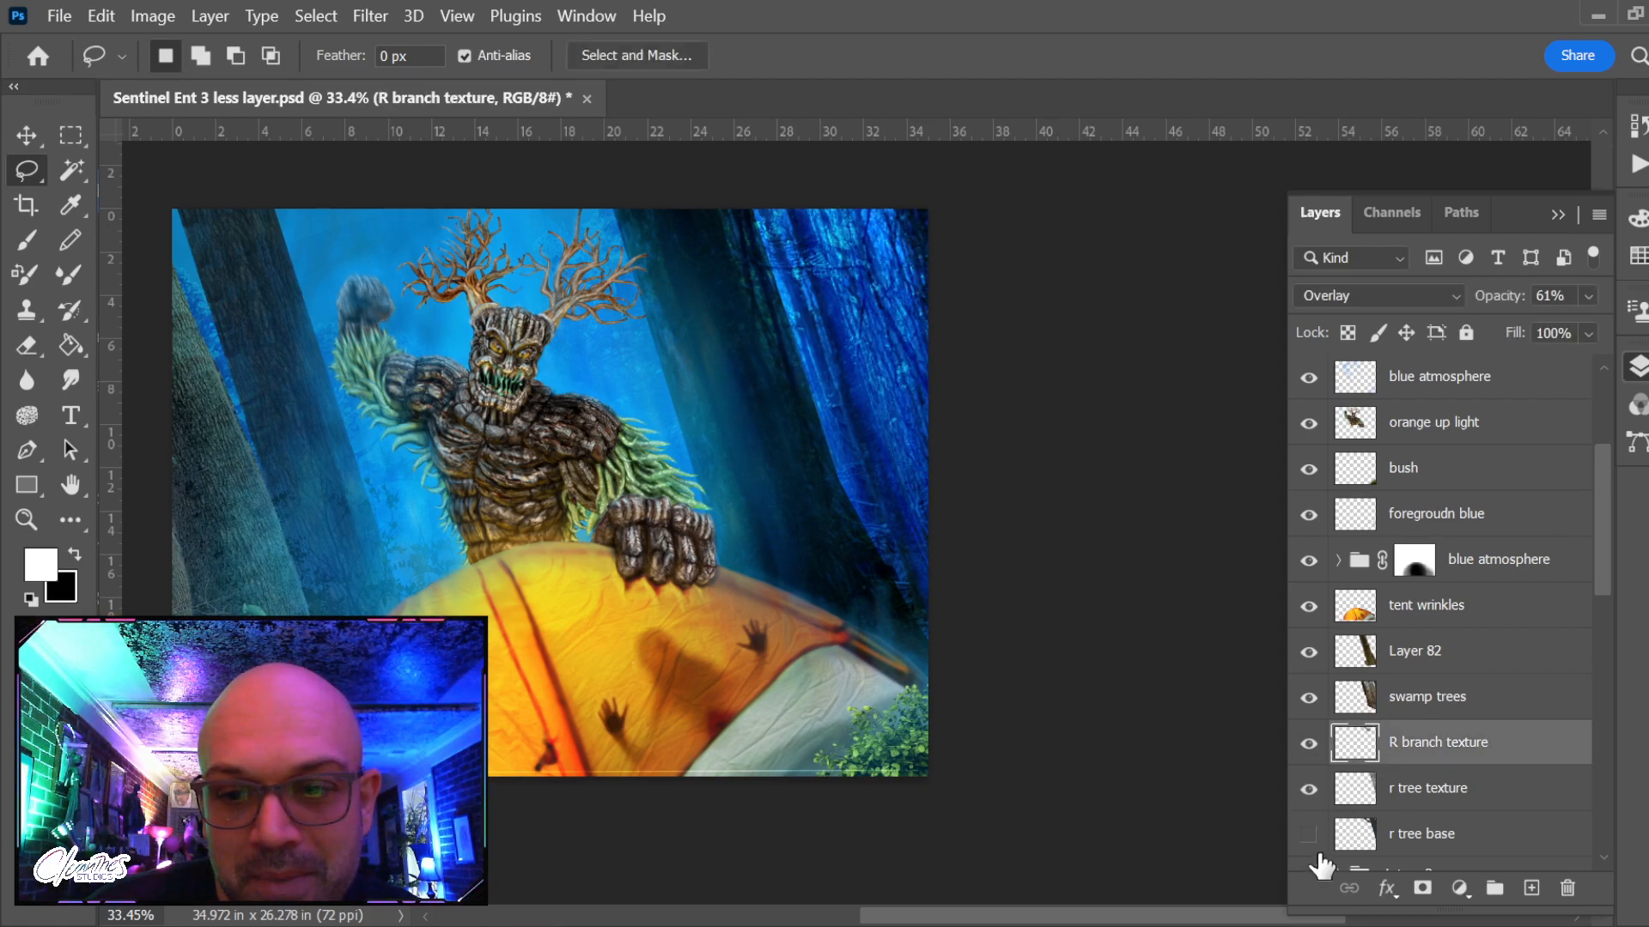
left_click(1315, 847)
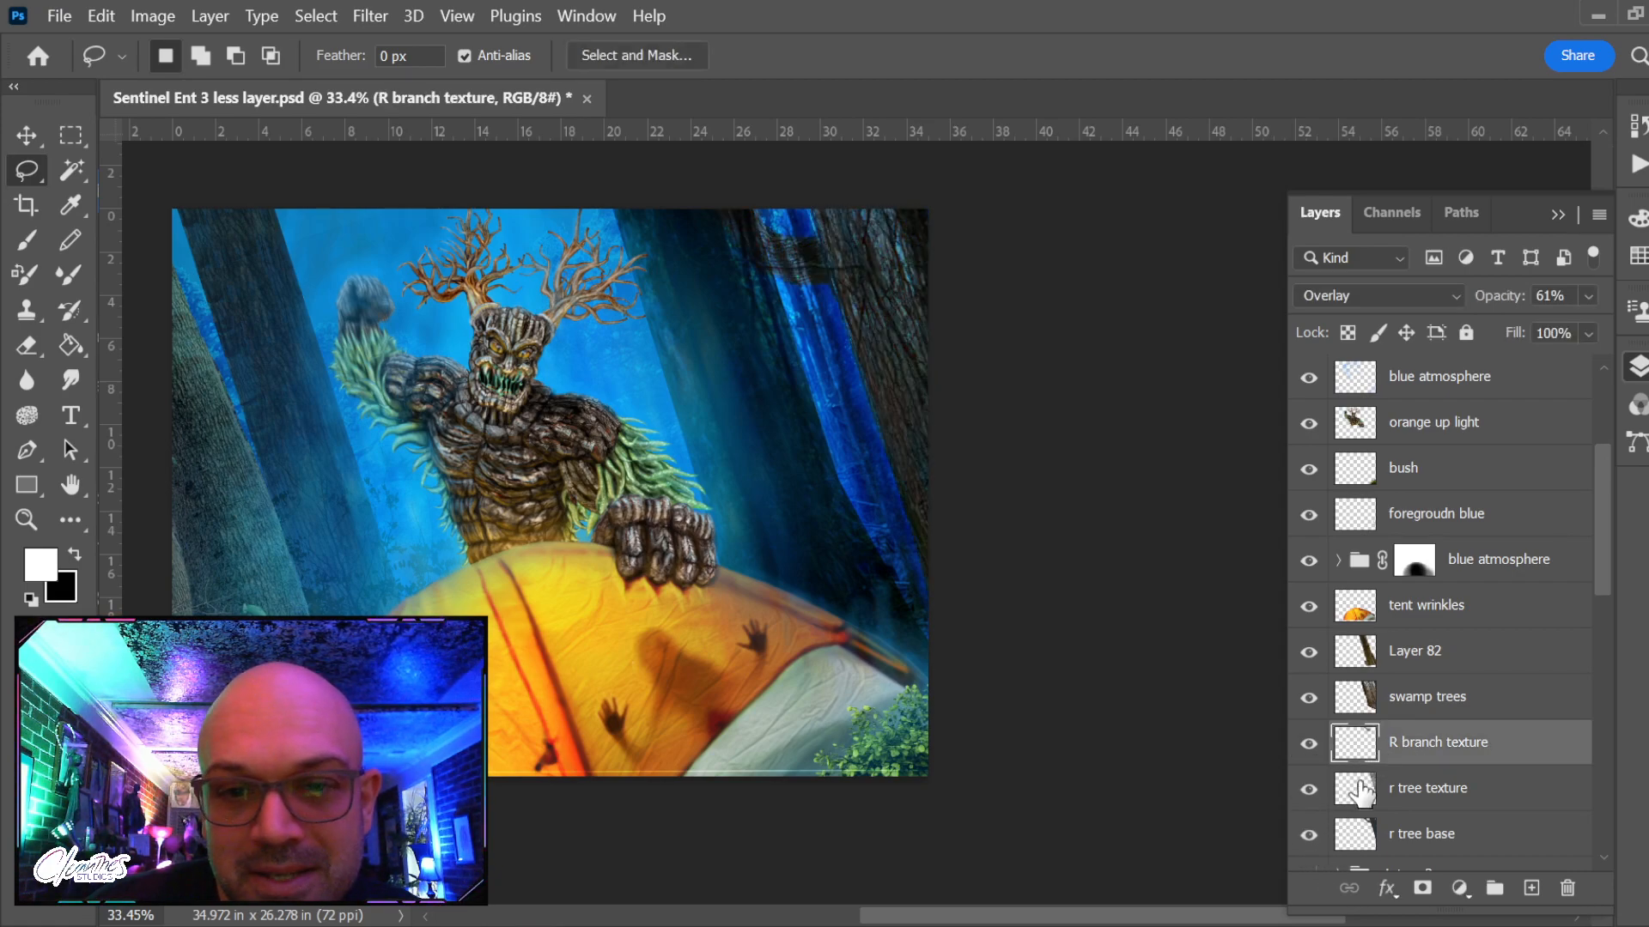
Check the two right tree texture layers by toggling them, and merge R branch texture down into r tree texture
left_click(1309, 778)
left_click(1306, 778)
left_click(1300, 749)
left_click(1318, 749)
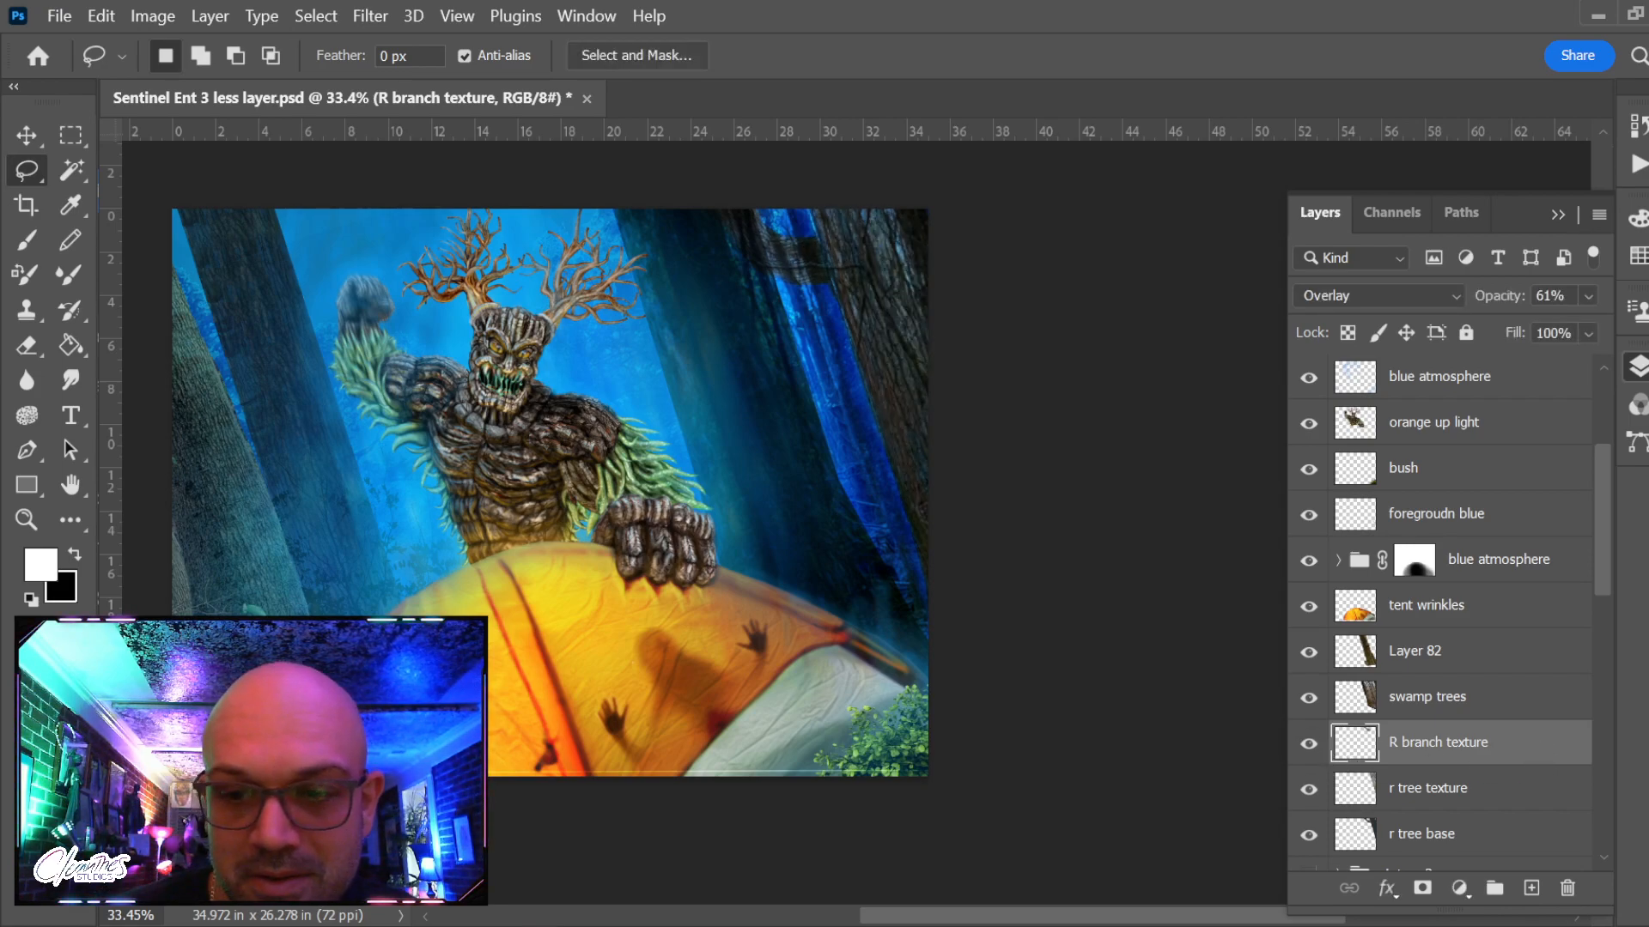
key("ctrl+e")
Toggle the swamp trees layer and Layer 82 to compare the right-hand trees with and without each
left_click(1308, 698)
left_click(1308, 698)
left_click(1455, 700)
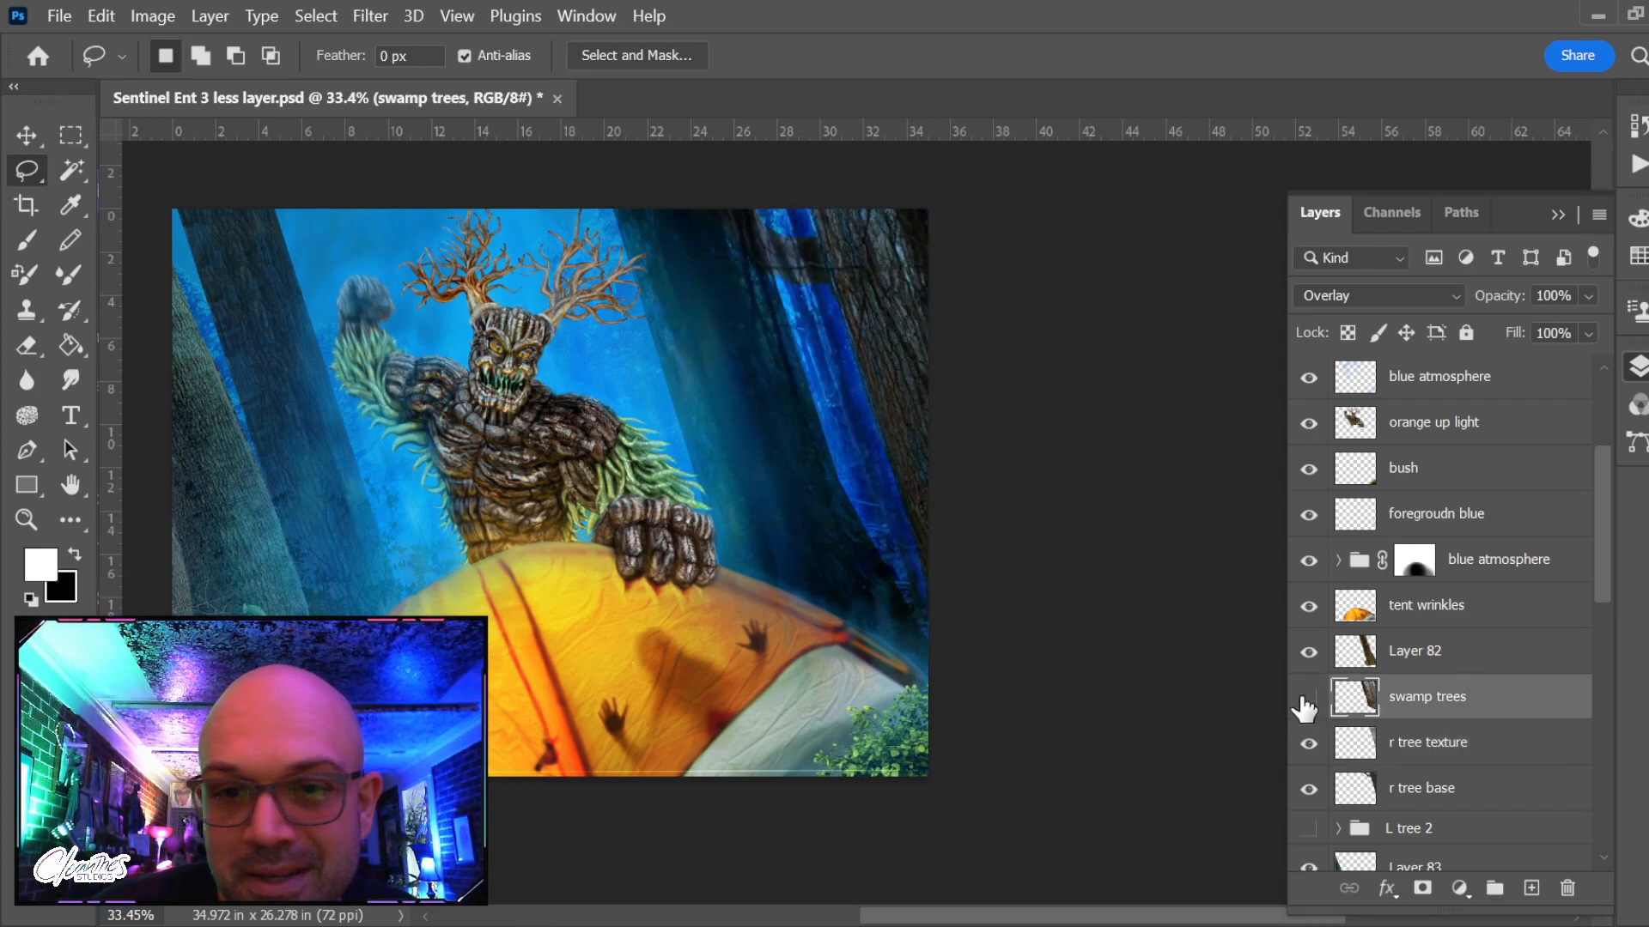
left_click(1308, 697)
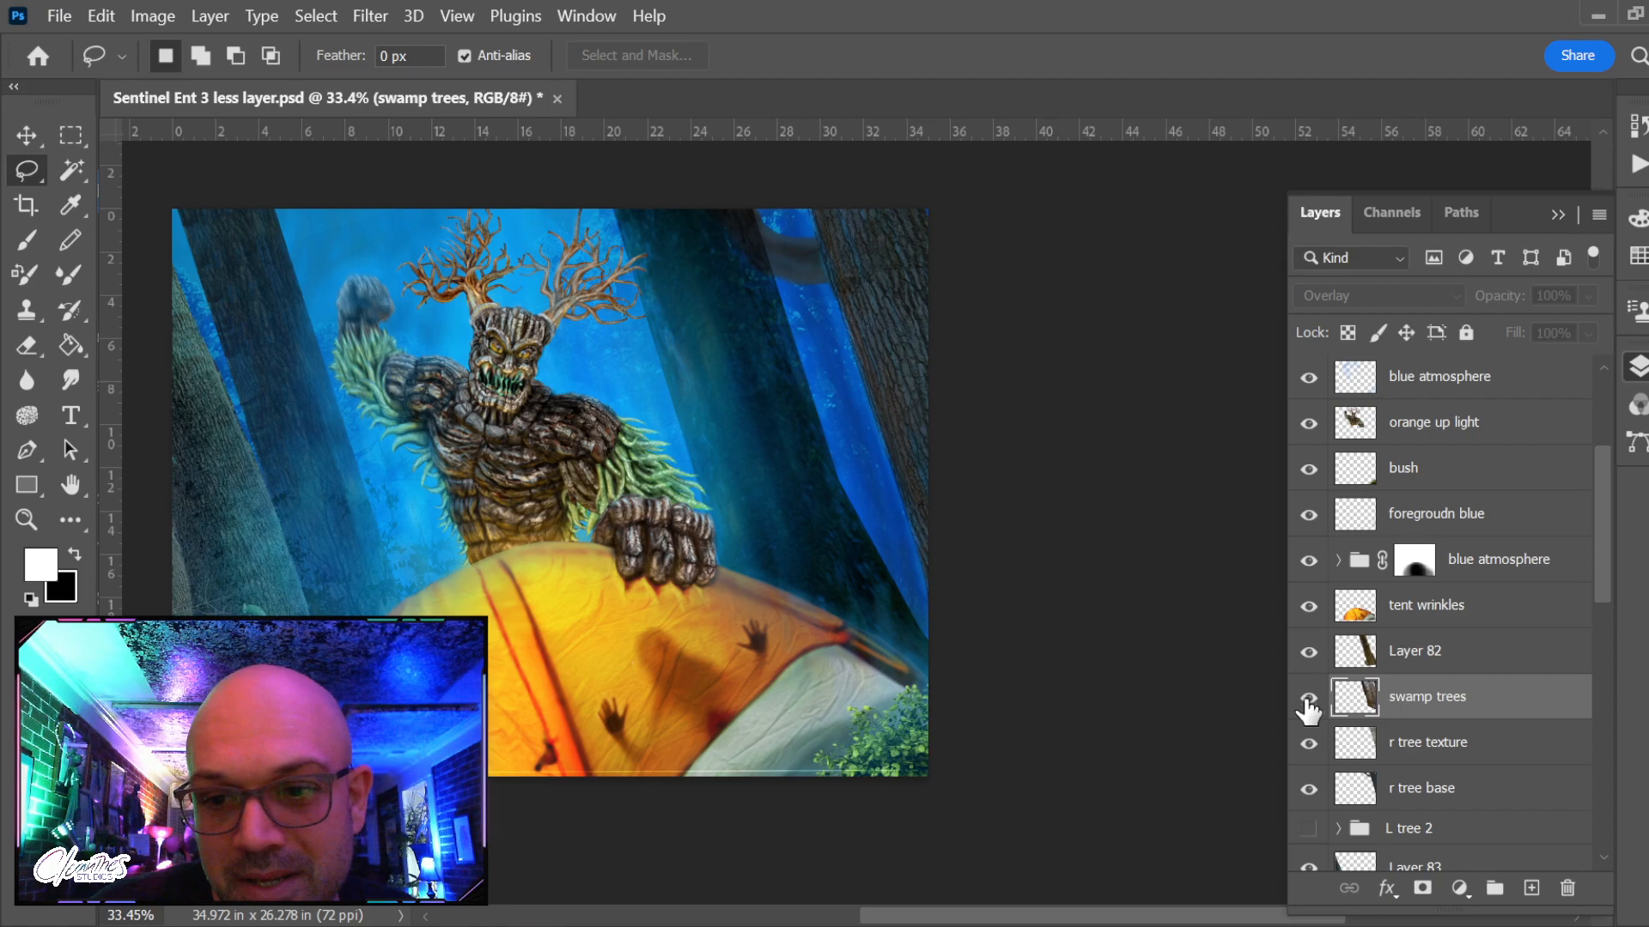
left_click(1309, 697)
left_click(1308, 652)
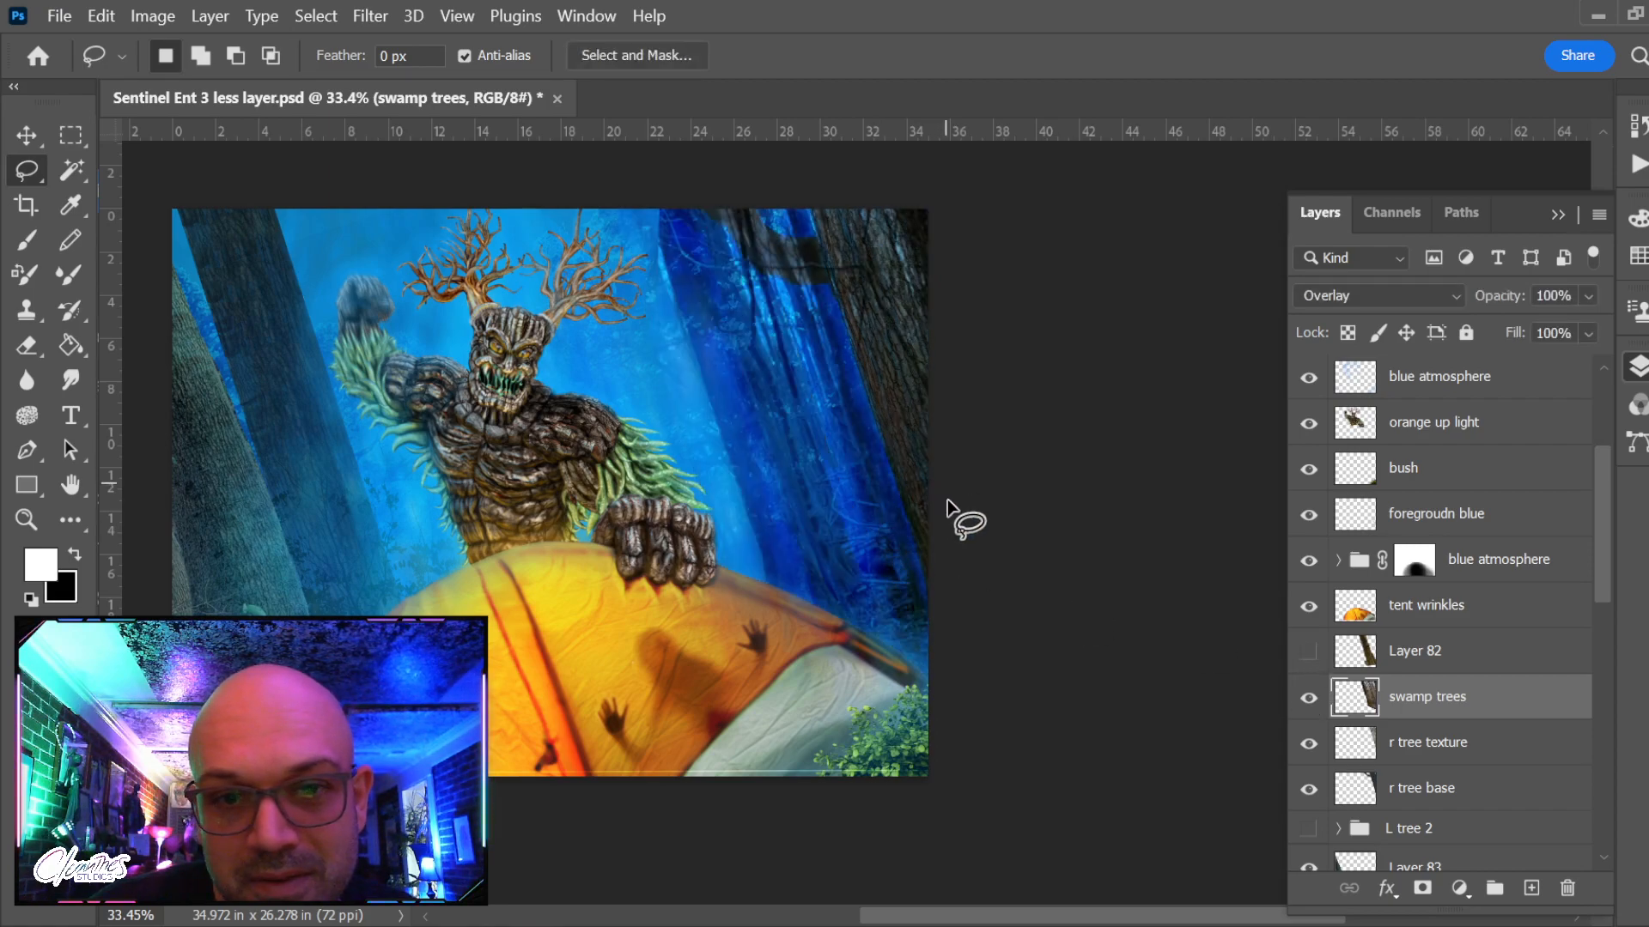
left_click(1310, 652)
left_click(1309, 652)
left_click(1309, 652)
Toggle the L tree 2 group to check its contribution, and delete the group
scroll(1330, 790, "down", 1)
left_click(1310, 783)
left_click(1309, 782)
left_click(1309, 783)
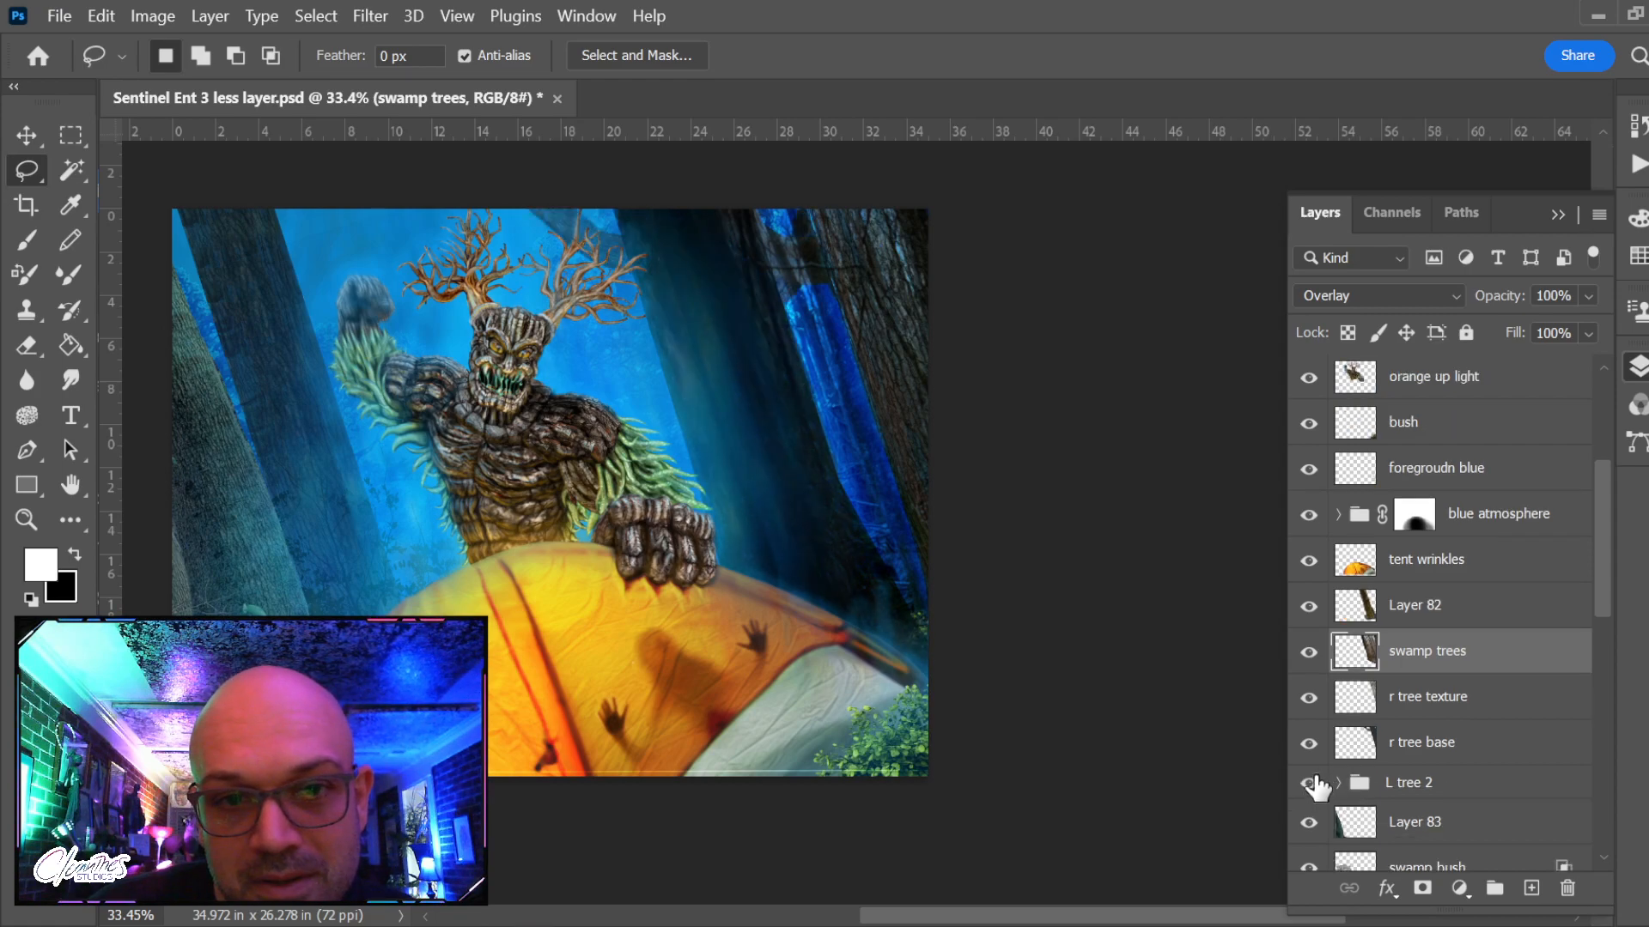
left_click(1461, 783)
key("Delete")
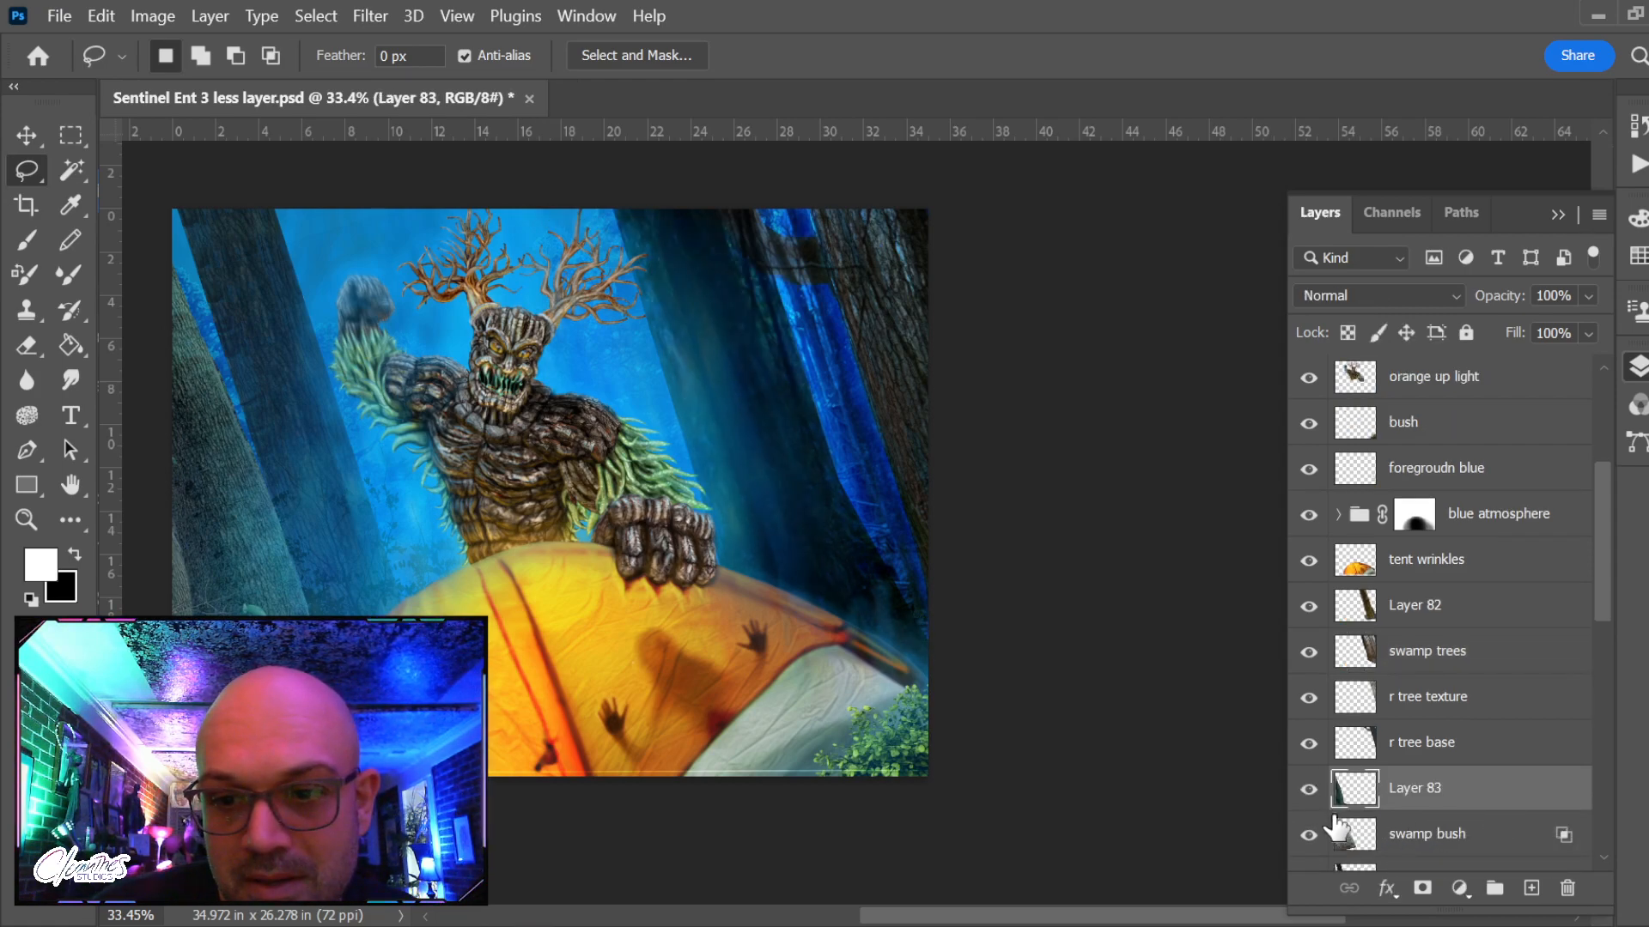
Check Layer 83's effect on the scene, review the layers beneath it and select the swamp bush layer
left_click(1310, 788)
left_click(1311, 788)
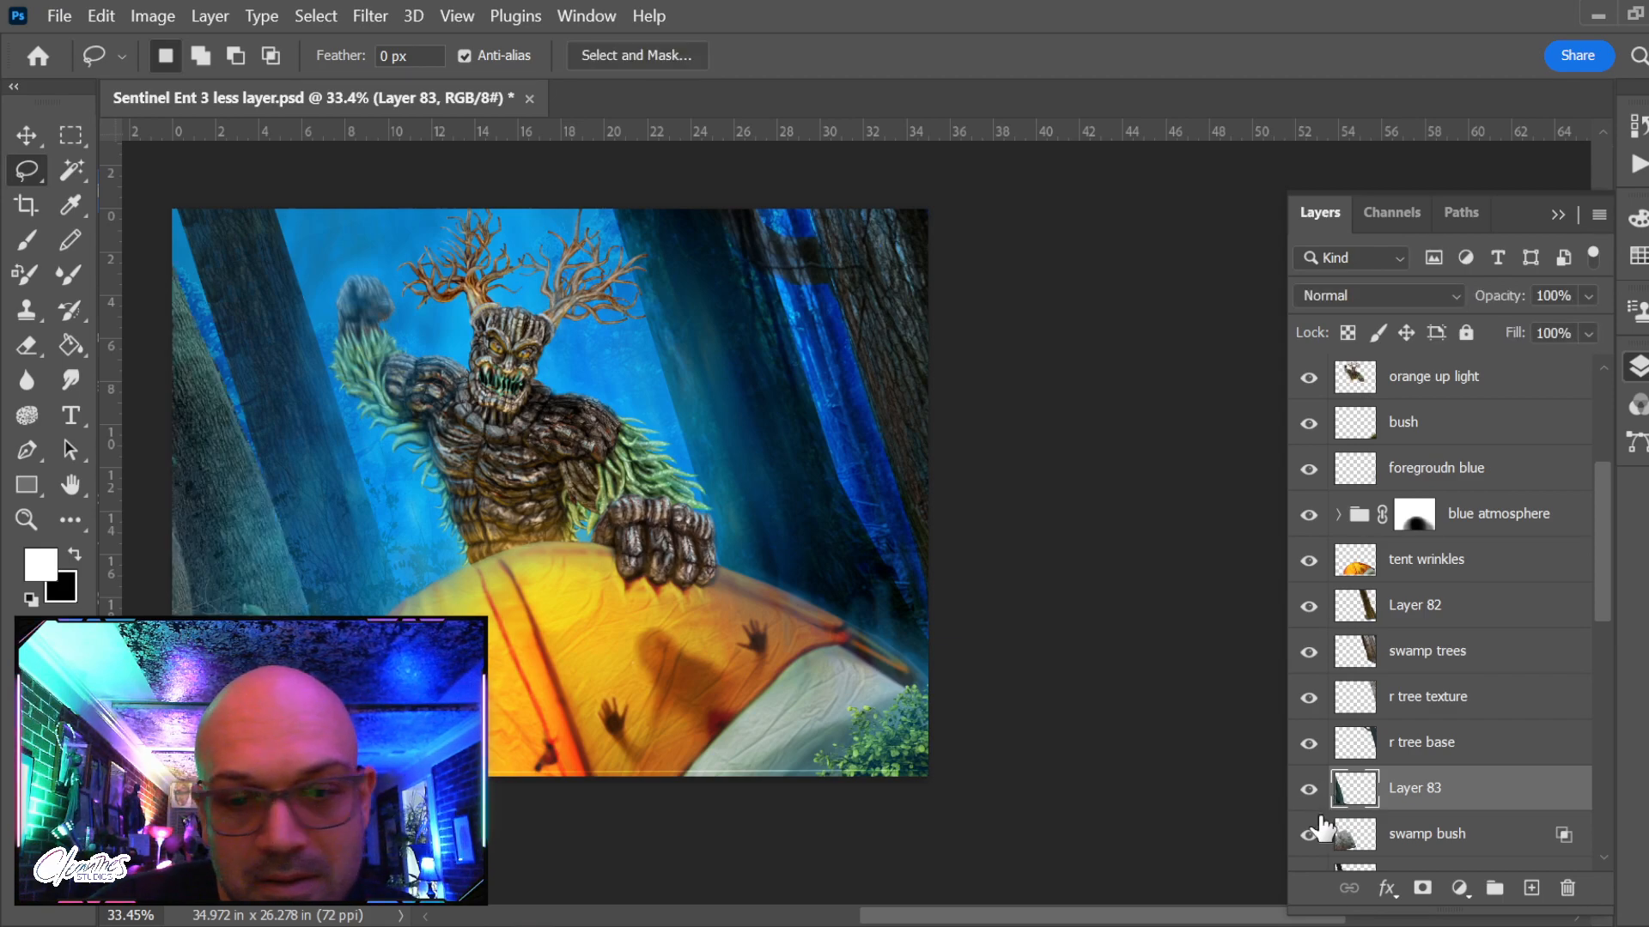
scroll(1320, 829, "down", 3)
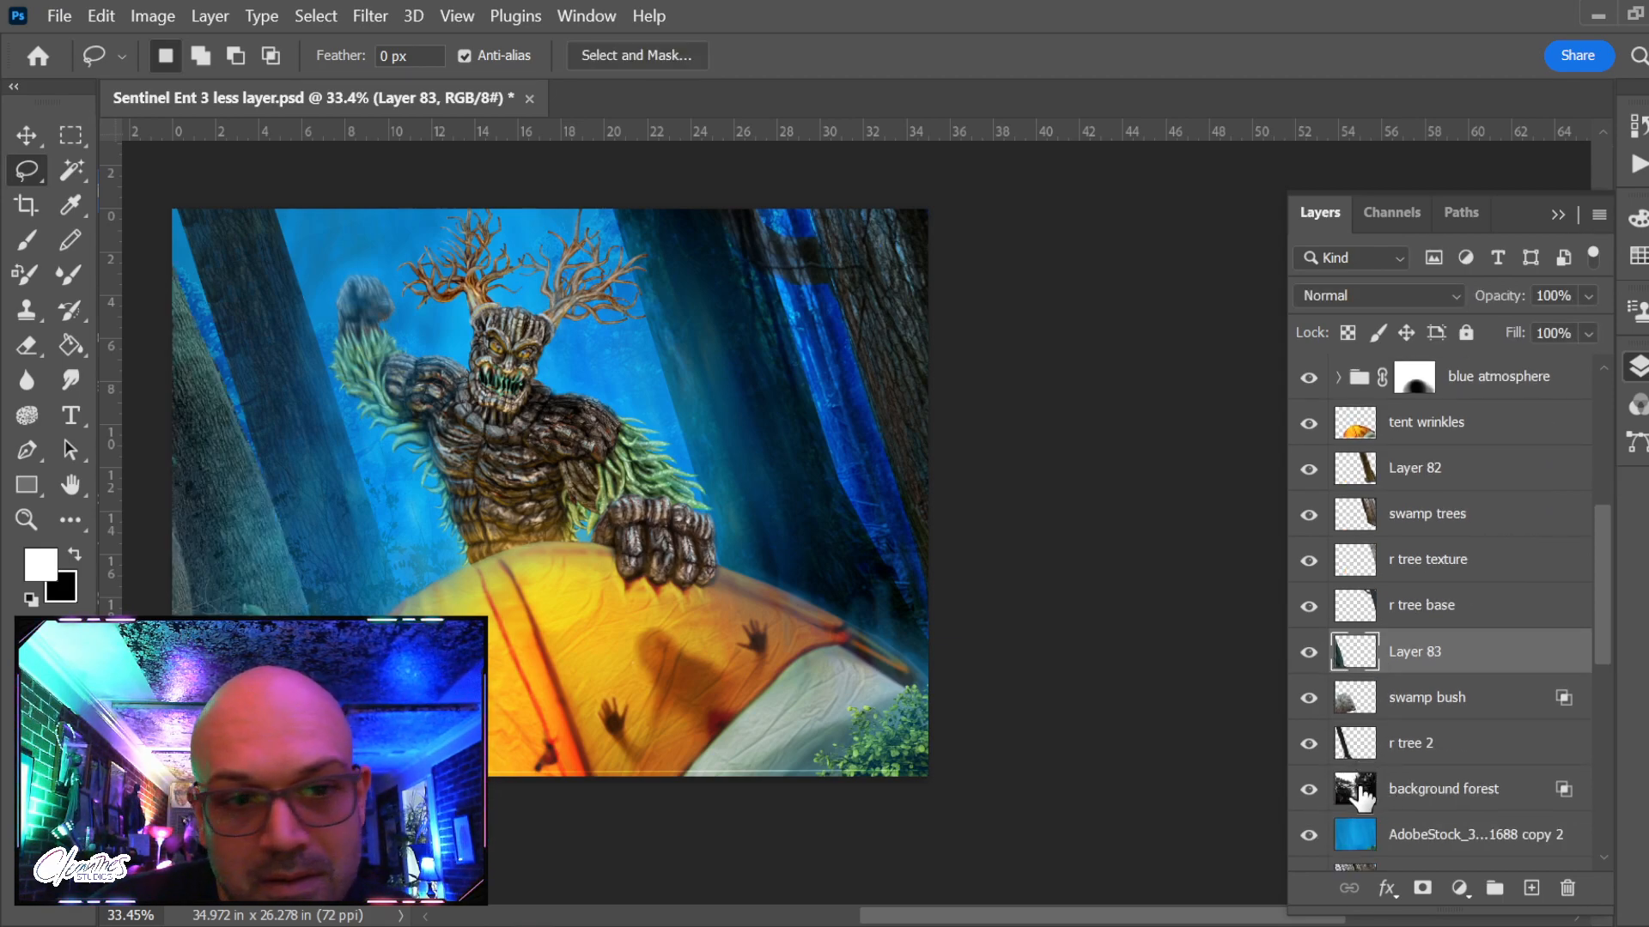
scroll(1453, 688, "up", 1)
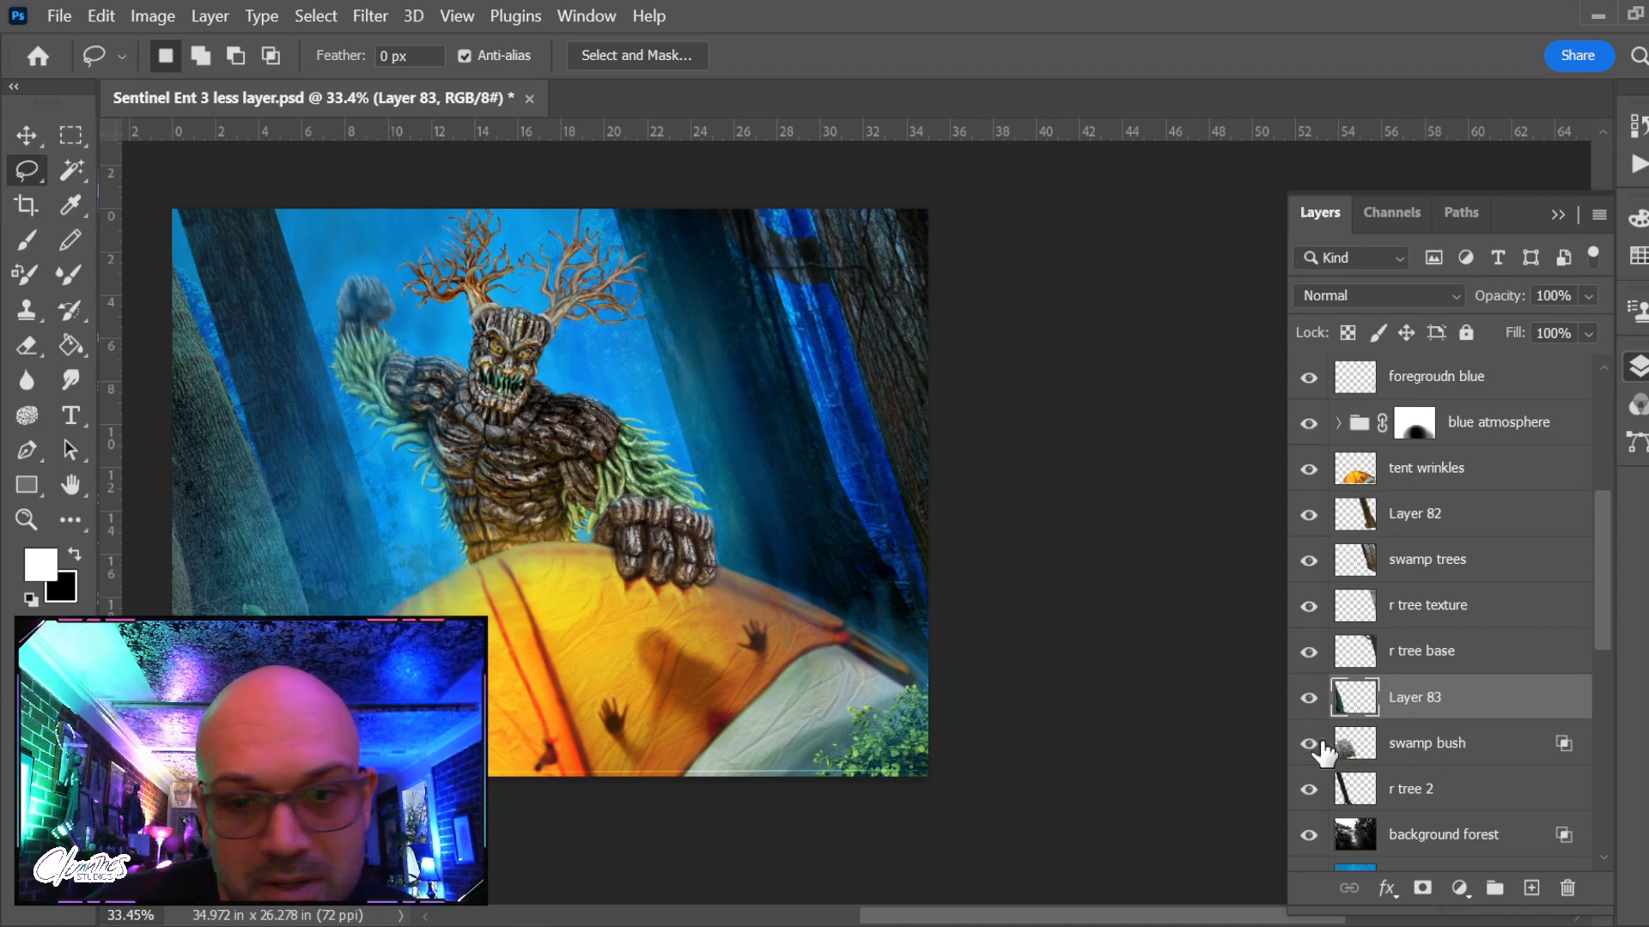
left_click(1455, 749)
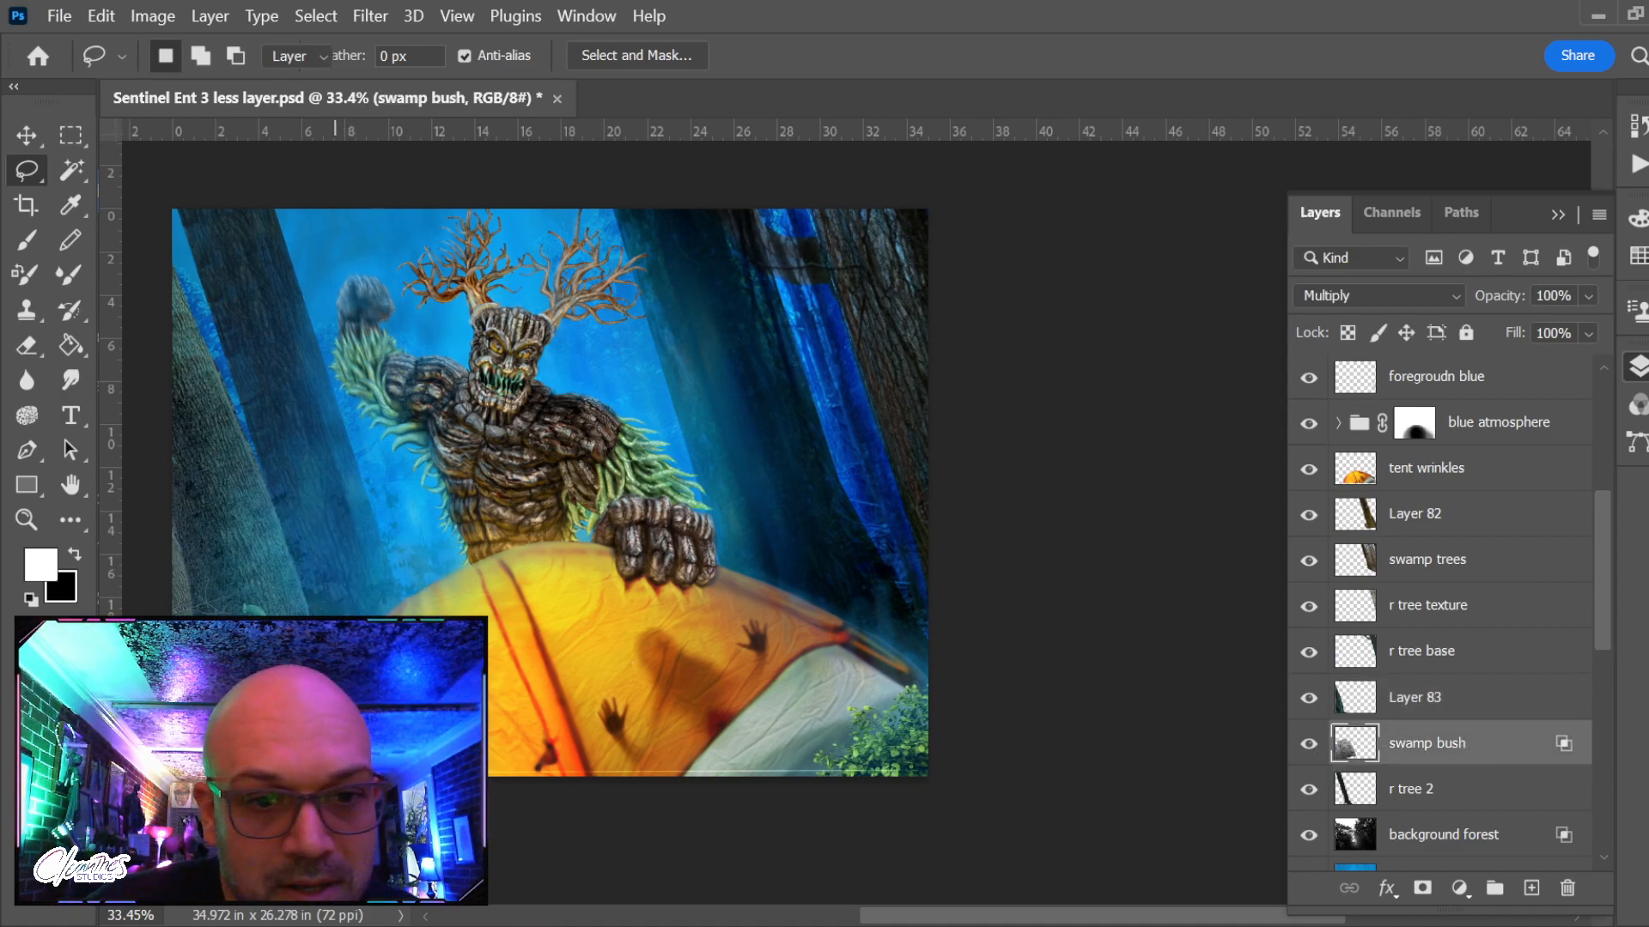
key("v")
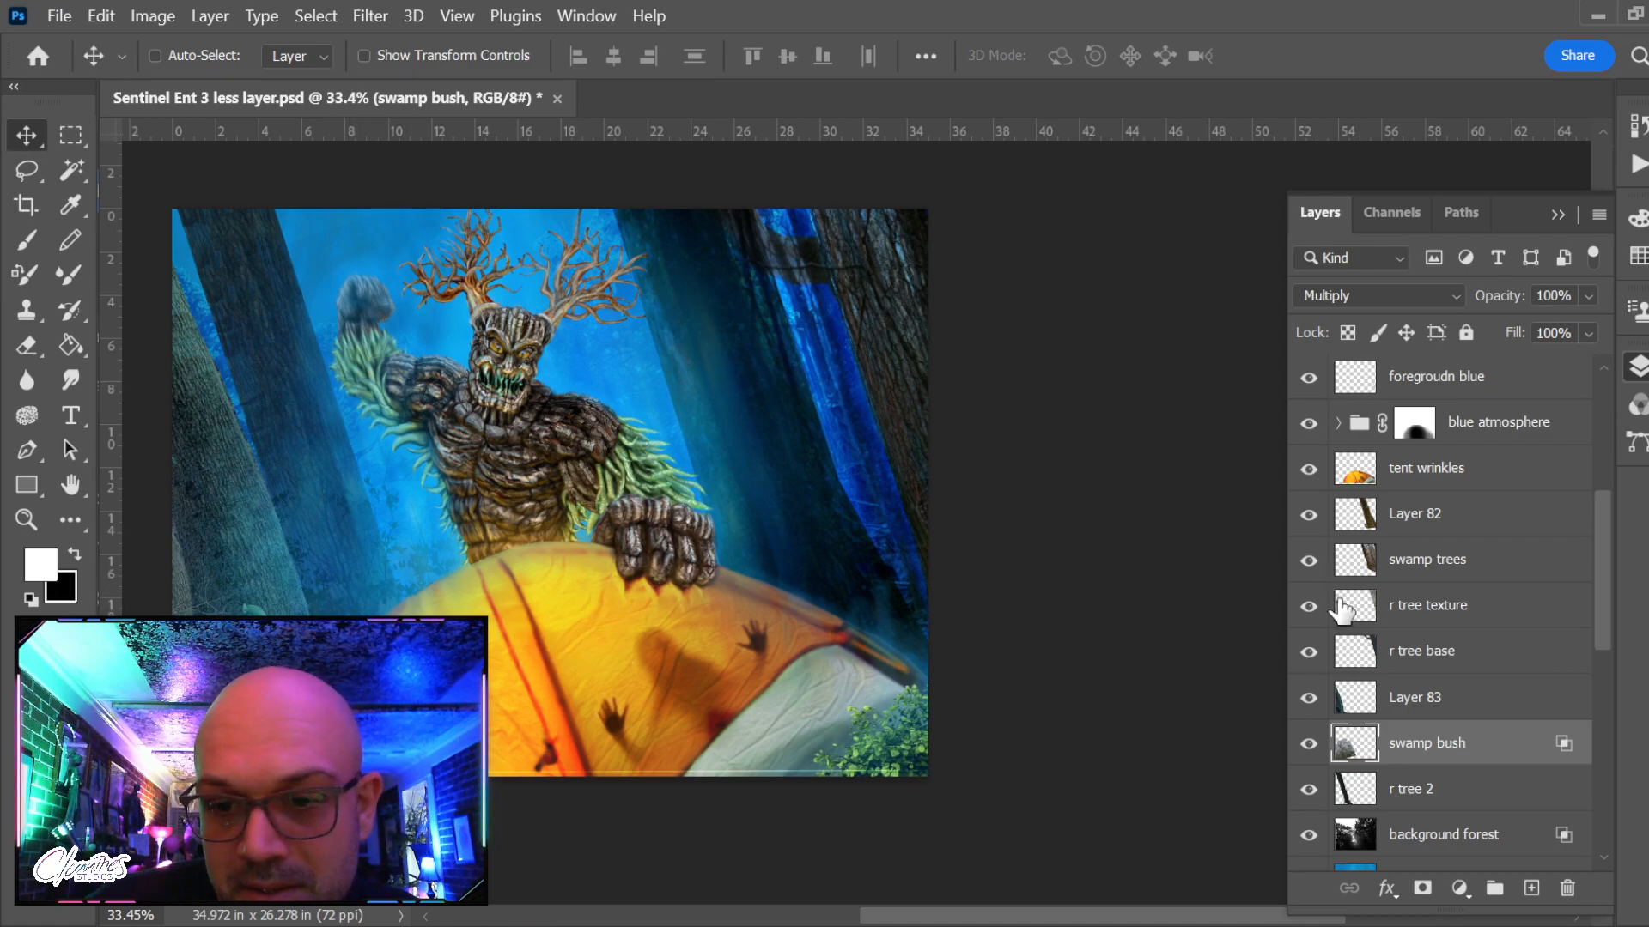
Check the hidden 20220221_172023 photo layer and turn on Layer 6 to see whether it contributes anything
scroll(1400, 669, "down", 4)
left_click(1322, 751)
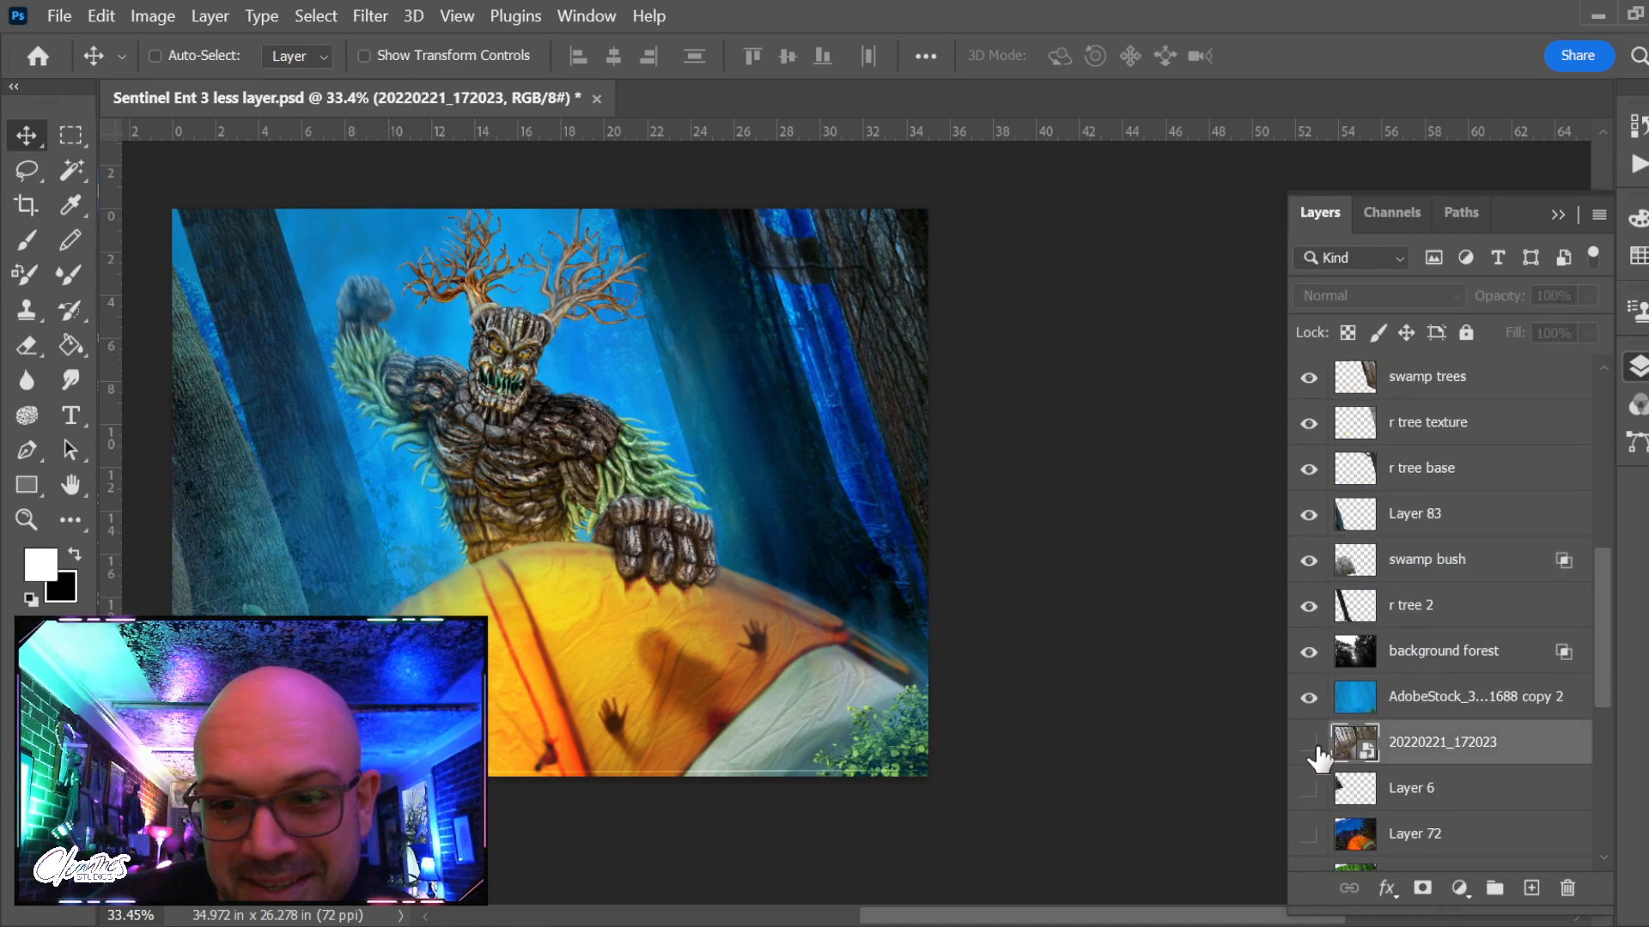
left_click(1310, 744)
left_click(1309, 743)
left_click(1309, 788)
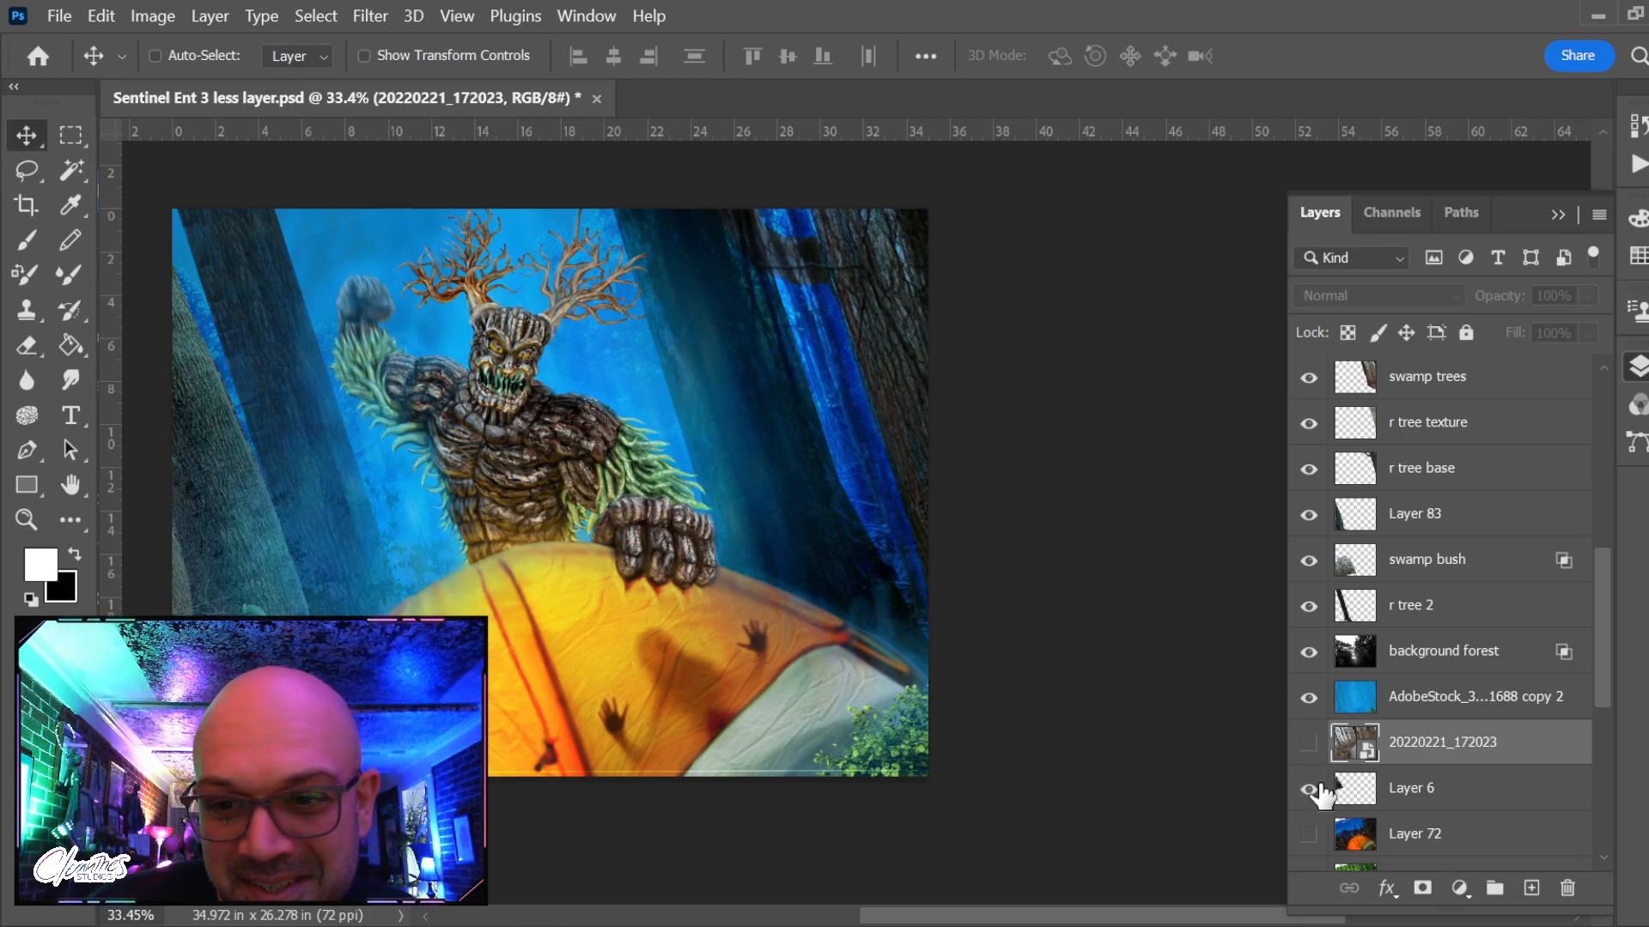
Outline Layer 6's content as a selection to locate it, try moving the layer across the canvas, and delete it
scroll(1013, 678, "down", 1)
left_click(1355, 789, "ctrl")
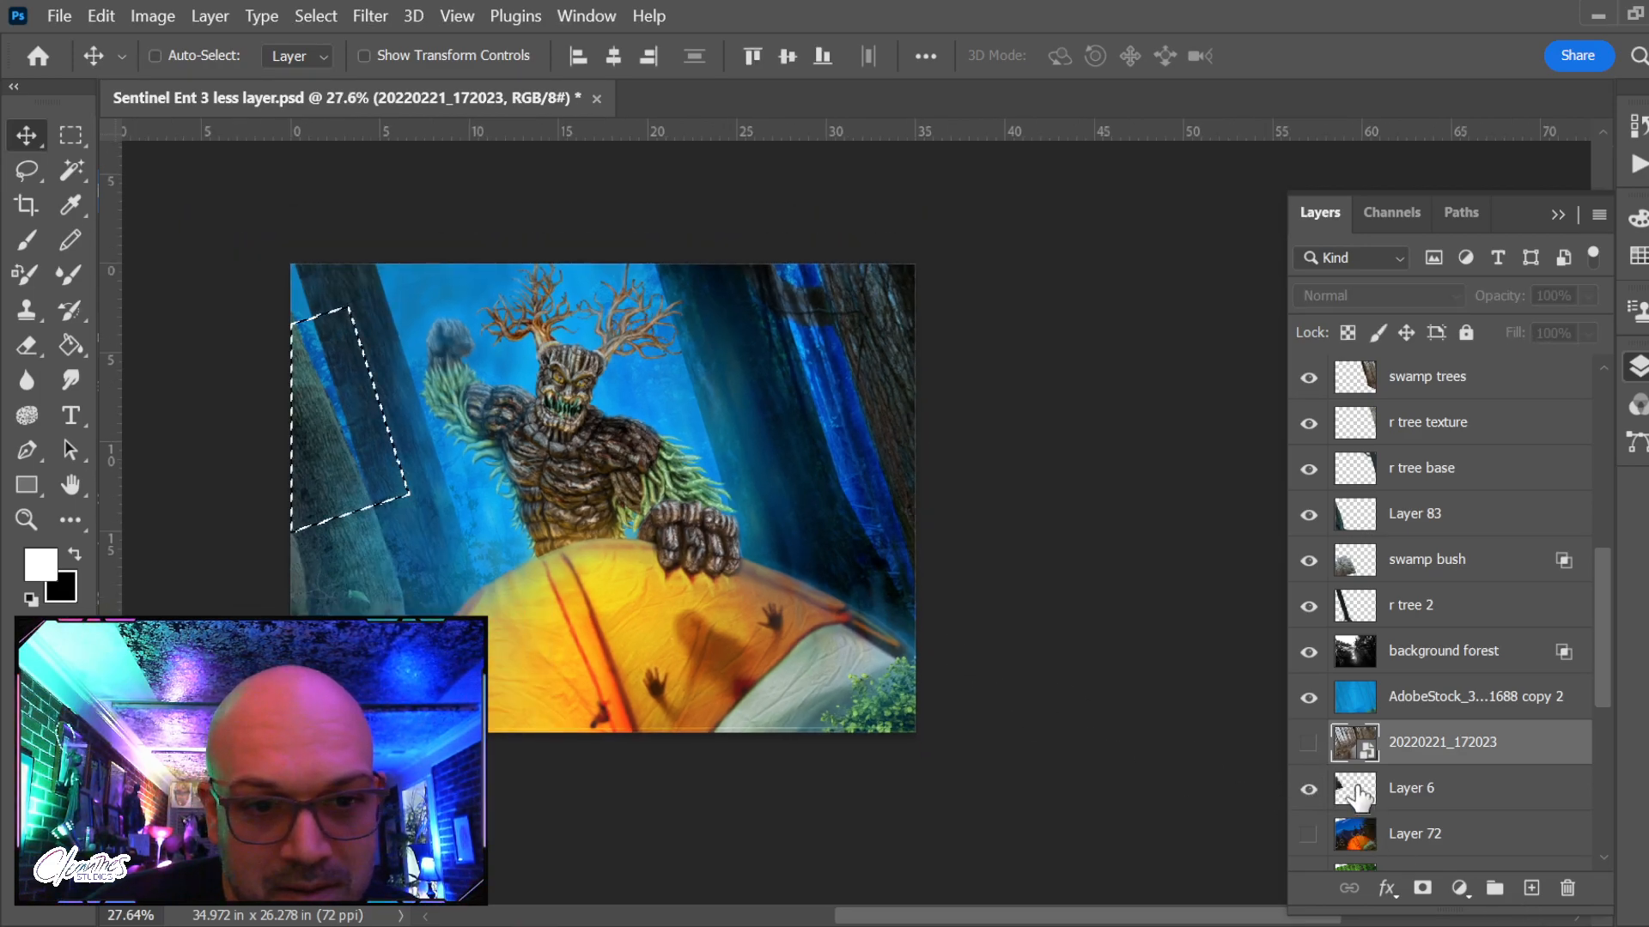
key("ctrl+d")
left_click_drag(316, 499, 532, 498)
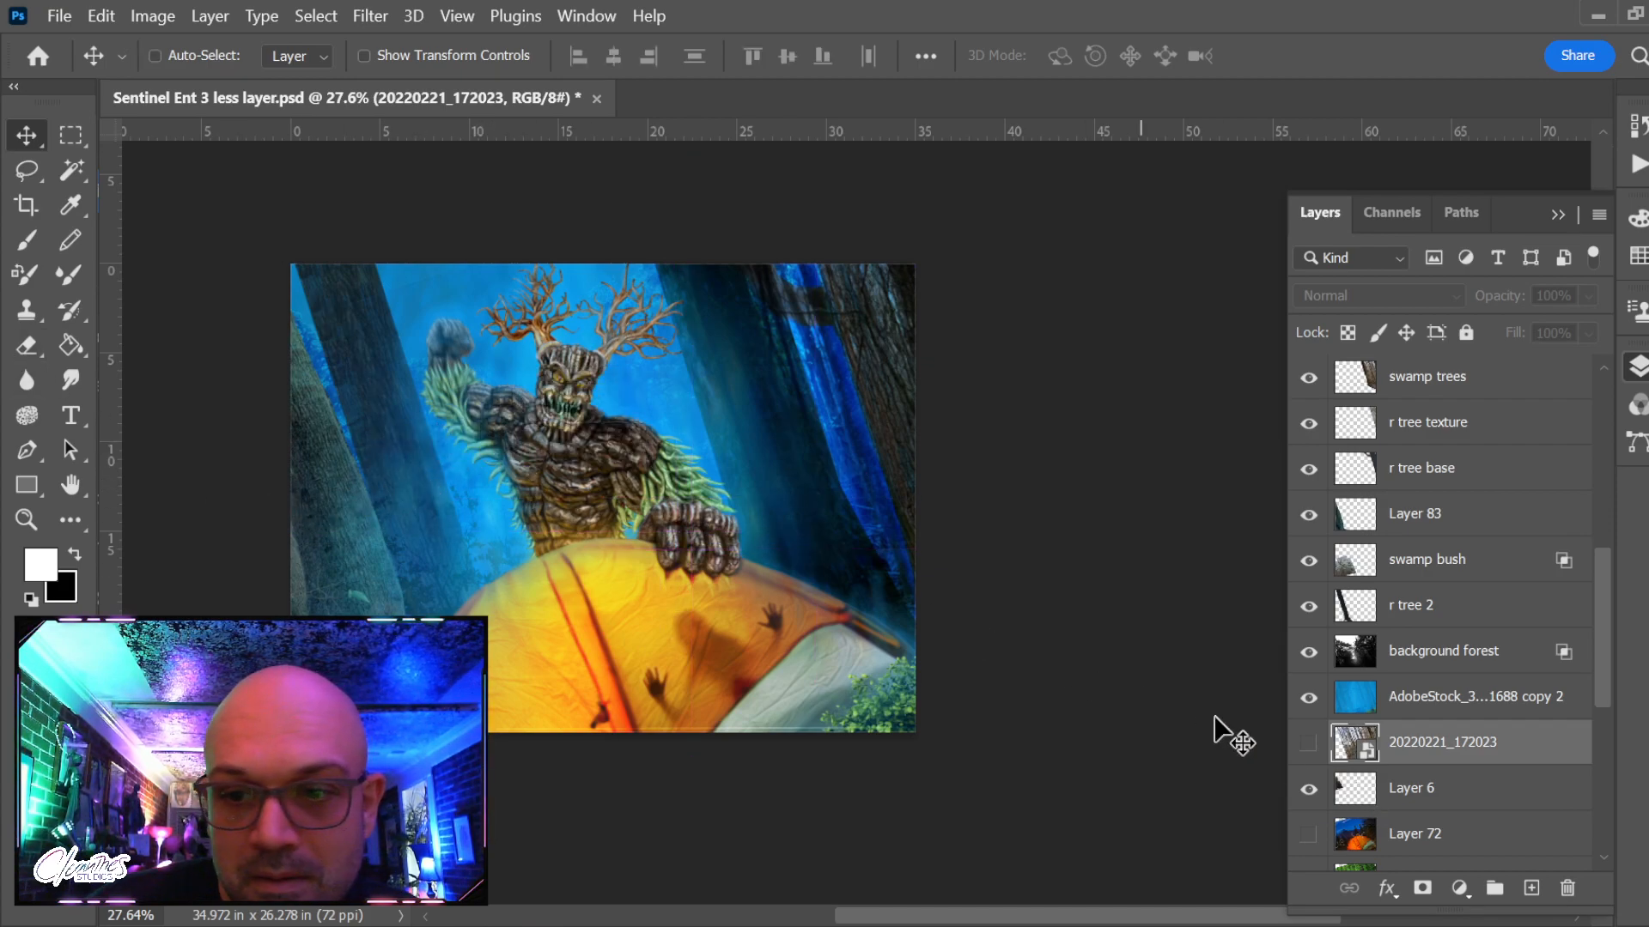
left_click(1443, 788)
left_click_drag(322, 541, 507, 522)
left_click_drag(522, 525, 549, 506)
key("Delete")
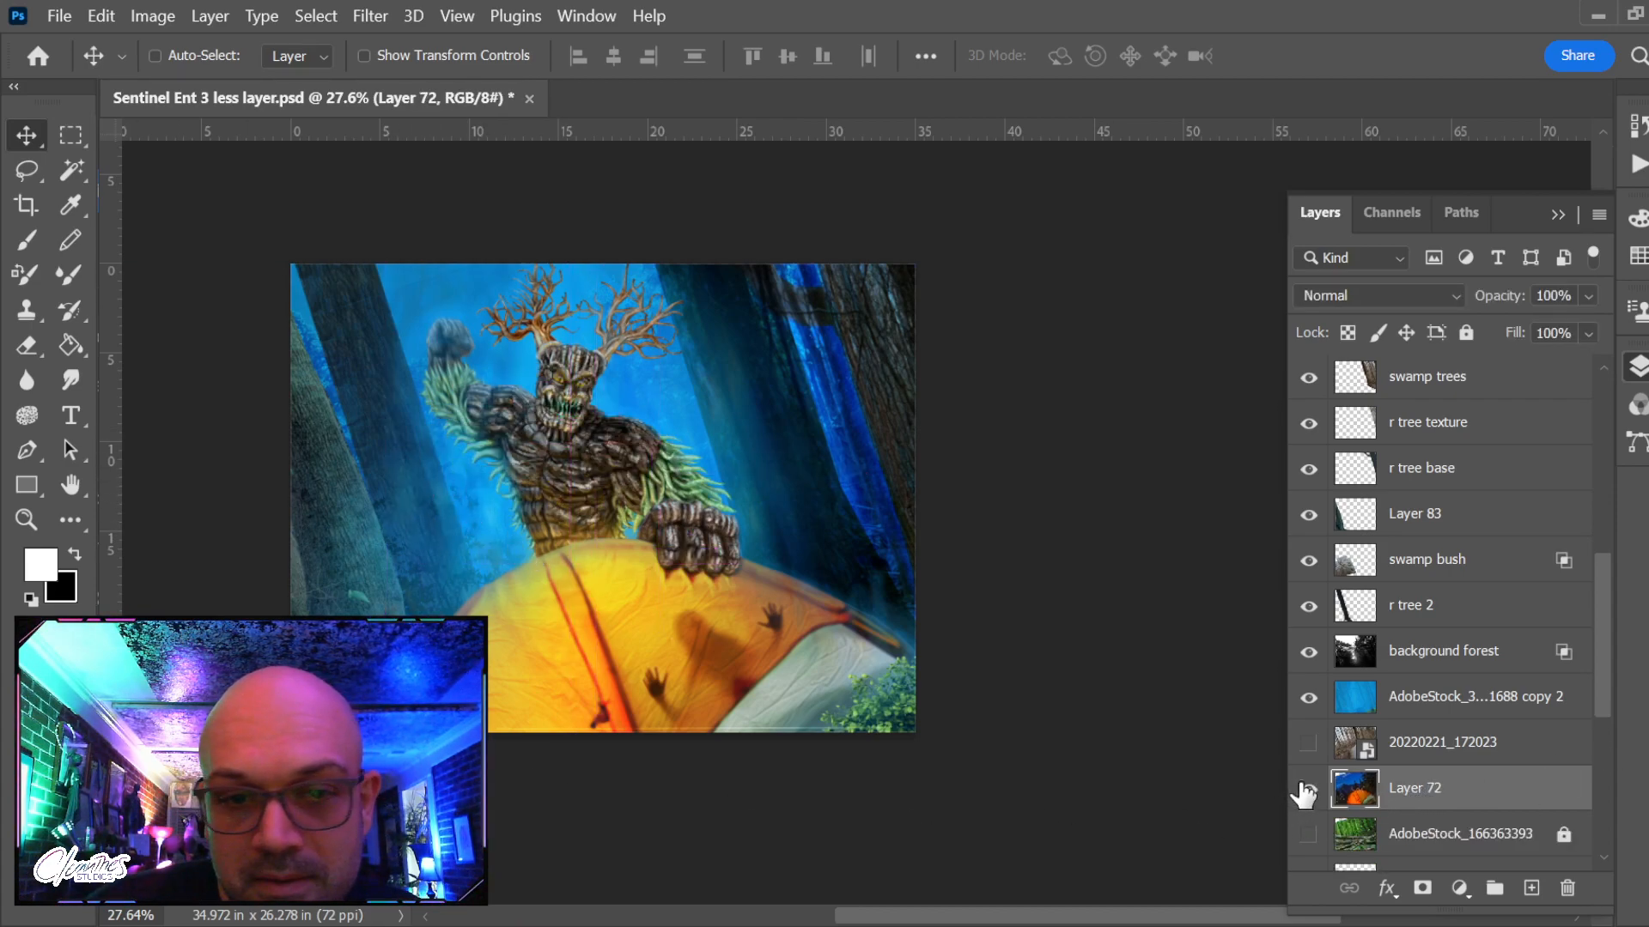
Toggle Layer 72 and the r tree 2 layer to check what each contributes to the scene
scroll(1411, 767, "down", 1)
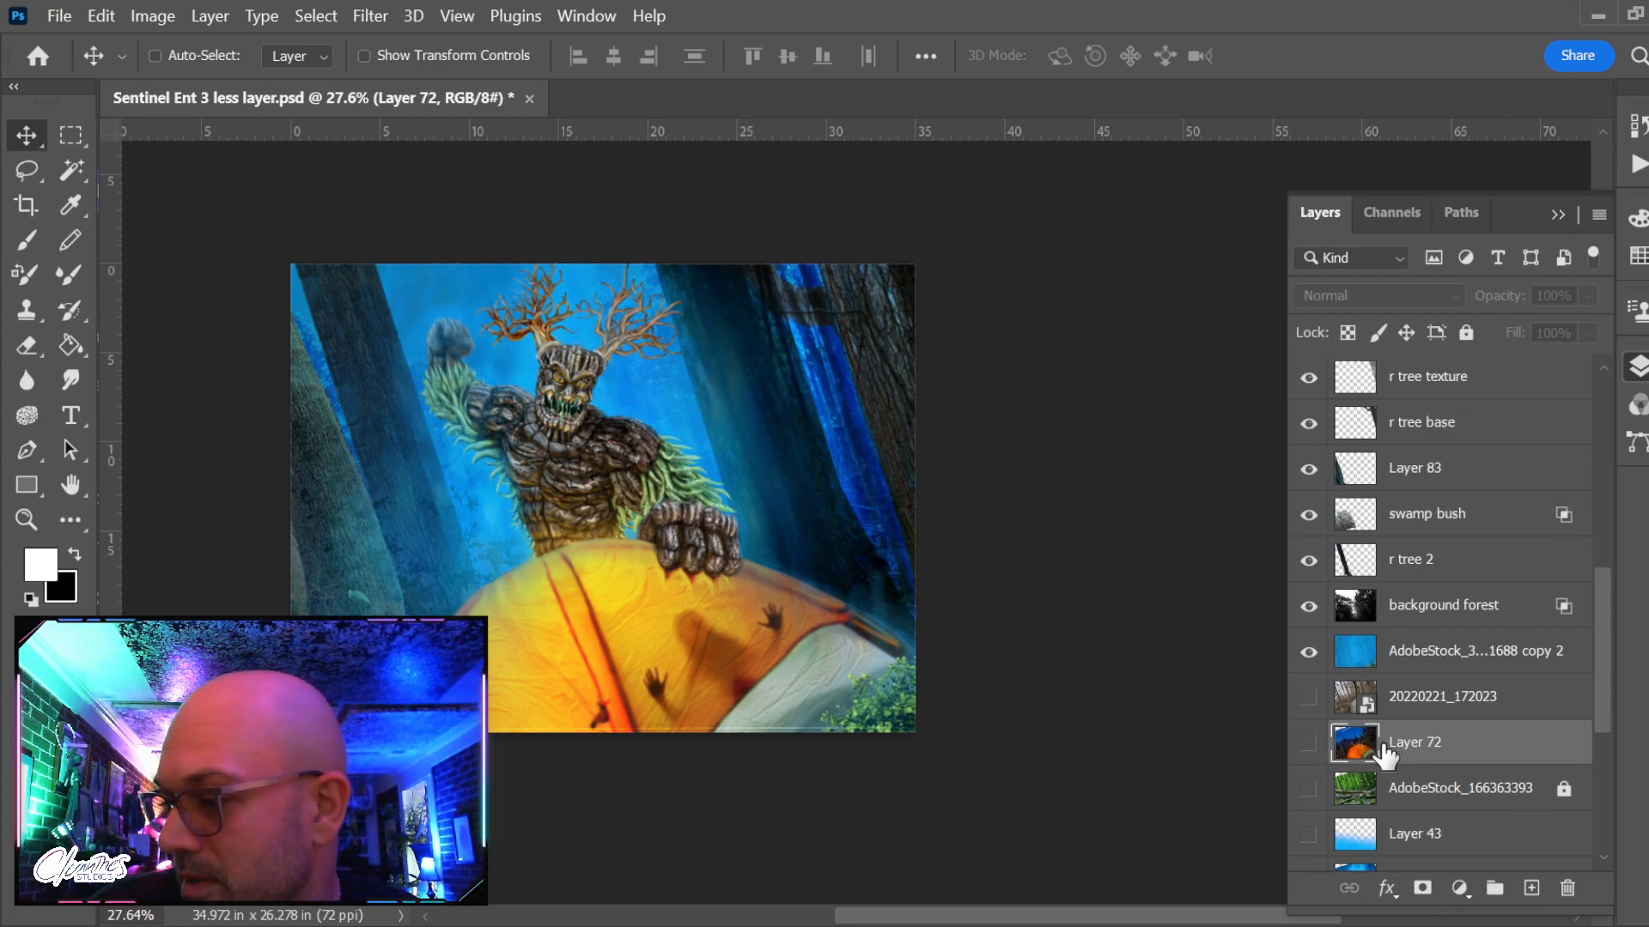
left_click(1307, 745)
left_click(1307, 744)
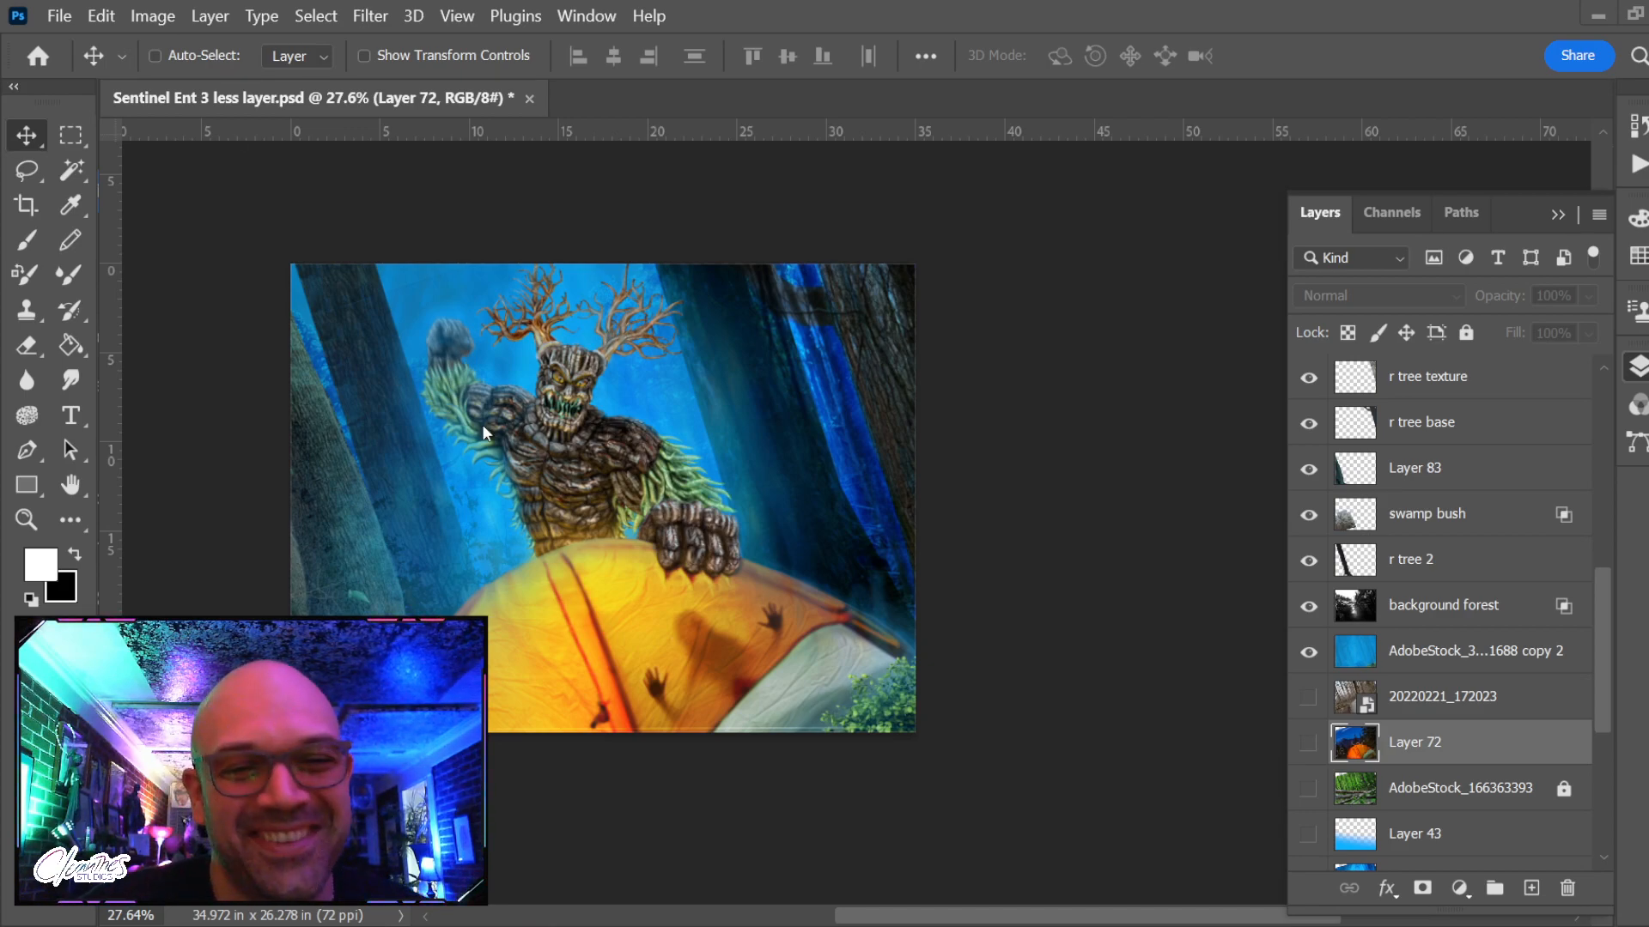
scroll(1442, 779, "down", 1)
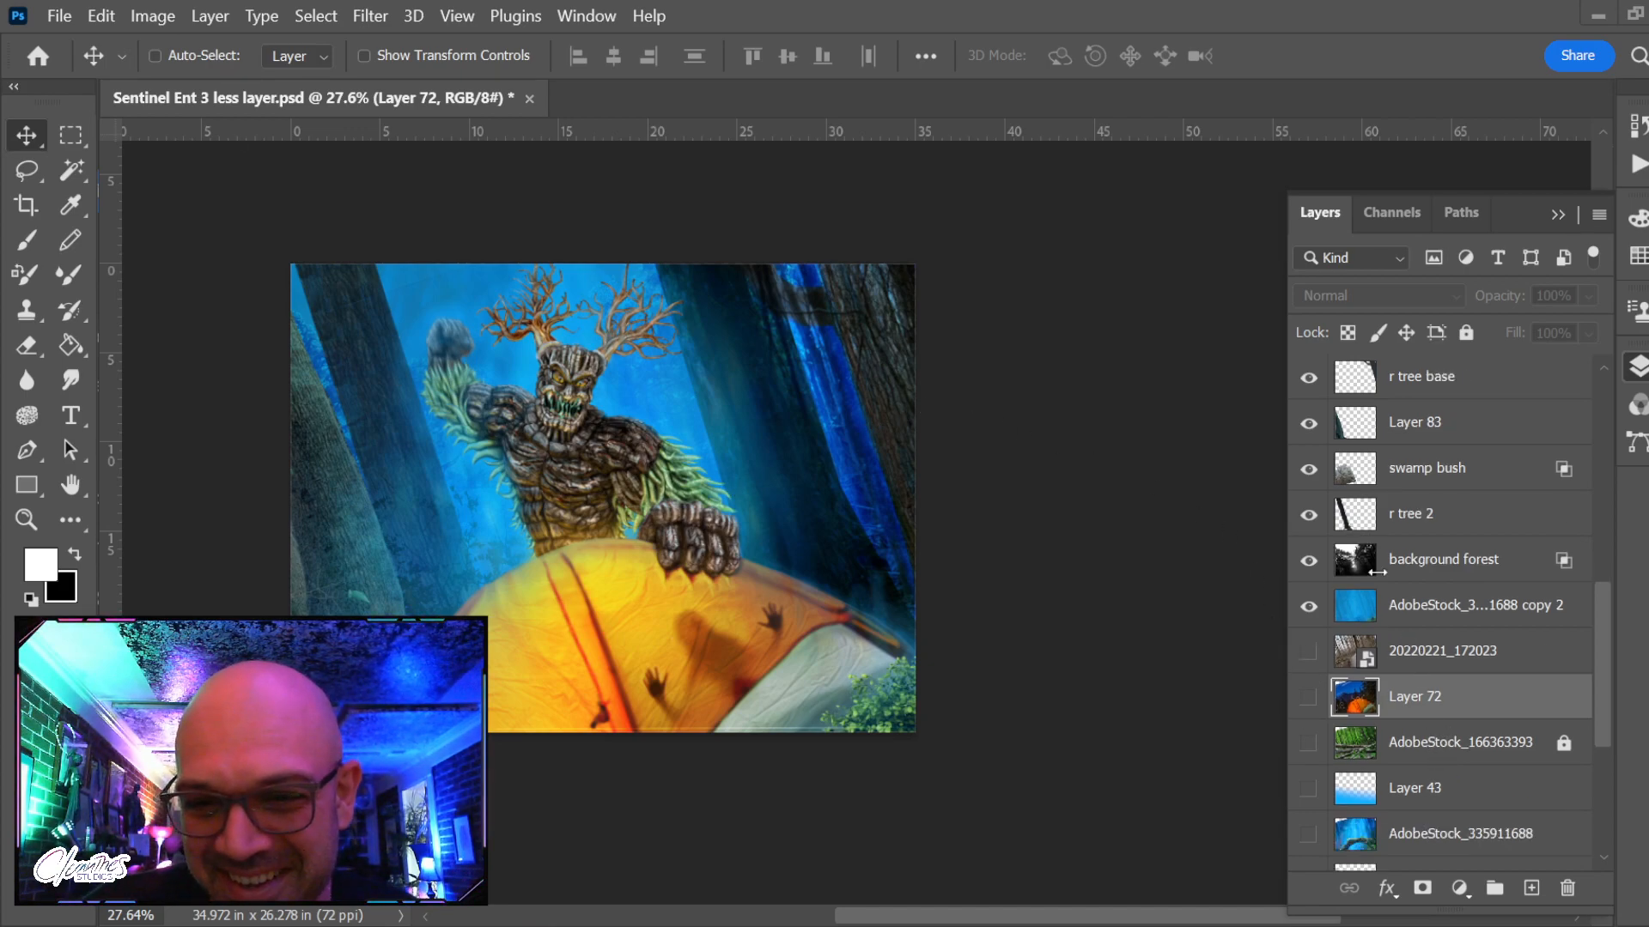
left_click(1306, 515)
left_click(1307, 515)
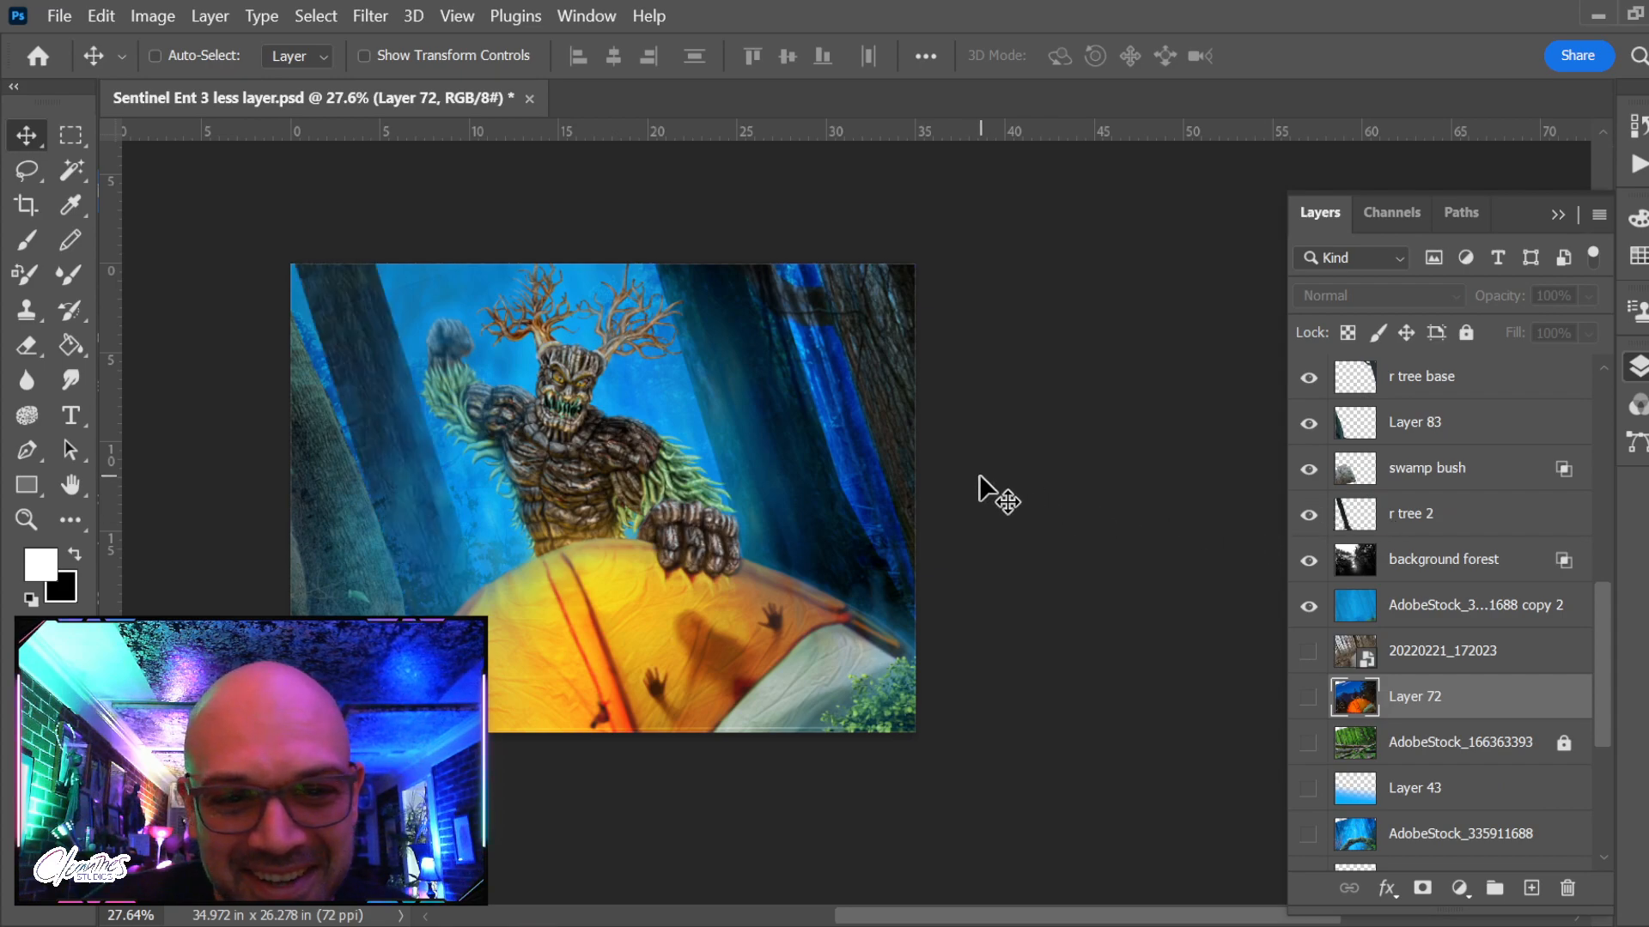
Check what the swamp trees layer contributes and move it between the r tree 2 and background forest layers
left_click(862, 316, "ctrl")
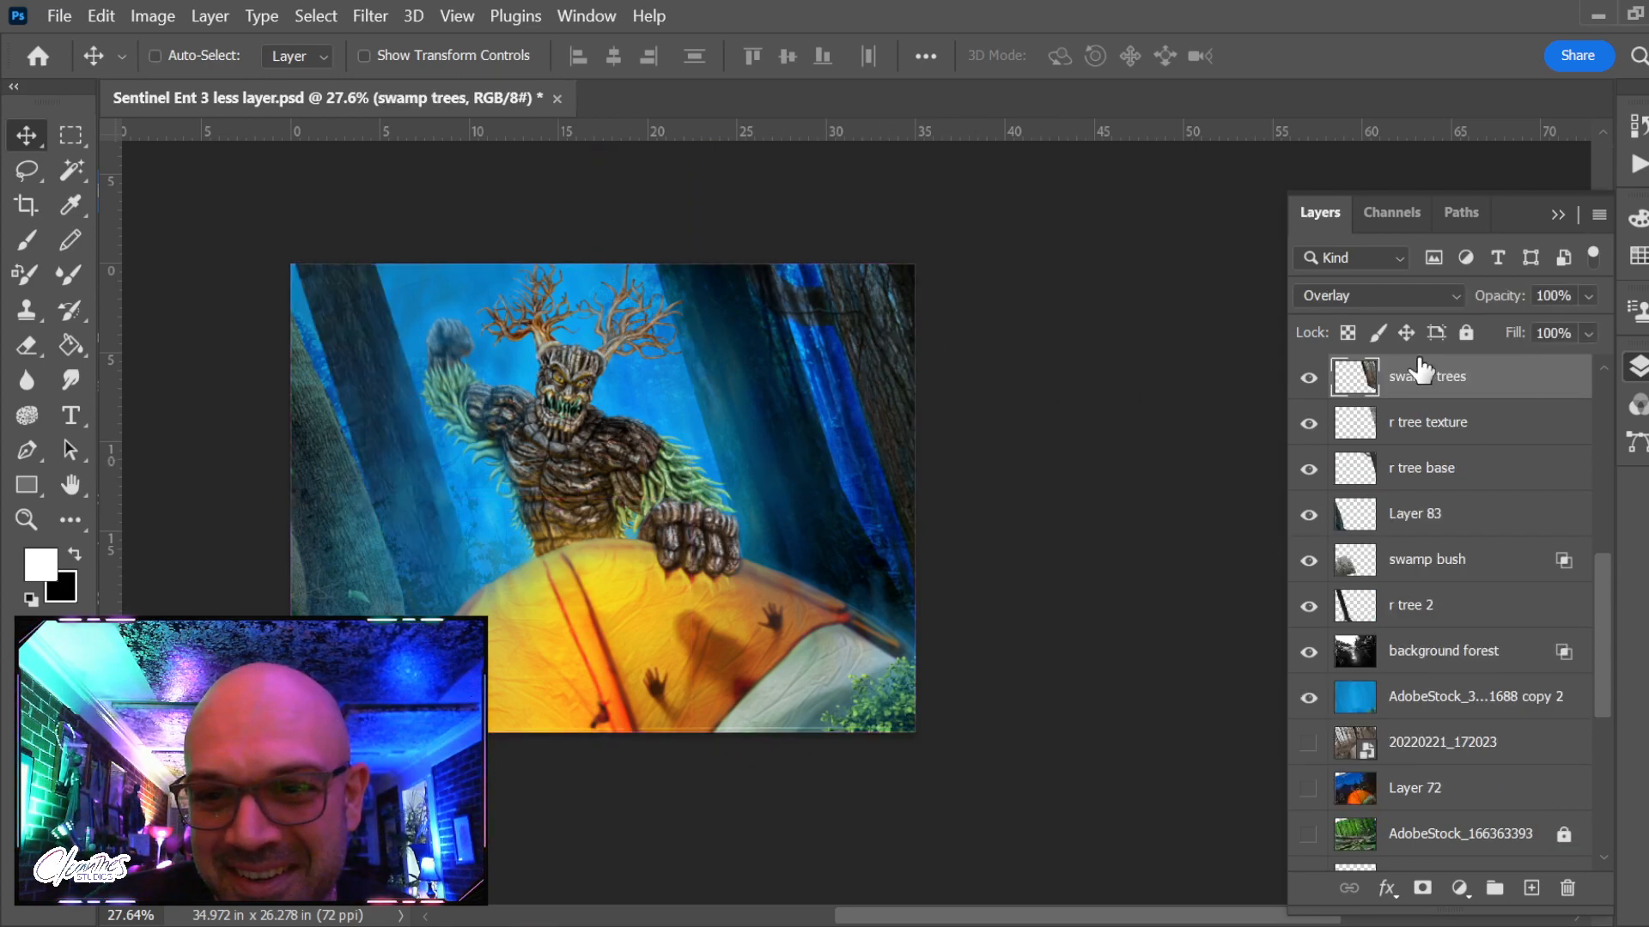
left_click(1309, 379)
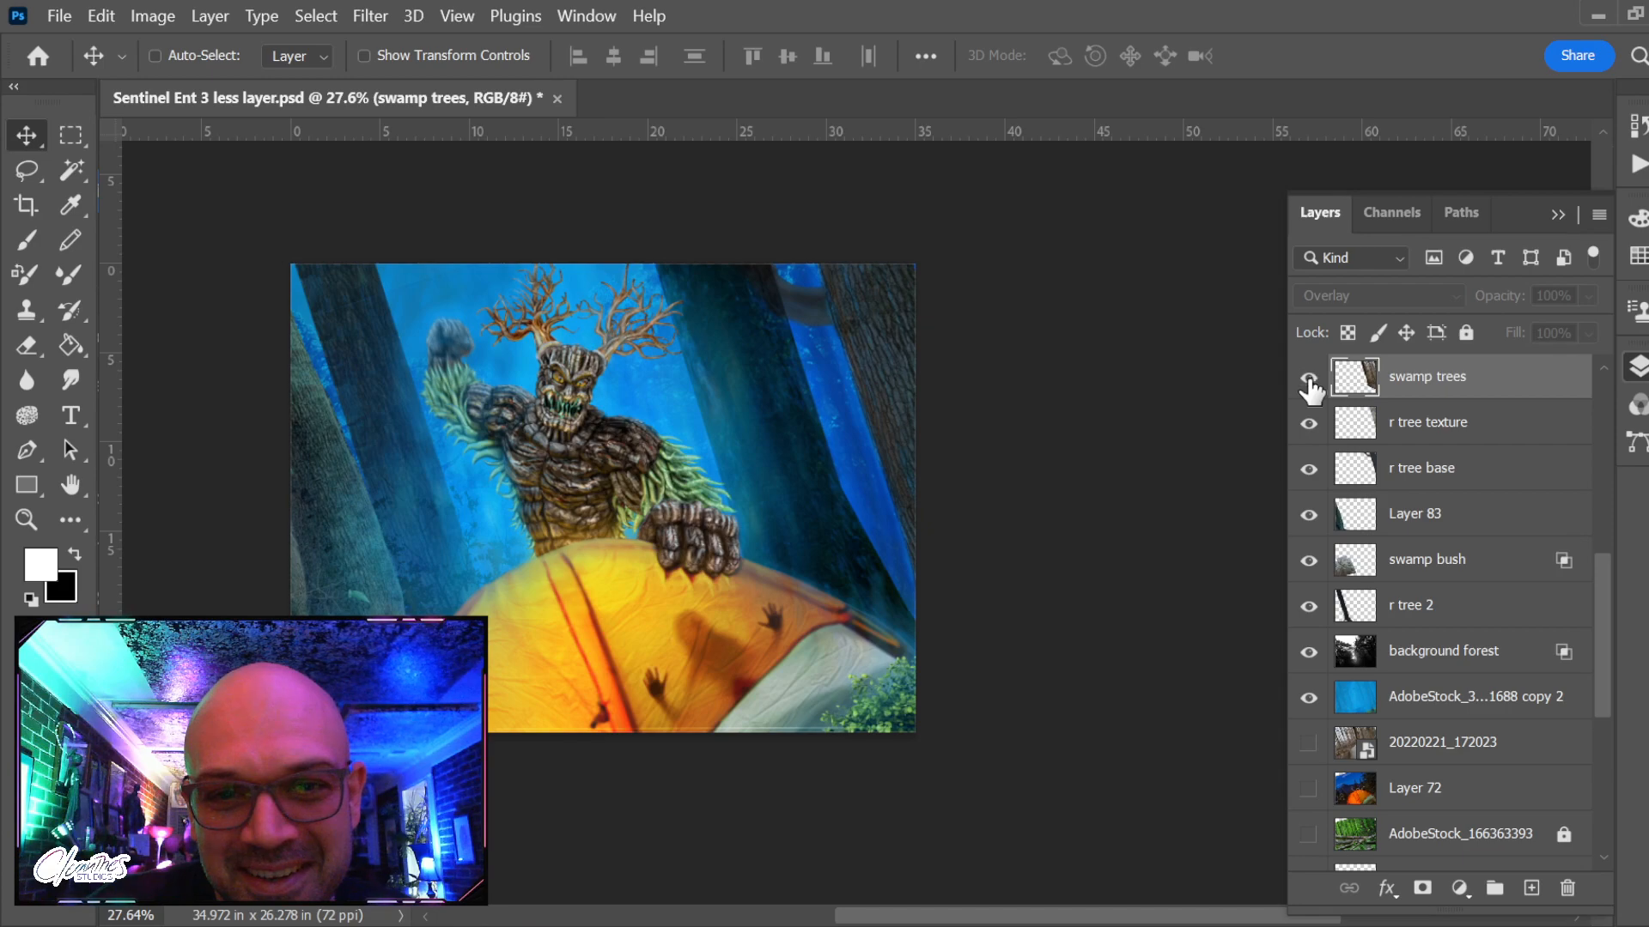
left_click(1309, 379)
left_click_drag(1486, 394, 1521, 627)
left_click(1308, 651)
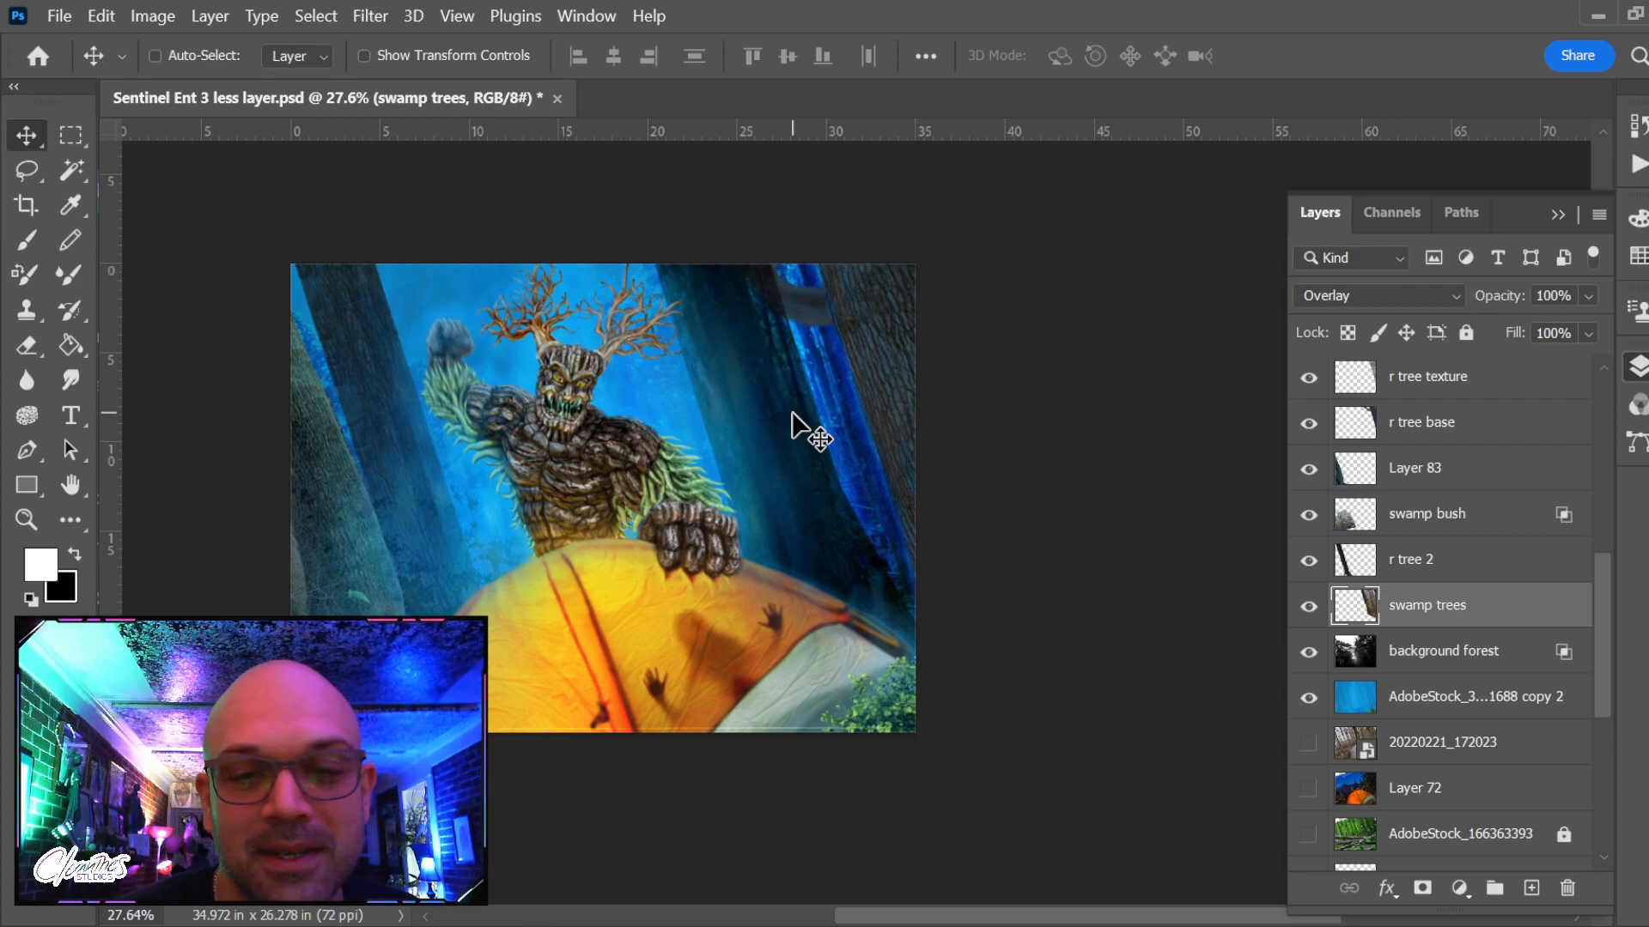
Check the hidden Layer 43 and Layer 70, and turn on and select the AdobeStock_335911688 layer
scroll(1400, 678, "down", 2)
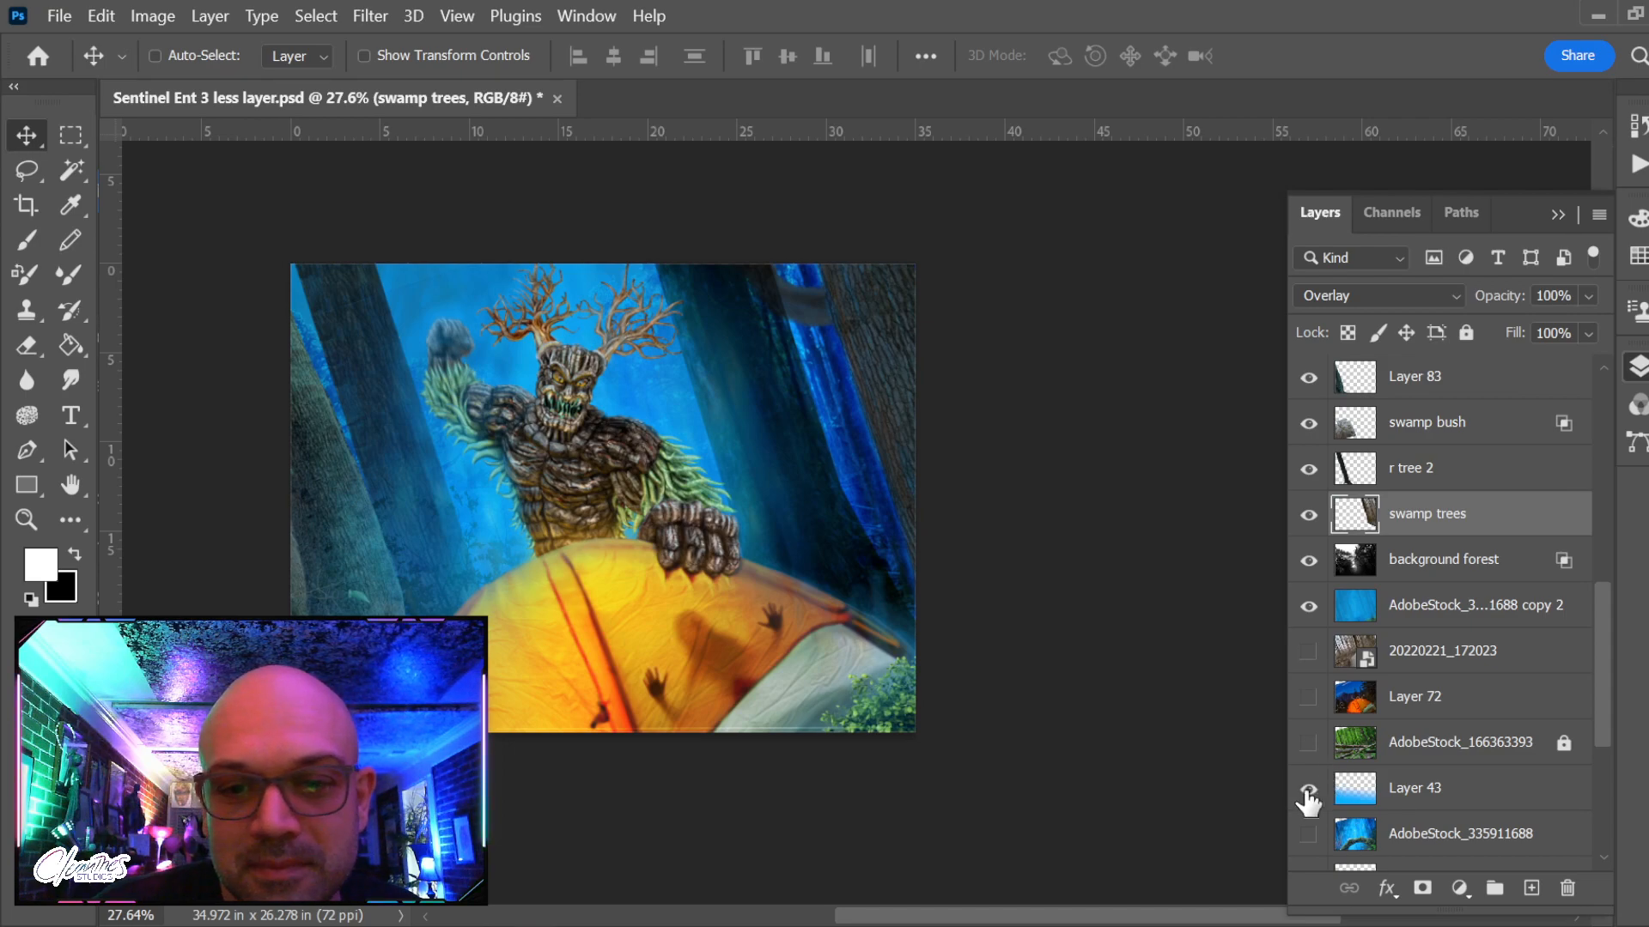
scroll(1451, 777, "down", 2)
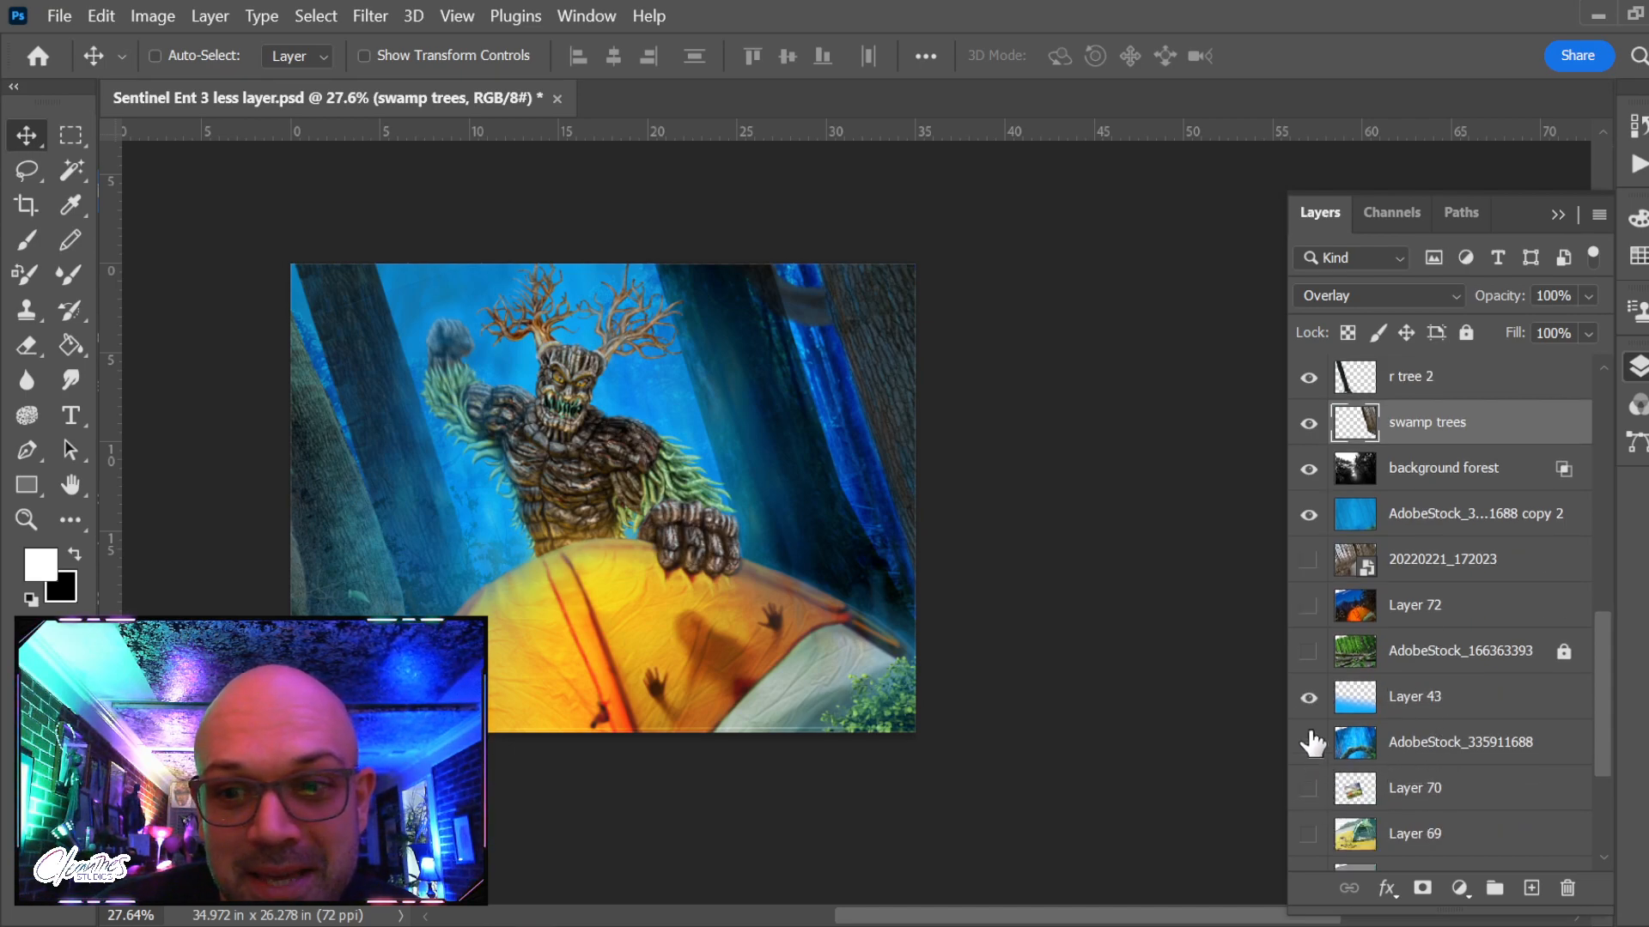
left_click(1310, 789)
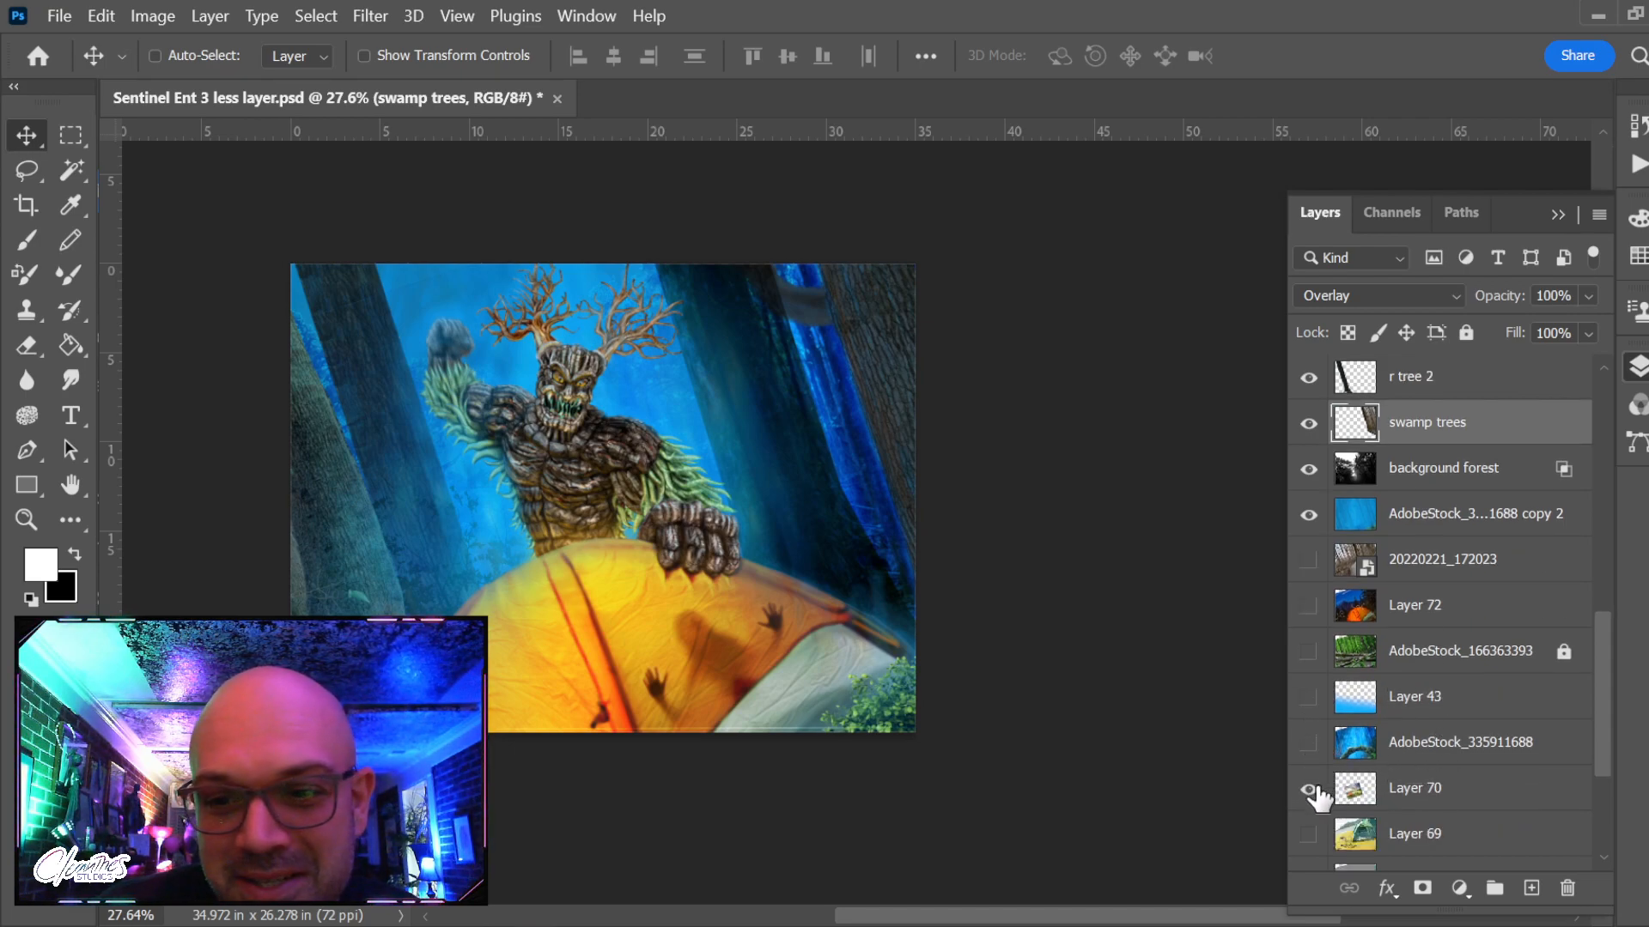
scroll(1320, 799, "down", 1)
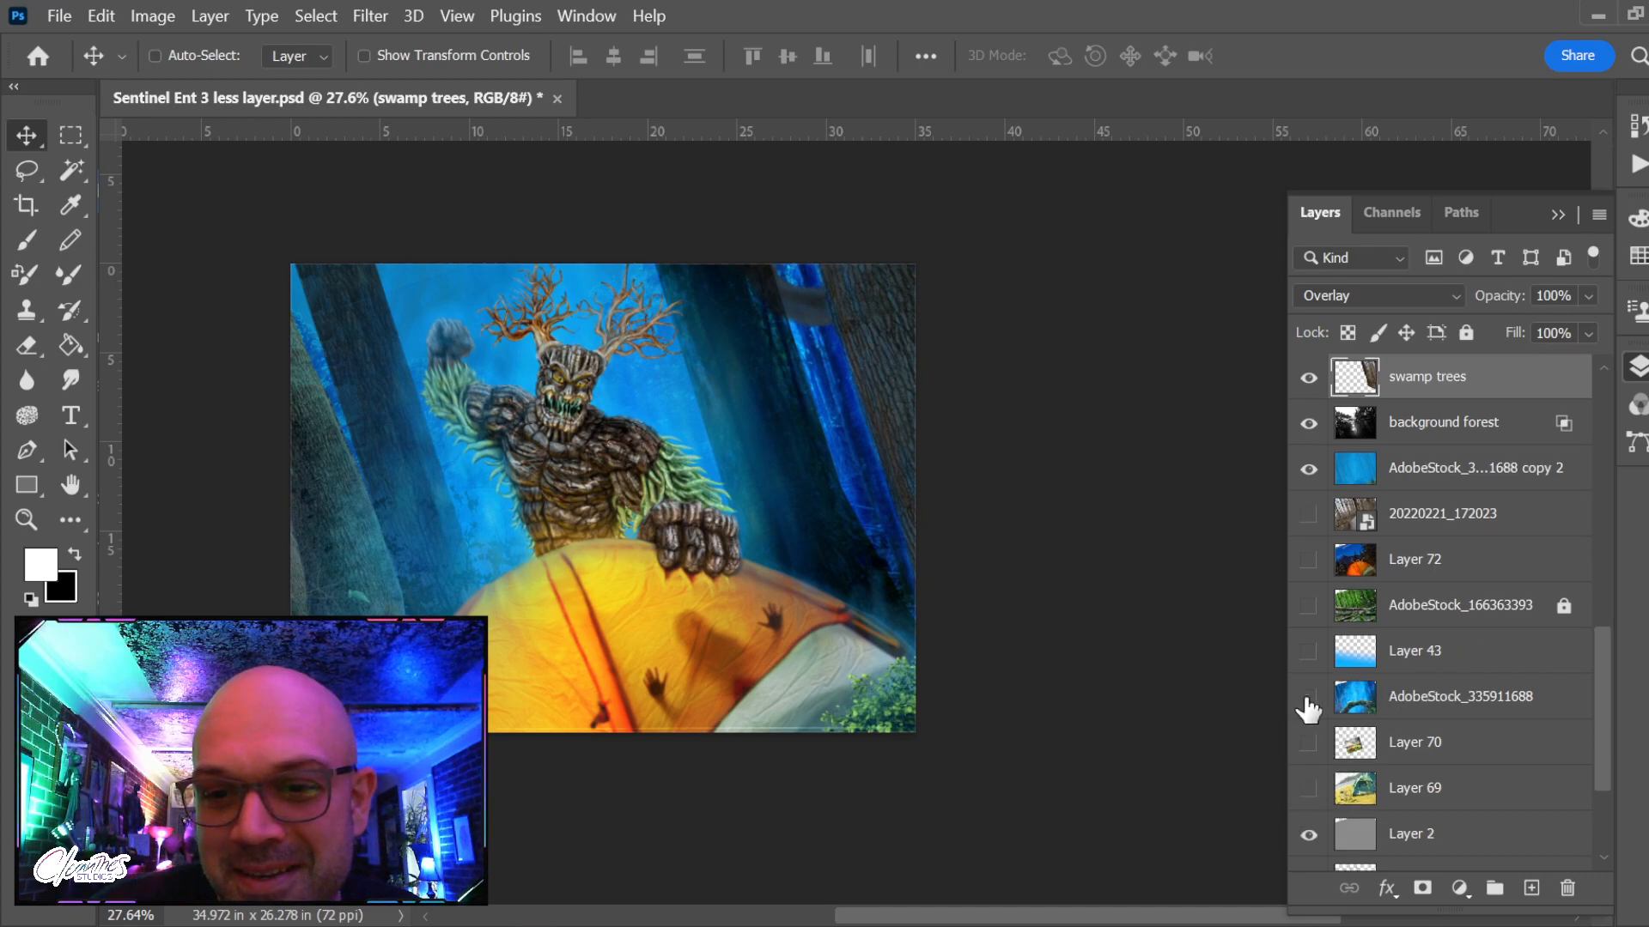
left_click(1417, 697)
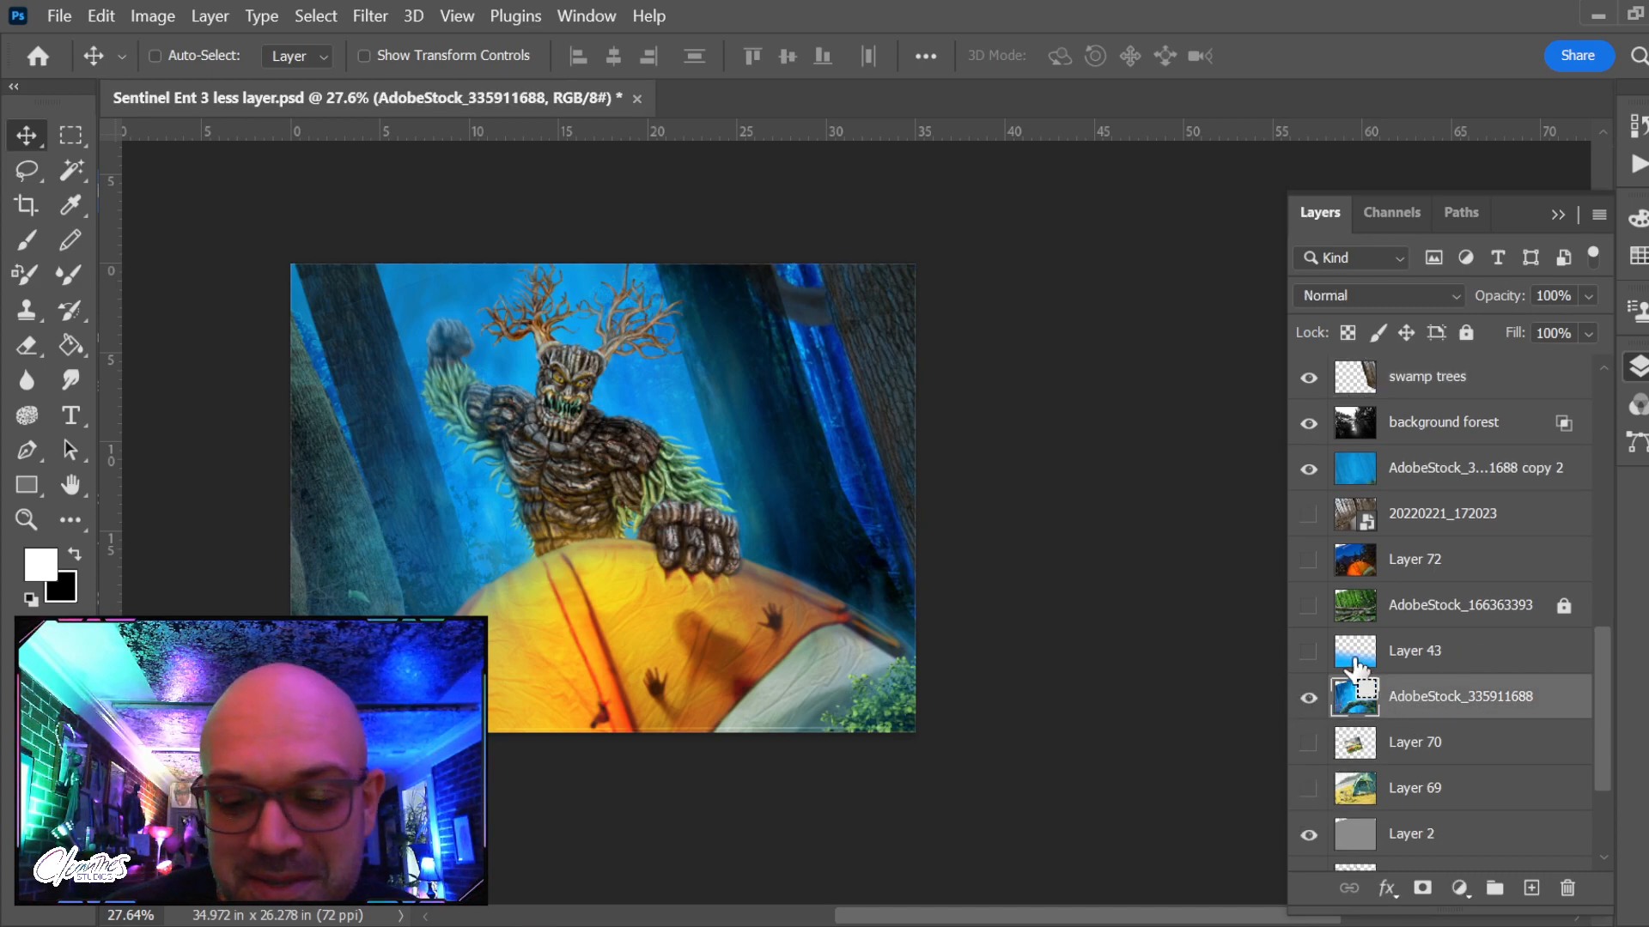
Bring the AdobeStock_335911688 layer to the front and lower it through the stack to just above tent wrinkles
key("ctrl+shift+bracketright")
key("ctrl+bracketleft")
key("ctrl+bracketleft")
key("ctrl+bracketleft")
key("ctrl+bracketleft")
key("ctrl+bracketleft")
key("ctrl+bracketleft")
key("ctrl+bracketleft")
key("ctrl+bracketleft")
key("ctrl+bracketleft")
key("ctrl+bracketleft")
key("ctrl+bracketleft")
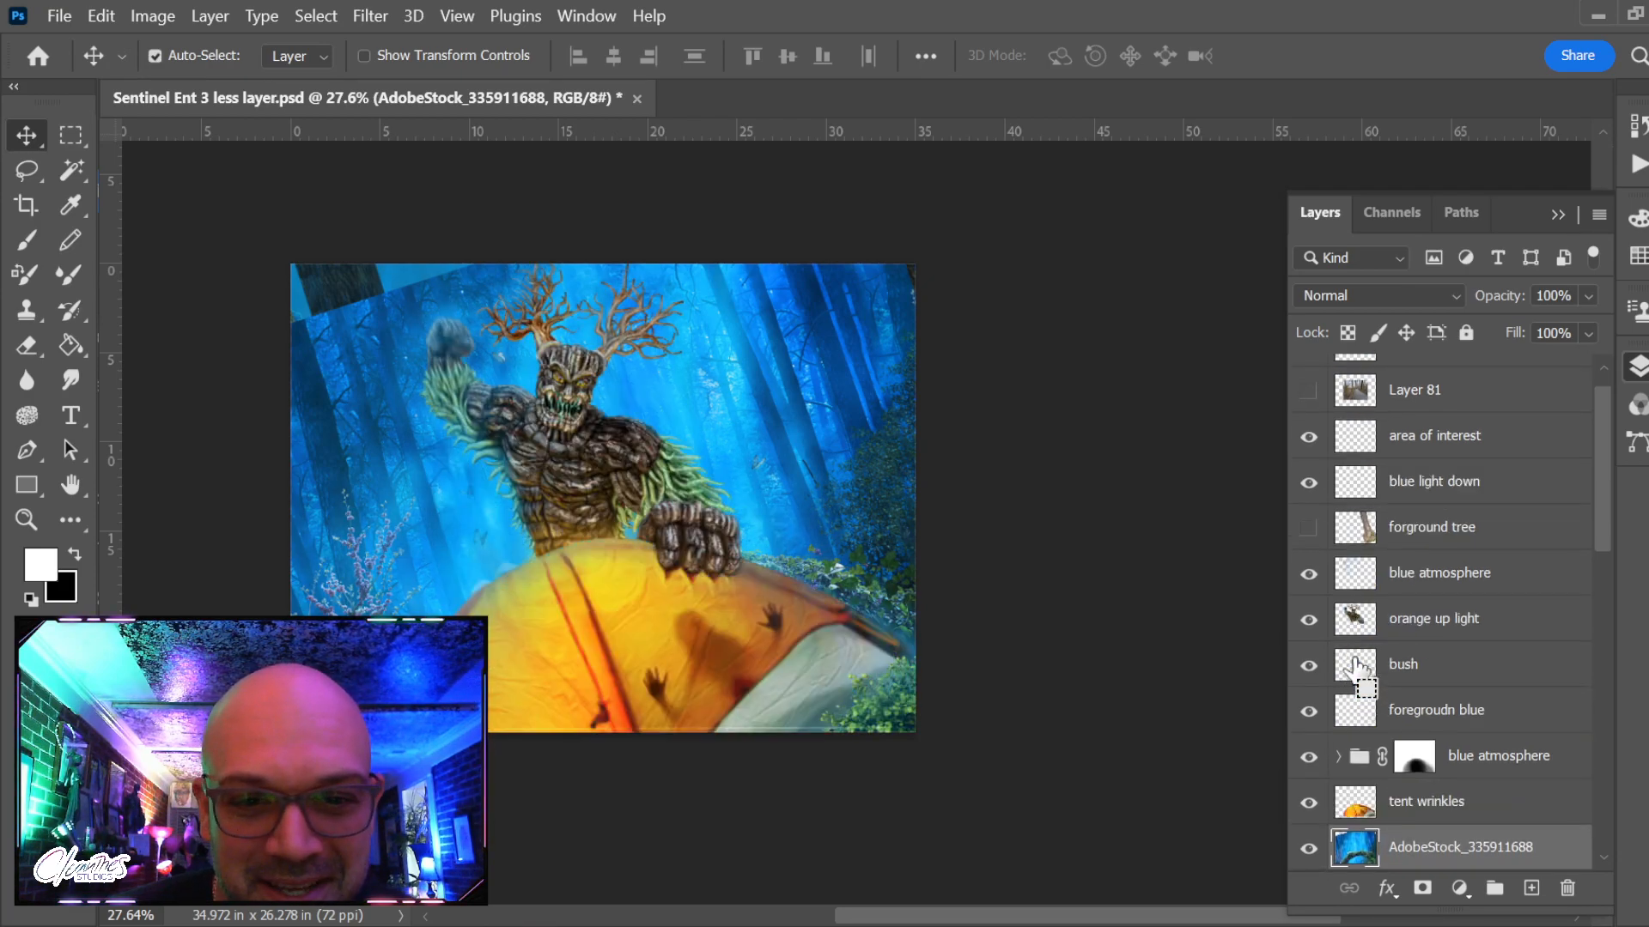
key("ctrl+bracketright")
key("ctrl+bracketleft")
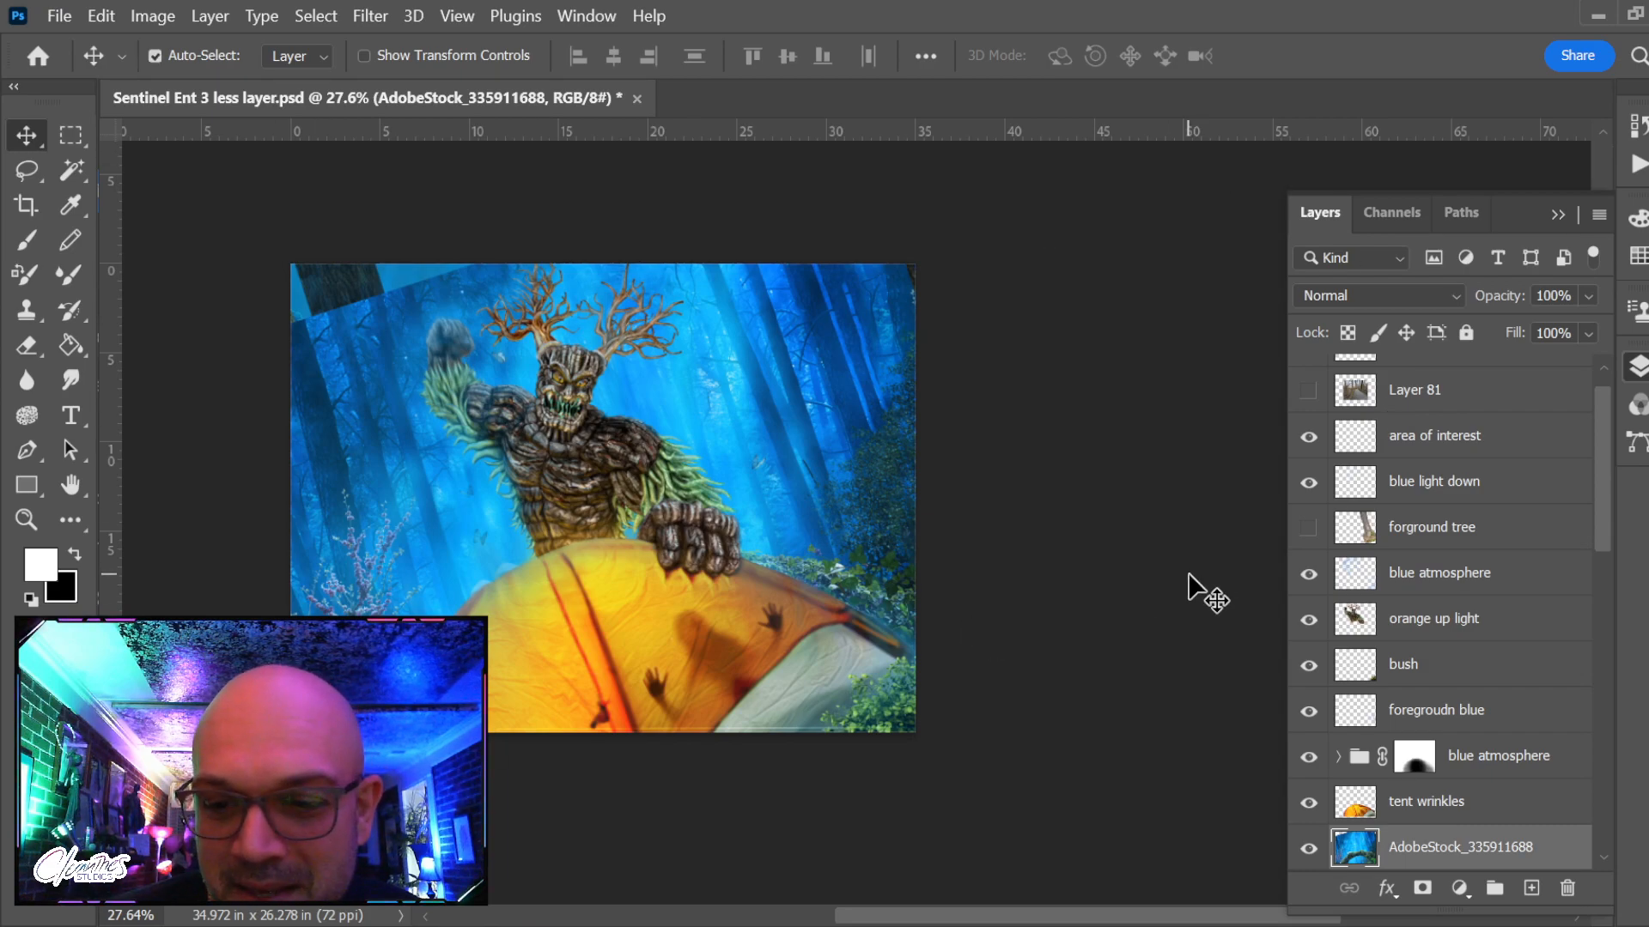
key("ctrl+bracketright")
Try shifting the AdobeStock_335911688 forest photo, undo that, and enlarge the photo uniformly to 121.71% about its centre
left_click_drag(373, 448, 353, 376)
key("ctrl+z")
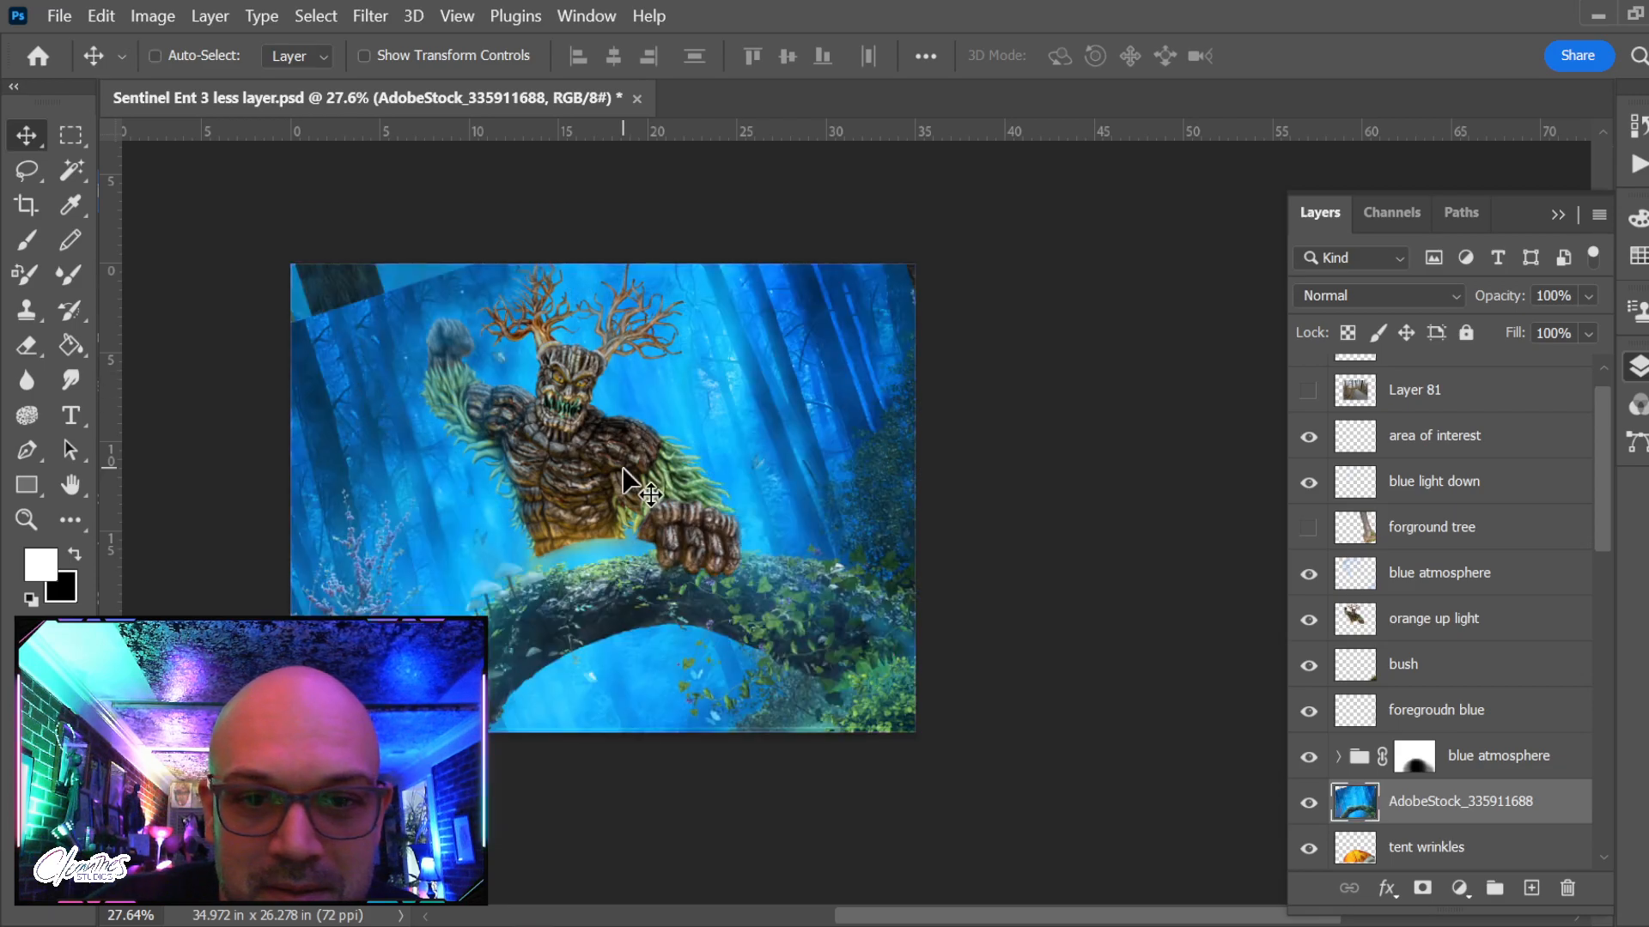
key("ctrl+t")
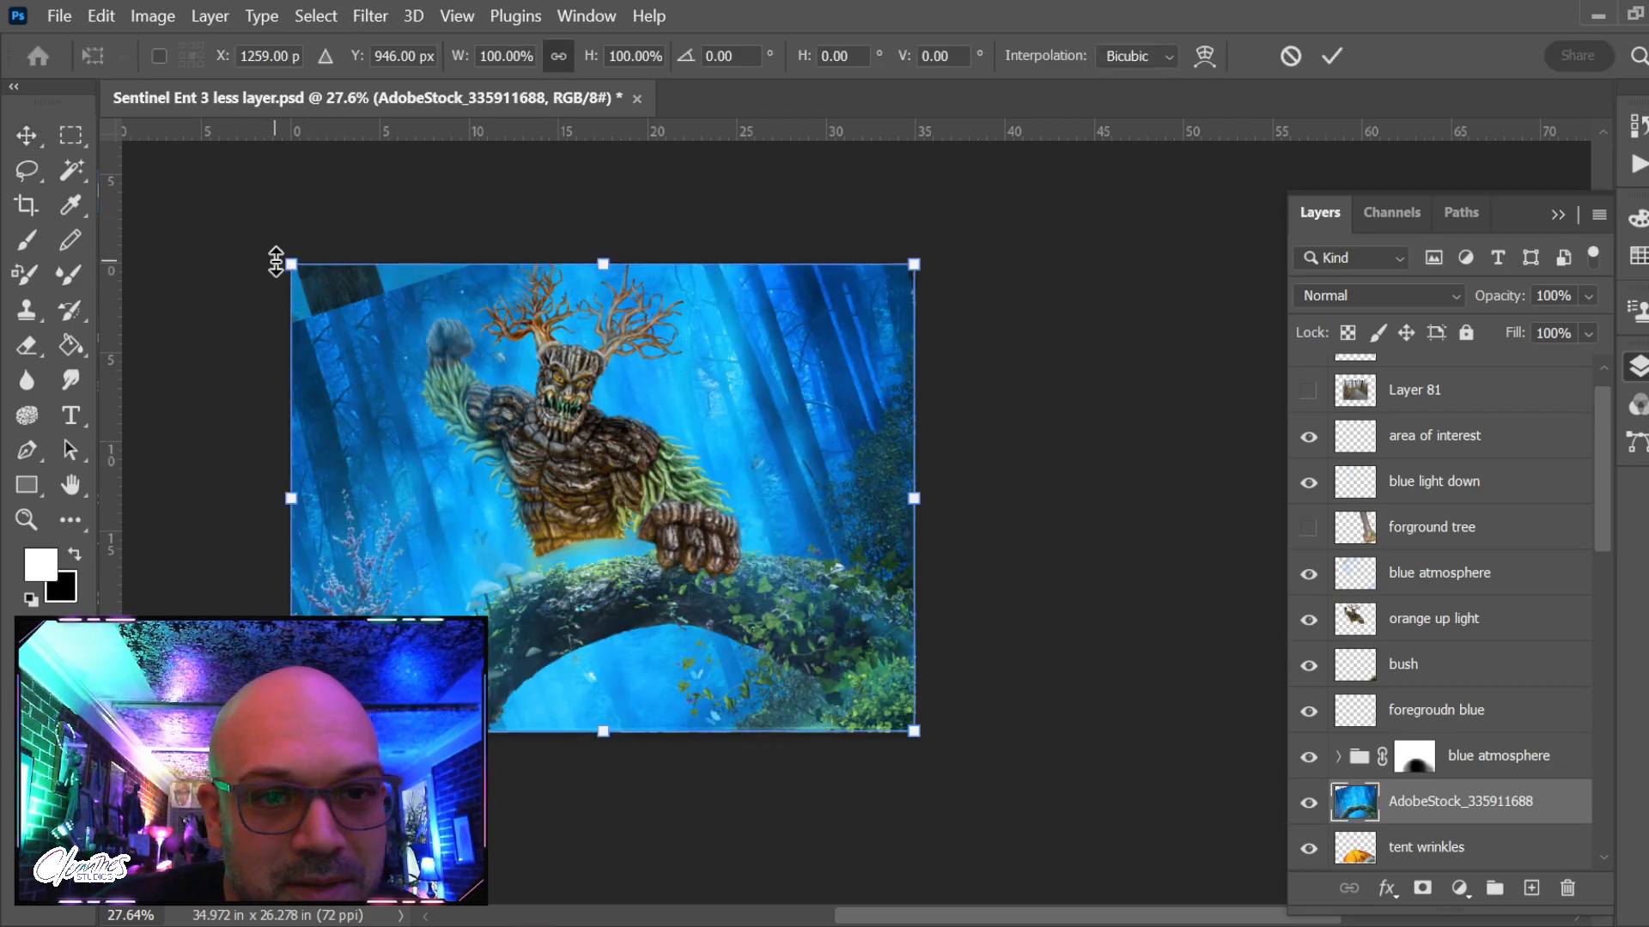
left_click_drag(290, 262, 222, 213)
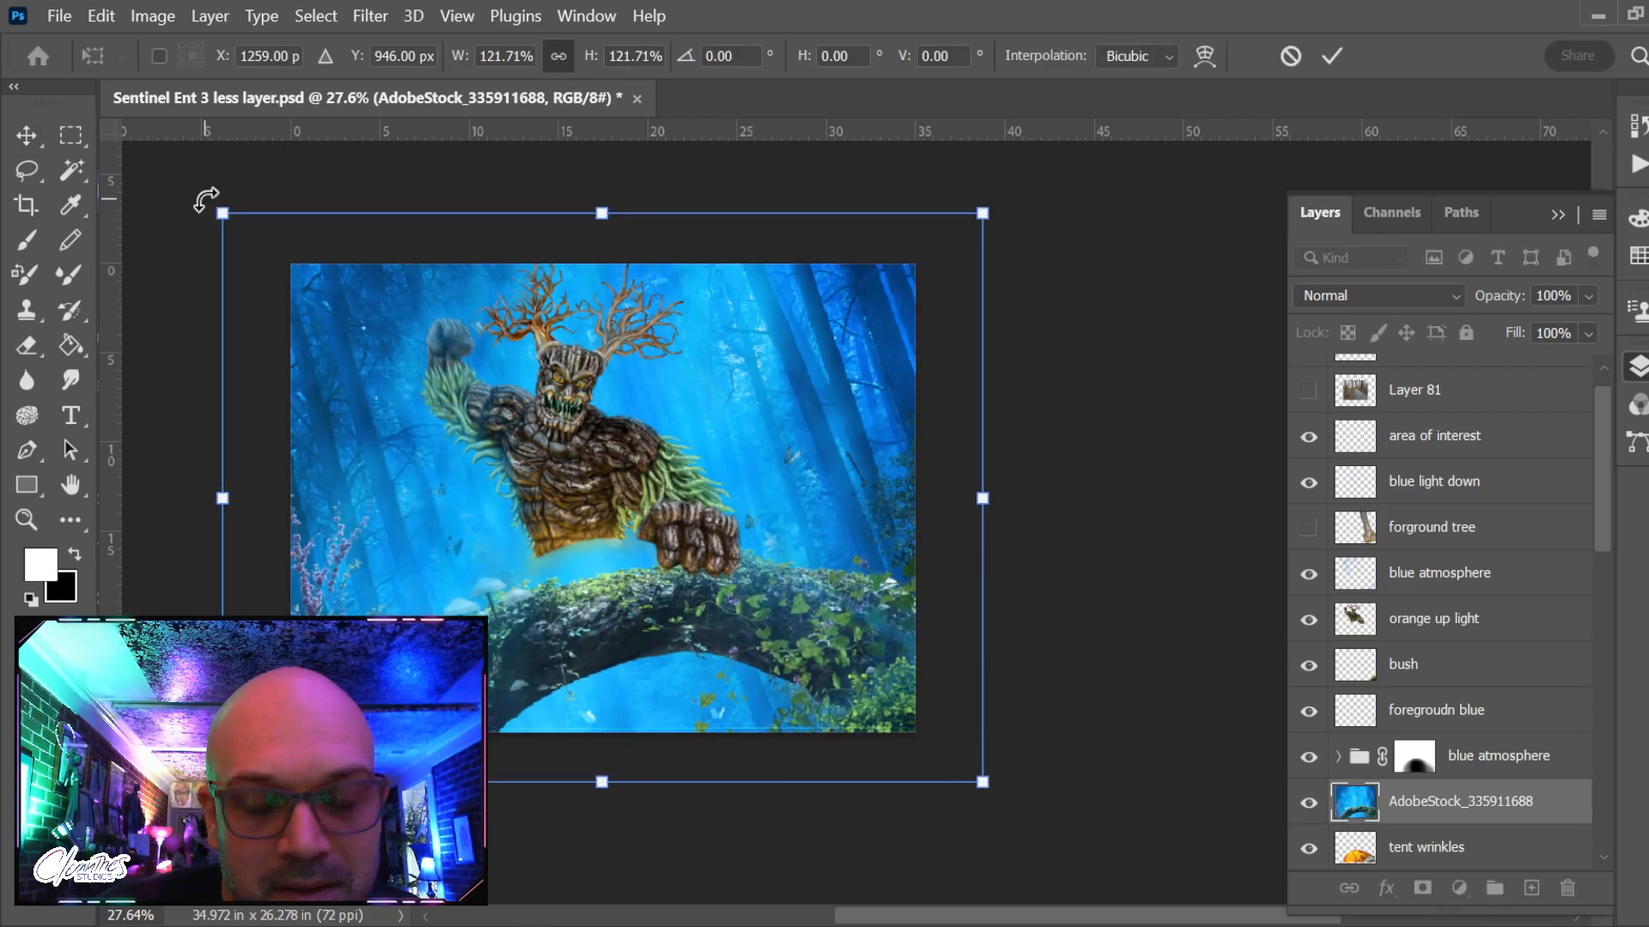
key("Escape")
key("e")
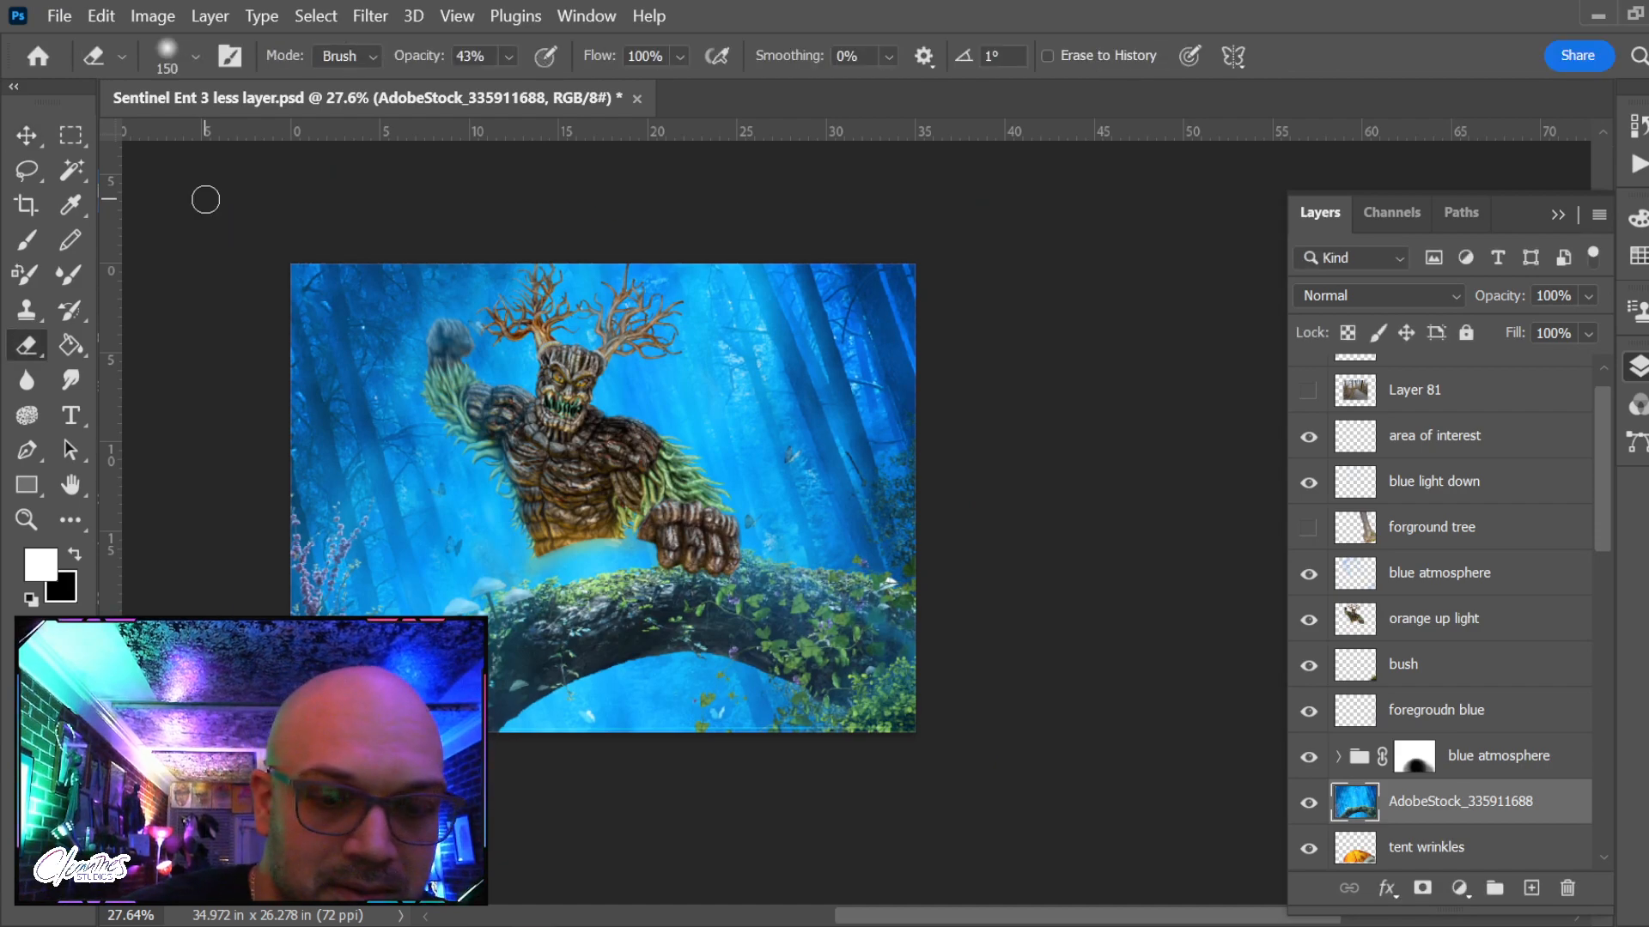
Cut the tent shape out of the AdobeStock_335911688 layer using the tent wrinkles outline as a selection, and deselect
left_click(1355, 850, "ctrl")
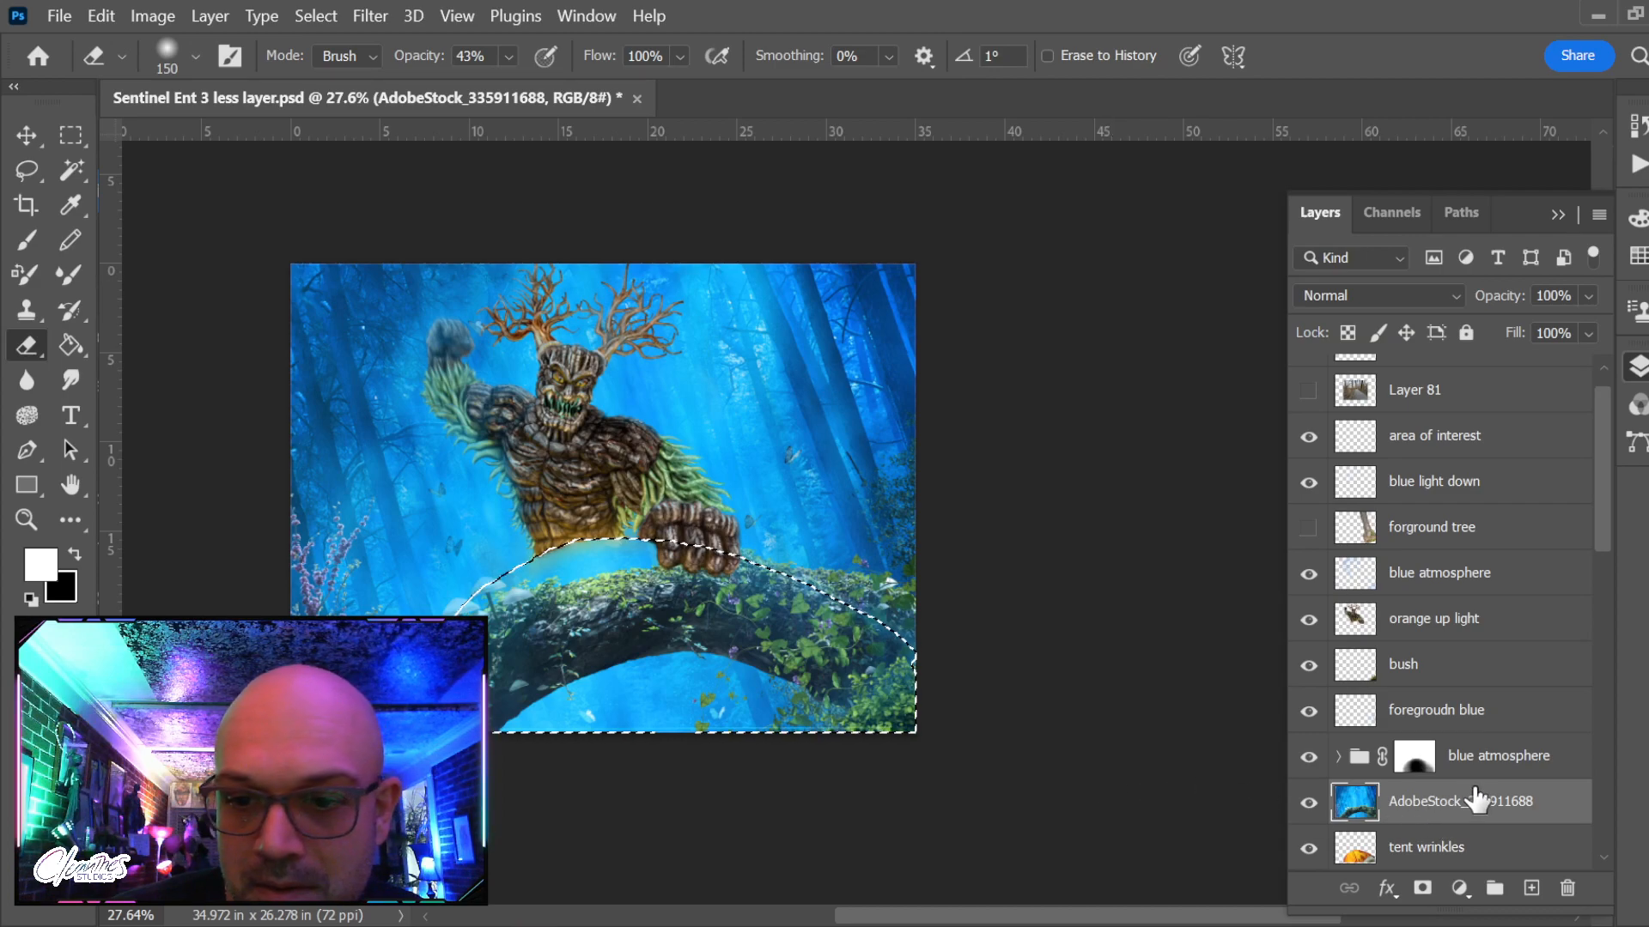
key("Delete")
key("ctrl+d")
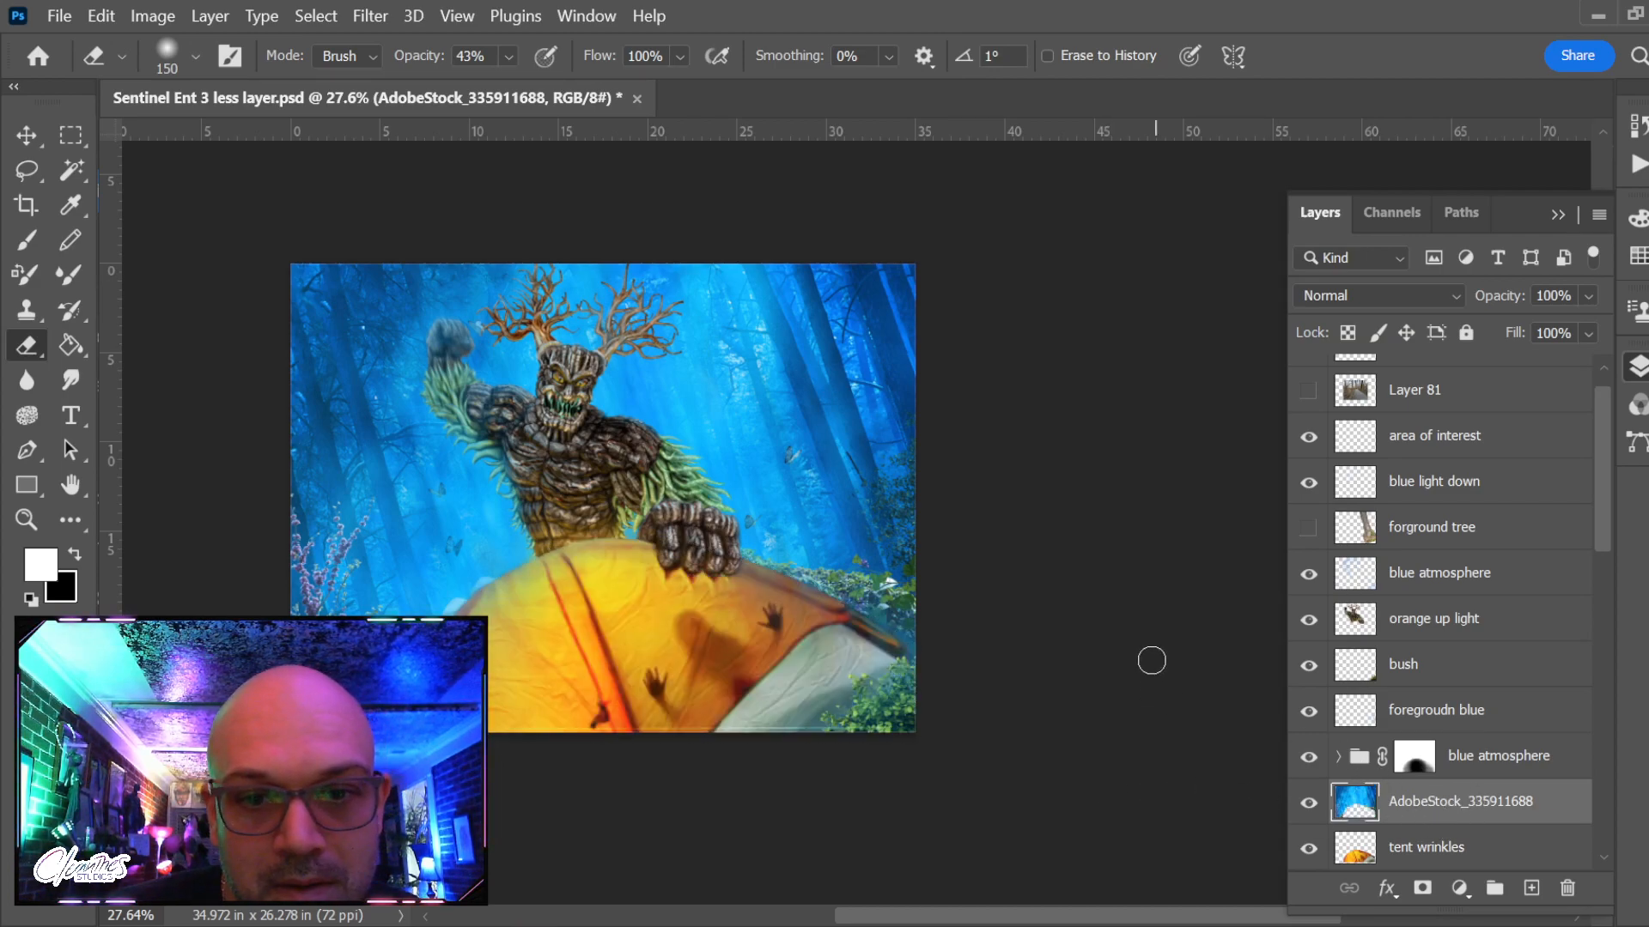
scroll(777, 531, "down", 3)
scroll(760, 548, "up", 2)
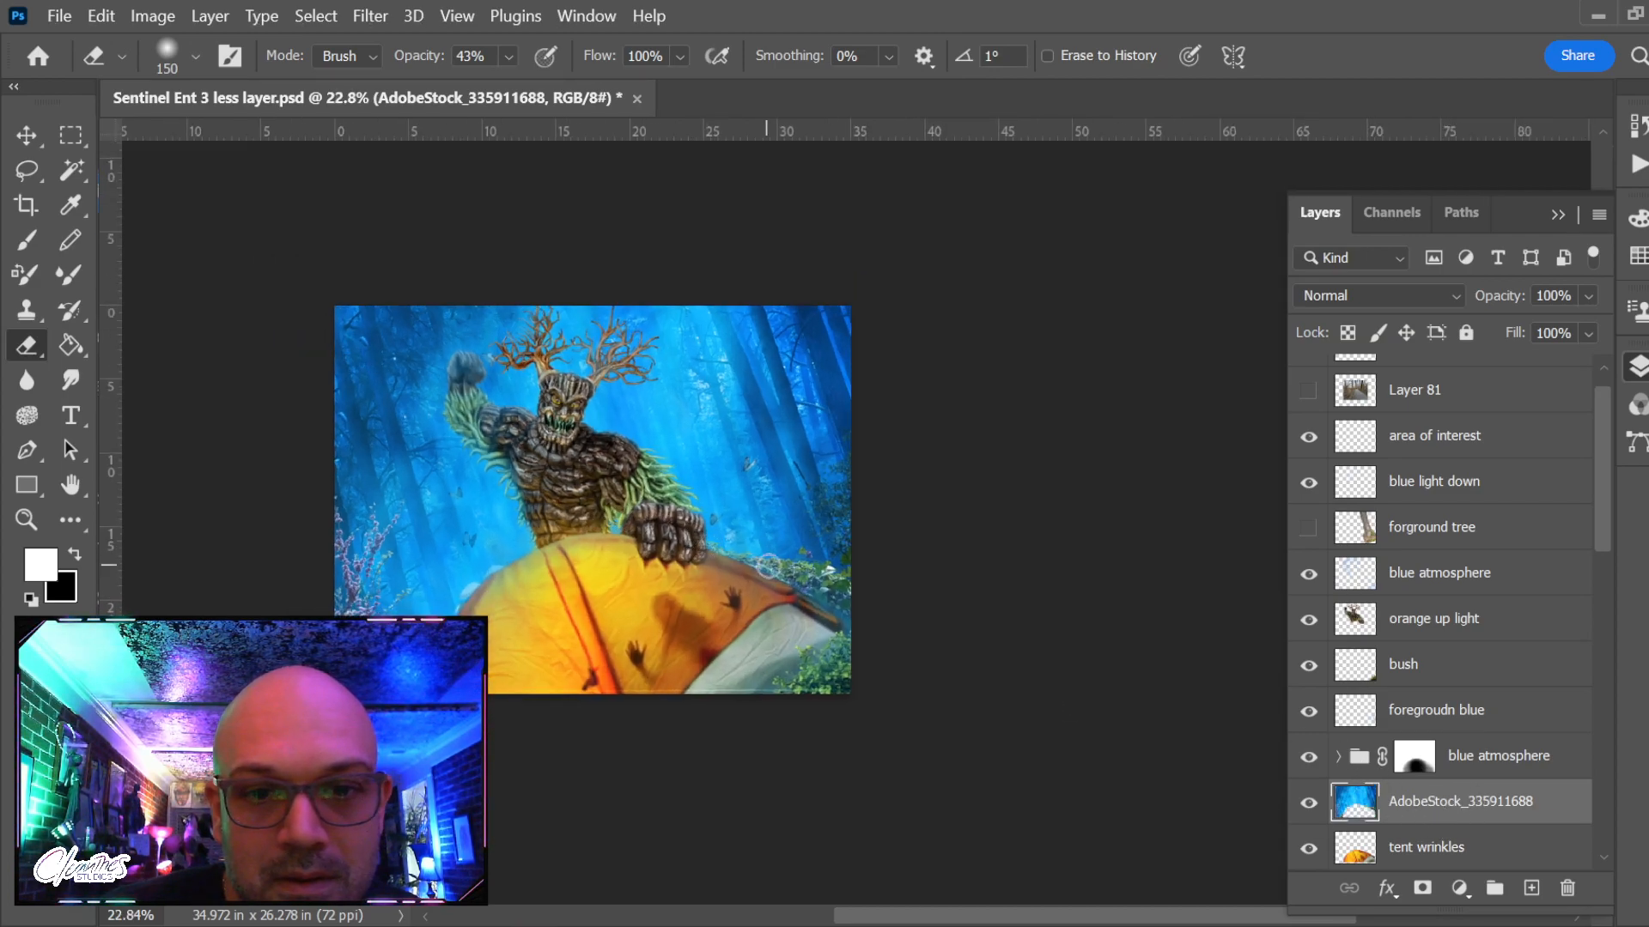
left_click_drag(582, 652, 561, 617)
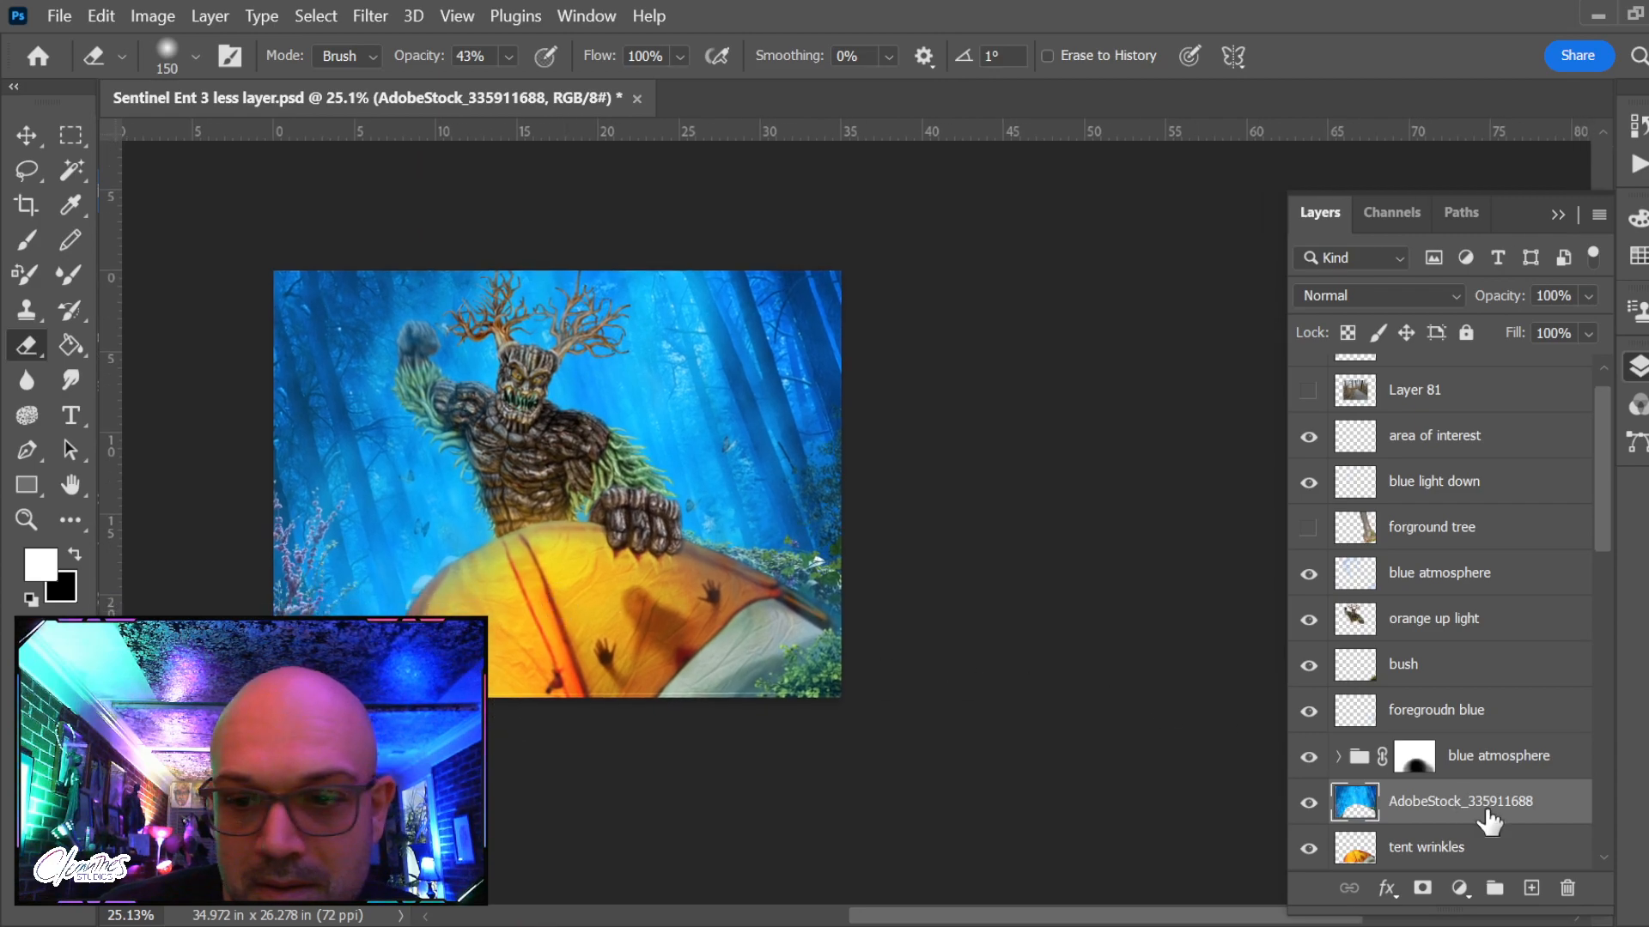
Move the AdobeStock_335911688 layer directly beneath r tree 2 and compare the scene with and without it
left_click(1306, 804)
left_click(1307, 804)
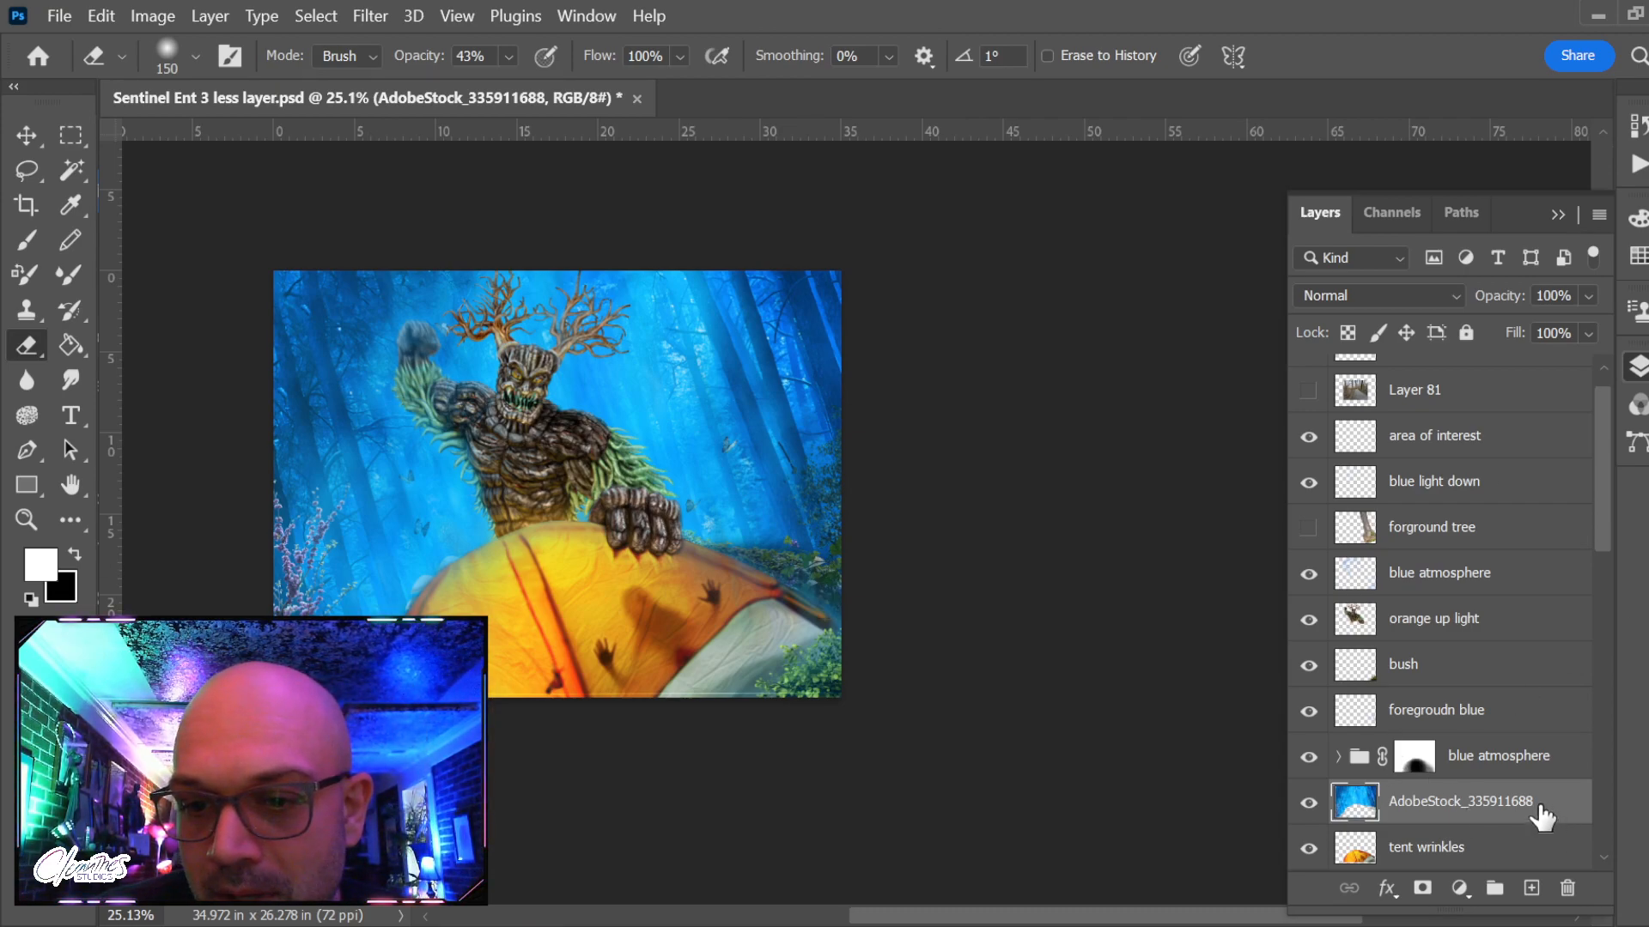
scroll(1516, 739, "down", 4)
left_click_drag(1526, 504, 1508, 825)
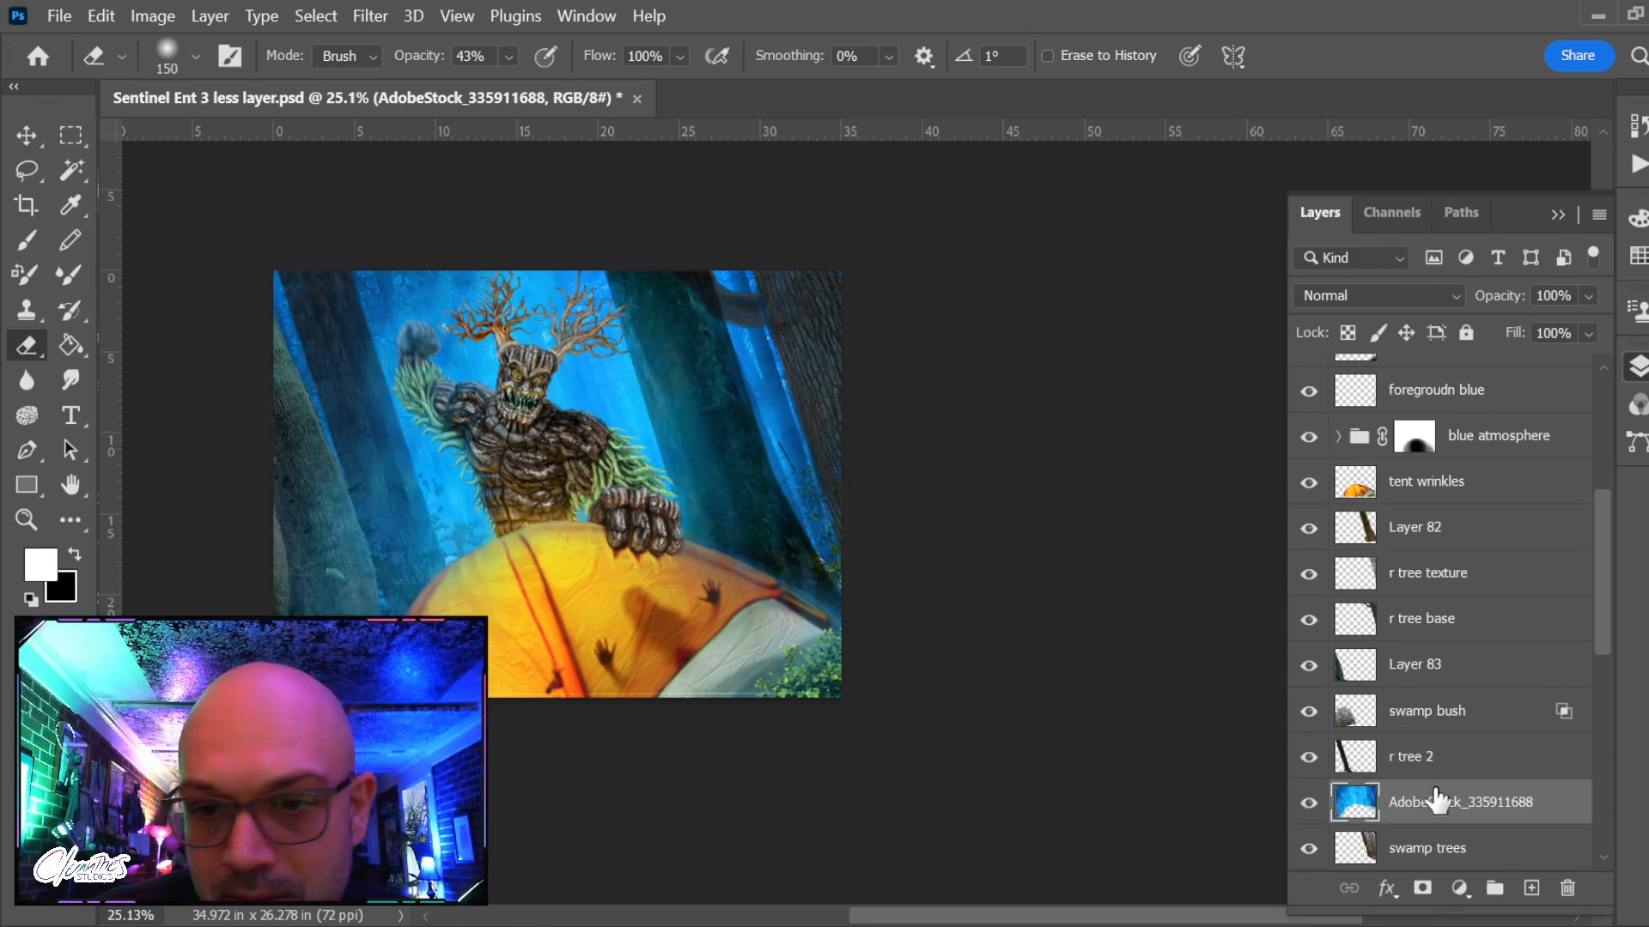
left_click(1307, 805)
left_click(1306, 805)
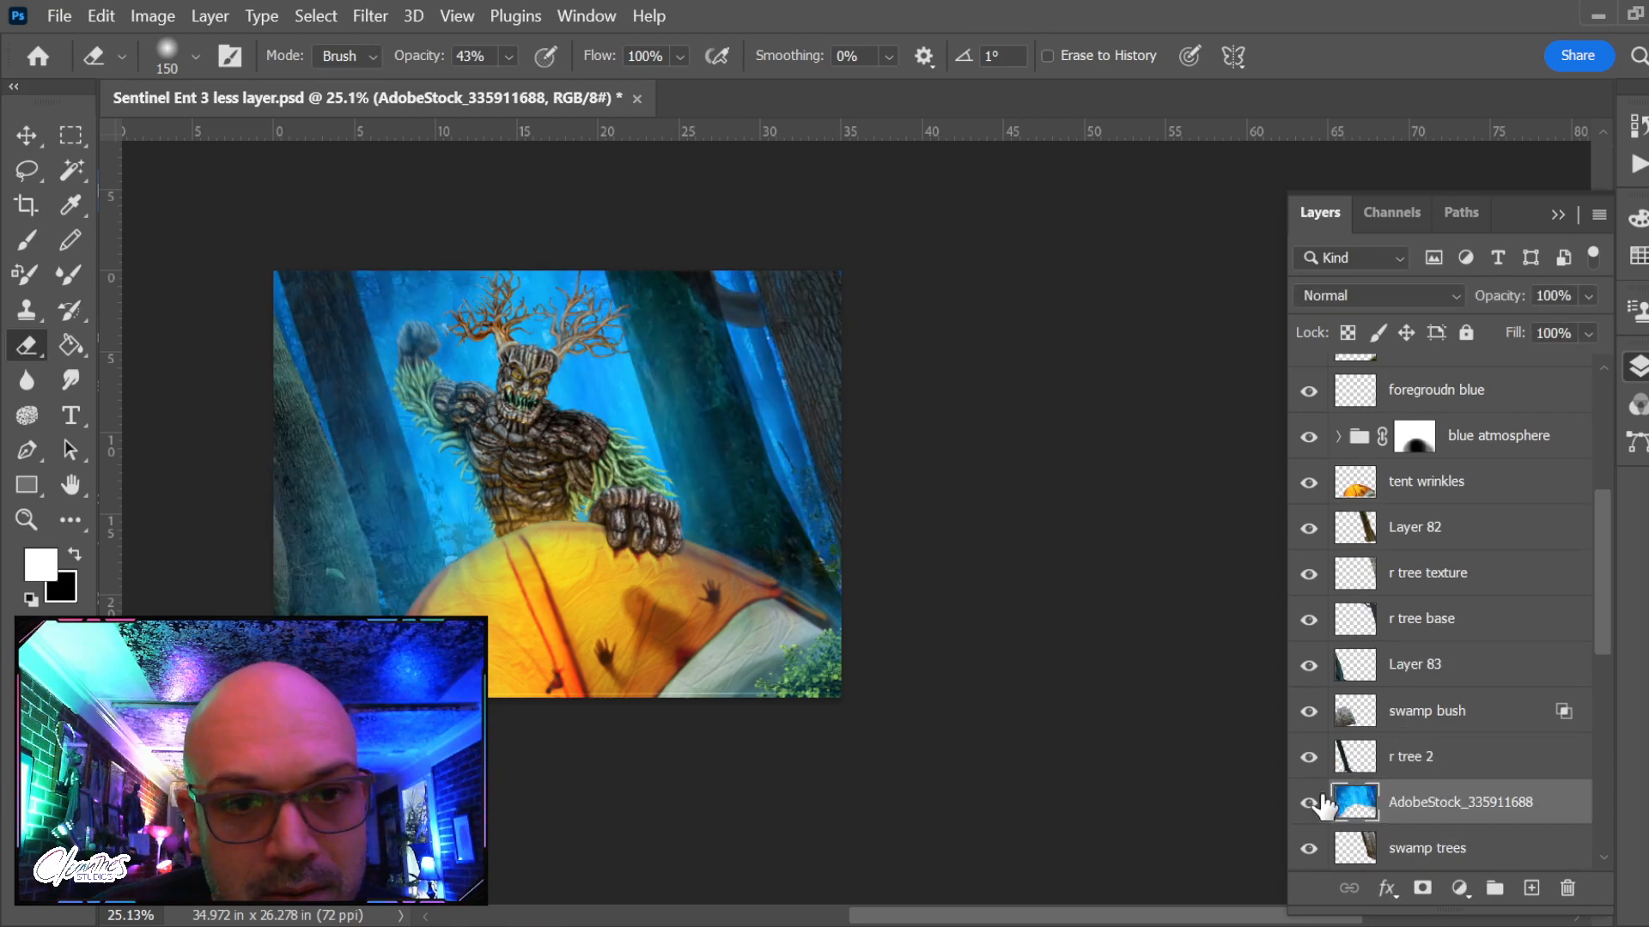
Lower the AdobeStock_335911688 layer beneath swamp trees, just above background forest, and toggle it to check its effect
scroll(1462, 794, "down", 1)
left_click_drag(1462, 777, 1467, 826)
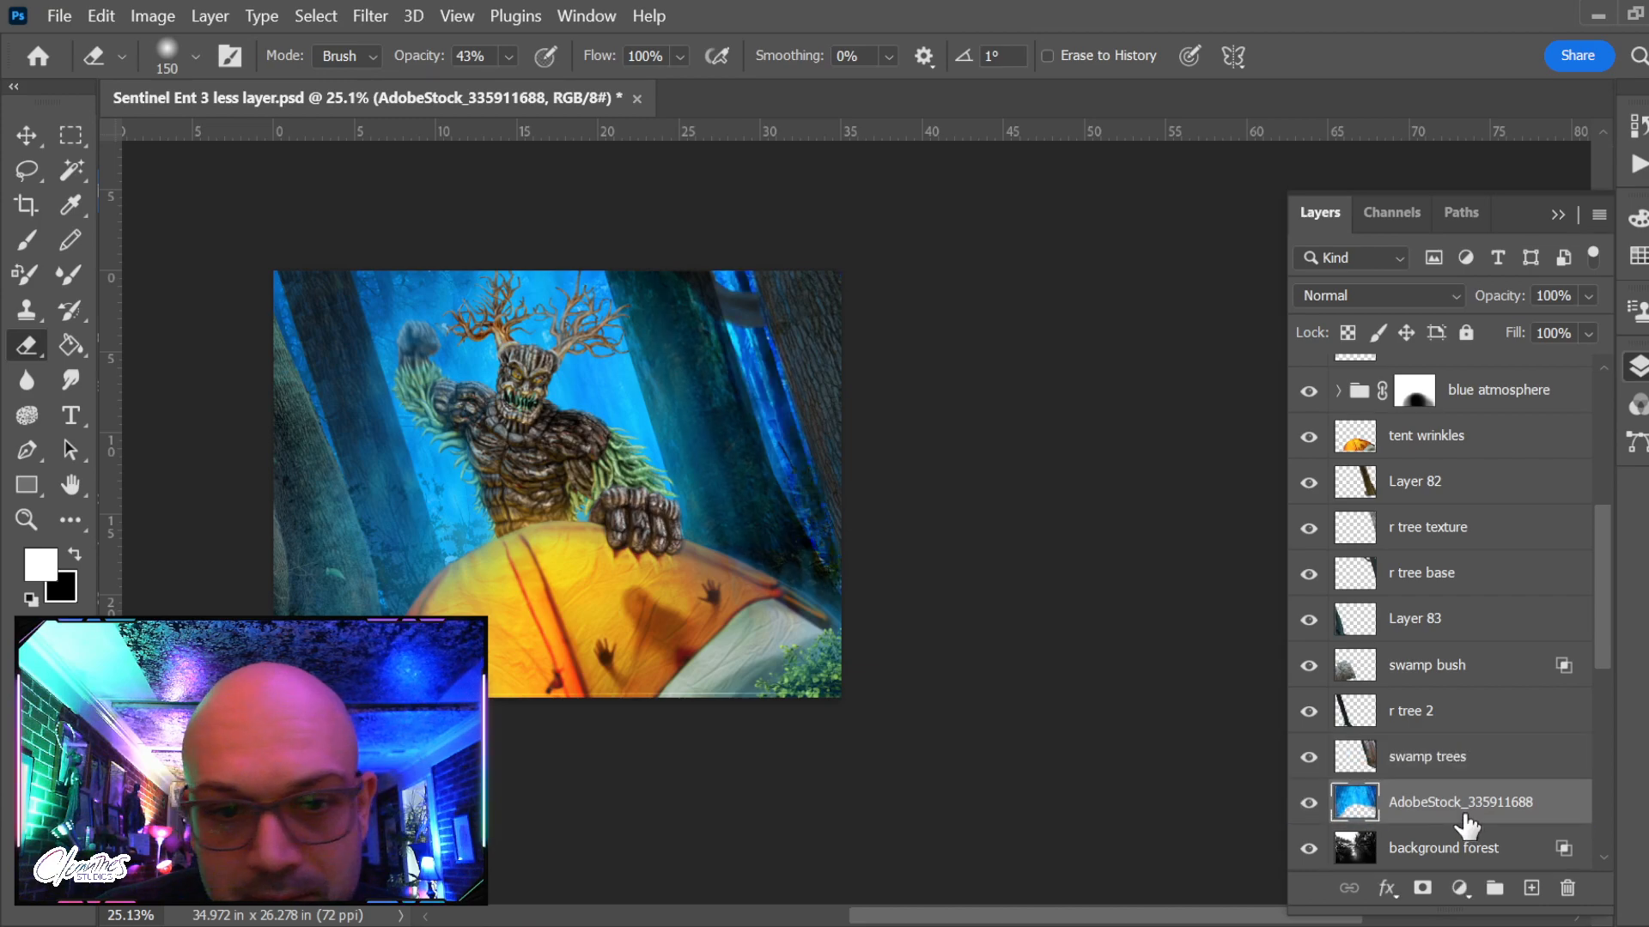
left_click(1307, 802)
left_click(1307, 803)
scroll(1413, 799, "down", 1)
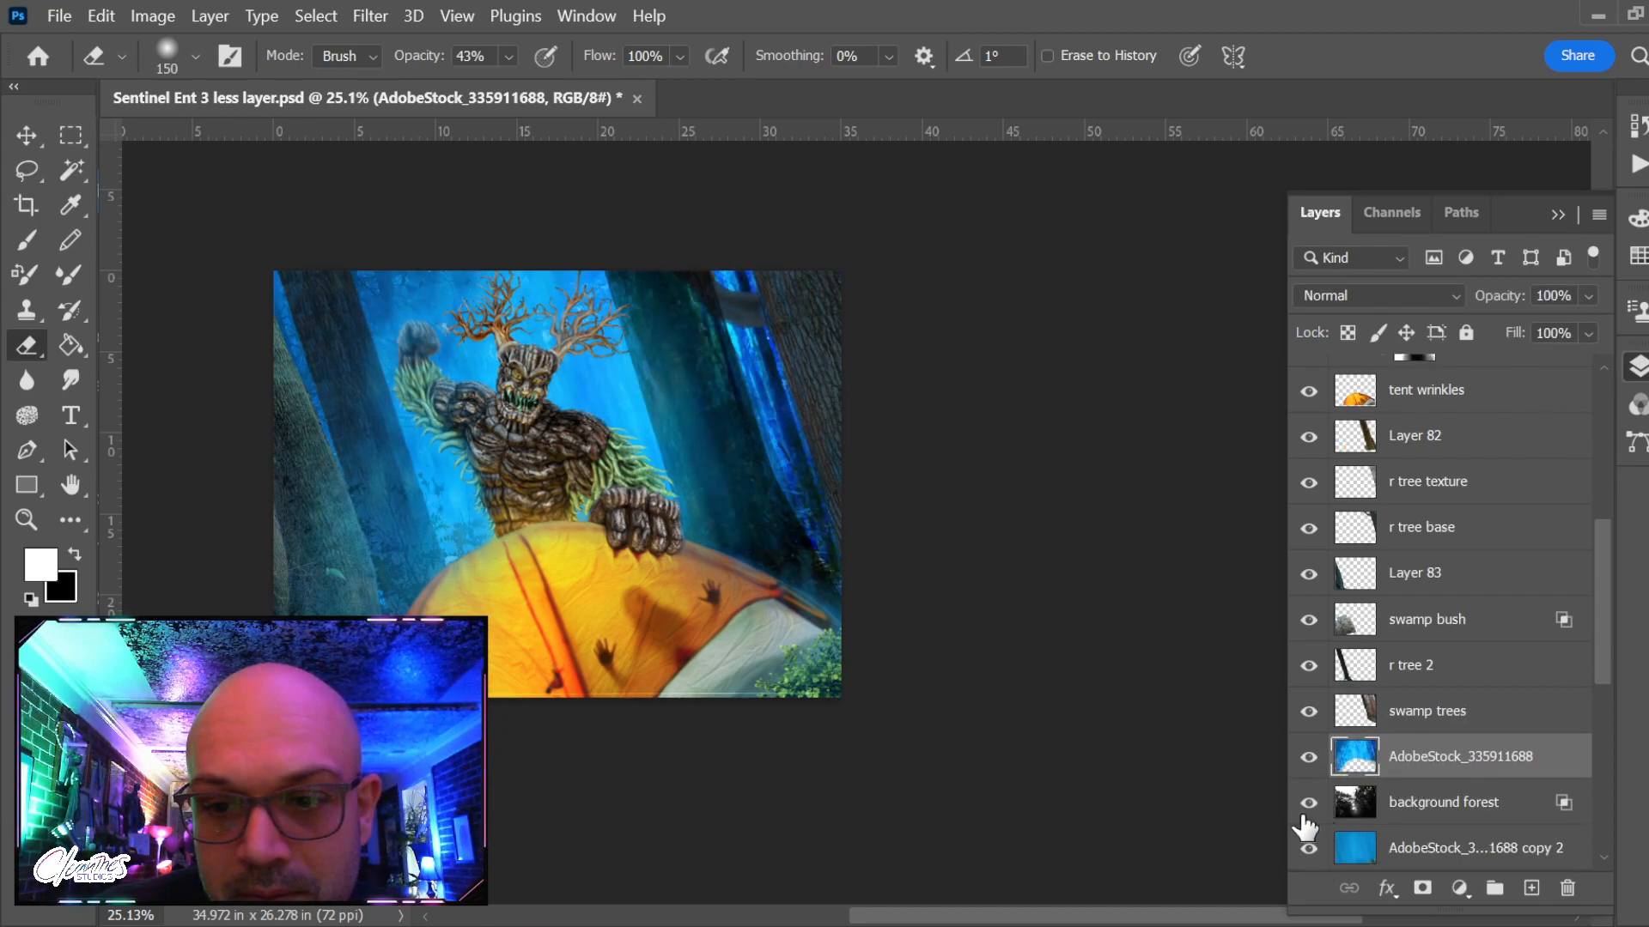
Check the background forest layer, set the AdobeStock_335911688 layer's blend mode to Overlay and compare the scene with and without it
left_click(1332, 807)
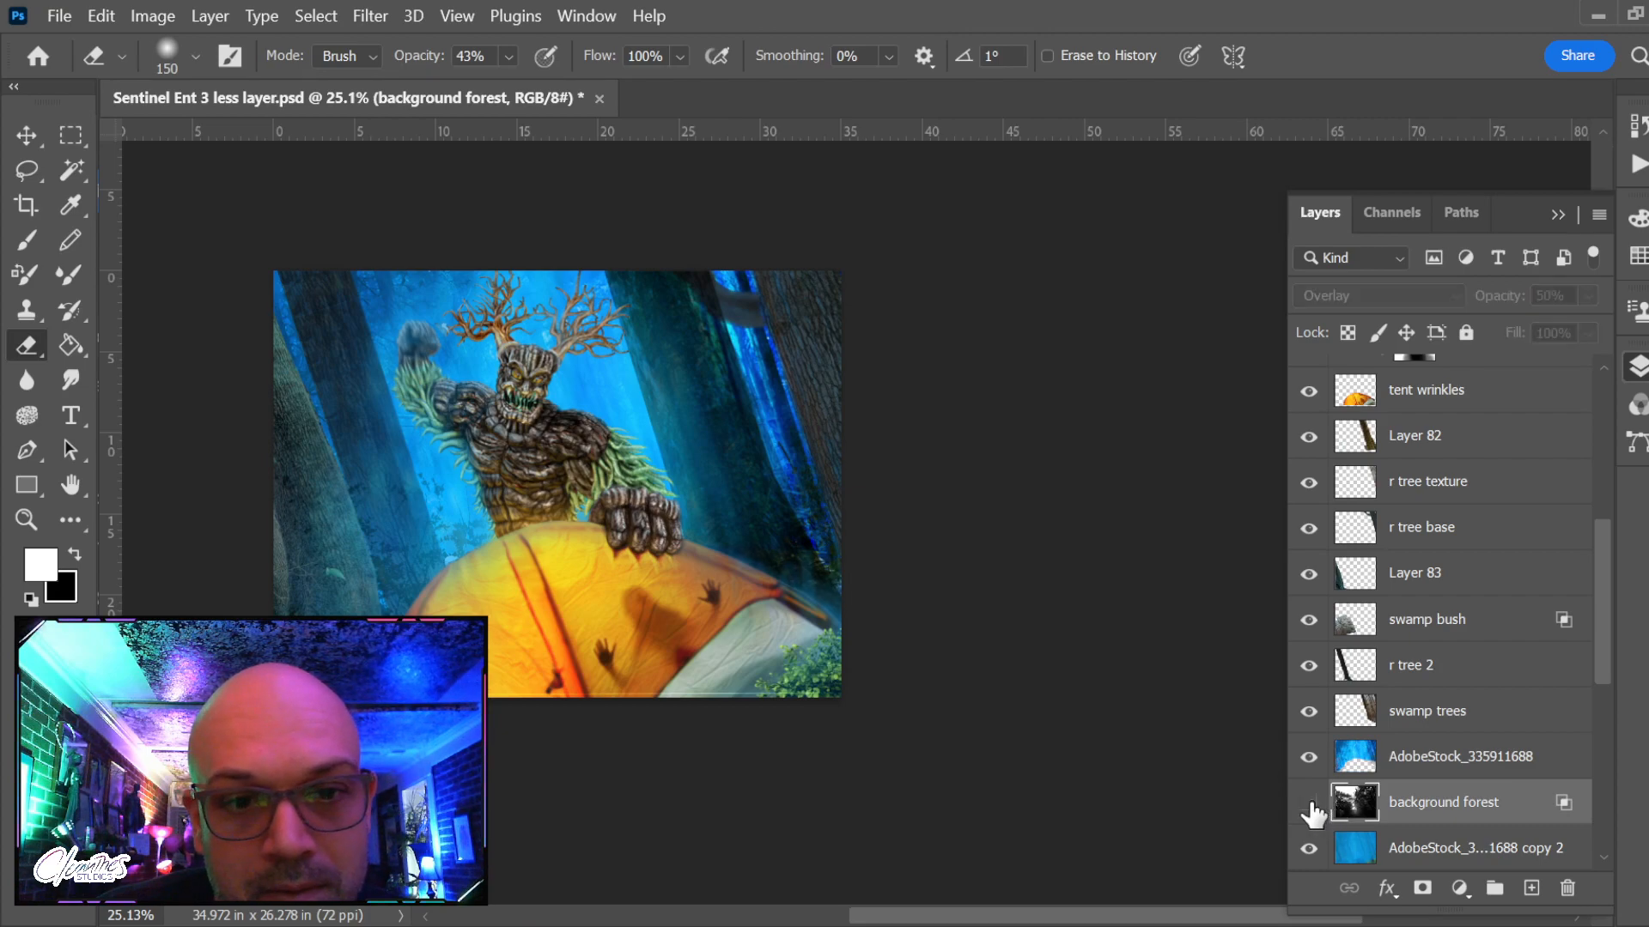
left_click(1397, 771)
left_click(1410, 296)
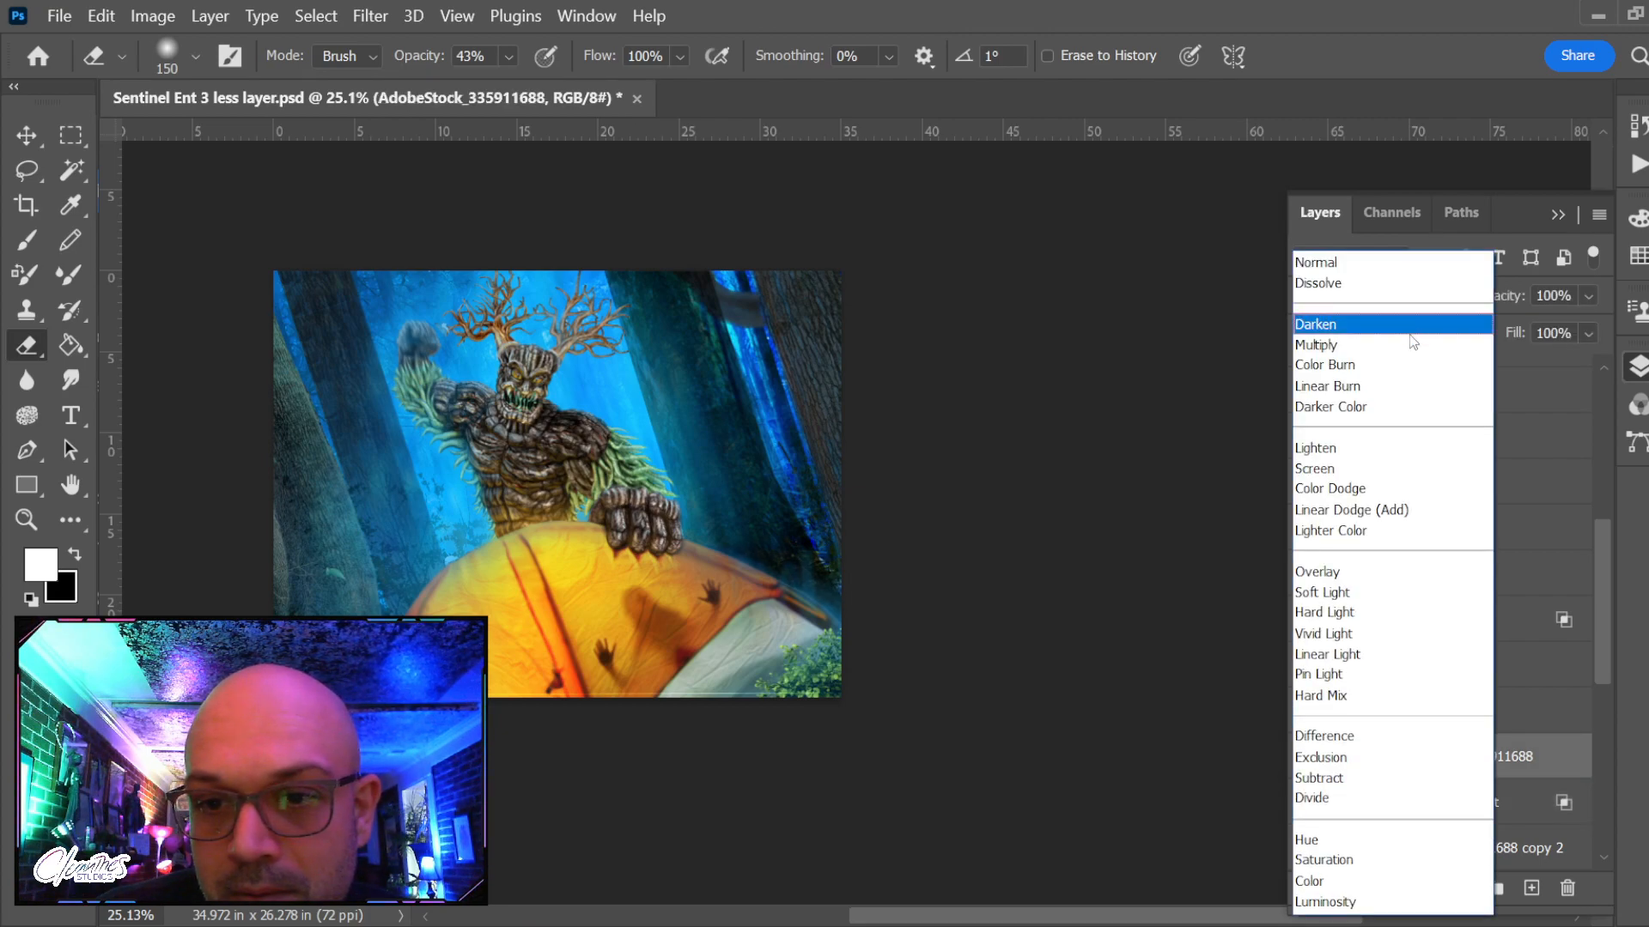
left_click(1379, 573)
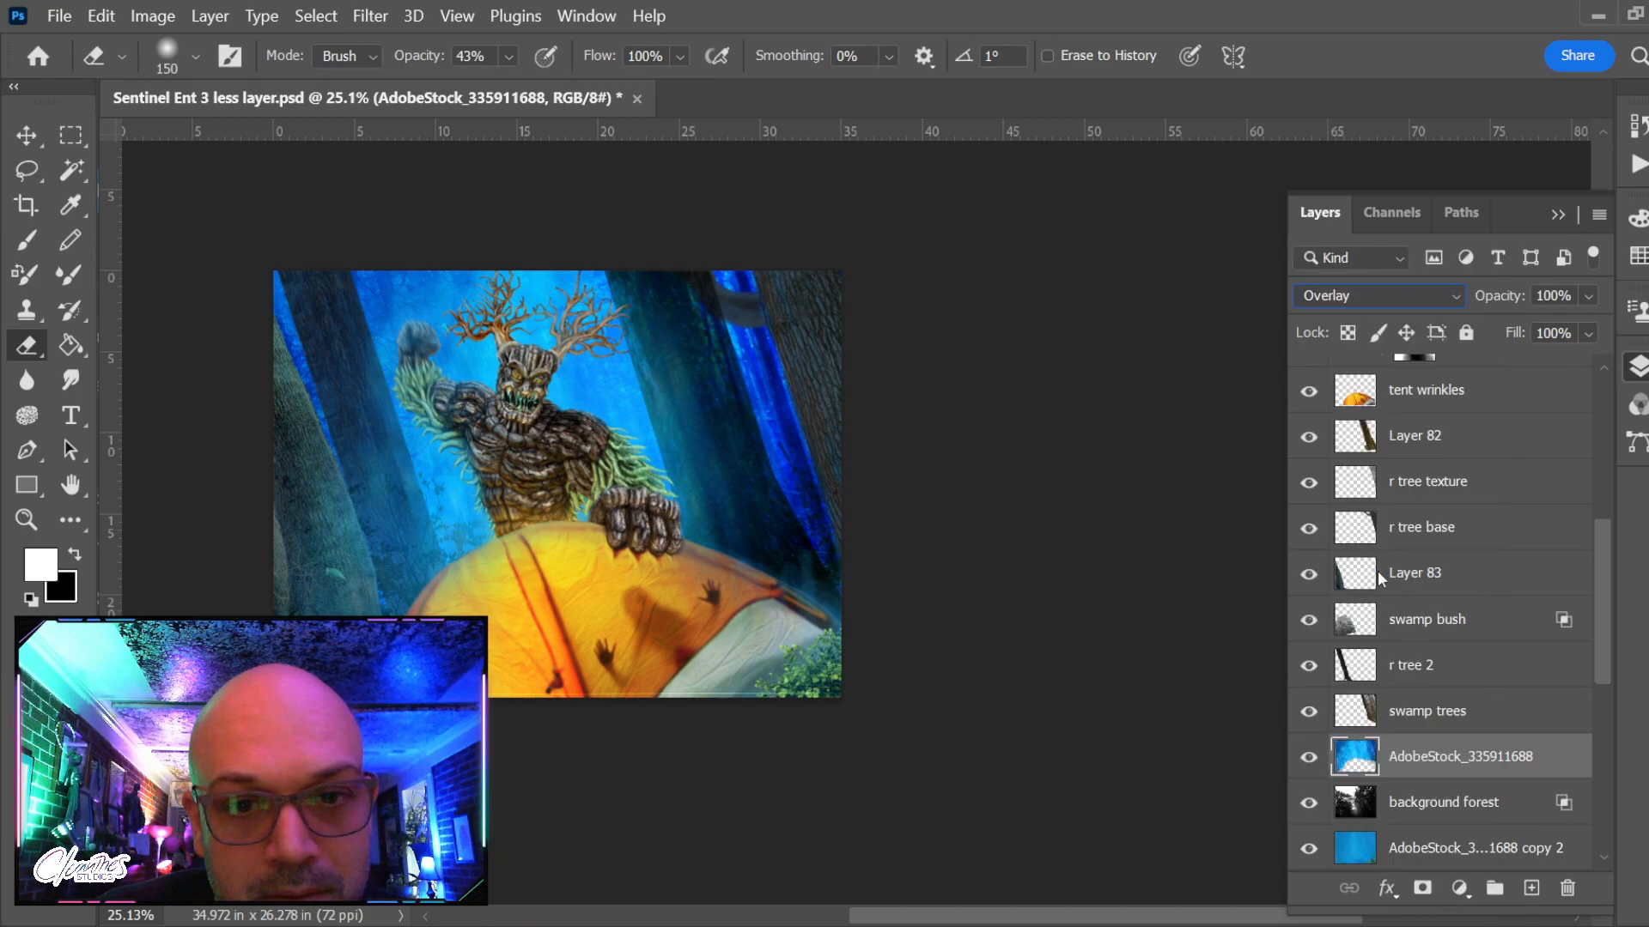
left_click(1310, 757)
left_click(1309, 757)
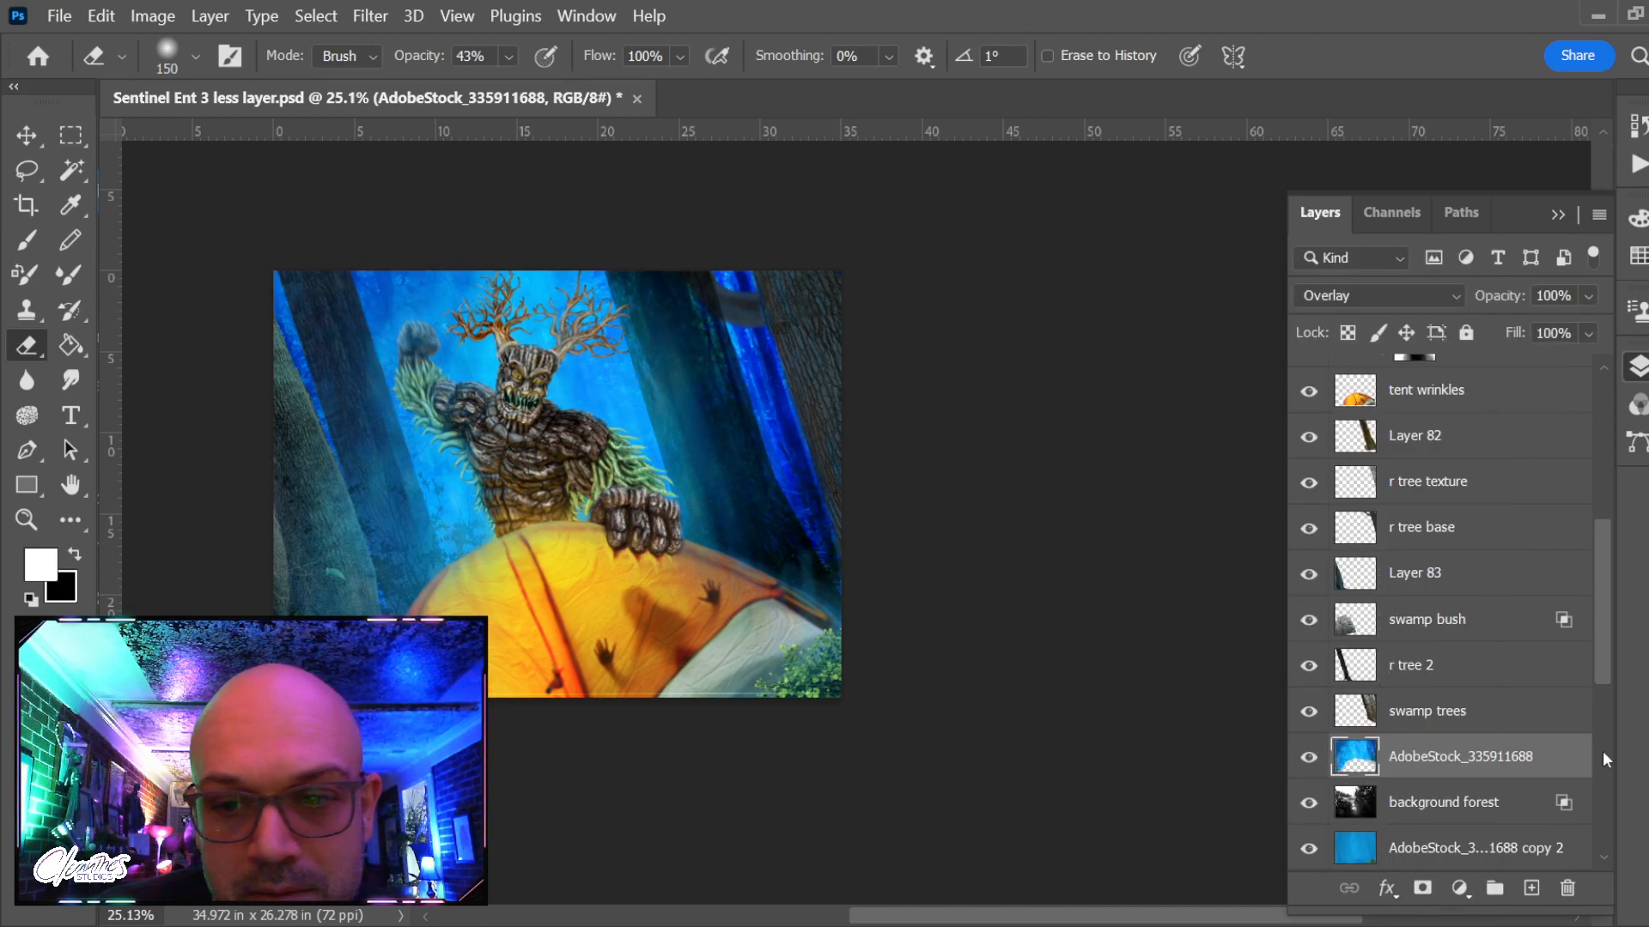
Toggle the blue copy 2 backdrop and the tree and bush layers up to r tree texture to check what each contributes
left_click(1310, 848)
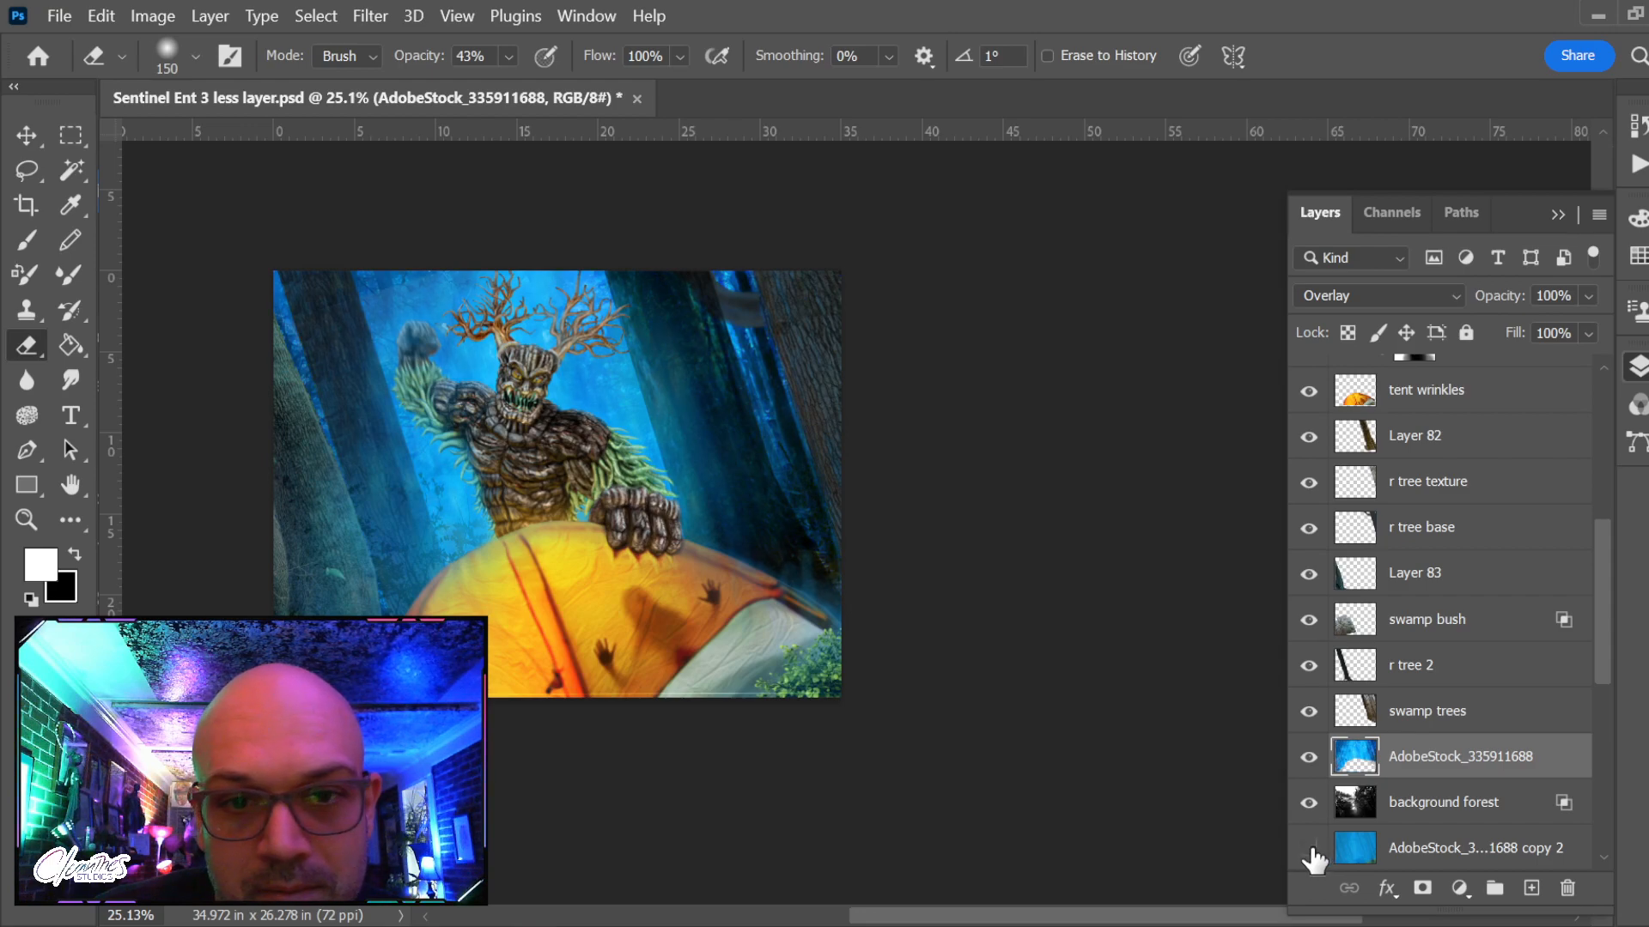
left_click(1311, 850)
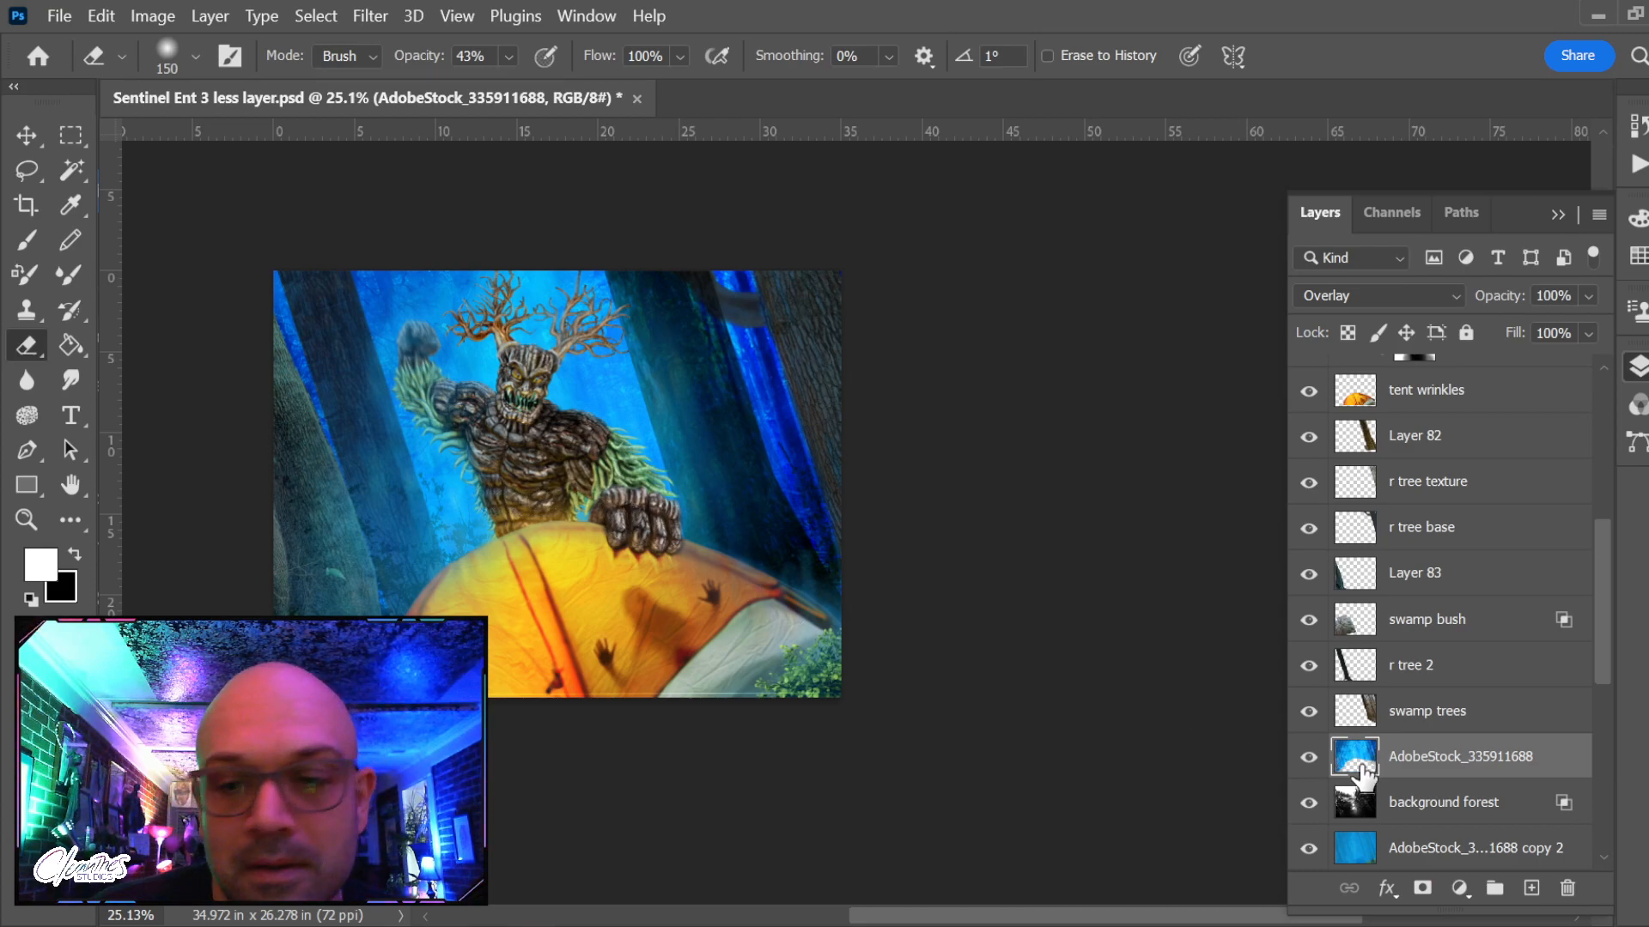
left_click(1308, 712)
left_click(1308, 668)
left_click(1308, 668)
left_click(1308, 620)
left_click(1309, 620)
left_click(1308, 575)
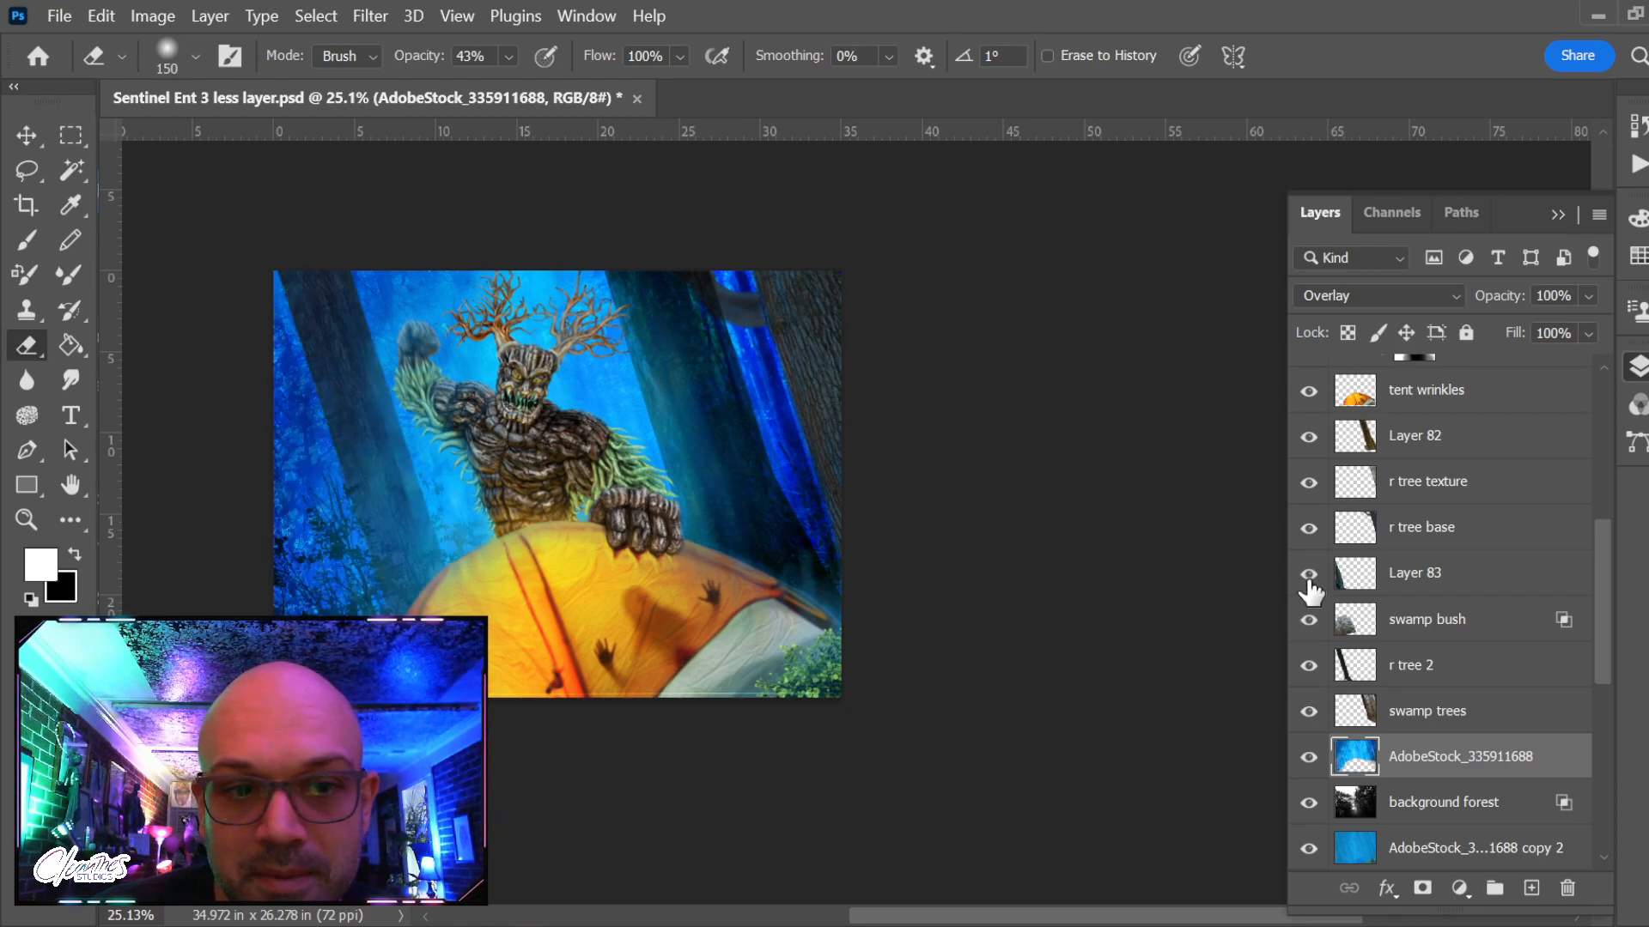
left_click(1313, 486)
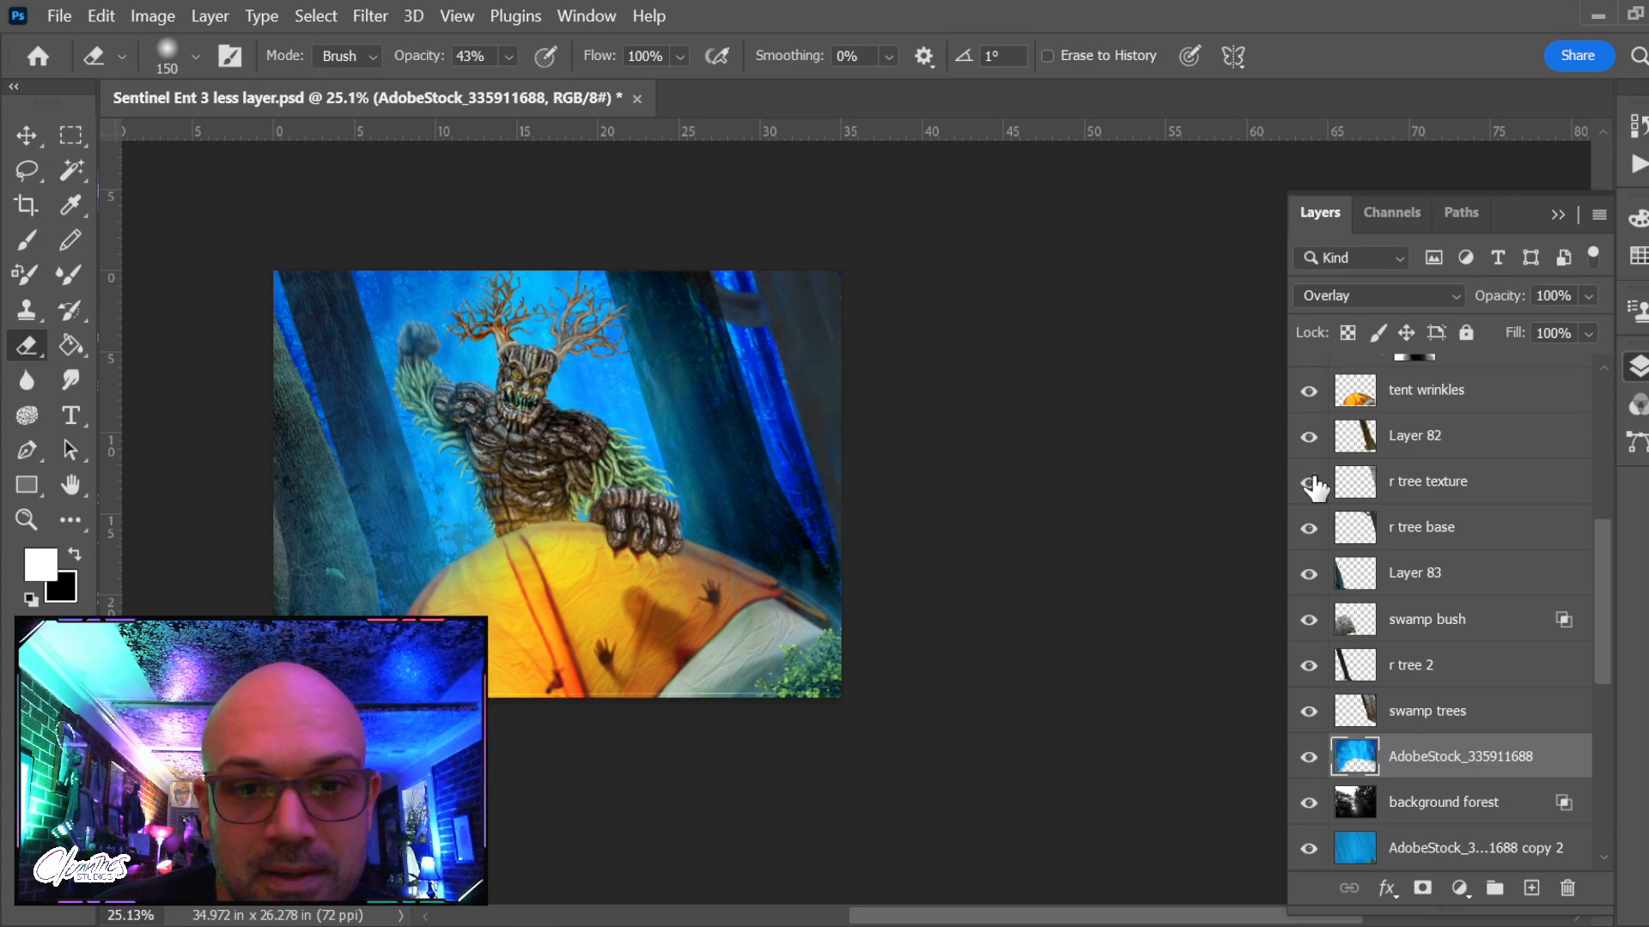
Switch to the Move tool and select the r tree texture layer
key("alt+v")
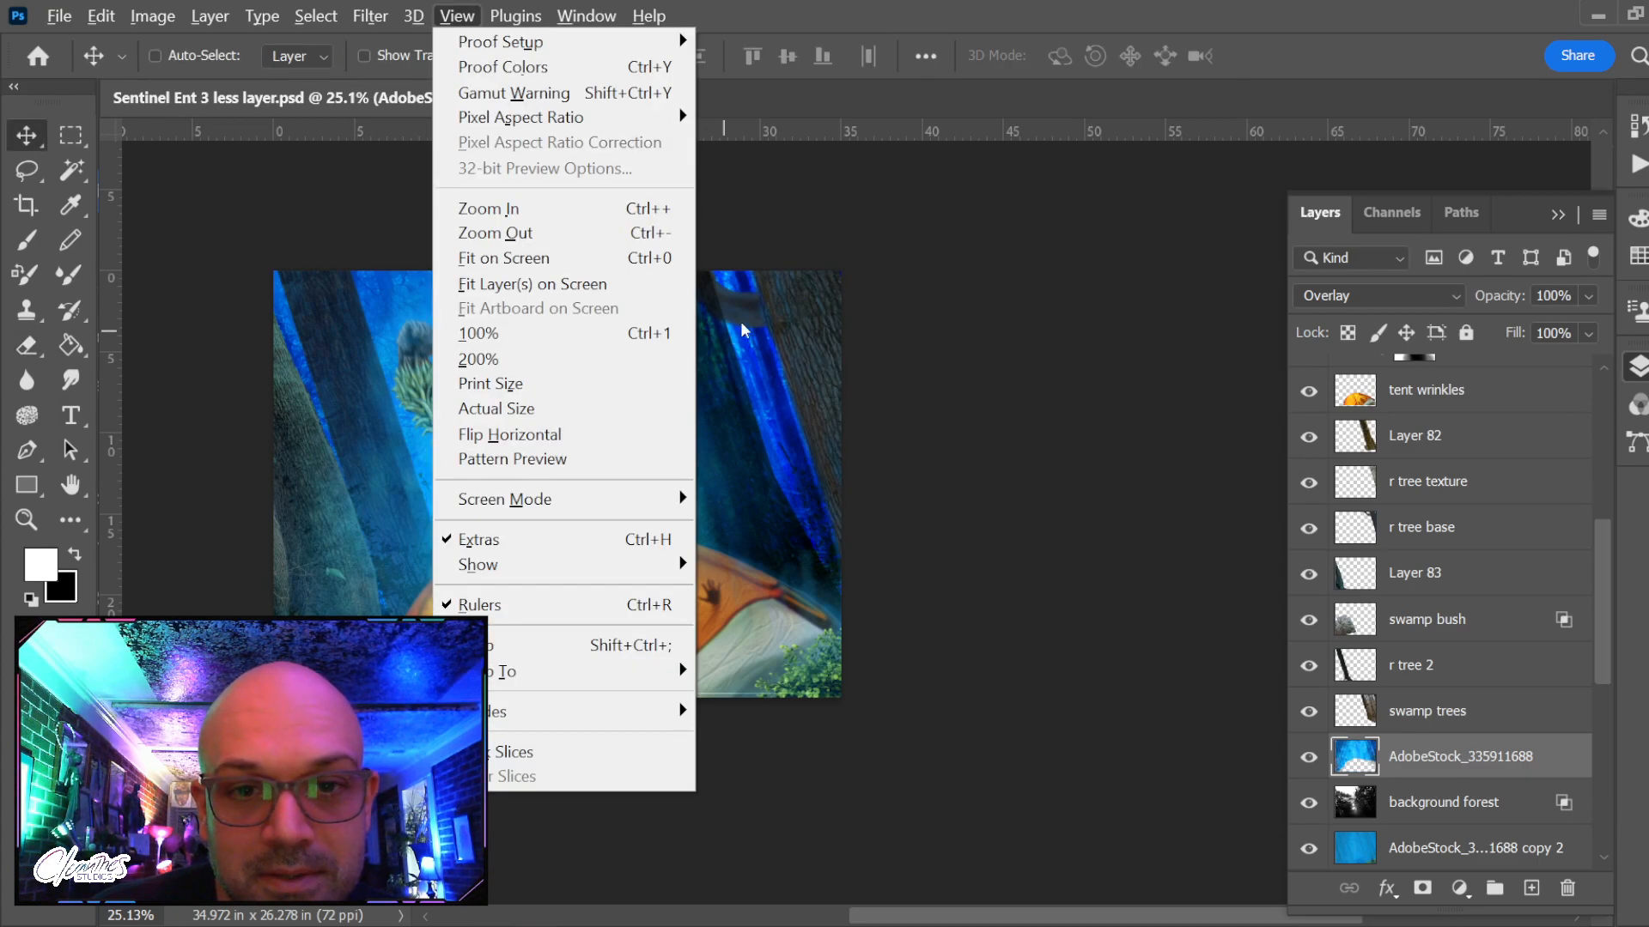
key("Escape")
key("v")
key("alt+v")
key("Escape")
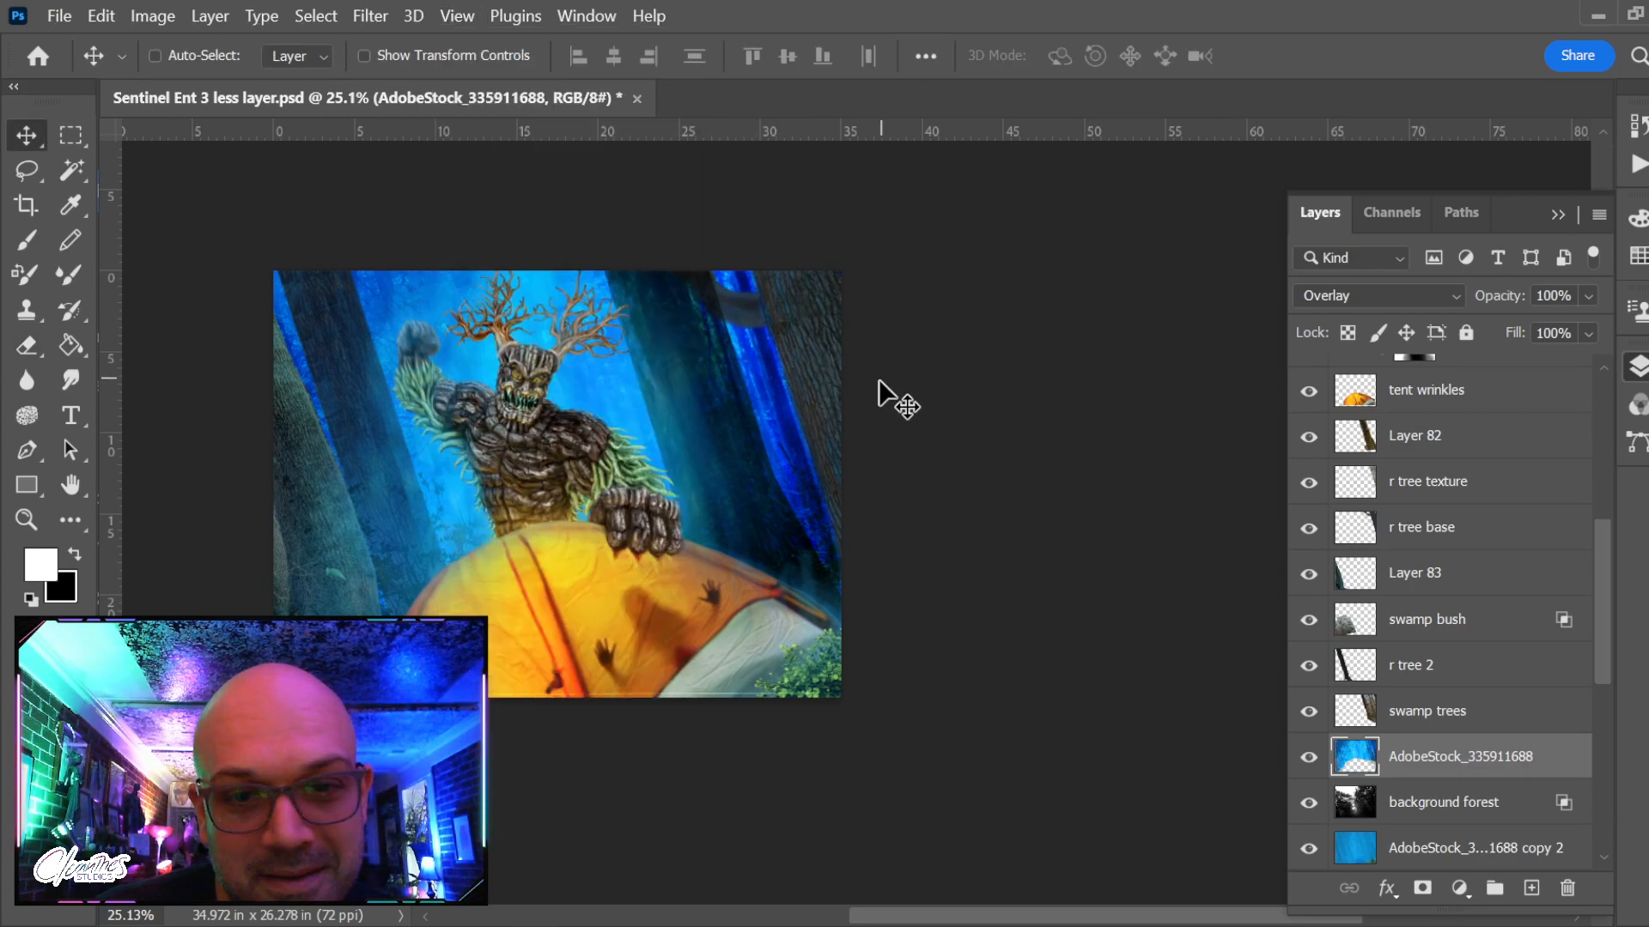
left_click(1416, 481)
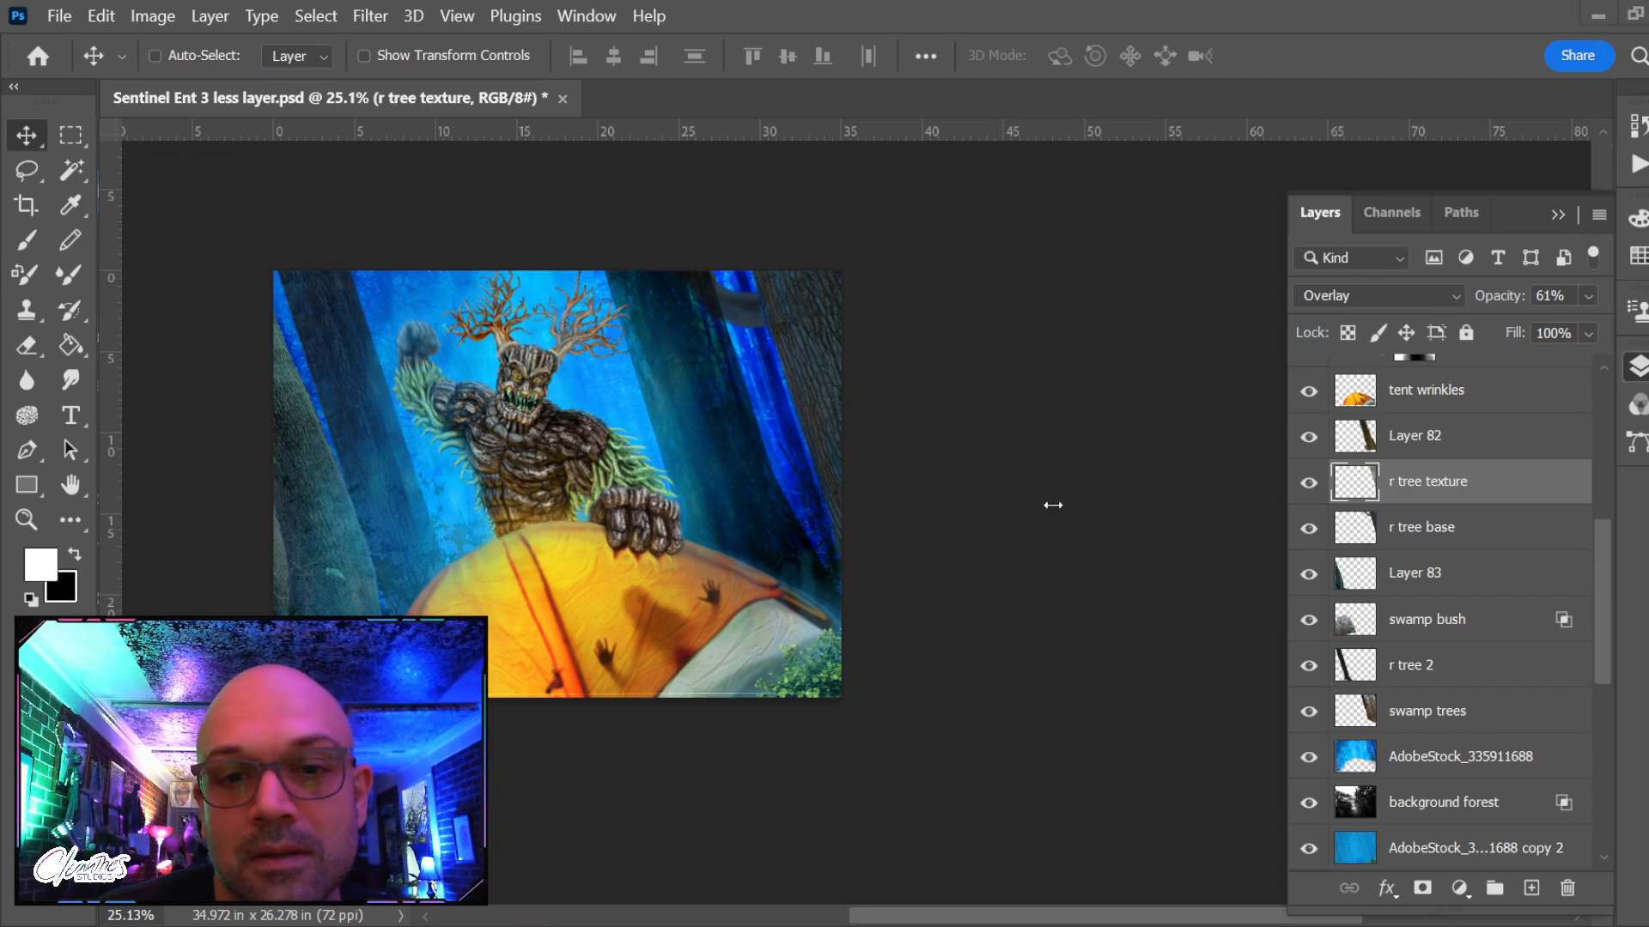
Select the swamp trees layer and set its blend mode to Normal
key("e")
key("z")
left_click_drag(702, 341, 738, 435)
key("v")
left_click(858, 460, "ctrl")
key("ctrl+z")
left_click(1413, 297)
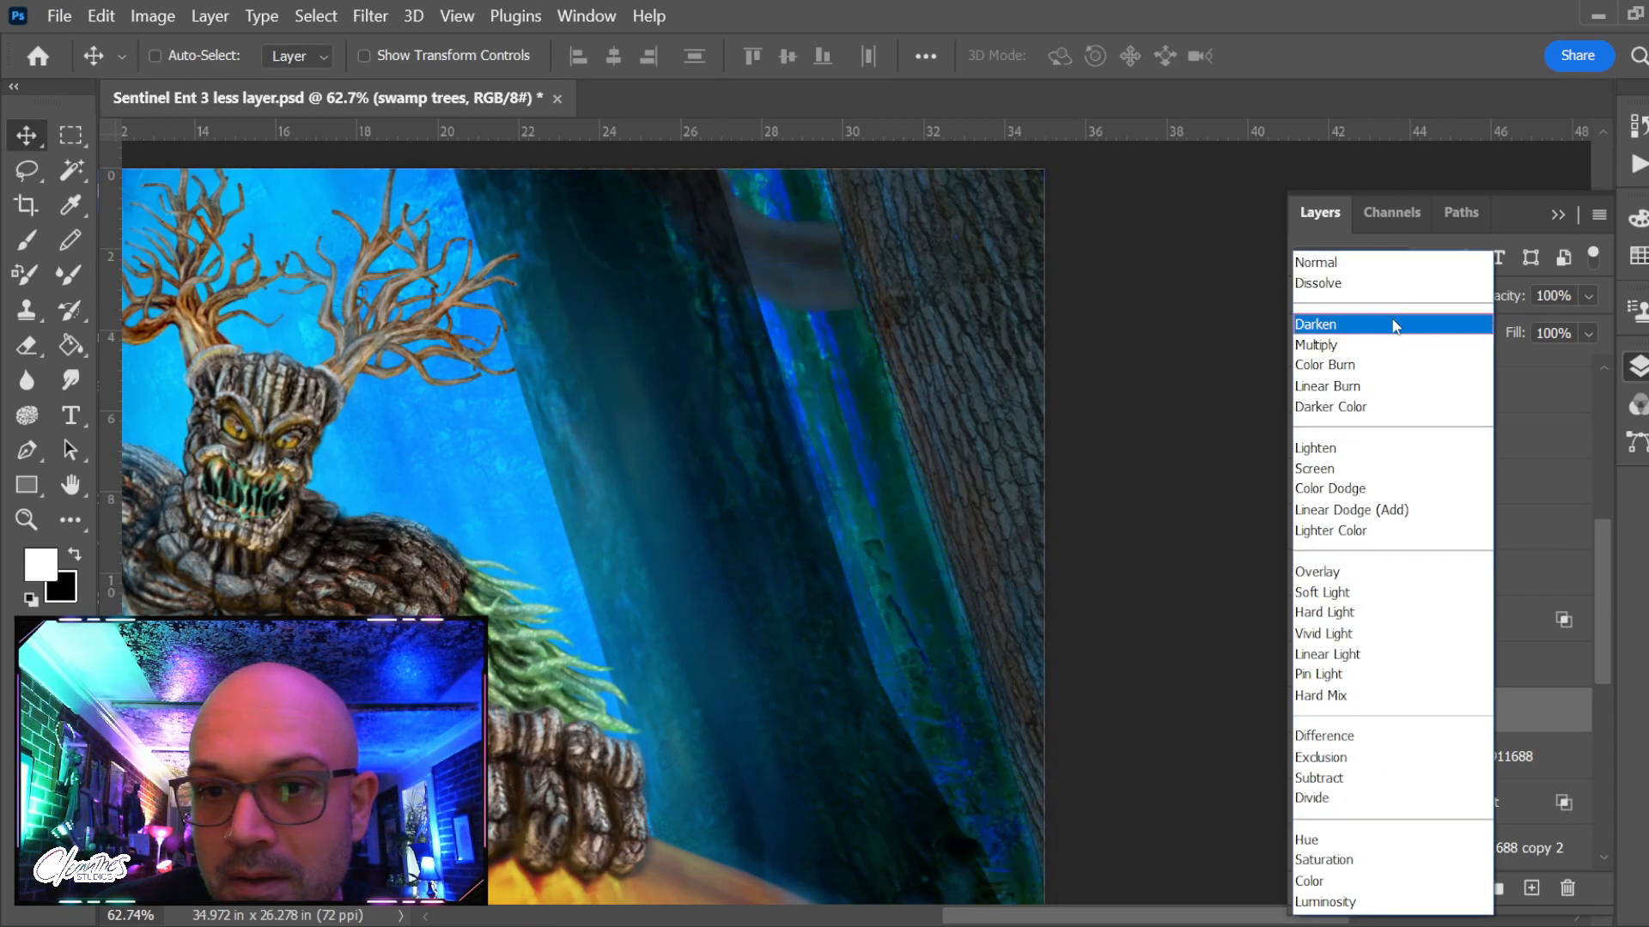
left_click(1384, 267)
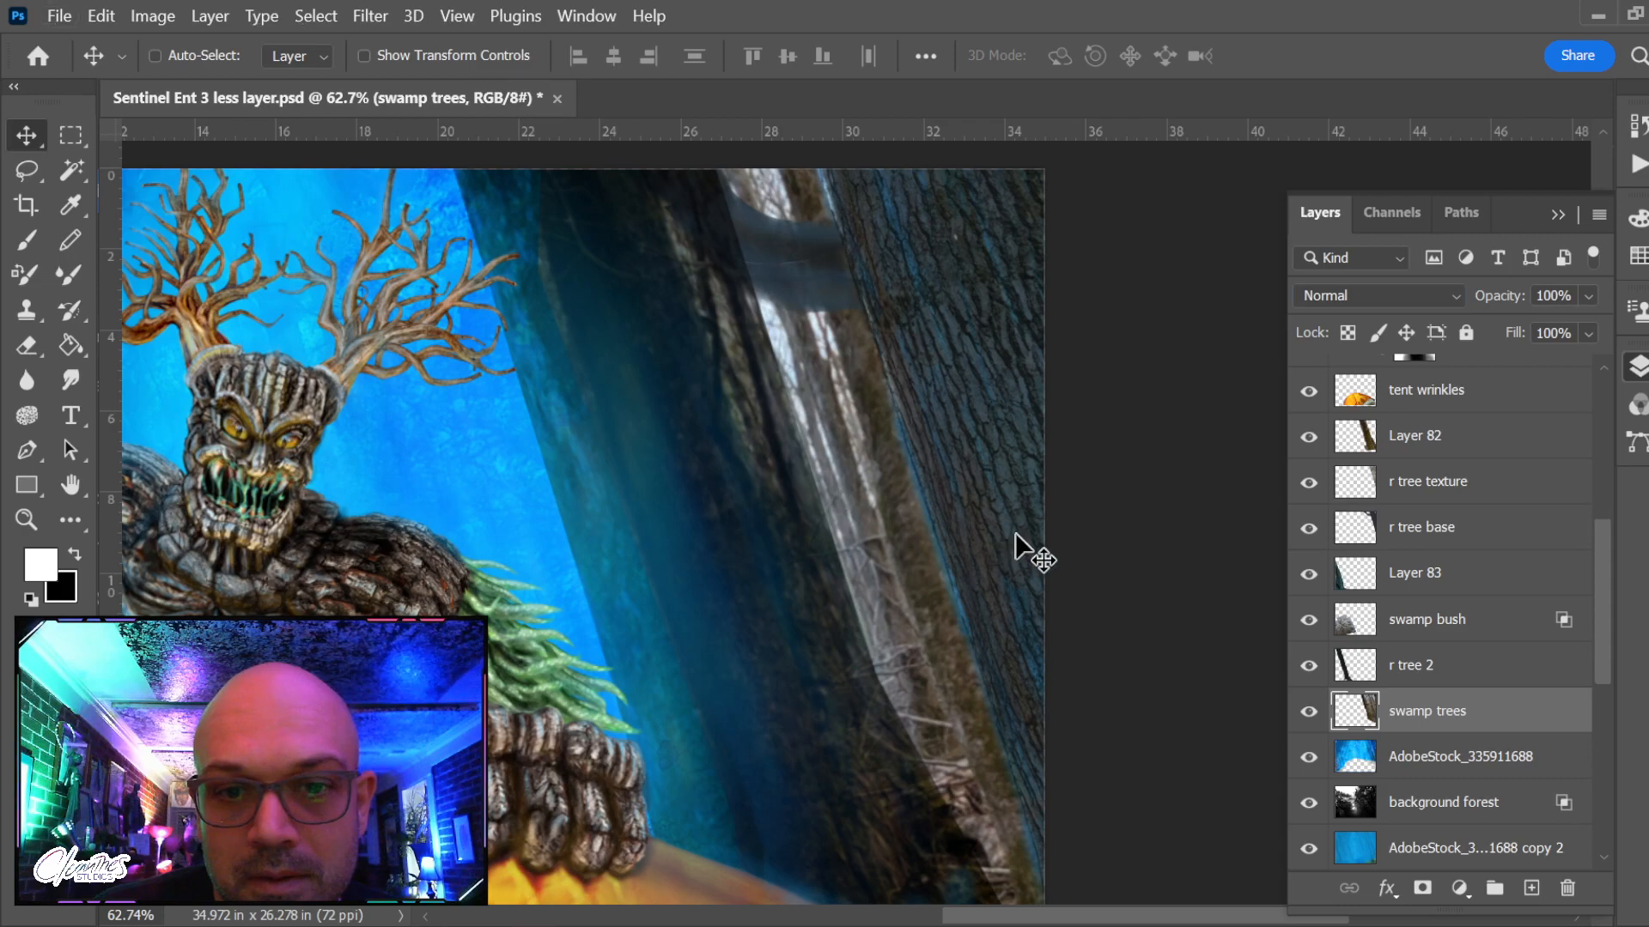
Set the swamp trees layer's opacity to 72% and its blend mode to Color
scroll(1005, 532, "down", 10)
left_click_drag(1036, 649, 948, 552)
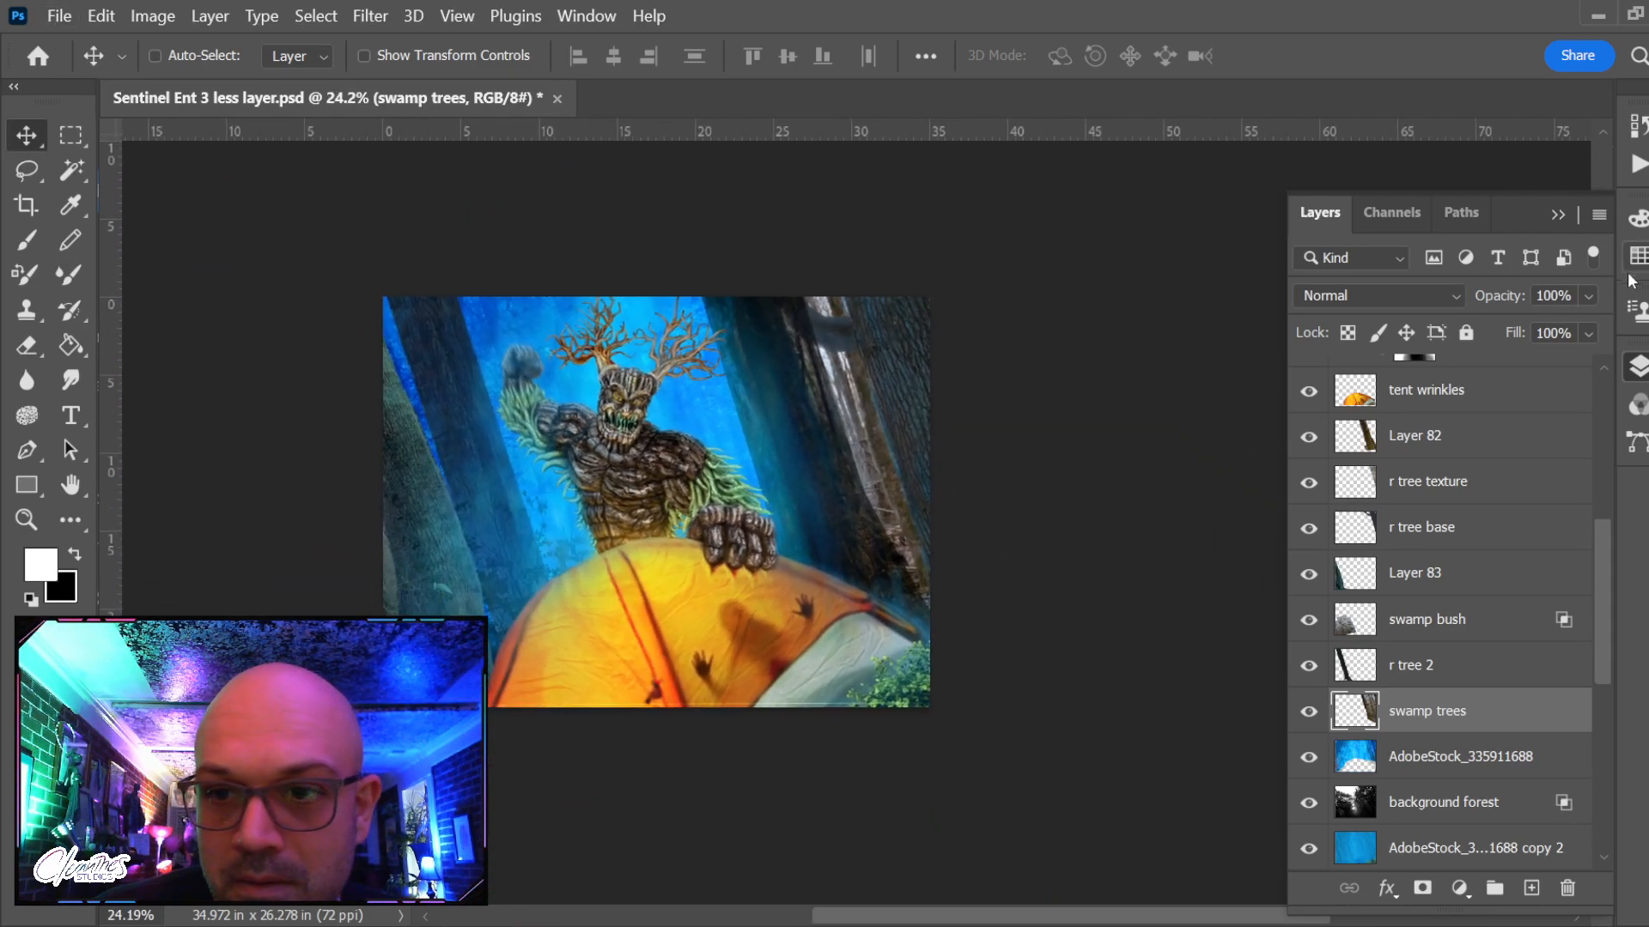
left_click_drag(1589, 297, 1559, 331)
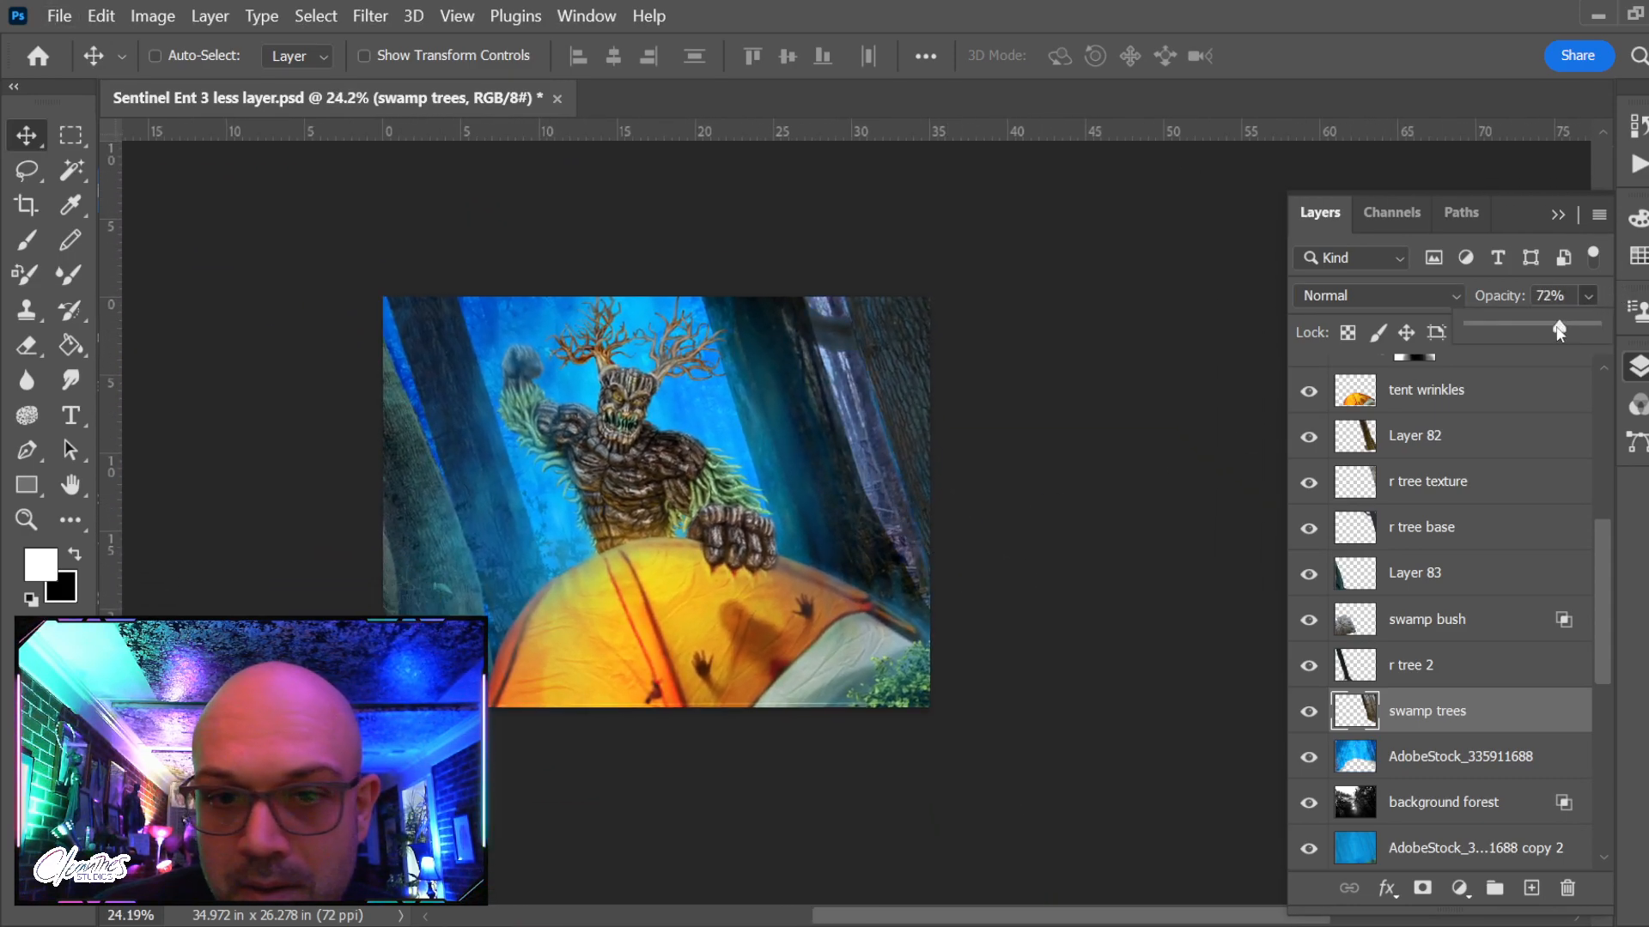
left_click(1417, 297)
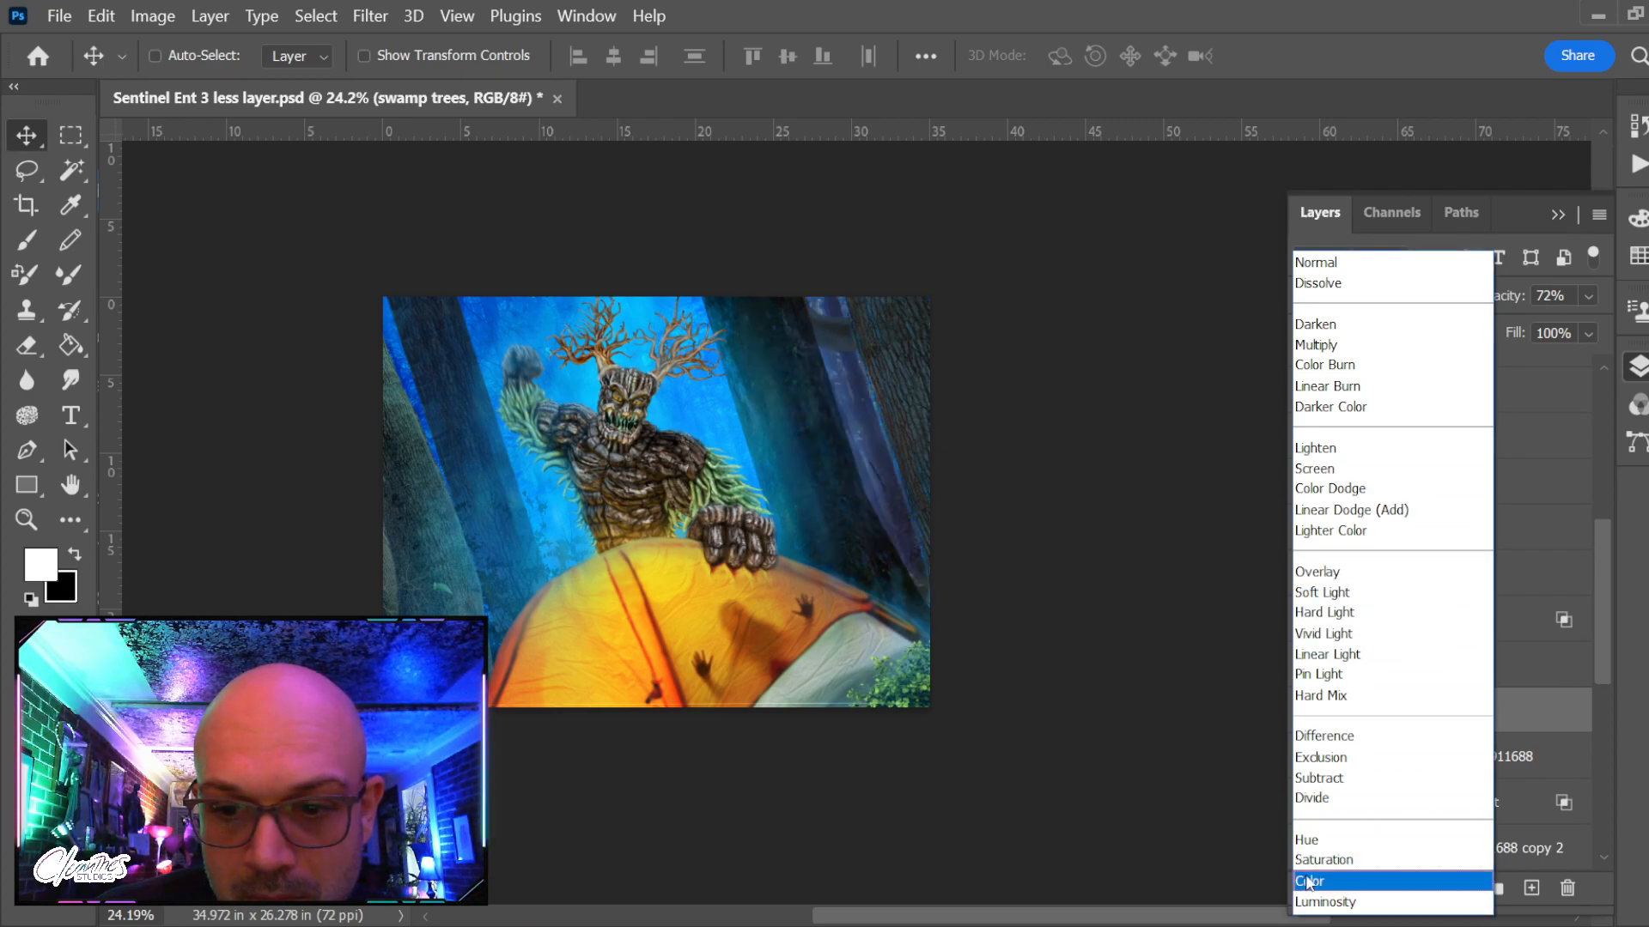
left_click(1307, 883)
Toggle the swamp trees and AdobeStock_335911688 layers to compare the scene with and without them
left_click(1310, 713)
left_click(1307, 759)
left_click(1307, 759)
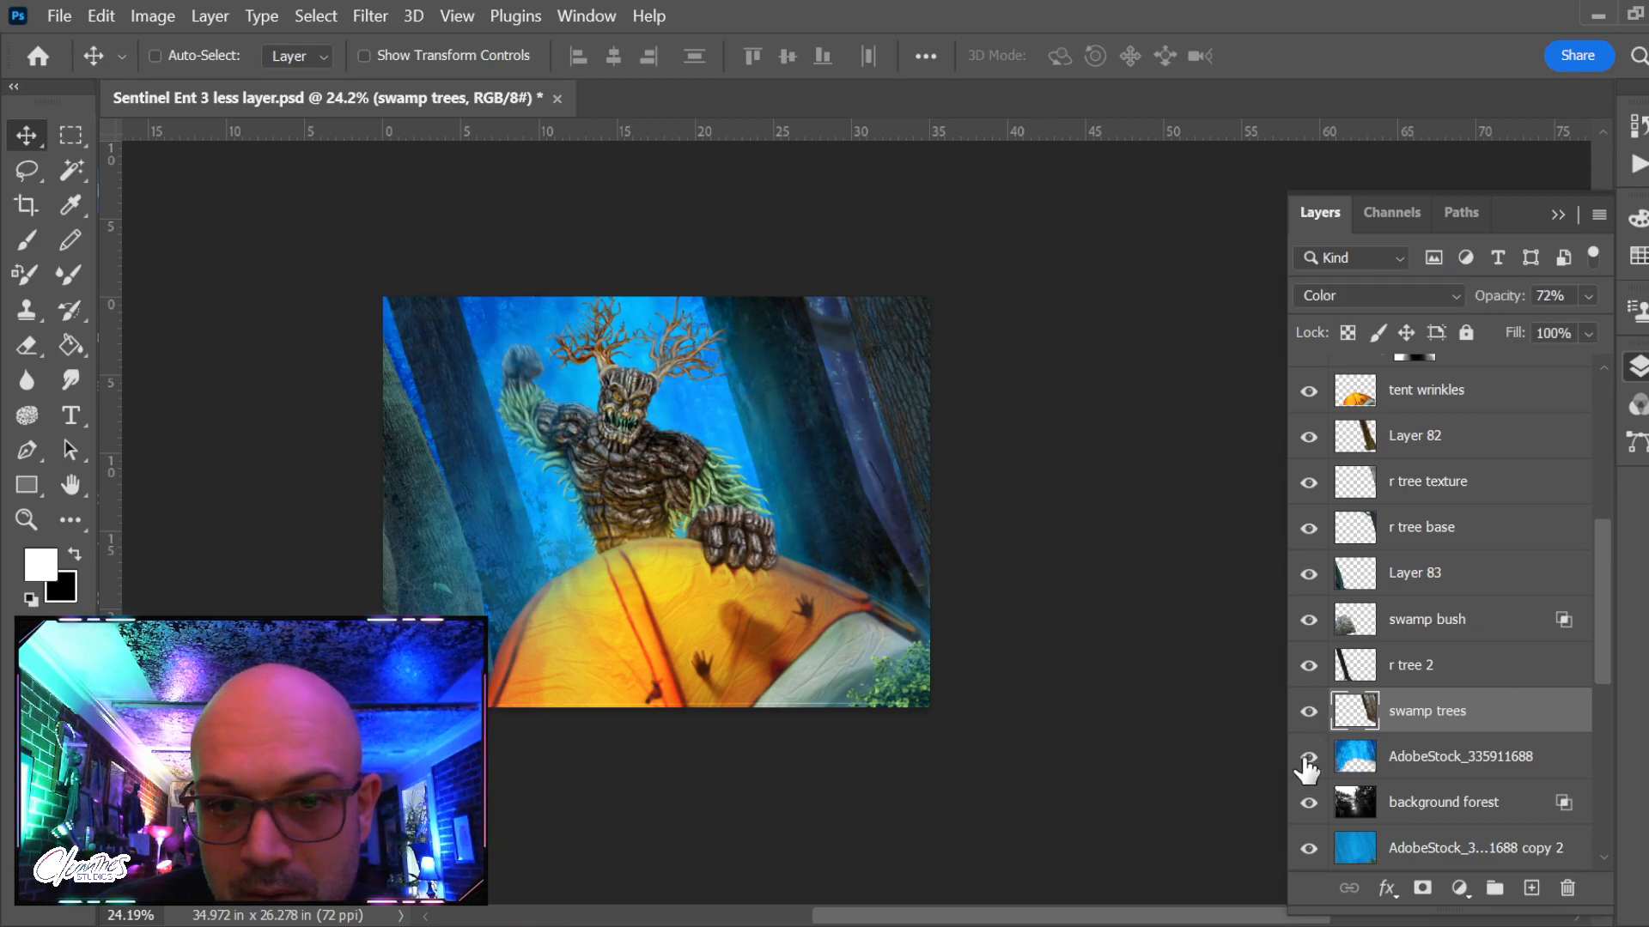
left_click(1309, 759)
left_click(1309, 759)
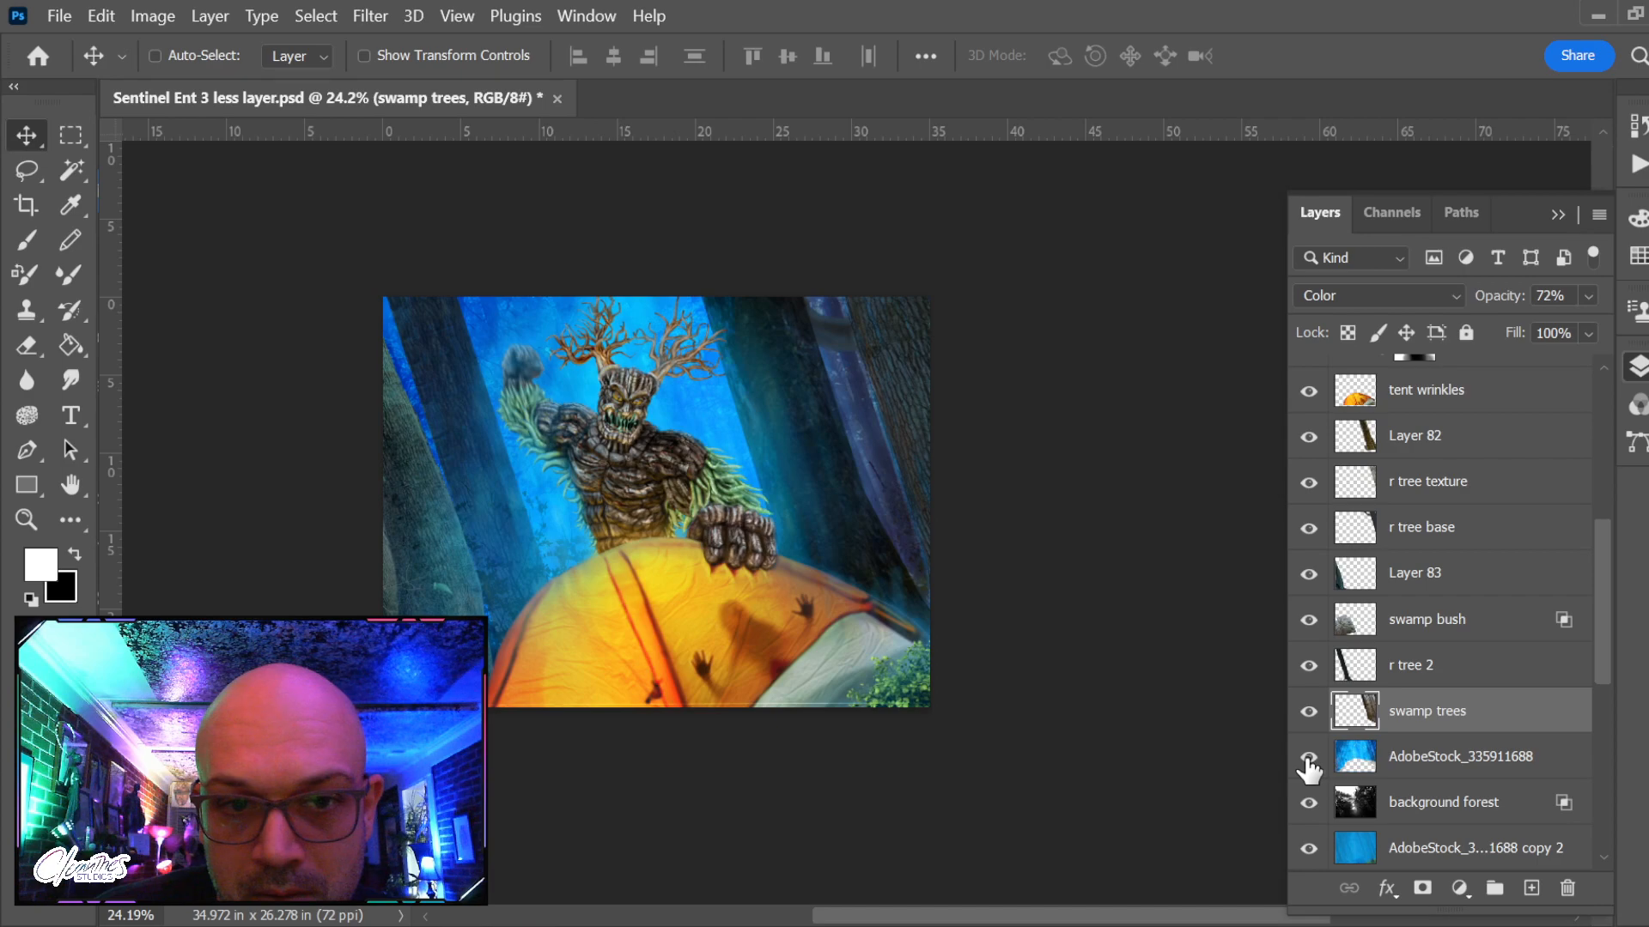
Identify the layer holding the dark tree beside the creature and hide Layer 82
left_click(1457, 759)
left_click(1470, 625)
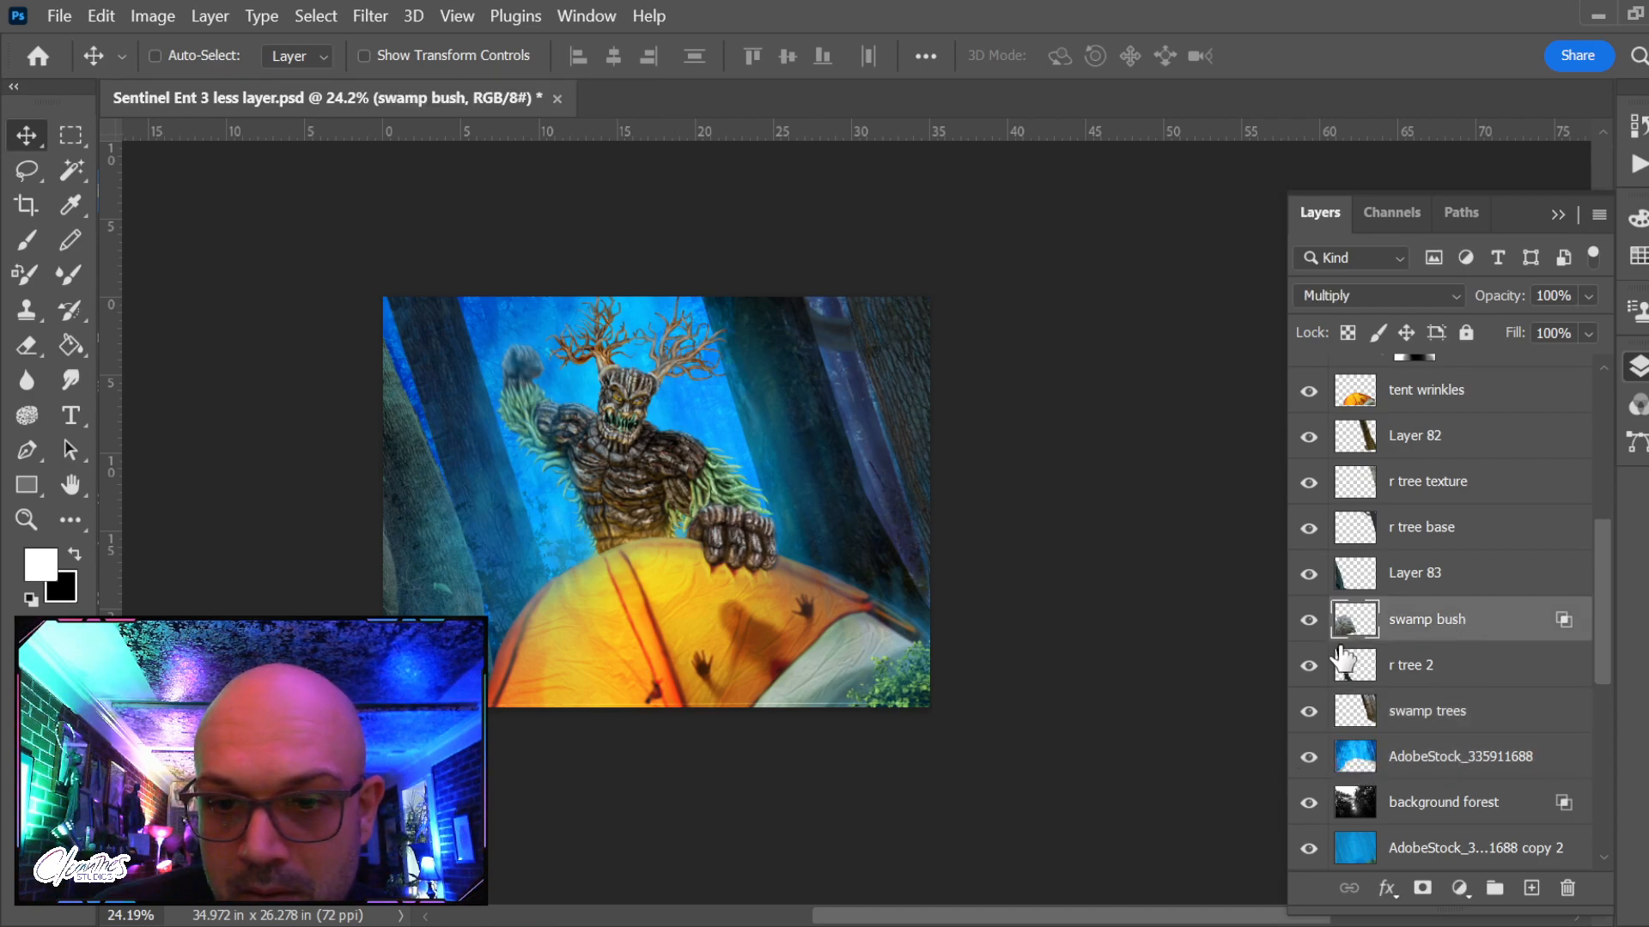
key("alt+v")
left_click(795, 383)
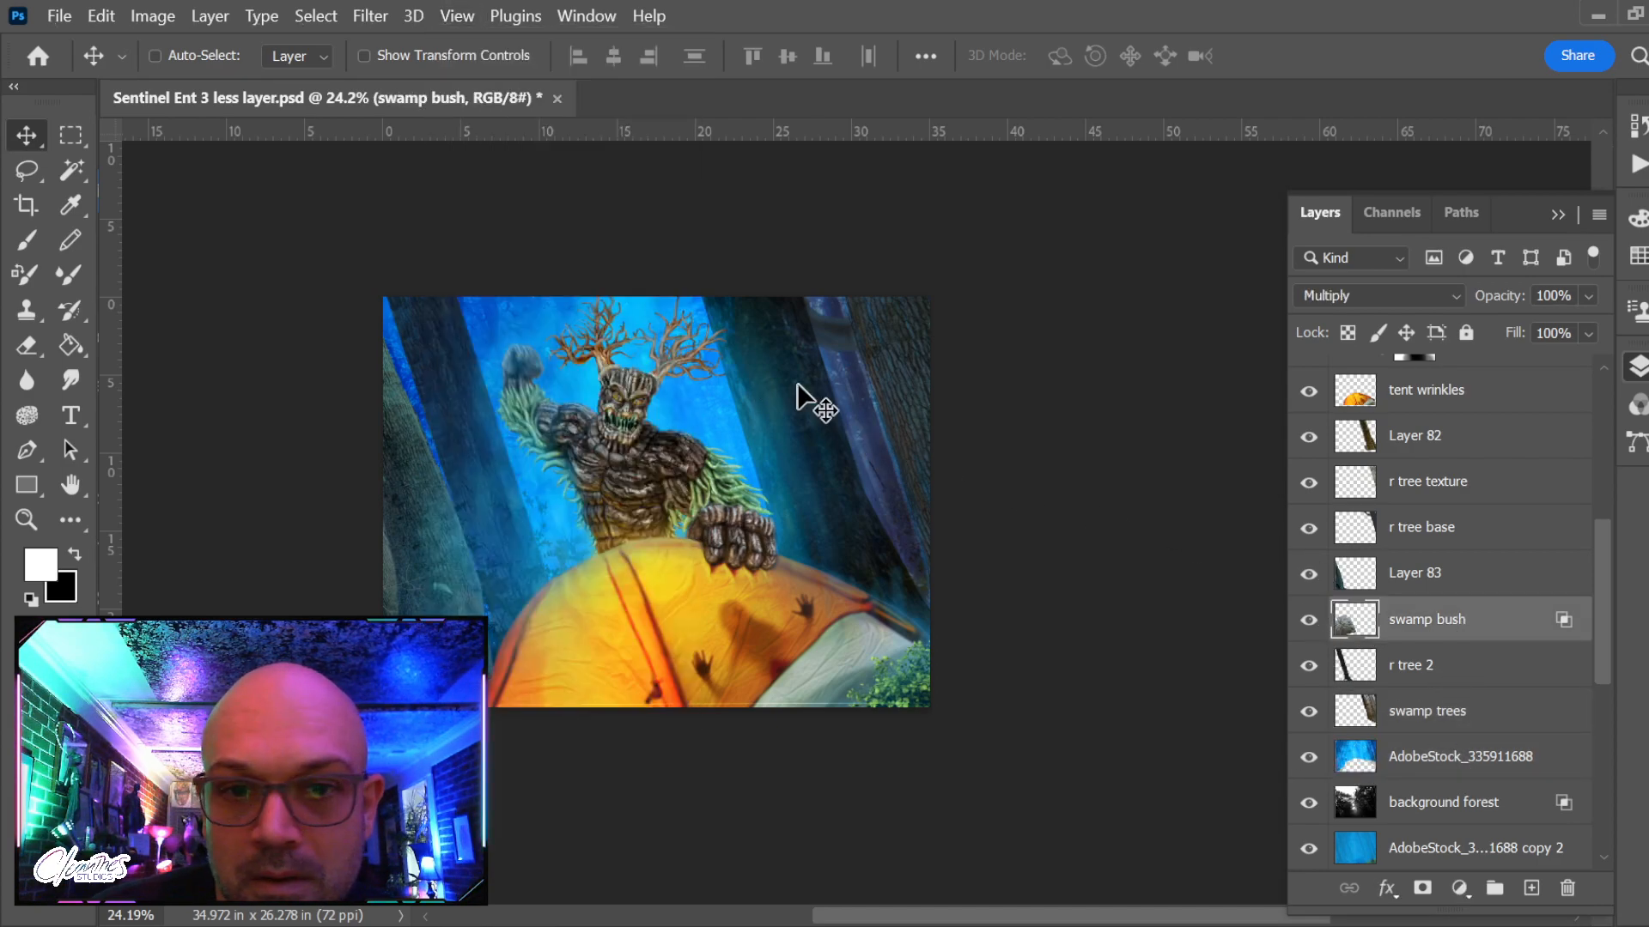
left_click(797, 384, "ctrl")
scroll(1428, 552, "up", 3)
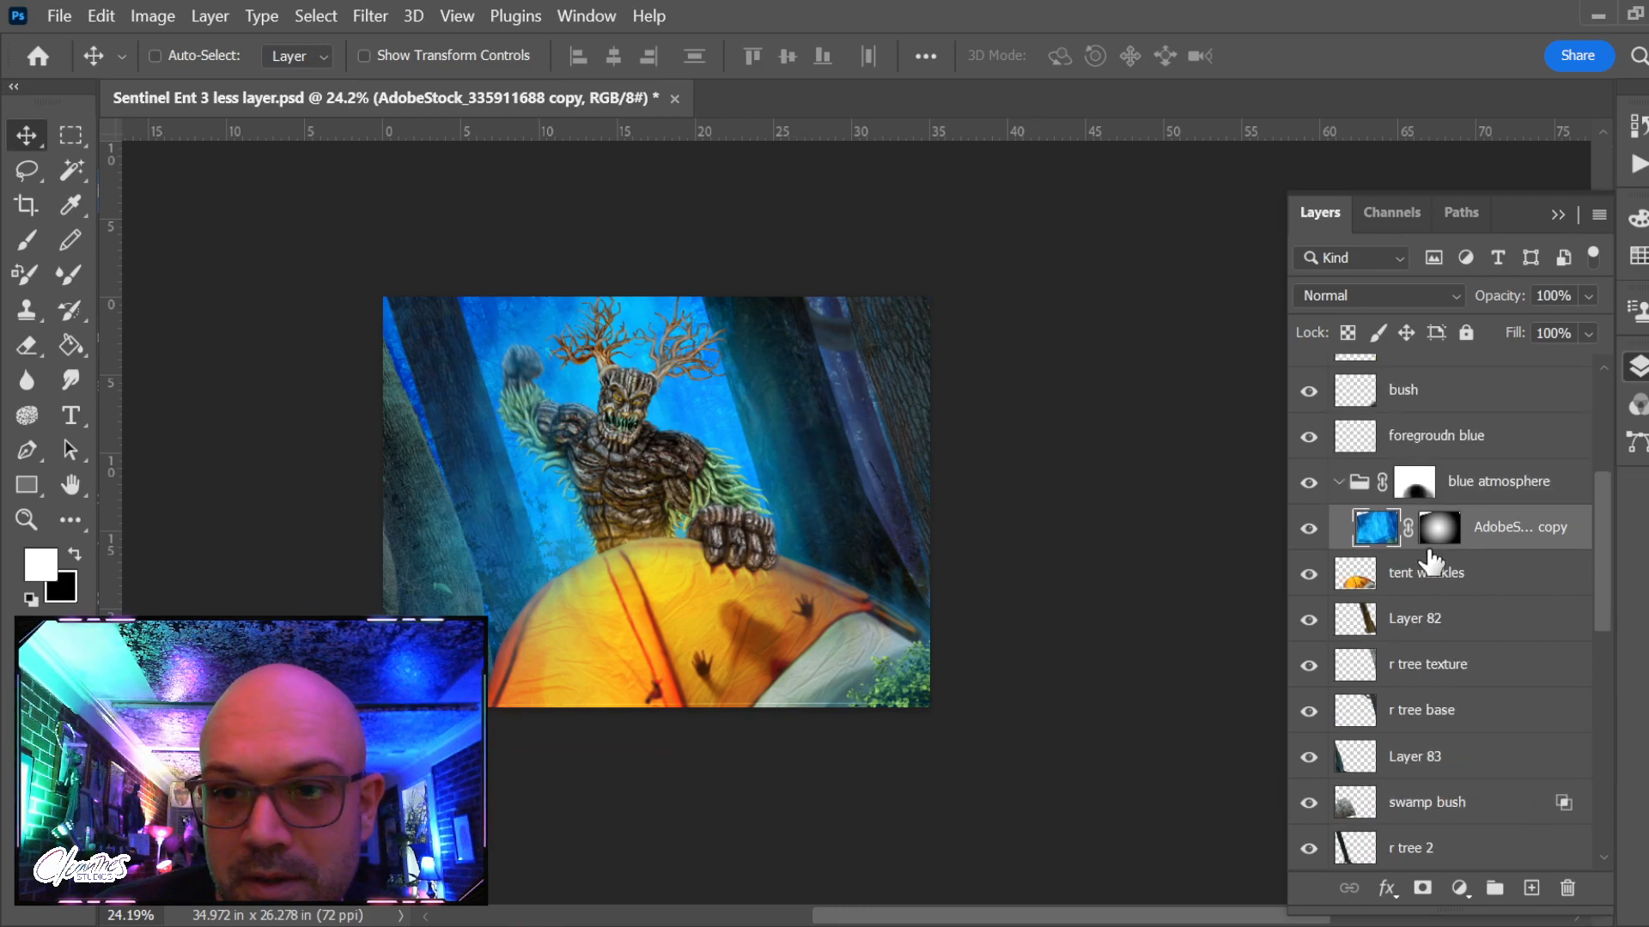
left_click(1309, 620)
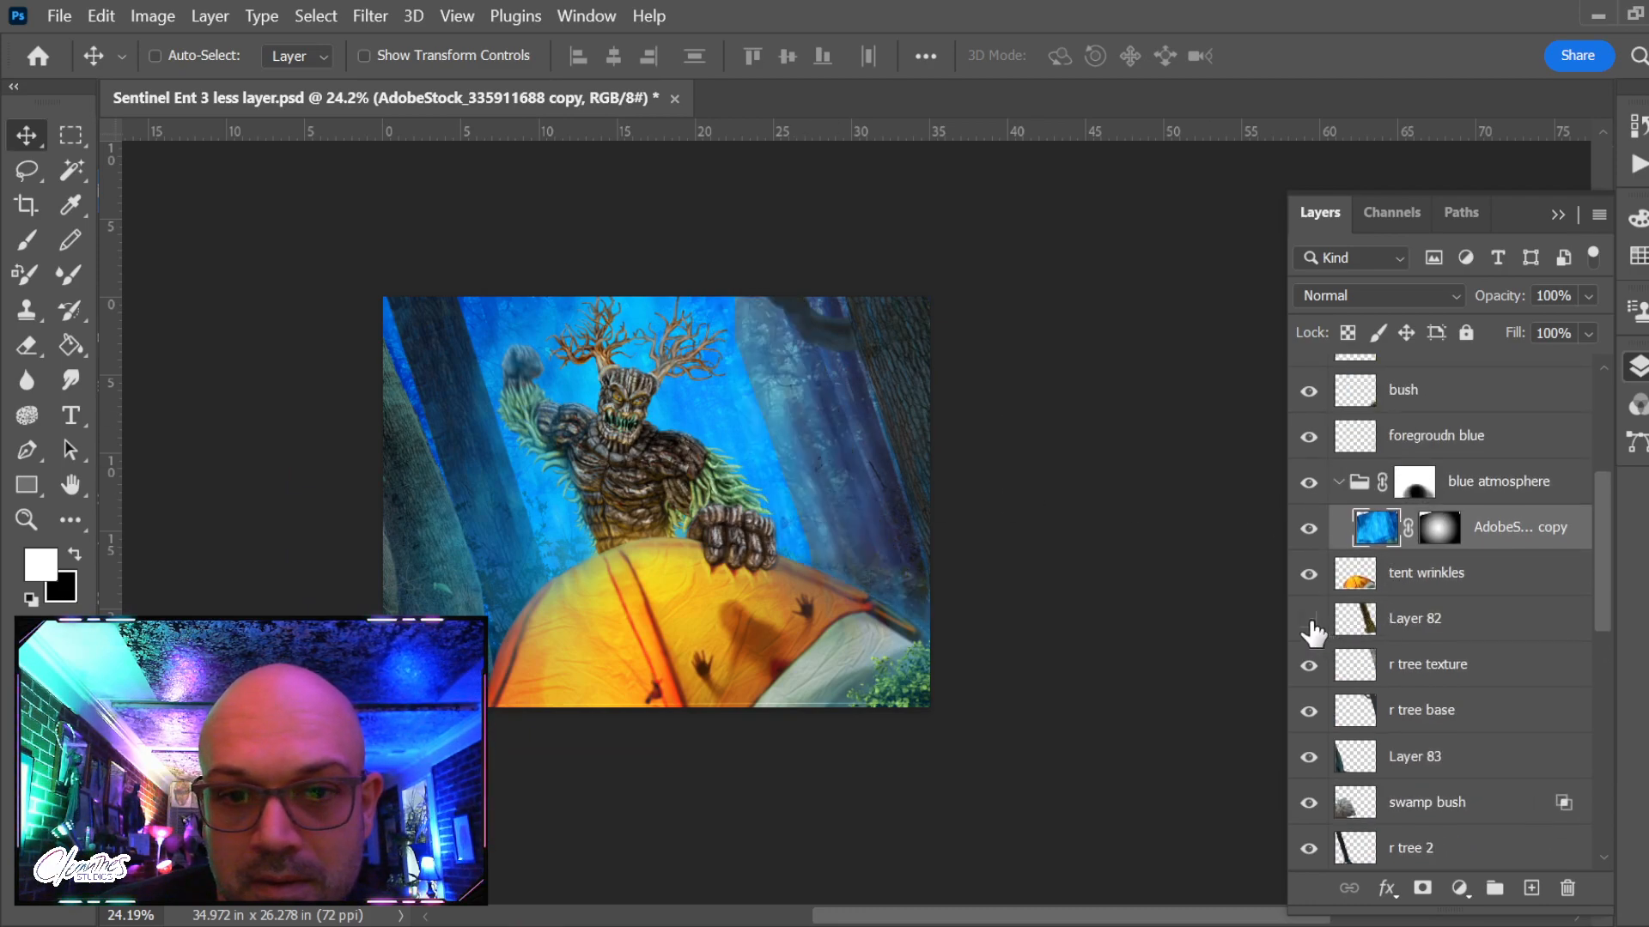
Hide the r tree texture layer and delete the r tree base layer
left_click(1308, 713)
left_click(1308, 713)
left_click(1428, 730)
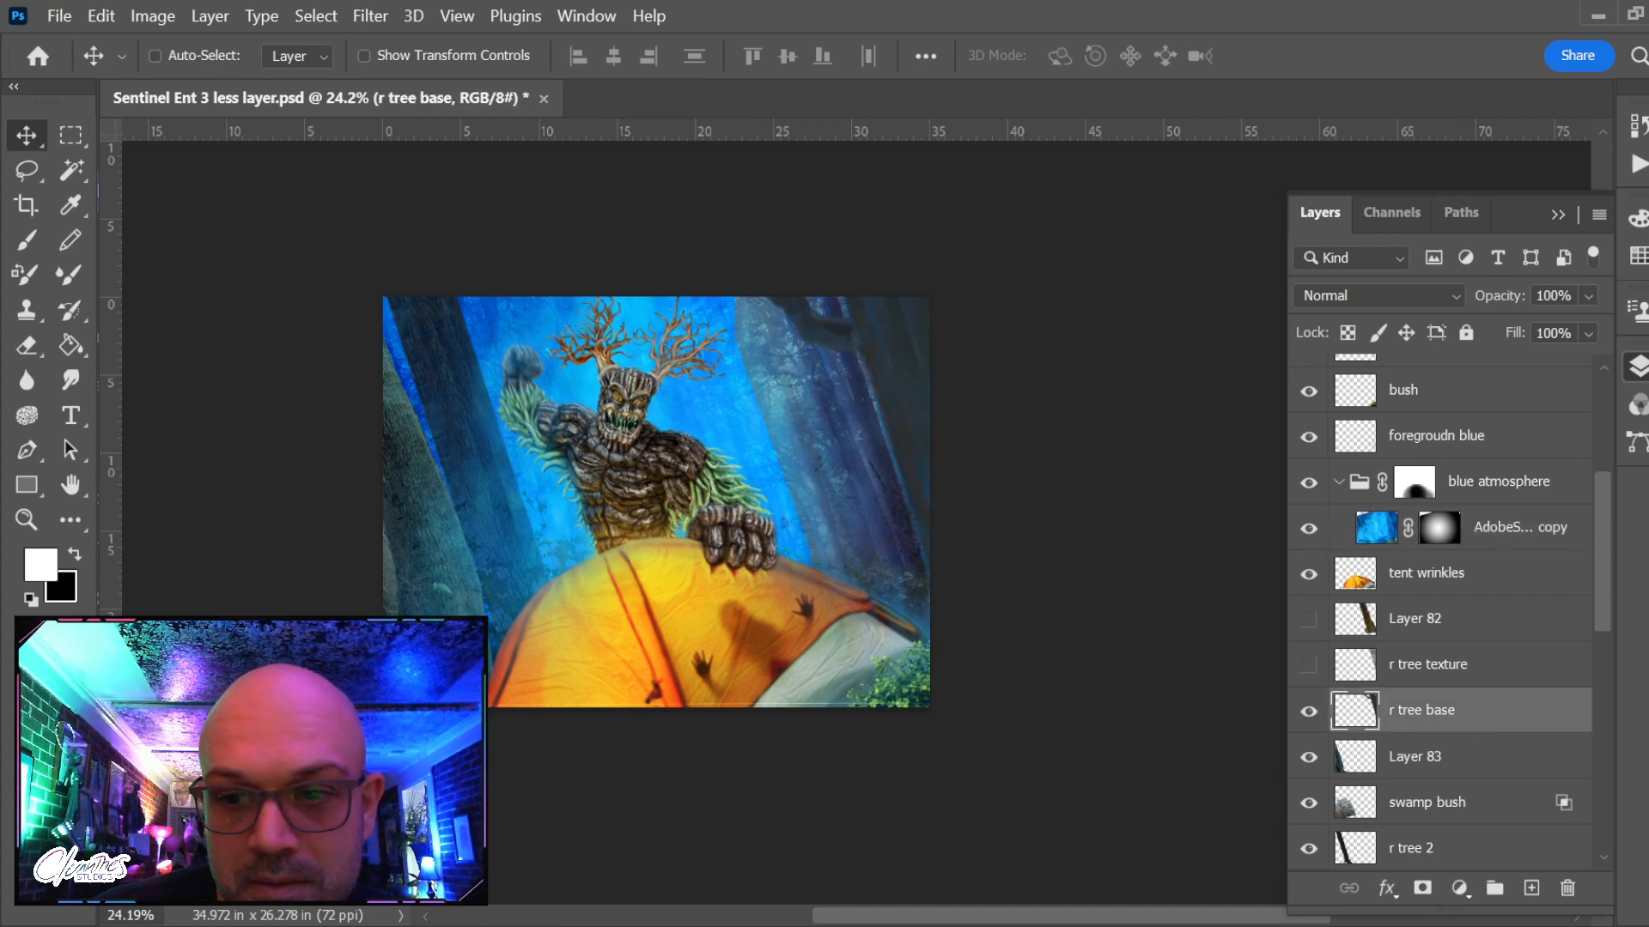
key("Delete")
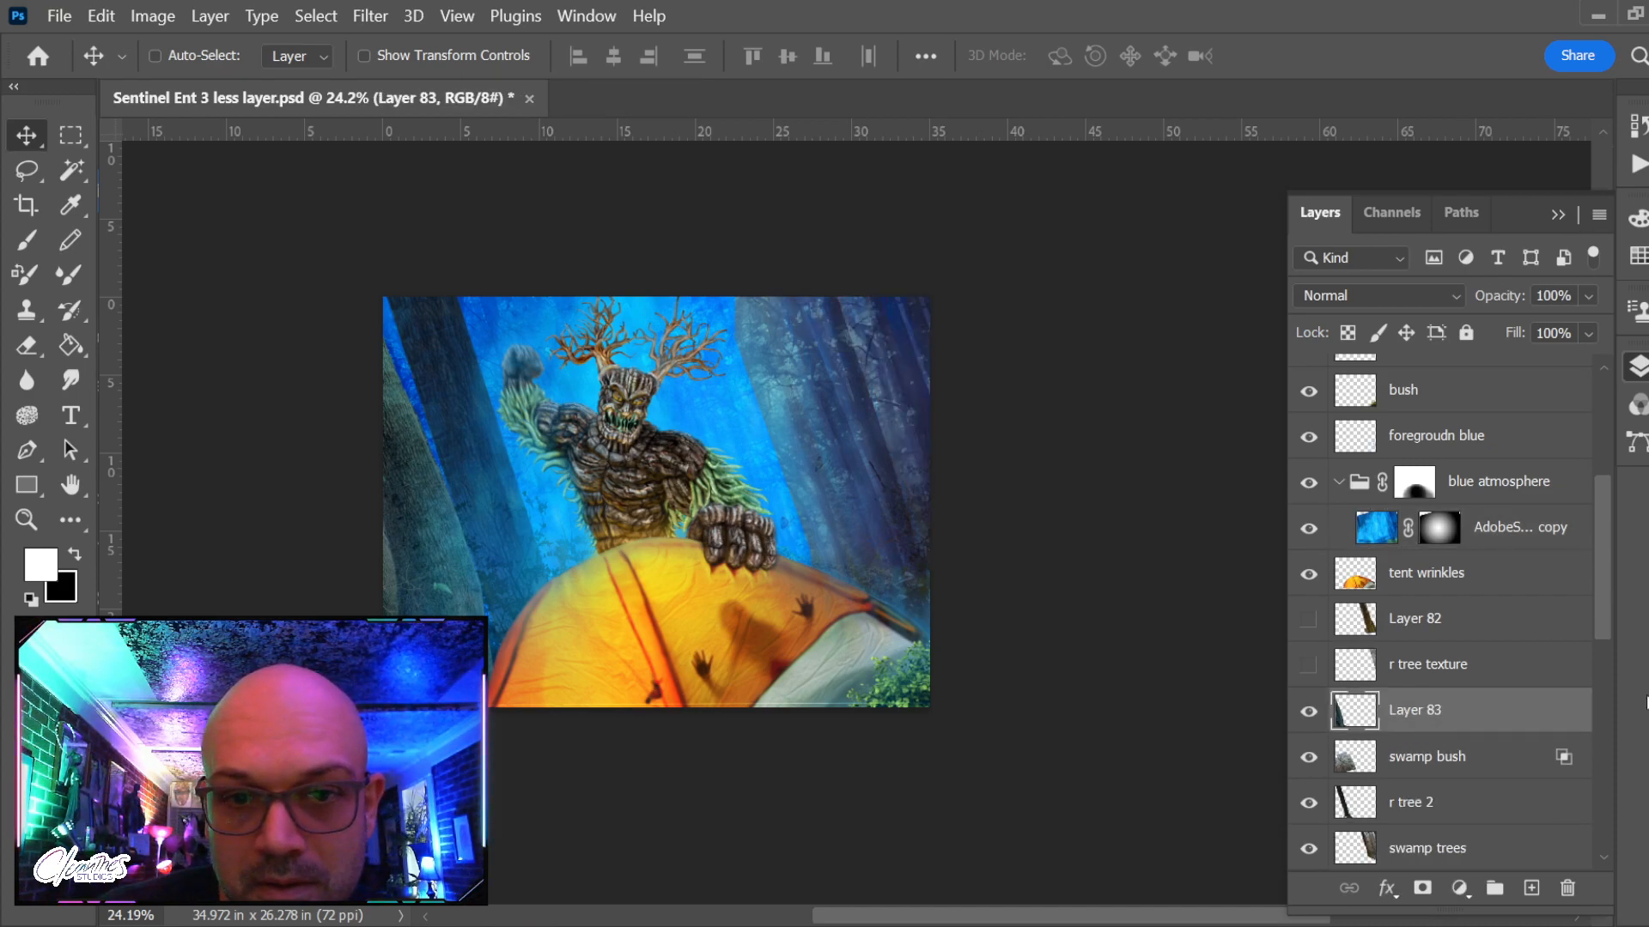
Toggle the swamp bush, r tree 2 and swamp trees layers to check what each contributes to the background
scroll(1491, 837, "down", 1)
left_click(1308, 711)
left_click(1311, 714)
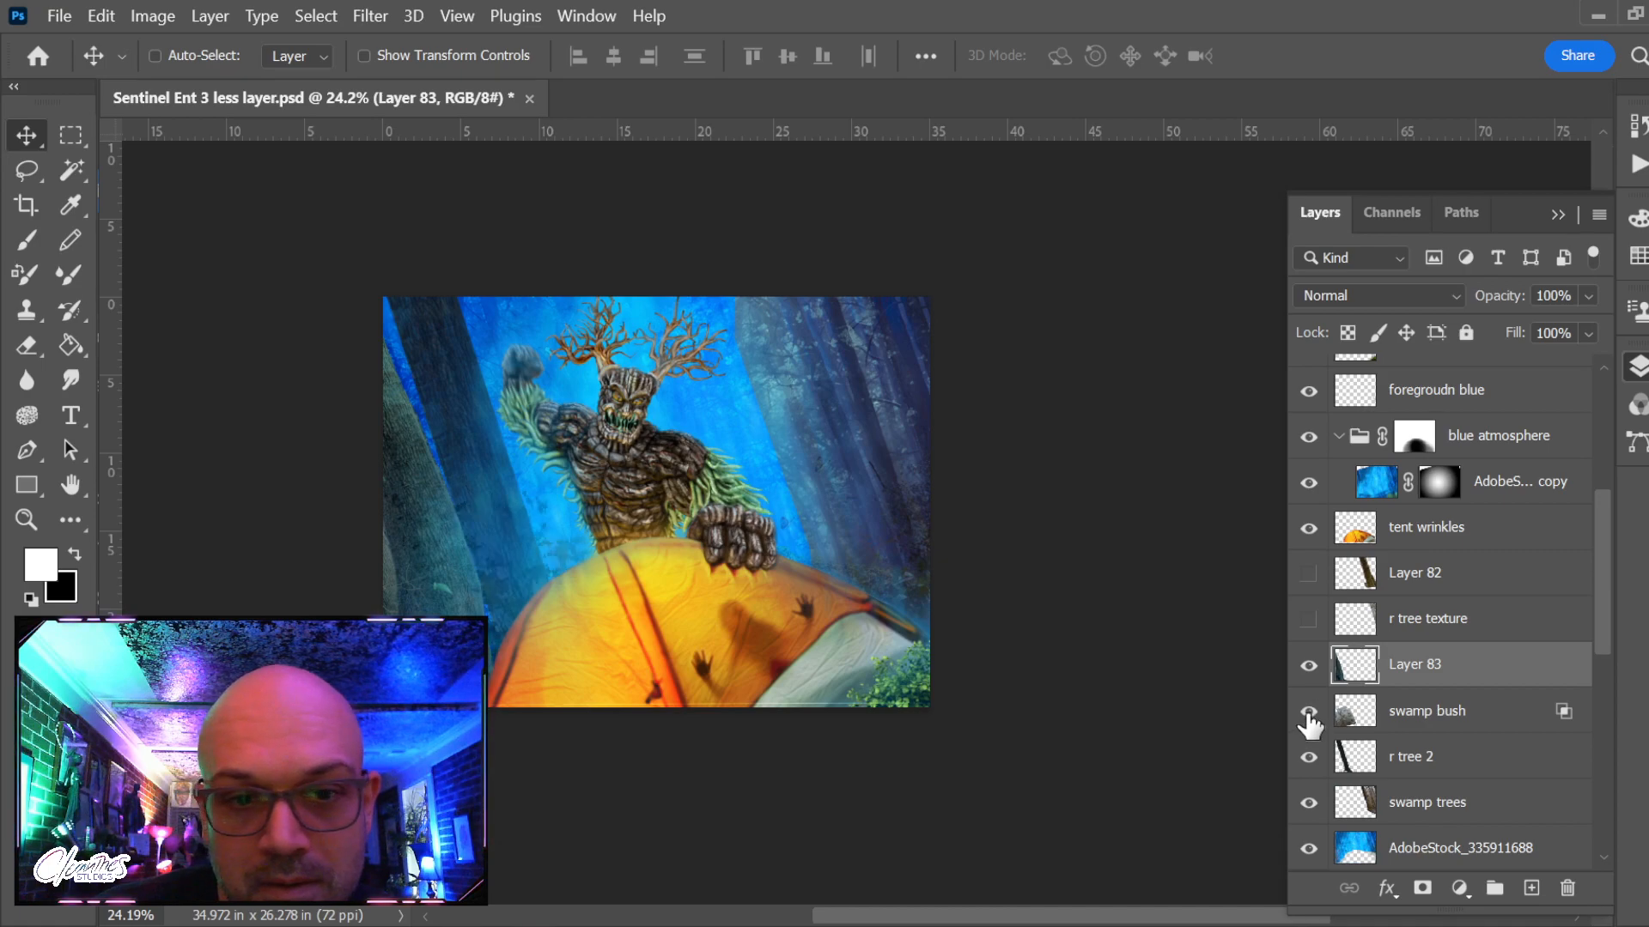
left_click(1309, 757)
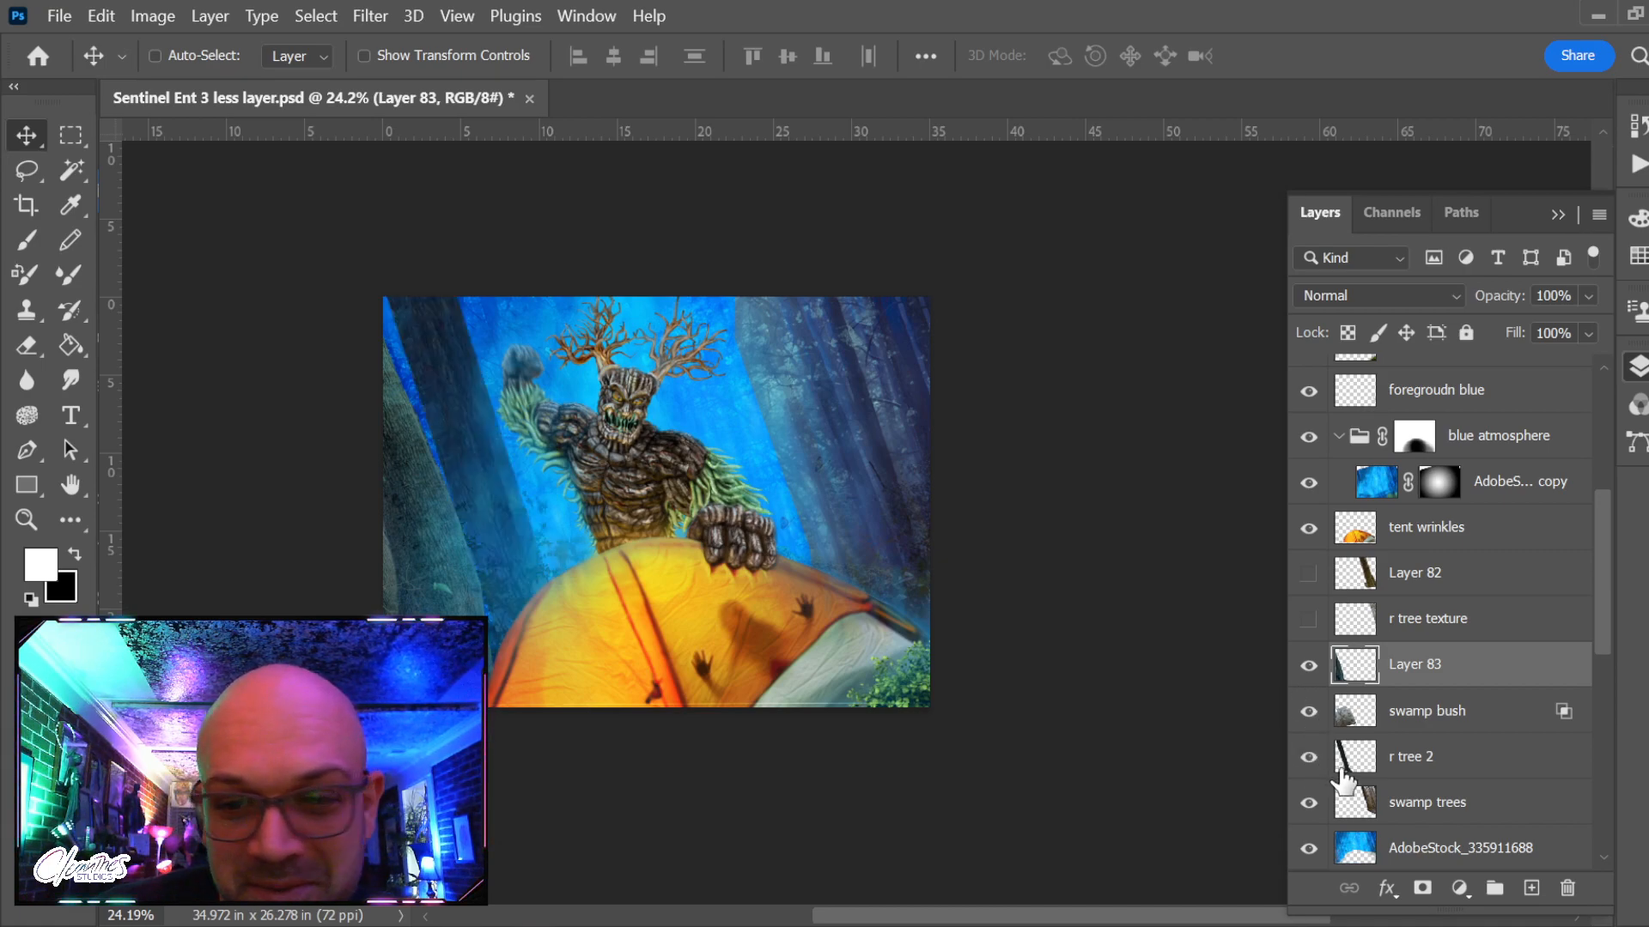
scroll(1312, 773, "down", 1)
left_click(1308, 758)
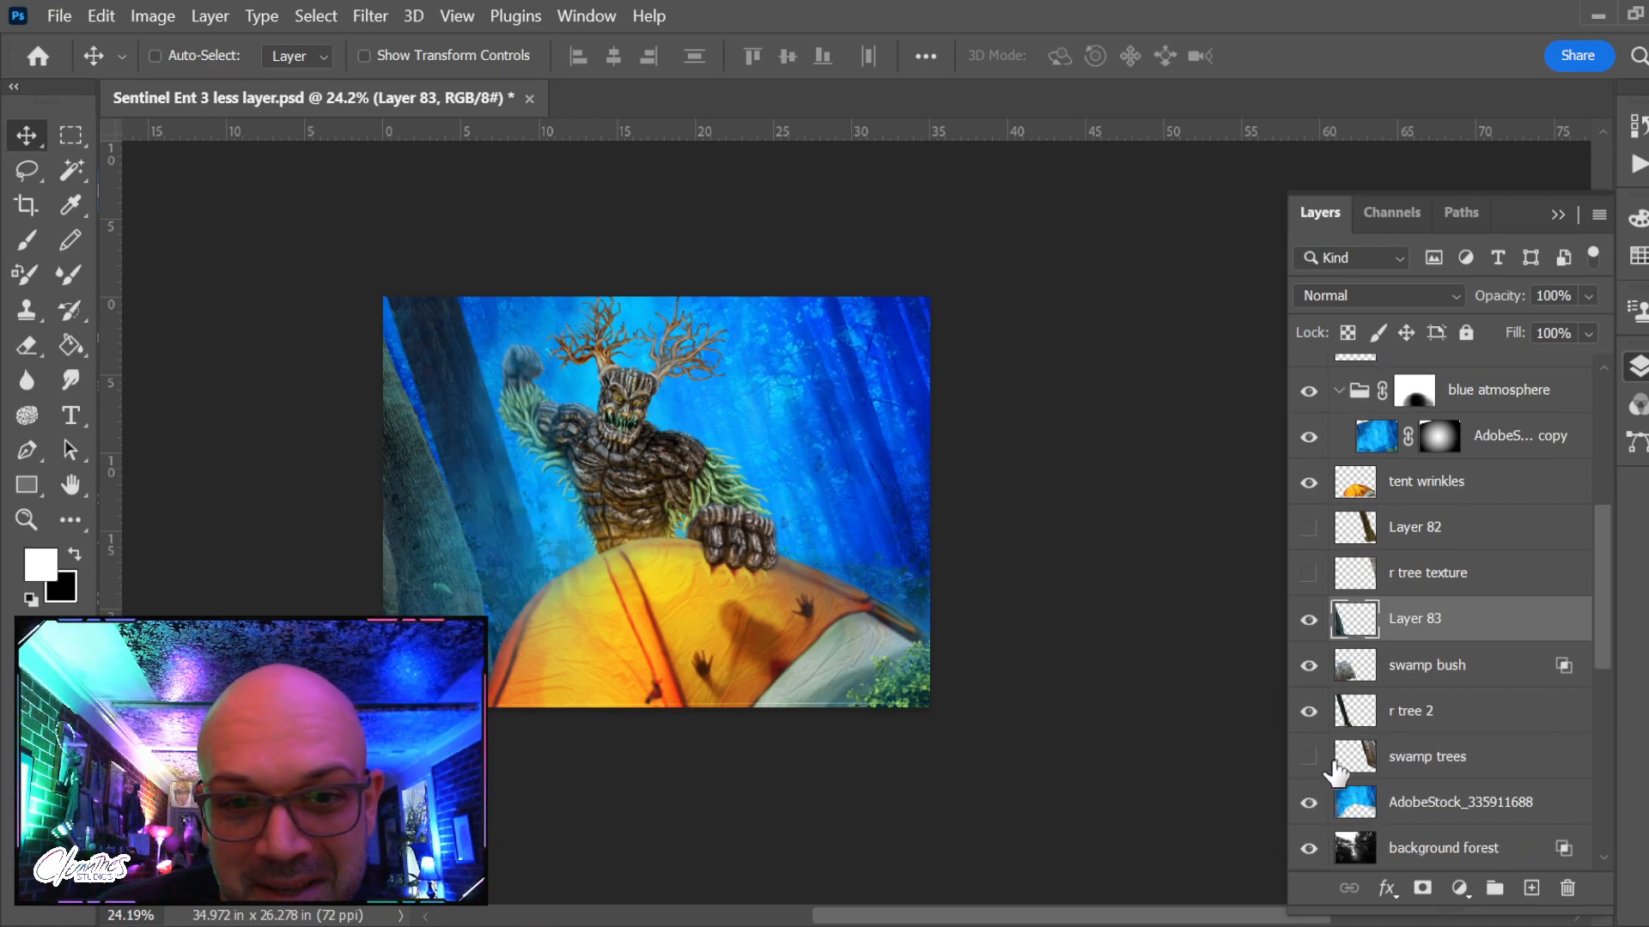
left_click(1308, 757)
Set the swamp trees layer back to Normal blend mode at 100% opacity
left_click(1414, 764)
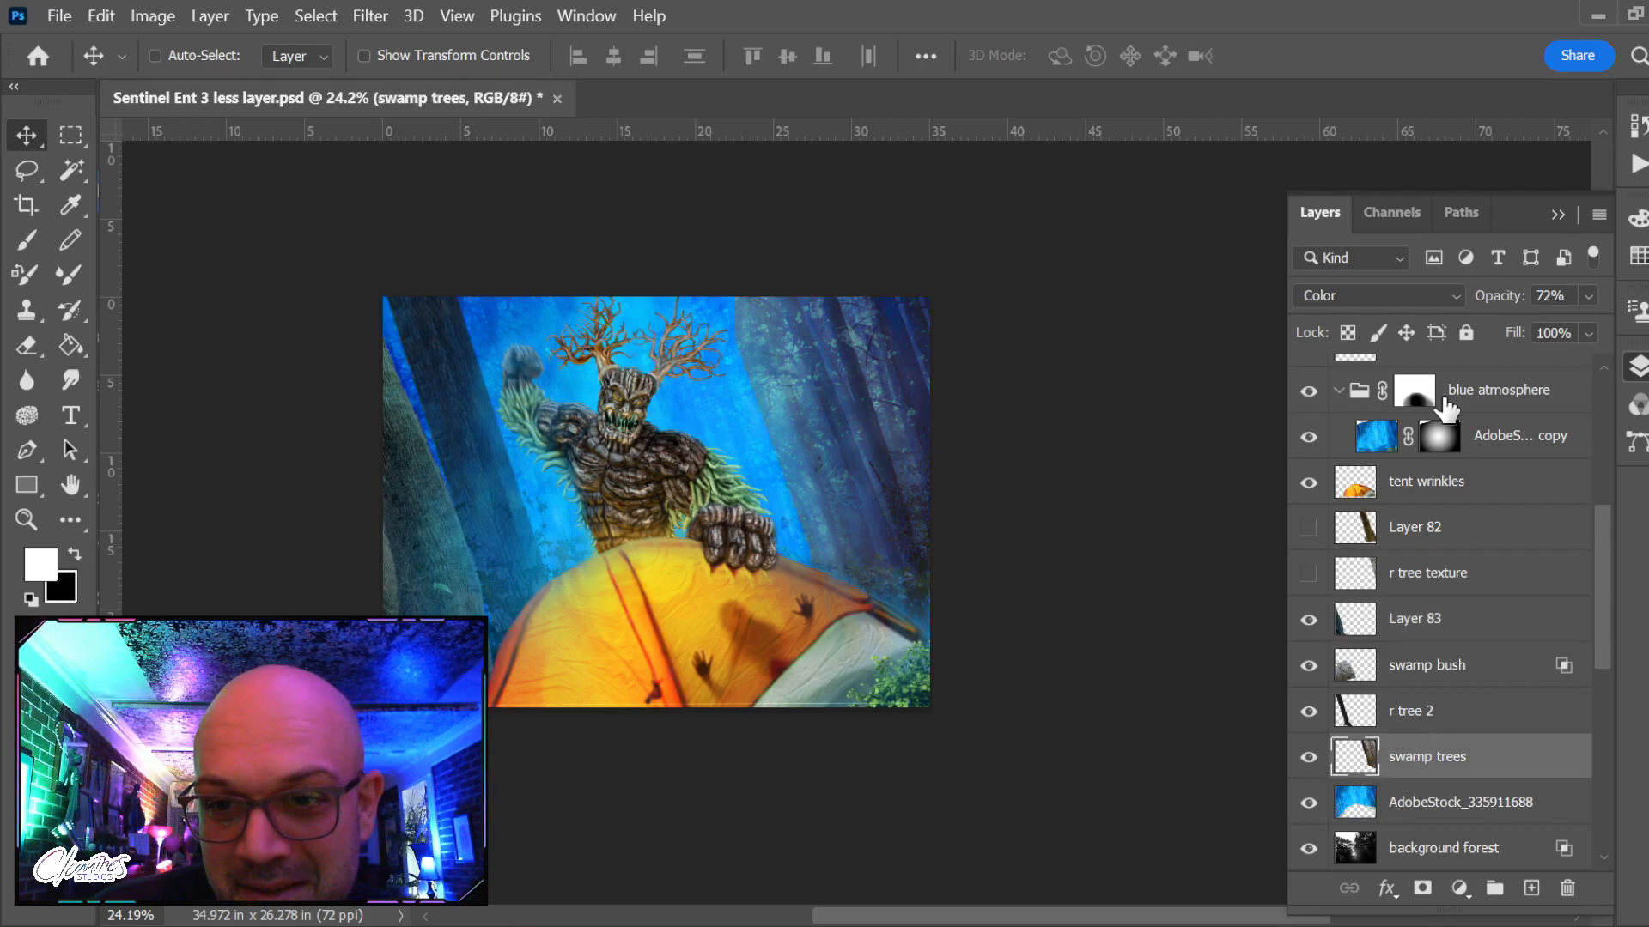
left_click(1391, 297)
left_click(1384, 266)
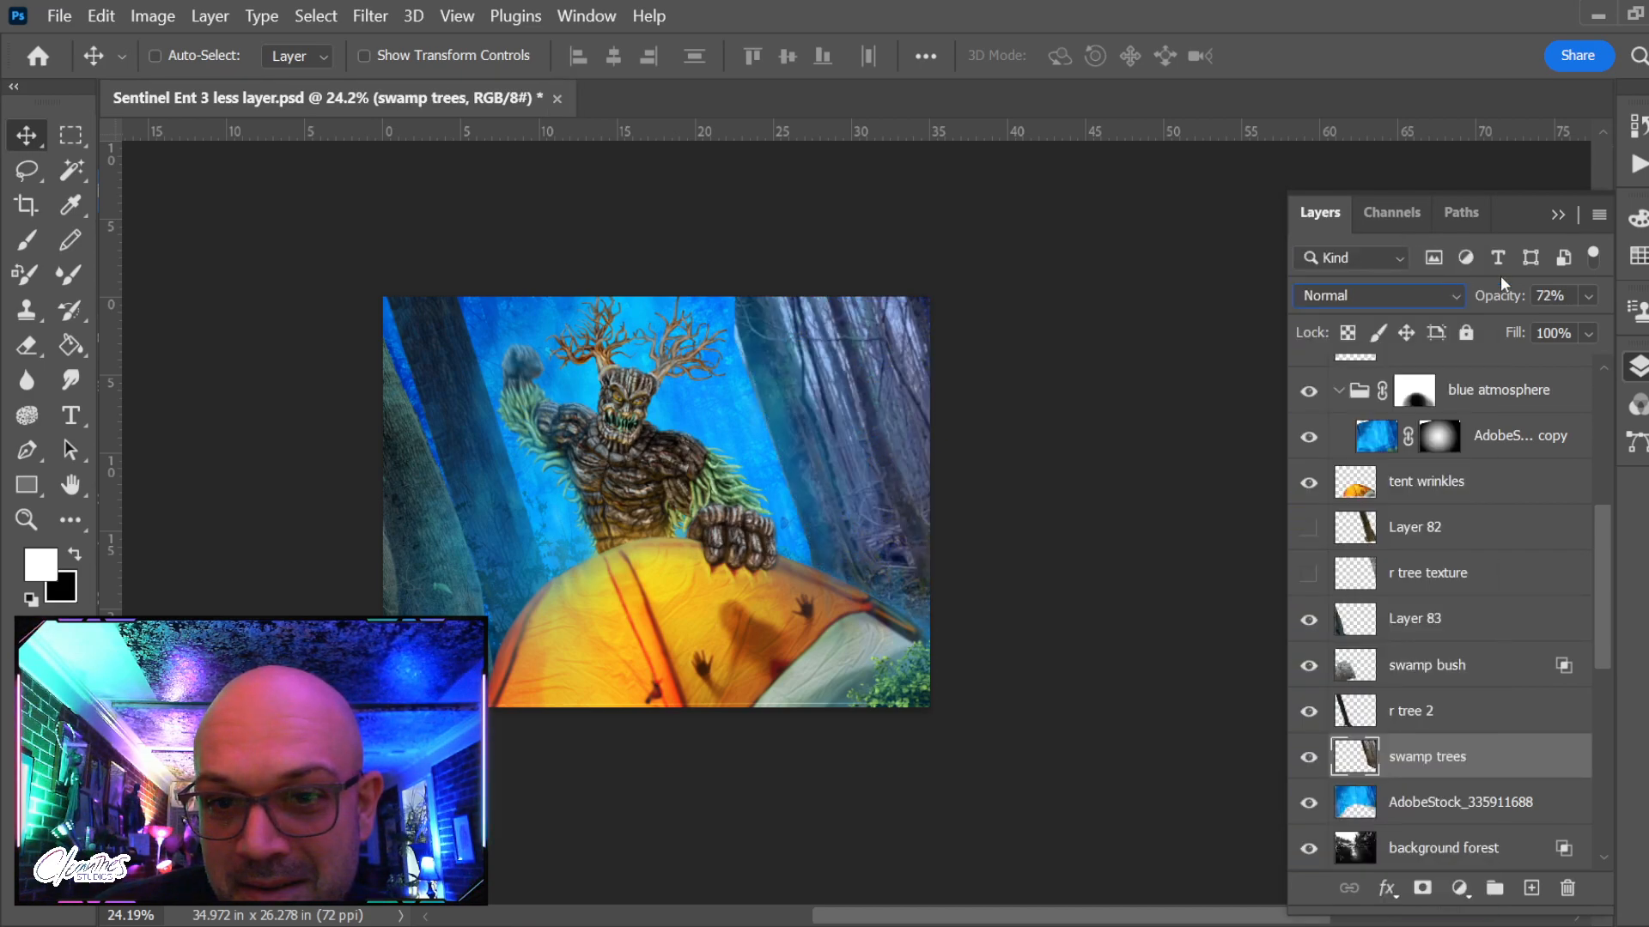
left_click_drag(1568, 327, 1595, 327)
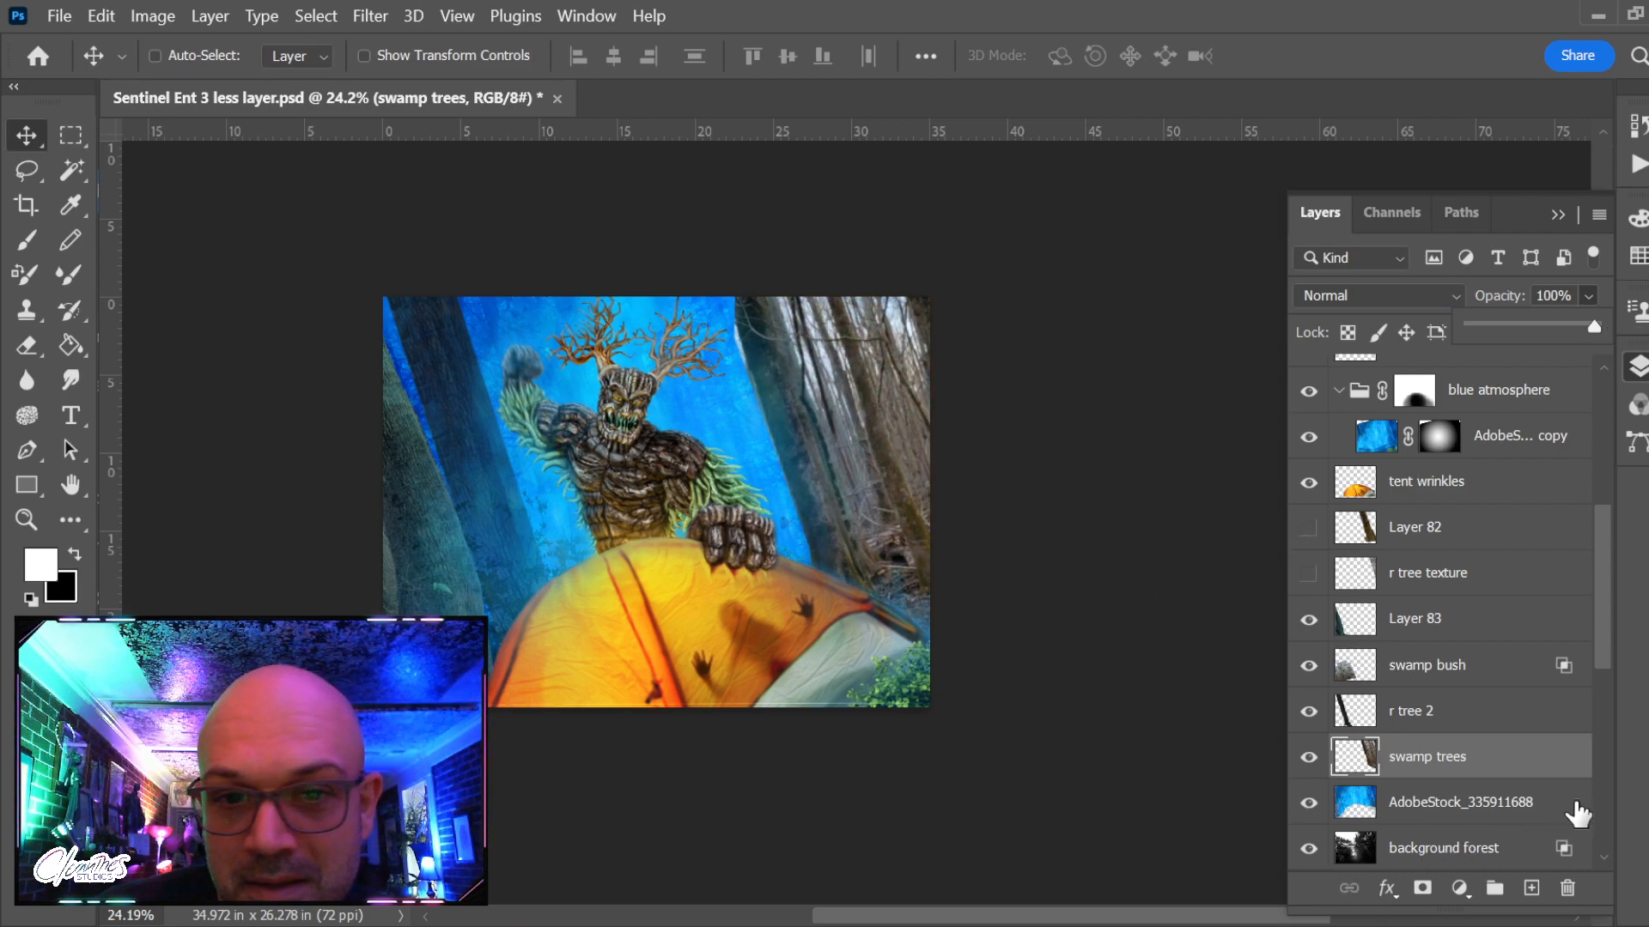
Check Layer 82 against the scene, keep it hidden, and select and show the forground tree layer instead
left_click(1421, 718)
scroll(1392, 598, "up", 2)
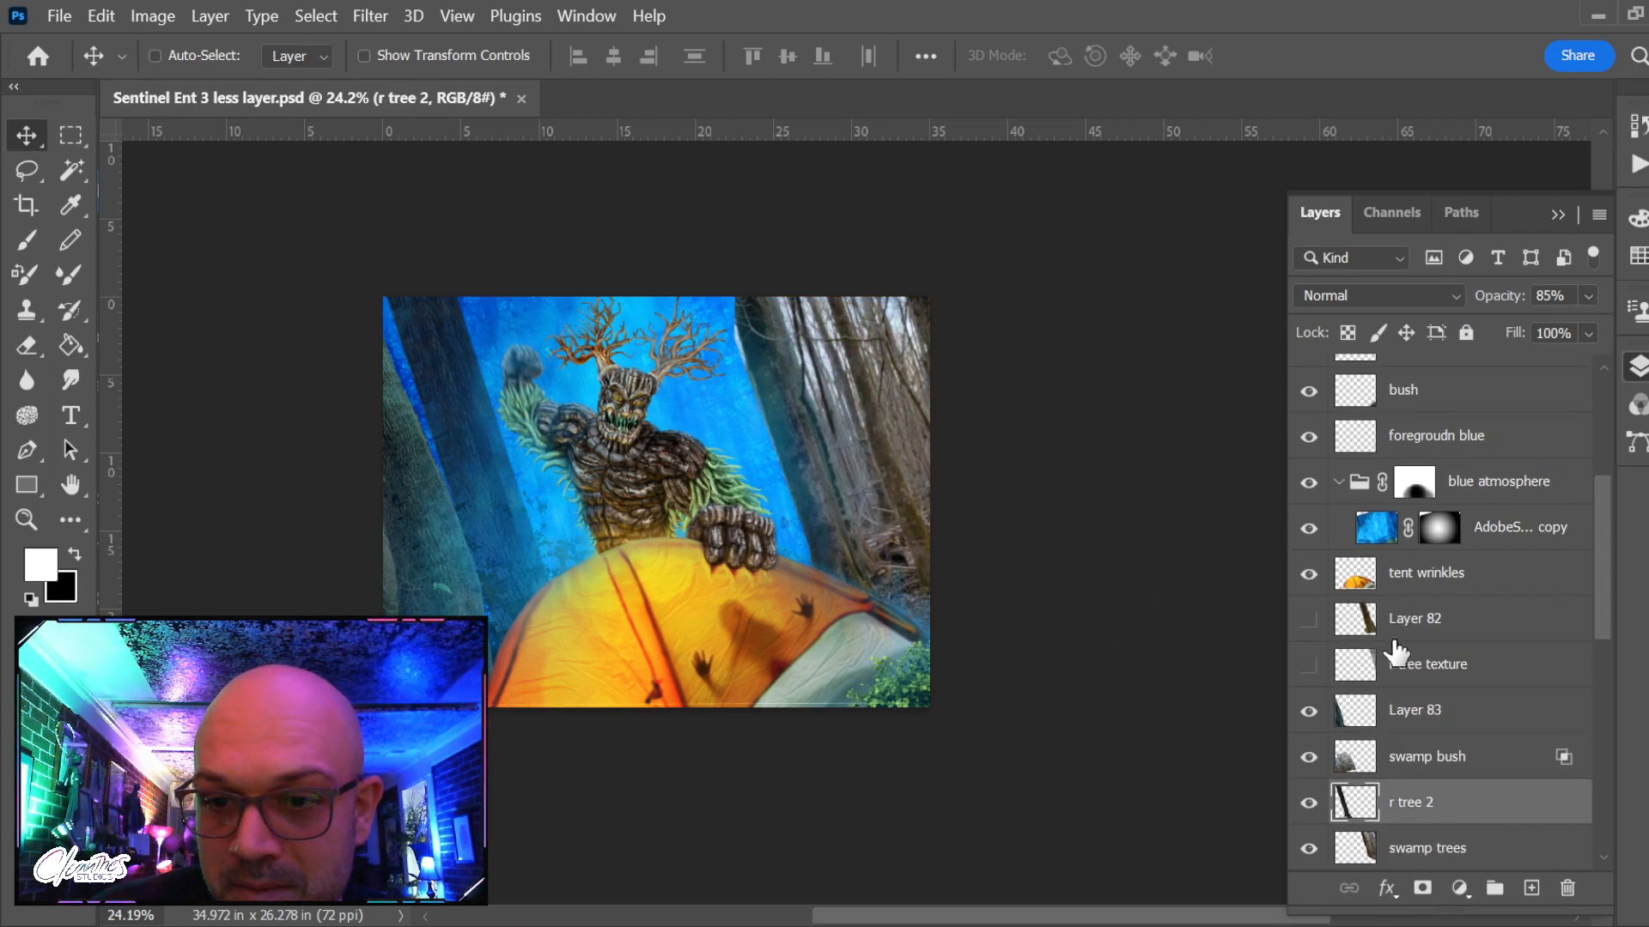
left_click(1309, 620)
left_click(1311, 621)
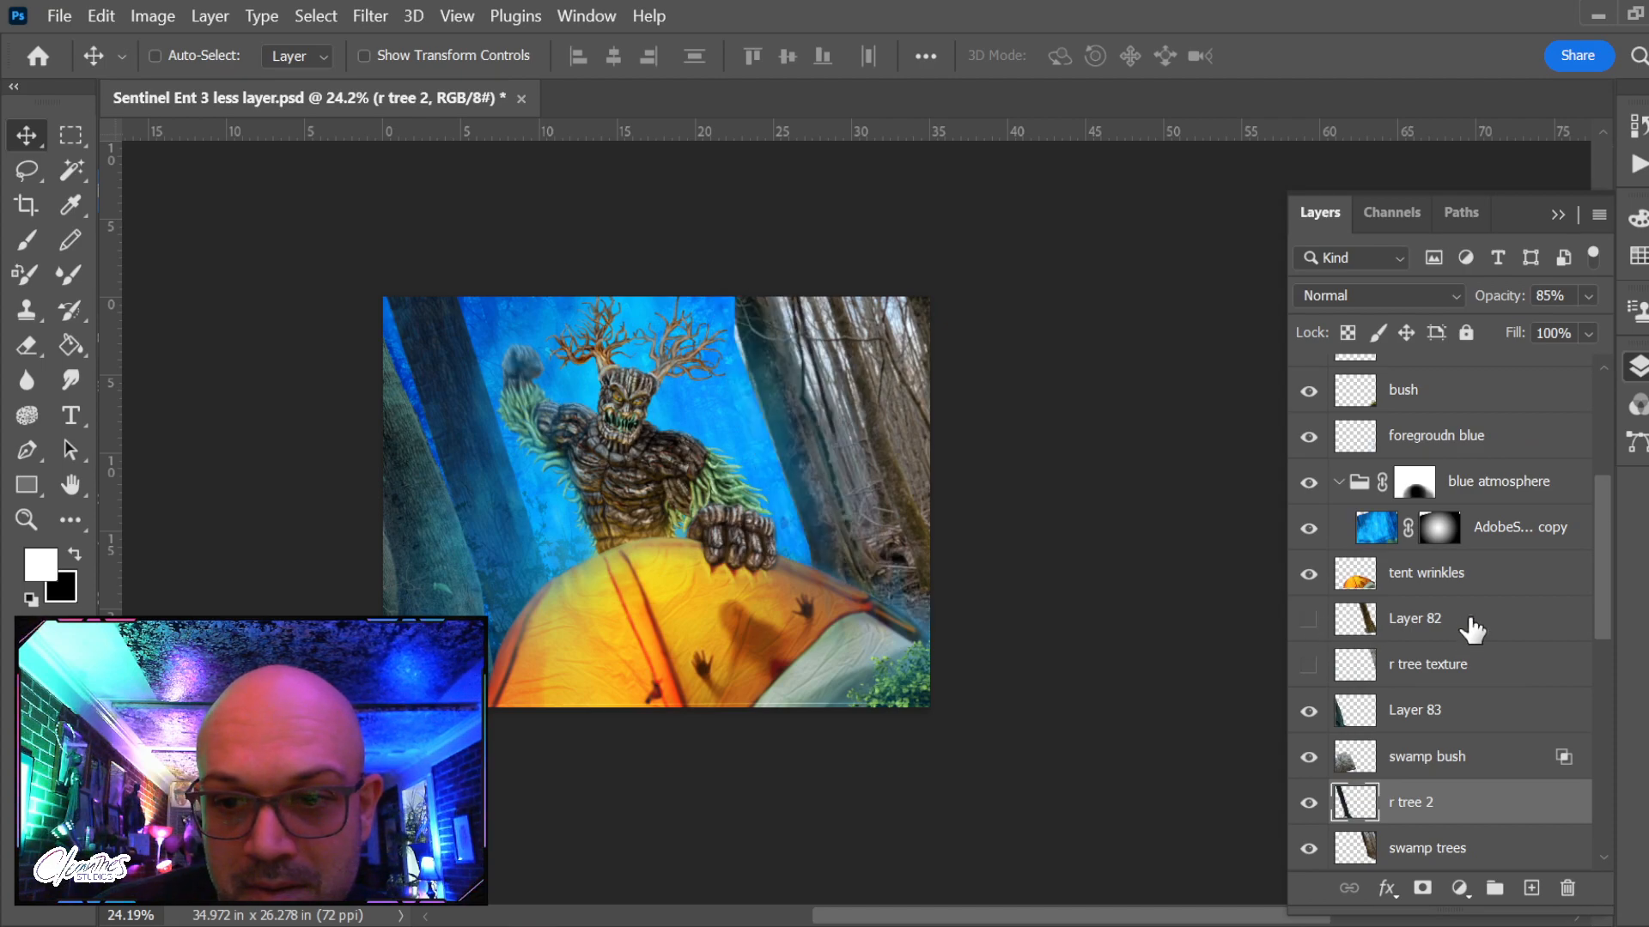
scroll(1471, 626, "up", 6)
left_click(1470, 534)
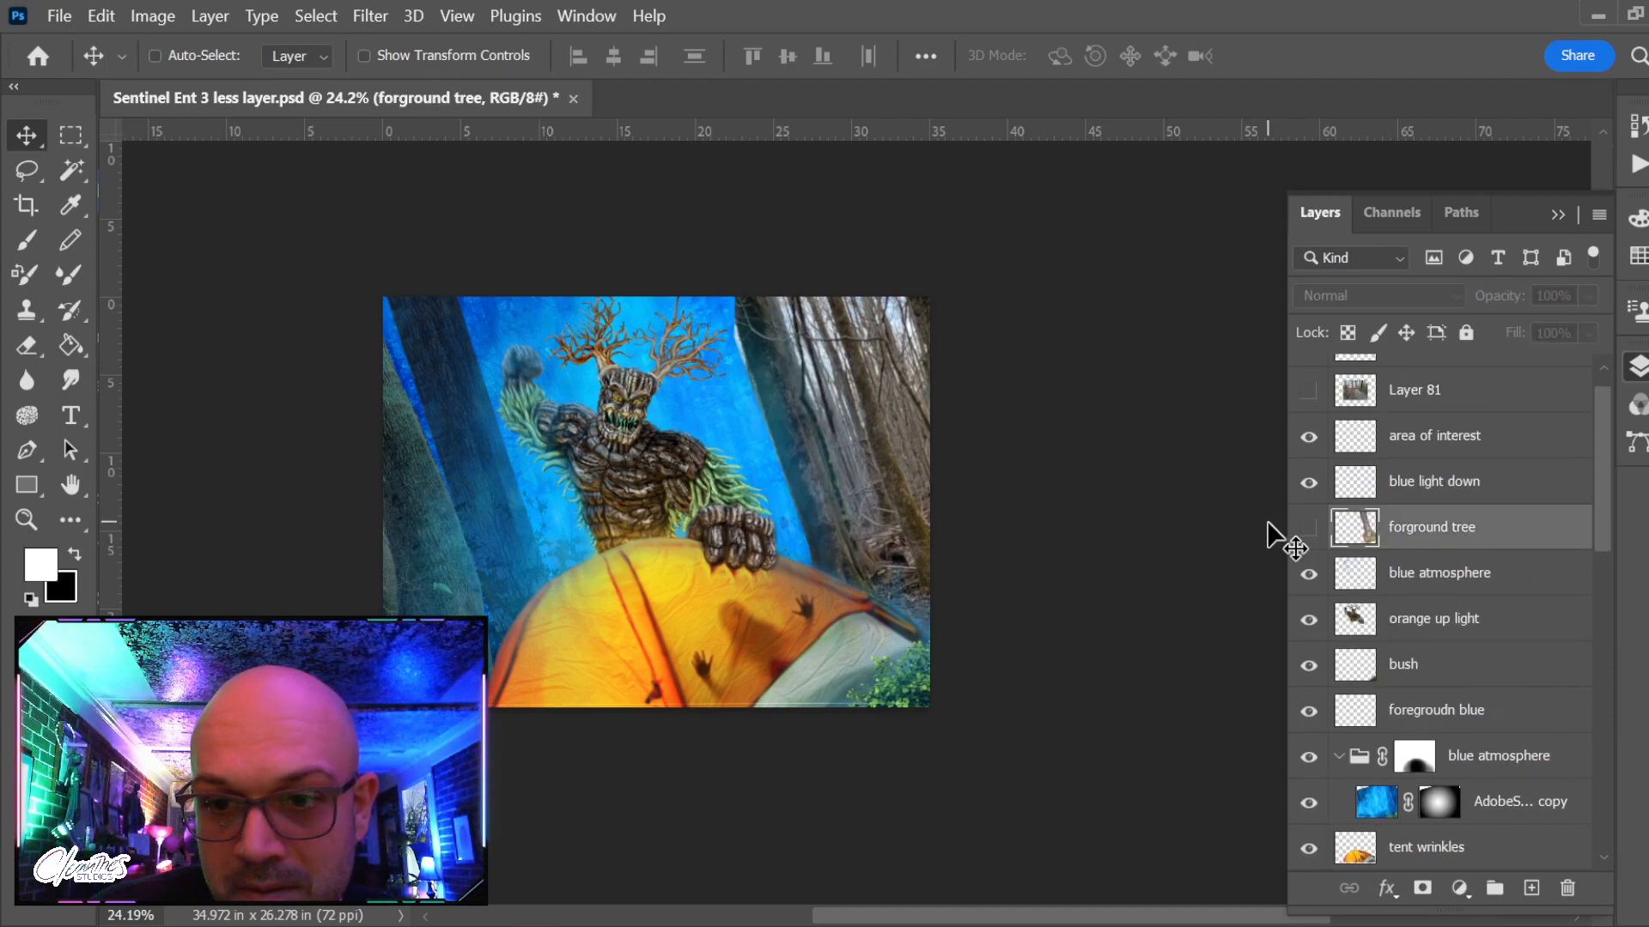
left_click(1308, 527)
scroll(1560, 566, "down", 2)
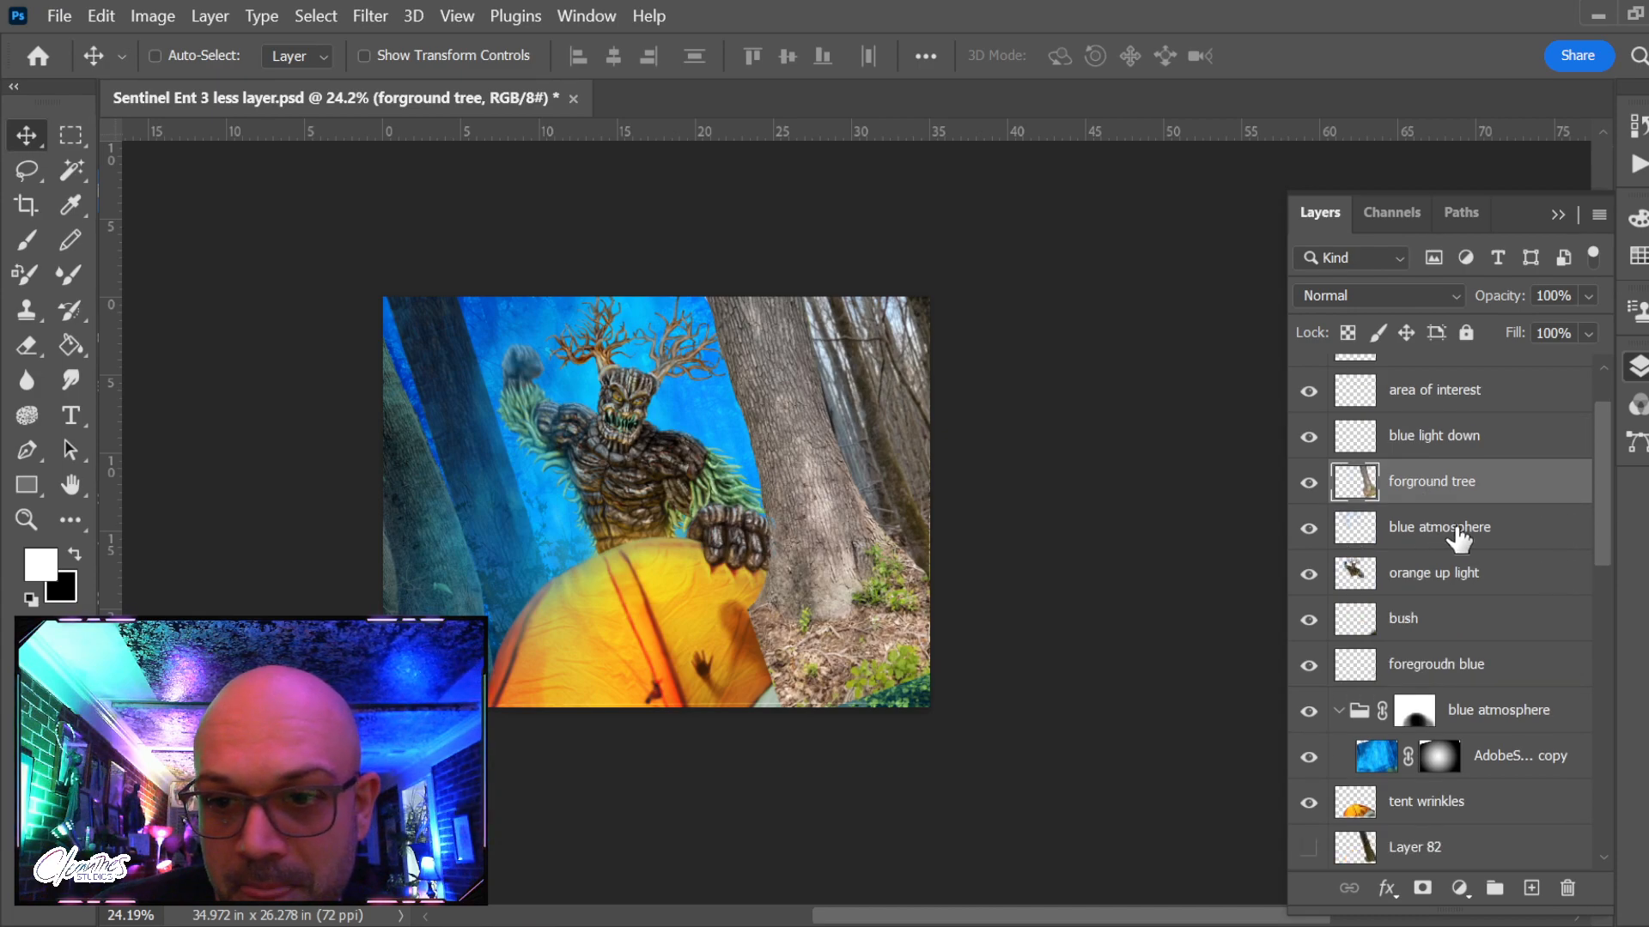
Lower the forground tree layer in the stack to just above Layer 83, beneath r tree texture
left_click_drag(1540, 442, 1460, 811)
scroll(1457, 773, "down", 5)
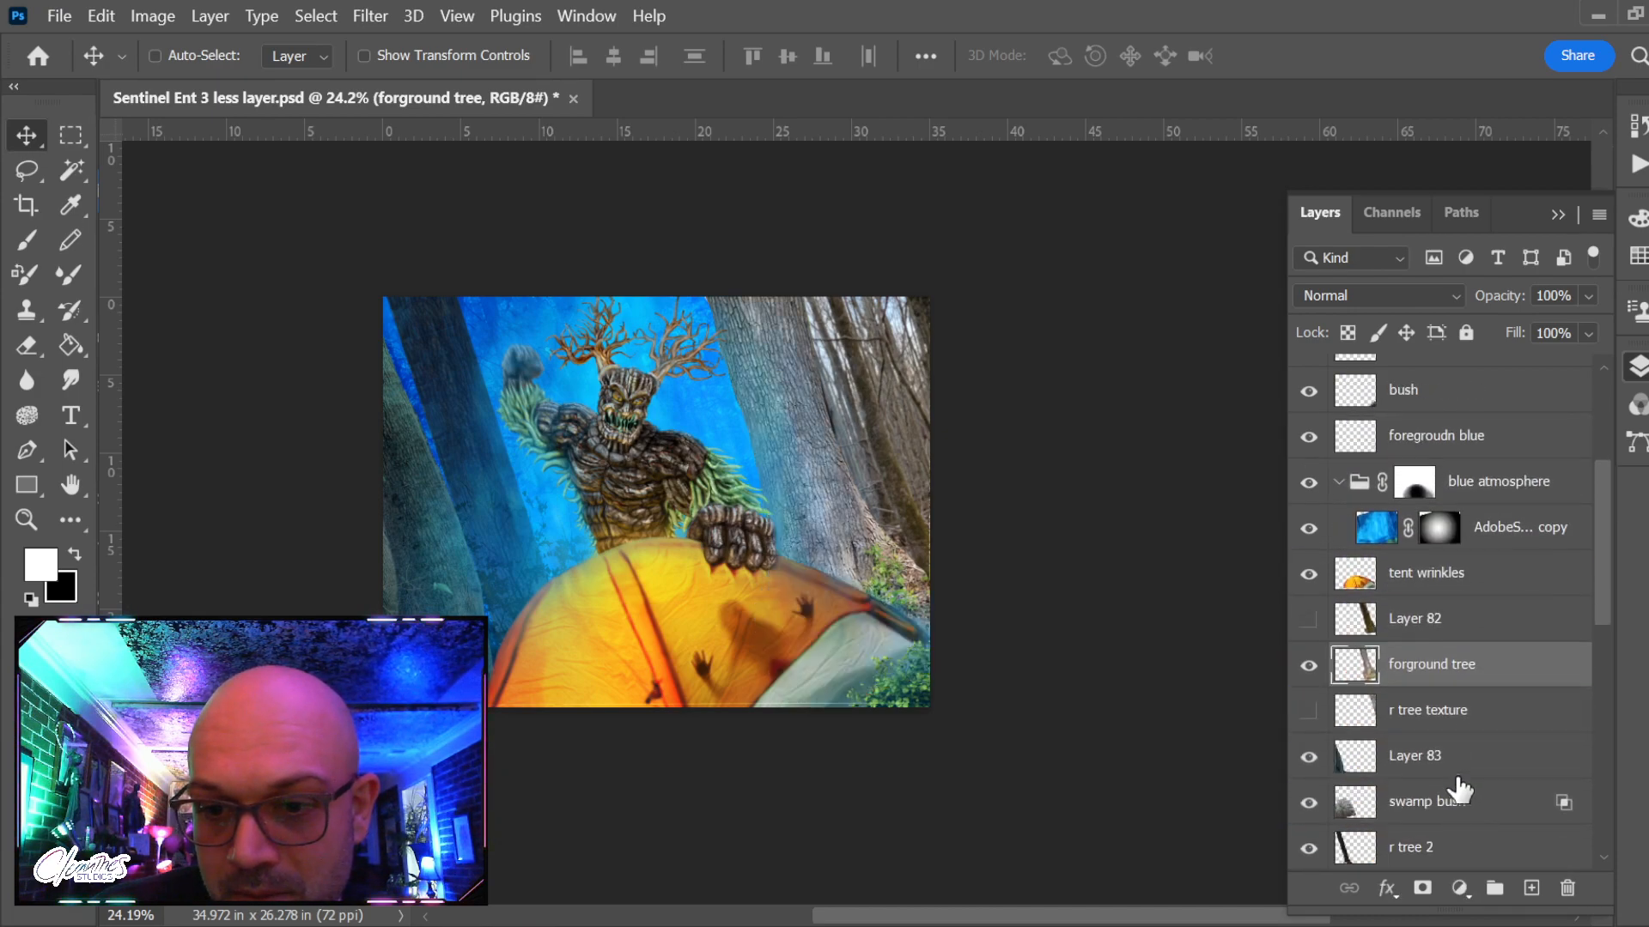
left_click_drag(1494, 578, 1491, 645)
Rotate the forground tree layer about -9.8 degrees and shift it down and to the left
key("ctrl+t")
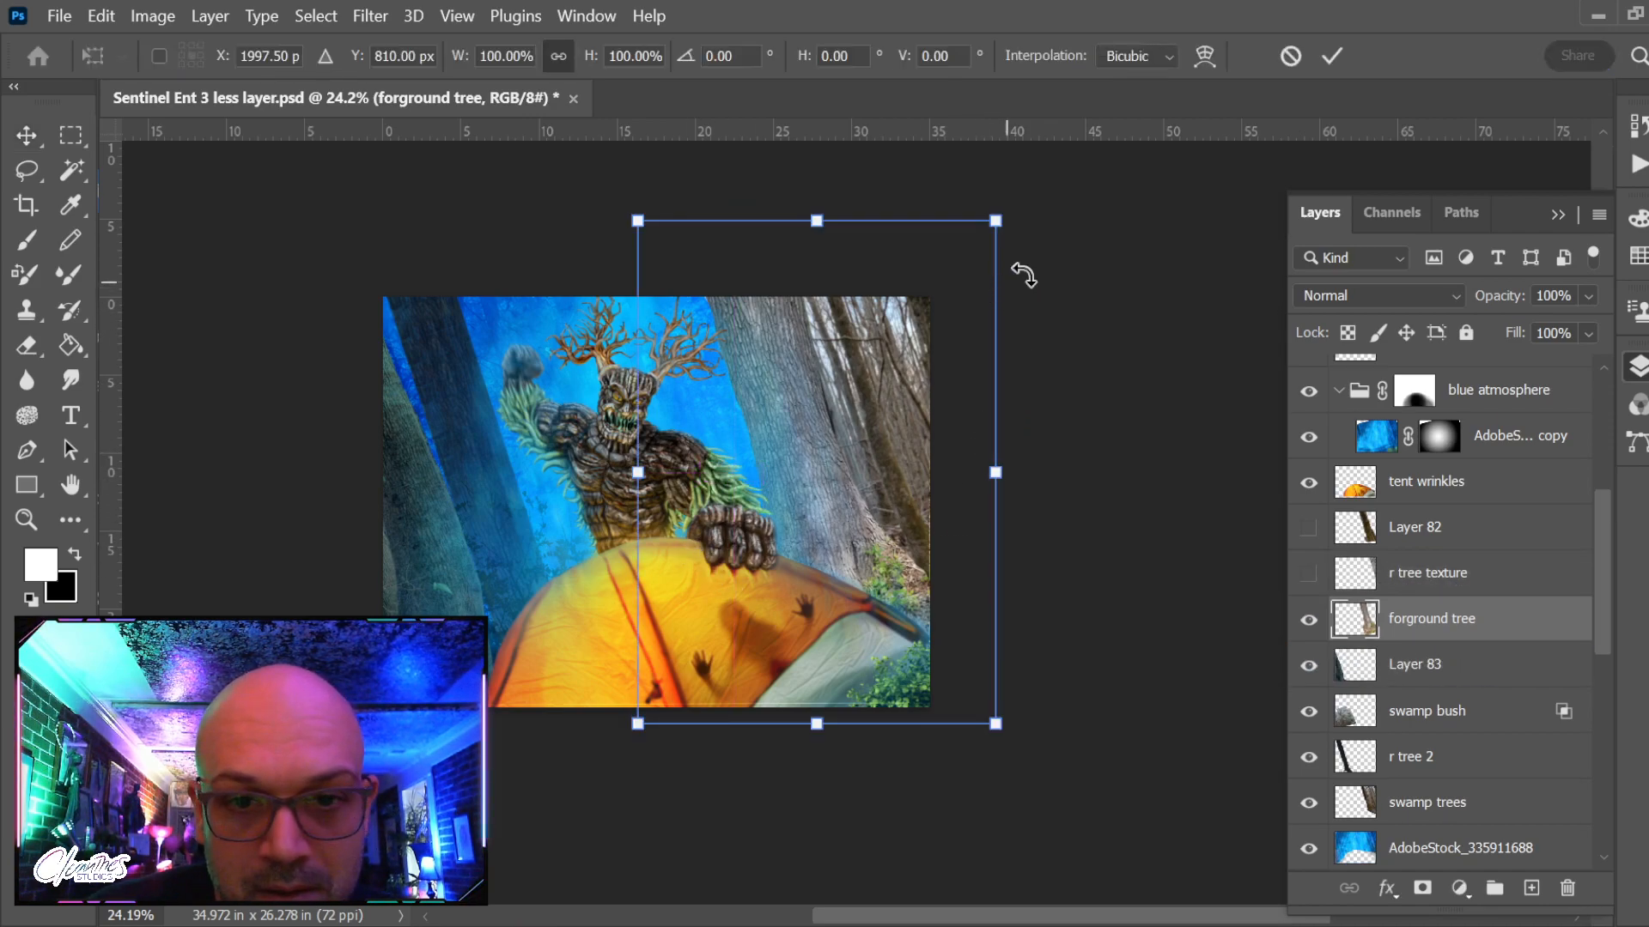
left_click_drag(1058, 228, 1030, 206)
left_click_drag(838, 385, 836, 496)
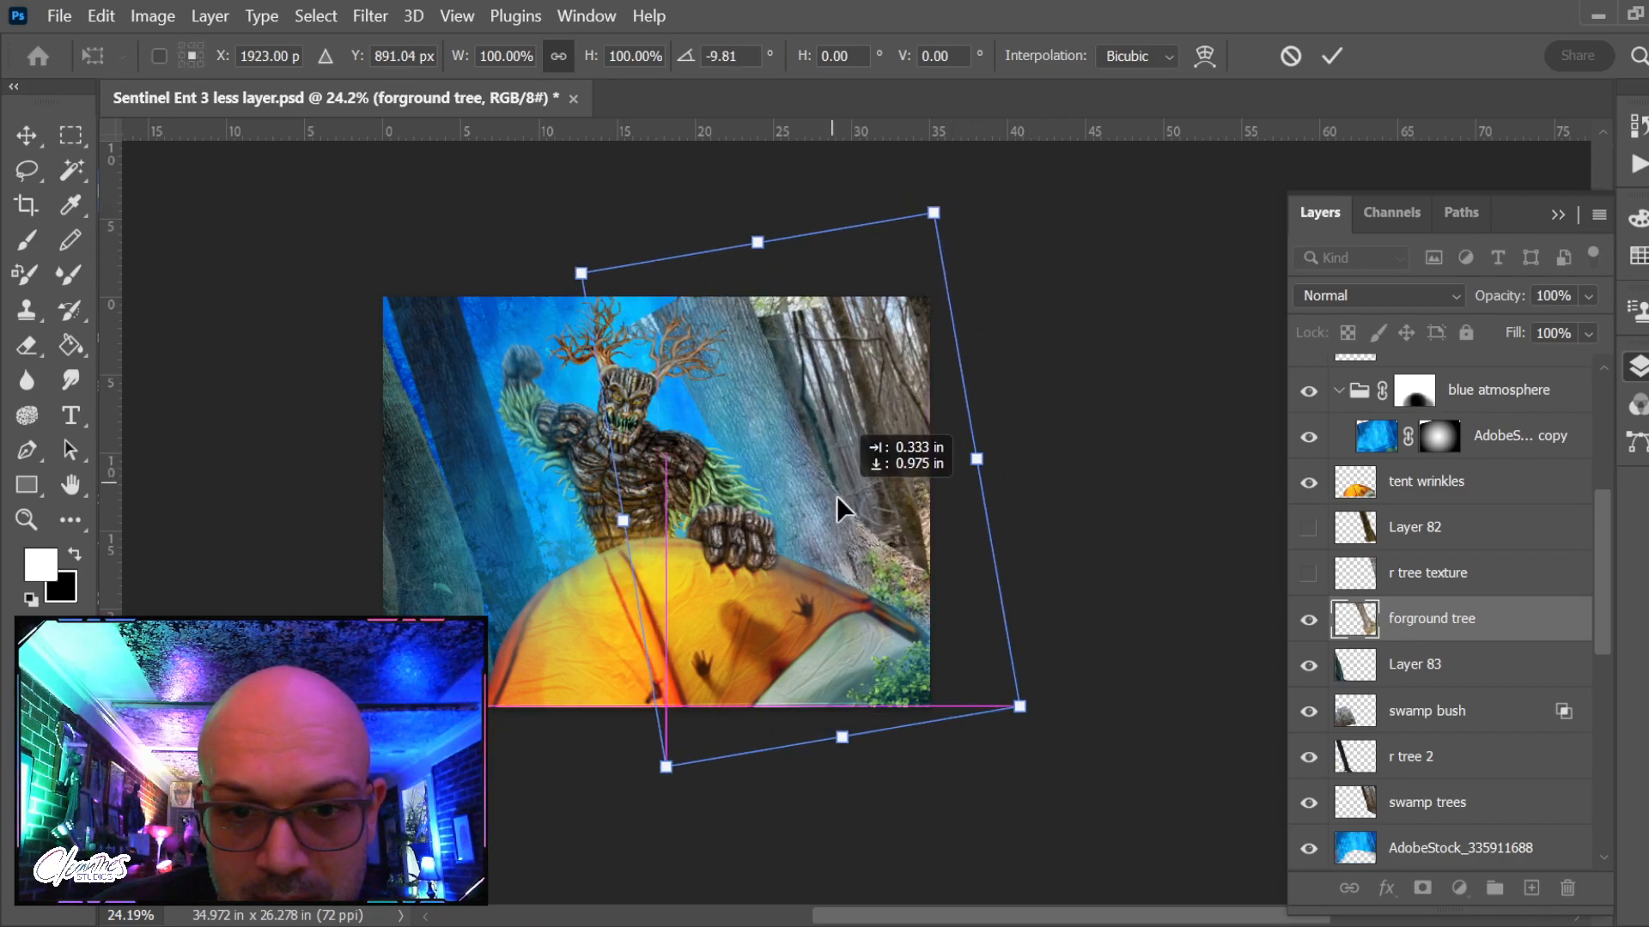
key("Return")
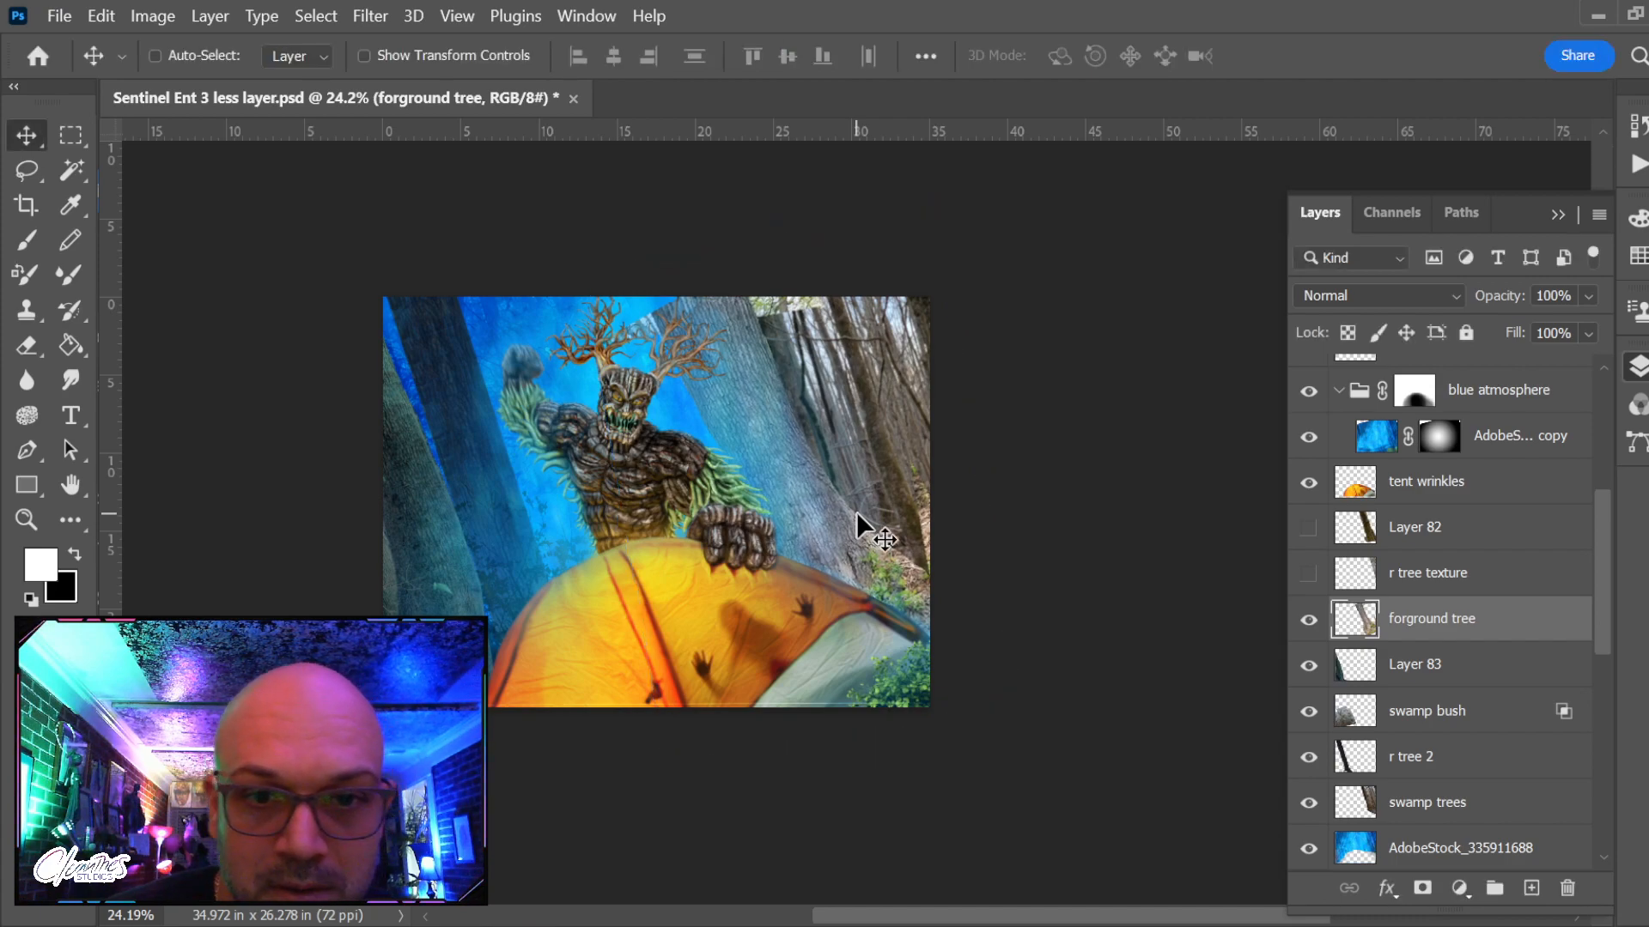
Warp the forground tree layer, pulling its upper-left corner up and inward, its middle rightward, and the top edge's curve outward
key("e")
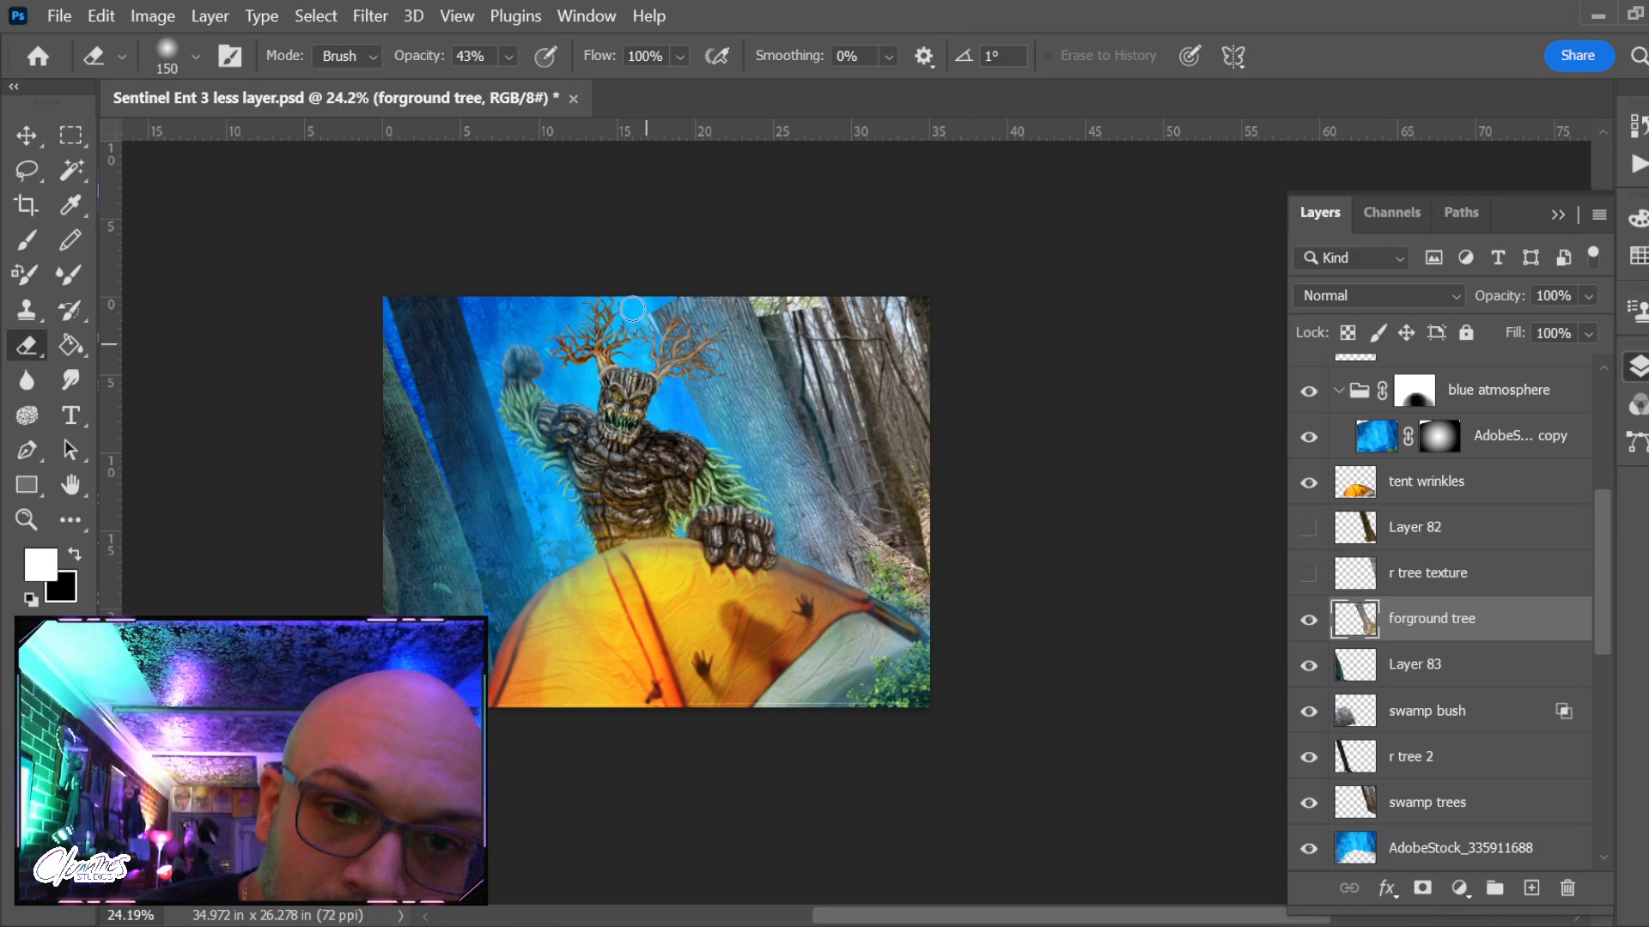
key("ctrl+t")
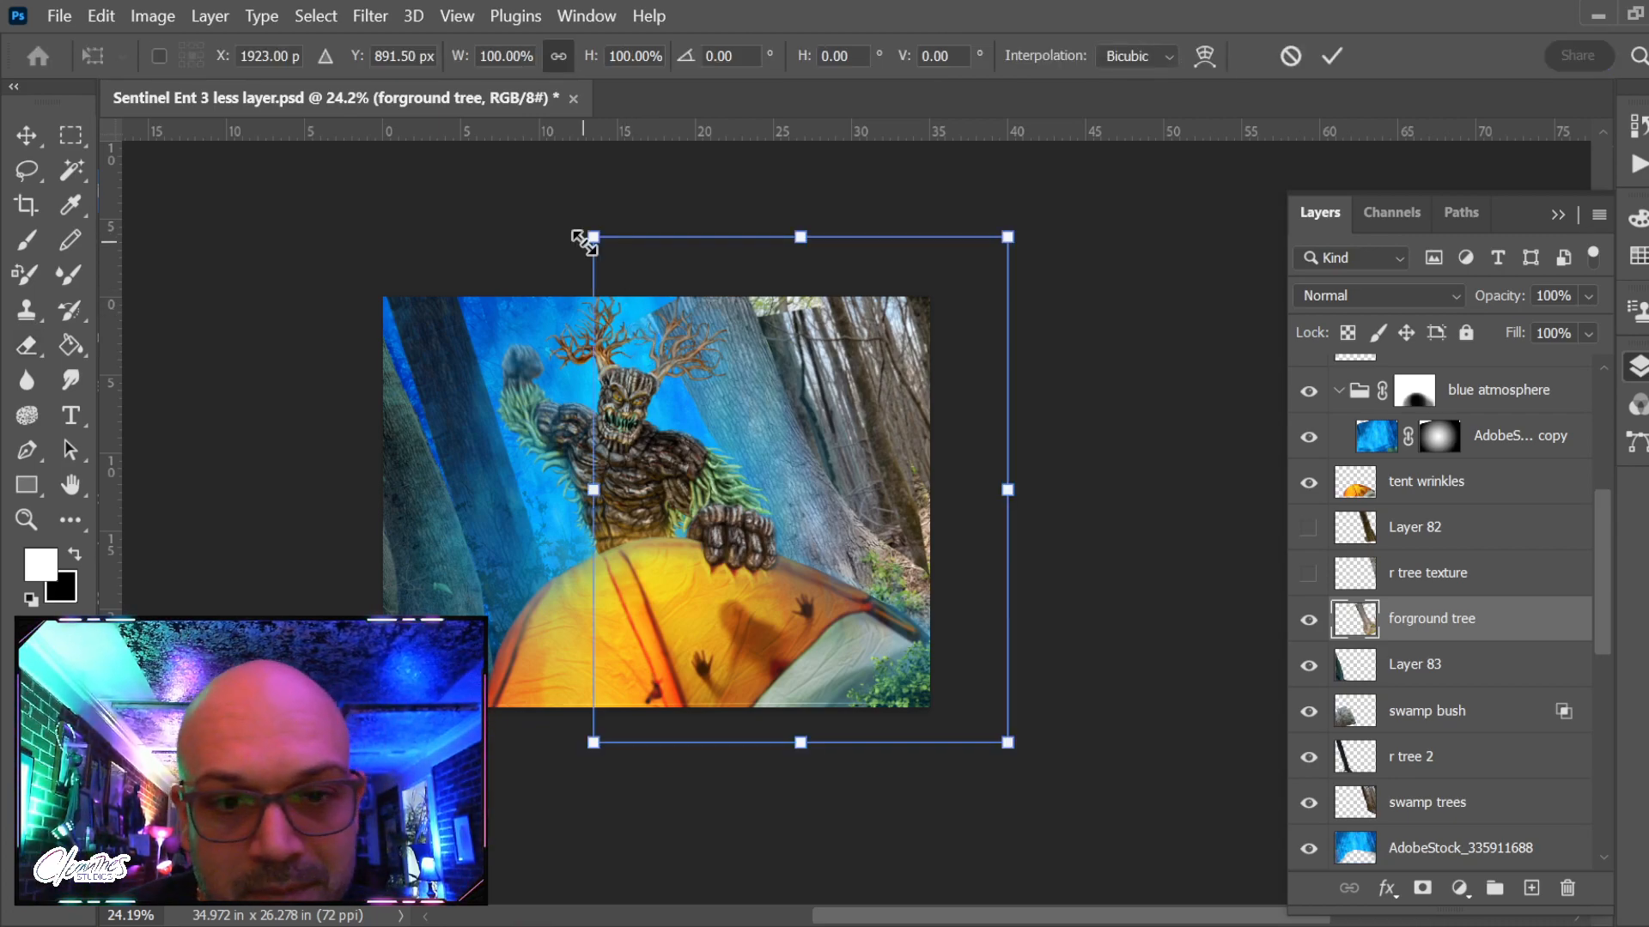
right_click(807, 292)
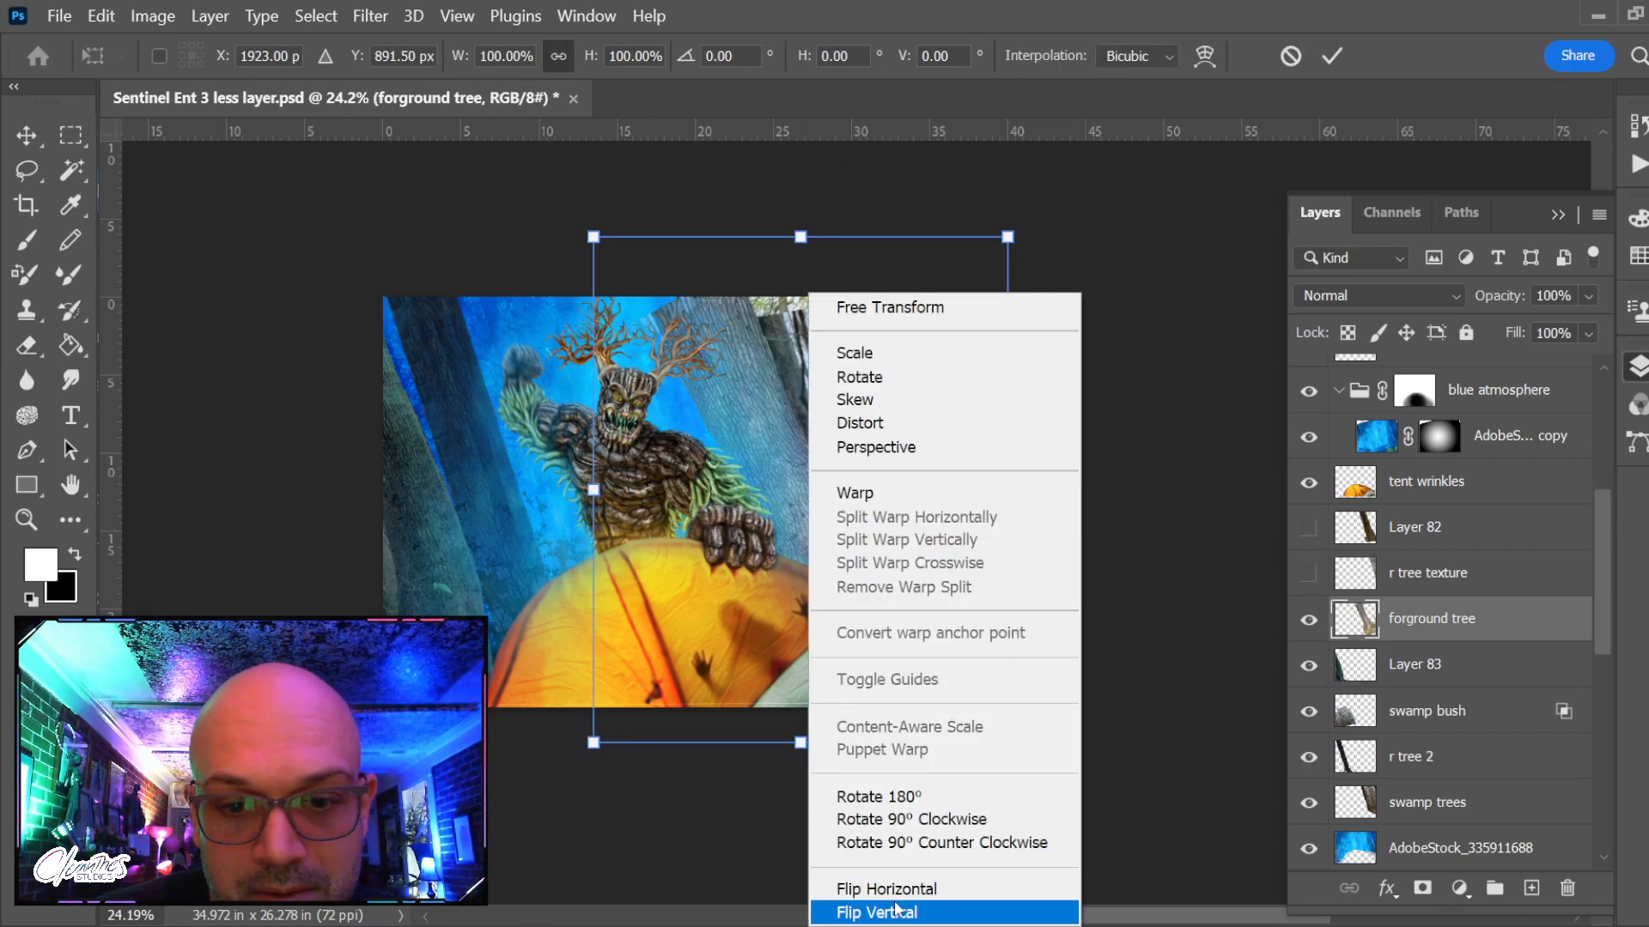
left_click(859, 493)
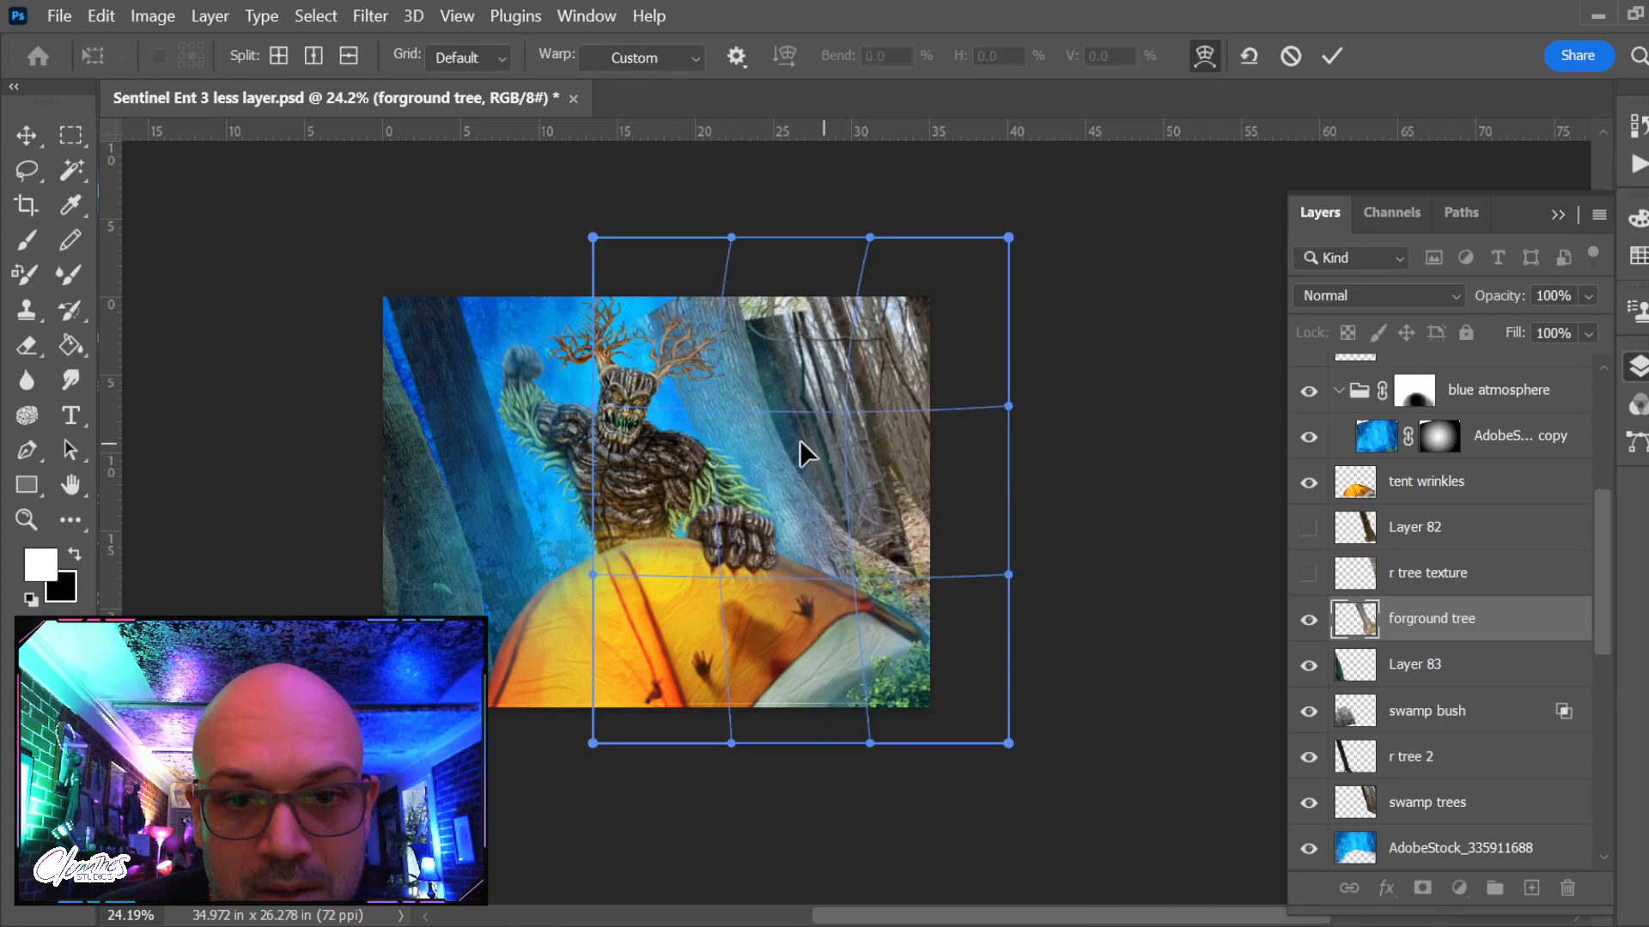
left_click_drag(735, 294, 735, 277)
left_click_drag(593, 232, 612, 182)
left_click_drag(756, 496, 802, 481)
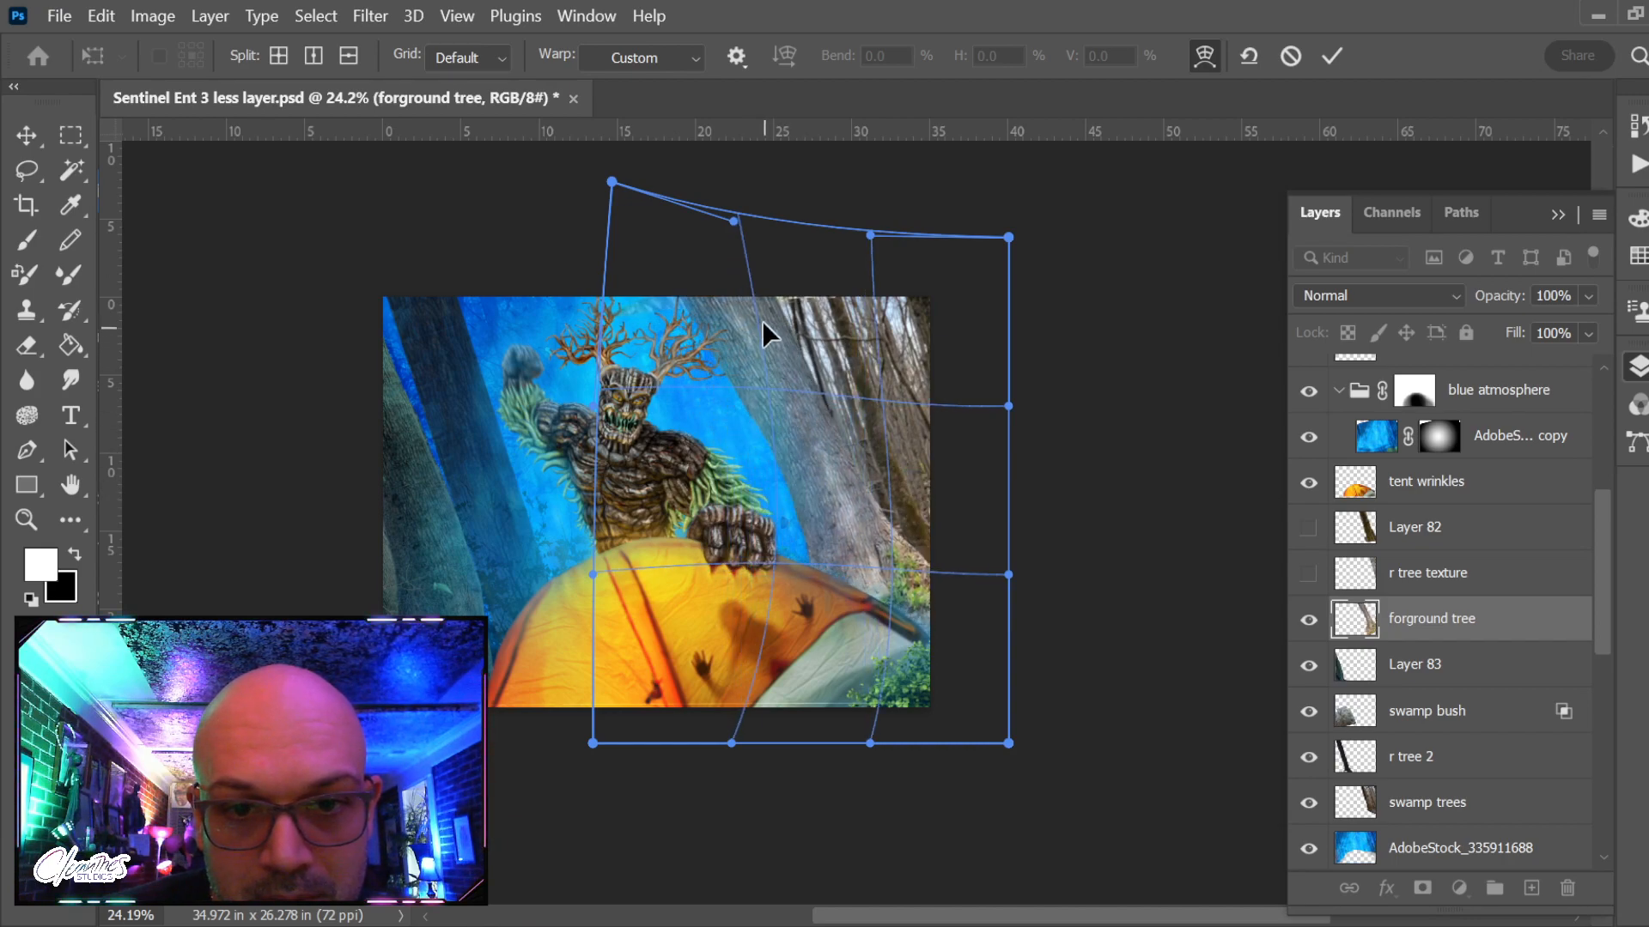
left_click_drag(611, 182, 742, 196)
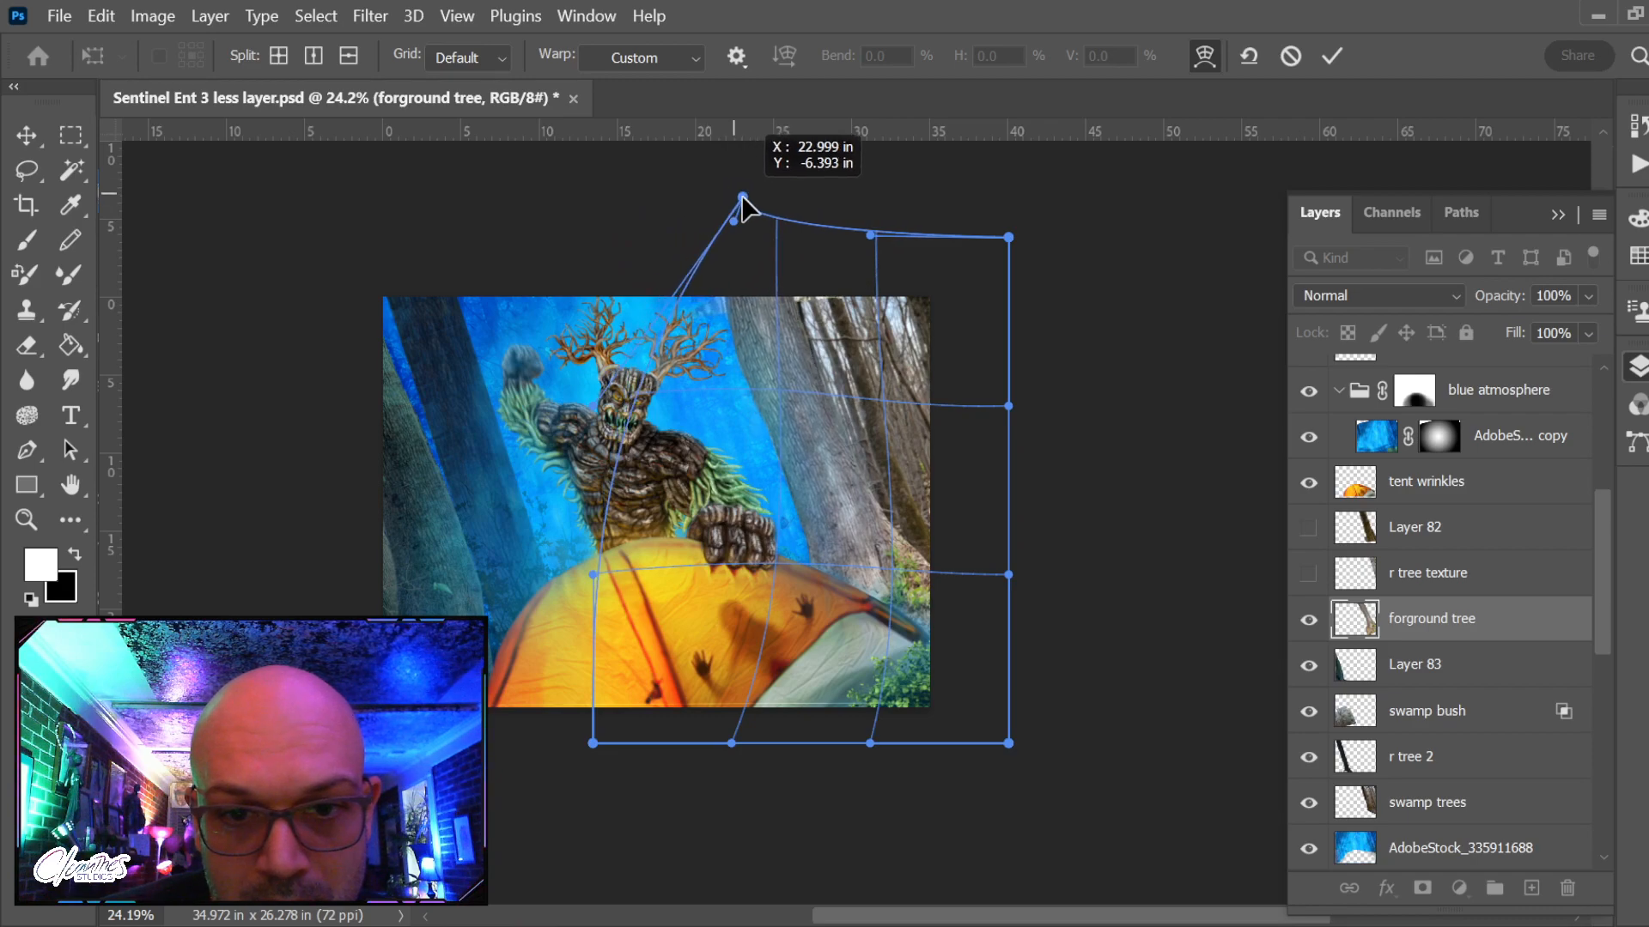
left_click_drag(872, 233, 958, 240)
key("Return")
Apply the warp and shift the forground tree layer about 1.2 in down and 0.3 in sideways
key("e")
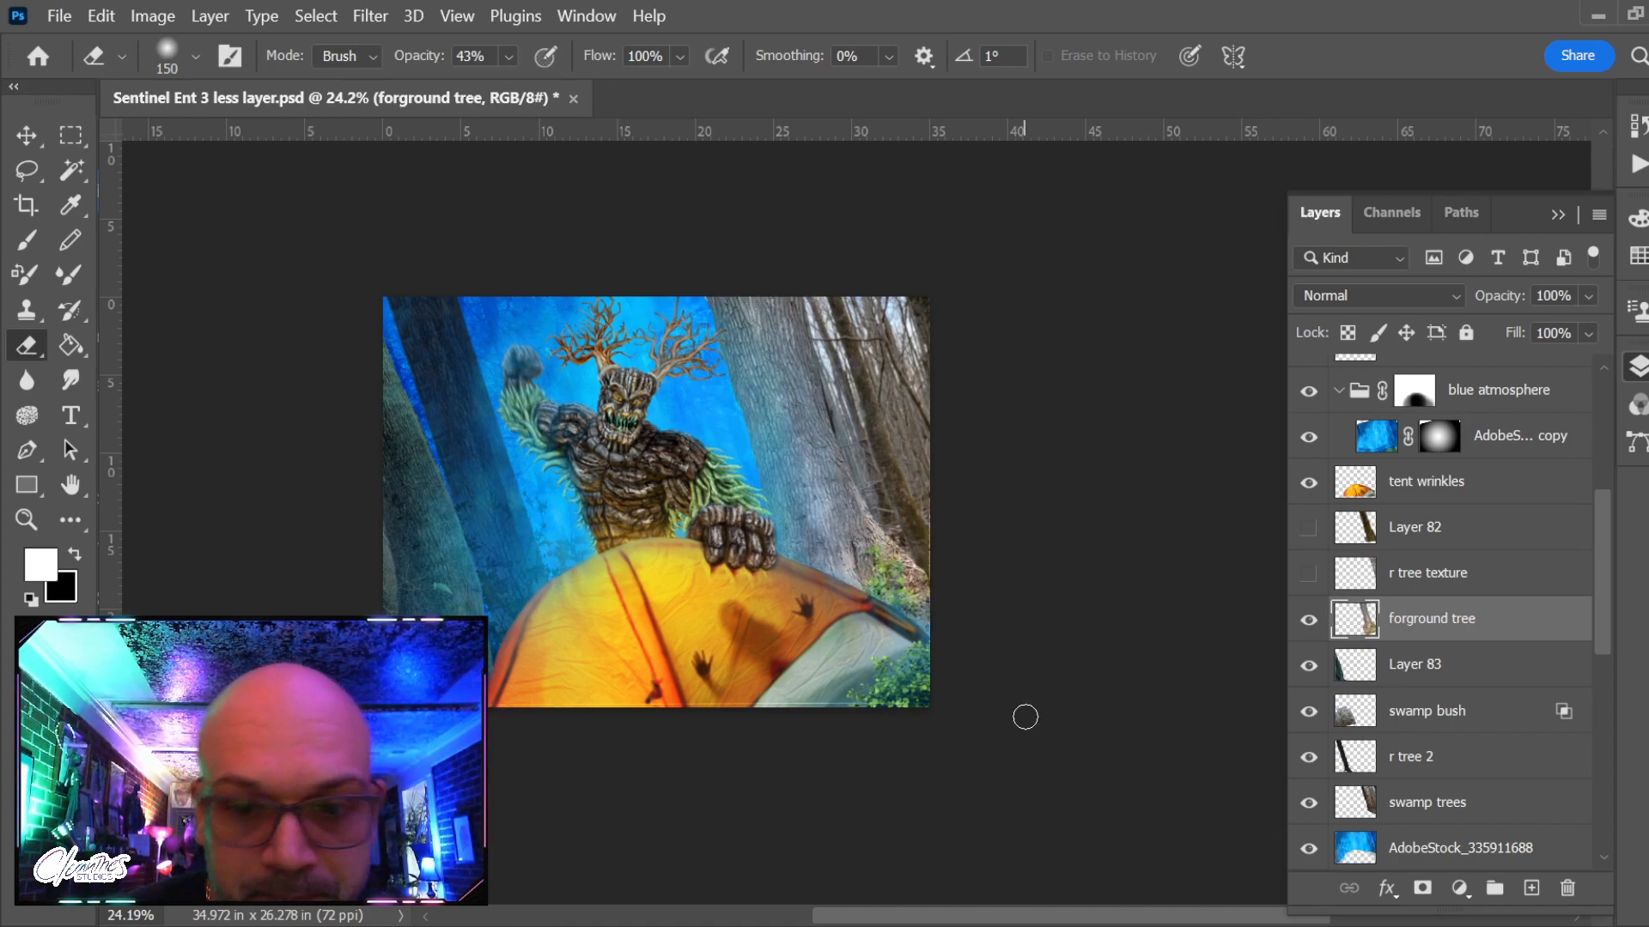
key("v")
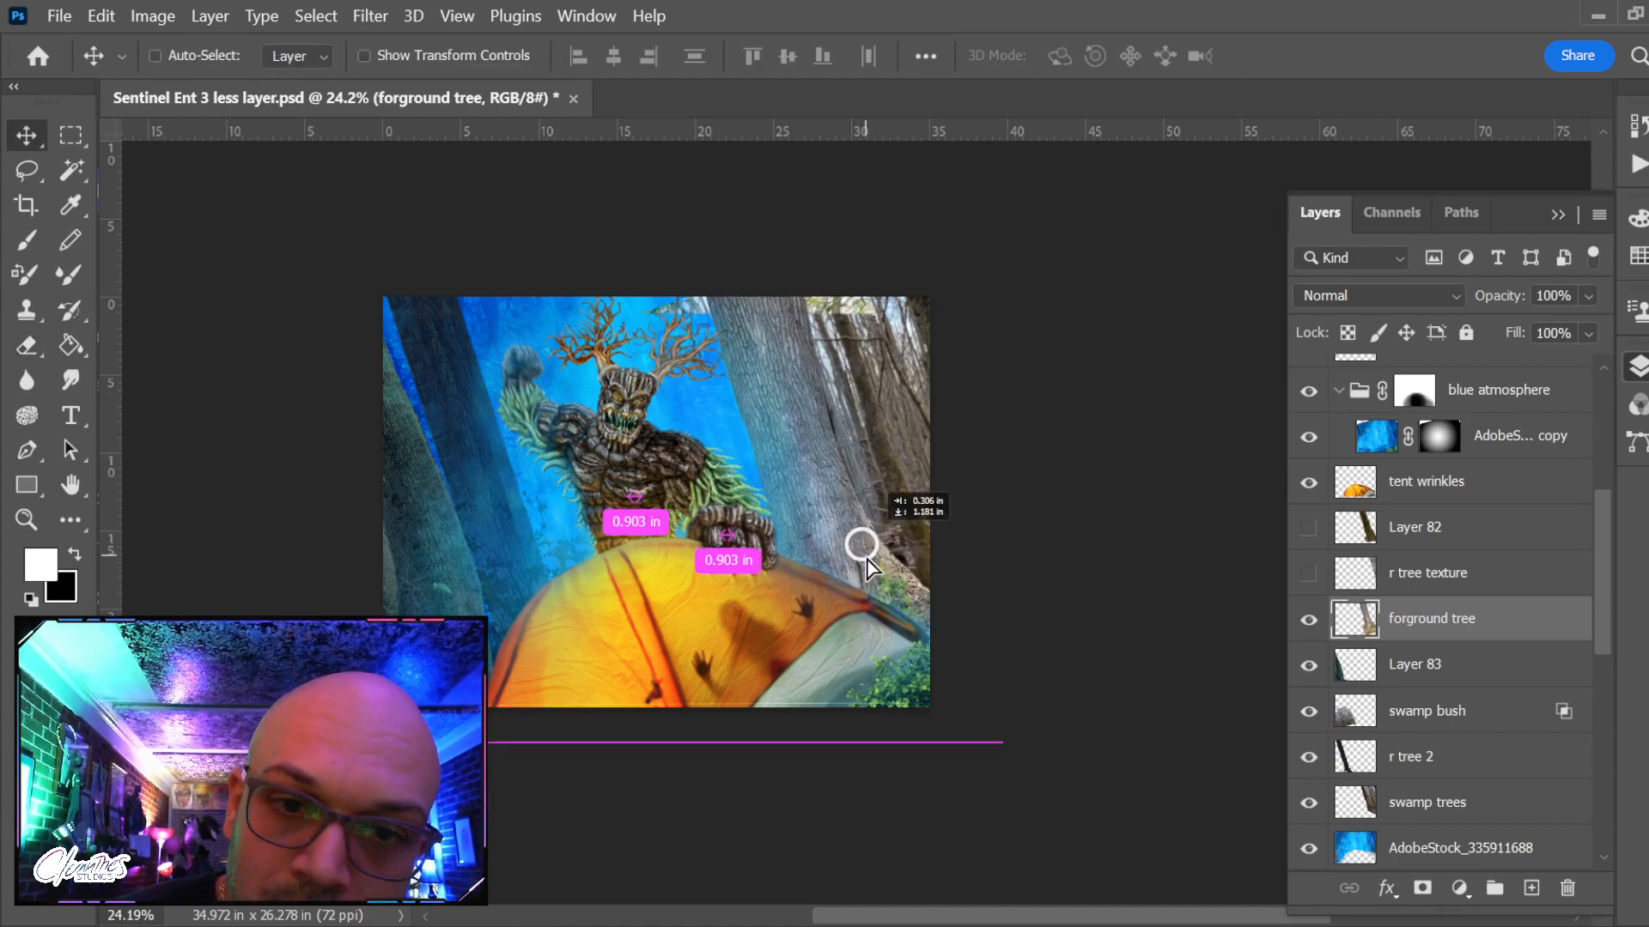
key("e")
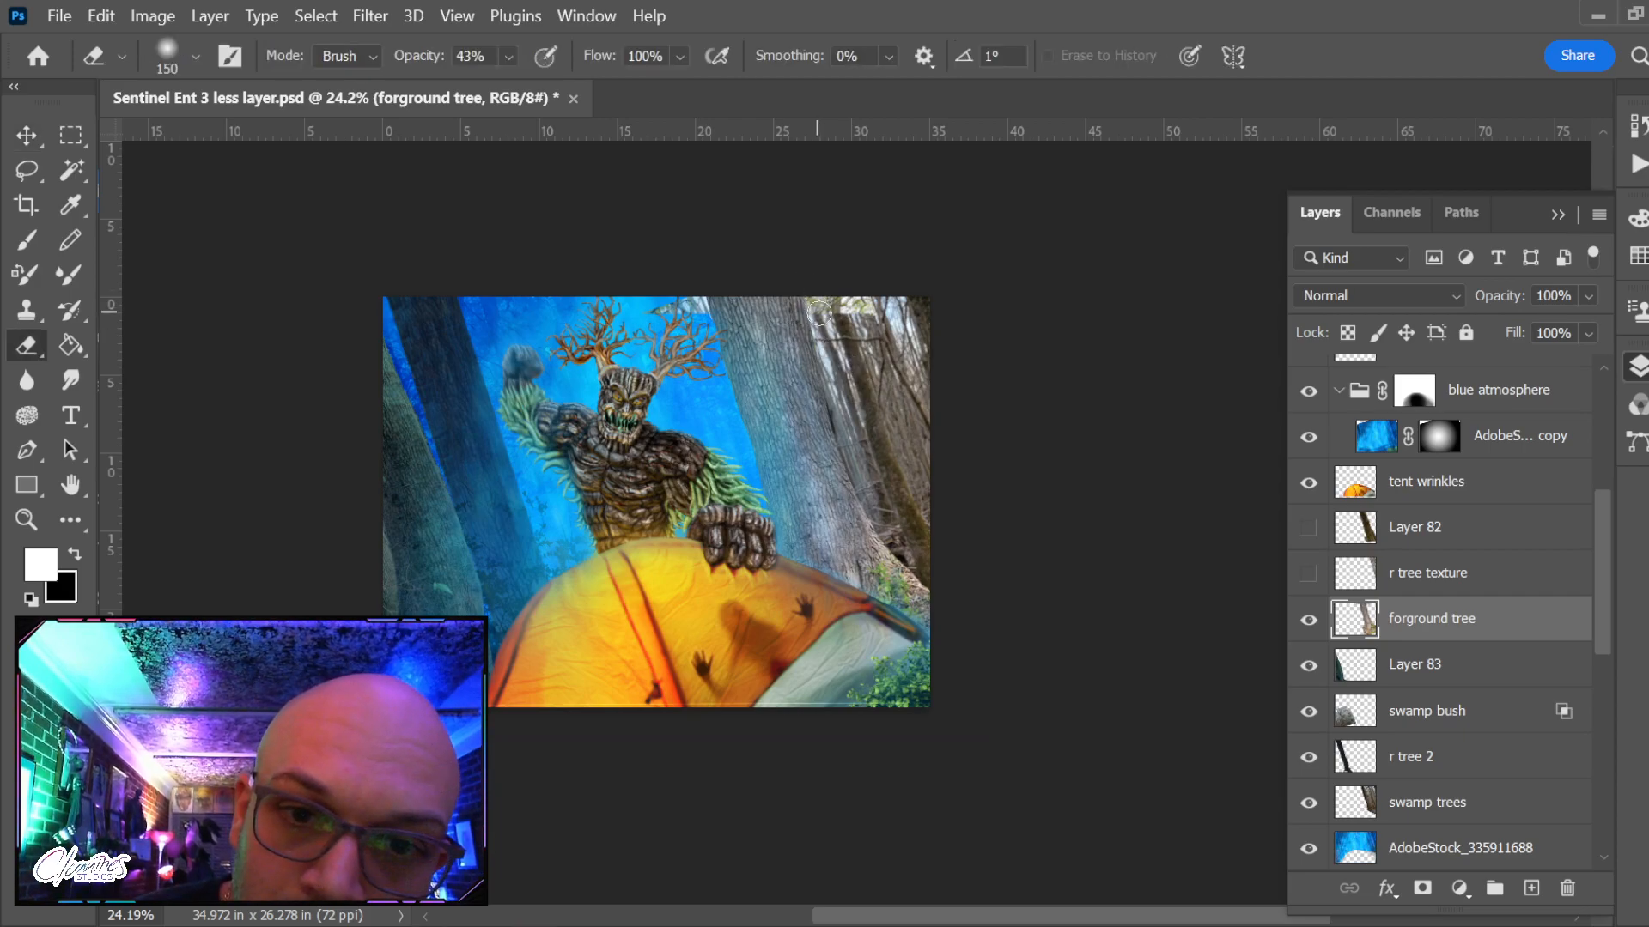
Delete the leftover background strips on both sides of the forground tree's trunk along the canvas's top edge
key("z")
mouse_move(840, 309)
left_mouse_down()
mouse_move(848, 297)
mouse_move(913, 331)
left_mouse_up()
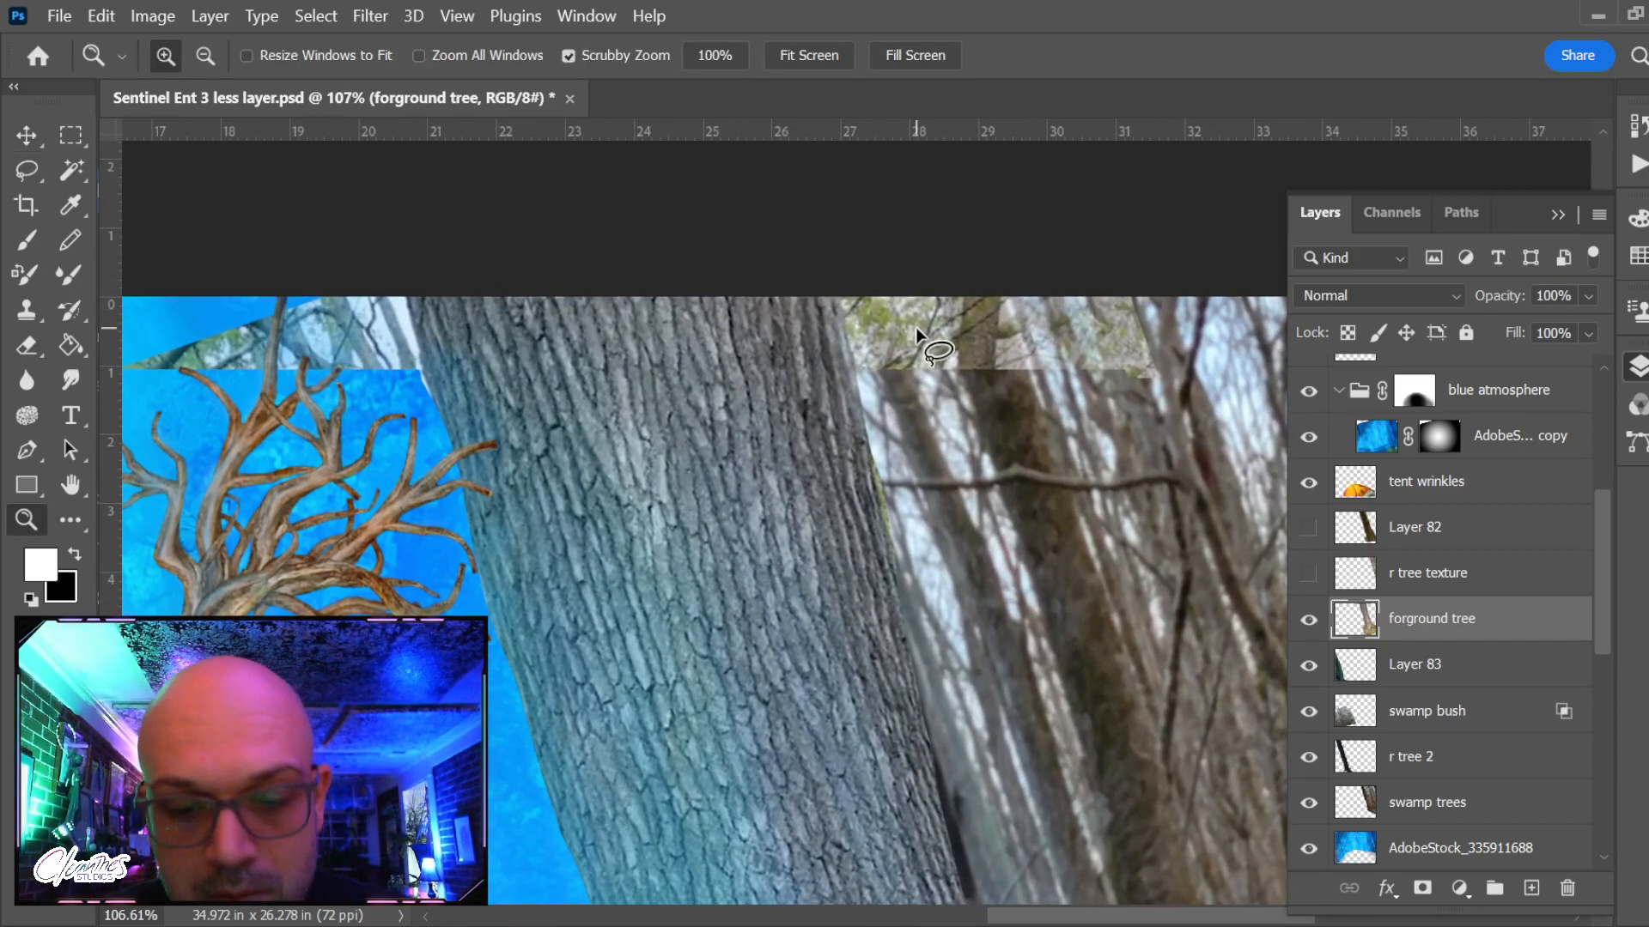
key("l")
mouse_move(861, 379)
left_mouse_down()
mouse_move(831, 257)
mouse_move(1060, 219)
mouse_move(1209, 270)
mouse_move(1140, 441)
mouse_move(958, 424)
mouse_move(863, 380)
left_mouse_up()
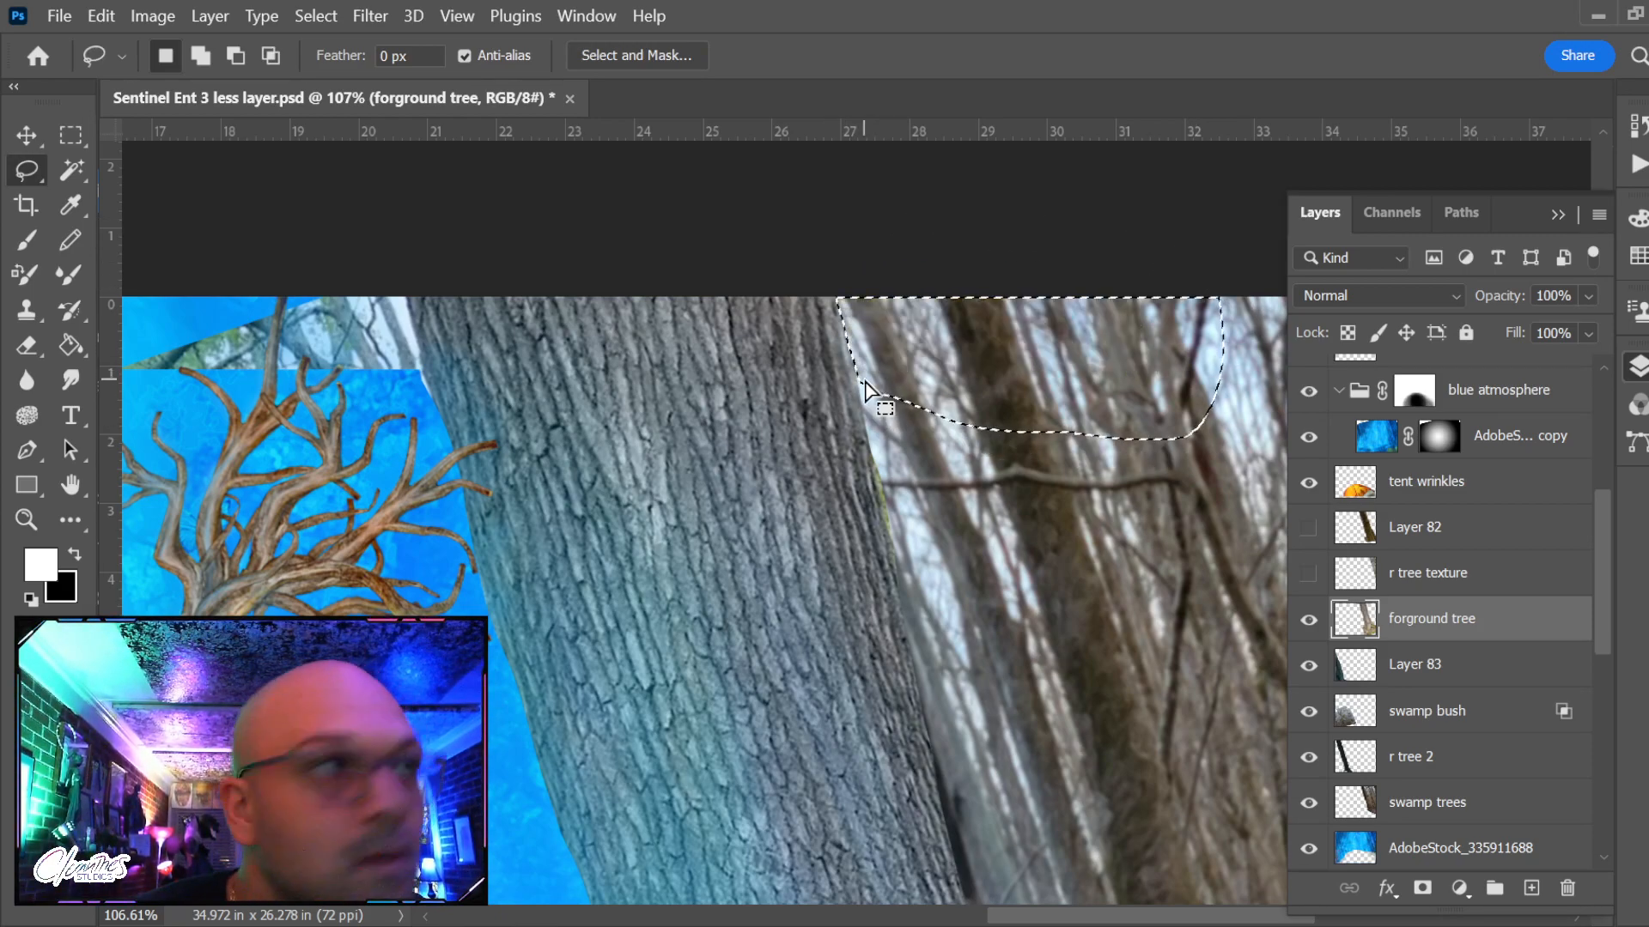
key("ctrl+d")
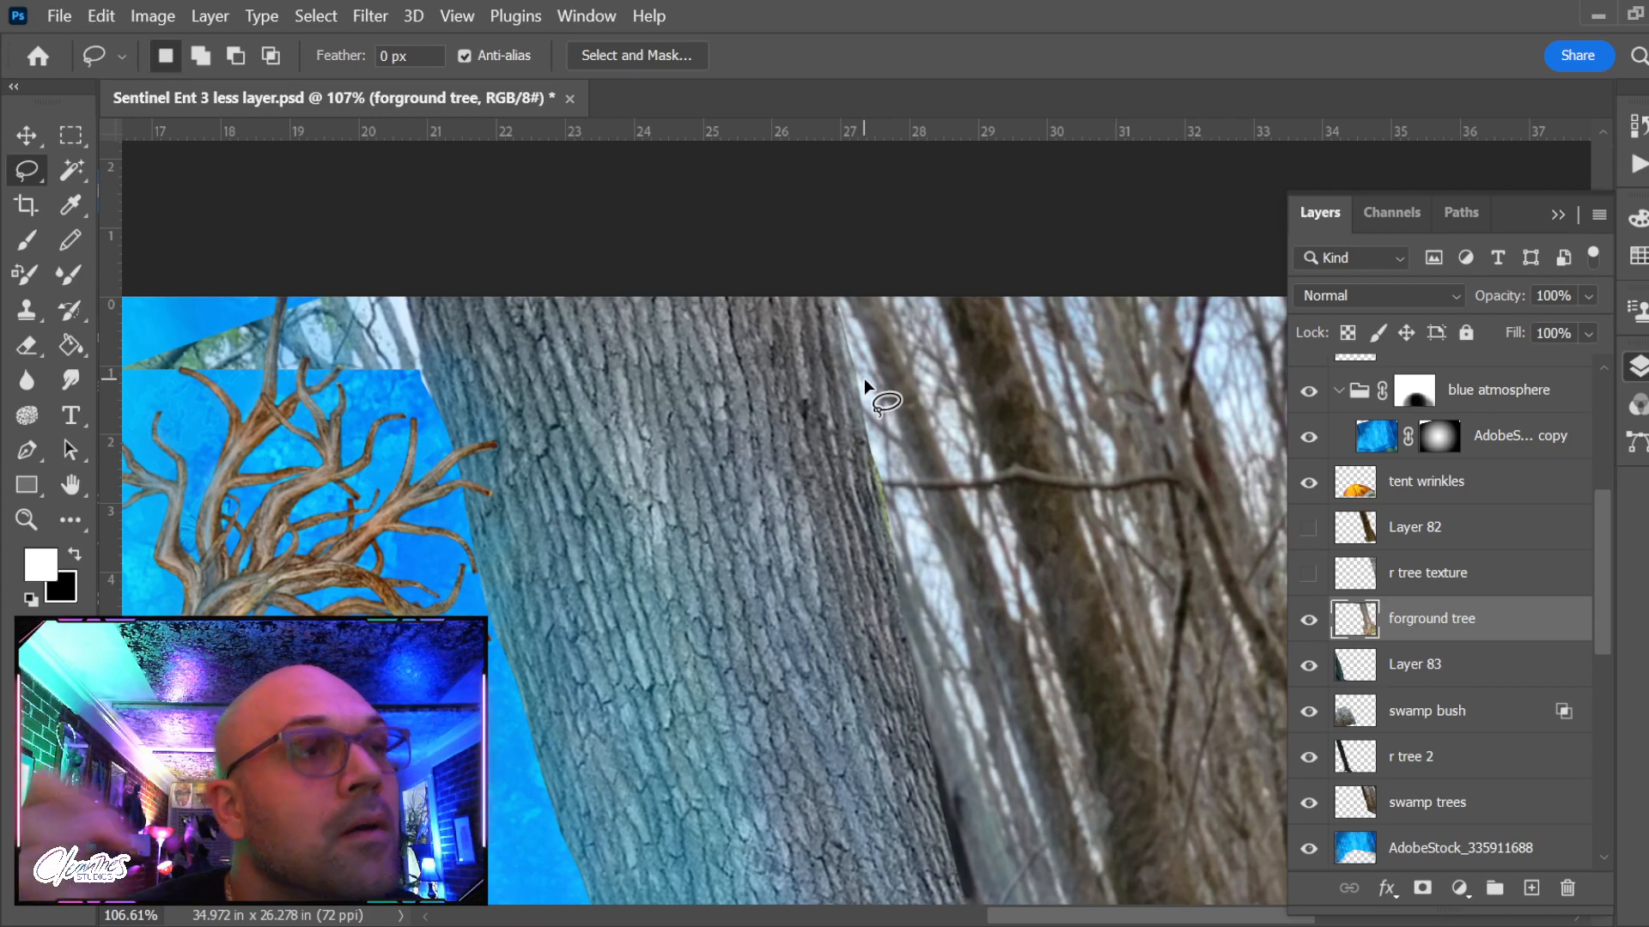
mouse_move(442, 422)
left_mouse_down()
mouse_move(398, 272)
mouse_move(261, 244)
mouse_move(138, 310)
mouse_move(124, 388)
mouse_move(300, 448)
mouse_move(655, 445)
left_mouse_up()
key("Delete")
key("ctrl+d")
Clean up the upper-left edge of the forground tree's trunk with a 50 px eraser
key("e")
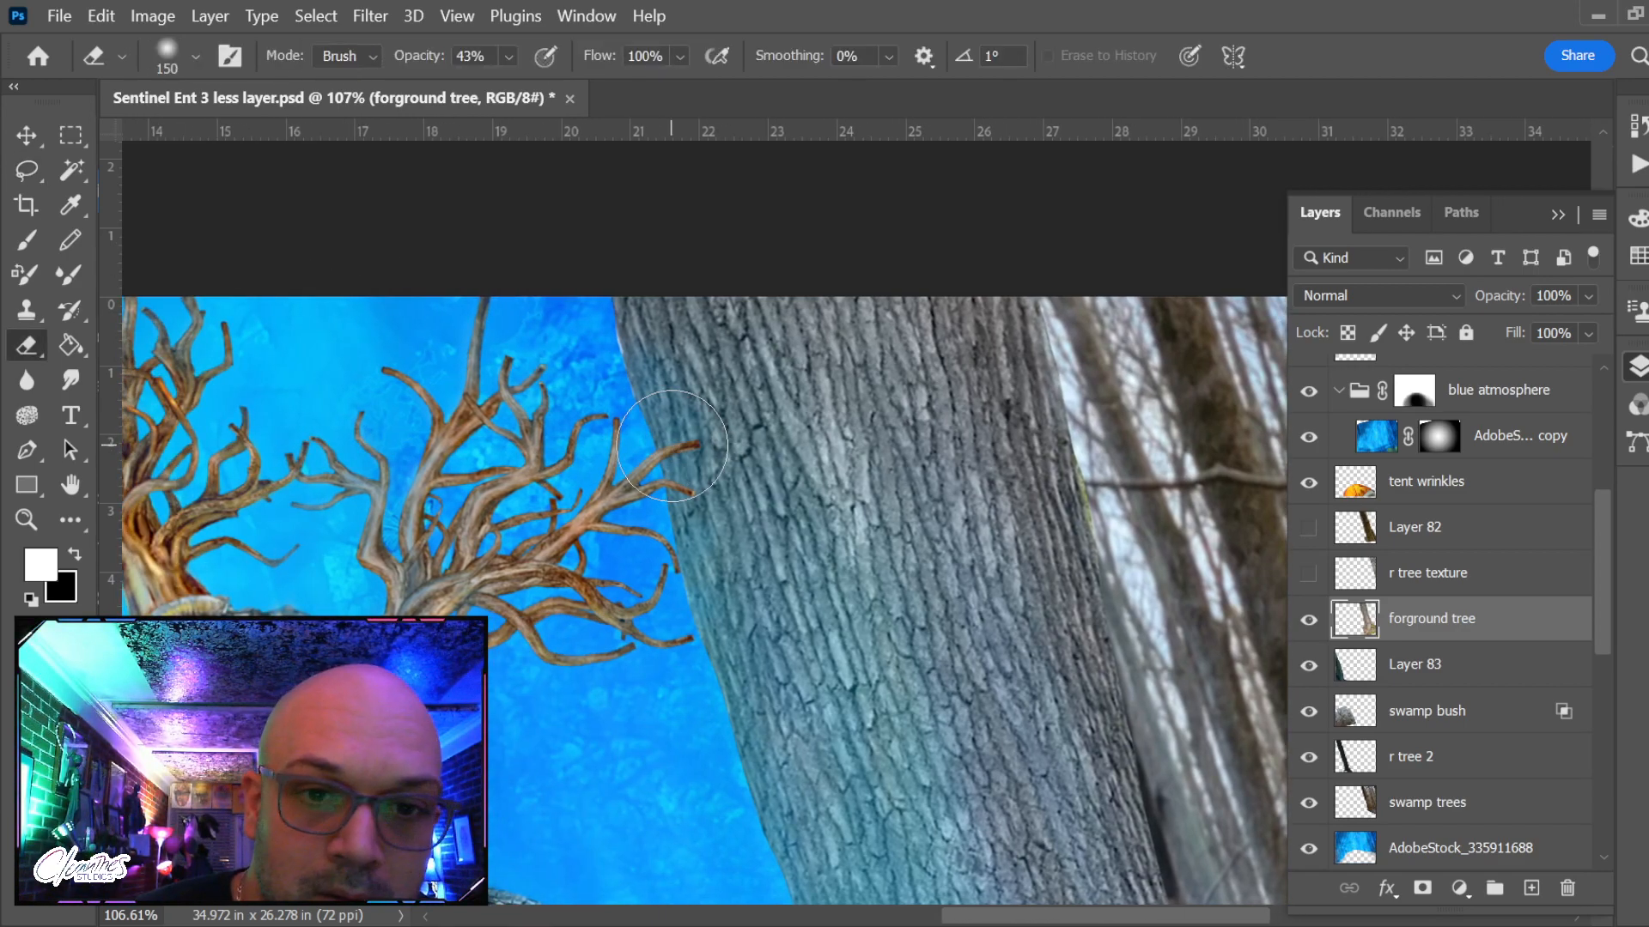
key("bracketleft")
key("bracketleft")
key("bracketleft")
key("bracketleft")
key("bracketleft")
key("bracketleft")
key("bracketleft")
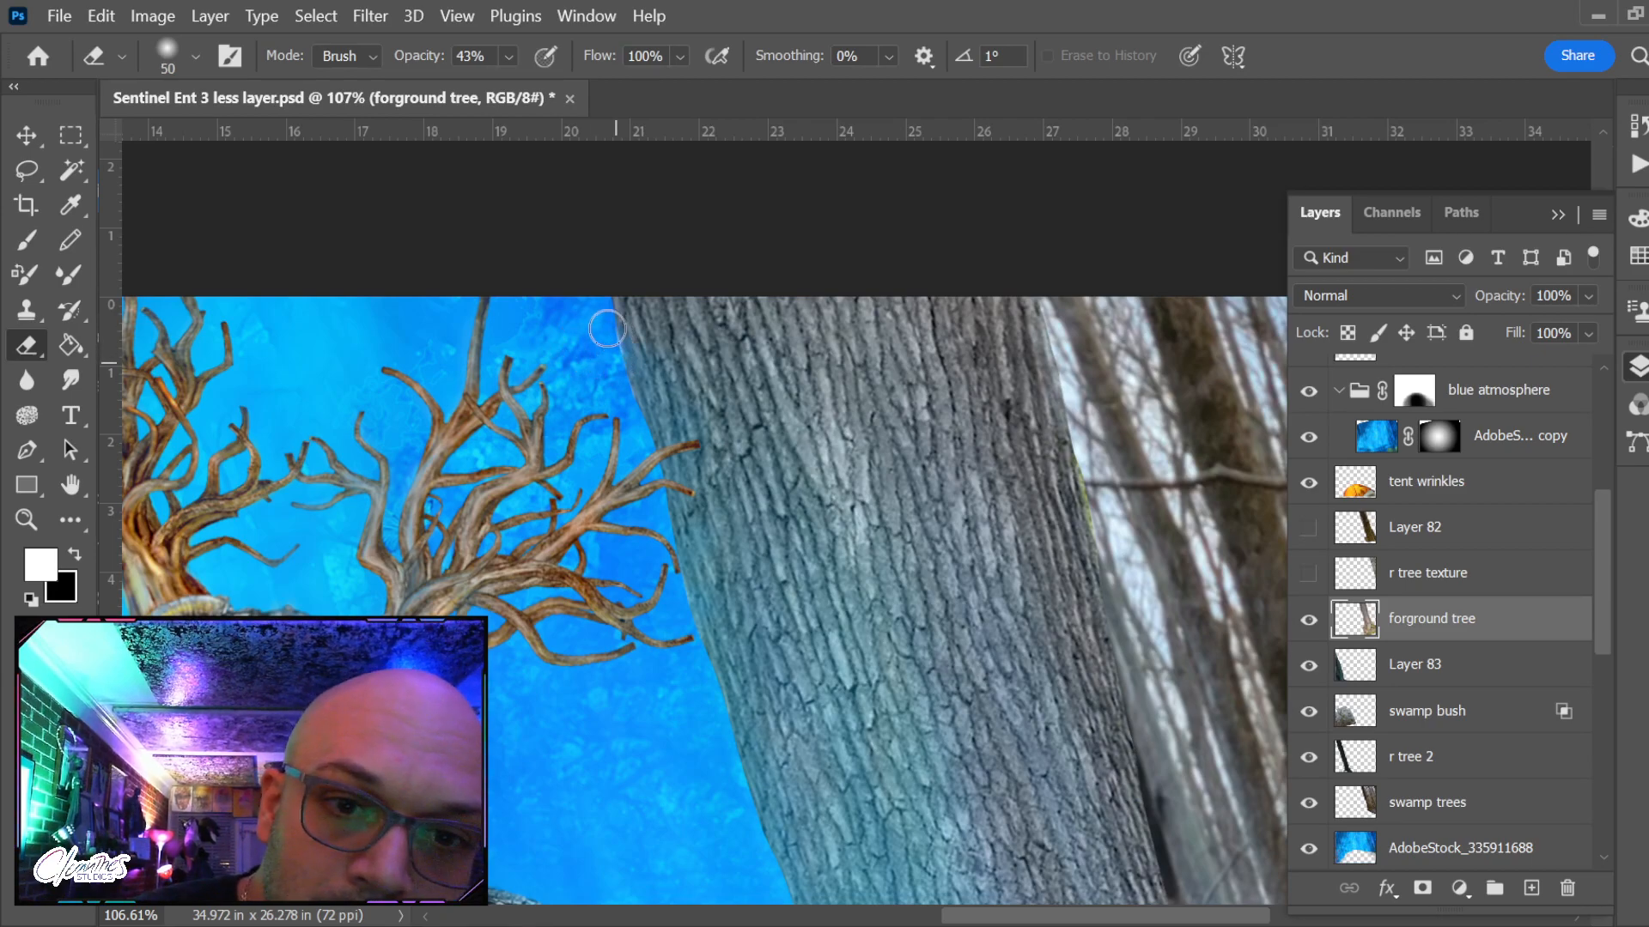
Raise the AdobeStock_335911688 overlay layer to just above forground tree and compare the scene with the tree hidden and shown
key("ctrl+minus")
key("ctrl+minus")
key("ctrl+minus")
key("ctrl+minus")
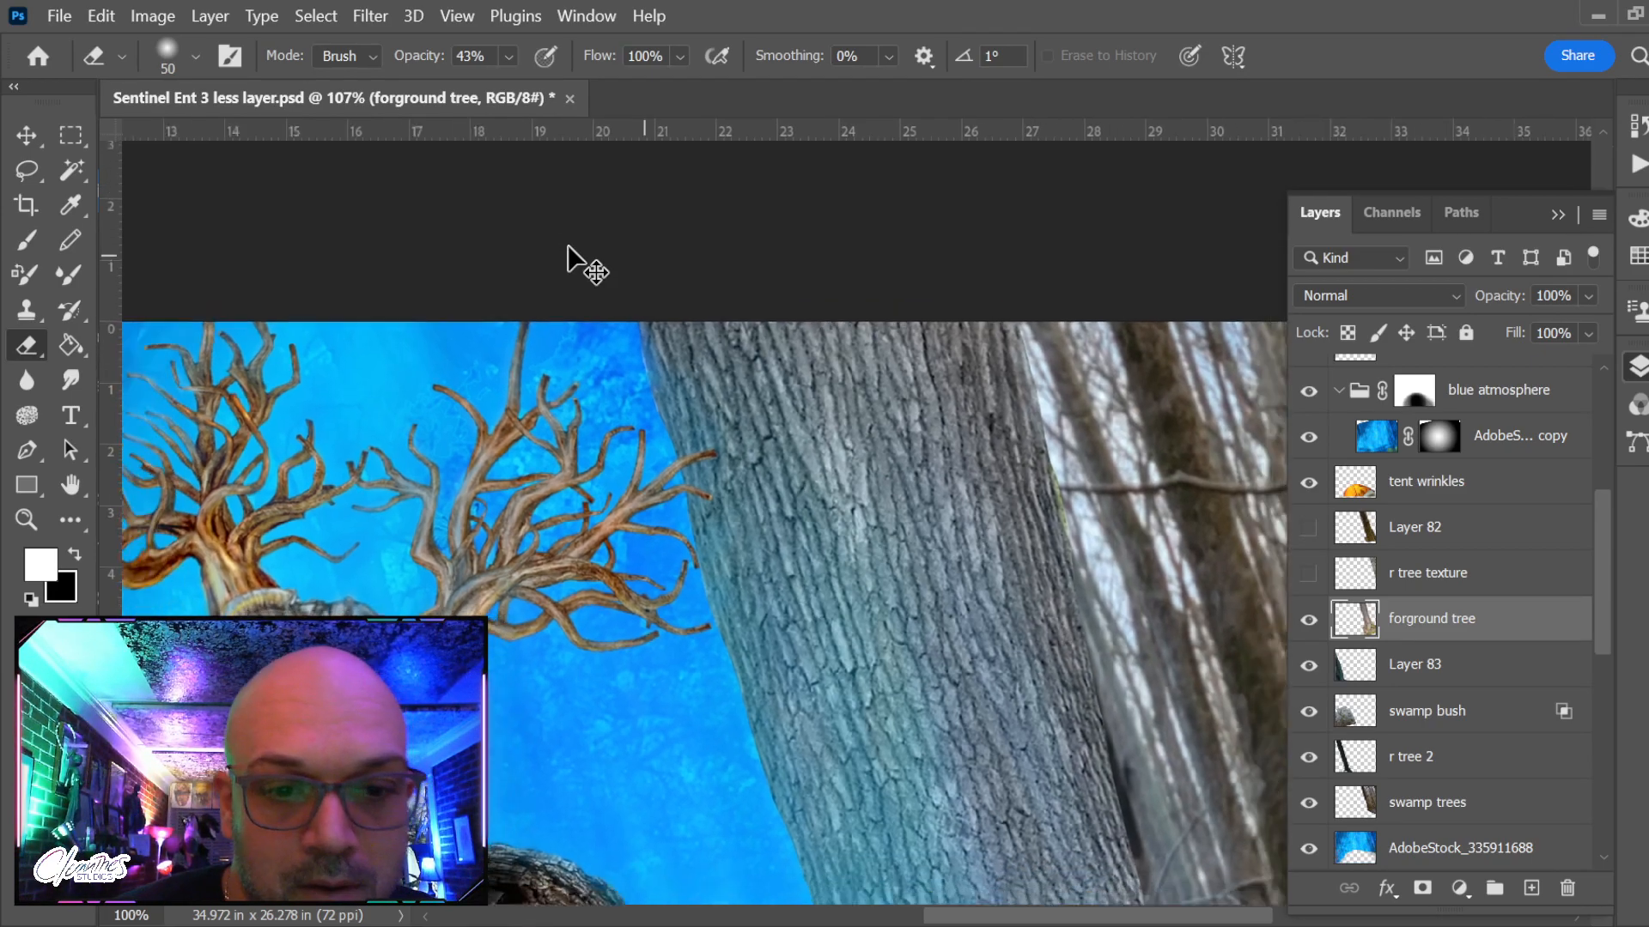
key("ctrl+minus")
left_click_drag(1009, 554, 956, 541)
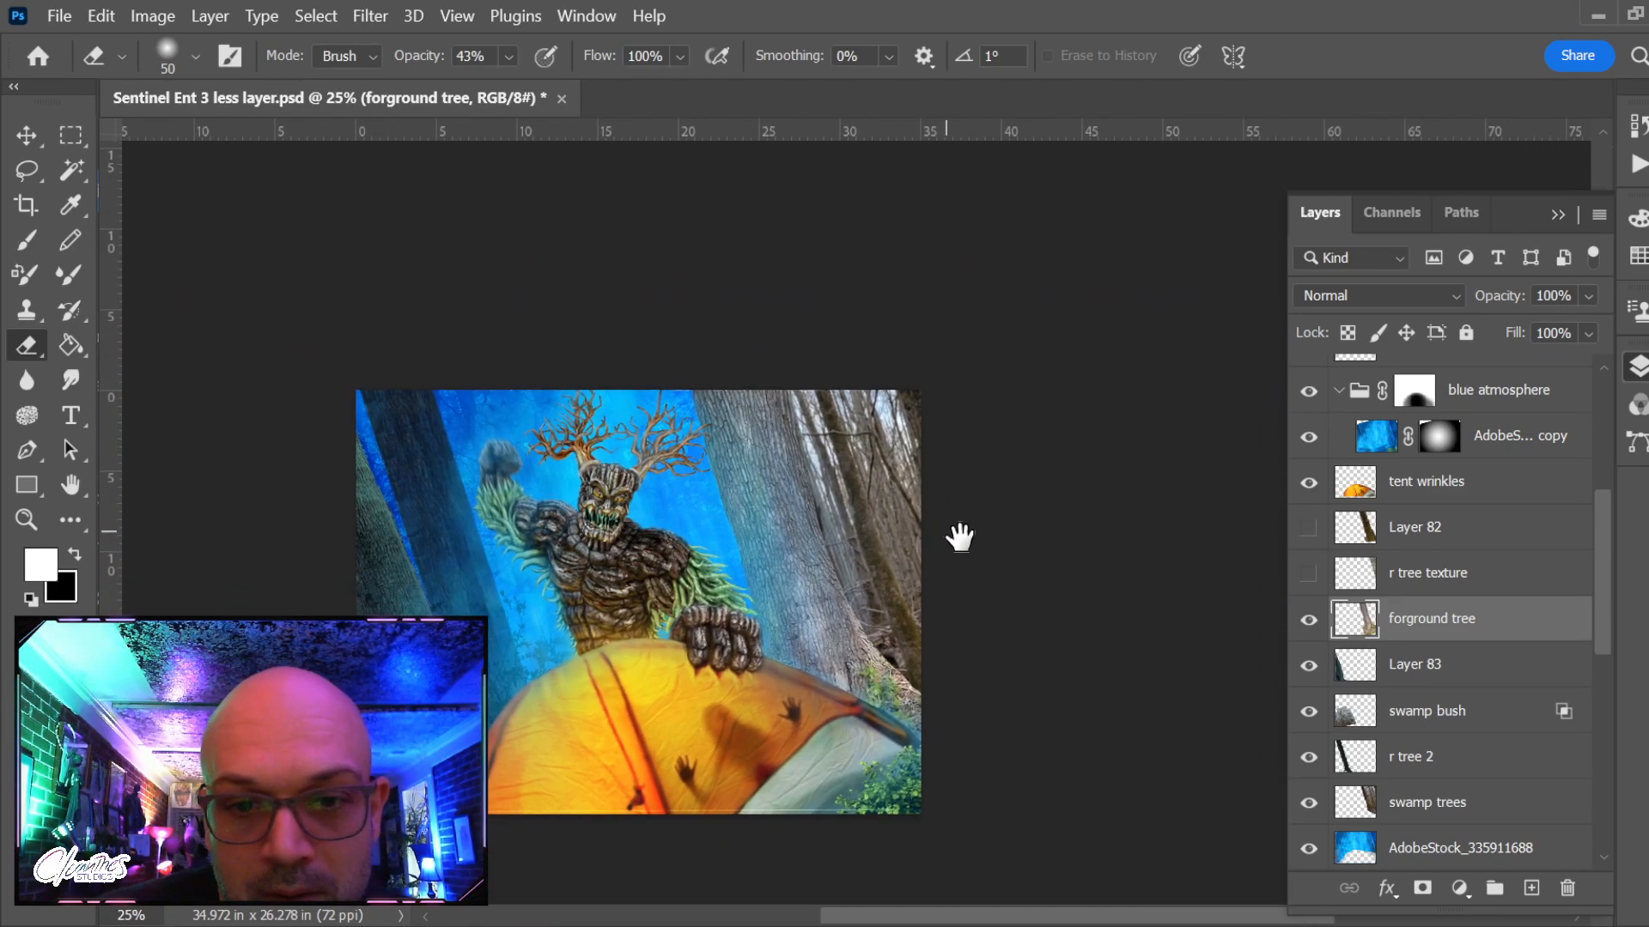
scroll(1492, 797, "down", 2)
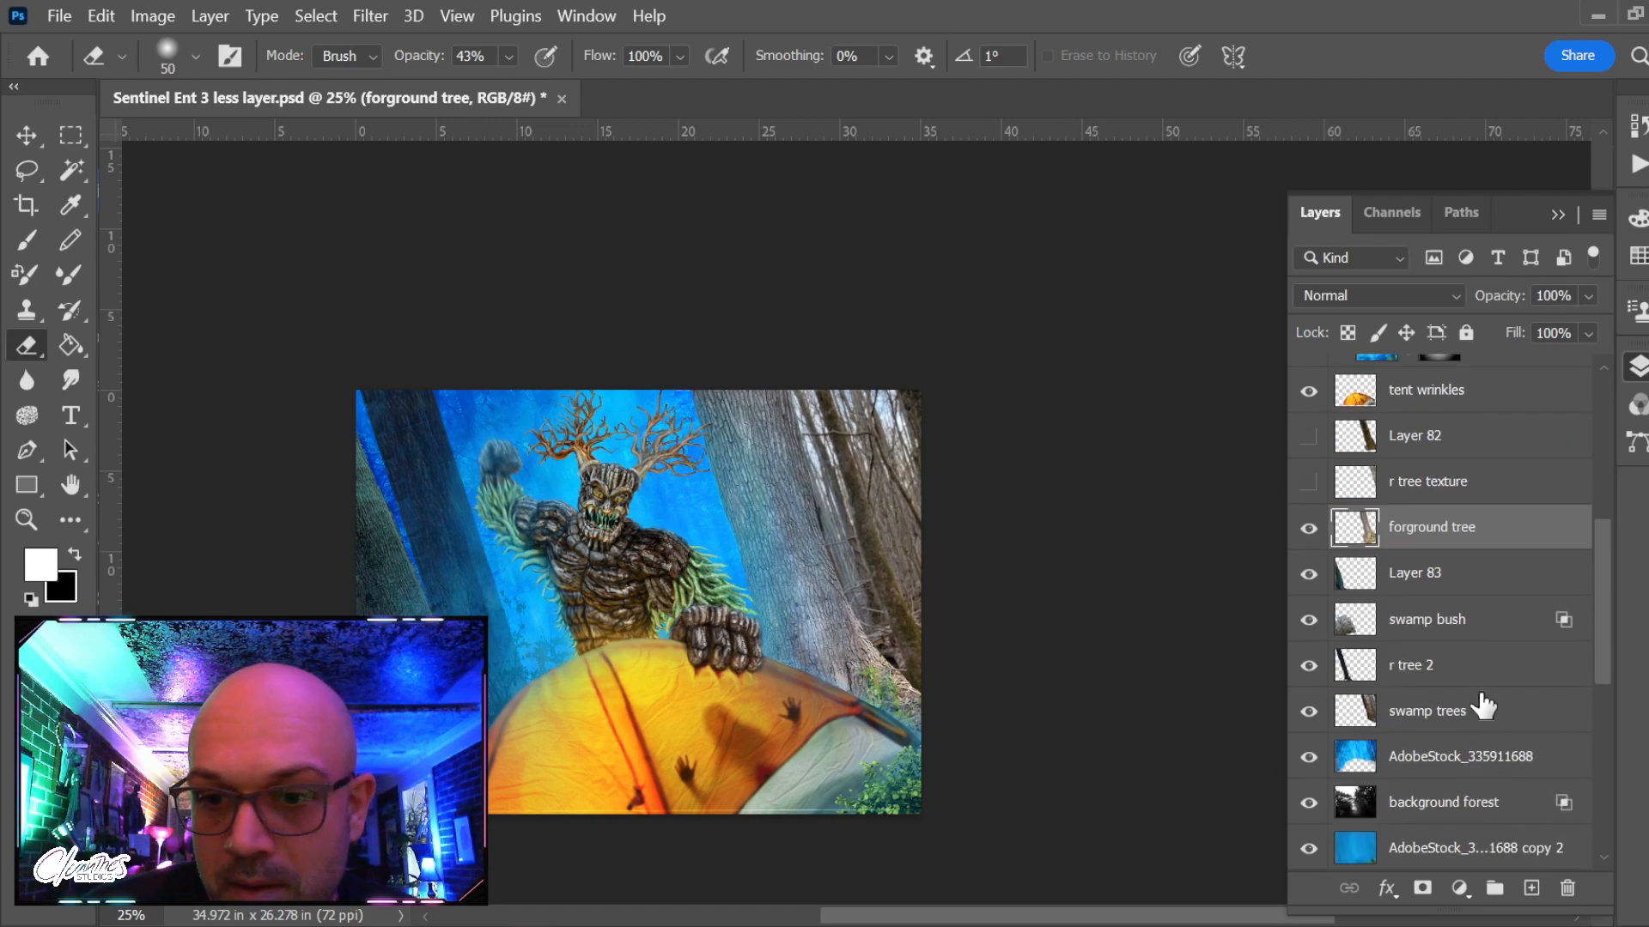
left_click_drag(1457, 767, 1503, 515)
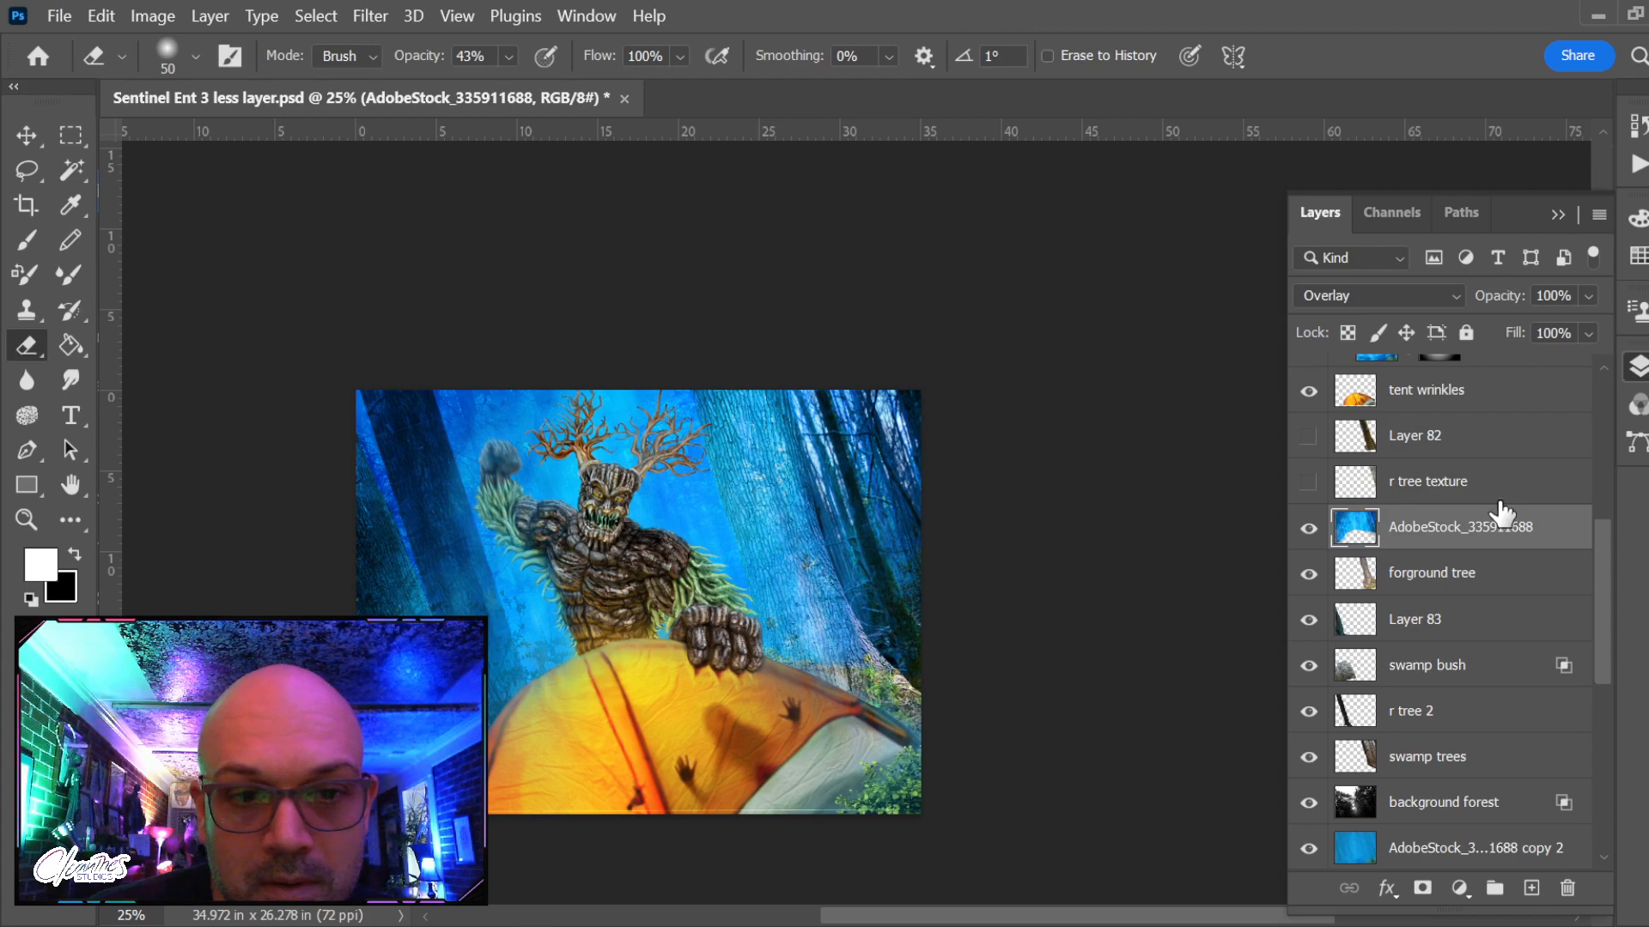
left_click(1465, 576)
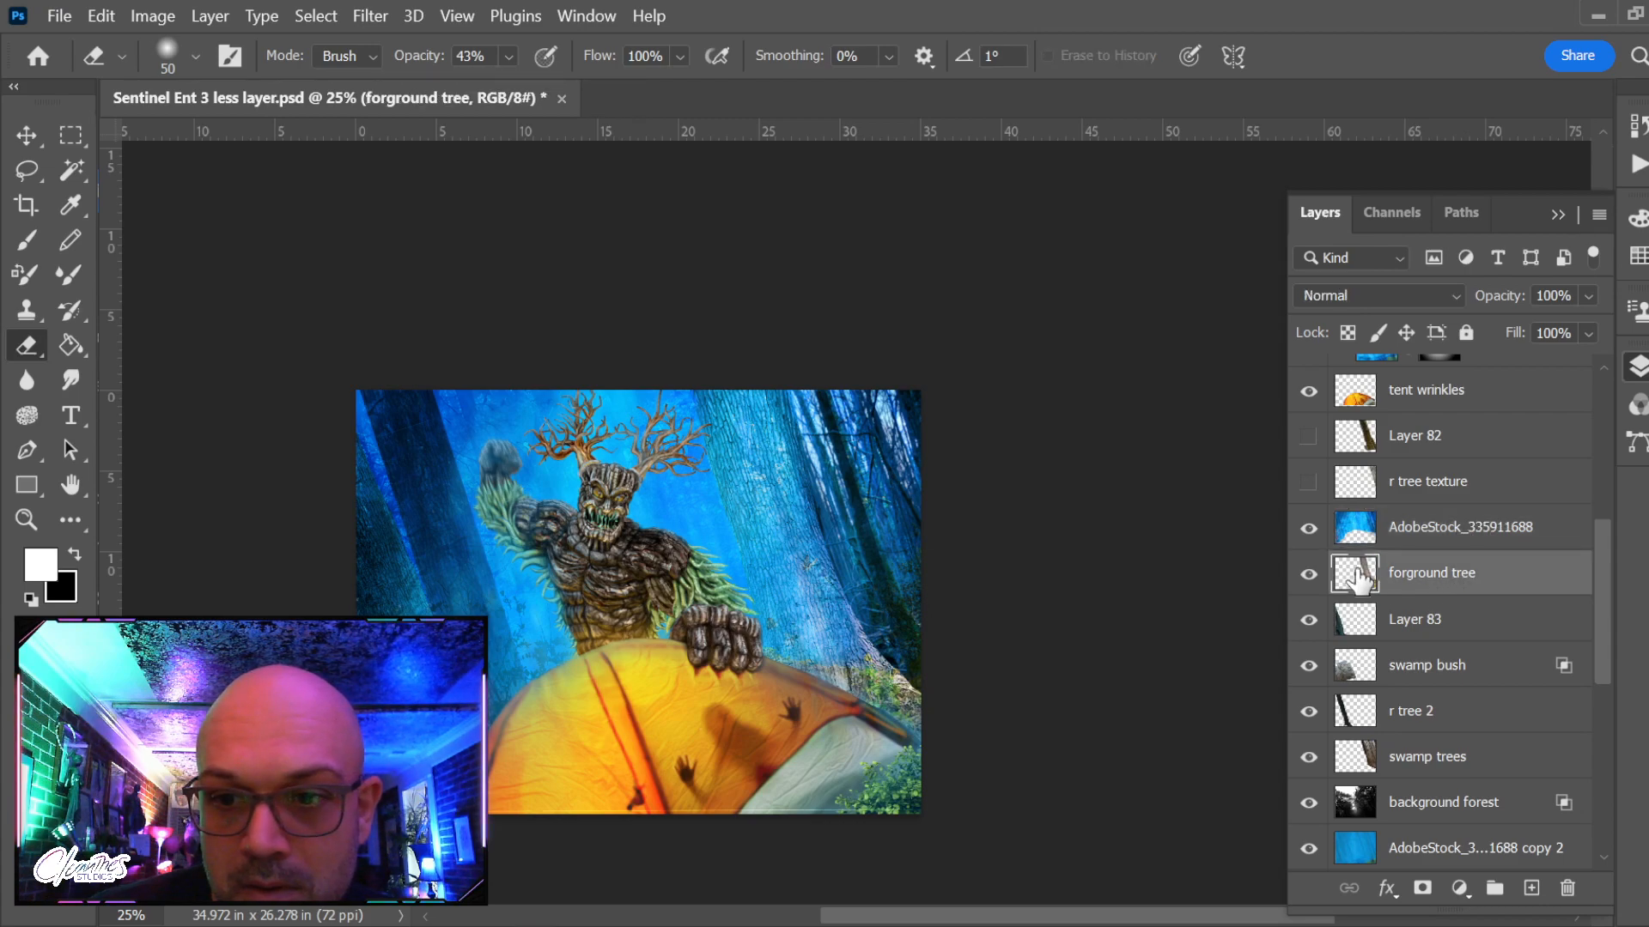
left_click(1310, 575)
left_click(1310, 576)
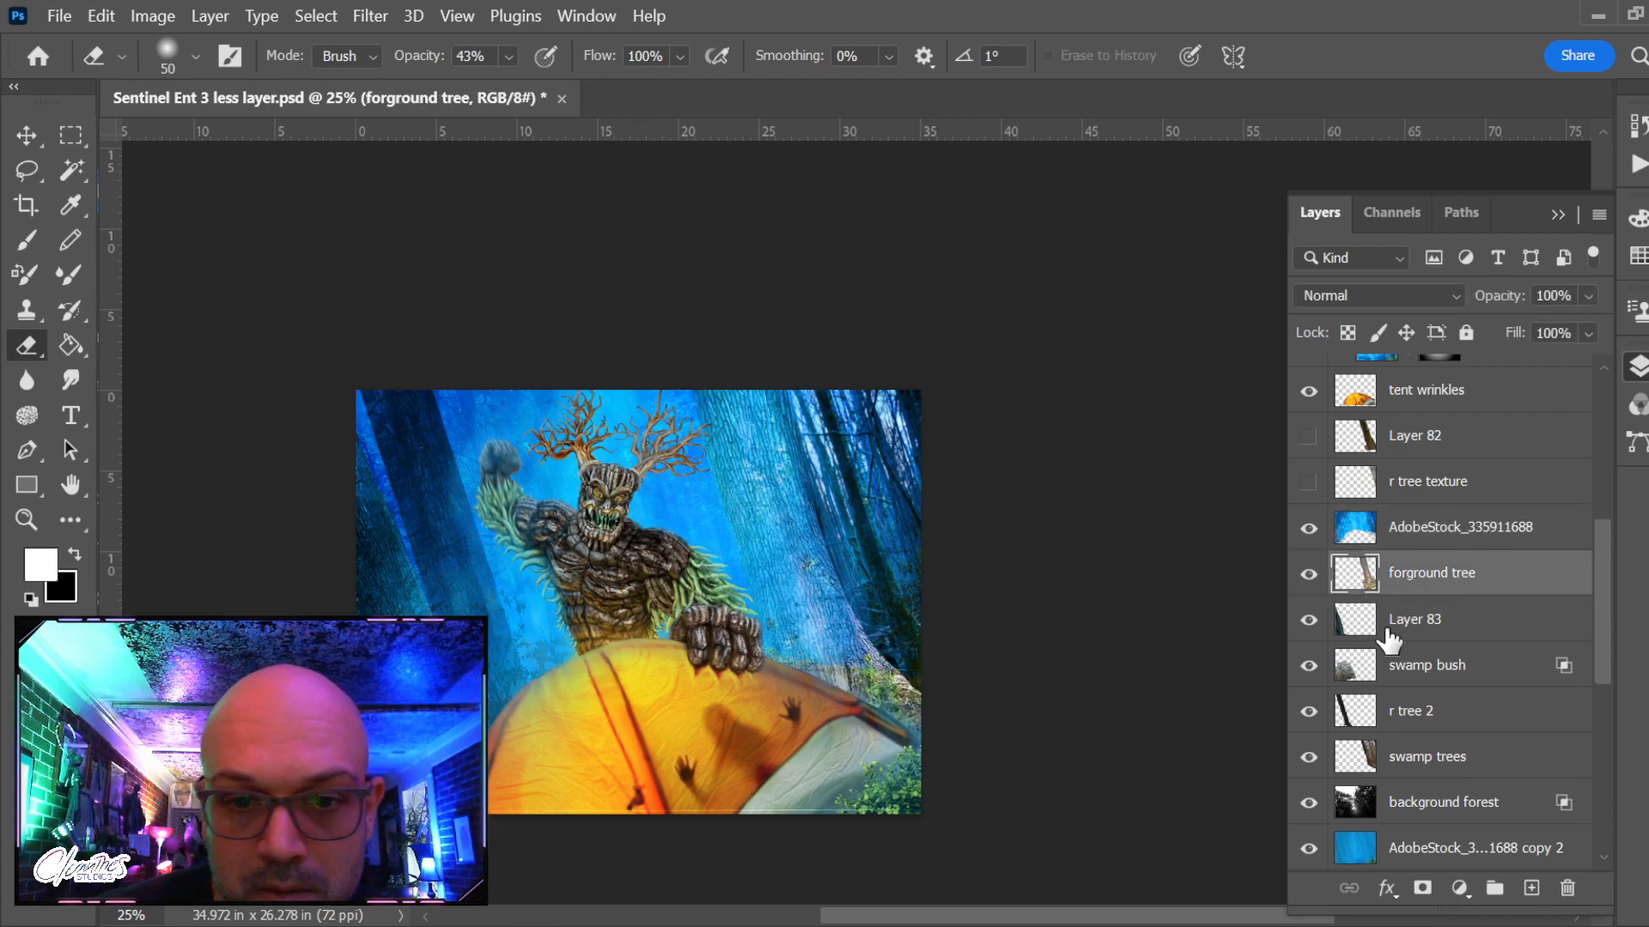
On AdobeStock_335911688, select everything outside the tent wrinkles shape and reduce the selection to the area around the right tree's base
left_click(1348, 537)
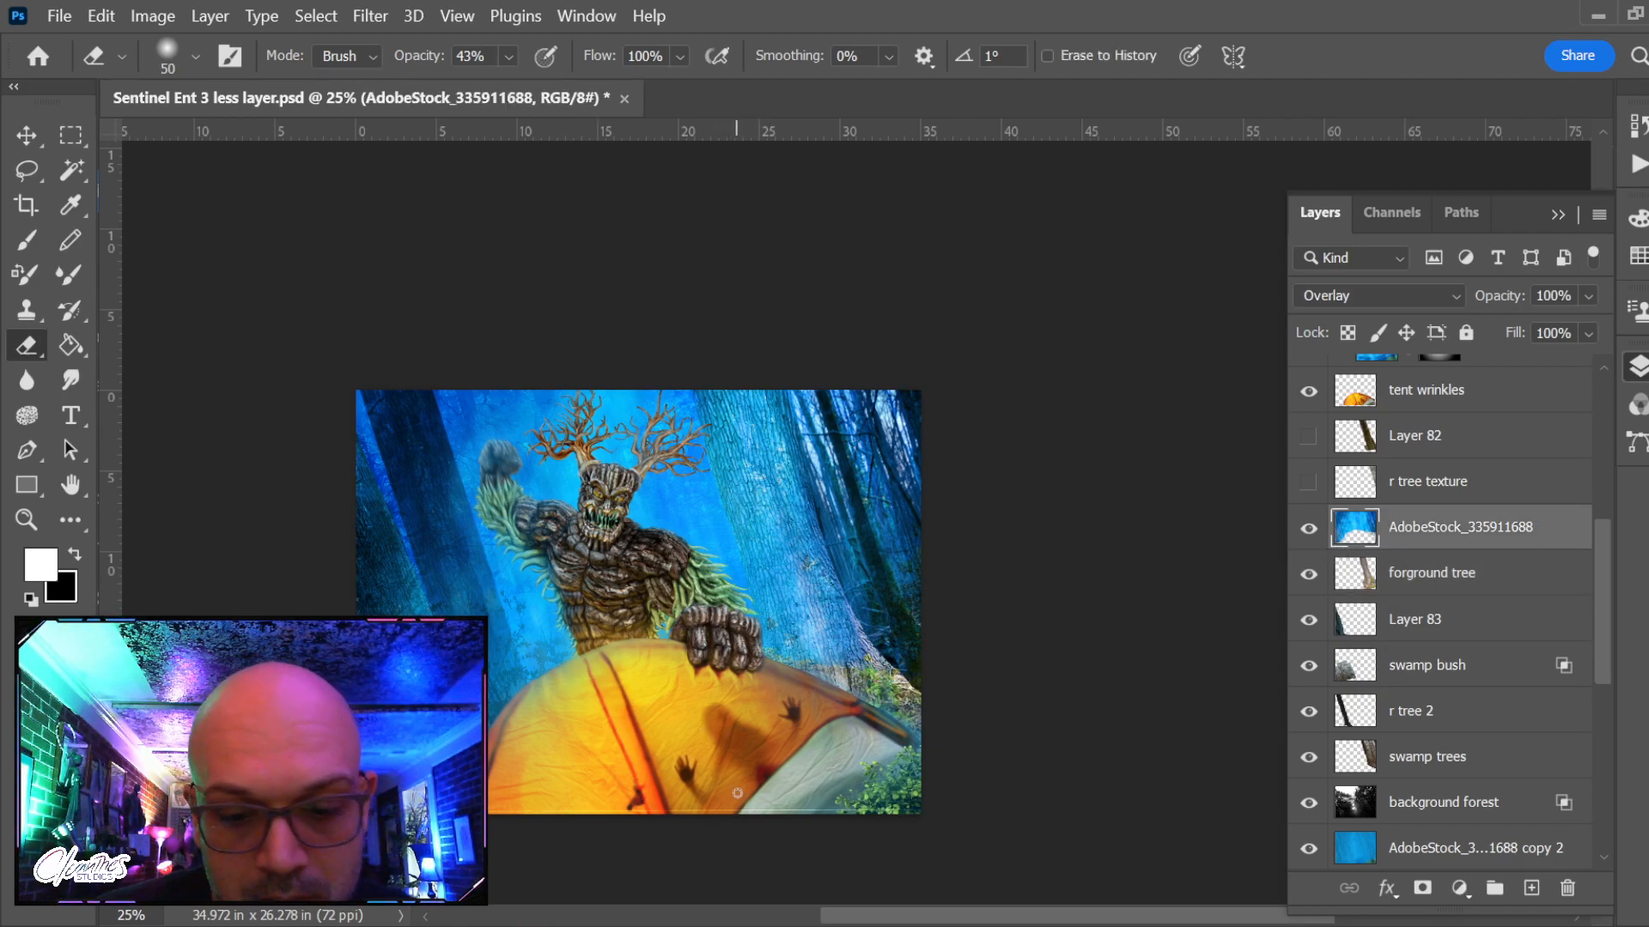
key("l")
left_click(1344, 397, "ctrl")
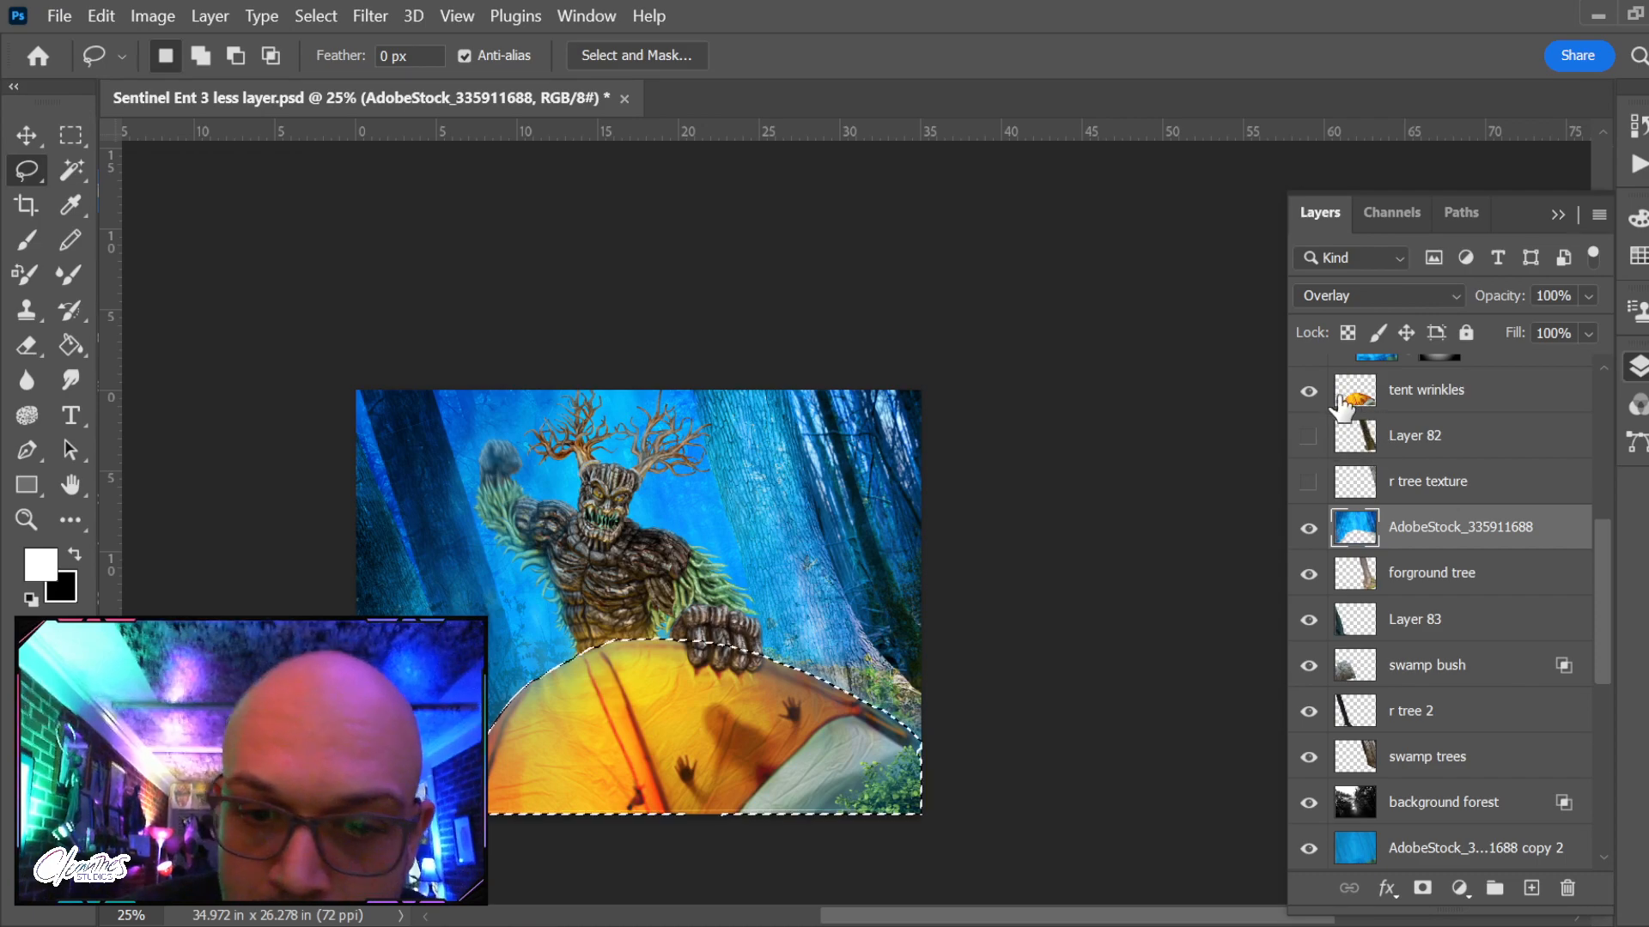
key("ctrl+shift+i")
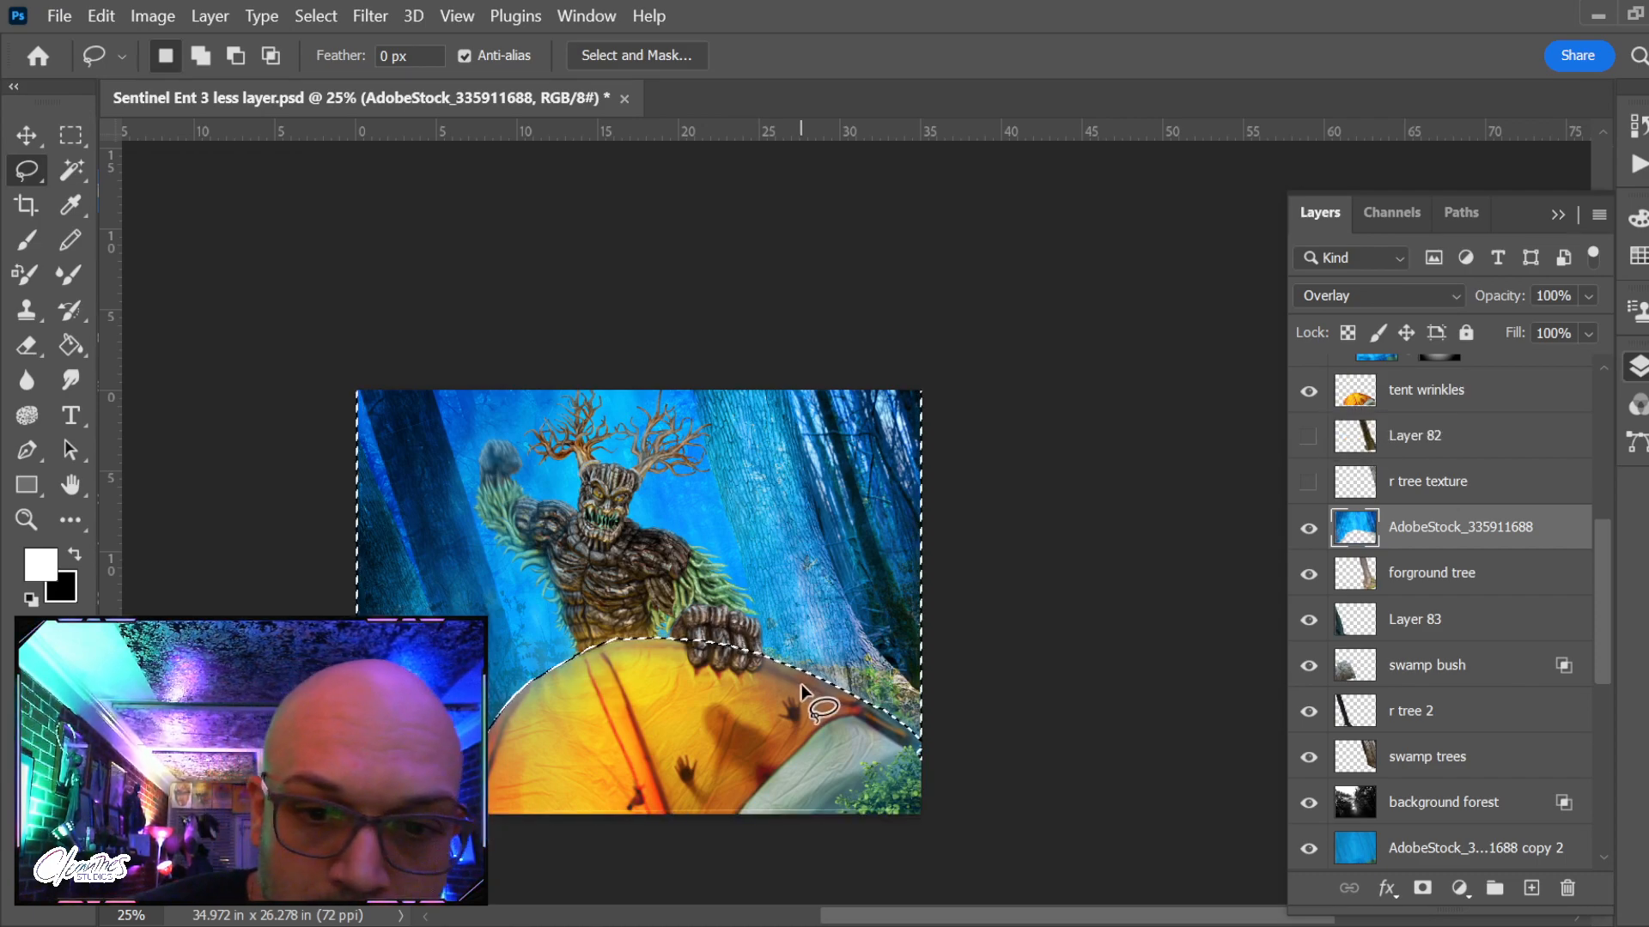
mouse_move(766, 673)
left_mouse_down()
mouse_move(874, 598)
mouse_move(972, 479)
mouse_move(555, 359)
mouse_move(547, 846)
mouse_move(760, 662)
left_mouse_up()
mouse_move(387, 504)
left_mouse_down("alt")
mouse_move(244, 329)
mouse_move(378, 509)
left_mouse_up("alt")
mouse_move(842, 465)
left_mouse_down("alt")
mouse_move(989, 414)
mouse_move(876, 468)
left_mouse_up("alt")
Fill the selected area at the tree's base with a Content-Aware fill at 100% opacity and clear the selection
key("z")
left_click_drag(846, 652, 837, 691)
key("shift+F5")
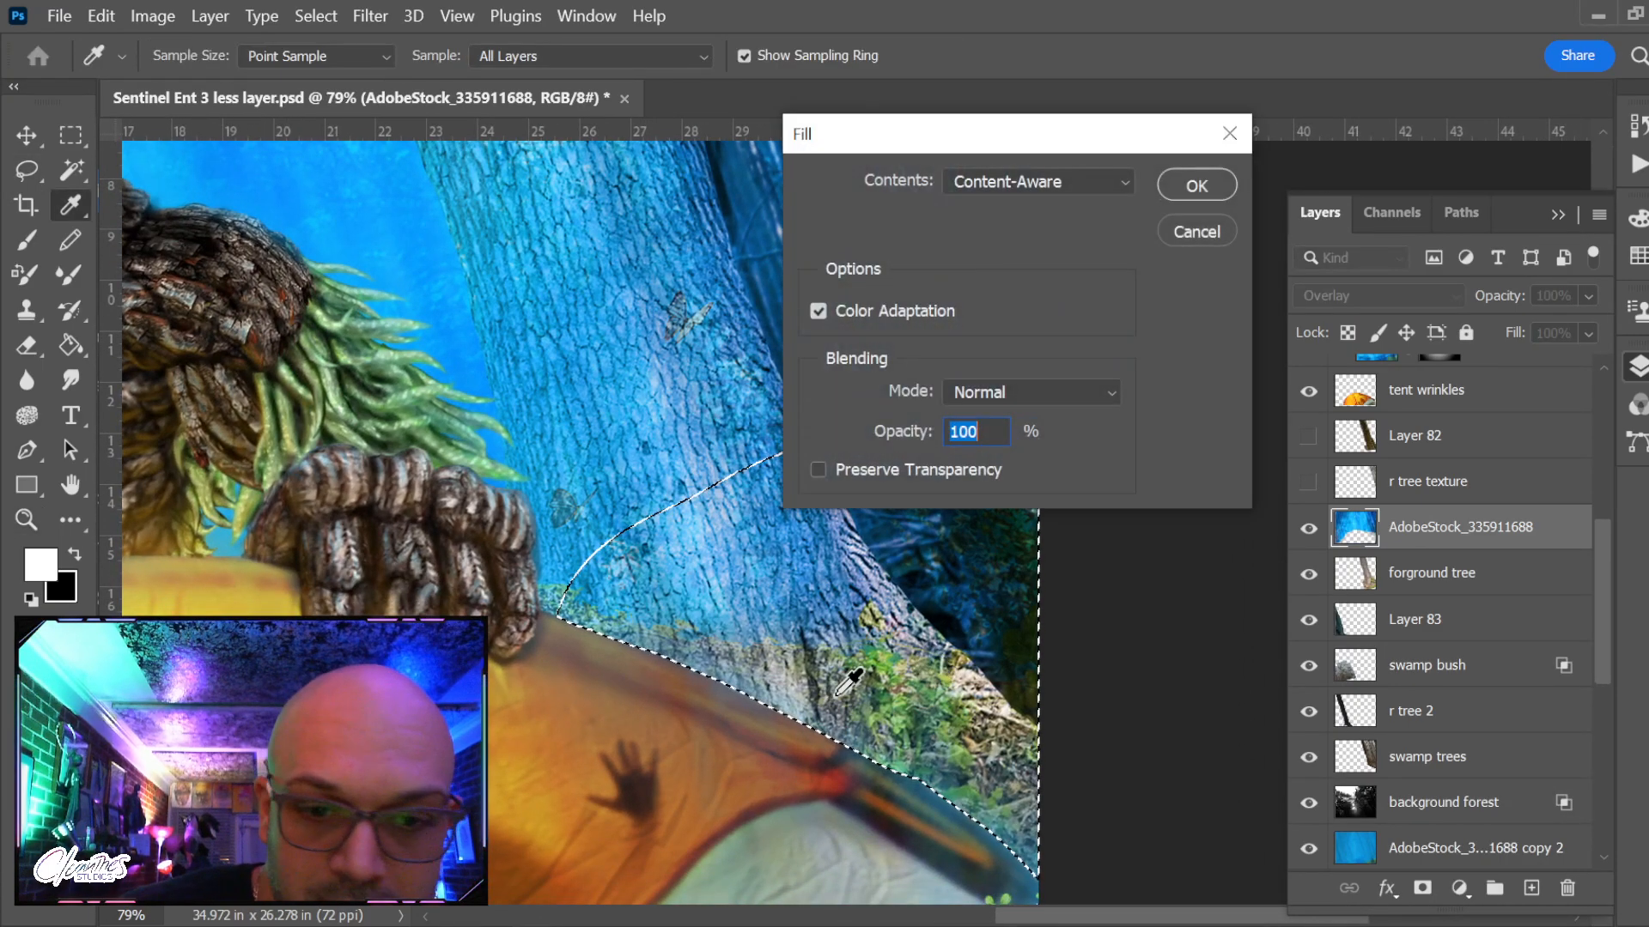
key("Return")
key("ctrl+d")
Select the forground tree layer, check it hidden and shown, and move it slightly down and to the right
key("v")
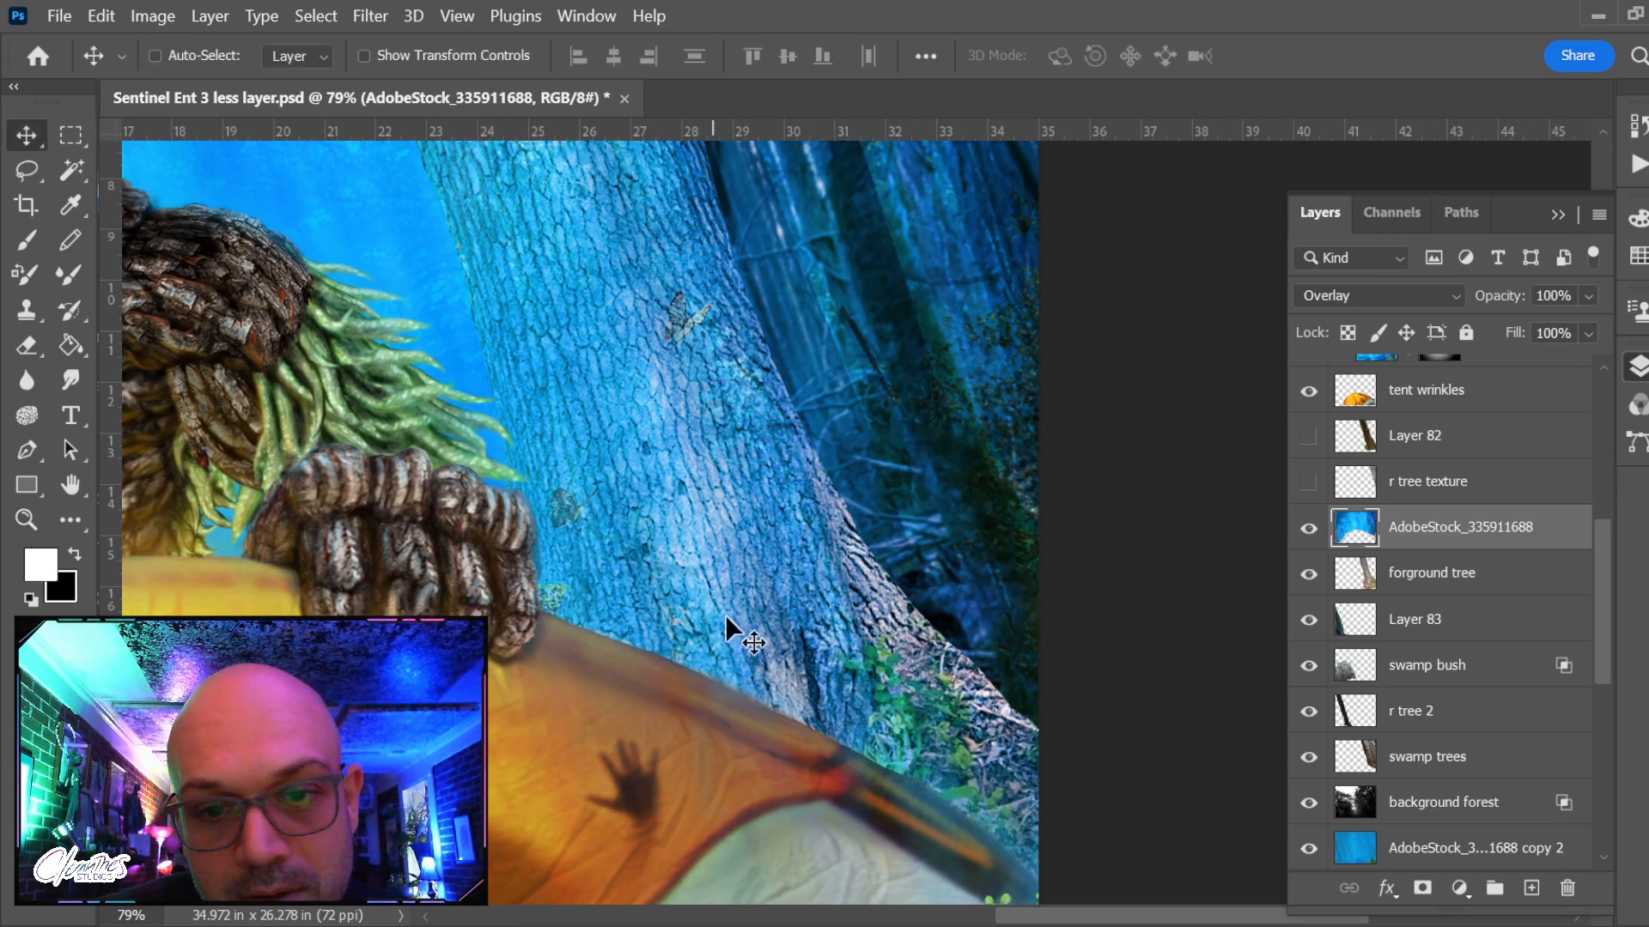
left_click(1434, 581)
left_click(1309, 574)
left_click(1309, 573)
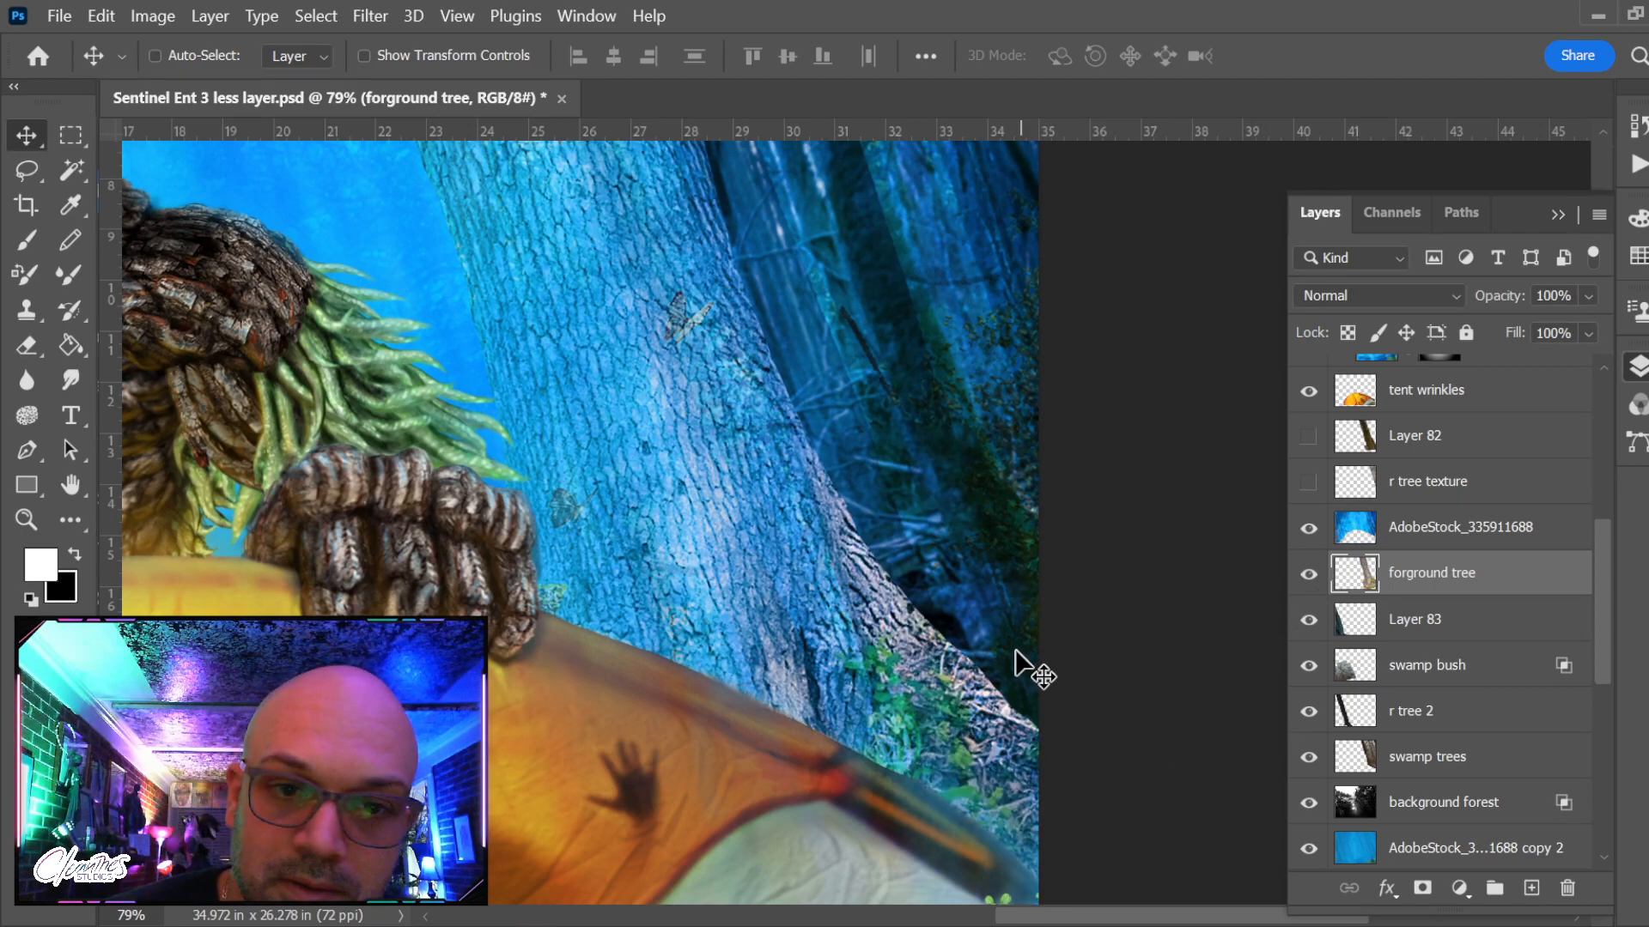
scroll(872, 483, "down", 5)
left_click_drag(850, 528, 864, 562)
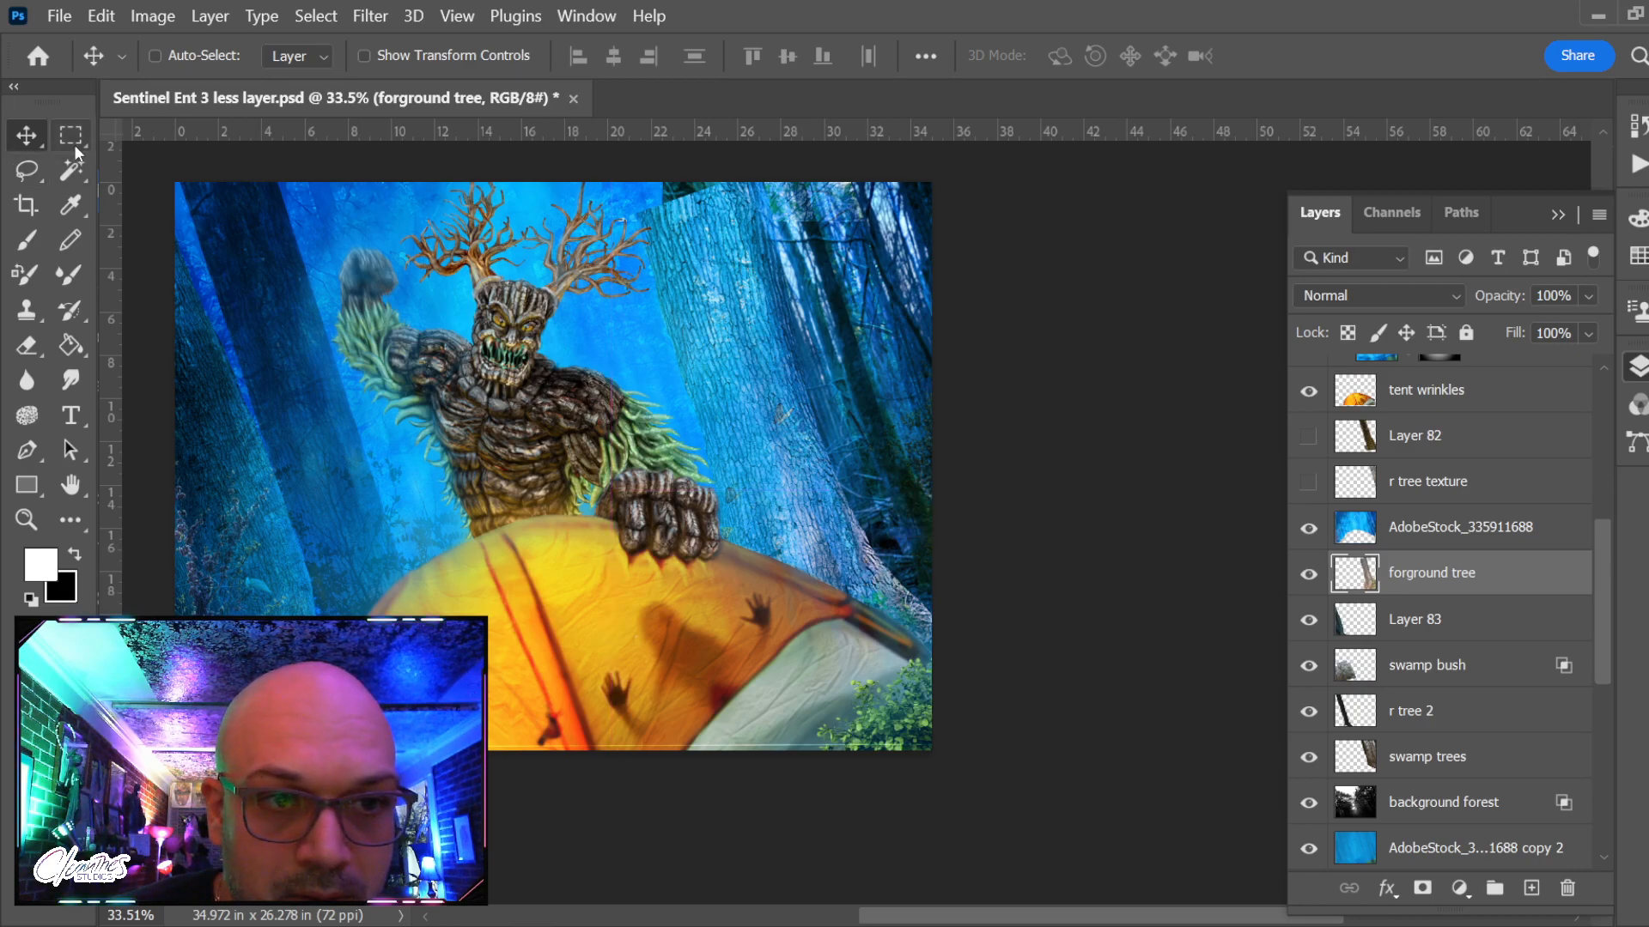
Delete the forground tree layer's leftover background pieces right of the trunk's top and beside the creature's antler
left_click(1349, 580, "ctrl")
key("z")
left_click_drag(713, 191, 756, 200)
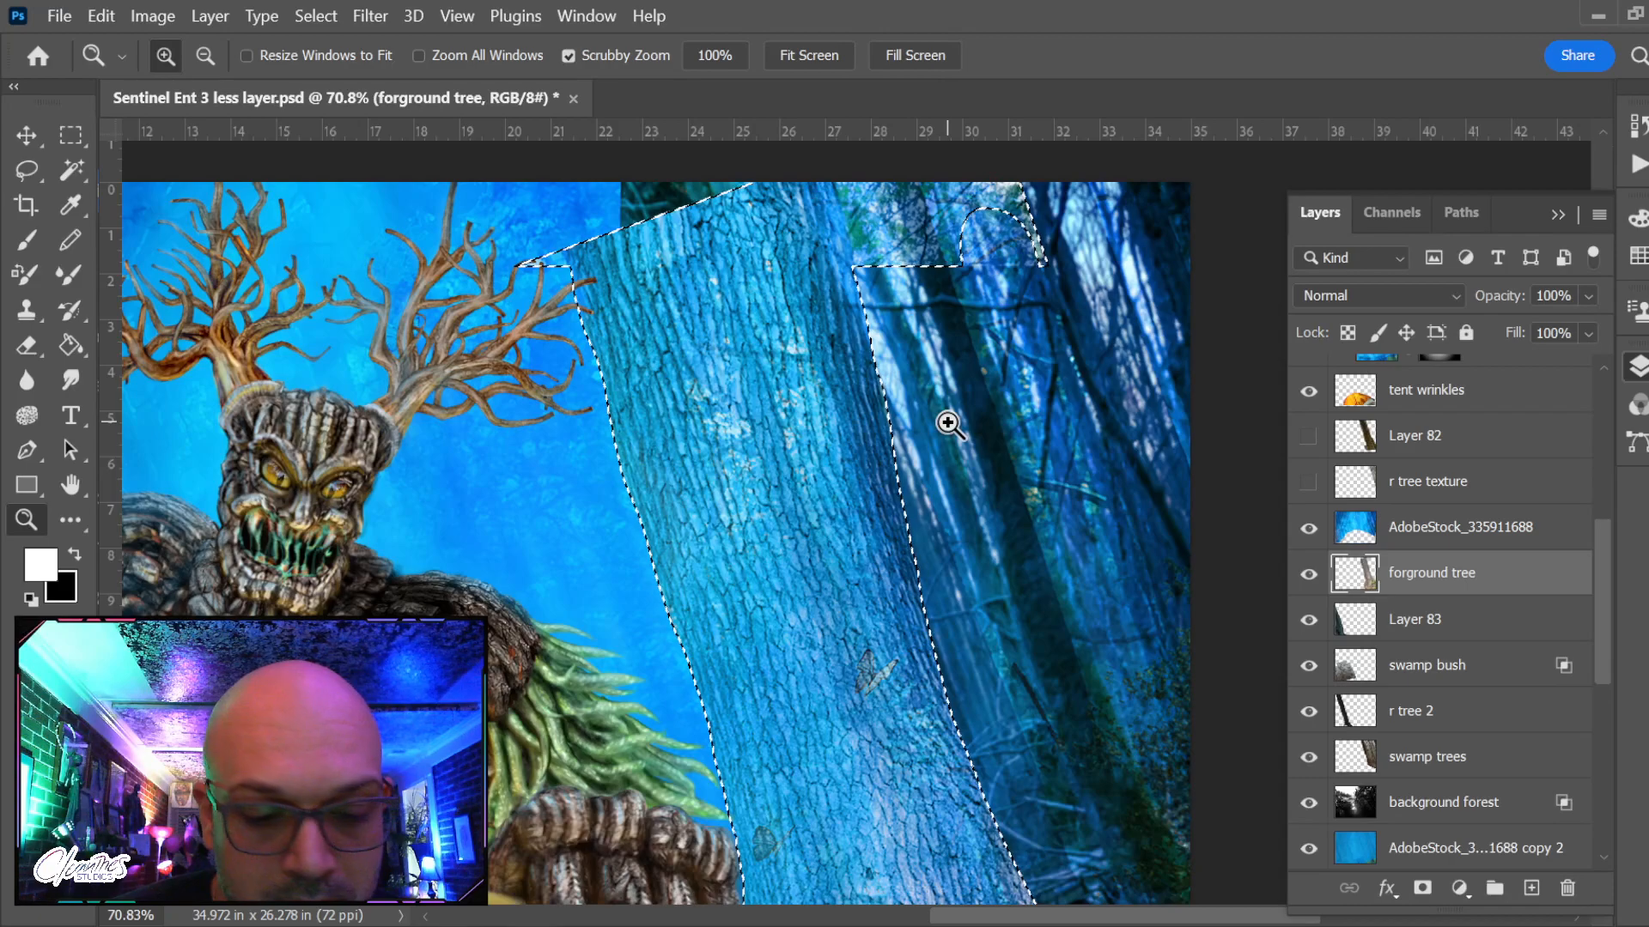
key("ctrl+d")
key("e")
key("l")
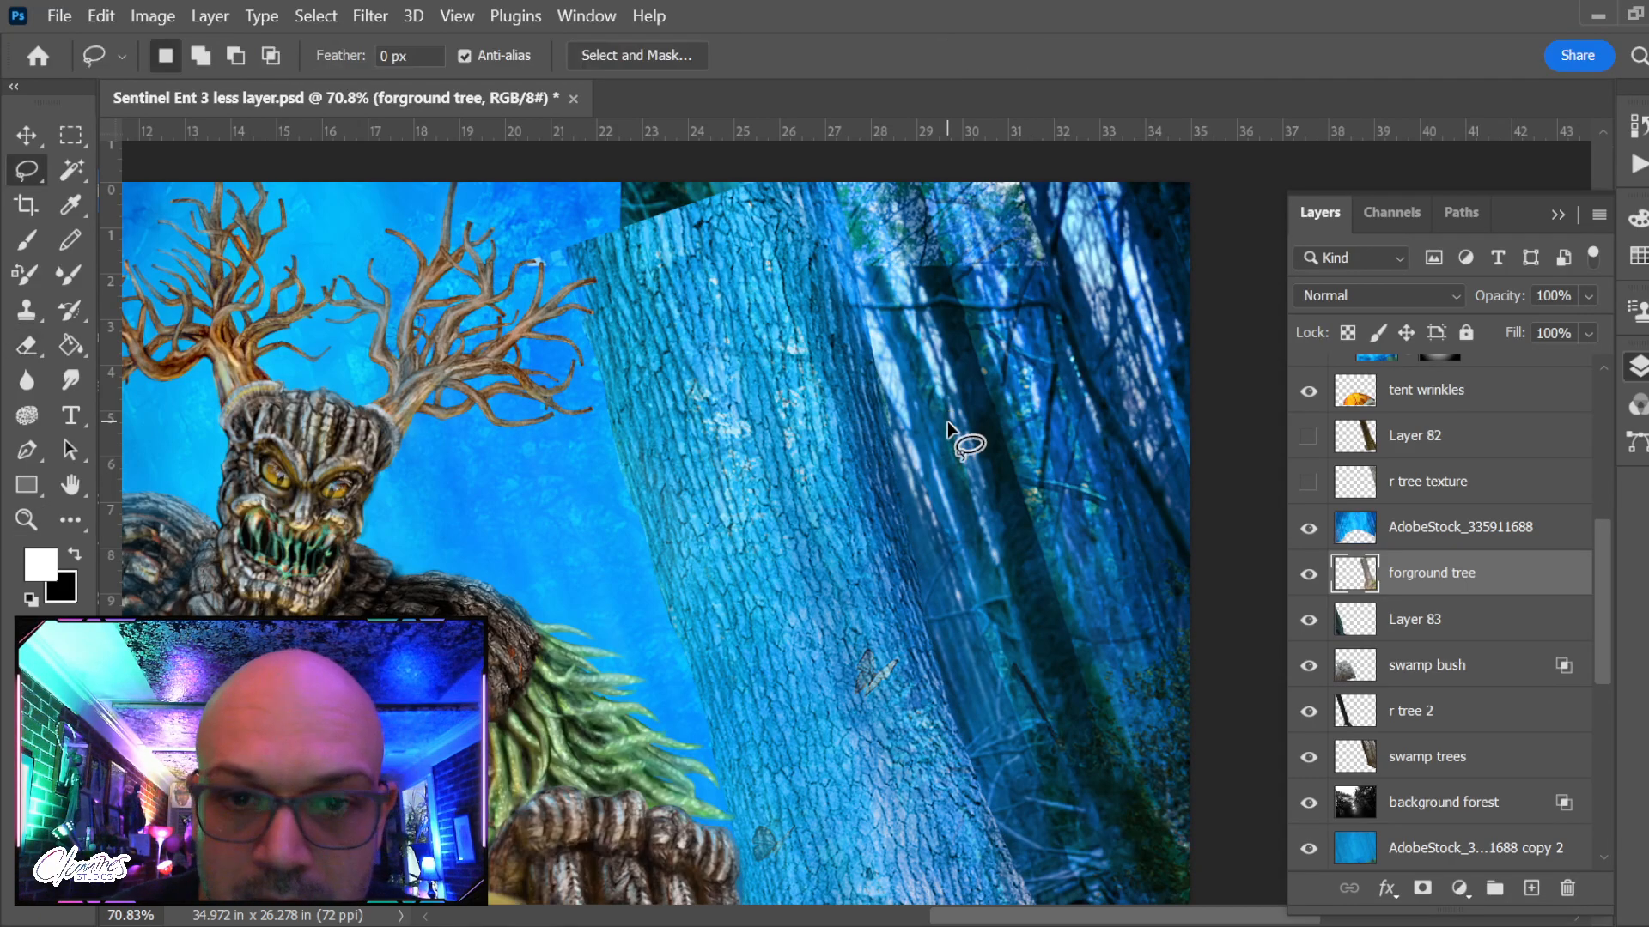
mouse_move(841, 223)
left_mouse_down()
mouse_move(1008, 153)
mouse_move(1010, 332)
mouse_move(847, 275)
left_mouse_up()
key("Delete")
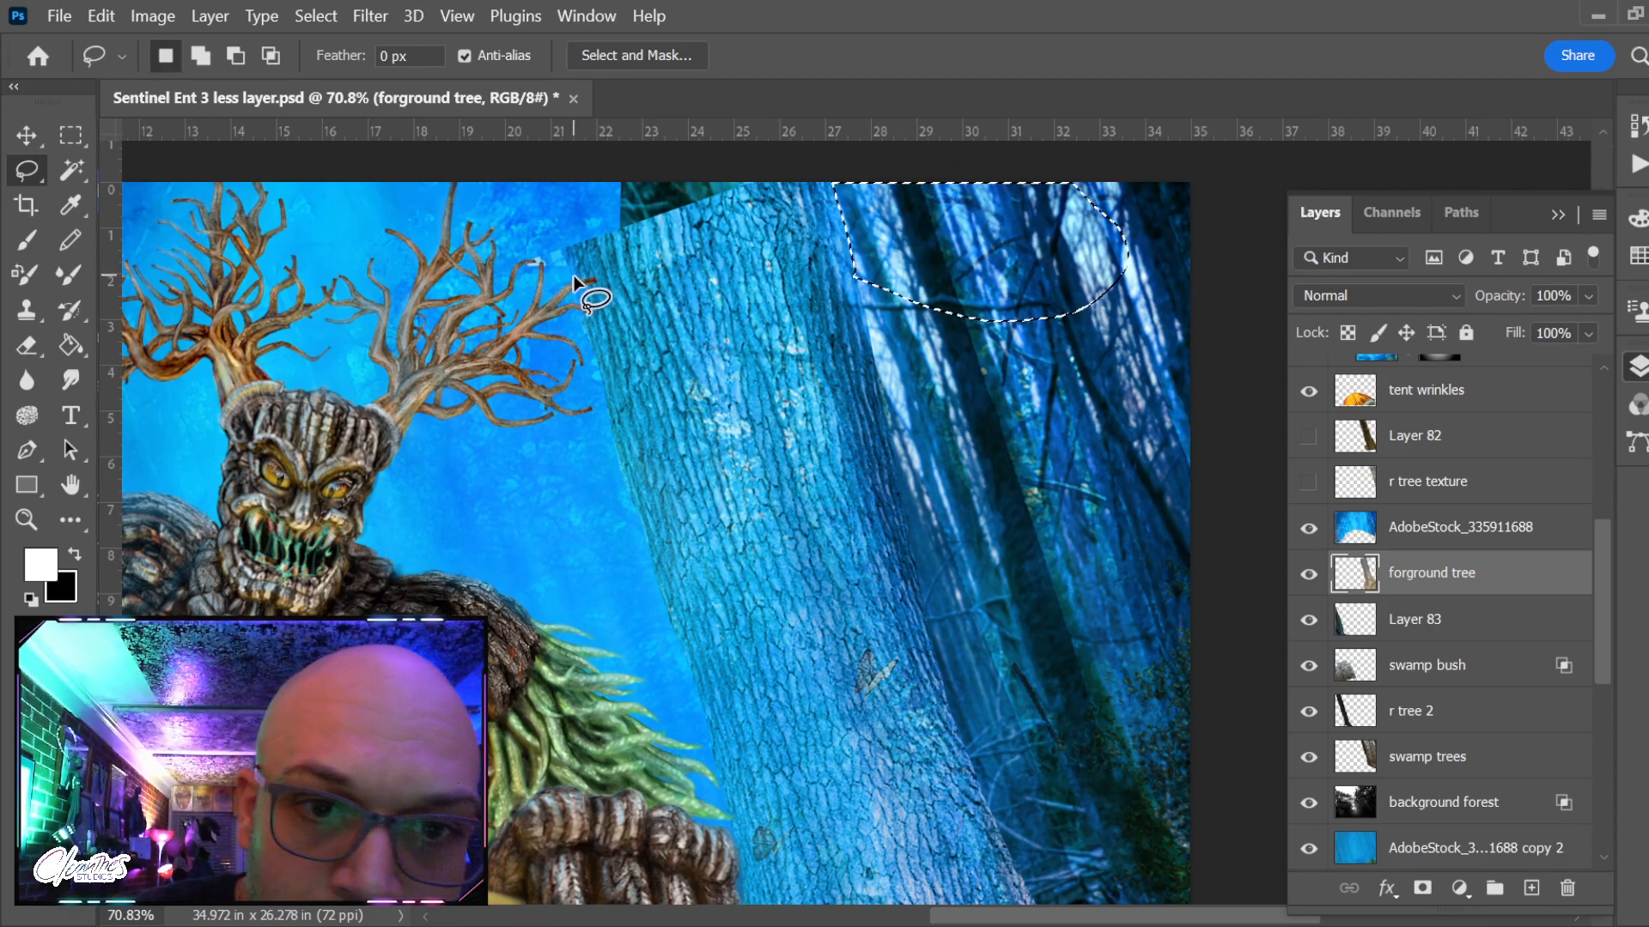
left_click_drag(559, 250, 552, 286)
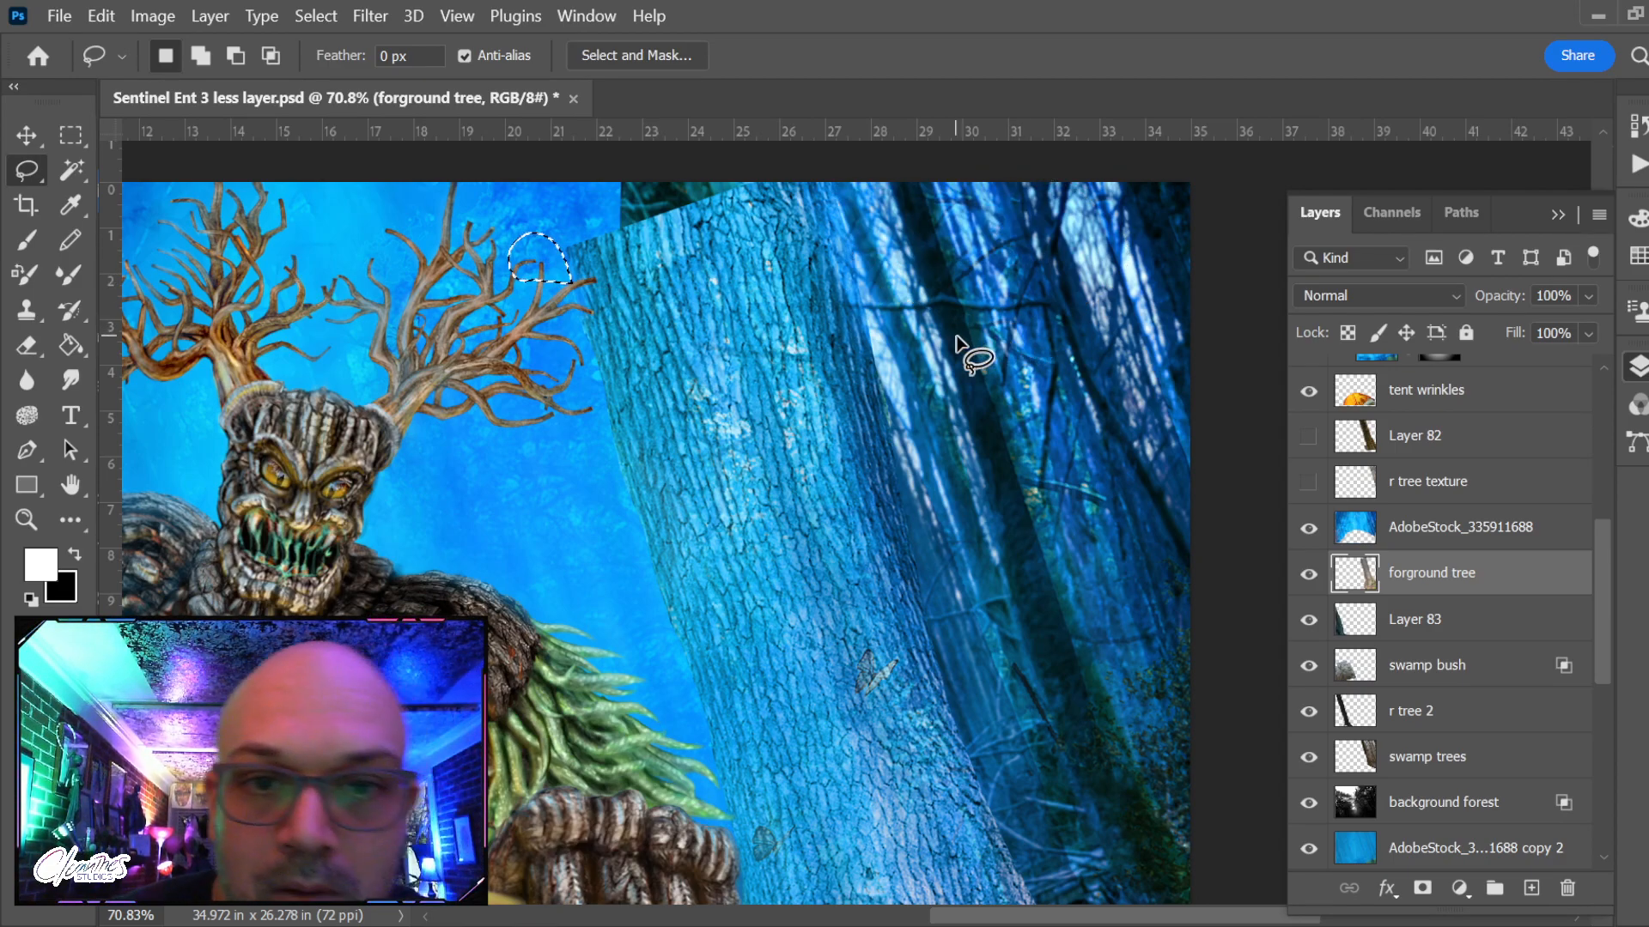
Copy a lassoed section of the trunk's bark upward to extend the tree to the canvas's top edge
mouse_move(619, 383)
left_mouse_down()
mouse_move(586, 390)
mouse_move(699, 501)
mouse_move(898, 334)
left_mouse_up()
key("v")
mouse_move(781, 434)
left_mouse_down()
mouse_move(694, 175)
mouse_move(709, 194)
left_mouse_up()
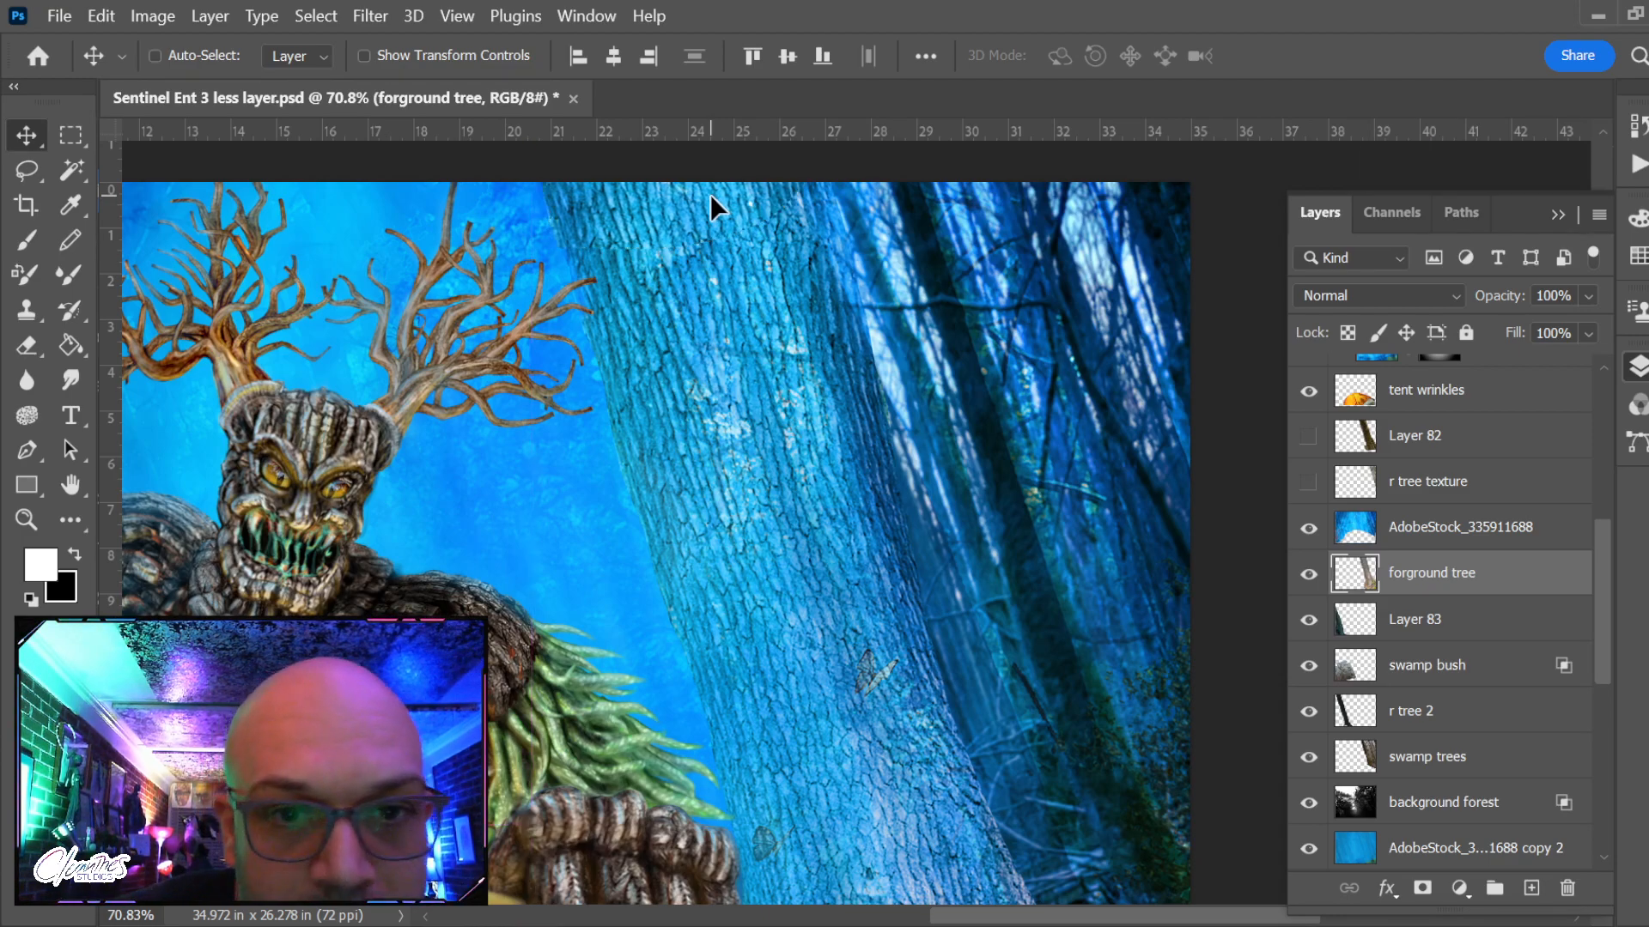
key("ctrl+d")
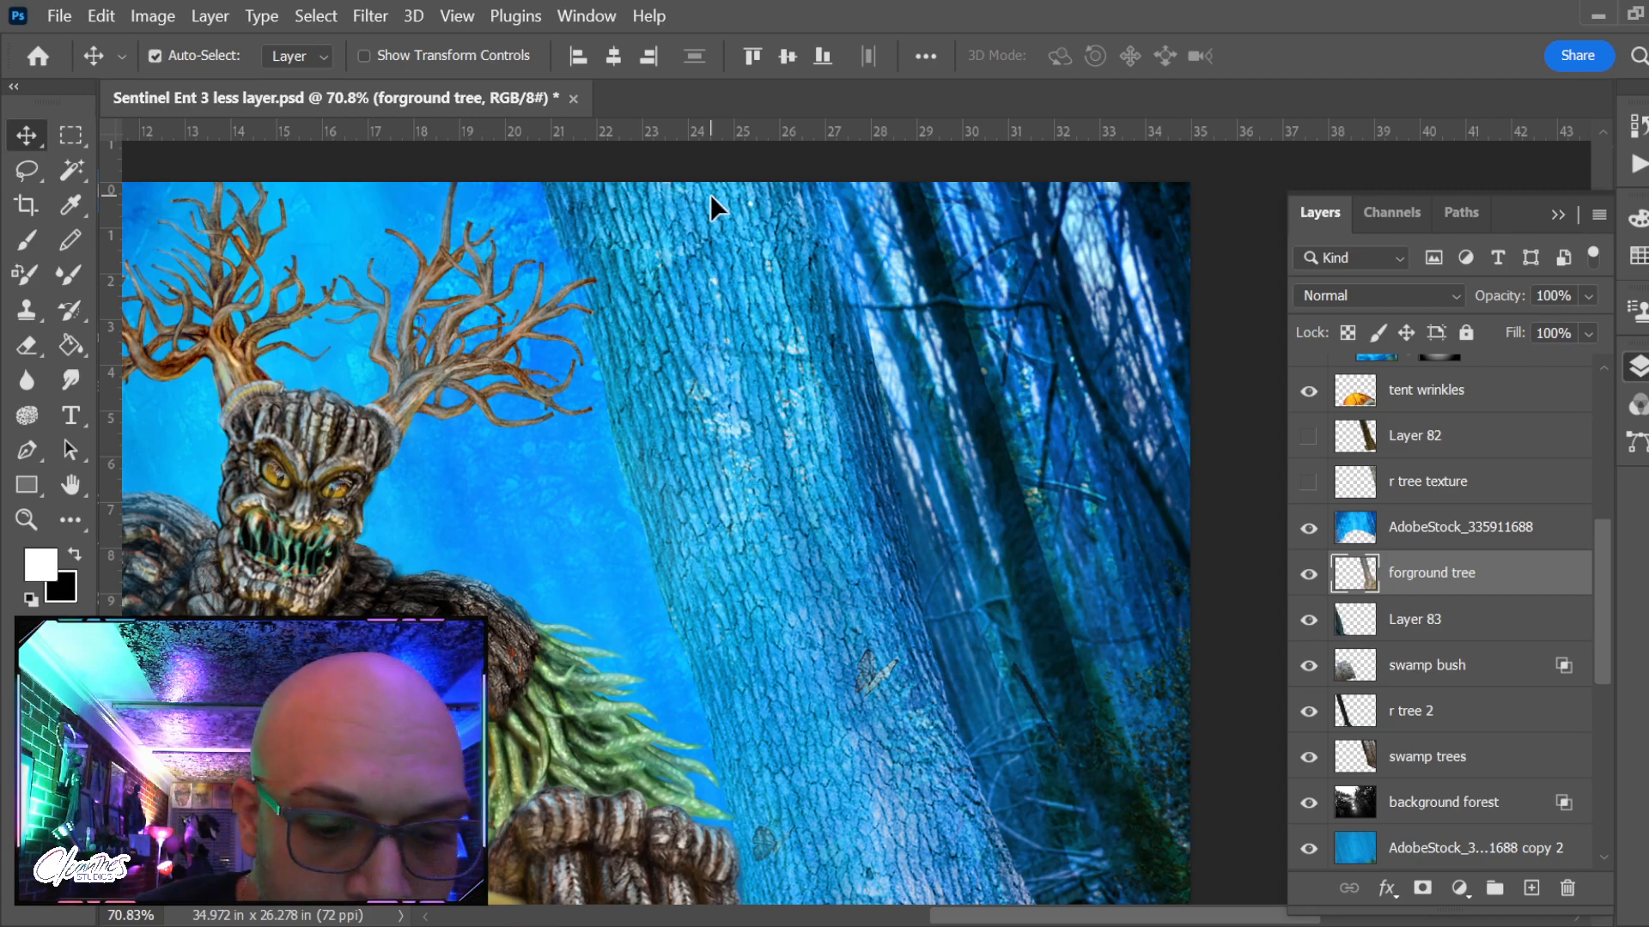
Blend the copied bark seam near the trunk's top with a 35 px Spot Healing Brush
key("e")
key("j")
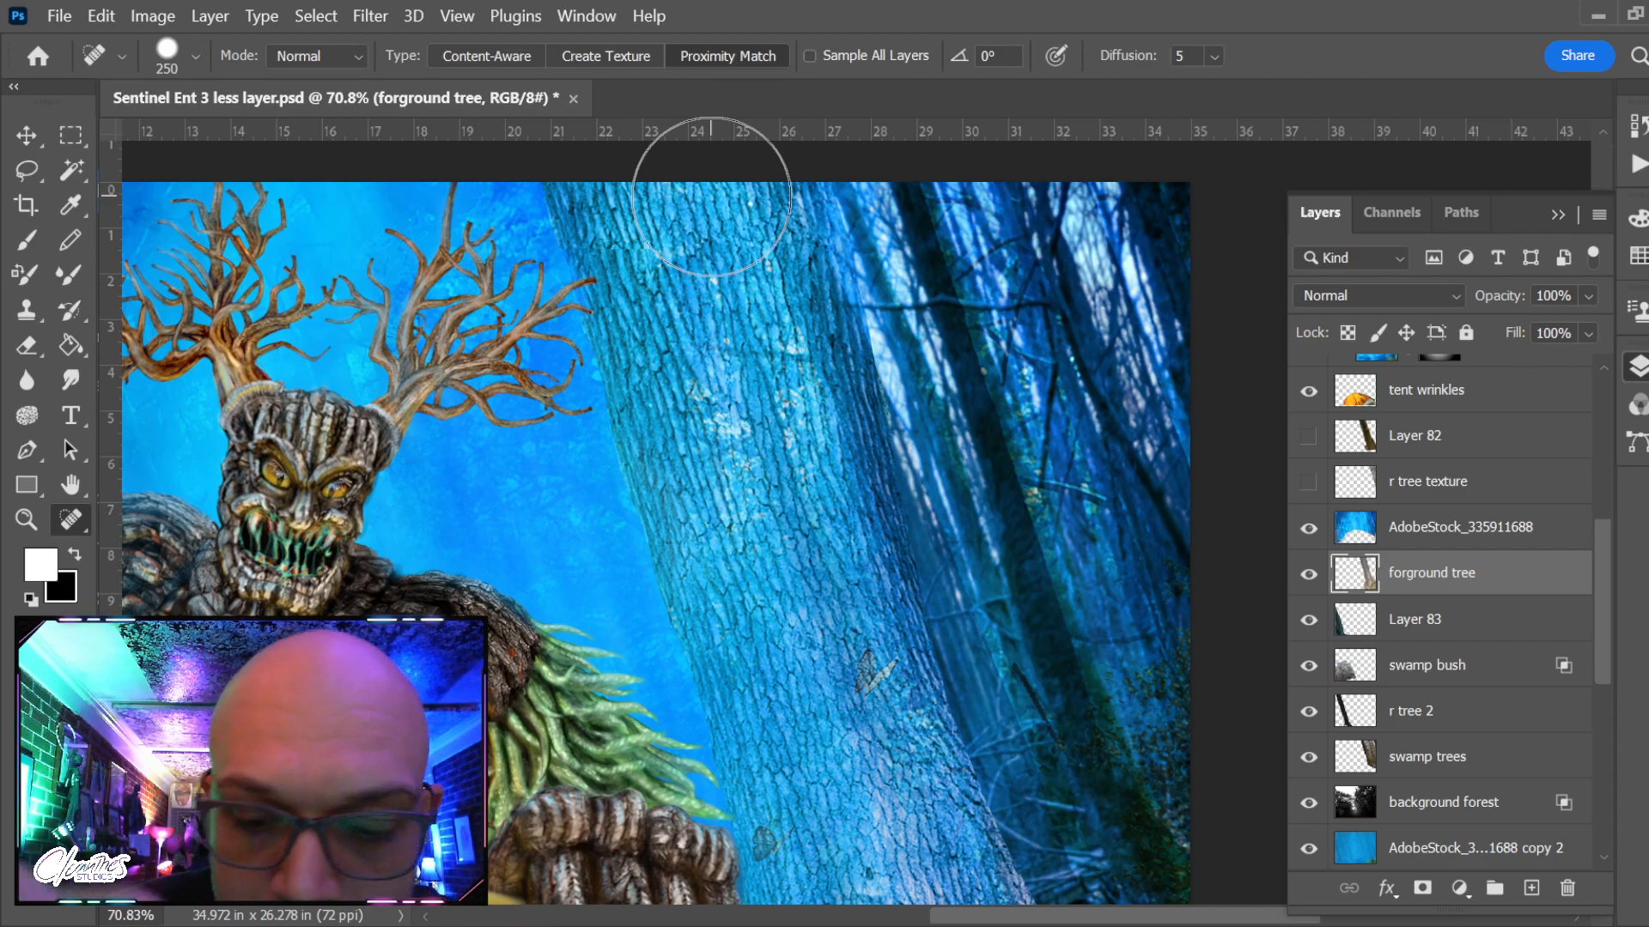
key("bracketleft")
key("bracketleft")
key("bracketleft")
key("bracketleft")
key("bracketleft")
key("bracketleft")
key("bracketleft")
key("bracketleft")
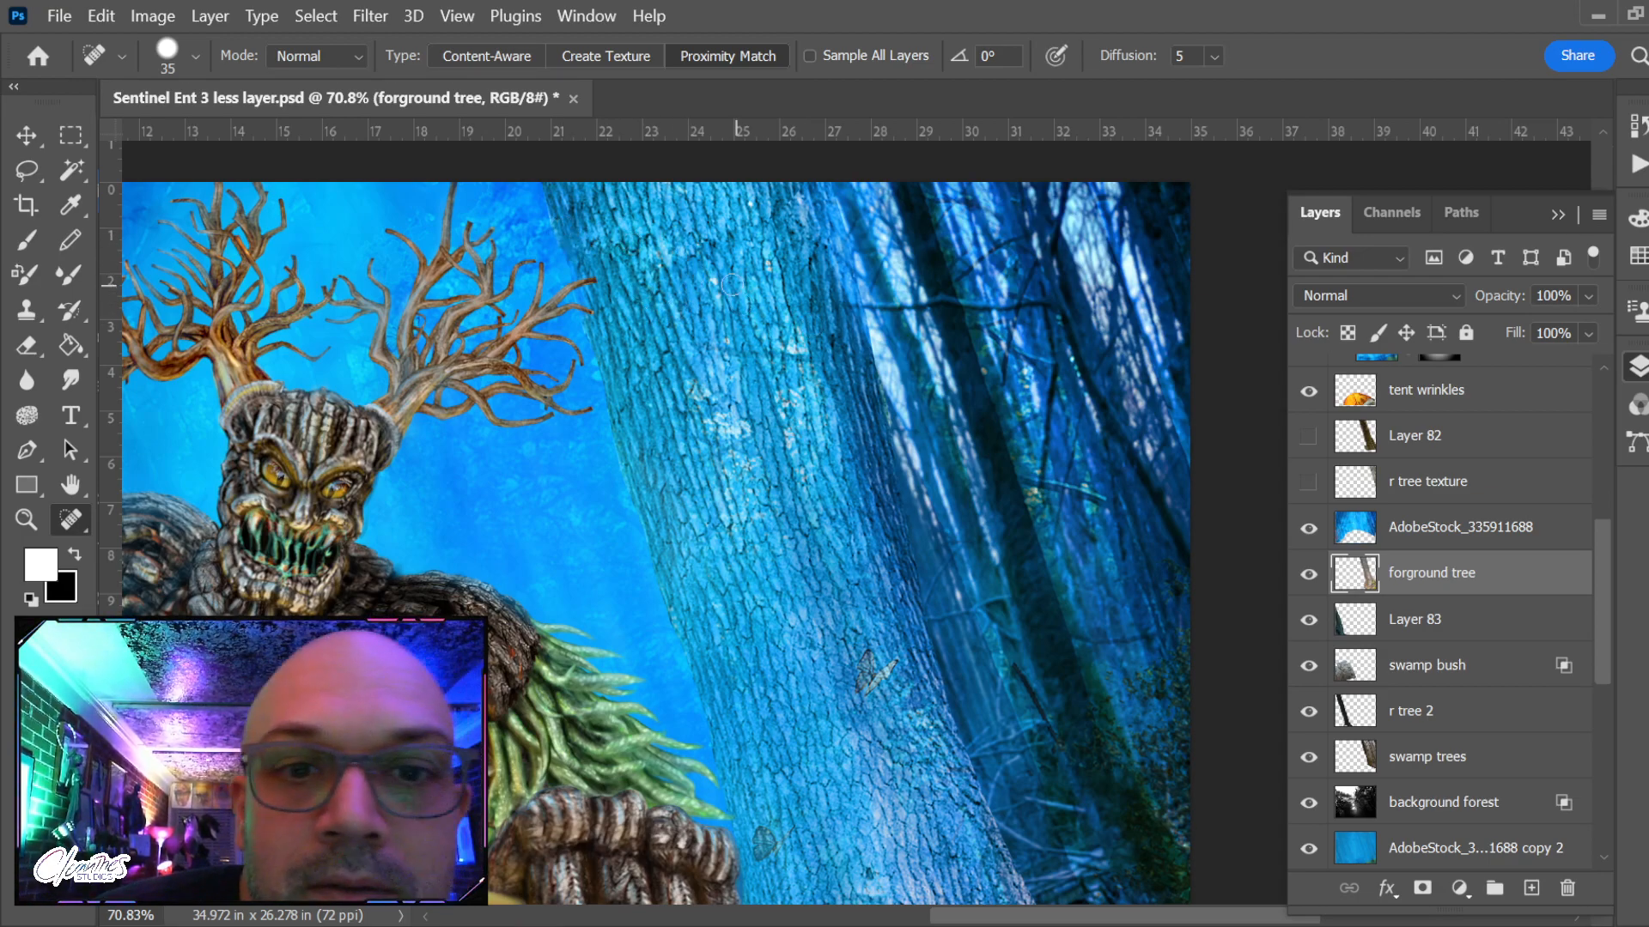
left_click_drag(641, 248, 613, 236)
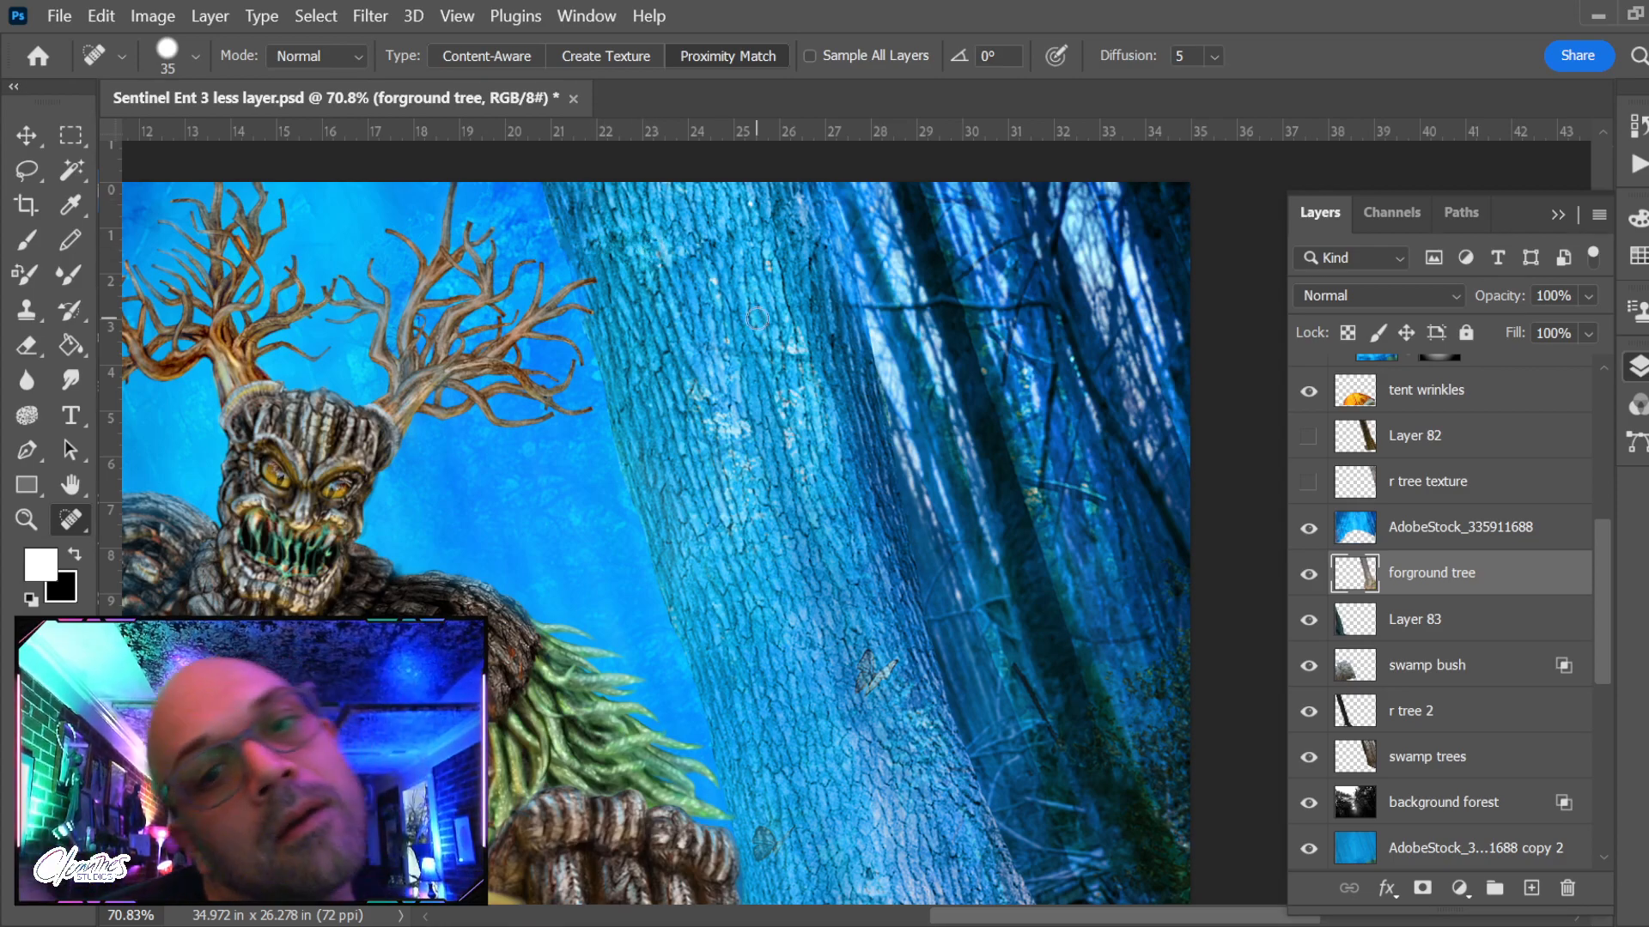
Heal the leaf-shaped mark on the trunk and the spot beside the creature's fist on the AdobeStock_335911688 layer
mouse_move(901, 735)
left_mouse_down()
mouse_move(799, 564)
mouse_move(783, 577)
left_mouse_up()
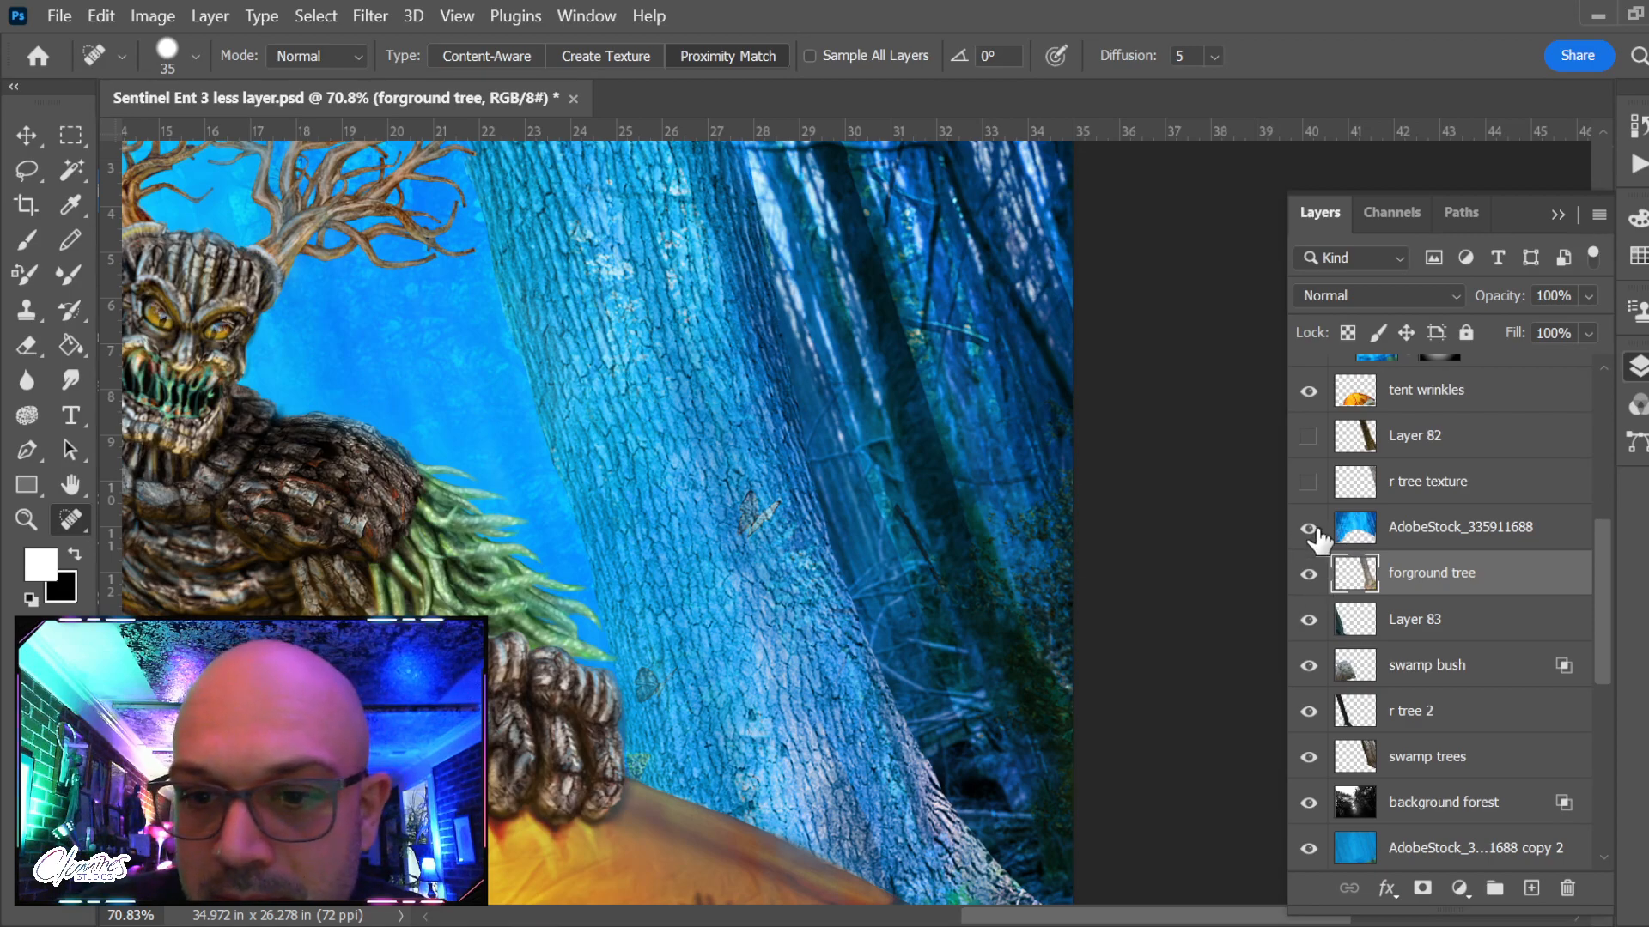
left_click(1320, 528)
mouse_move(736, 525)
left_mouse_down()
mouse_move(755, 491)
mouse_move(783, 496)
left_mouse_up()
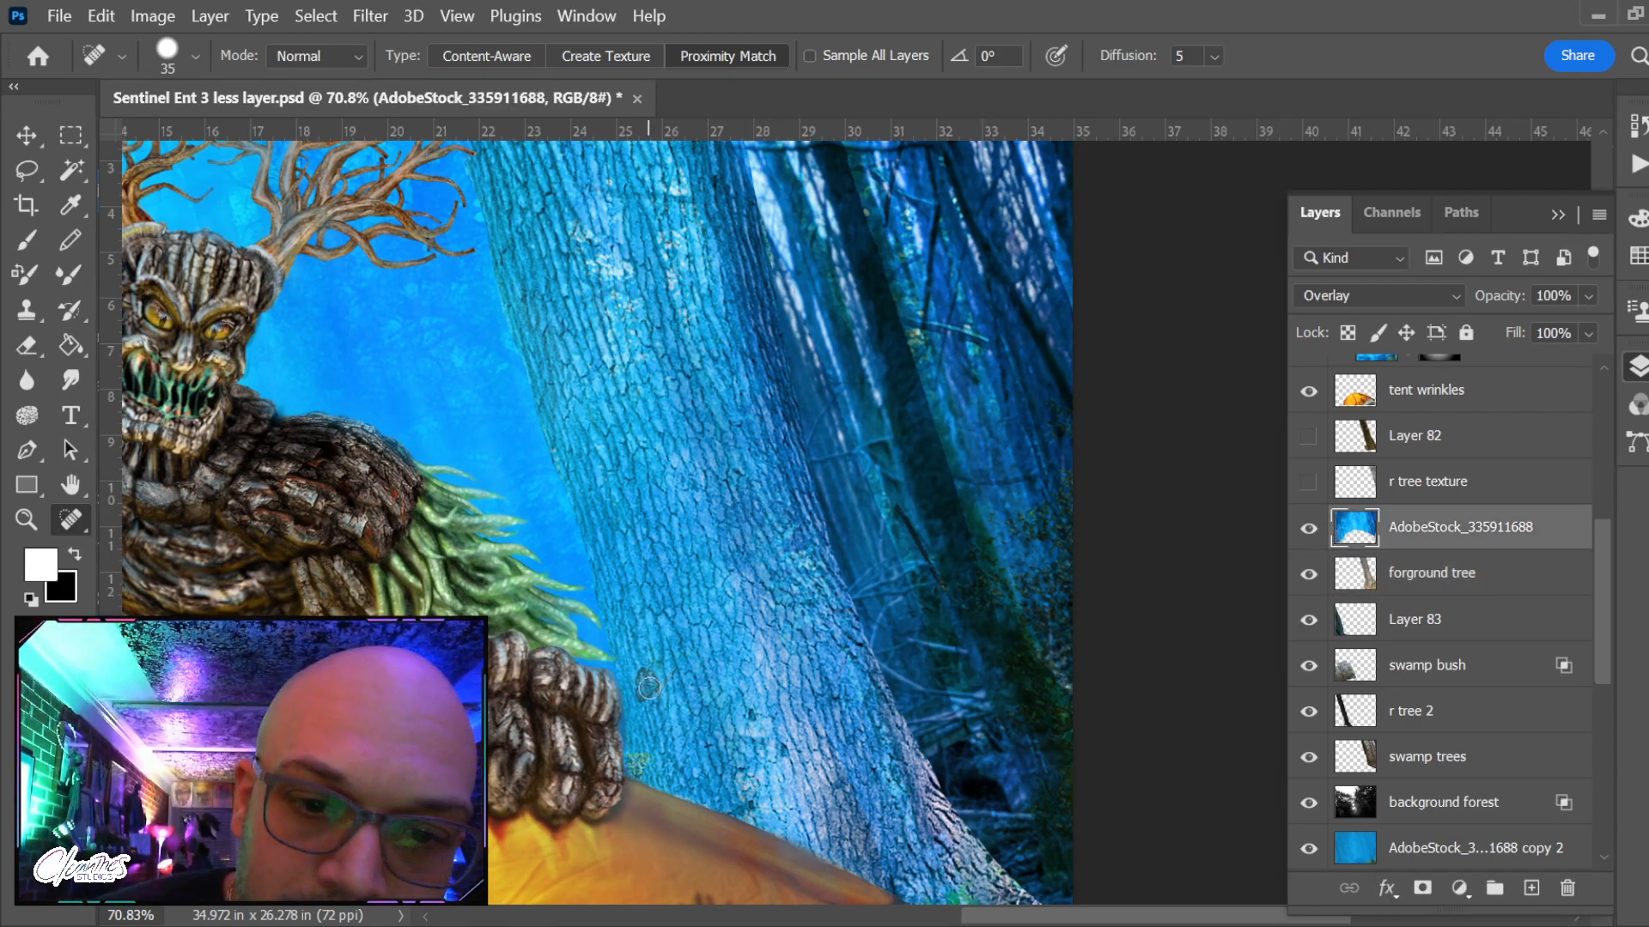
left_click_drag(649, 687, 646, 669)
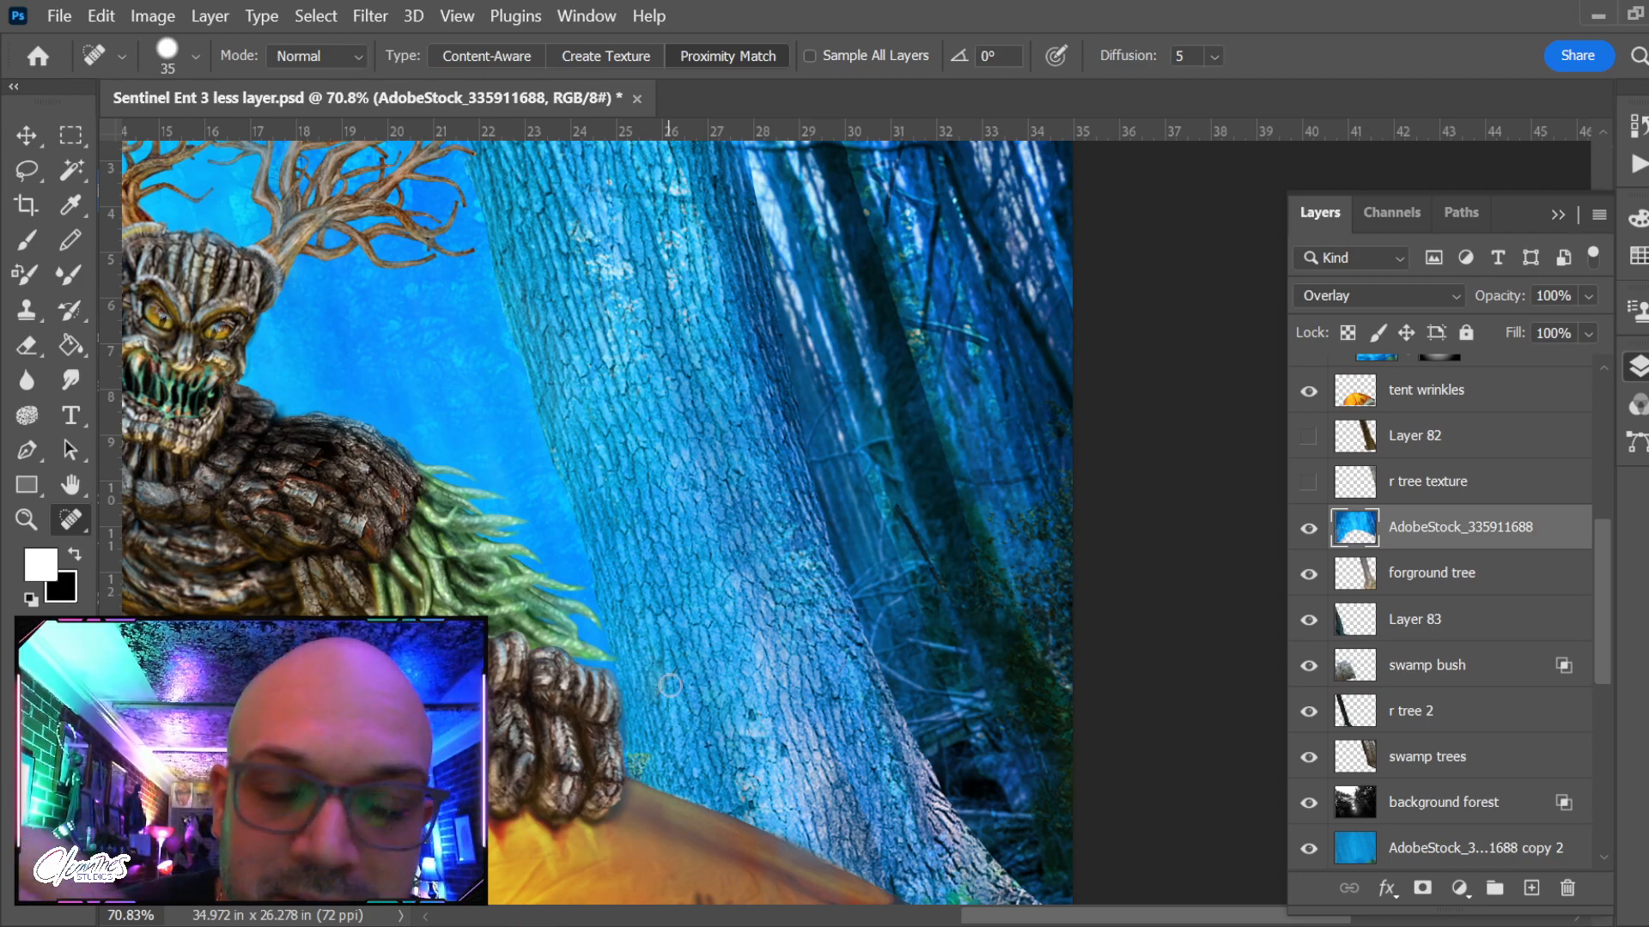
left_click_drag(909, 788, 769, 670)
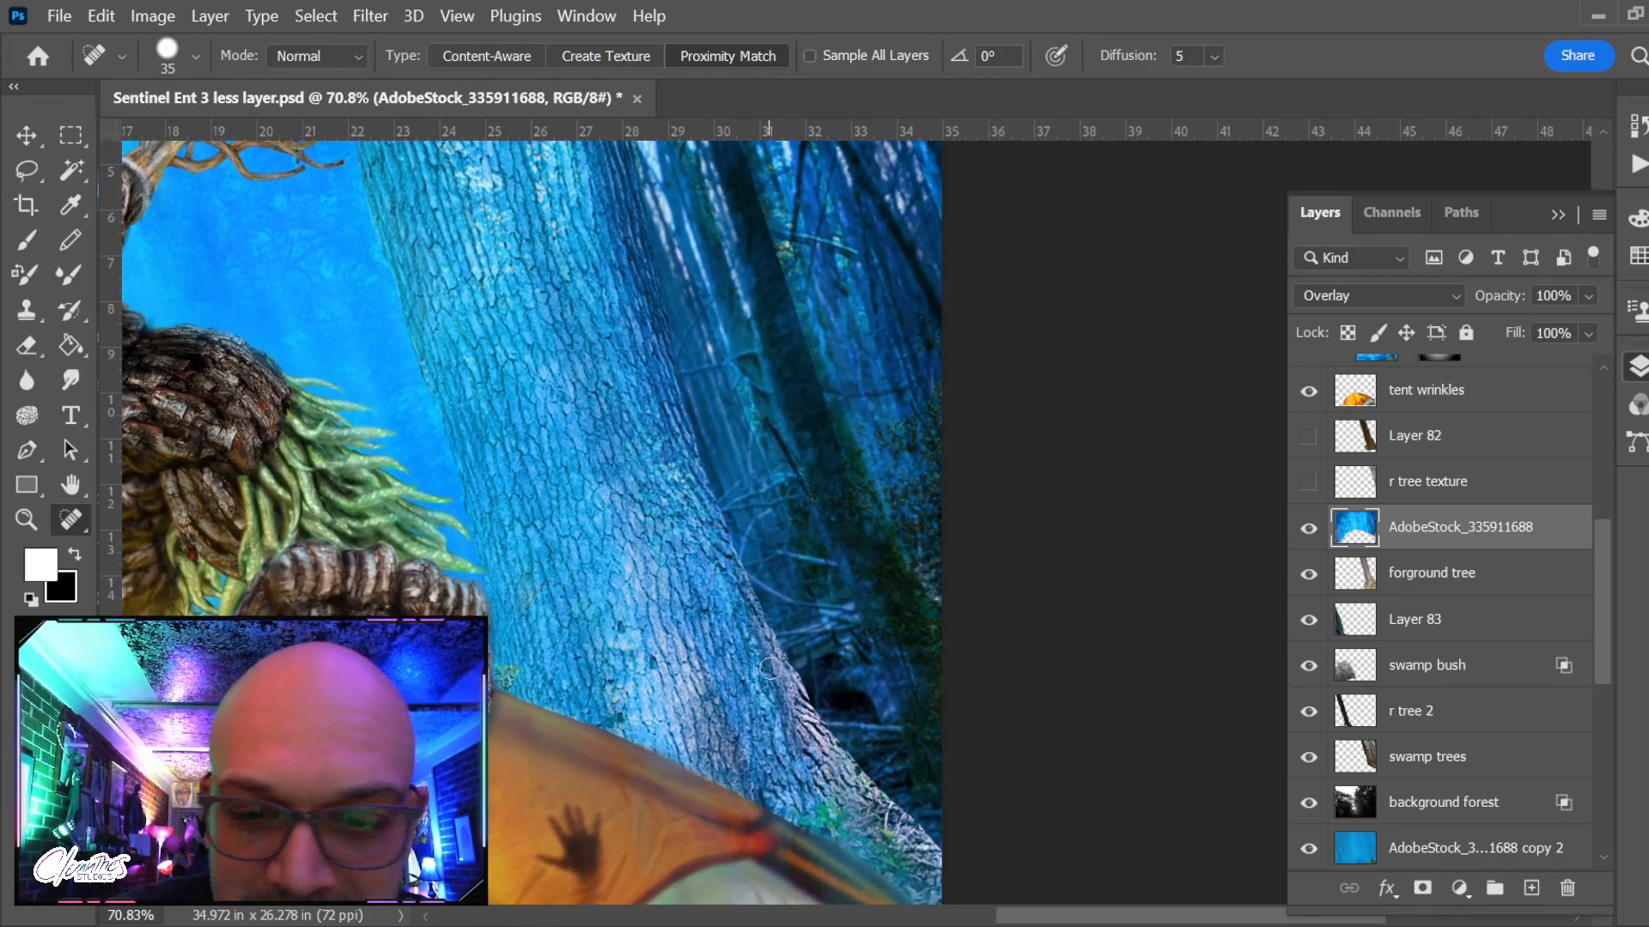
left_click_drag(899, 773, 766, 685)
key("e")
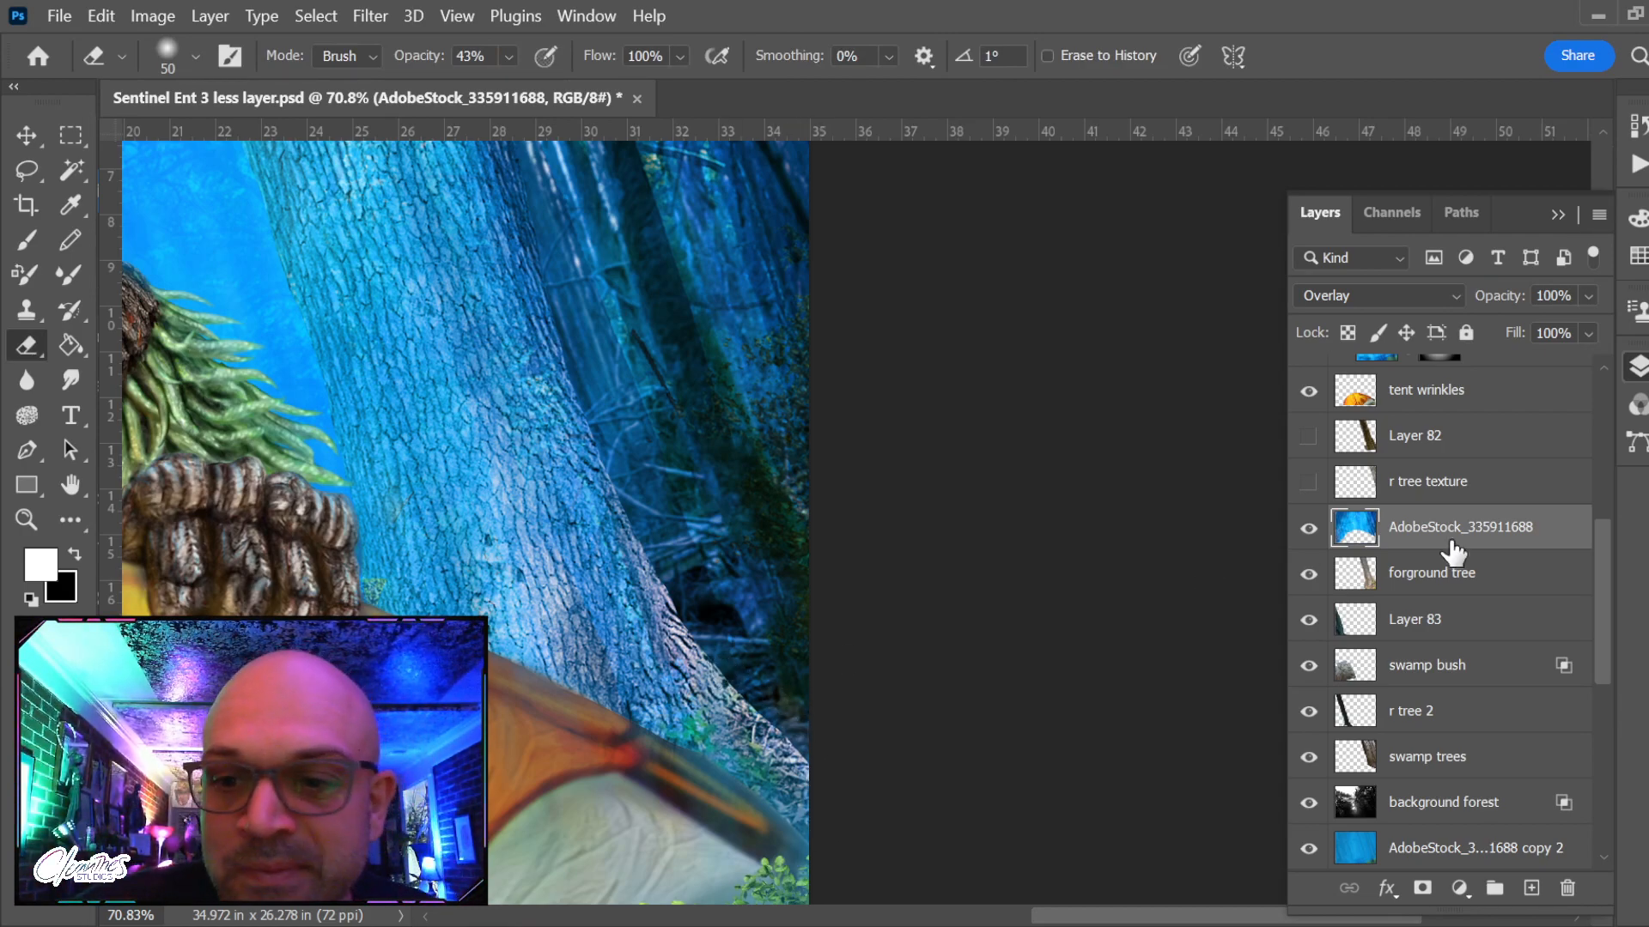
Darken the forground tree layer so its bark stands out with stronger contrast against the blue forest
left_click(1426, 574)
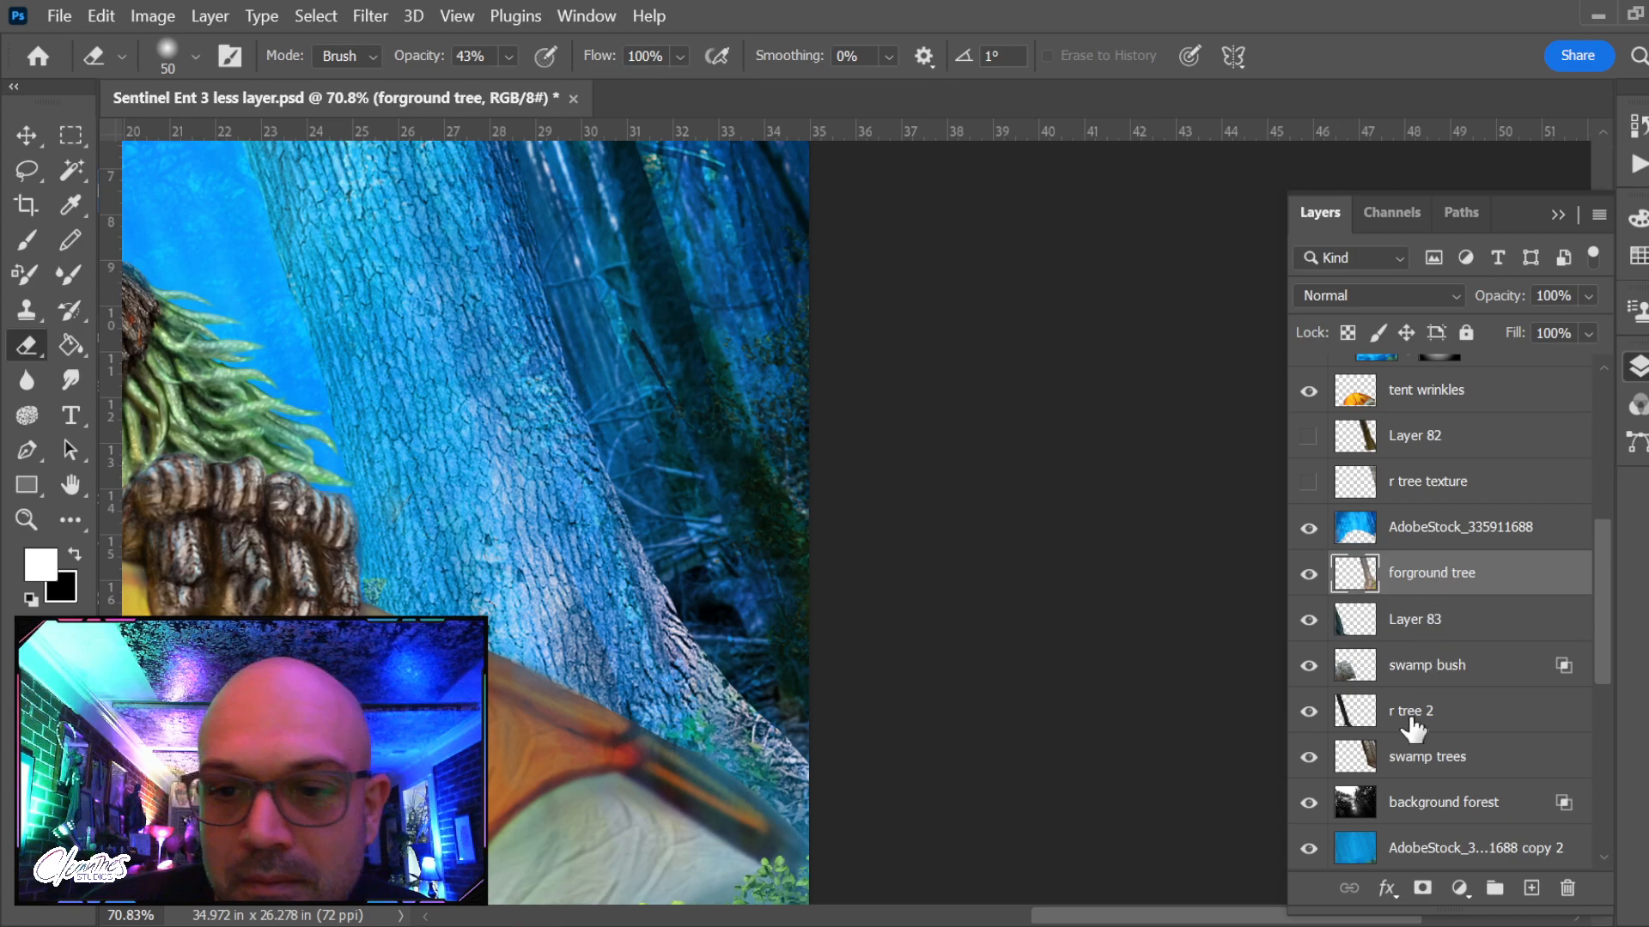
left_click(1306, 573)
left_click(1306, 574)
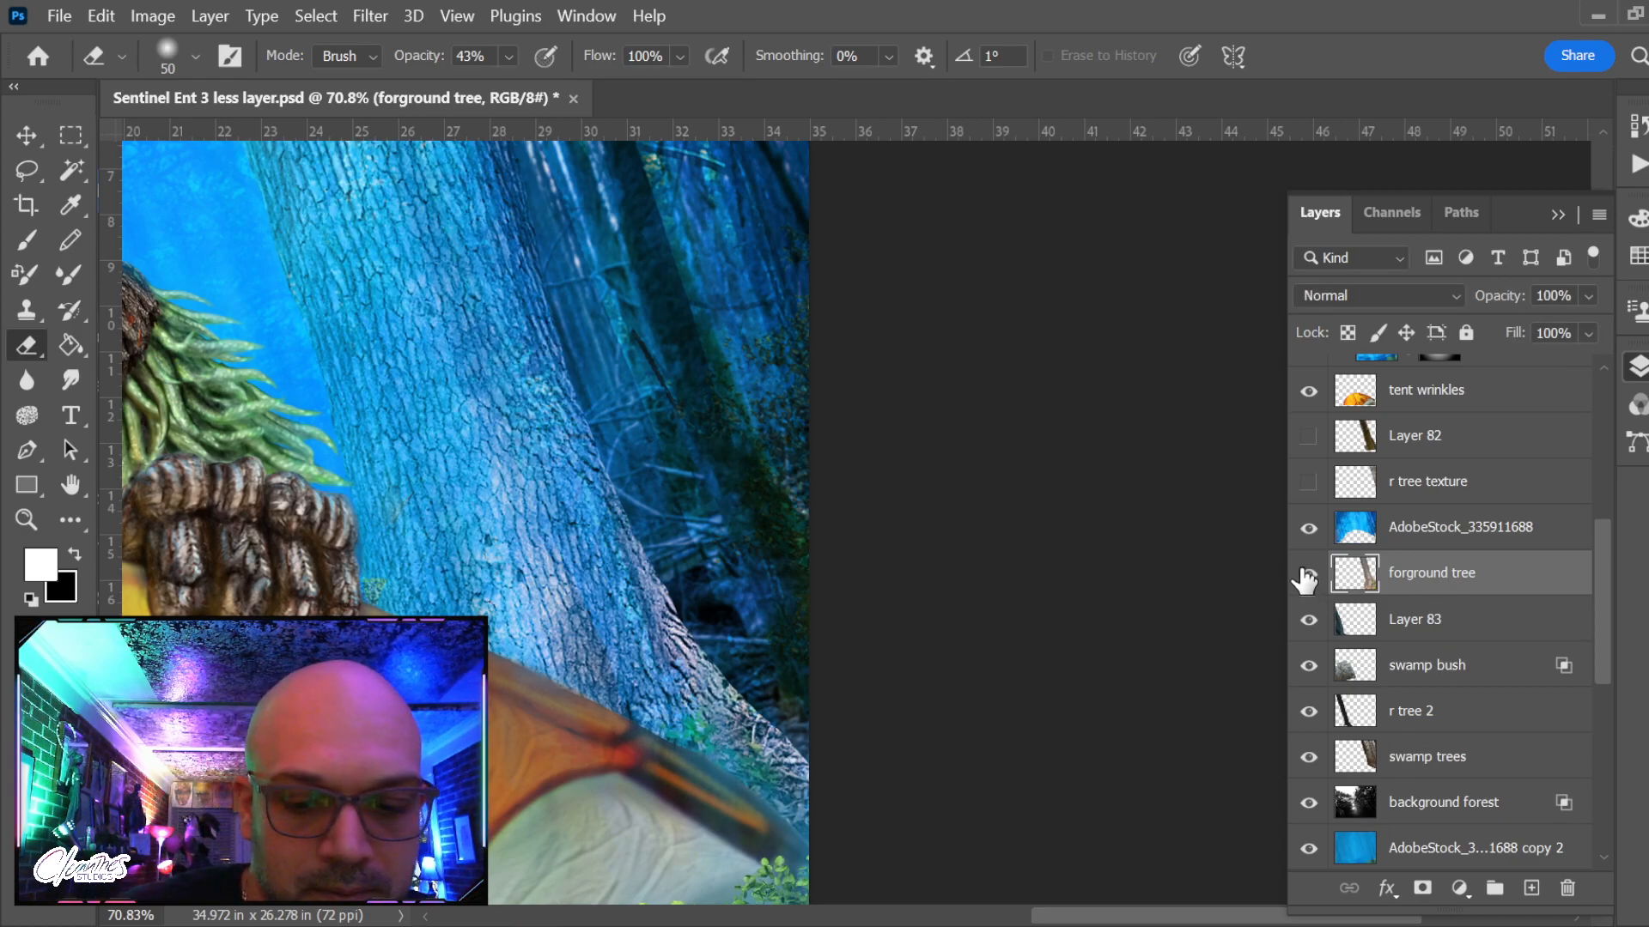
key("i")
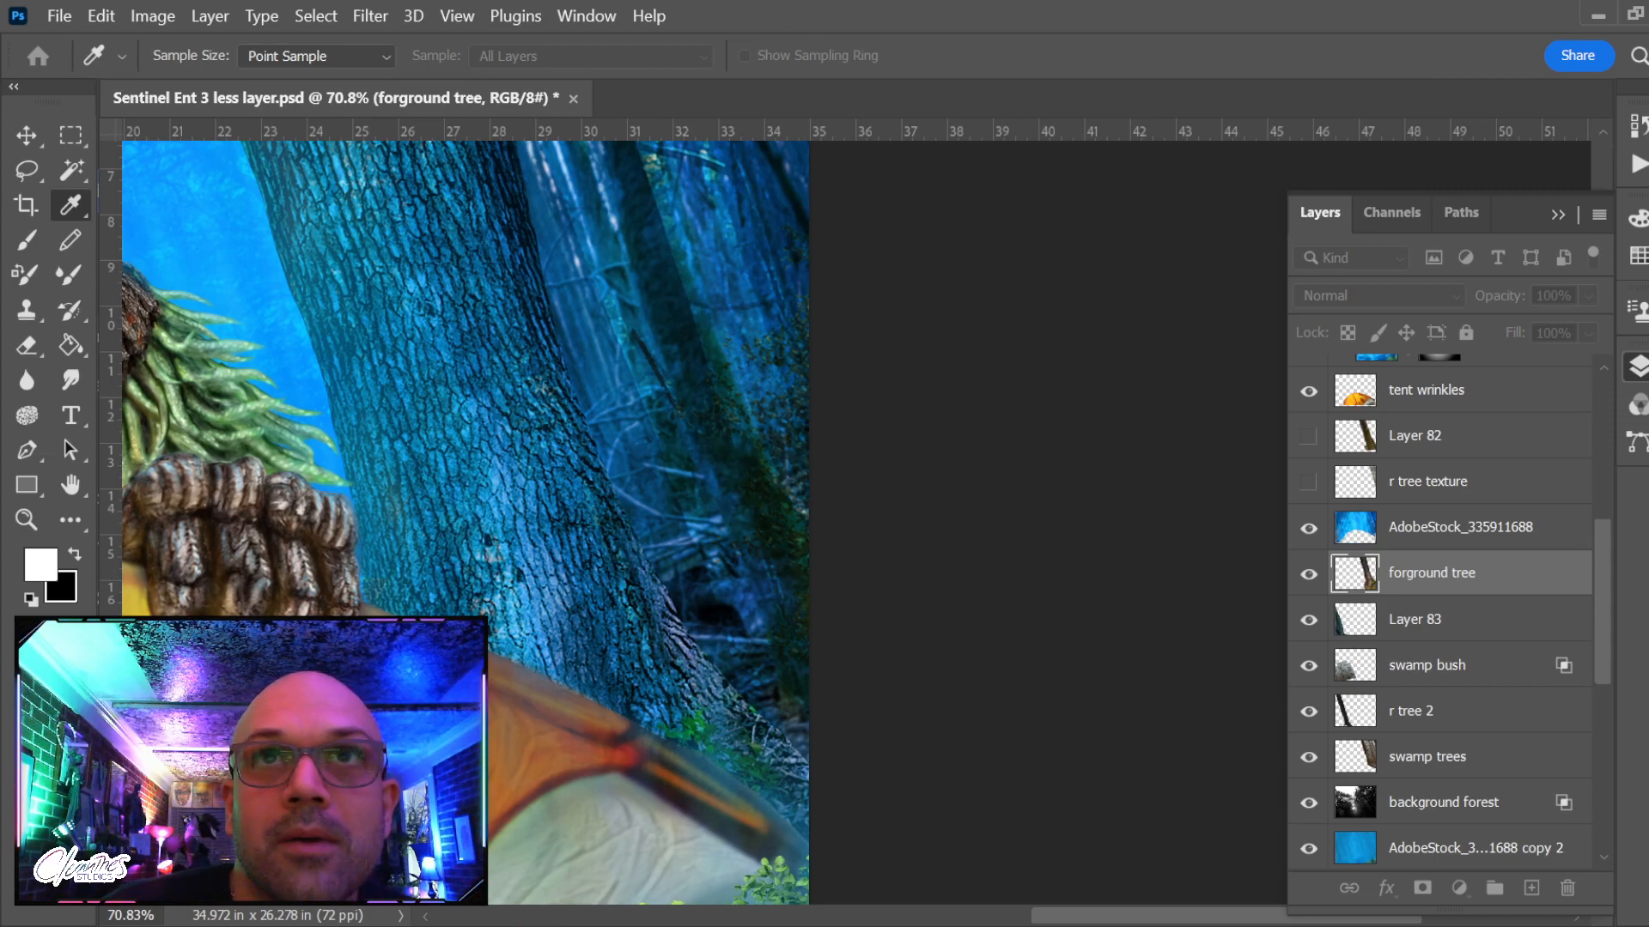
key("e")
scroll(735, 516, "down", 4)
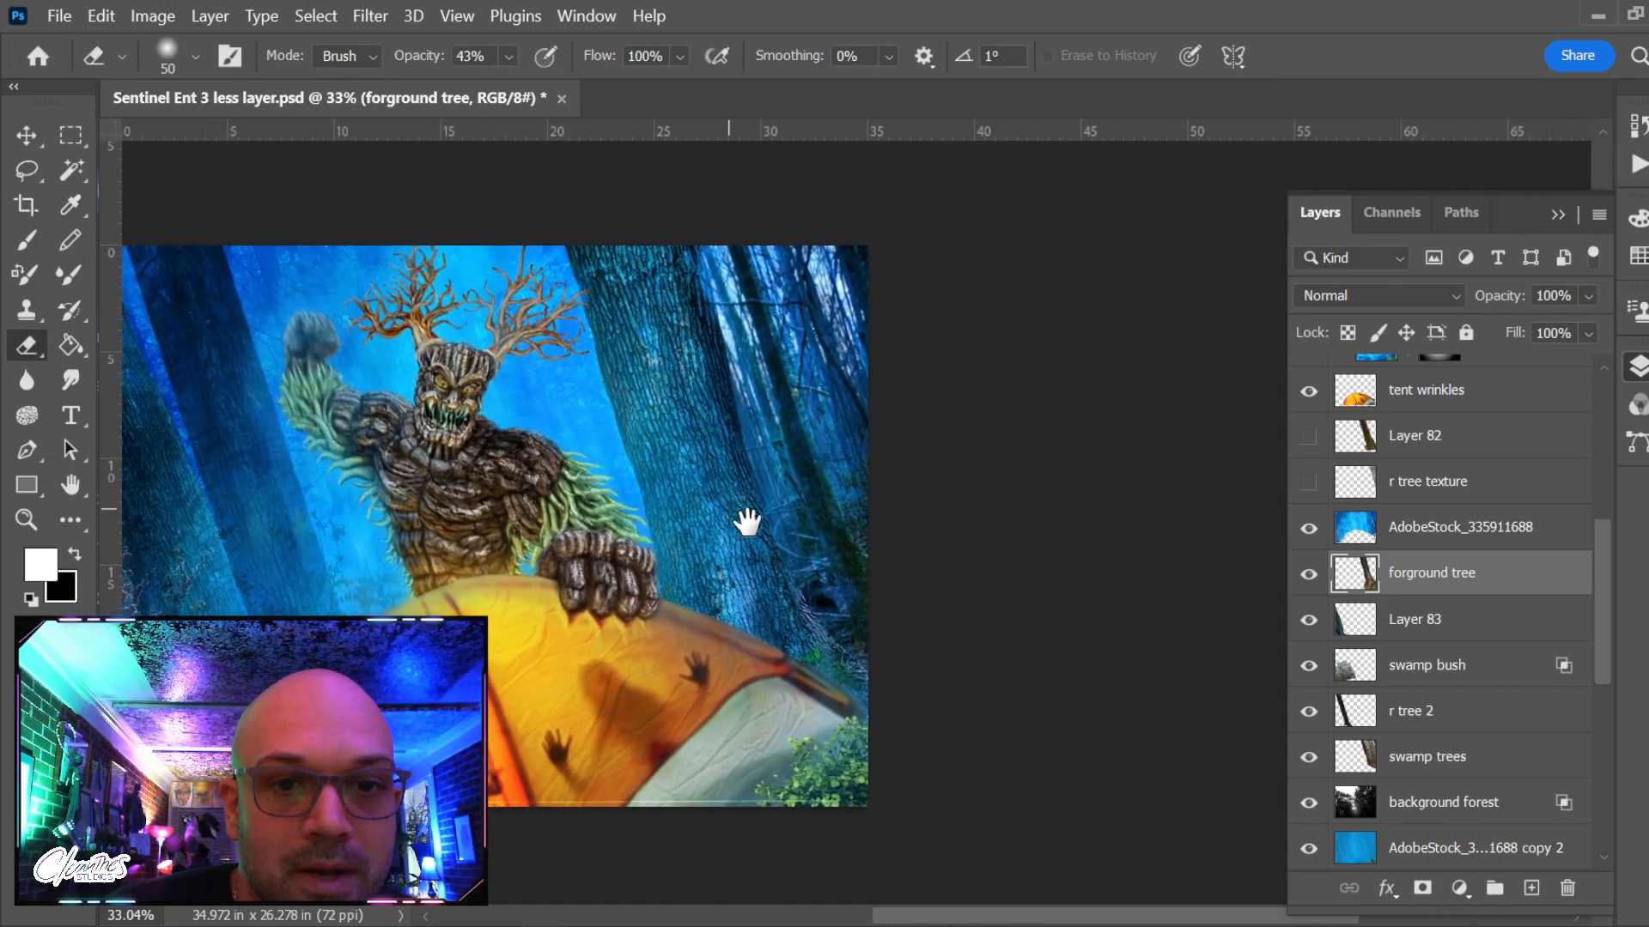
left_click_drag(735, 515, 790, 536)
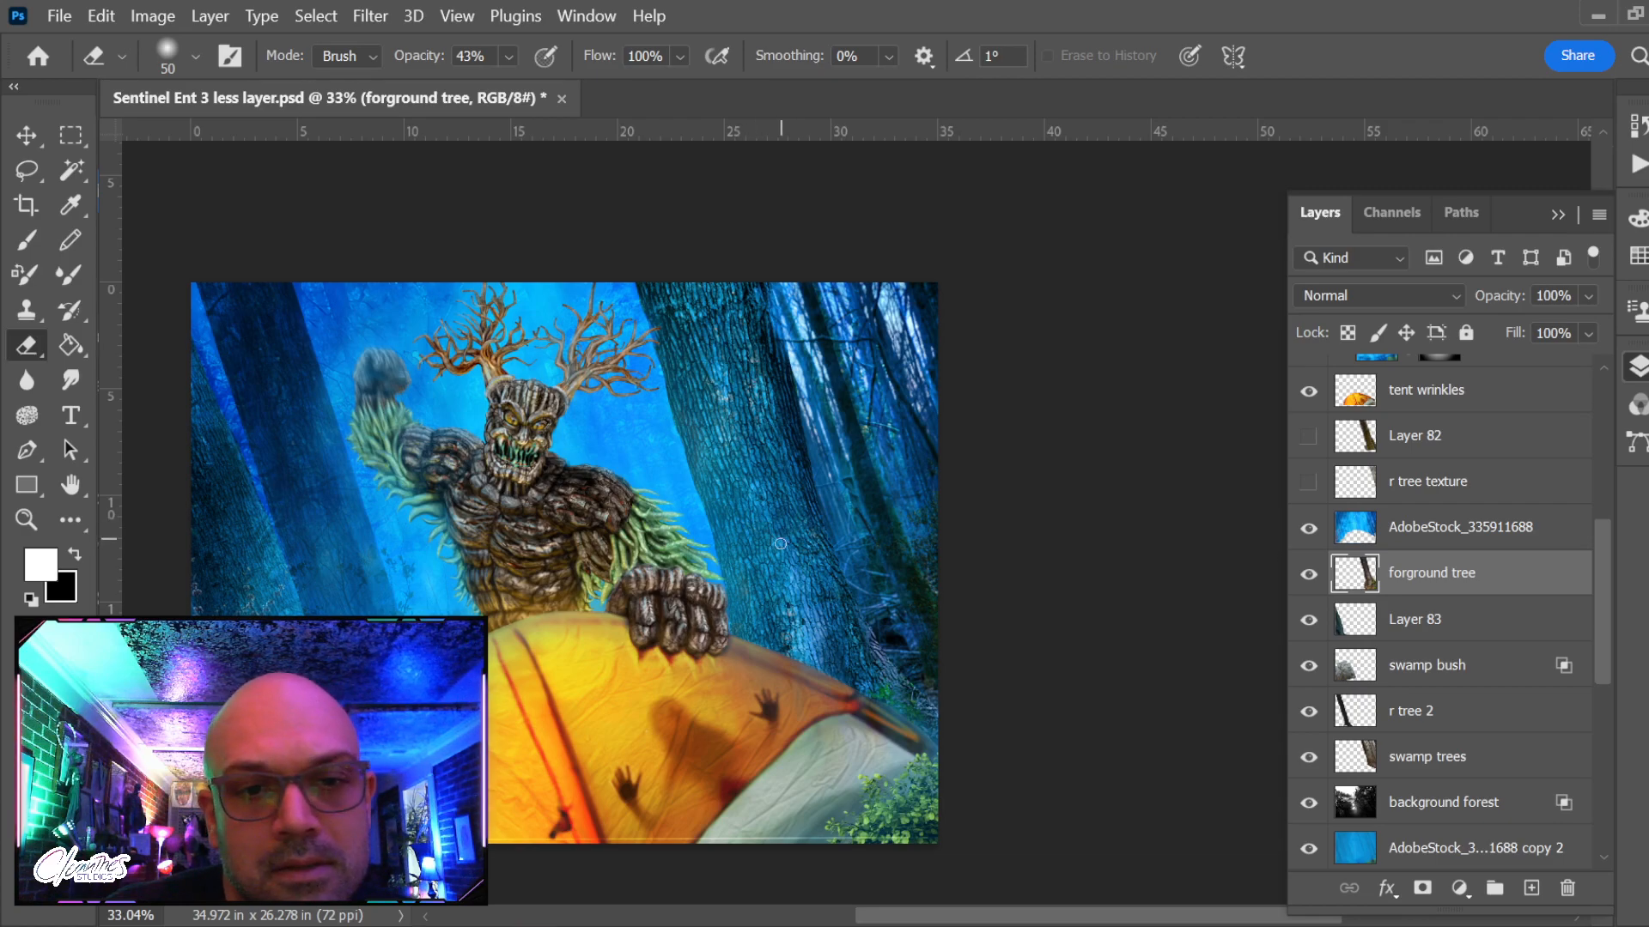
Check what the forground tree, Layer 83 and swamp trees layers contribute by hiding and showing each
key("v")
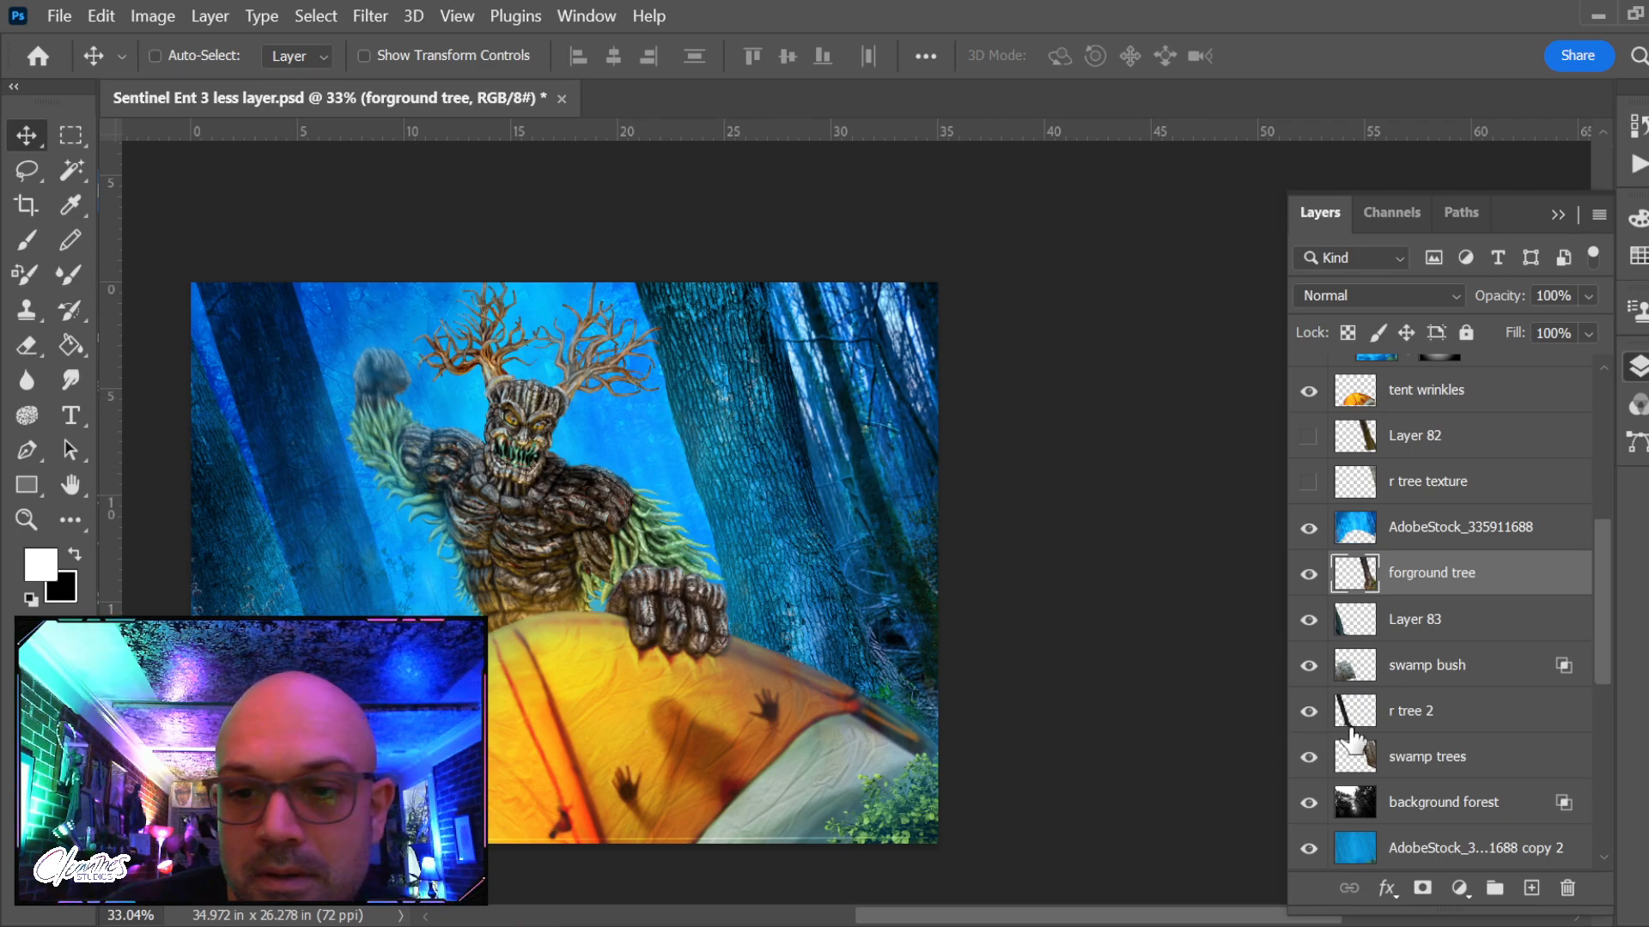
left_click(1309, 573)
left_click(1308, 574)
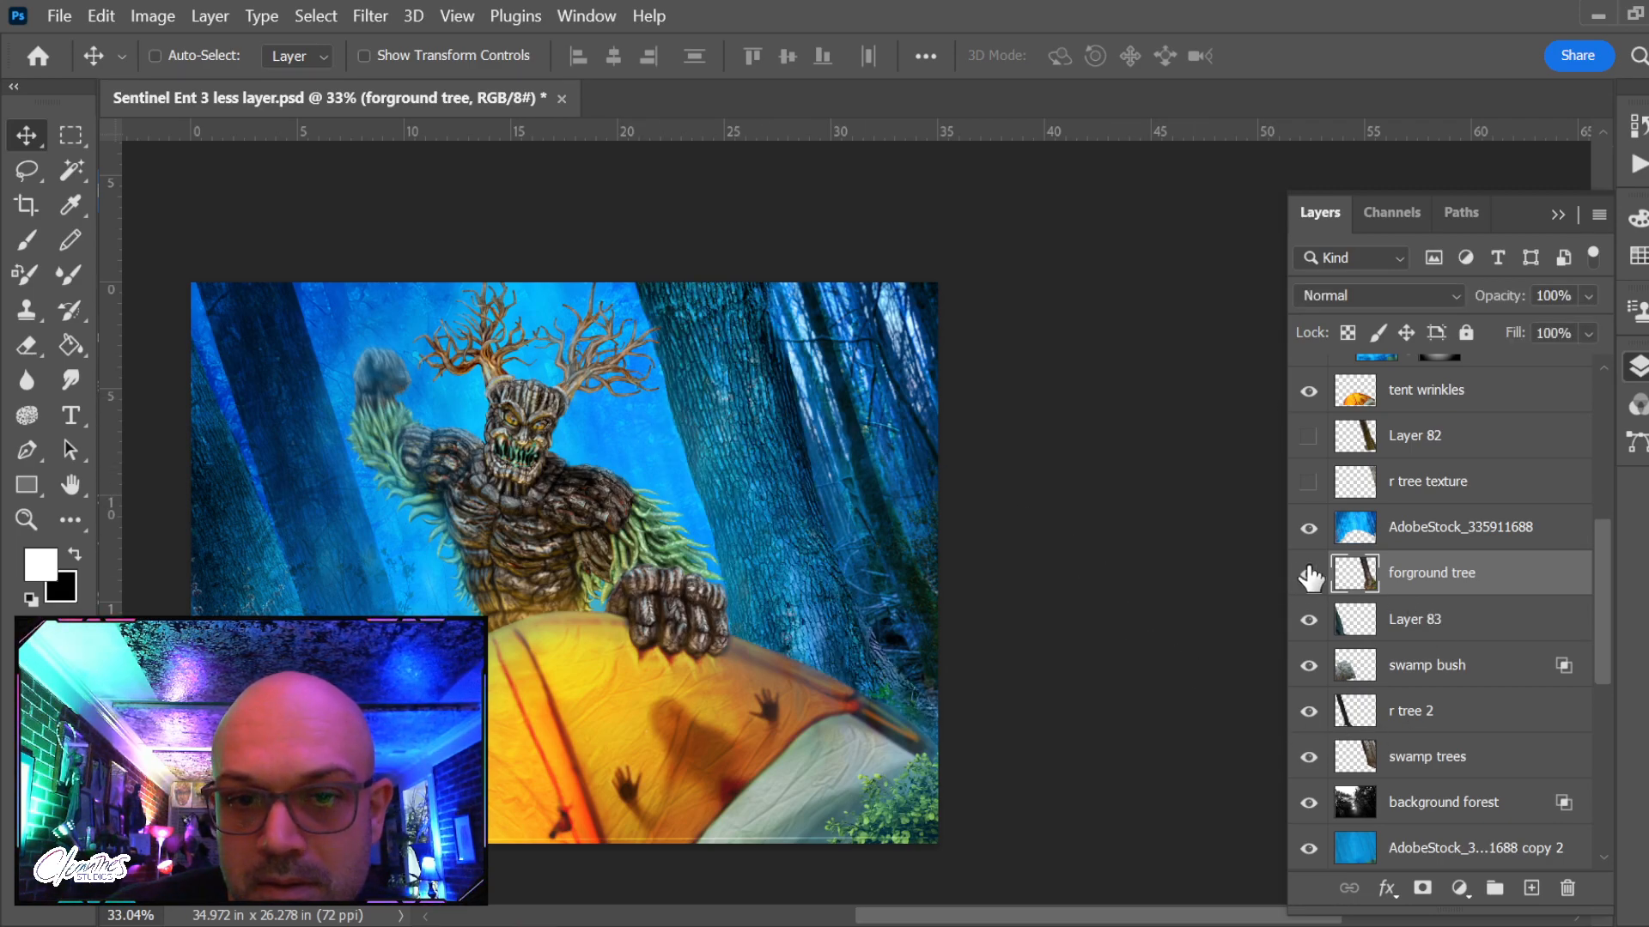
left_click(1308, 620)
left_click(1308, 620)
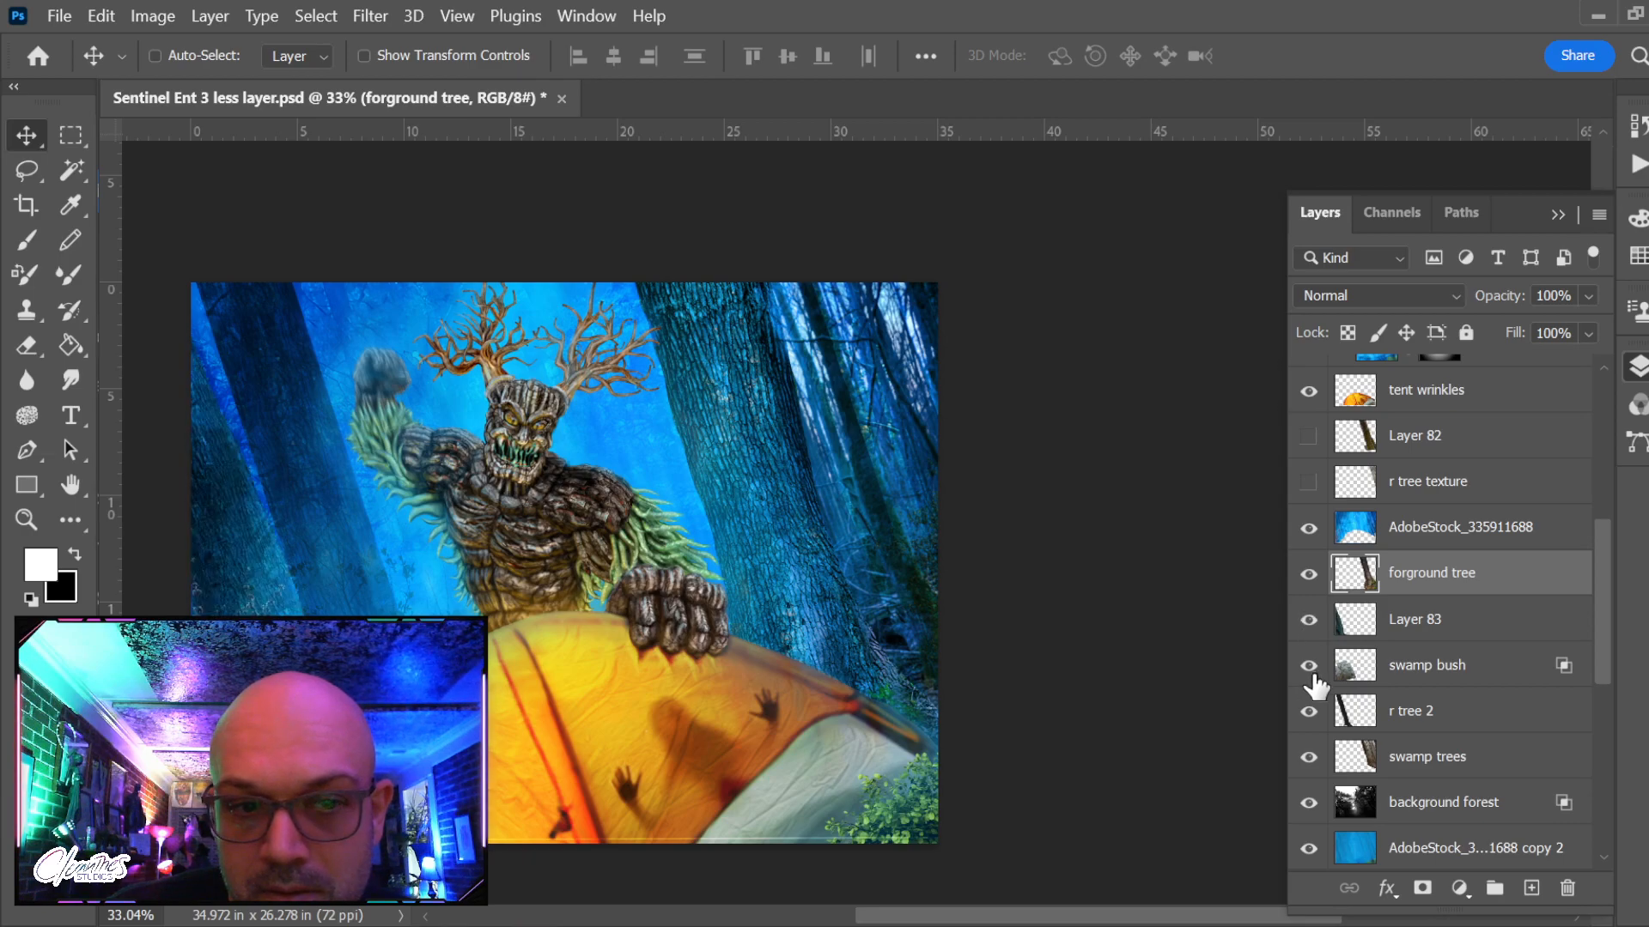
left_click(1308, 753)
left_click(1308, 753)
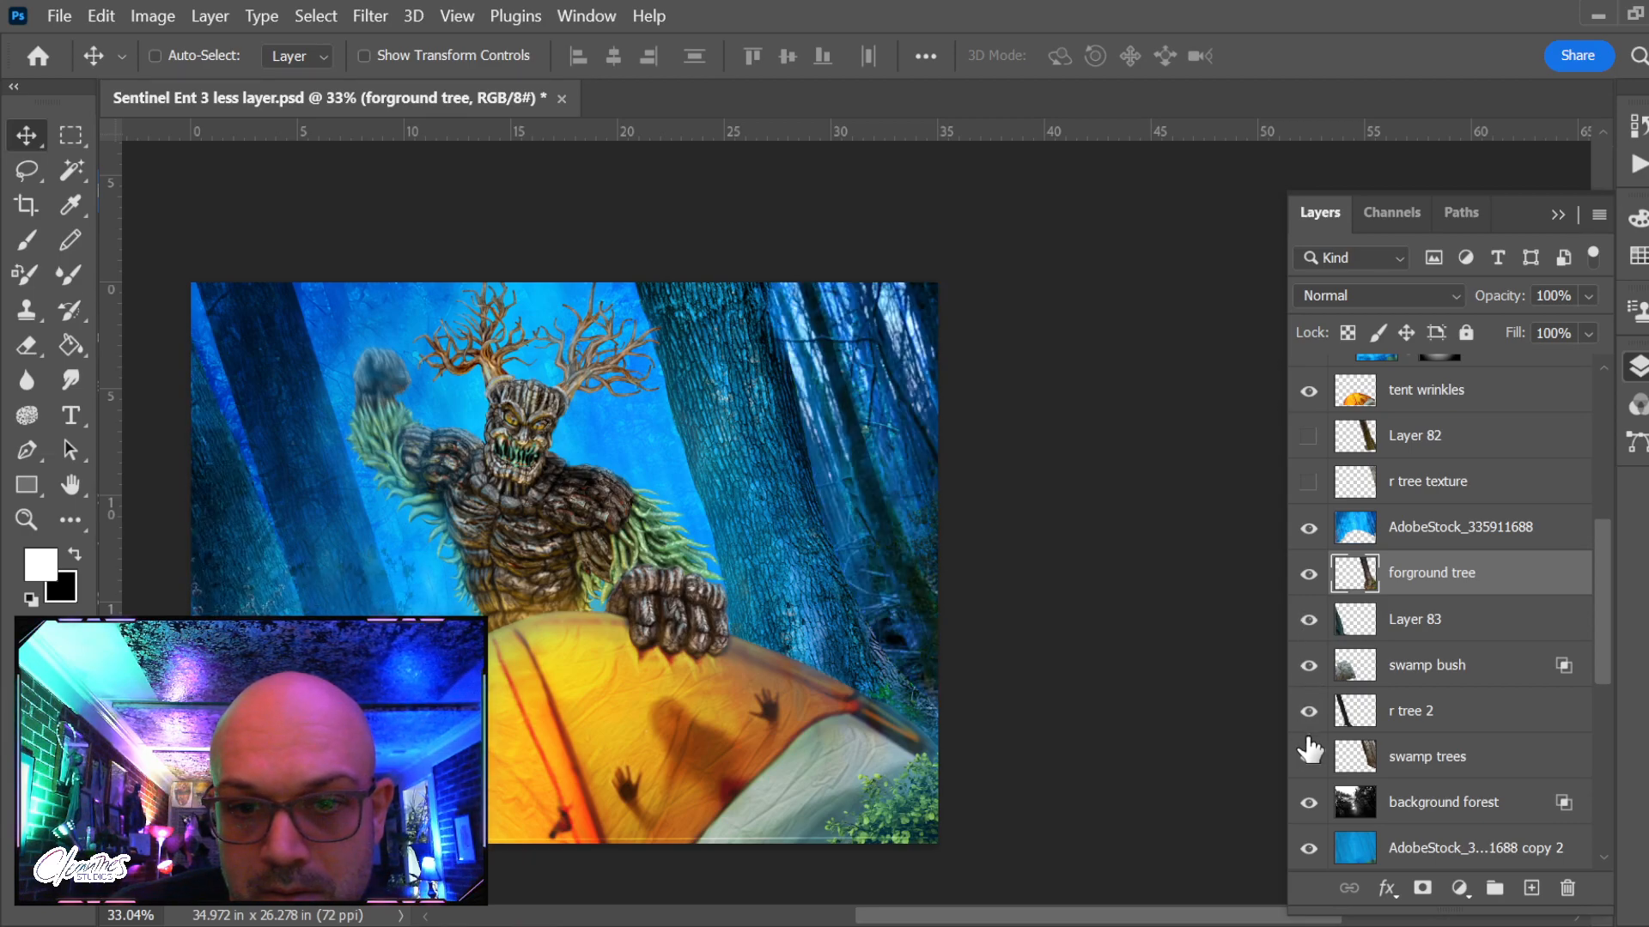
Select the swamp trees layer and prepare a 60 px brush with the bright blue sampled from the background beside the creature
left_click(1422, 761)
key("b")
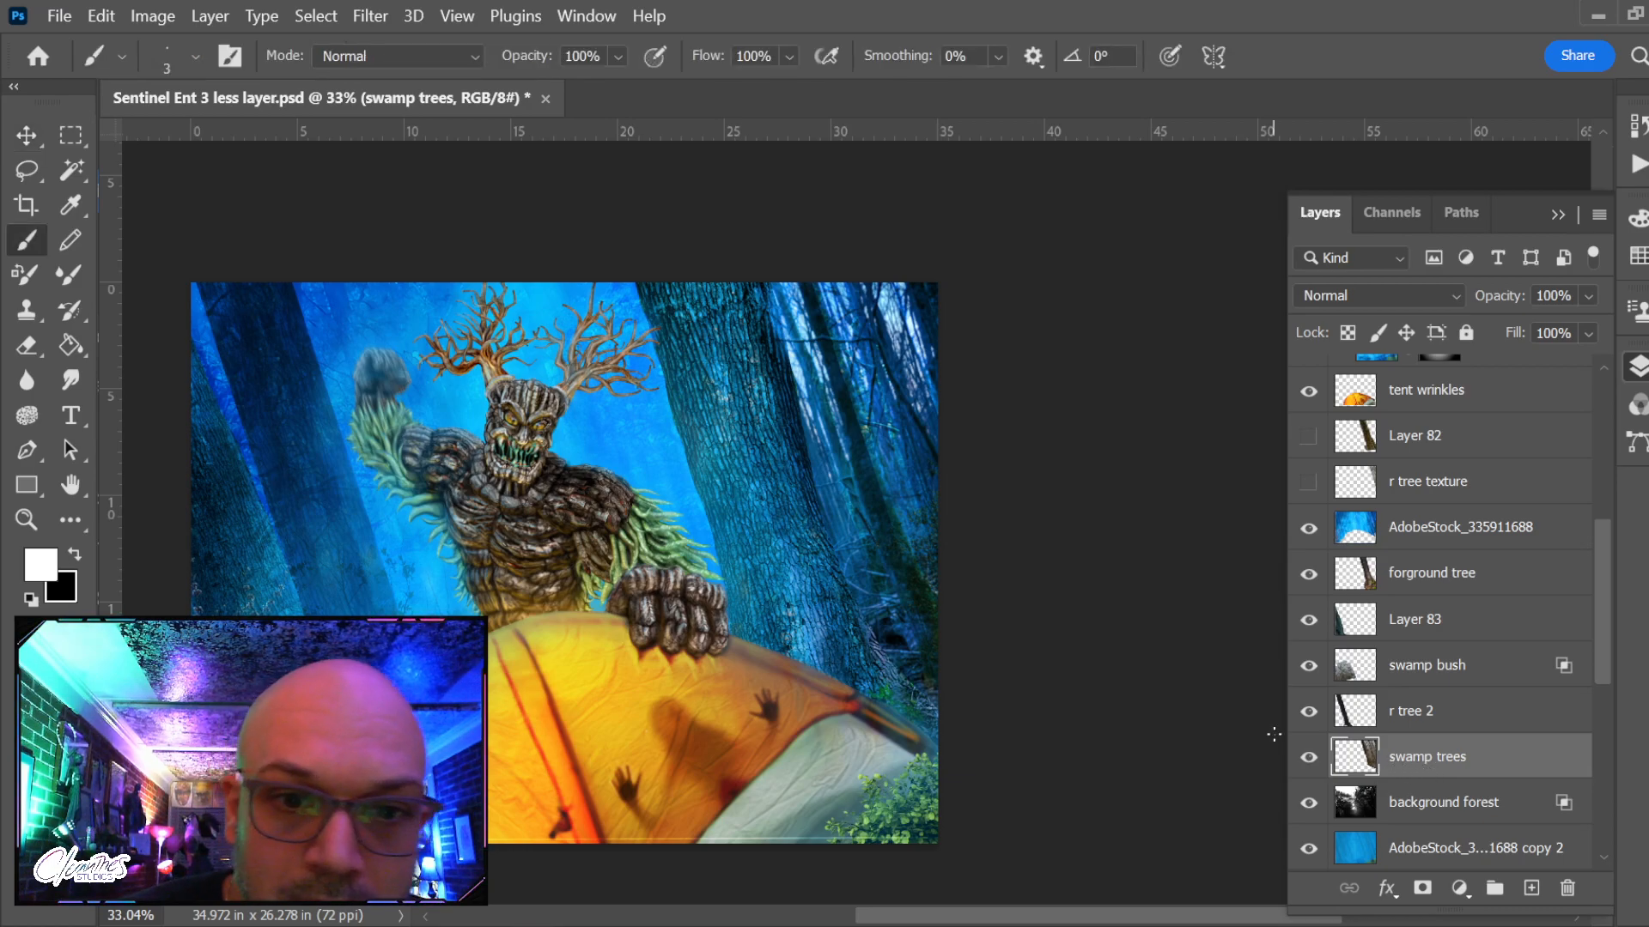
left_click(616, 439, "alt")
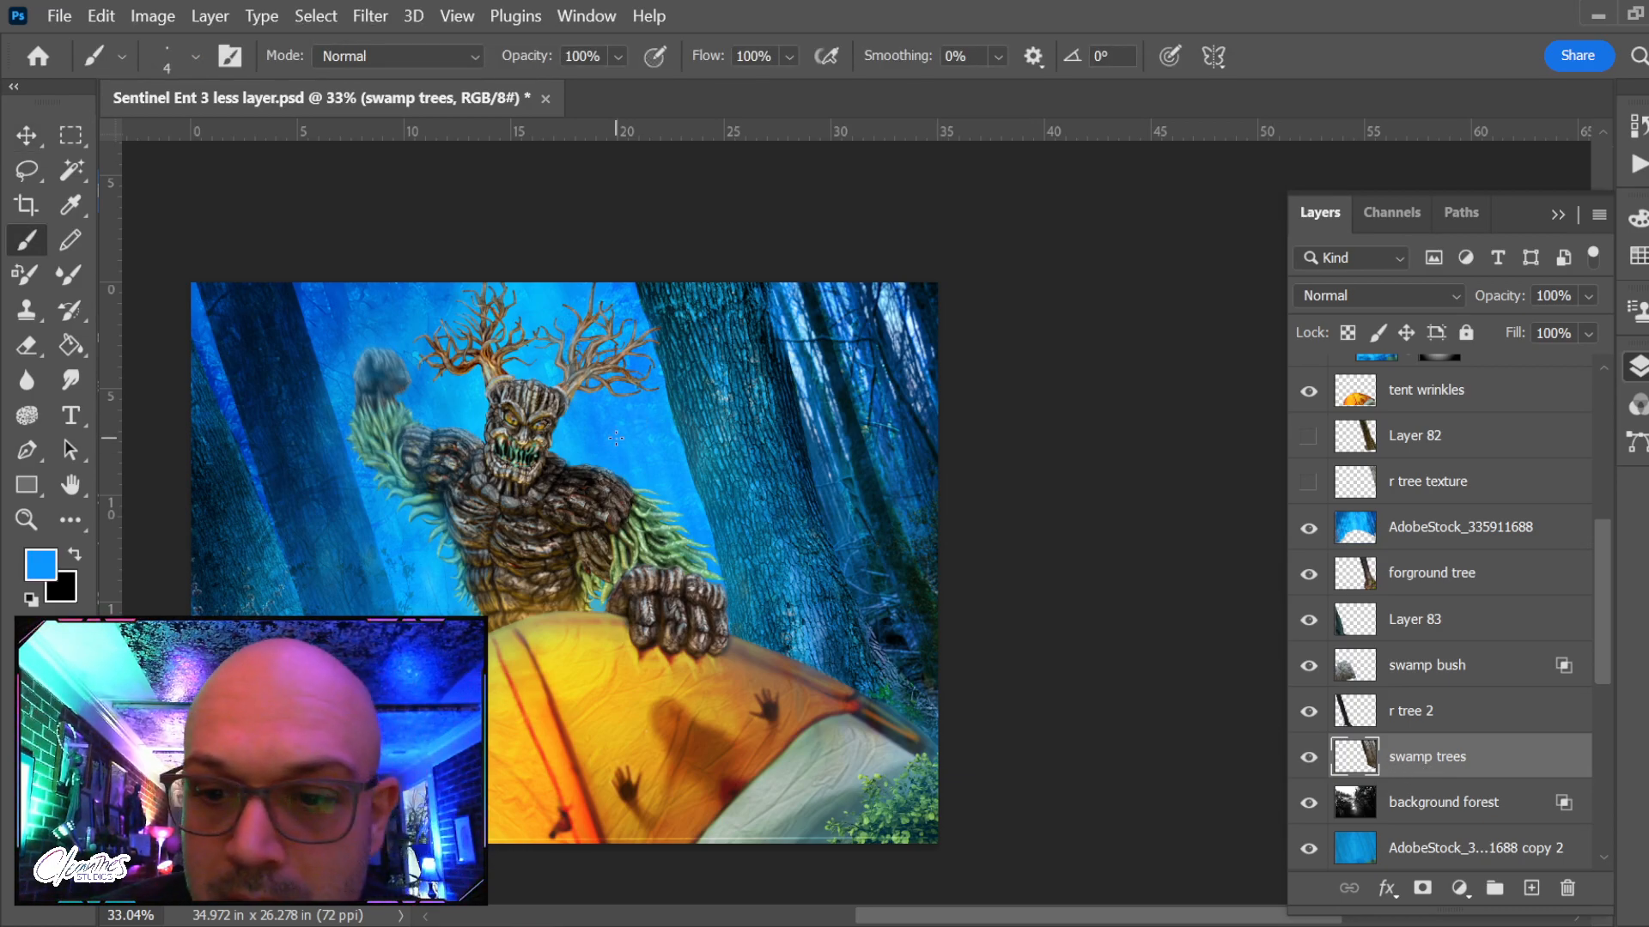
key("bracketright")
key("bracketright")
key("bracketright")
key("bracketright")
key("bracketright")
key("bracketright")
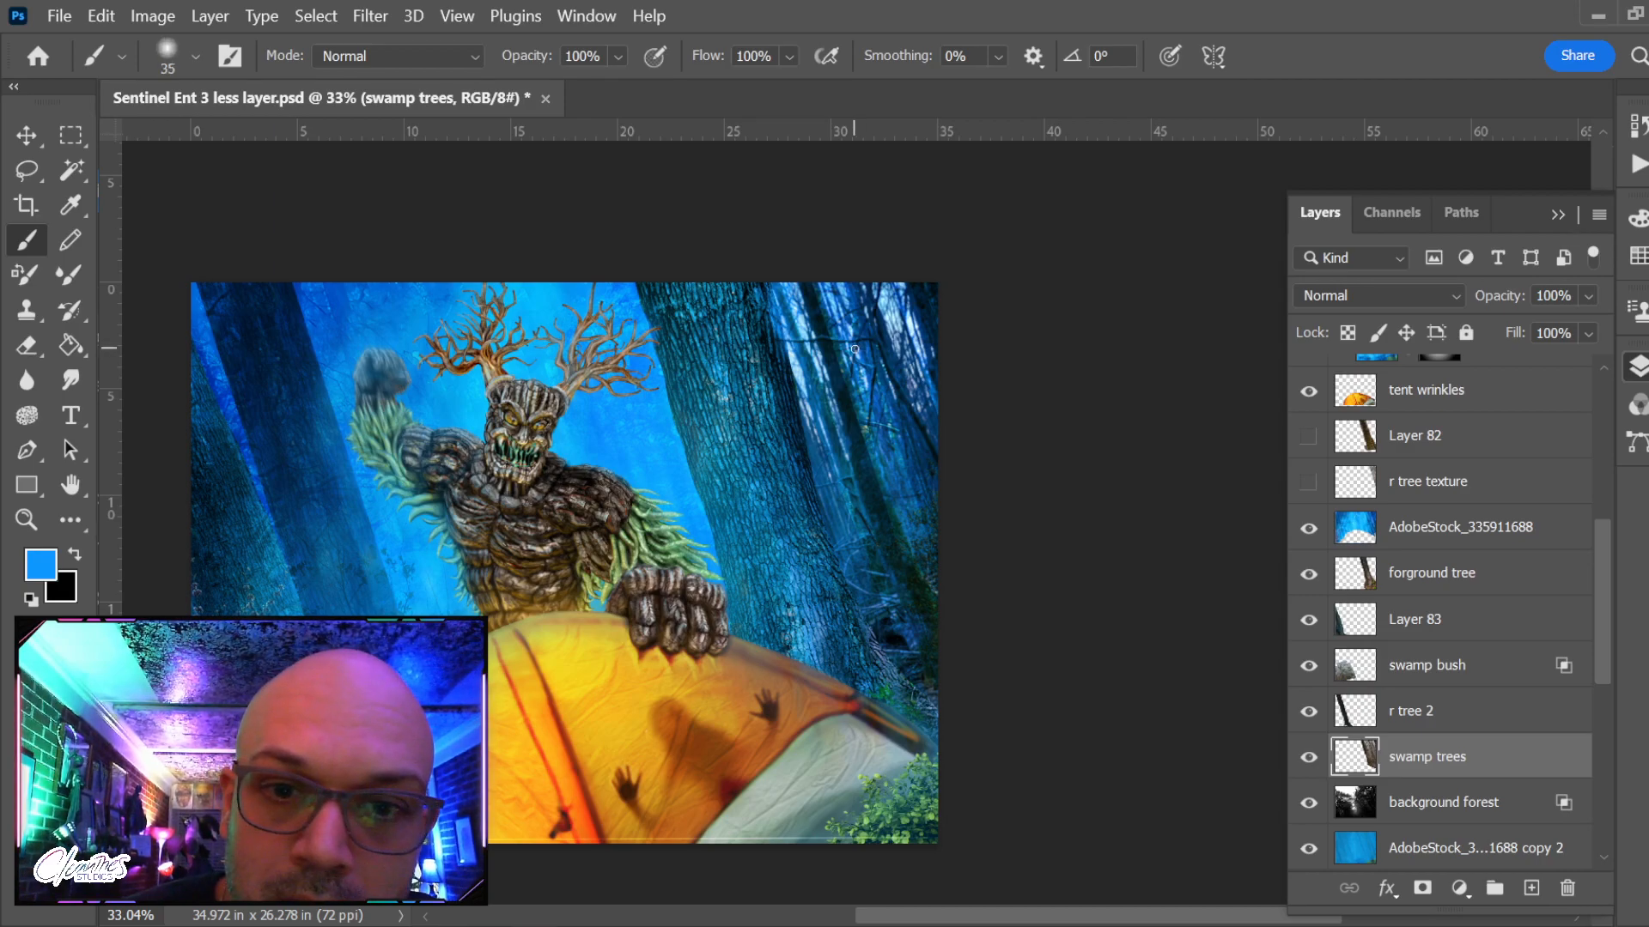
key("bracketright")
key("bracketright")
Paint a blue haze over the swamp trees to the right of the large trunk at 41% opacity, with the brush enlarged to 150 px
left_click_drag(854, 351, 904, 477)
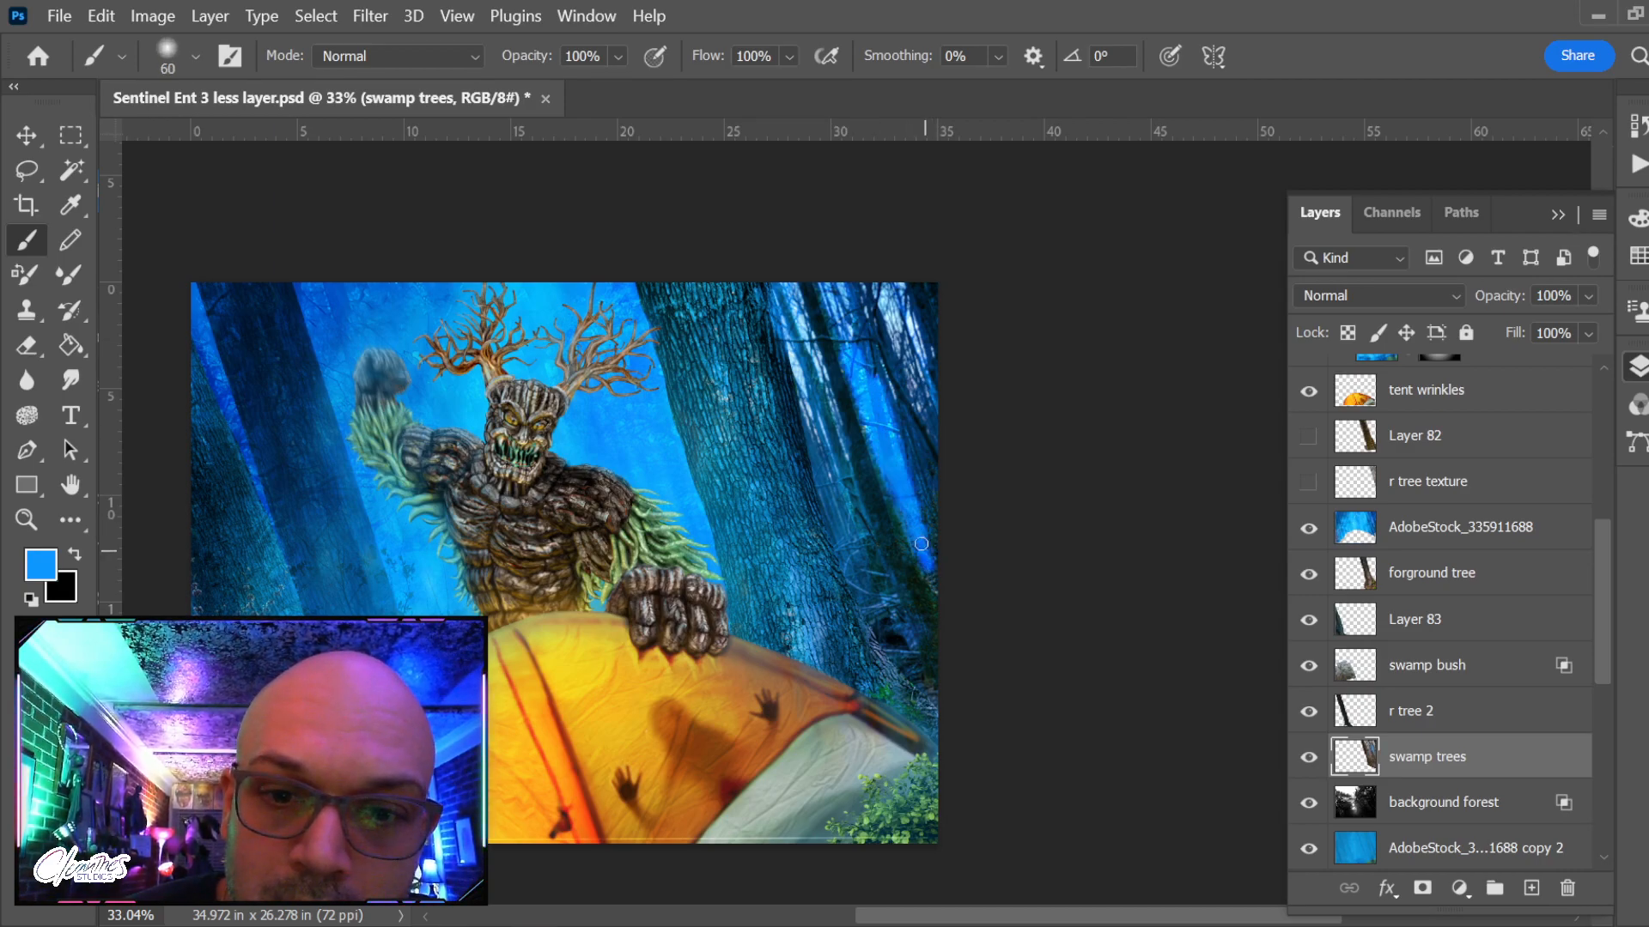
key("ctrl+z")
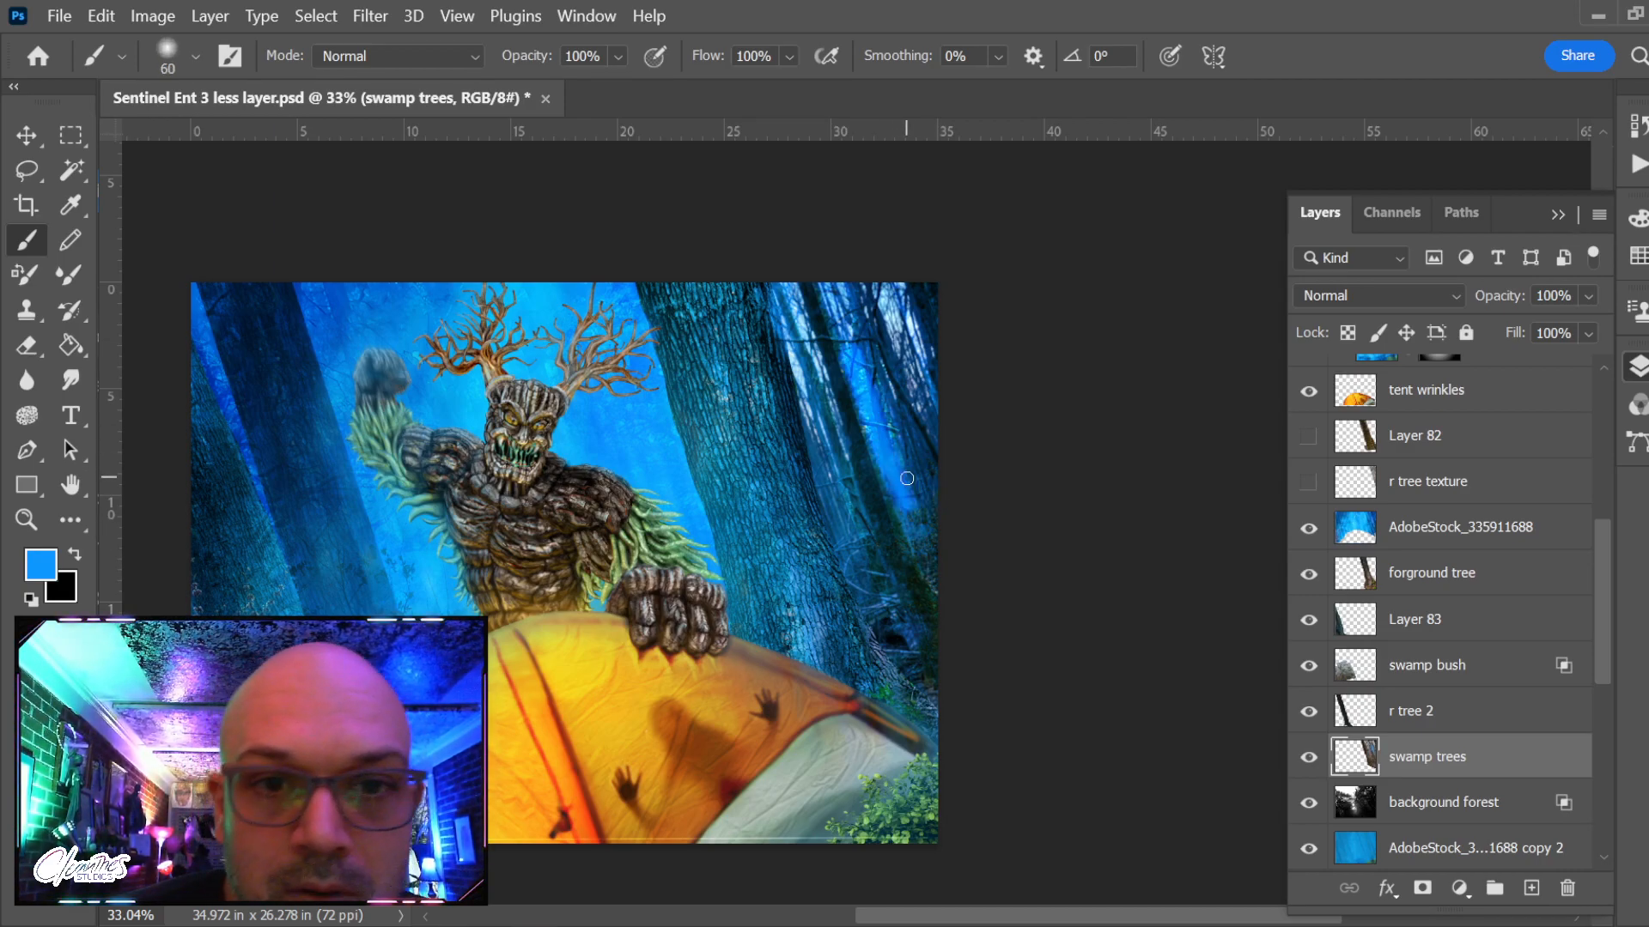
left_click_drag(617, 56, 606, 88)
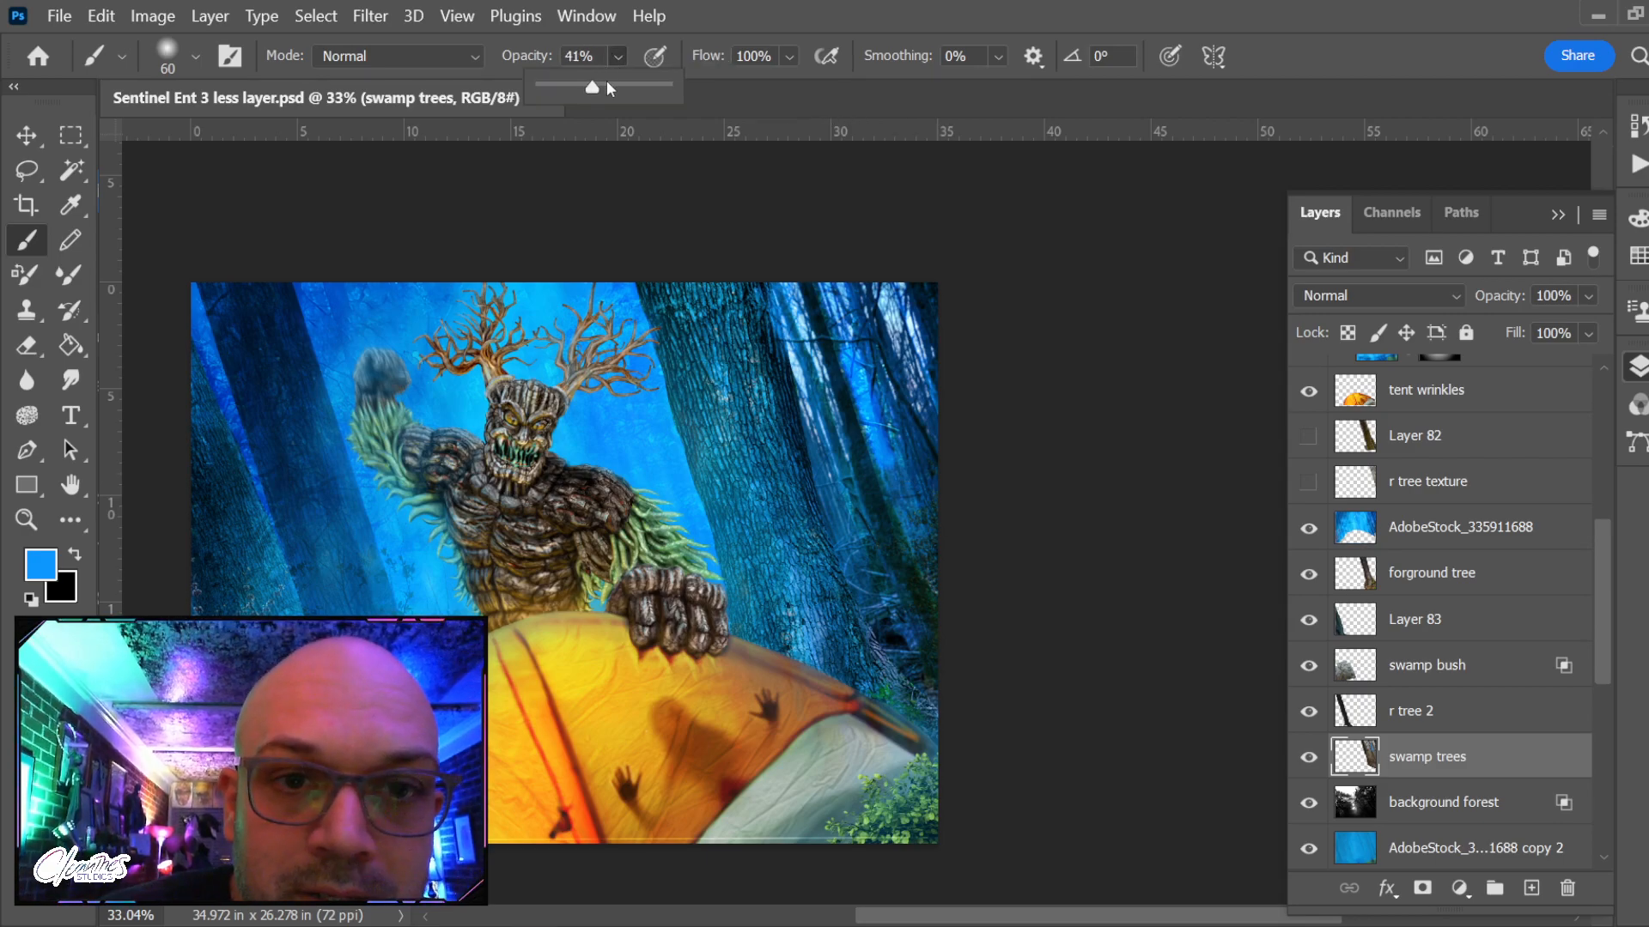
key("bracketright")
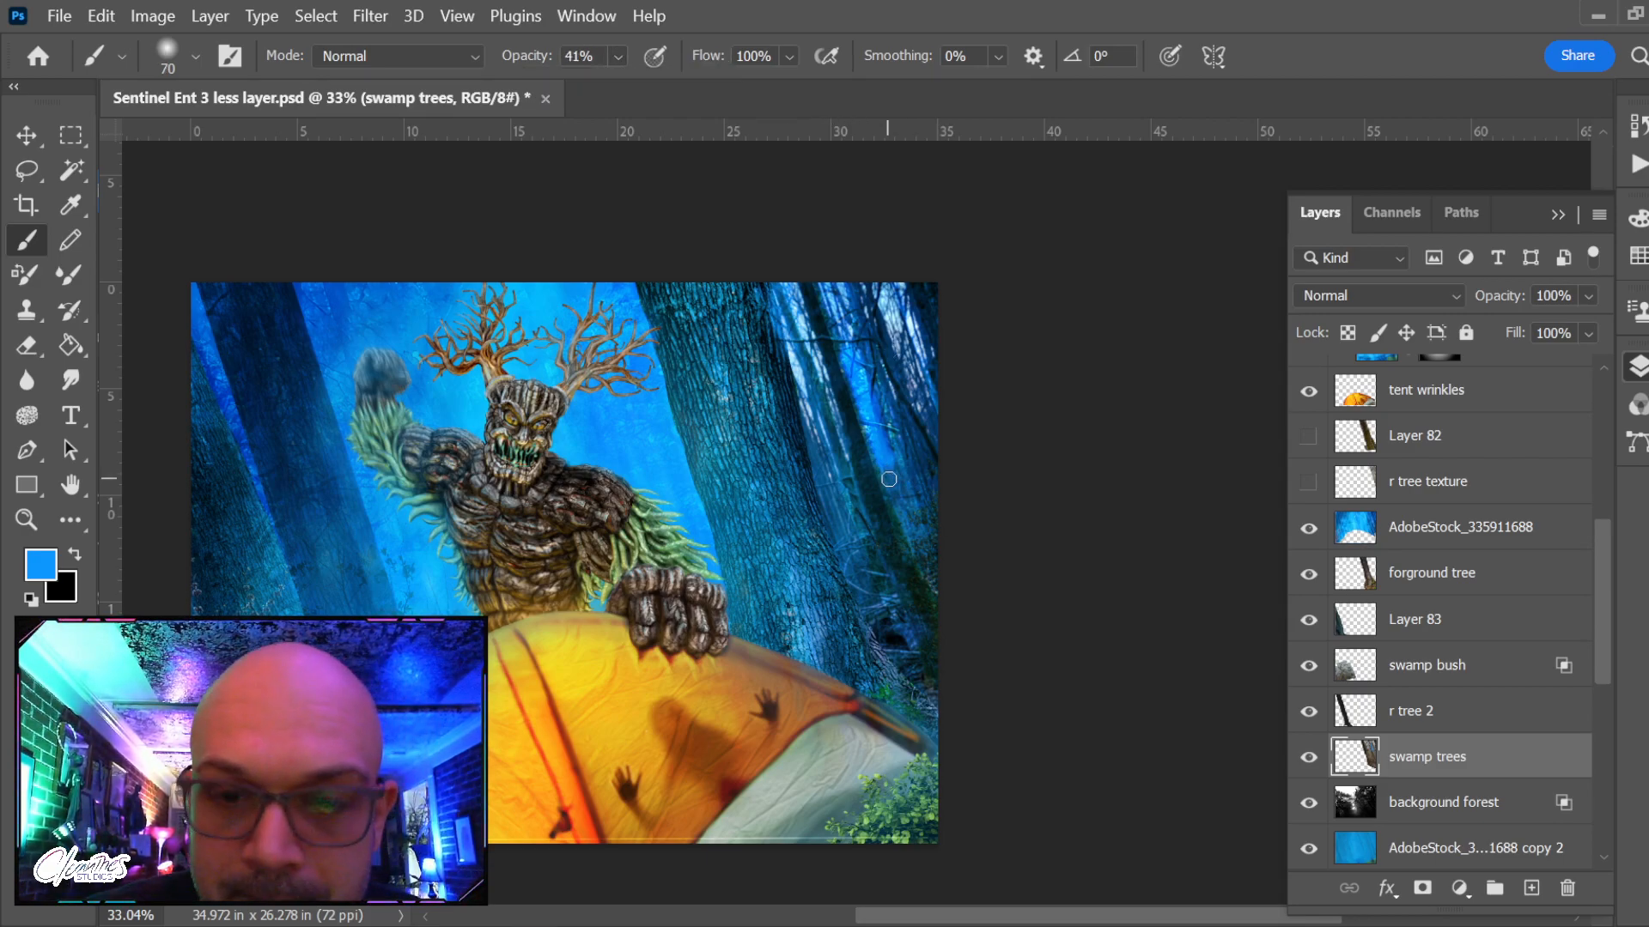
key("bracketright")
mouse_move(868, 374)
left_mouse_down()
mouse_move(935, 577)
mouse_move(897, 299)
mouse_move(904, 368)
mouse_move(832, 413)
mouse_move(802, 377)
mouse_move(862, 594)
mouse_move(920, 680)
mouse_move(909, 629)
mouse_move(935, 357)
left_mouse_up()
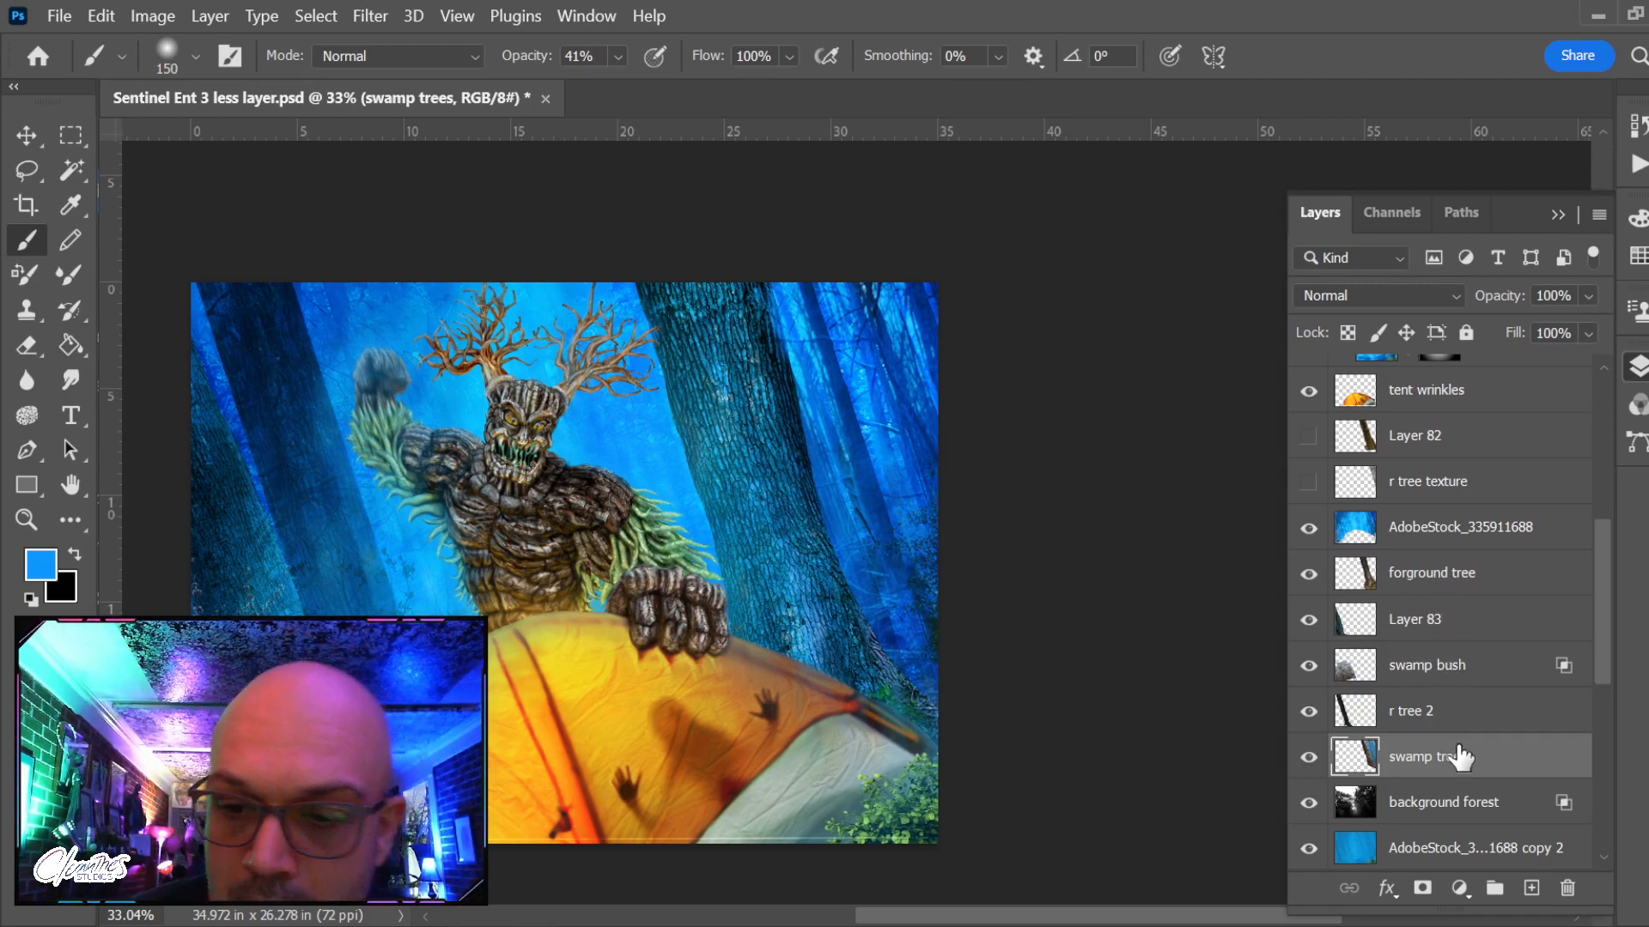
Check the r tree 2 and forground tree layers, then prepare a 50 px brush at 12% opacity on the forground tree layer
left_click(1307, 713)
left_click(1306, 713)
left_click(1308, 573)
left_click(1308, 573)
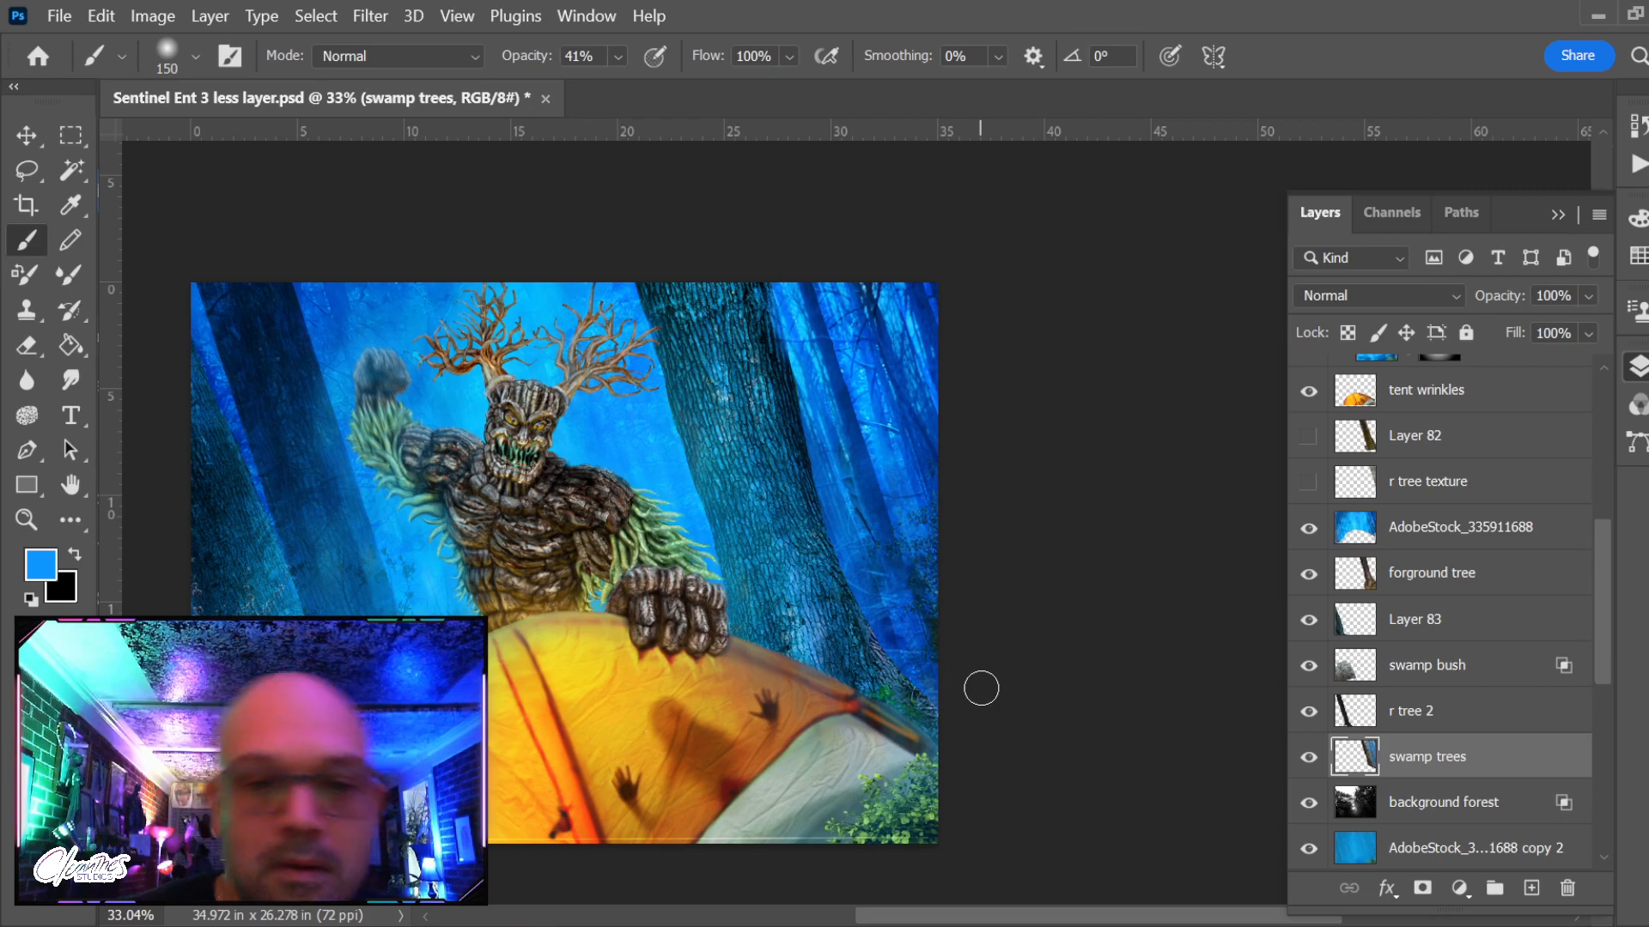
key("ctrl+space")
left_click_drag(863, 617, 920, 658)
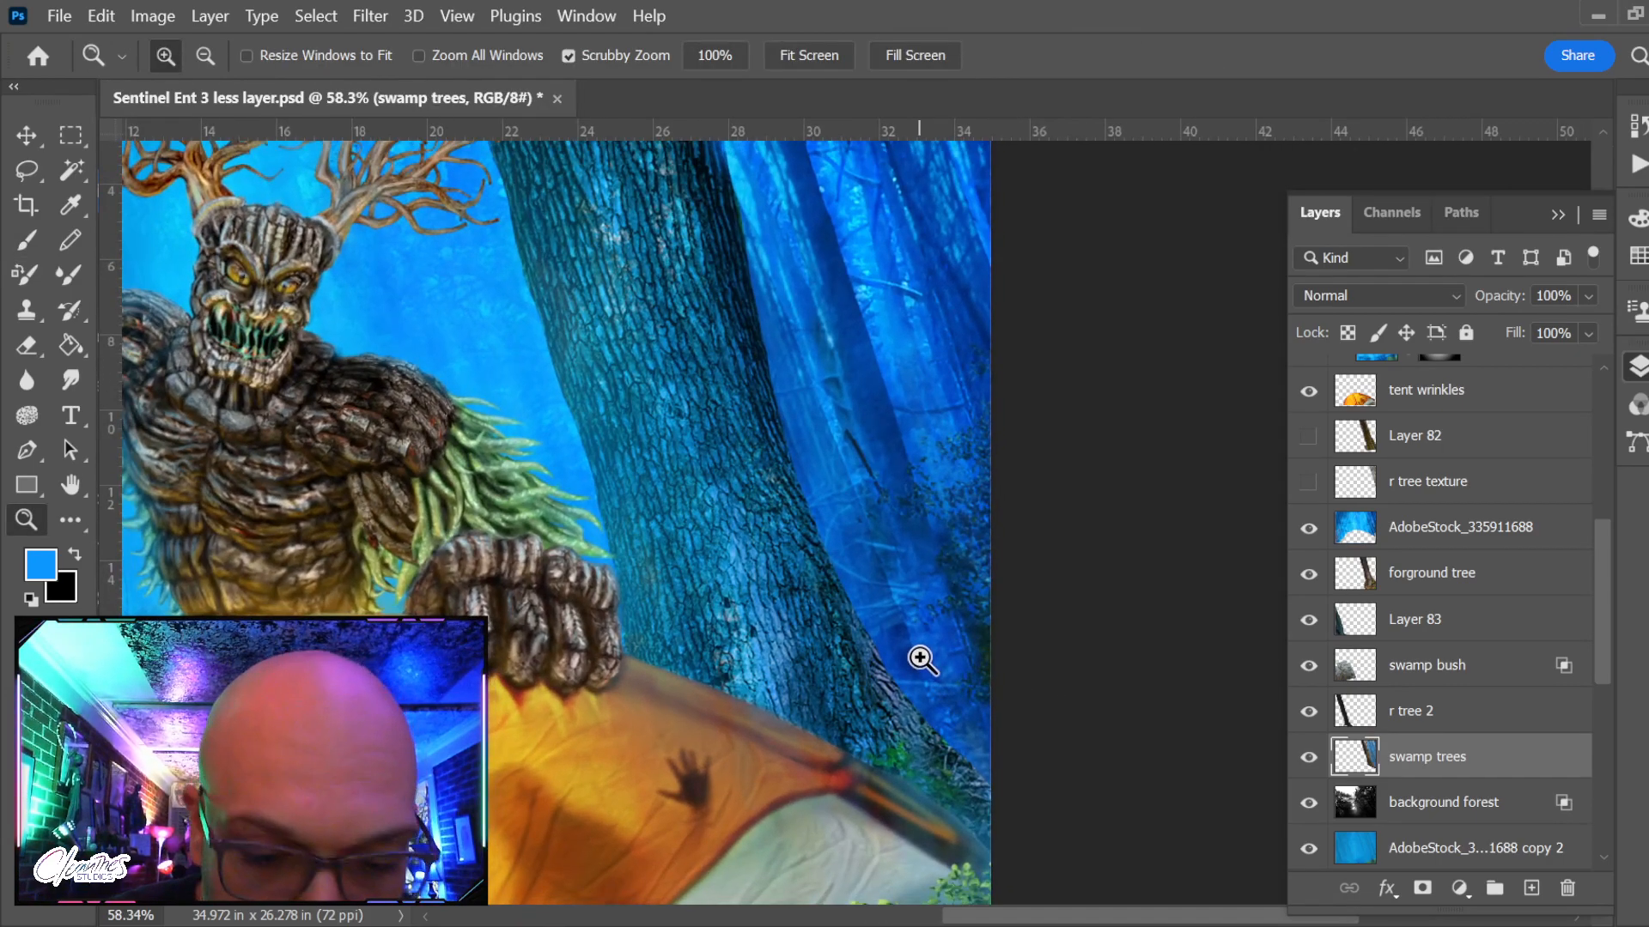
left_click(1429, 582)
key("bracketleft")
key("bracketleft")
key("bracketleft")
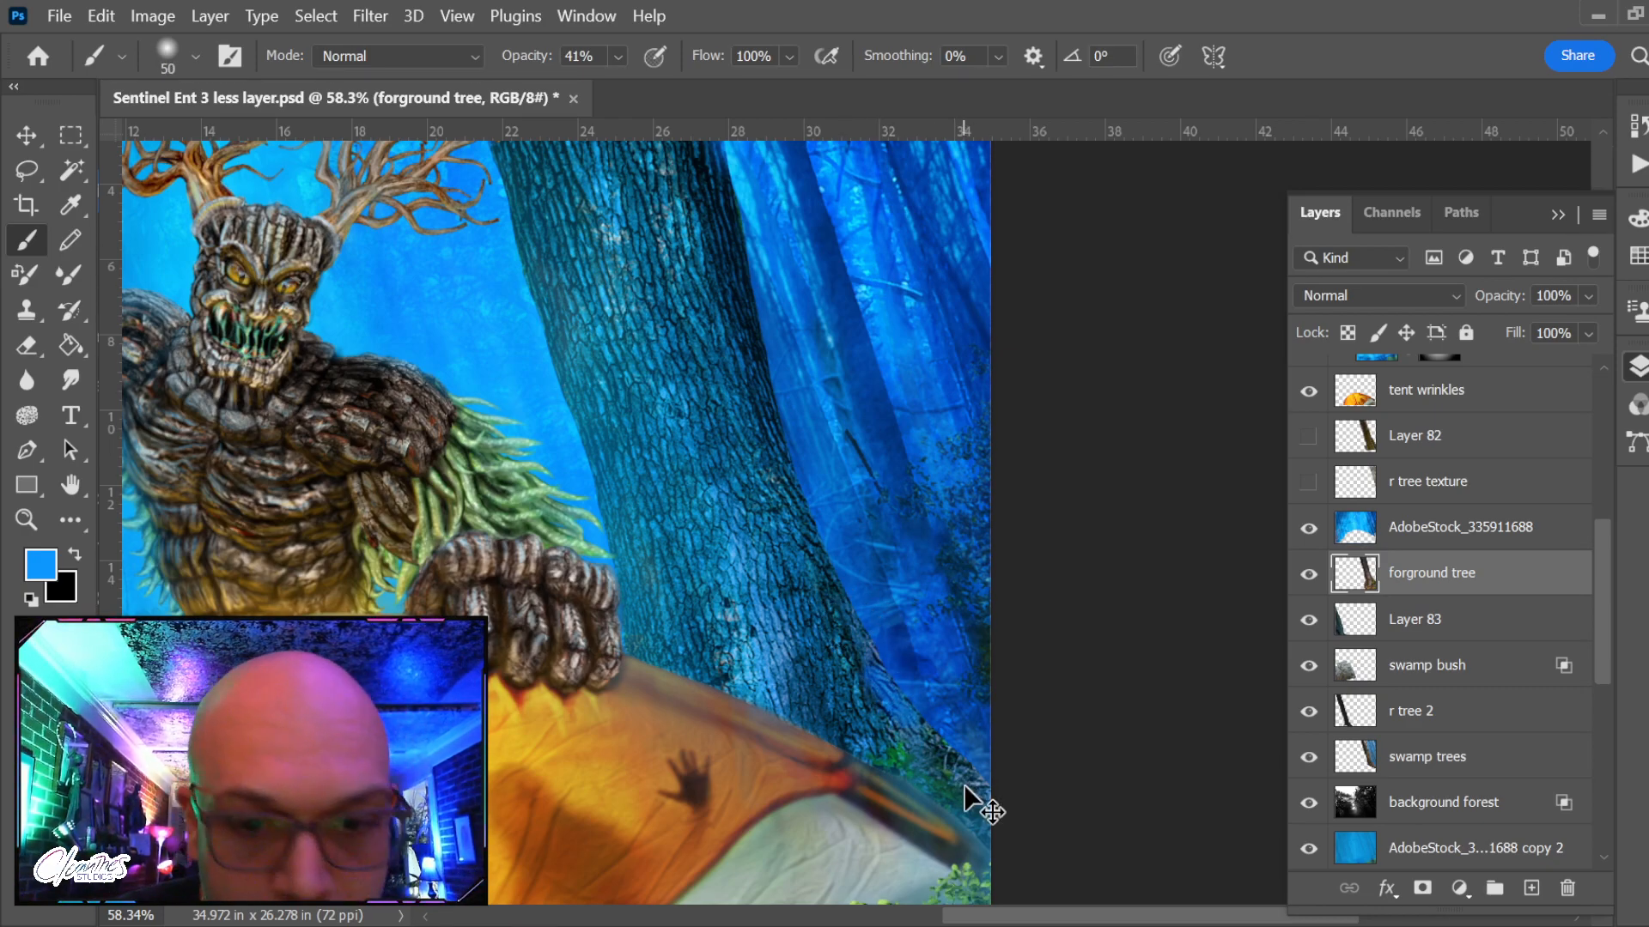
left_click(618, 57)
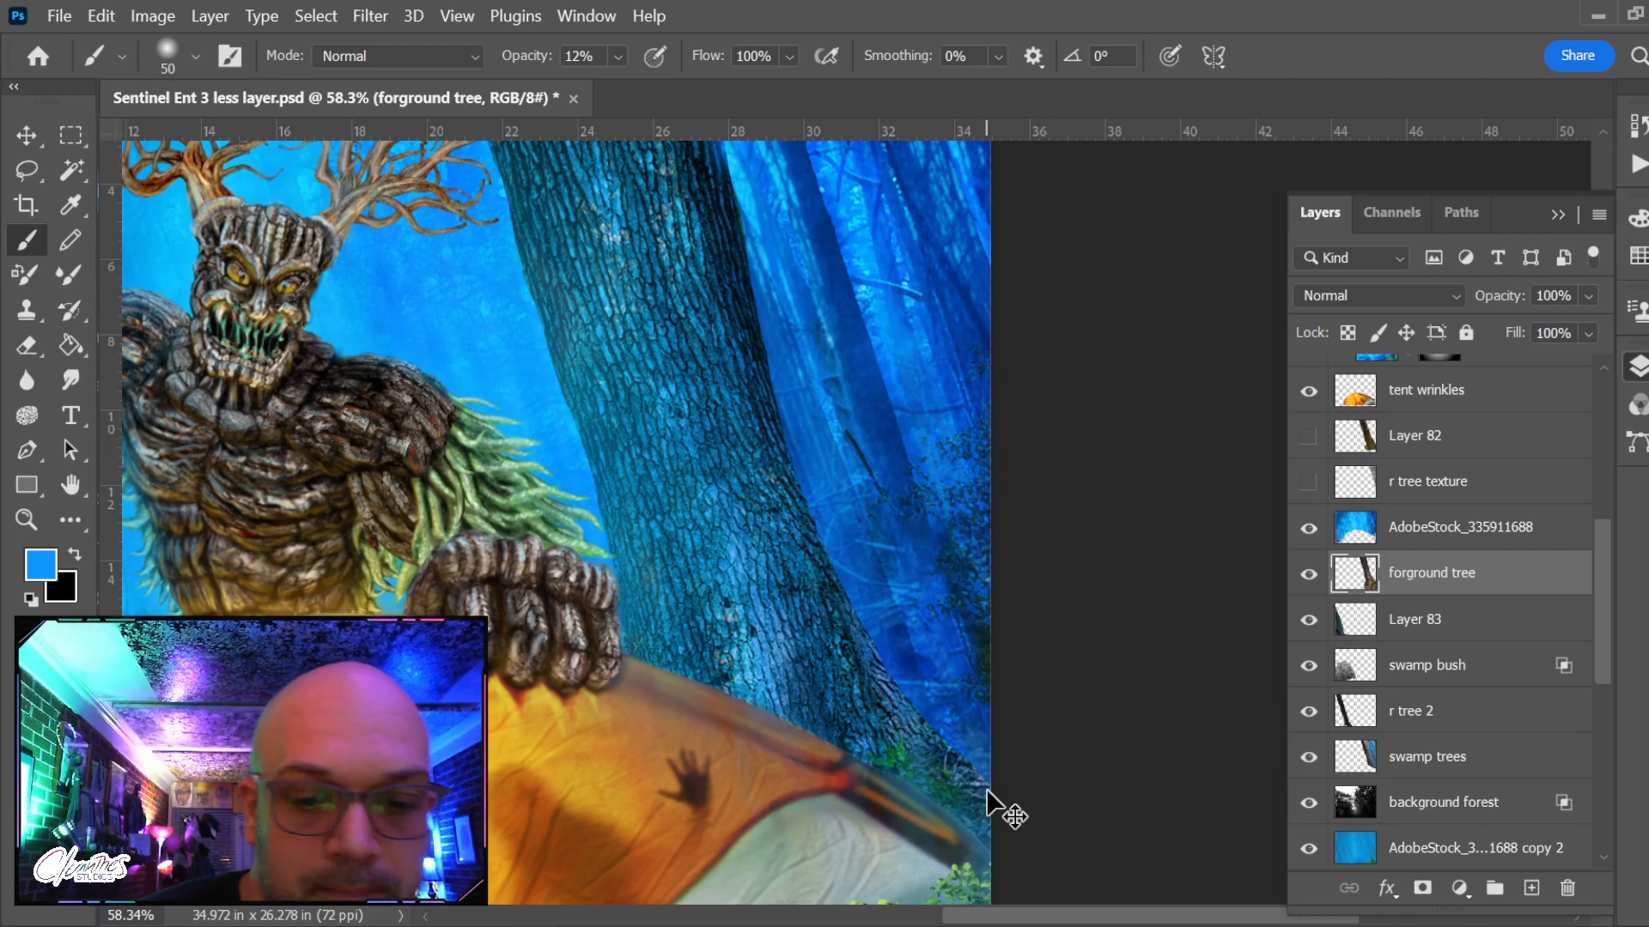
Examine the whole composition, comparing it with the AdobeStock_335911688 overlay hidden and shown
key("ctrl+0")
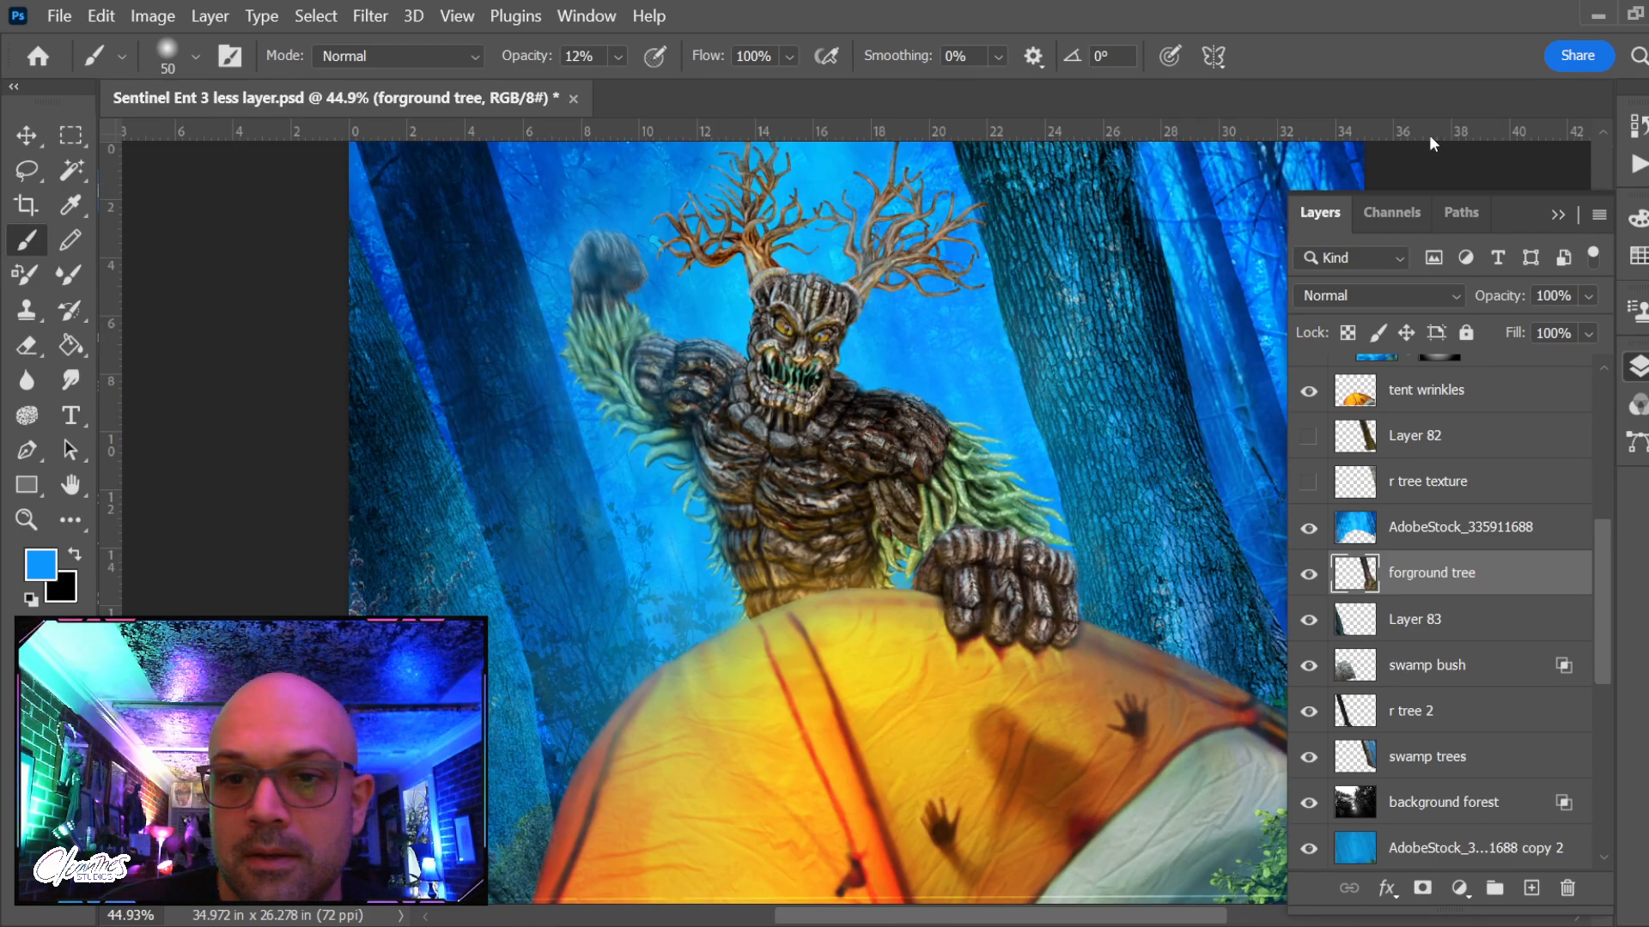
left_click(1554, 215)
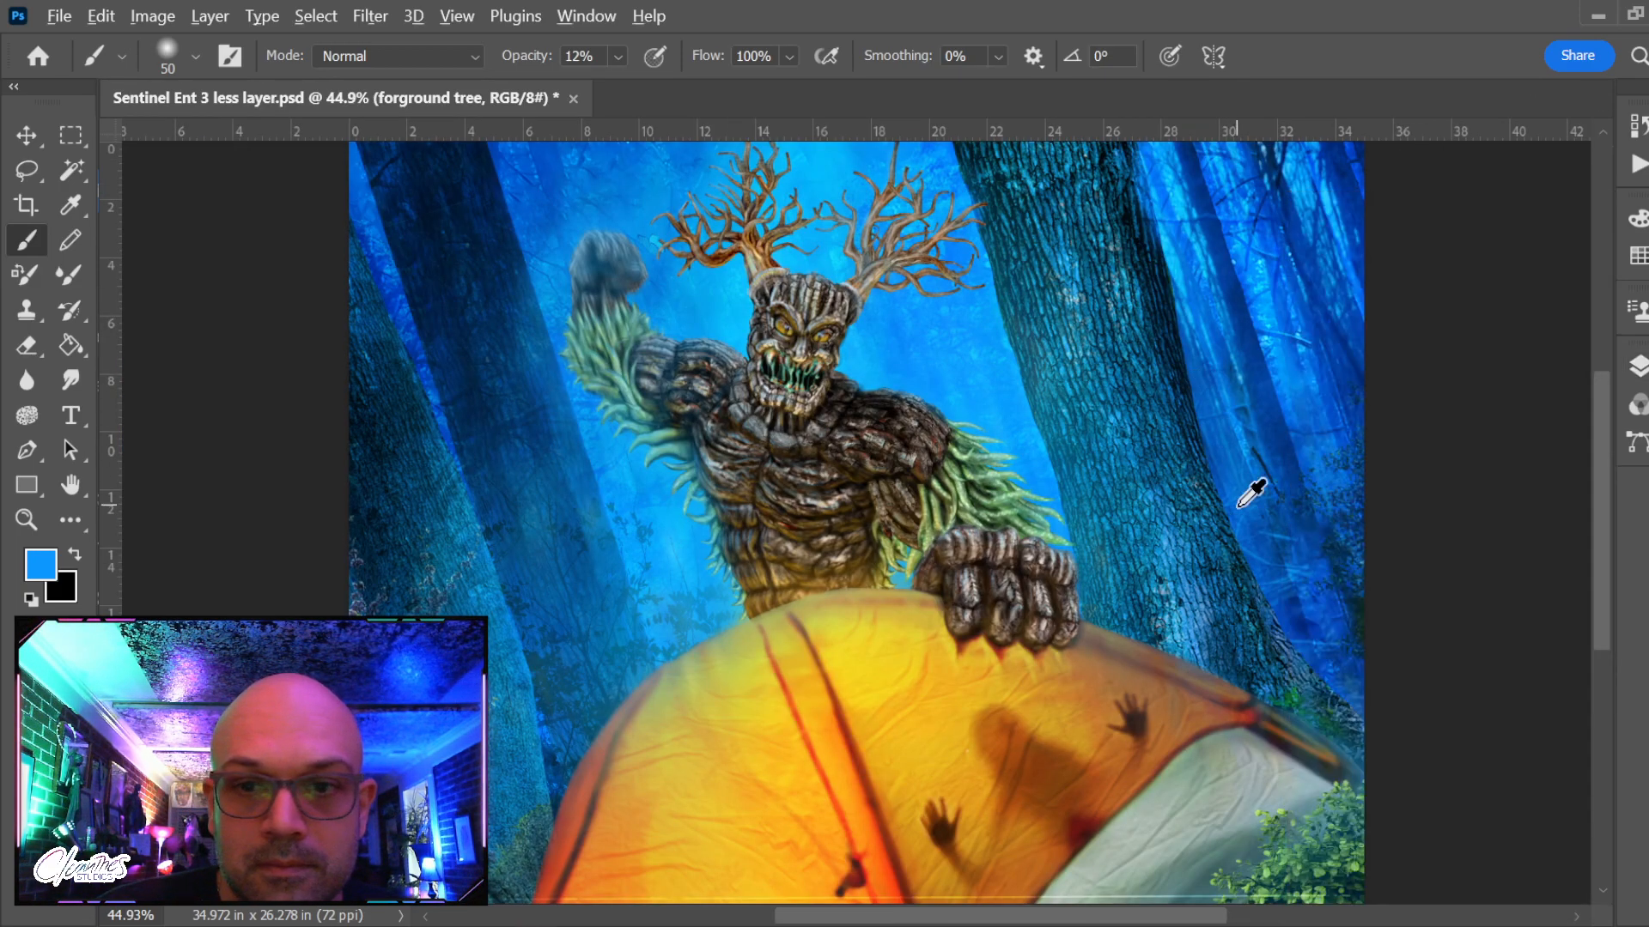
scroll(1251, 489, "down", 3)
left_click_drag(1124, 568, 1027, 559)
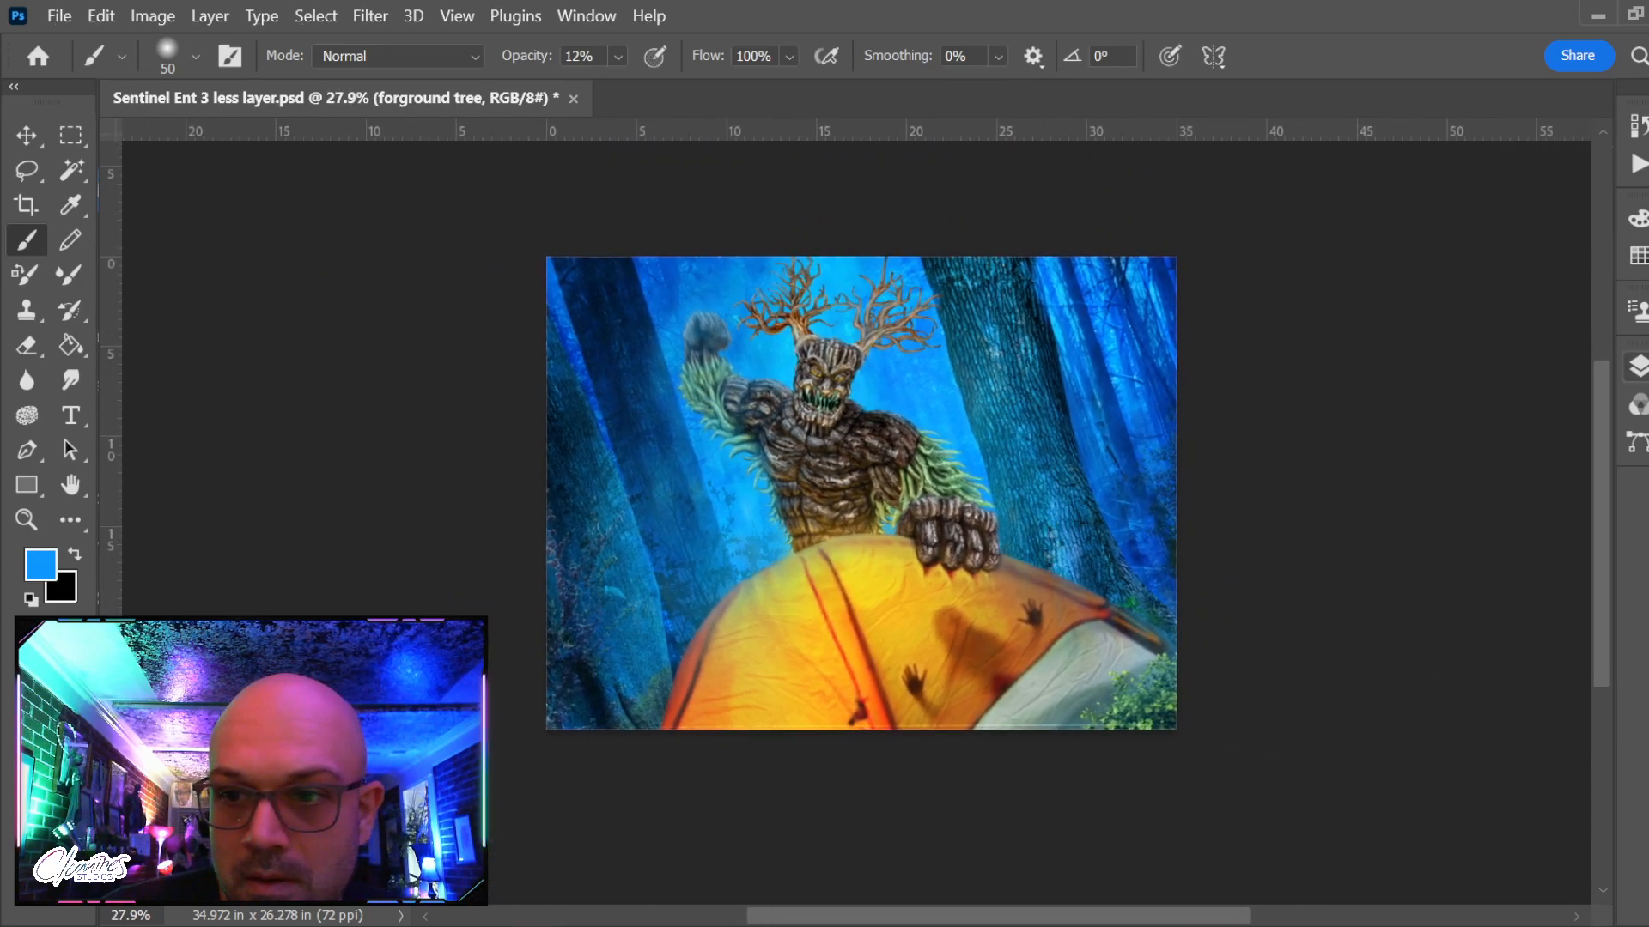
left_click(1637, 366)
left_click(1312, 576)
left_click(1314, 528)
left_click(1313, 528)
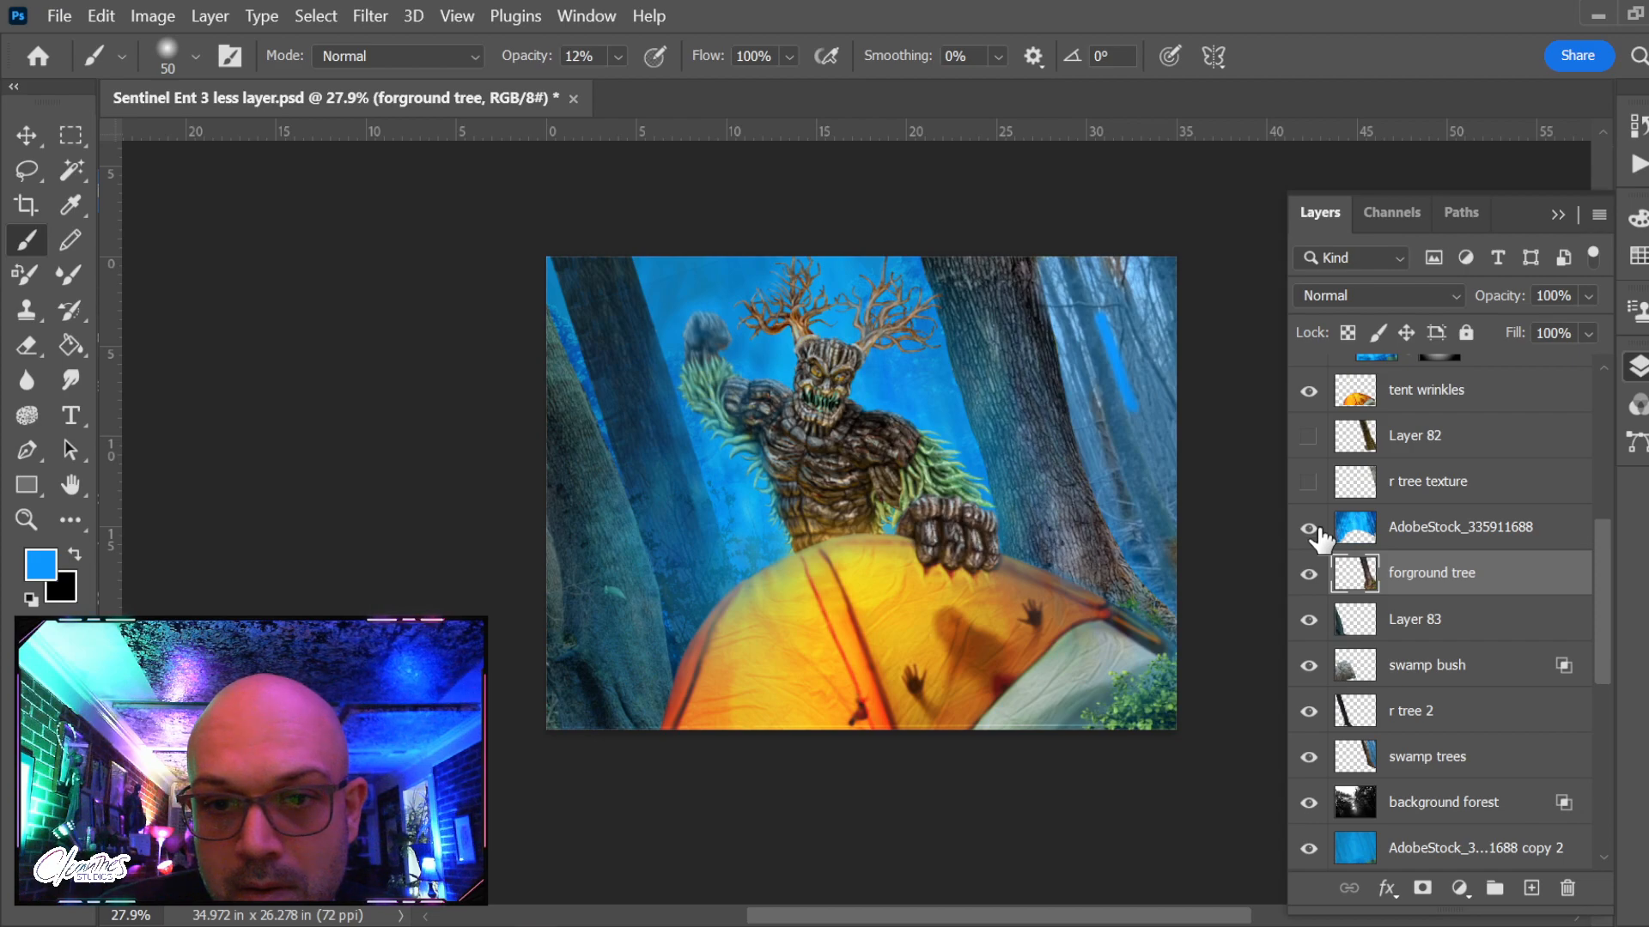
Merge all layers from AdobeStock_335911688 down to its copy 2 into one forest layer and check the merged result
left_click(1409, 532)
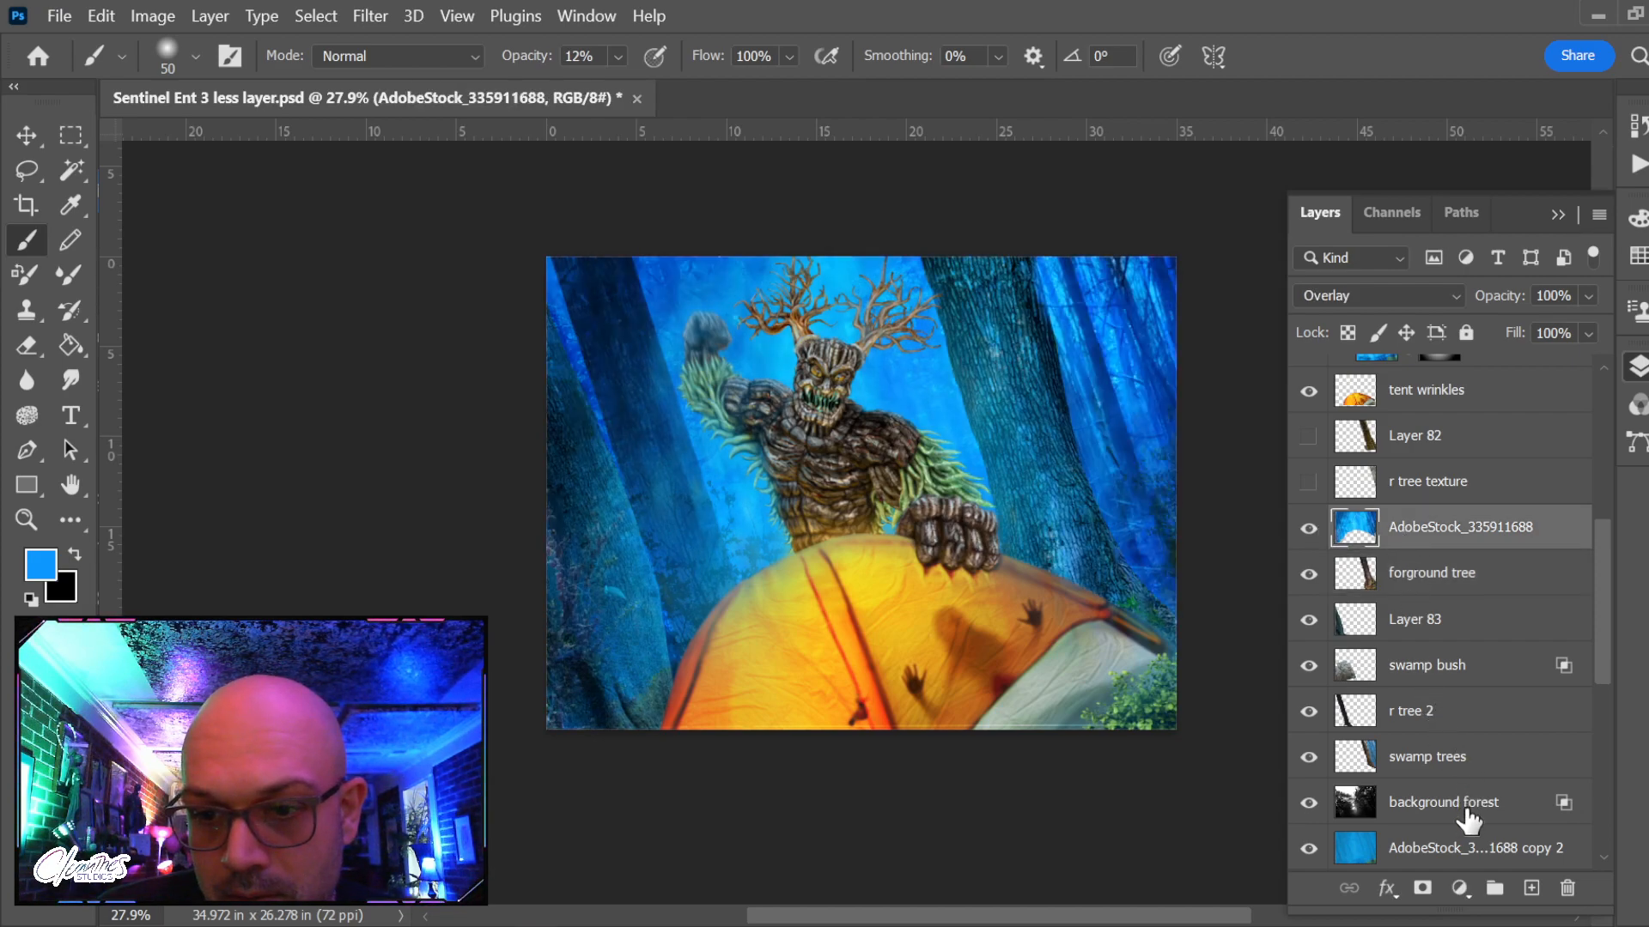
scroll(1469, 822, "down", 2)
left_click(1442, 780, "shift")
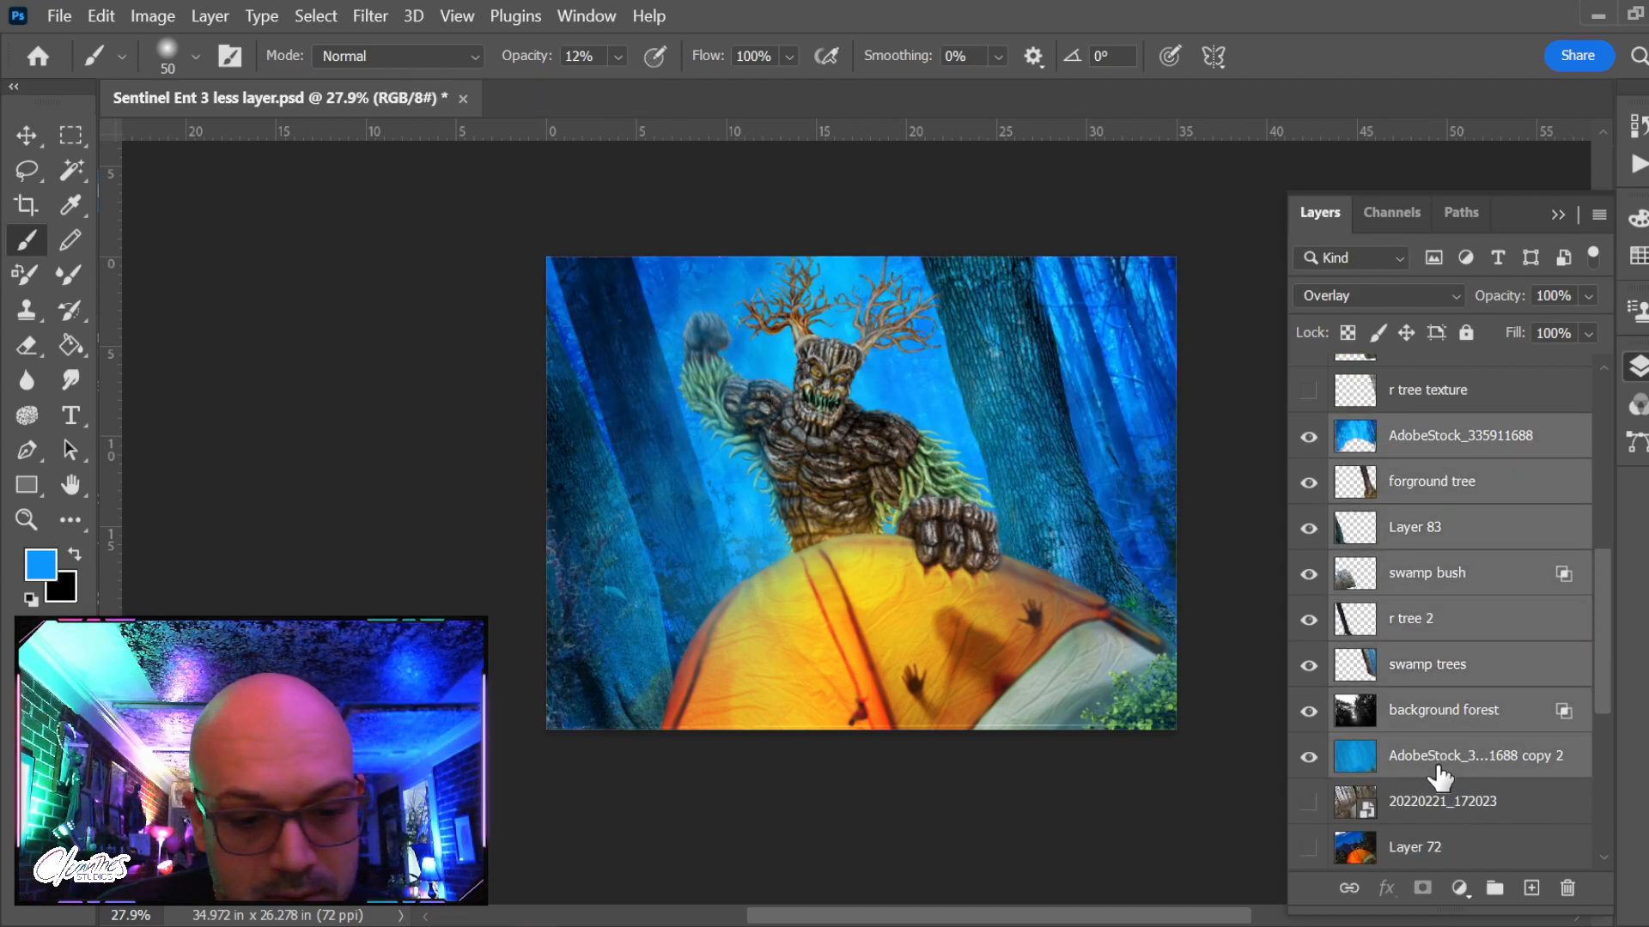
key("ctrl+e")
left_click(1309, 436)
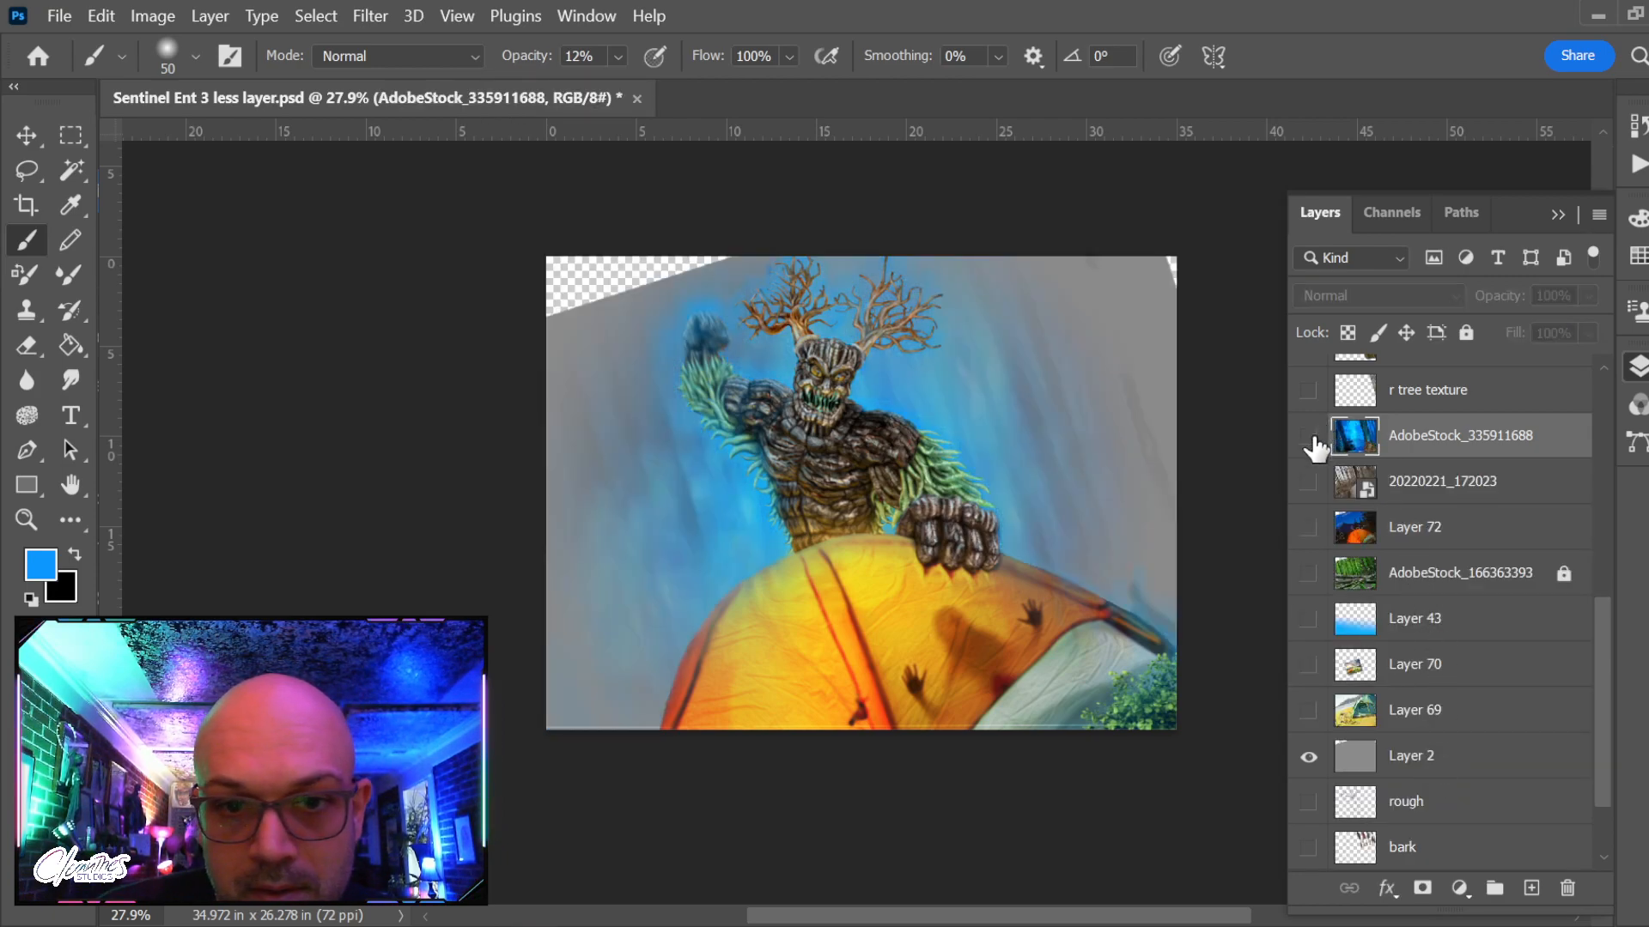
left_click(1309, 436)
Delete the unused hidden layers 20220221_172023 and Layer 72 beneath the merged forest layer
scroll(1415, 570, "up", 2)
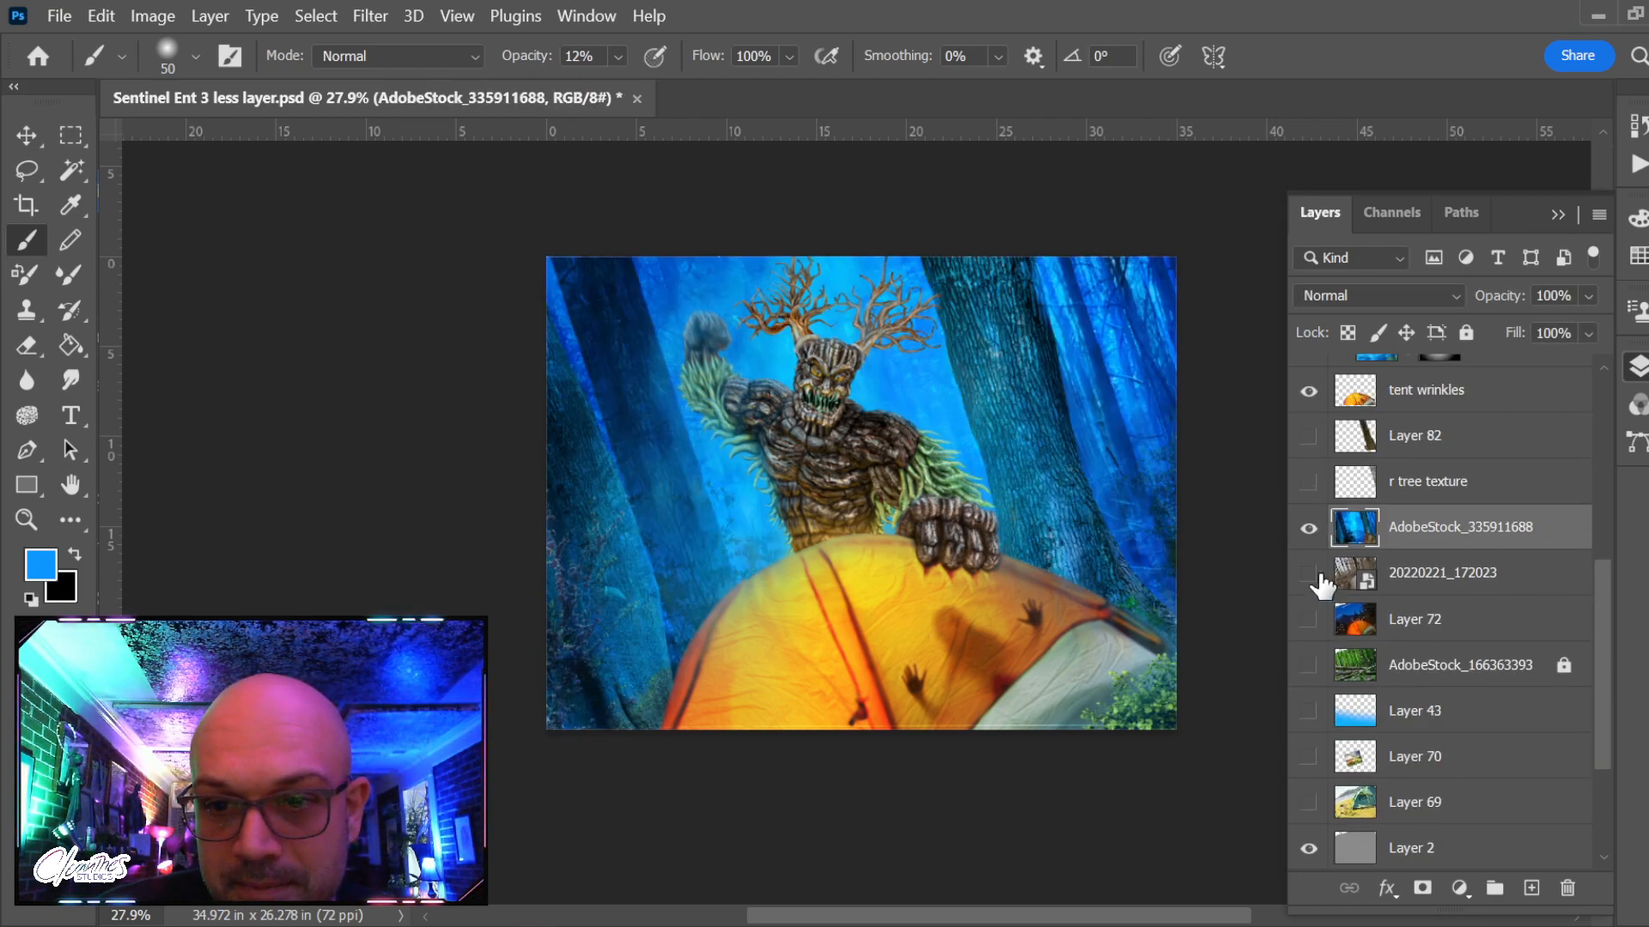
left_click(1304, 574)
left_click(1308, 575)
left_click(1308, 527)
left_click(1308, 527)
left_click(1428, 577)
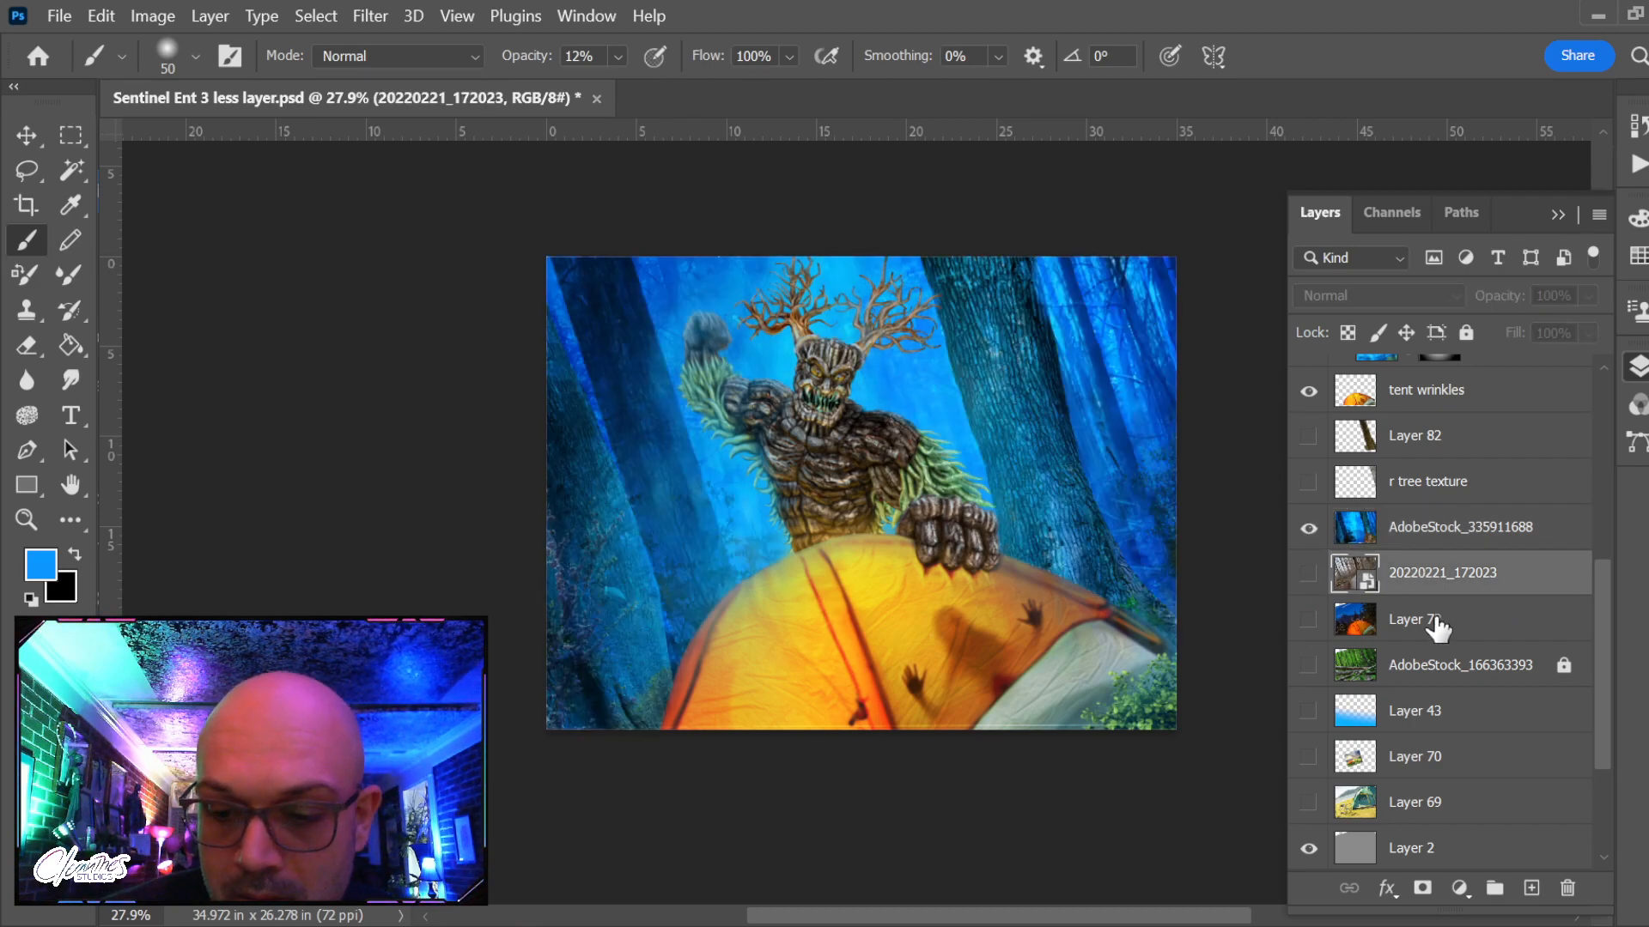
key("Delete")
key("Delete")
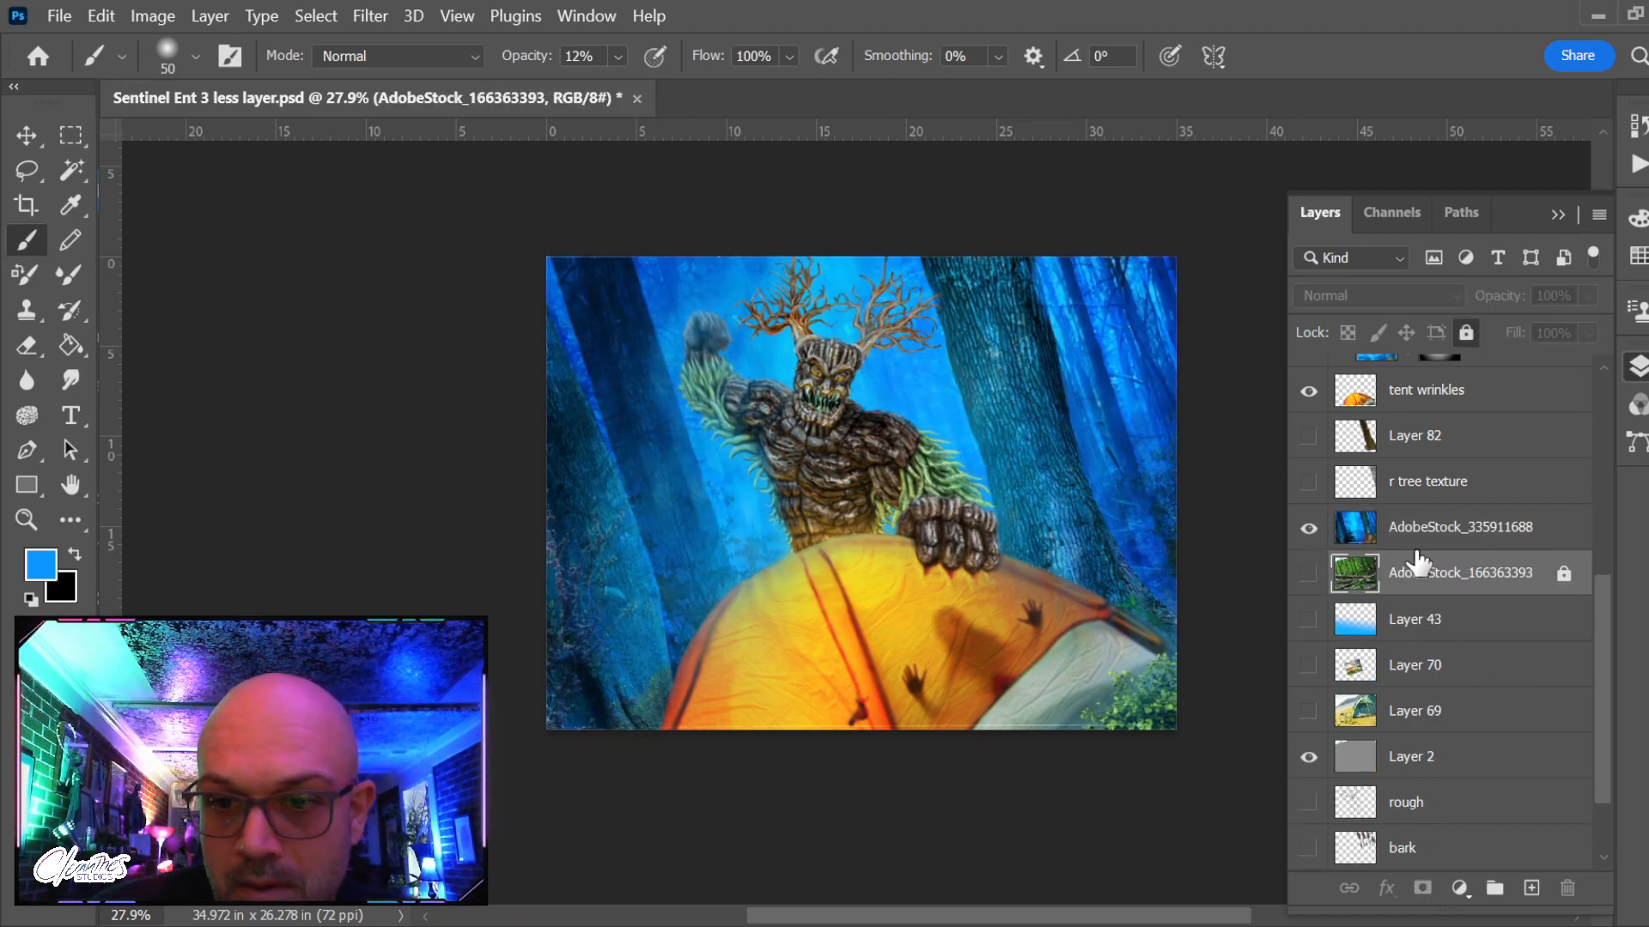
Show Layer 82 and try its tree shading behind the creature's raised arm
scroll(1481, 790, "up", 4)
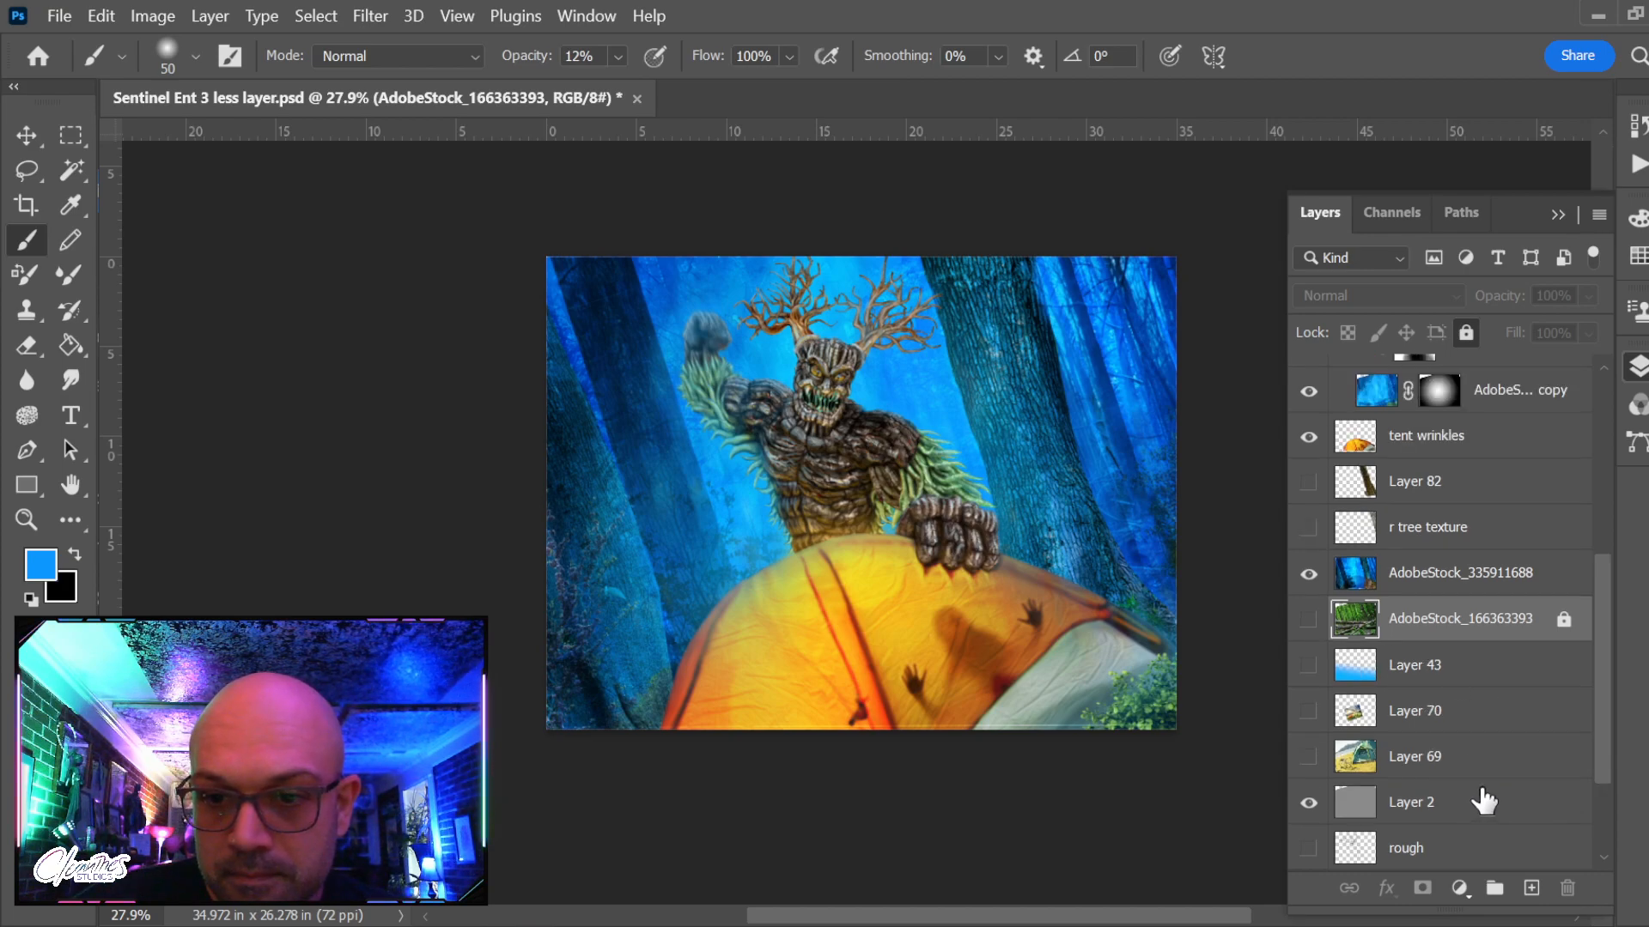
left_click(1309, 620)
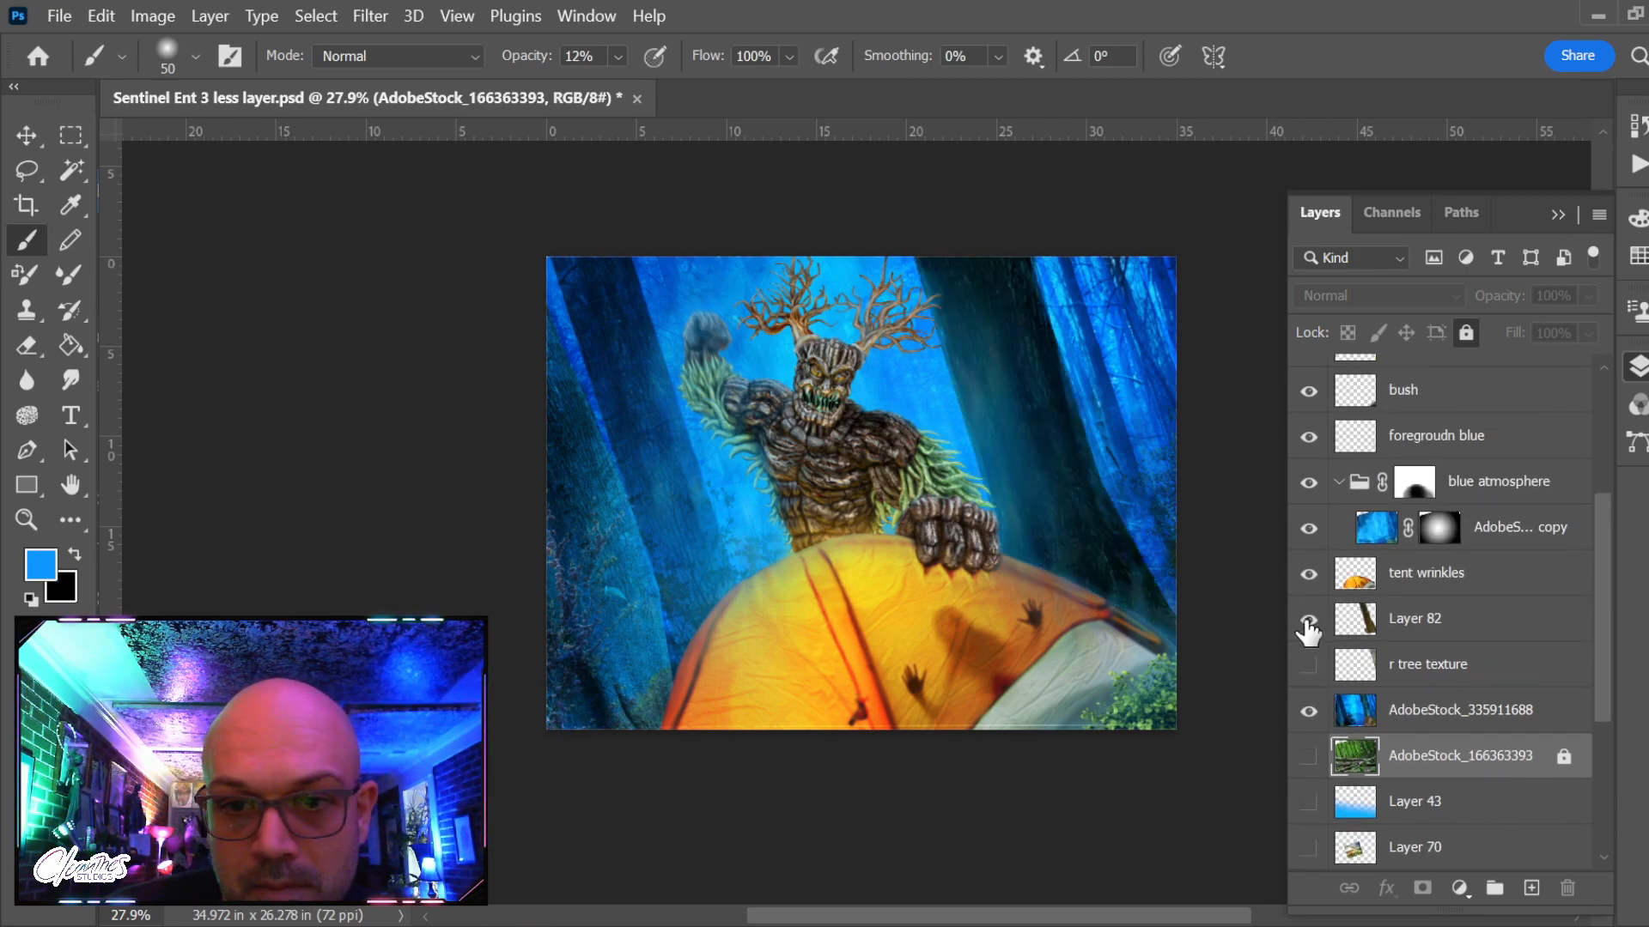
key("v")
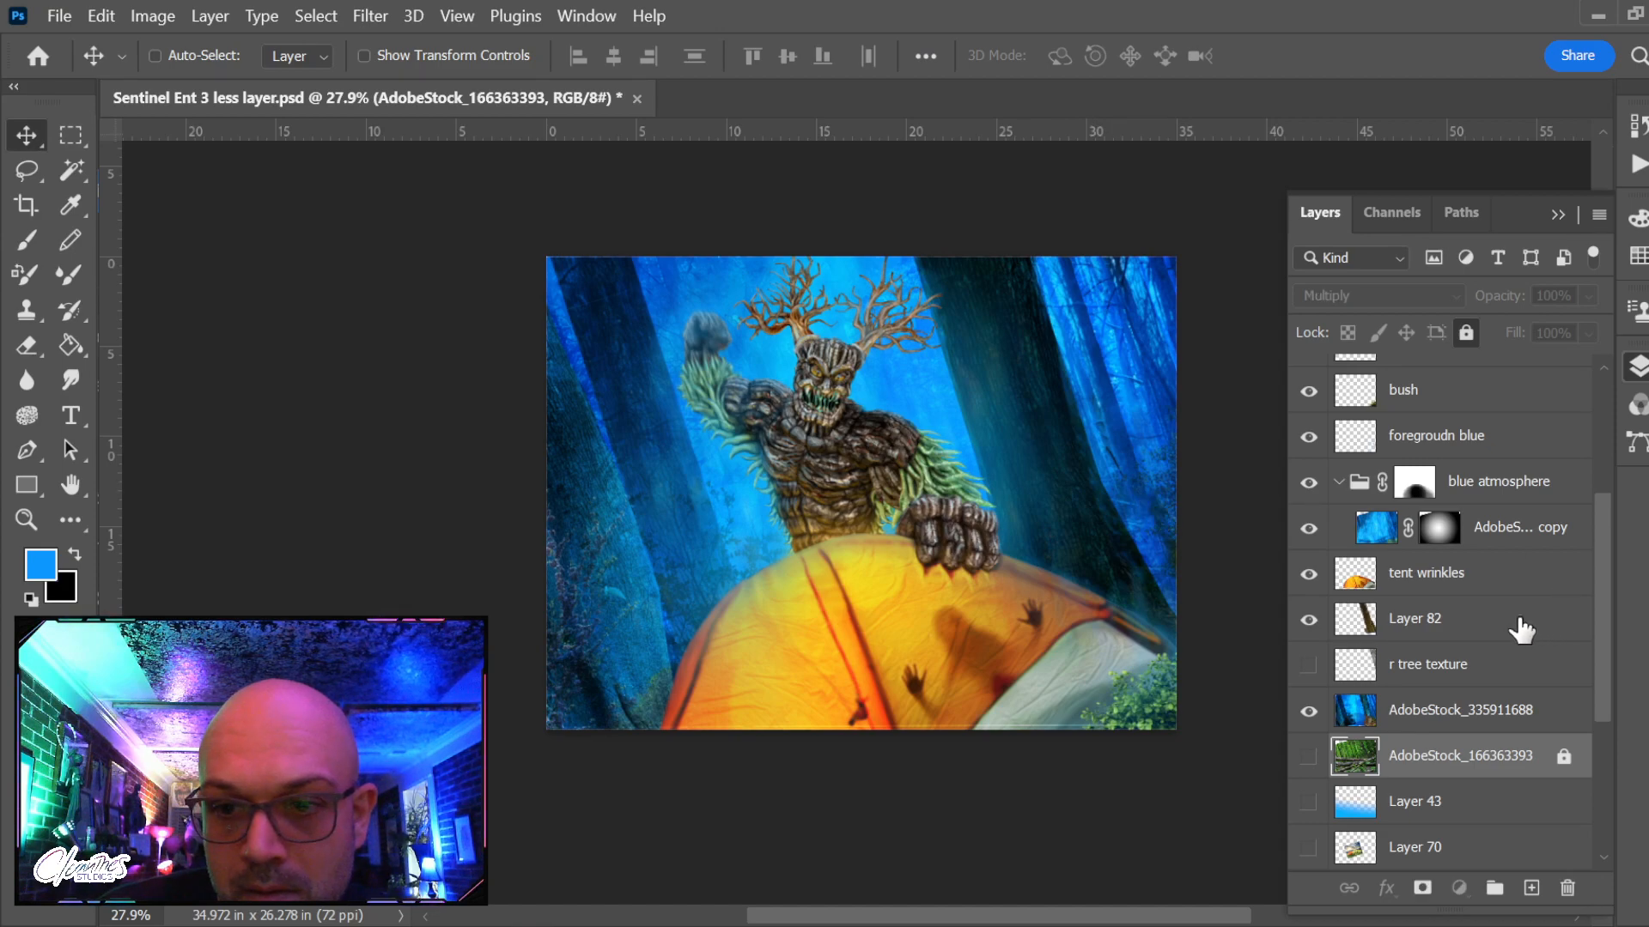
left_click(1537, 624)
left_click_drag(1052, 498, 831, 457)
Try transforming Layer 82 to about 61% size with a -20.82° rotation over the background trees
key("ctrl+t")
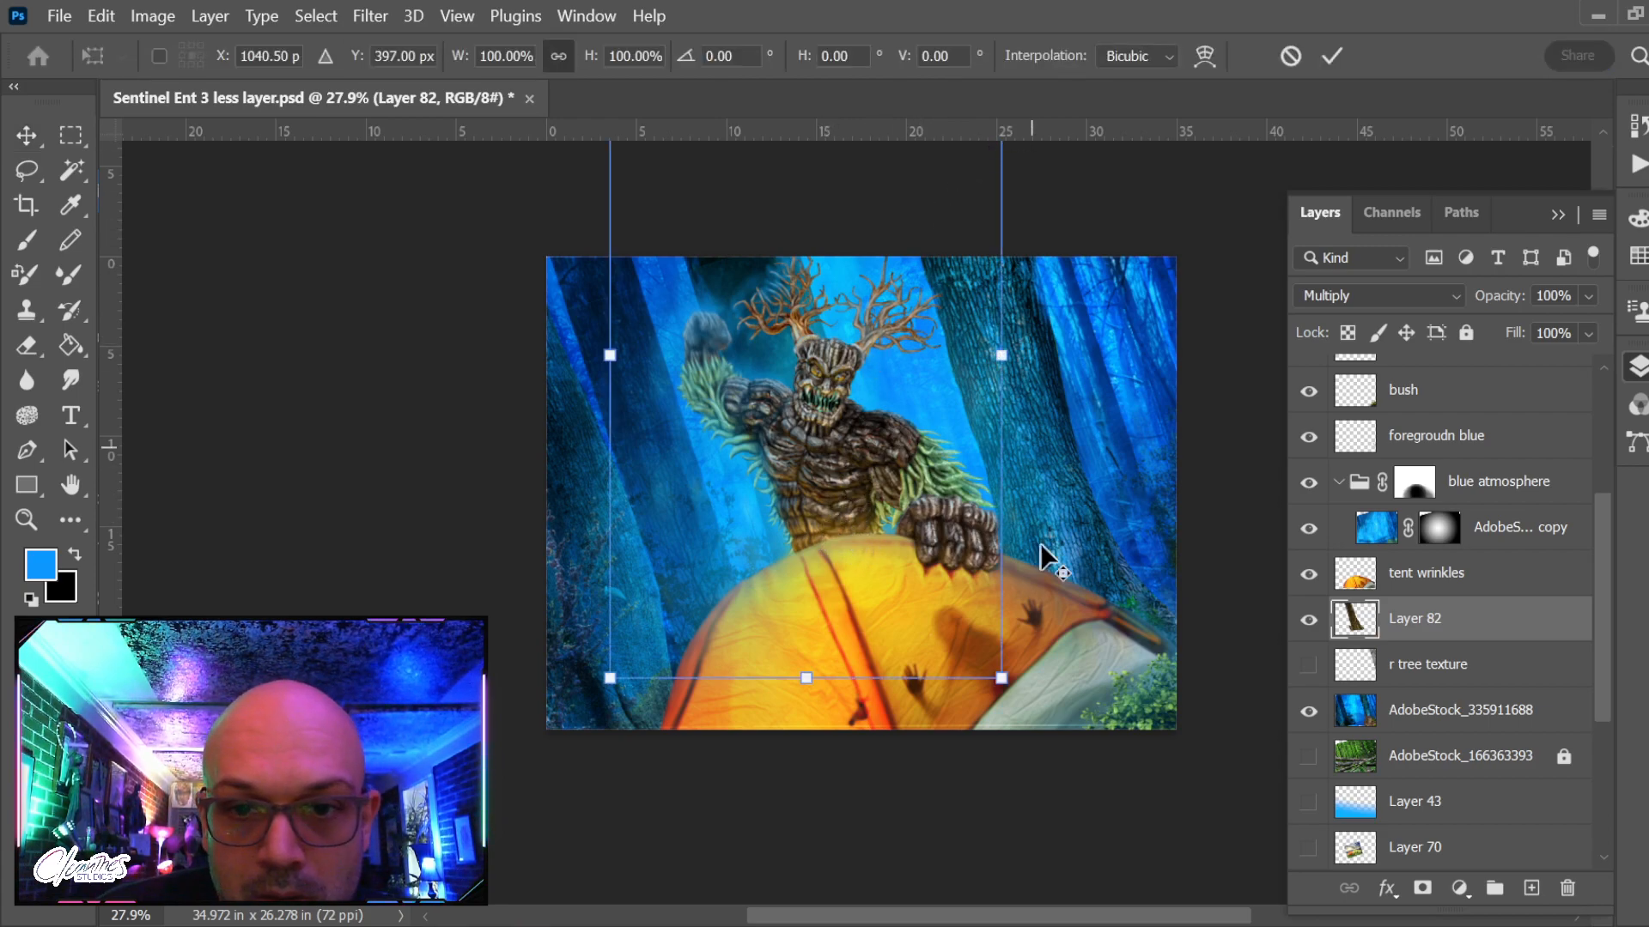
left_click_drag(990, 678, 884, 654)
left_click_drag(812, 561, 859, 626)
left_click_drag(1129, 303, 1002, 128)
left_click_drag(633, 378, 601, 357)
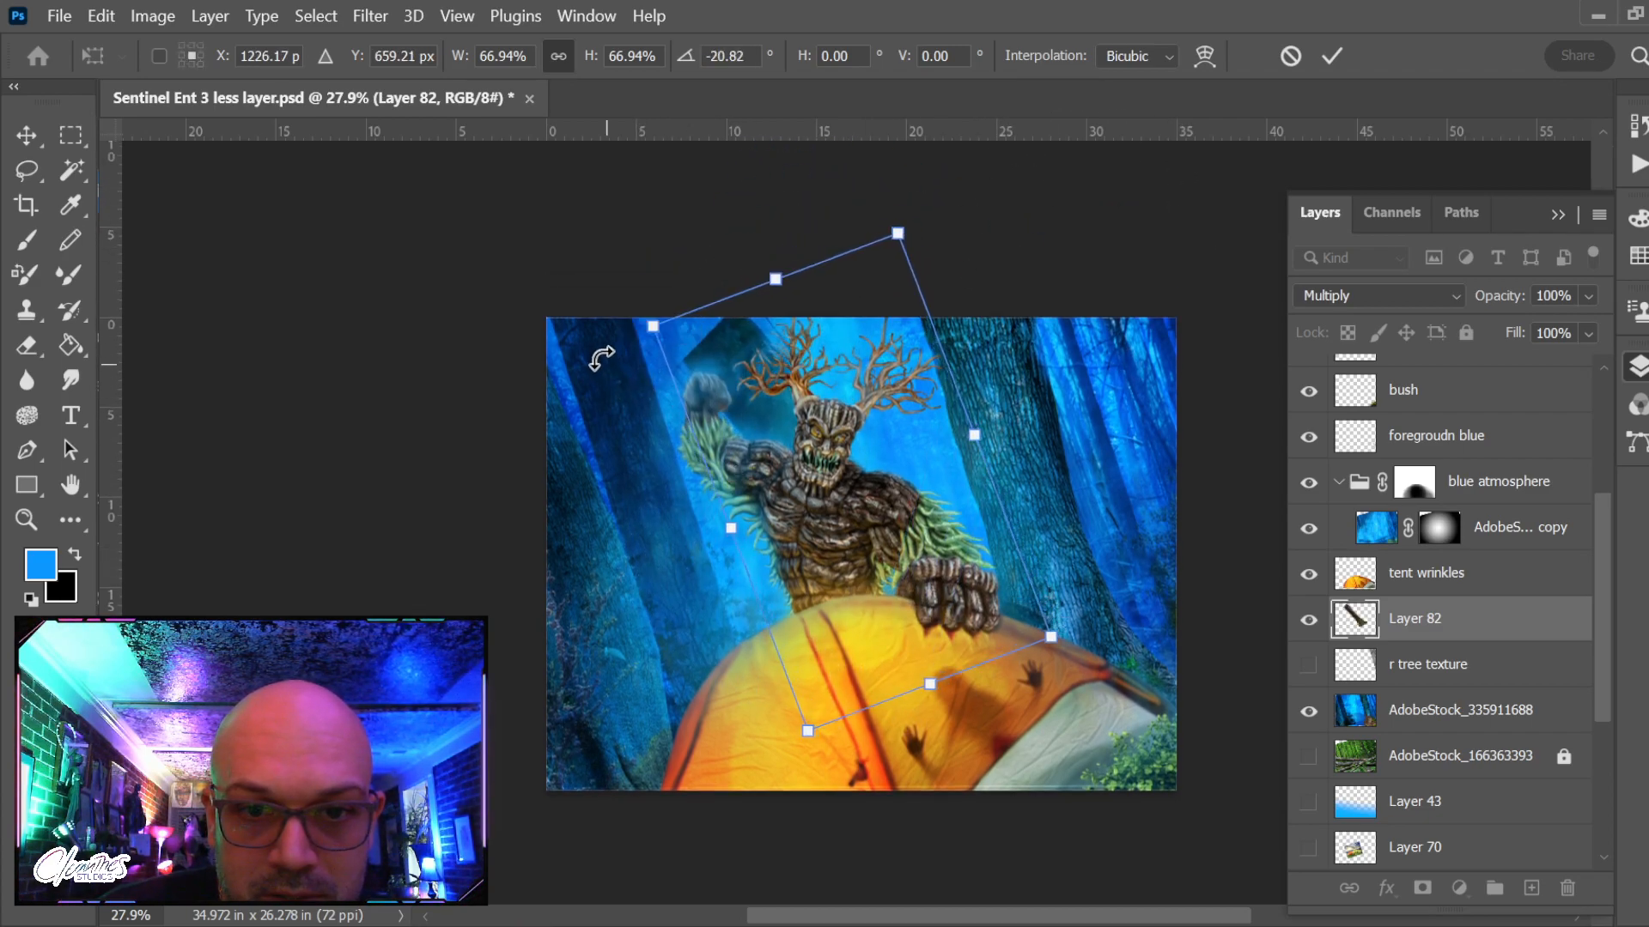
left_click_drag(774, 280, 750, 210)
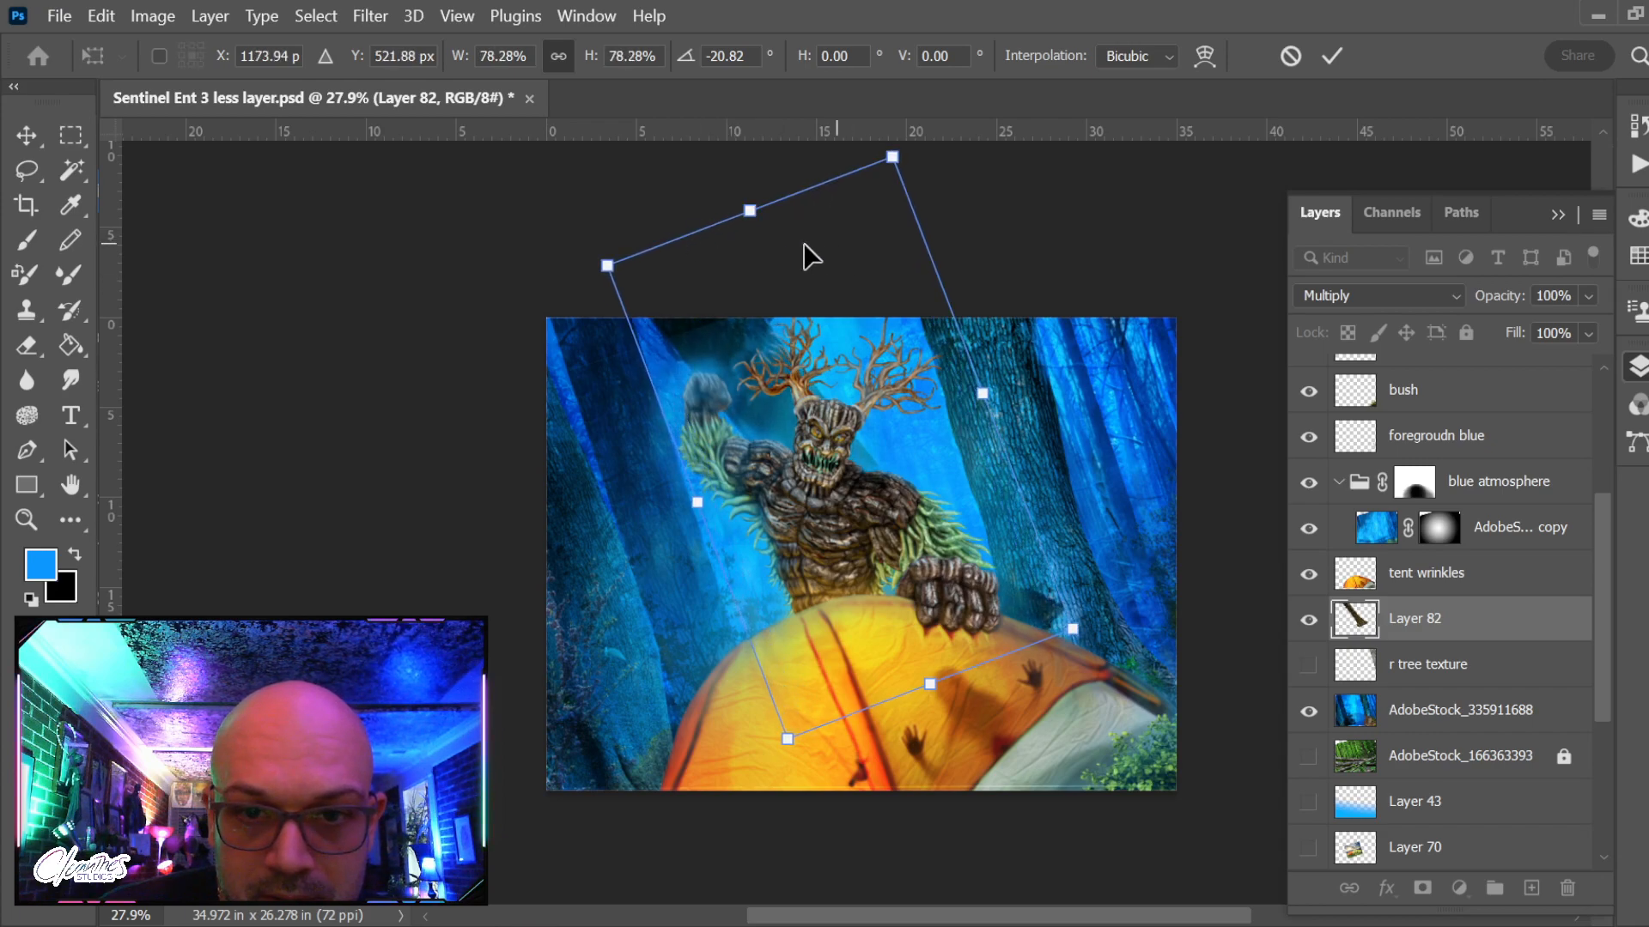
left_click_drag(982, 393, 952, 405)
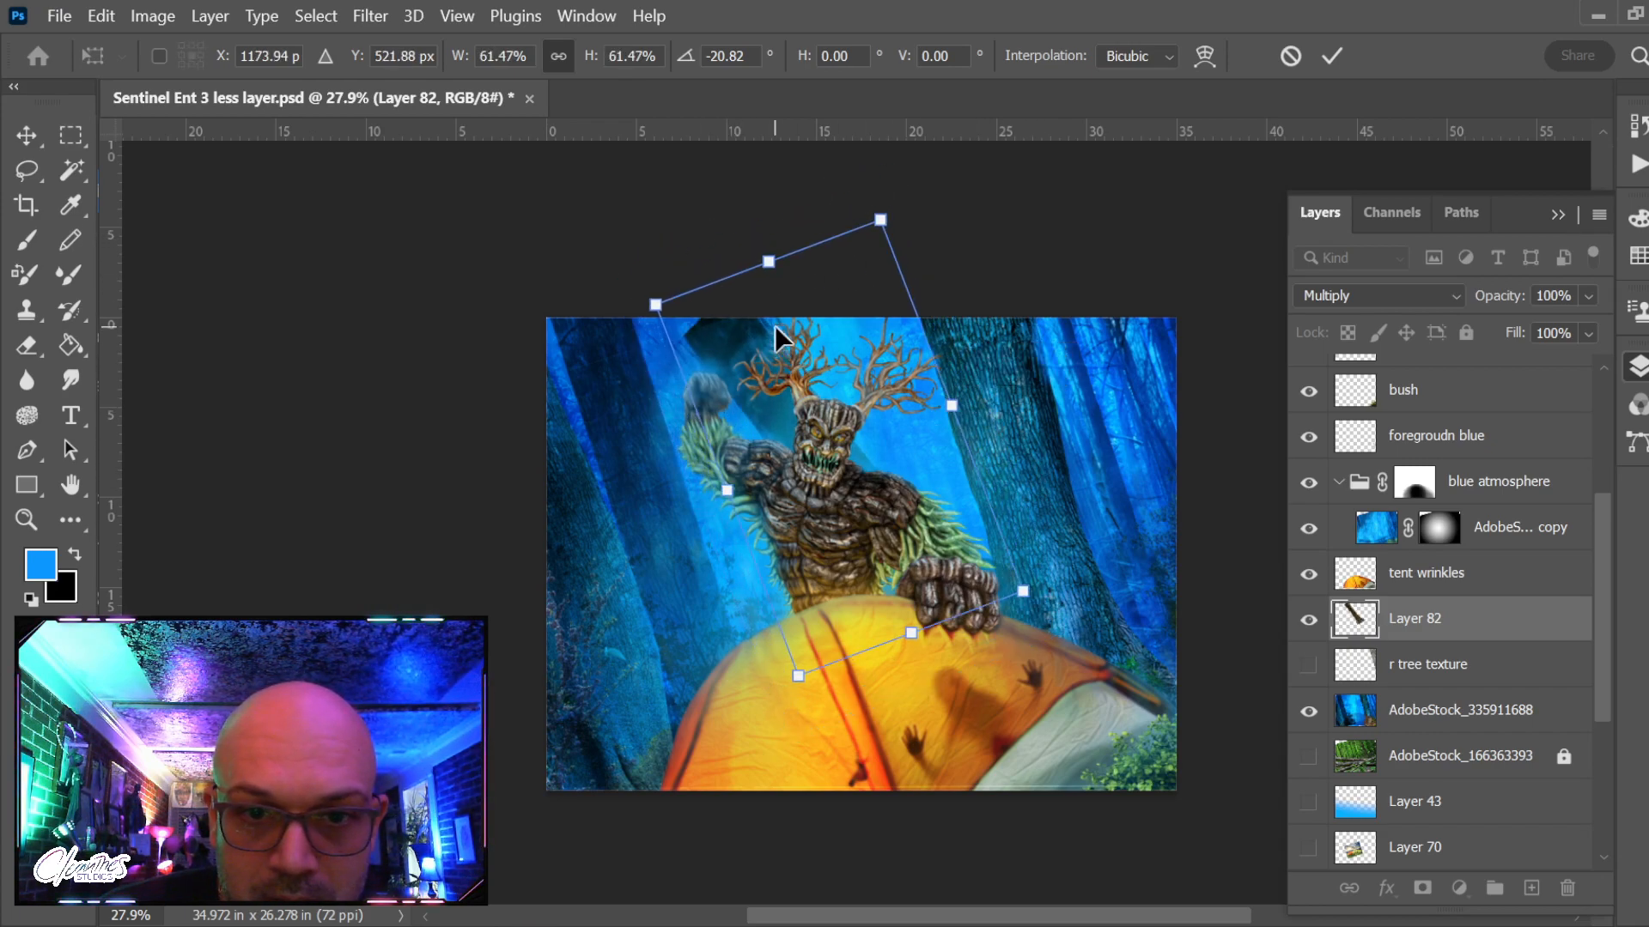
key("Return")
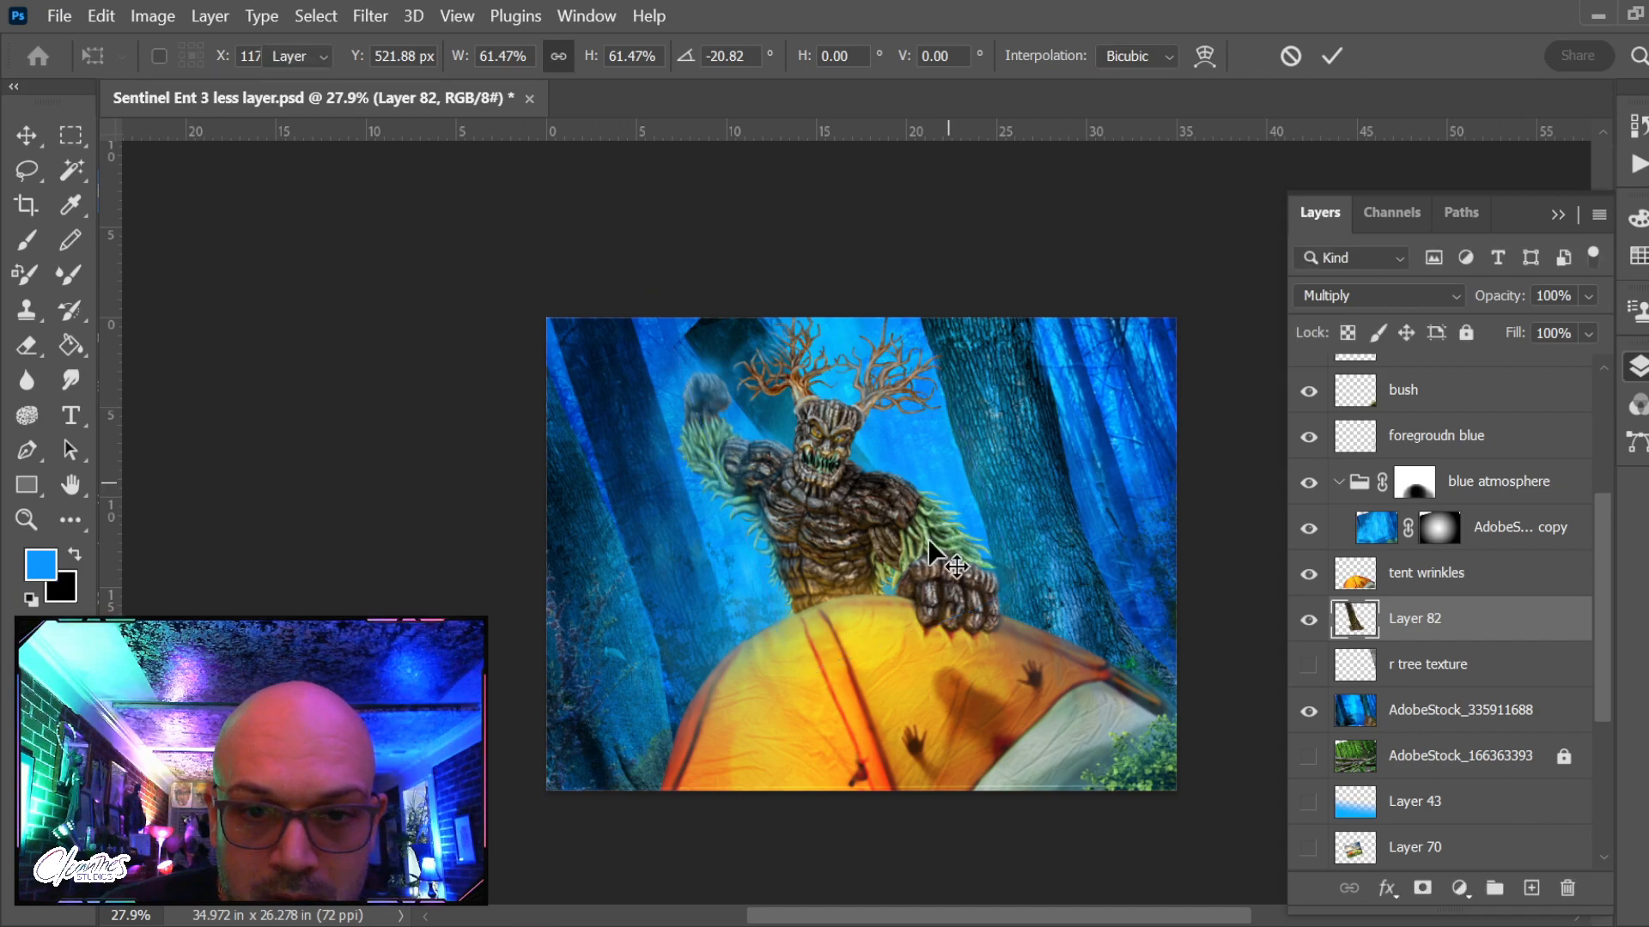
Try narrowing Layer 82 to about 70% width and rotating it about -21° to match the background tree
key("ctrl+t")
left_click_drag(998, 418, 898, 450)
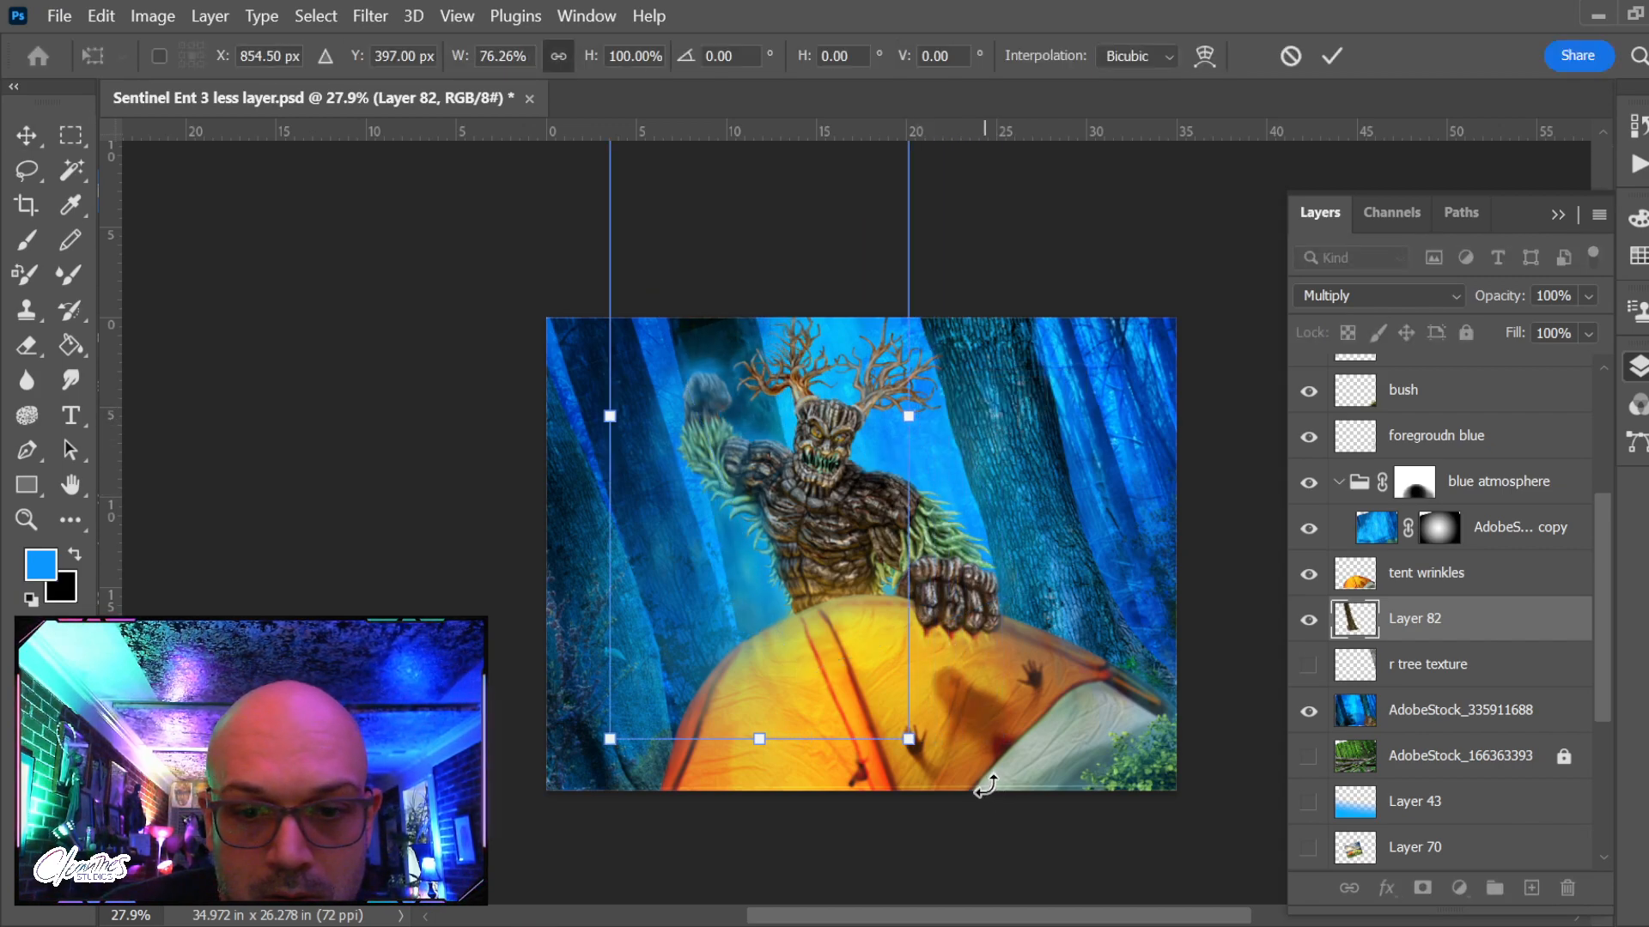
left_click_drag(984, 780, 1030, 756)
left_click_drag(948, 719, 968, 761)
left_click_drag(873, 704, 951, 686)
left_click_drag(1108, 777, 1093, 682)
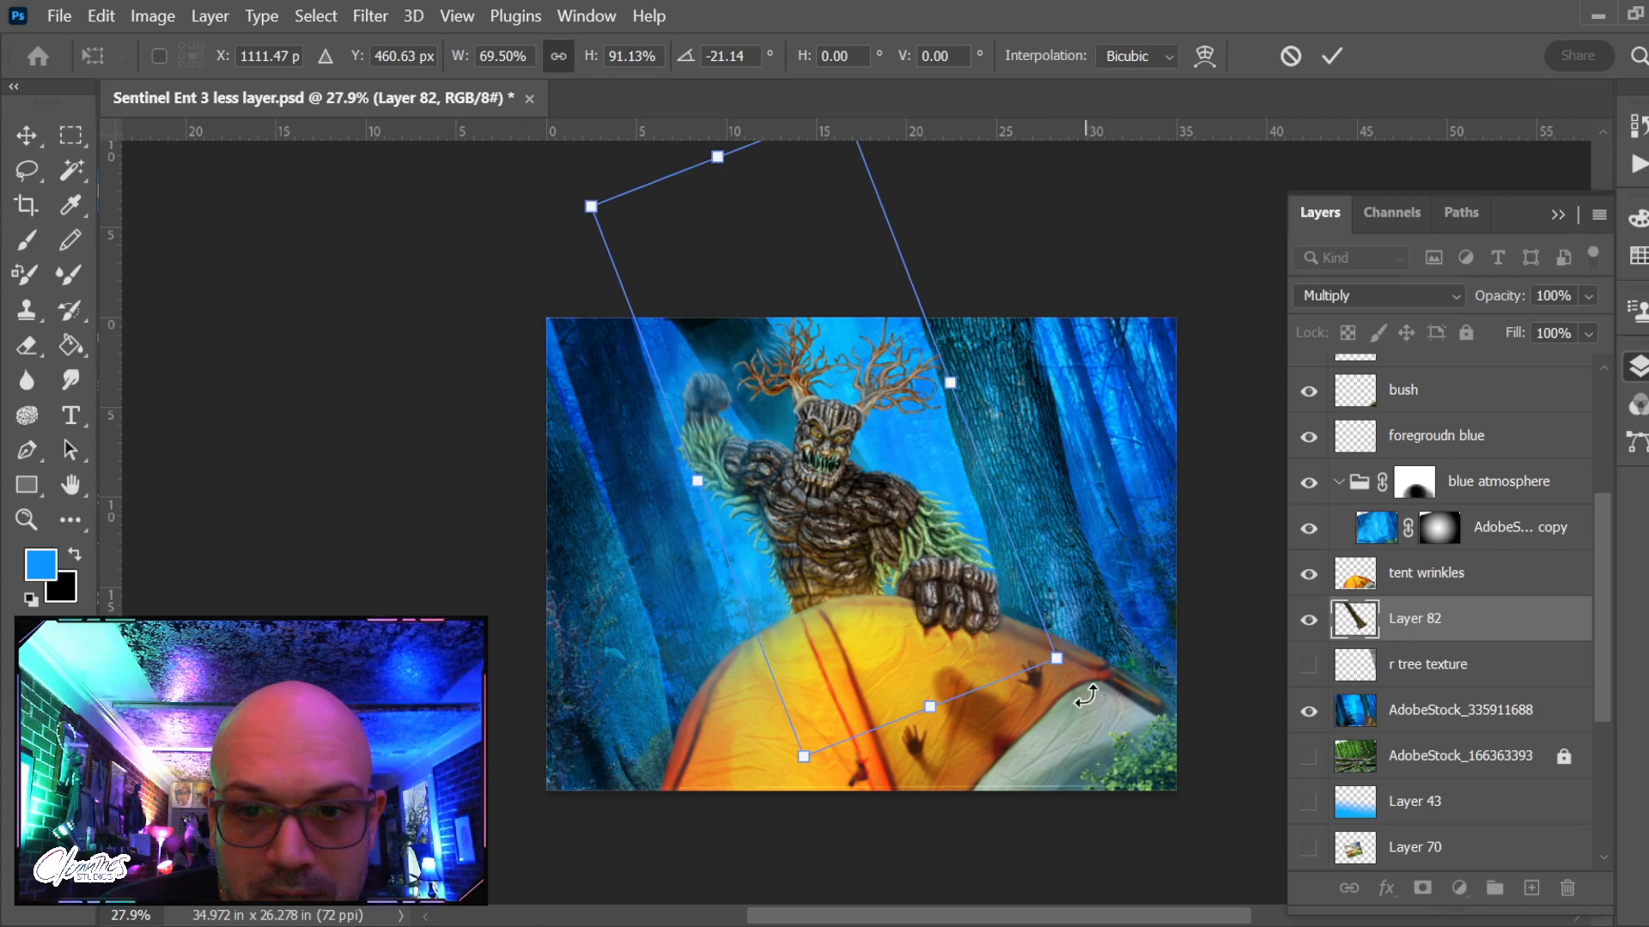
left_click_drag(1018, 637, 940, 689)
Discard the pending transform and delete the Layer 82 tree shading
key("Escape")
key("Delete")
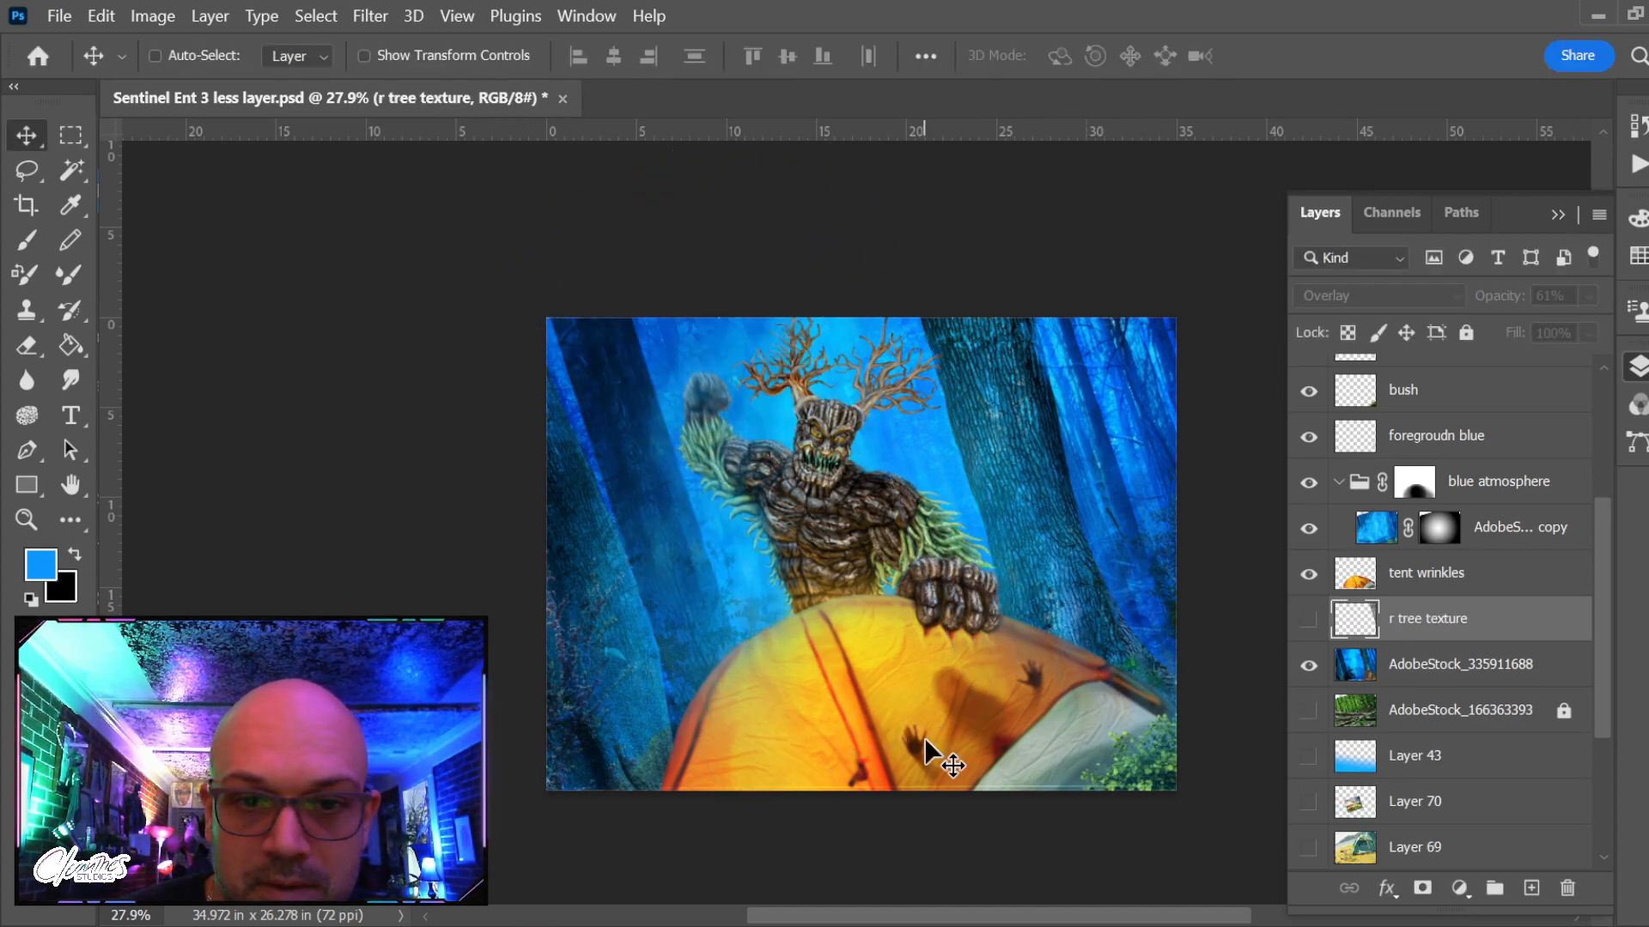
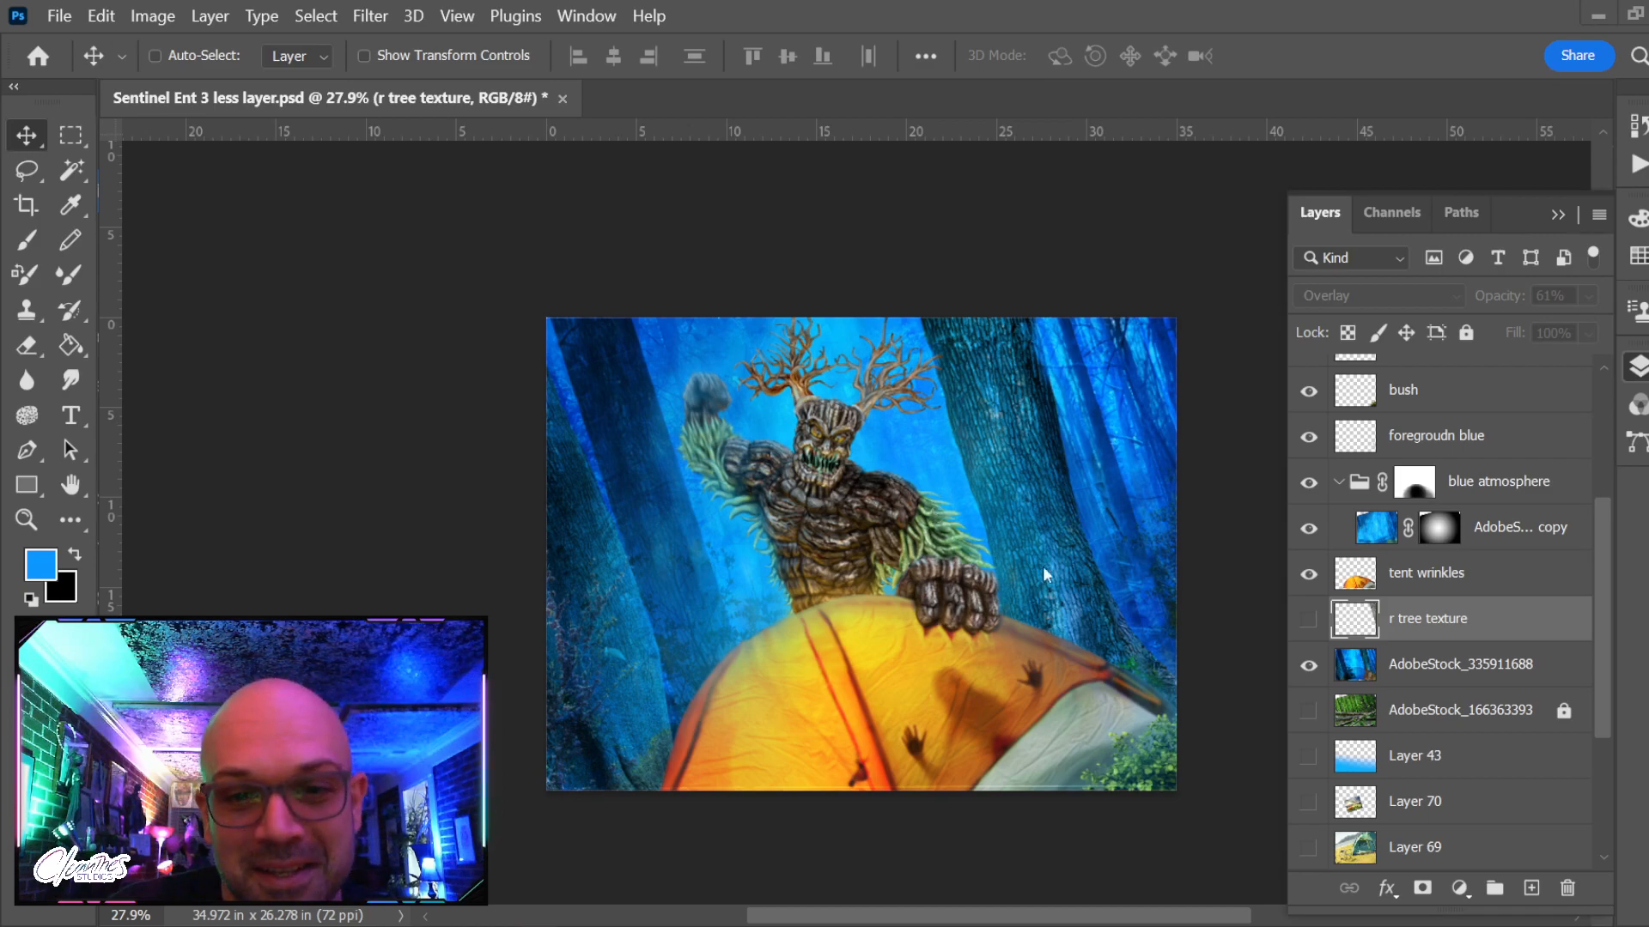
Paste the copied forest photo above all other layers, enlarge it to about 223%, and shift it toward the canvas's left side
key("ctrl+v")
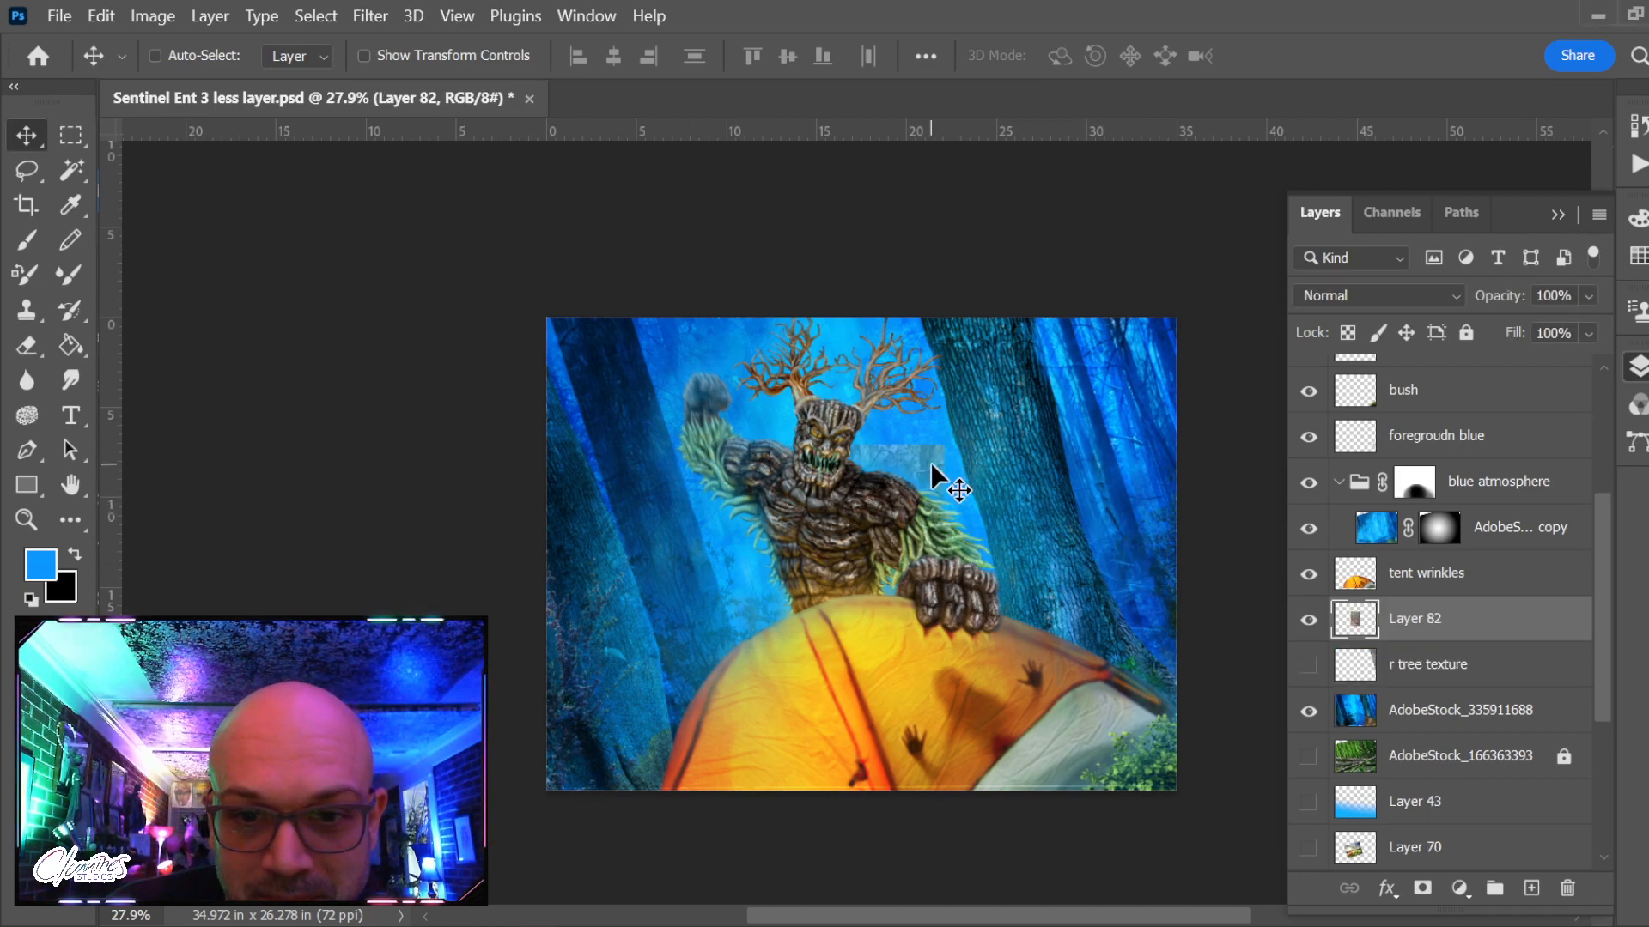
key("ctrl+shift+bracketright")
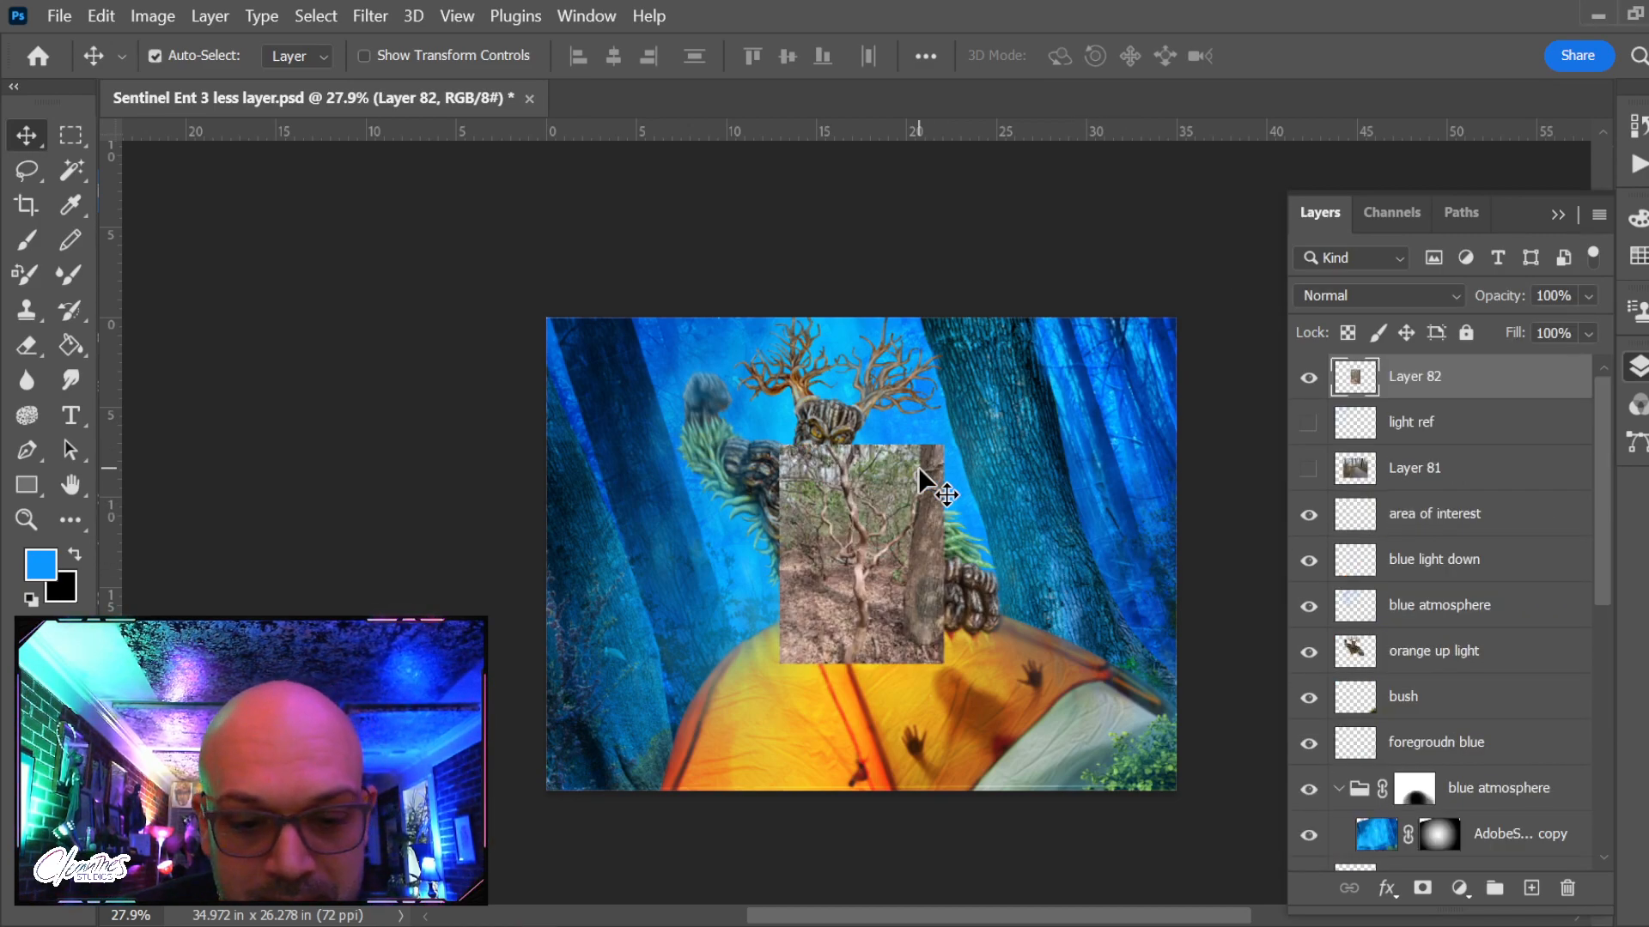
key("ctrl+t")
left_click_drag(945, 665, 1030, 798)
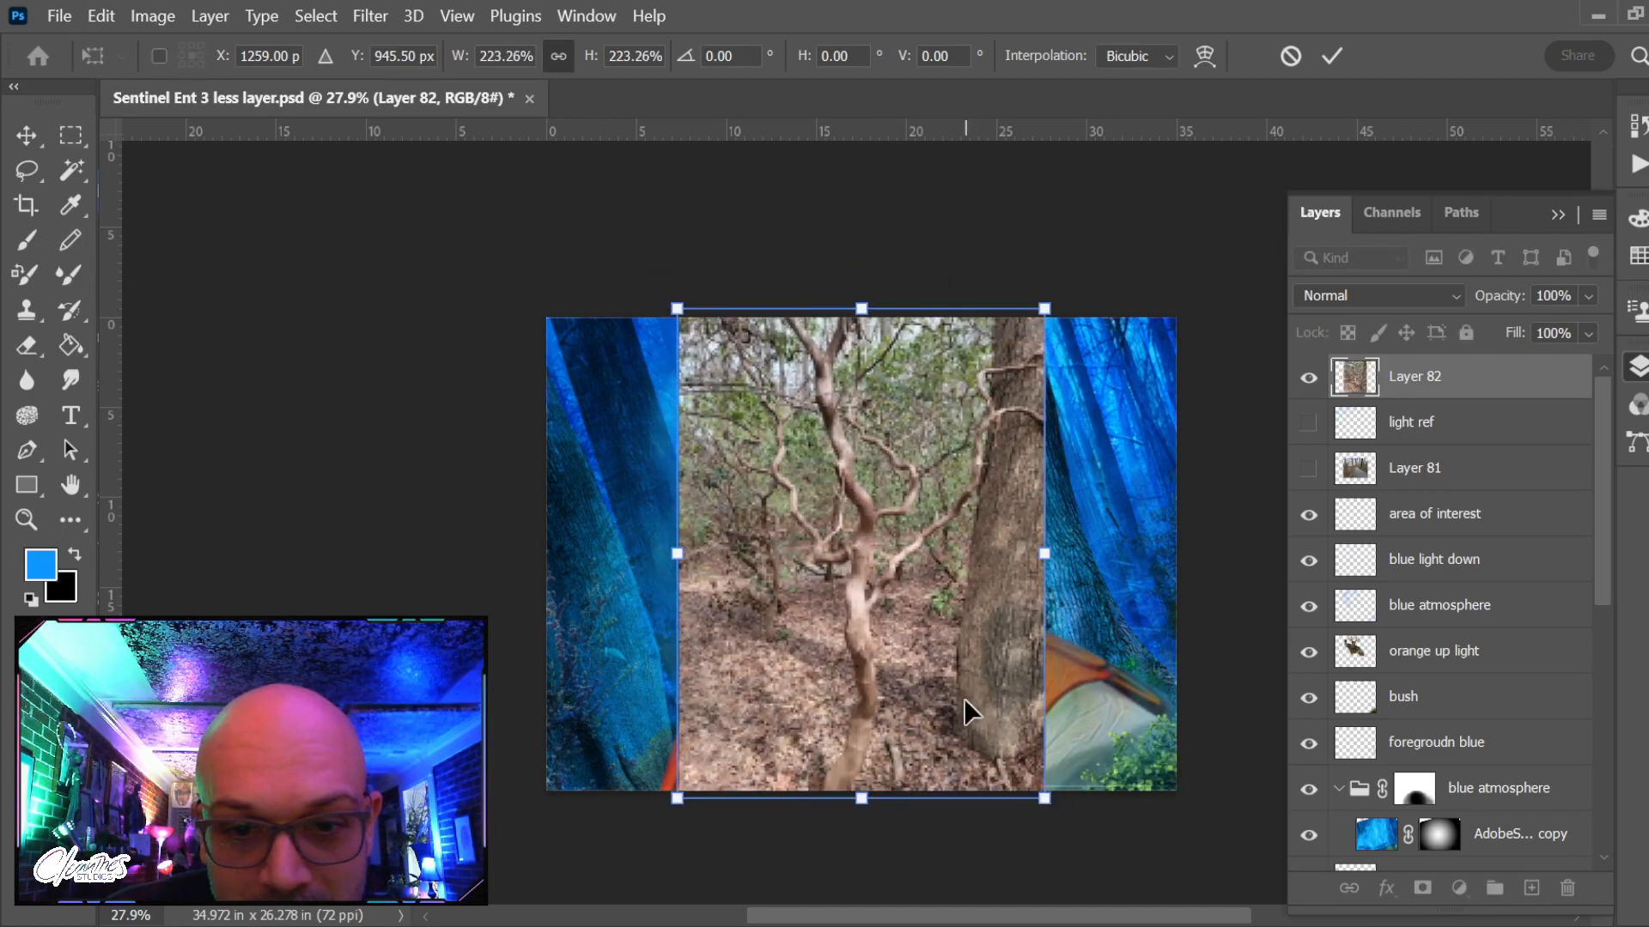
left_click_drag(965, 699, 759, 698)
key("Return")
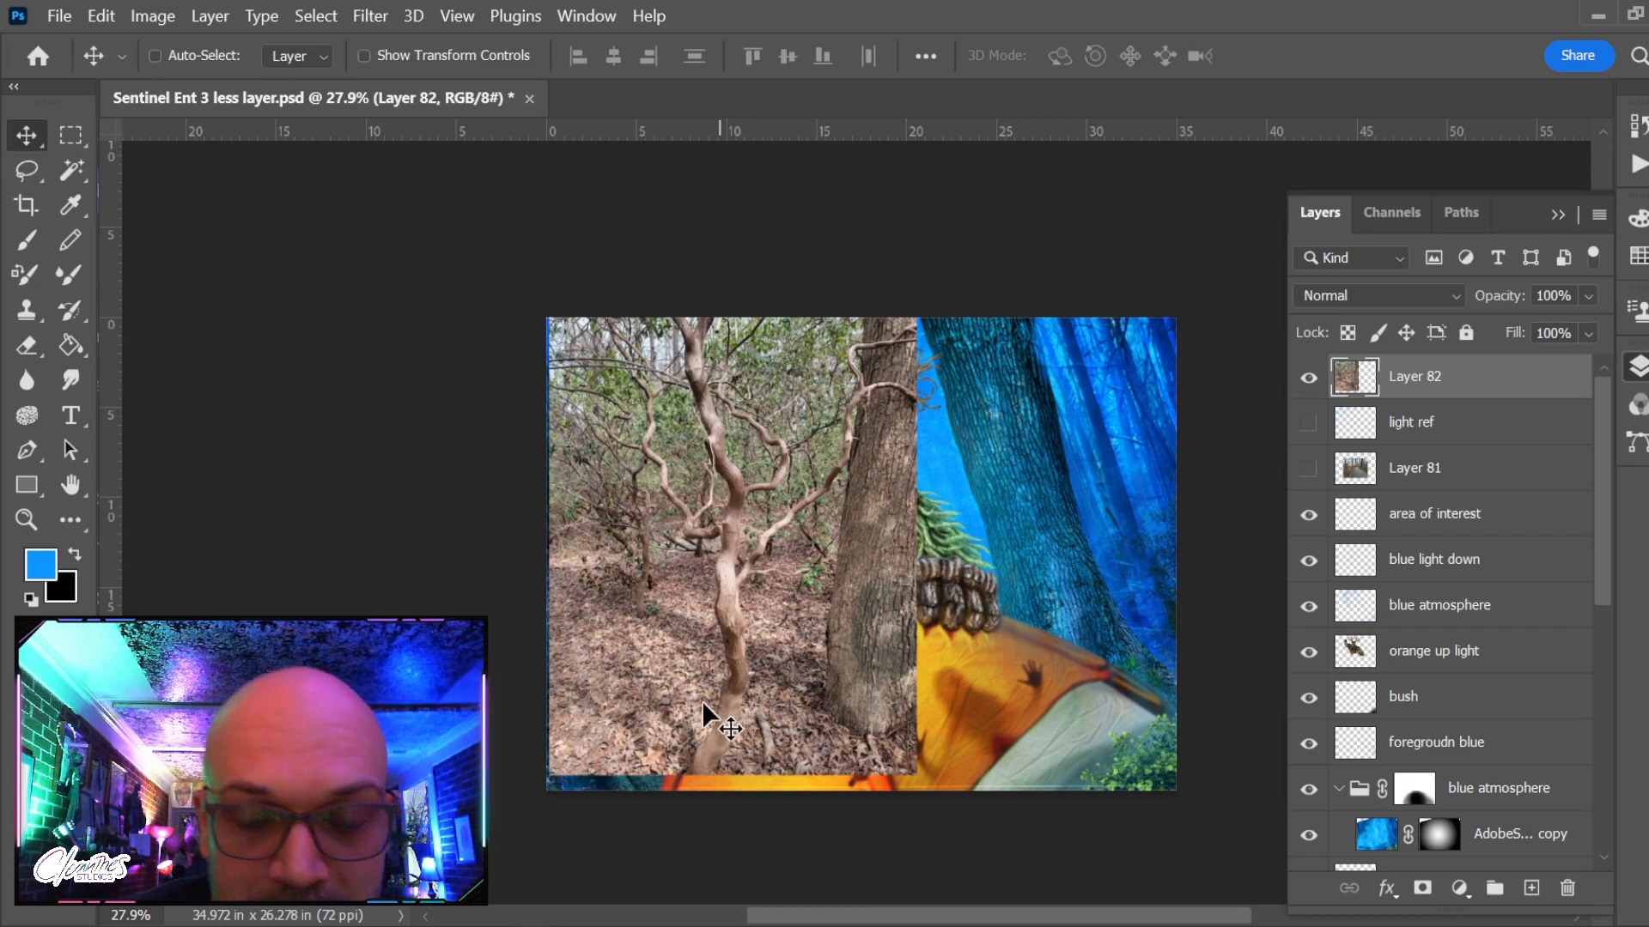
Scale the pasted forest photo down slightly and move it right, toward the middle of the canvas
scroll(808, 589, "up", 5)
left_click_drag(864, 564, 784, 557)
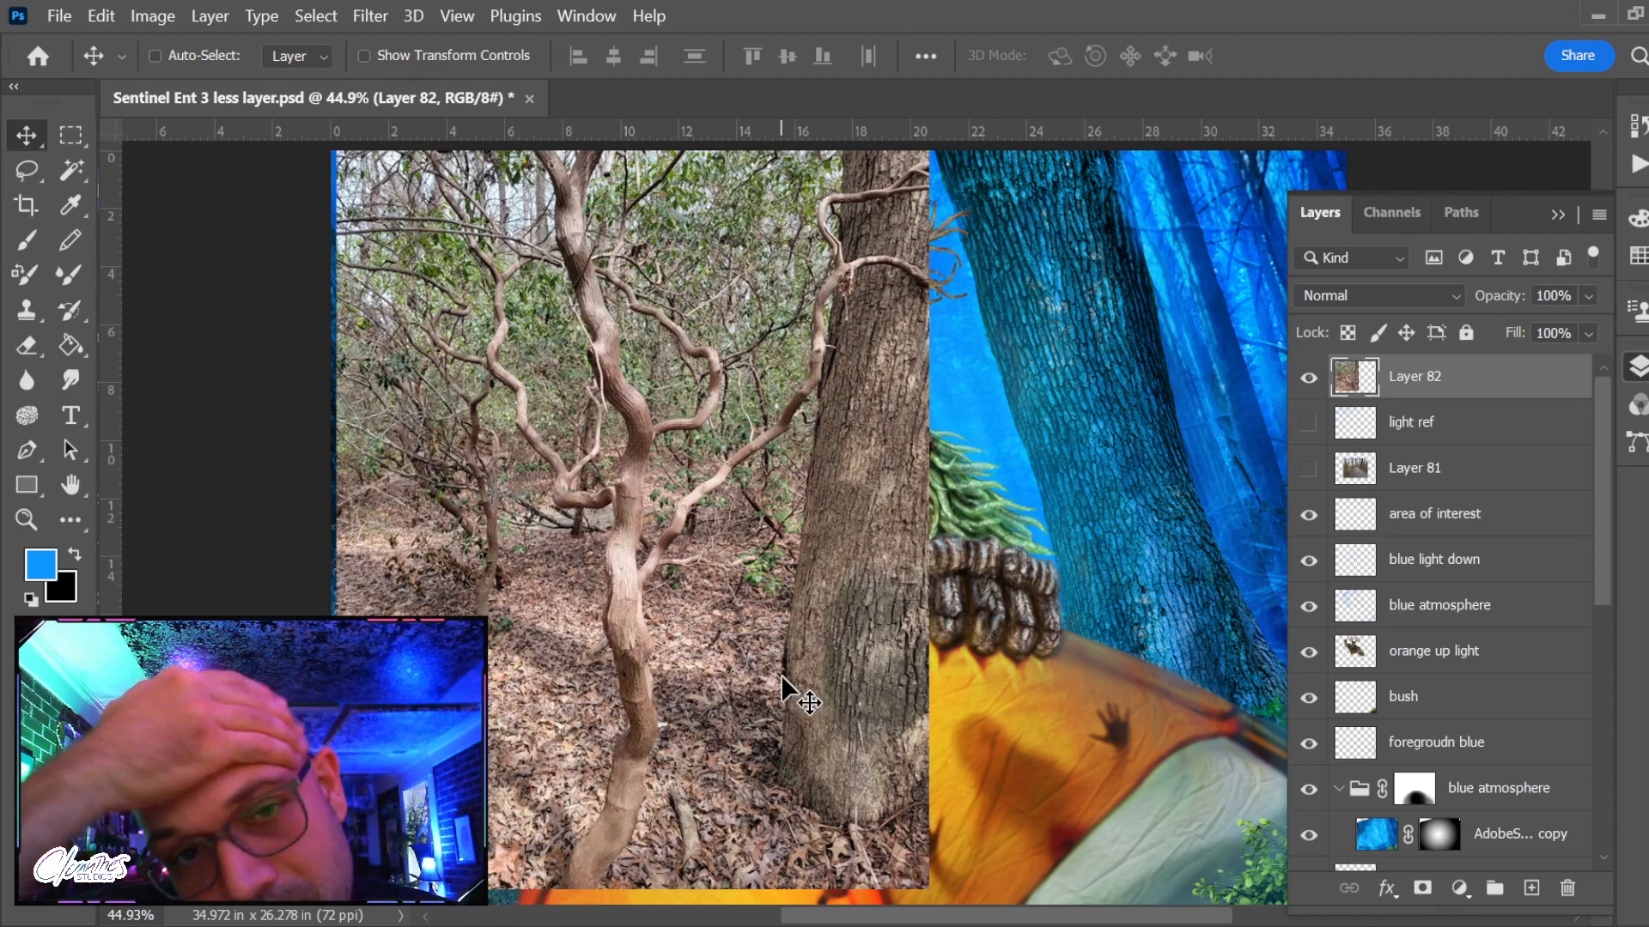
key("b")
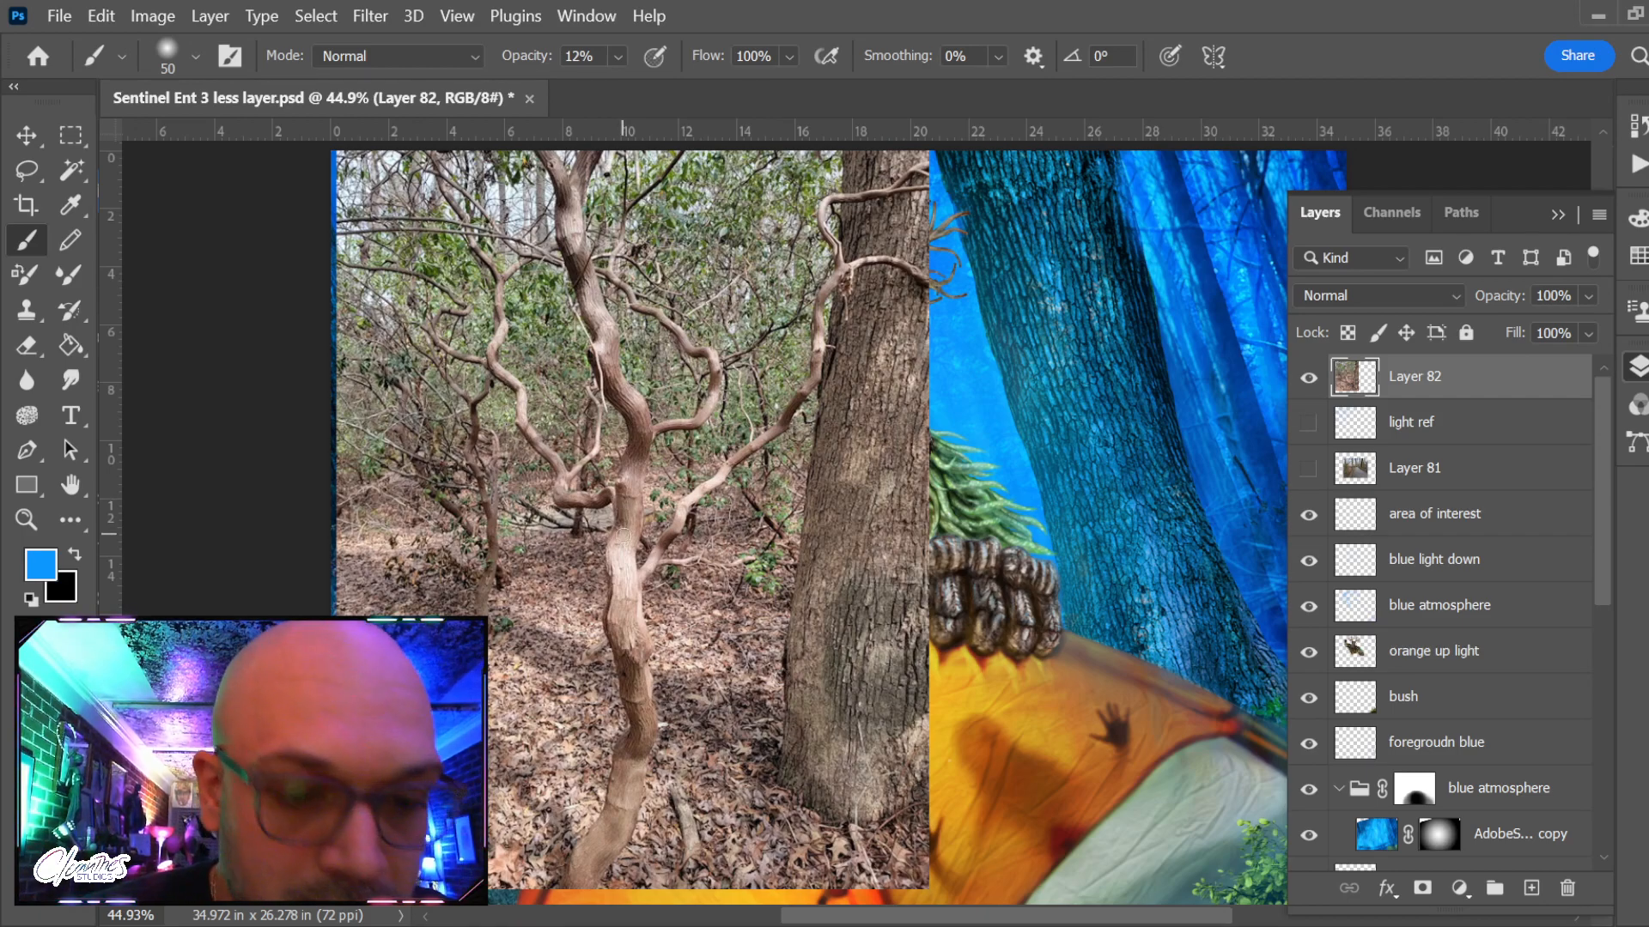
key("ctrl+t")
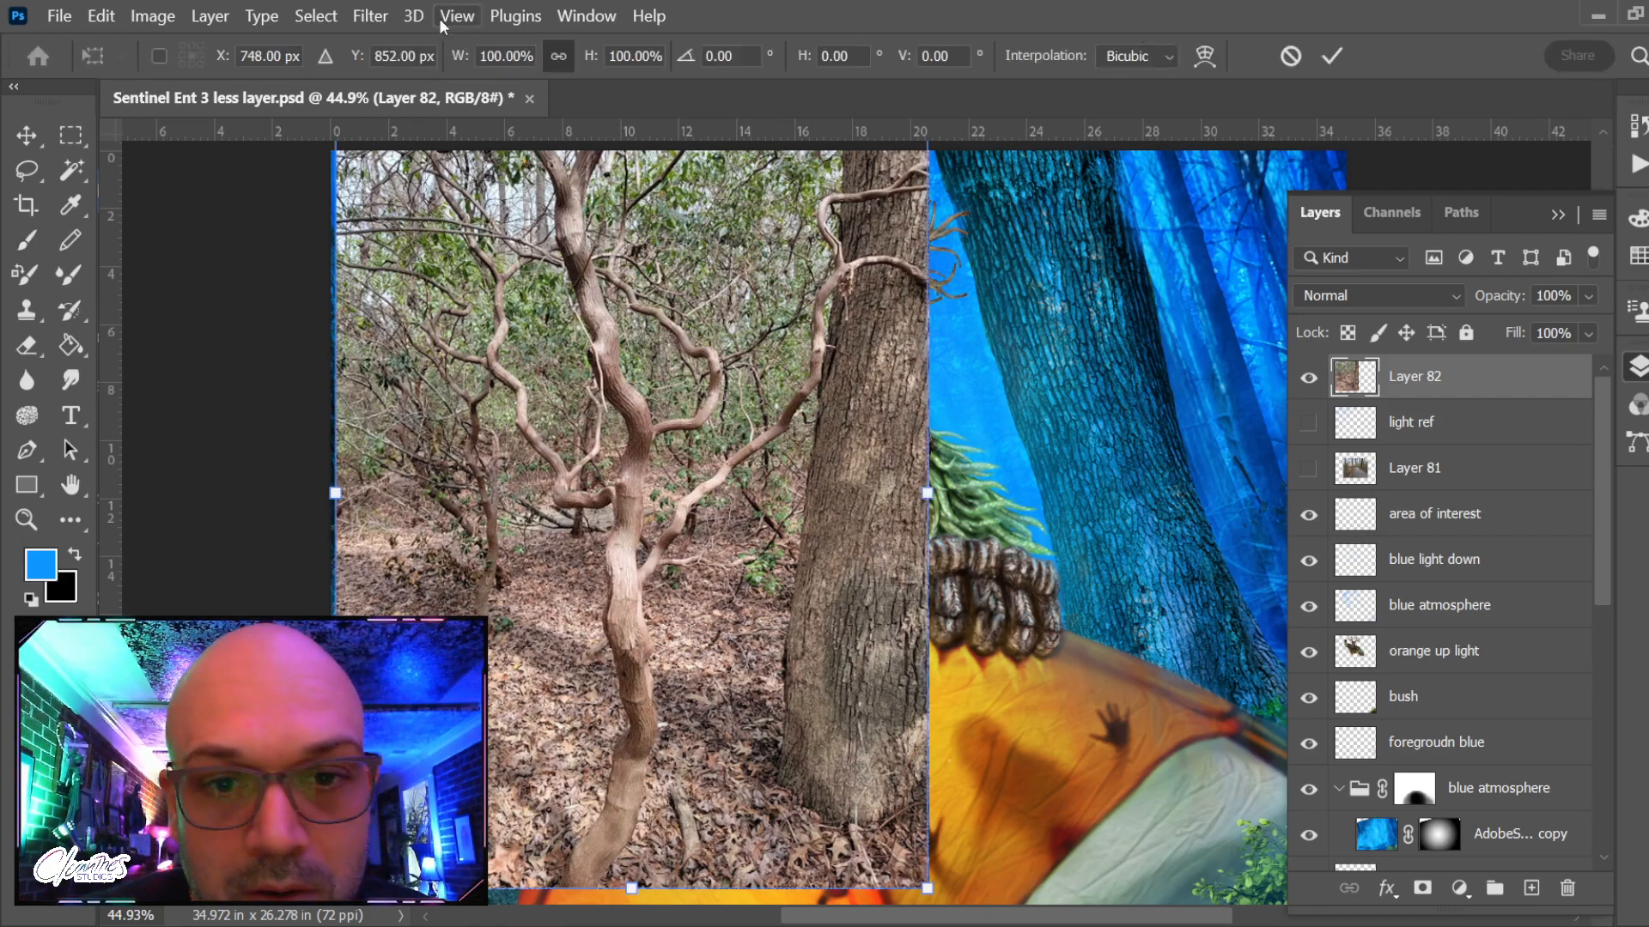
key("ctrl+0")
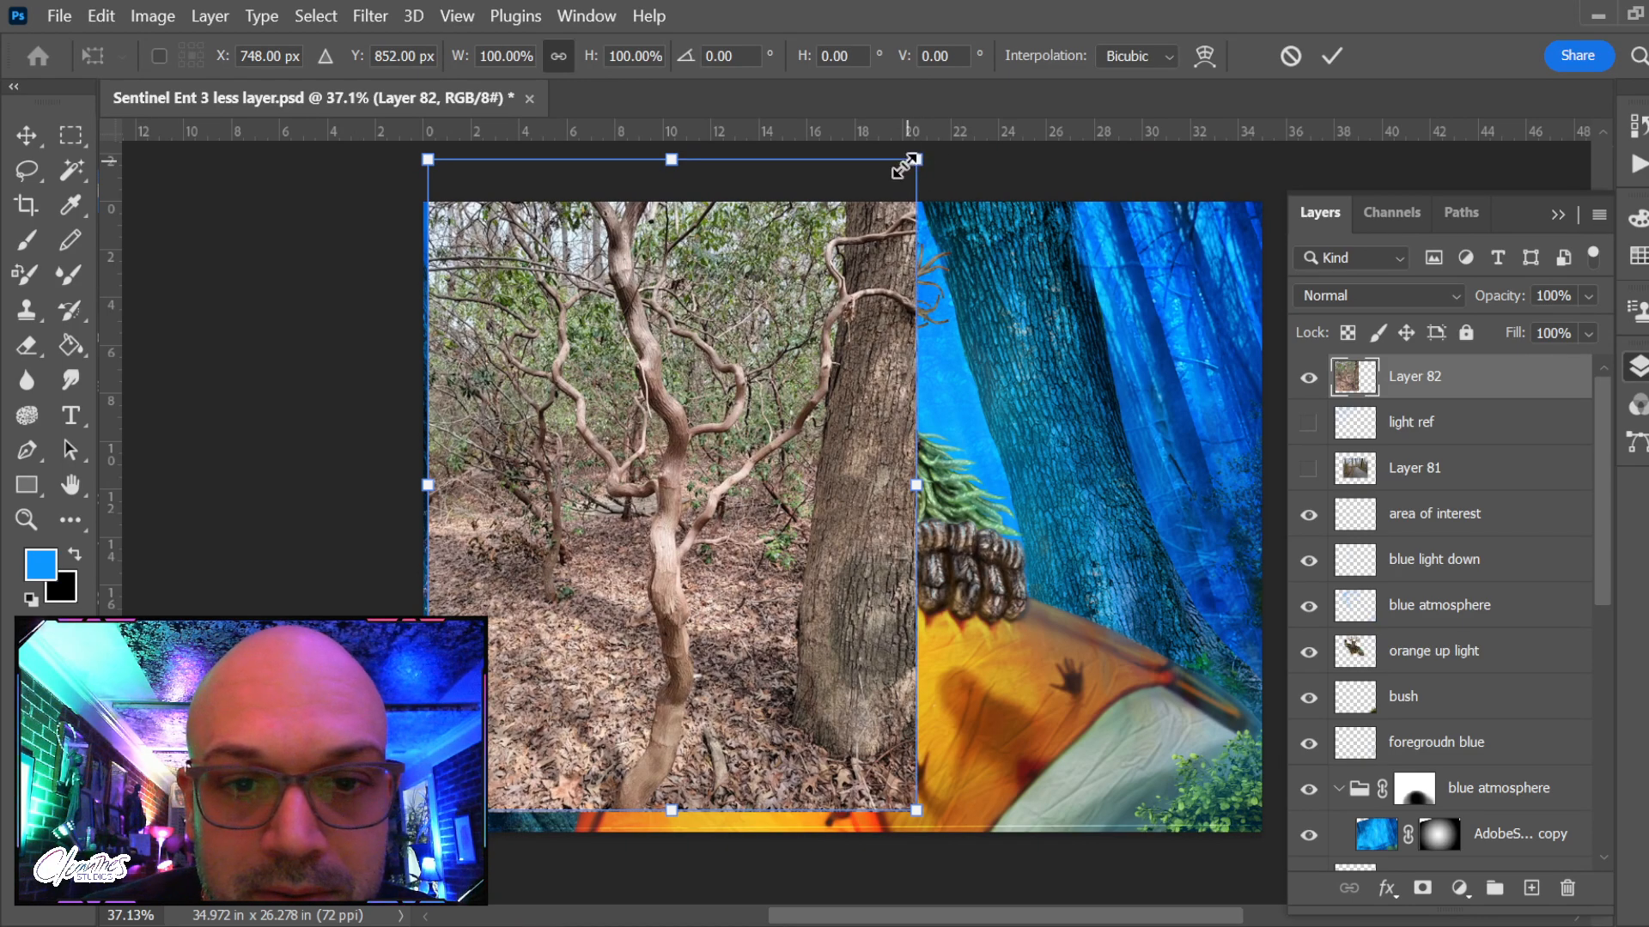
left_click_drag(918, 162, 874, 215)
left_click_drag(797, 353, 875, 353)
key("Return")
Enter Quick Mask mode on the forest photo with default colors and a 100% opacity brush
key("b")
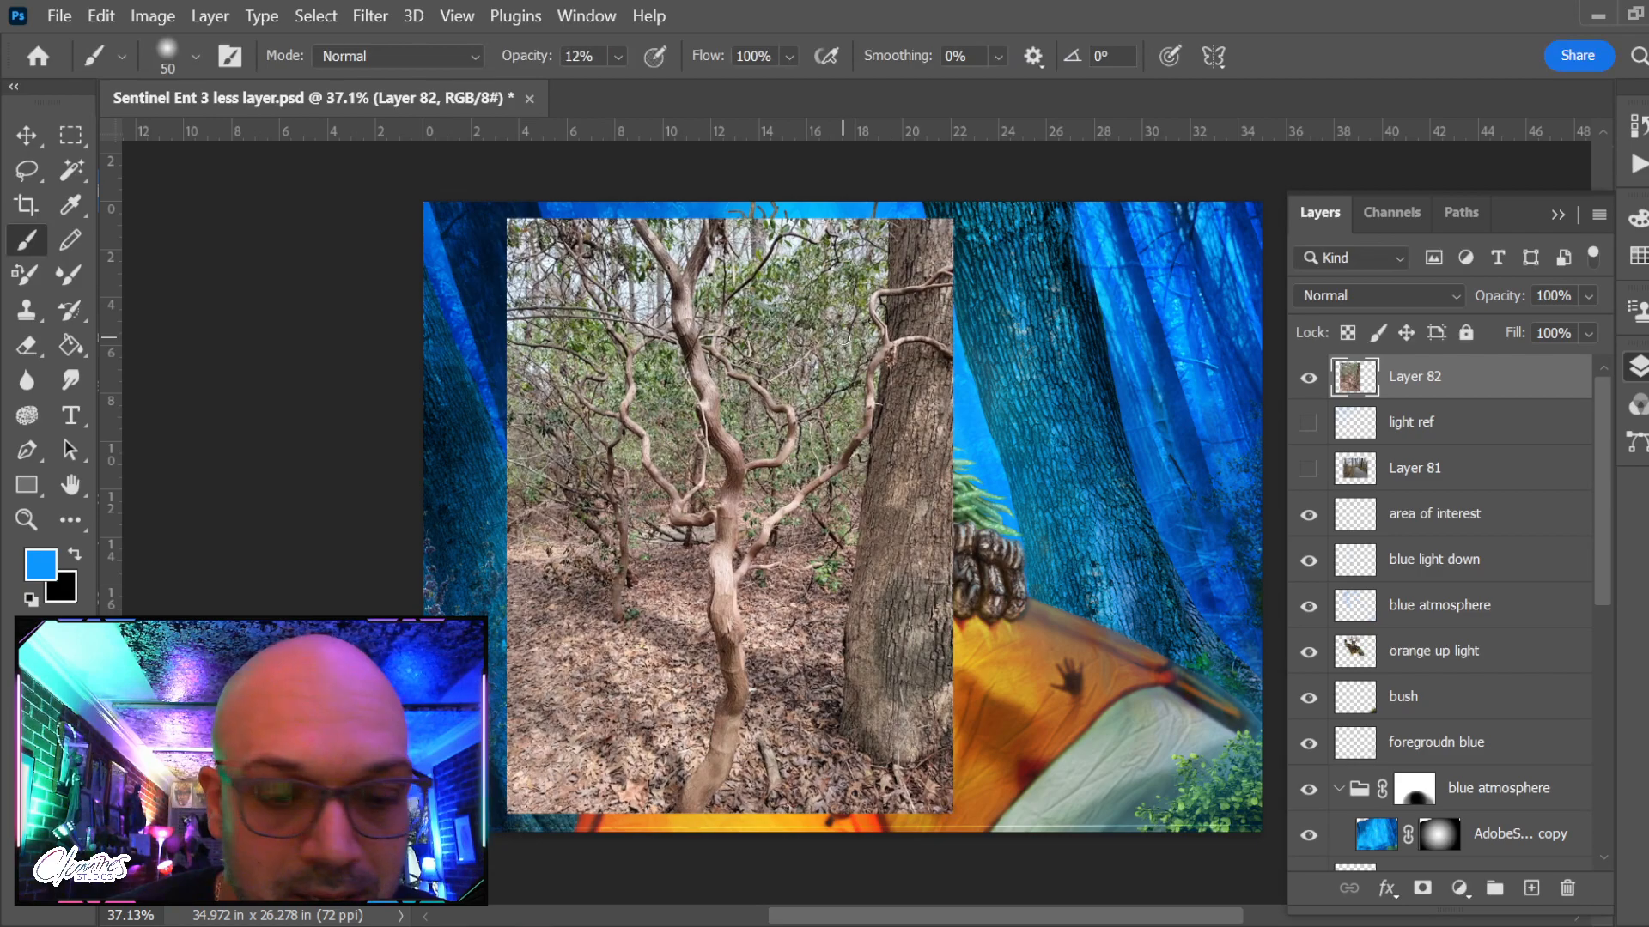
key("d")
key("q")
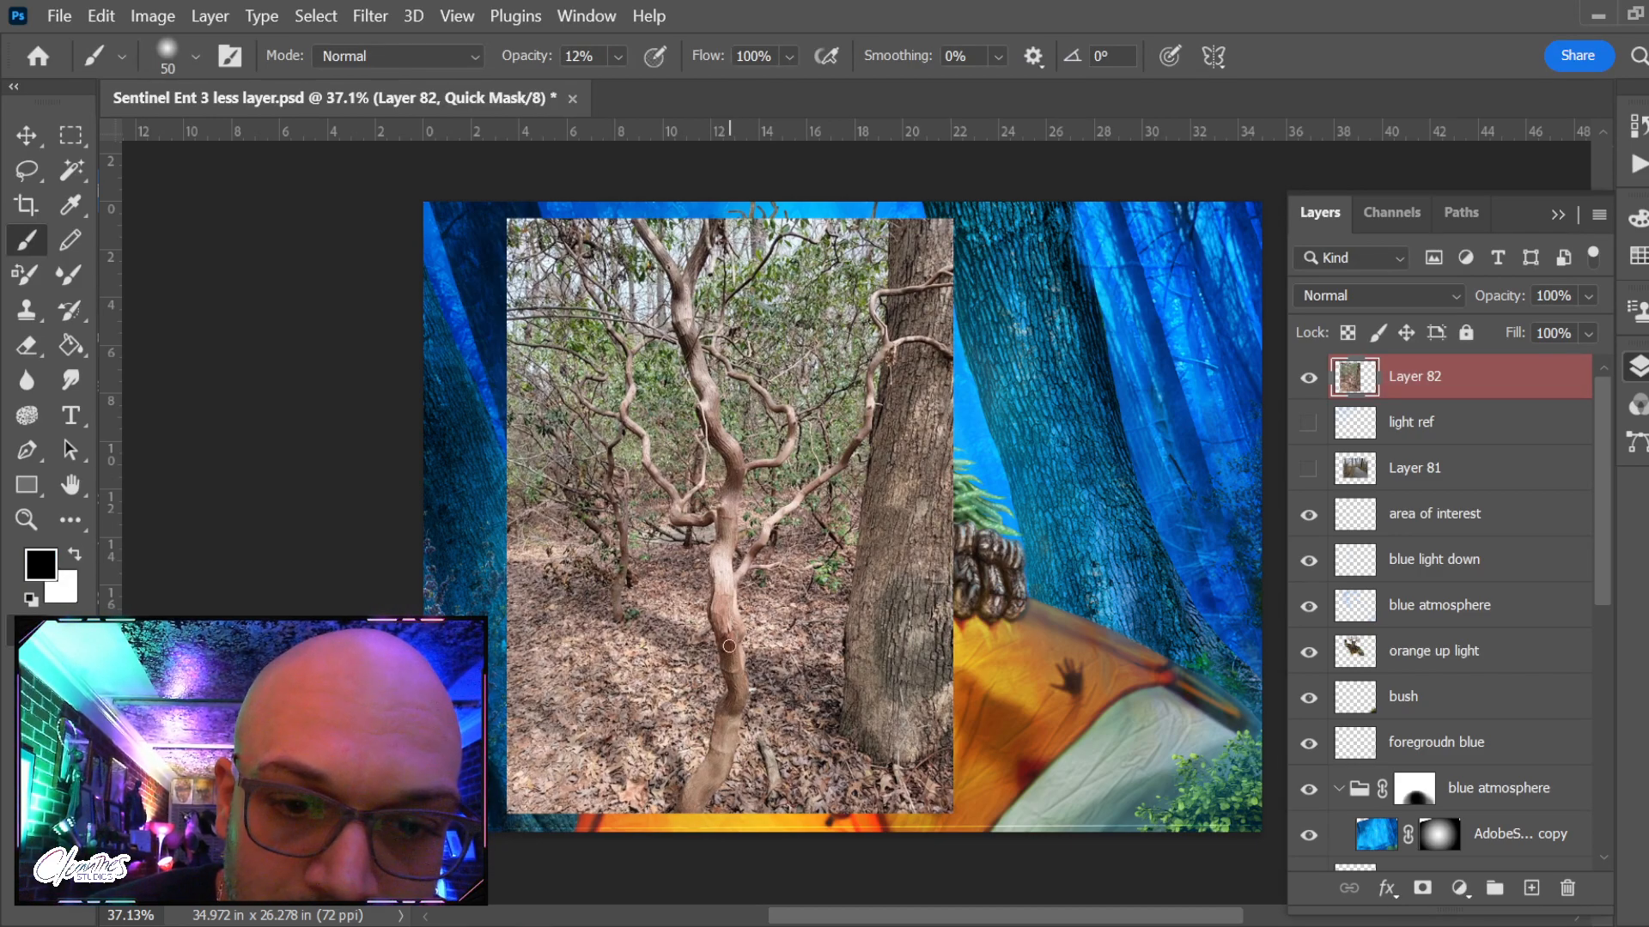
left_click_drag(618, 55, 765, 86)
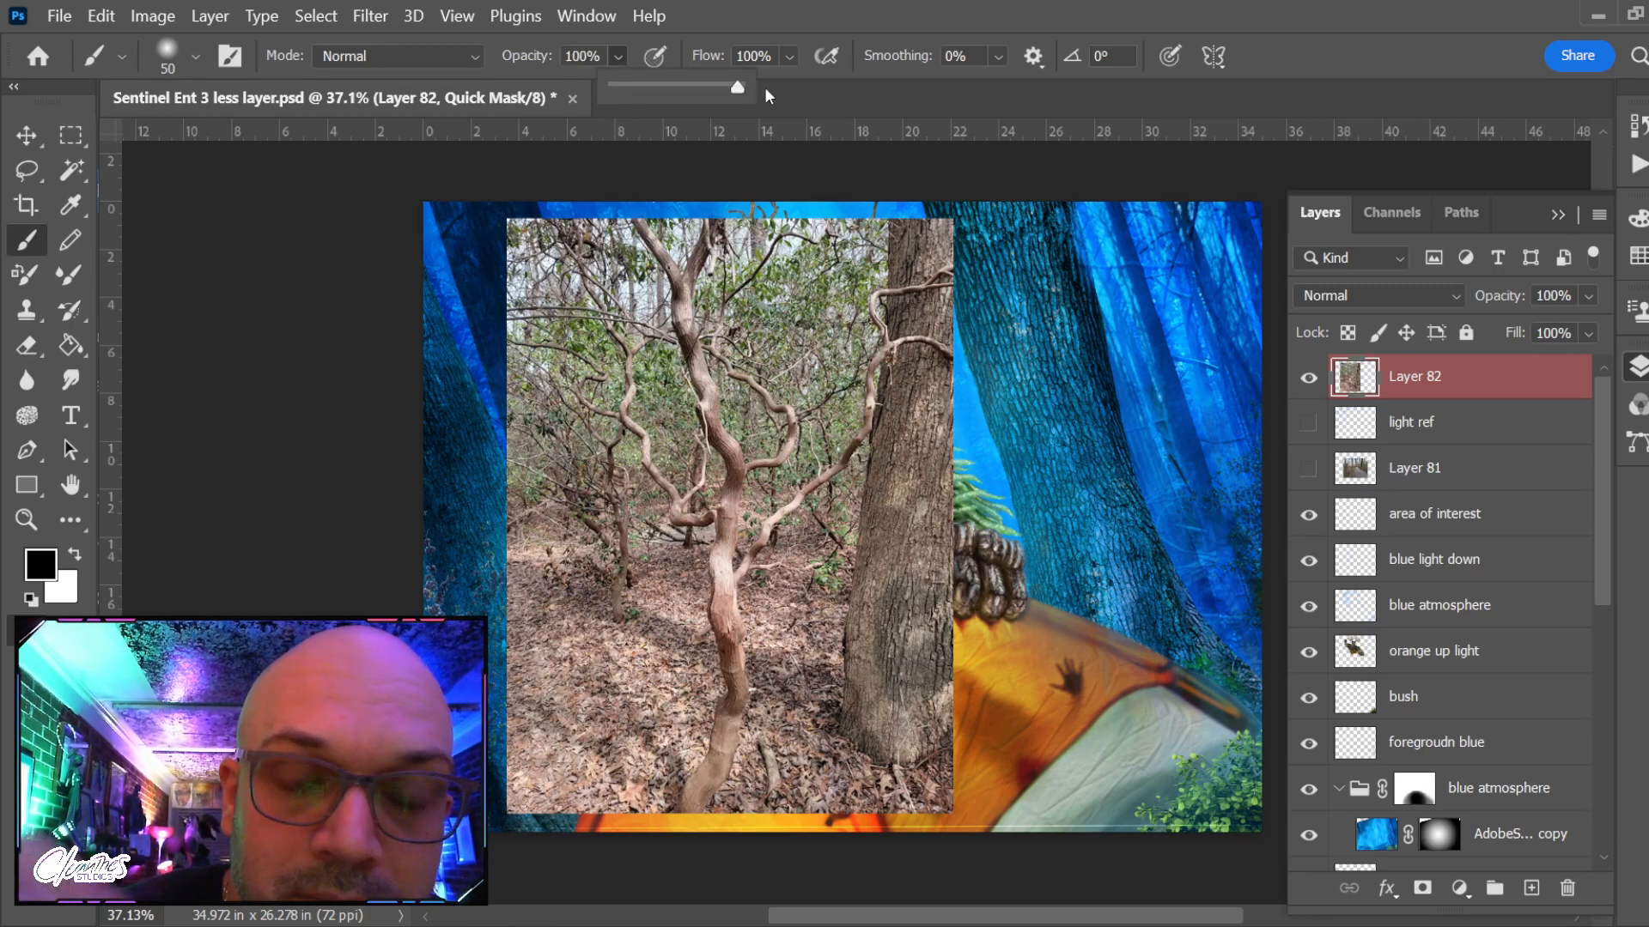
Zoom in on the thin tree's lower trunk, toggle Quick Mask mode, and leave it
key("z")
left_click_drag(736, 644, 828, 528)
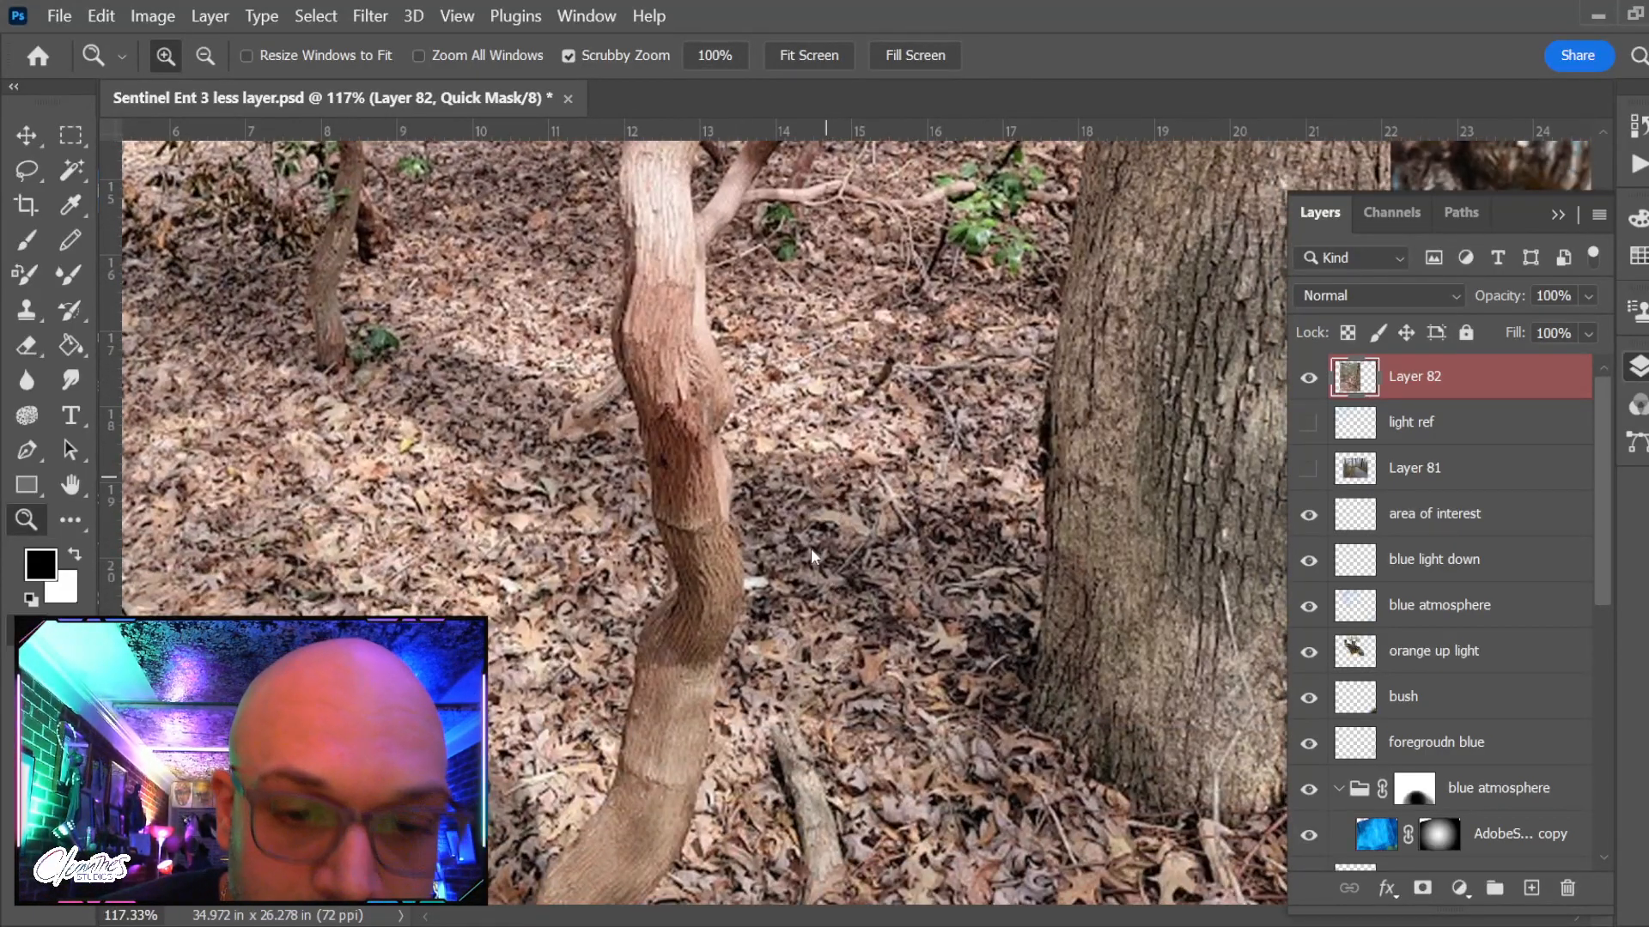
key("b")
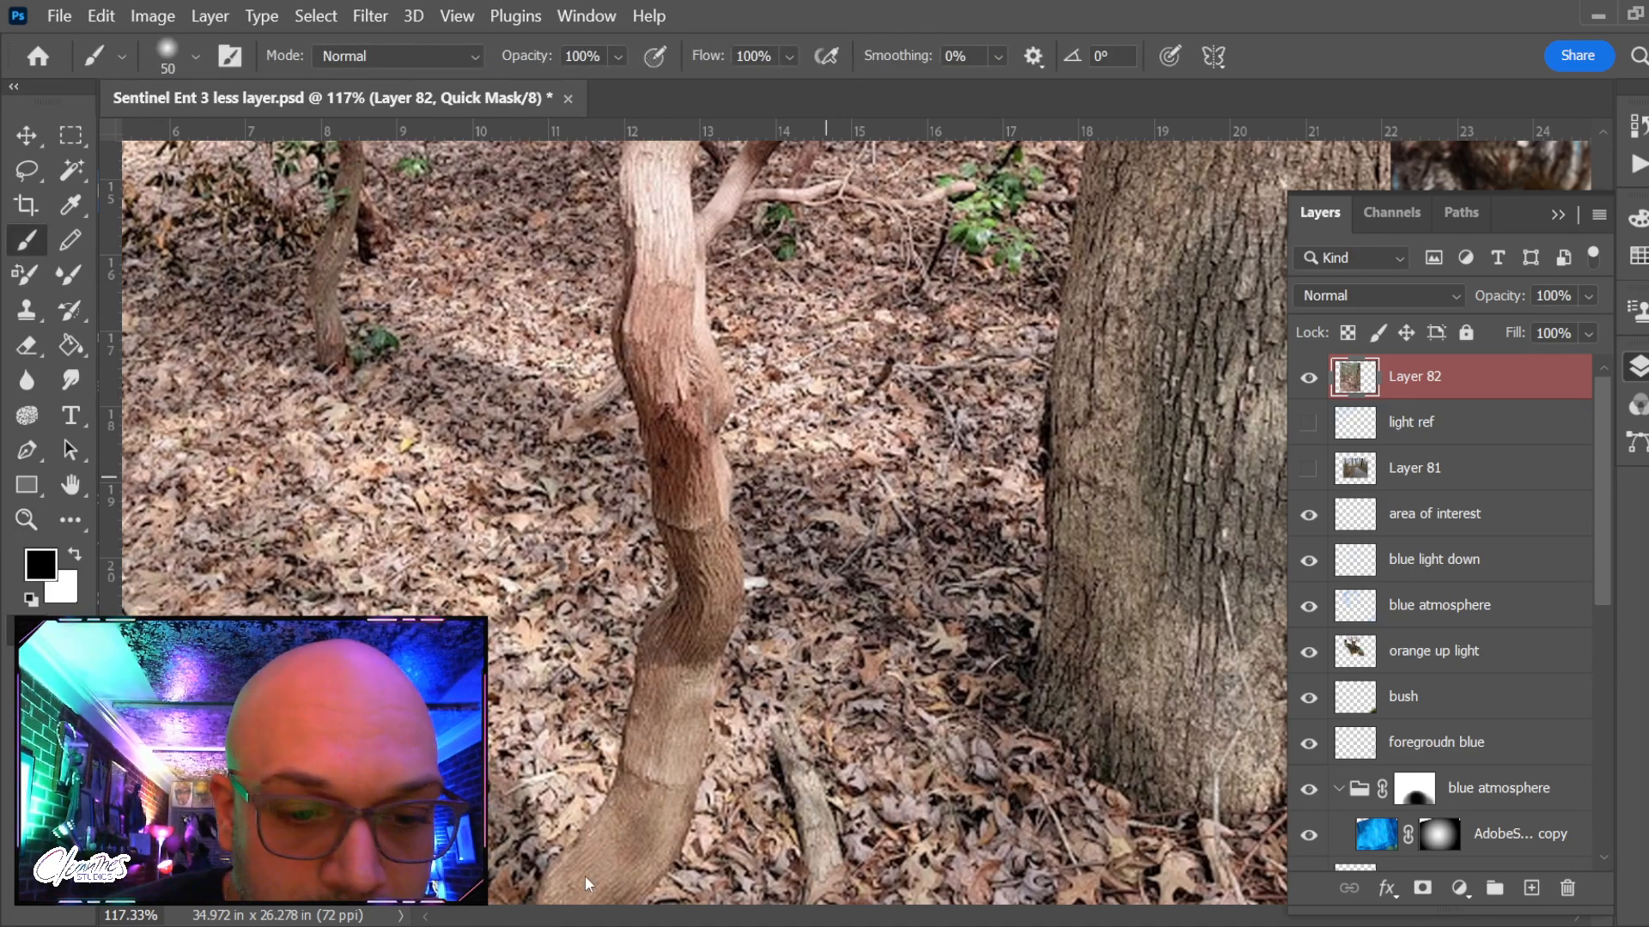
key("q")
key("q")
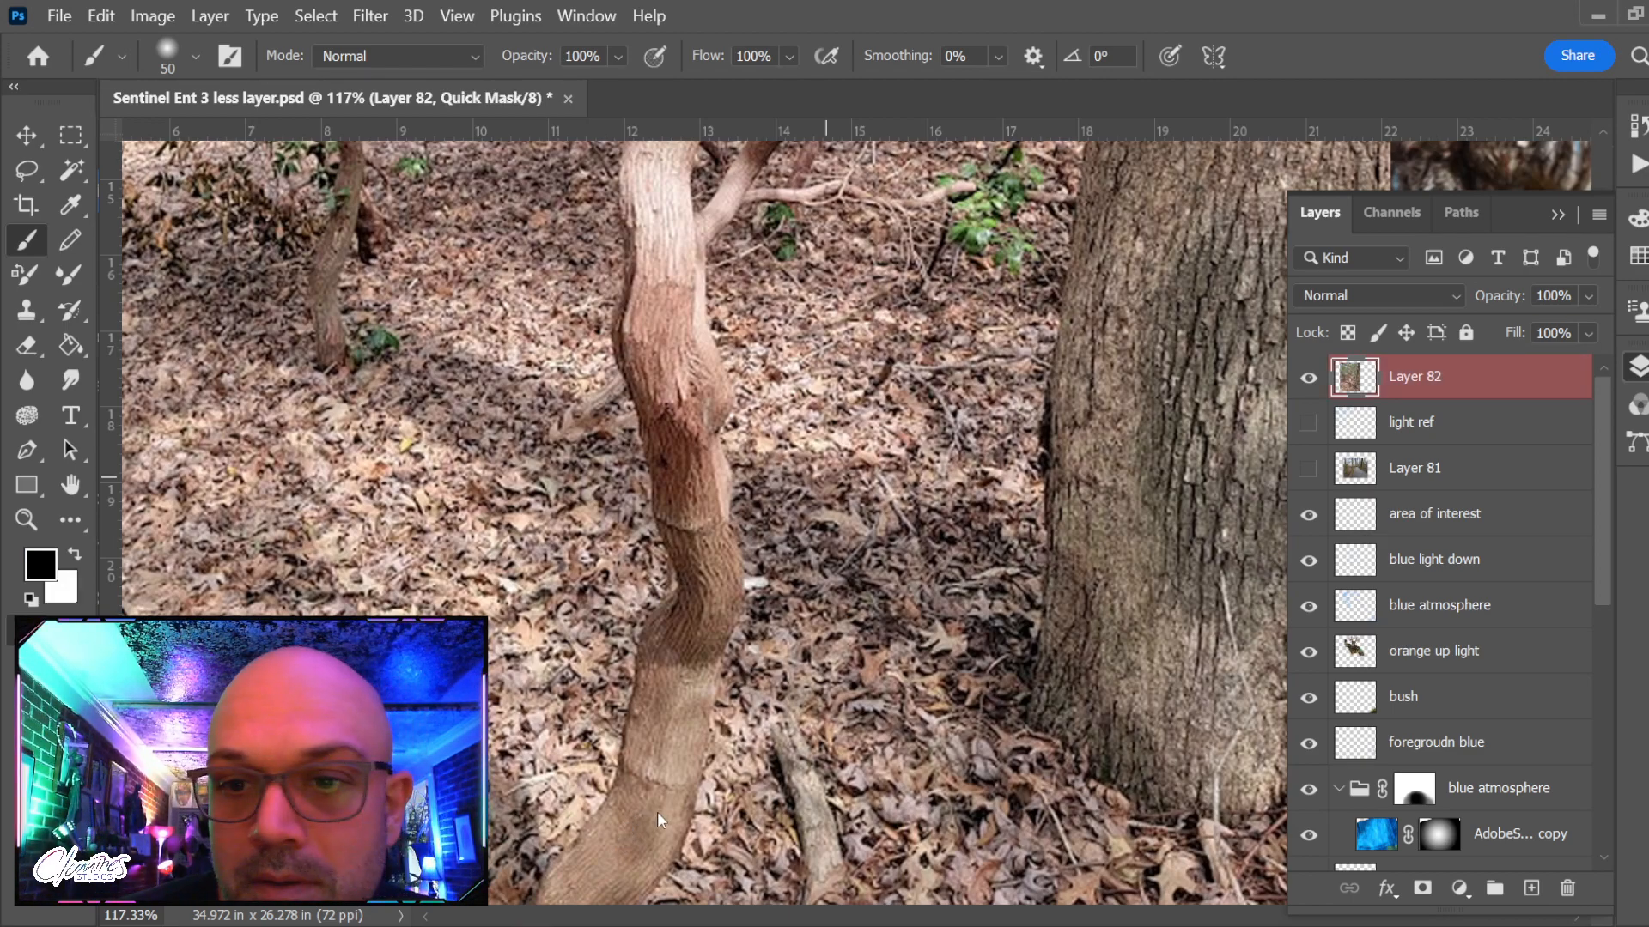
key("q")
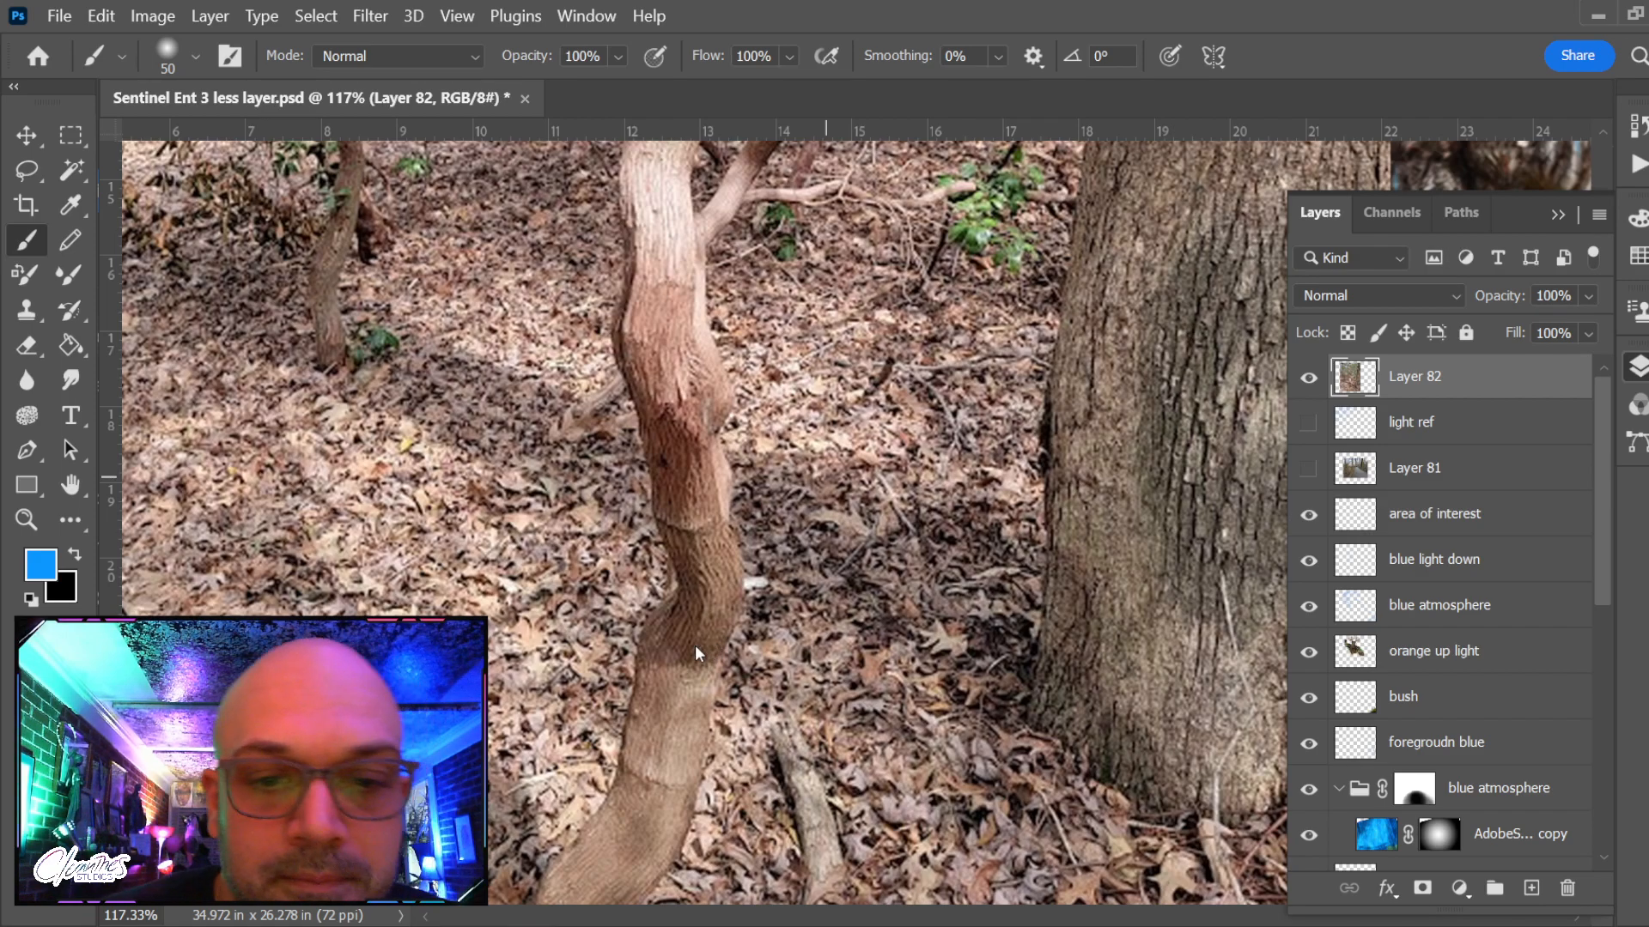
Save the Sentinel Ent 3 less layer.psd artwork and close the document
scroll(790, 532, "down", 2)
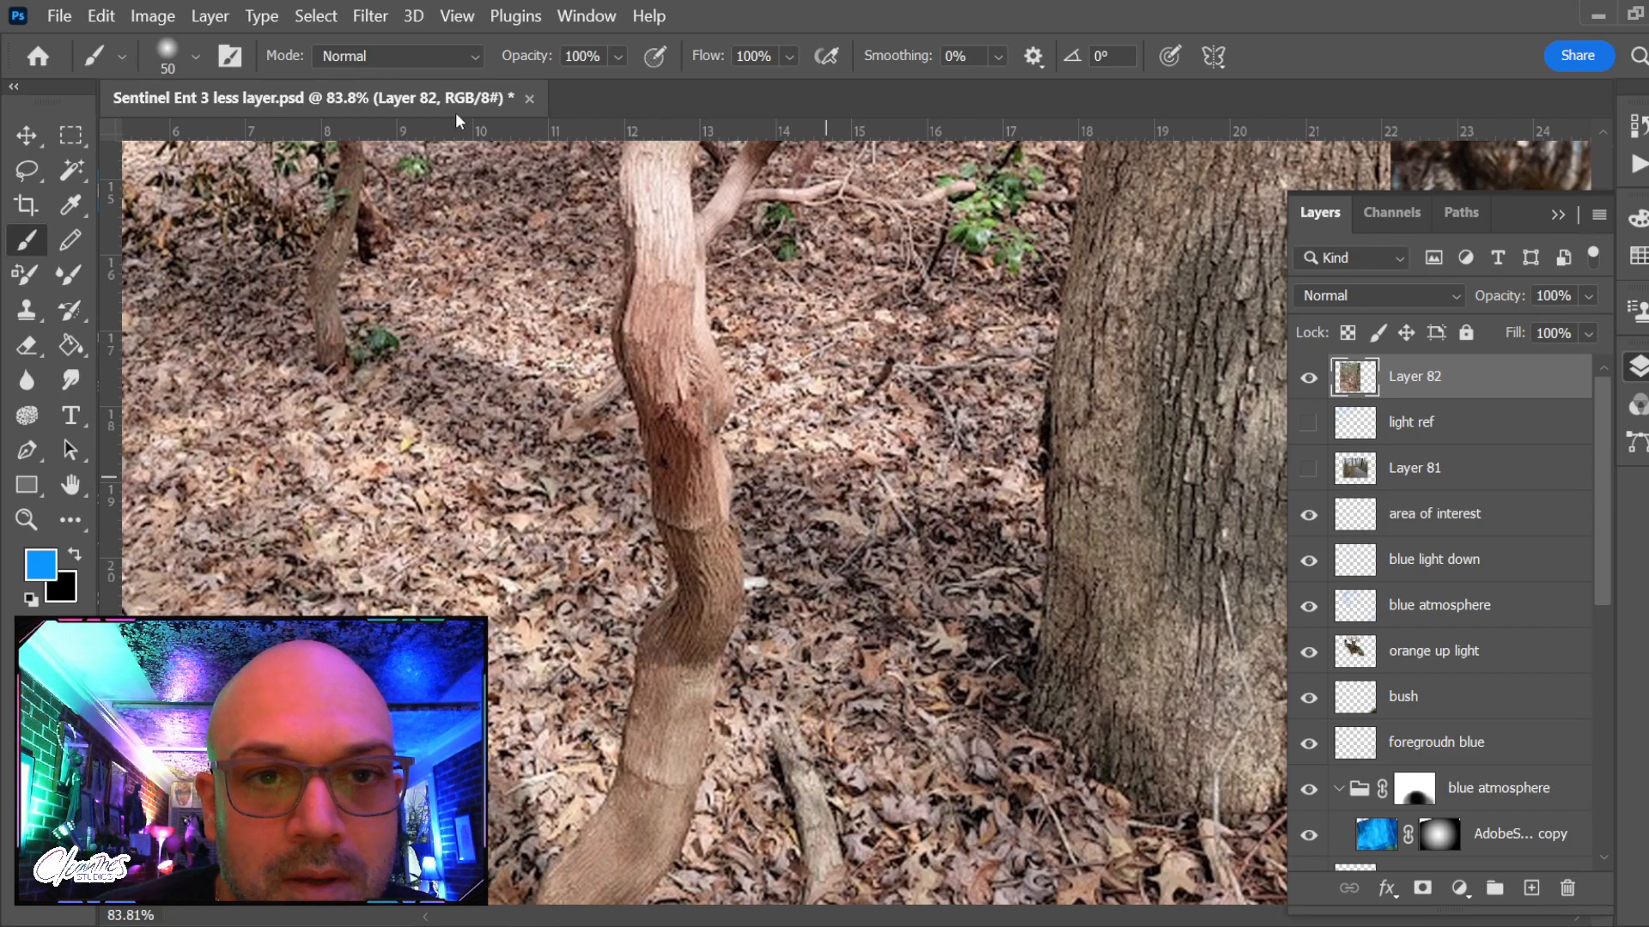
left_click(59, 16)
left_click(77, 309)
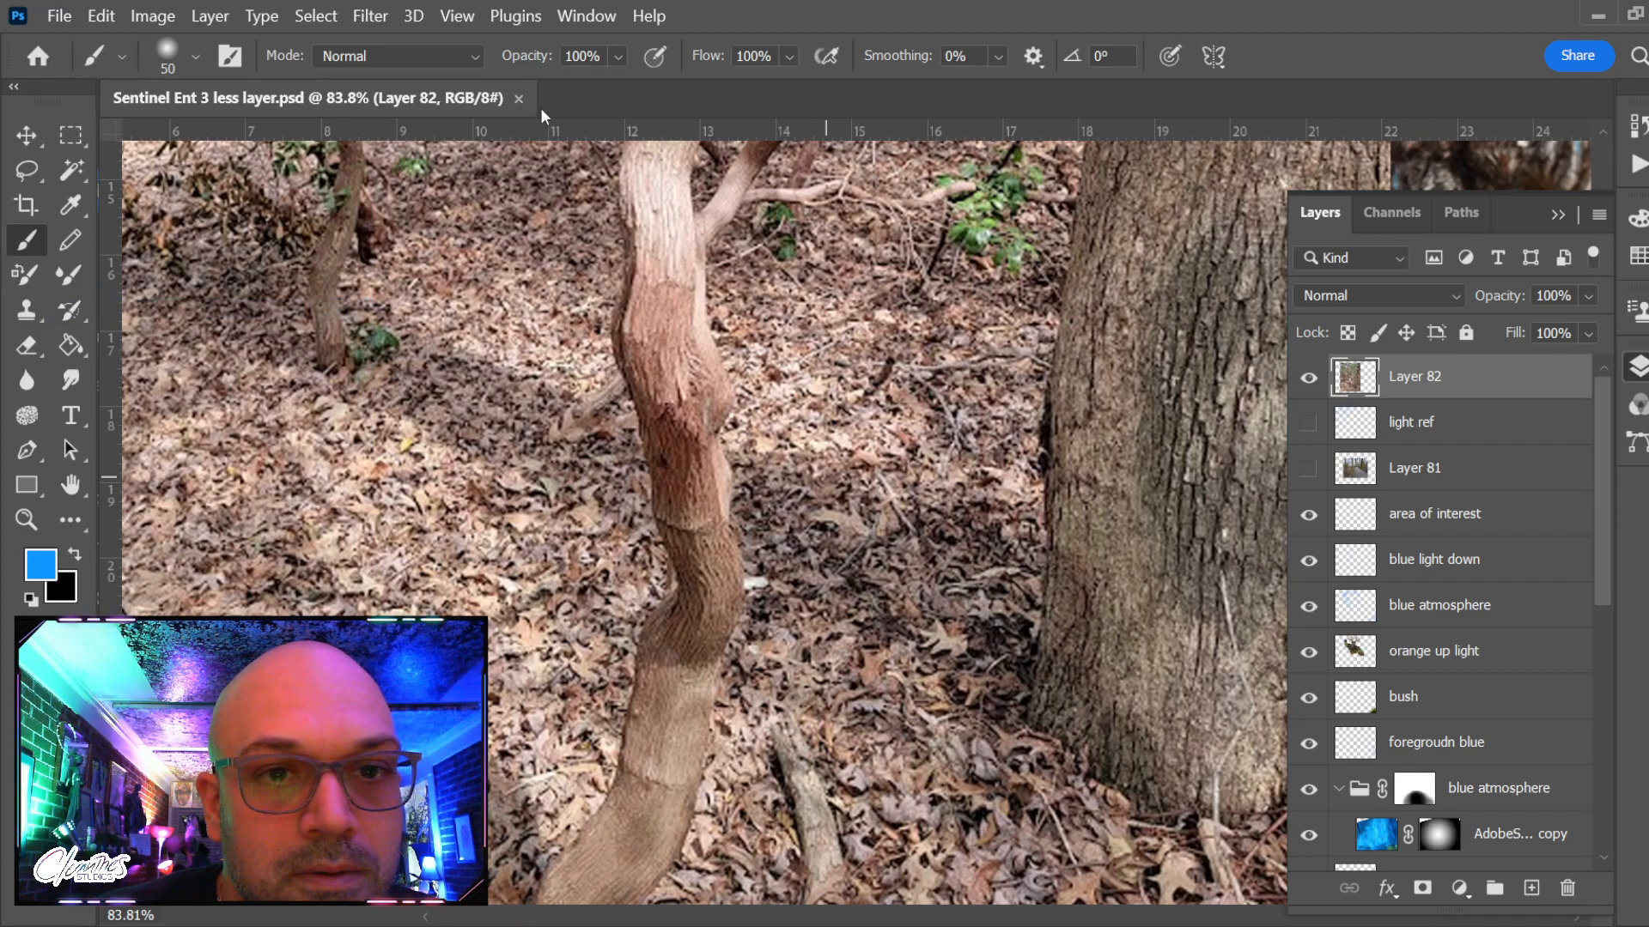
left_click(519, 99)
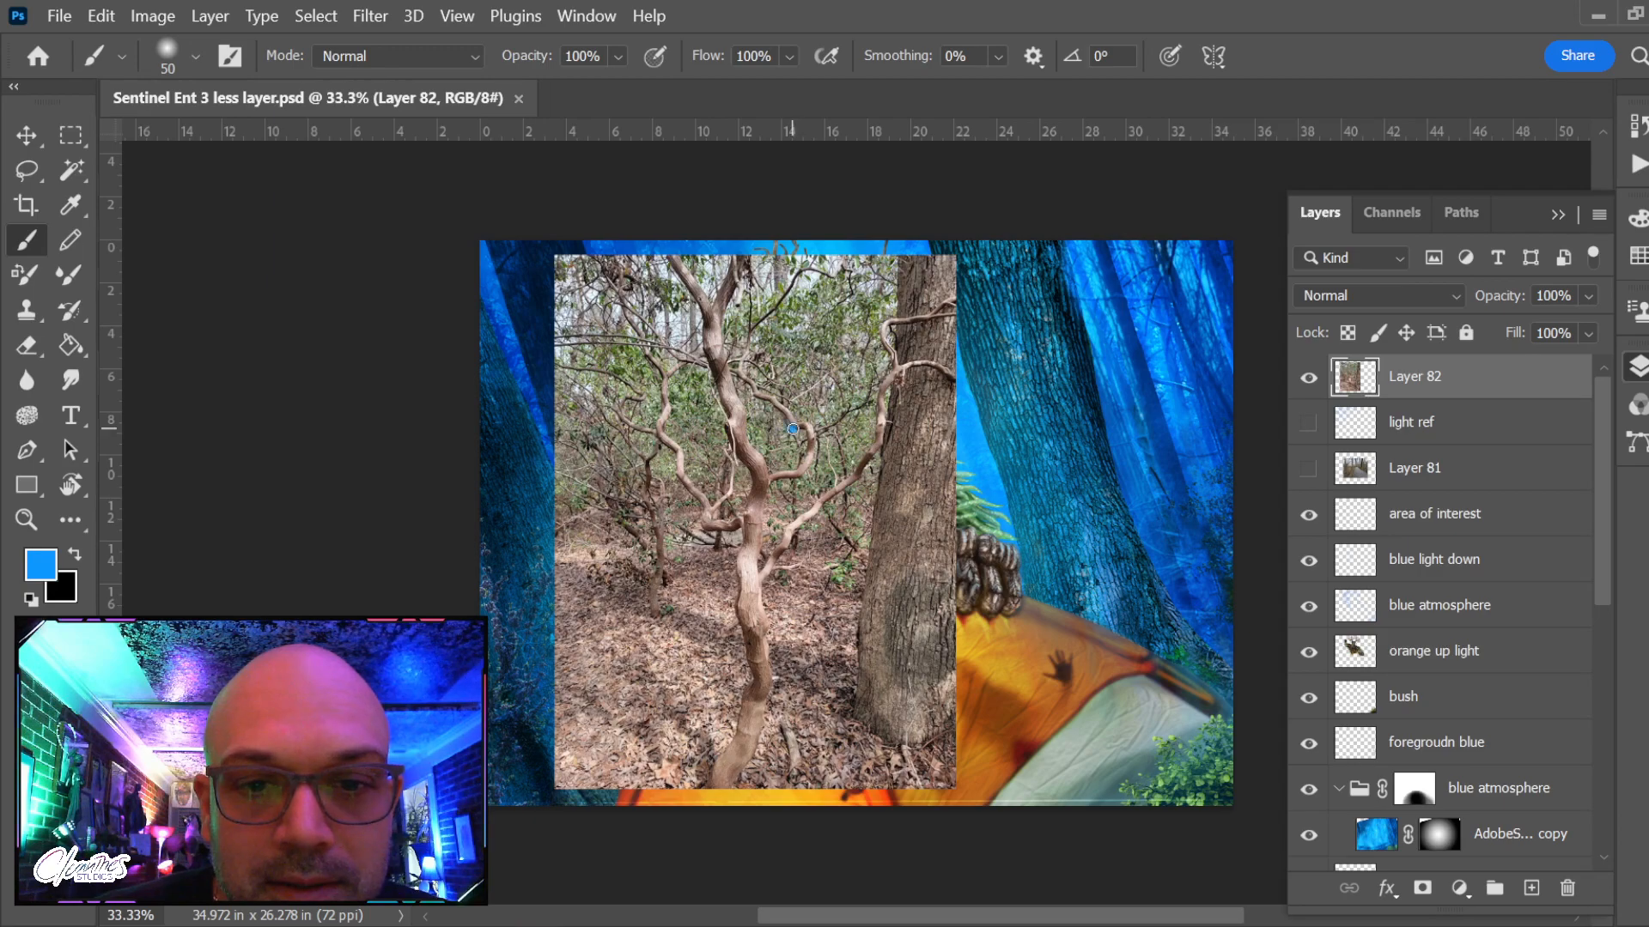
Enter Quick Mask mode and paint black over the thin tree's lower trunk with a 50 px brush
key("z")
left_click_drag(728, 468, 685, 468)
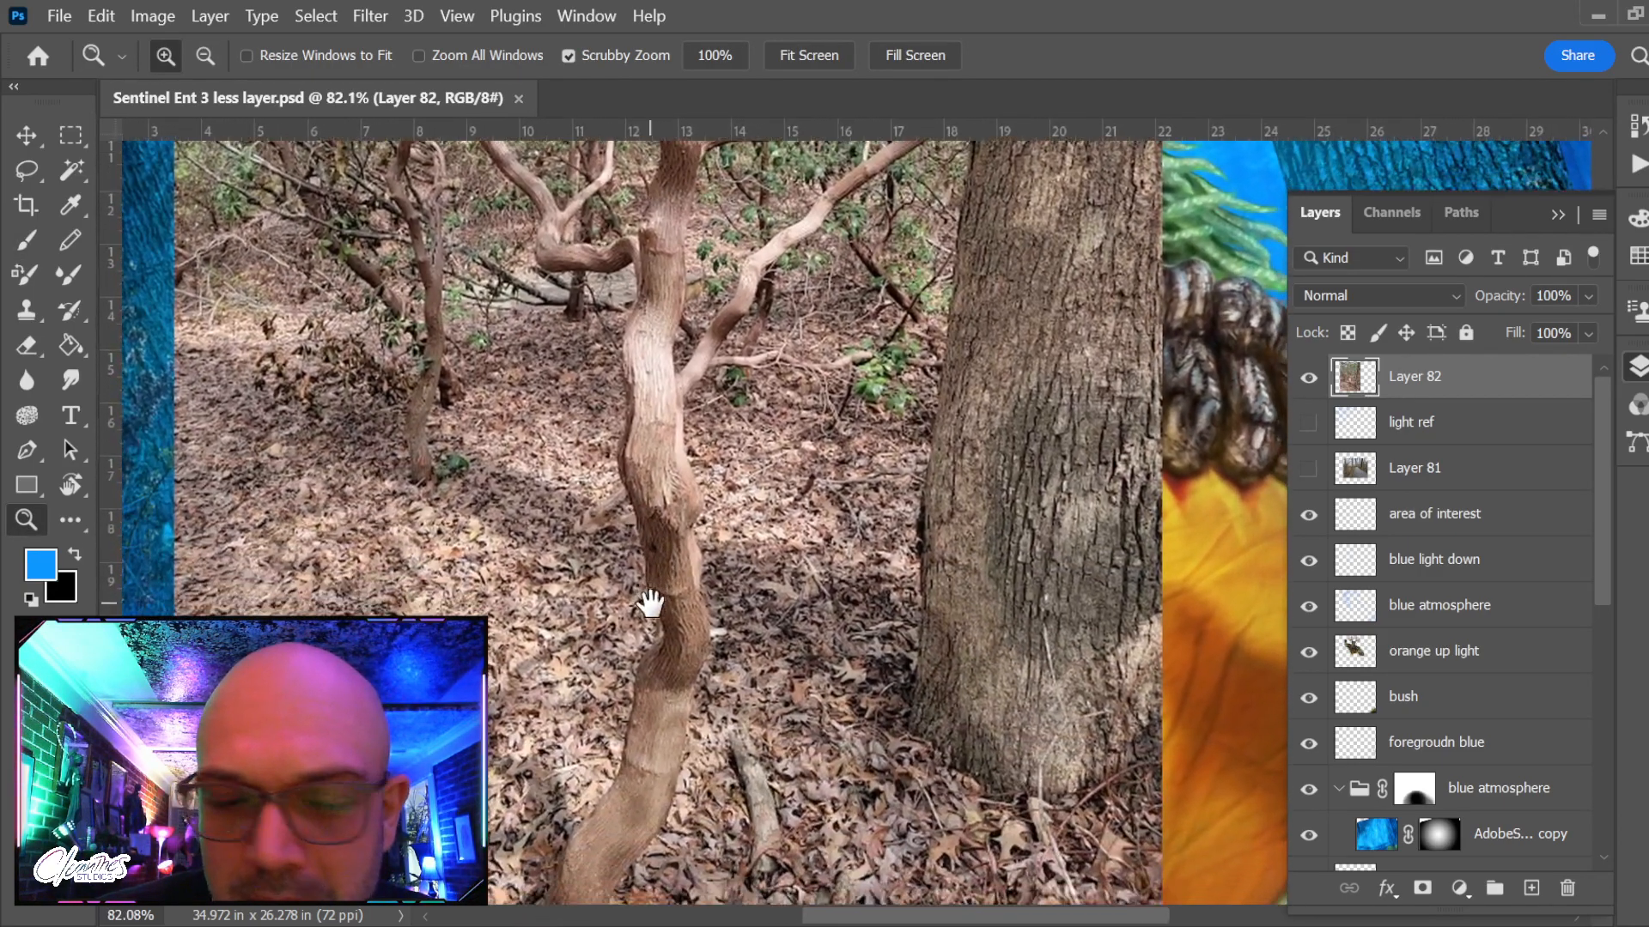
key("q")
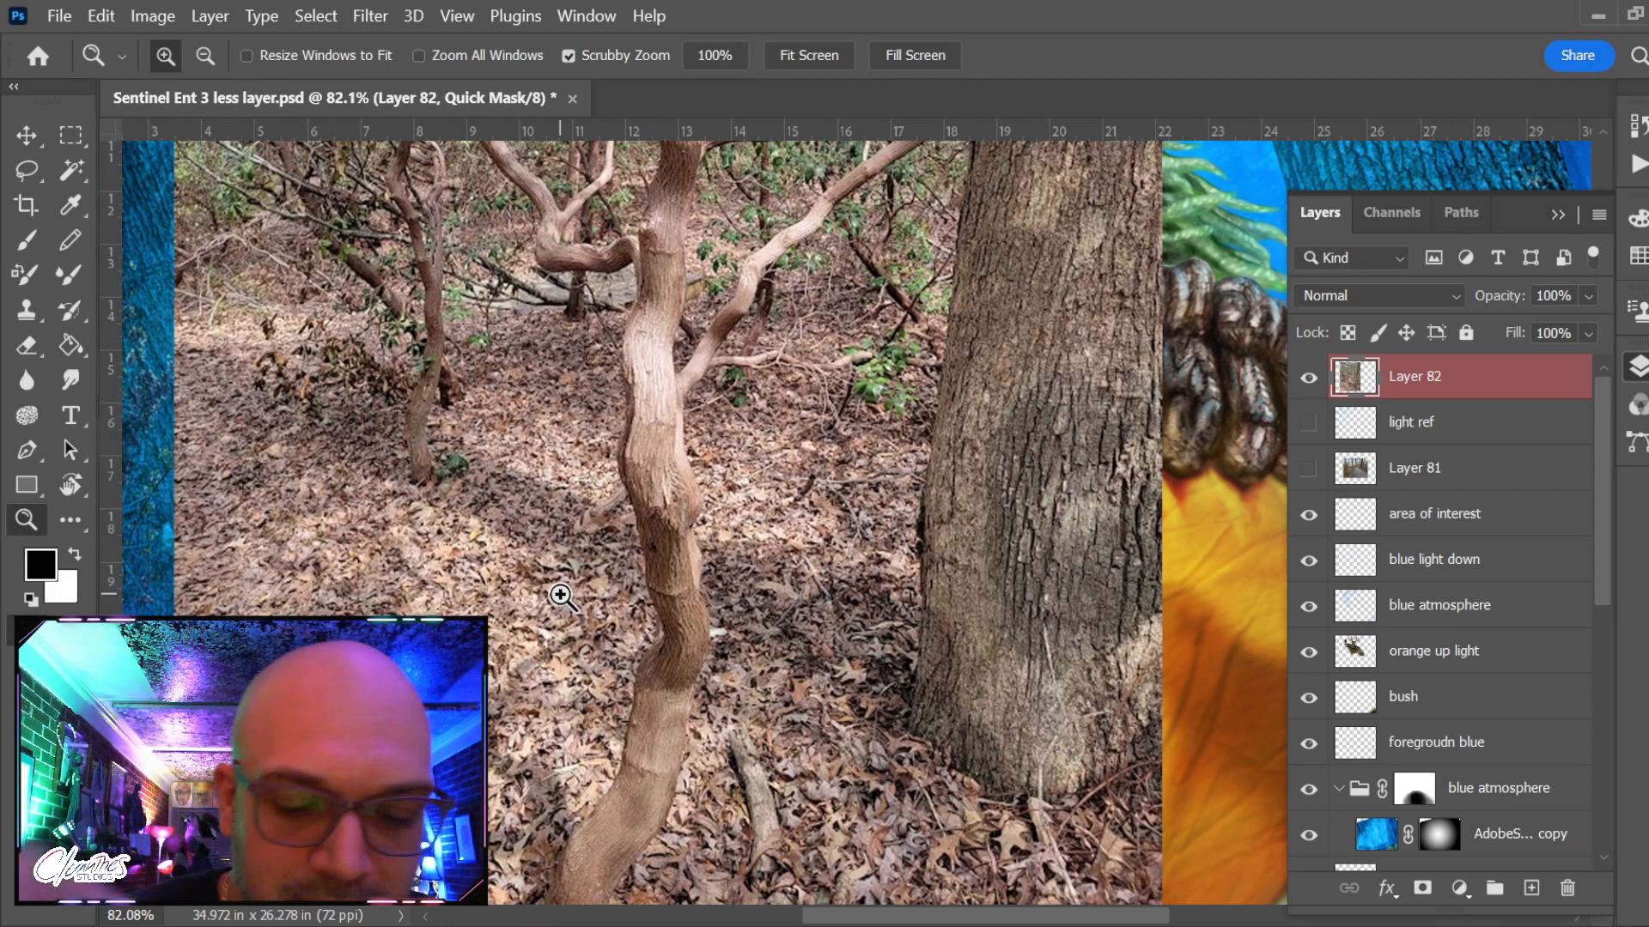
key("b")
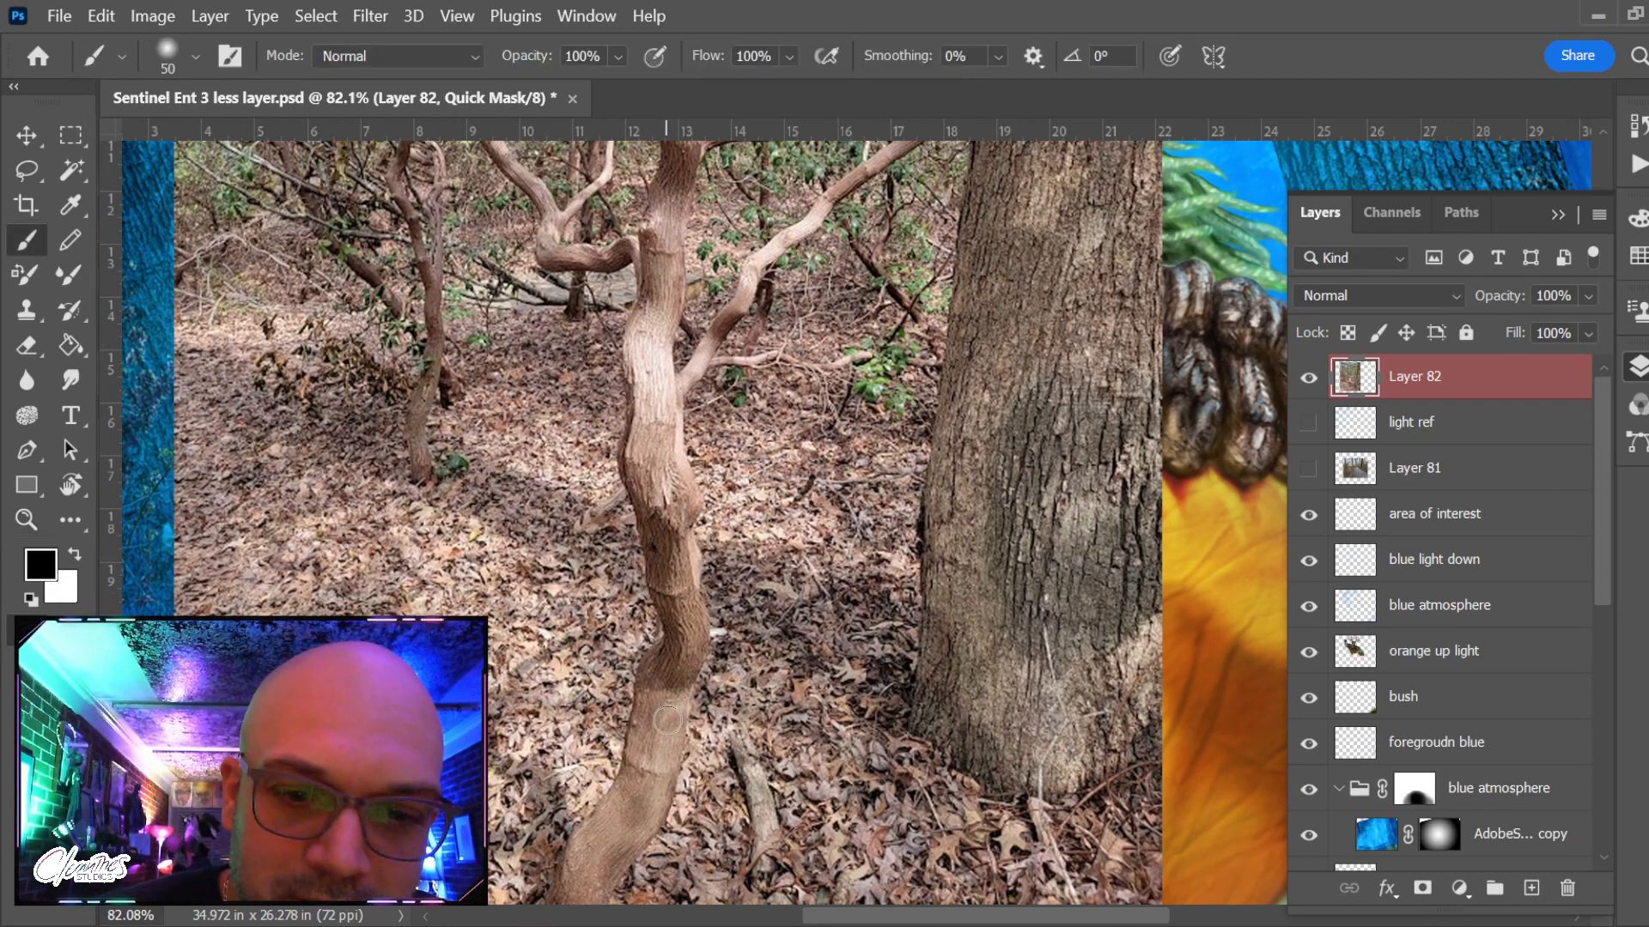
left_click_drag(636, 780, 678, 649)
mouse_move(599, 747)
left_mouse_down()
mouse_move(622, 722)
mouse_move(606, 778)
mouse_move(658, 688)
mouse_move(603, 713)
mouse_move(647, 655)
mouse_move(681, 527)
mouse_move(655, 699)
mouse_move(681, 652)
mouse_move(675, 670)
mouse_move(709, 511)
left_mouse_up()
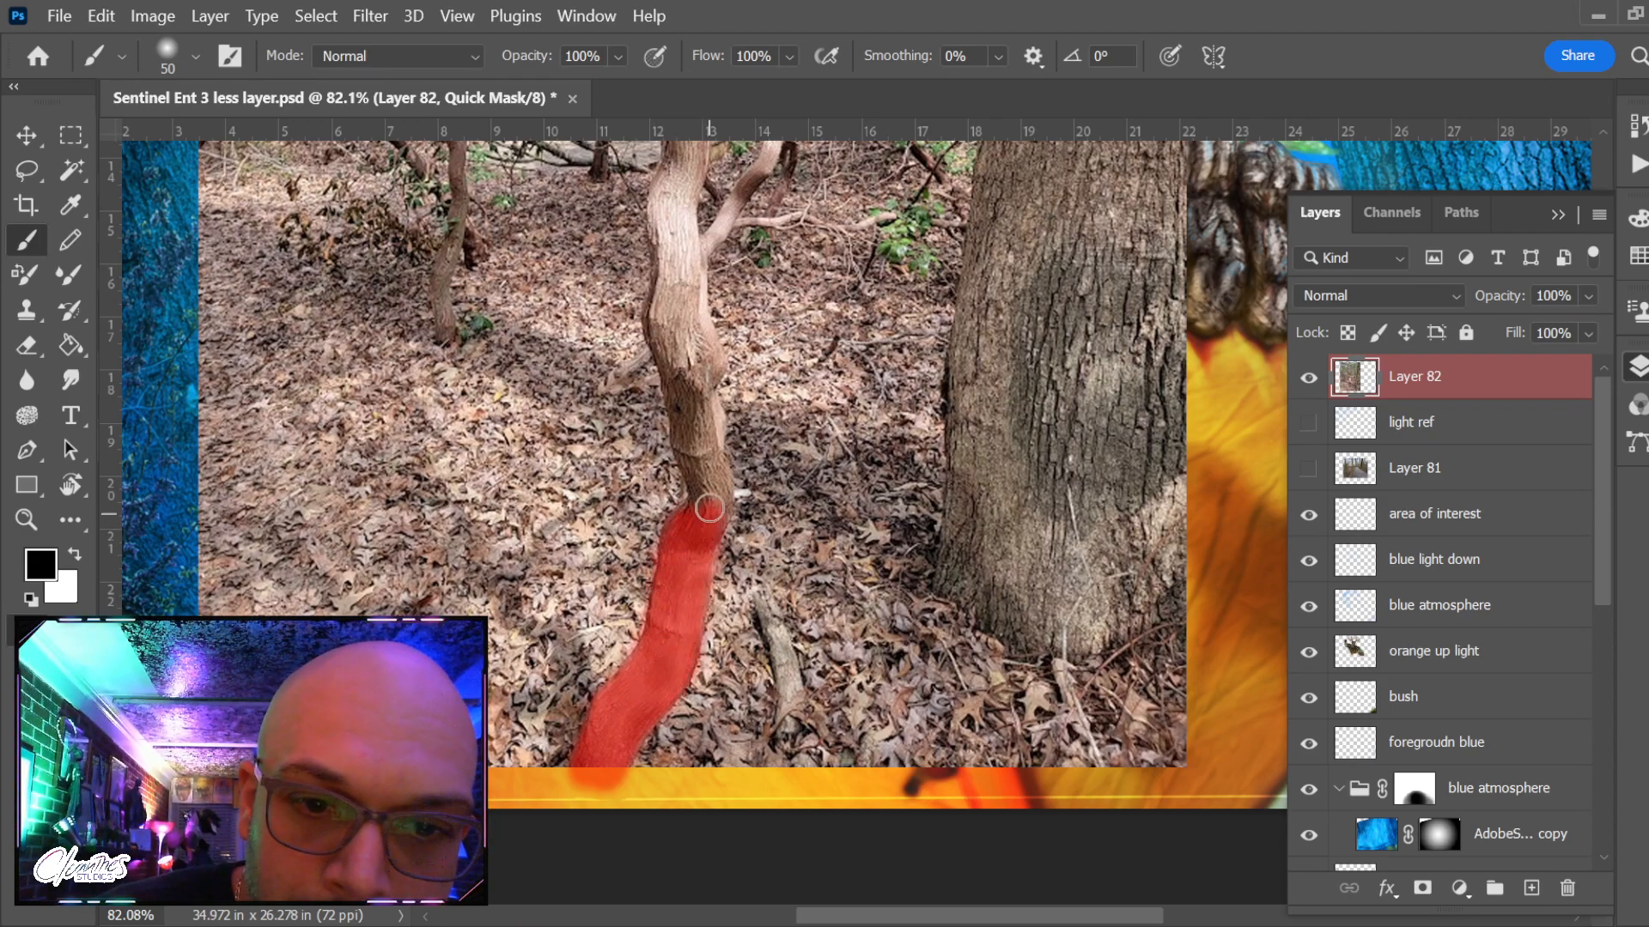
left_click_drag(776, 466, 772, 681)
mouse_move(687, 738)
left_mouse_down()
mouse_move(650, 550)
mouse_move(659, 522)
mouse_move(703, 754)
mouse_move(701, 576)
mouse_move(684, 501)
mouse_move(668, 495)
mouse_move(657, 531)
mouse_move(653, 420)
mouse_move(650, 445)
mouse_move(658, 425)
mouse_move(754, 625)
left_mouse_up()
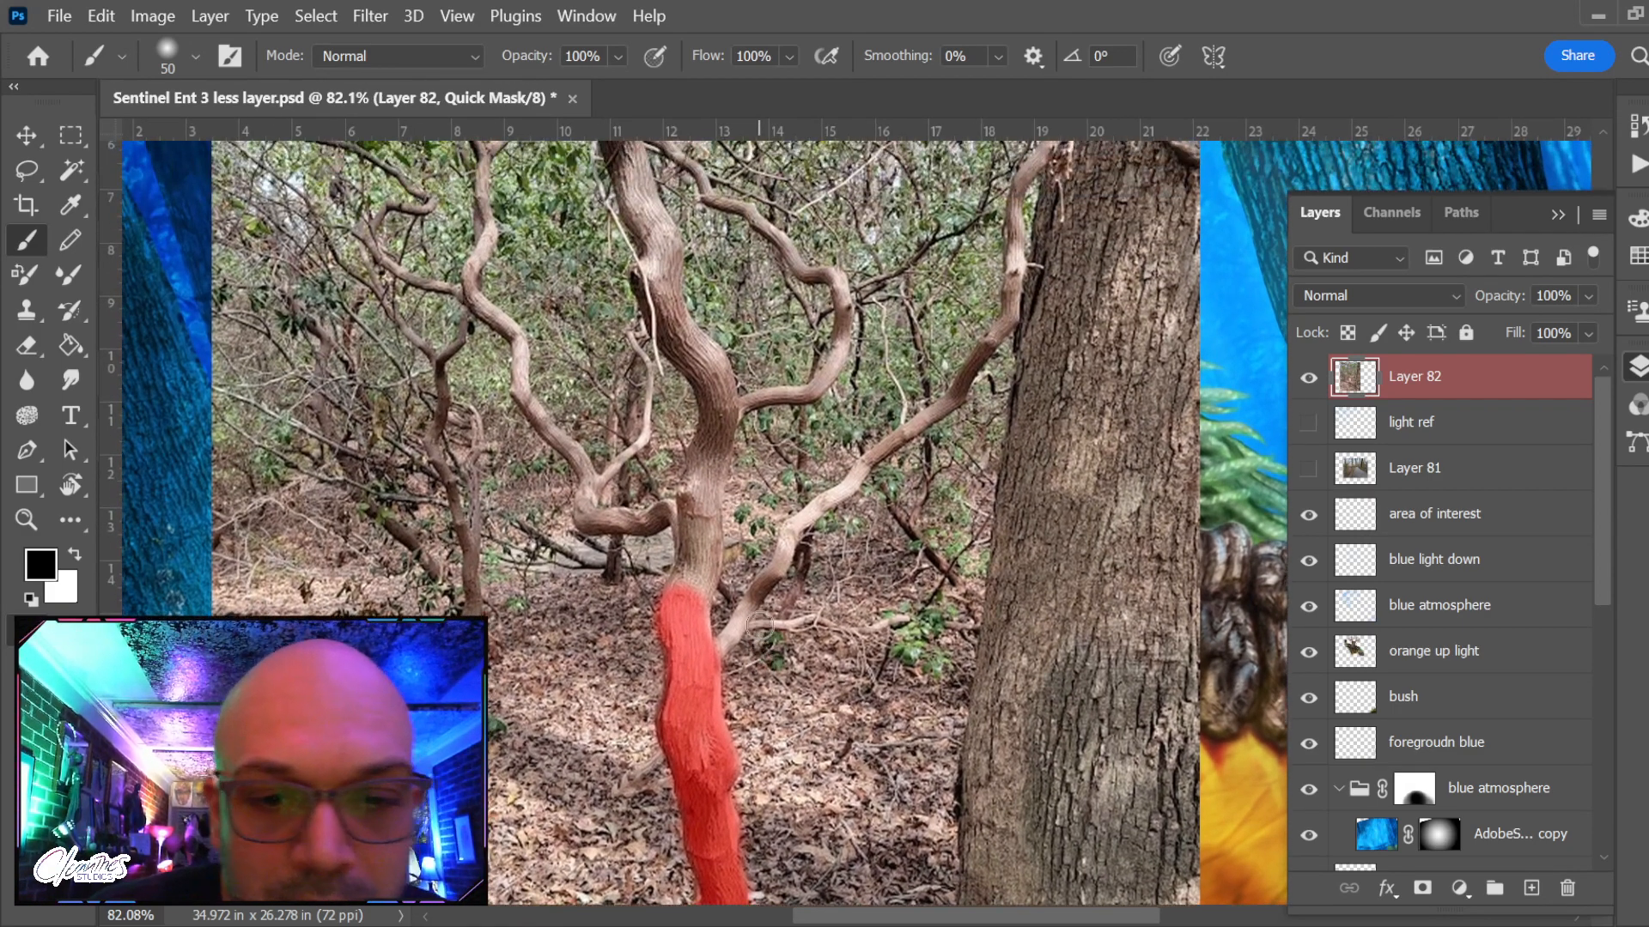
Mask the long side branch rising from the trunk toward the thick tree, using 20 to 25 px brushes
key("bracketleft")
left_click_drag(720, 654, 745, 613)
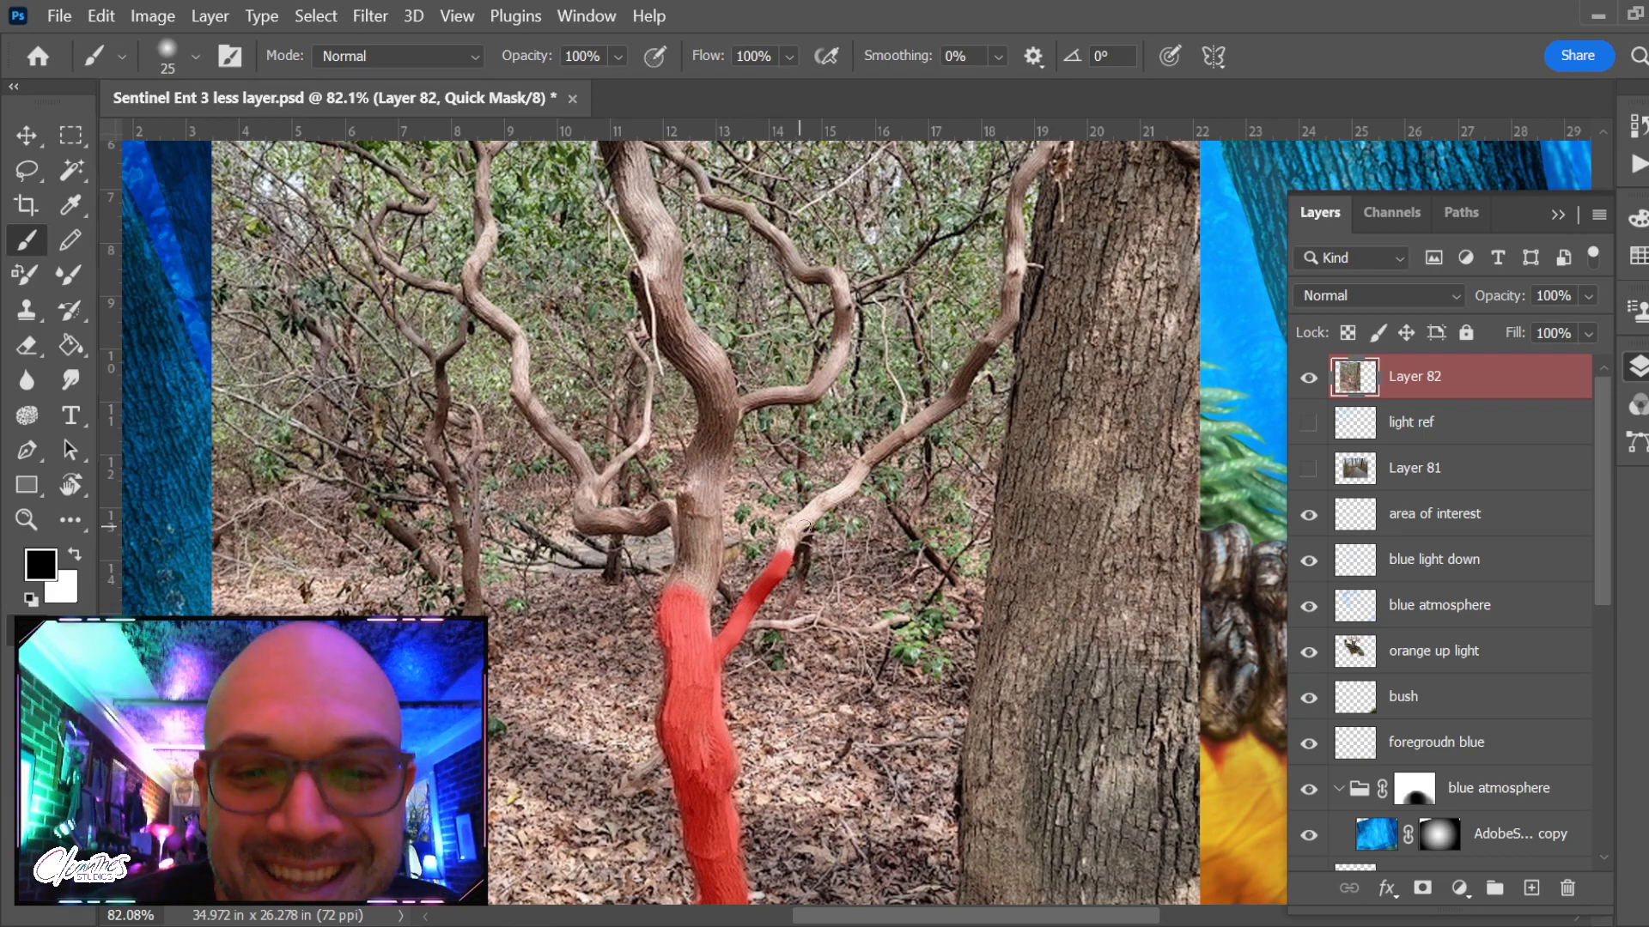
mouse_move(782, 562)
left_mouse_down()
mouse_move(795, 524)
mouse_move(951, 403)
mouse_move(977, 361)
left_mouse_up()
key("bracketleft")
key("bracketleft")
left_click_drag(1020, 385, 894, 526)
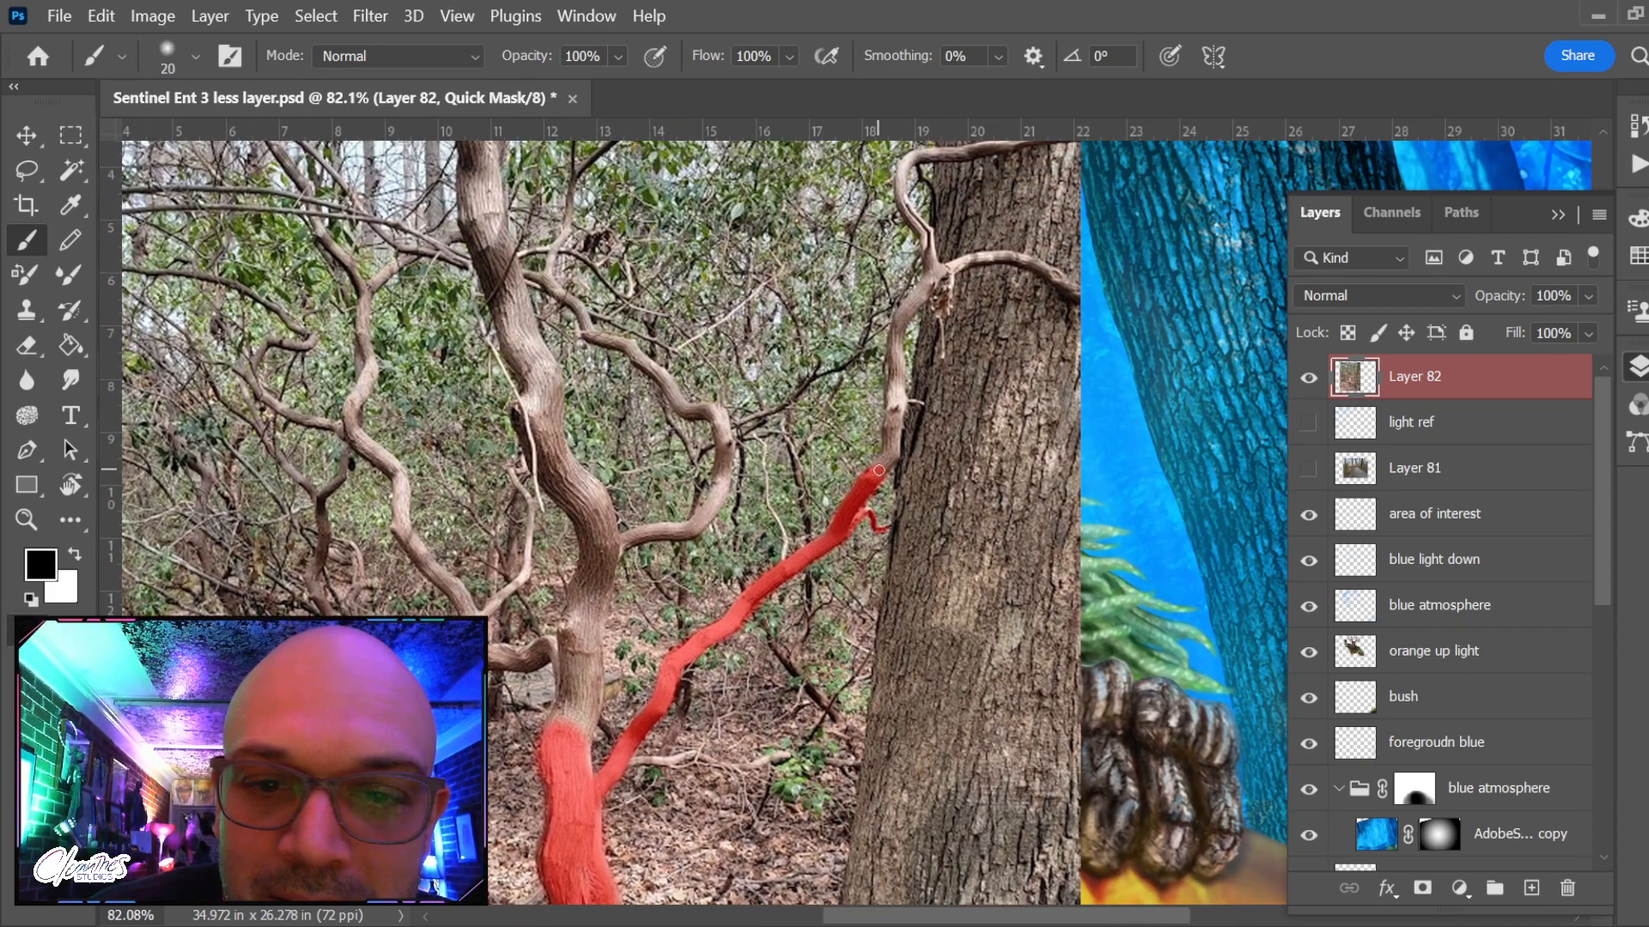
left_click_drag(883, 465, 895, 422)
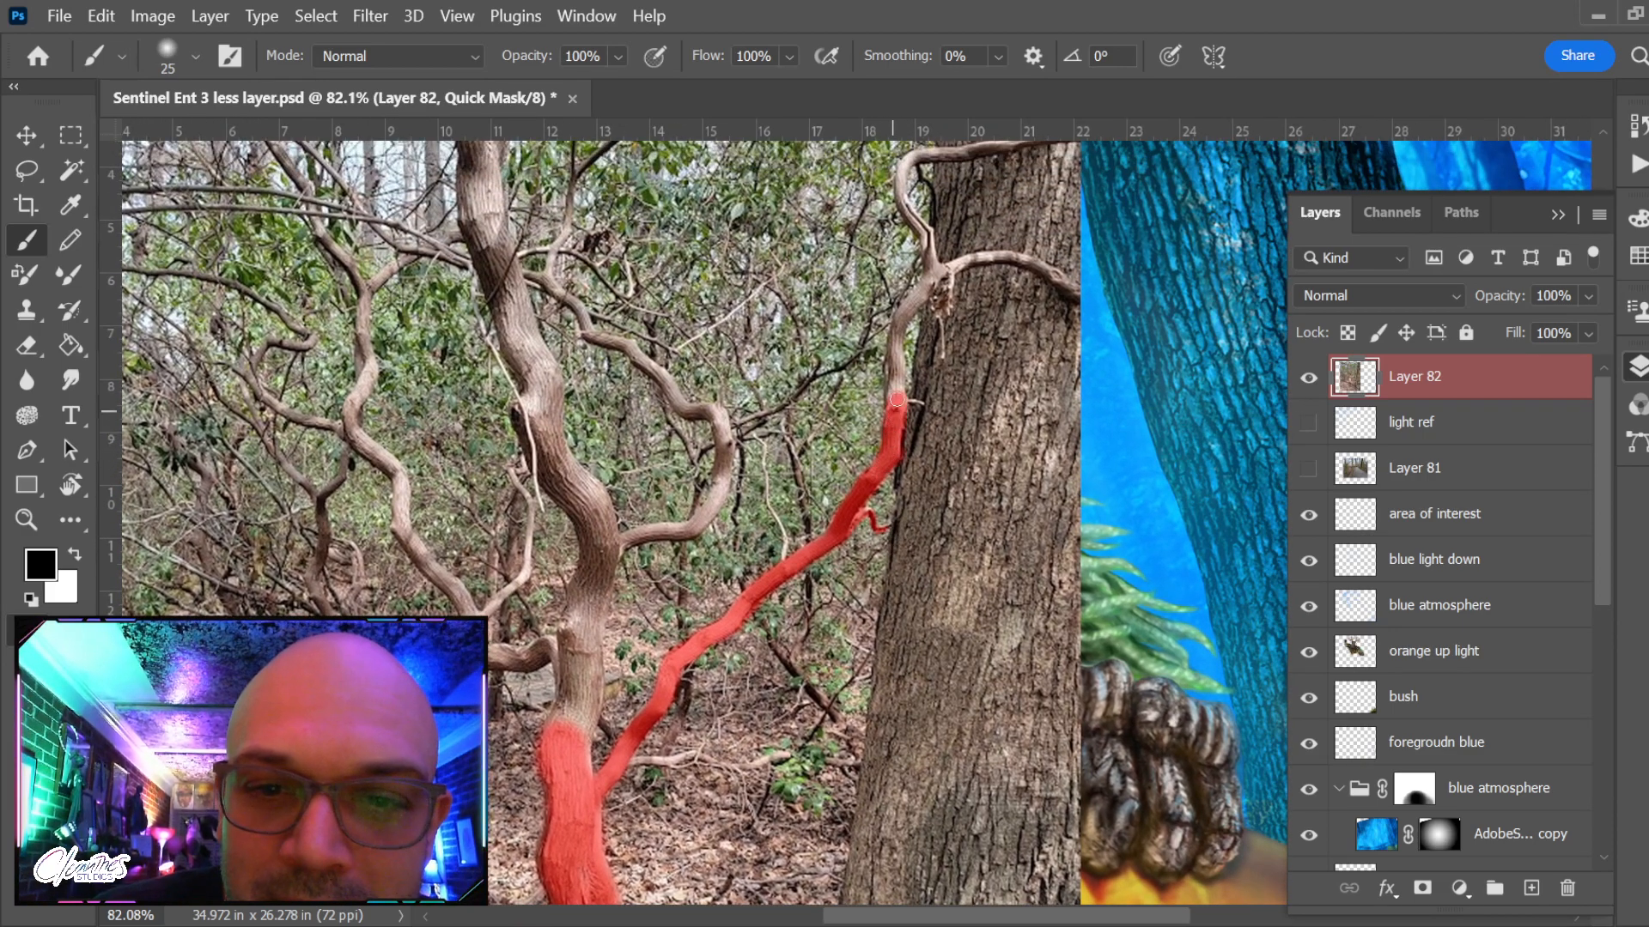
Mask the side branch's upper stretch and its small twigs beside the thick tree, reducing the brush to 10 px
key("bracketleft")
key("bracketleft")
key("bracketleft")
mouse_move(937, 427)
left_mouse_down()
mouse_move(902, 563)
mouse_move(867, 476)
mouse_move(883, 422)
mouse_move(878, 436)
mouse_move(923, 390)
mouse_move(915, 441)
mouse_move(839, 478)
left_mouse_up()
key("bracketleft")
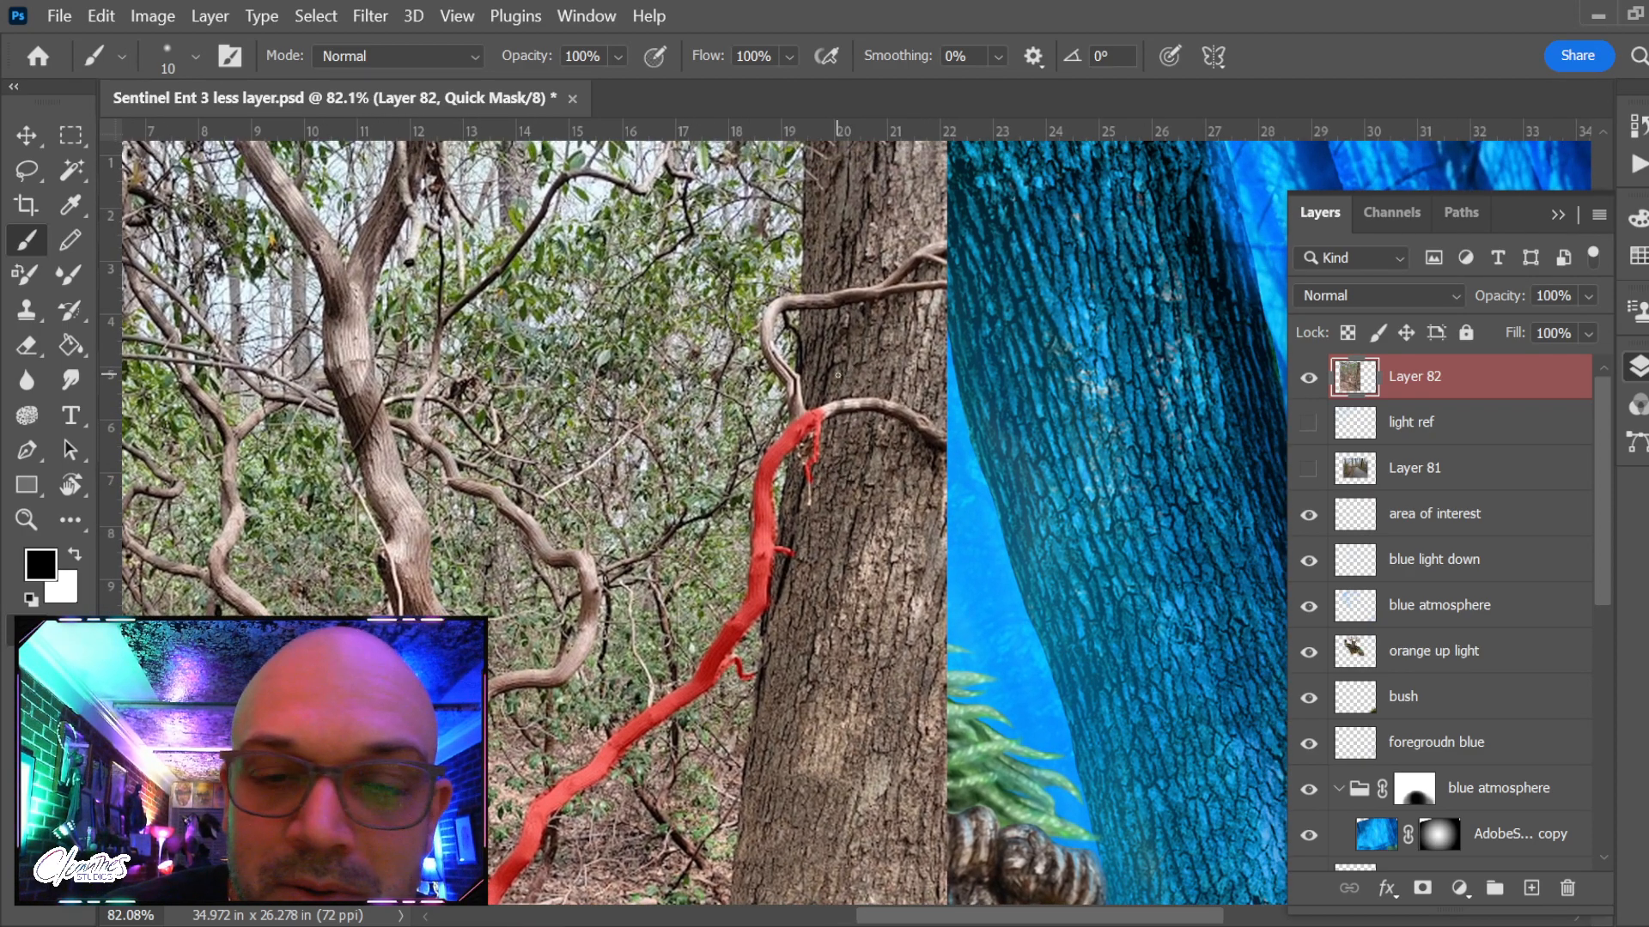
Mask the upper branch crossing the thick tree with a 25 px brush and its forked tip with a 10 px brush
key("bracketright")
key("bracketright")
mouse_move(802, 410)
left_mouse_down()
mouse_move(770, 343)
mouse_move(790, 303)
mouse_move(768, 322)
mouse_move(863, 296)
left_mouse_up()
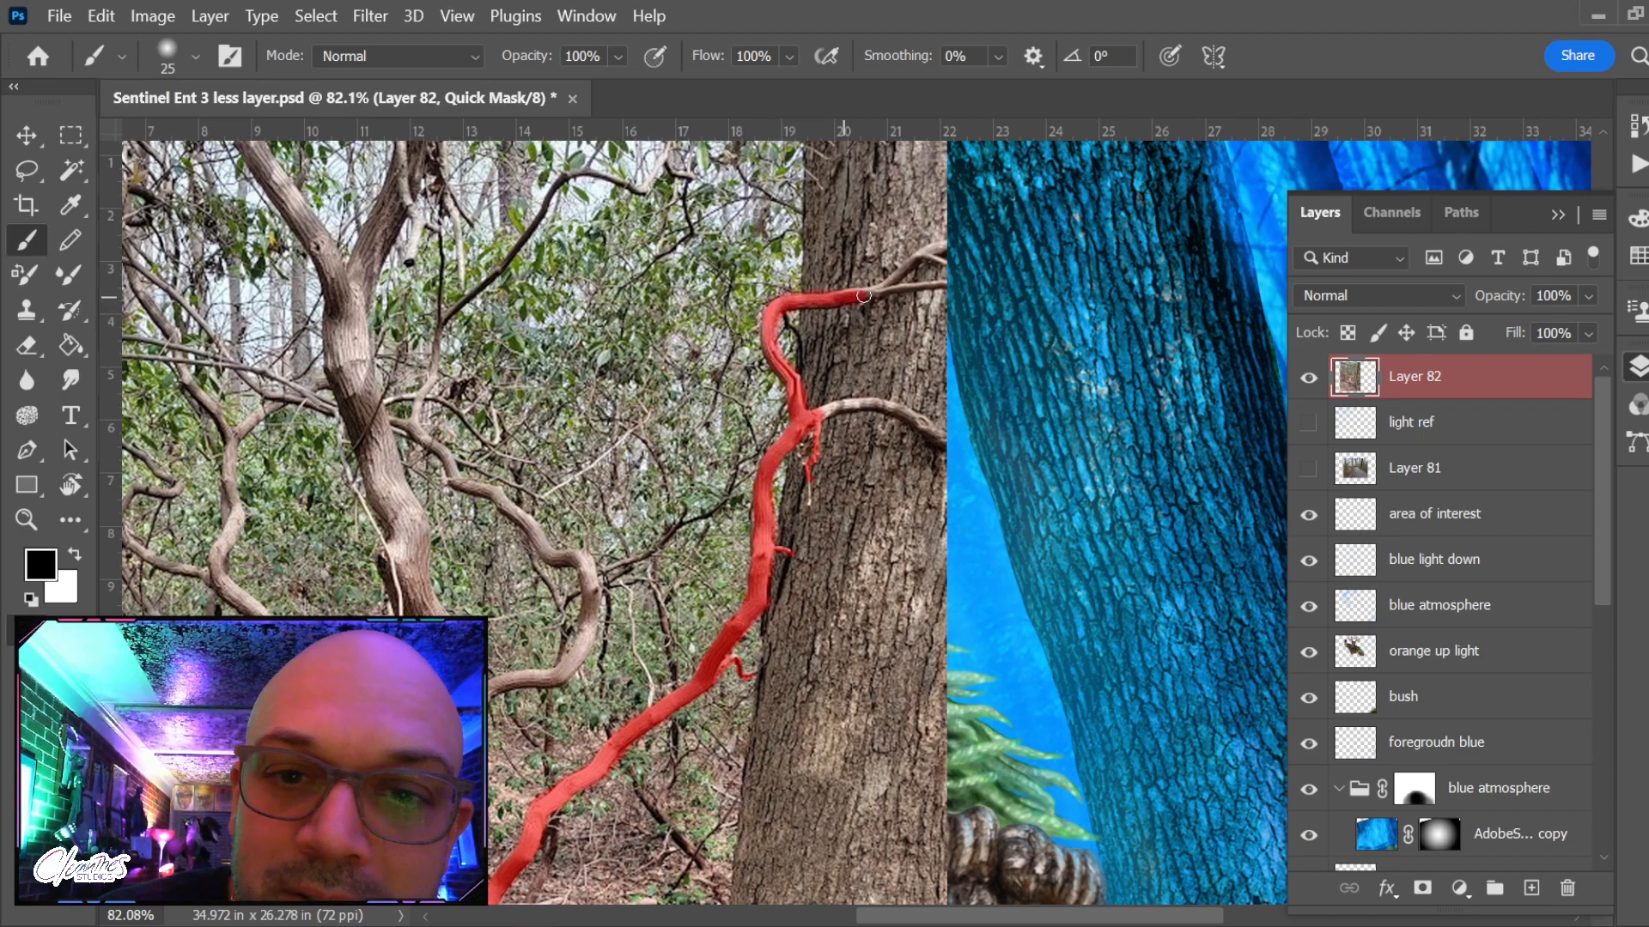
key("bracketleft")
key("bracketleft")
key("bracketleft")
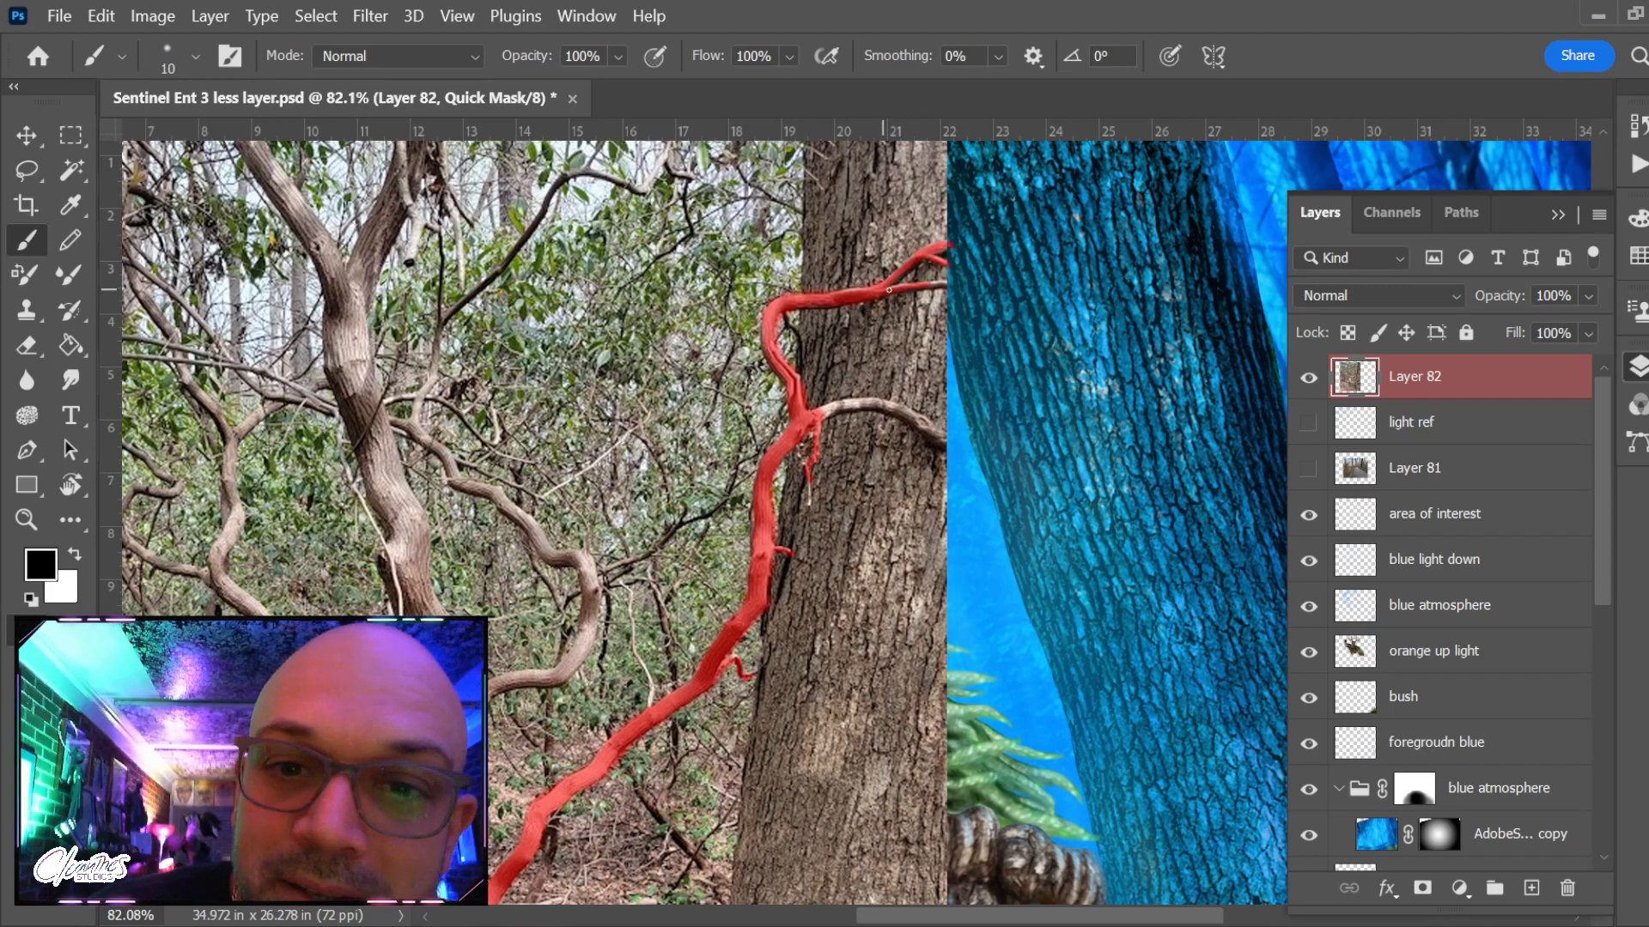
Mask the small hanging twig, plus the lower arching branch across the thick tree with a 25 px brush
key("bracketleft")
left_click_drag(808, 492, 808, 504)
key("bracketright")
key("bracketright")
mouse_move(816, 422)
left_mouse_down()
mouse_move(922, 420)
mouse_move(895, 407)
mouse_move(933, 443)
left_mouse_up()
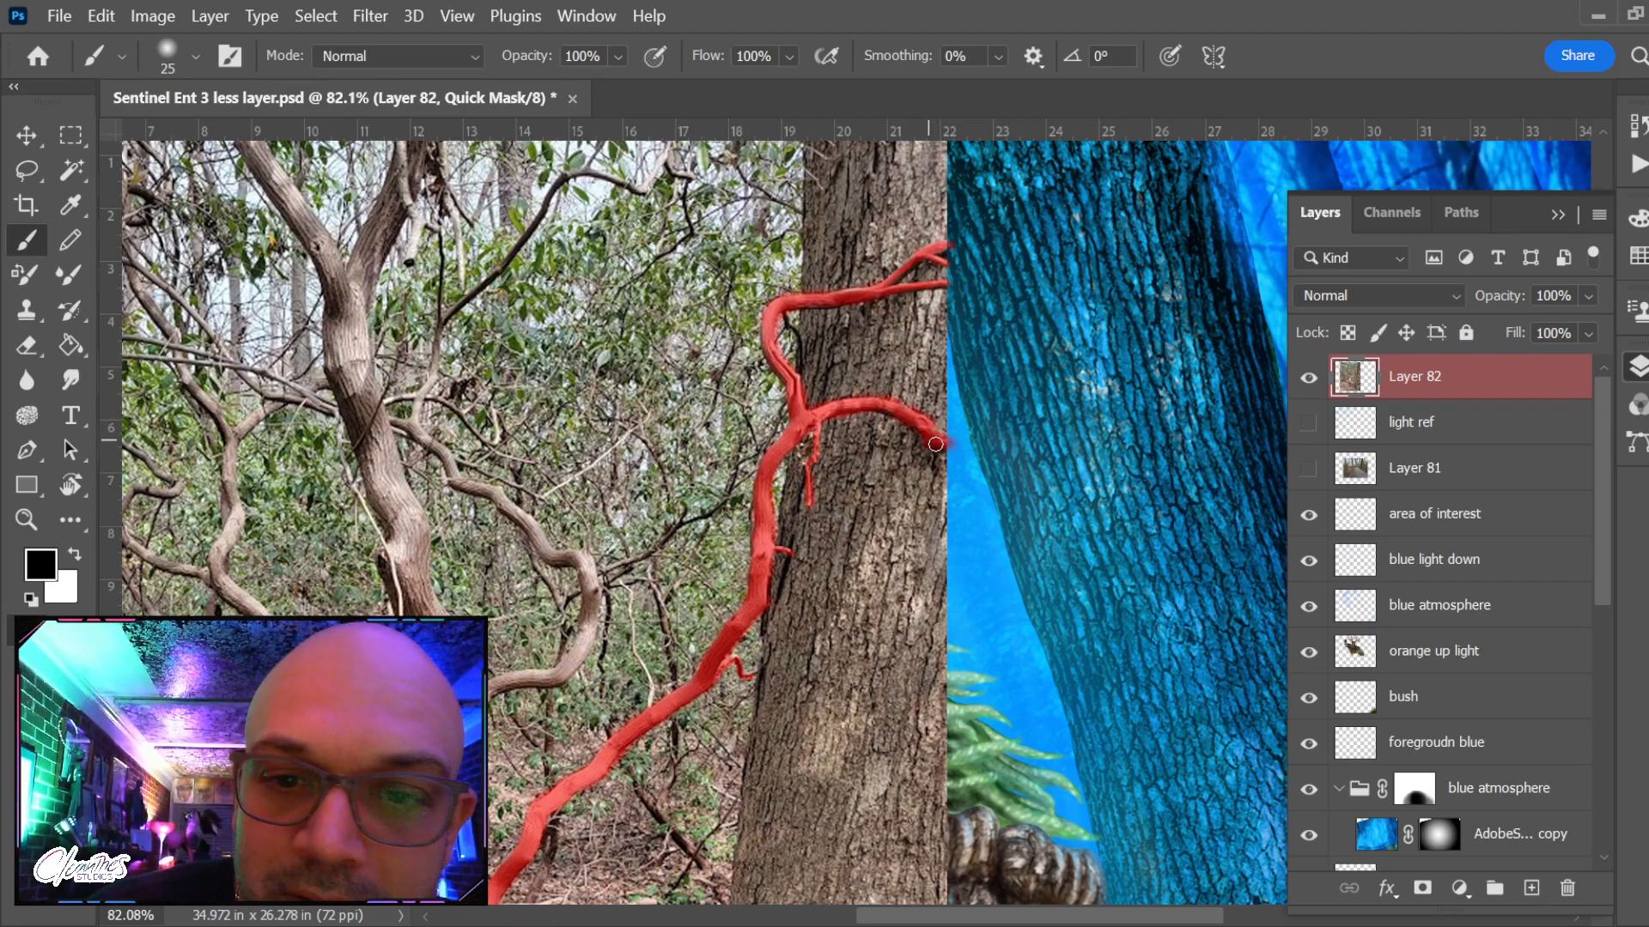
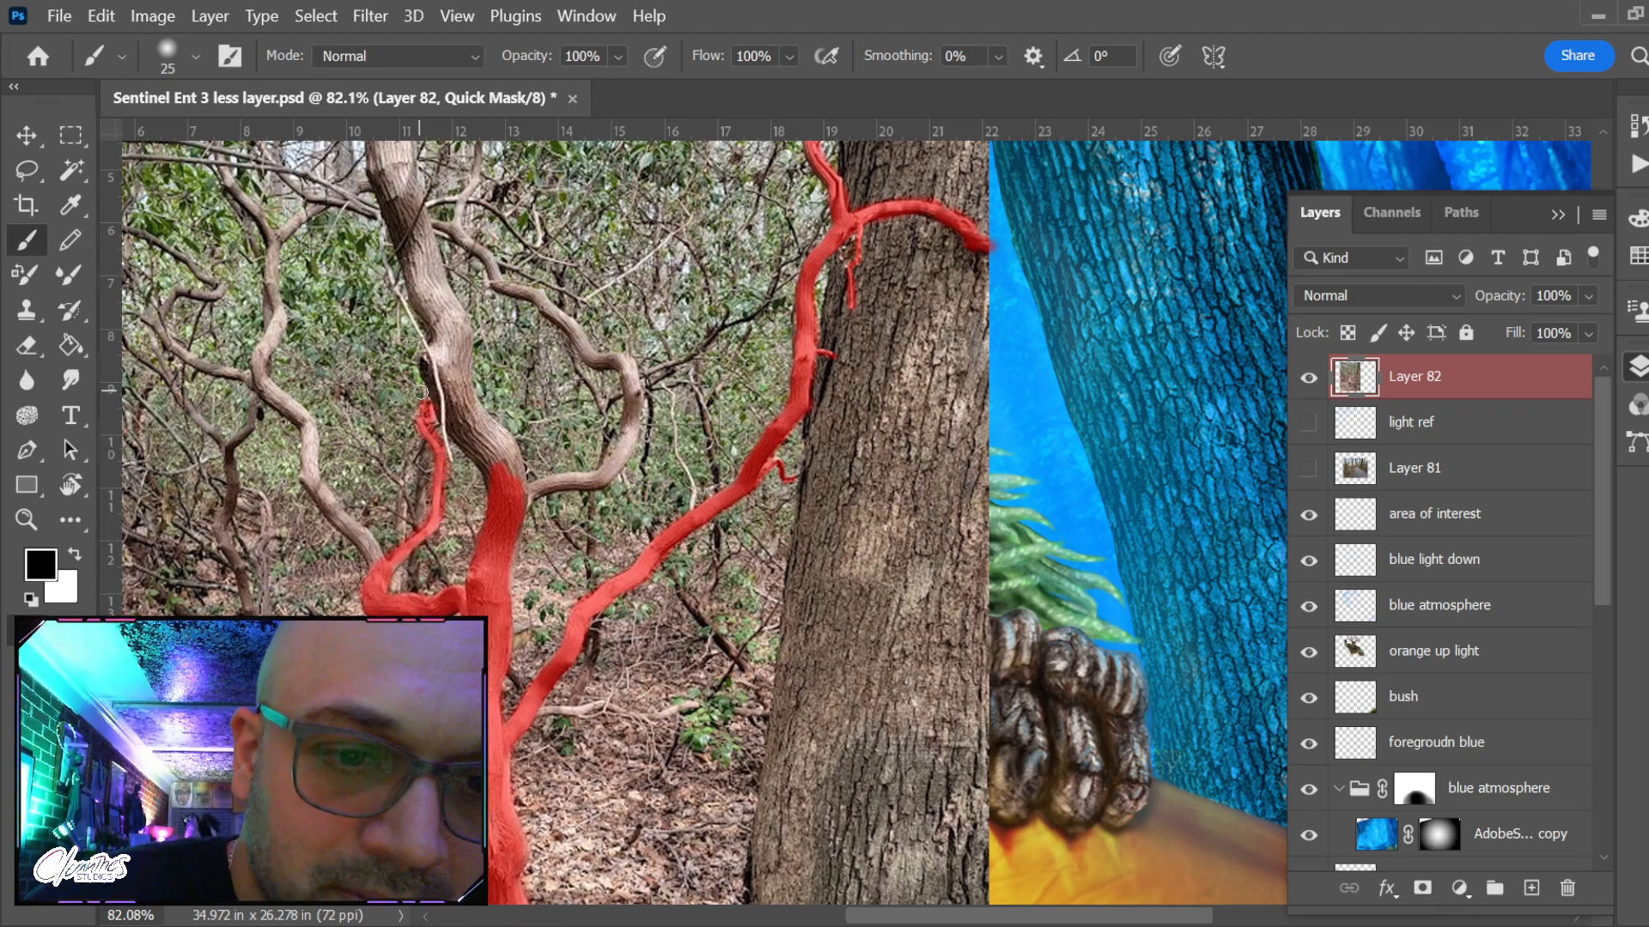
Undo the last mask painting on the left fork, repaint its base at 25 px and its thin shoot at 15 px
key("ctrl+z")
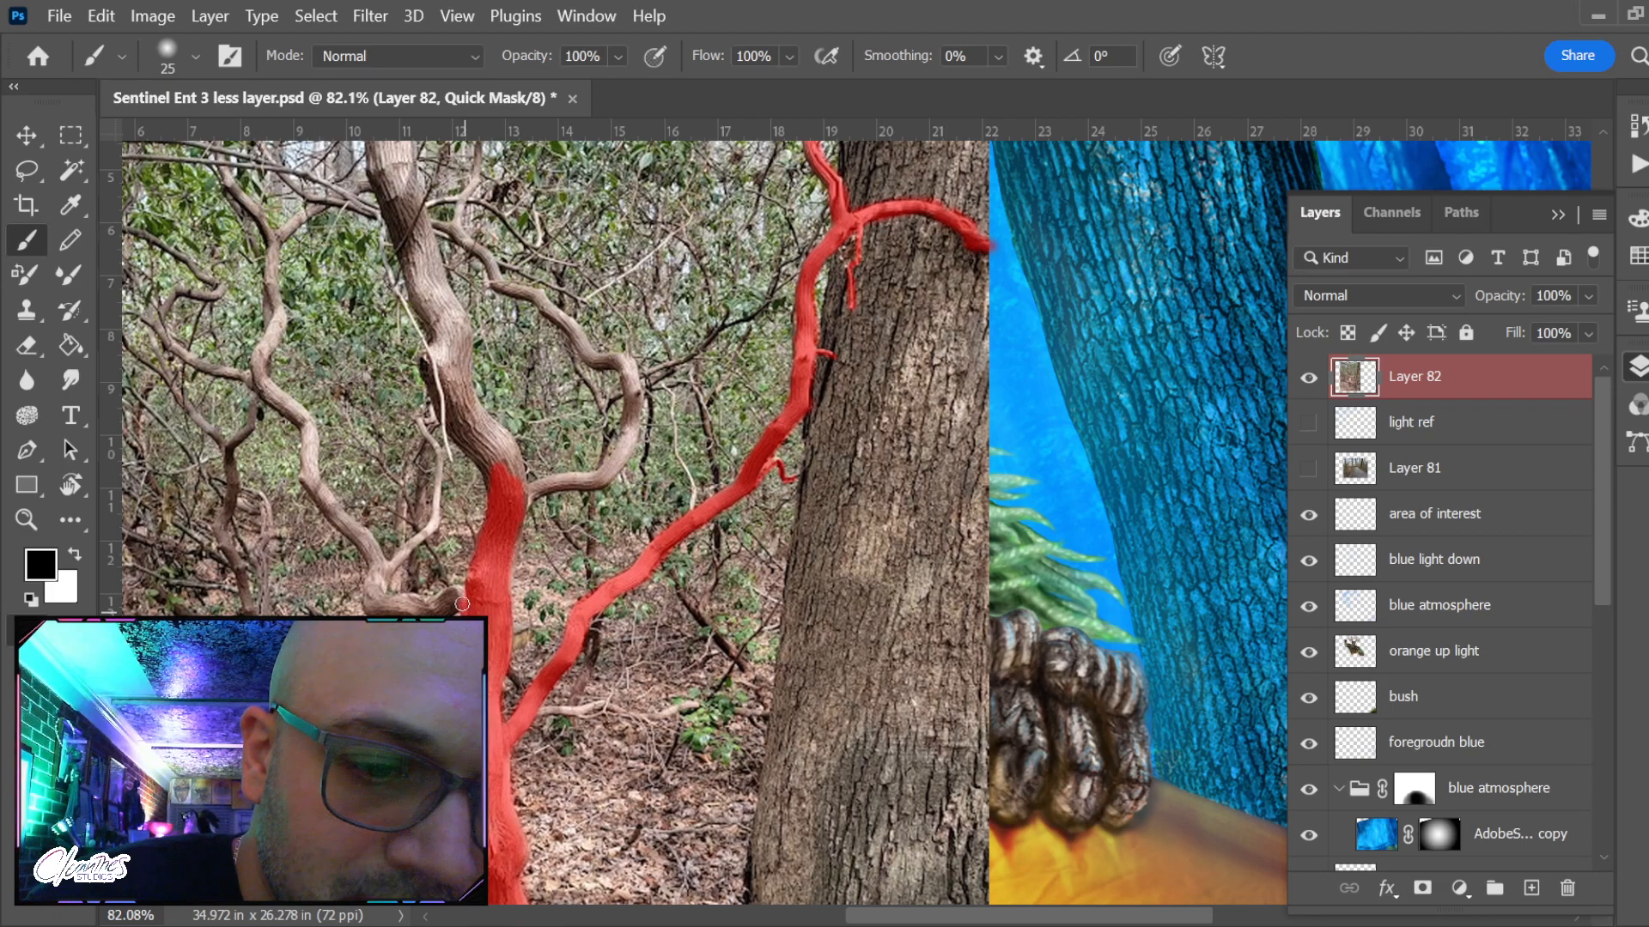
mouse_move(409, 613)
left_mouse_down()
mouse_move(372, 612)
mouse_move(372, 575)
mouse_move(377, 612)
mouse_move(459, 594)
left_mouse_up()
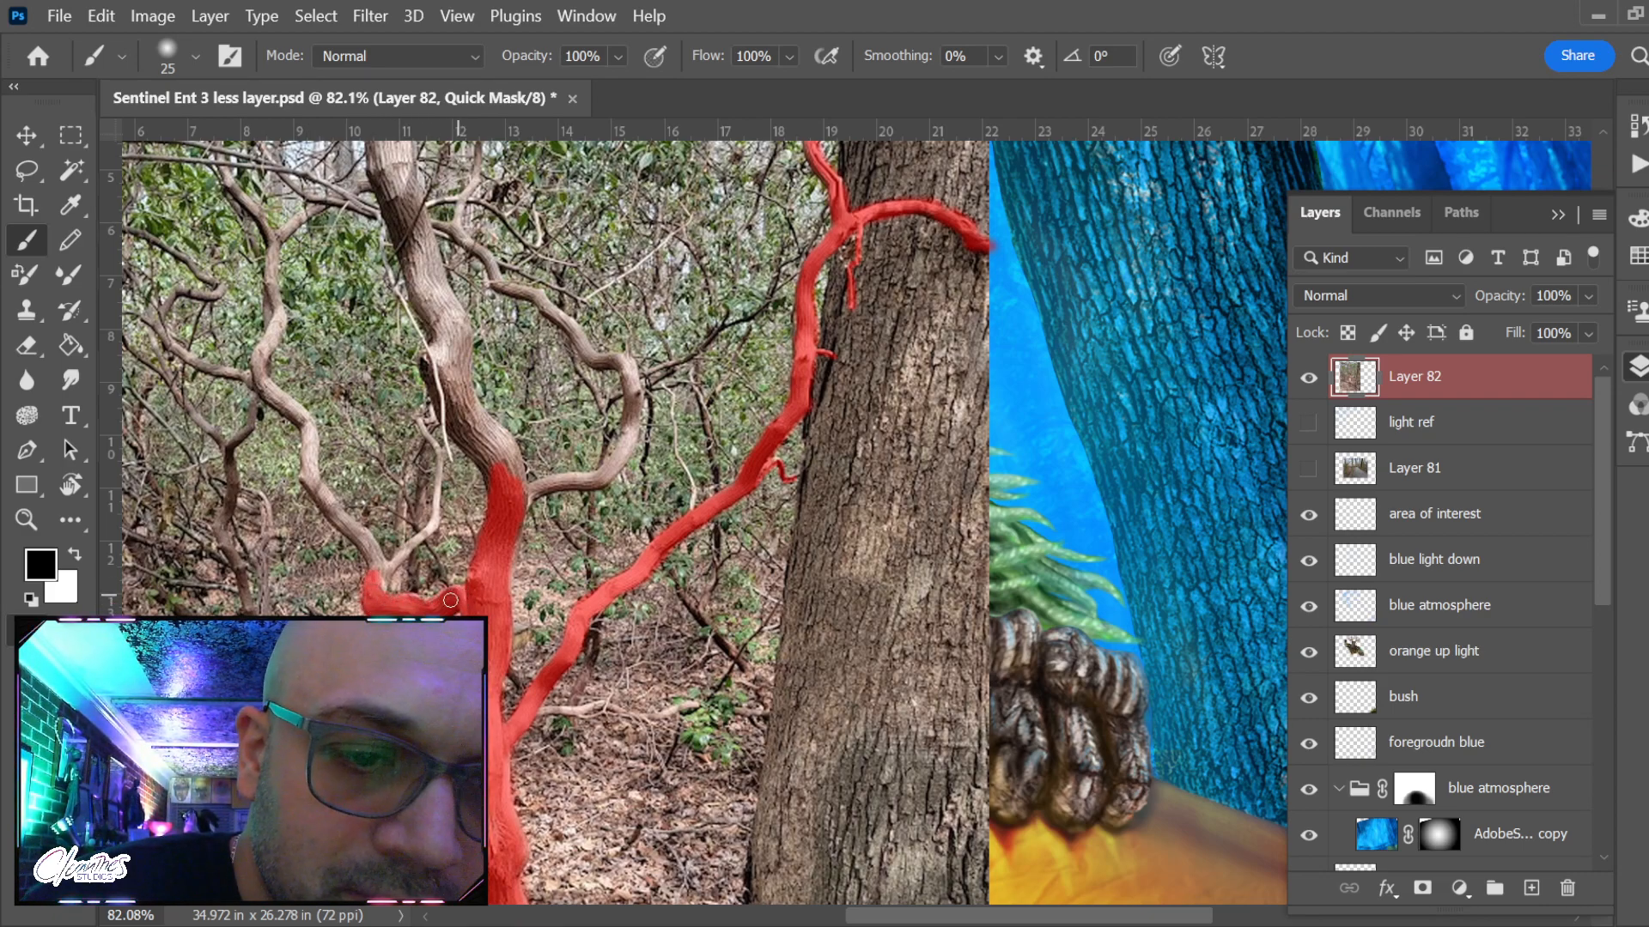
mouse_move(508, 534)
left_mouse_down()
mouse_move(556, 559)
mouse_move(527, 600)
left_mouse_up()
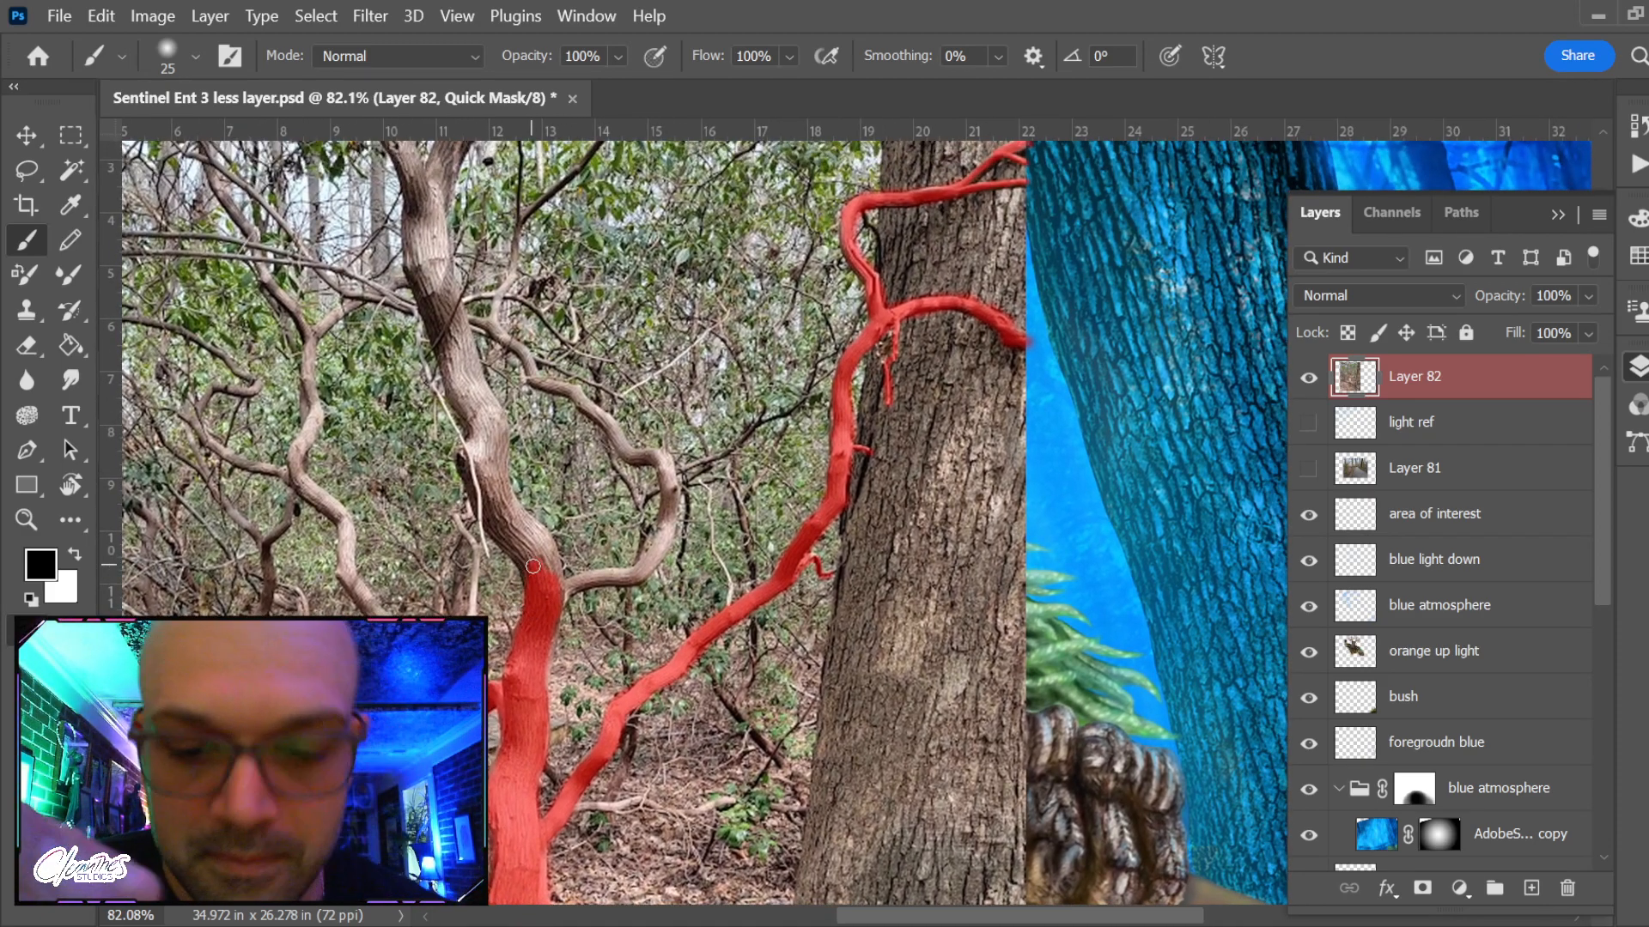
key("bracketleft")
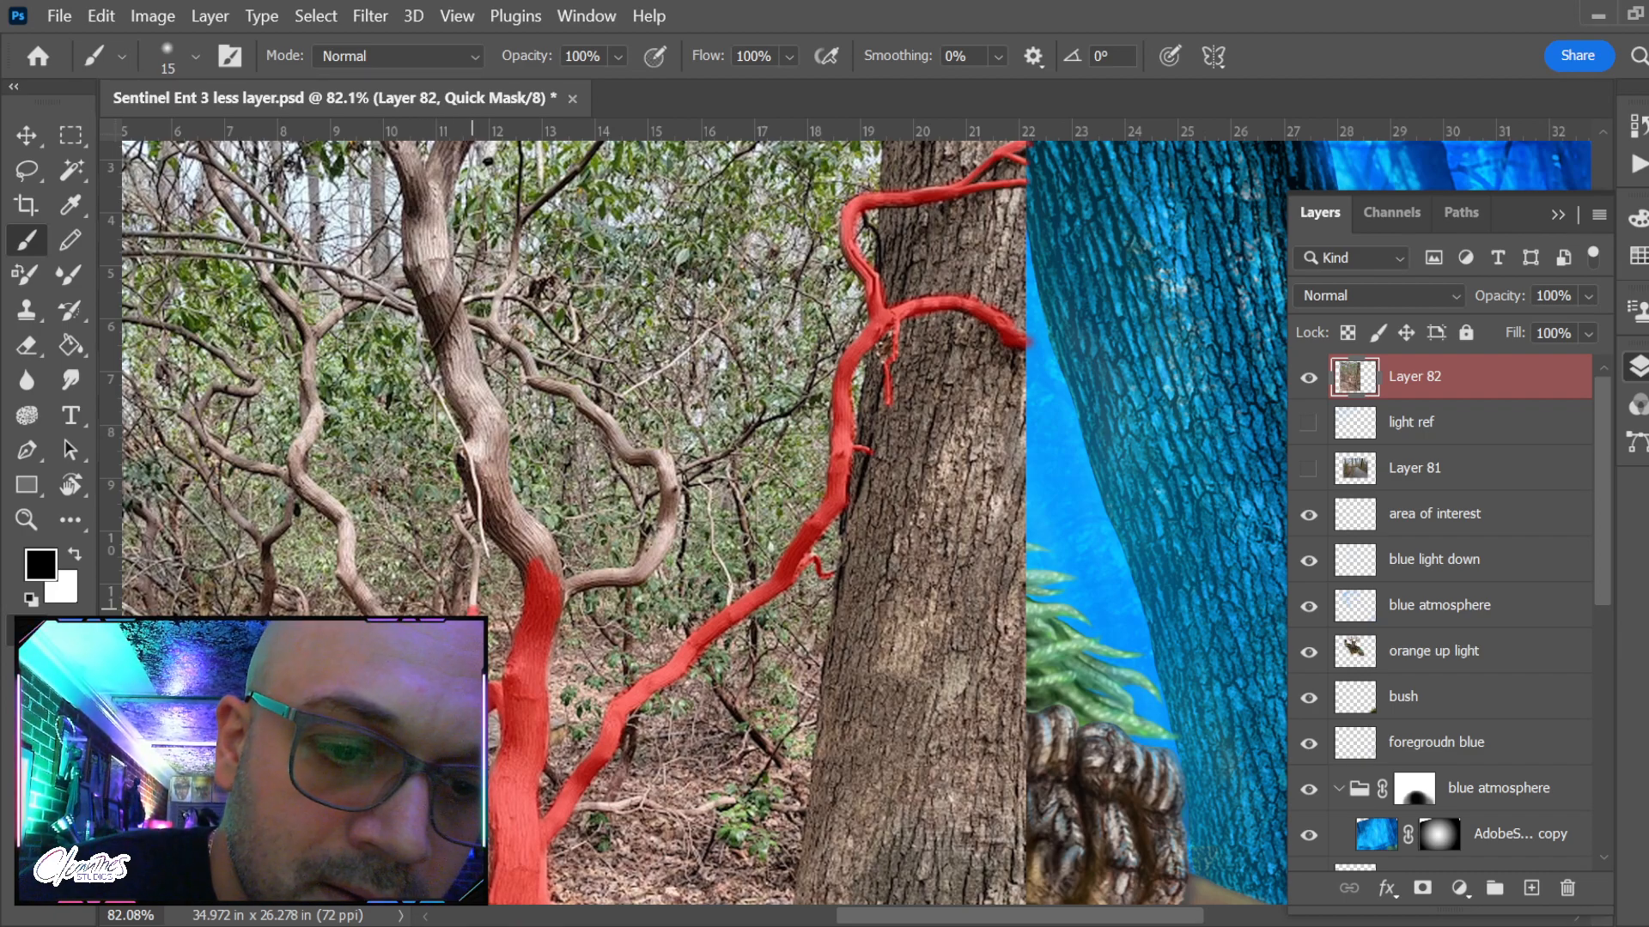
left_click_drag(472, 608, 467, 497)
key("bracketright")
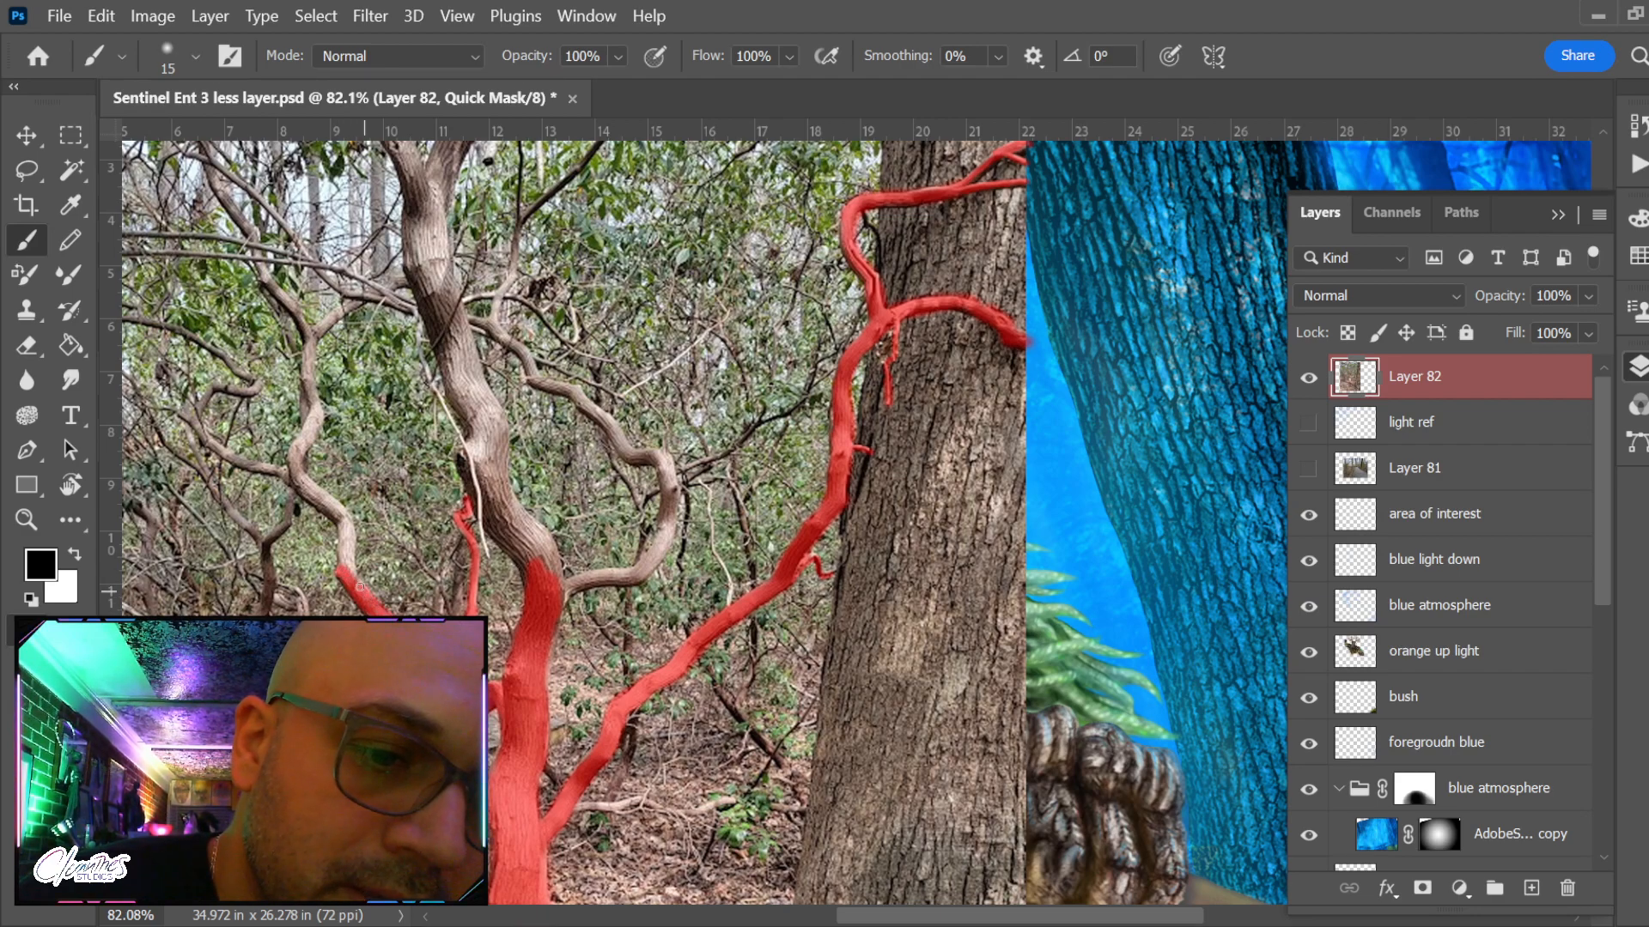
Mask the left limb upward and its offshoot joining the main trunk with a 15 px brush
mouse_move(358, 582)
left_mouse_down()
mouse_move(341, 512)
mouse_move(479, 654)
left_mouse_up()
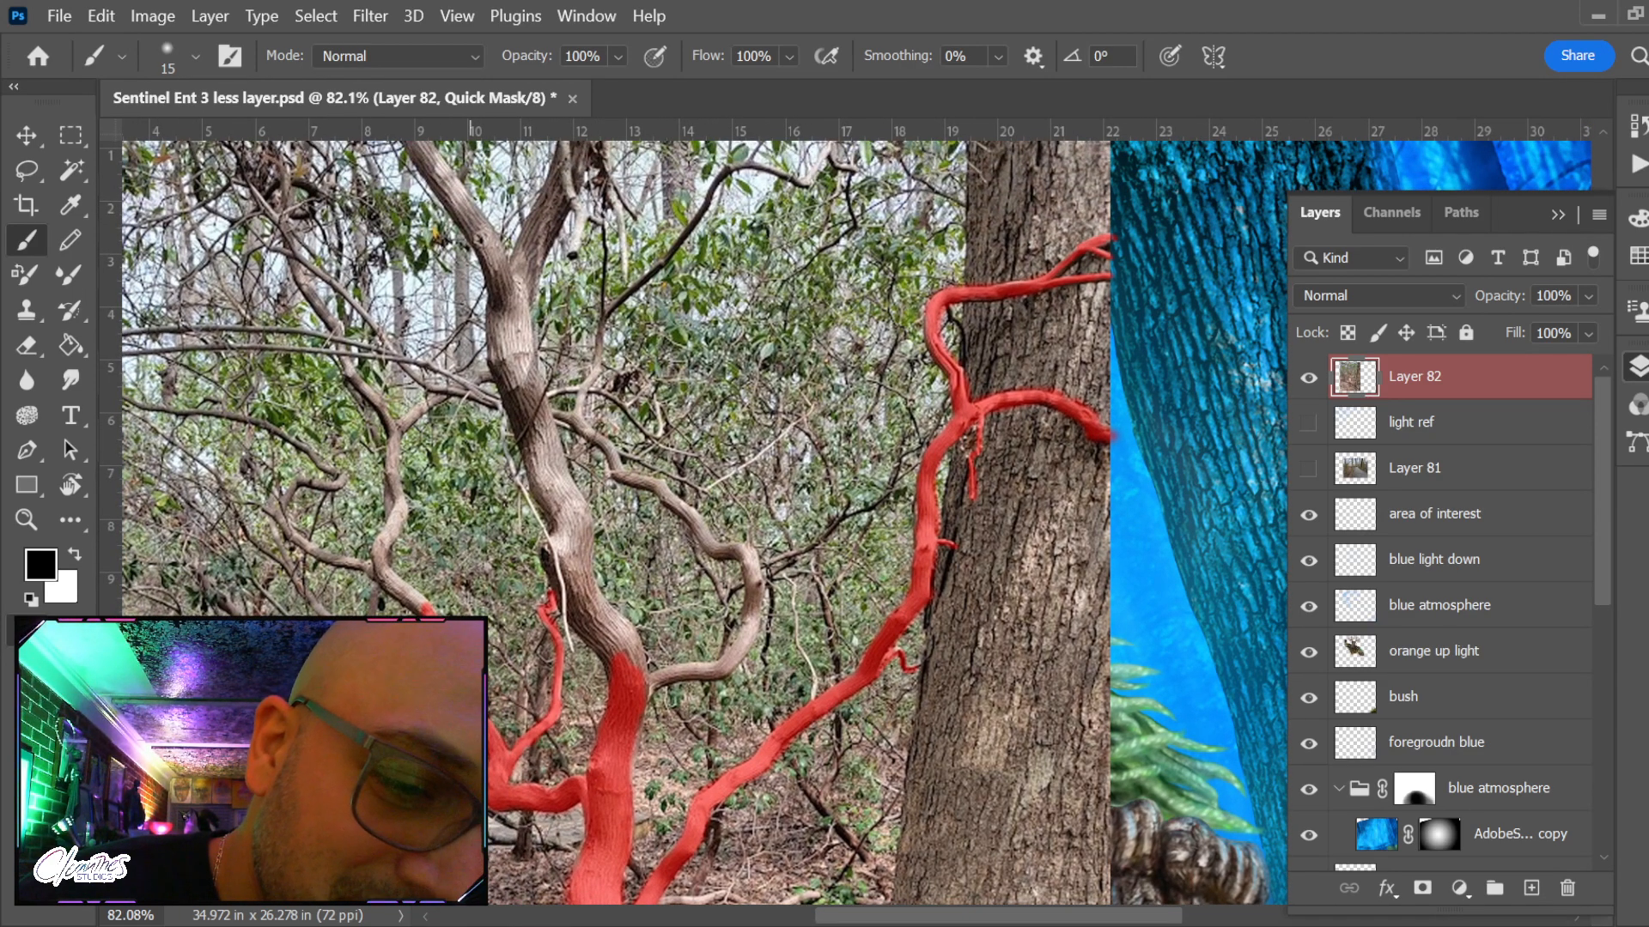
left_click_drag(428, 605, 459, 644)
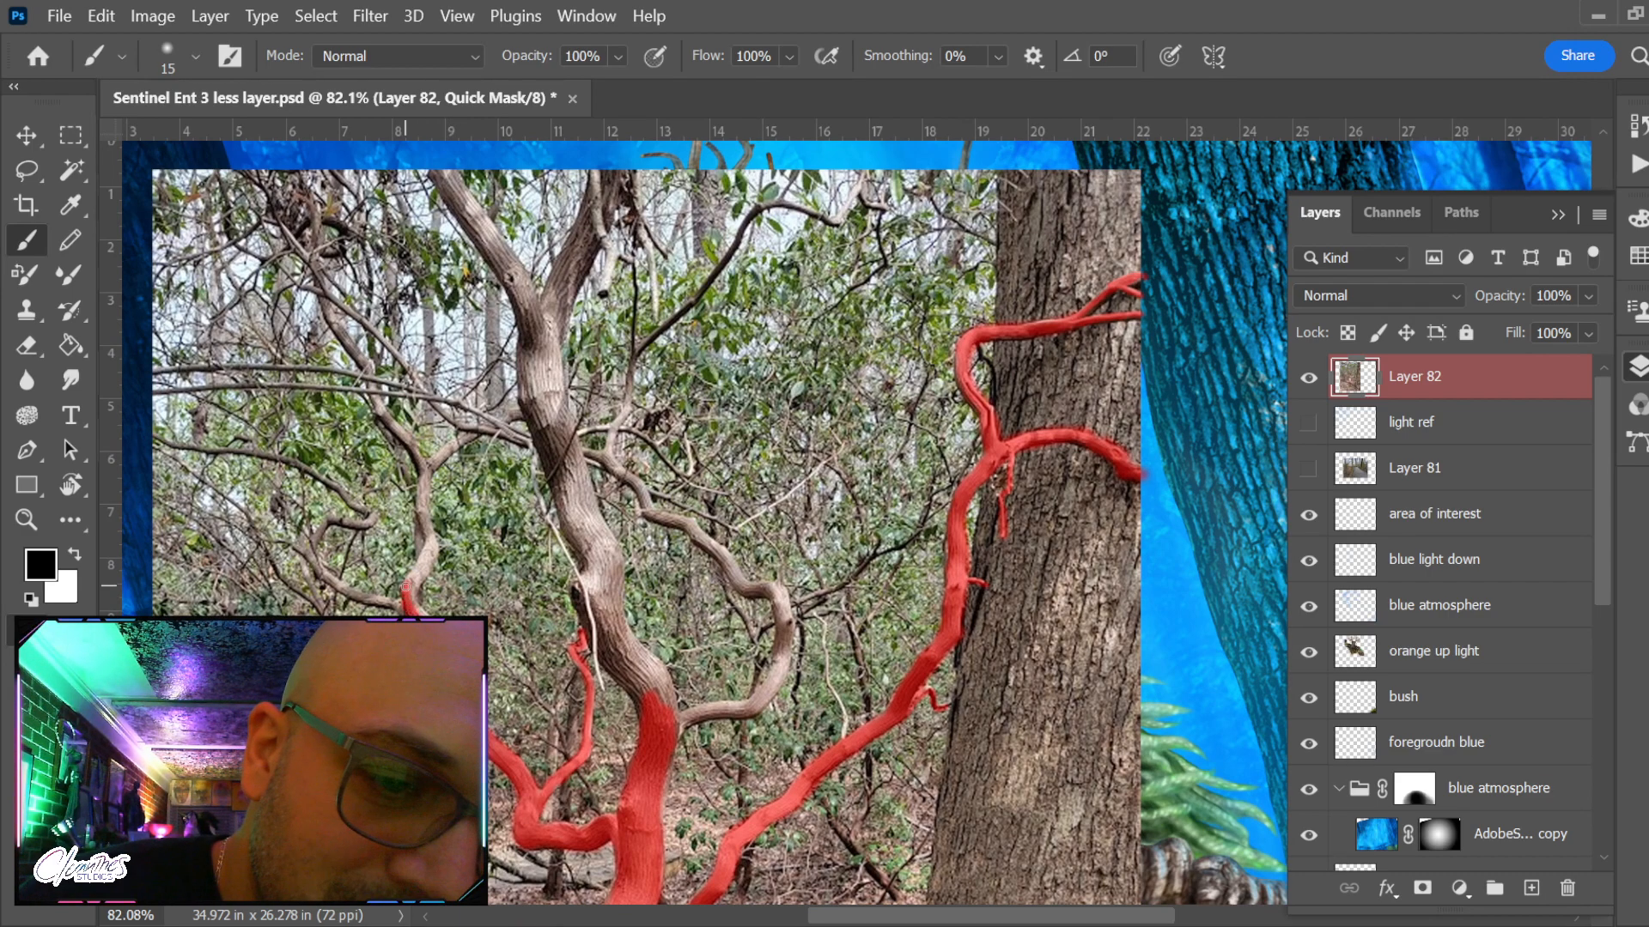
mouse_move(405, 586)
left_mouse_down()
mouse_move(414, 606)
mouse_move(426, 468)
mouse_move(427, 483)
mouse_move(450, 449)
mouse_move(524, 413)
left_mouse_up()
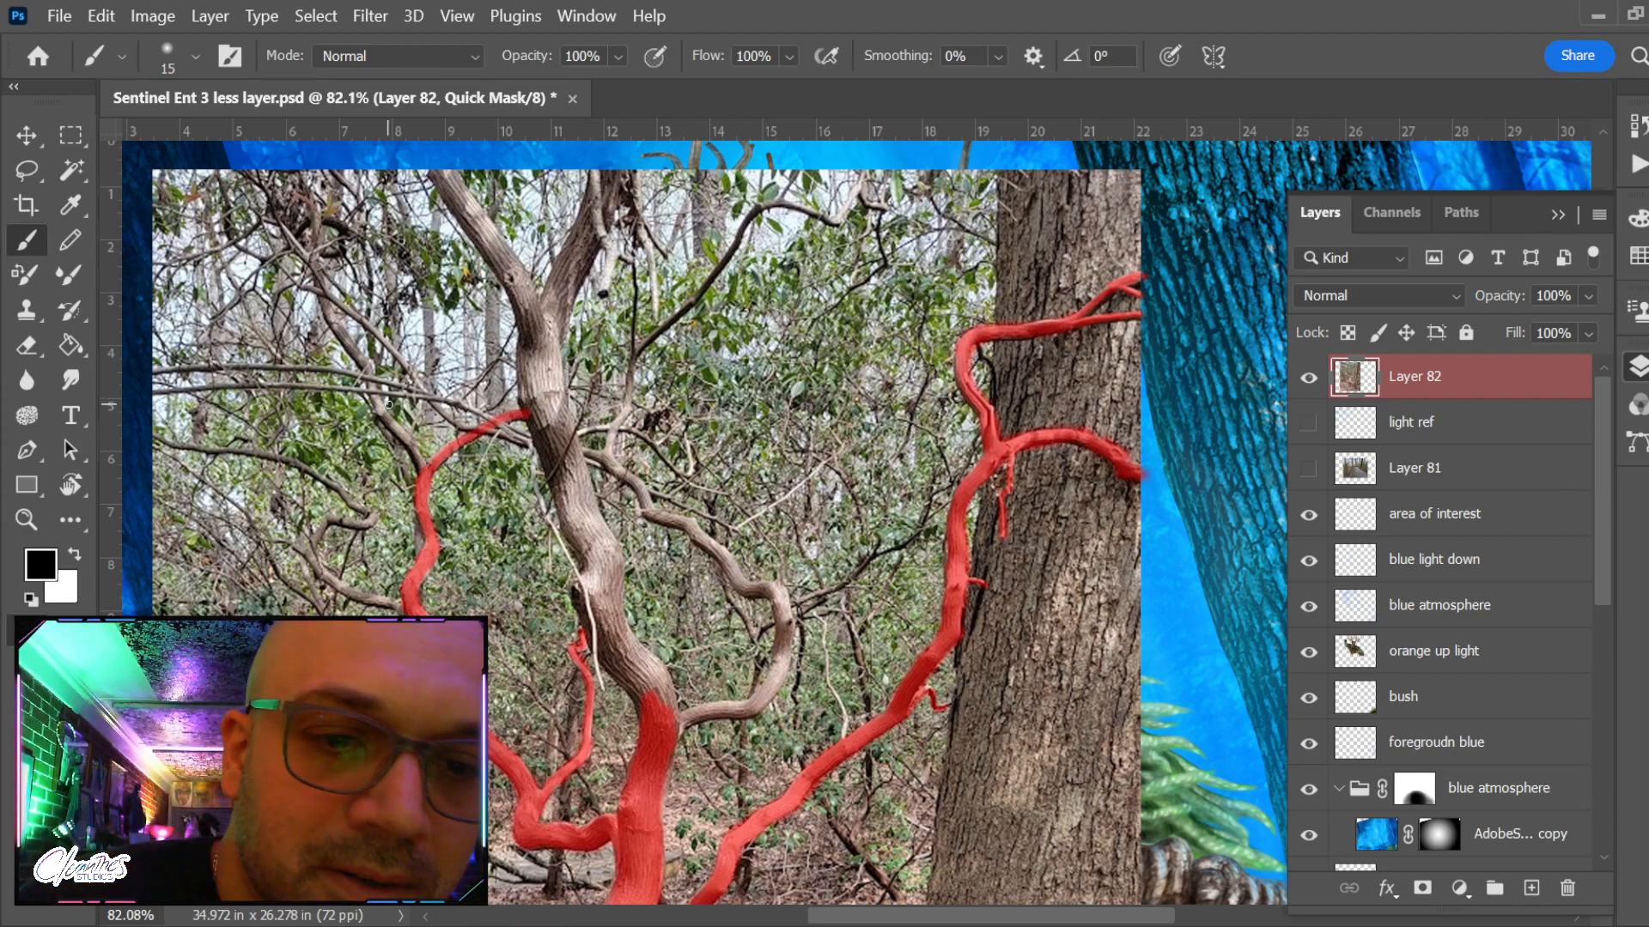
Mask the left limb's upper forked branch and the curling side branch out to the photo's left edge
left_click_drag(425, 463, 394, 430)
mouse_move(367, 374)
left_mouse_down()
mouse_move(323, 299)
mouse_move(303, 196)
left_mouse_up()
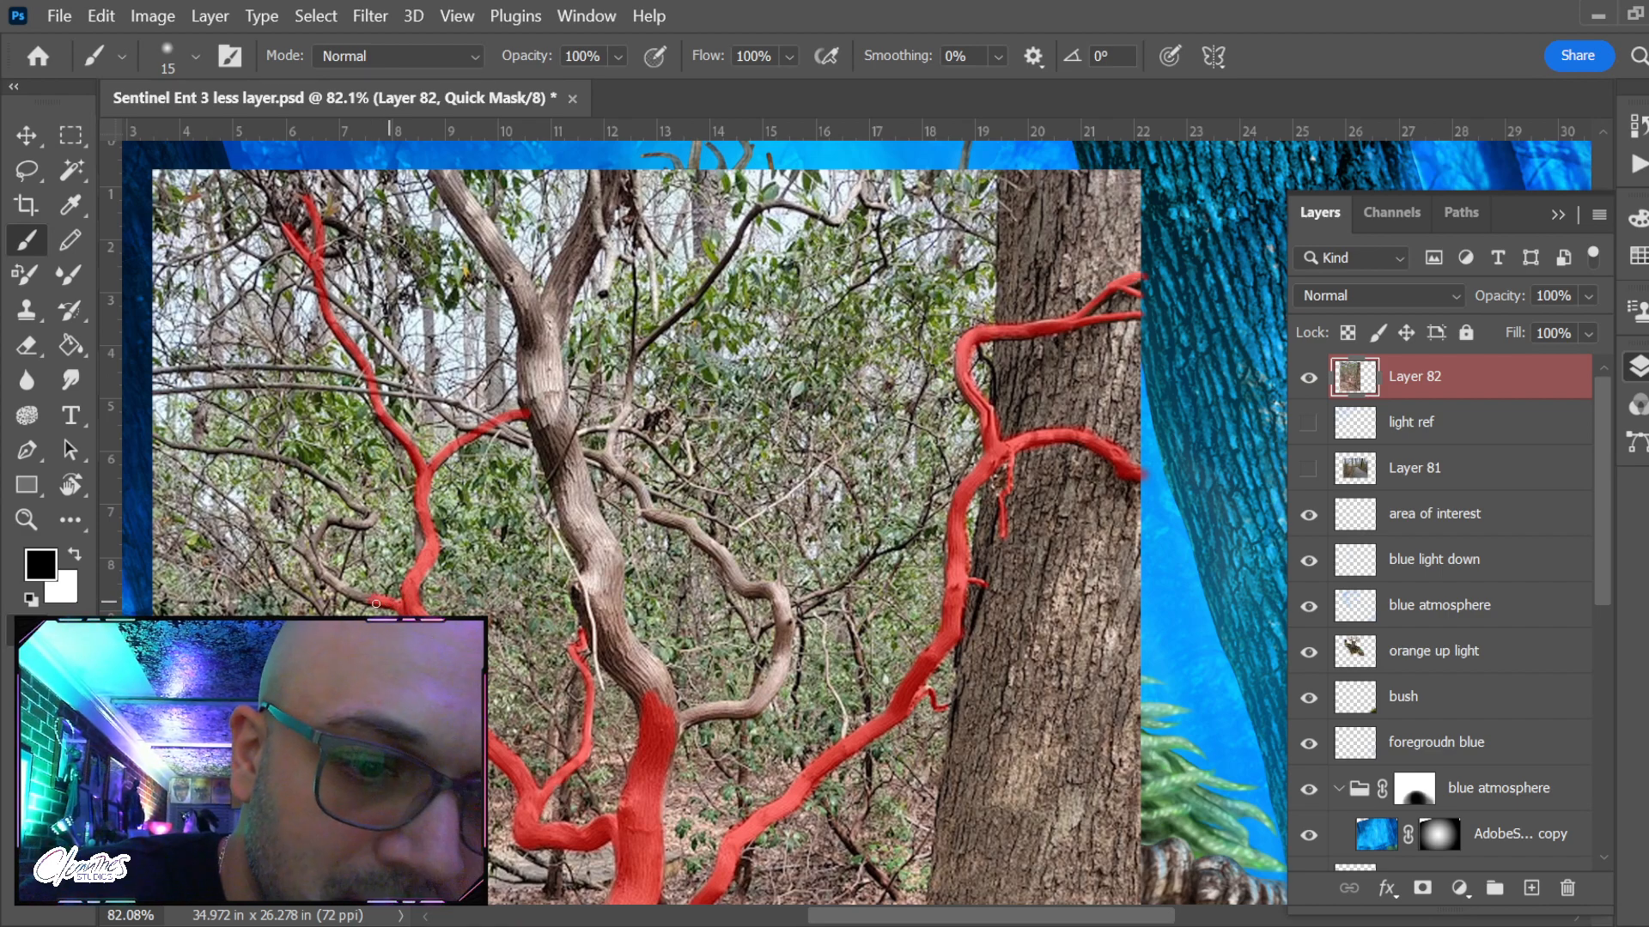
mouse_move(375, 604)
left_mouse_down()
mouse_move(312, 556)
mouse_move(356, 526)
left_mouse_up()
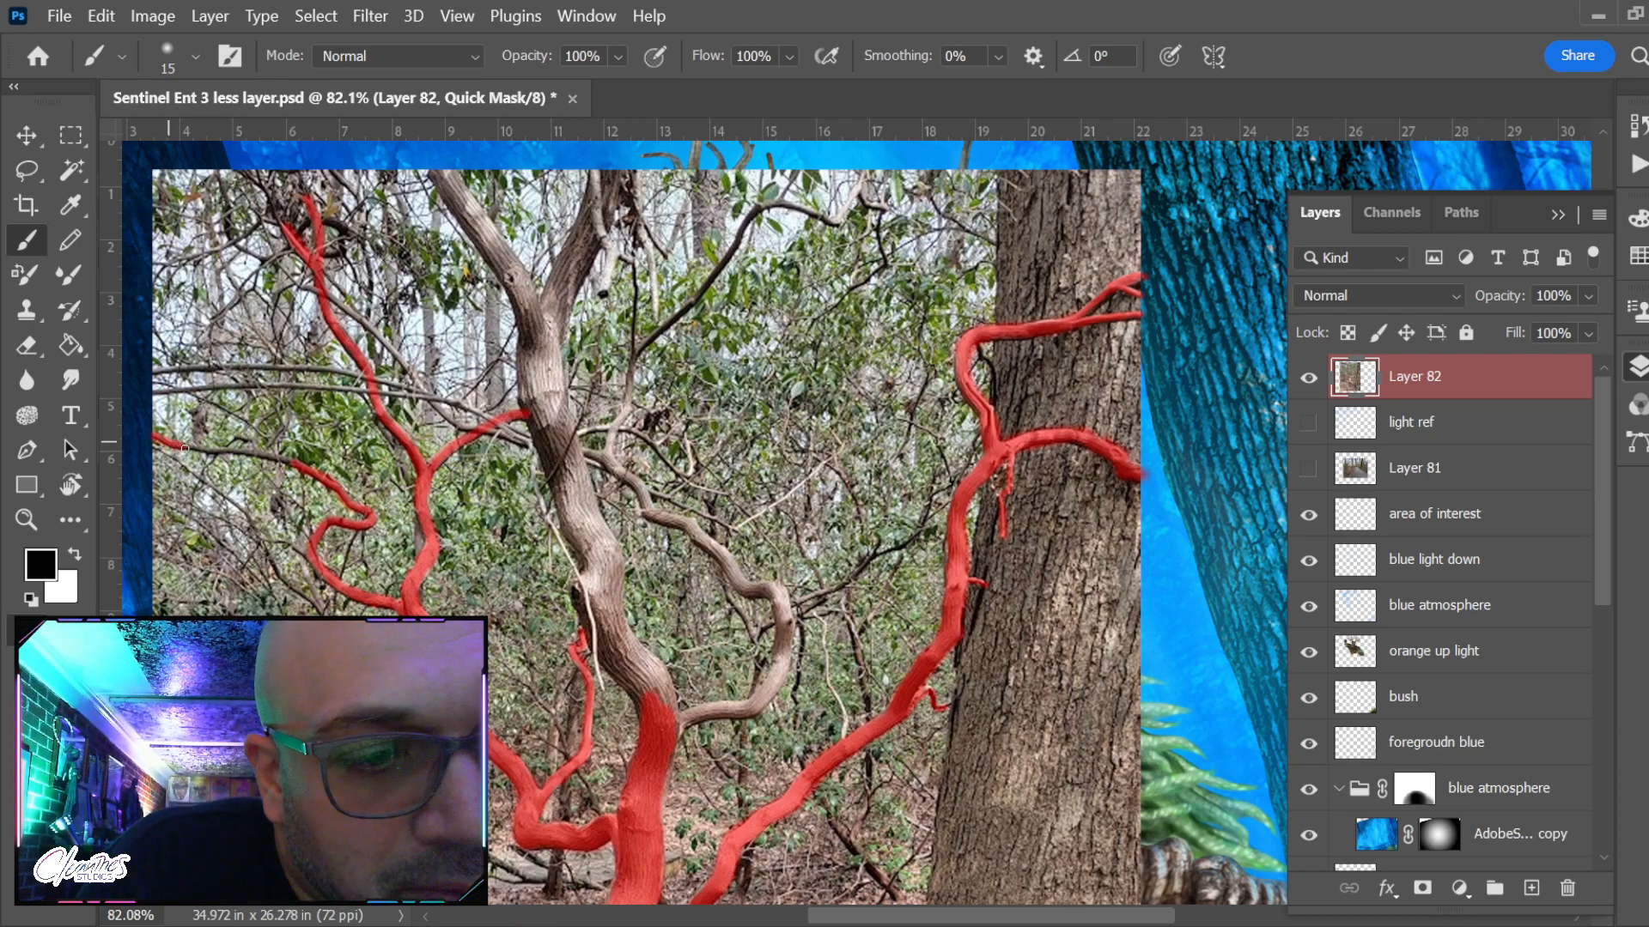
left_click_drag(185, 449, 283, 461)
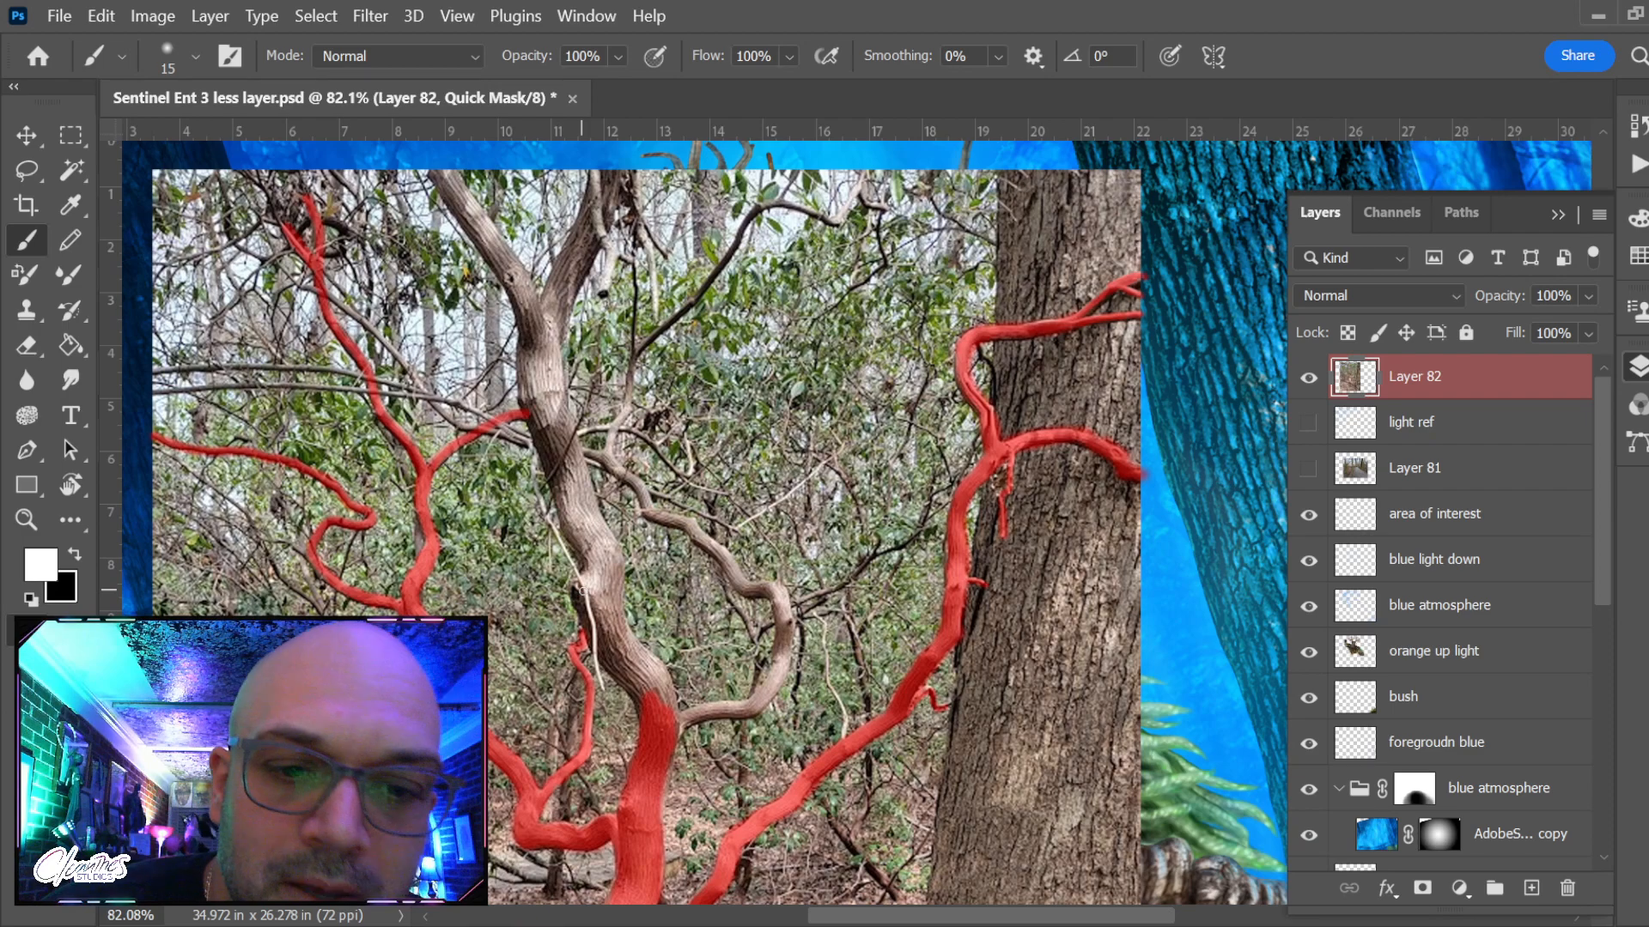
Mask the lower bend of the curved branch right of the main trunk in black with a 15 px brush
mouse_move(894, 666)
left_mouse_down()
mouse_move(684, 537)
mouse_move(688, 559)
left_mouse_up()
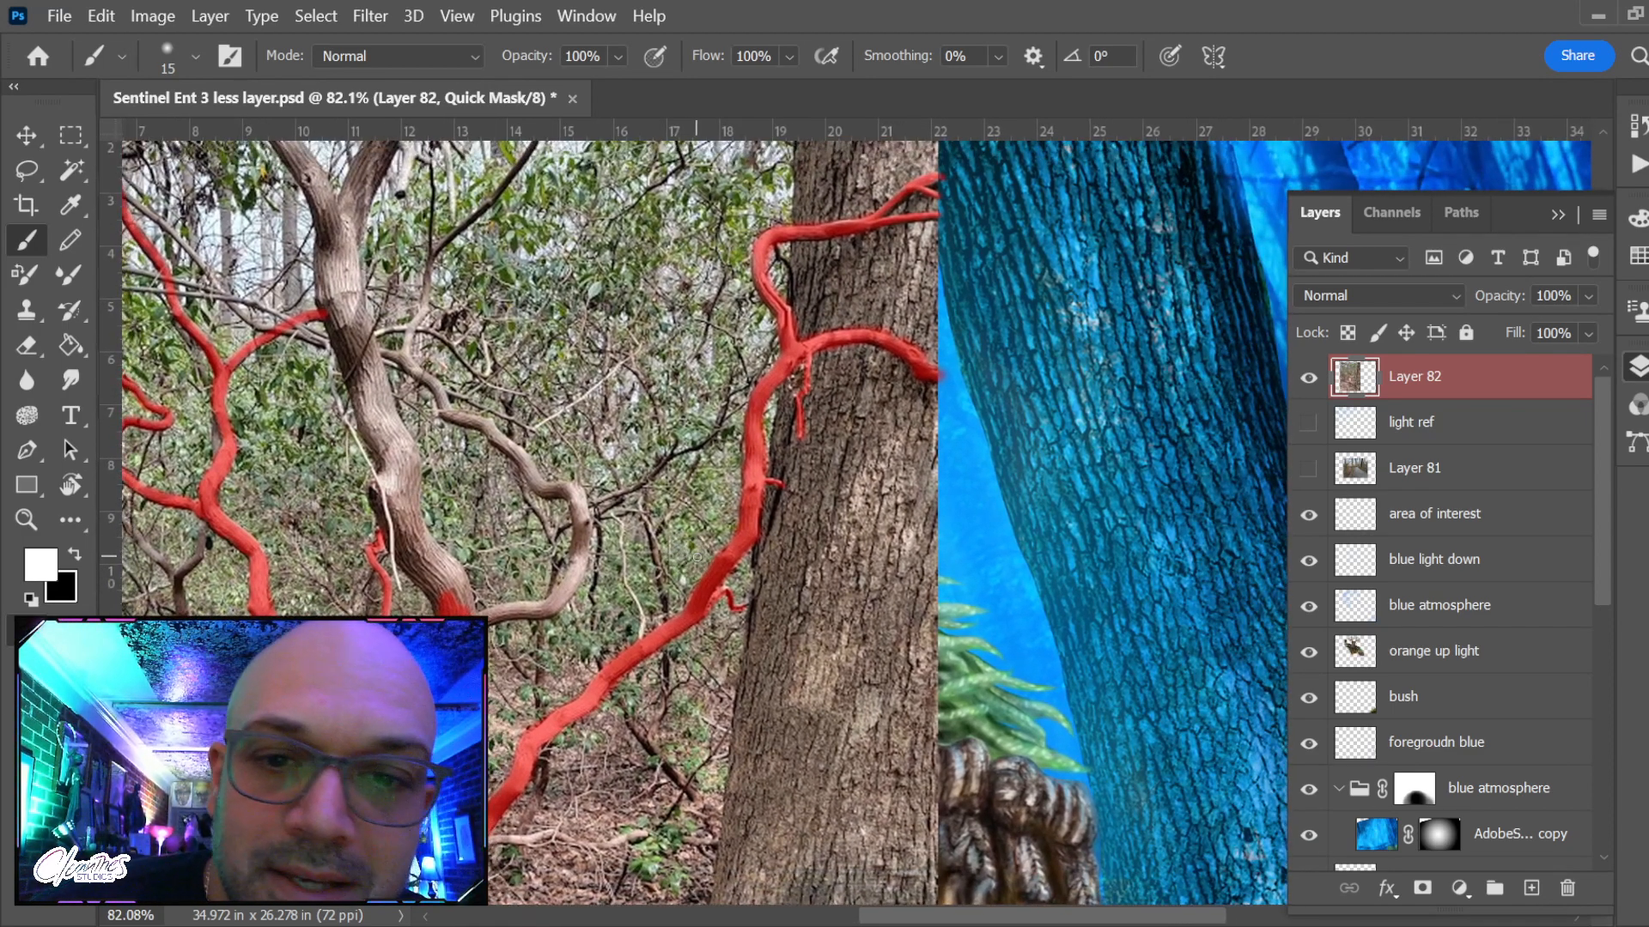
key("x")
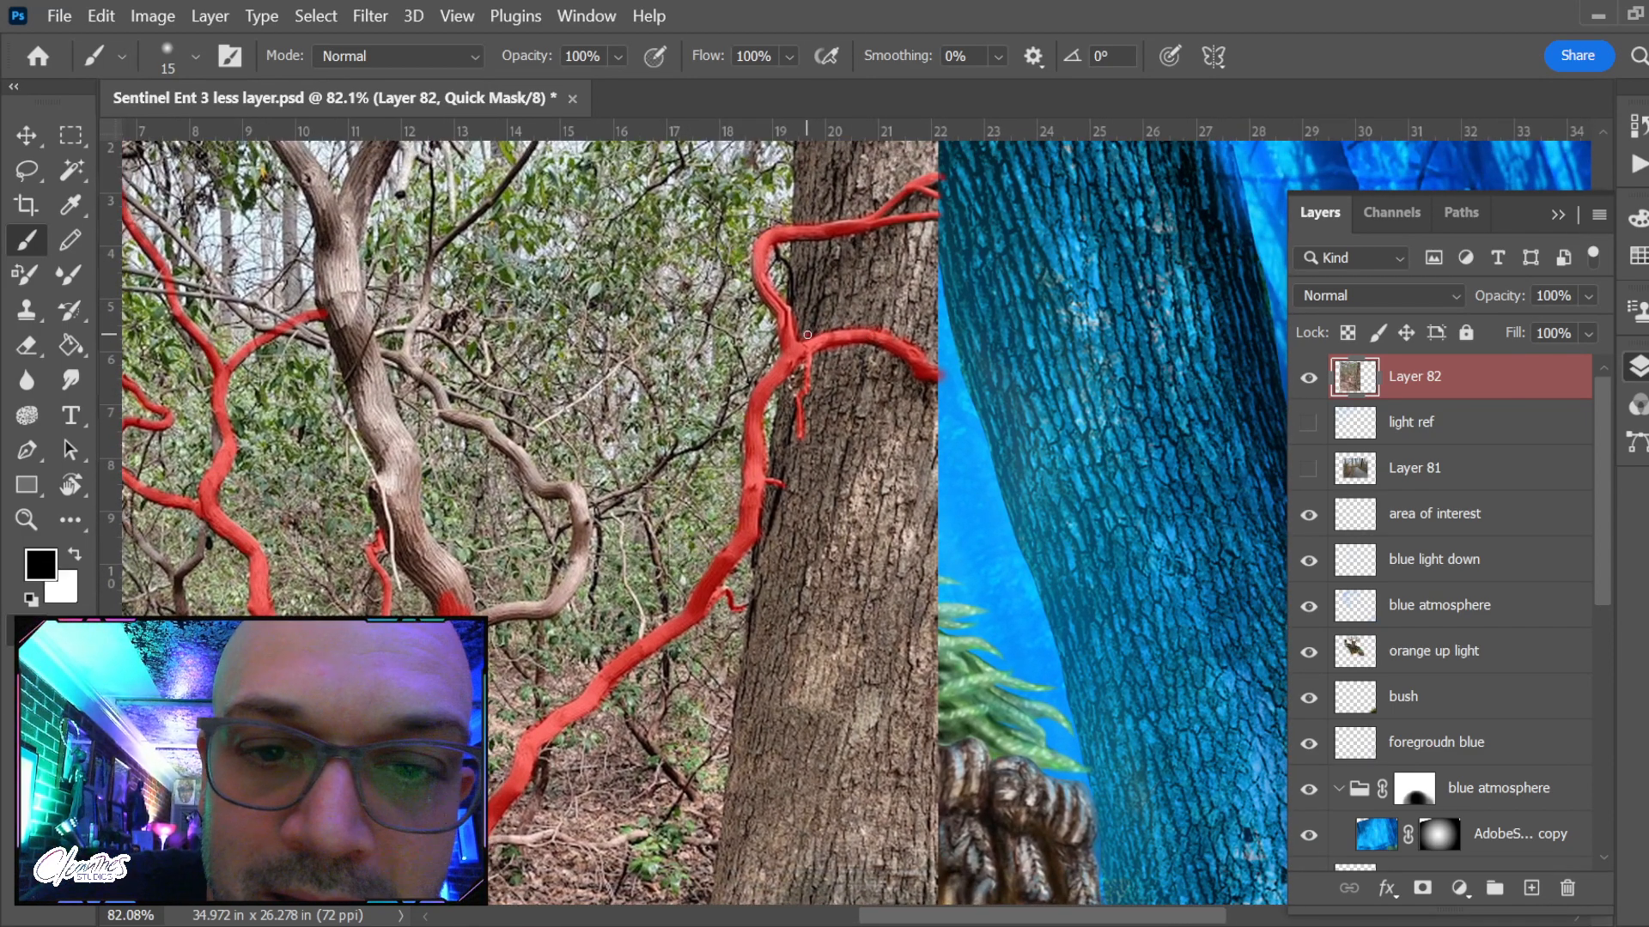
key("x")
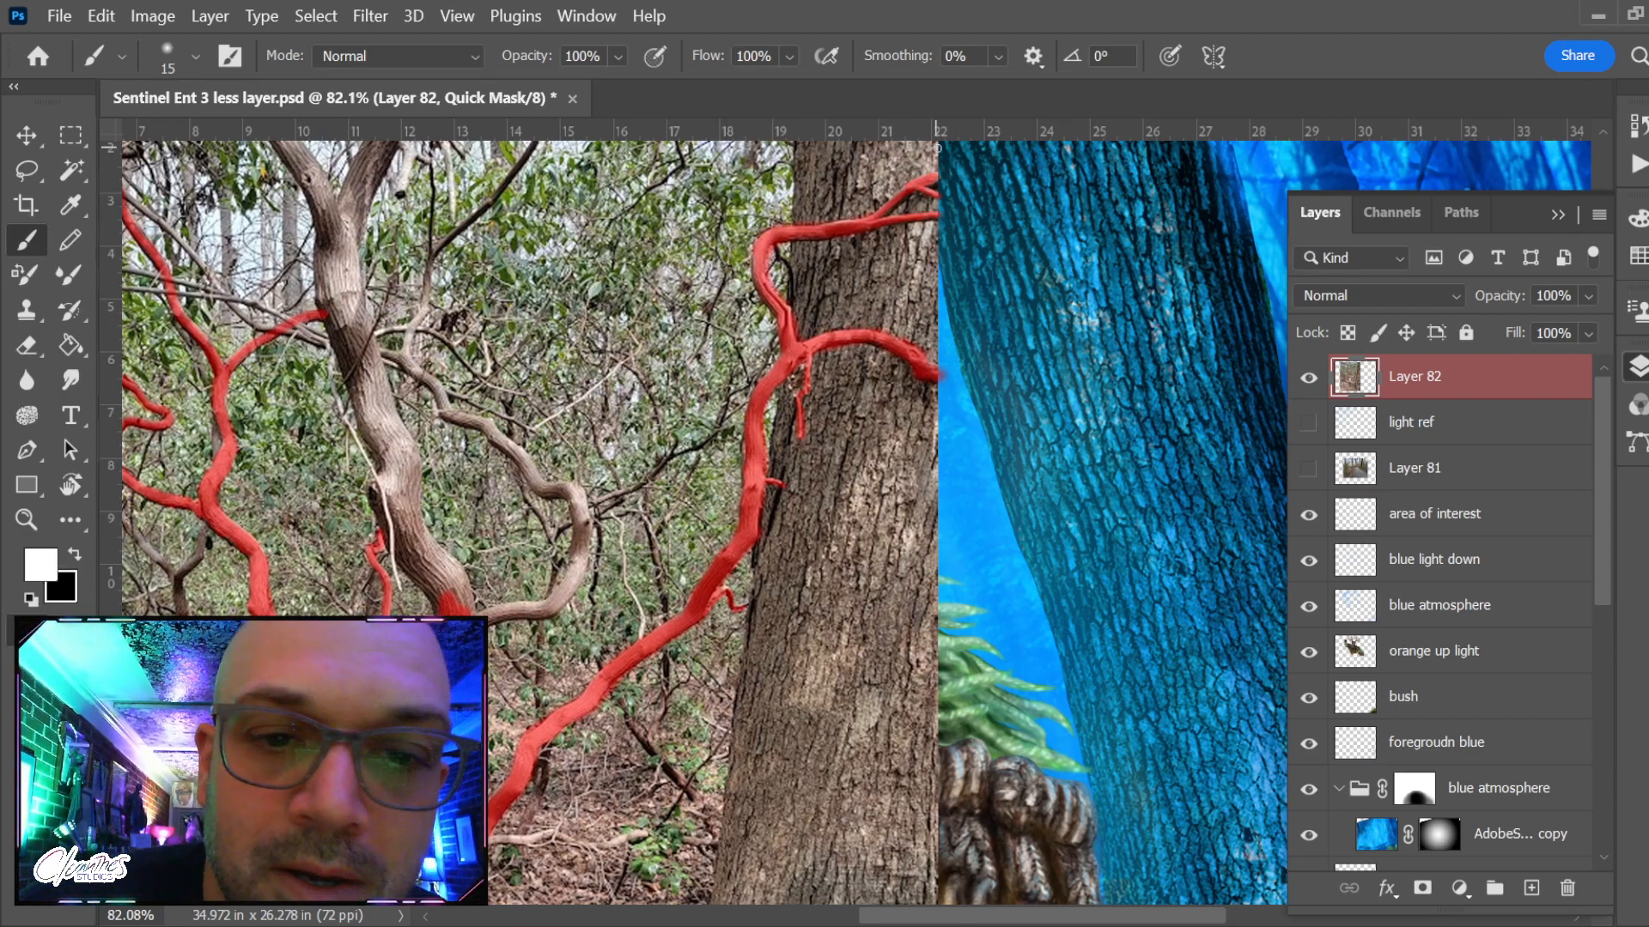
key("x")
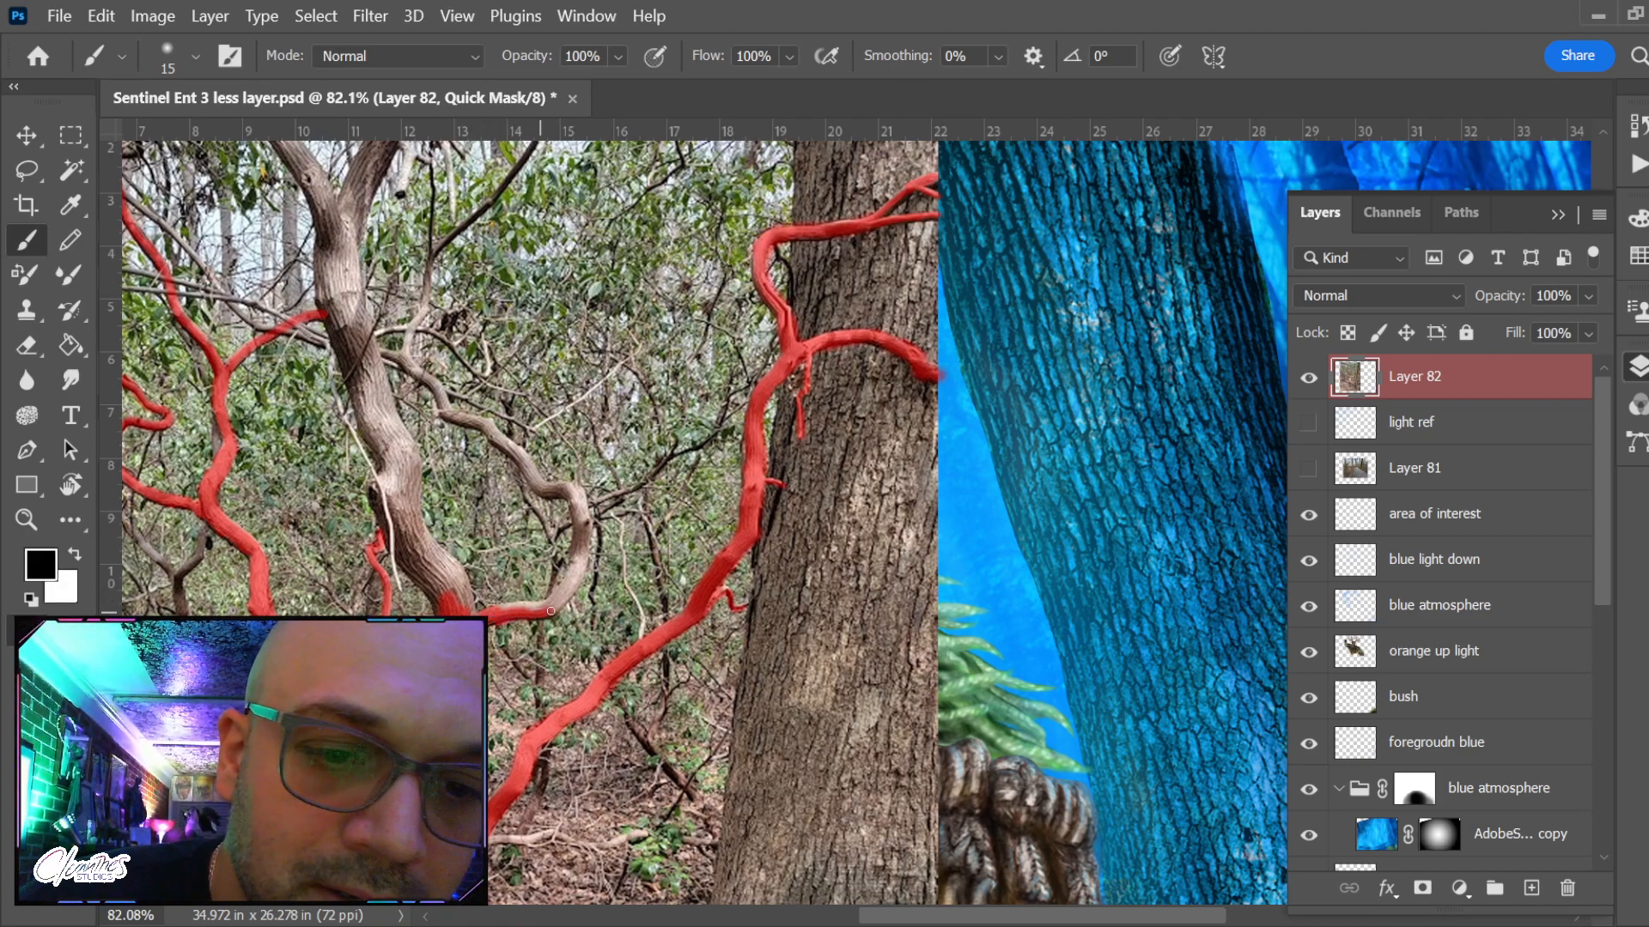
mouse_move(540, 601)
left_mouse_down()
mouse_move(566, 569)
mouse_move(548, 605)
mouse_move(583, 540)
left_mouse_up()
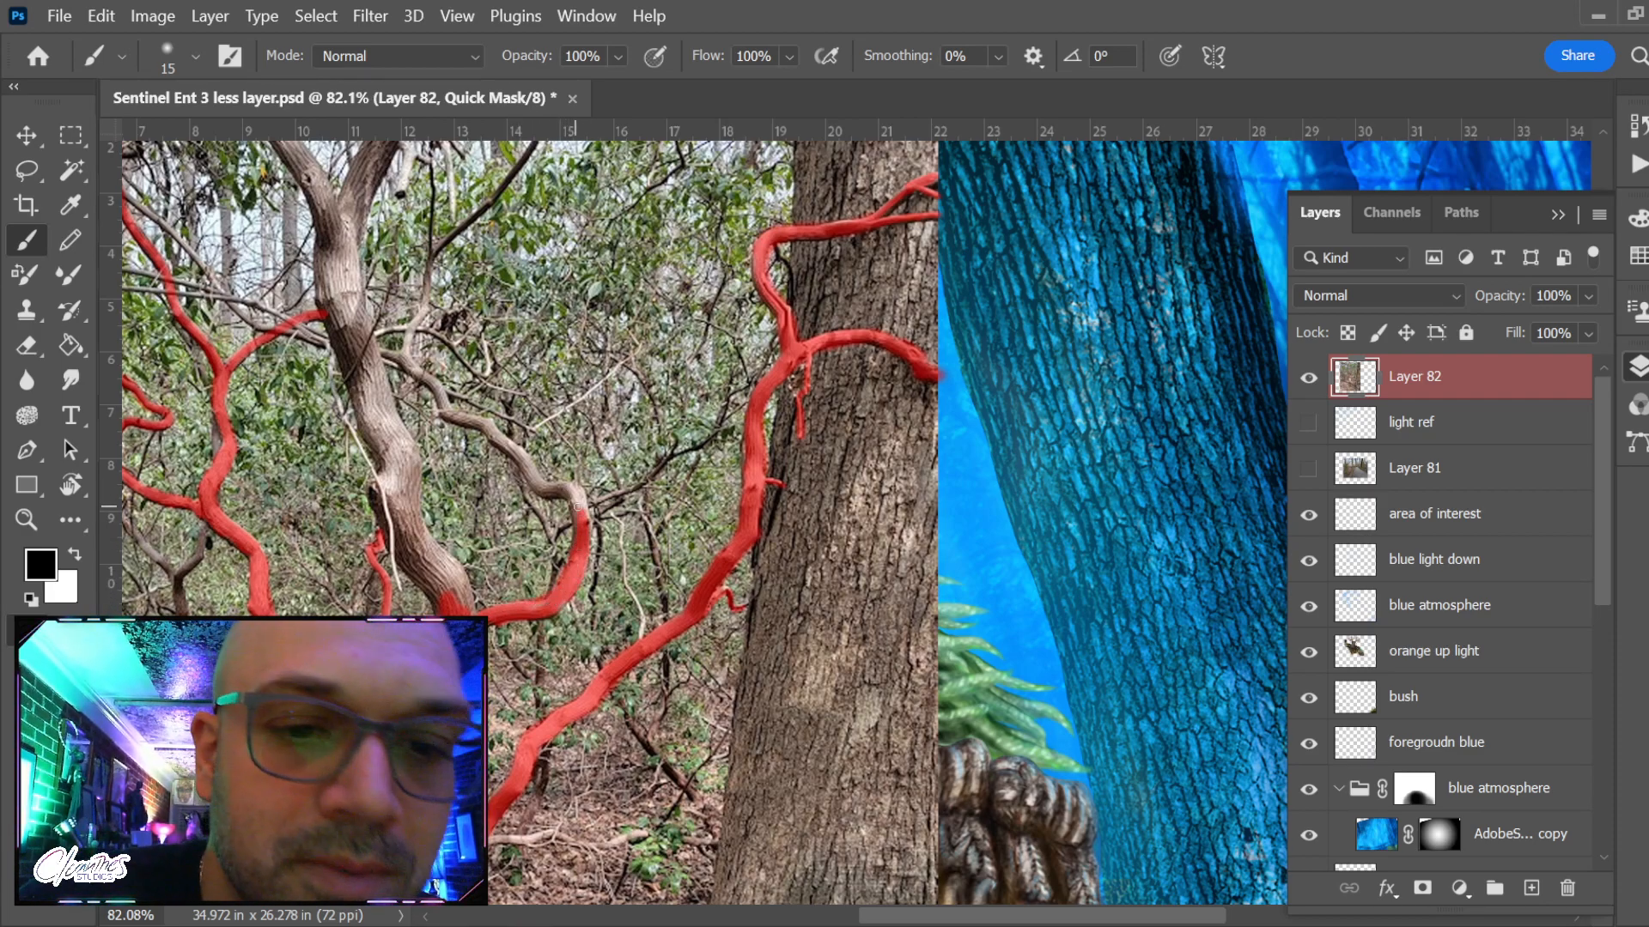
Rotate the canvas view and mask the rest of the curved branch up to the main trunk
key("r")
mouse_move(741, 280)
left_mouse_down()
mouse_move(848, 368)
mouse_move(742, 548)
mouse_move(746, 534)
left_mouse_up()
left_click_drag(857, 520, 891, 317)
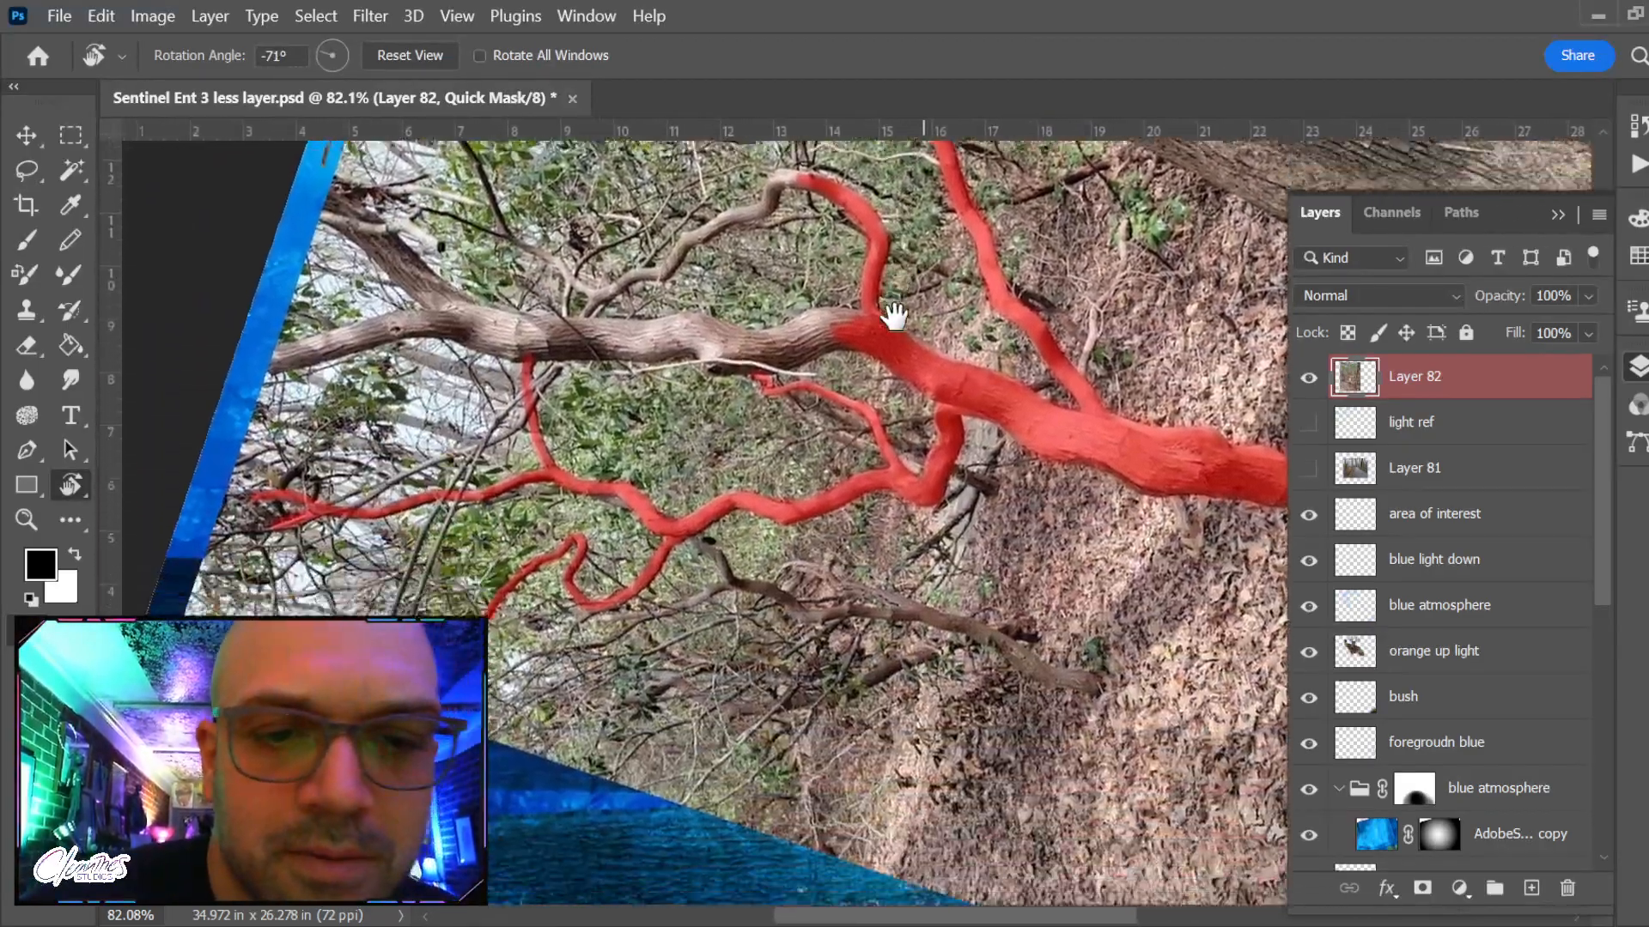
mouse_move(638, 451)
left_mouse_down()
mouse_move(687, 515)
mouse_move(726, 528)
left_mouse_up()
key("b")
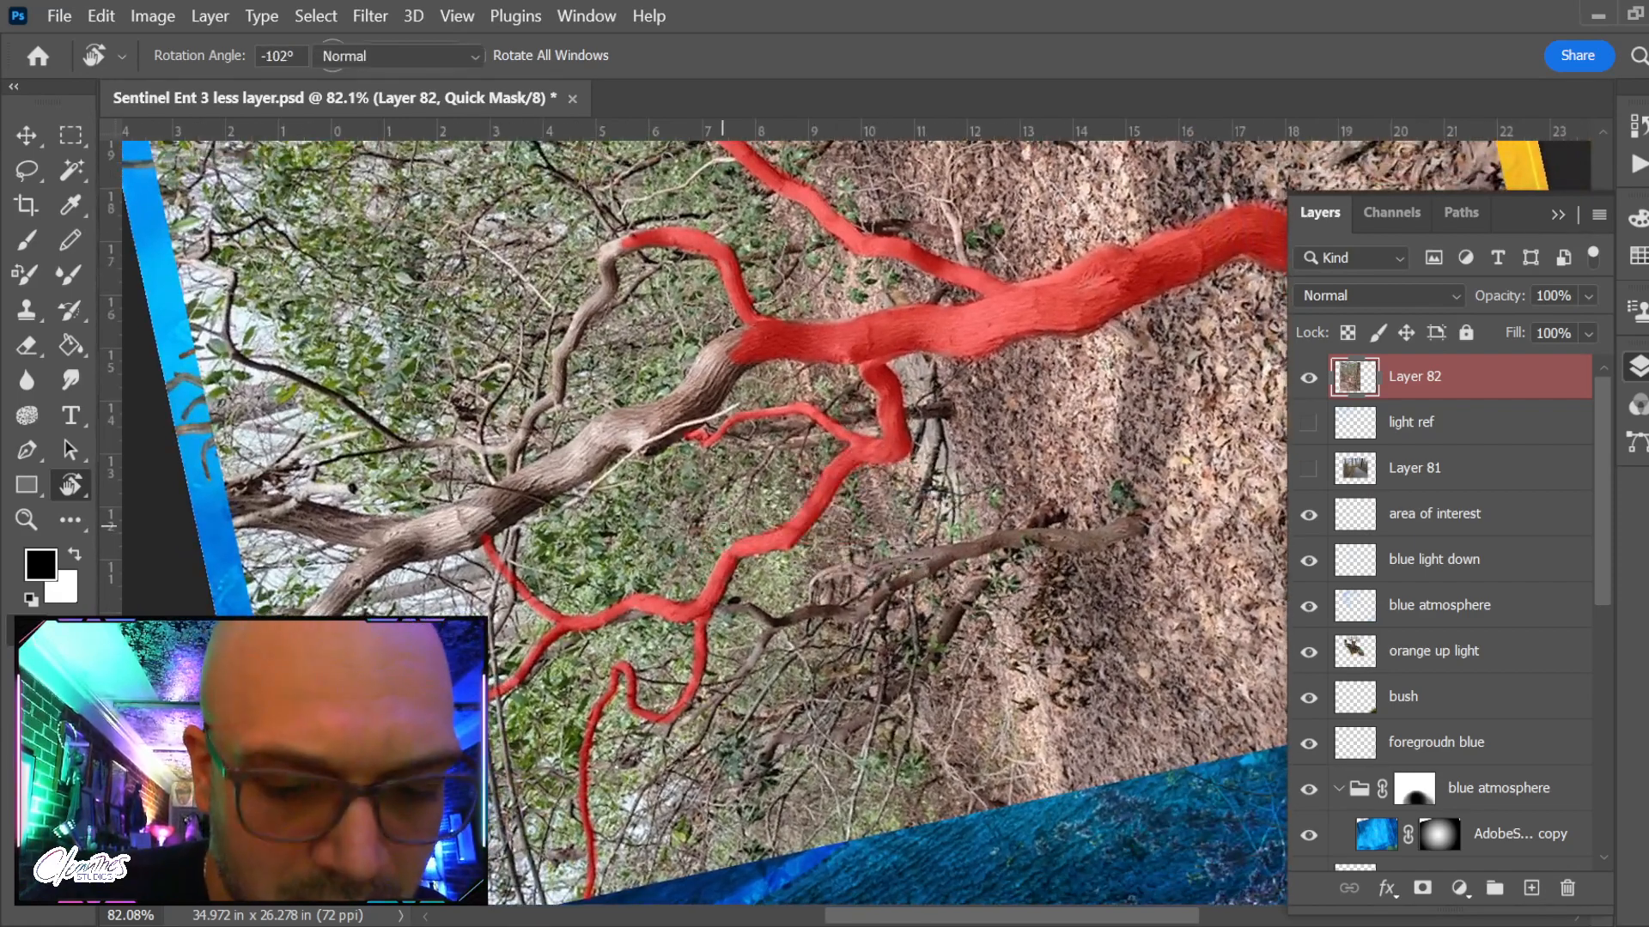
mouse_move(559, 362)
left_mouse_down()
mouse_move(558, 388)
mouse_move(601, 297)
mouse_move(601, 251)
mouse_move(632, 244)
left_mouse_up()
mouse_move(569, 338)
left_mouse_down()
mouse_move(518, 445)
mouse_move(532, 404)
left_mouse_up()
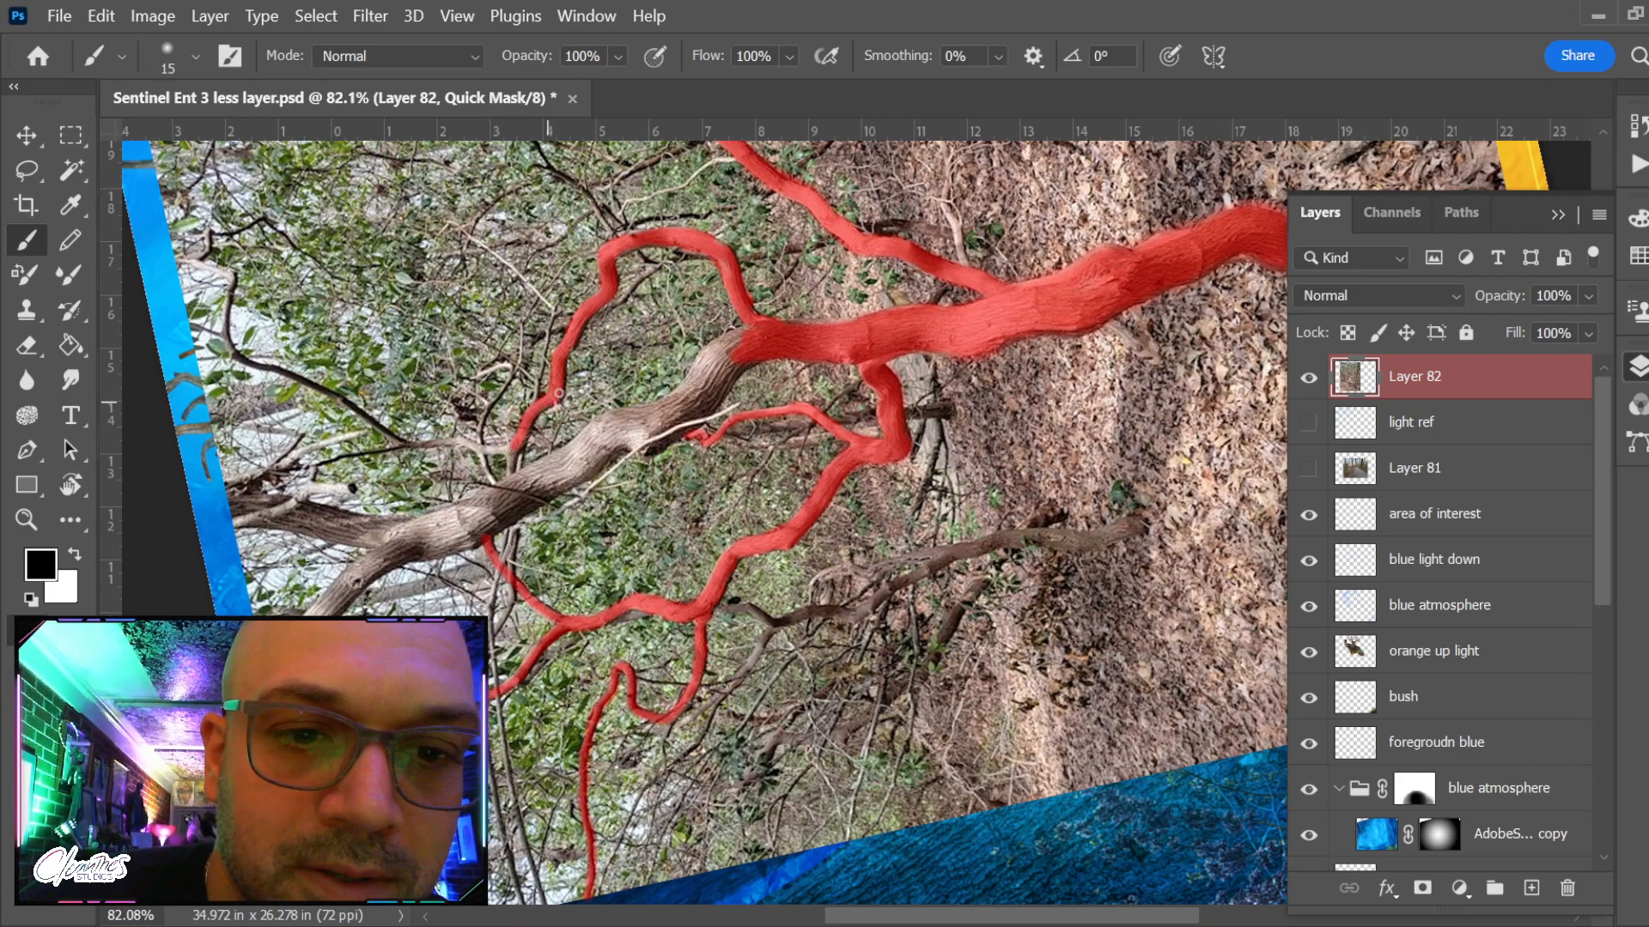
mouse_move(511, 462)
left_mouse_down()
mouse_move(496, 489)
mouse_move(482, 447)
mouse_move(436, 505)
mouse_move(452, 530)
left_mouse_up()
Rotate the canvas view and mask the thin twig branching off the curved branch beside the main trunk with a 15 px brush
key("r")
left_click_drag(592, 552, 736, 452)
left_click_drag(512, 389, 547, 475)
key("b")
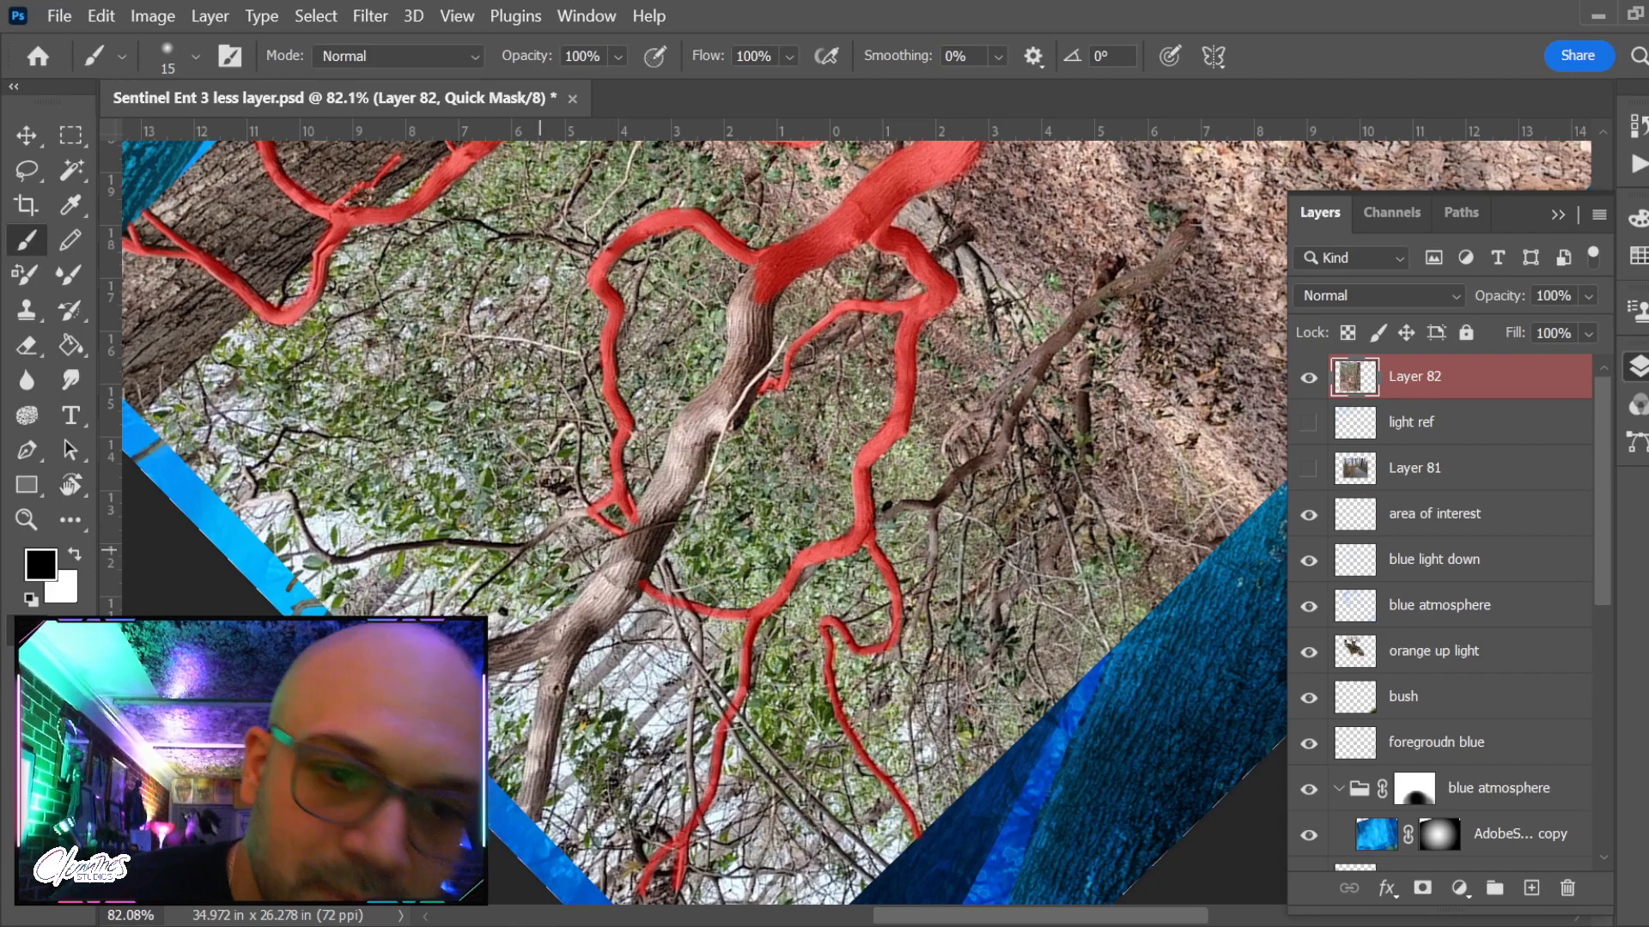
left_click_drag(532, 543, 594, 513)
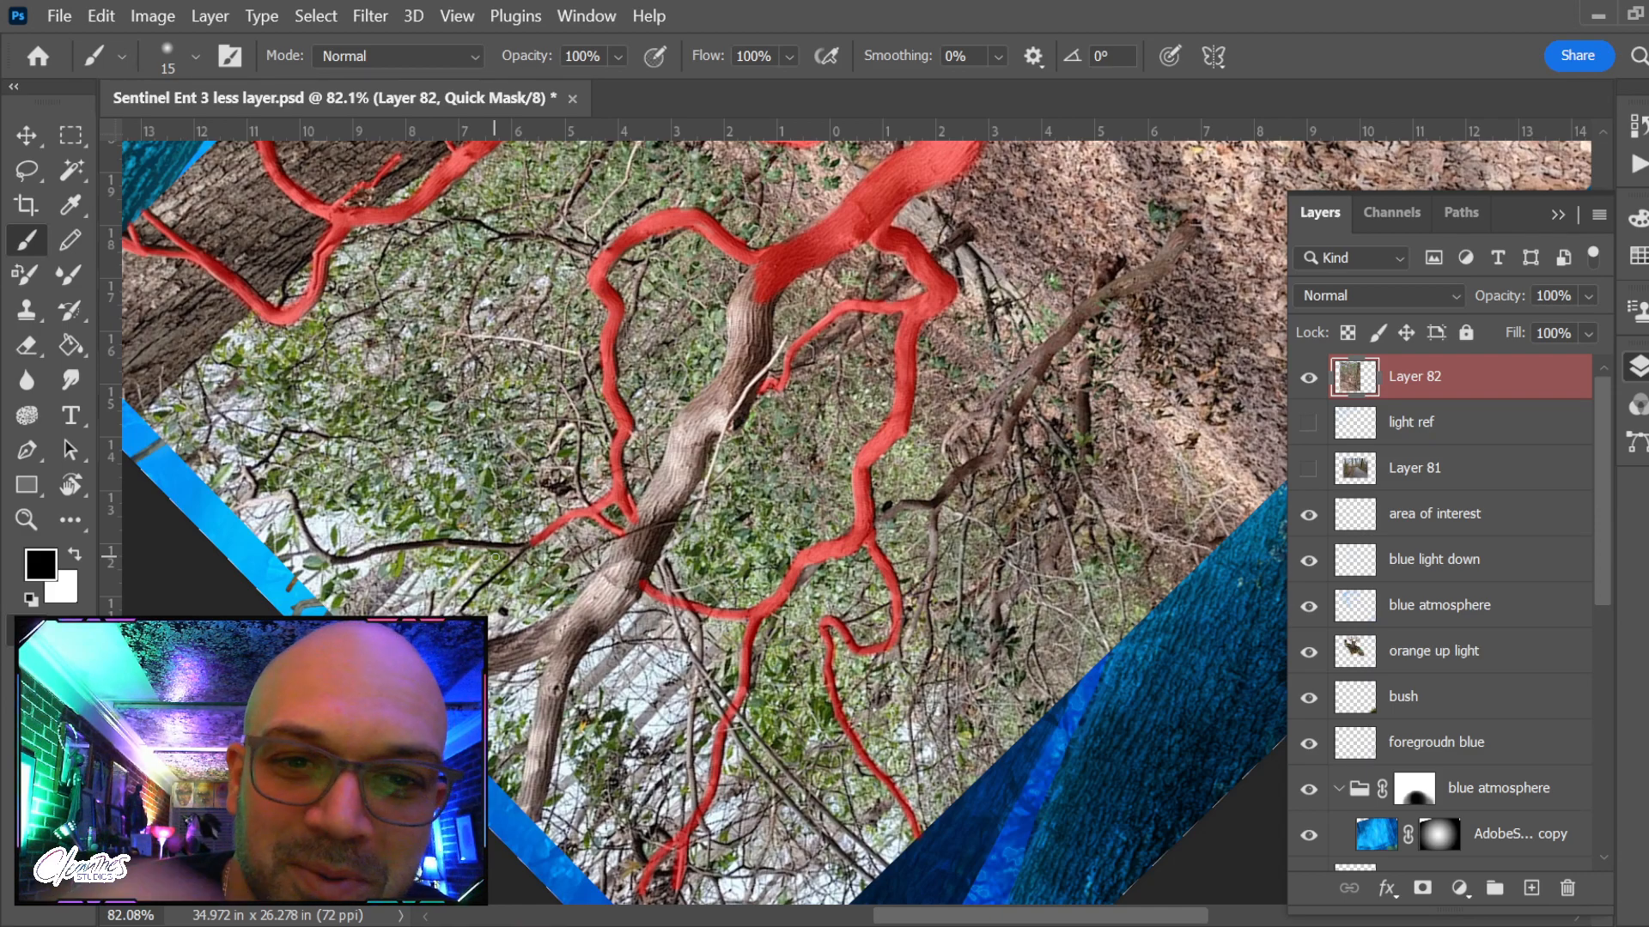
Mask the main trunk between the curved branches down toward its fork, edging it at 15 px and filling it with a 30 px brush
mouse_move(650, 513)
left_mouse_down()
mouse_move(676, 423)
mouse_move(722, 381)
mouse_move(710, 397)
mouse_move(733, 302)
mouse_move(763, 258)
mouse_move(744, 332)
left_mouse_up()
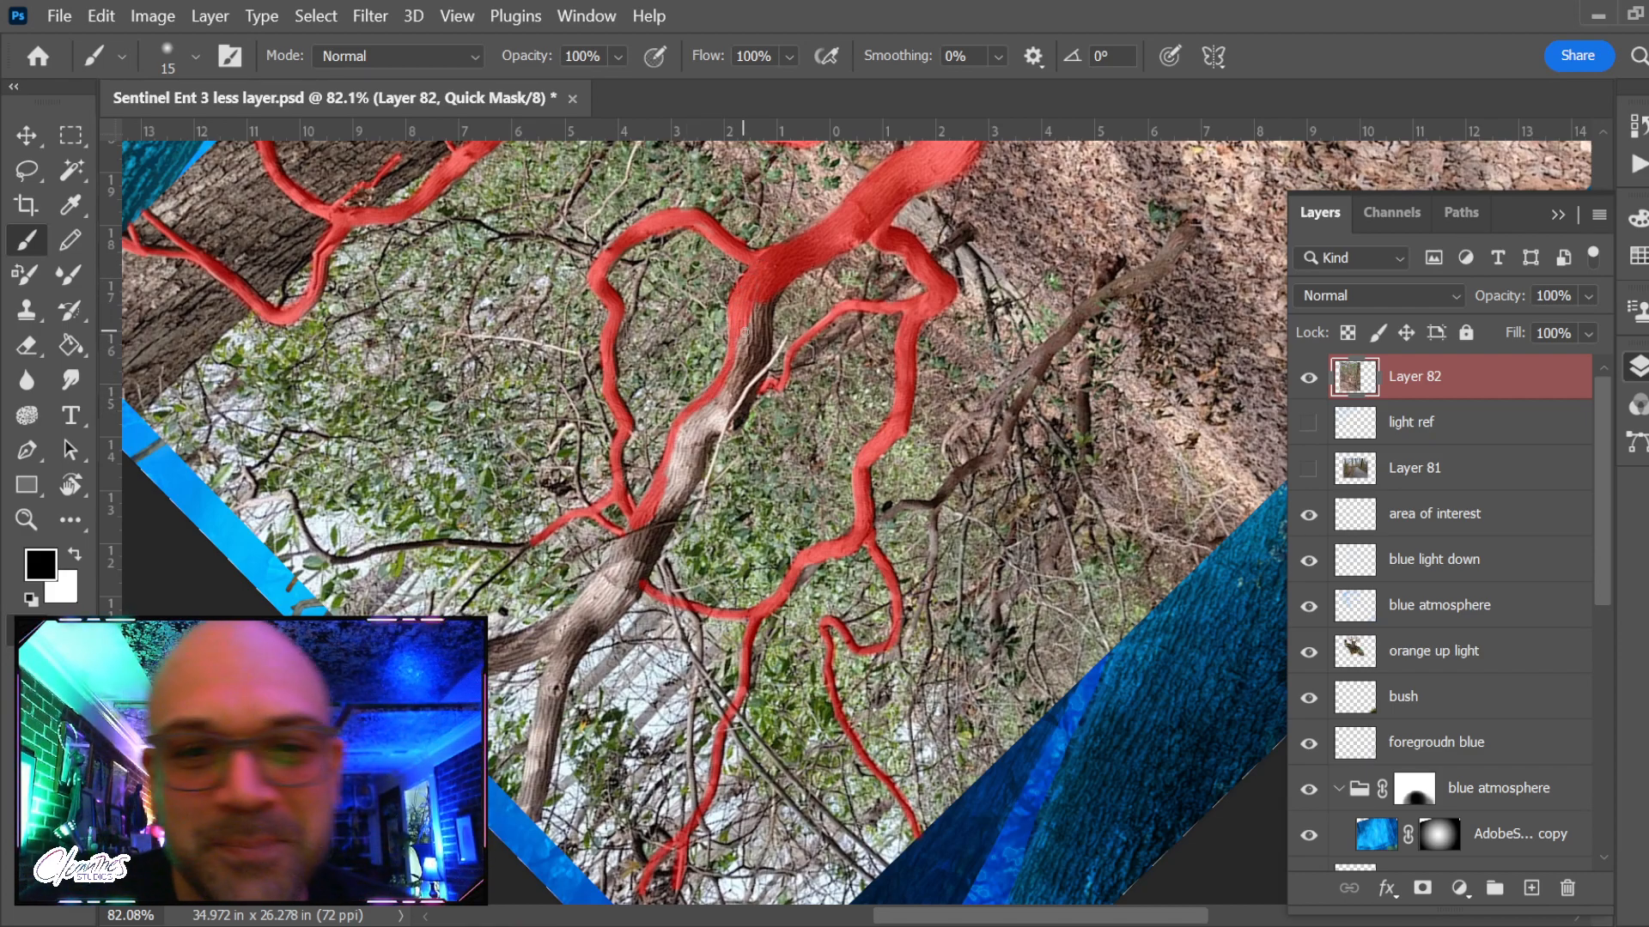
key("bracketright")
key("bracketright")
key("bracketright")
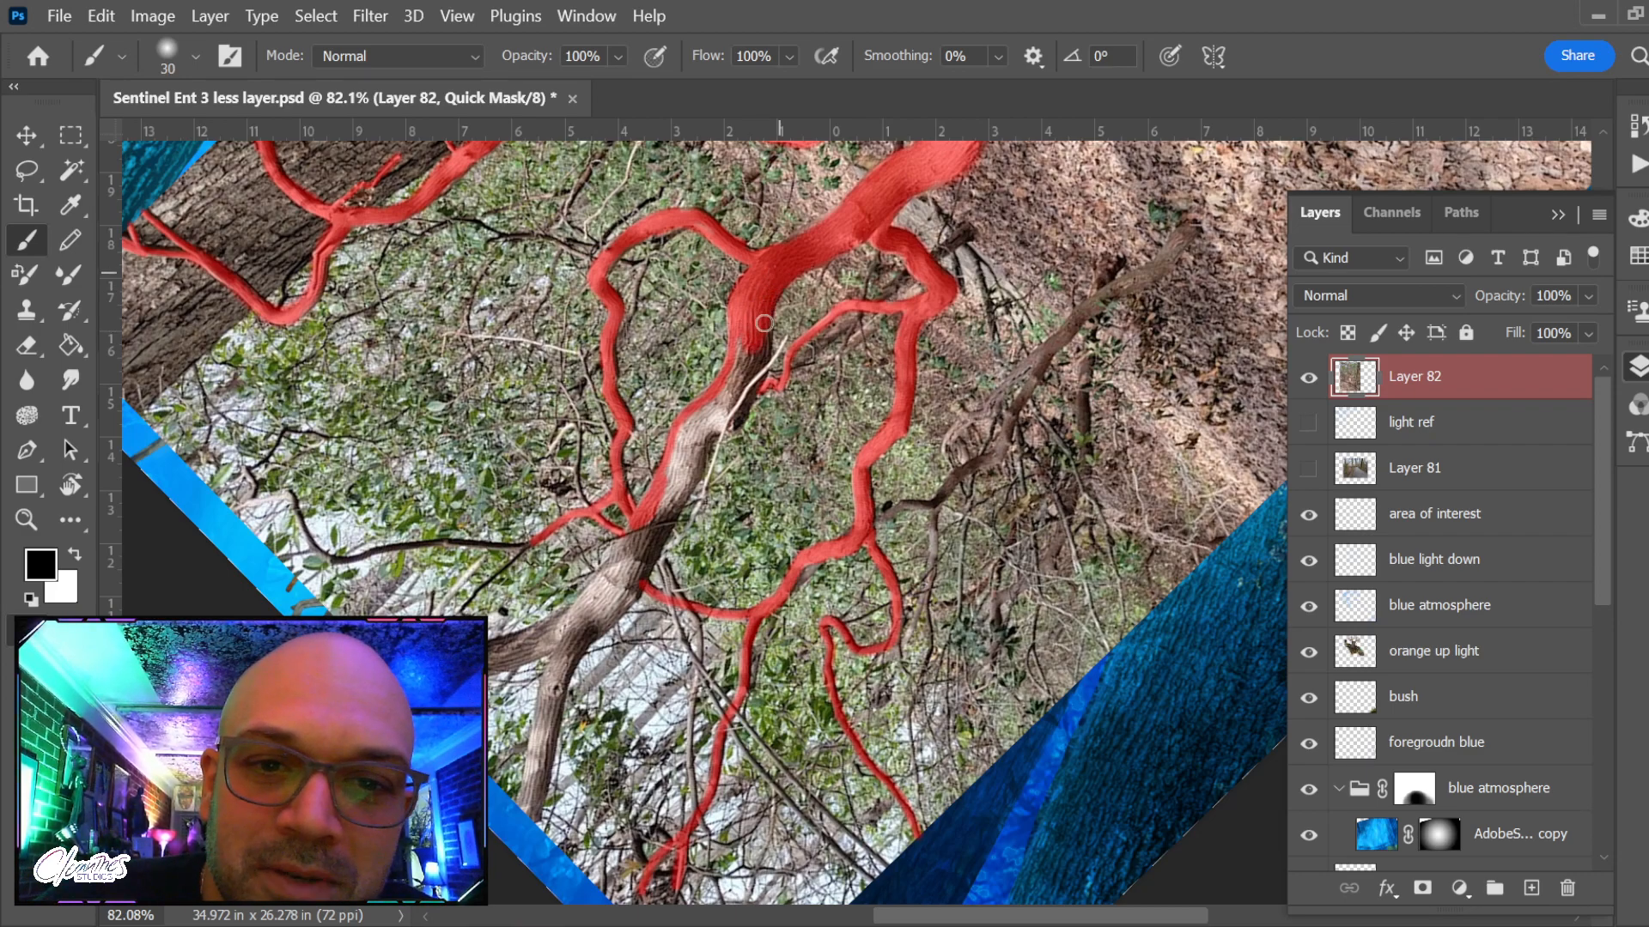
mouse_move(763, 323)
left_mouse_down()
mouse_move(733, 400)
mouse_move(749, 340)
mouse_move(665, 470)
mouse_move(685, 441)
mouse_move(683, 476)
mouse_move(724, 414)
left_mouse_up()
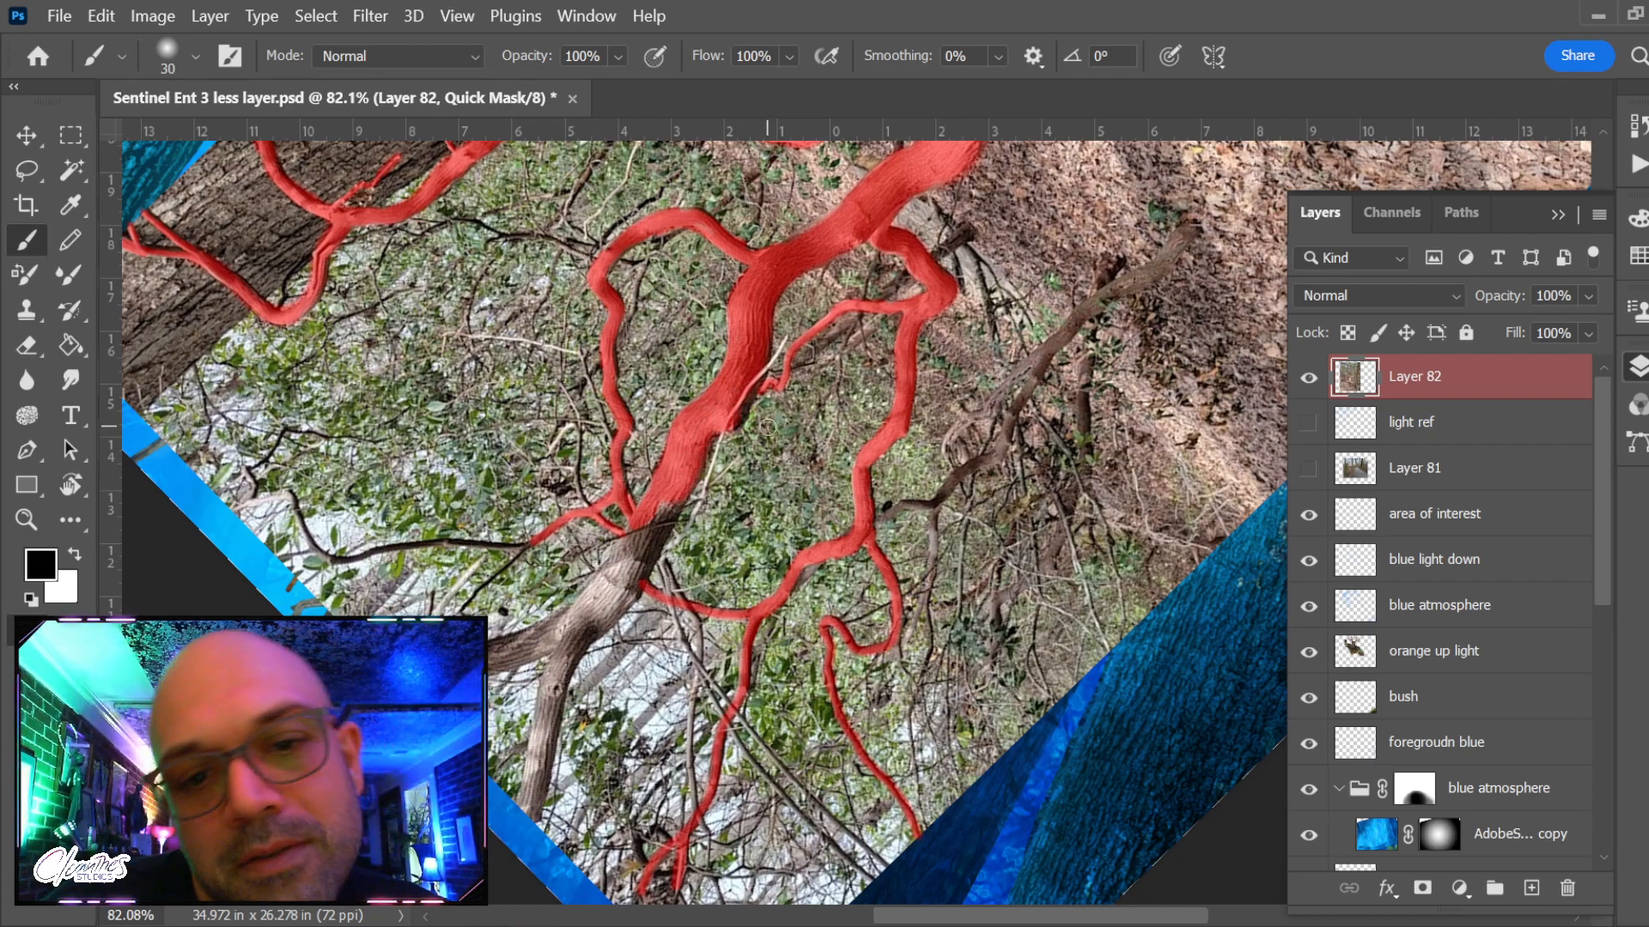
mouse_move(665, 508)
left_mouse_down()
mouse_move(629, 574)
mouse_move(677, 490)
mouse_move(609, 579)
mouse_move(629, 554)
mouse_move(617, 604)
mouse_move(642, 556)
left_mouse_up()
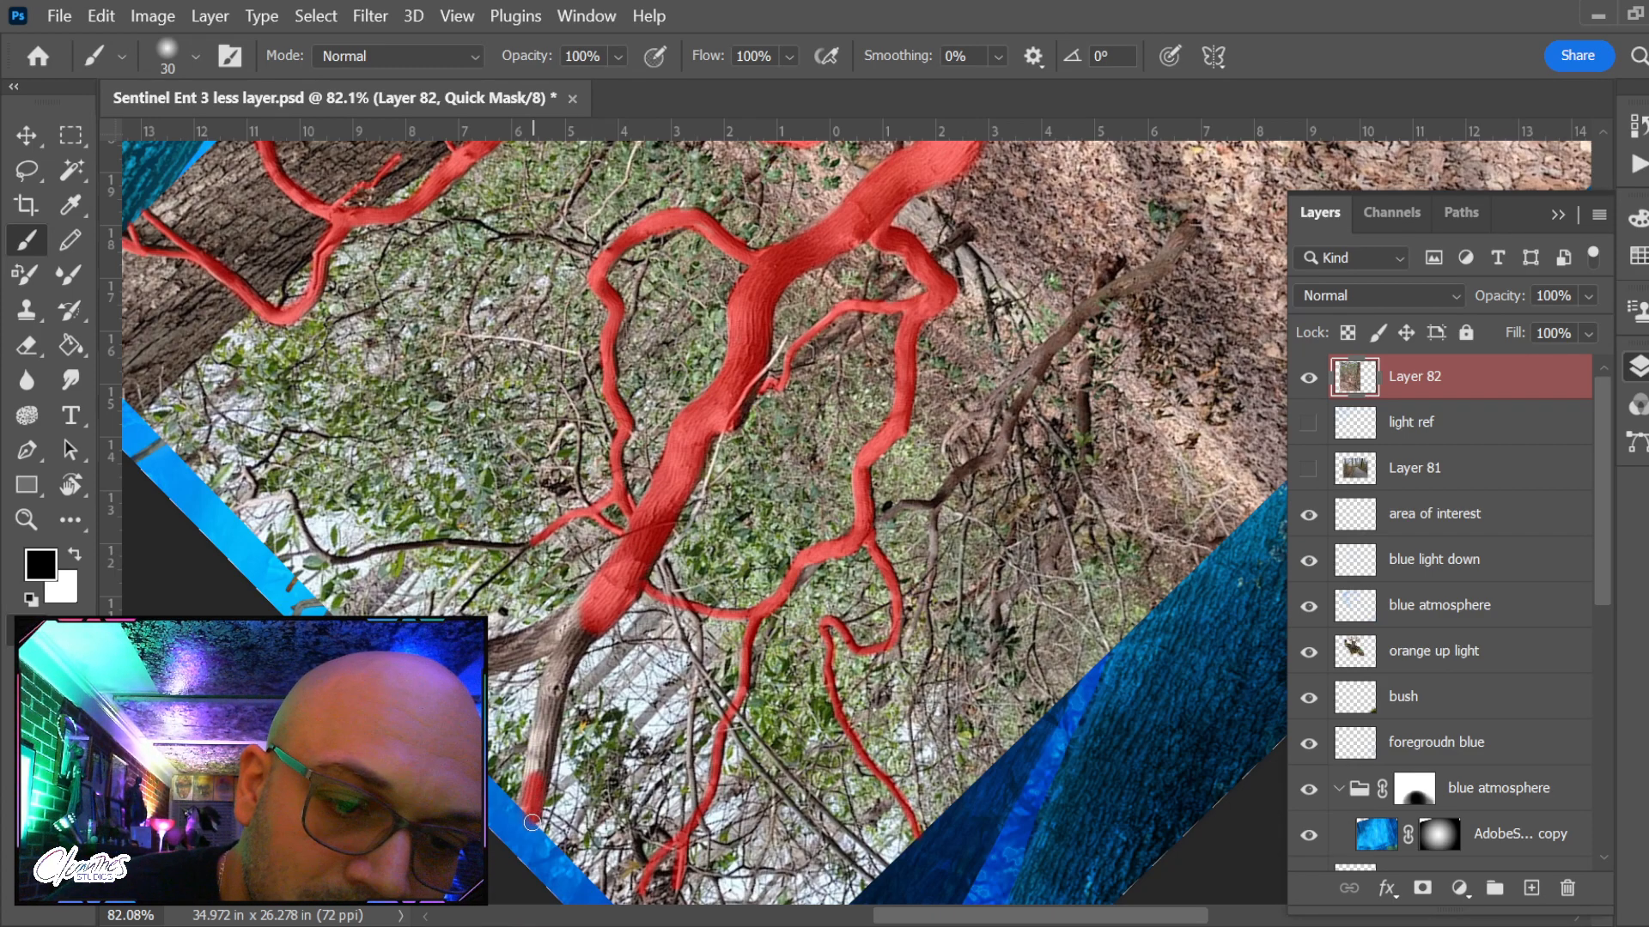
Mask both limbs of the main trunk's fork out to the photo's edge with a 30 px brush
mouse_move(532, 788)
left_mouse_down()
mouse_move(590, 615)
mouse_move(562, 660)
mouse_move(597, 620)
left_mouse_up()
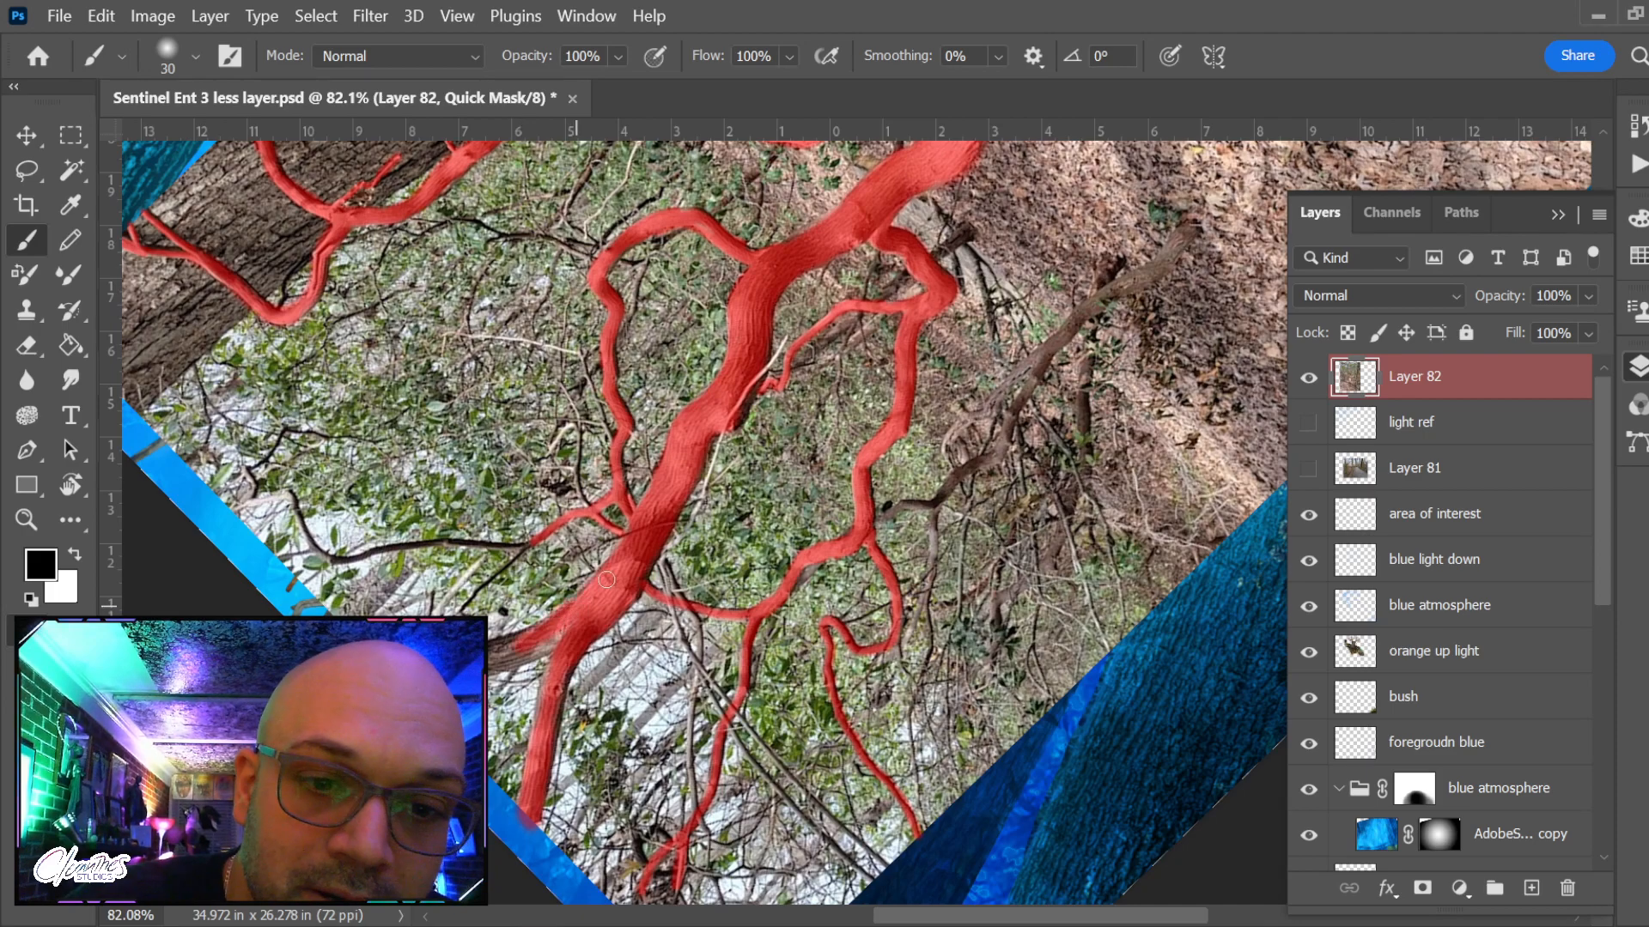
left_click_drag(606, 579, 468, 713)
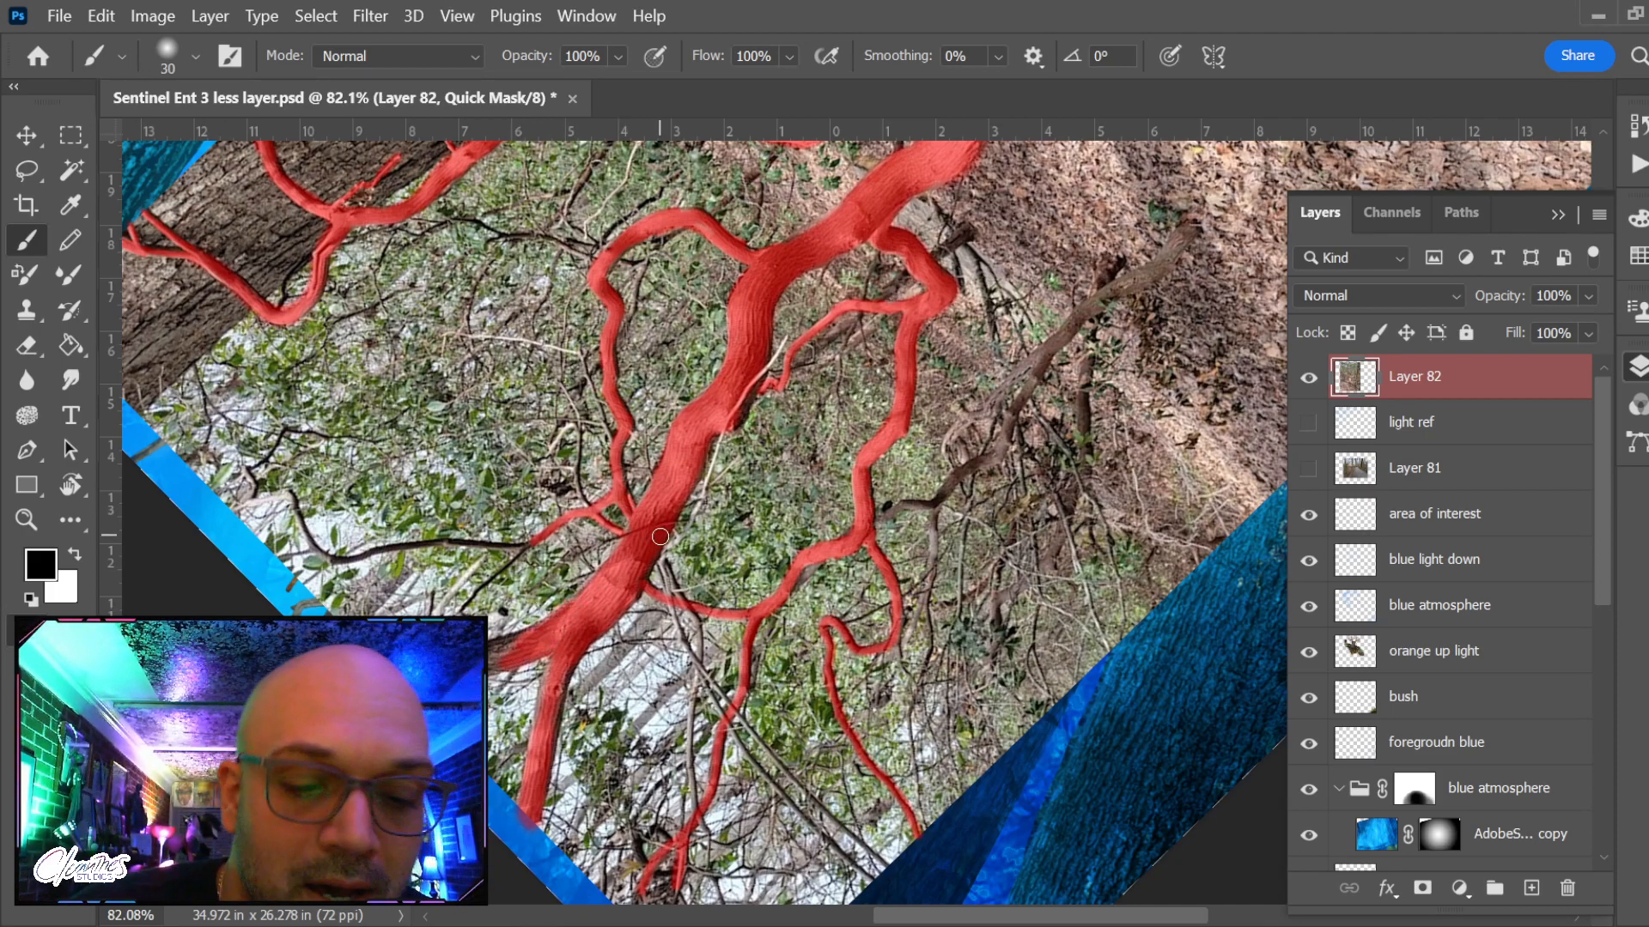
key("r")
left_click_drag(660, 536, 567, 634)
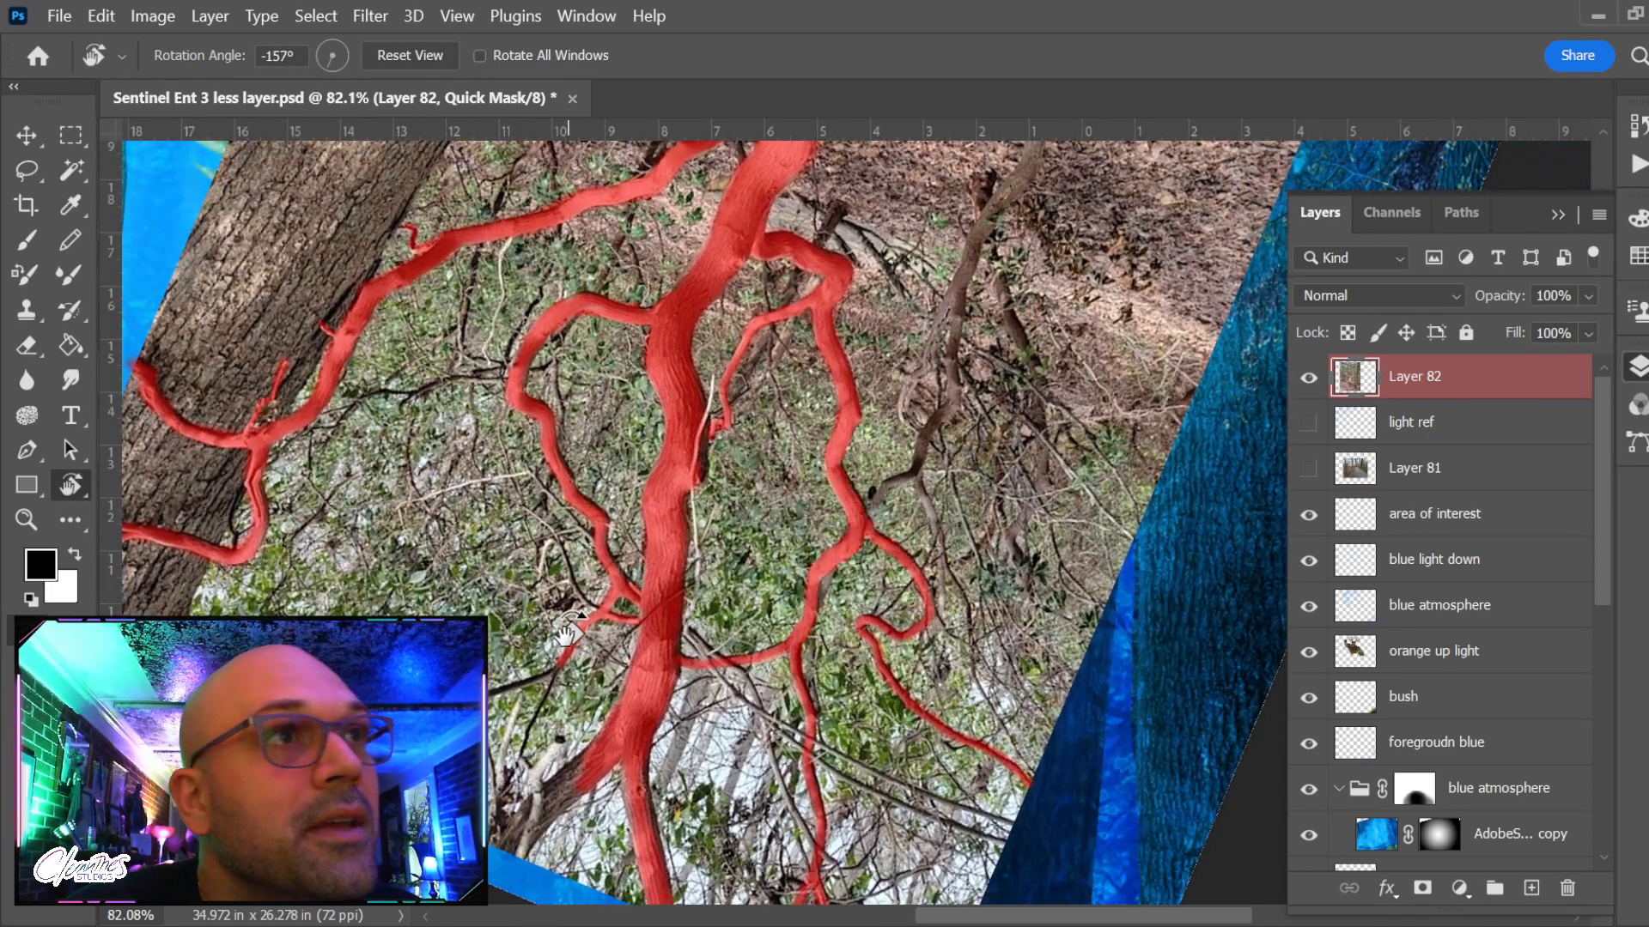
left_click_drag(660, 730, 721, 619)
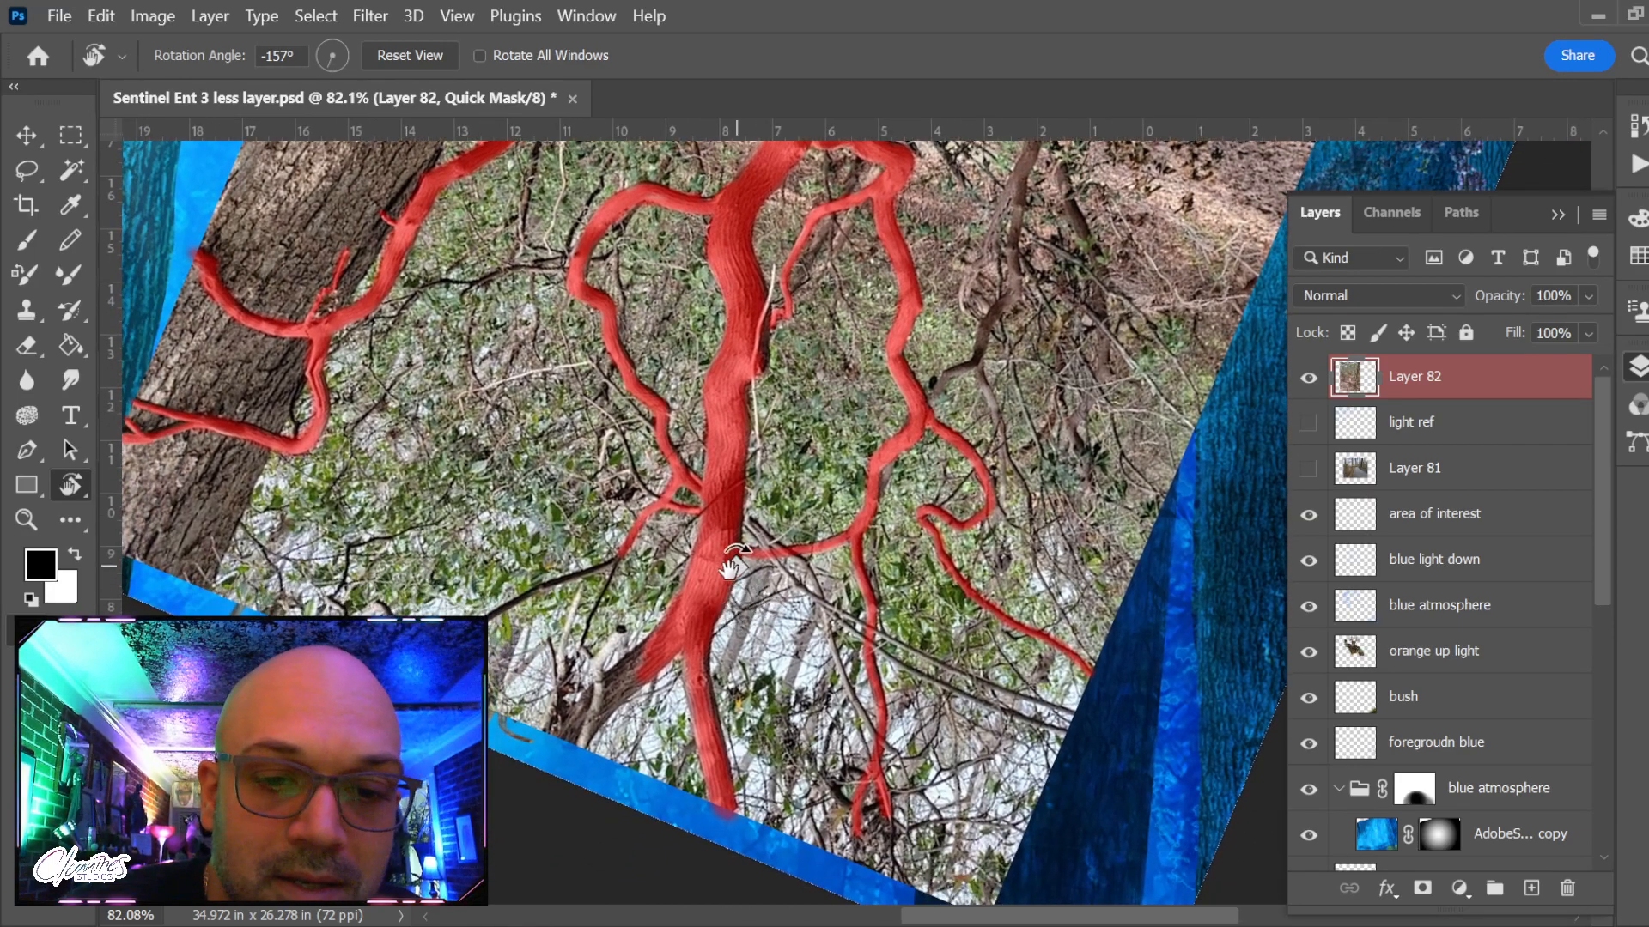
key("b")
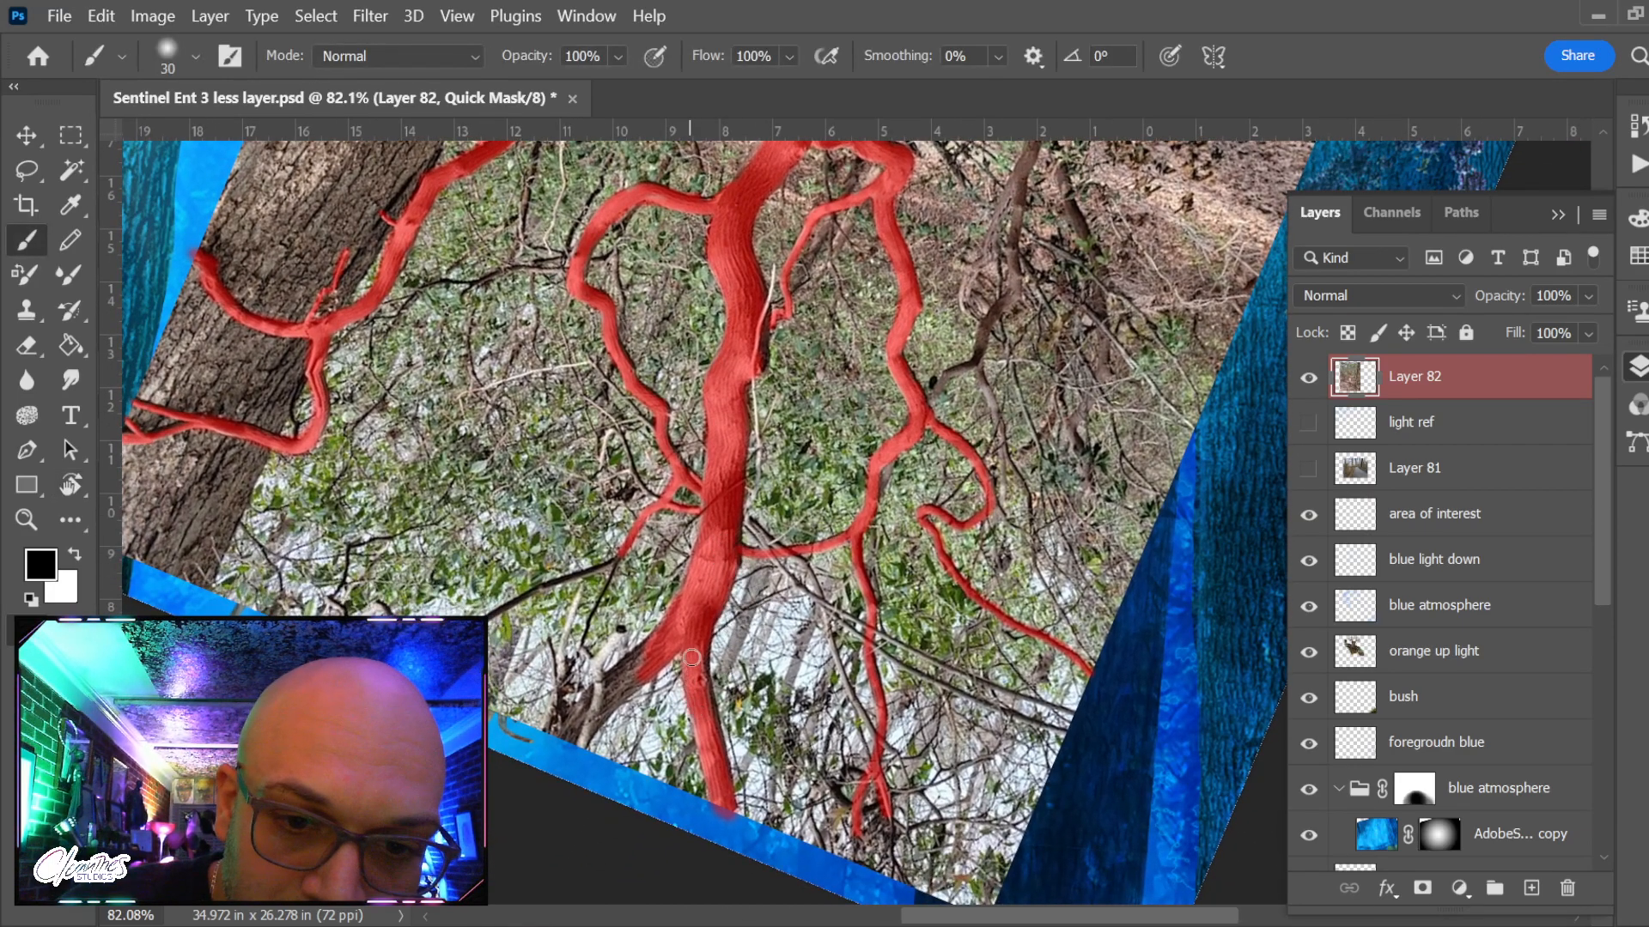
left_click_drag(635, 654, 569, 734)
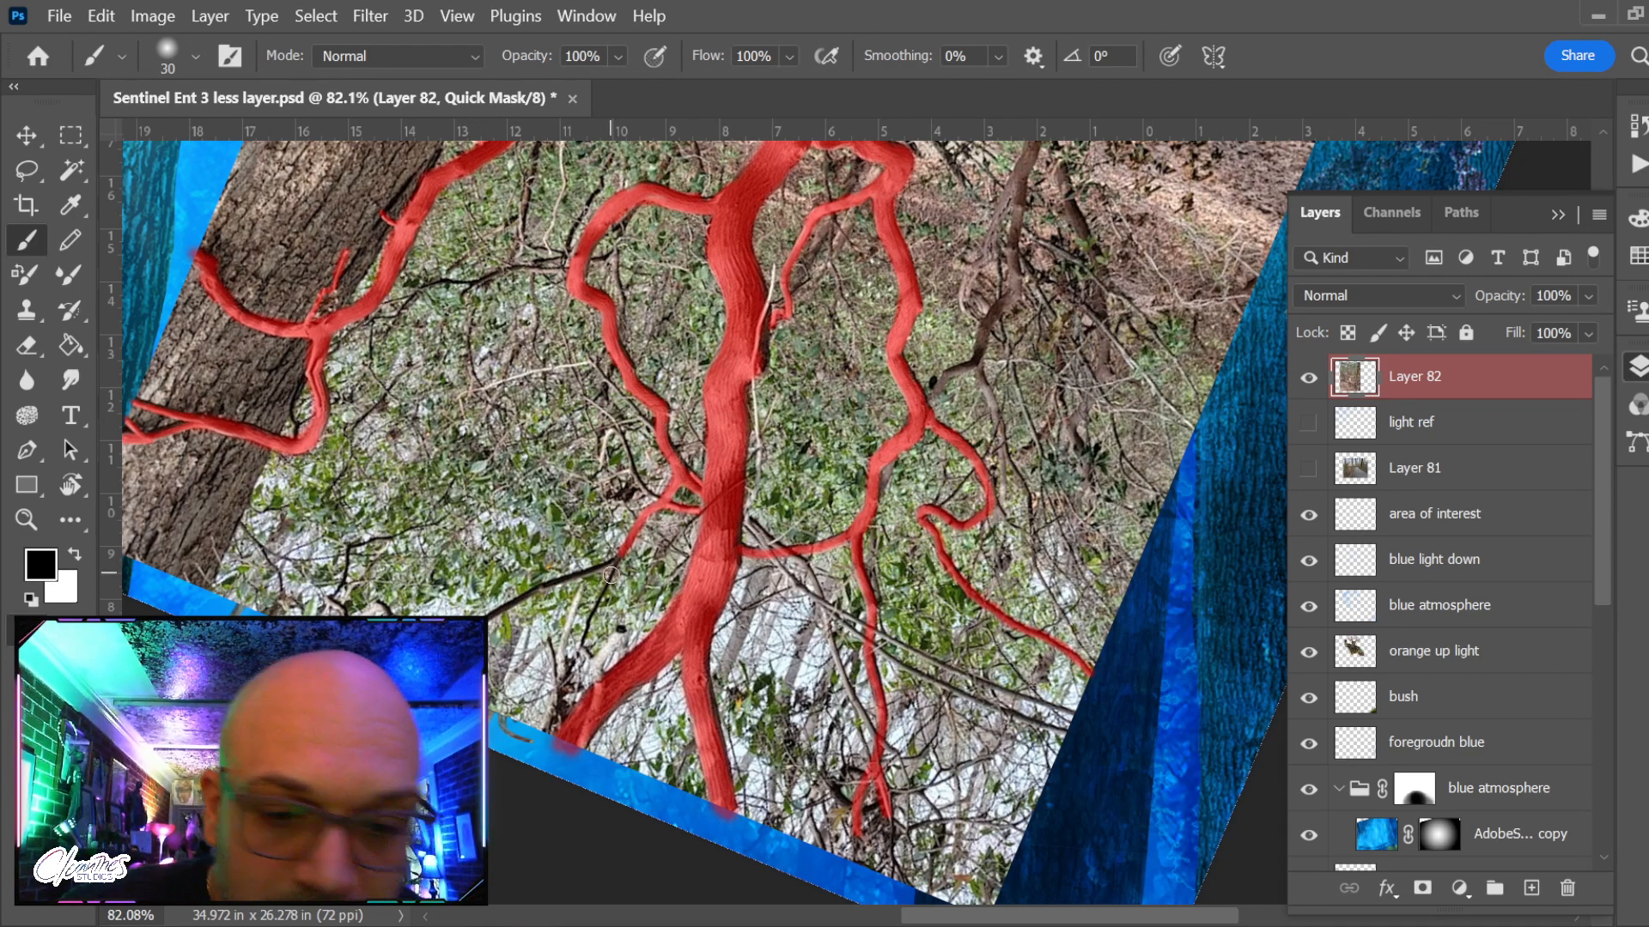
Mask the thin offshoot of the side twig in black at 15 px and trim its edges with white
key("bracketleft")
key("bracketleft")
key("bracketleft")
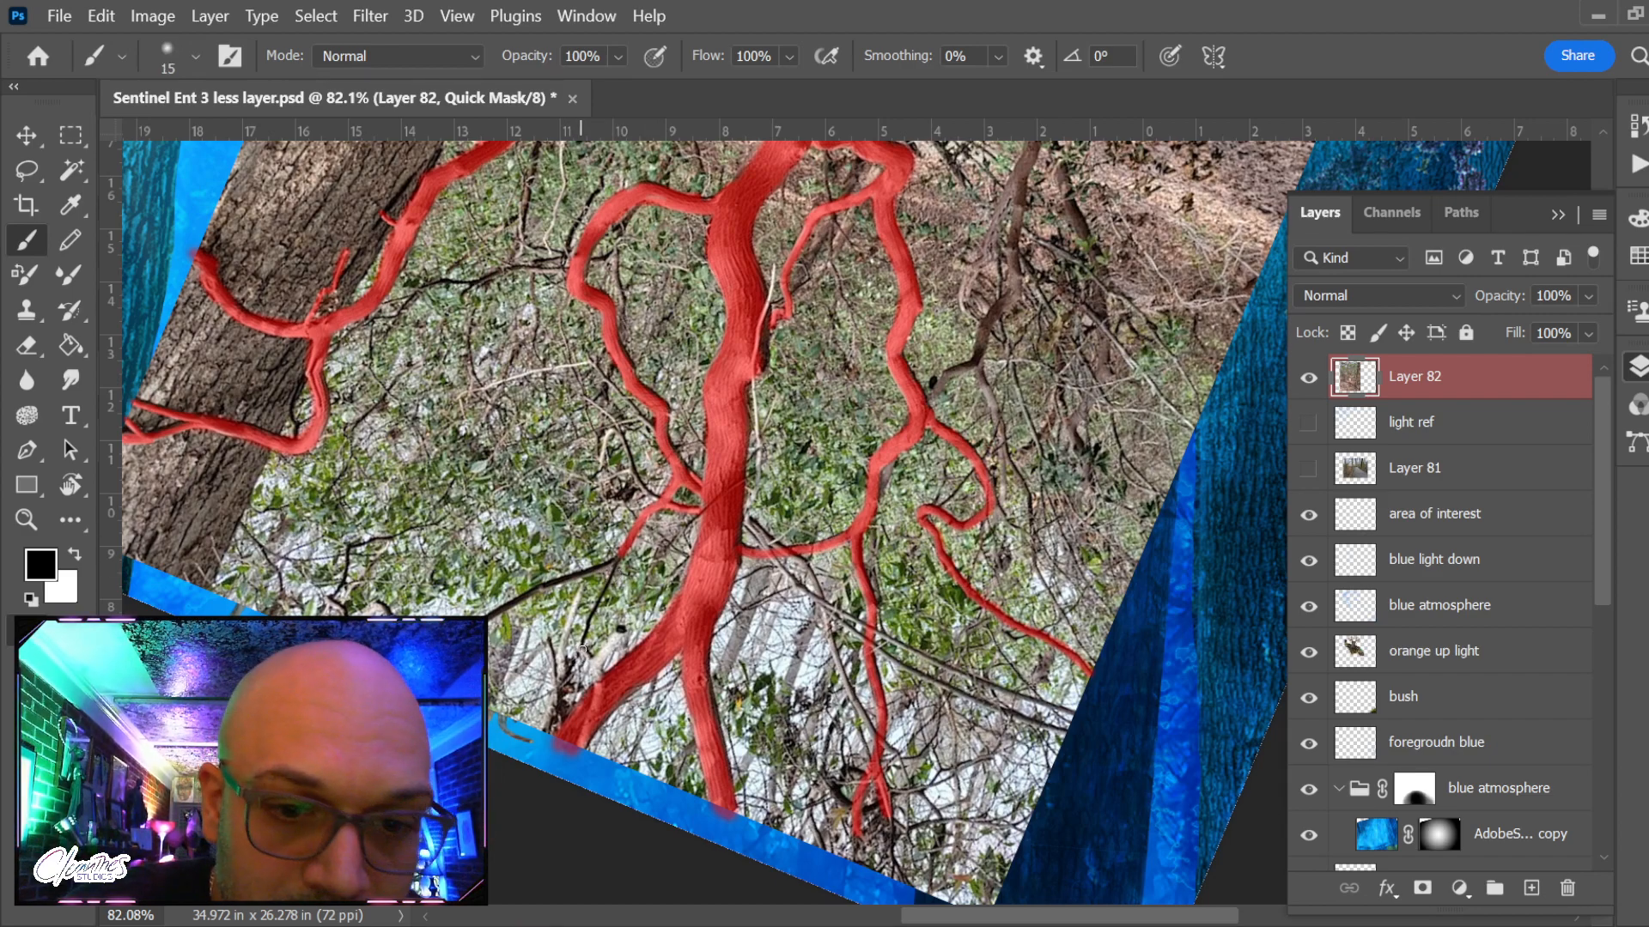
left_click_drag(575, 661, 630, 542)
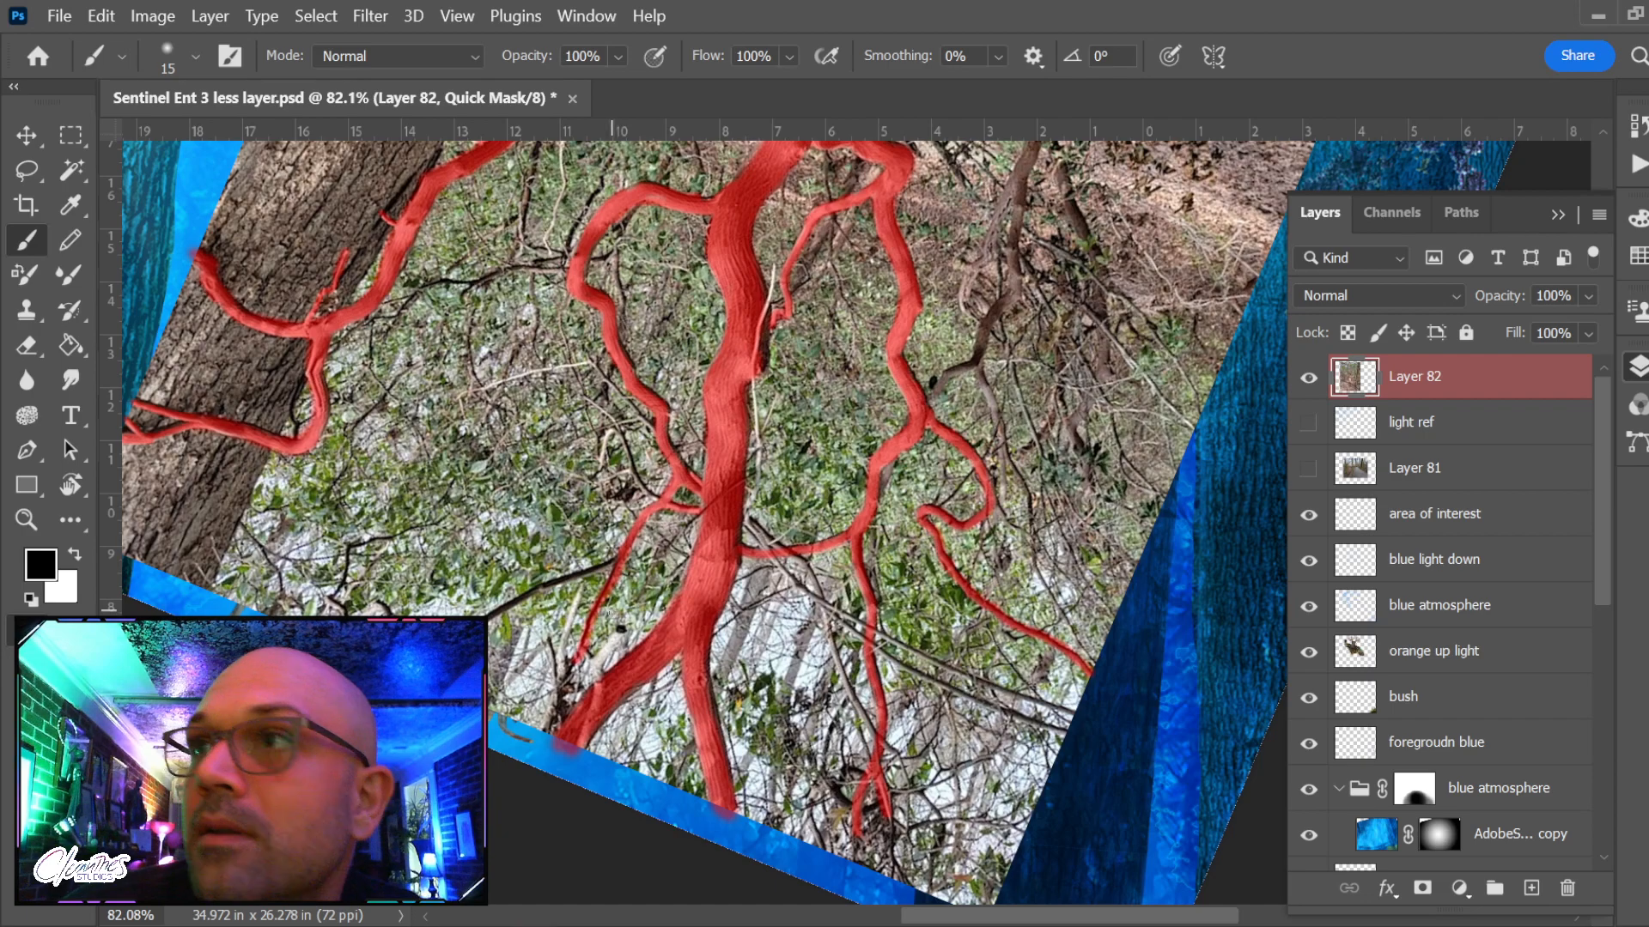
key("x")
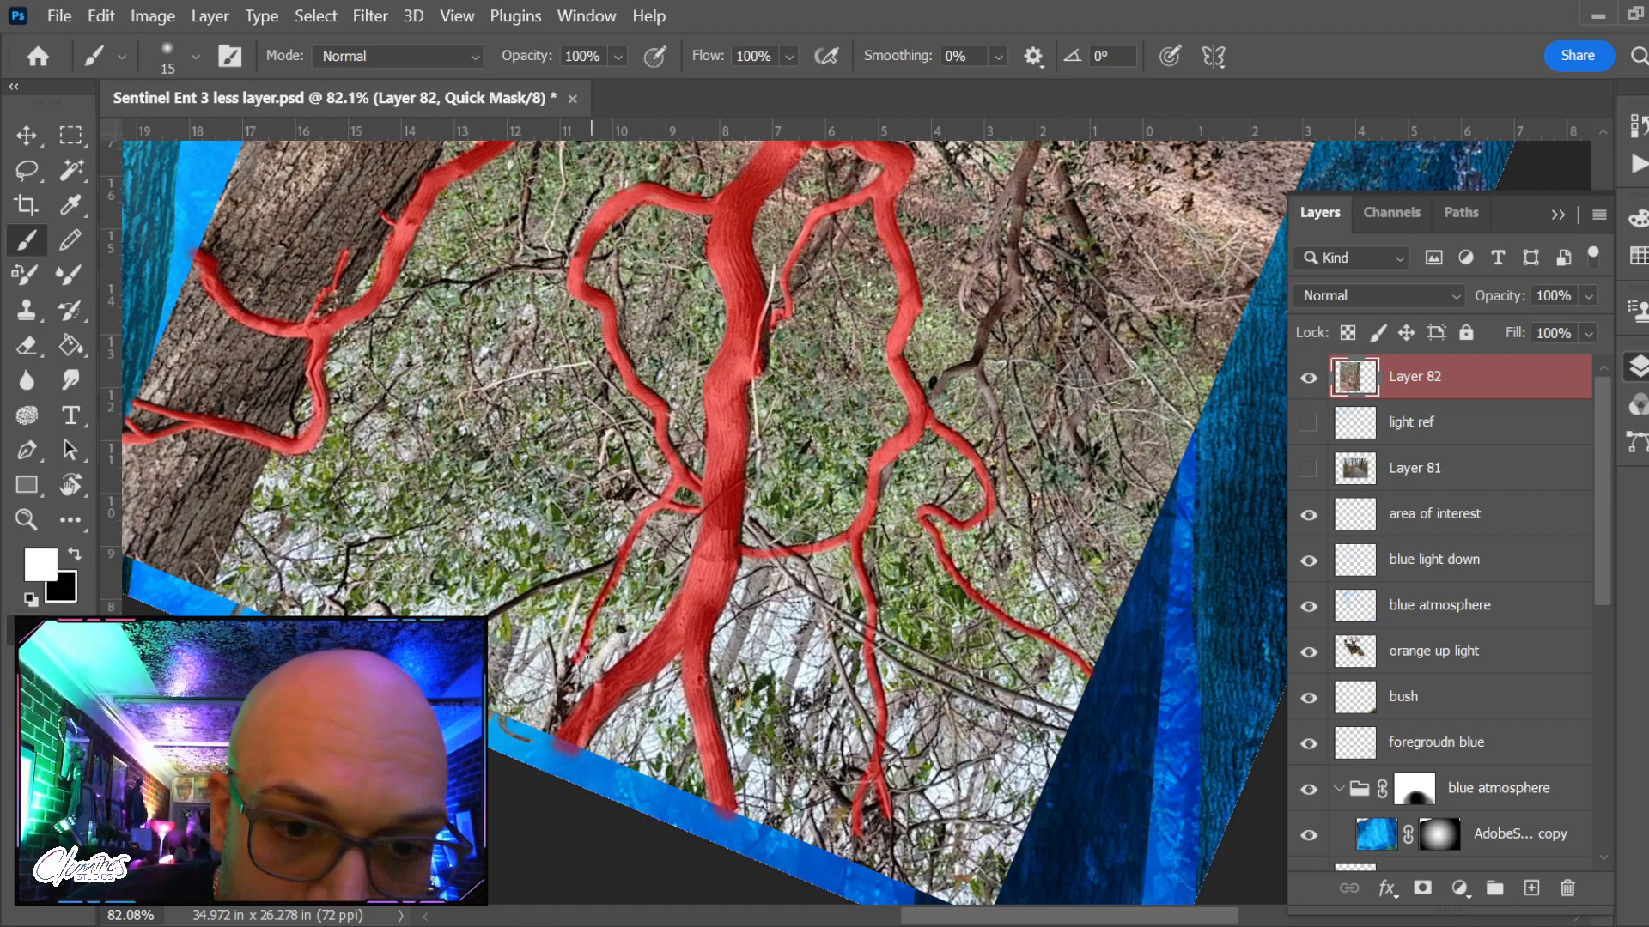
left_click_drag(580, 667, 632, 559)
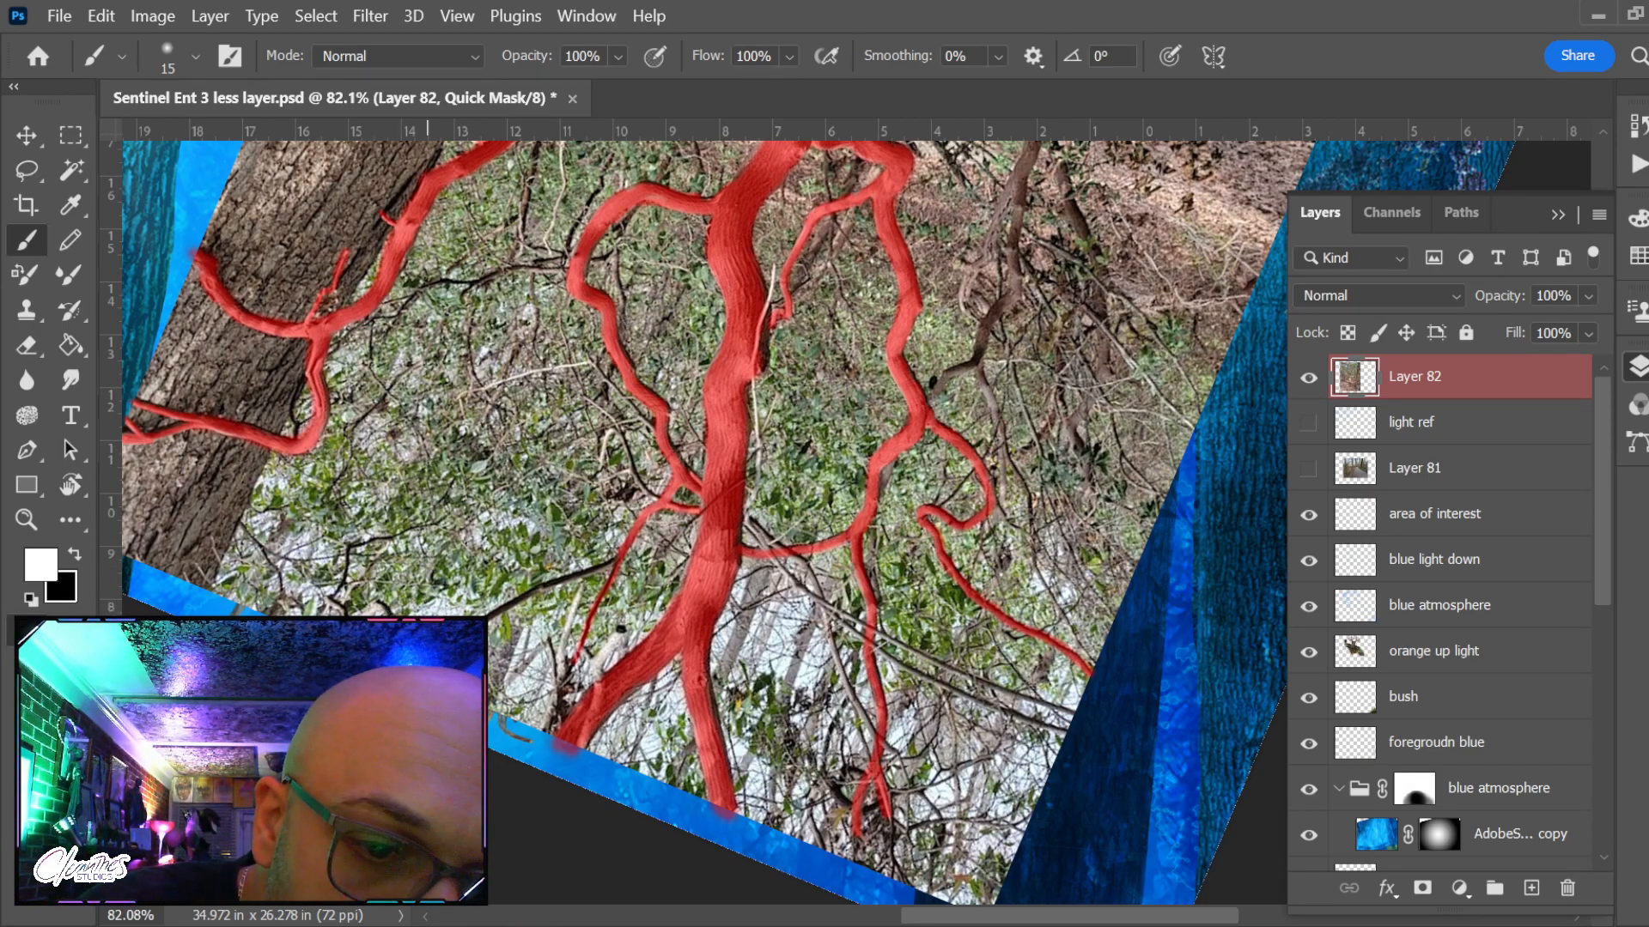
Mask the side twig's longer stem in black out to its small forked tip near the photo's edge
key("x")
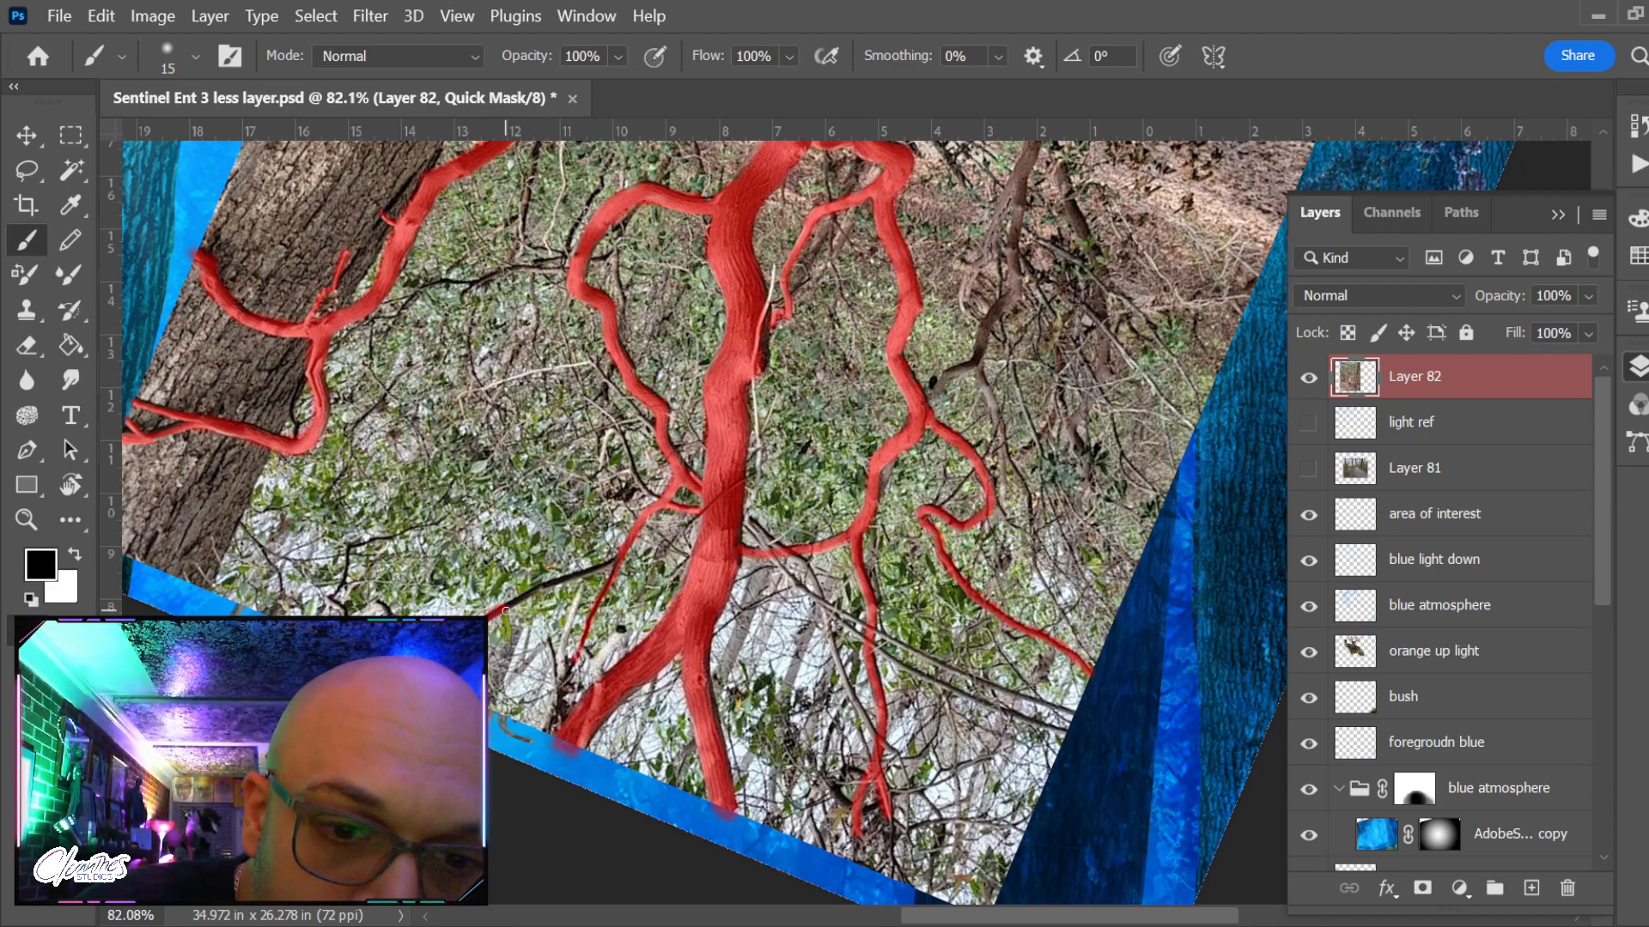
left_click_drag(524, 599, 611, 562)
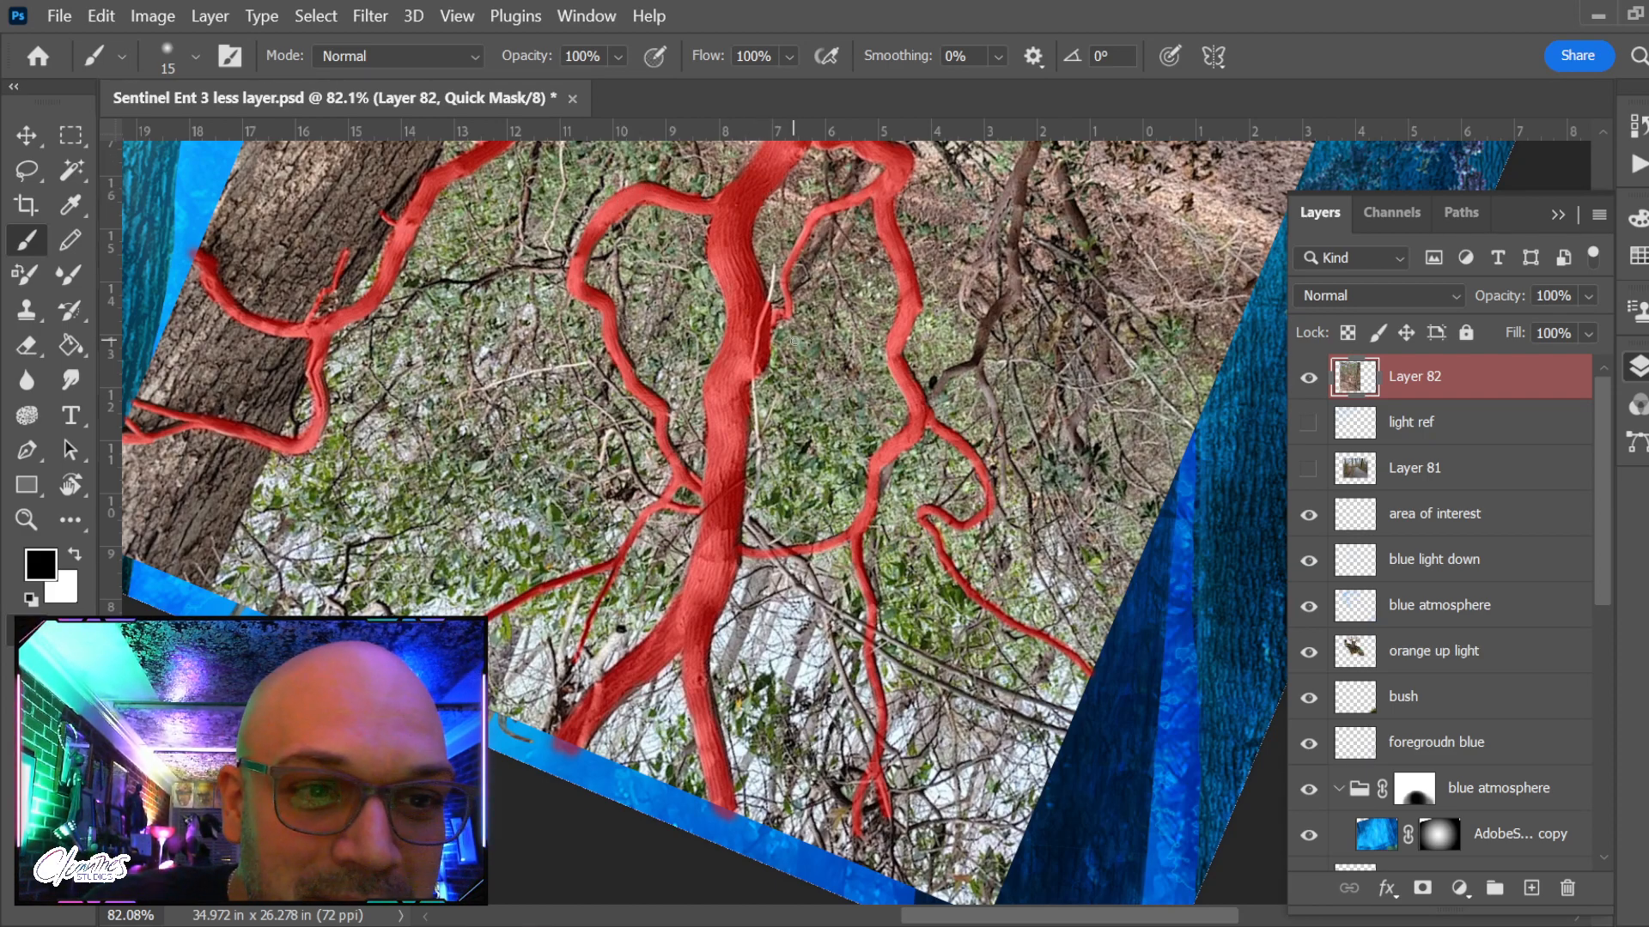
left_click_drag(710, 560, 746, 354)
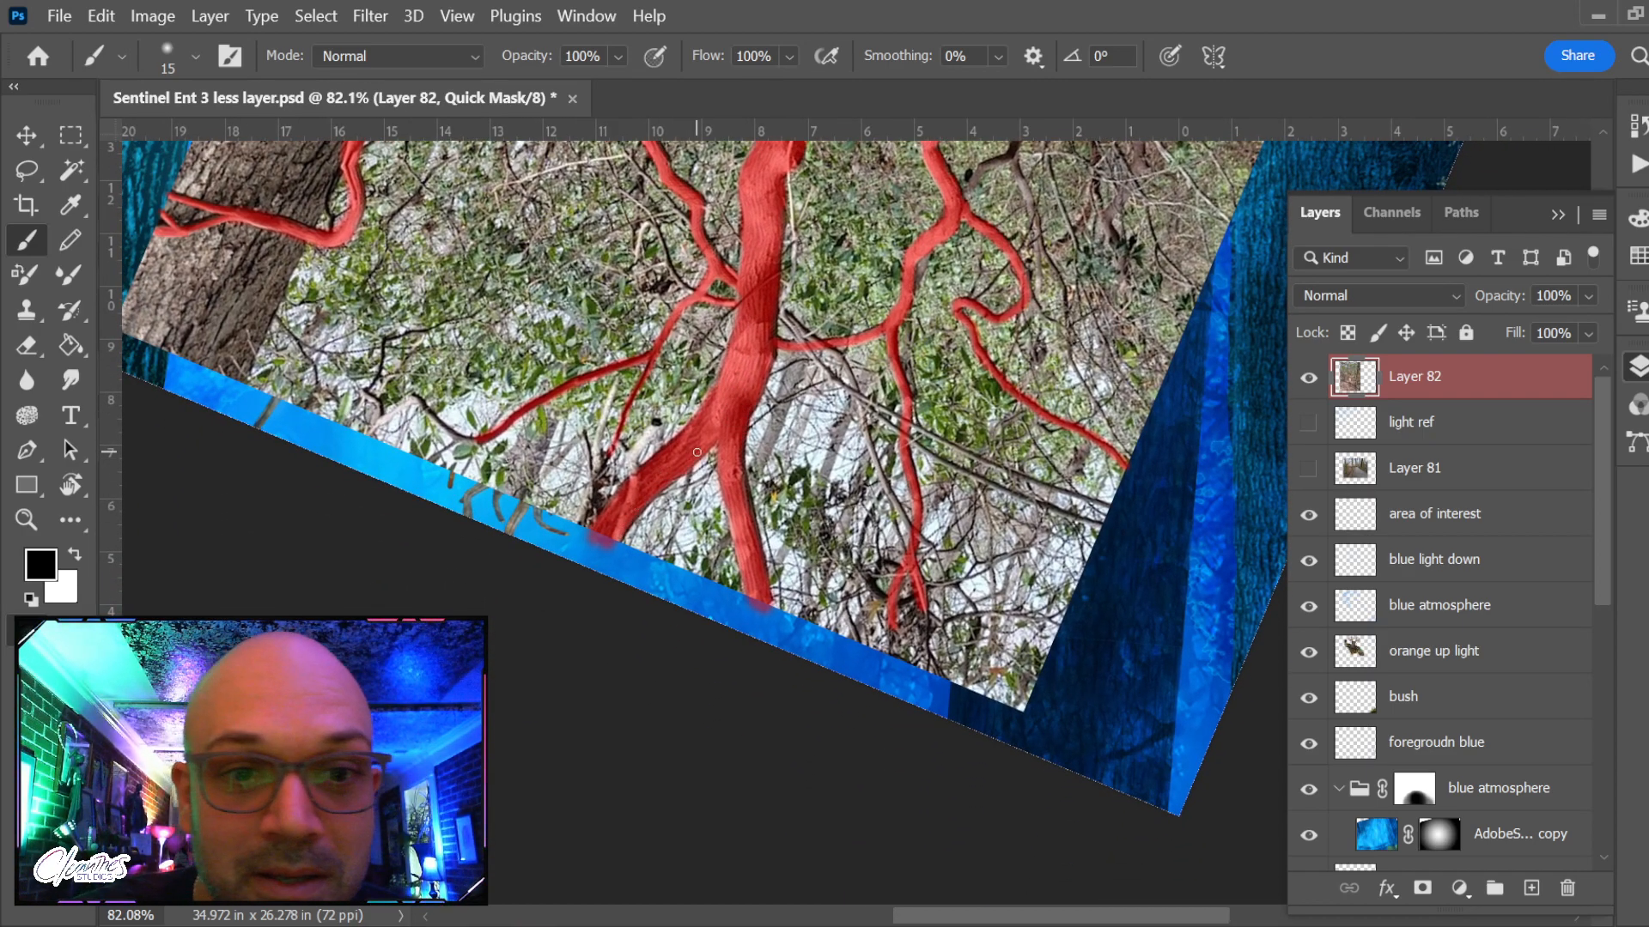
key("r")
left_click_drag(957, 228, 901, 556)
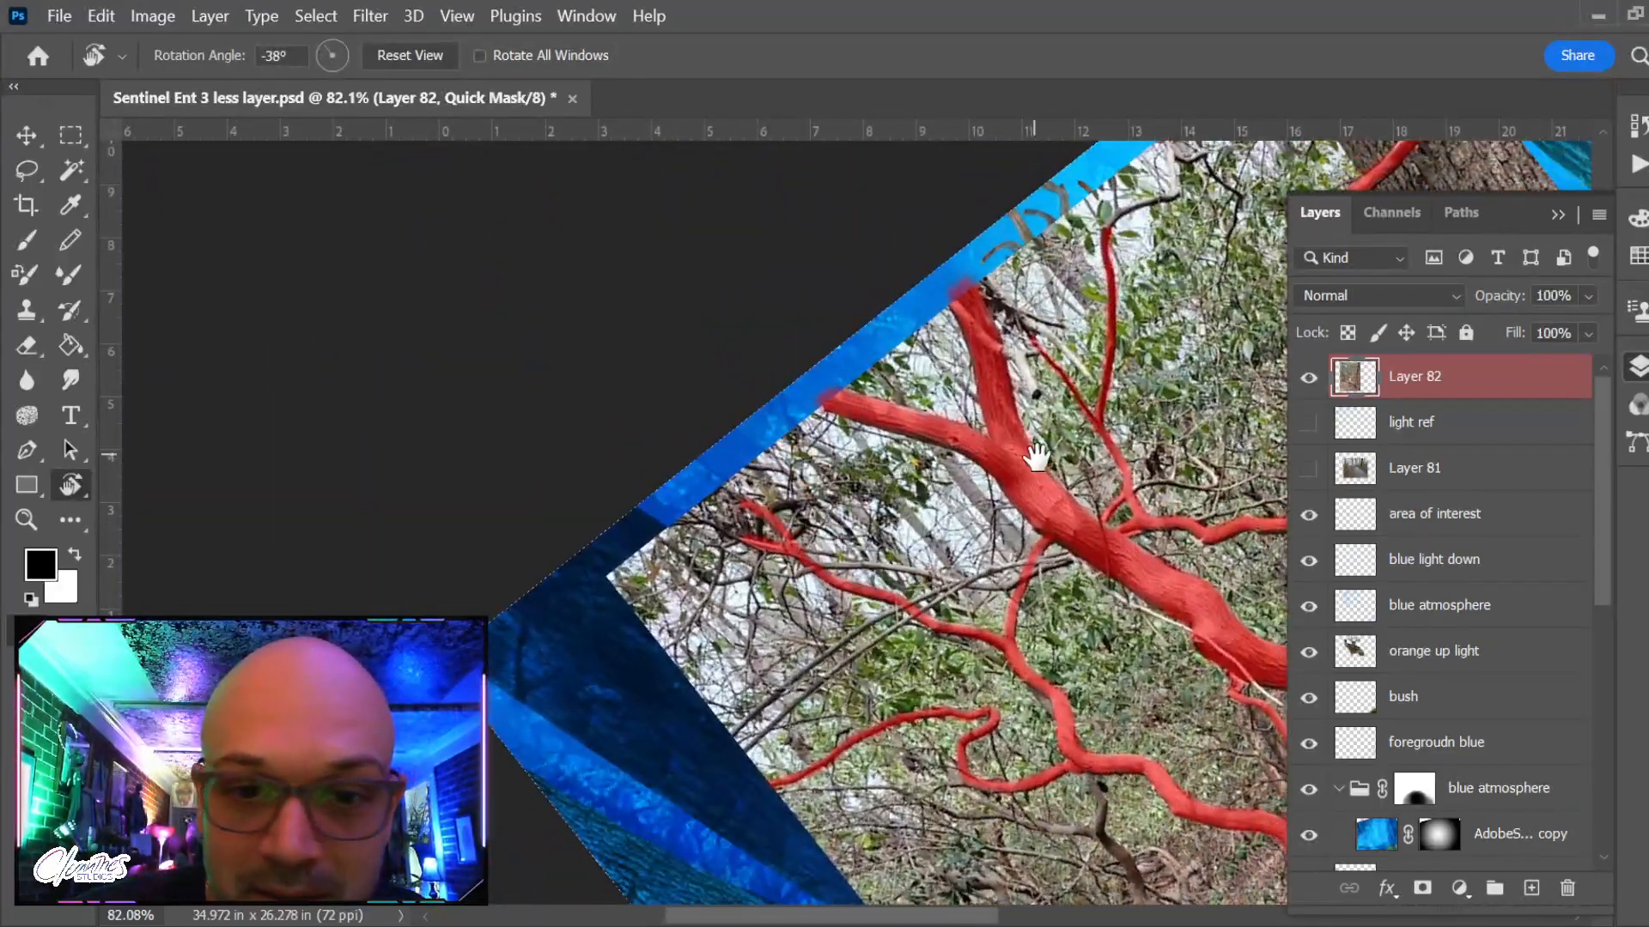
left_click_drag(1035, 462, 752, 516)
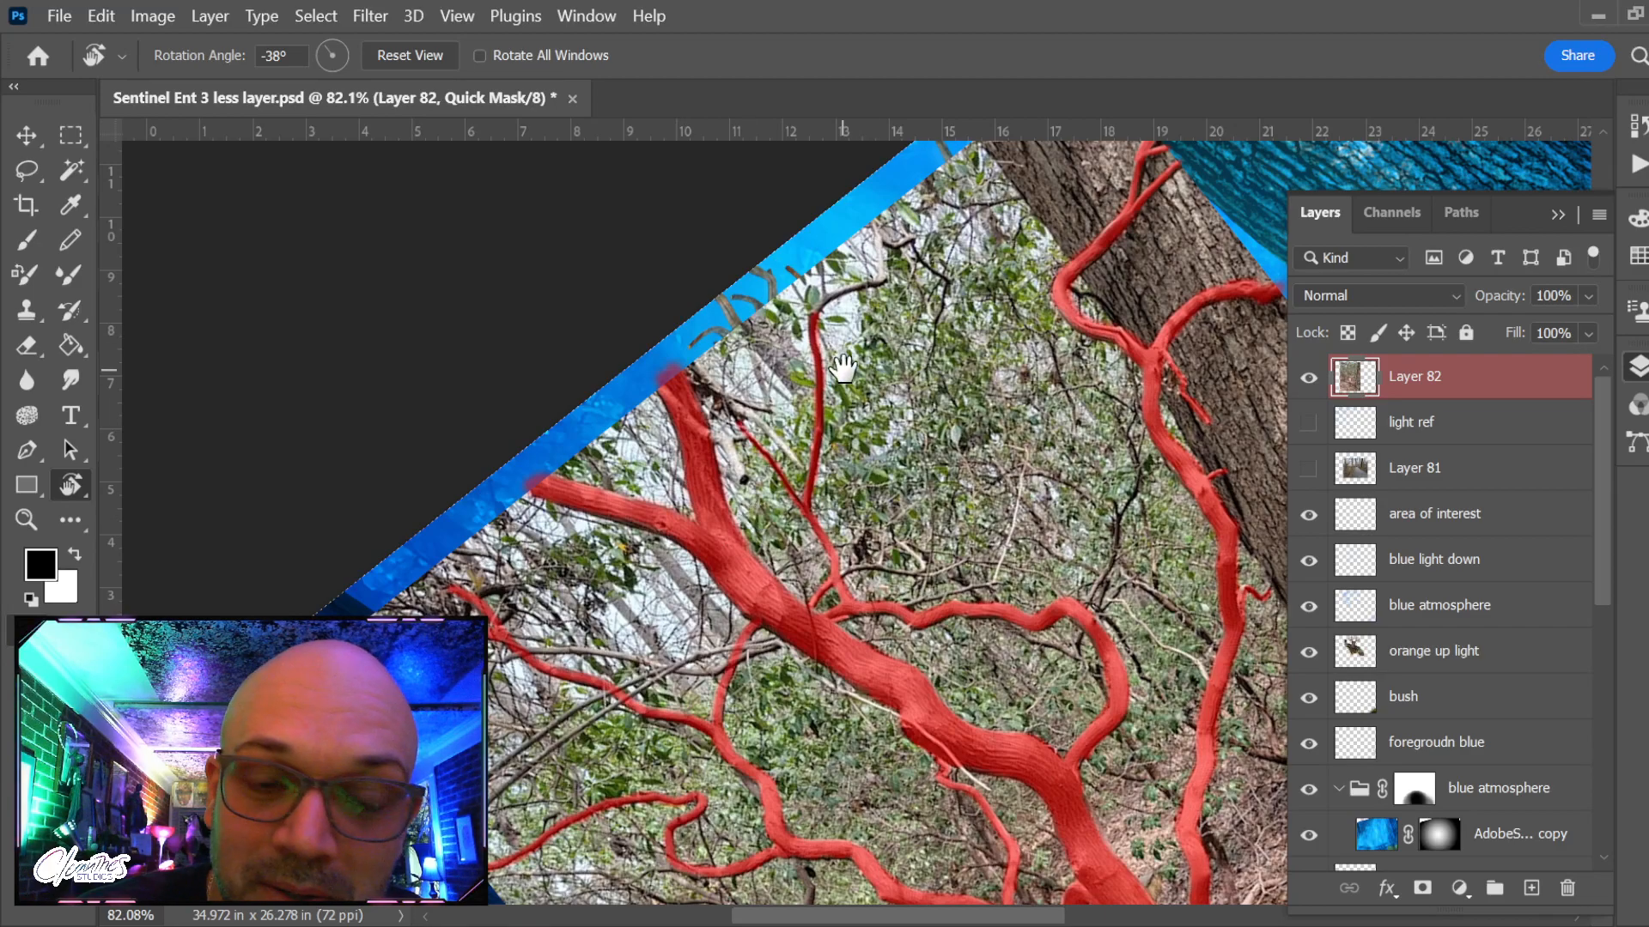
left_click_drag(841, 369, 691, 493)
key("b")
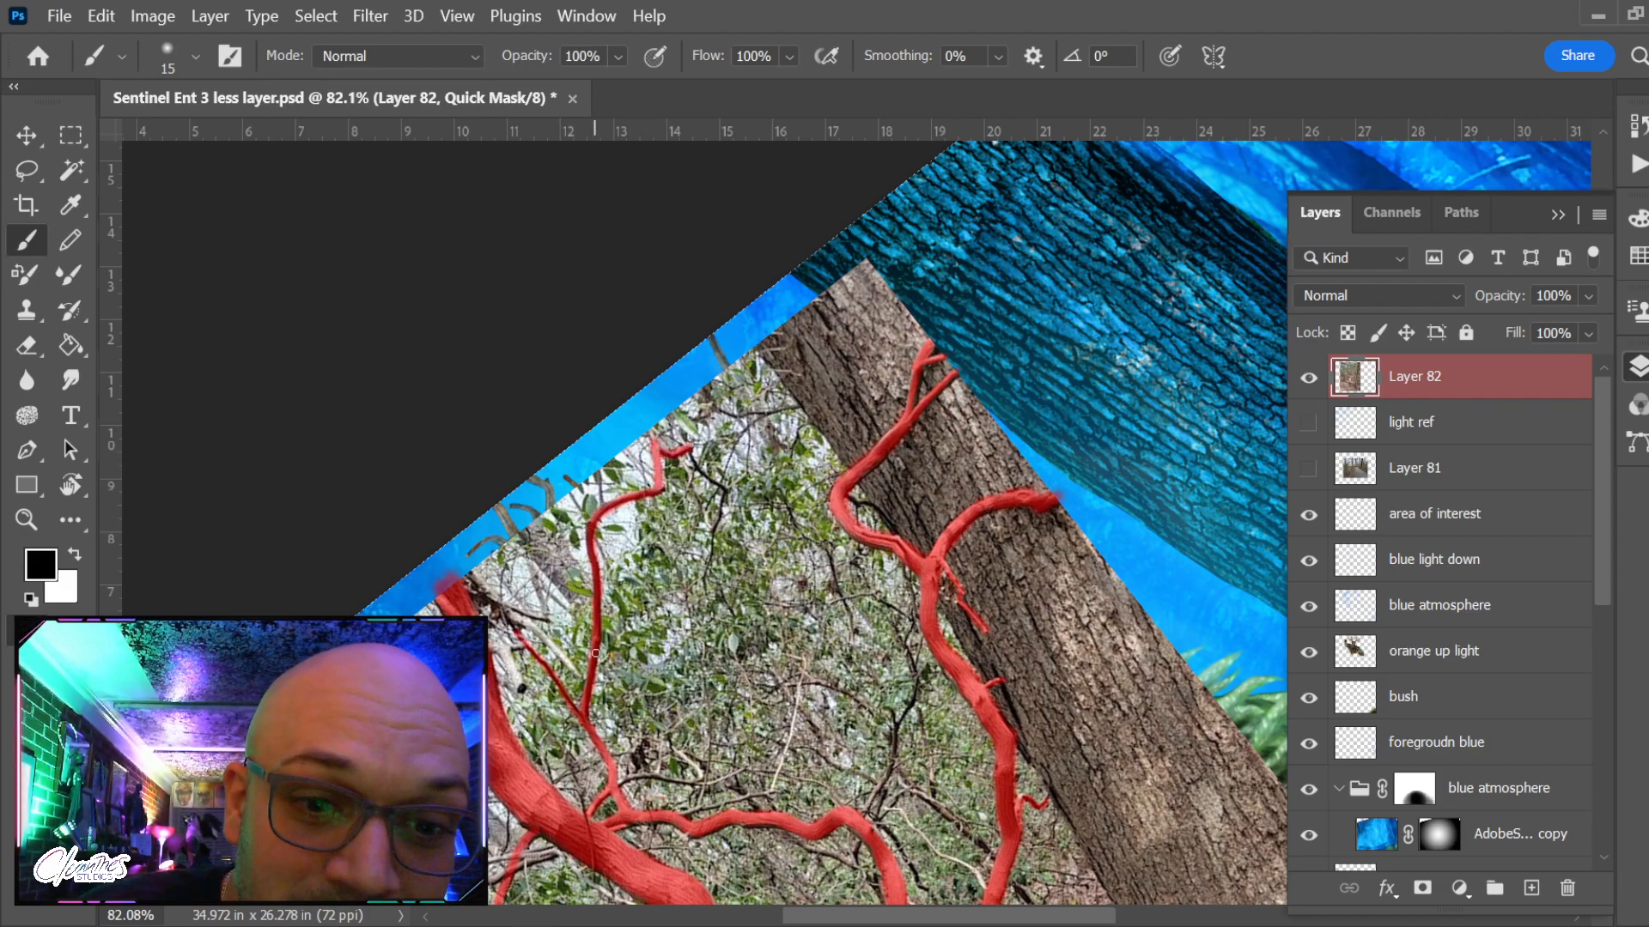
Mask the long thin branches running from the main trunk to the photo's side edge in black at 15 px, rotating the view as needed
left_click_drag(549, 678, 701, 562)
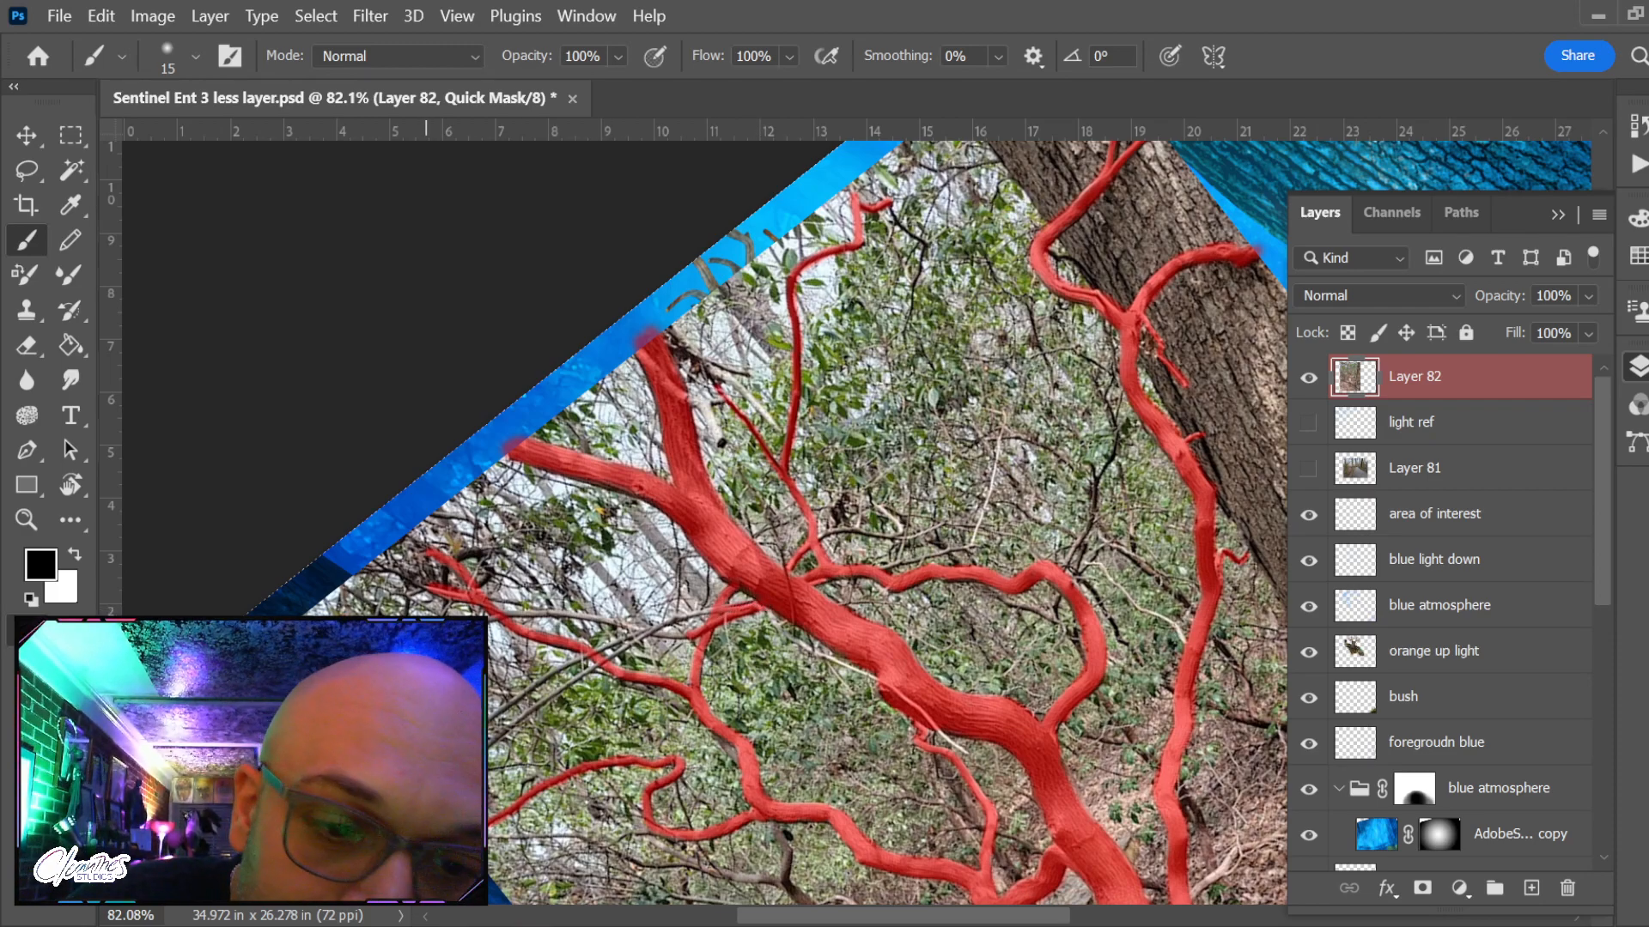
left_click_drag(492, 711, 732, 607)
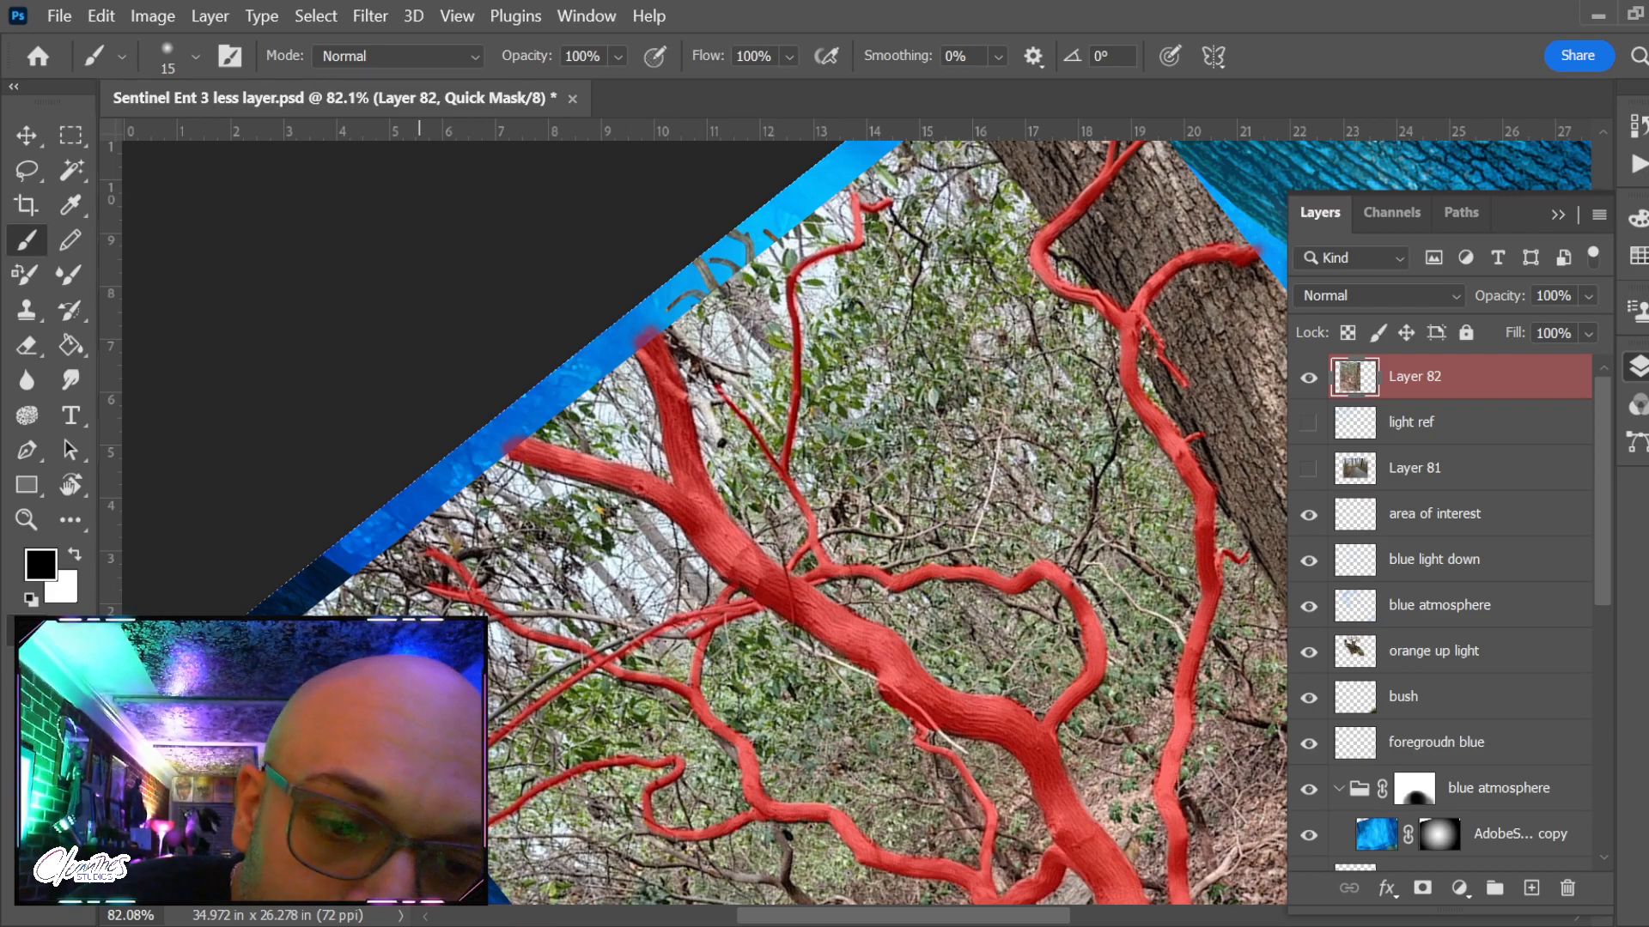
key("r")
left_click_drag(652, 508, 642, 584)
left_click_drag(888, 682, 810, 526)
key("b")
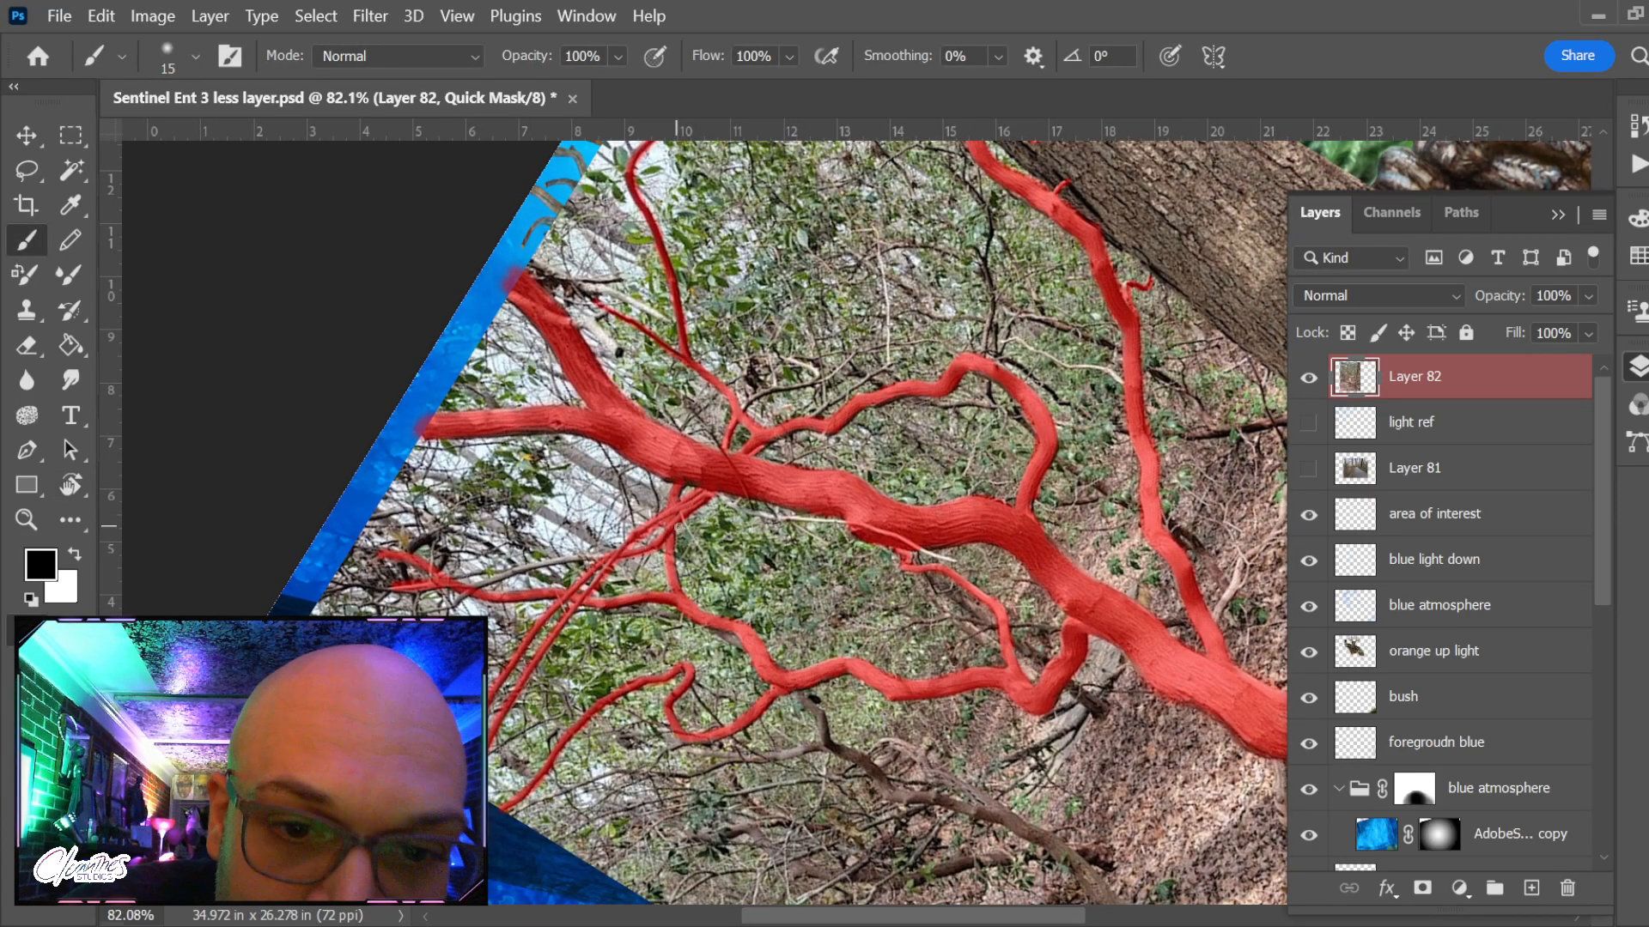
key("r")
left_click_drag(515, 554, 526, 670)
key("b")
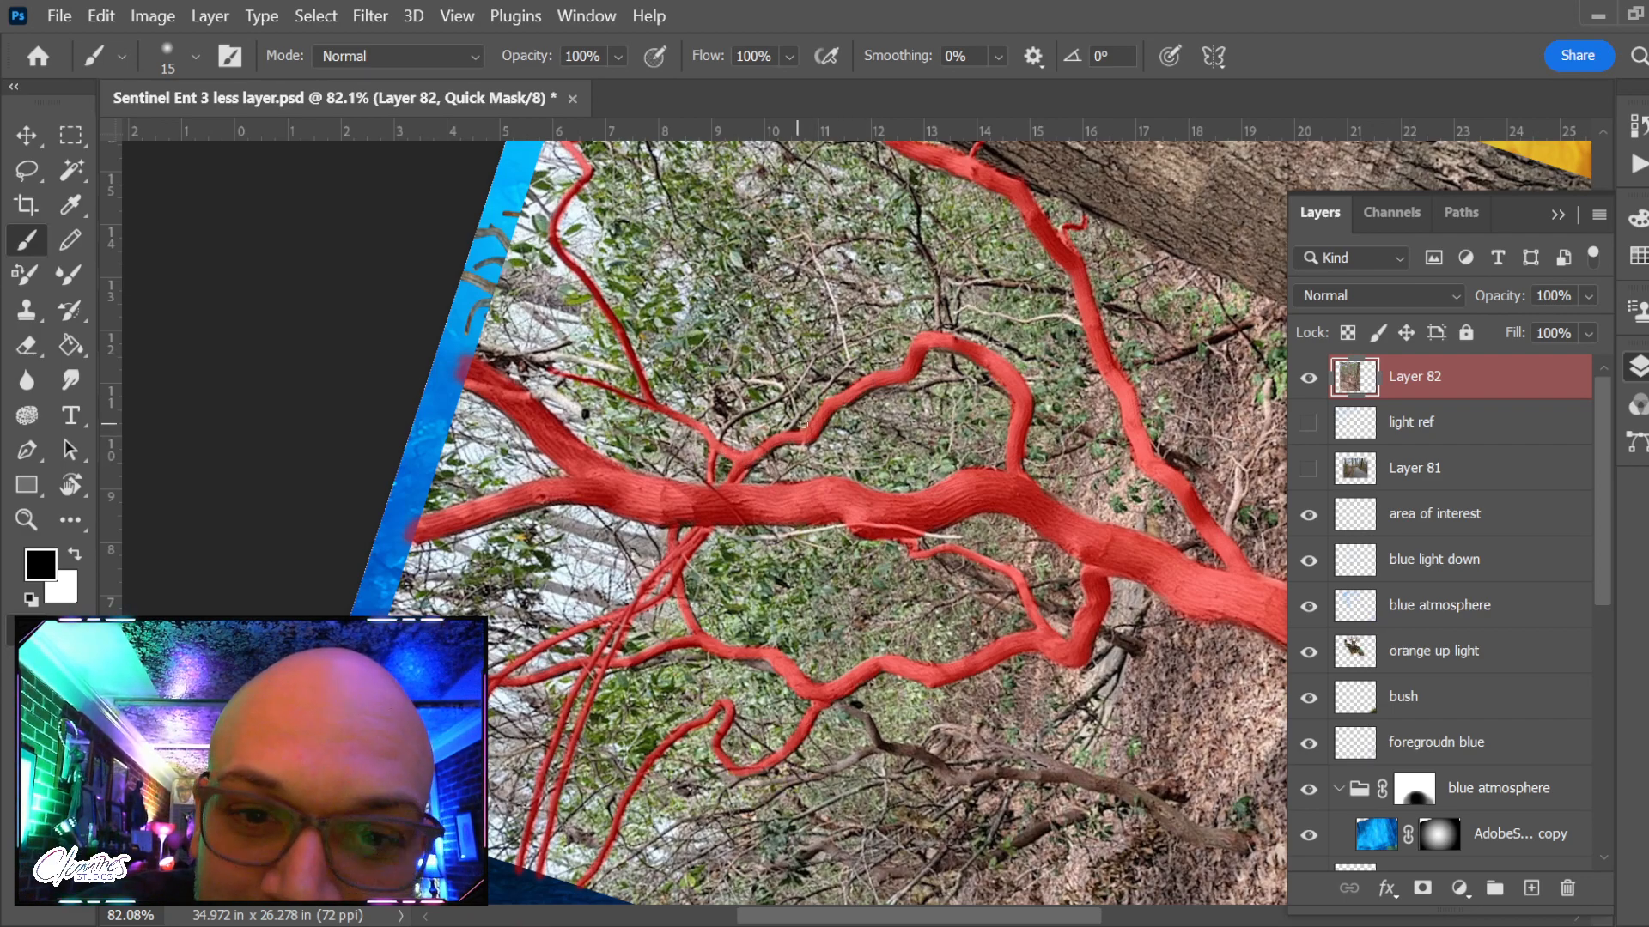
Reset the view rotation, exit Quick Mask, invert the selection and copy the selected tree to a new layer
left_click_drag(1056, 330, 1000, 381)
key("r")
key("Escape")
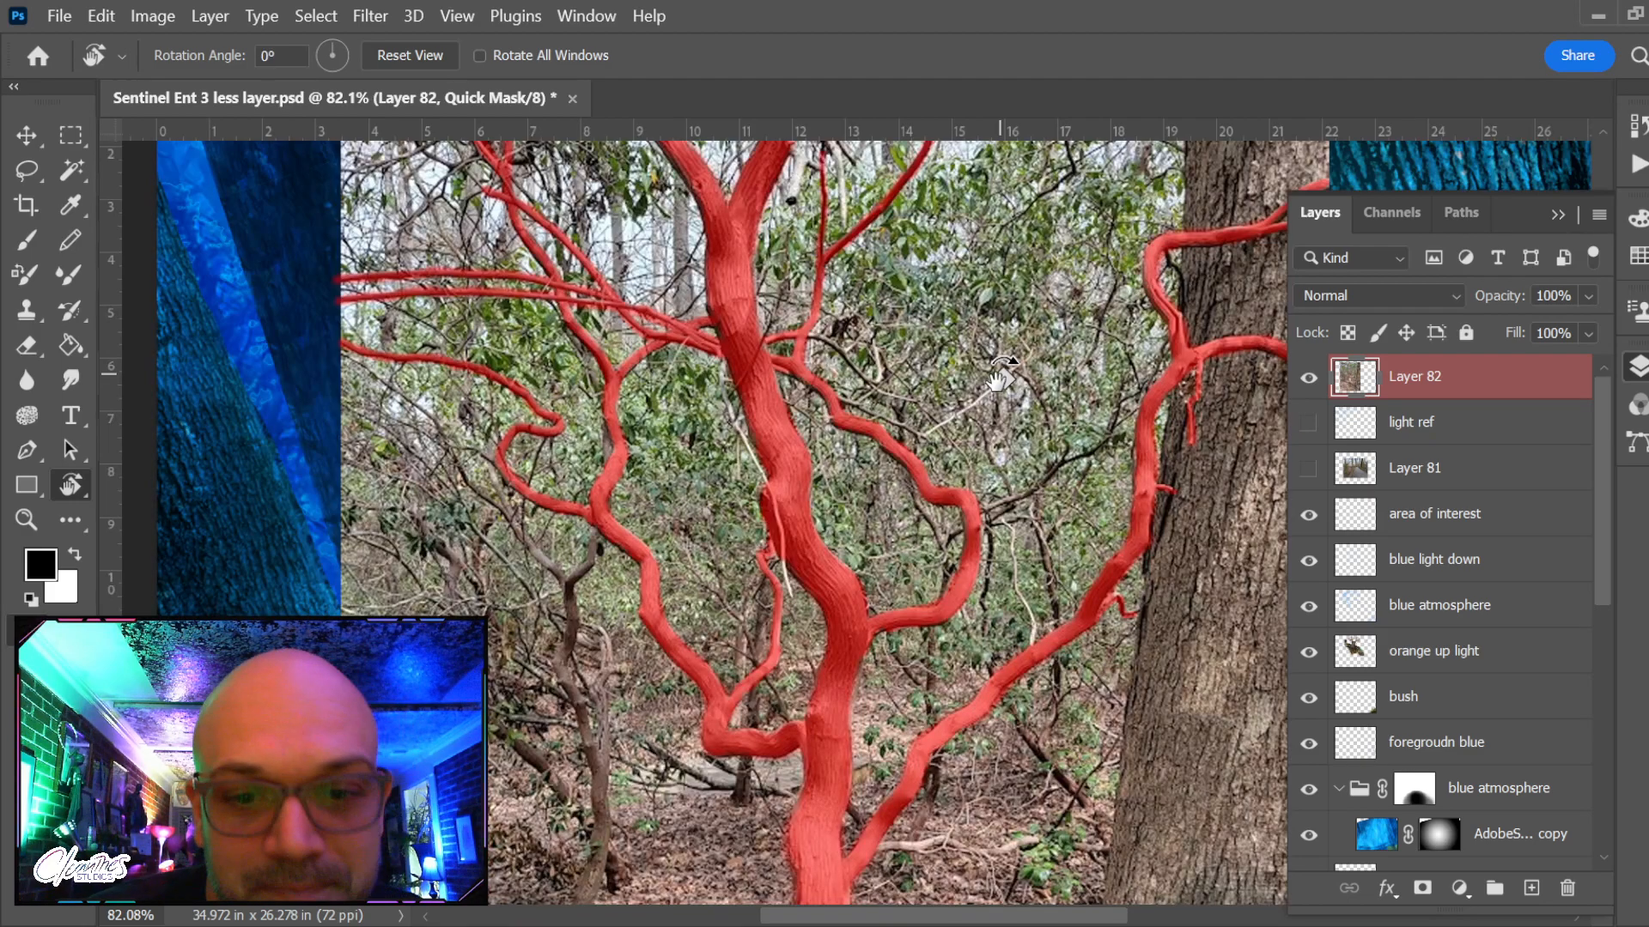
scroll(913, 580, "down", 8)
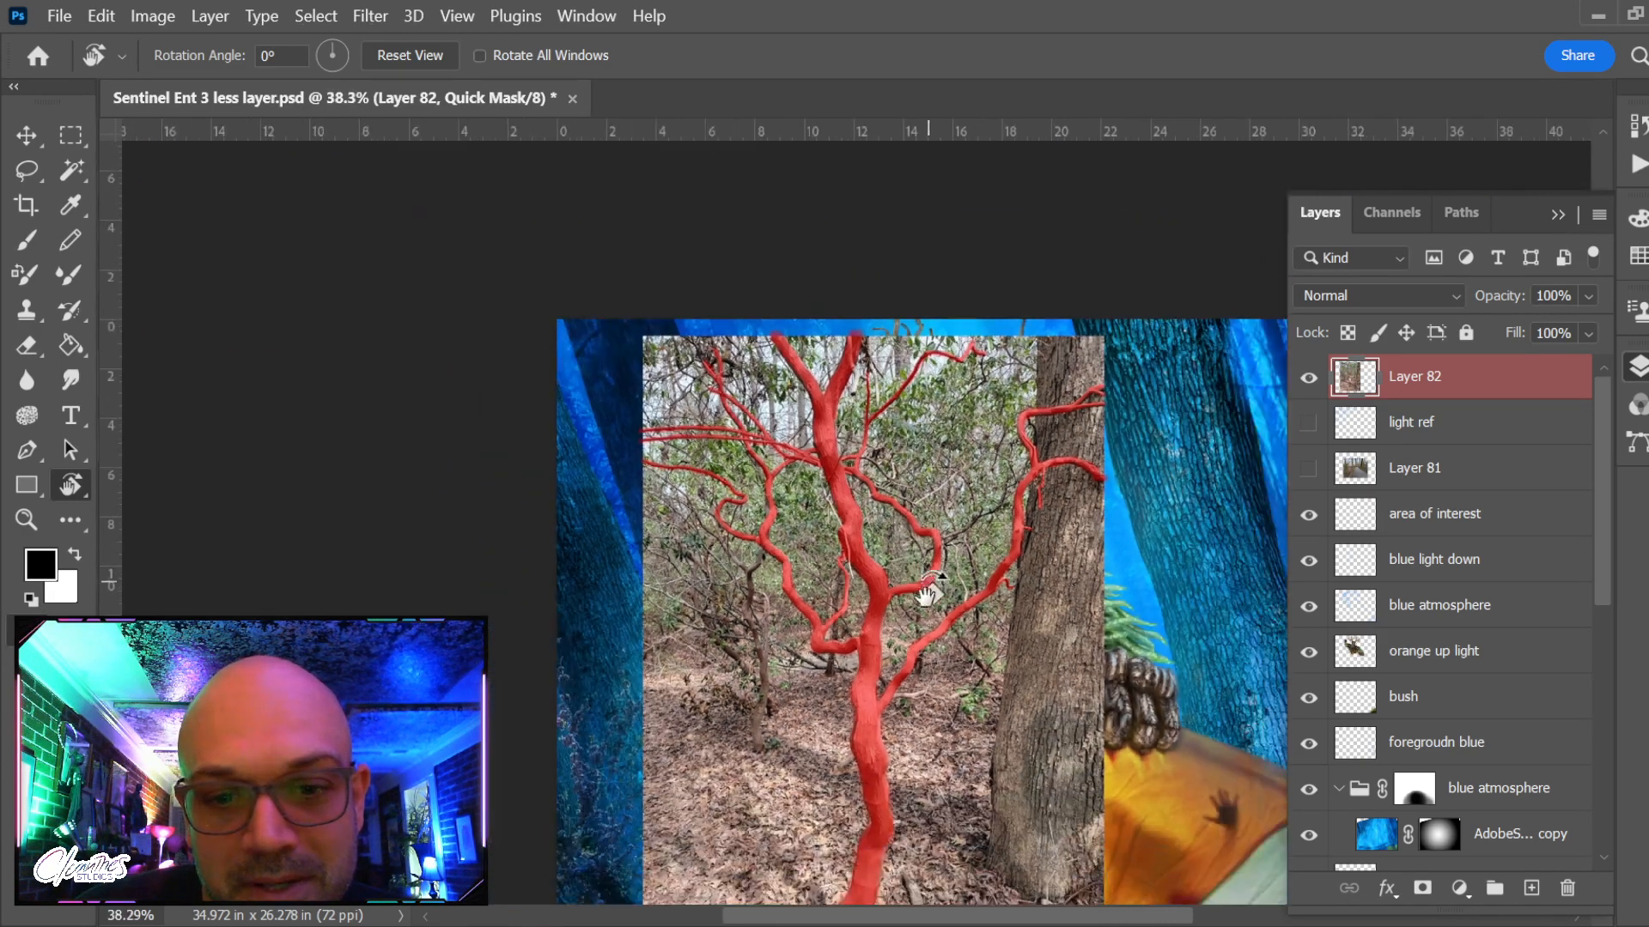
left_click_drag(927, 586, 758, 323)
key("q")
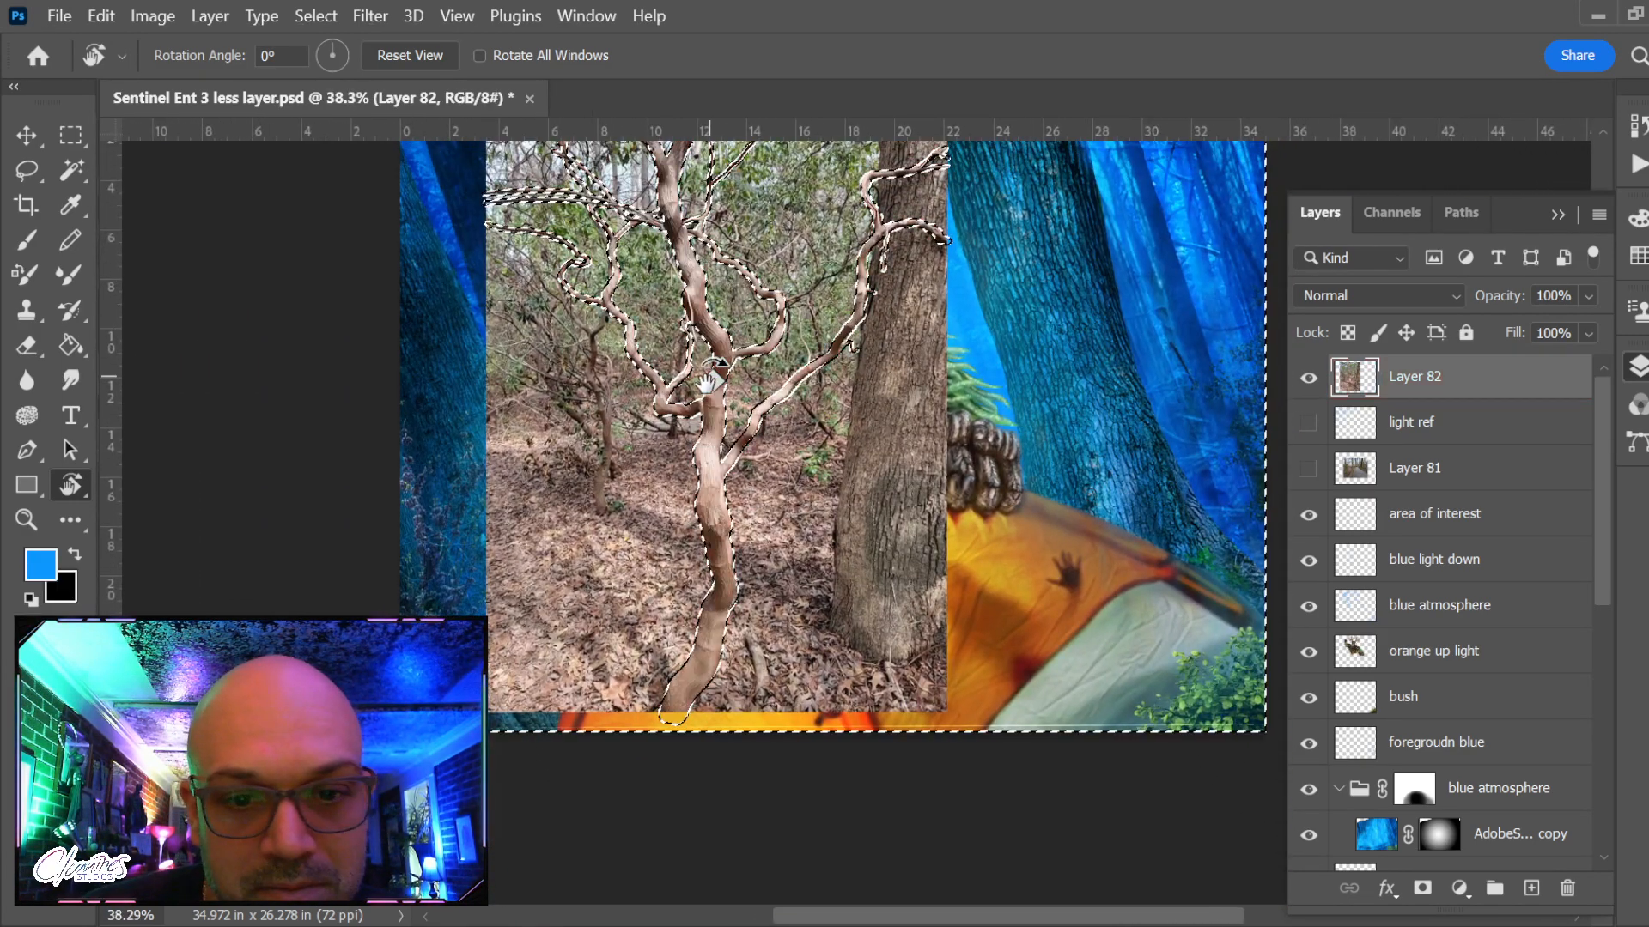
key("ctrl+shift+i")
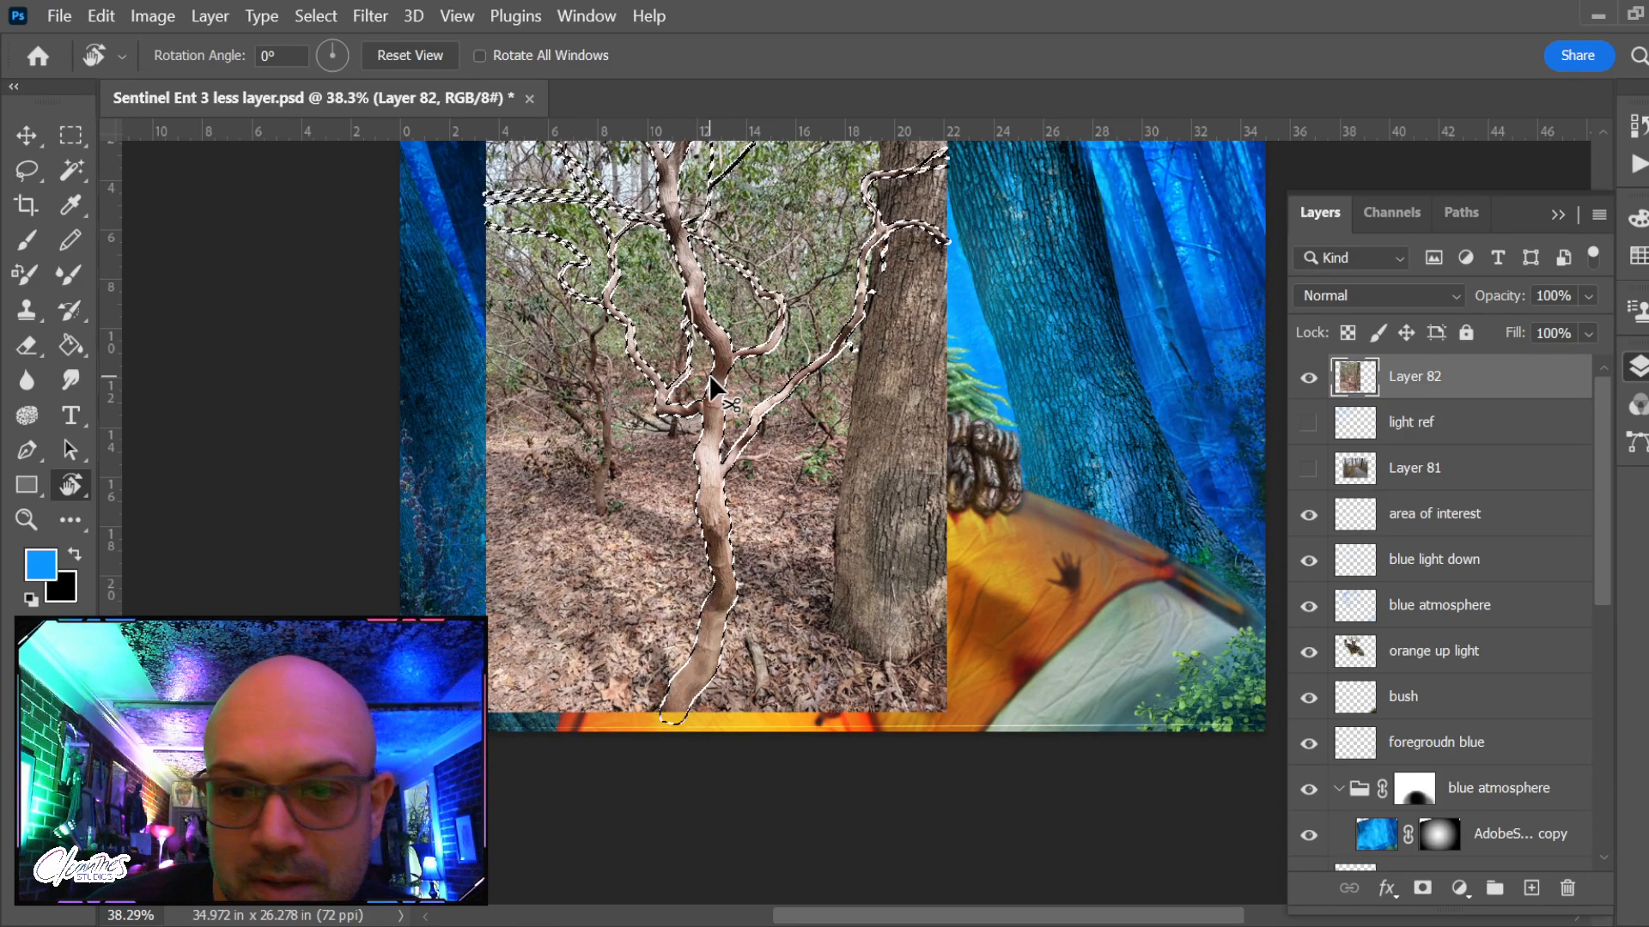
key("ctrl+j")
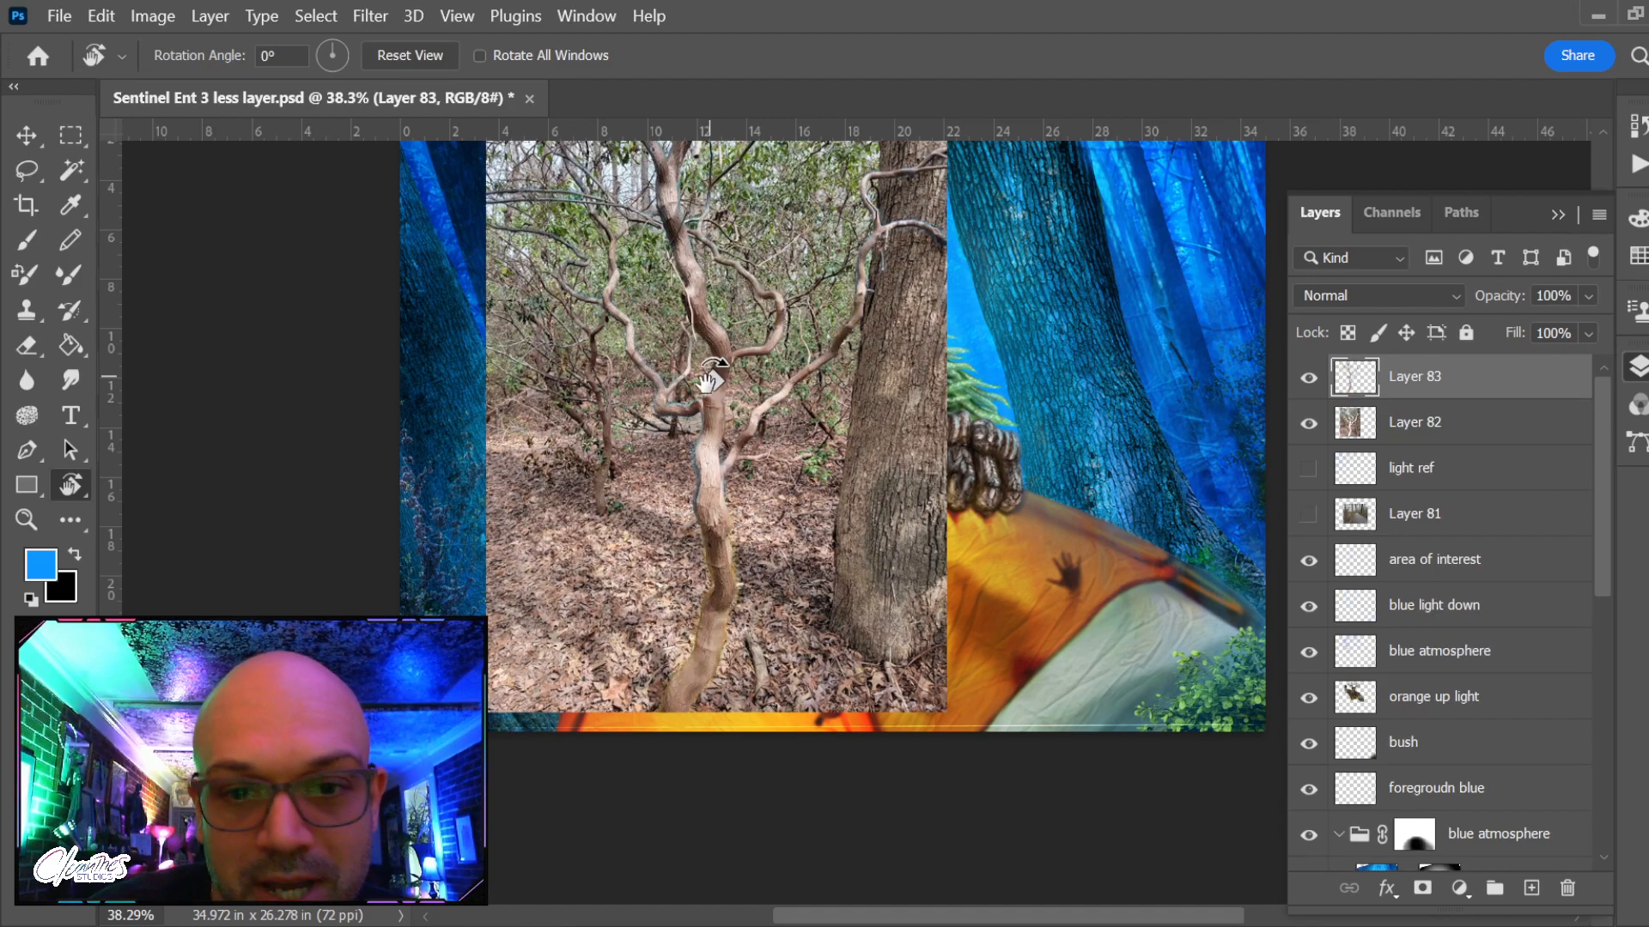
Hide the forest photo on Layer 82 and position the cut-out tree in front of the Ent's raised arm and shoulder
left_click(1307, 423)
left_click_drag(1010, 456, 815, 665)
key("v")
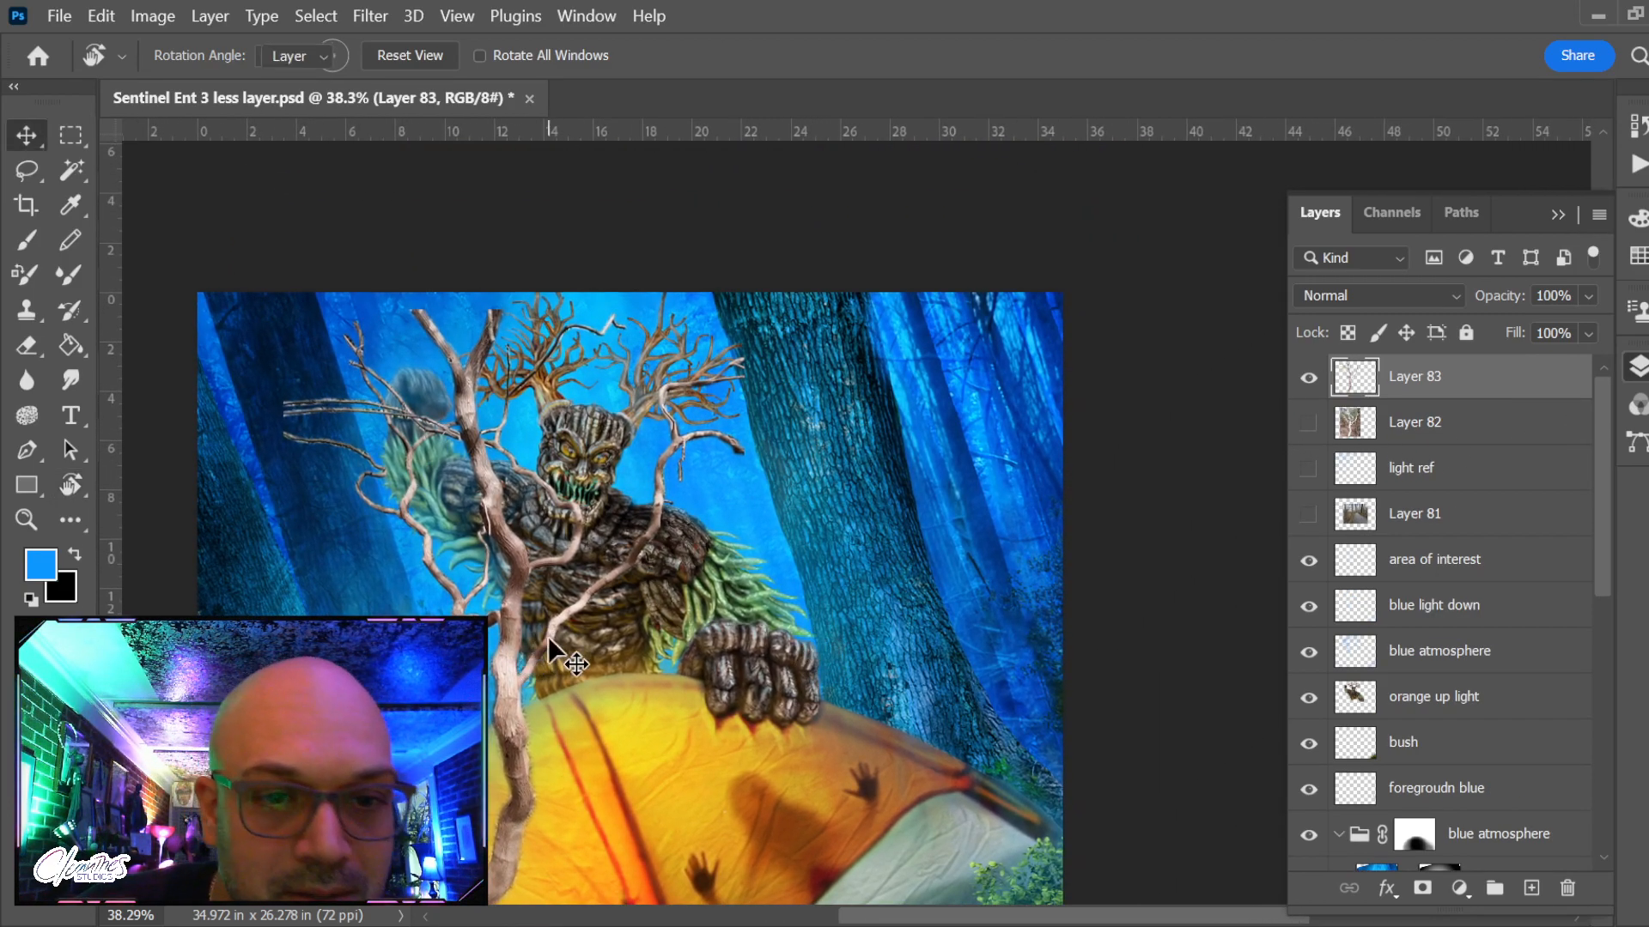
left_click_drag(523, 629, 535, 613)
scroll(382, 463, "up", 11)
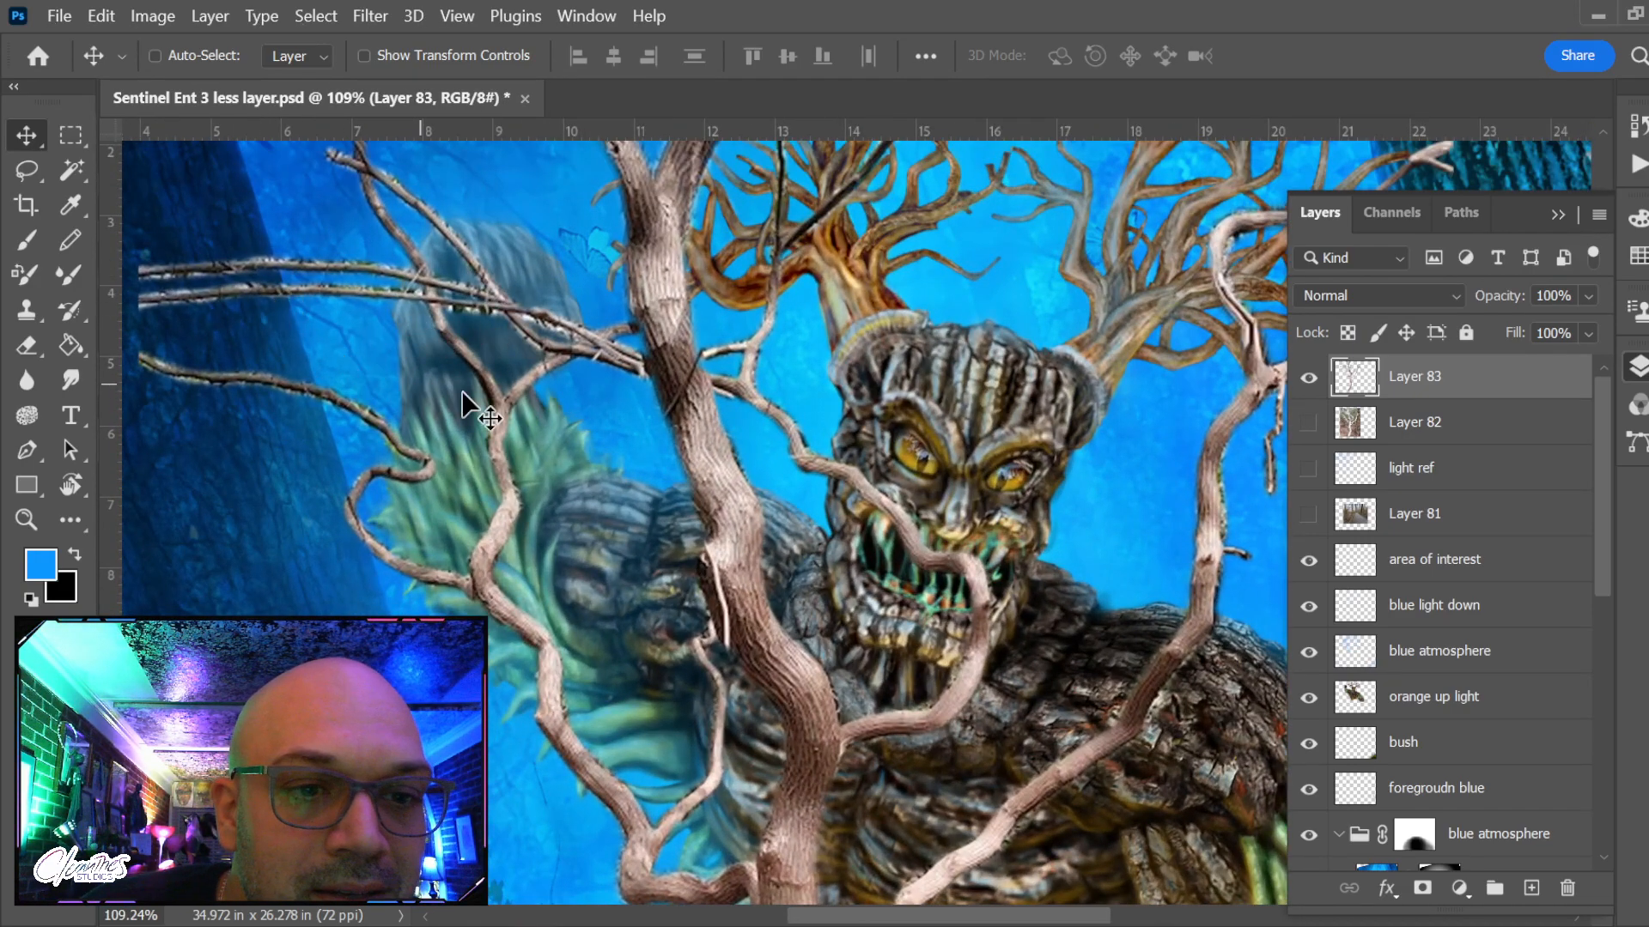
left_click_drag(713, 467, 686, 505)
scroll(718, 496, "down", 6)
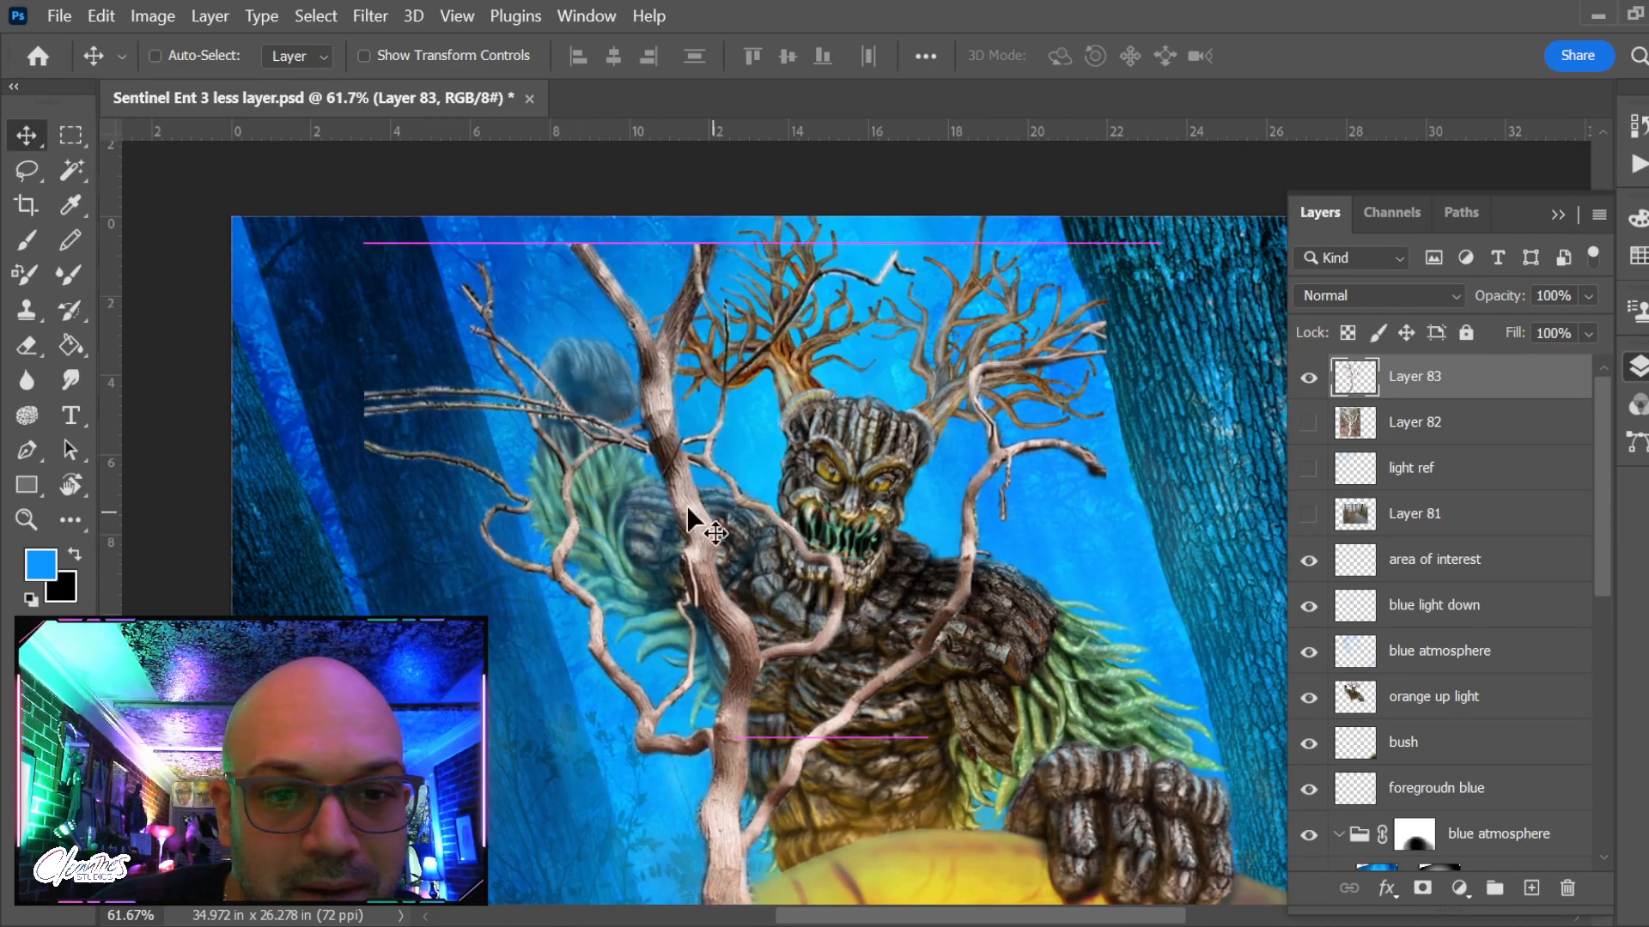
Erase the fringe along the two long thin branches on Layer 83, using a size 10 eraser at 43% opacity
scroll(469, 439, "up", 9)
scroll(414, 347, "up", 3)
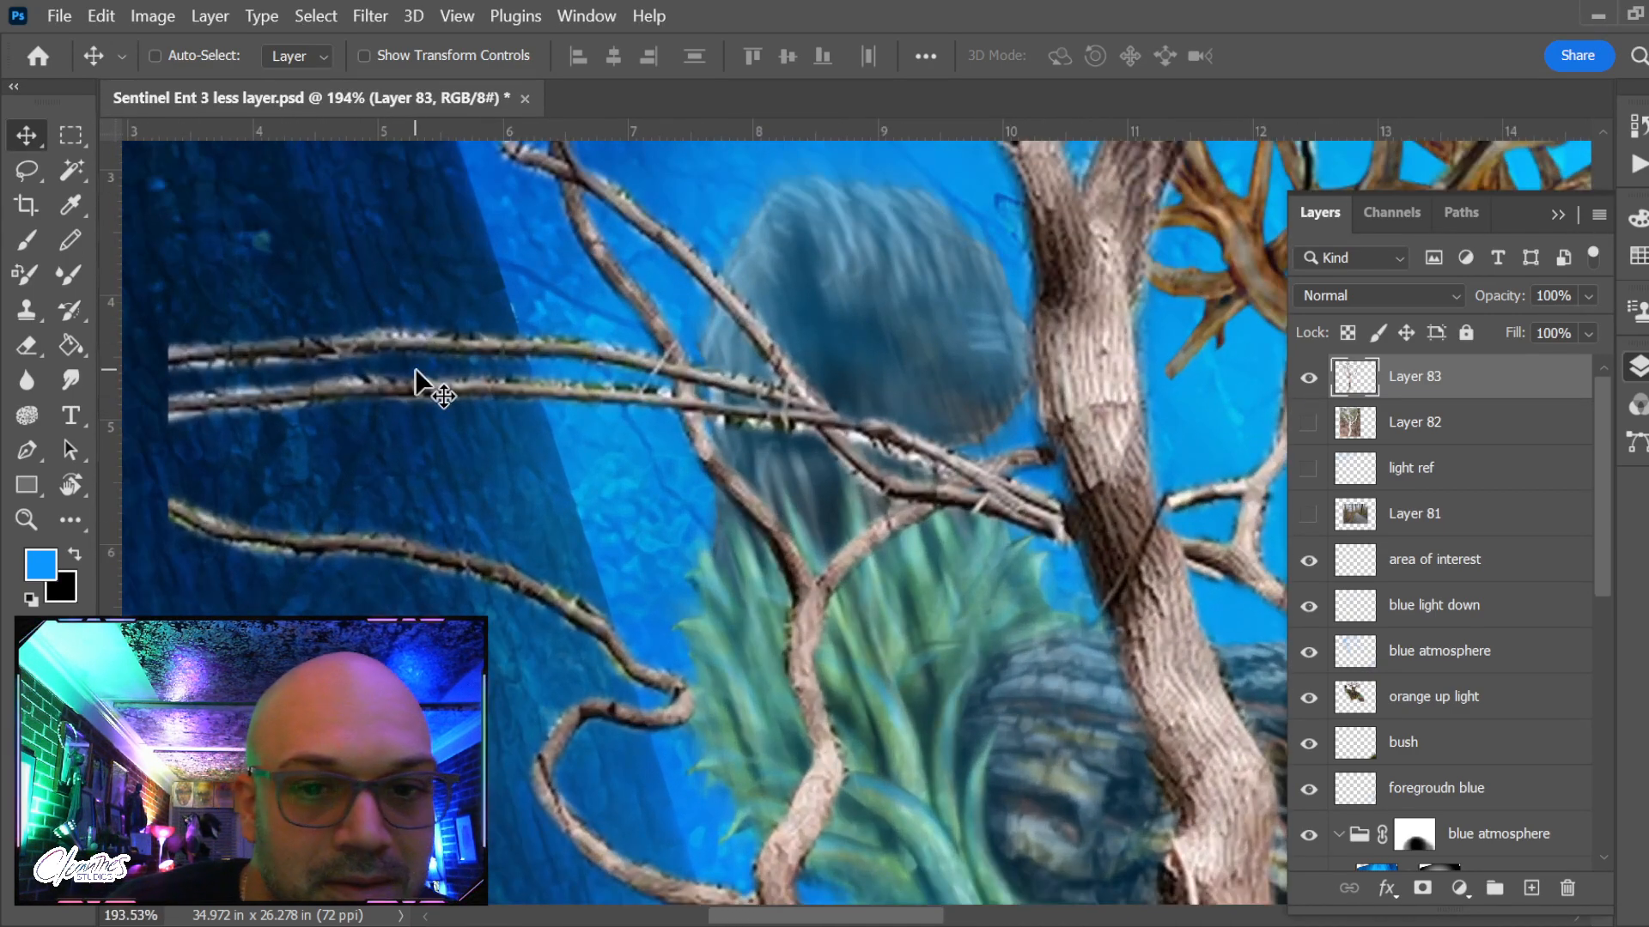
key("e")
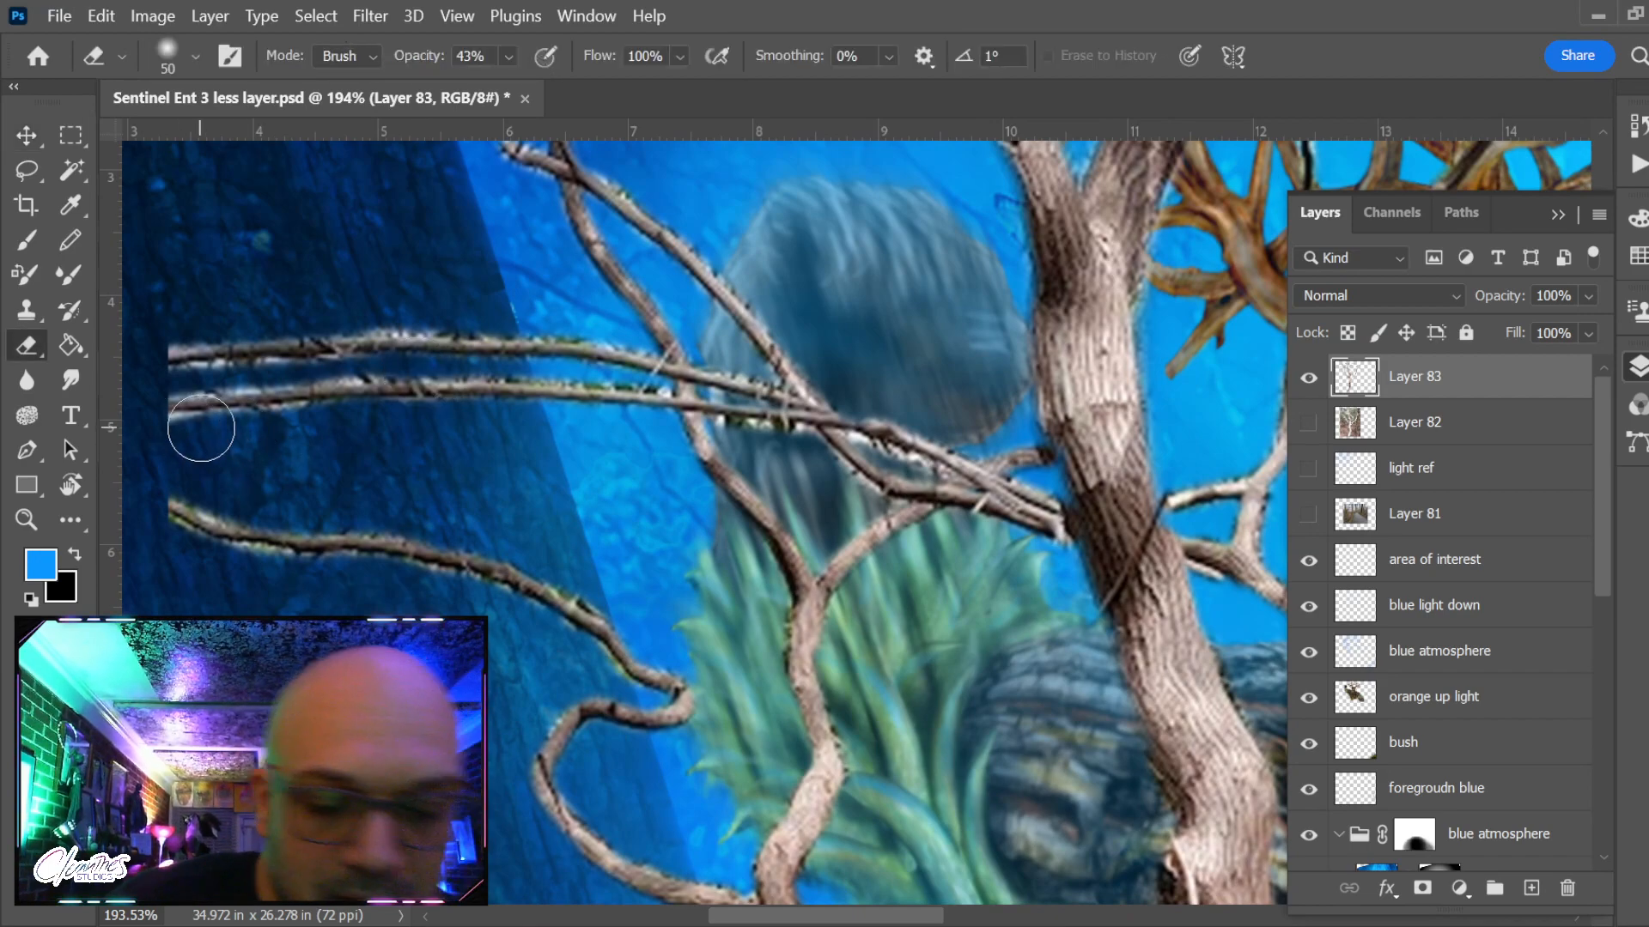
key("r")
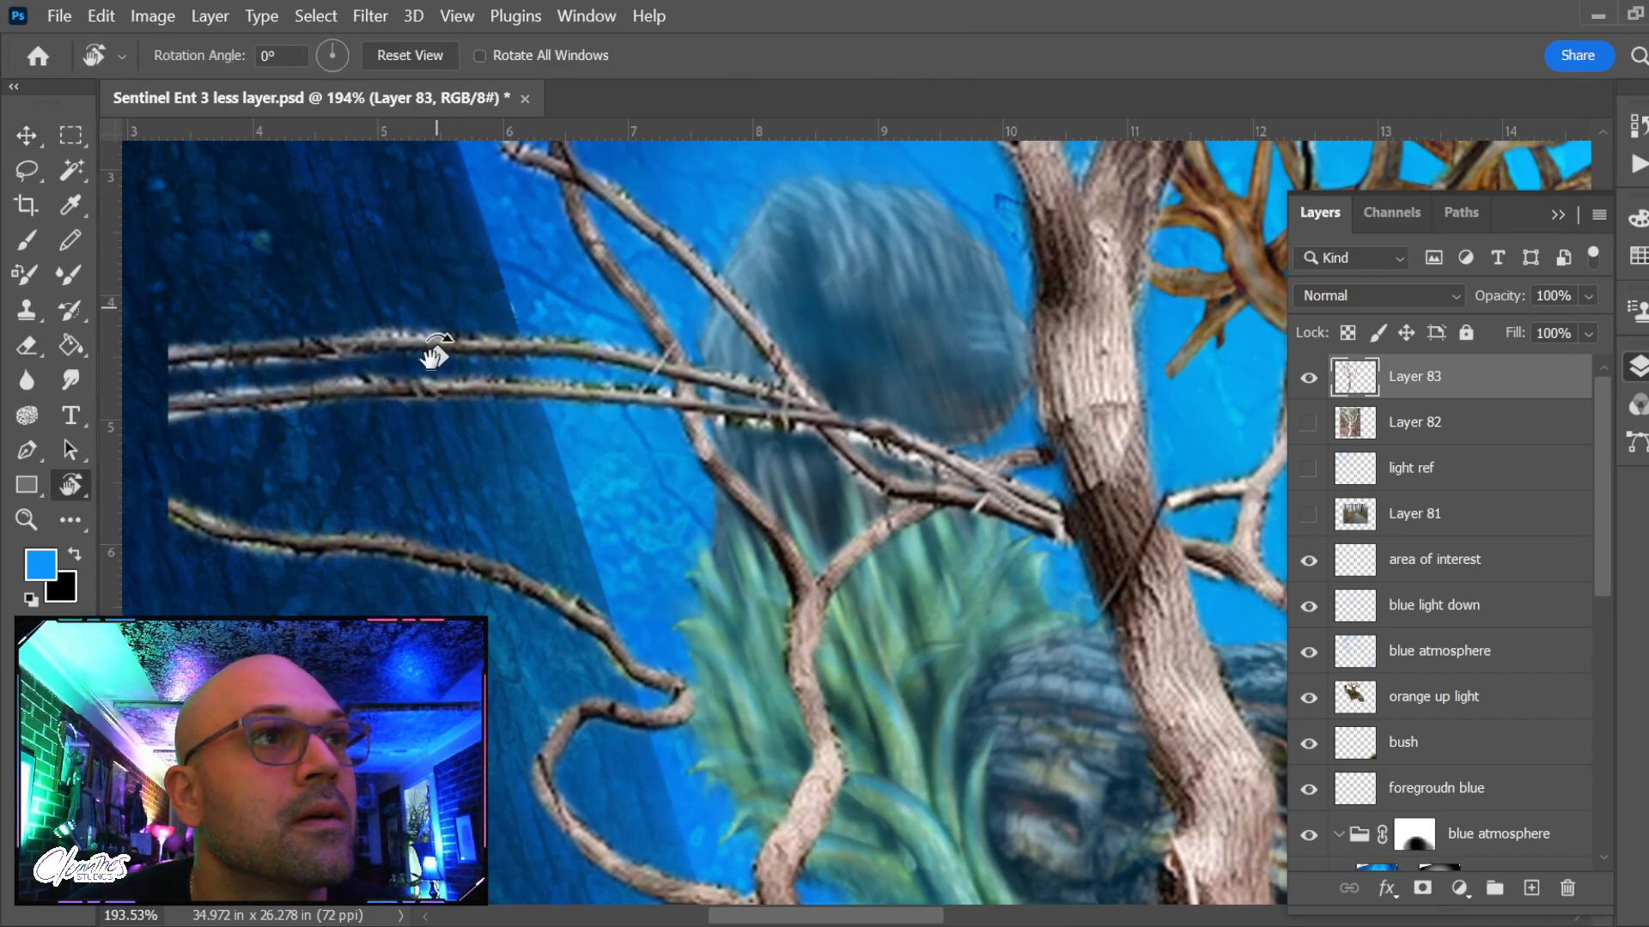
left_click_drag(556, 450, 1105, 655)
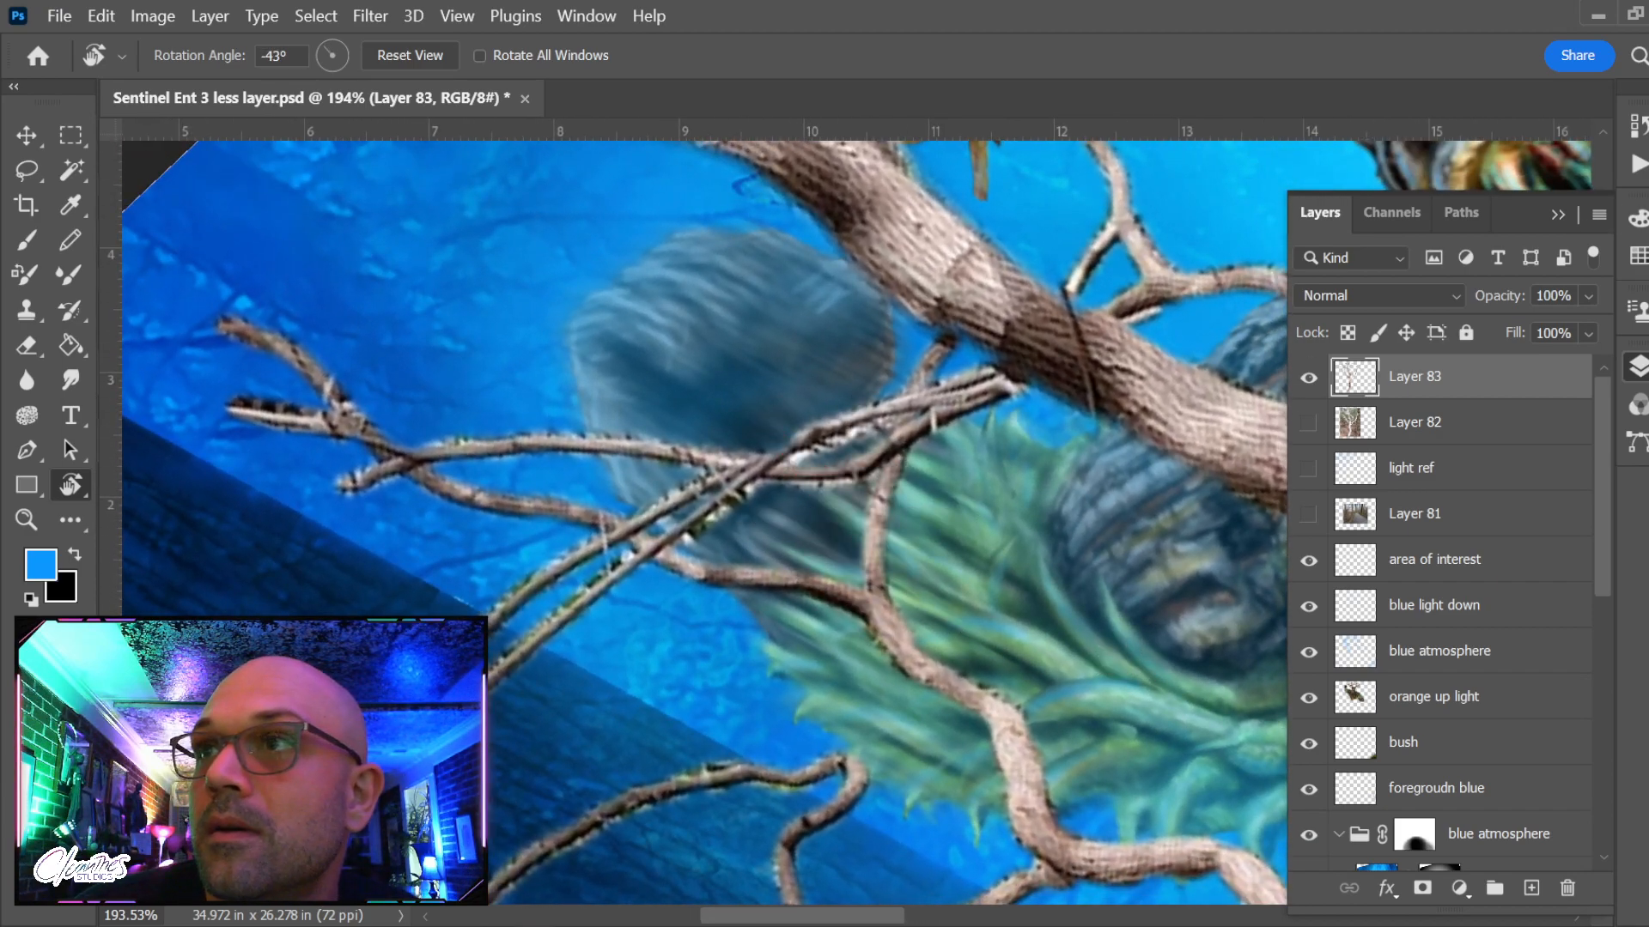
mouse_move(604, 618)
left_mouse_down()
mouse_move(645, 546)
mouse_move(533, 431)
left_mouse_up()
key("e")
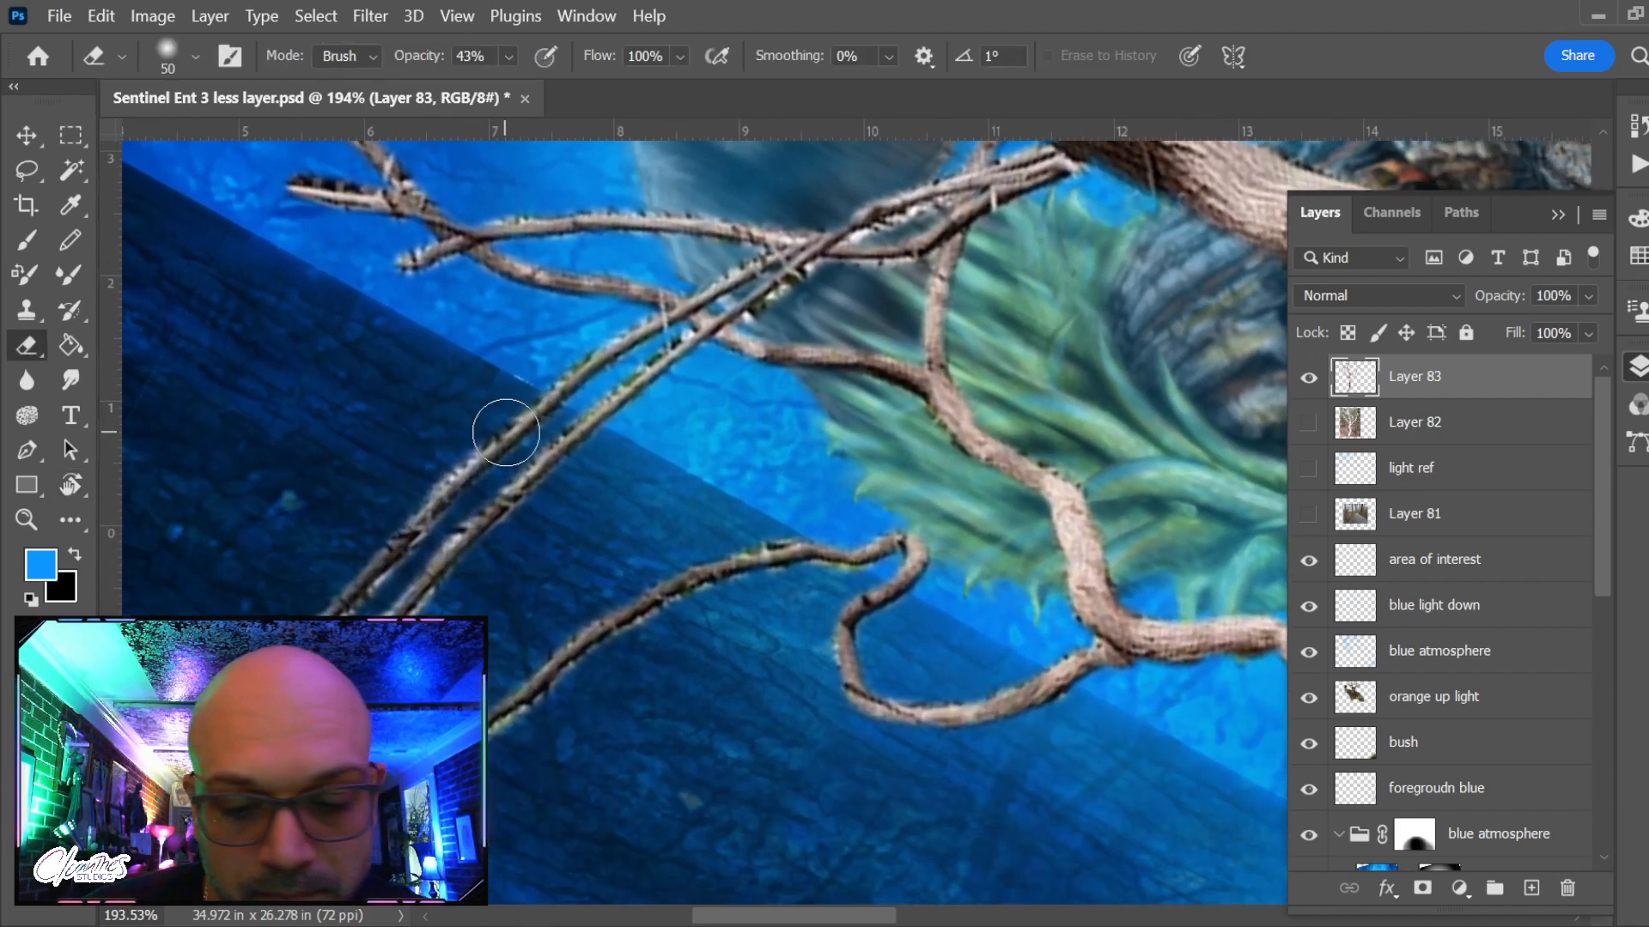
key("bracketleft")
key("bracketleft")
key("bracketleft")
key("bracketleft")
key("bracketleft")
key("bracketleft")
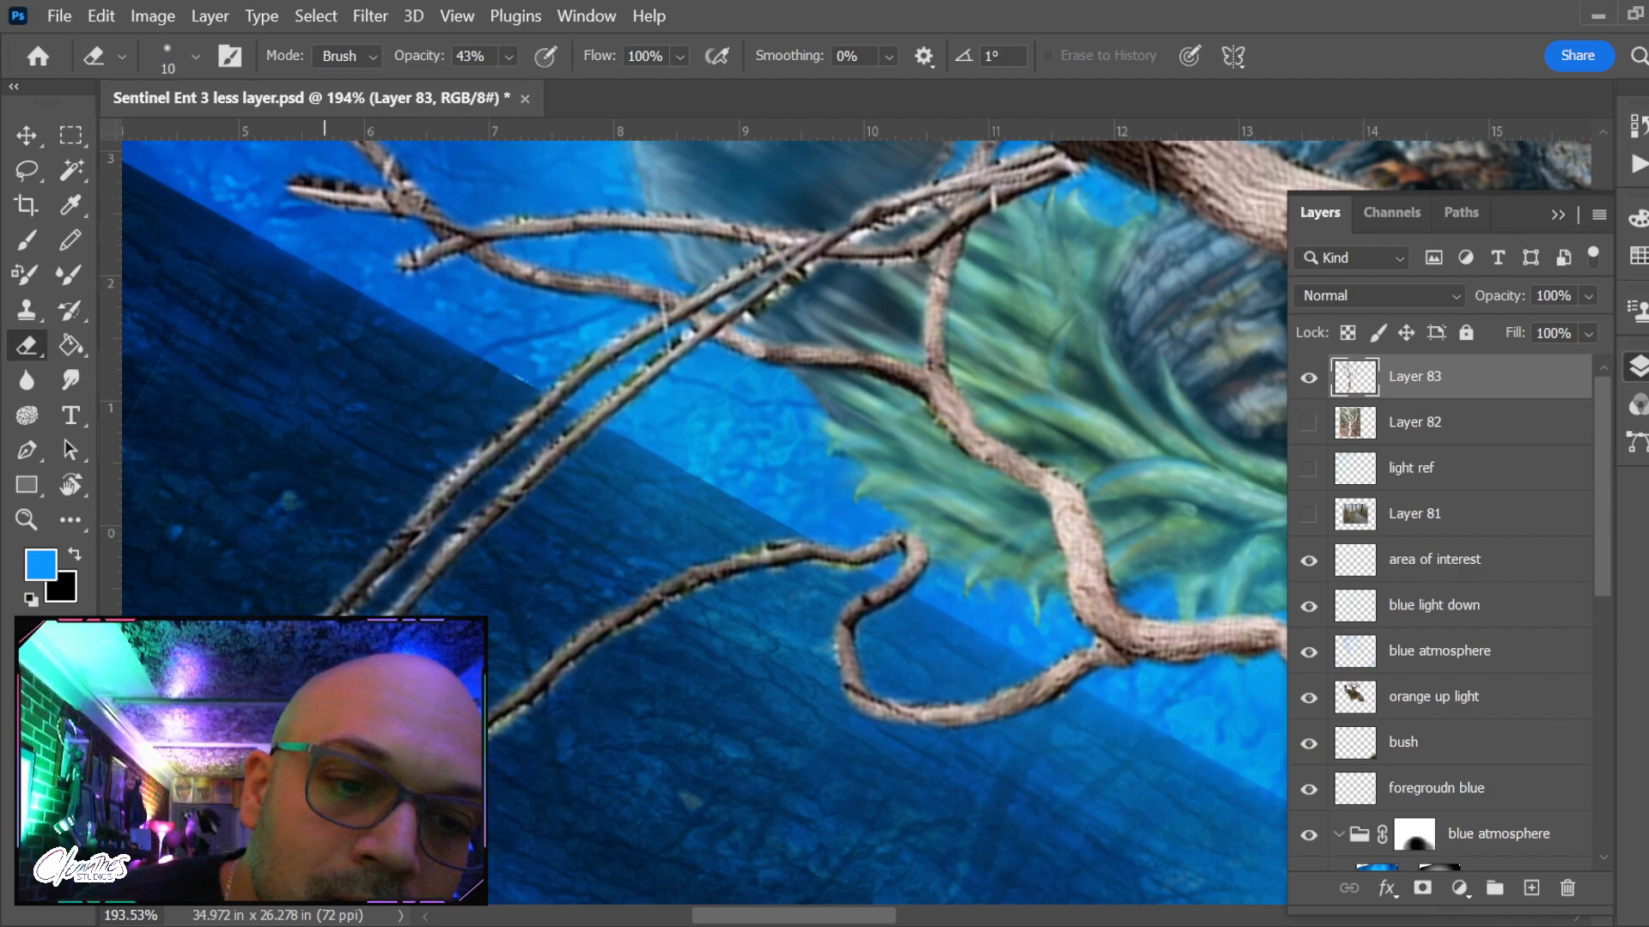
mouse_move(474, 519)
left_mouse_down()
mouse_move(440, 551)
mouse_move(609, 390)
left_mouse_up()
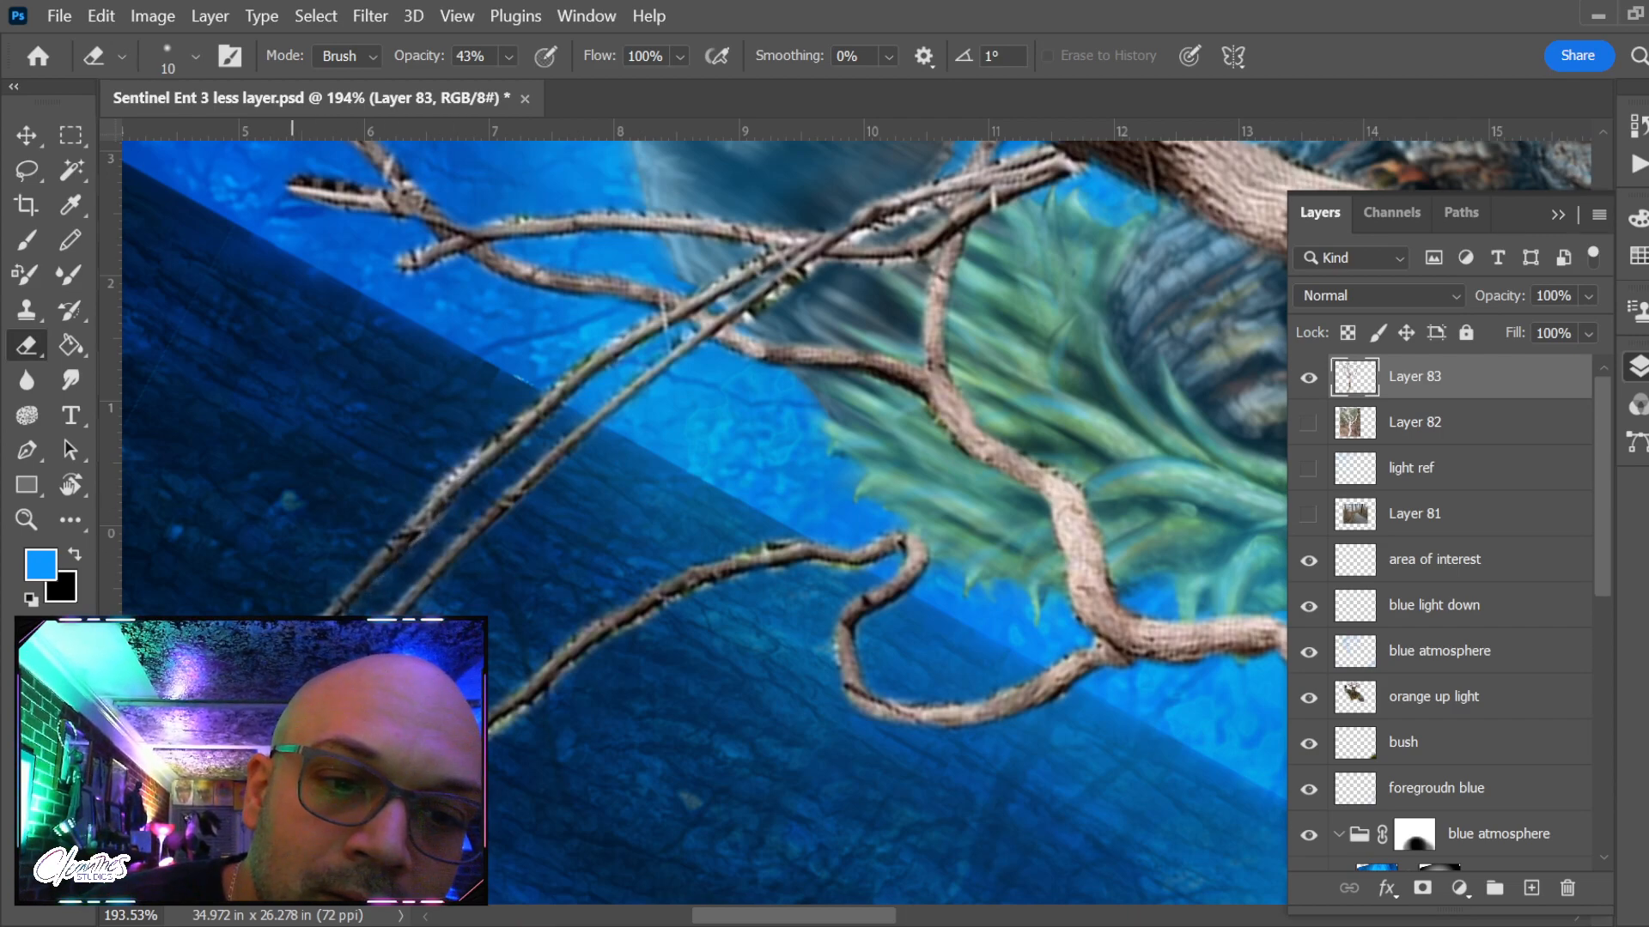
left_click_drag(400, 519, 566, 374)
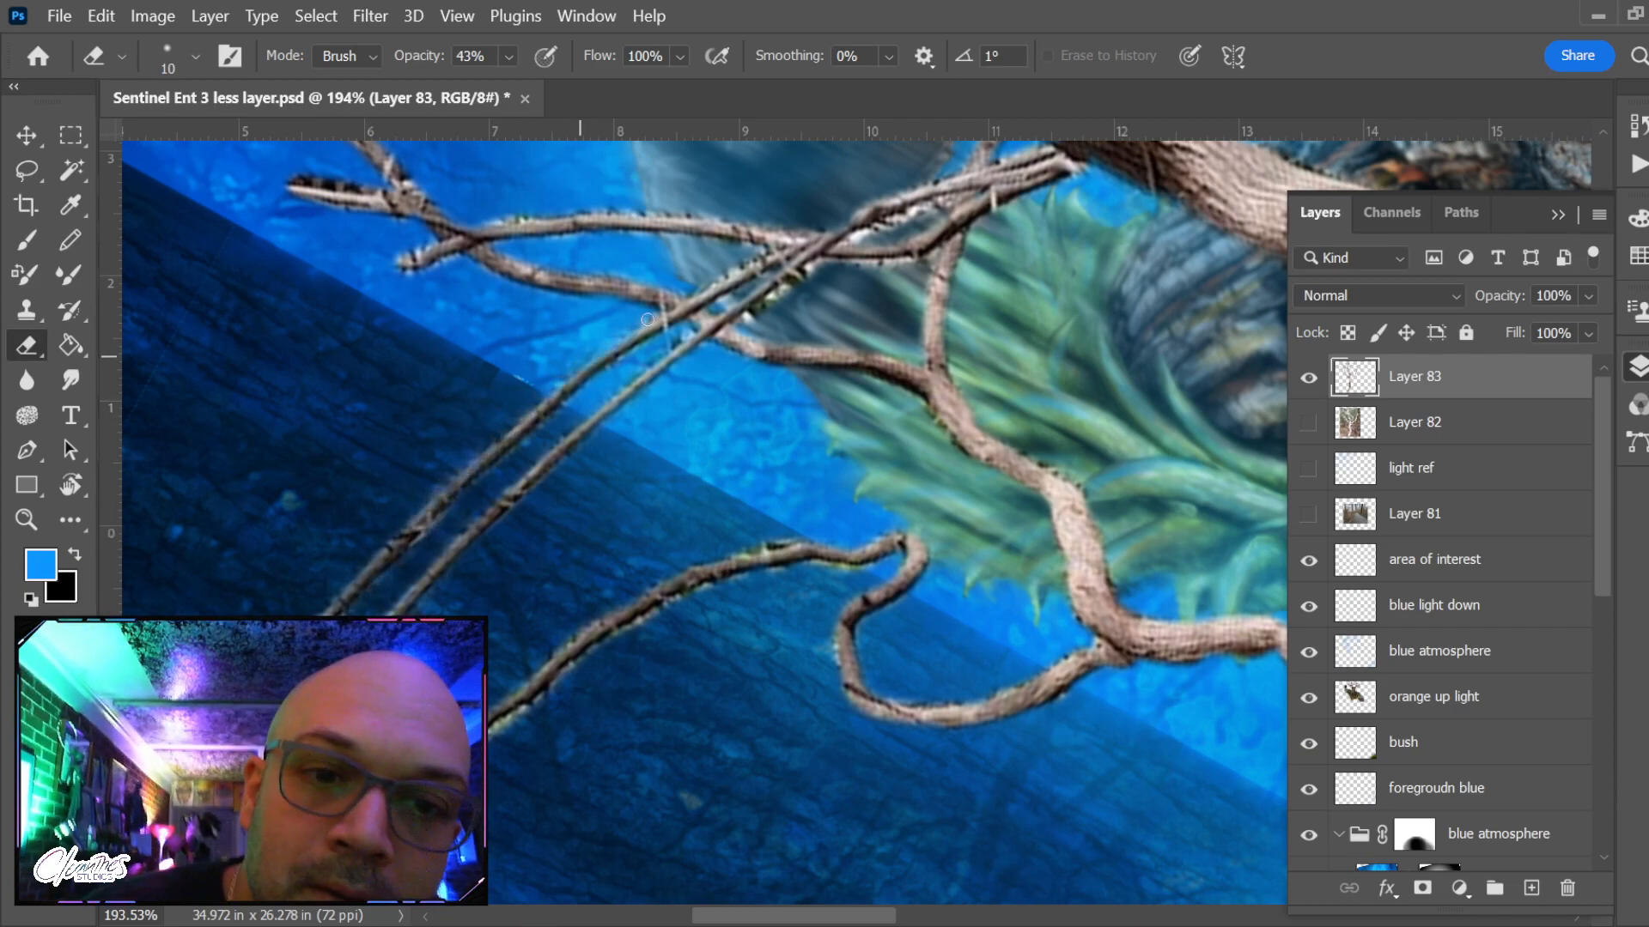
mouse_move(899, 222)
left_mouse_down()
mouse_move(846, 237)
mouse_move(924, 212)
left_mouse_up()
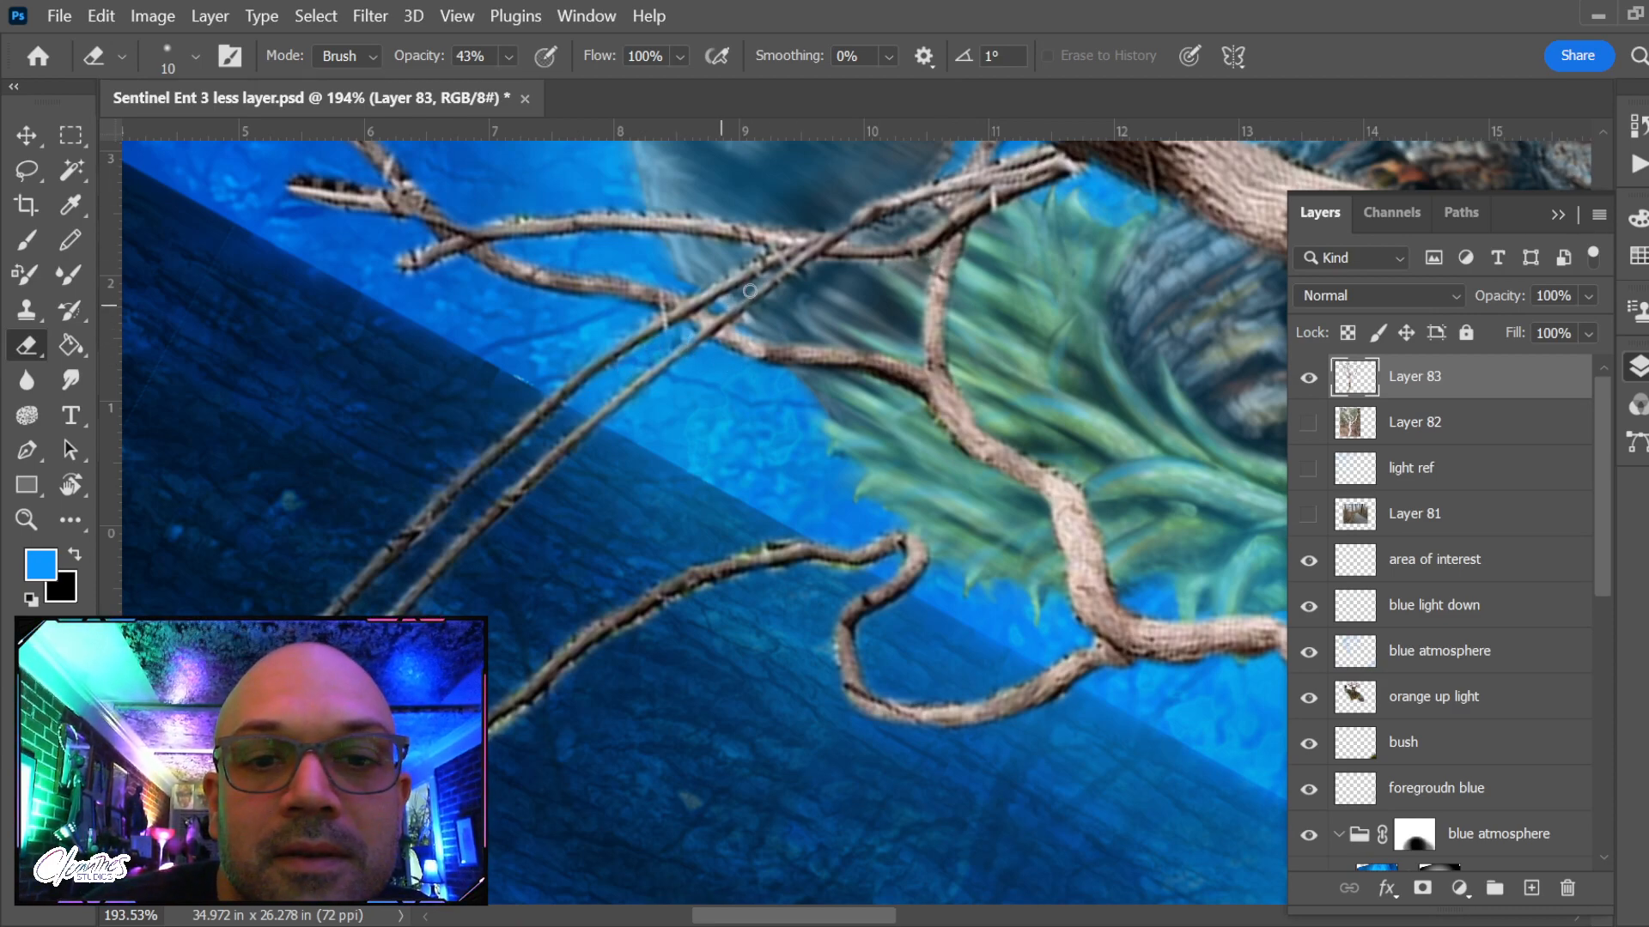
Erase the dark residue around the forked twig tips and along the neighbouring crossing branches
left_click_drag(722, 383, 805, 564)
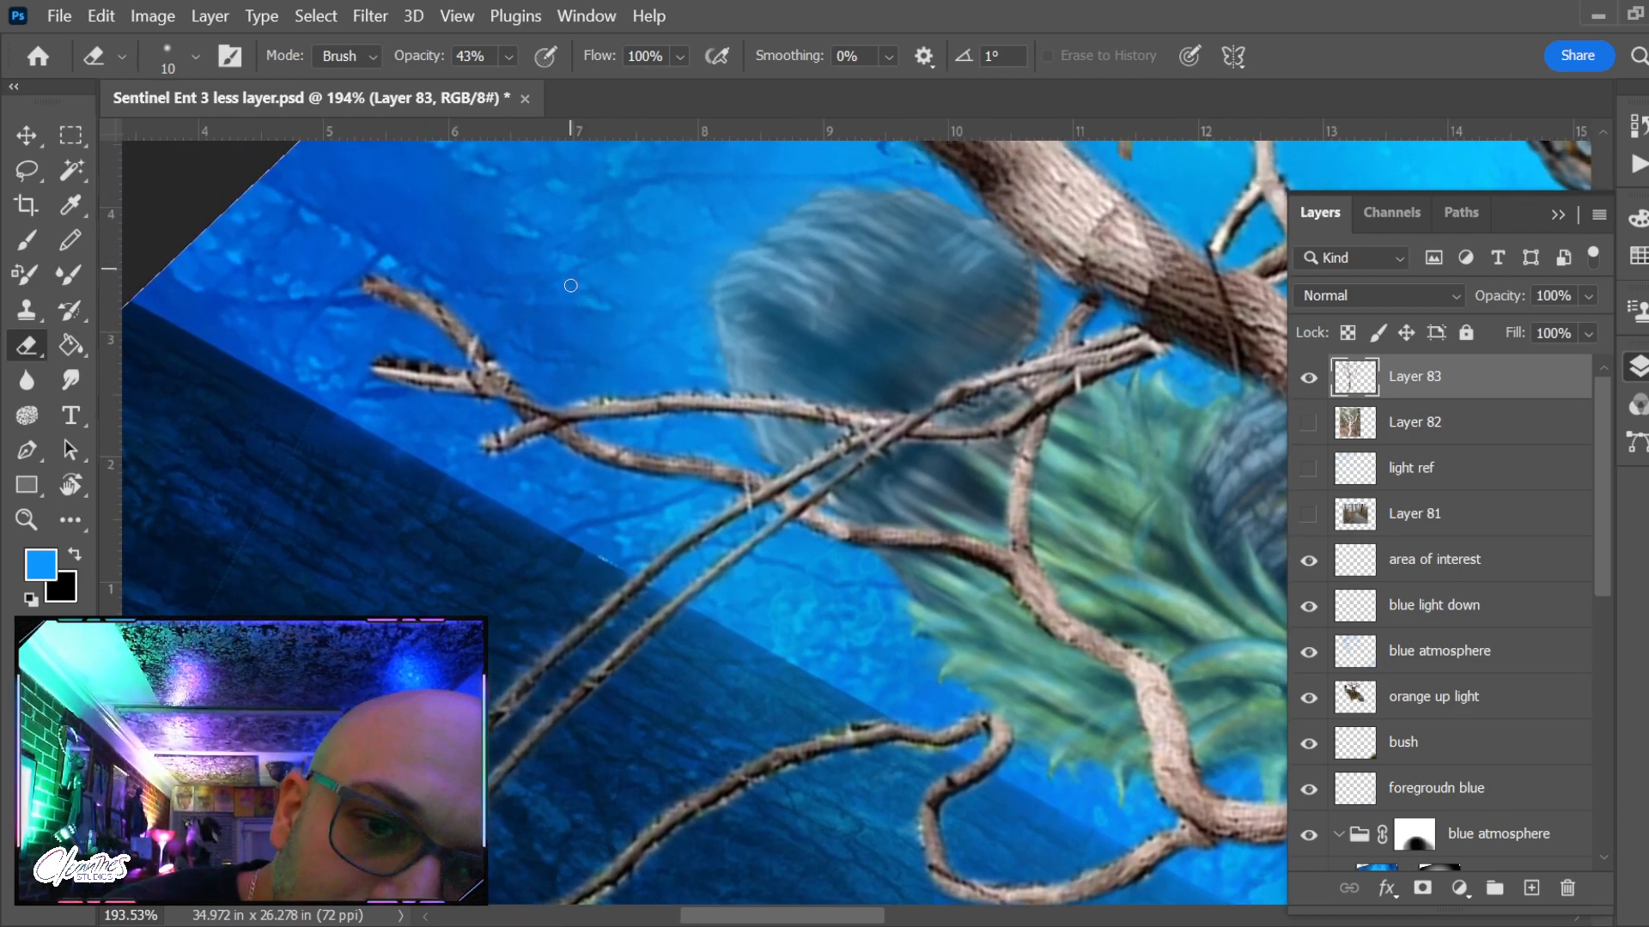
left_click_drag(429, 365, 390, 363)
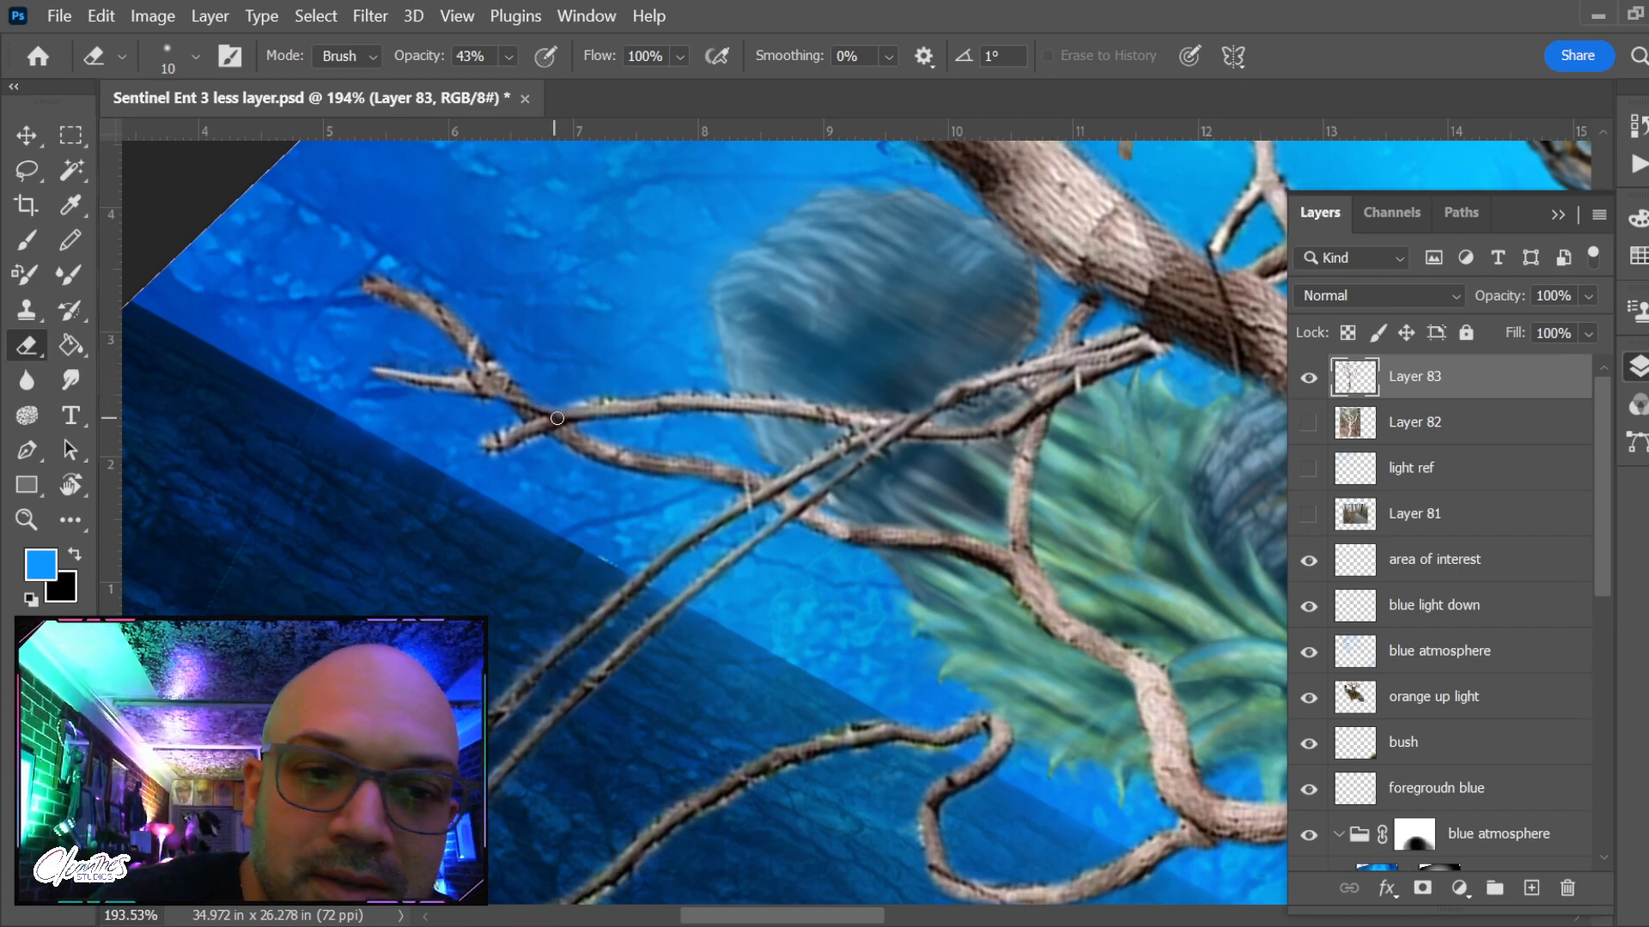
key("r")
mouse_move(460, 423)
left_mouse_down()
mouse_move(472, 570)
mouse_move(627, 509)
left_mouse_up()
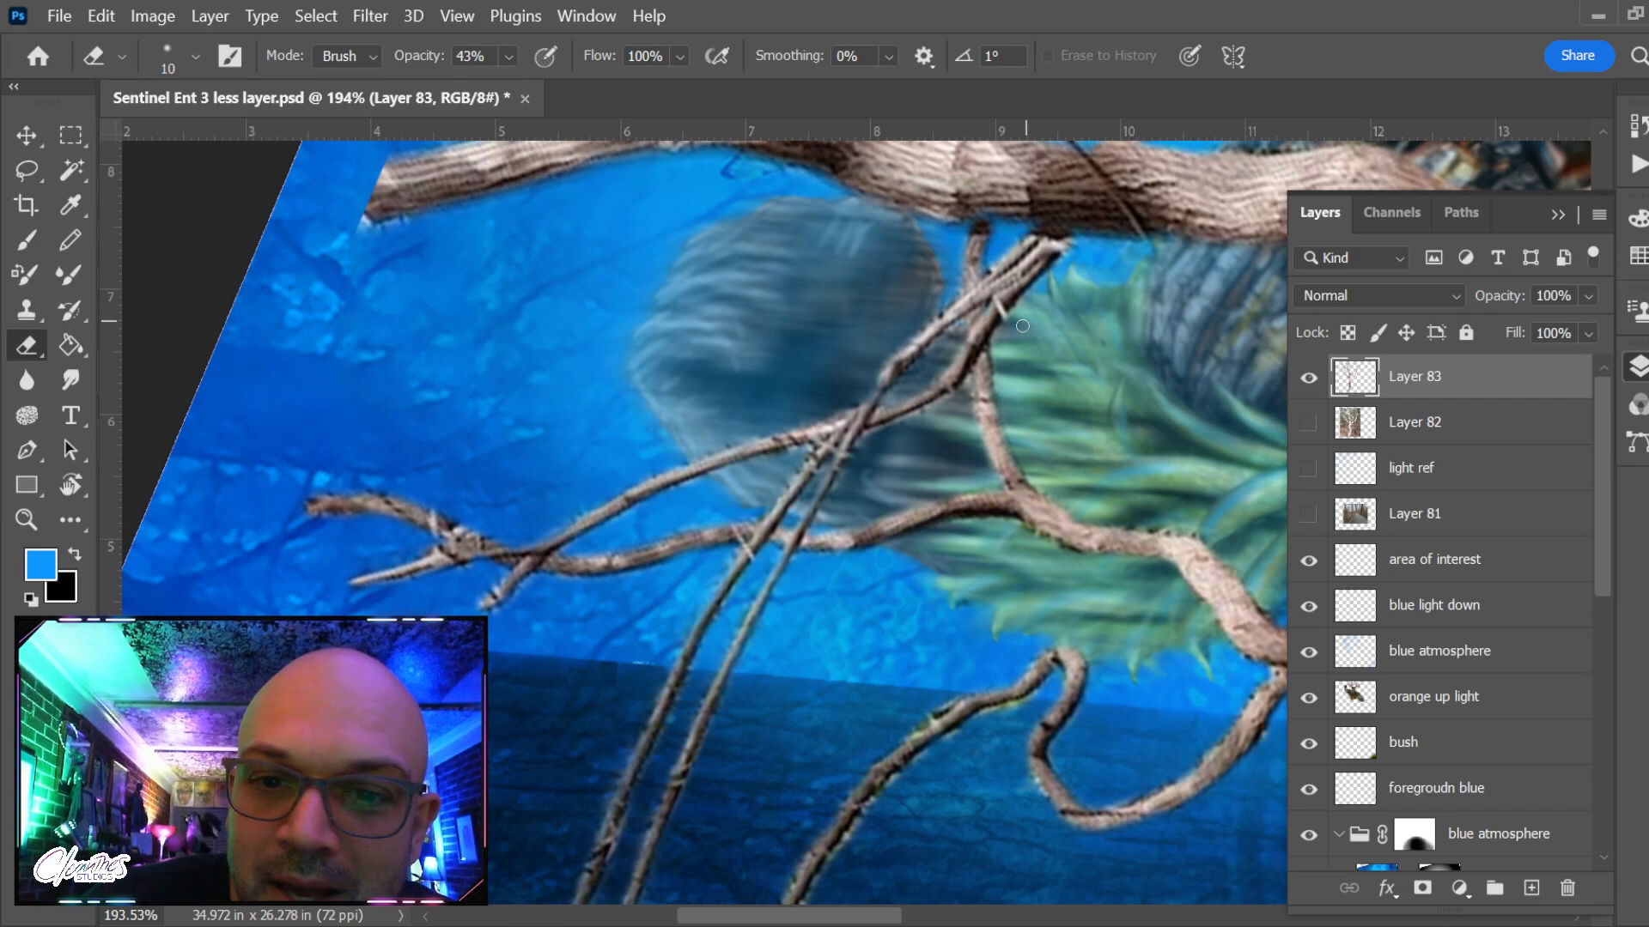
Erase the leftover fringe along the long curved lower branch
left_click_drag(1074, 458, 889, 275)
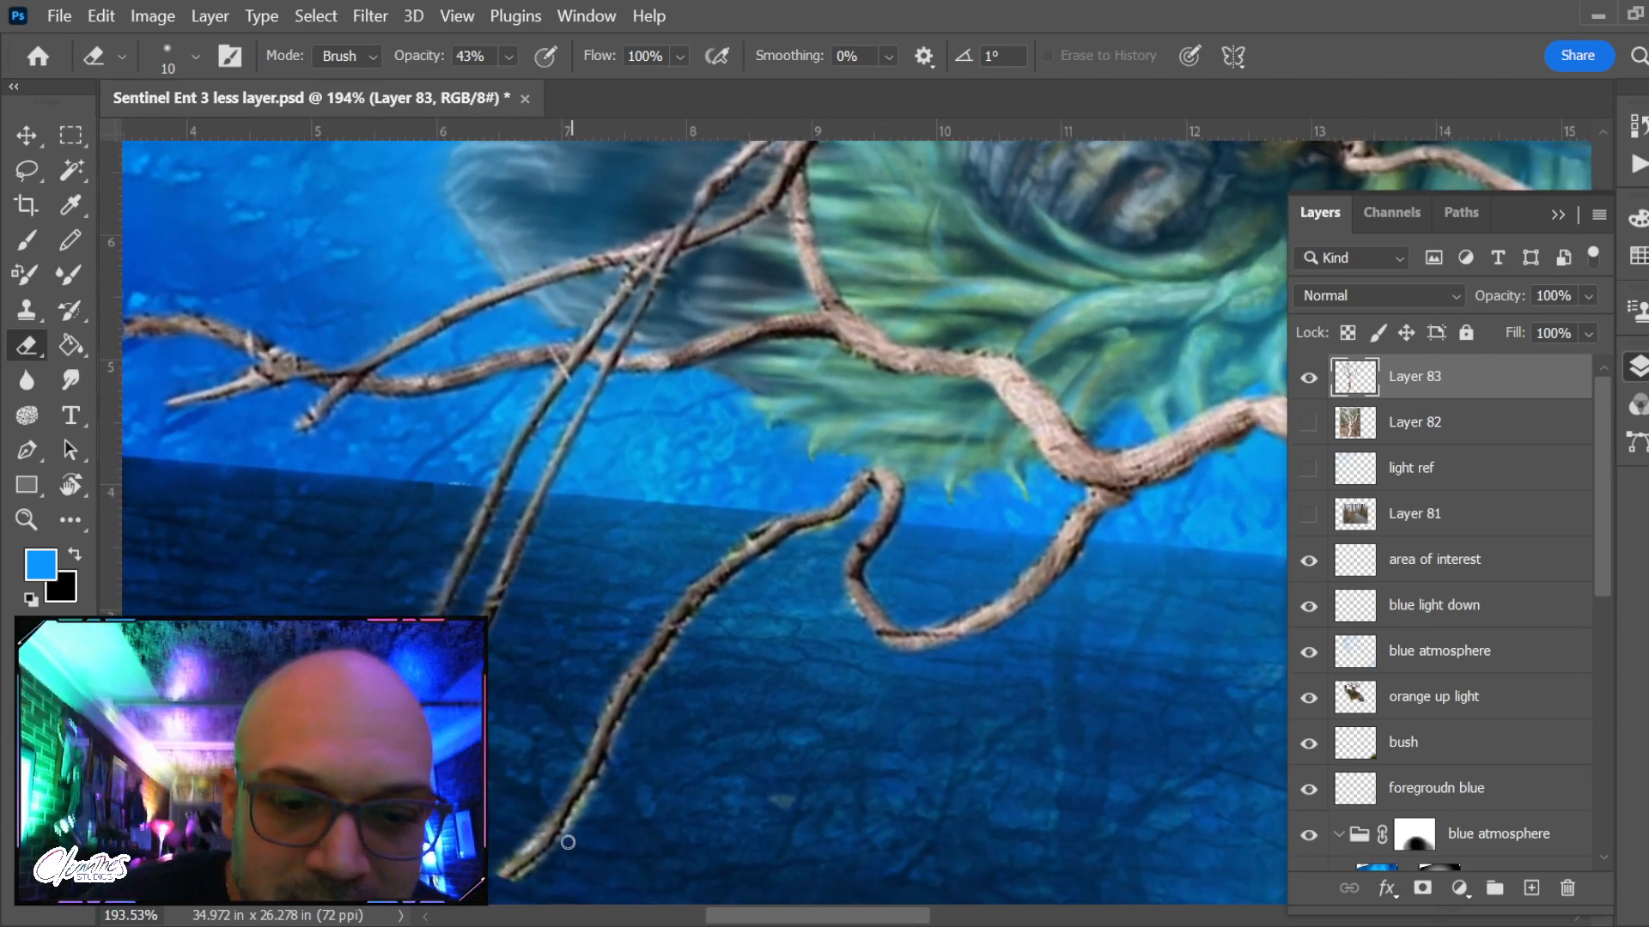
left_click_drag(565, 834, 601, 775)
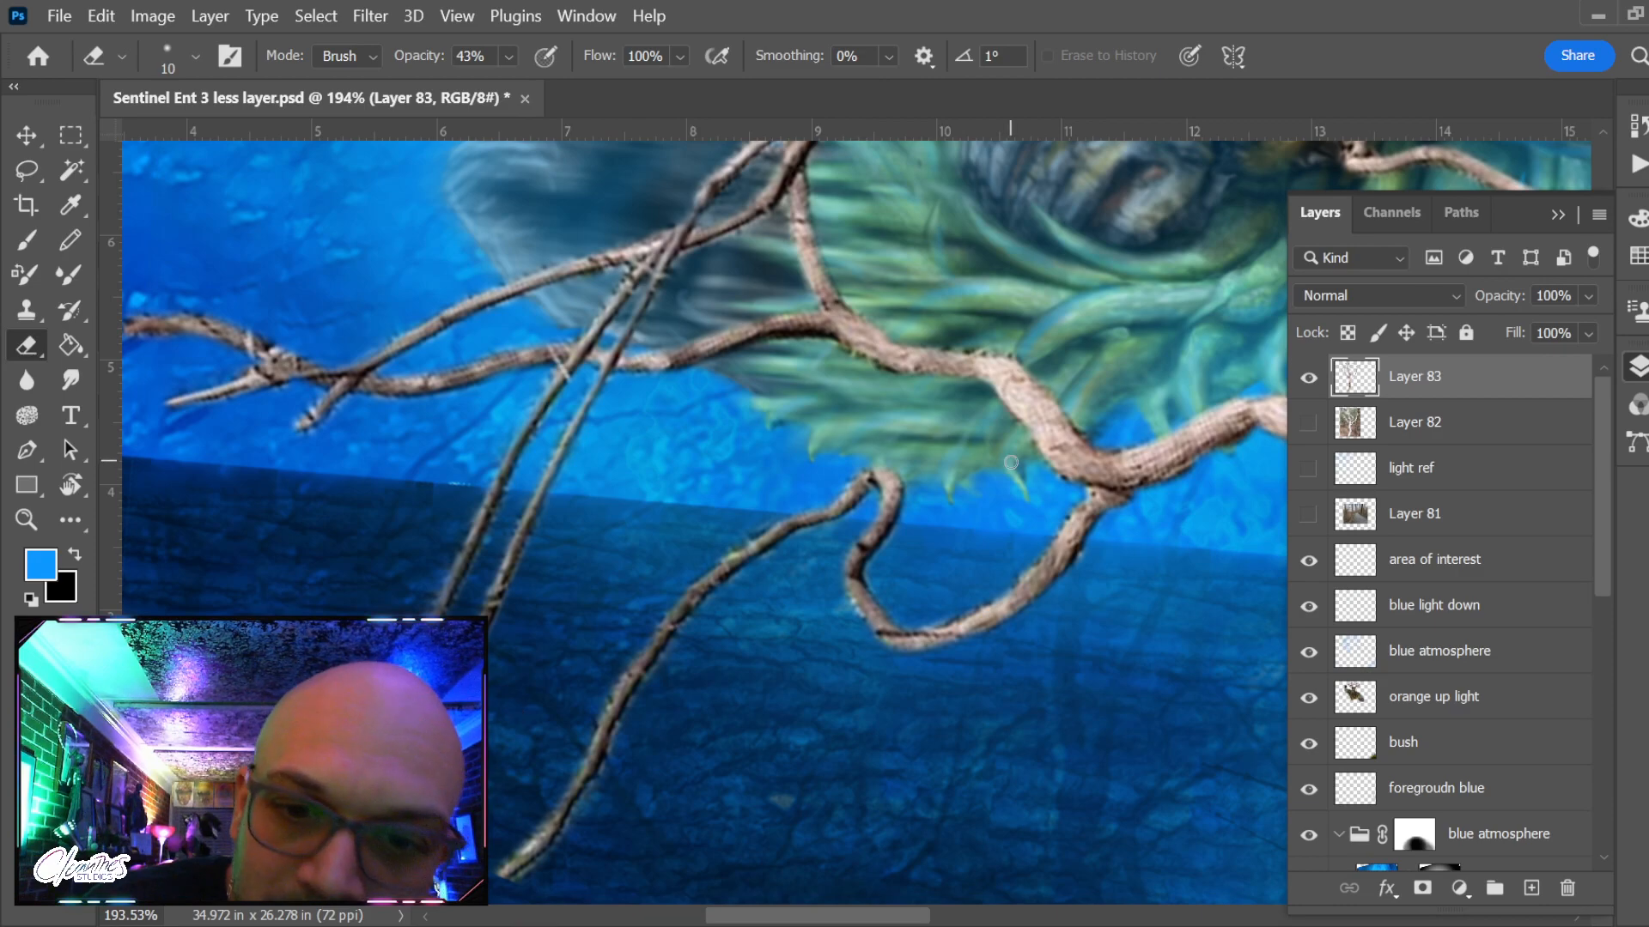
mouse_move(924, 460)
left_mouse_down()
mouse_move(615, 751)
mouse_move(652, 853)
left_mouse_up()
left_click_drag(727, 495, 807, 748)
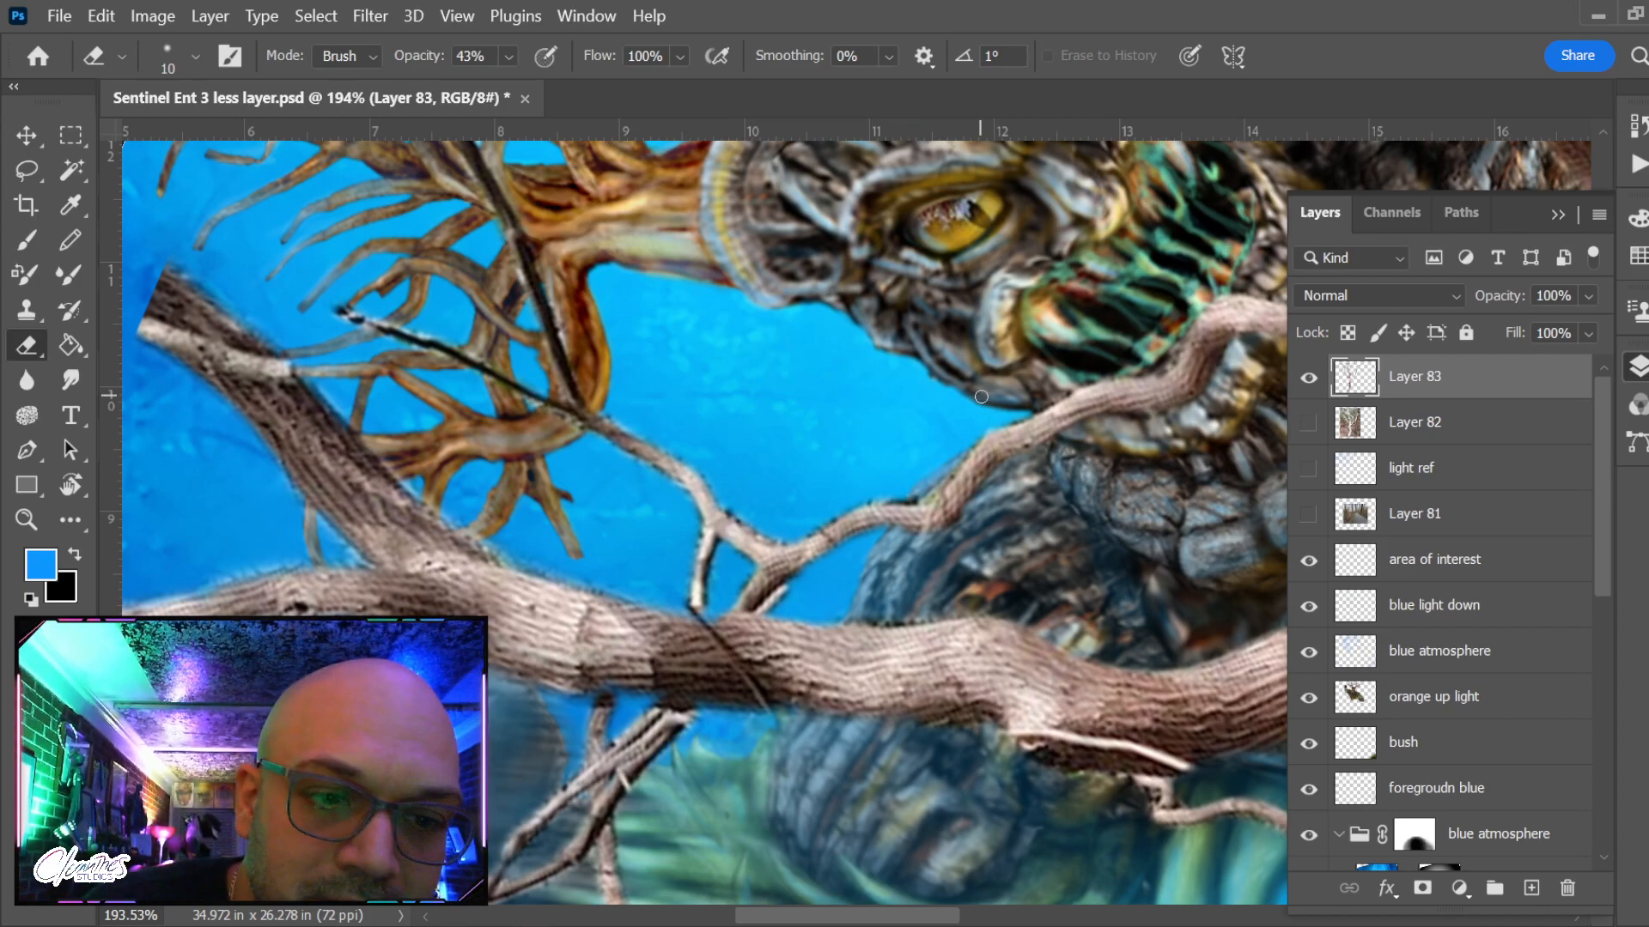
Reset the canvas rotation and restack Layer 83 directly above the AdobeStock_335911688 forest layer, below r tree texture
key("r")
key("Escape")
scroll(981, 396, "down", 17)
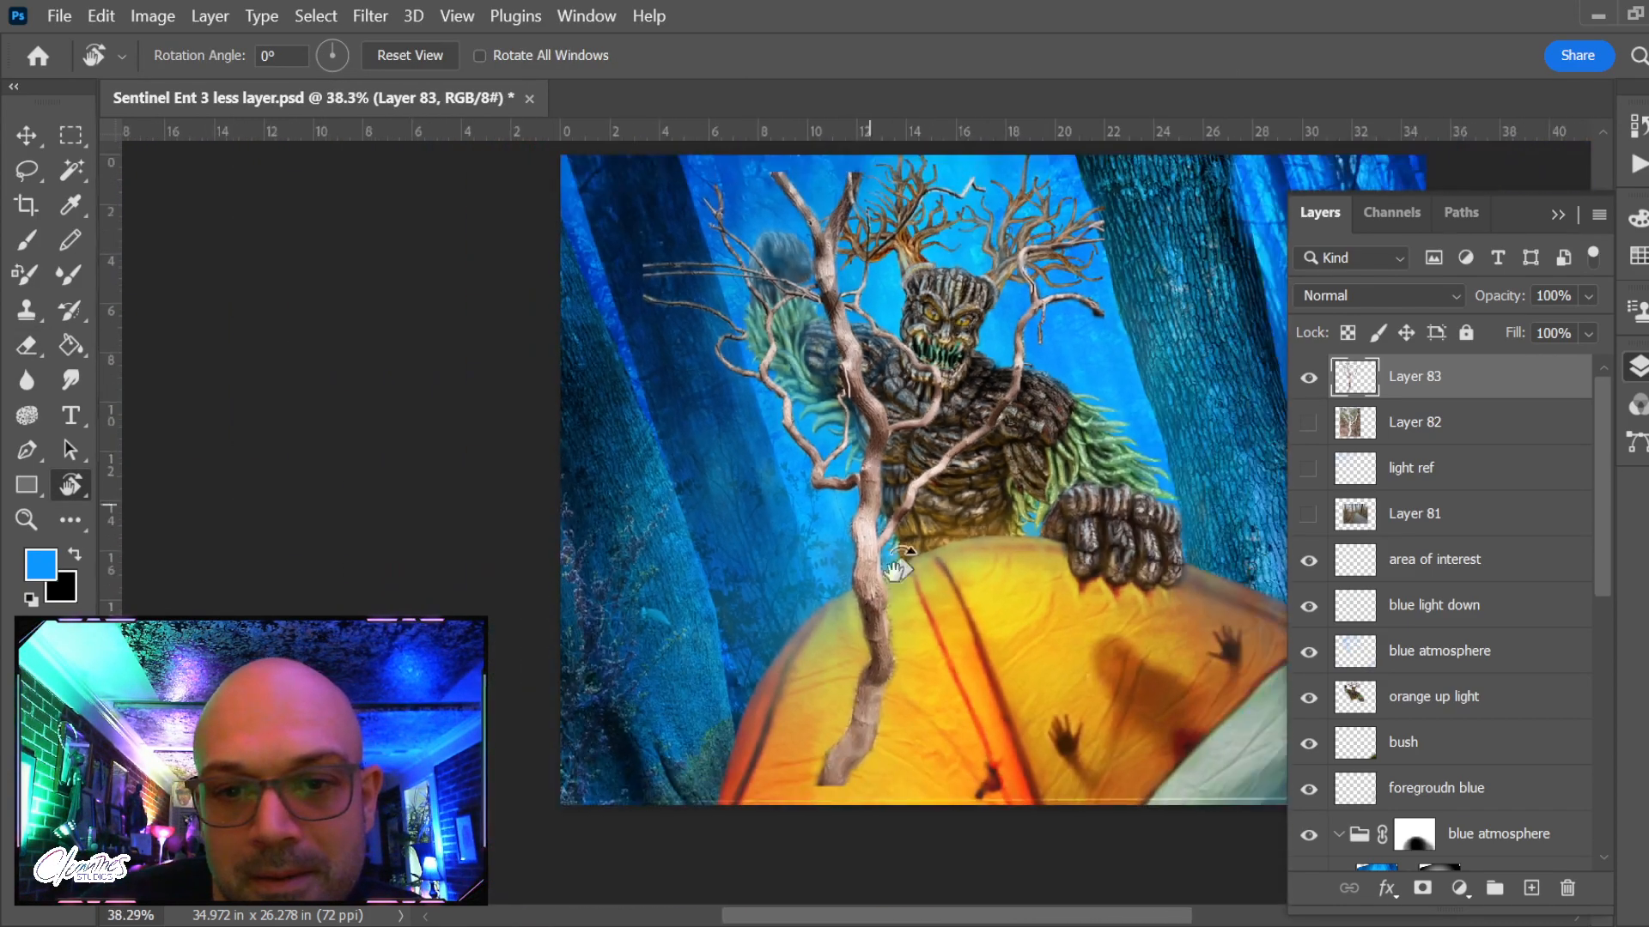
left_click_drag(975, 692, 545, 460)
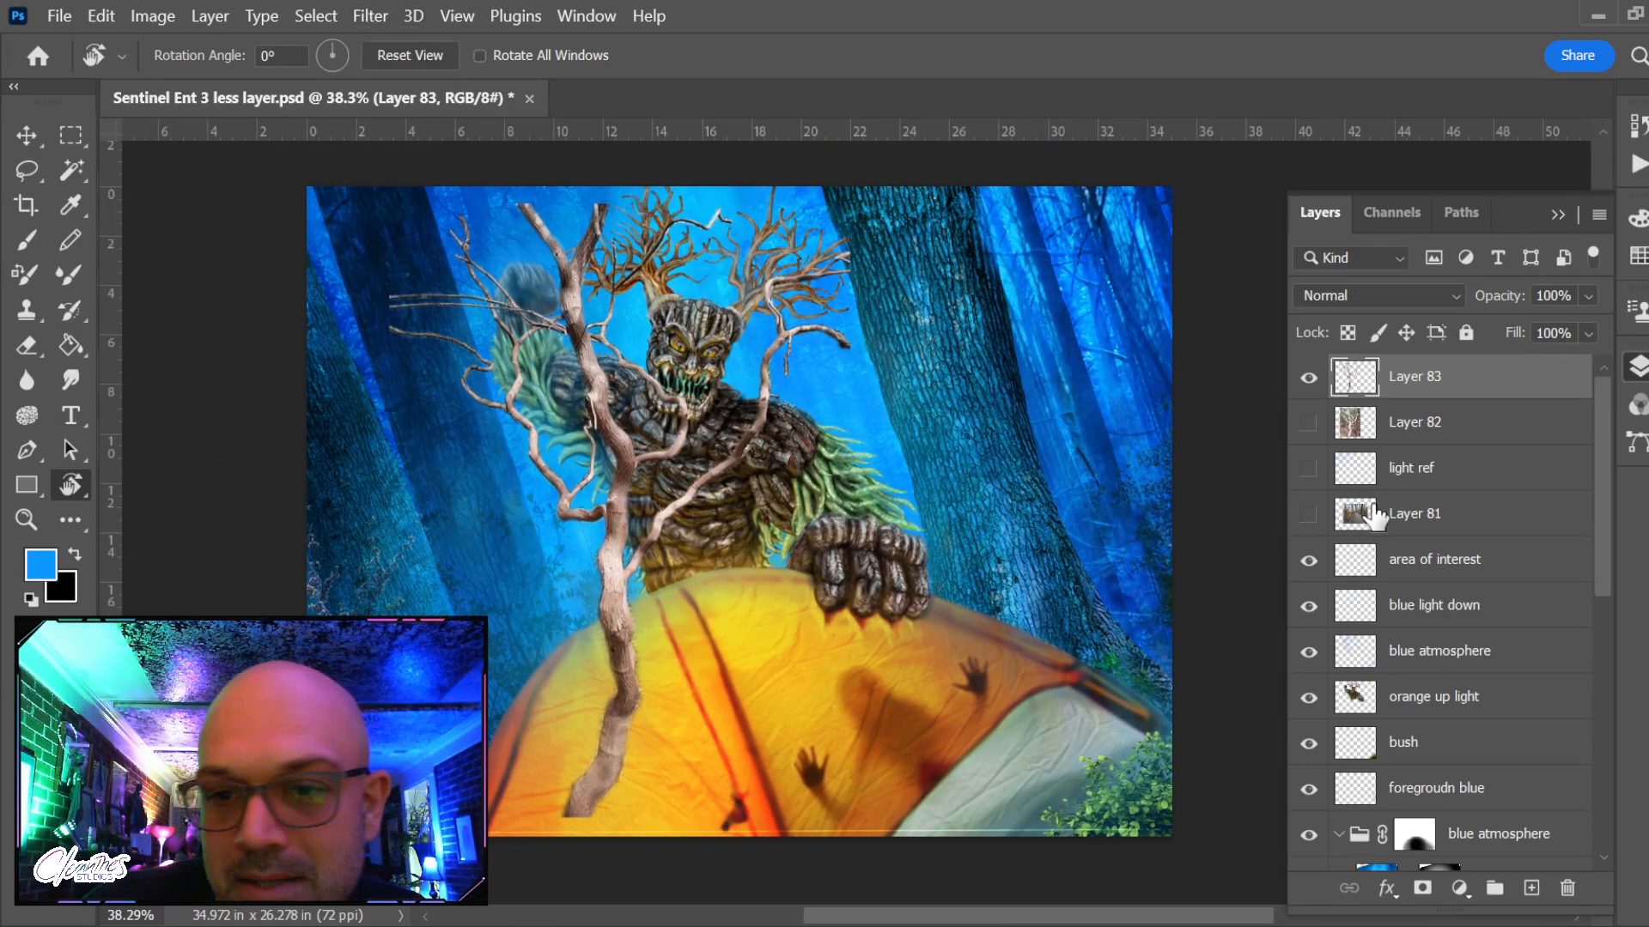
left_click_drag(1471, 379, 1465, 751)
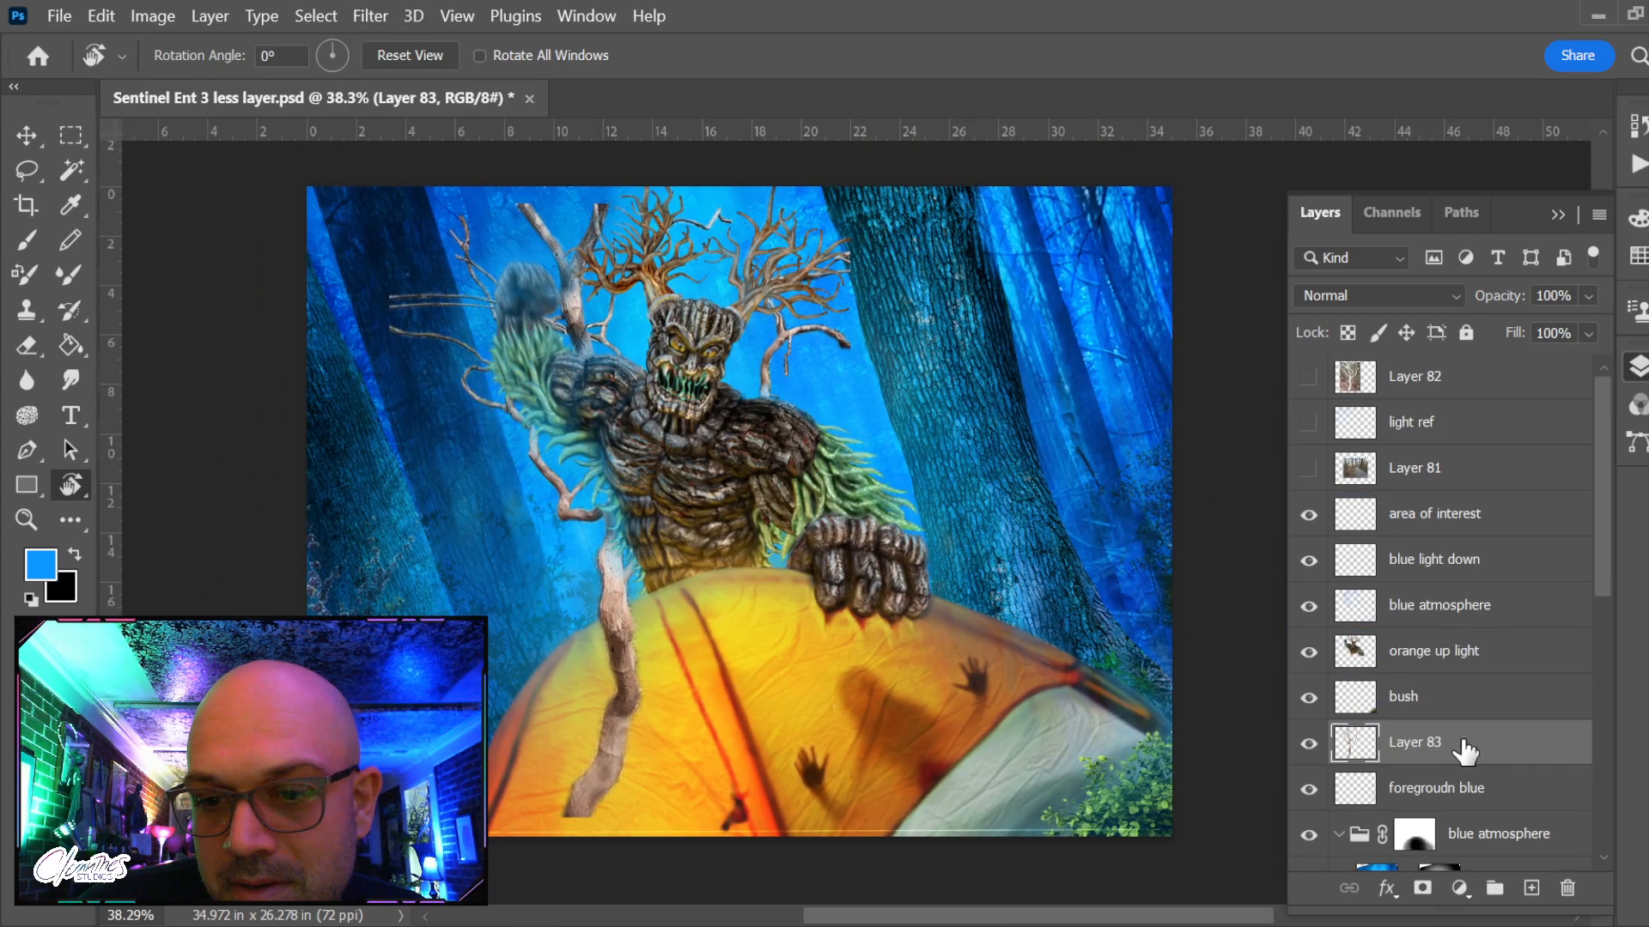
key("ctrl+[")
key("ctrl+[")
key("ctrl+[")
key("ctrl+[")
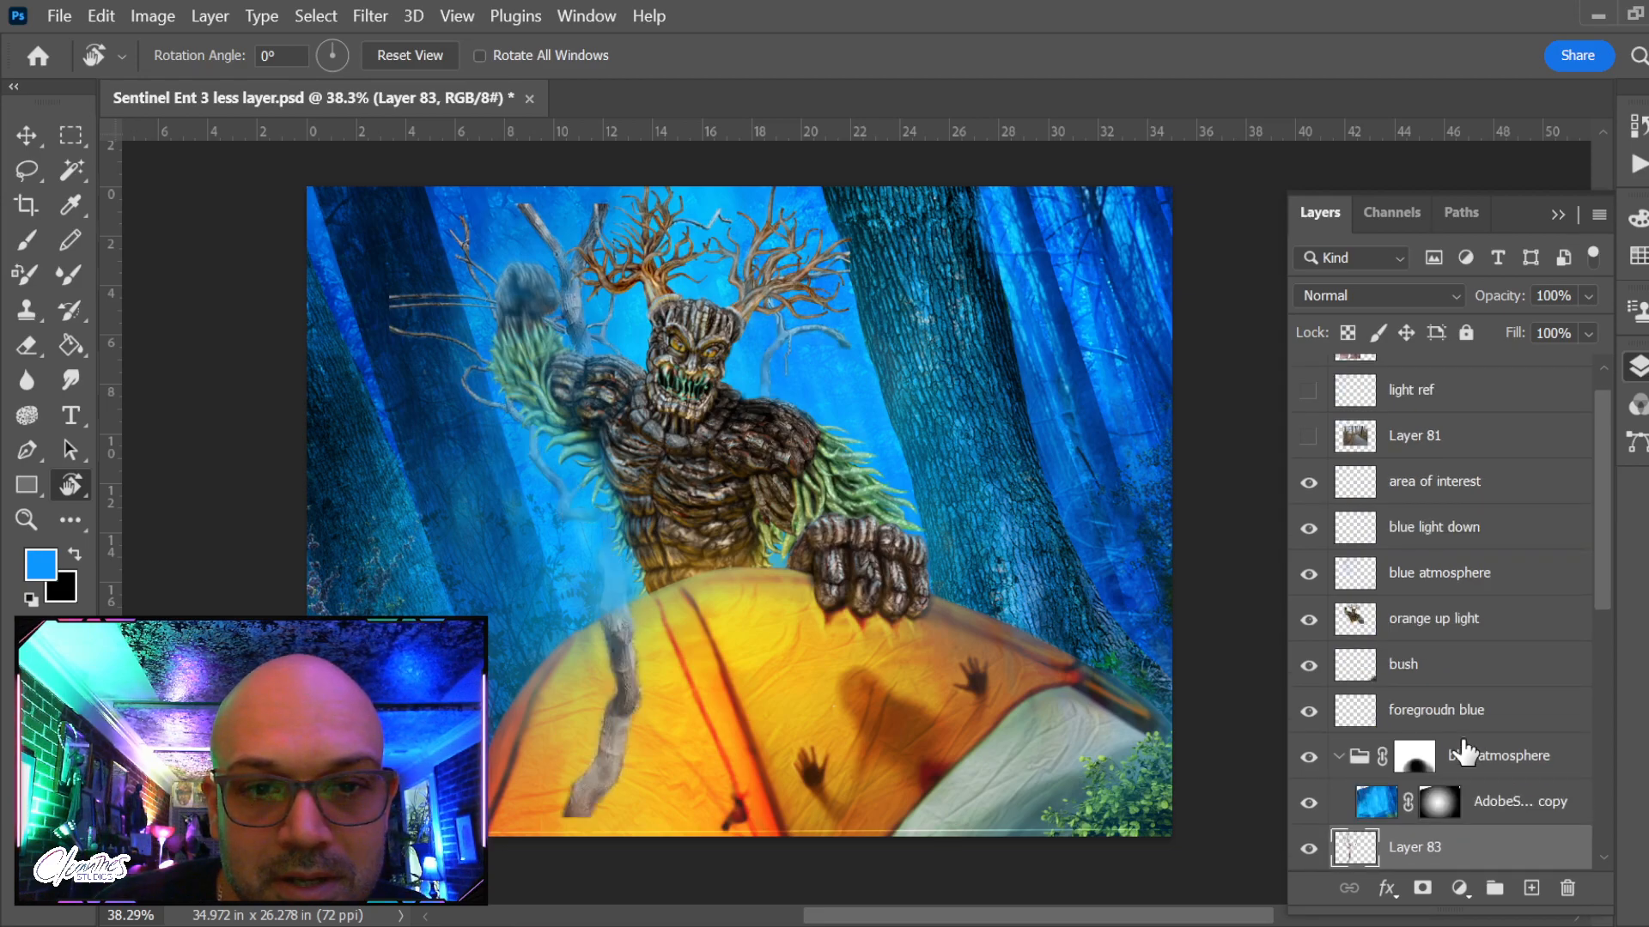
scroll(1476, 635, "down", 4)
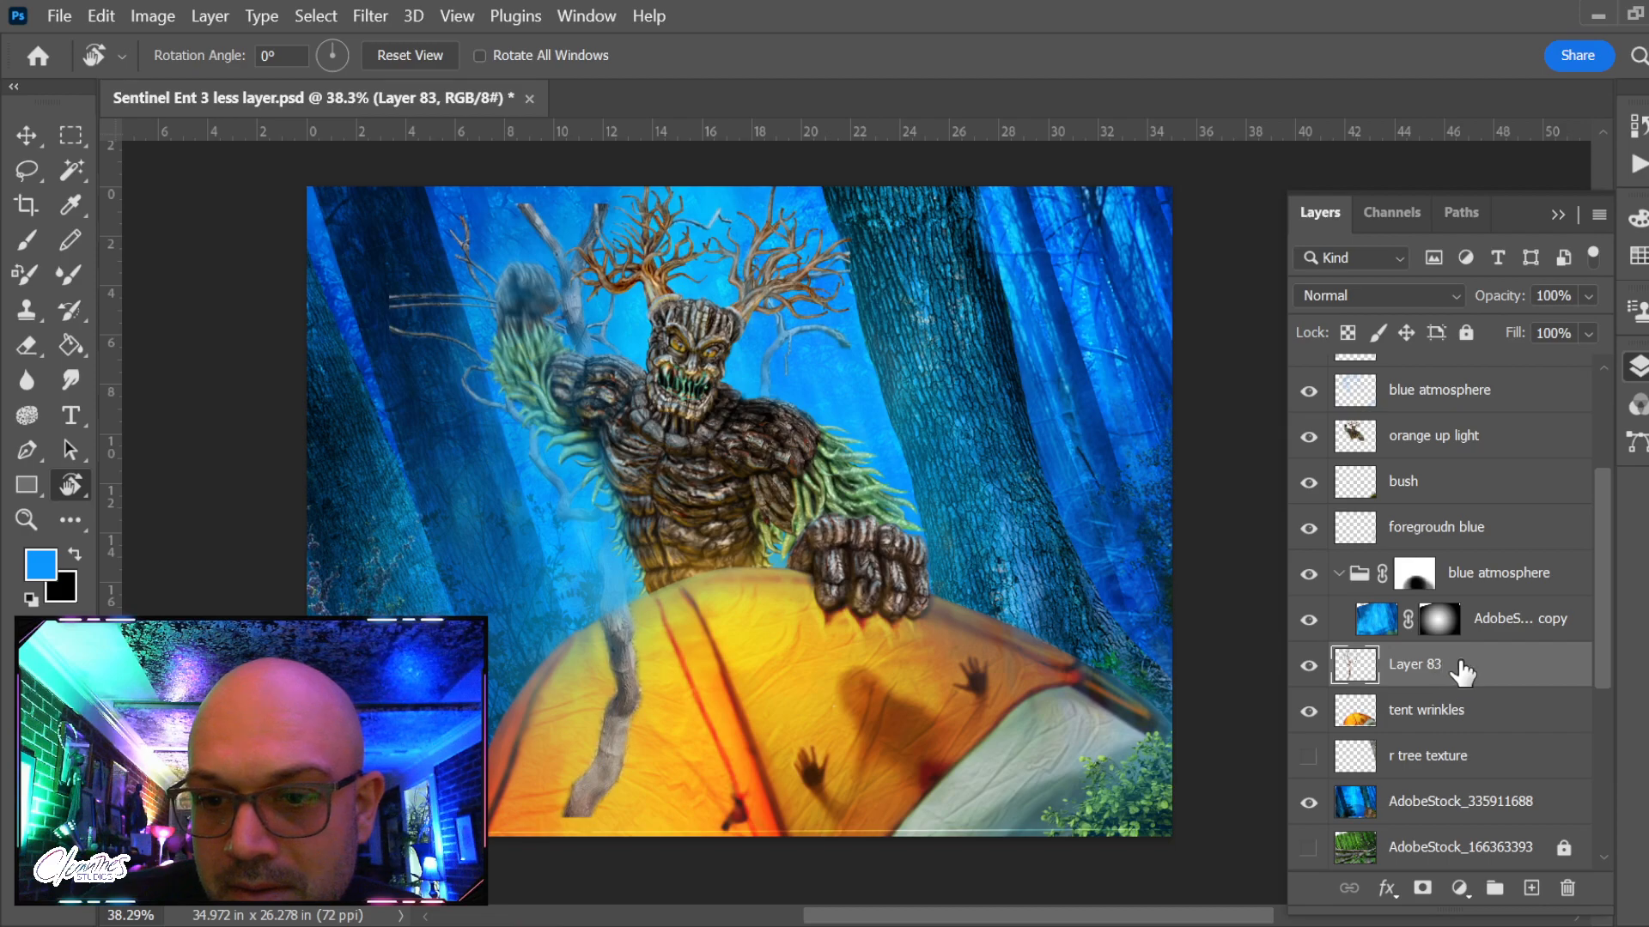
left_click_drag(1474, 675, 1505, 788)
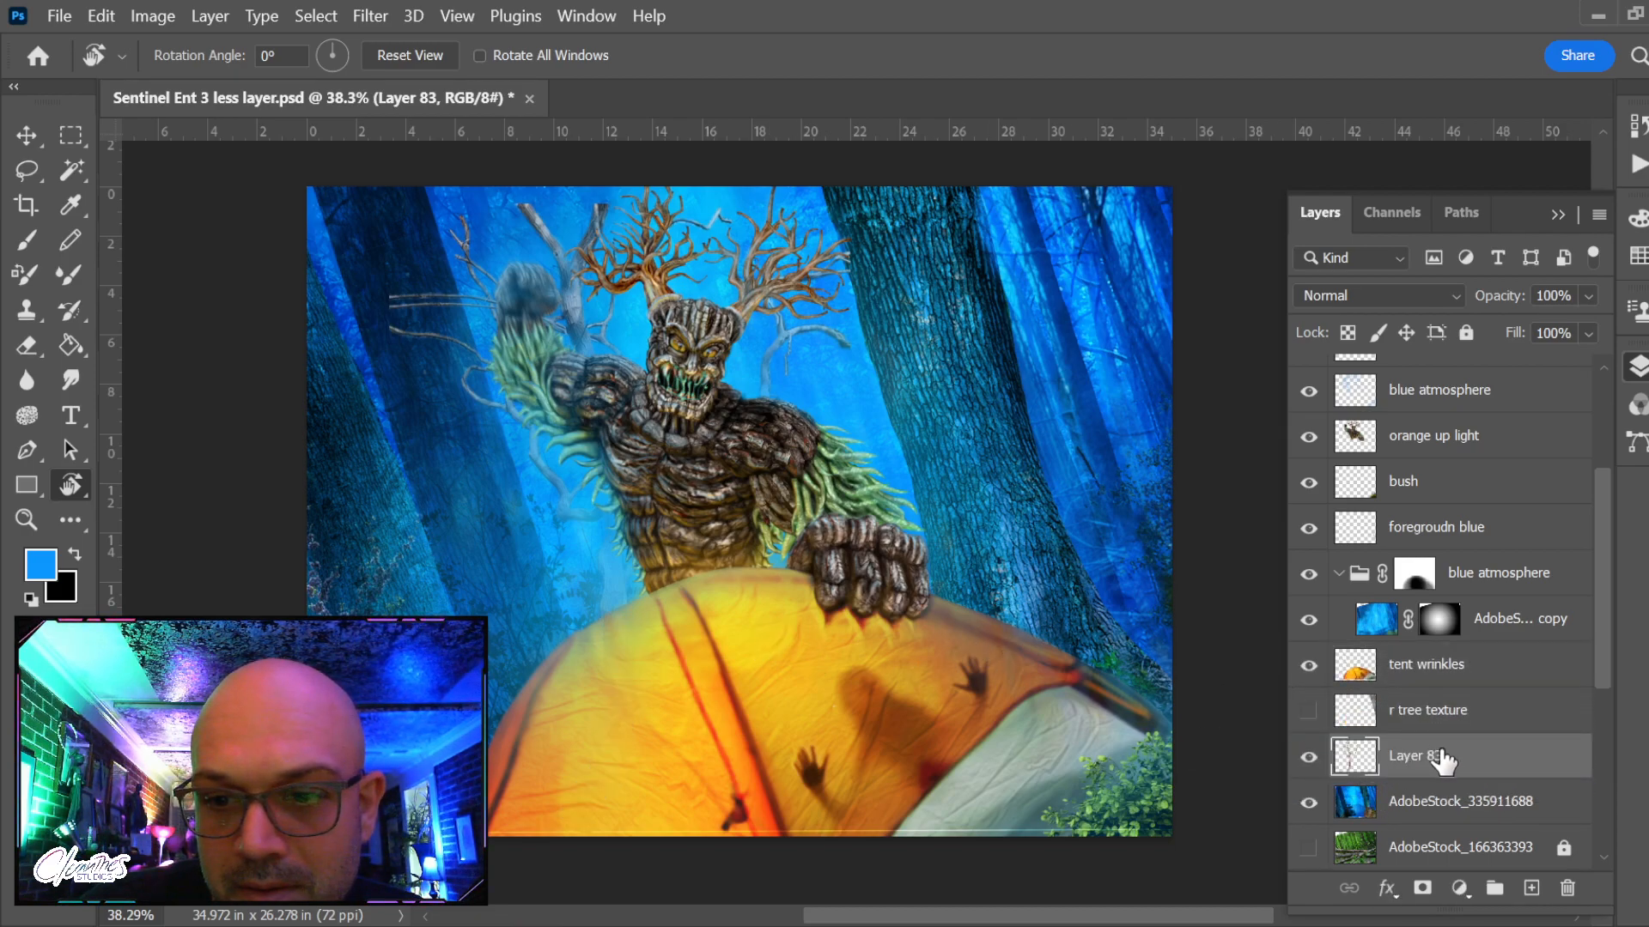
Scale the bare tree on Layer 83 to 73.21%, rotate it counterclockwise and position it behind the creature's raised arm
key("v")
left_click_drag(613, 583, 575, 615)
key("ctrl+t")
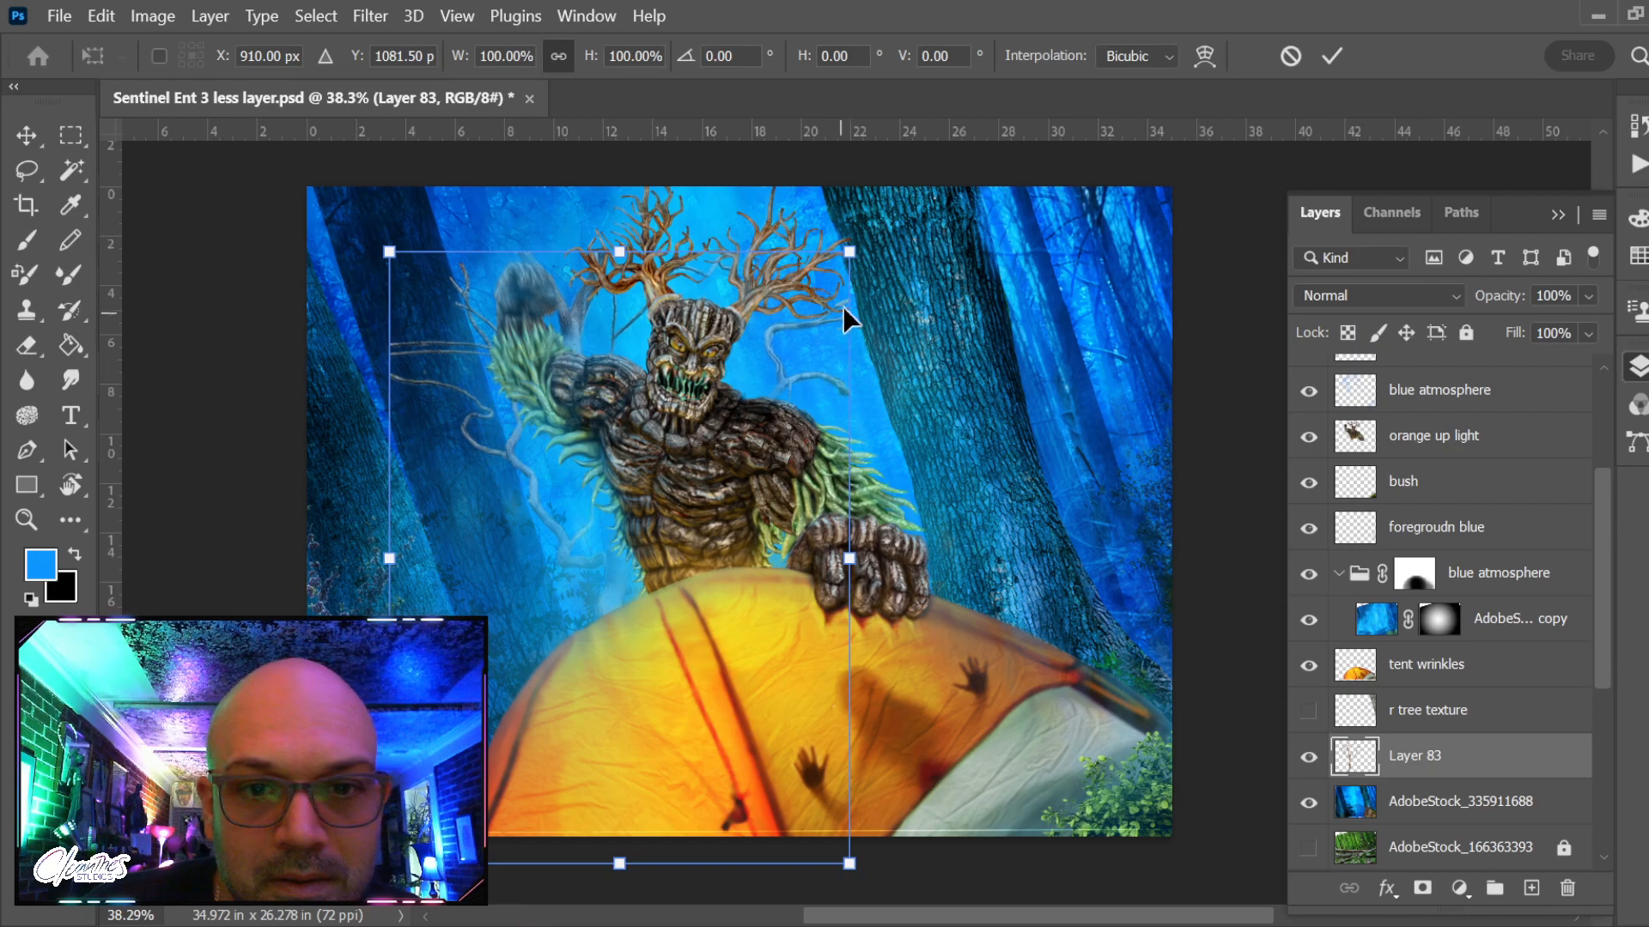
left_click_drag(853, 249, 726, 416)
left_click_drag(656, 627, 687, 598)
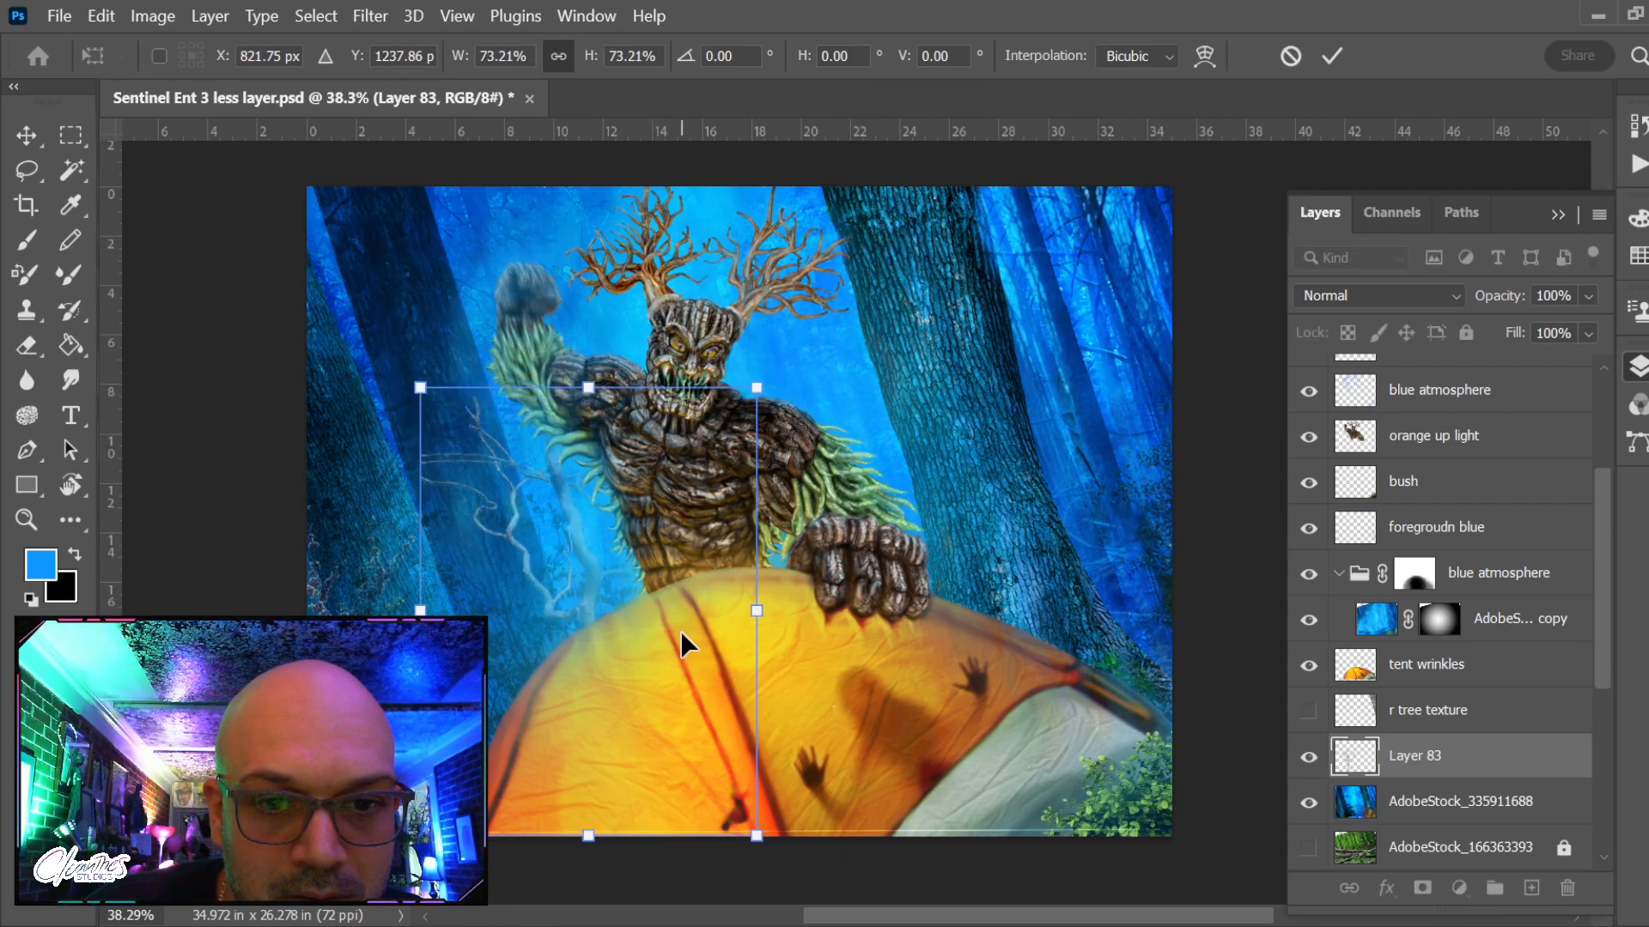
left_click_drag(739, 743, 777, 687)
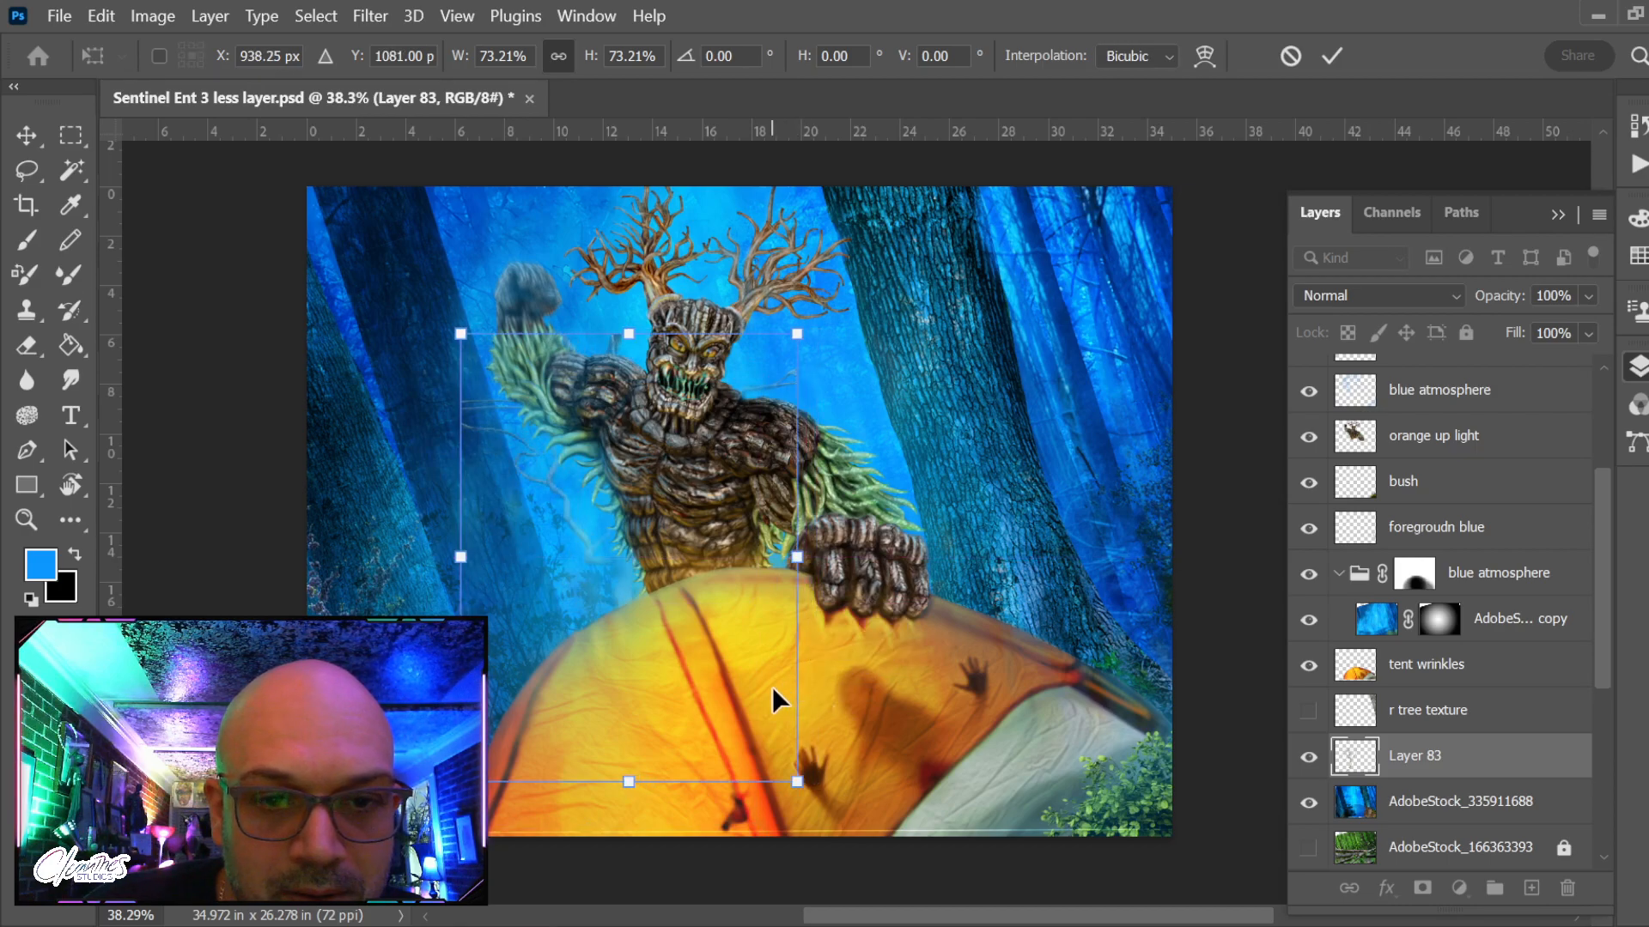
left_click_drag(838, 817, 889, 731)
left_click_drag(783, 692, 806, 724)
key("Return")
key("i")
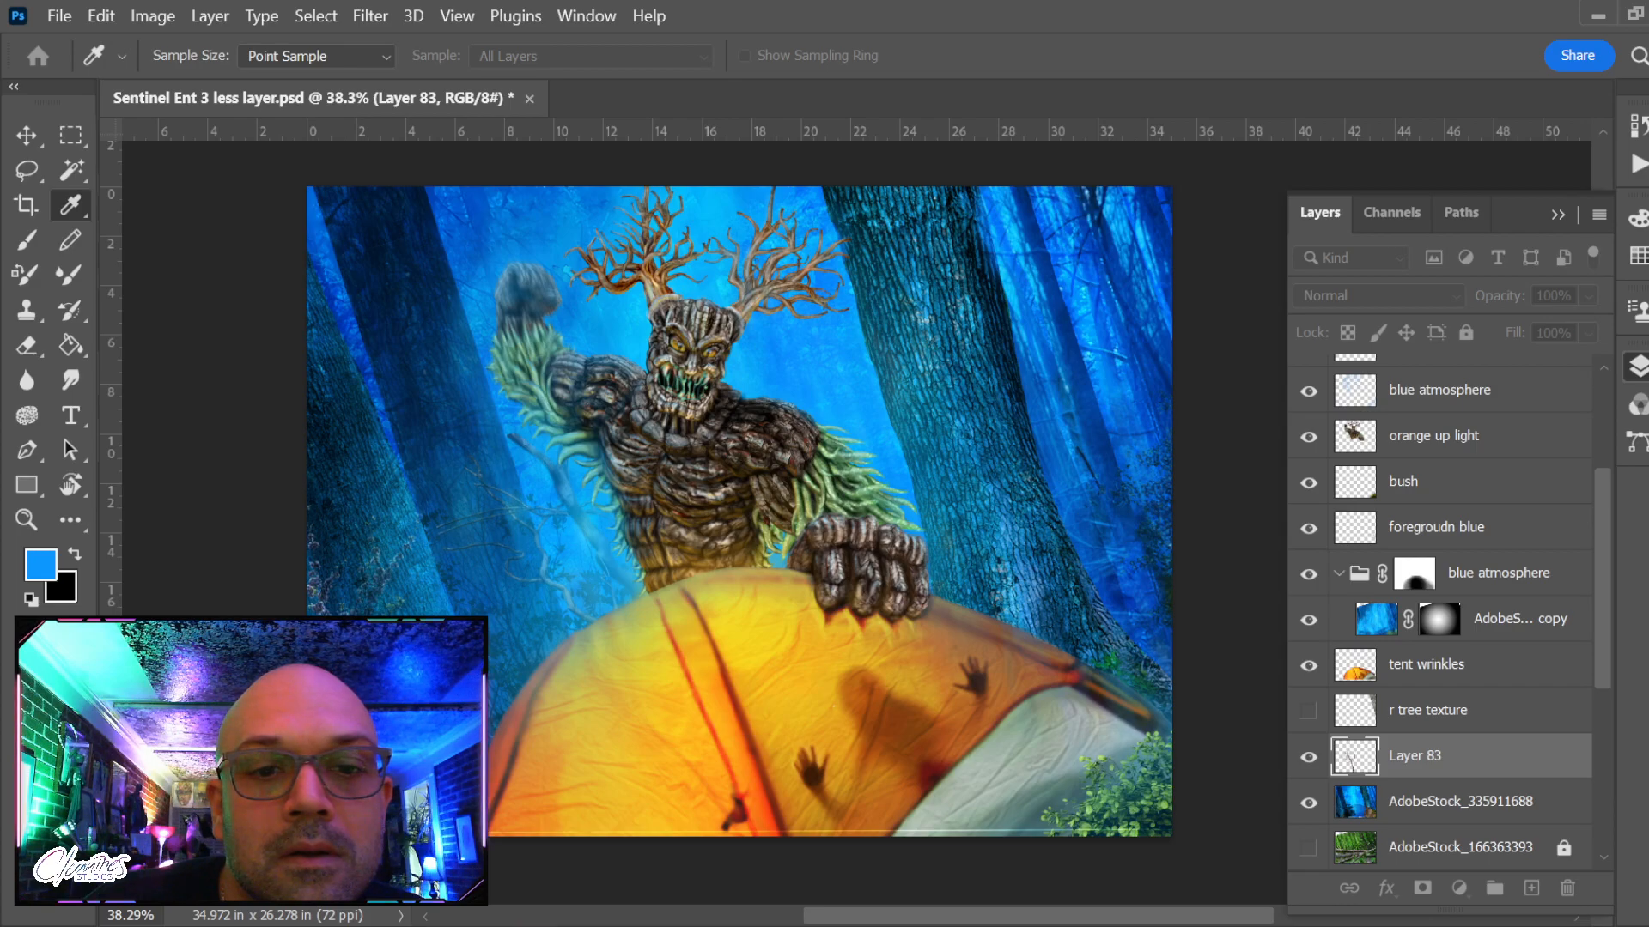
Try placing the bare tree in front of the forest trunks at the far right edge of the image
key("v")
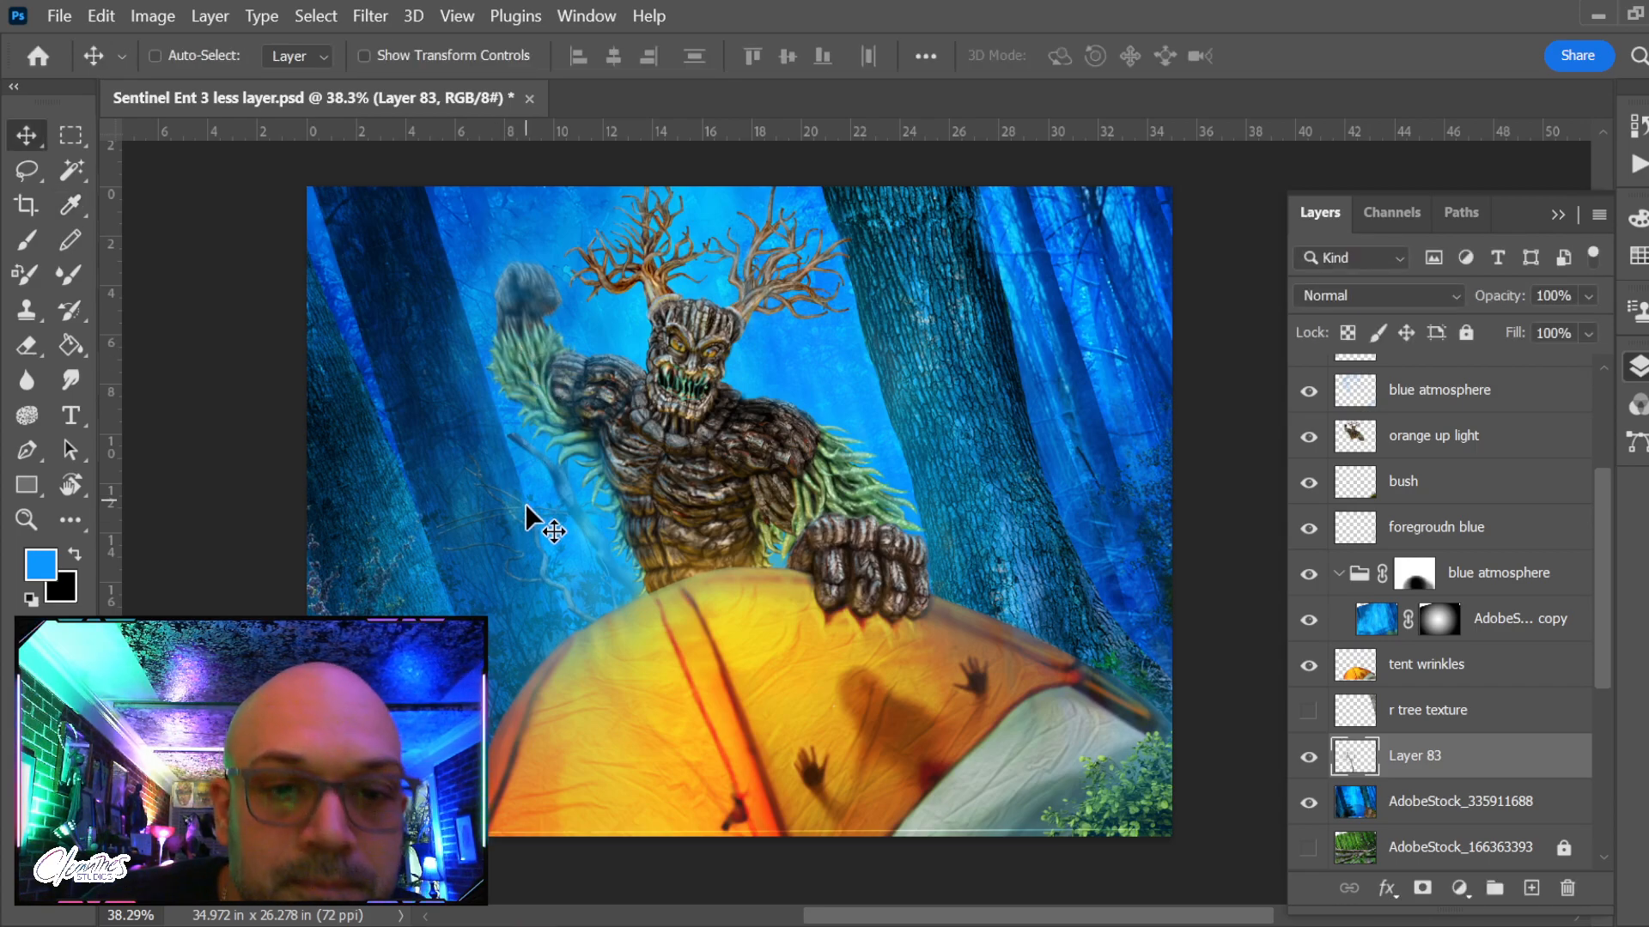
left_click_drag(523, 503, 994, 446)
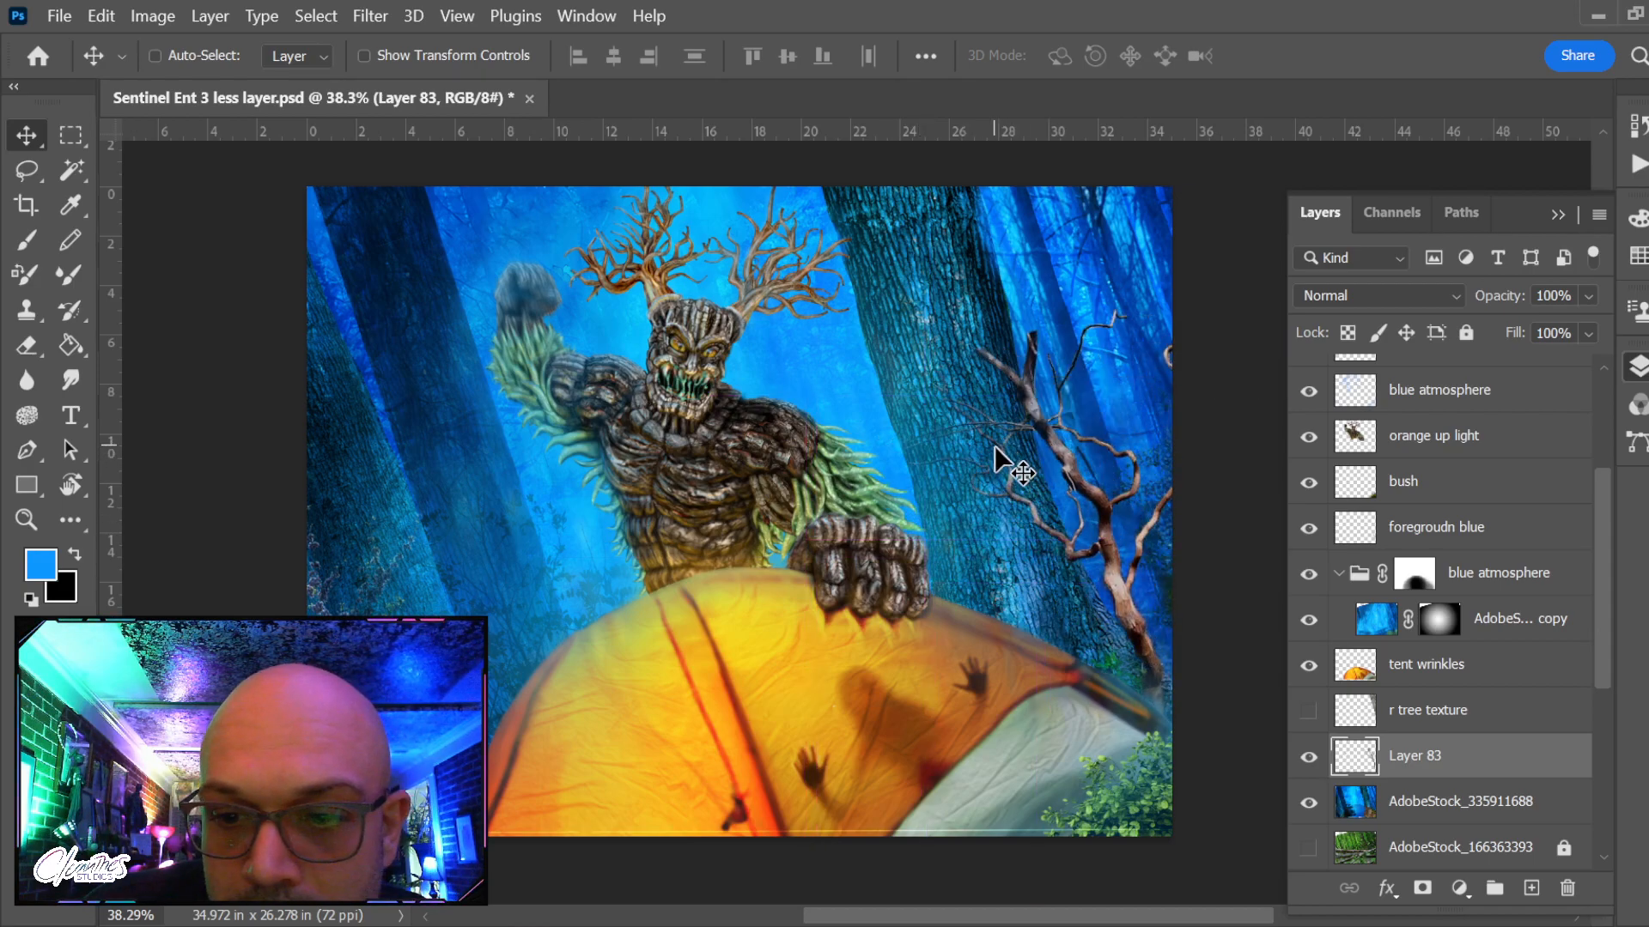
mouse_move(1118, 557)
left_mouse_down()
mouse_move(1135, 542)
mouse_move(1116, 541)
left_mouse_up()
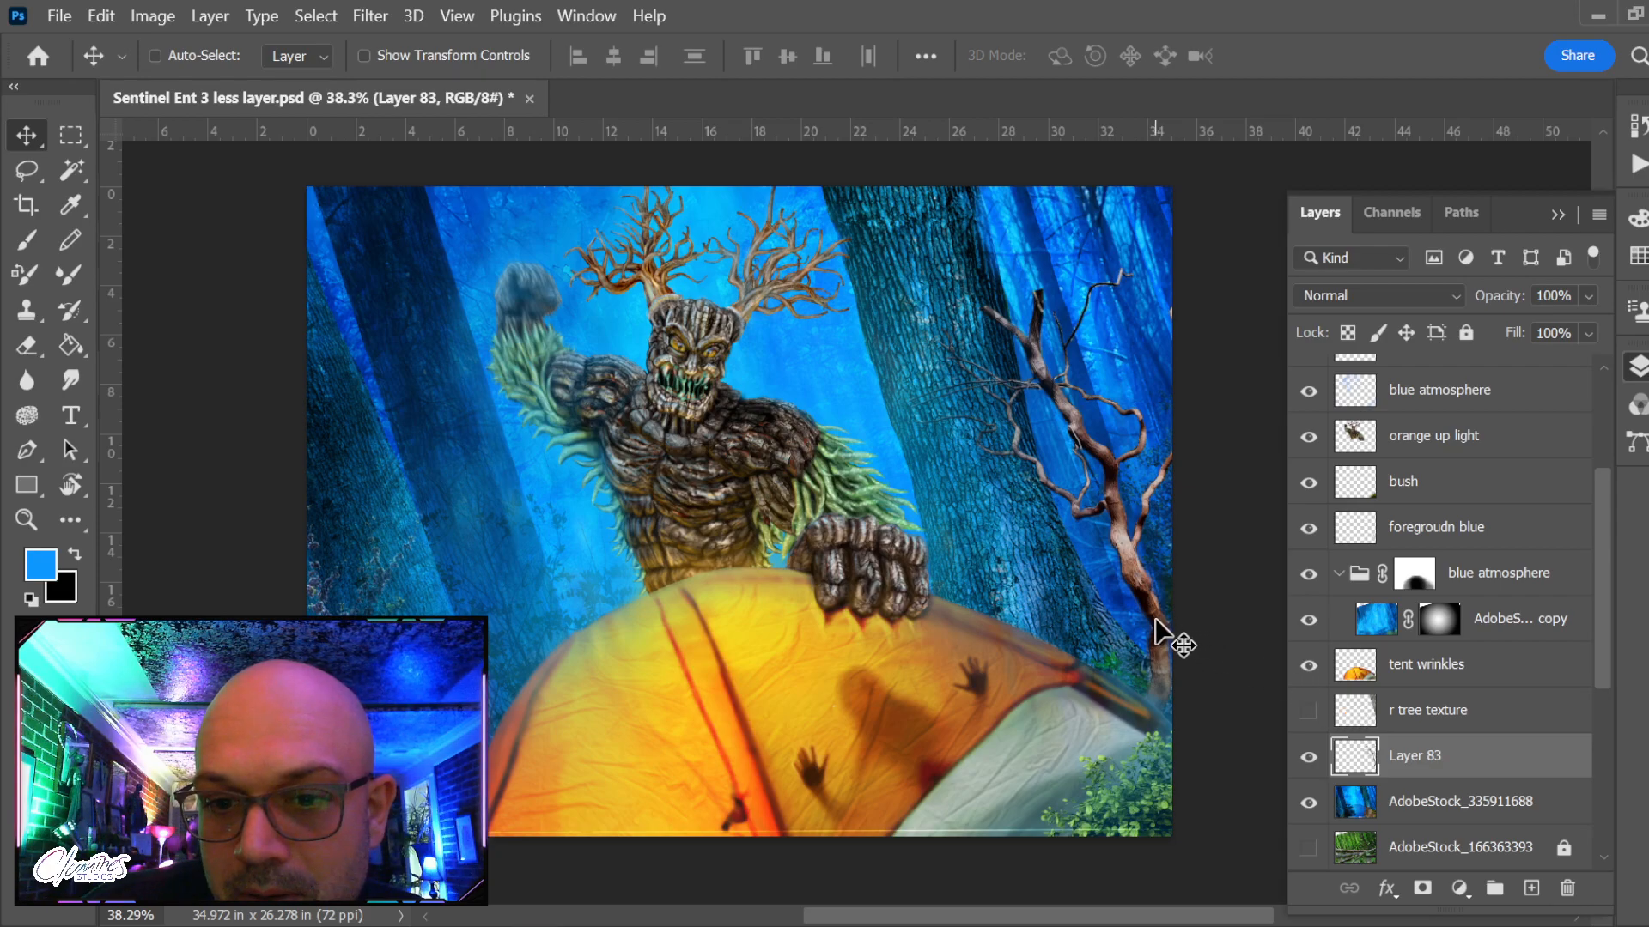
left_click_drag(1156, 617, 1116, 672)
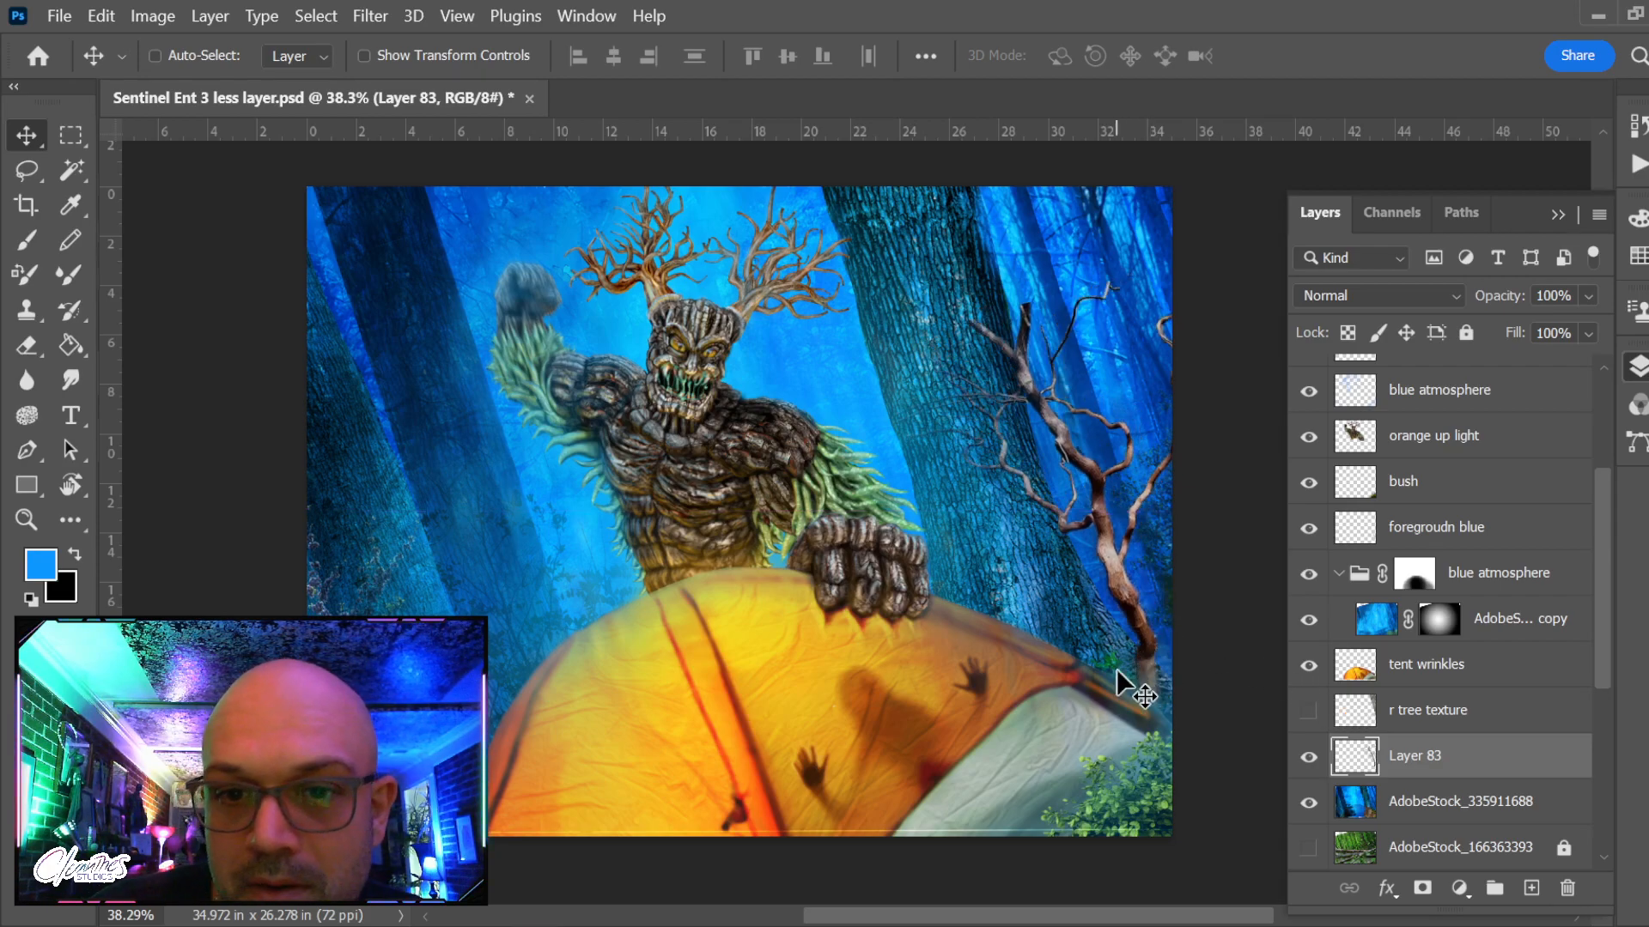
left_click_drag(1099, 530, 1114, 547)
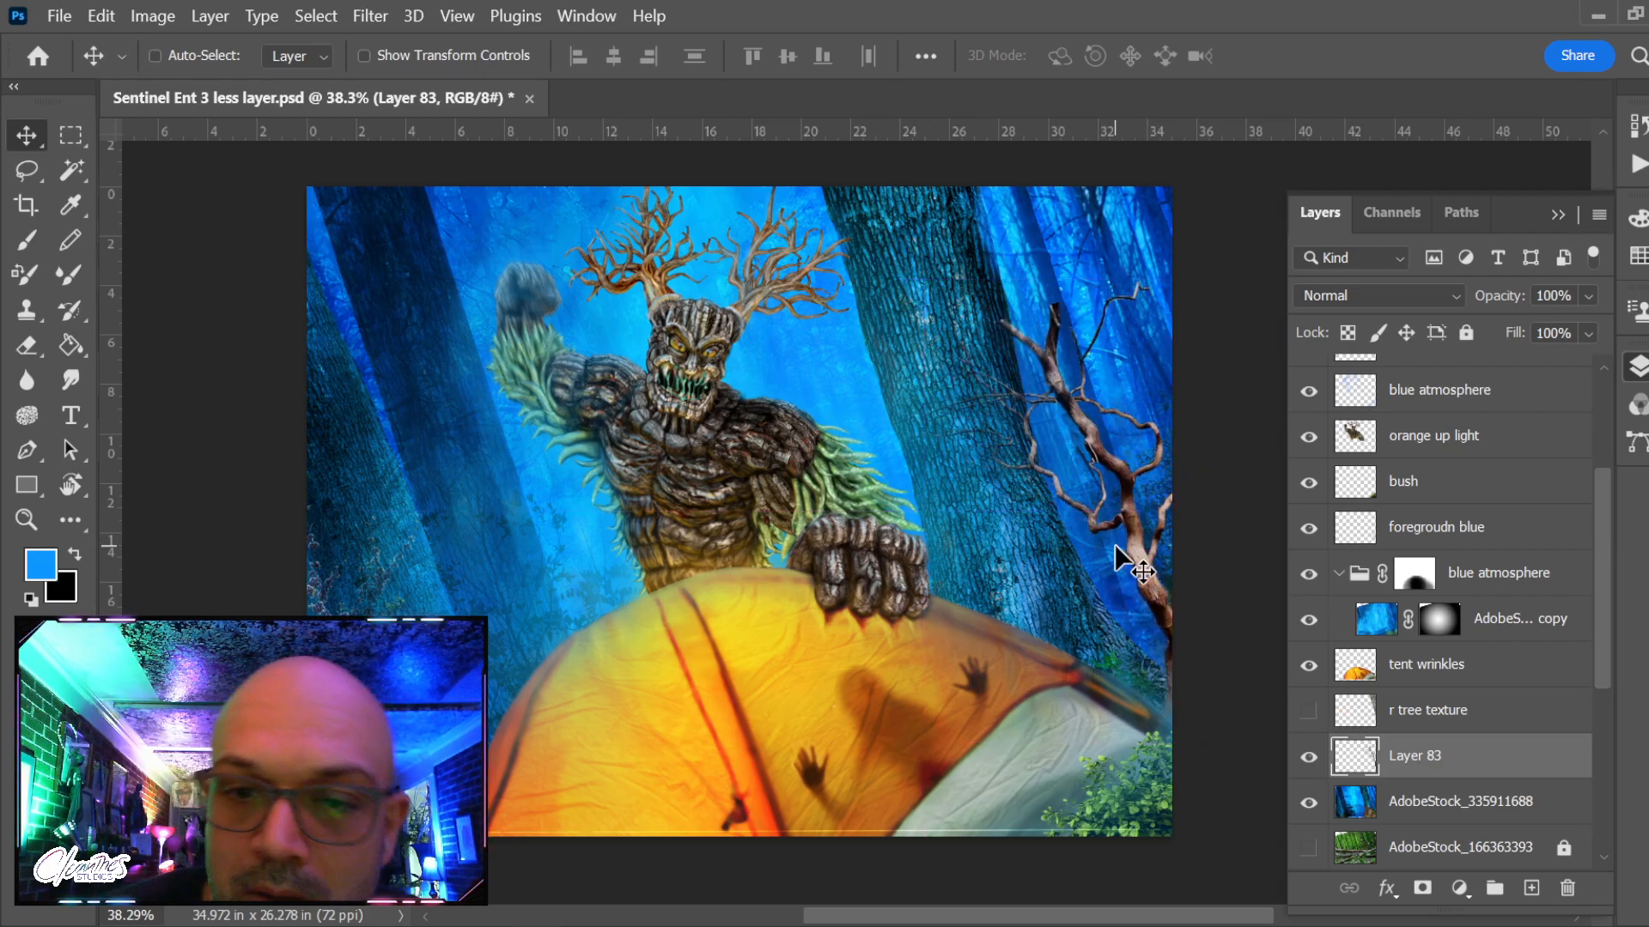
key("e")
key("shift+e")
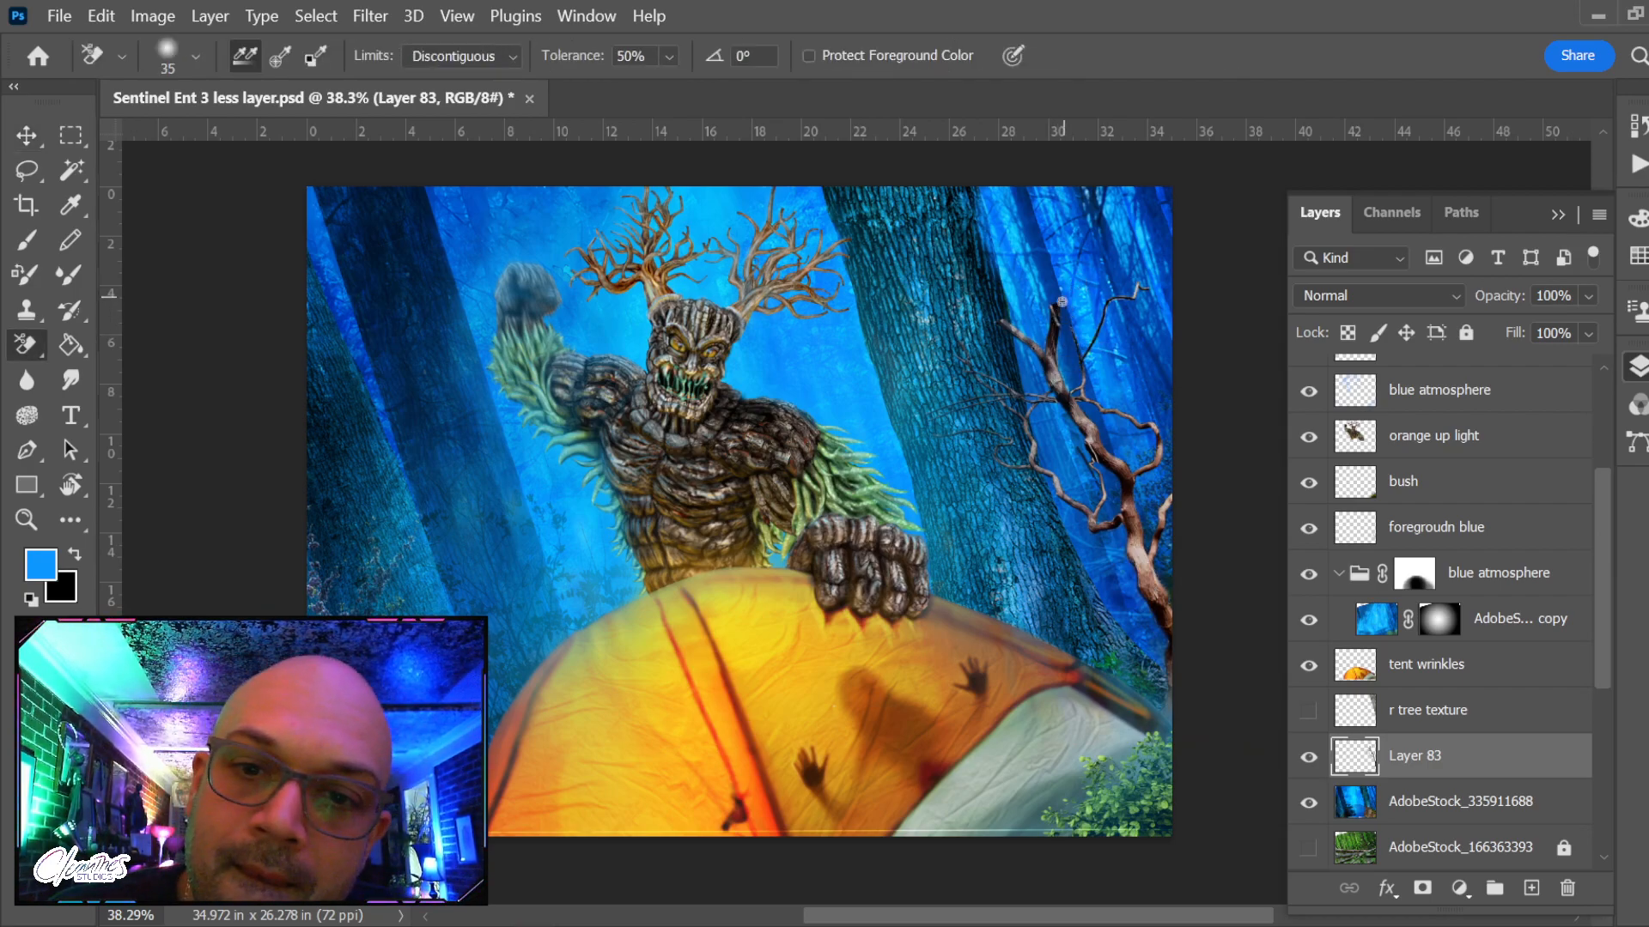
key("bracketright")
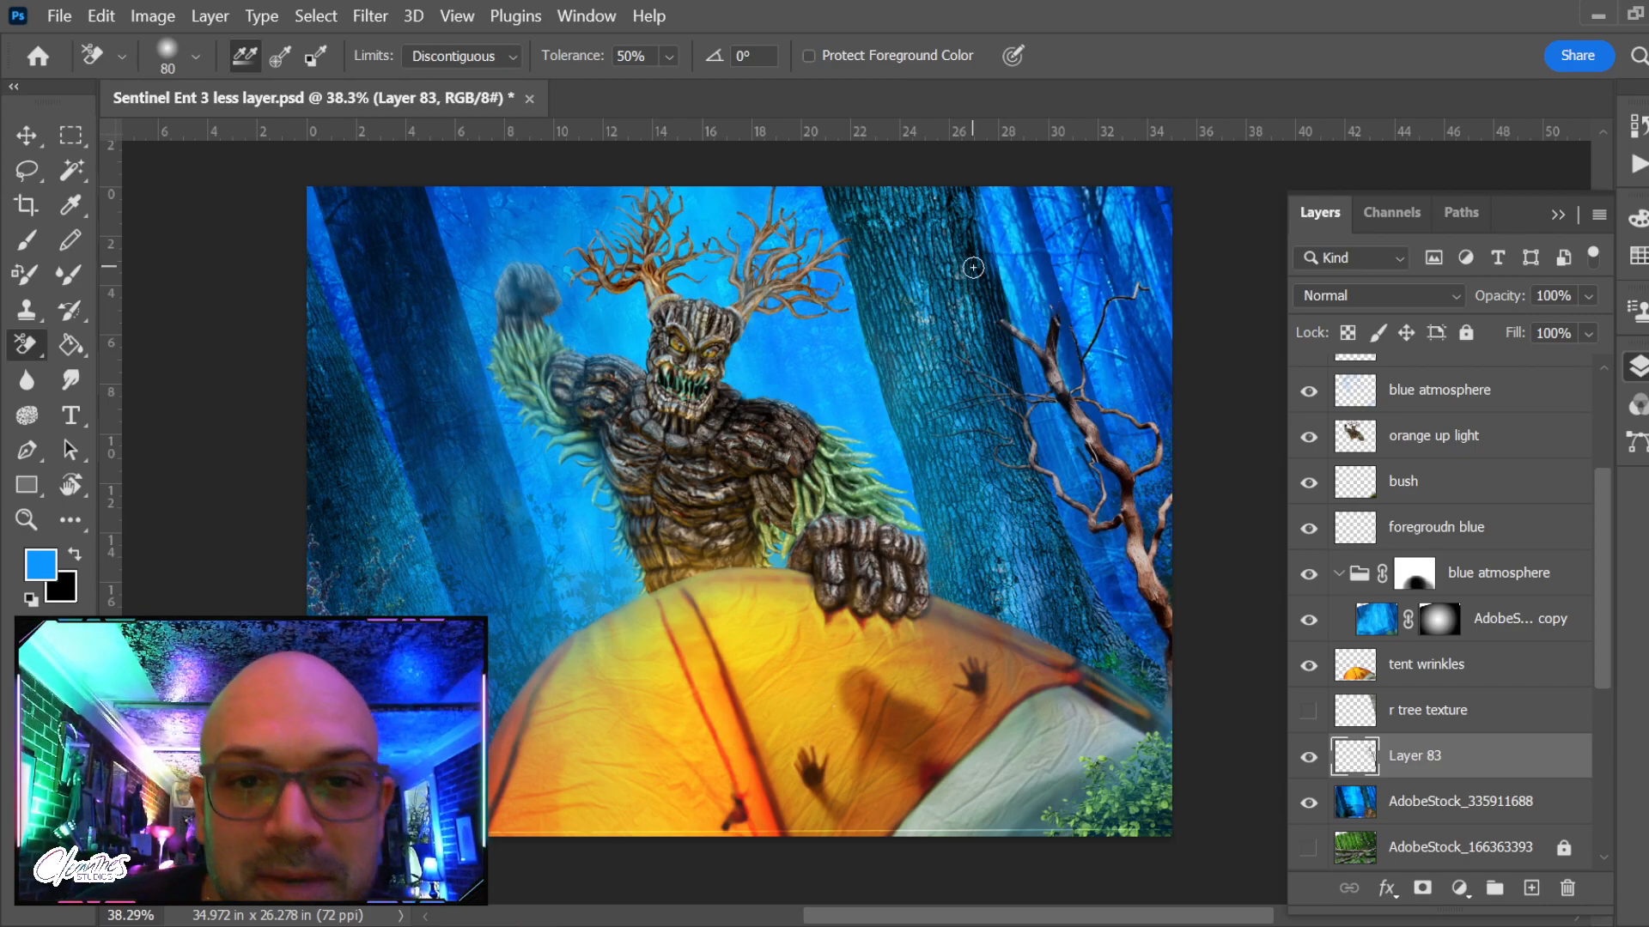
Scale the bare tree to 69.61% and place it behind the creature's resting fist, in front of the large right trunk
key("v")
mouse_move(1104, 528)
left_mouse_down()
mouse_move(804, 382)
mouse_move(736, 368)
mouse_move(840, 407)
mouse_move(887, 722)
mouse_move(906, 559)
mouse_move(530, 666)
mouse_move(568, 692)
mouse_move(560, 610)
left_mouse_up()
key("ctrl+t")
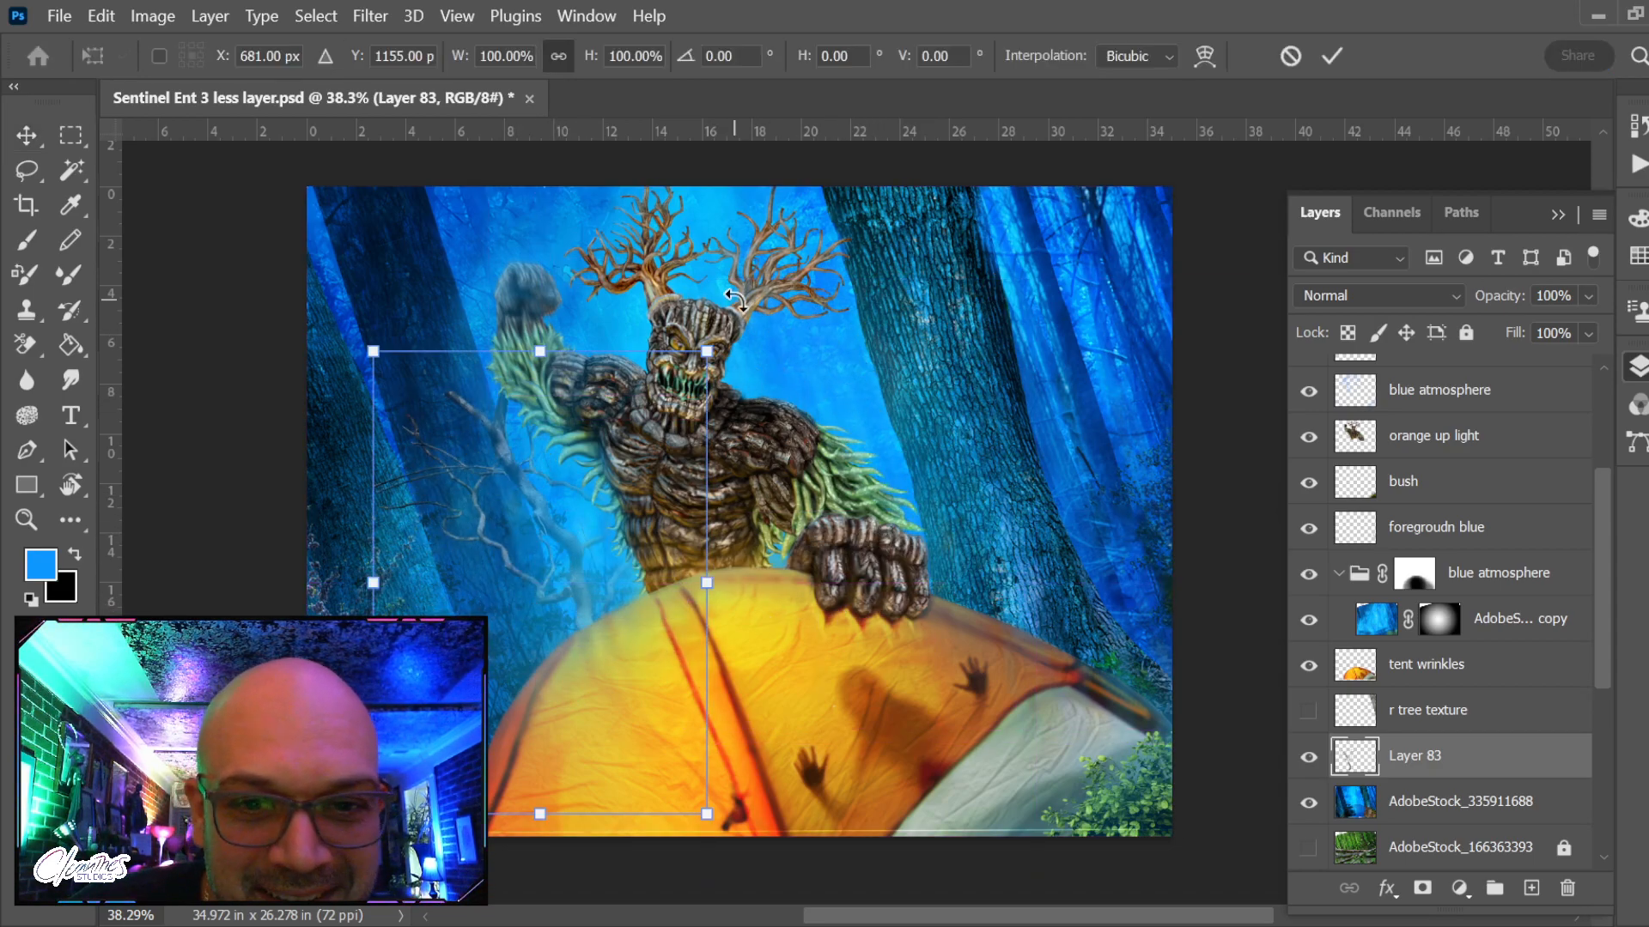
left_click_drag(712, 348, 605, 491)
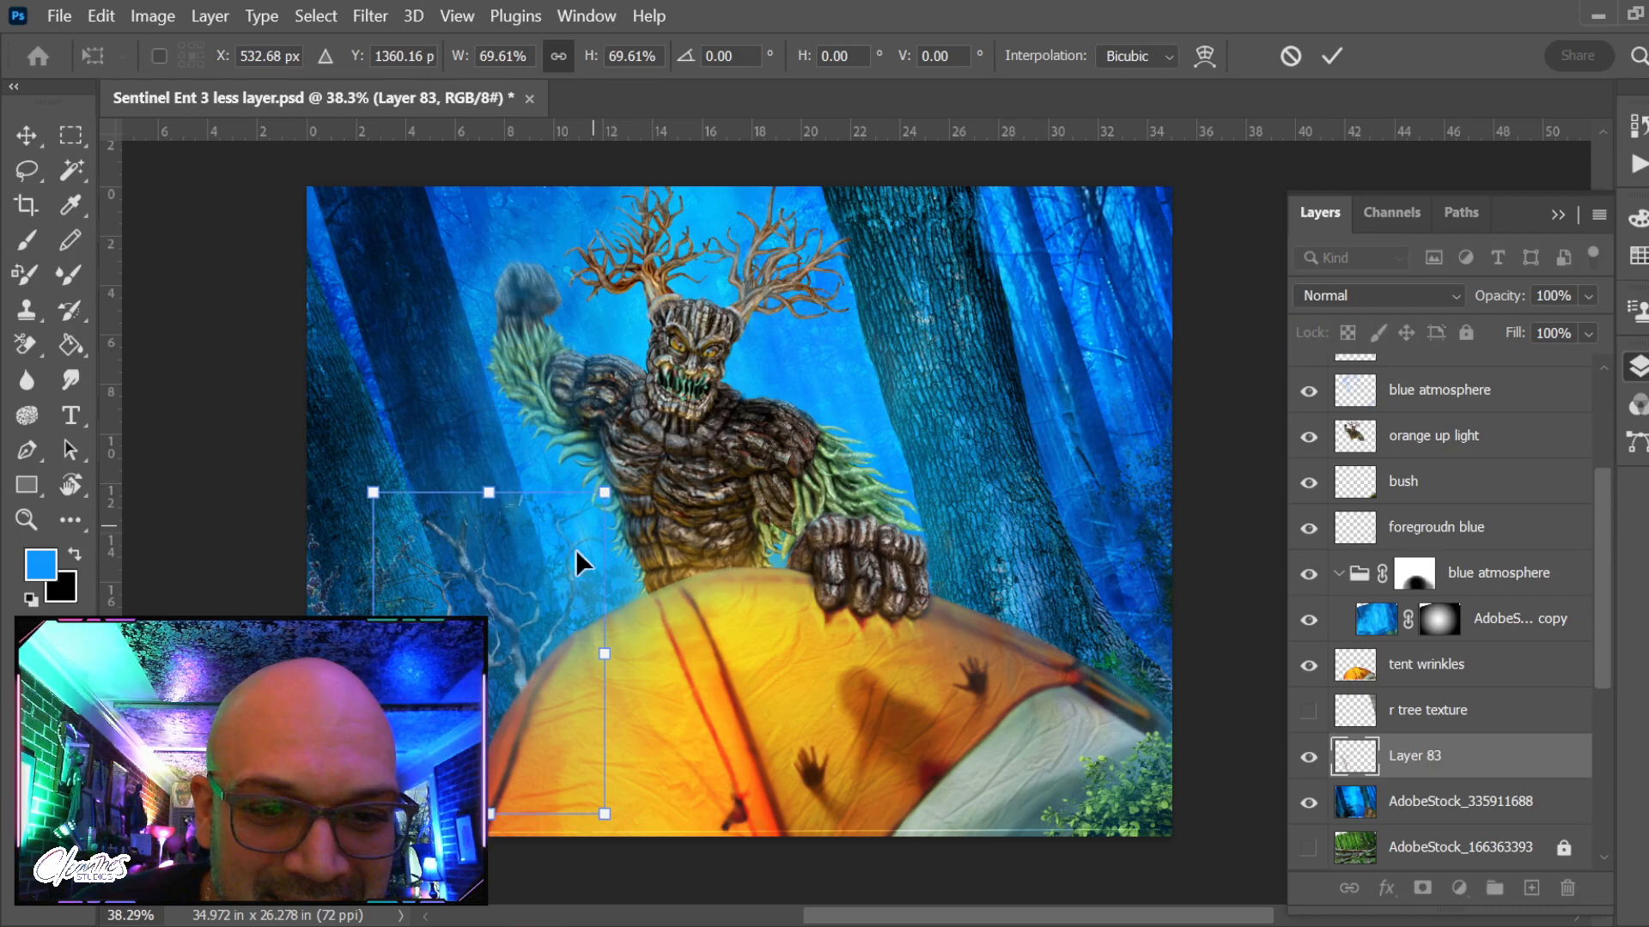
left_click_drag(575, 549, 966, 528)
mouse_move(998, 615)
left_mouse_down()
mouse_move(1119, 633)
mouse_move(1190, 674)
mouse_move(982, 654)
mouse_move(1024, 623)
left_mouse_up()
key("Return")
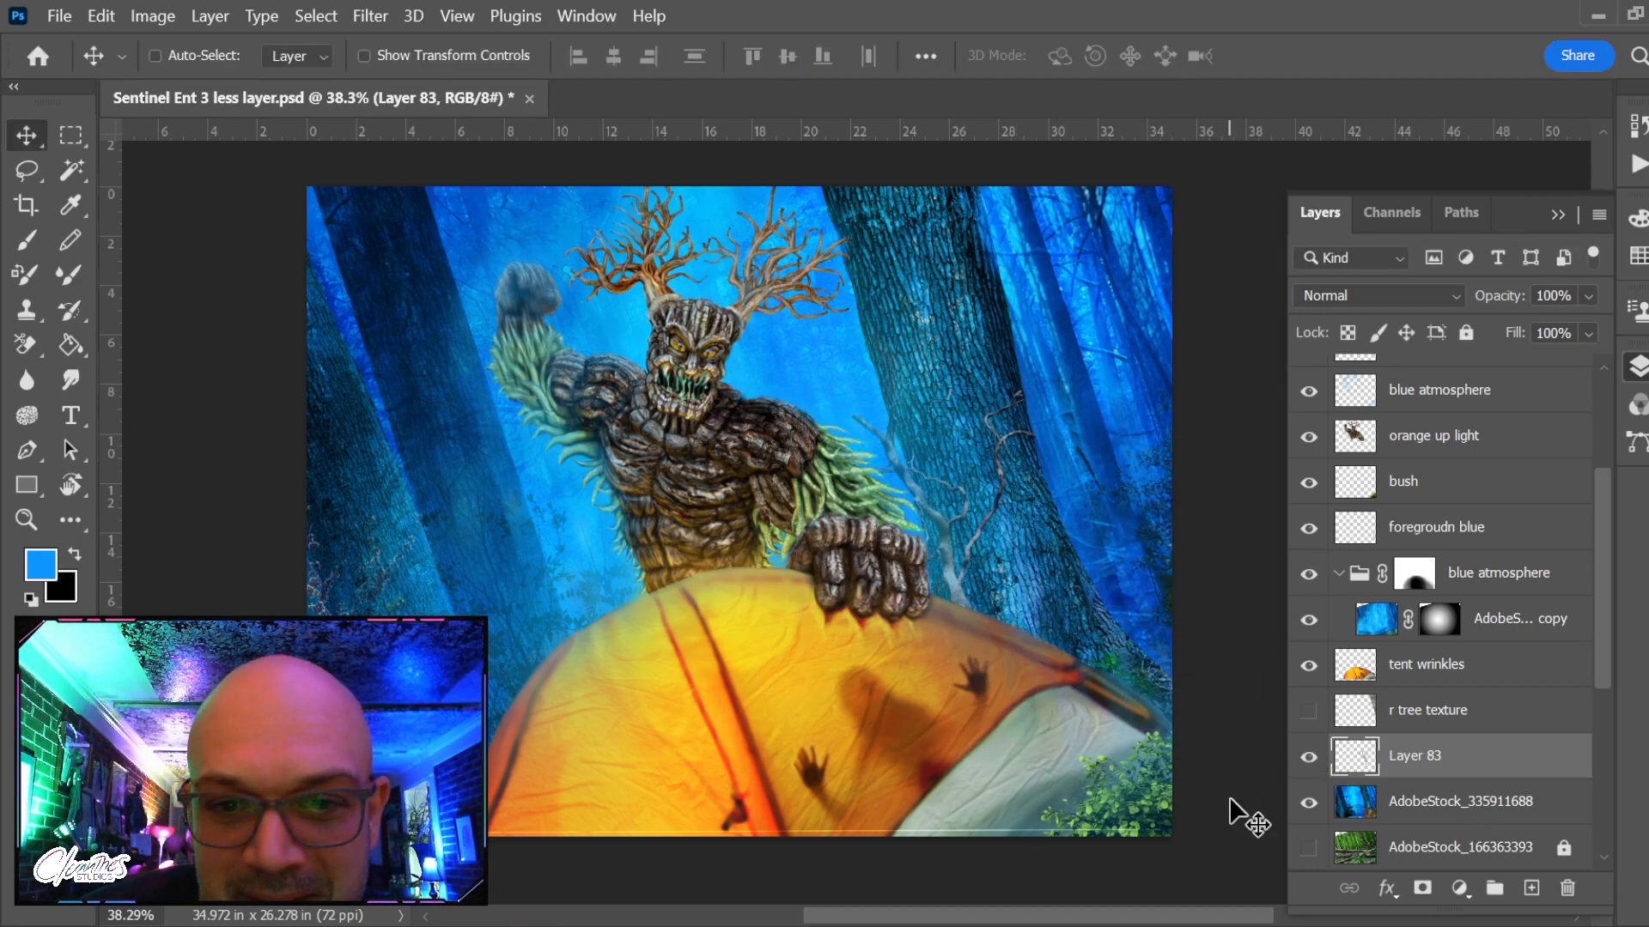
Bring Layer 83 to the top of the layer stack and place the bare tree in front of the creature's raised arm
left_click_drag(942, 576, 932, 535)
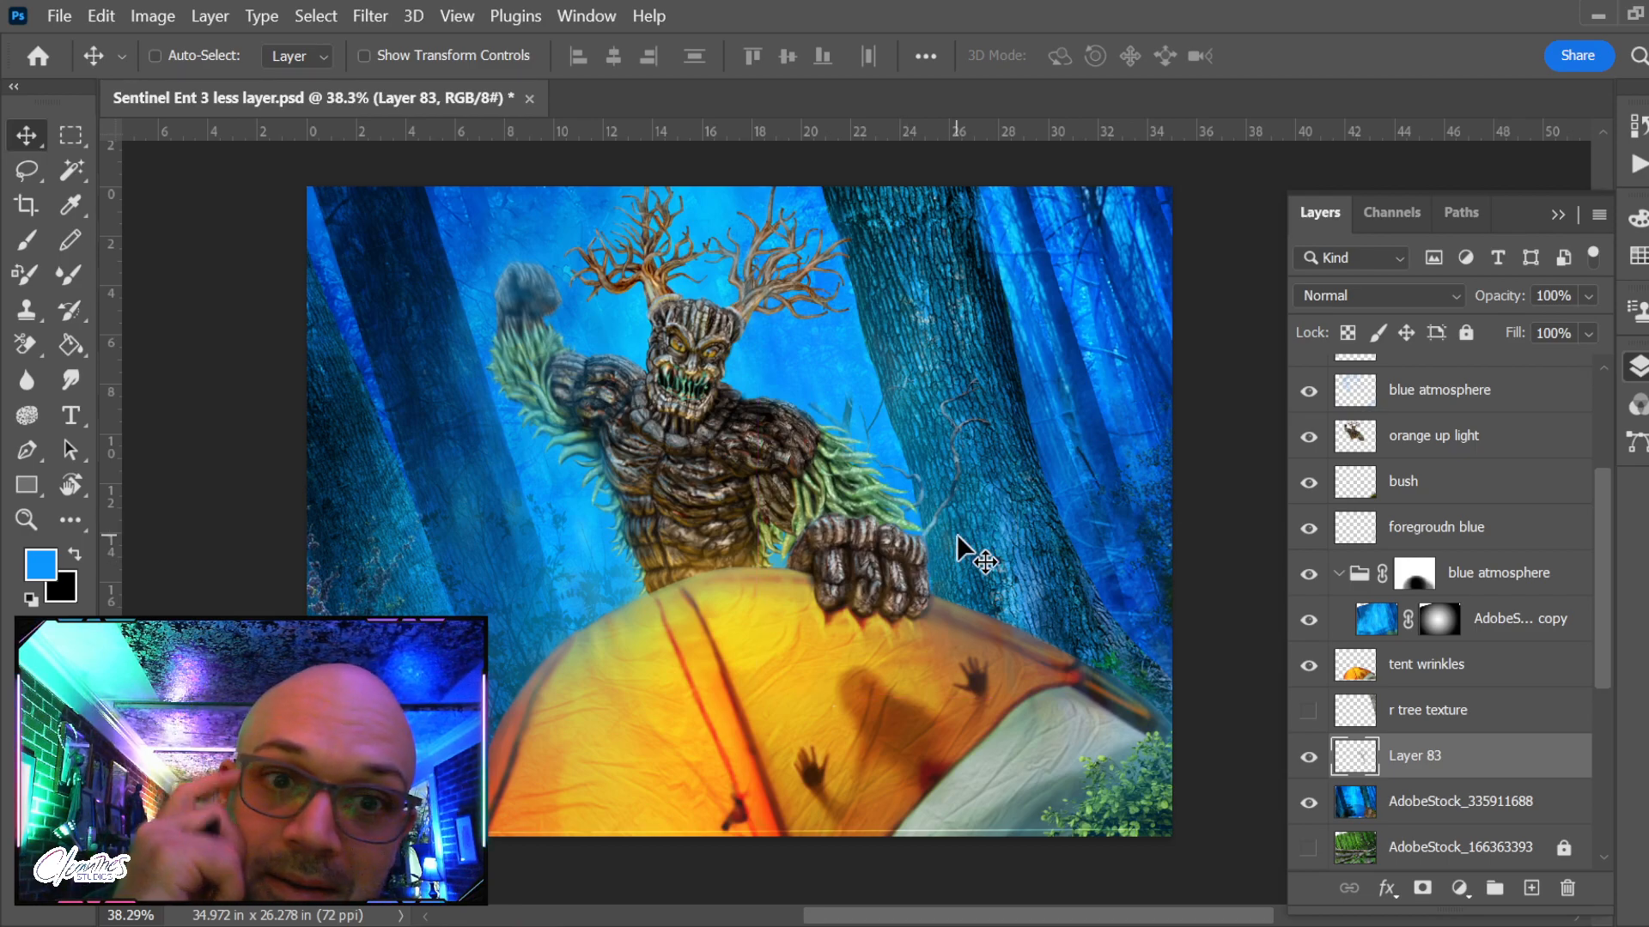
key("e")
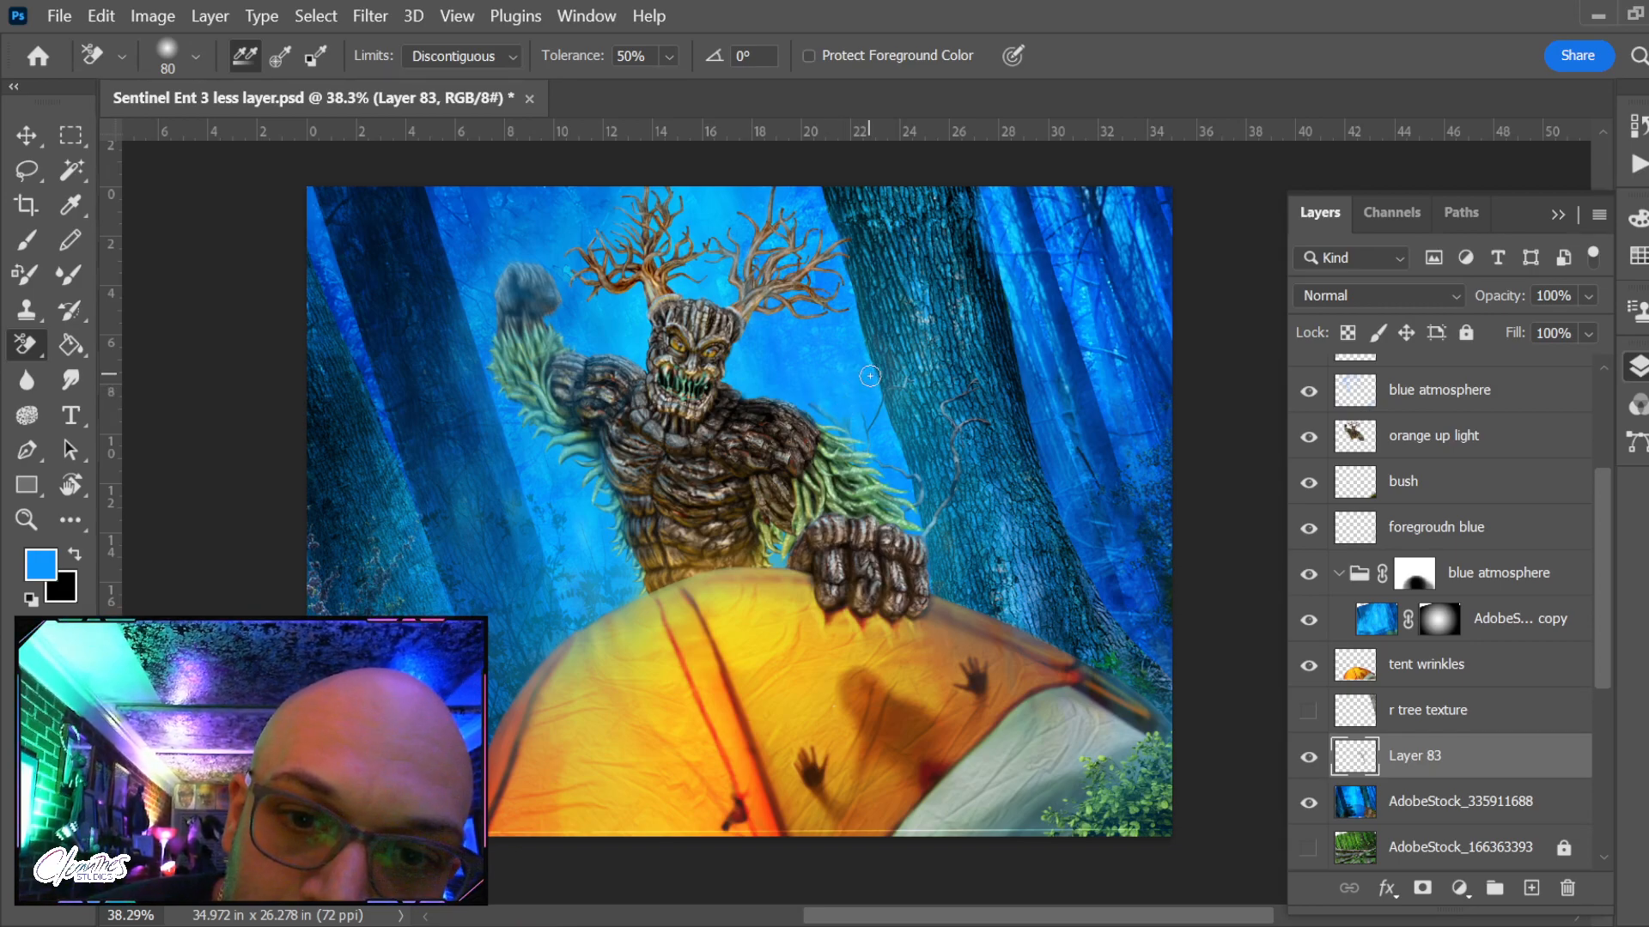
key("shift+e")
key("v")
mouse_move(951, 488)
left_mouse_down()
mouse_move(955, 443)
mouse_move(934, 419)
mouse_move(877, 374)
mouse_move(814, 384)
mouse_move(790, 348)
left_mouse_up()
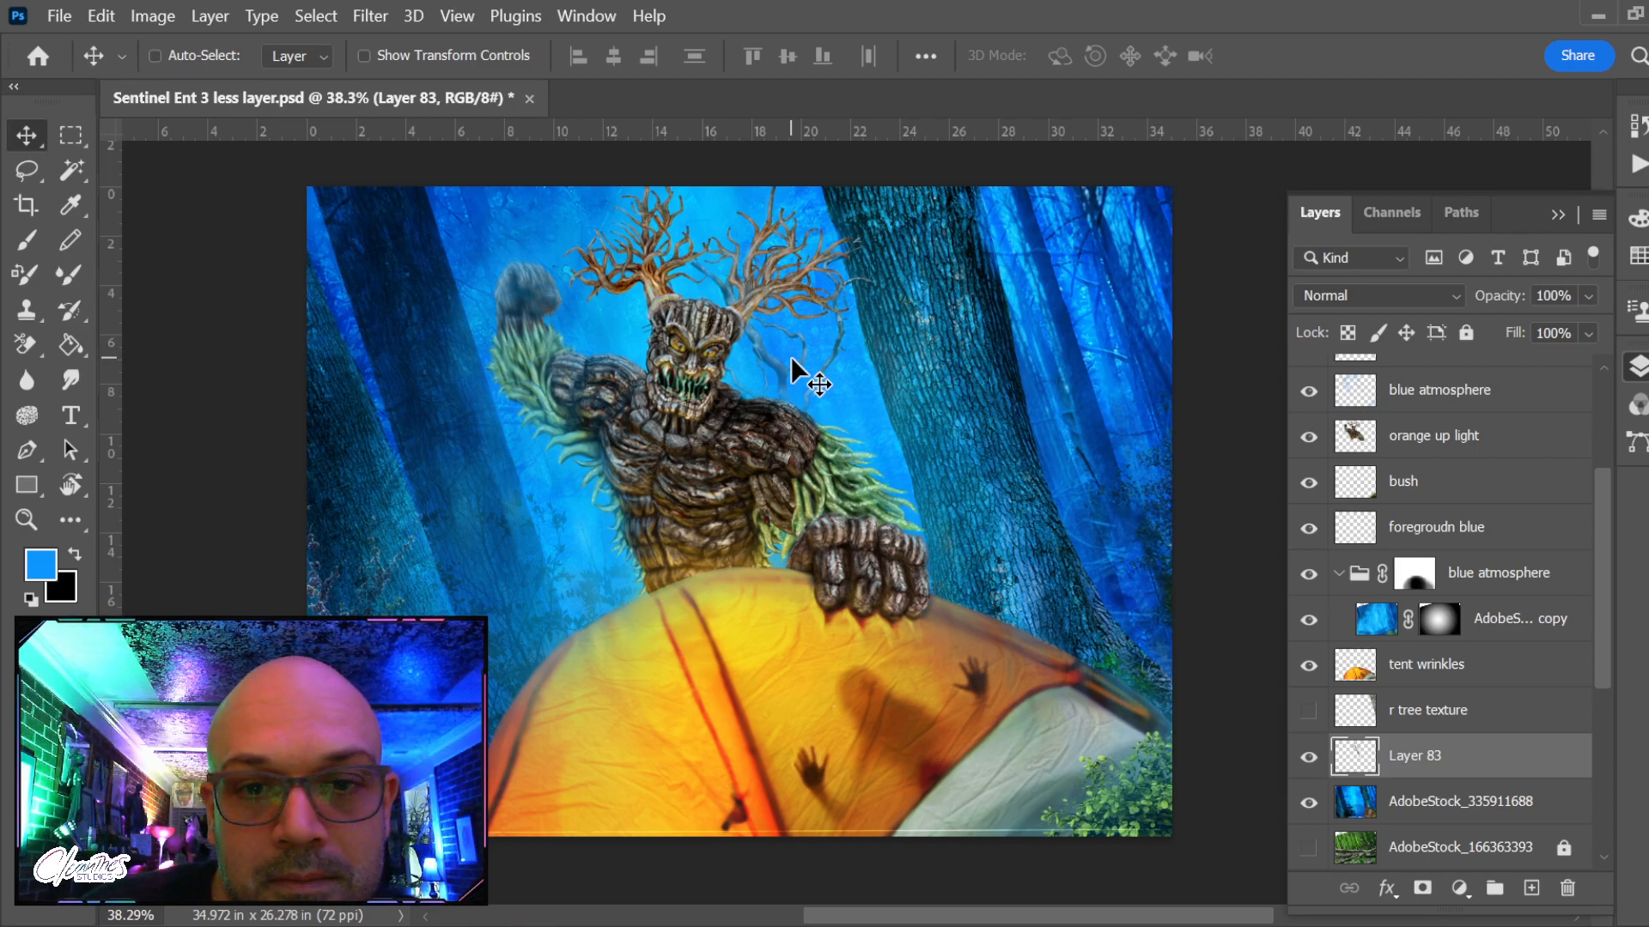
key("ctrl+shift+bracketright")
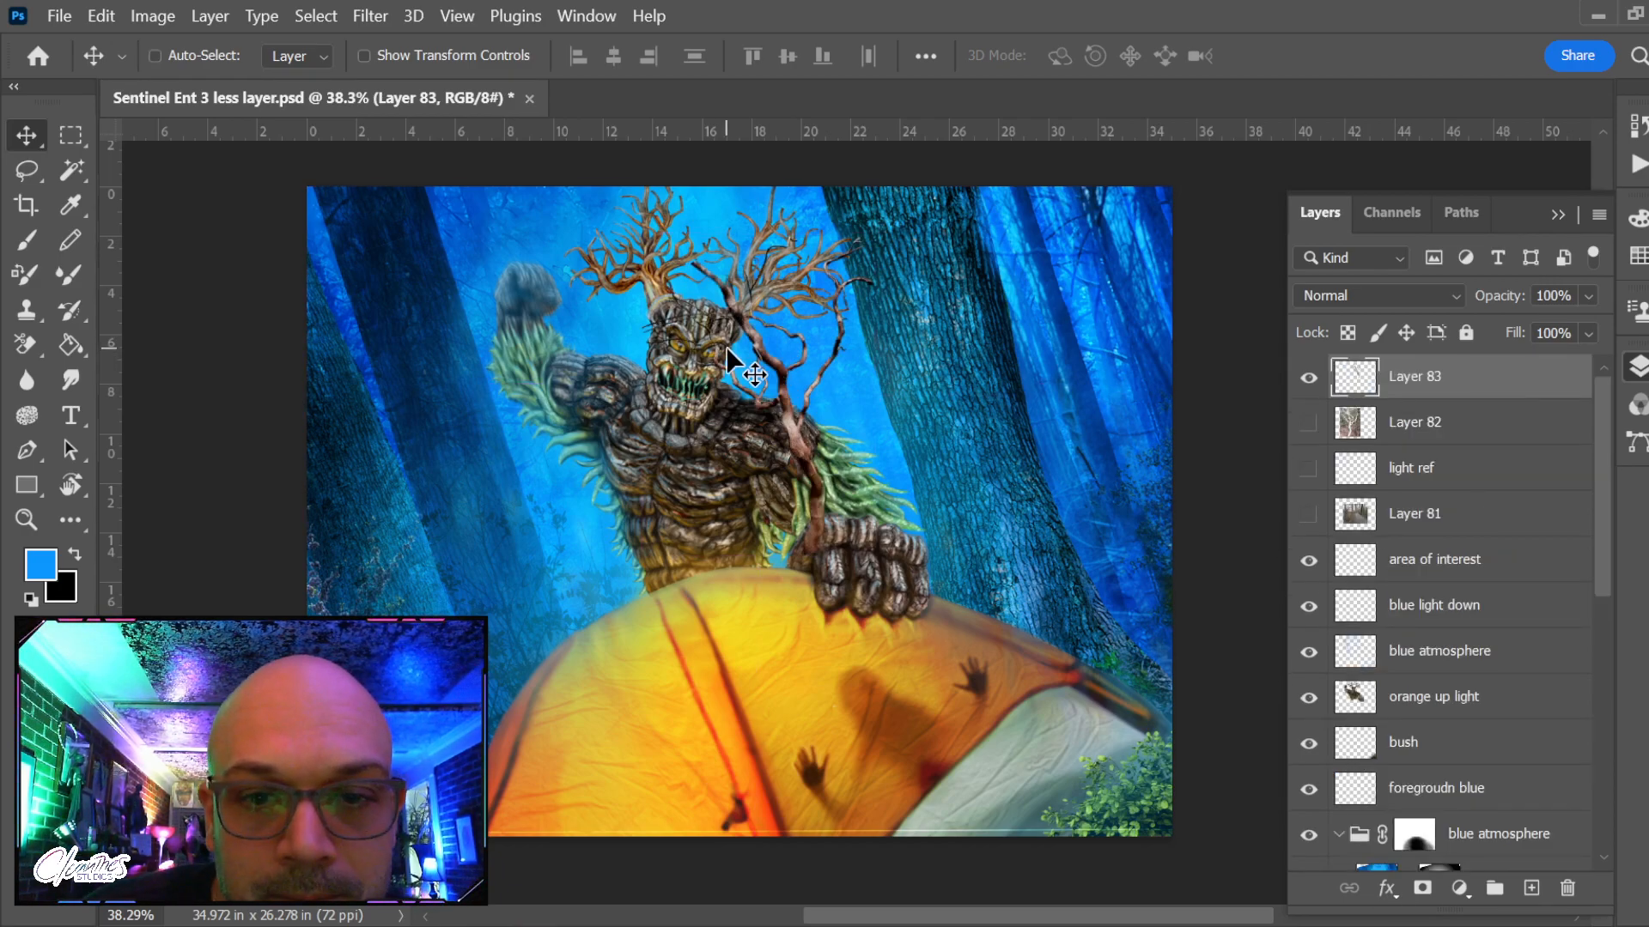
left_click_drag(773, 367, 476, 421)
Lasso the tree's thick upper branch, copy it to a new layer and place the copy at the branch's tip to extend it
scroll(476, 421, "up", 11)
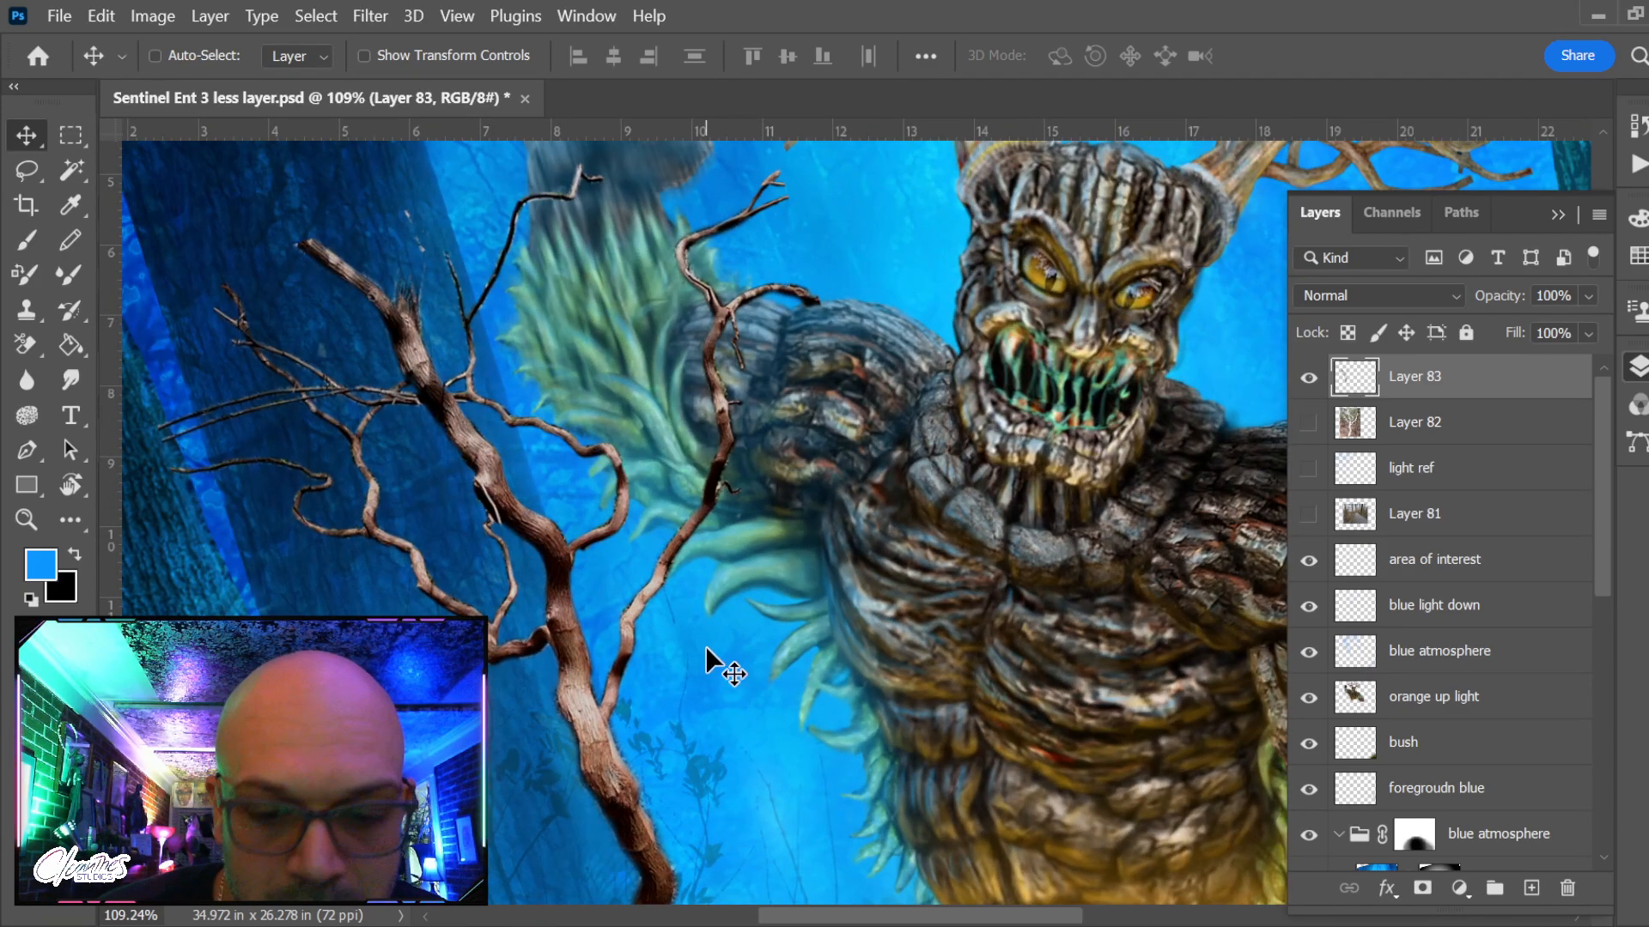
key("l")
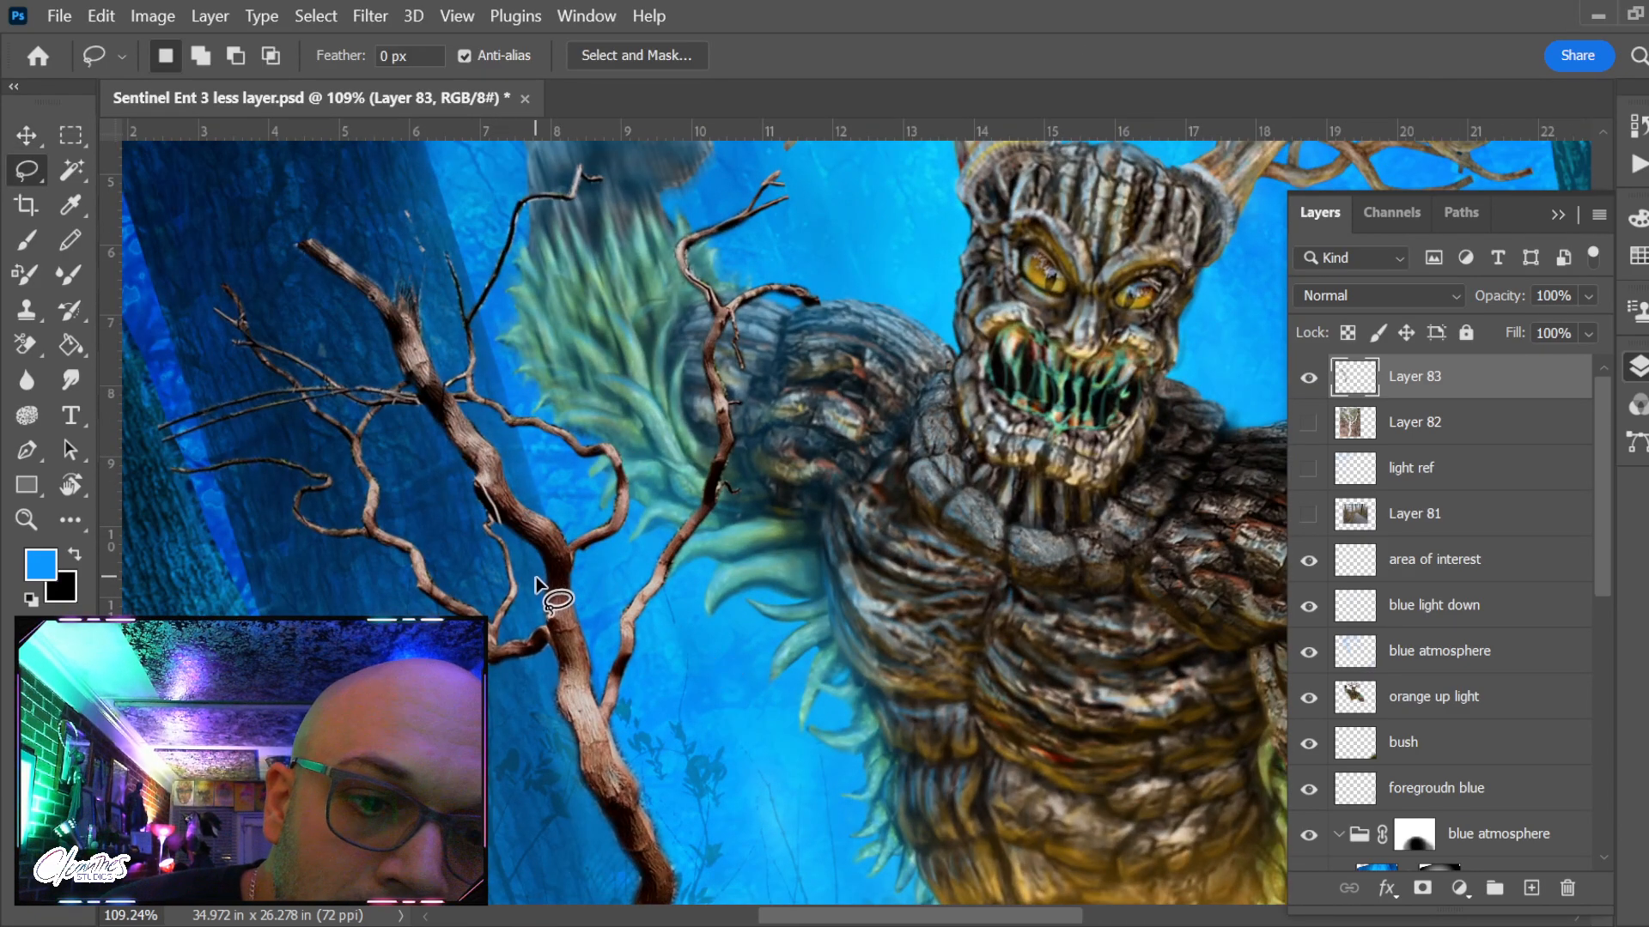
mouse_move(536, 575)
left_mouse_down()
mouse_move(533, 481)
mouse_move(340, 221)
mouse_move(309, 309)
mouse_move(526, 581)
left_mouse_up()
key("v")
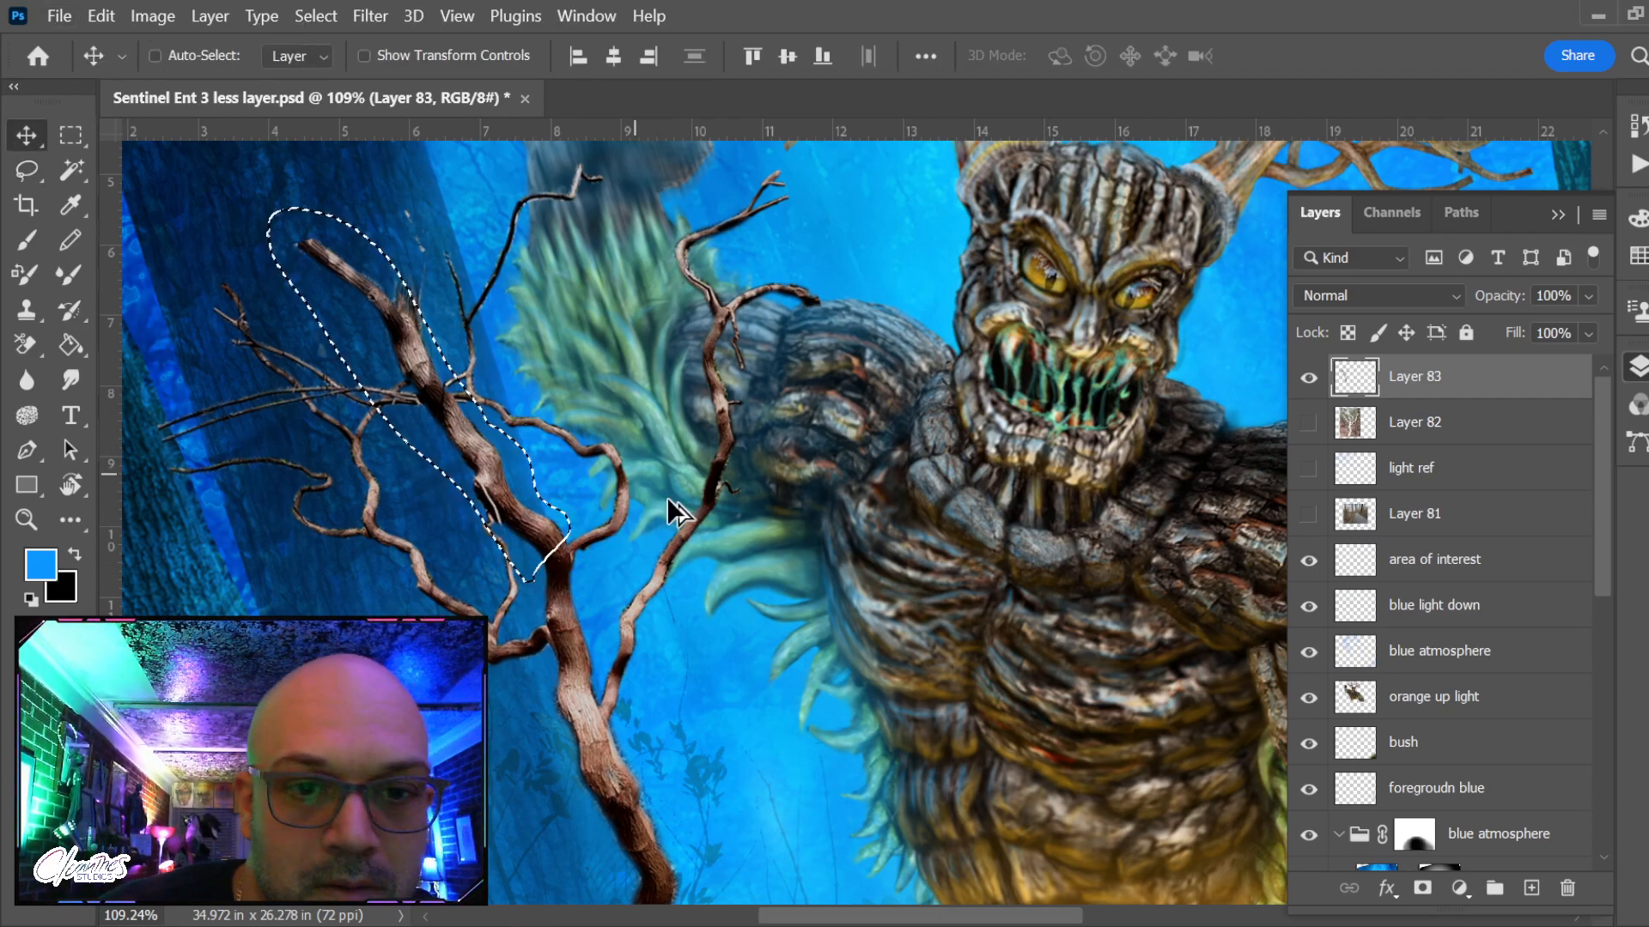
scroll(667, 497, "down", 5)
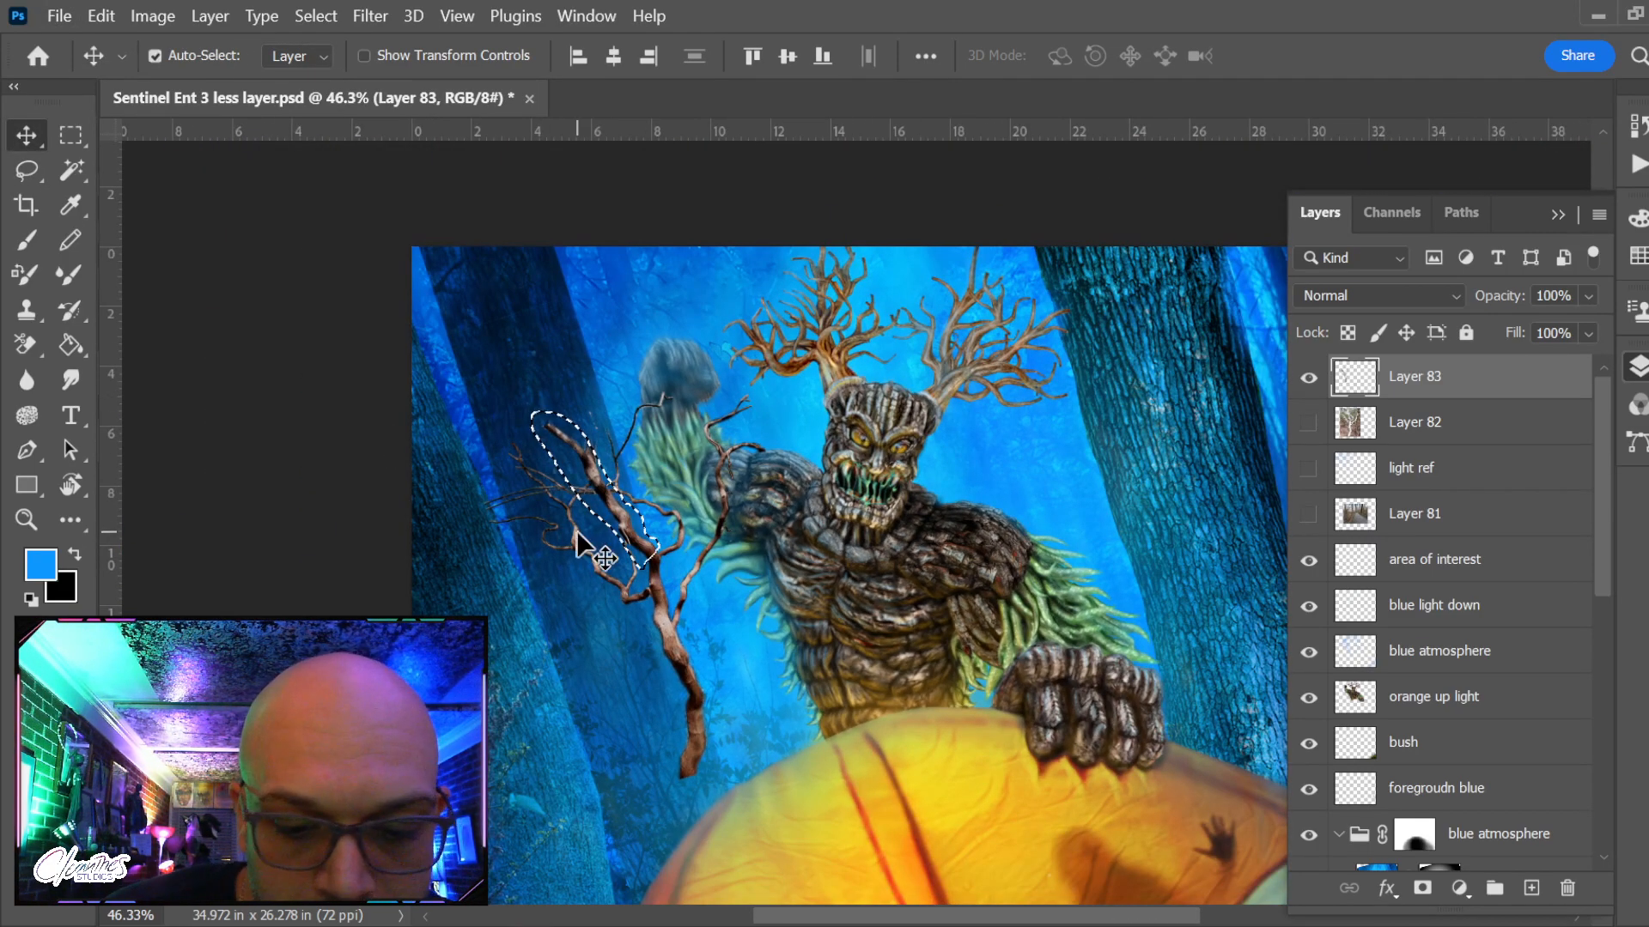
key("ctrl+j")
left_click_drag(634, 565, 565, 450)
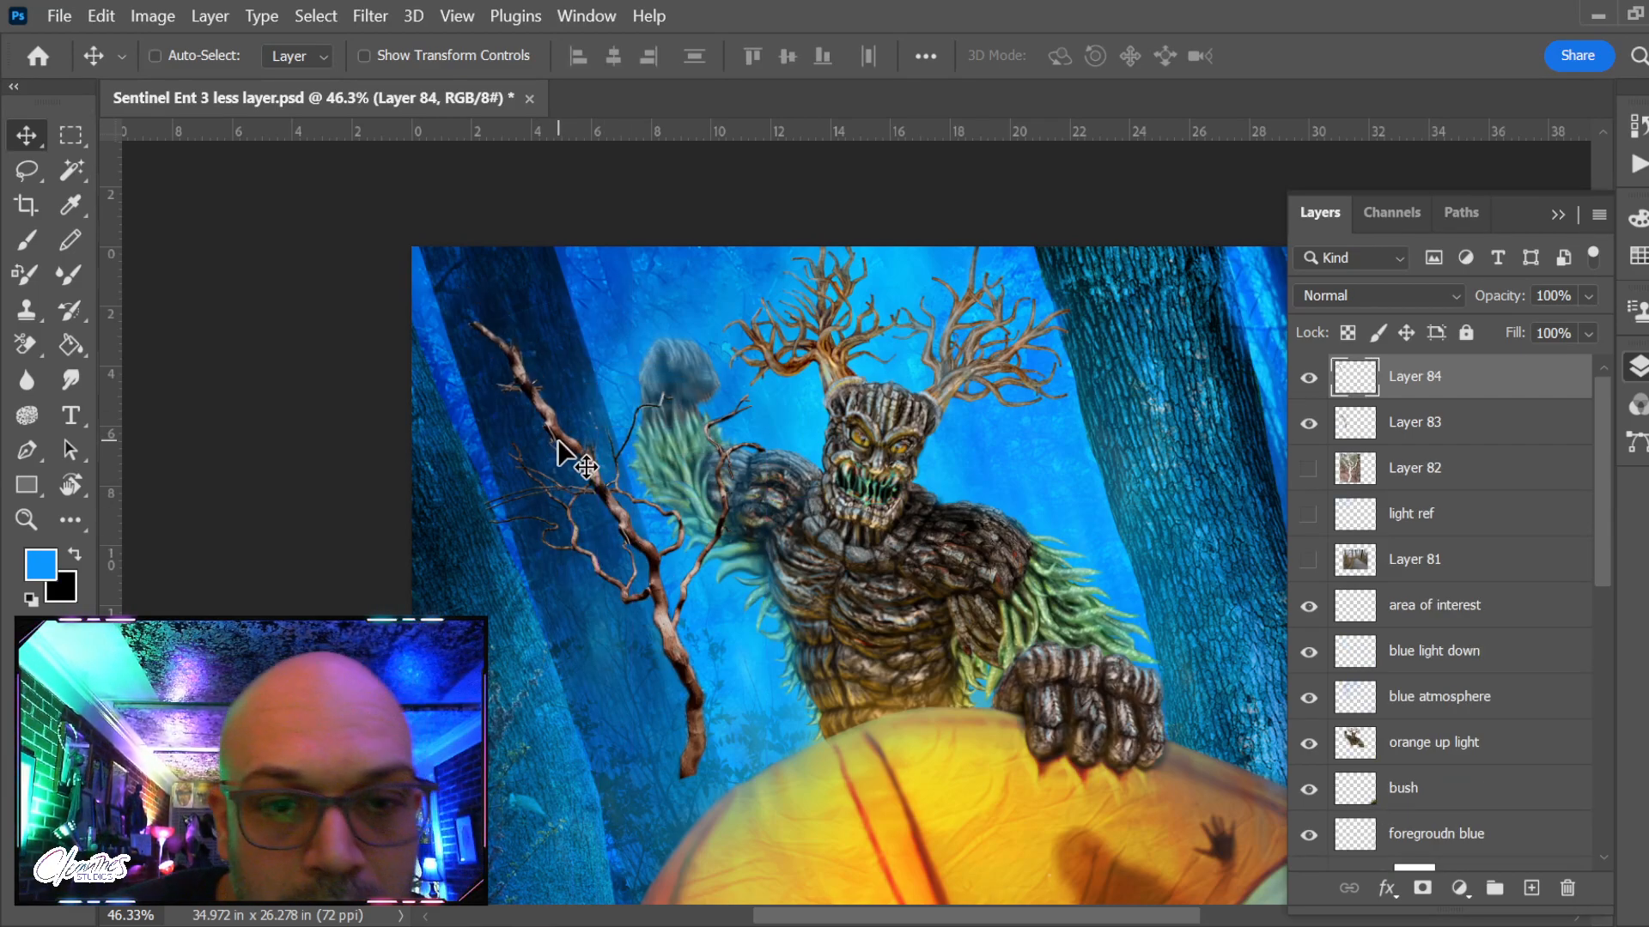
key("z")
scroll(652, 357, "up", 5)
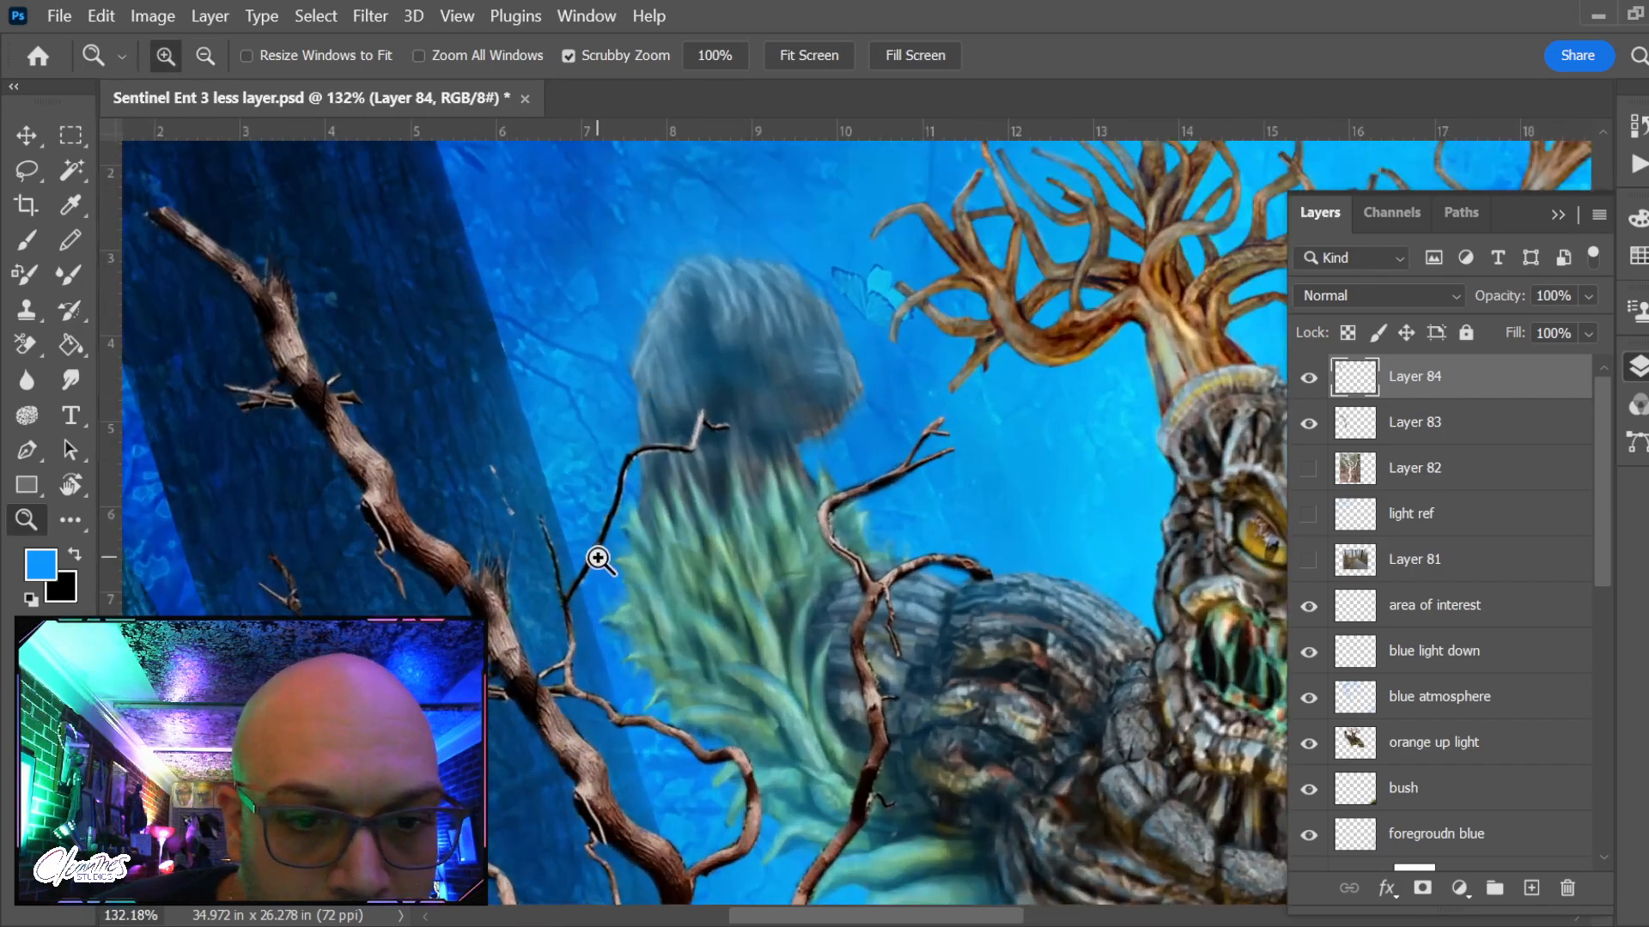
key("ctrl+t")
right_click(303, 370)
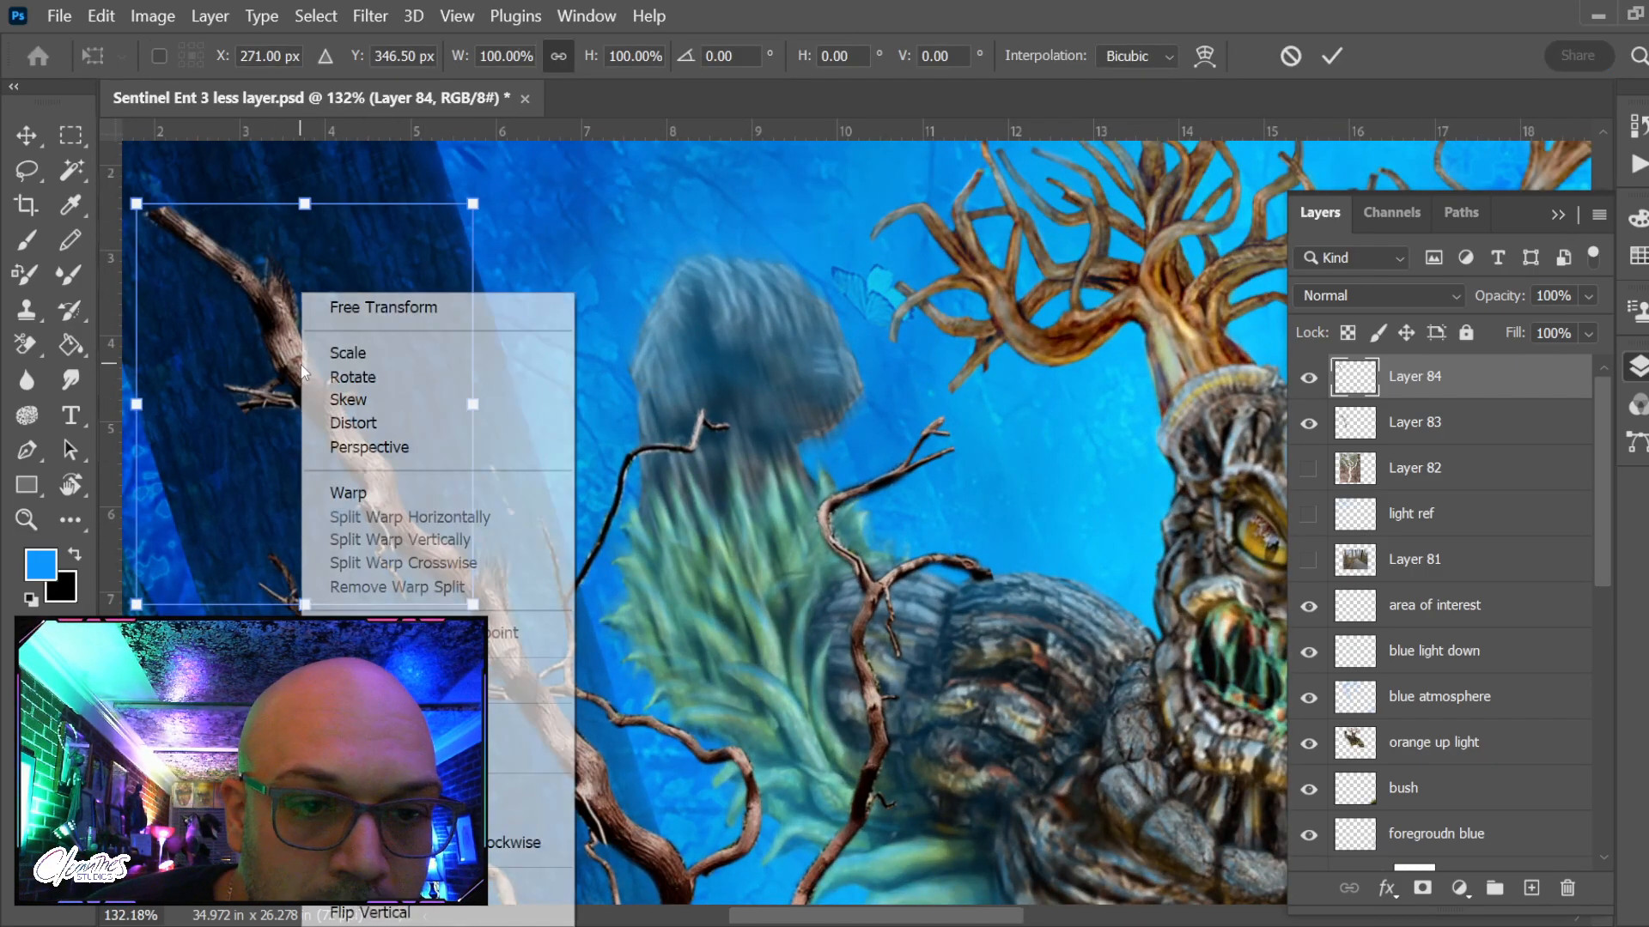
left_click(386, 425)
key("Escape")
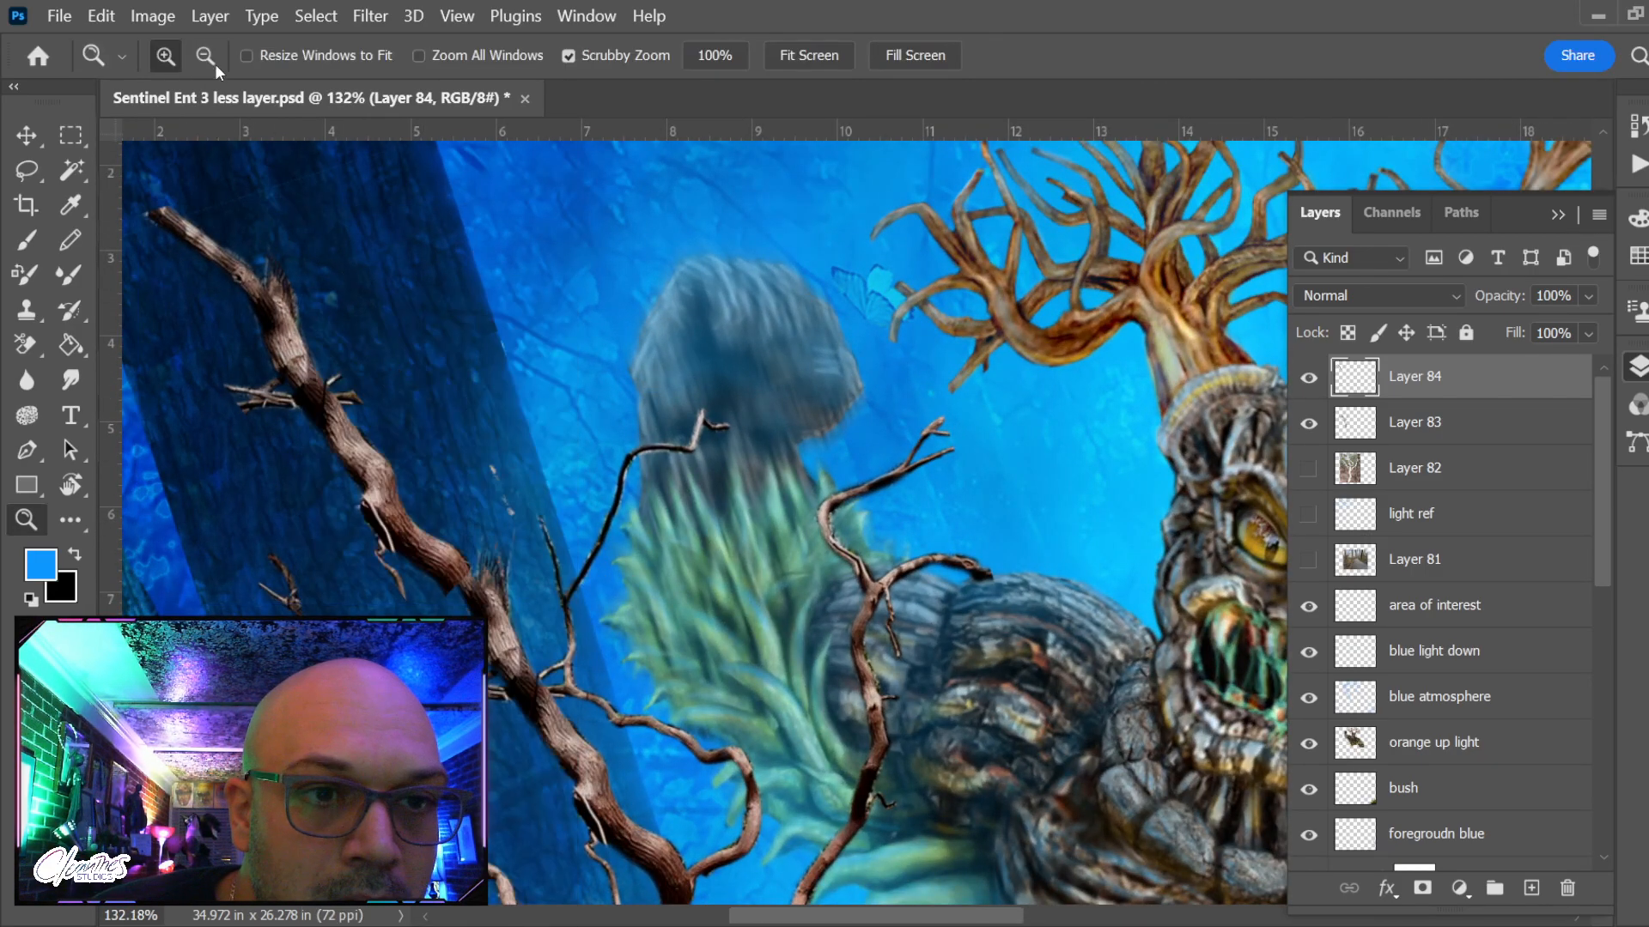
Start a Puppet Warp on the copied branch and pin it at its base, middle, upper bend and tip
left_click(101, 15)
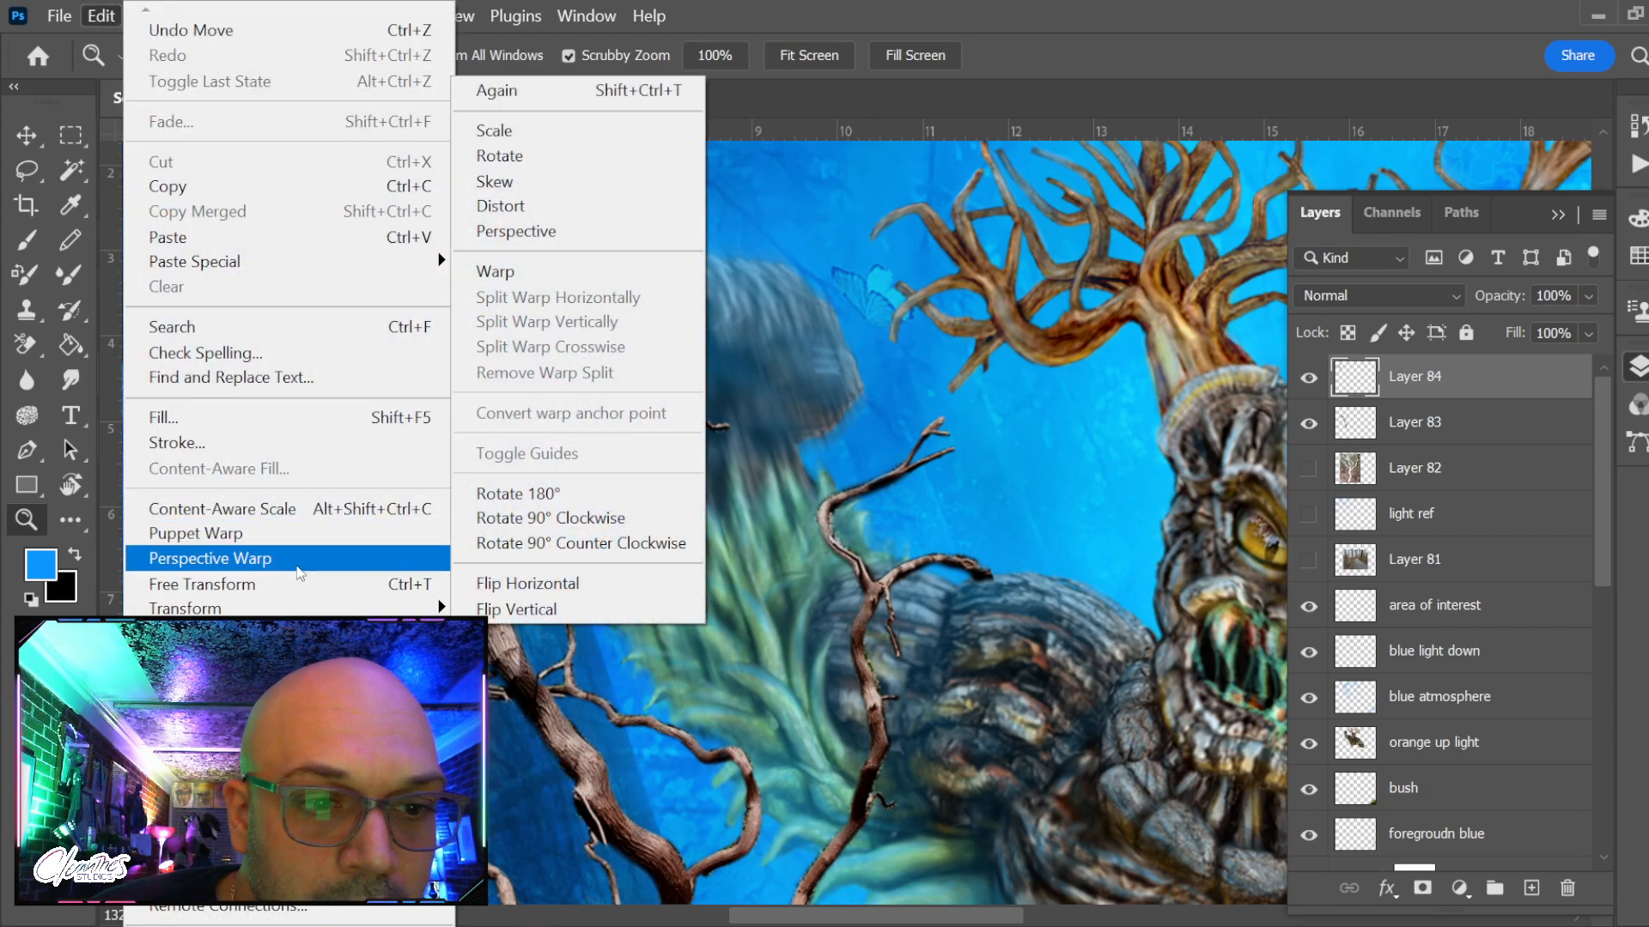
left_click(295, 533)
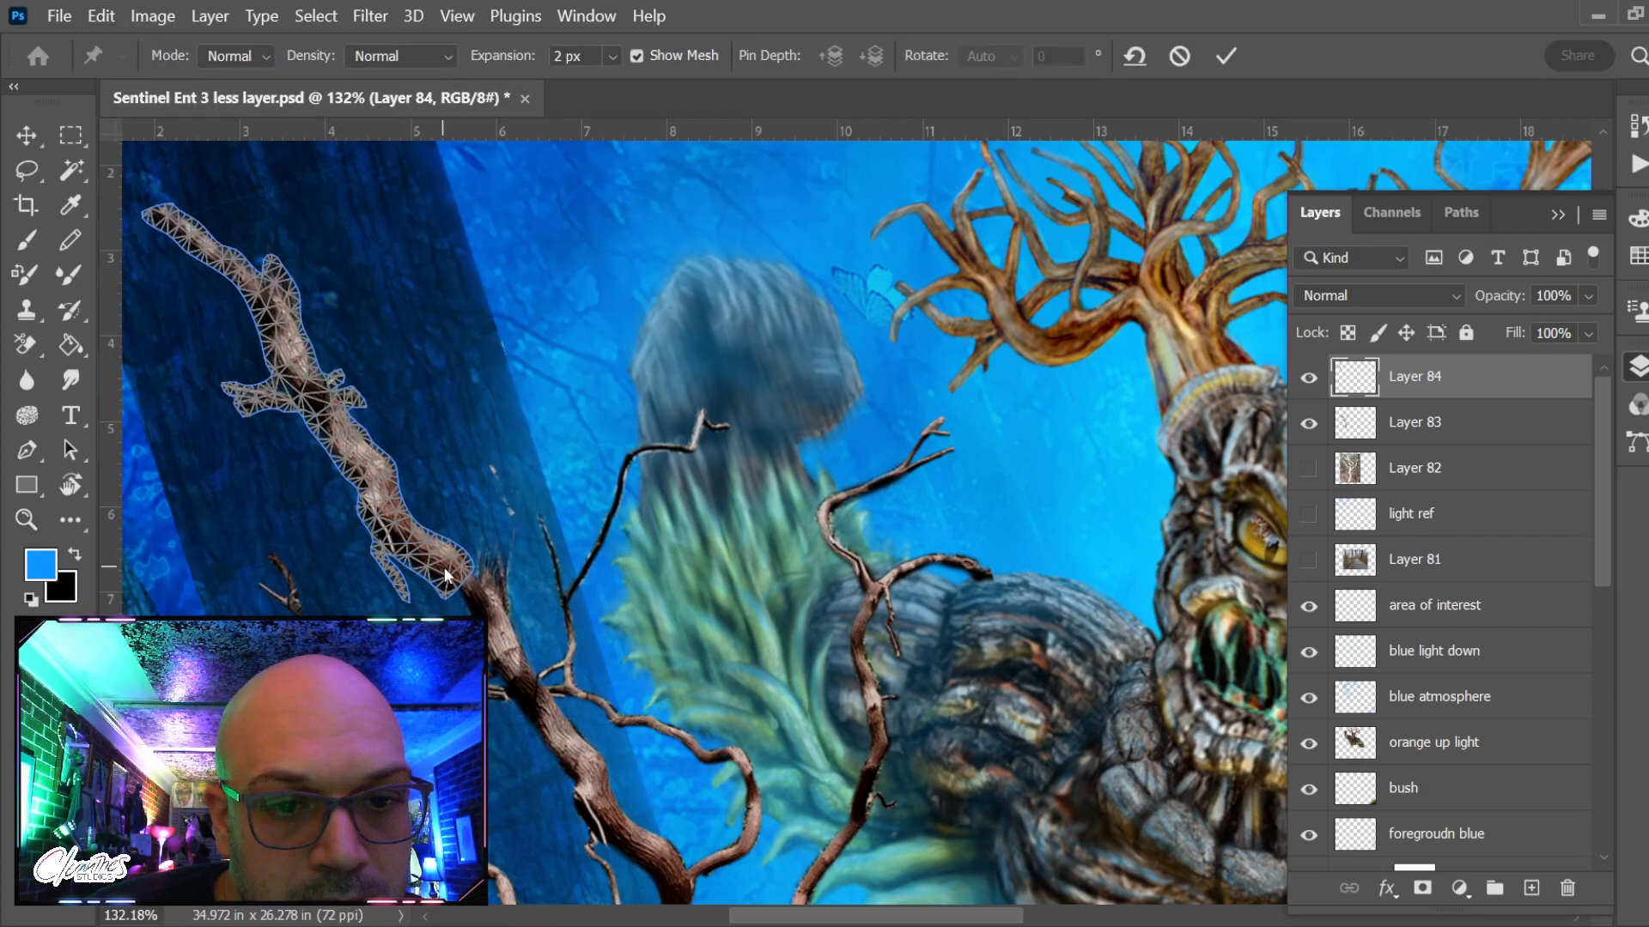
left_click(443, 568)
left_click(312, 397)
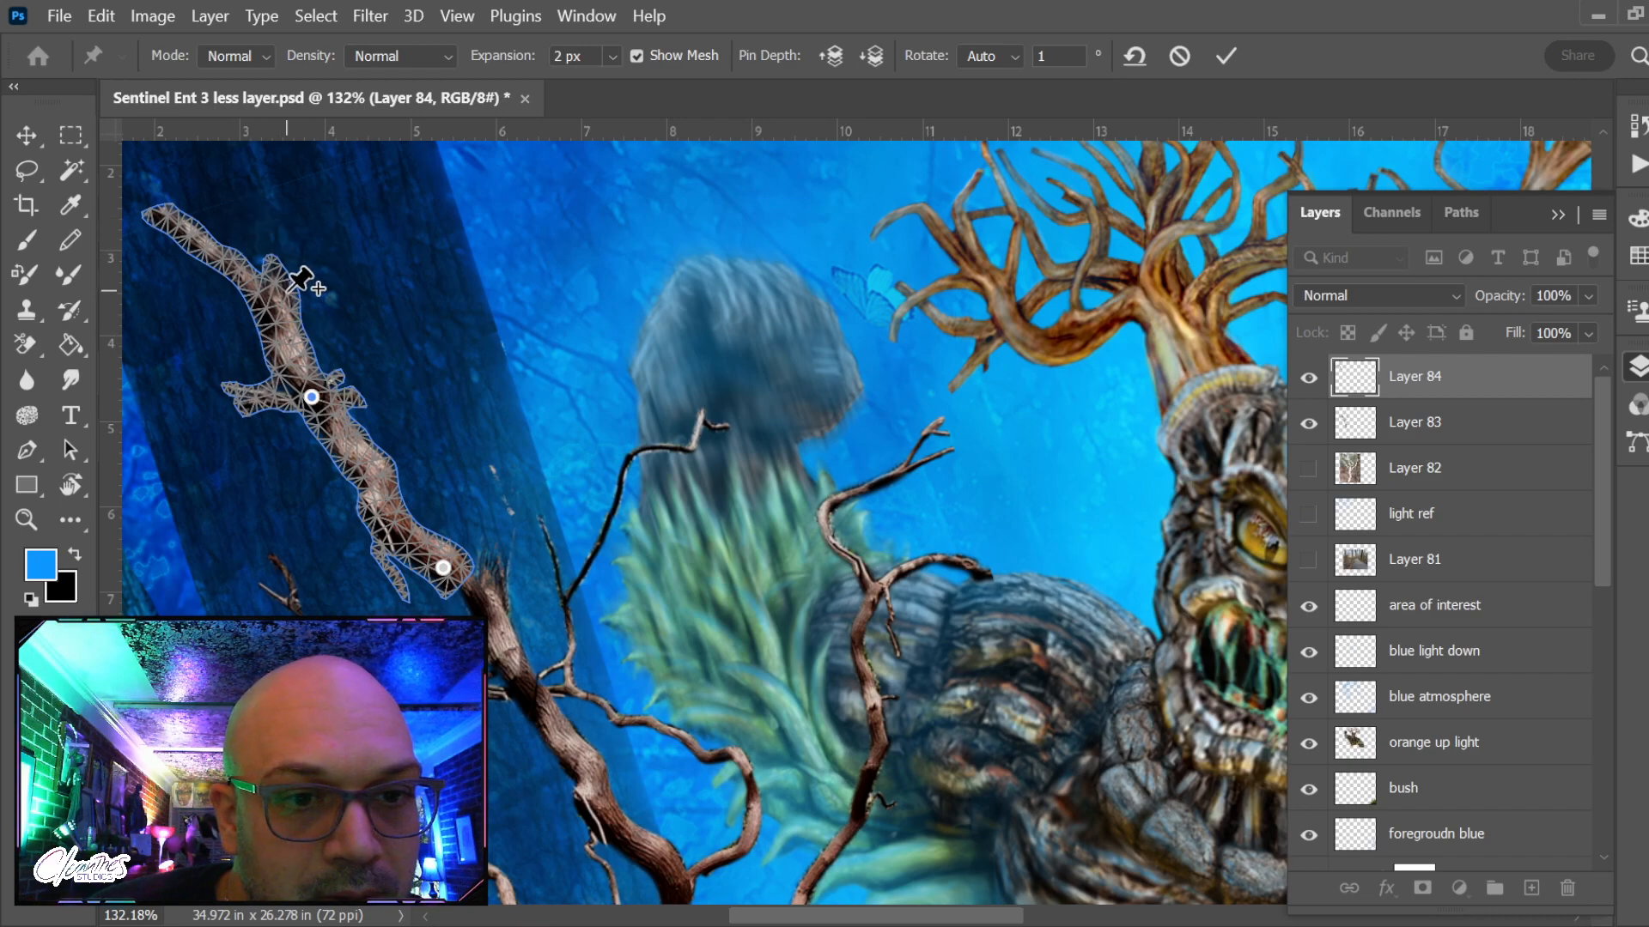
left_click(263, 290)
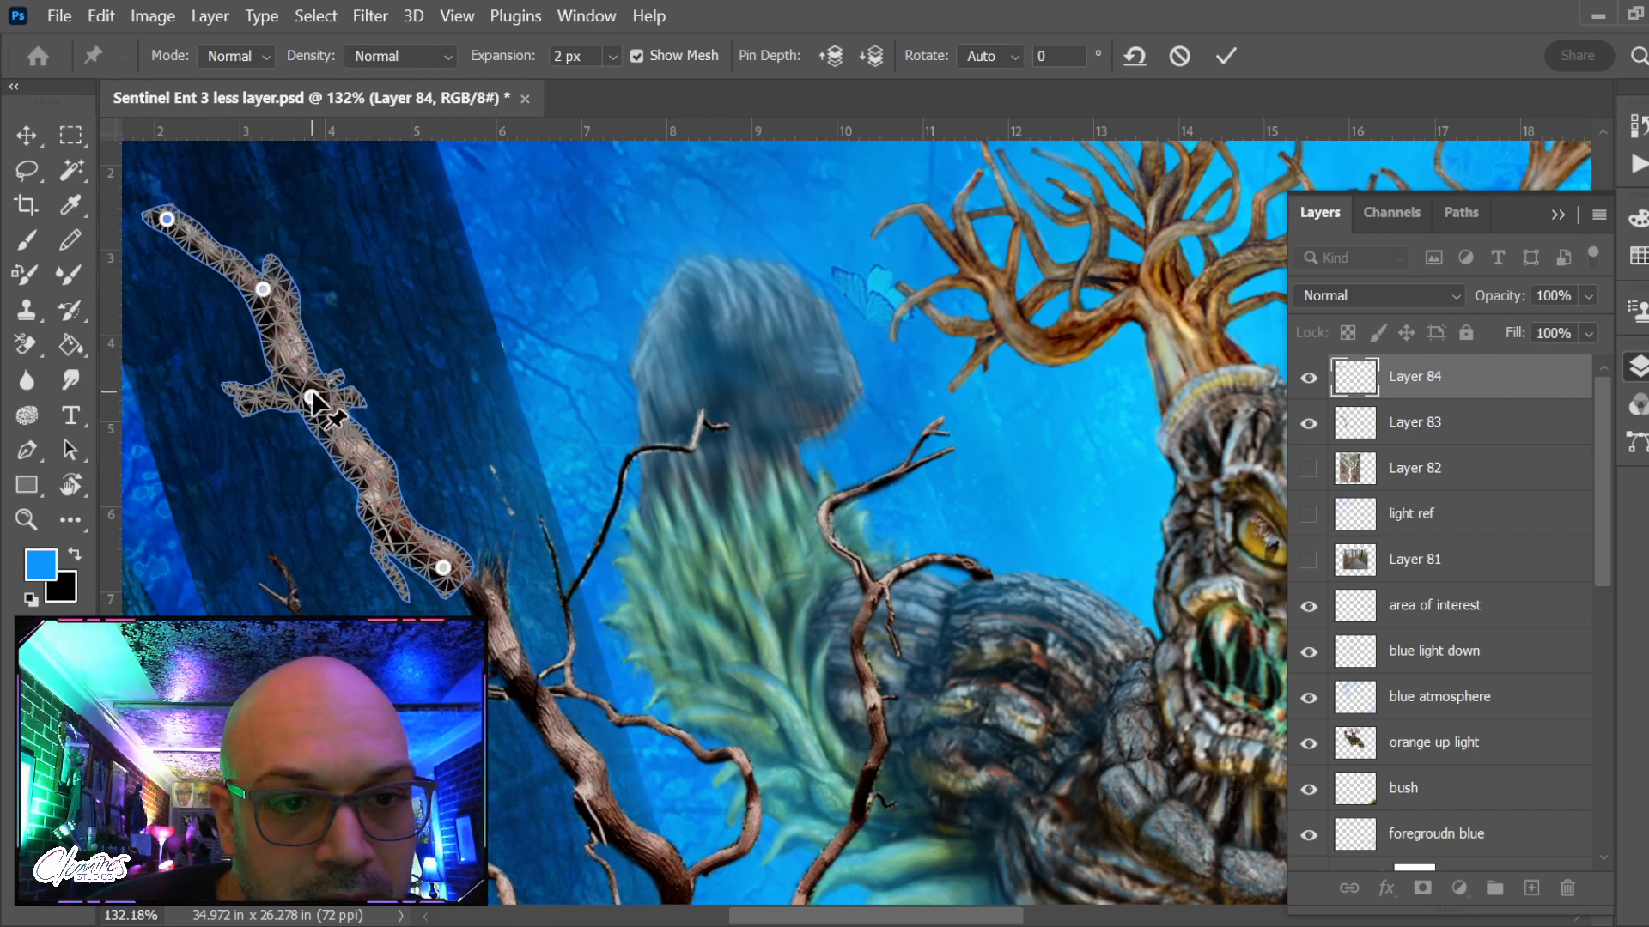
Bend the pinned branch so its base joins the tree trunk and its tip curves outward, and apply the warp
left_click_drag(312, 393, 376, 384)
left_click_drag(443, 569, 478, 592)
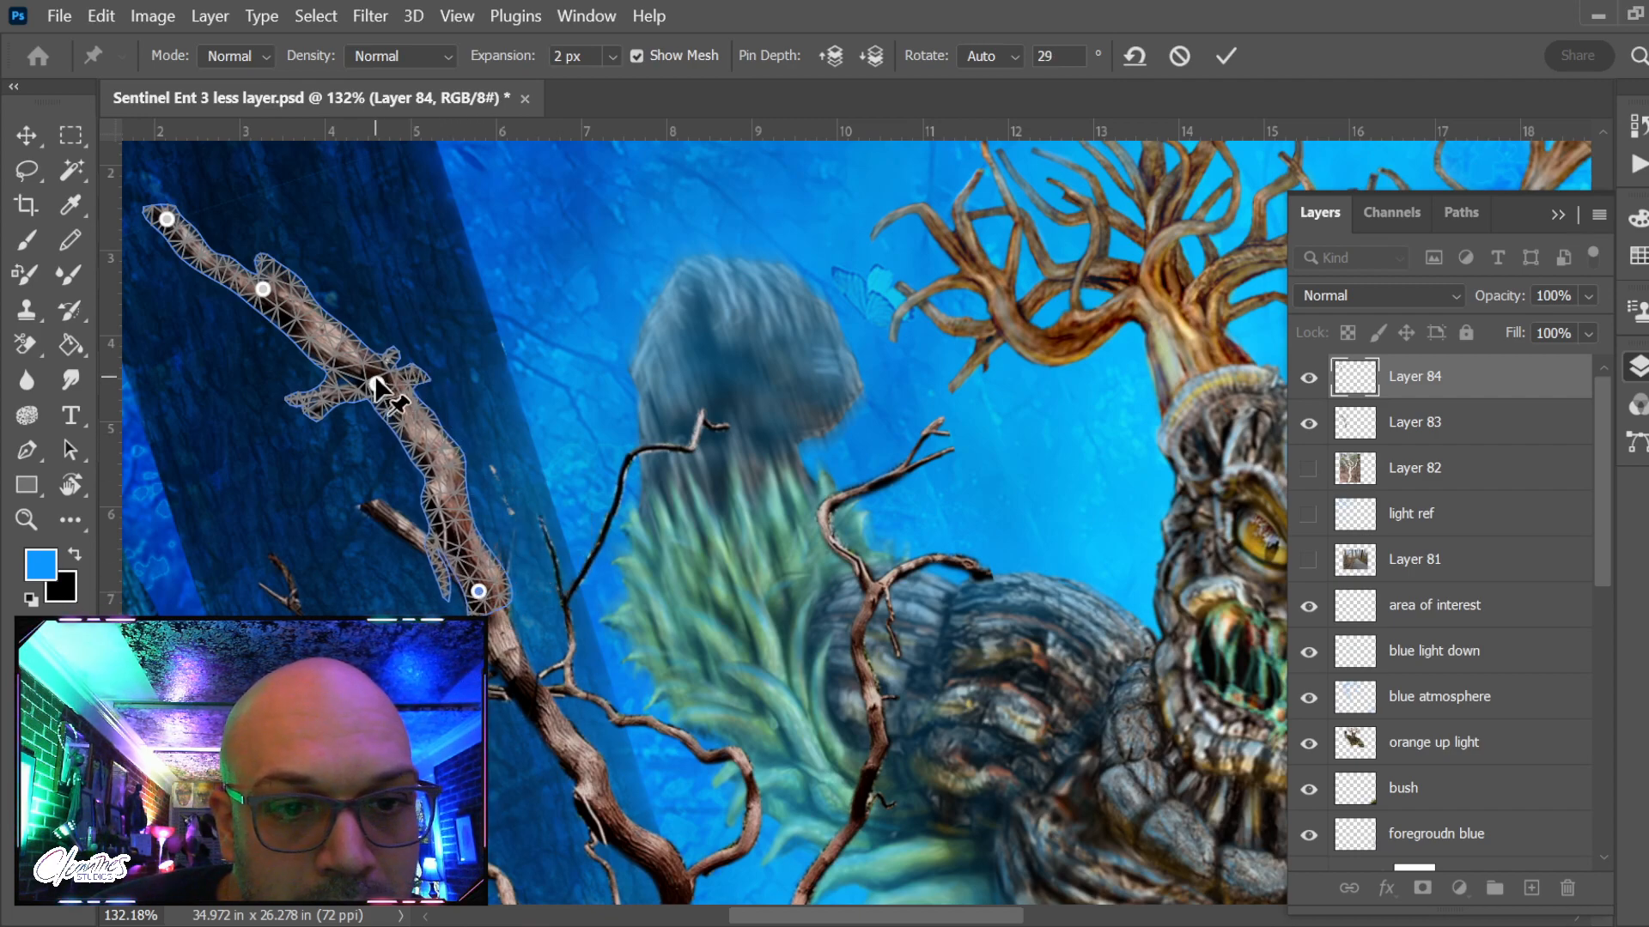
left_click_drag(376, 387, 374, 401)
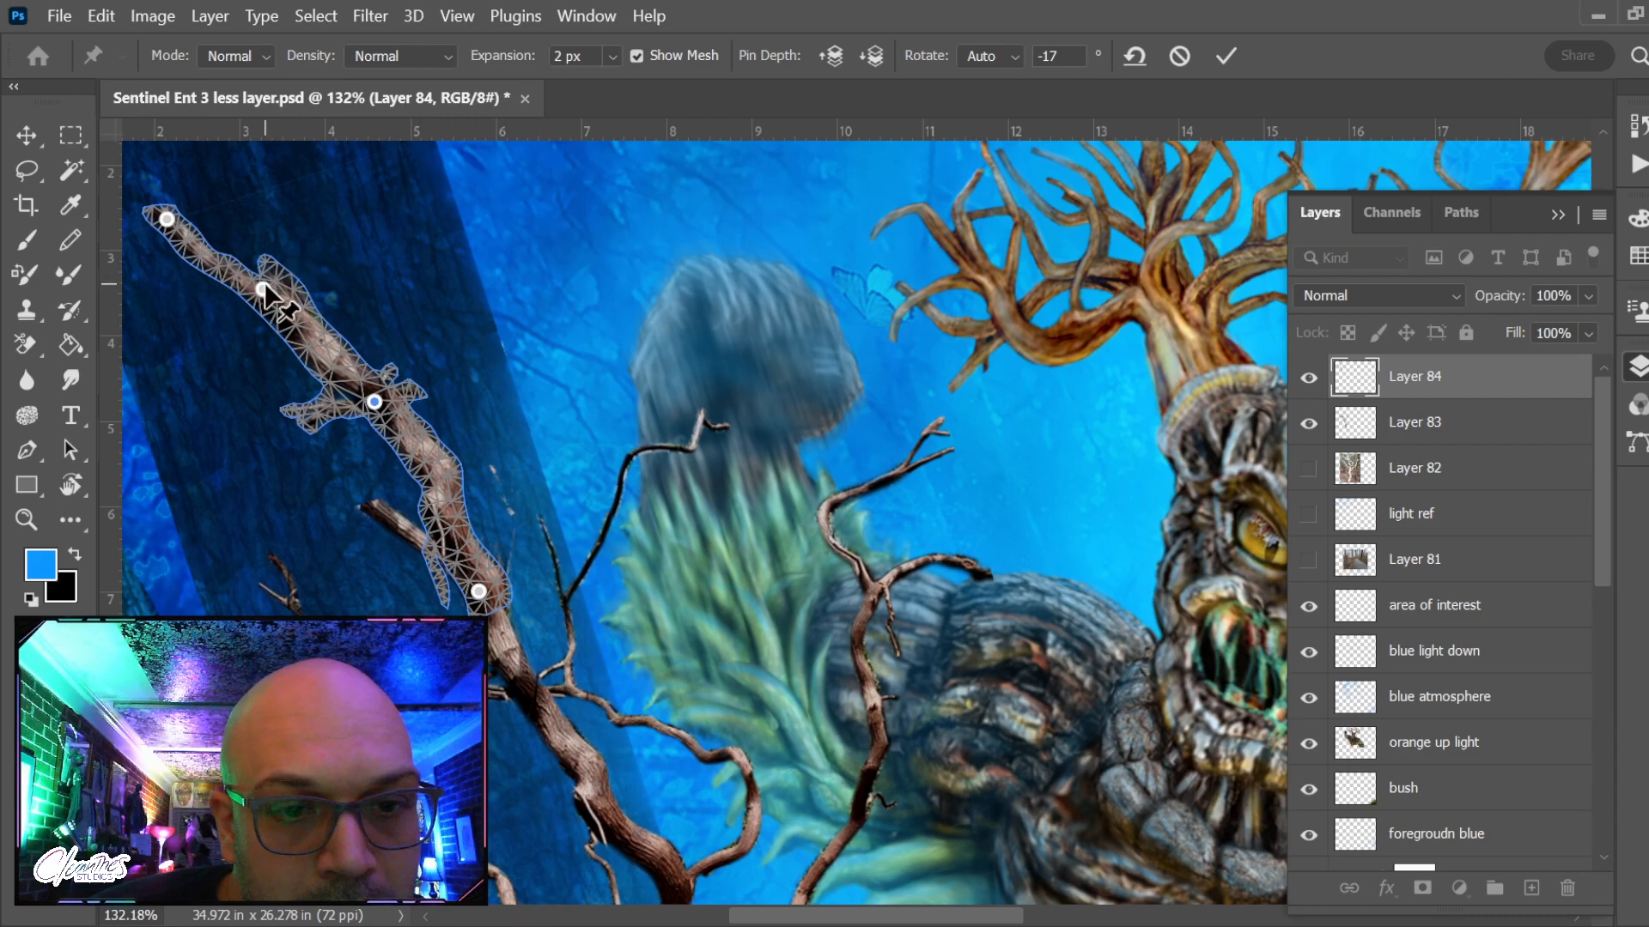
left_click_drag(264, 290, 328, 290)
left_click_drag(167, 219, 193, 255)
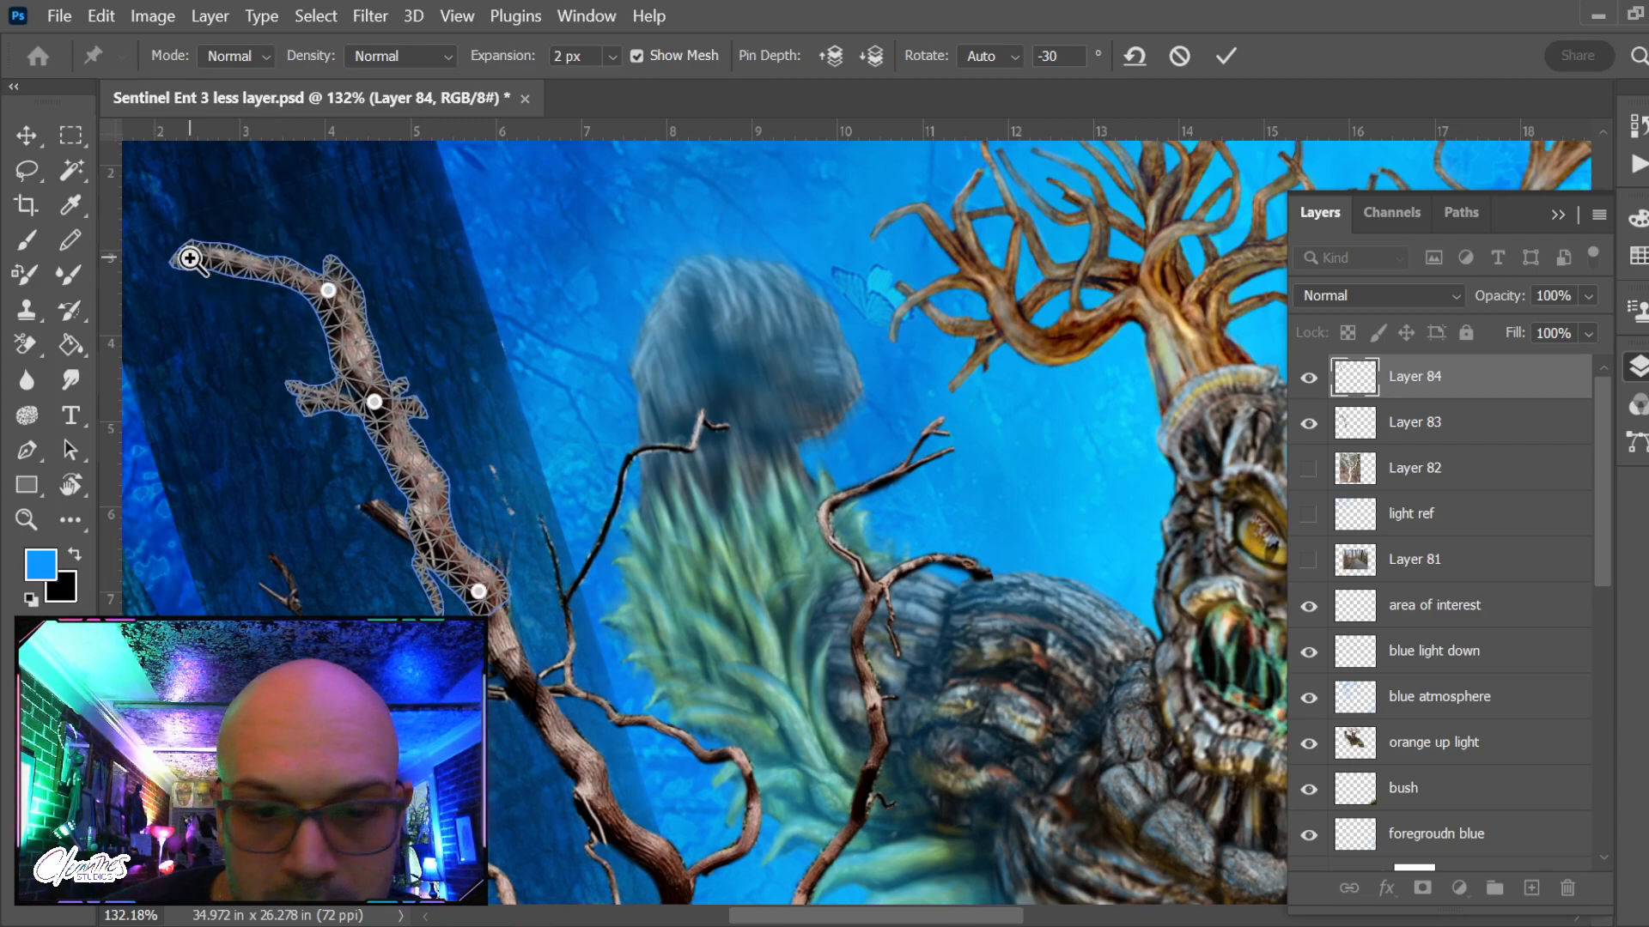
key("Return")
Reduce the Background Eraser size to 35 and merge the warped branch copy into Layer 83
key("e")
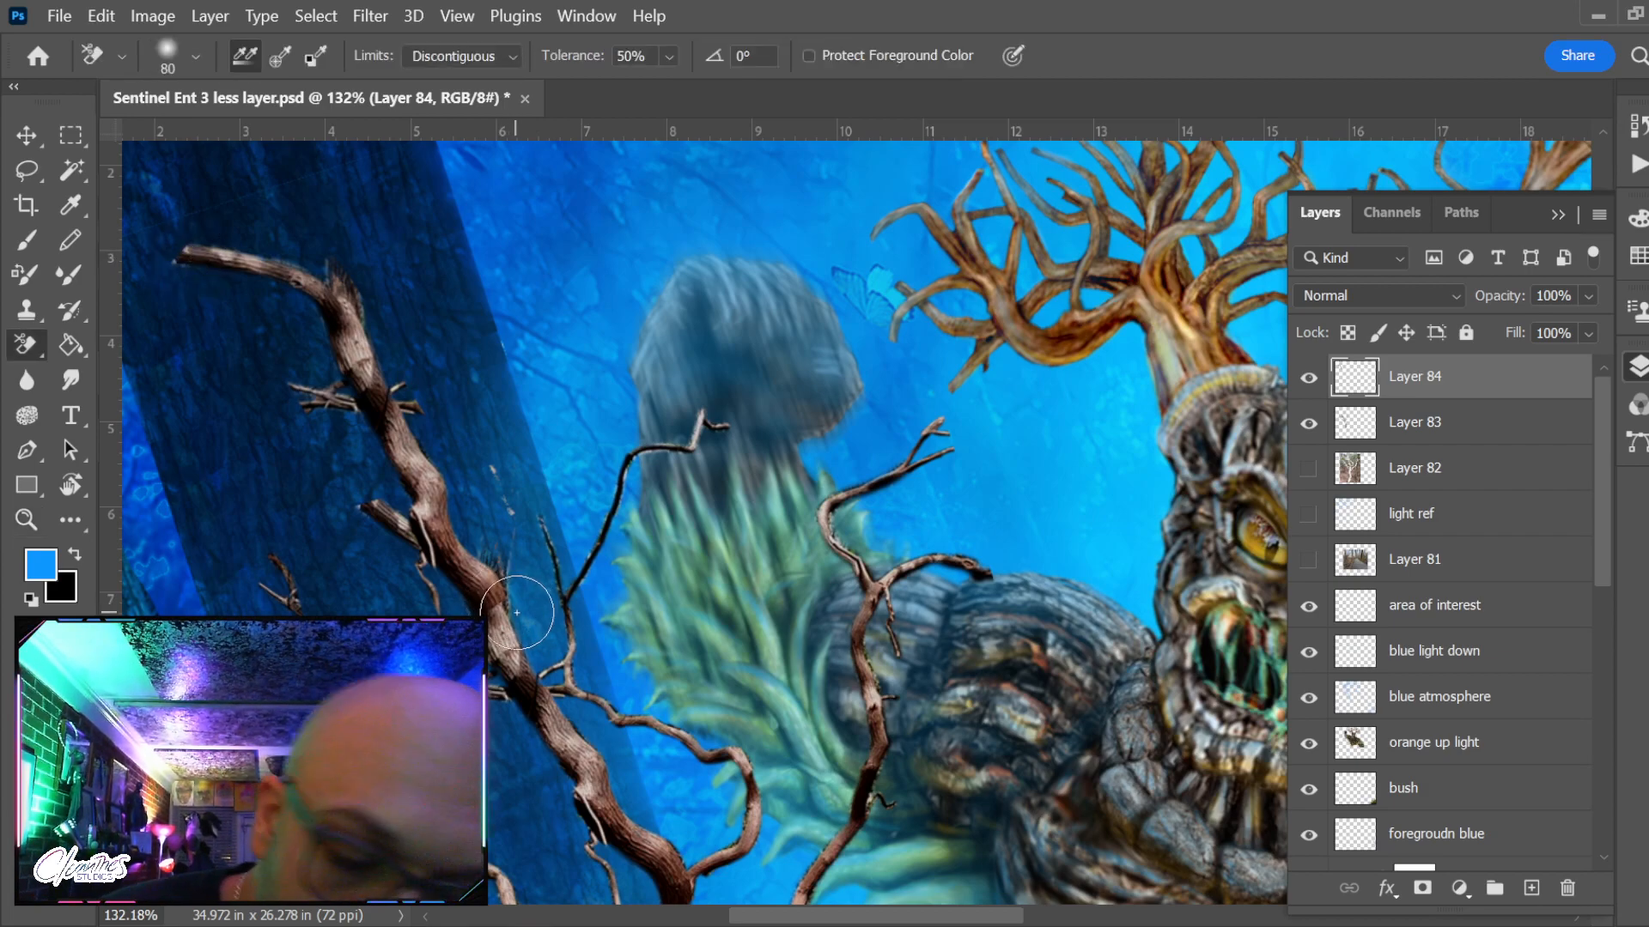
key("bracketleft")
key("bracketleft")
key("bracketleft")
key("bracketleft")
key("bracketleft")
key("bracketleft")
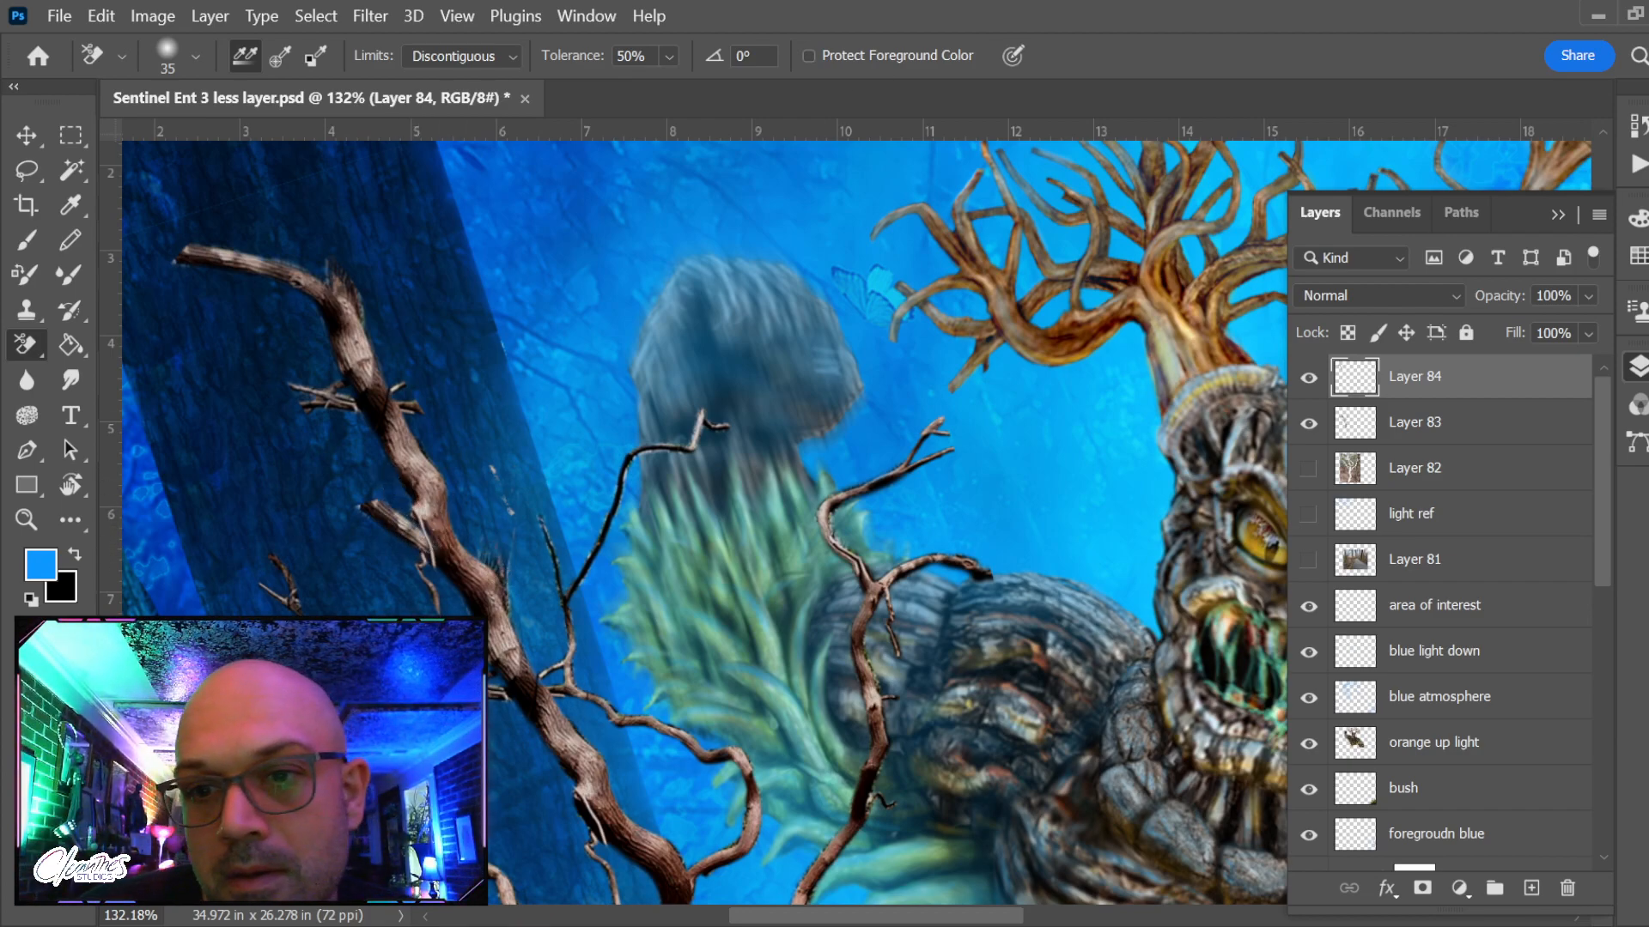
key("Delete")
Move the extended tree slightly upward in front of the creature's raised arm
scroll(503, 692, "down", 4)
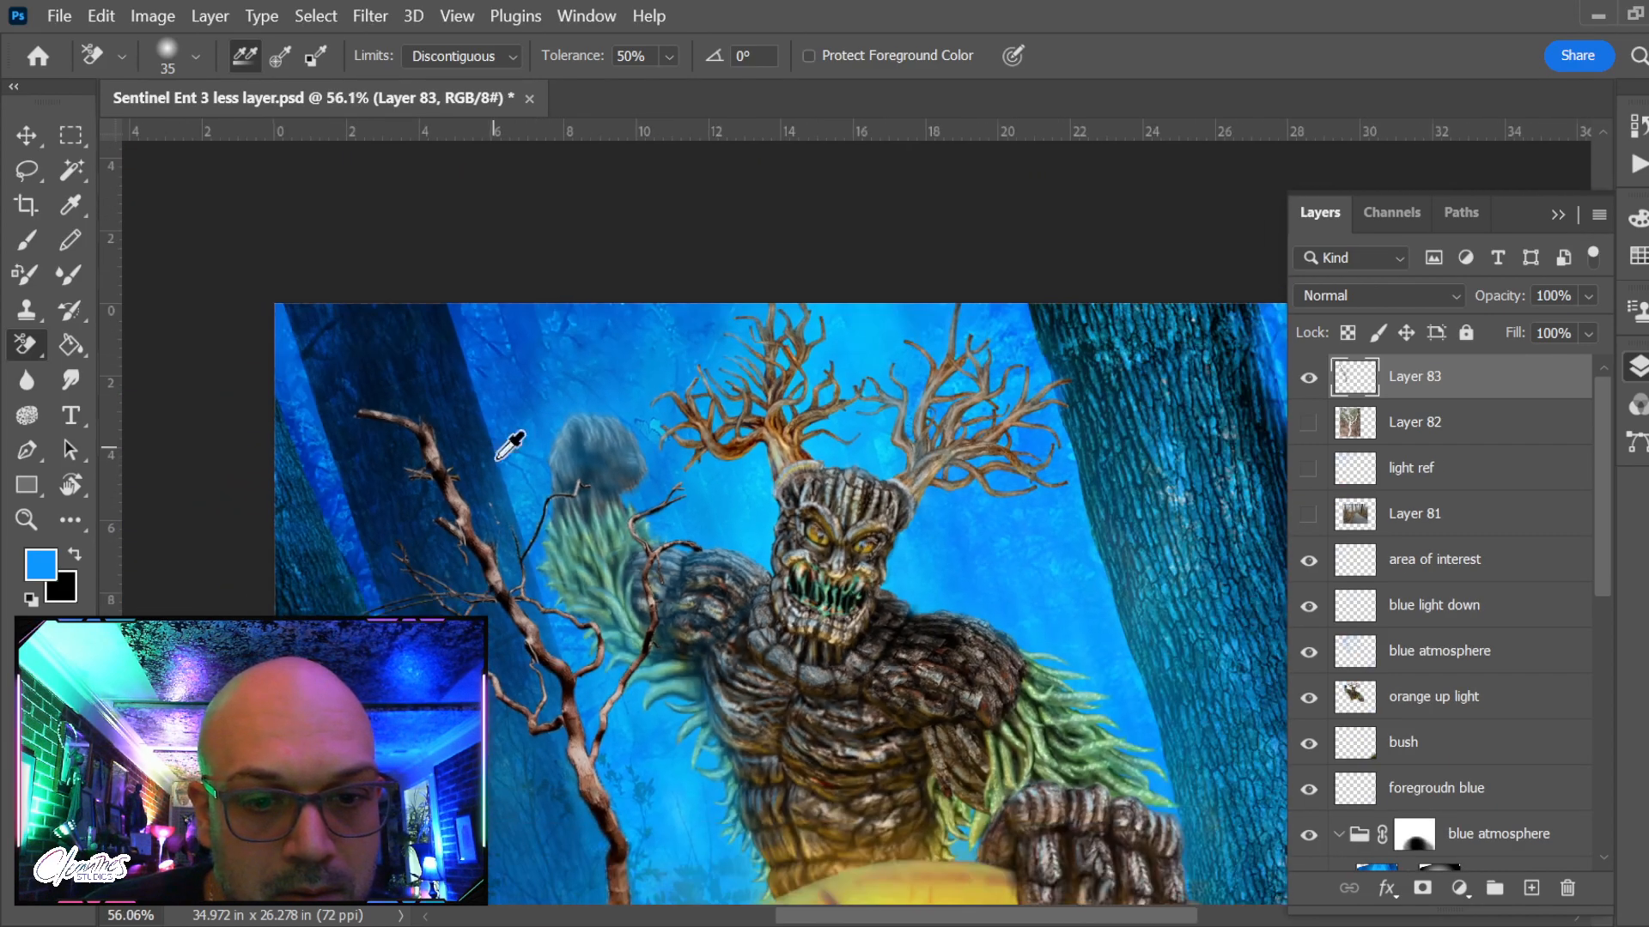
key("v")
mouse_move(574, 682)
left_mouse_down()
mouse_move(610, 629)
mouse_move(594, 631)
left_mouse_up()
Lasso the slender forked branch nearest the creature's face, copy it to a new layer and attach the copy to the upper trunk
scroll(594, 631, "up", 4)
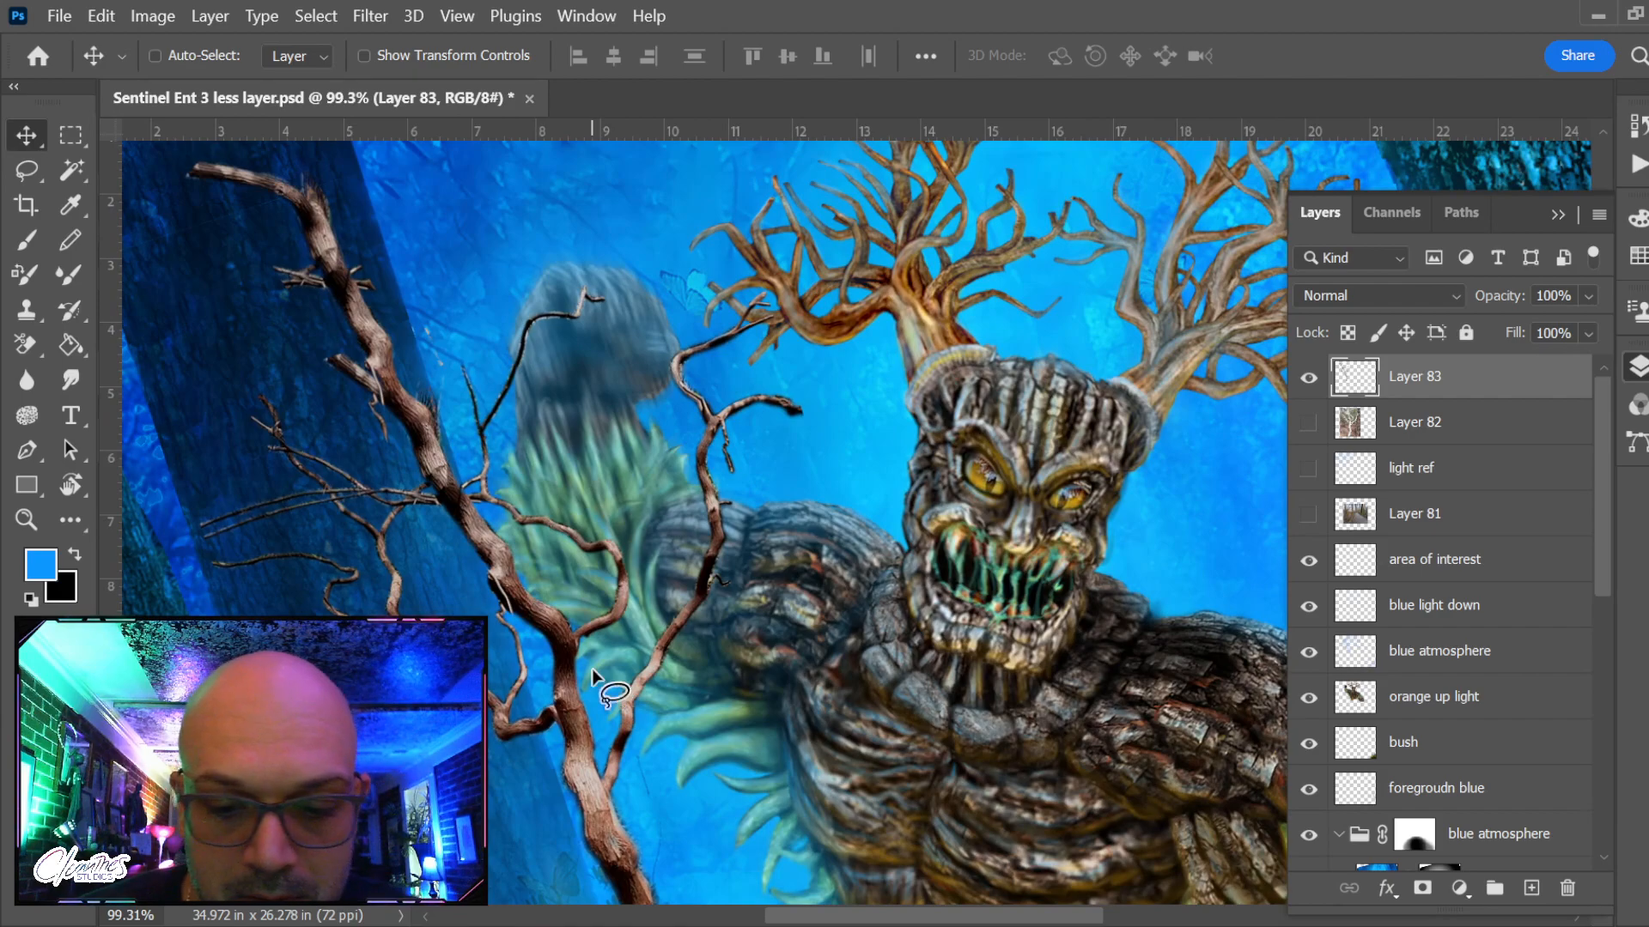
key("l")
mouse_move(616, 797)
left_mouse_down()
mouse_move(599, 744)
mouse_move(618, 663)
mouse_move(672, 573)
mouse_move(662, 440)
mouse_move(701, 282)
mouse_move(888, 296)
mouse_move(825, 580)
mouse_move(710, 746)
mouse_move(657, 790)
mouse_move(609, 773)
left_mouse_up()
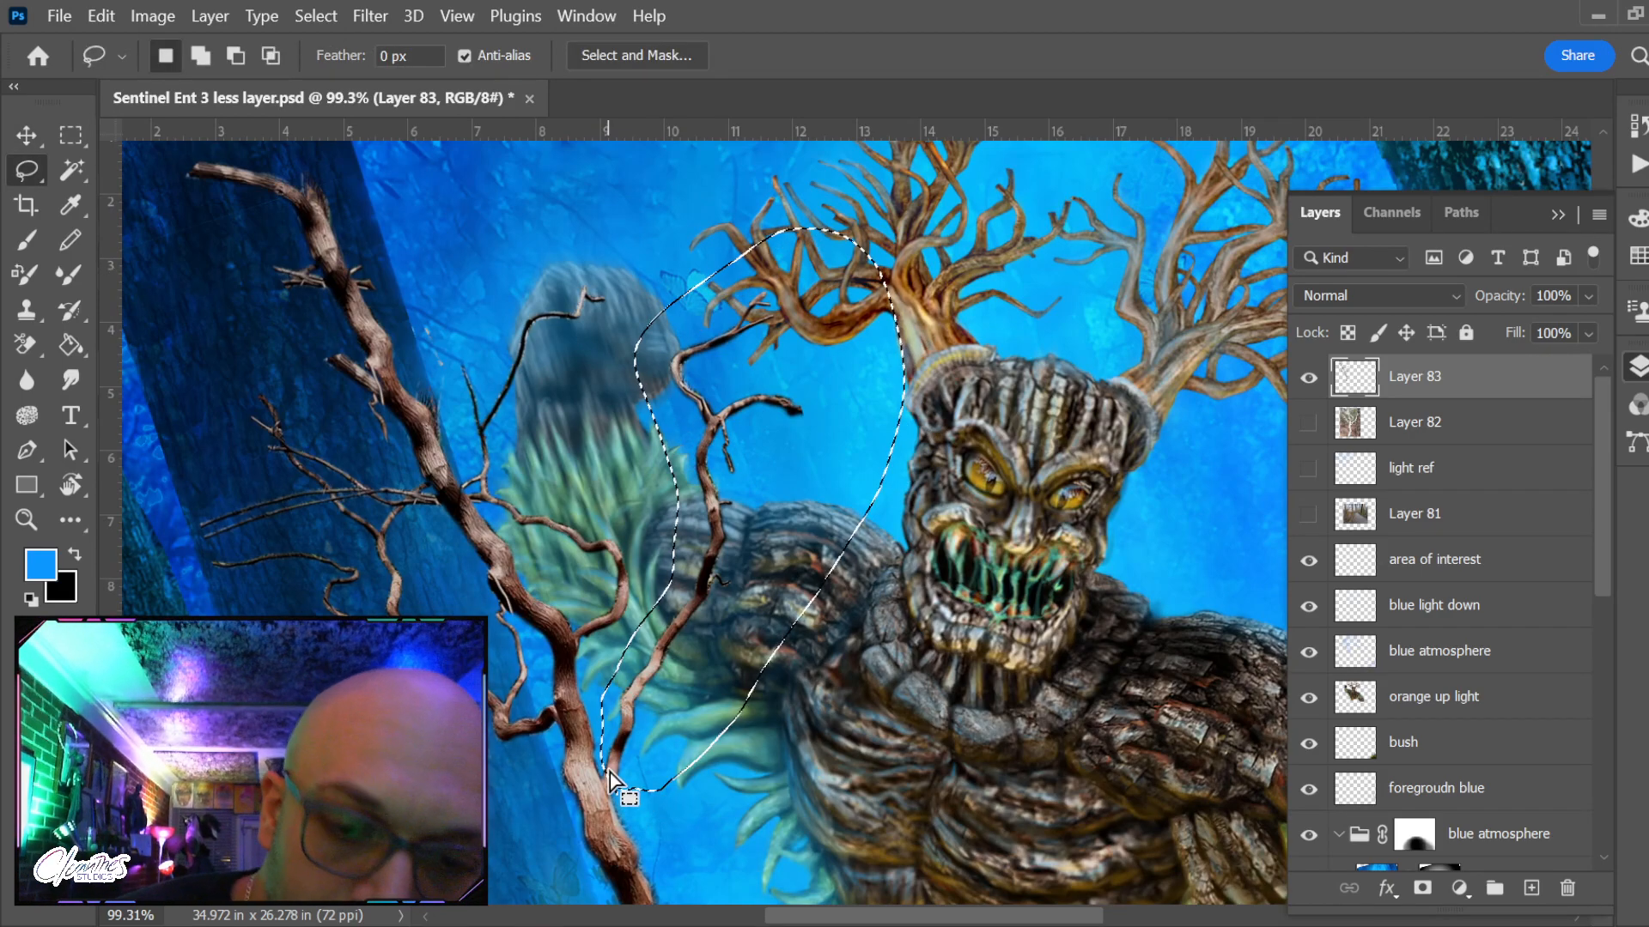
key("v")
key("ctrl+j")
left_click_drag(702, 591, 496, 379)
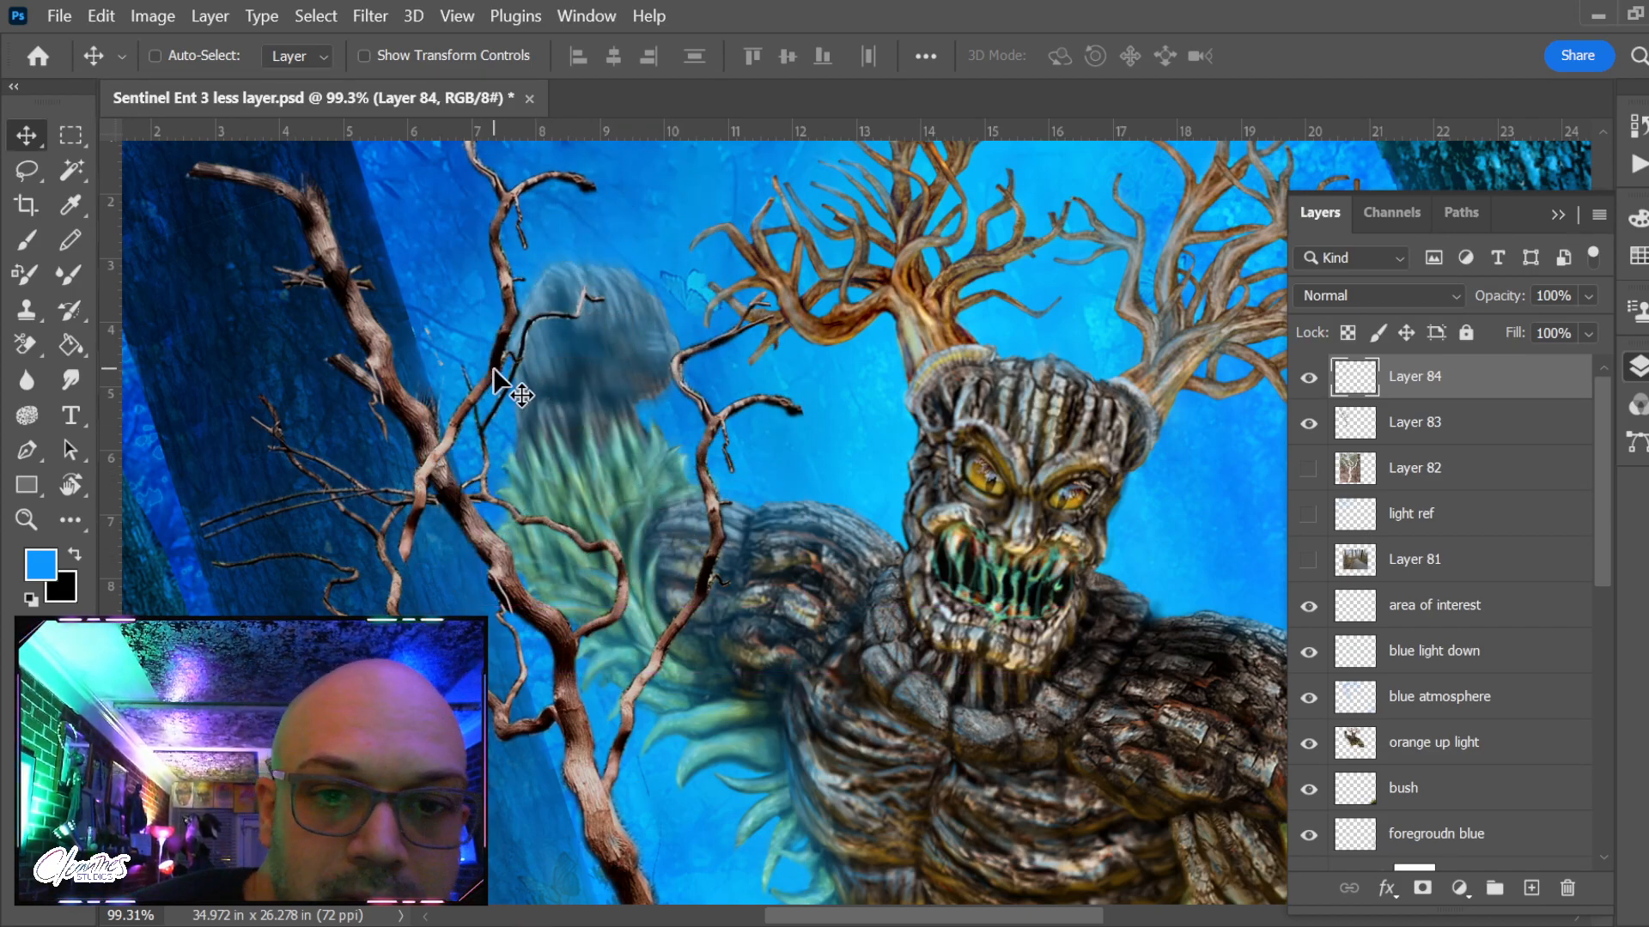
Start a Puppet Warp on the forked branch copy, pinning it near its top, at the fork and at the side twig's tip
left_click_drag(644, 202, 659, 472)
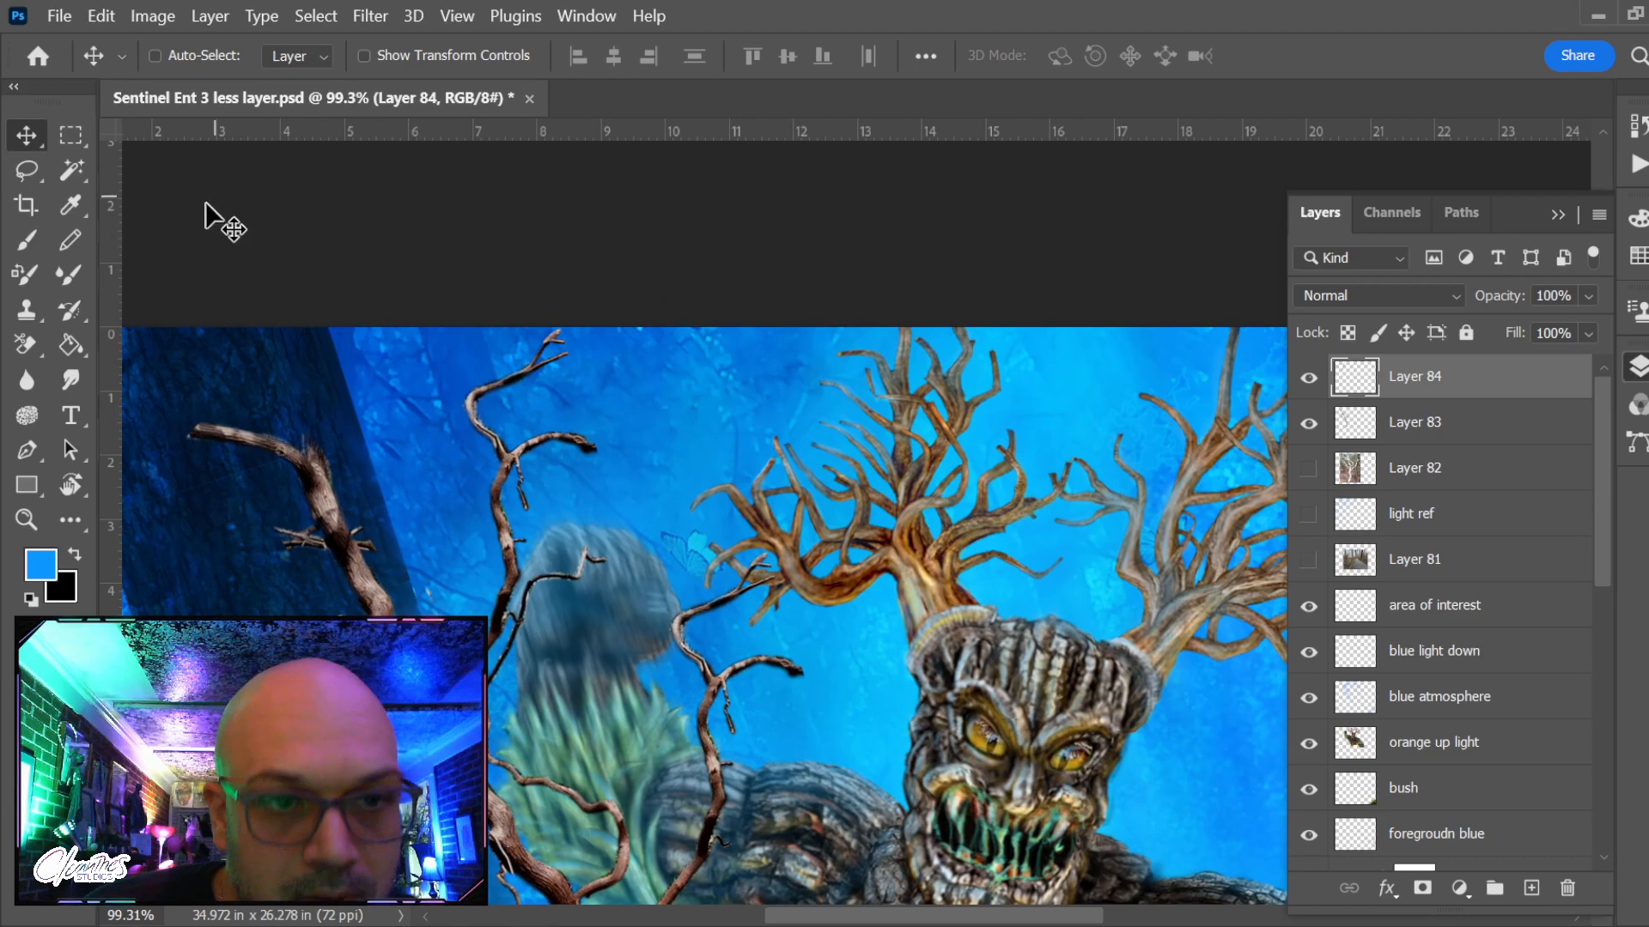
left_click(101, 15)
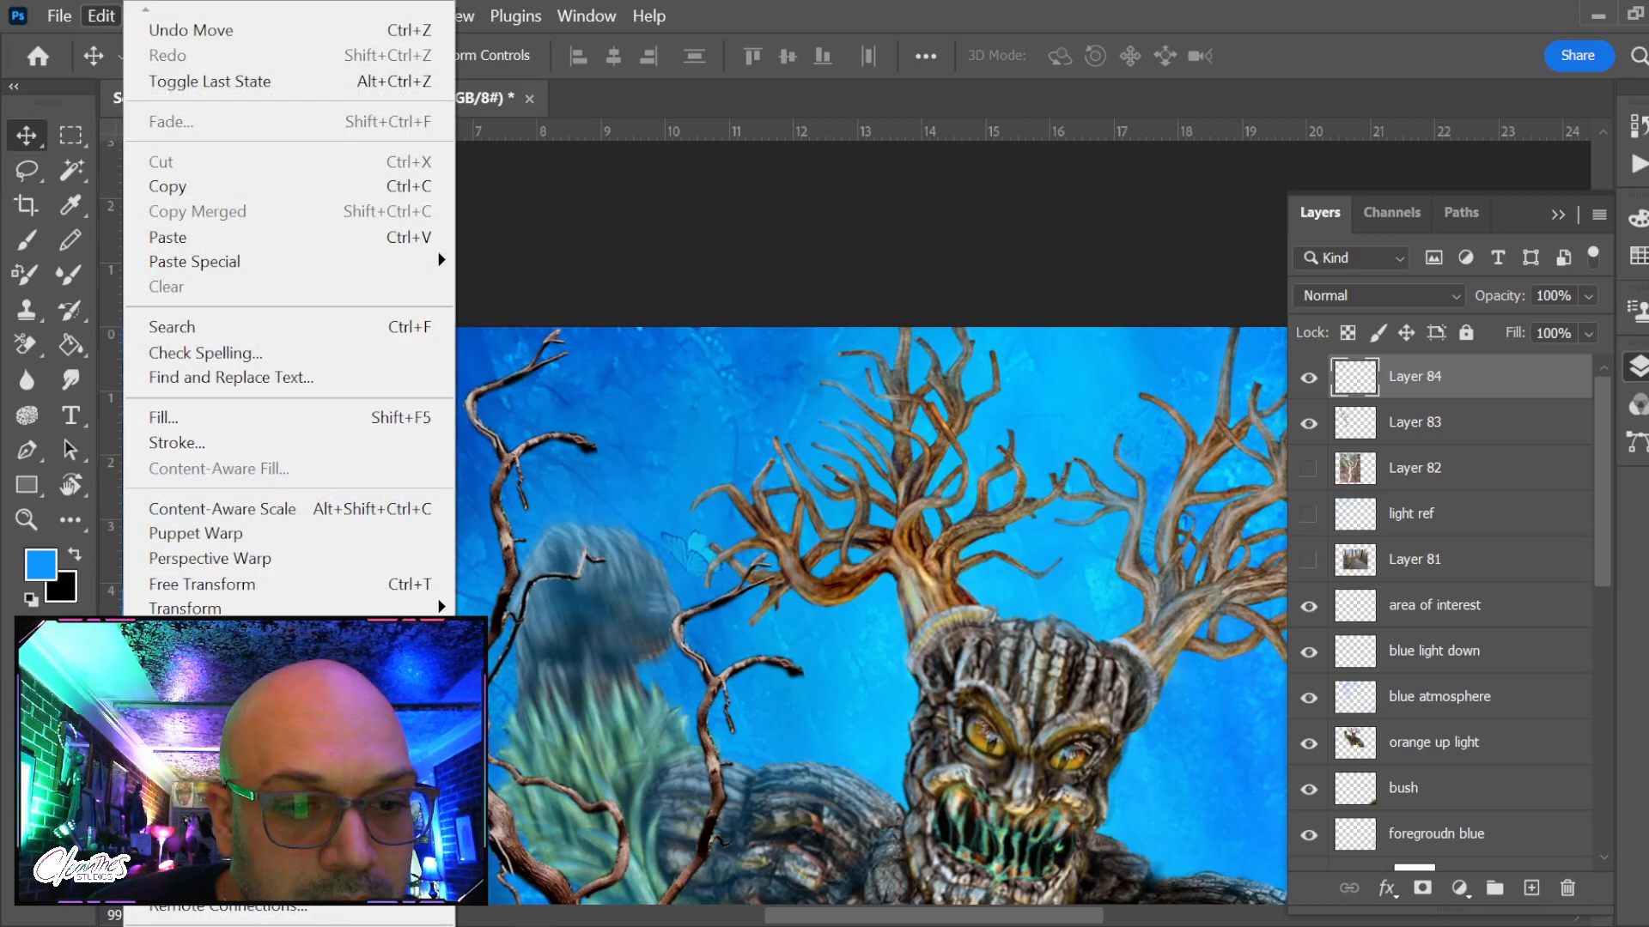
left_click(239, 536)
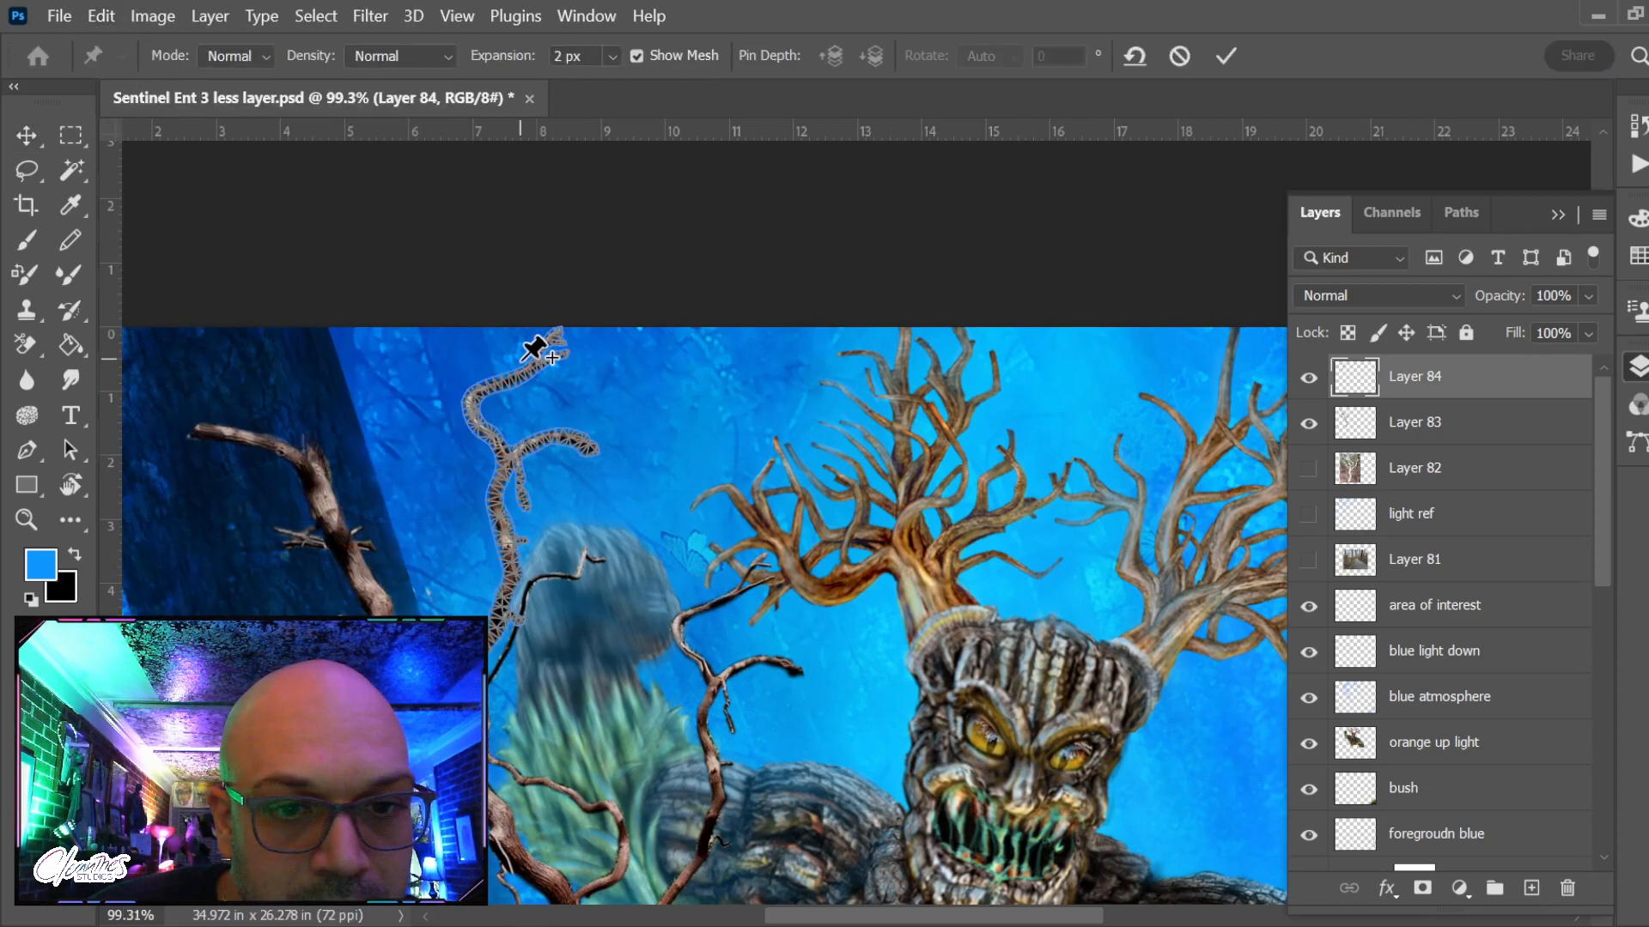
left_click(537, 362)
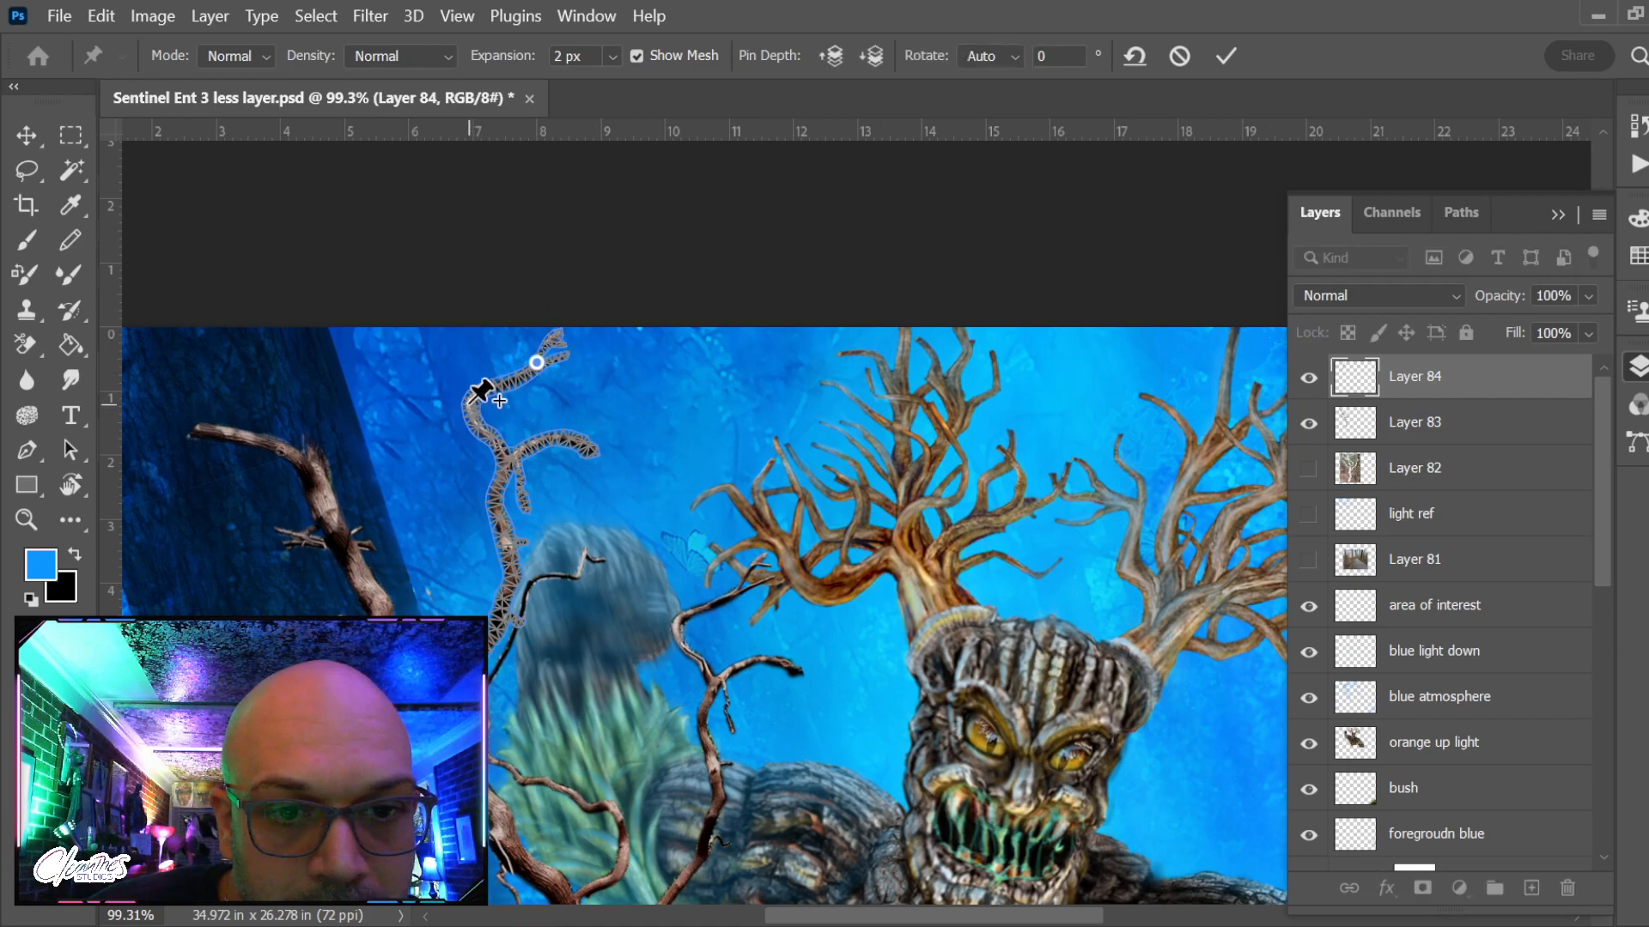
left_click(509, 465)
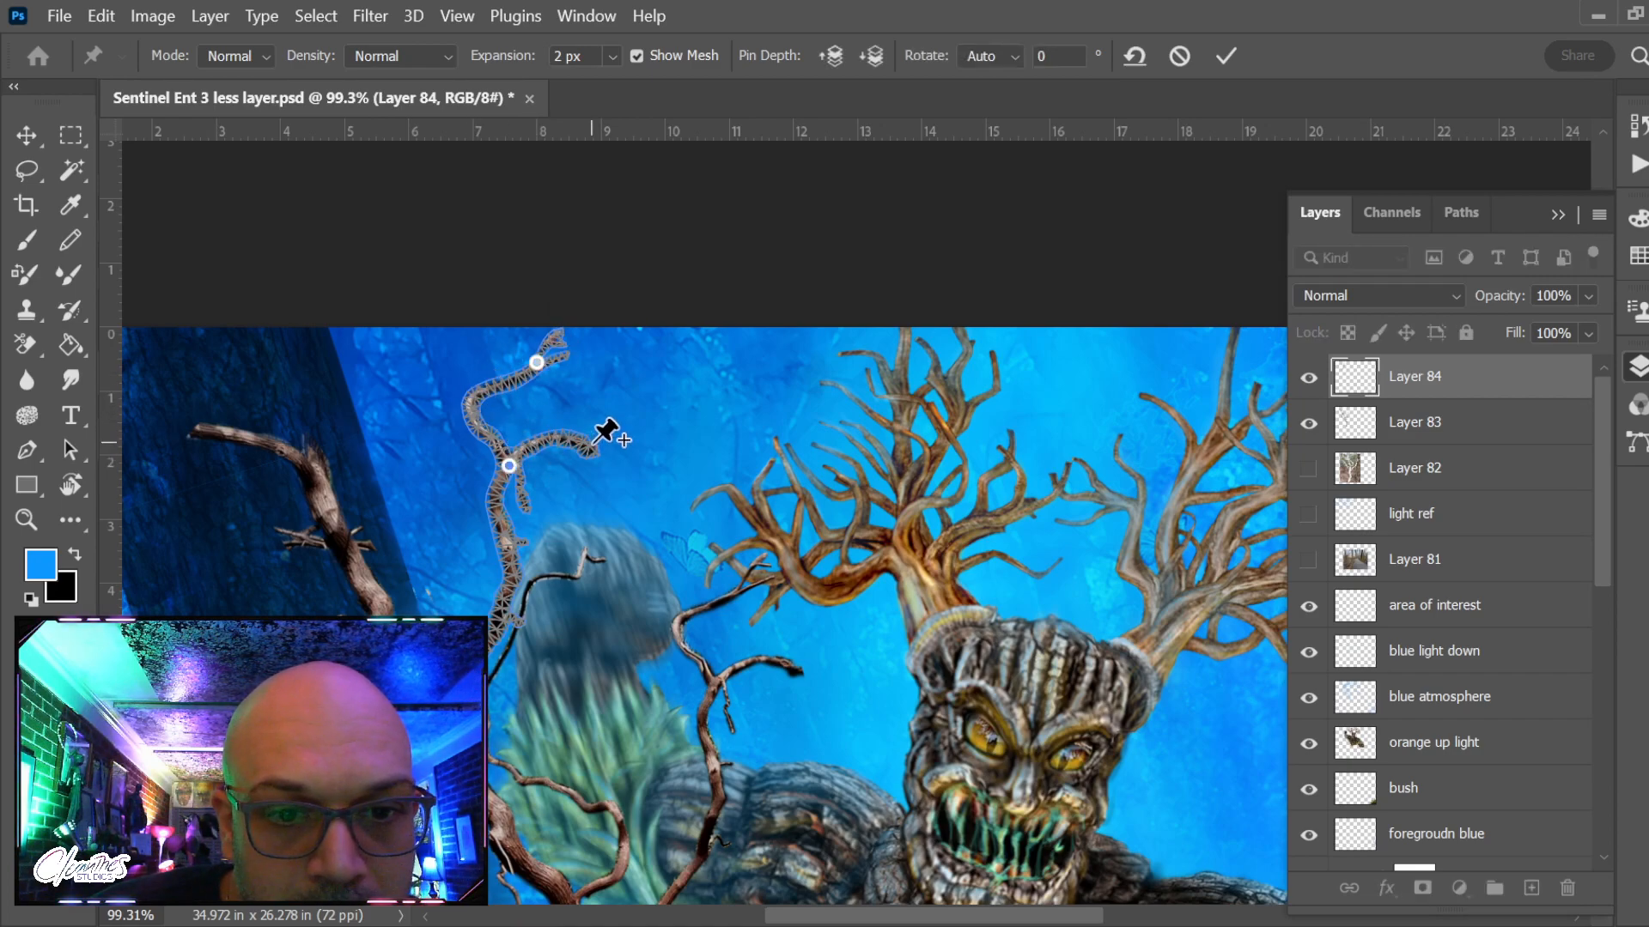
left_click(593, 442)
Bend the lower part of the forked branch copy toward the tree's main trunk
left_click_drag(519, 562, 492, 566)
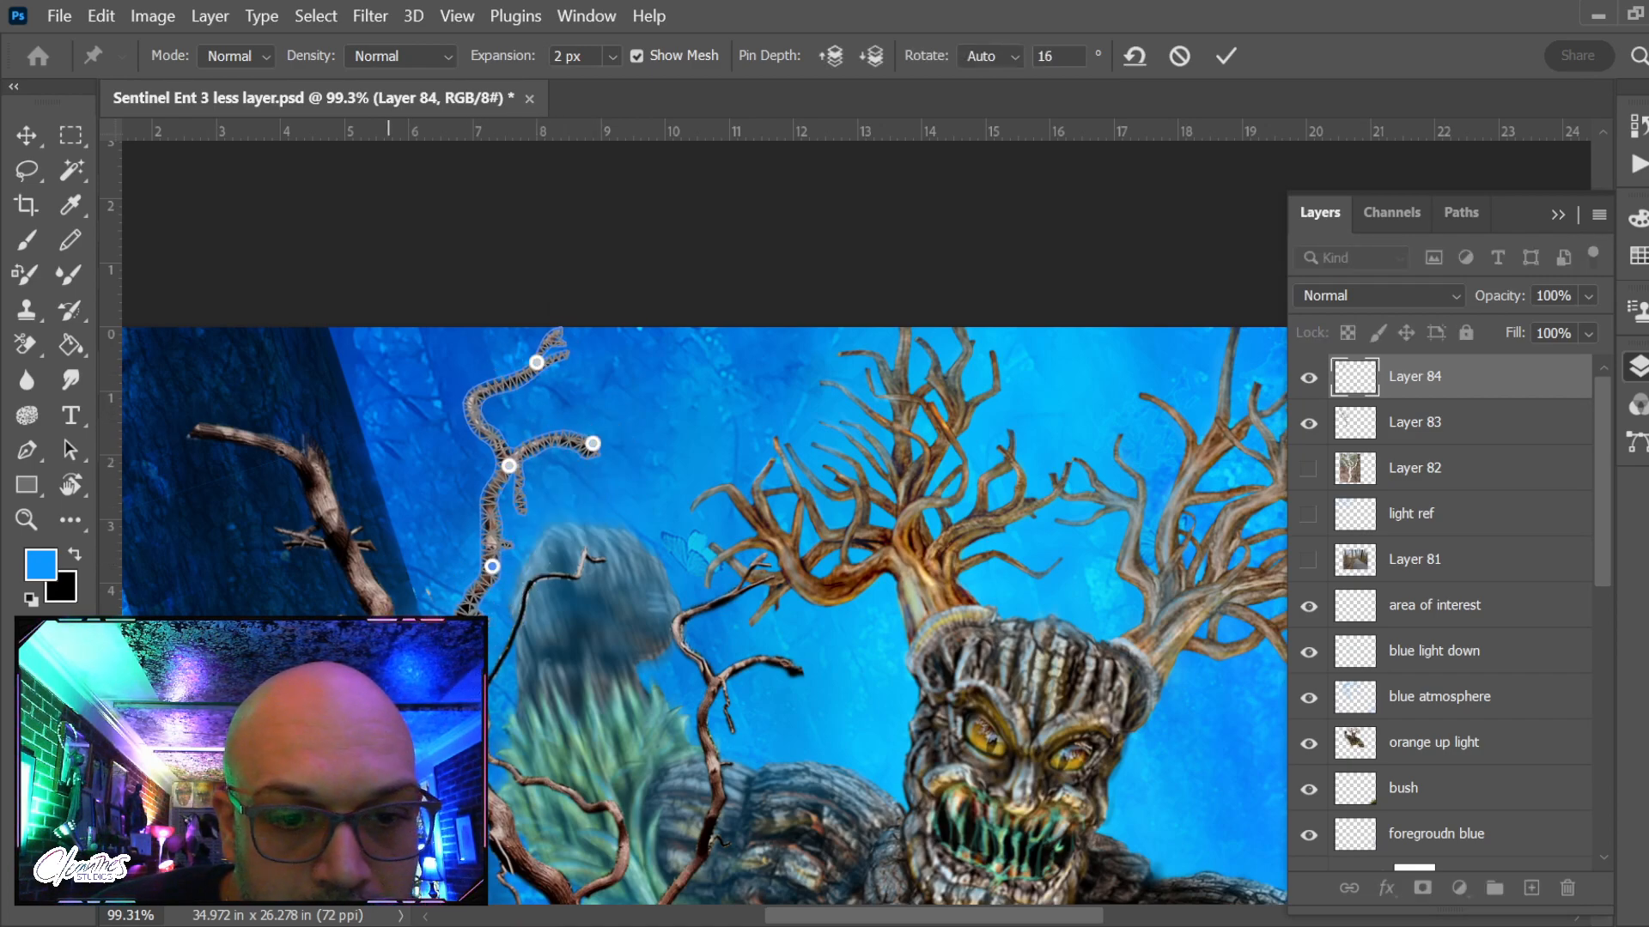
left_click_drag(339, 734, 446, 642)
left_click_drag(492, 568, 504, 588)
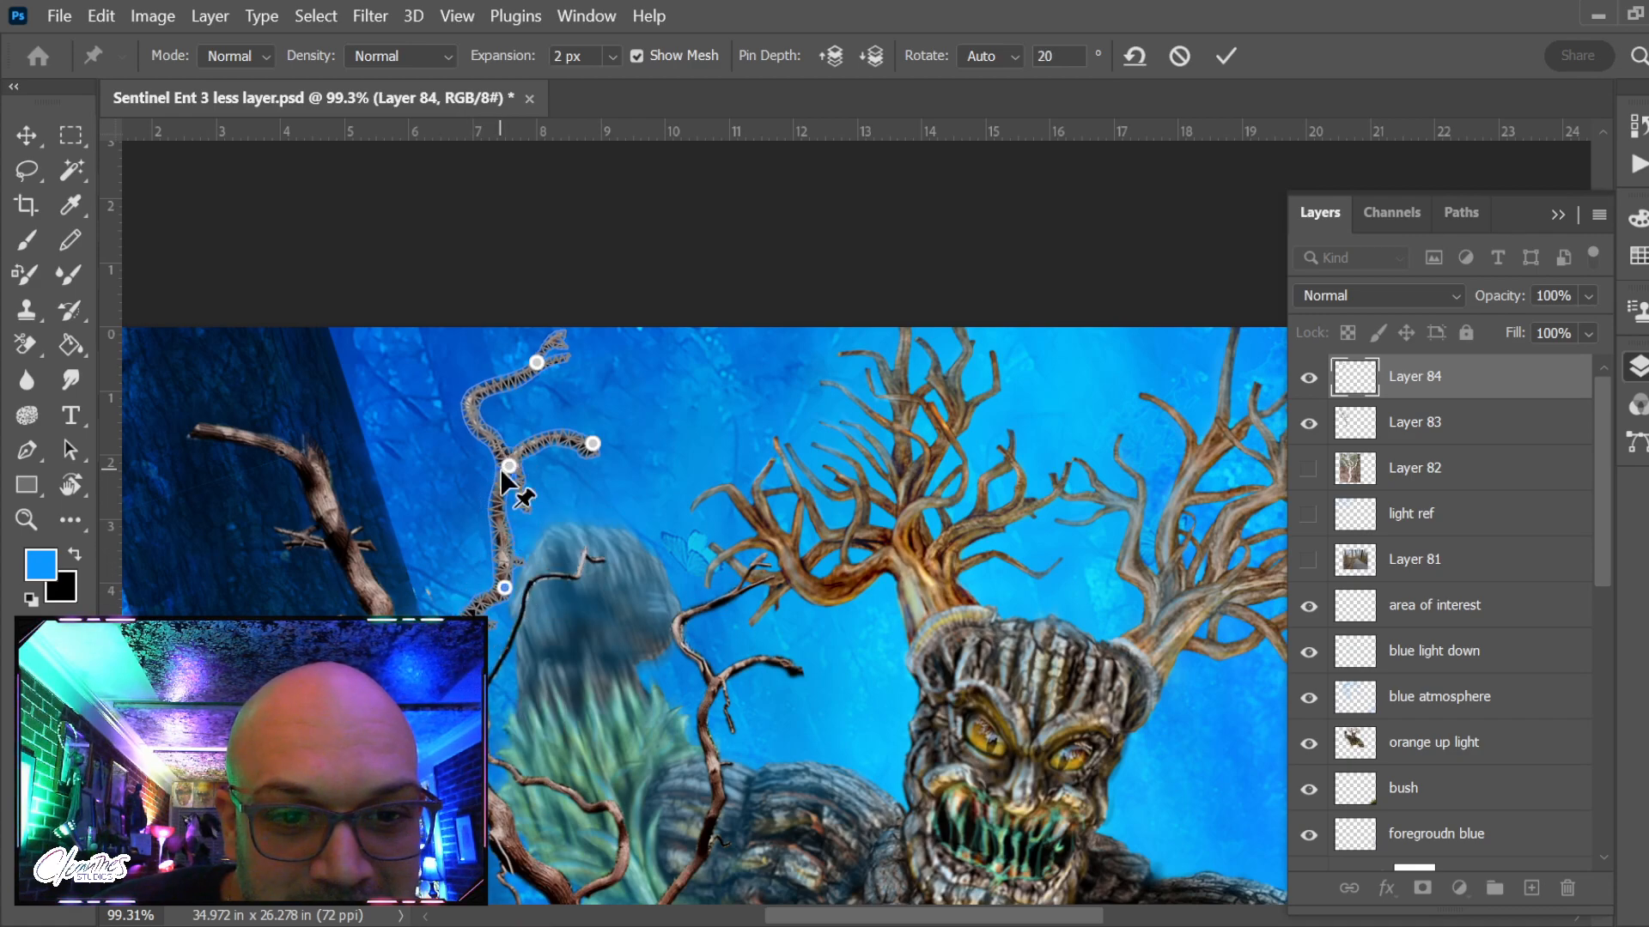
Reshape the upper part of the forked branch copy with Puppet Warp, pulling its fork and side twig inward and straightening its stem, and apply it
left_click(505, 463)
left_click_drag(505, 466, 478, 494)
left_click_drag(591, 445, 566, 451)
left_click_drag(535, 363, 457, 438)
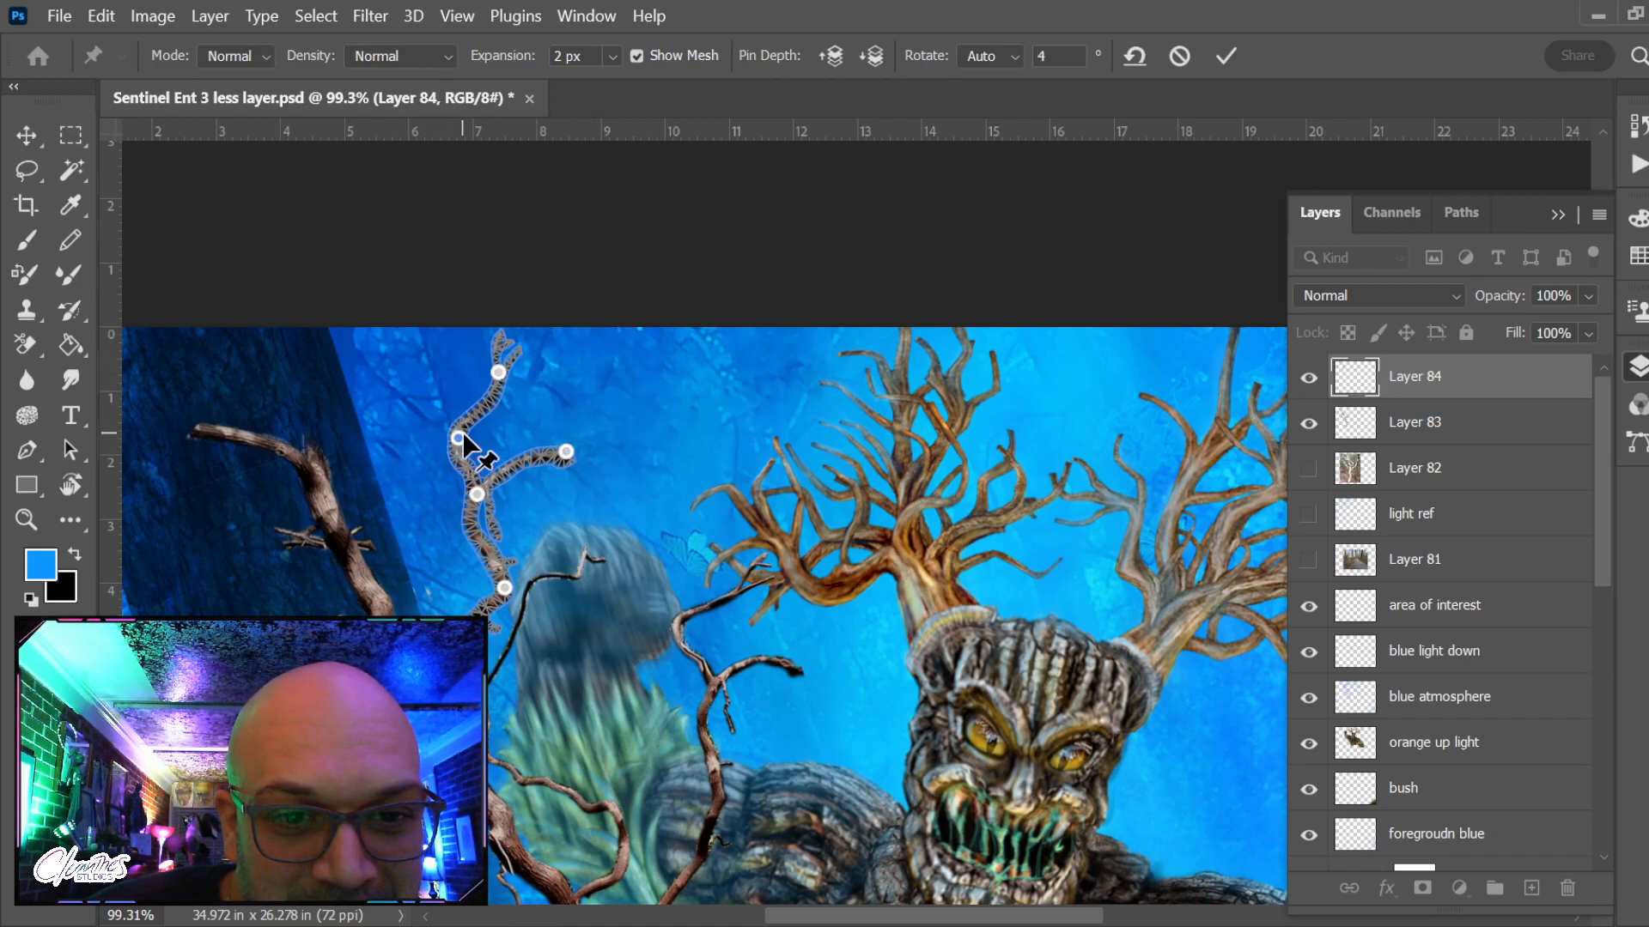
left_click_drag(462, 436, 486, 429)
left_click_drag(498, 372, 474, 446)
left_click_drag(455, 383, 477, 375)
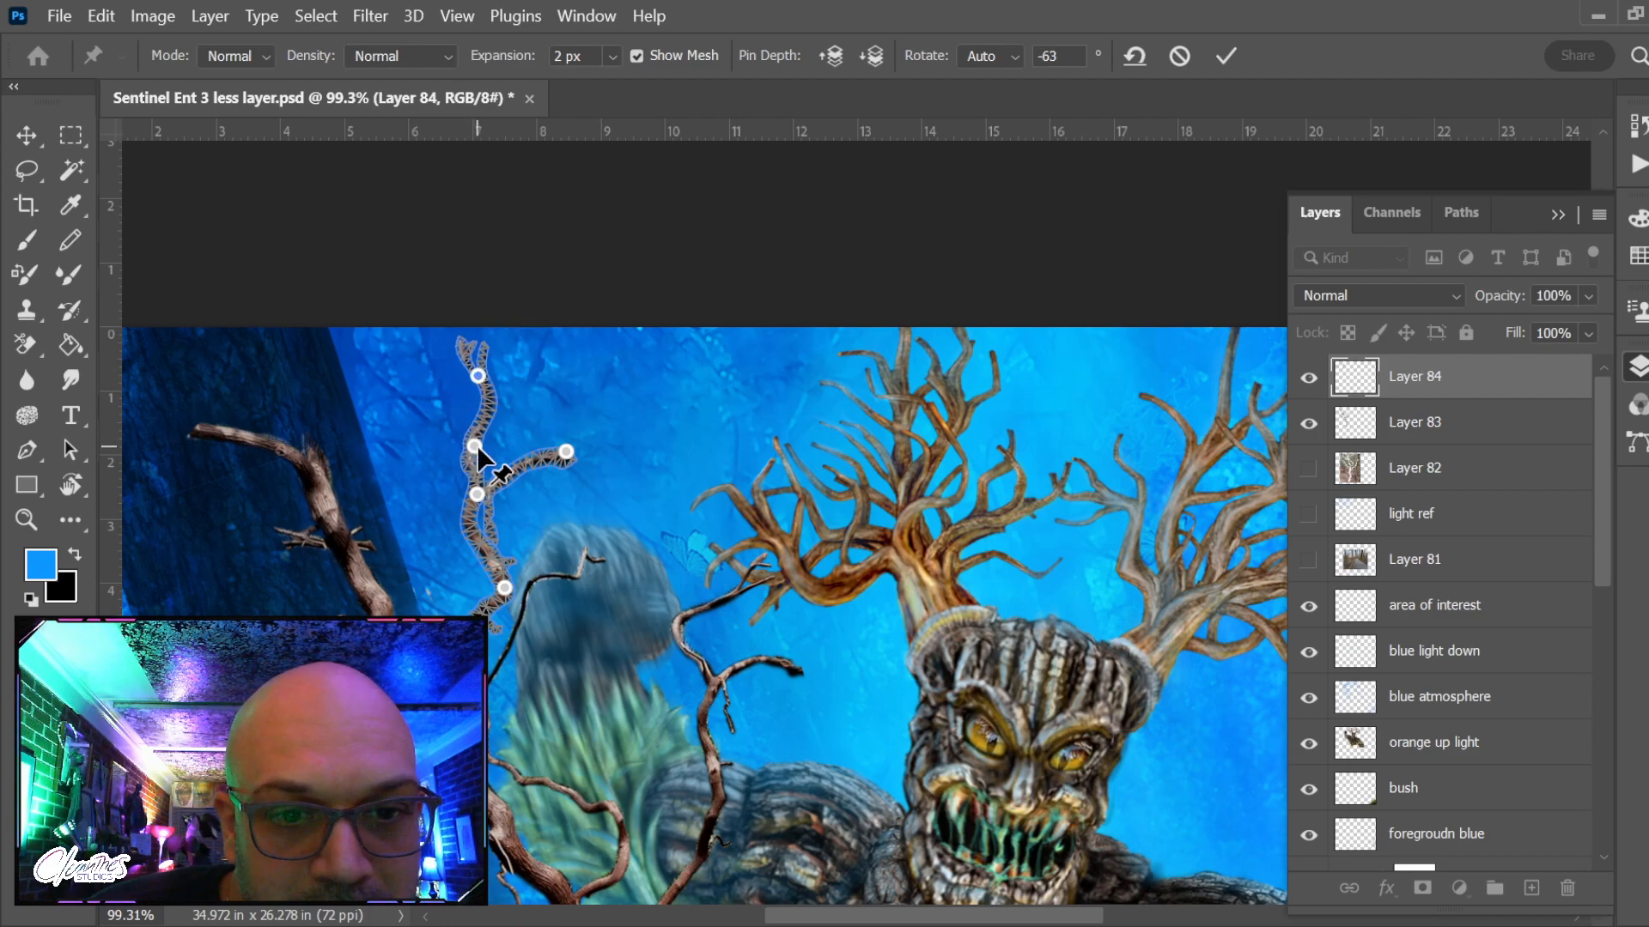
left_click_drag(473, 445, 468, 437)
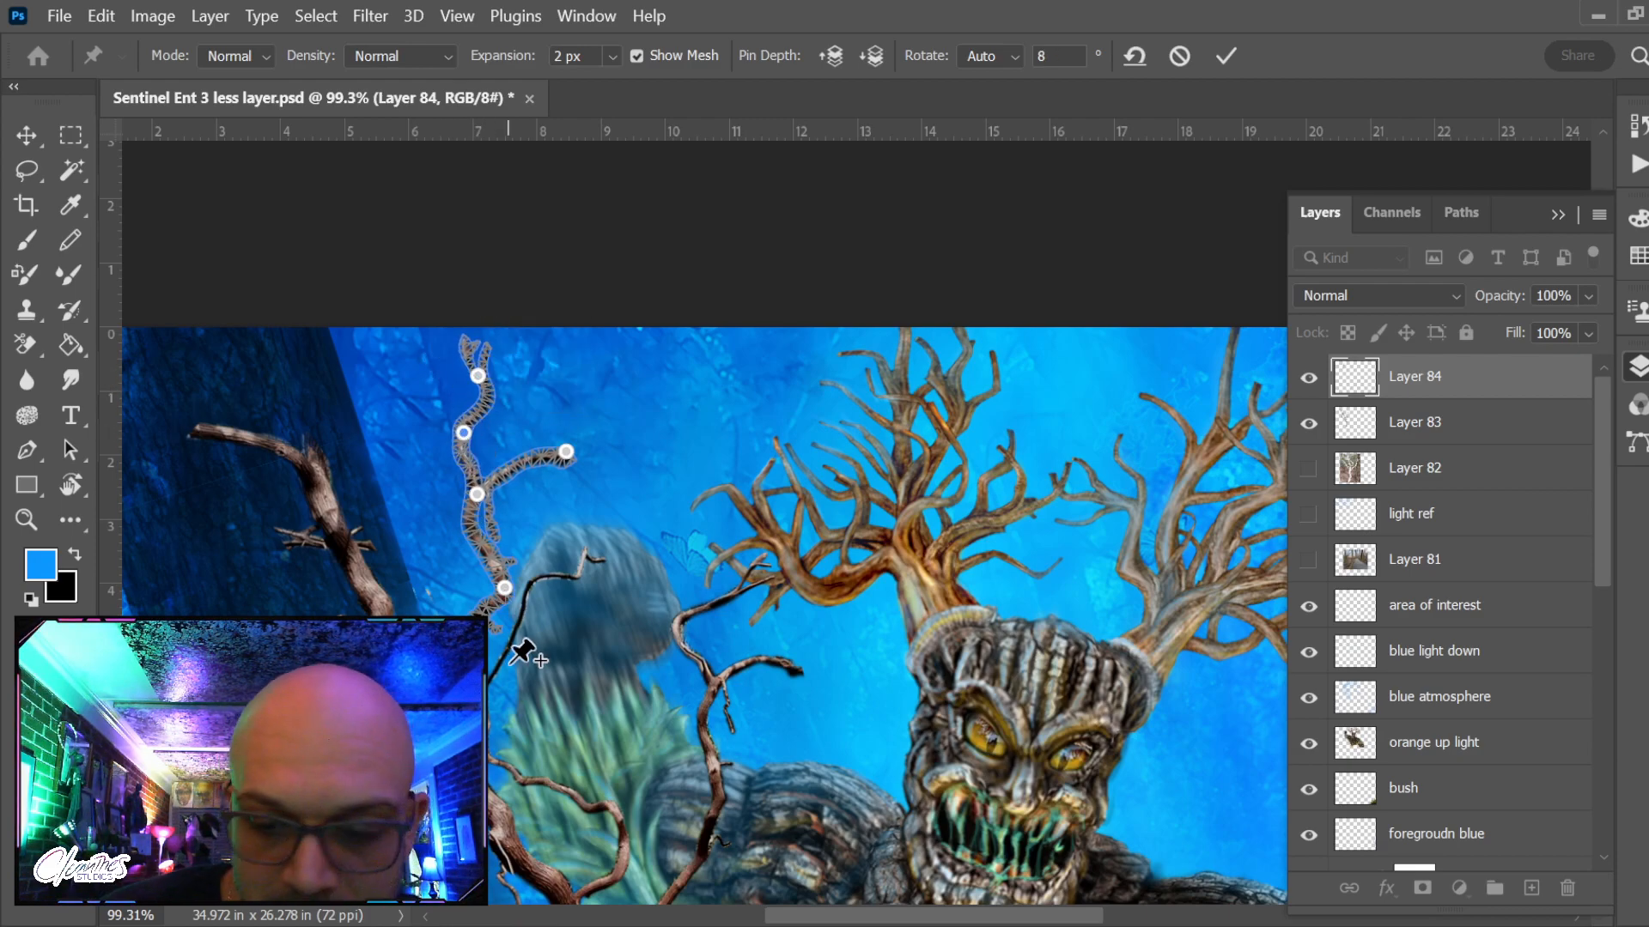
key("Return")
Erase the stray fragments and rough edges at the forked branch copy's tips and merge the copy into the tree layer
key("e")
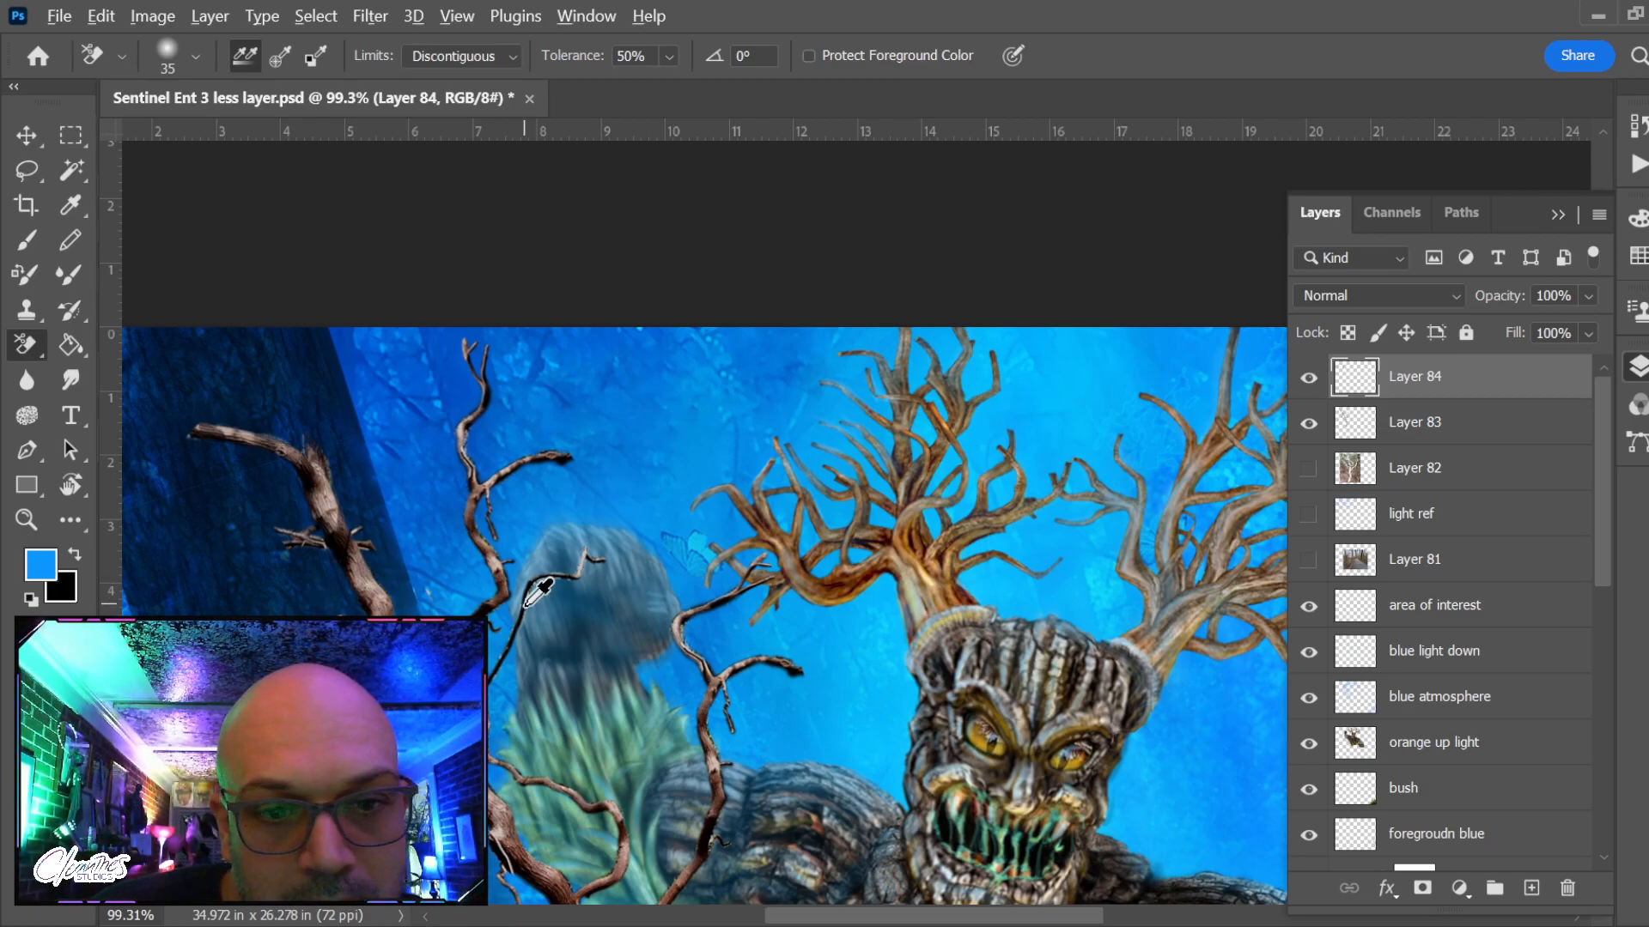
scroll(539, 592, "down", 3)
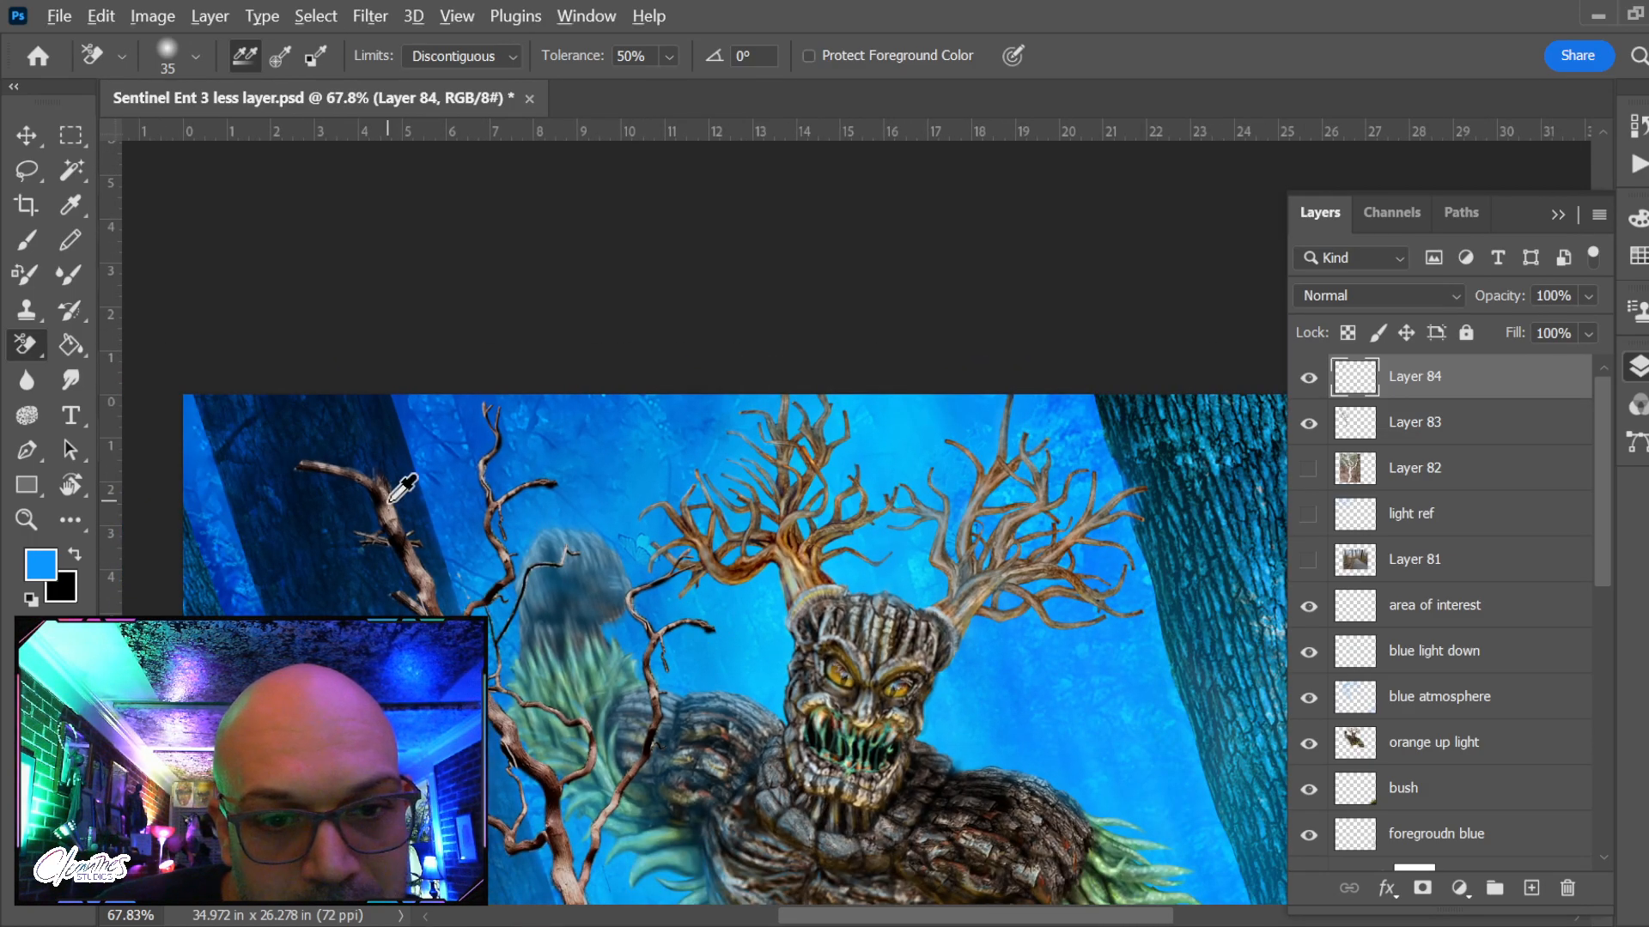
scroll(401, 488, "up", 3)
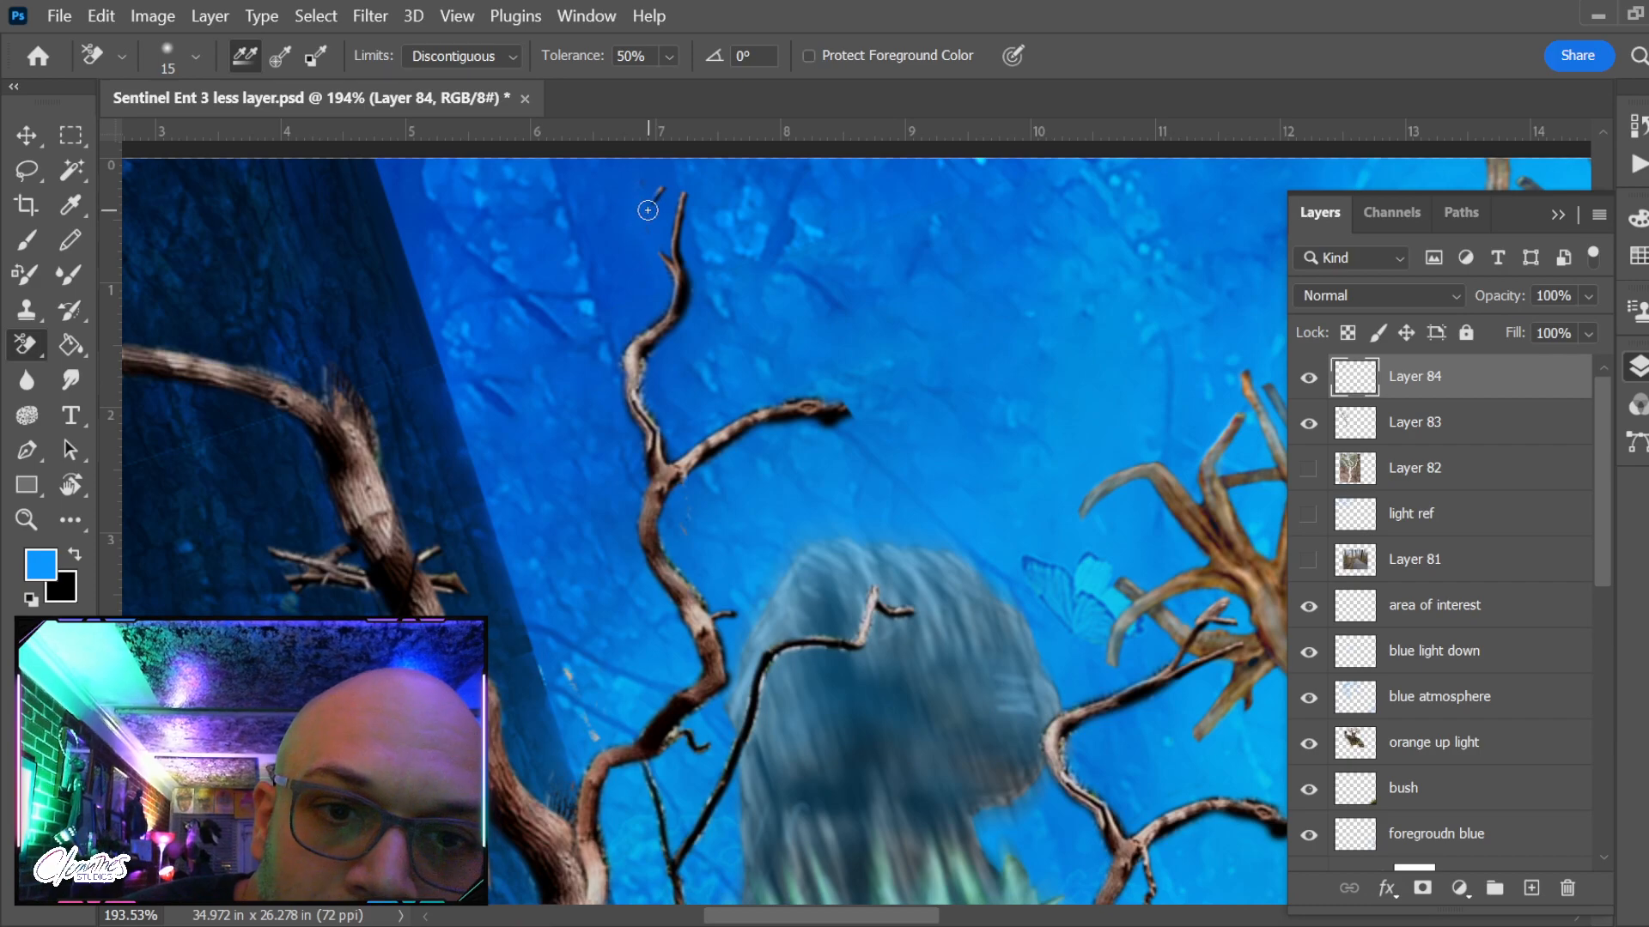
key("shift+e")
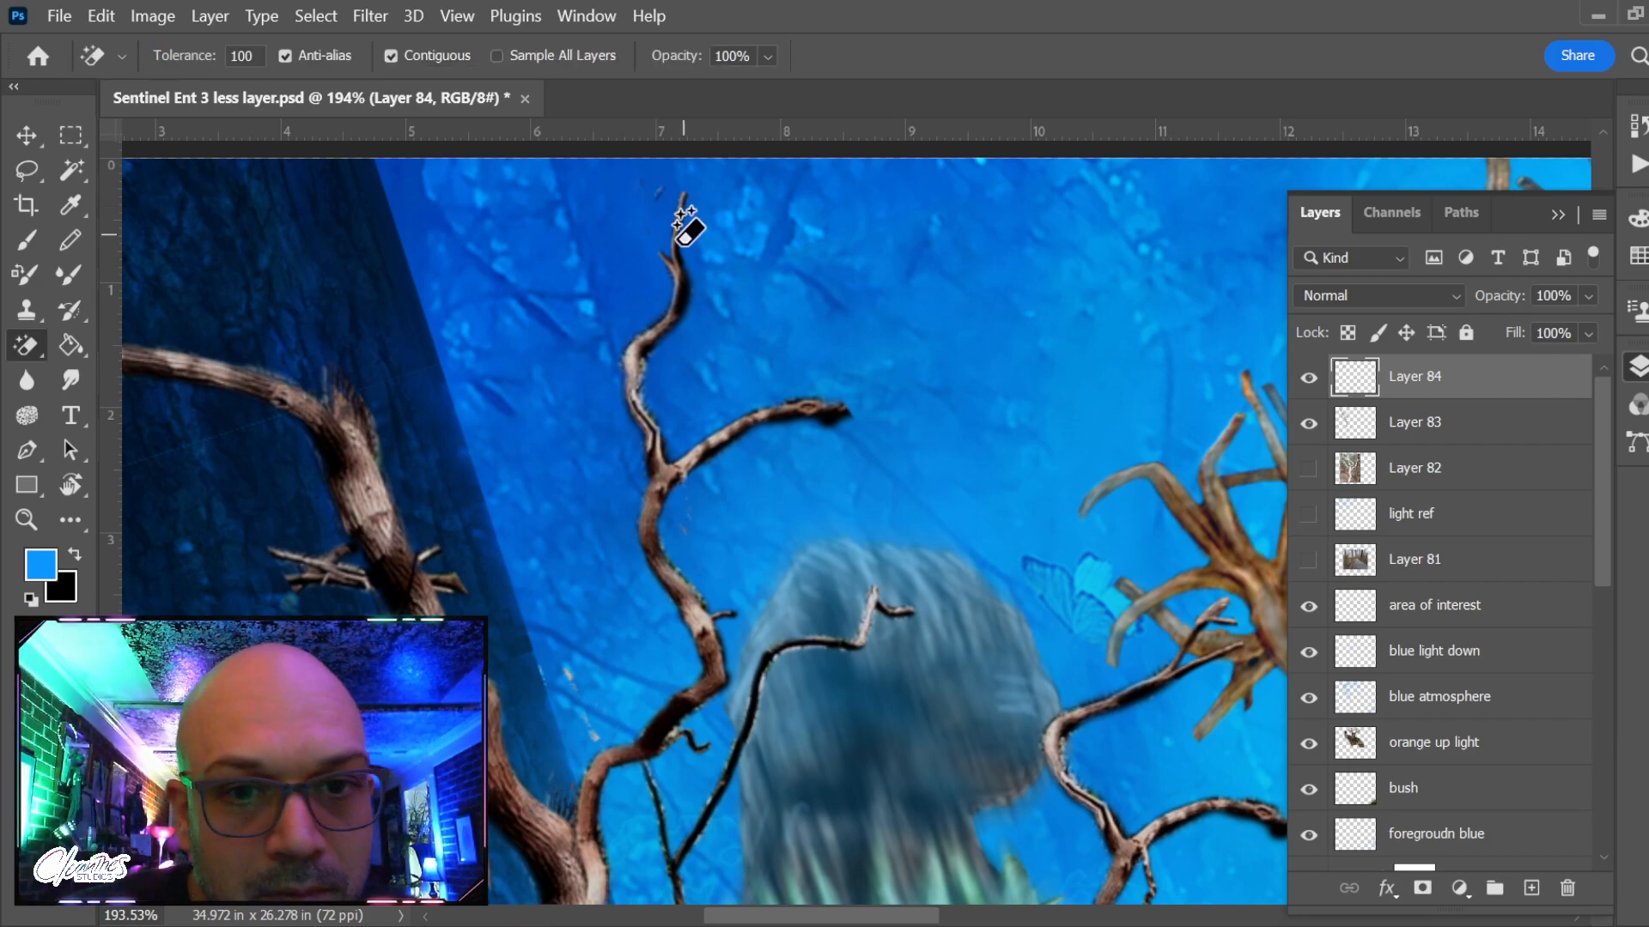
key("shift+e")
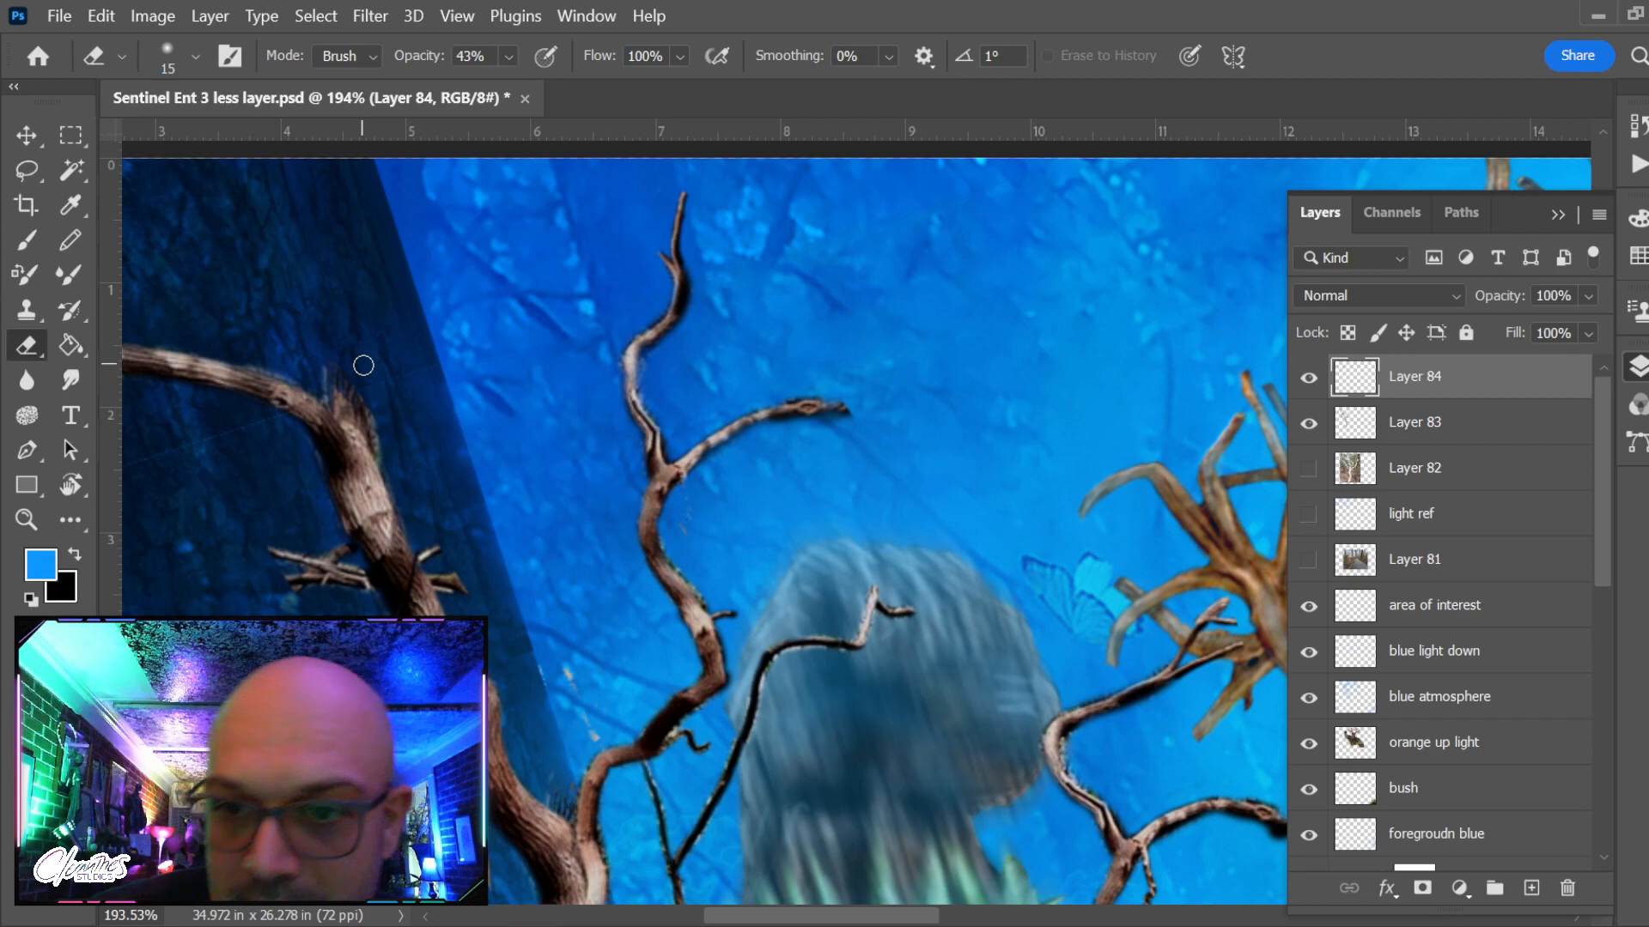
key("Delete")
Move the merged tree down in front of the creature's raised arm so its base overlaps the tent
scroll(780, 629, "down", 6)
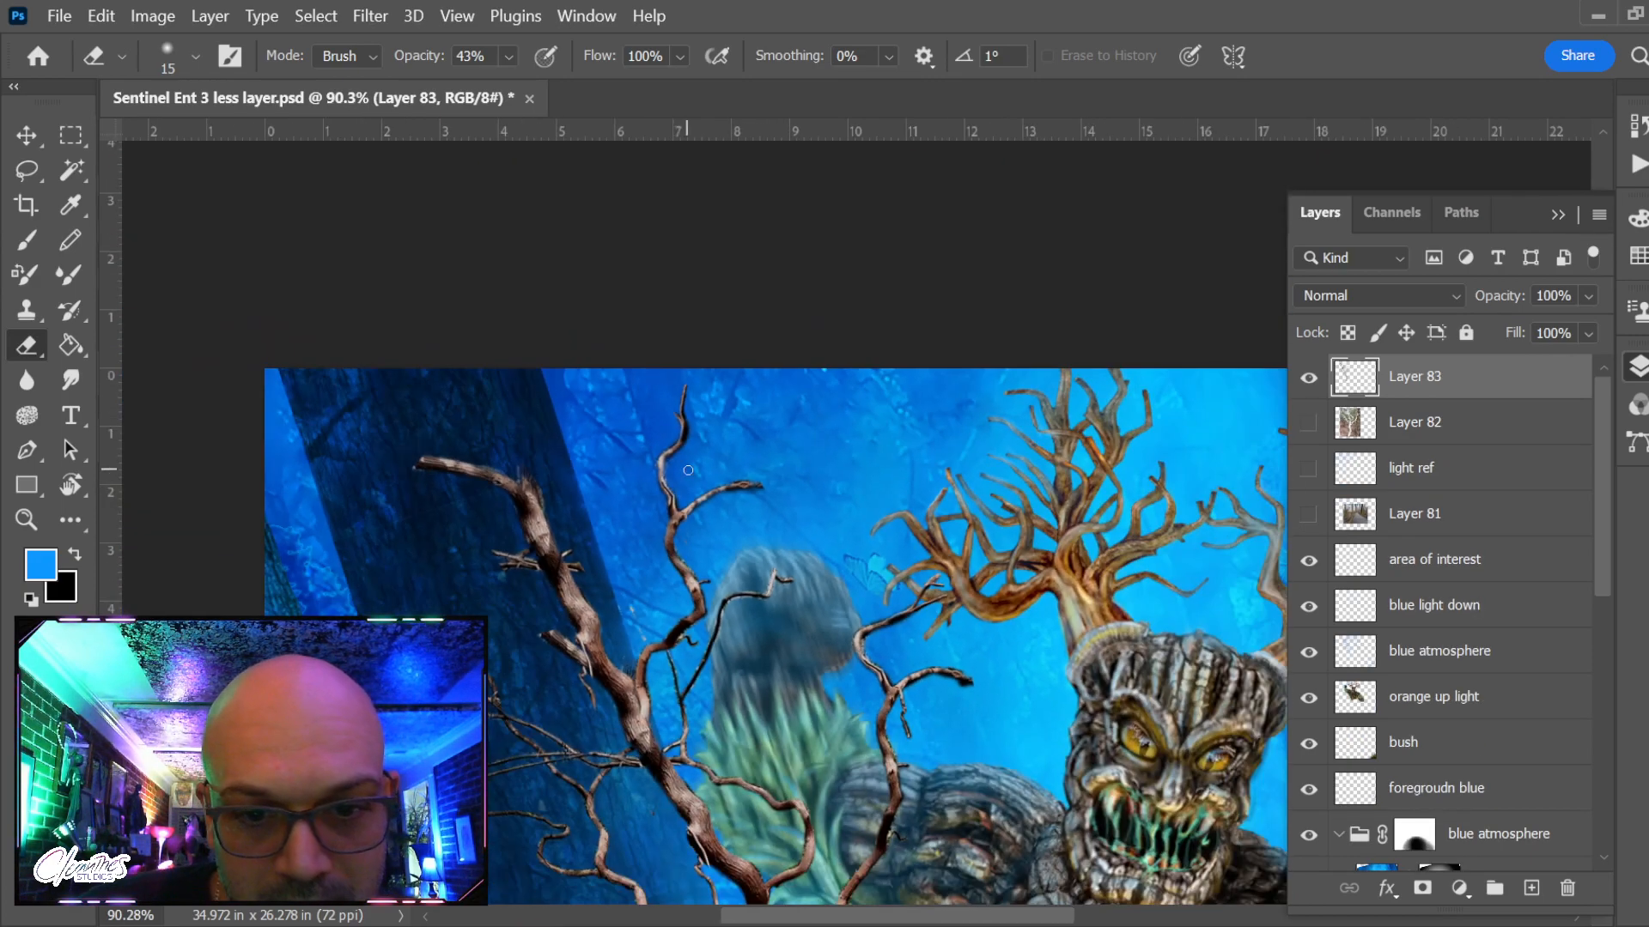
left_click_drag(780, 630, 655, 507)
key("v")
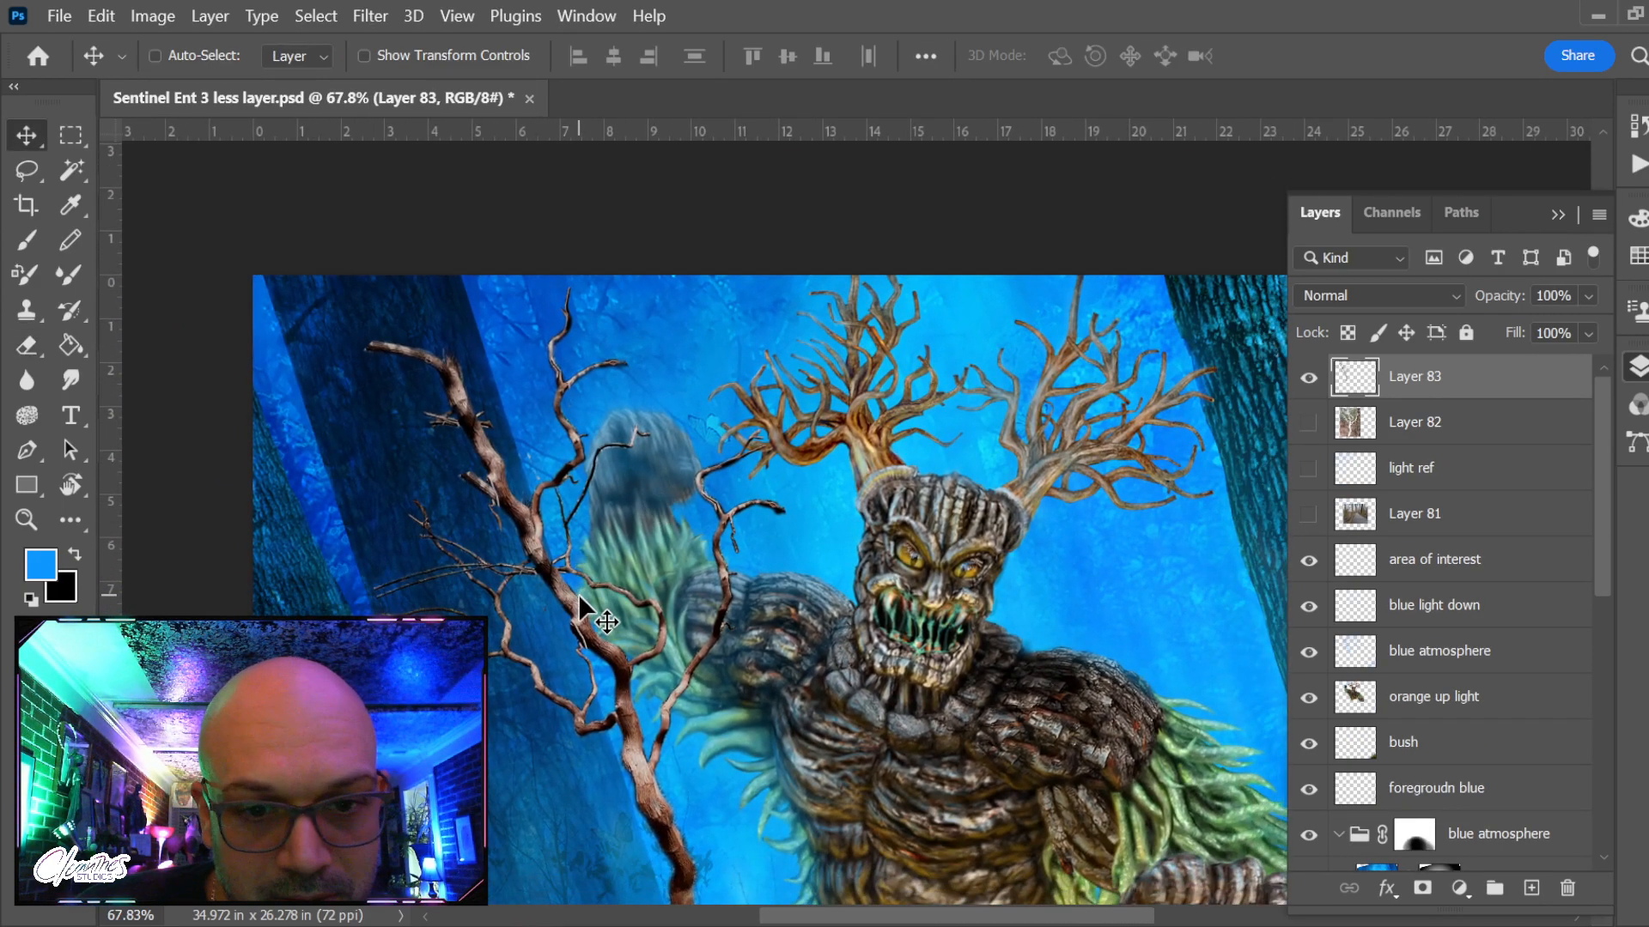
left_click_drag(718, 604, 728, 603)
scroll(717, 571, "down", 8)
left_click_drag(737, 665, 729, 742)
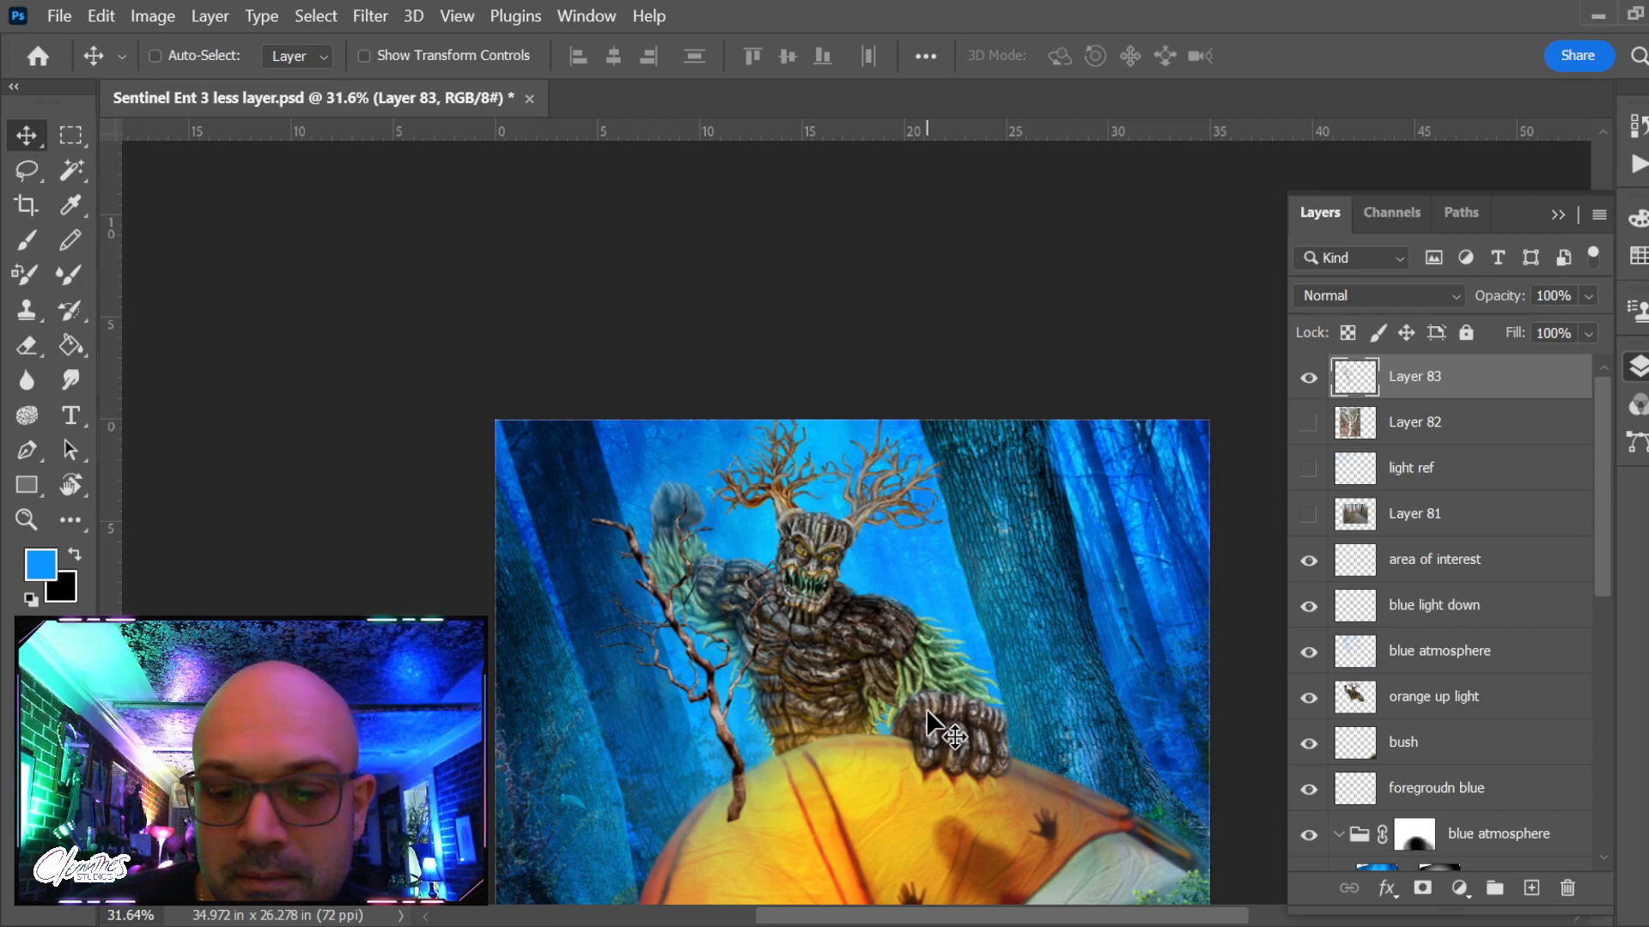
Reorder the tree's layer to sit directly above the AdobeStock_335911688 forest background, behind the creature and tent
key("ctrl")
key("ctrl+shift+bracketleft")
key("ctrl+bracketright")
key("ctrl+bracketright")
key("ctrl+bracketright")
key("ctrl+bracketright")
key("ctrl+bracketright")
key("ctrl+bracketright")
key("ctrl+bracketright")
key("ctrl+bracketright")
key("ctrl+bracketright")
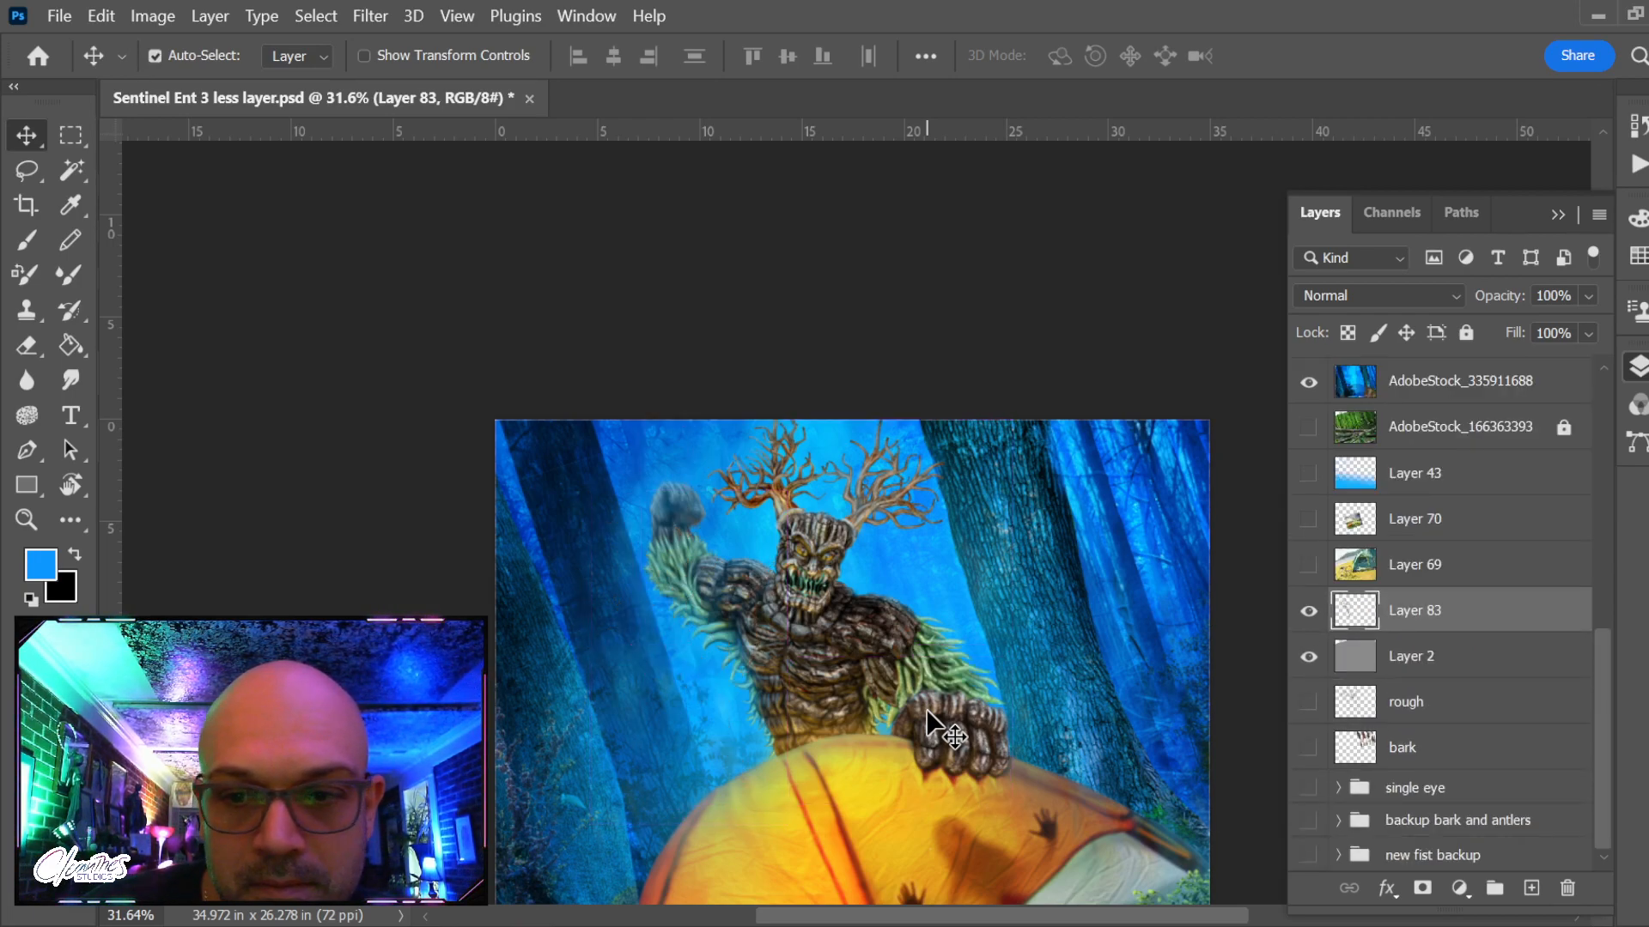
key("ctrl+bracketright")
key("ctrl+bracketright")
key("ctrl+bracketright")
key("ctrl+bracketleft")
key("ctrl+bracketleft")
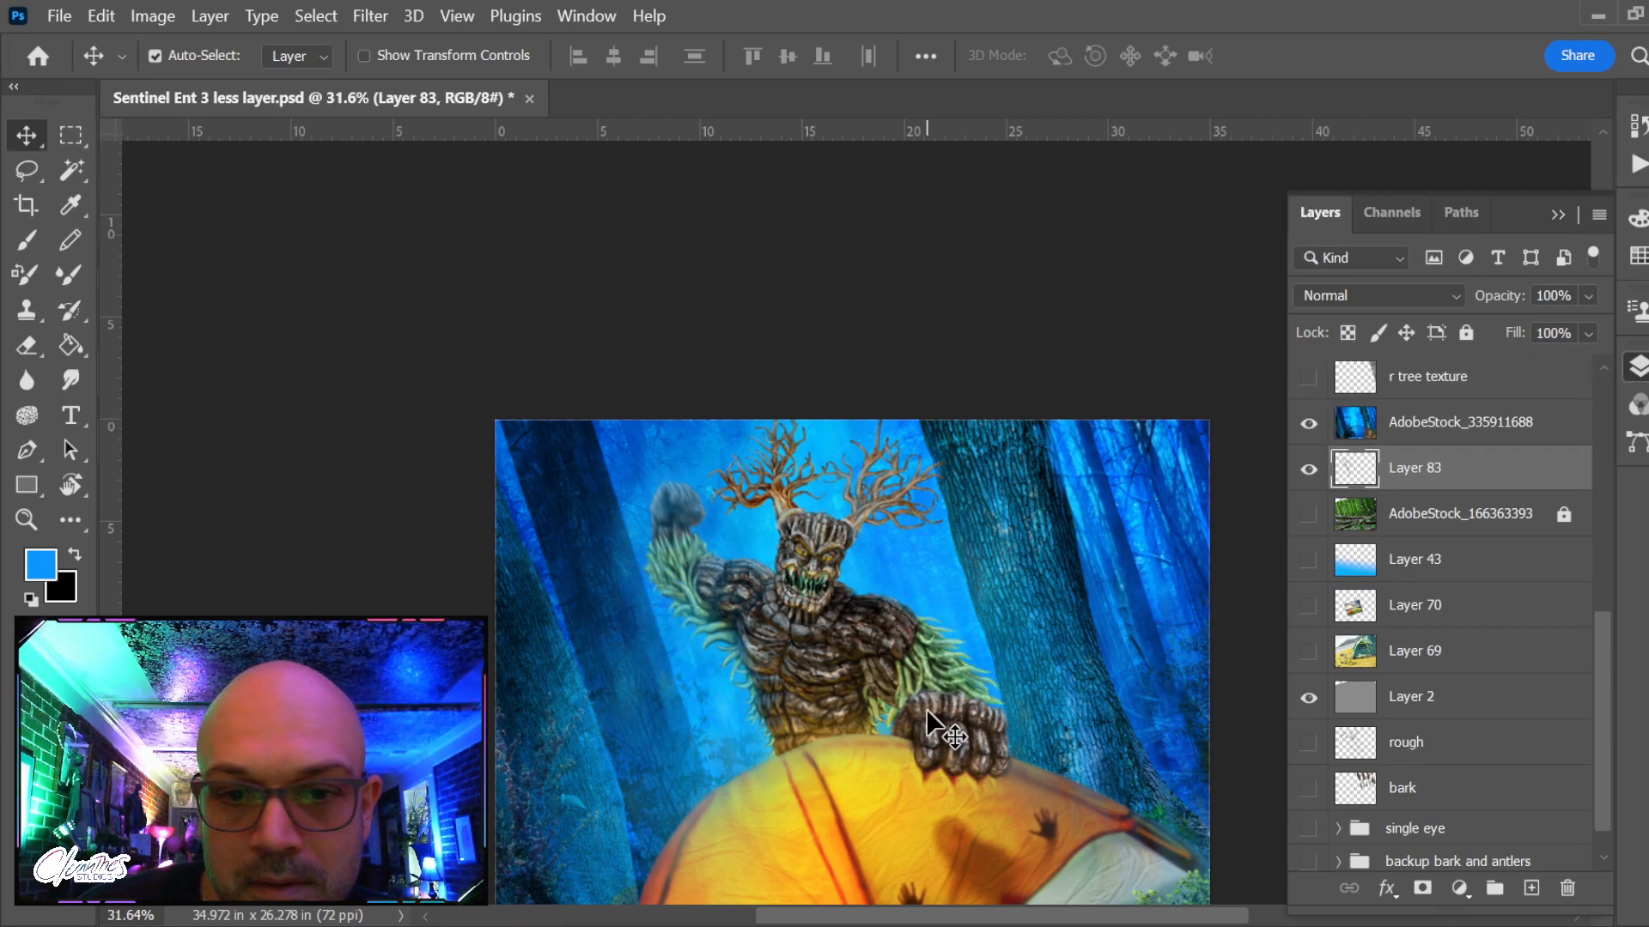
key("ctrl+bracketright")
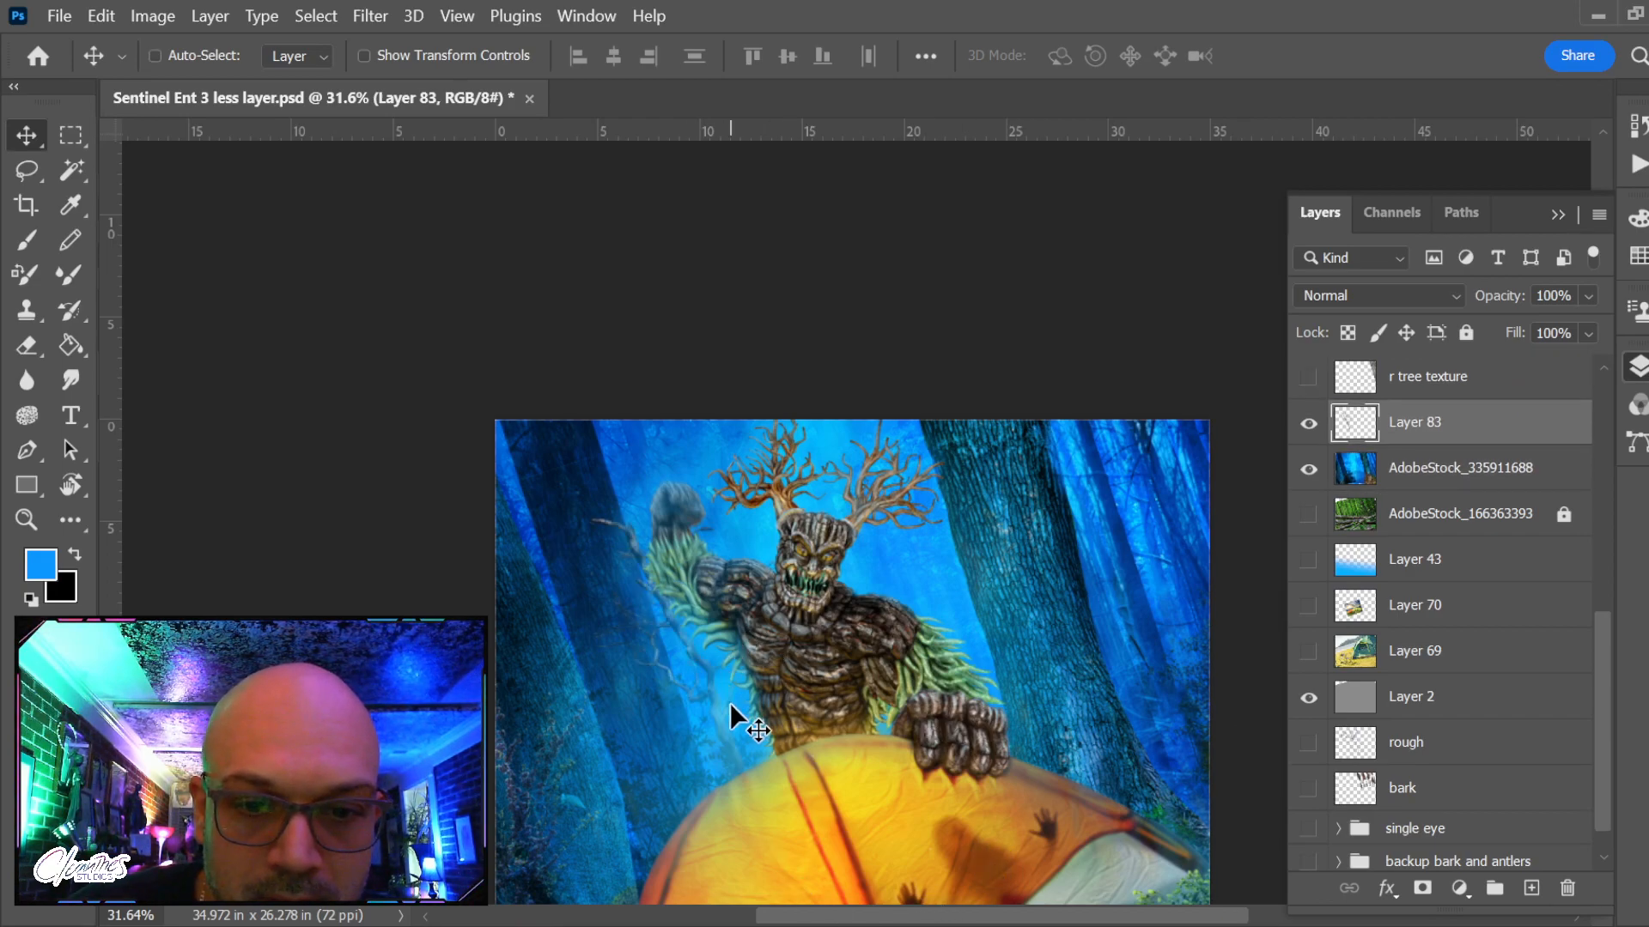
Duplicate the background tree and place the copy behind the creature's lowered arm
left_click_drag(729, 704, 965, 724)
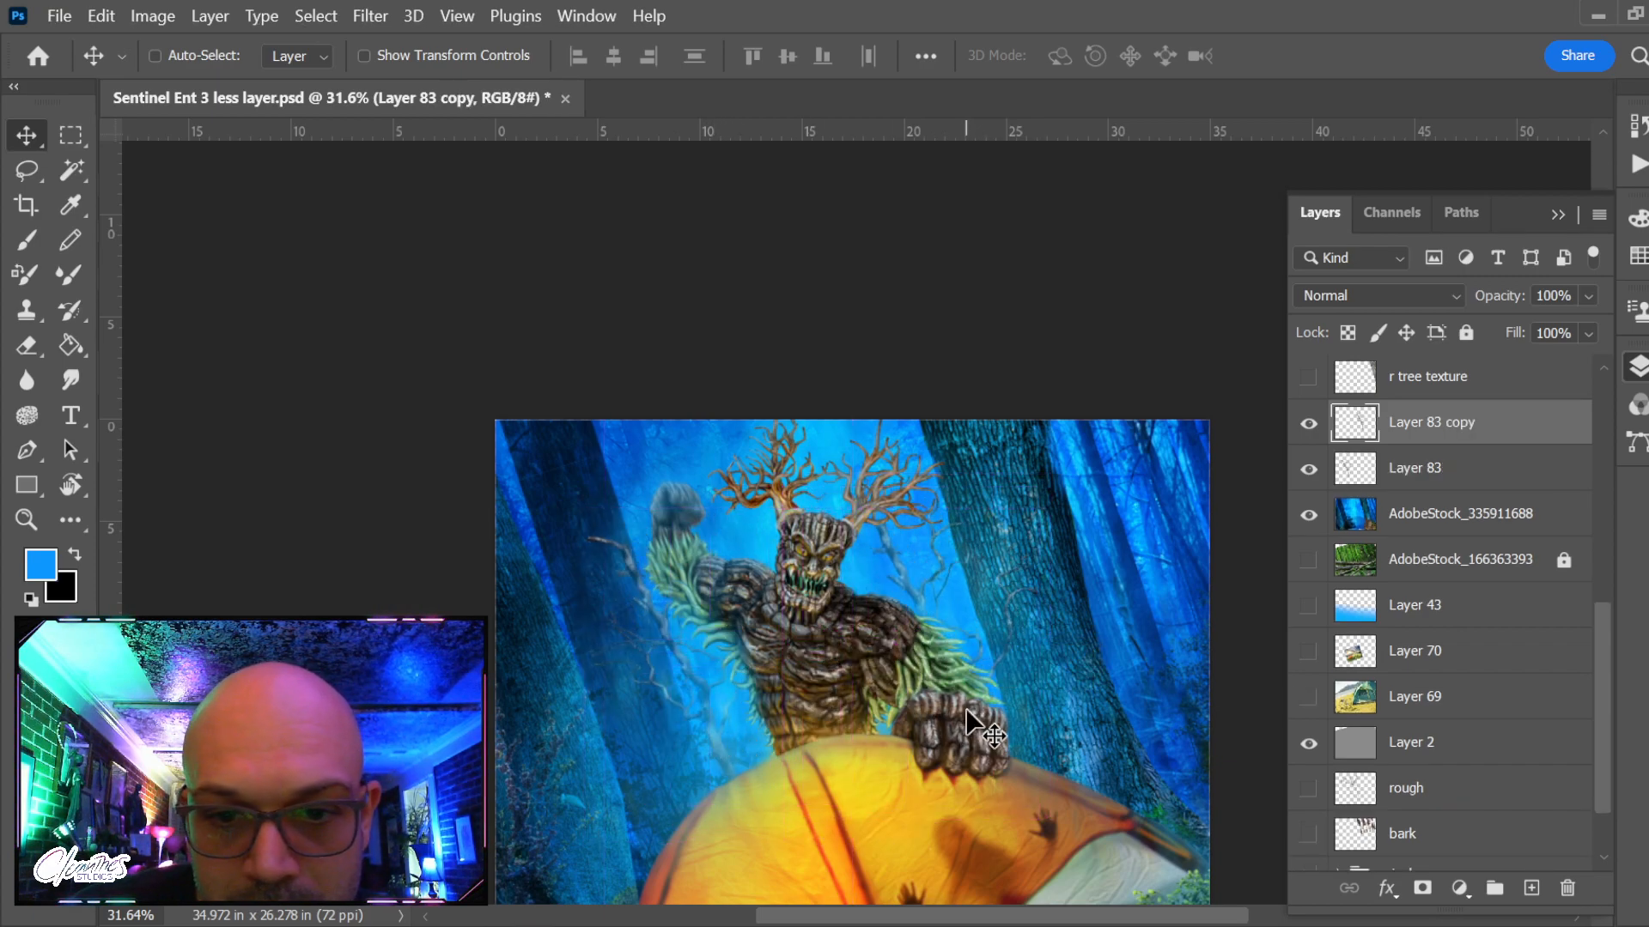
key("ctrl+t")
right_click(917, 575)
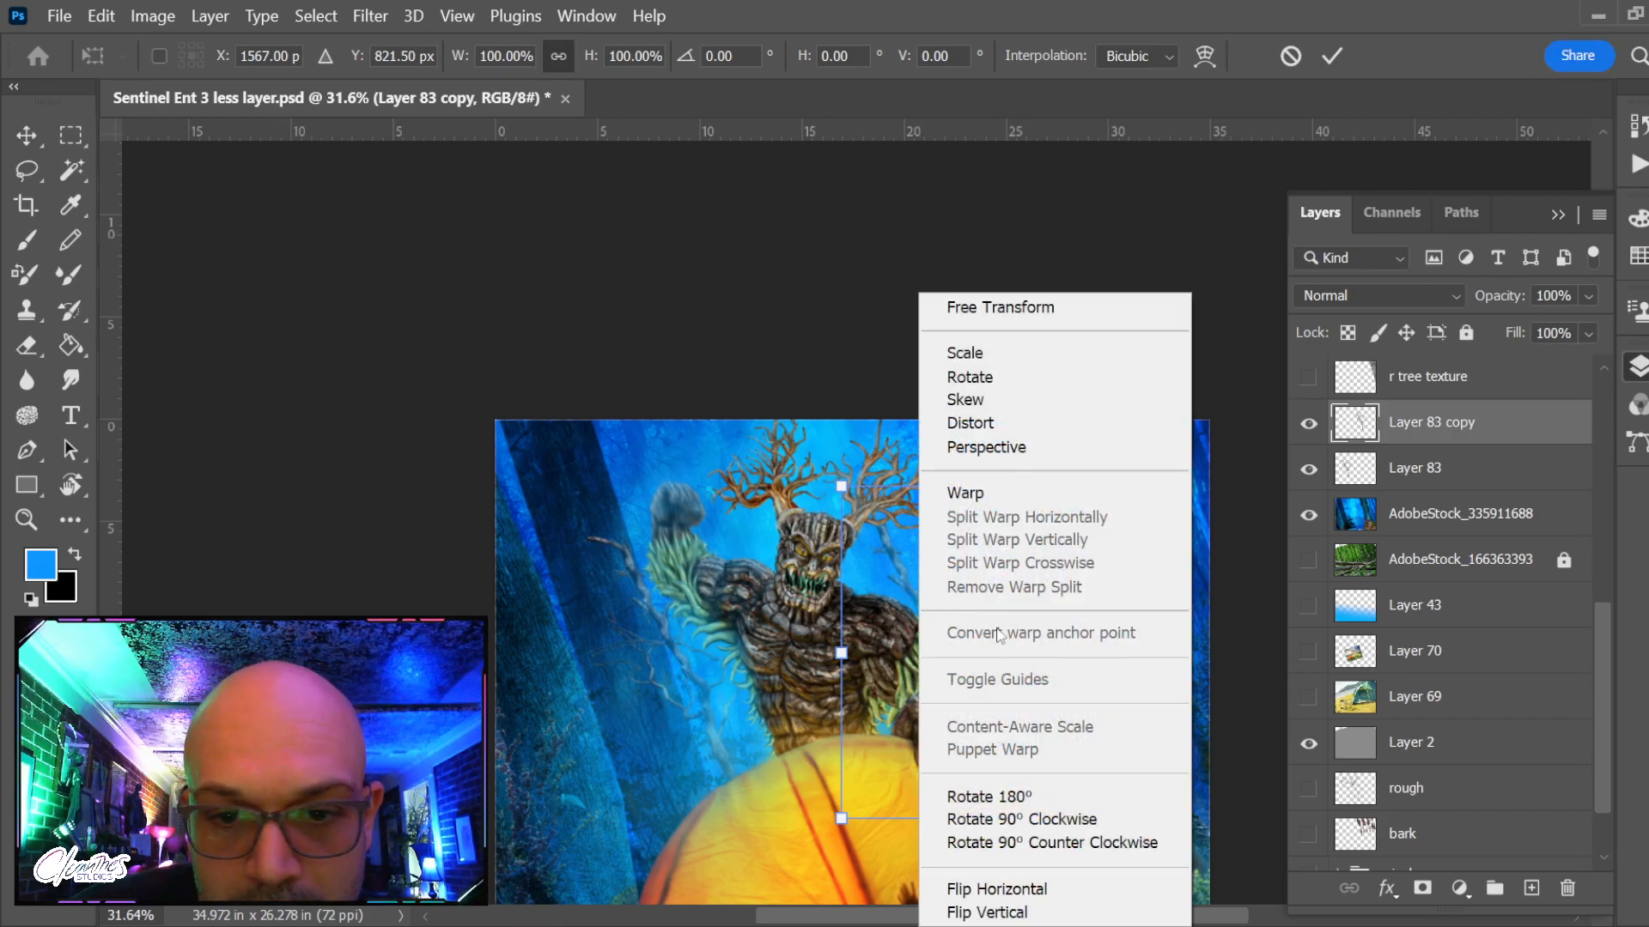
left_click(998, 493)
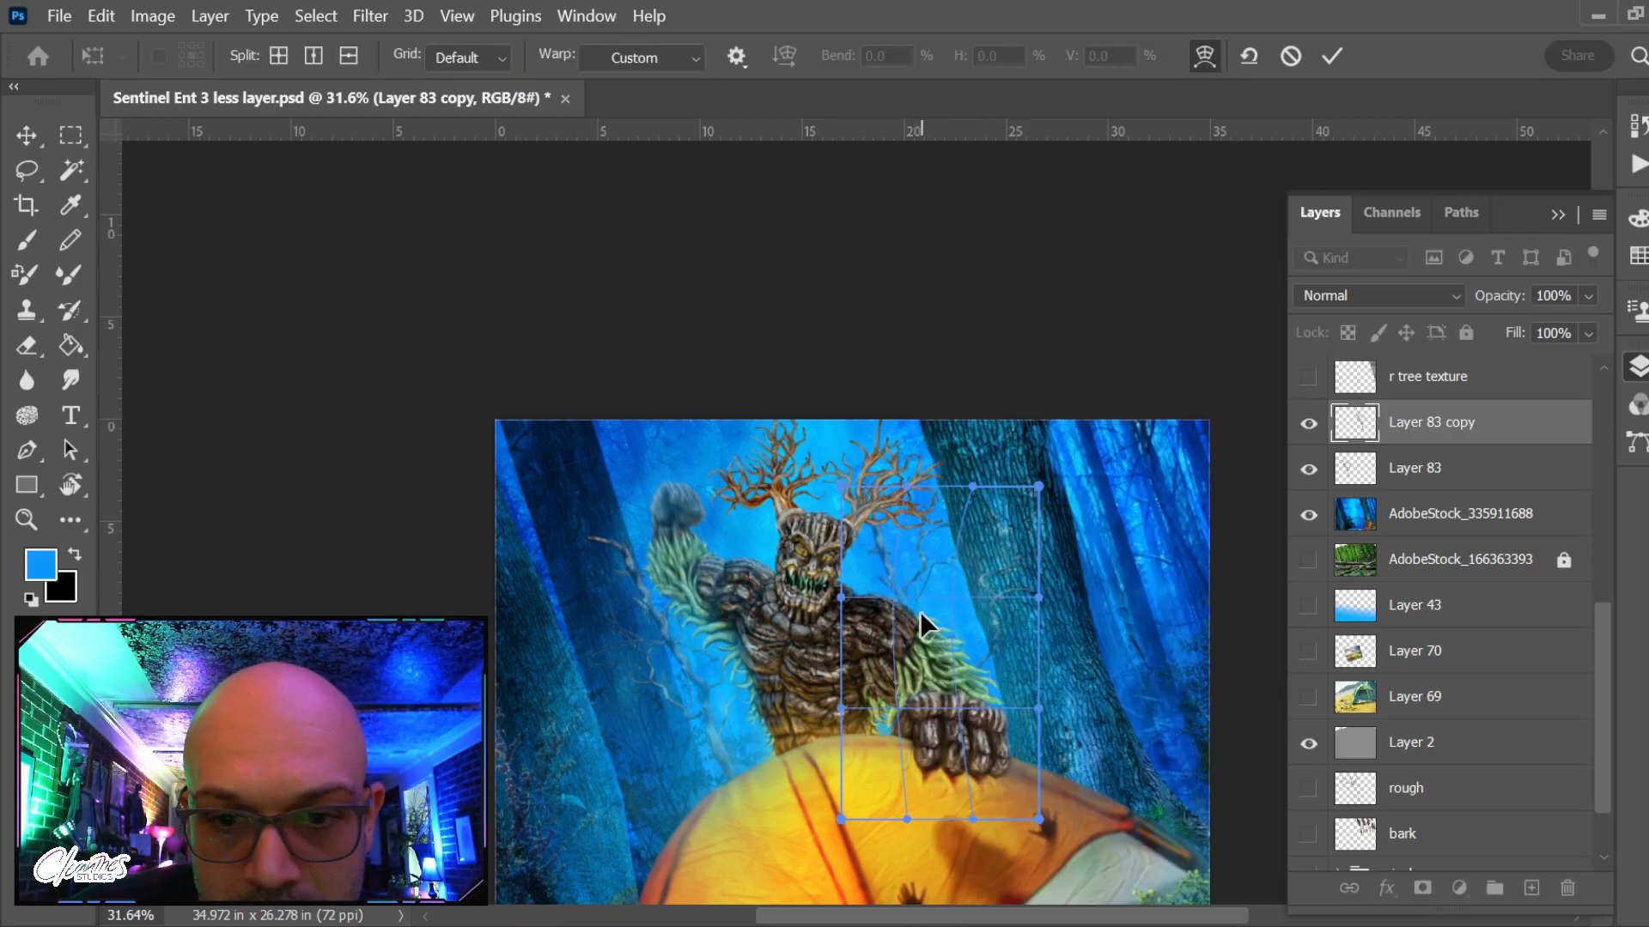
key("Return")
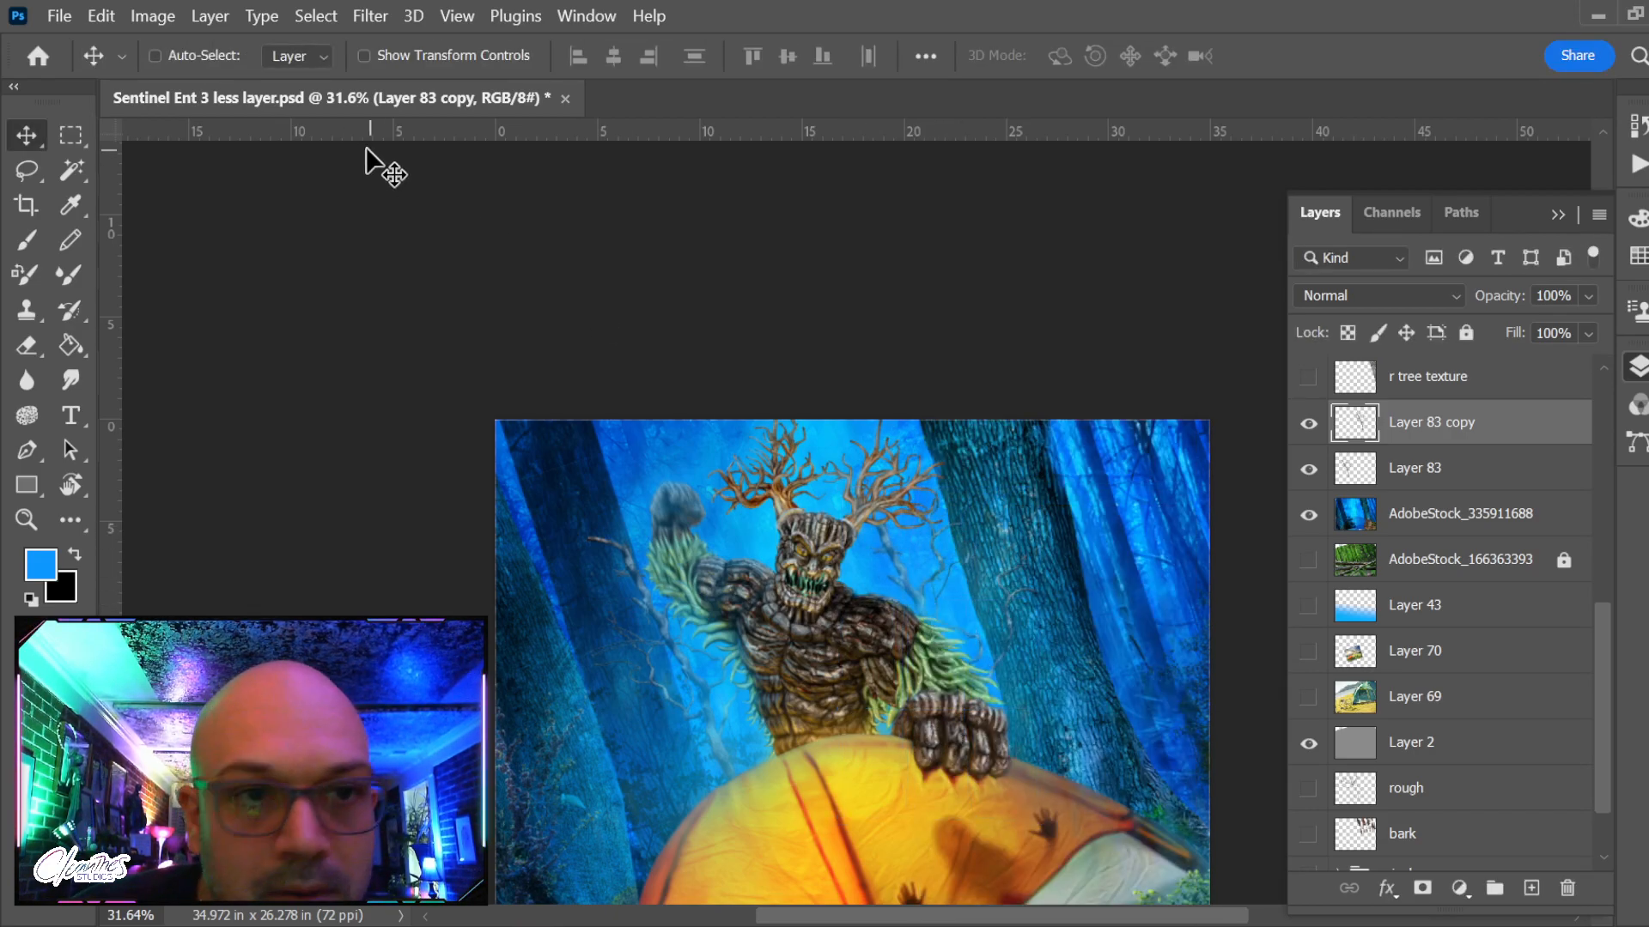
Start a Puppet Warp on the tree copy, pin its base, mid-trunk and top, and bend the top and trunk toward the large forest tree
left_click(112, 20)
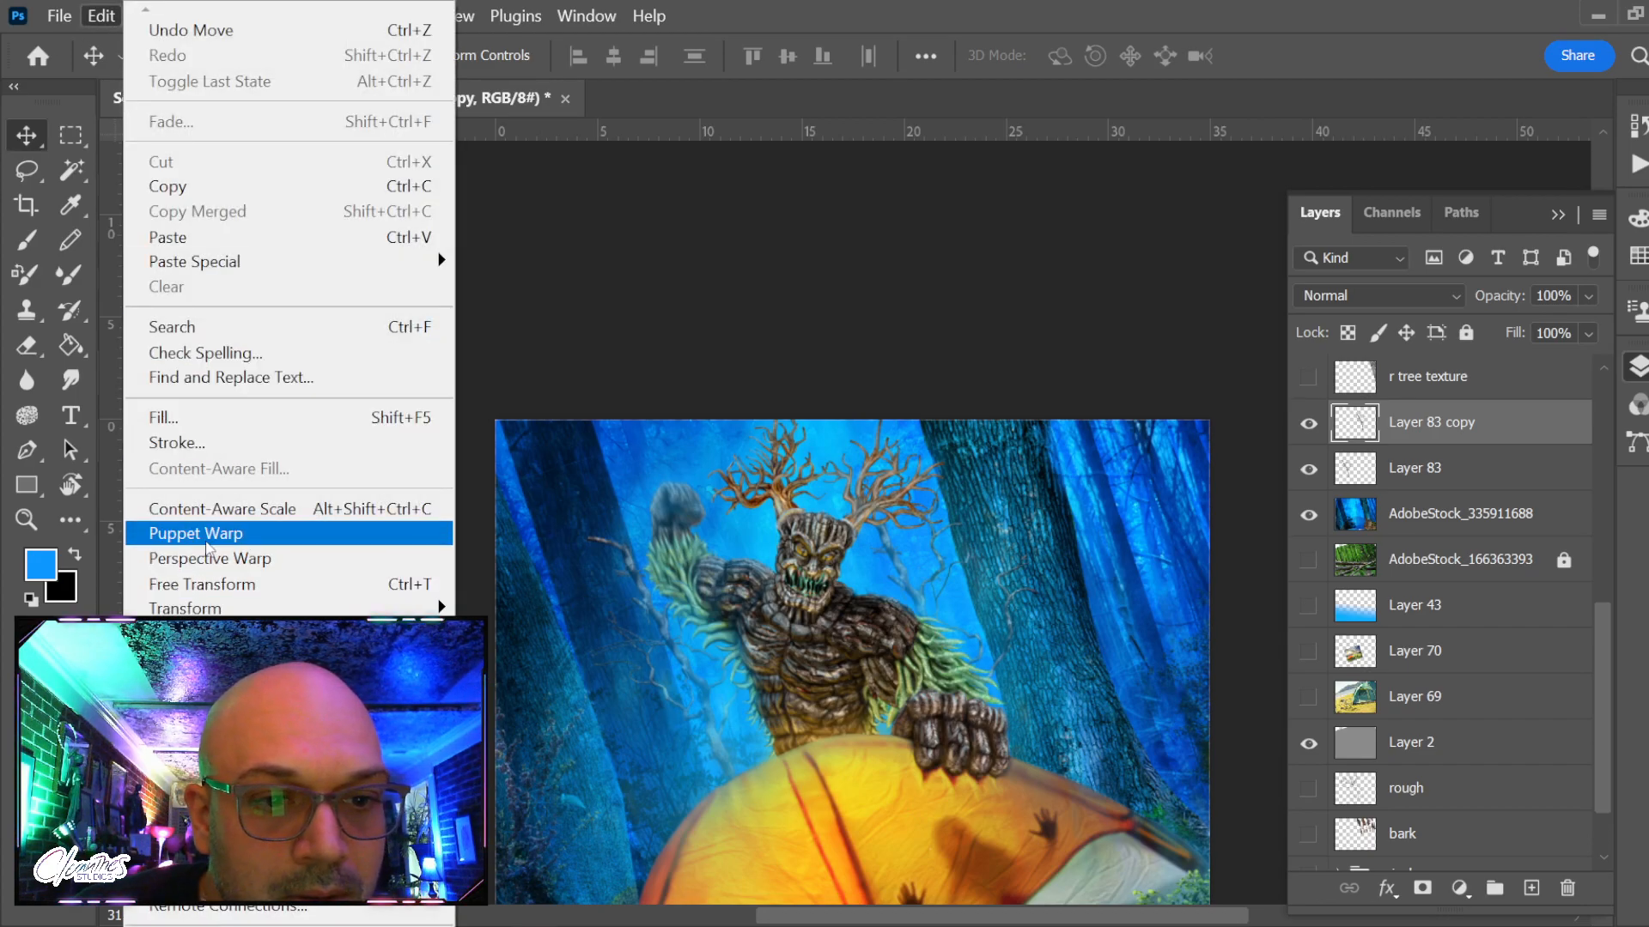
left_click(172, 534)
left_click(984, 808)
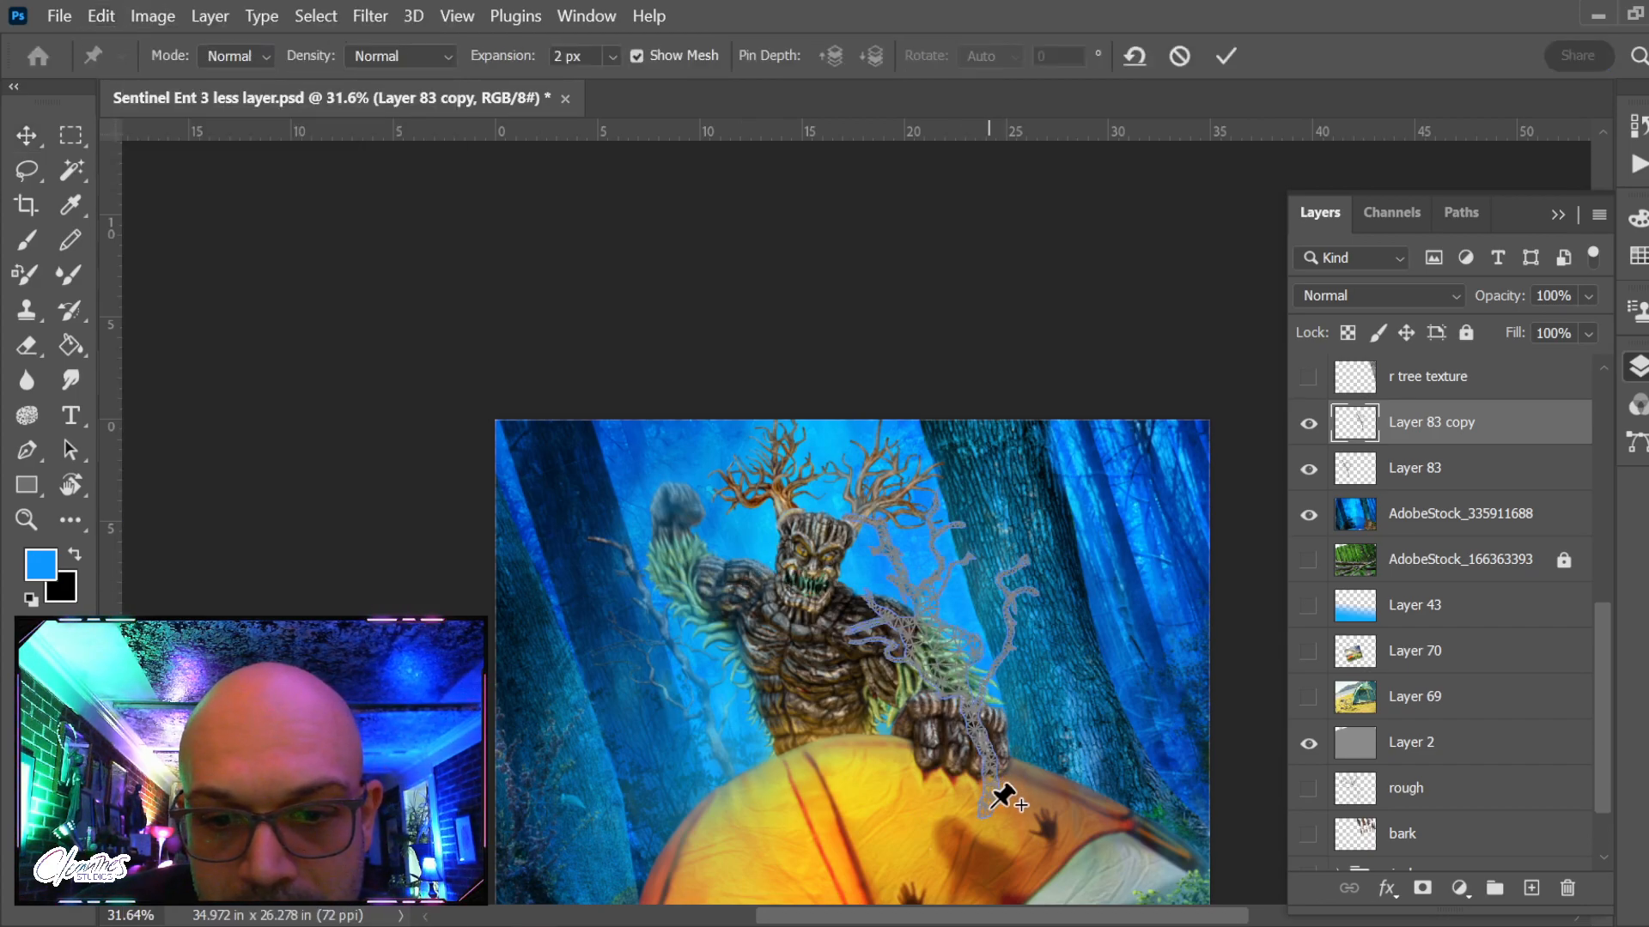
left_click(945, 662)
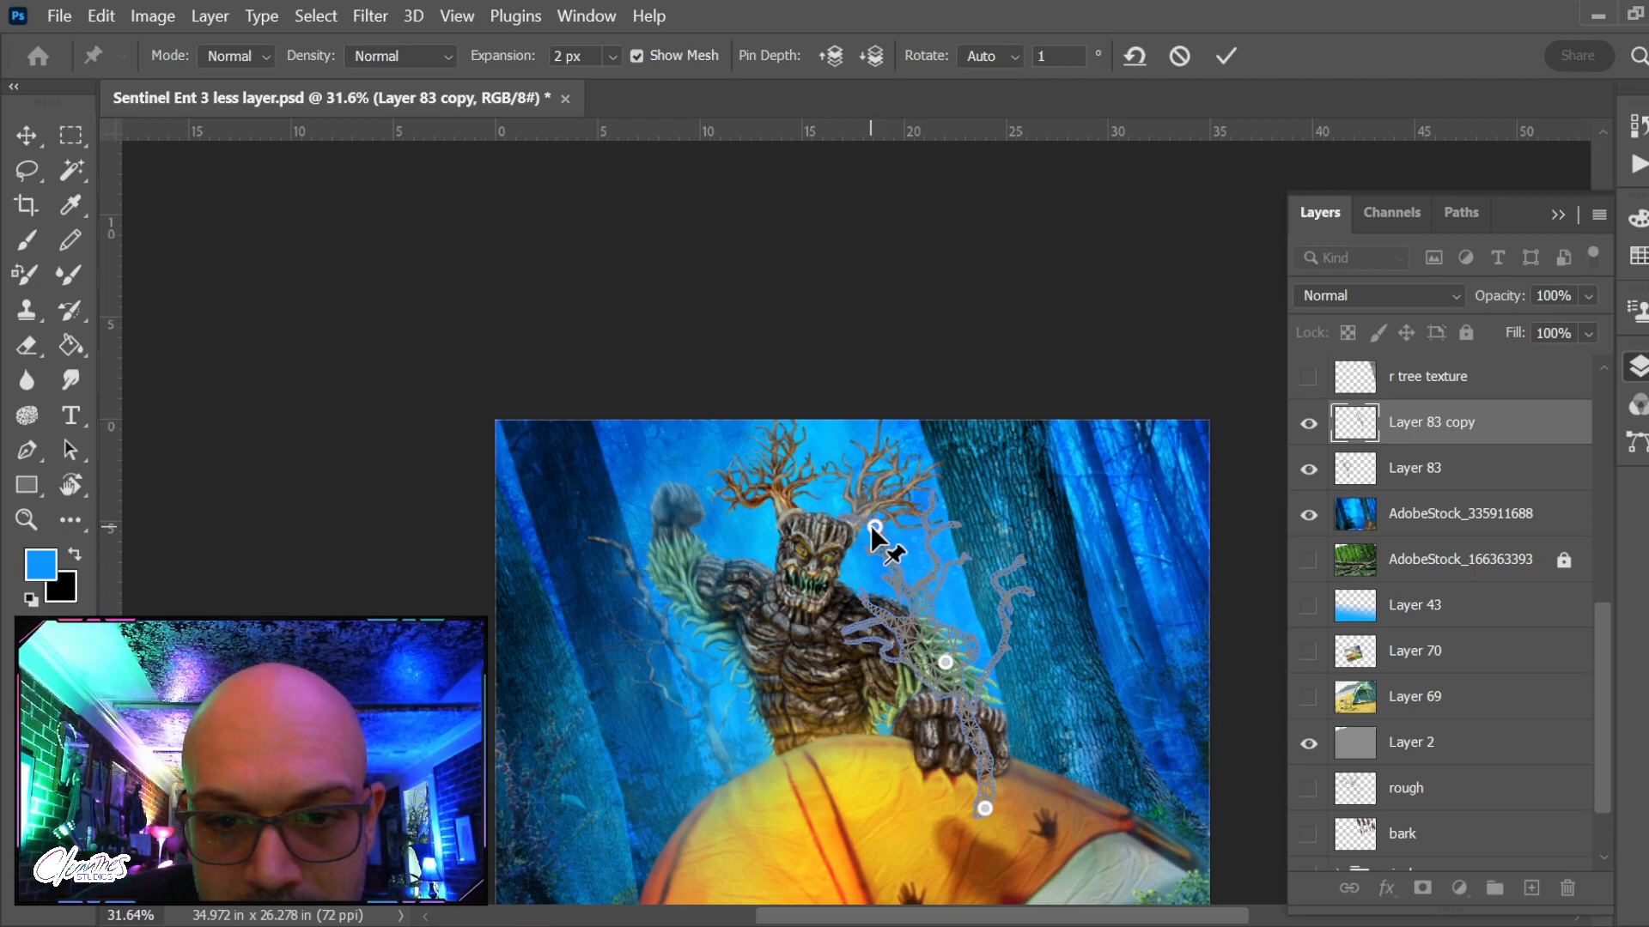
left_click_drag(876, 524, 926, 521)
left_click_drag(936, 661, 945, 648)
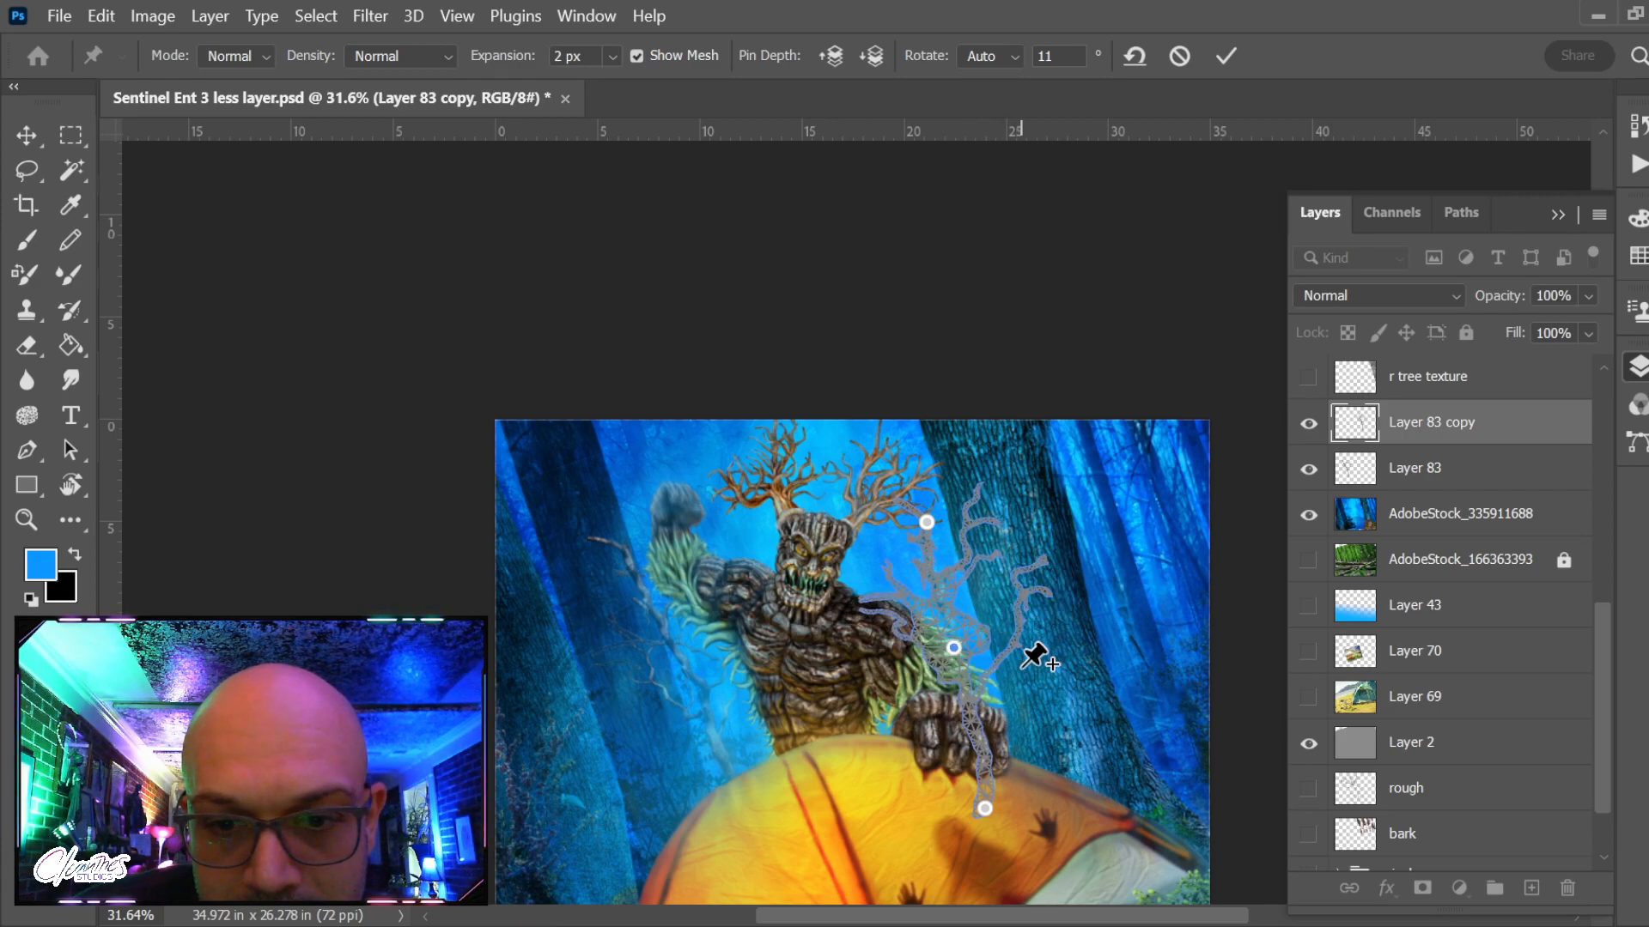
Pin and adjust the tree copy's side branches, apply the Puppet Warp, and move the copy closer to the creature's antlers and shoulder
left_click_drag(1014, 642, 959, 657)
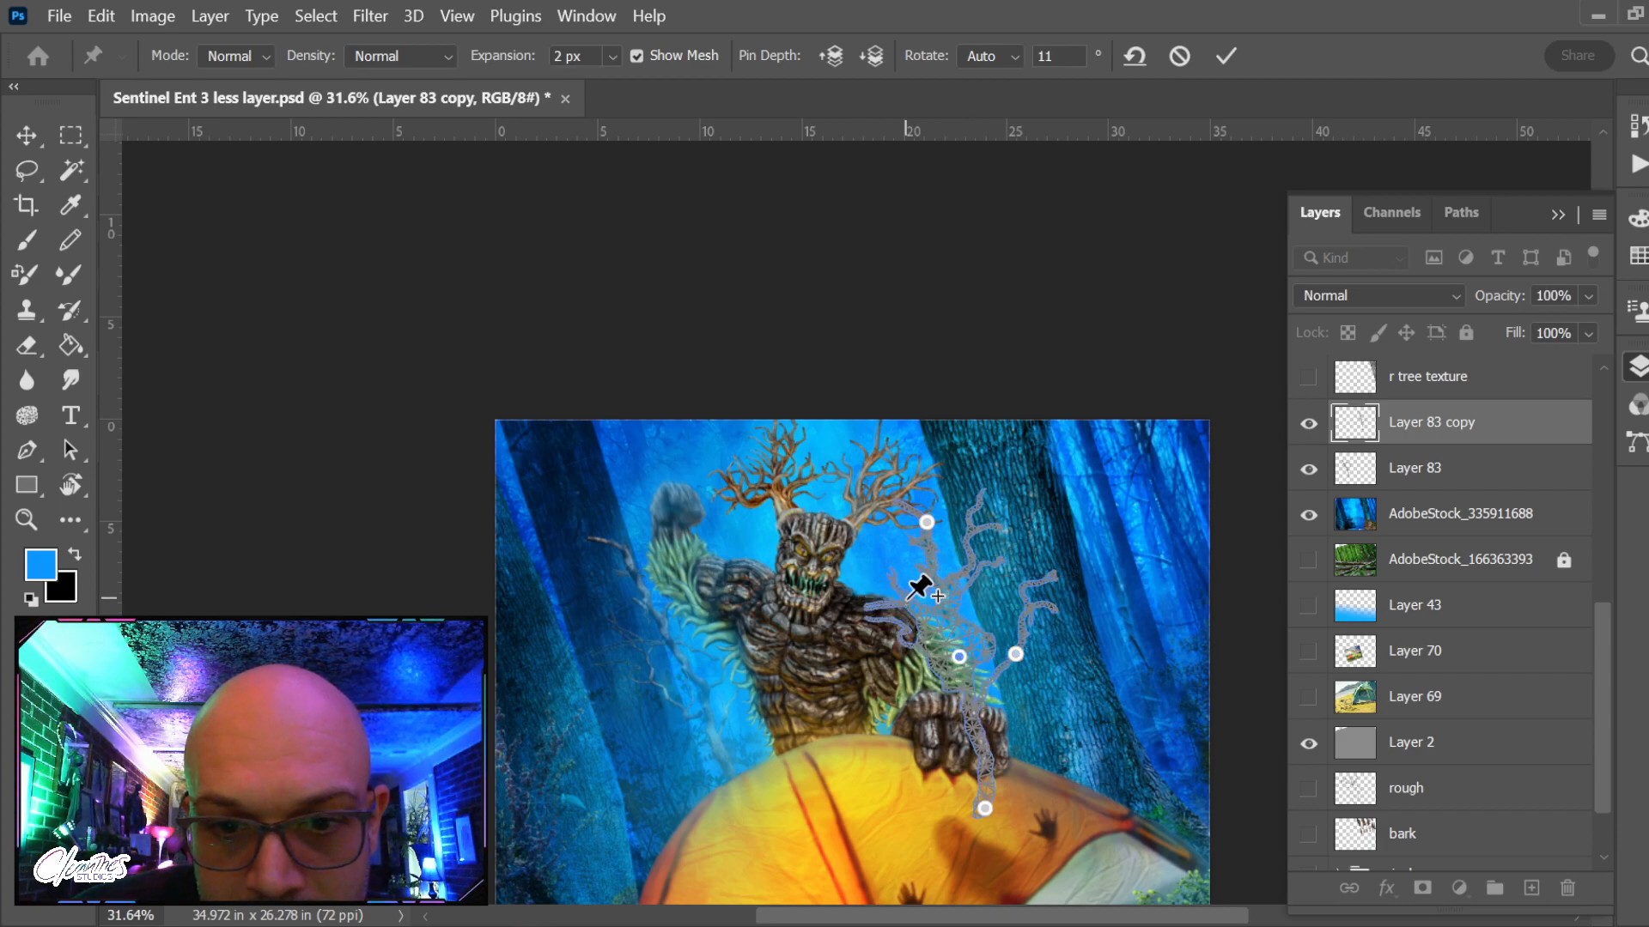
left_click_drag(909, 592, 900, 604)
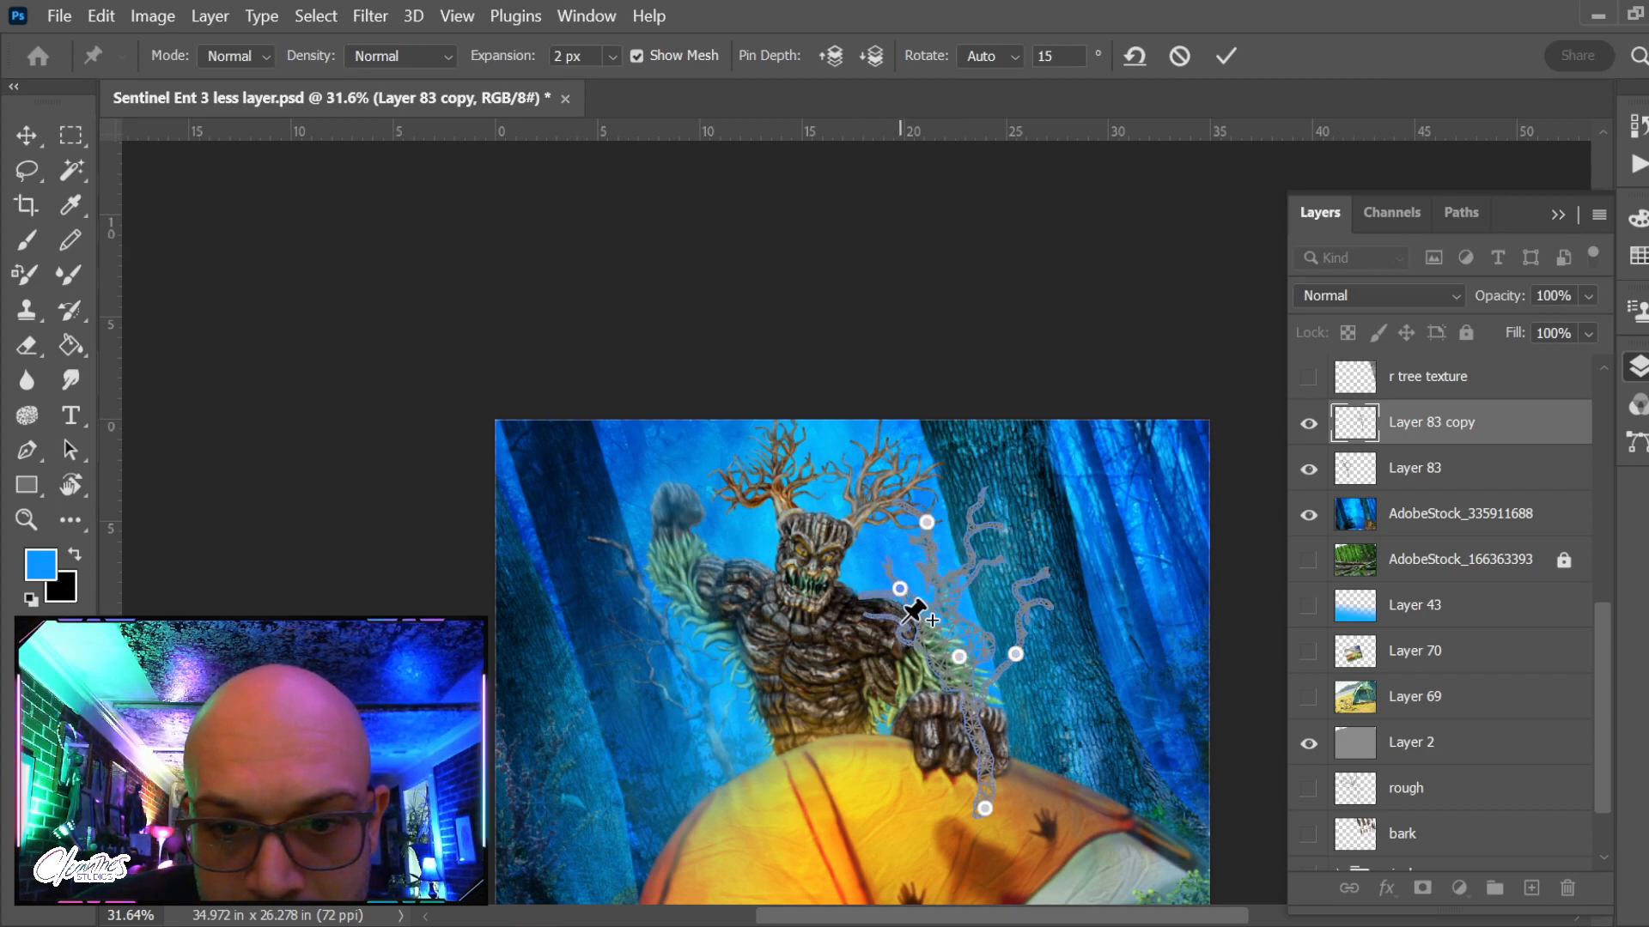
left_click(960, 686)
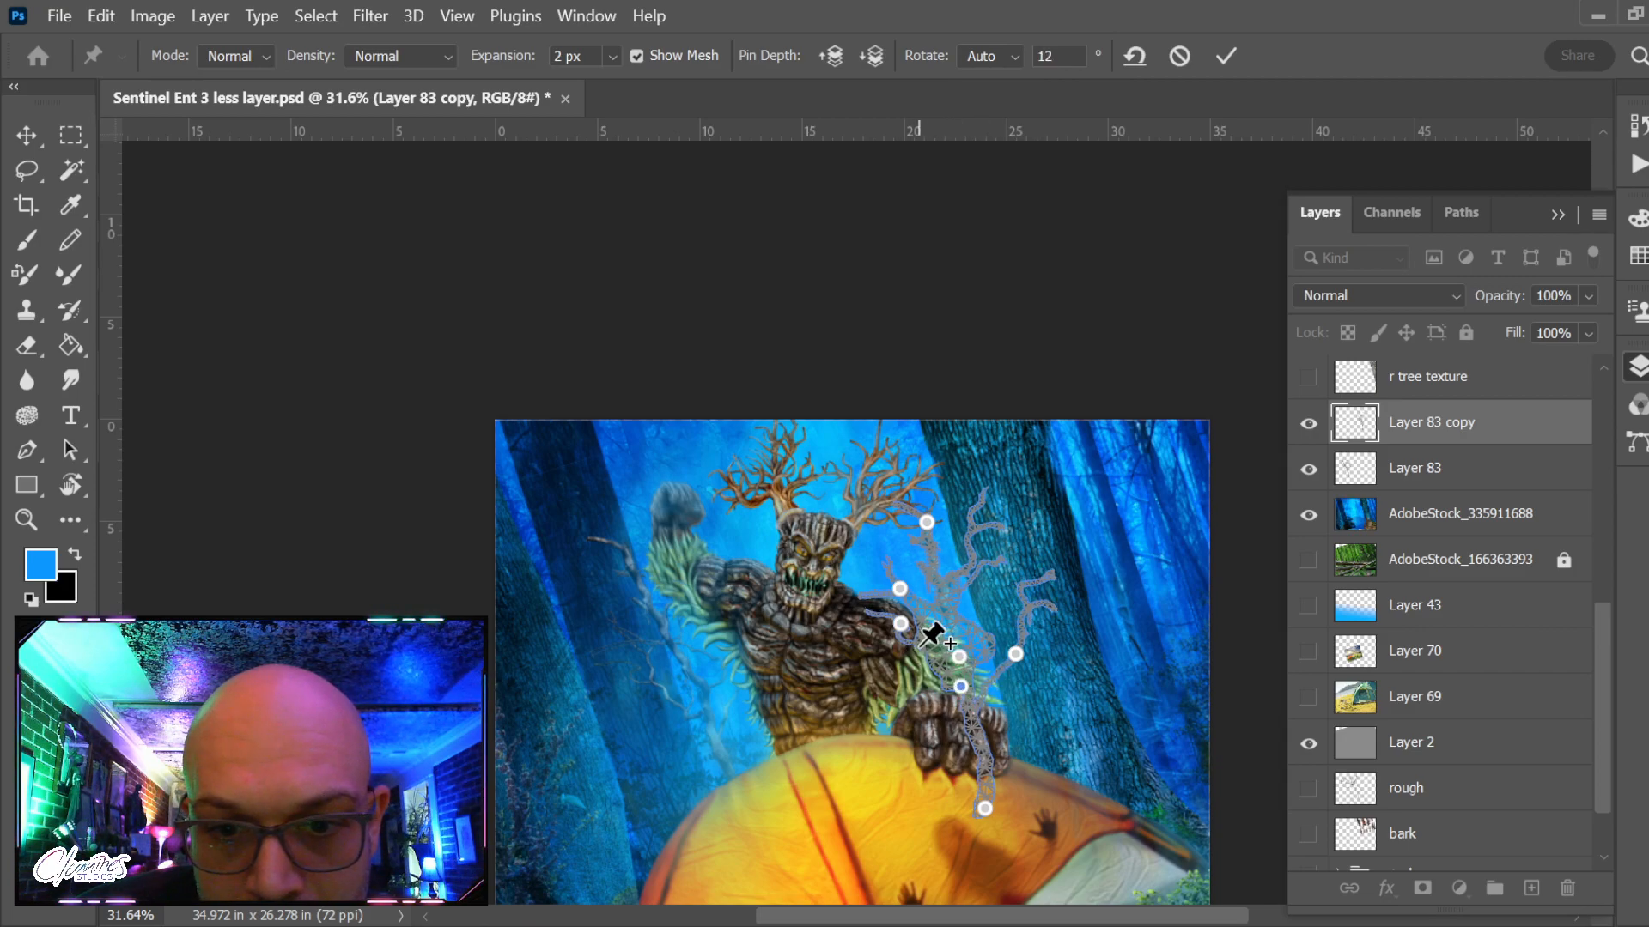
left_click_drag(899, 621, 940, 631)
key("Return")
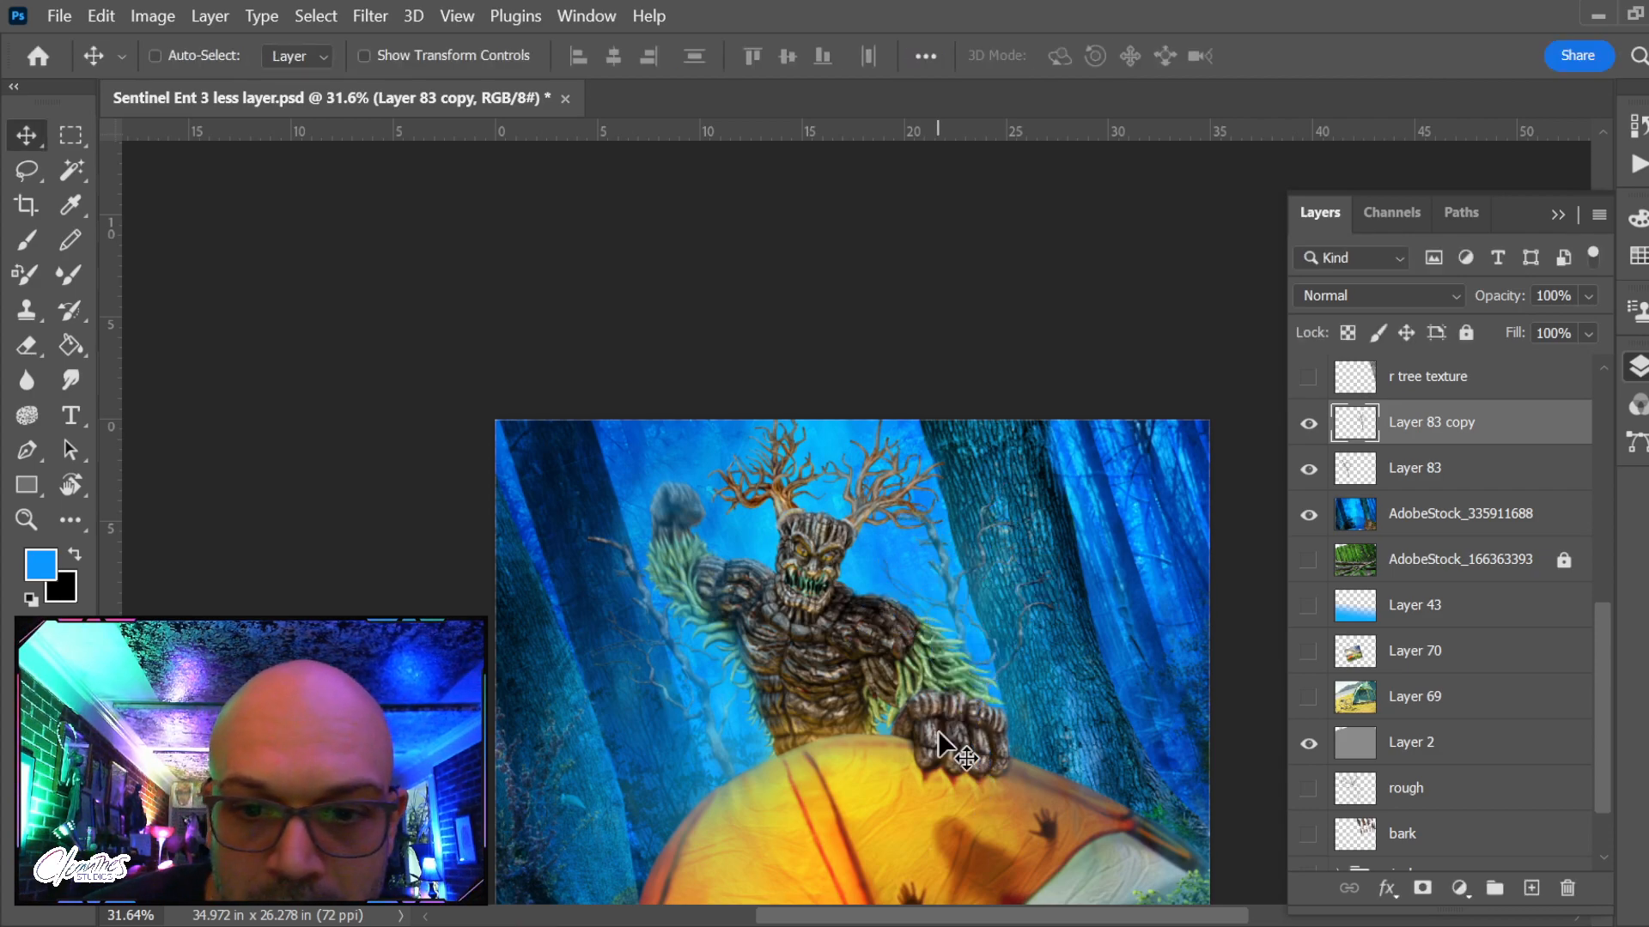
left_click_drag(1000, 594, 929, 642)
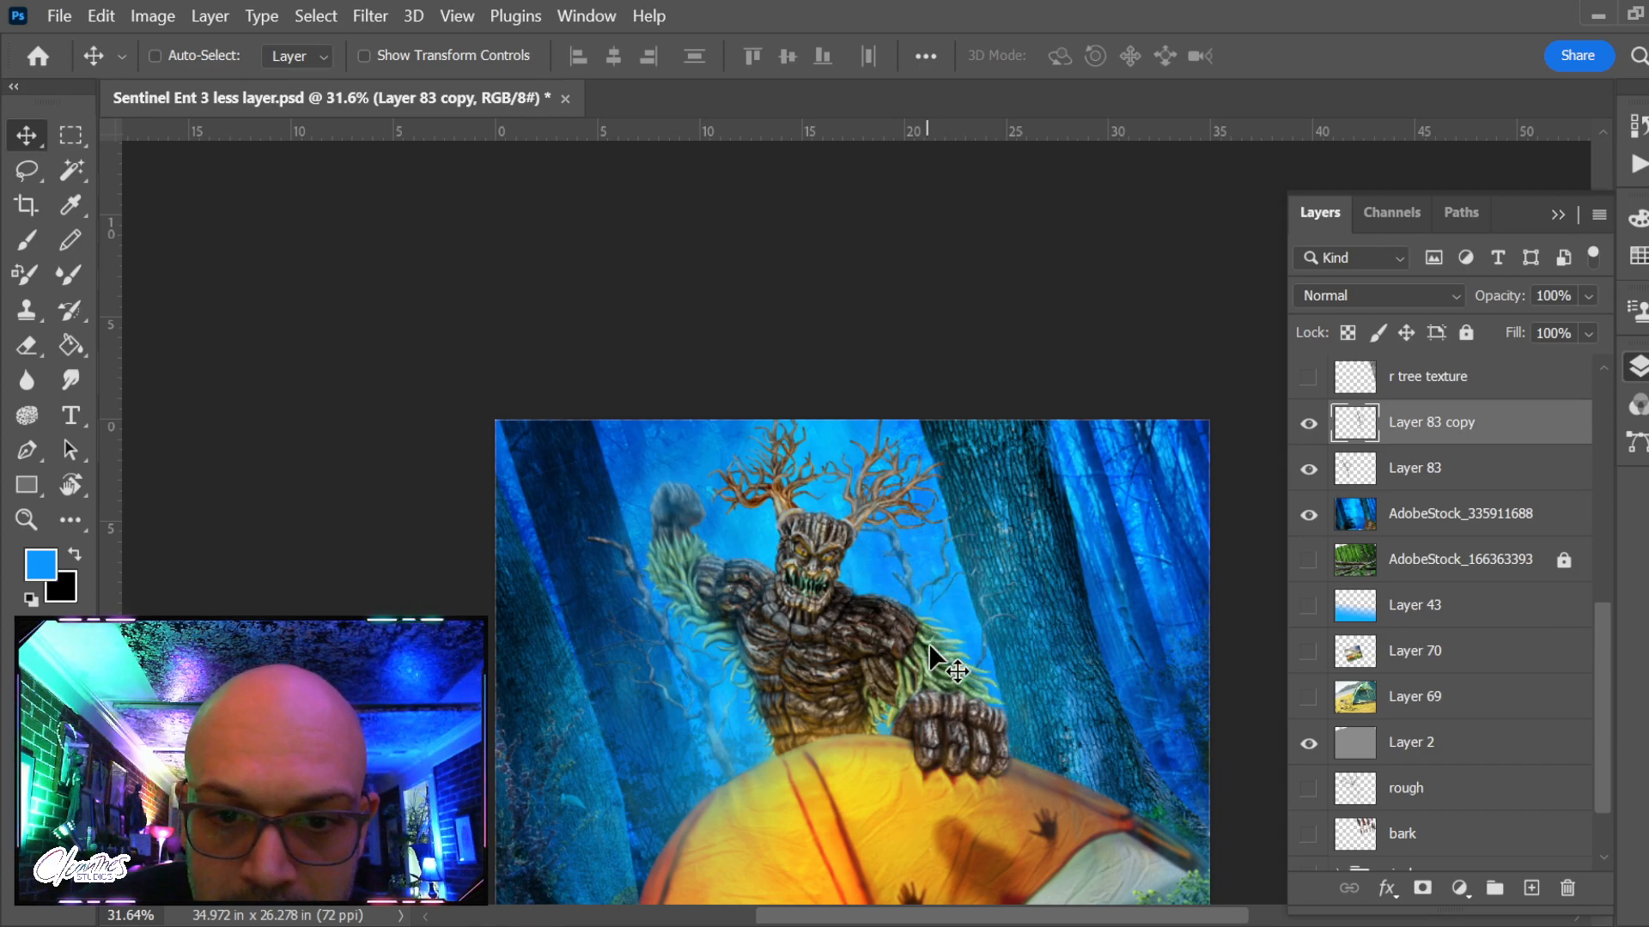
Select Layer 83 and toggle its visibility to check which background tree it holds
key("i")
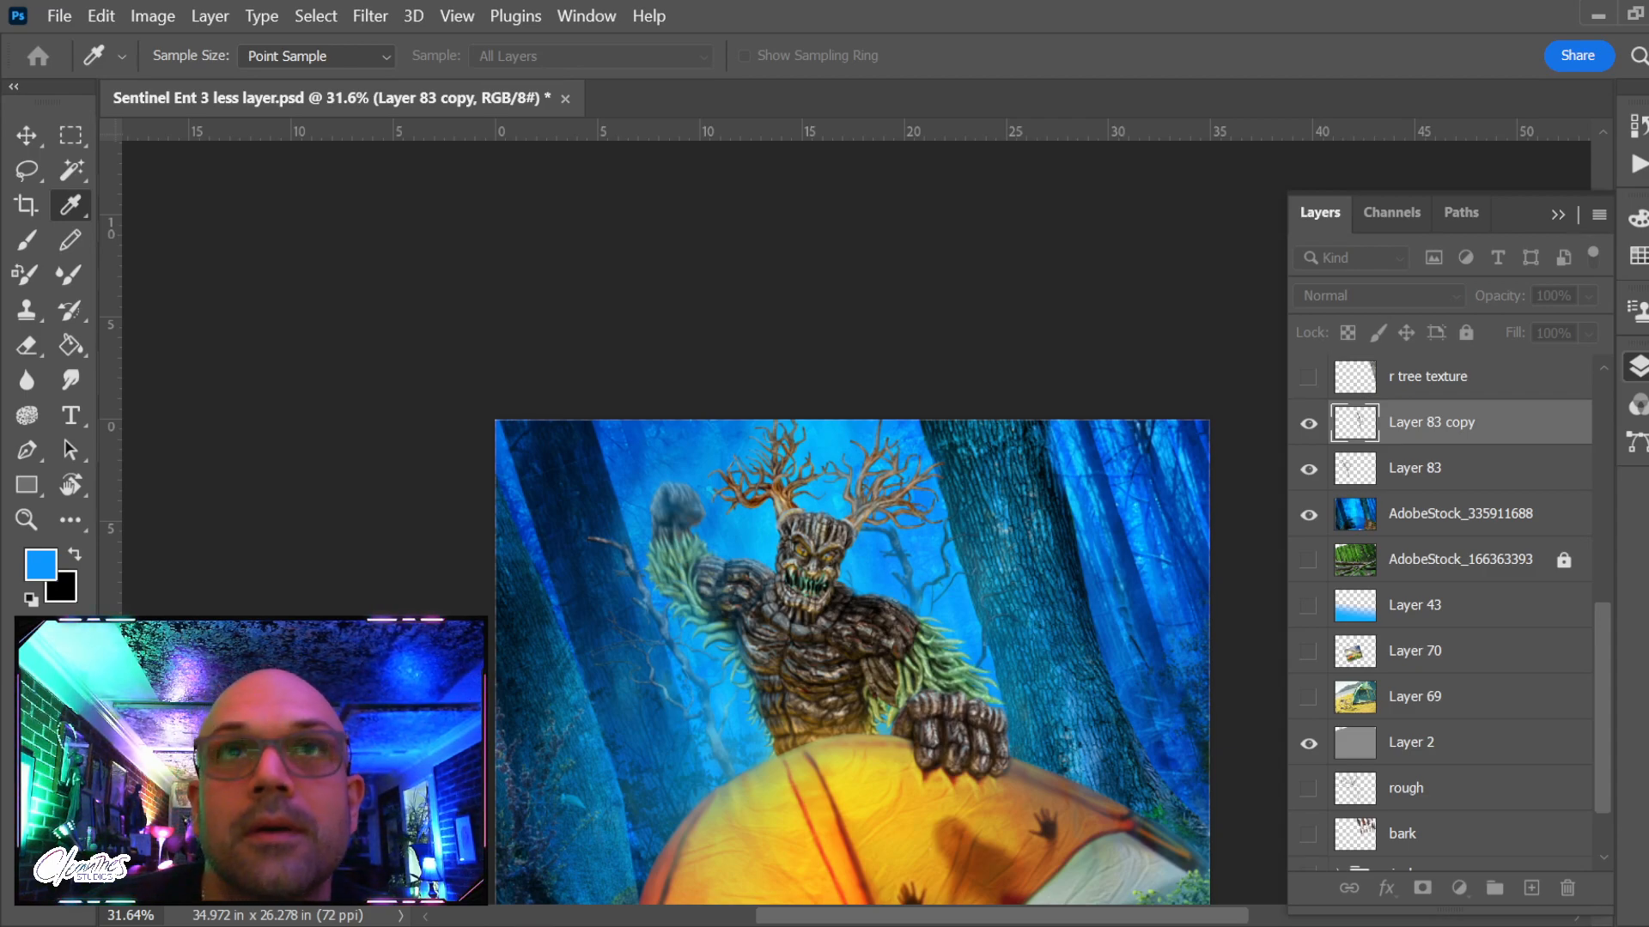
key("v")
left_click(697, 681, "ctrl")
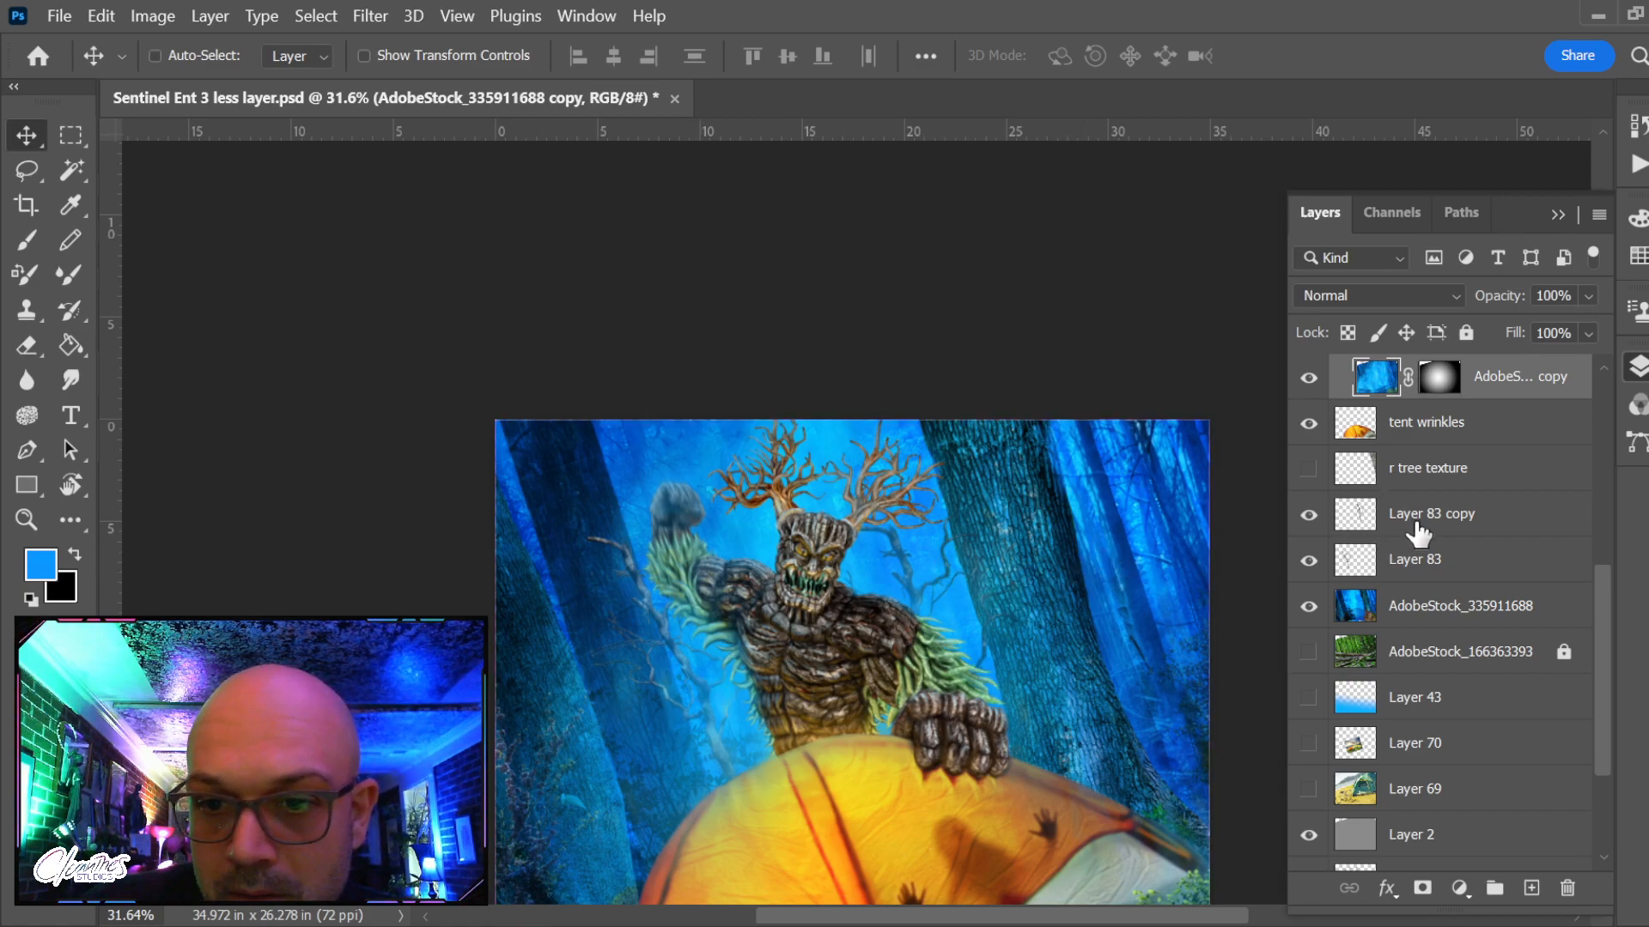
left_click(1385, 562)
left_click(1307, 562)
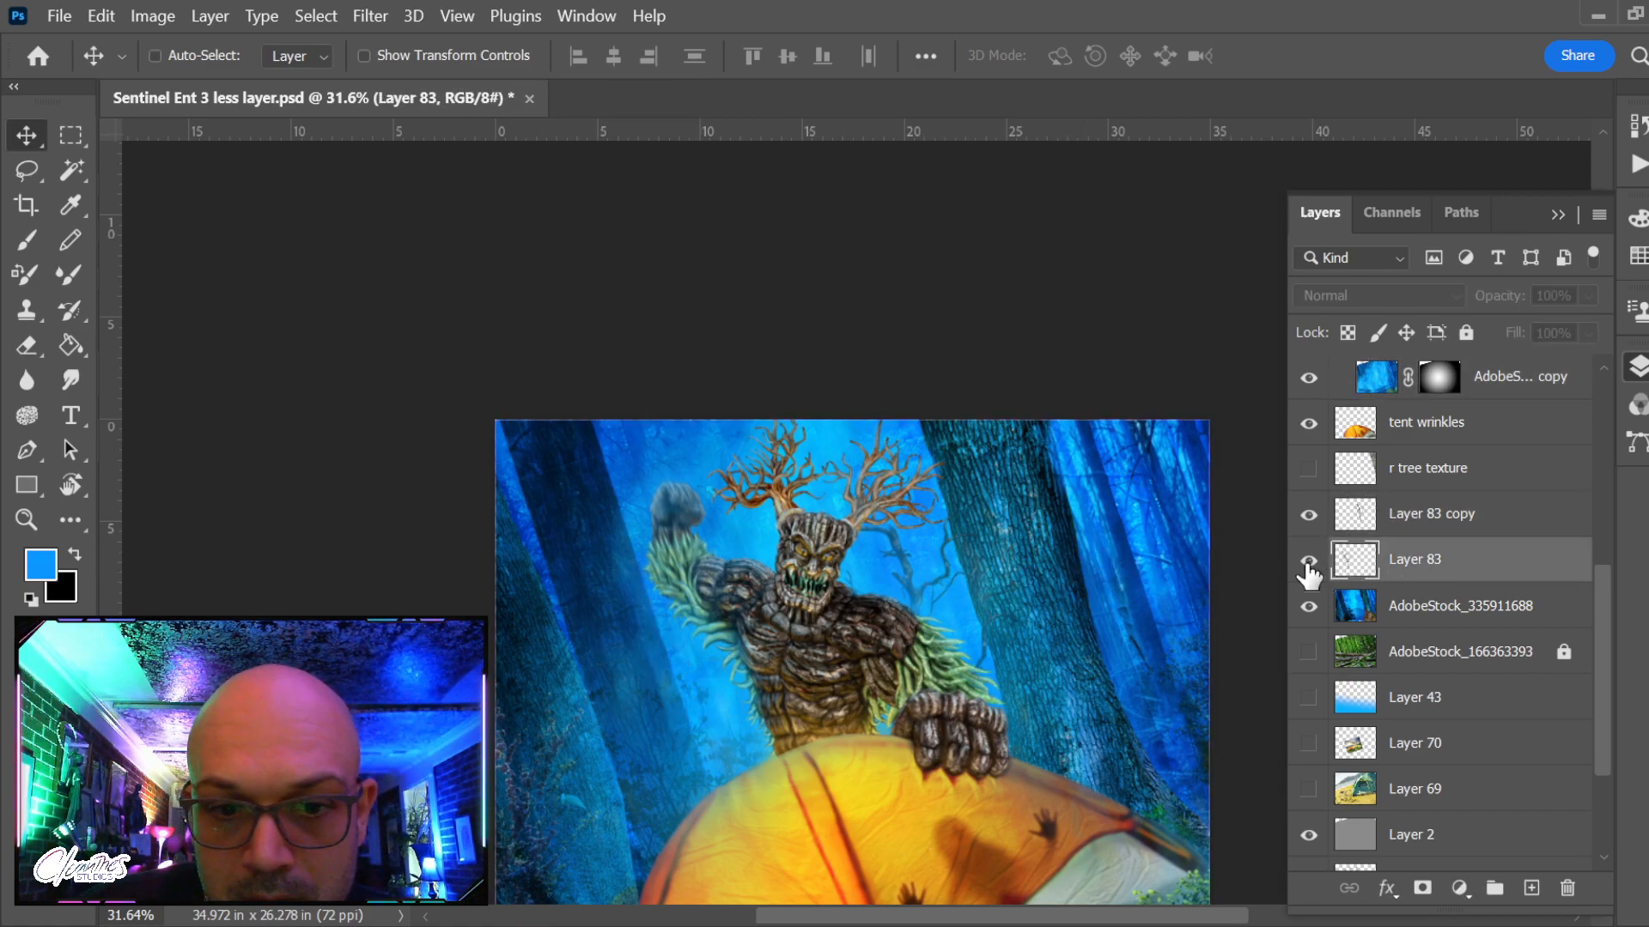
left_click(1306, 562)
Rotate the original background tree by -12.34° and shift it down and away from the creature's raised arm
key("i")
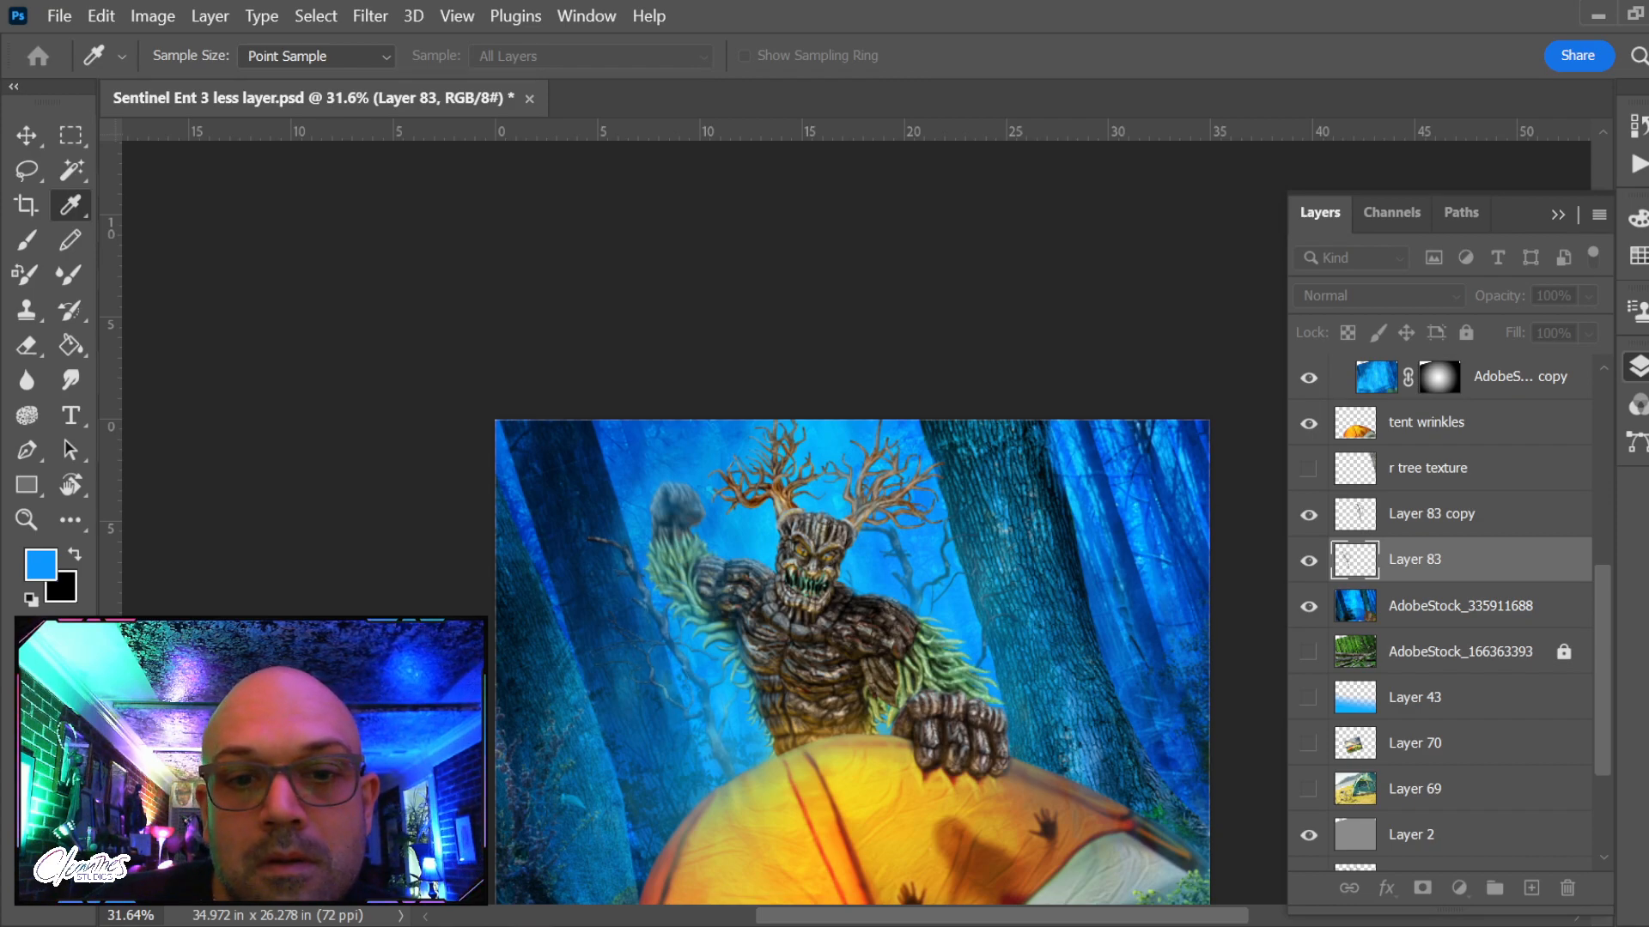
key("v")
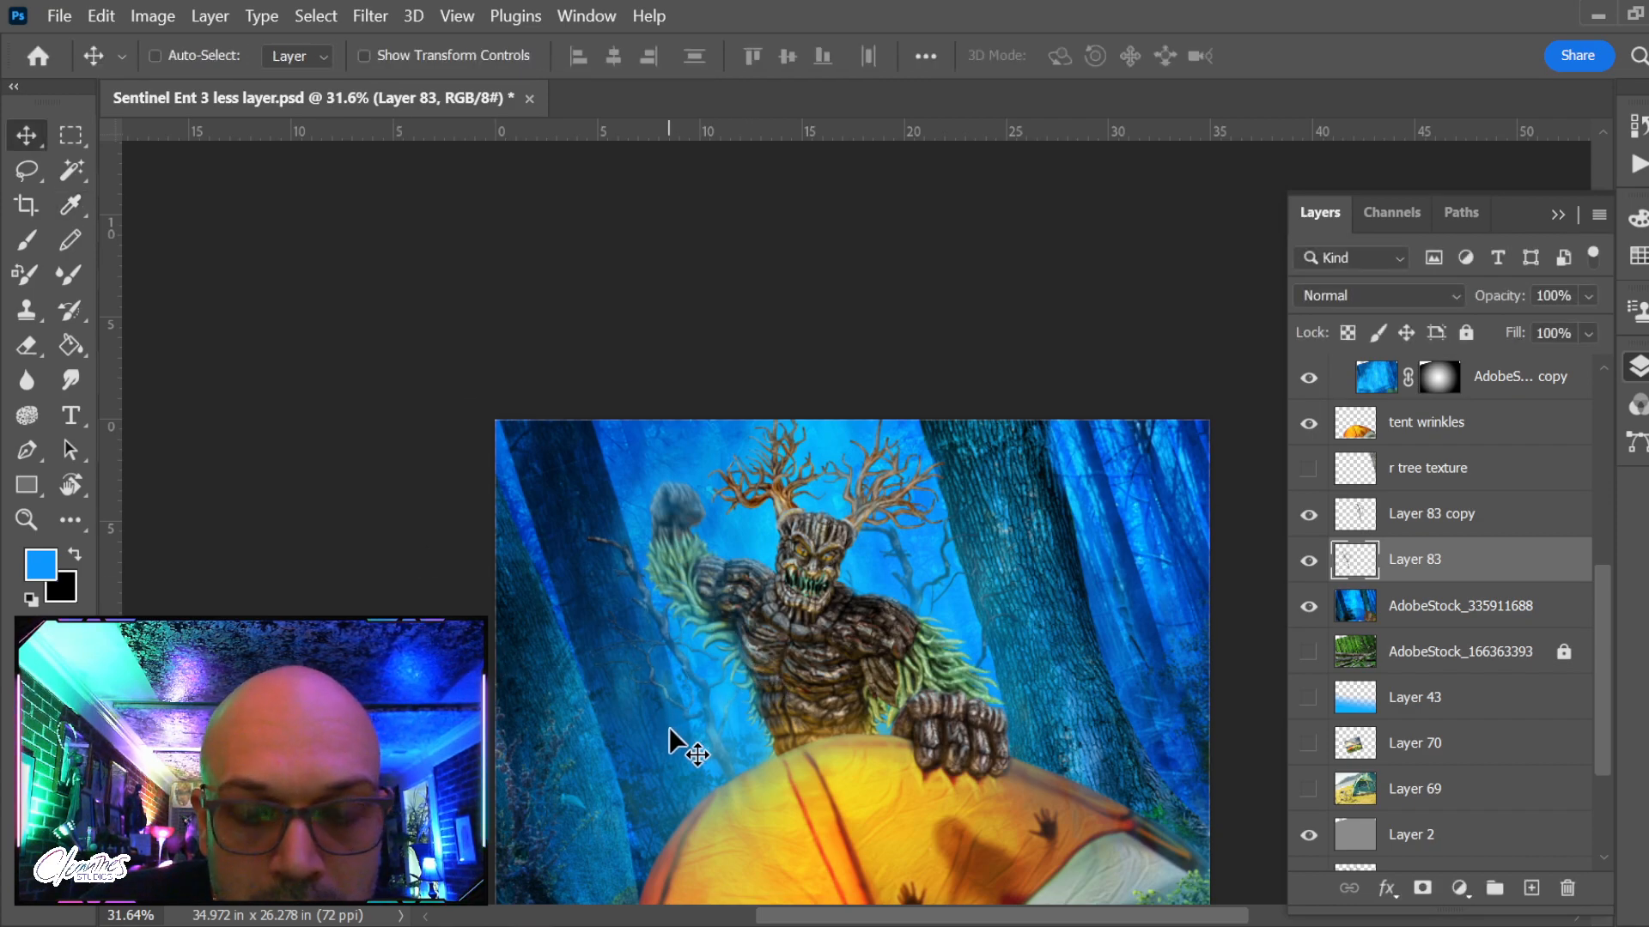
key("ctrl+t")
left_click_drag(545, 461, 510, 501)
left_click_drag(669, 780, 667, 791)
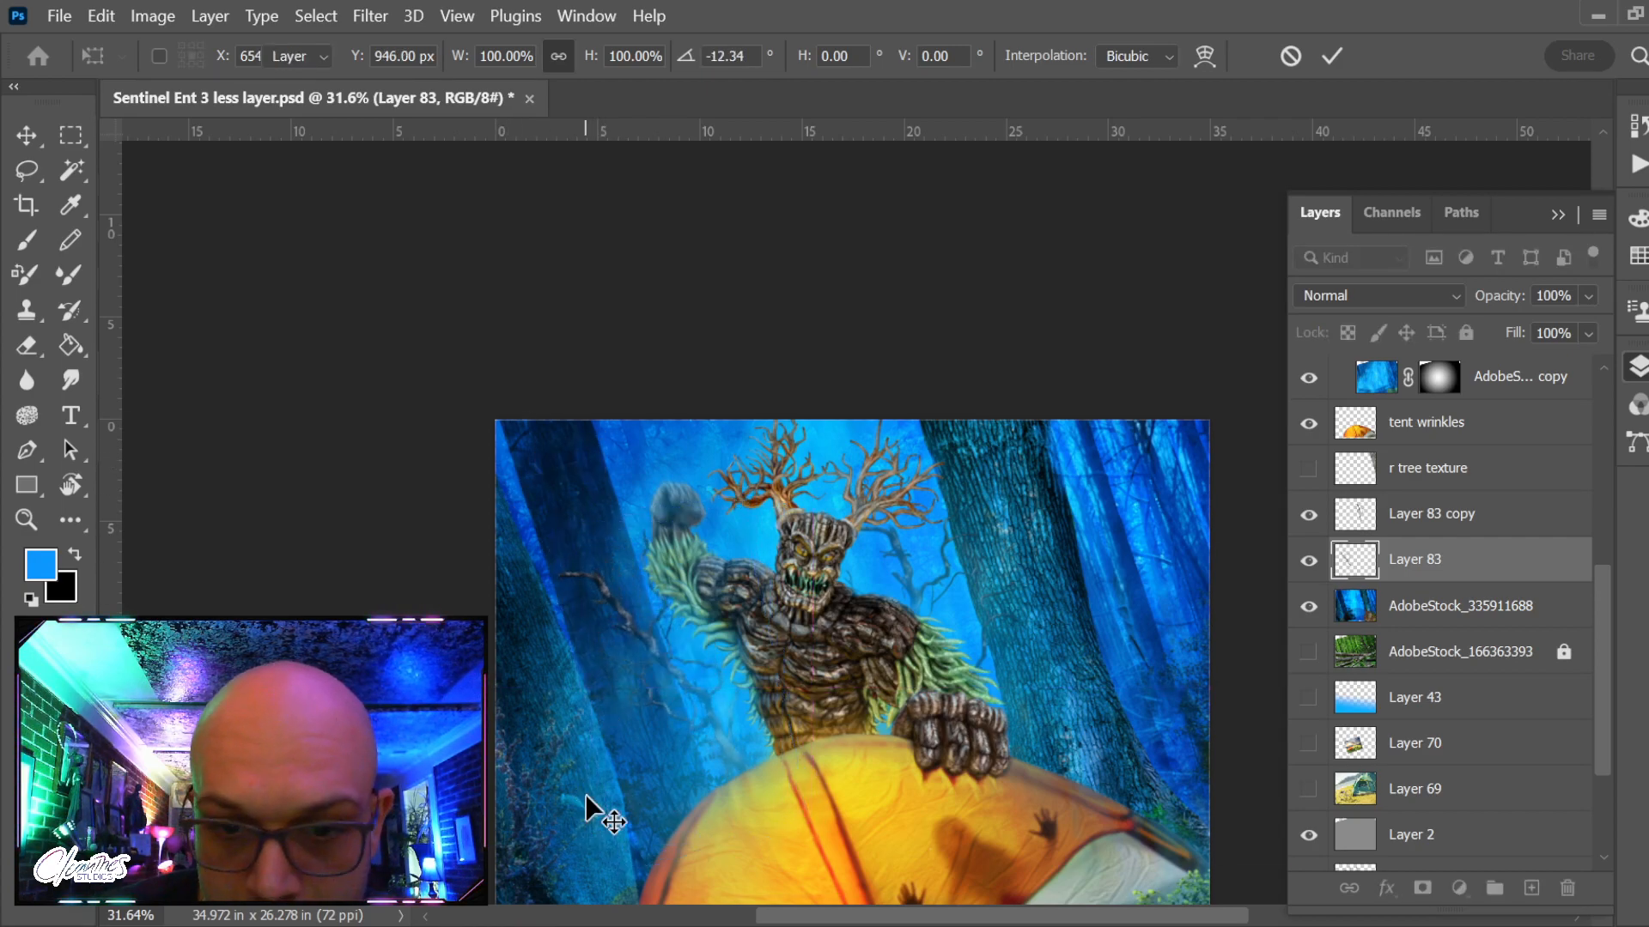
key("Return")
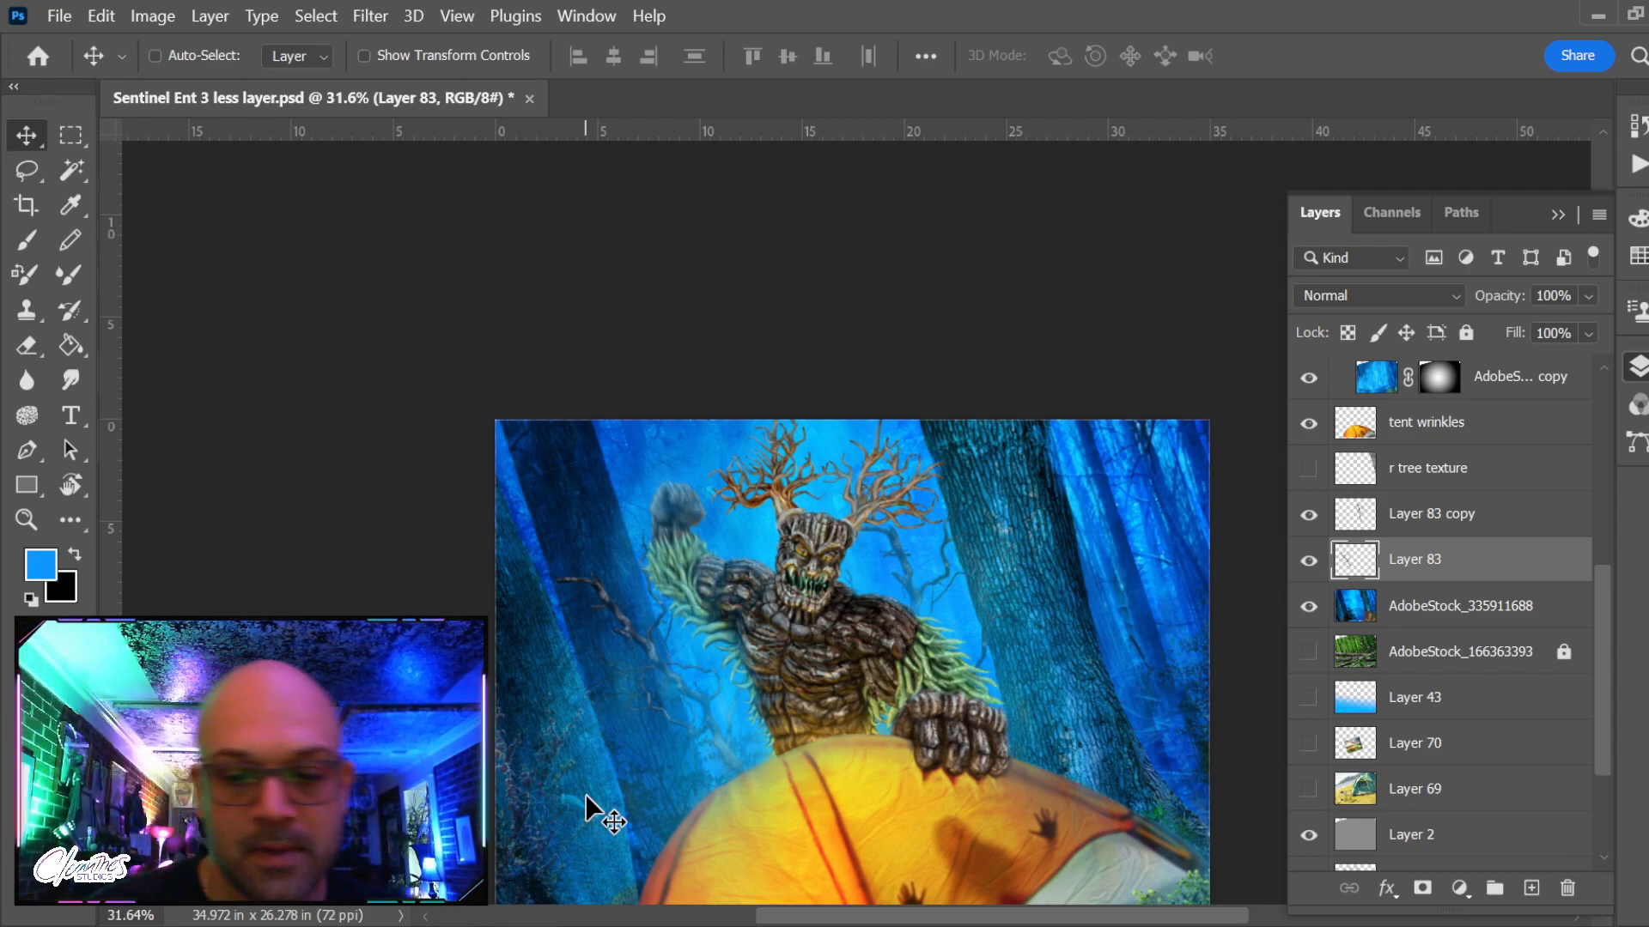
key("ctrl+0")
scroll(773, 571, "down", 3)
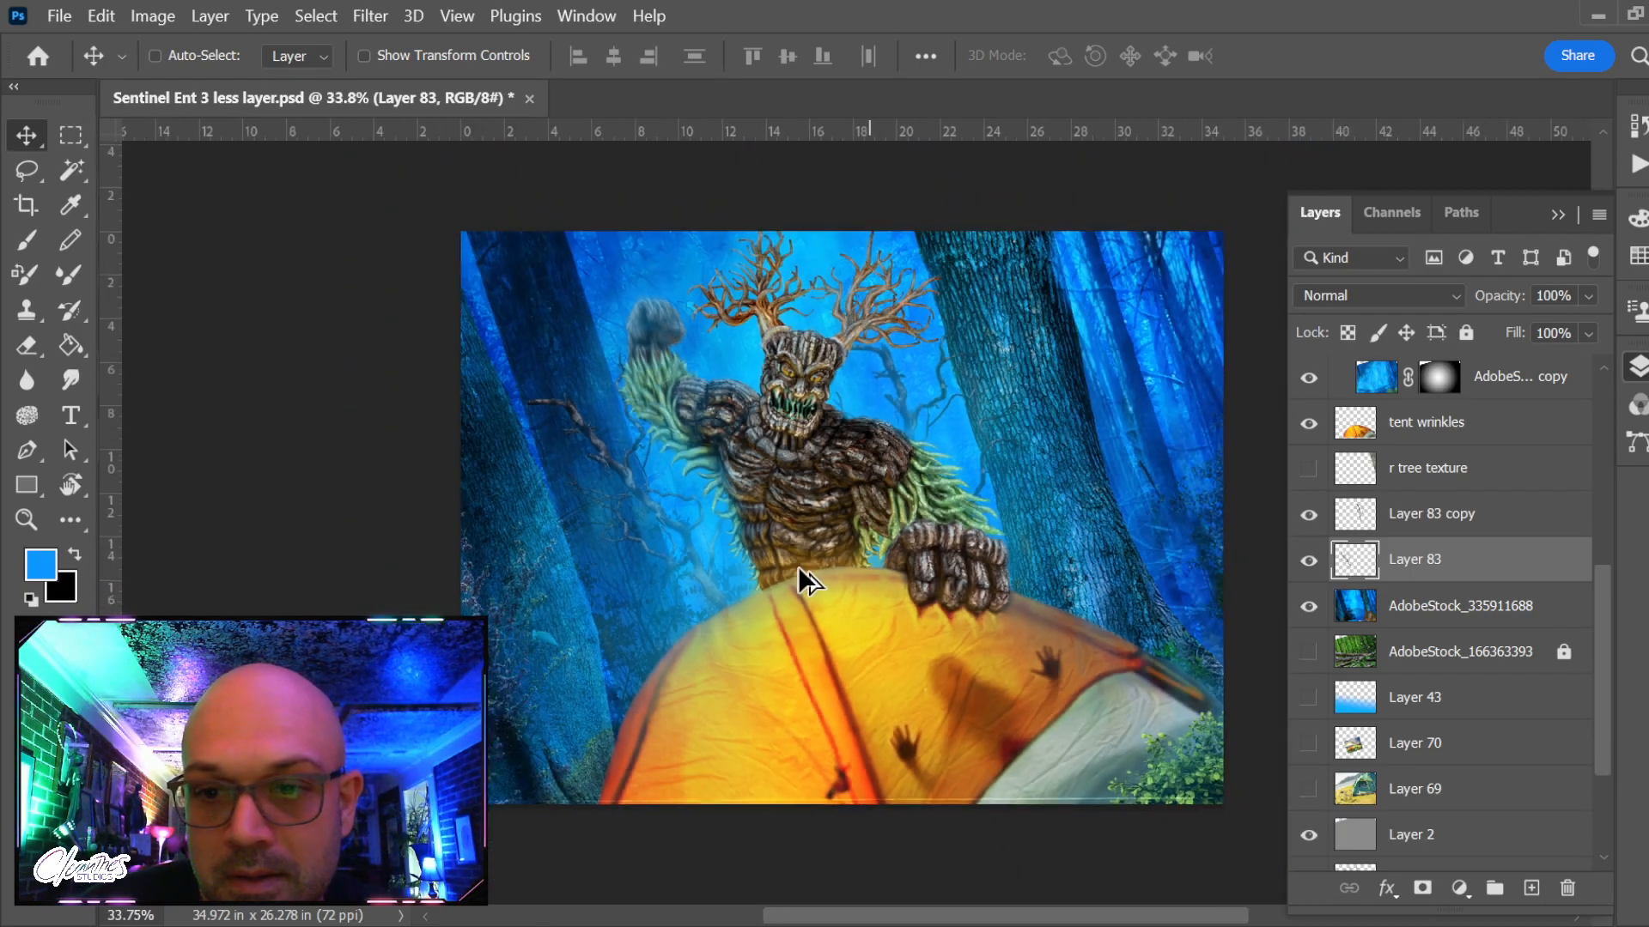
Select the creature's layer, toggle its visibility to check it, and rename it "tree ent"
left_click(812, 474, "ctrl")
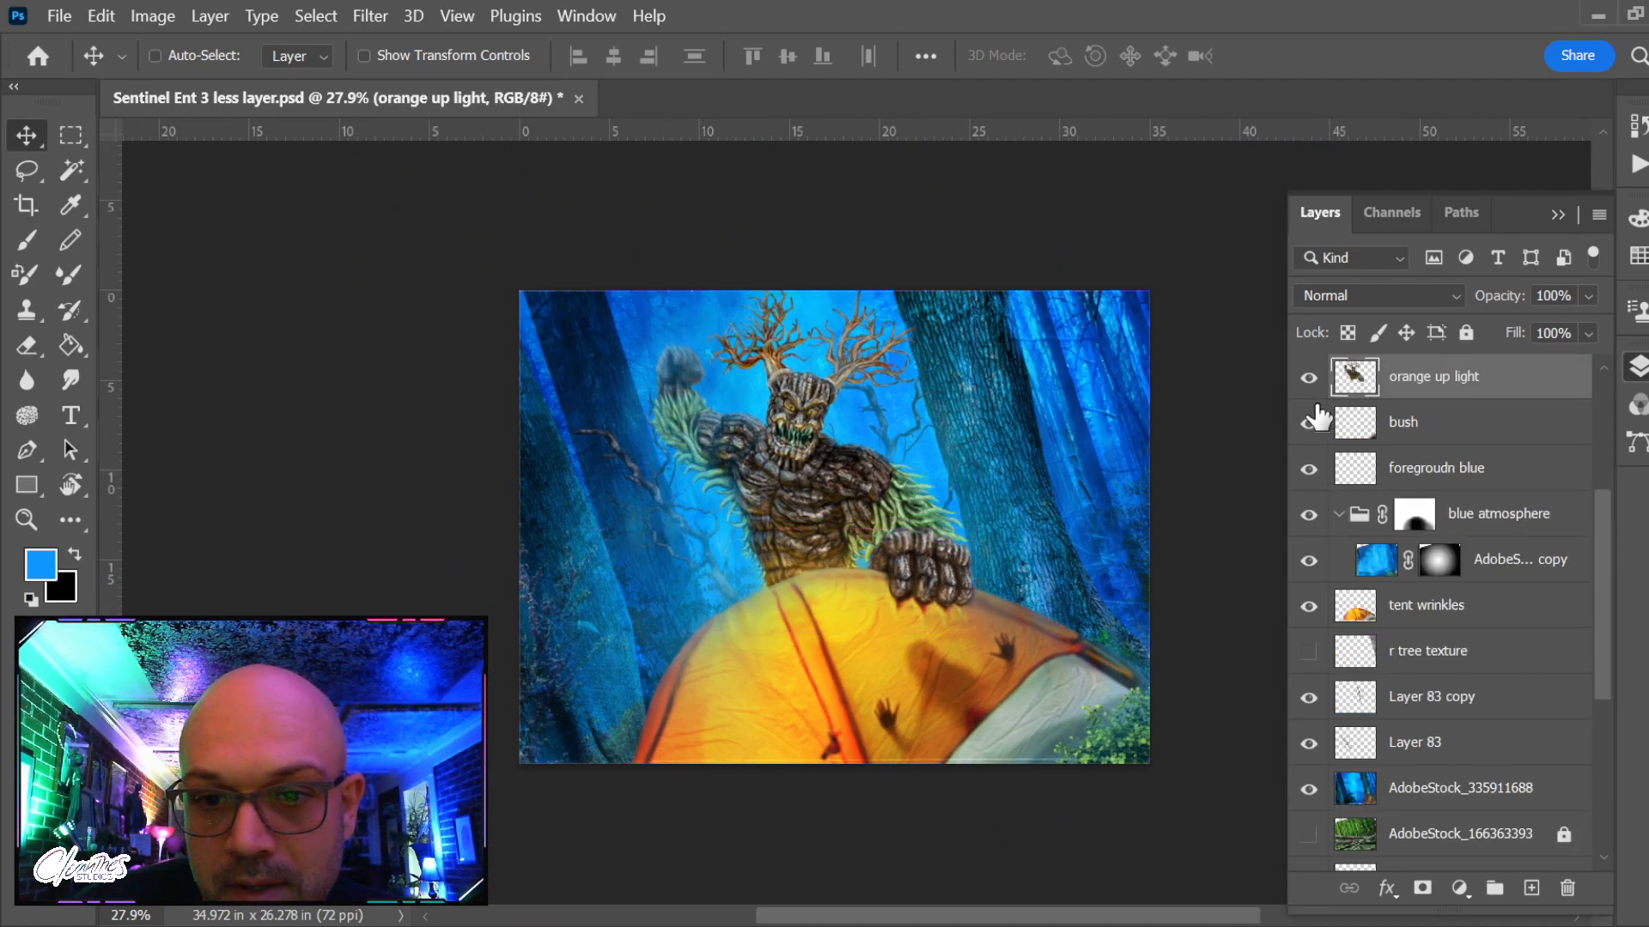
left_click(1309, 379)
left_click(1310, 379)
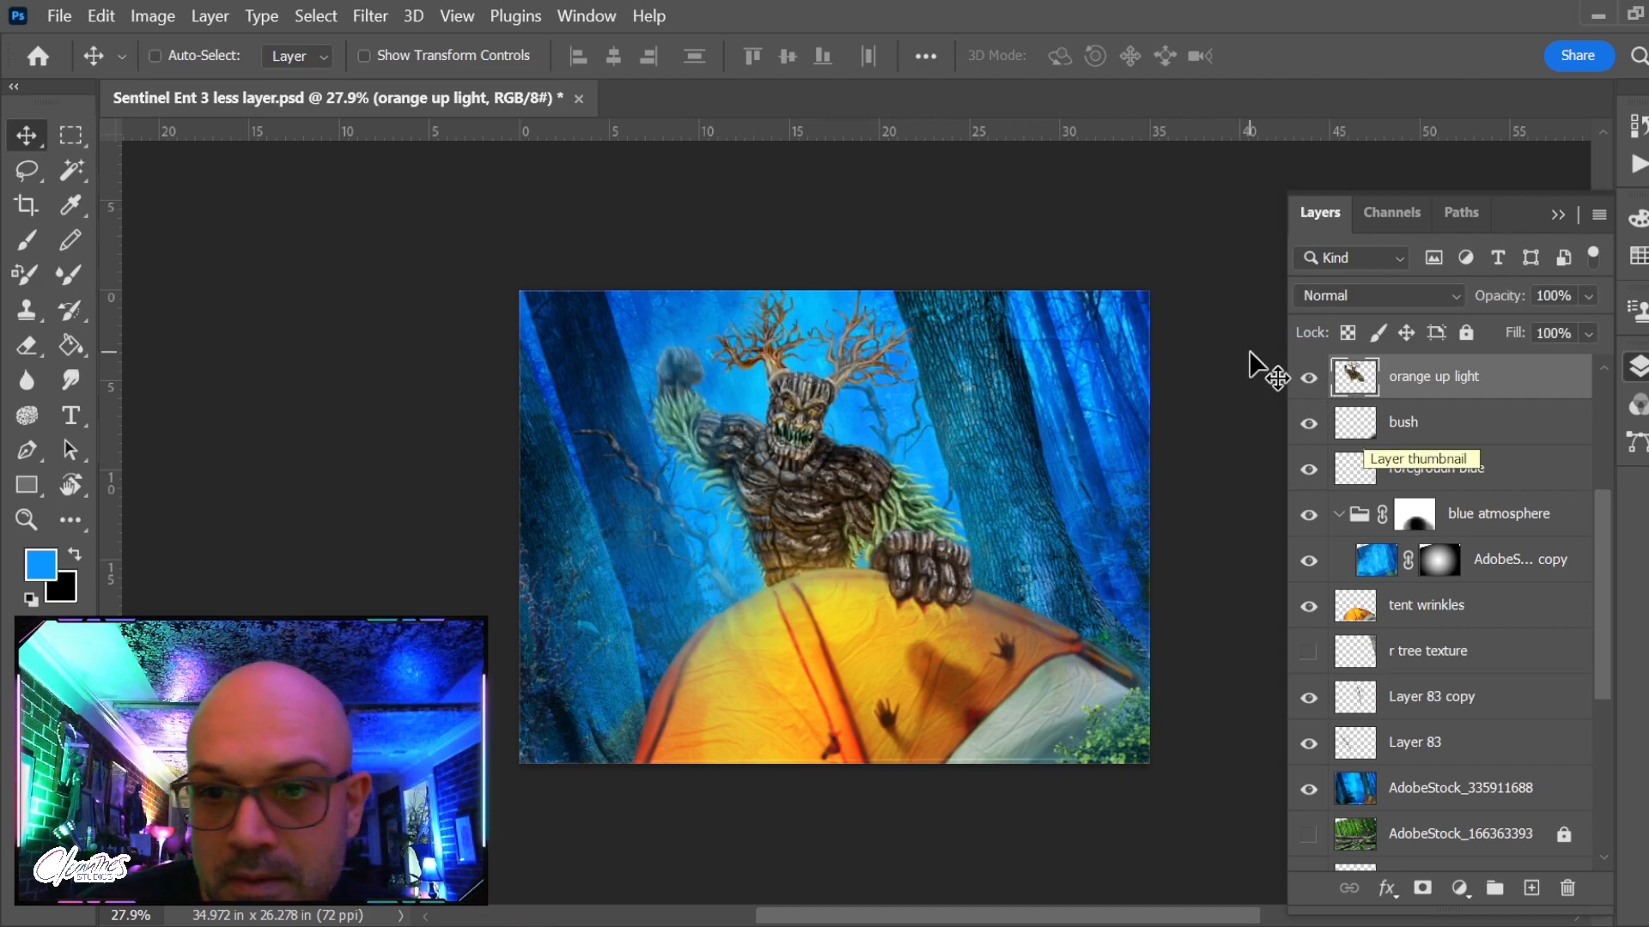
double_click(1451, 377)
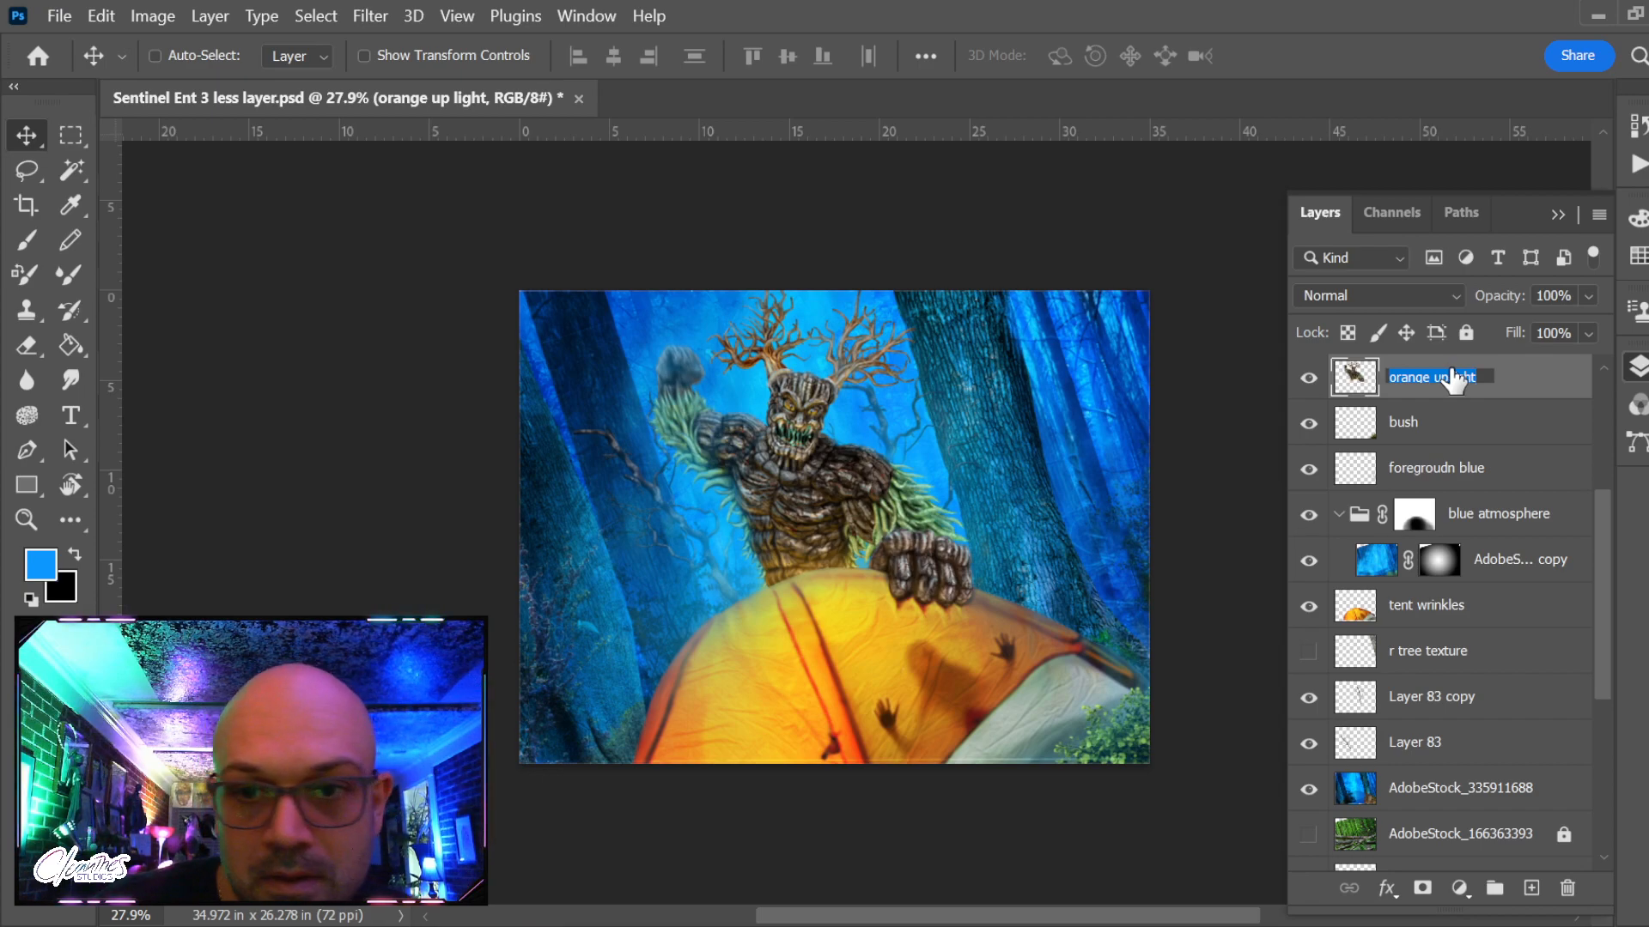
type("tree")
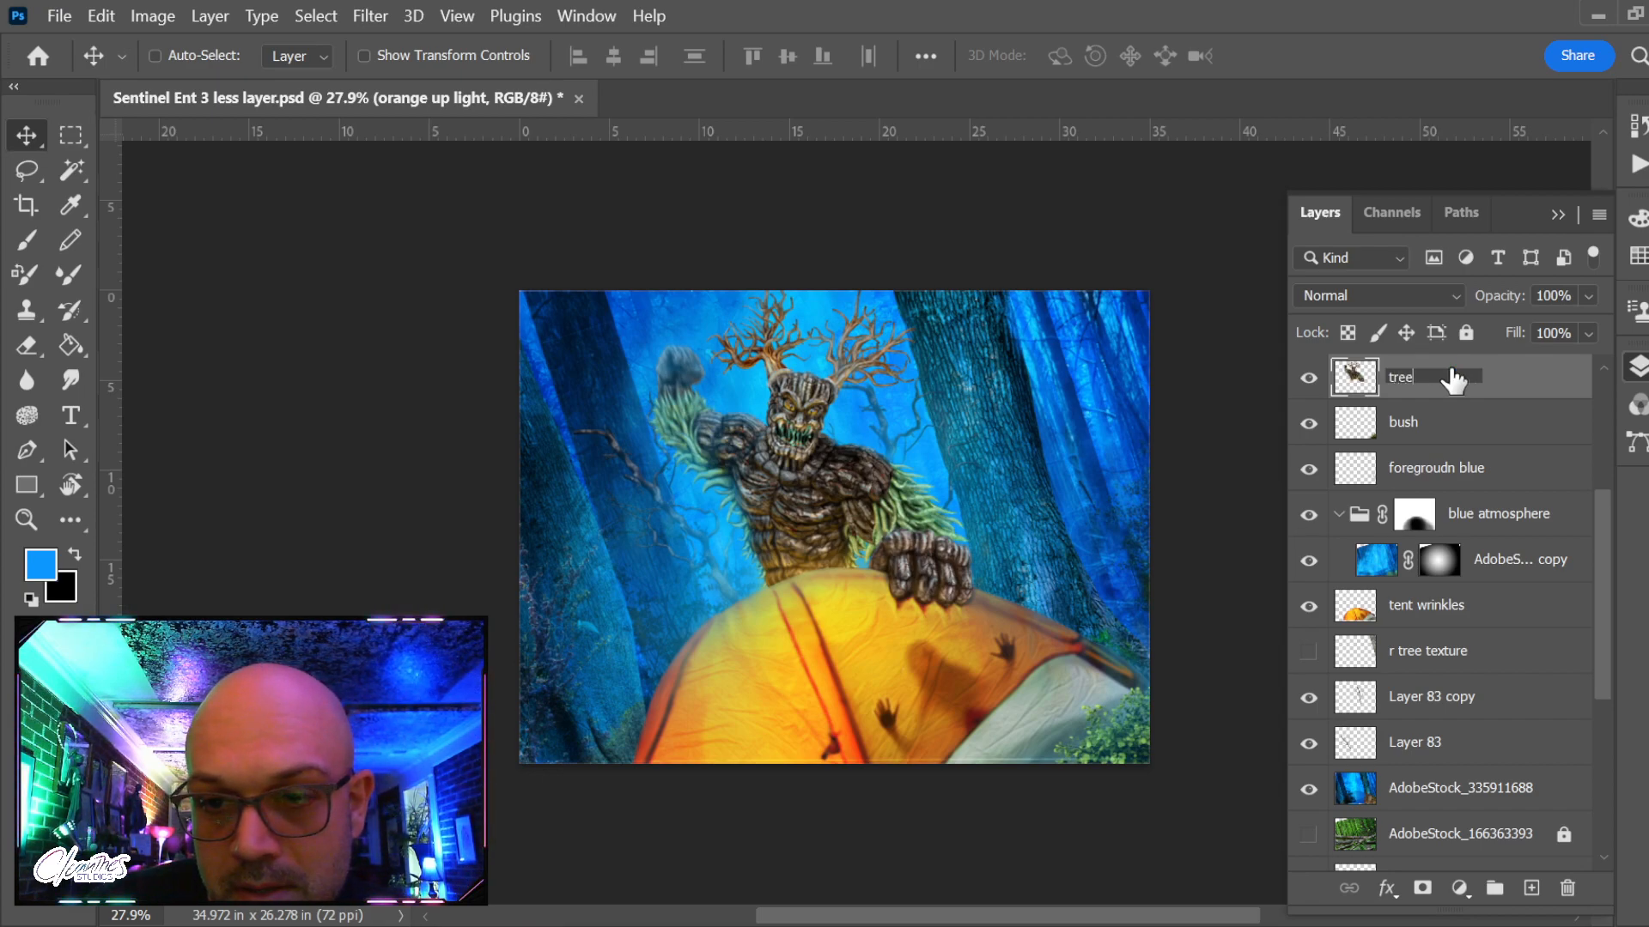
type(" ent")
key("Return")
Apply an image adjustment to the tree ent layer and another to the tent wrinkles layer
key("i")
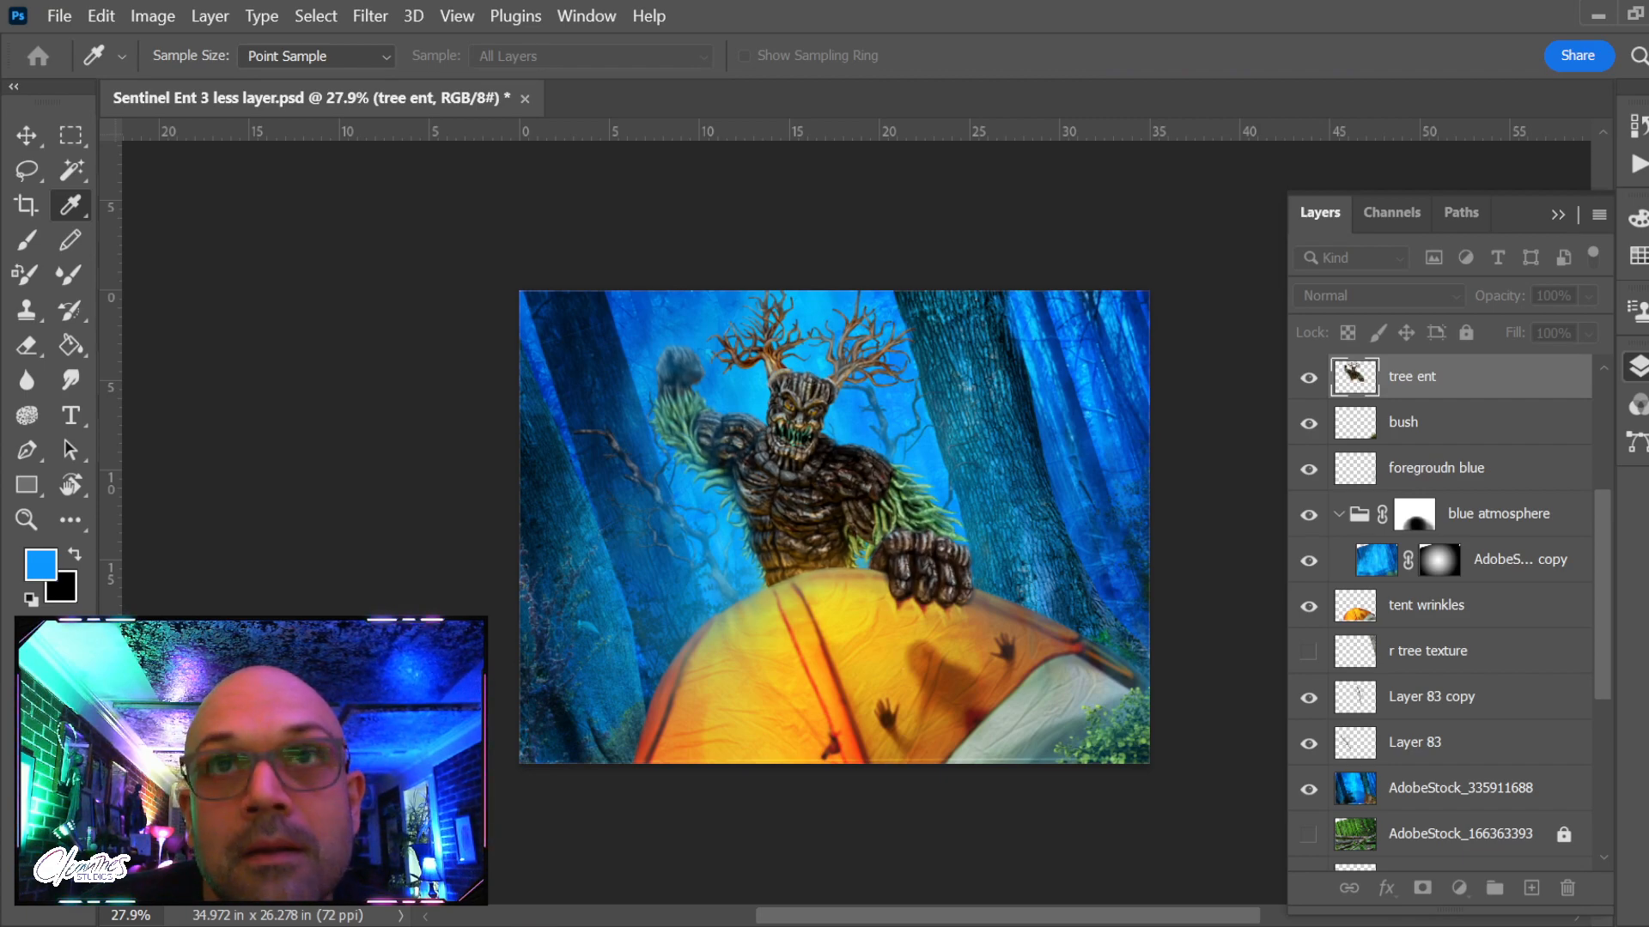
key("v")
left_click(1451, 611)
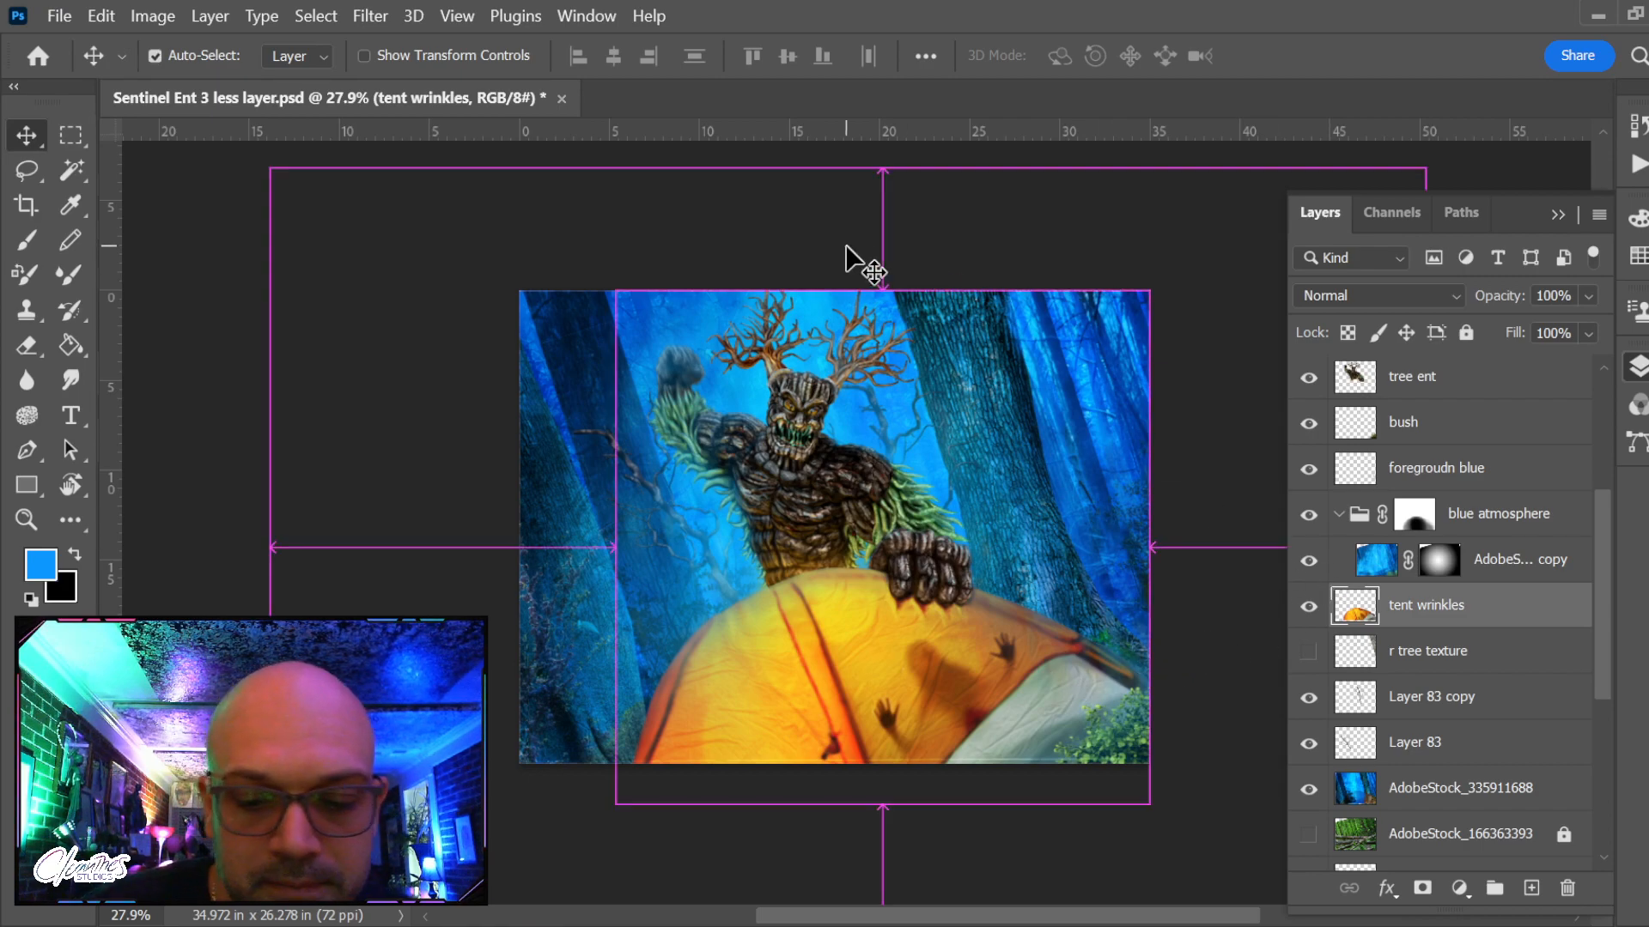
key("i")
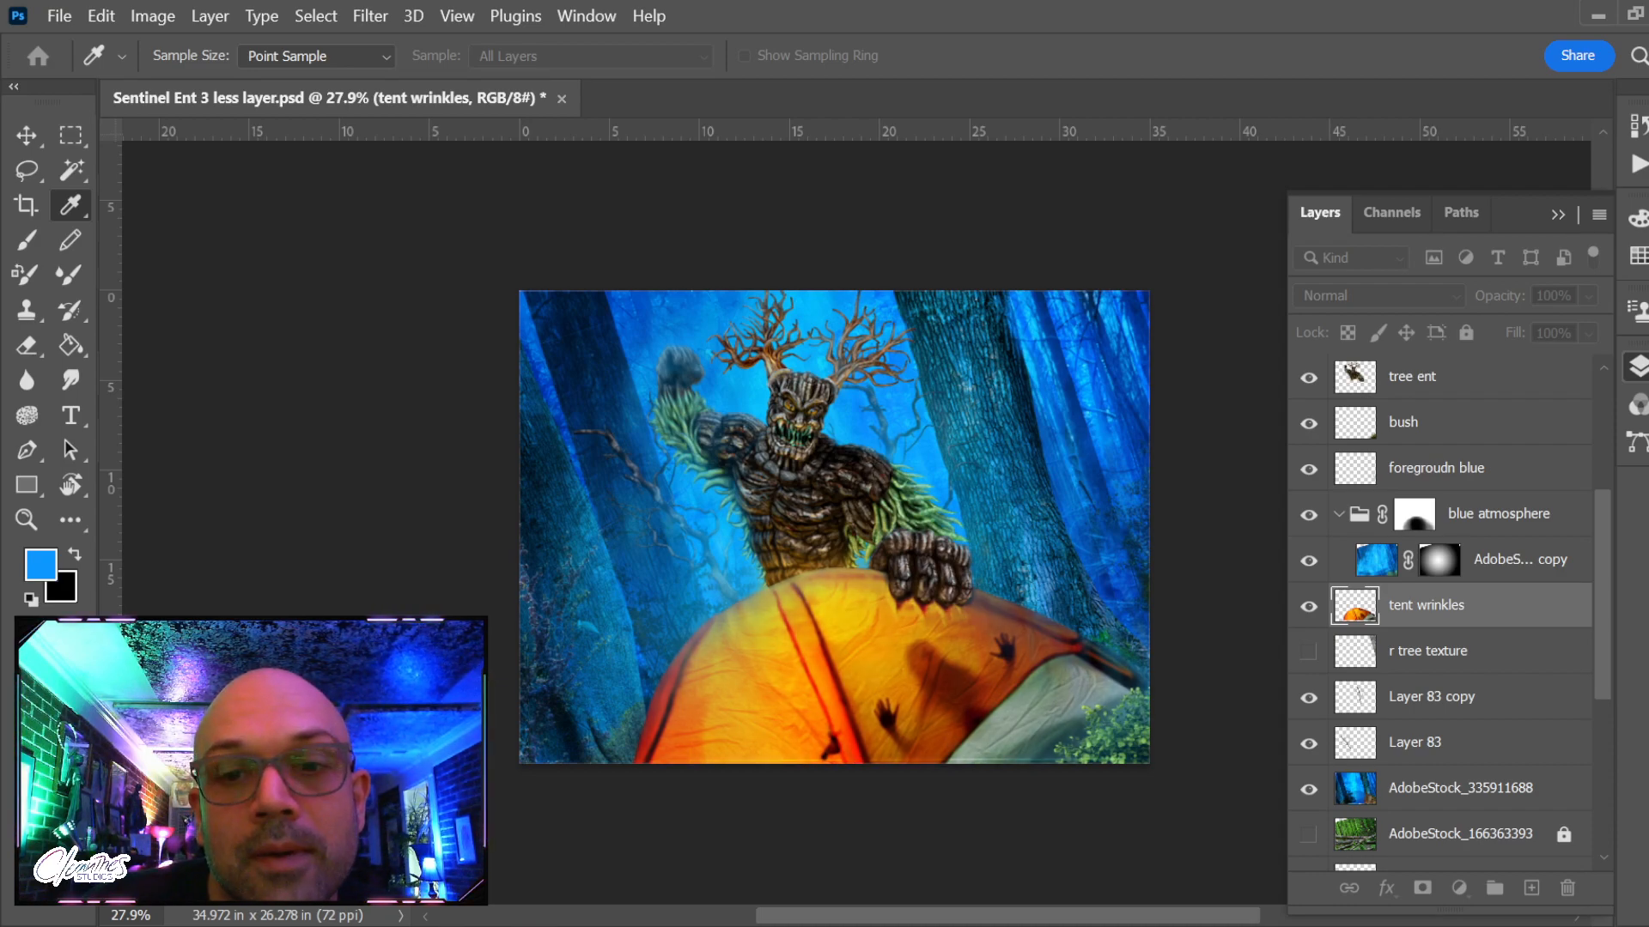
left_click(930, 194)
key("z")
left_click_drag(792, 503, 718, 549)
left_click_drag(781, 684, 706, 664)
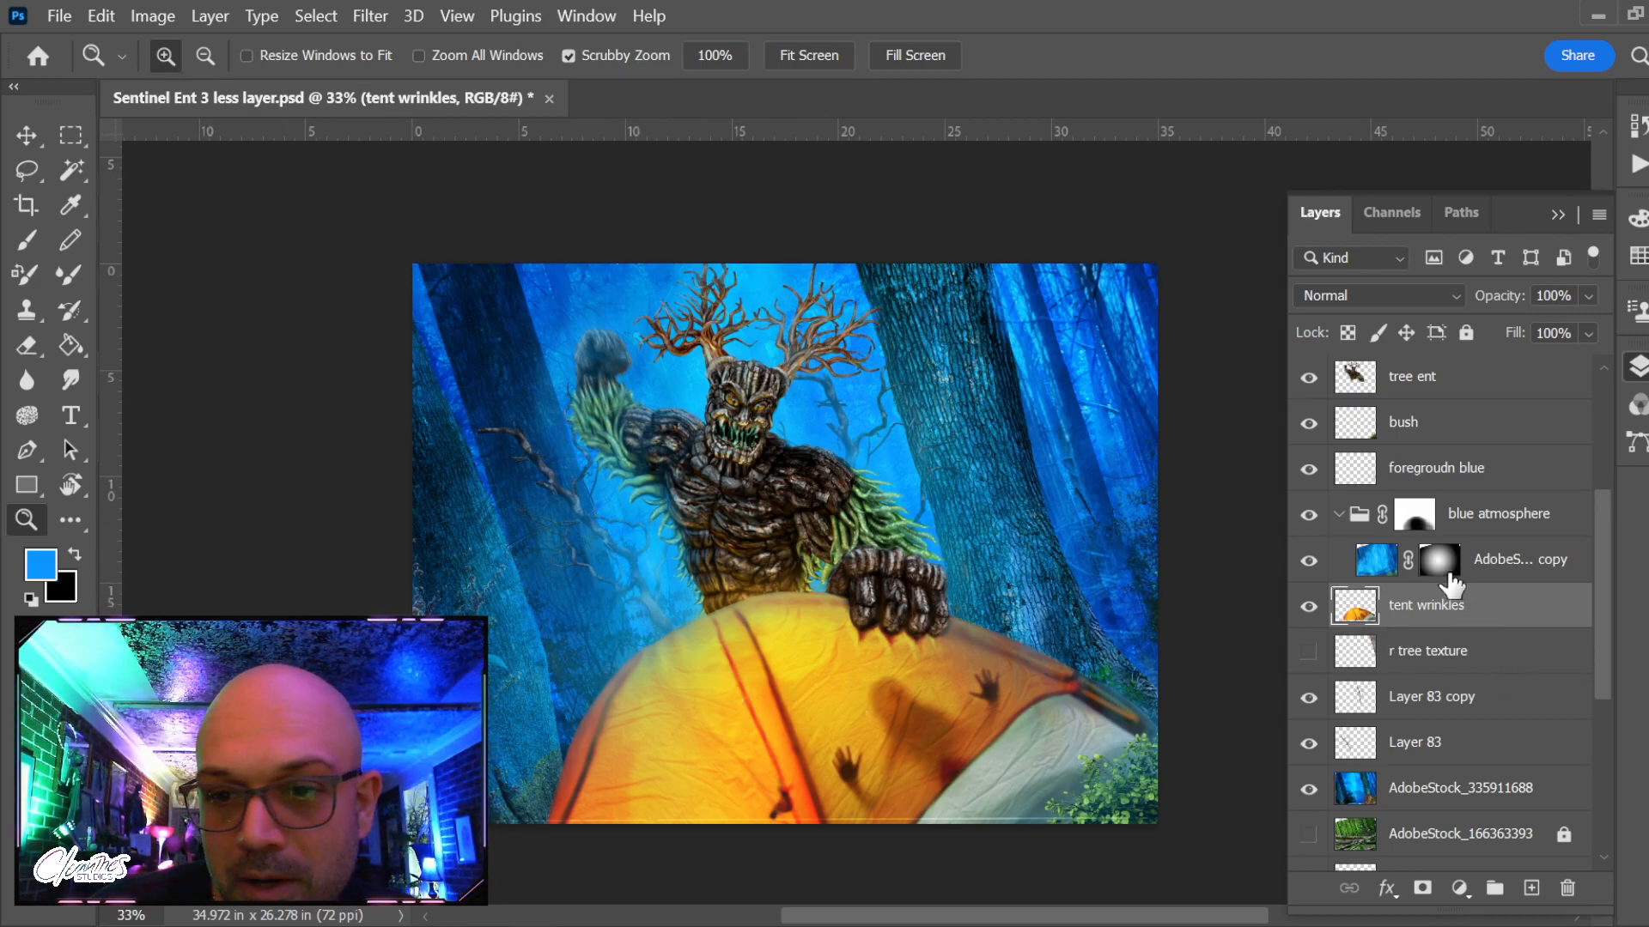
Reselect the tree ent layer, go through another image adjustment on it, and duplicate the layer
left_click(1449, 380)
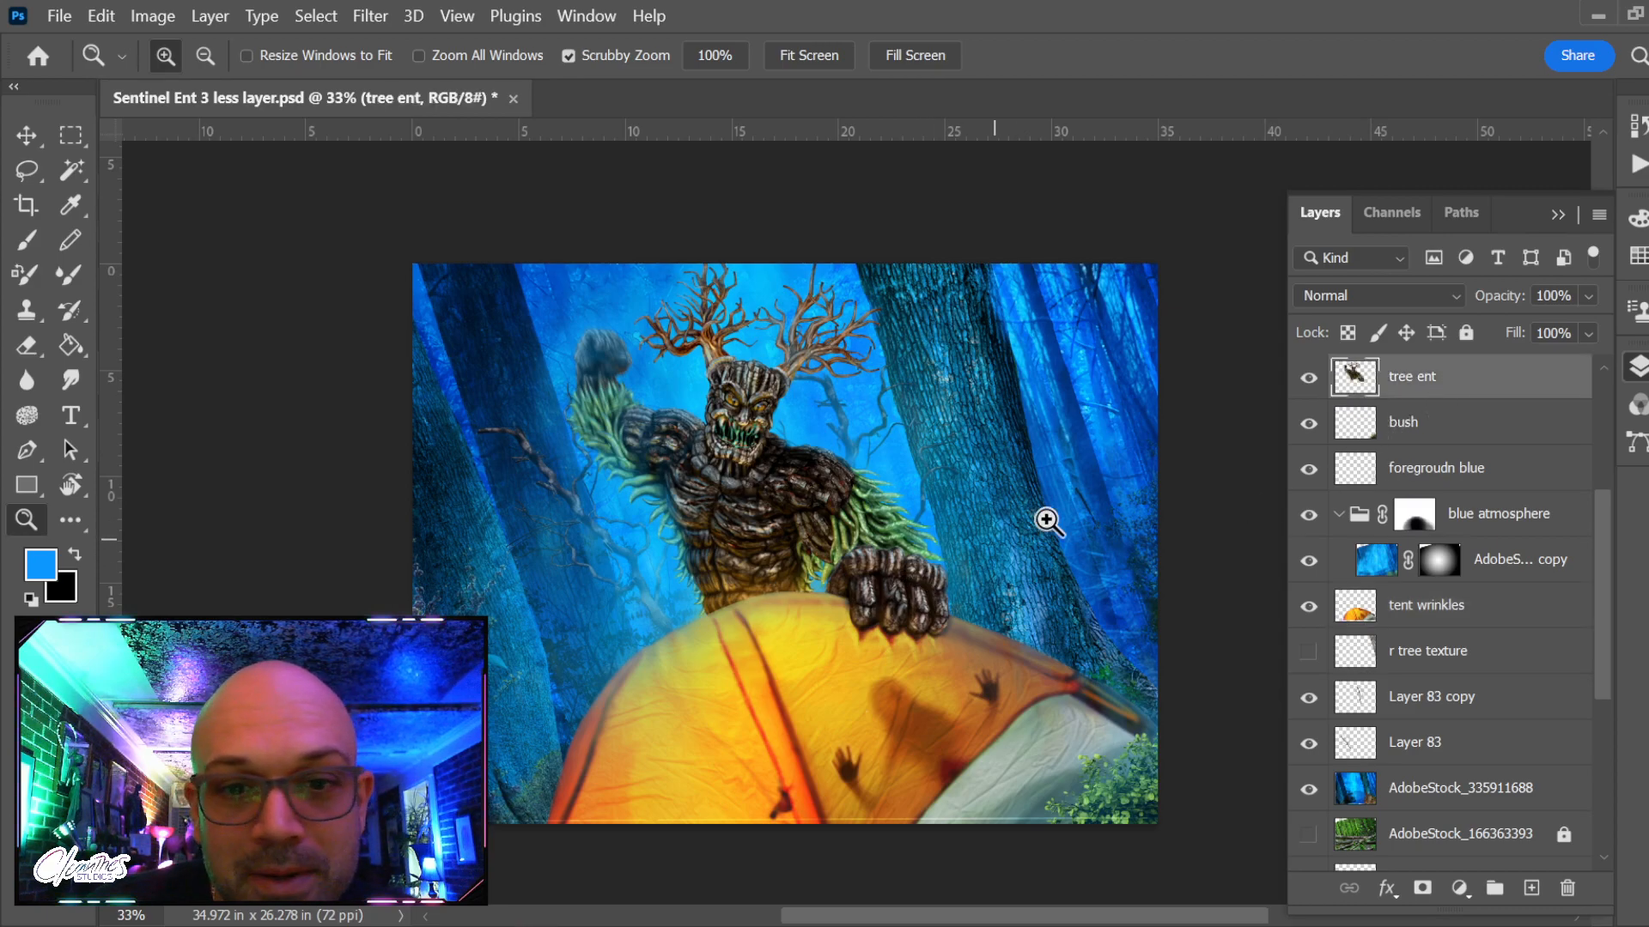
key("i")
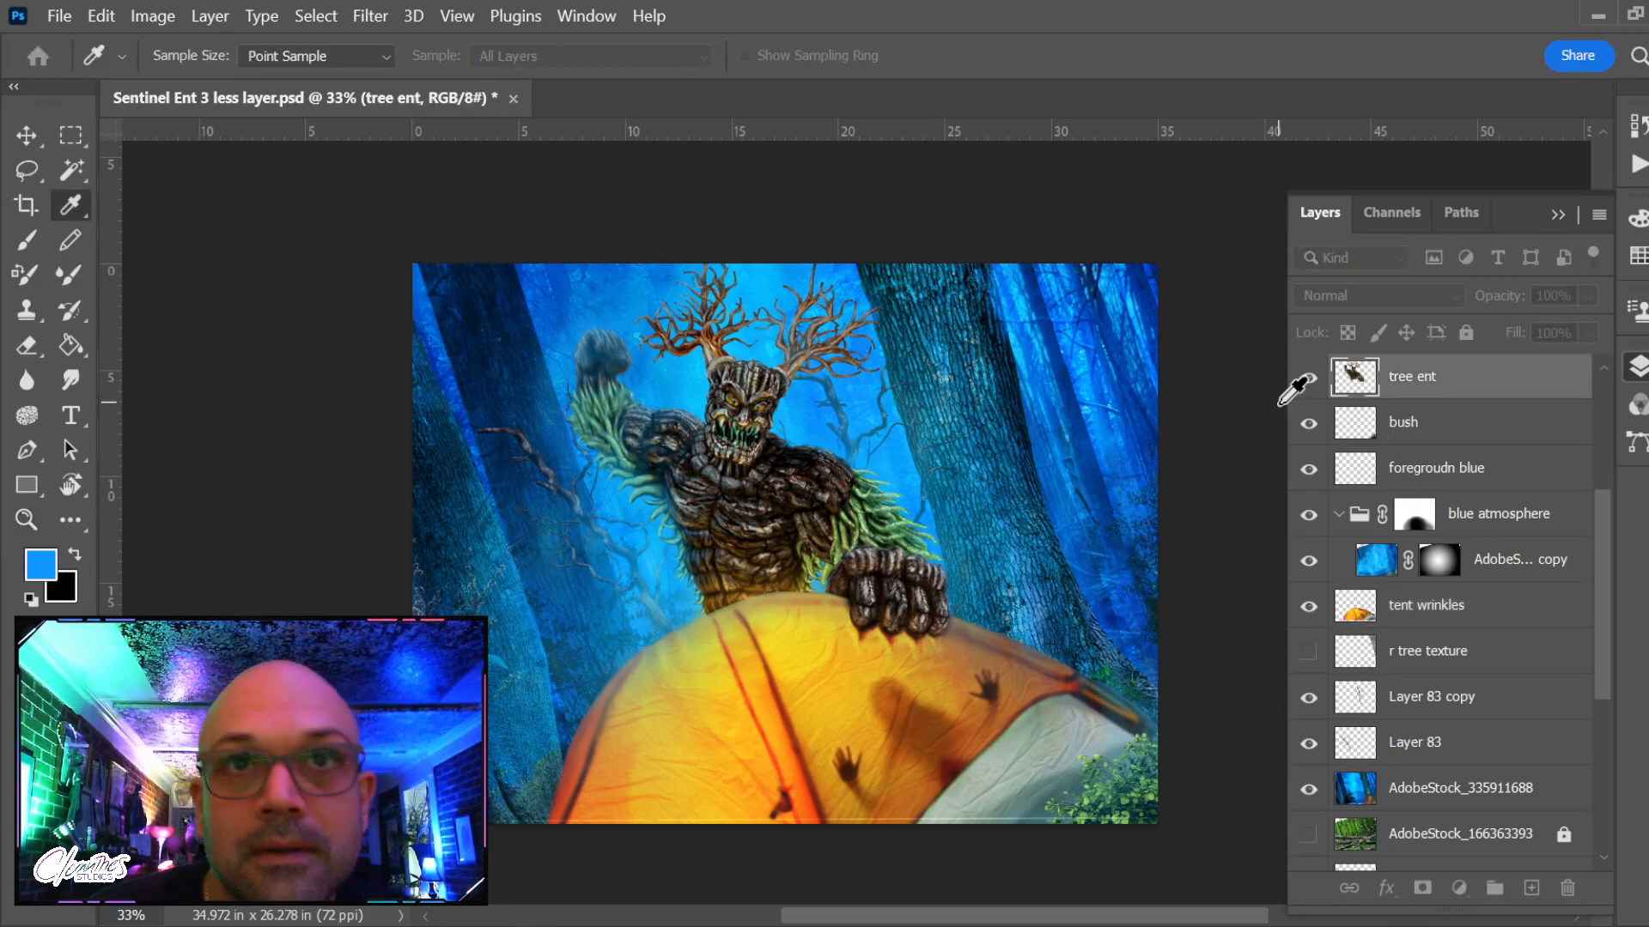
key("z")
left_click_drag(822, 526, 861, 475)
left_click_drag(701, 556, 670, 548)
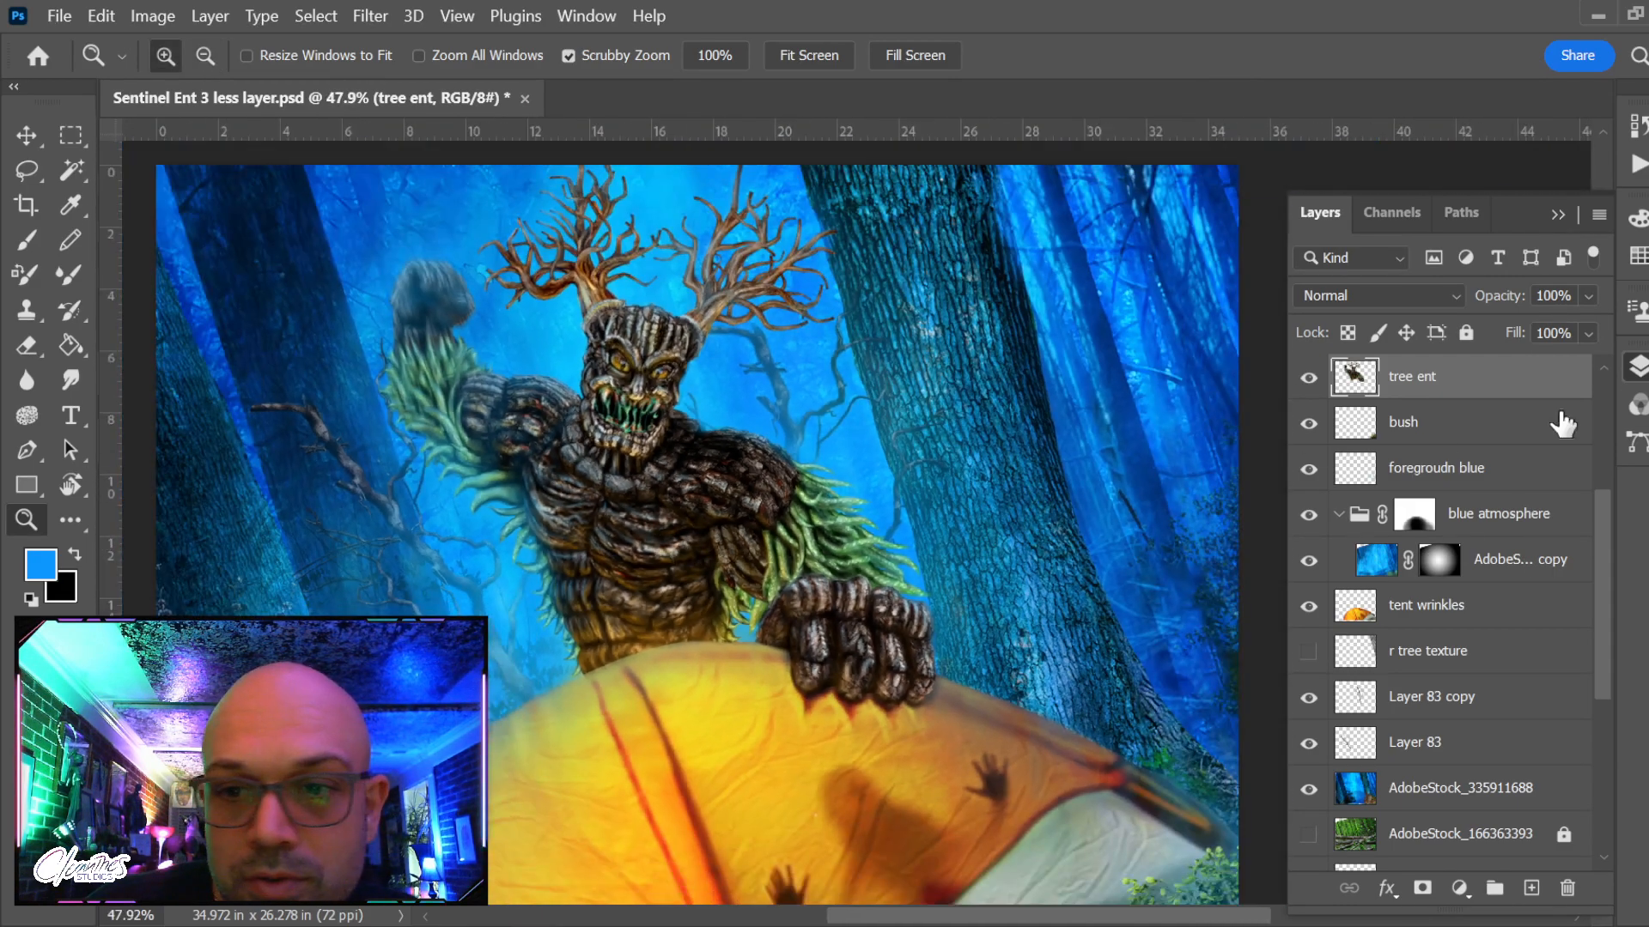
left_click_drag(1495, 397, 1531, 888)
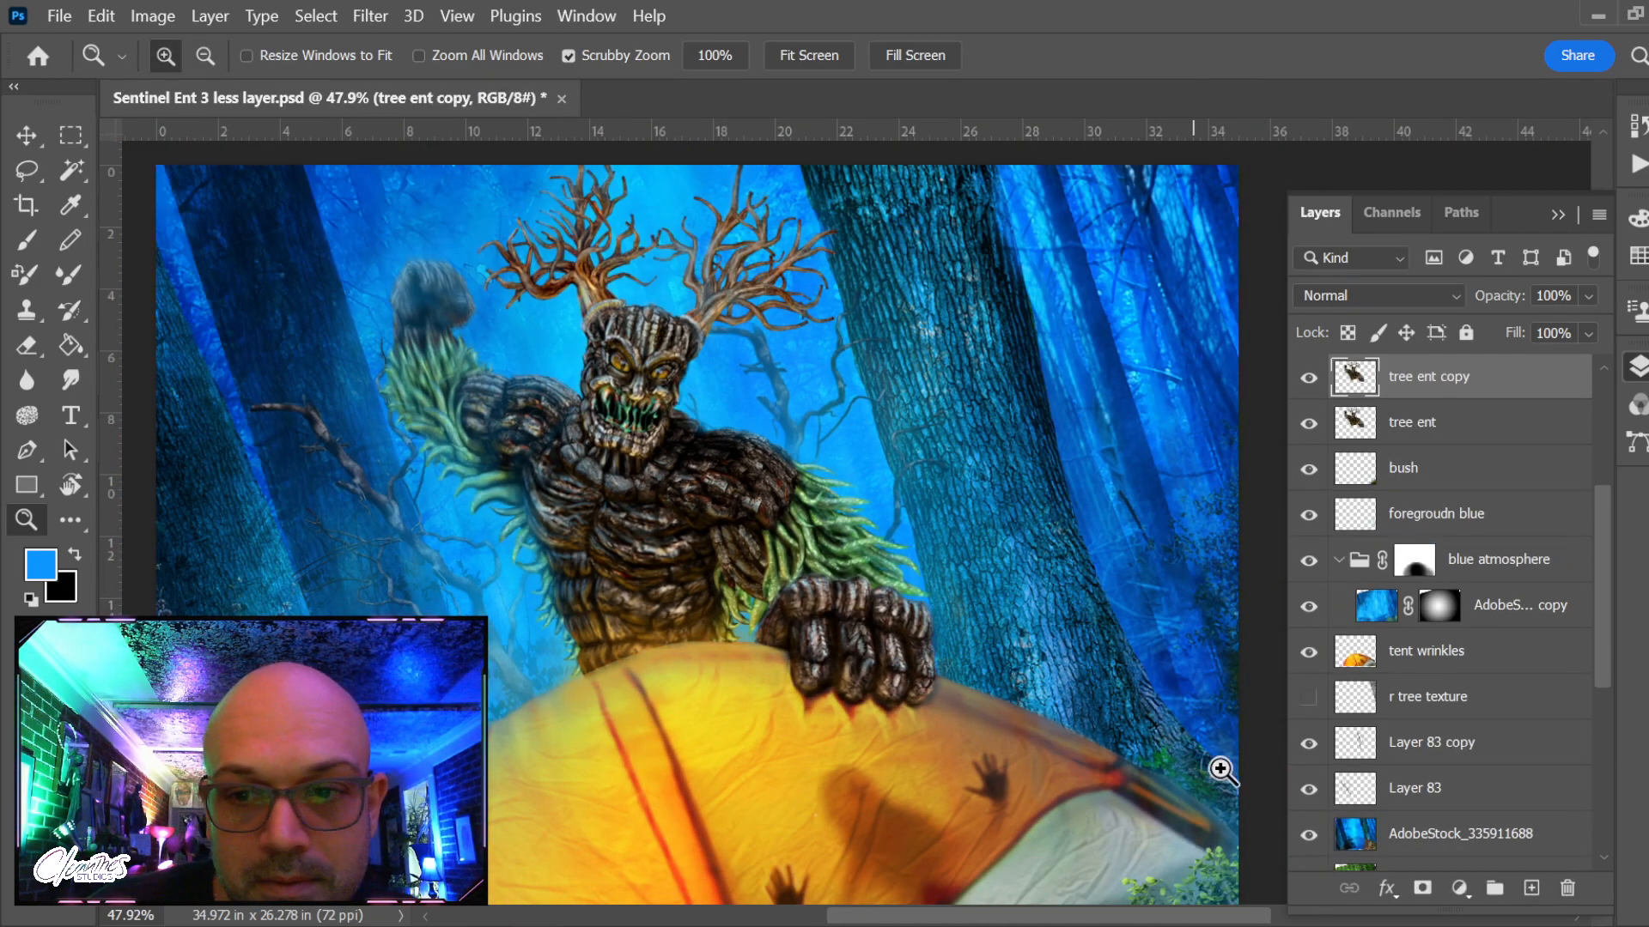
Desaturate the tree ent copy and raise its contrast to leave bright highlights over near-black shadows
key("i")
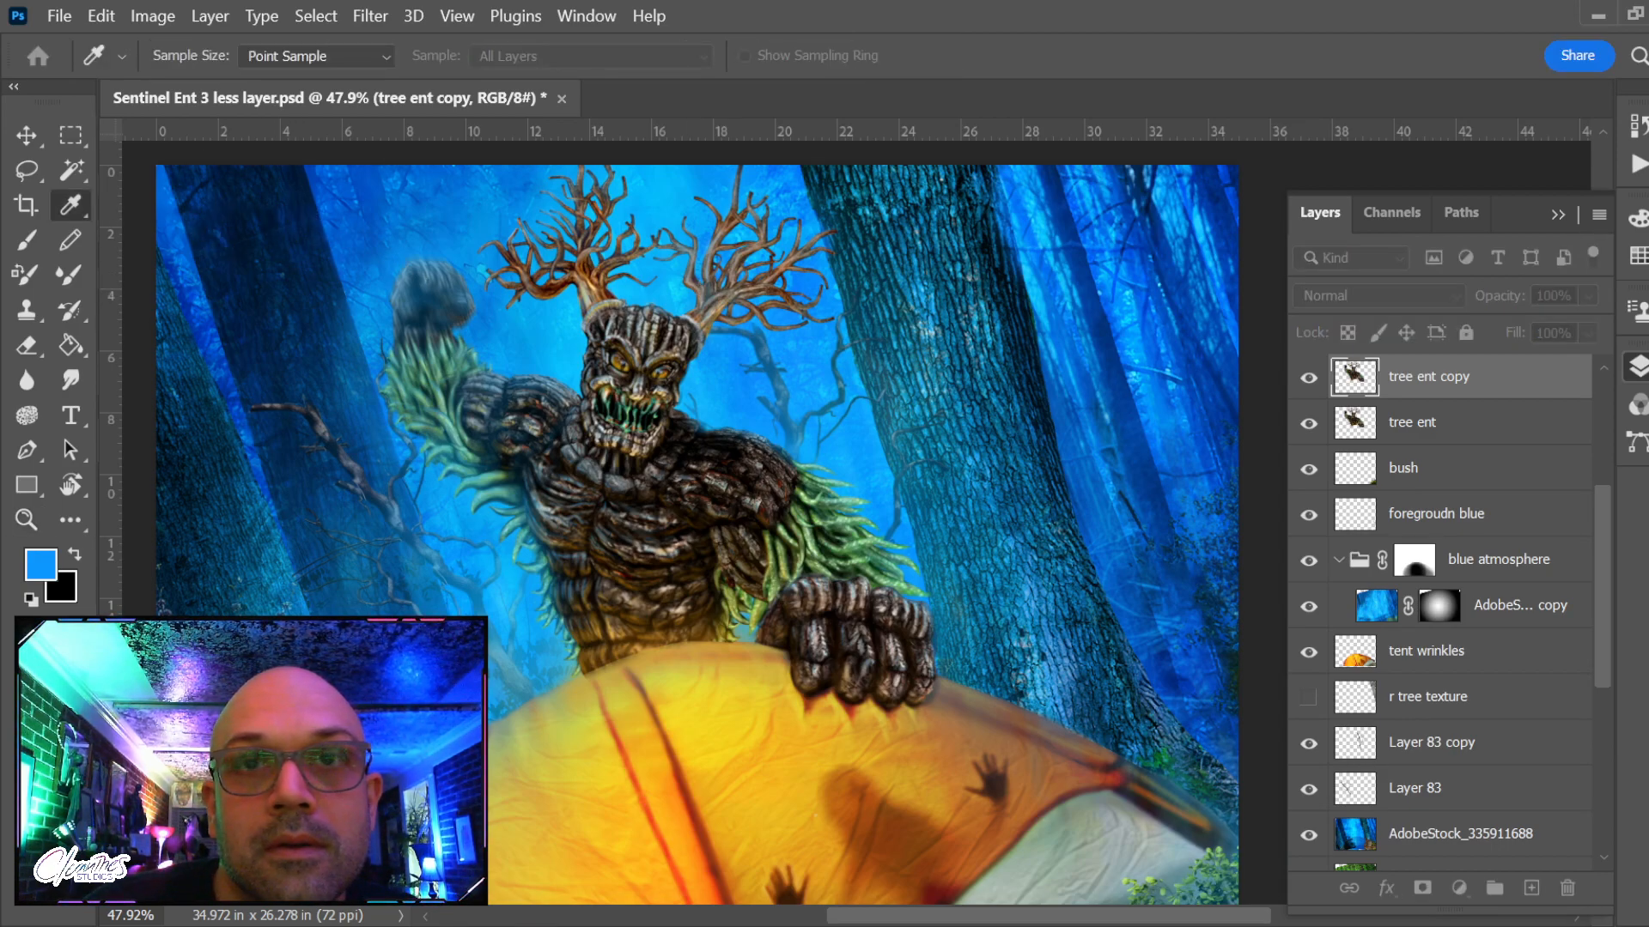
key("z")
key("ctrl+shift+u")
key("i")
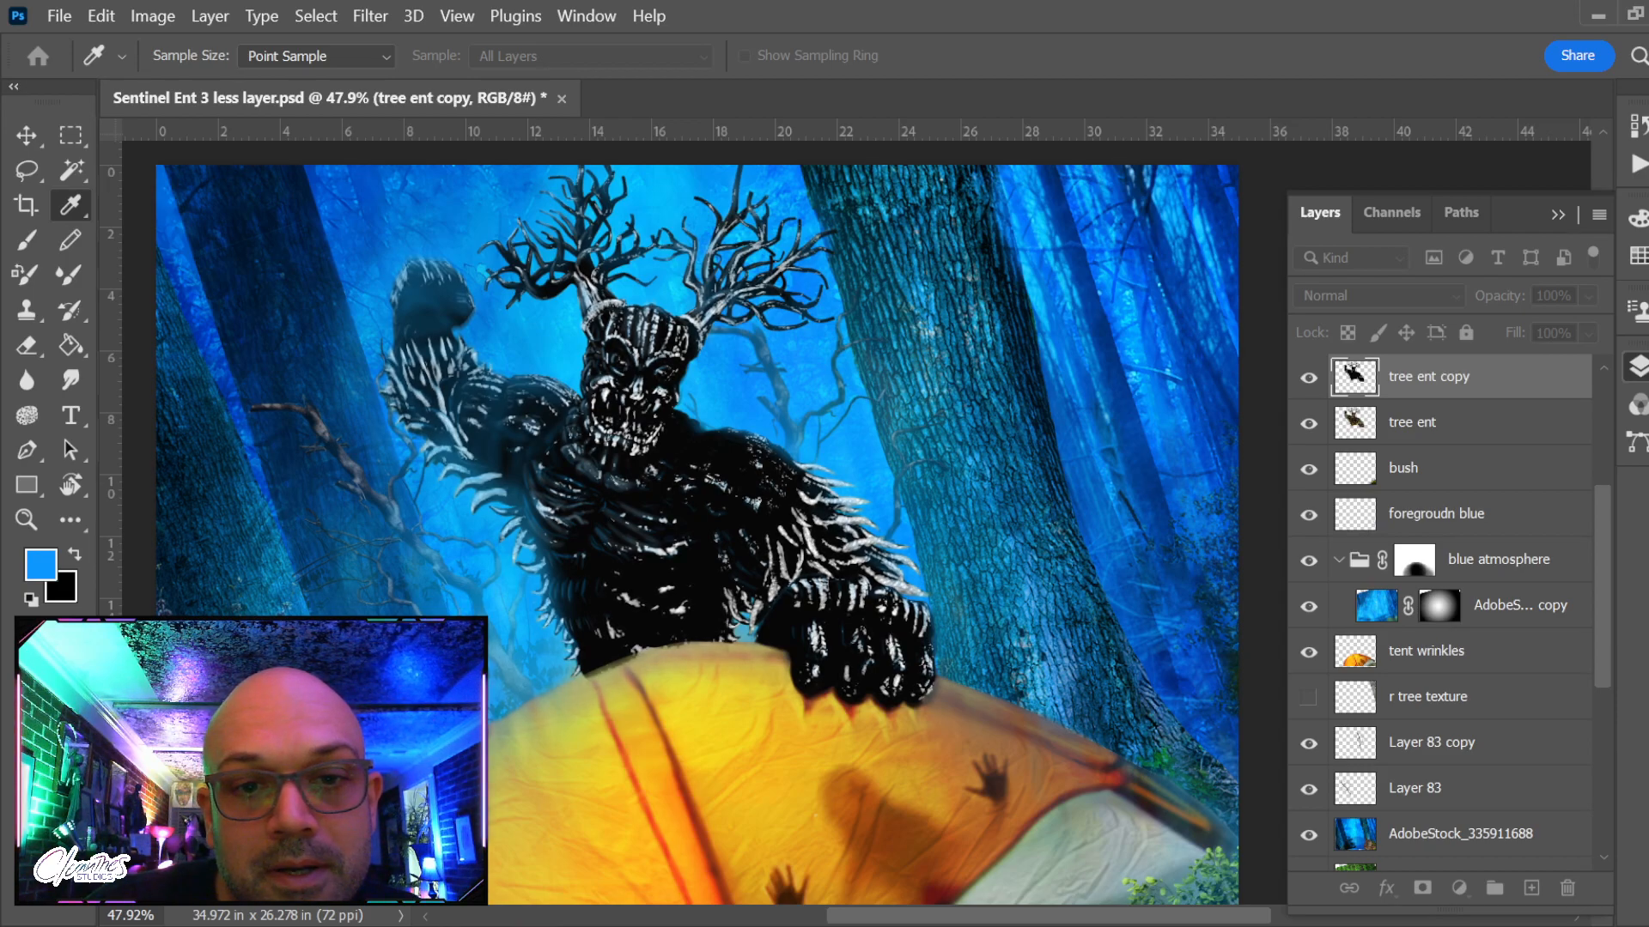
key("Return")
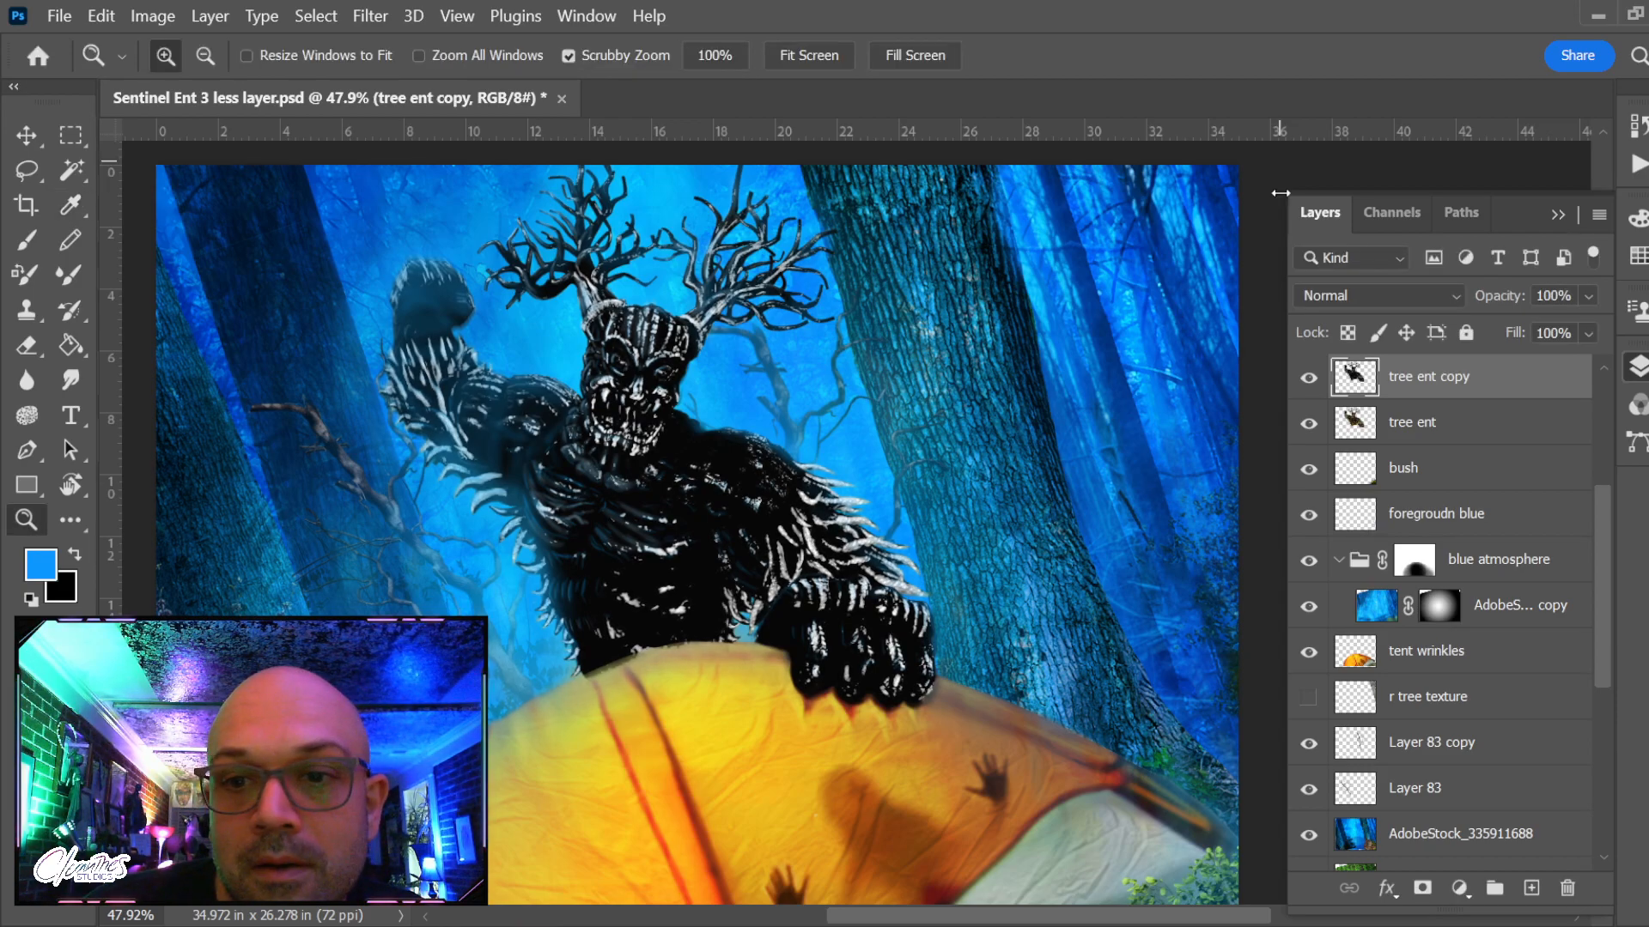
Set the tree ent copy's blend mode to Screen, keep its opacity at 100%, and leave that layer selected
left_click(1352, 297)
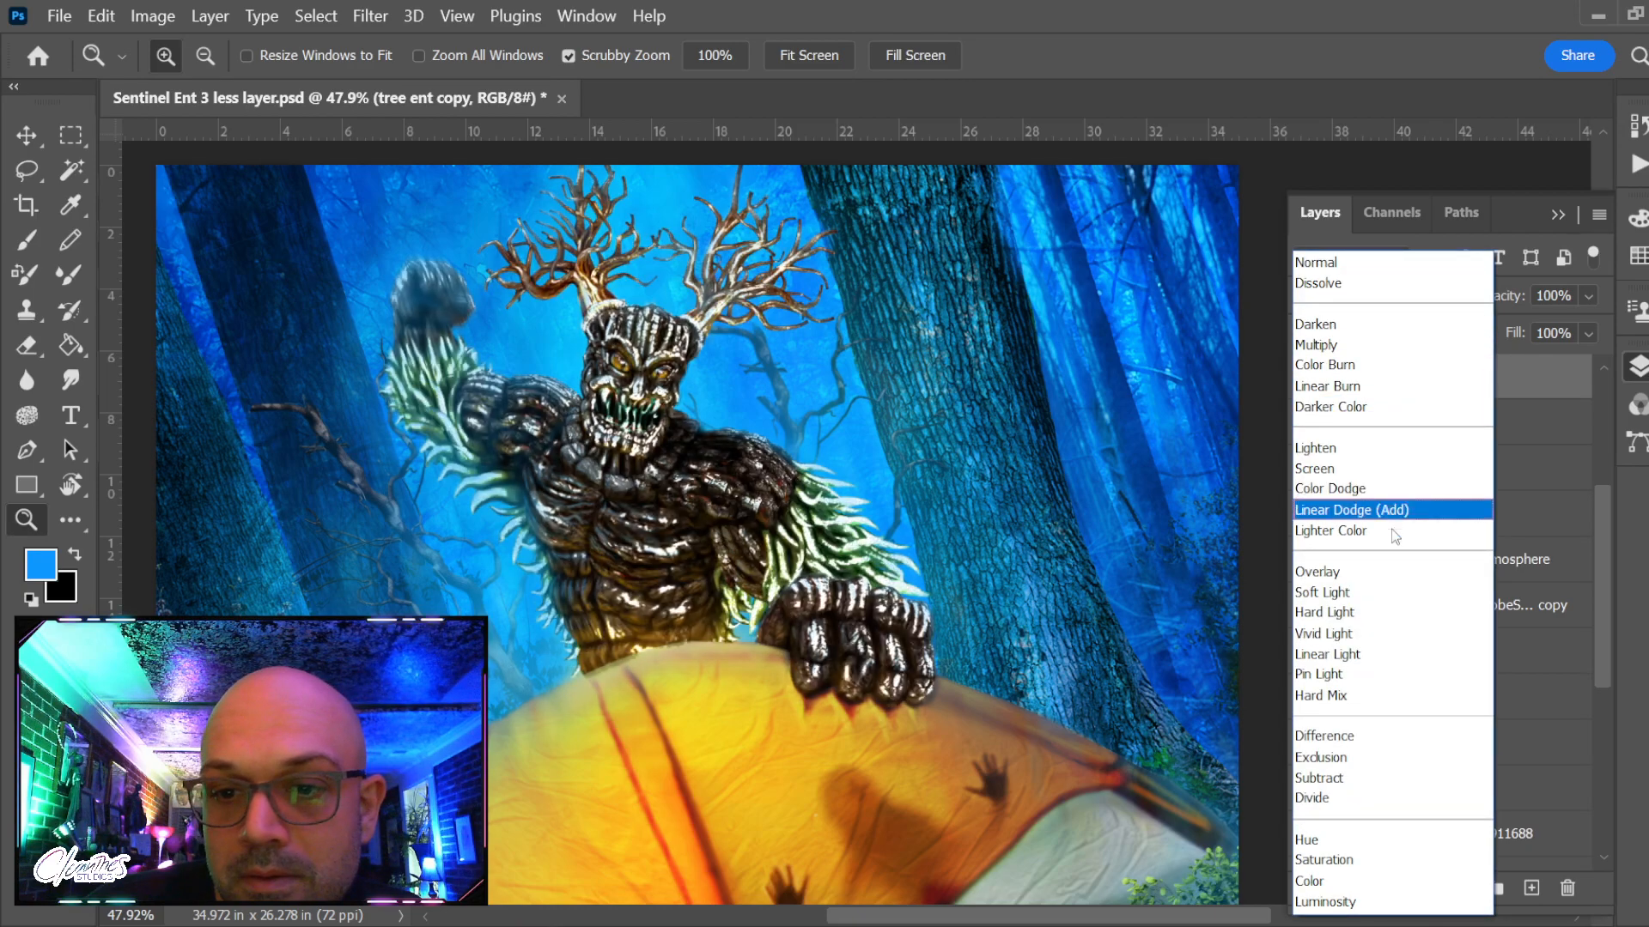
left_click(1374, 472)
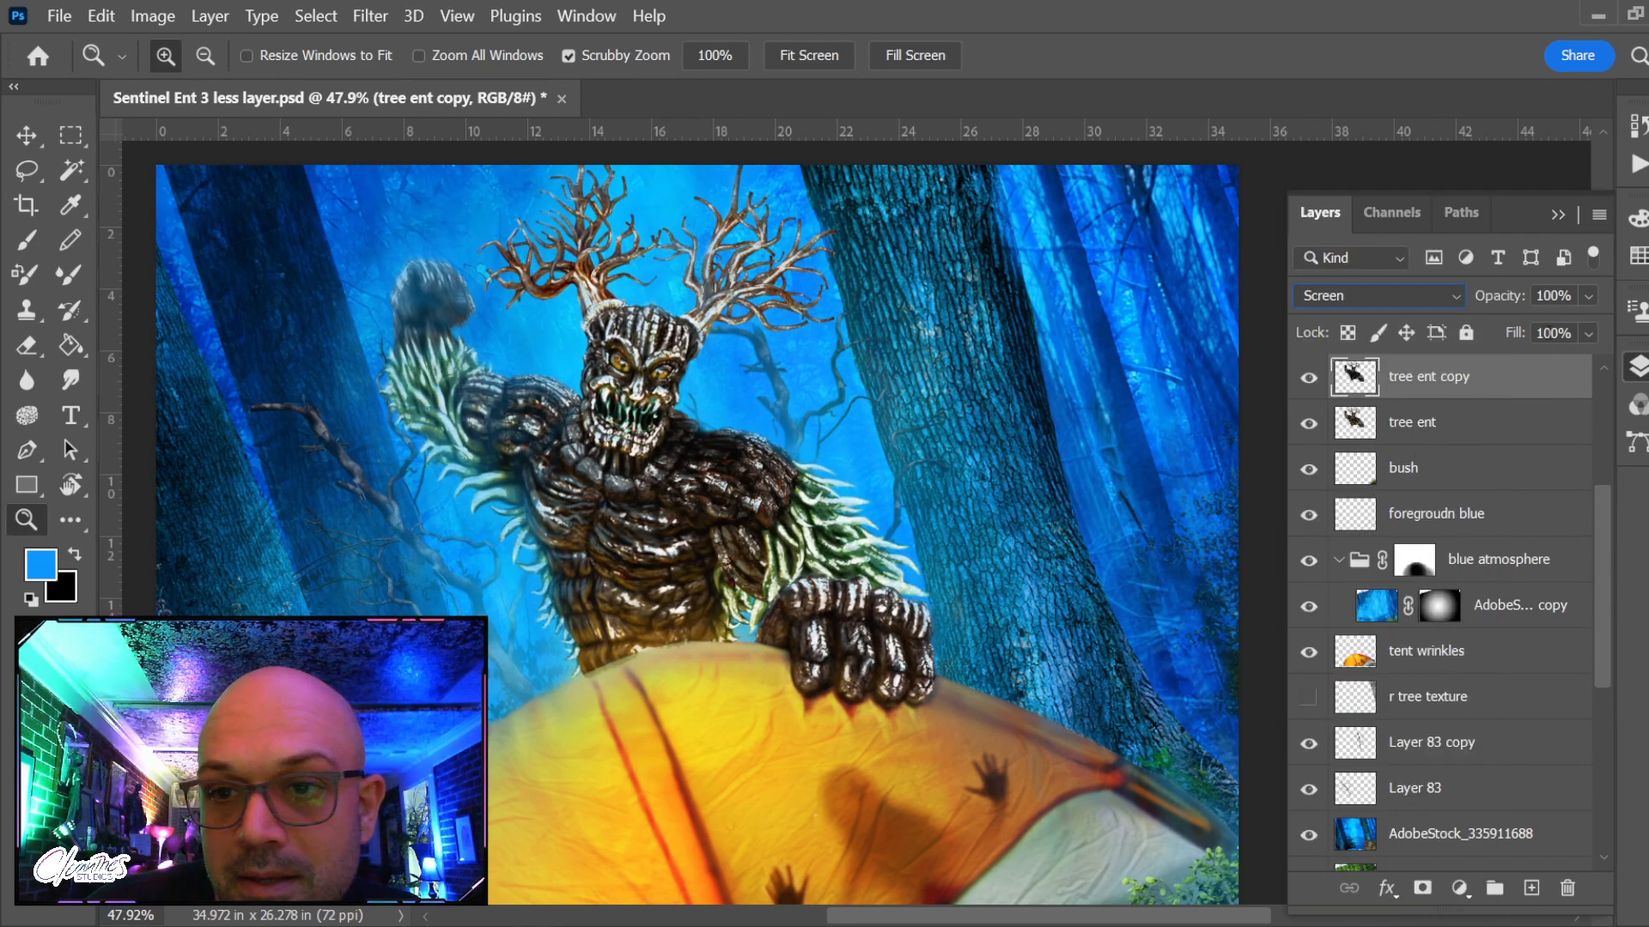
left_click(1588, 296)
left_click_drag(1538, 333, 1602, 327)
left_click(1502, 415)
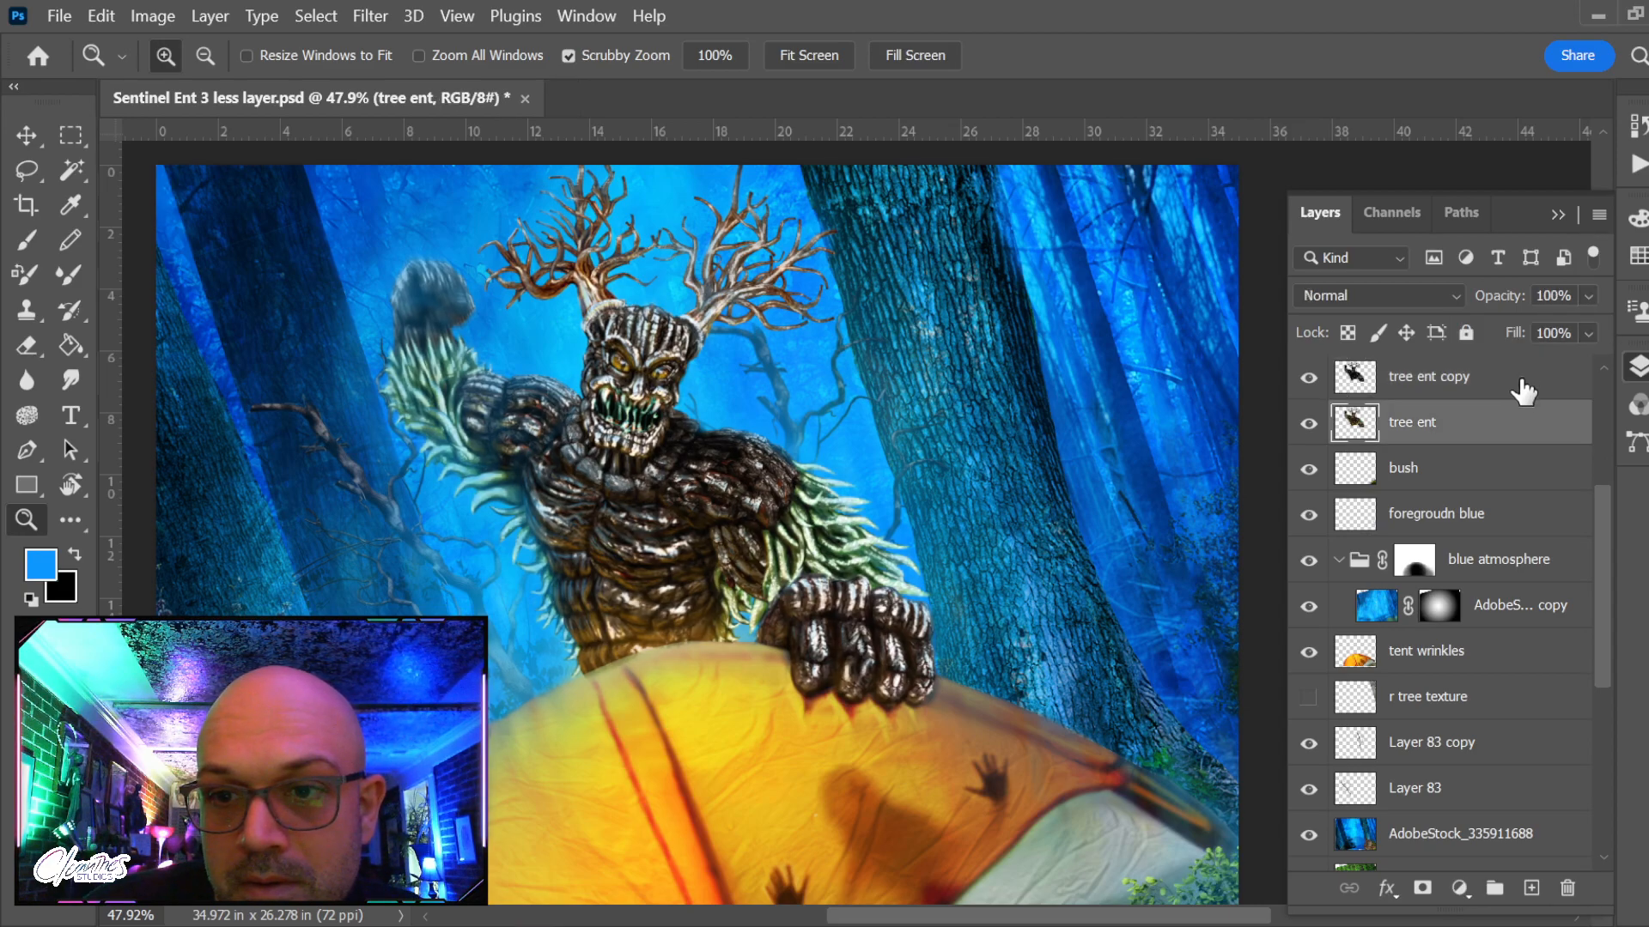
left_click(1517, 378)
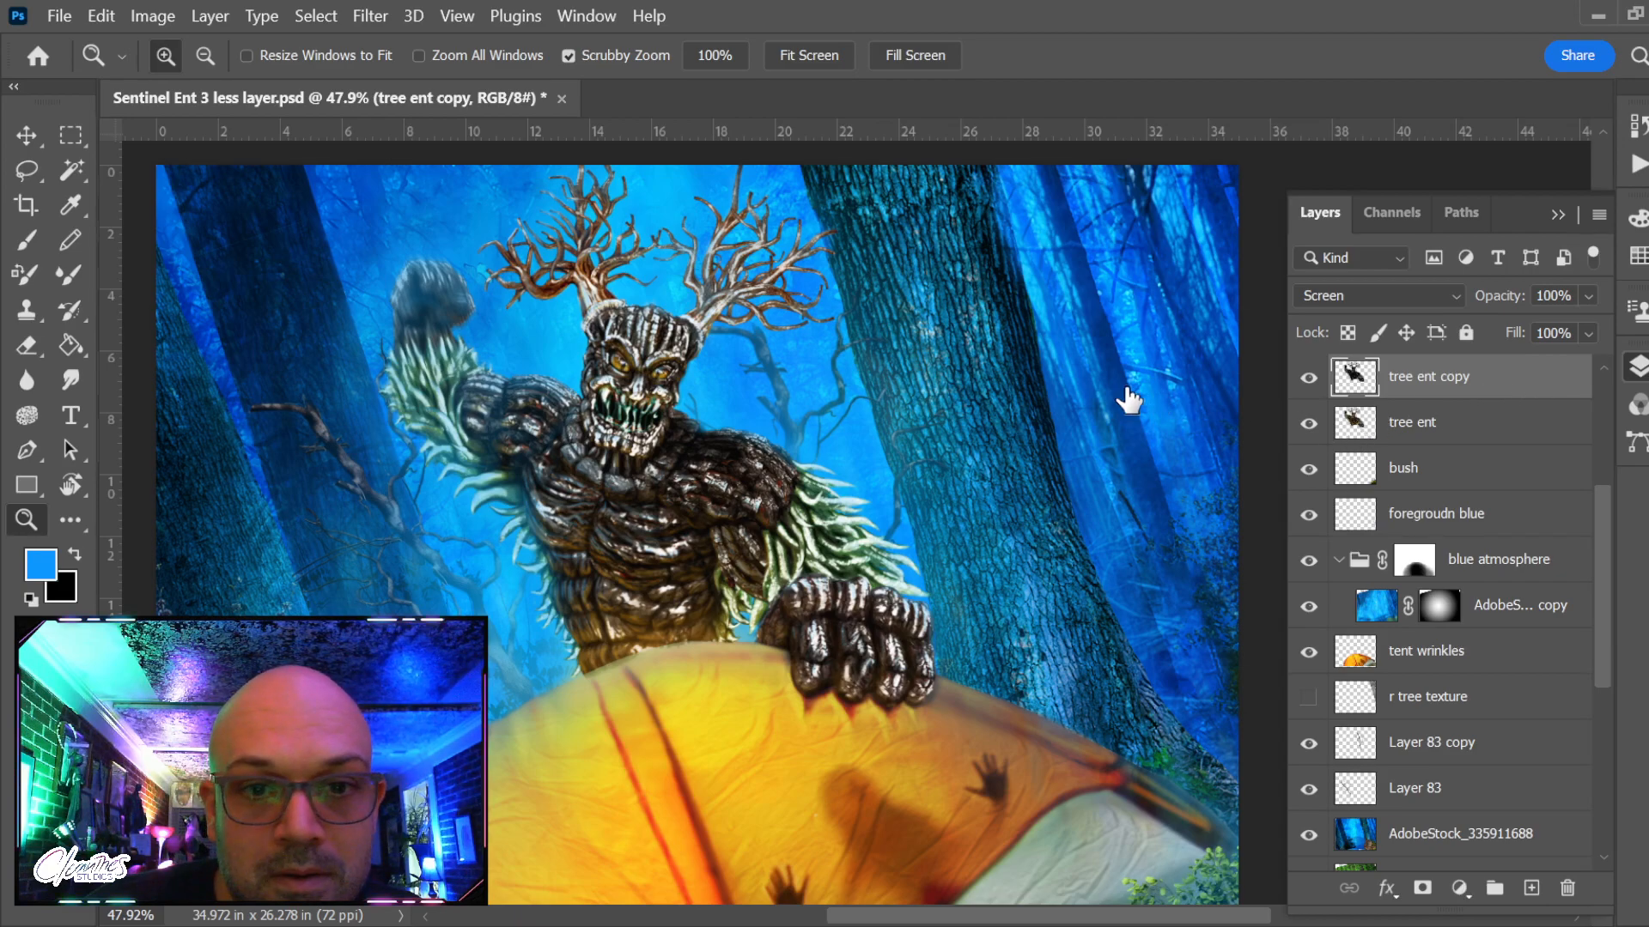
Add a Color Overlay effect to the tree ent copy using the golden yellow e2c433 sampled from the tent
key("h")
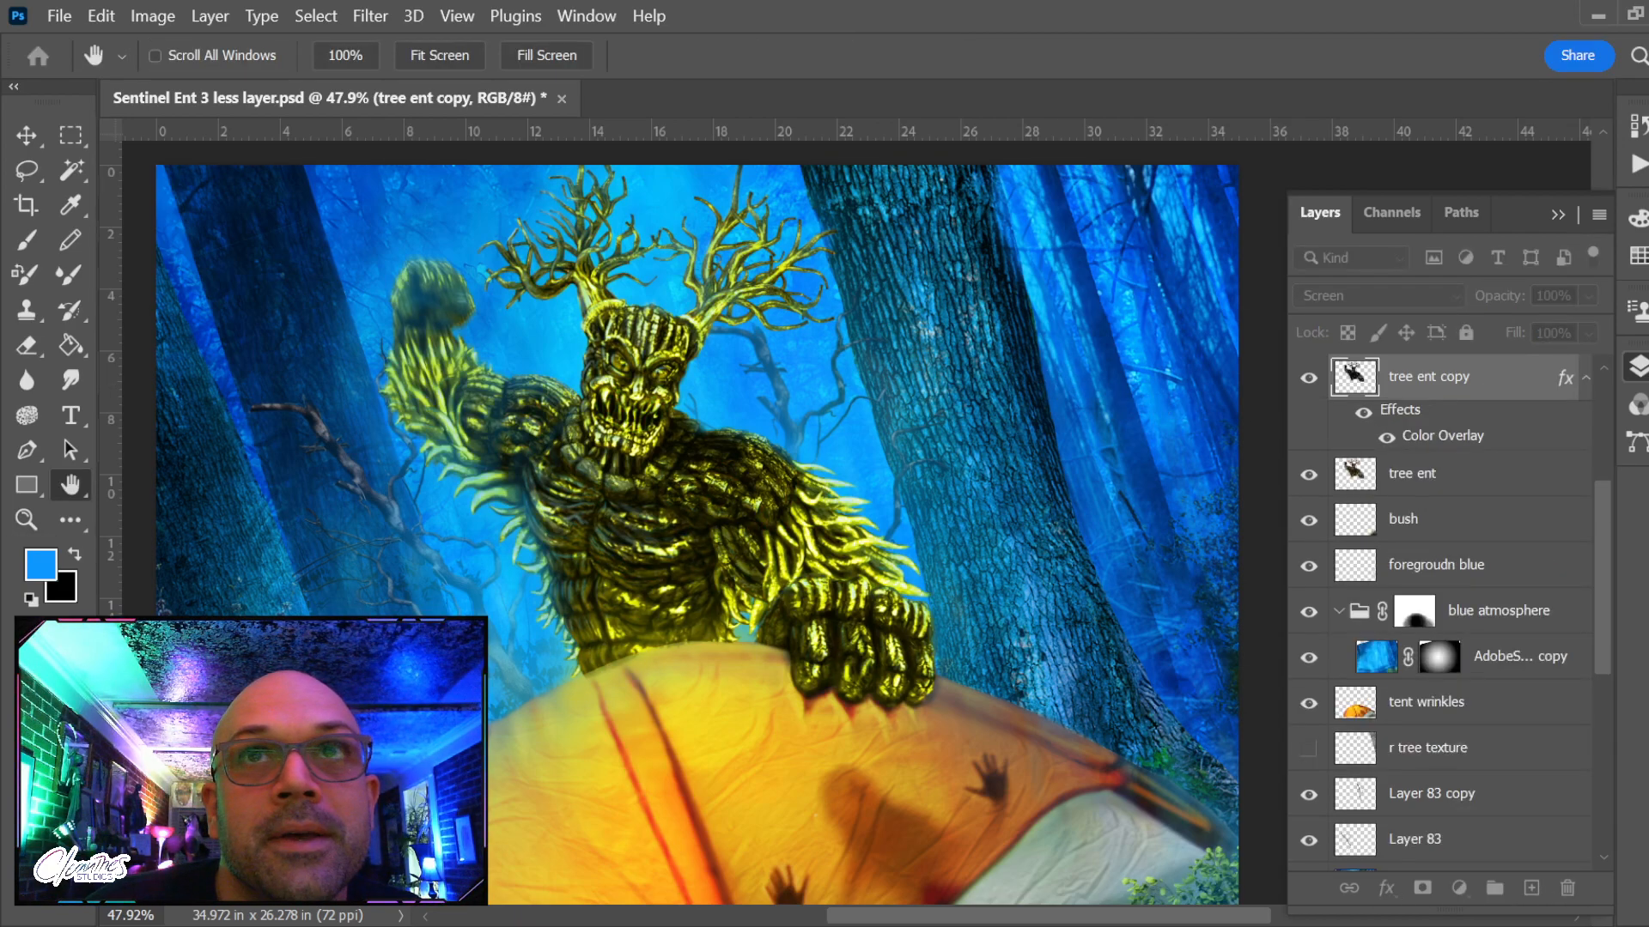
left_click(699, 685)
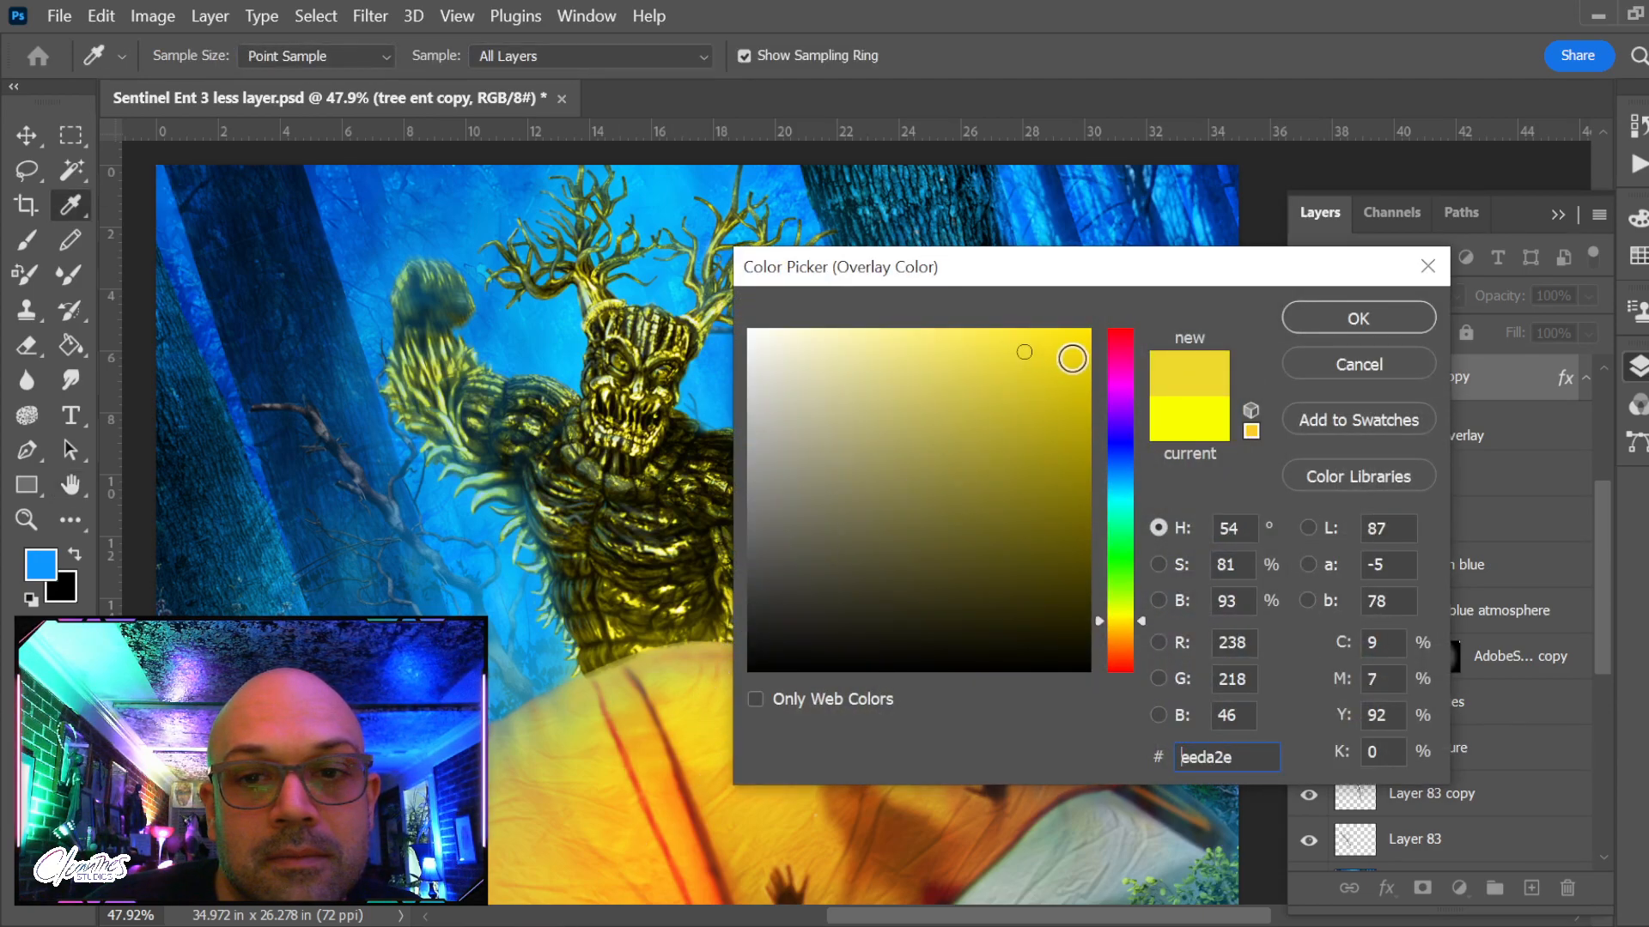
left_click(677, 687)
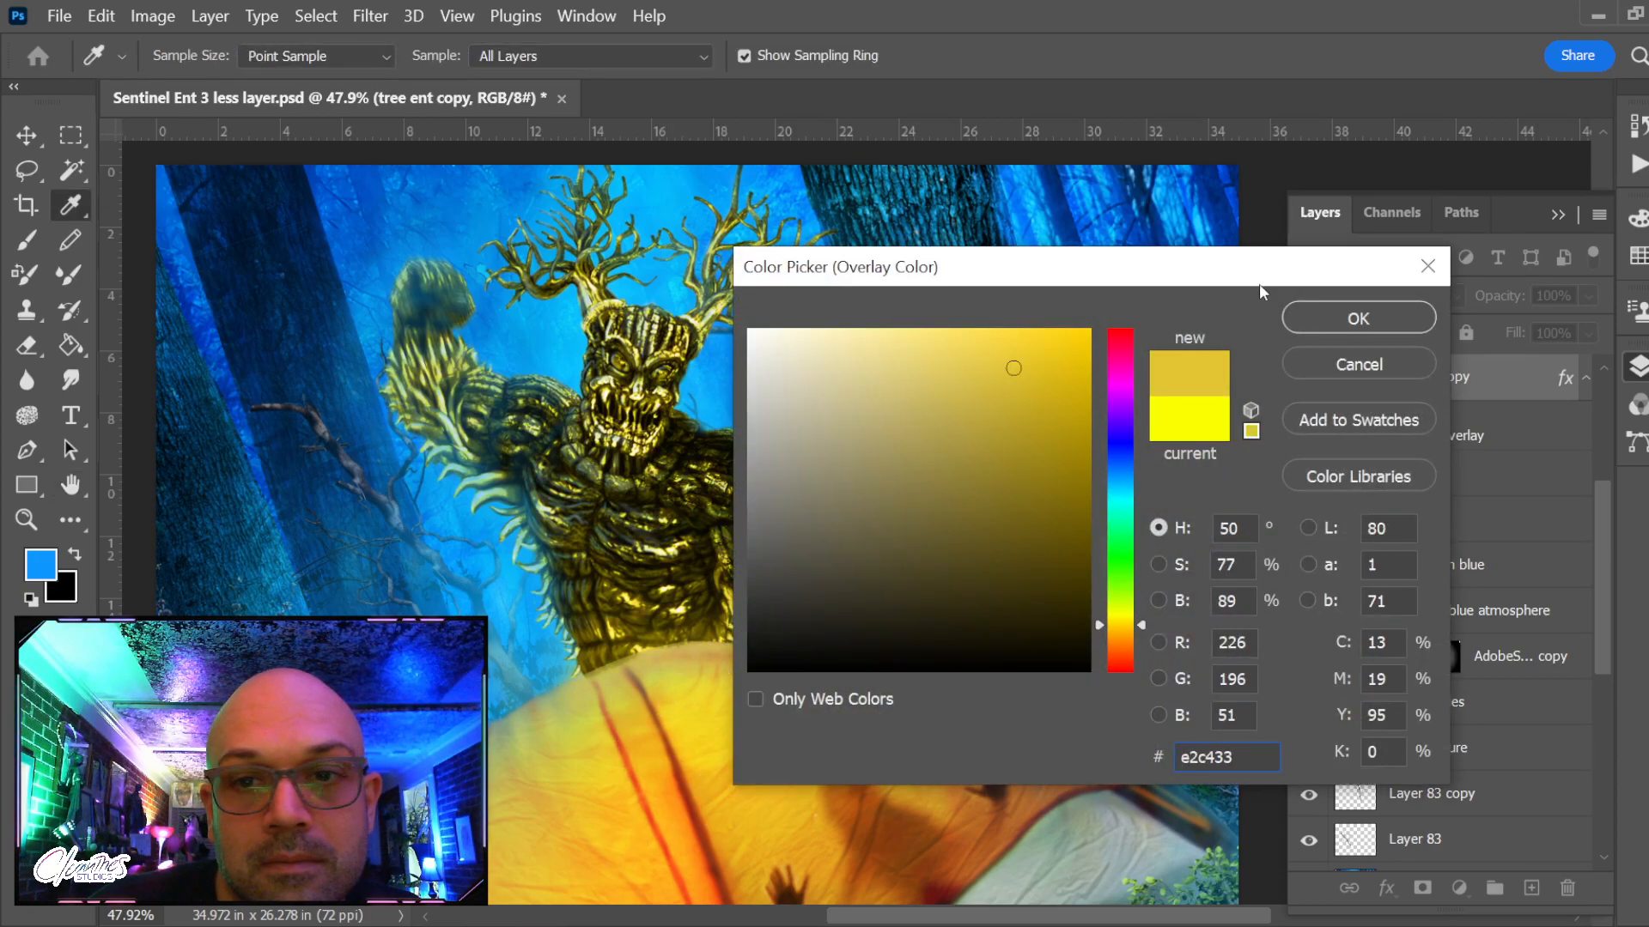
left_click(1333, 325)
key("h")
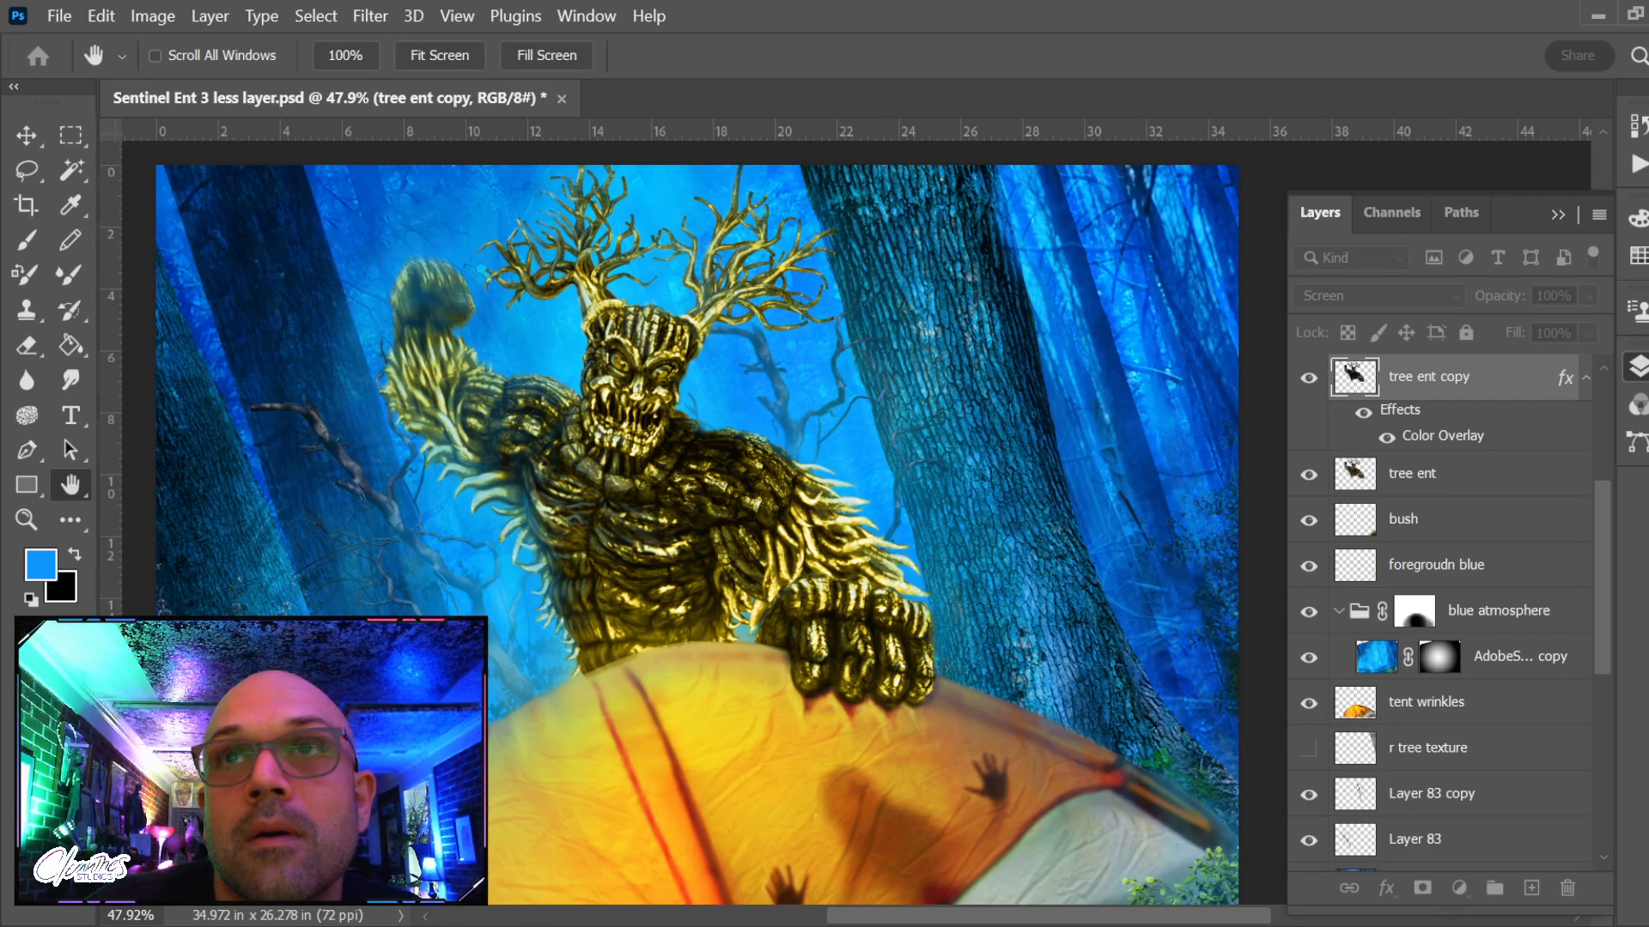
key("Return")
Compare the creature with and without the tree ent copy, and rasterize that copy's layer style
left_click(1309, 378)
left_click(1309, 378)
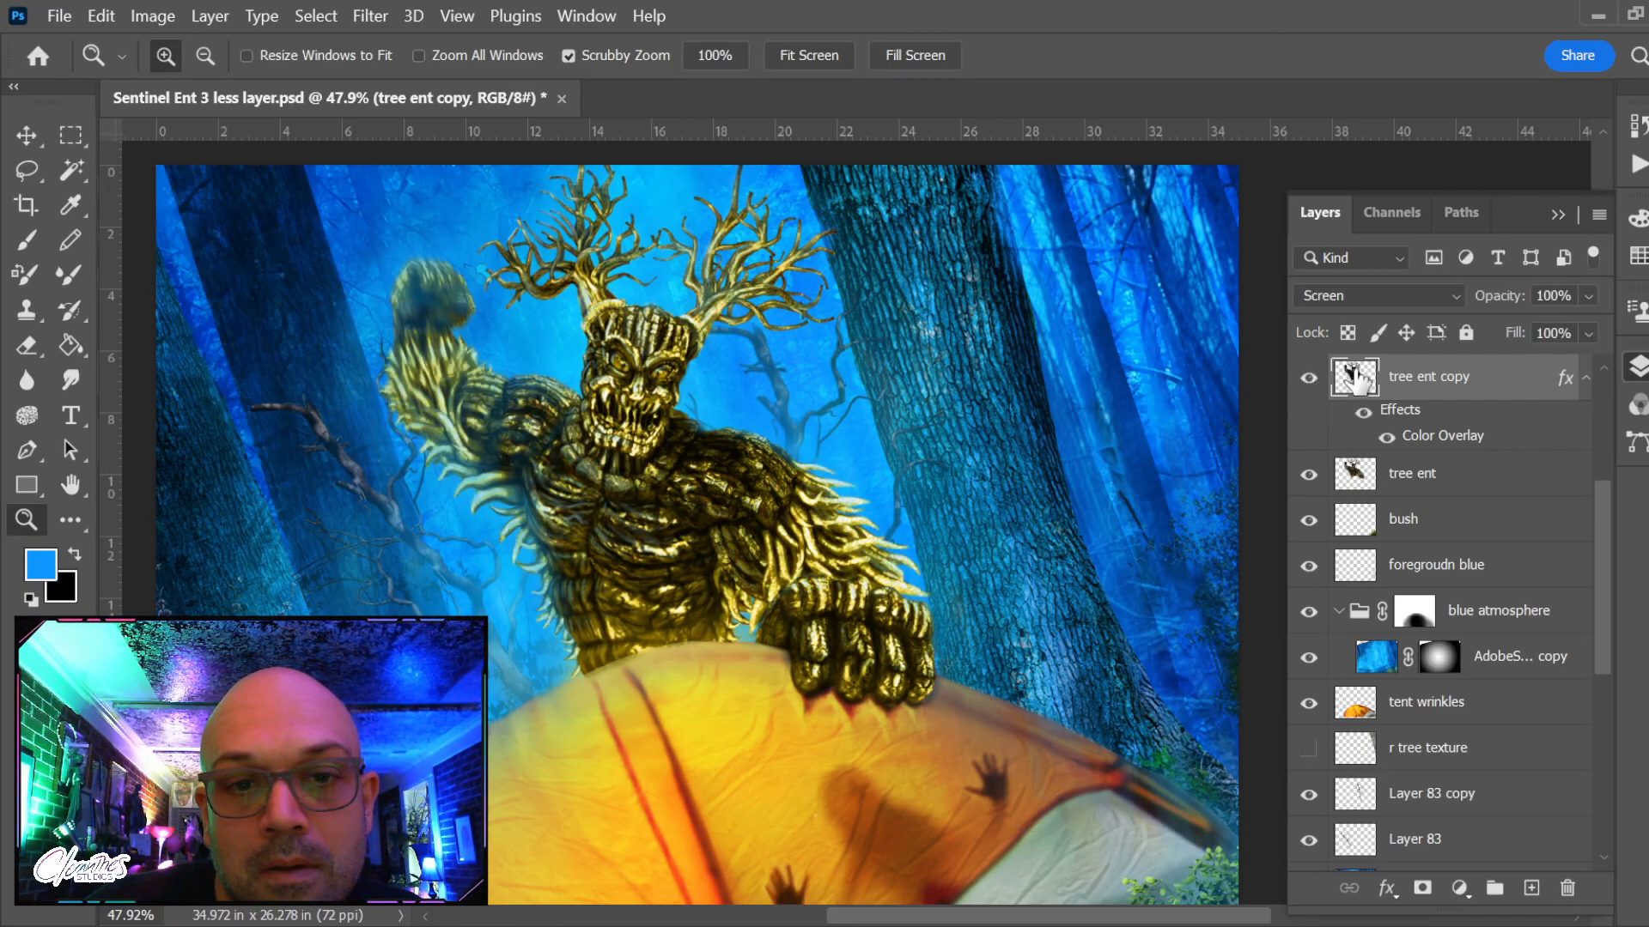
right_click(1485, 378)
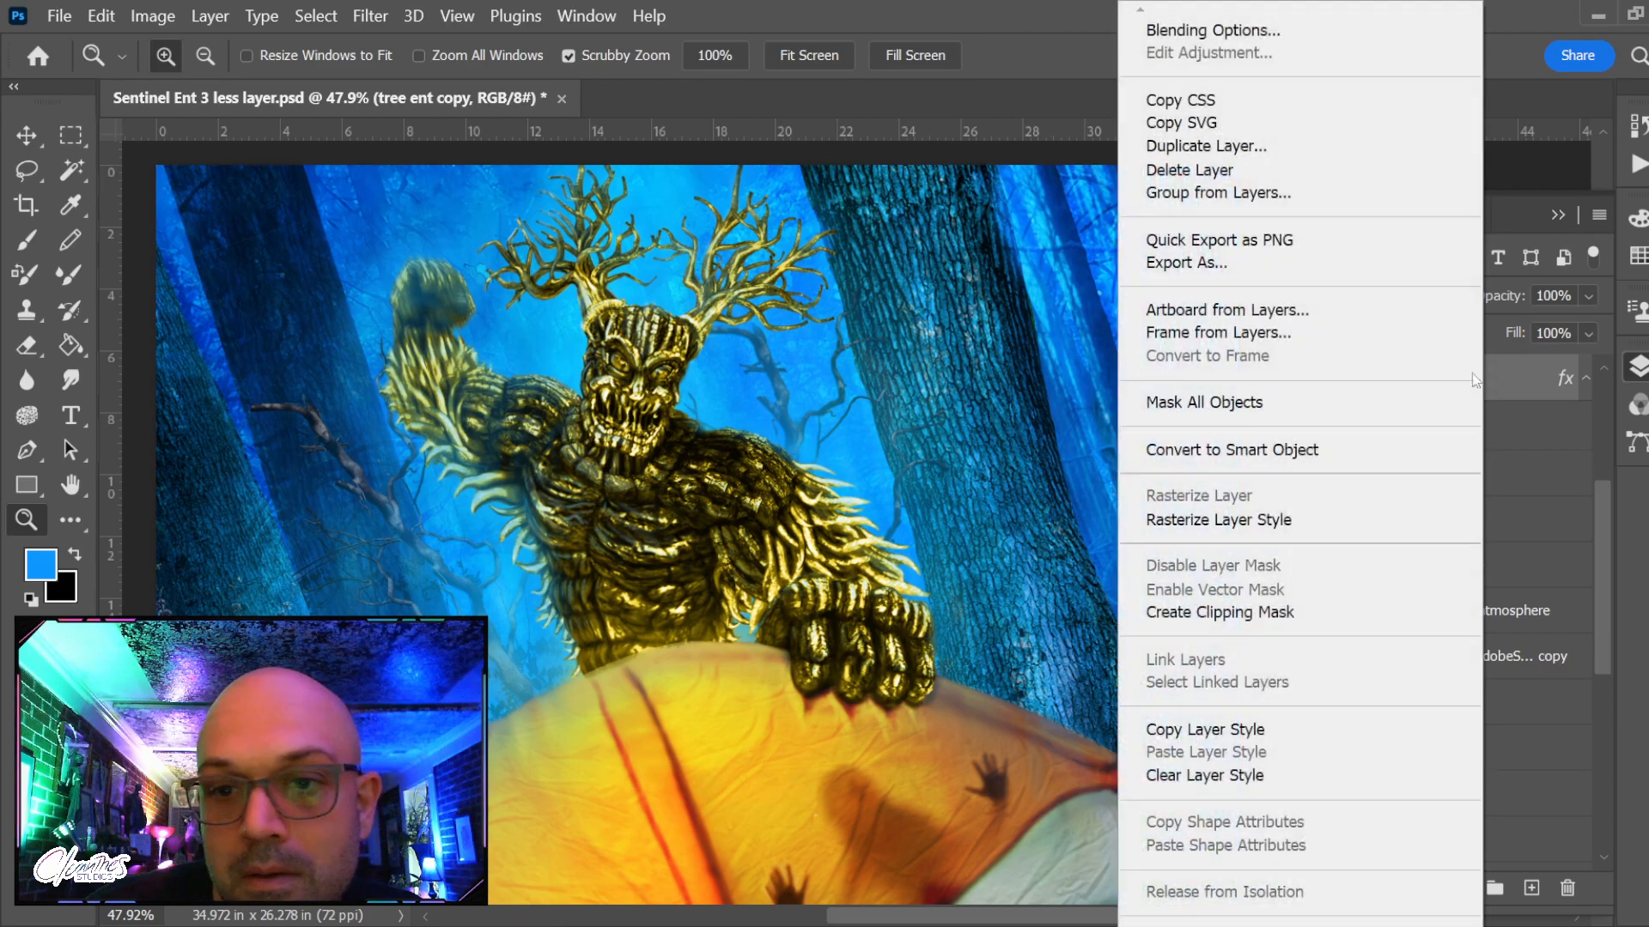
left_click(1301, 526)
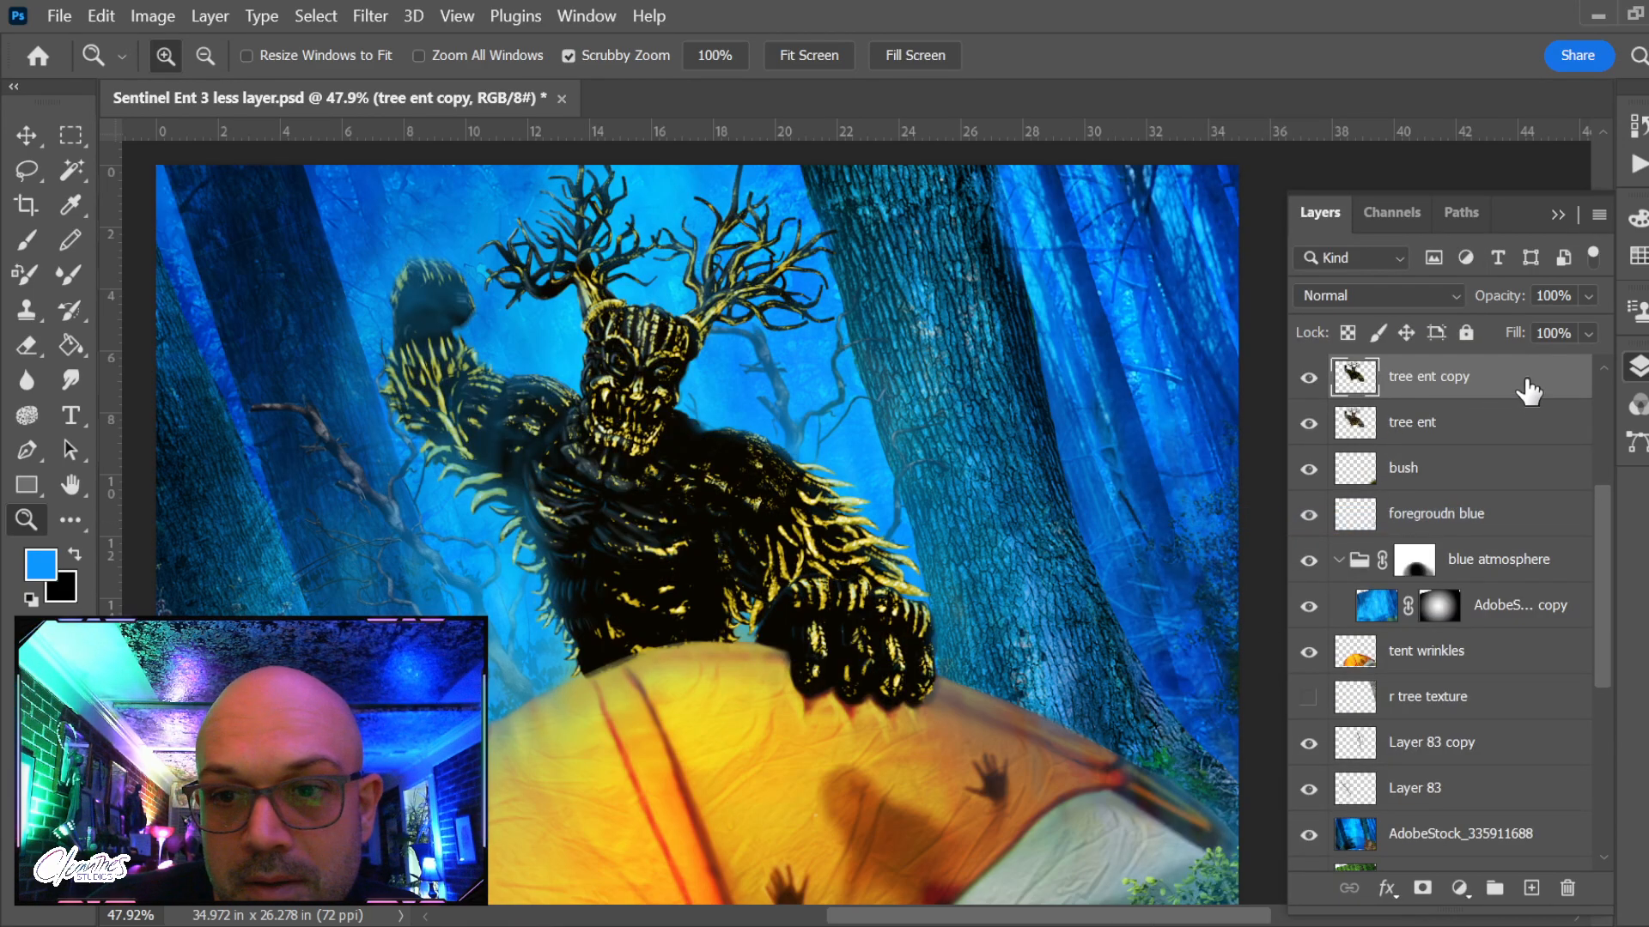
Set the rasterized tree ent copy to Screen blend mode at 16% opacity
left_click(1384, 295)
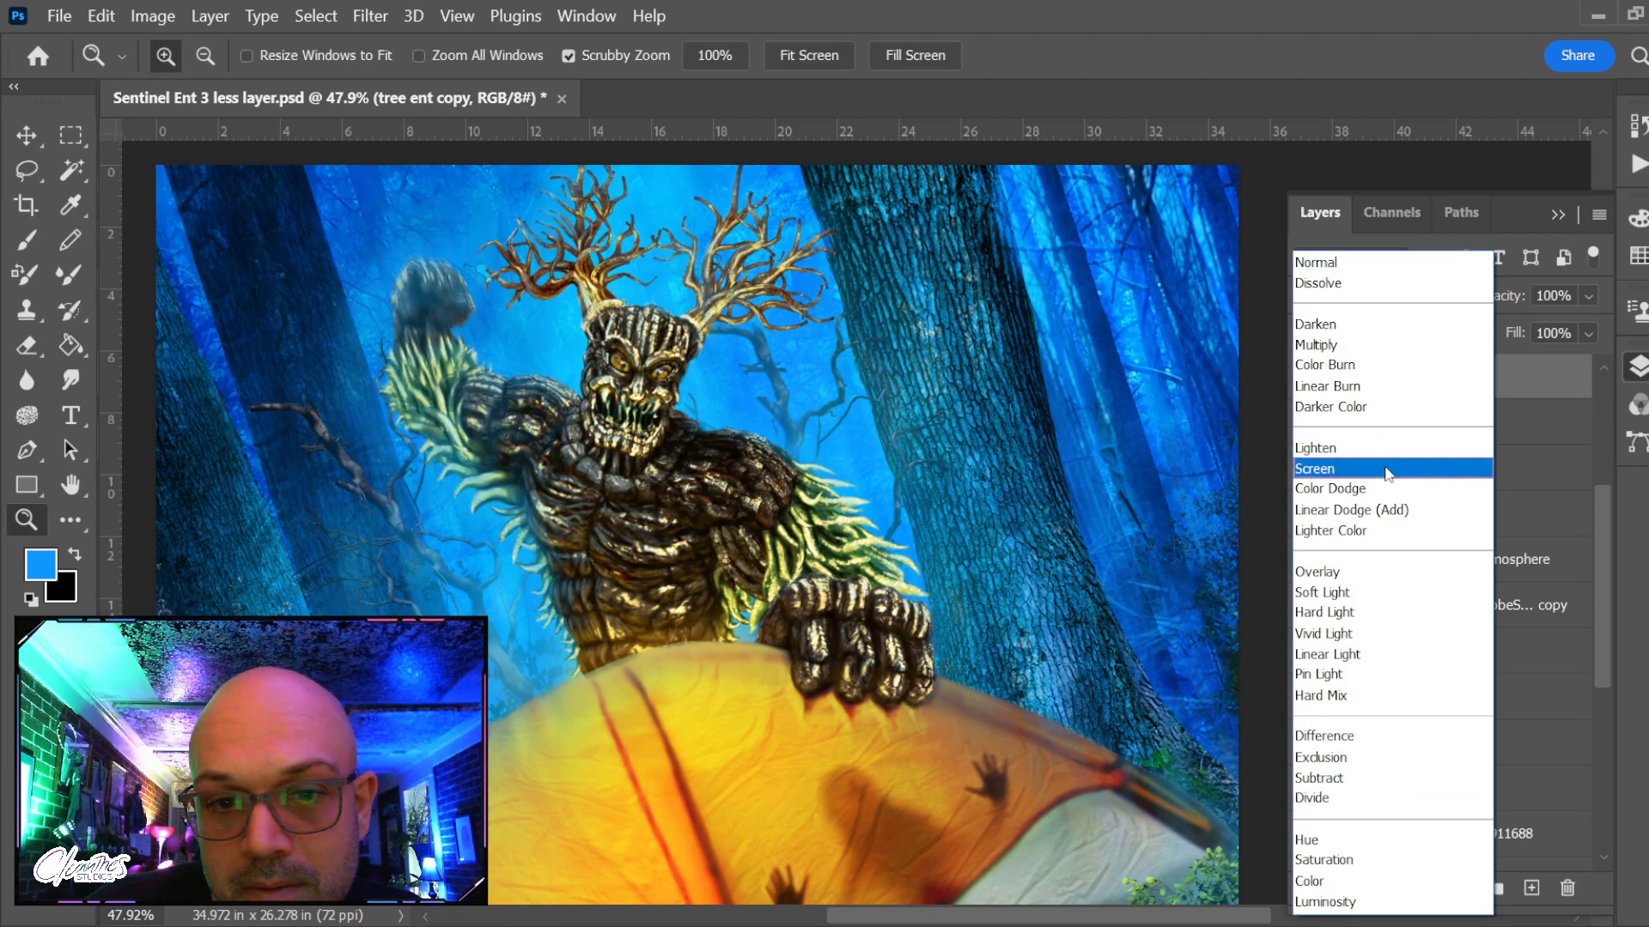
left_click(1387, 471)
left_click(1588, 296)
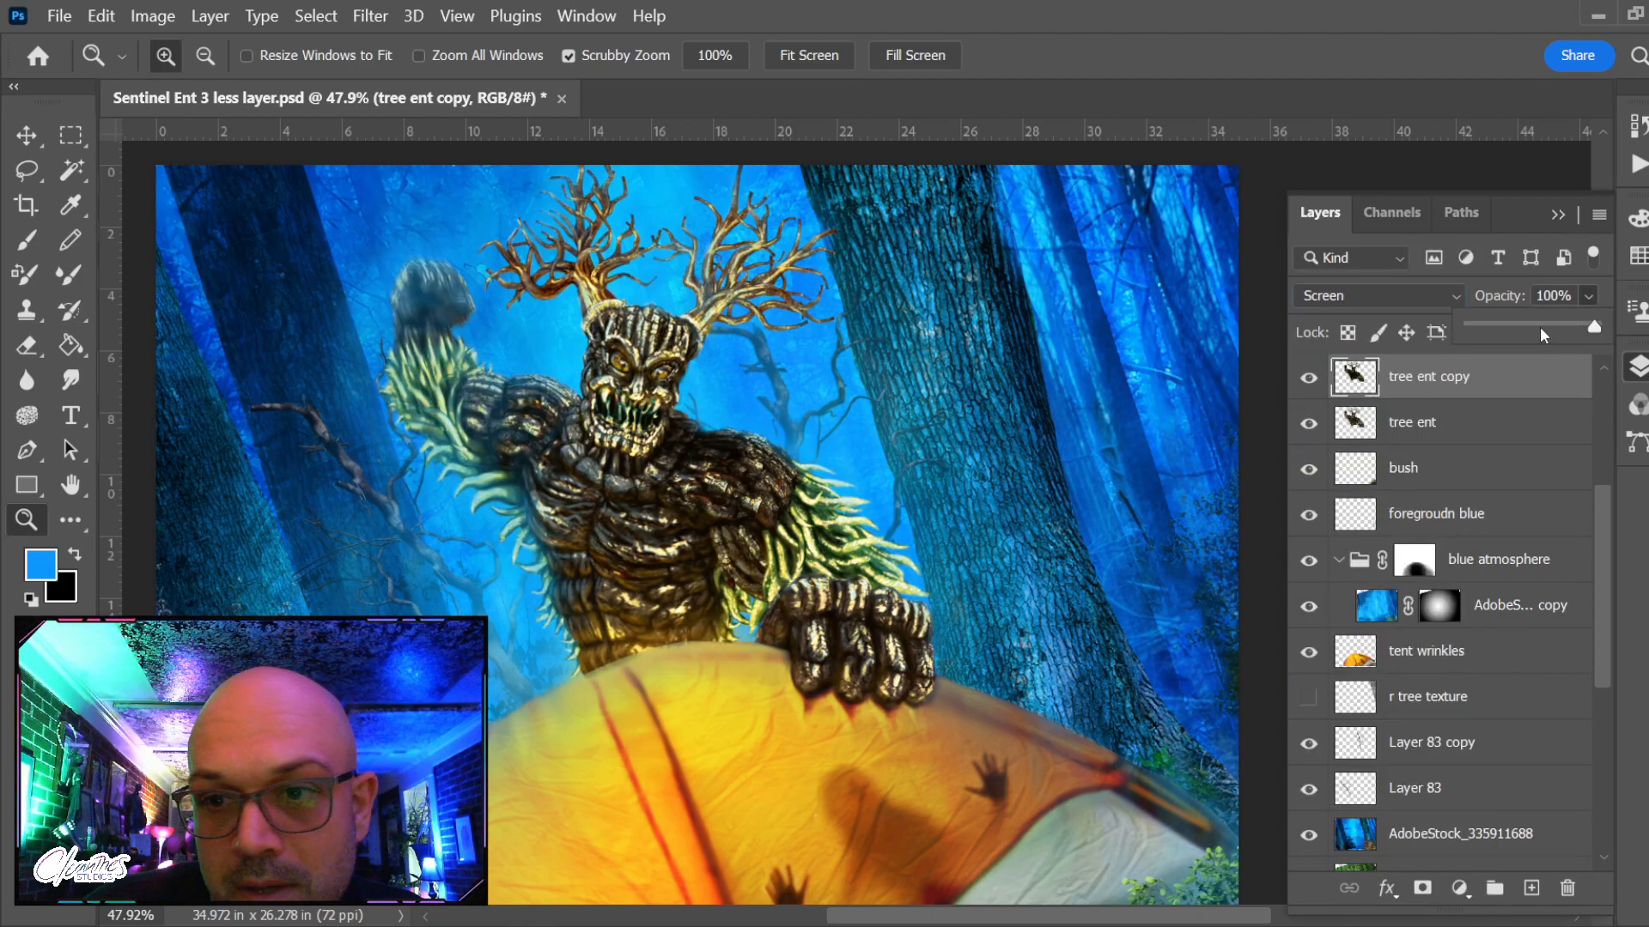
left_click_drag(1539, 326, 1488, 331)
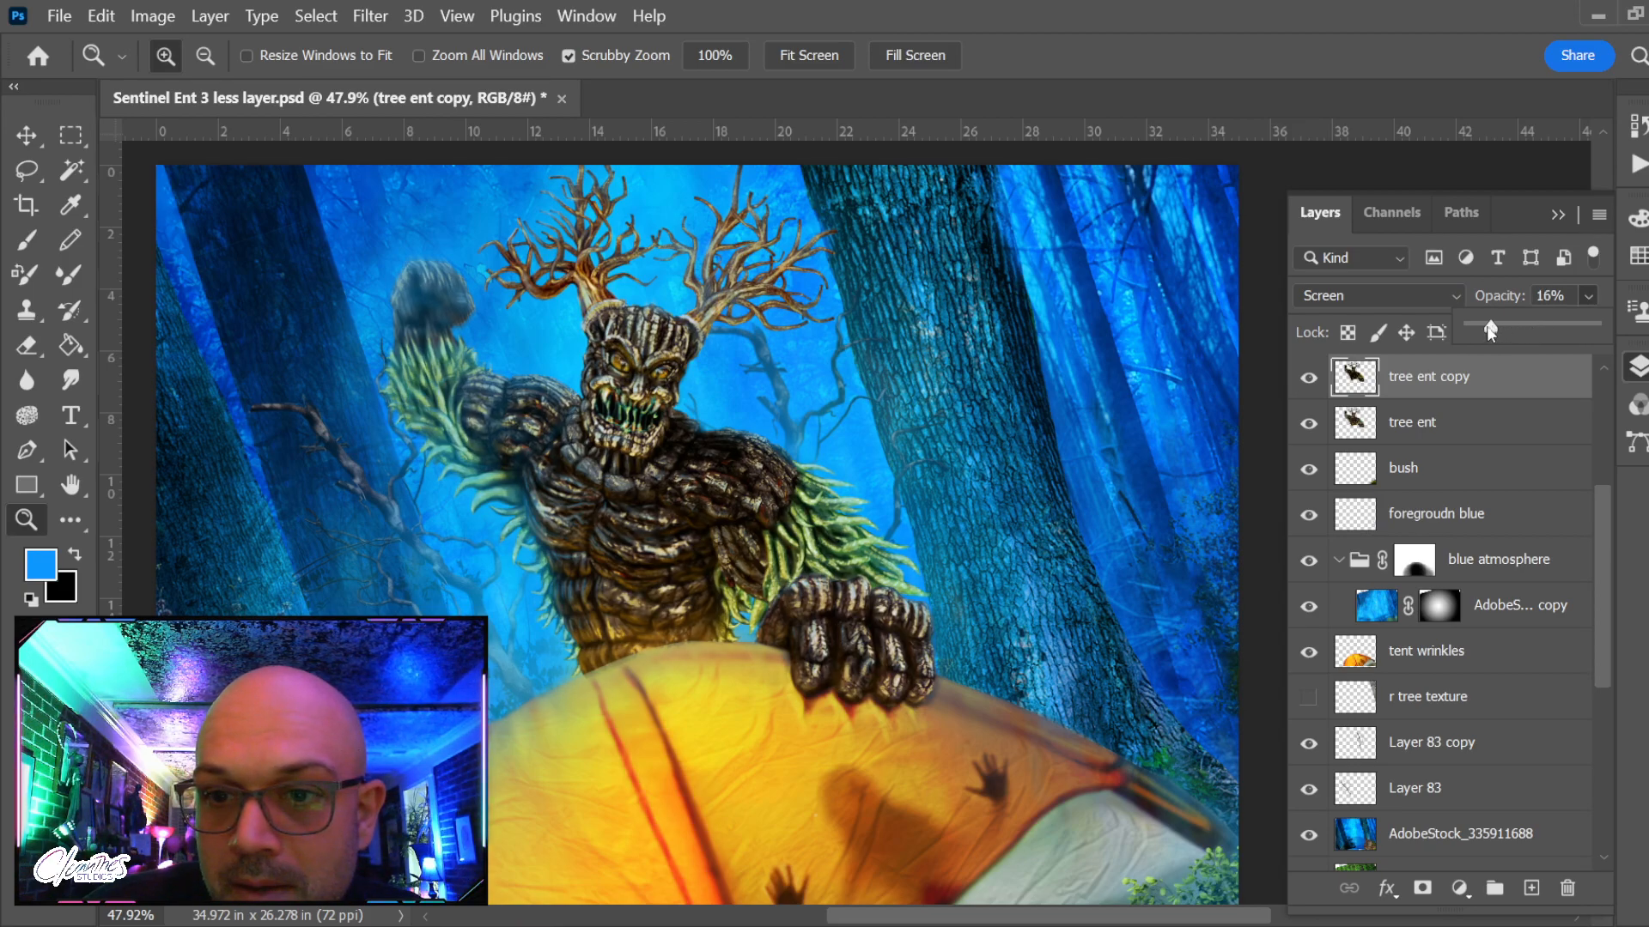
Toggle the tree ent copy's visibility repeatedly to judge the subtle yellow highlights on the creature
left_click(1309, 377)
left_click(1312, 378)
left_click(1312, 379)
left_click(1312, 378)
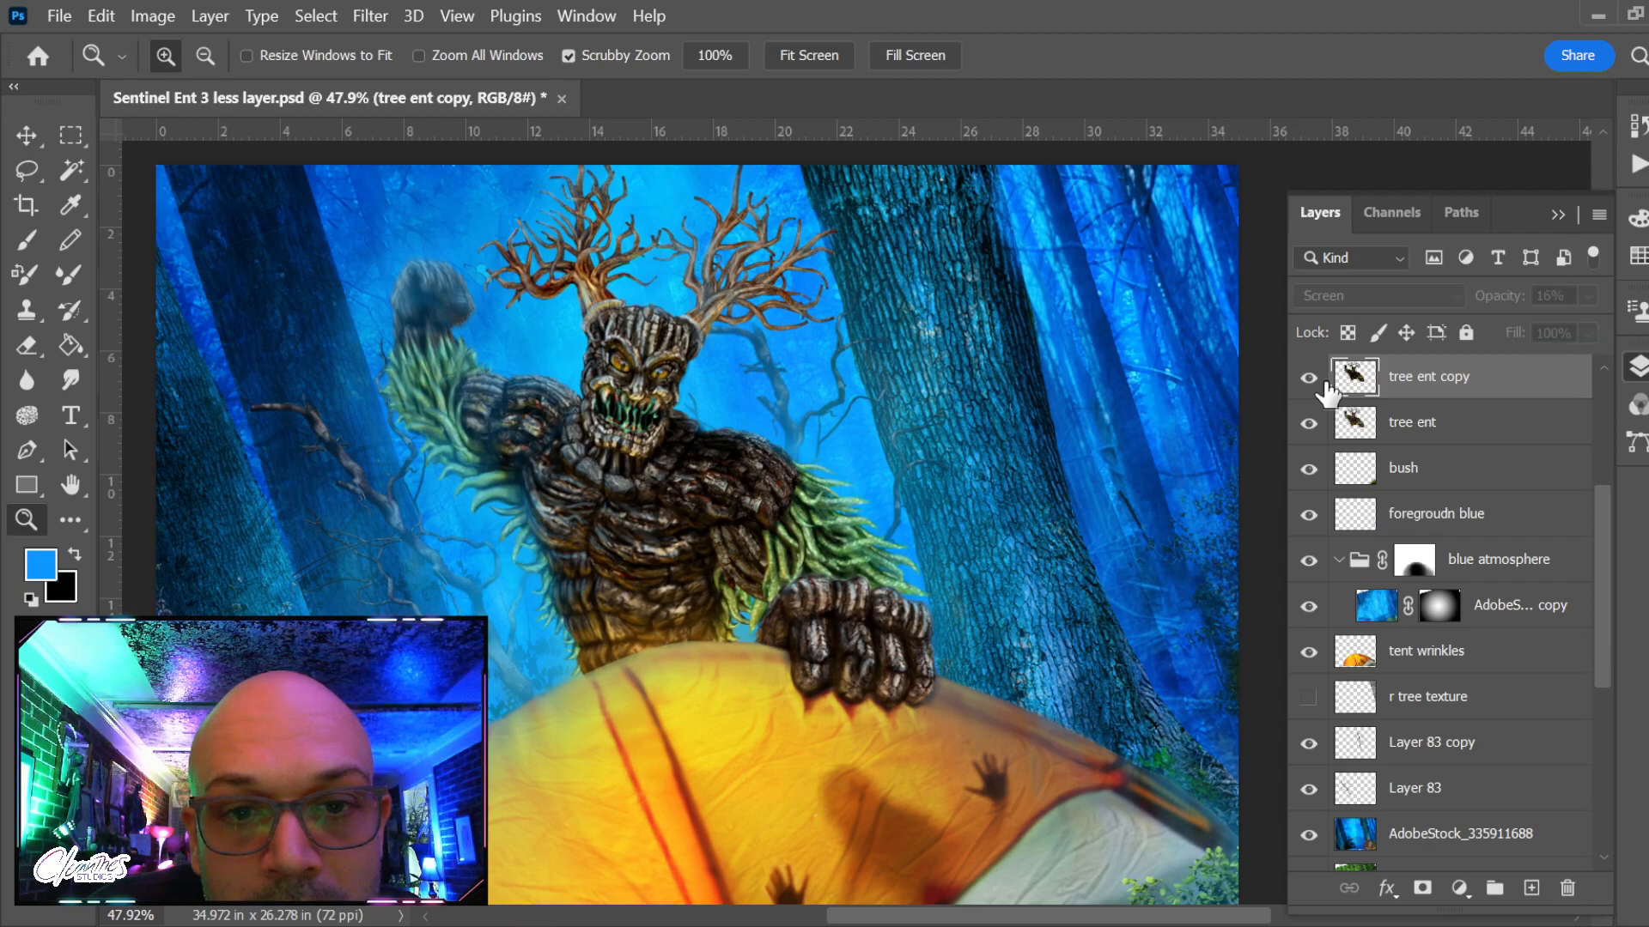
left_click(1319, 380)
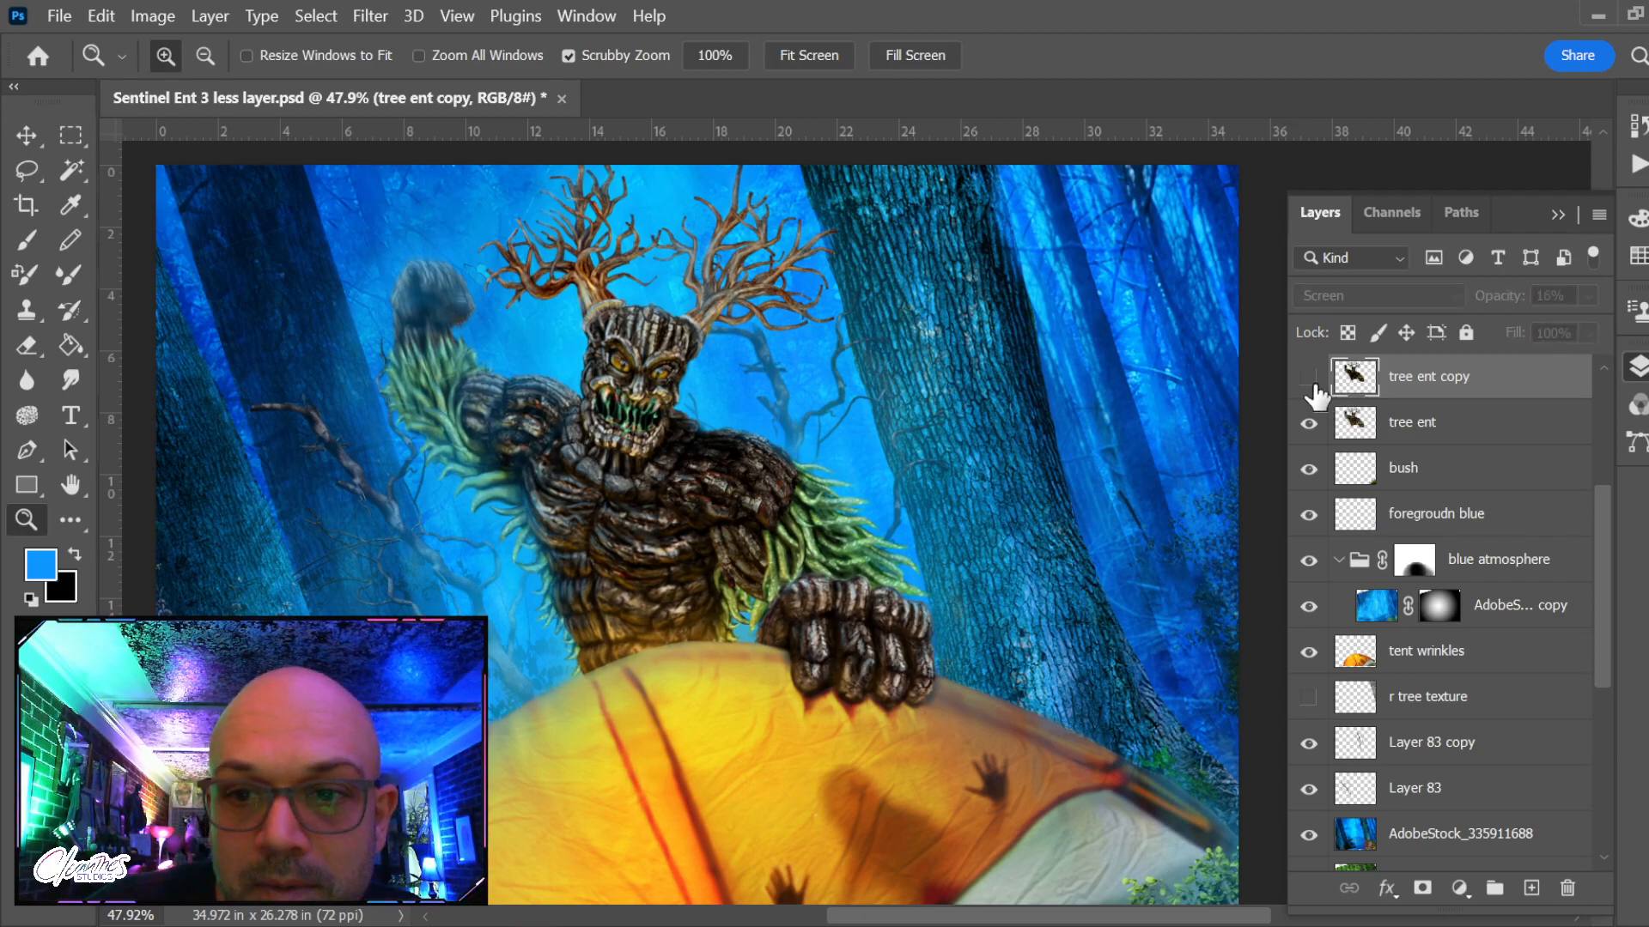
left_click(1308, 379)
Ready the Eraser on the tree ent copy with its brush enlarged to 70 pixels
key("e")
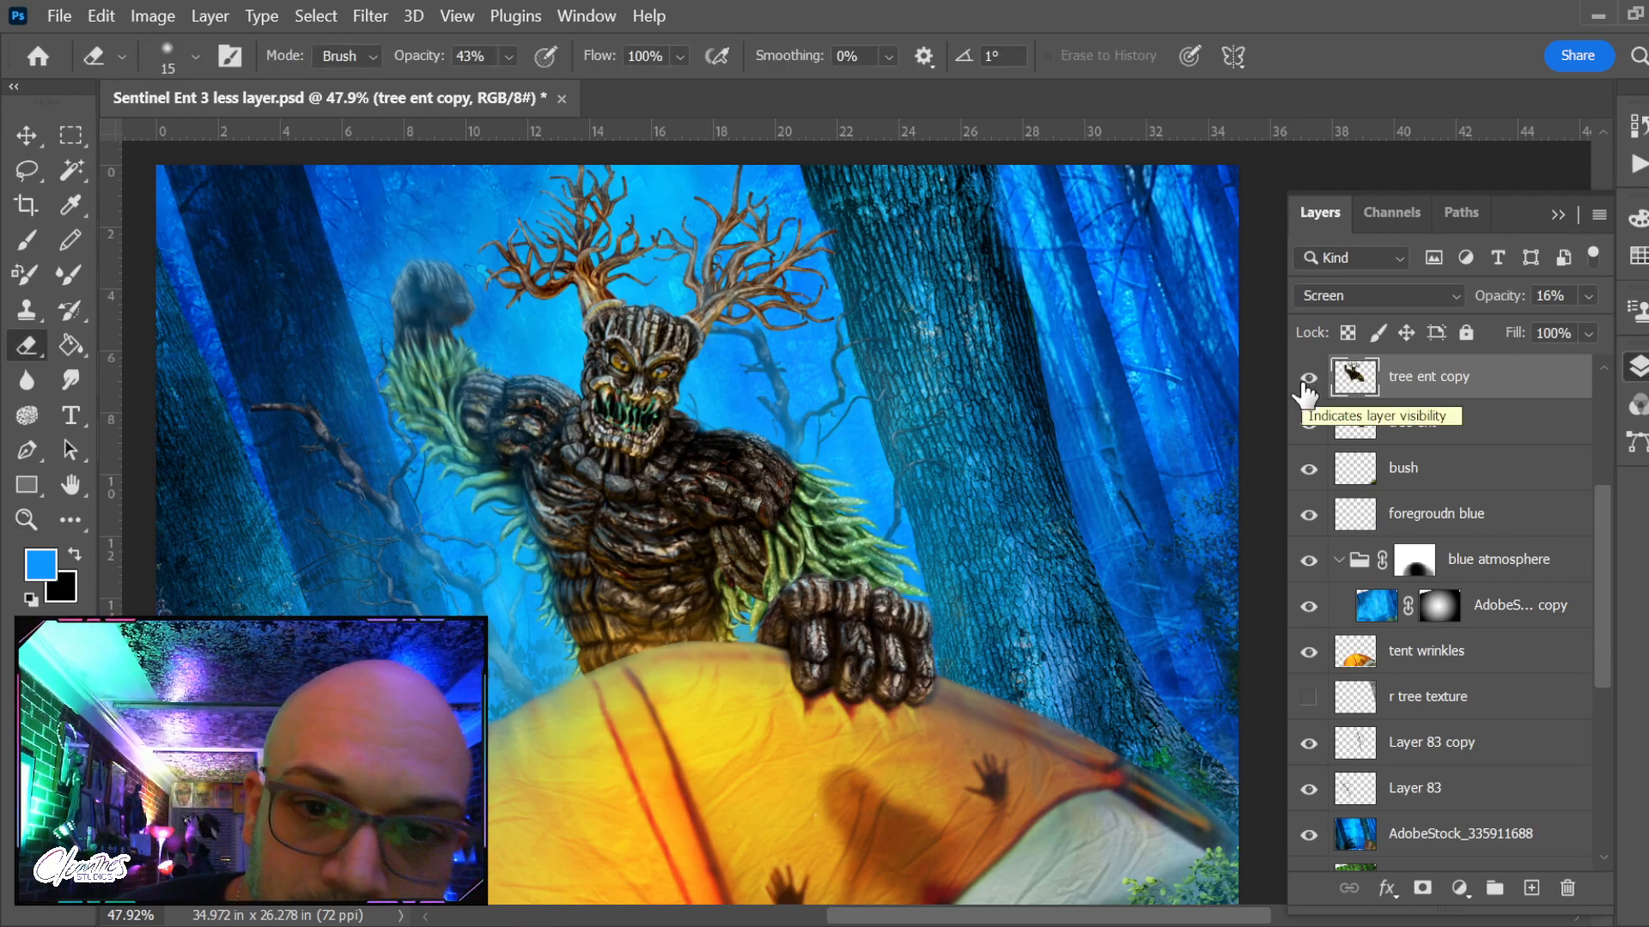
key("bracketright")
key("bracketright")
key("bracketright")
key("bracketright")
key("bracketright")
key("bracketright")
key("bracketright")
key("bracketright")
key("bracketright")
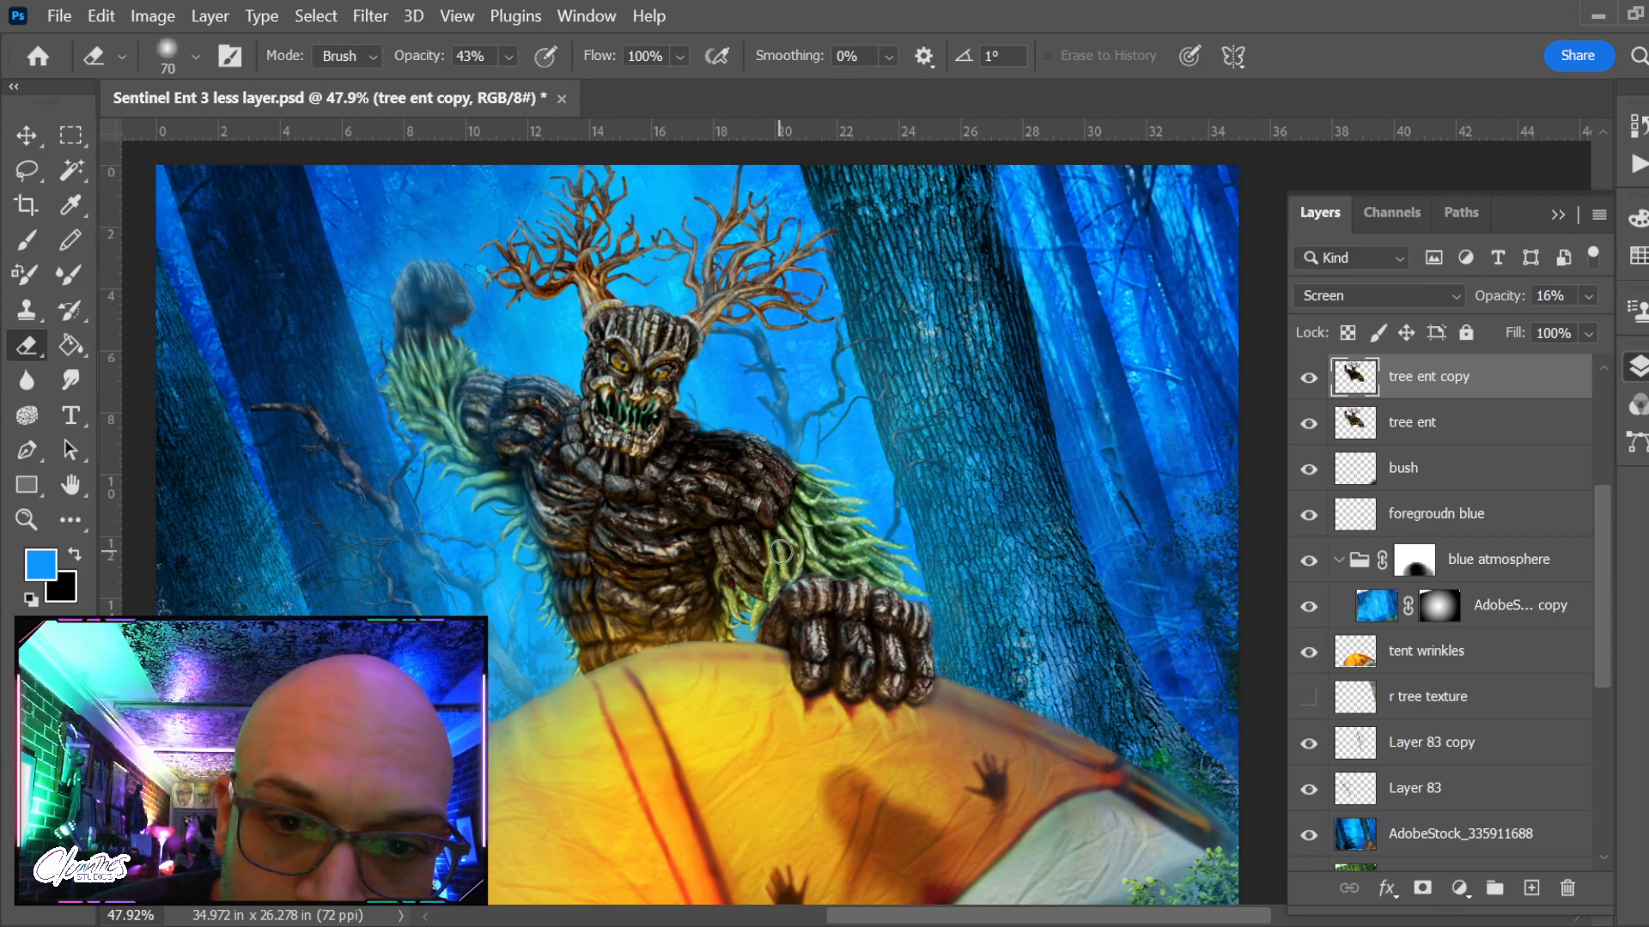
key("l")
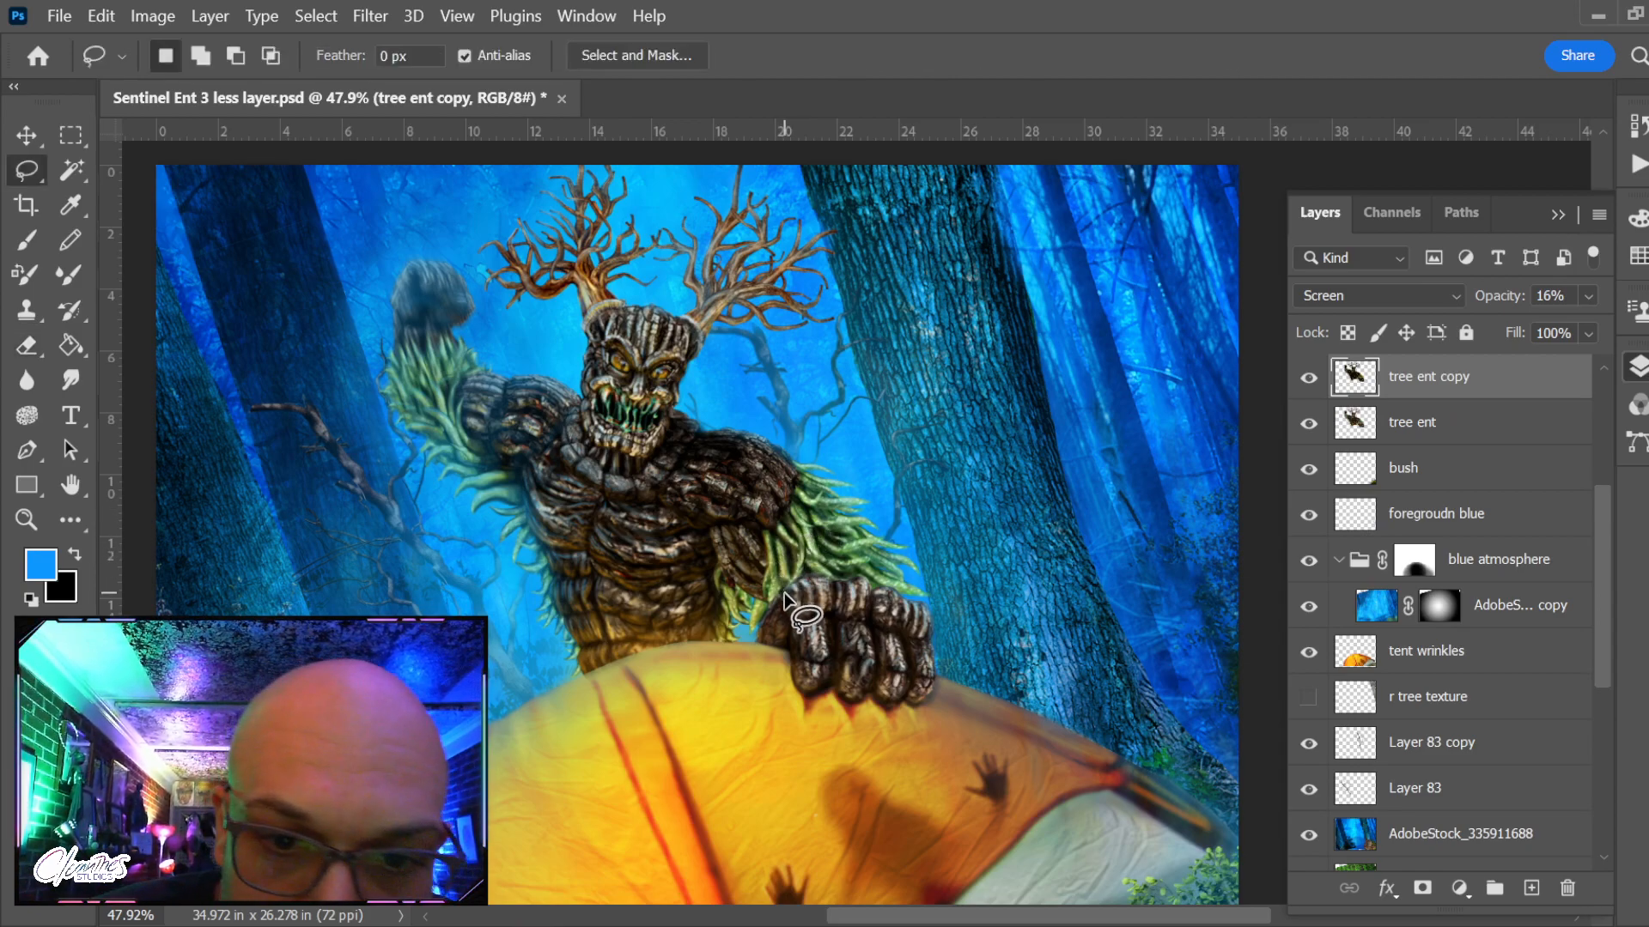
left_click_drag(765, 575, 767, 513)
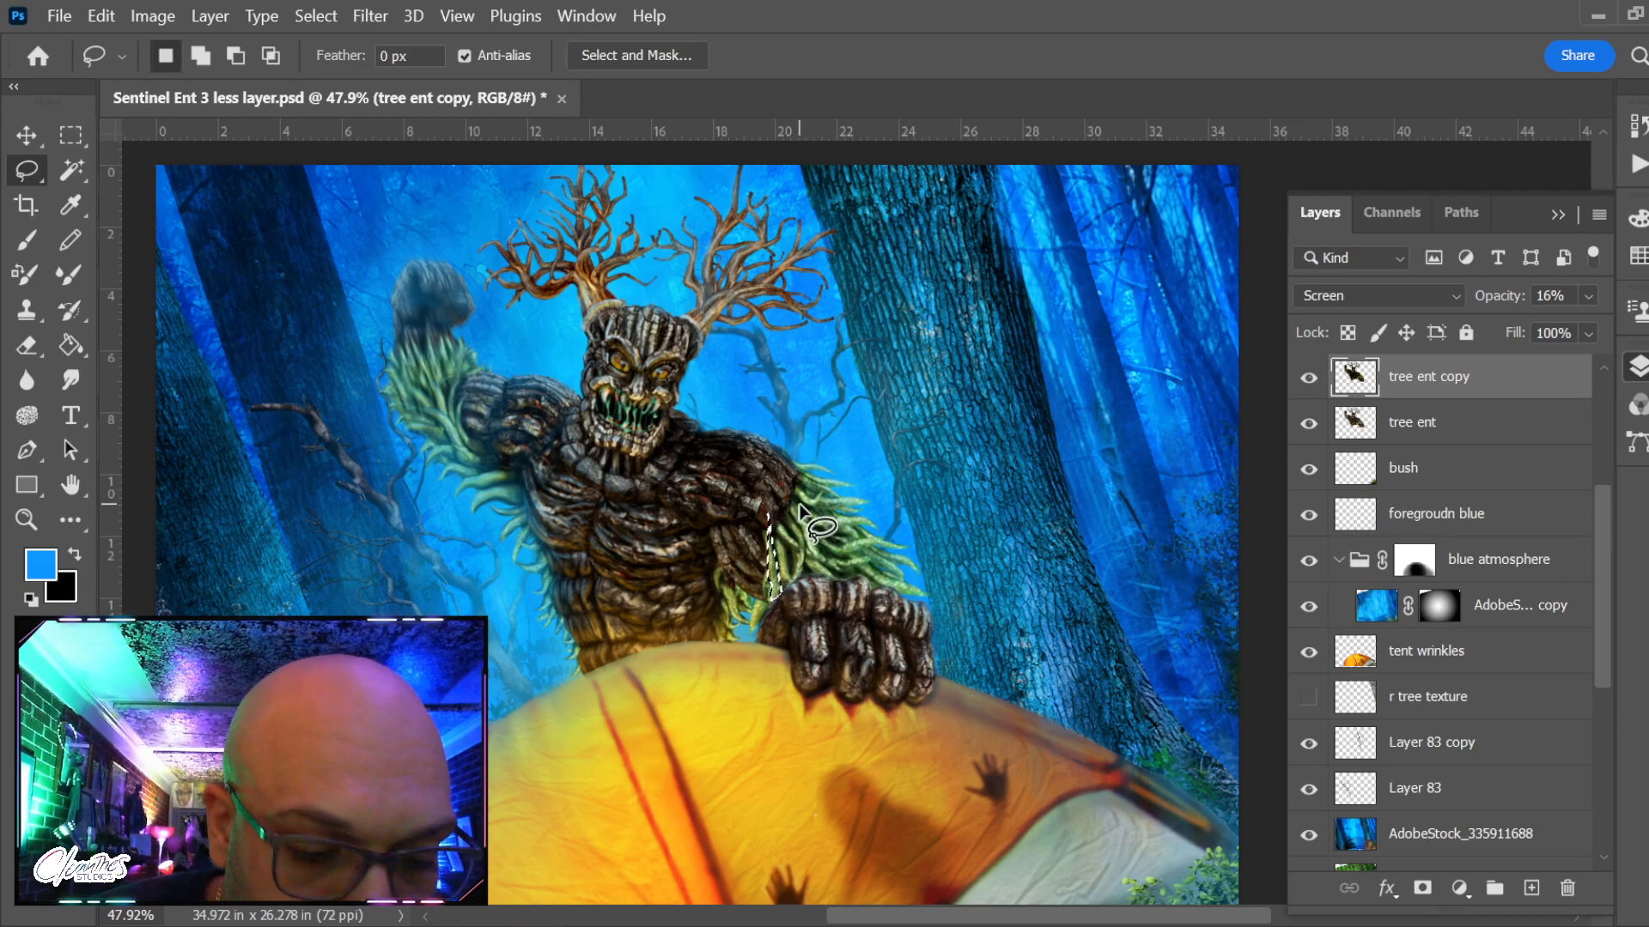
mouse_move(878, 706)
left_mouse_down()
mouse_move(967, 673)
mouse_move(889, 483)
left_mouse_up()
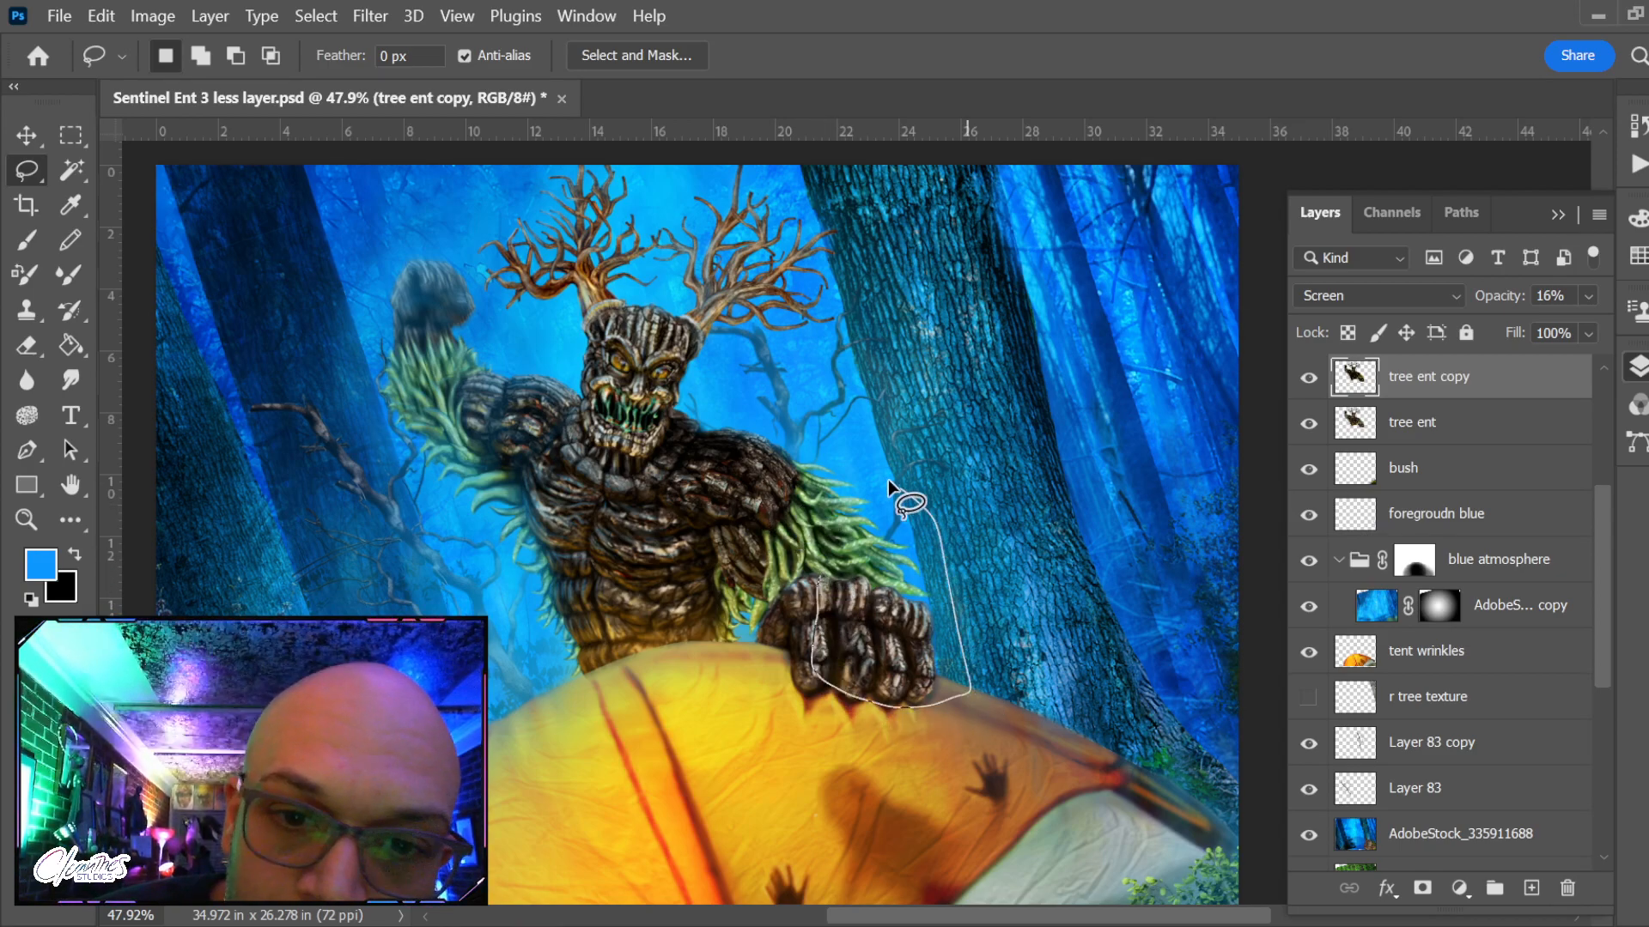
mouse_move(728, 373)
left_mouse_down()
mouse_move(855, 230)
mouse_move(699, 166)
mouse_move(585, 165)
mouse_move(653, 155)
mouse_move(904, 234)
mouse_move(966, 280)
left_mouse_up()
key("ctrl+d")
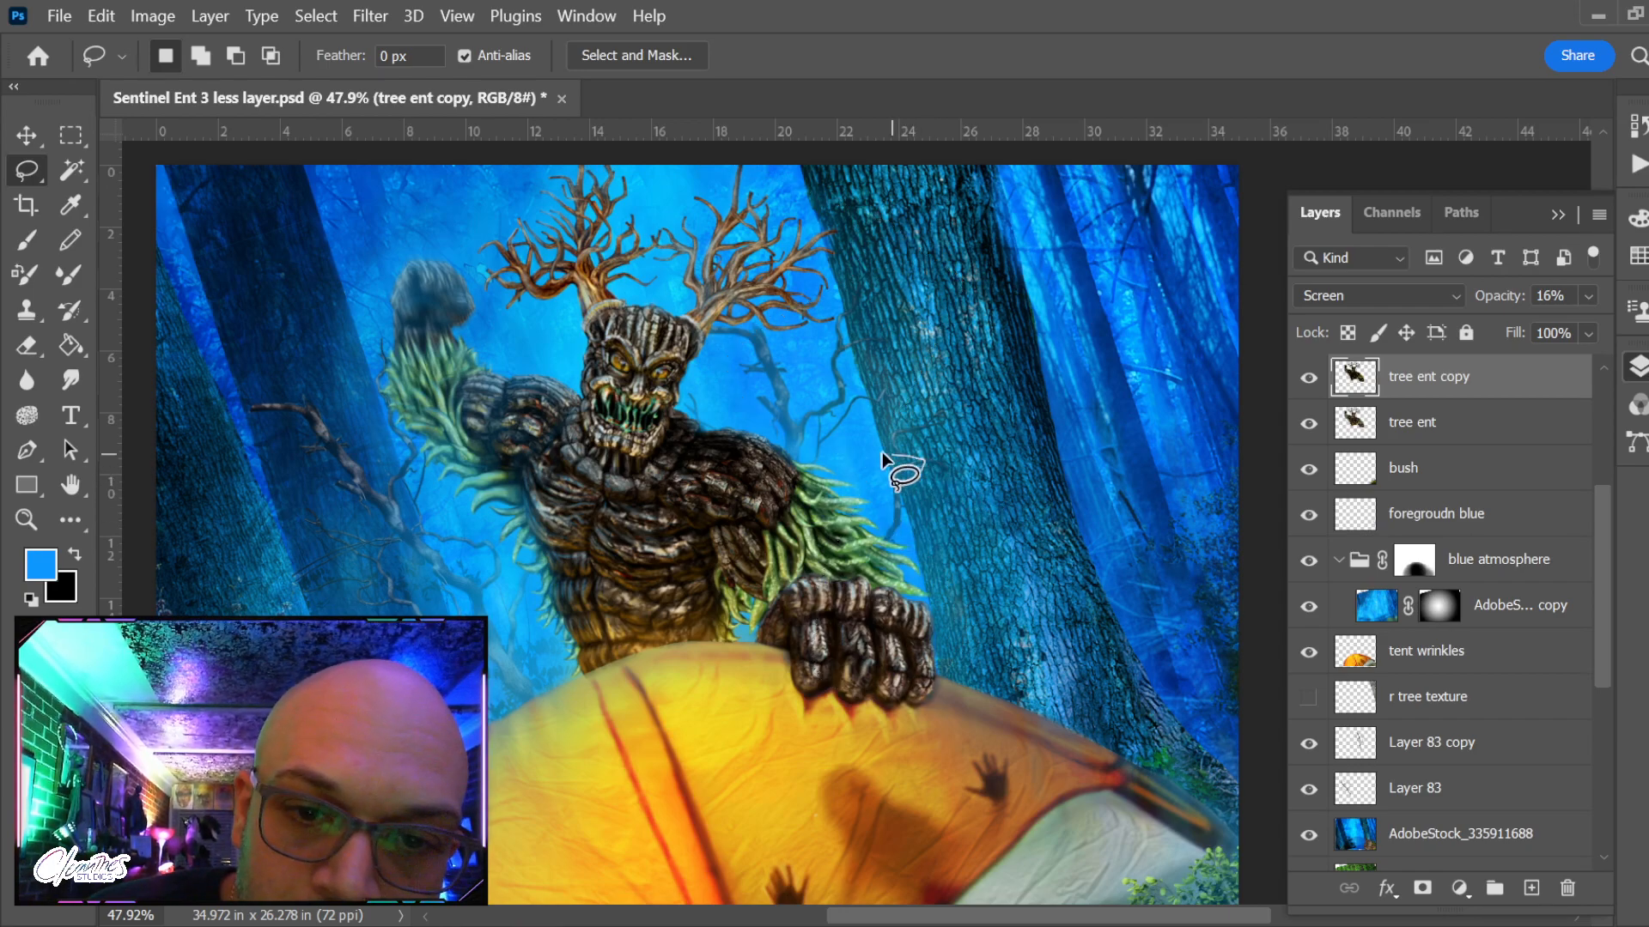
Remove the tree ent copy within a lassoed area around the lowered forearm and fist, and compare the layer on and off
mouse_move(883, 452)
left_mouse_down()
mouse_move(811, 576)
mouse_move(837, 700)
mouse_move(983, 657)
mouse_move(918, 445)
left_mouse_up()
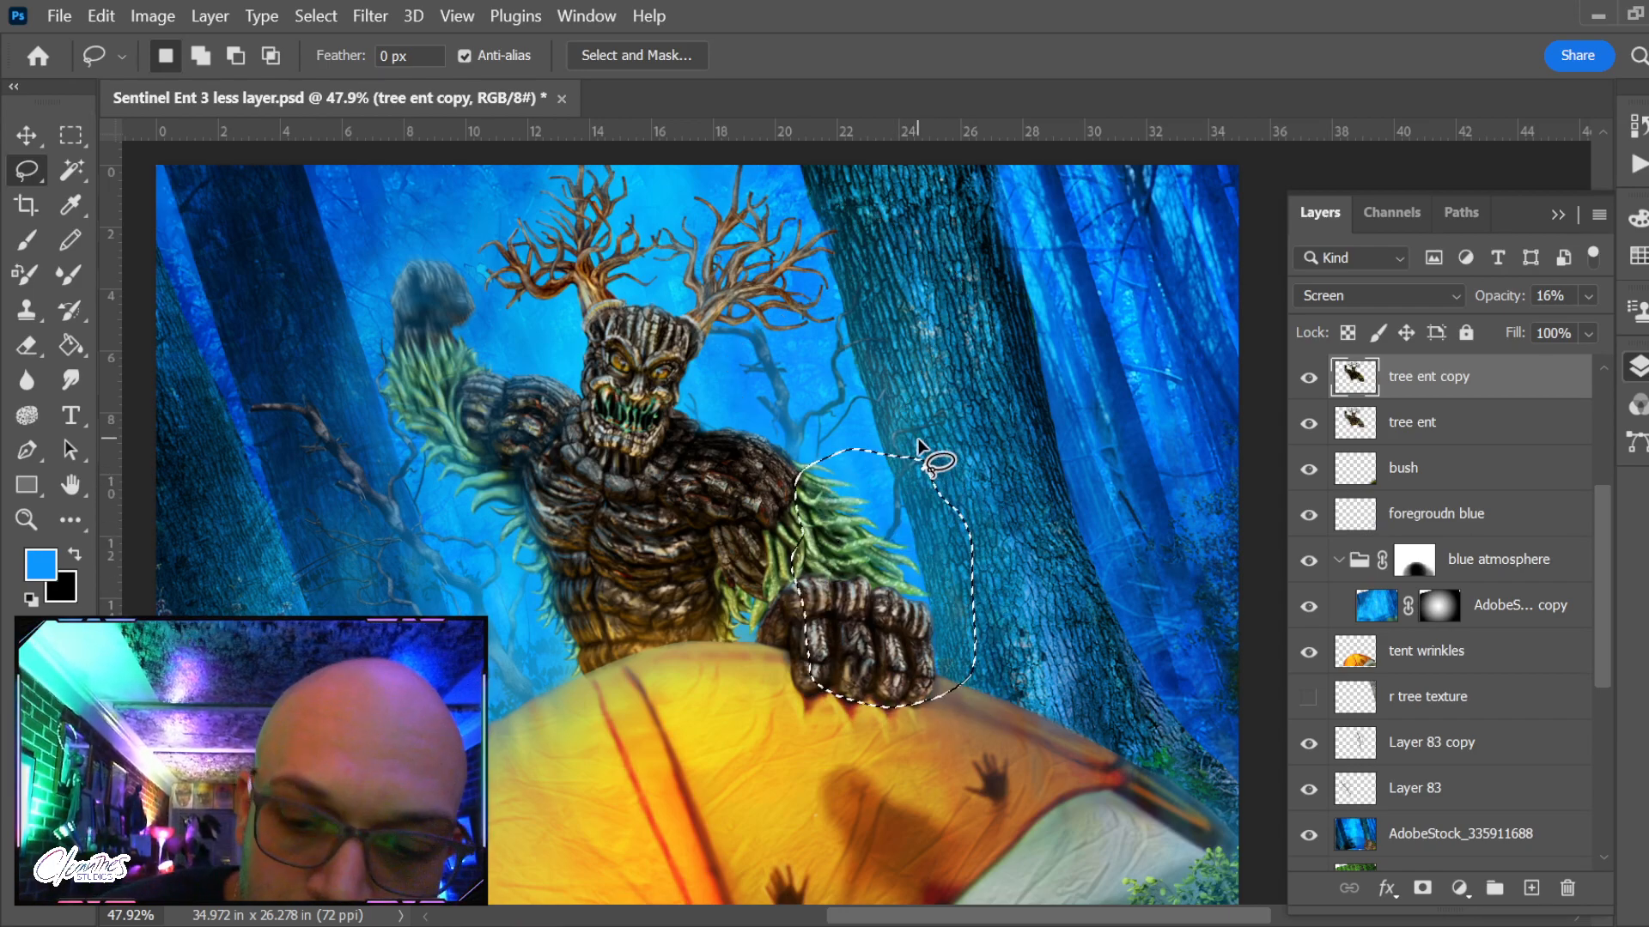
left_click(1309, 378)
left_click(1308, 423)
left_click(1309, 422)
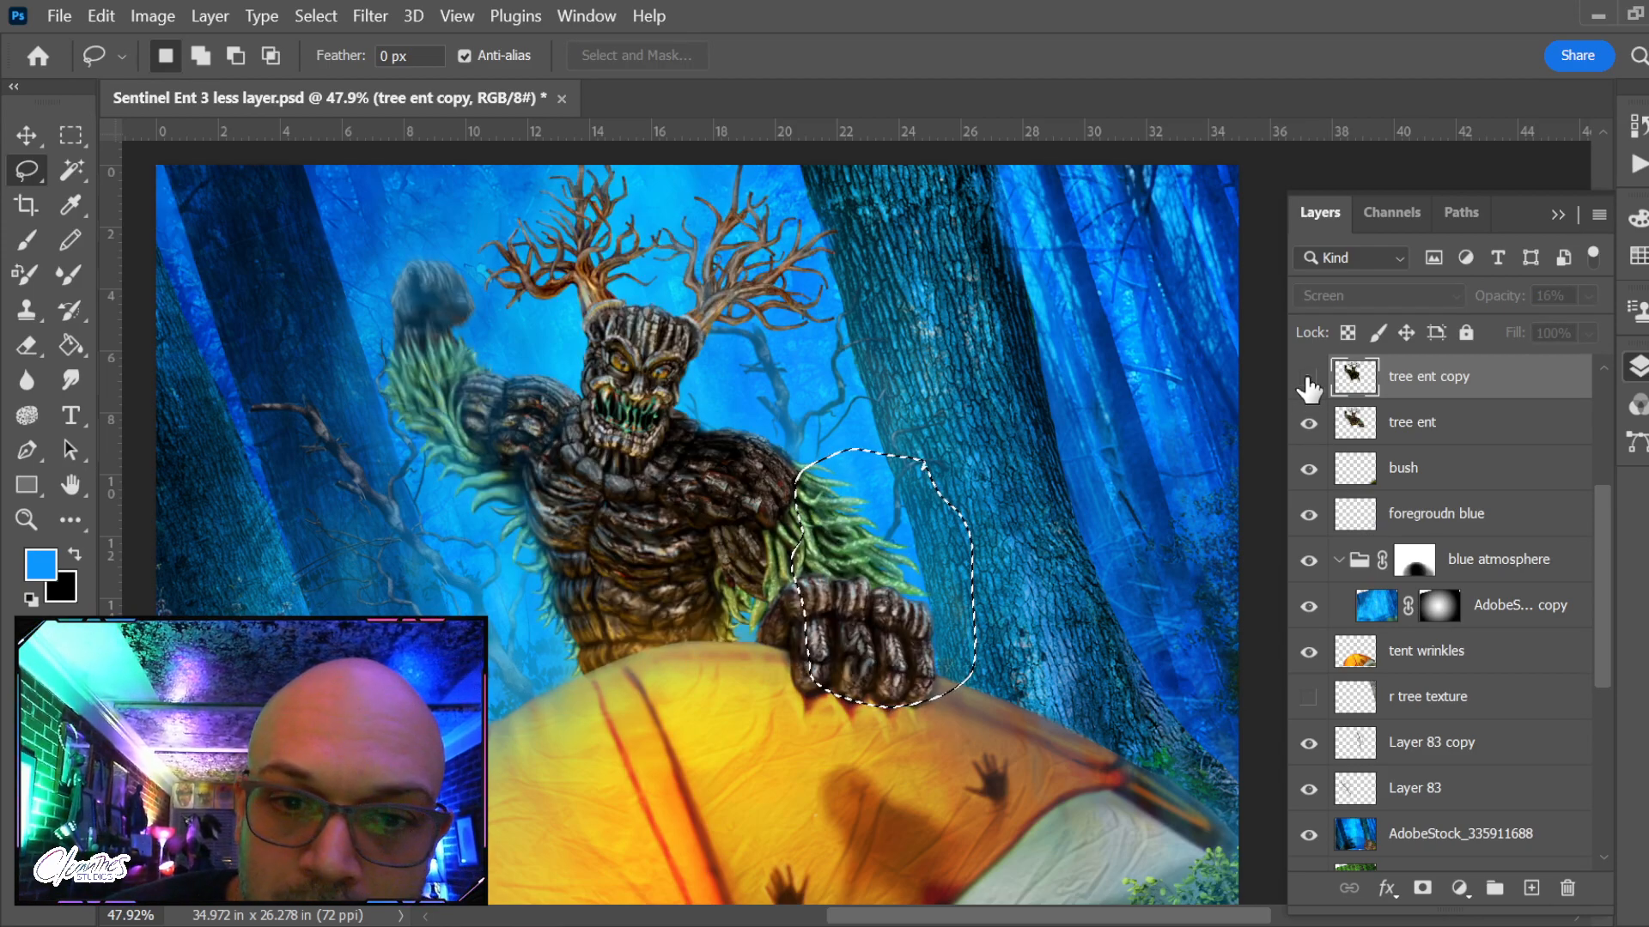
left_click(1309, 379)
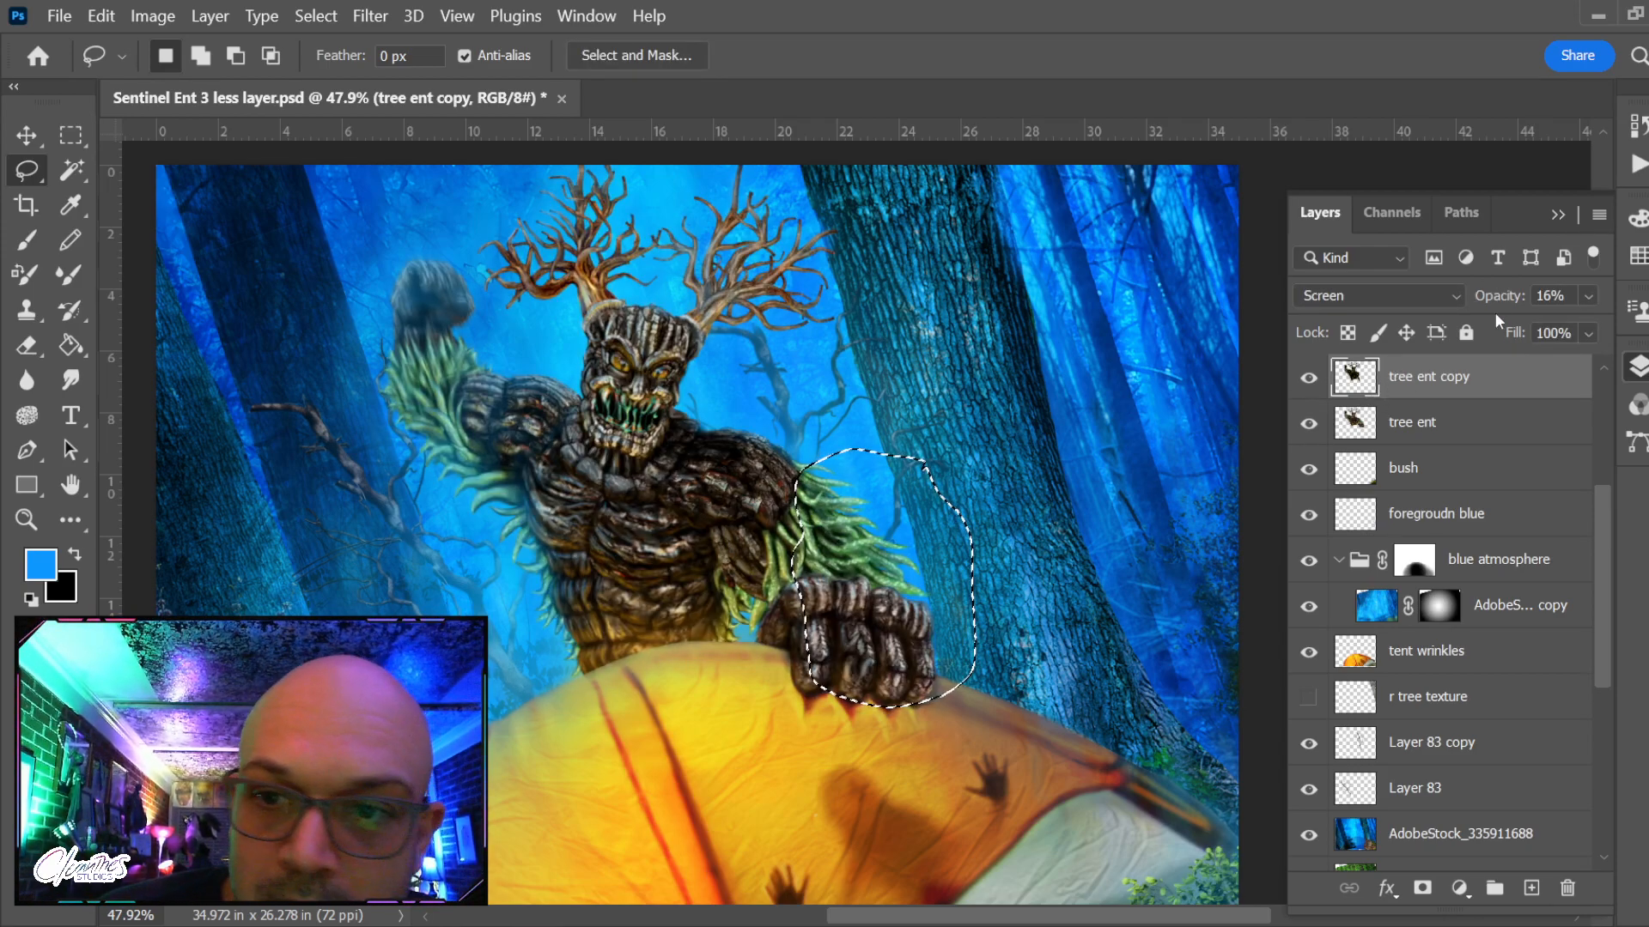
Set the tree ent copy to Normal blend mode at 100% opacity and clear the selection
left_click(1586, 297)
left_click(1600, 324)
left_click(1405, 306)
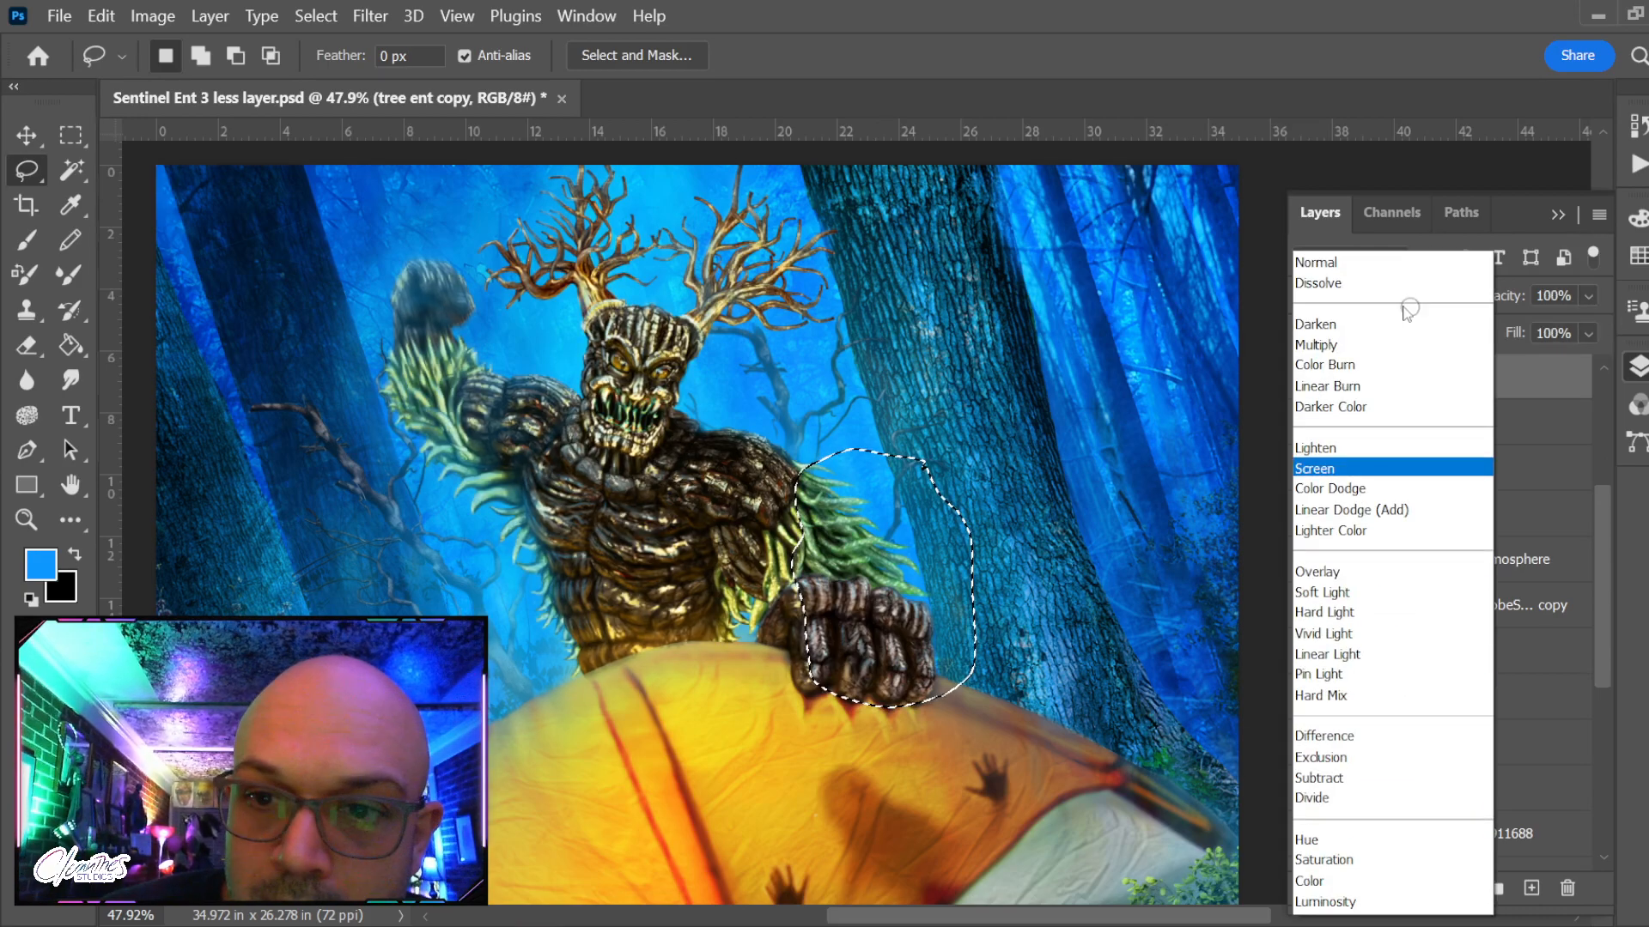
left_click(1407, 260)
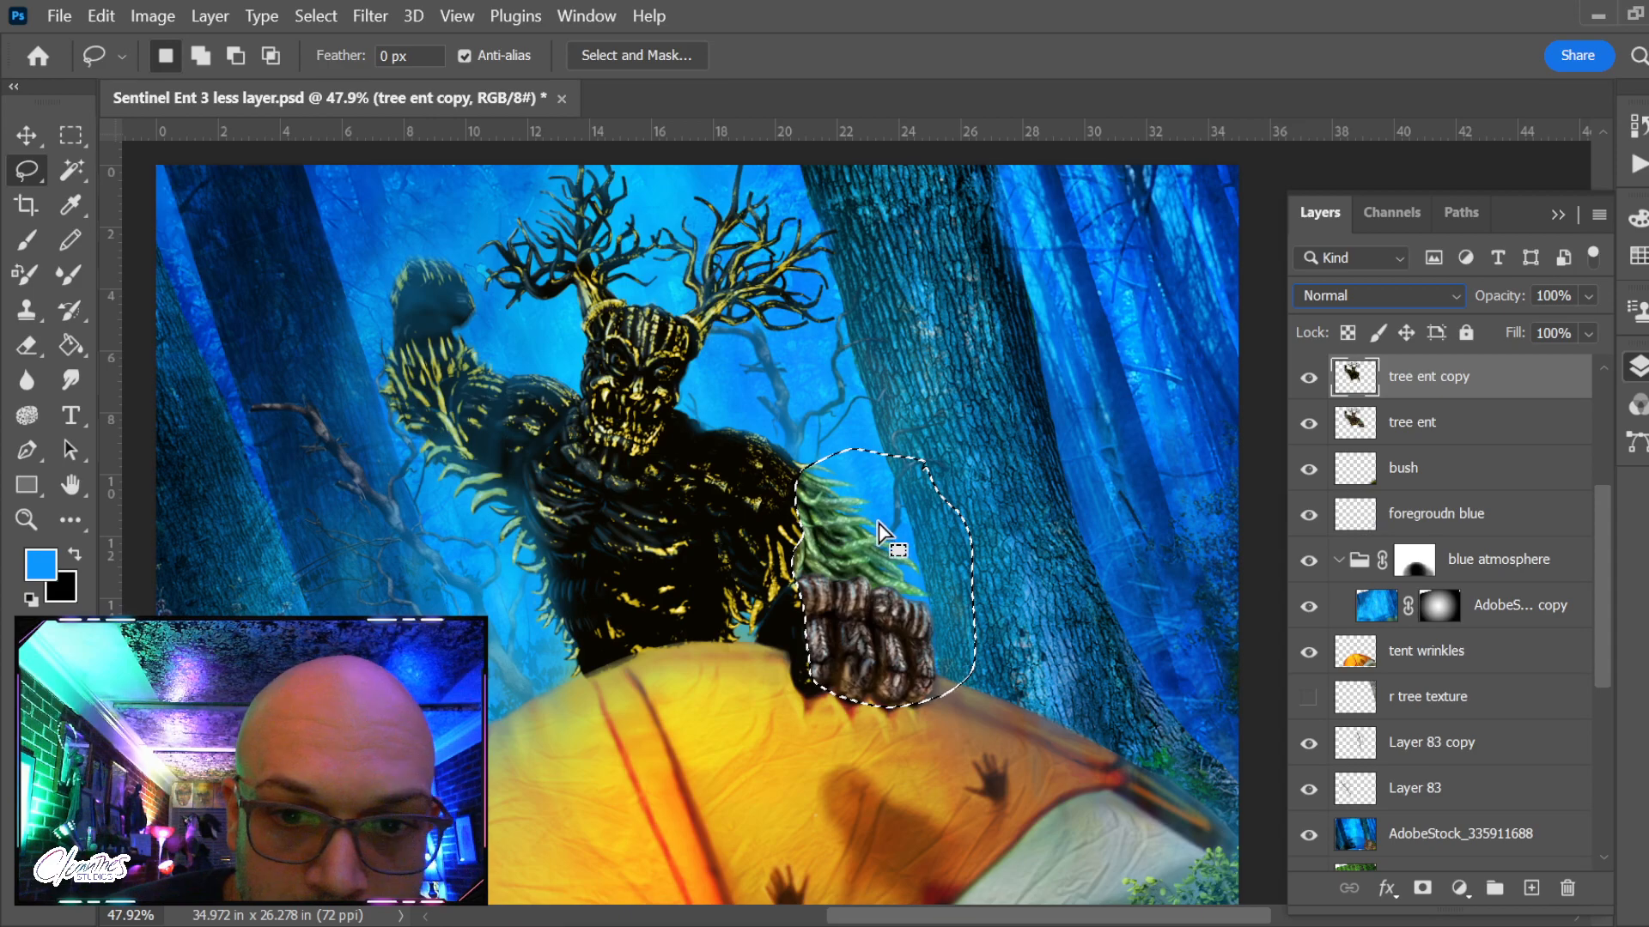
key("ctrl+d")
Softly erase the tree ent copy over the raised fist, outer arms, shoulders and antlers, enlarging the Eraser brush up to 200 pixels
key("e")
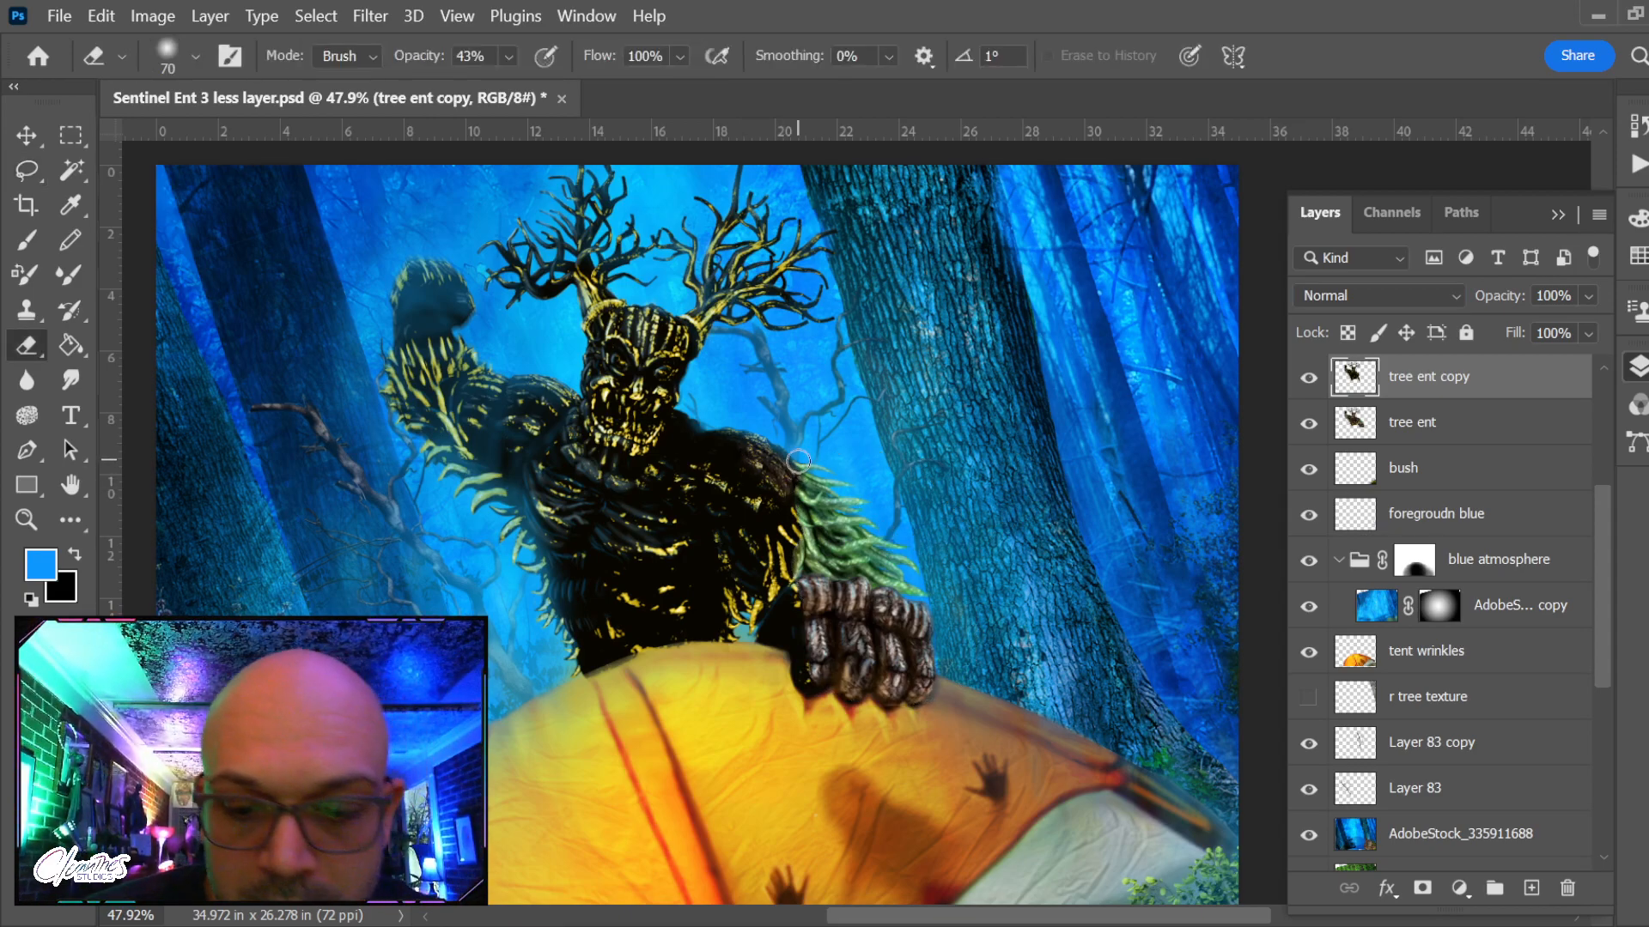
key("bracketright")
key("bracketright")
key("bracketright")
key("bracketright")
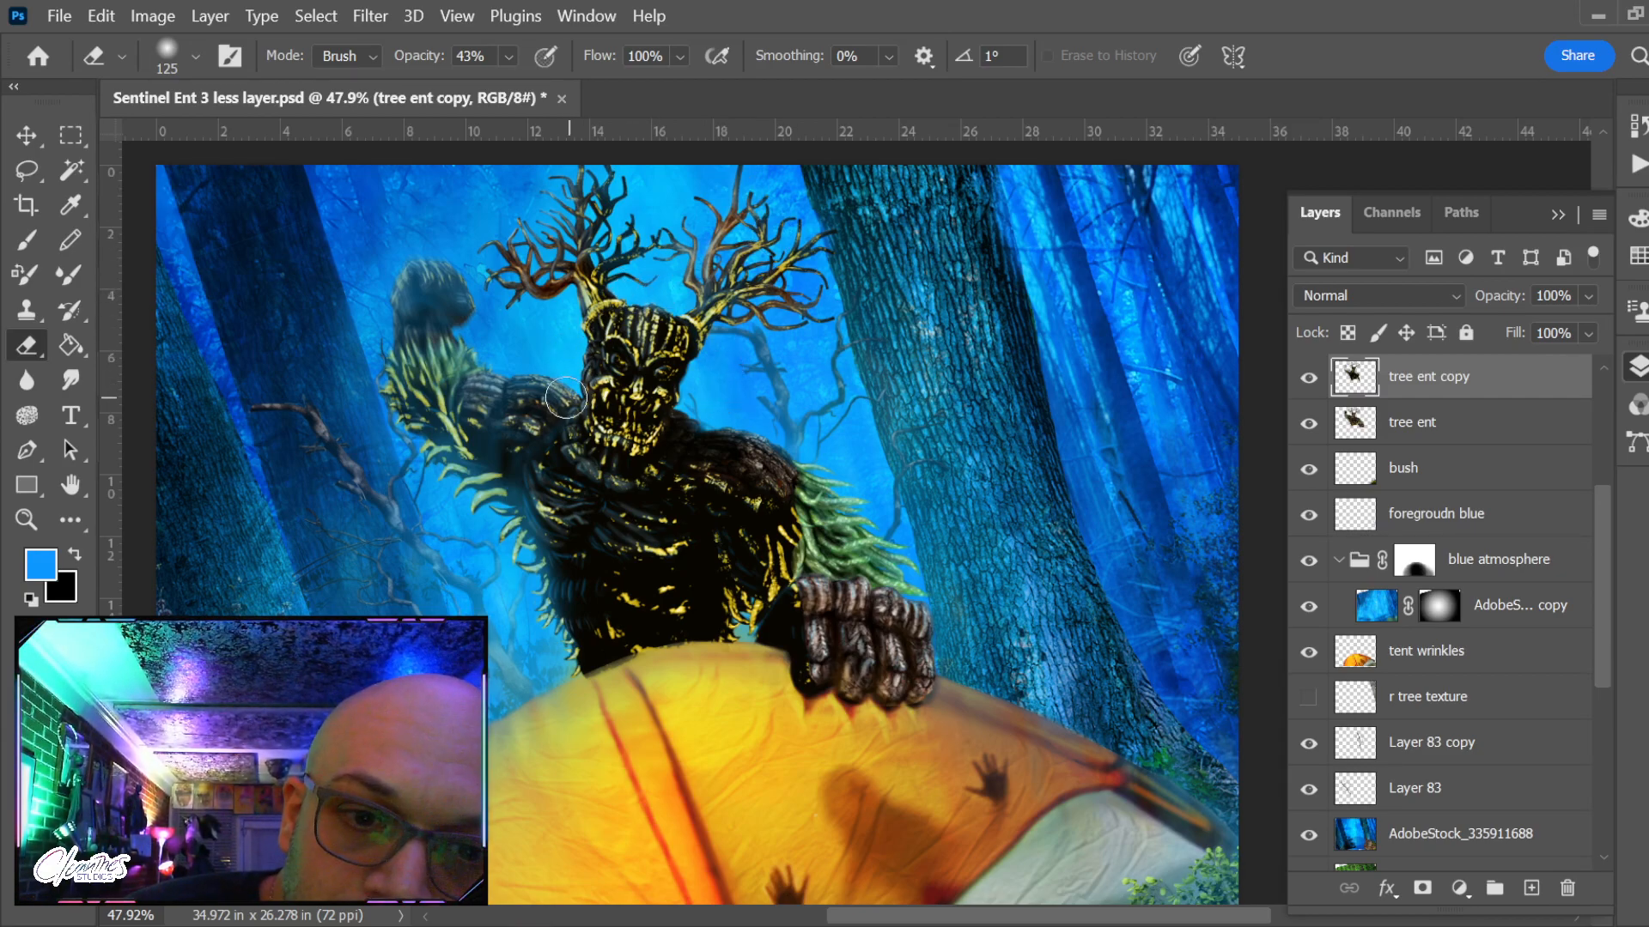
key("bracketright")
key("bracketright")
key("bracketright")
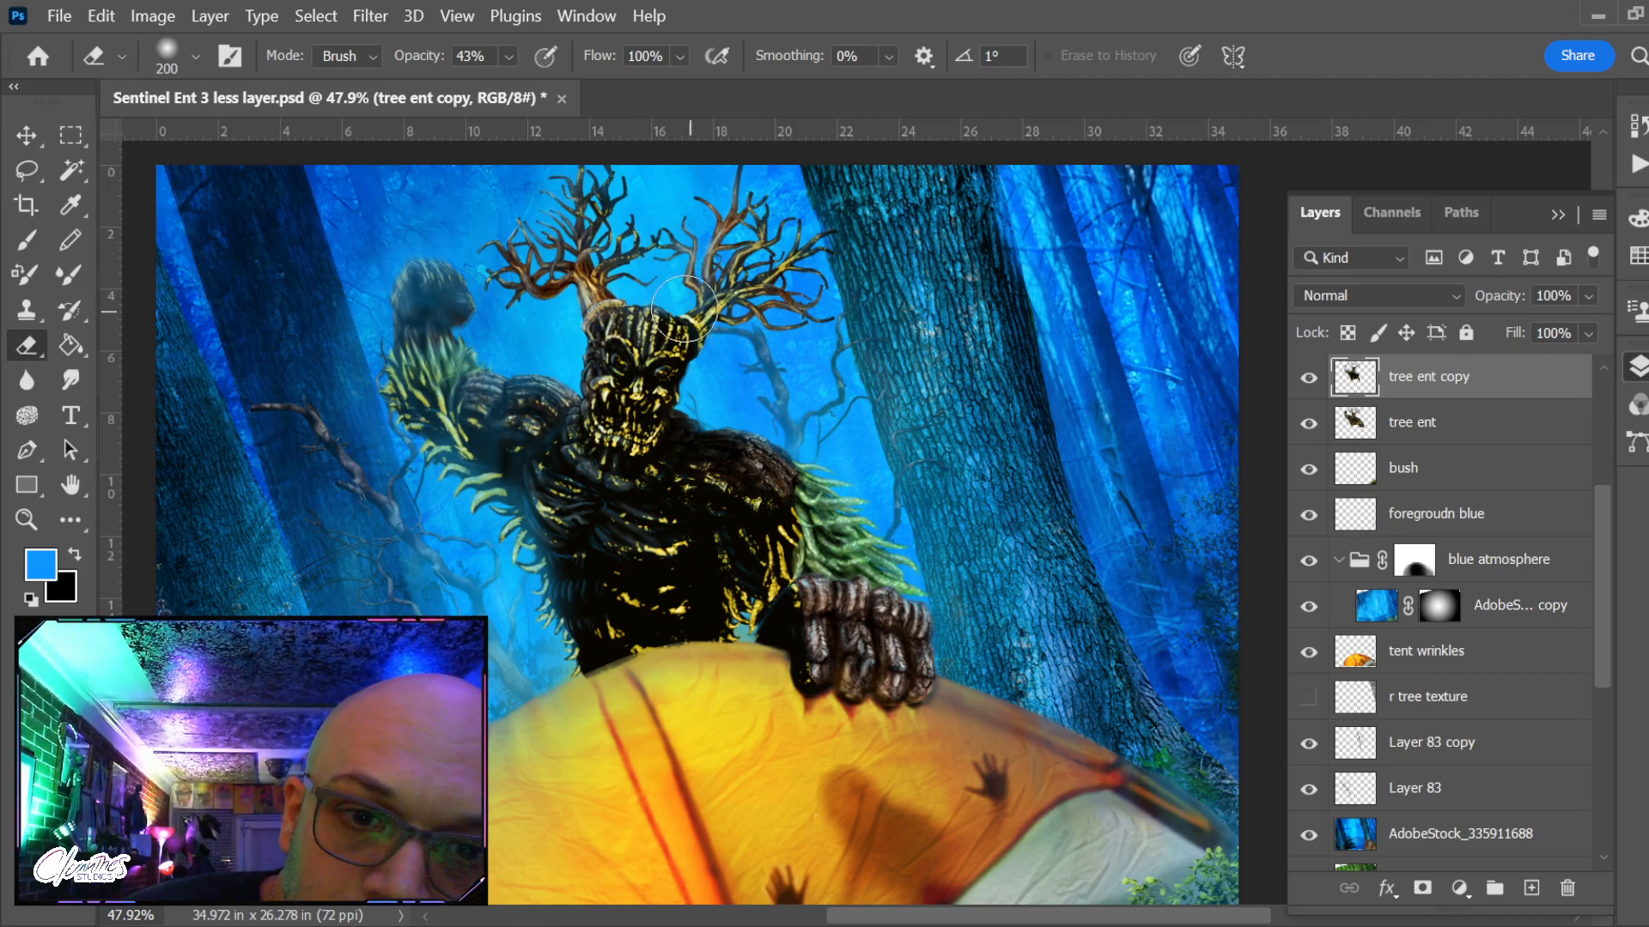
Erase the tree ent copy around the sides of the head and the torso's outer edge using 70 and 50 pixel brushes
key("bracketleft")
key("bracketleft")
key("bracketleft")
key("bracketleft")
key("bracketleft")
key("bracketleft")
key("bracketleft")
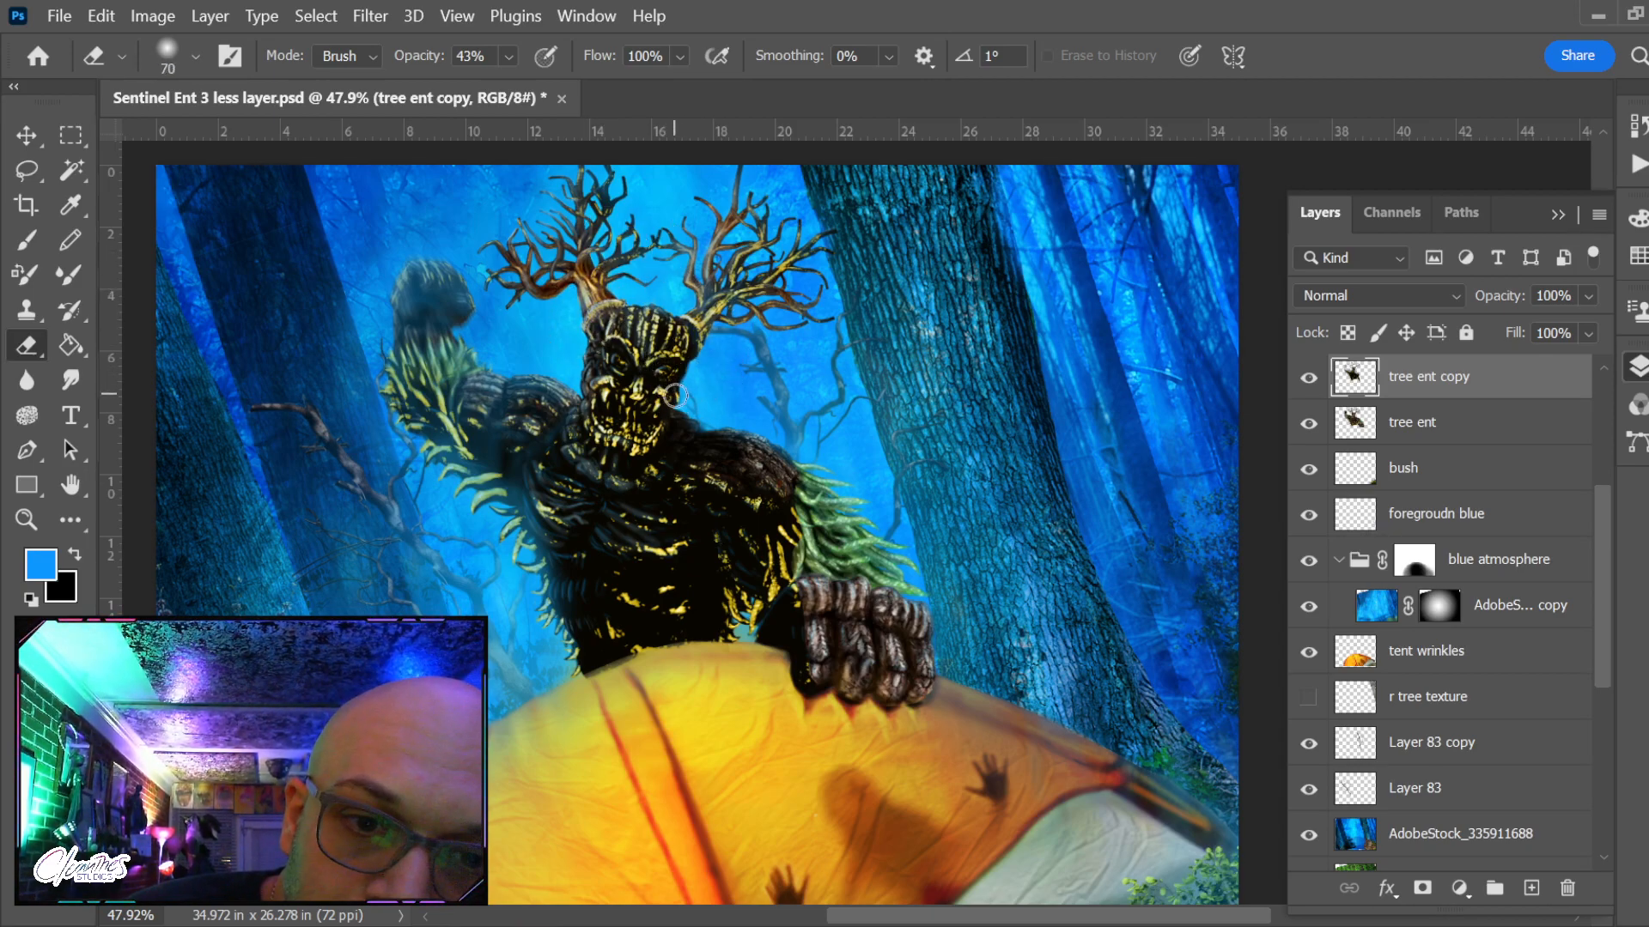
key("bracketleft")
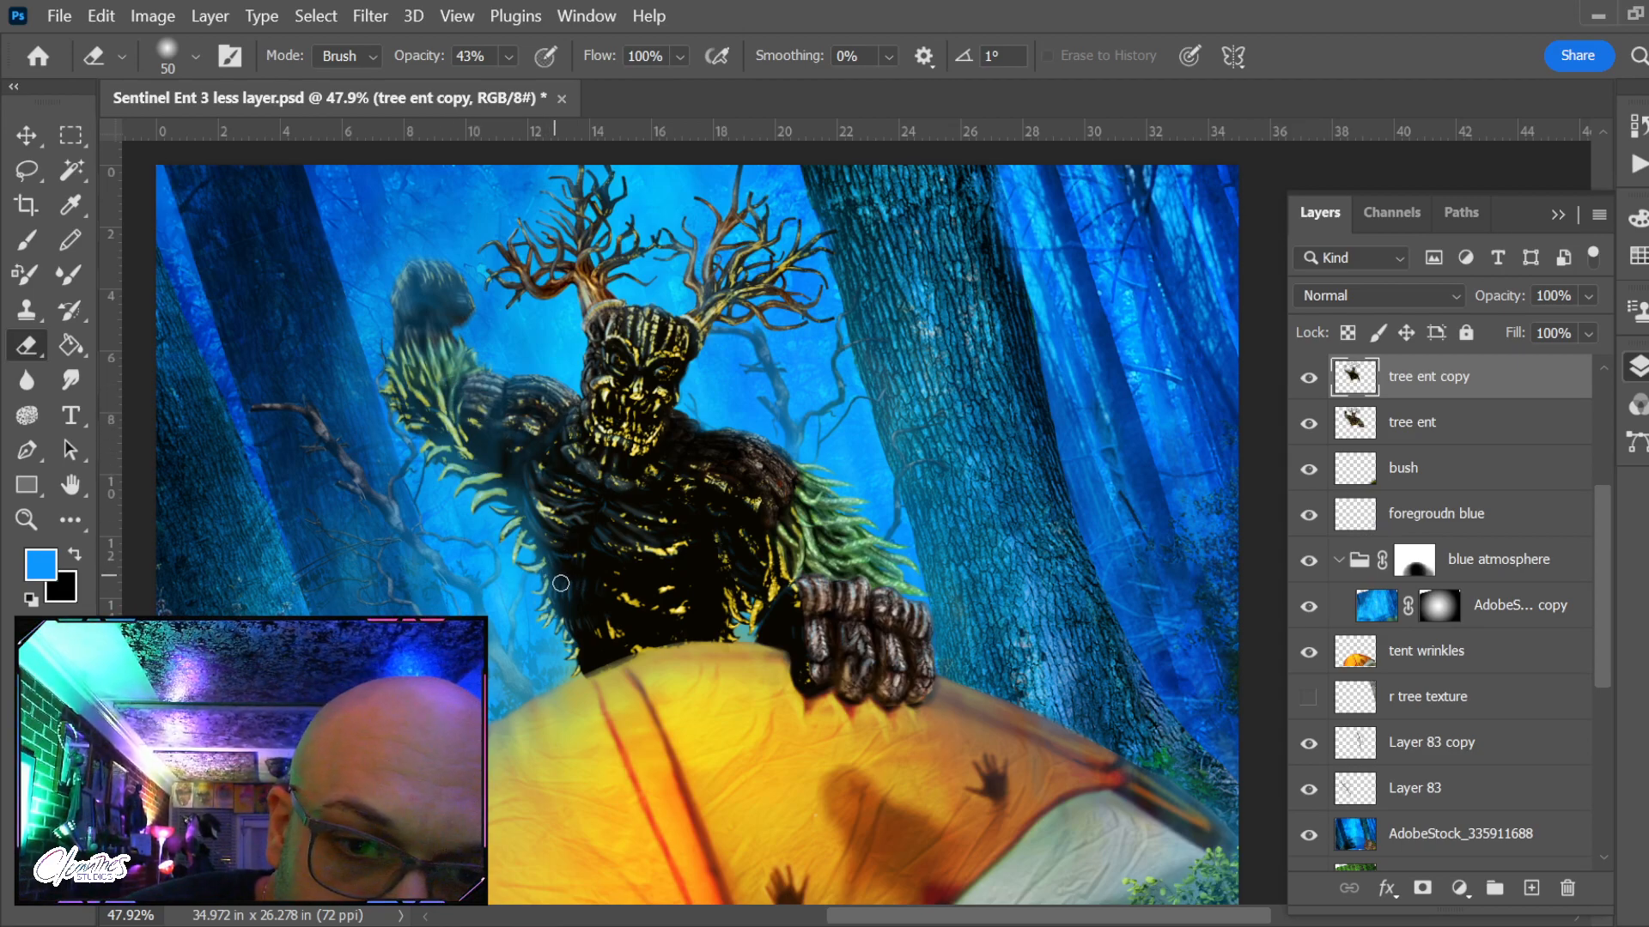
Sample the golden yellow from the torso highlights and paint thin strokes along the chest and rib bark with the Brush
key("b")
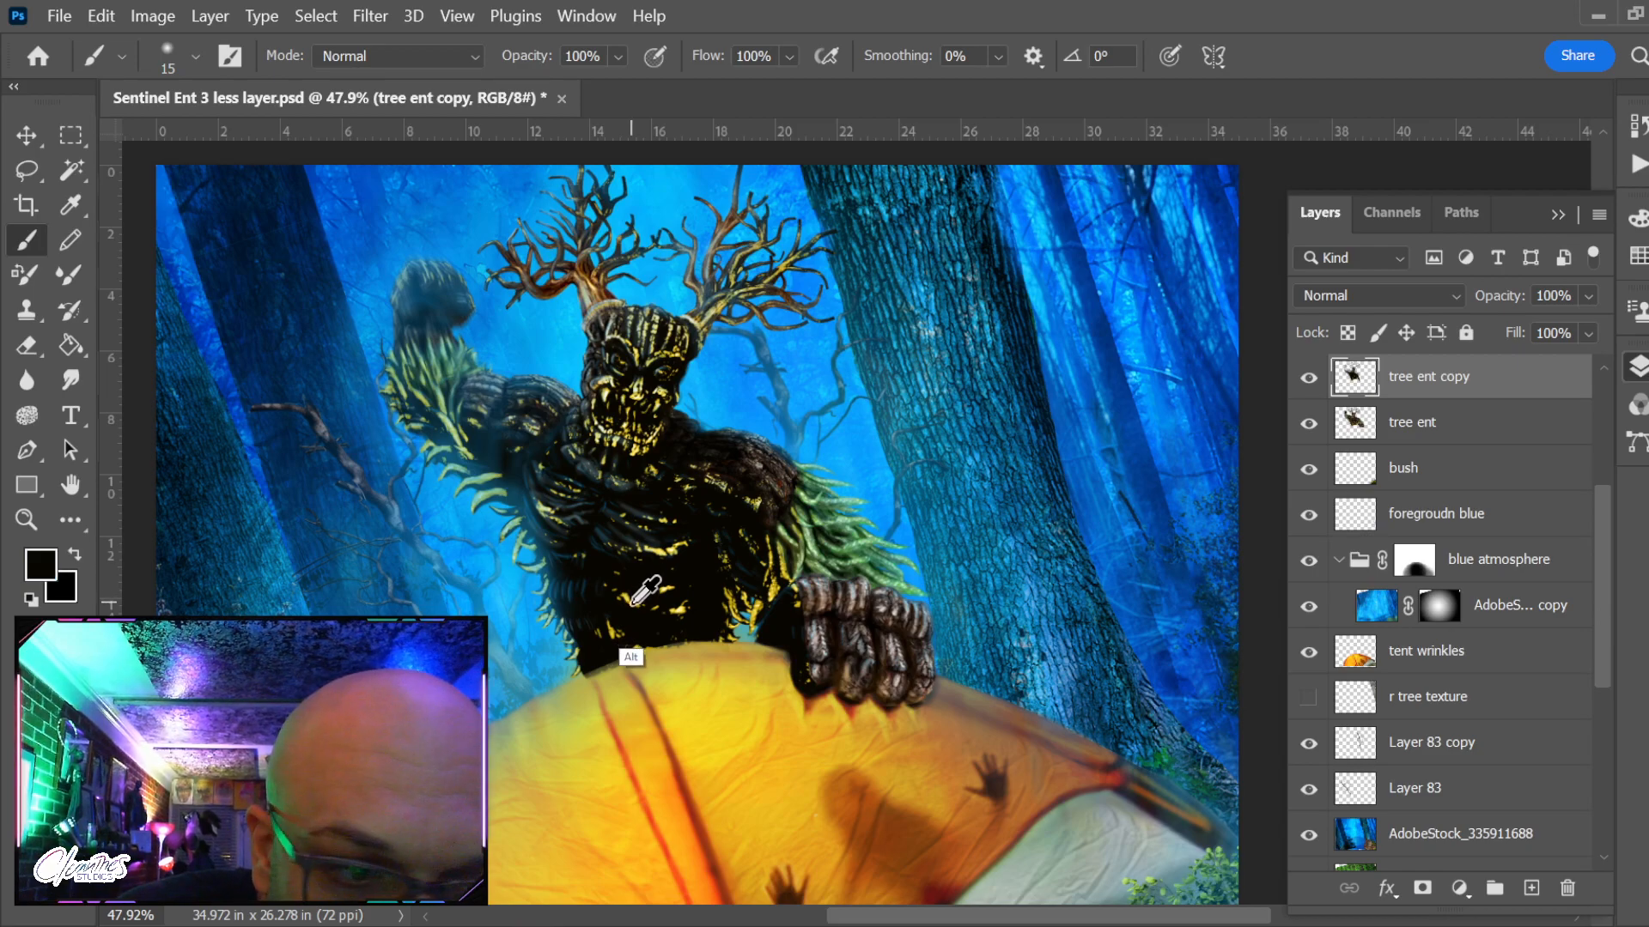
left_click(633, 599, "alt")
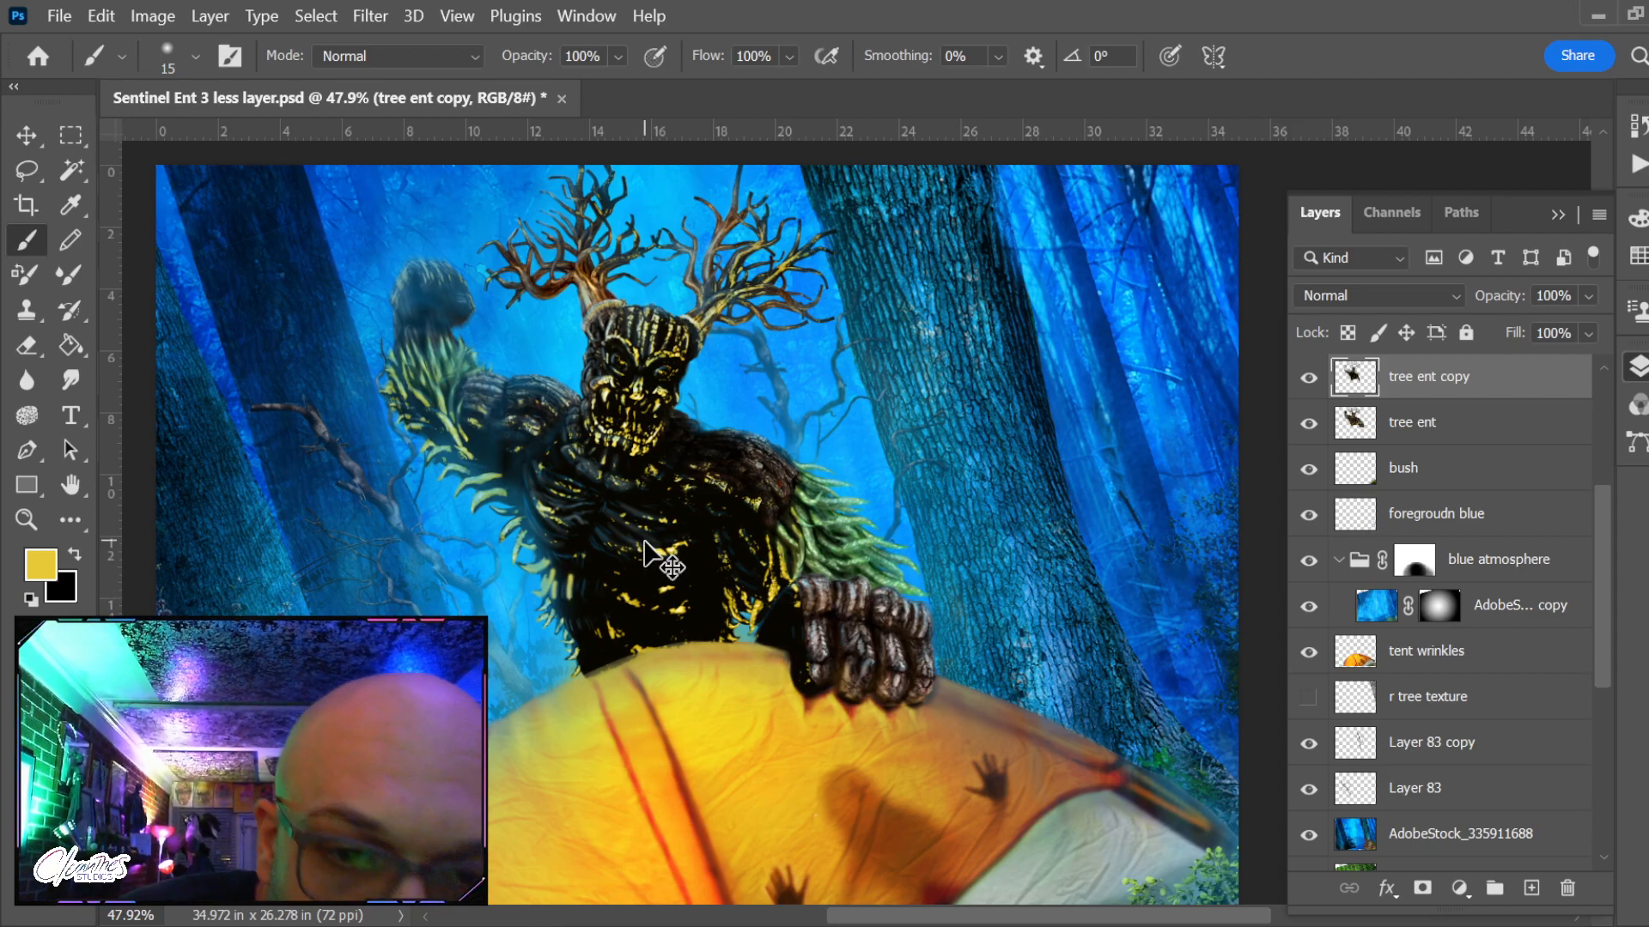
key("z")
mouse_move(636, 540)
left_mouse_down()
mouse_move(687, 601)
mouse_move(699, 578)
left_mouse_up()
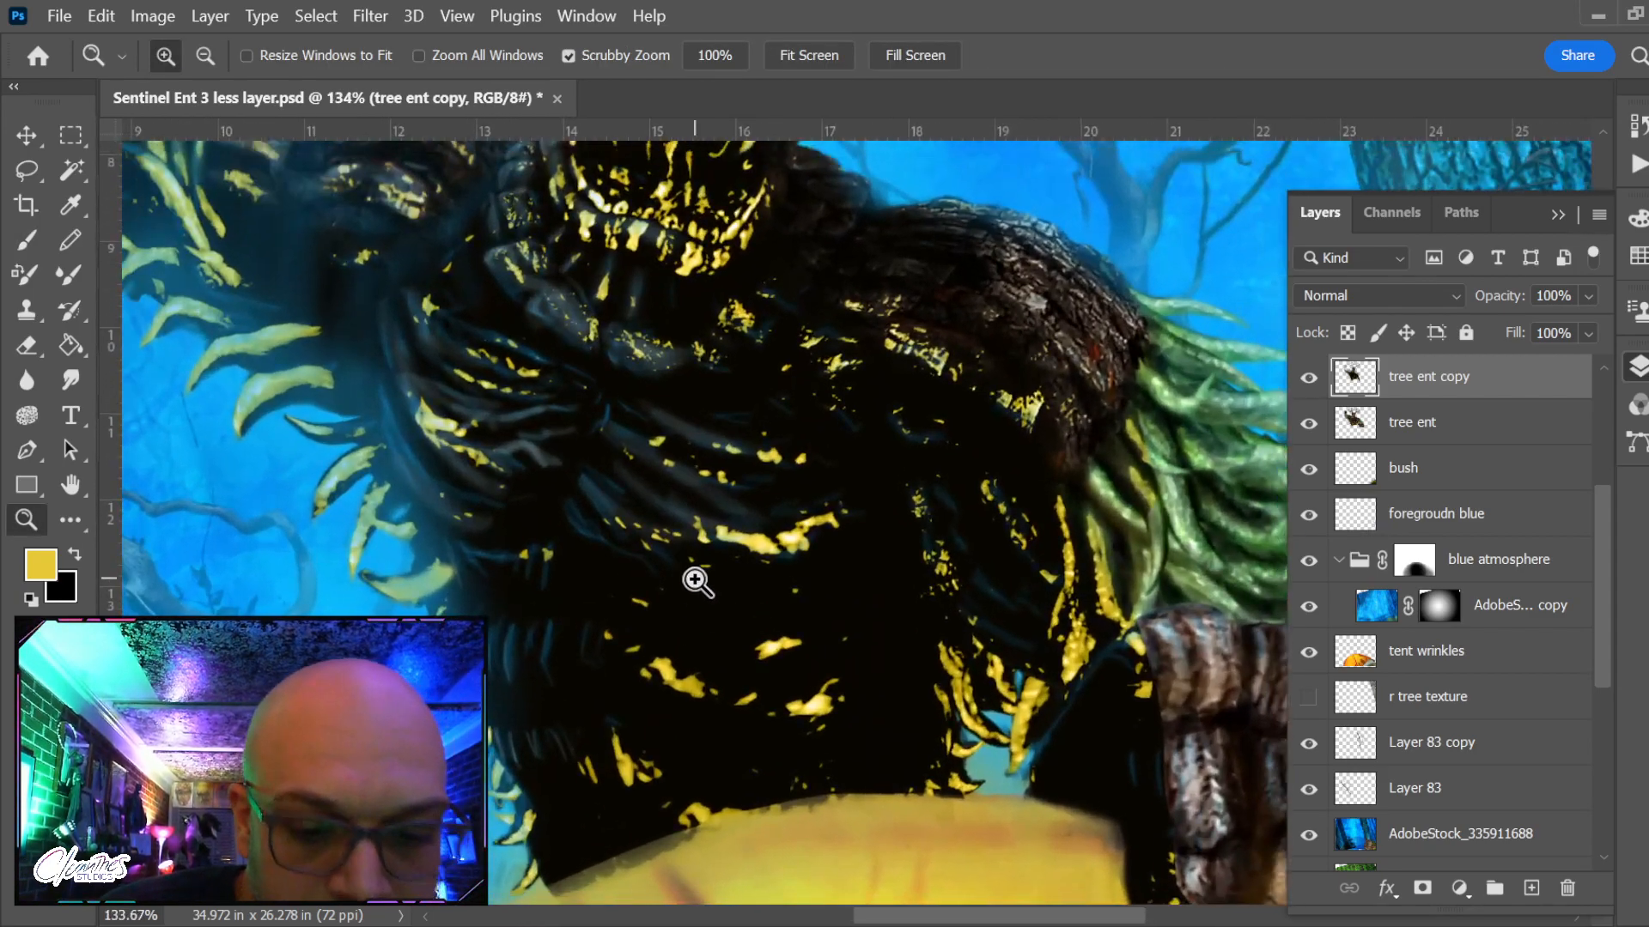
key("b")
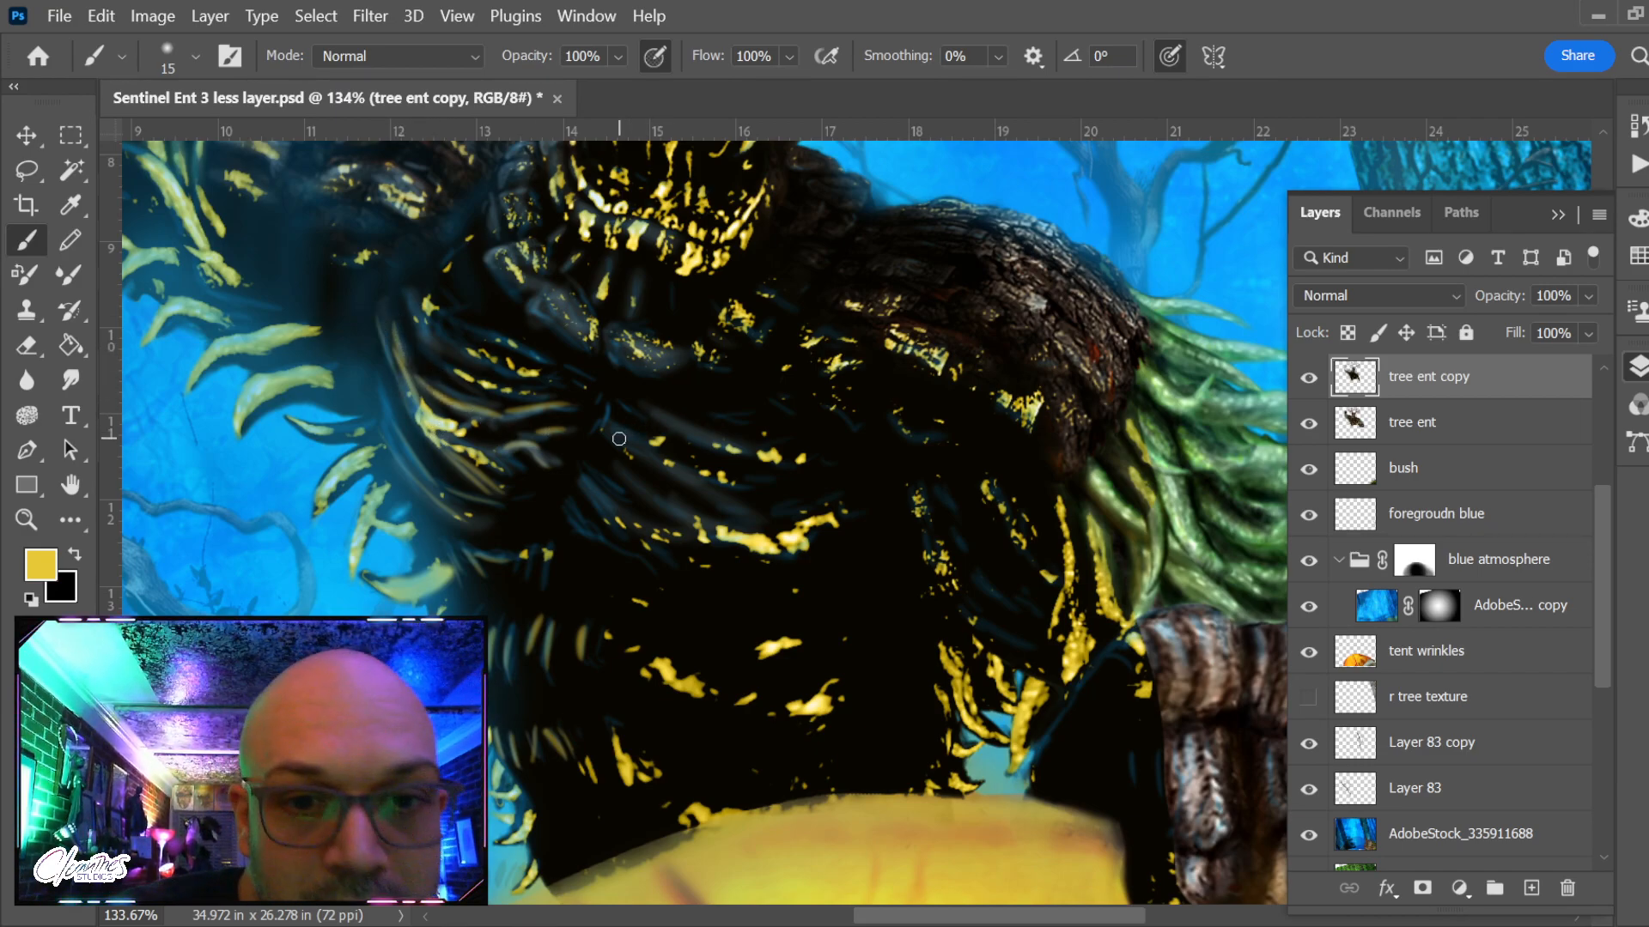
Try golden highlight strokes across the chest bark, with the brush opacity lowered to 72%
left_click_drag(618, 439, 762, 525)
key("ctrl+z")
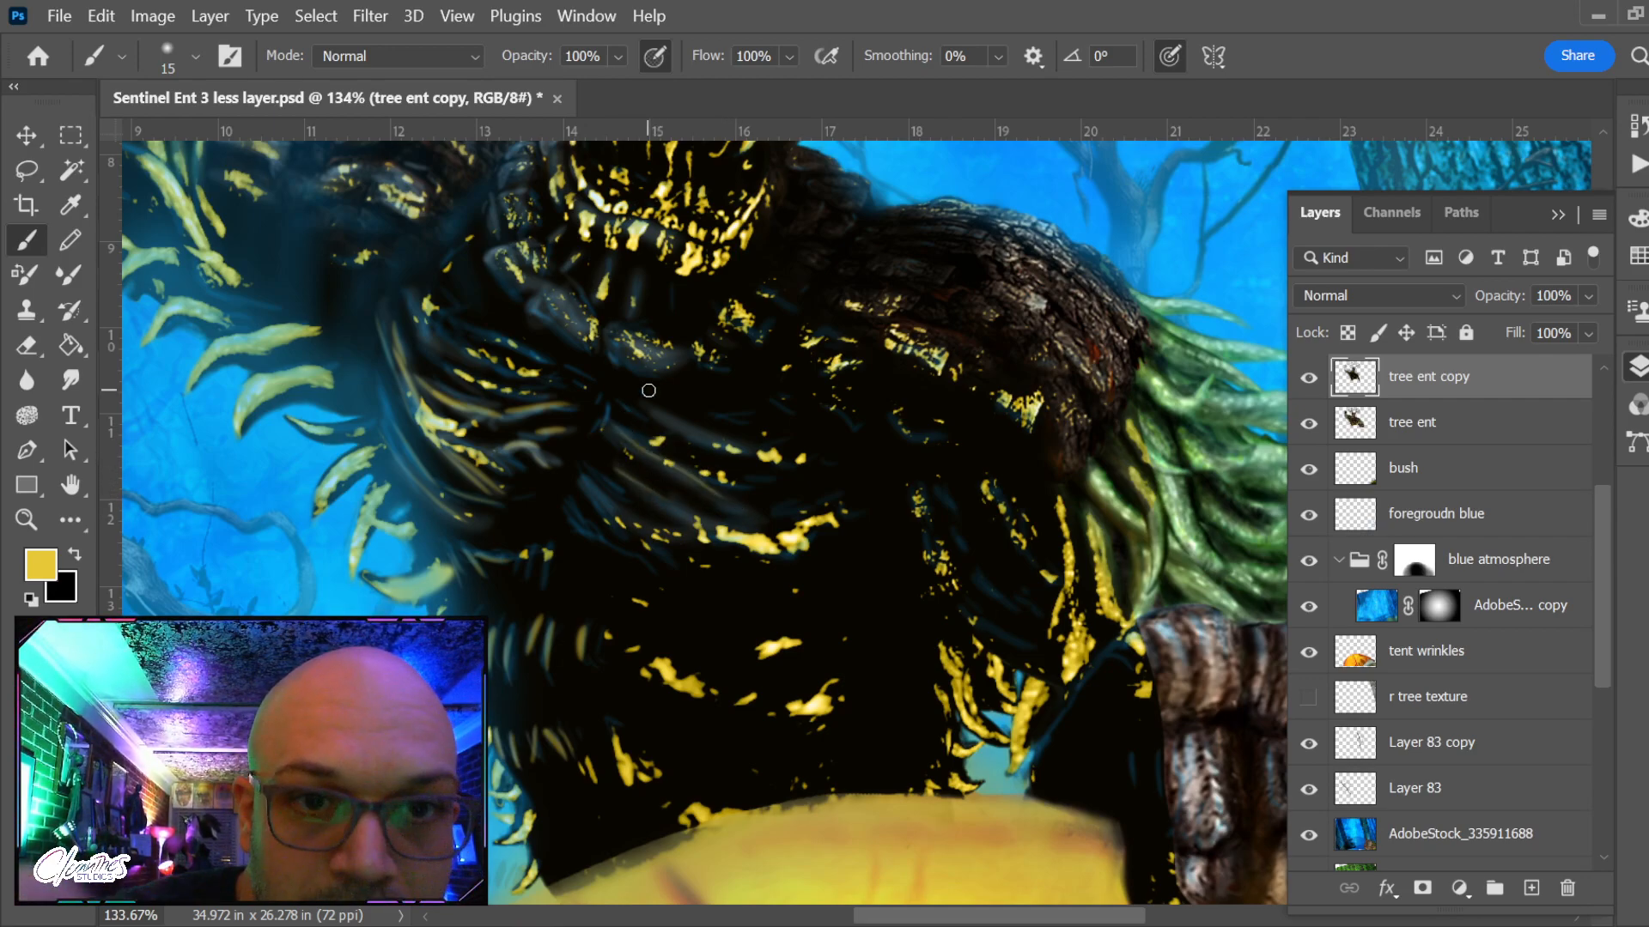
left_click(632, 84)
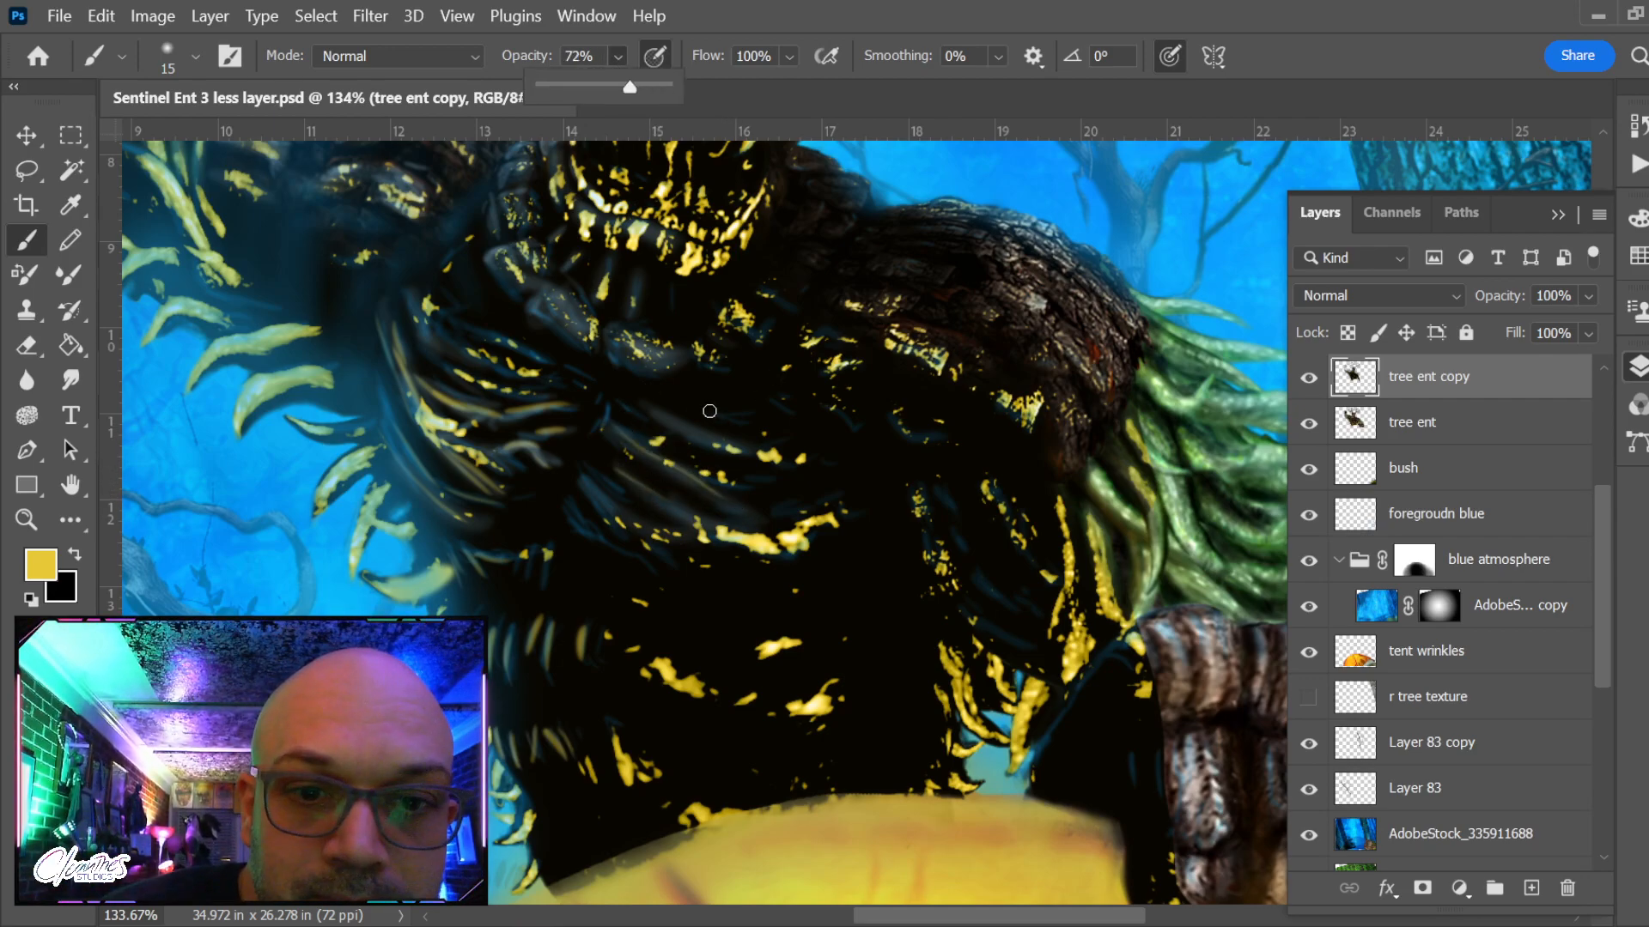
left_click(665, 413)
left_click_drag(628, 435, 733, 496)
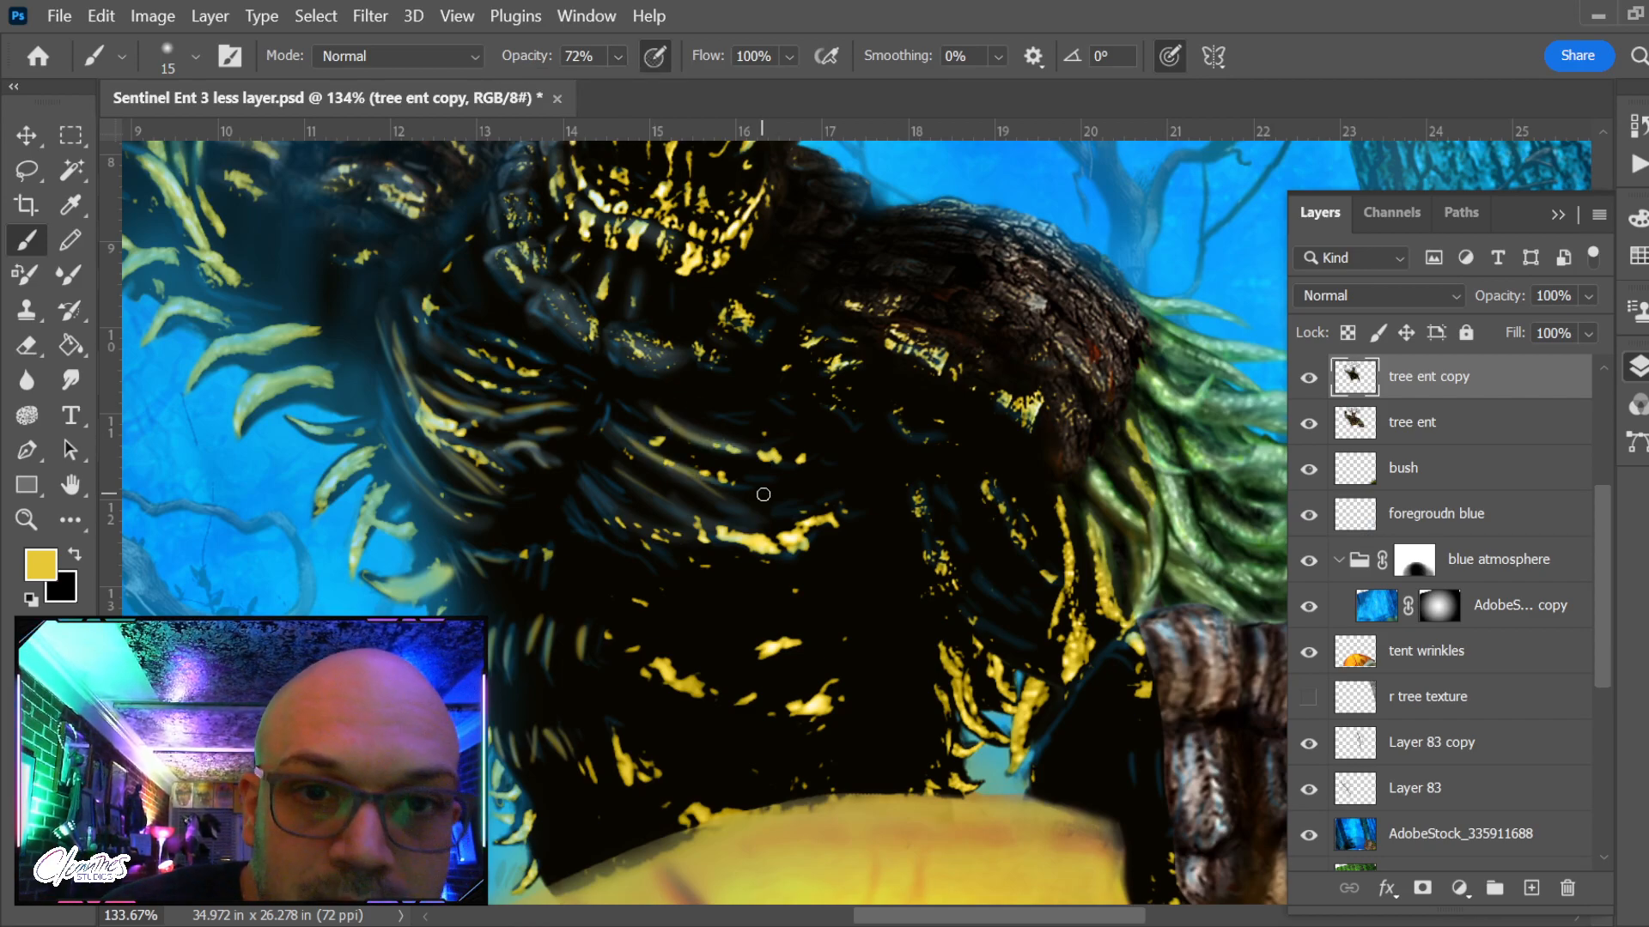
Set brush smoothing to 16%, try a curved golden stroke on the upper chest, and undo the recent strokes
left_click(997, 57)
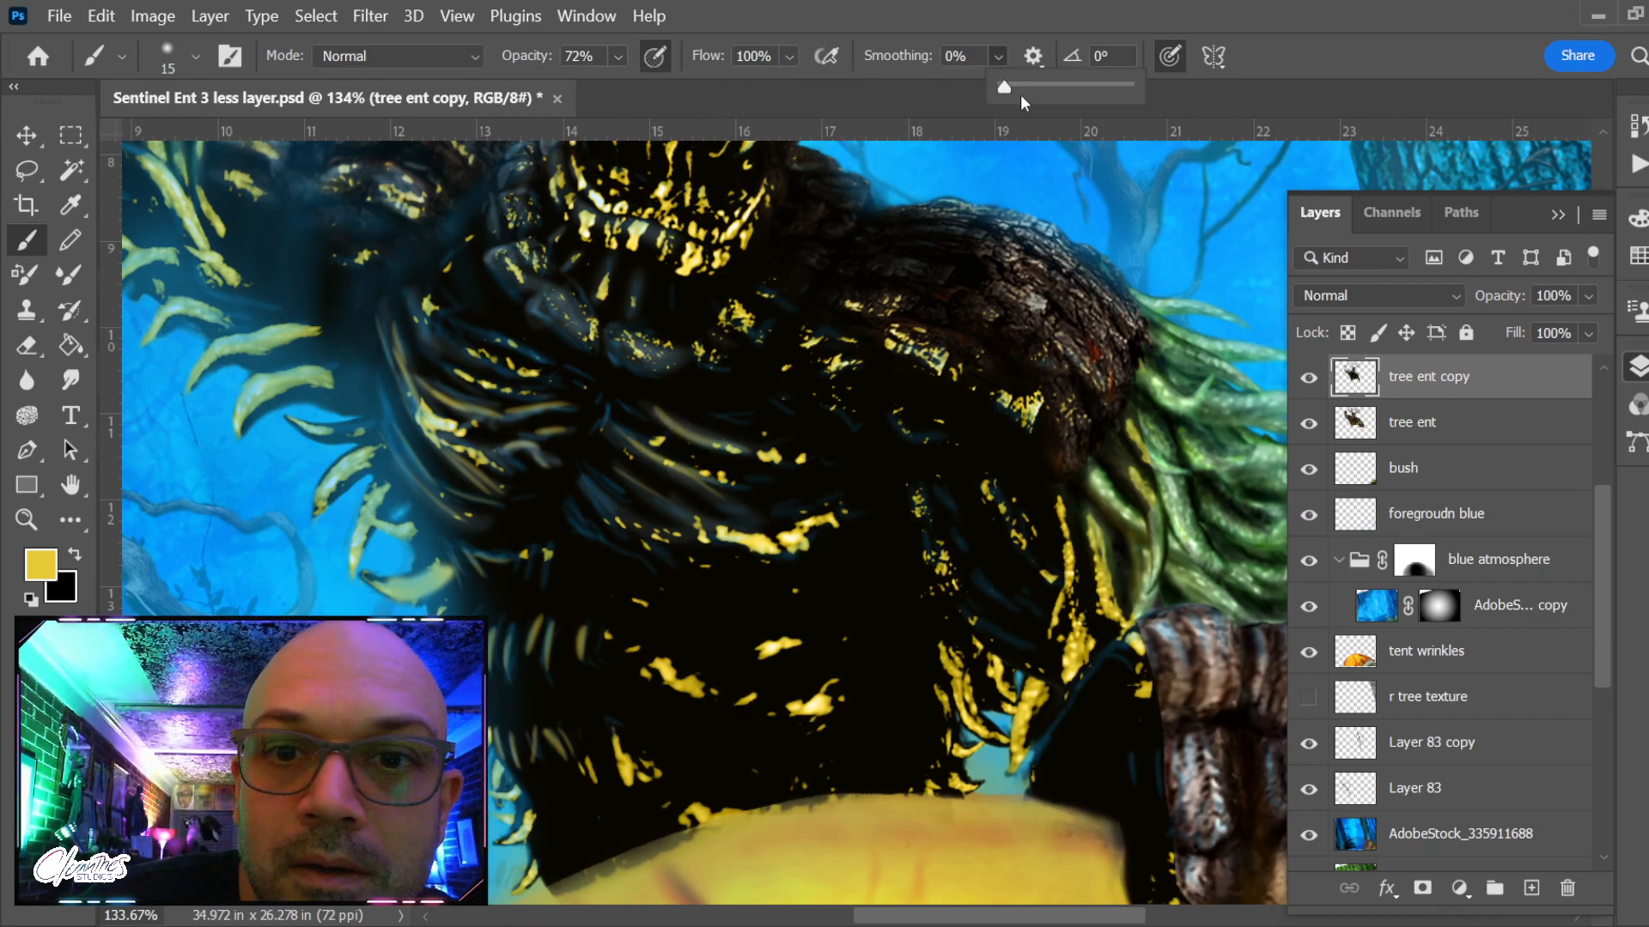
left_click_drag(1037, 86, 1029, 90)
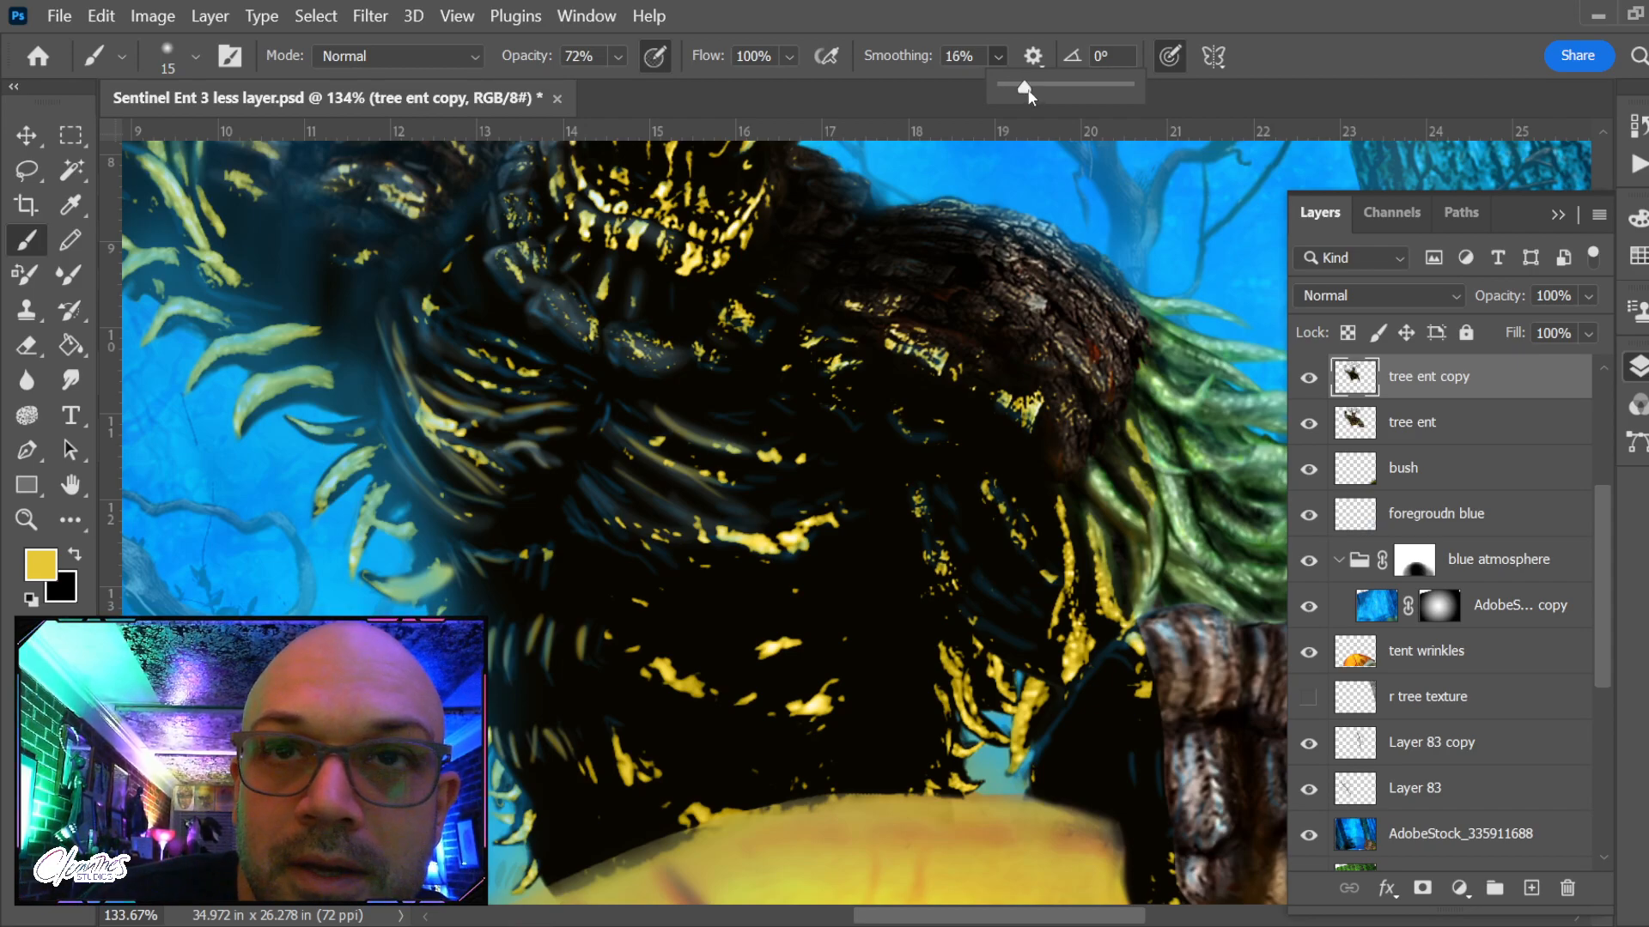
left_click_drag(735, 409, 879, 416)
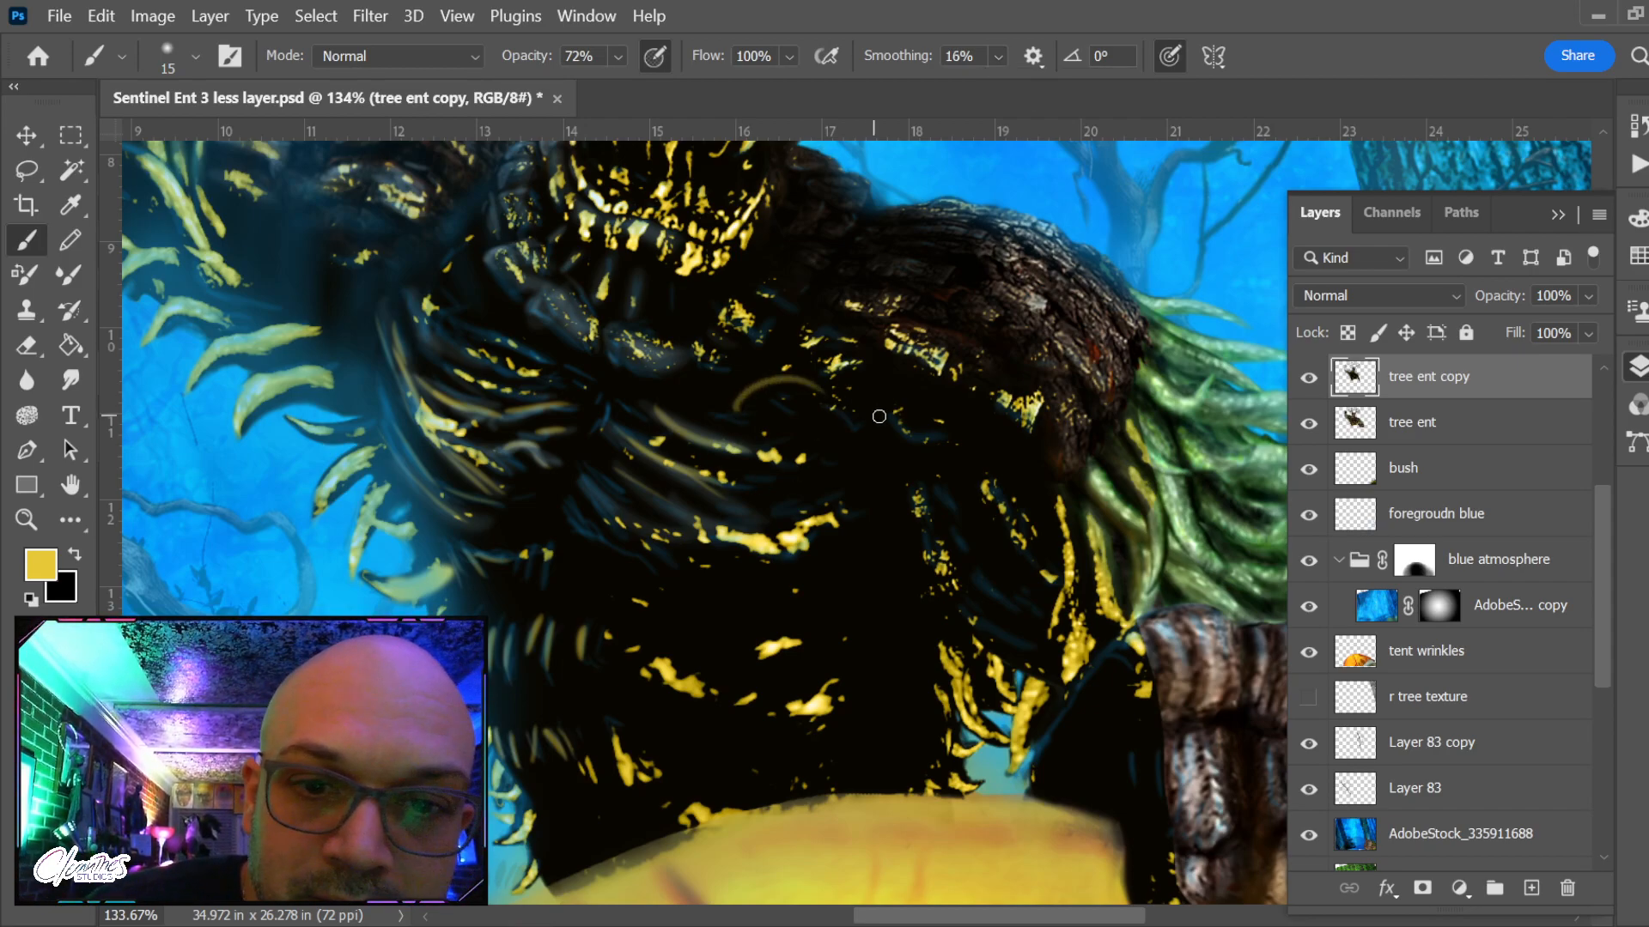
key("ctrl+z")
key("ctrl+z")
key("ctrl+z")
key("ctrl+z")
key("ctrl+z")
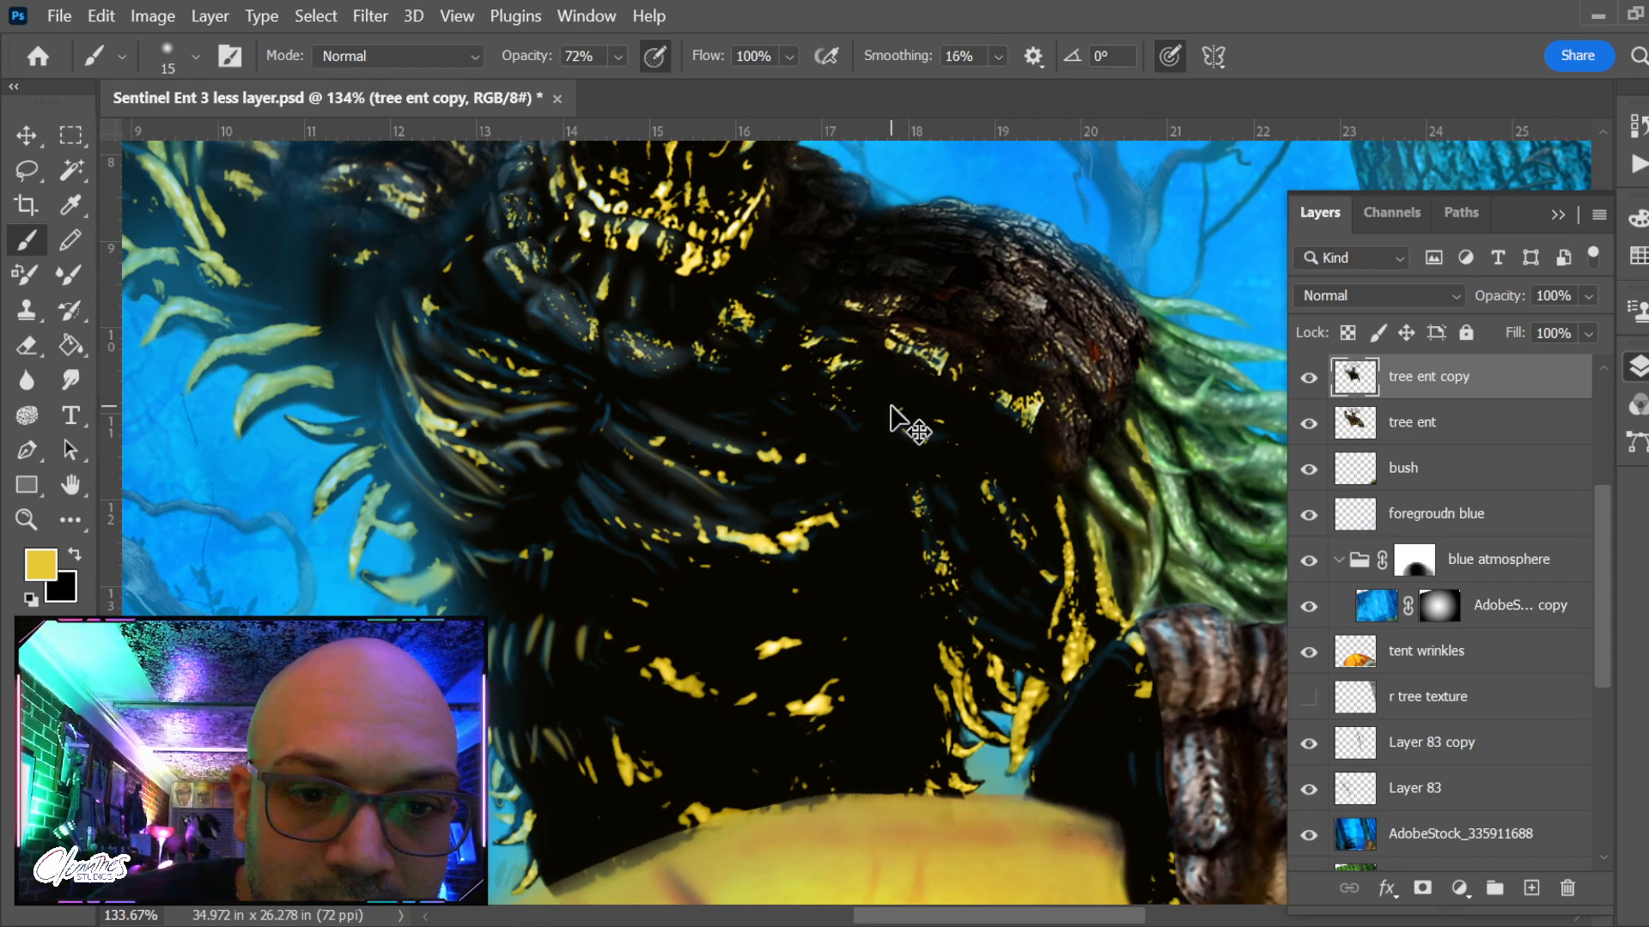
Smudge the golden highlights on the creature's torso with the Smudge tool reduced to a 25-pixel brush
left_click(70, 379)
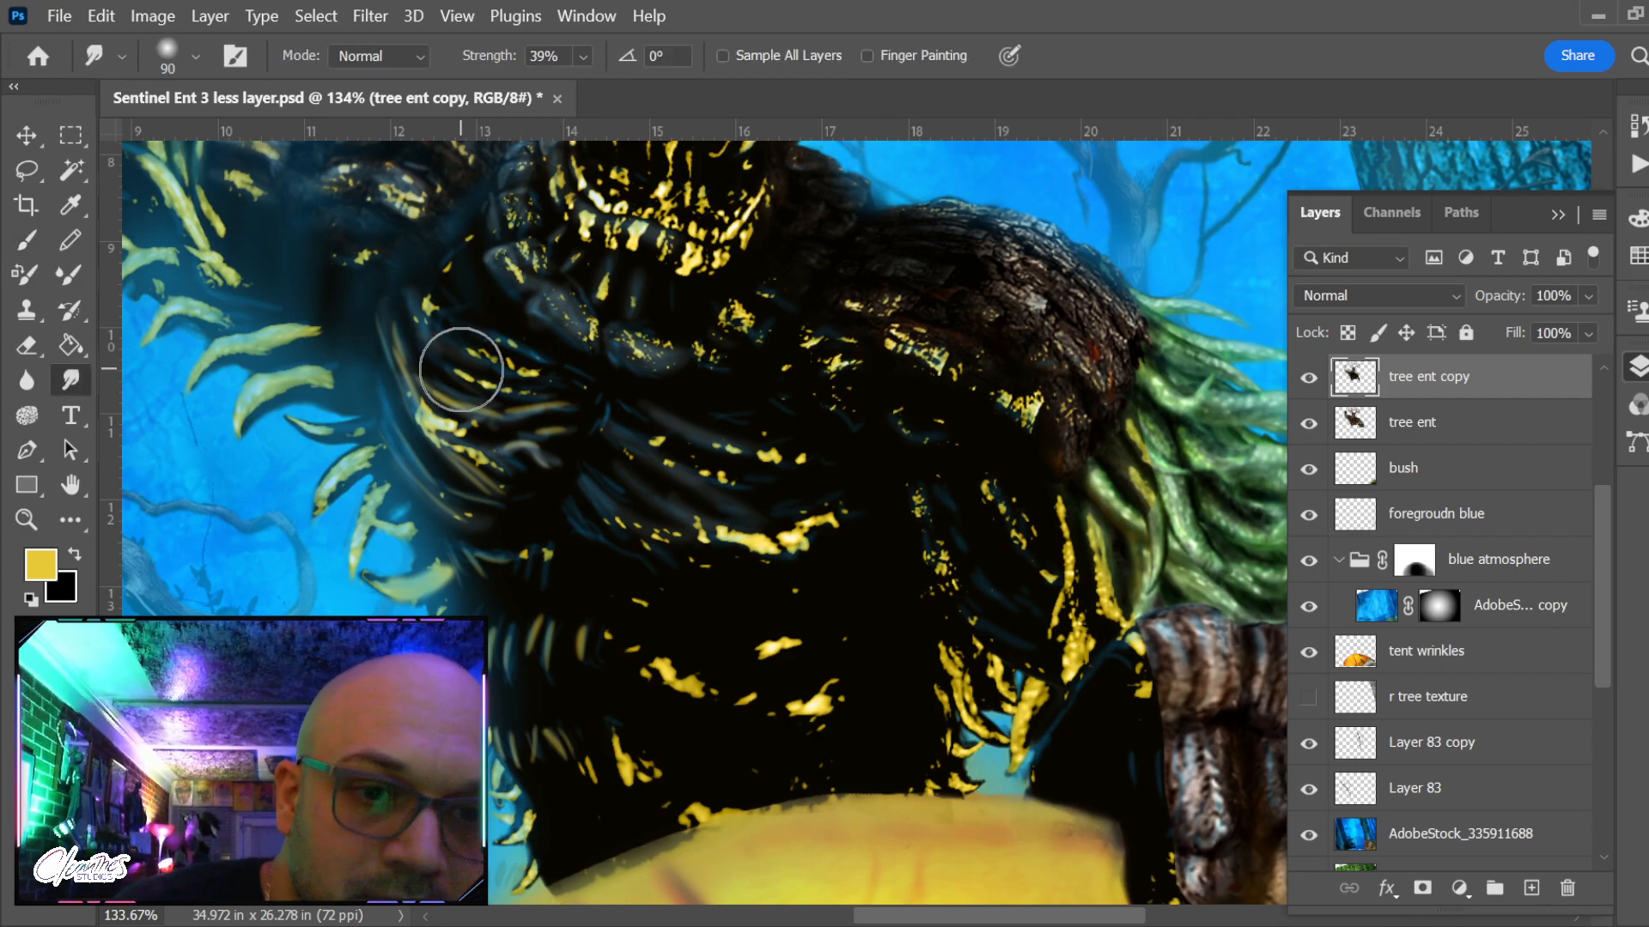
key("bracketleft")
key("bracketleft")
key("bracketleft")
key("bracketleft")
key("bracketleft")
key("bracketleft")
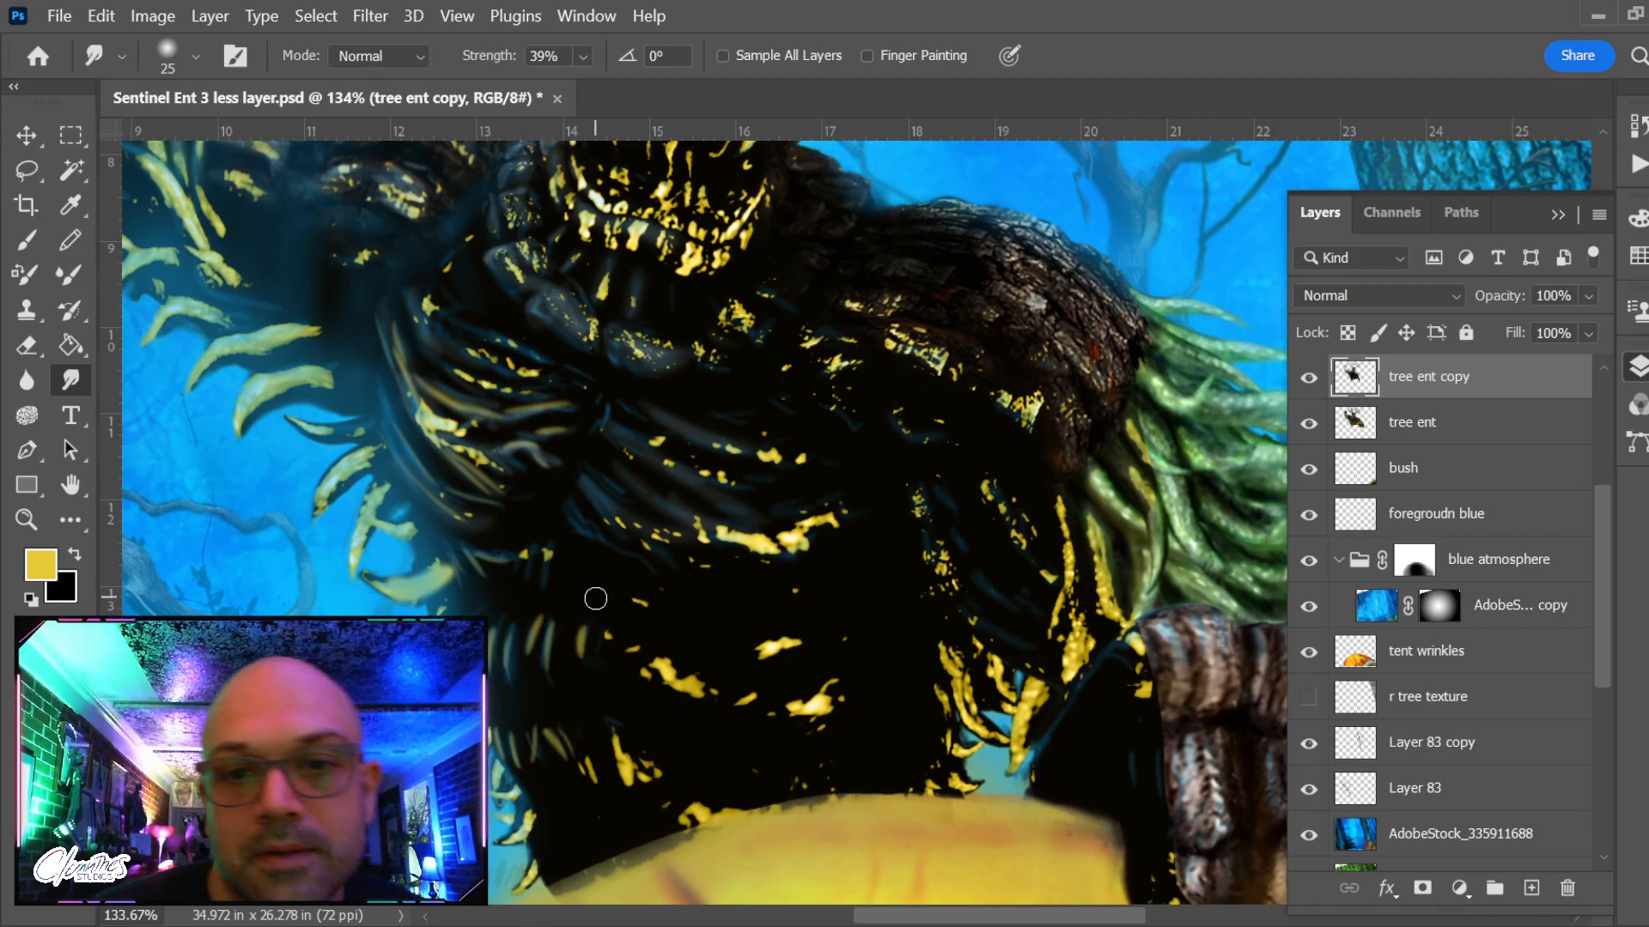
Set the tree ent copy to Screen blend mode at 48% opacity
scroll(595, 598, "down", 5)
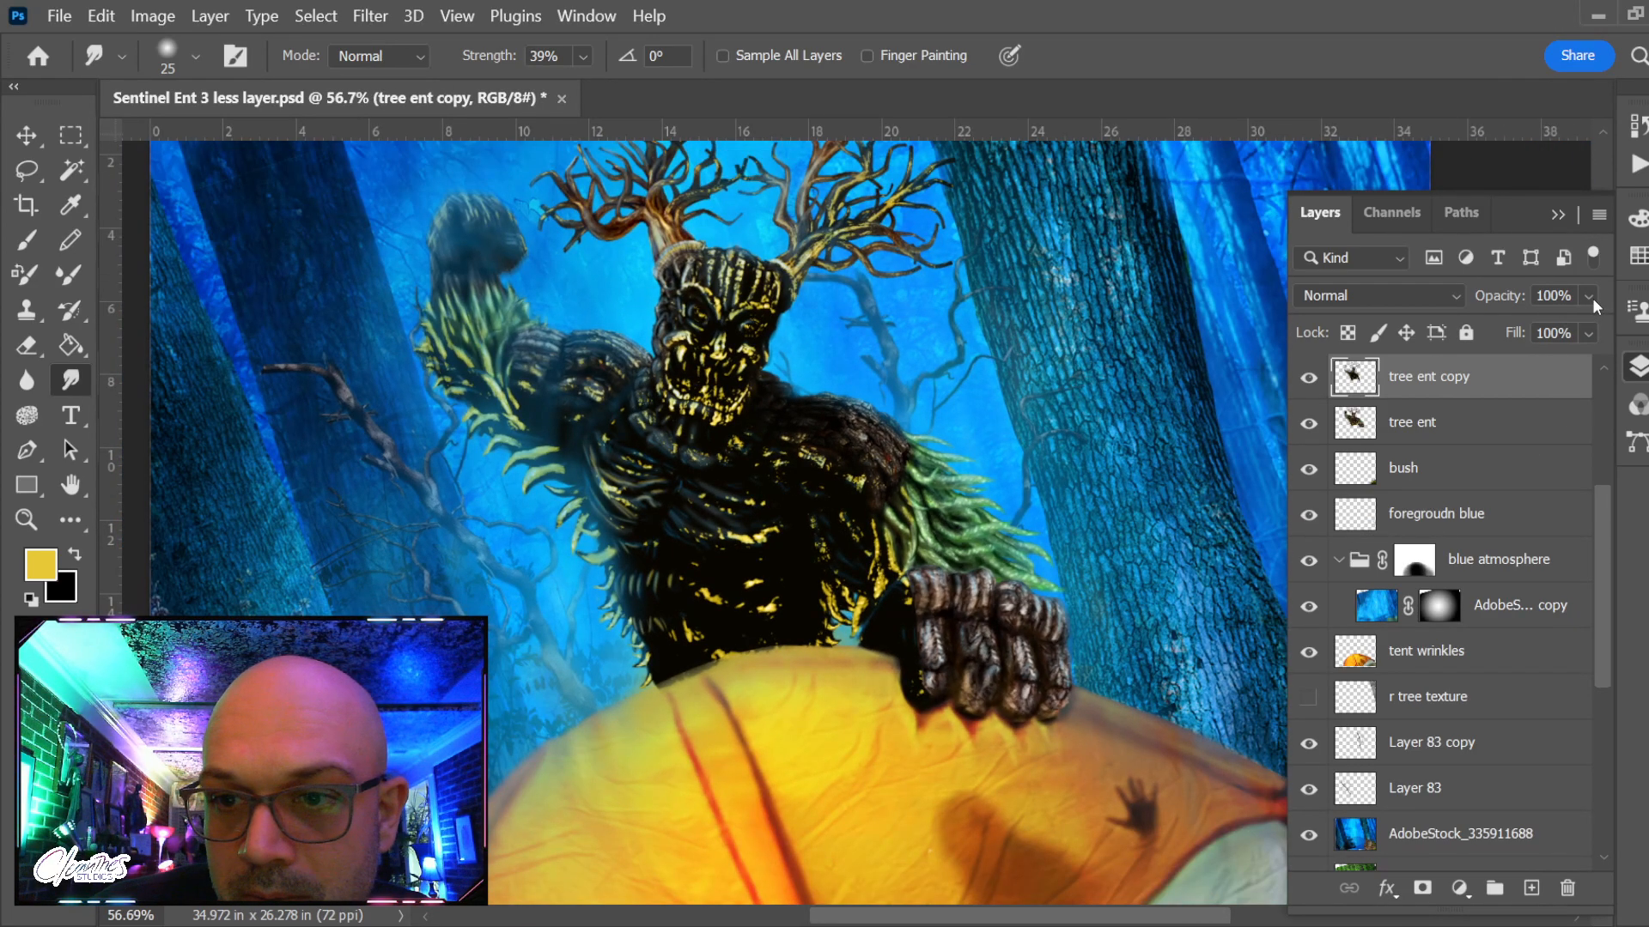
left_click(1590, 296)
left_click(1534, 328)
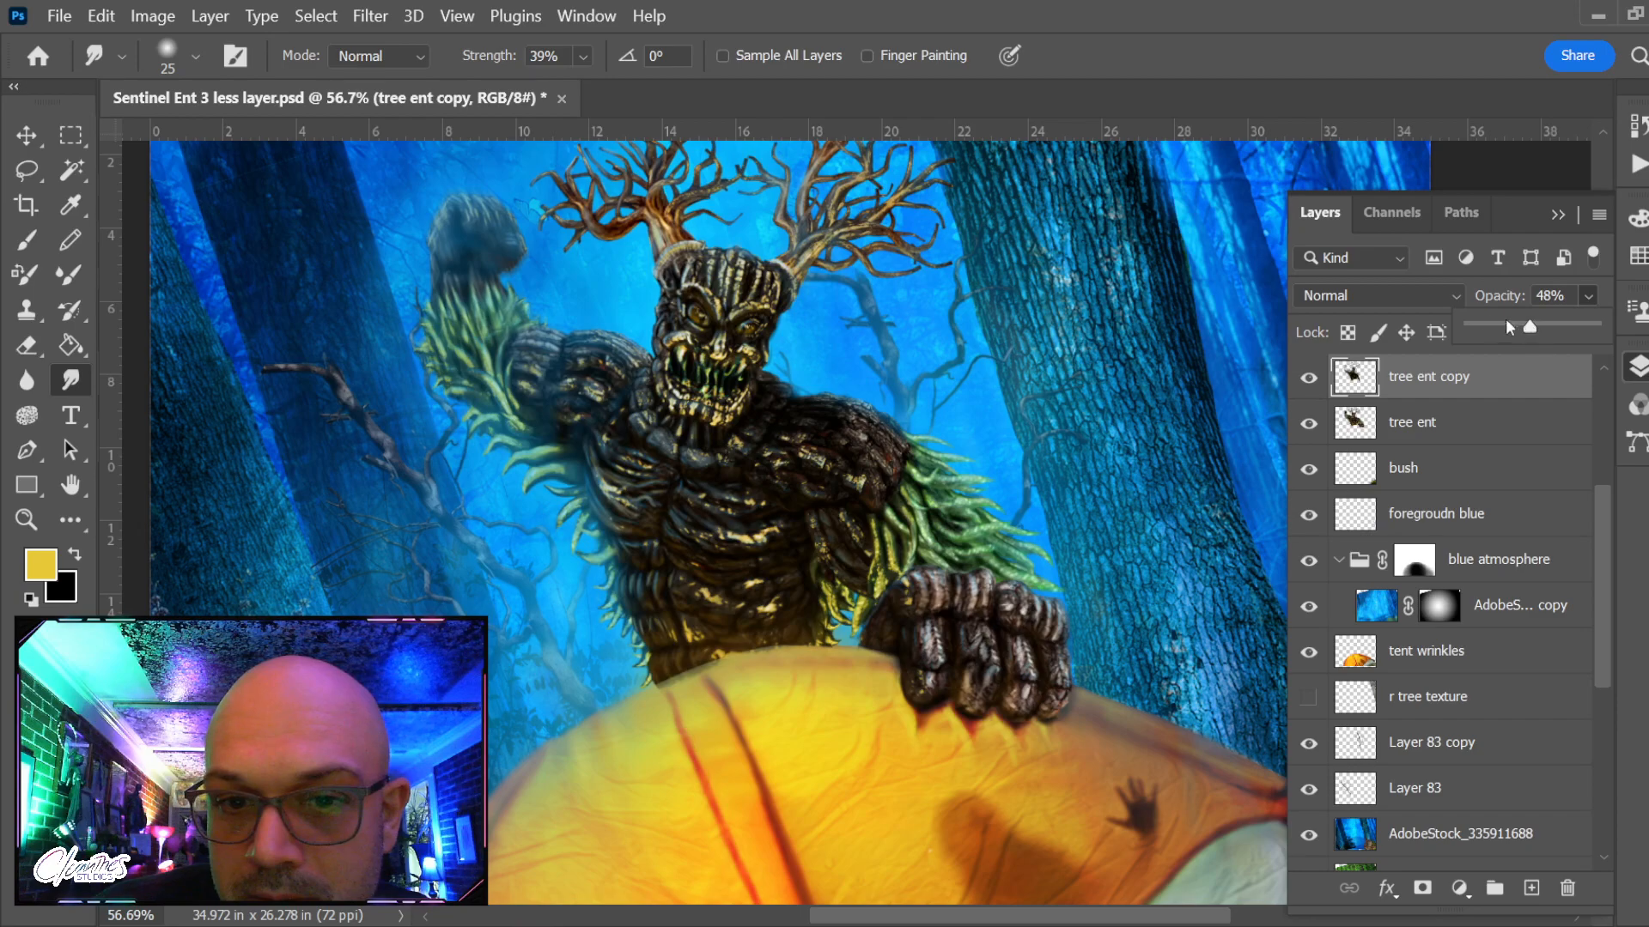
left_click(1376, 295)
left_click(1365, 468)
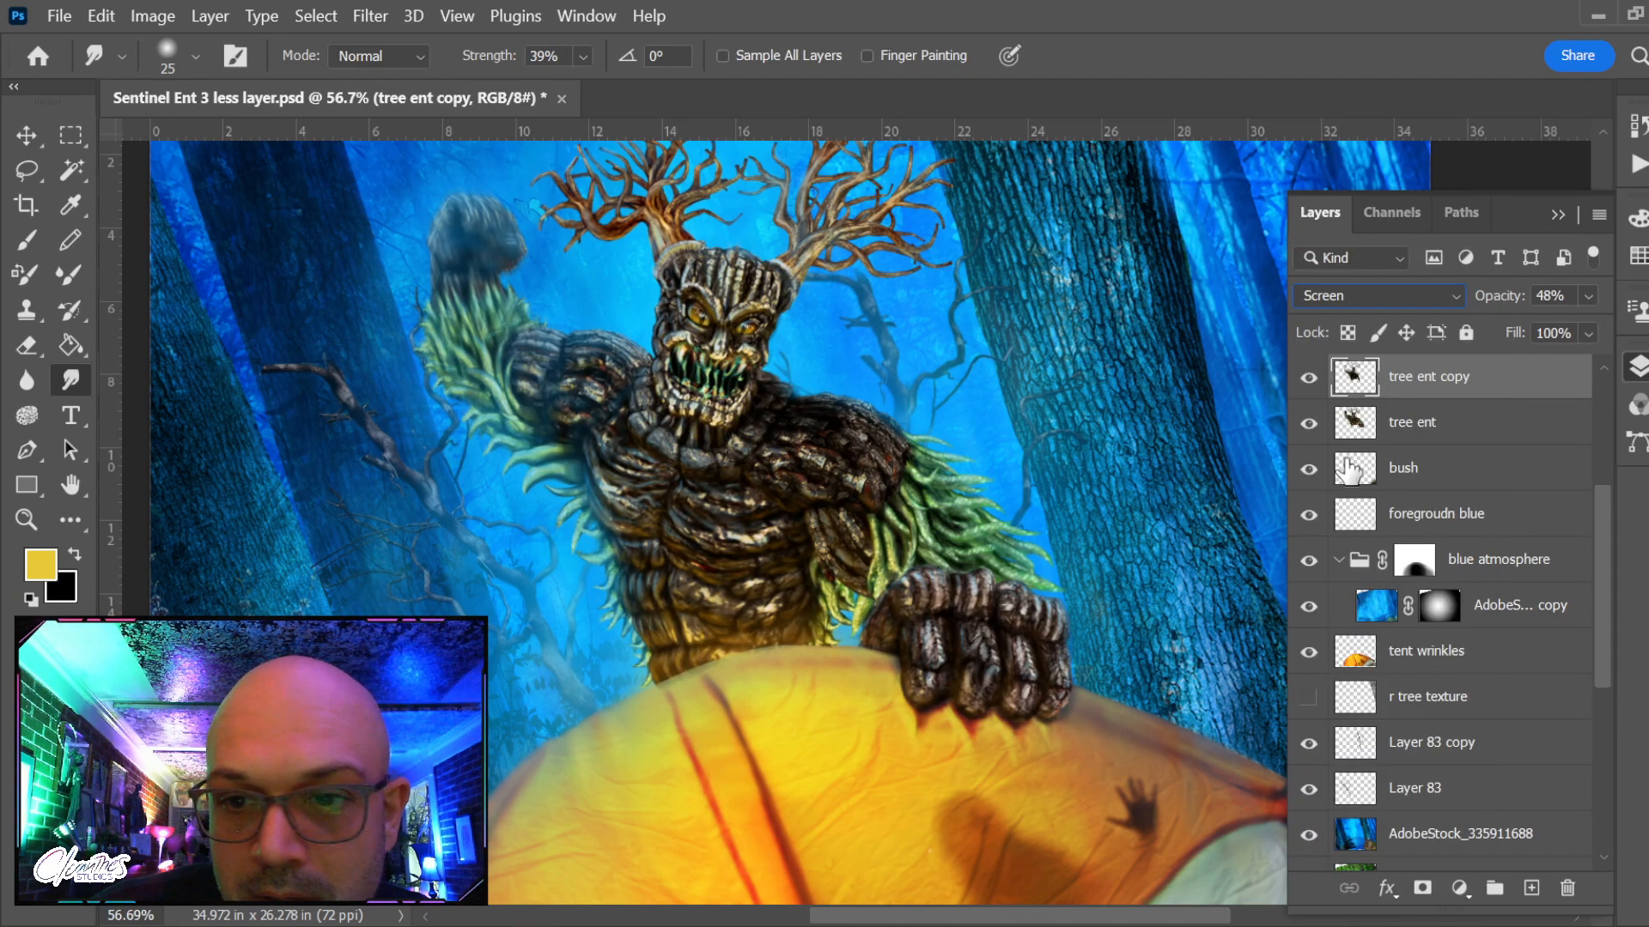
Compare the creature with and without the tree ent copy, and raise that layer's opacity to 84%
left_click(1308, 377)
left_click(1308, 377)
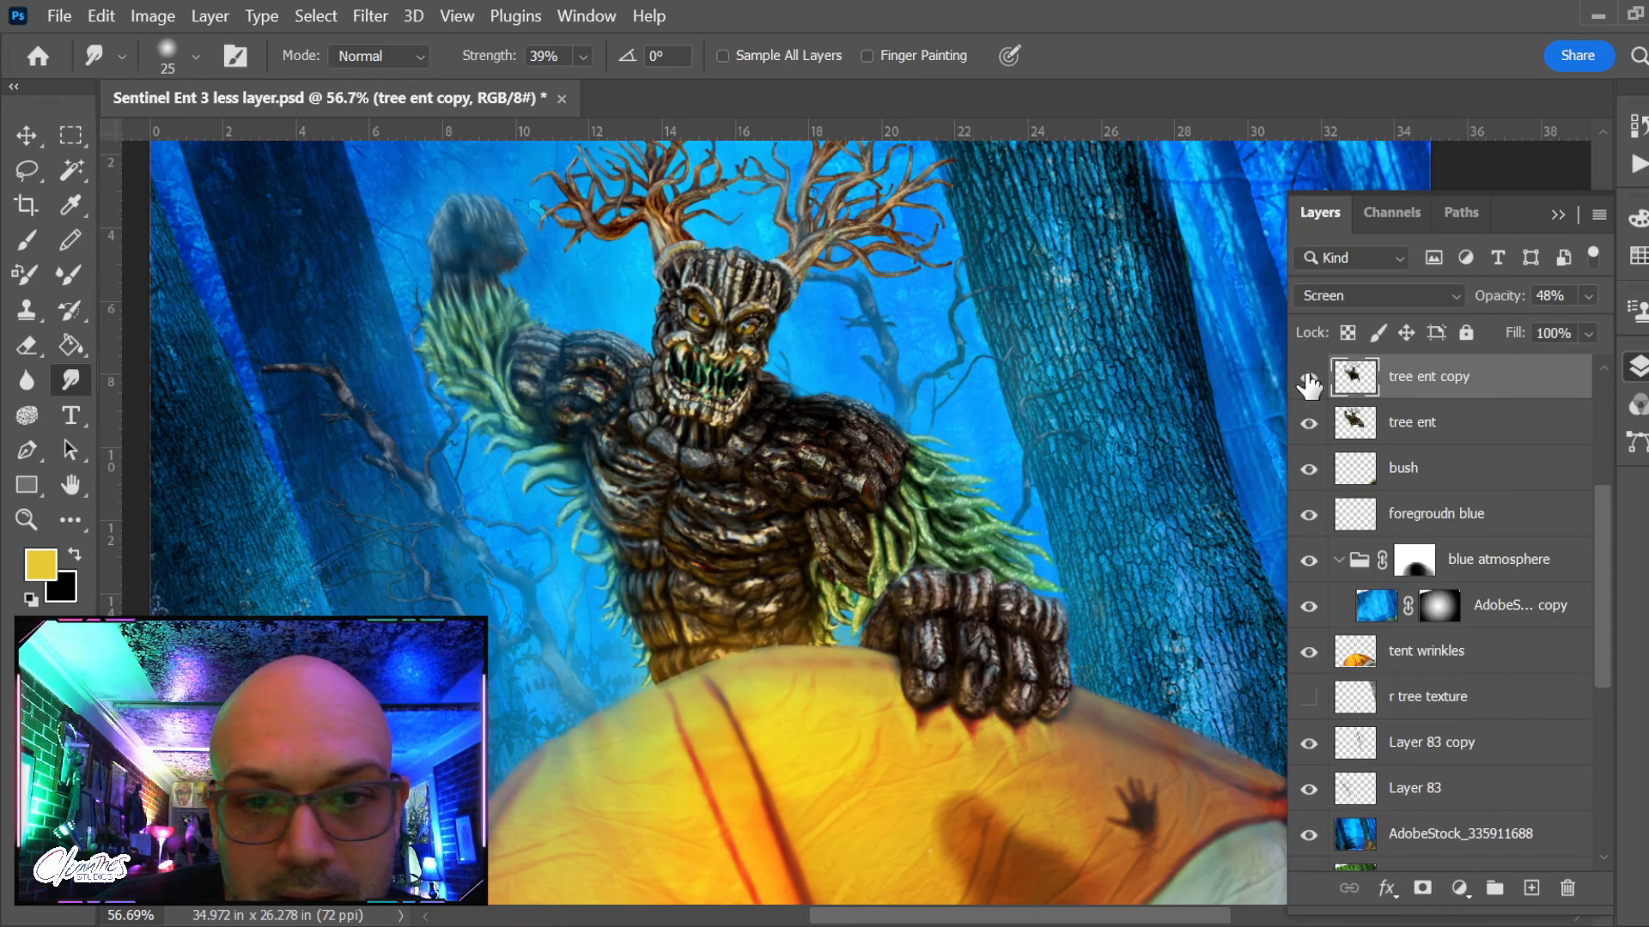
left_click(1308, 377)
left_click(1309, 378)
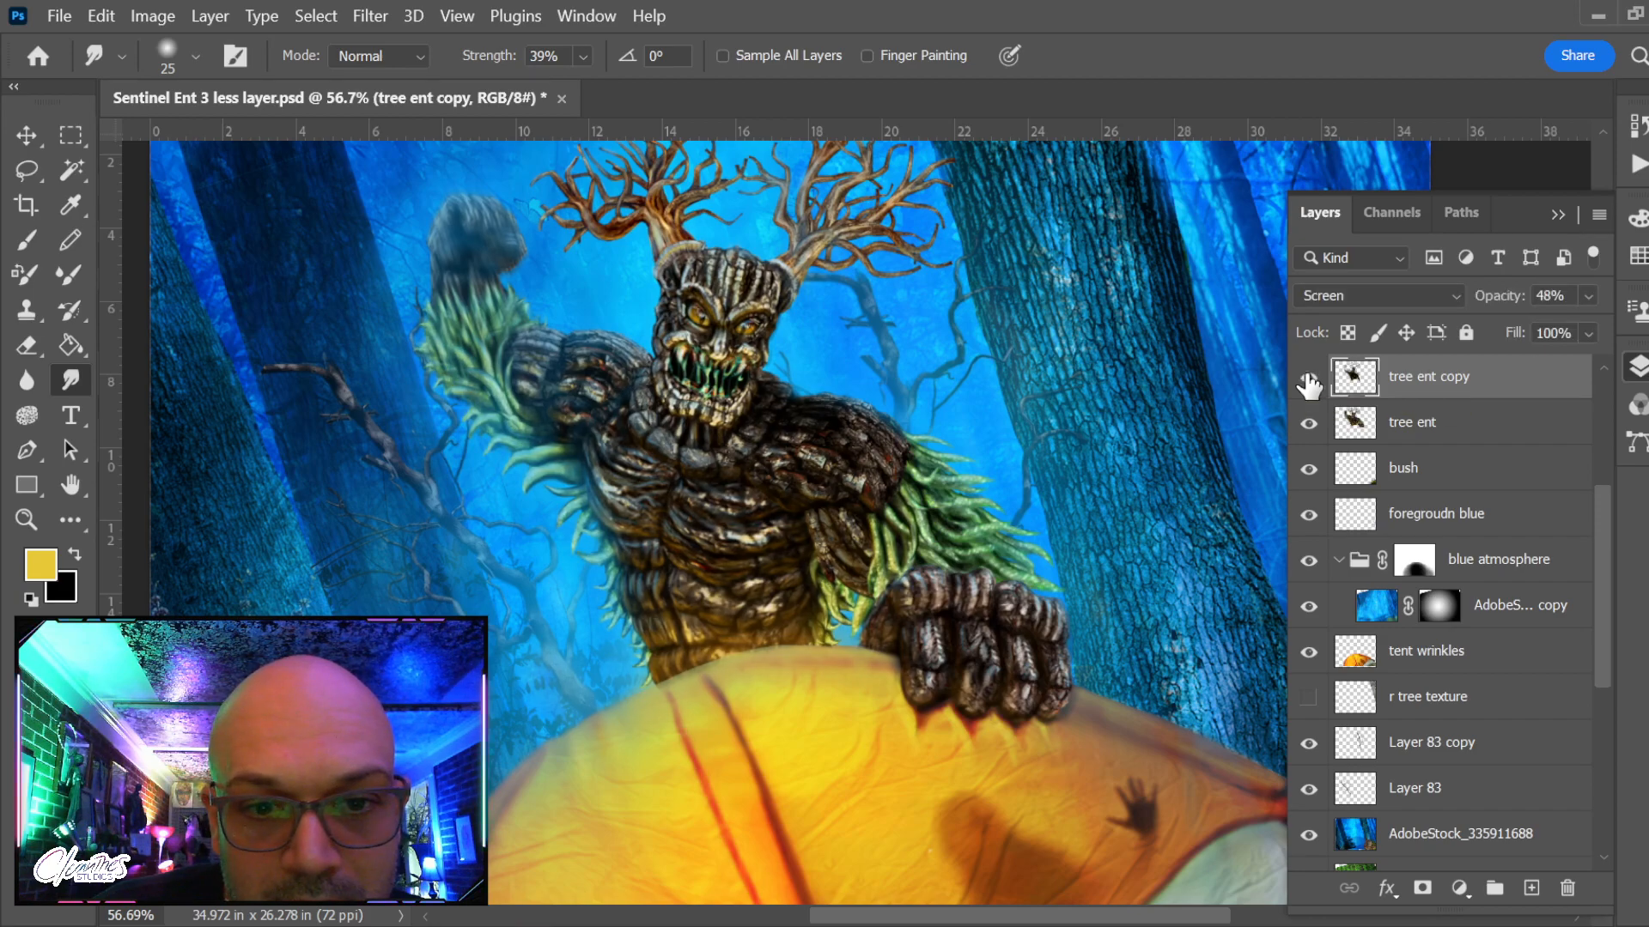
left_click(1588, 296)
left_click_drag(1529, 327, 1576, 329)
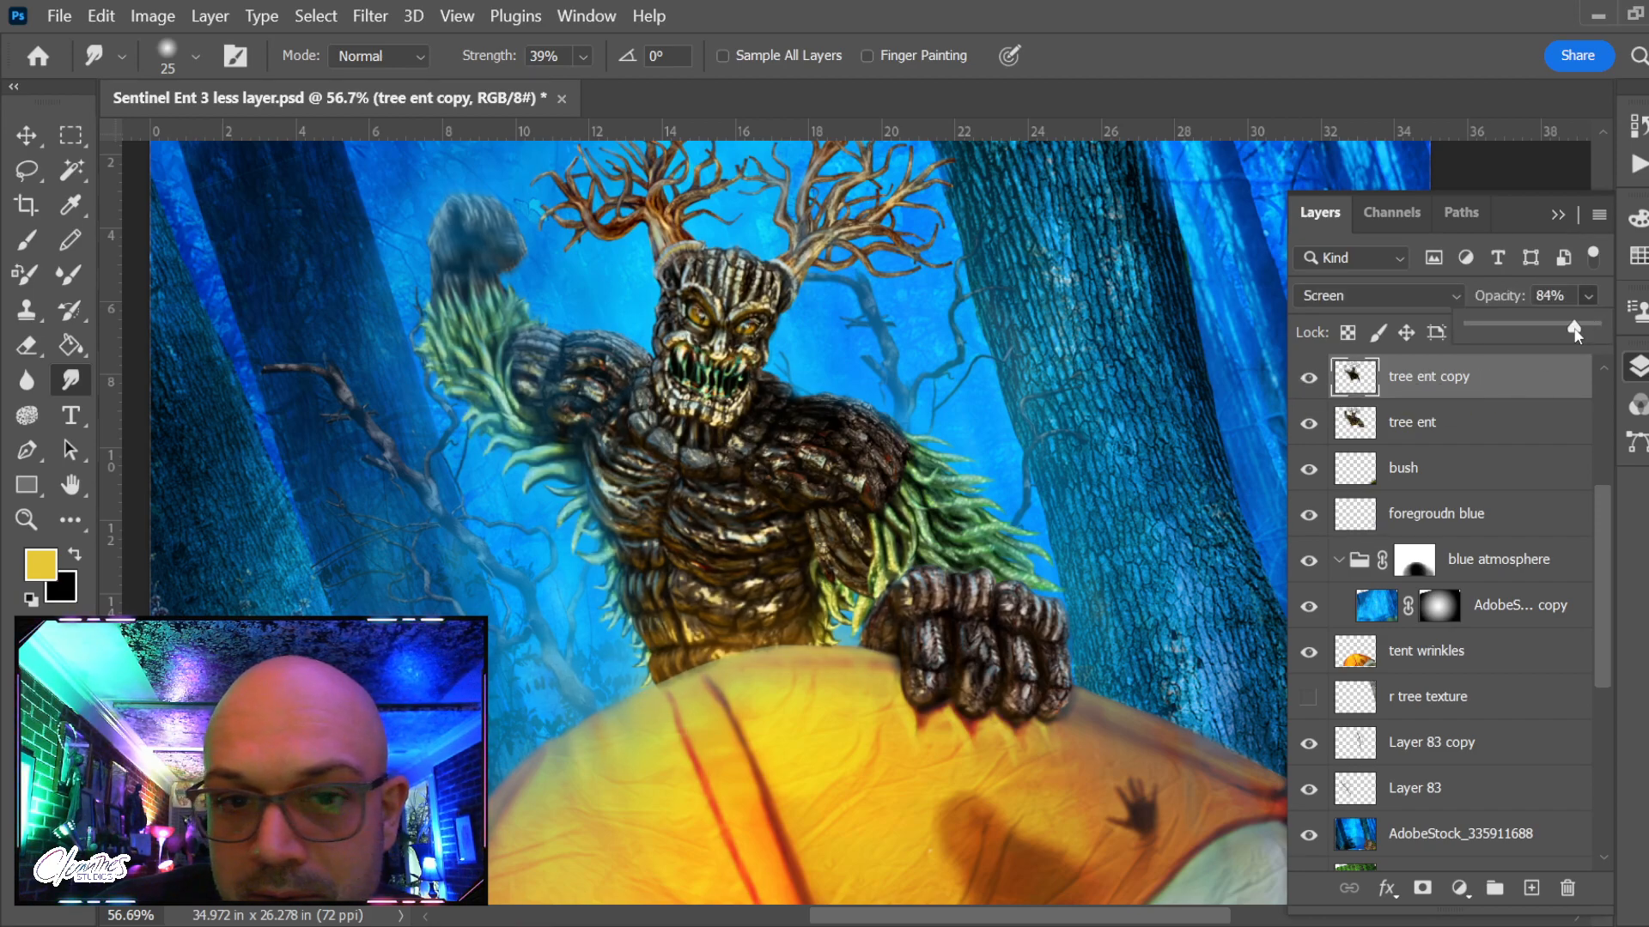
Compare the creature with the tree ent copy shown and hidden, and sample a pale yellow from the torso area for the brush
left_click(1308, 377)
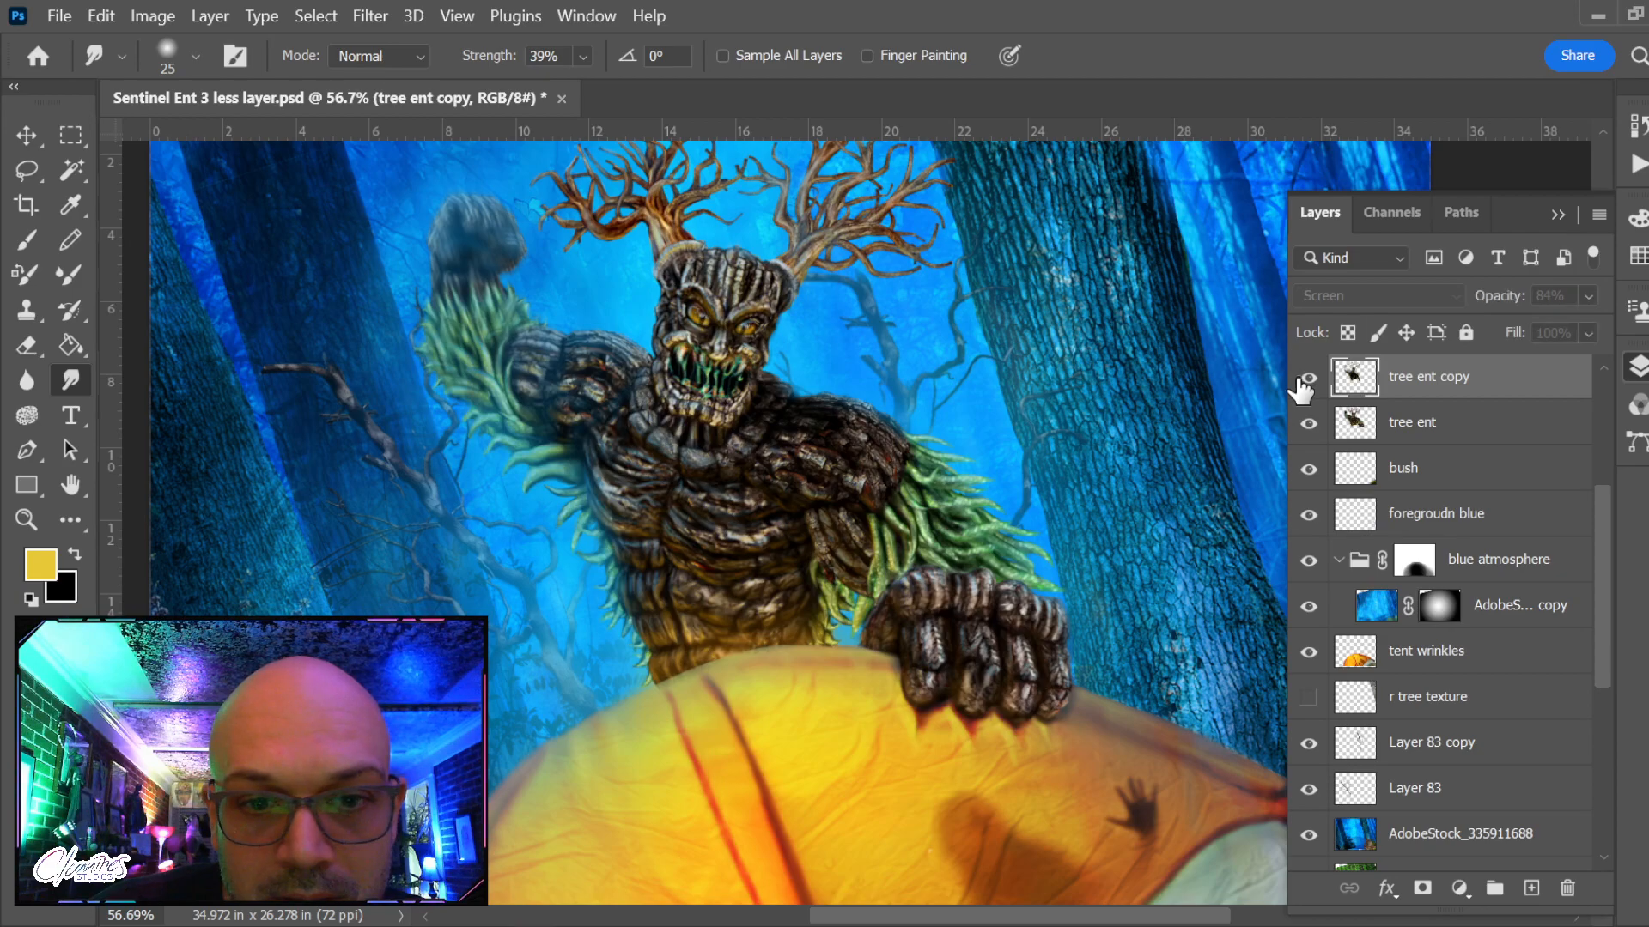
left_click(1307, 377)
left_click(1308, 377)
left_click(1307, 377)
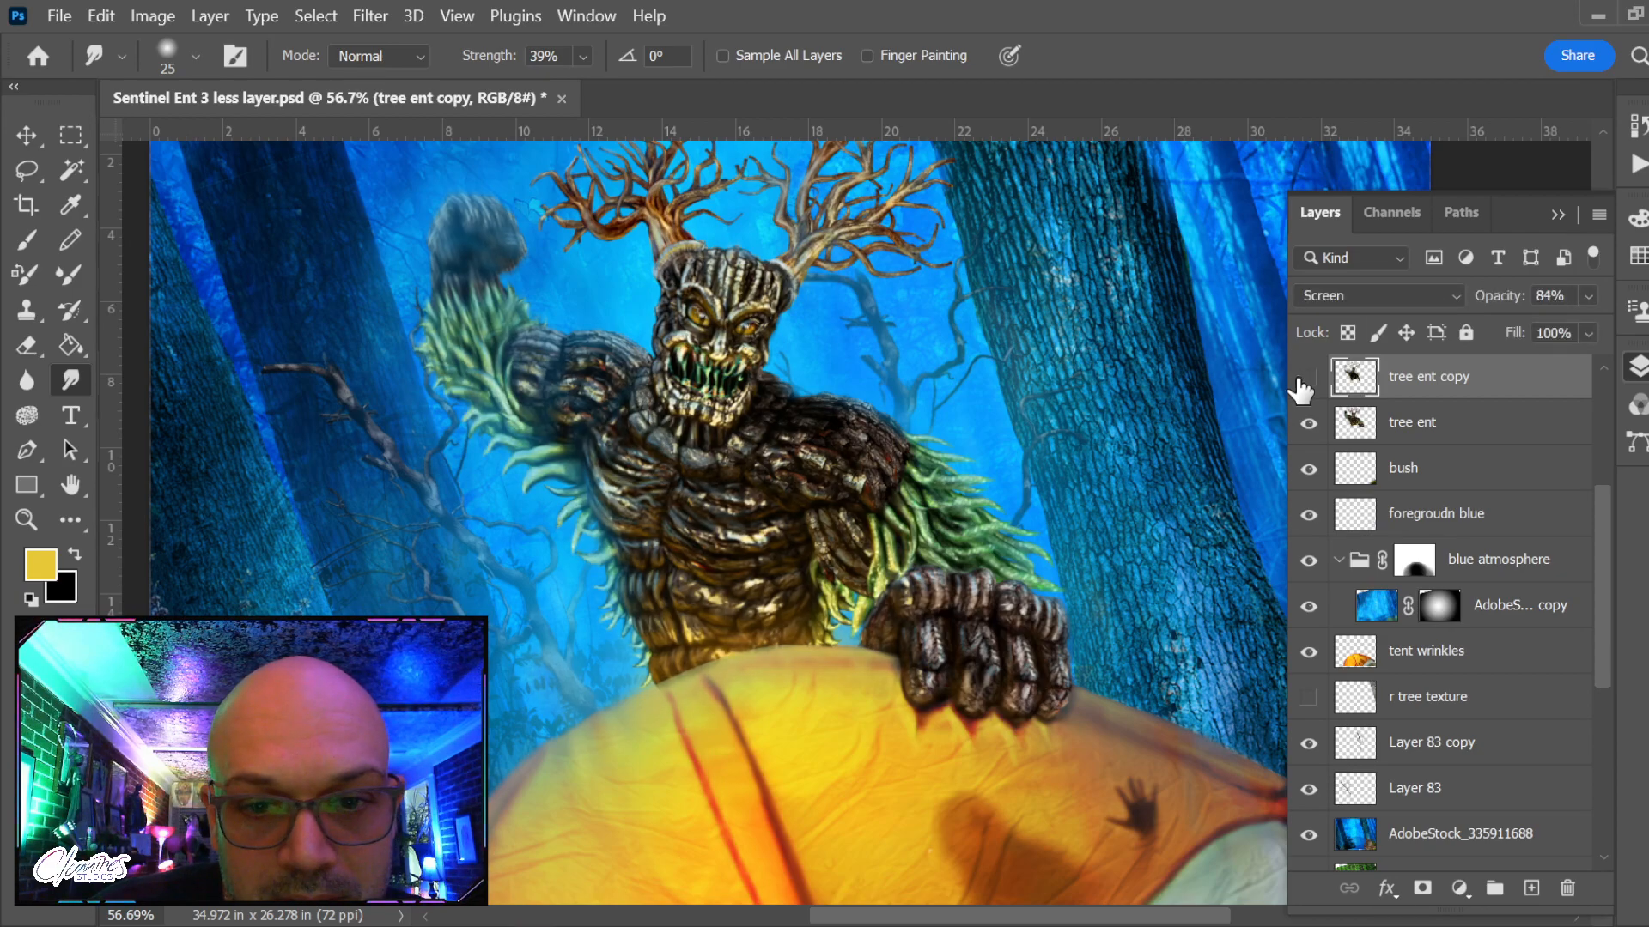
left_click(1307, 378)
left_click(1308, 377)
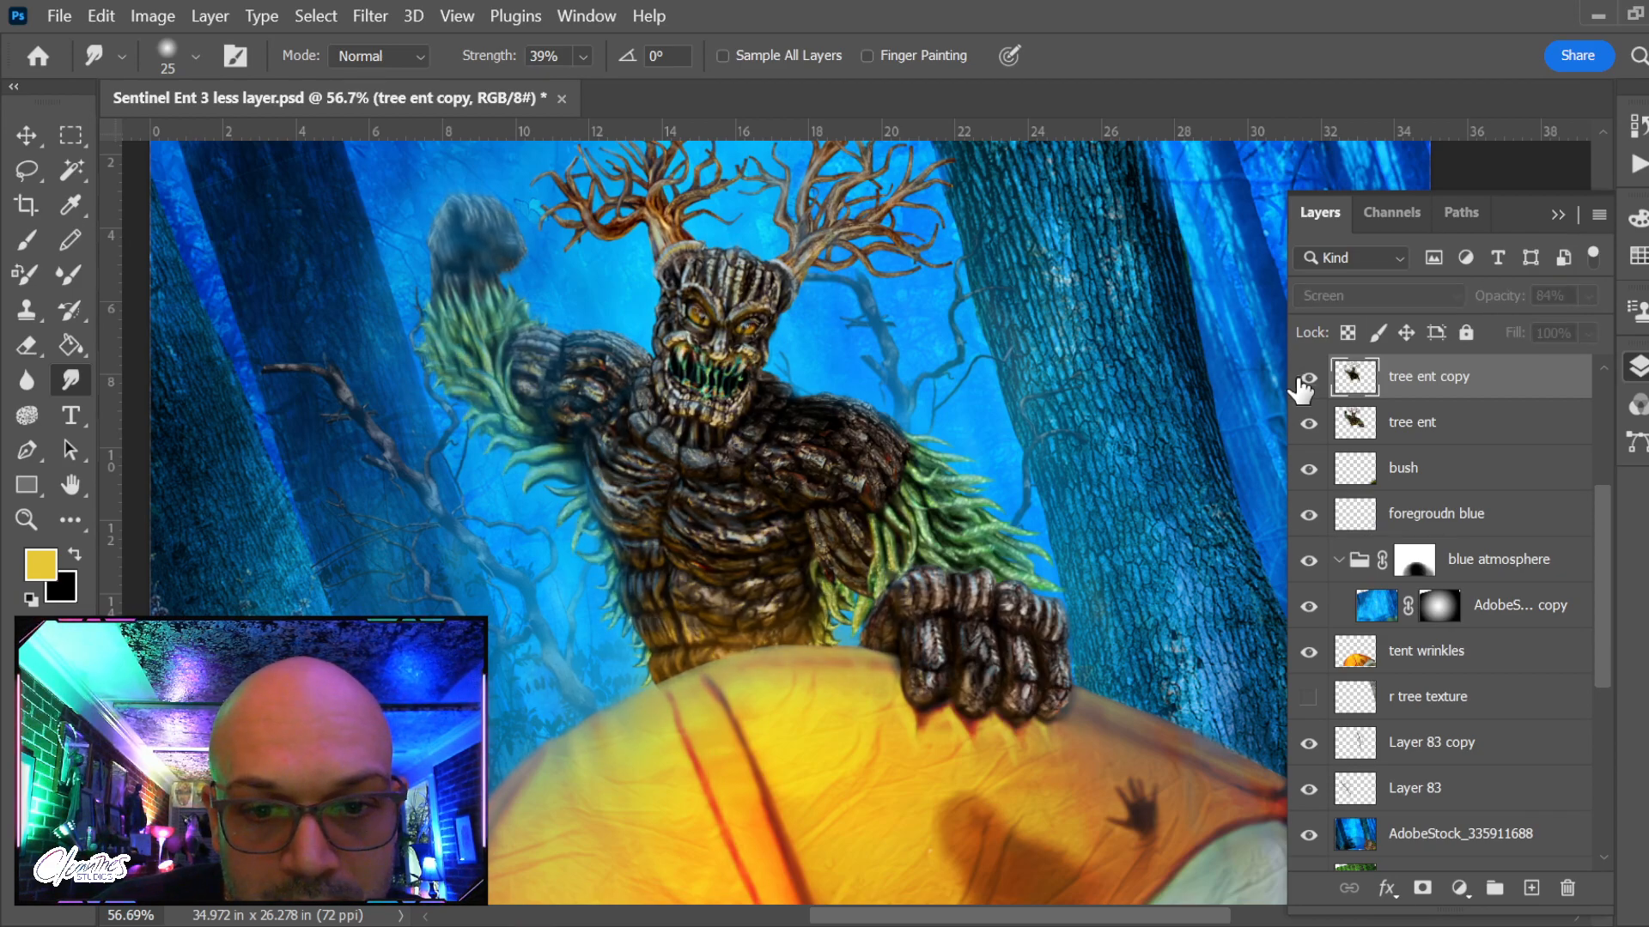
left_click(1308, 378)
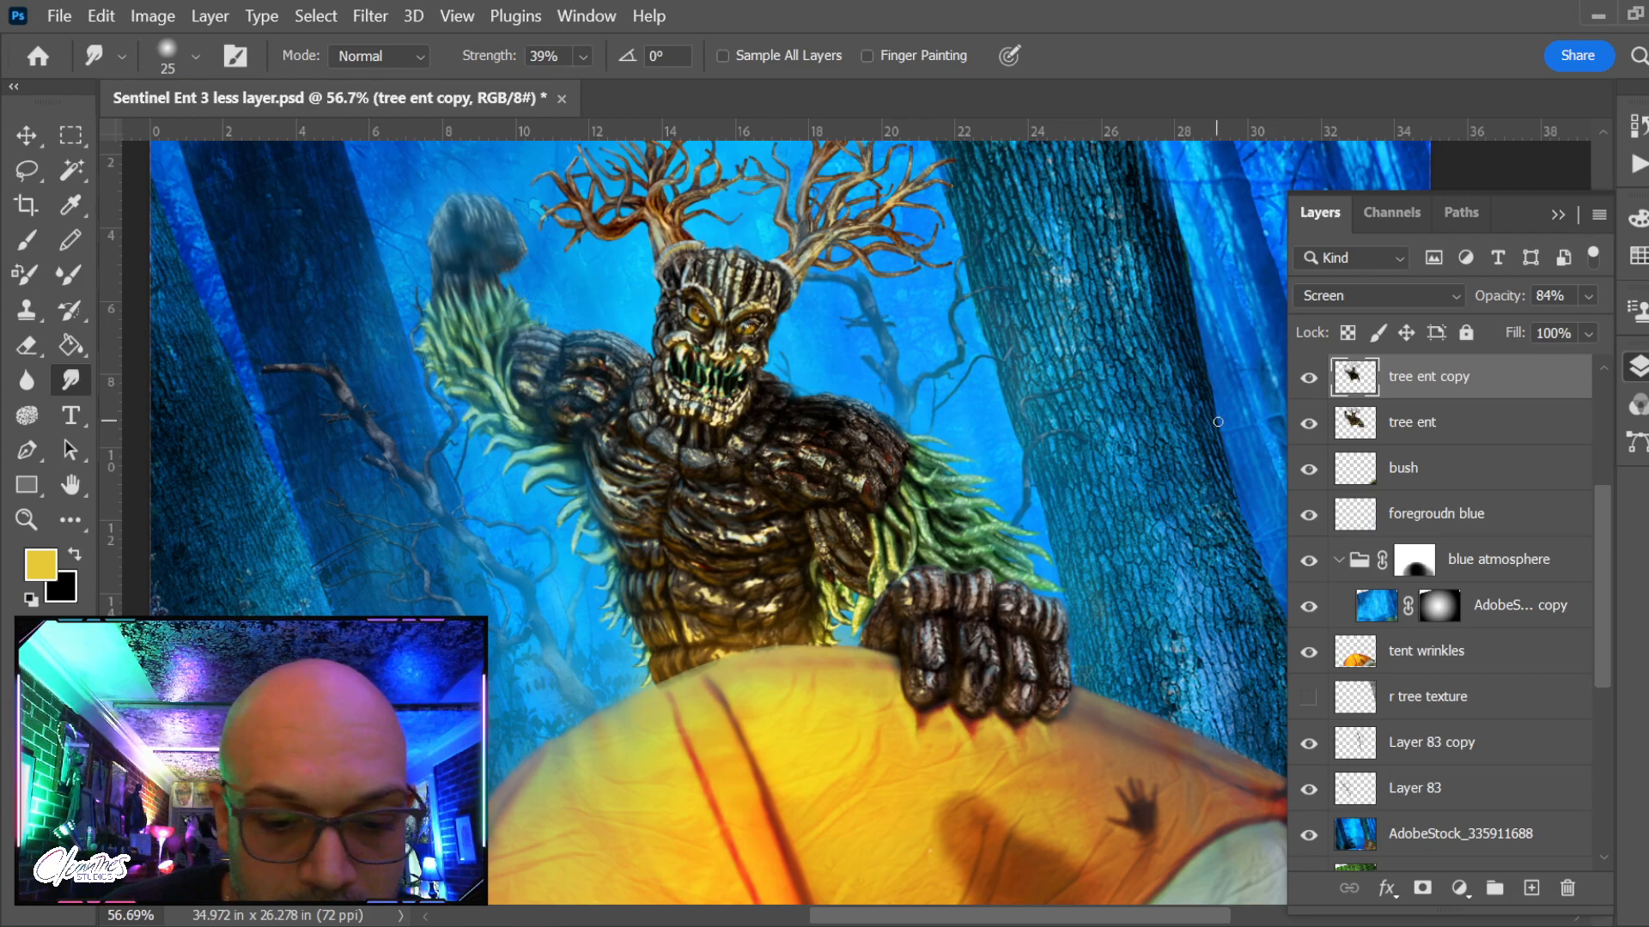
key("b")
left_click(707, 592, "alt")
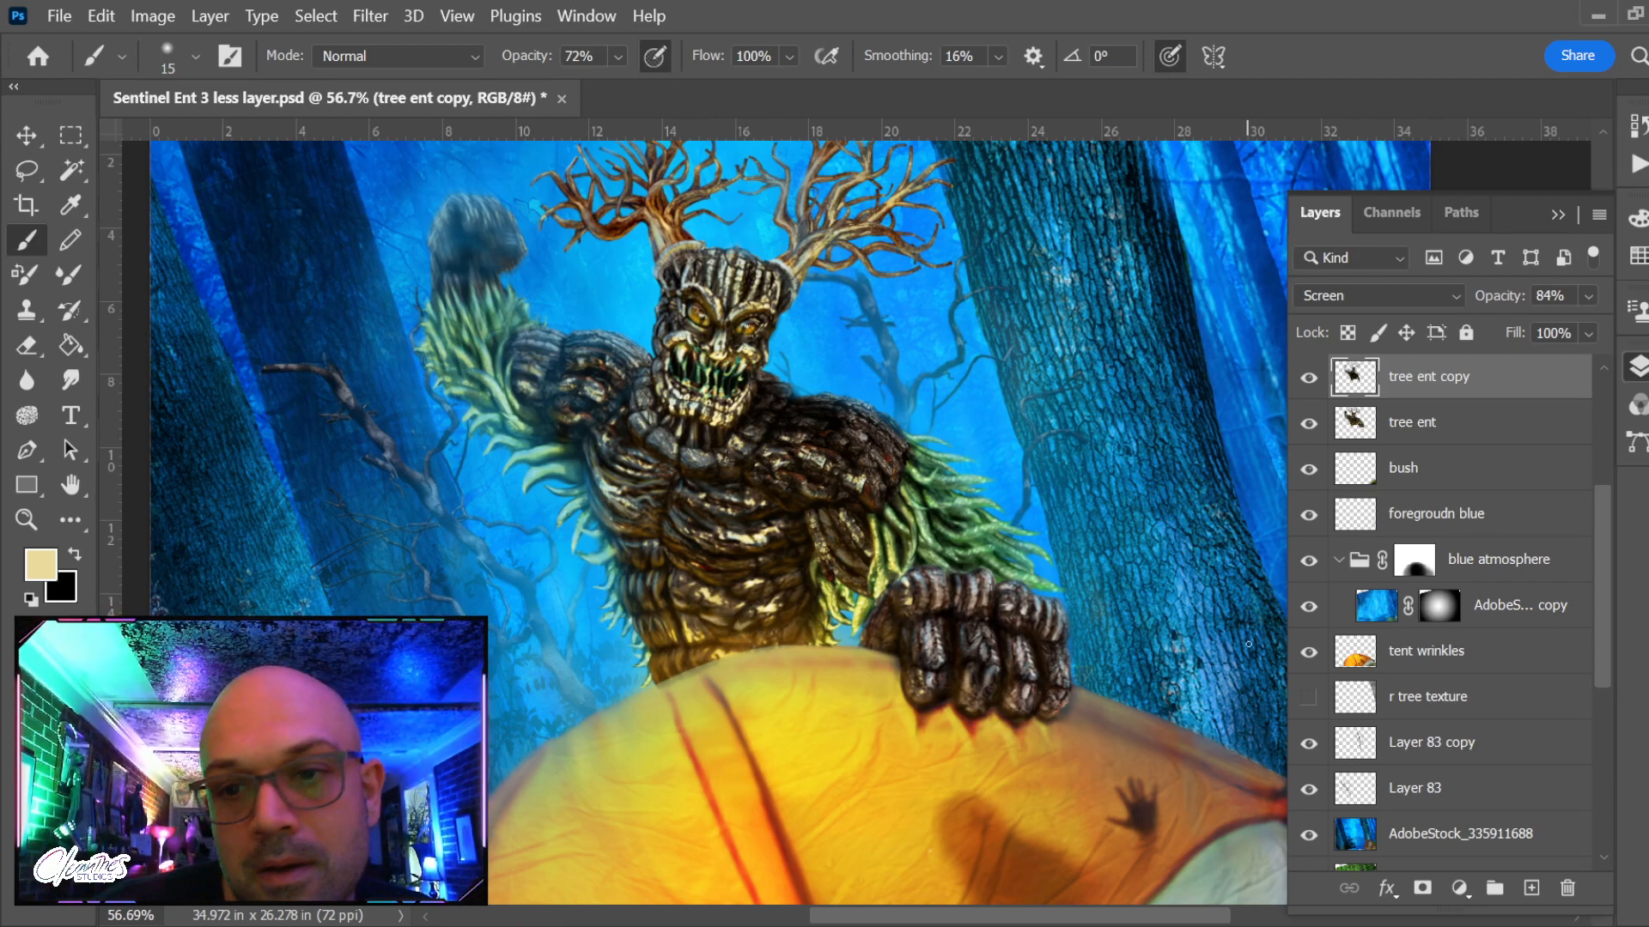
Examine the whole composition with the tree ent and tree ent copy layers hidden and shown
left_click(1309, 423)
left_click(1308, 425)
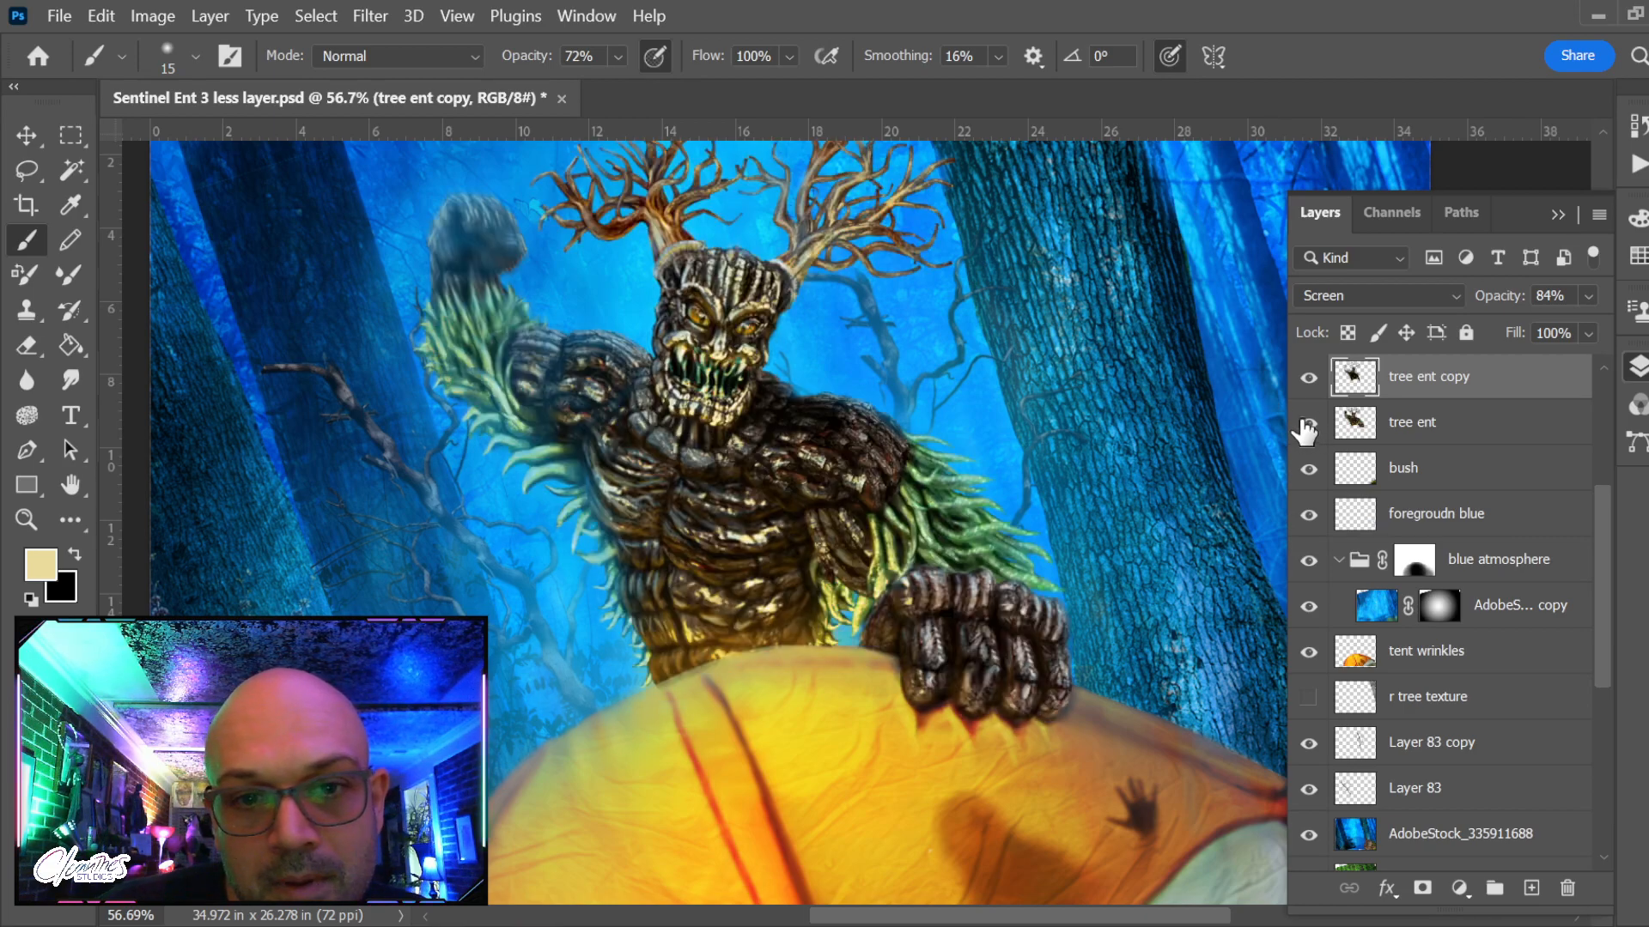
left_click(1308, 378)
left_click(1306, 423)
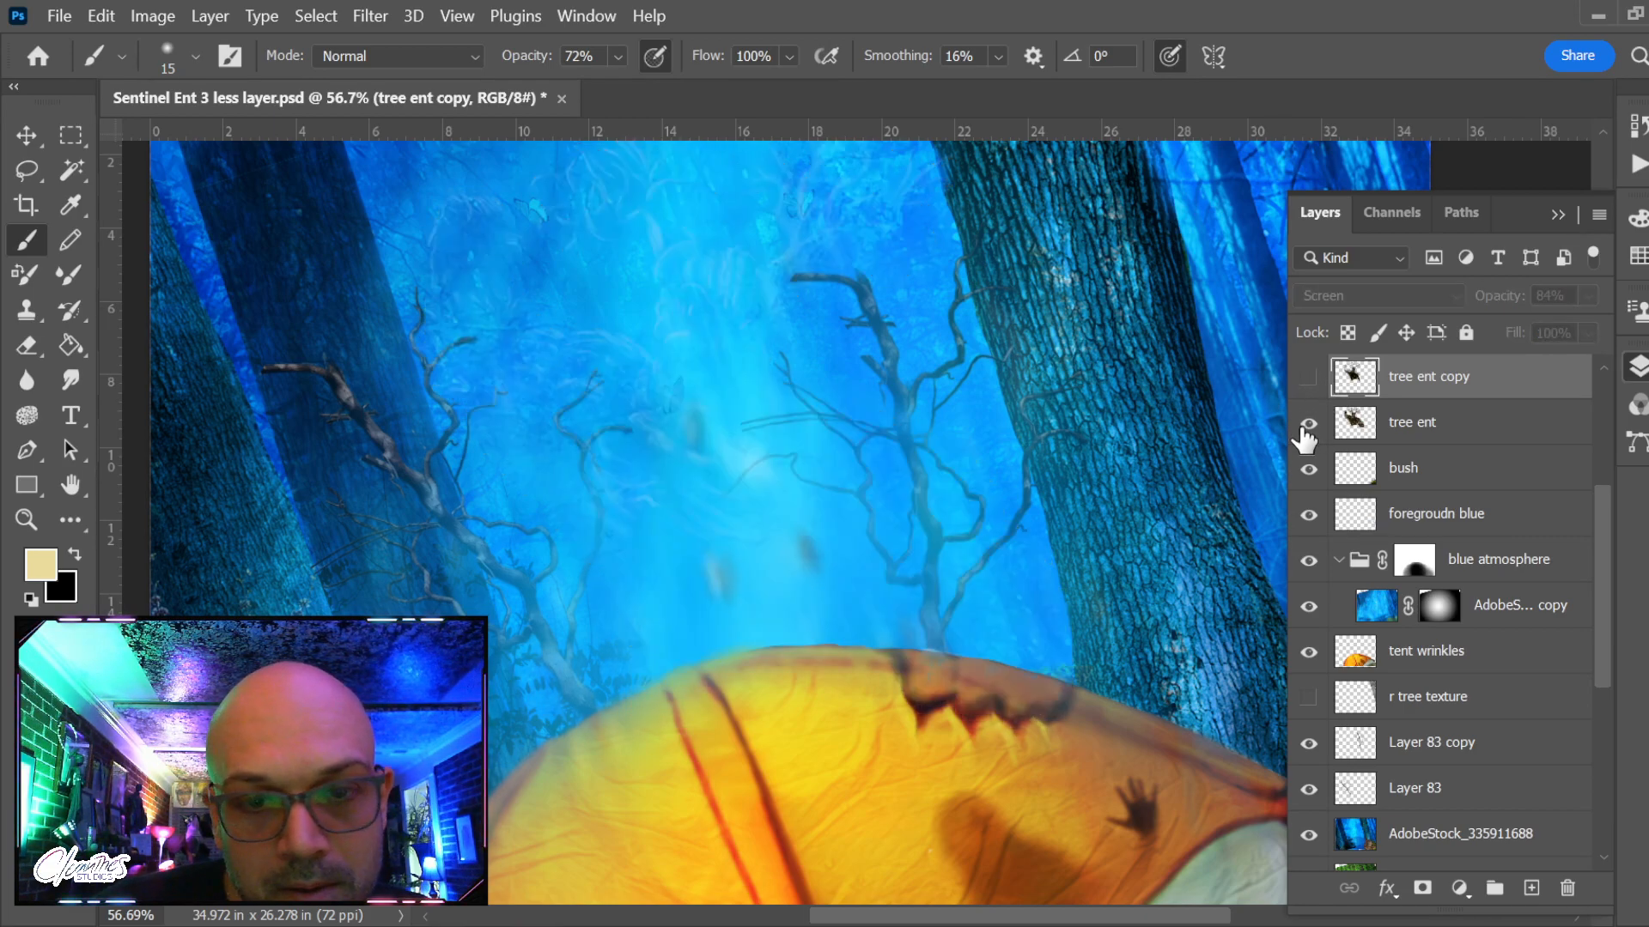
left_click(1305, 423)
scroll(957, 394, "down", 3)
left_click_drag(957, 394, 672, 458)
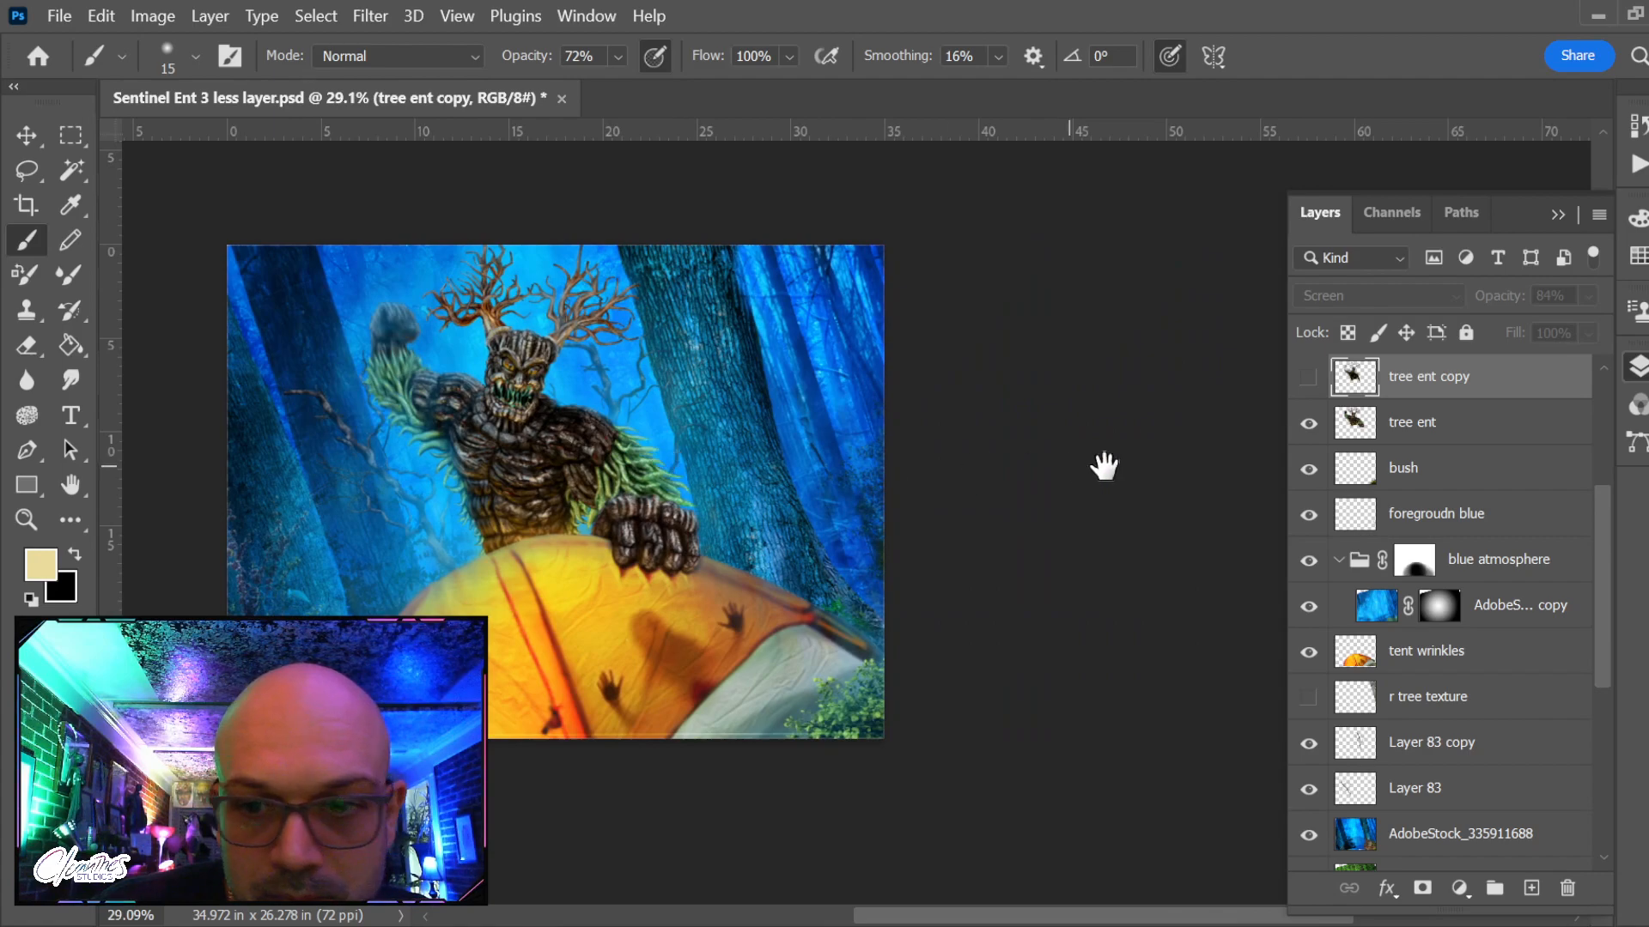
left_click(1308, 378)
Make the tree ent layer active and hide the tree ent copy
left_click(1503, 425)
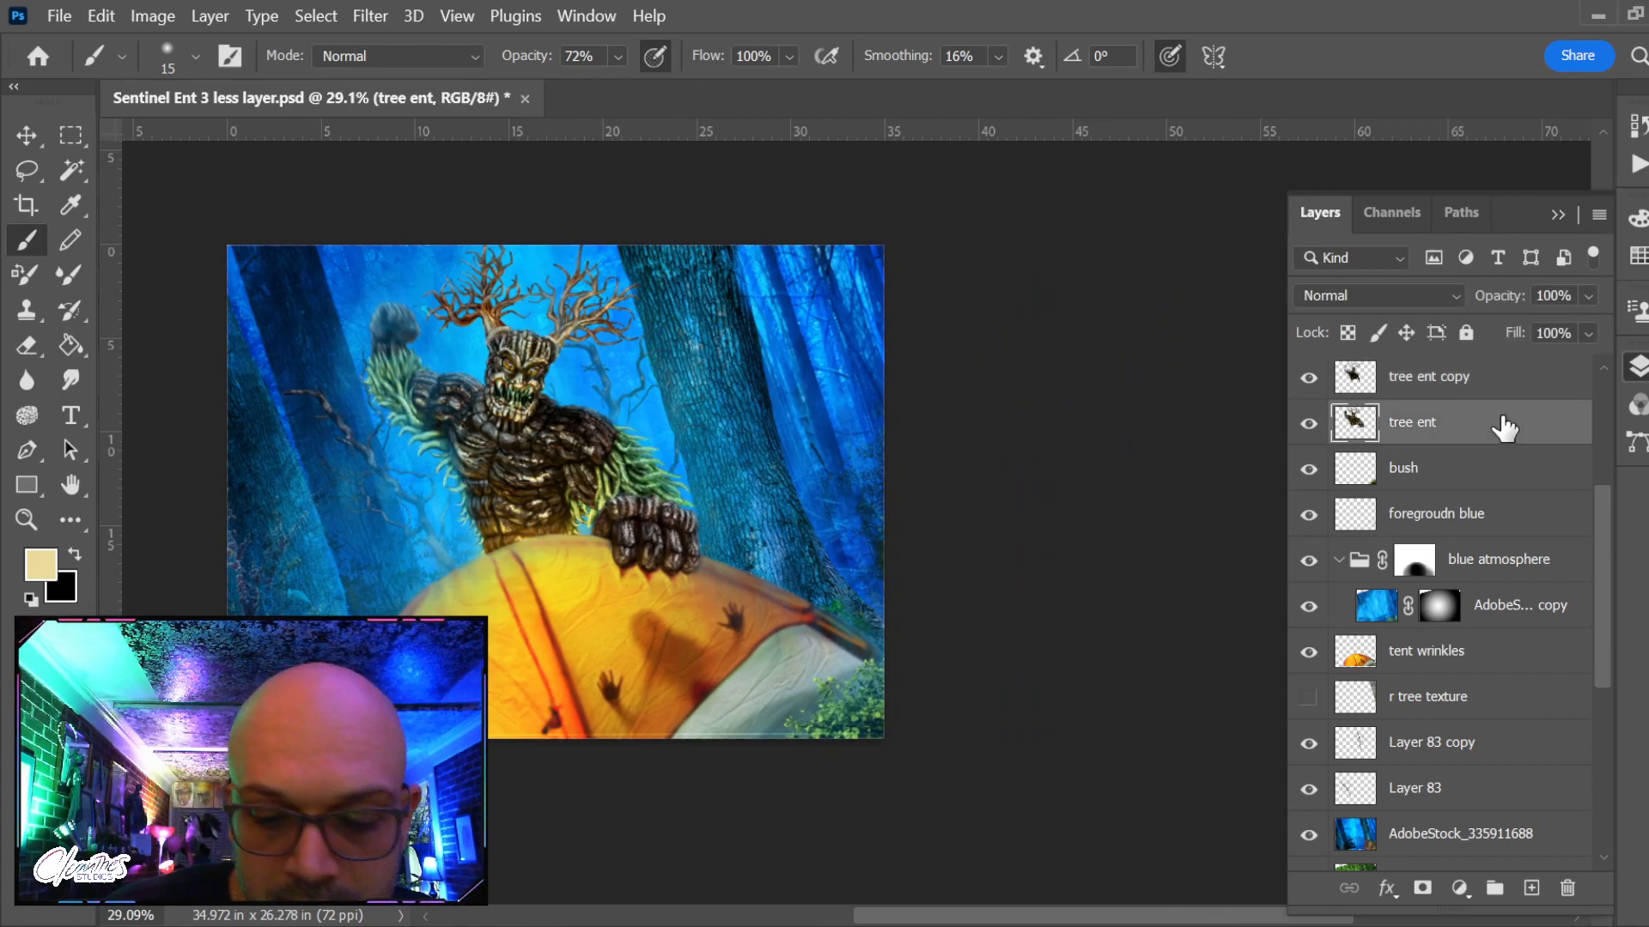
key("i")
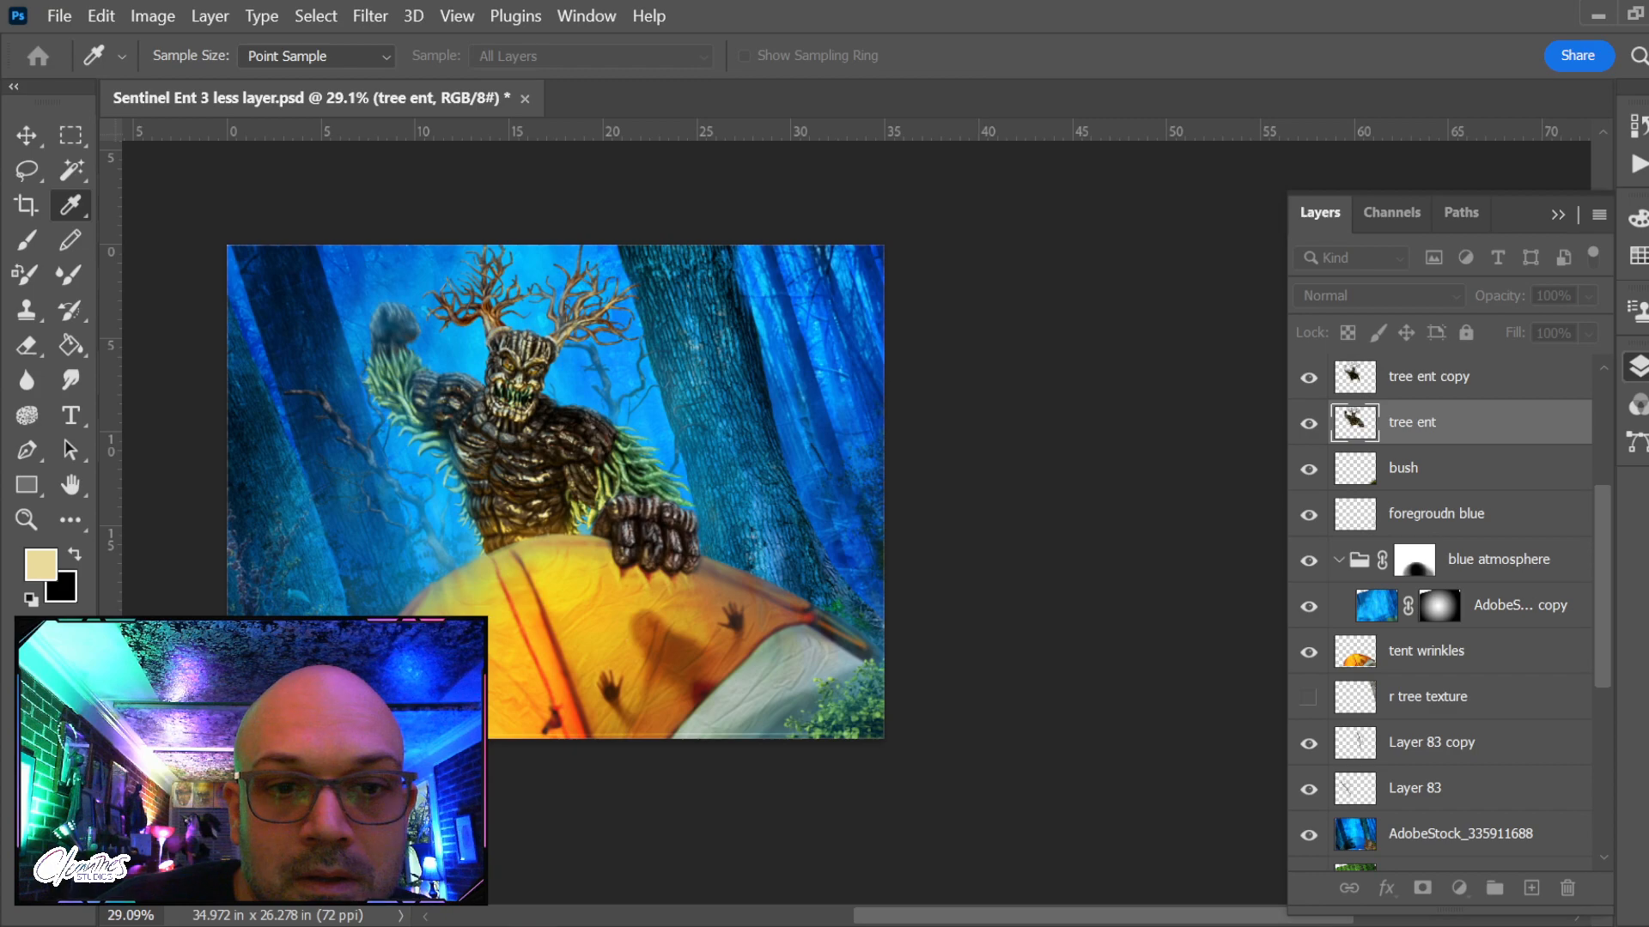
key("b")
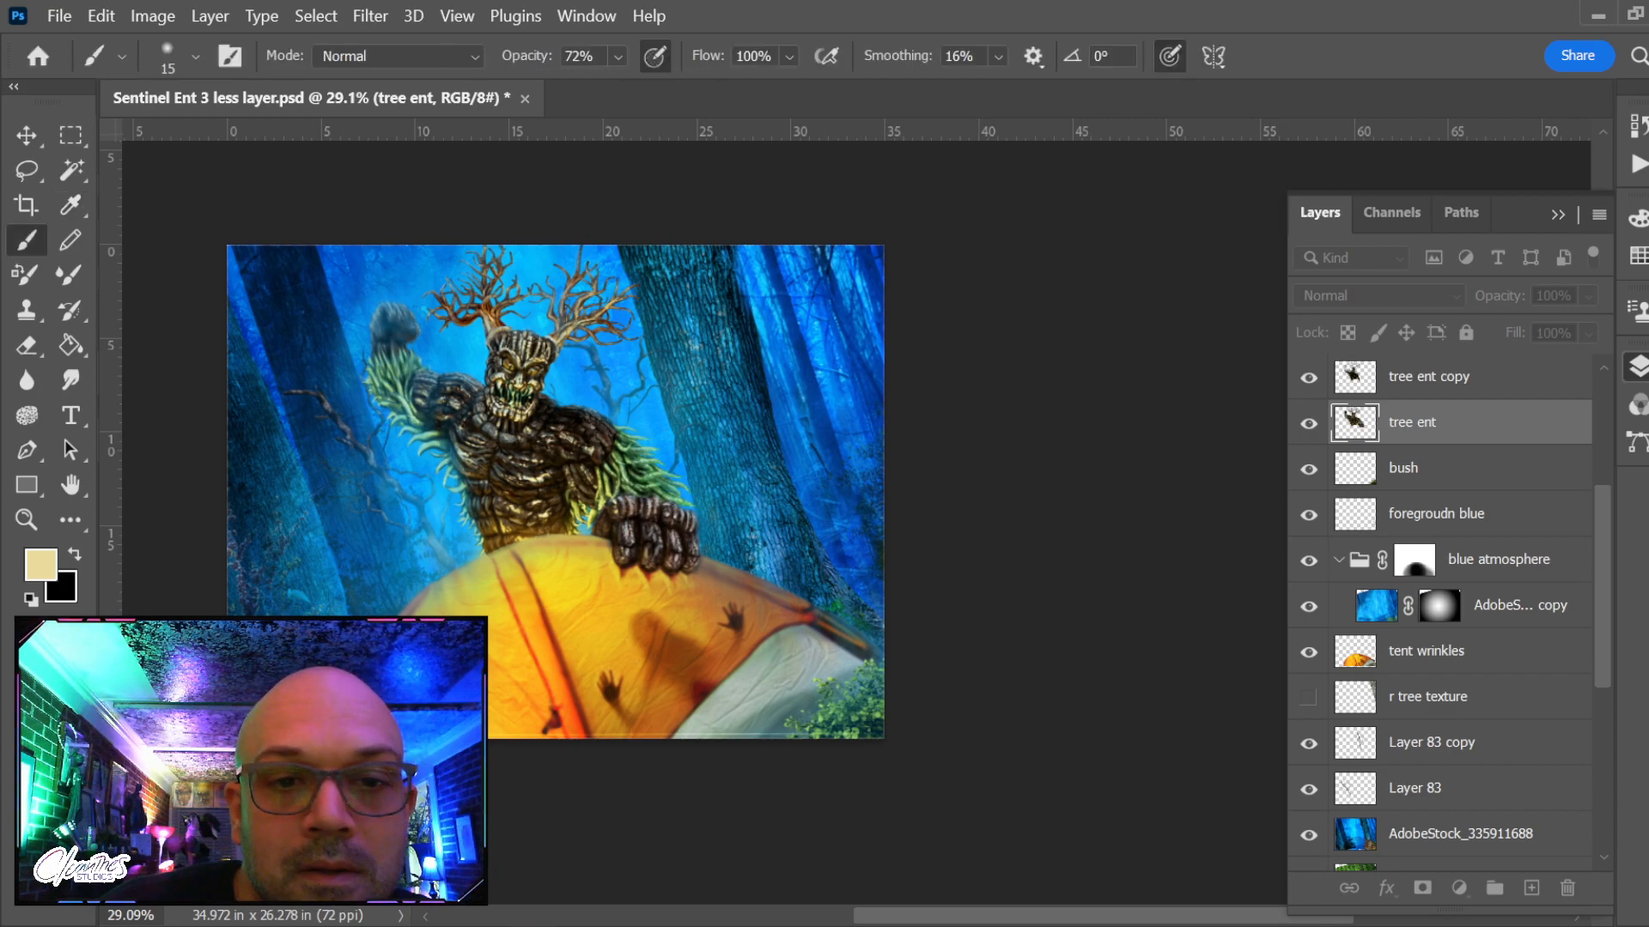
left_click(1309, 376)
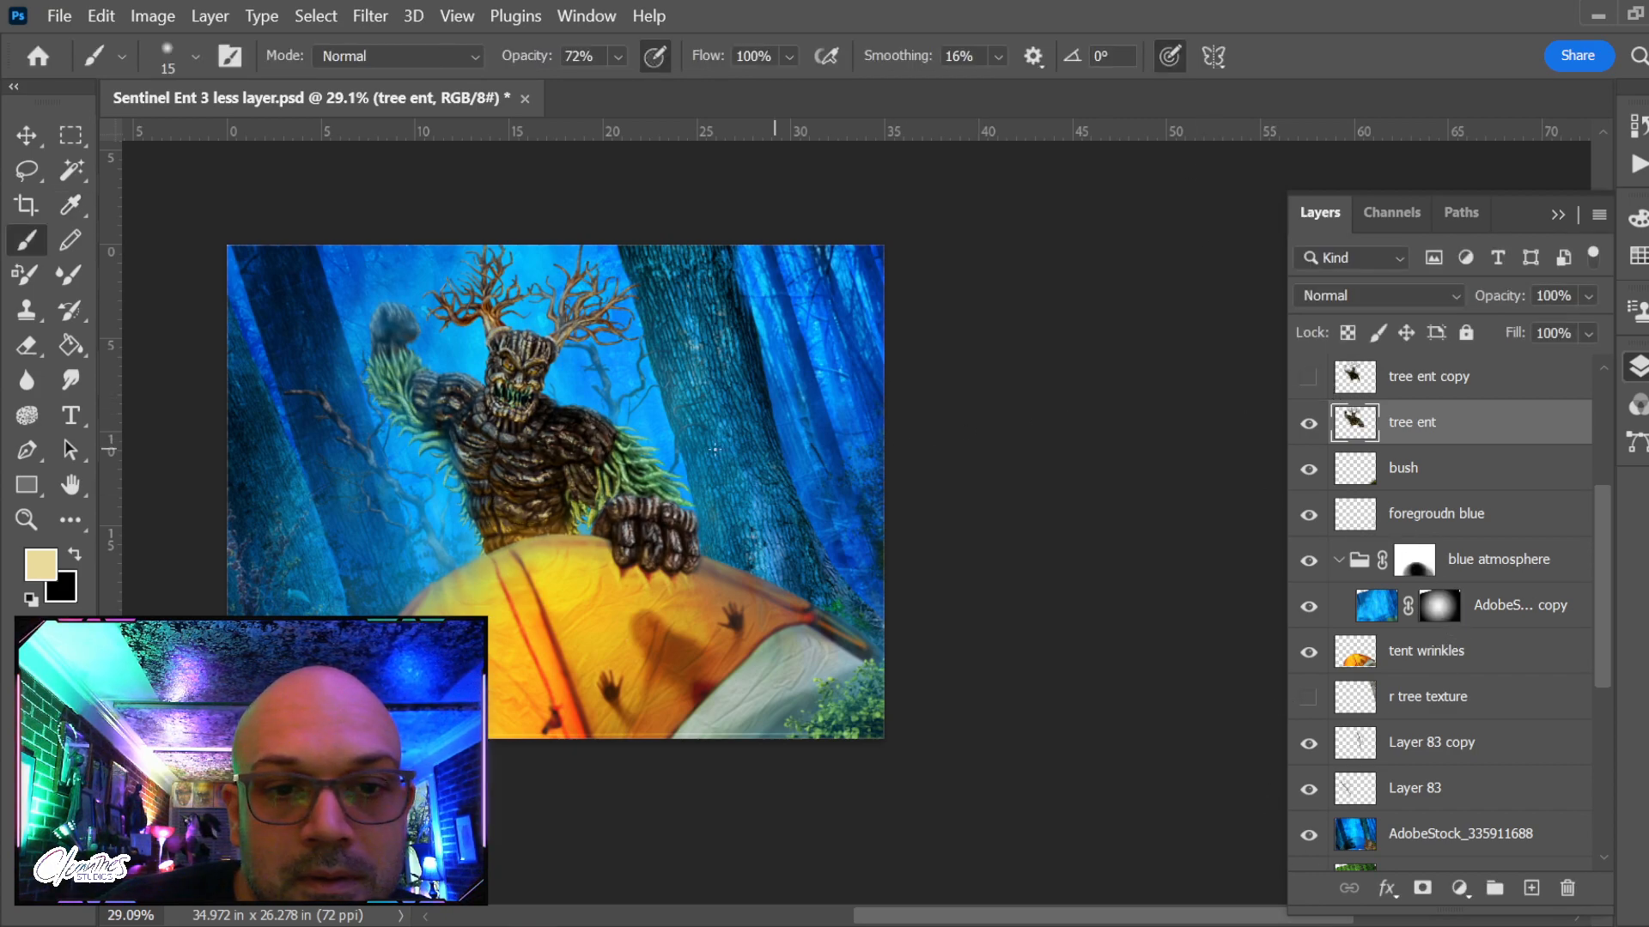
Show the forest boardwalk photo in Layer 81 and check it against the scene
key("z")
left_click_drag(508, 427, 590, 507)
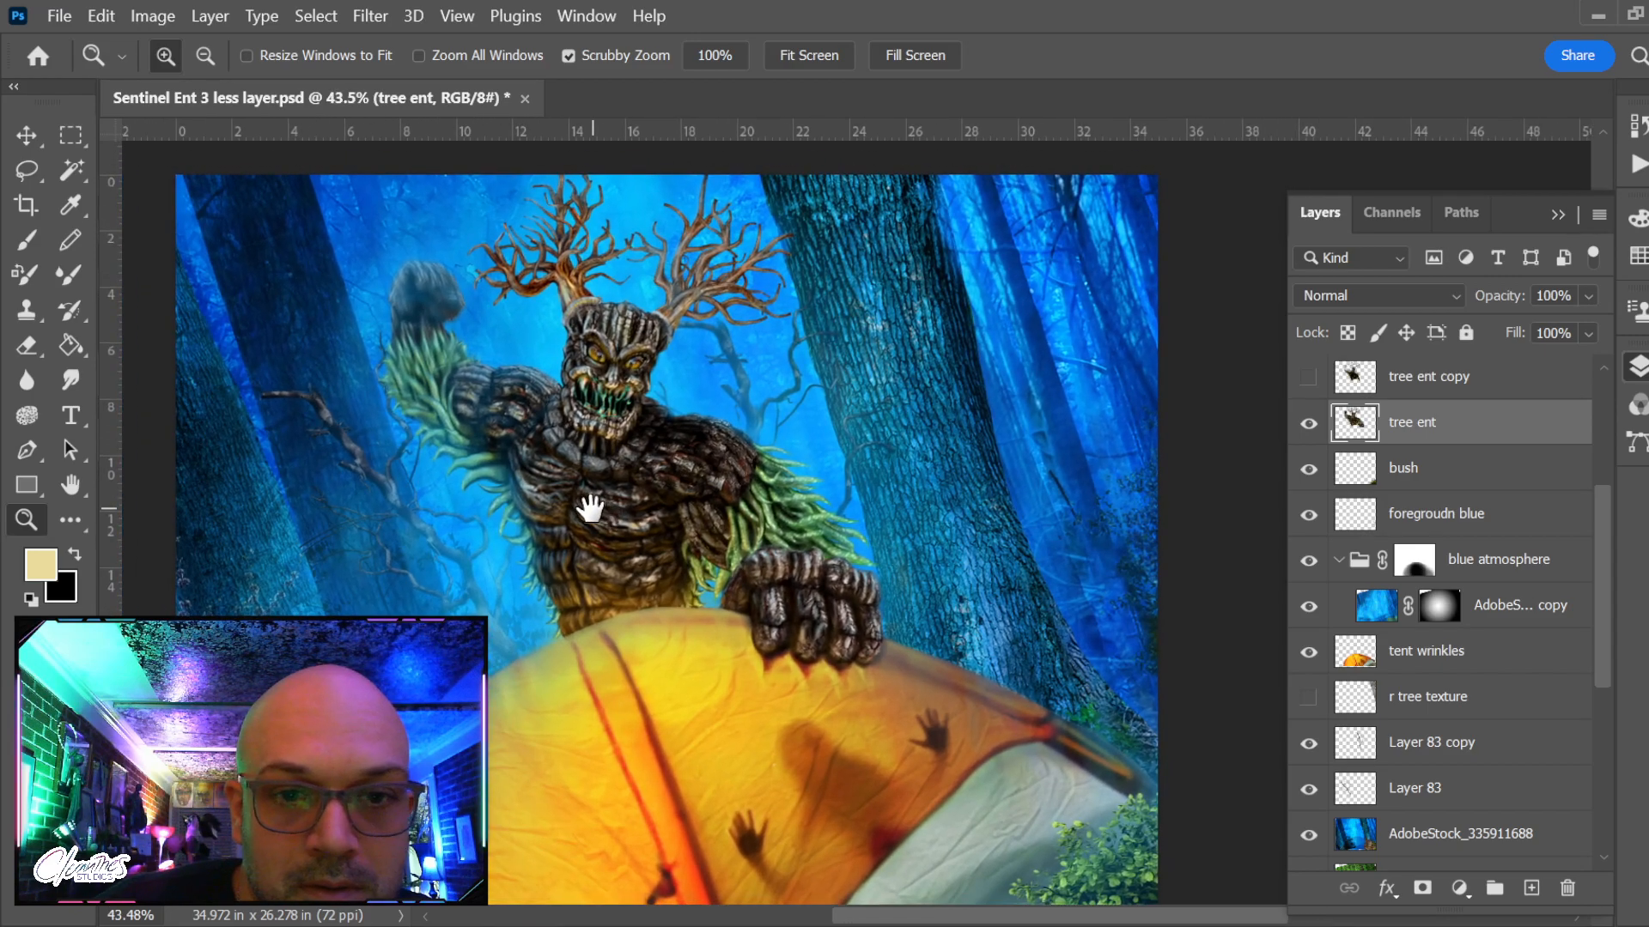
scroll(833, 573, "down", 5)
scroll(832, 624, "up", 3)
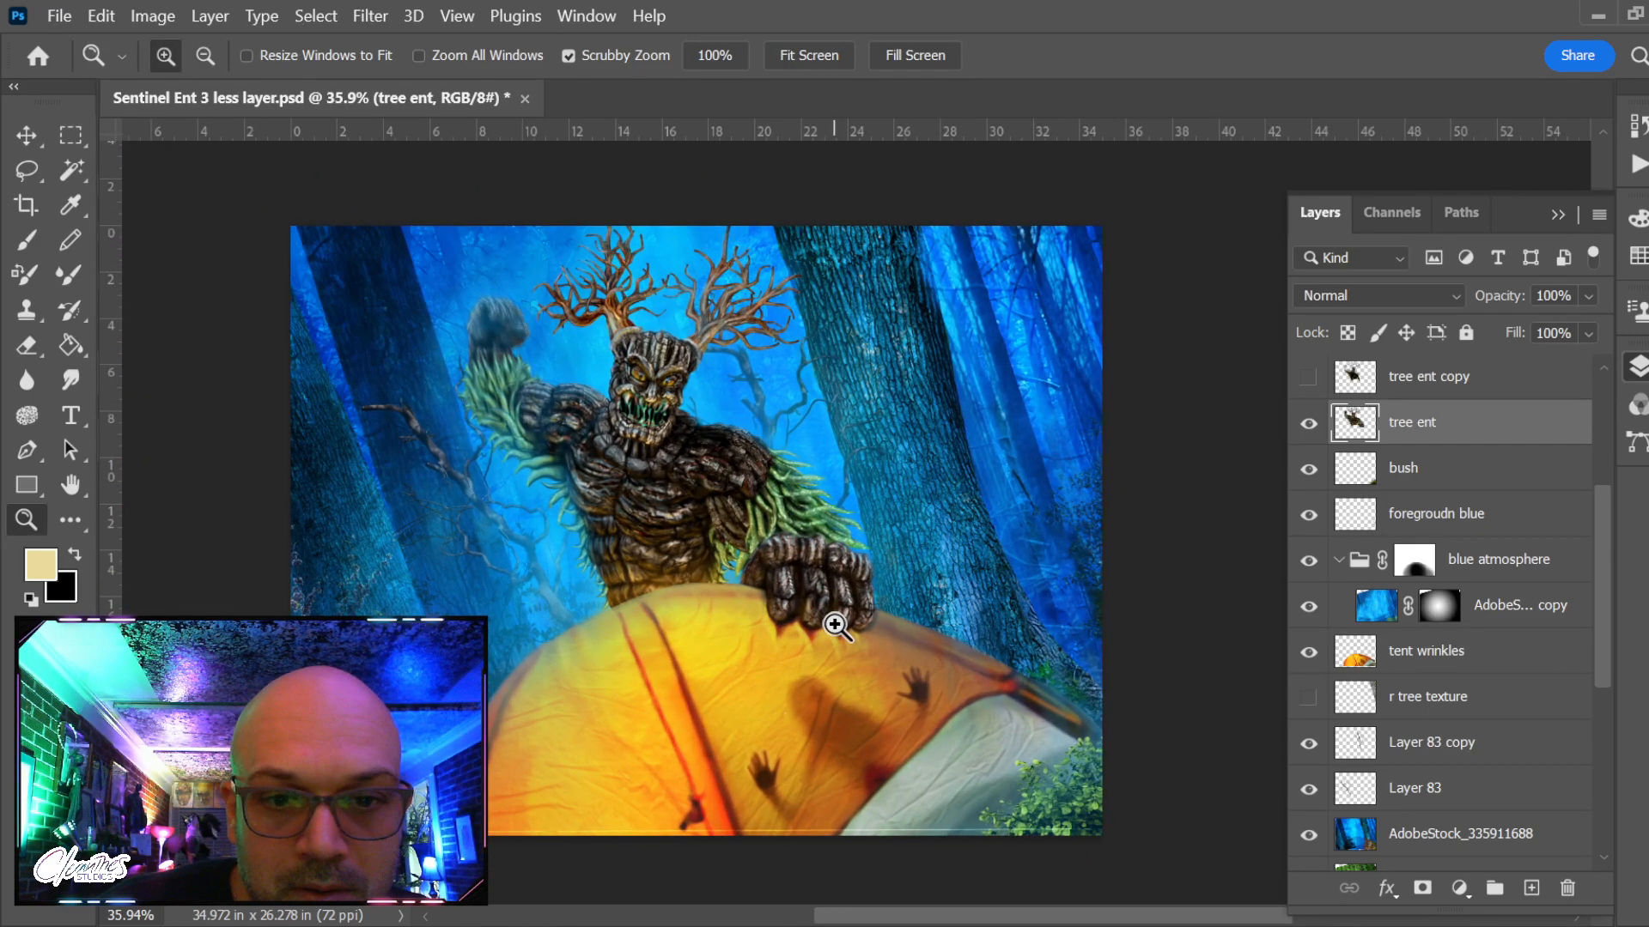
scroll(1391, 515, "up", 5)
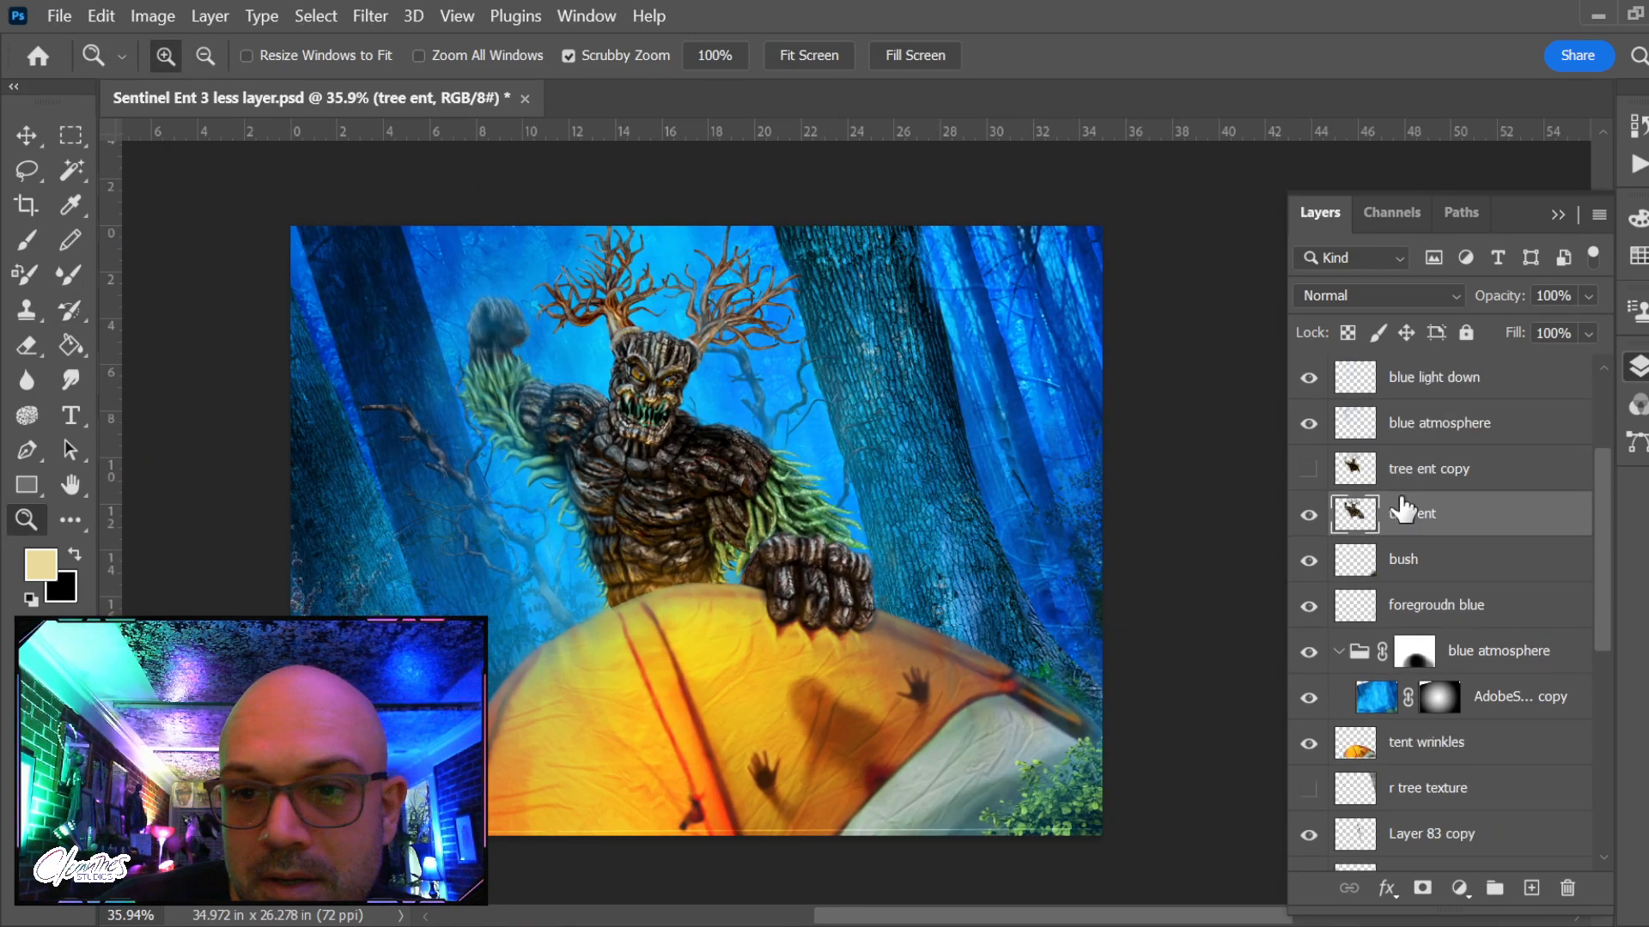
left_click(1309, 468)
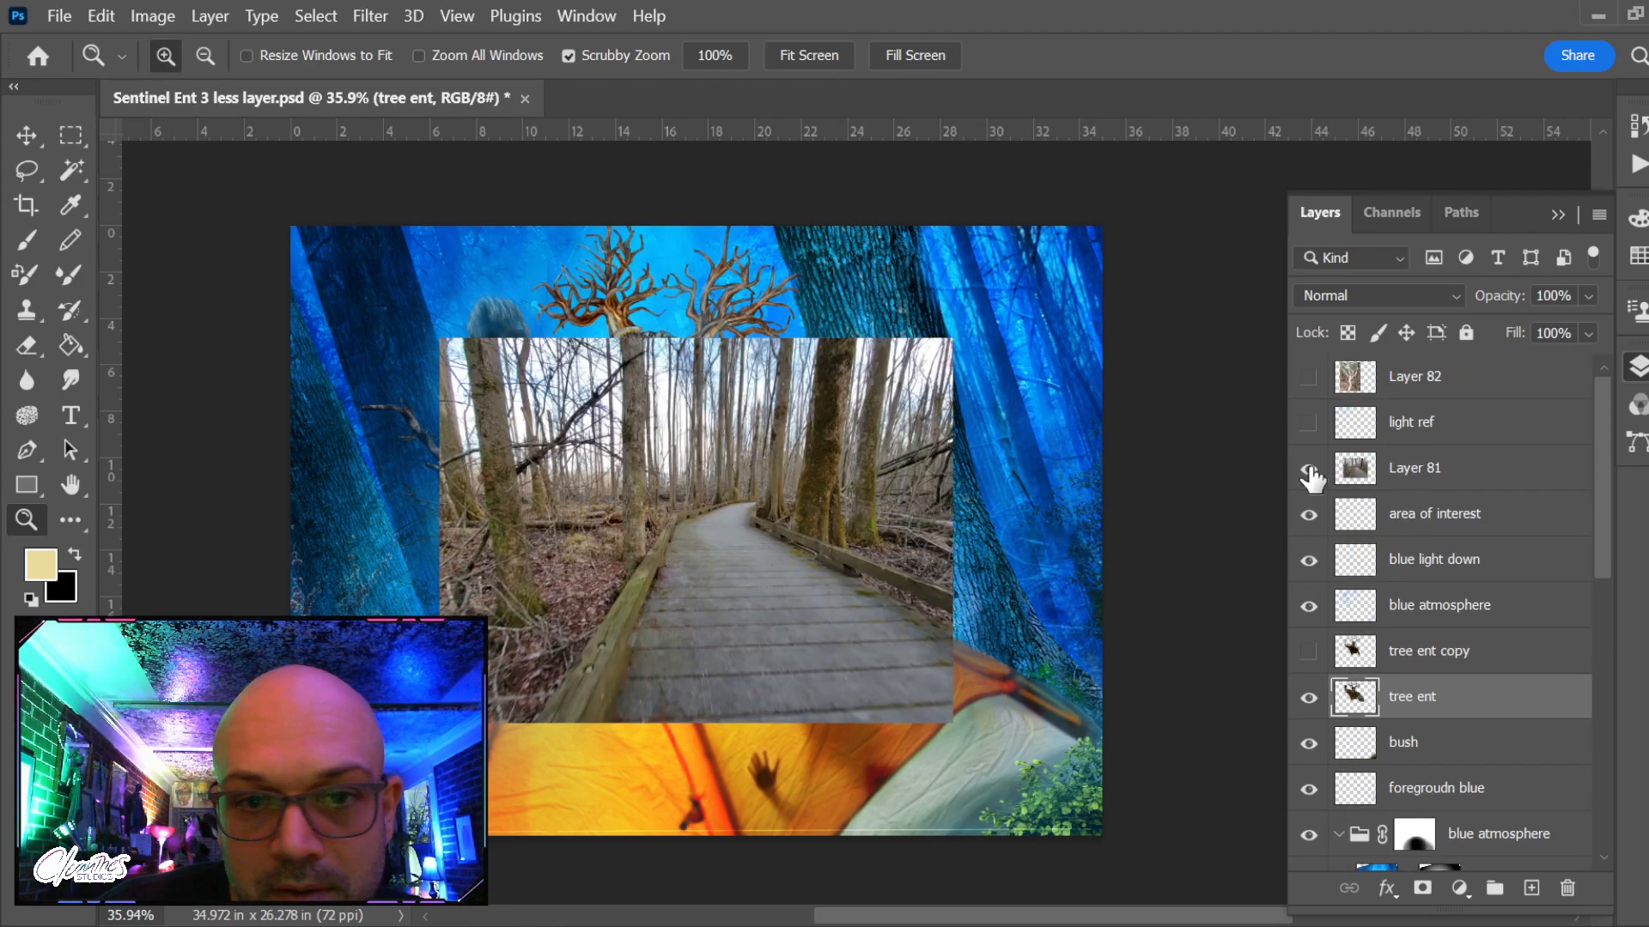
left_click(1308, 468)
left_click(1308, 468)
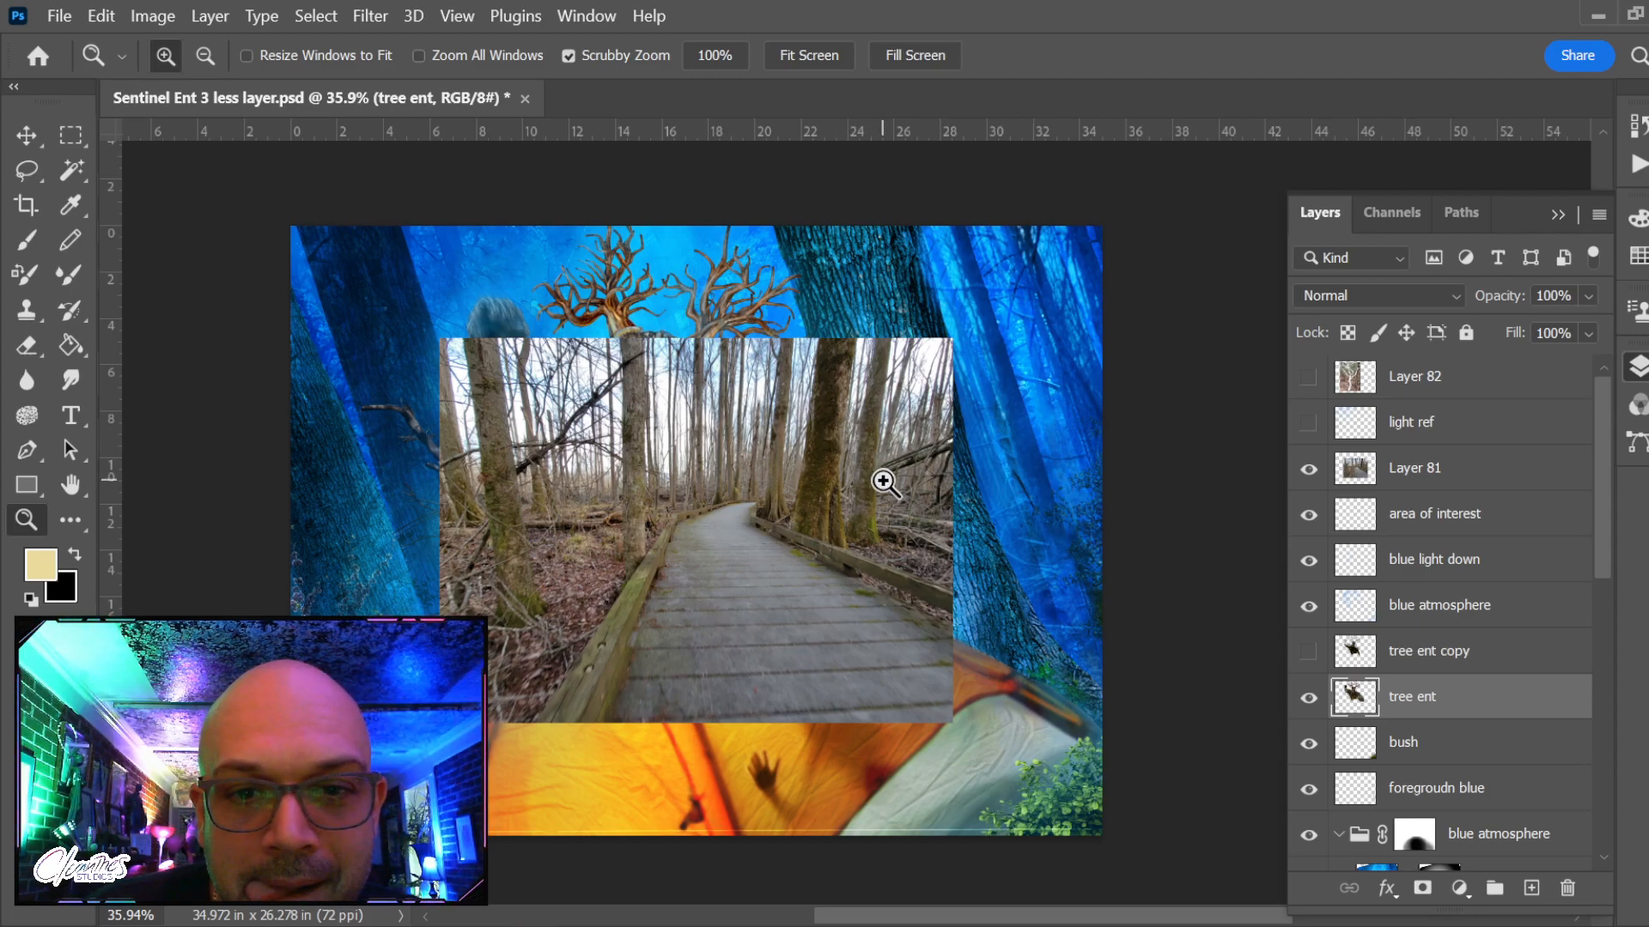
Undo the accidental move and select the boardwalk photo's layer, Layer 81
key("v")
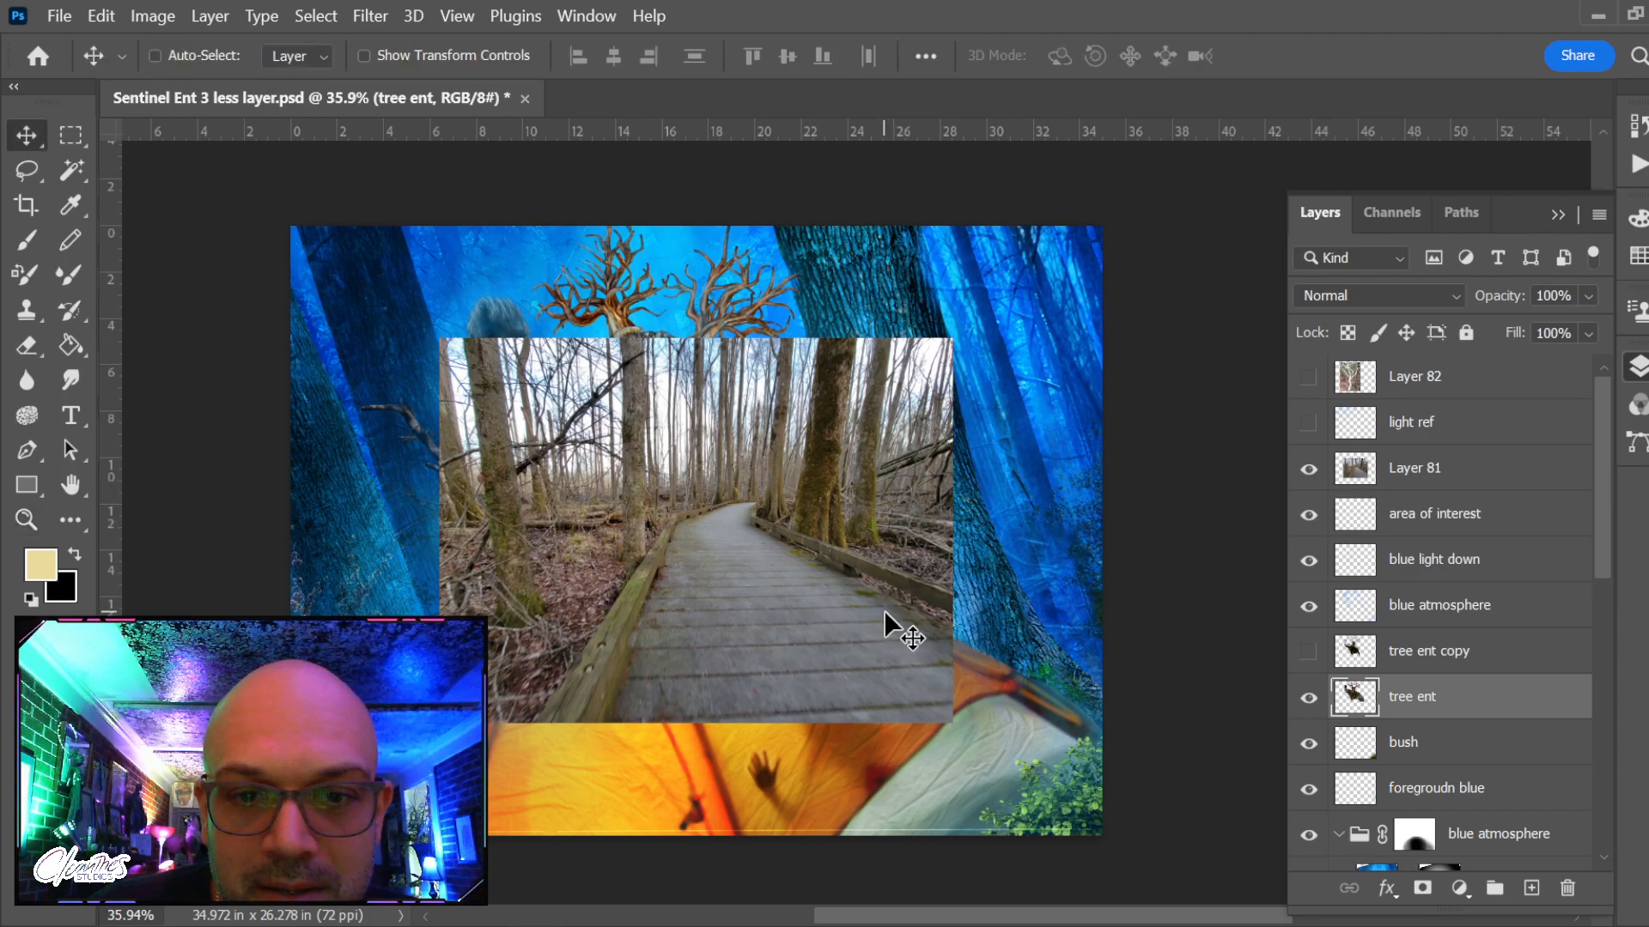
left_click_drag(880, 604, 731, 701)
key("ctrl+z")
left_click(843, 594, "ctrl")
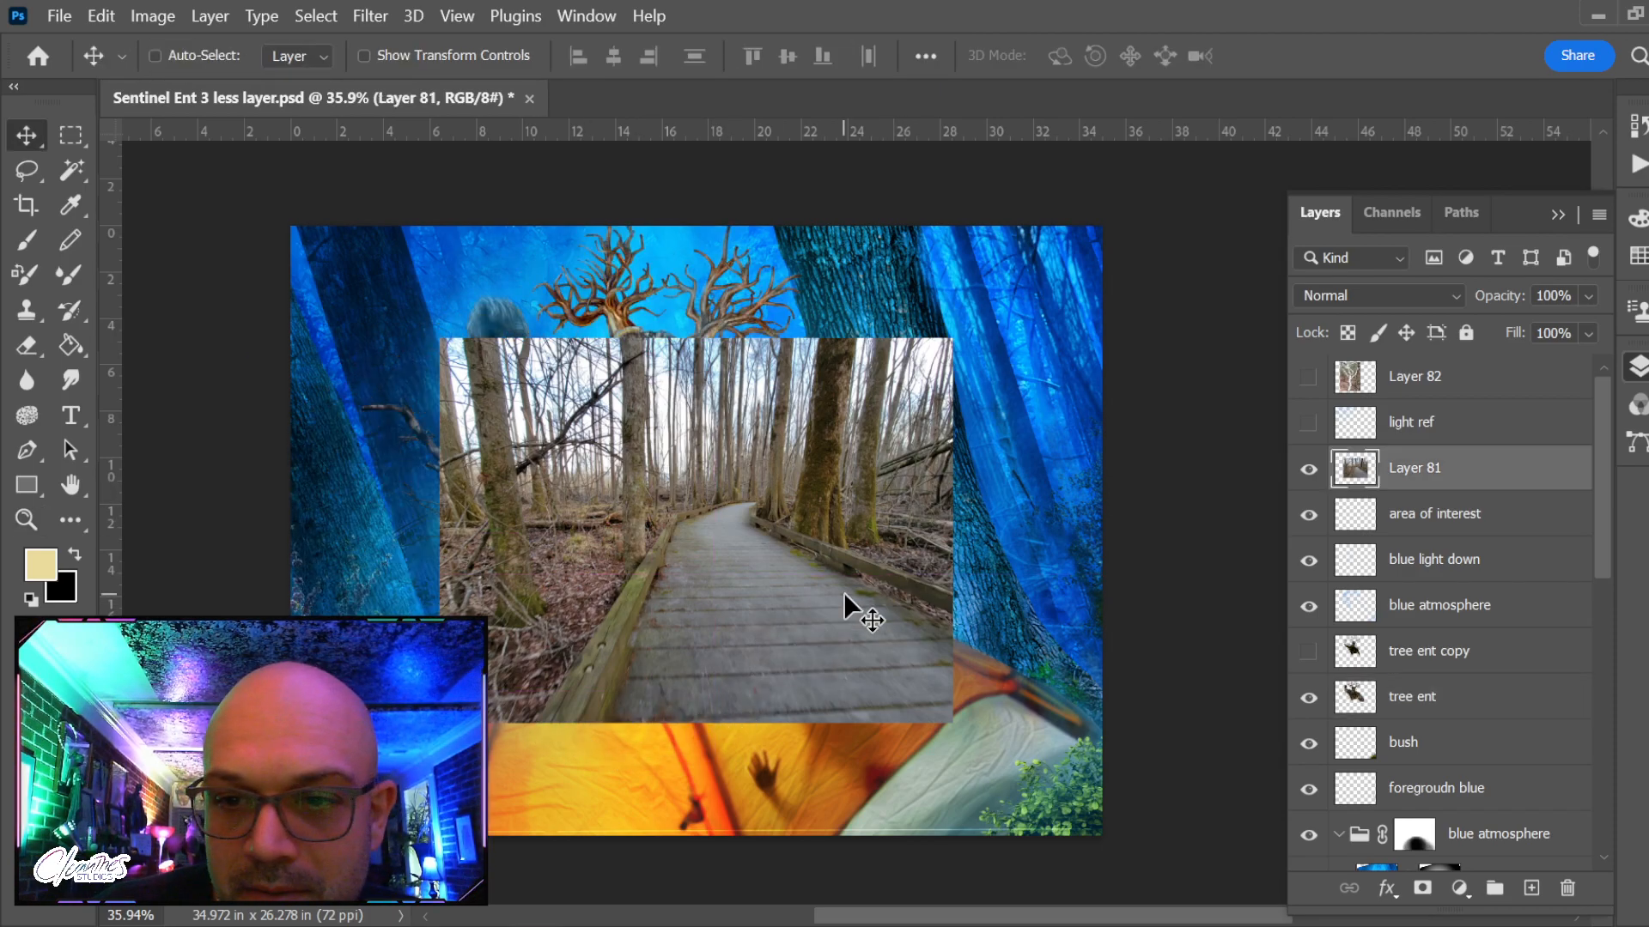
Restack Layer 81 directly above the AdobeStock_335911688 background so the boardwalk photo sits behind the creature
key("ctrl+shift+bracketleft")
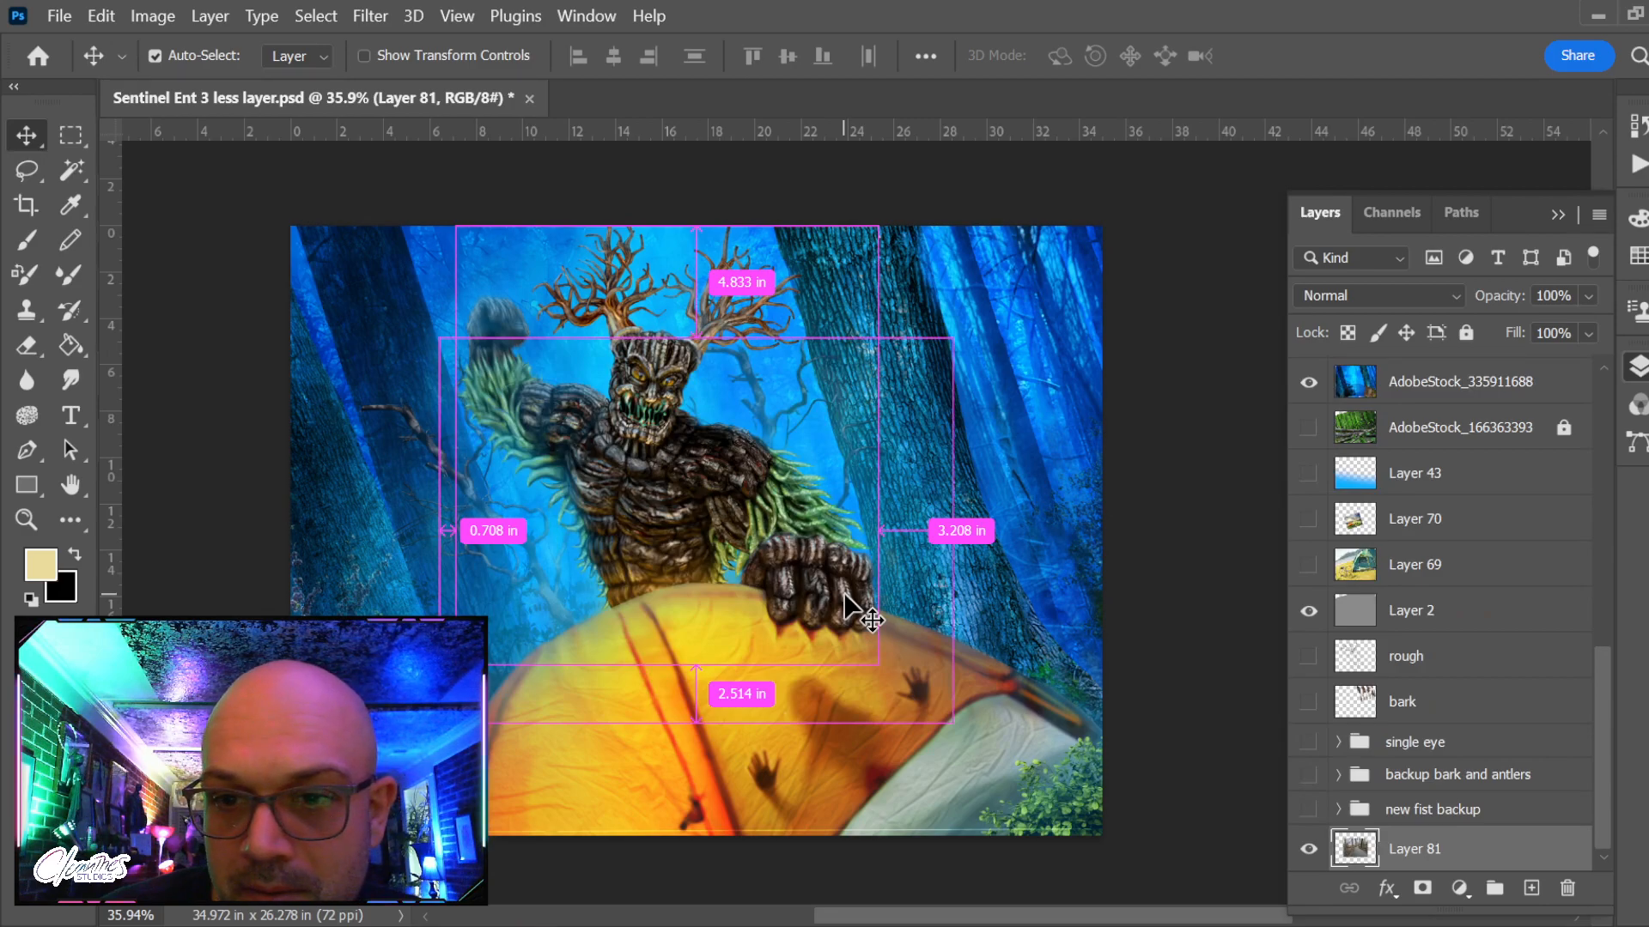
key("ctrl+bracketright")
key("ctrl+bracketright")
key("ctrl+bracketright")
key("ctrl+bracketright")
key("ctrl+bracketright")
key("ctrl+bracketright")
key("ctrl+bracketright")
key("ctrl+bracketright")
key("ctrl+bracketright")
key("ctrl+bracketright")
key("ctrl+bracketright")
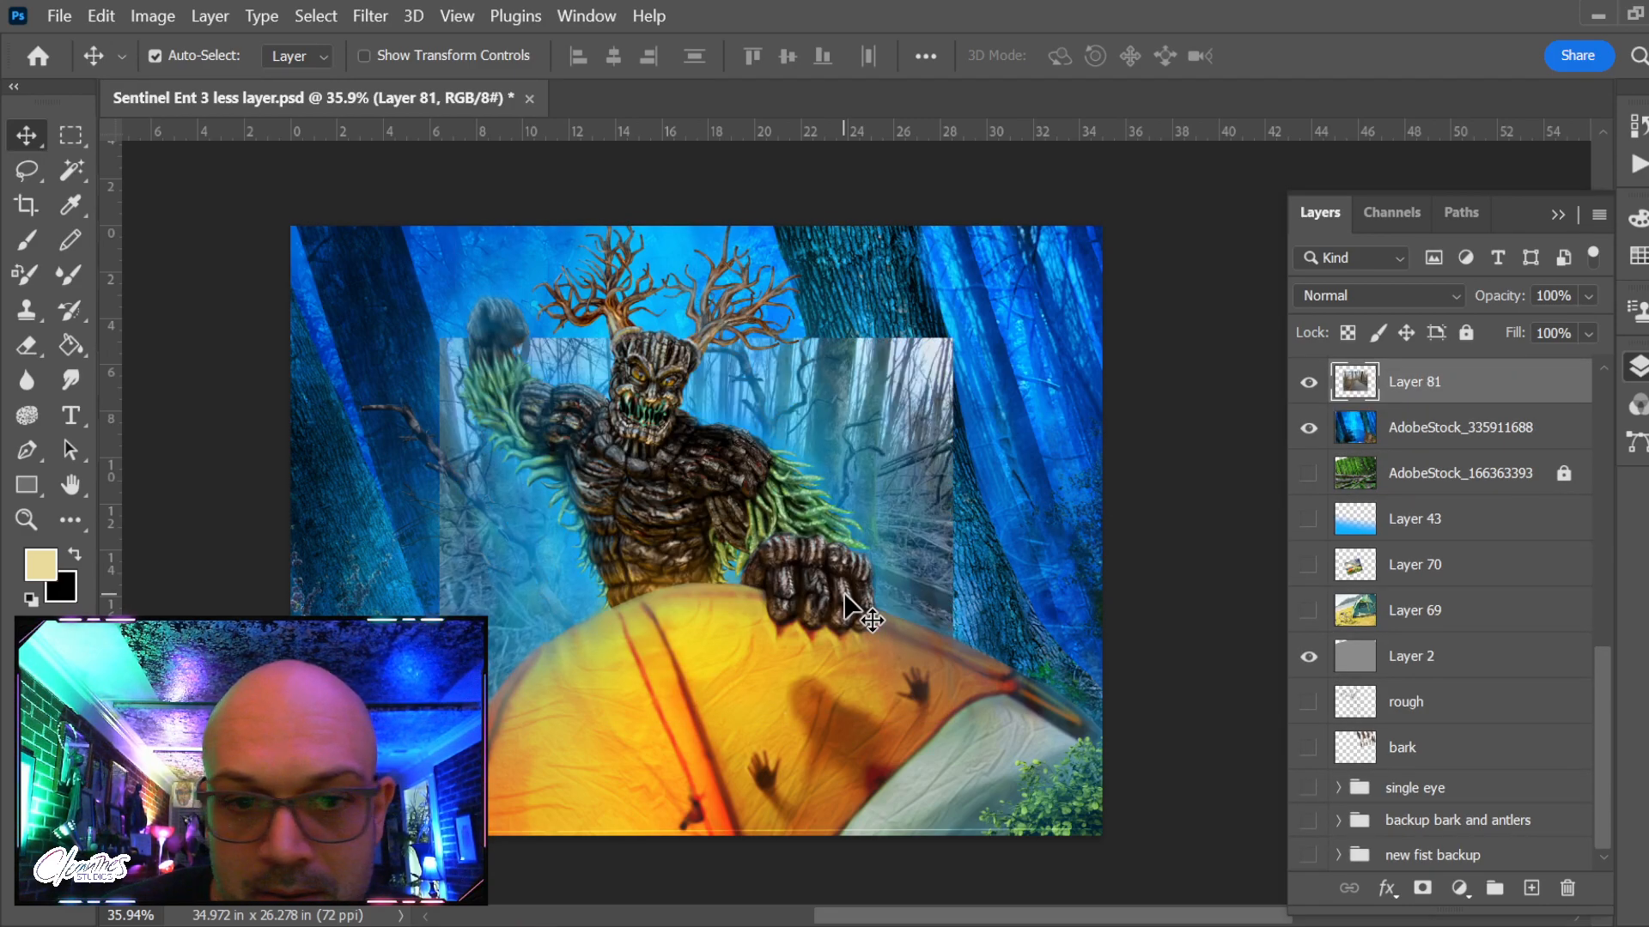
Try to rotate the boardwalk photo to about -9° and enlarge it to about 137% behind the creature
key("ctrl+t")
left_click_drag(1079, 352, 1056, 243)
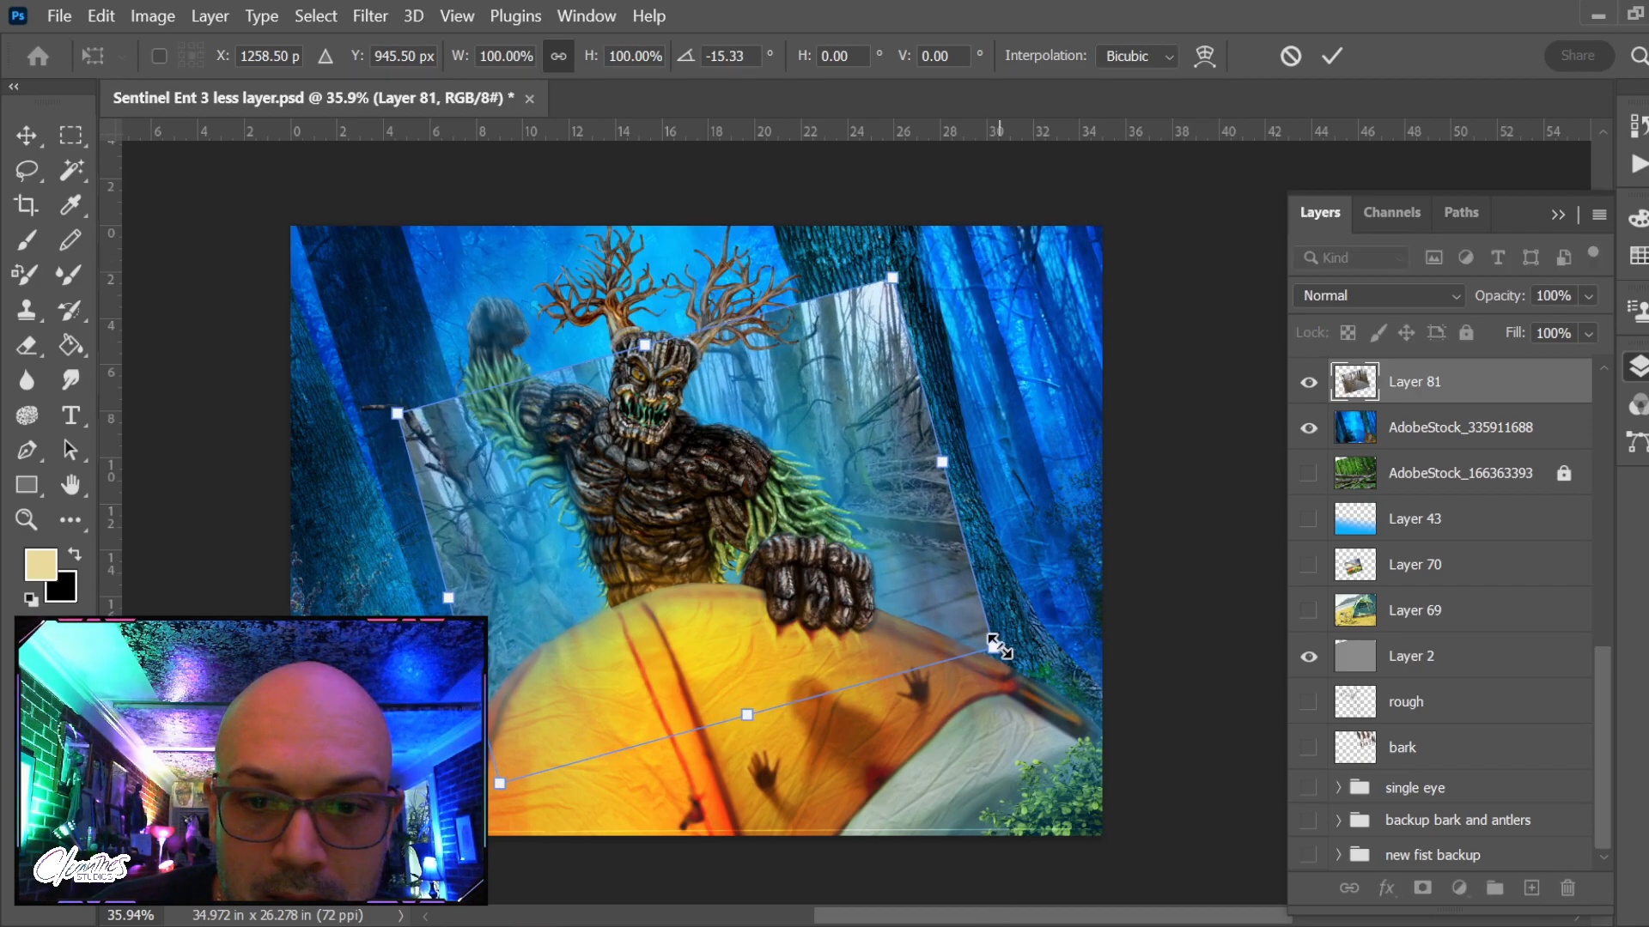
left_click_drag(994, 647, 1123, 691)
left_click_drag(1059, 649, 997, 612)
left_click_drag(1122, 655, 1026, 631)
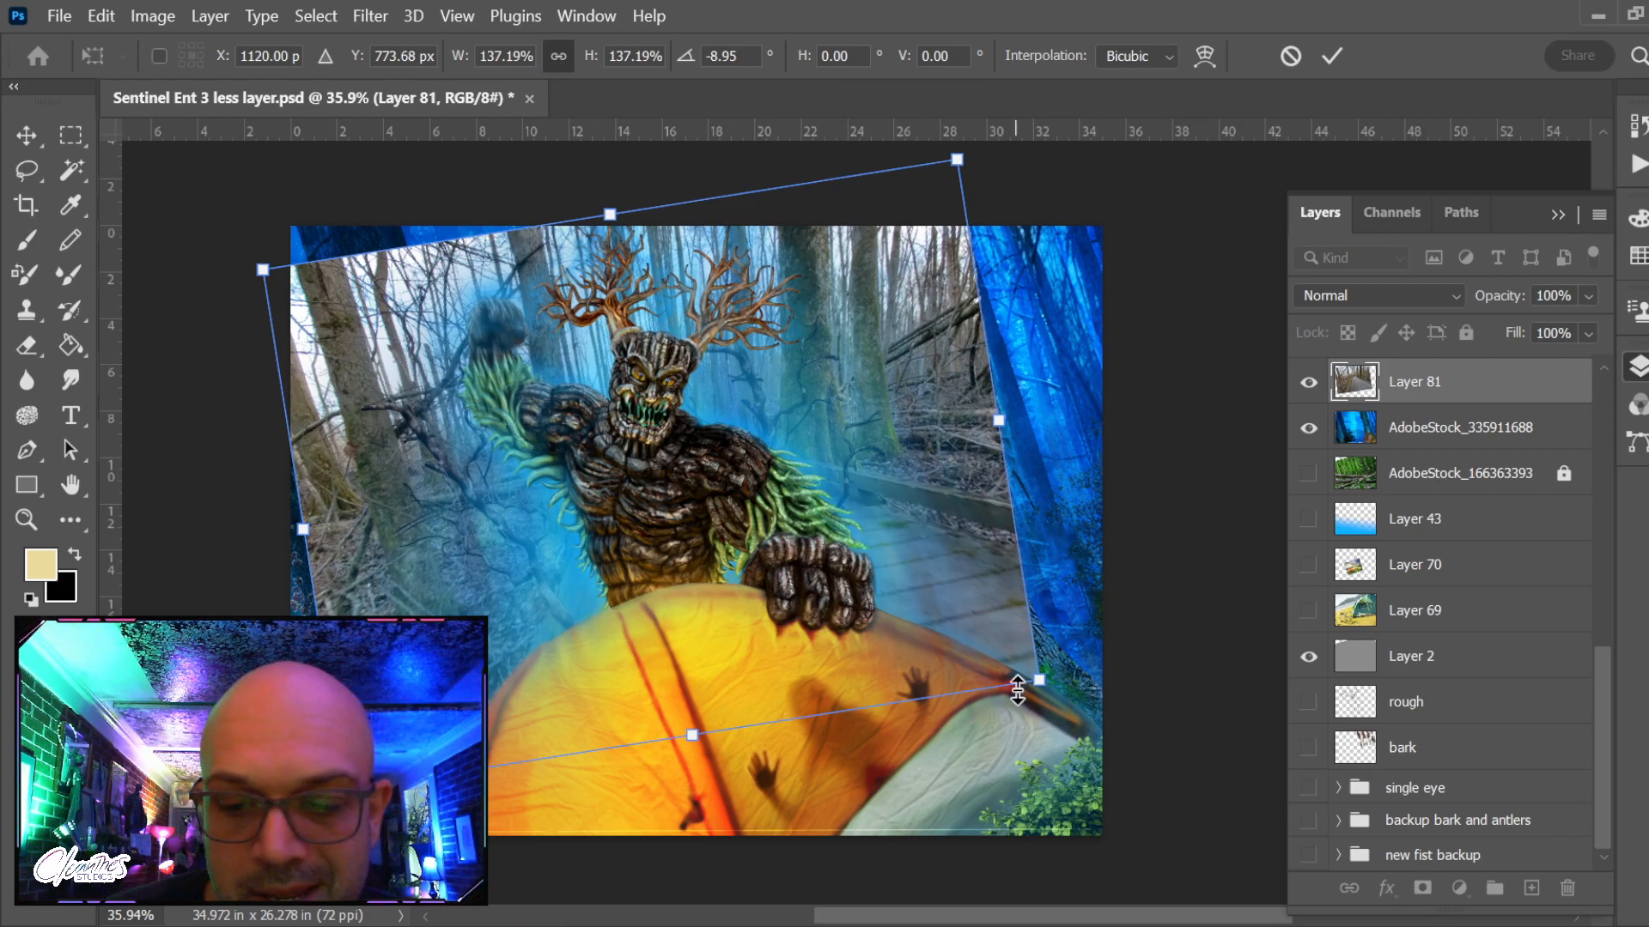
key("Escape")
Delete Layer 81 with the boardwalk photo
key("Delete")
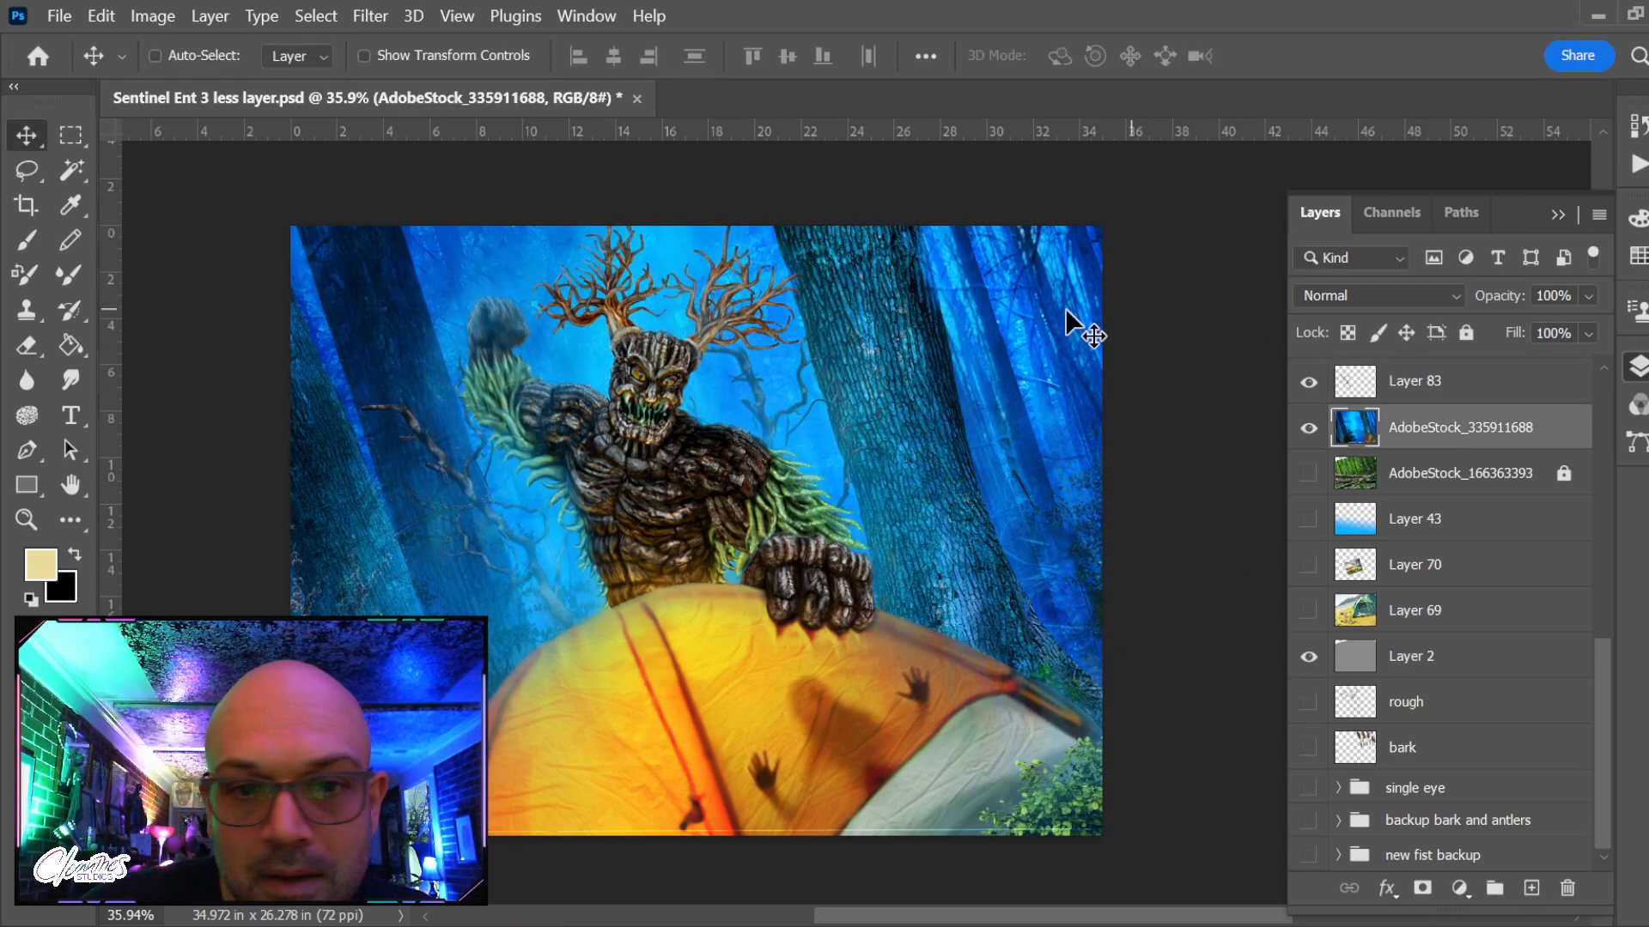
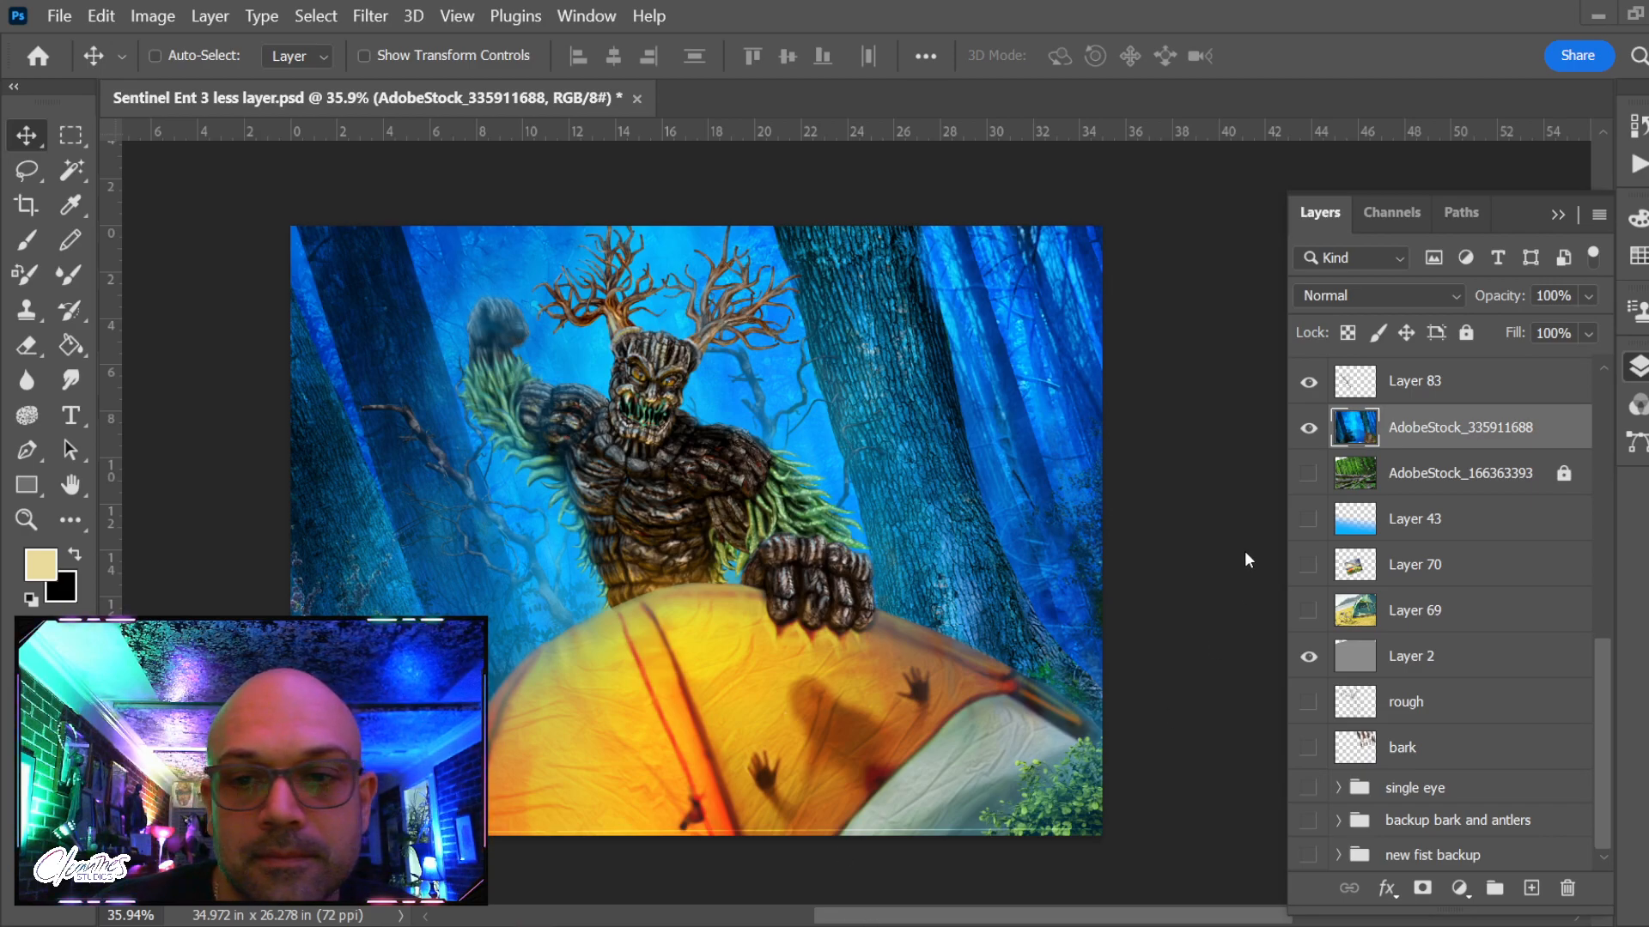
Move the bare branches of Layer 83 copy to the forest's right edge beyond the large trunk, and merge them into Layer 83
scroll(1530, 509, "up", 3)
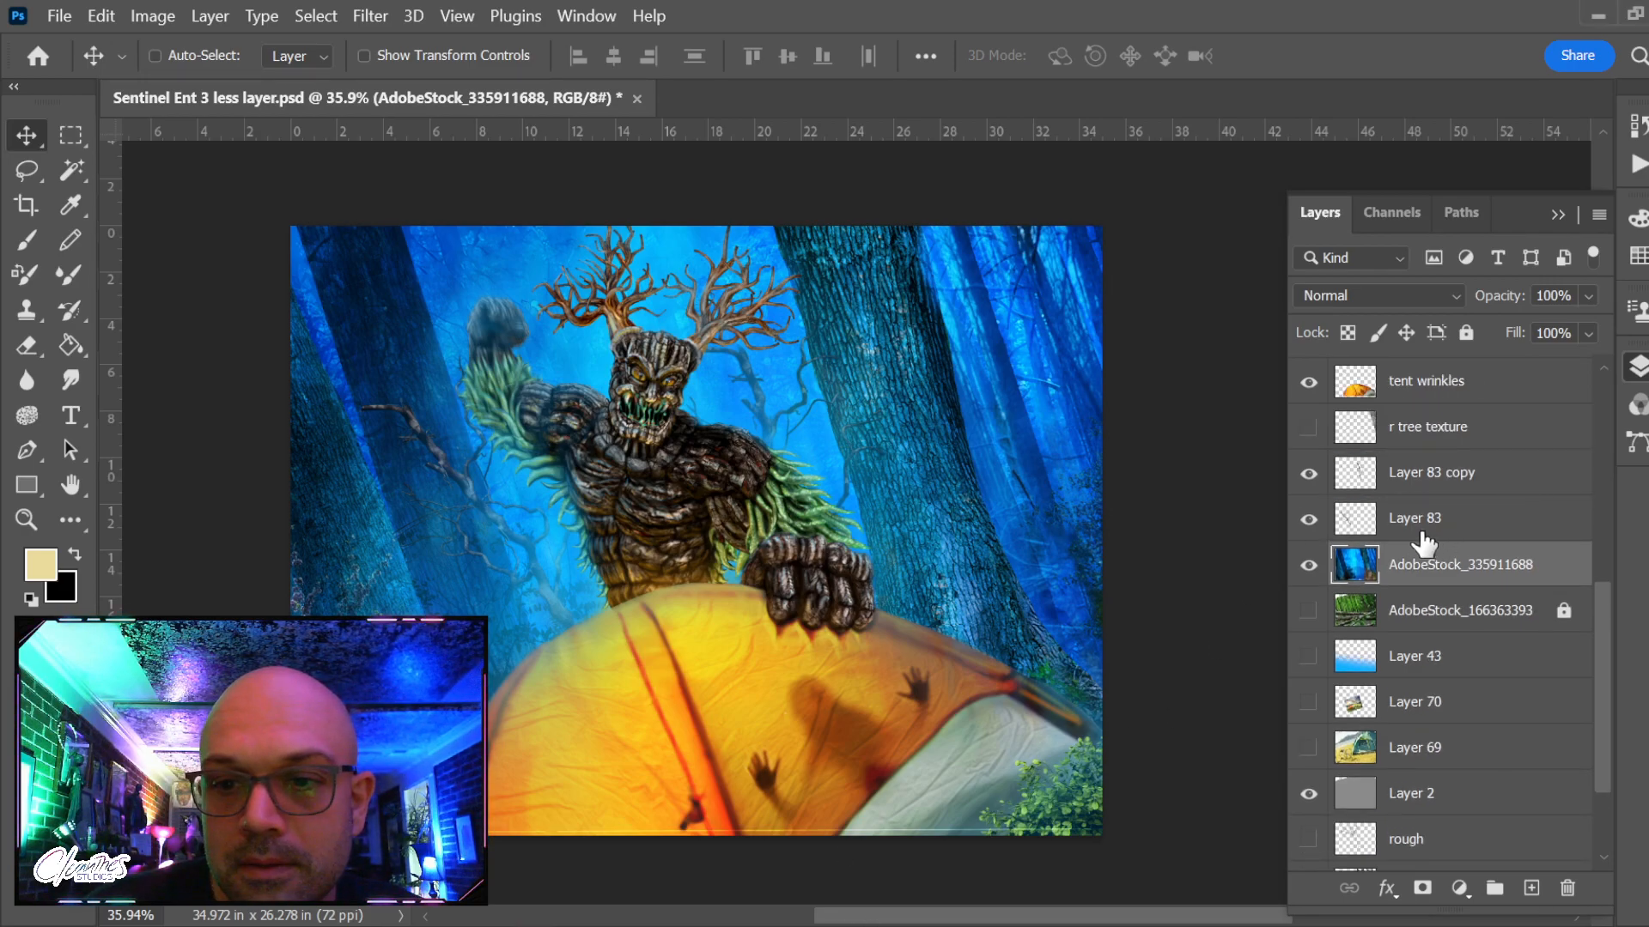
left_click(1374, 529)
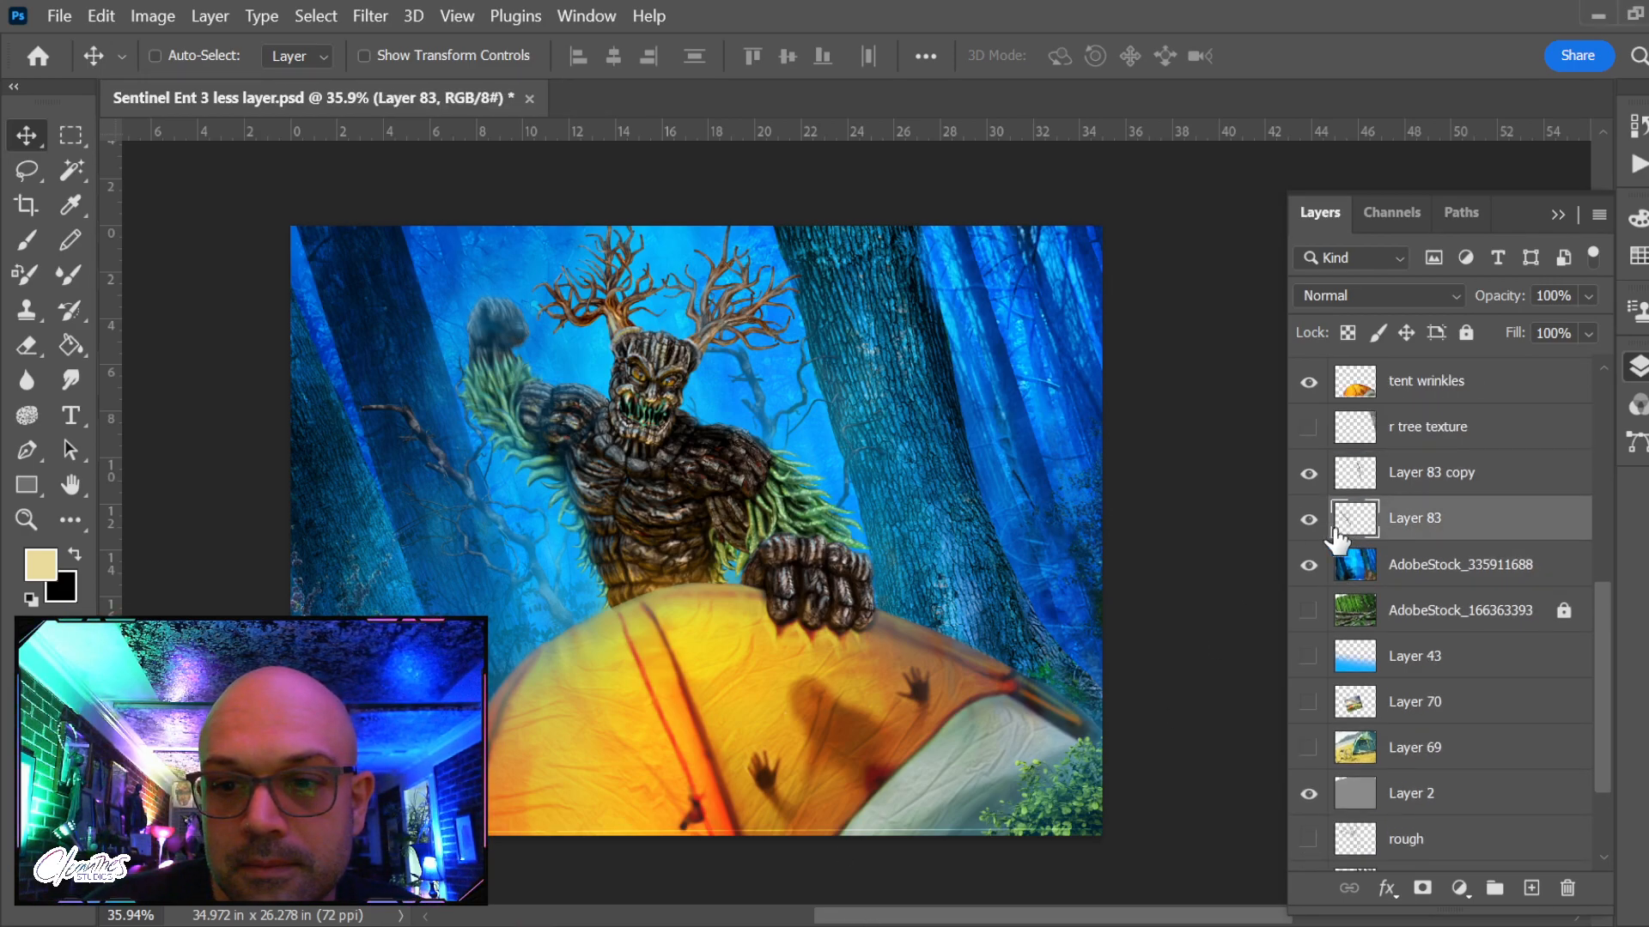
left_click(1430, 478)
left_click_drag(776, 421, 1104, 449)
key("ctrl+j")
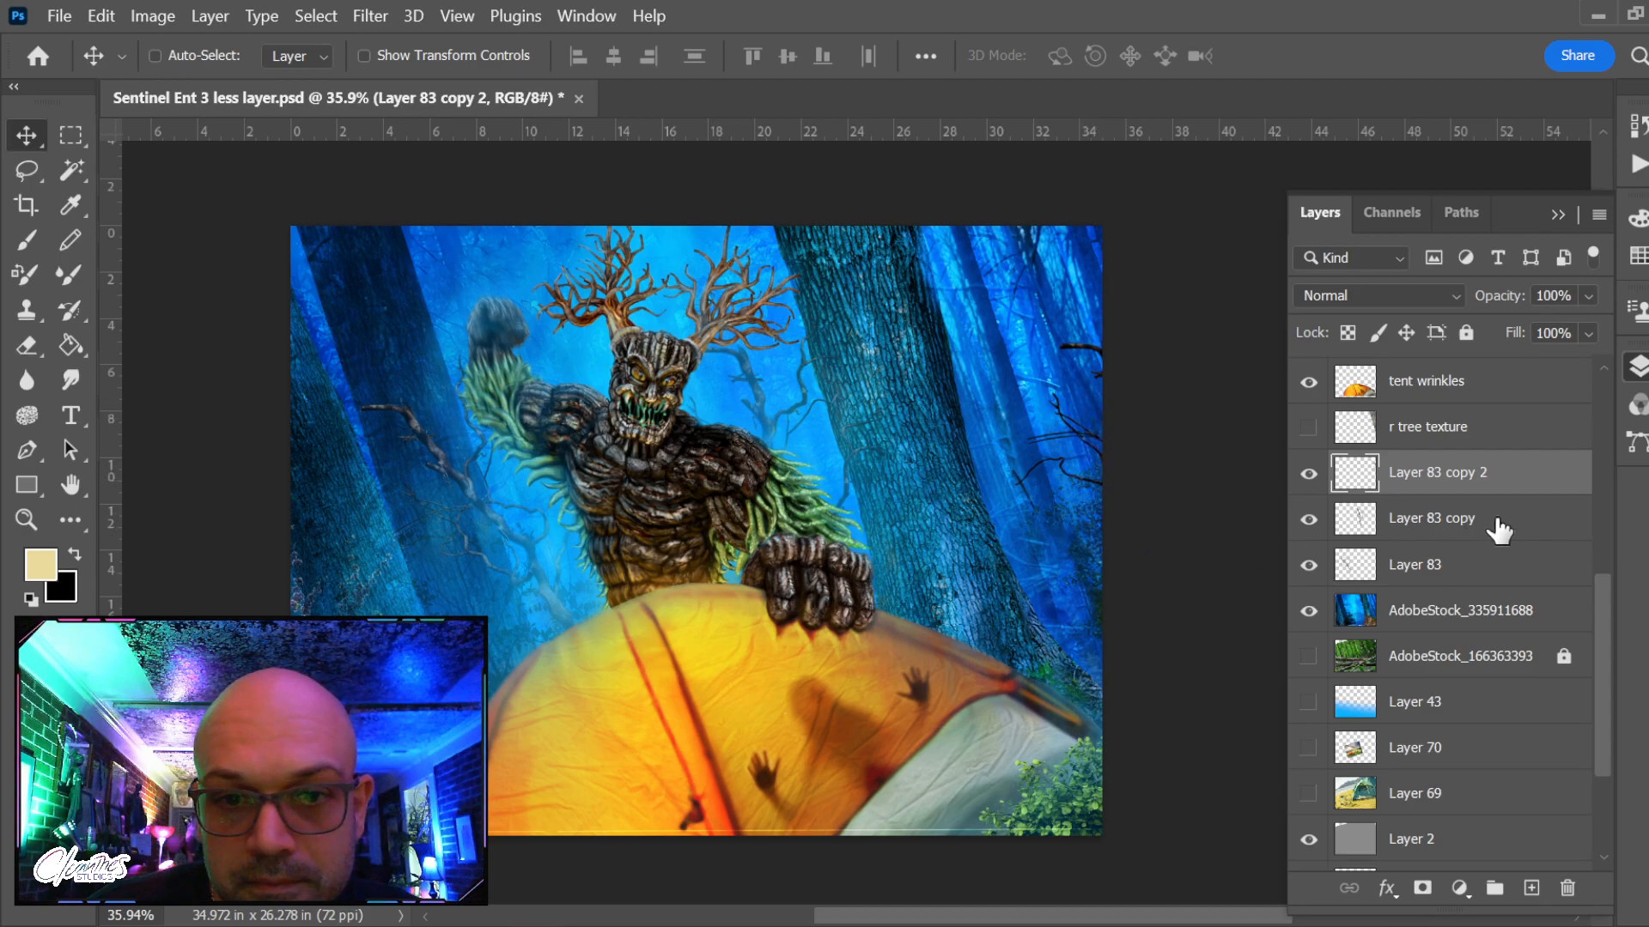
key("ctrl+z")
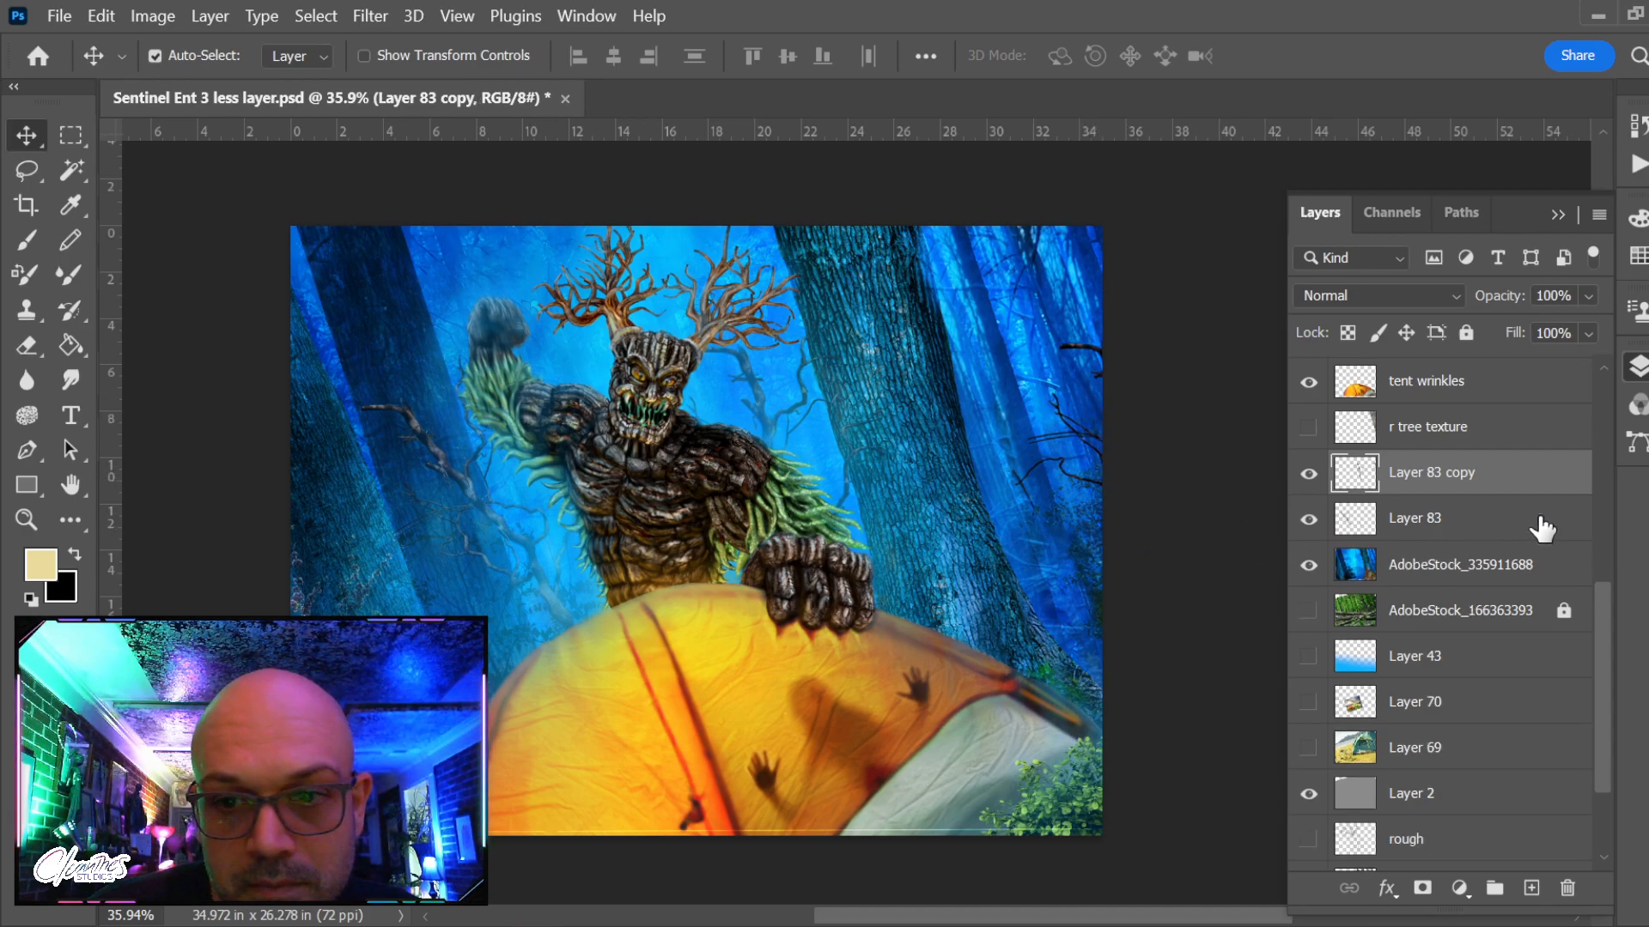
key("ctrl+e")
left_click(1306, 476)
left_click(1306, 475)
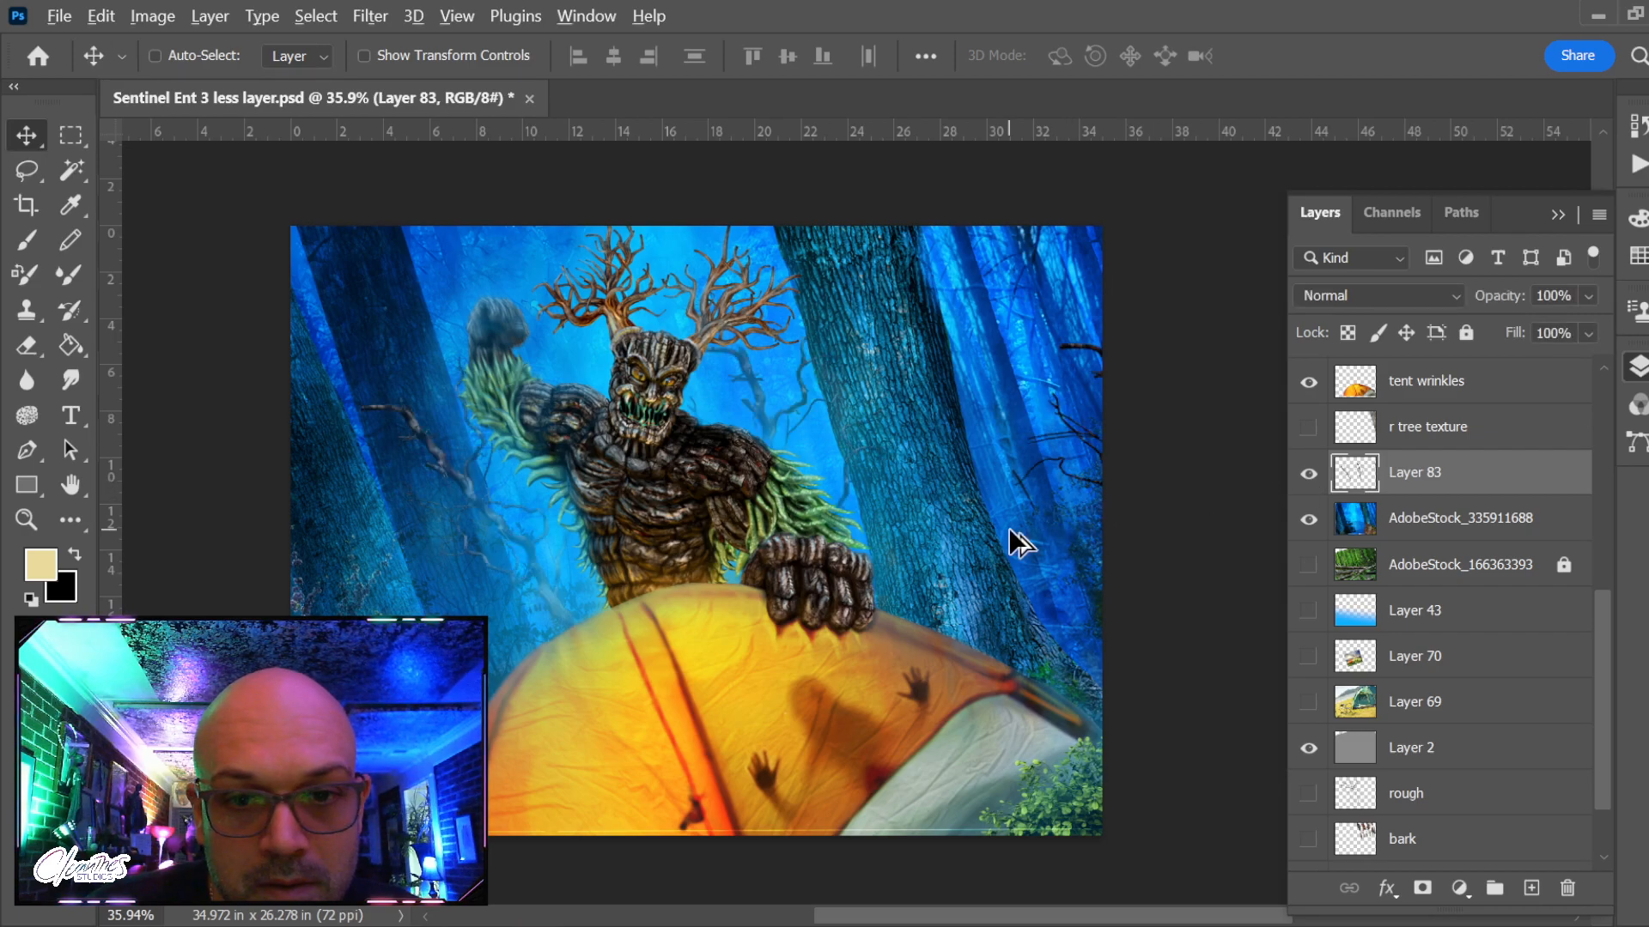
Duplicate the merged branches toward the scene's lower-left edge, and merge the copy into Layer 83
left_click_drag(1013, 541, 553, 682)
key("ctrl+j")
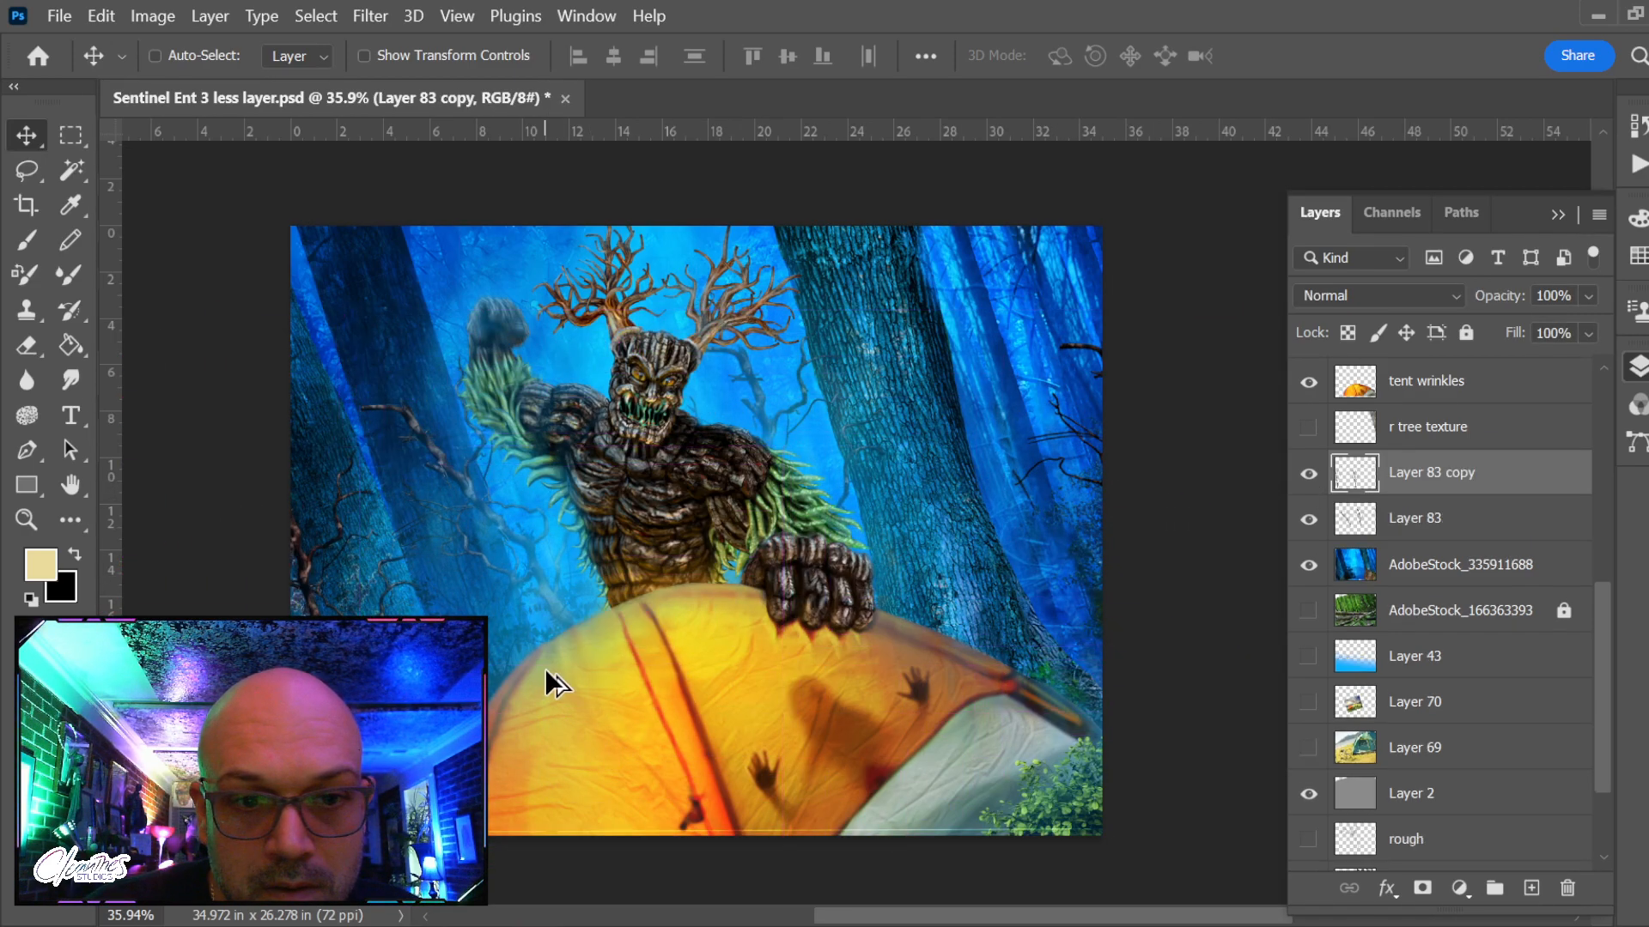
left_click_drag(397, 644, 376, 686)
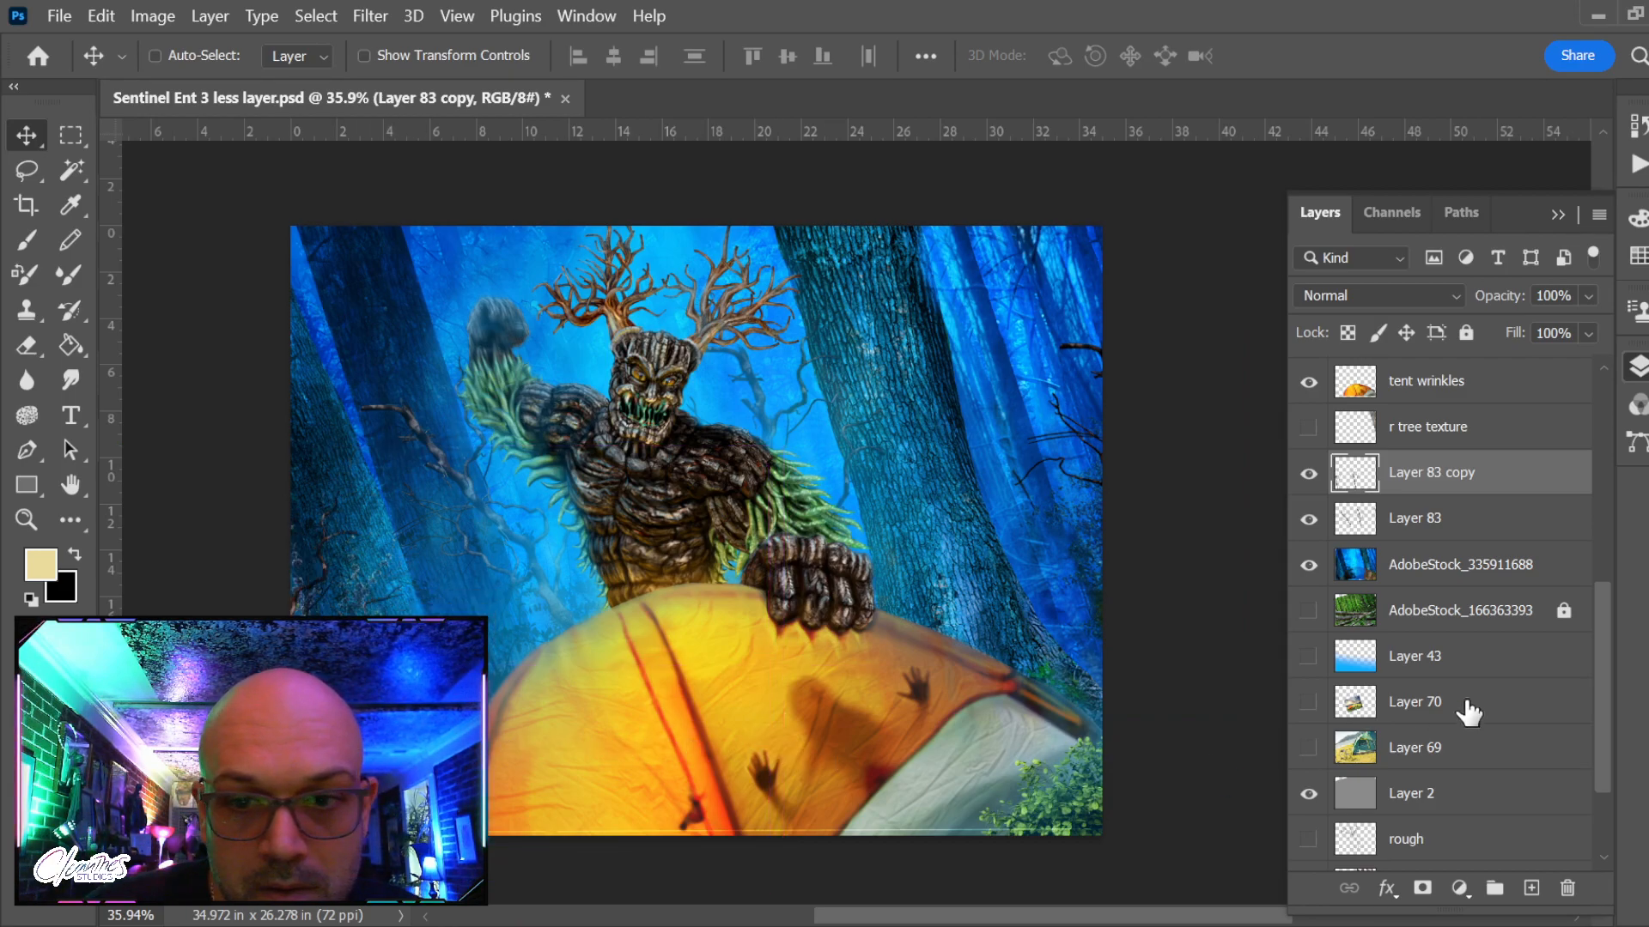
key("ctrl+e")
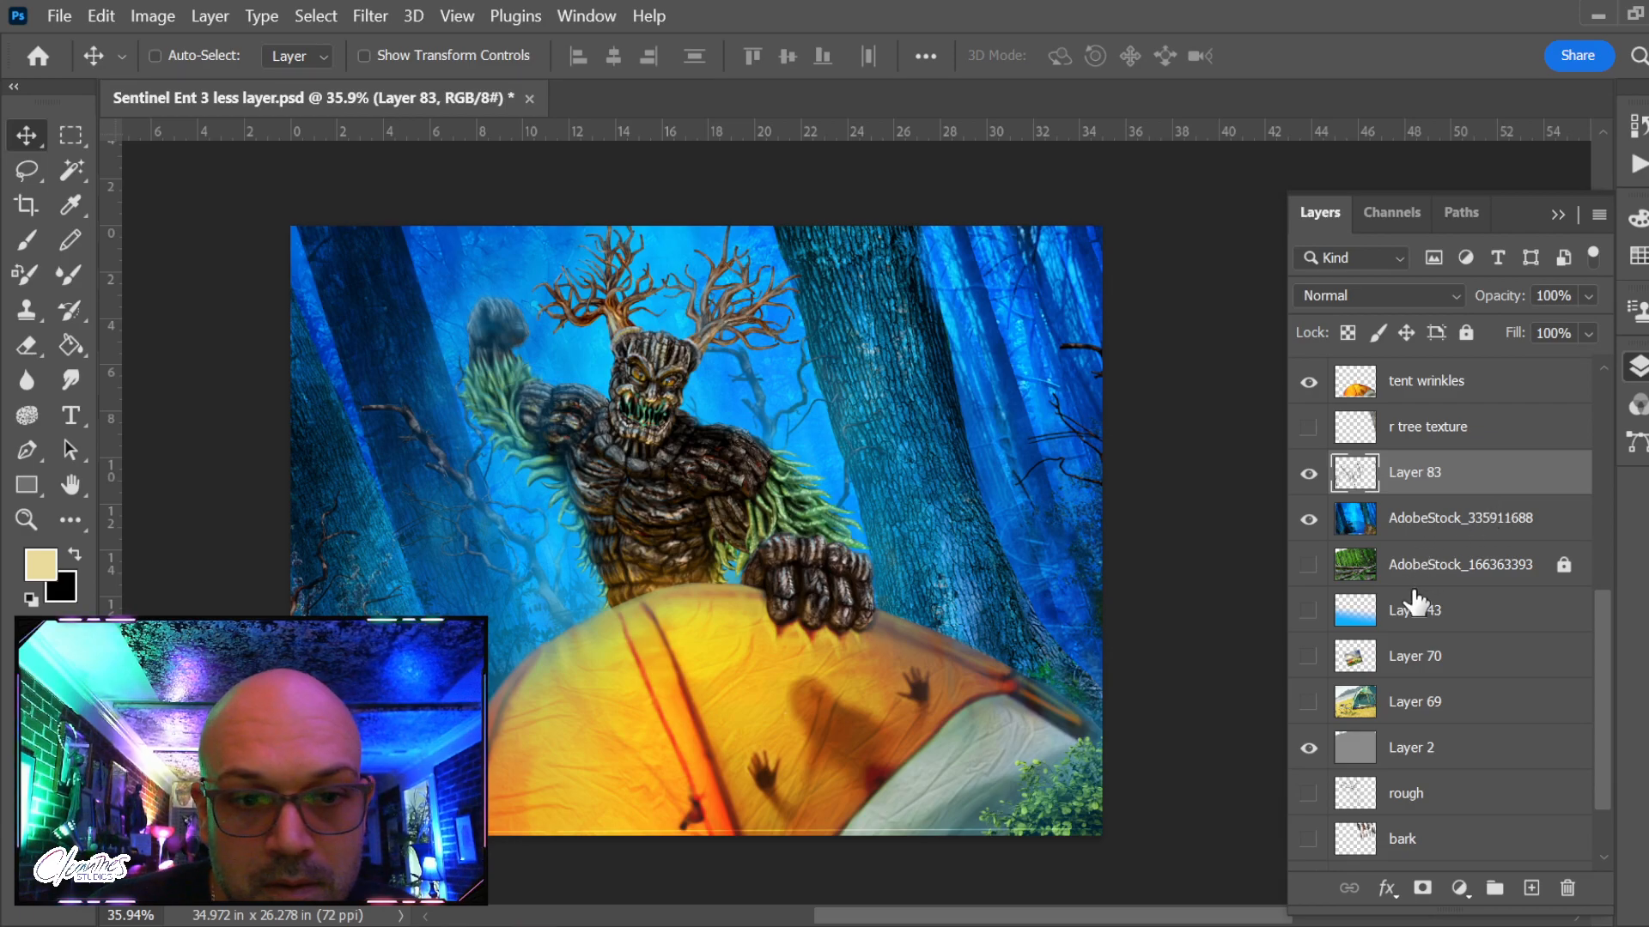
Compare the forest with and without the branches, and merge Layer 83 into the AdobeStock_335911688 background
left_click(1309, 473)
left_click(1310, 473)
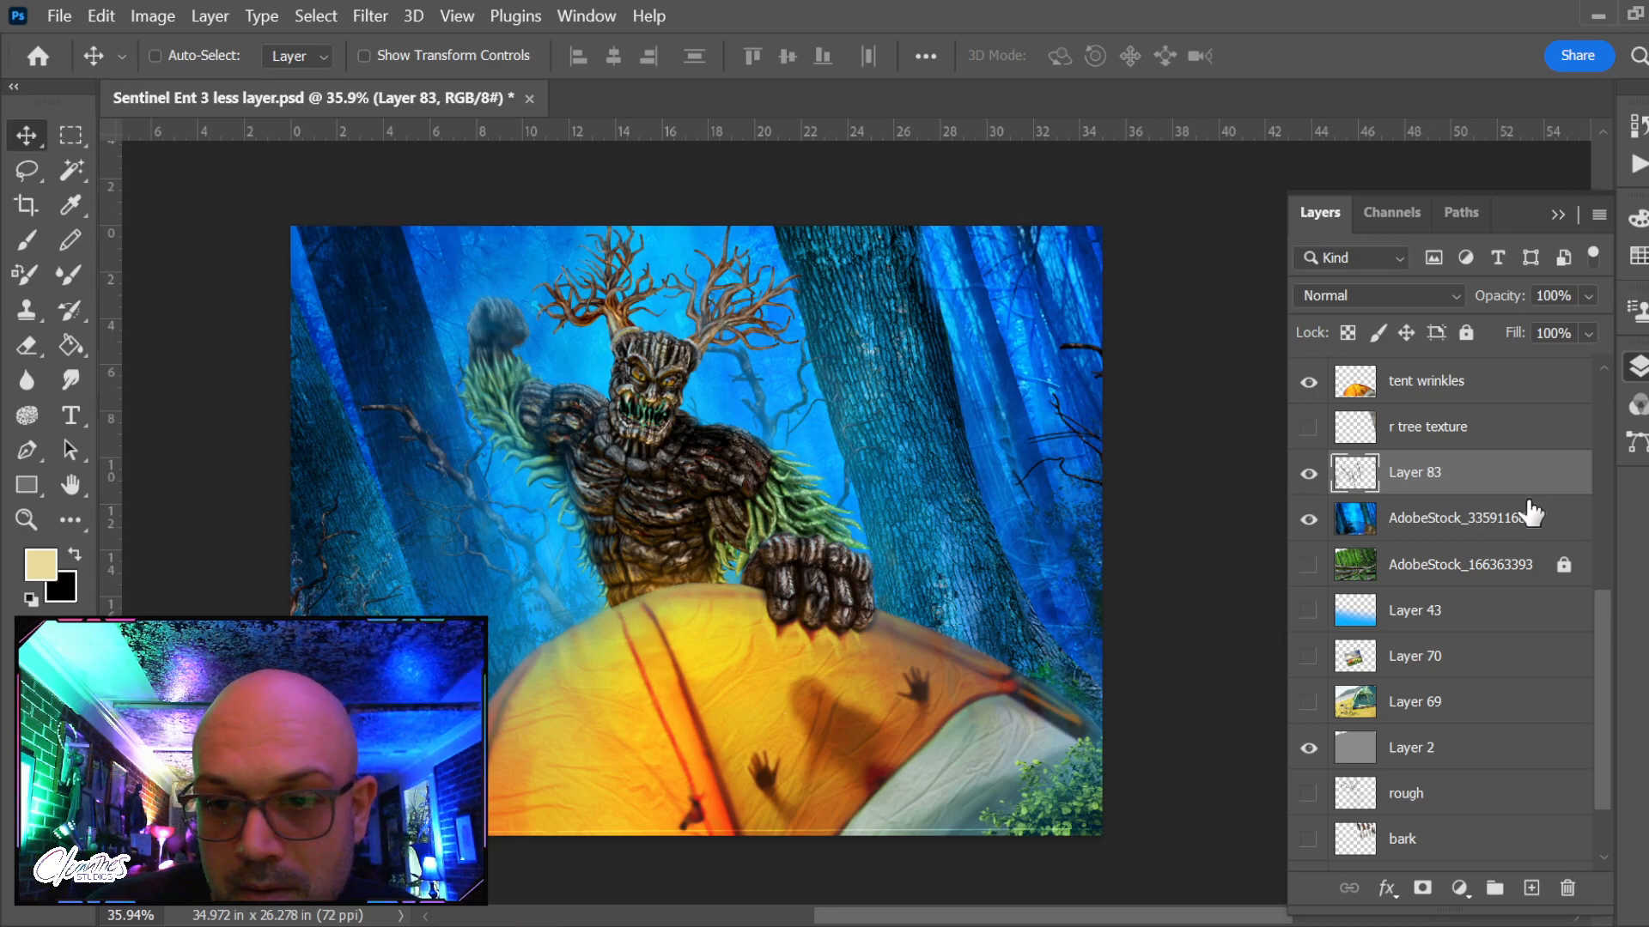
key("ctrl+e")
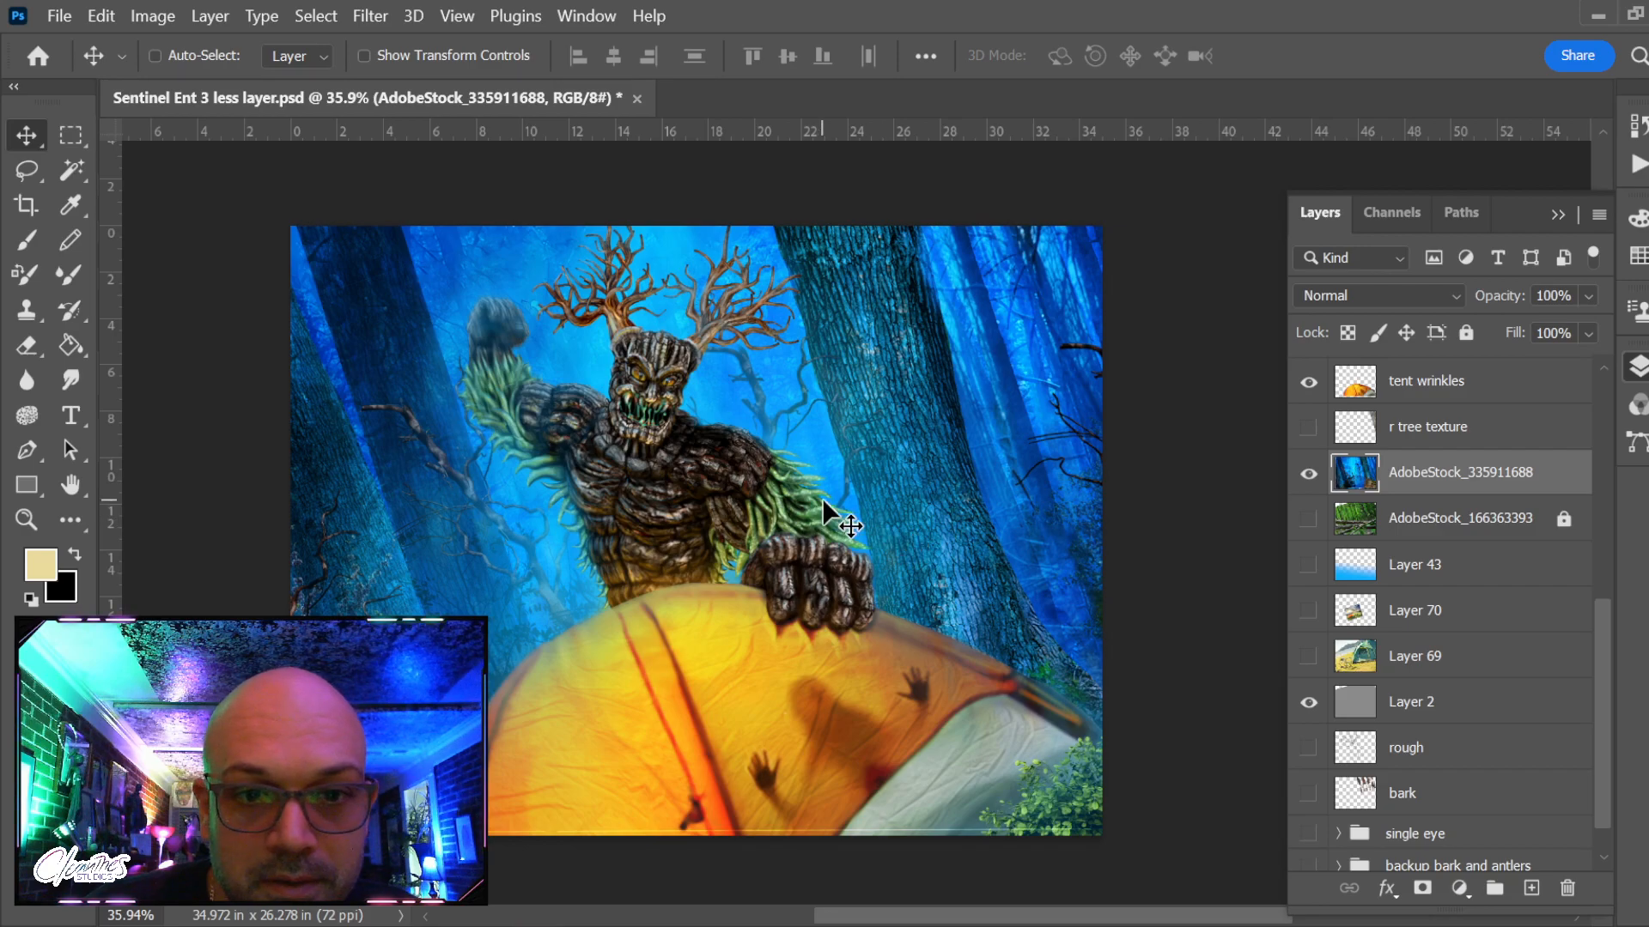
Try darkening the AdobeStock_335911688 forest background with a tonal adjustment
key("ctrl")
key("i")
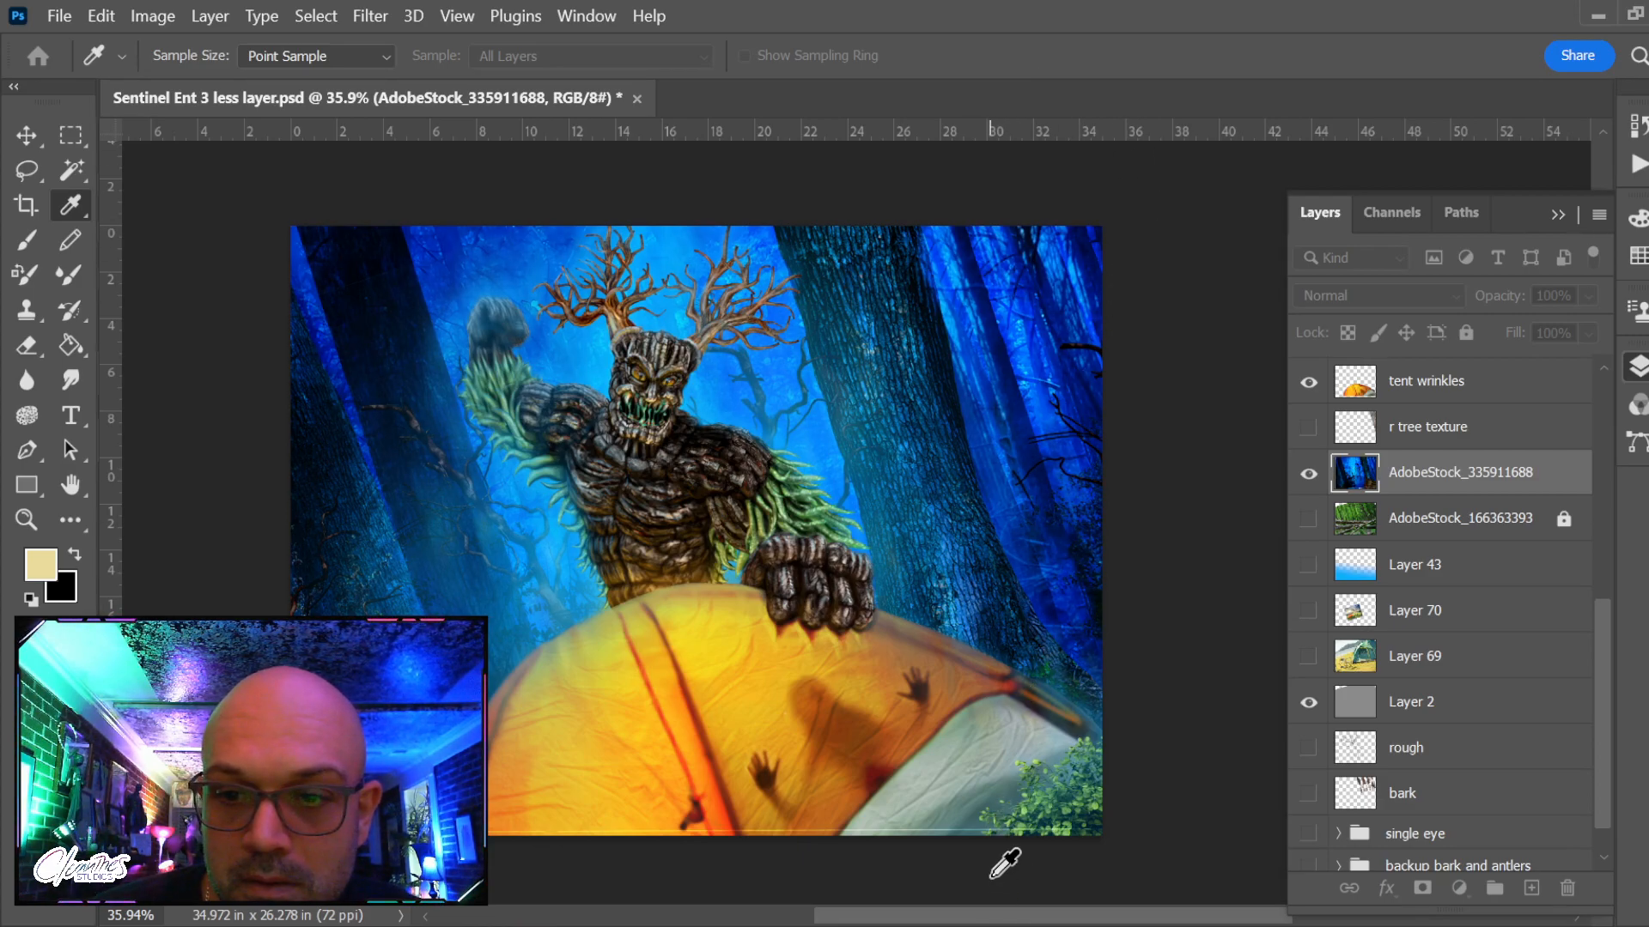
key("v")
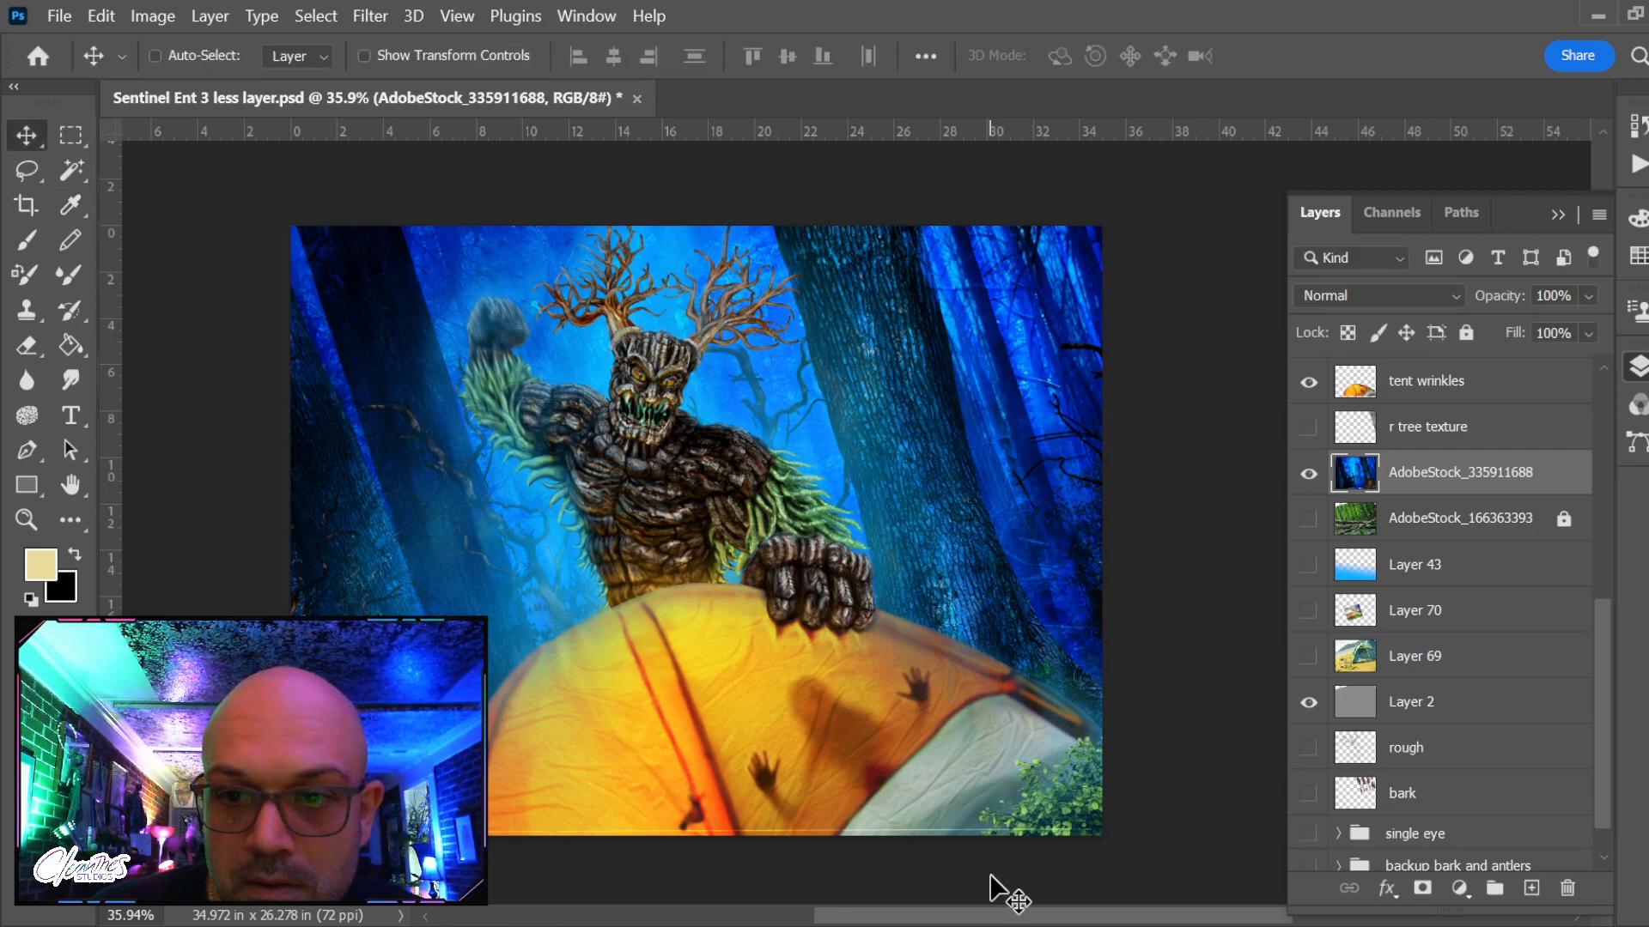
Apply a subtle tonal adjustment to the tent wrinkles layer
left_click(1499, 389)
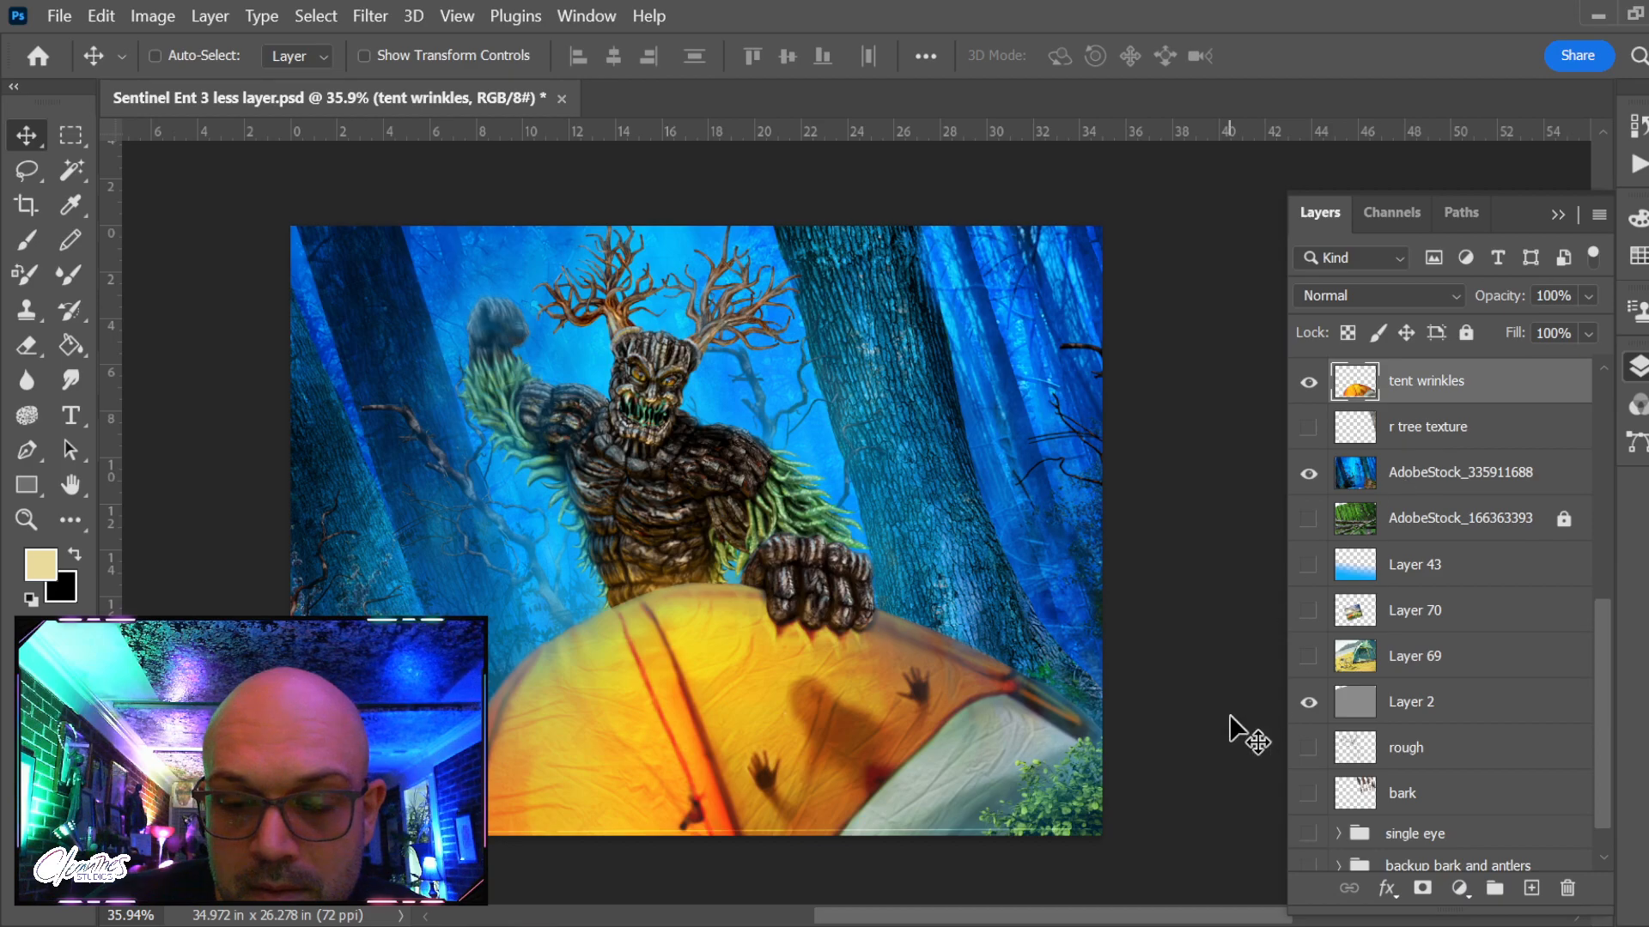
key("i")
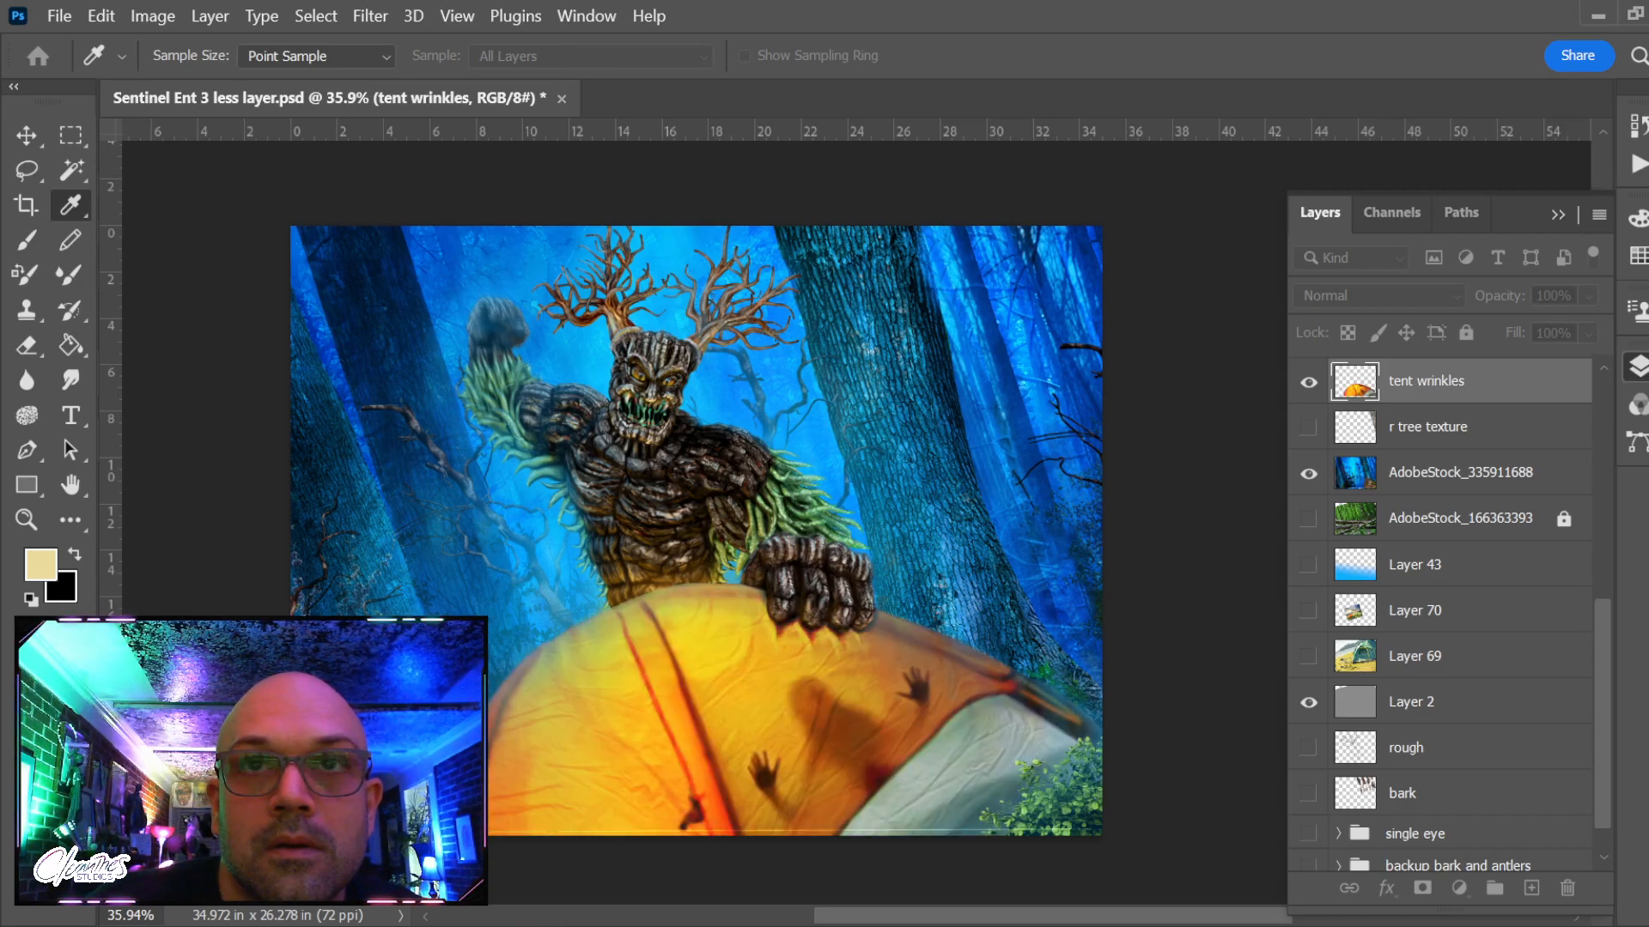
key("Return")
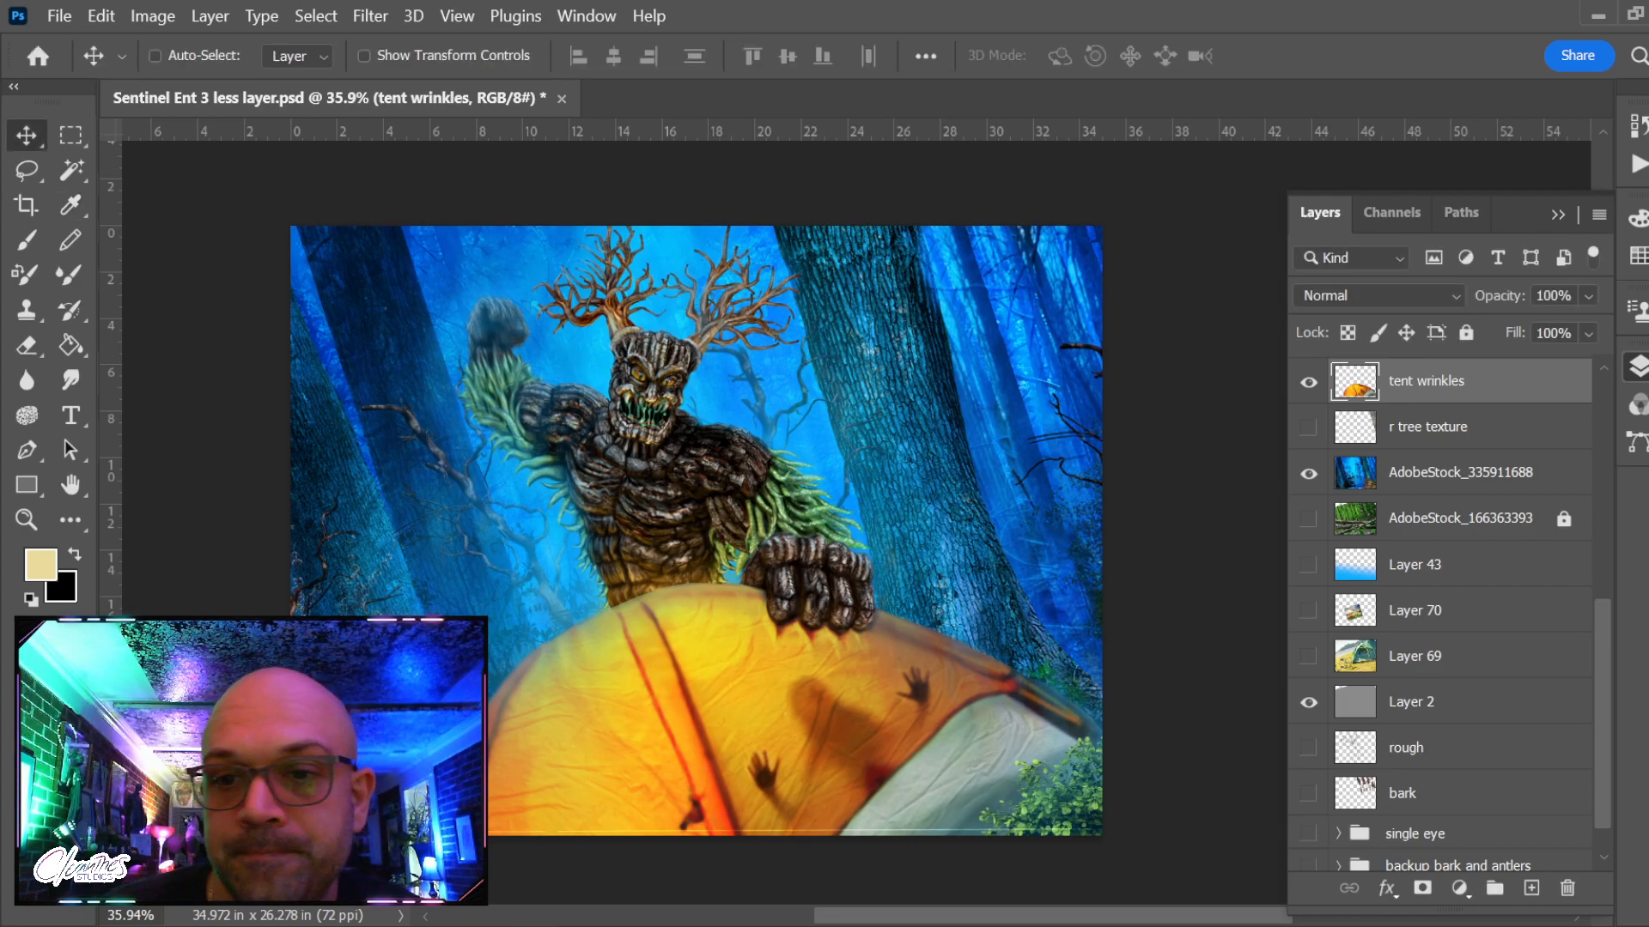
Compare the large trunk with and without the r tree texture layer, and delete that layer
left_click(1308, 427)
left_click(1308, 427)
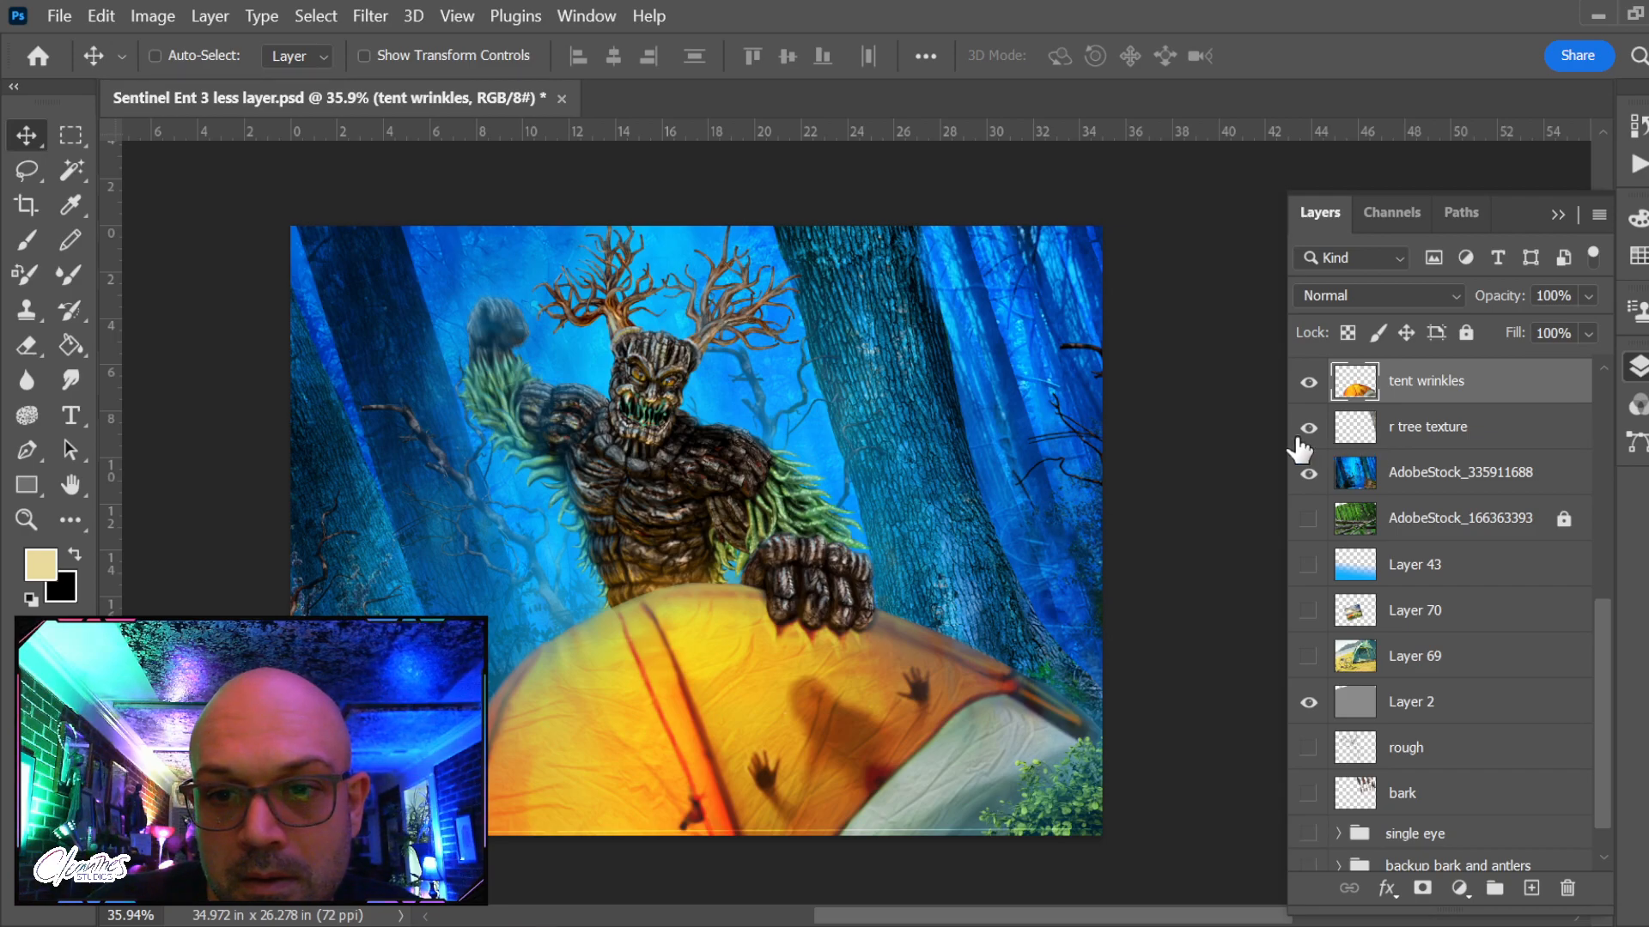
left_click(1308, 426)
left_click(1371, 433)
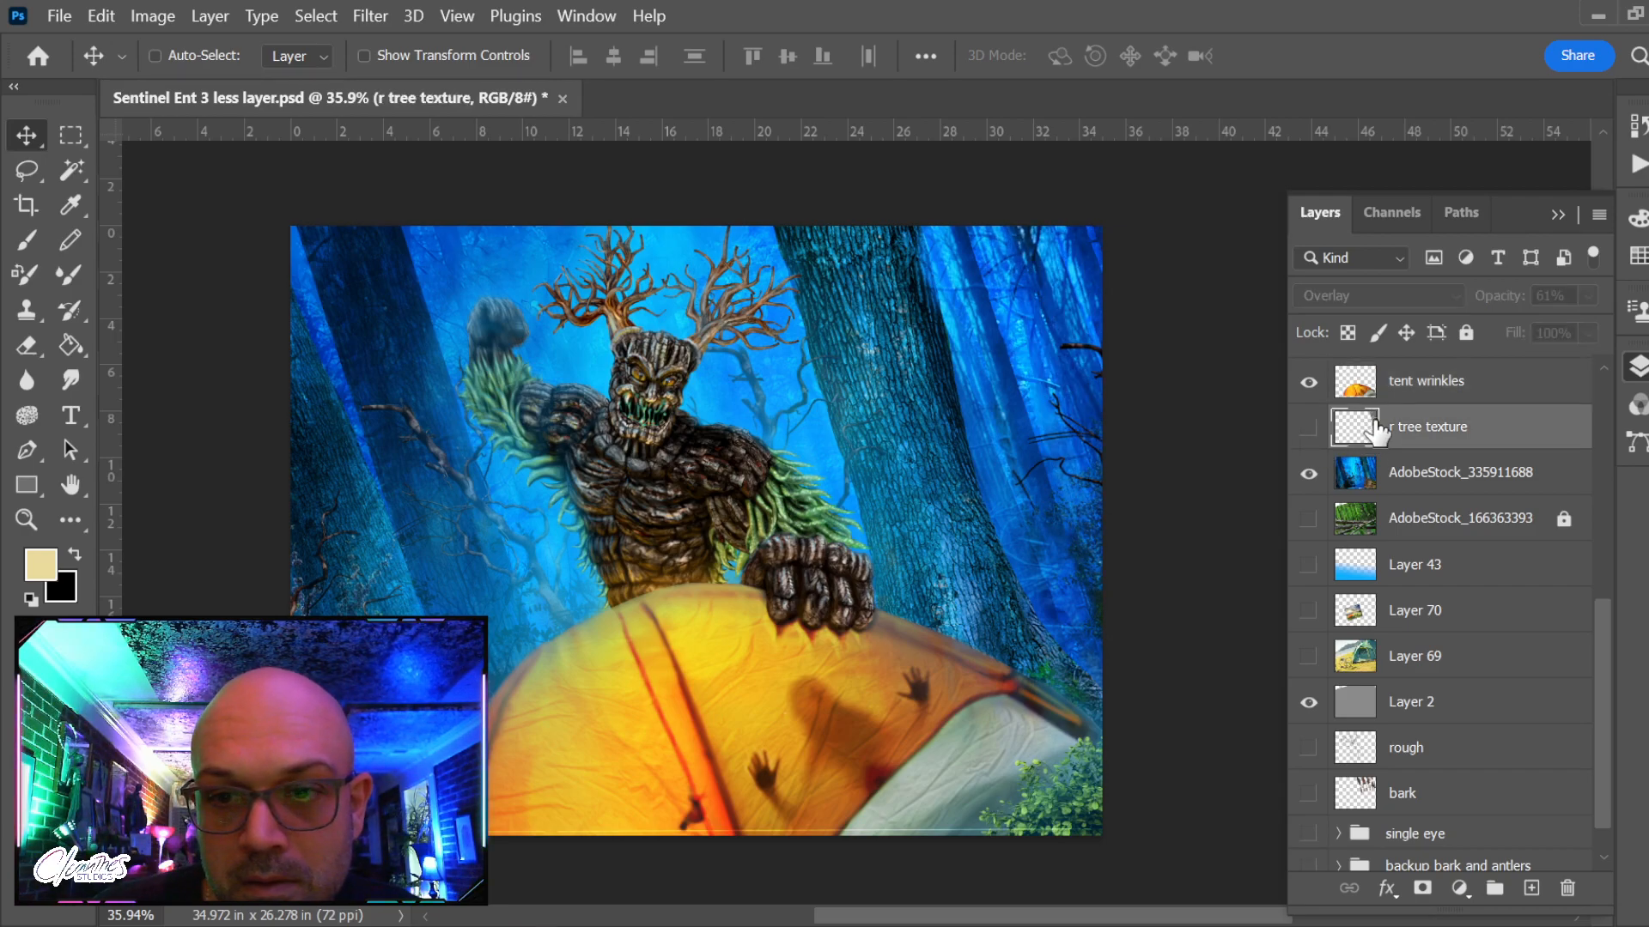
key("Delete")
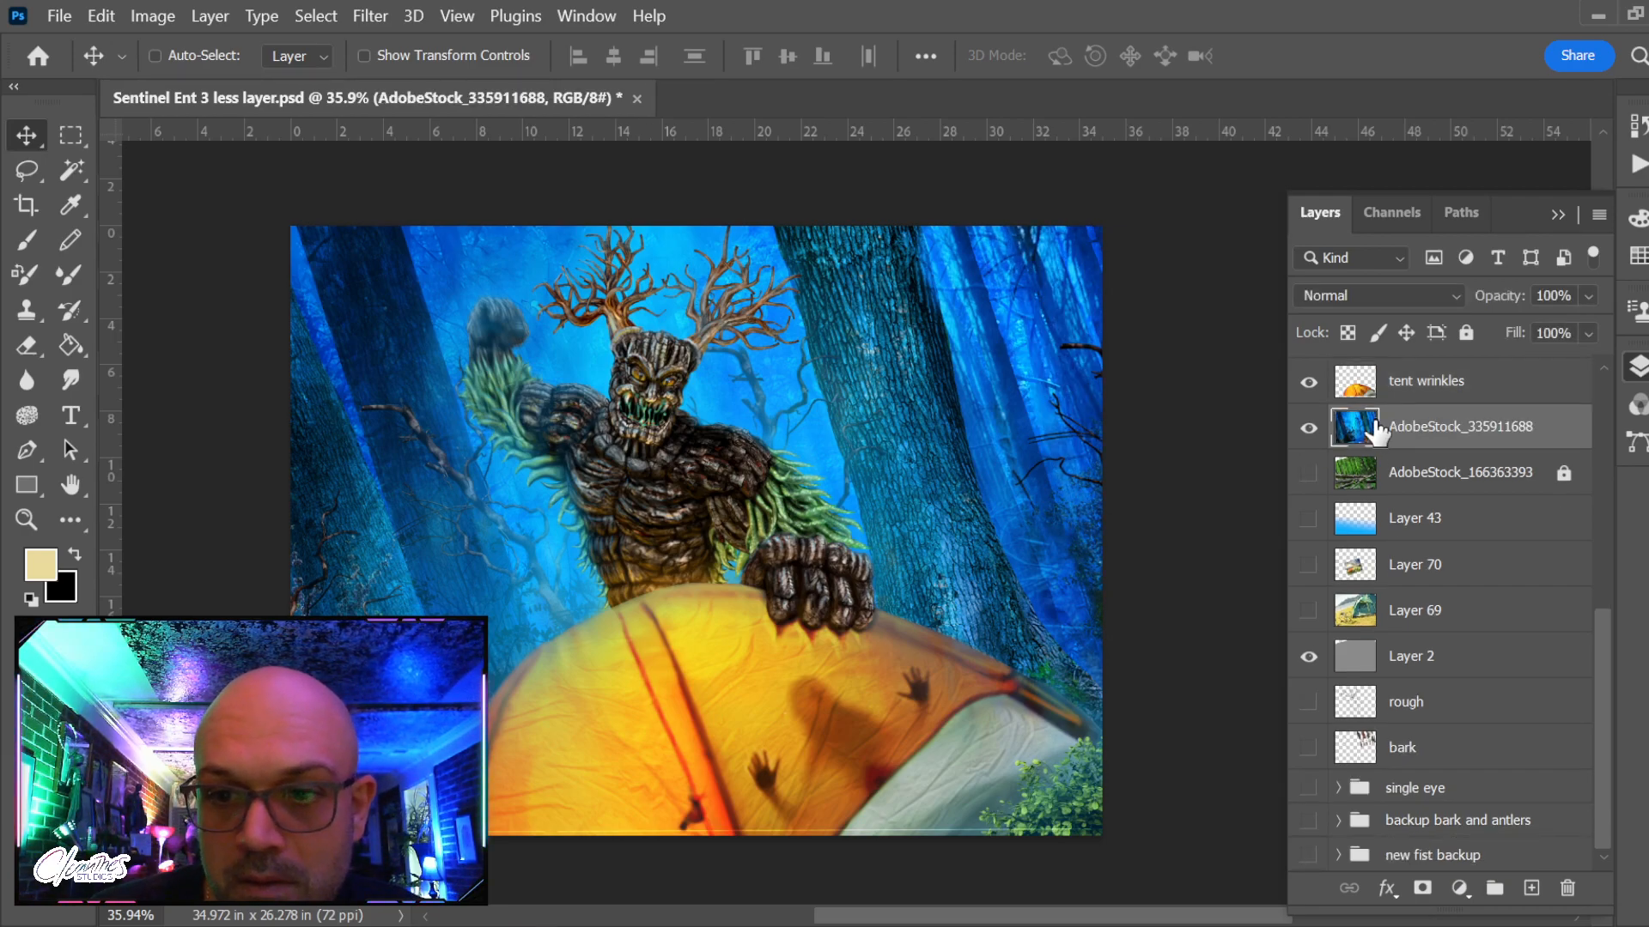
Delete the unused hidden layers AdobeStock_166363393, Layer 43, Layer 70 and Layer 69
left_click(1482, 474)
left_click(1484, 607, "shift")
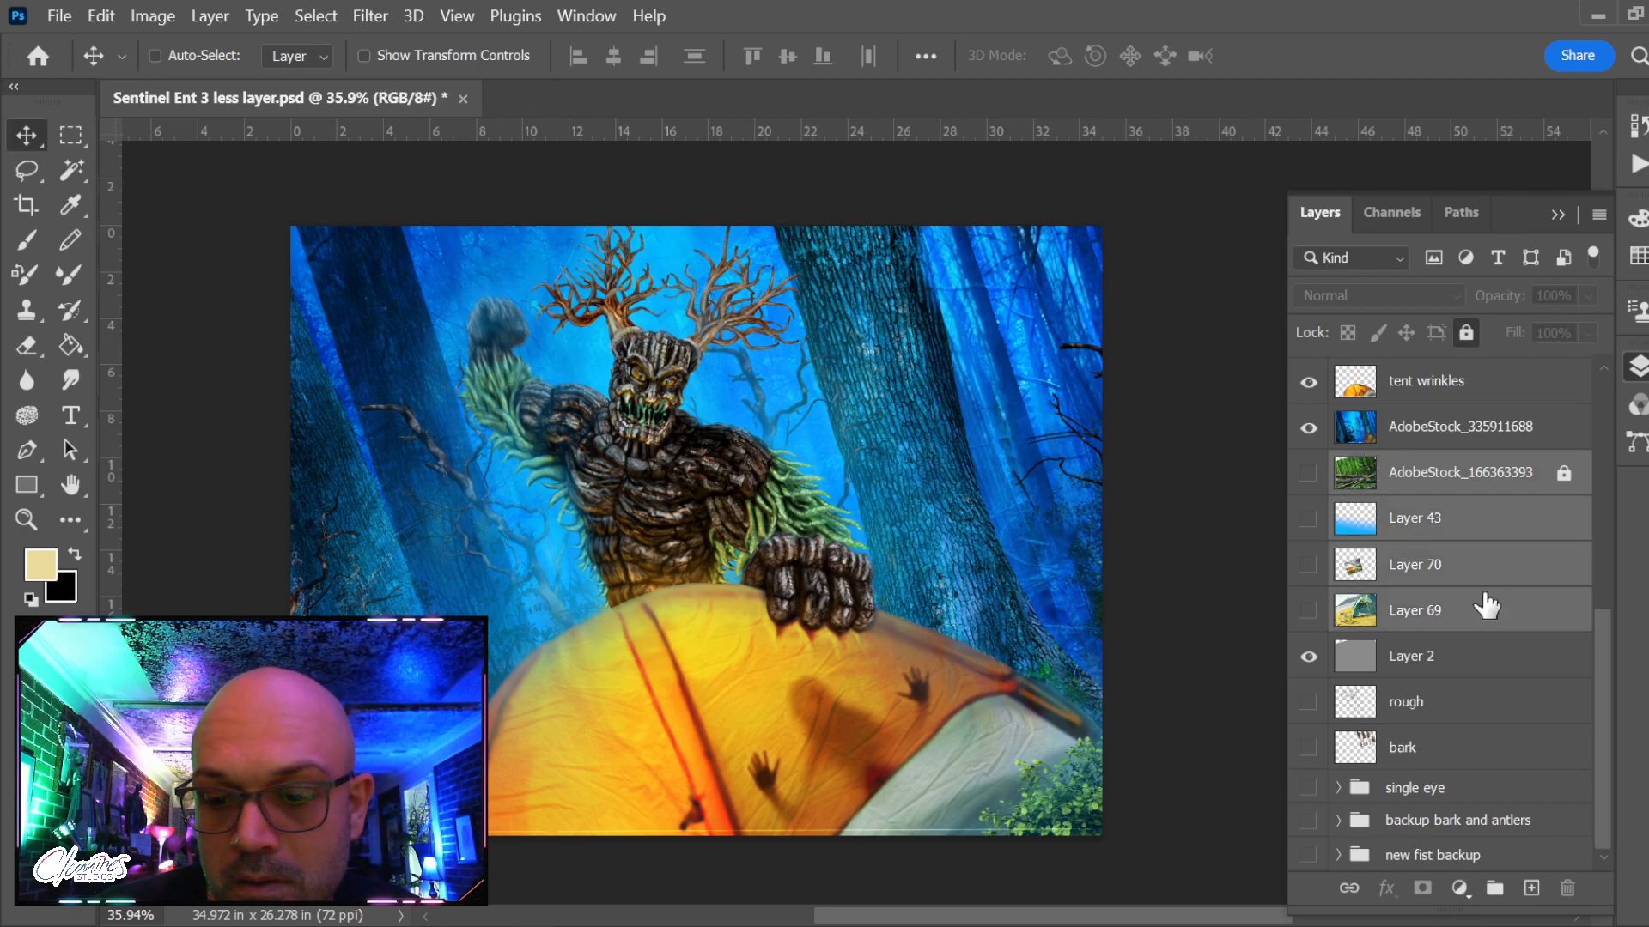
left_click(1490, 474)
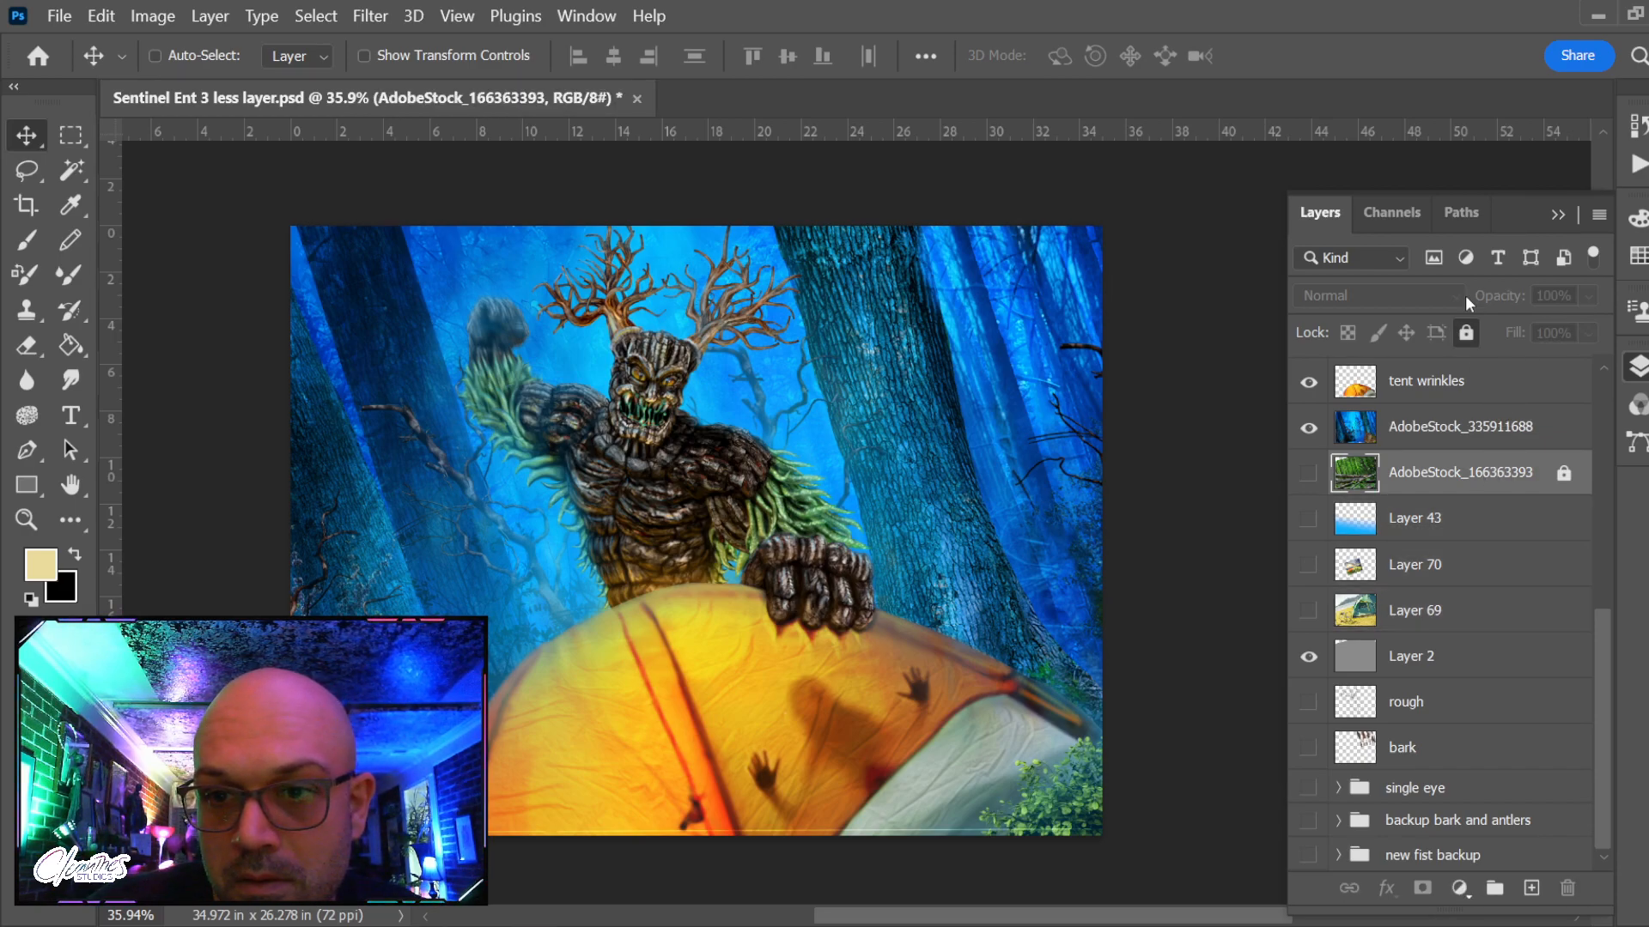
key("Delete")
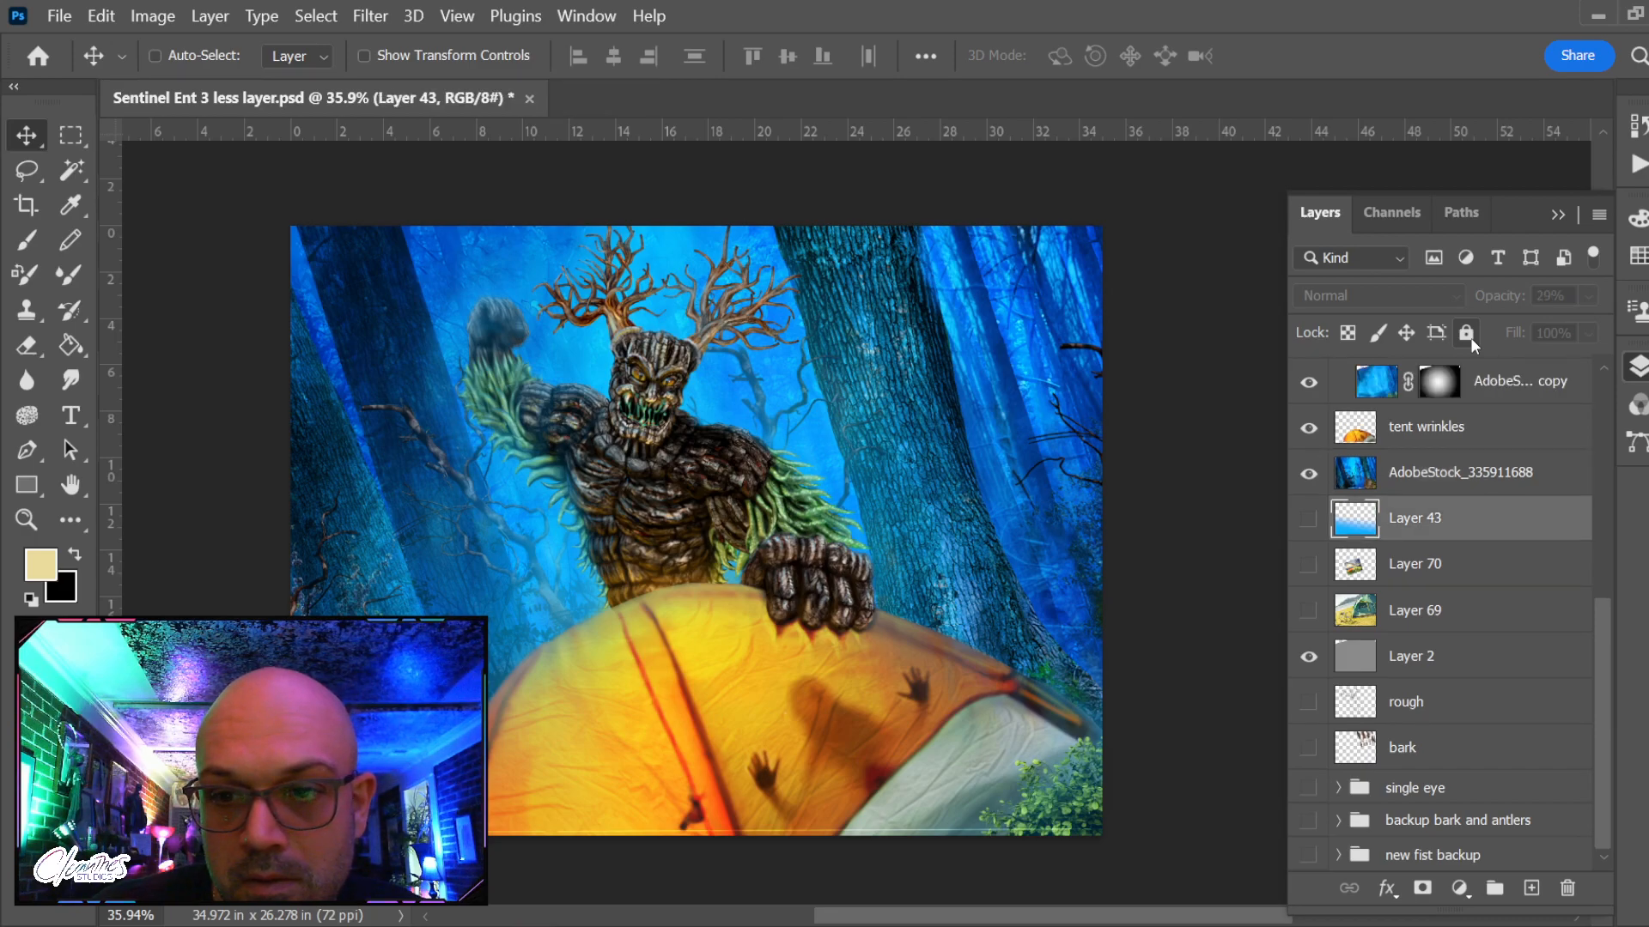
left_click(1477, 611, "shift")
key("Delete")
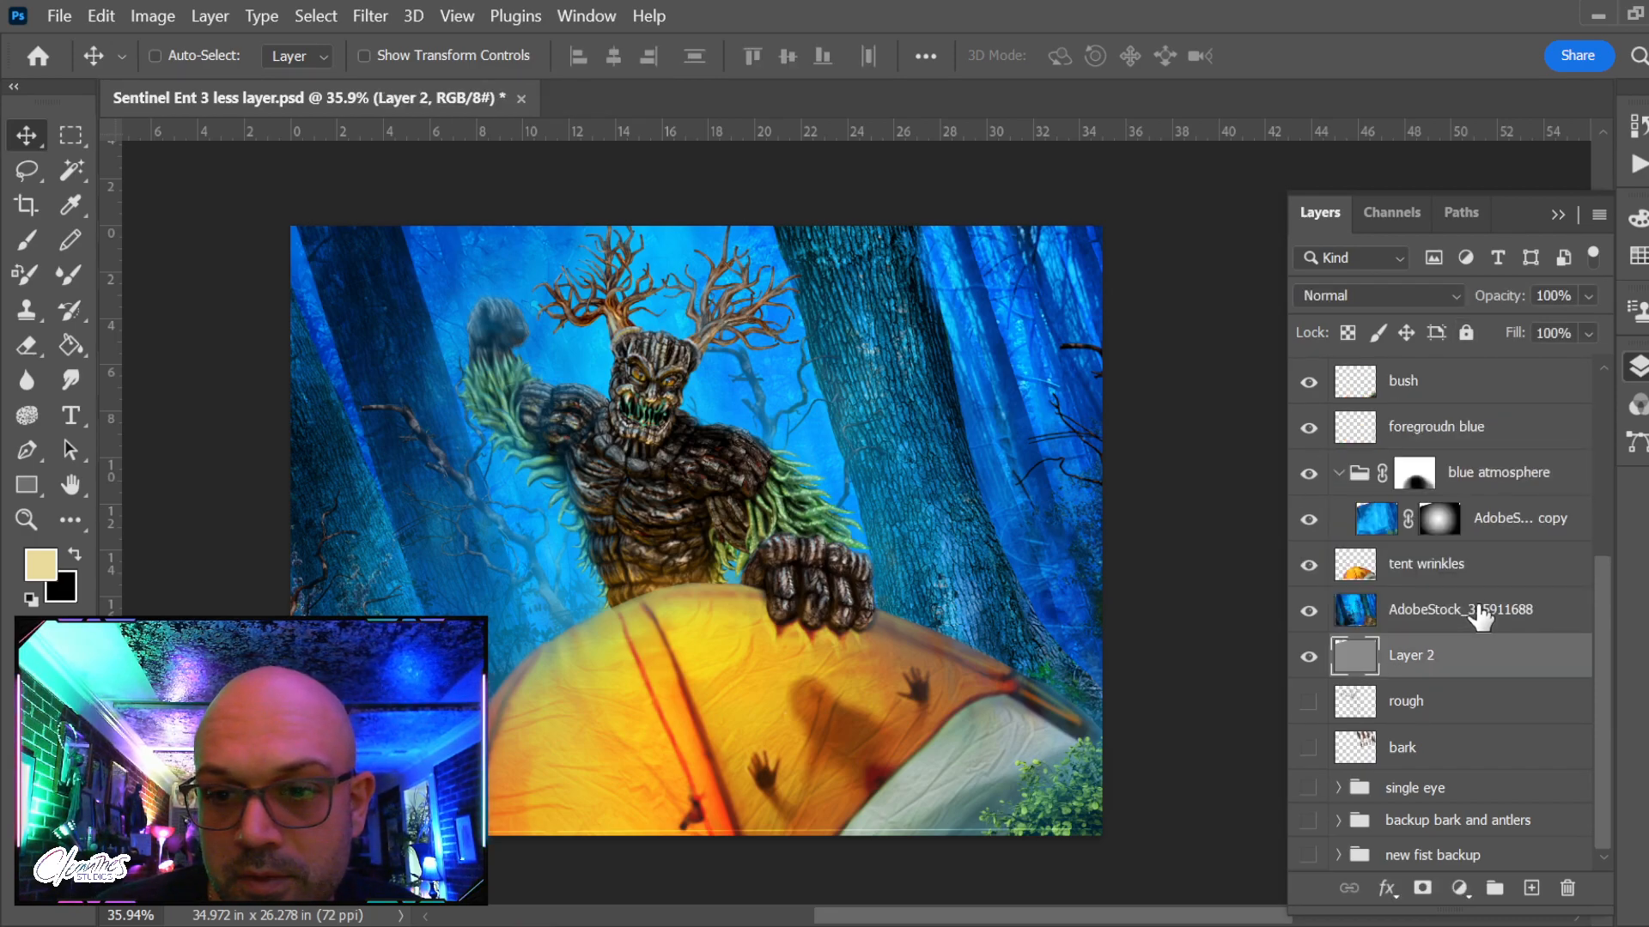
Check what Layer 2 and the rough layer contribute to the scene, and delete the gray Layer 2
left_click(1308, 656)
left_click(1308, 701)
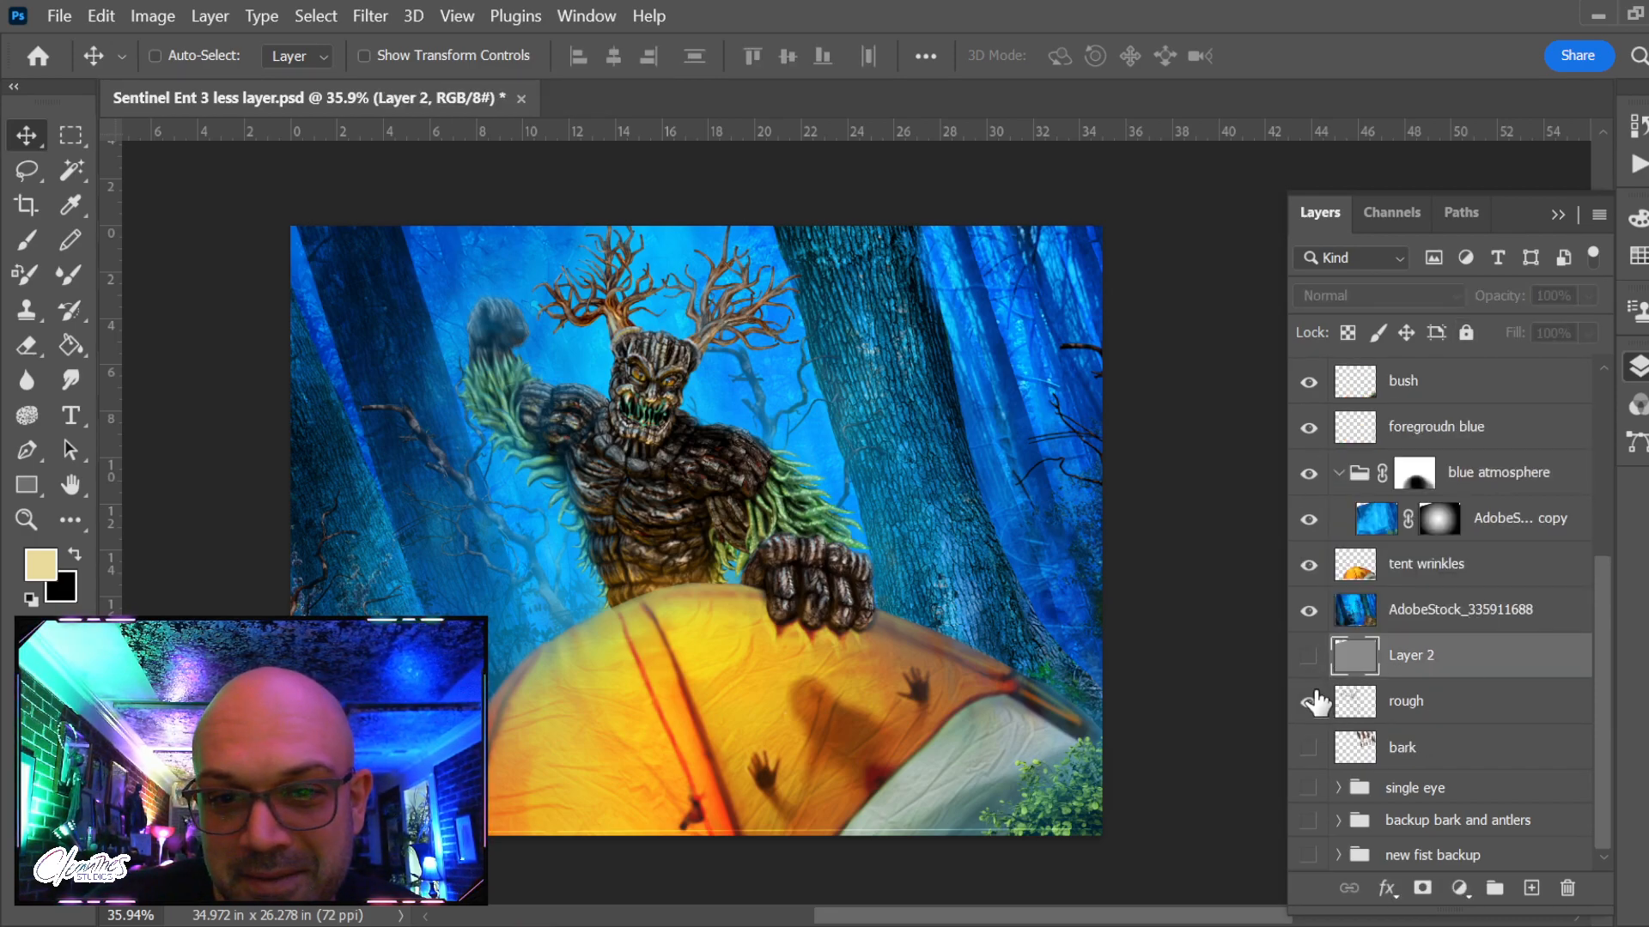
left_click(1308, 656)
left_click(1308, 702)
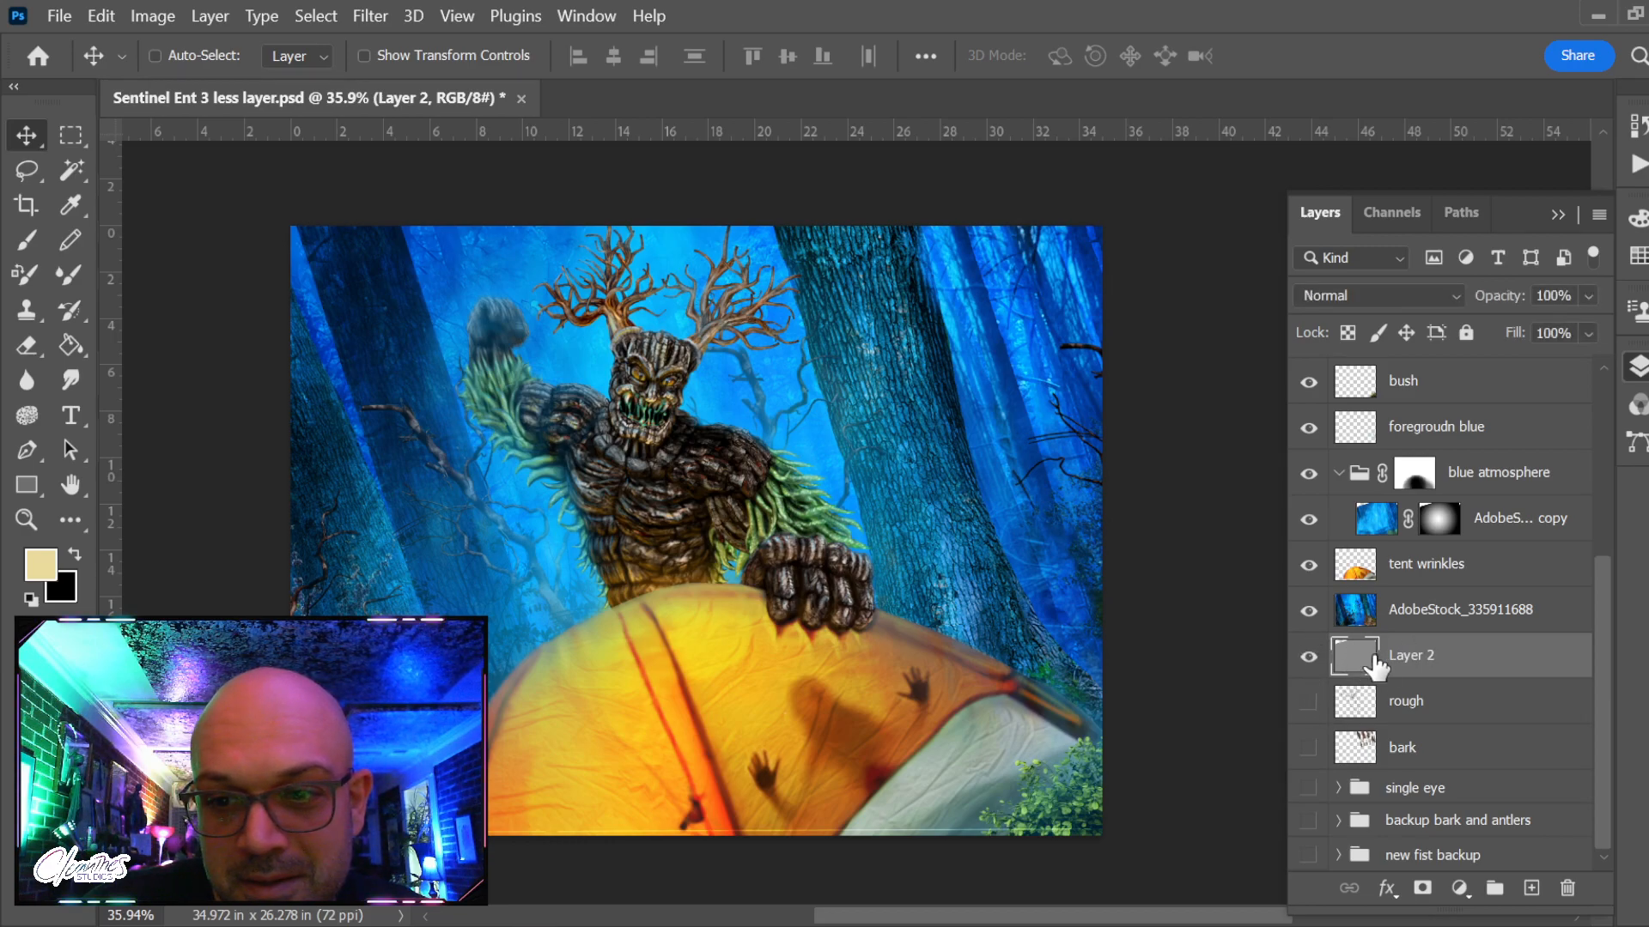
left_click(1369, 657, "ctrl")
key("ctrl+d")
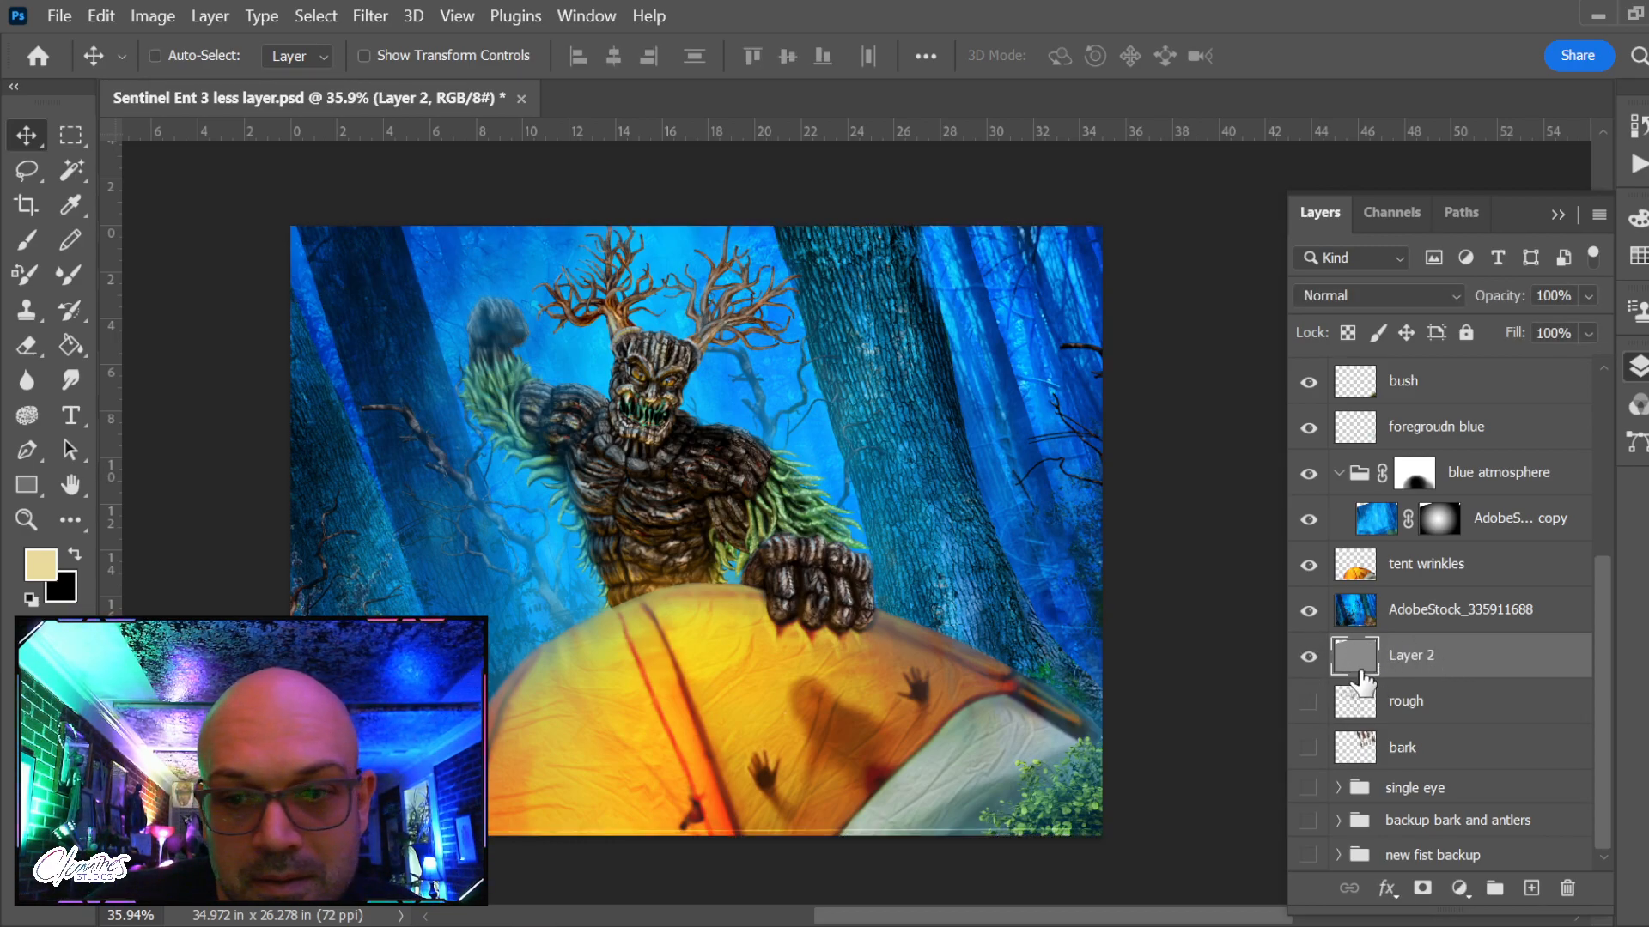
left_click(1308, 656)
left_click(1308, 656)
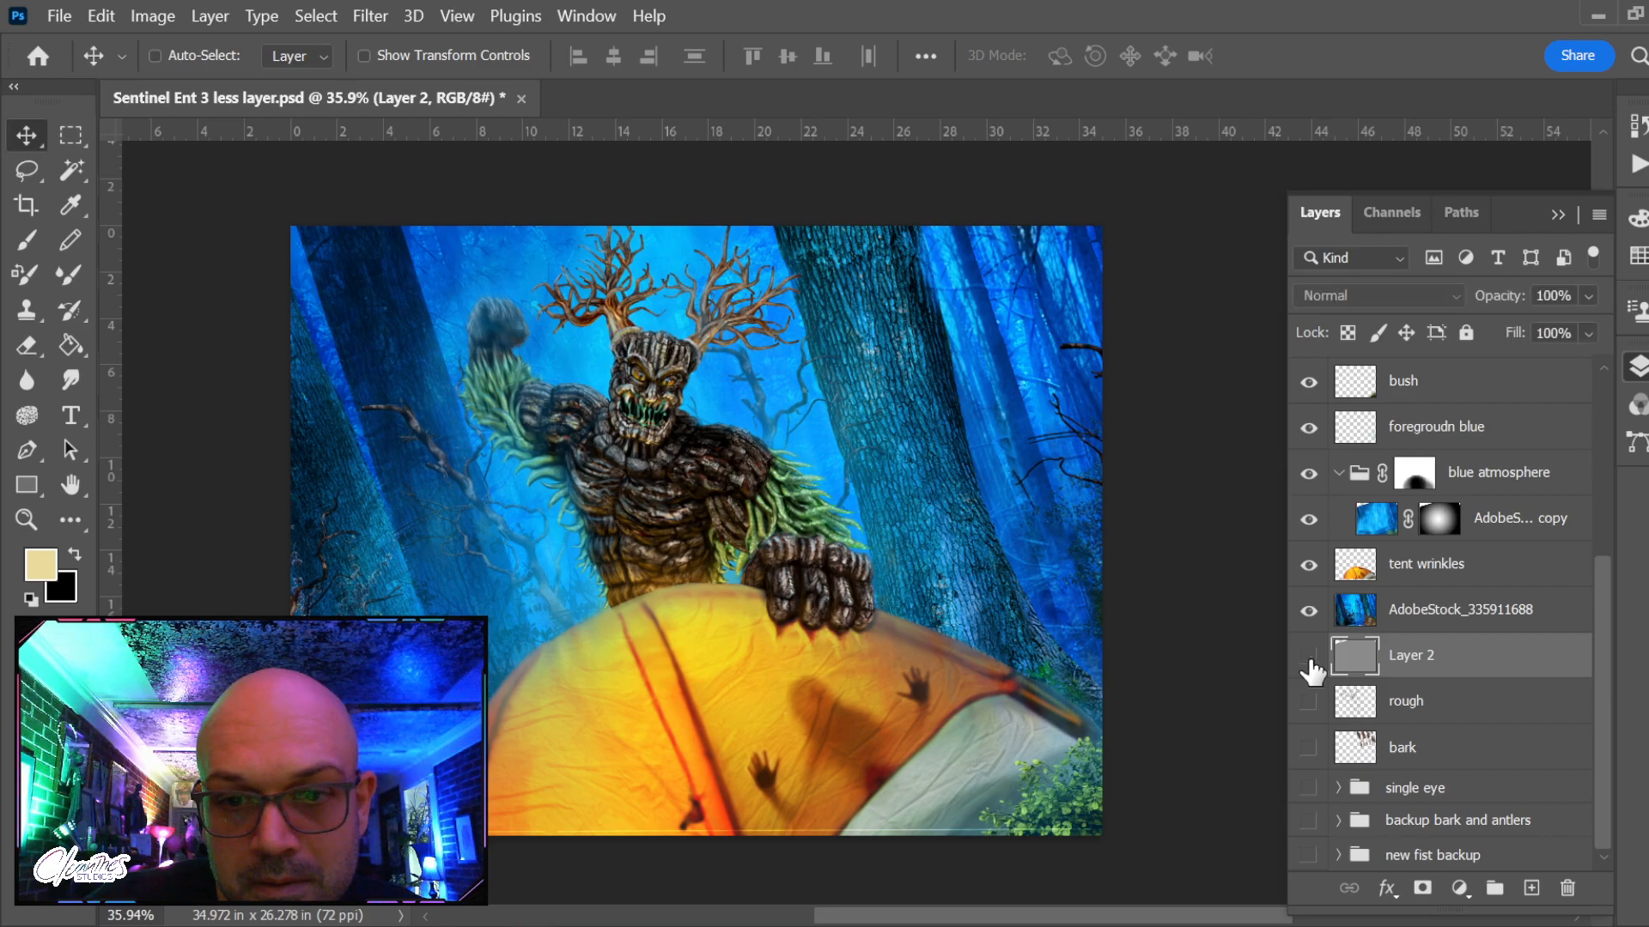
key("Delete")
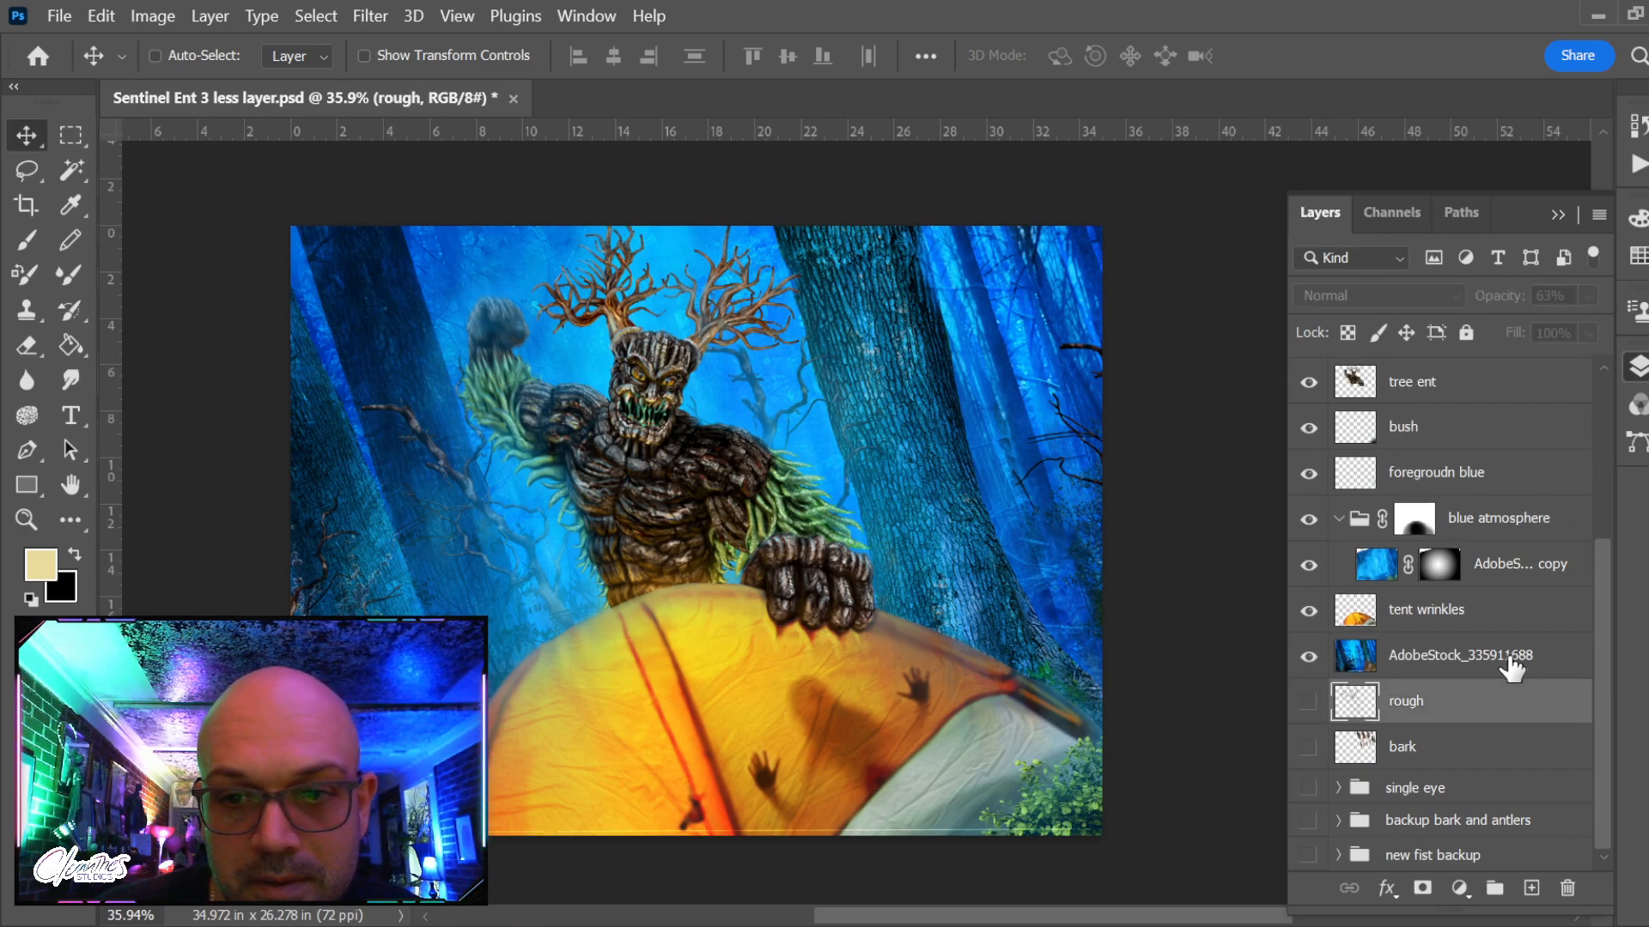
Compare the scene with and without the light rays of the light ref layer
scroll(1512, 667, "up", 1)
scroll(1511, 667, "up", 5)
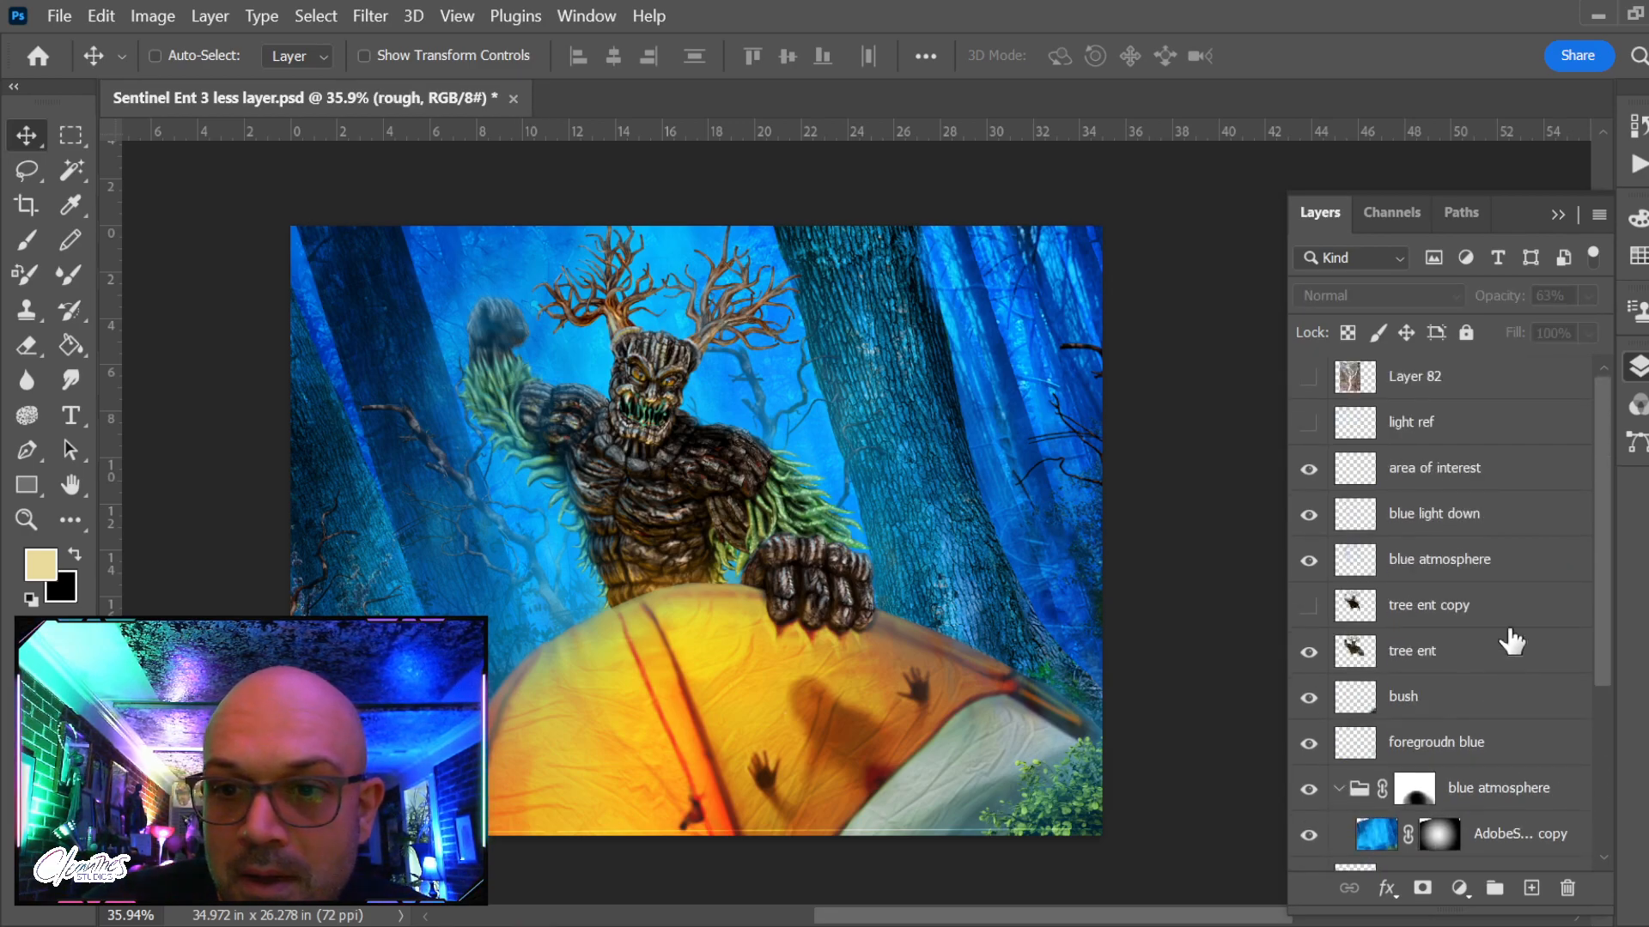
left_click(1307, 422)
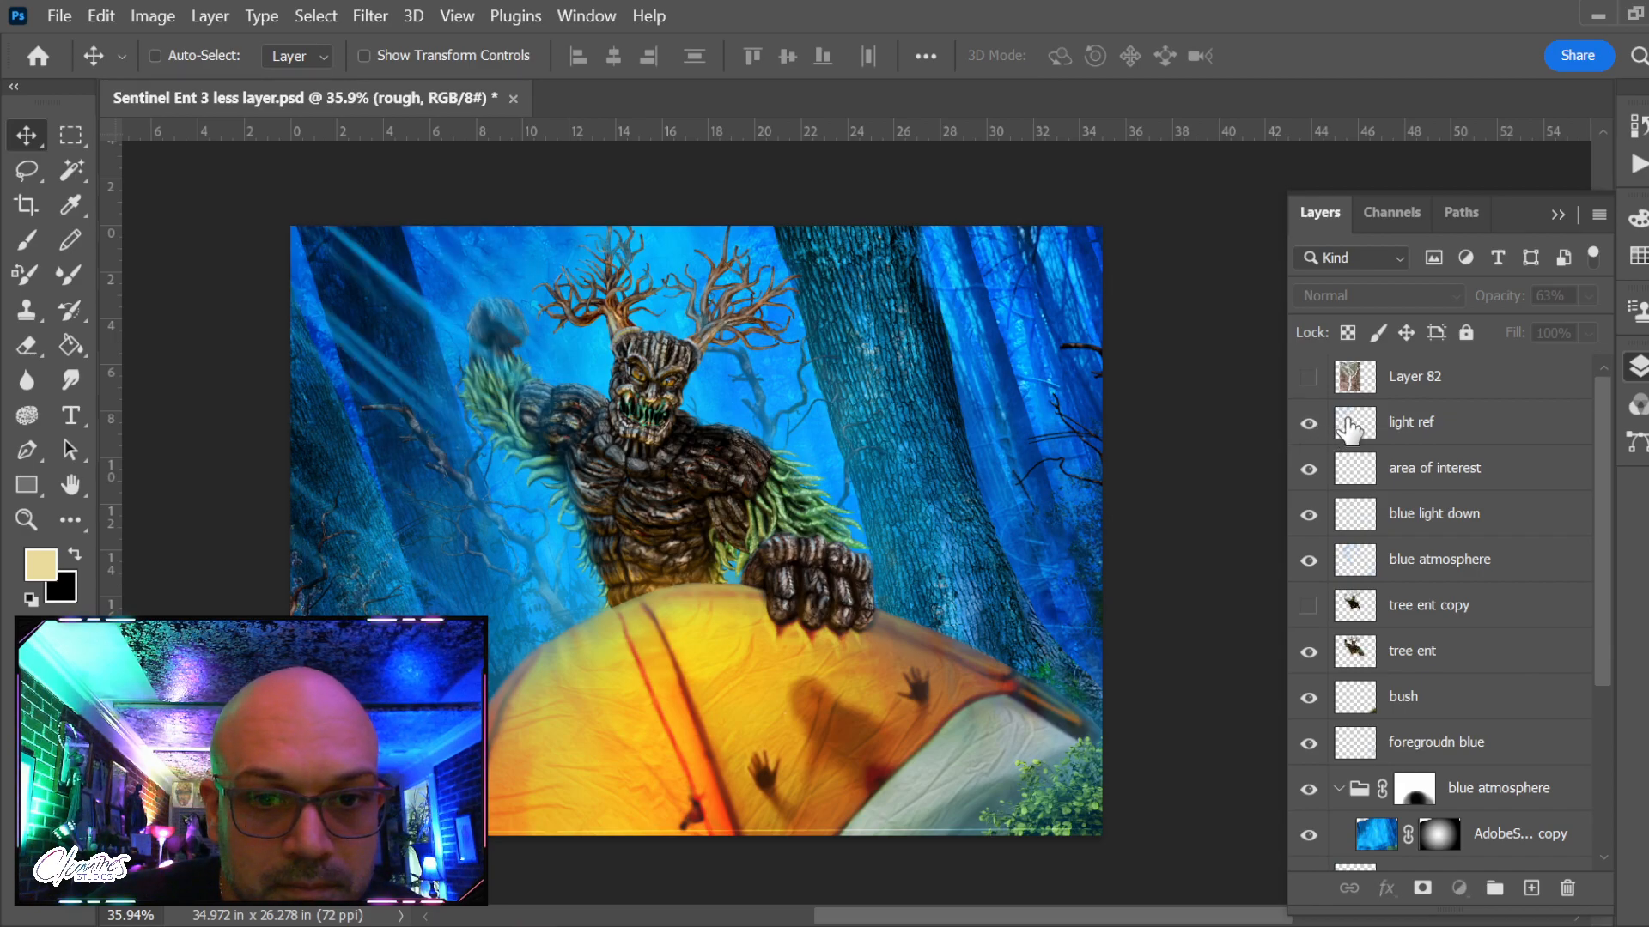
left_click(1353, 425)
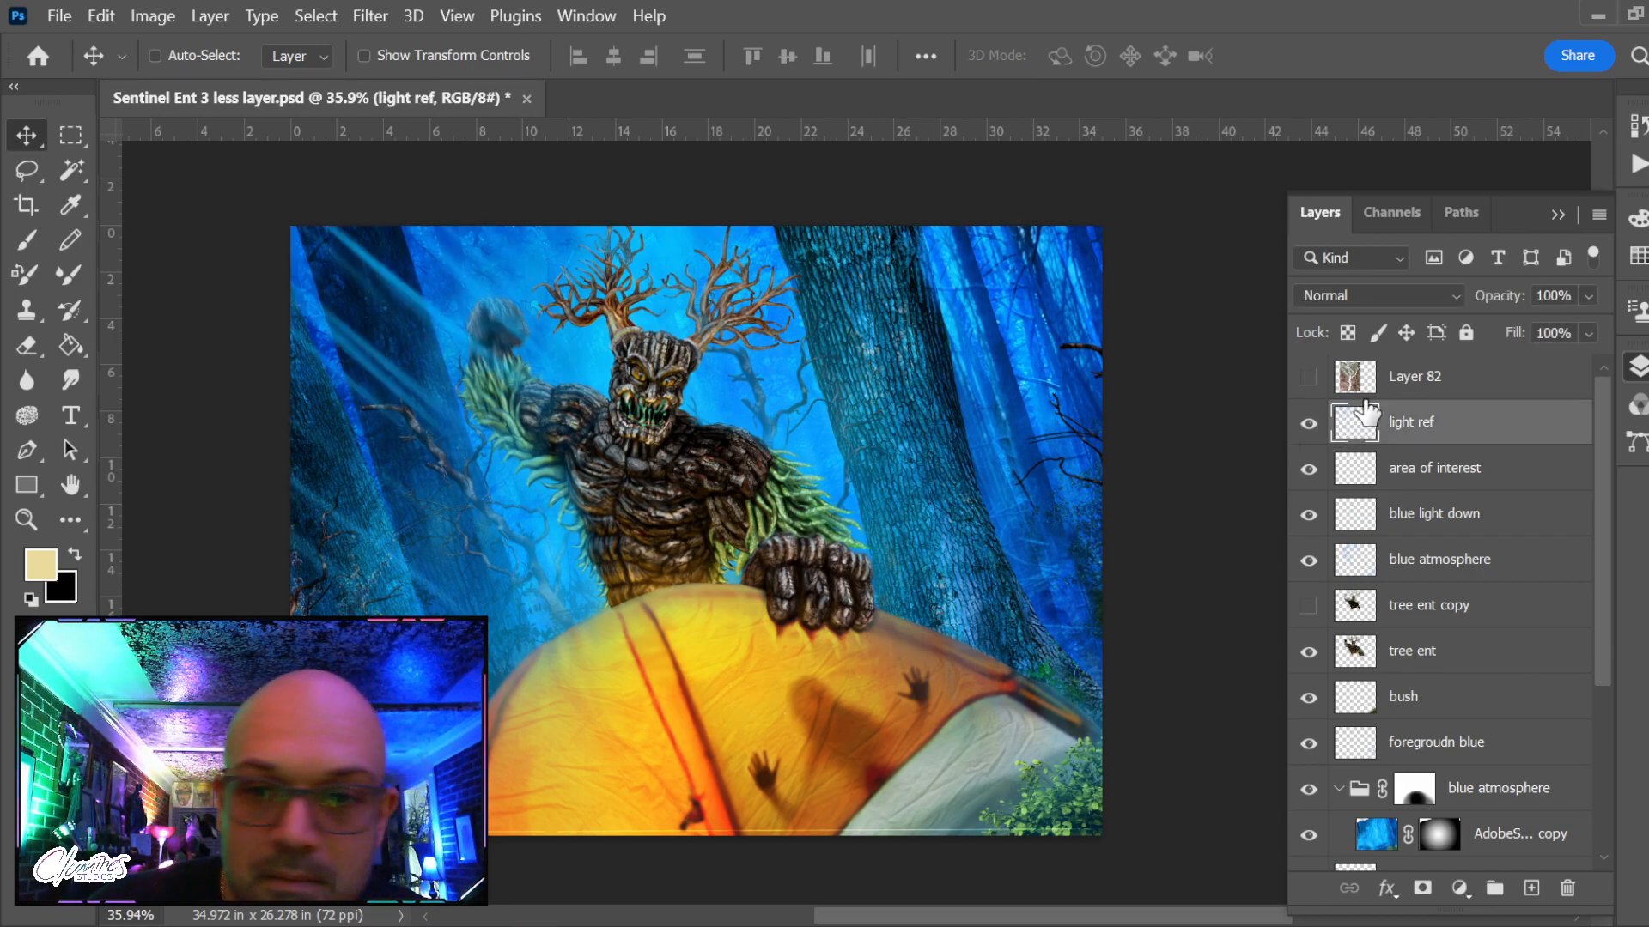
left_click(1309, 423)
left_click(1311, 422)
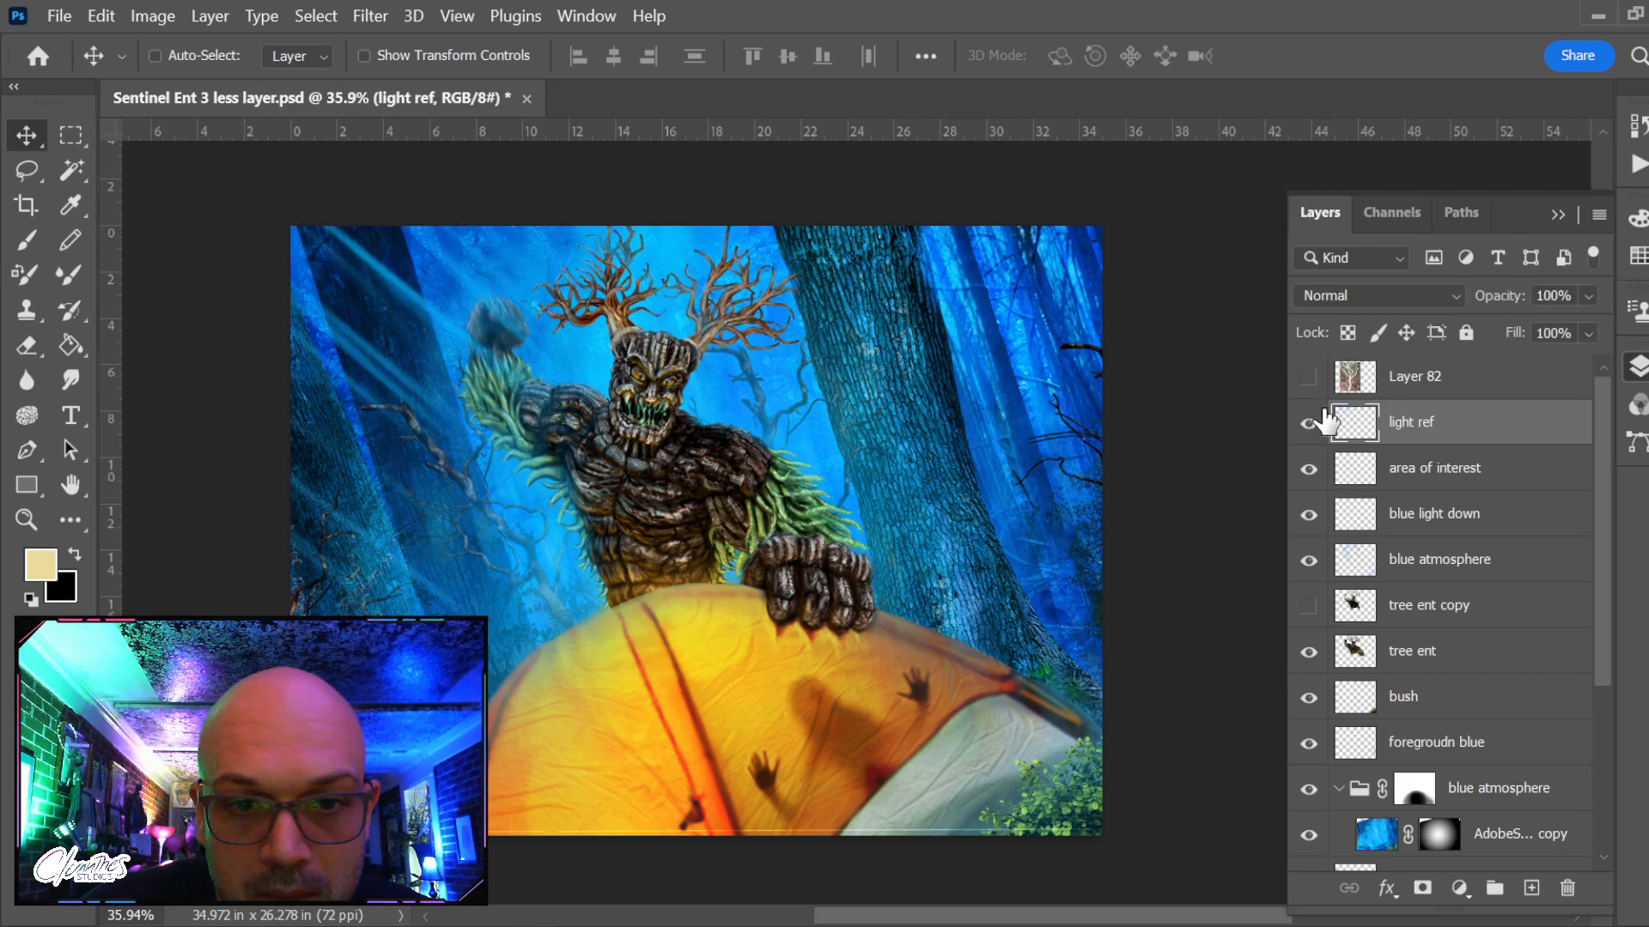
left_click(1325, 421)
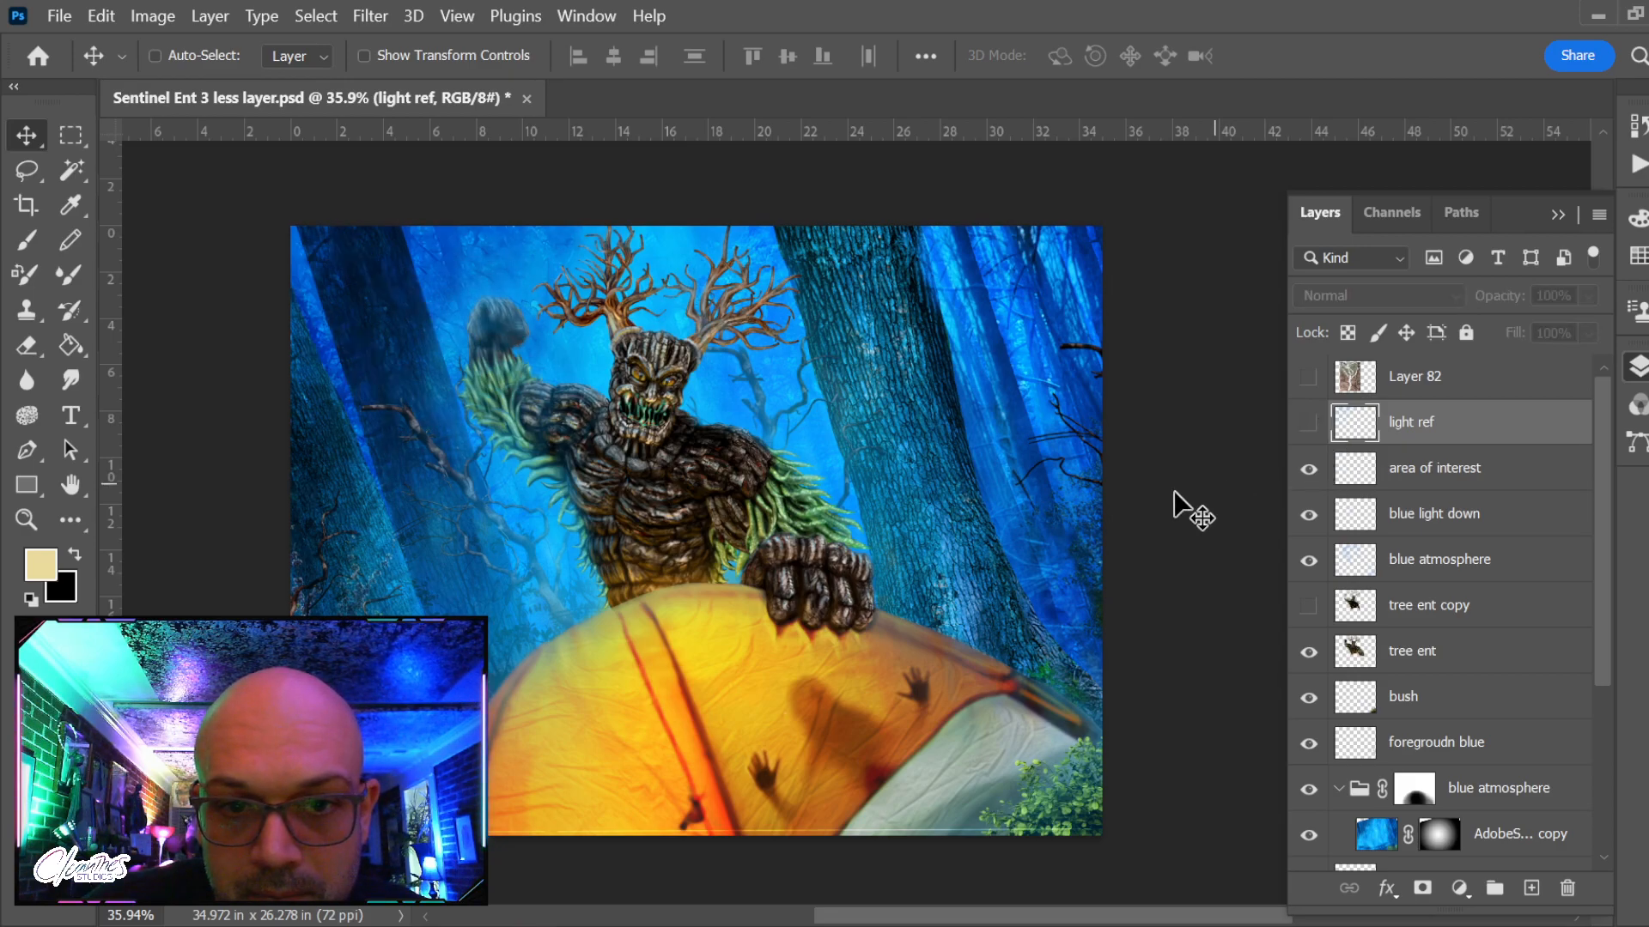
Preview the woodland tree photo on Layer 82, and delete that layer
left_click(1308, 378)
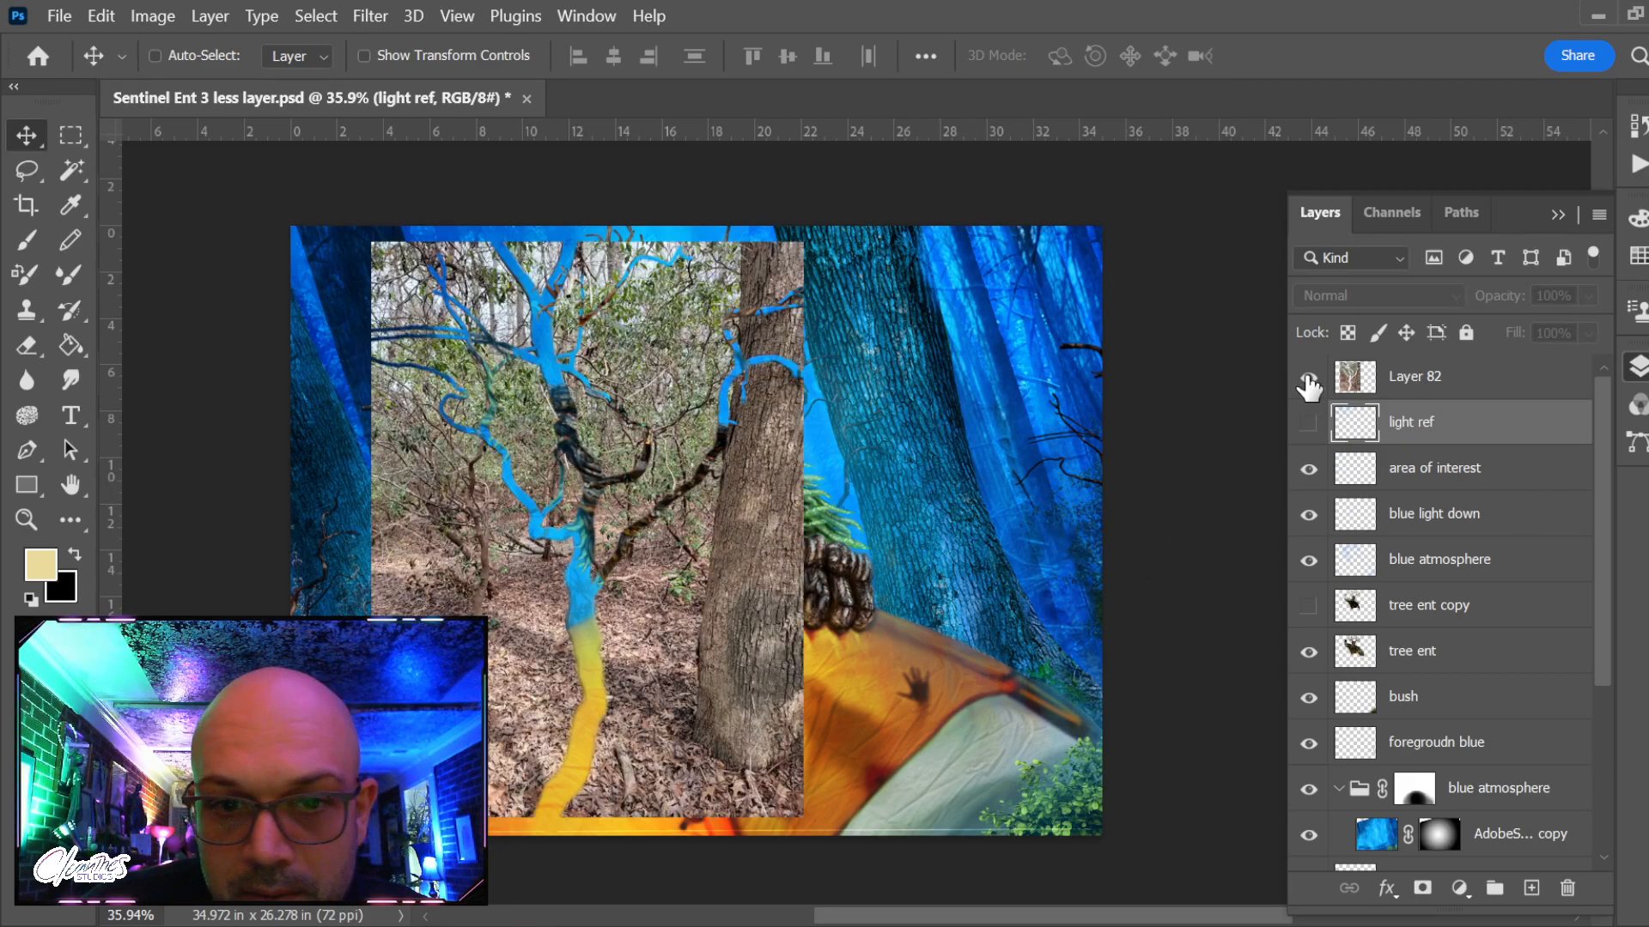
left_click(1309, 382)
left_click(1559, 376)
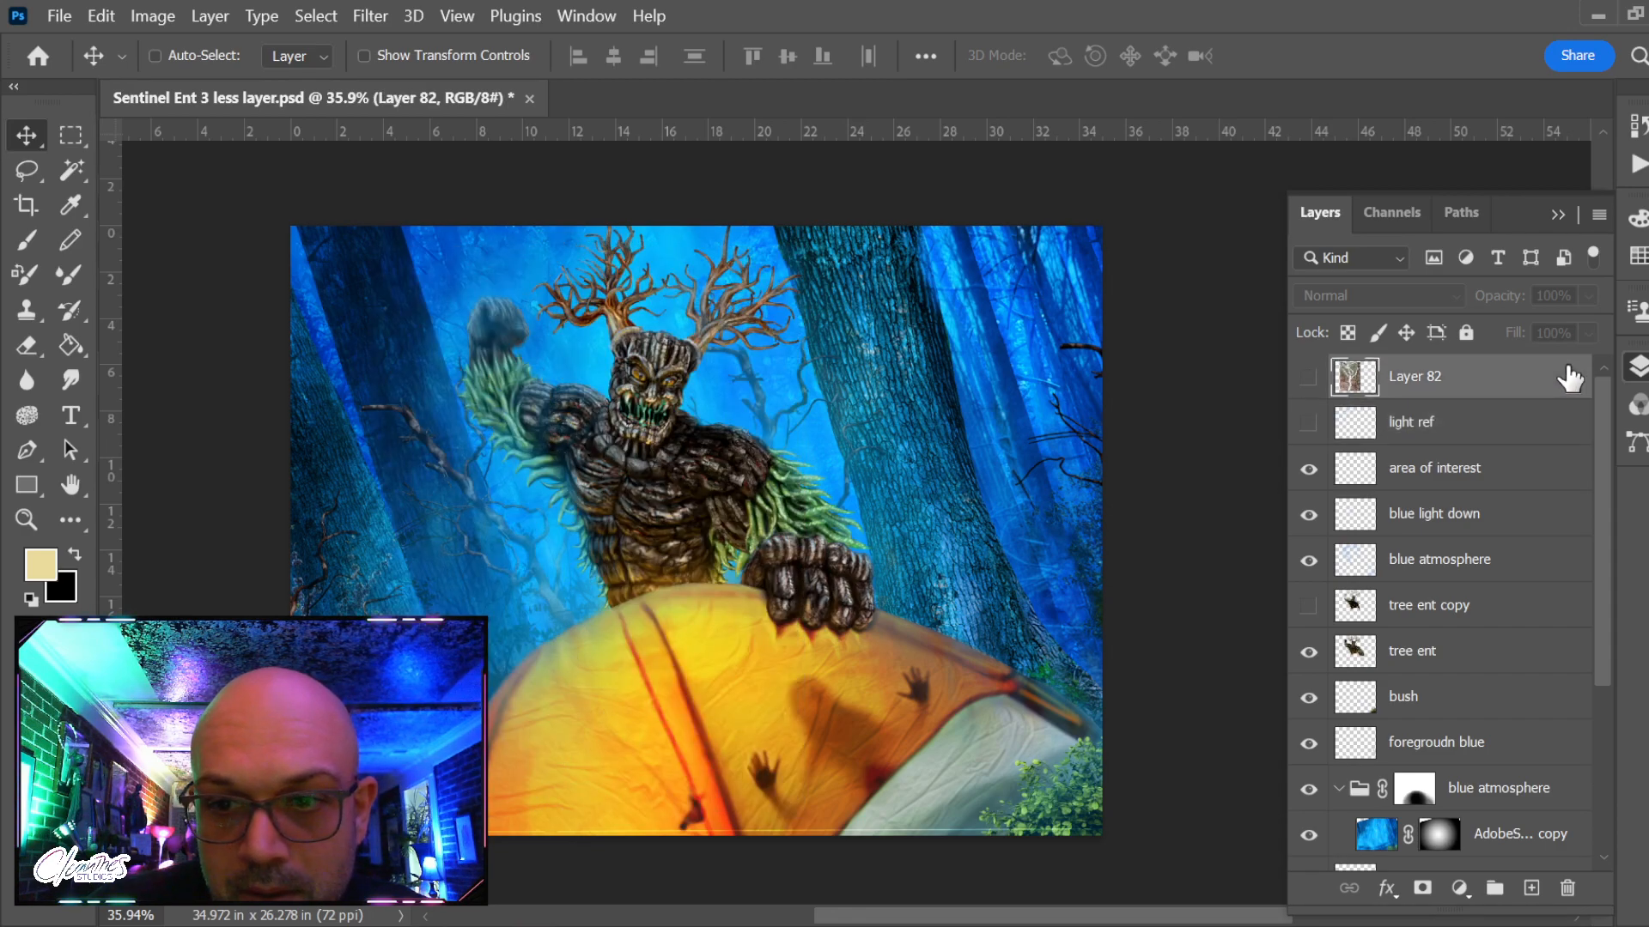
key("Delete")
Try darkening the creature on the tree ent layer with a stronger-contrast tonal adjustment
key("z")
left_click_drag(579, 464, 696, 451)
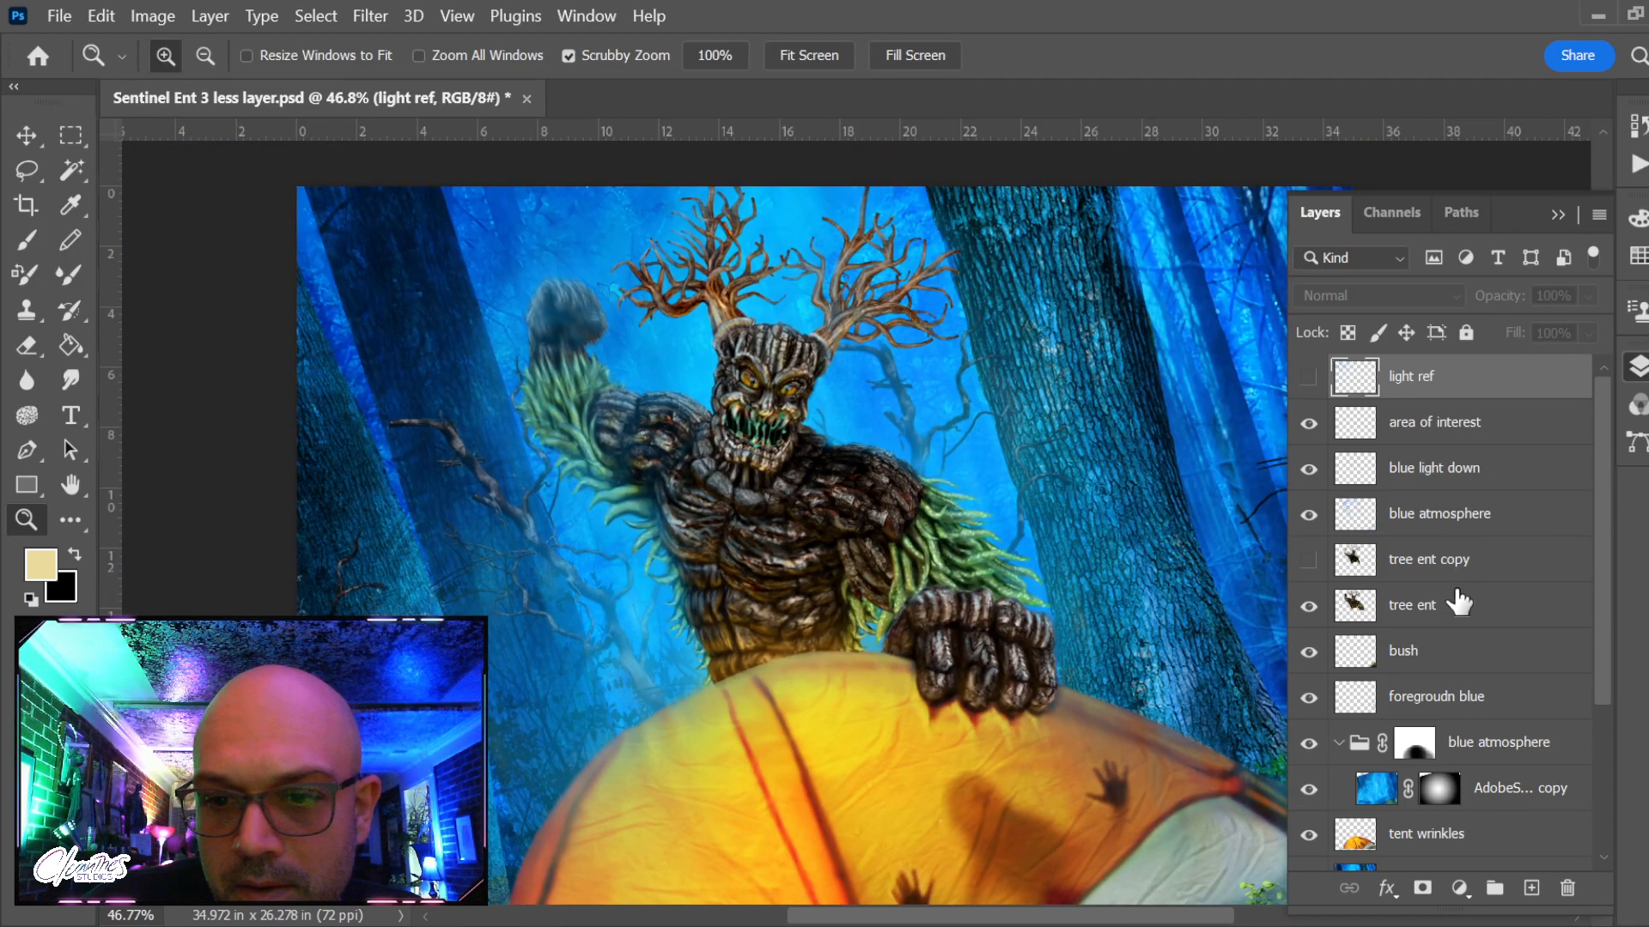
left_click(1404, 611)
left_click(1308, 606)
left_click(1309, 606)
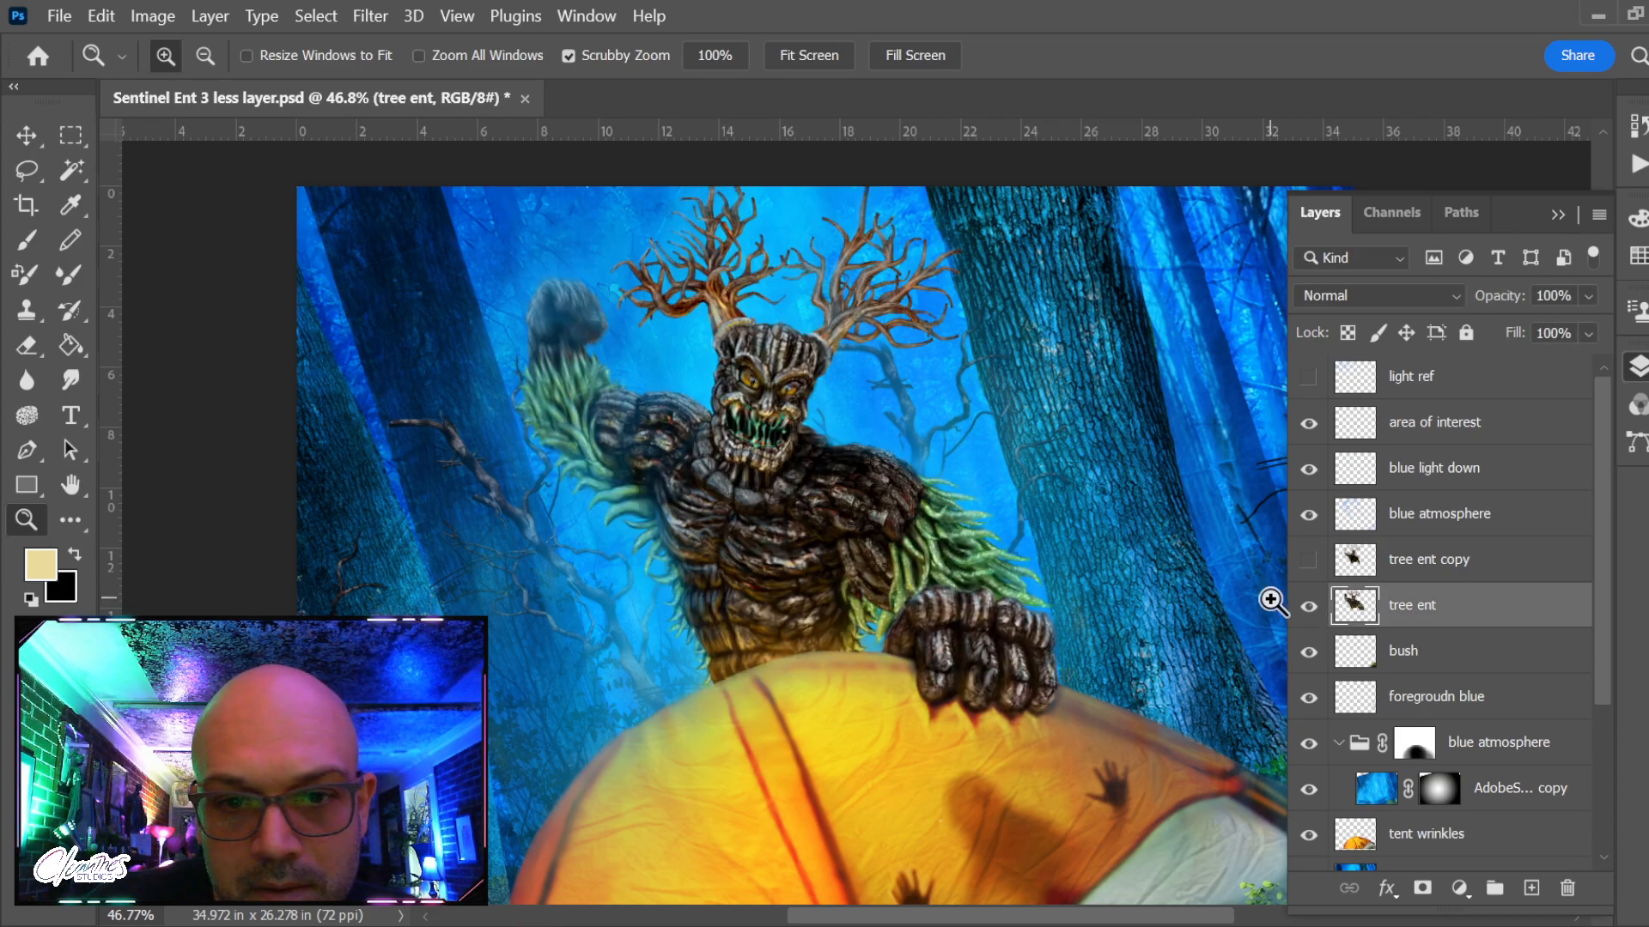
key("i")
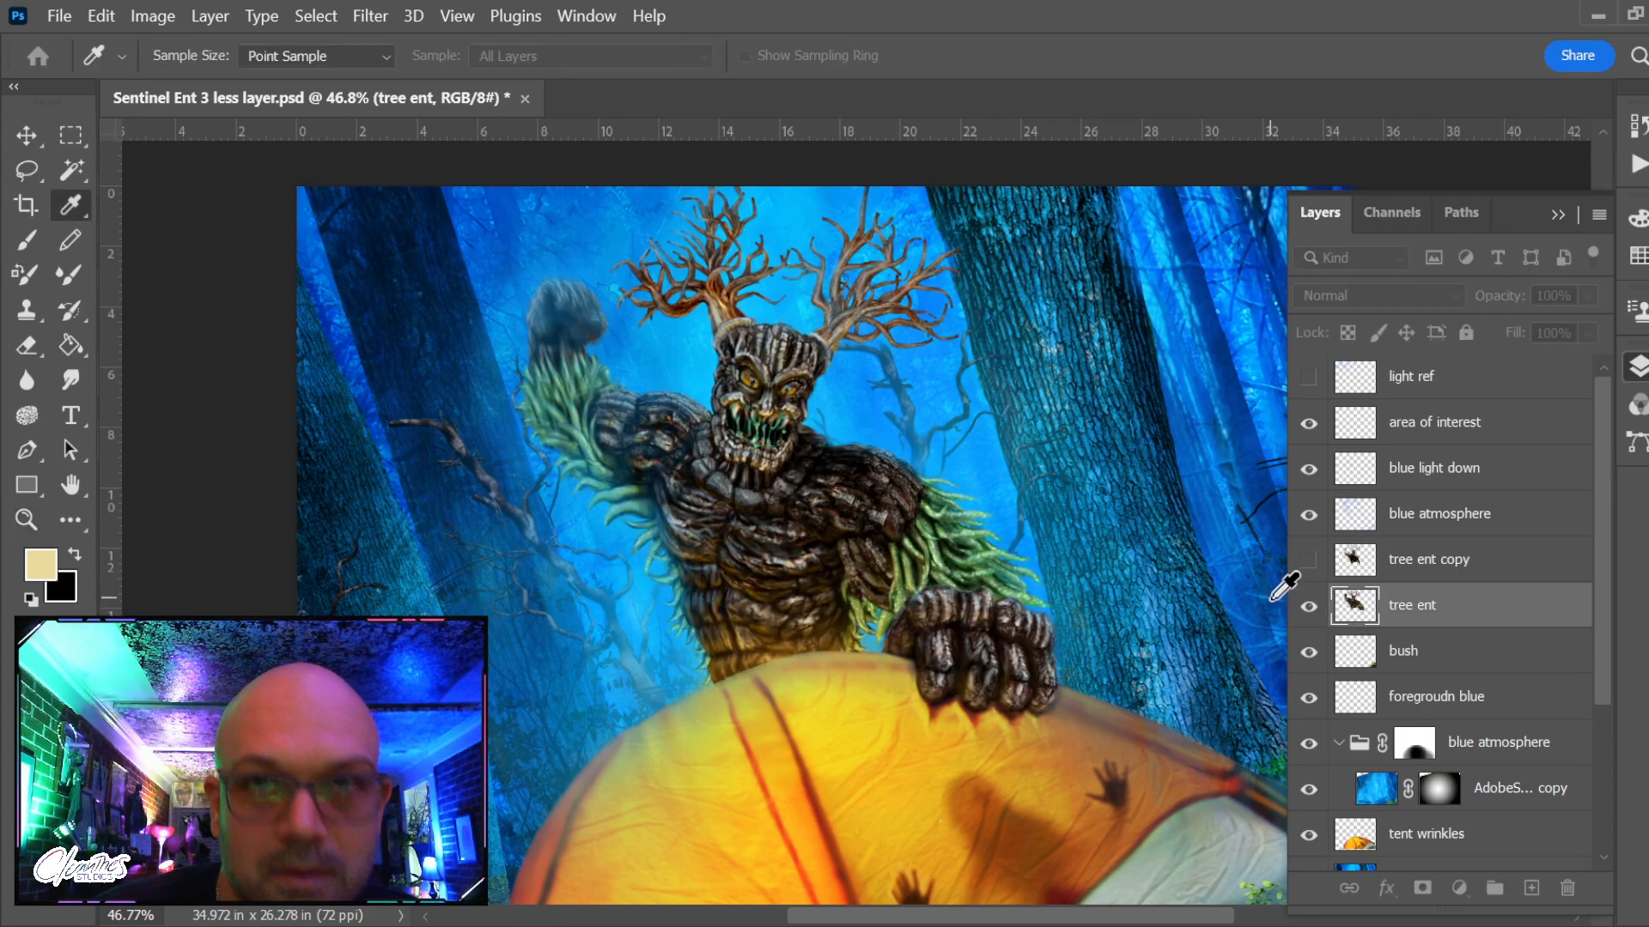
key("i")
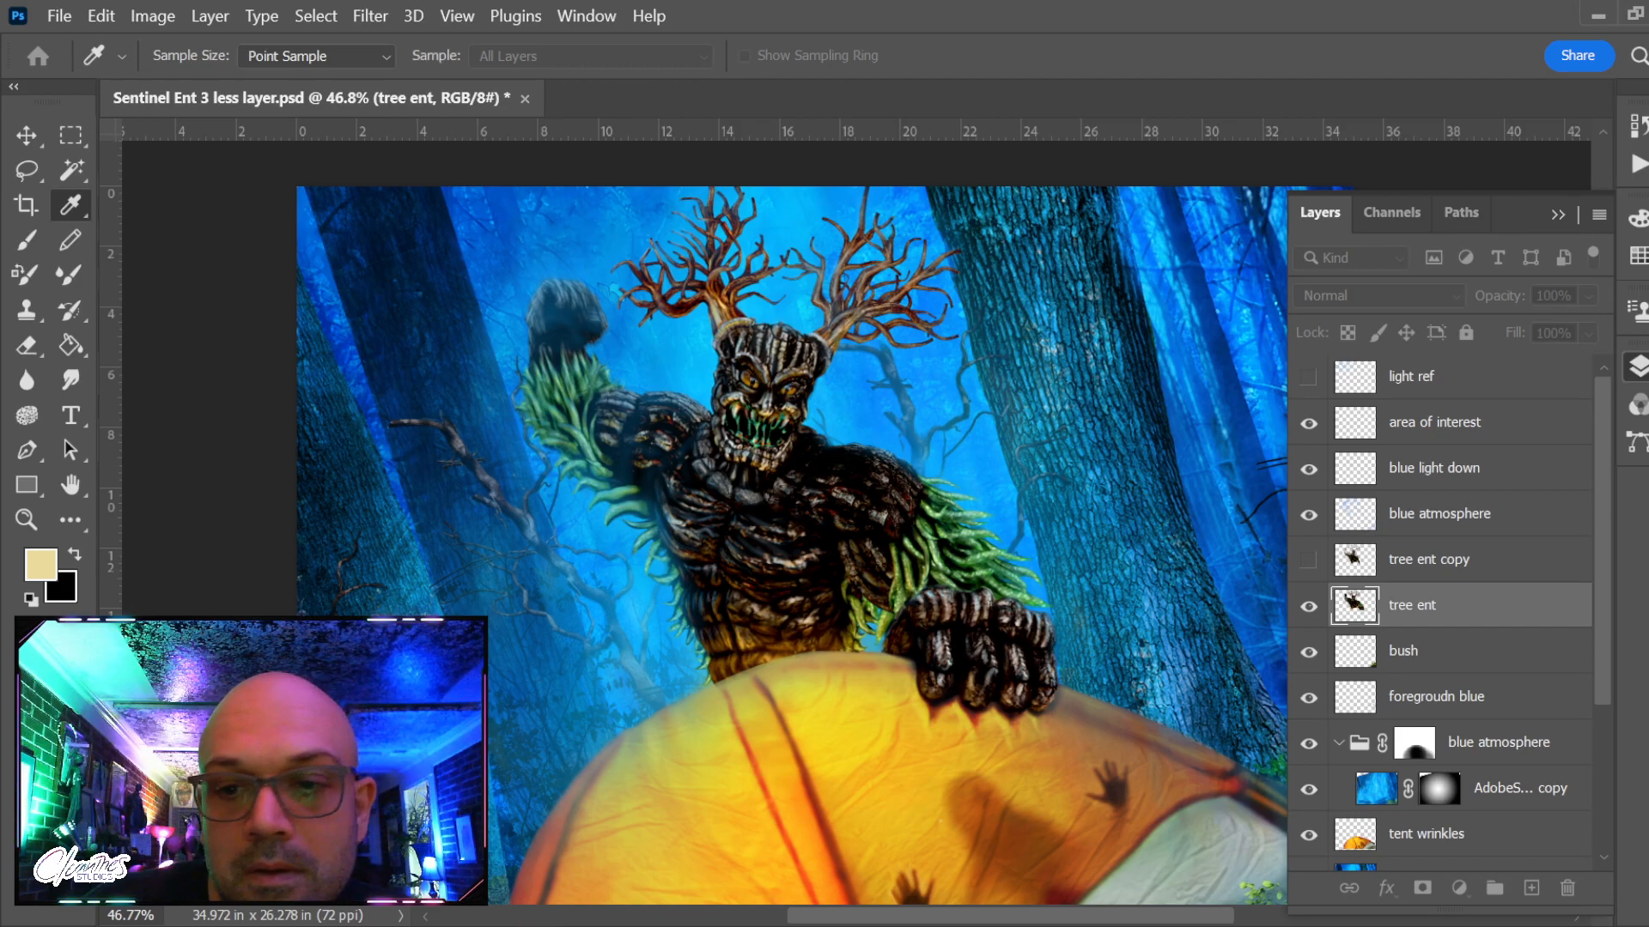
Check the adjusted creature by toggling the tree ent layer, and undo the tonal adjustment
key("z")
left_click(1309, 606)
left_click(1309, 606)
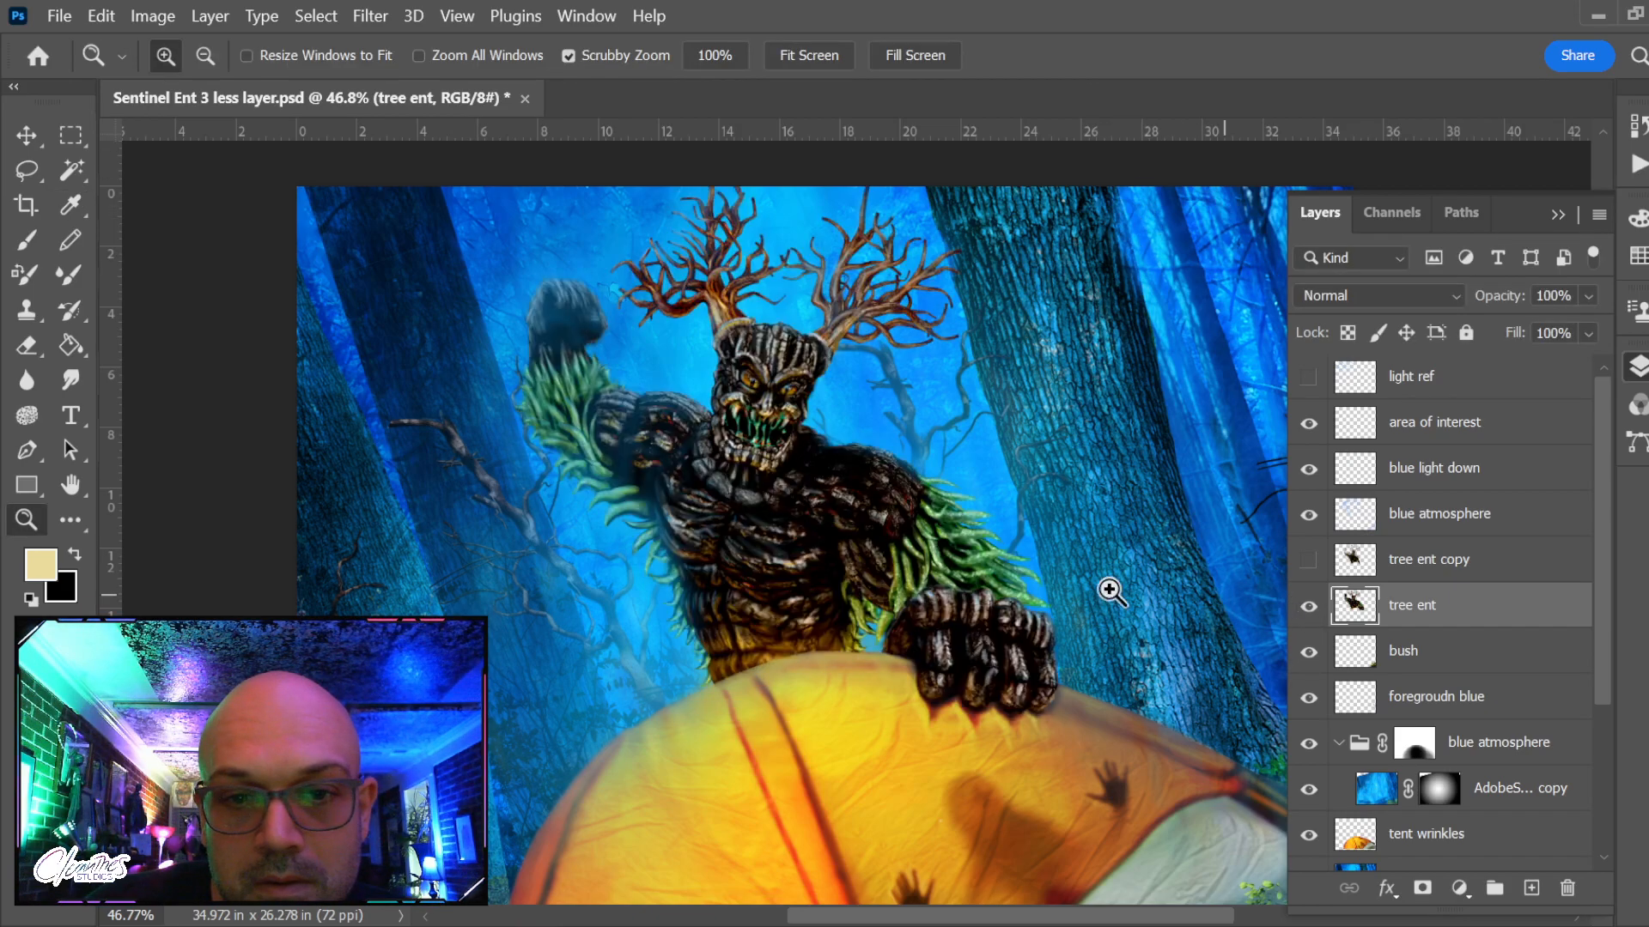
left_click_drag(693, 494, 729, 468)
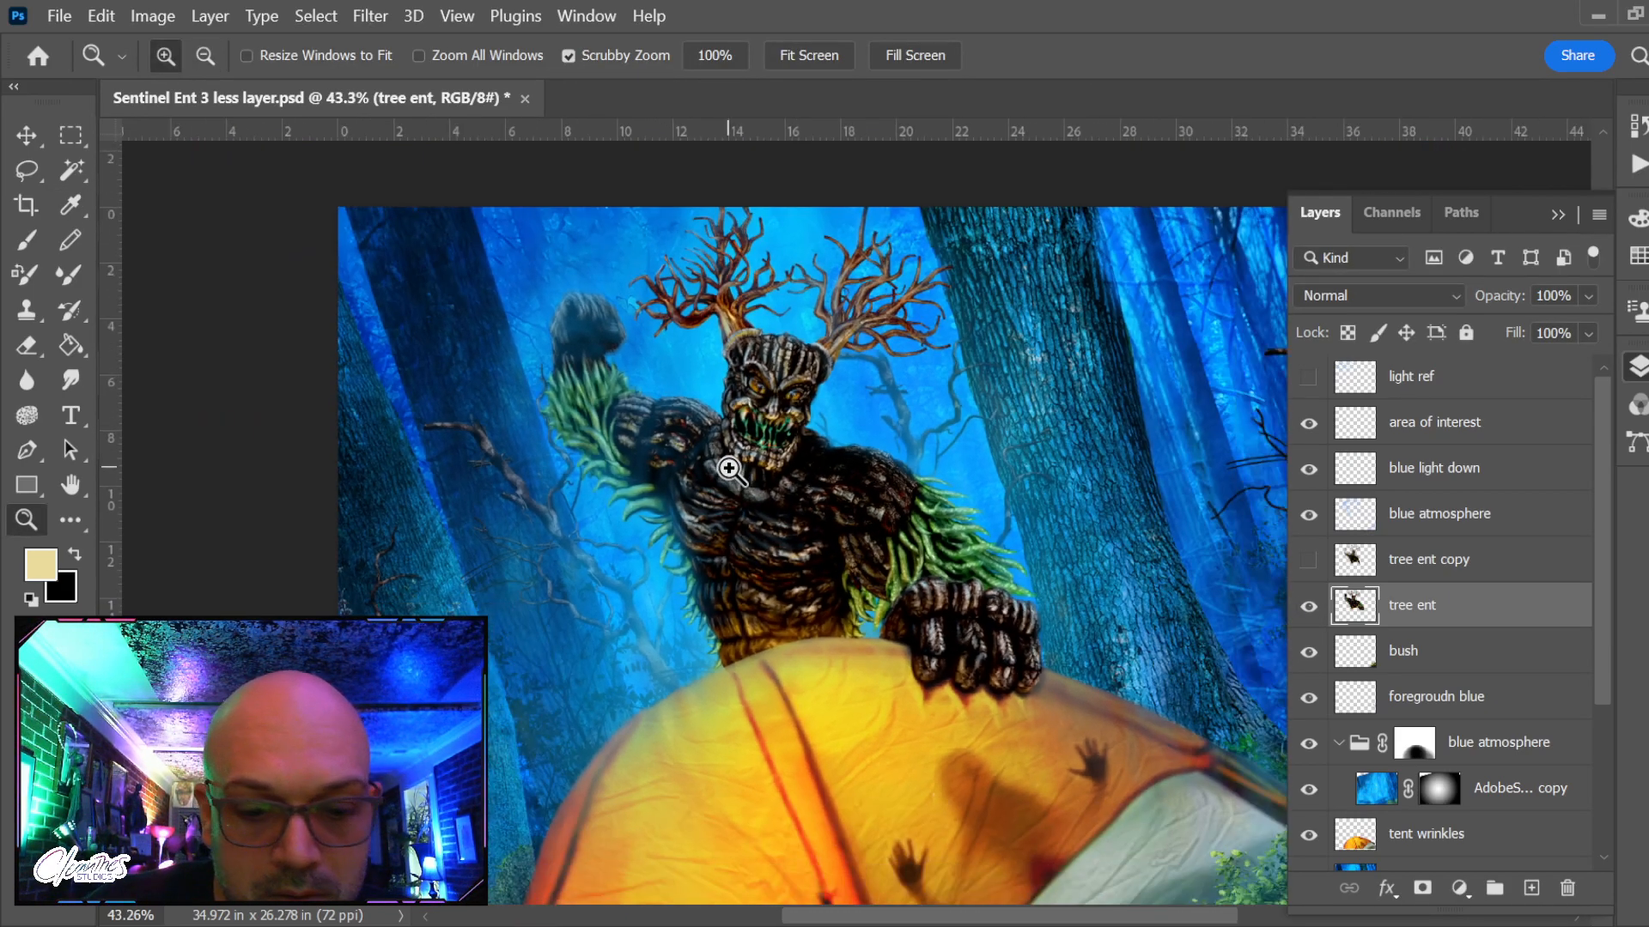
key("r")
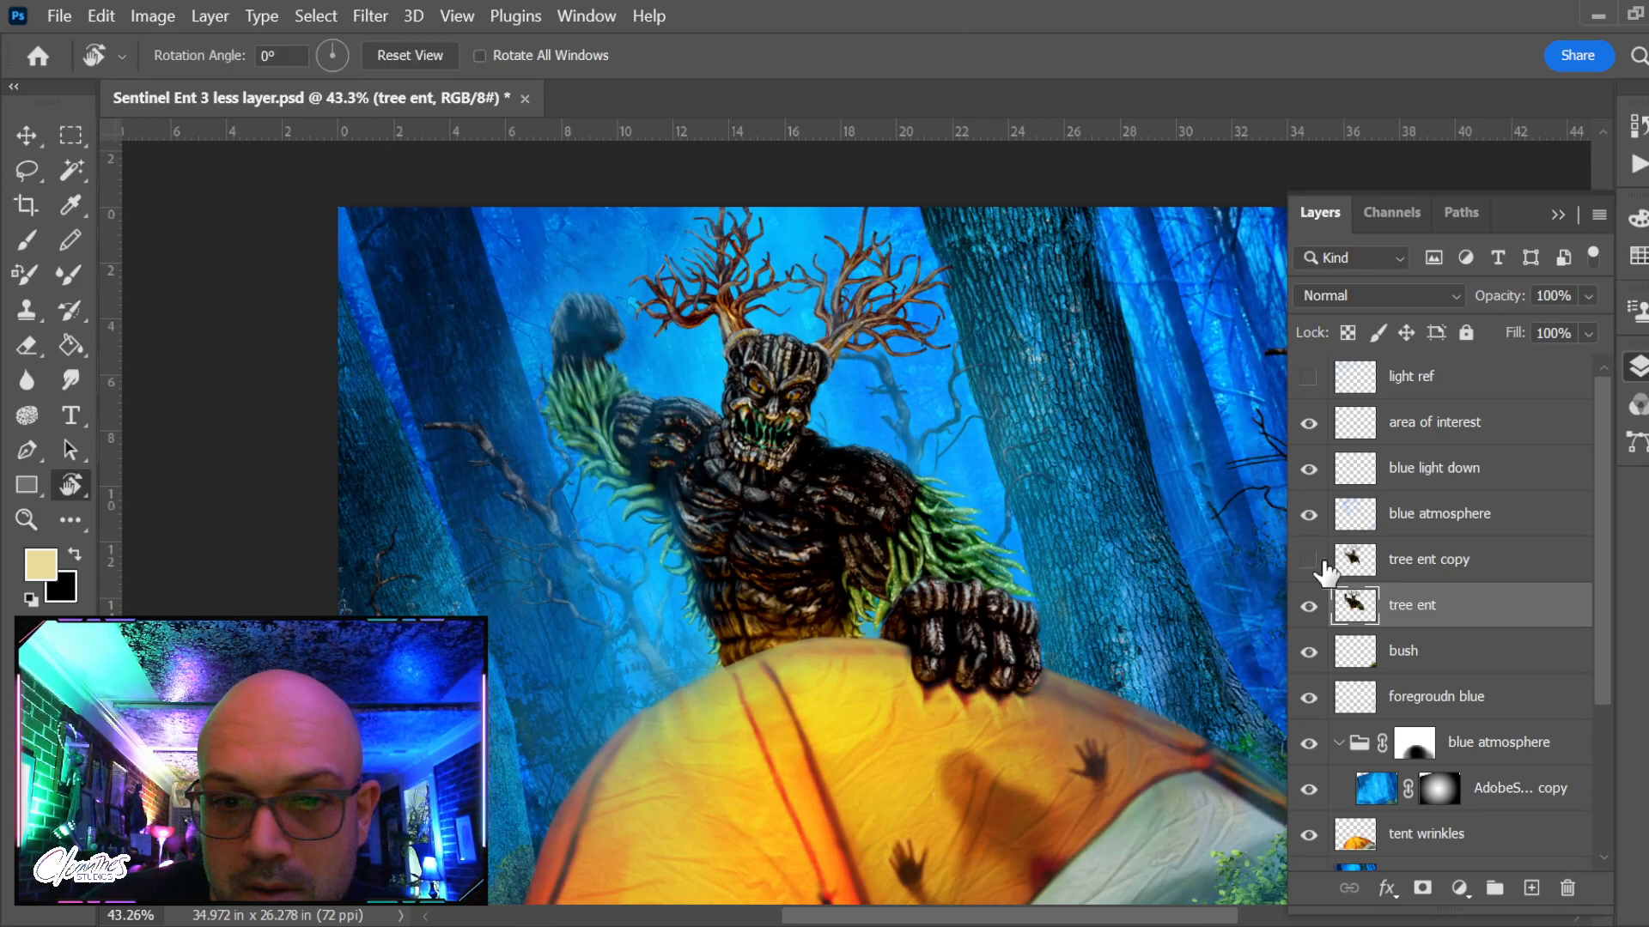
left_click(1309, 606)
left_click(1310, 606)
key("ctrl+z")
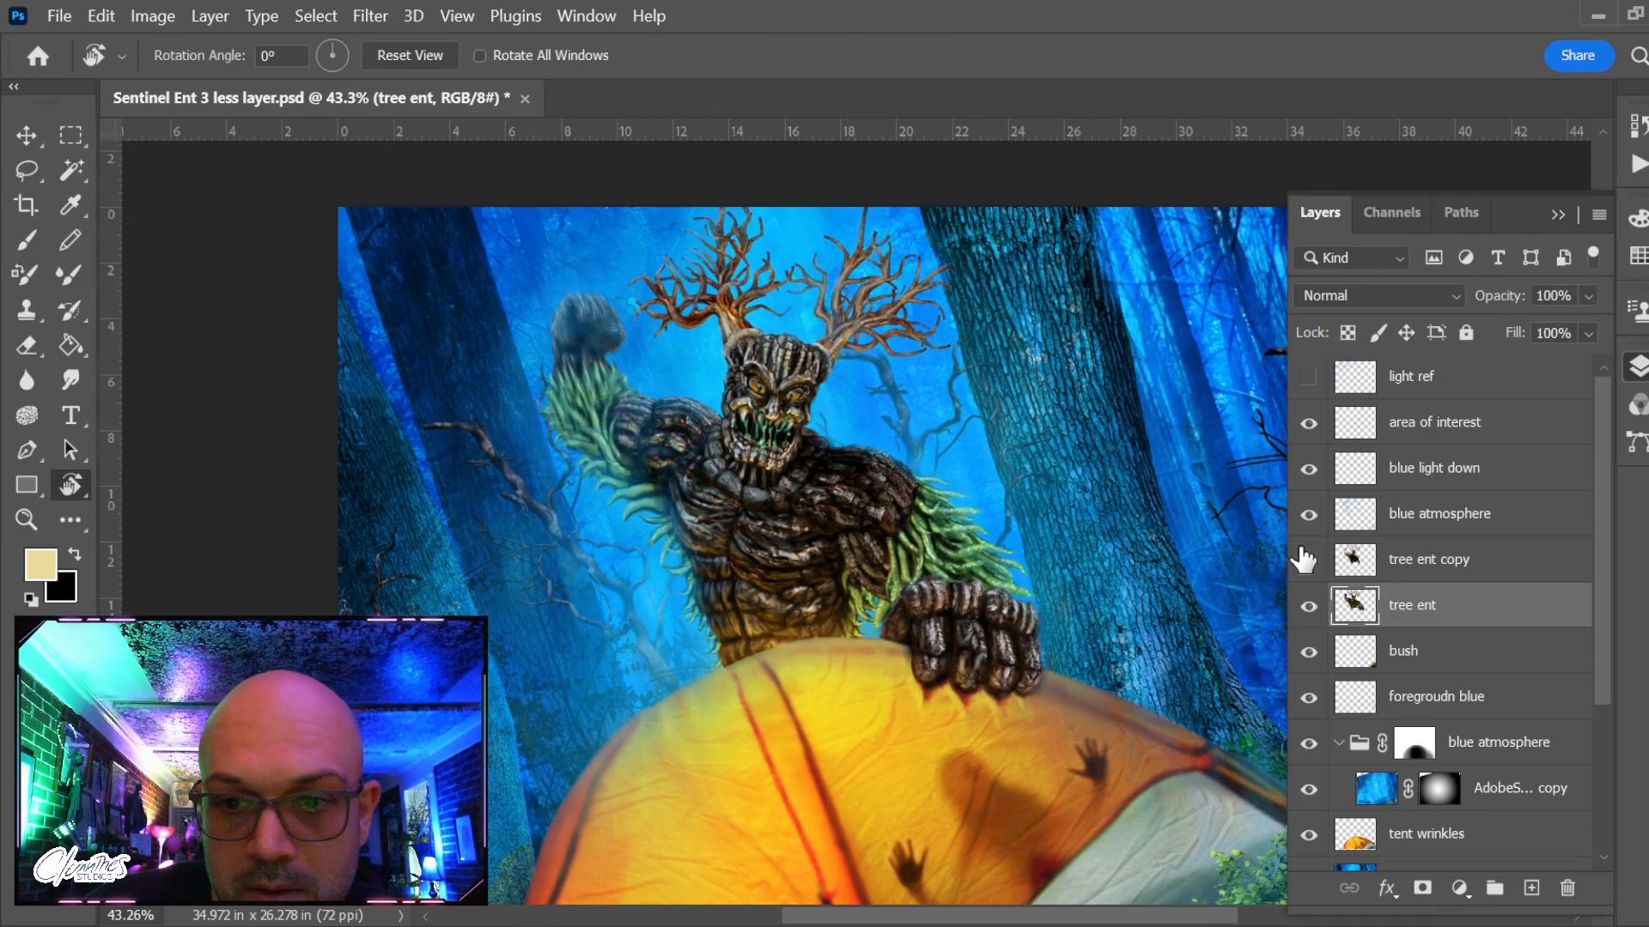
Compare the creature with and without tree ent copy, and leave that layer switched on
left_click(1307, 560)
left_click(1309, 561)
left_click(1311, 562)
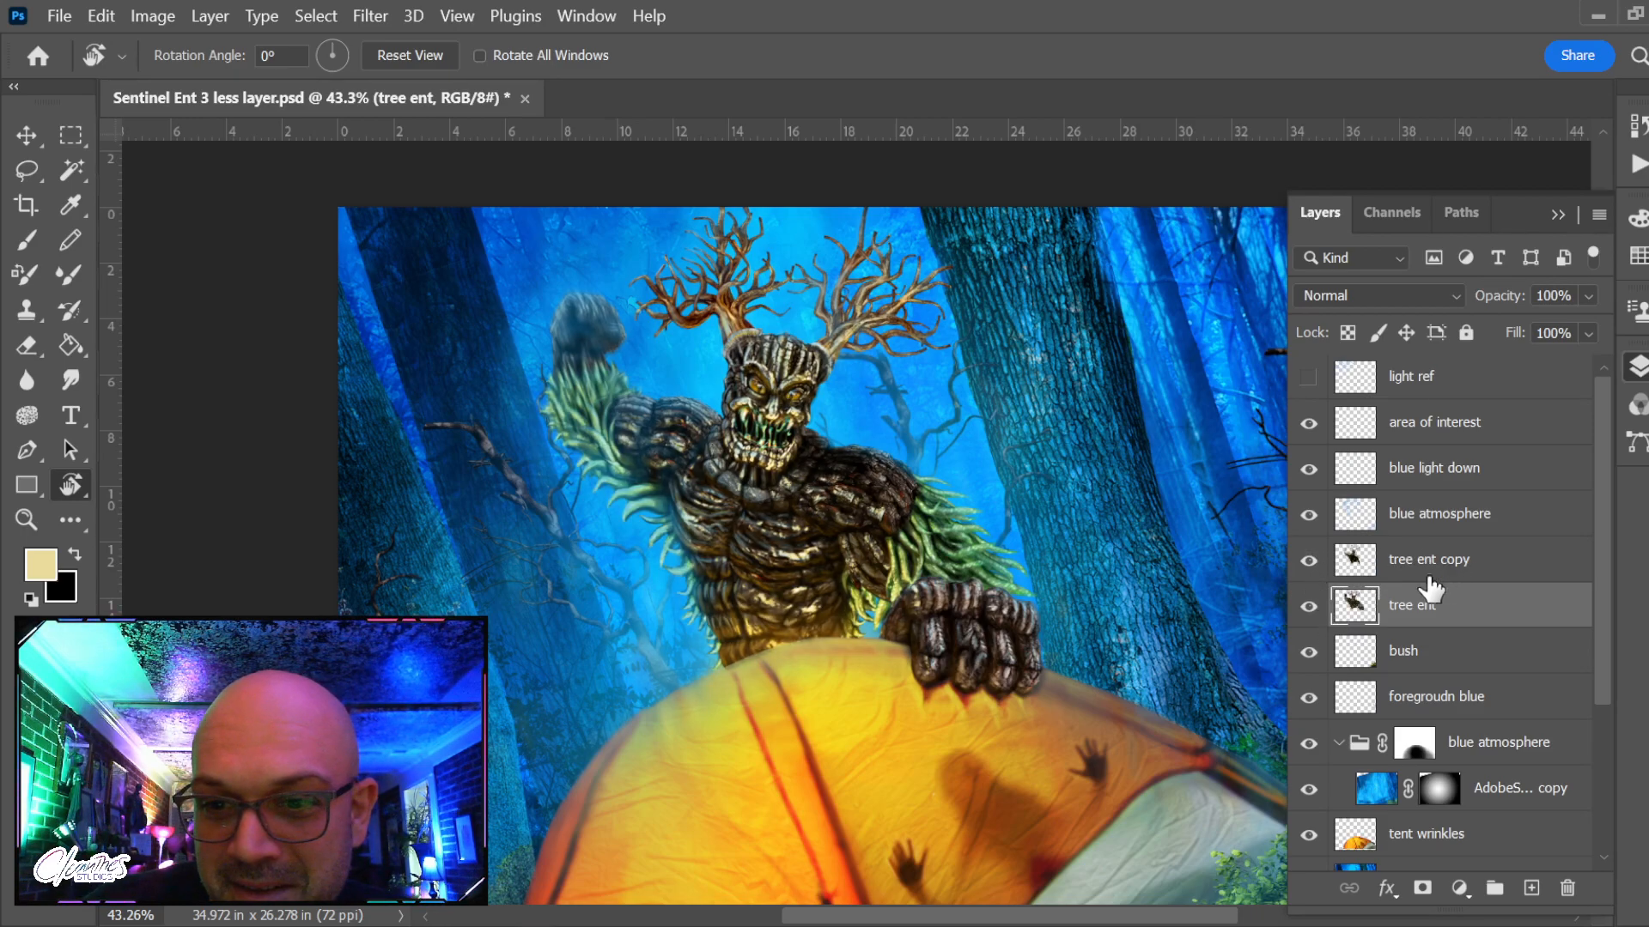
left_click(1455, 560)
Compare the creature and forest with and without the blue atmosphere and blue light down layers
left_click(1462, 515)
left_click(1309, 514)
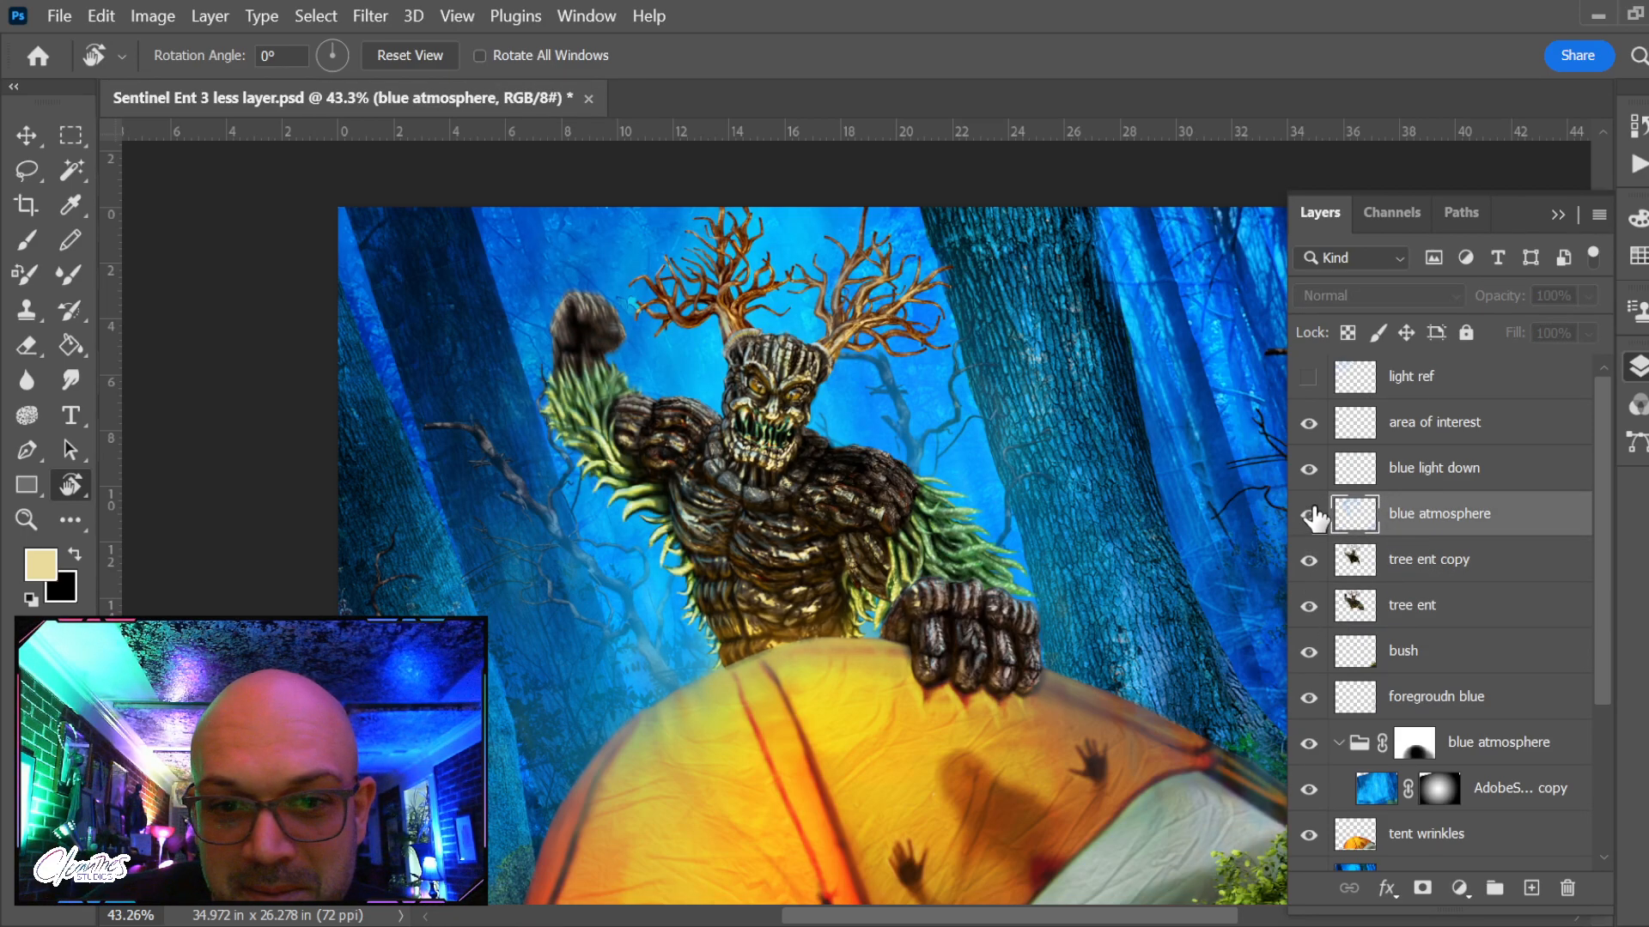
left_click(1308, 514)
left_click(1309, 469)
left_click(1309, 469)
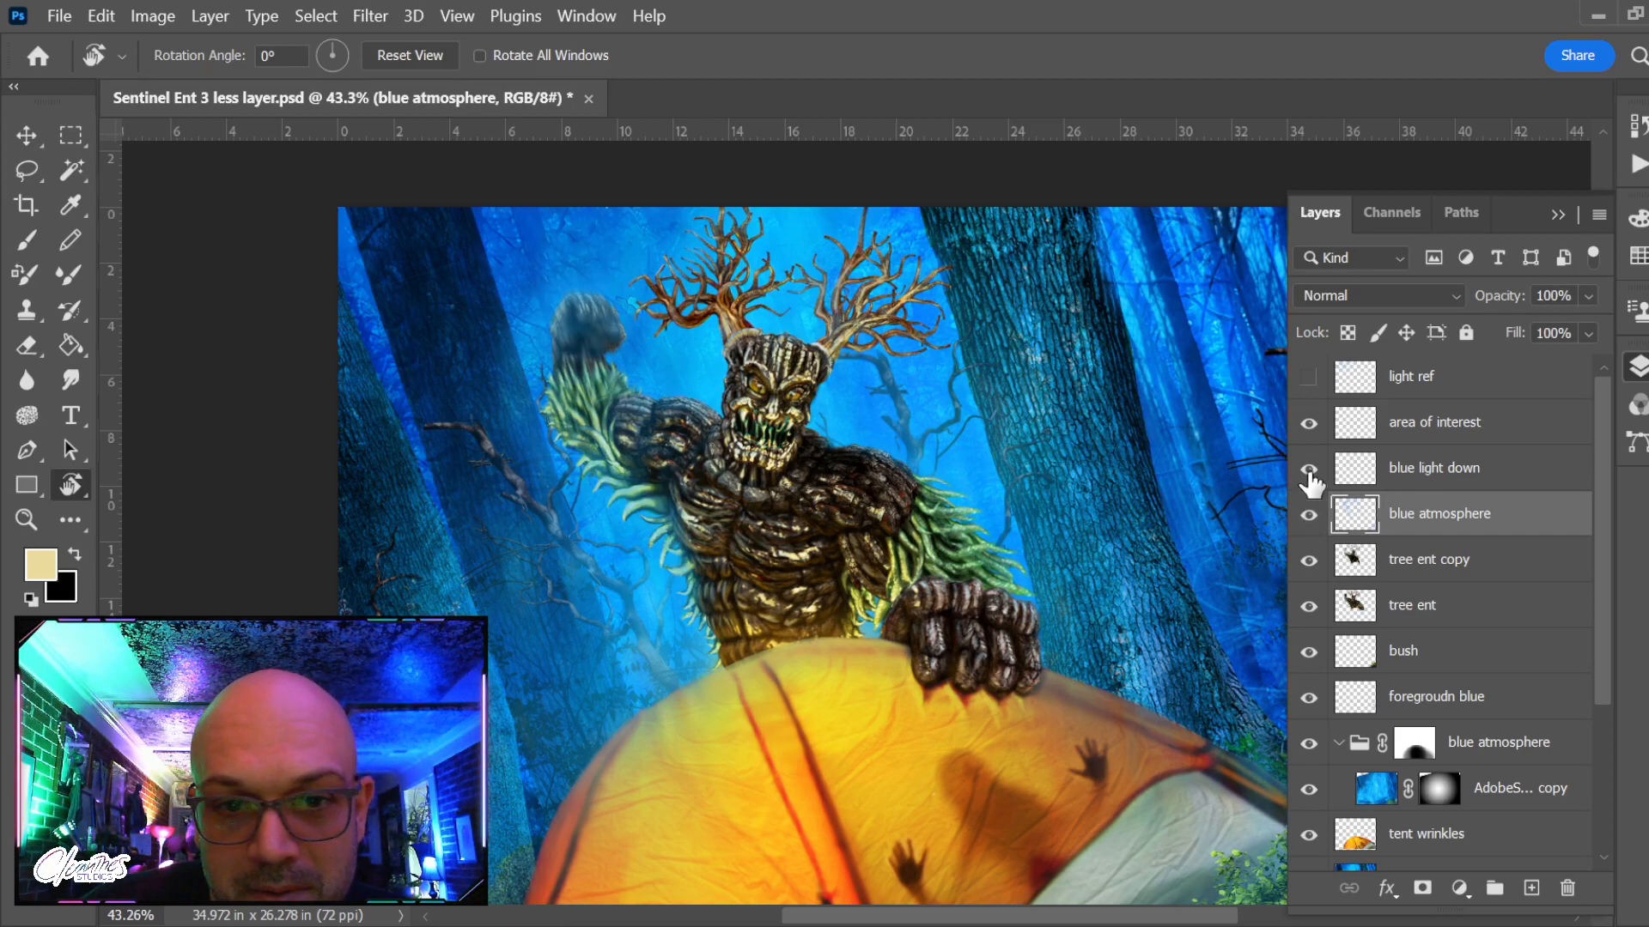
Compare the creature with and without the area of interest and blue light down layers
left_click(1434, 469)
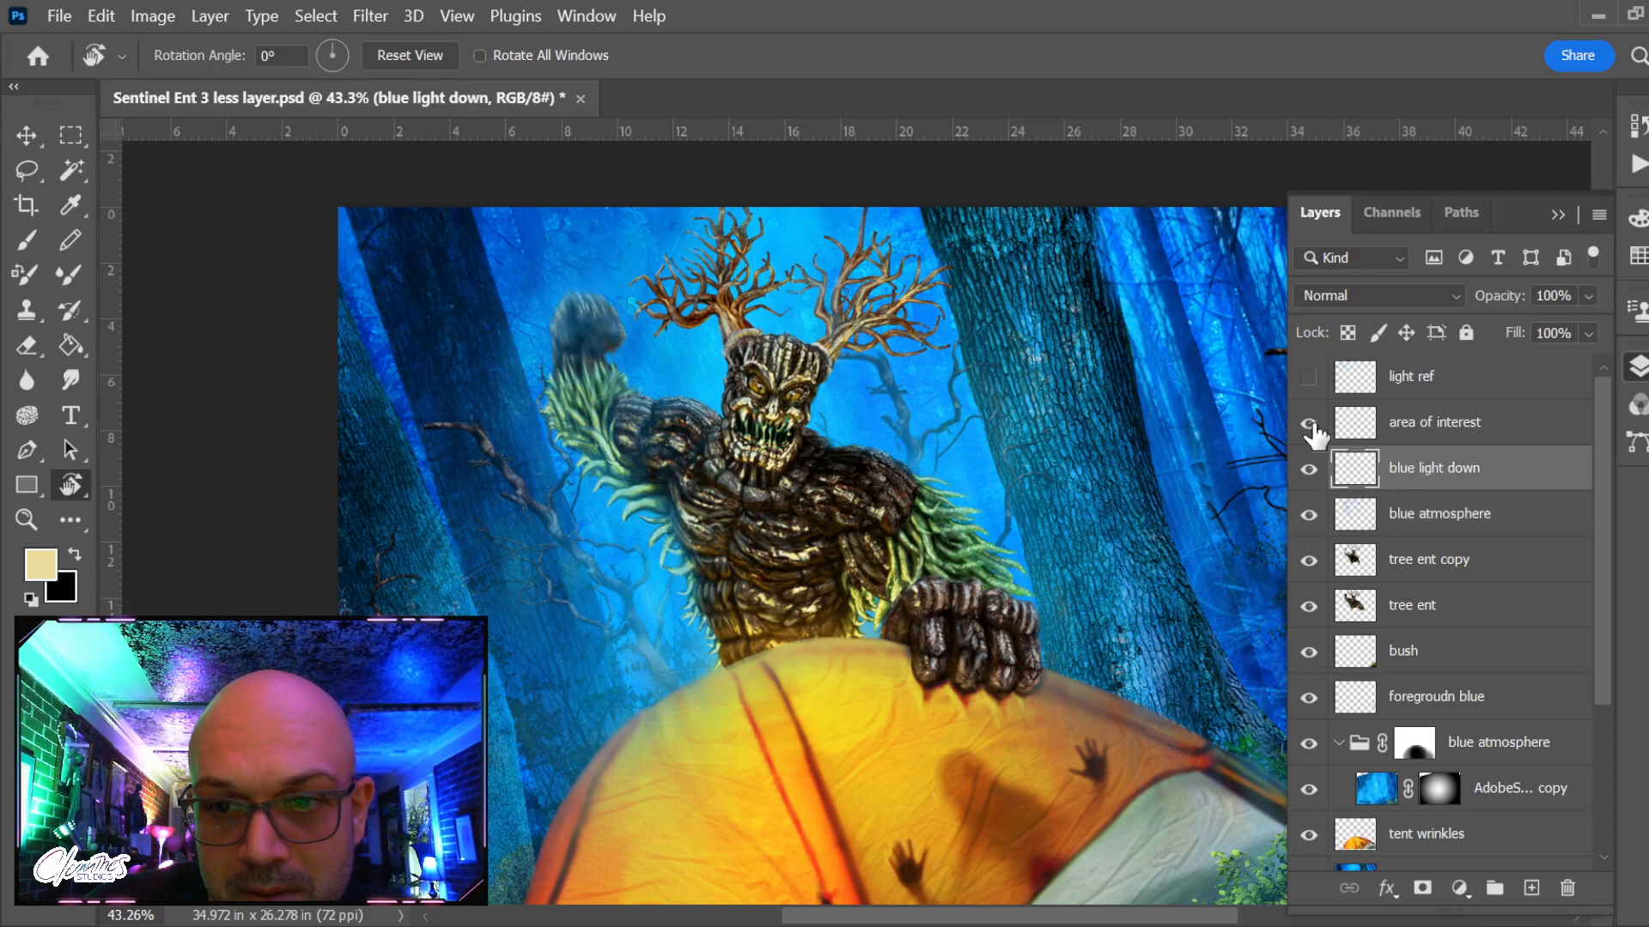
left_click(1310, 425)
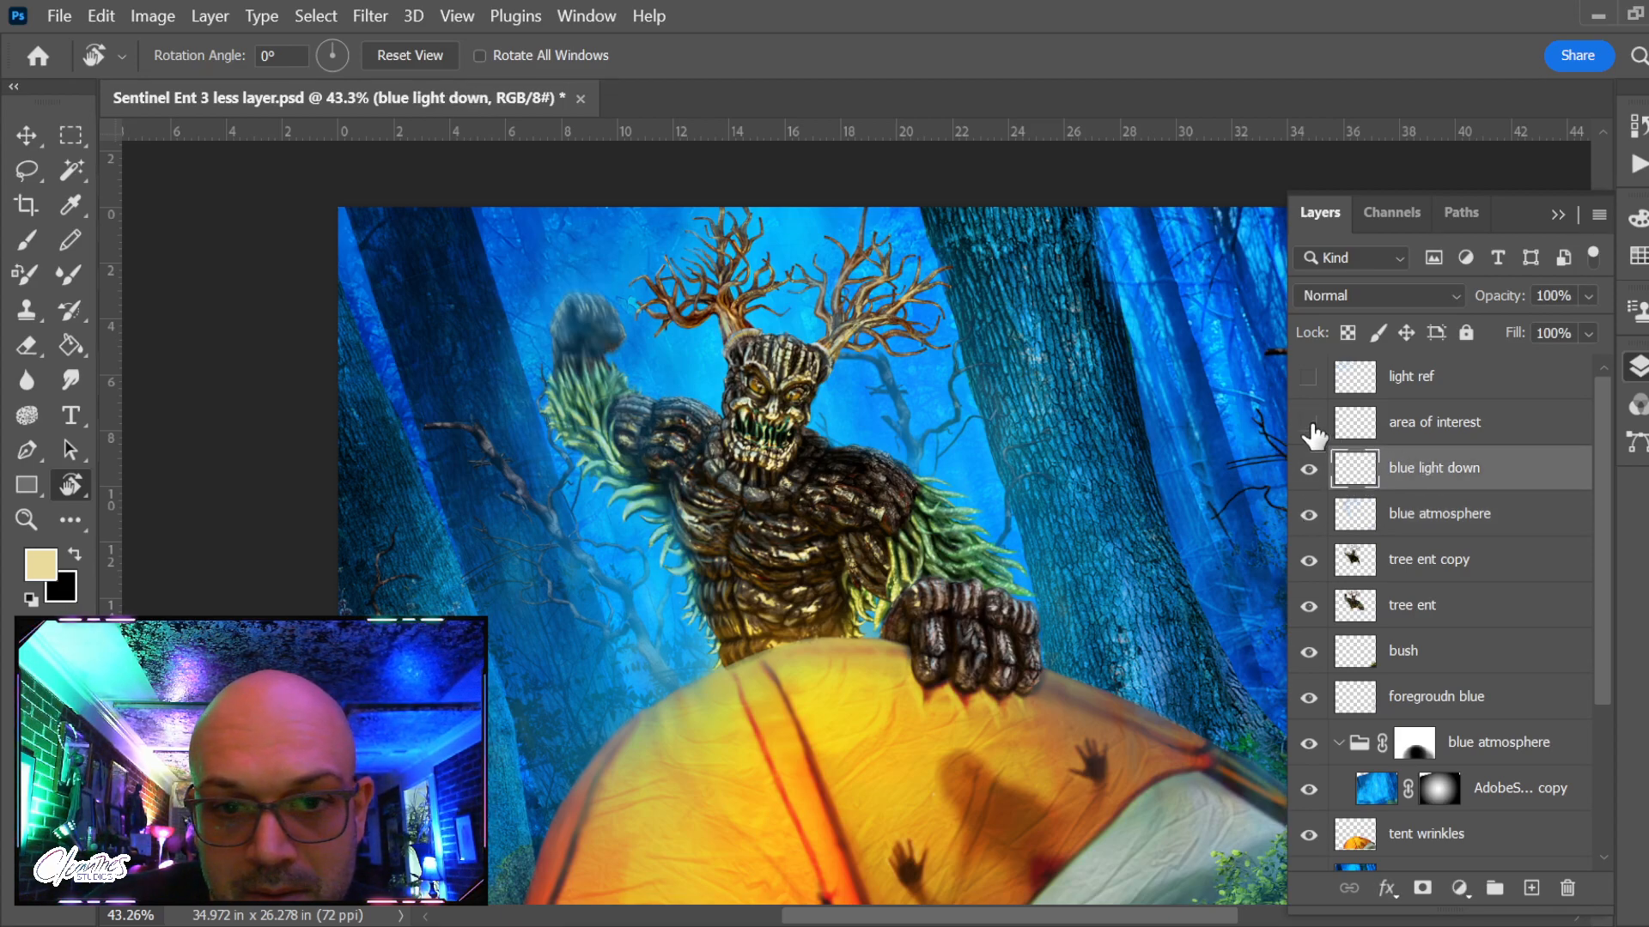
left_click(1310, 470)
left_click(1320, 471)
left_click(1310, 470)
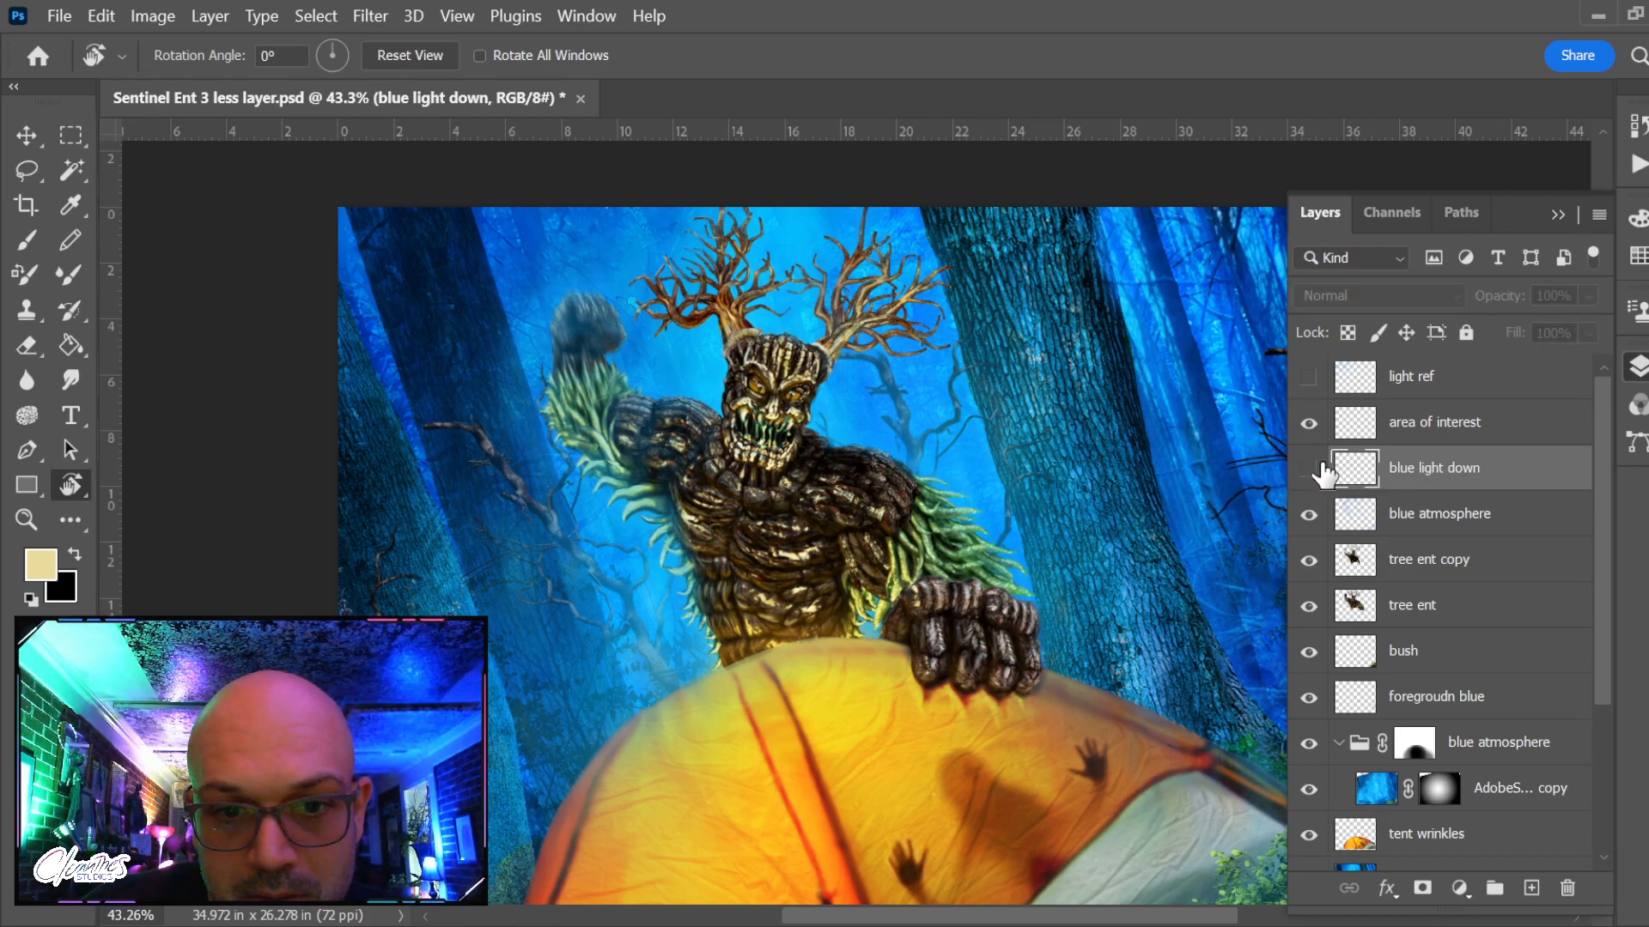
left_click(1311, 470)
Strengthen the blue light down highlights by repeatedly duplicating the layer and merging the copies back into it
left_click_drag(1552, 477, 1531, 888)
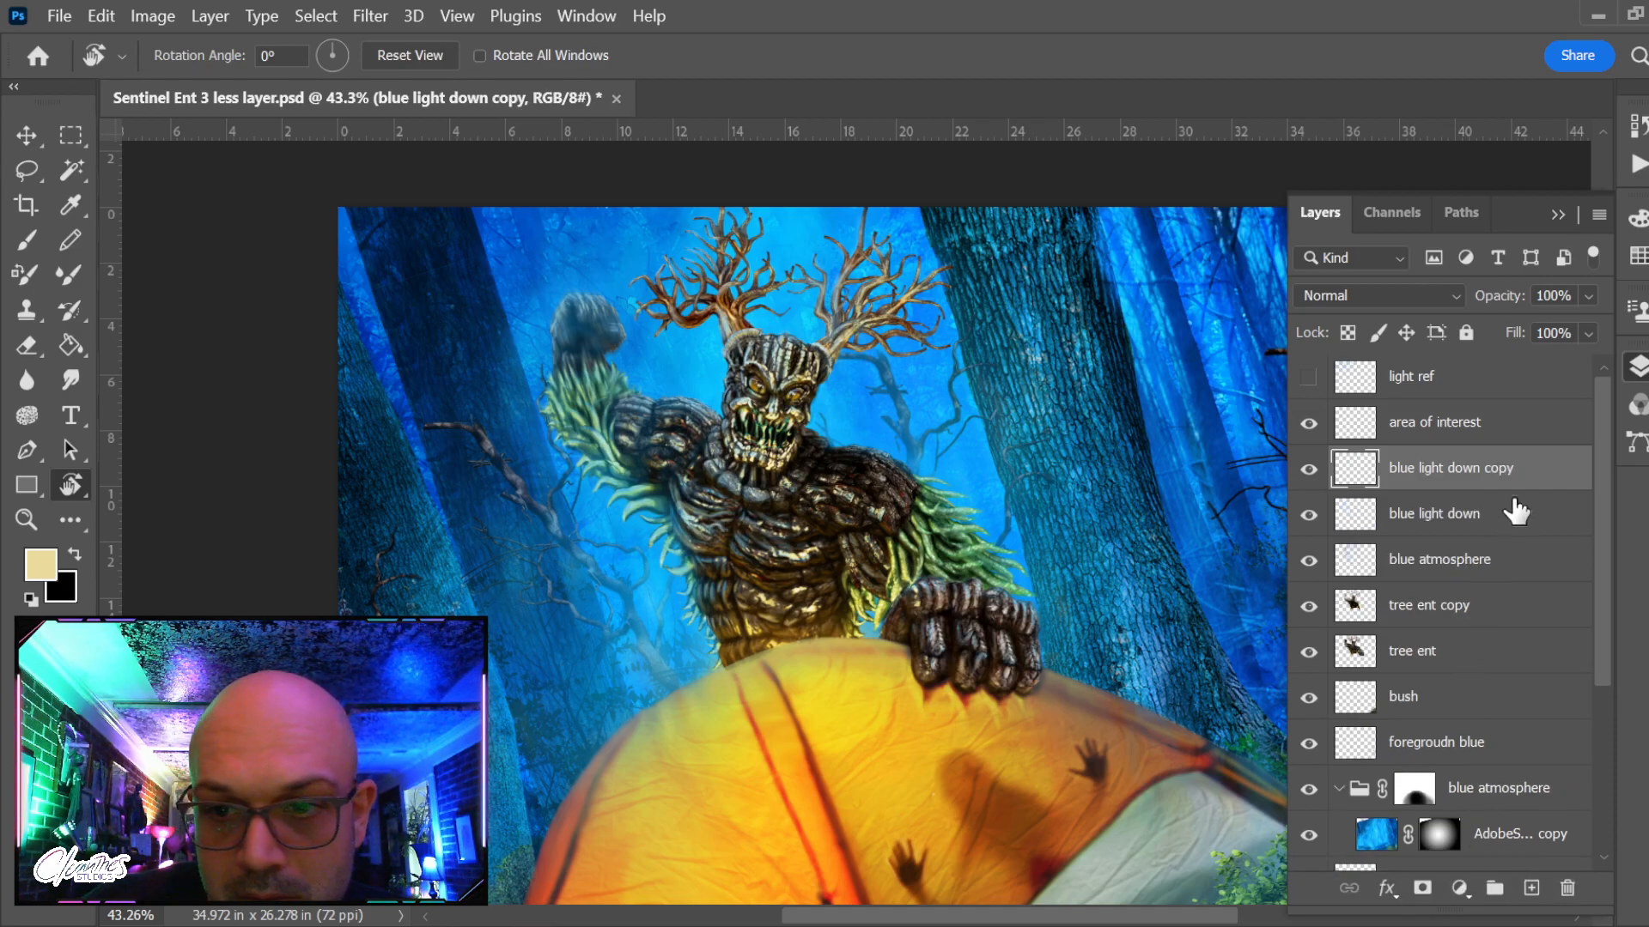
left_click_drag(1532, 472, 1530, 888)
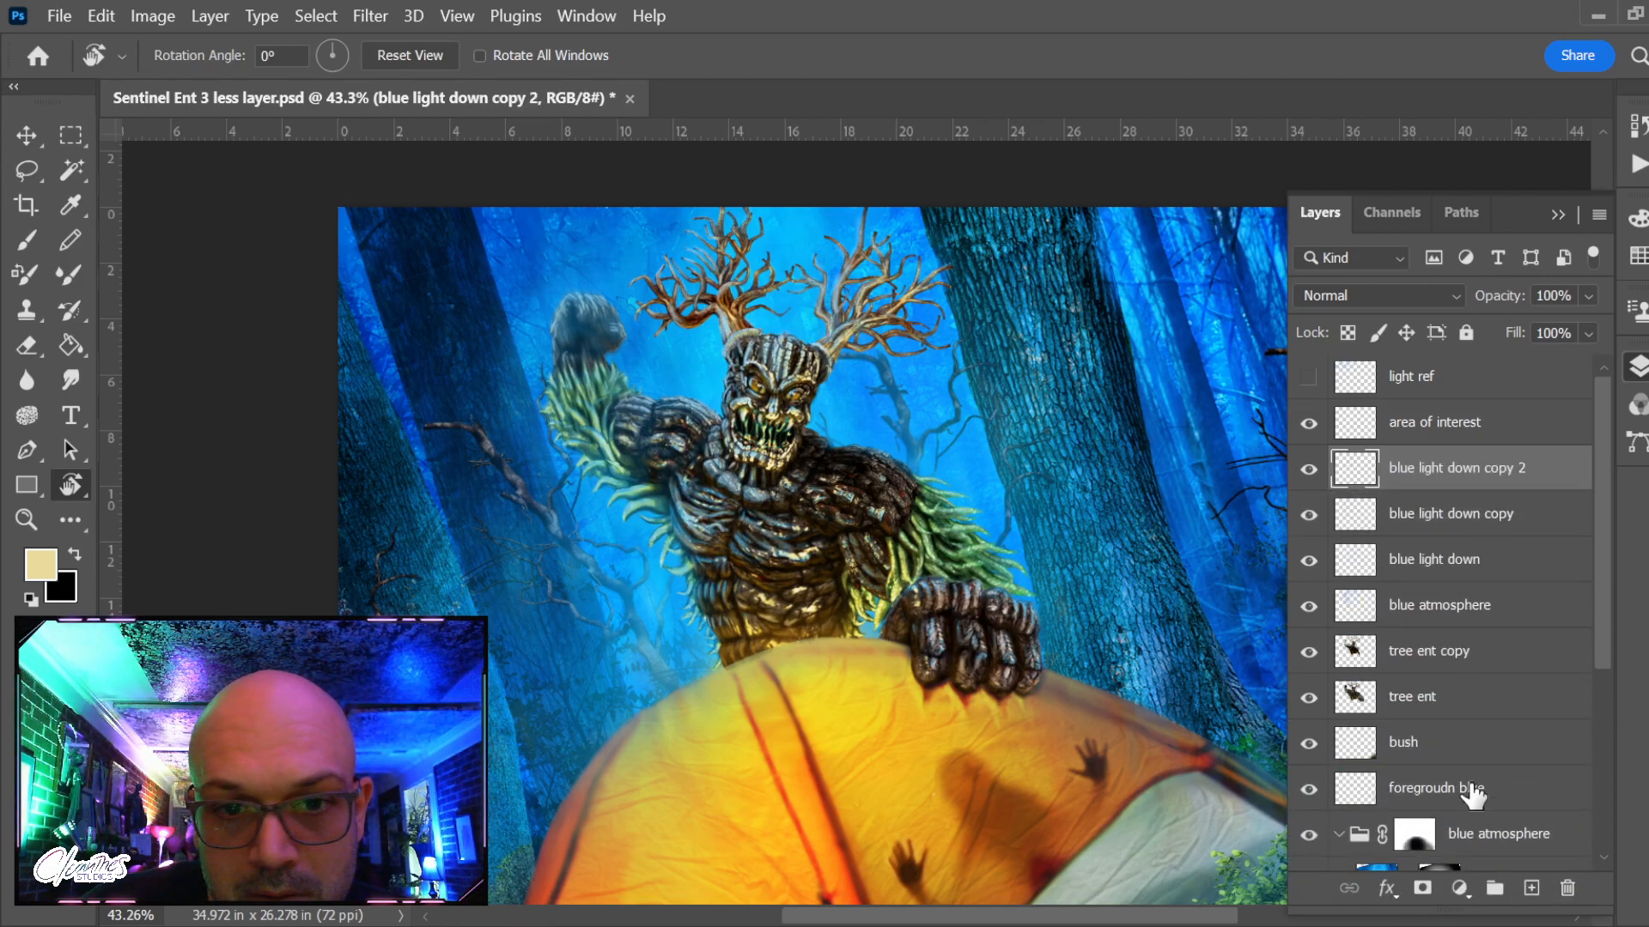
key("ctrl+e")
key("ctrl+e")
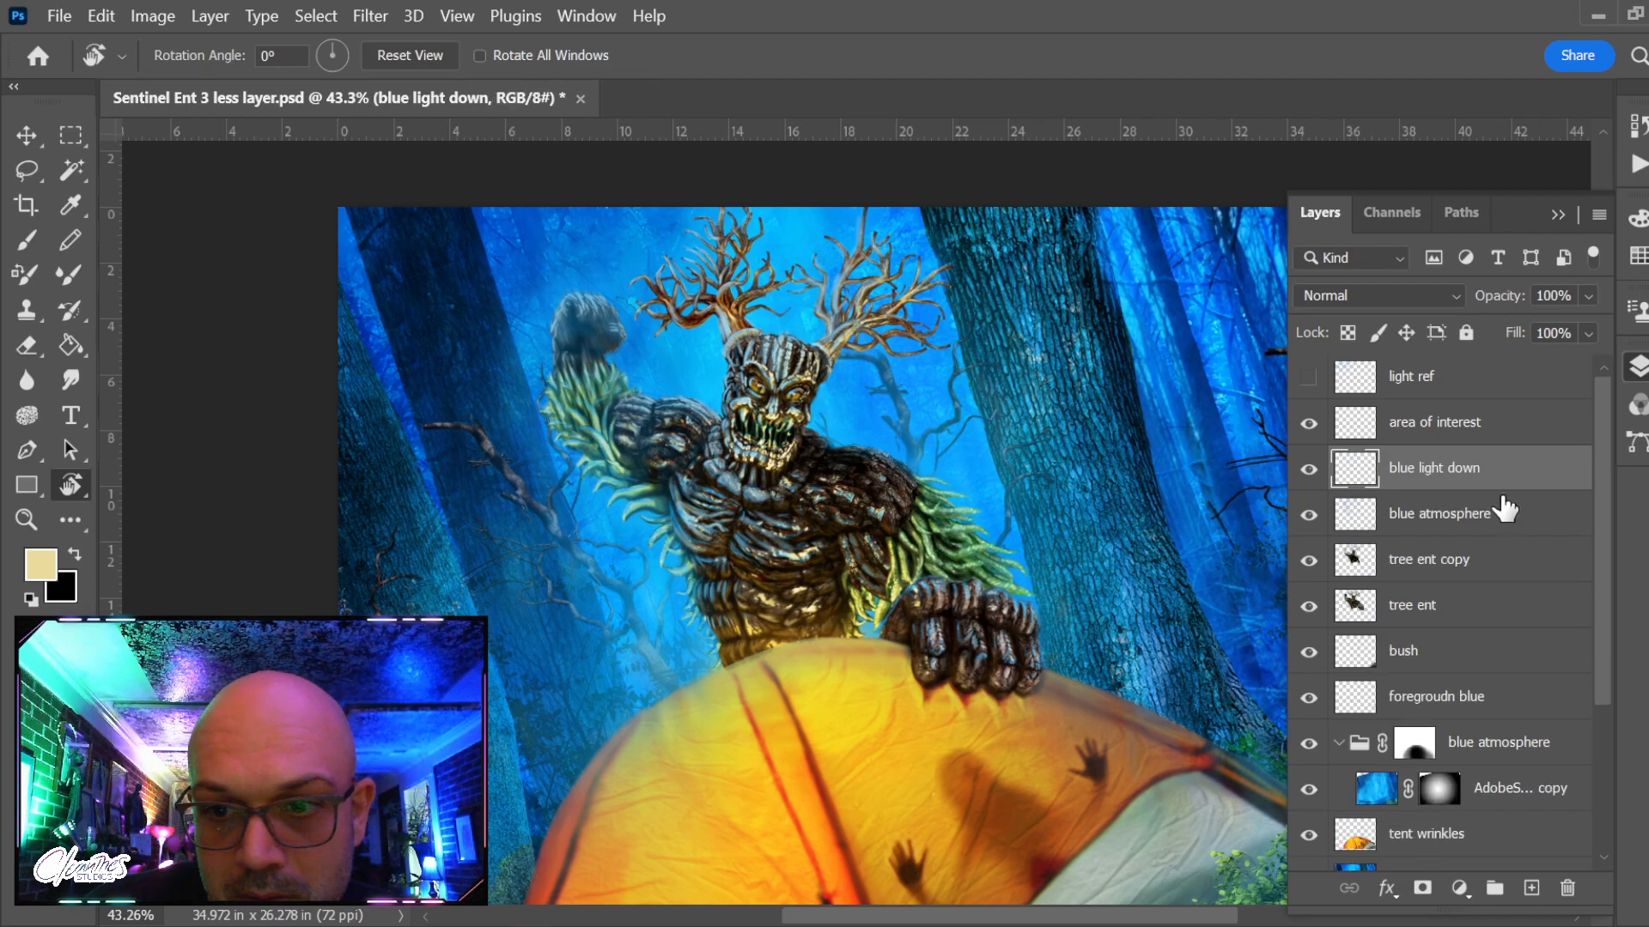
left_click_drag(1524, 483, 1528, 888)
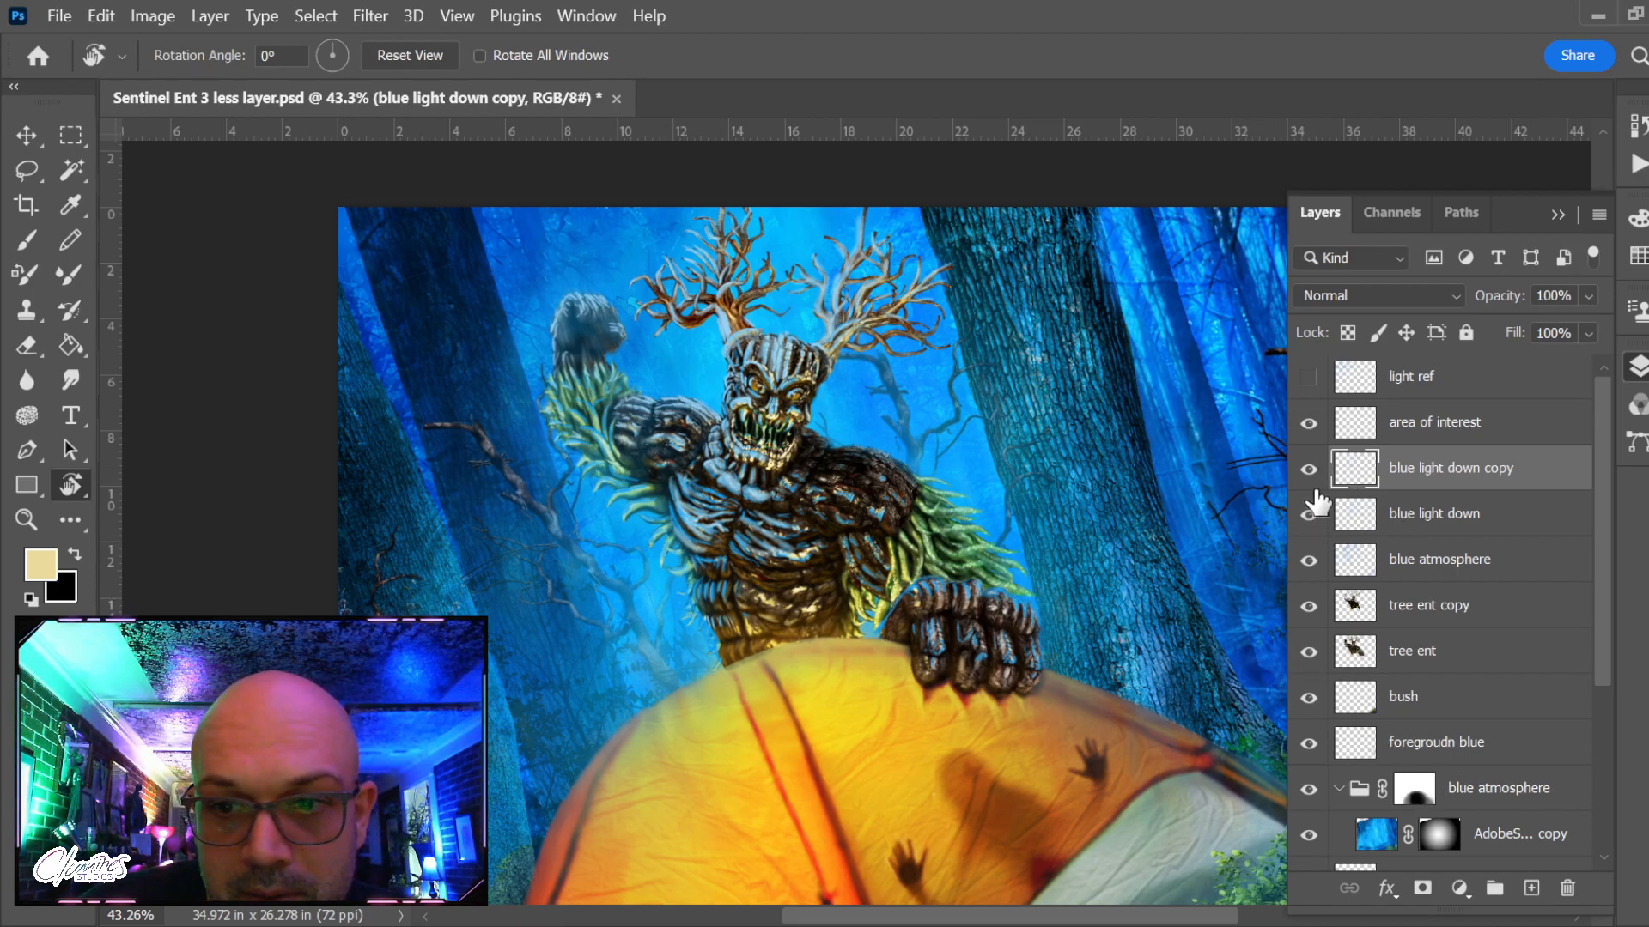
key("ctrl+e")
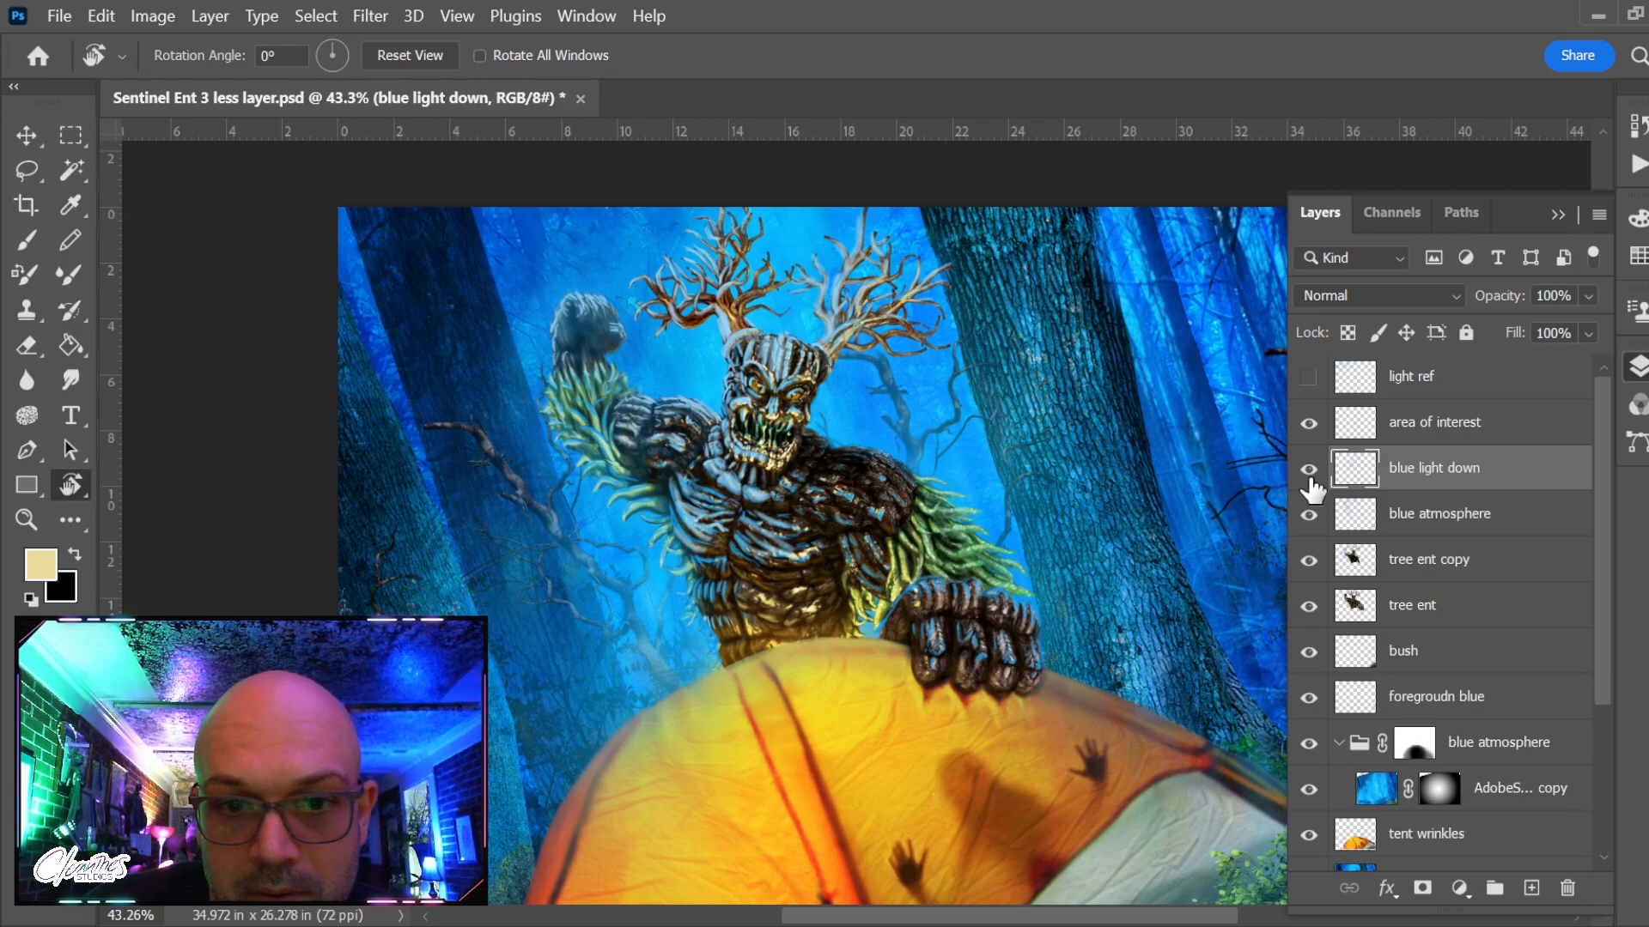
Compare the creature with and without the strengthened blue light down layer and the blue atmosphere layer
left_click(1310, 474)
left_click(1310, 473)
left_click(1310, 474)
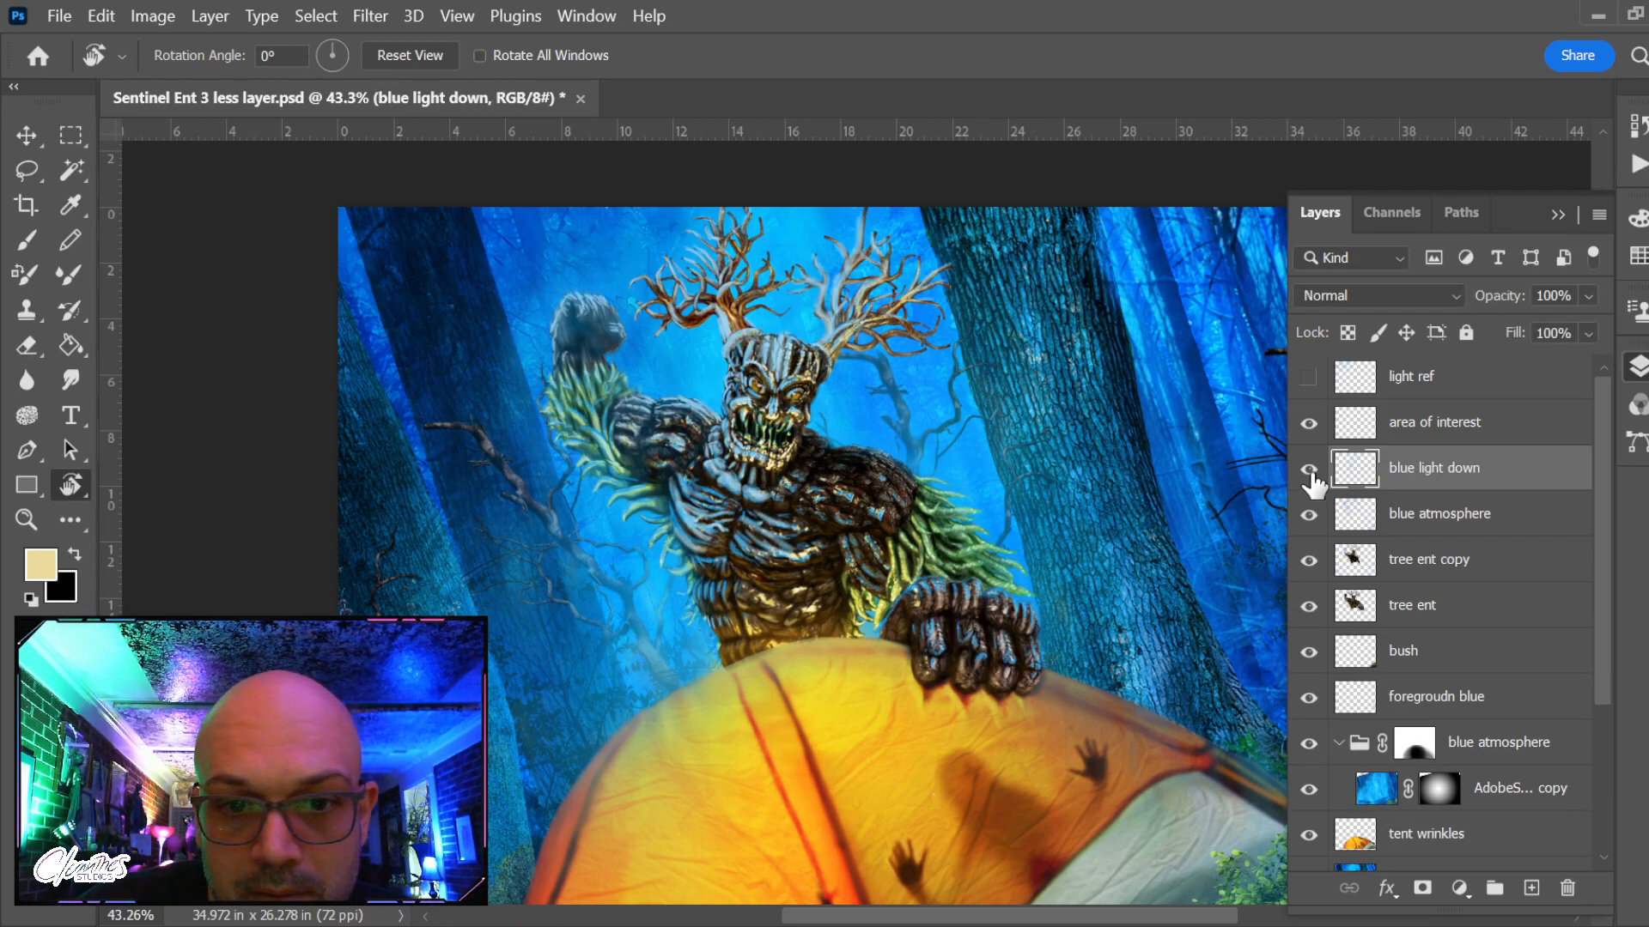
left_click(1309, 518)
left_click(1310, 518)
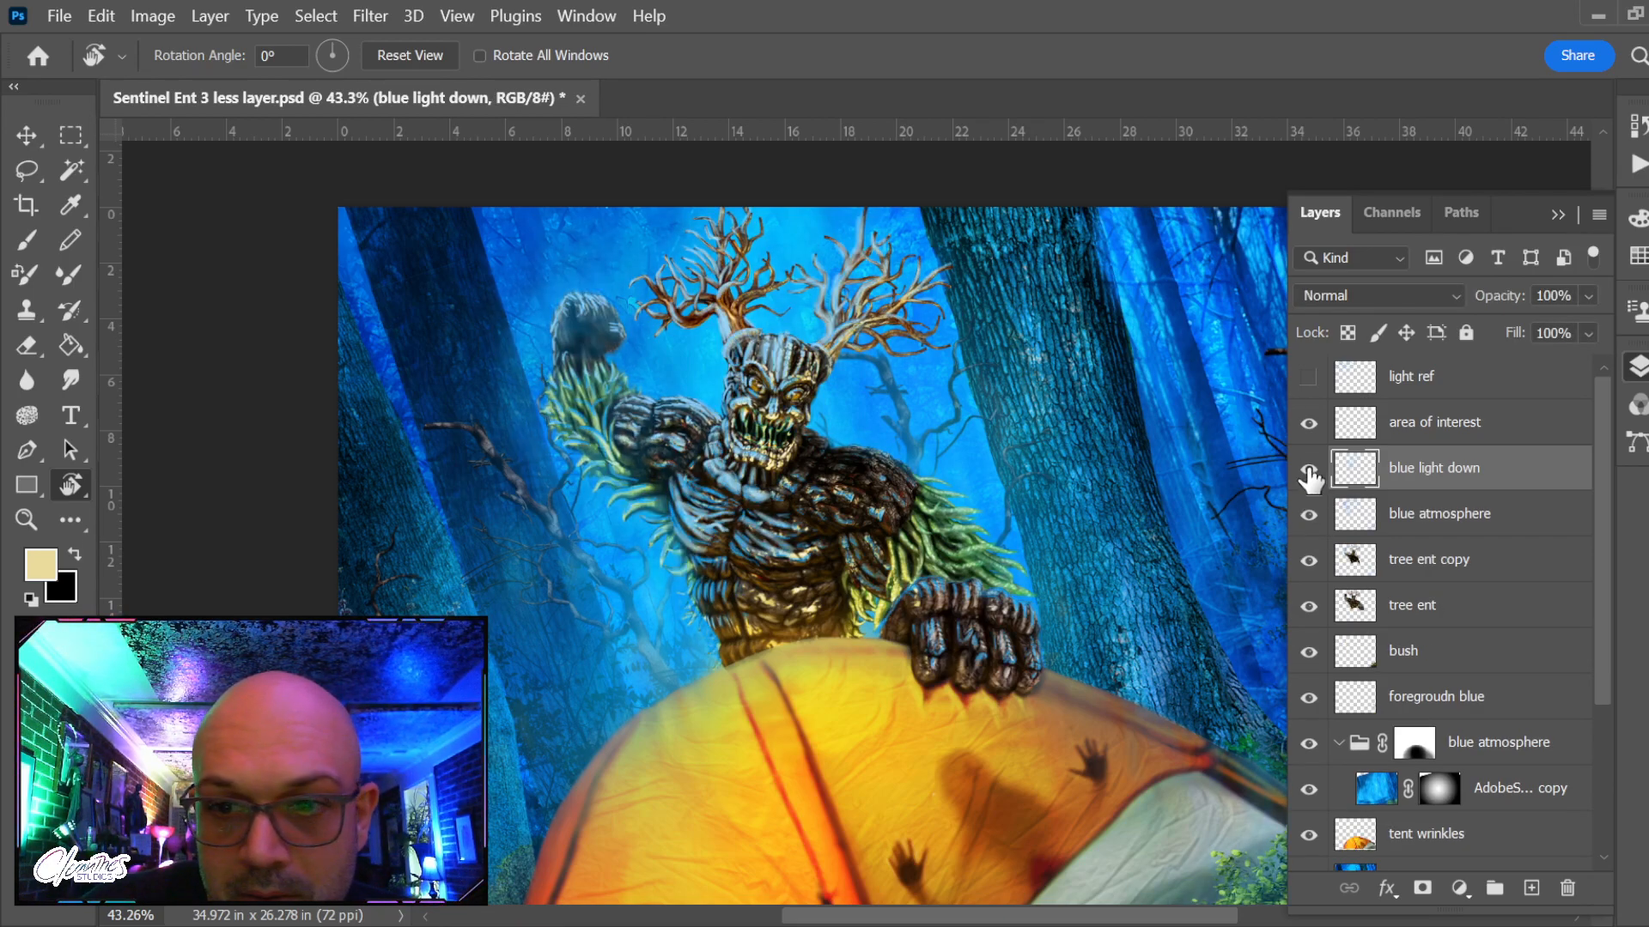
Turn on the light ref layer to add the diagonal light rays, and check the whole scene
left_click(1309, 378)
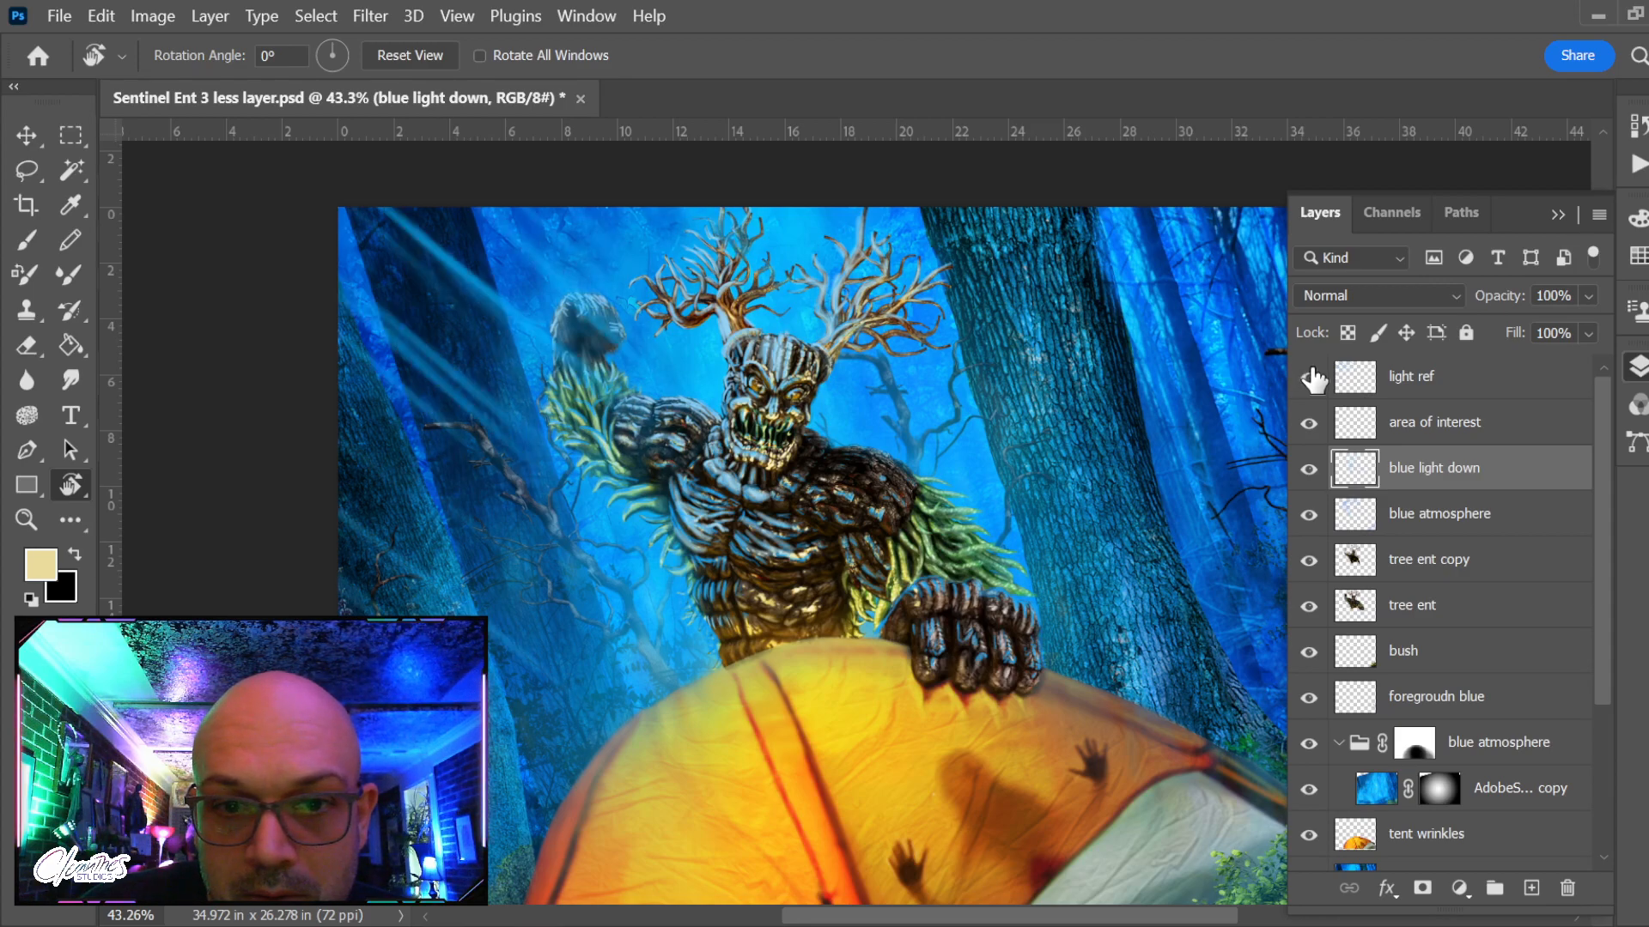
left_click(1310, 378)
left_click(1309, 378)
scroll(834, 390, "down", 2)
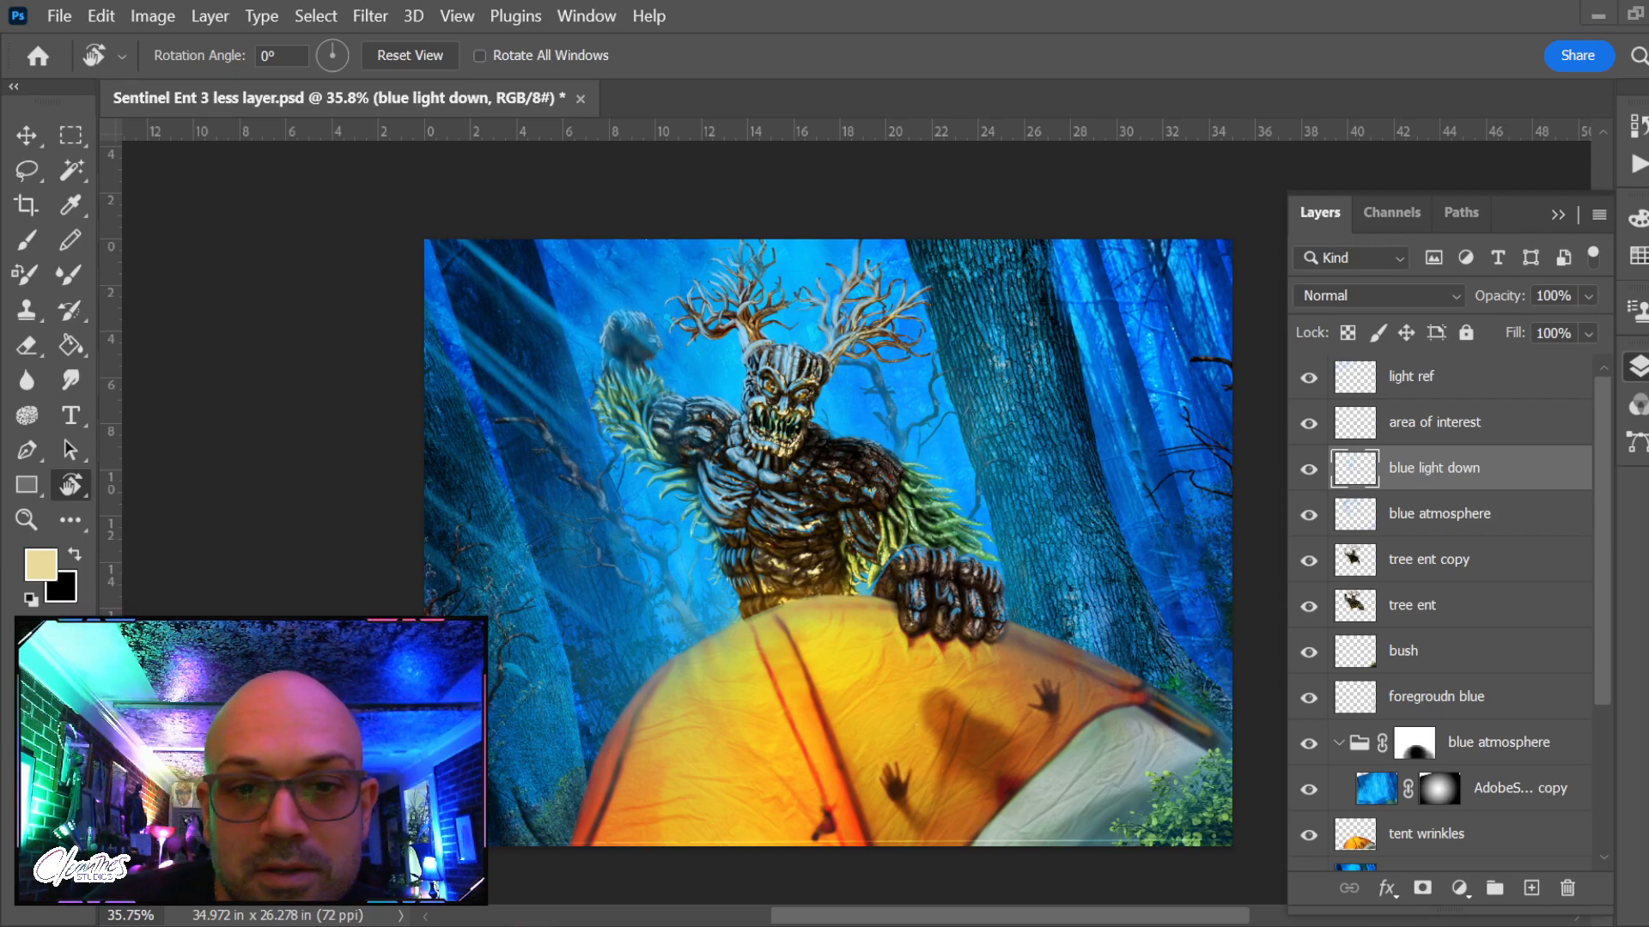
Check what the tree ent copy and tree ent layers contribute by toggling their visibility
left_click(1311, 561)
left_click(1310, 561)
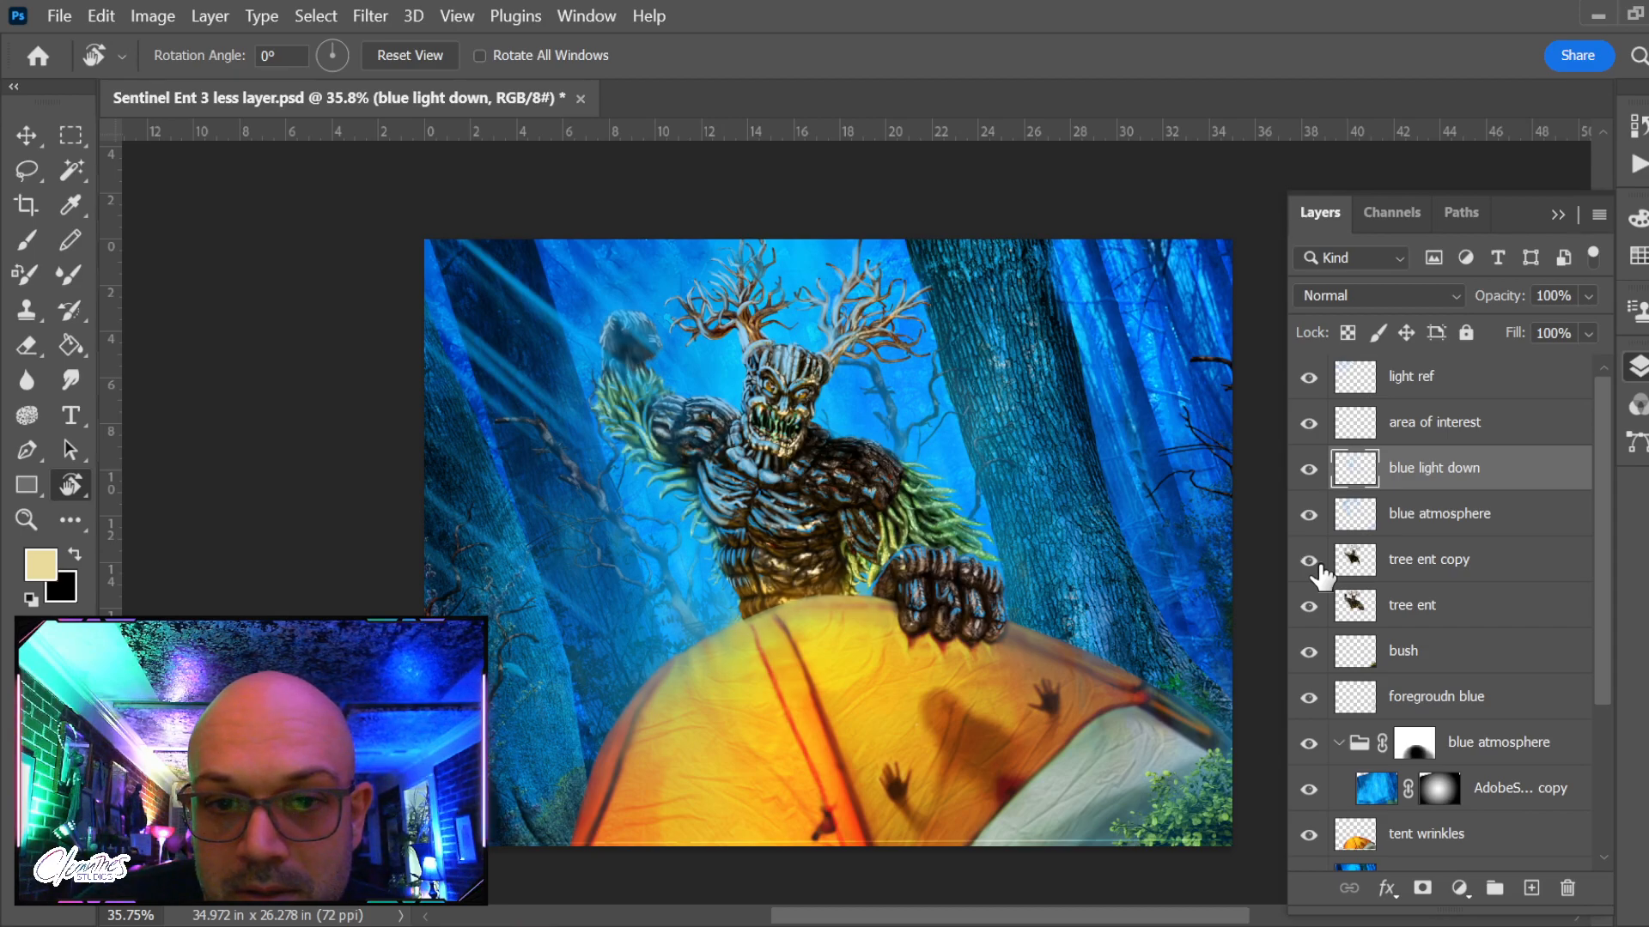
left_click(1308, 606)
left_click(1309, 607)
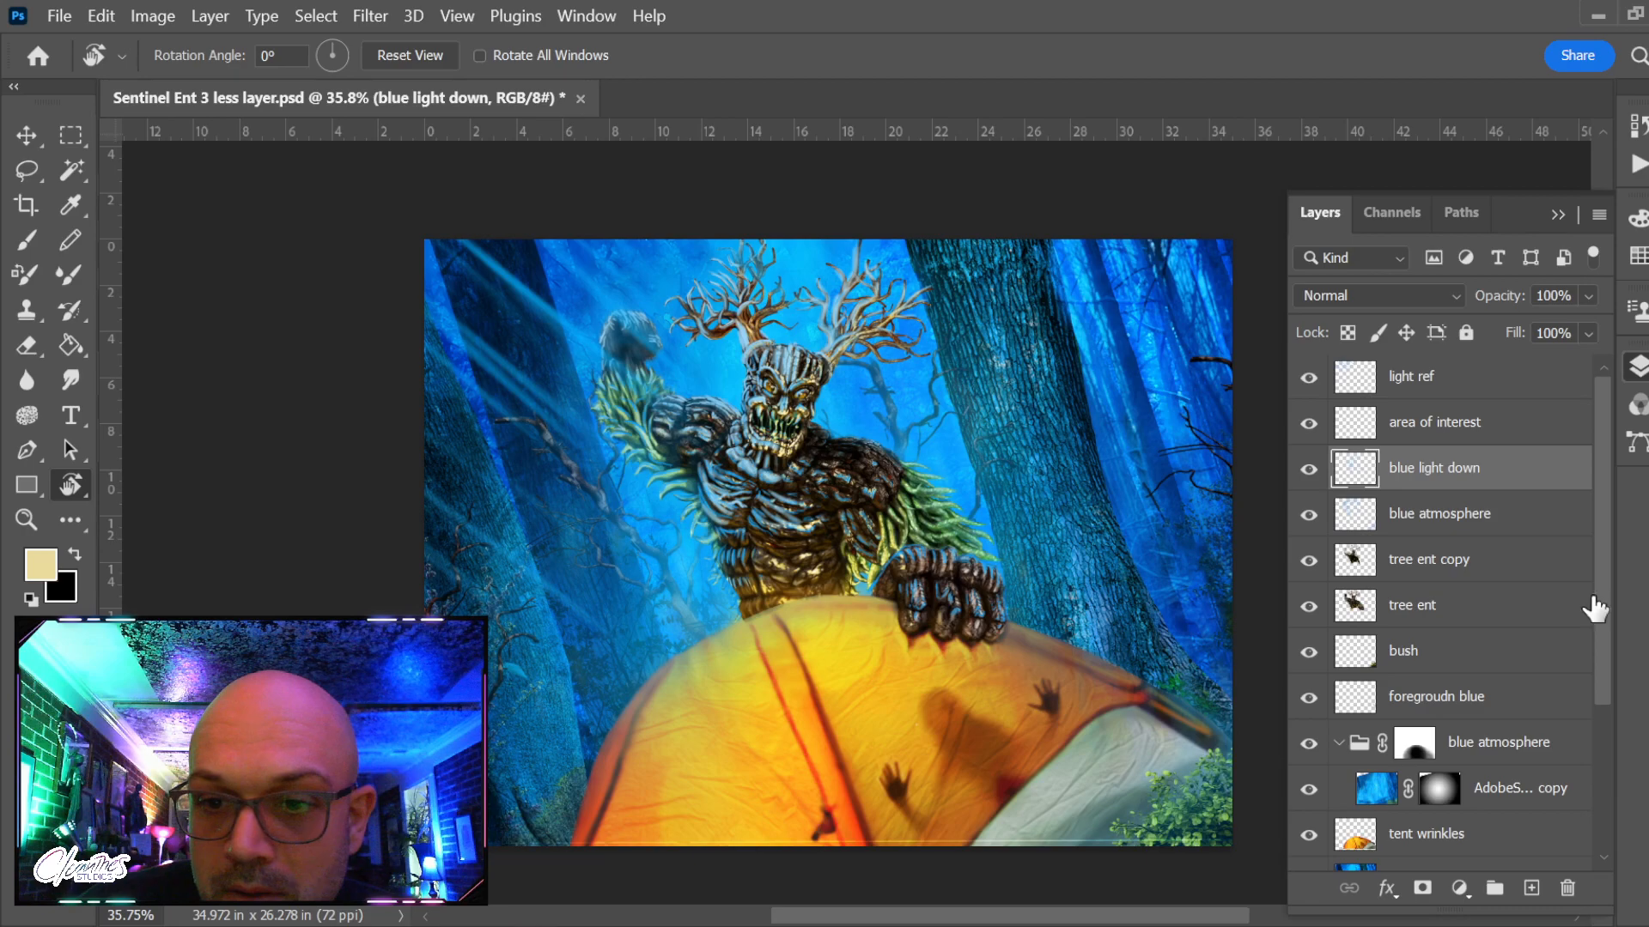
Add a layer above tree ent copy and fill it with a darker shade of the blue sampled from the forest
left_click(1509, 562)
left_click(1531, 887)
key("g")
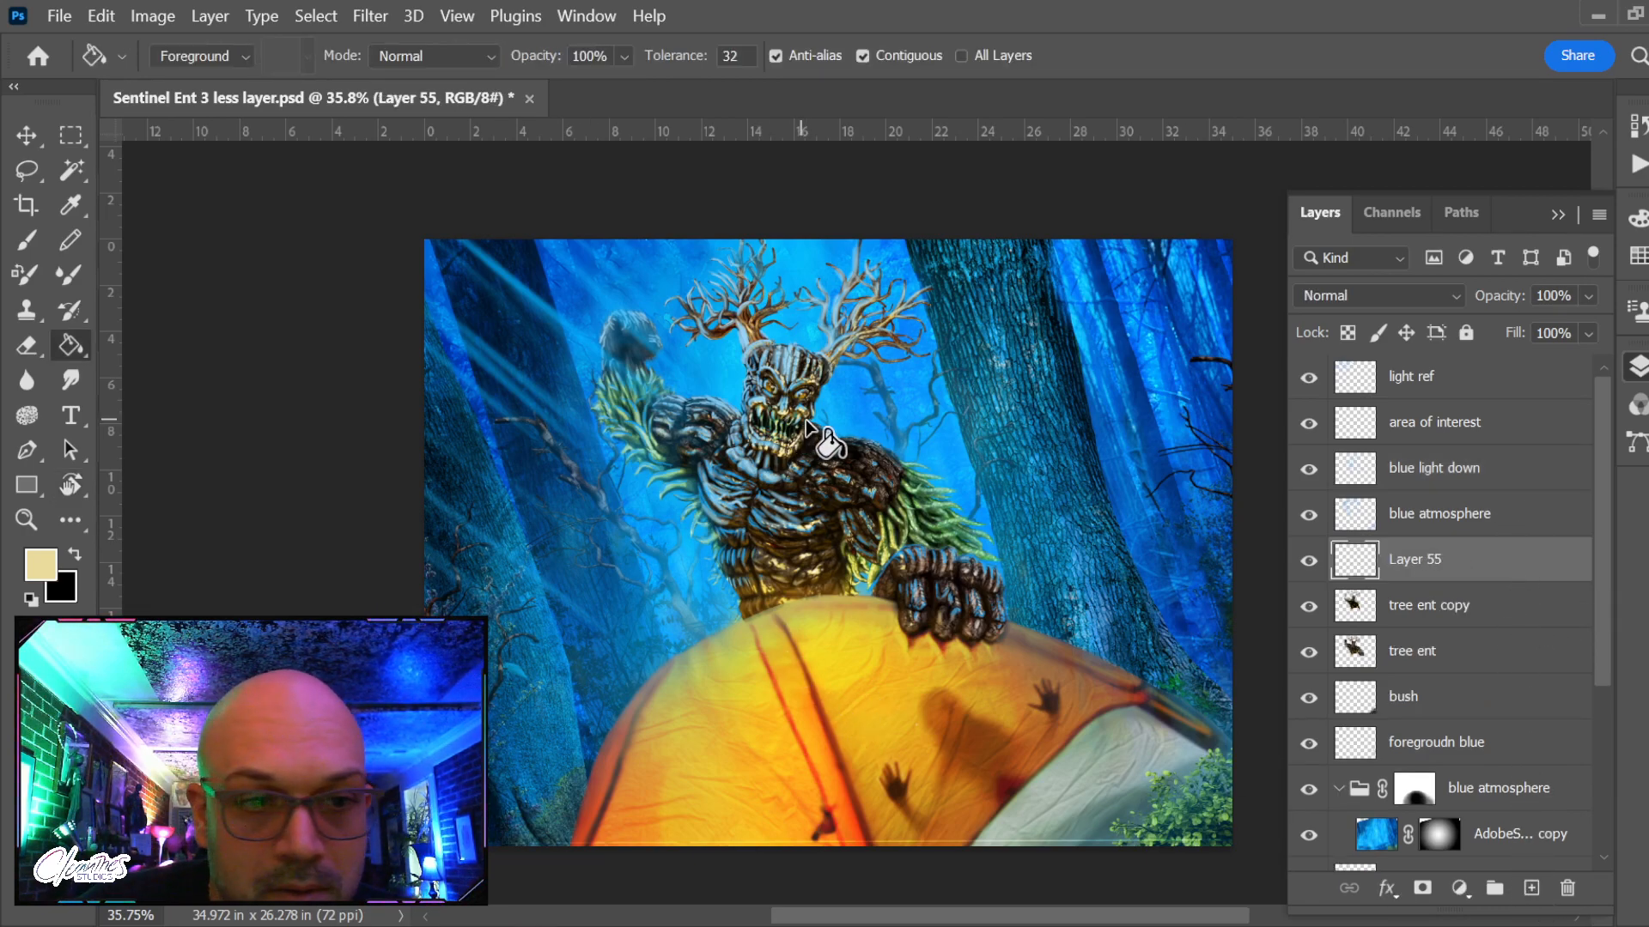
key("x")
left_click(570, 284, "alt")
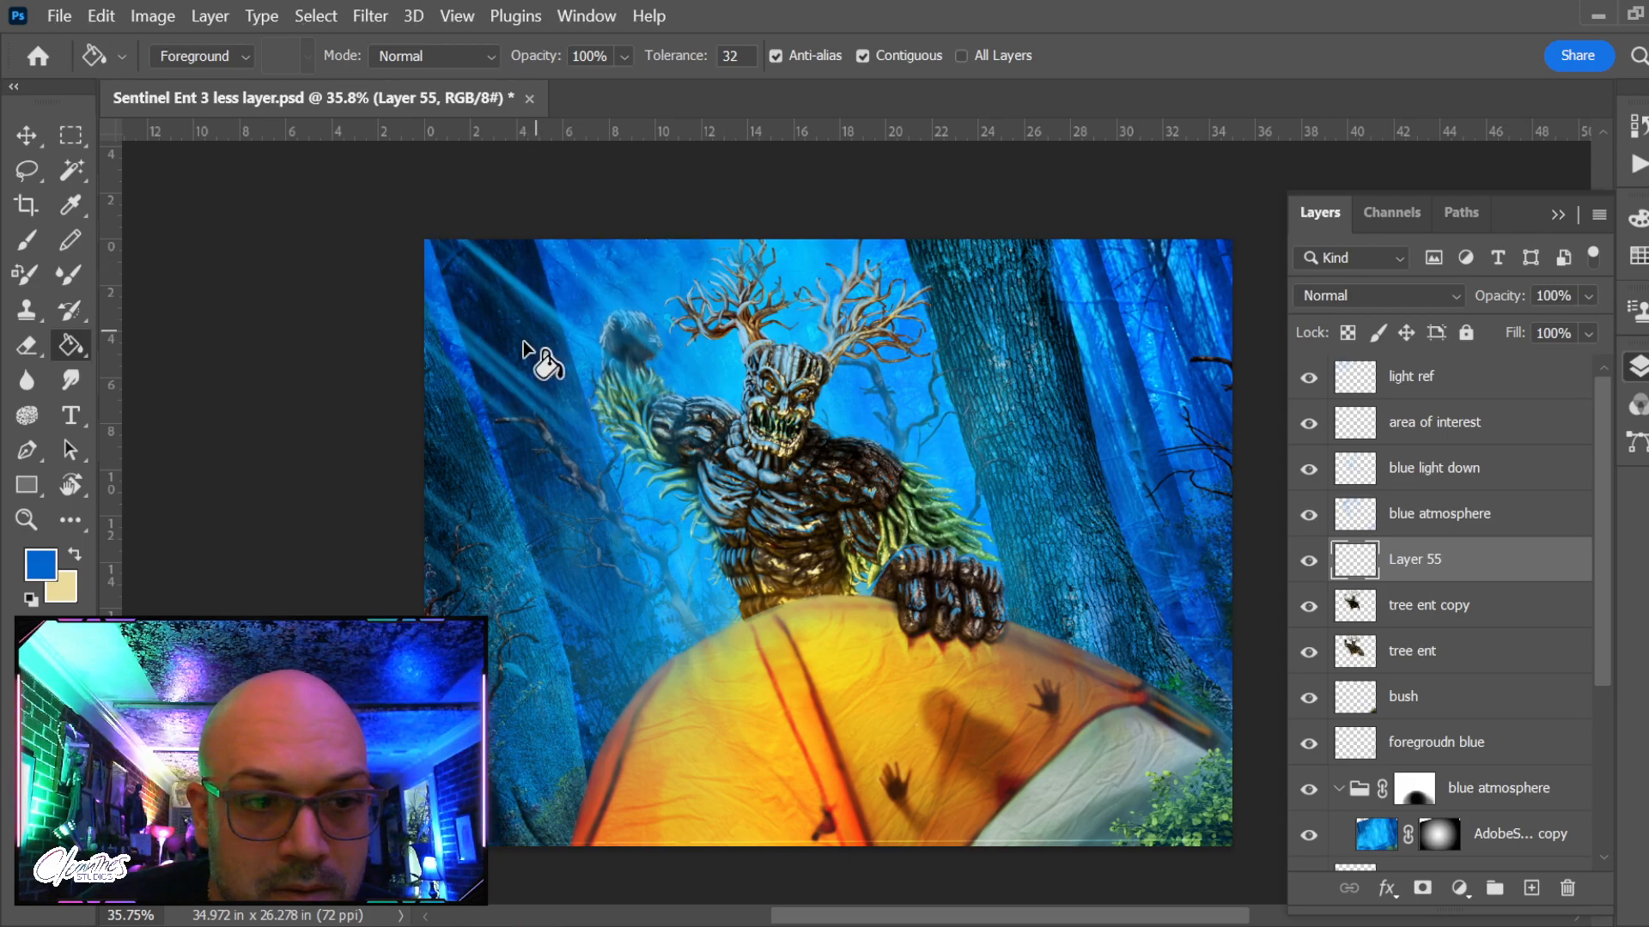
left_click(39, 564)
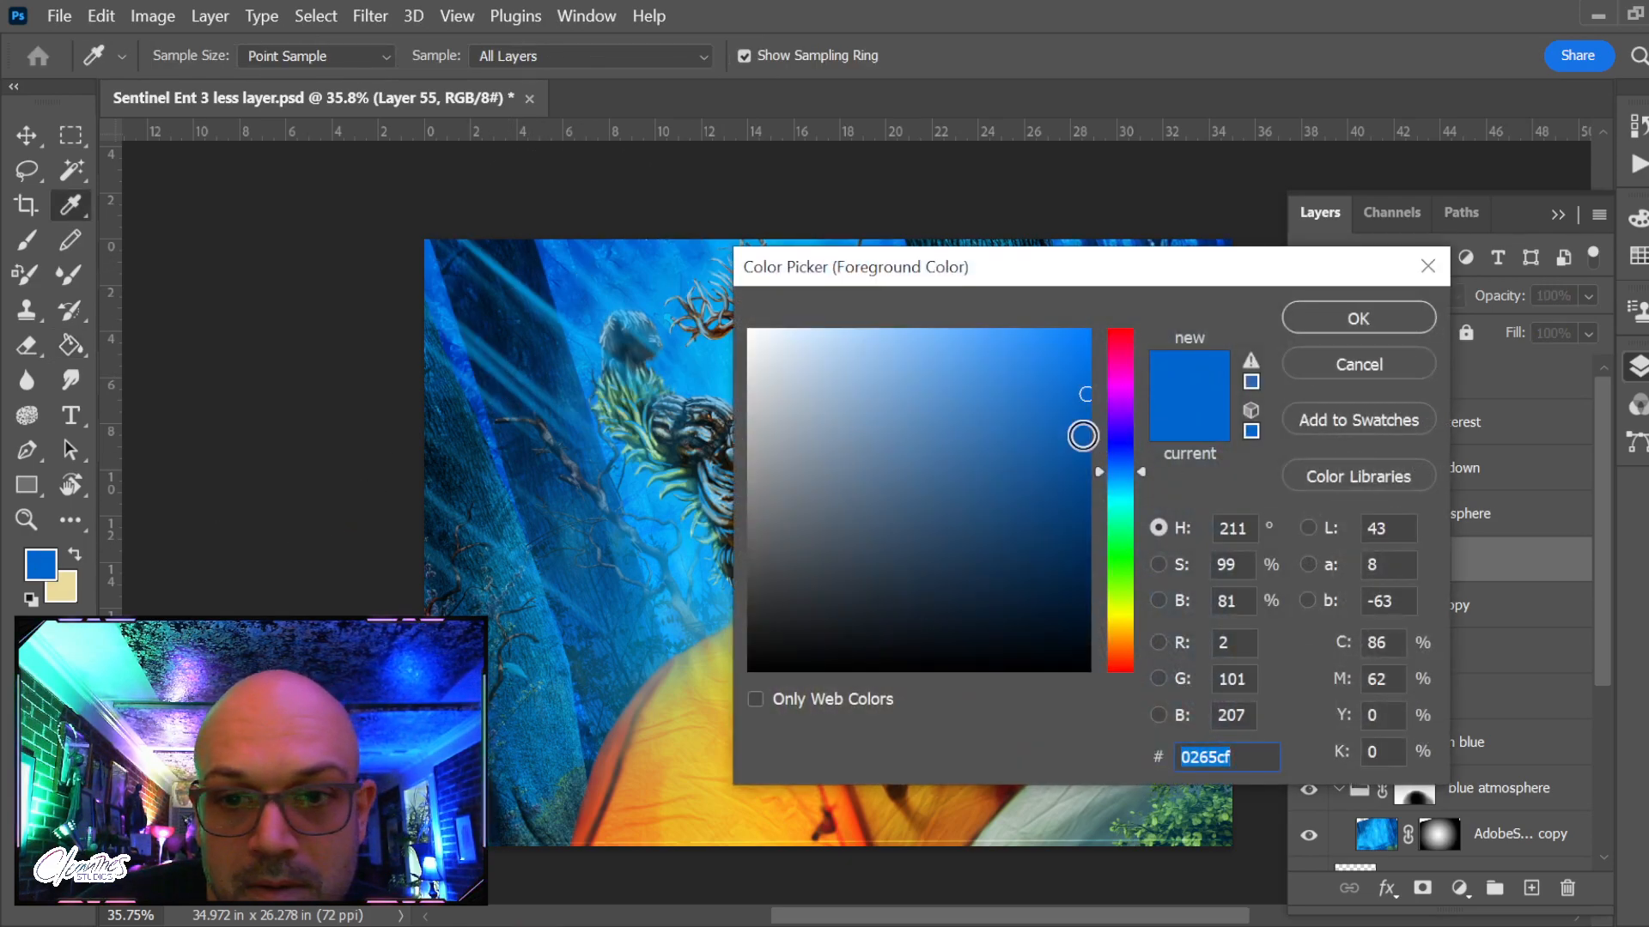
left_click_drag(1079, 431, 1104, 487)
left_click(1366, 334)
key("g")
left_click(600, 432)
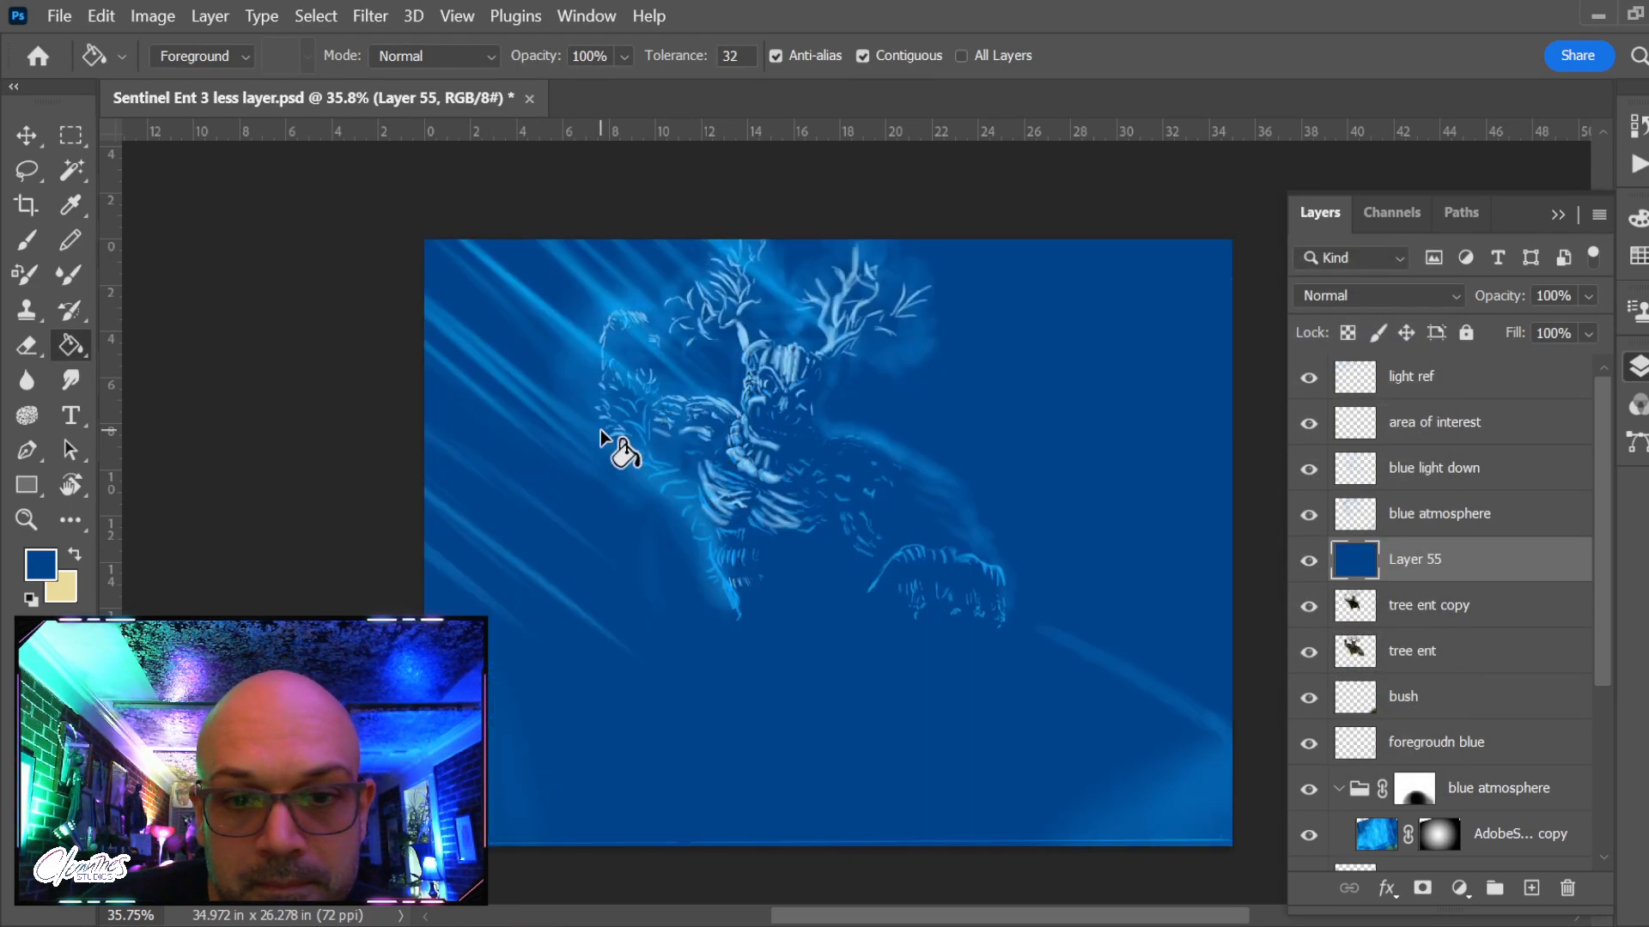
Try the Multiply blend mode on the blue fill, comparing the scene with and without the fill and the blue atmosphere layer
left_click(1410, 294)
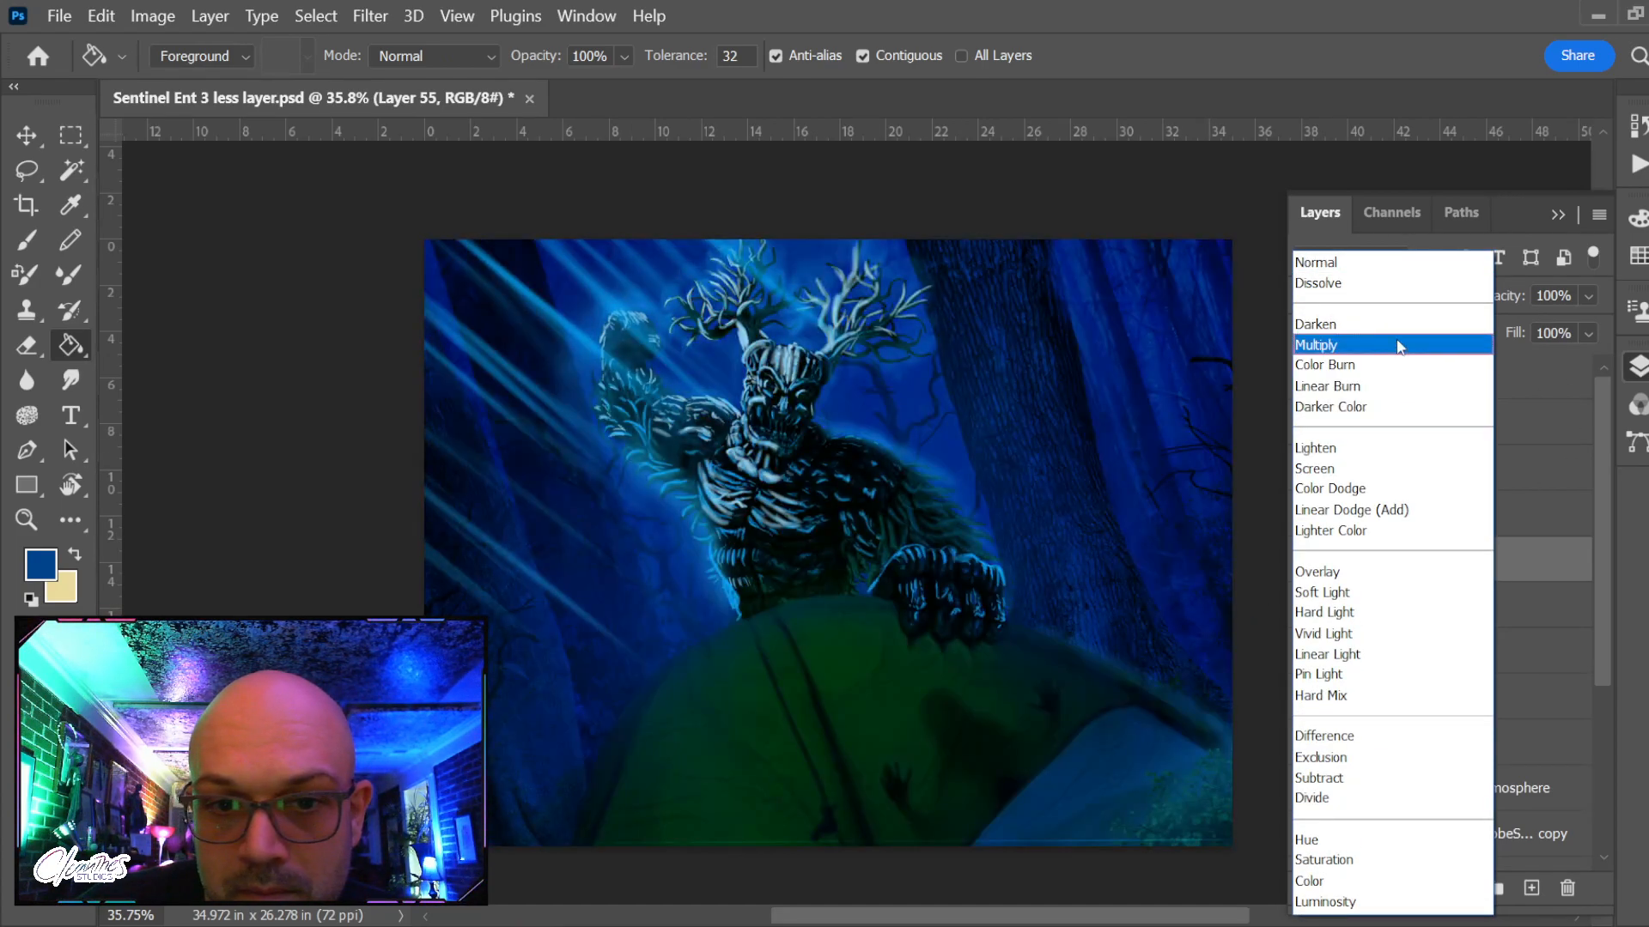
left_click(1400, 345)
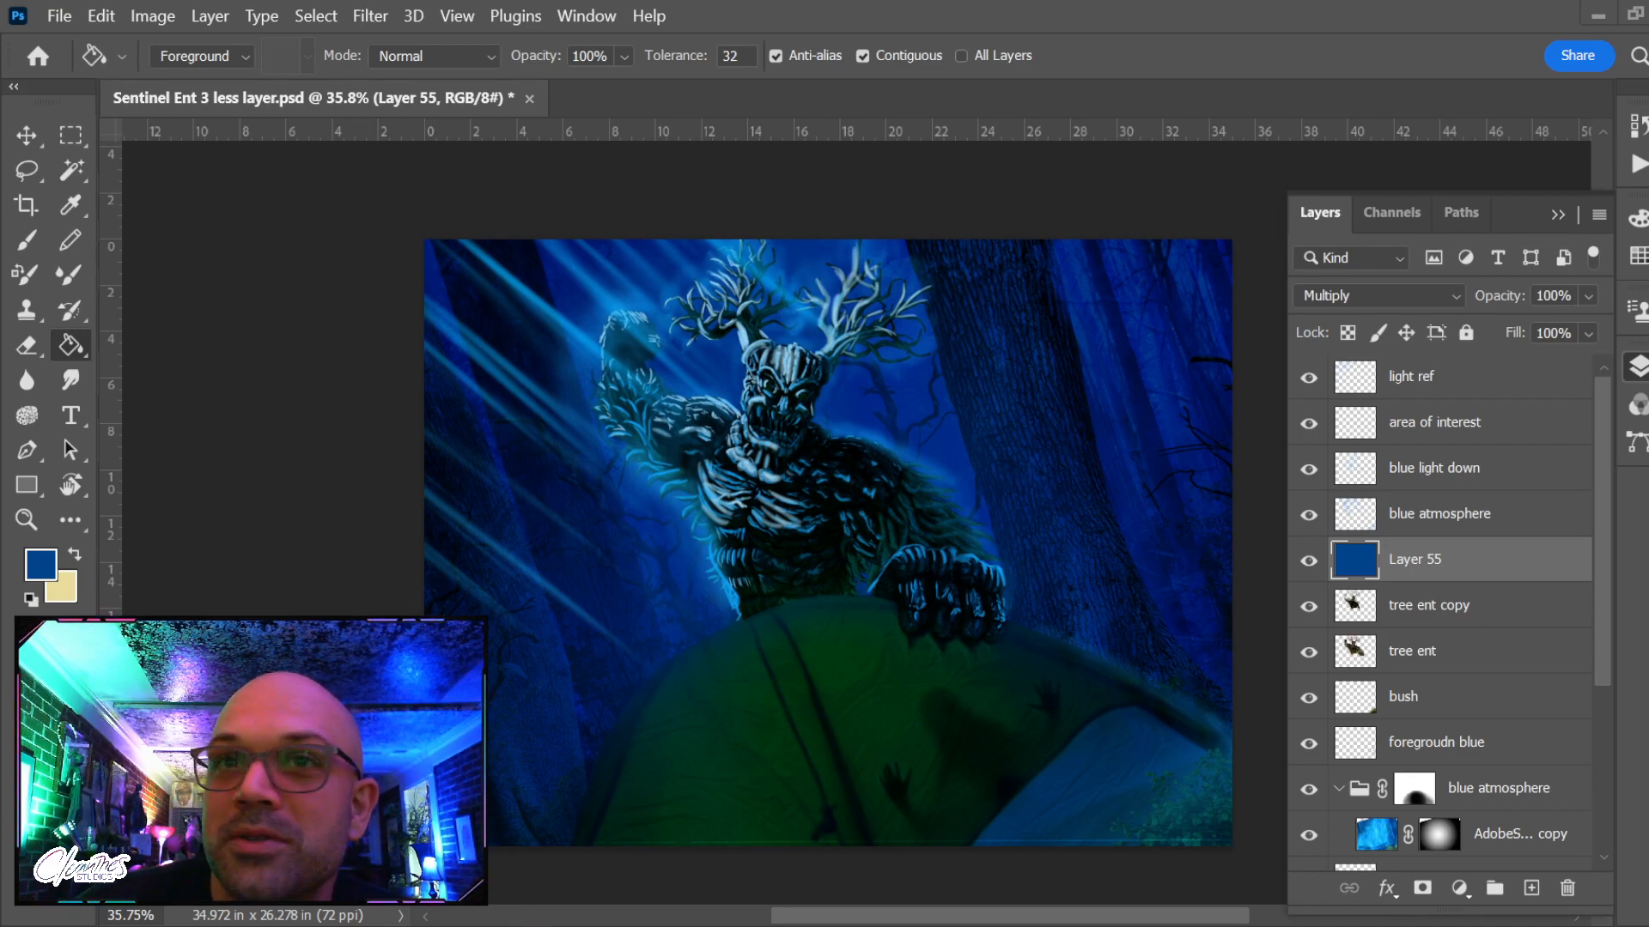
left_click(1307, 560)
left_click(1306, 561)
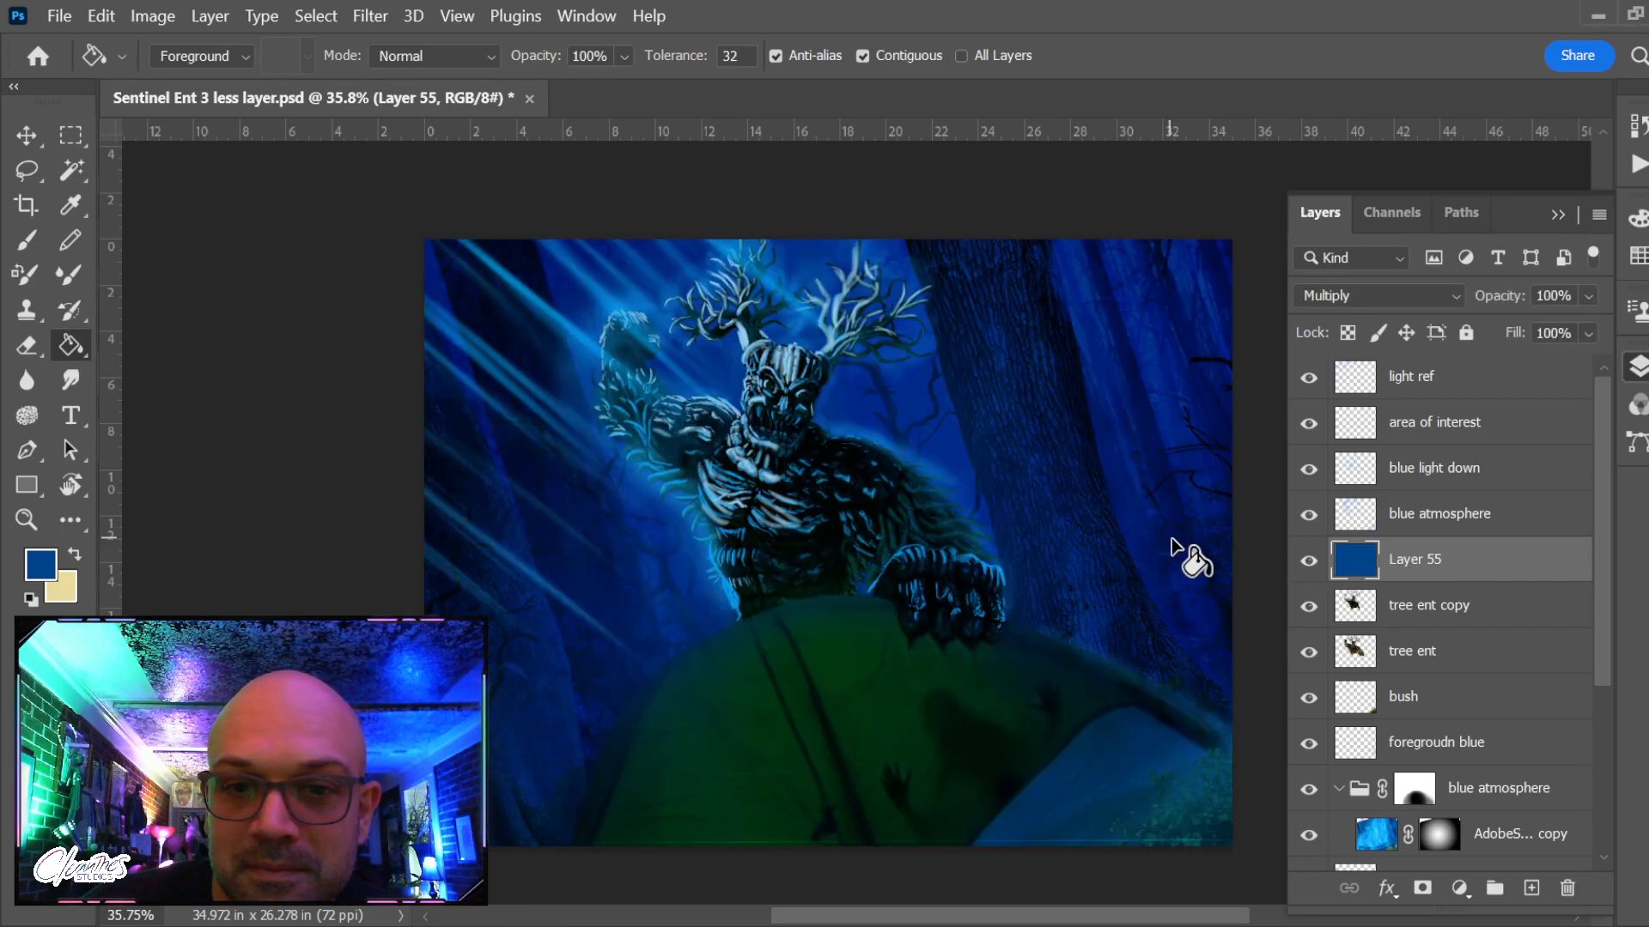
left_click(1464, 515)
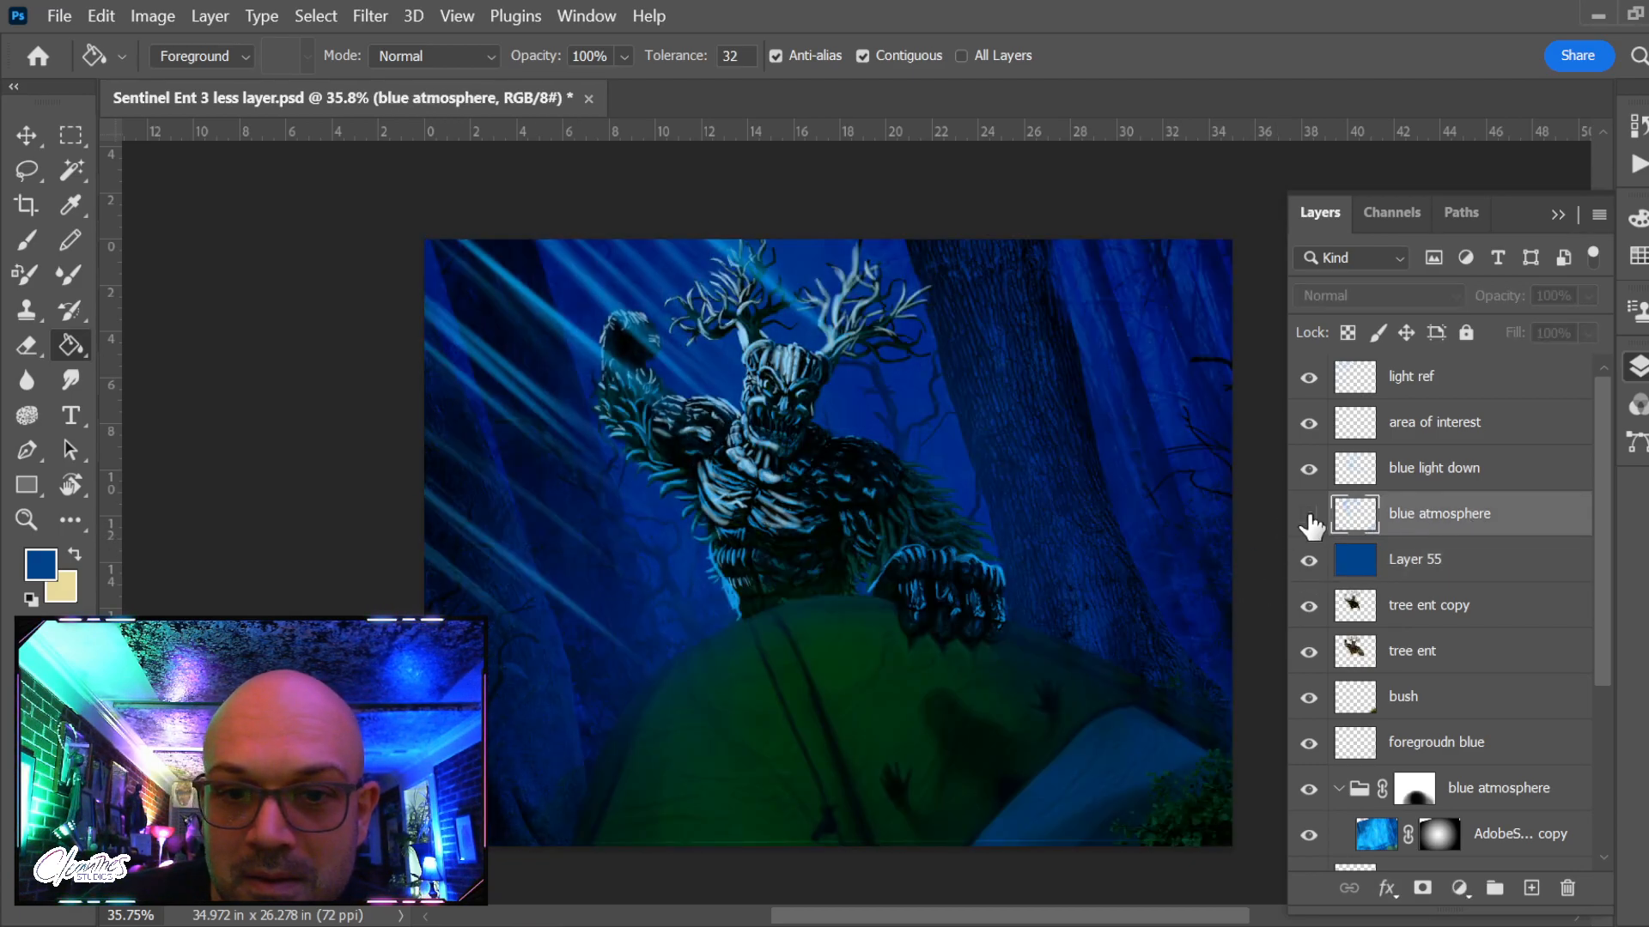
left_click(1308, 516)
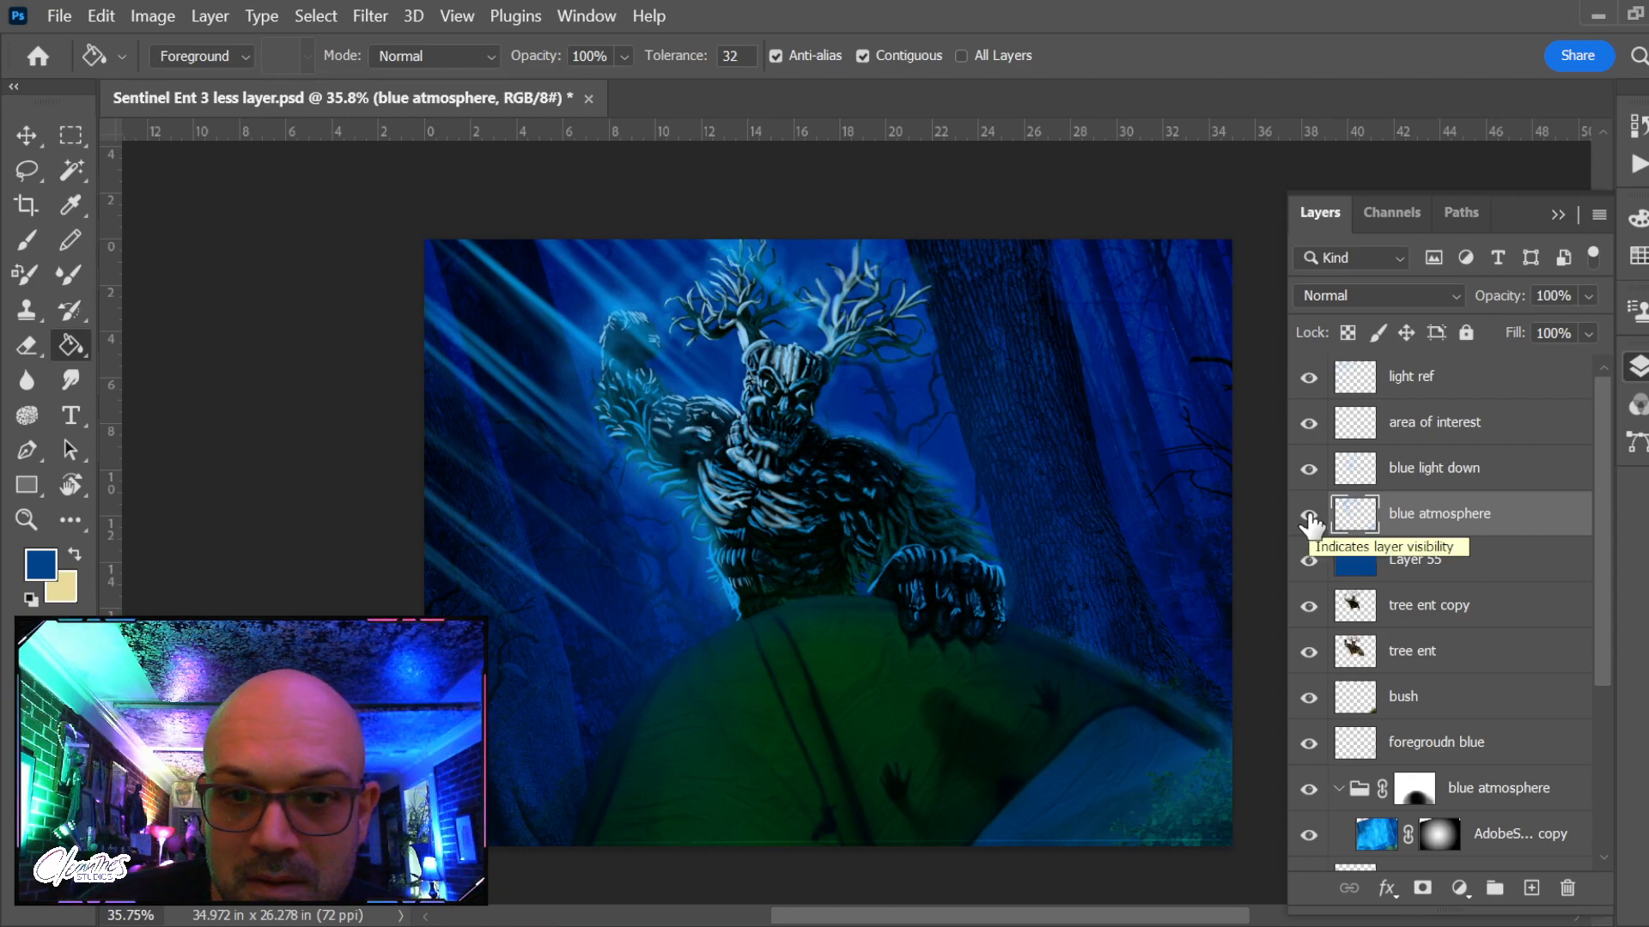
On the blue atmosphere layer, select everything outside the tree ent copy shape, enlarge the Eraser to 200, and clear the selection
key("e")
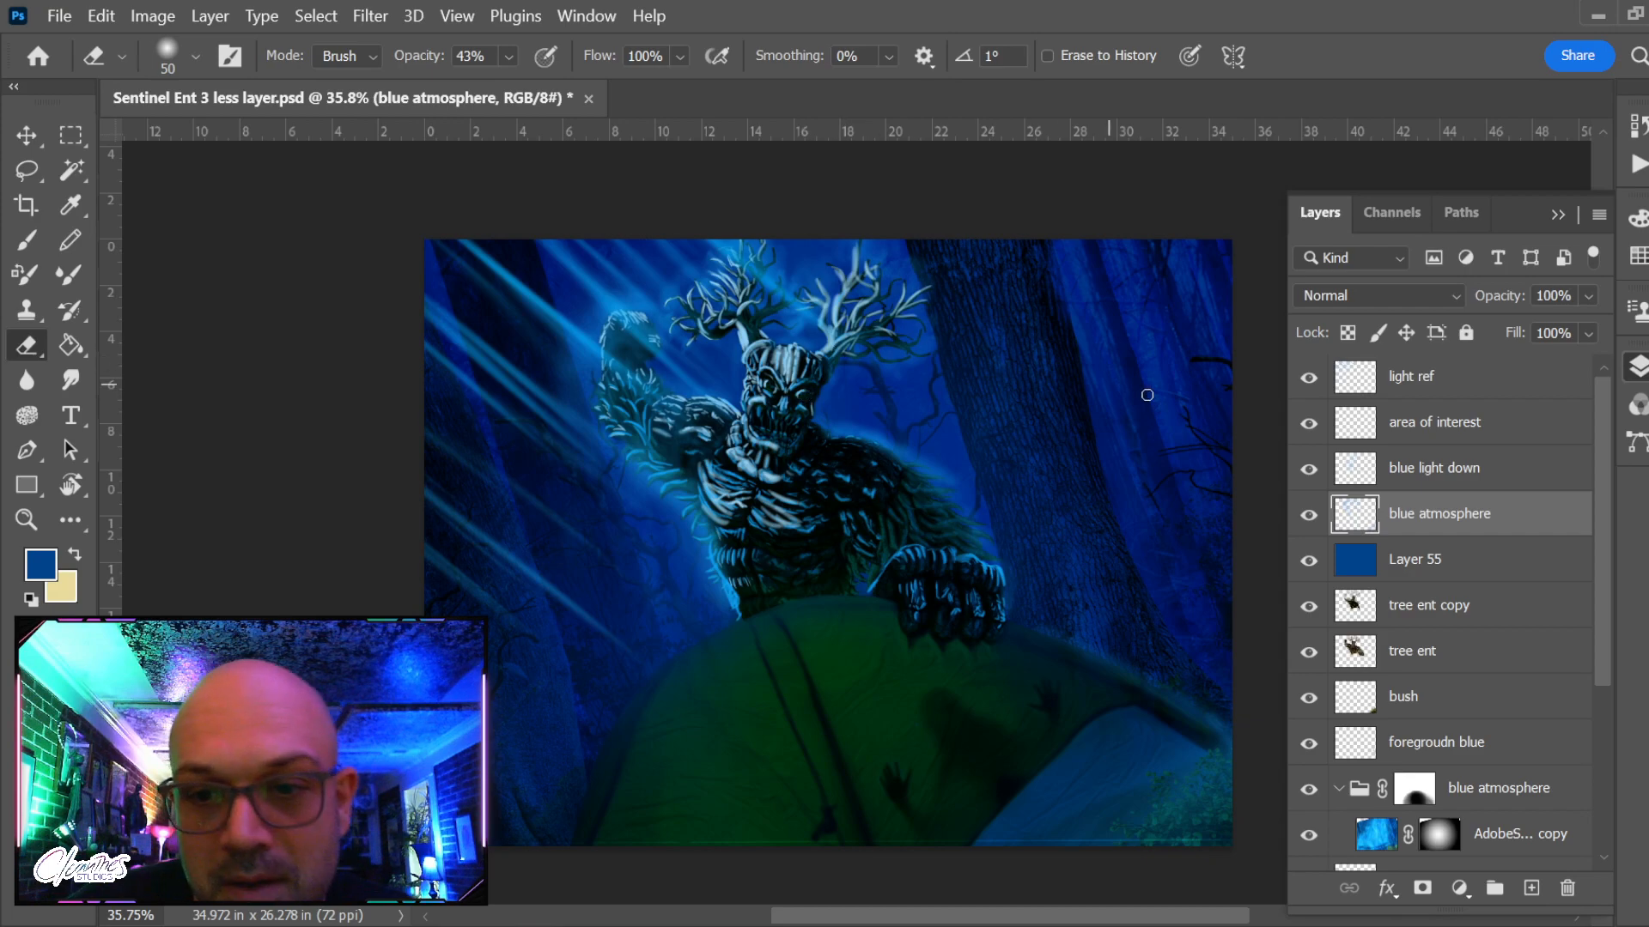
left_click(1356, 606, "ctrl")
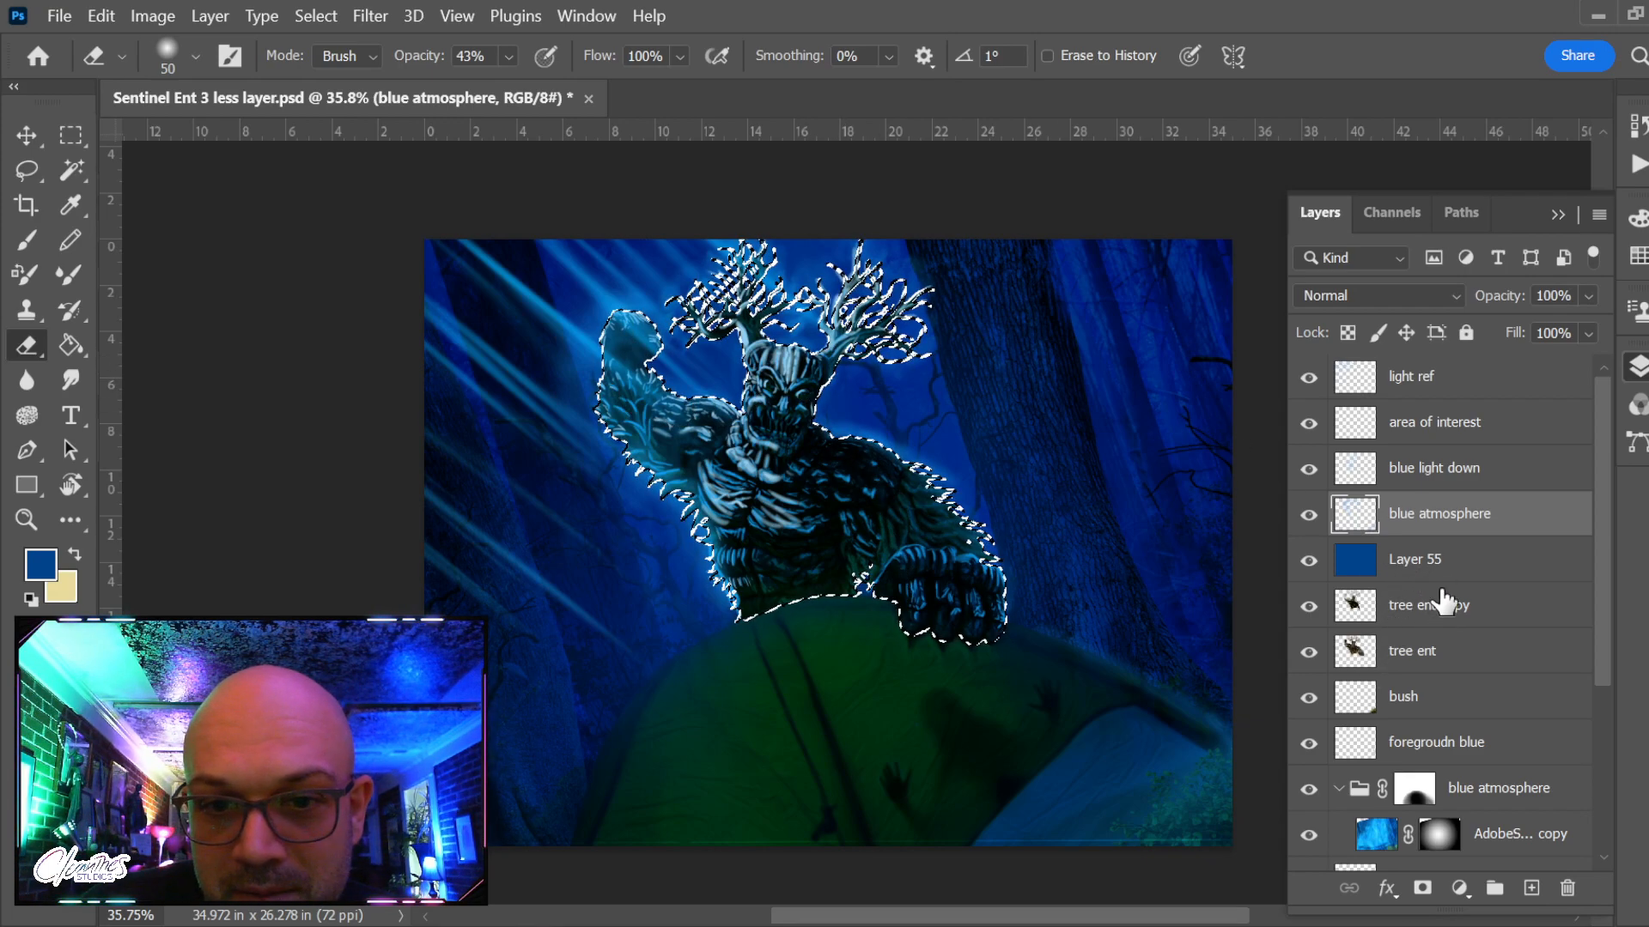
left_click(1507, 569)
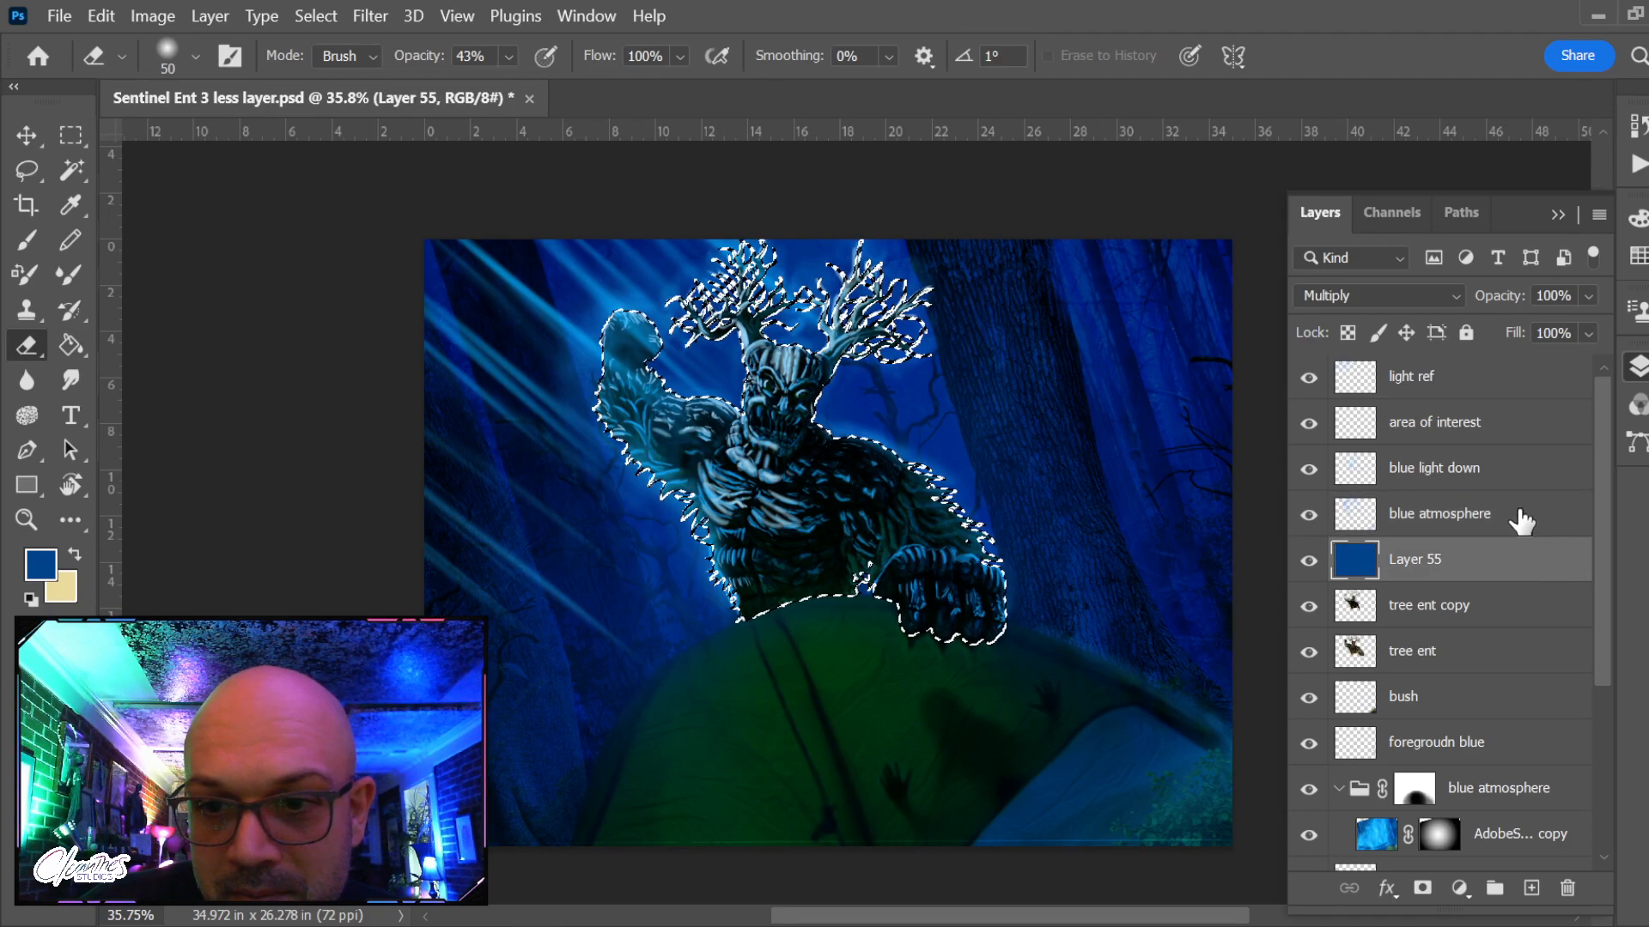
left_click(1482, 518)
left_click(1309, 515)
left_click(1309, 515)
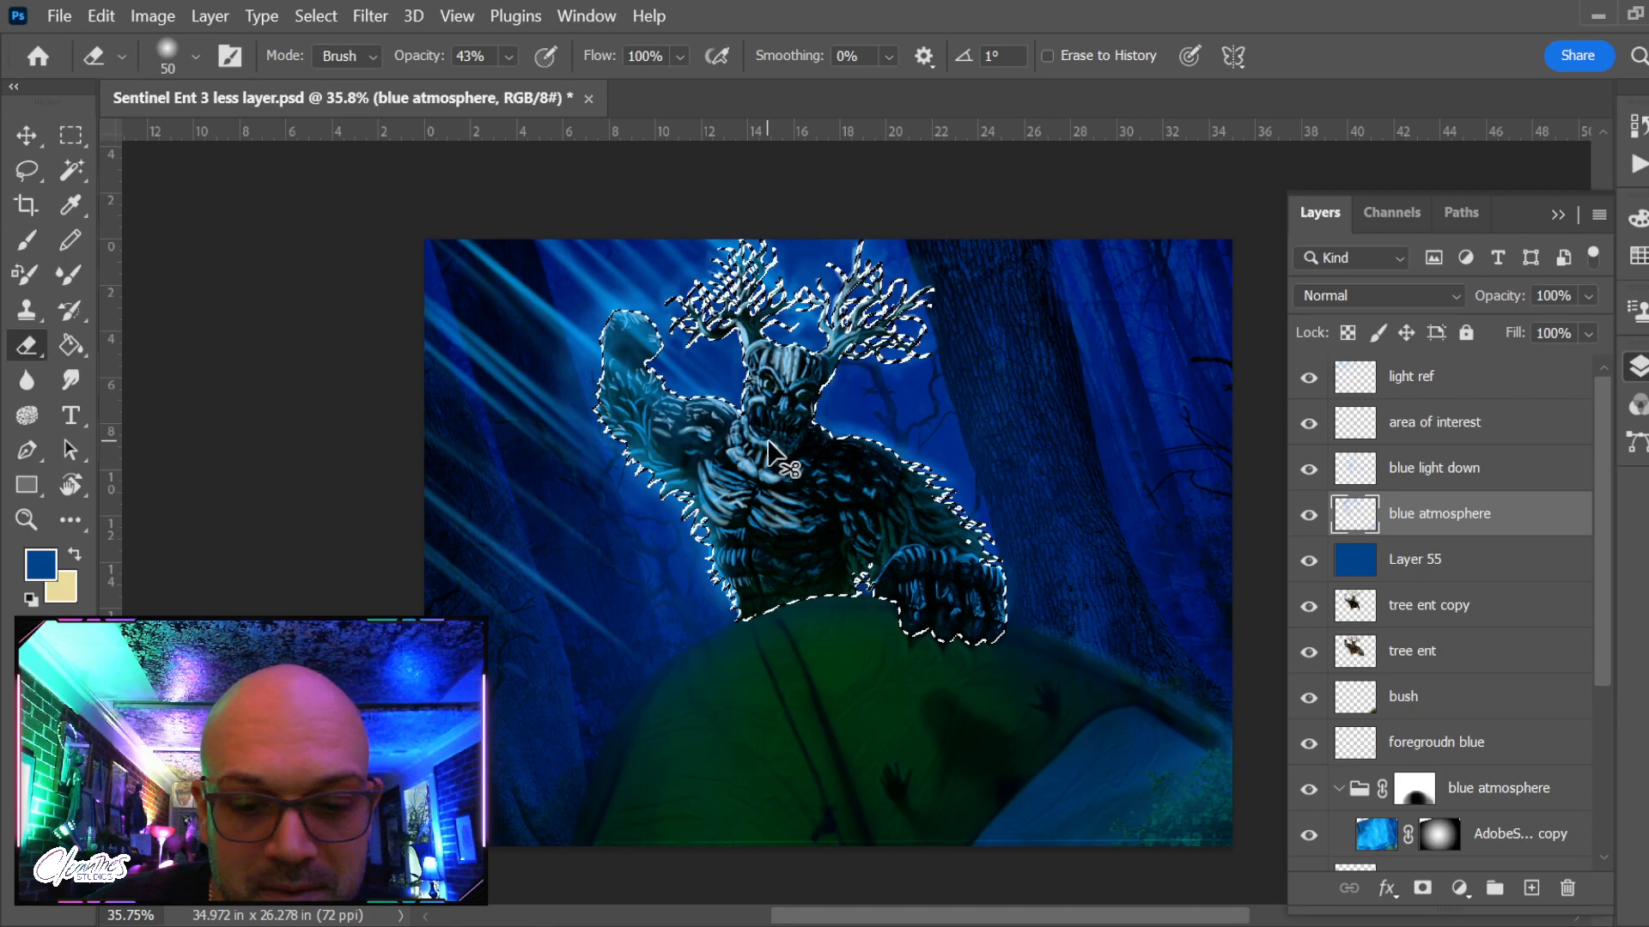
key("ctrl+shift+i")
key("bracketright")
key("bracketright")
key("bracketright")
key("bracketright")
key("bracketright")
key("bracketright")
key("bracketright")
key("bracketright")
key("bracketright")
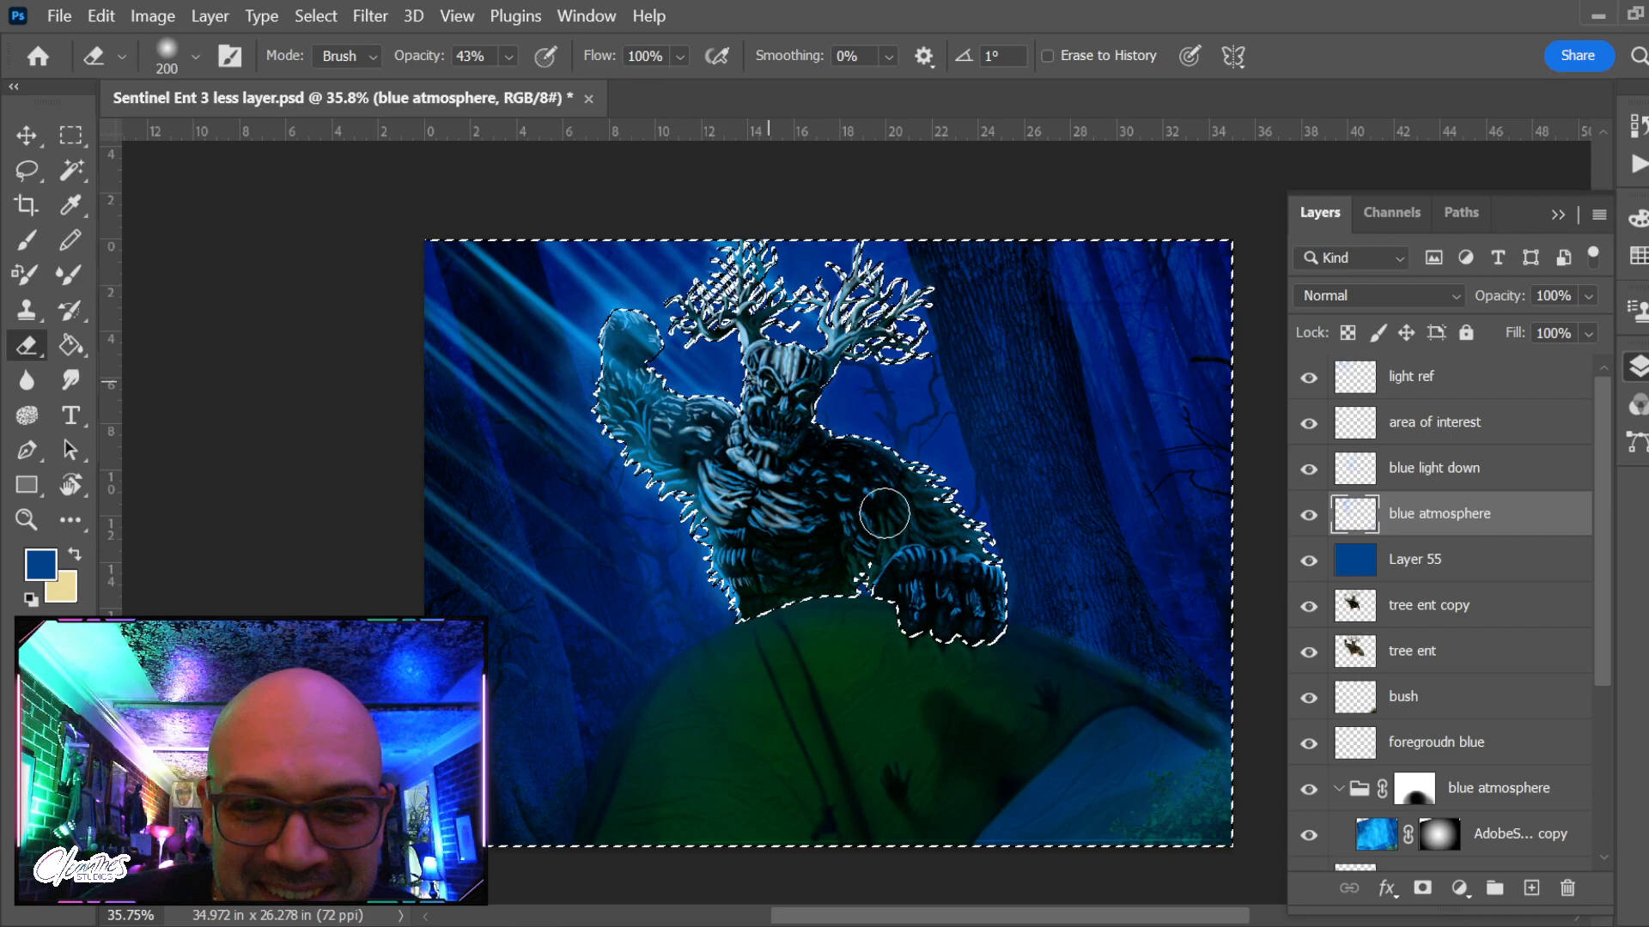
key("ctrl+d")
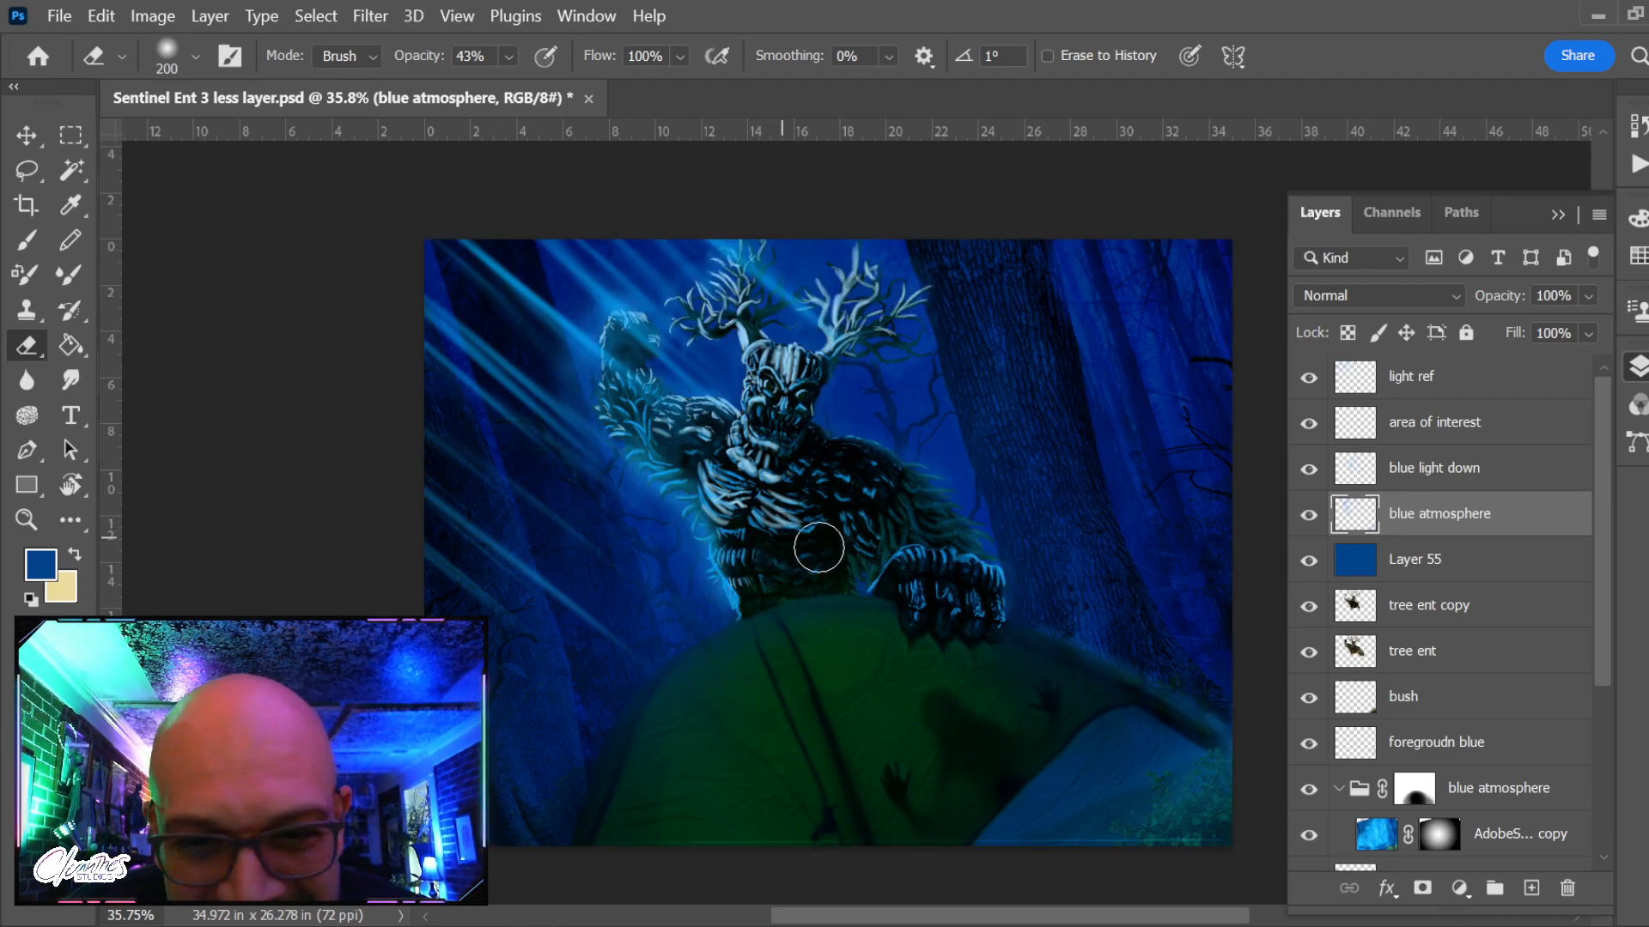
Set the blue fill on Layer 55 to Normal blend mode at 34% opacity
left_click(1336, 566)
left_click(1432, 296)
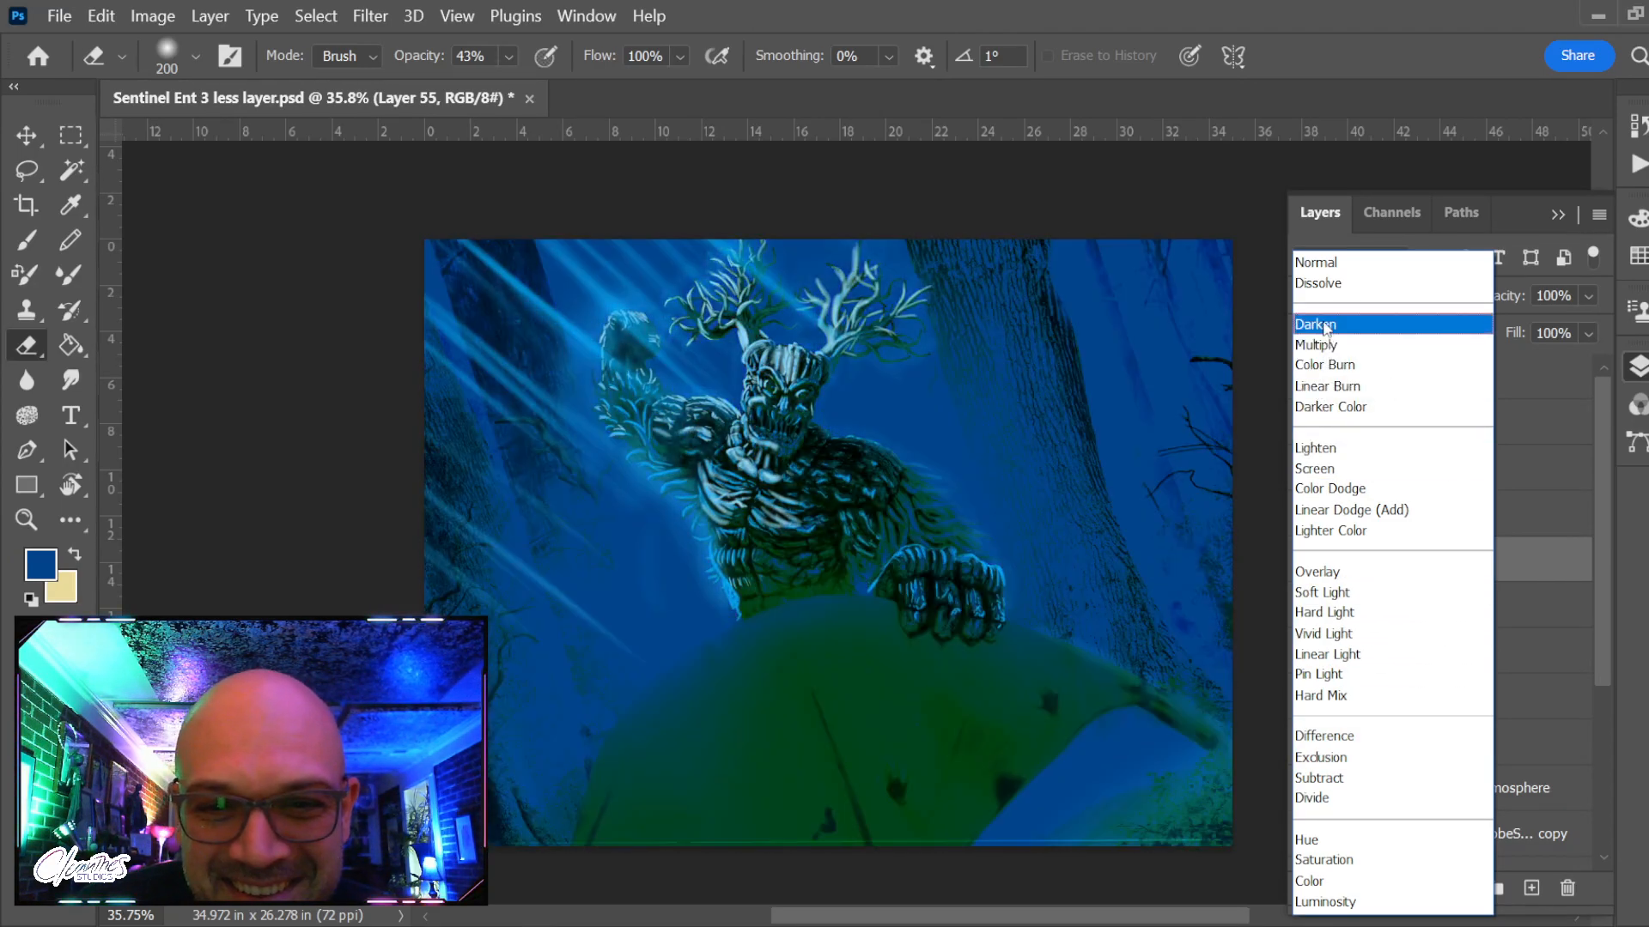
left_click(1340, 262)
left_click(1589, 298)
left_click_drag(1549, 328, 1511, 326)
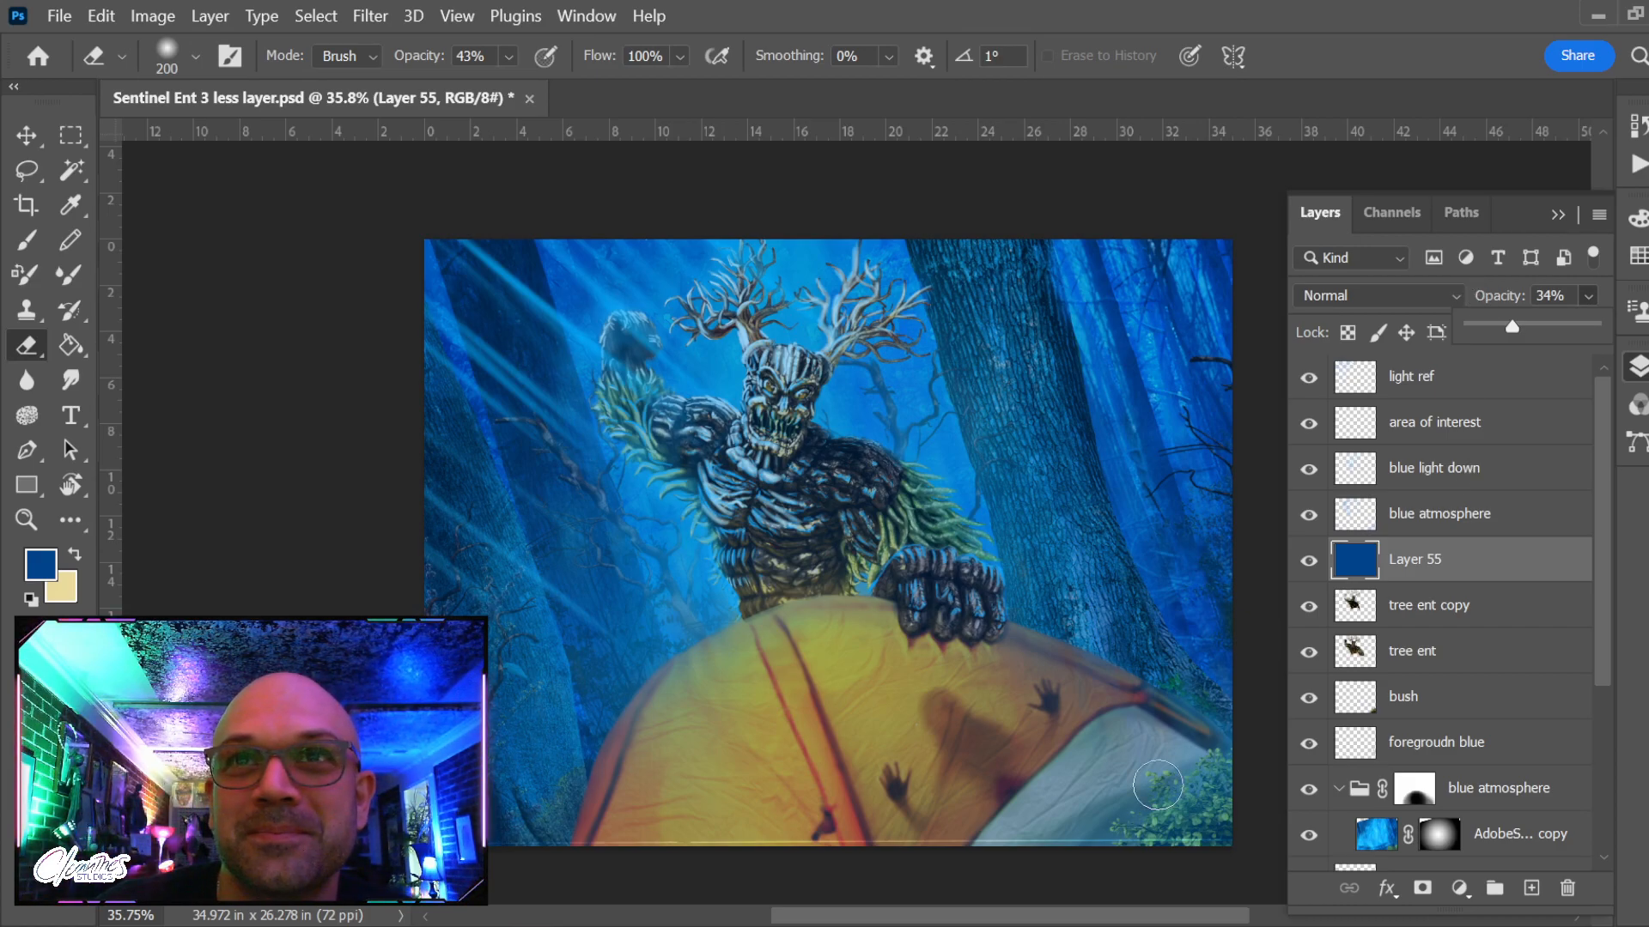
Compare the scene with and without the Layer 55 fill, blue atmosphere and blue light down layers
left_click(1301, 562)
left_click(1301, 562)
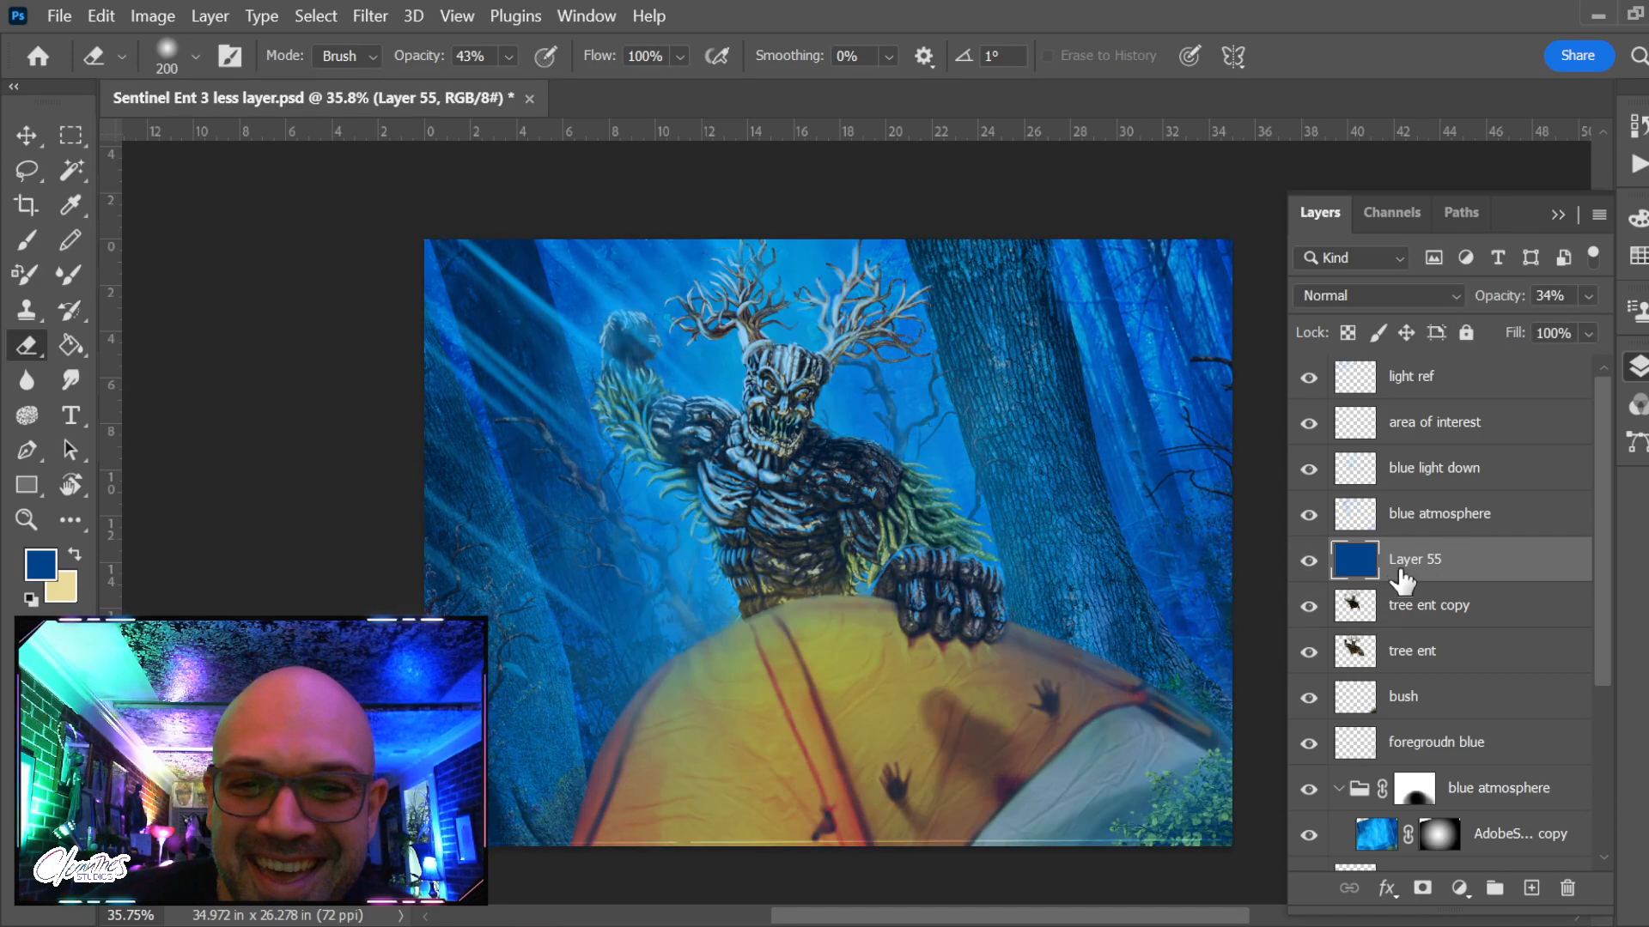
left_click(1473, 524)
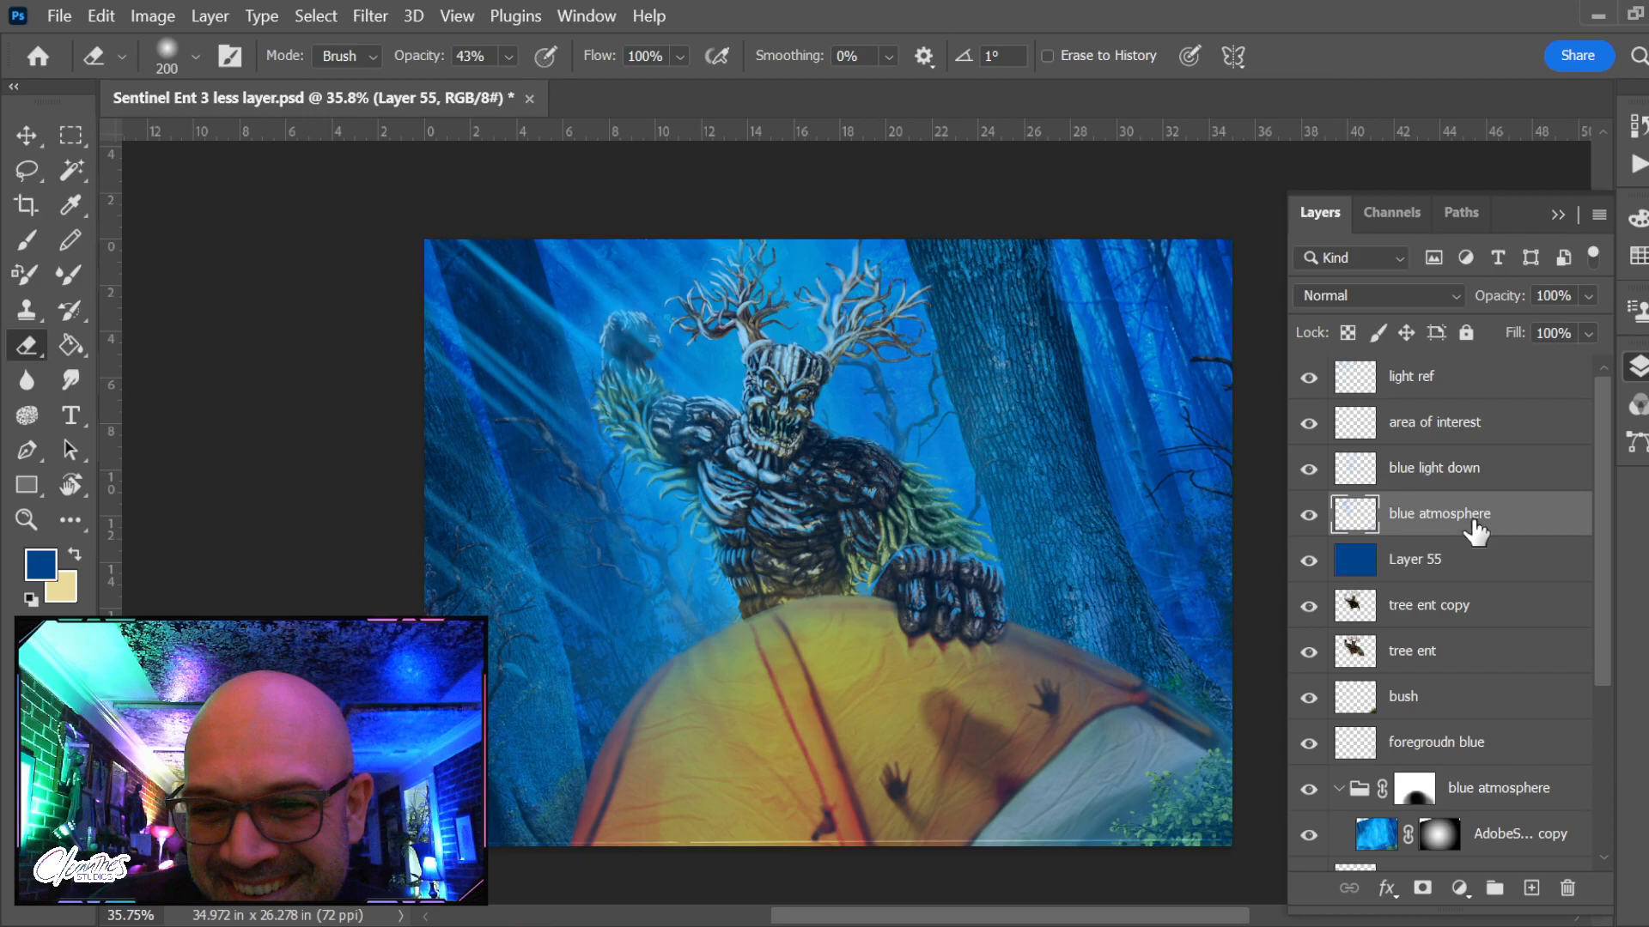
left_click(1307, 514)
left_click(1308, 514)
left_click(1308, 469)
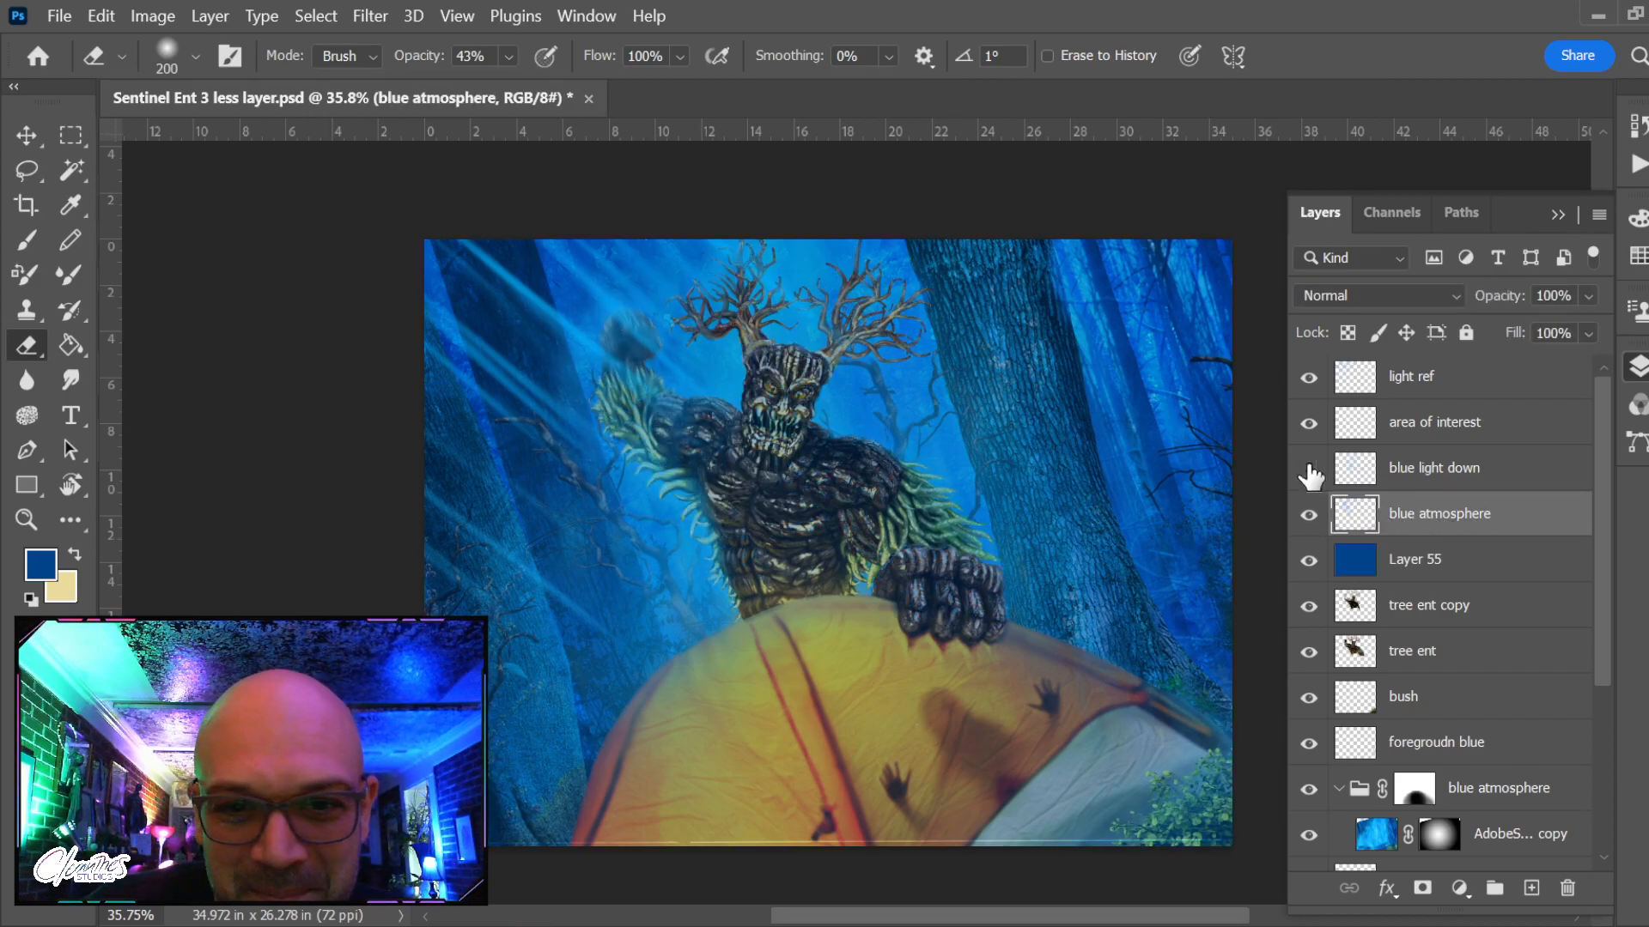
left_click(1309, 469)
left_click(1408, 469)
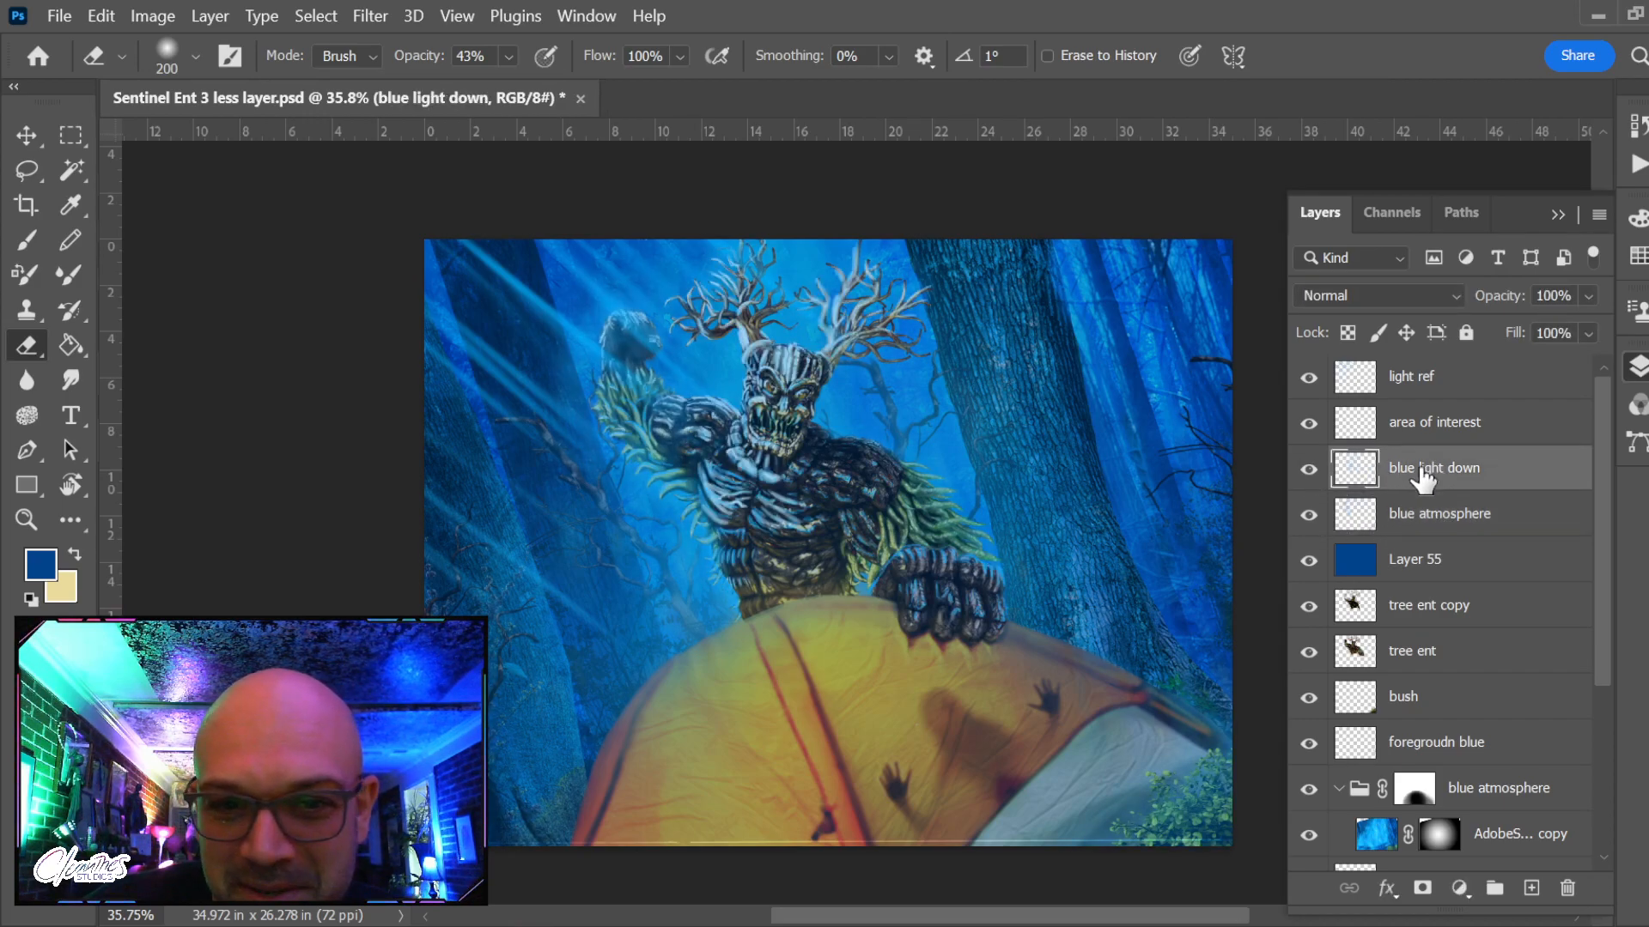
Reduce the blue light down layer's opacity to about 77%
left_click(1588, 295)
left_click_drag(1554, 324, 1551, 332)
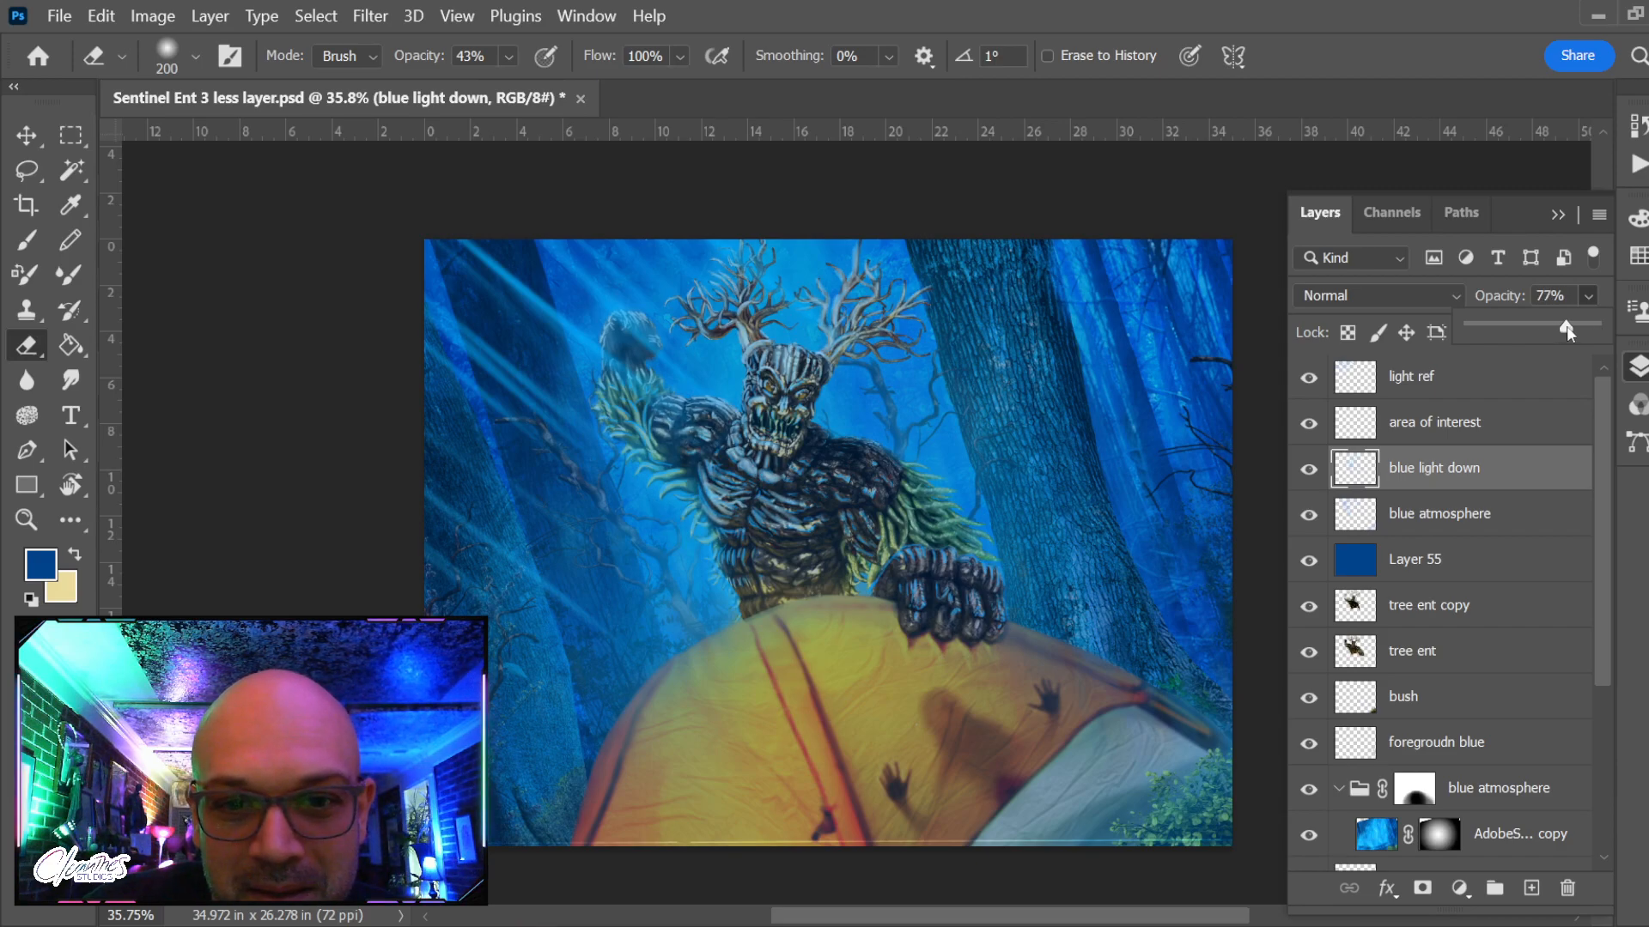
left_click(1480, 475)
left_click(1462, 512)
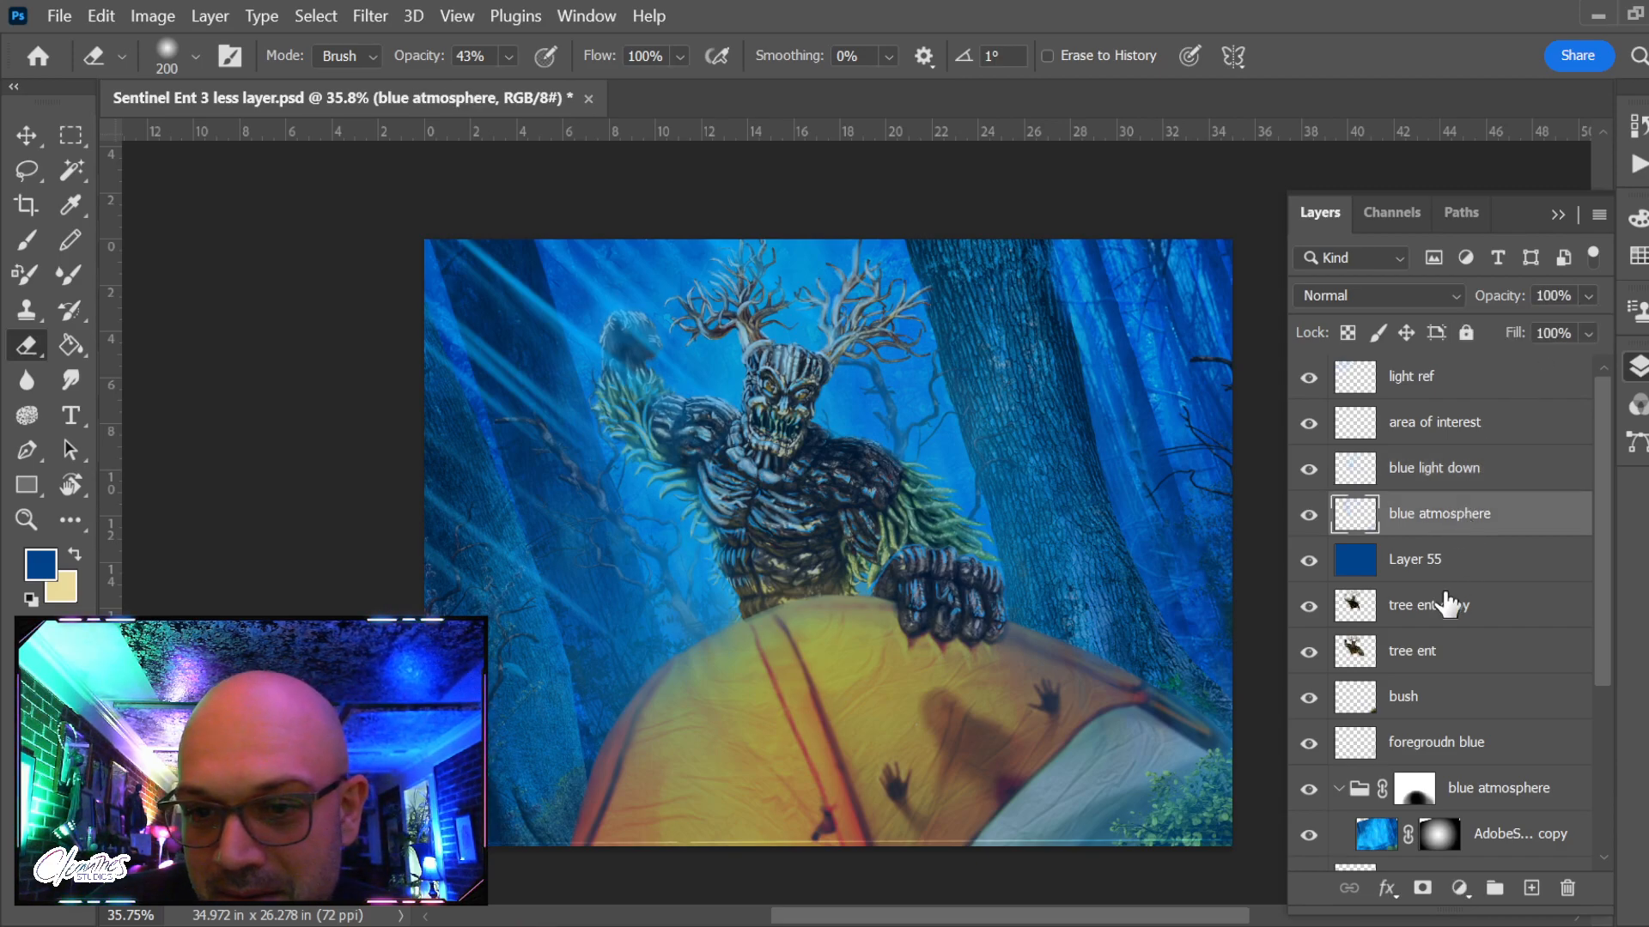
With Layer 55 active, load the combined selection of the tree ent copy, tree ent and tent wrinkles shapes
left_click(1399, 569)
left_click_drag(1326, 554, 1340, 609)
left_click(1344, 606, "ctrl")
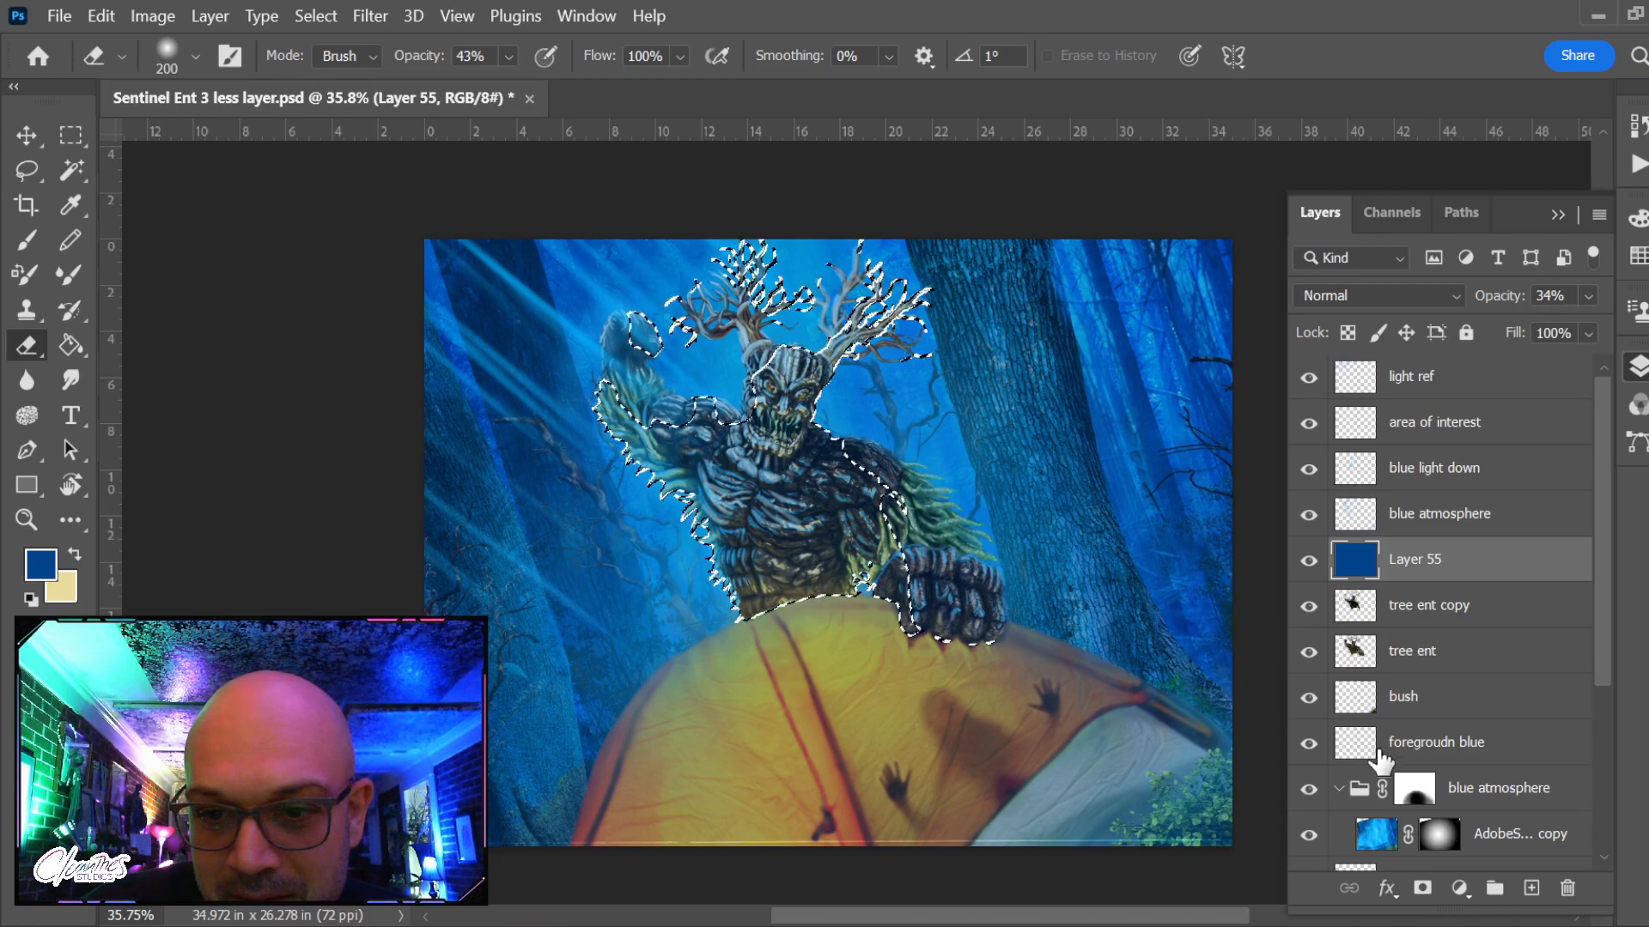
left_click(1353, 658, "ctrl")
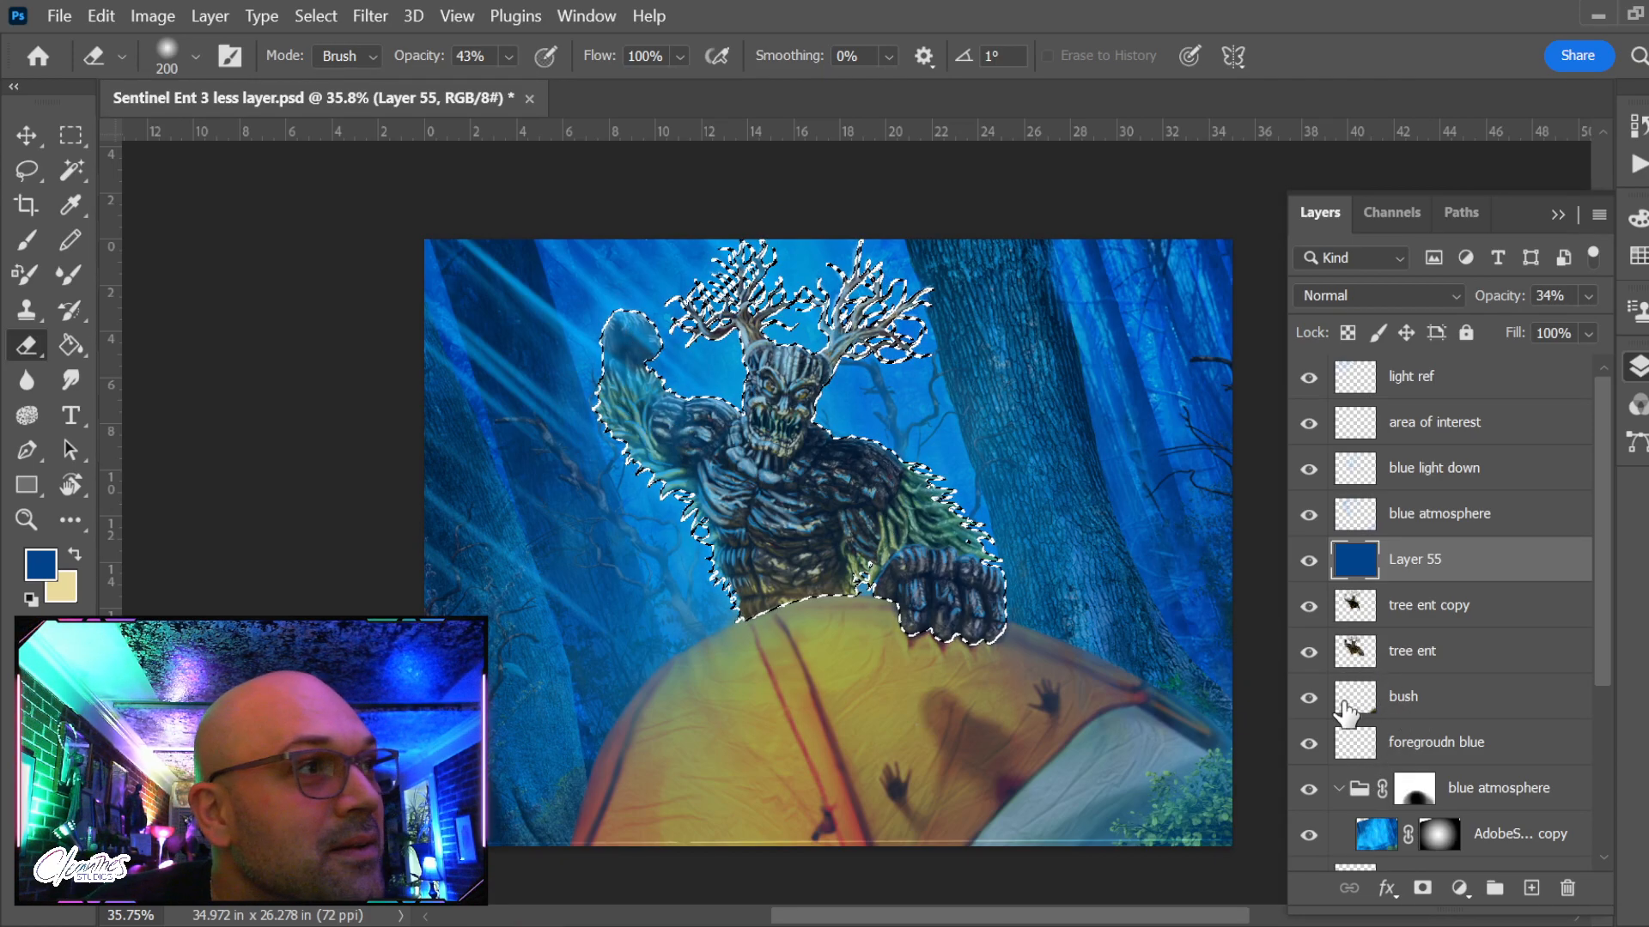
scroll(1342, 702, "down", 3)
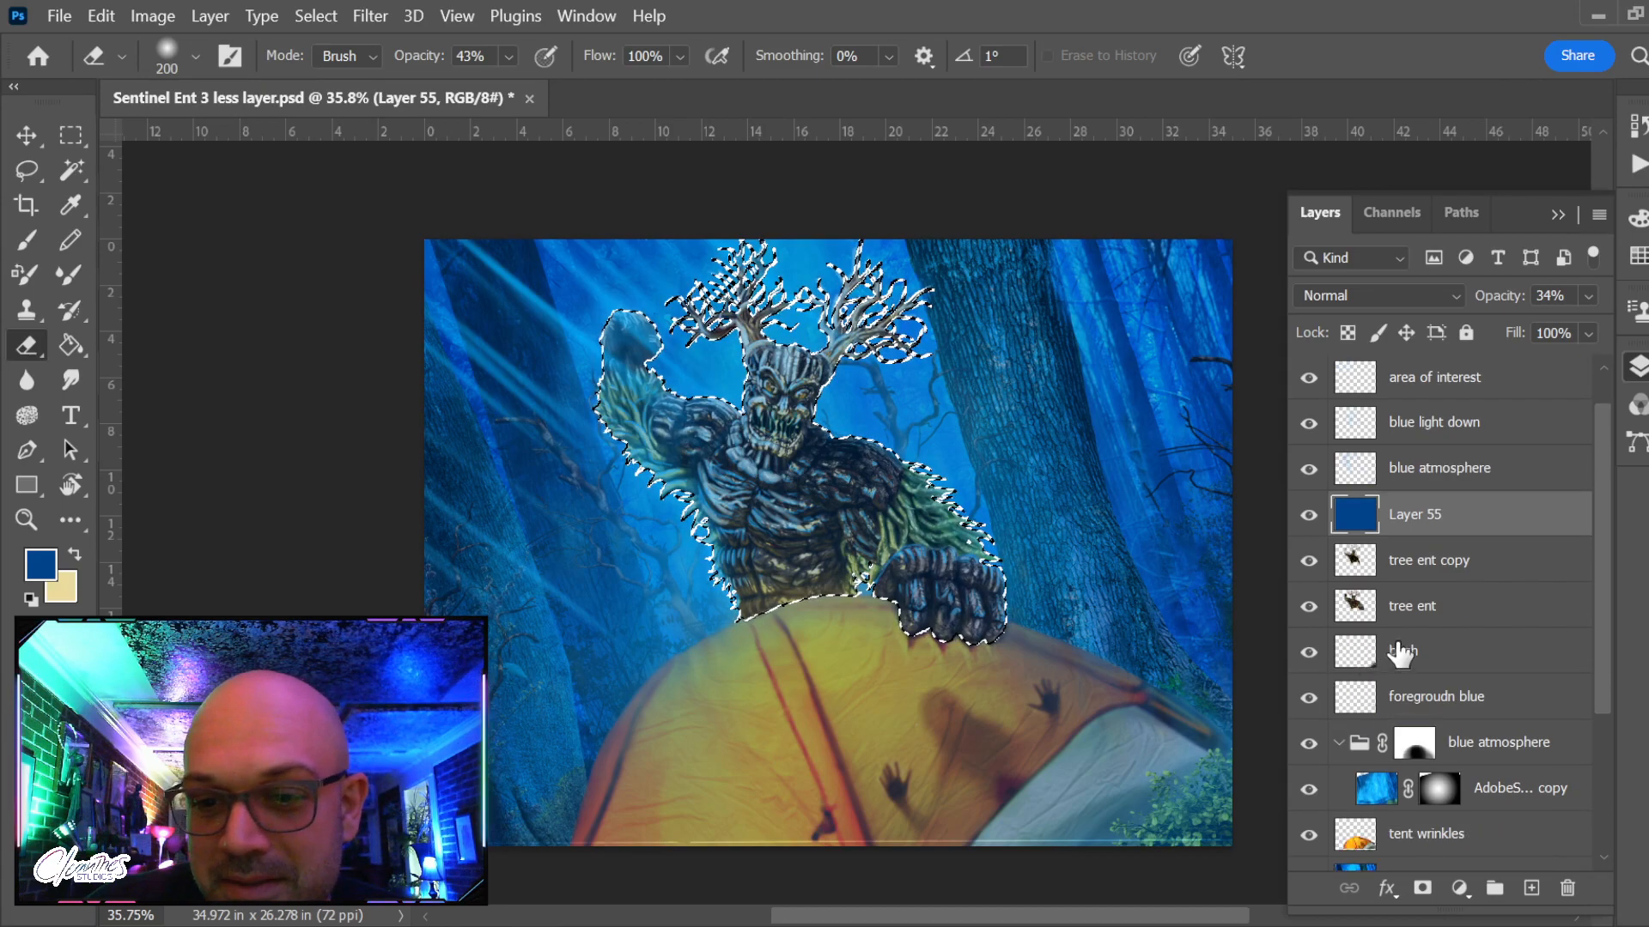
left_click(1347, 759, "ctrl+shift")
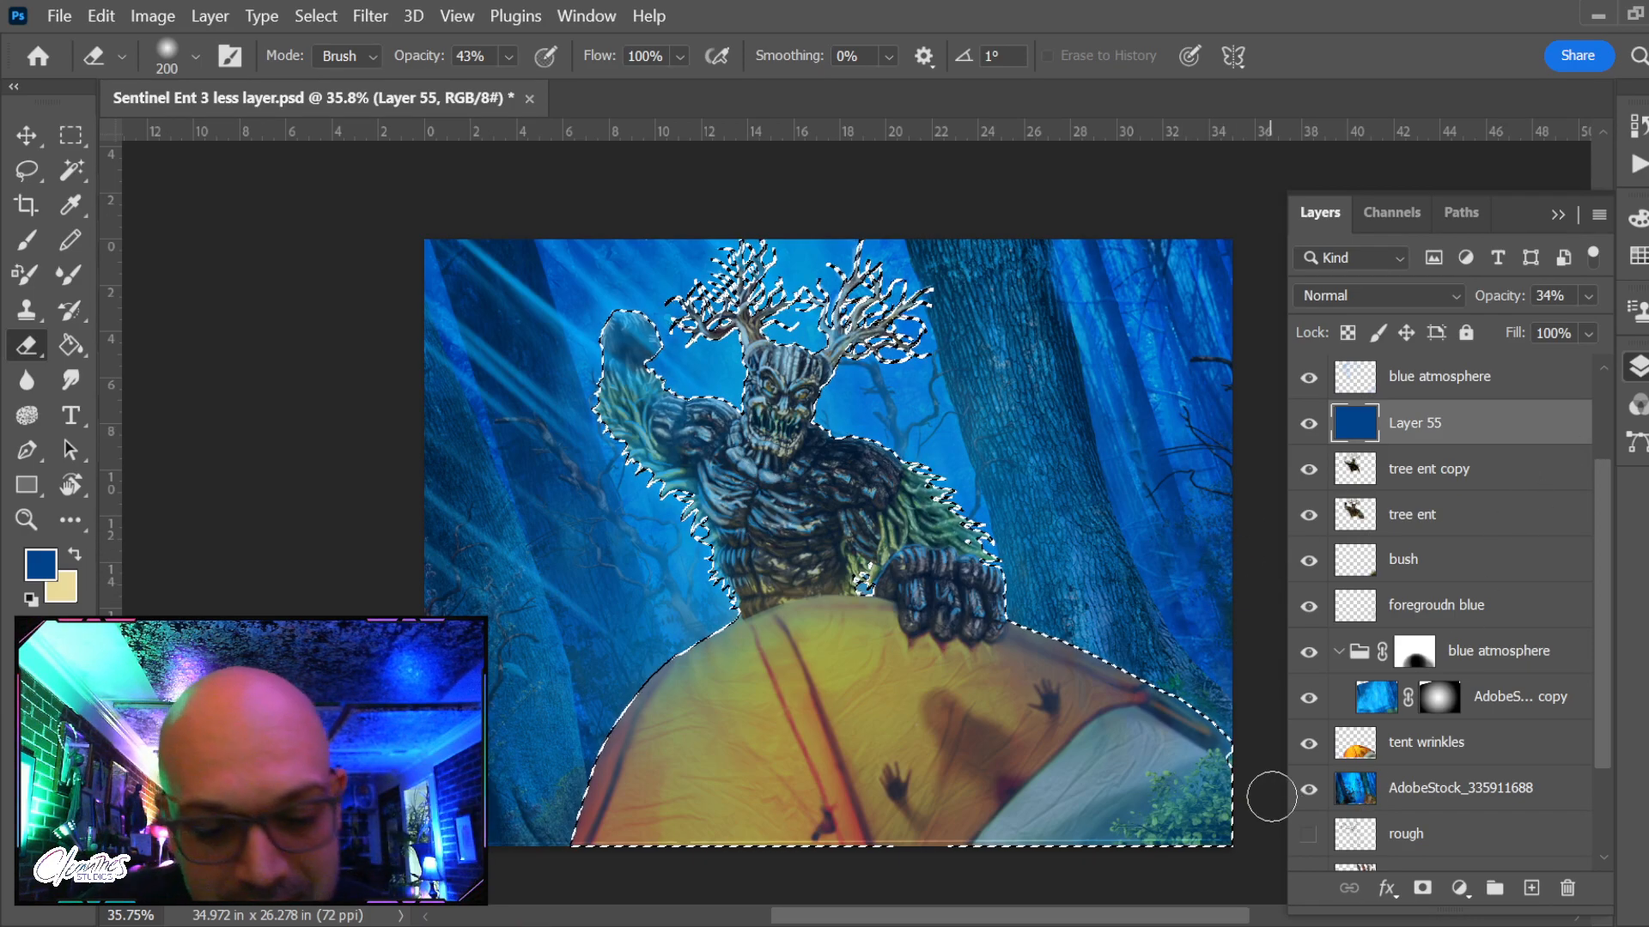
key("ctrl+d")
key("b")
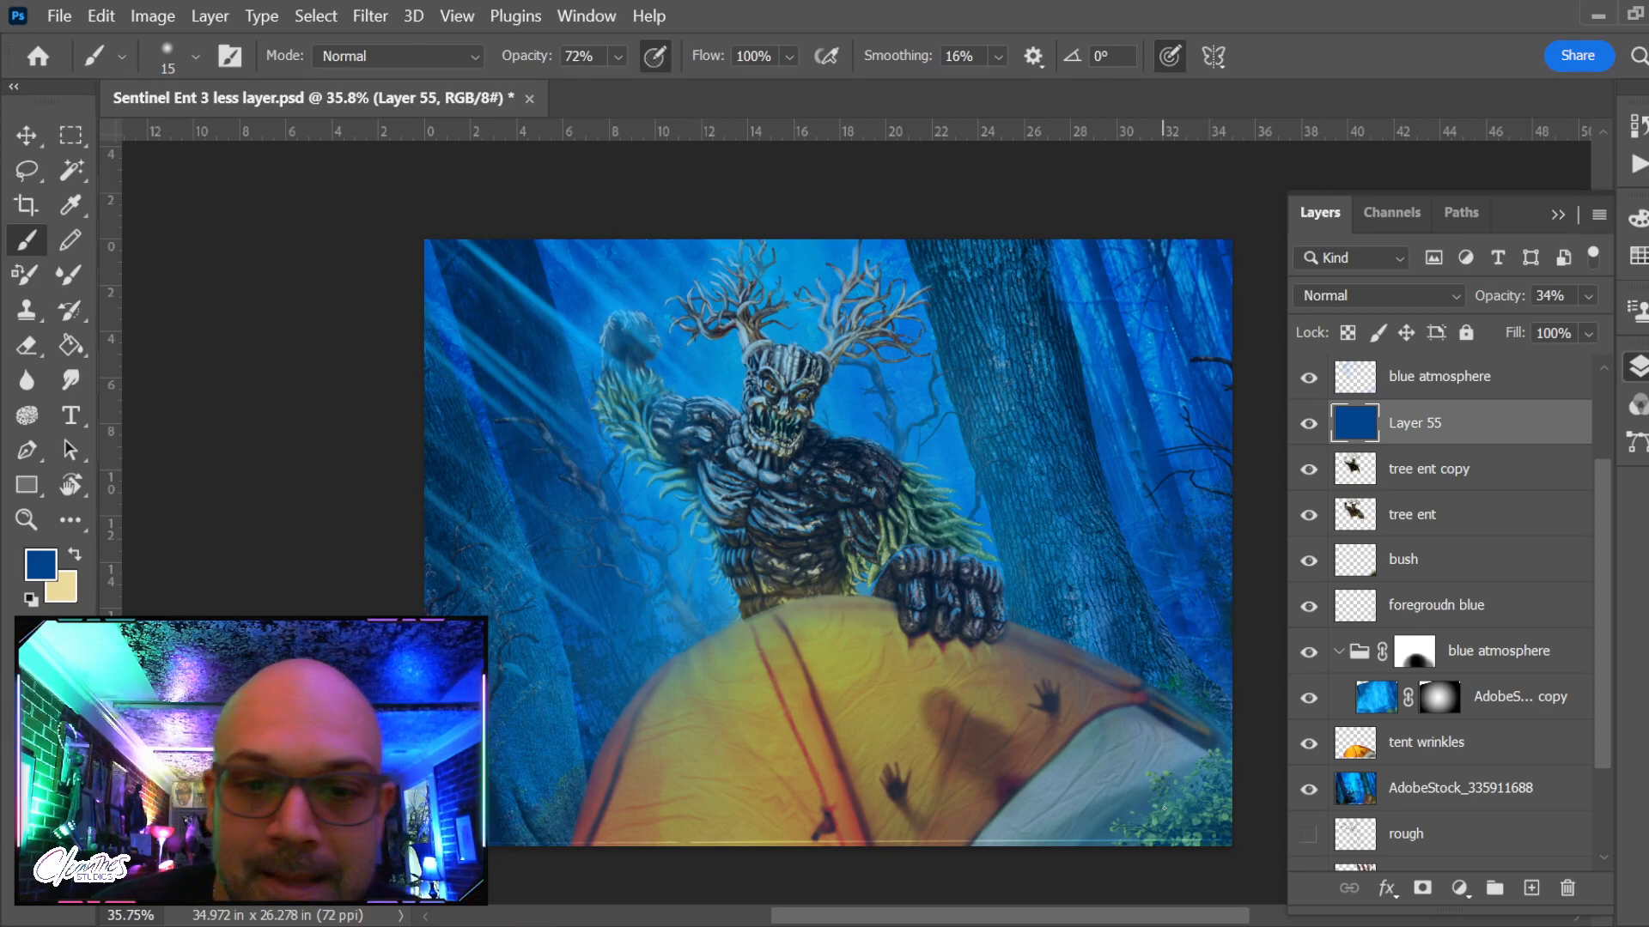
key("bracketright")
key("bracketright")
key("bracketright")
key("bracketright")
key("bracketright")
key("bracketright")
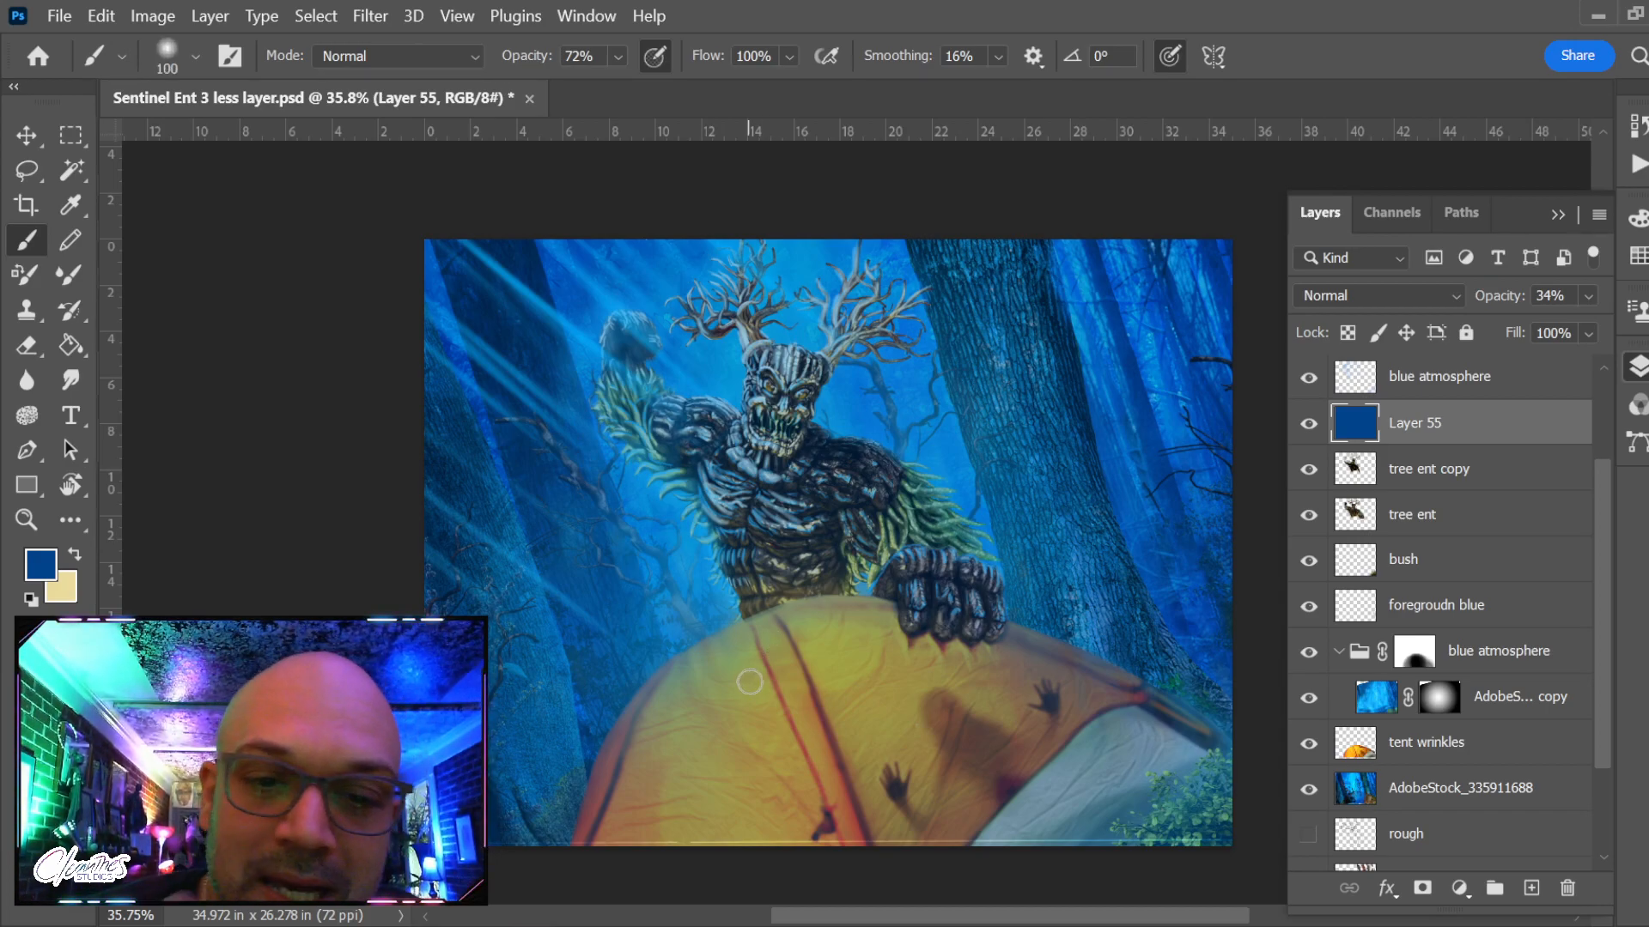
key("bracketright")
key("bracketright")
key("bracketright")
key("x")
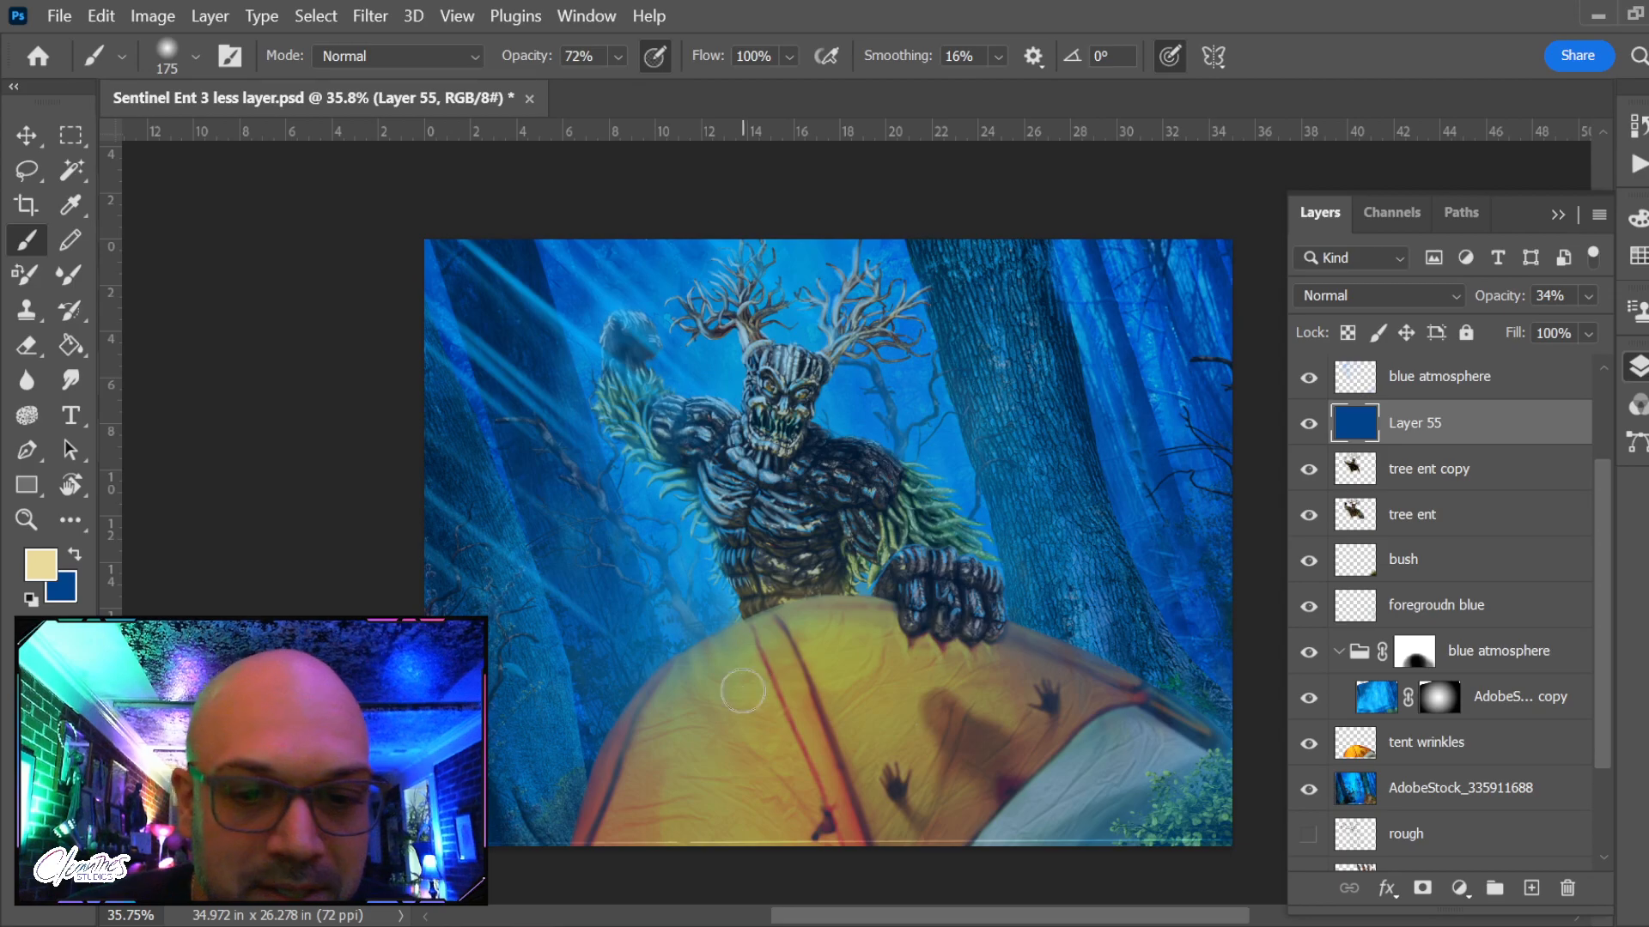
Mask Layer 55 to the creature and tent selection, and compare the scene with the mask and the layer switched off and on
left_click(1422, 888)
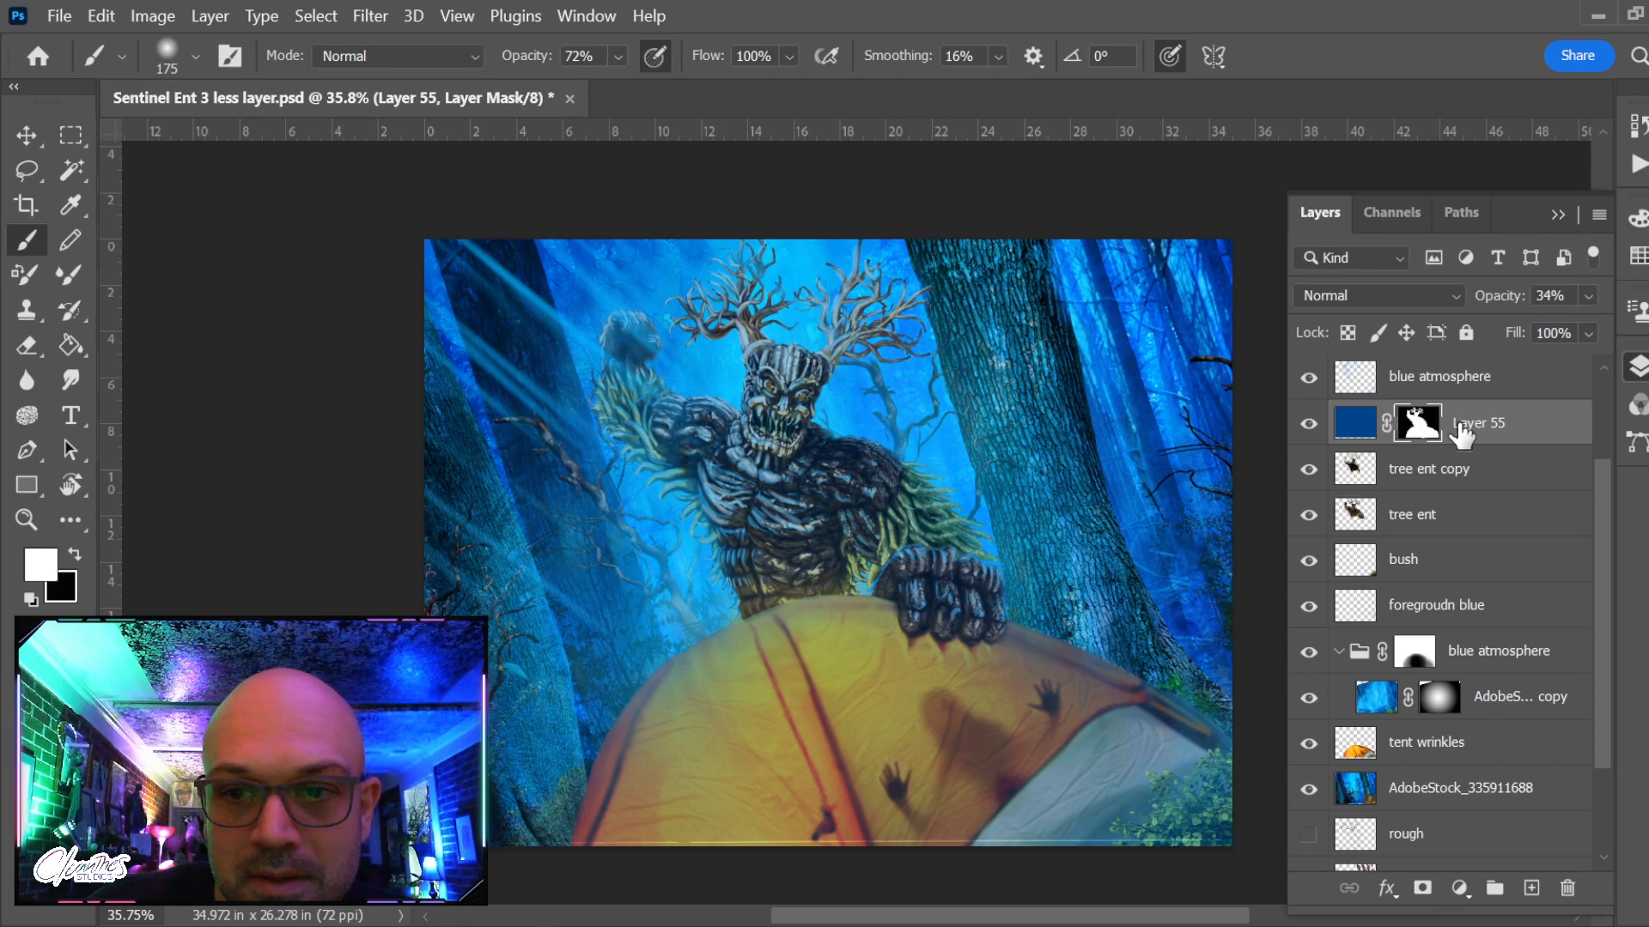
left_click(1427, 429, "shift")
left_click(1427, 429, "shift")
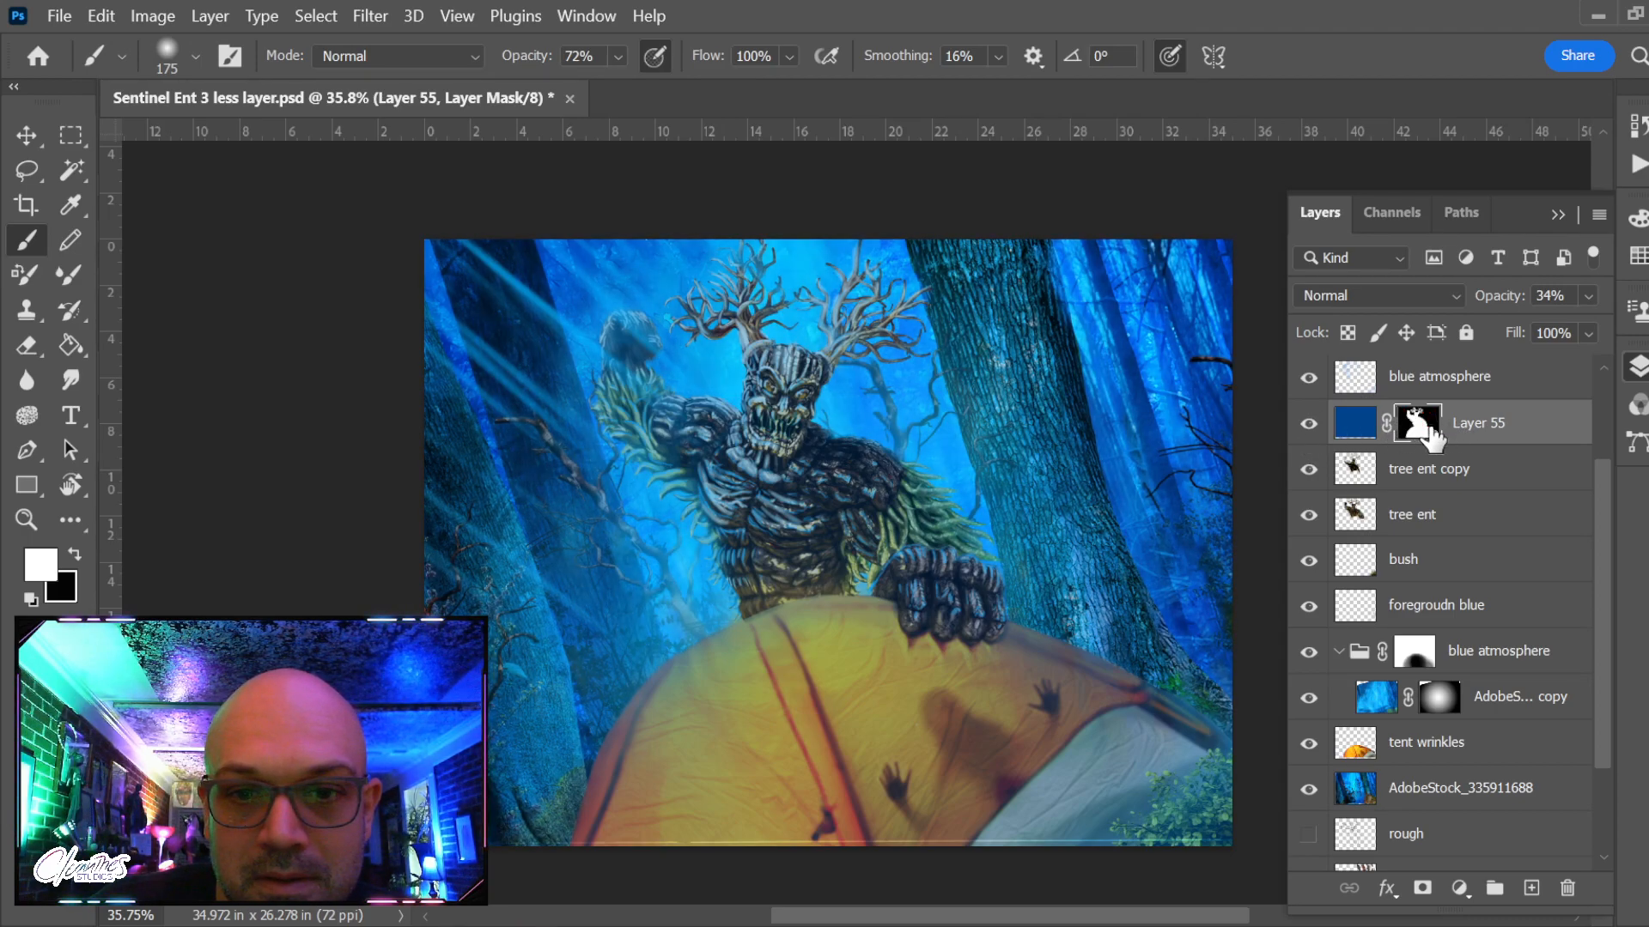
left_click(1306, 434)
left_click(1306, 434)
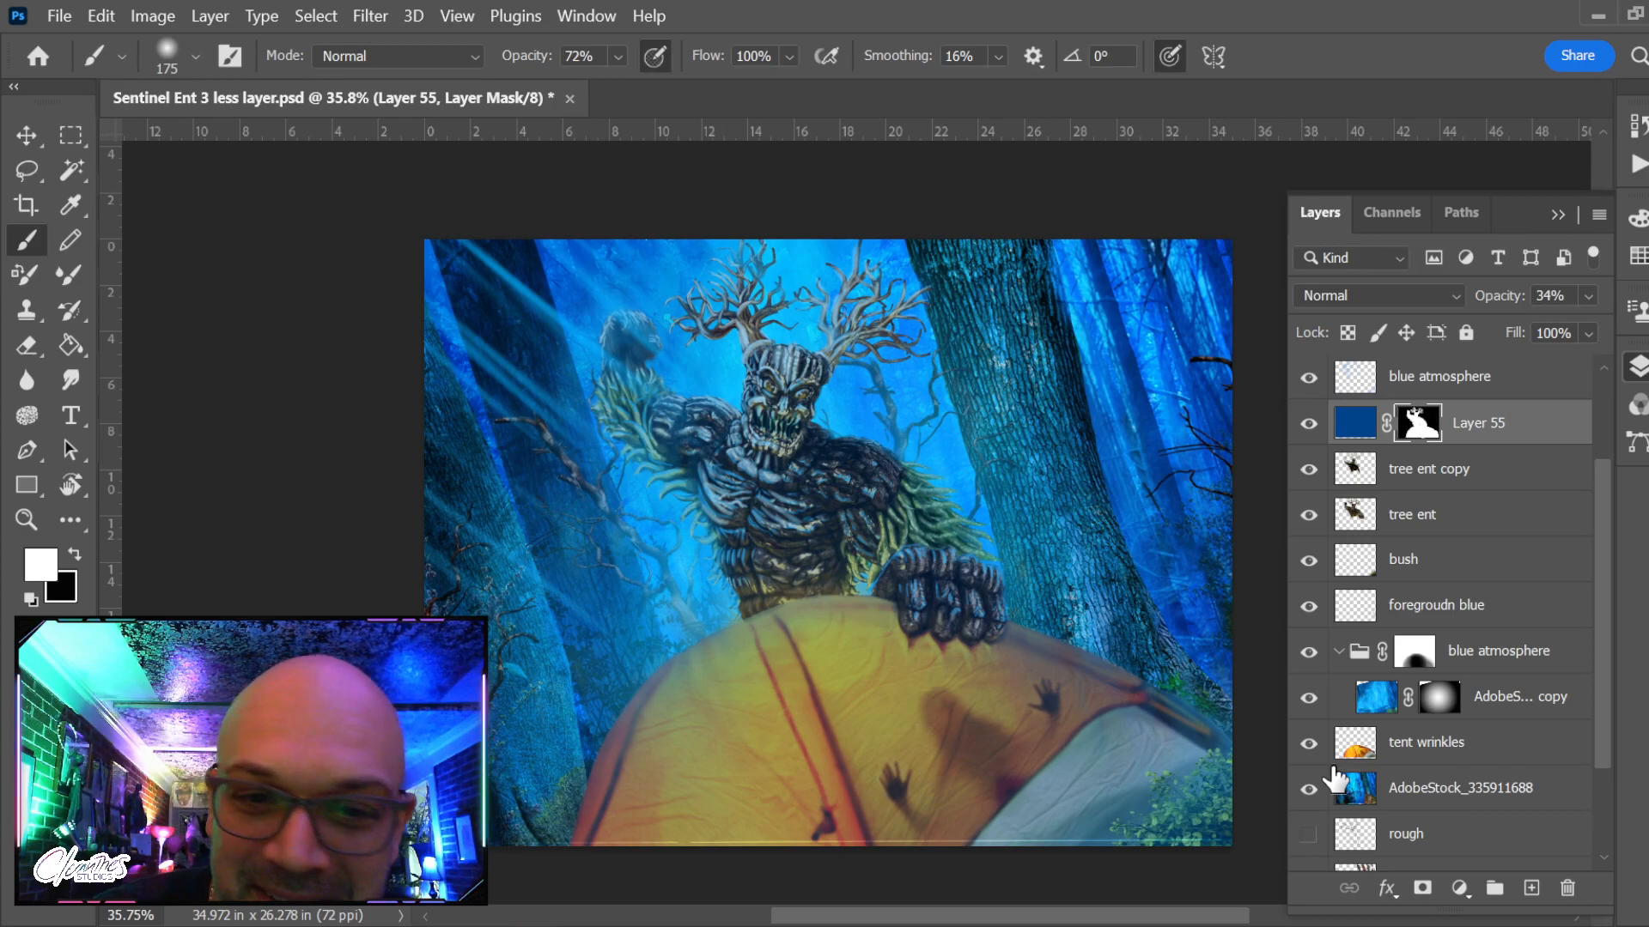
Using a 500 Eraser at 56% opacity, clear Layer 55's mask over the tent's upper area to bring back its yellow glow
key("e")
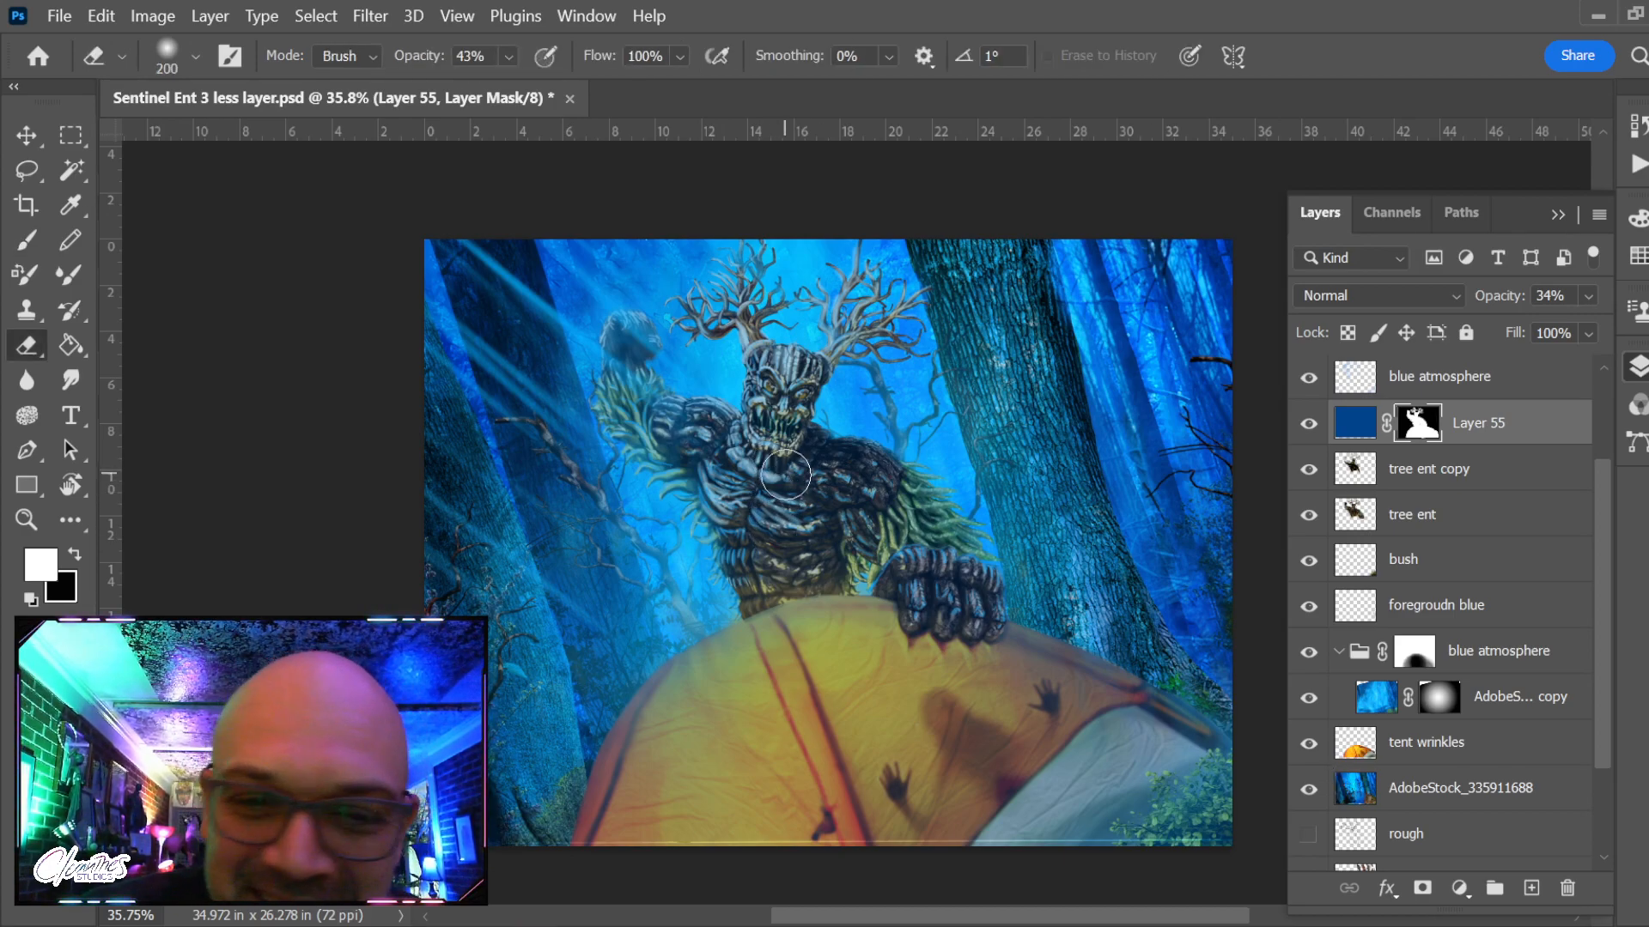
key("x")
key("x")
key("x")
key("x")
key("x")
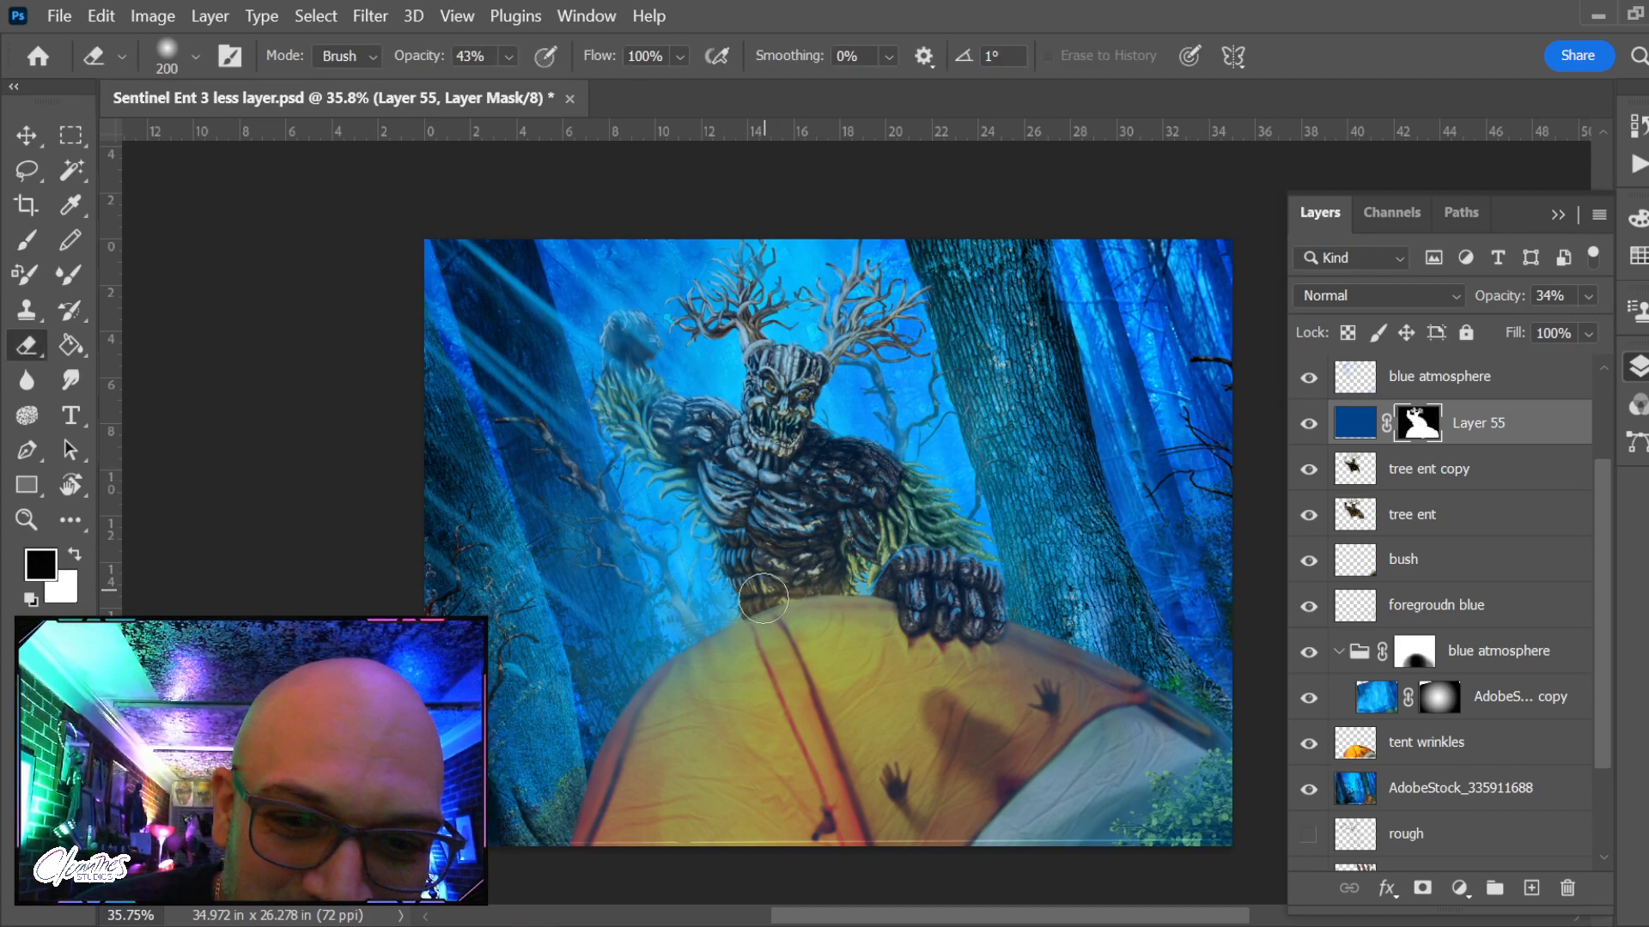
key("x")
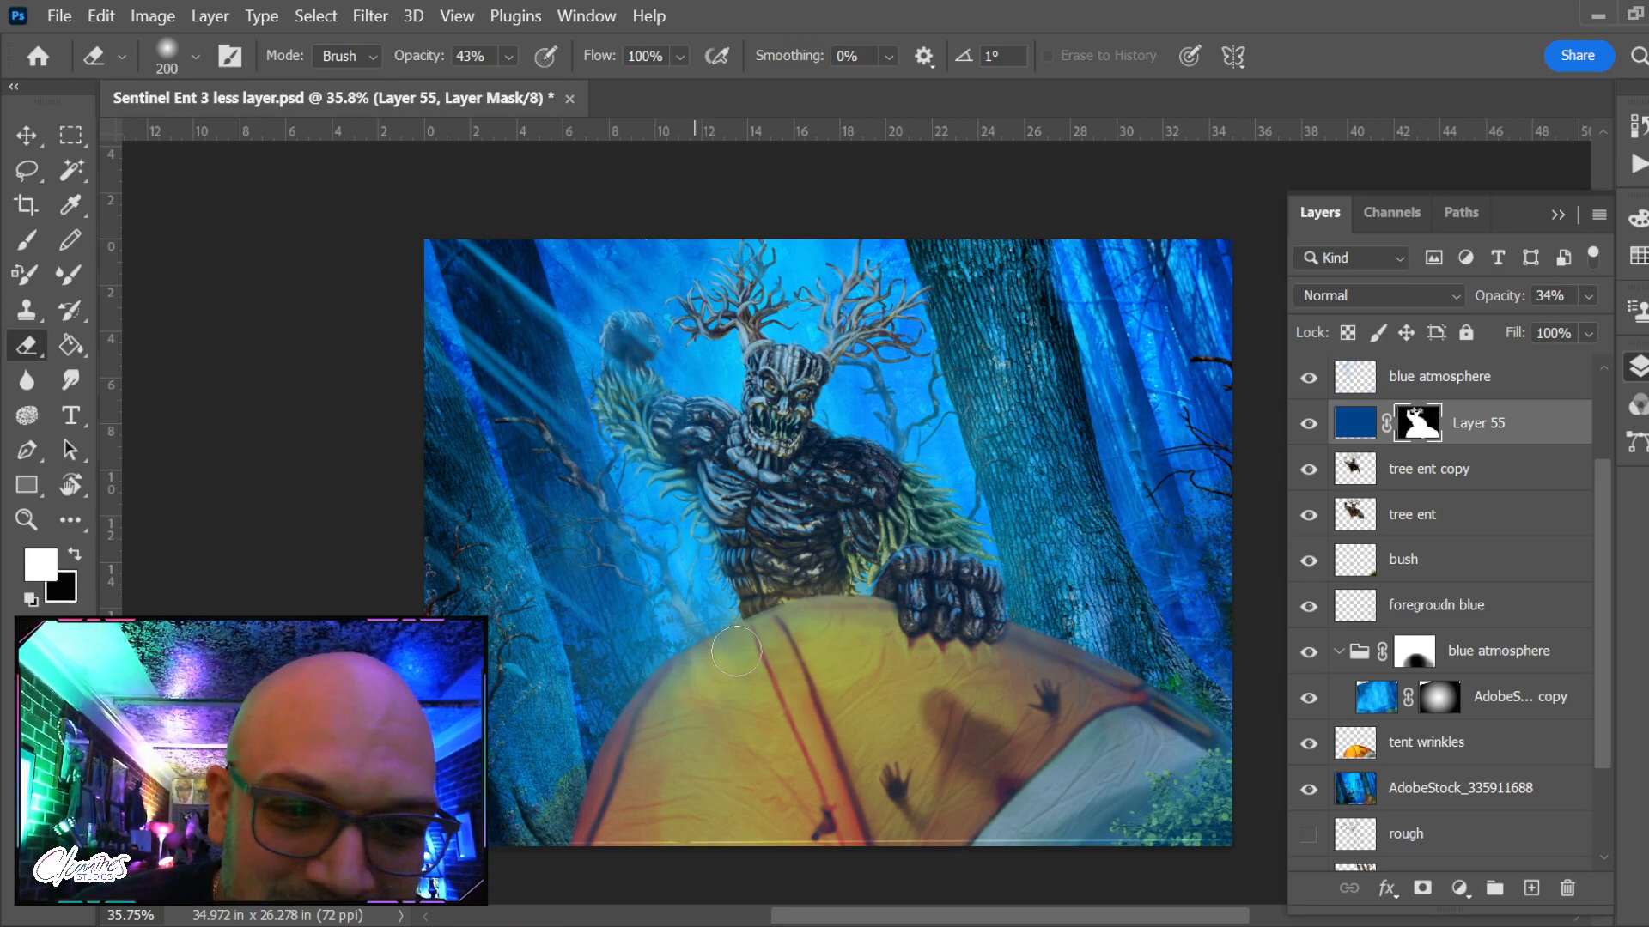
key("x")
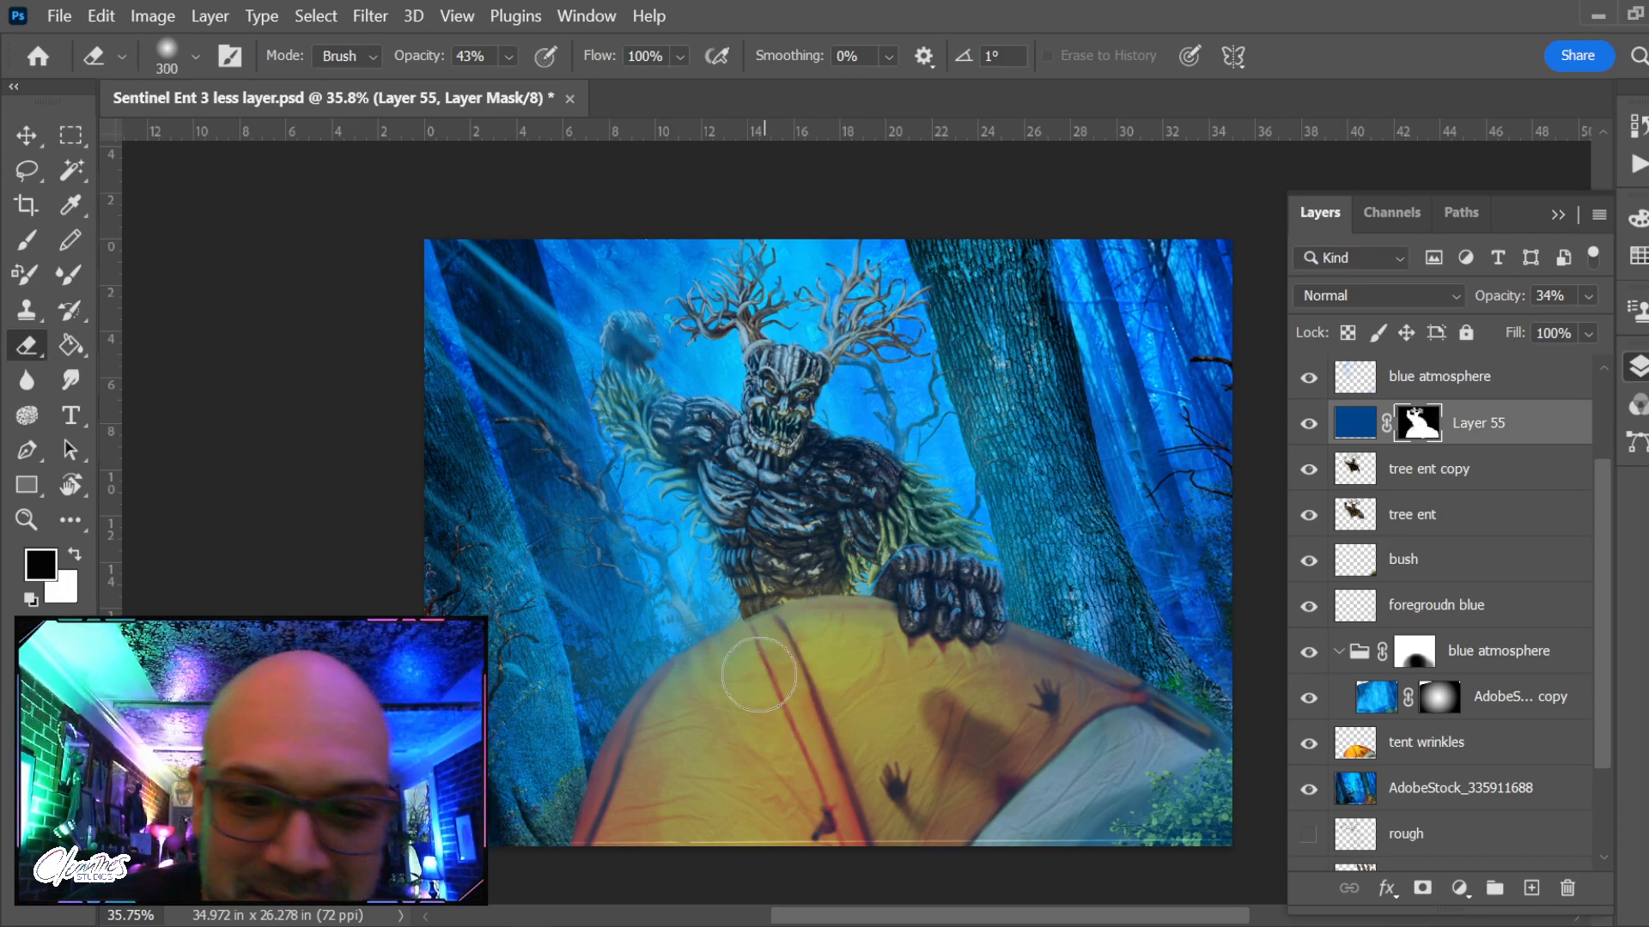
key("bracketright")
key("bracketright")
key("bracketright")
key("bracketright")
key("bracketright")
key("bracketright")
key("bracketright")
key("bracketright")
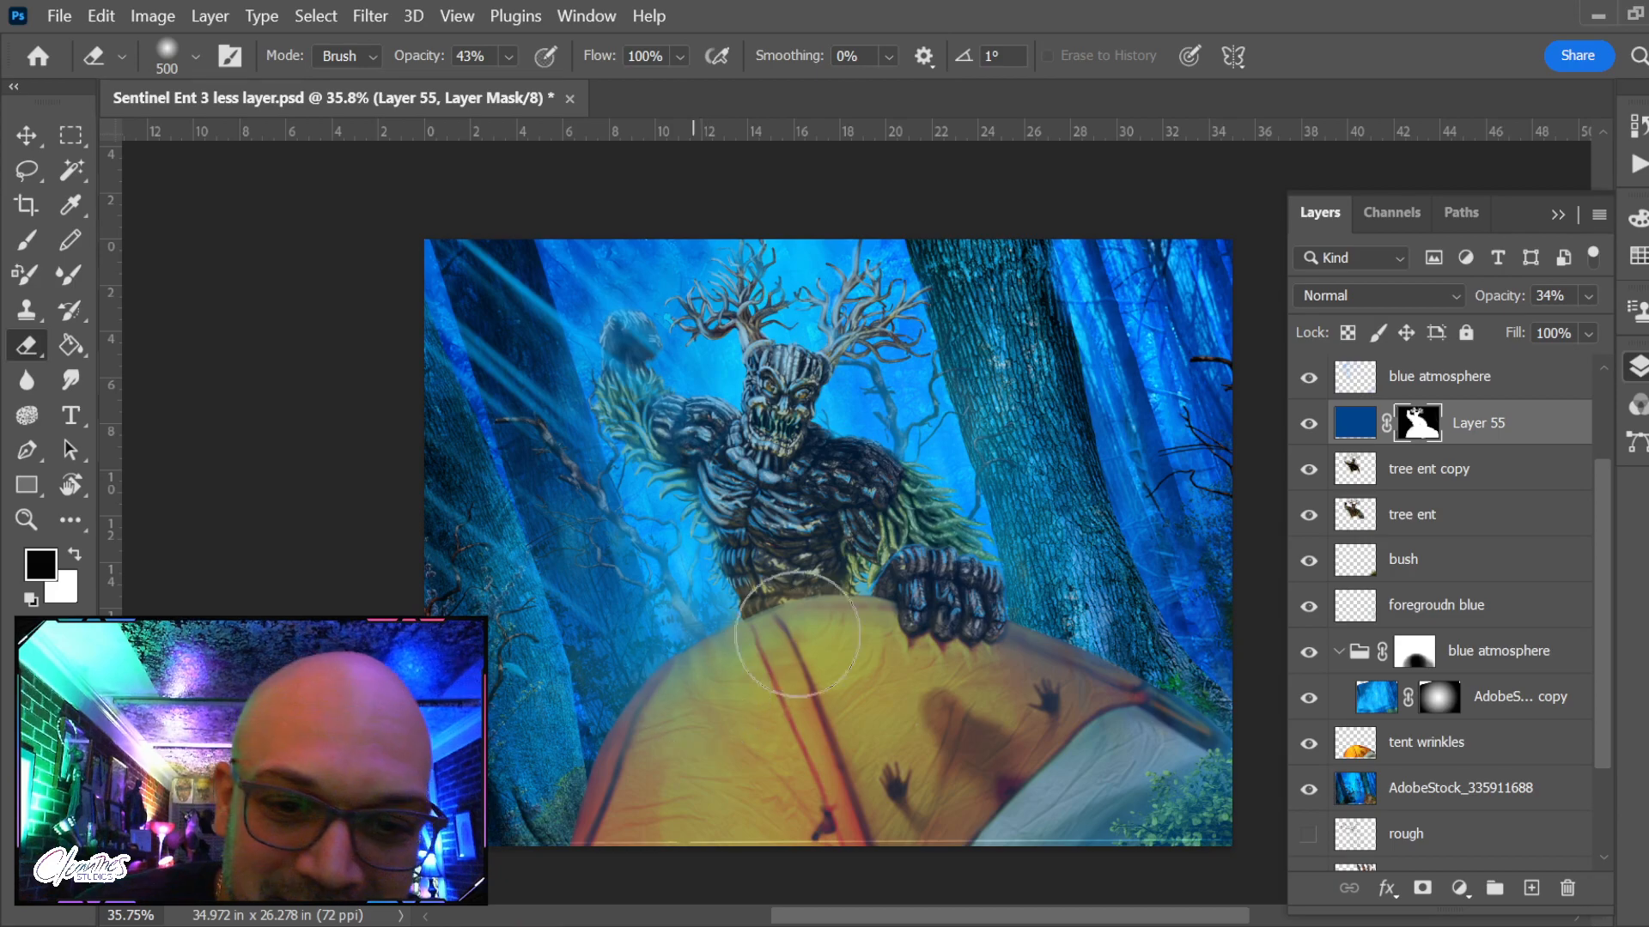
left_click(508, 57)
mouse_move(531, 86)
left_mouse_down()
mouse_move(507, 86)
mouse_move(548, 96)
left_mouse_up()
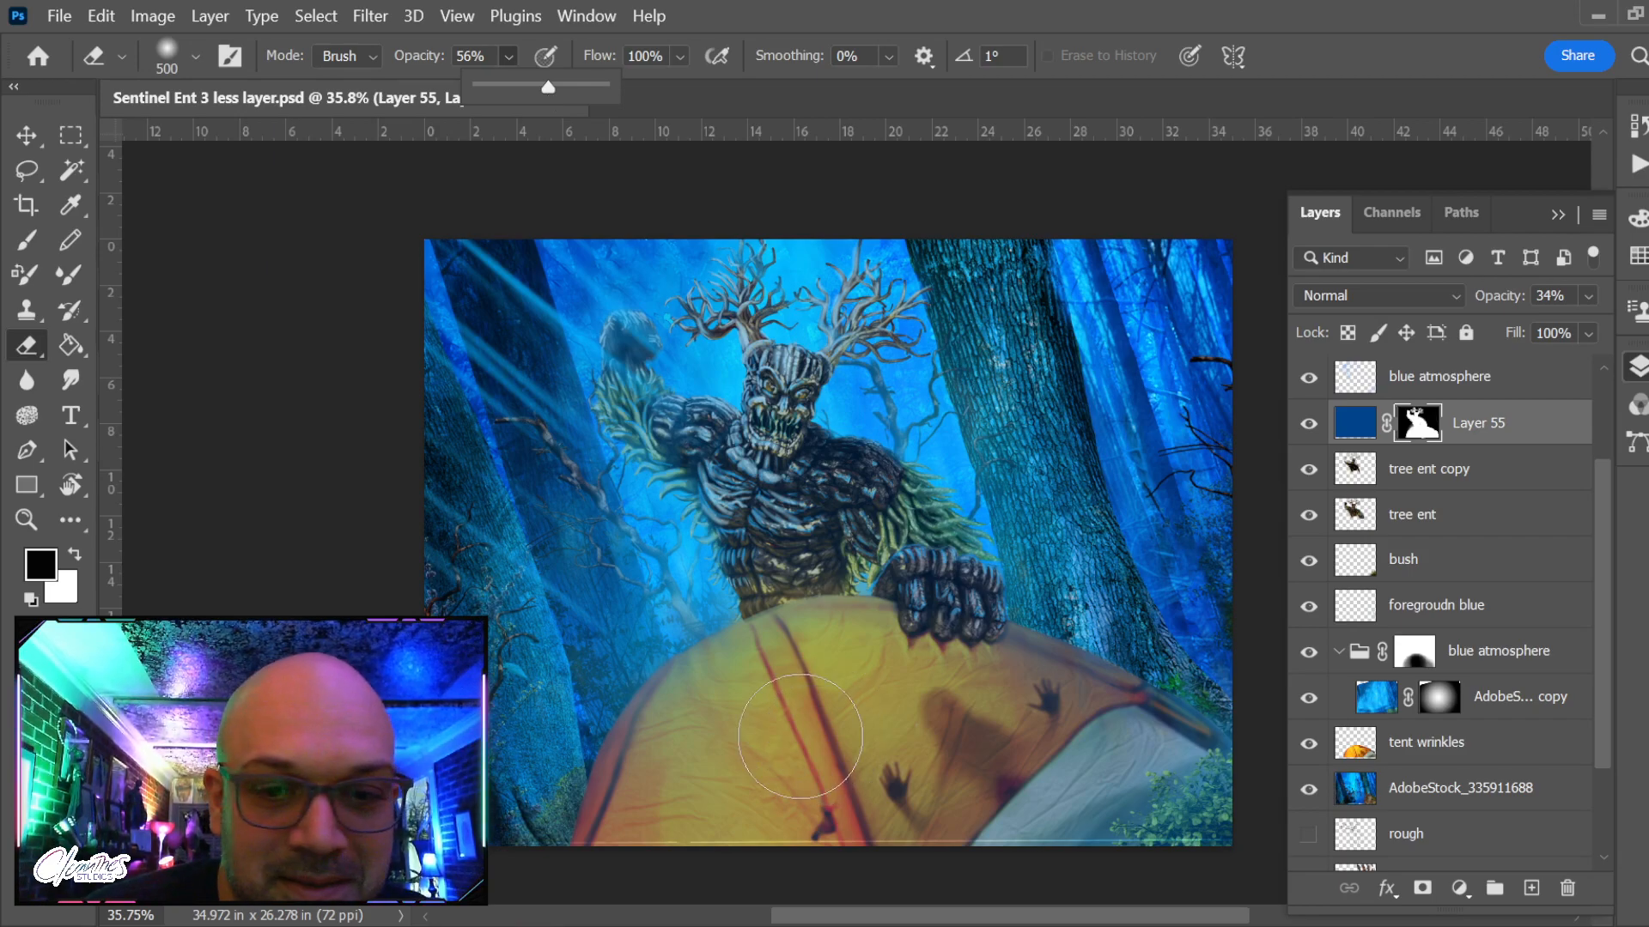
key("x")
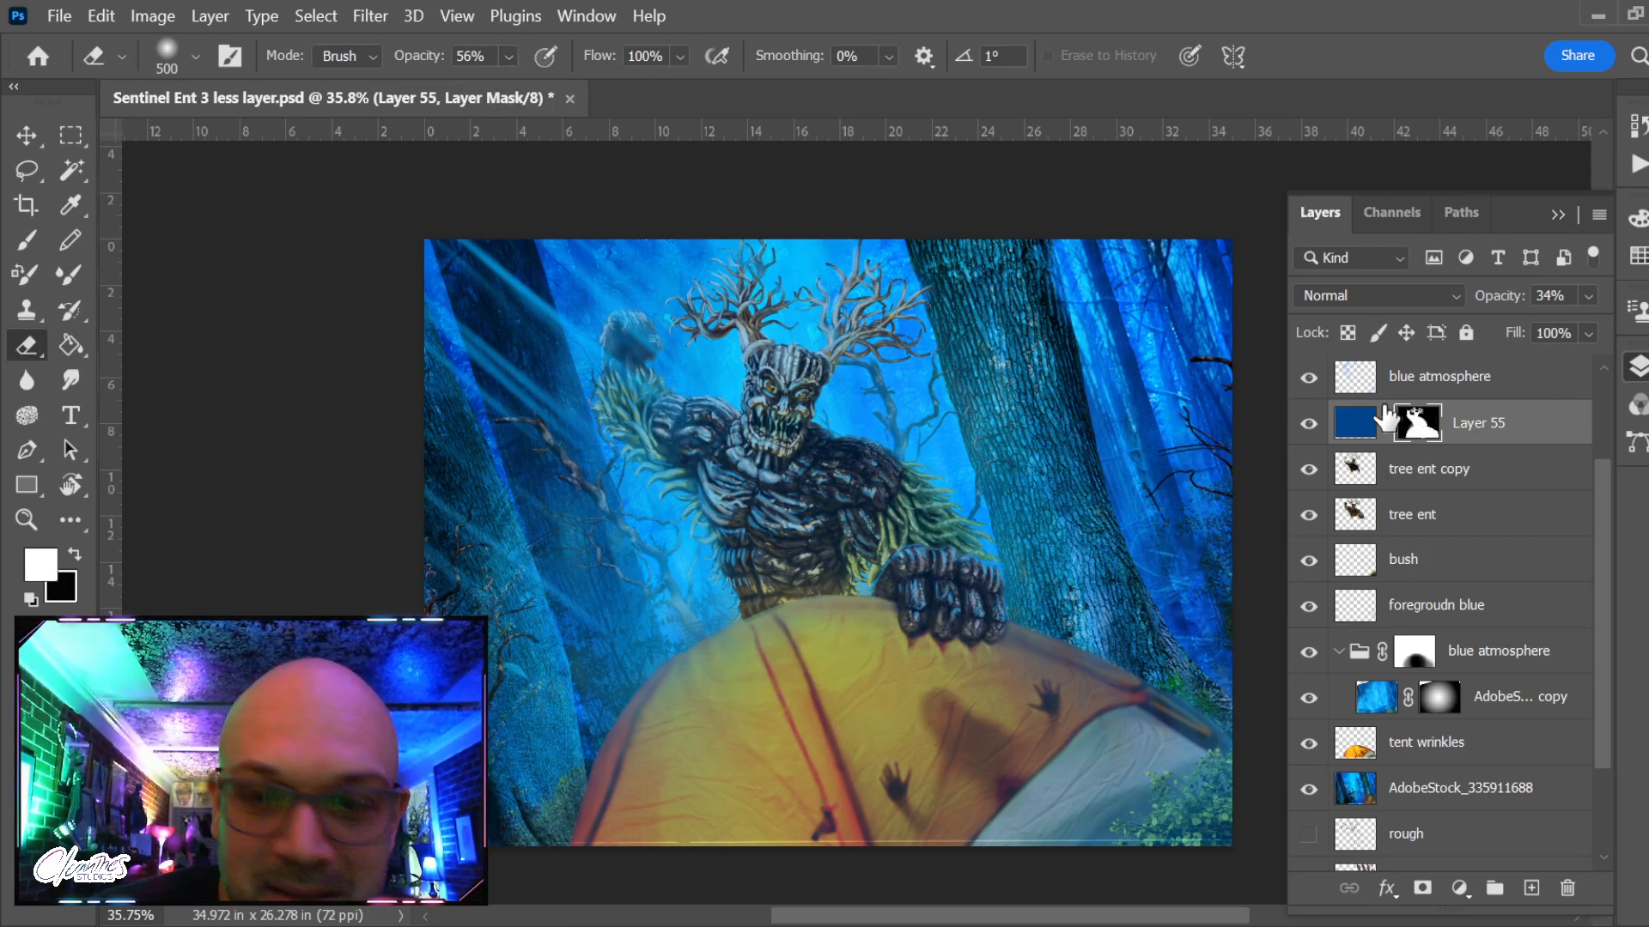
left_click_drag(742, 690, 847, 659)
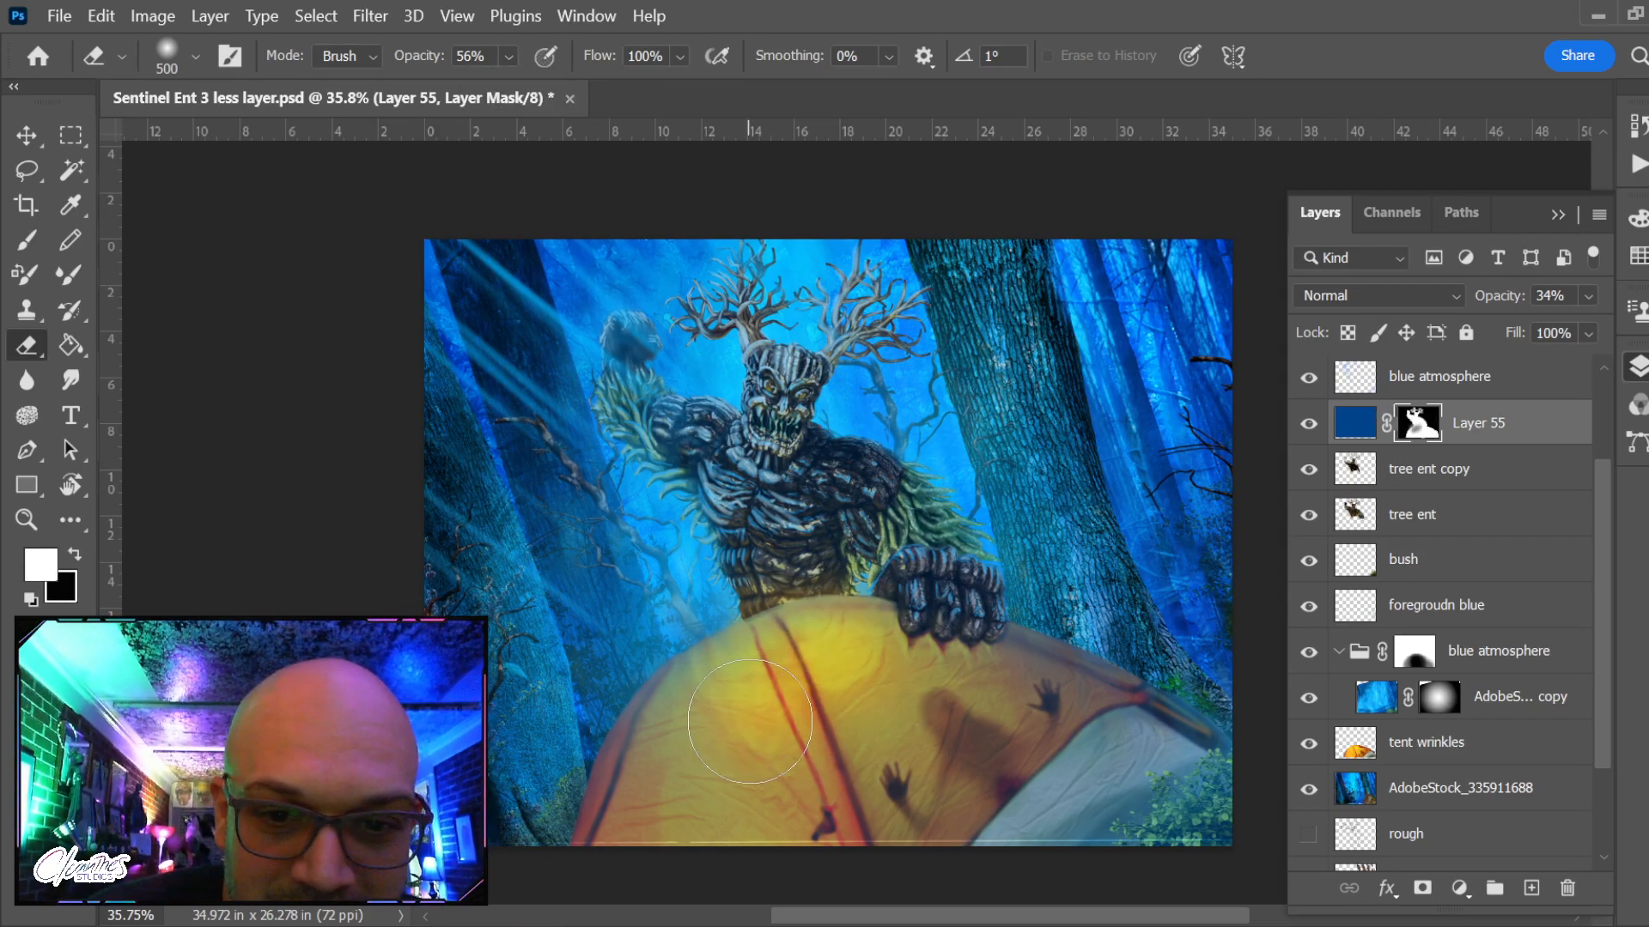
left_click(742, 654)
Reduce the Eraser to 200 and then 125, and clear Layer 55's mask over the creature's lower torso and chest side
key("bracketleft")
key("bracketleft")
key("bracketleft")
key("bracketleft")
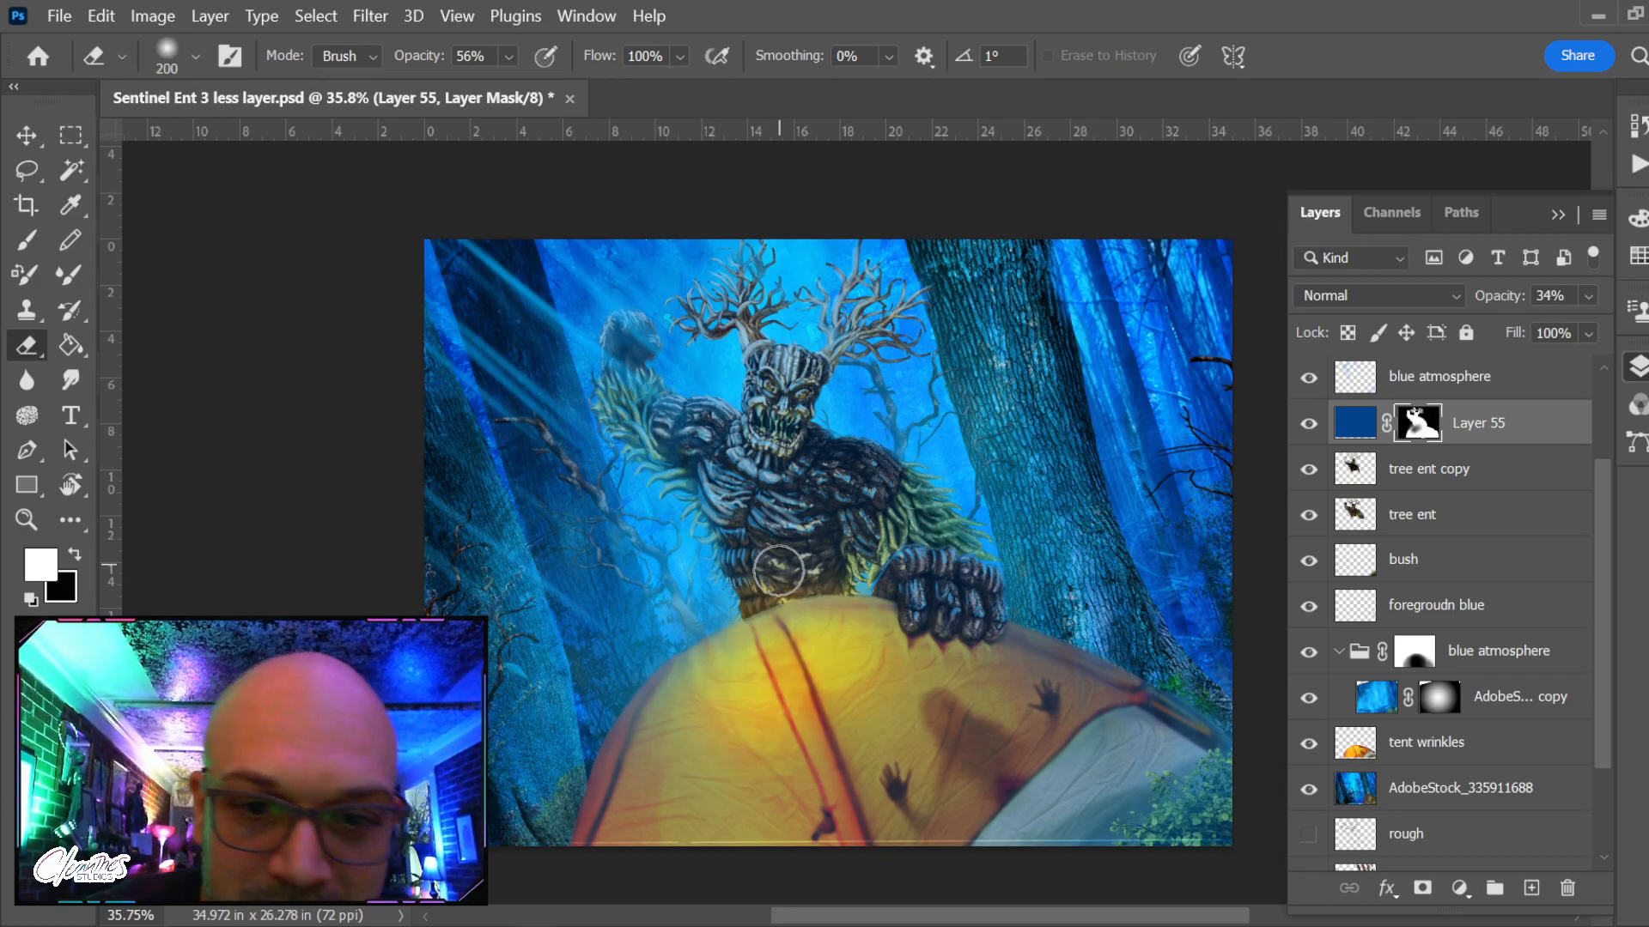
mouse_move(779, 570)
left_mouse_down()
mouse_move(754, 529)
mouse_move(784, 507)
mouse_move(812, 577)
mouse_move(847, 587)
left_mouse_up()
key("bracketleft")
key("bracketleft")
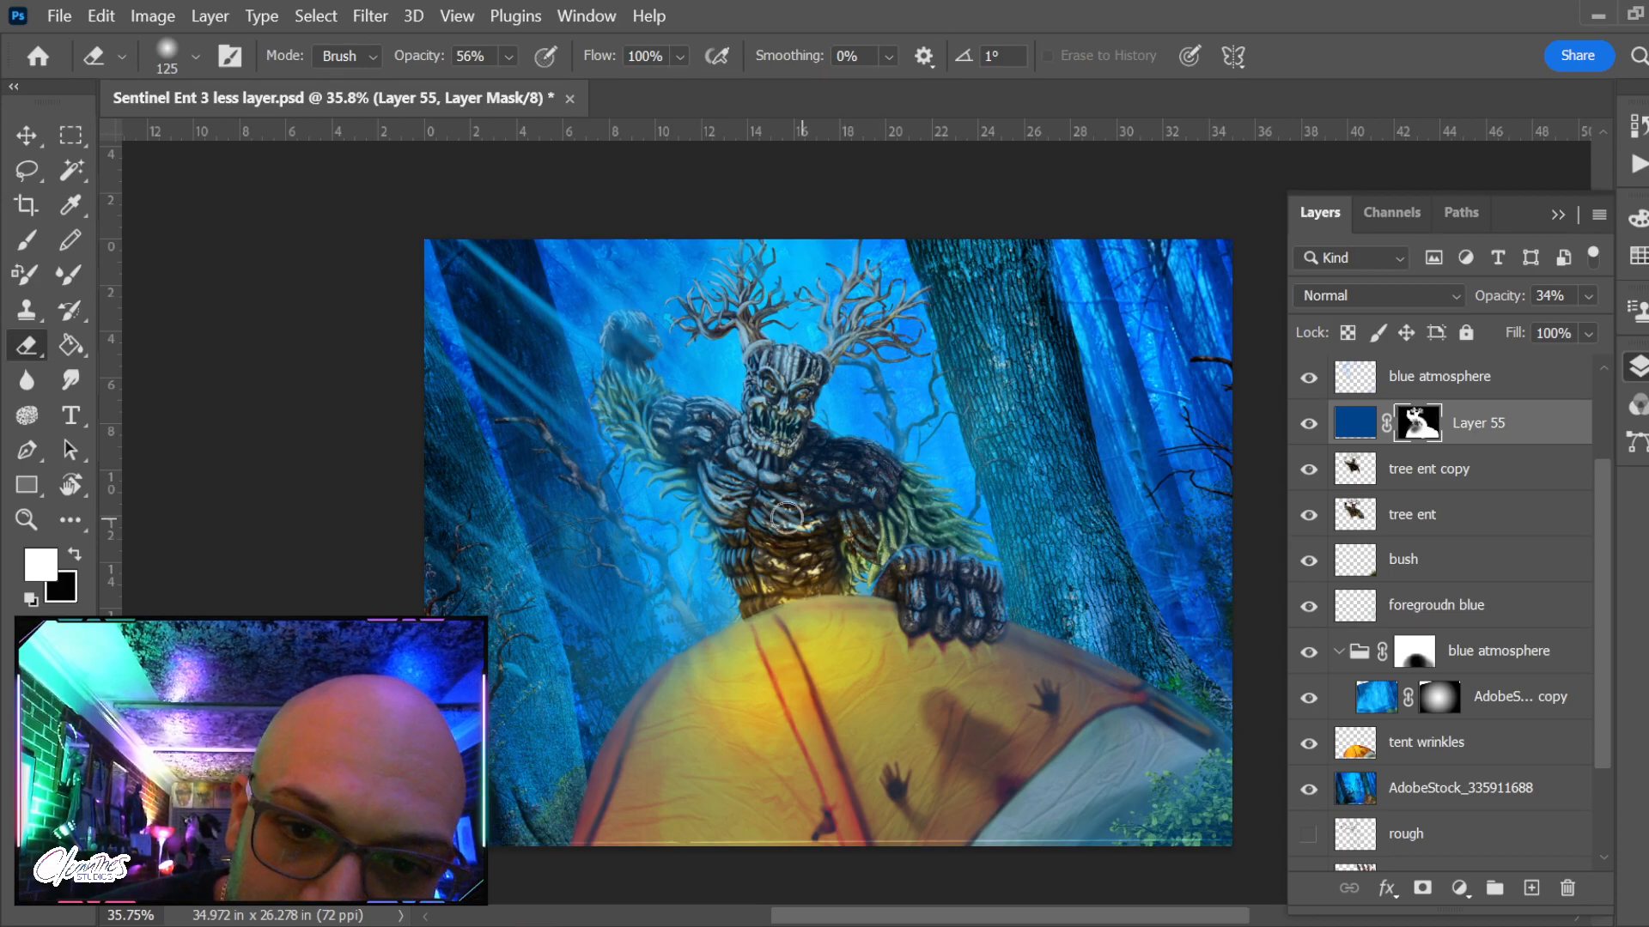
left_click_drag(704, 468, 667, 450)
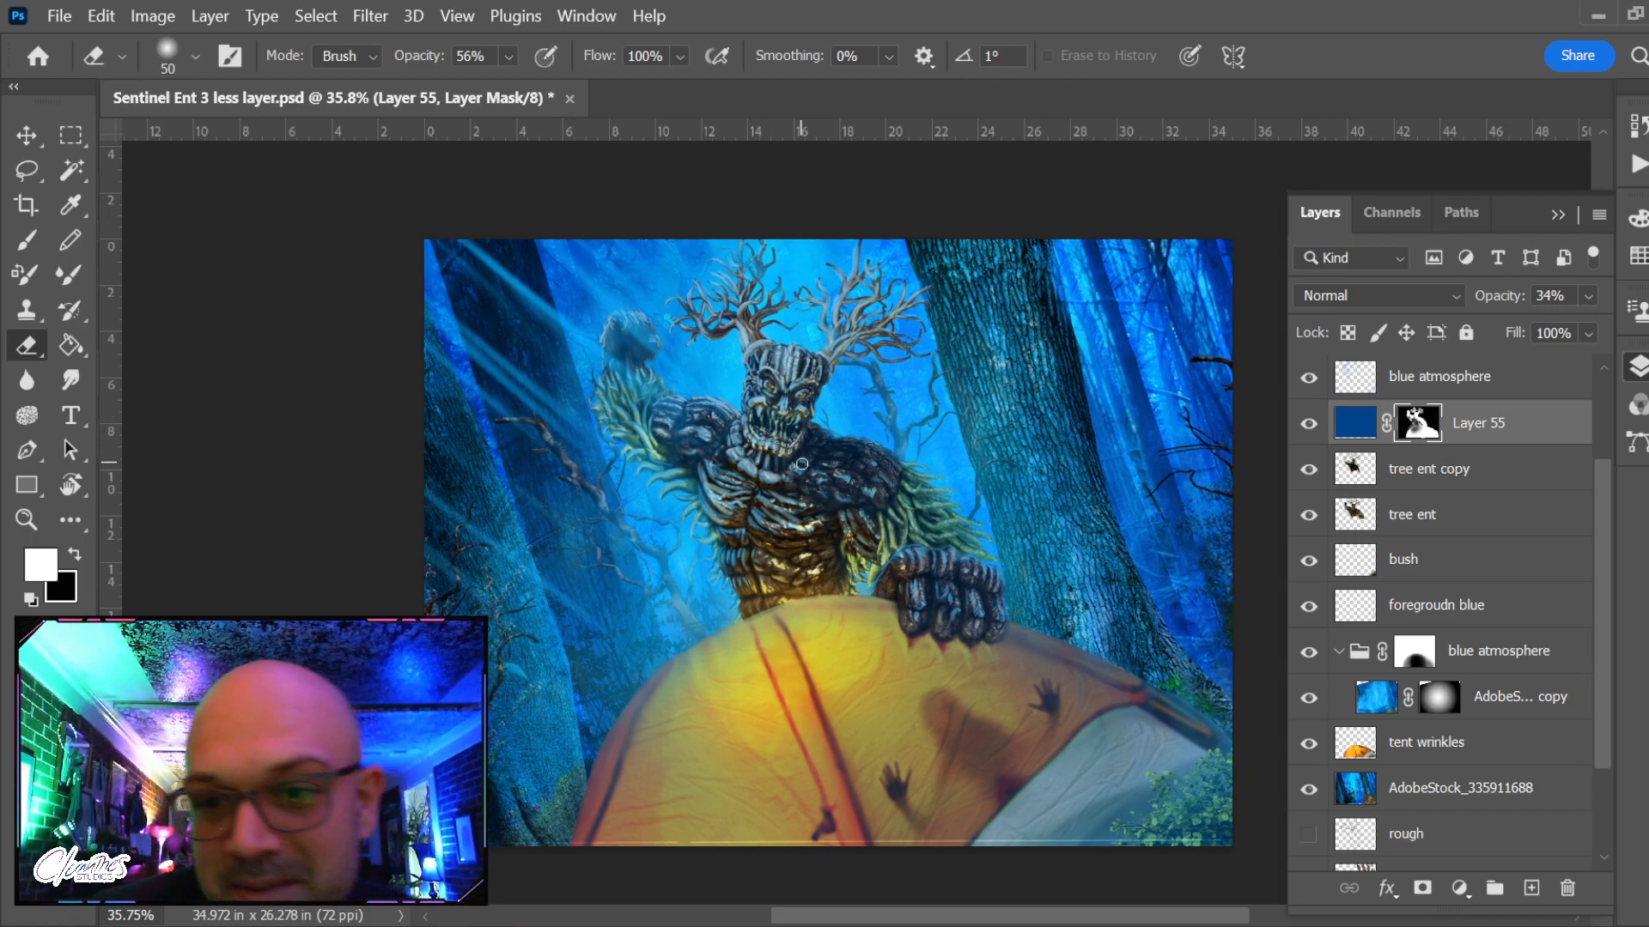
Create a new layer above tree ent, fill the tree ent silhouette on it with black, and clear the selection
left_click(1465, 515)
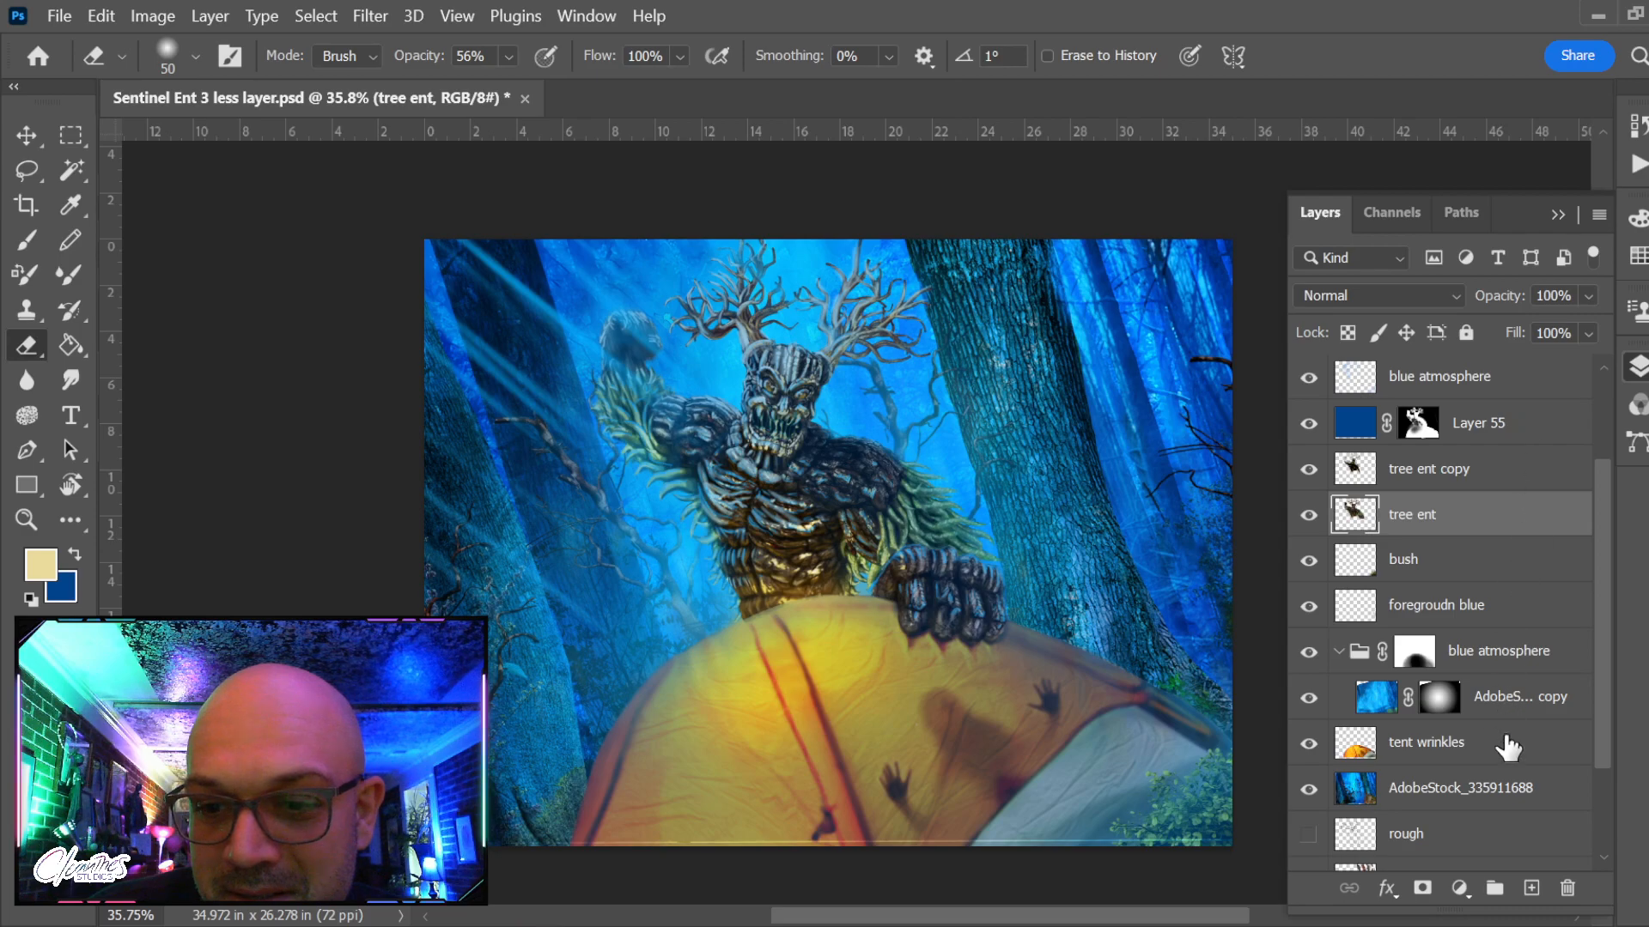
left_click(1531, 888)
left_click(1354, 560, "ctrl")
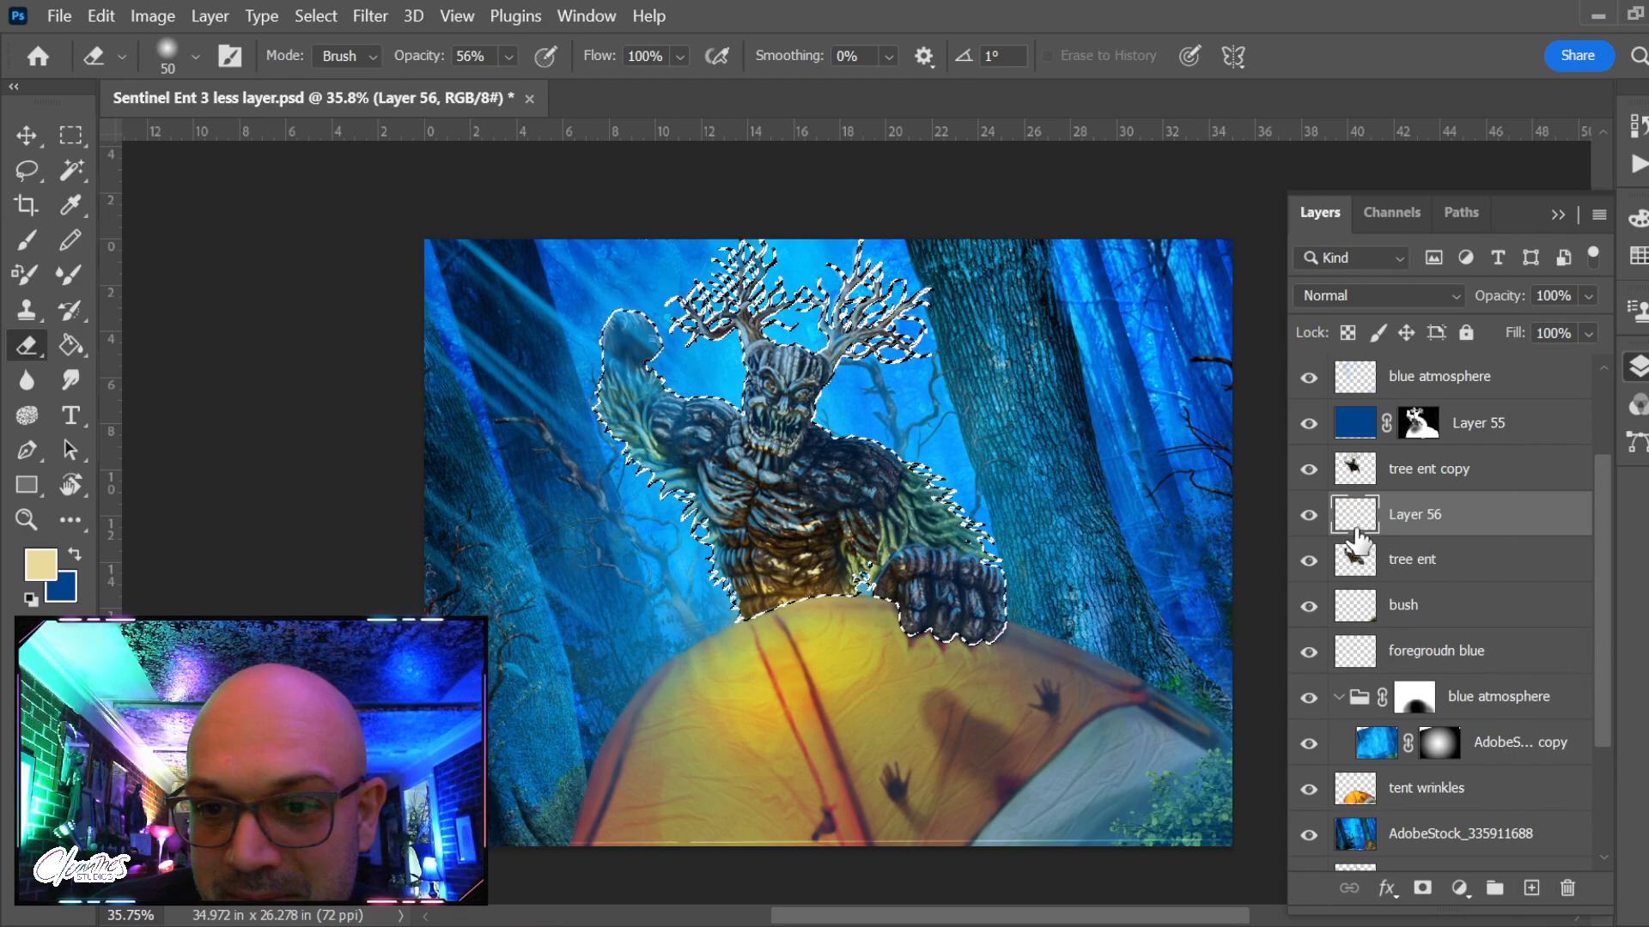
key("g")
key("x")
key("d")
key("x")
key("x")
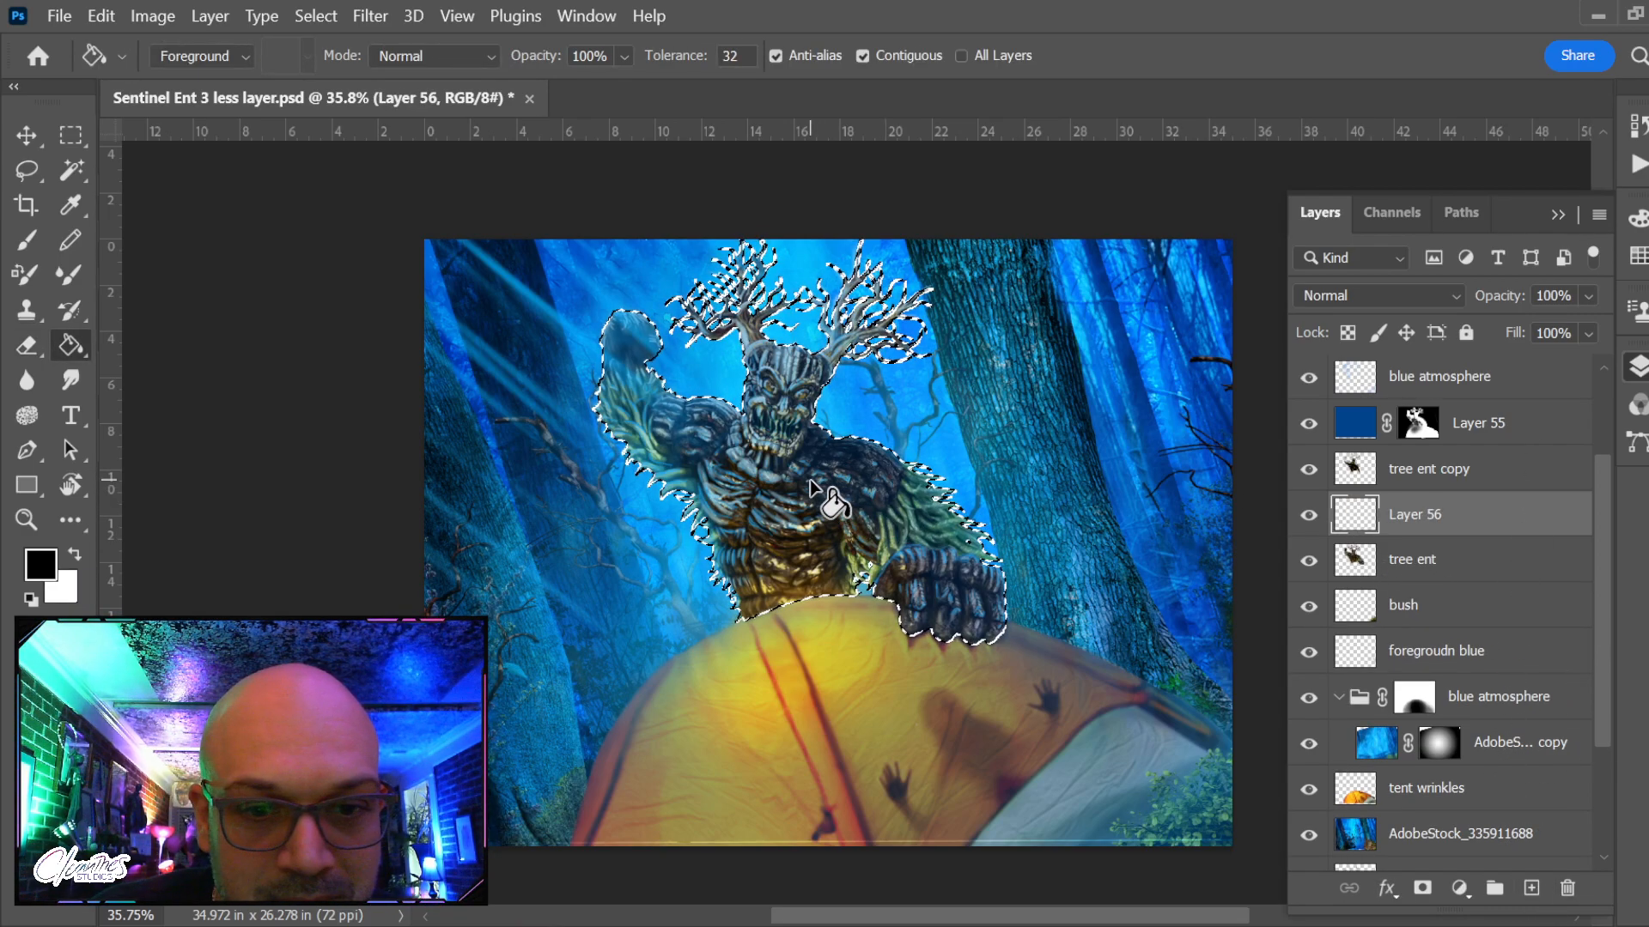
left_click(811, 481)
key("ctrl+d")
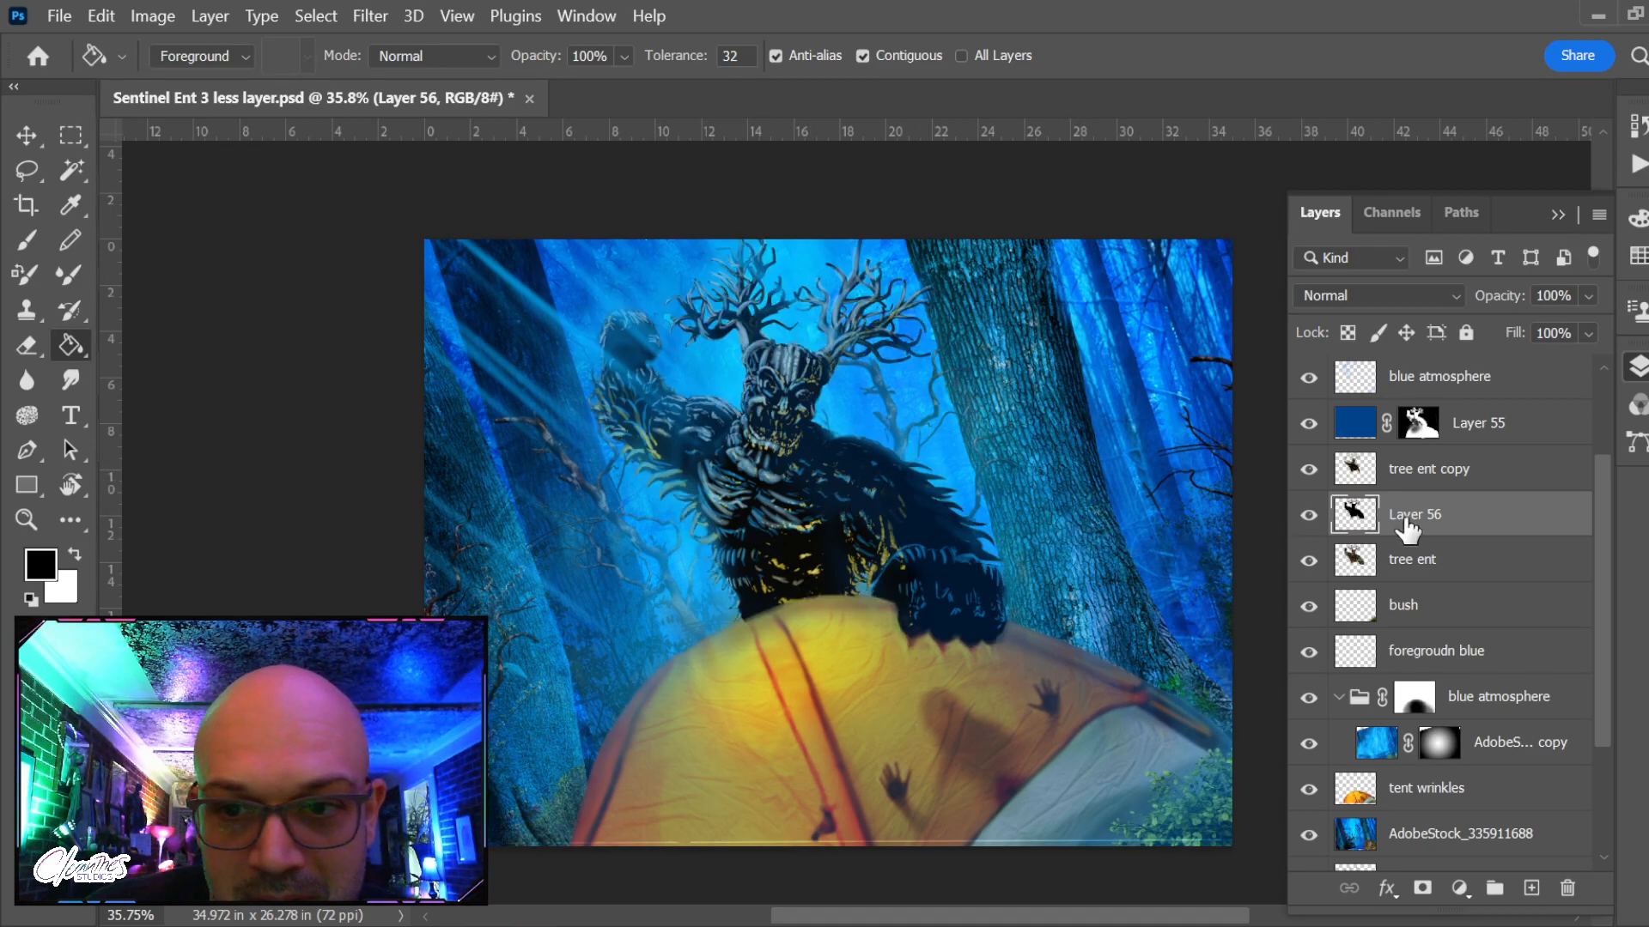
Set the black silhouette layer to Darken blend mode at 57% opacity
left_click(1450, 303)
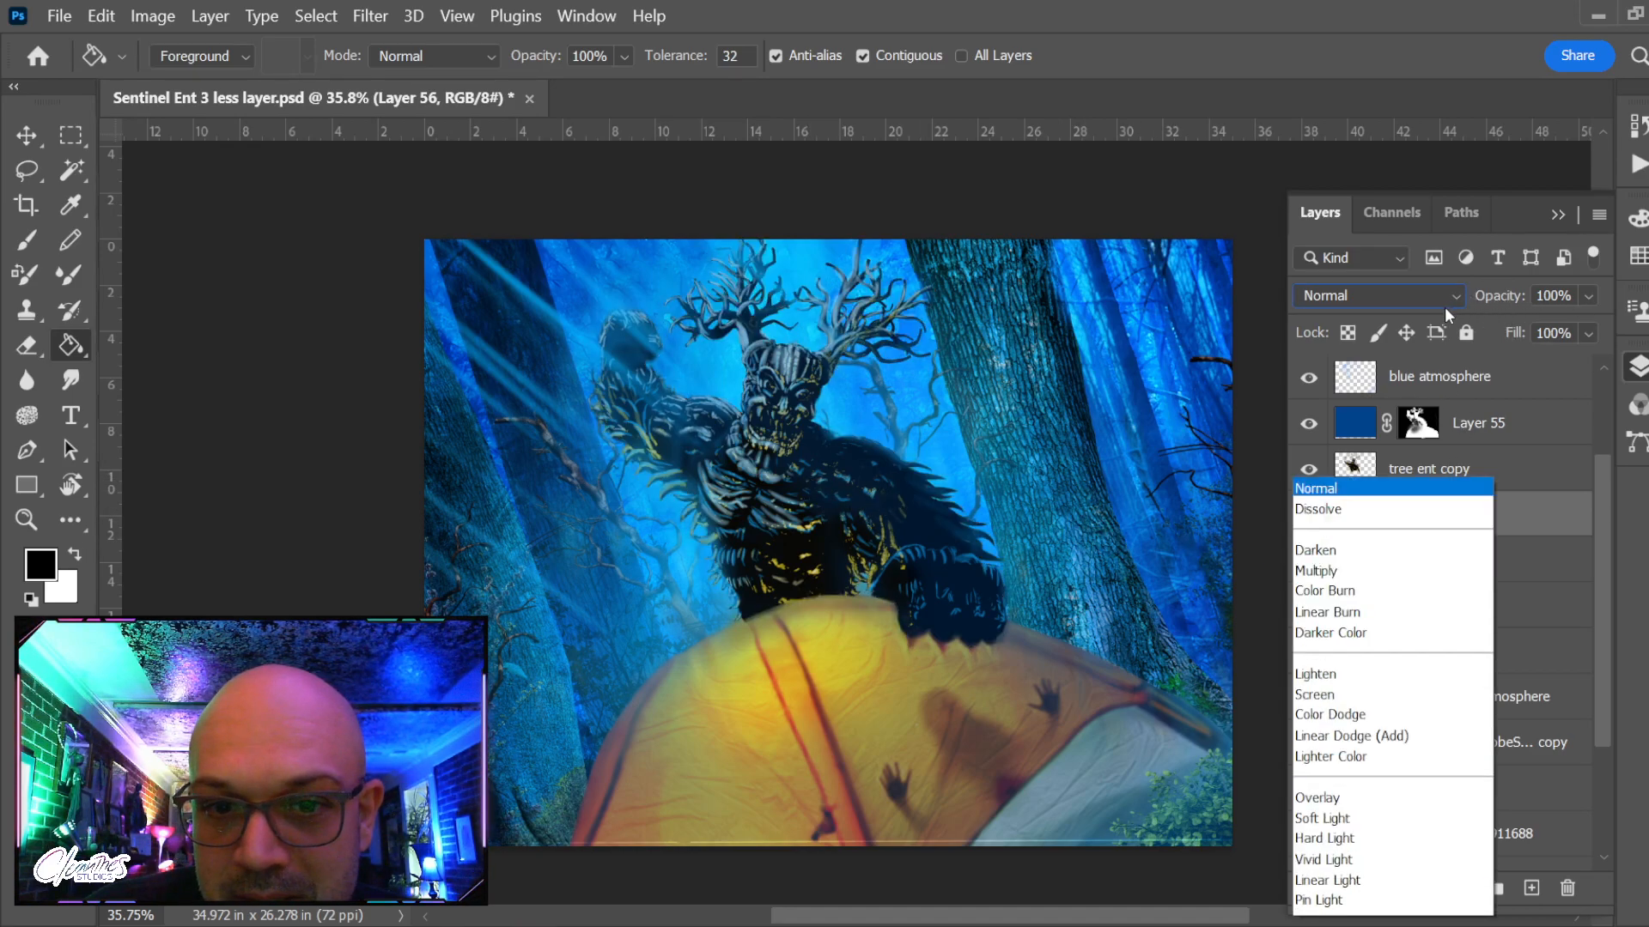
left_click(1590, 297)
left_click(1590, 297)
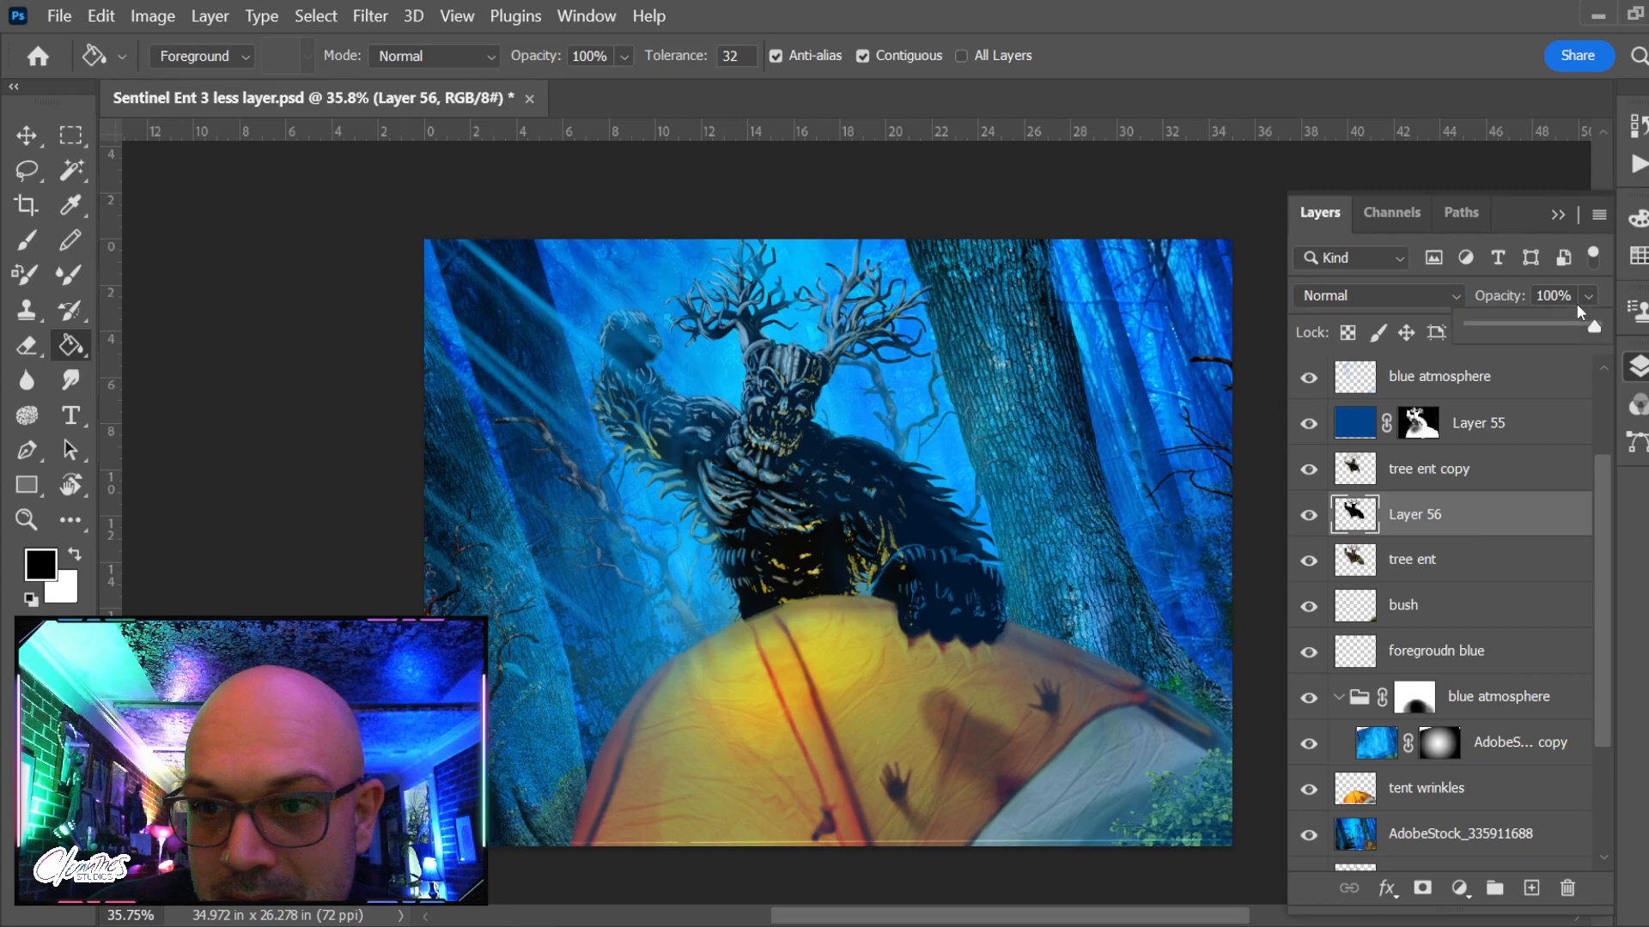
left_click(1561, 326)
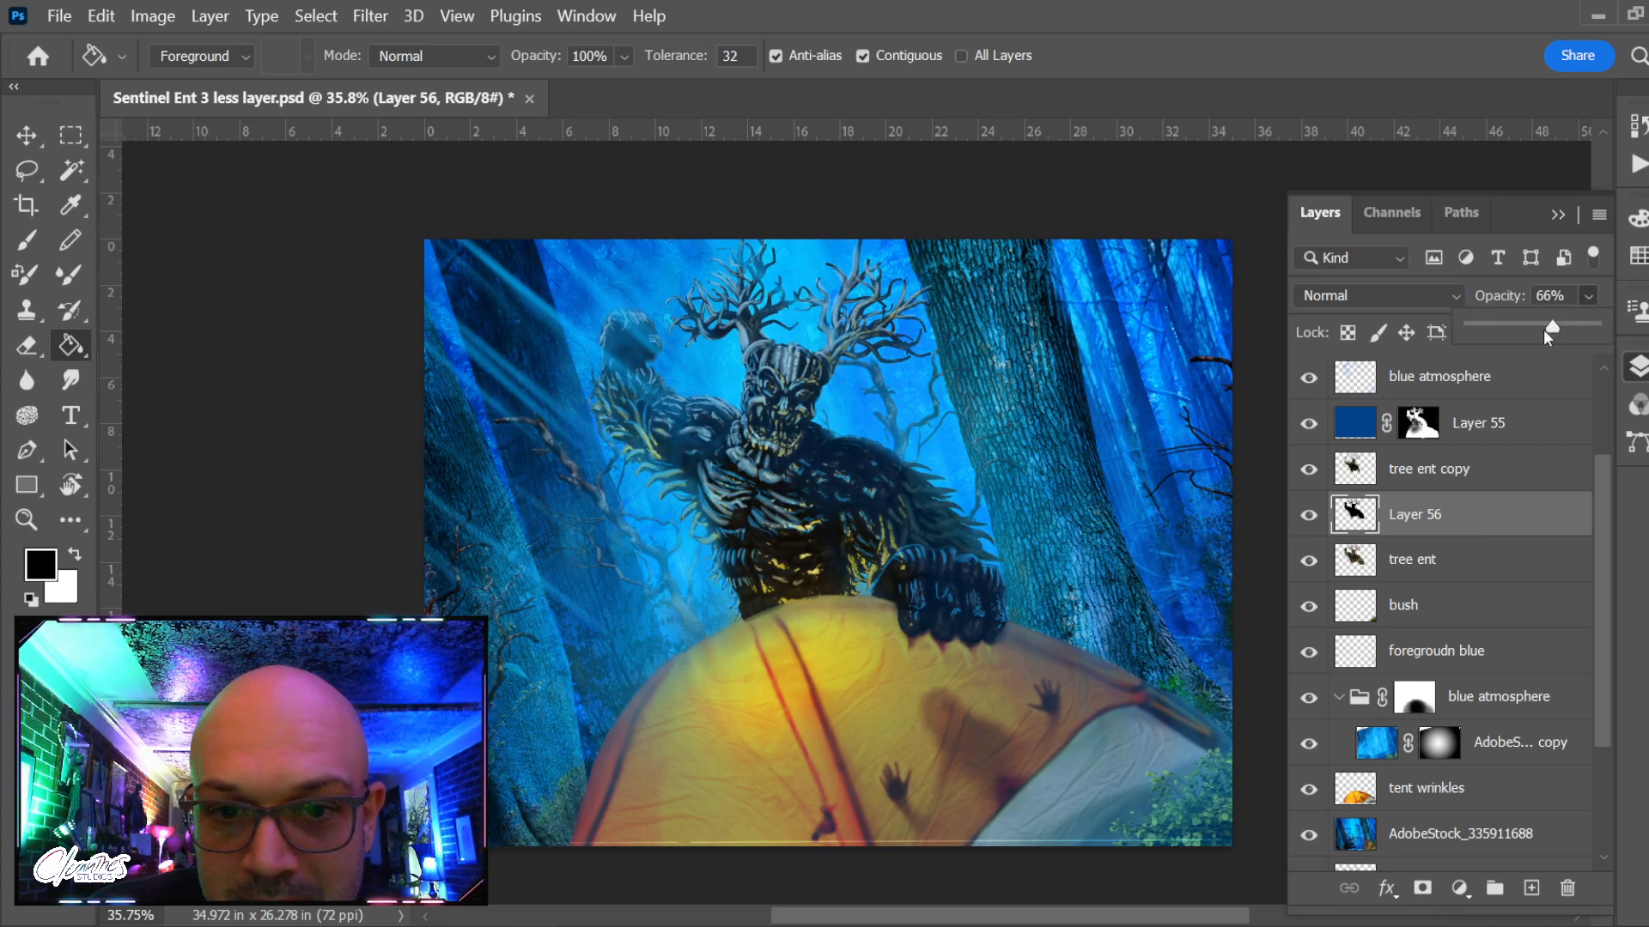
left_click(1417, 298)
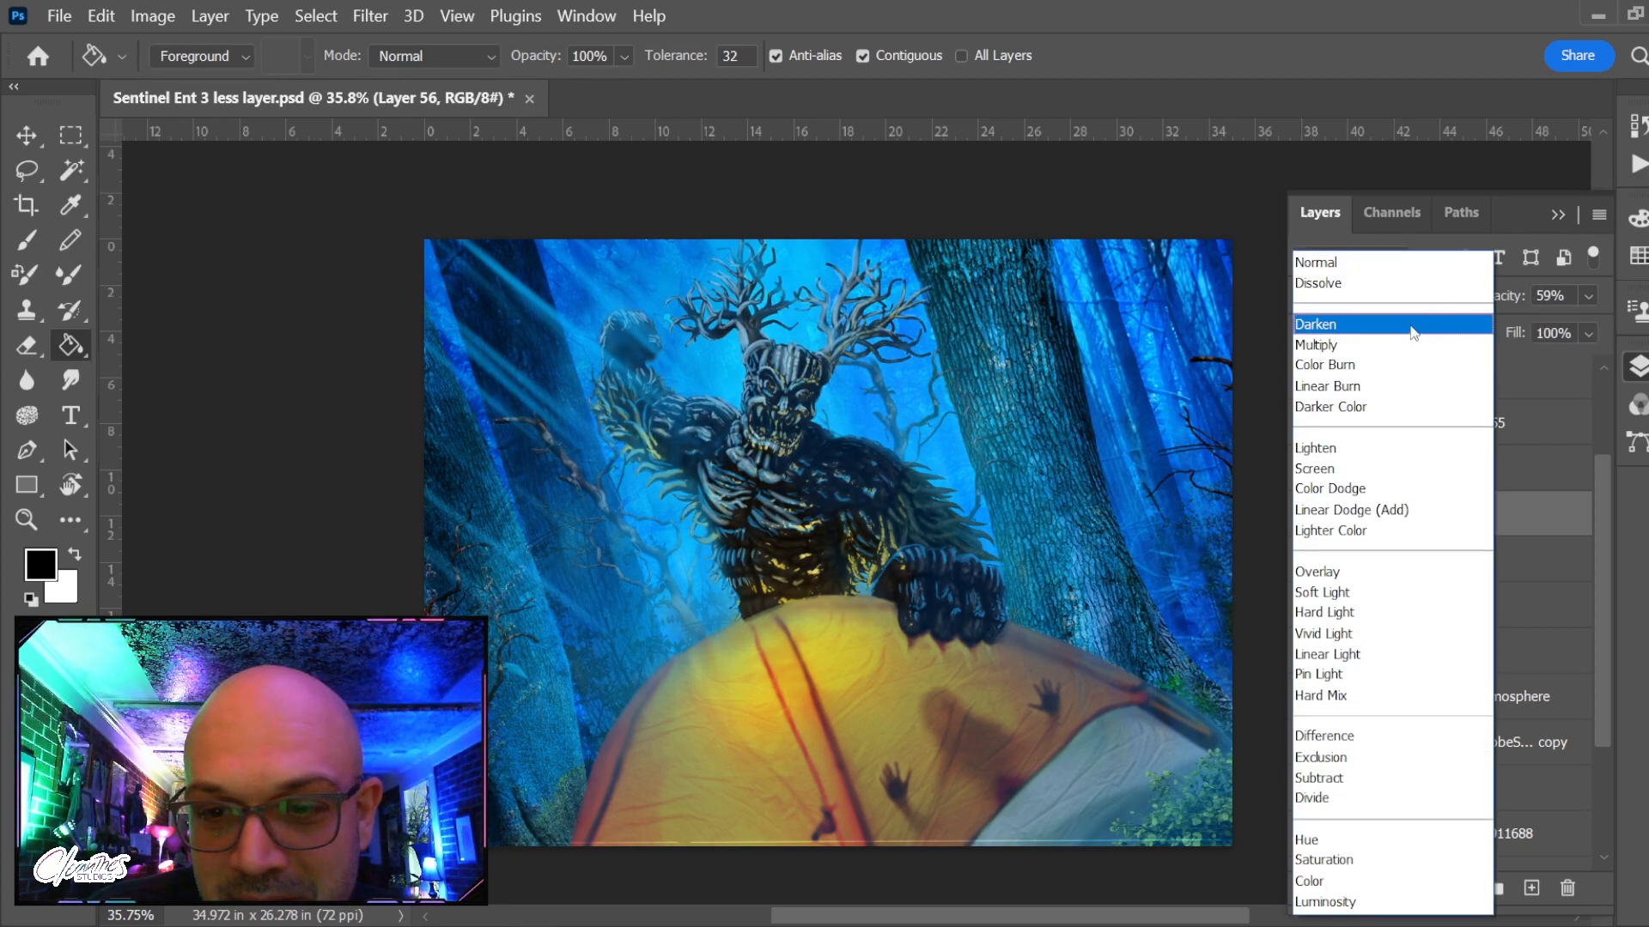
left_click(1417, 324)
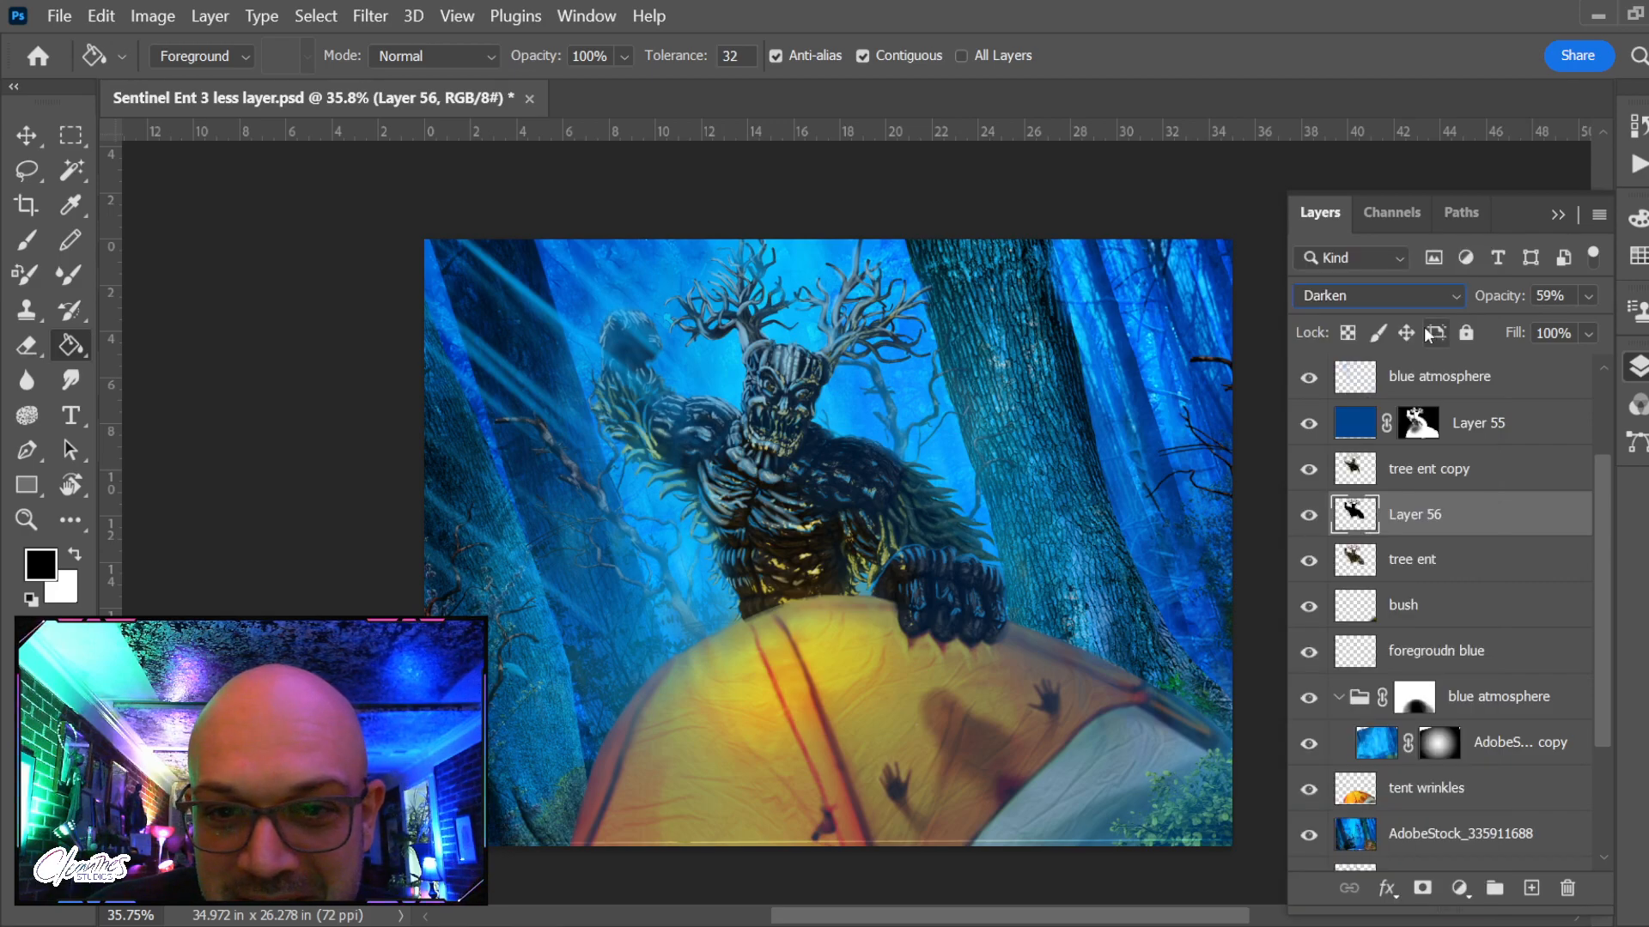
left_click(1391, 294)
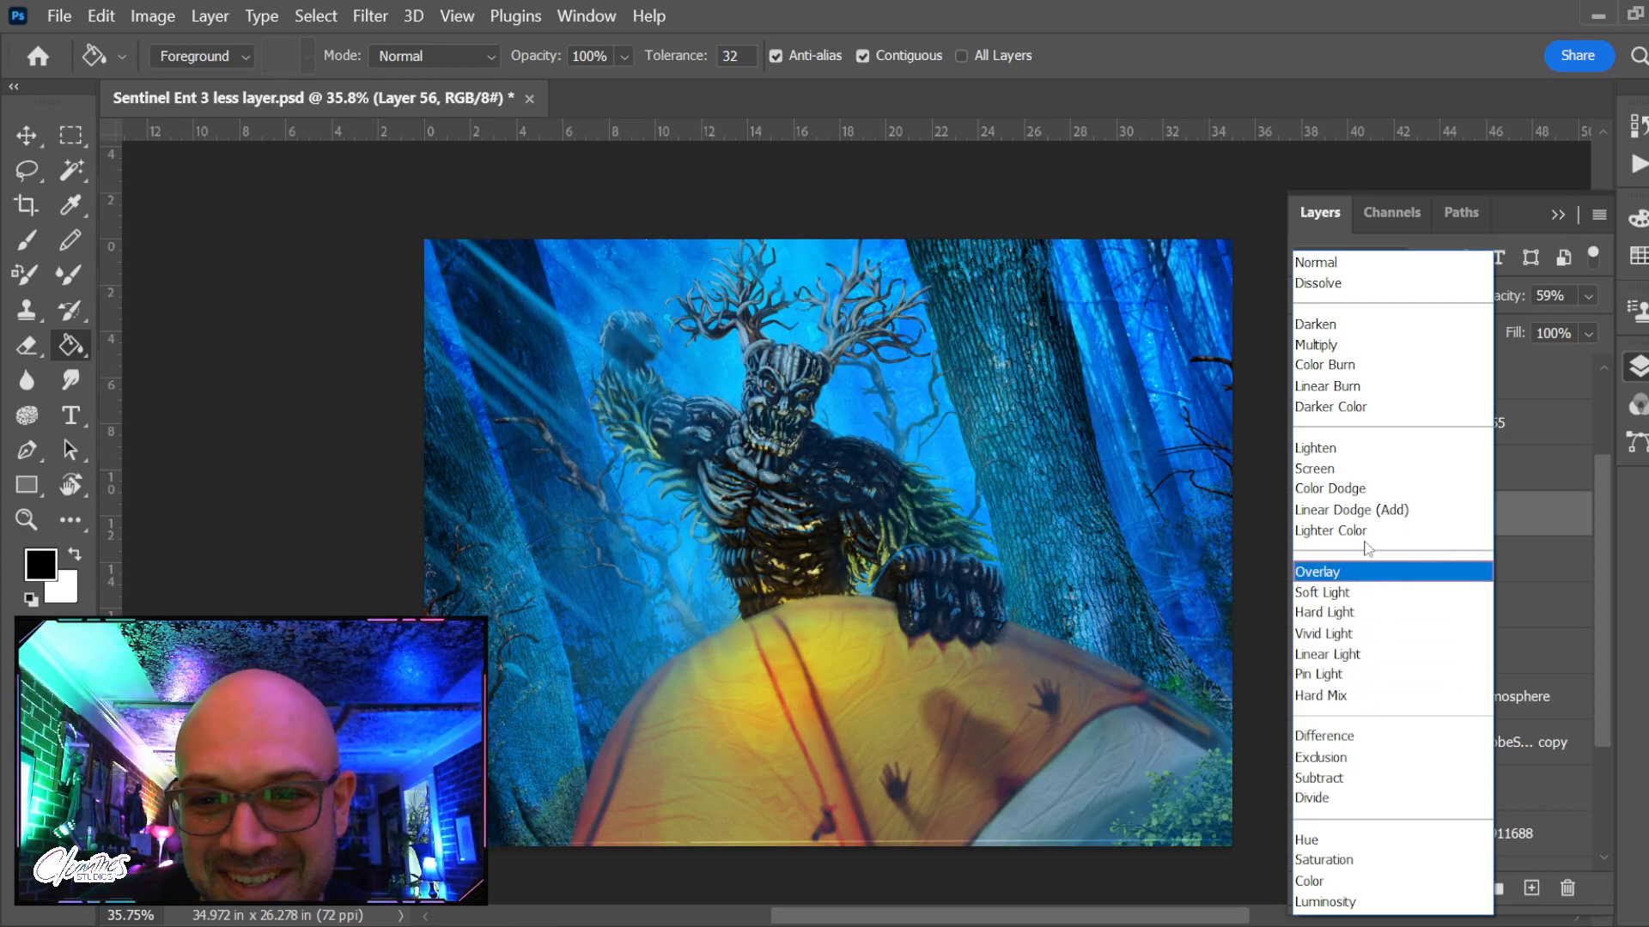
left_click(1357, 331)
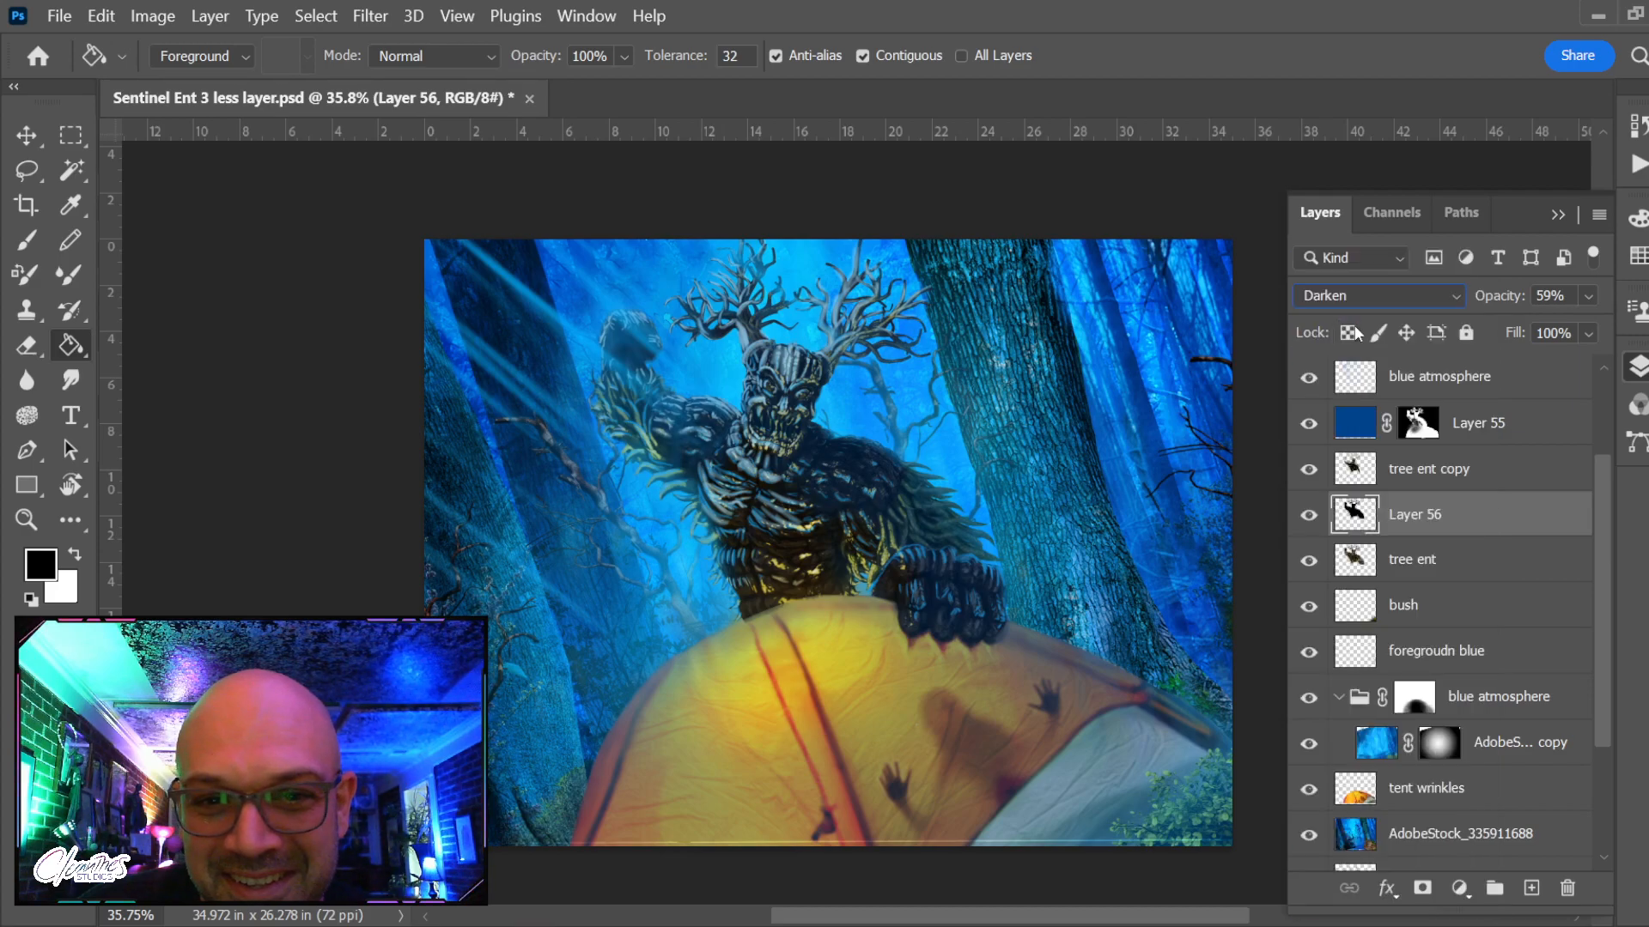
left_click(1588, 295)
left_click_drag(1518, 326, 1542, 326)
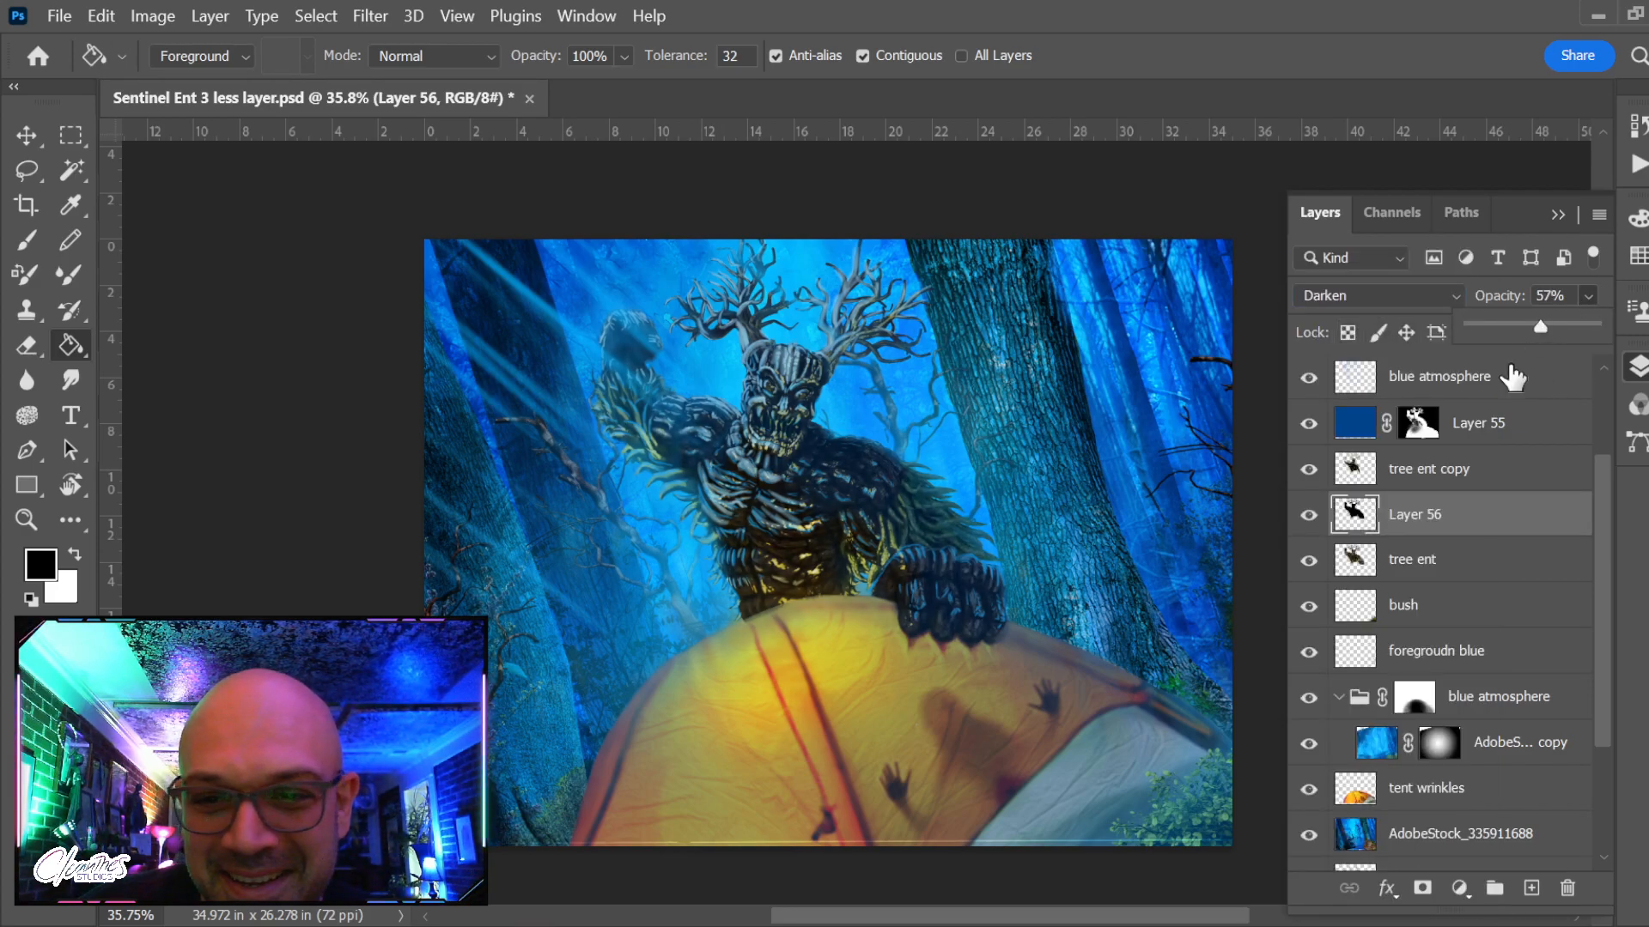
Compare the creature with and without the black silhouette layer, Layer 56, and leave that layer hidden
left_click(1309, 514)
left_click(1312, 517)
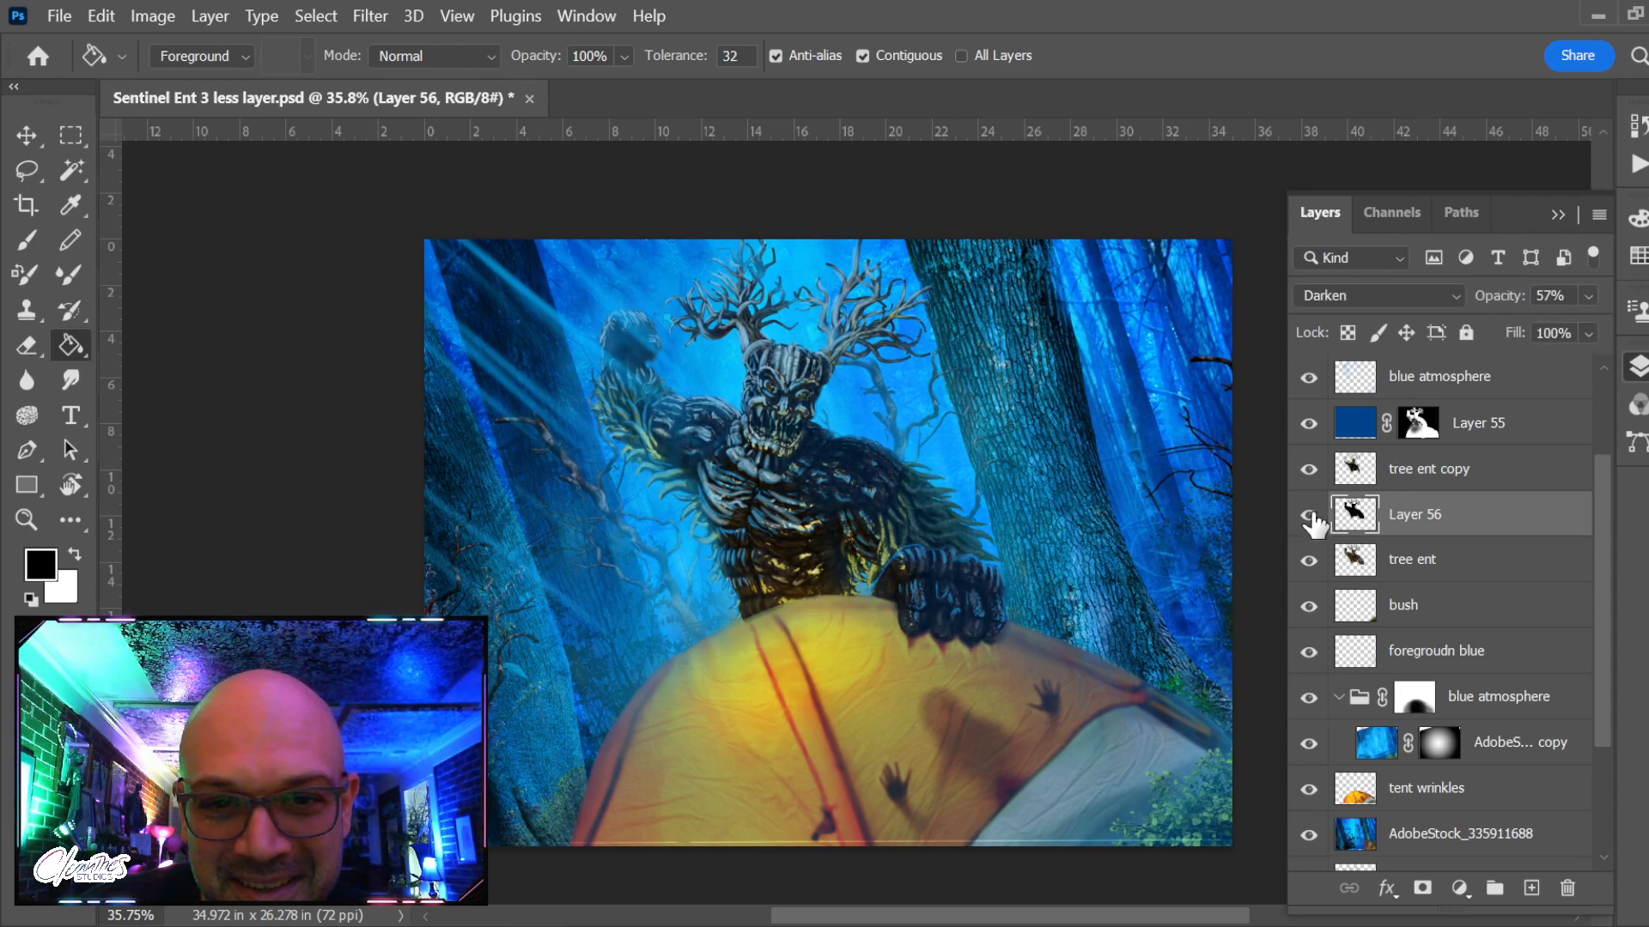
left_click(1312, 518)
Inspect the creature up close with the tree ent copy and tree ent layers each hidden and shown
key("z")
left_click_drag(773, 382, 846, 434)
left_click(1451, 470)
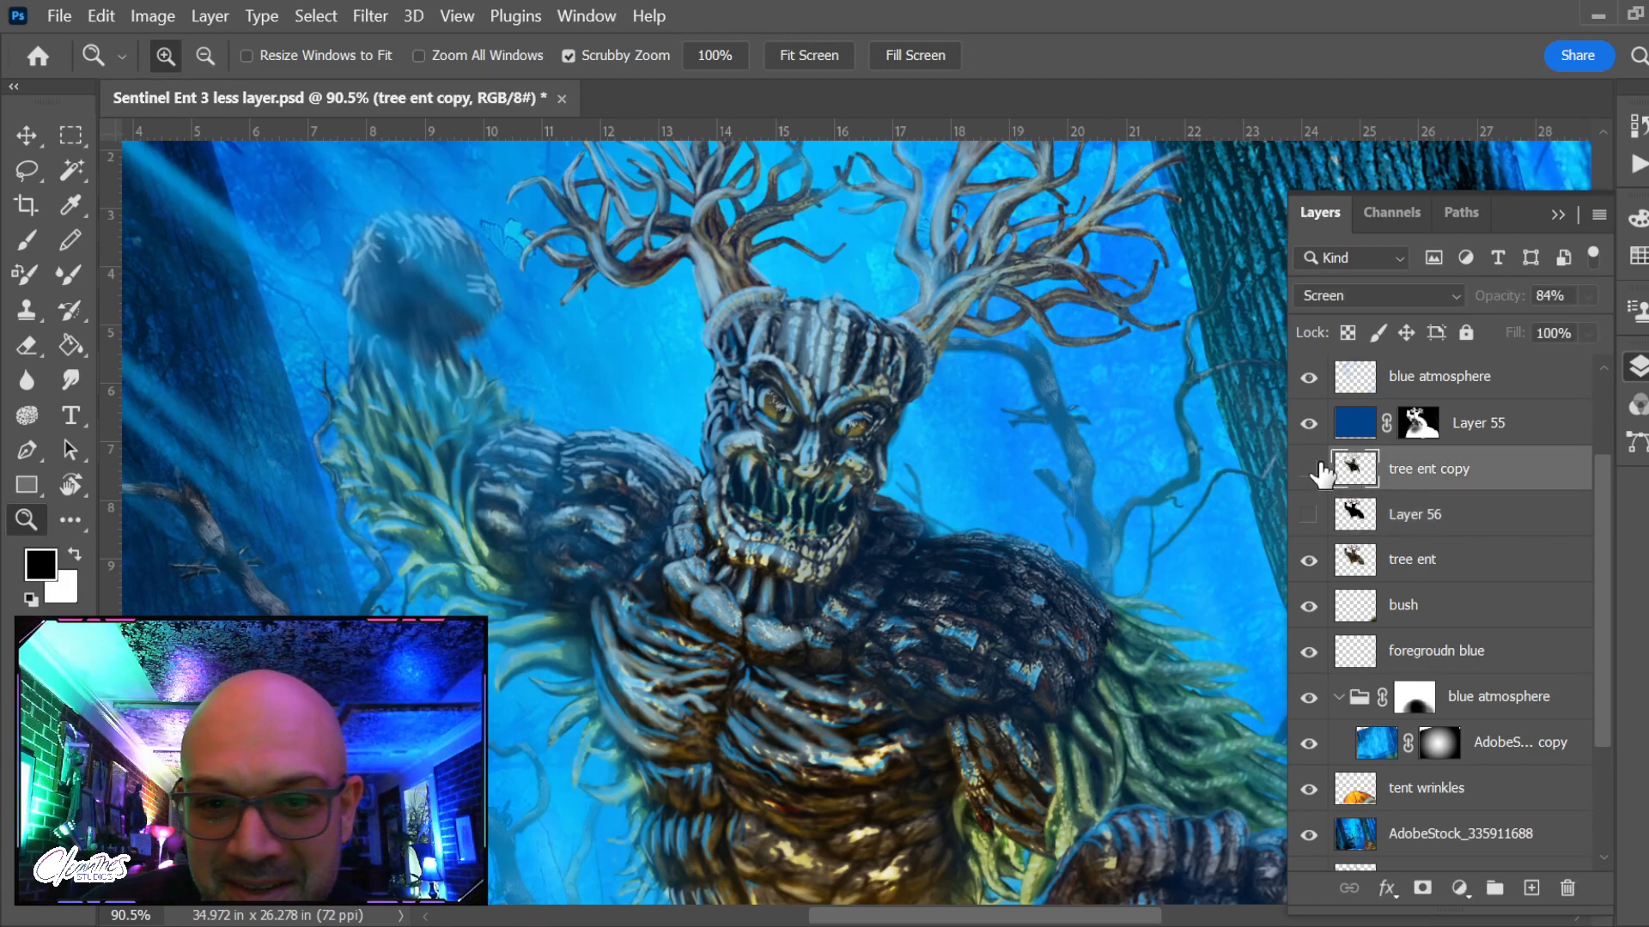
left_click(1309, 469)
left_click(1309, 469)
left_click(1308, 560)
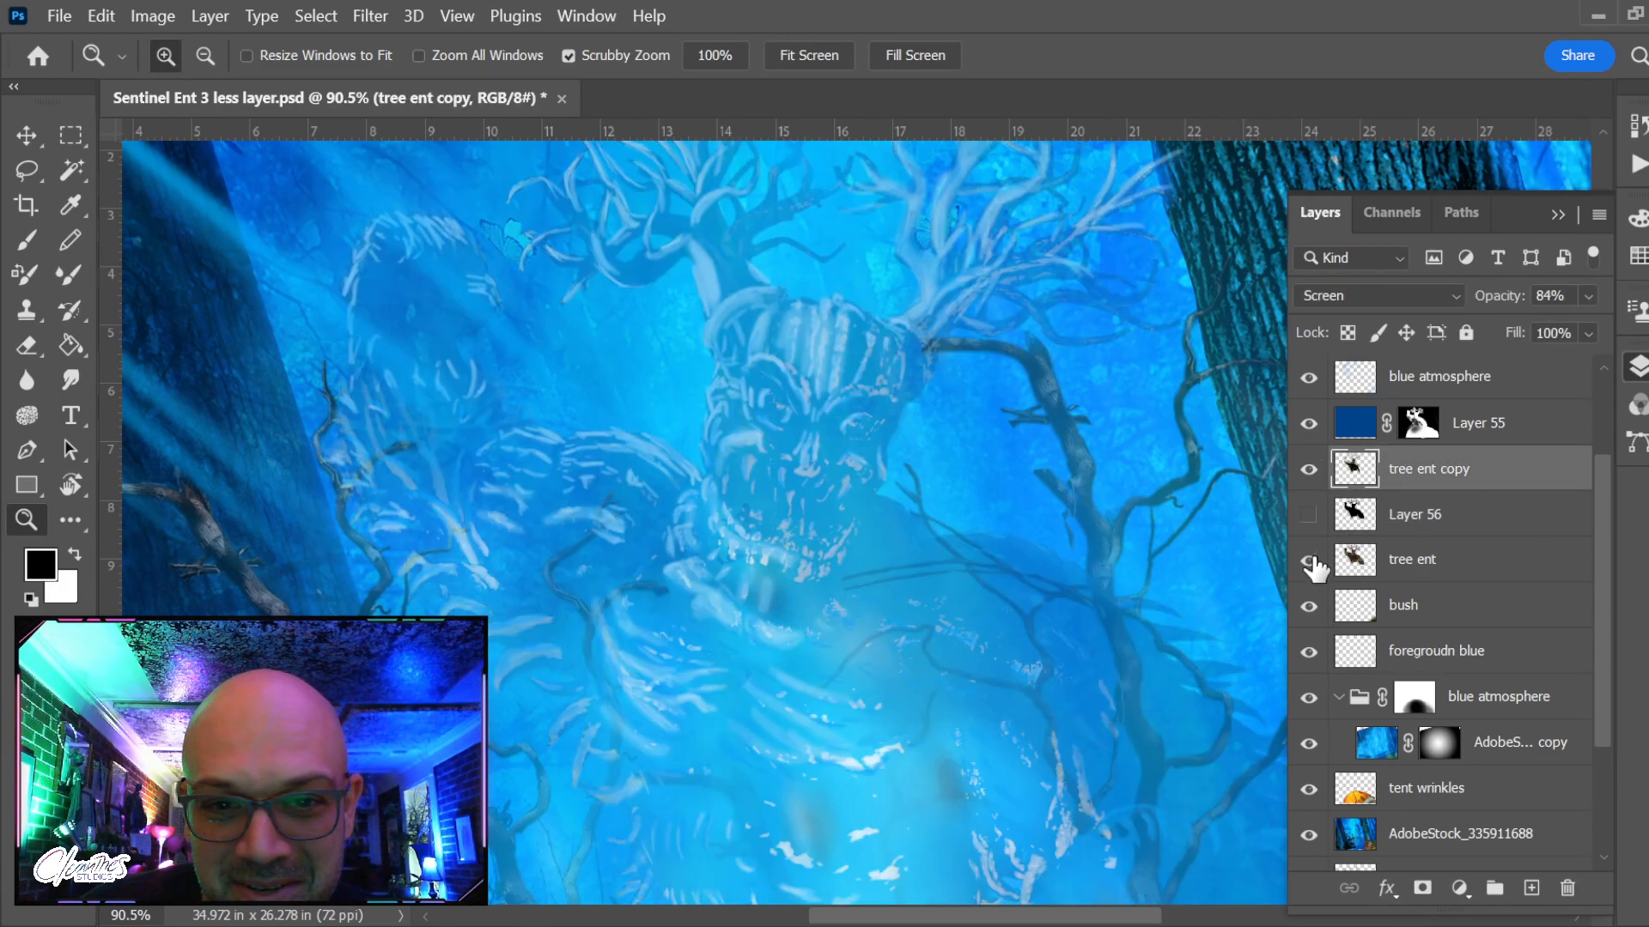
left_click(1309, 560)
left_click(1355, 567)
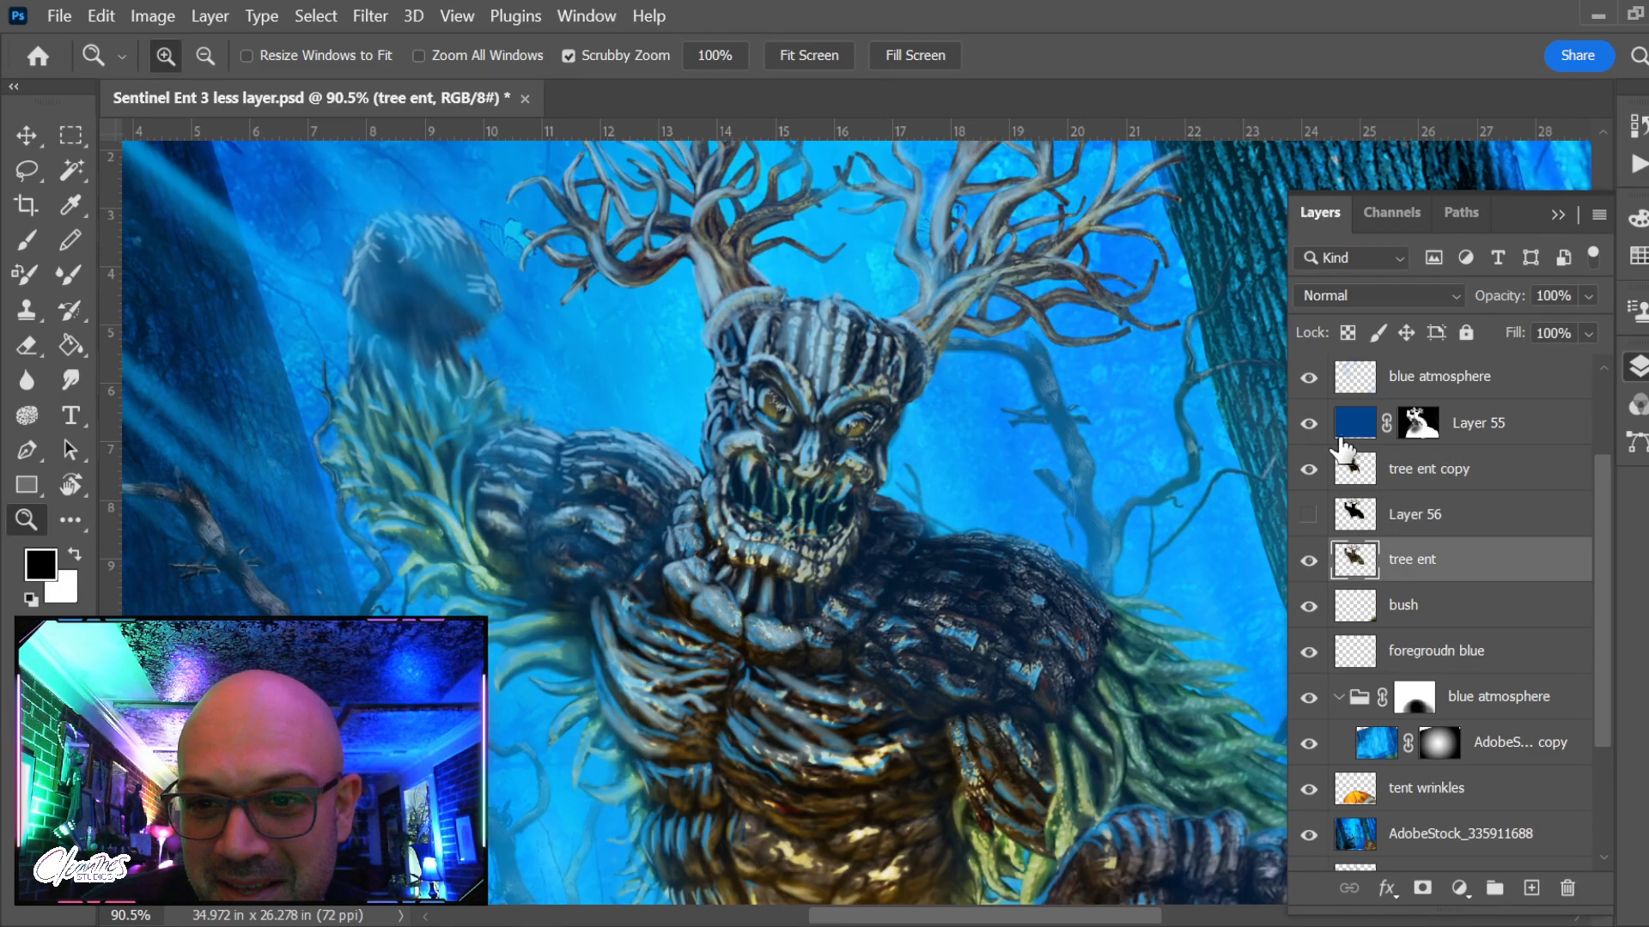
left_click(1309, 469)
left_click(1308, 469)
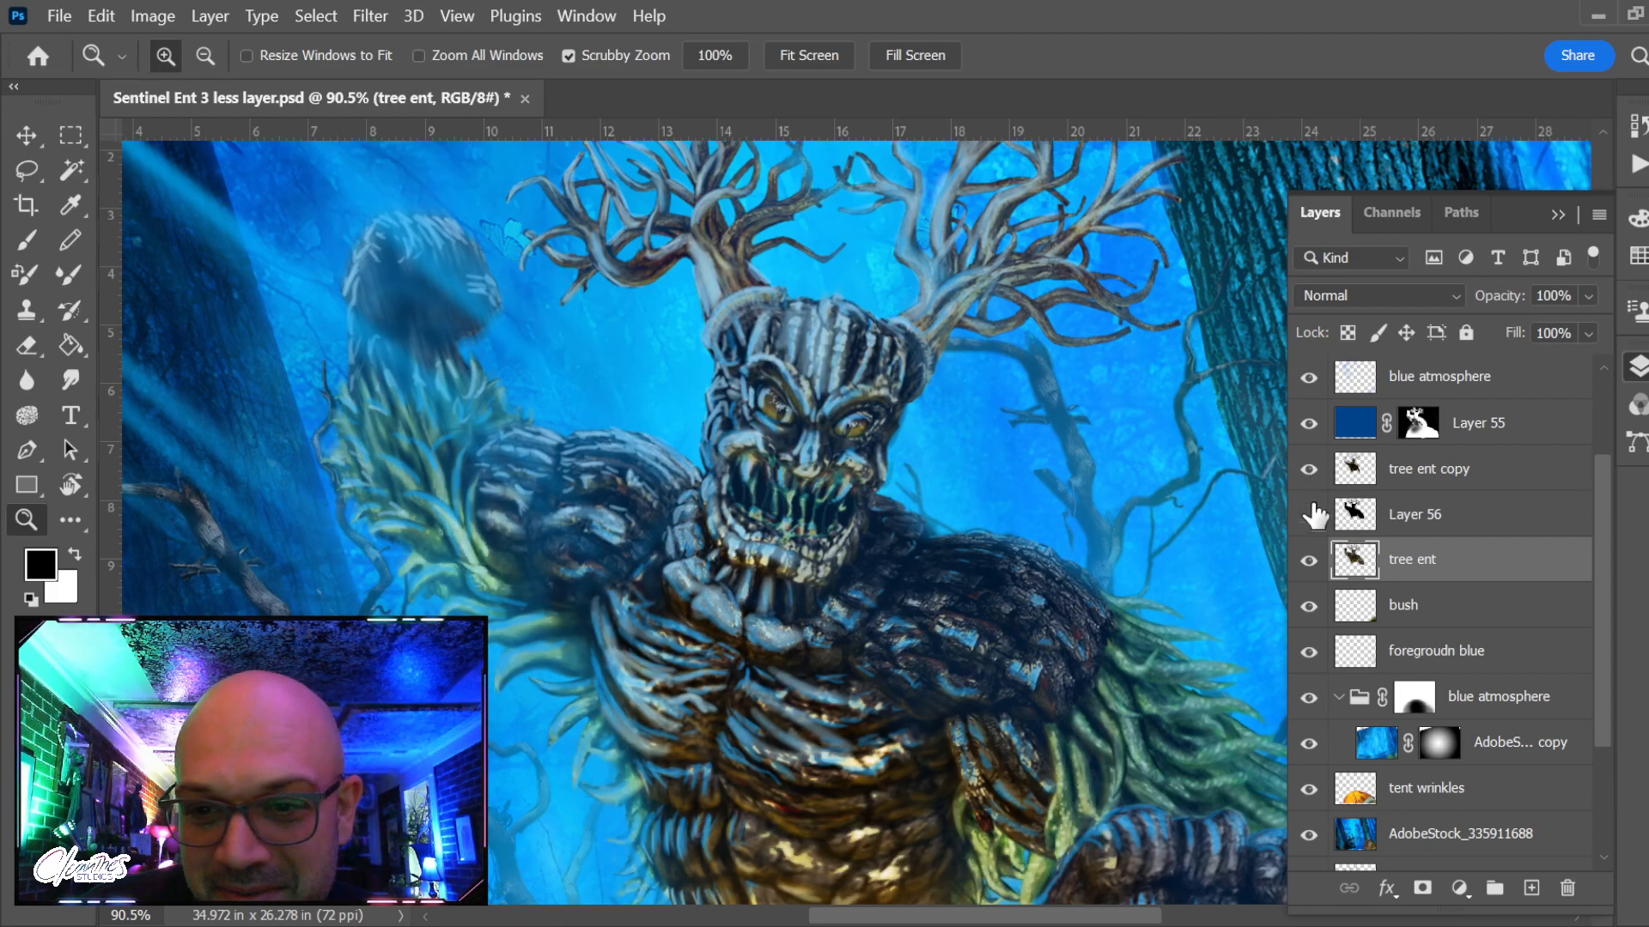
Compare the creature's face and chest highlights with the blue light down layer hidden and shown
scroll(1326, 559, "down", 1)
scroll(1322, 601, "up", 4)
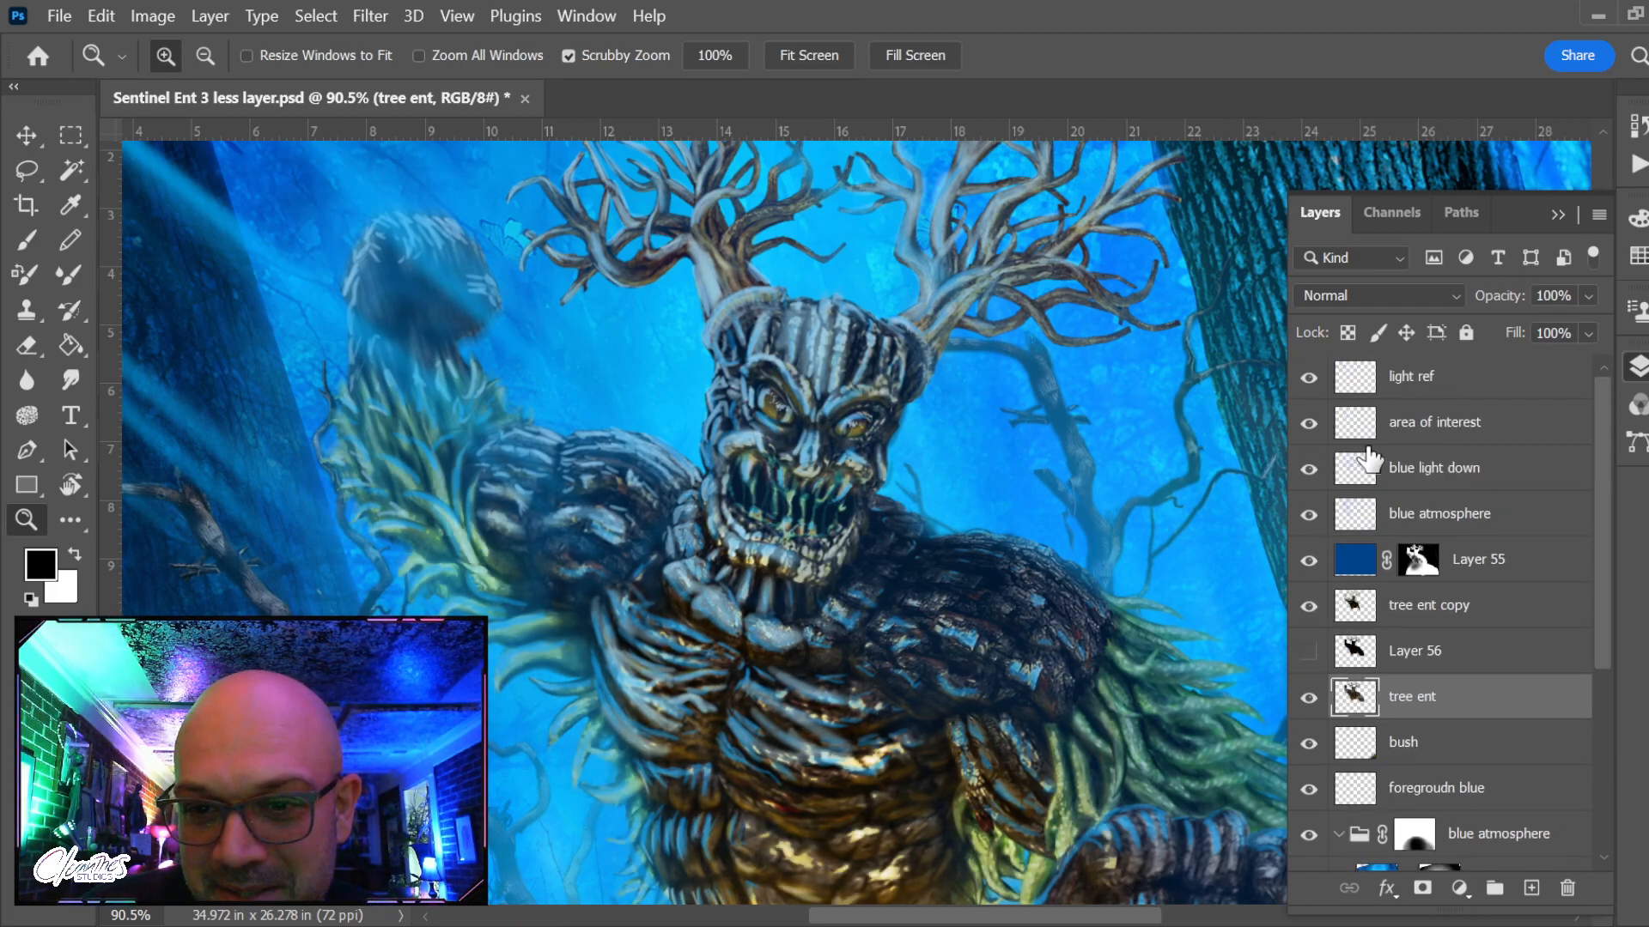
left_click(1308, 469)
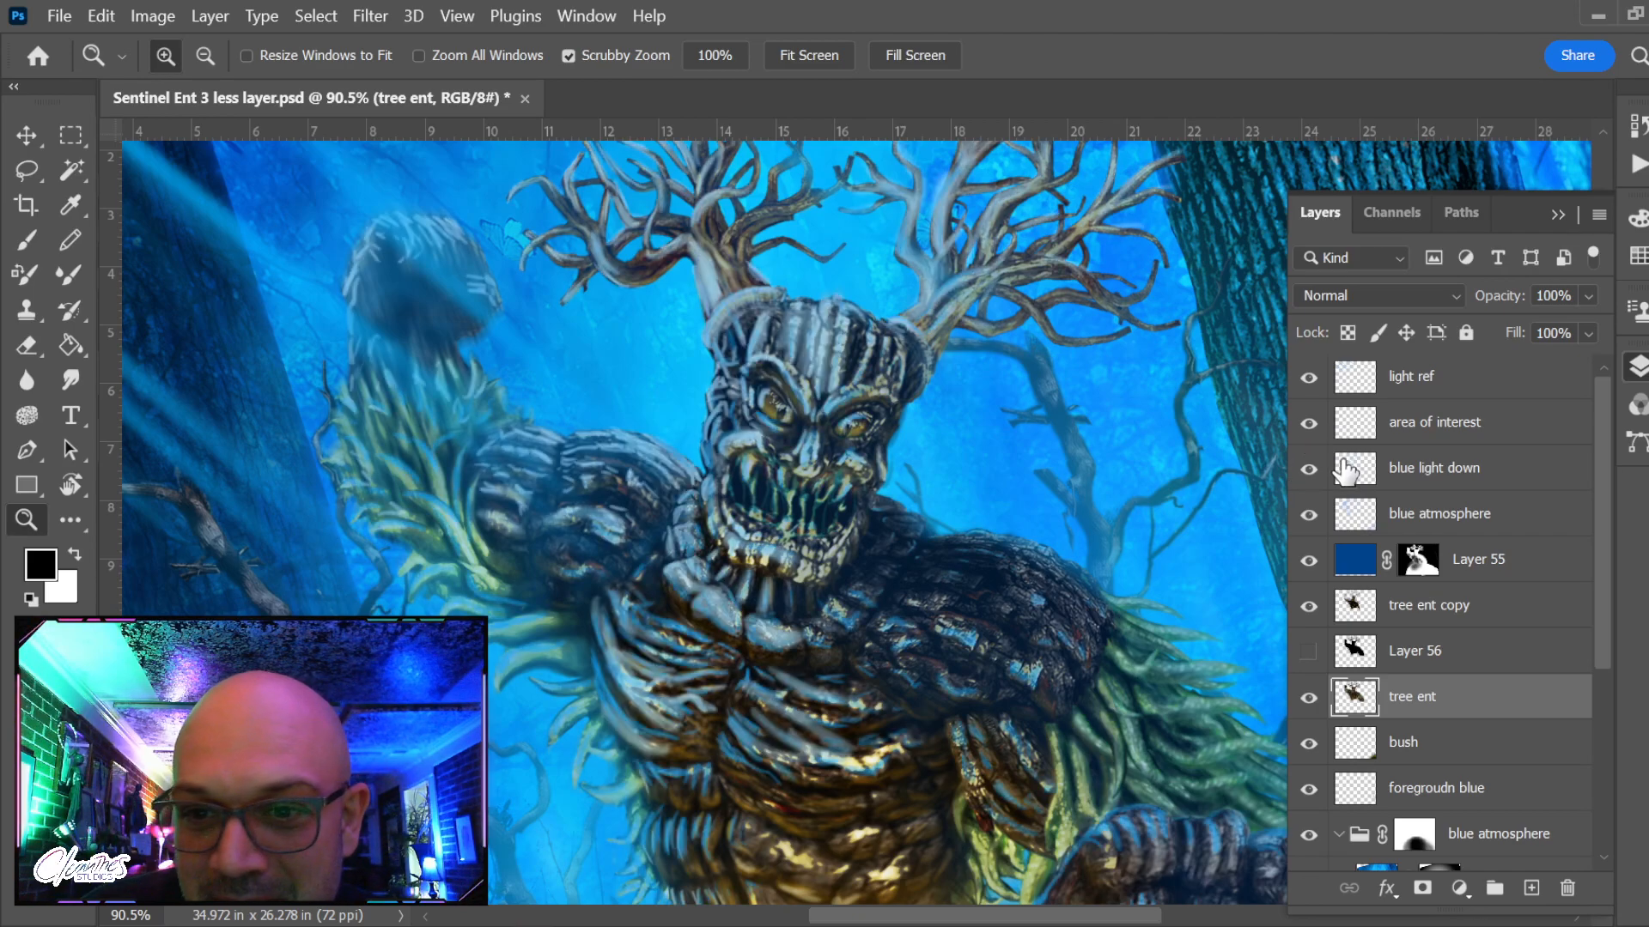
left_click(1513, 483)
left_click(1307, 469)
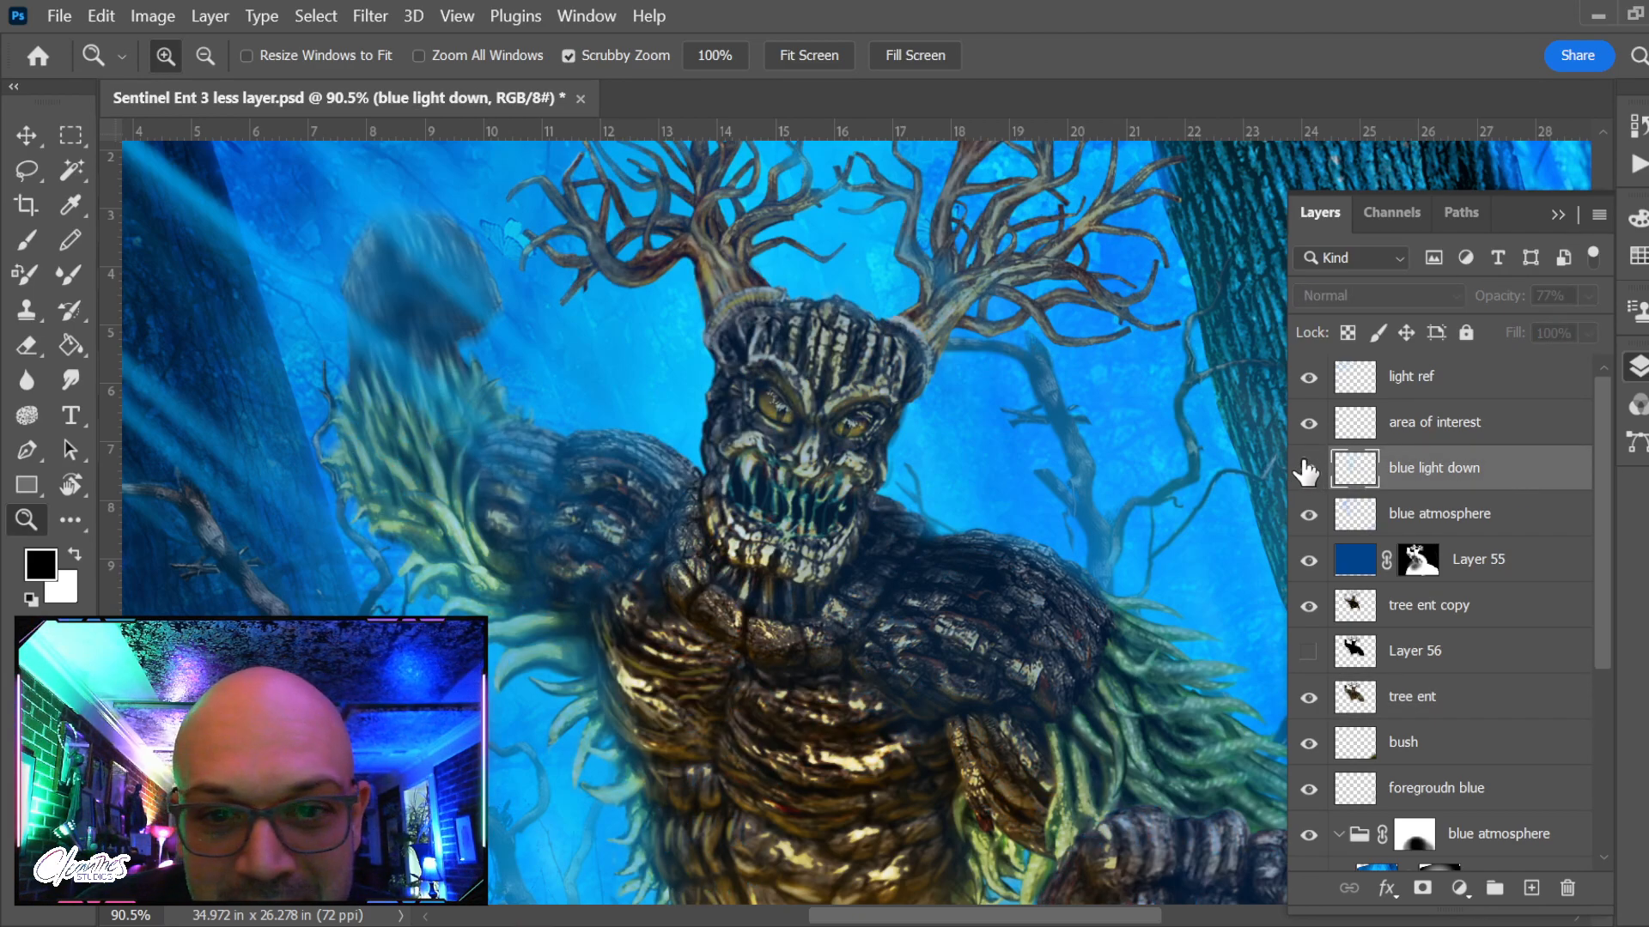
left_click(1307, 469)
left_click(1315, 469)
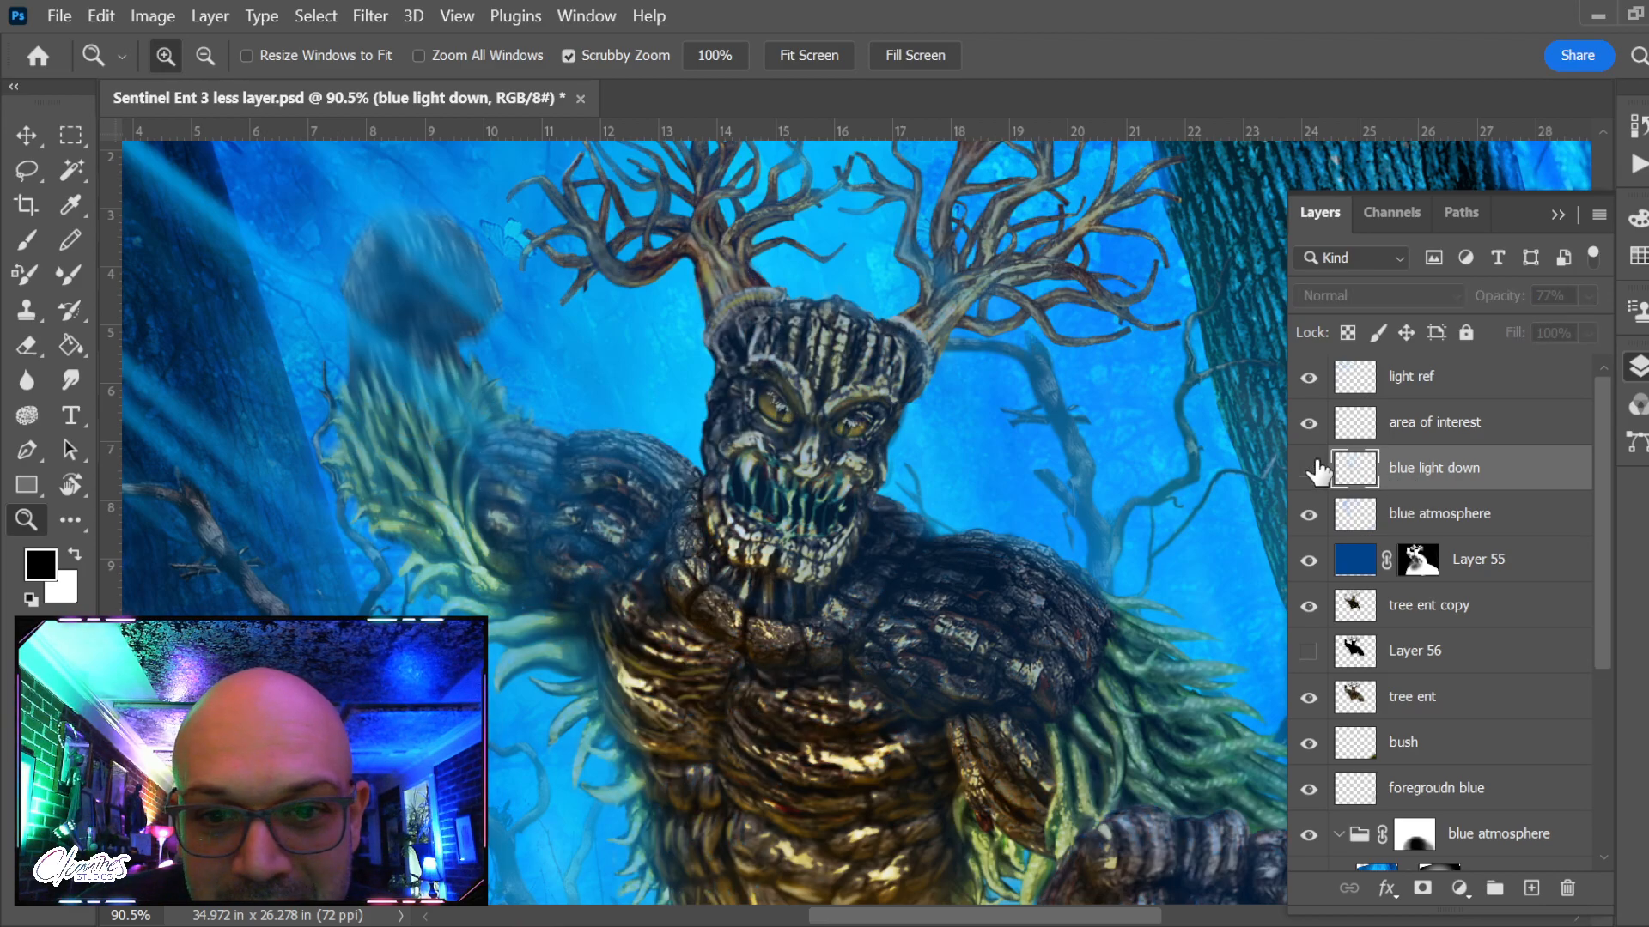
left_click(1316, 468)
key("e")
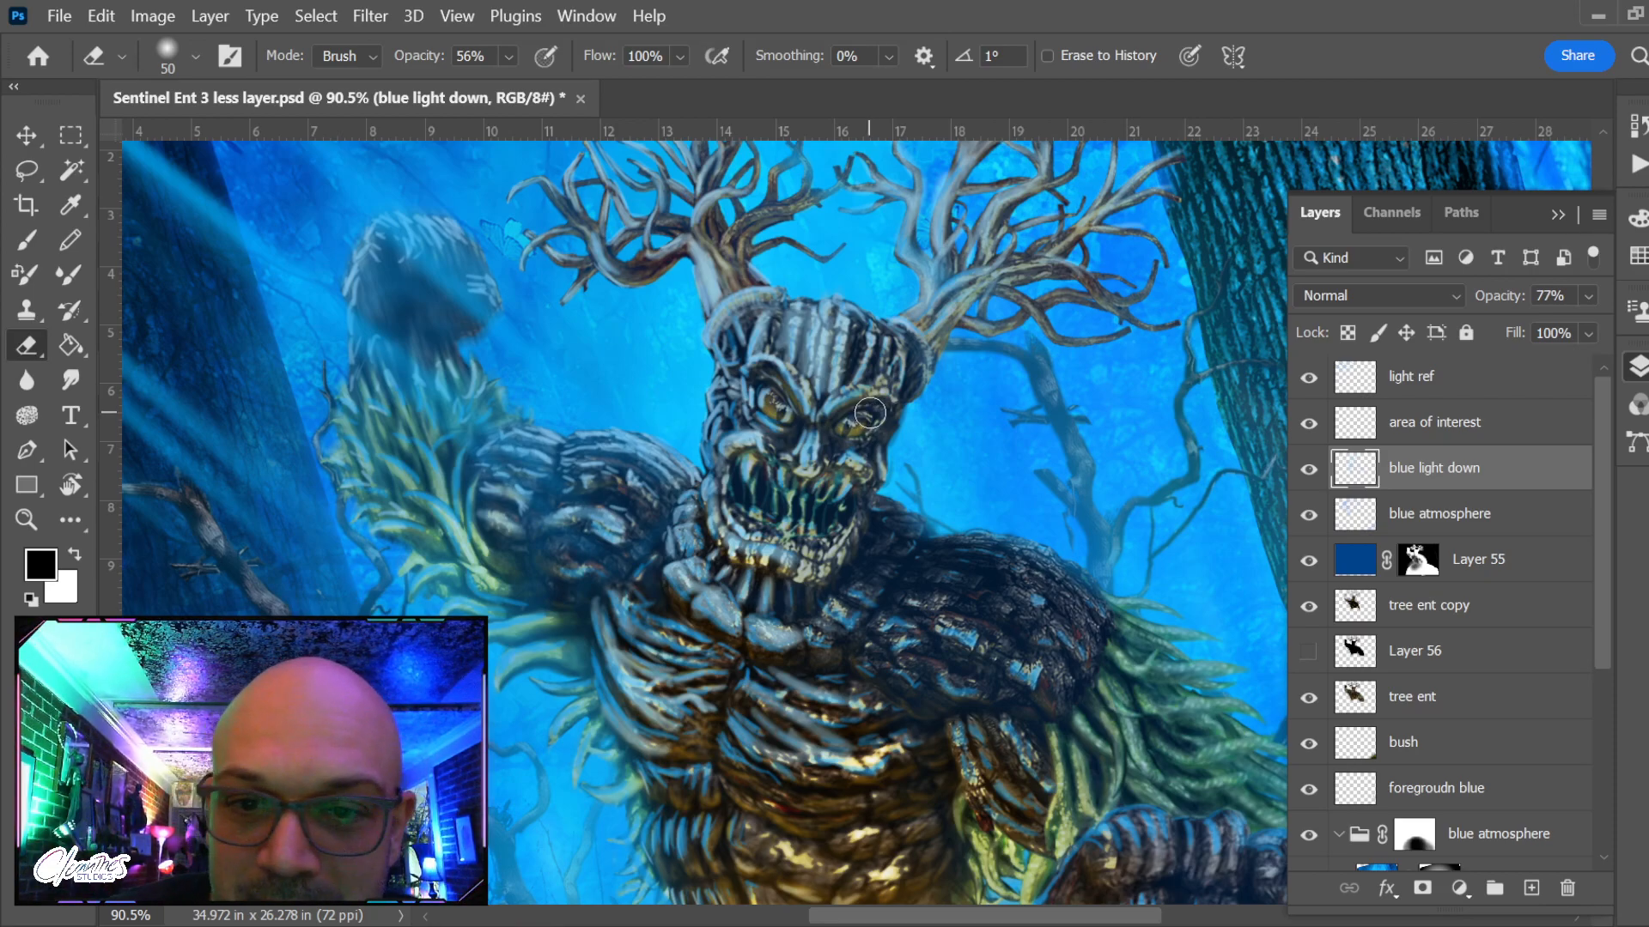
left_click(1308, 469)
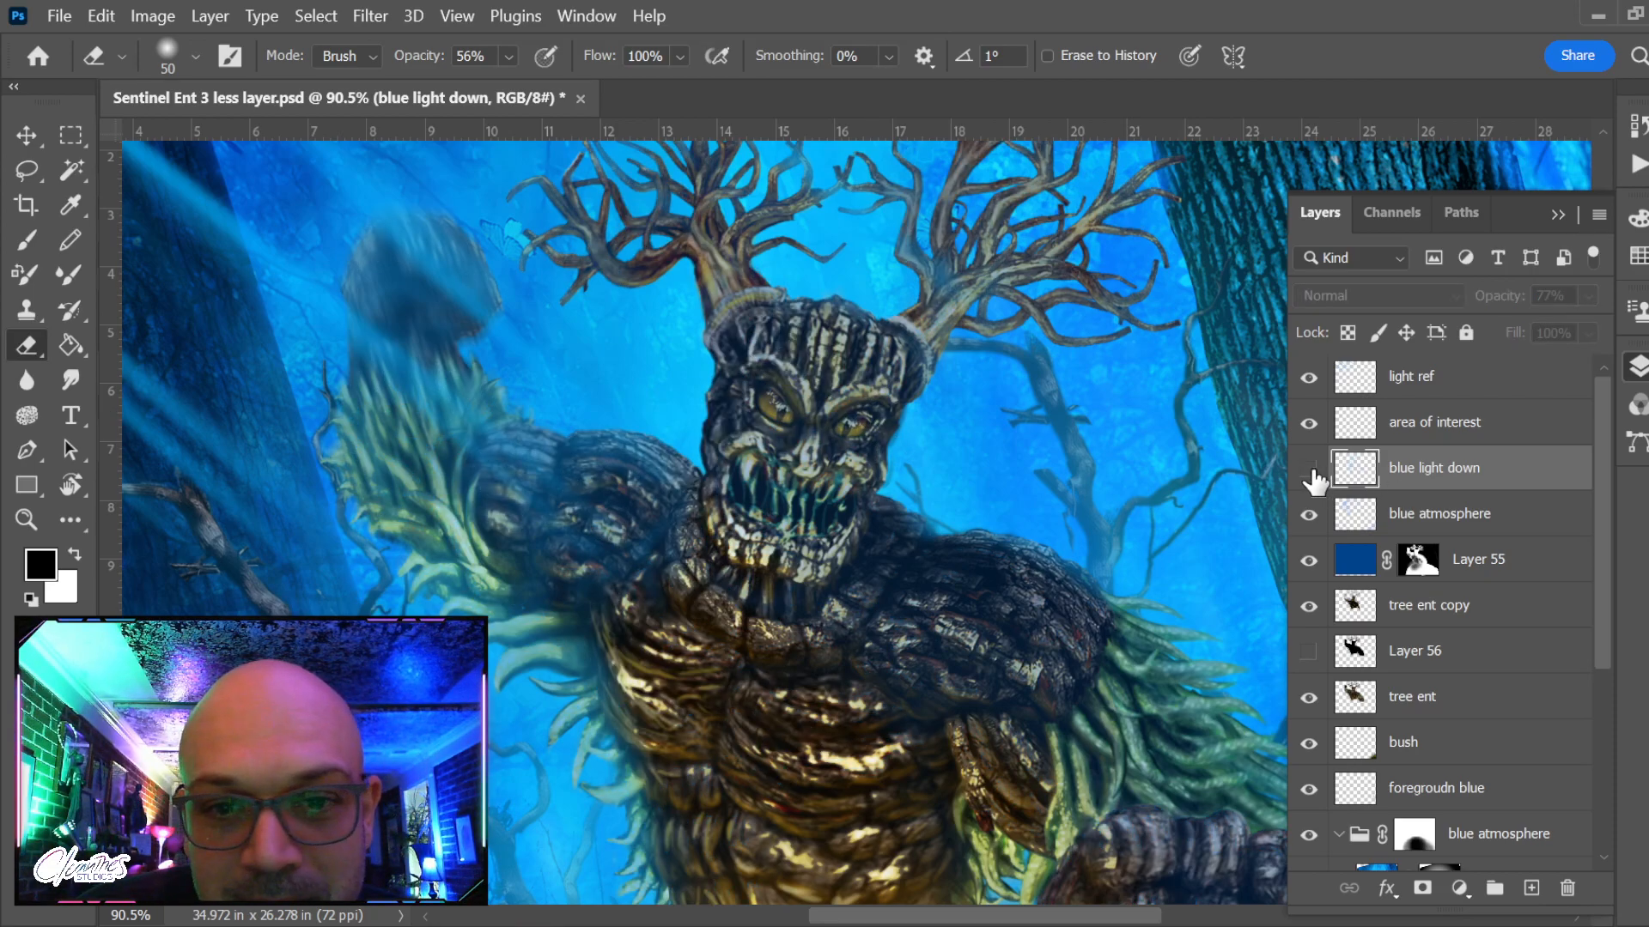
left_click(1308, 469)
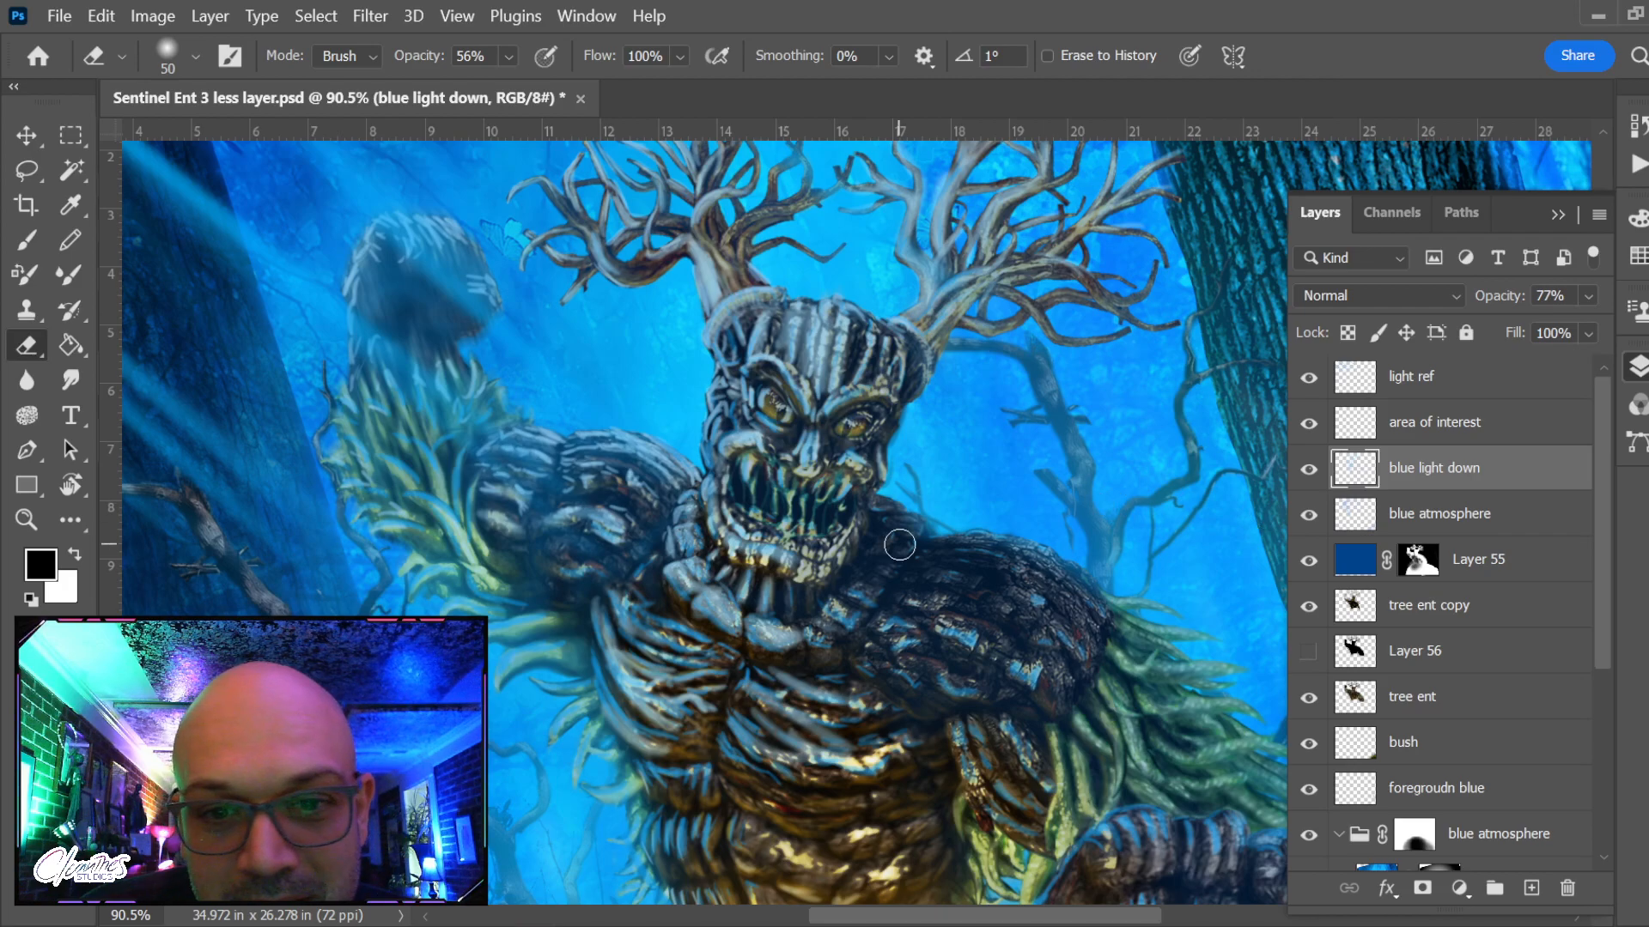
Check what tree ent copy adds to the creature's face, and rename that layer "yellow uplight"
key("z")
left_click_drag(794, 425, 827, 412)
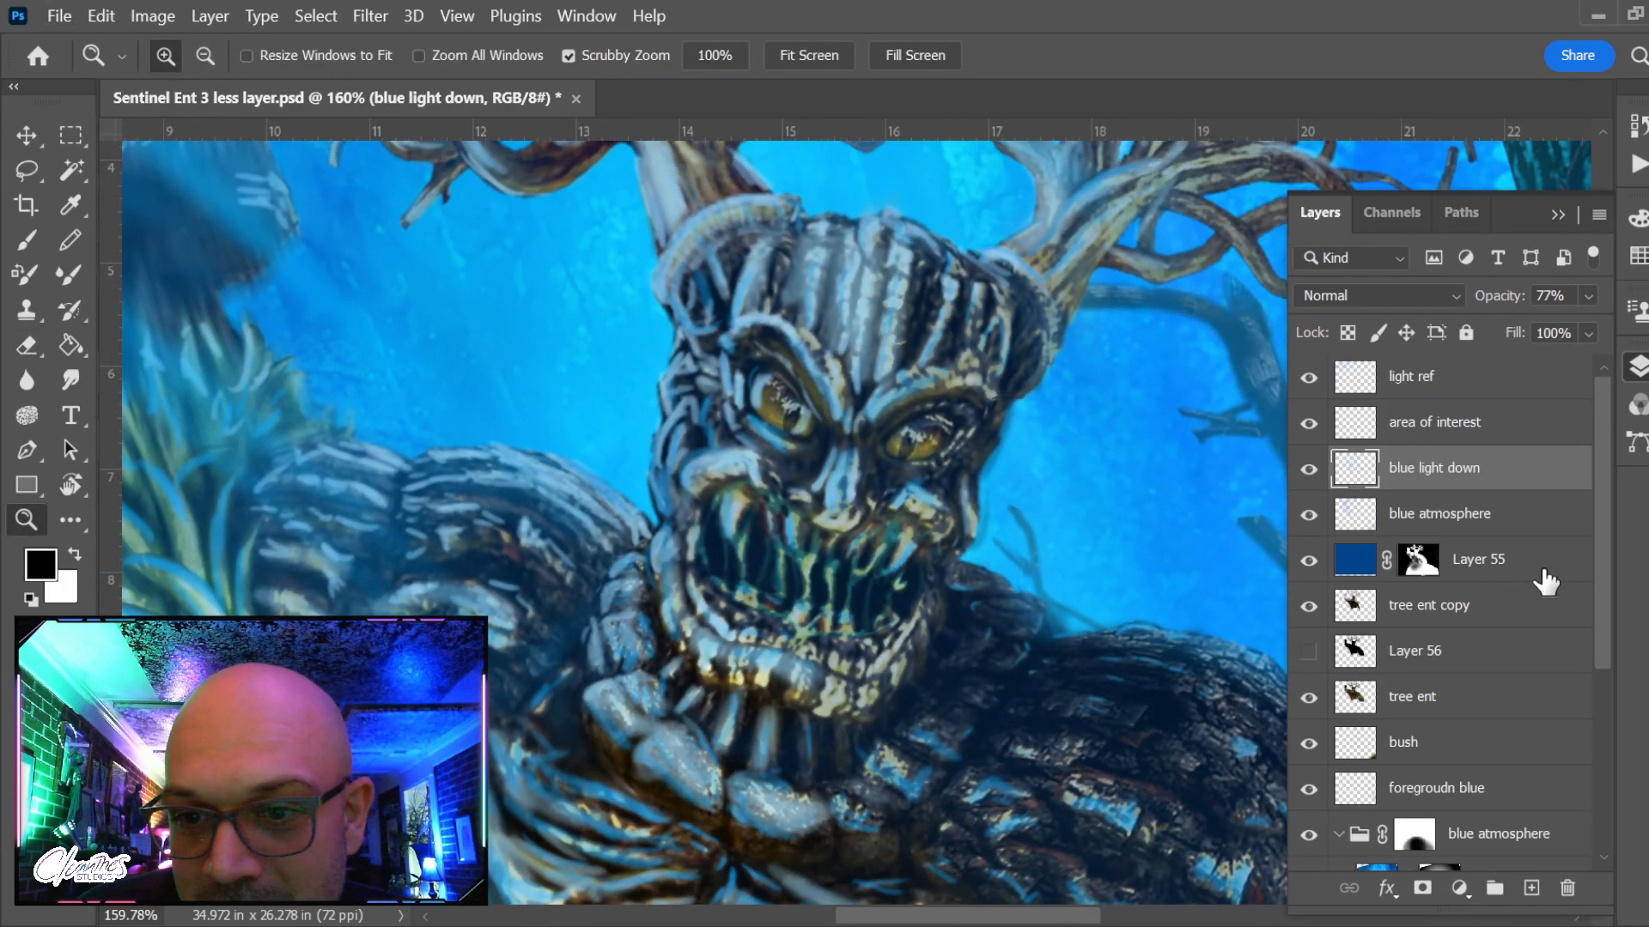
left_click(1412, 519)
left_click(1417, 608)
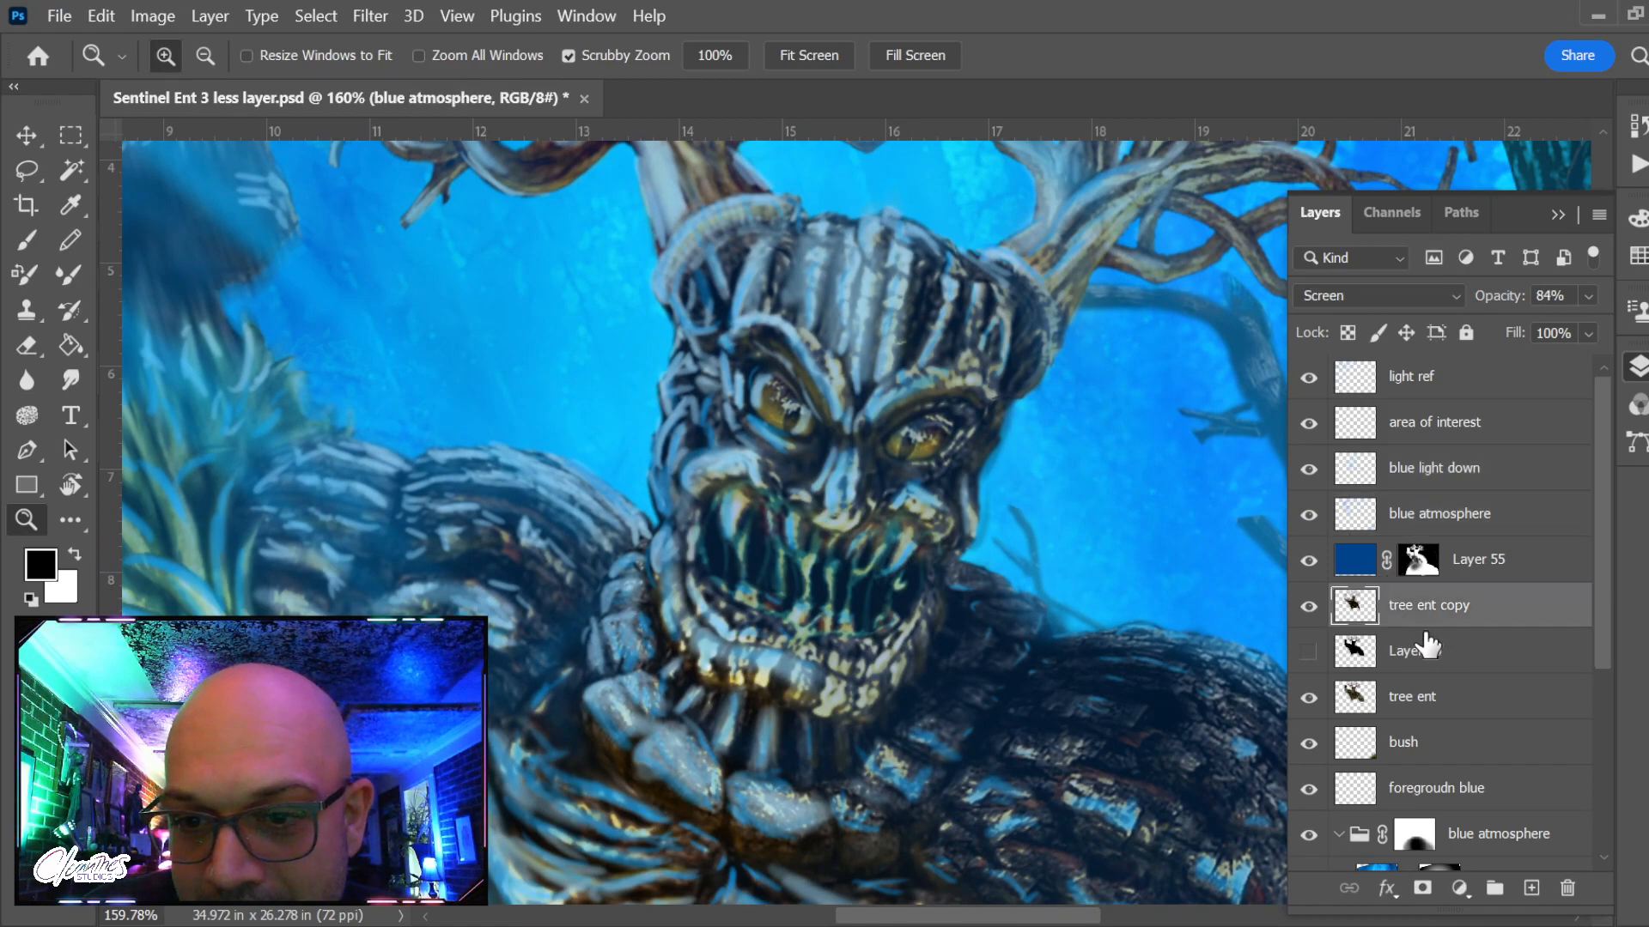
left_click(1307, 607)
left_click(1307, 607)
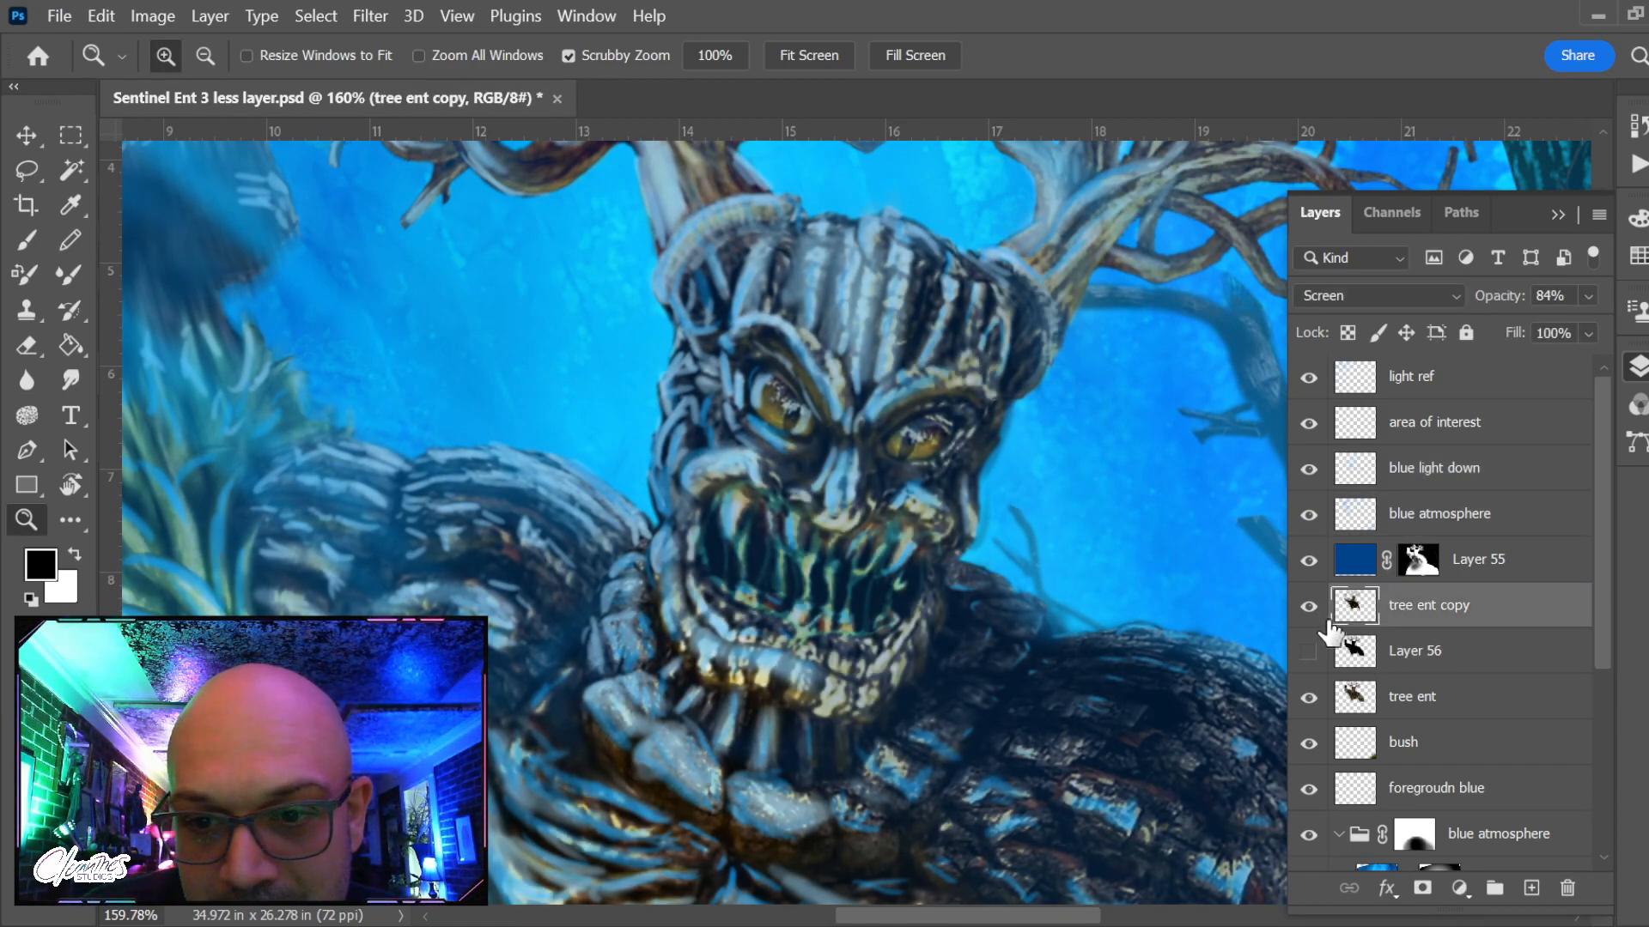
double_click(1419, 624)
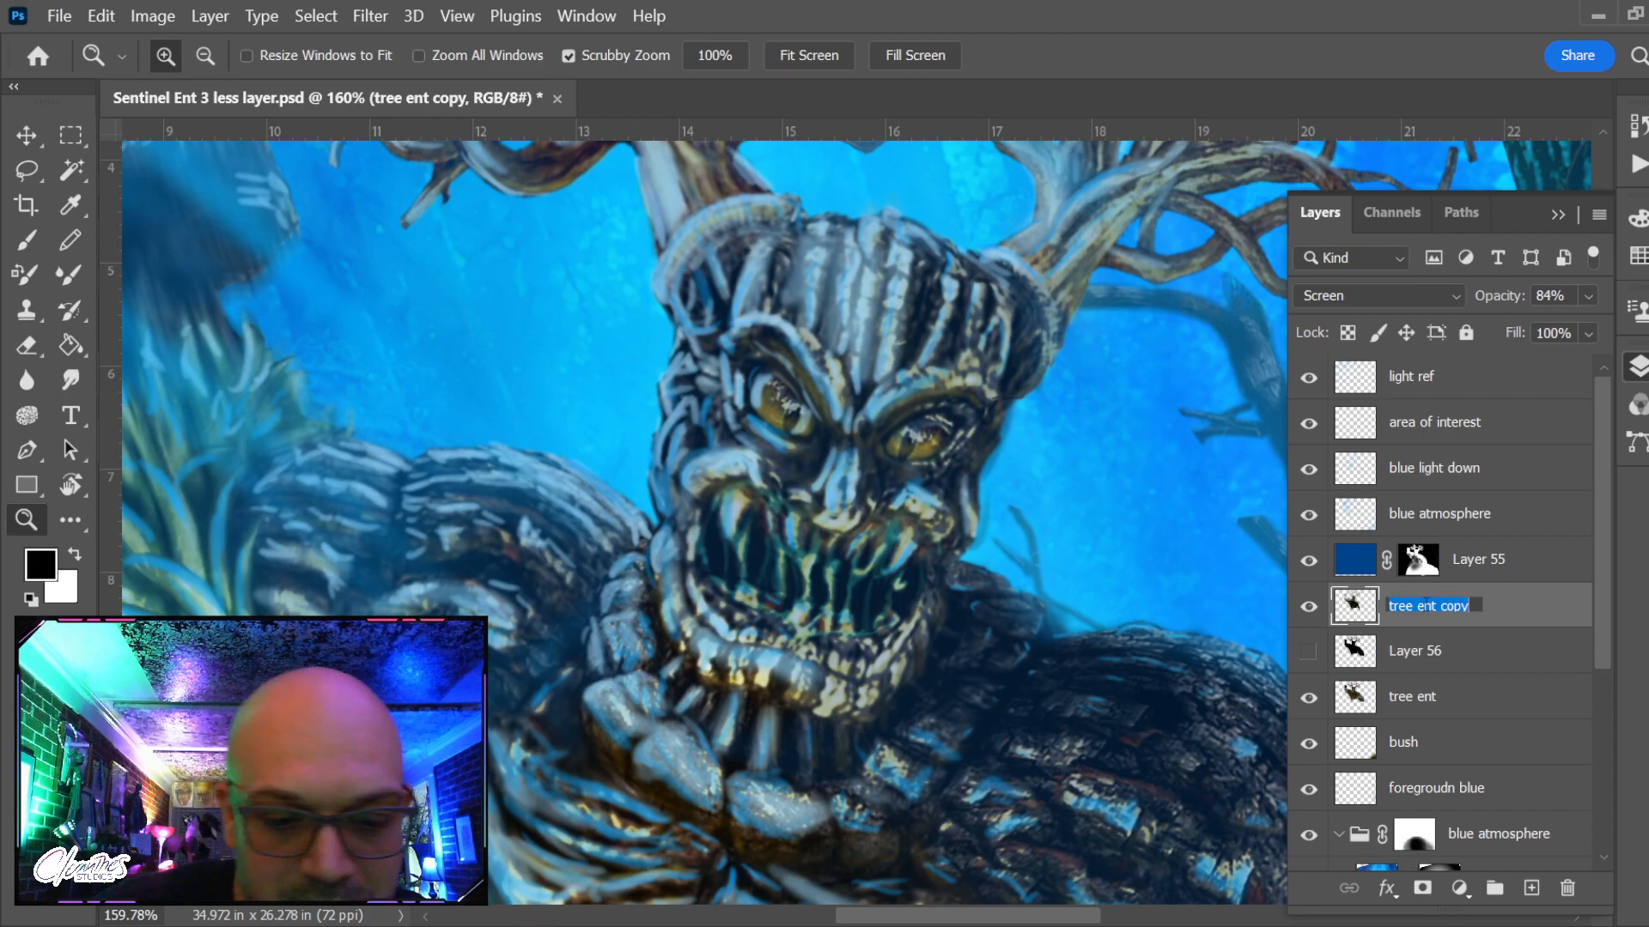
type("yellow uplight")
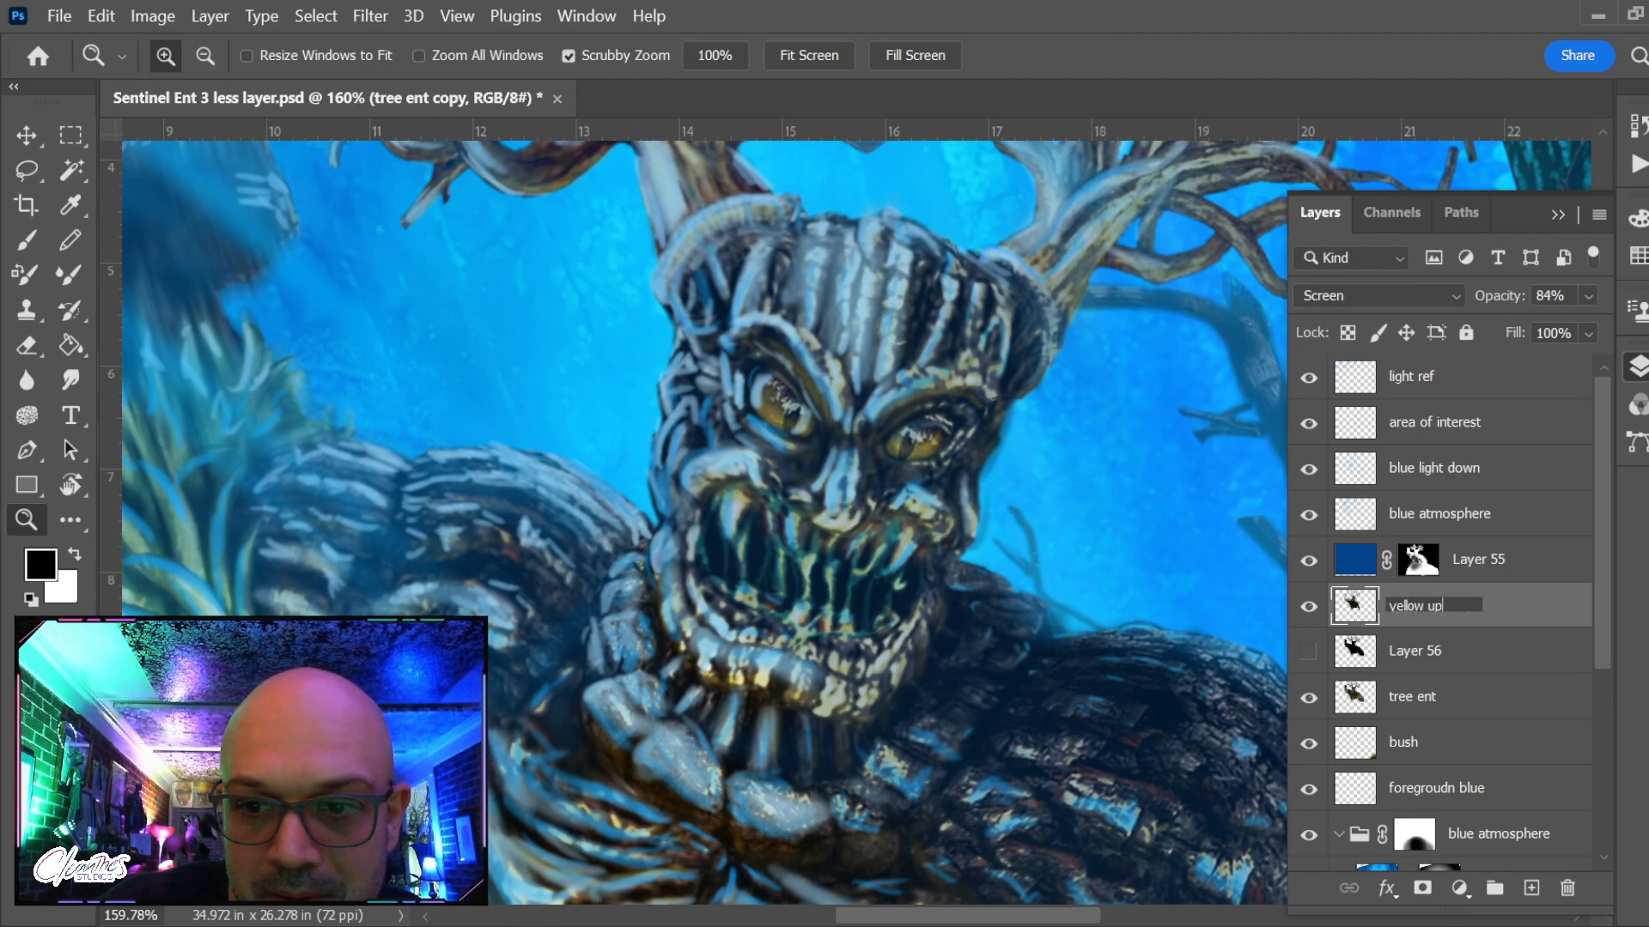
key("Return")
Sample a golden brush color from the tent and the creature's torso highlights
key("b")
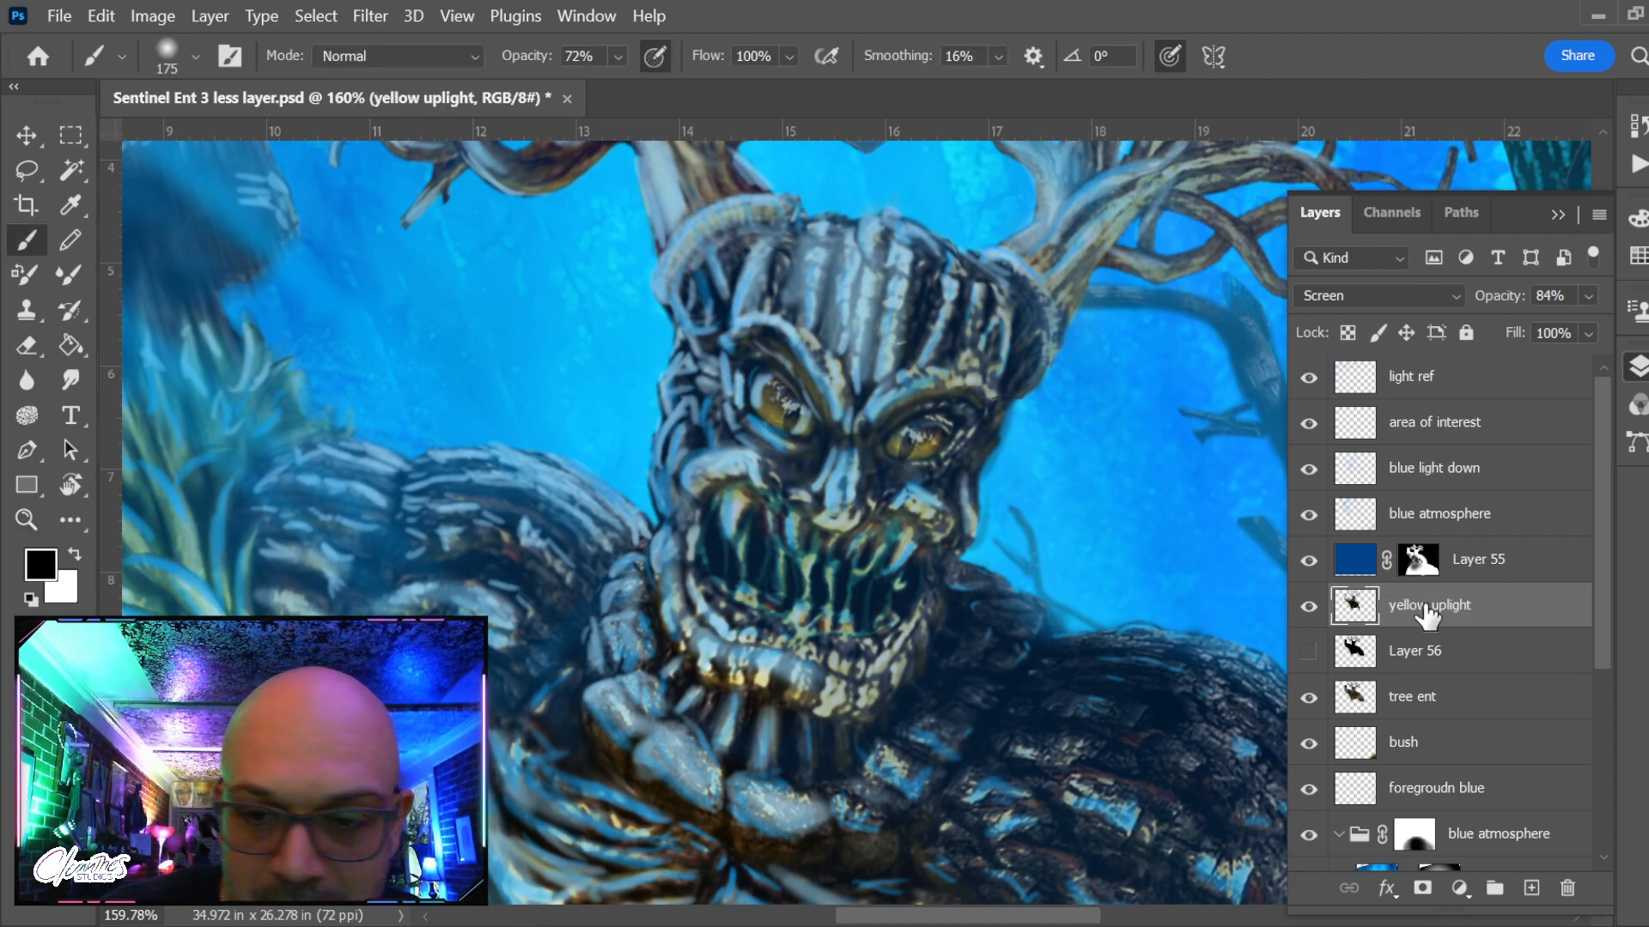
key("x")
key("x")
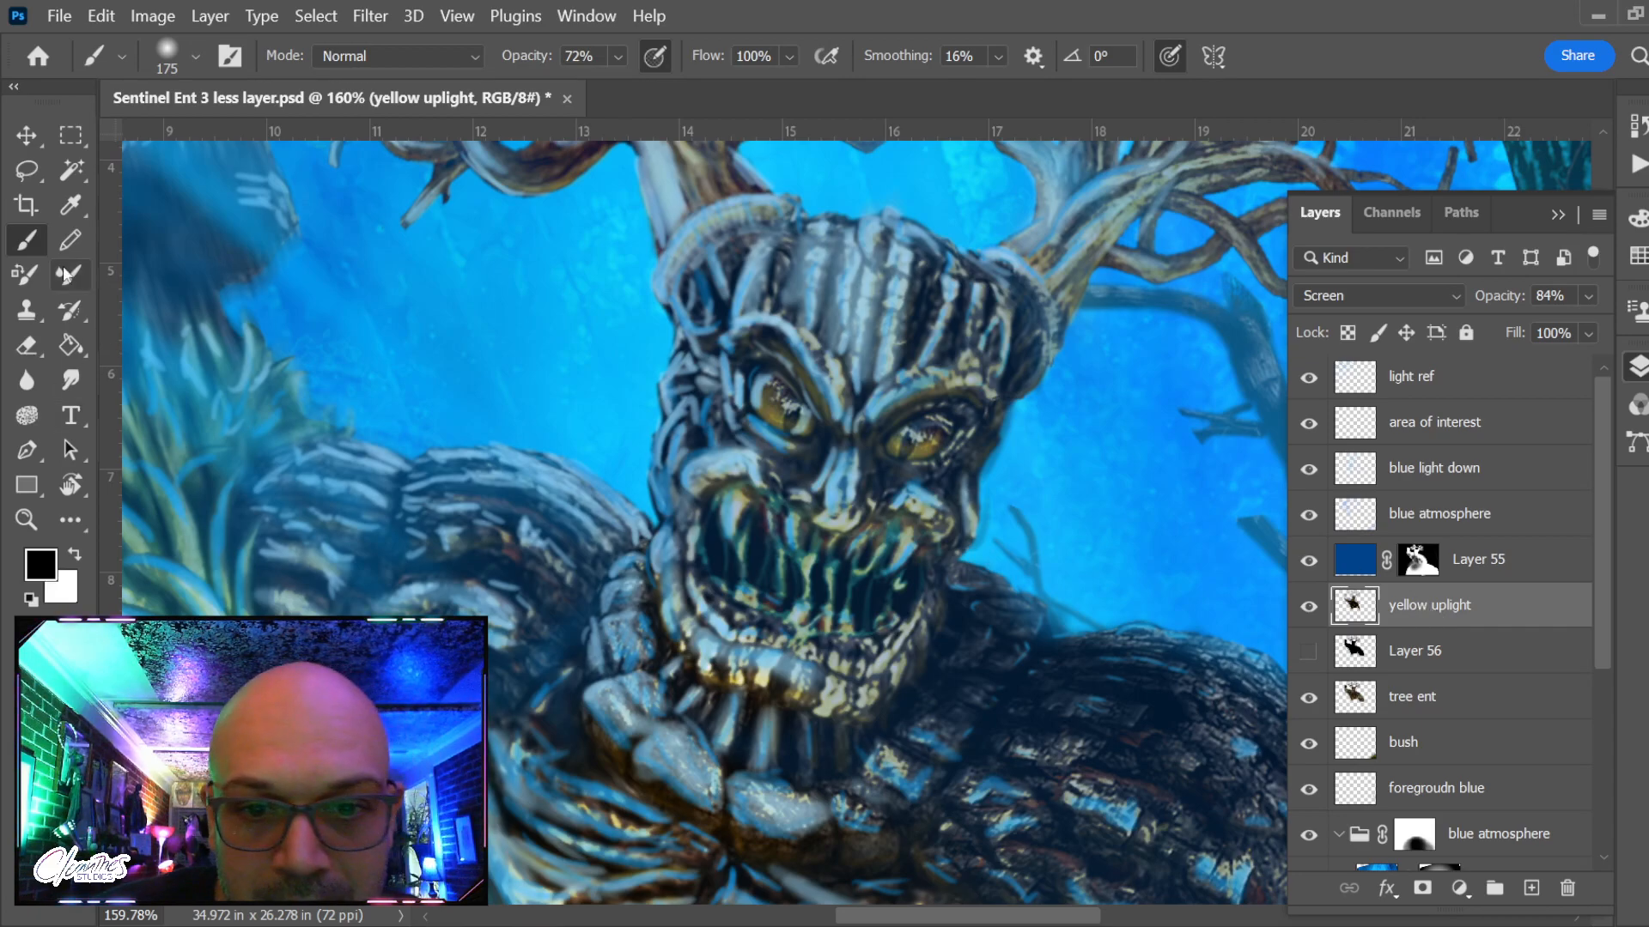
scroll(749, 687, "down", 7)
left_click_drag(833, 682, 679, 260)
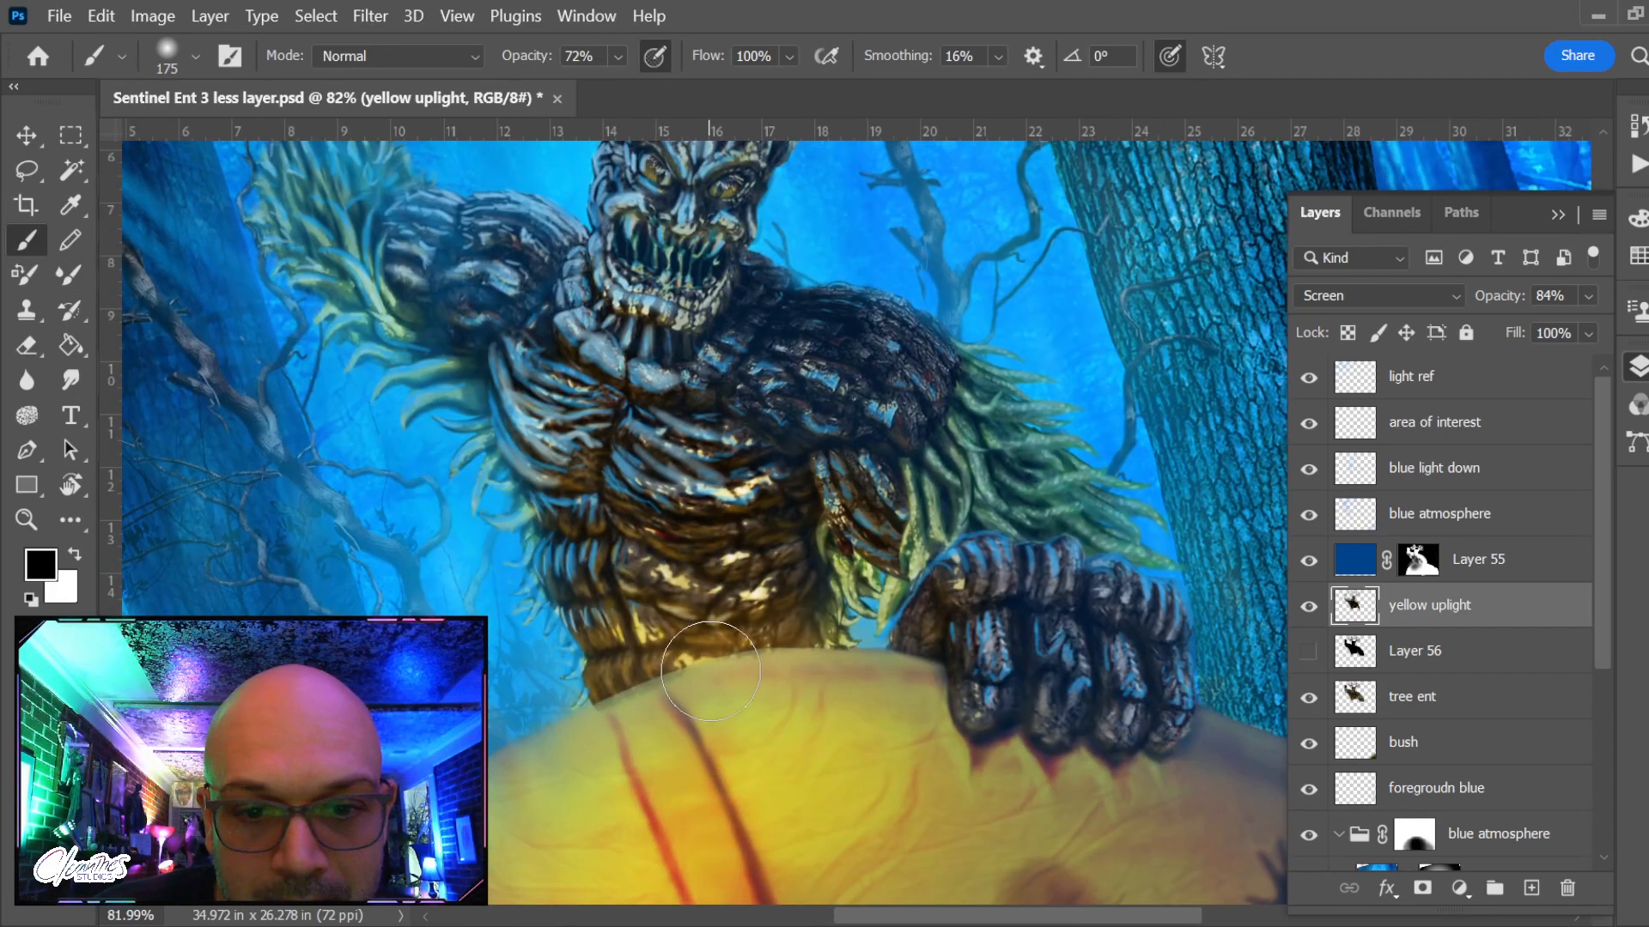
left_click(773, 738, "alt")
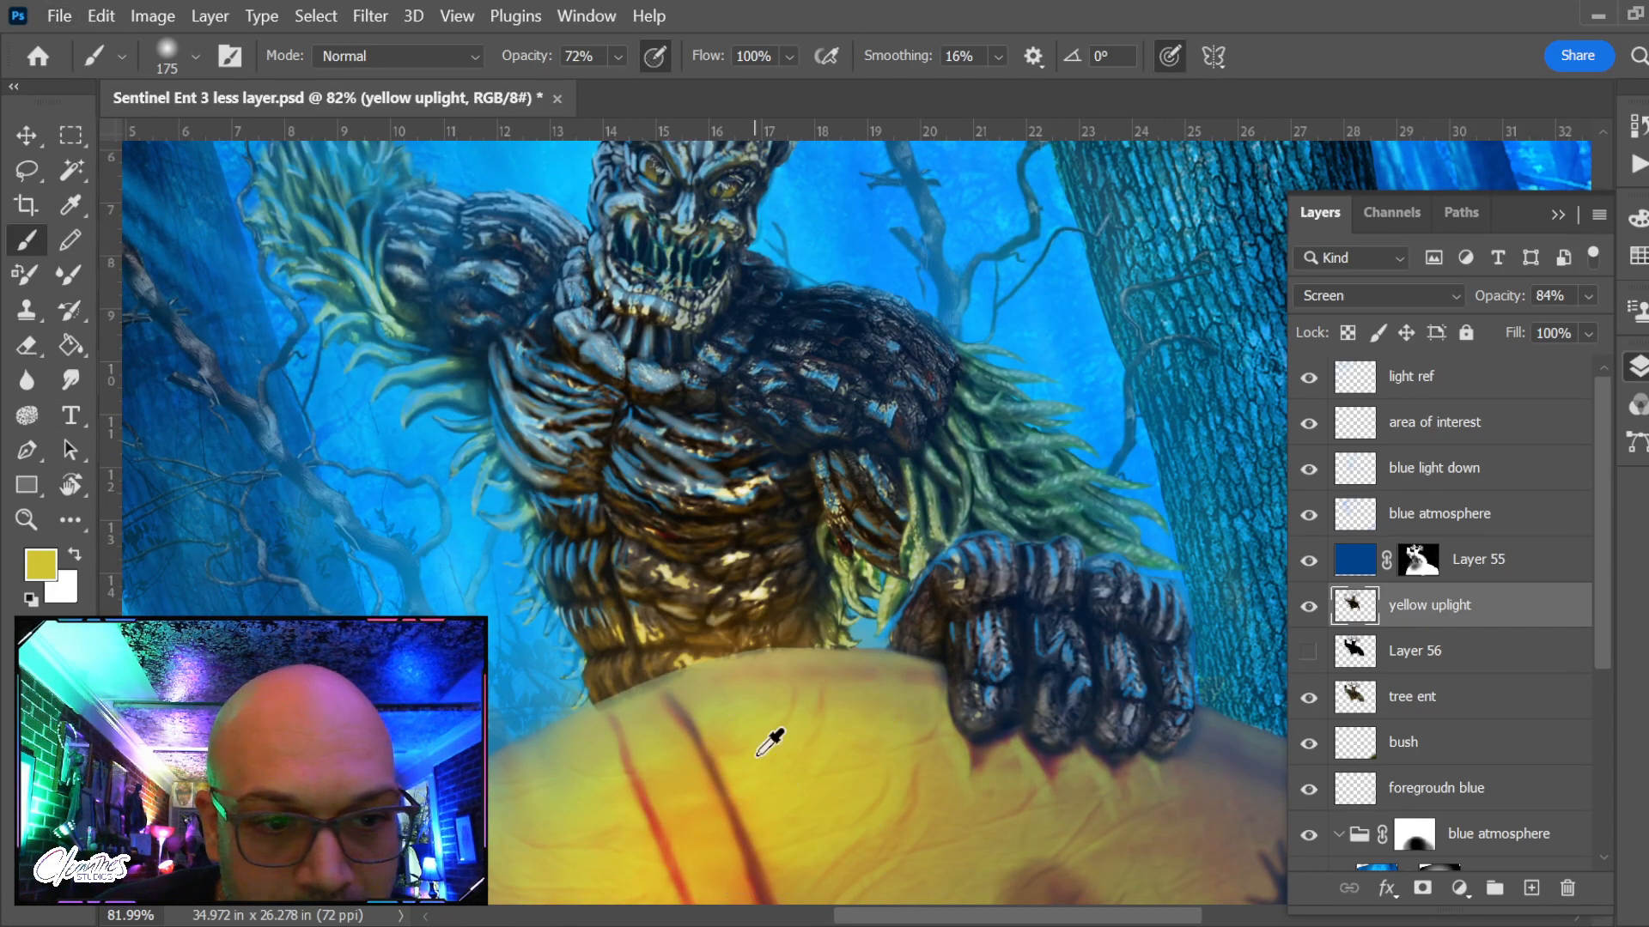
left_click(744, 491, "alt")
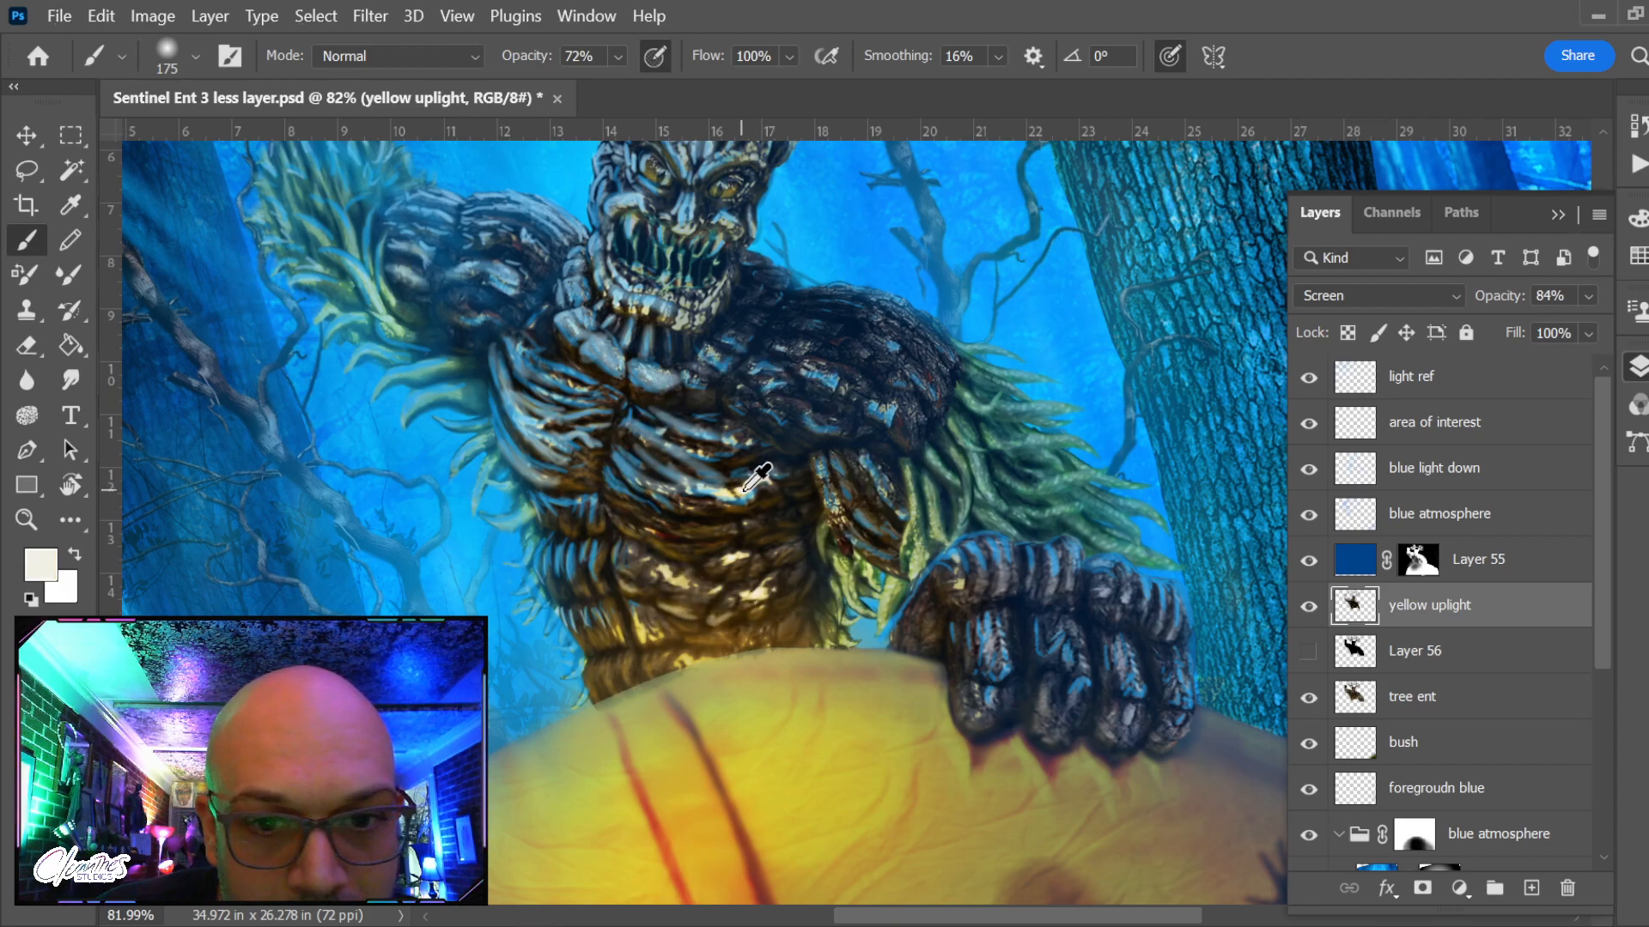
left_click(743, 490, "alt")
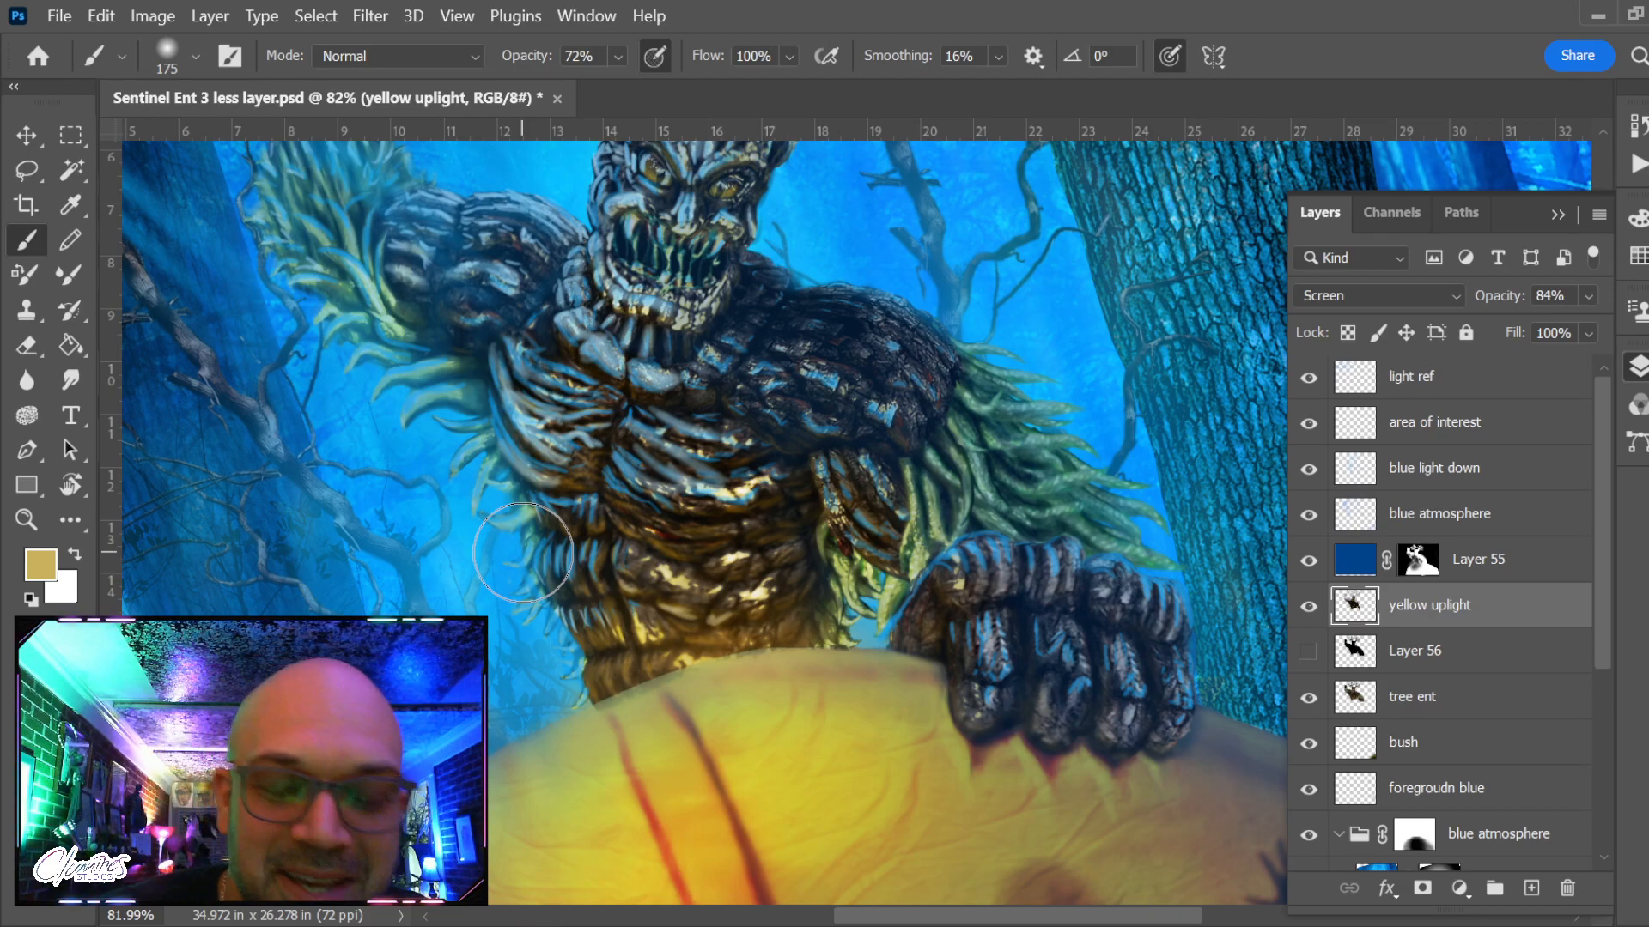
Reduce the Brush to 40 and sample a bright yellow from the tent while Layer 55 is temporarily hidden
key("bracketleft")
key("bracketleft")
key("bracketleft")
key("bracketleft")
key("bracketleft")
key("bracketleft")
key("bracketleft")
key("bracketleft")
key("bracketleft")
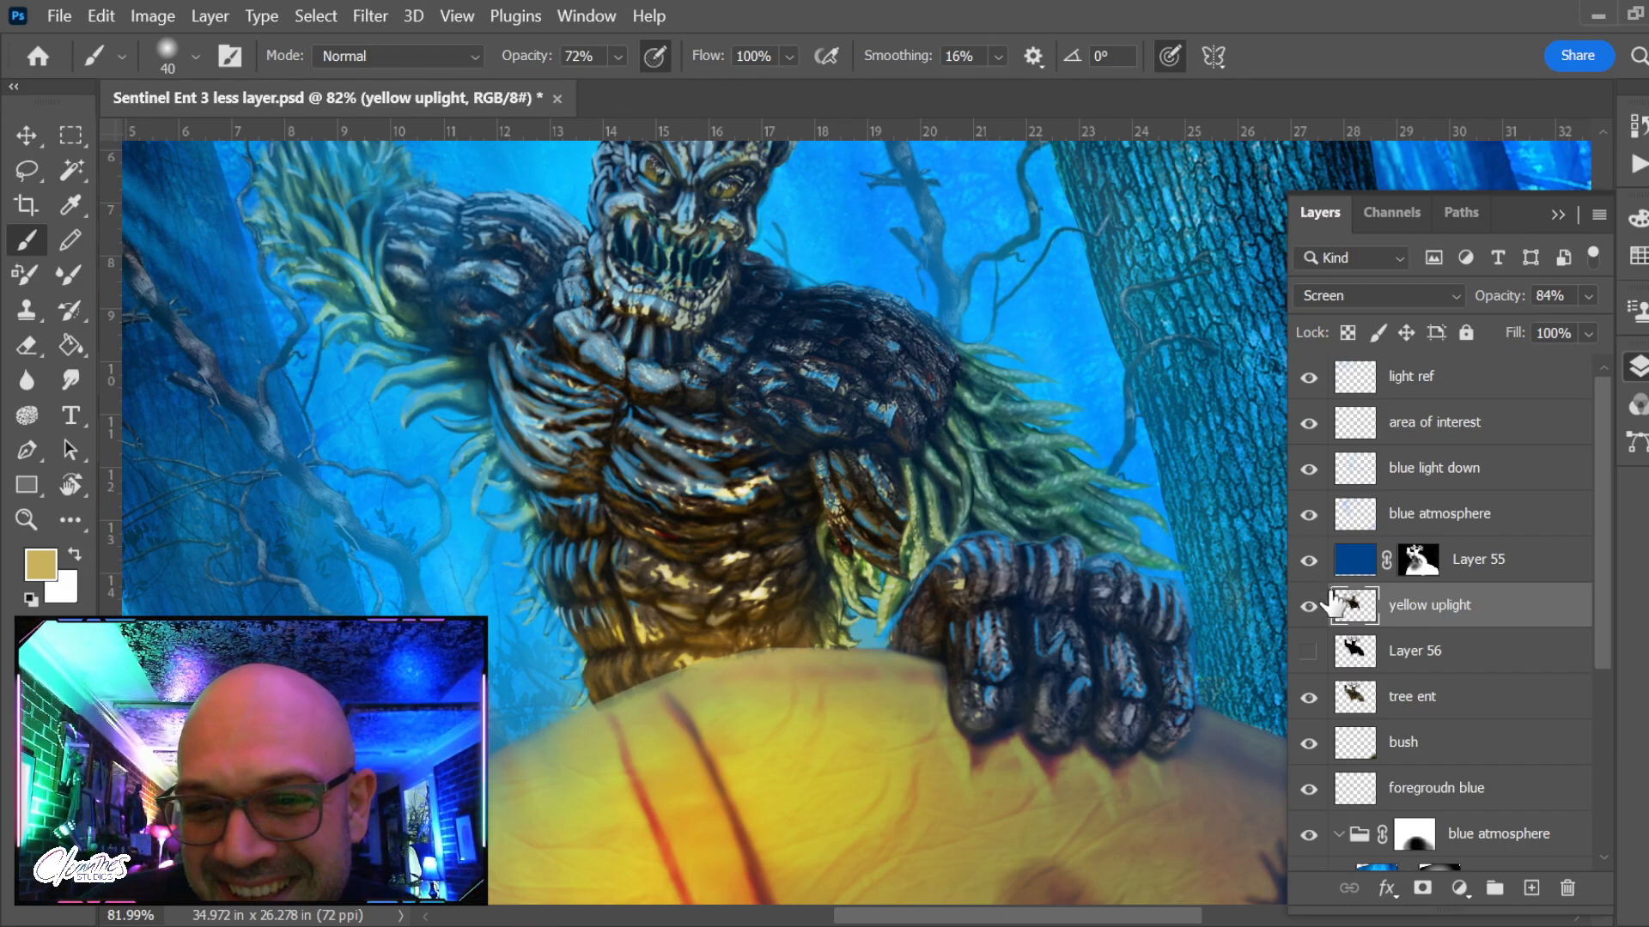
left_click(1314, 566)
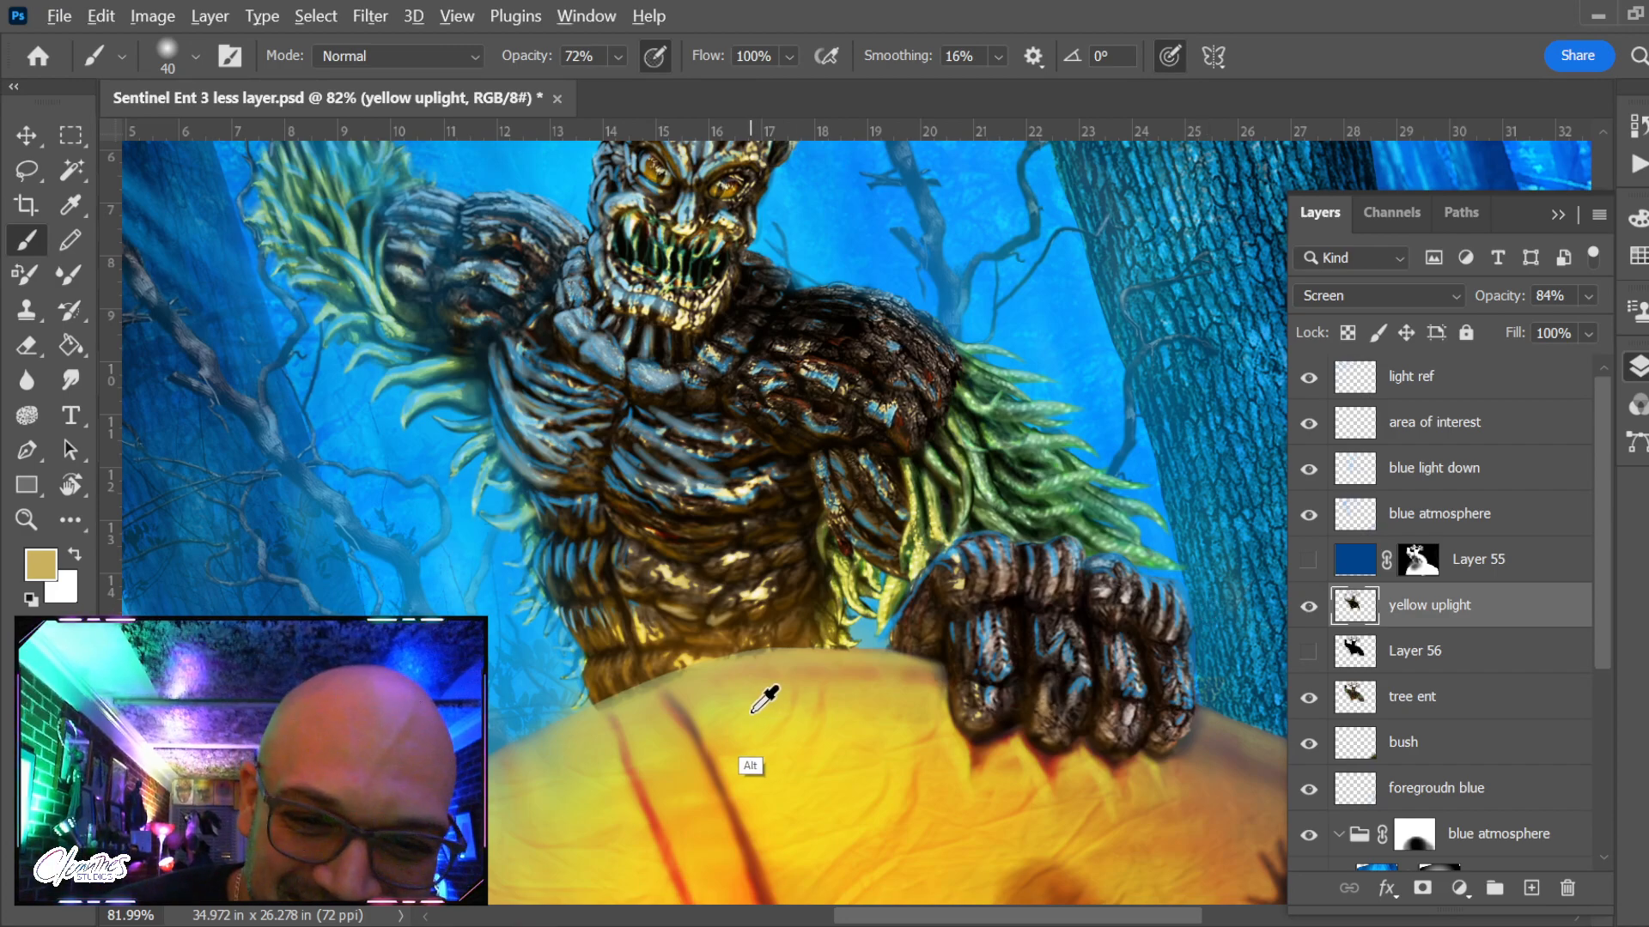
left_click(728, 702, "alt")
left_click(680, 759, "alt")
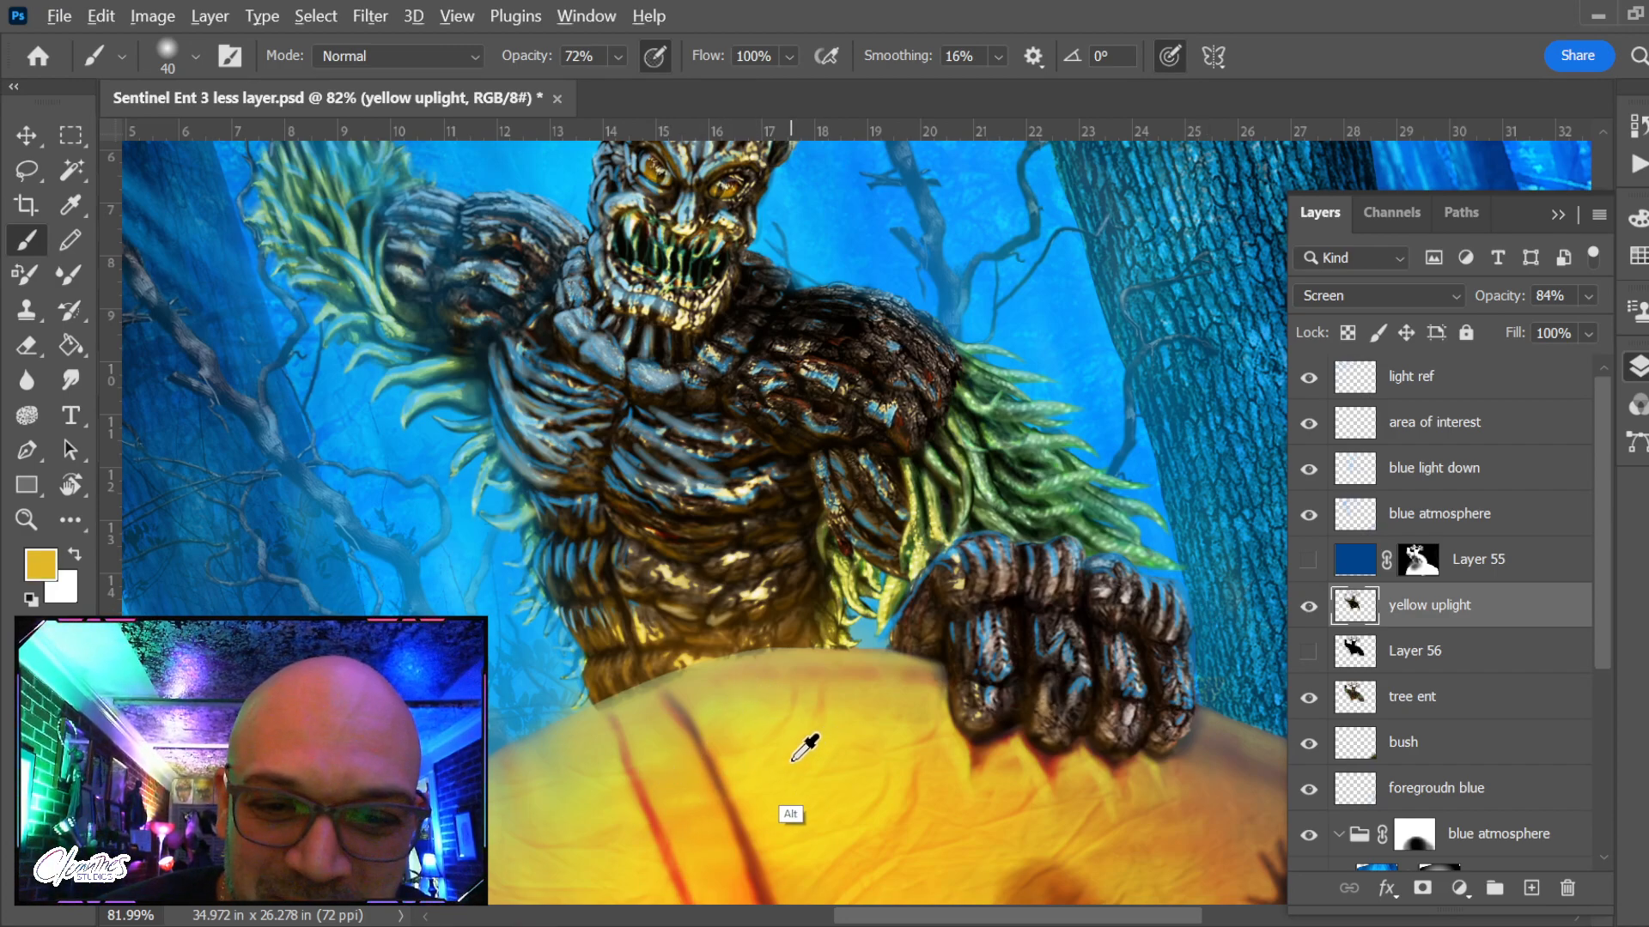
left_click(800, 728, "alt")
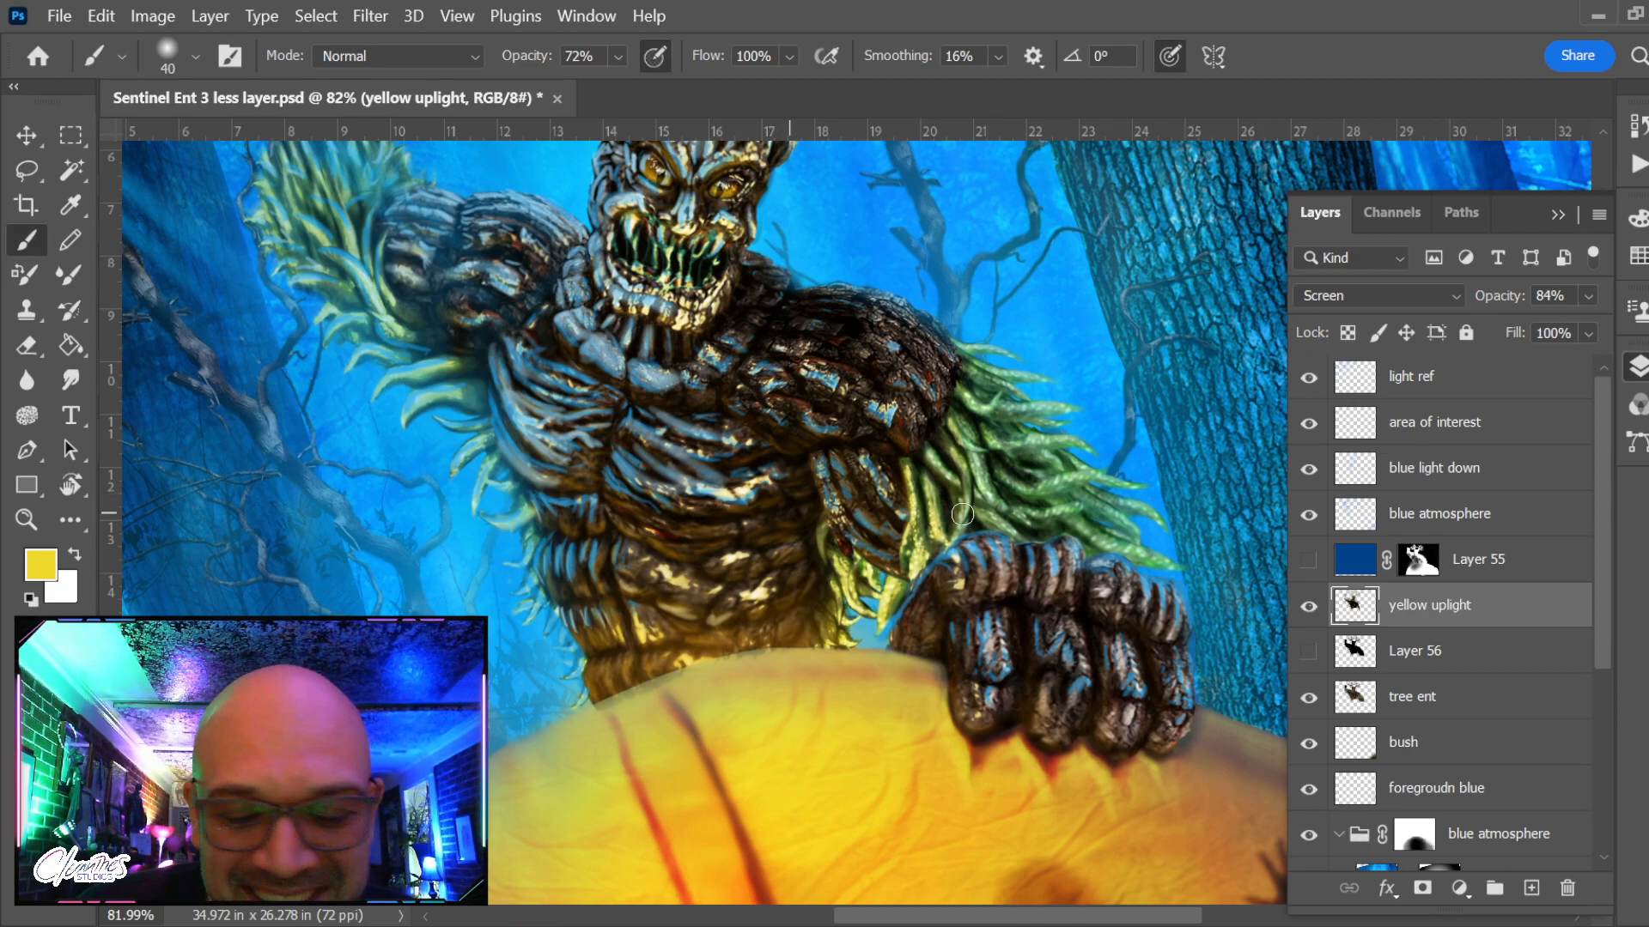
left_click(1309, 560)
Reduce the Brush to 10 and paint yellow light on yellow uplight along the creature's waist just above the tent
key("z")
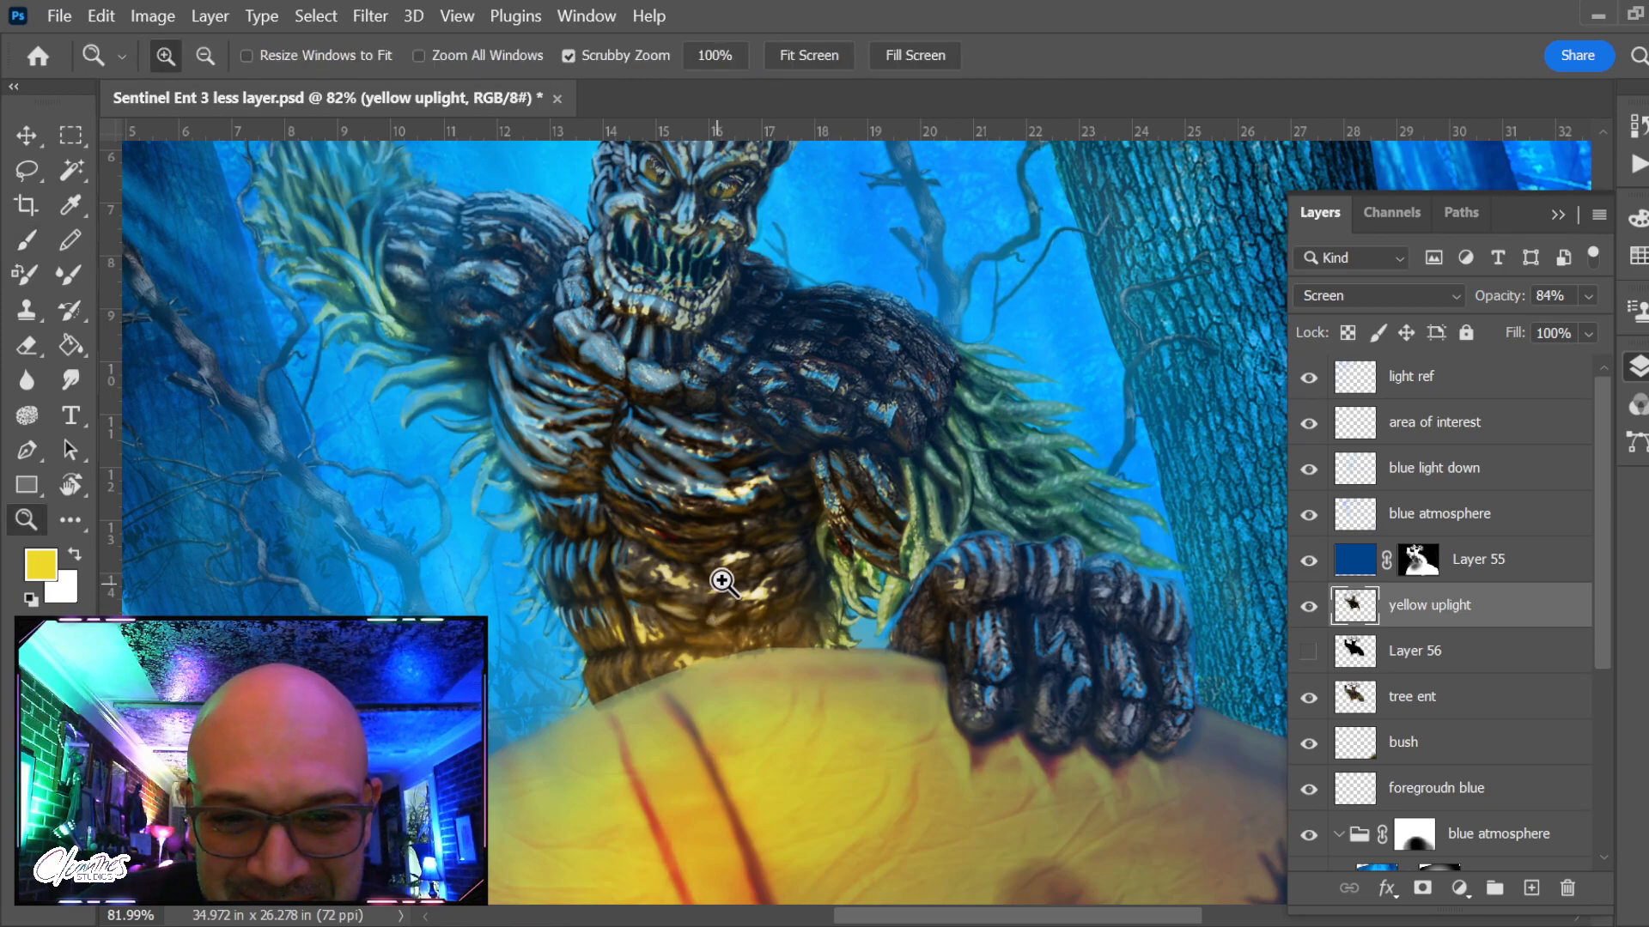
left_click(745, 589)
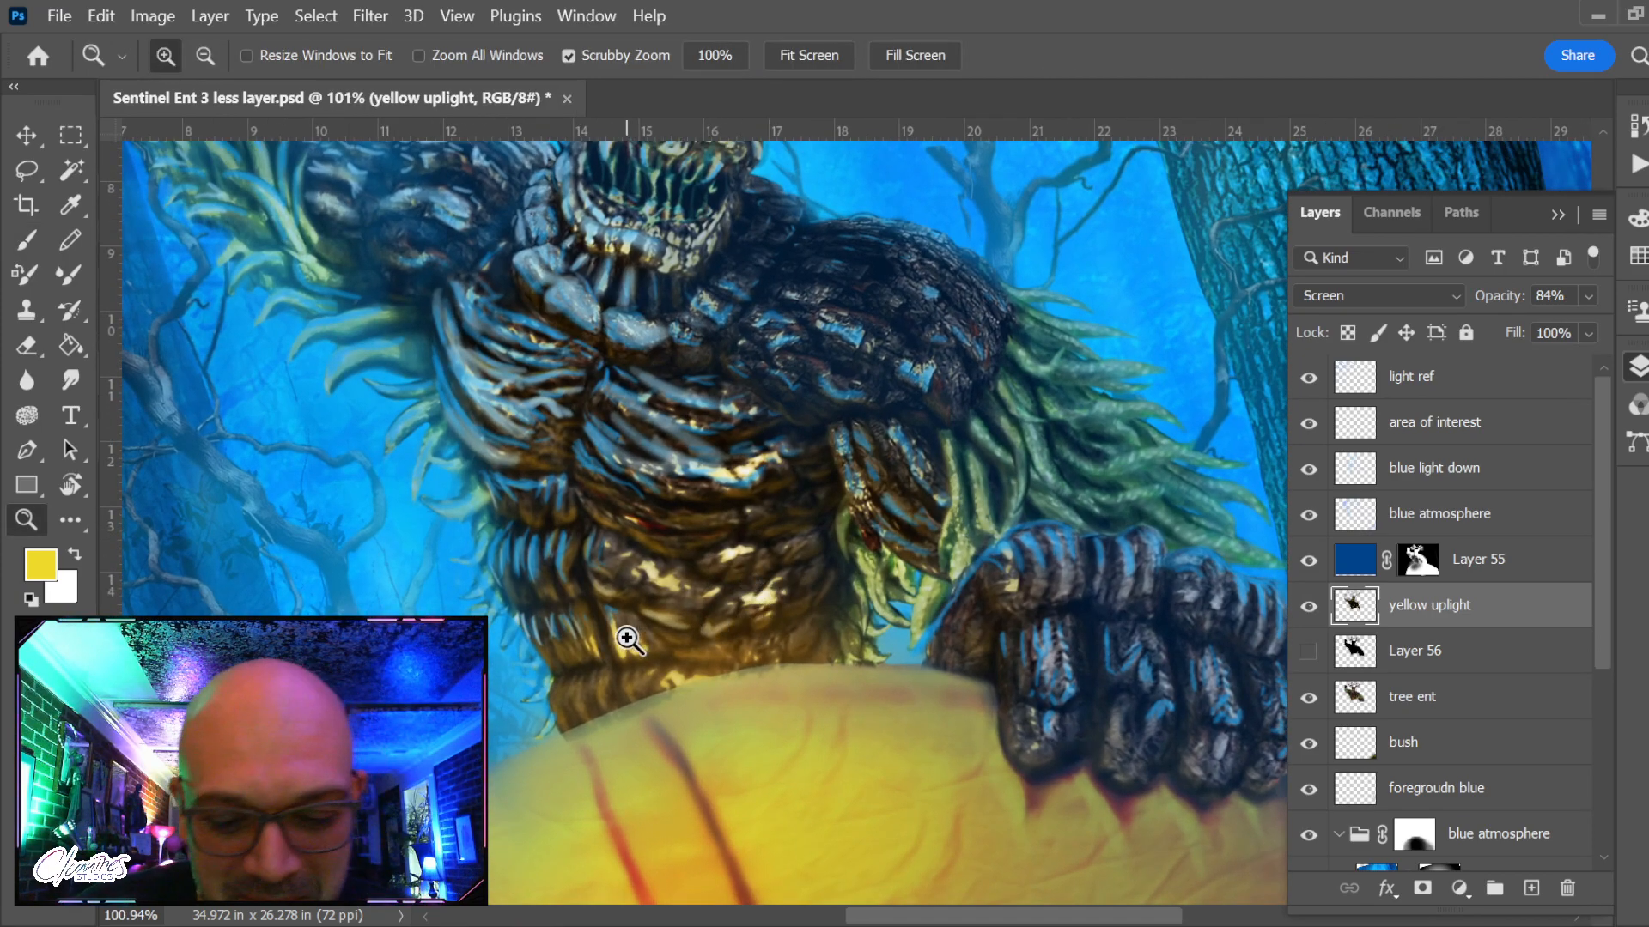
key("b")
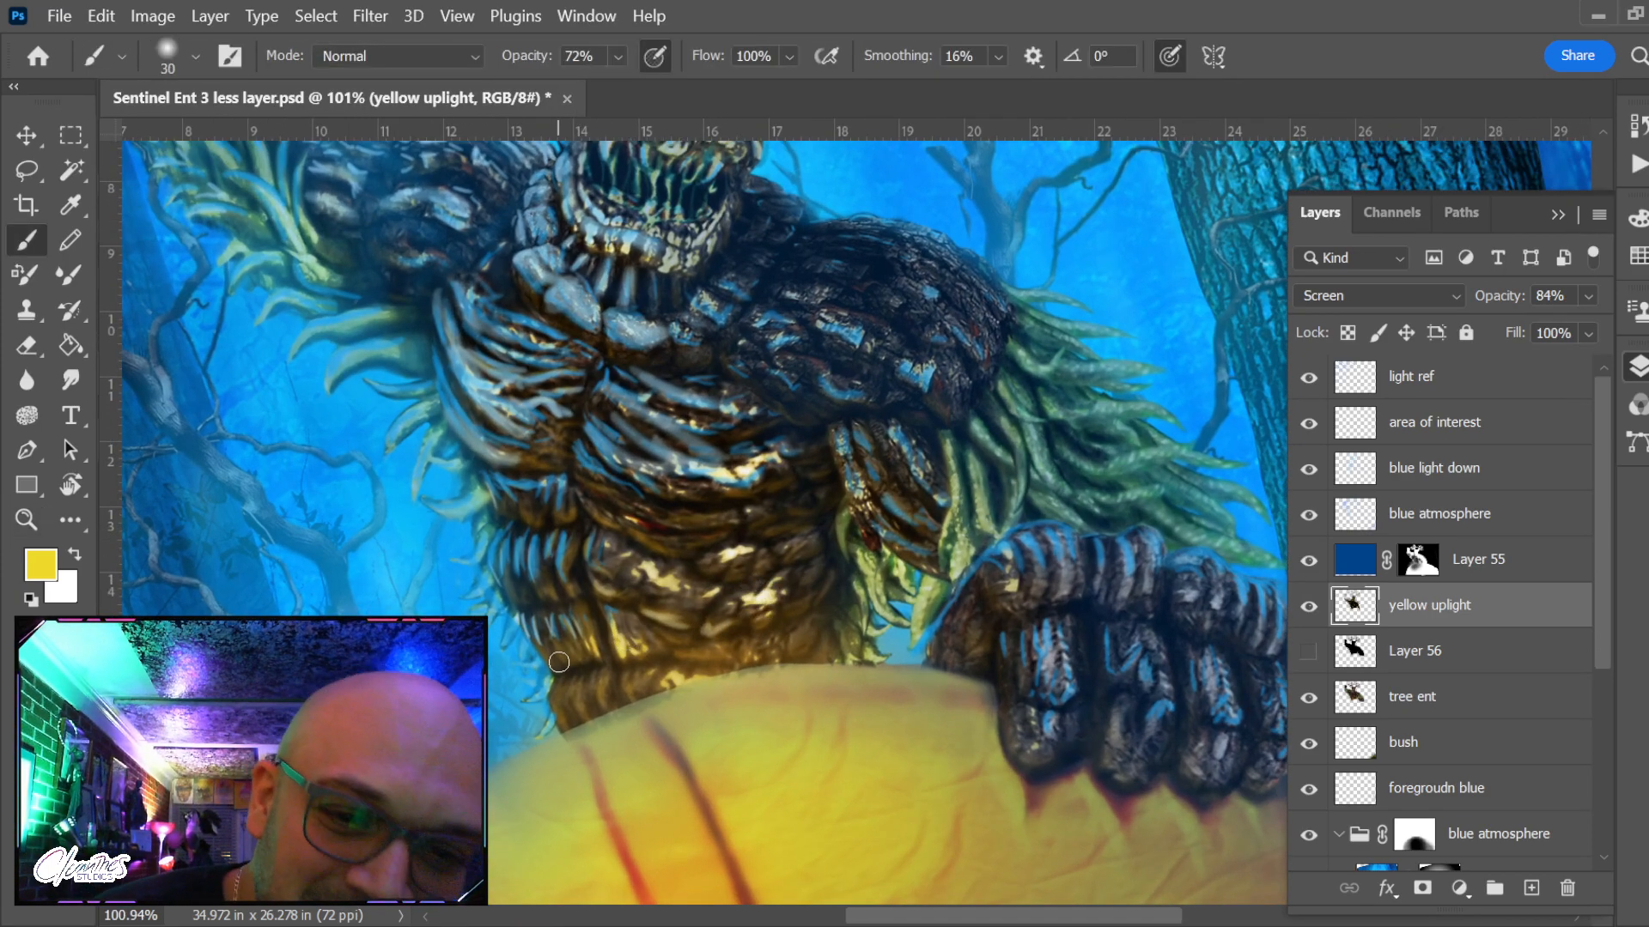
key("bracketleft")
key("bracketleft")
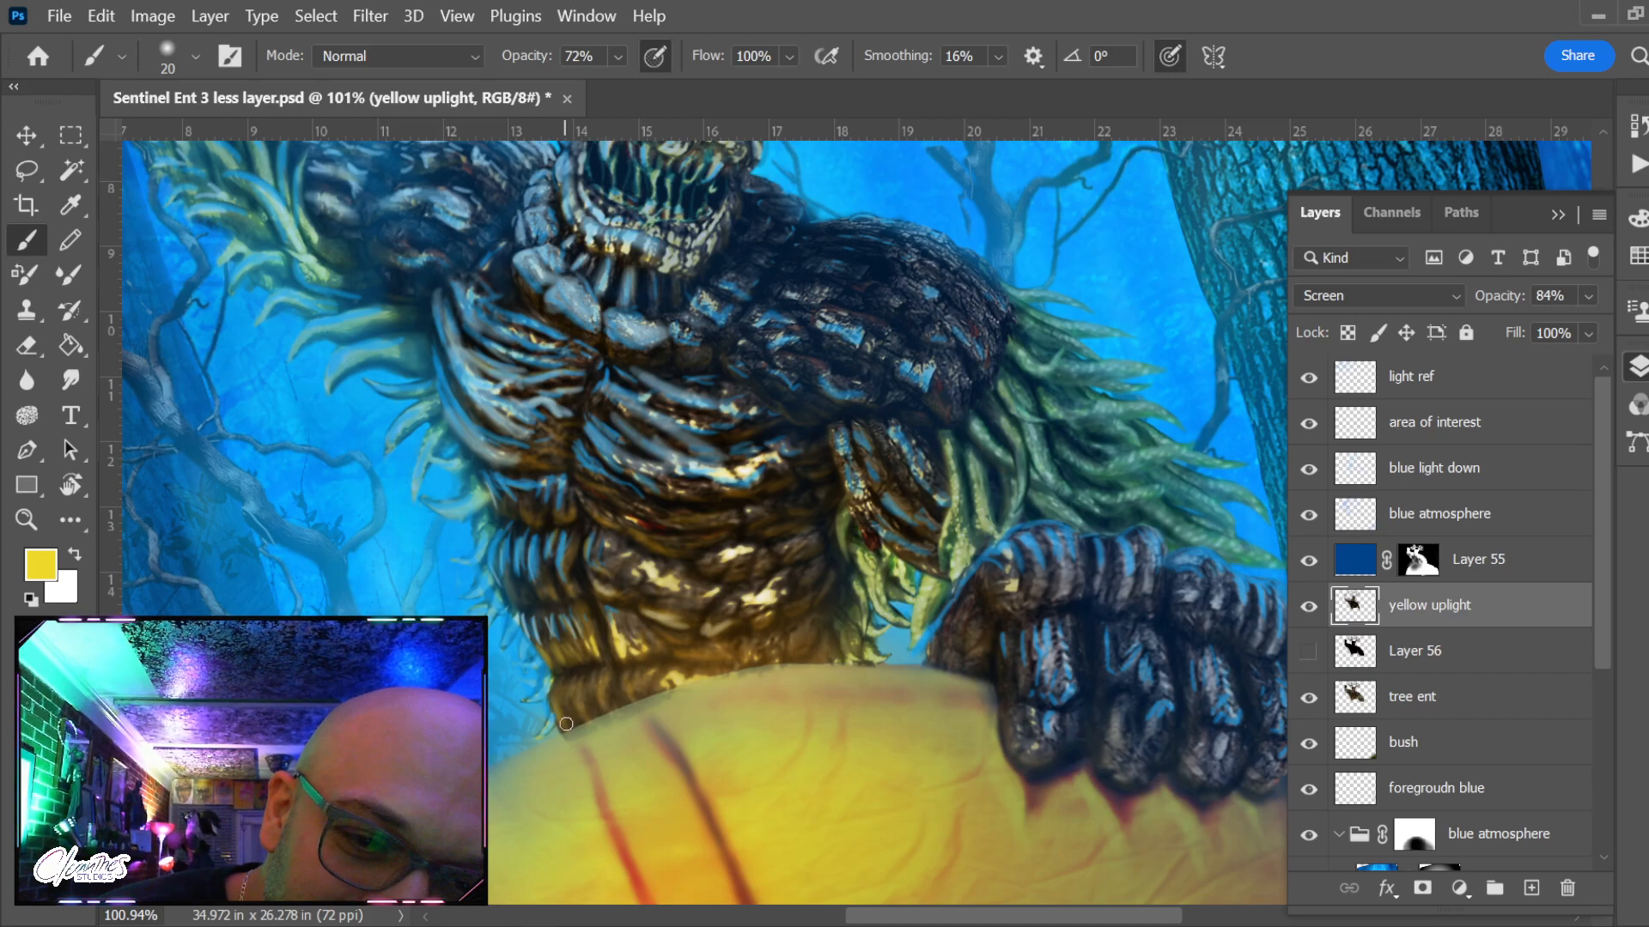
left_click_drag(581, 715, 584, 683)
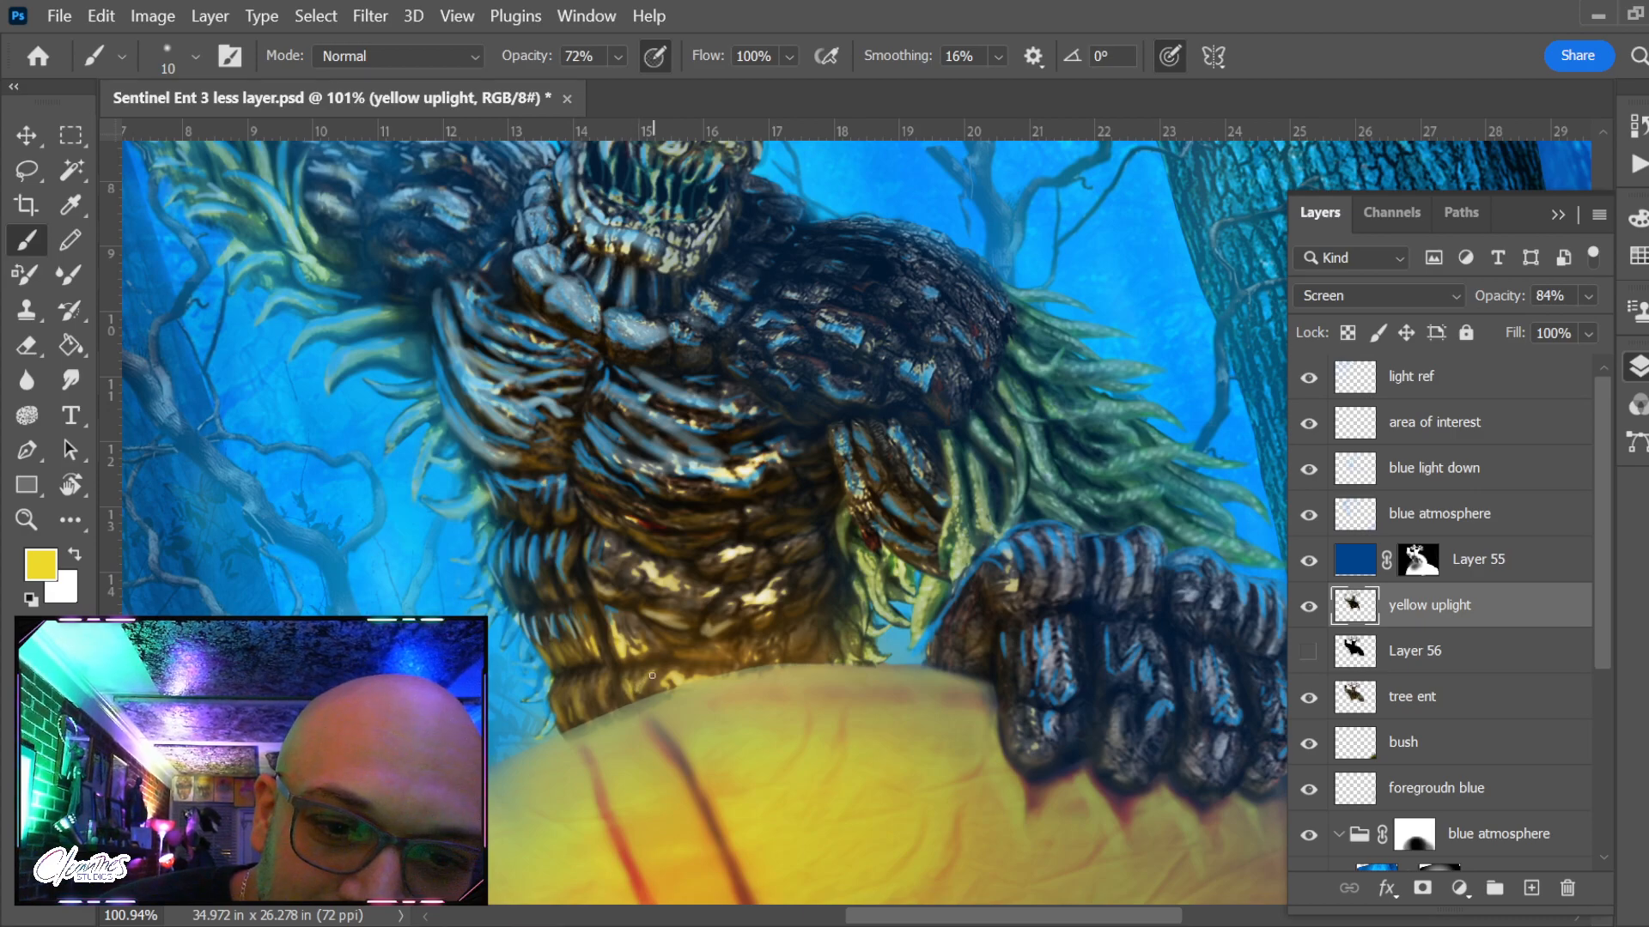
Compare the creature's torso with the yellow uplight layer hidden and shown
left_click(1312, 608)
left_click(1309, 607)
left_click(1309, 607)
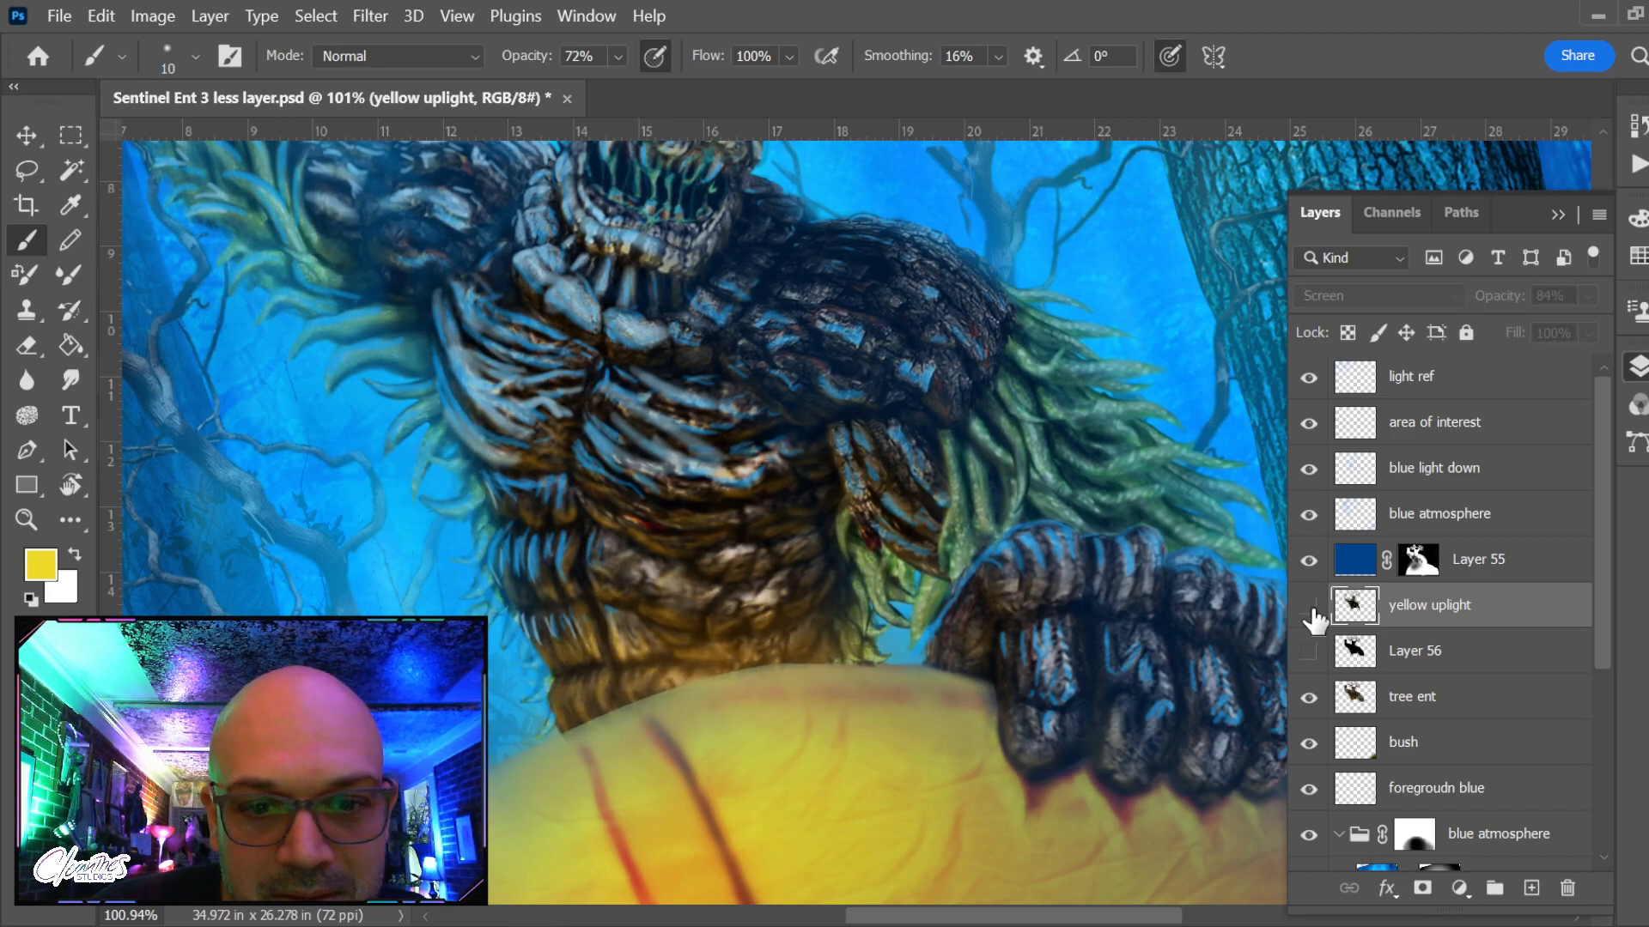
left_click(1310, 608)
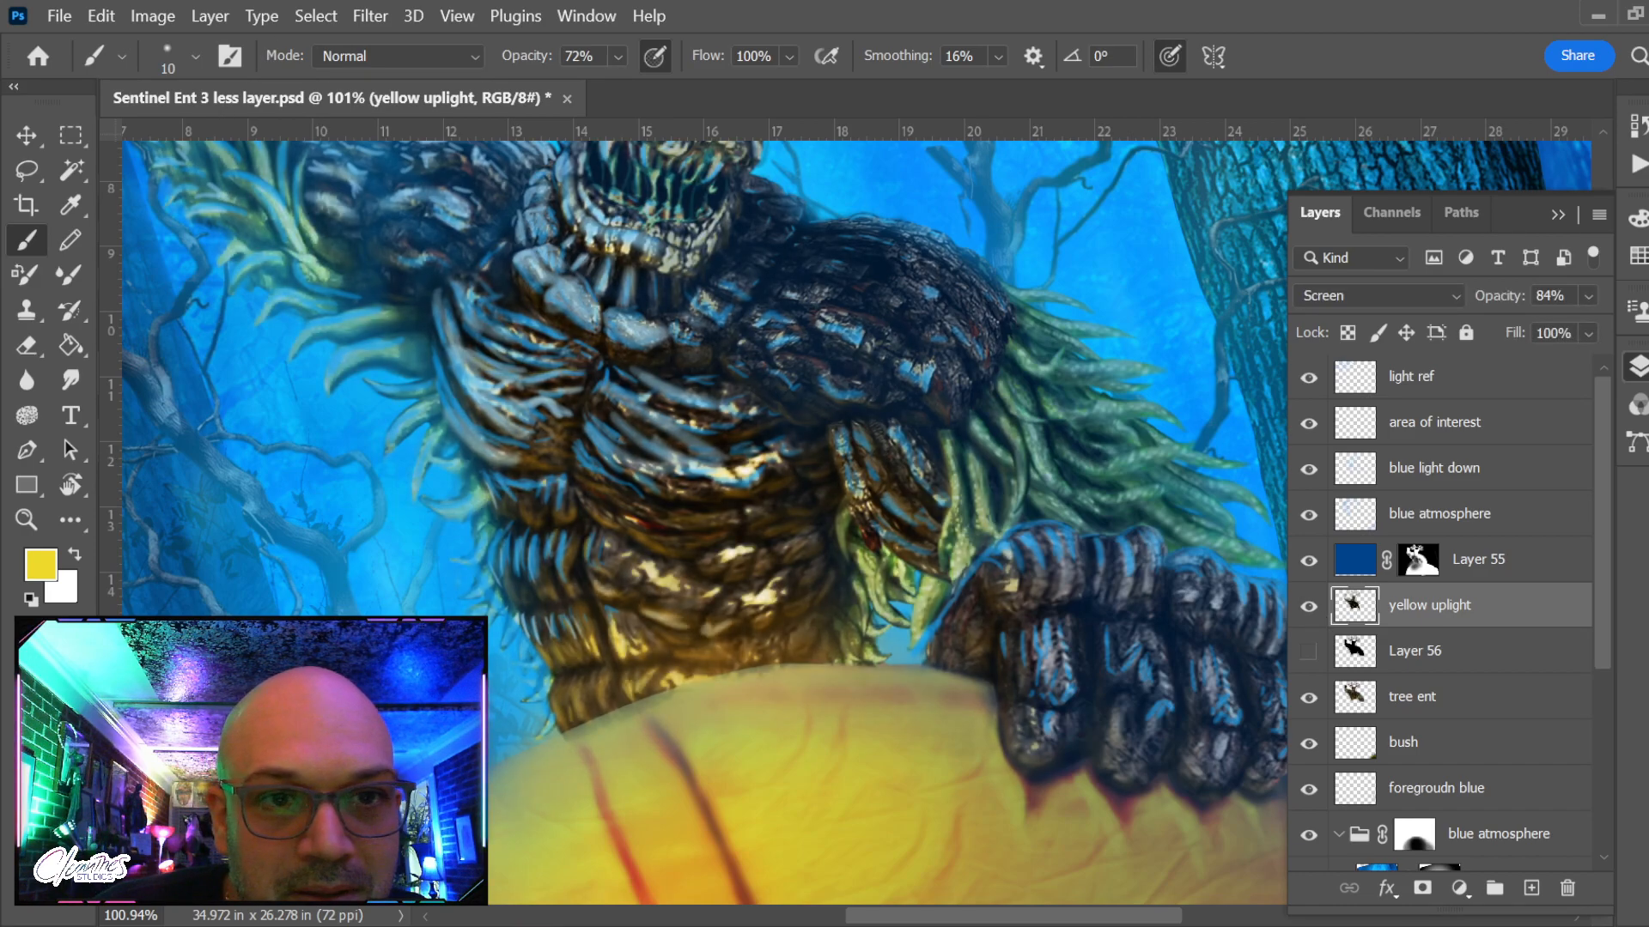
left_click(370, 15)
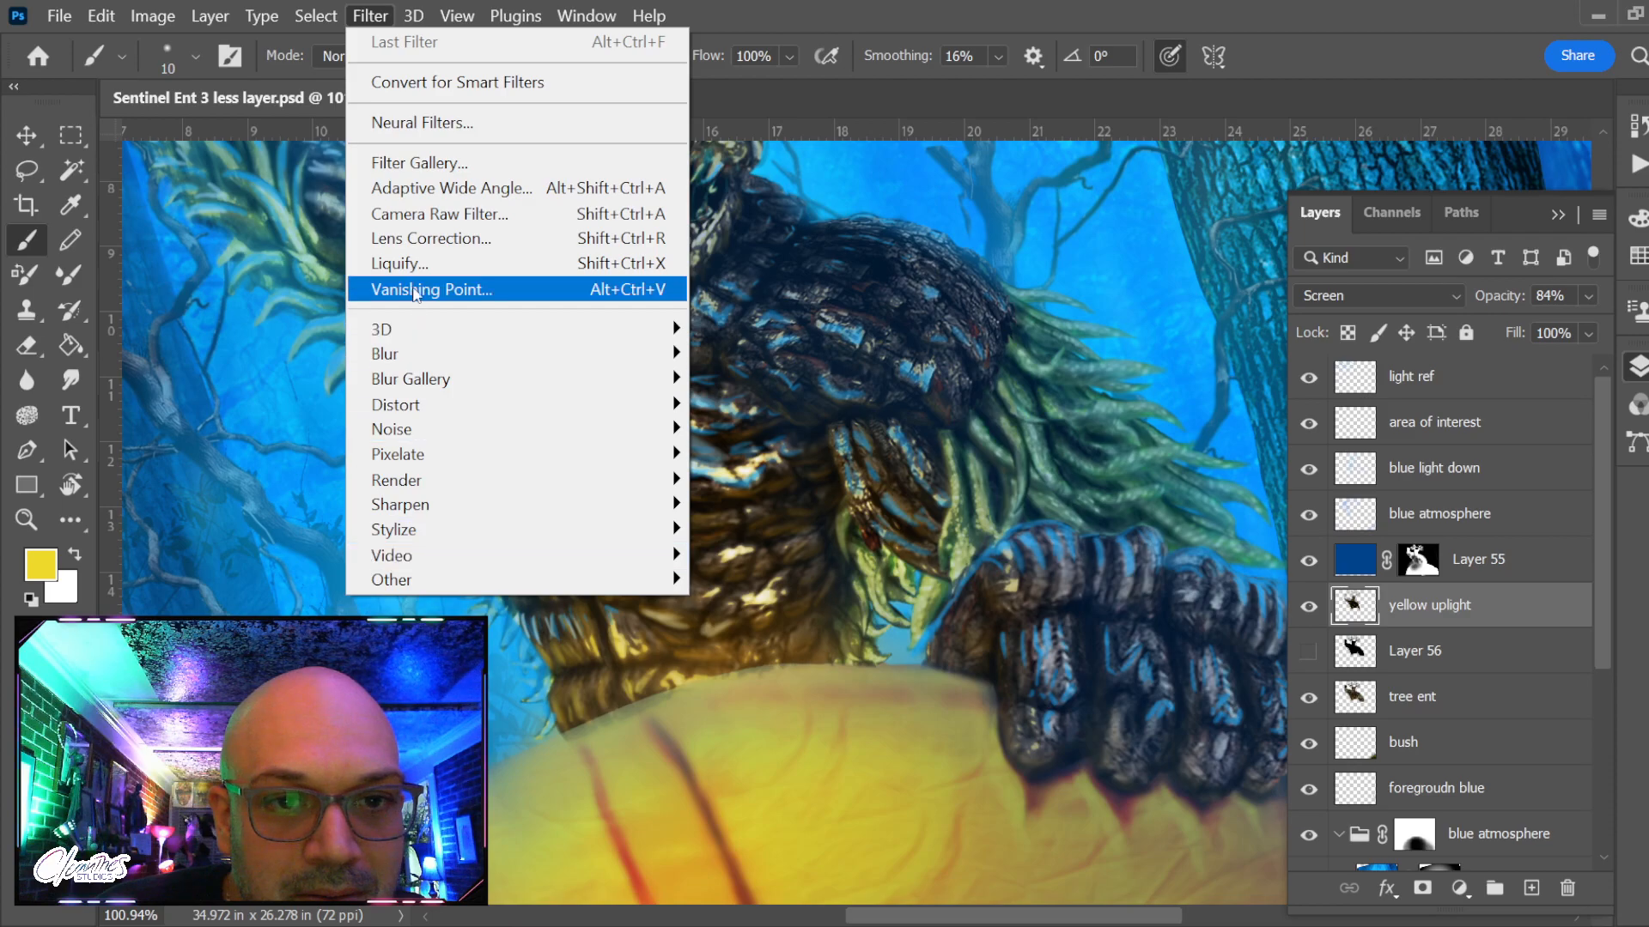
left_click(790, 386)
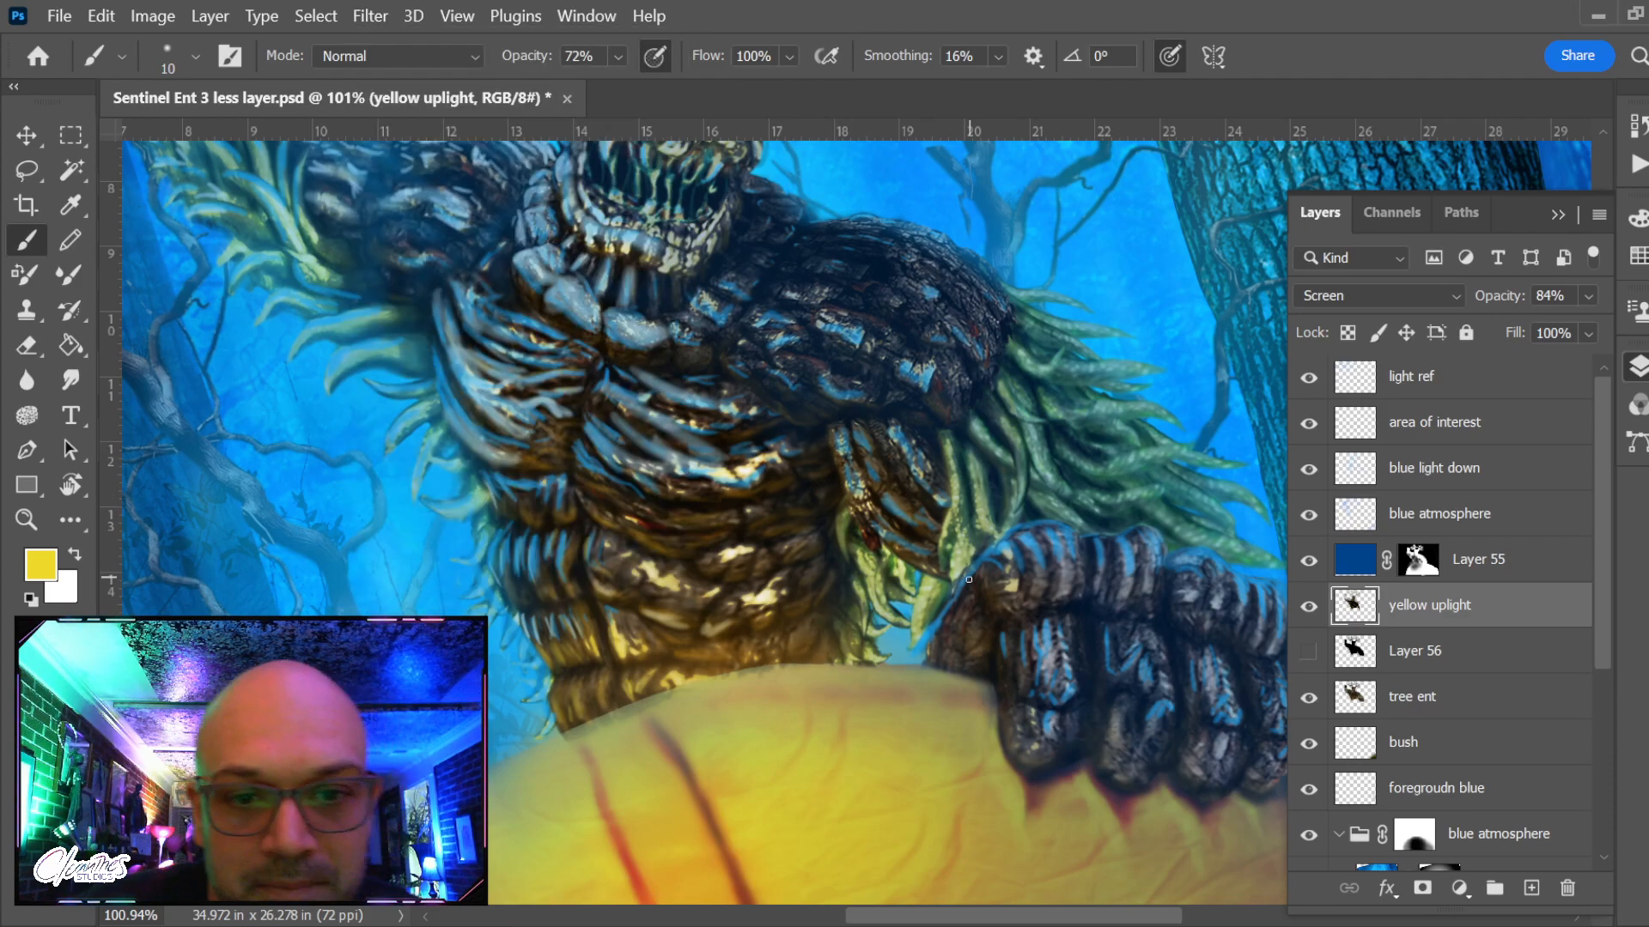
key("e")
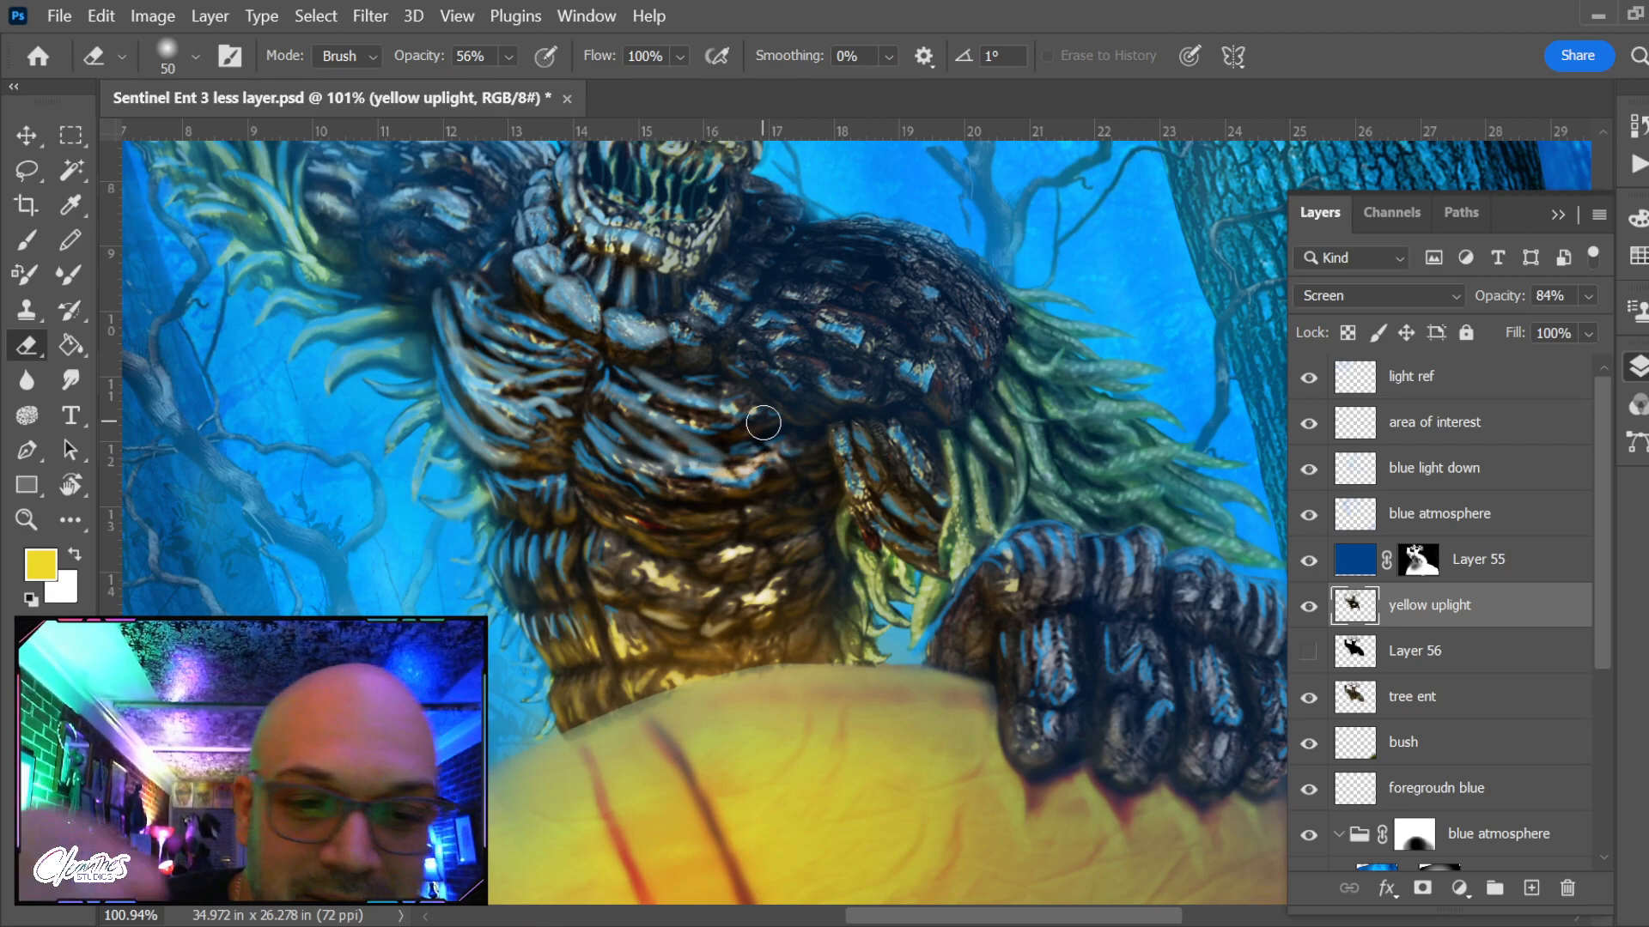
key("l")
mouse_move(663, 549)
left_mouse_down()
mouse_move(577, 447)
mouse_move(837, 489)
mouse_move(754, 488)
left_mouse_up()
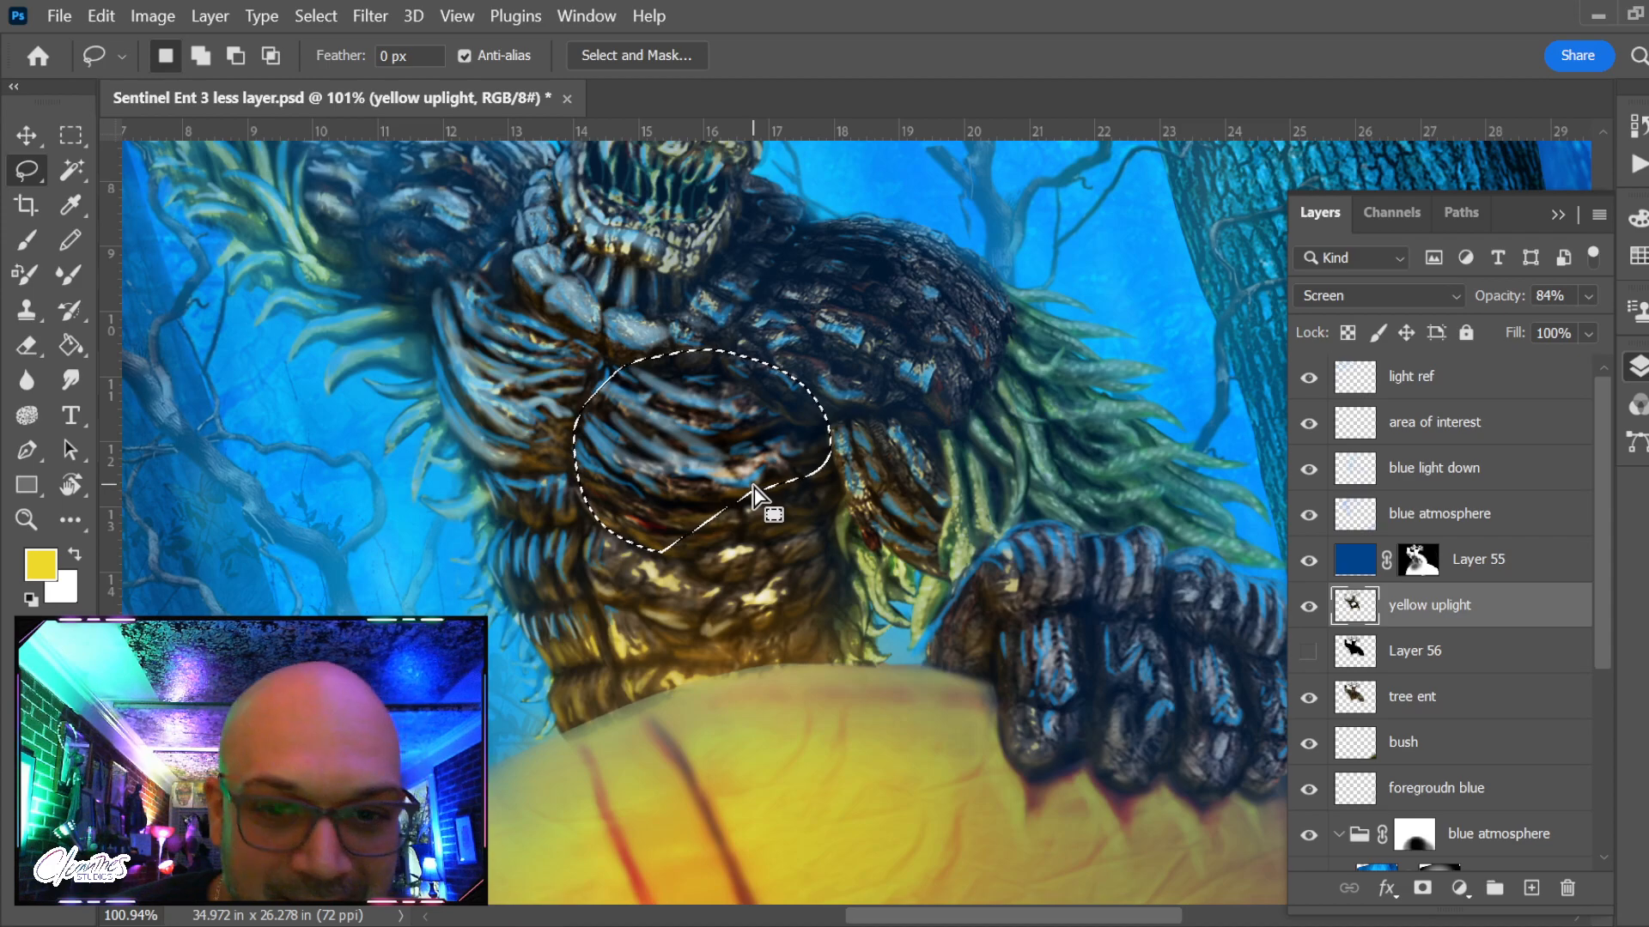
key("ctrl+d")
mouse_move(756, 567)
left_mouse_down()
mouse_move(699, 555)
mouse_move(754, 565)
mouse_move(754, 623)
mouse_move(756, 597)
left_mouse_up()
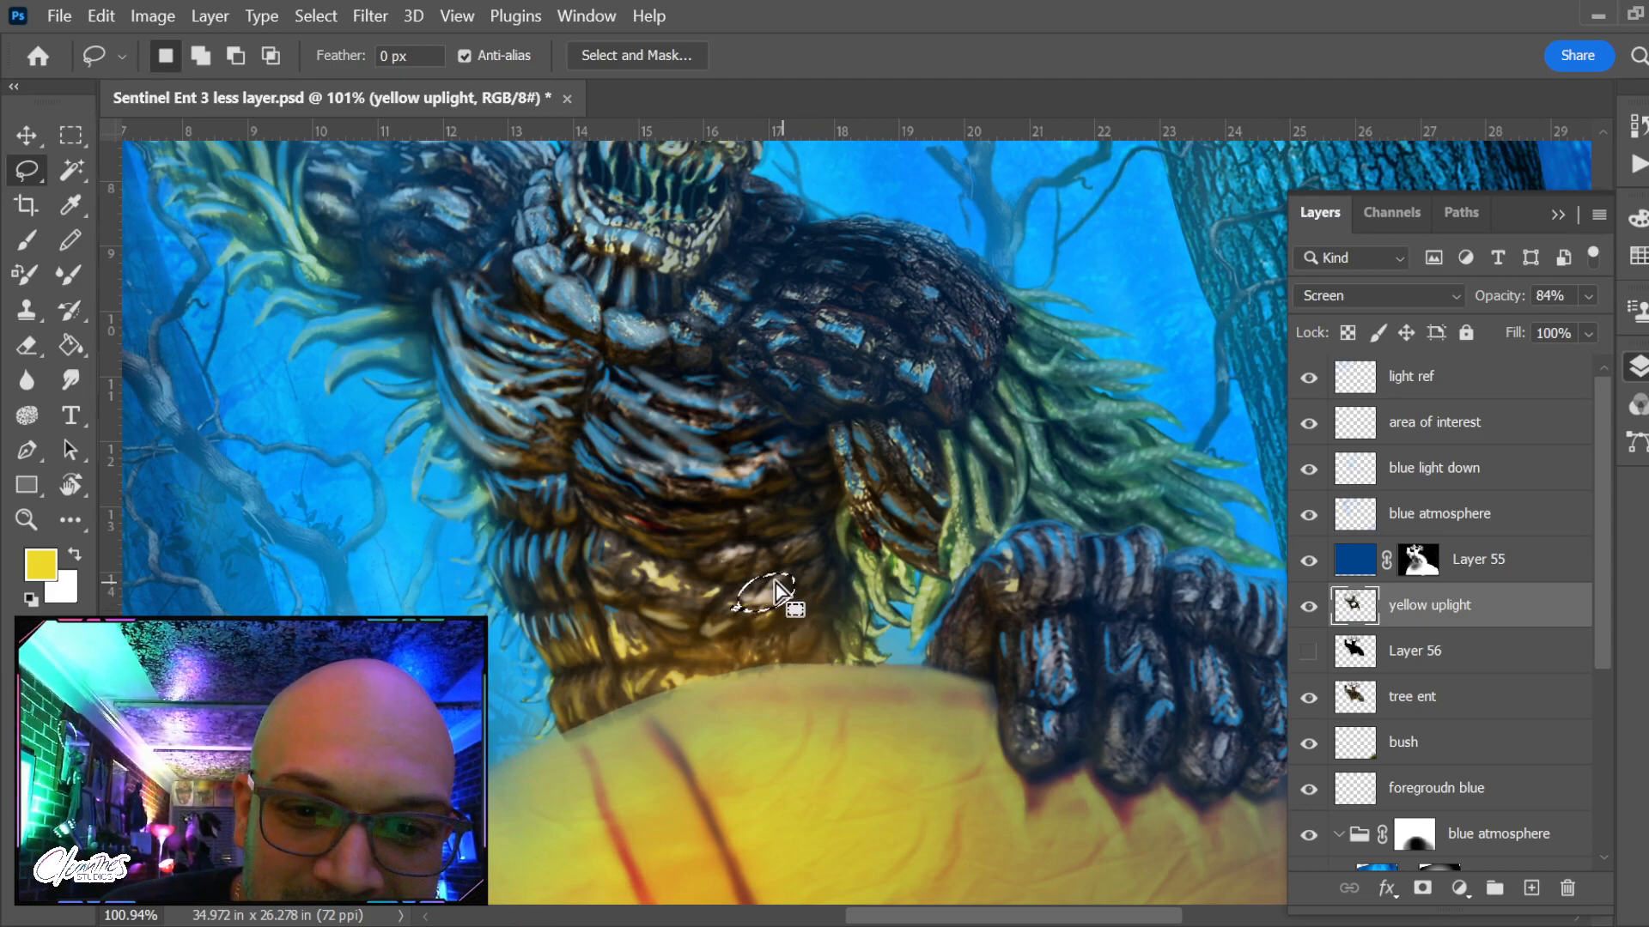
key("ctrl+d")
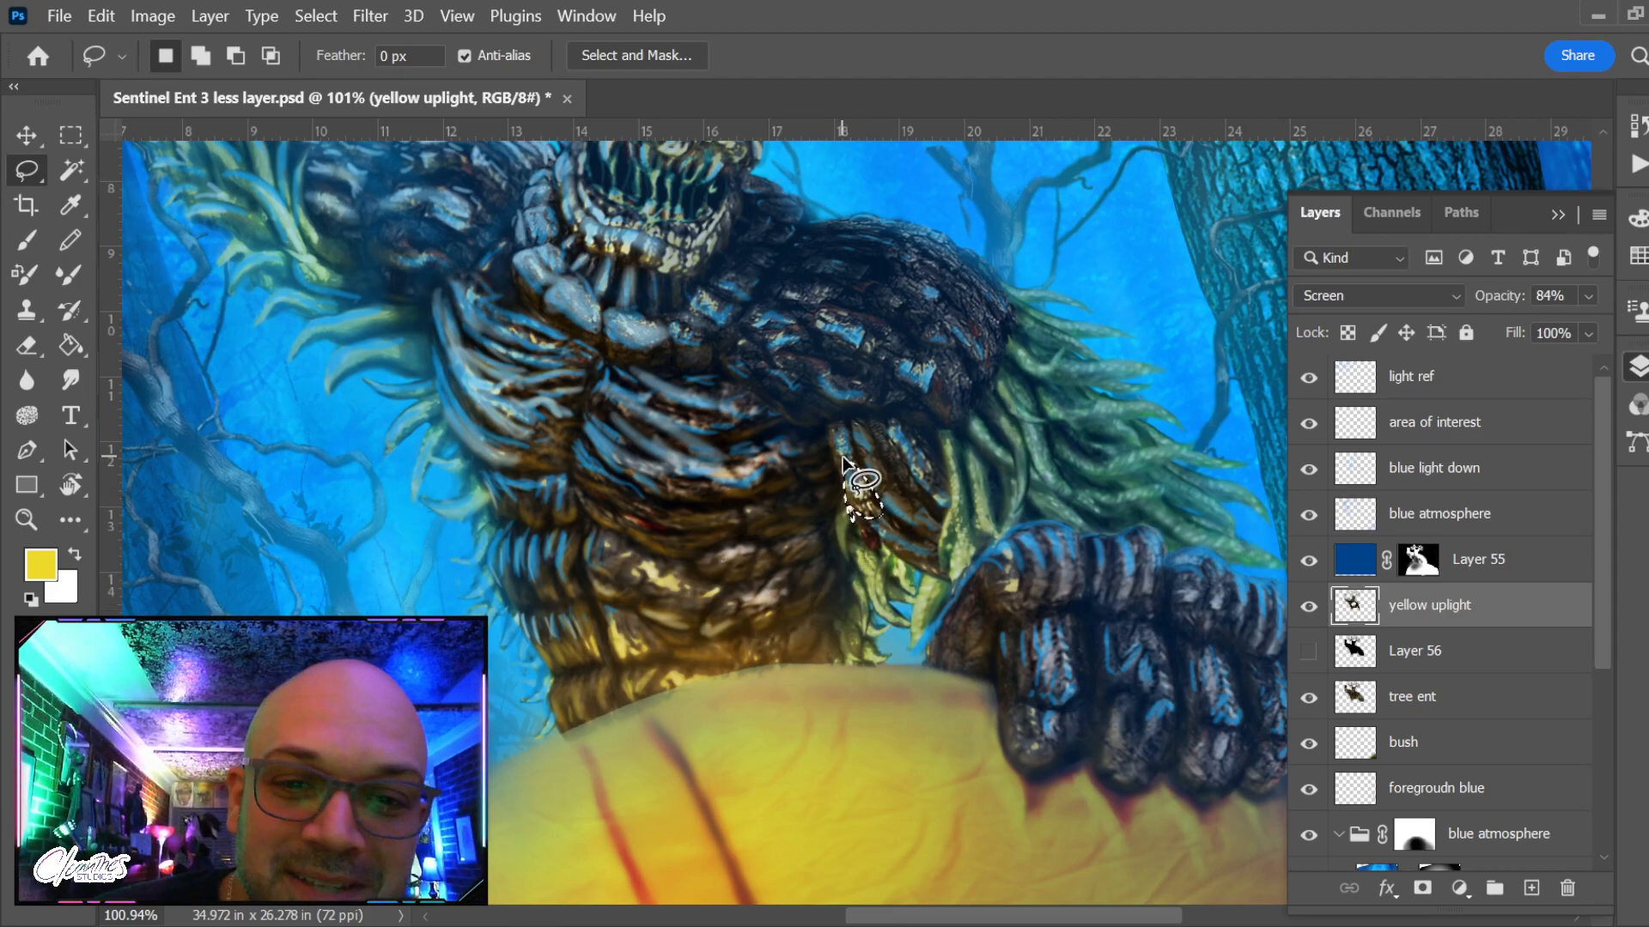
left_click_drag(846, 482, 843, 468)
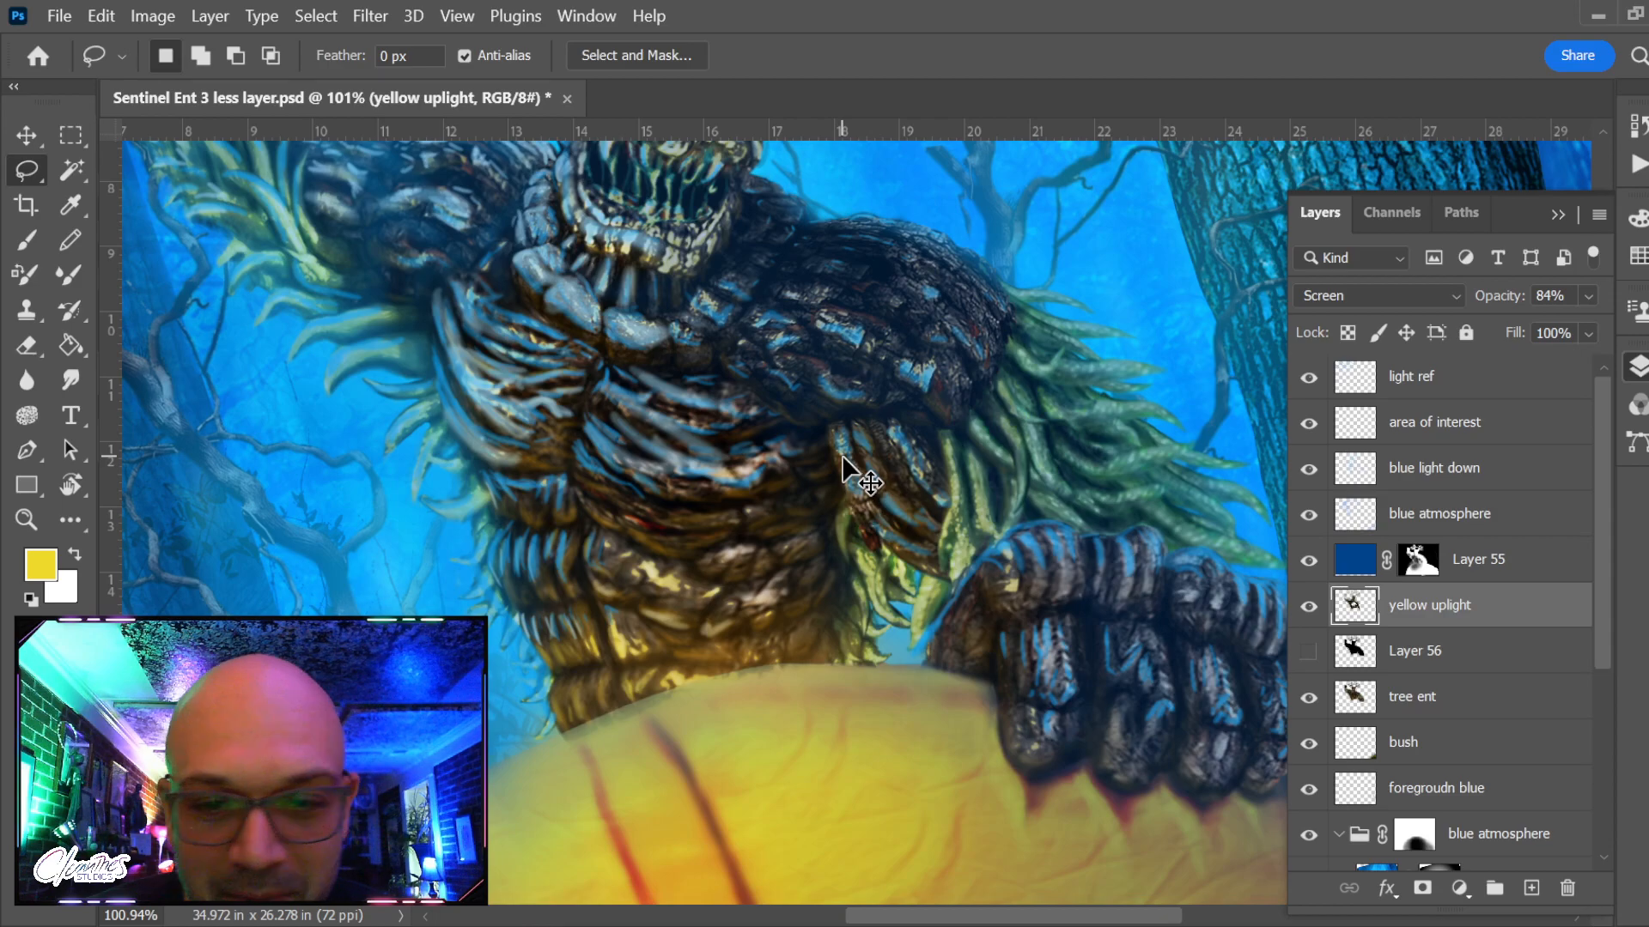
key("b")
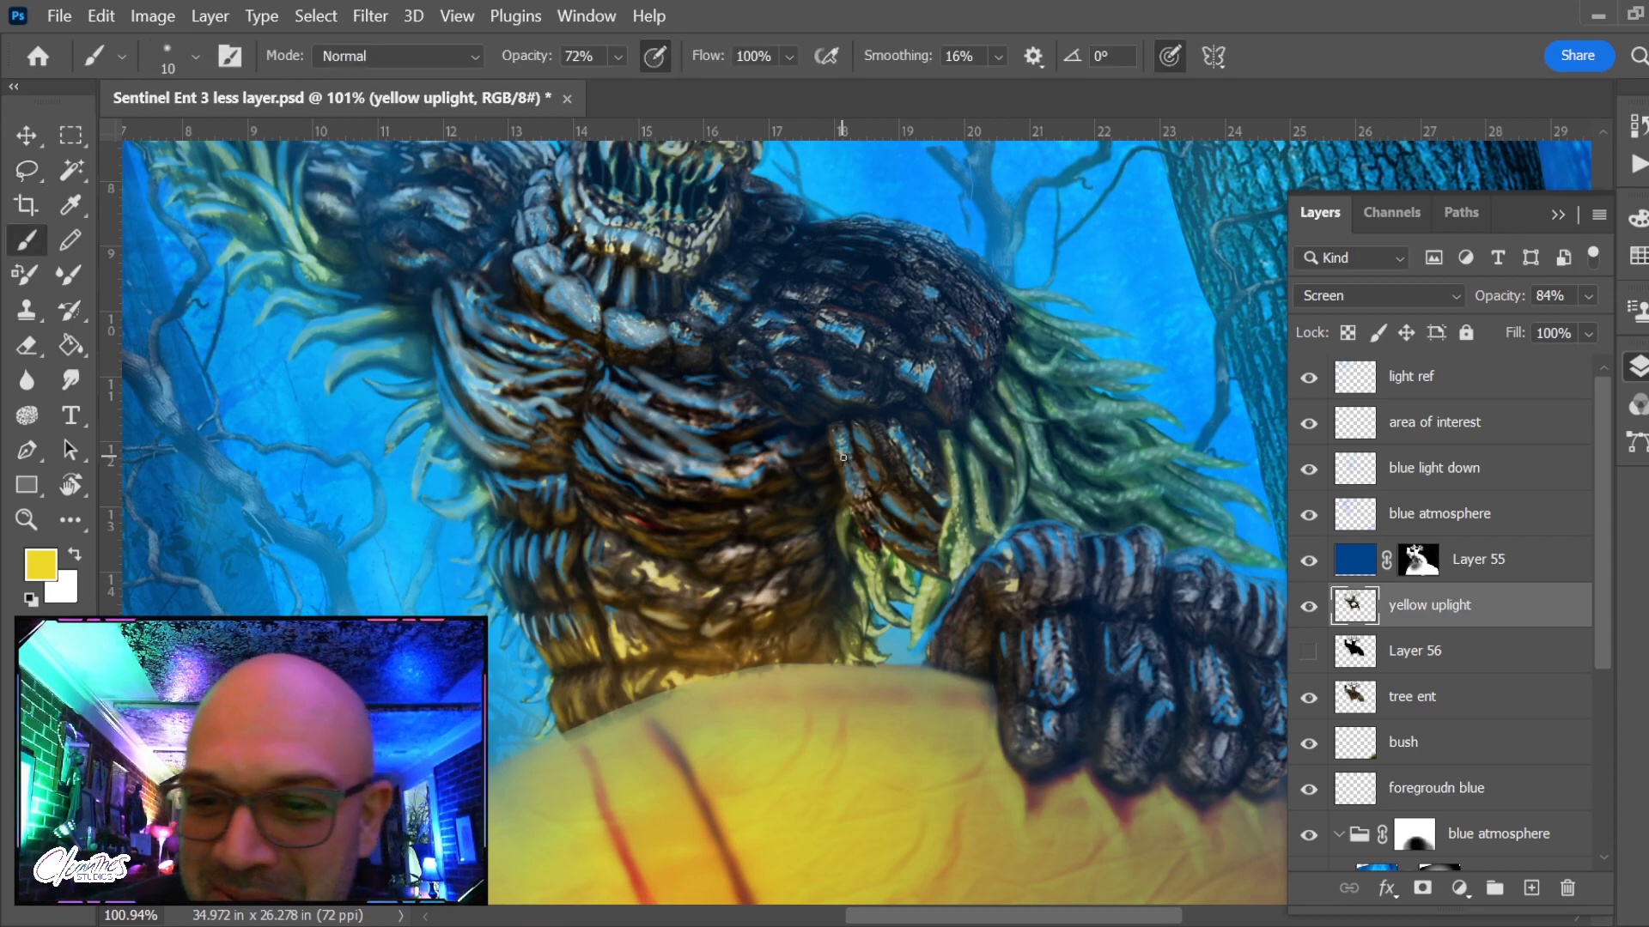
Compare the creature with yellow uplight hidden and shown, then delete that layer and turn Layer 56 back on
left_click(1310, 607)
left_click(1309, 607)
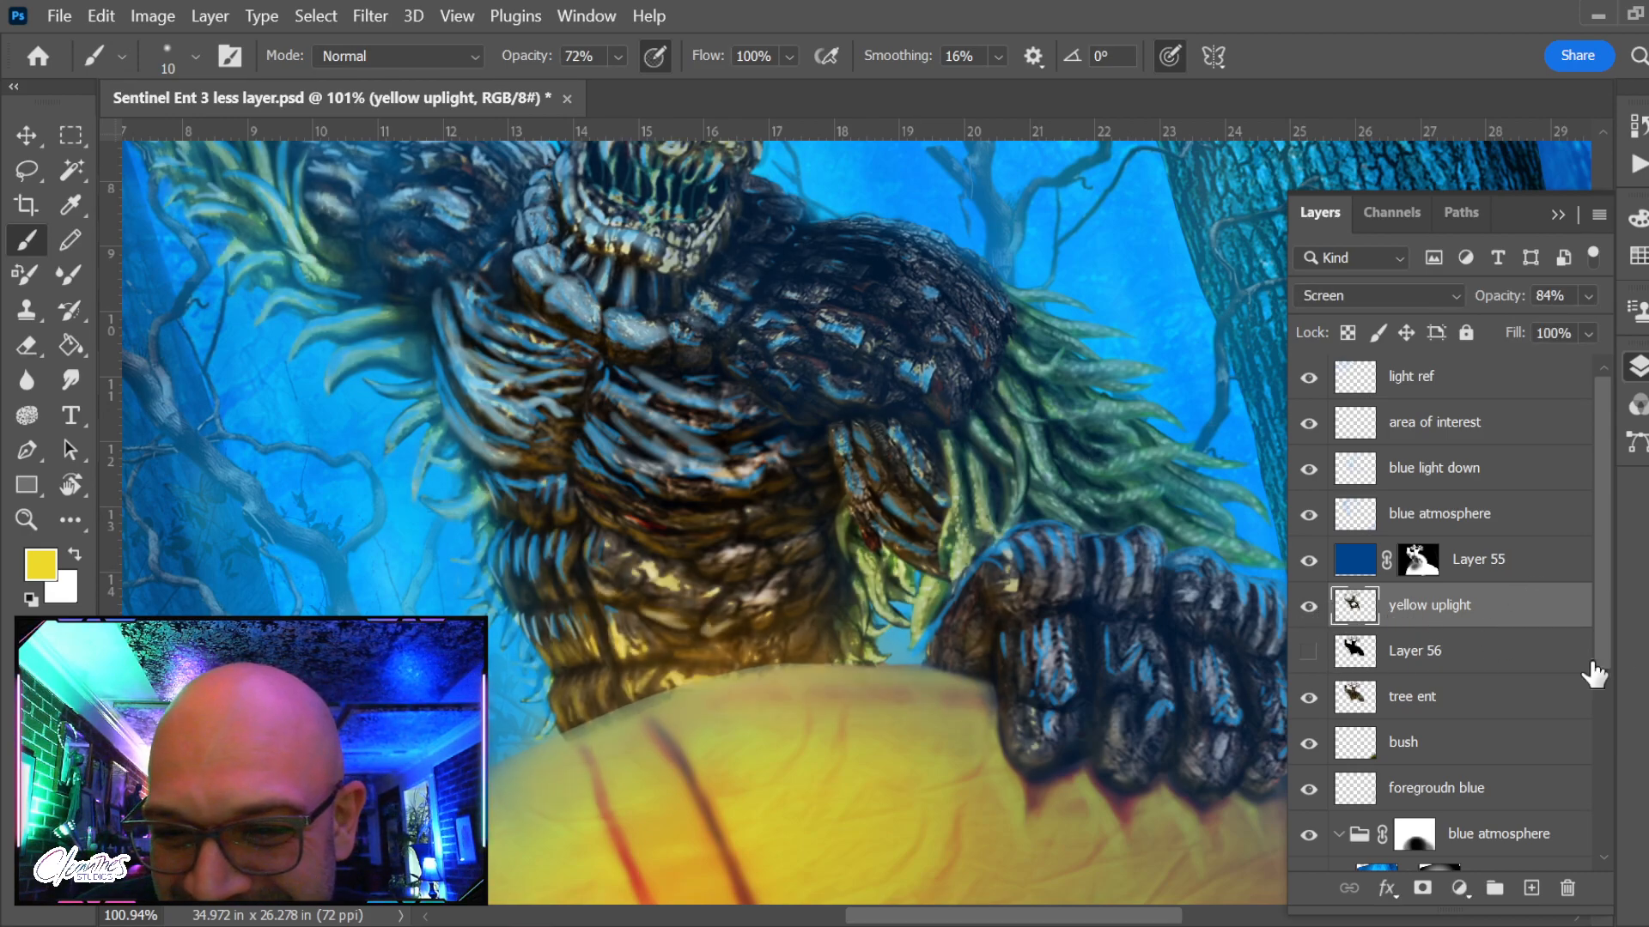
key("Delete")
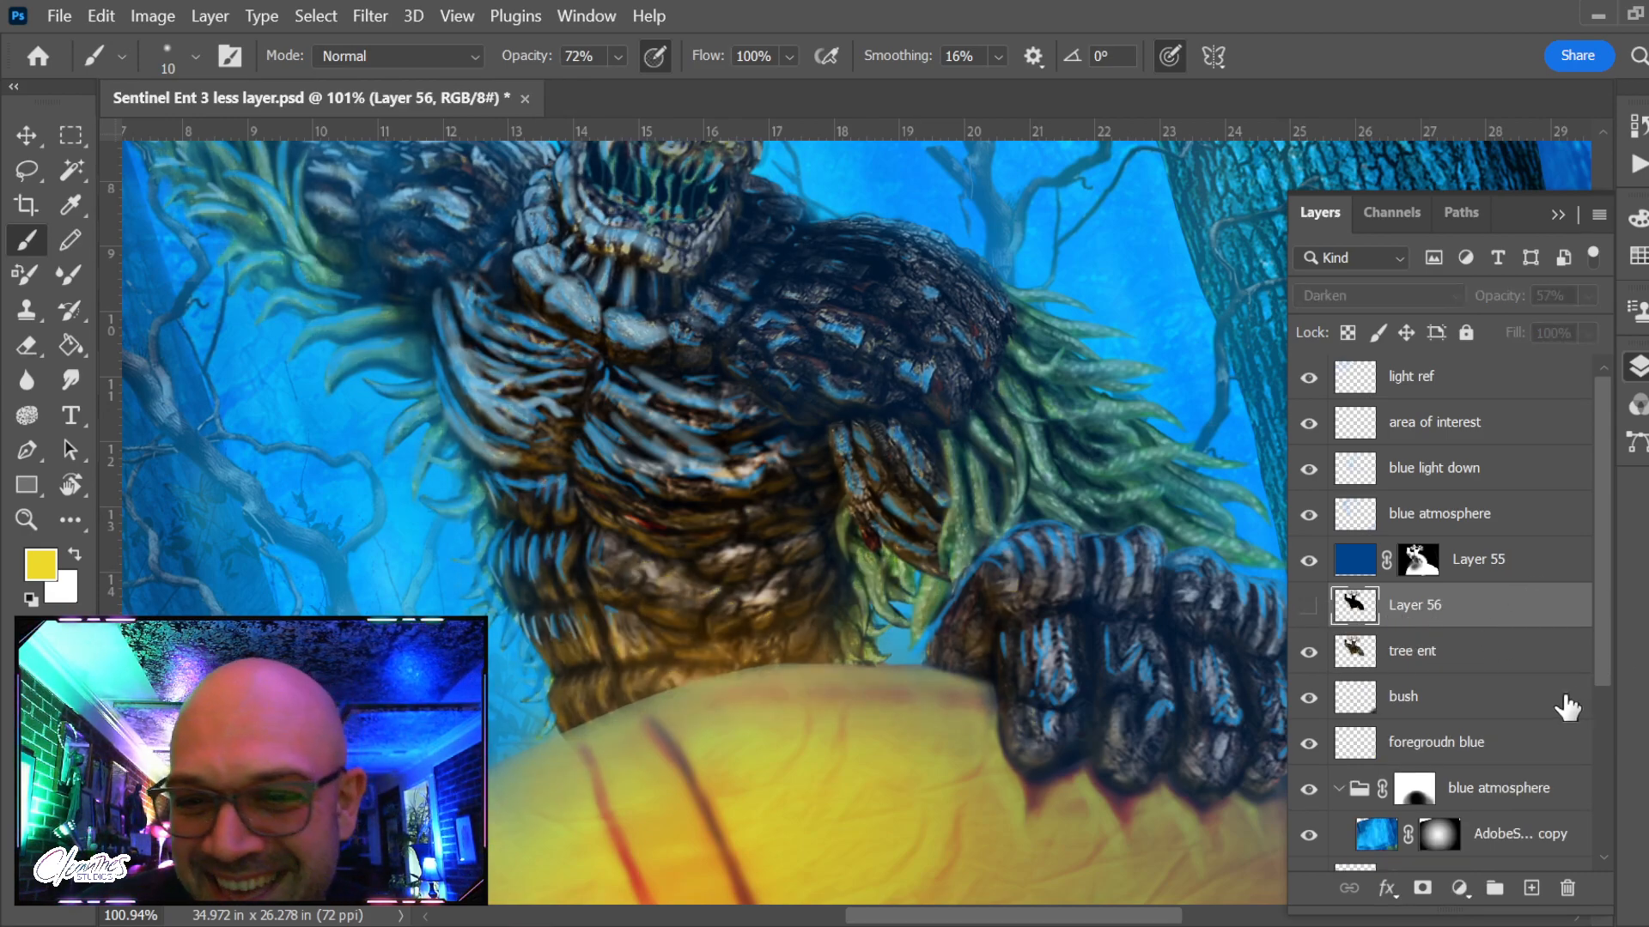
left_click(1309, 607)
Compare the whole composition with Layer 56 and the tree ent layer each hidden and shown
scroll(935, 592, "down", 4)
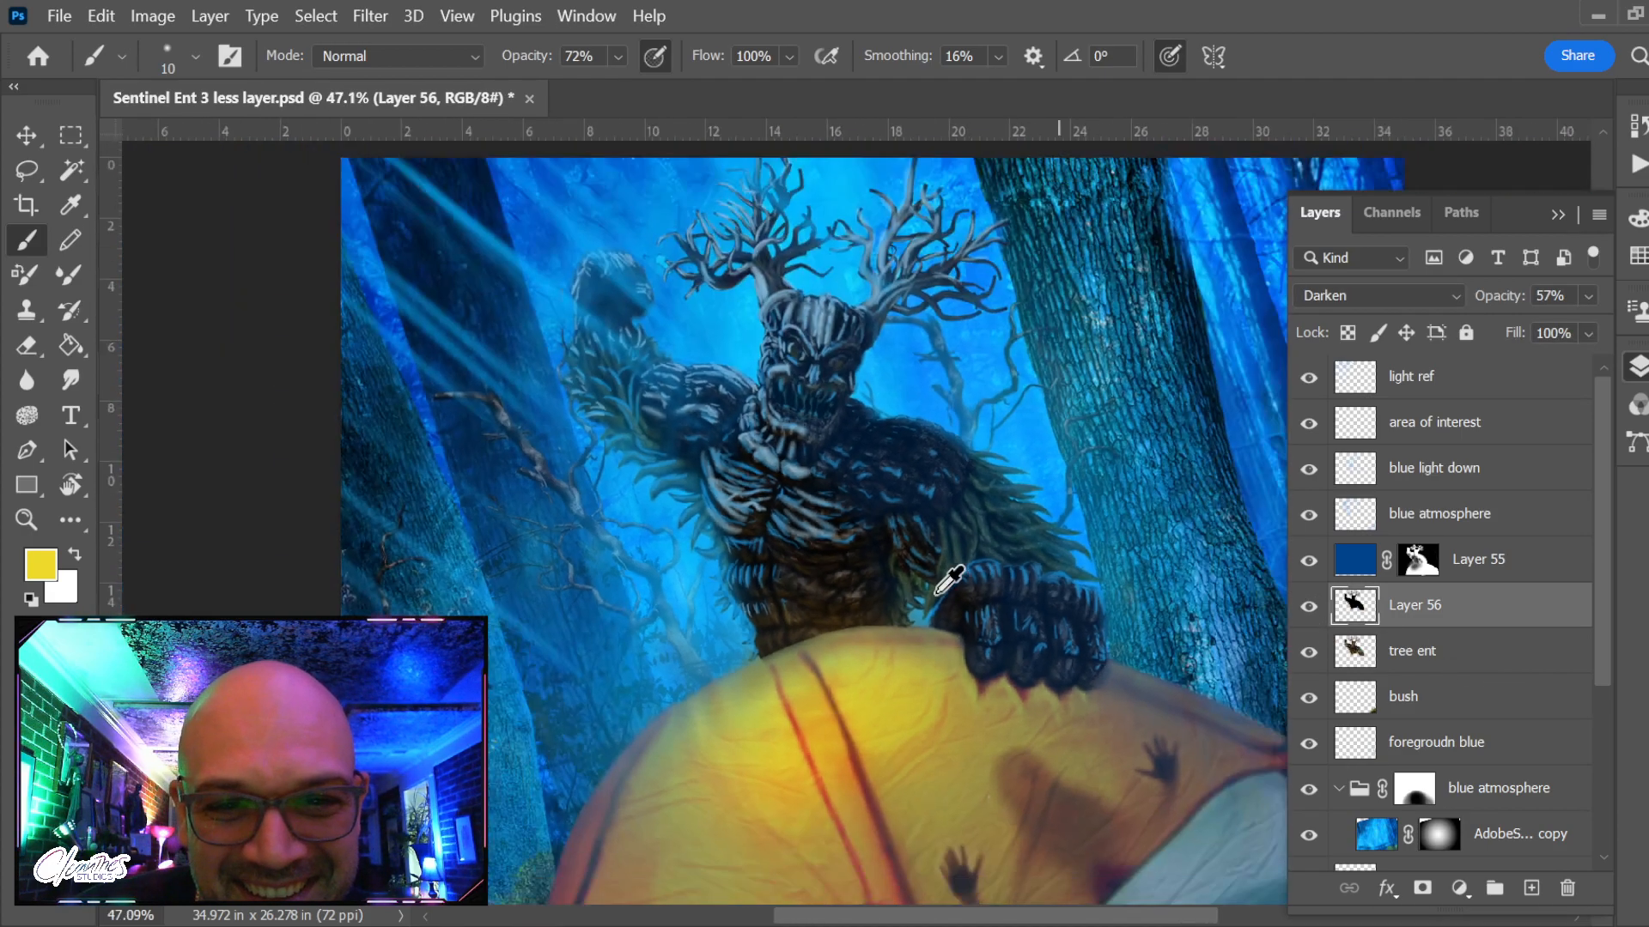
scroll(806, 546, "down", 3)
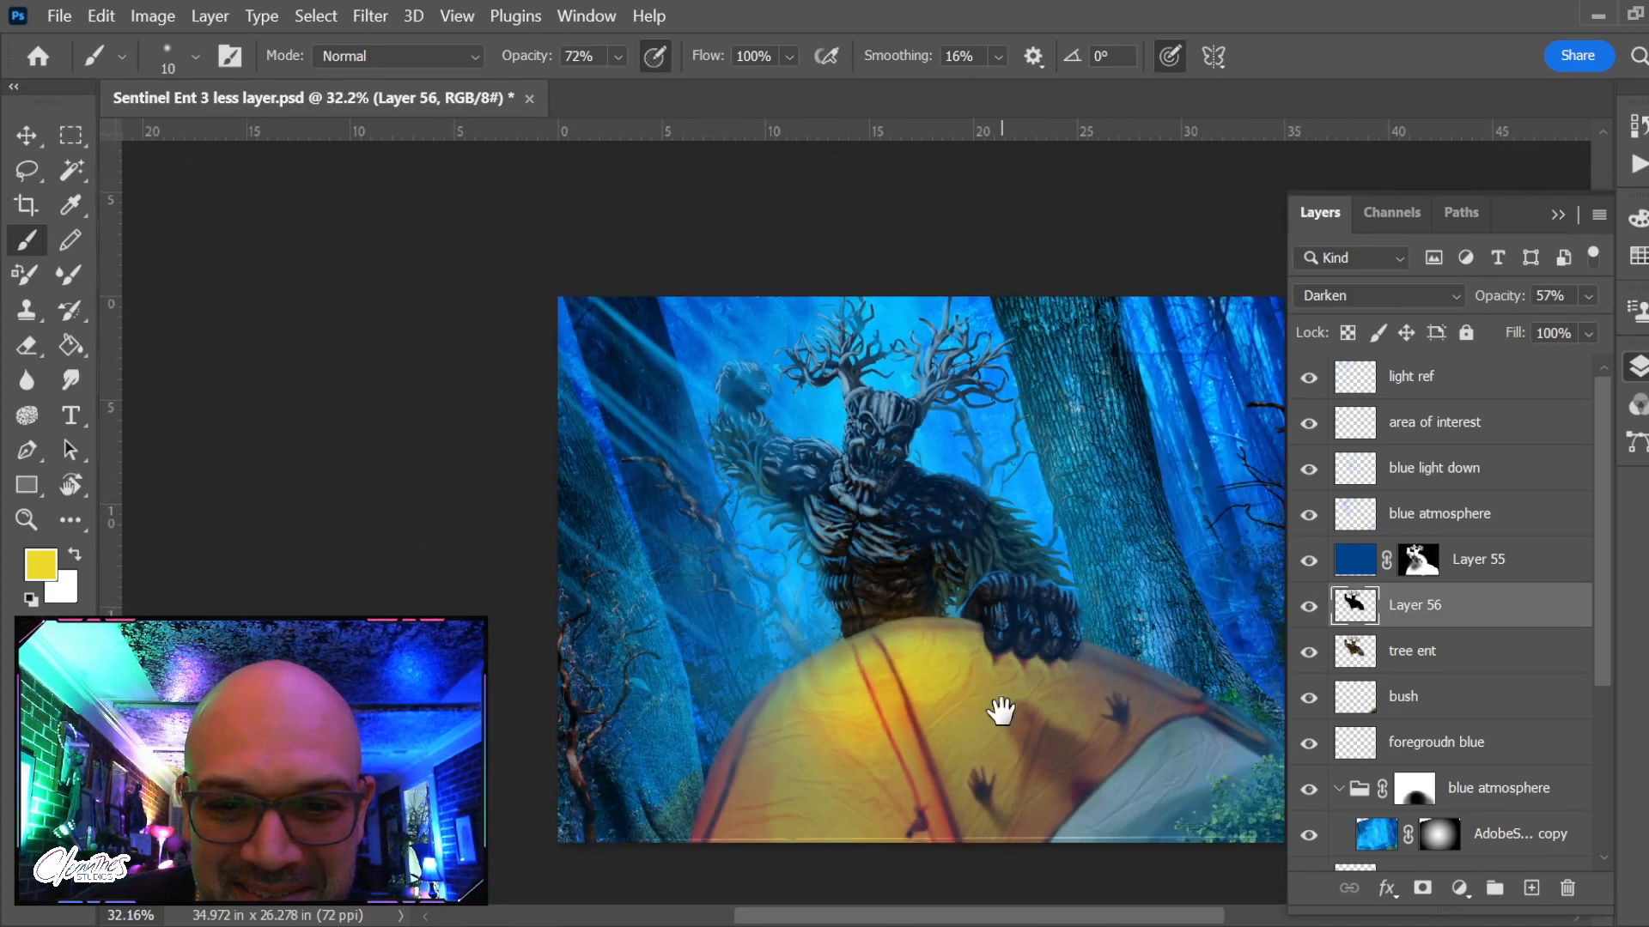
left_click_drag(997, 710, 889, 709)
scroll(870, 687, "up", 2)
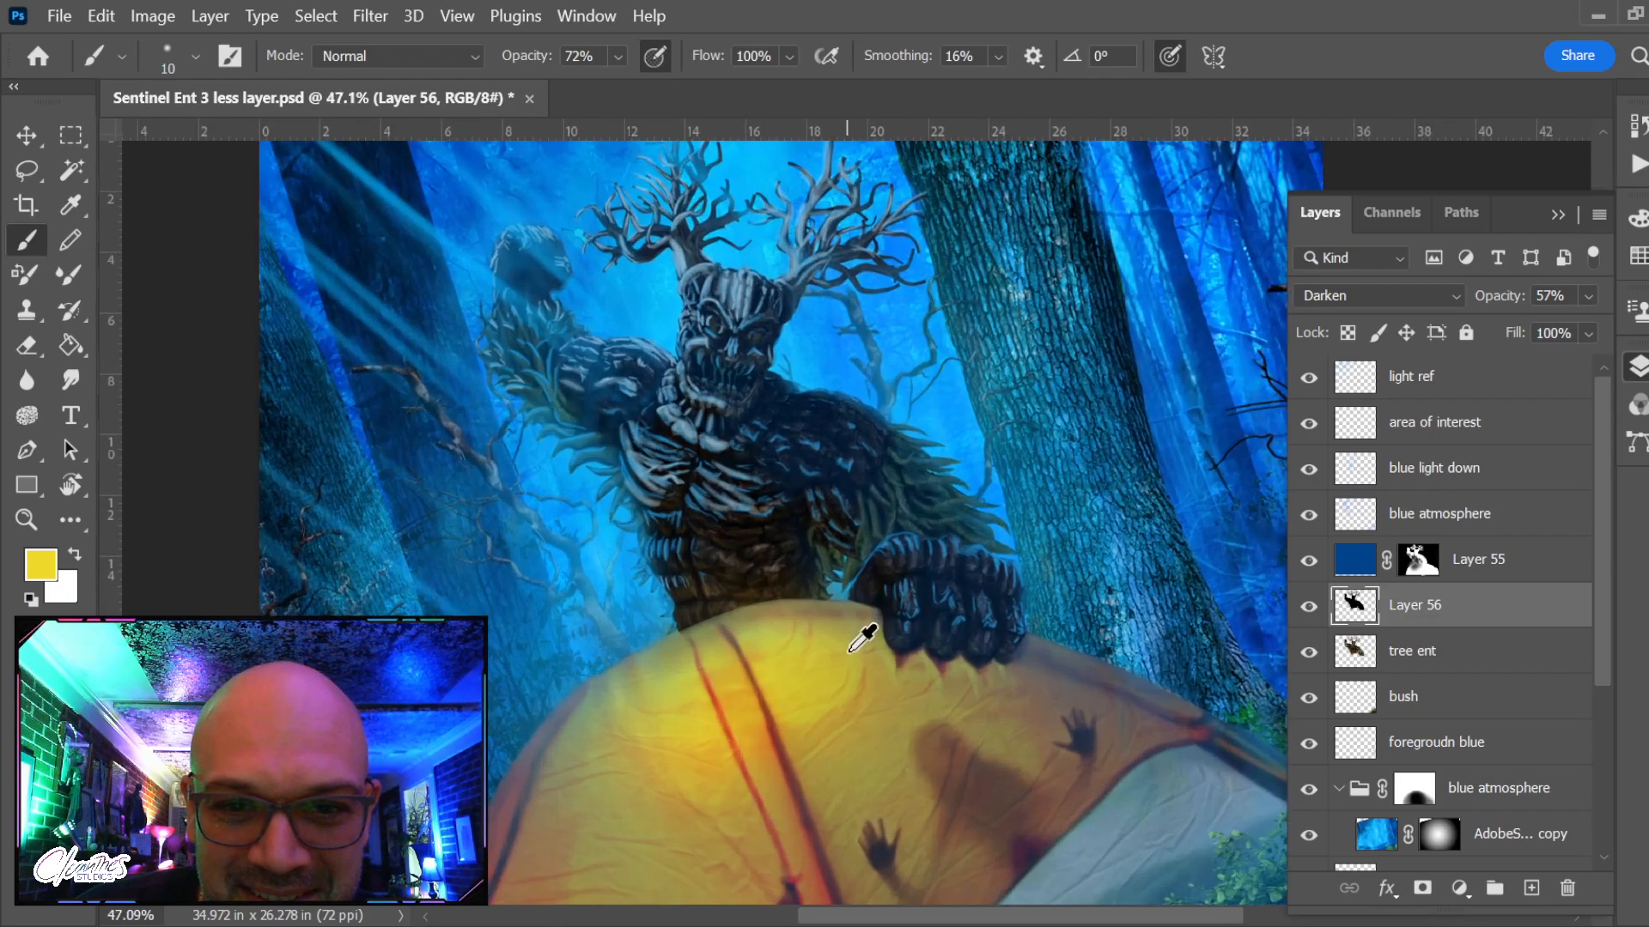
left_click(1309, 607)
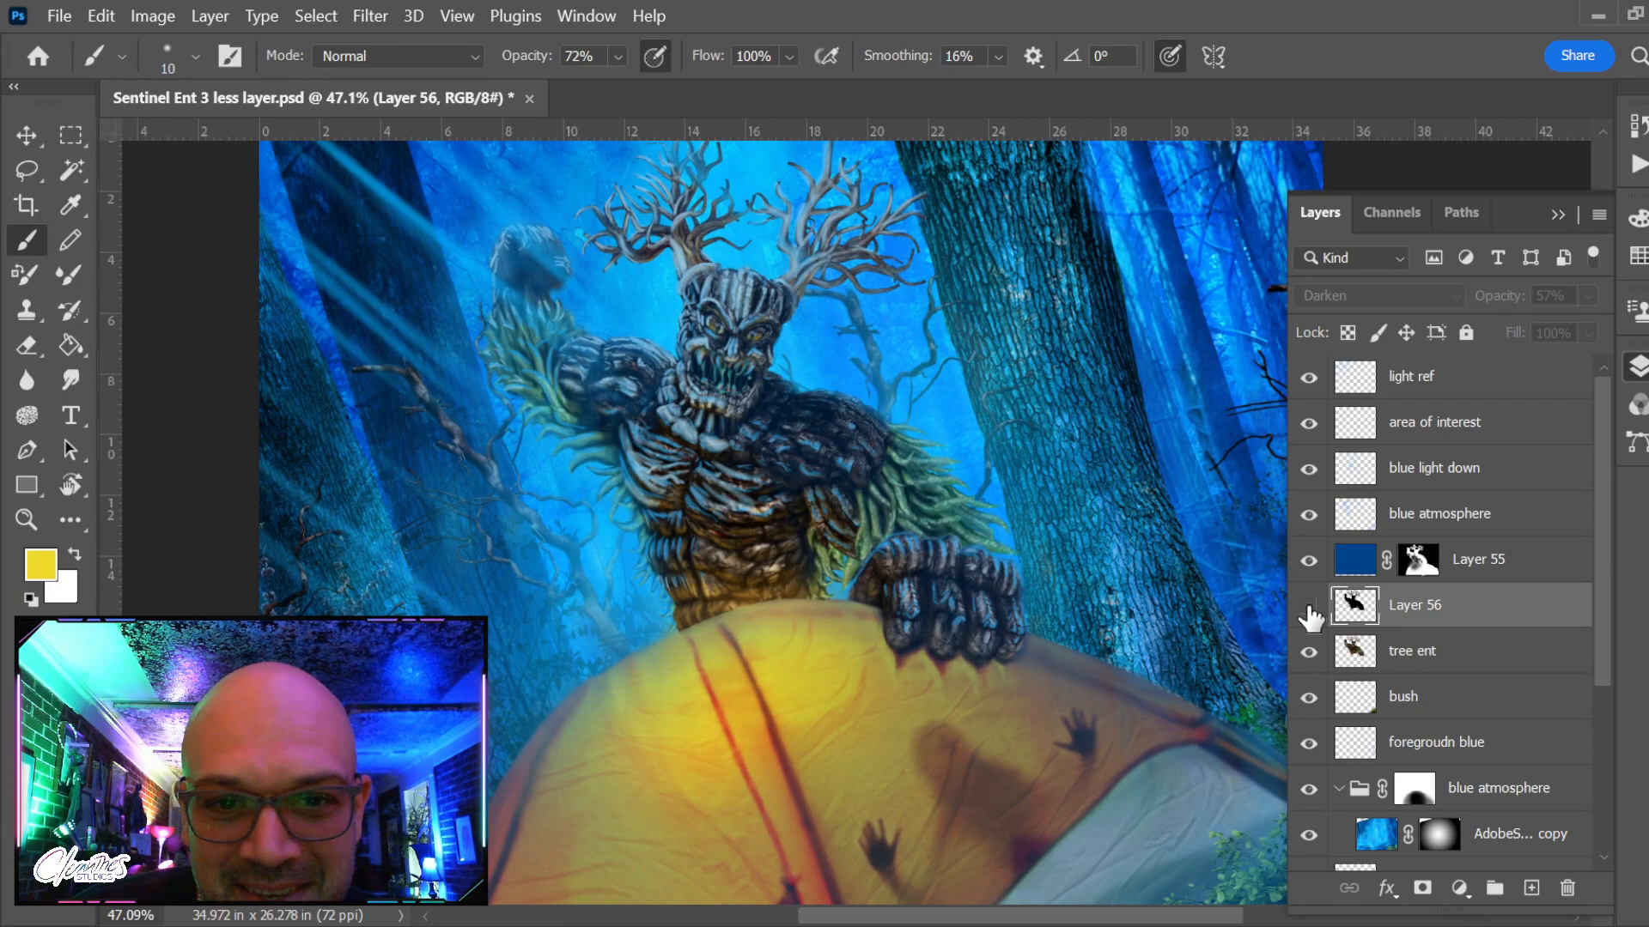
left_click(1308, 607)
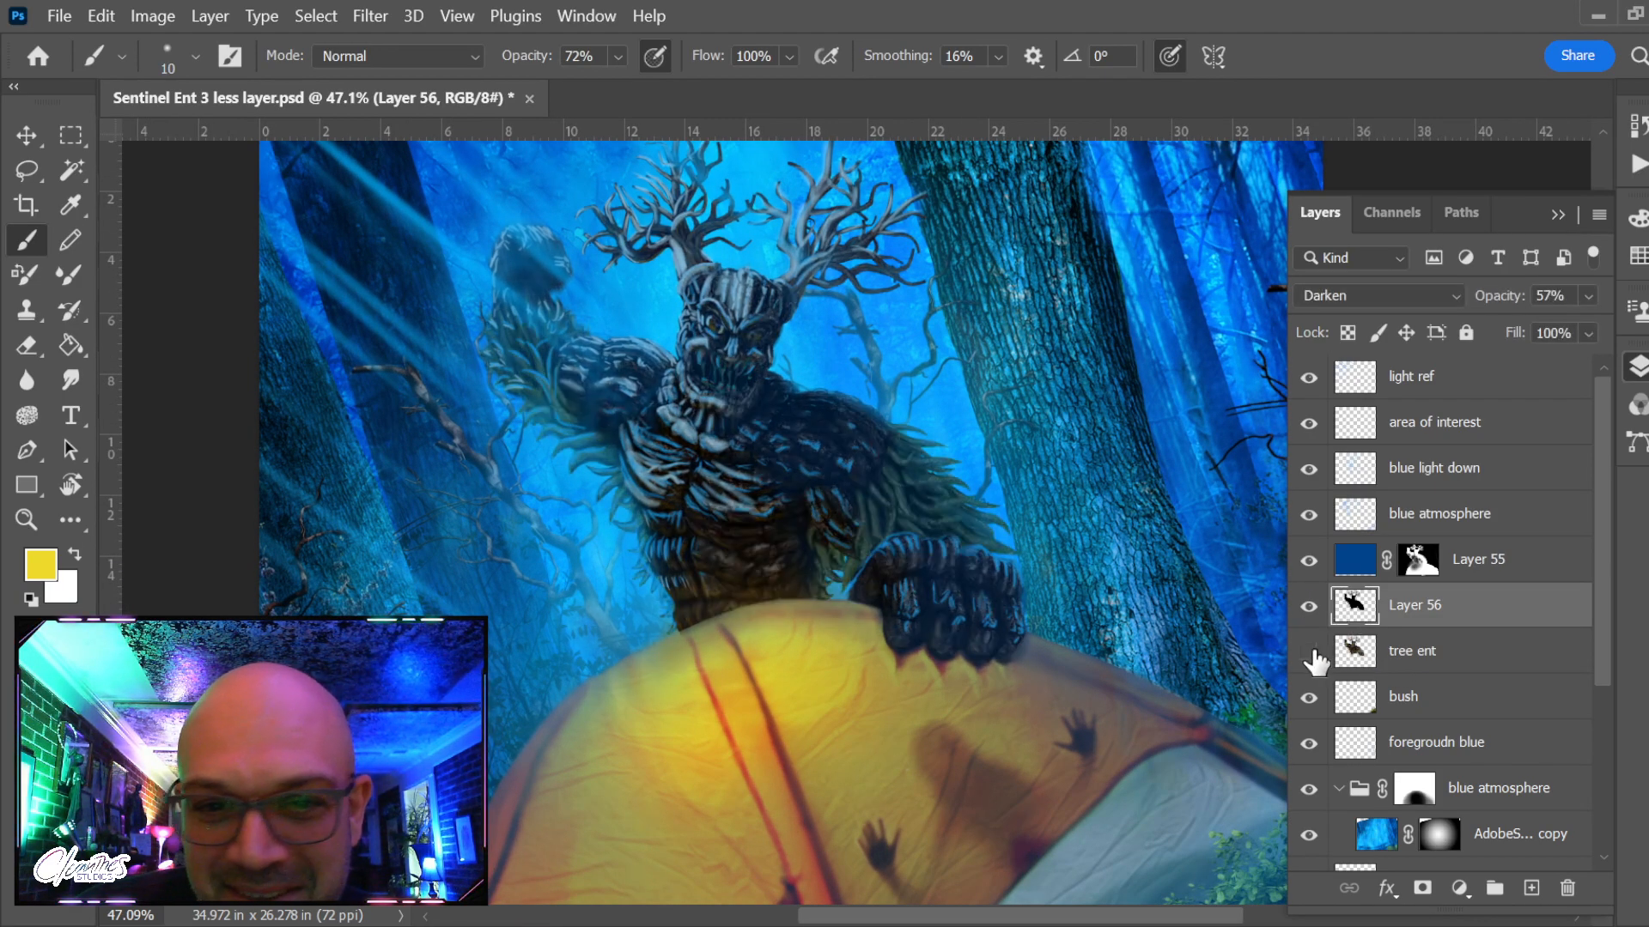
left_click(1309, 653)
left_click(1308, 653)
left_click(1310, 617)
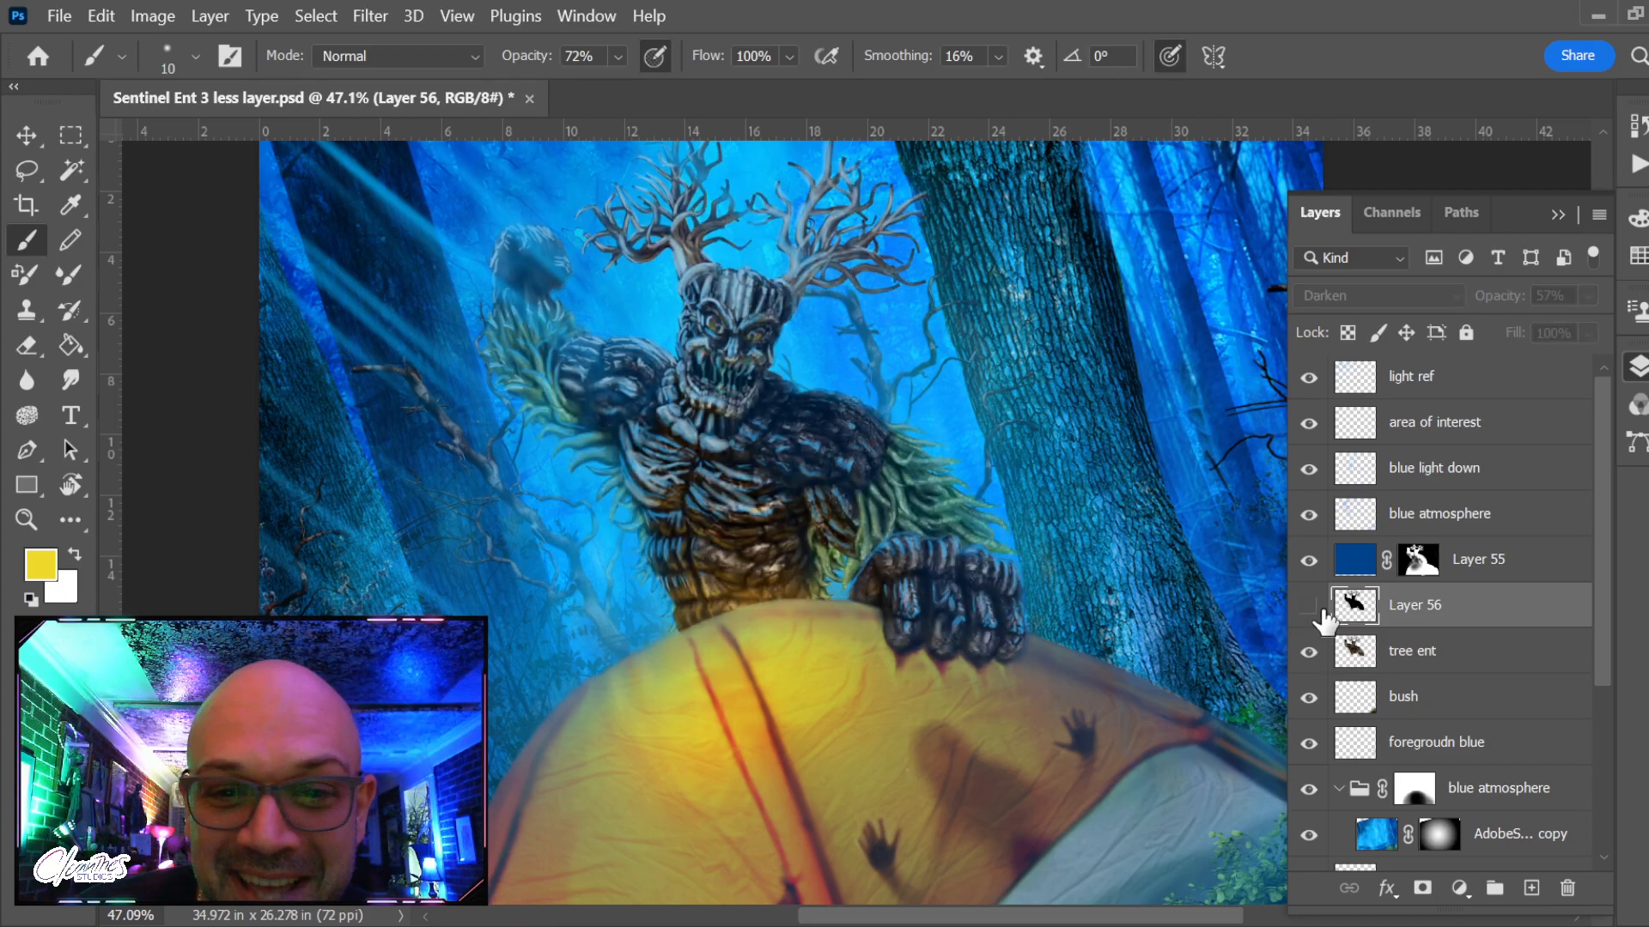
left_click(1311, 617)
Compare the scene with Layer 55 hidden and shown, and with its layer mask disabled and enabled
left_click(1311, 563)
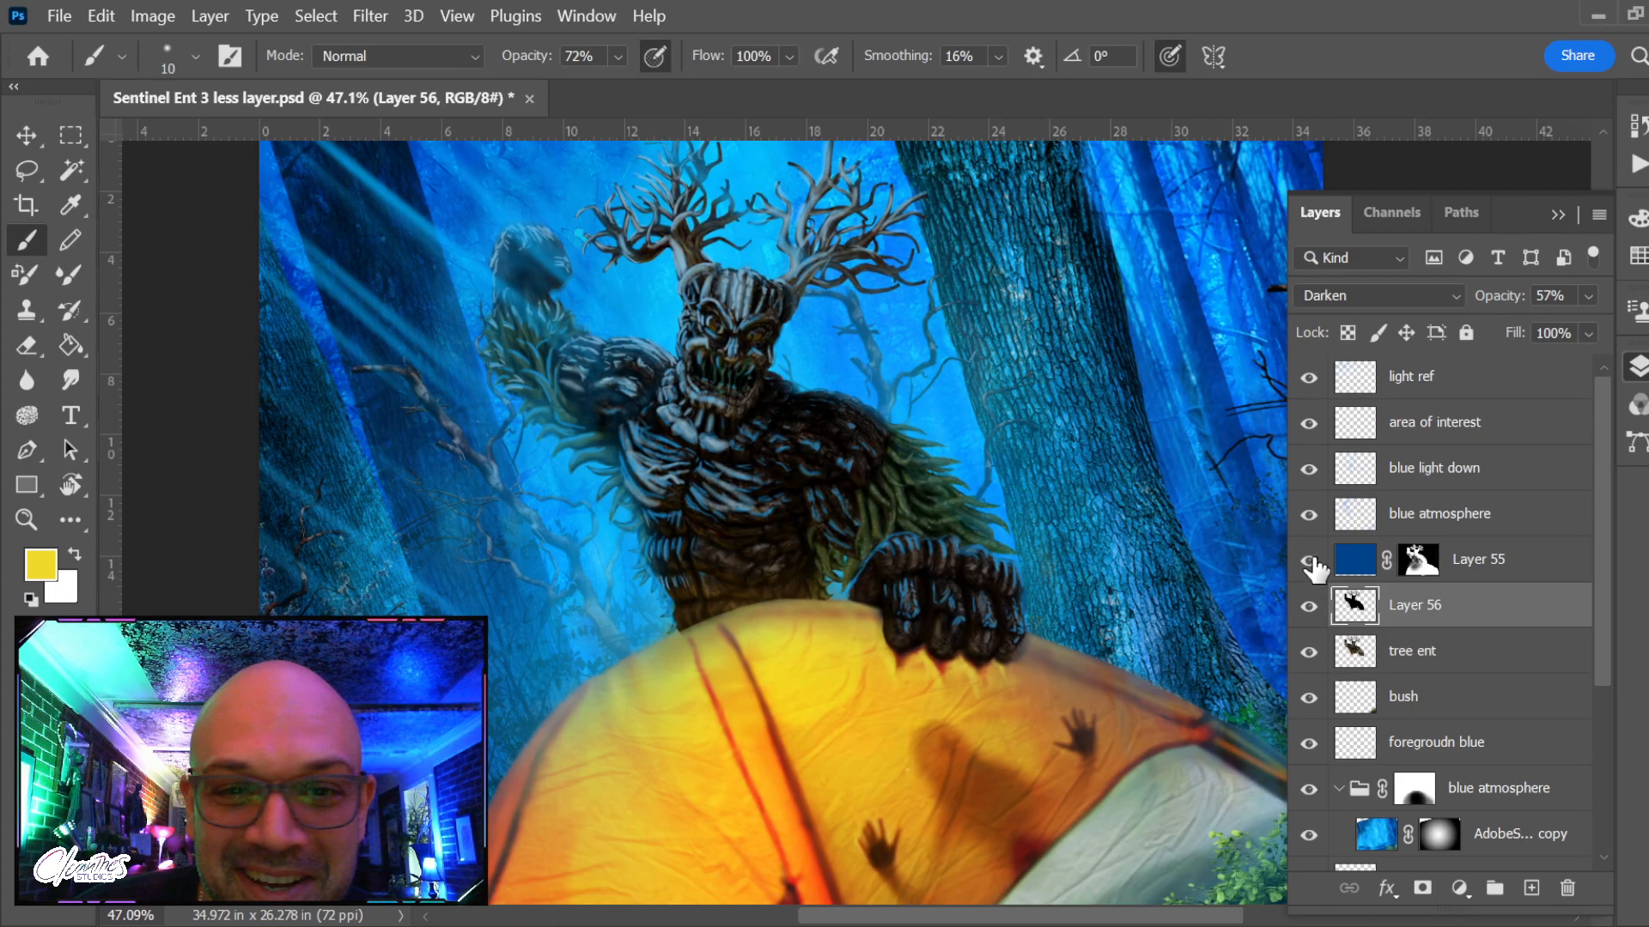
left_click(1308, 560)
left_click(1308, 560)
scroll(1249, 600, "down", 2)
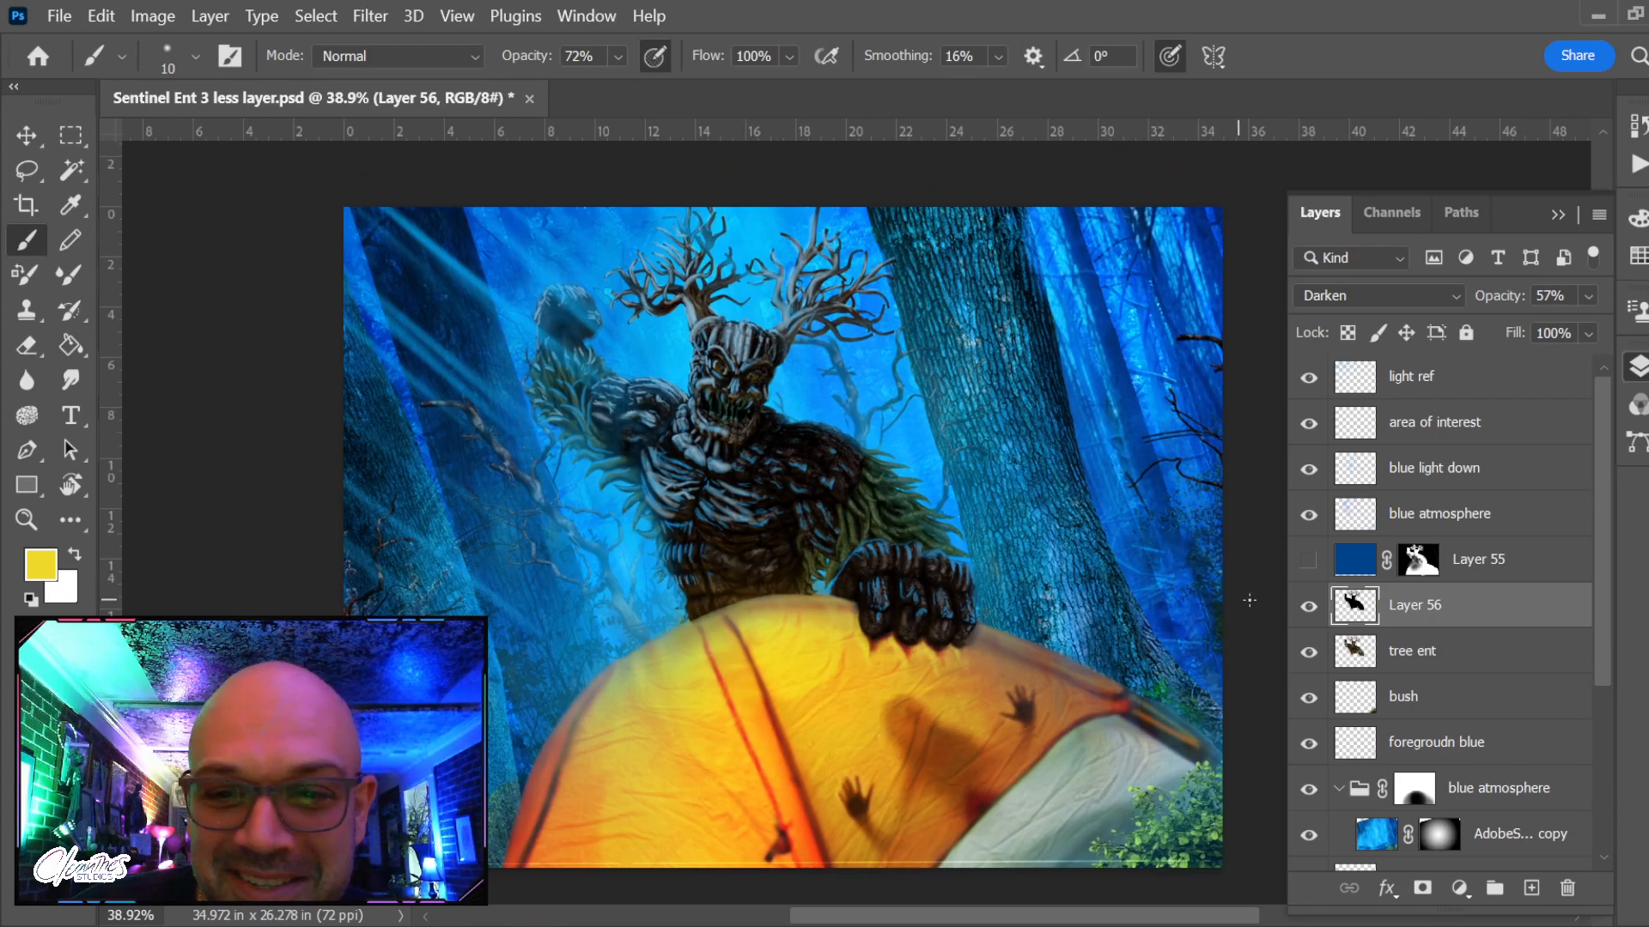
left_click(1308, 559)
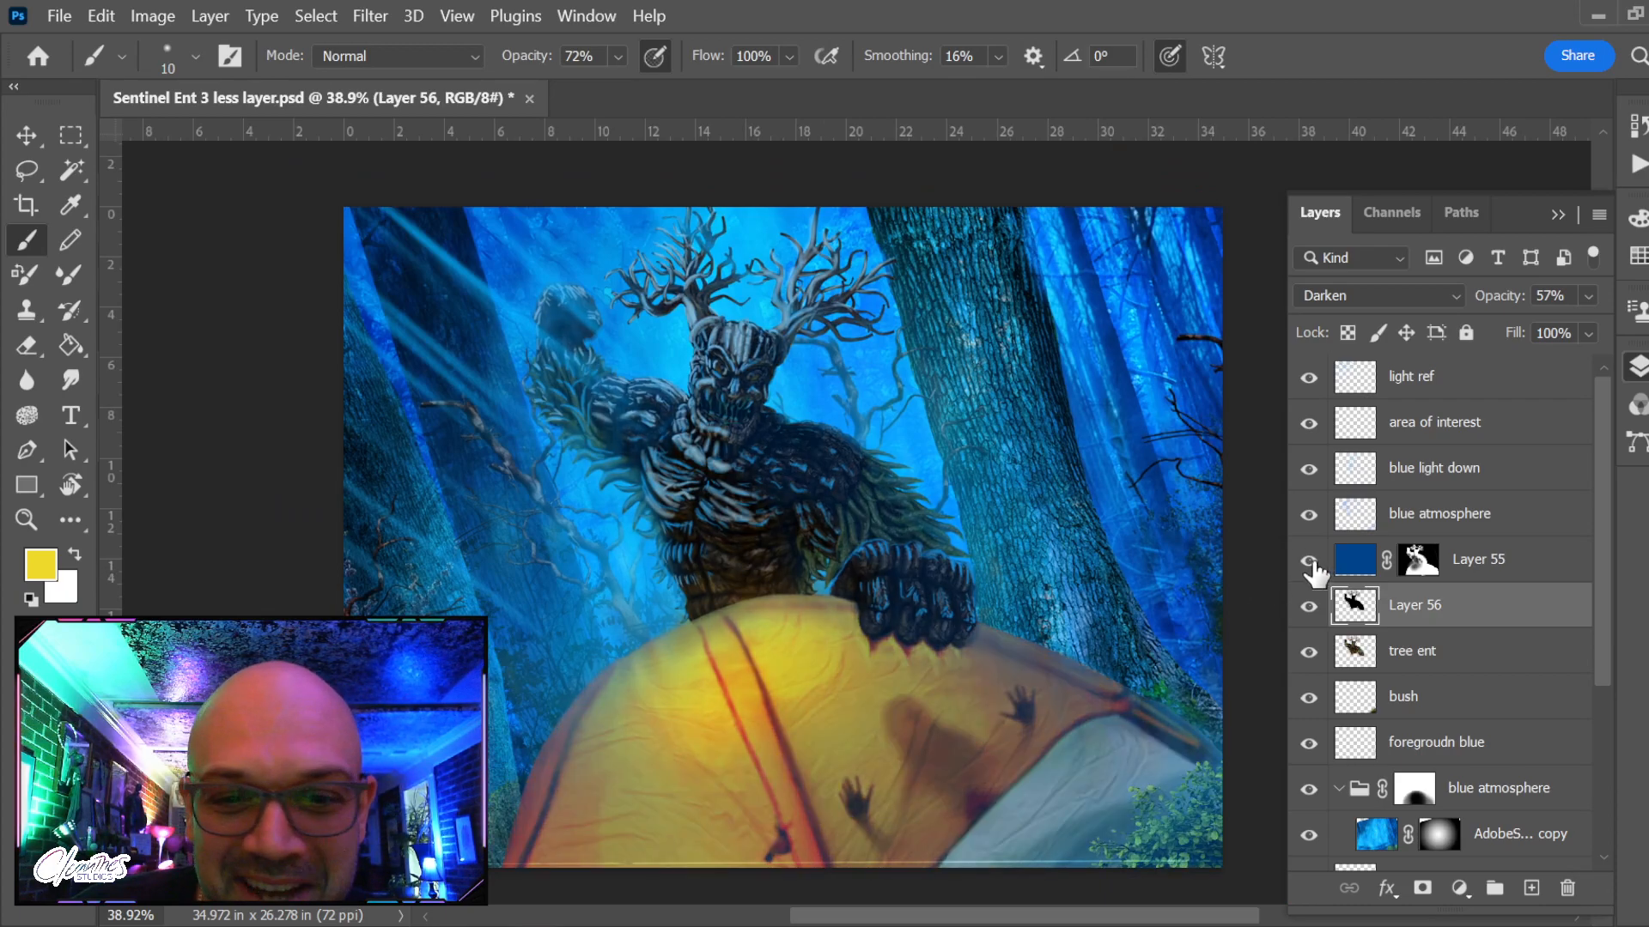
left_click(1420, 565, "shift")
left_click(1417, 560, "shift")
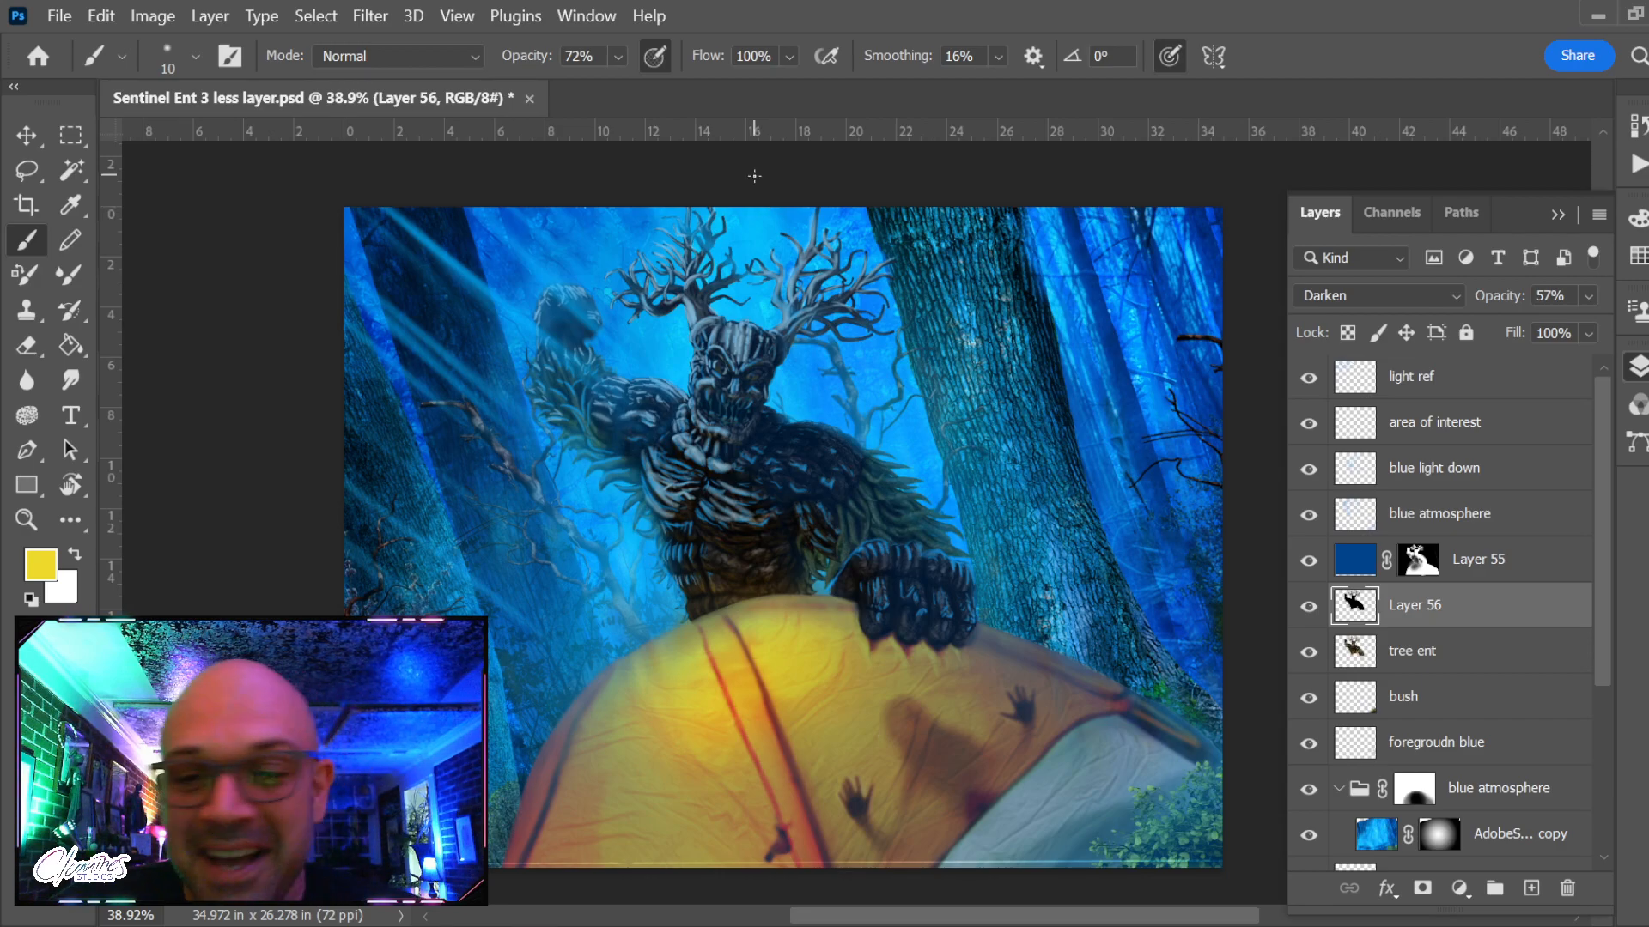
Select the AdobeStock_335911688 background layer, checking it hidden and shown, and reset the brush colors to black and white
scroll(1405, 683, "down", 2)
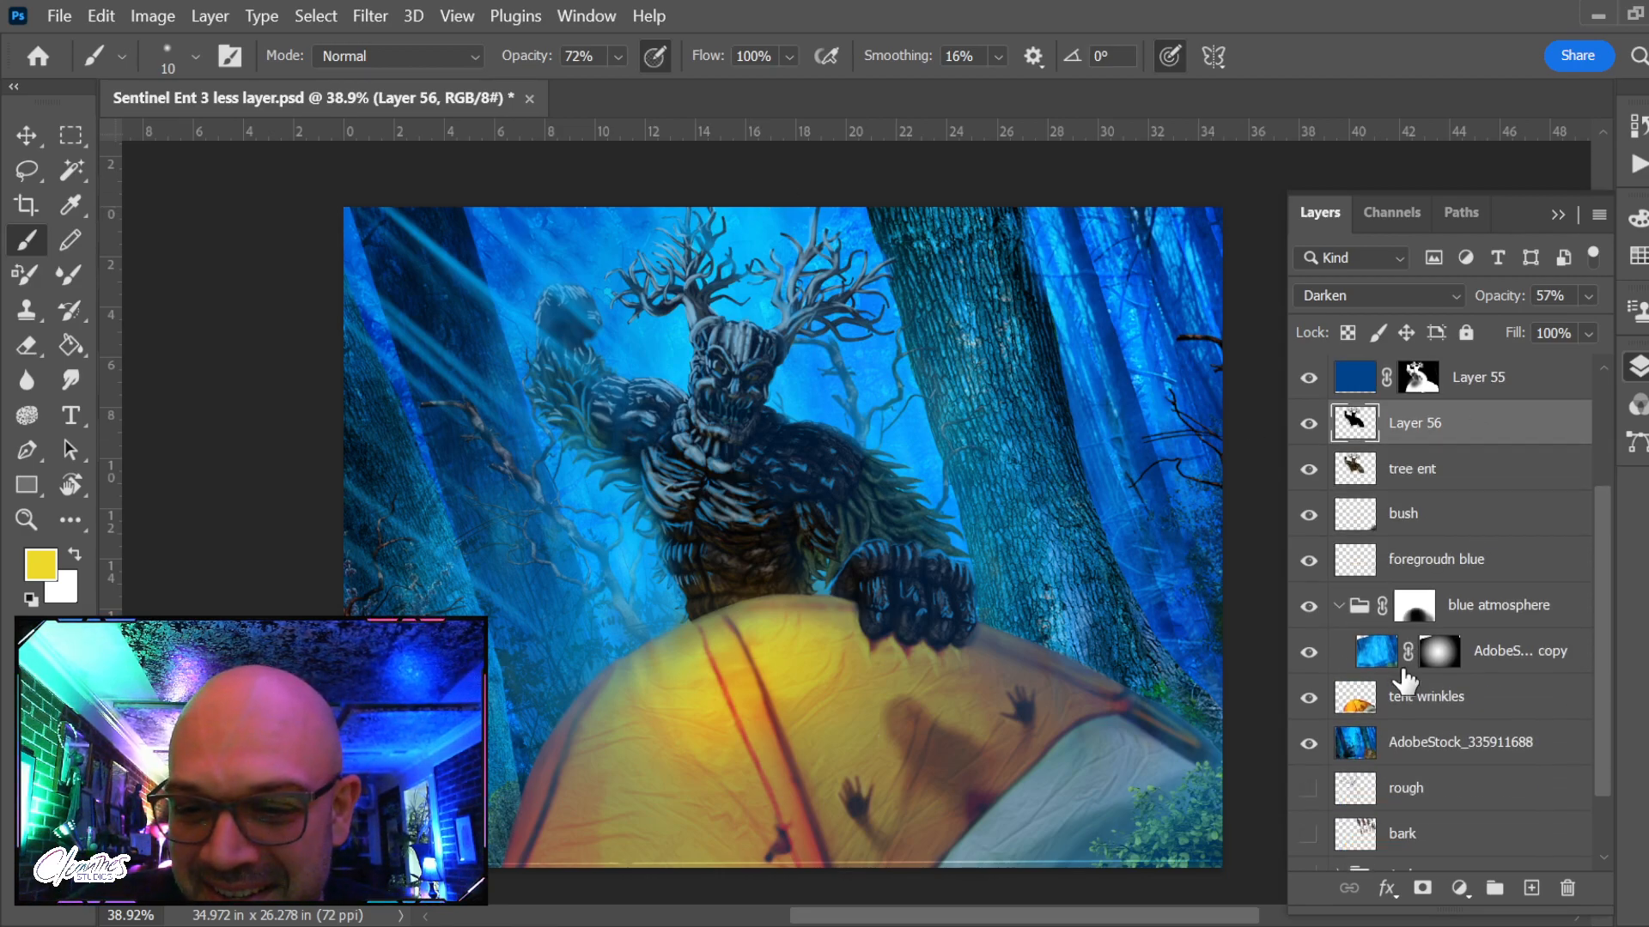
left_click(1444, 756)
left_click(1308, 746)
left_click(1308, 745)
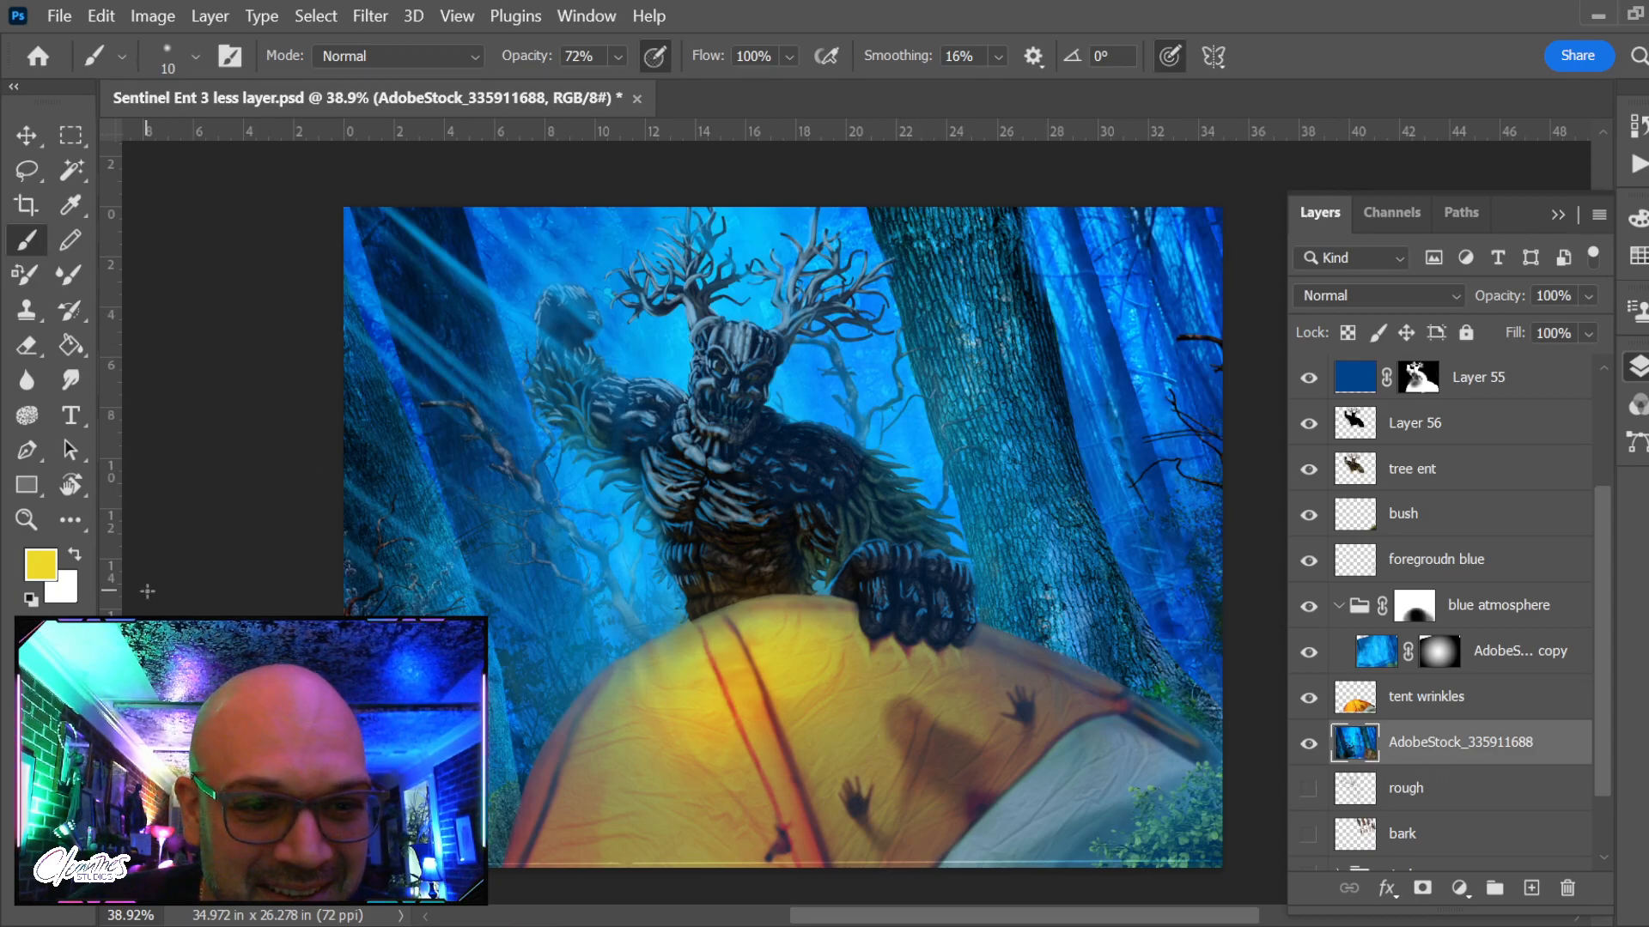
key("d")
key("x")
key("x")
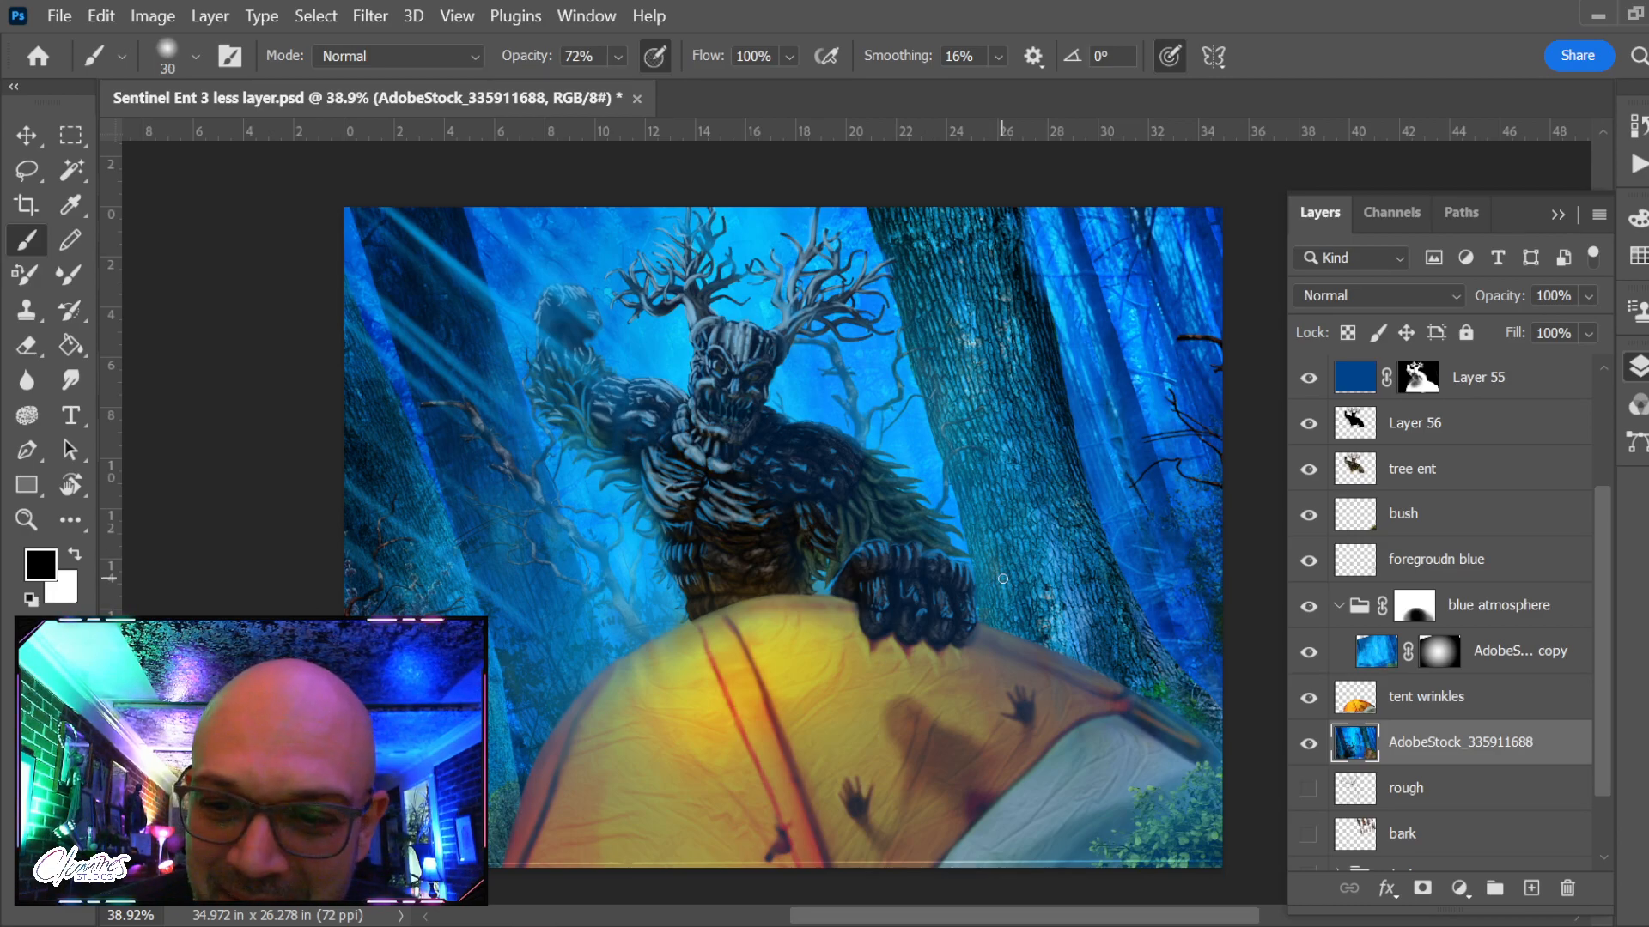
Set the Brush to 200 and paint black over the background trees between the large trunk and the image's right edge
key("bracketright")
key("bracketright")
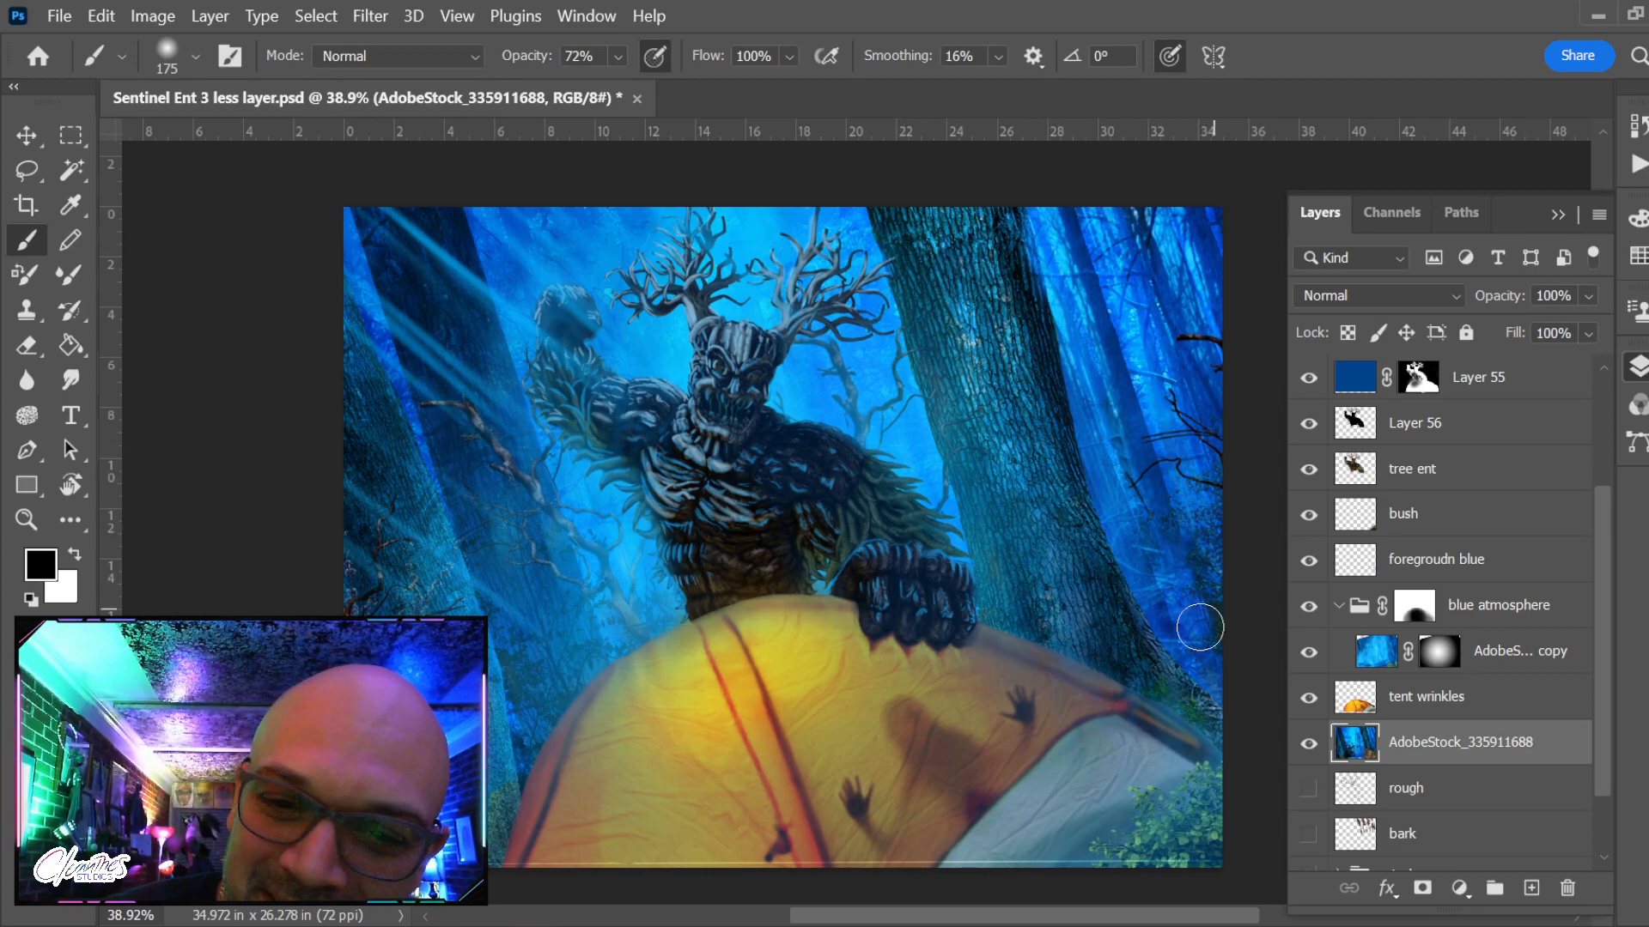
key("bracketleft")
key("bracketleft")
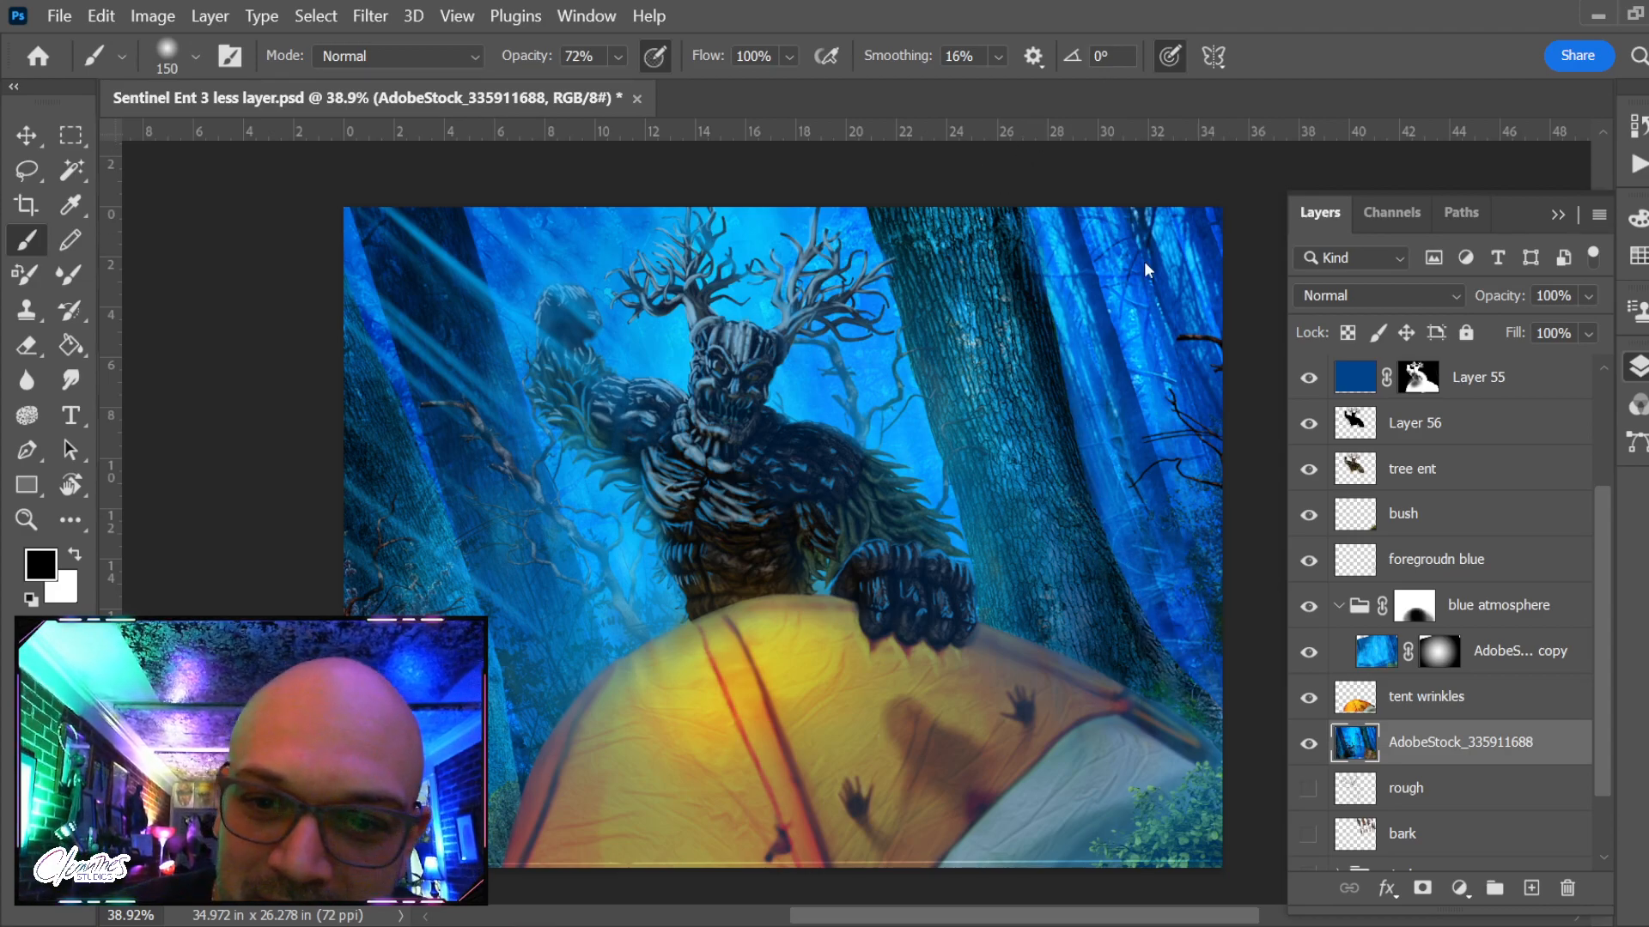
key("bracketright")
key("bracketright")
mouse_move(1160, 559)
left_mouse_down()
mouse_move(1075, 344)
mouse_move(1193, 661)
left_mouse_up()
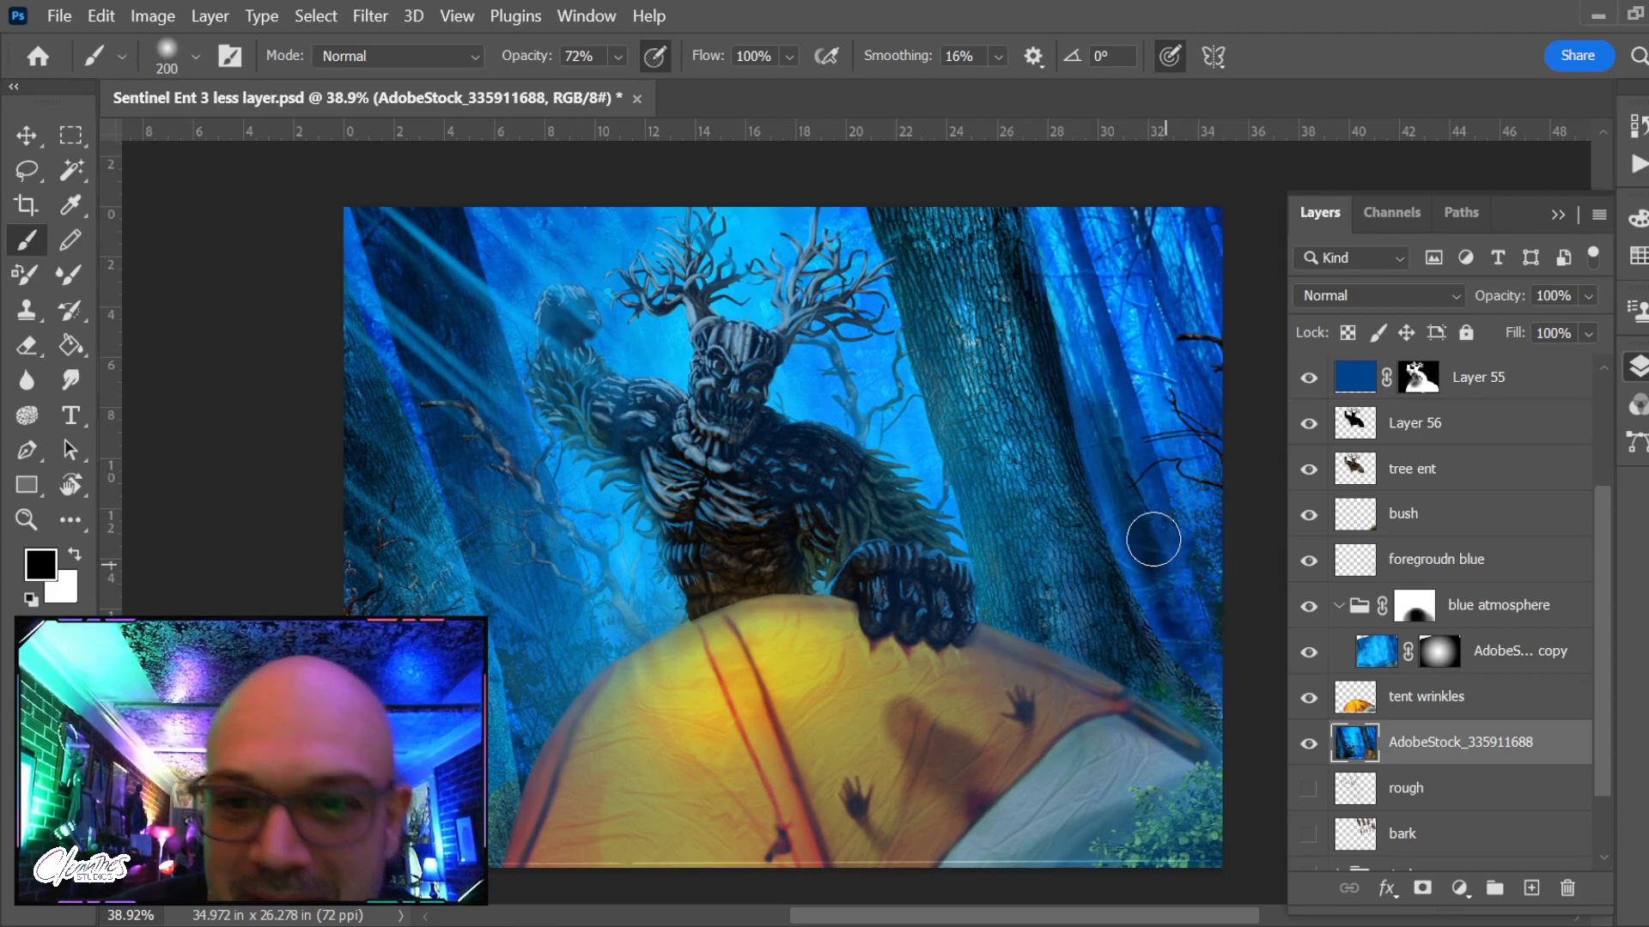
left_click_drag(1189, 479, 1110, 262)
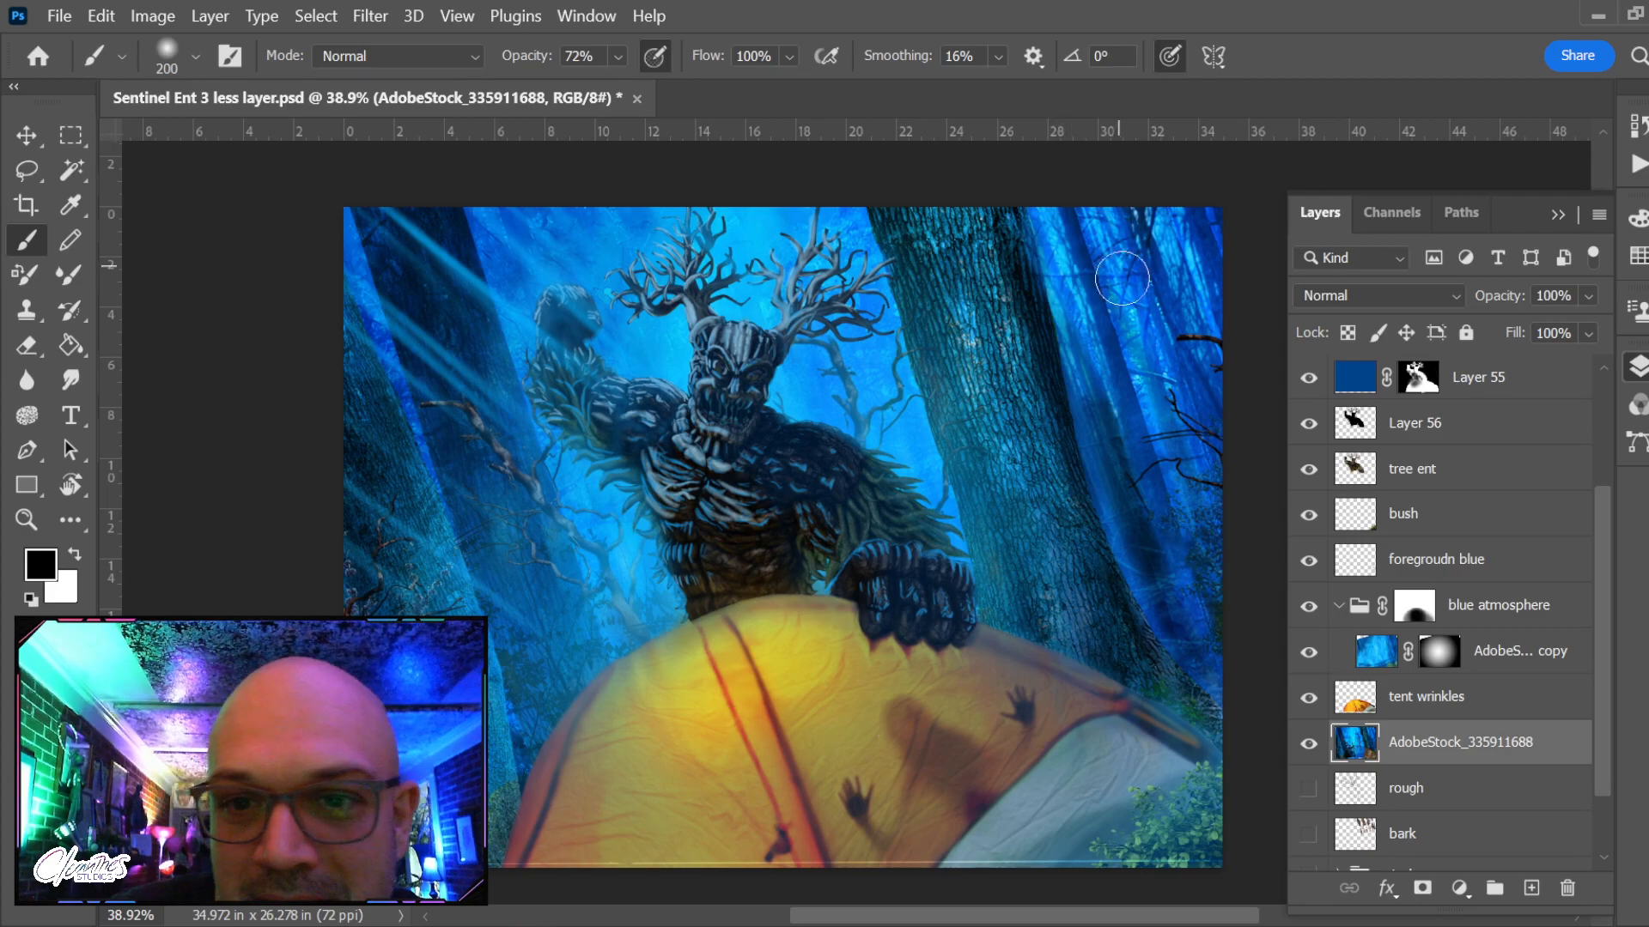
Try darkening the distant trees along the forest's right edge with soft black brush strokes, undoing them each time
left_click_drag(1203, 354, 1161, 255)
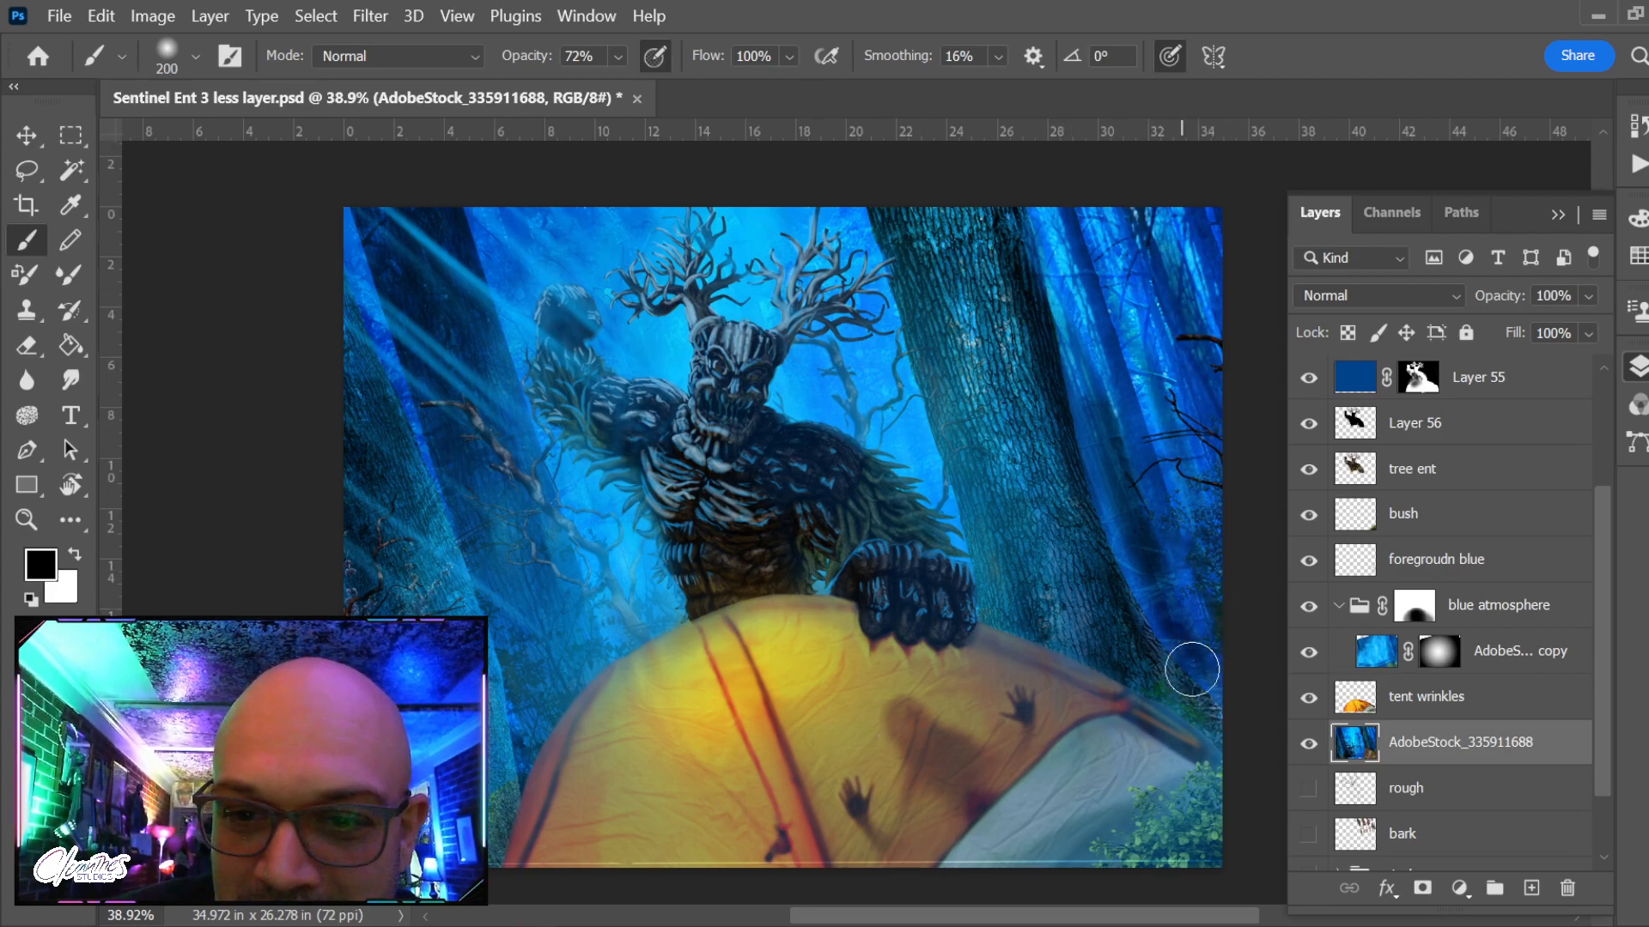
left_click_drag(1193, 670, 1112, 515)
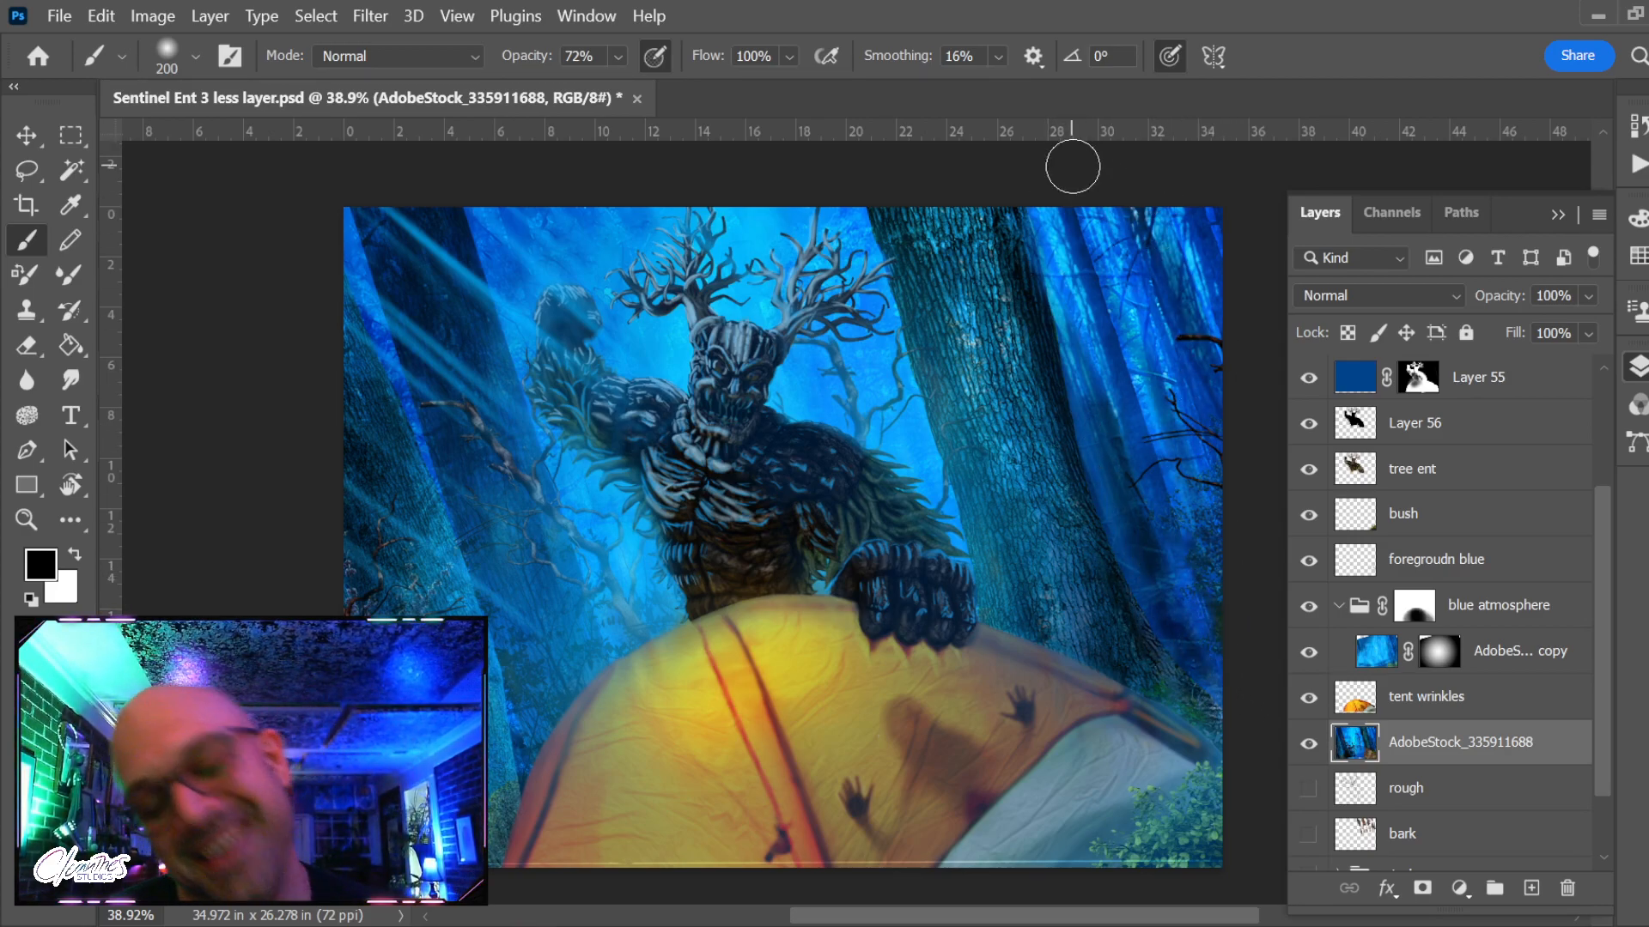
key("ctrl+z")
key("ctrl+z")
key("ctrl+z")
key("ctrl+z")
key("ctrl+z")
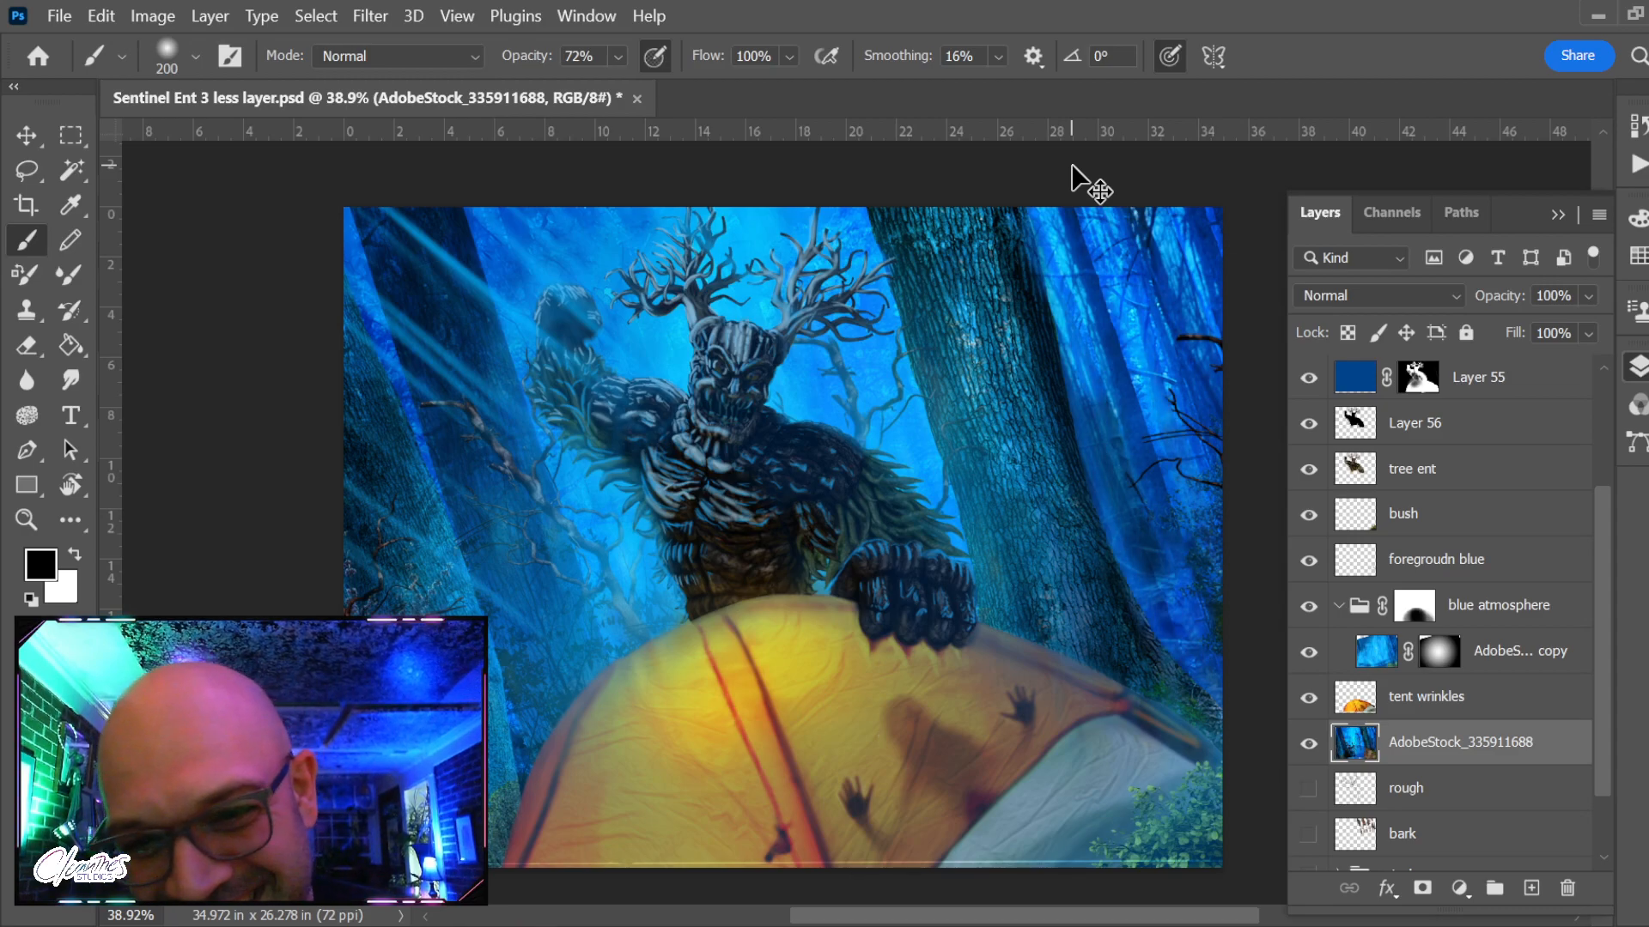
key("ctrl+z")
left_click_drag(1155, 468, 1223, 631)
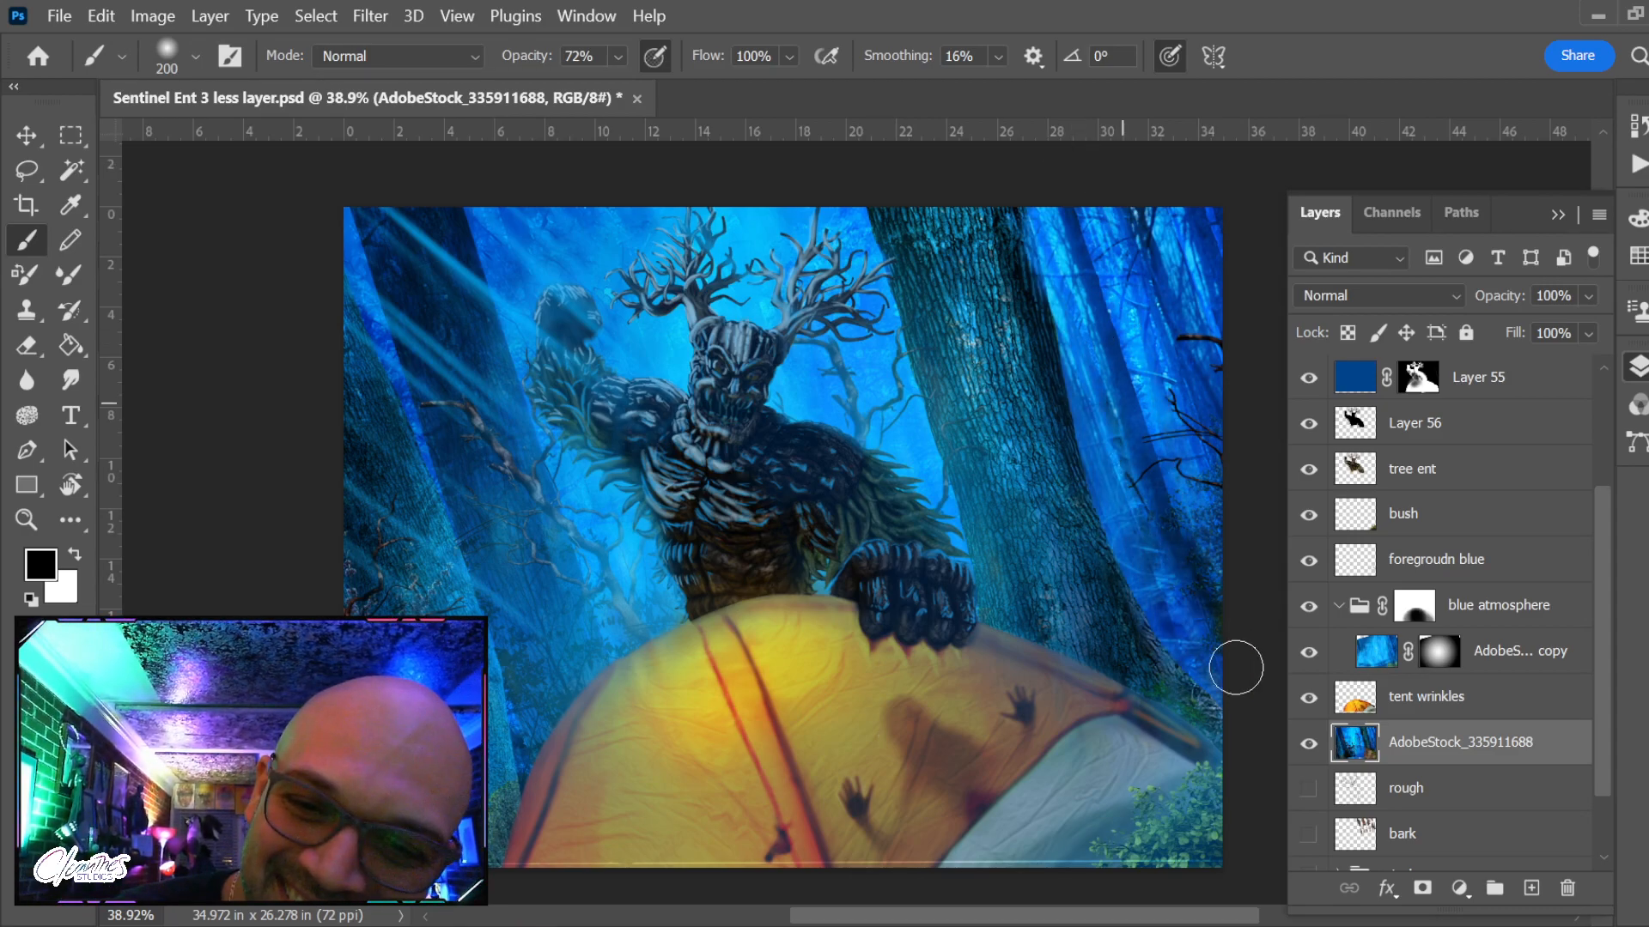
key("ctrl+z")
key("ctrl+z")
key("ctrl+z")
key("ctrl+z")
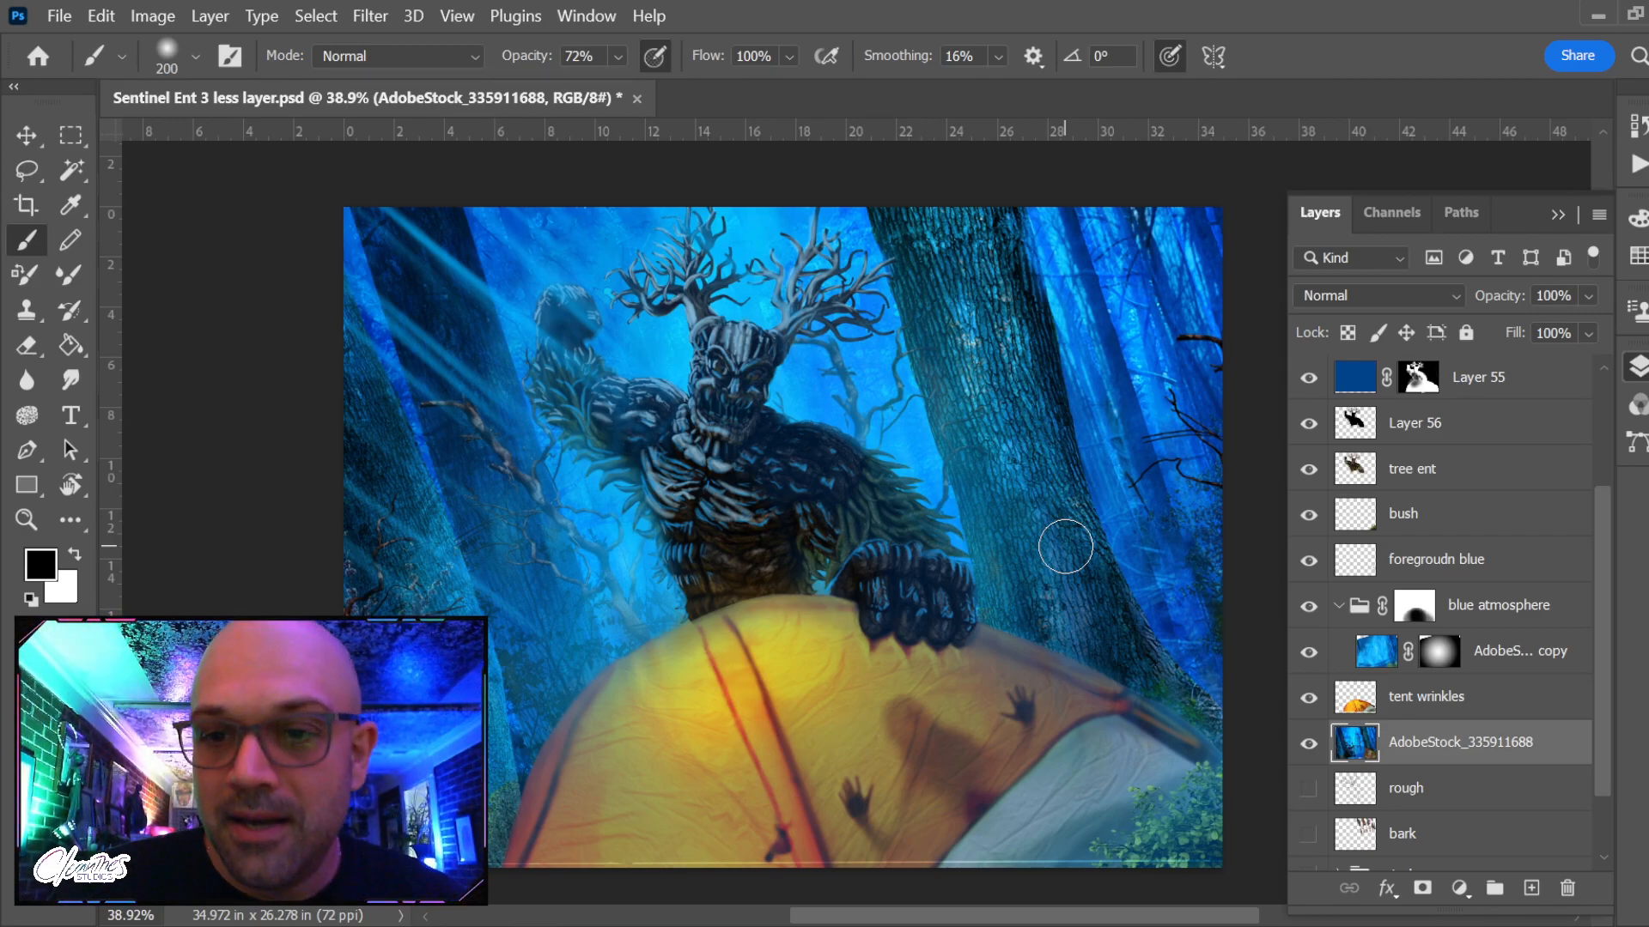
Identify which layer darkens the creature by toggling tree ent and Layer 56, and rename Layer 56 as dark shadows
left_click(1310, 470)
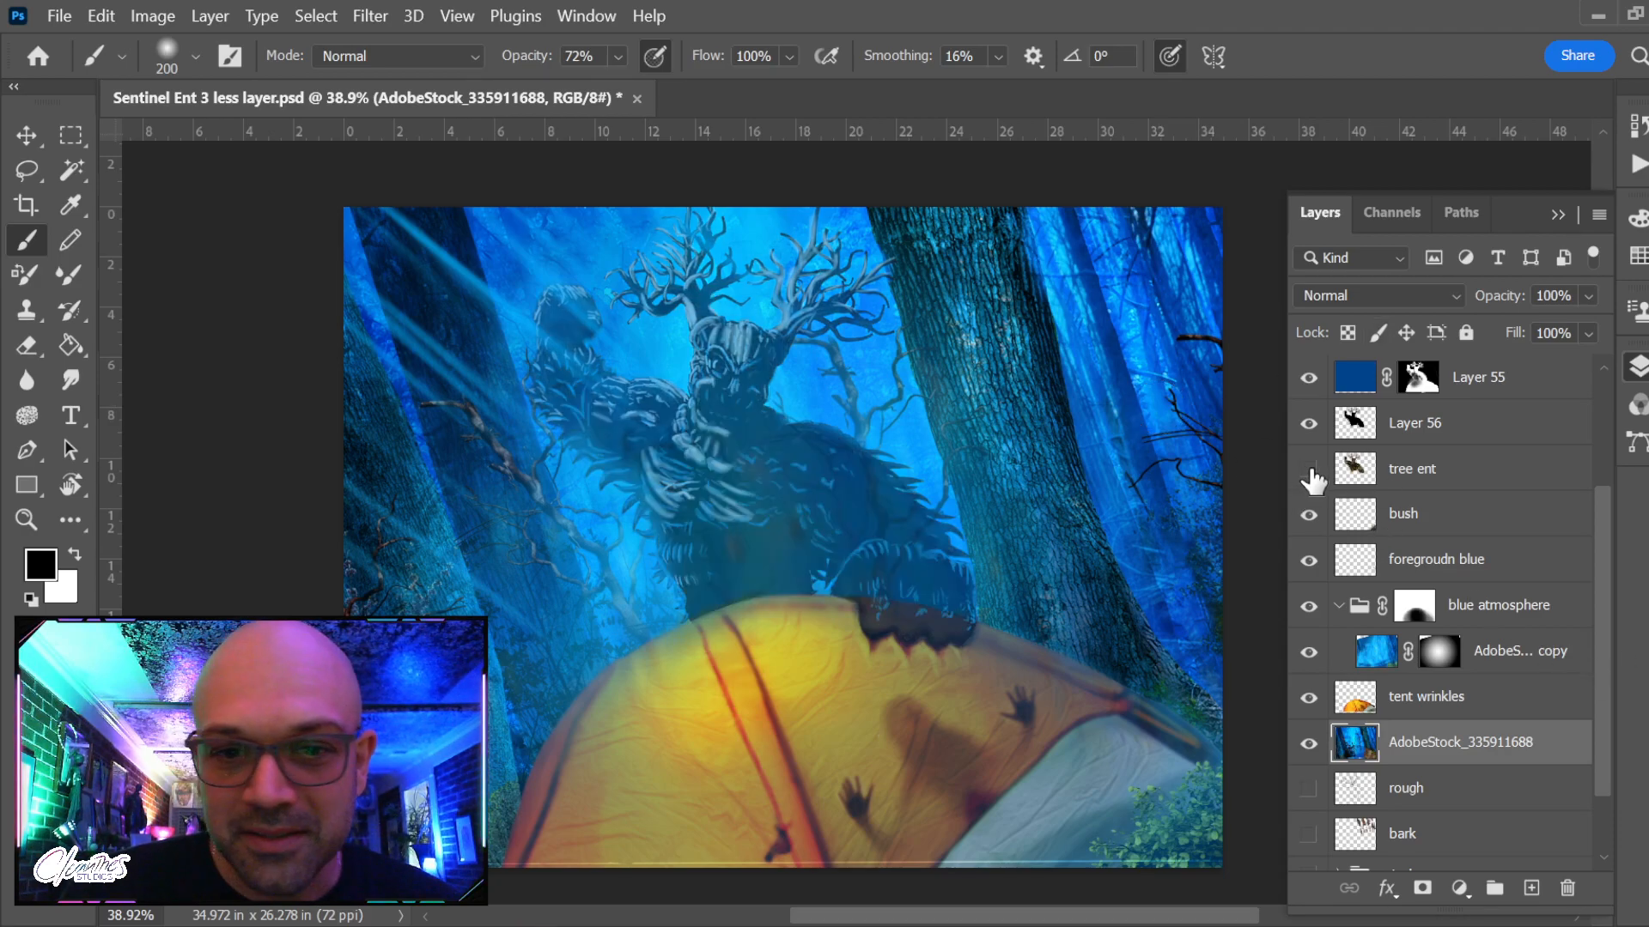
left_click(1309, 469)
left_click(1309, 424)
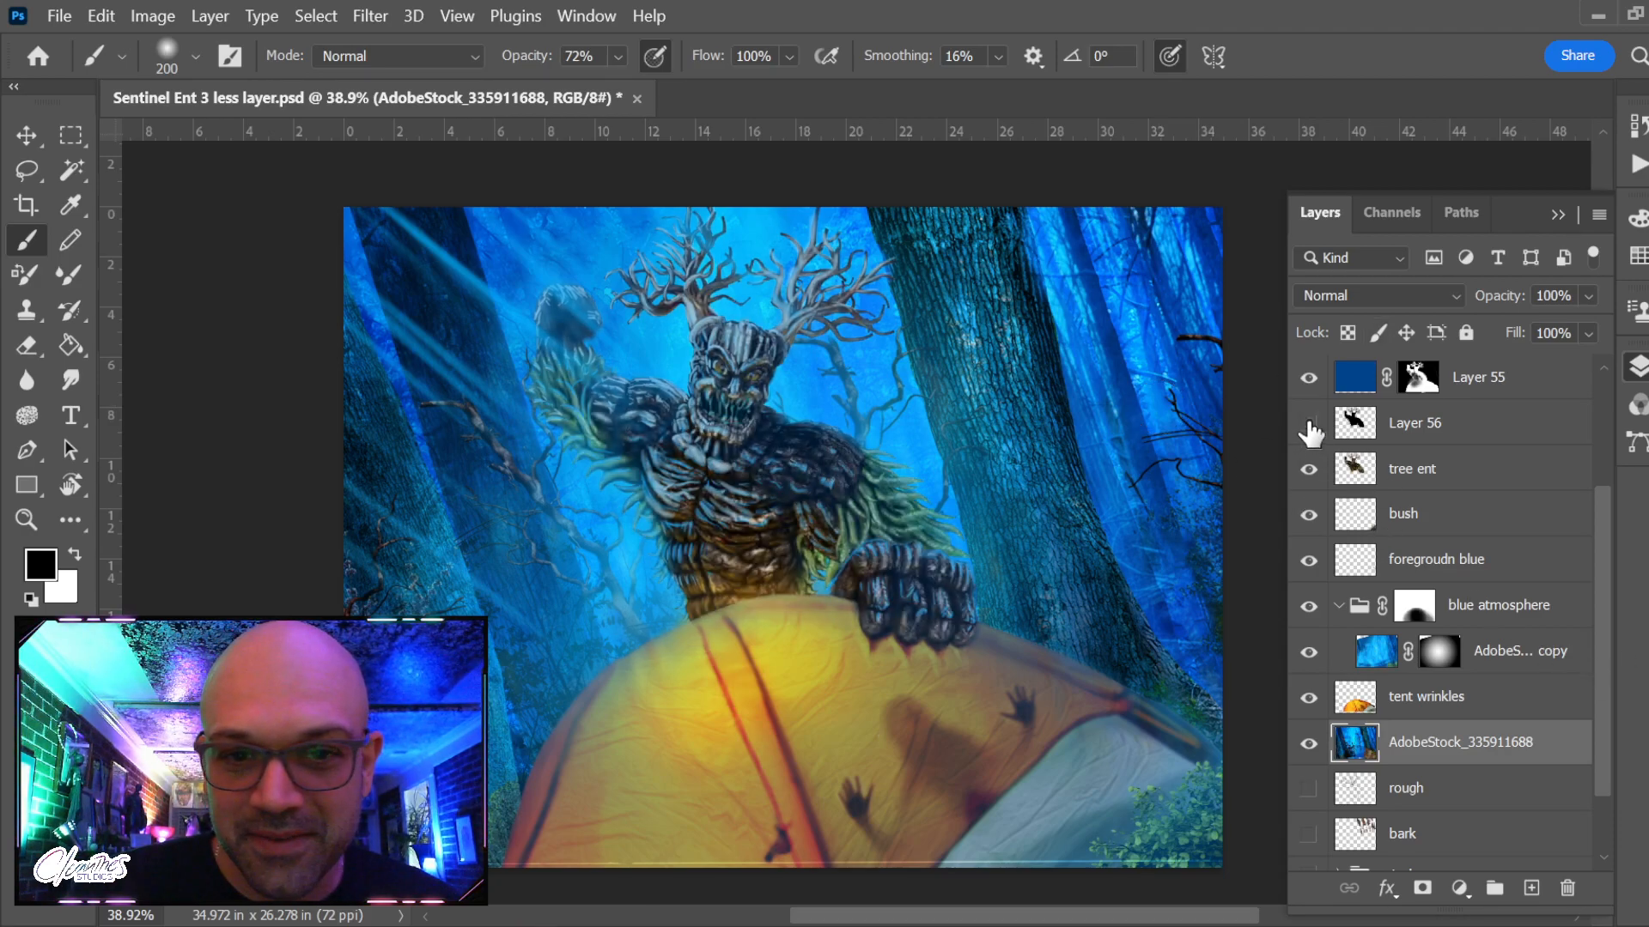
left_click(1310, 425)
left_click(1355, 432)
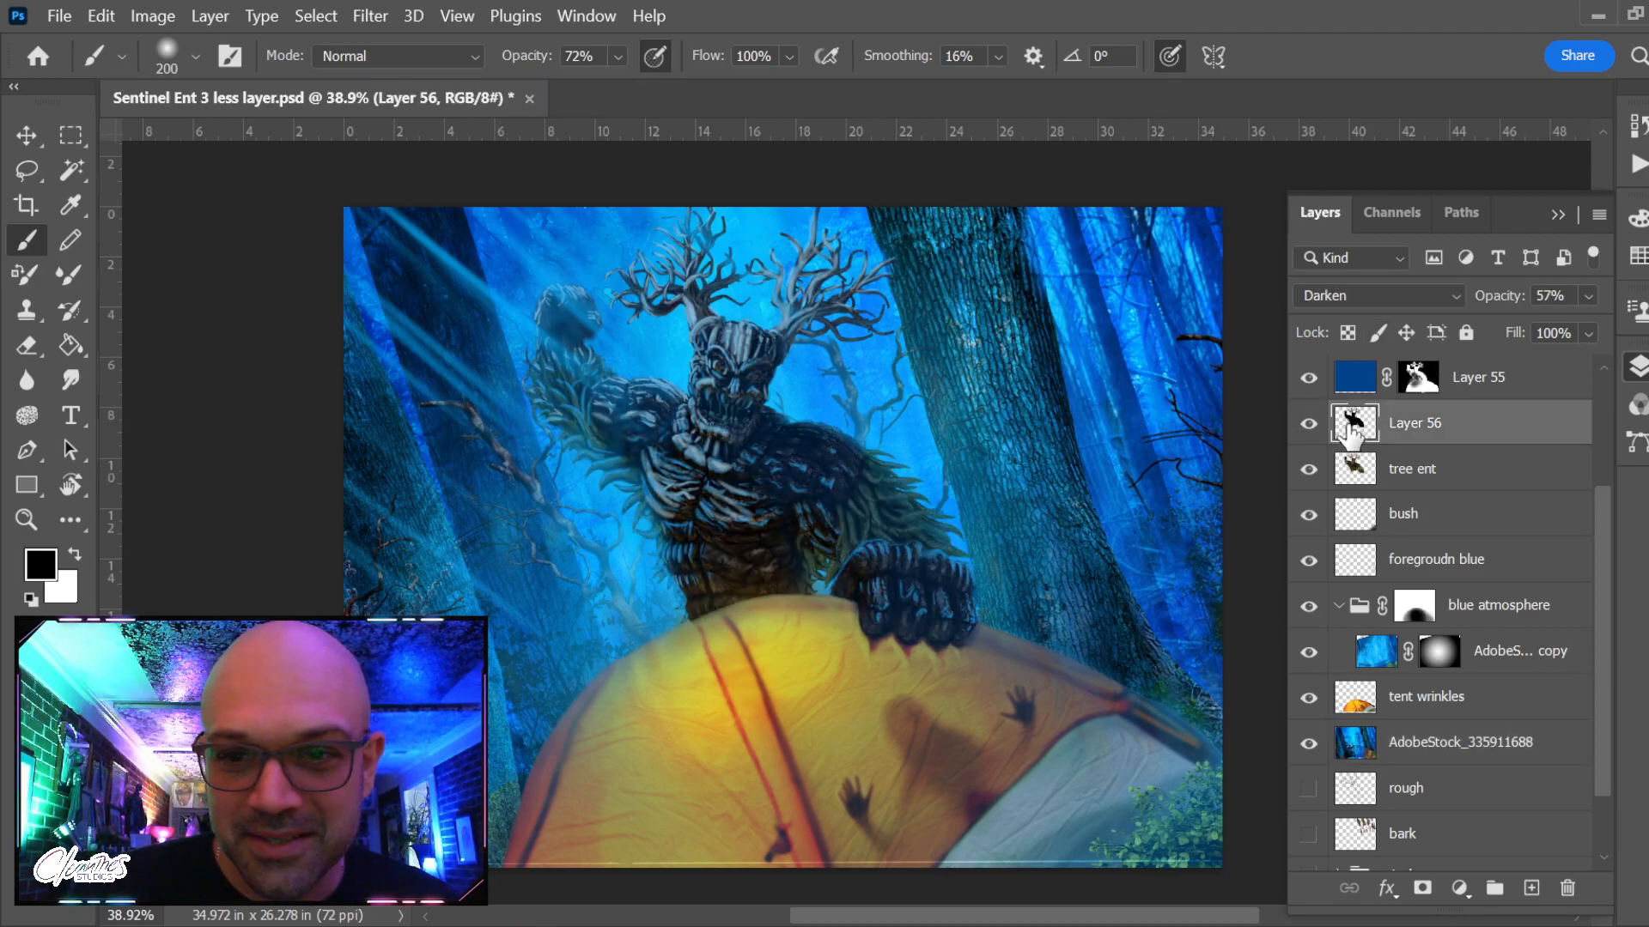
scroll(1435, 482, "up", 1)
double_click(1412, 469)
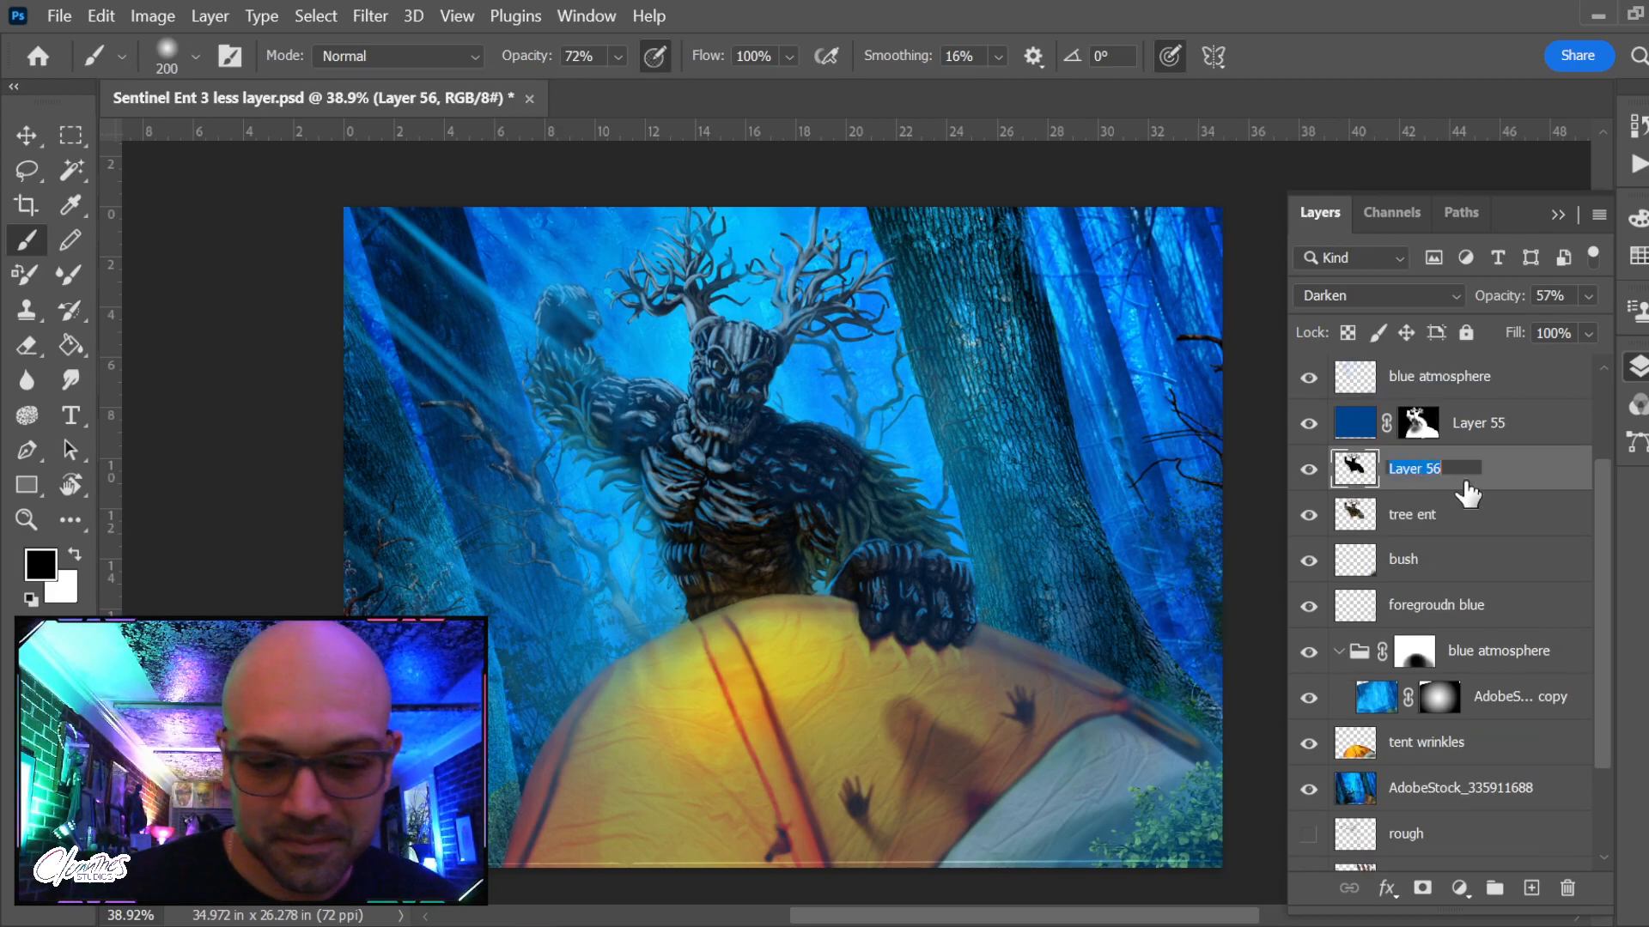
type("da")
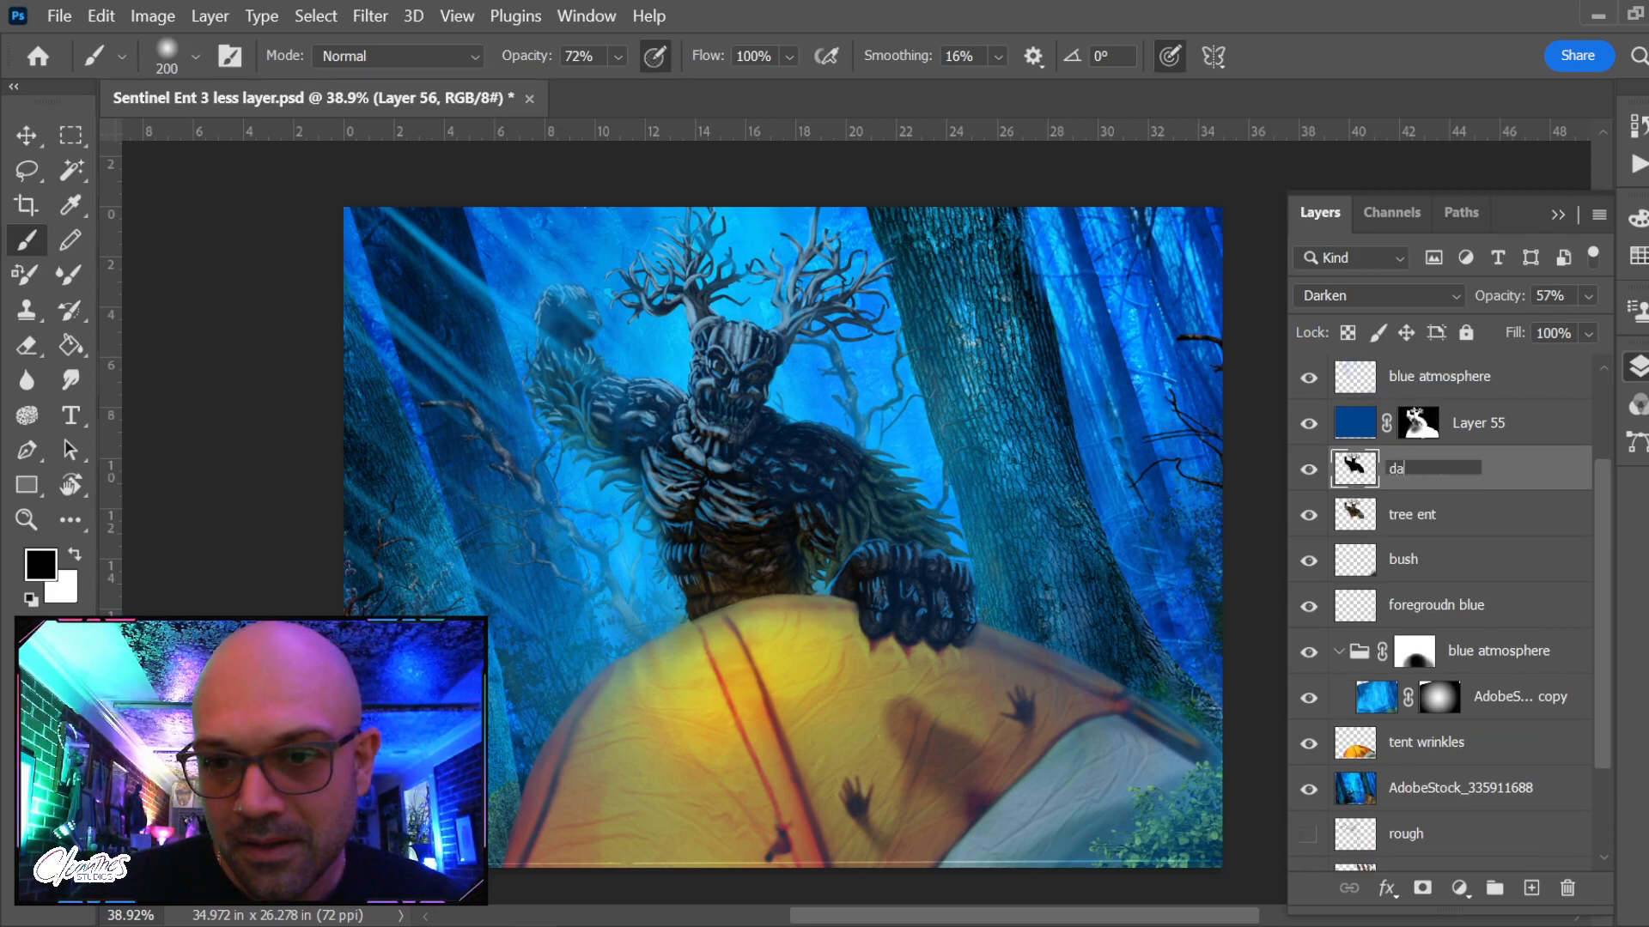
type("rk shadows")
key("Return")
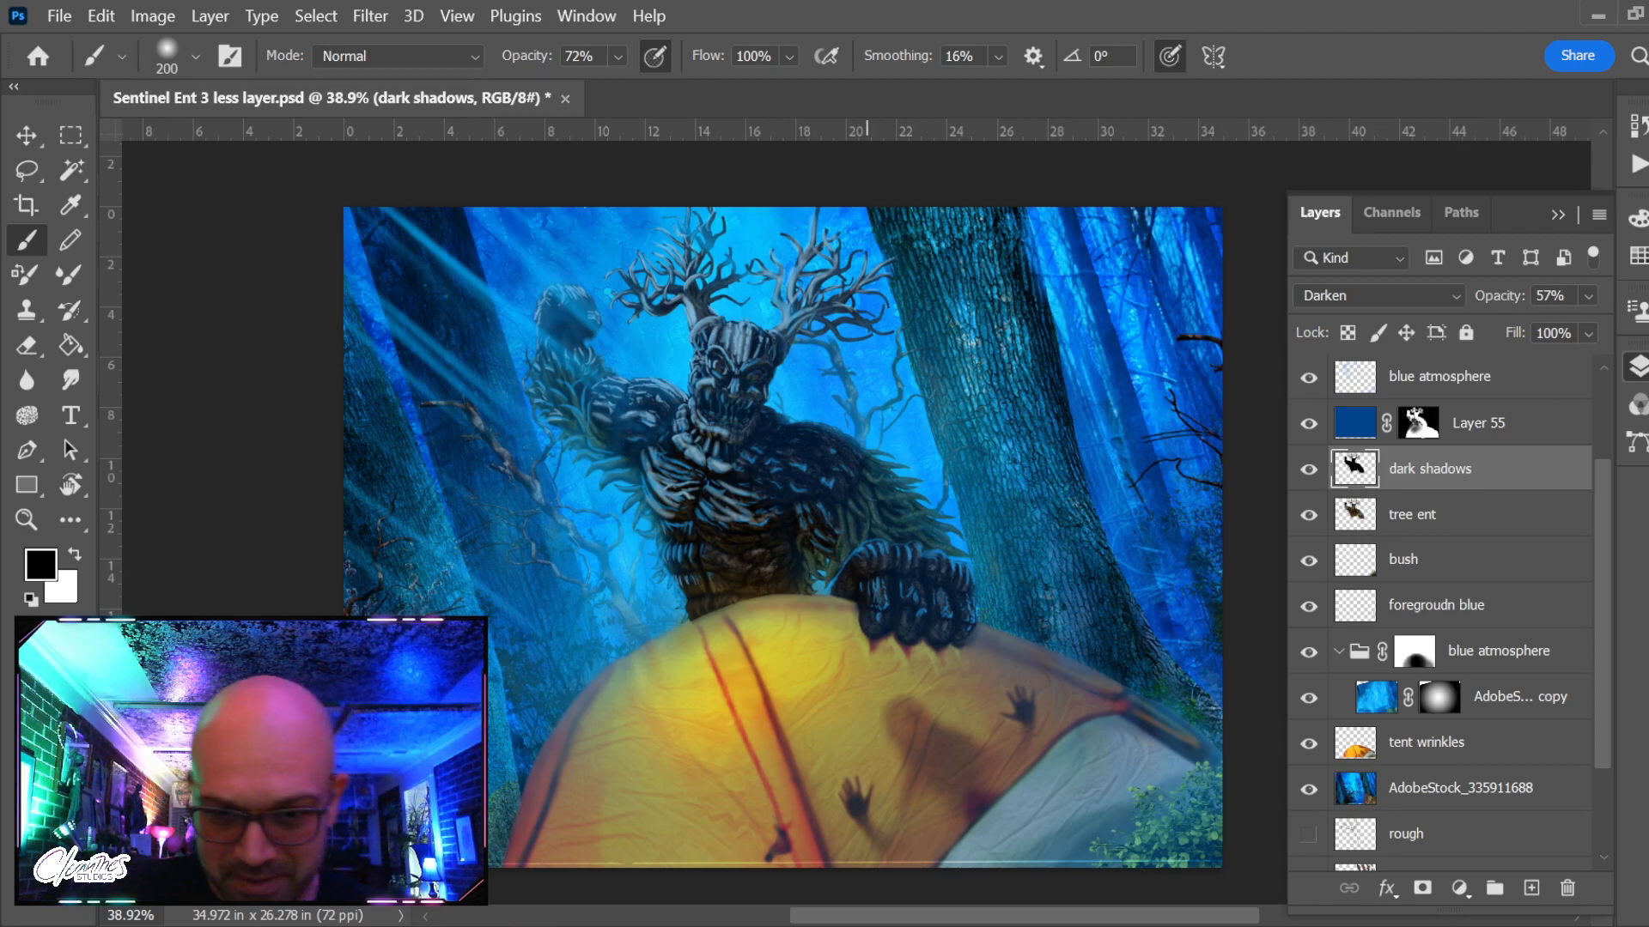
Make the AdobeStock_335911688 background layer active and get the Brush ready at the twisted branches on the left tree trunk
key("v")
left_click(1365, 788)
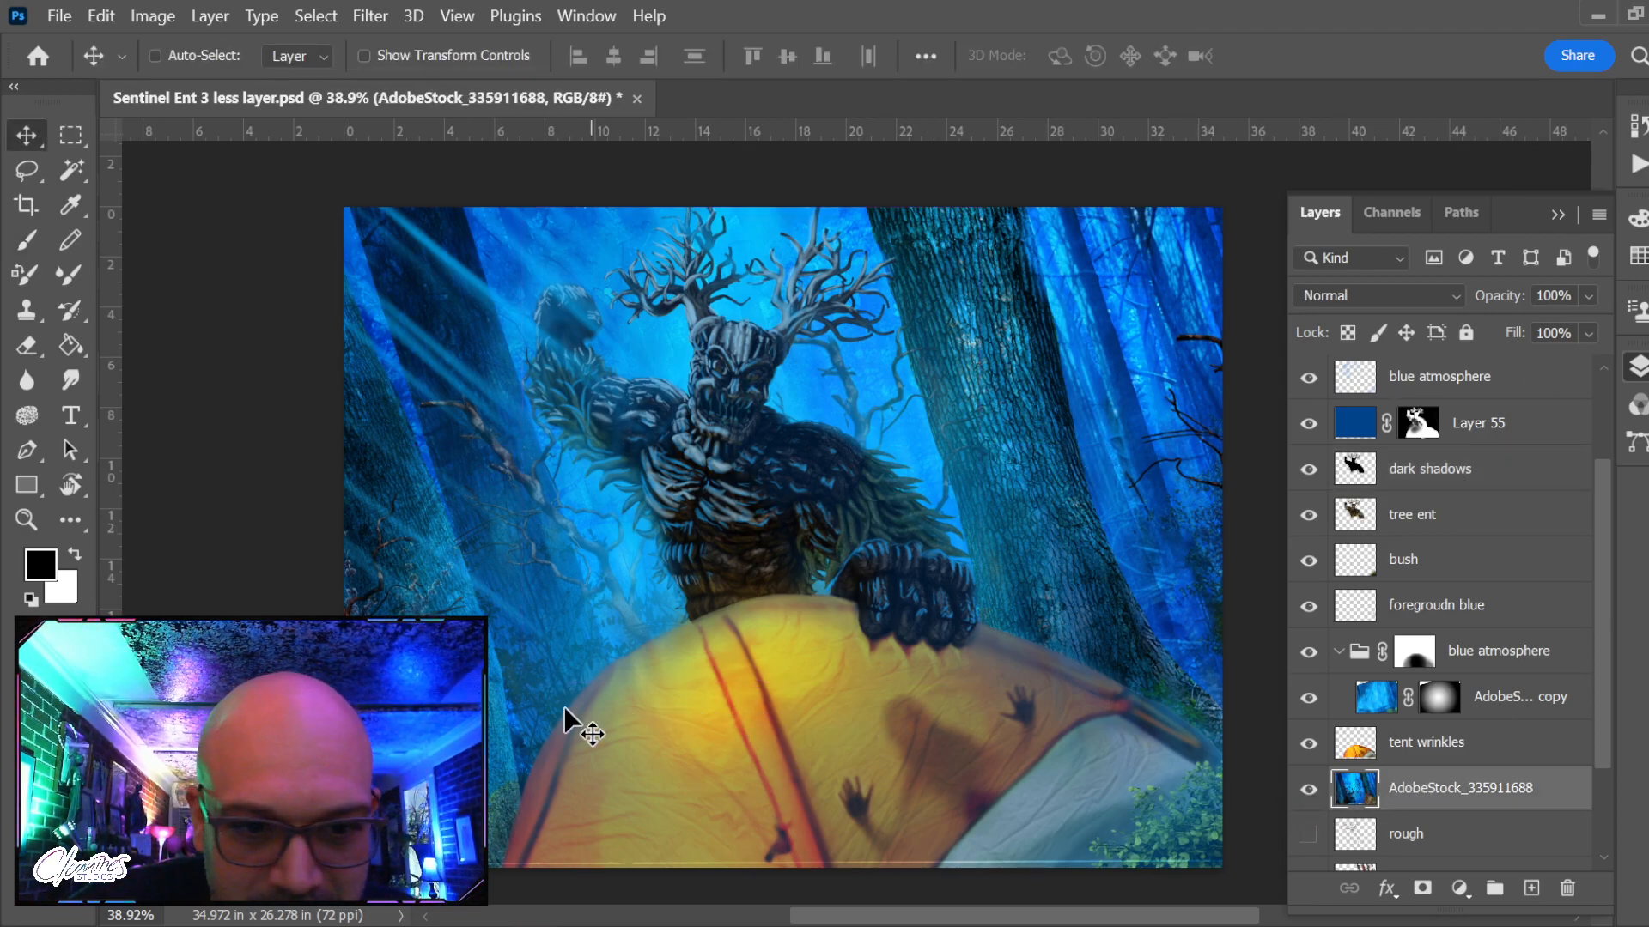
scroll(570, 718, "up", 5)
left_click_drag(491, 650, 564, 541)
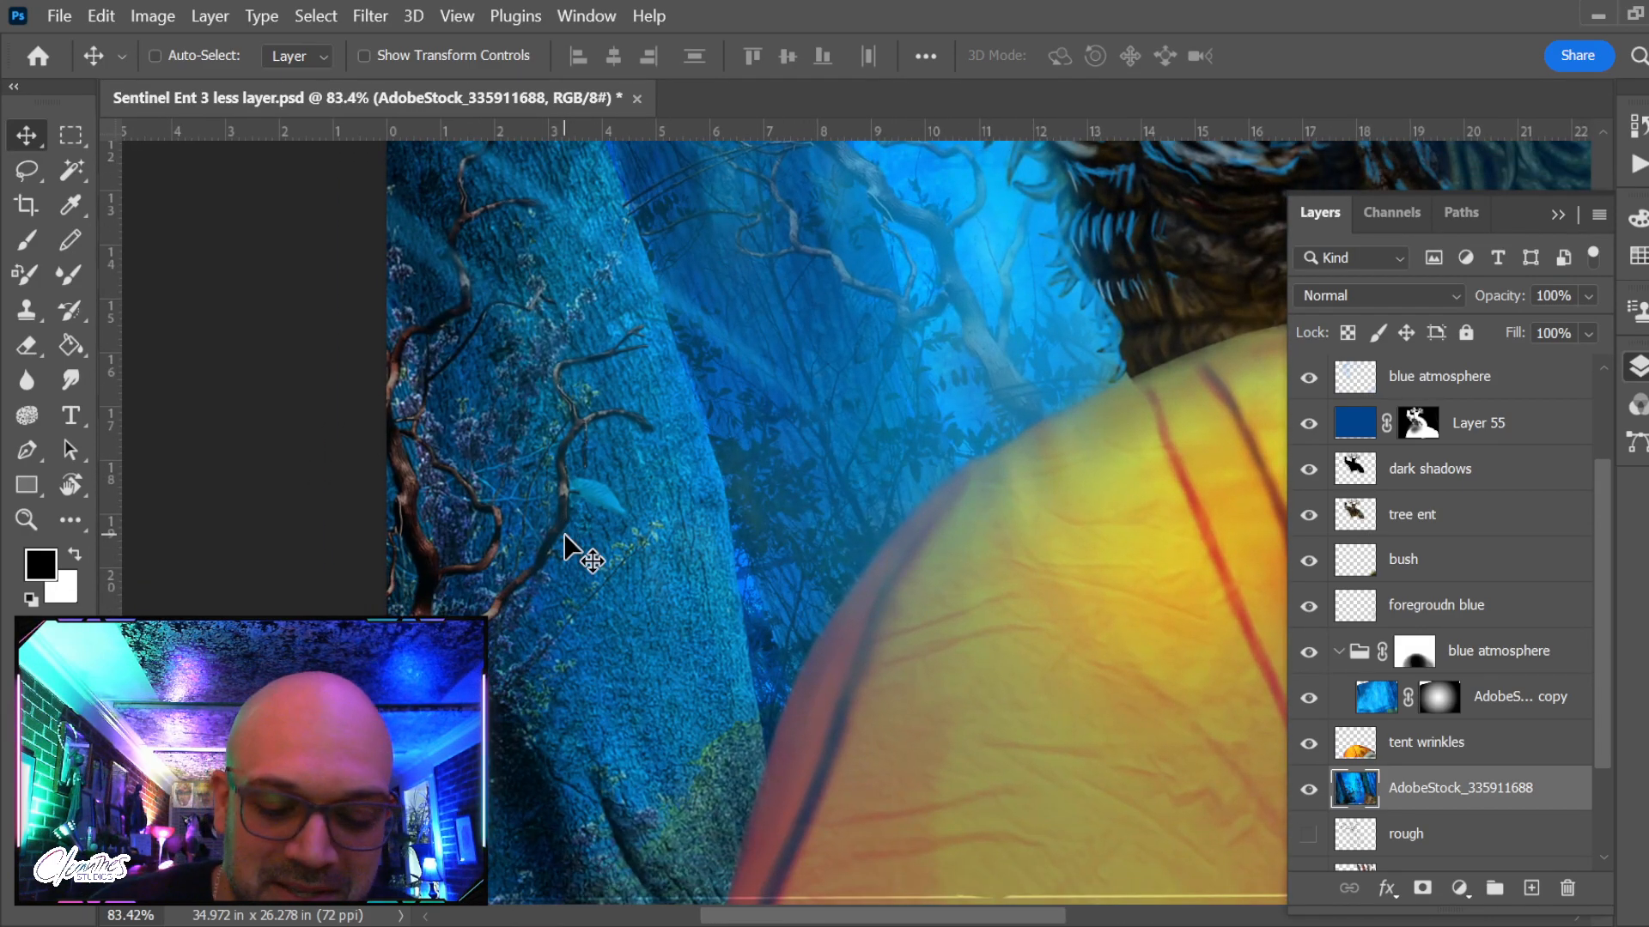
key("b")
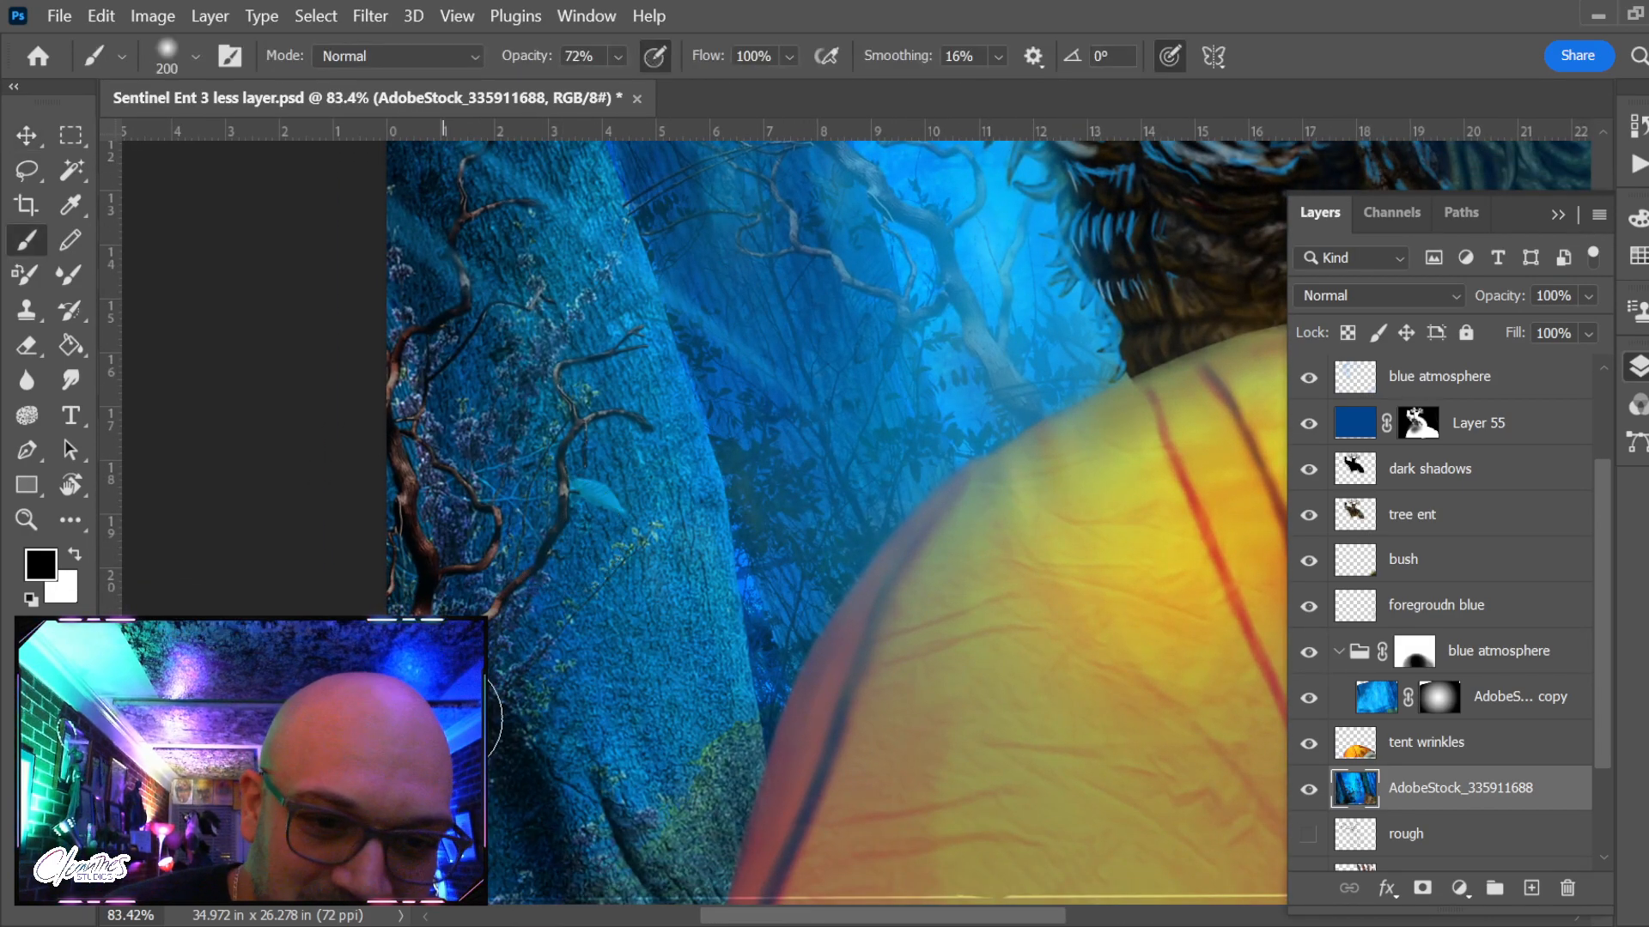
left_click(490, 720, "alt")
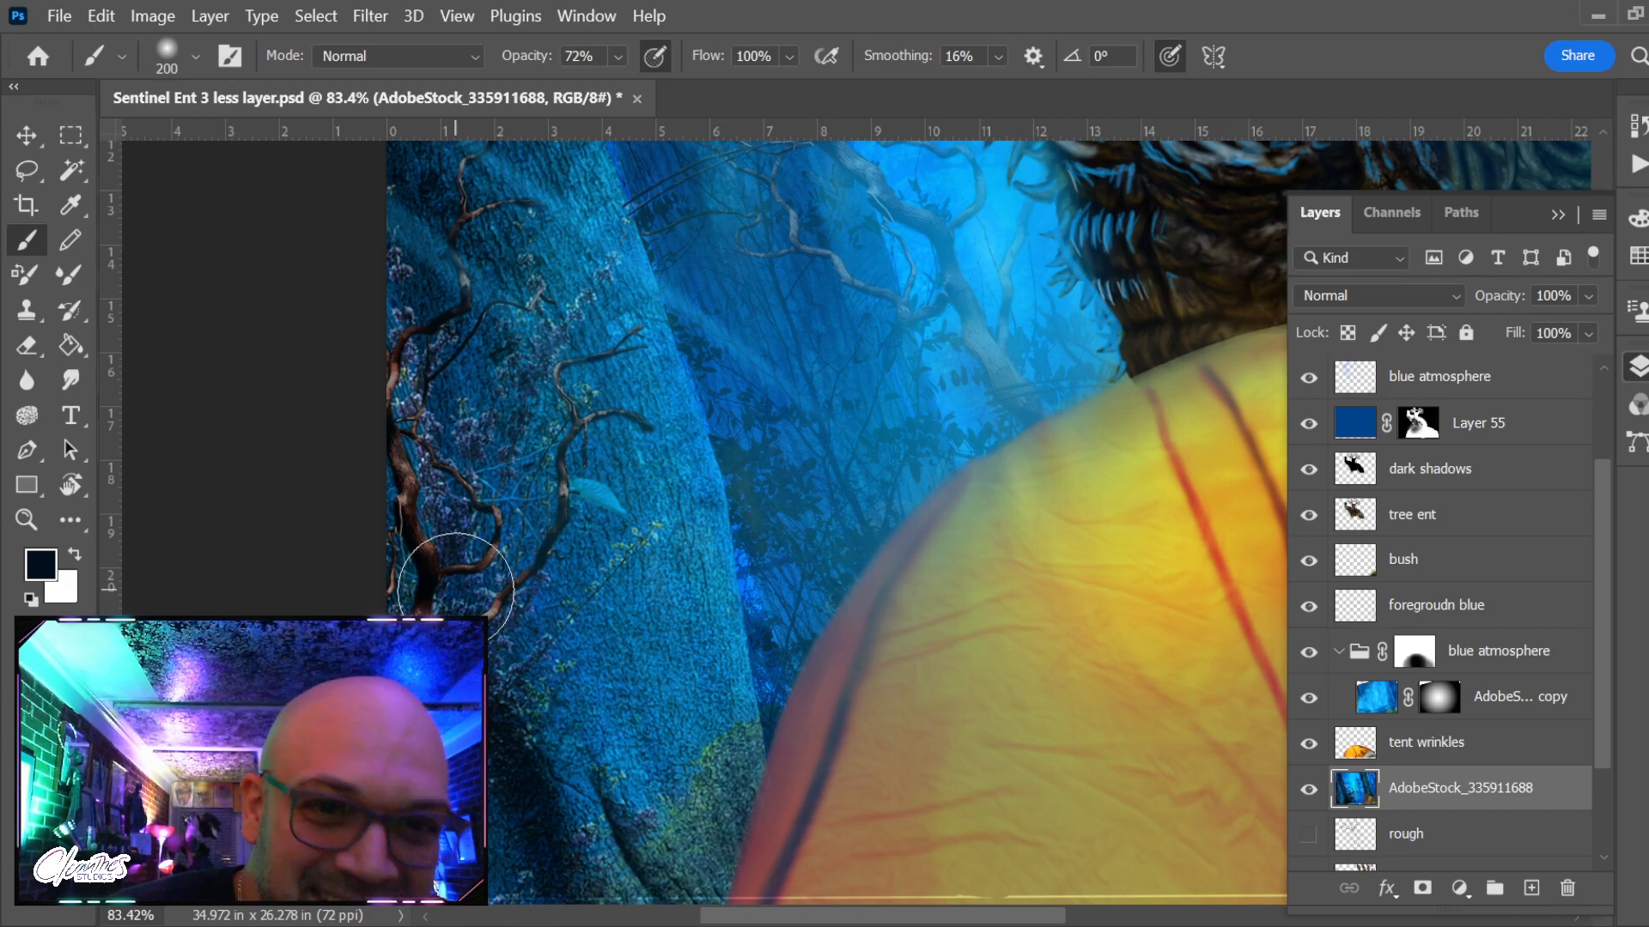
left_click(463, 57)
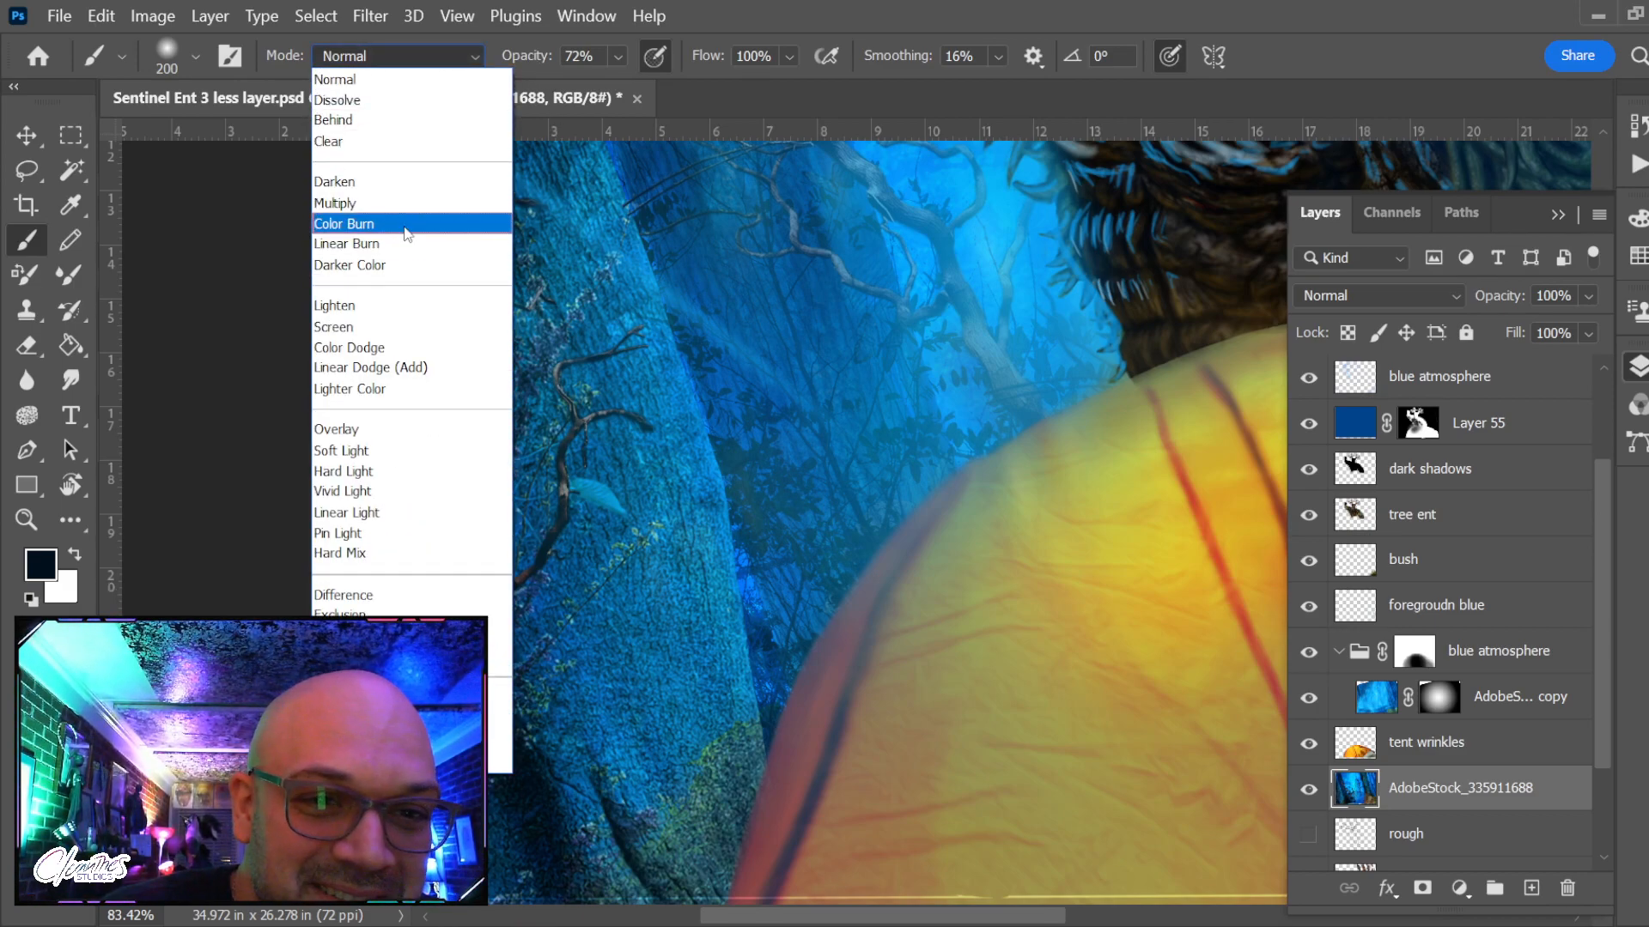
left_click(407, 212)
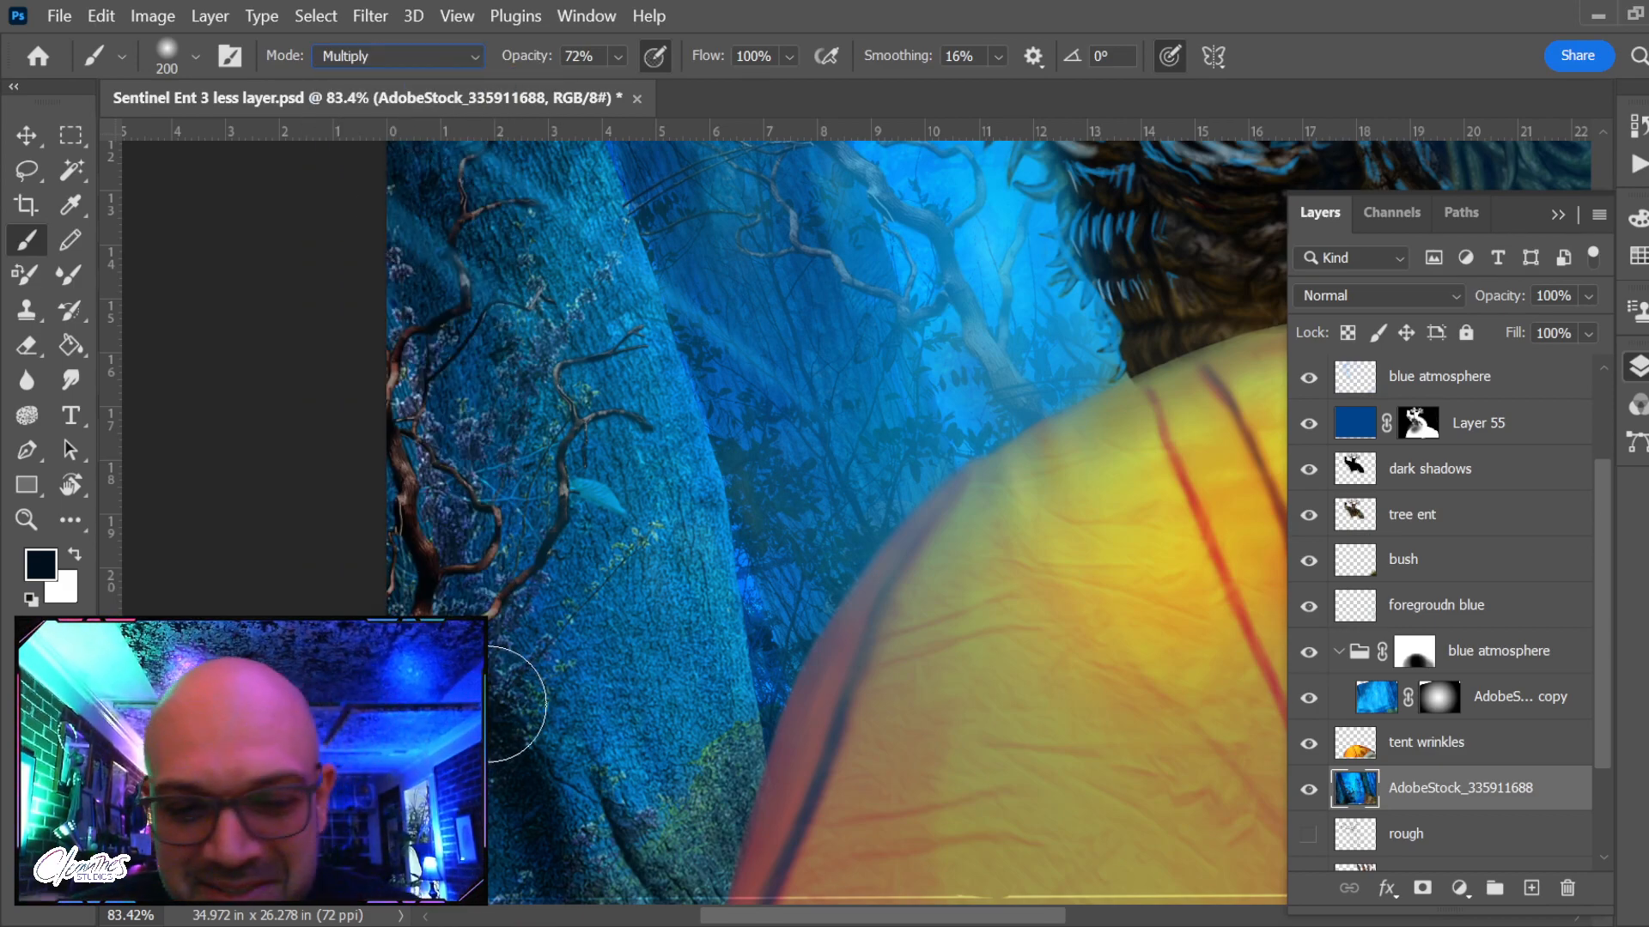
left_click(27, 415)
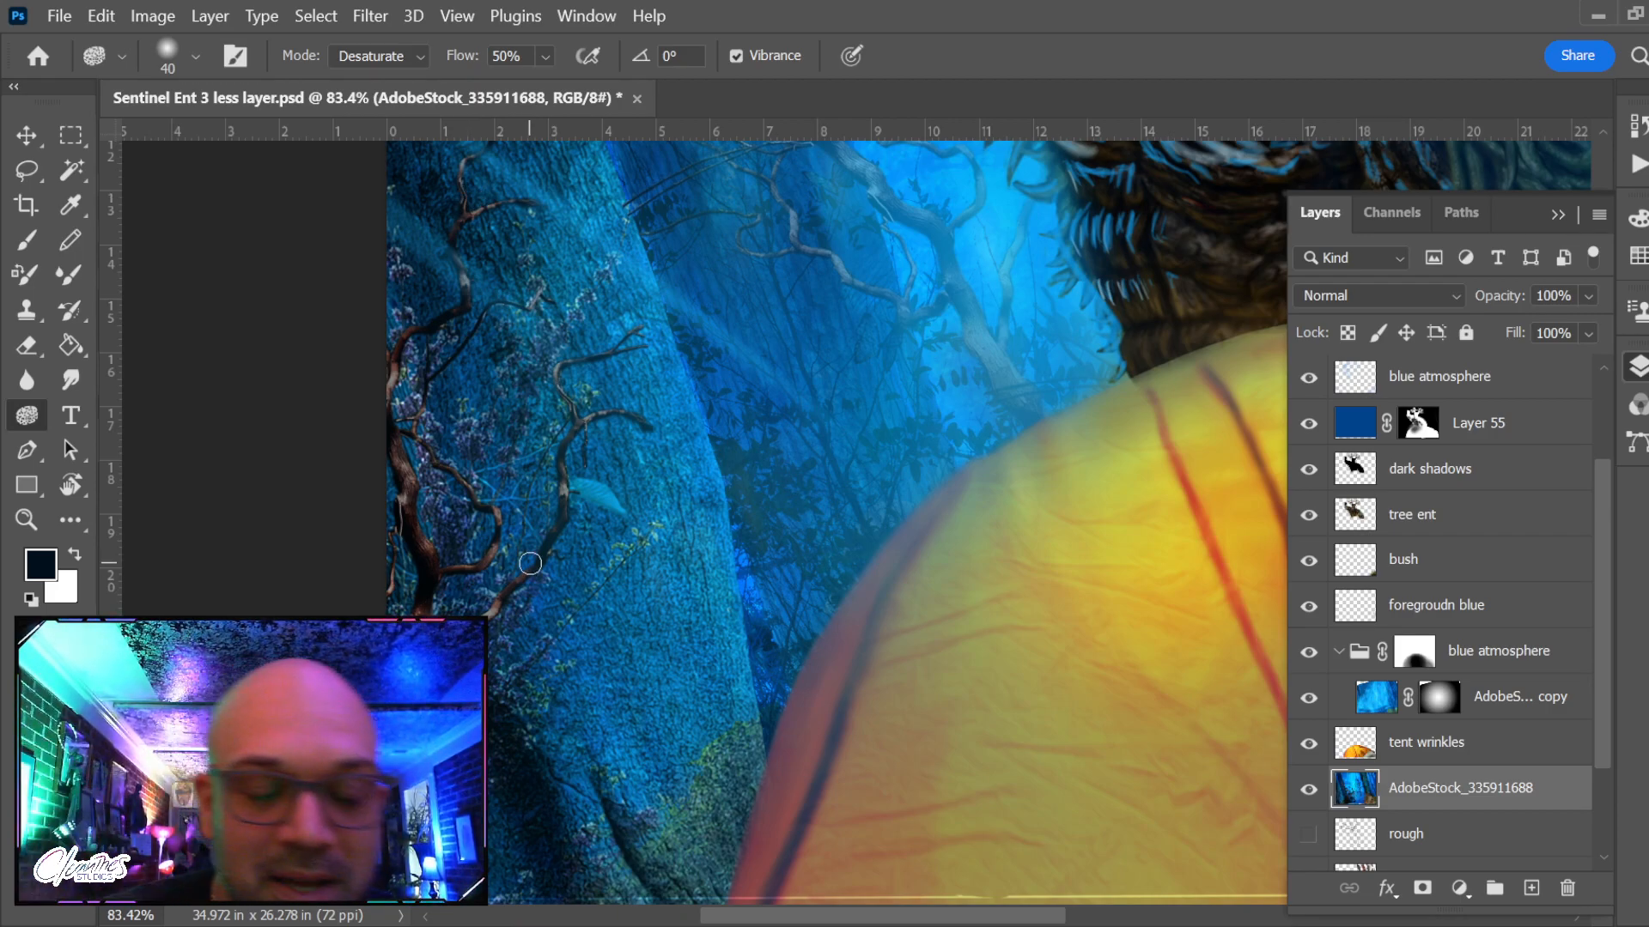
key("b")
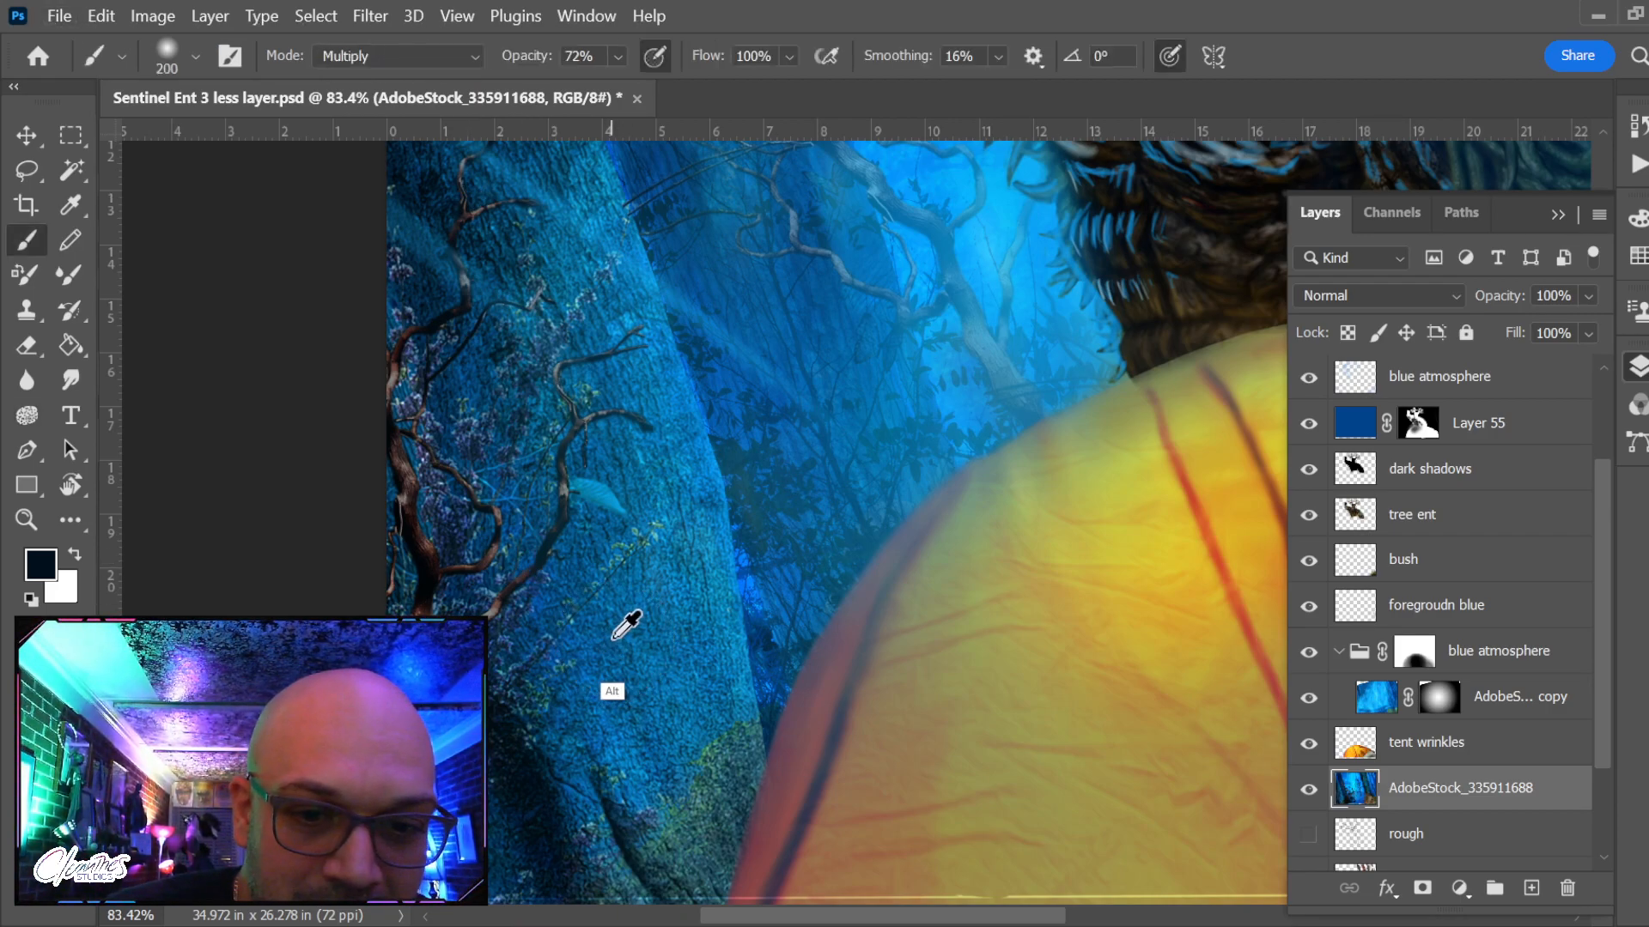
Sample the left trunk's blue and set the brush to Color mode, 27% opacity and size 45
left_click(612, 639, "alt")
left_click(427, 60)
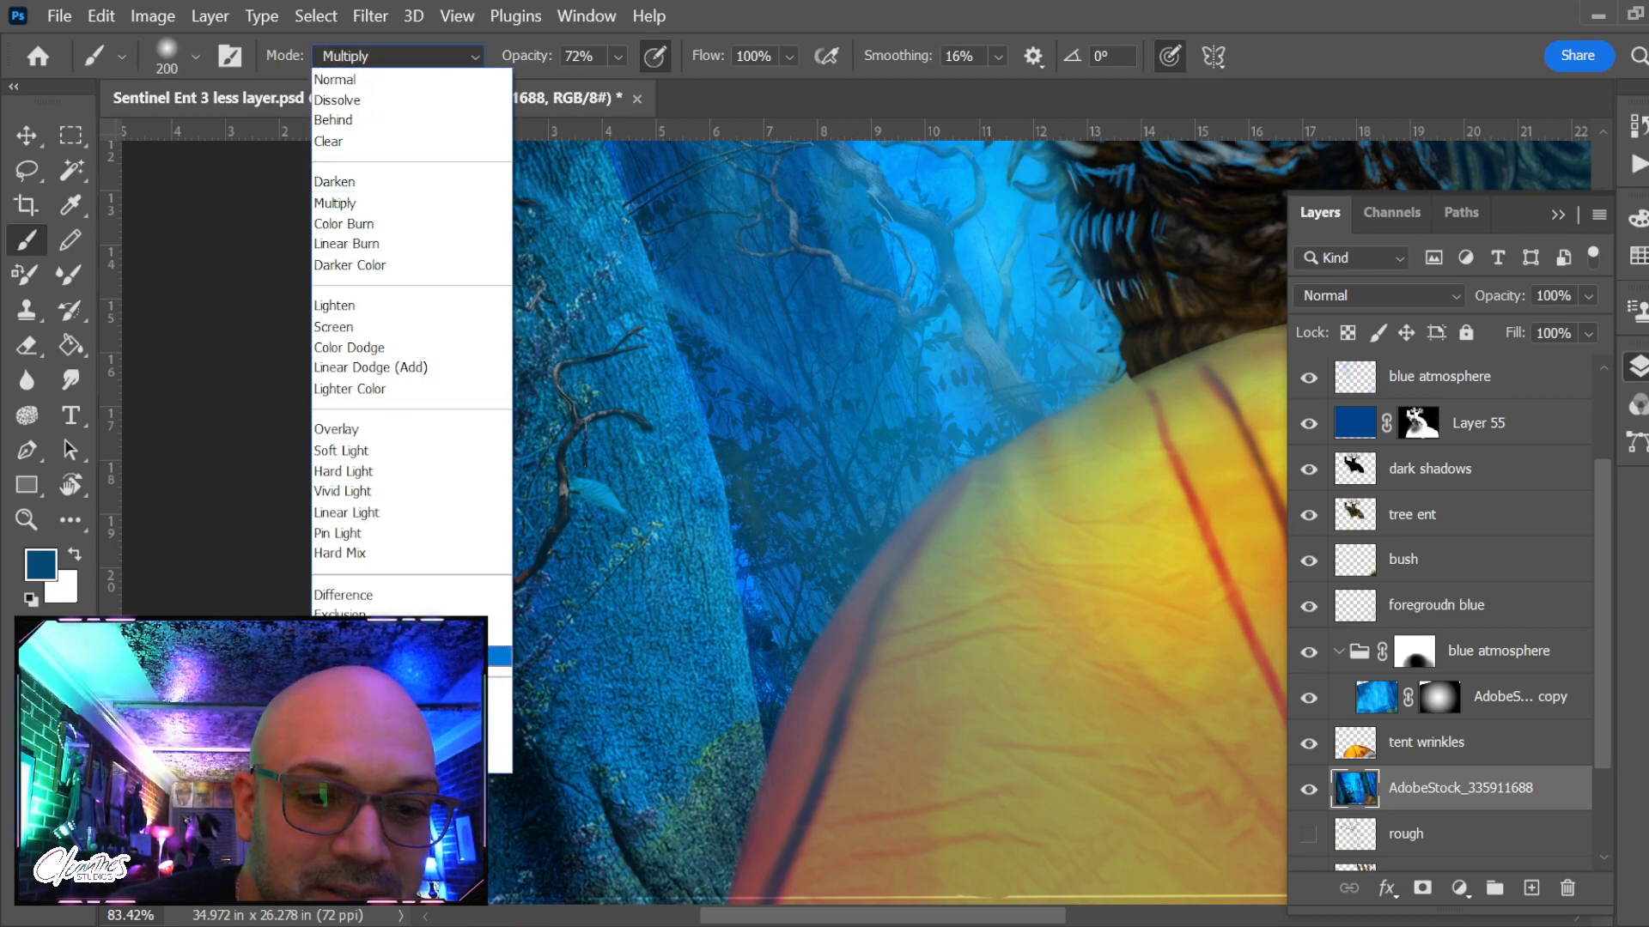
left_click(403, 740)
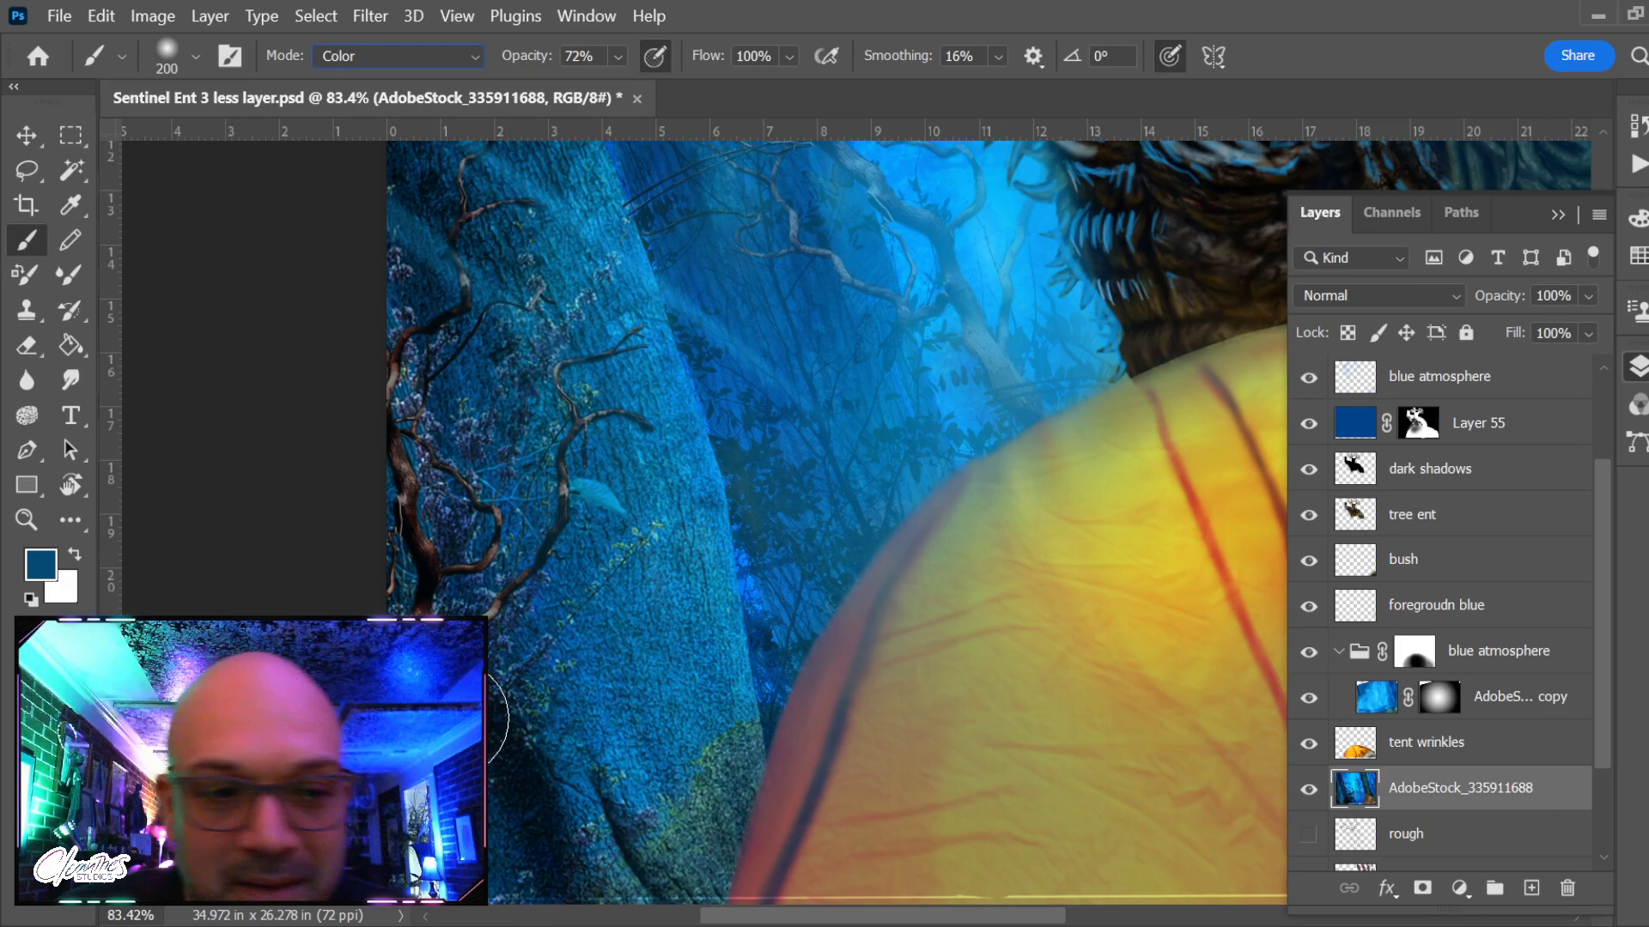
left_click(612, 60)
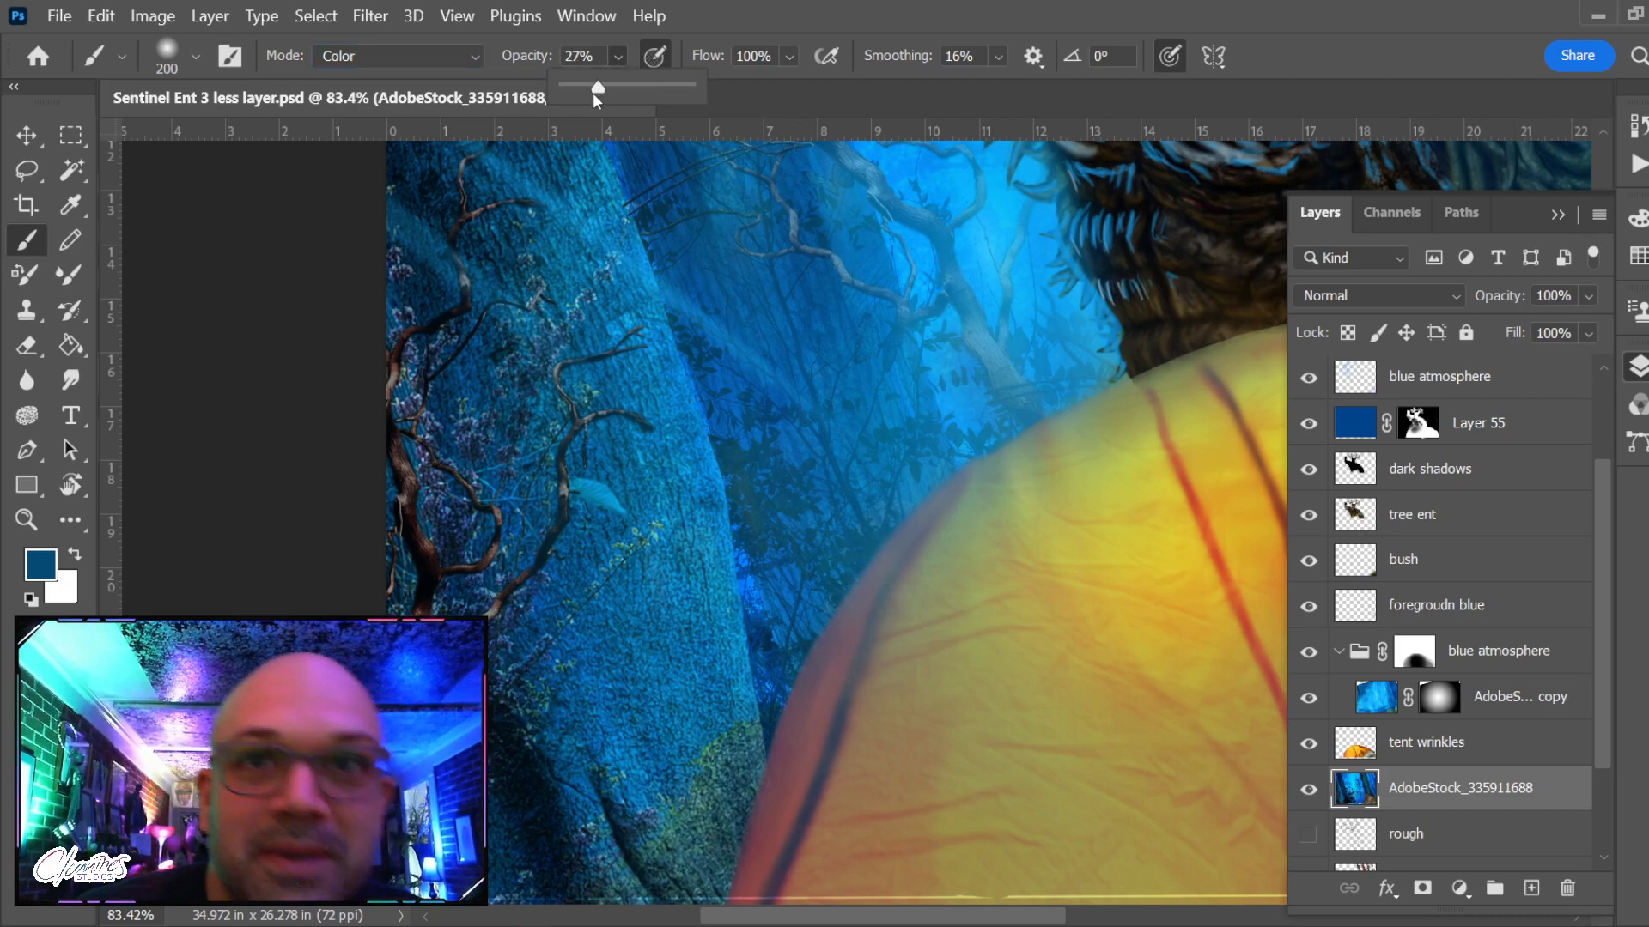
key("[")
key("[")
key("[")
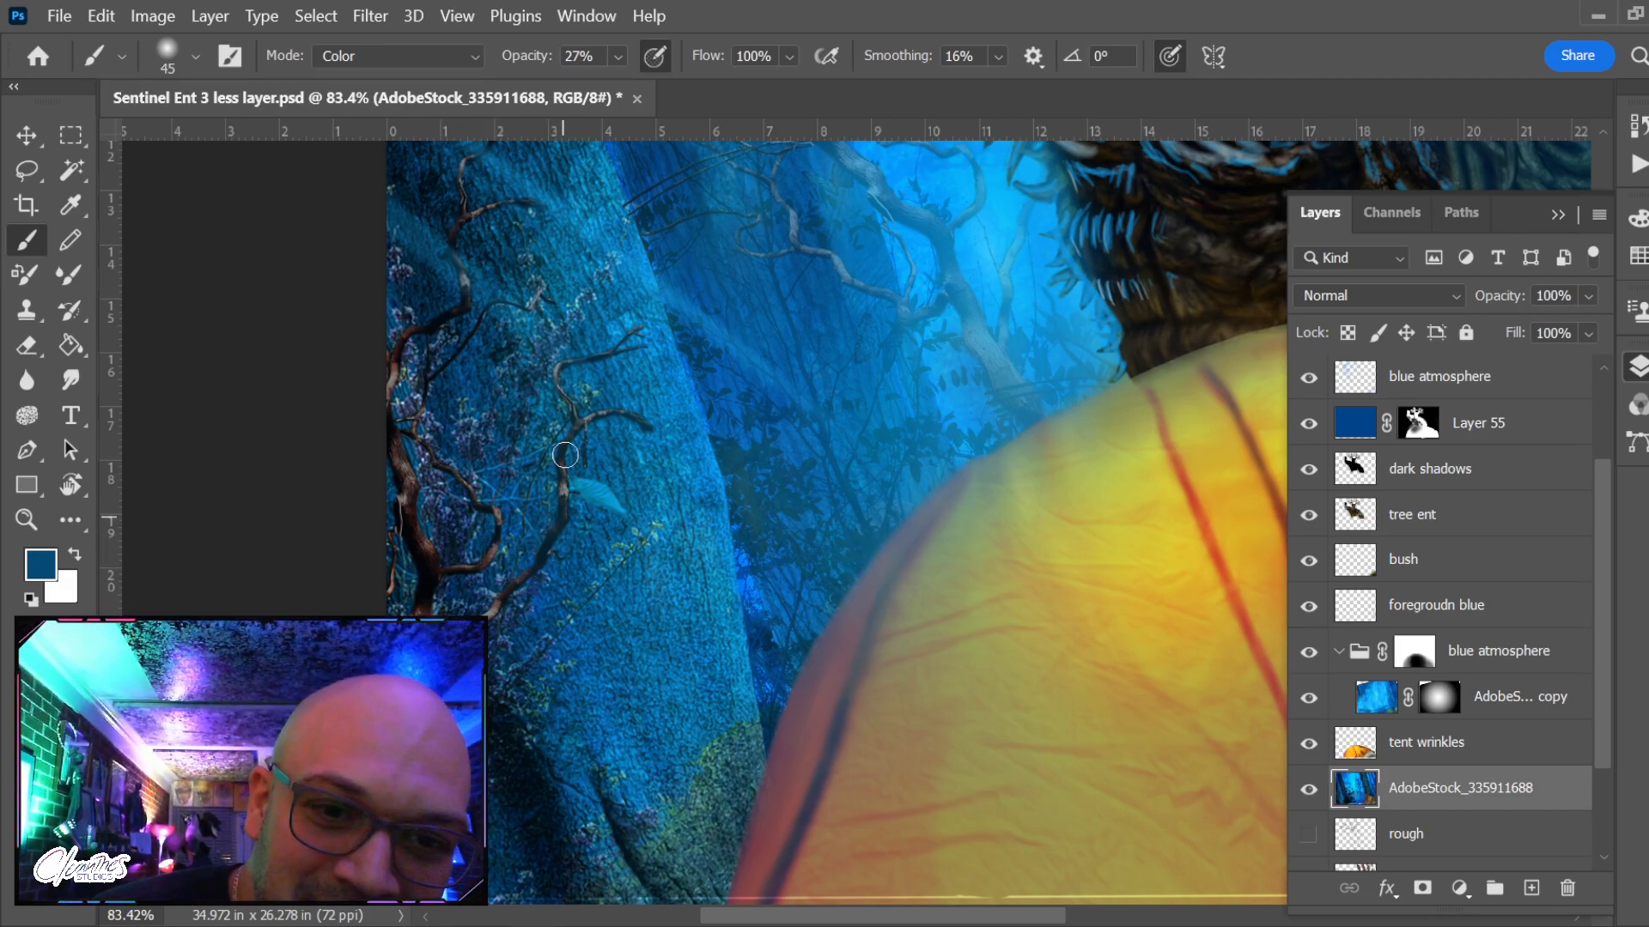
Tint the twisted branches and mossy base of the left trunk with the sampled blue, enlarging the brush to 70
mouse_move(531, 757)
left_mouse_down()
mouse_move(492, 623)
mouse_move(529, 737)
left_mouse_up()
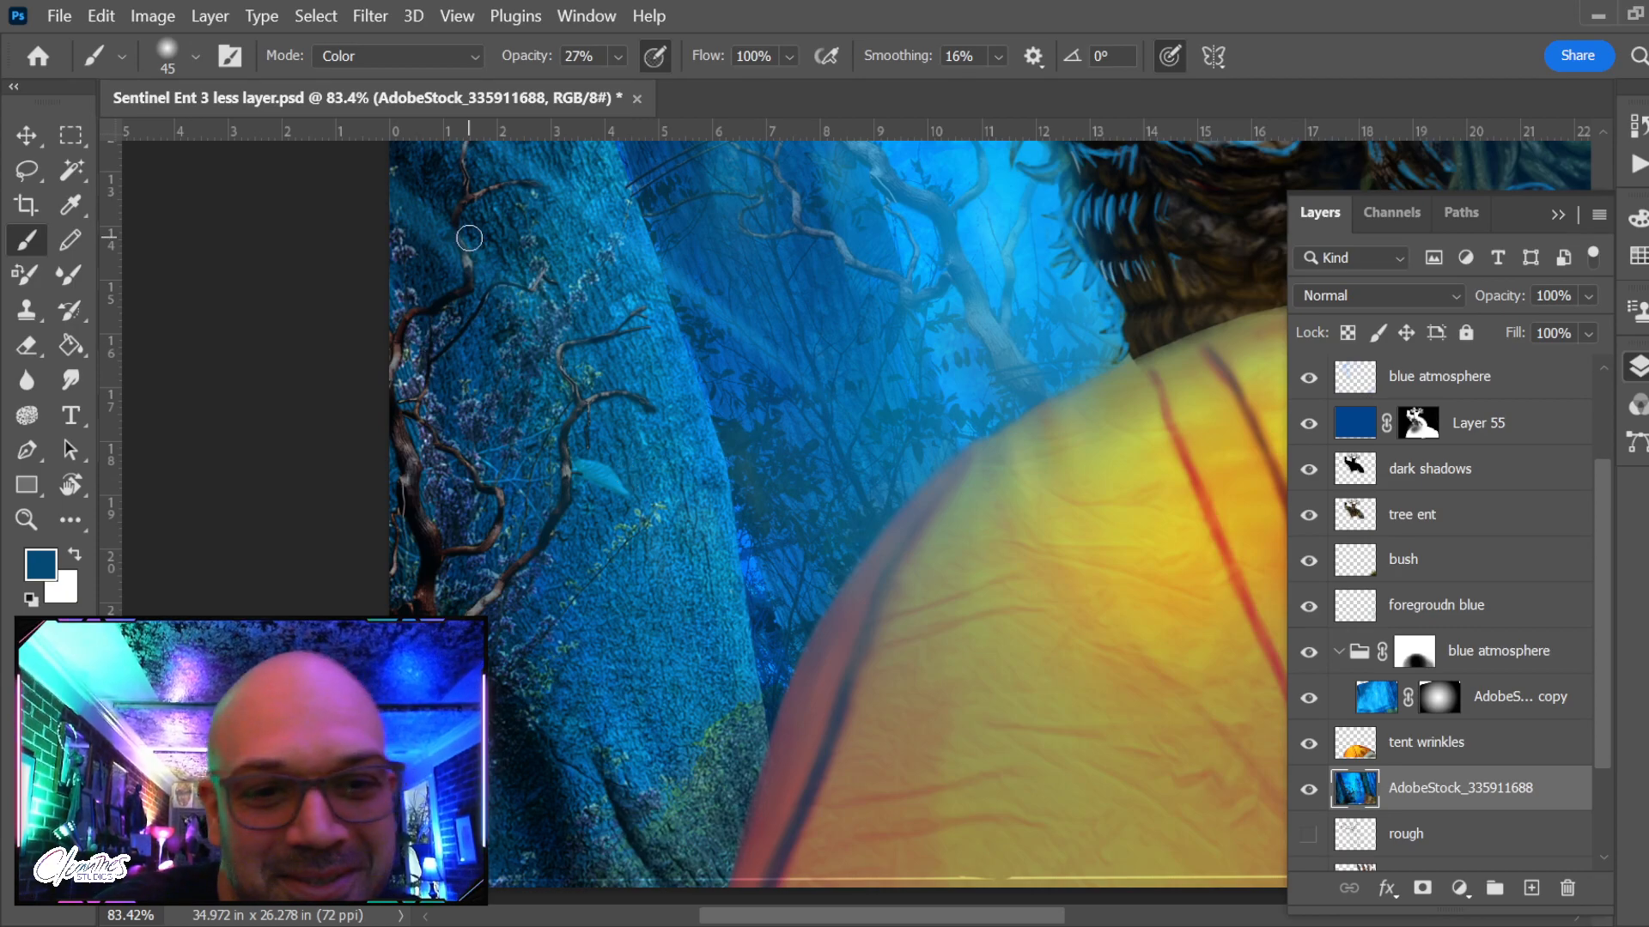
key("bracketright")
key("bracketright")
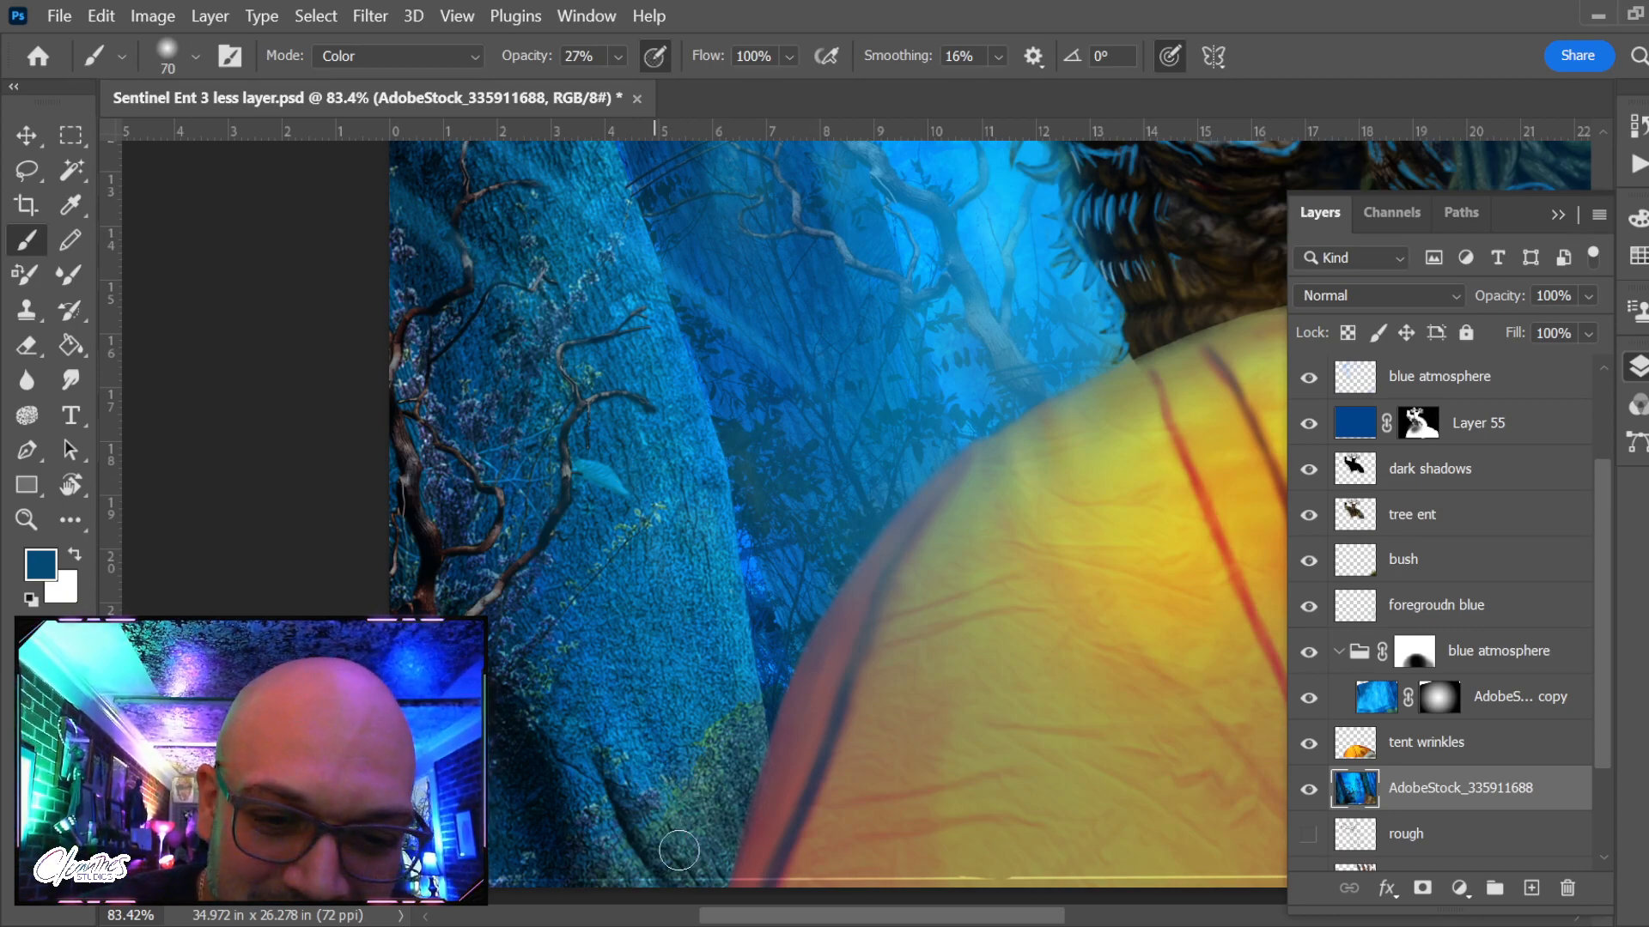
Reduce the brush to size 45 and tint the dark branches near the forest's right edge with the sampled blue
left_click_drag(850, 687, 492, 781)
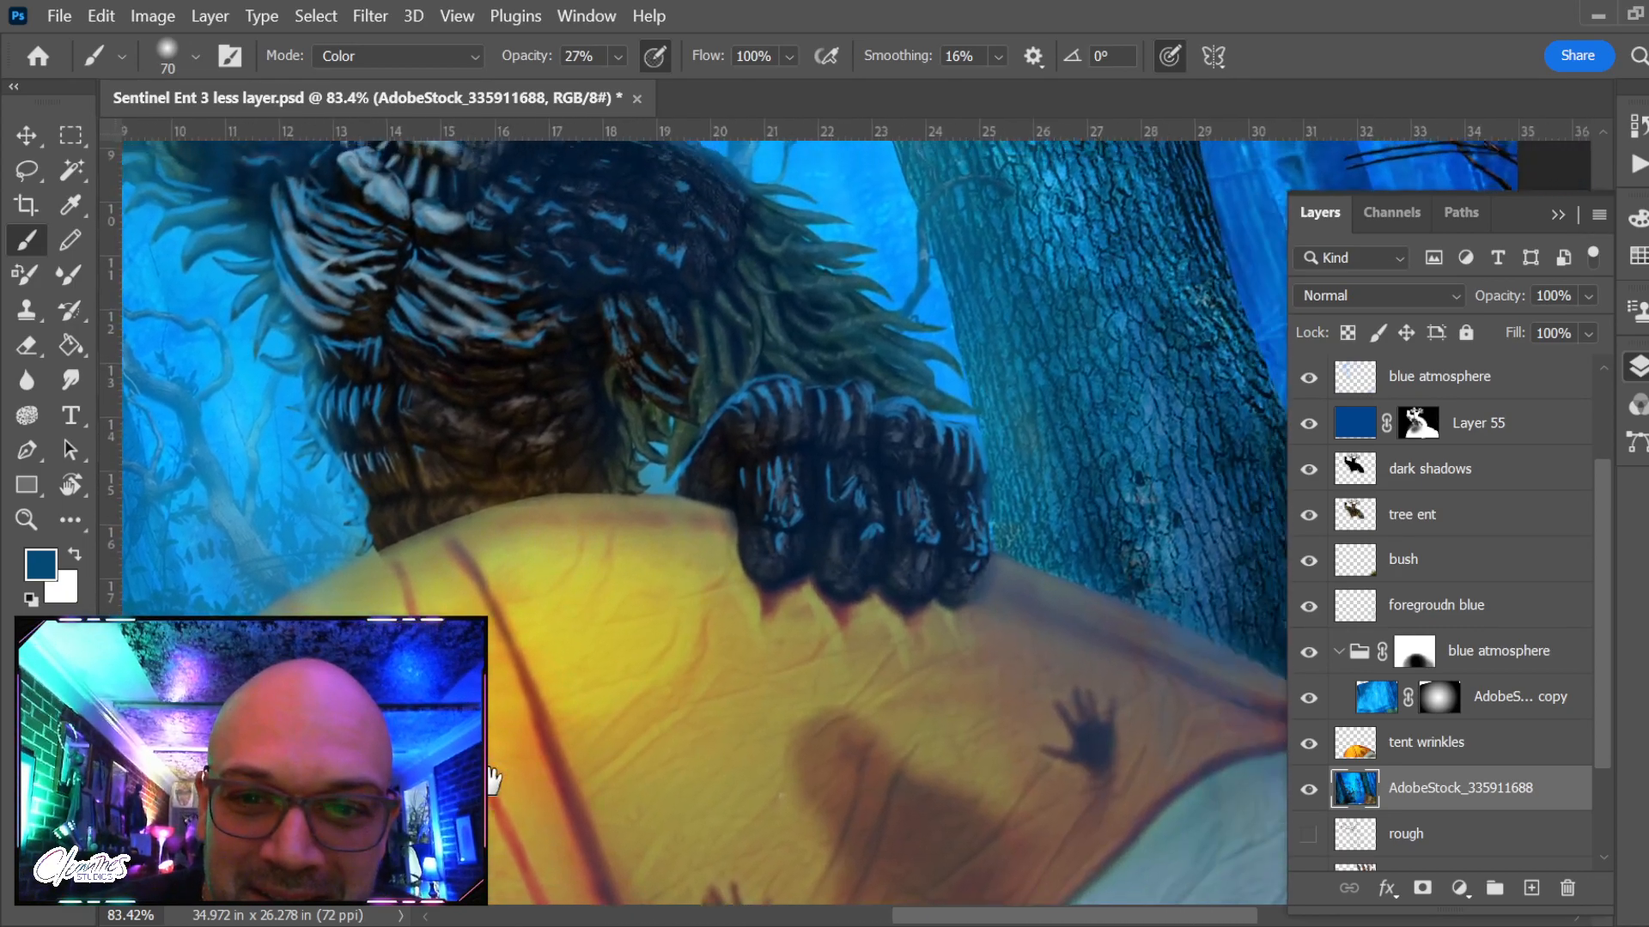
left_click_drag(884, 644, 352, 589)
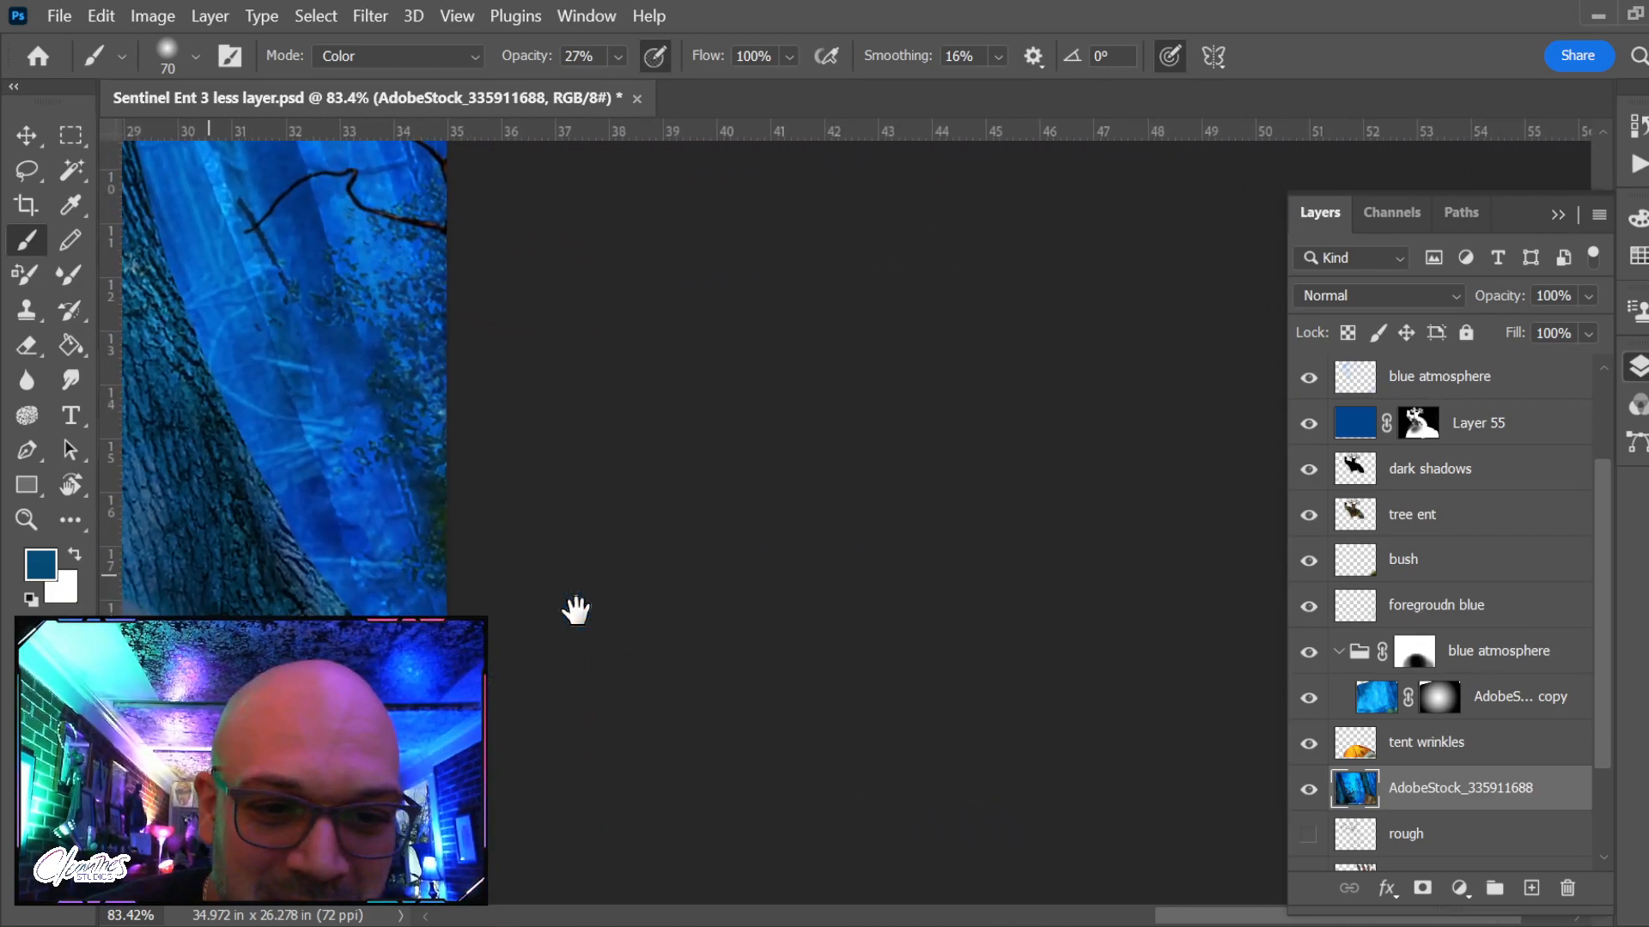
left_click_drag(578, 611, 924, 732)
left_click_drag(802, 597, 639, 705)
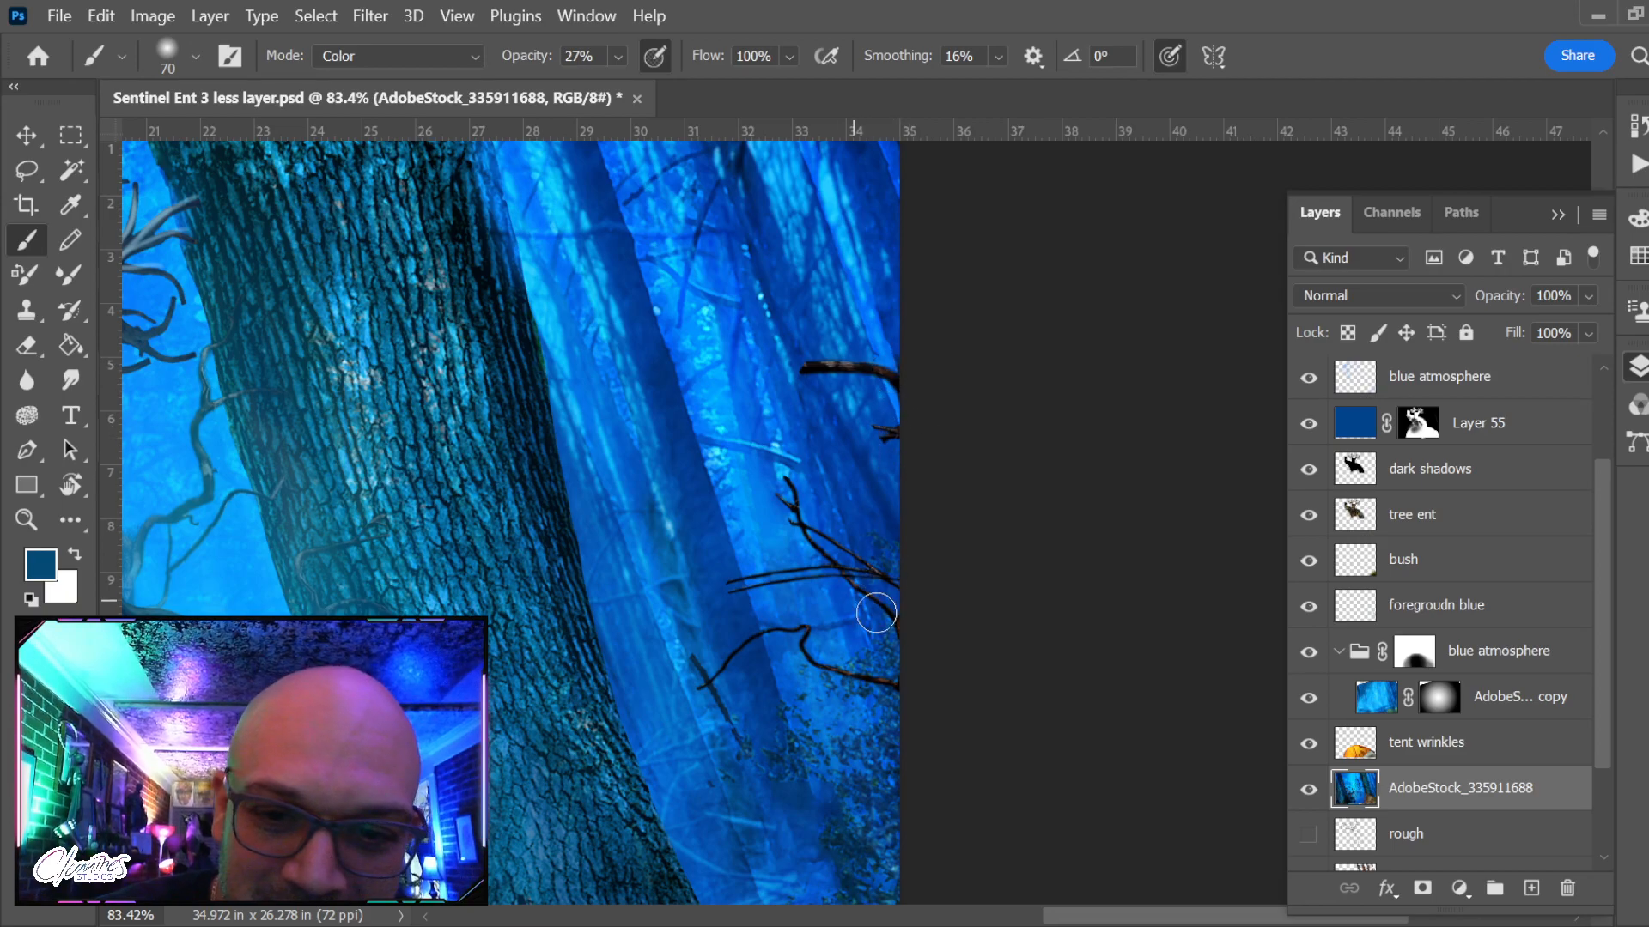
key("bracketleft")
key("bracketleft")
key("bracketleft")
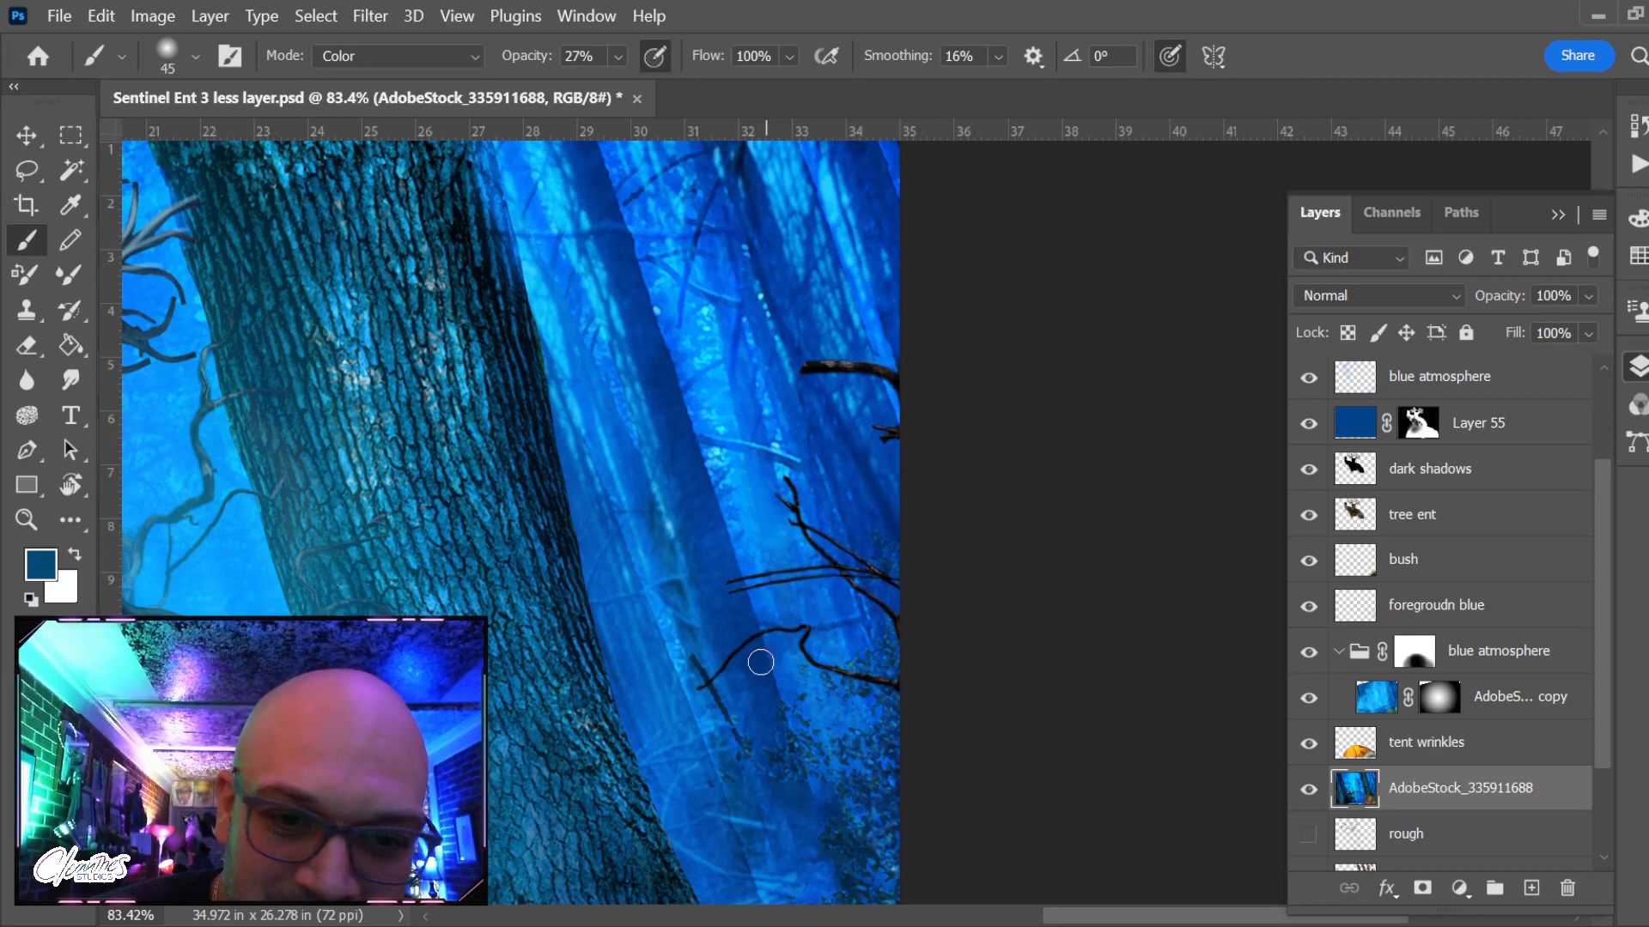
mouse_move(761, 662)
left_mouse_down()
mouse_move(692, 698)
mouse_move(938, 750)
left_mouse_up()
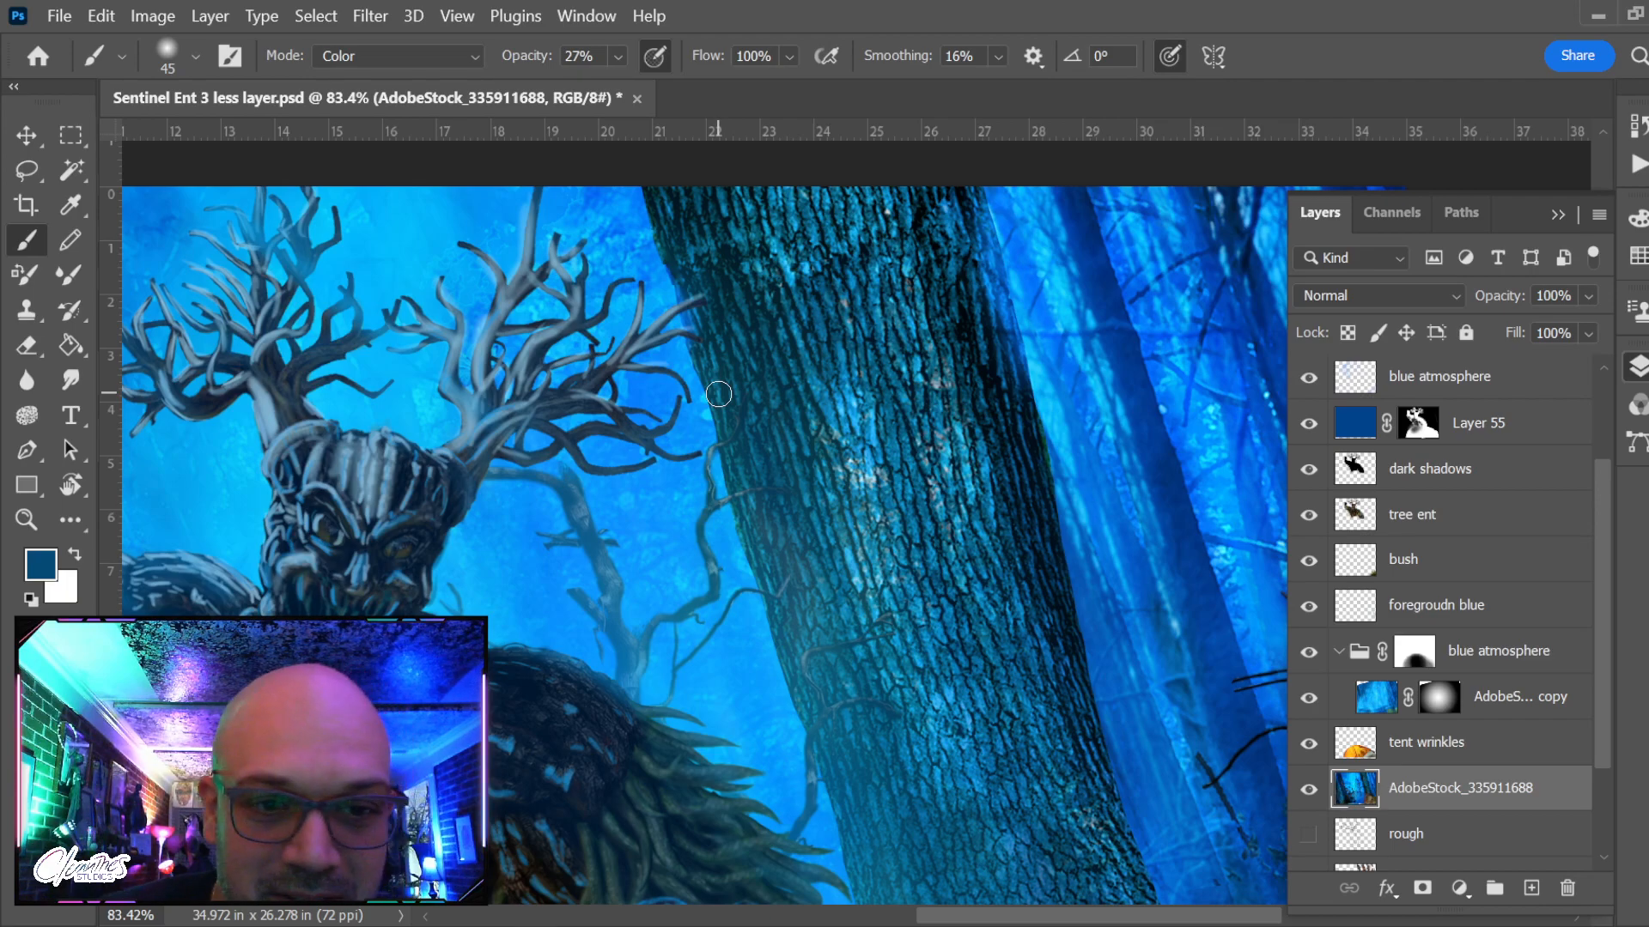
Hide the dark shadows layer and Layer 55 to compare the creature without its shadow and blue tint
scroll(445, 550, "down", 7)
left_click_drag(447, 558, 701, 494)
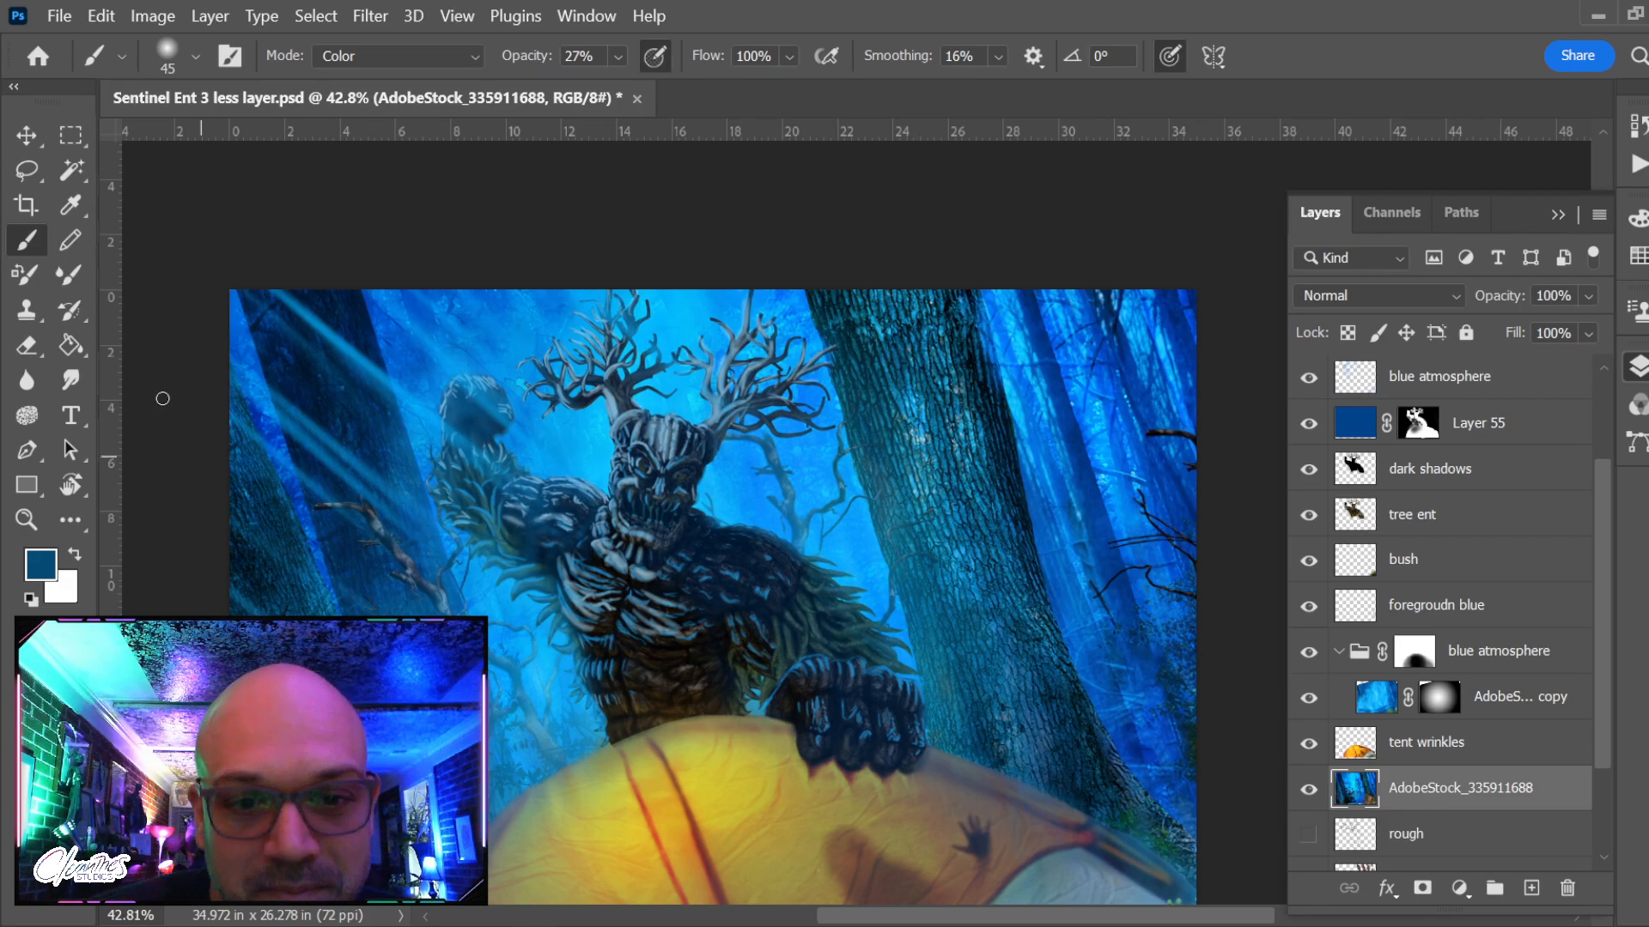
left_click(1308, 469)
scroll(758, 624, "up", 5)
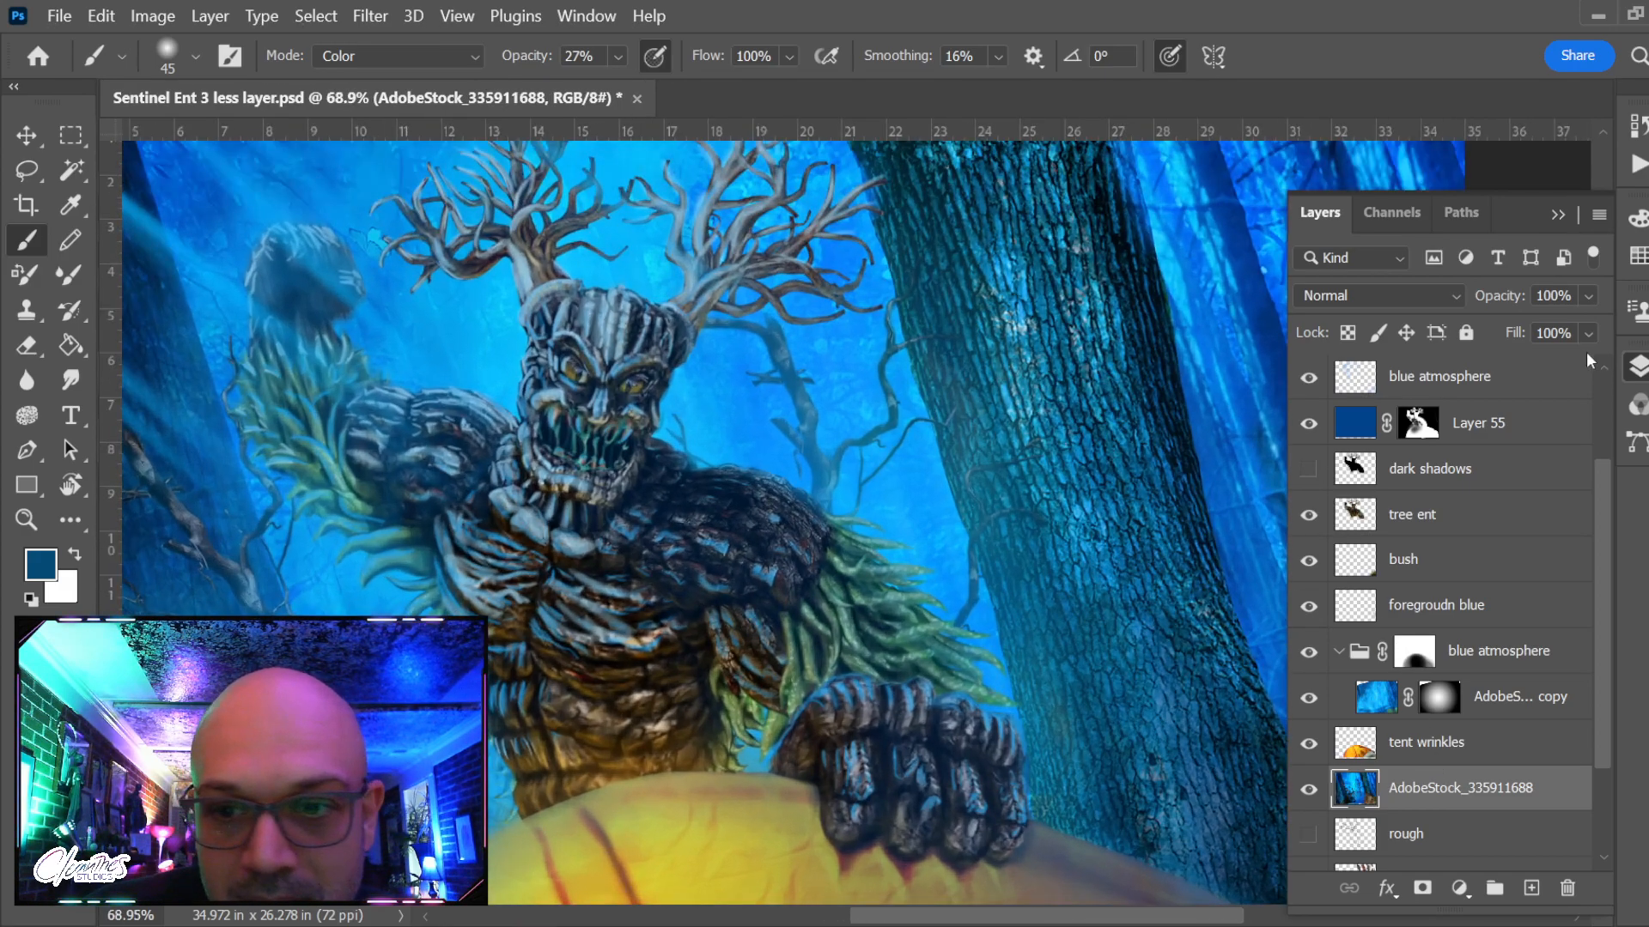
left_click(1308, 423)
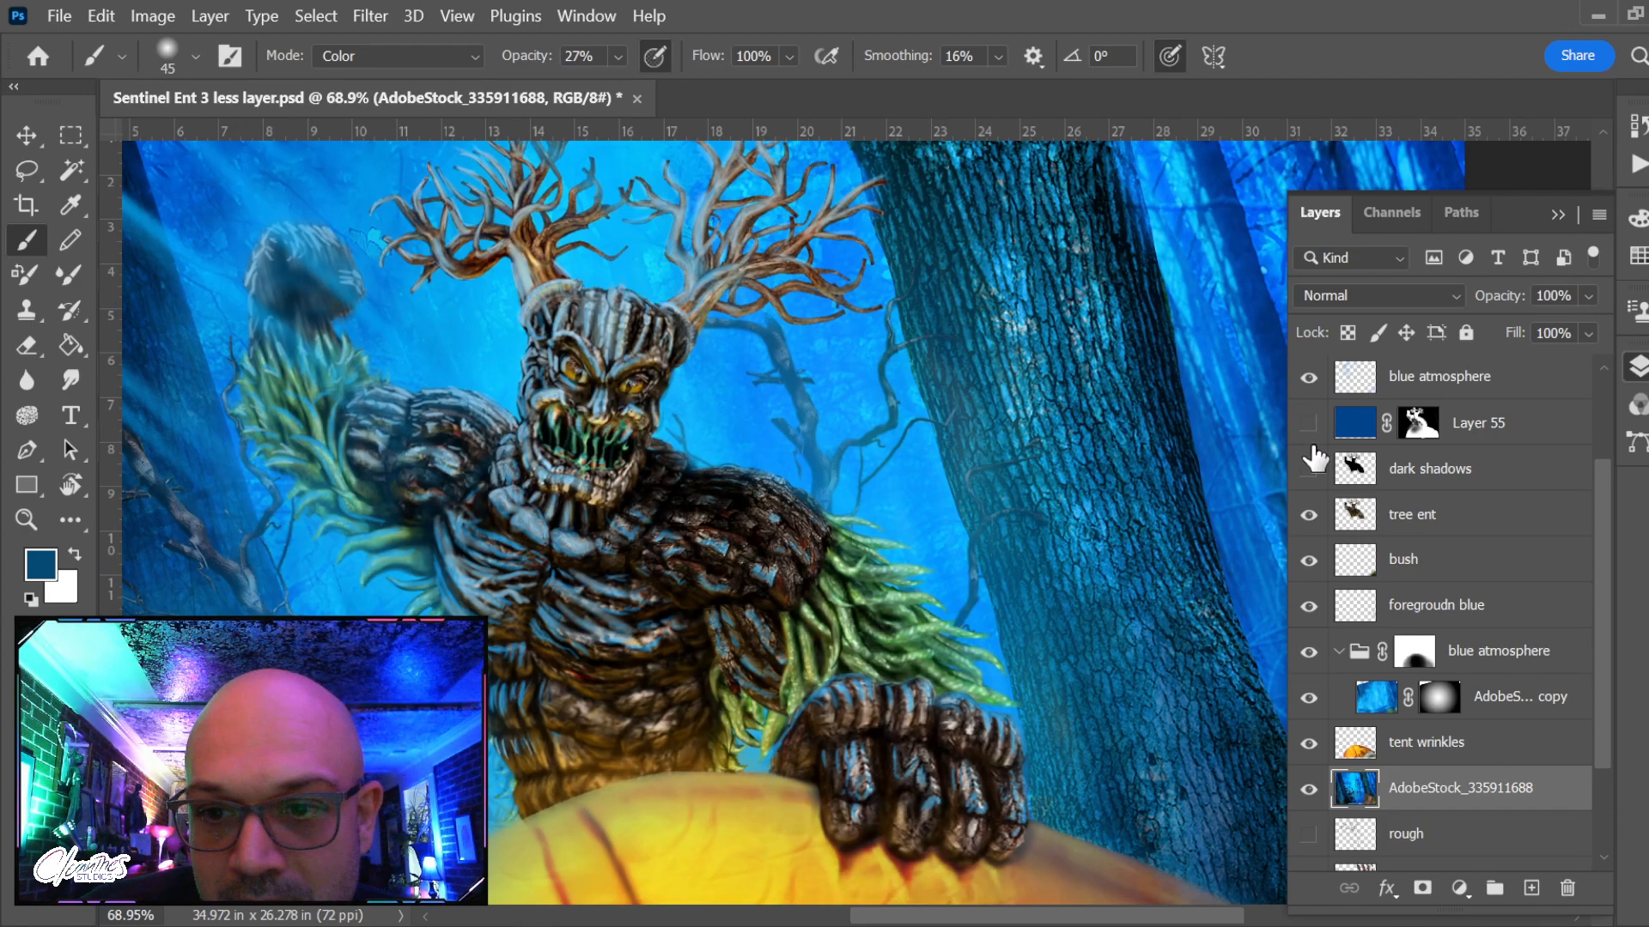
Check what the tree ent, bush and foregroudn blue layers contribute by toggling their visibility
left_click(1309, 515)
left_click(1309, 515)
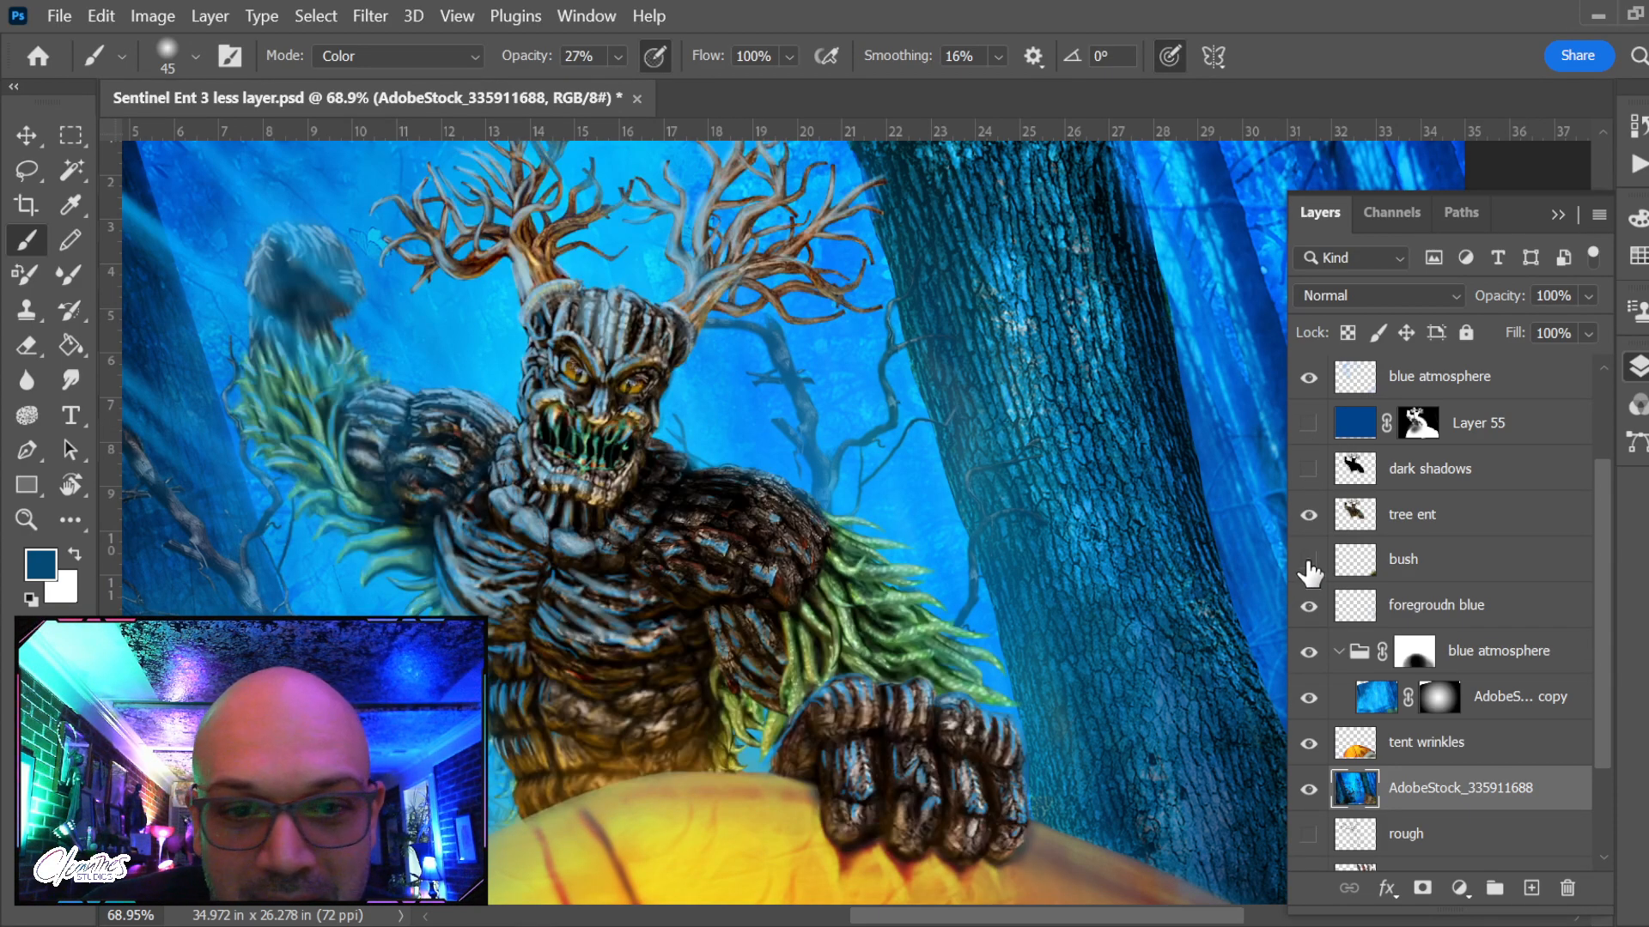
left_click(1306, 608)
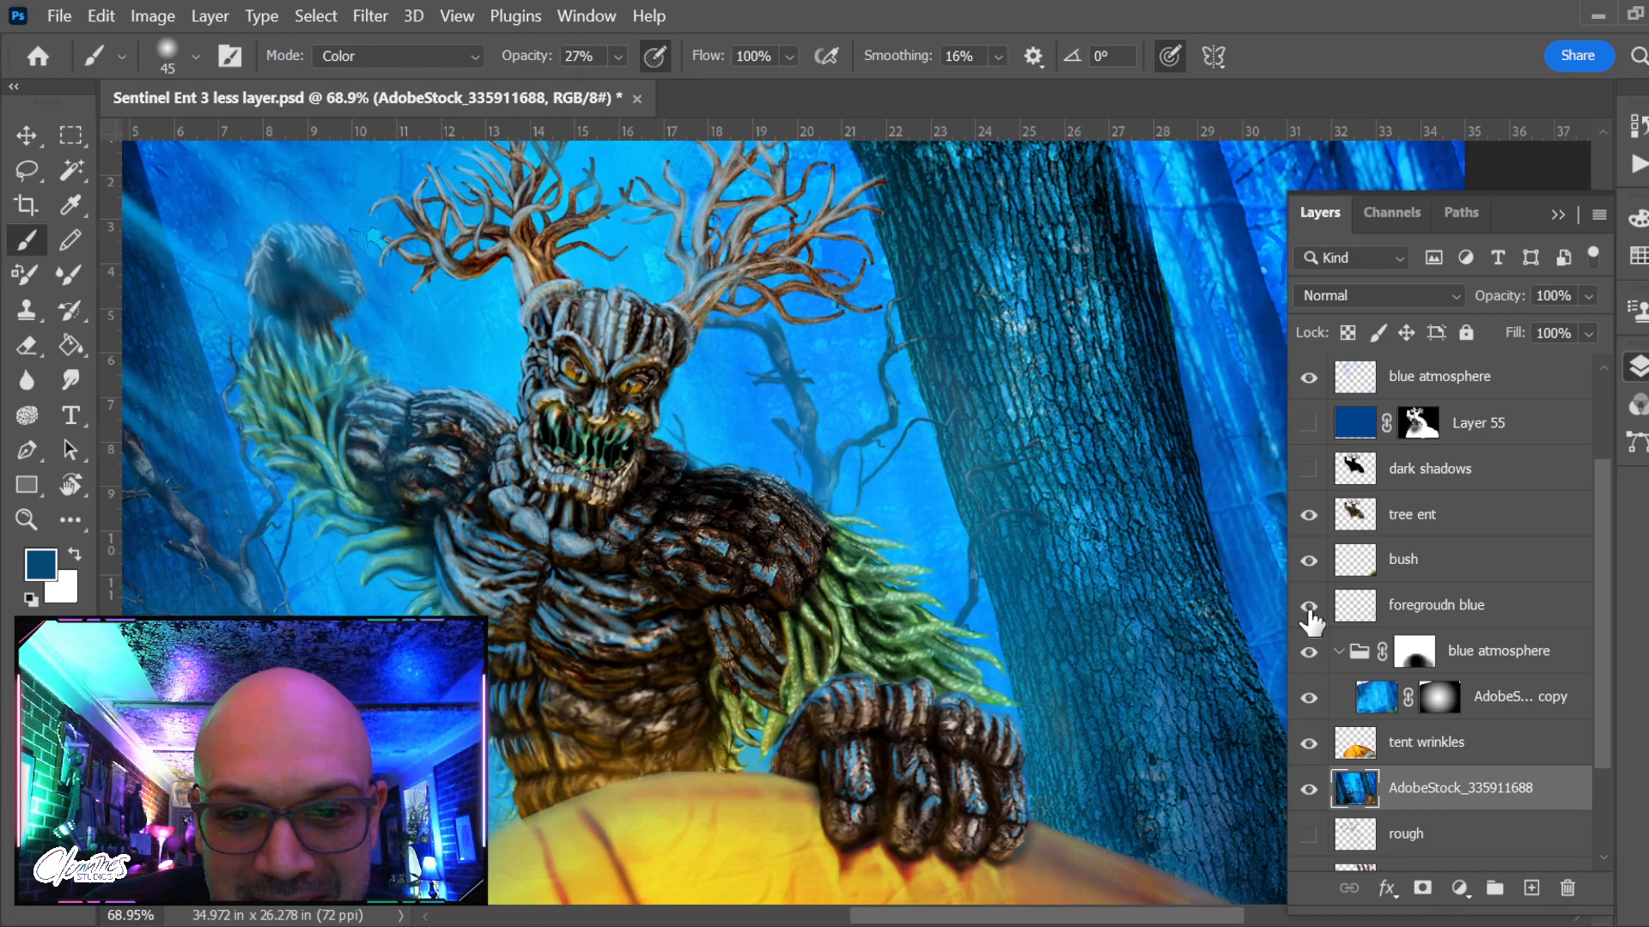
Select the blue light down layer and toggle its visibility to compare the creature with and without it
scroll(1354, 549, "up", 2)
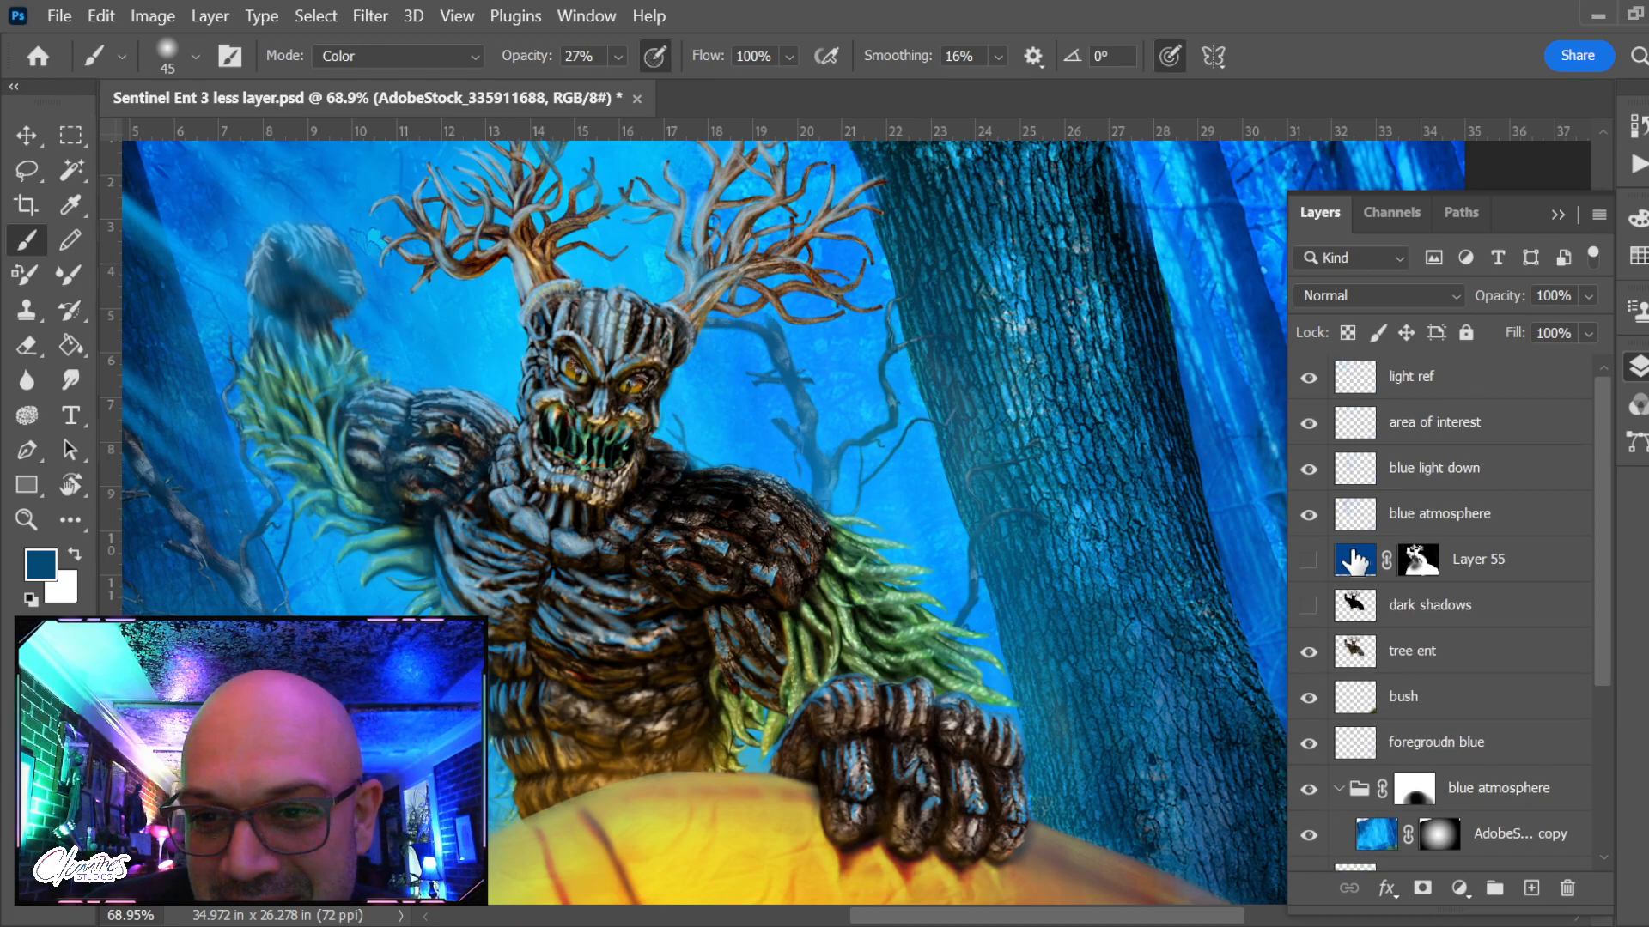
left_click(1308, 469)
left_click(1308, 469)
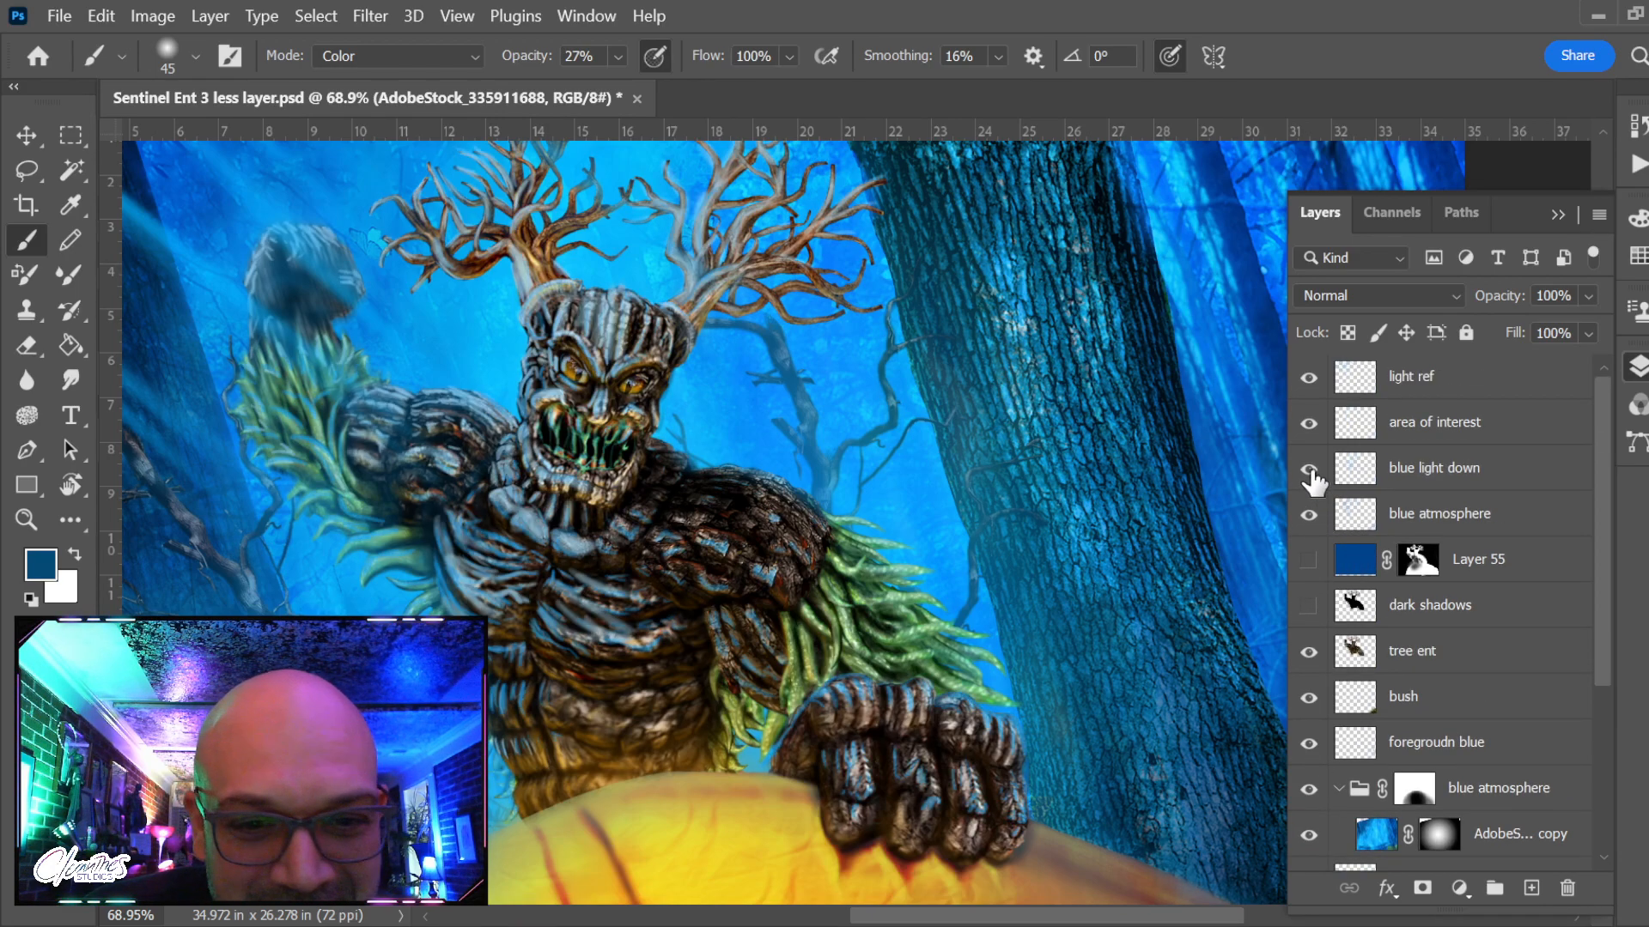
left_click(1443, 469)
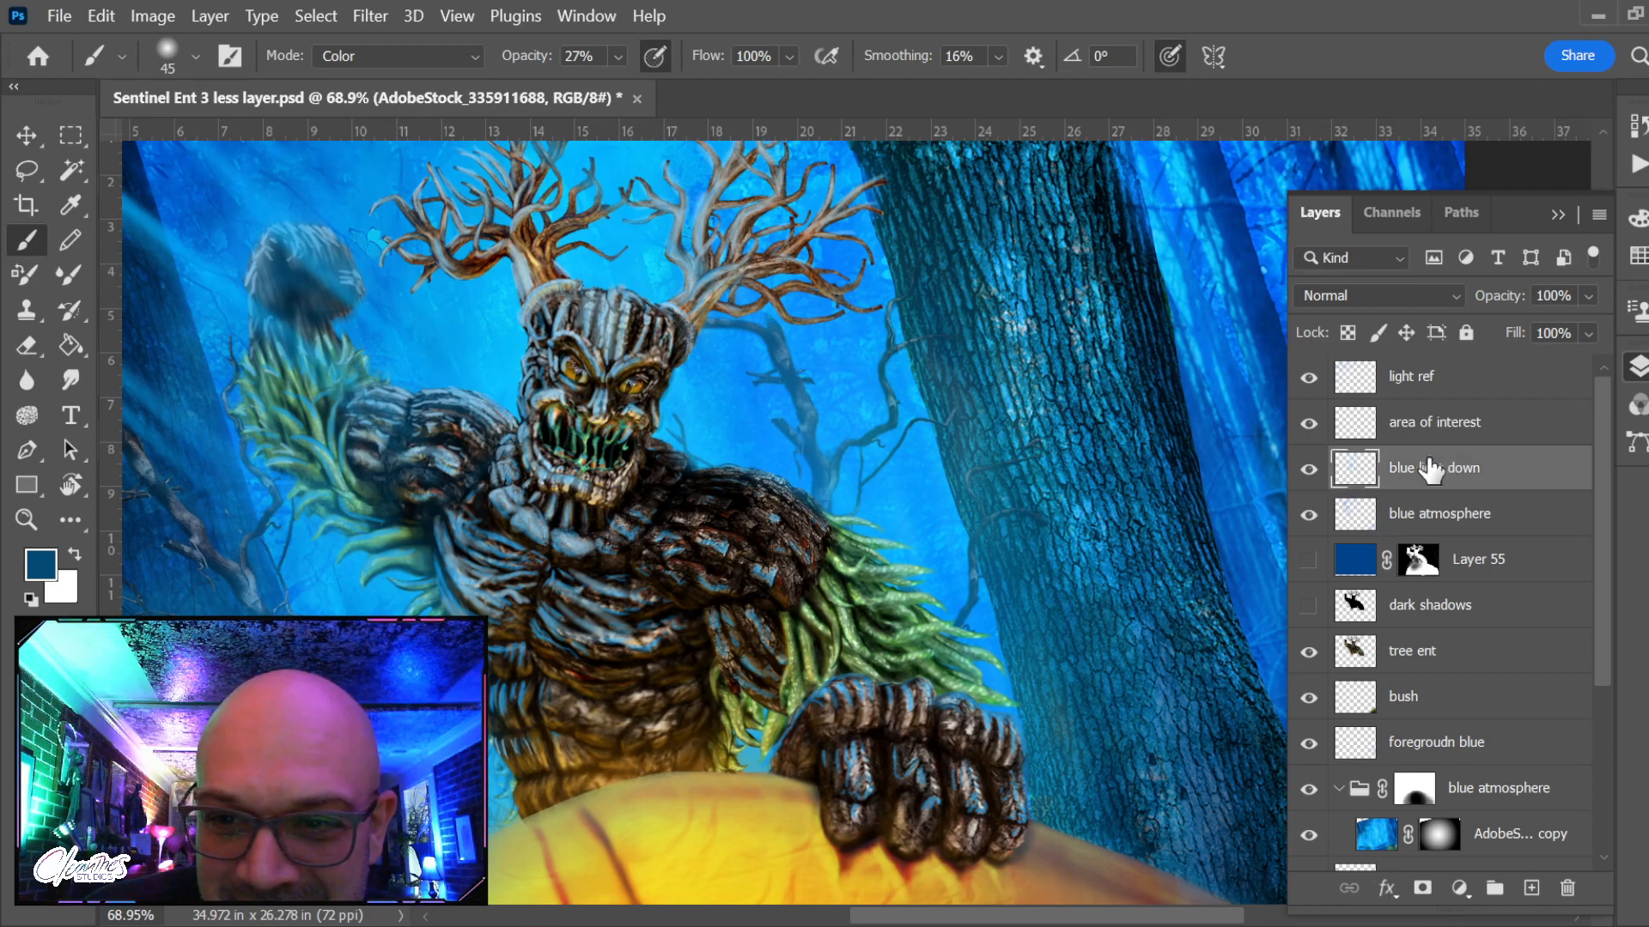
left_click(1309, 471)
left_click(1309, 470)
Erase excess blue light from the creature's chest and neck on the blue light down layer, using a size 50 eraser at 56% opacity
key("z")
mouse_move(431, 568)
left_mouse_down()
mouse_move(505, 581)
mouse_move(486, 627)
mouse_move(547, 718)
left_mouse_up()
key("e")
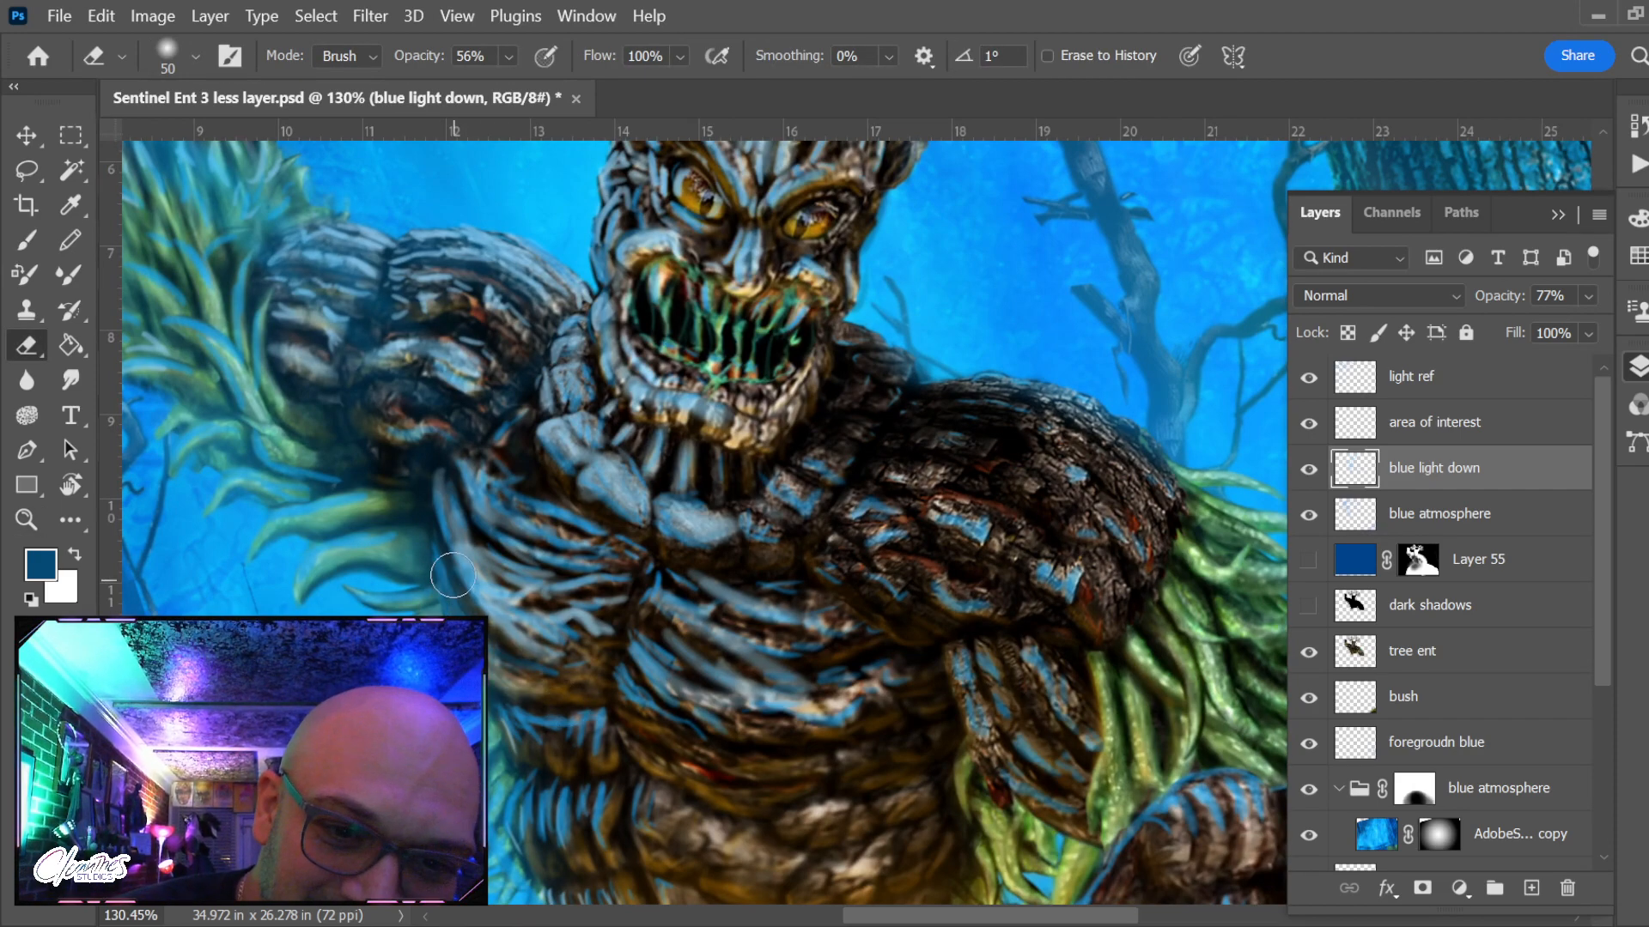
mouse_move(443, 530)
left_mouse_down()
mouse_move(590, 644)
mouse_move(631, 606)
mouse_move(532, 515)
mouse_move(512, 457)
left_mouse_up()
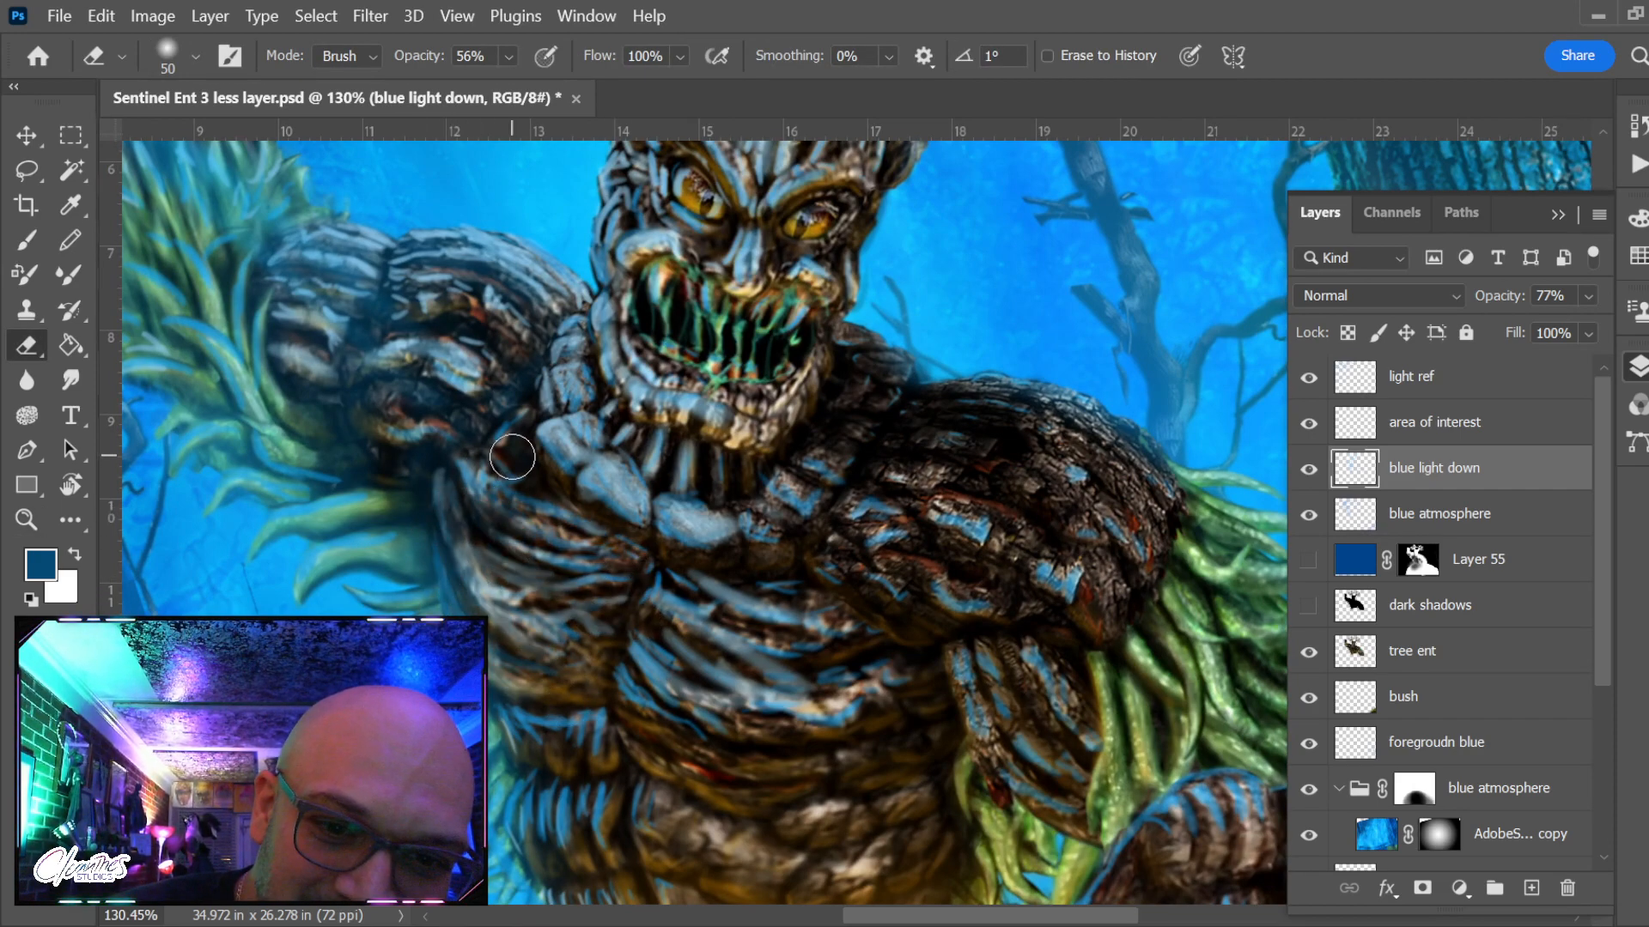
left_click_drag(552, 616, 514, 571)
left_click_drag(478, 481, 578, 495)
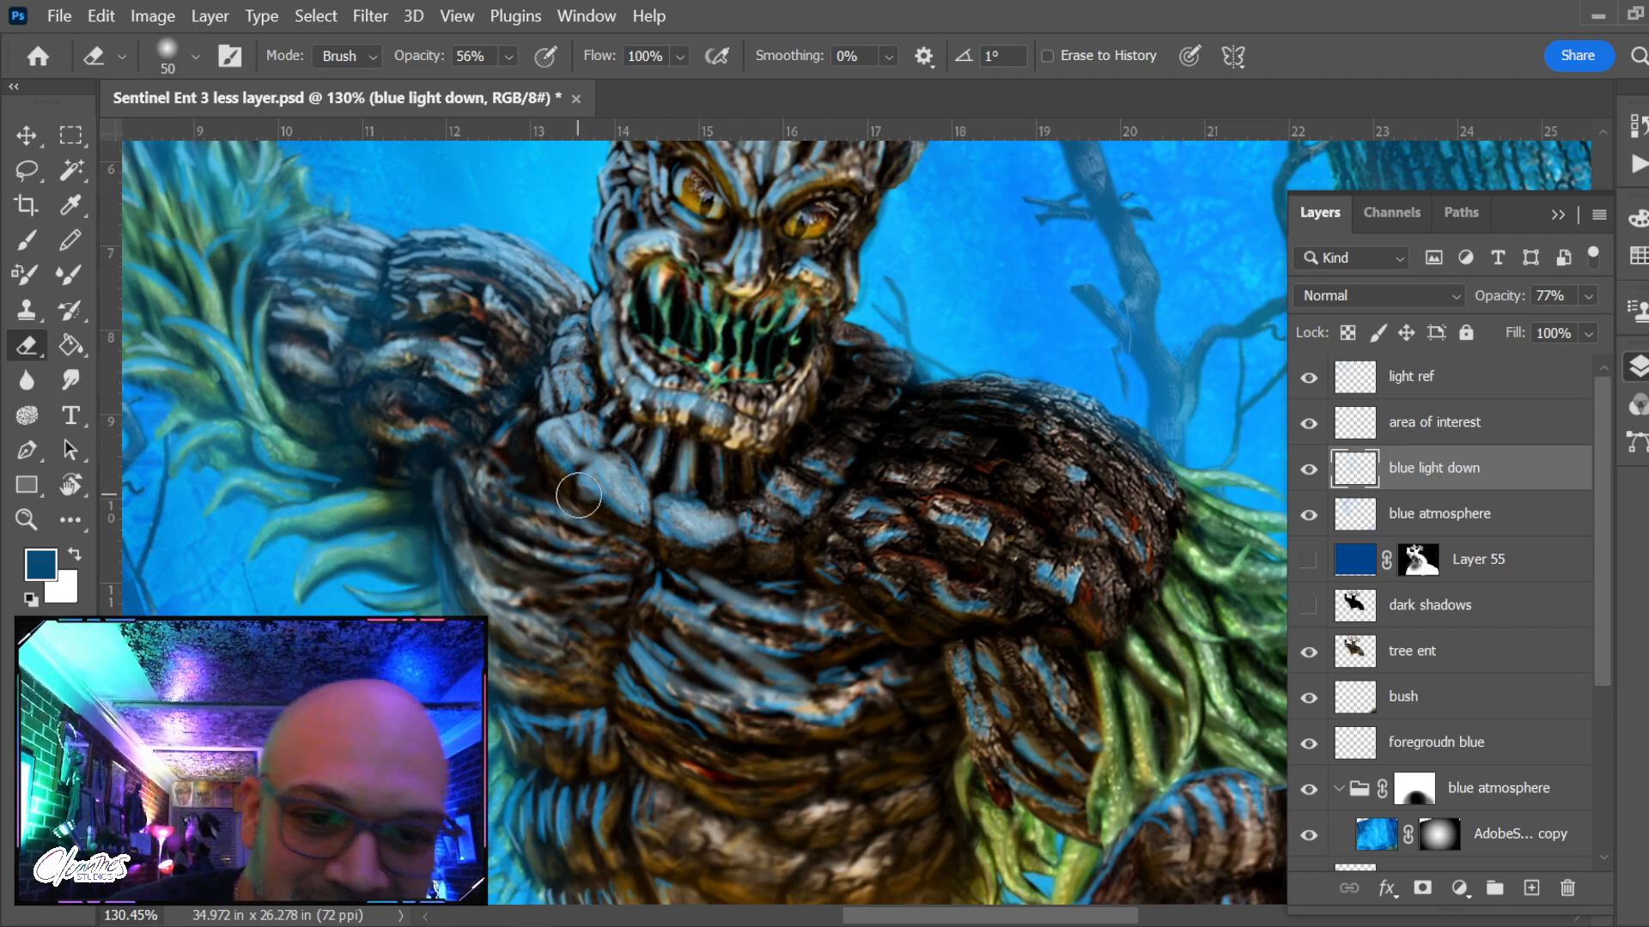
mouse_move(656, 636)
left_mouse_down()
mouse_move(623, 662)
mouse_move(841, 727)
mouse_move(712, 636)
mouse_move(962, 685)
mouse_move(718, 635)
mouse_move(848, 657)
mouse_move(713, 570)
mouse_move(772, 534)
mouse_move(658, 503)
mouse_move(740, 541)
mouse_move(723, 479)
left_mouse_up()
mouse_move(600, 458)
left_mouse_down()
mouse_move(634, 501)
mouse_move(572, 383)
left_mouse_up()
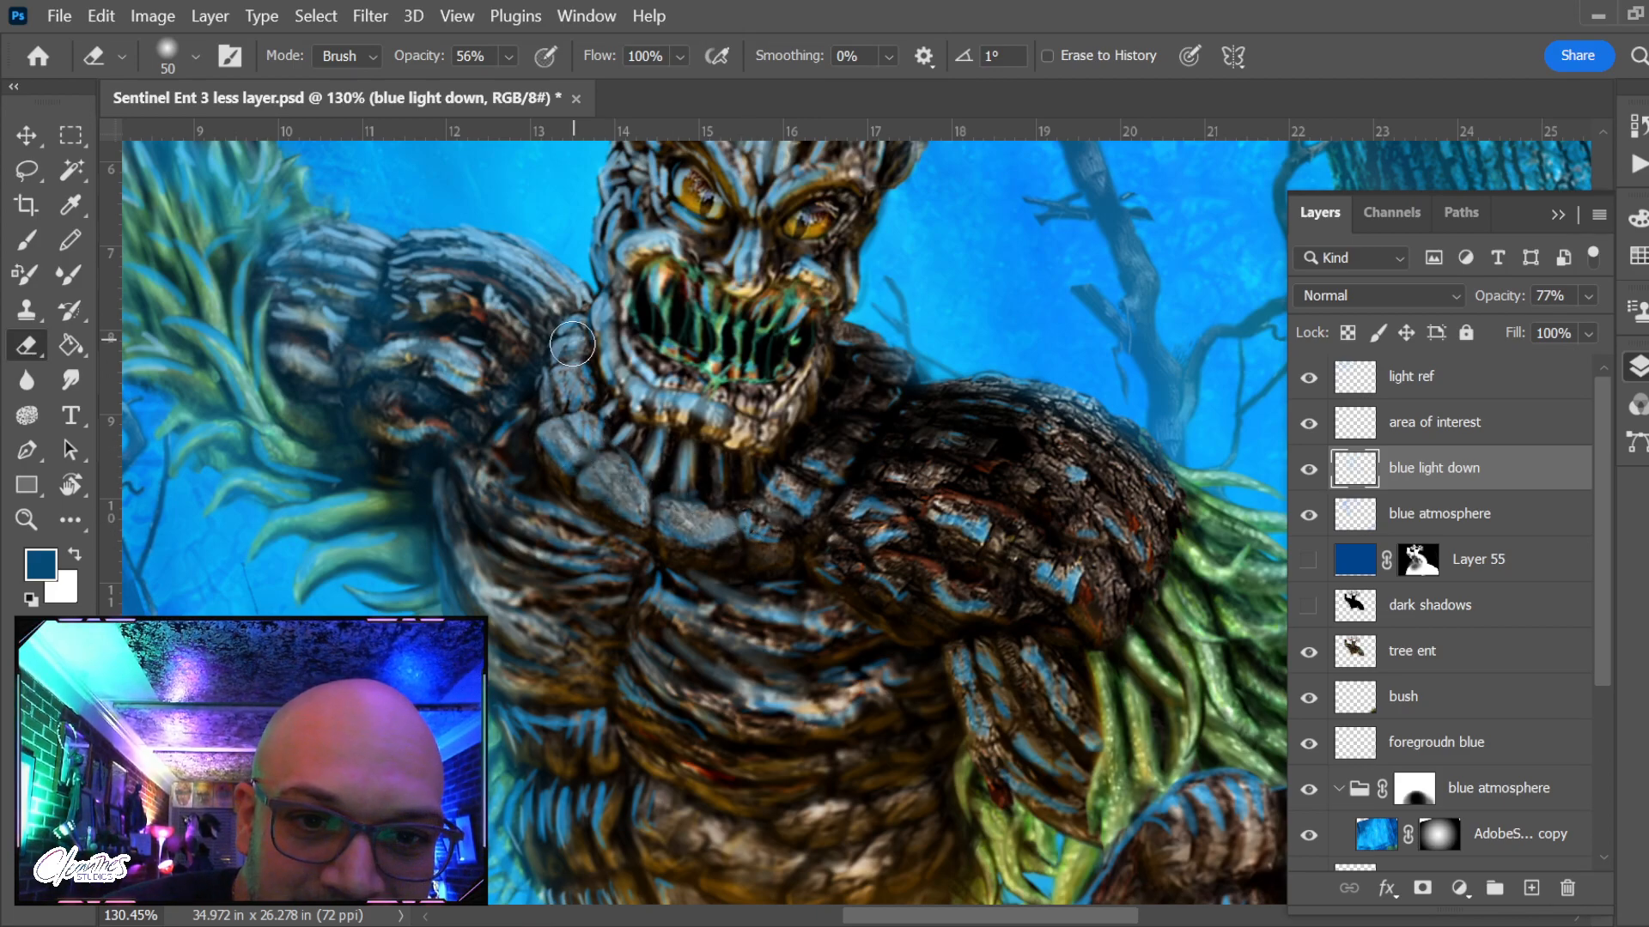
Sample a lighter blue from the side of the creature's torso and set the brush to Normal mode at size 15
scroll(647, 653, "down", 6)
key("b")
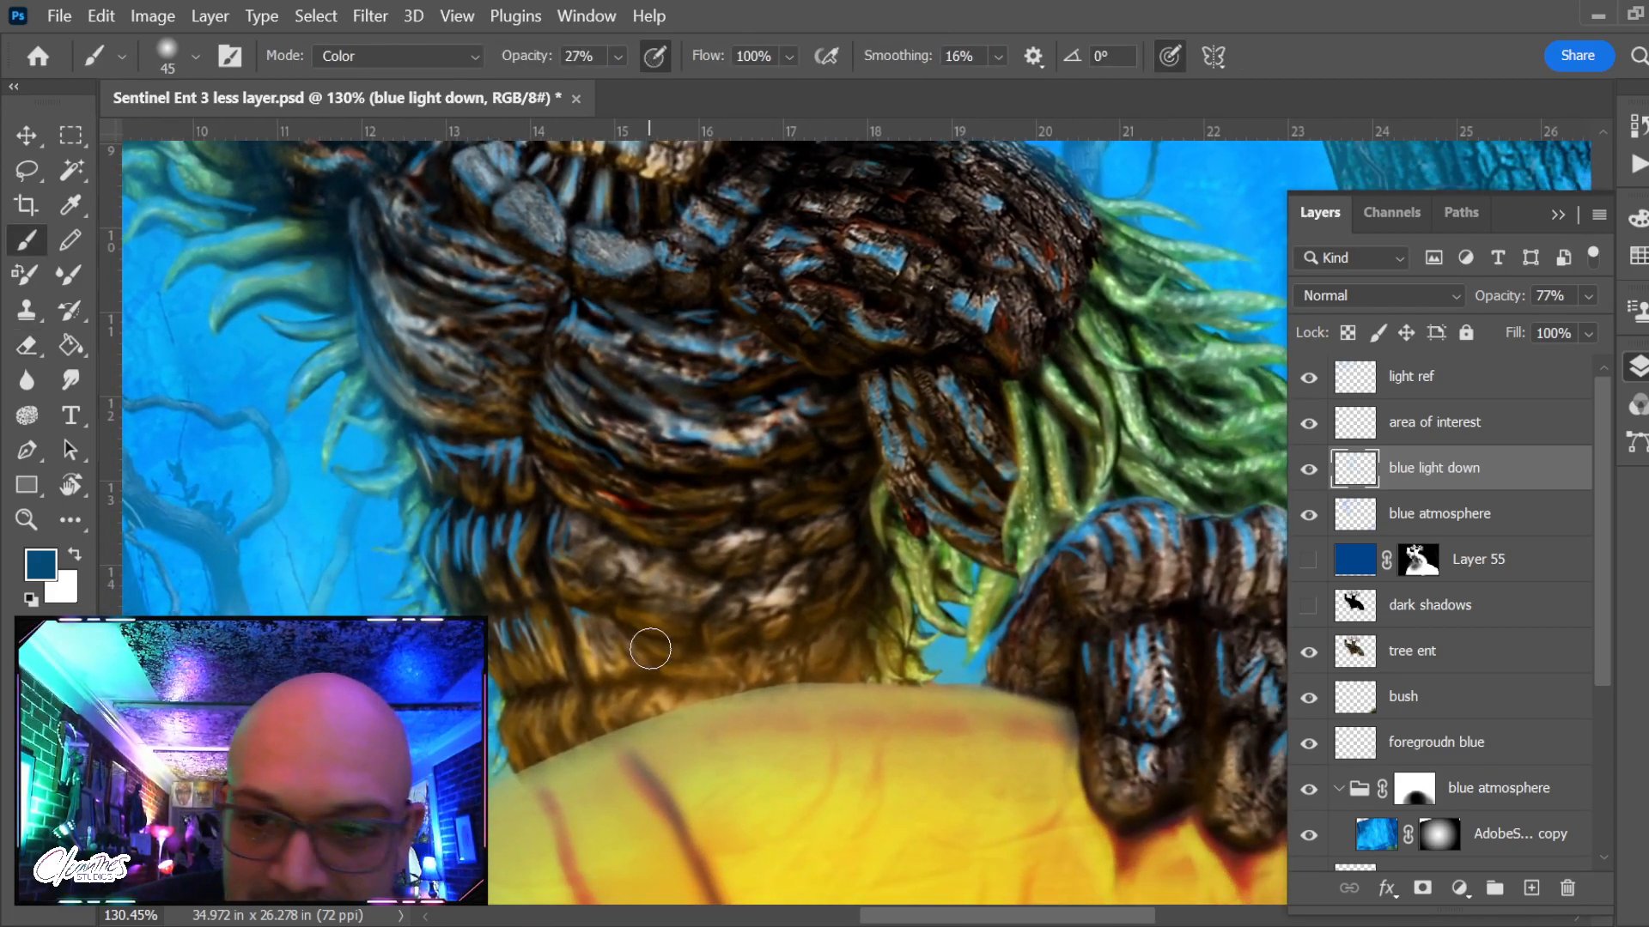
left_click(520, 530, "alt")
left_click_drag(648, 489, 715, 652)
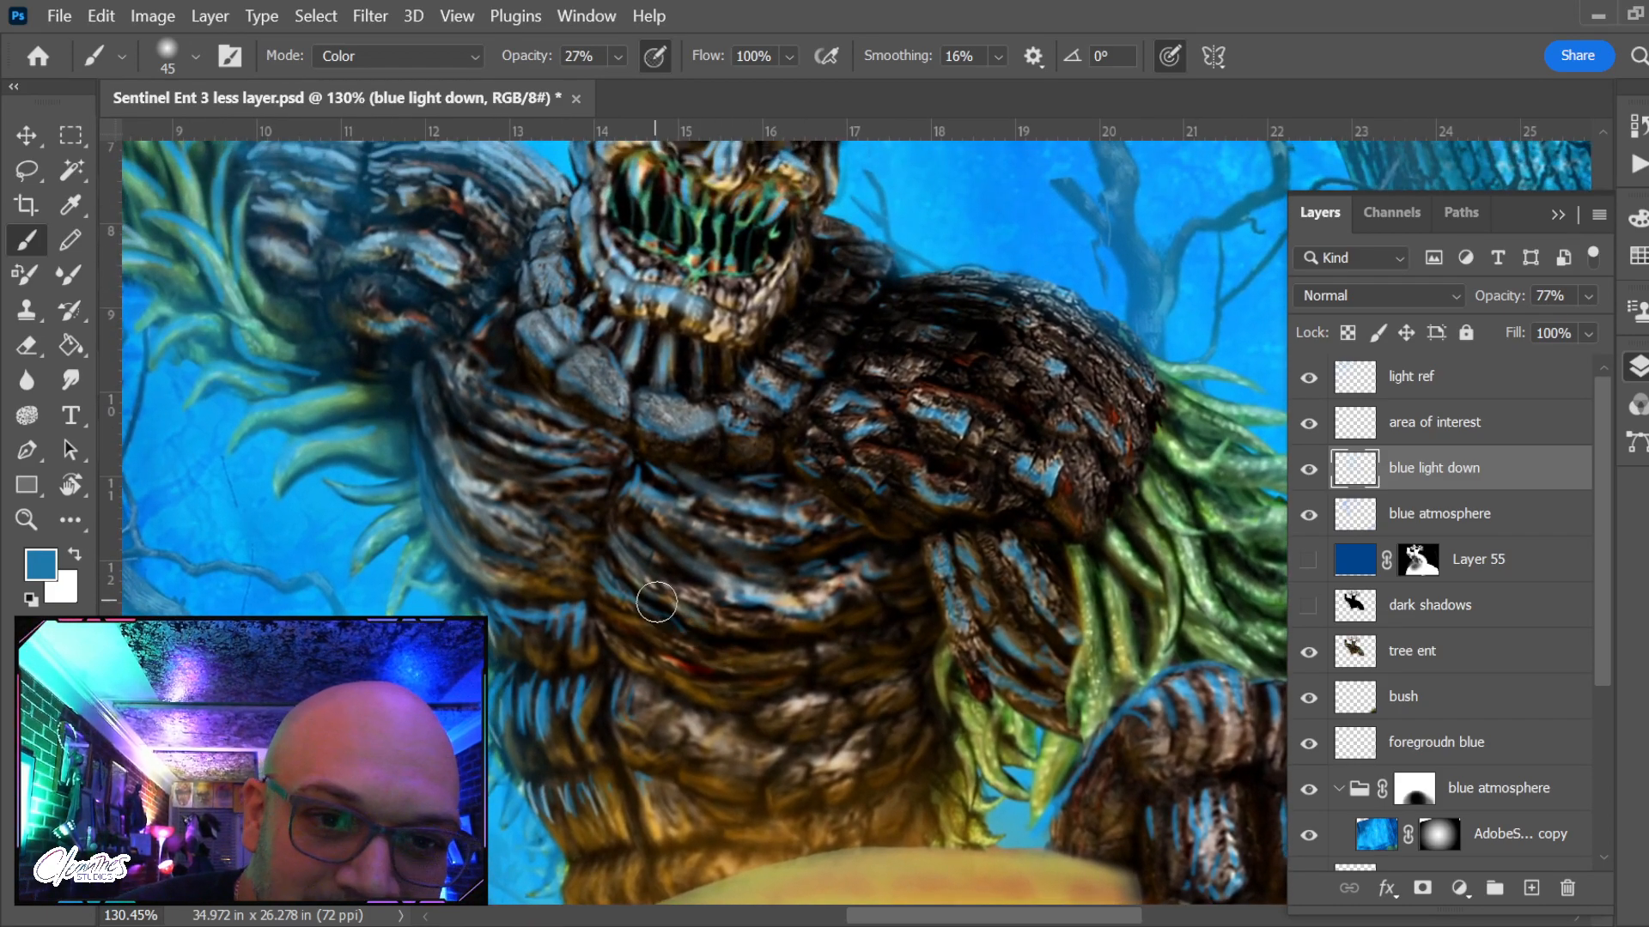
key("bracketleft")
key("bracketleft")
key("bracketleft")
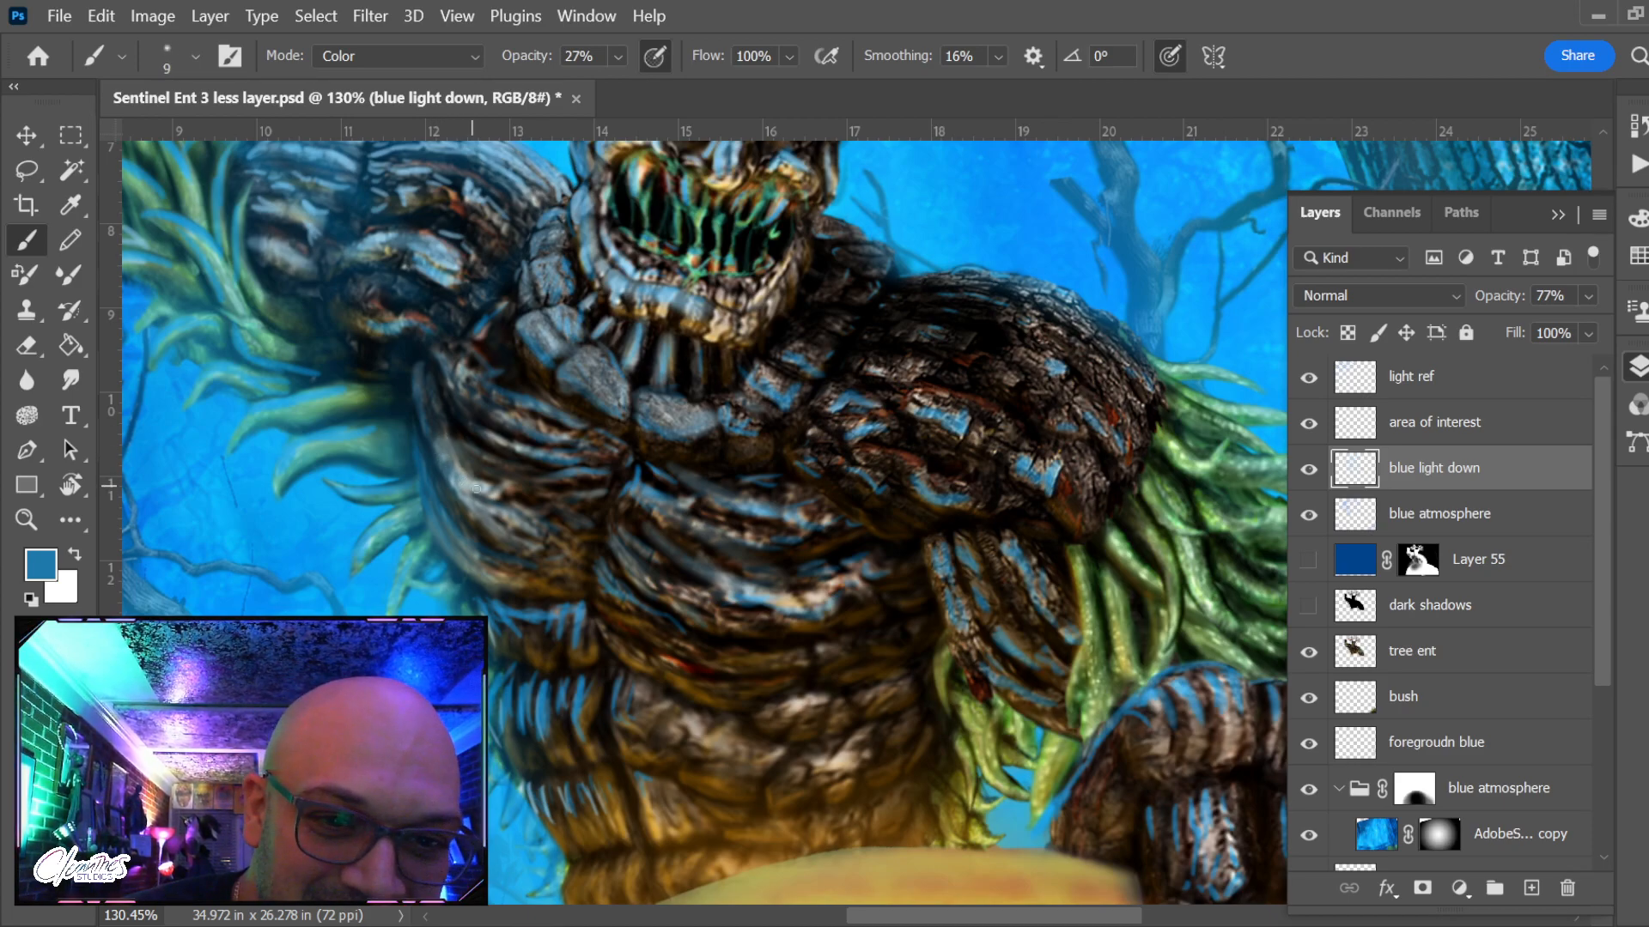
left_click(472, 56)
left_click(471, 77)
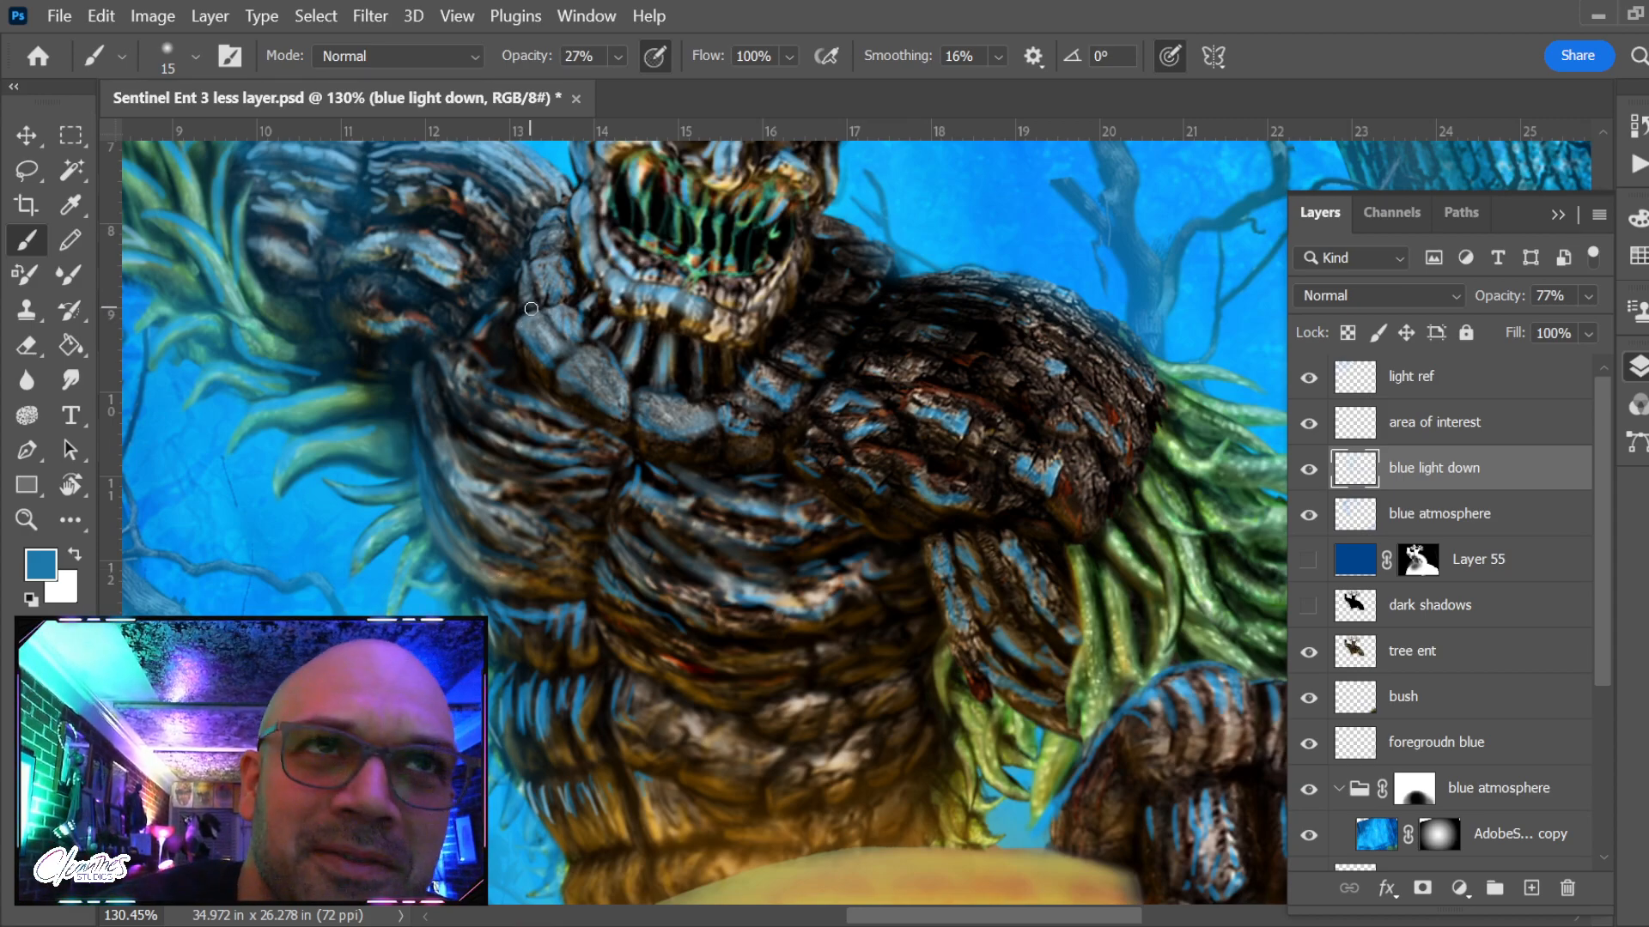
Examine the blue highlights on the creature's head, antlers, arms and chest, comparing them with and without the blue light down layer
mouse_move(618, 378)
left_mouse_down()
mouse_move(666, 526)
mouse_move(659, 496)
left_mouse_up()
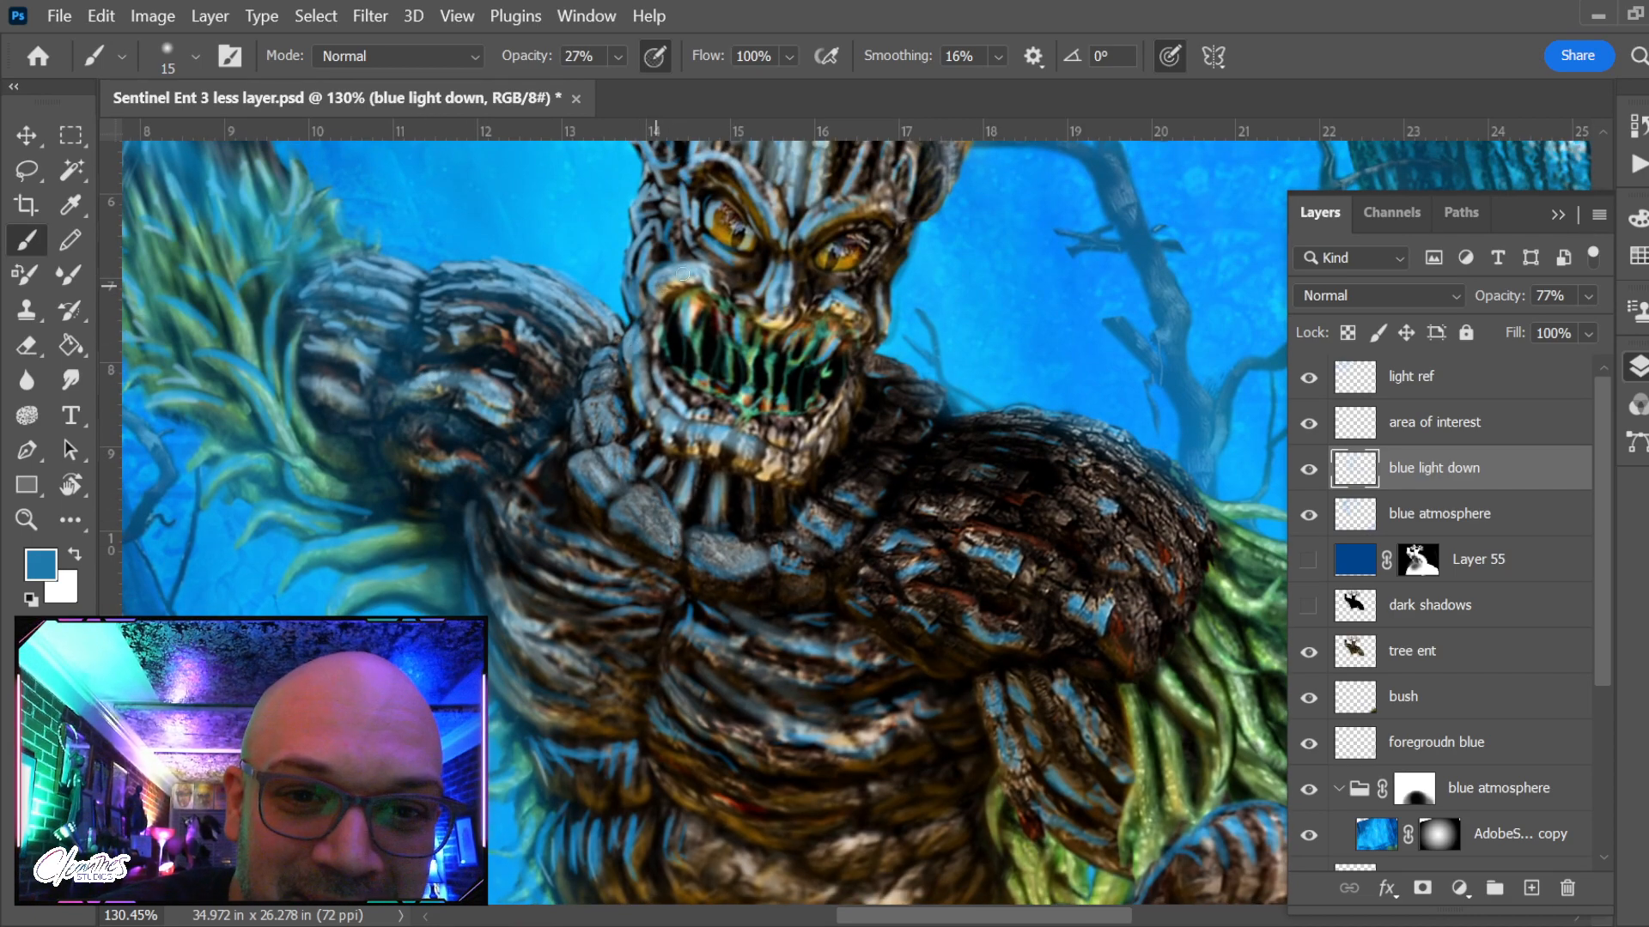
left_click_drag(720, 337, 727, 460)
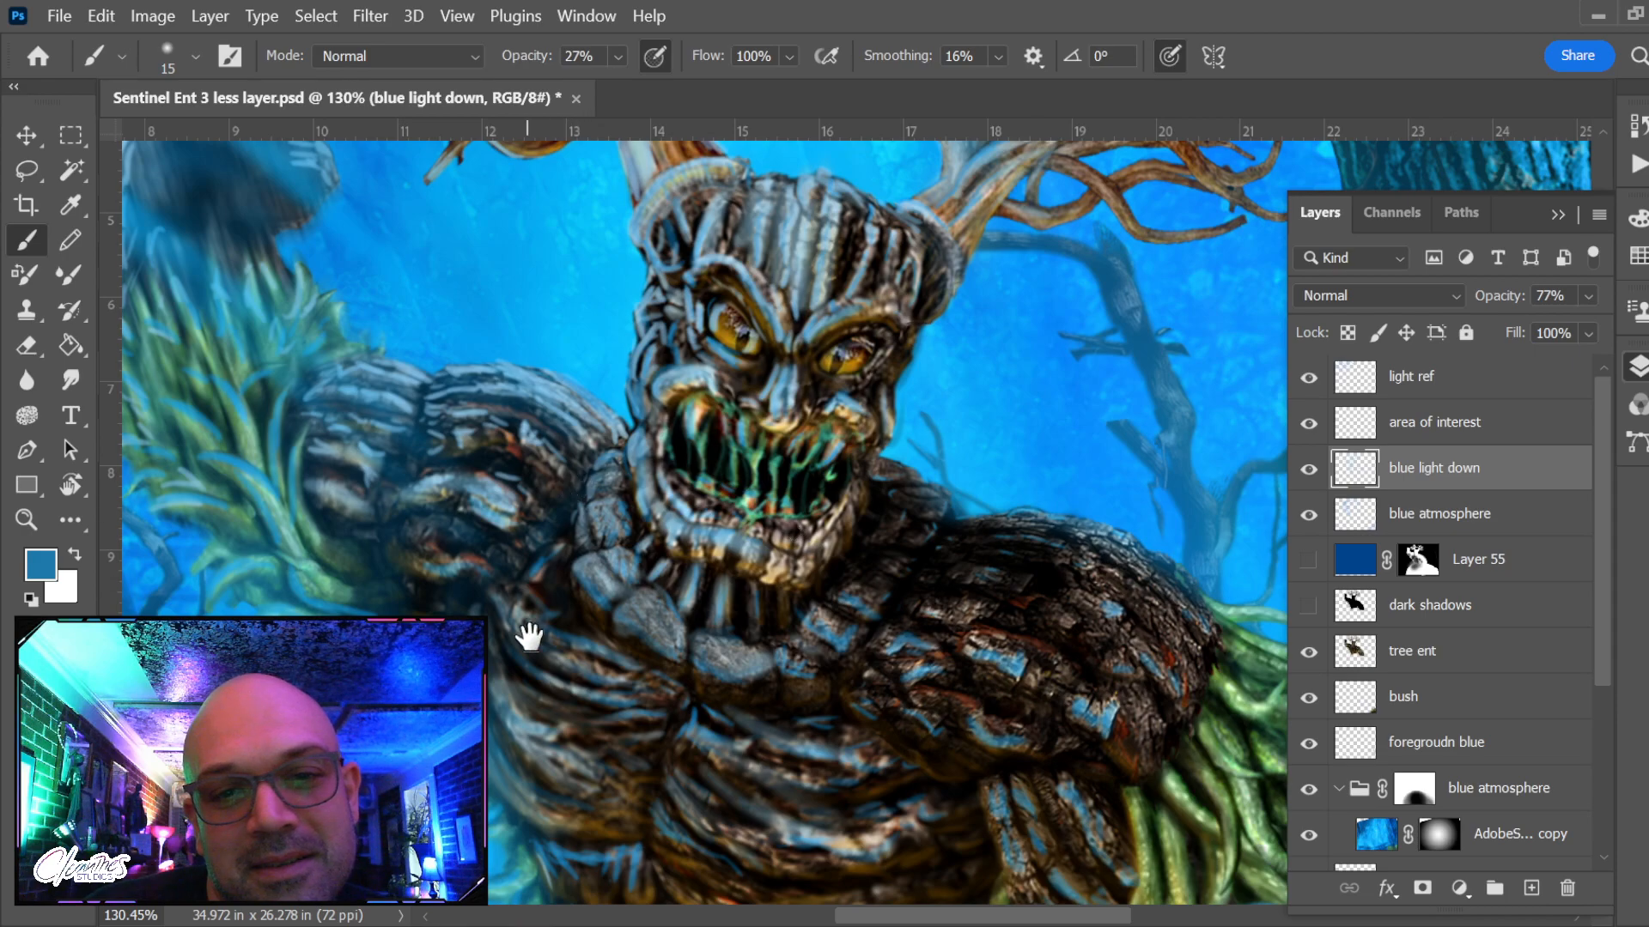
left_click_drag(538, 627, 709, 271)
scroll(709, 271, "down", 8)
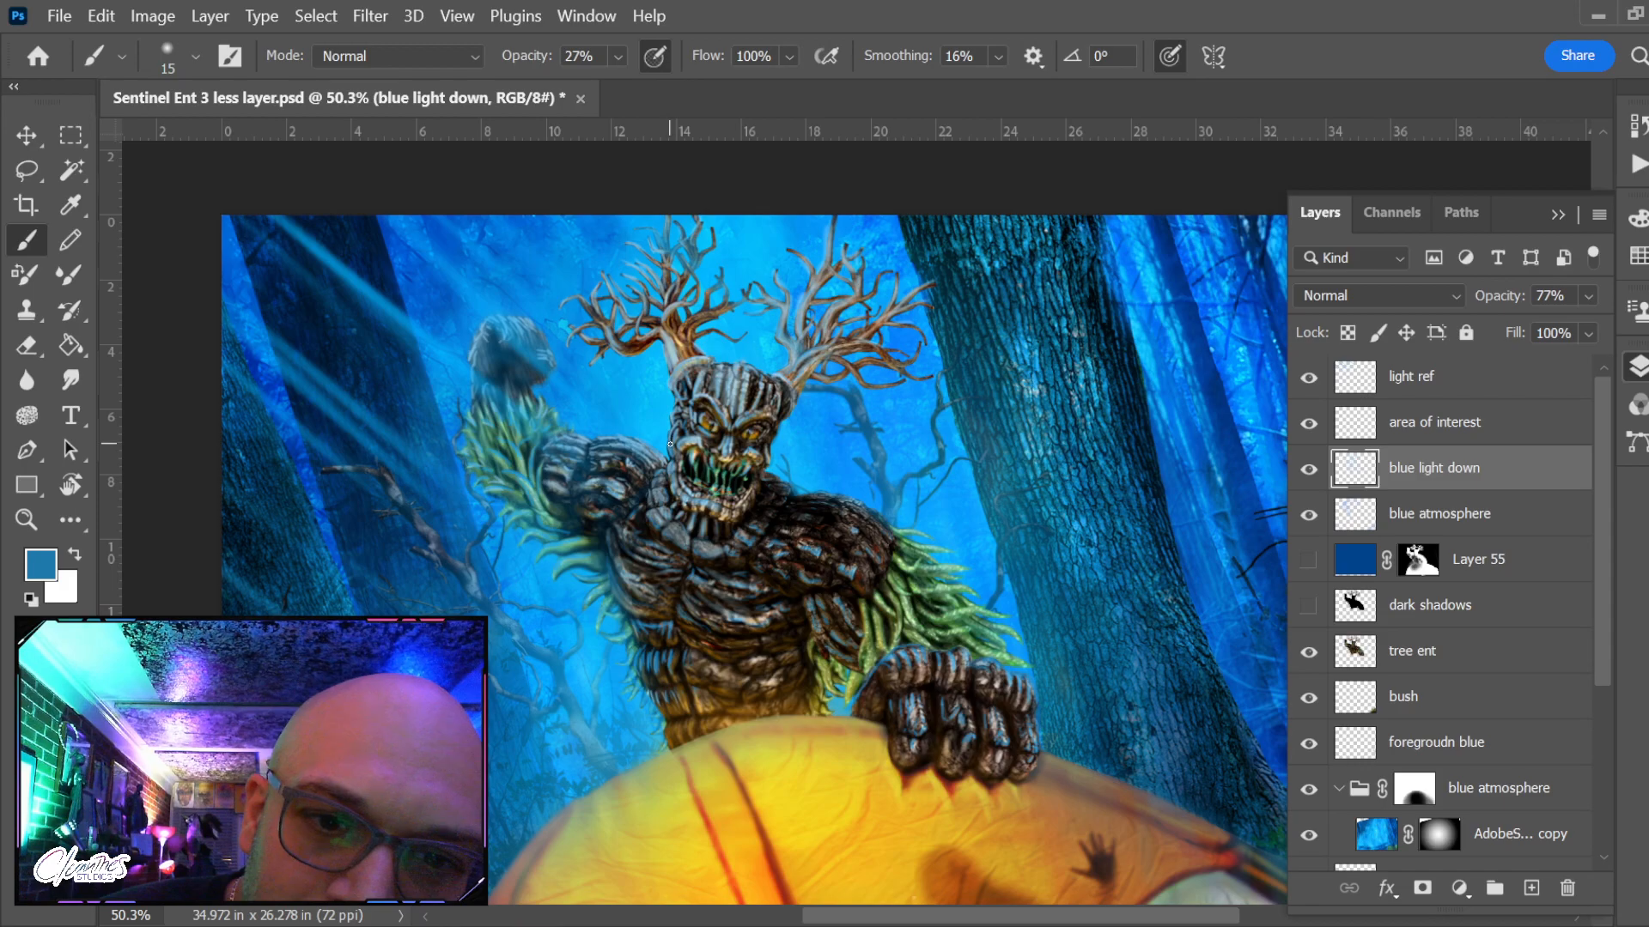
key("z")
left_click_drag(680, 380, 755, 383)
left_click_drag(769, 478, 738, 598)
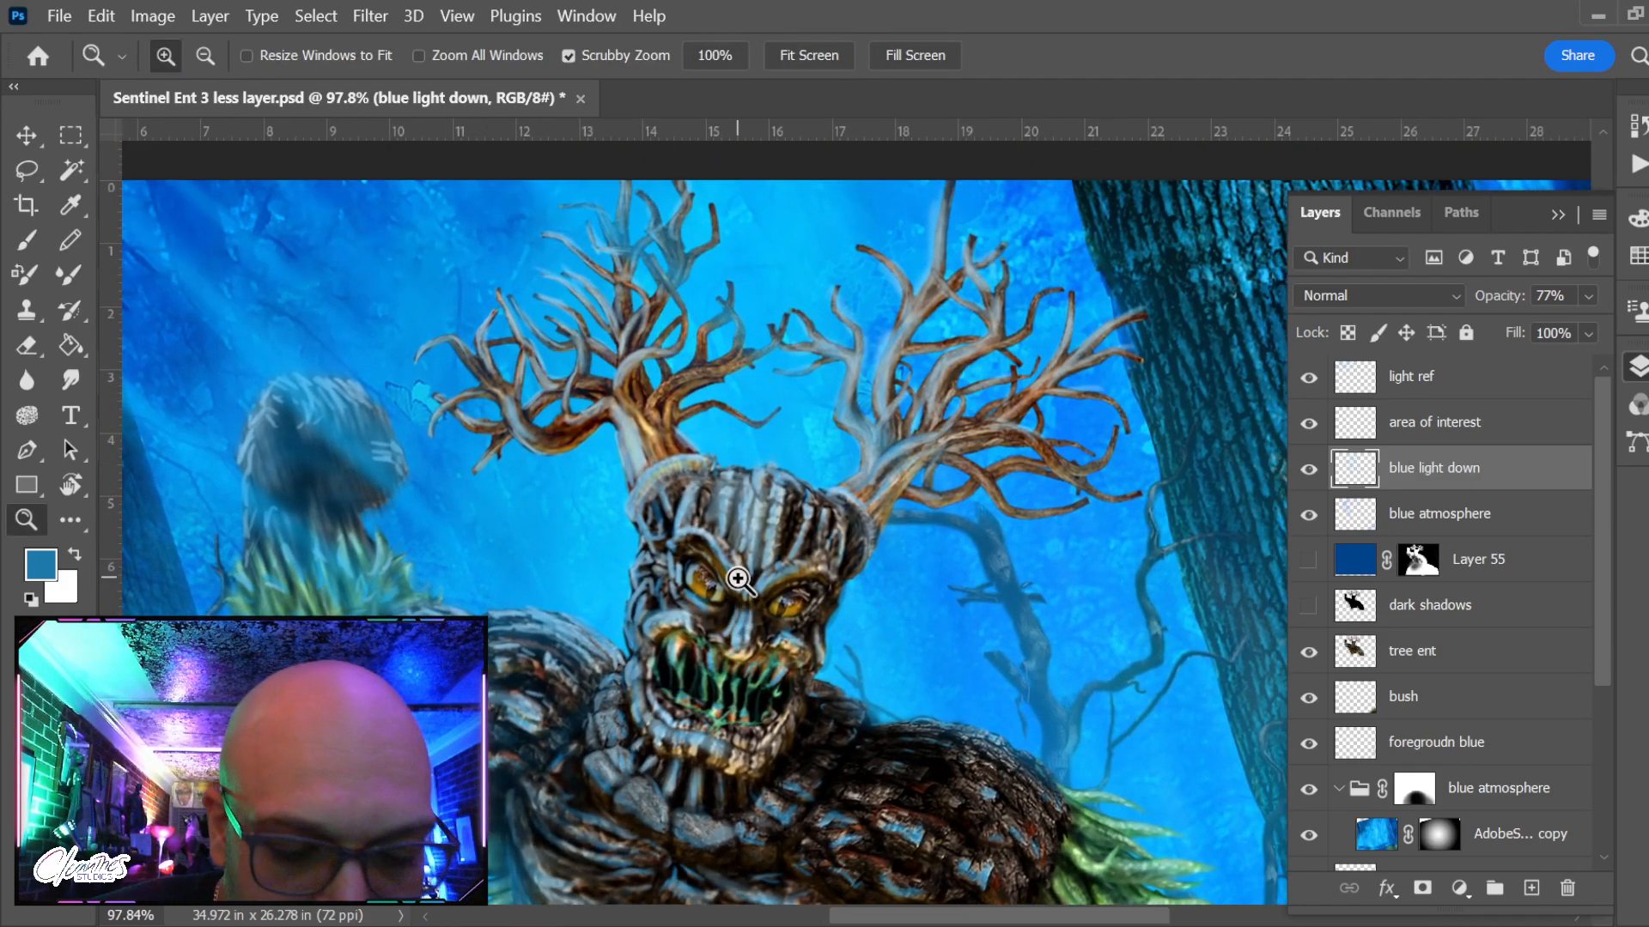
key("b")
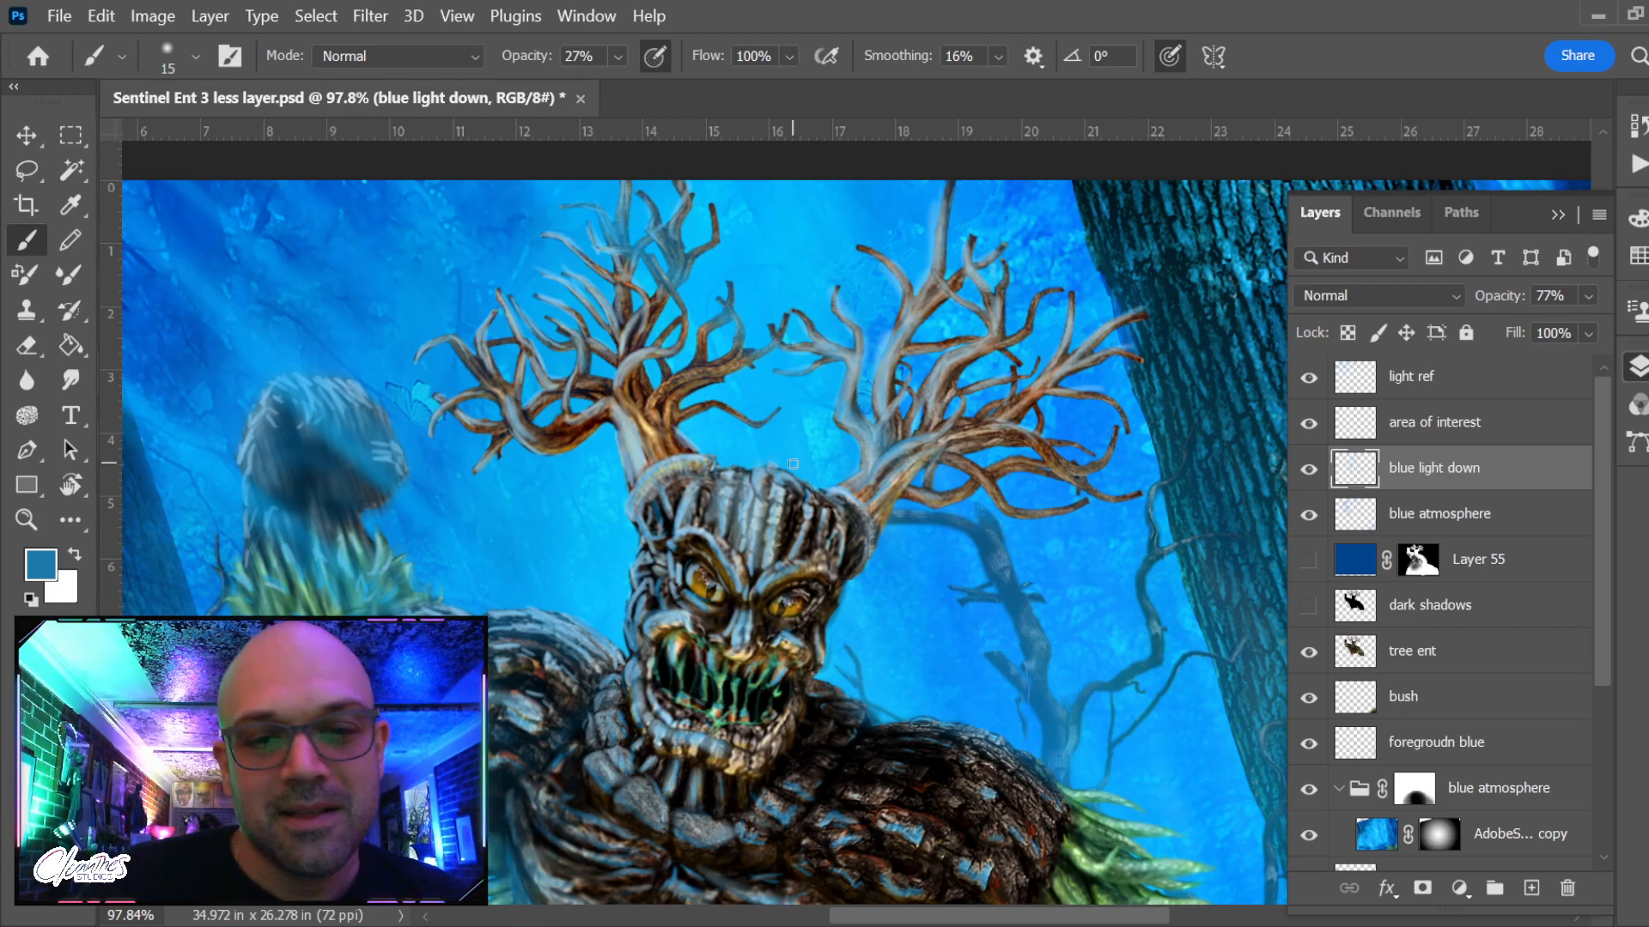
left_click_drag(726, 708, 898, 589)
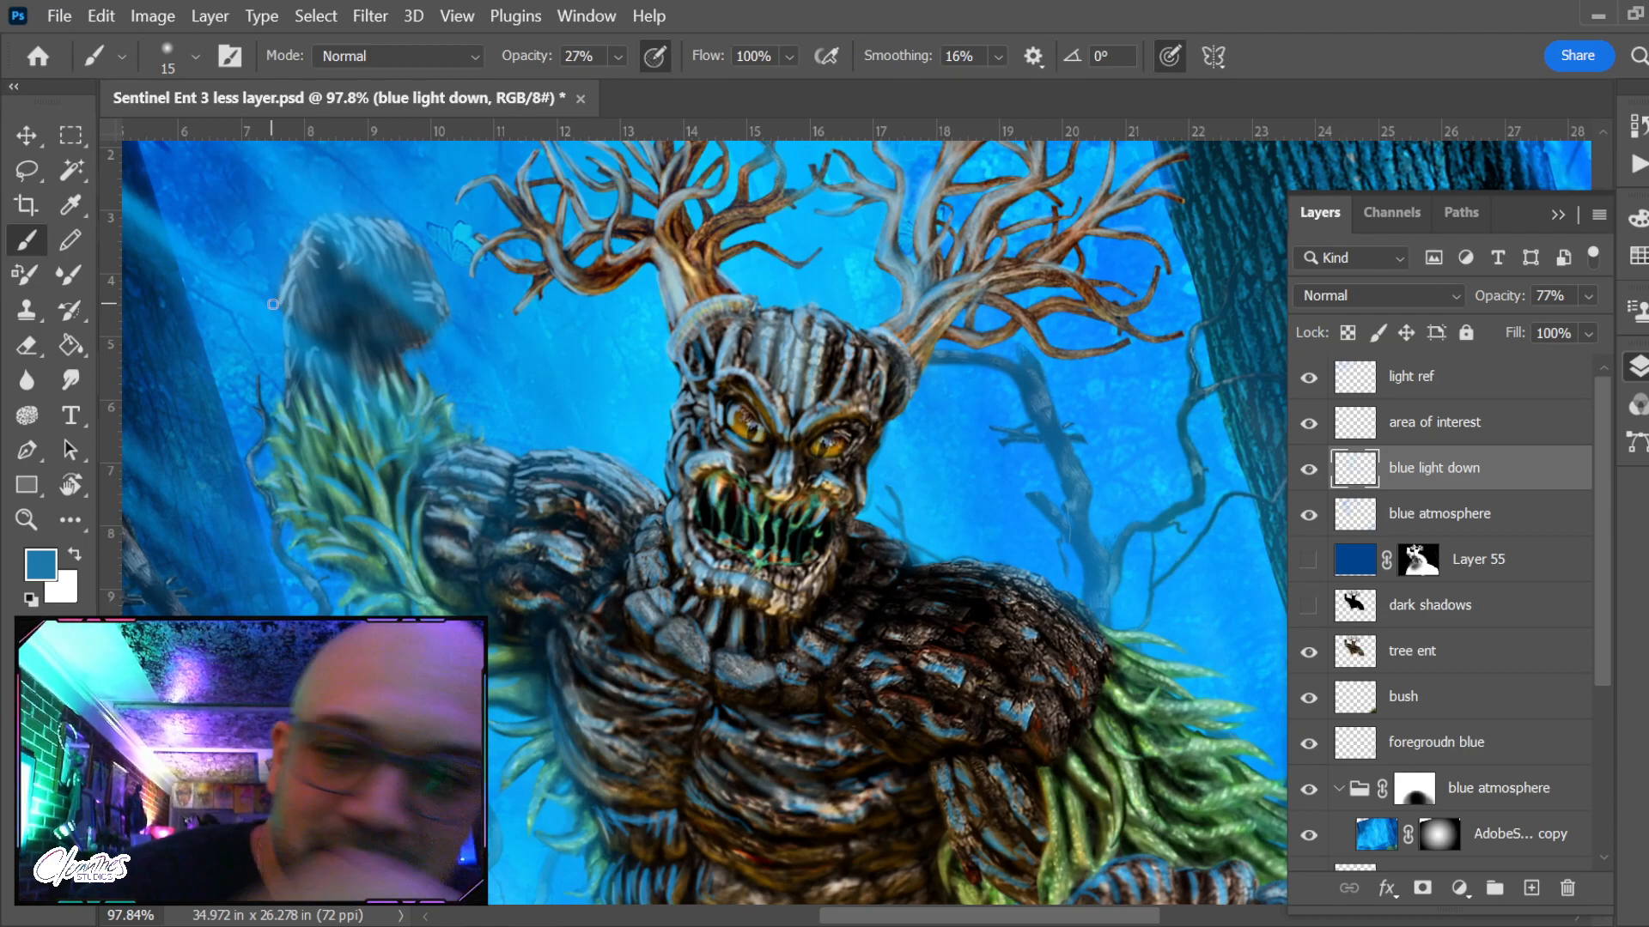
left_click(1308, 474)
left_click(1308, 474)
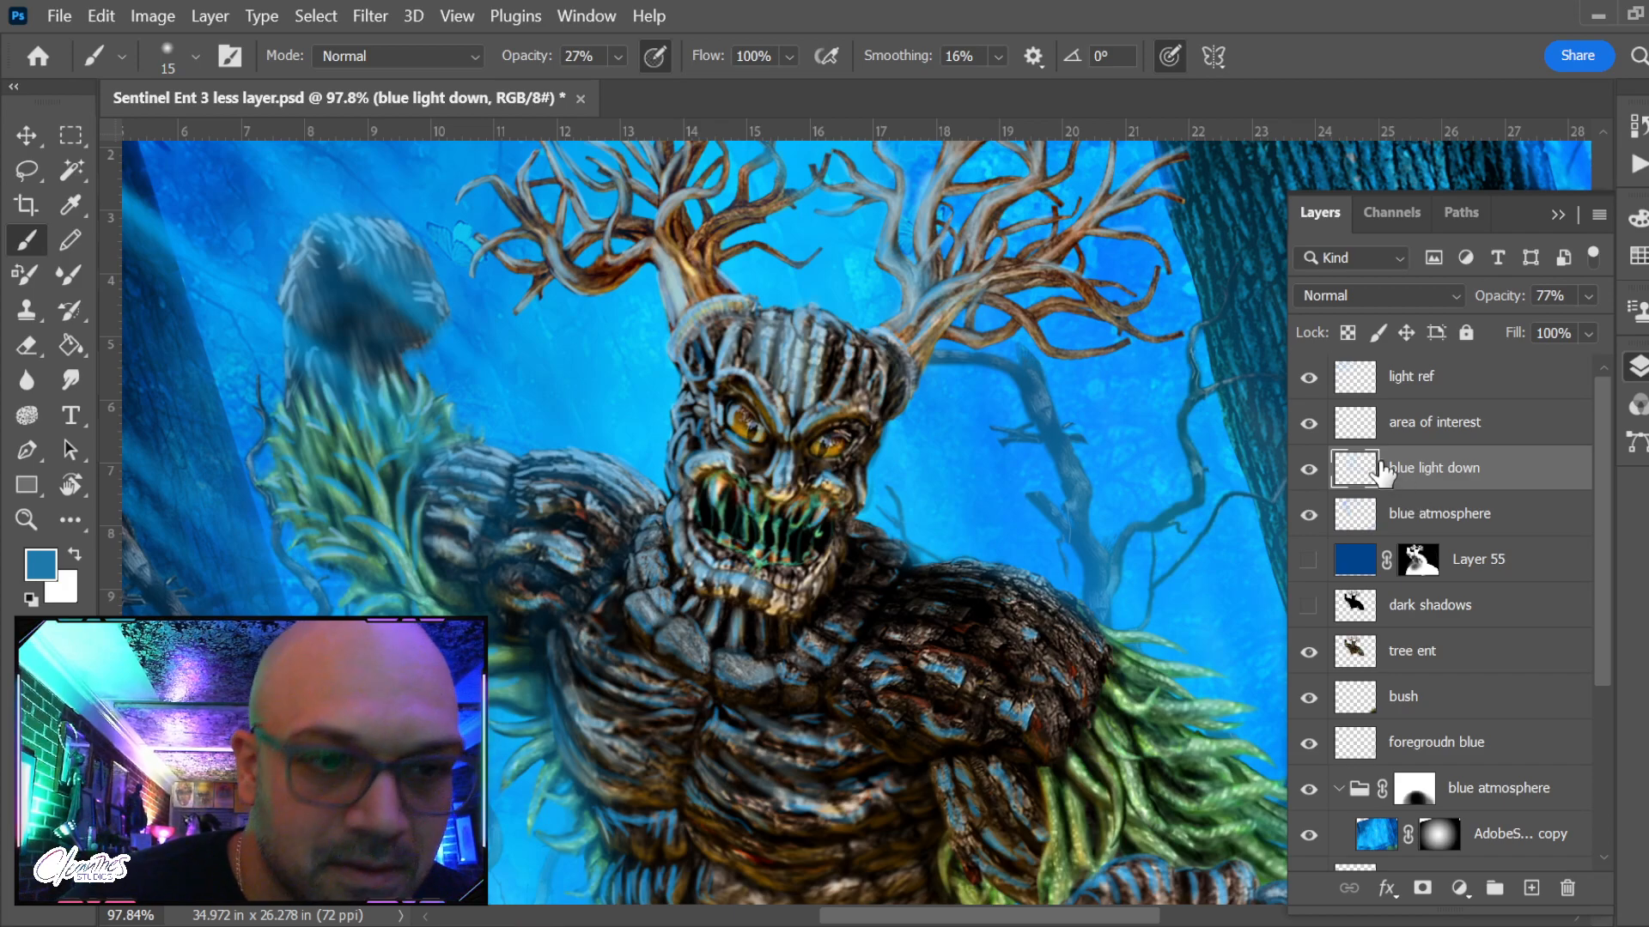
Soften the blue highlights on the raised fist with the Smudge tool at size 50 and compare the layer's effect
left_click(71, 380)
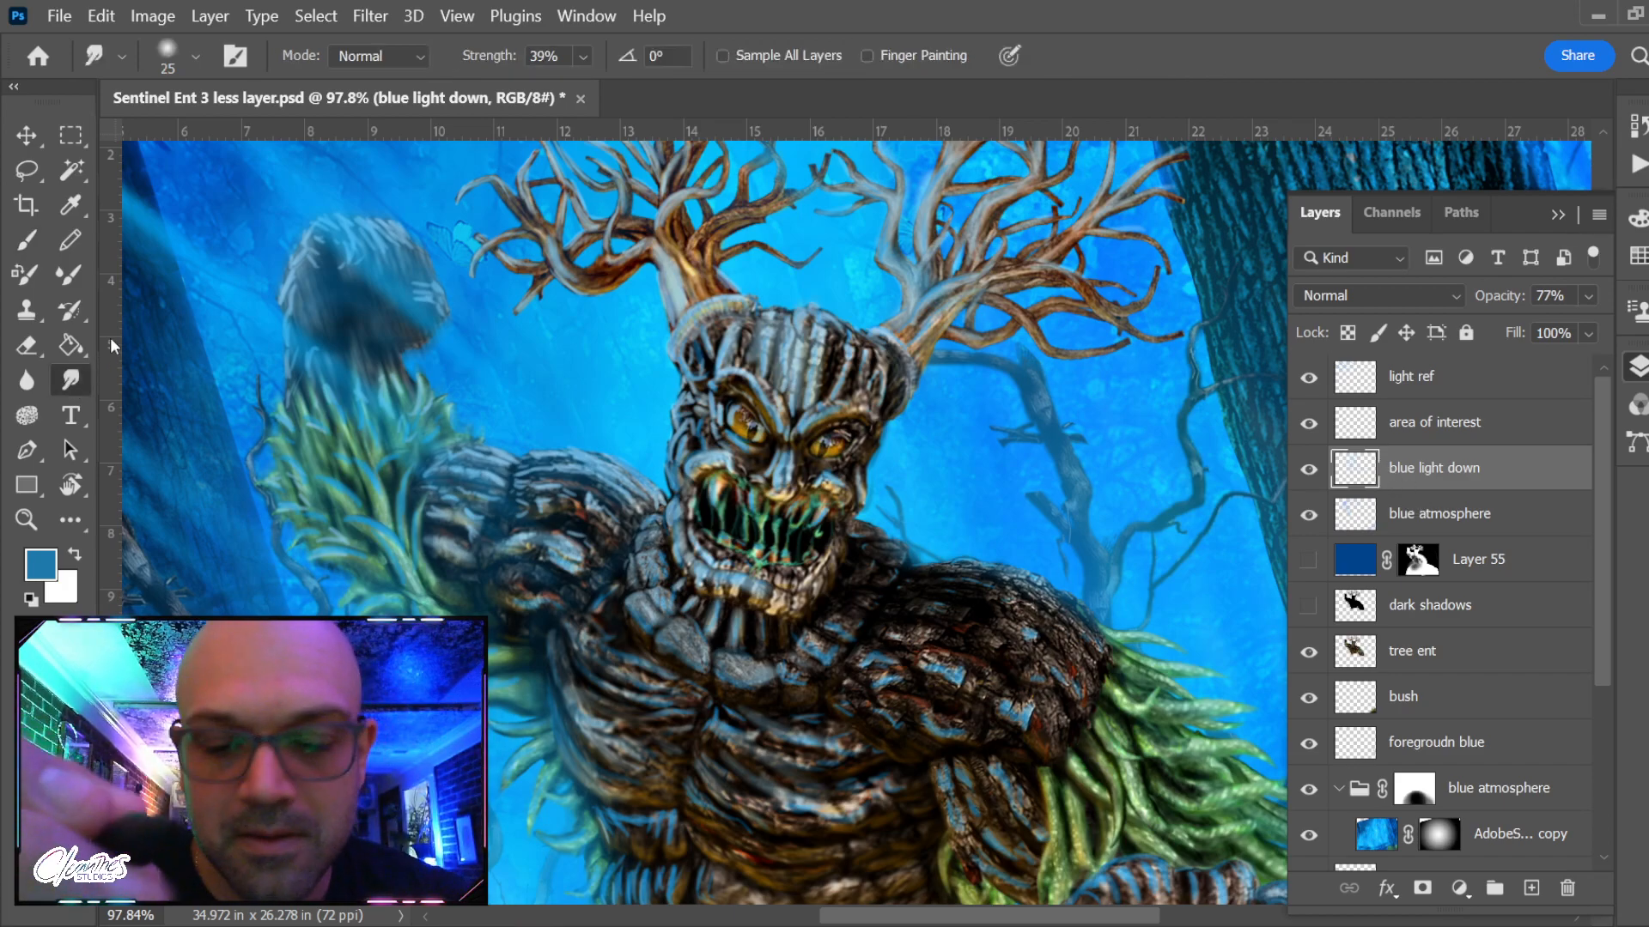
key("bracketright")
key("bracketright")
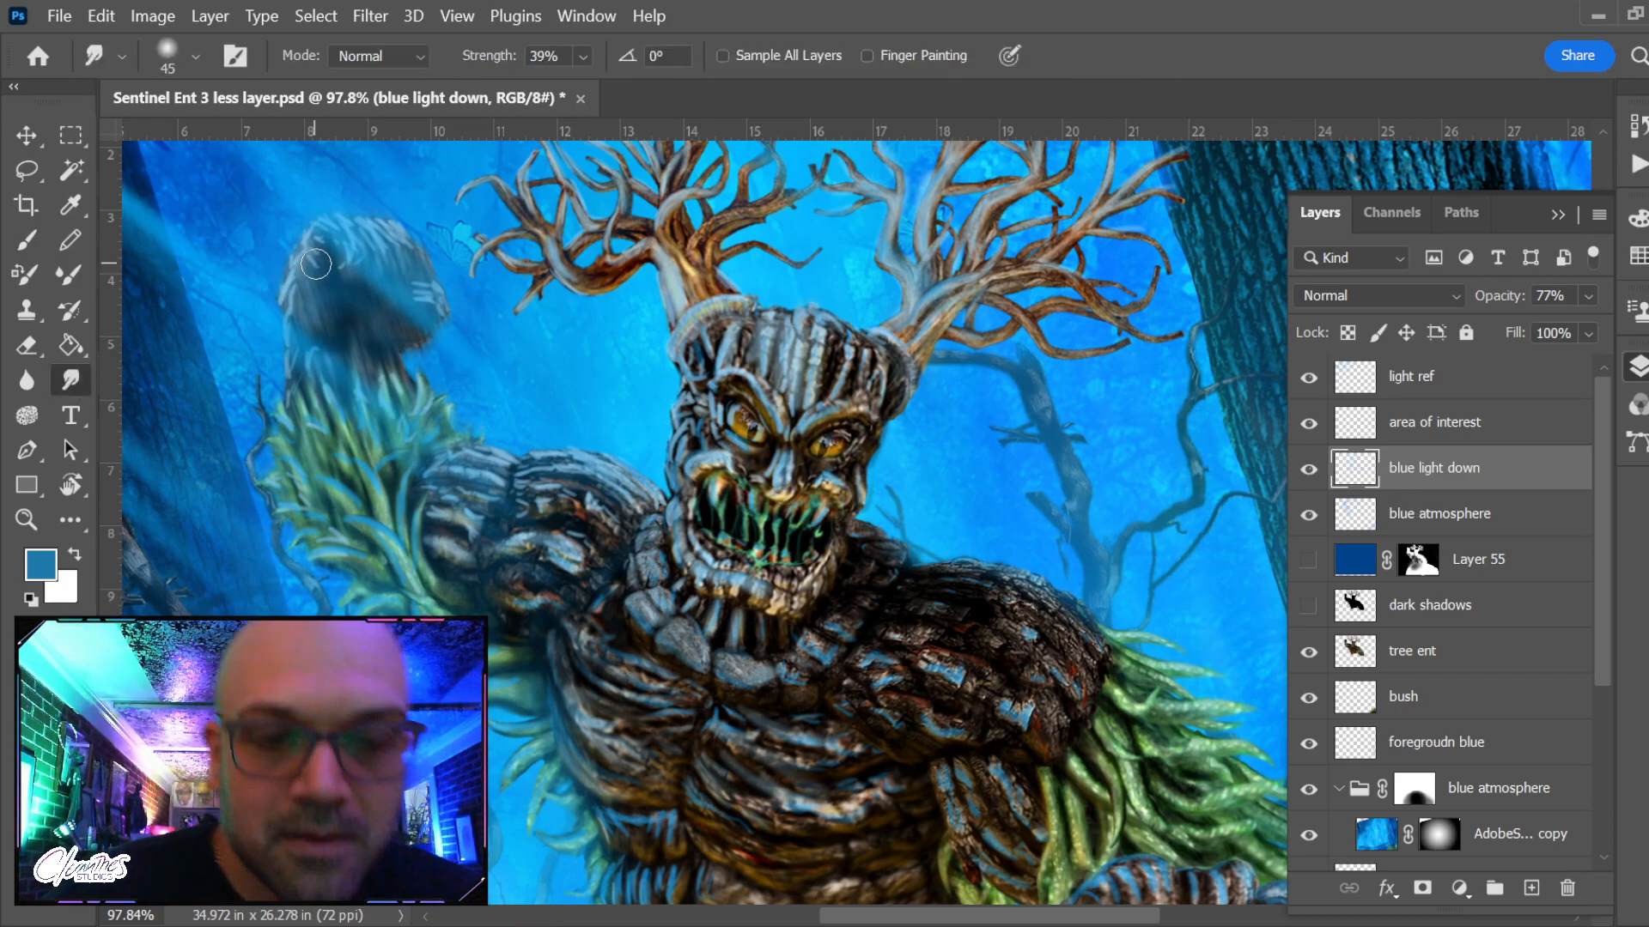
key("bracketright")
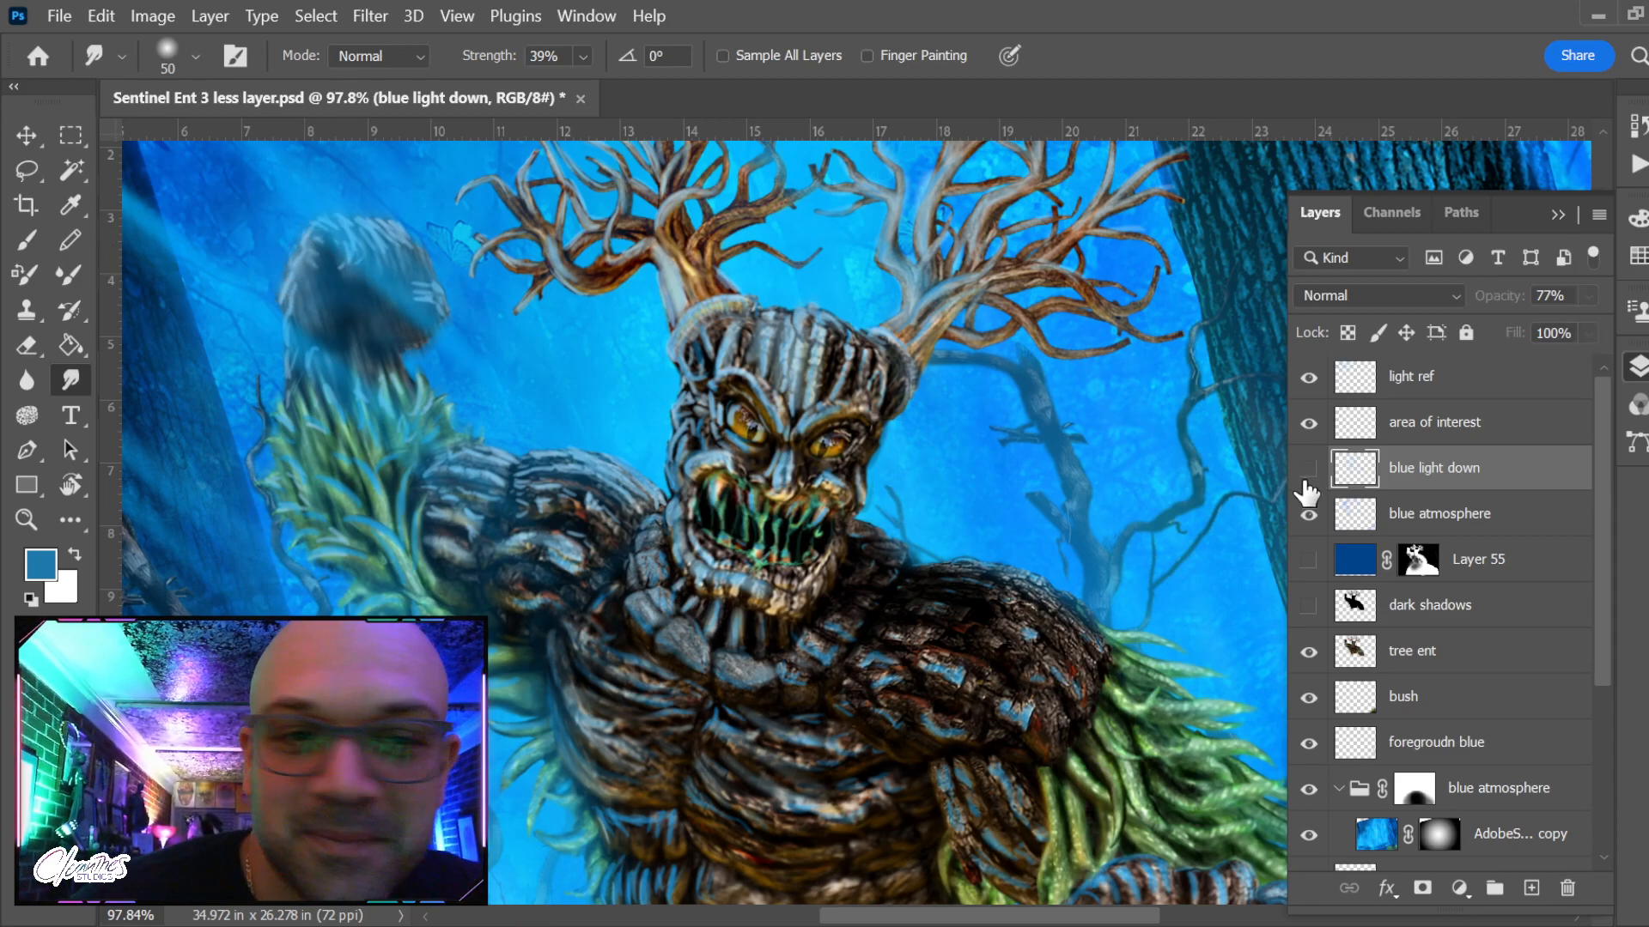
left_click(1308, 469)
left_click(1309, 469)
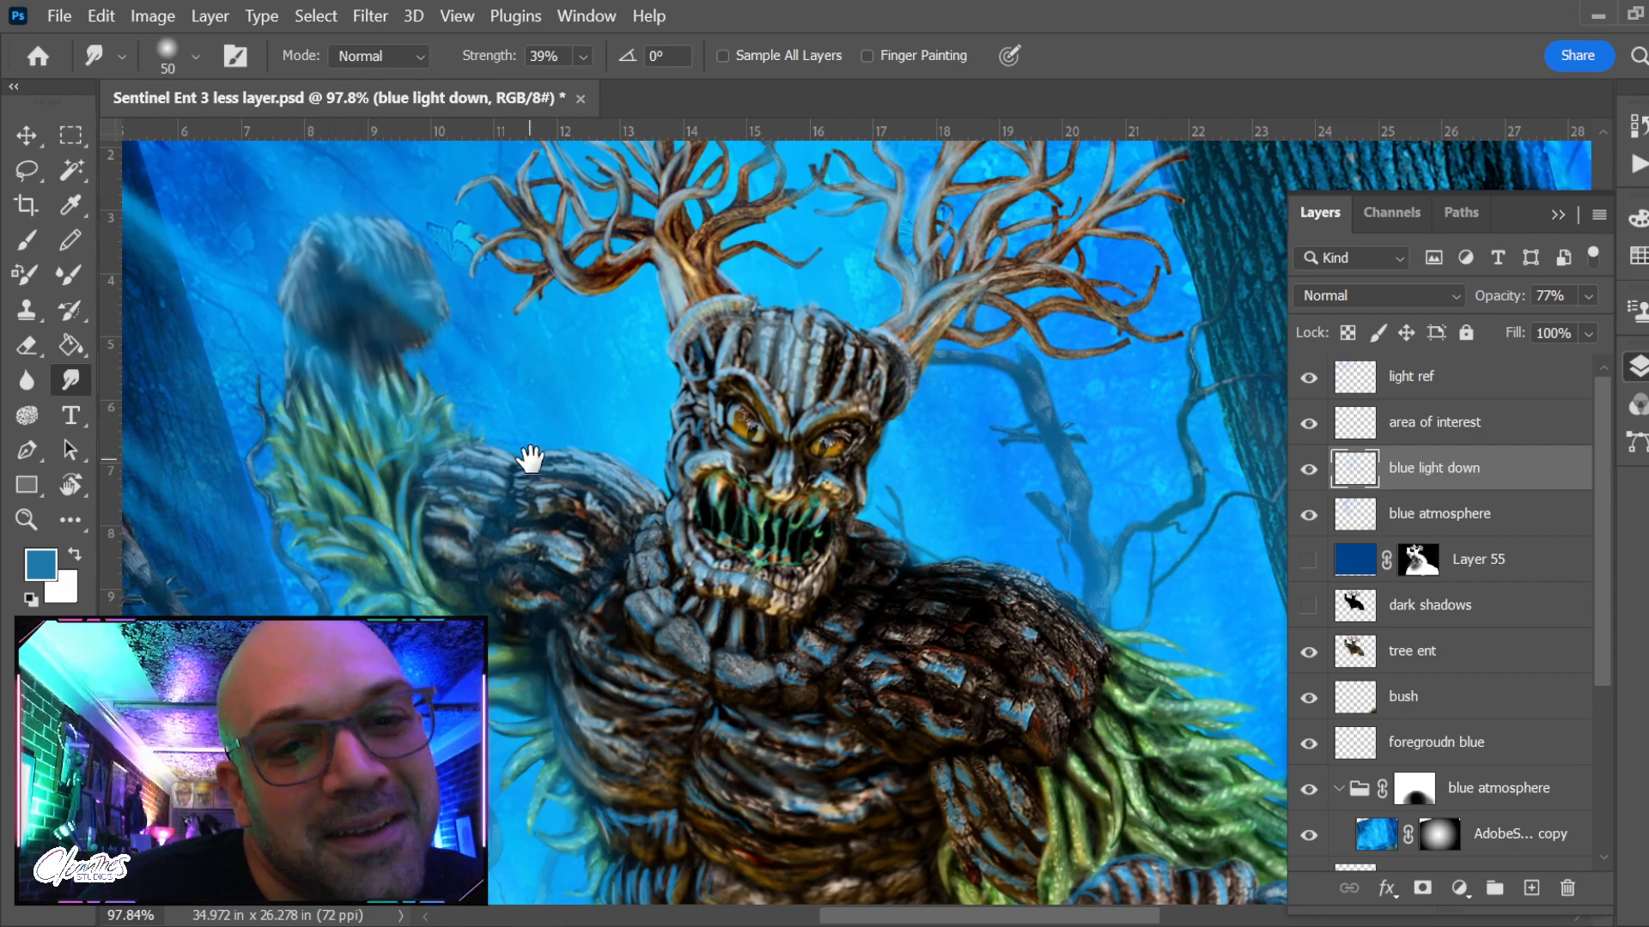
Show Layer 55 again, comparing the whole composite with and without its blue tint
left_click_drag(502, 439, 490, 394)
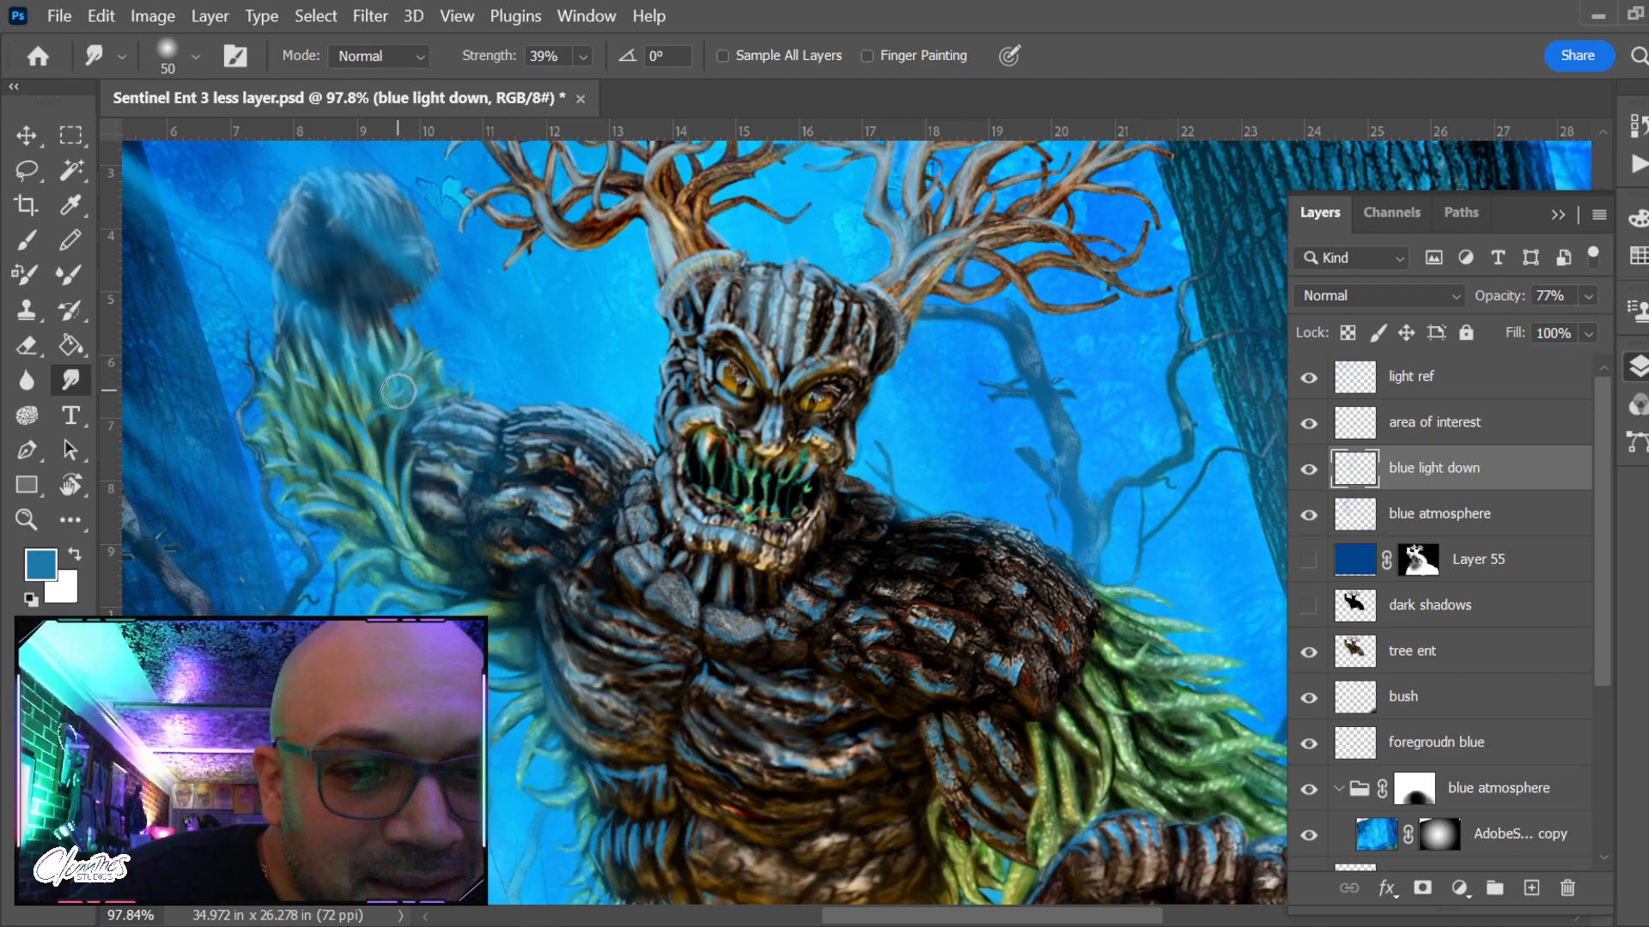
left_click_drag(771, 527, 620, 291)
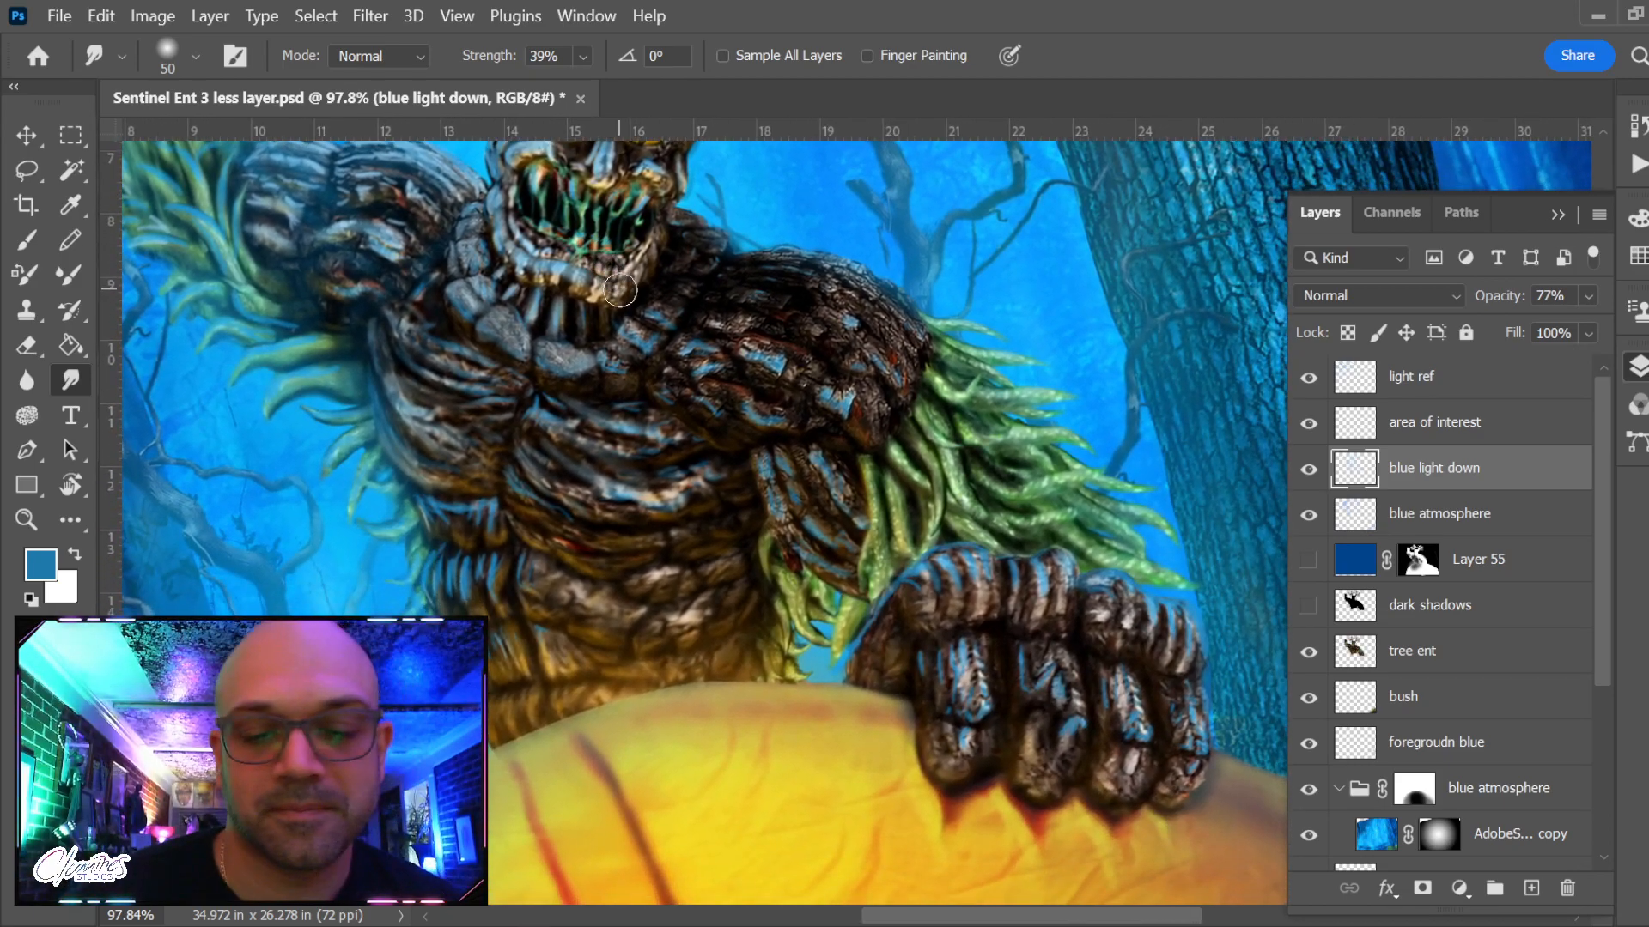
key("ctrl+0")
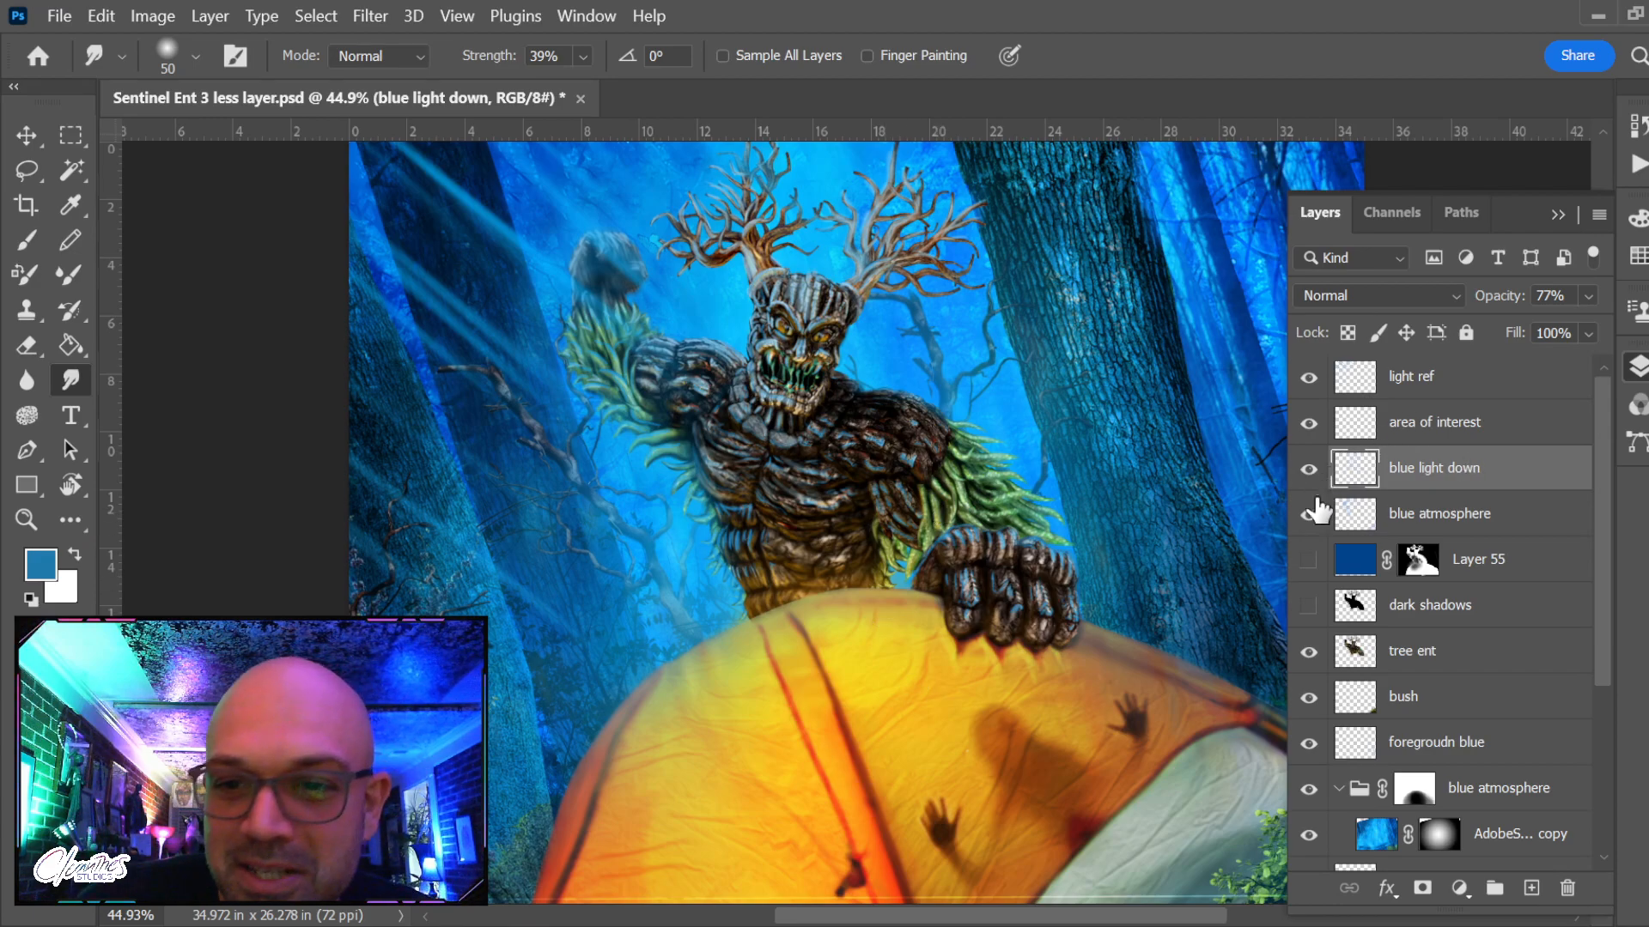
left_click(1308, 560)
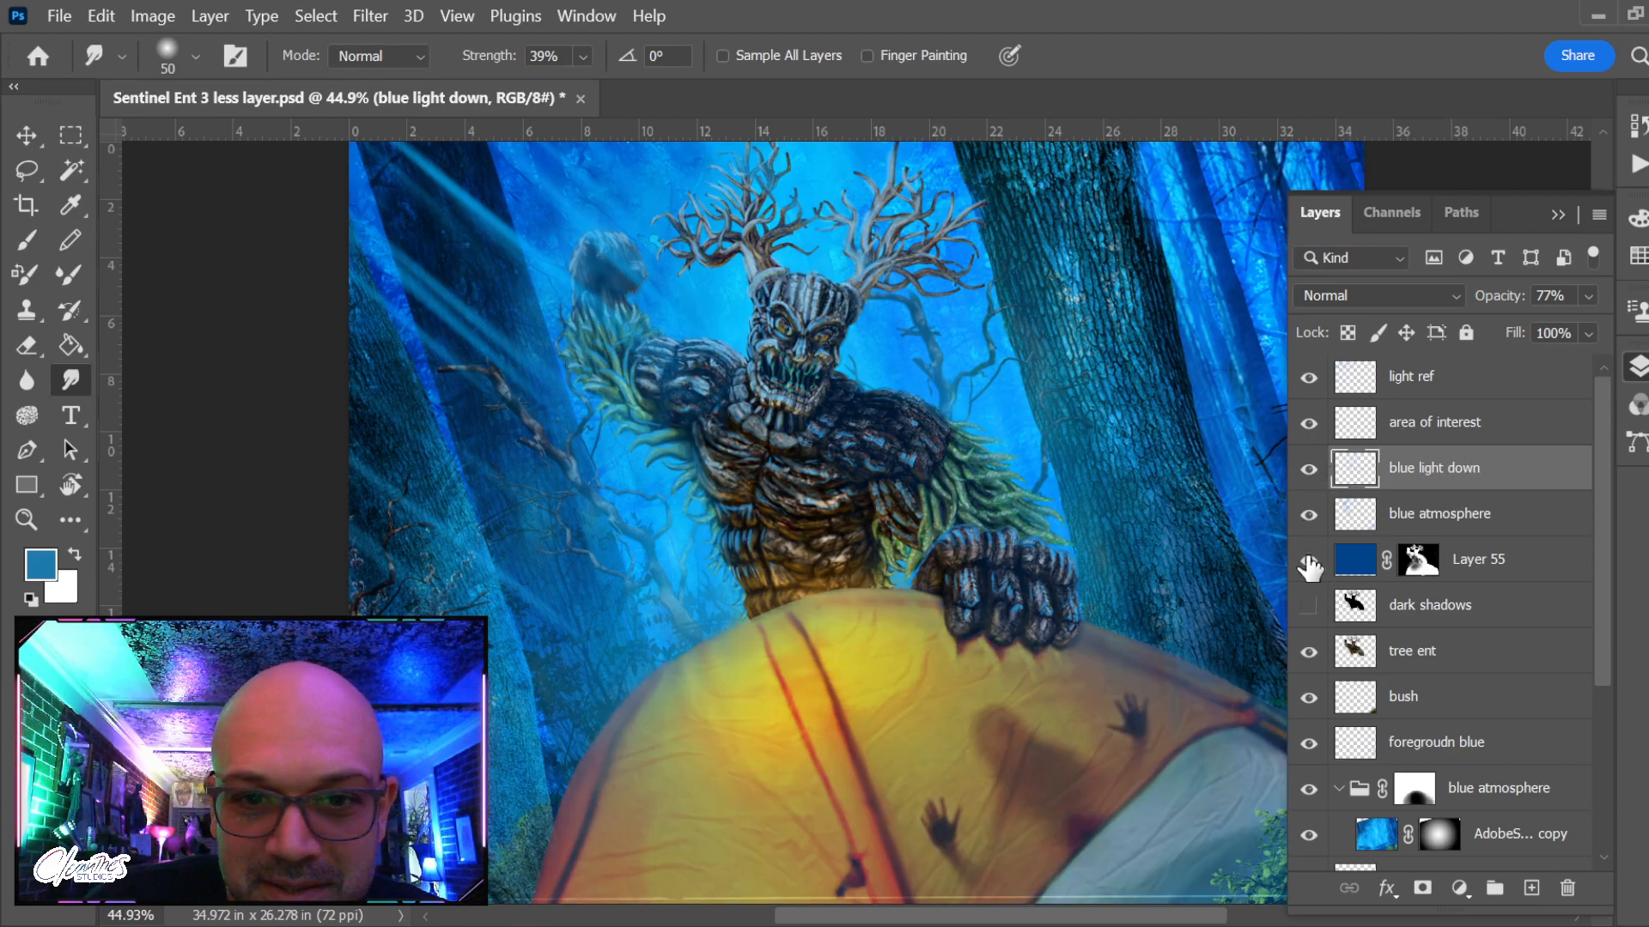
left_click(1307, 563)
left_click(1308, 562)
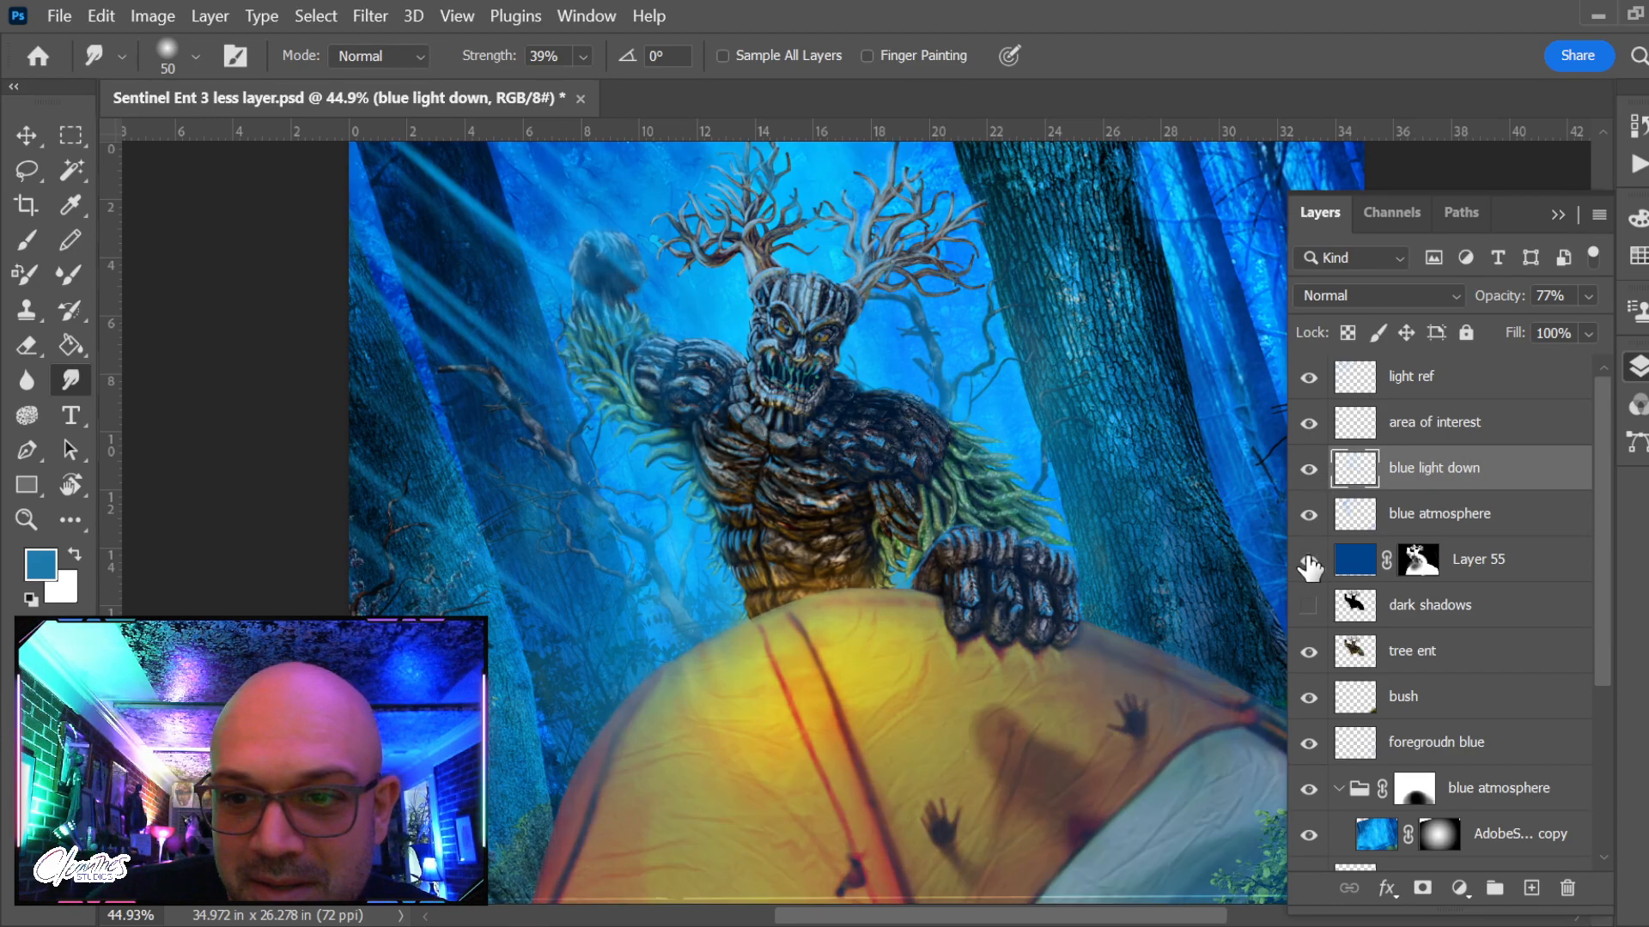
Target Layer 55's mask and set up a black brush at 67% opacity
left_click(1417, 560)
key("b")
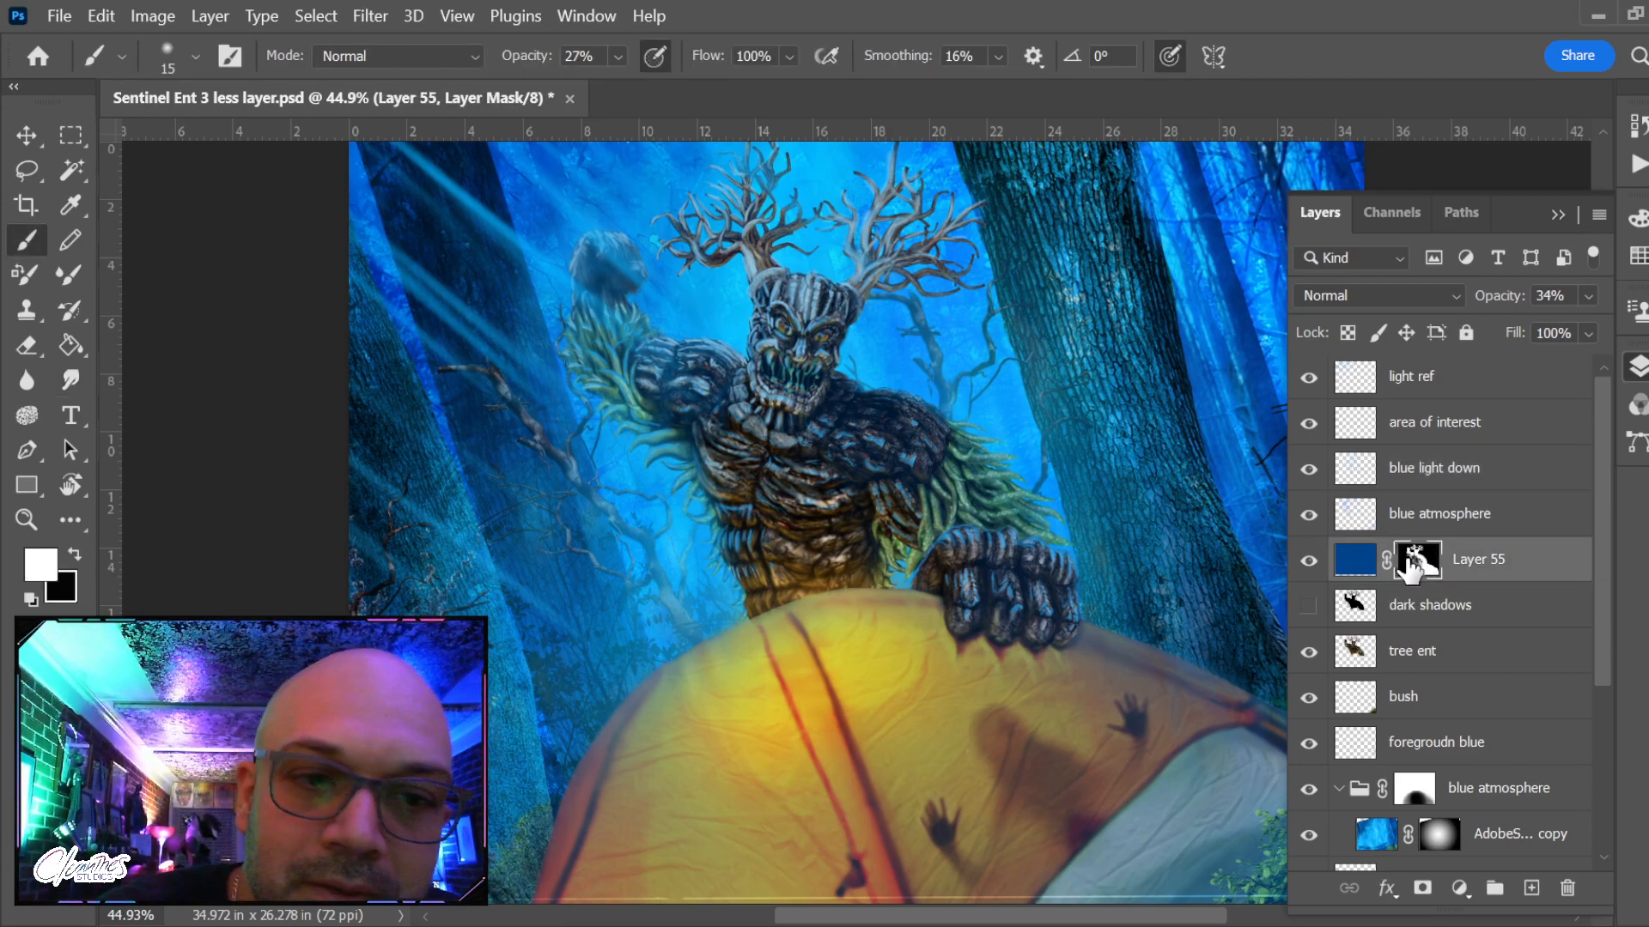
key("x")
key("x")
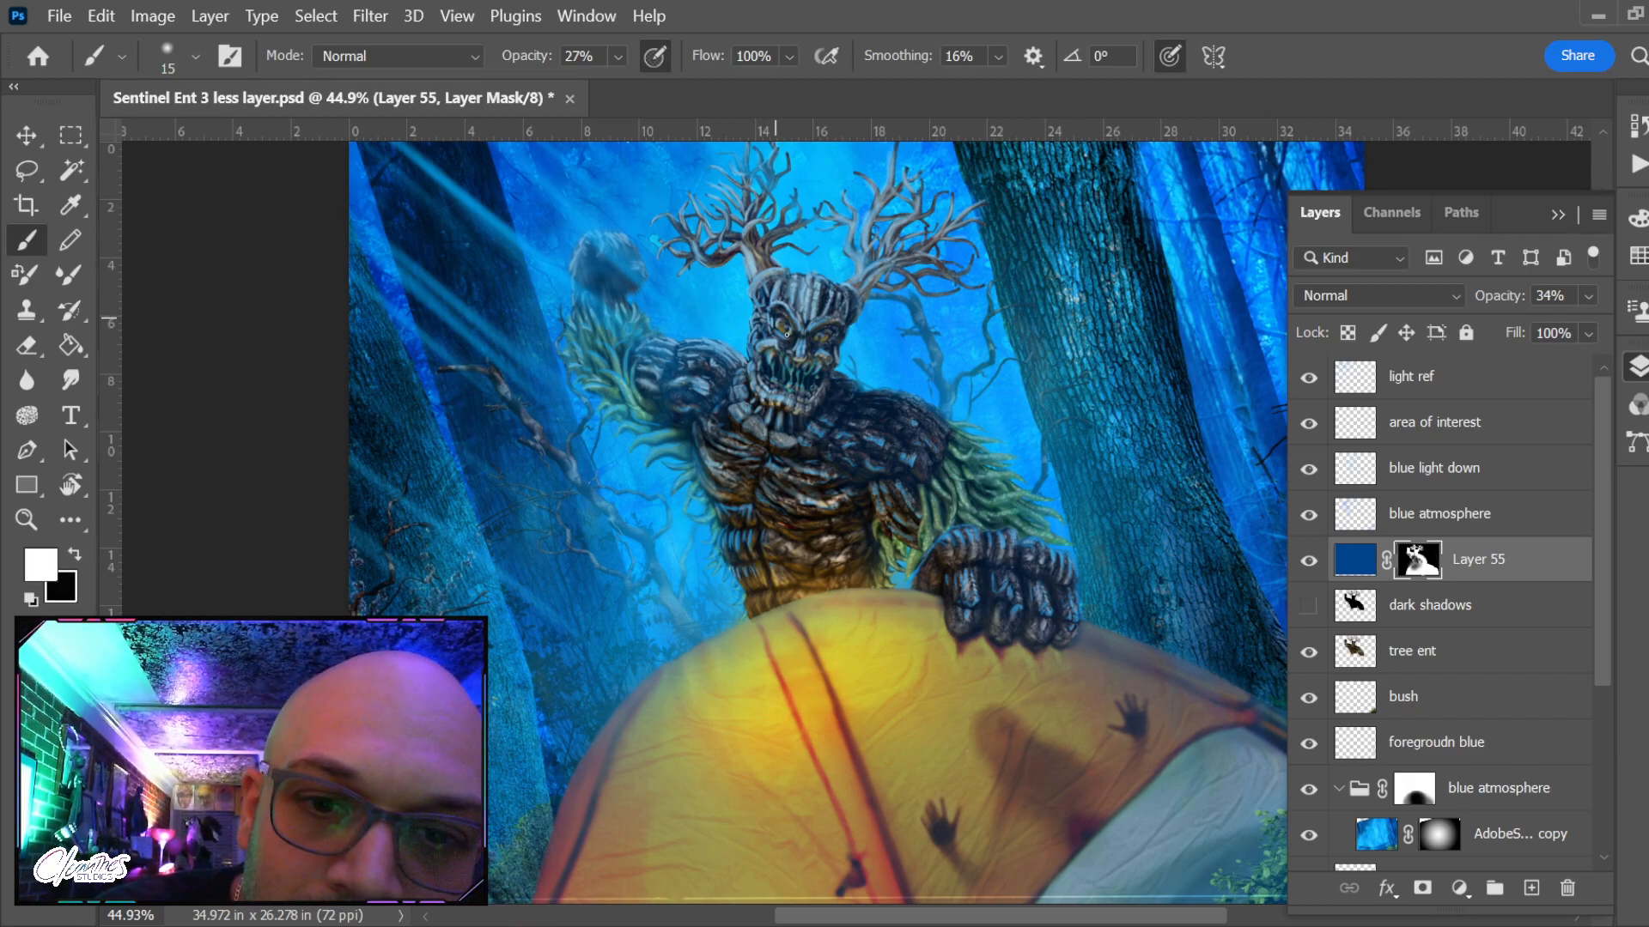
key("x")
left_click(618, 56)
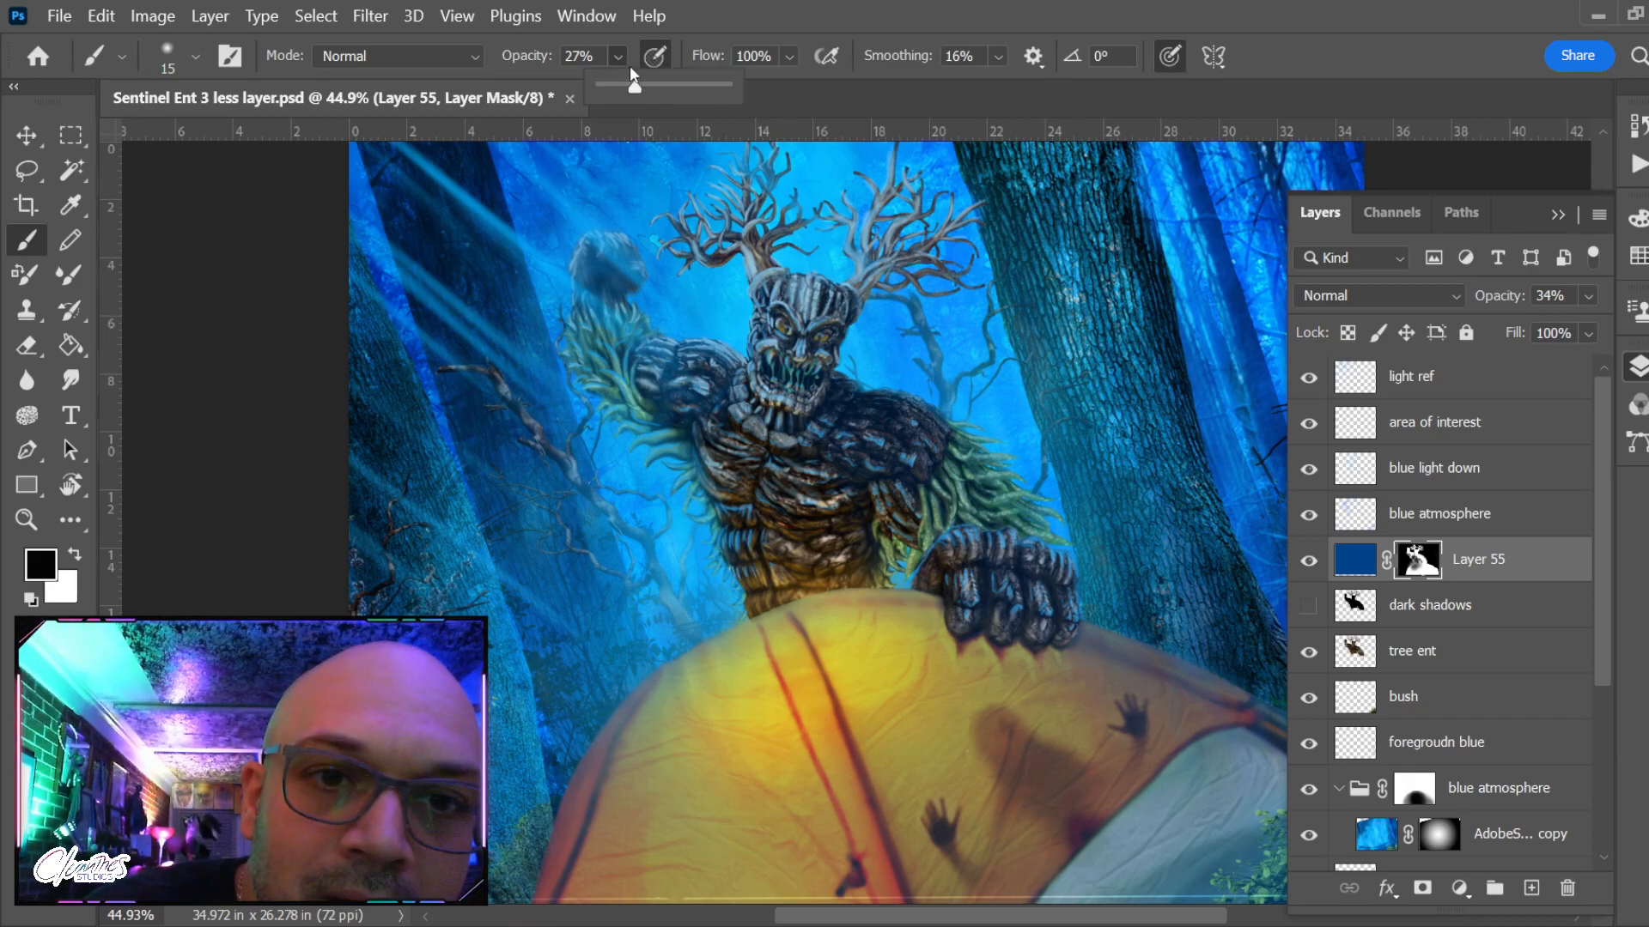
left_click(775, 321)
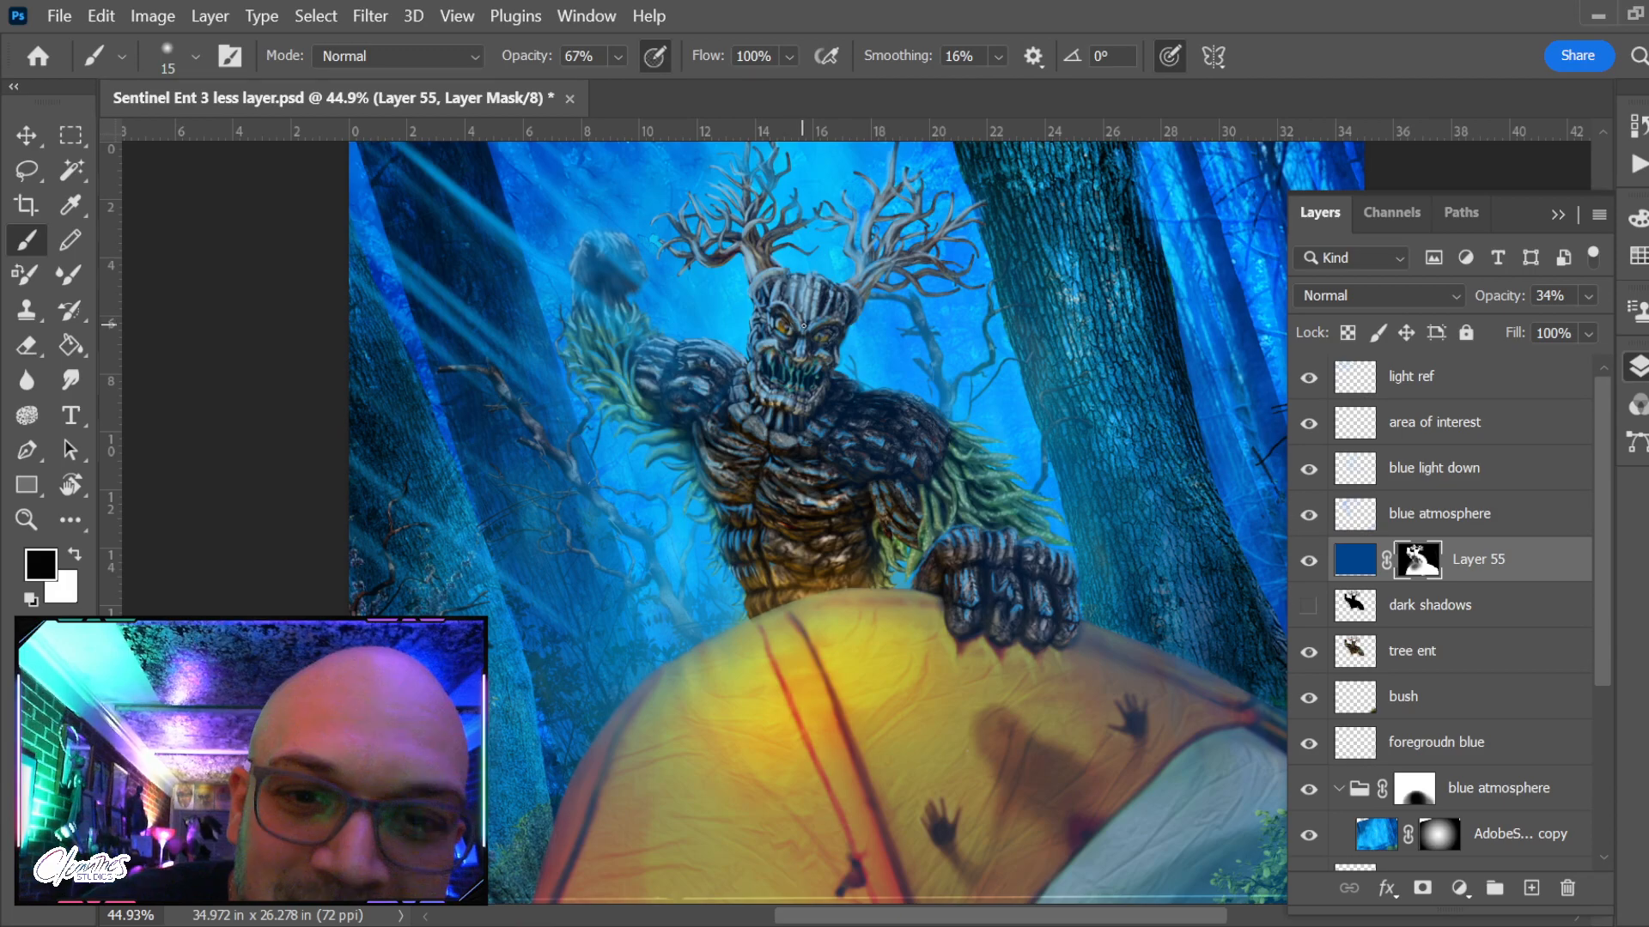
Paint black on Layer 55's mask over the creature's mouth, teeth and chin at brush sizes 15 to 30 to clear the blue tint
key("z")
left_click_drag(783, 323, 850, 390)
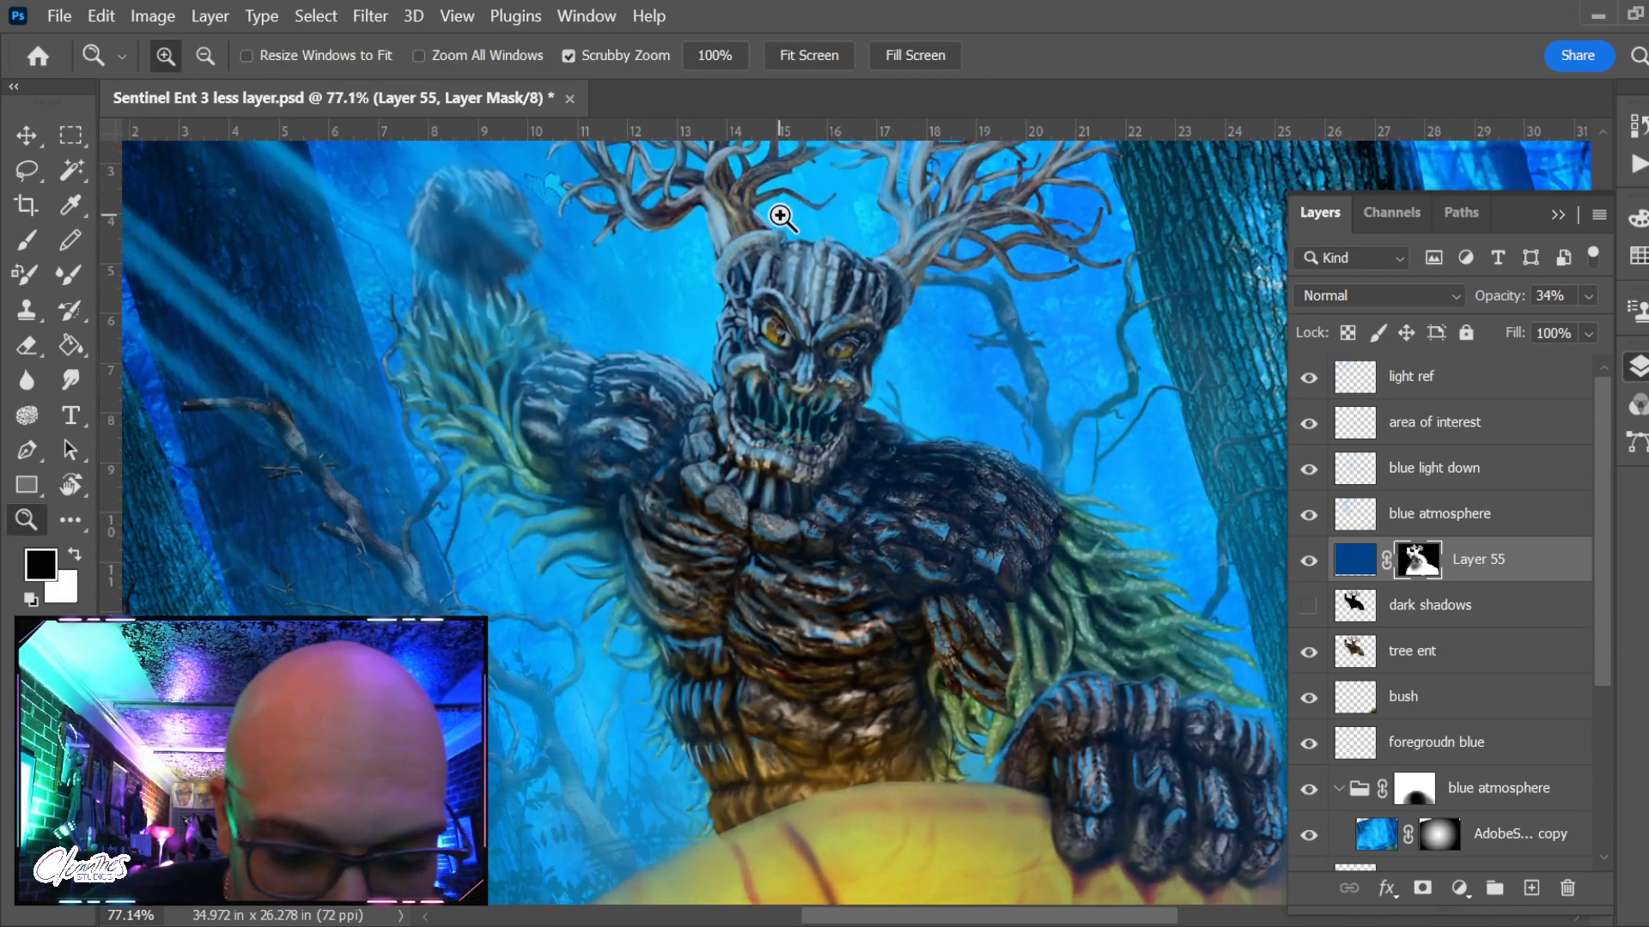
key("b")
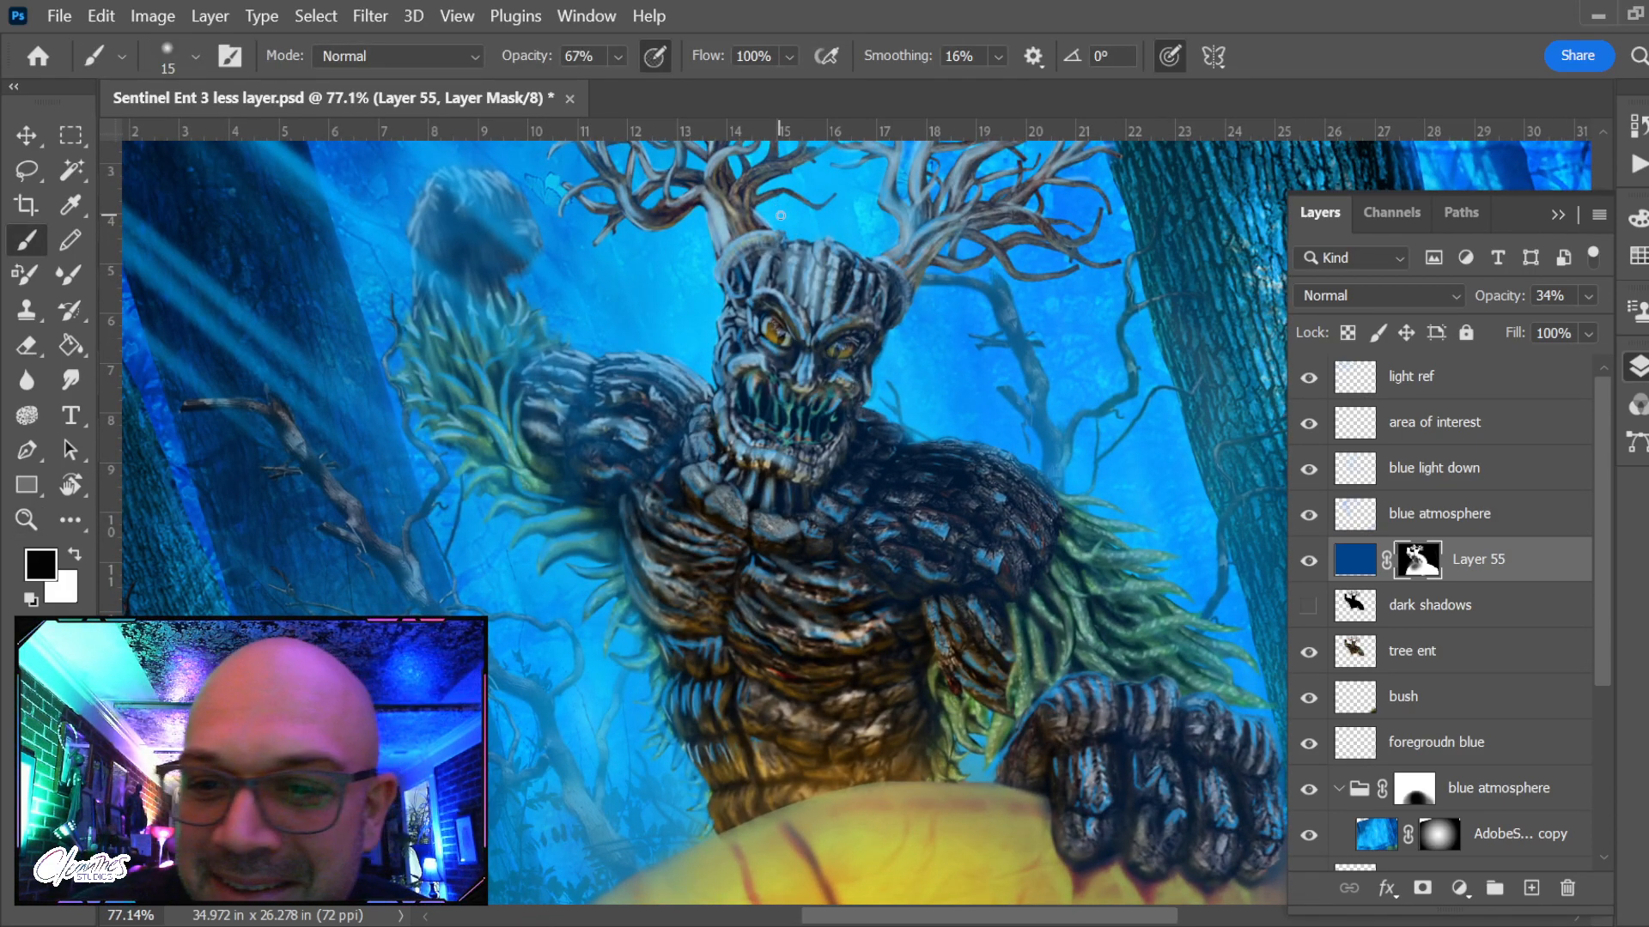
key("bracketright")
key("bracketright")
key("bracketright")
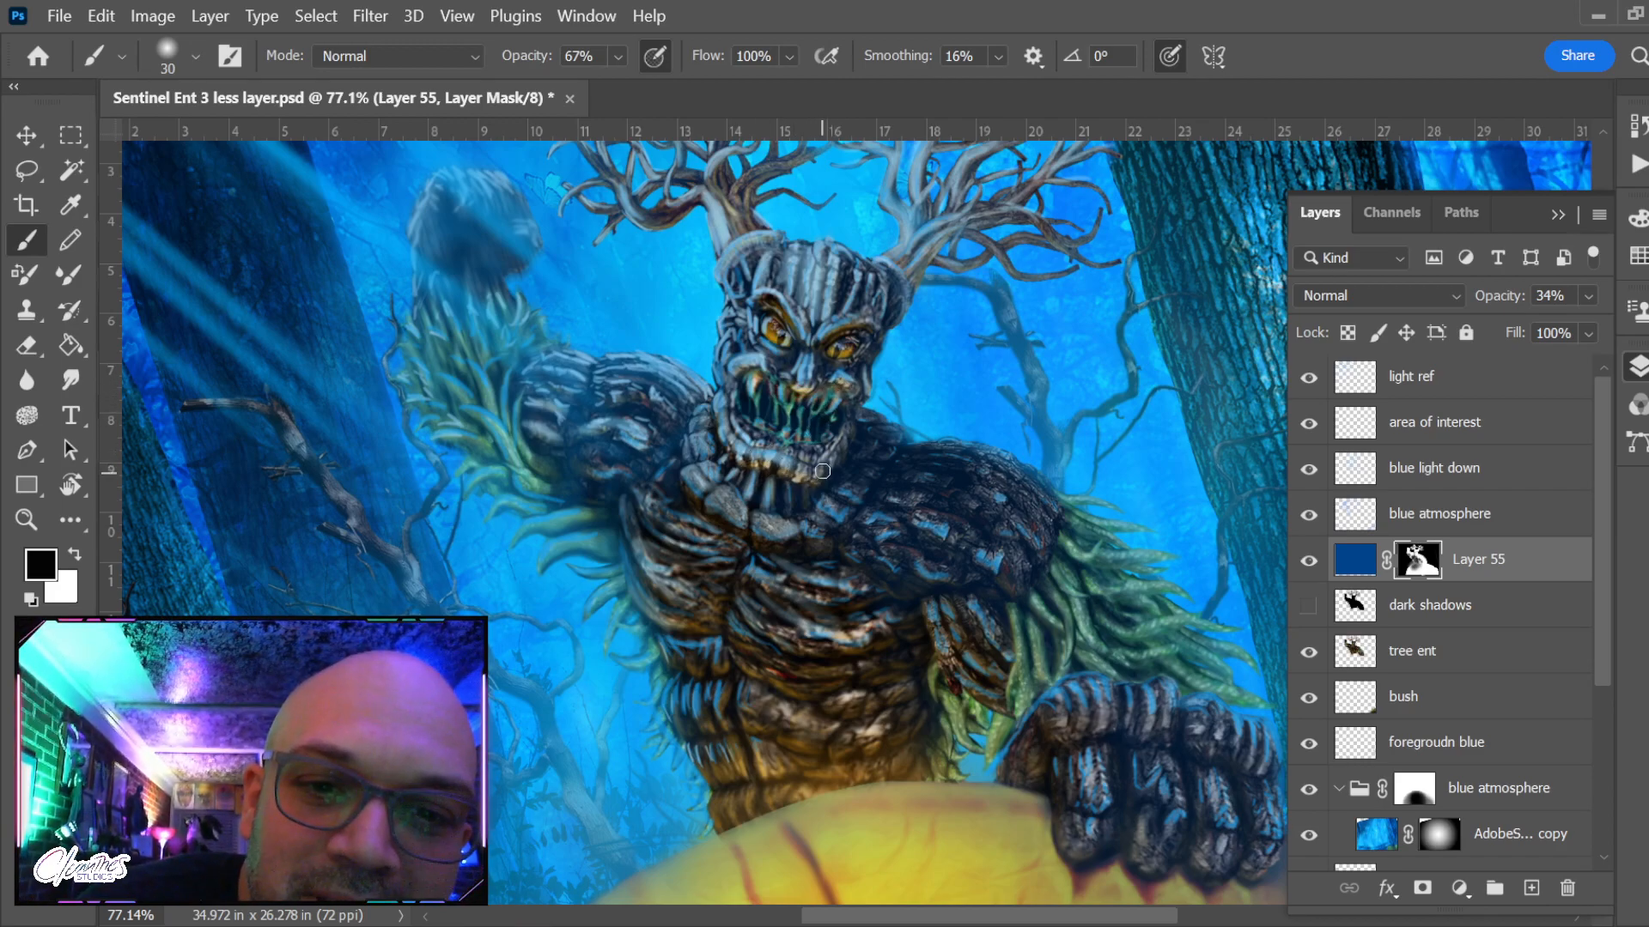
key("bracketleft")
key("bracketleft")
key("bracketleft")
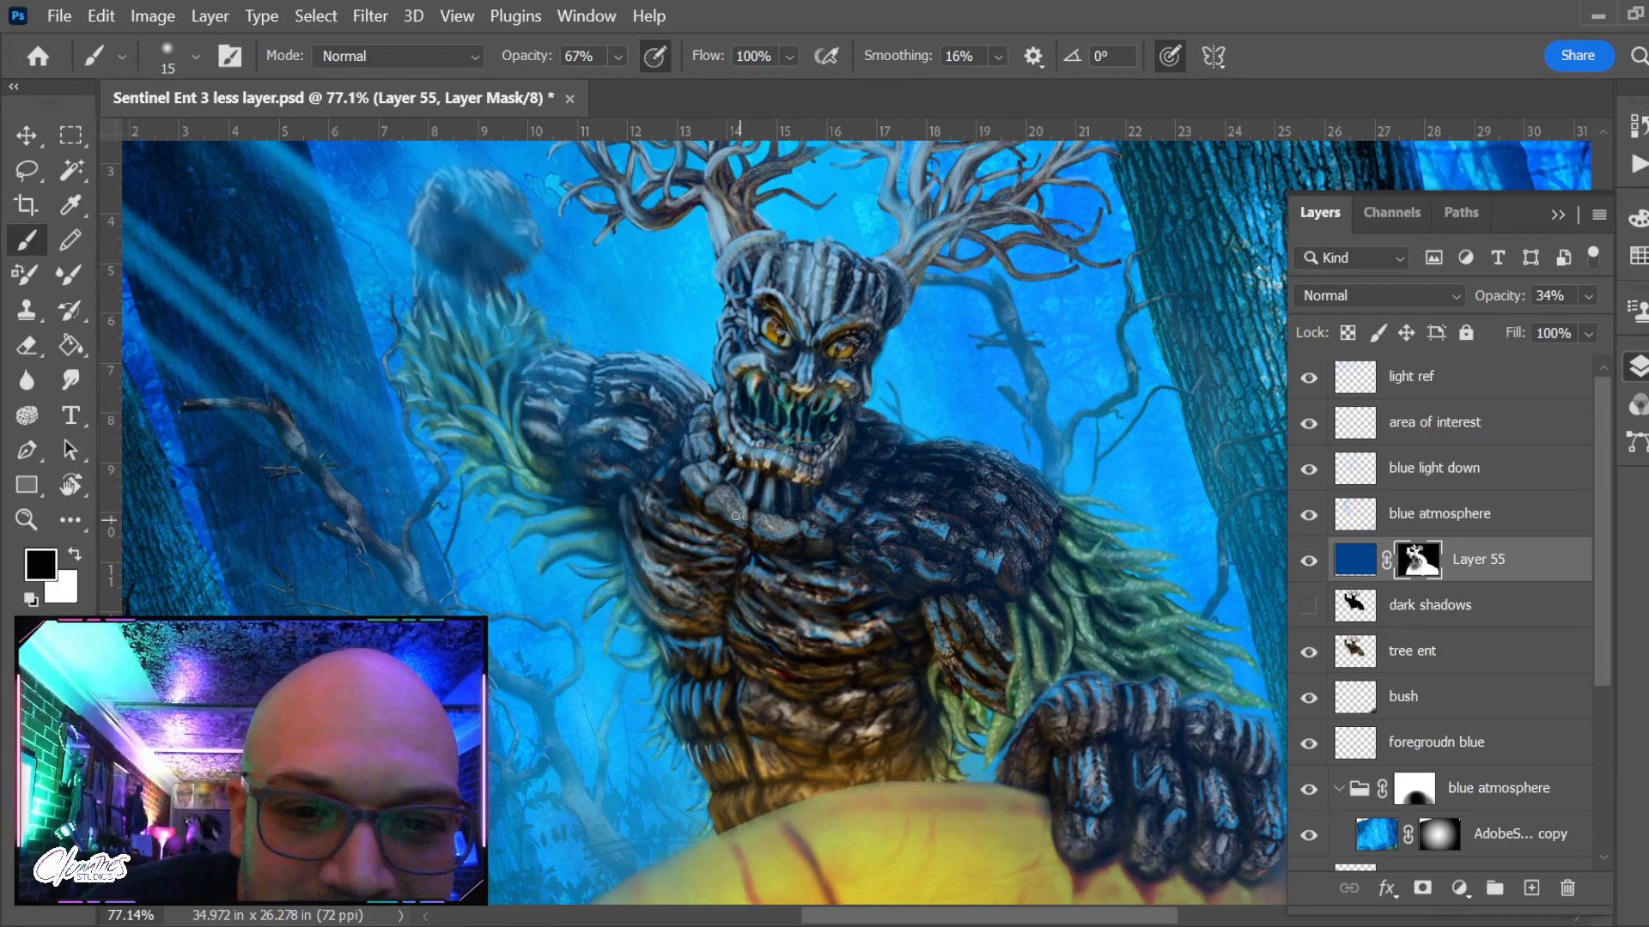
Mask Layer 55's blue tint off the creature's chest, shoulders and arm with the black brush at size 35
key("bracketright")
key("bracketright")
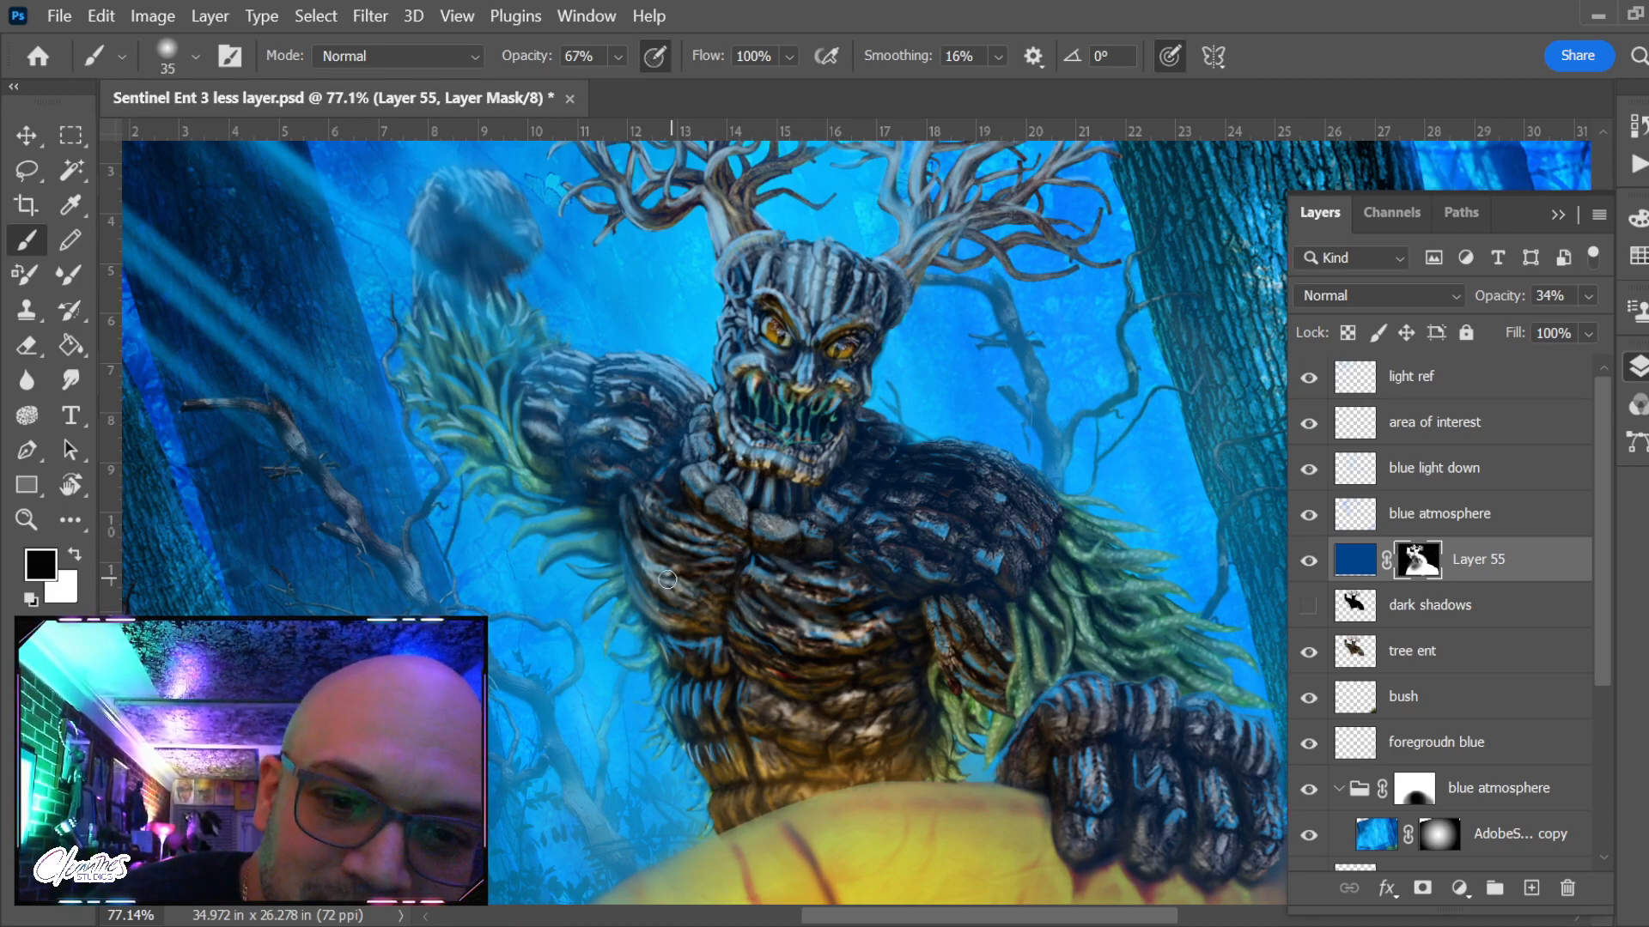
key("bracketright")
key("bracketright")
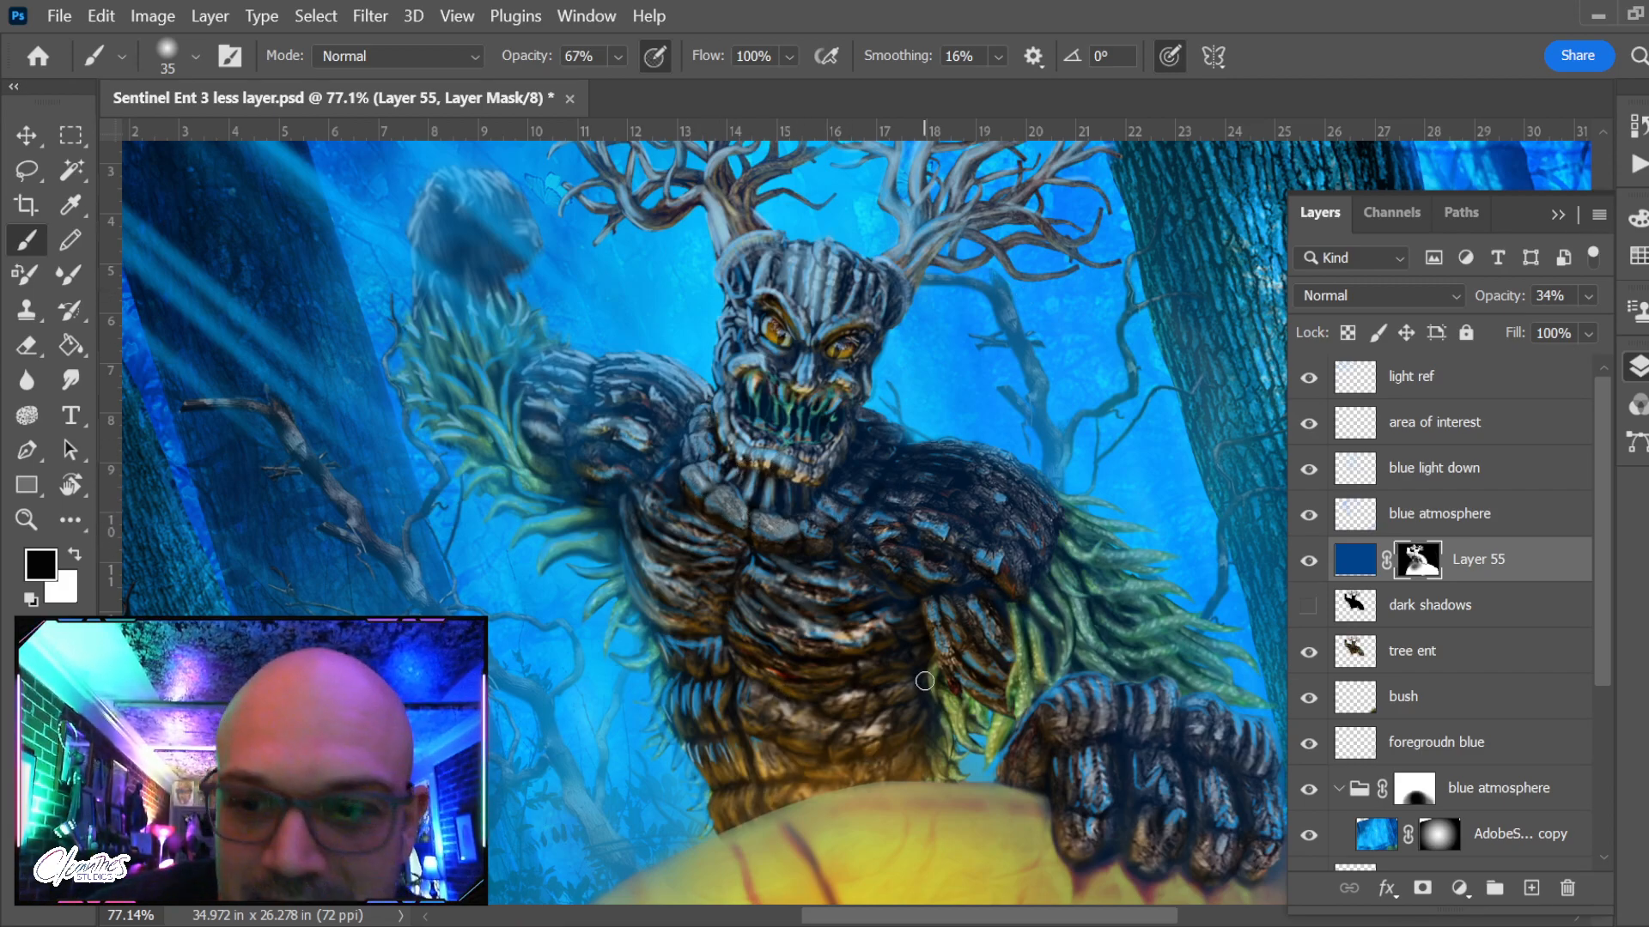
Show the dark shadows layer and lower its opacity to 23%
left_click(1309, 605)
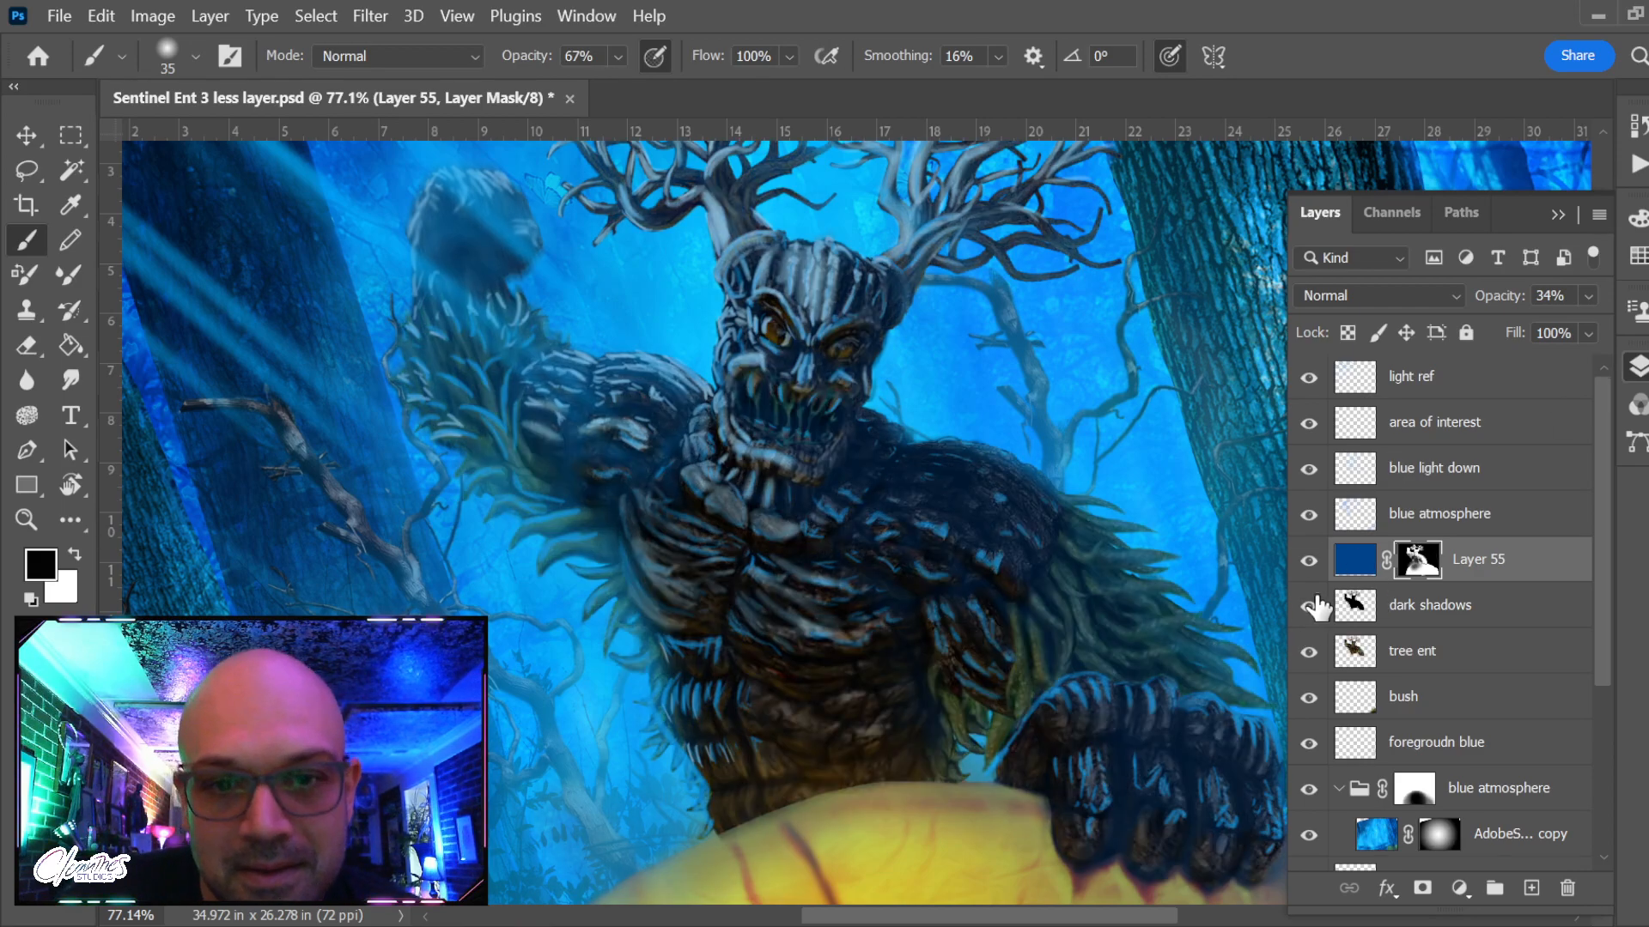
left_click(1476, 601)
left_click(1589, 297)
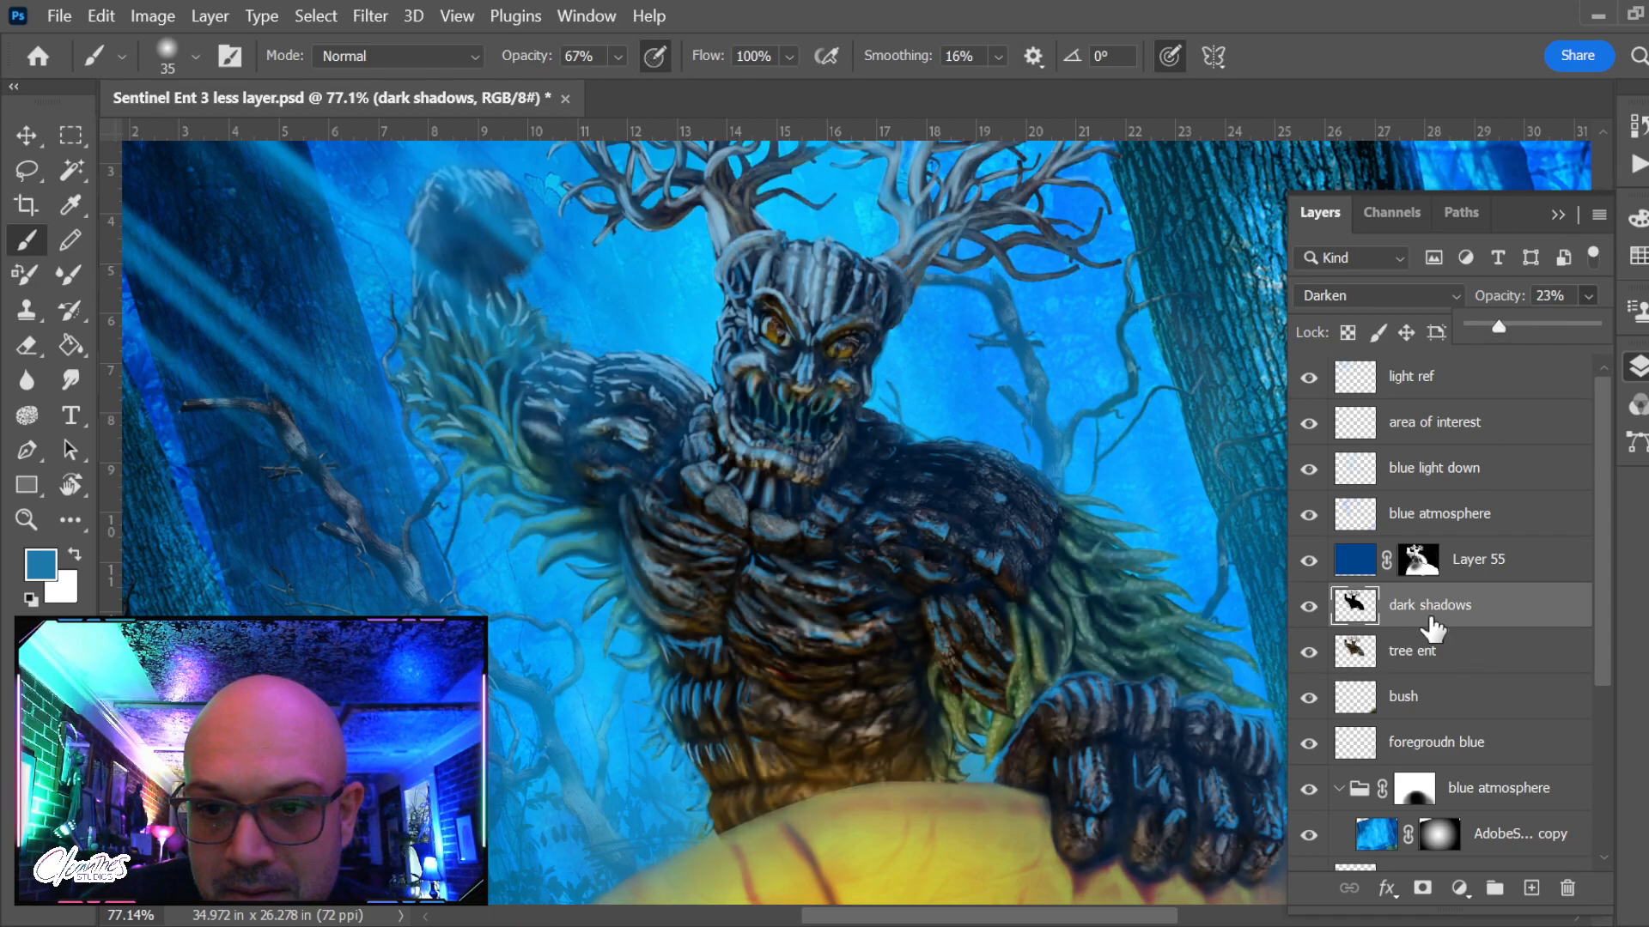
Compare the creature with and without the dark shadows layer, leaving that layer hidden
left_click(1309, 607)
left_click(1309, 607)
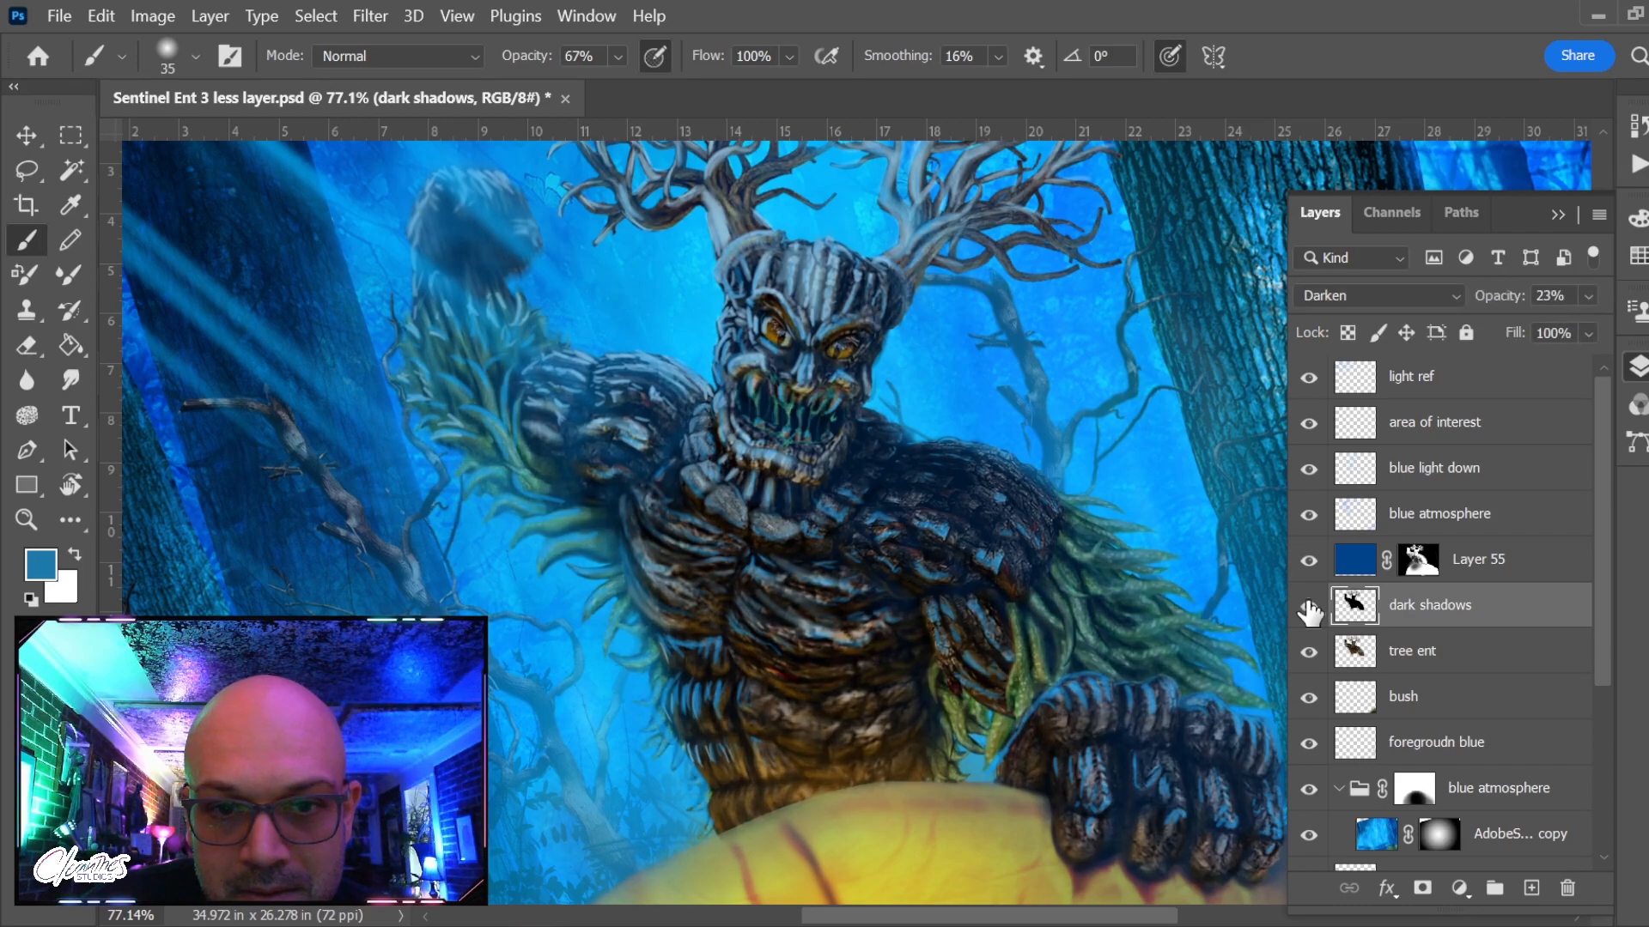
left_click(1309, 610)
left_click(1309, 615)
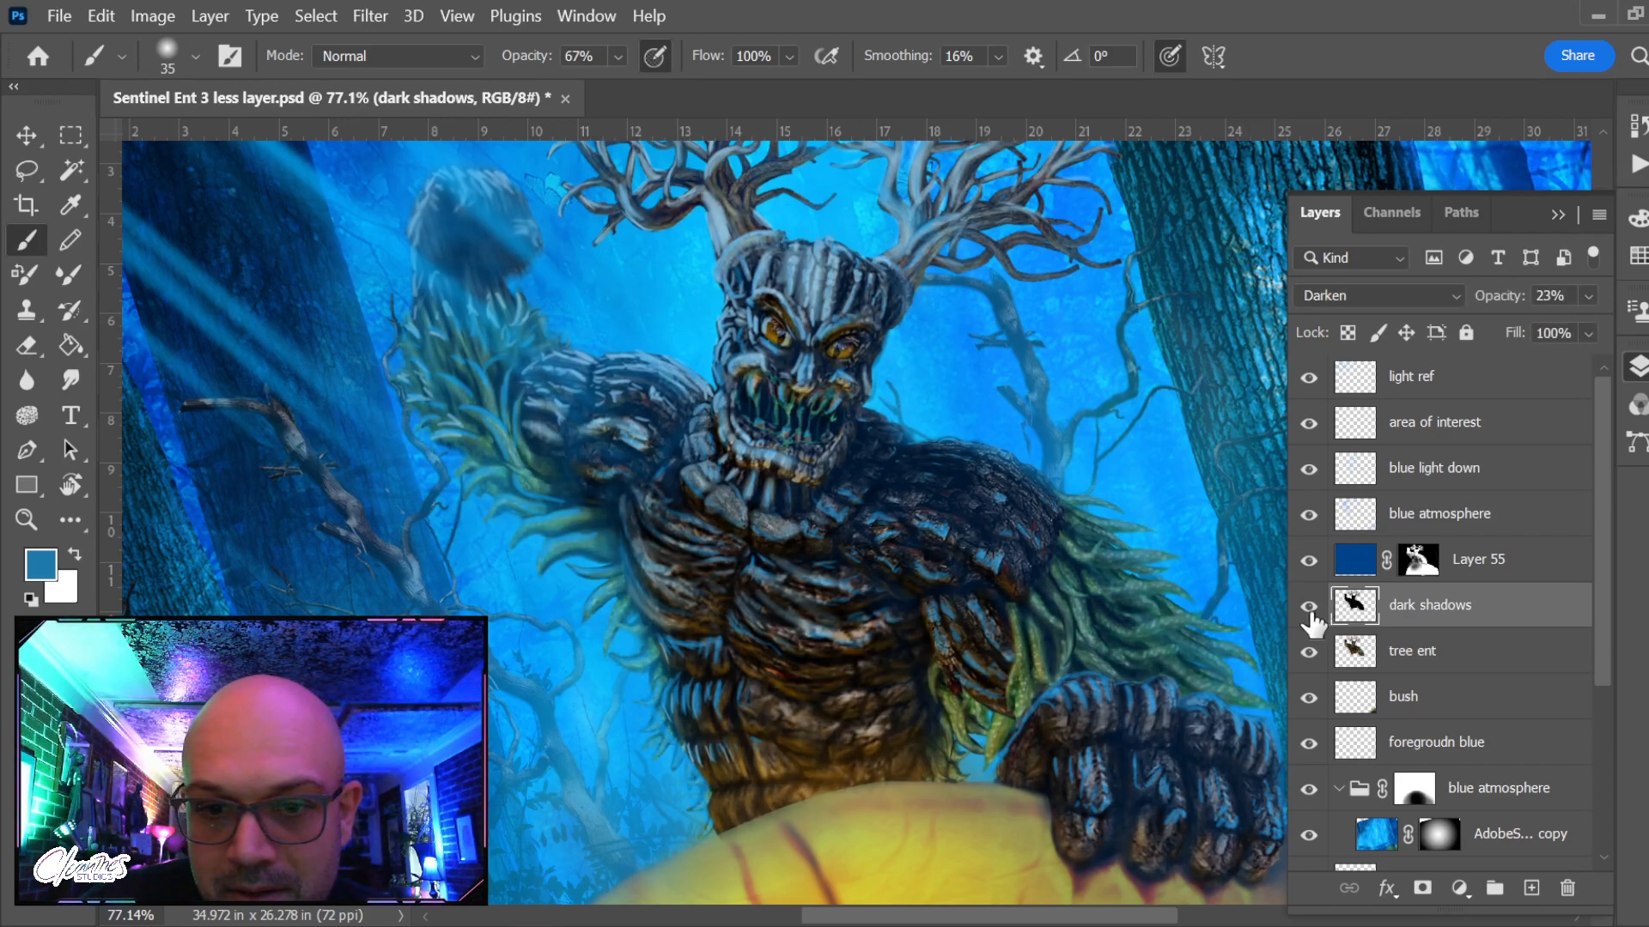
left_click(1310, 618)
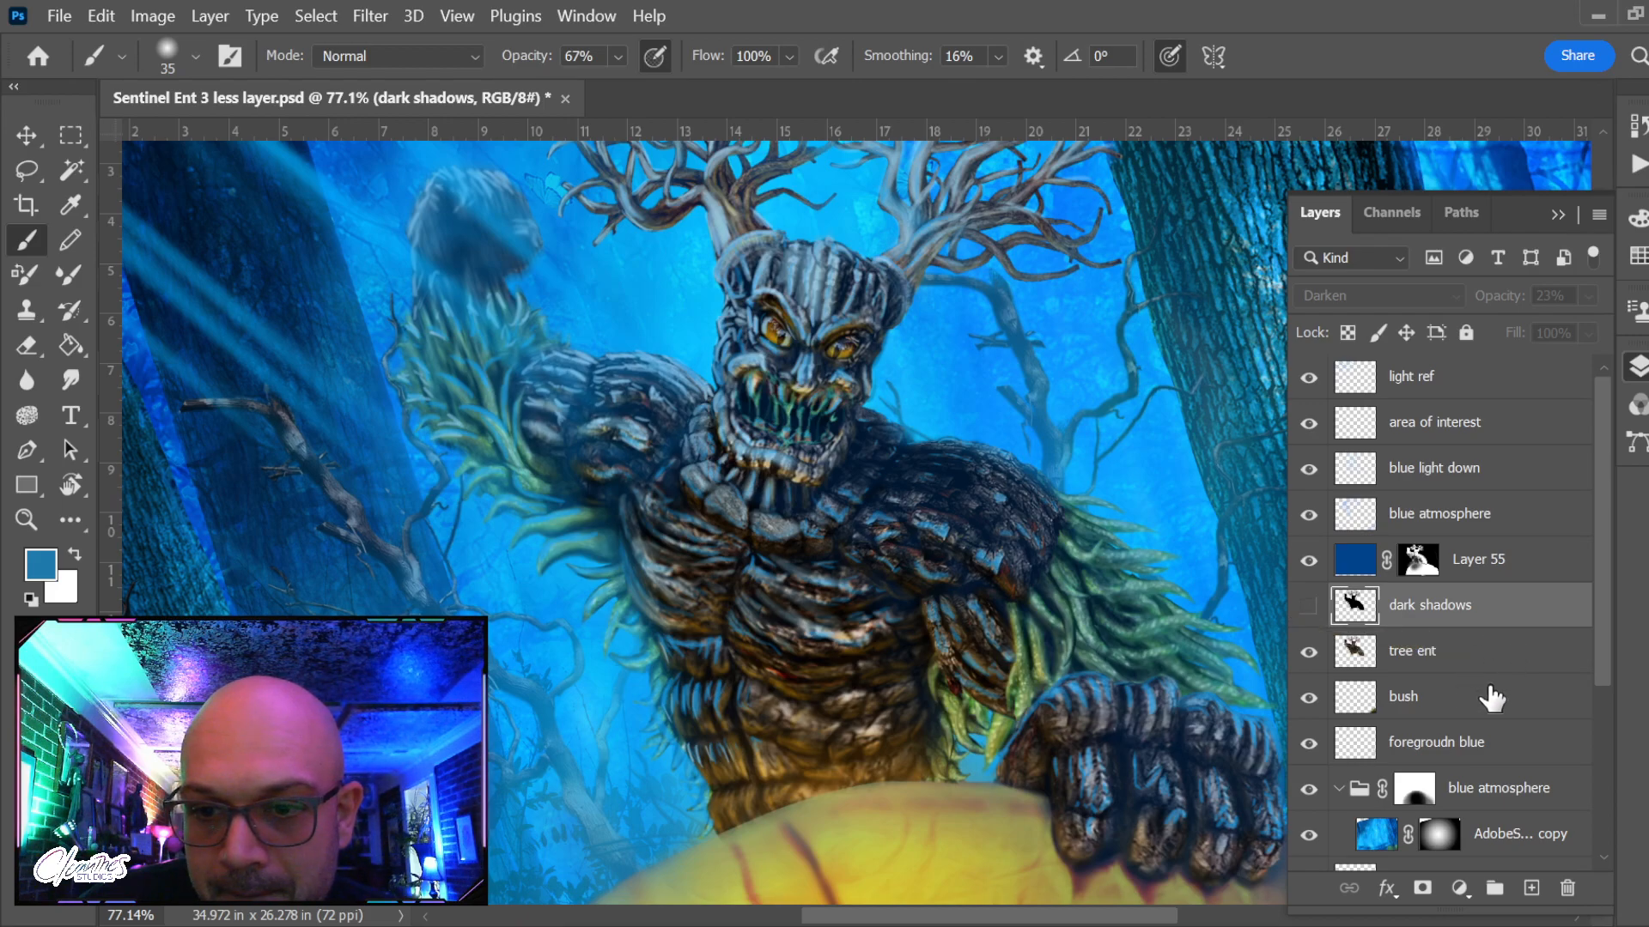
Check the tree ent layer's contribution by hiding it and showing it again
scroll(1597, 507, "down", 2)
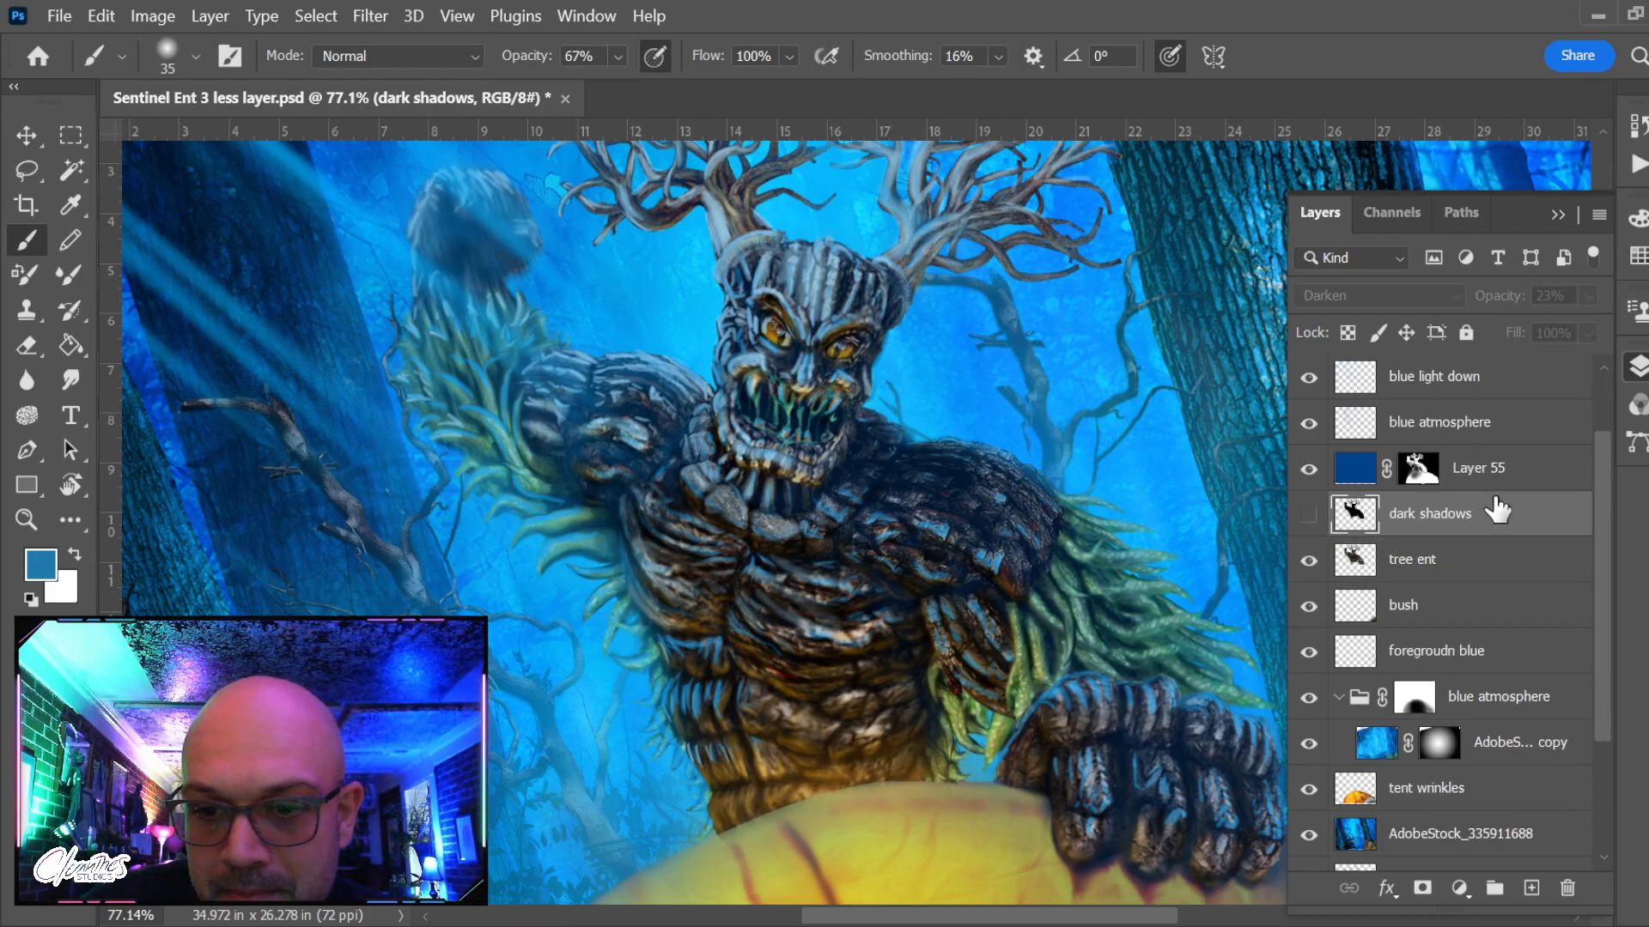
scroll(1465, 553, "up", 1)
left_click(1310, 608)
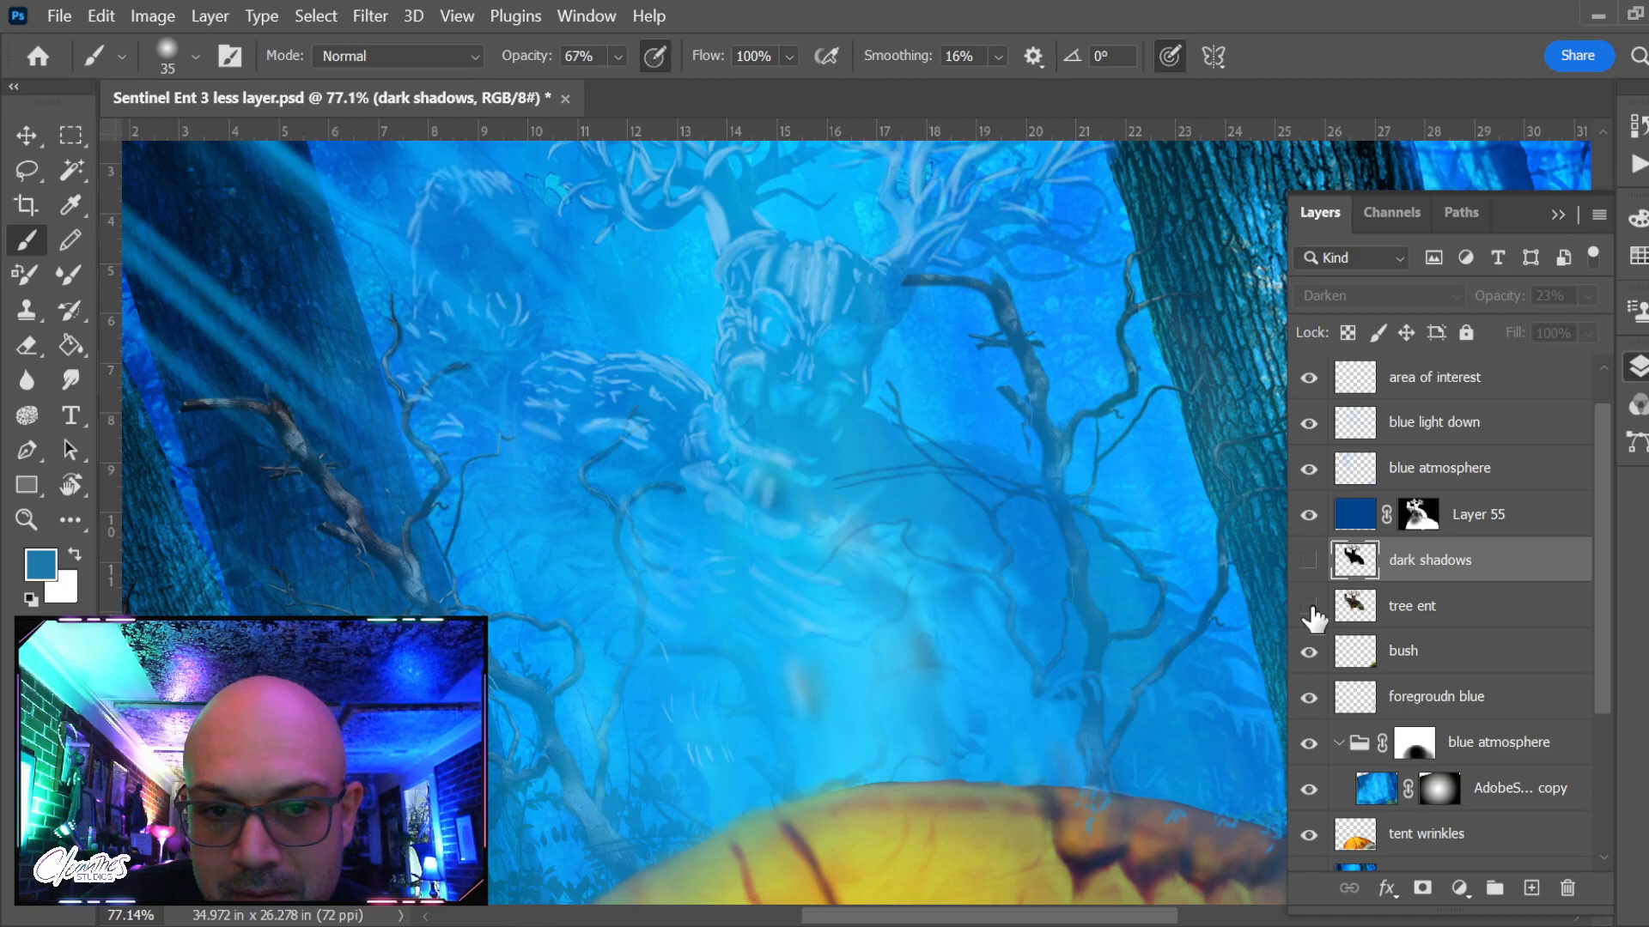
left_click(1310, 608)
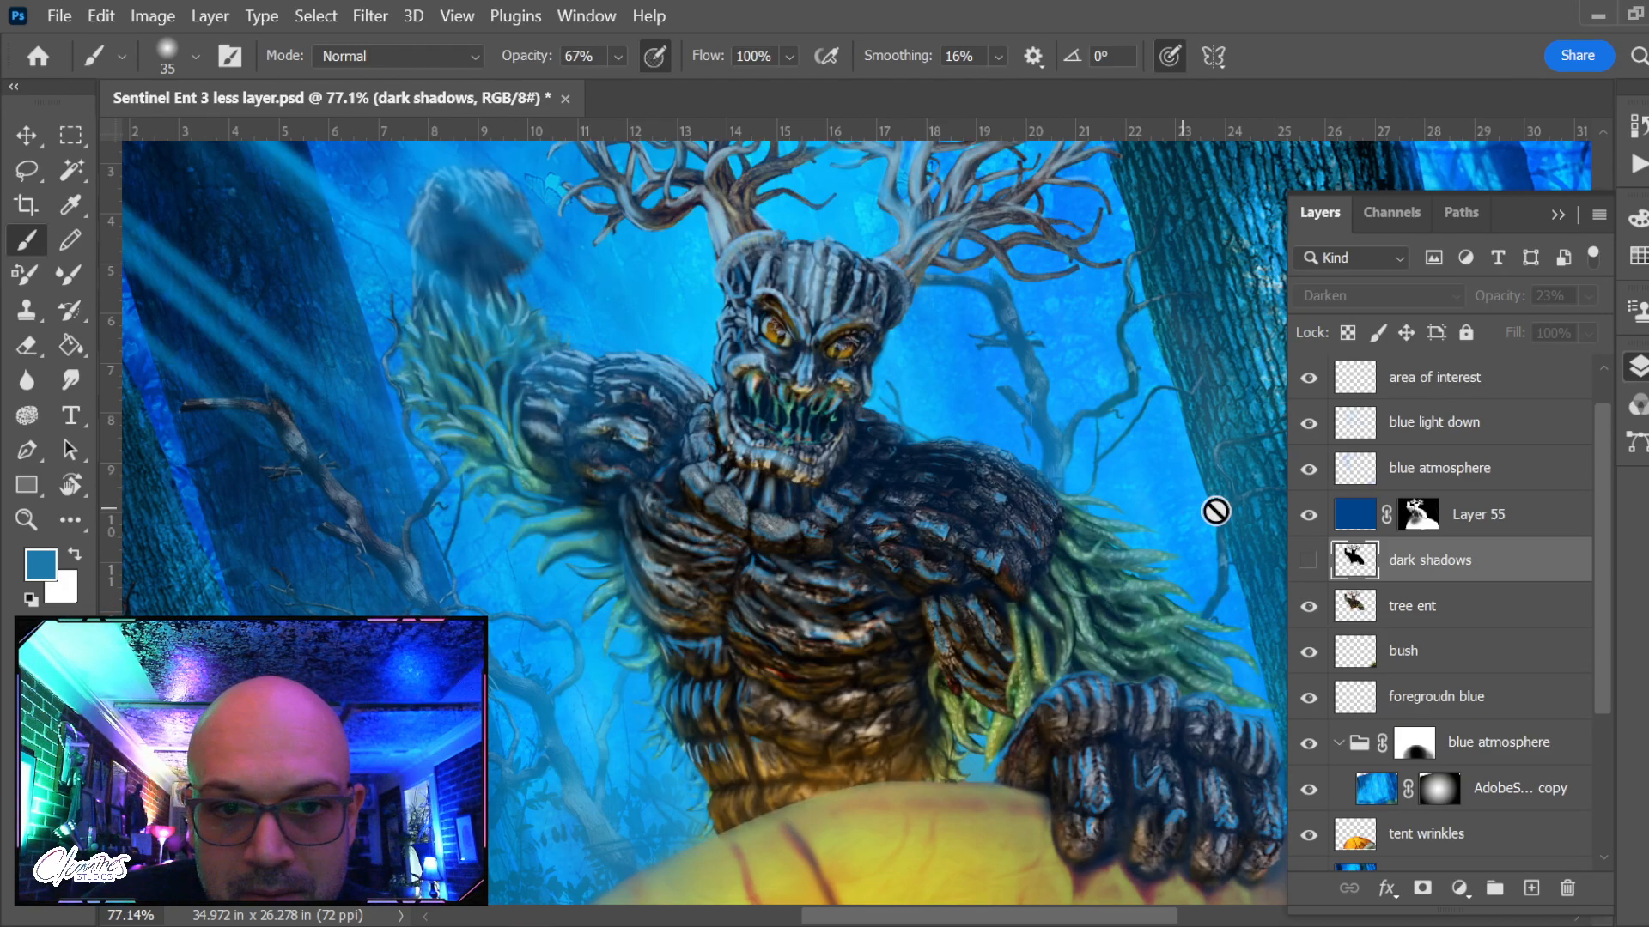
Review the whole composite unobstructed and compare it with and without the blue light down layer
scroll(770, 571, "down", 4)
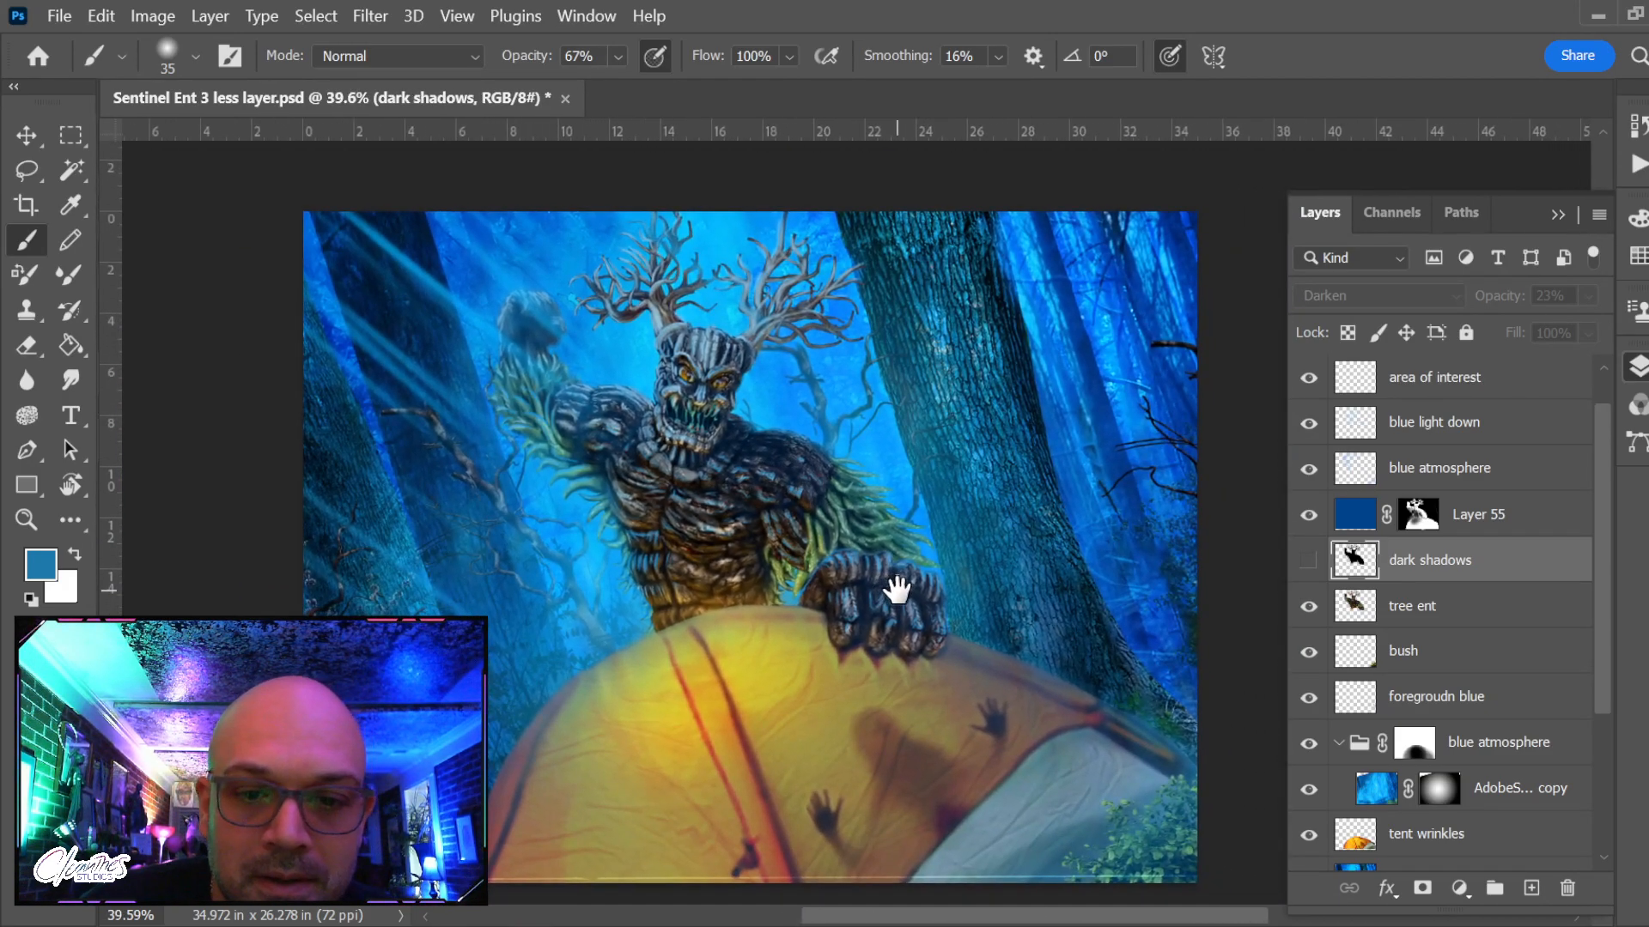
key("r")
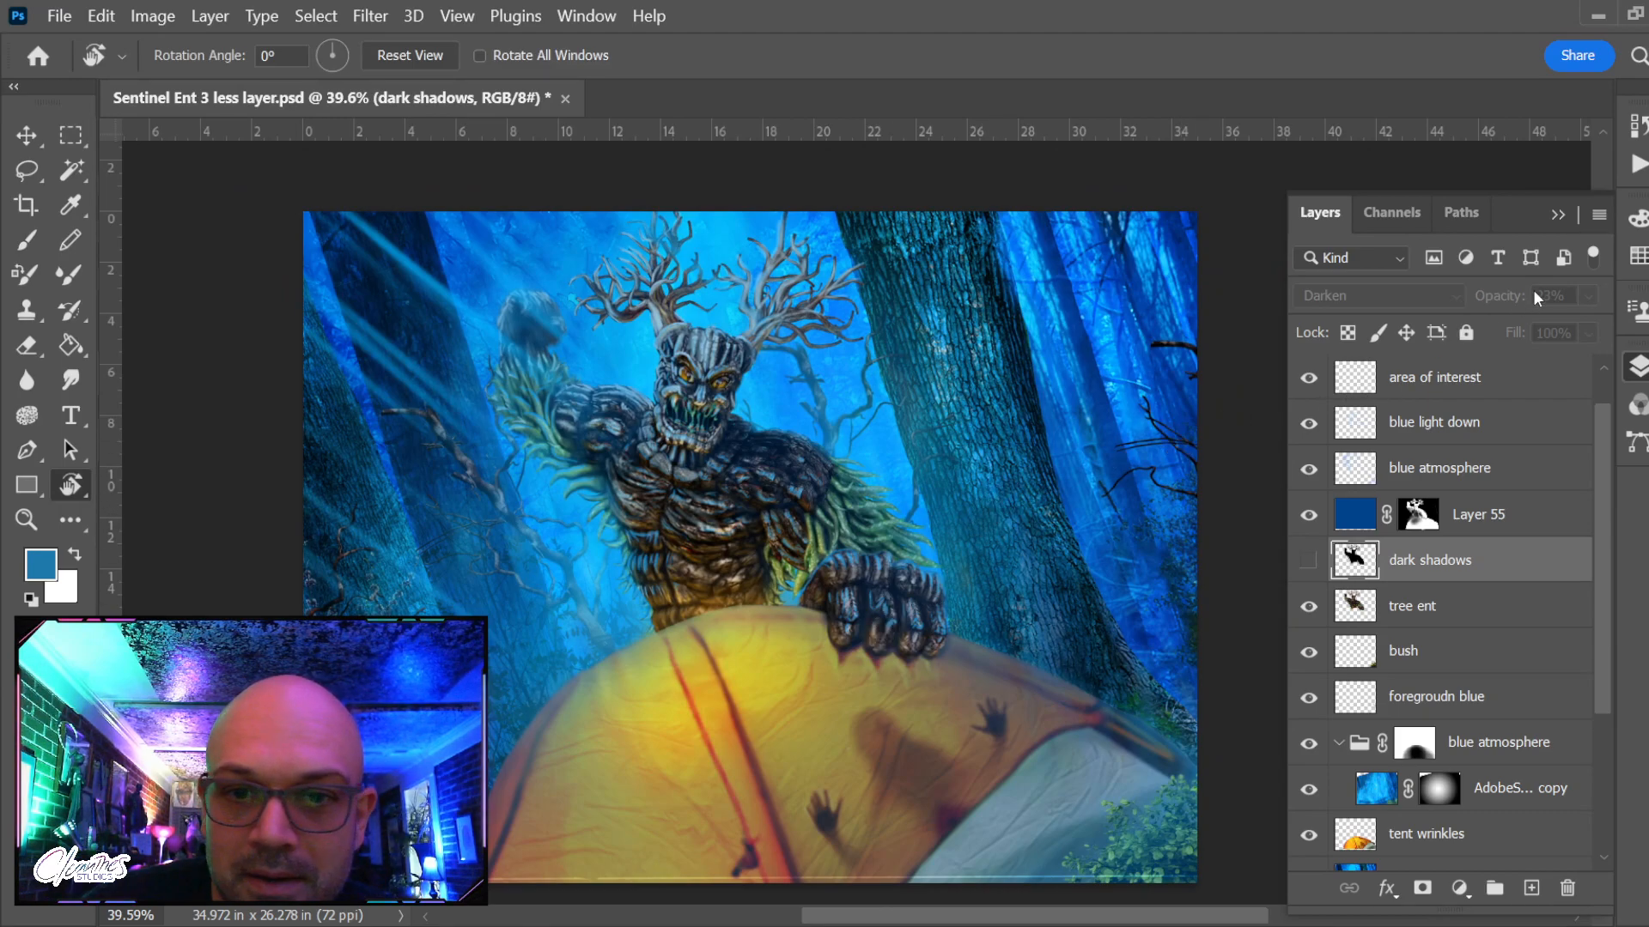
left_click(1557, 214)
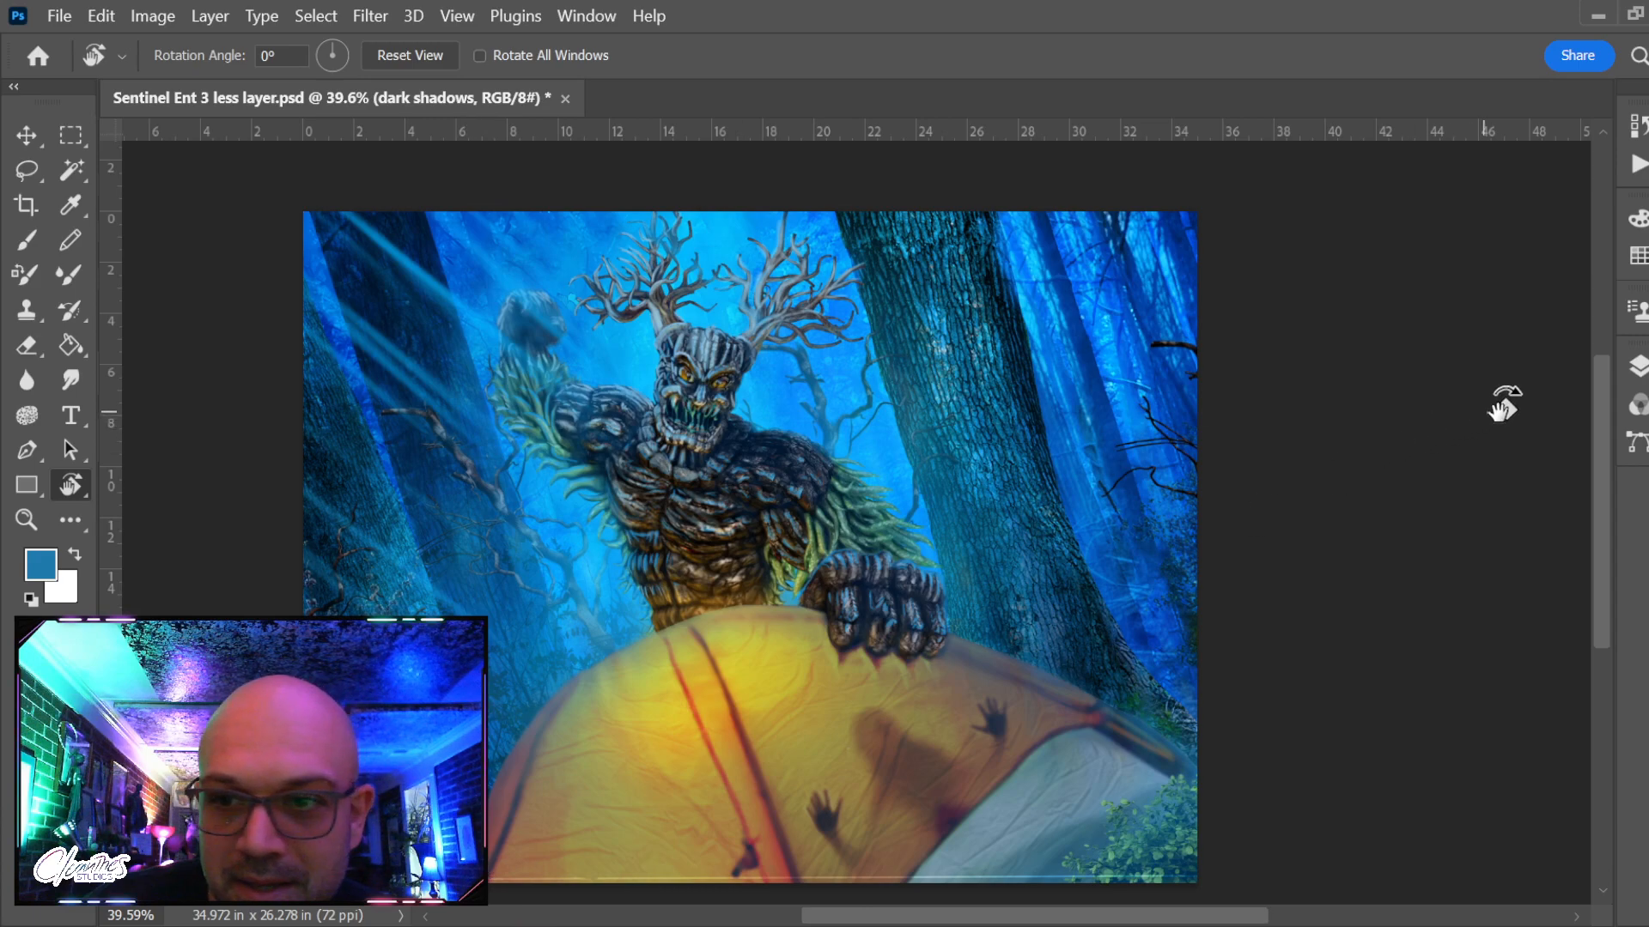
left_click(1640, 369)
scroll(1316, 545, "up", 1)
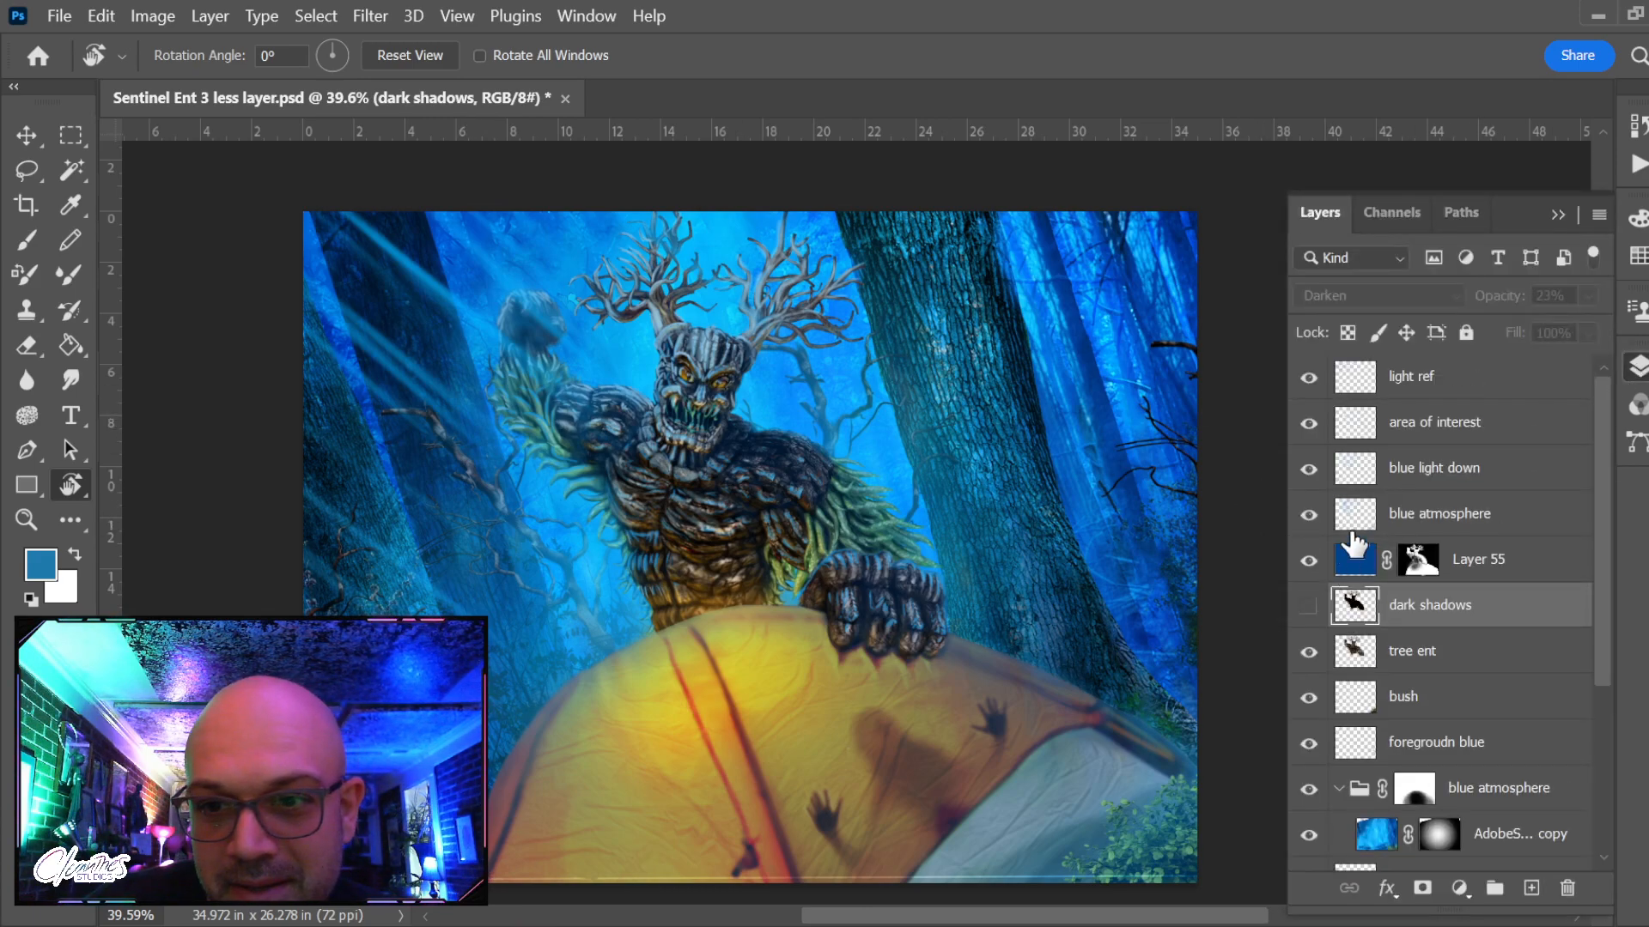
left_click(1309, 469)
left_click(1308, 468)
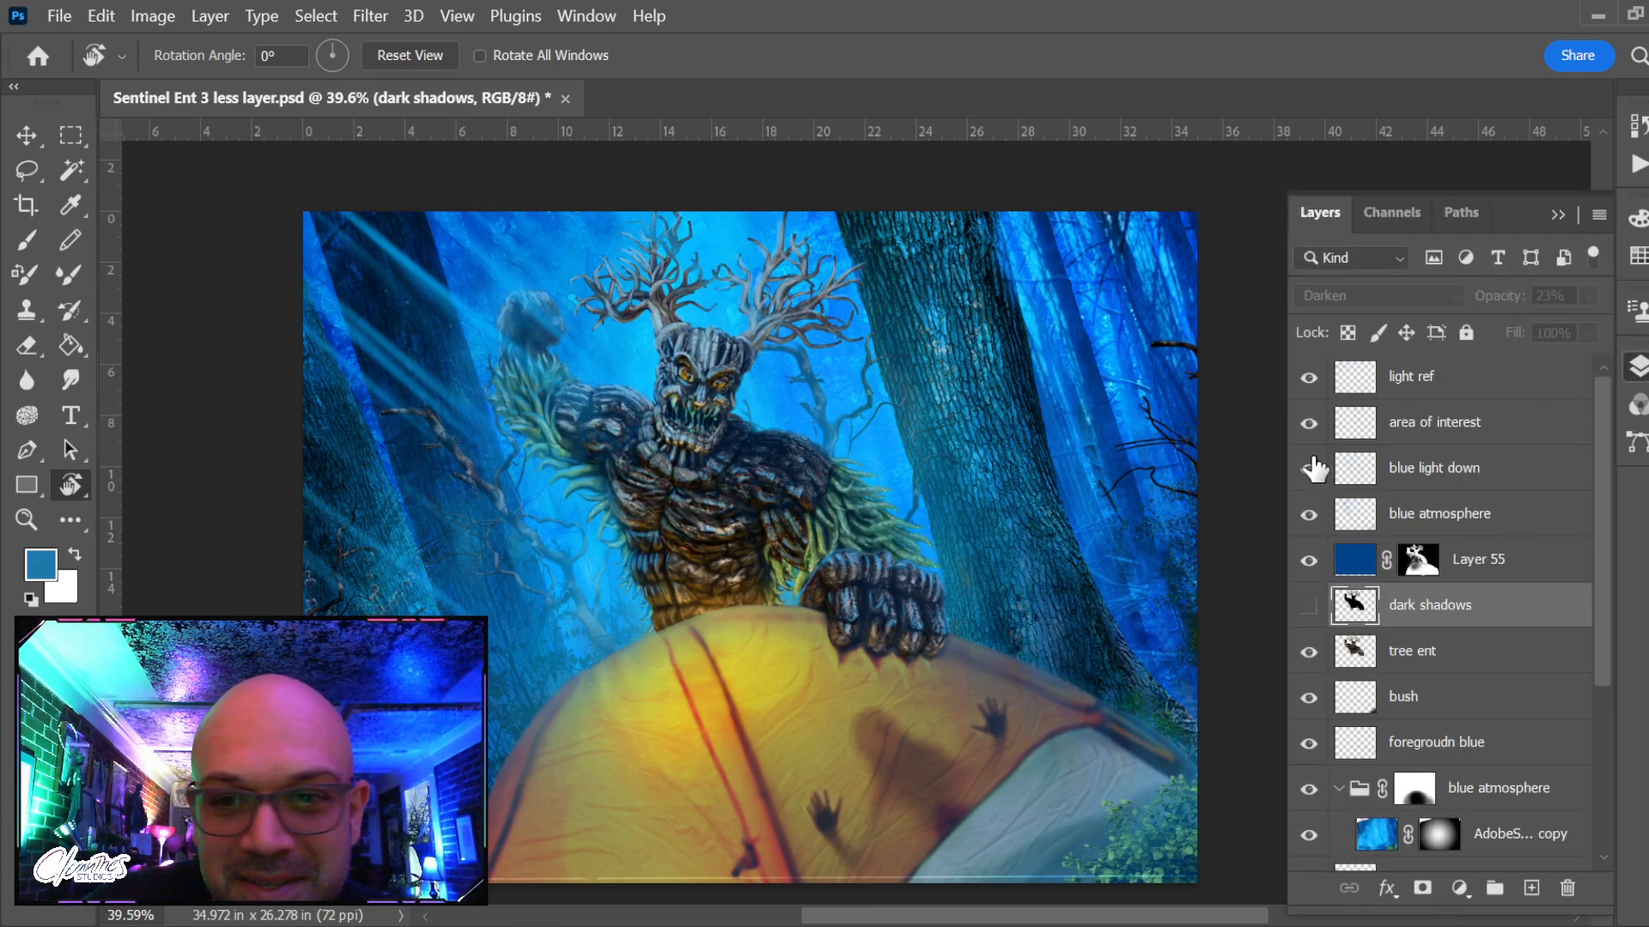
Soften the blue light down layer's highlights on the creature's upper body with the Eraser at size 50 and 56% opacity
left_click(1451, 474)
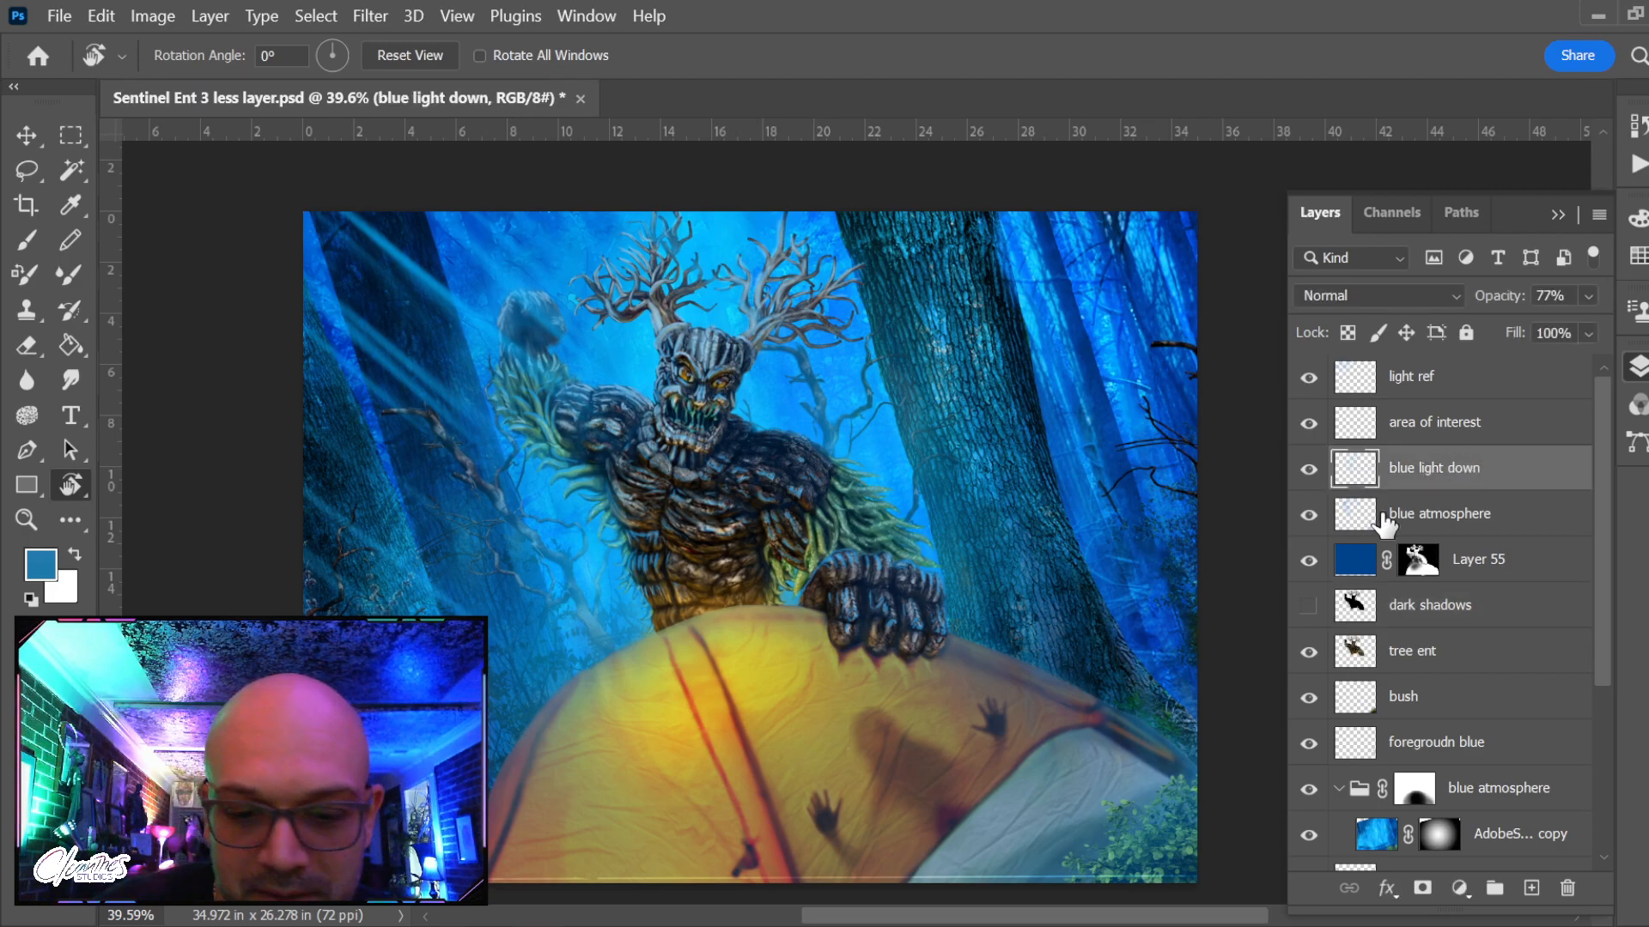
key("i")
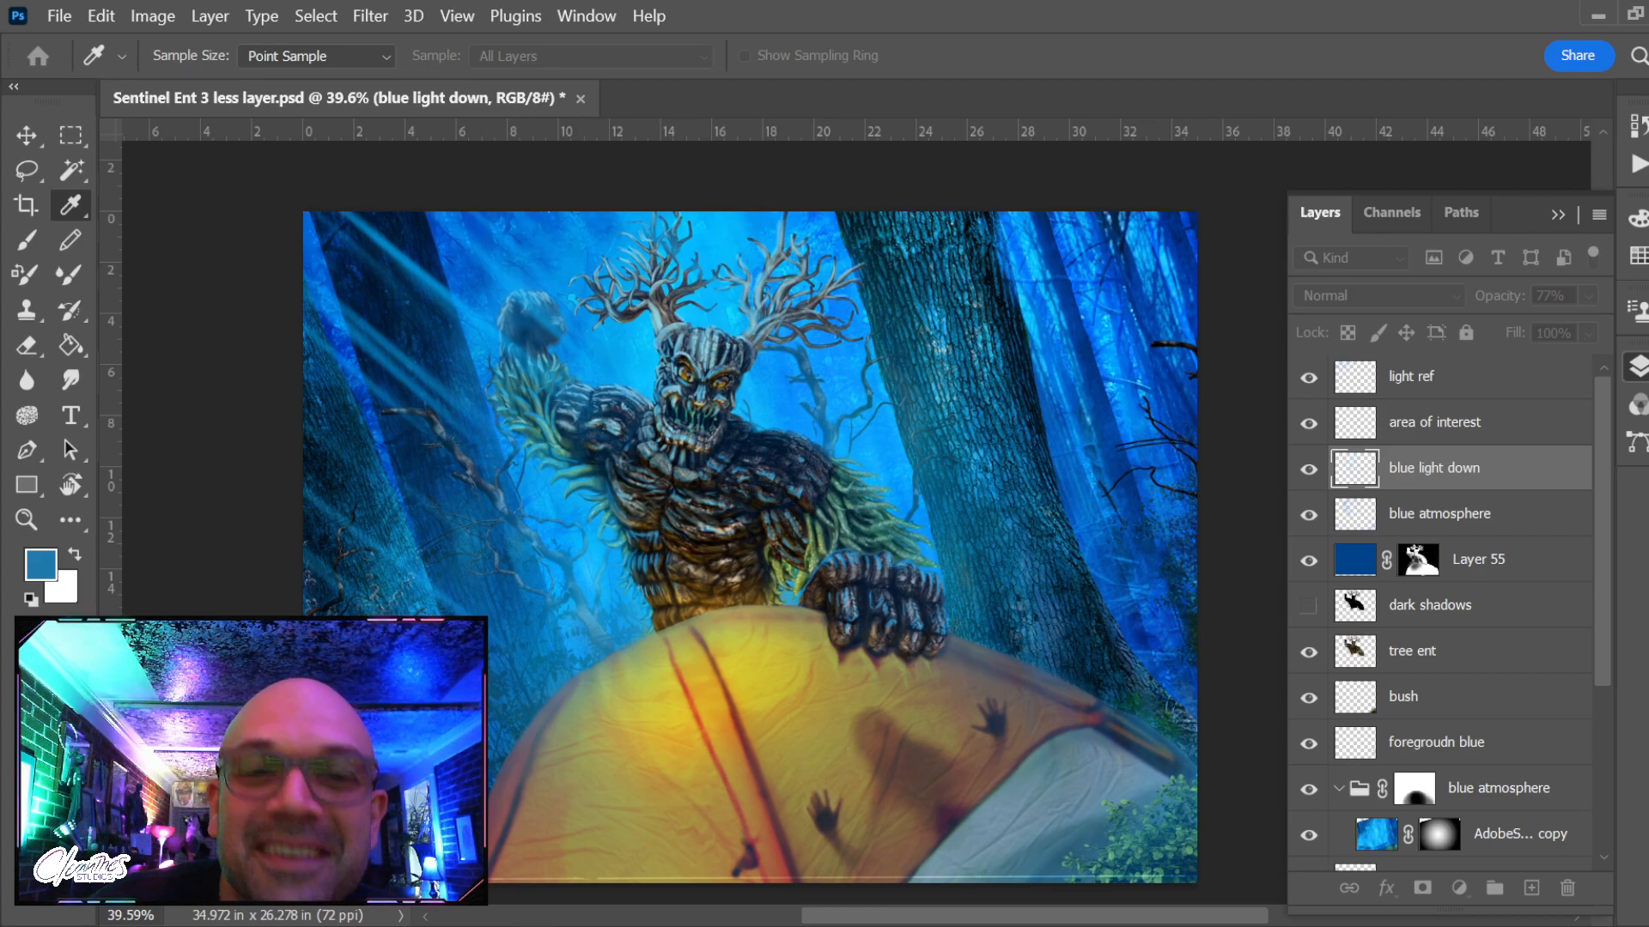
key("r")
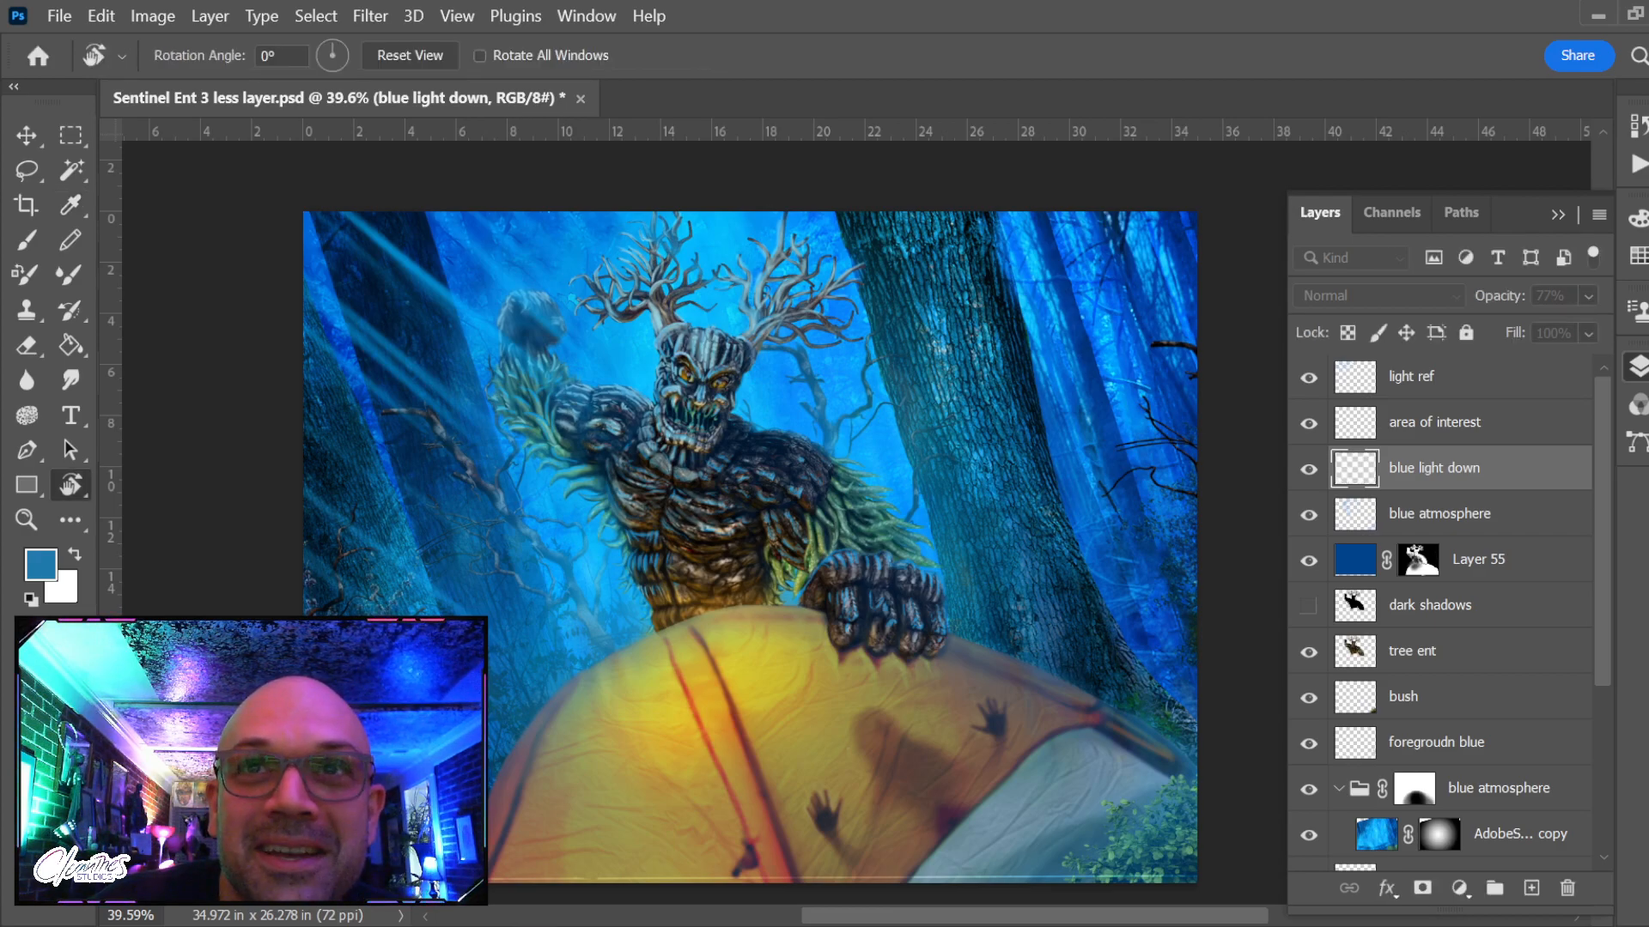
key("z")
left_click_drag(687, 339, 739, 350)
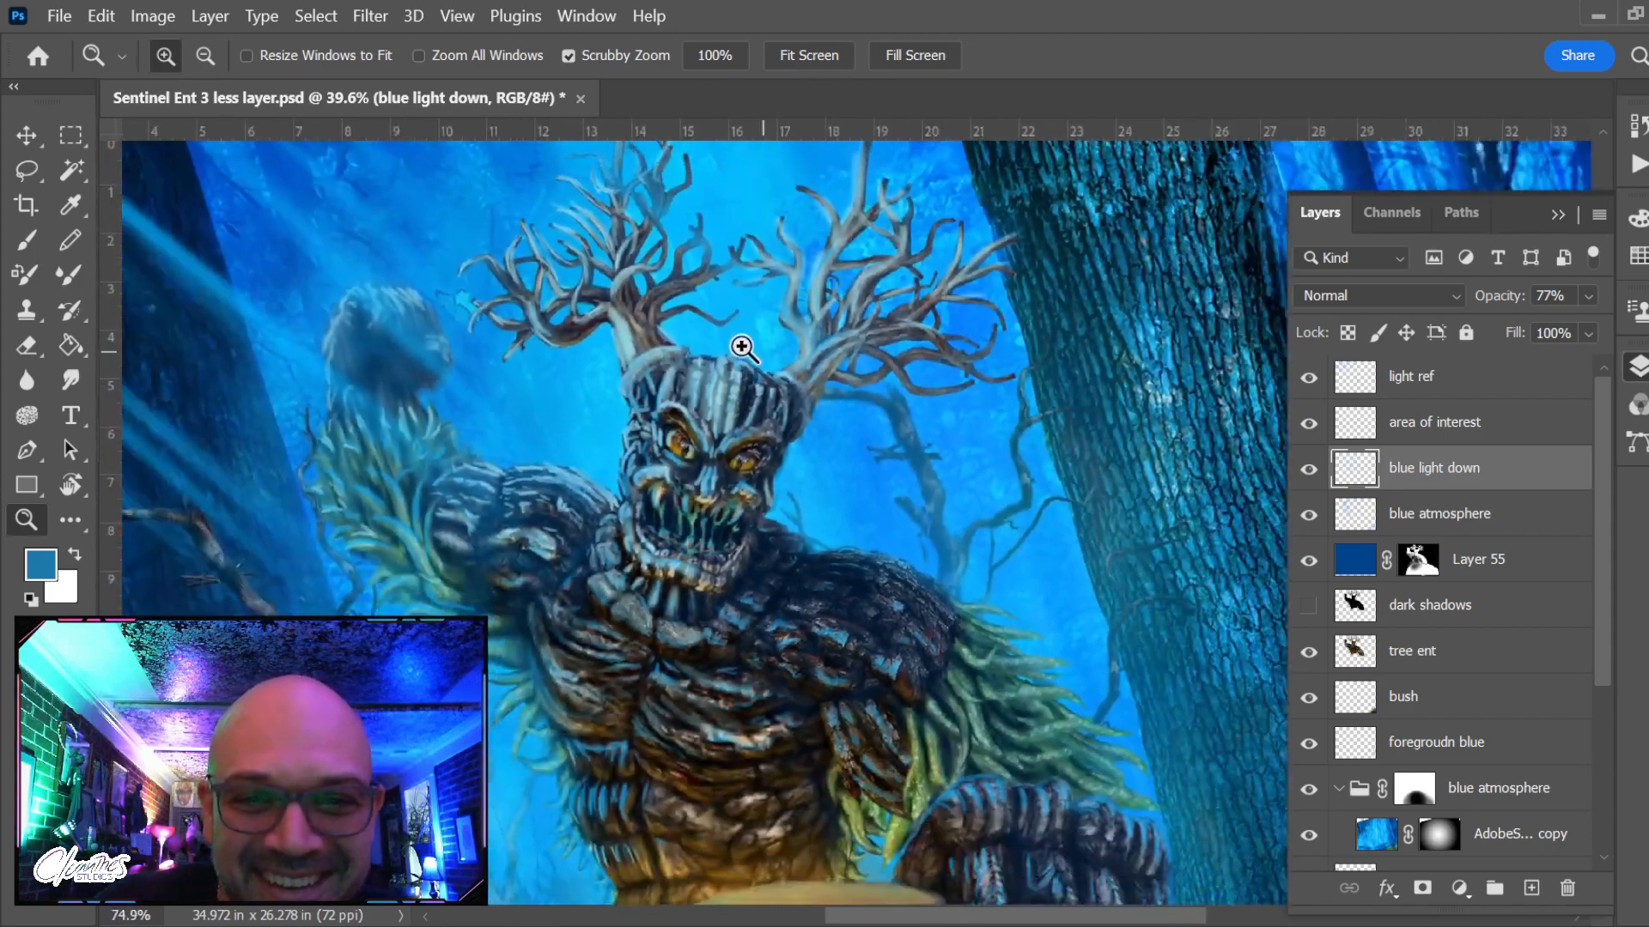
key("e")
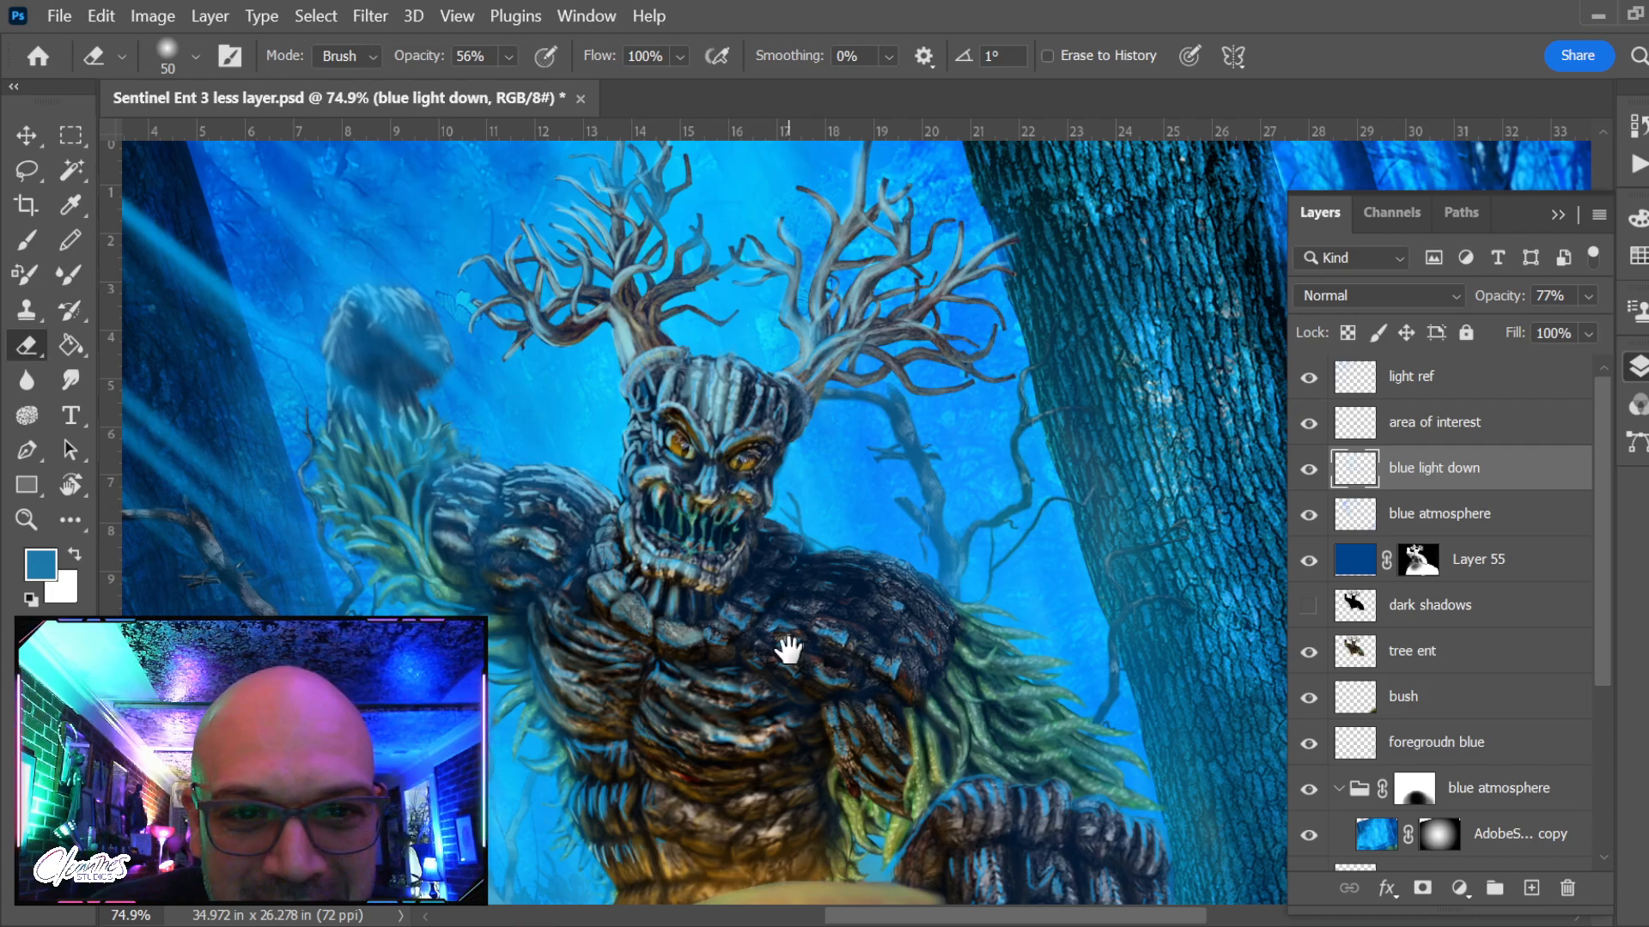
Inspect the creature's torso and compare the full image with and without the blue light down layer
mouse_move(787, 650)
left_mouse_down()
mouse_move(798, 523)
mouse_move(832, 538)
mouse_move(747, 390)
left_mouse_up()
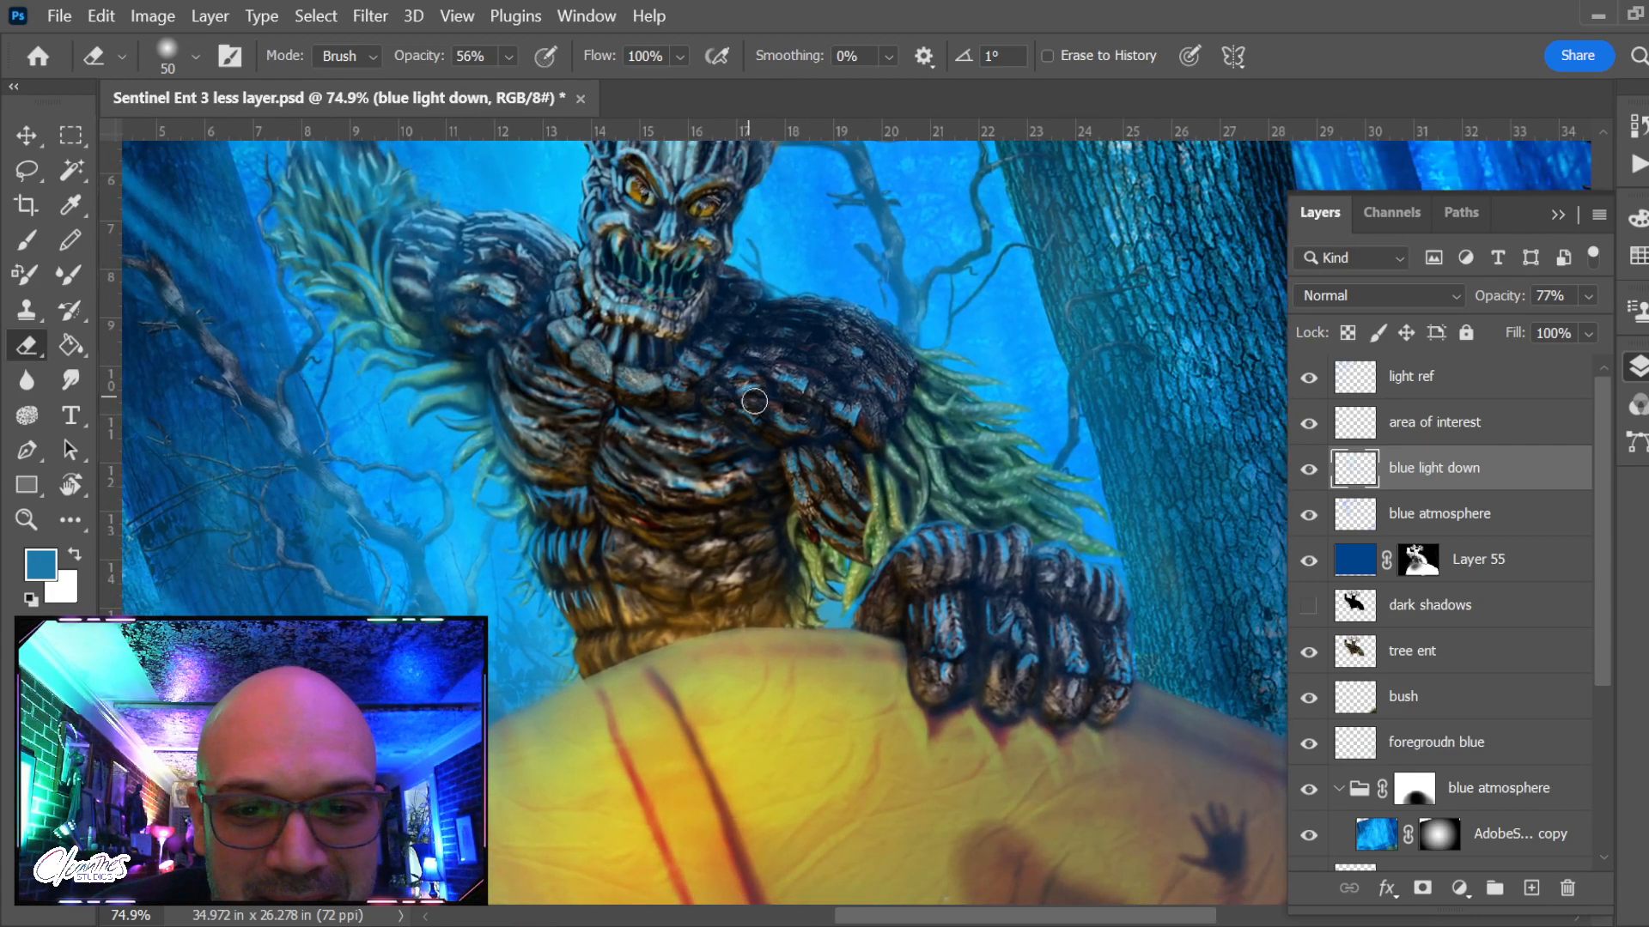
scroll(754, 401, "down", 5)
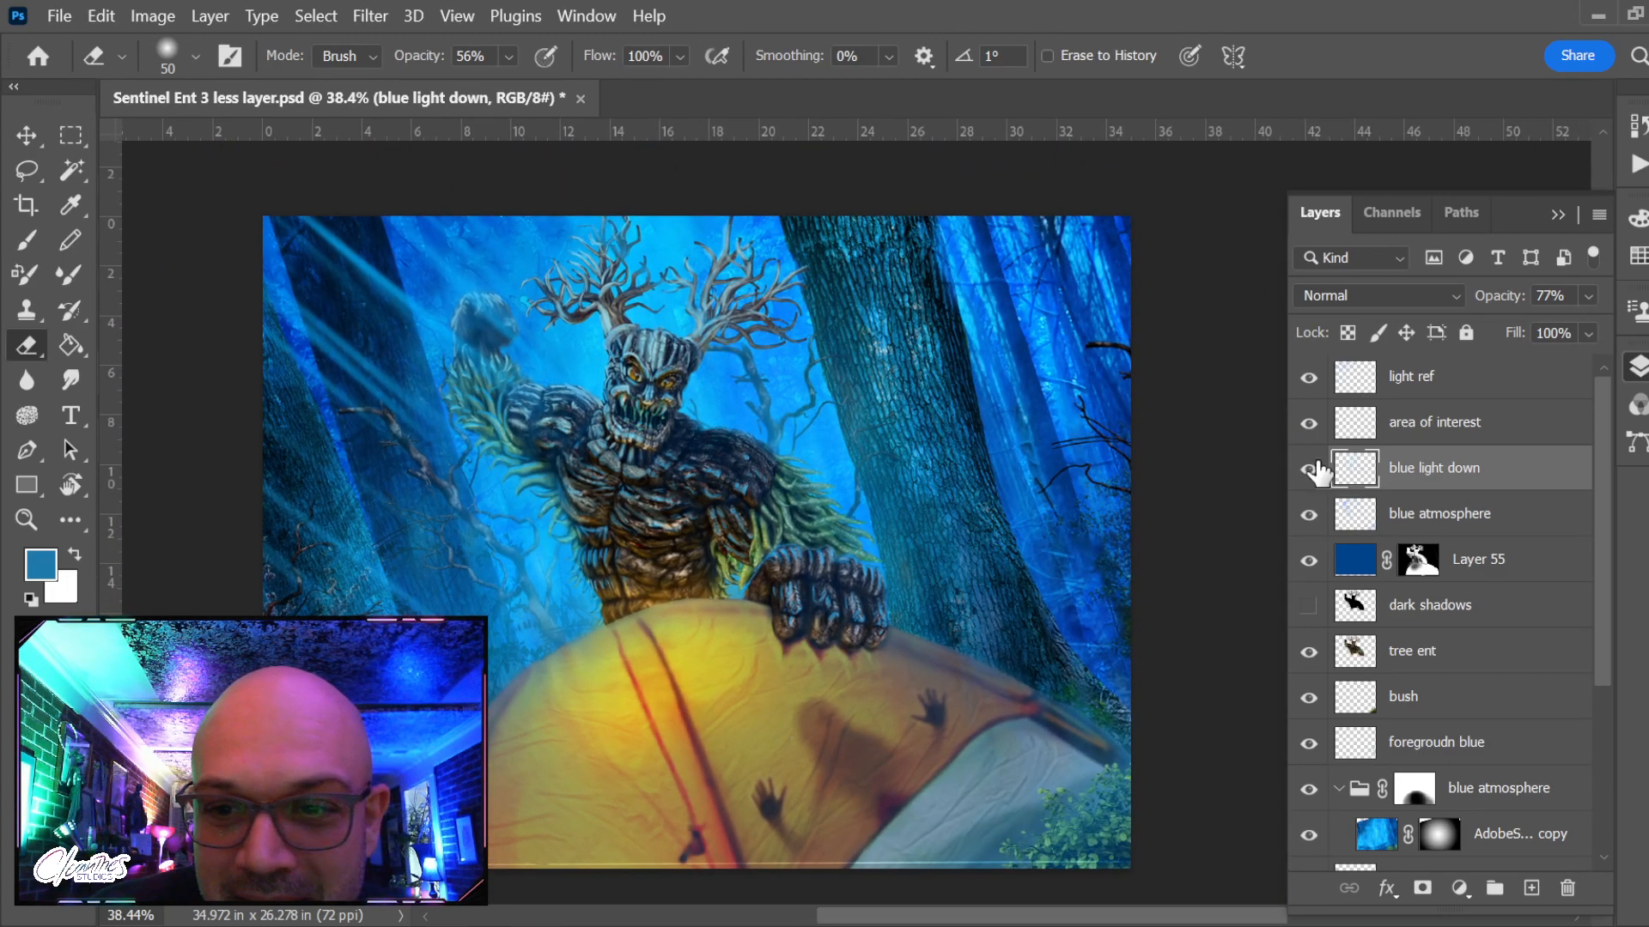
left_click(1309, 469)
left_click(1309, 469)
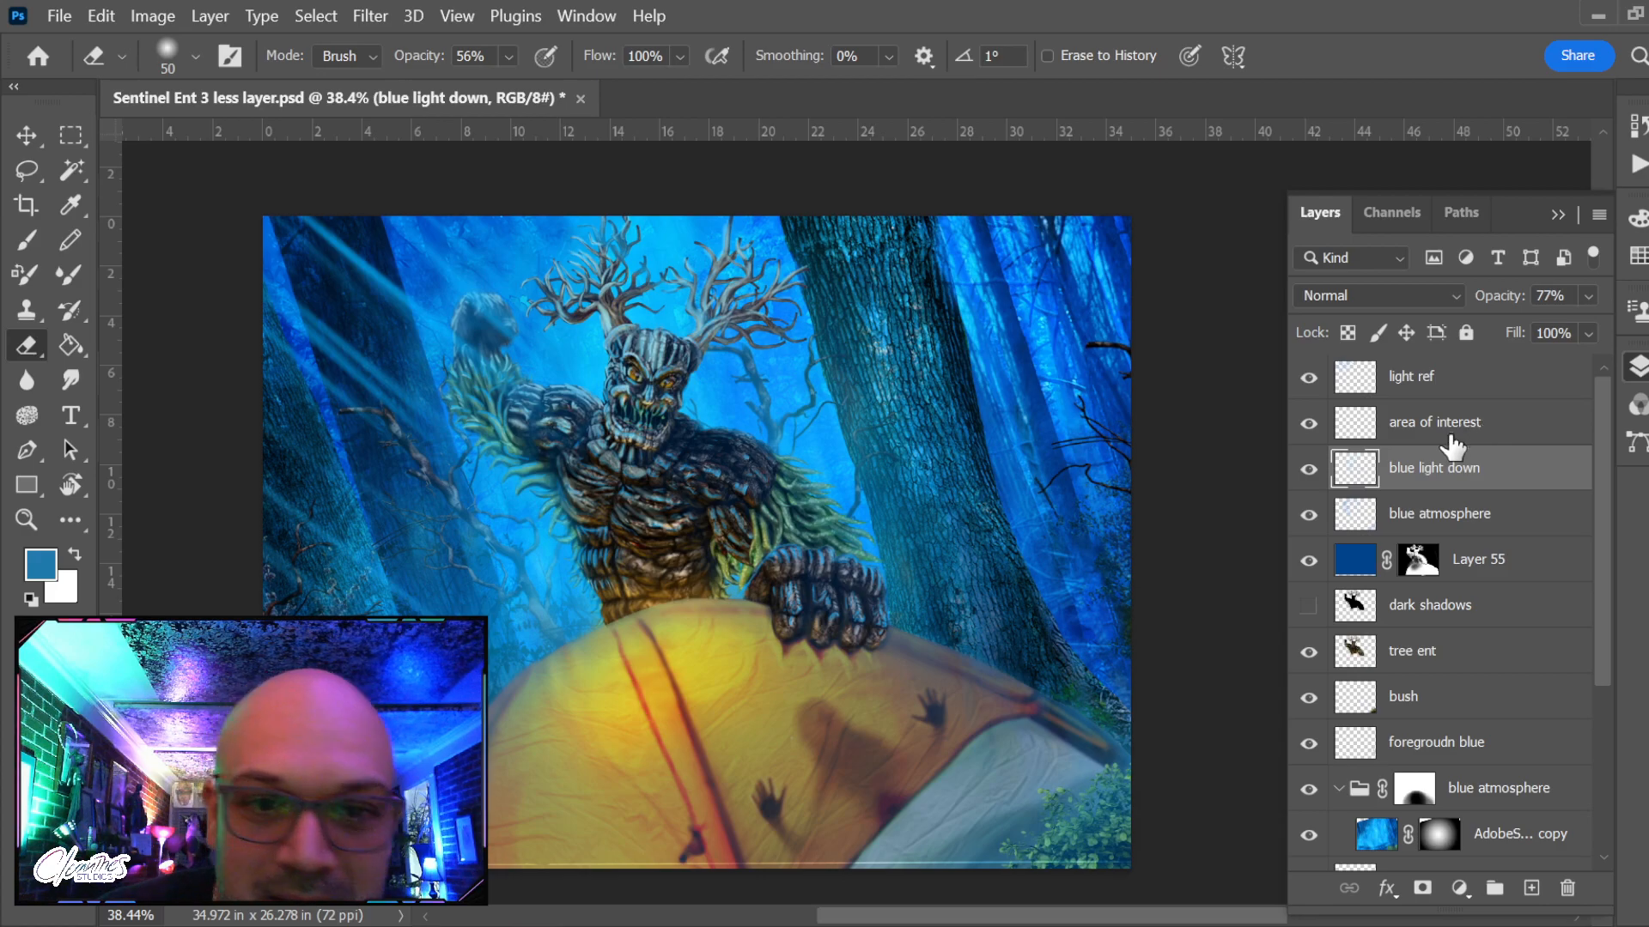
Refine the blue light down highlights around the creature's head and raised-arm shoulder with the Eraser reduced to size 15
key("z")
left_click(670, 470)
left_click_drag(670, 469, 696, 489)
key("e")
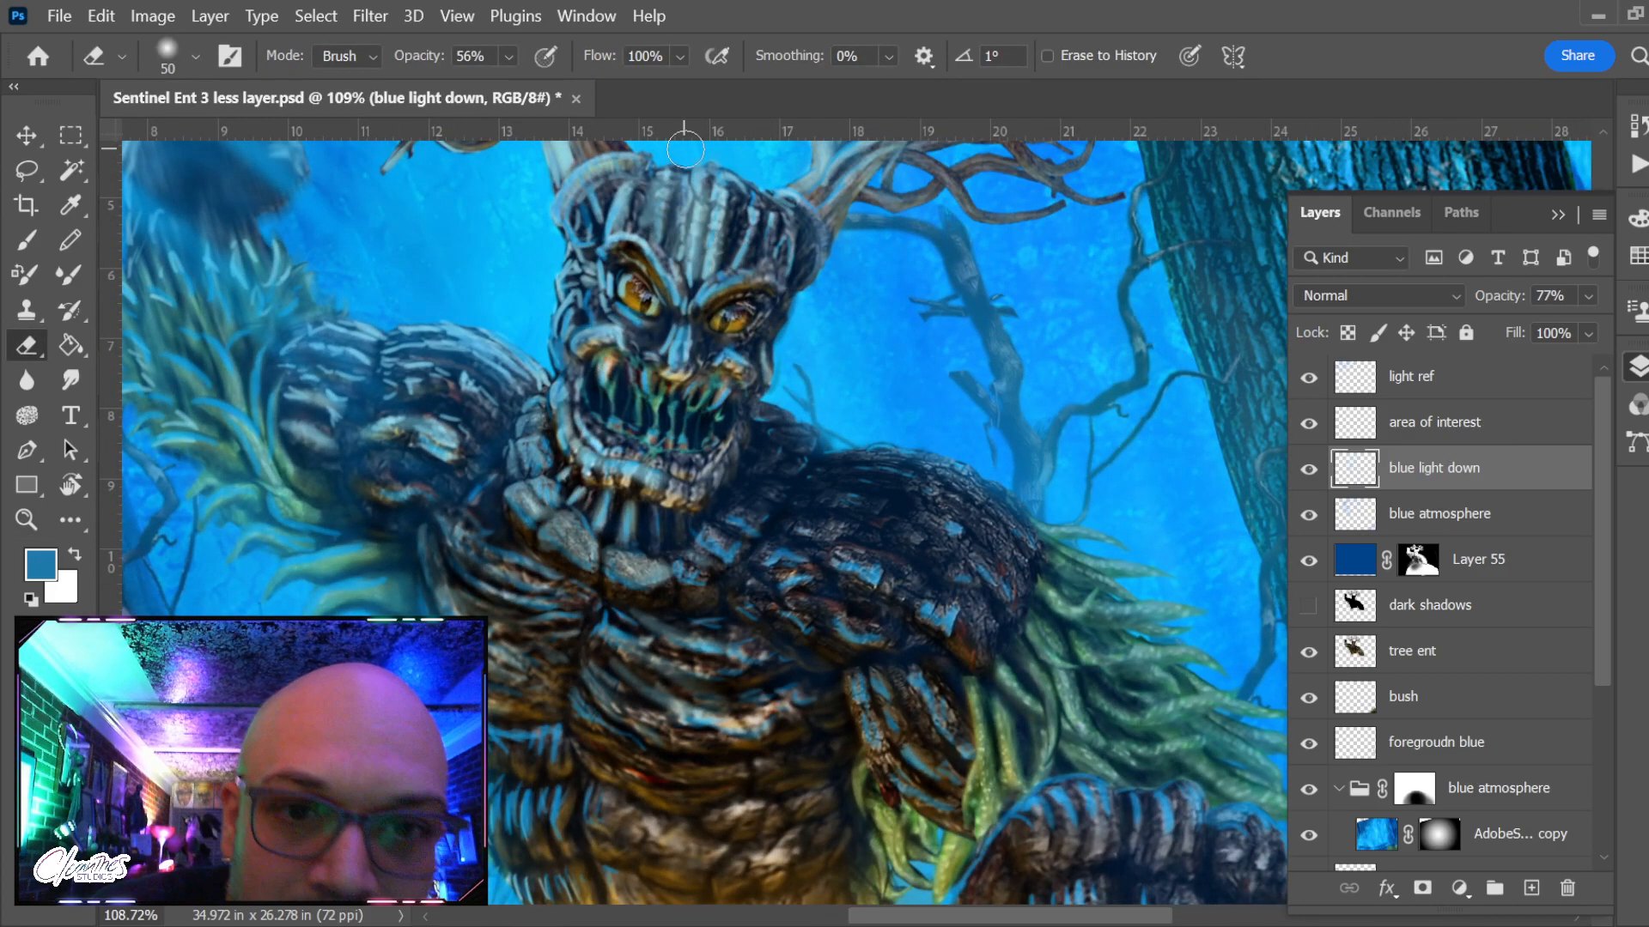
key("bracketleft")
key("bracketleft")
key("bracketleft")
key("bracketleft")
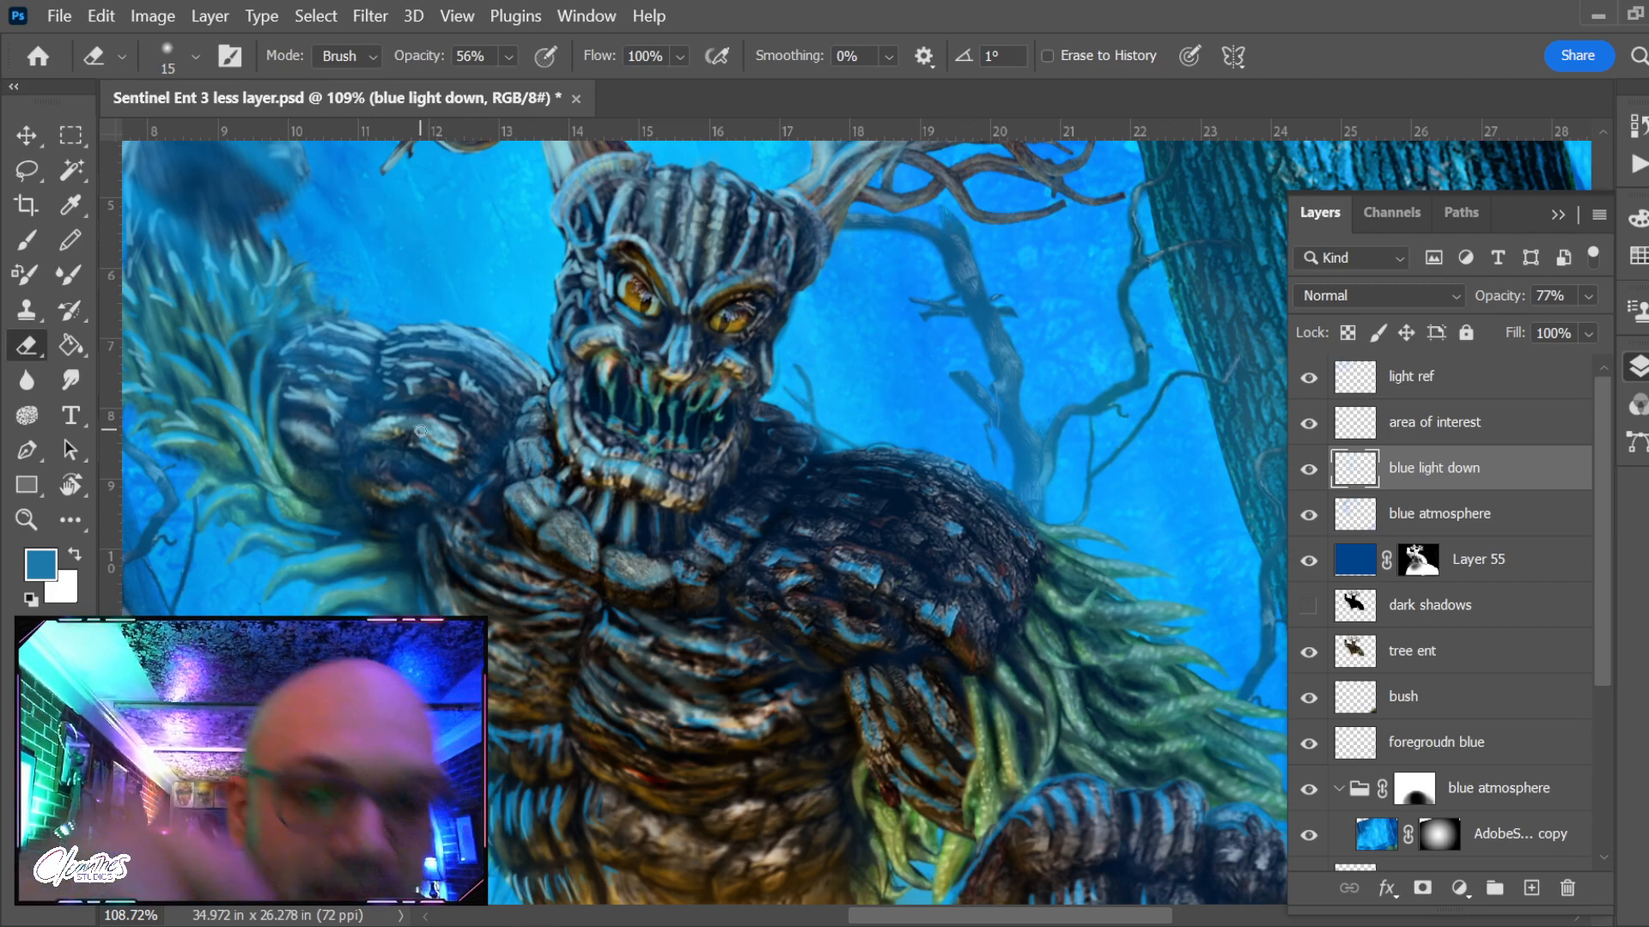
Review the creature from farther out, toggling the blue light down layer to judge the erased highlights
scroll(749, 652, "down", 8)
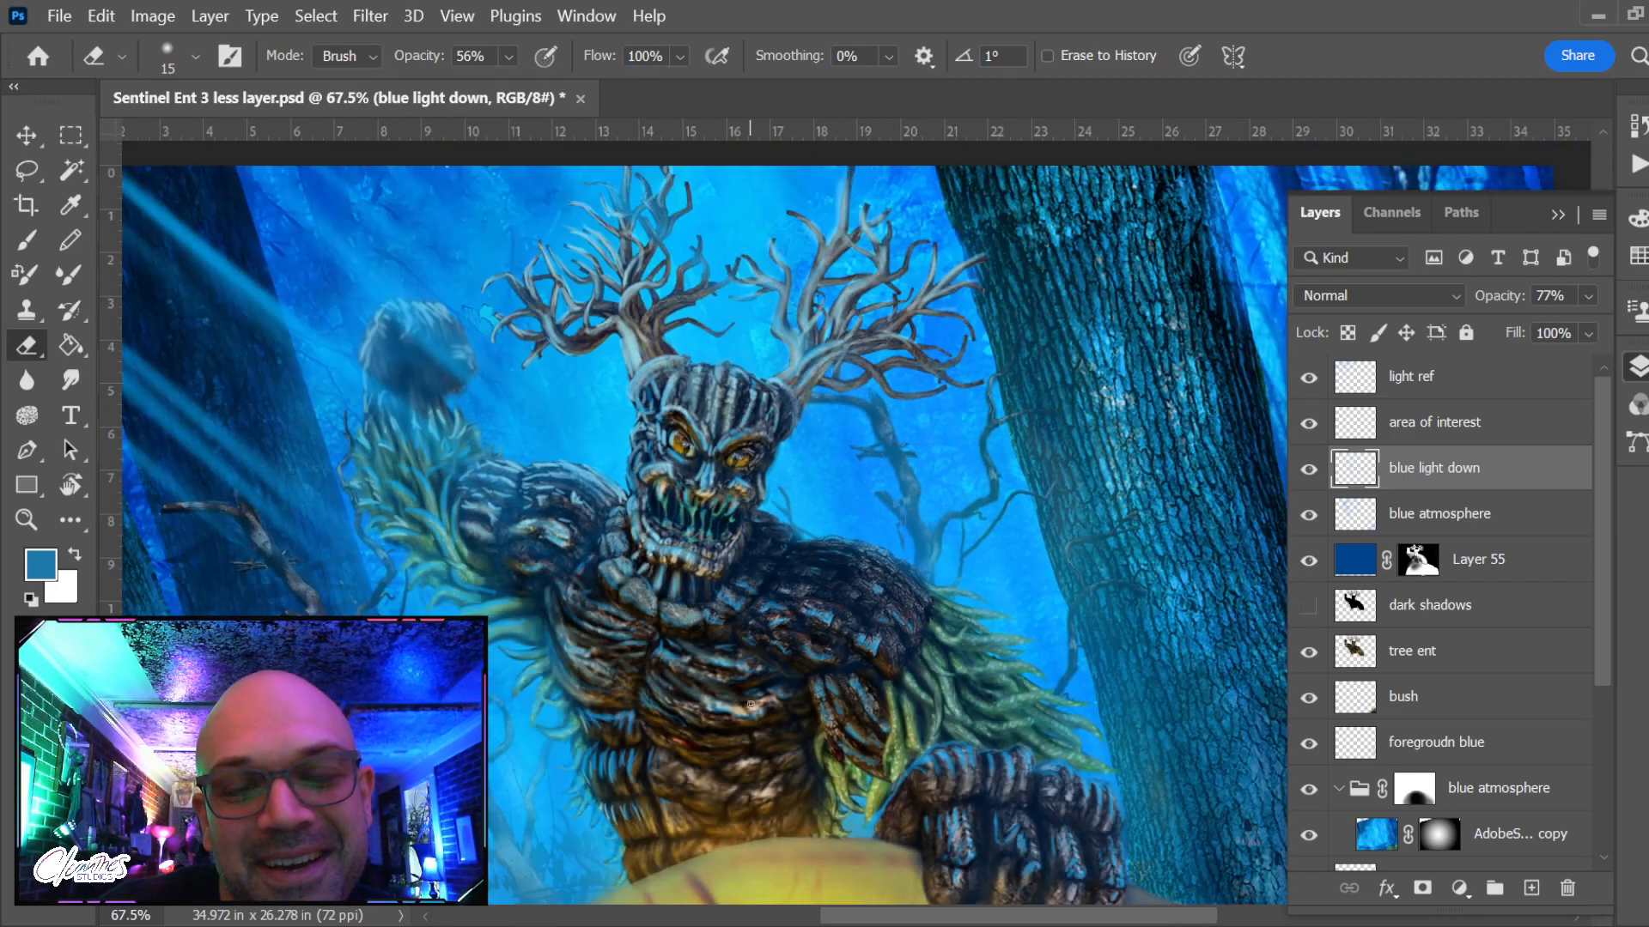
left_click_drag(691, 822, 674, 684)
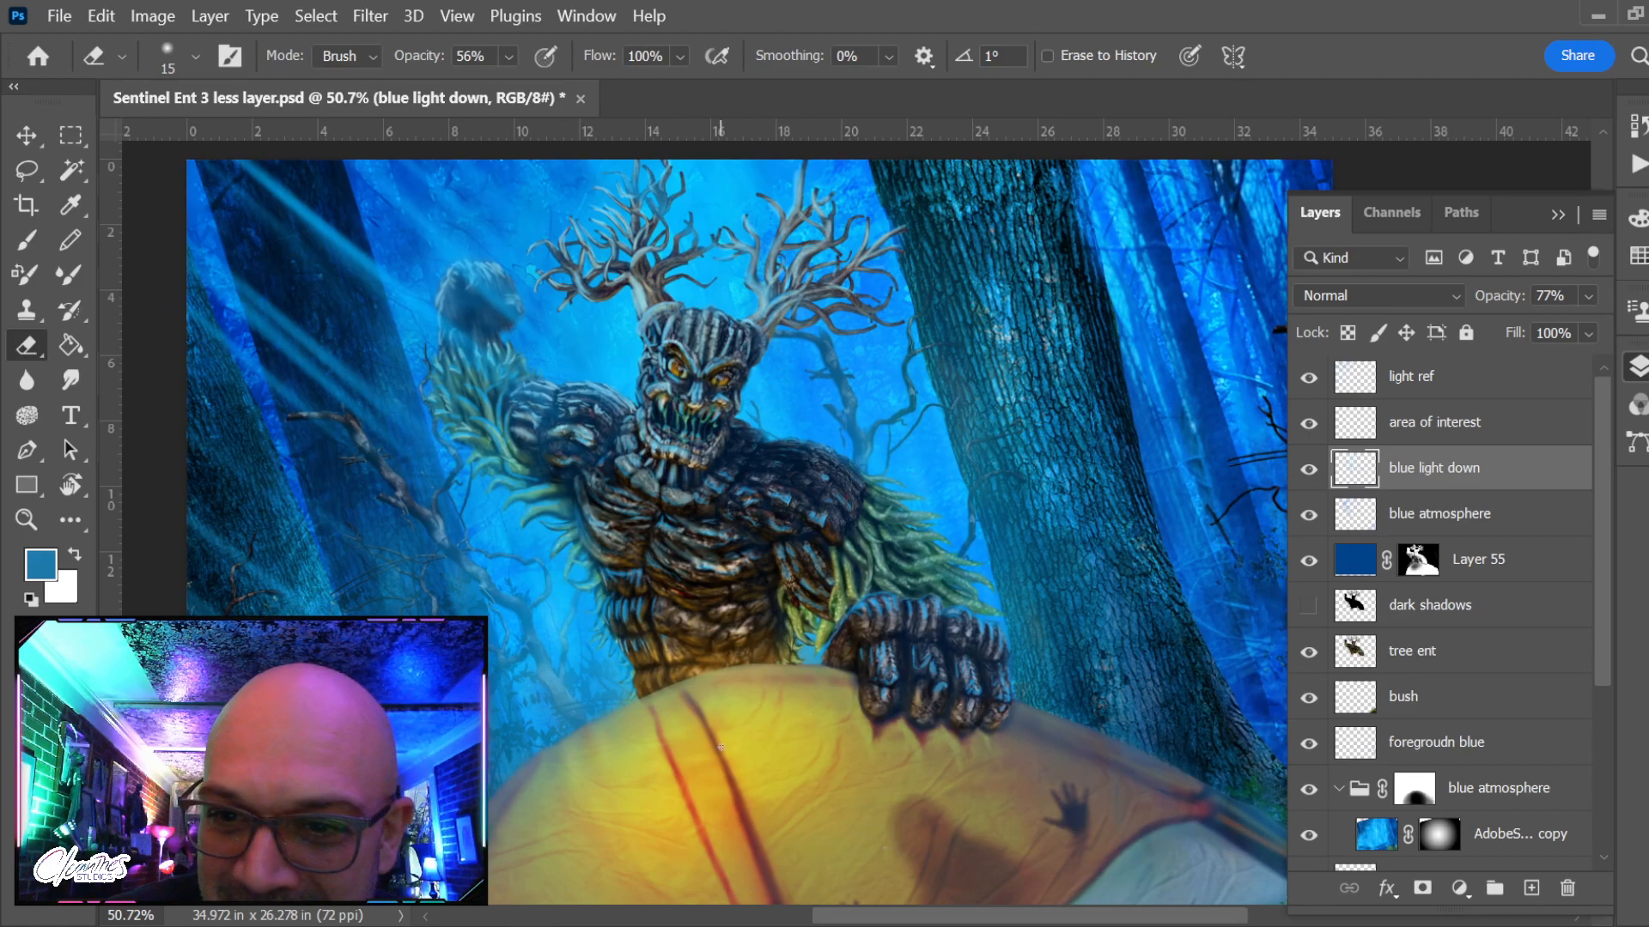
left_click(1308, 469)
left_click(1309, 468)
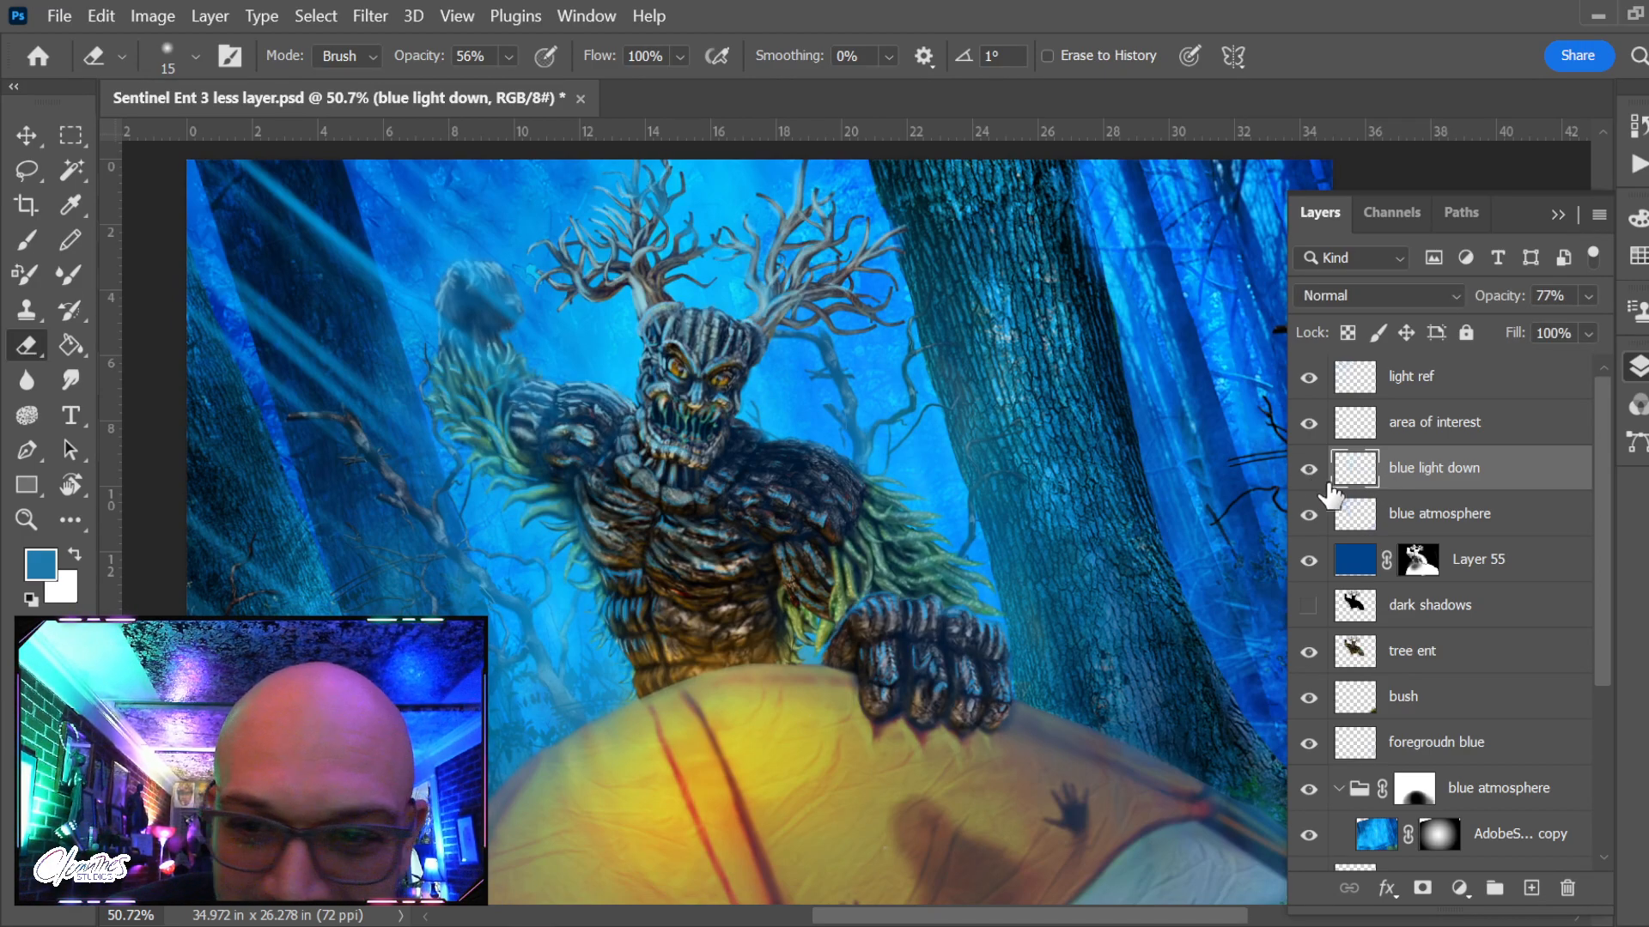
Sample light blue beside the resting fist and touch up its blue light down highlights with the Brush at size 15
key("b")
key("z")
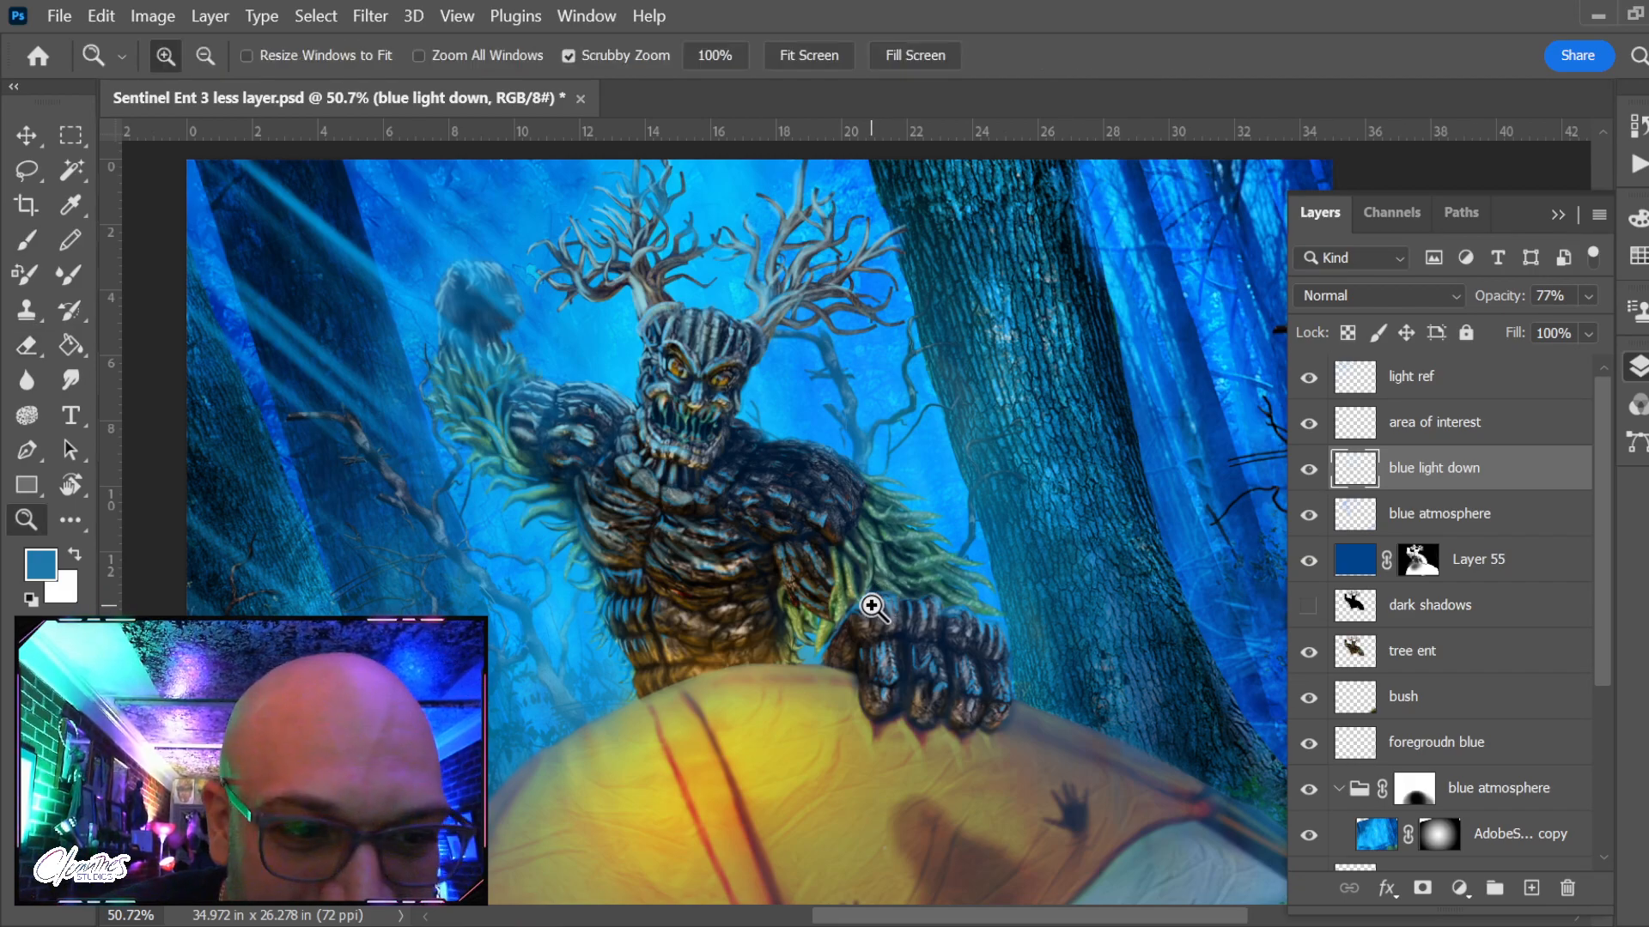
left_click_drag(868, 600, 912, 621)
key("b")
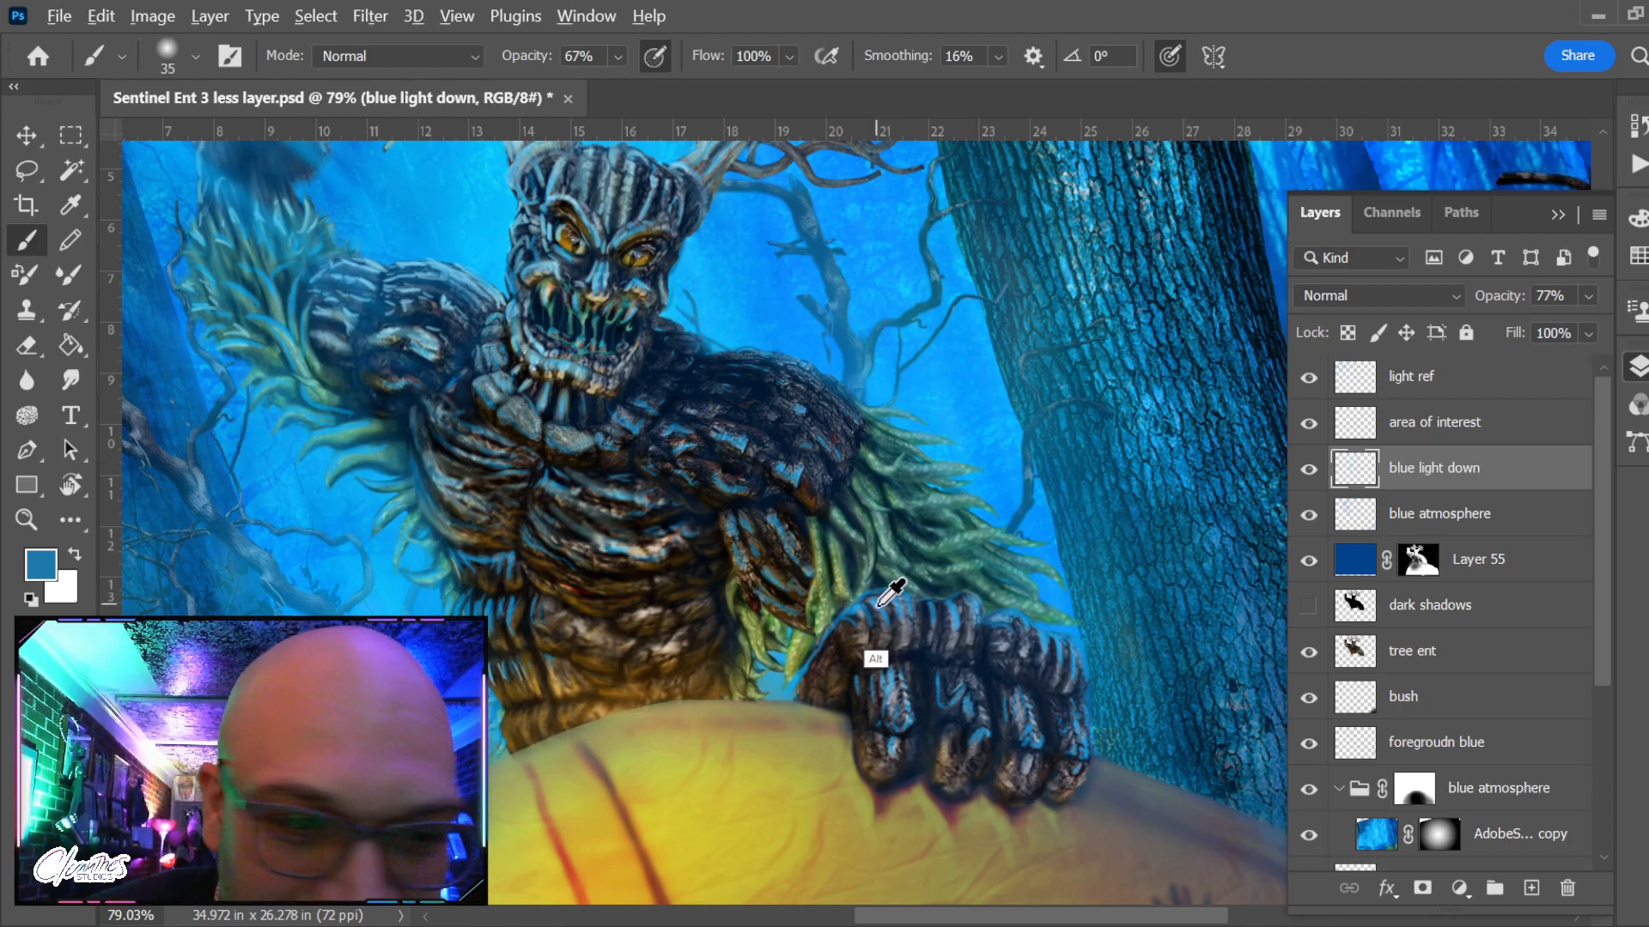
left_click(880, 601, "alt")
key("bracketleft")
key("bracketleft")
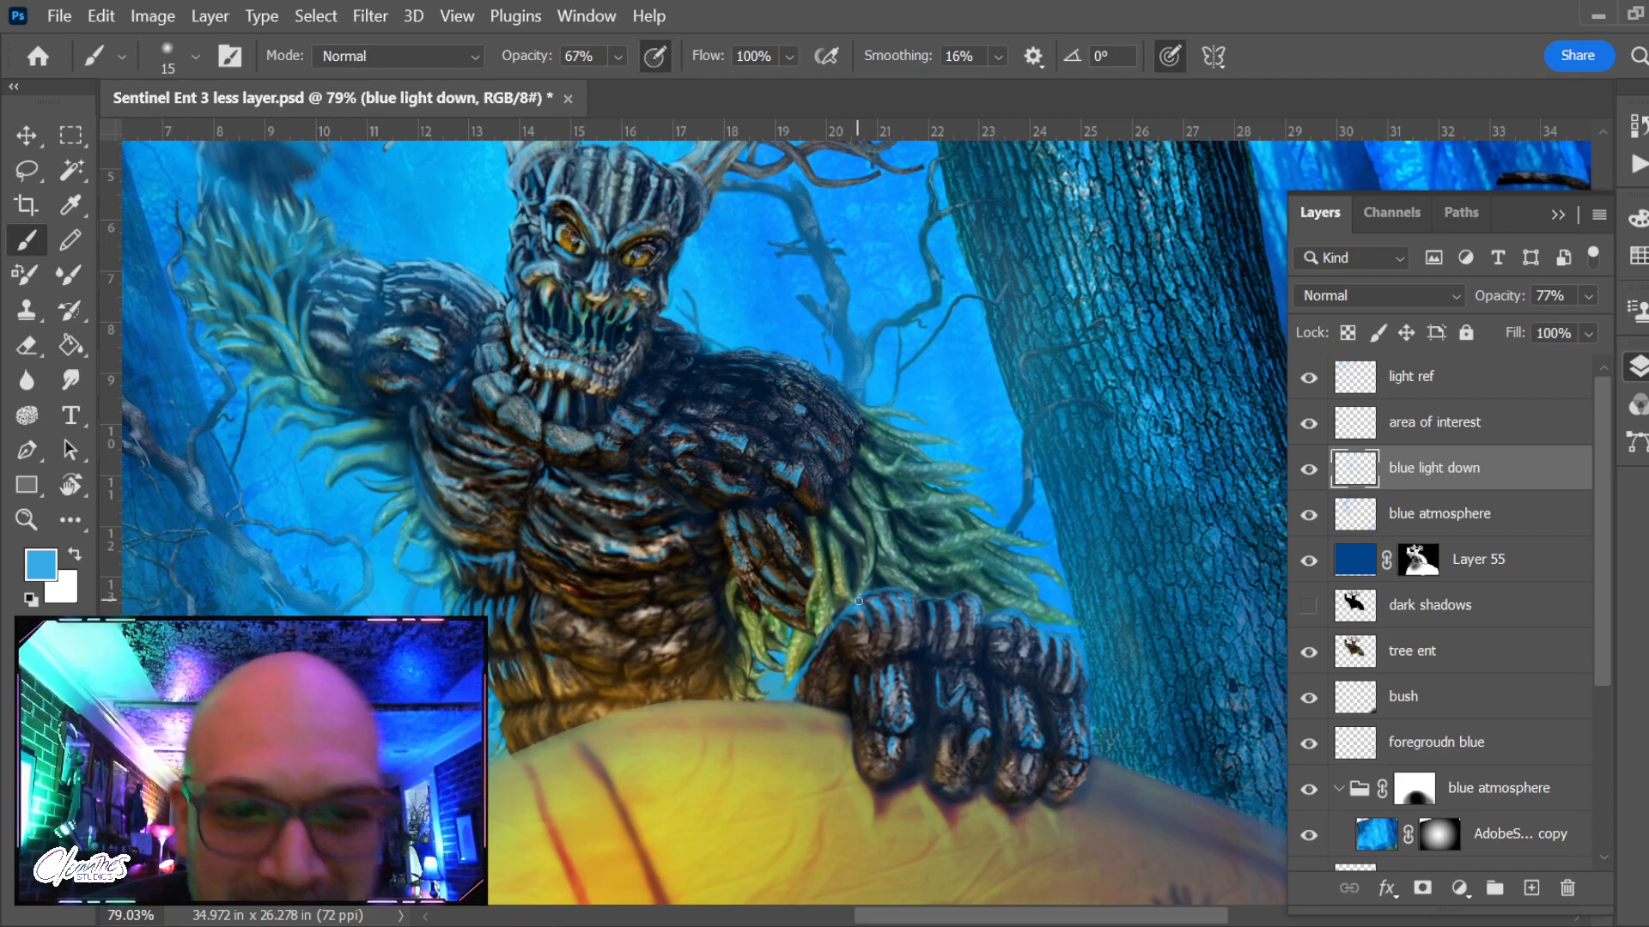
left_click_drag(600, 434, 662, 601)
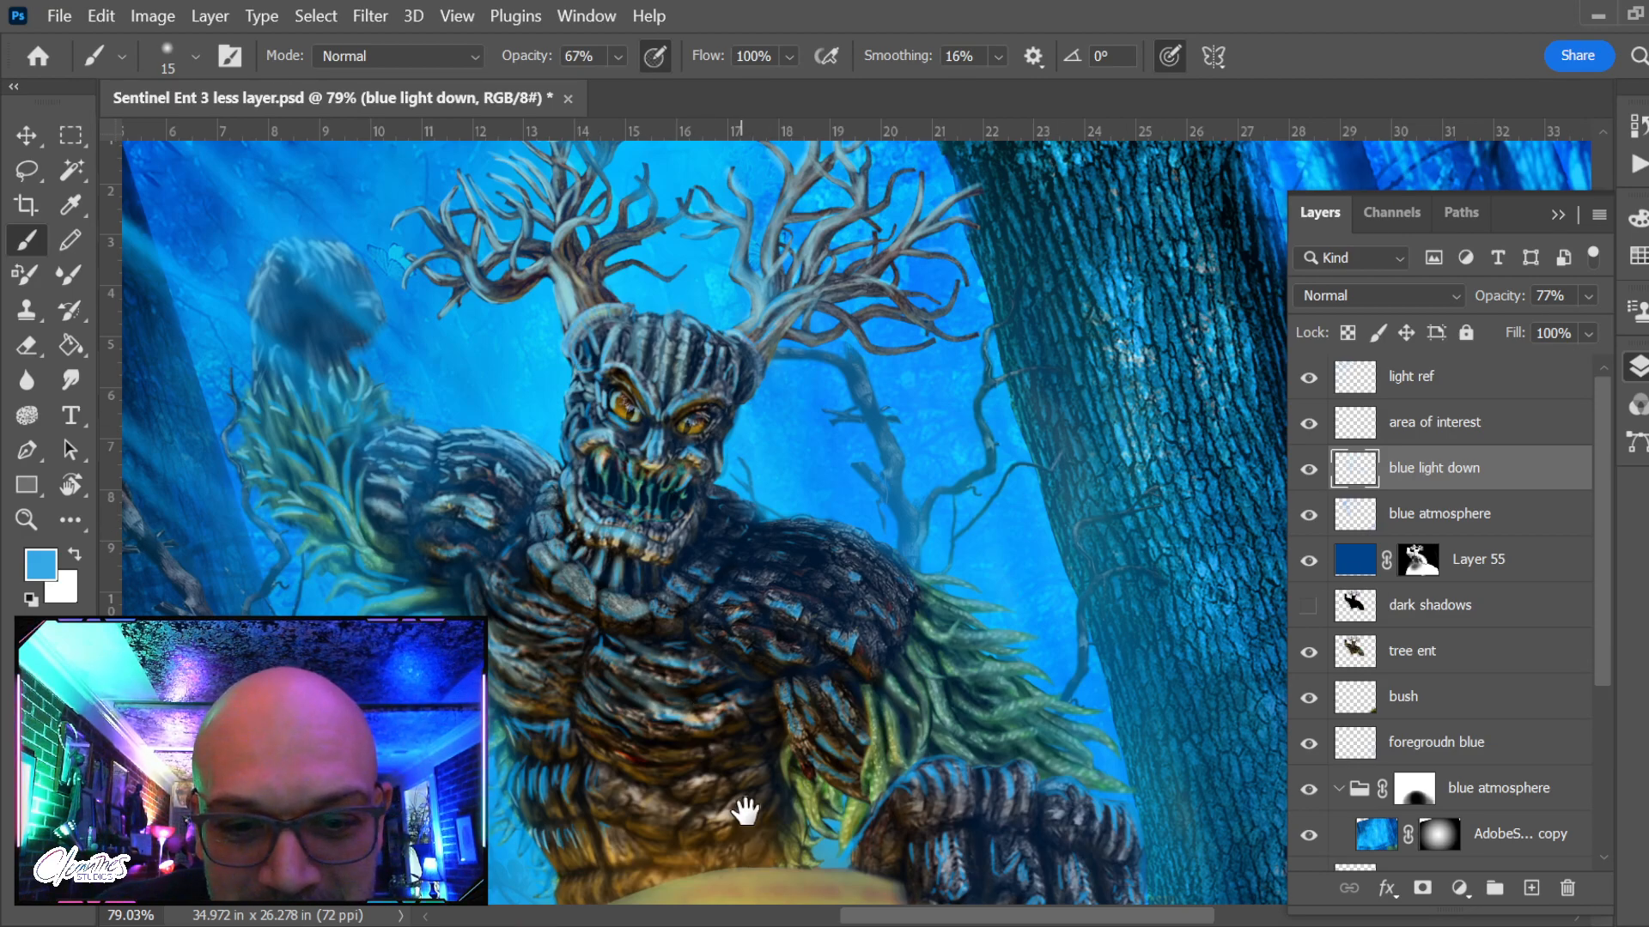
left_click_drag(744, 809, 740, 630)
Compare the creature with and without the blue light down and blue atmosphere layers
key("v")
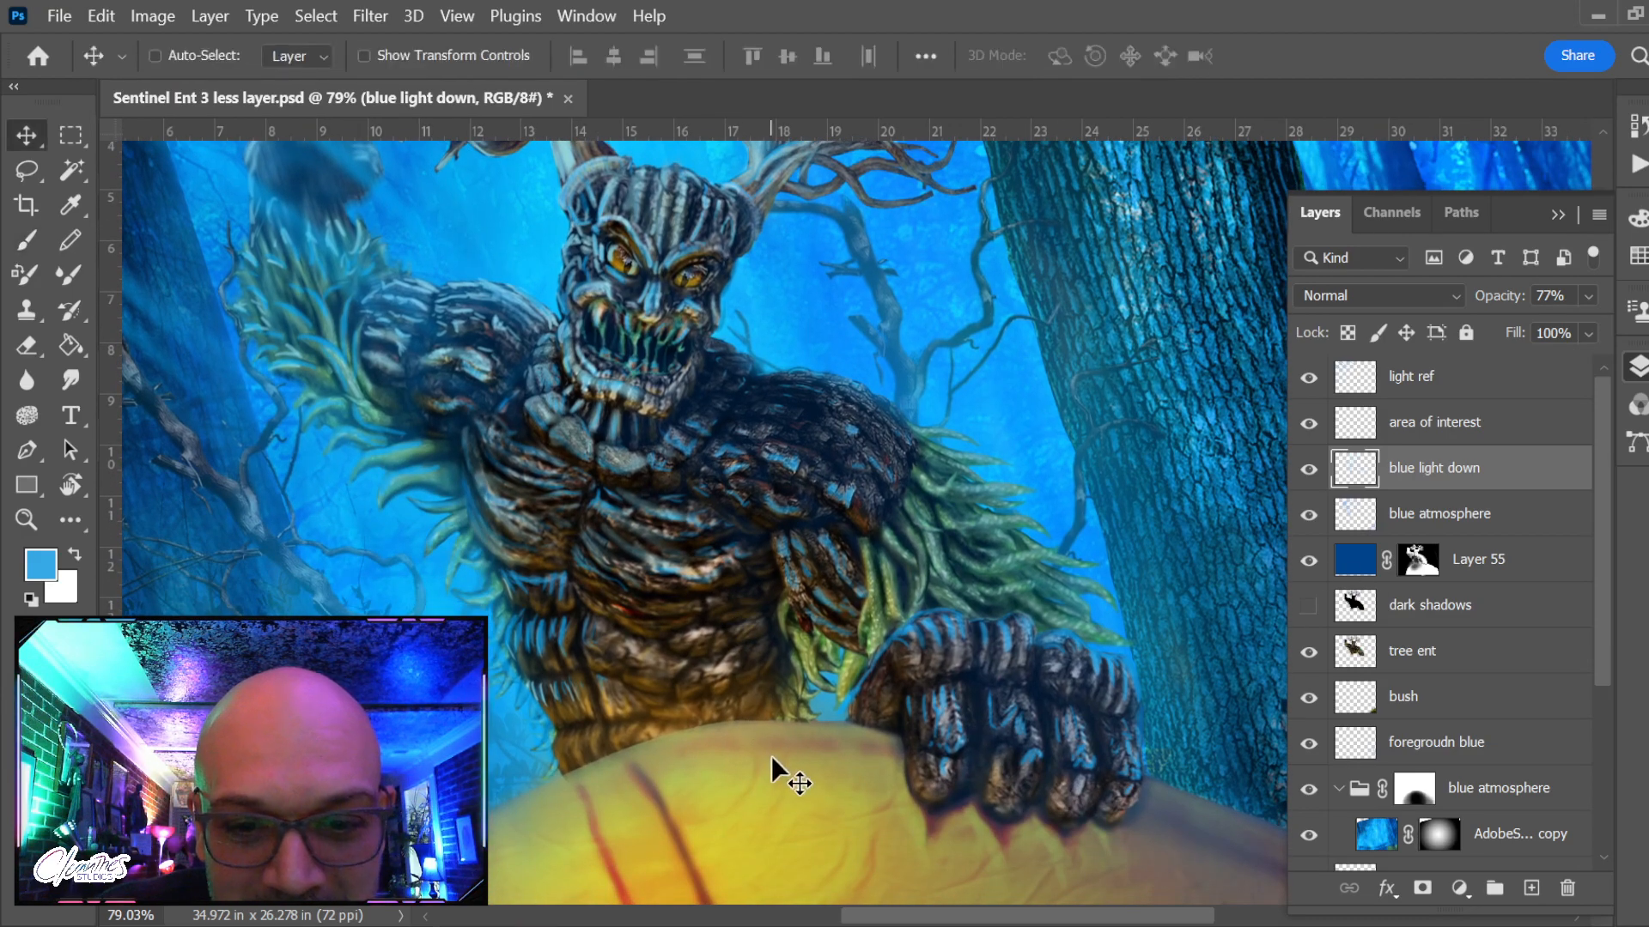
left_click(1310, 474)
left_click(1310, 474)
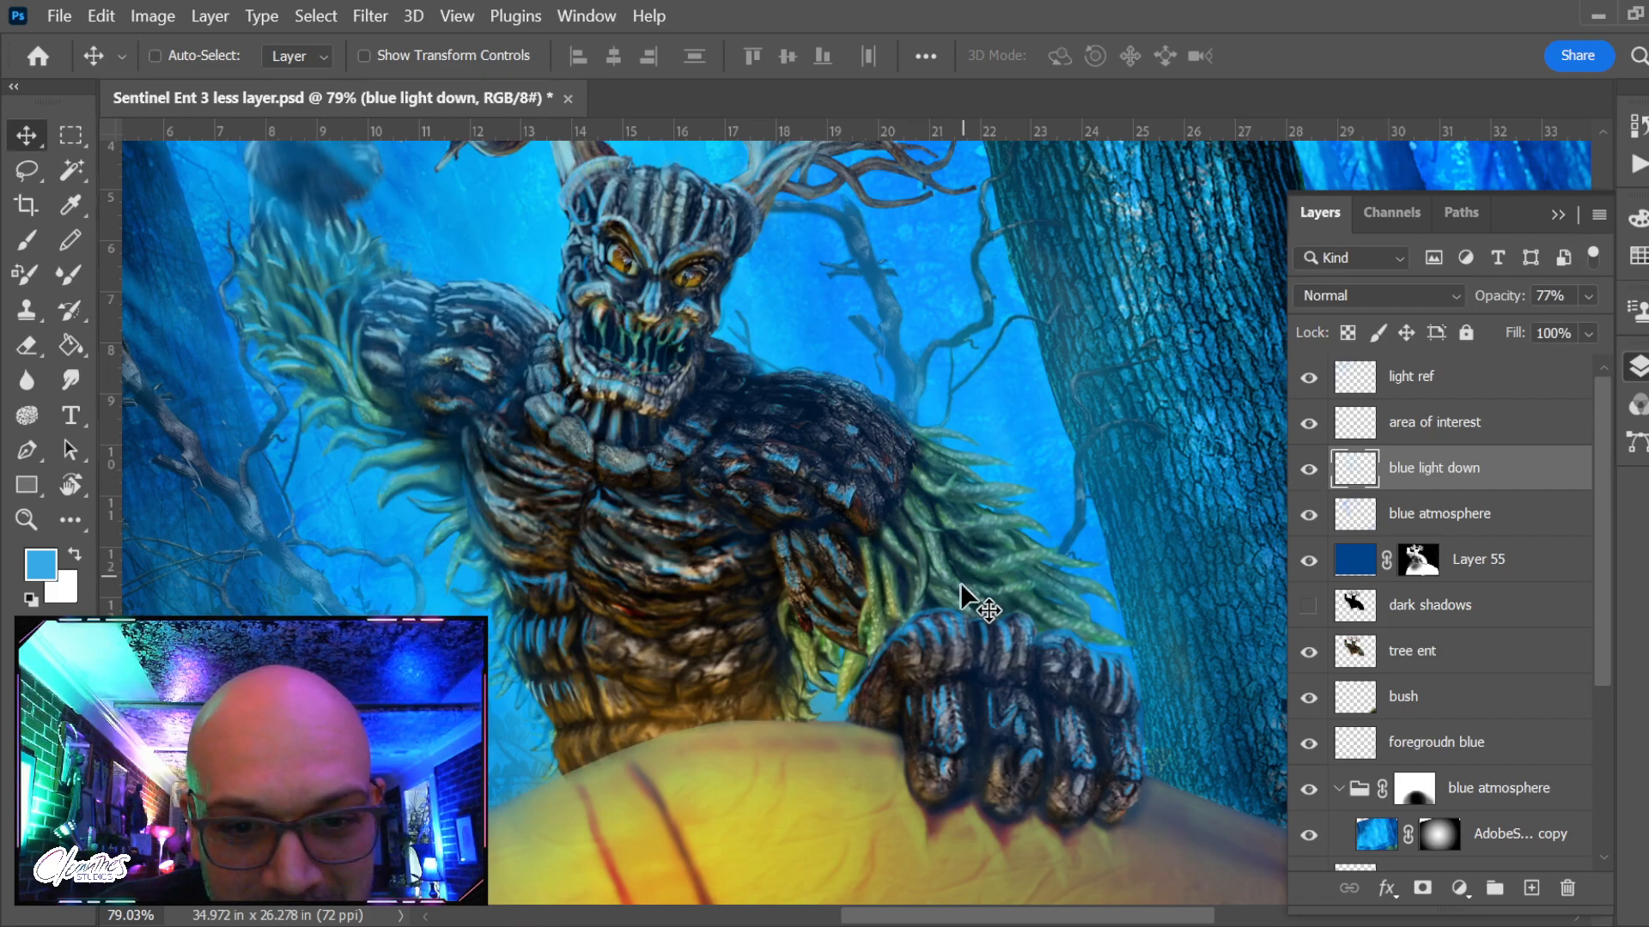
left_click(1310, 515)
left_click(1313, 518)
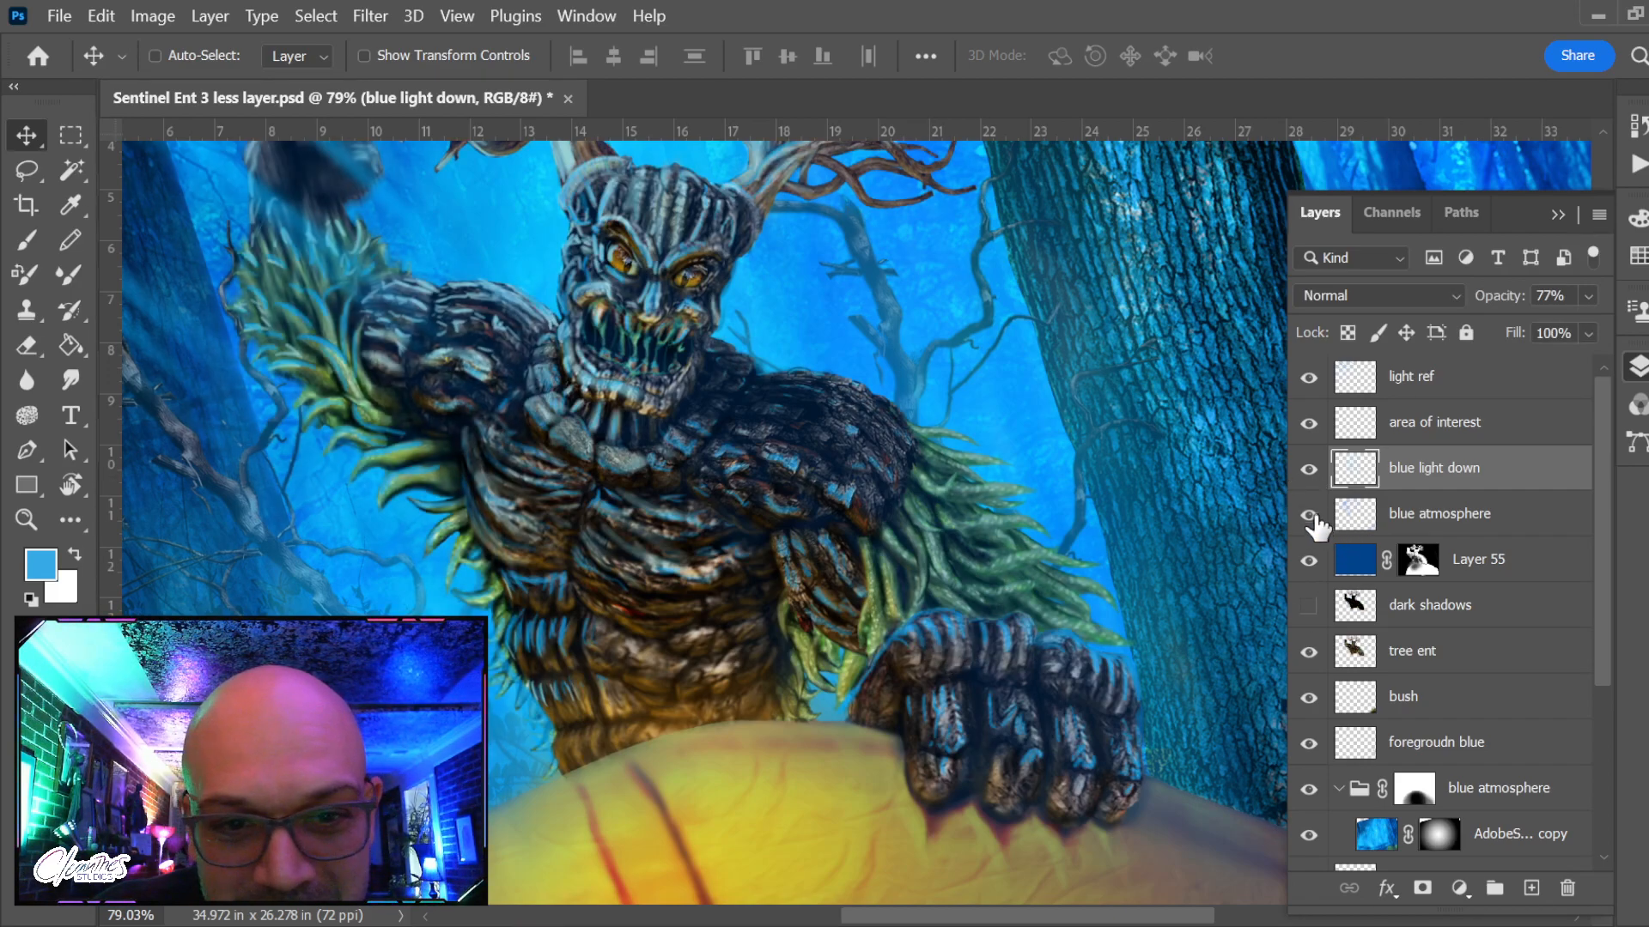
left_click_drag(798, 683, 749, 505)
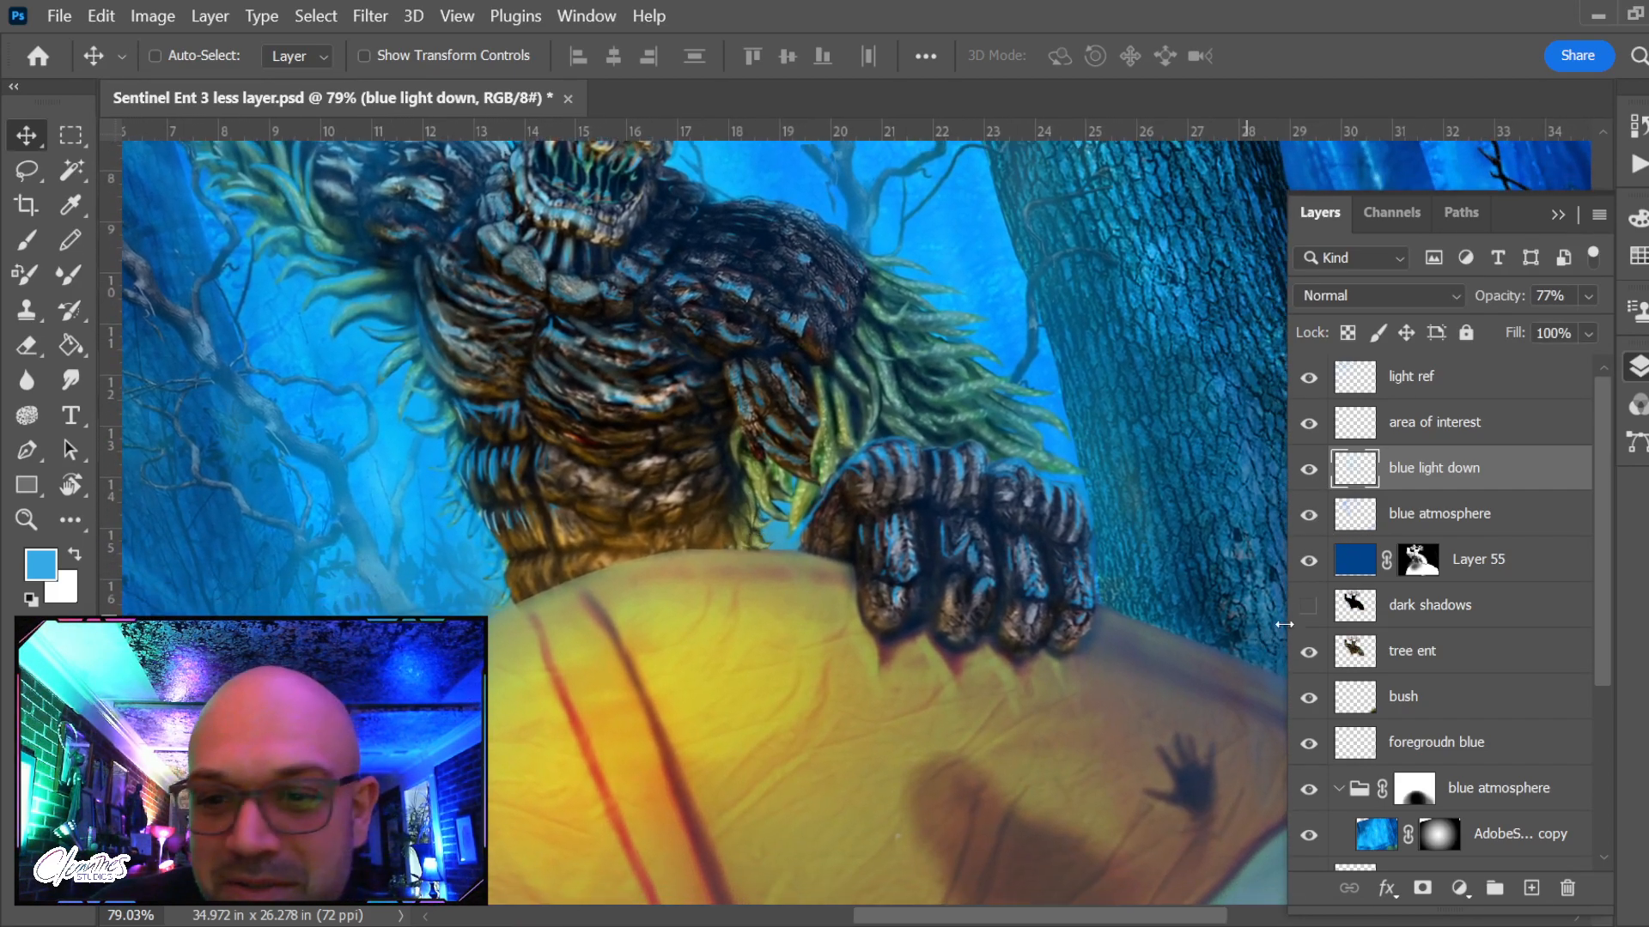
Isolate the tent wrinkles layer to sample its pure yellow as the brush colour, then restore the other layers' visibility
scroll(1423, 657, "down", 2)
left_click(1309, 613)
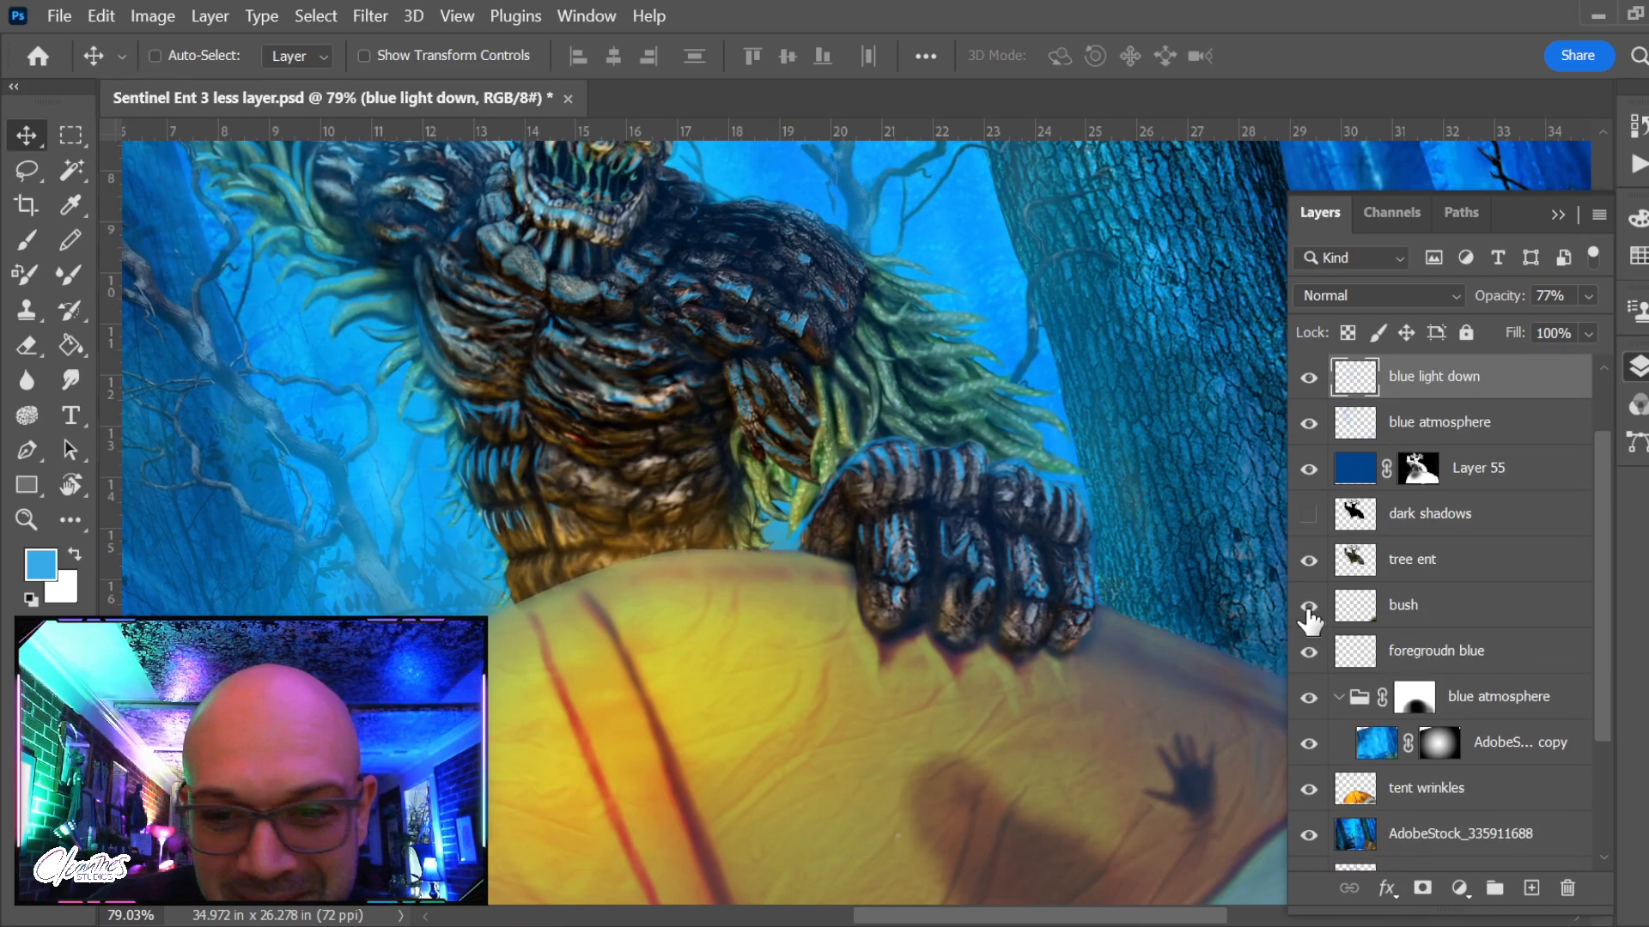
left_click(1339, 787)
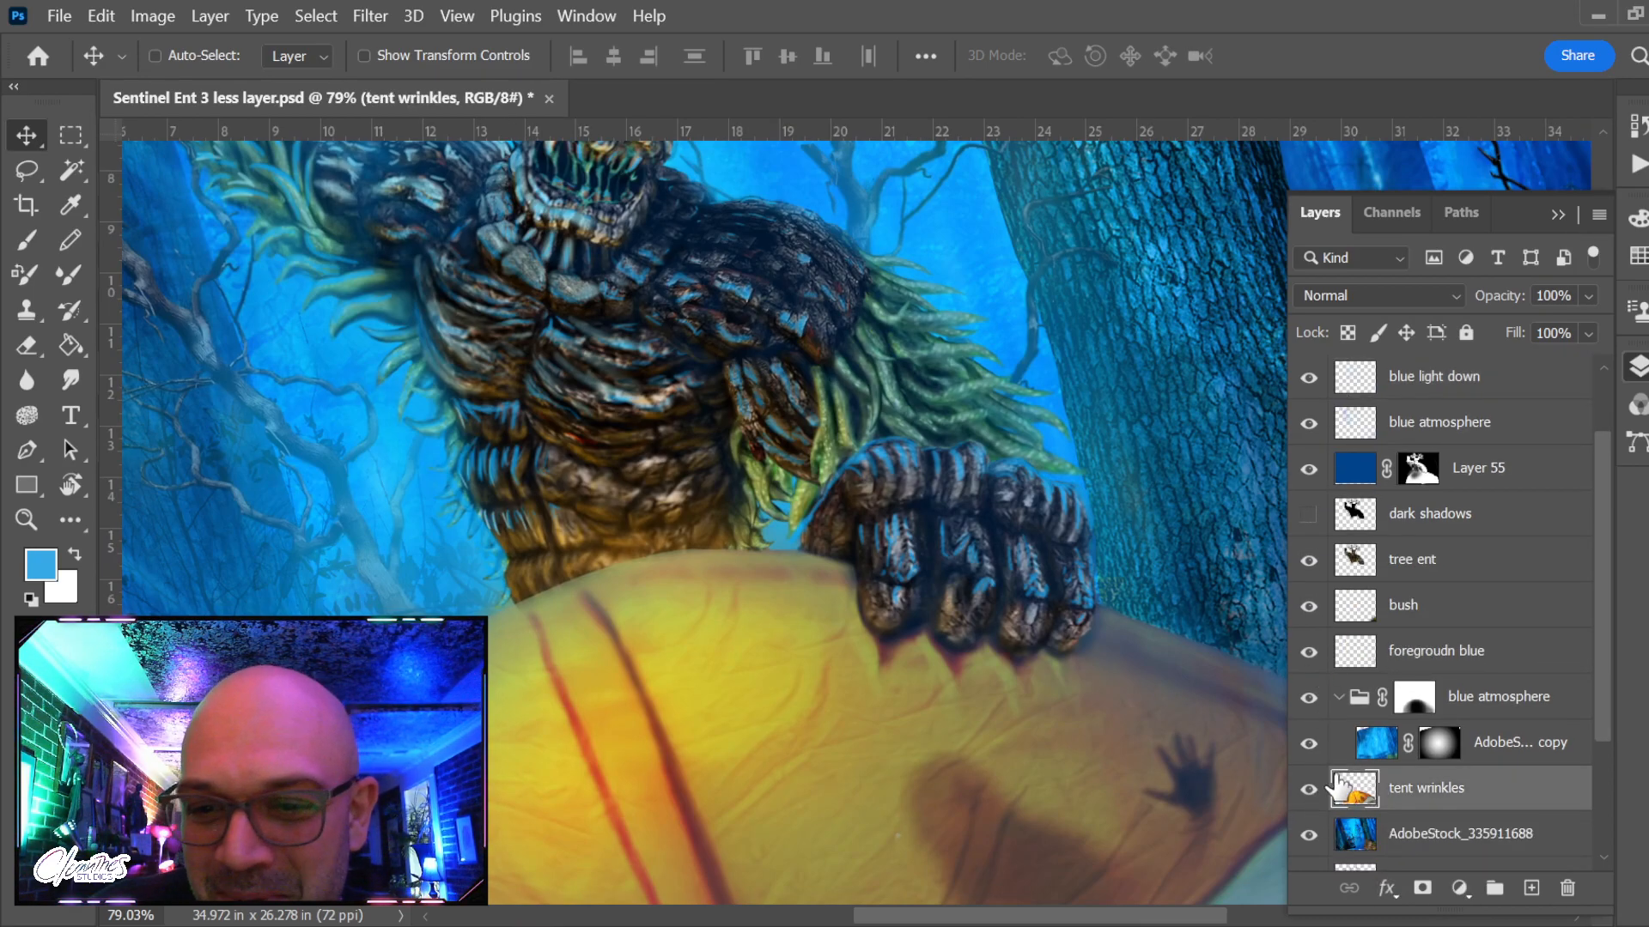
left_click(1308, 788)
left_click(1307, 790)
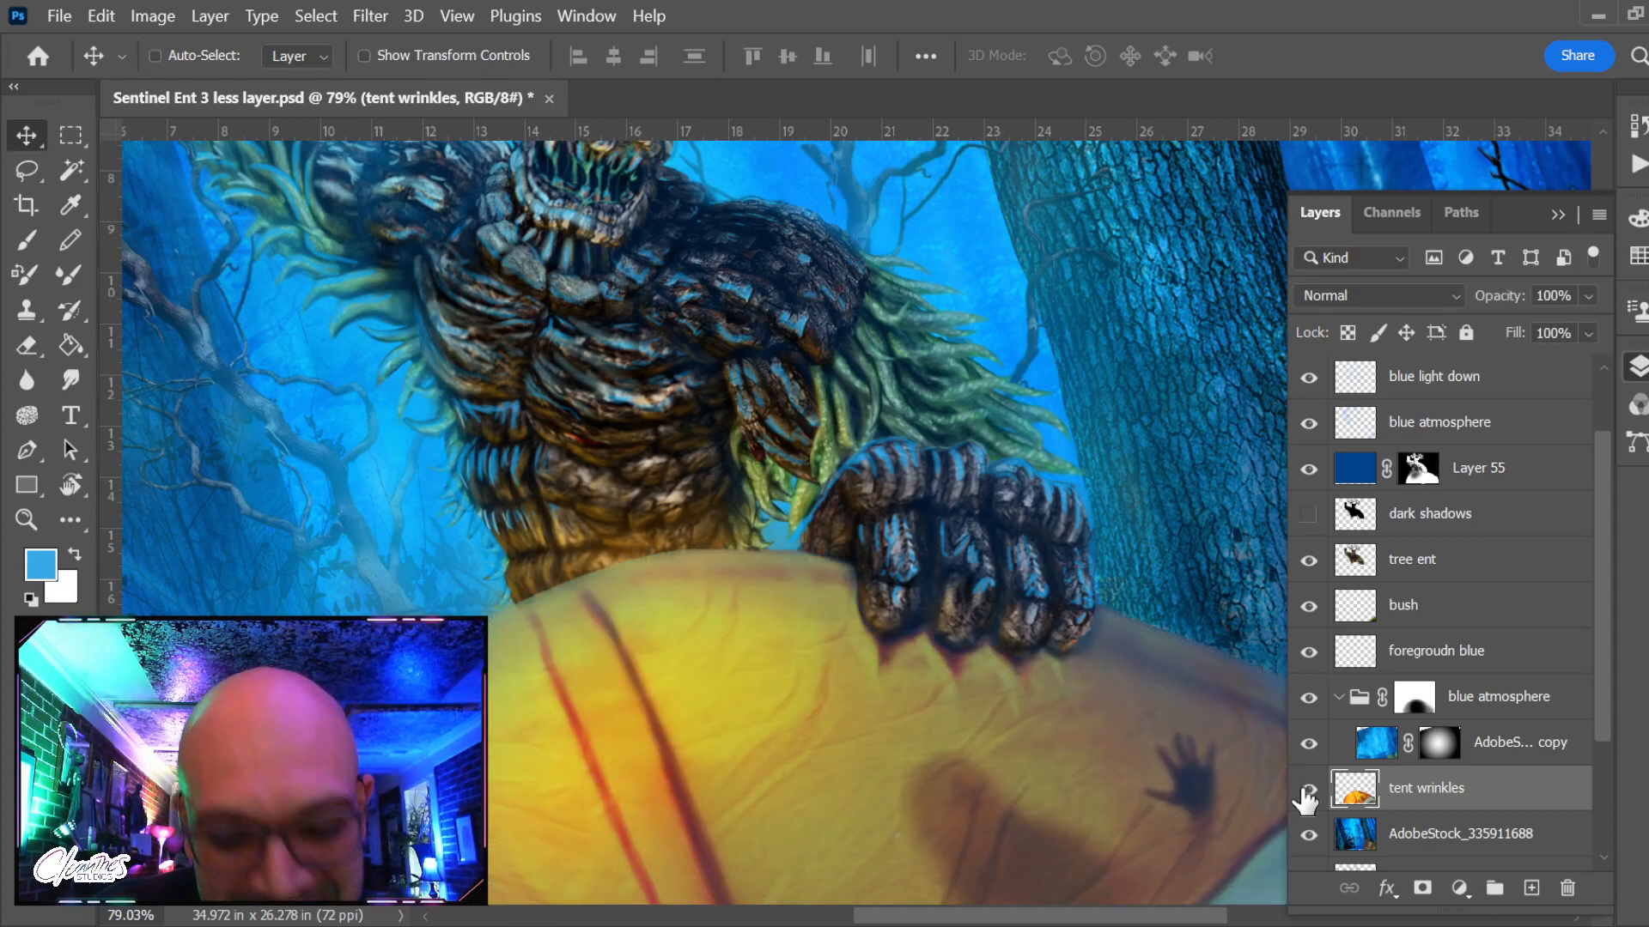
left_click(1307, 789, "alt")
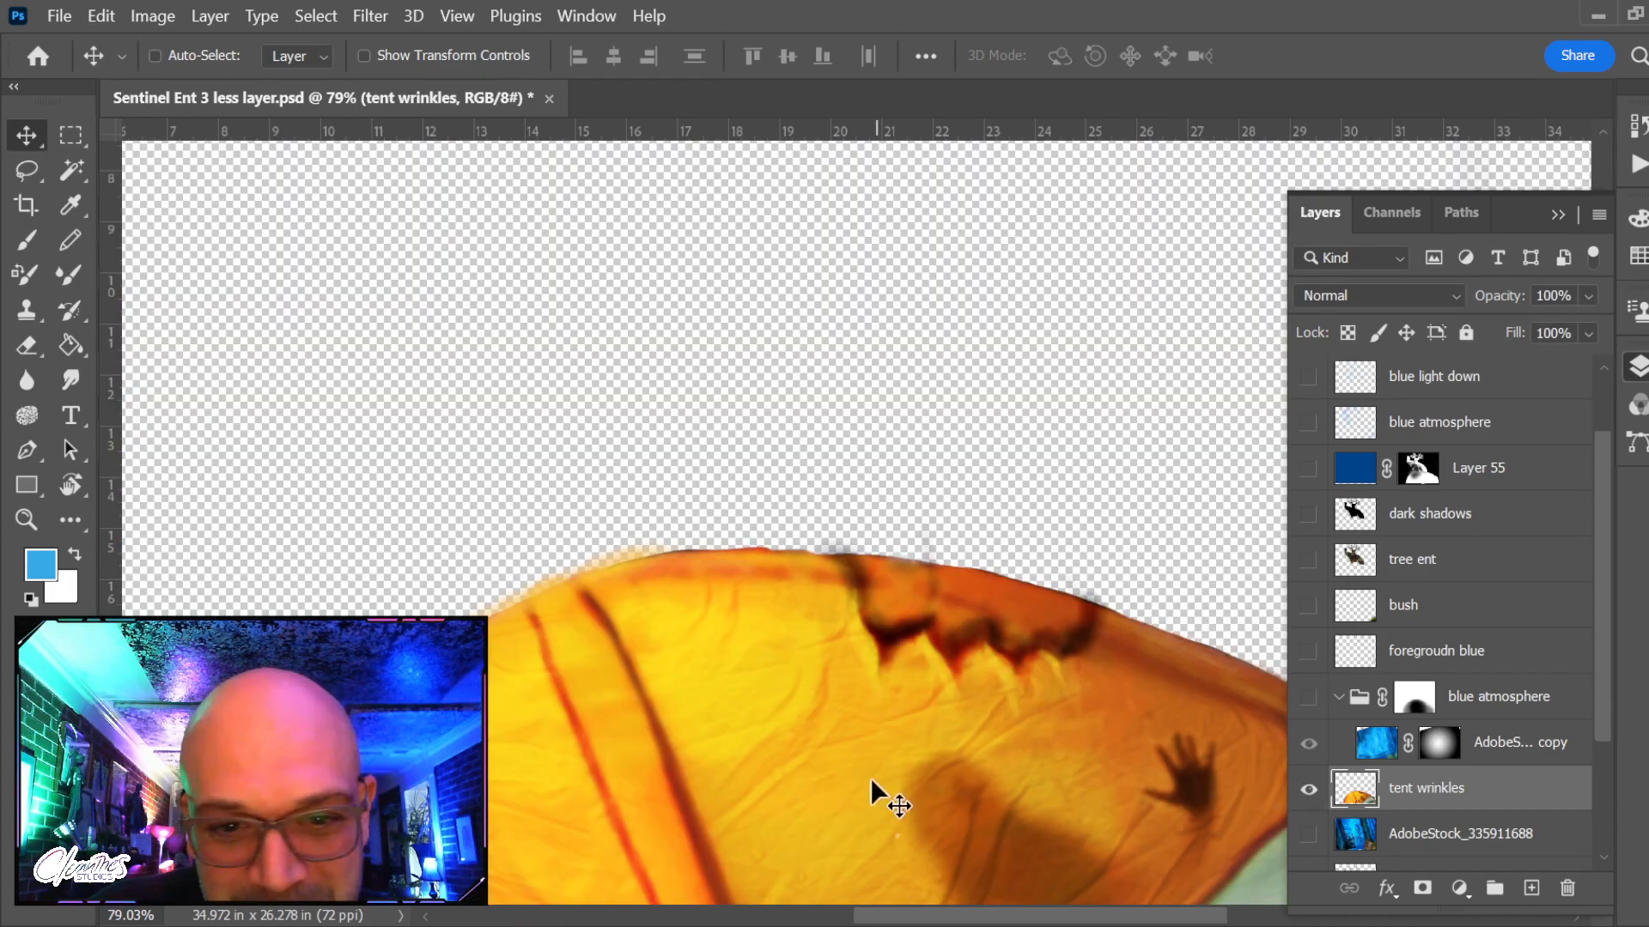
key("b")
left_click(714, 619, "alt")
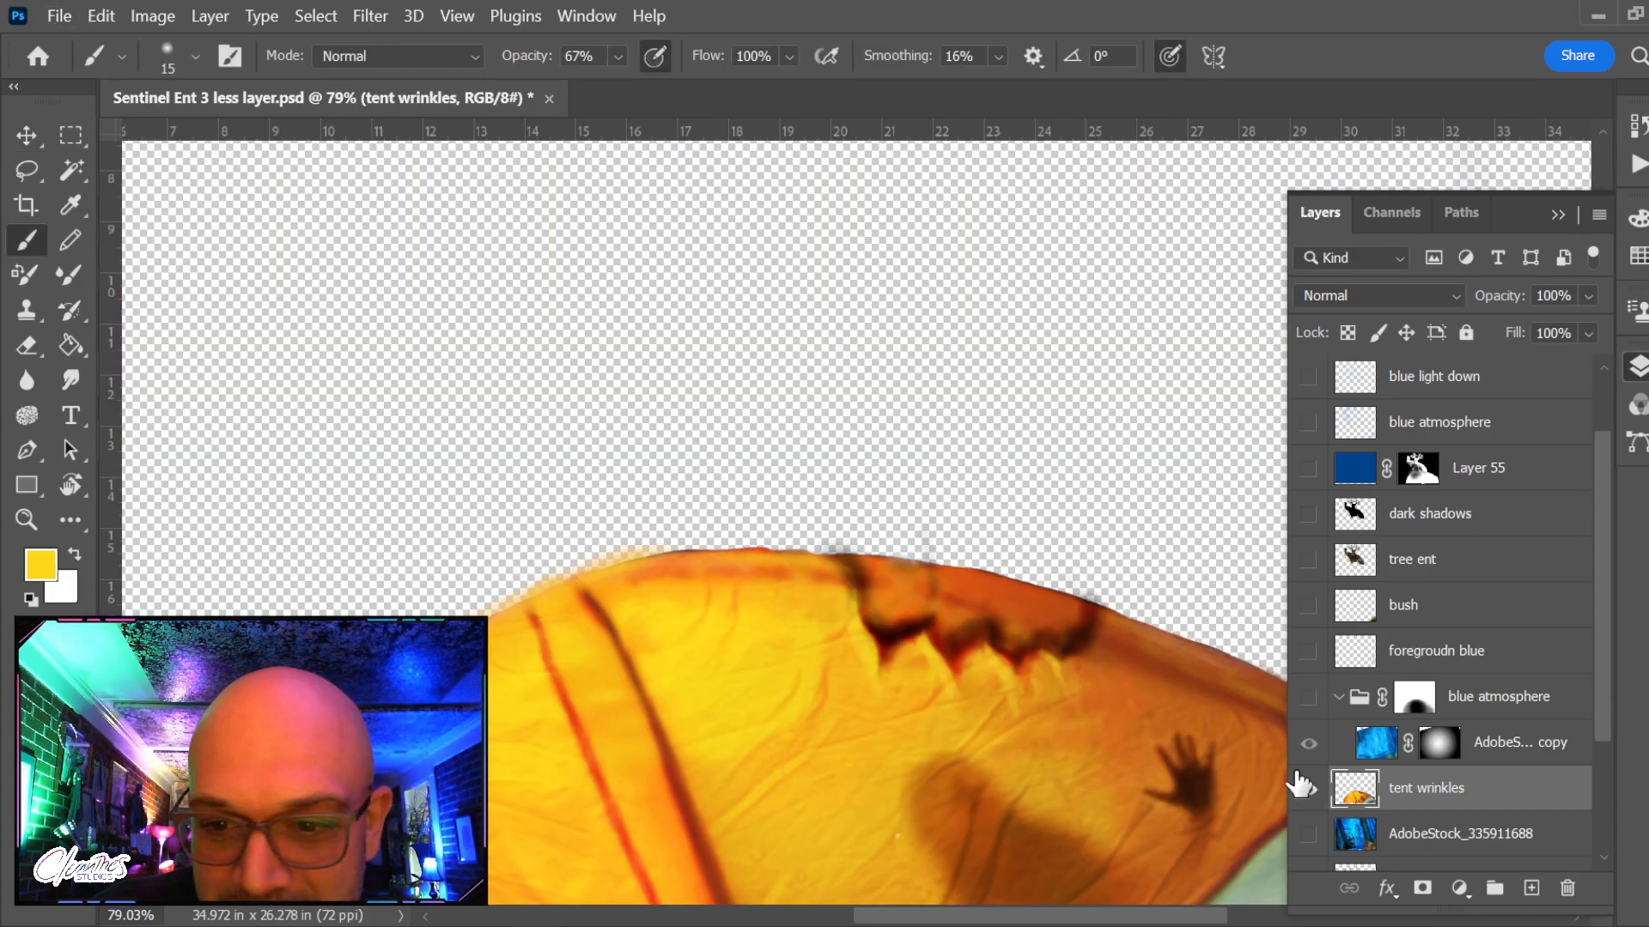
left_click(1307, 790, "alt")
Add a new layer directly above Layer 55 for the tent's yellow light
scroll(580, 509, "down", 5)
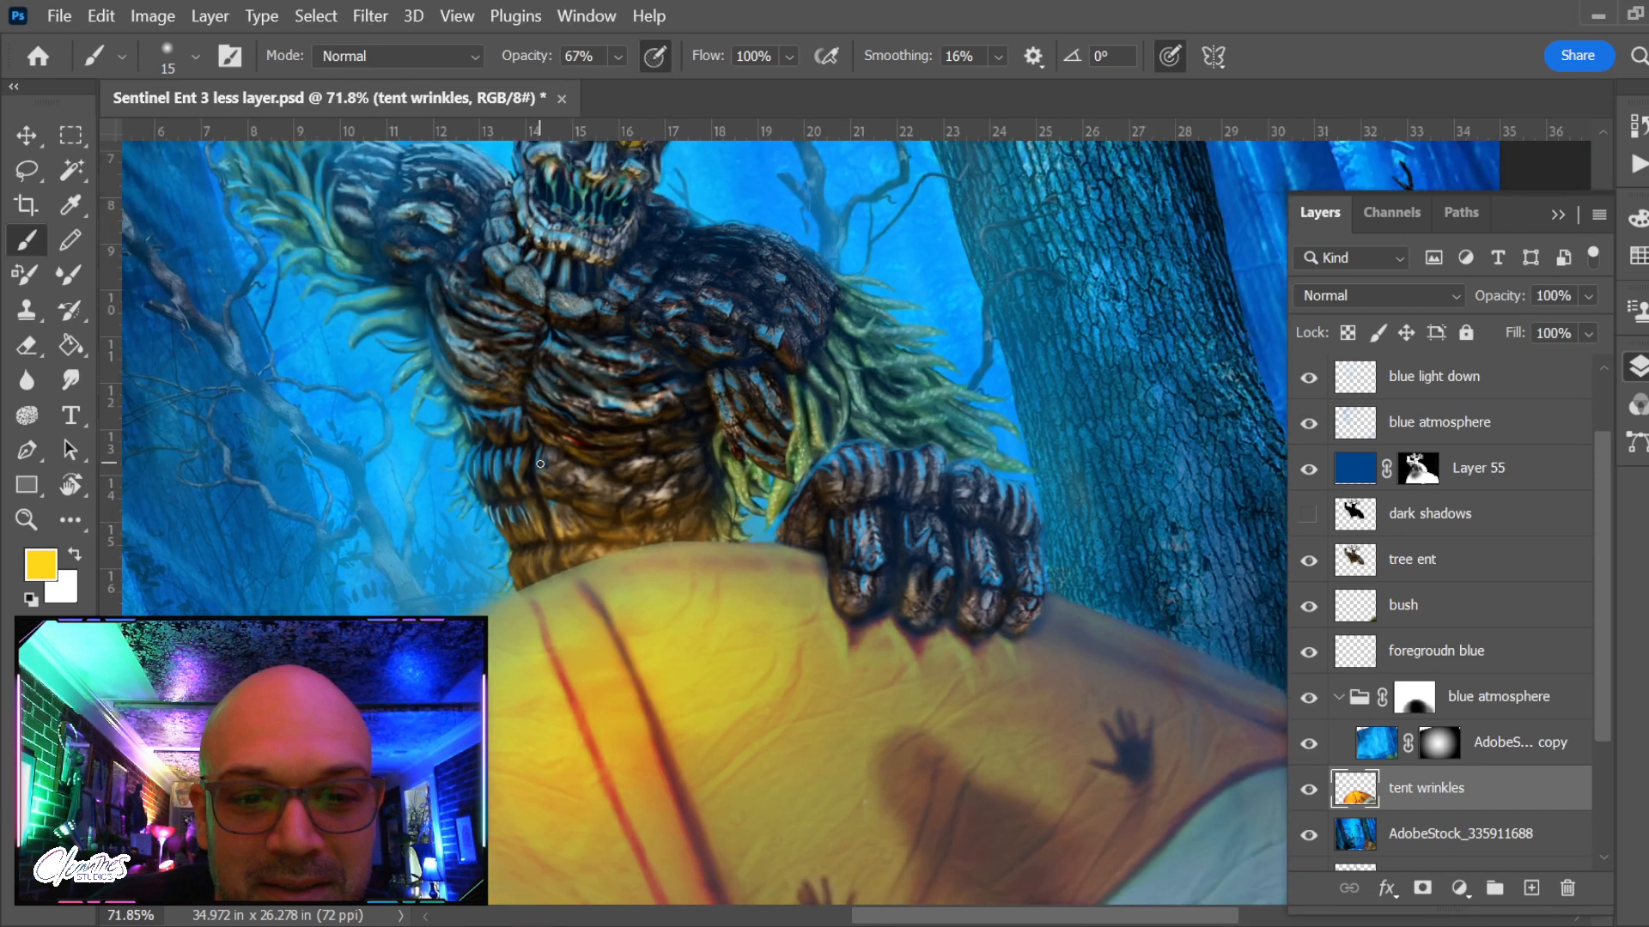
scroll(608, 611, "up", 3)
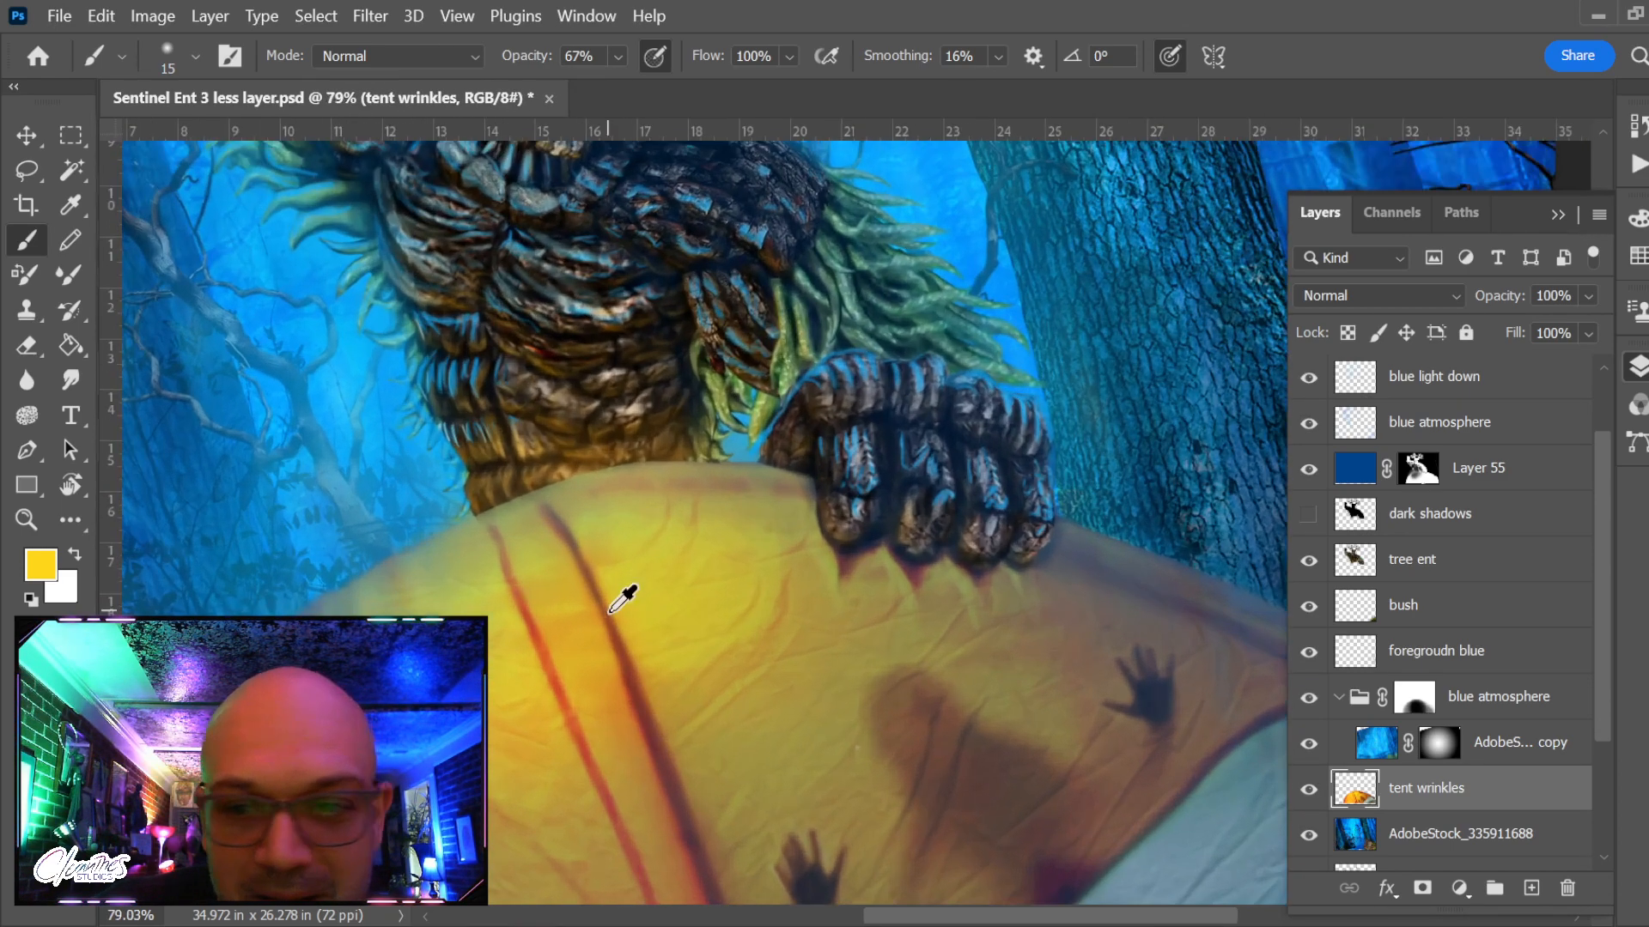
scroll(1531, 543, "up", 2)
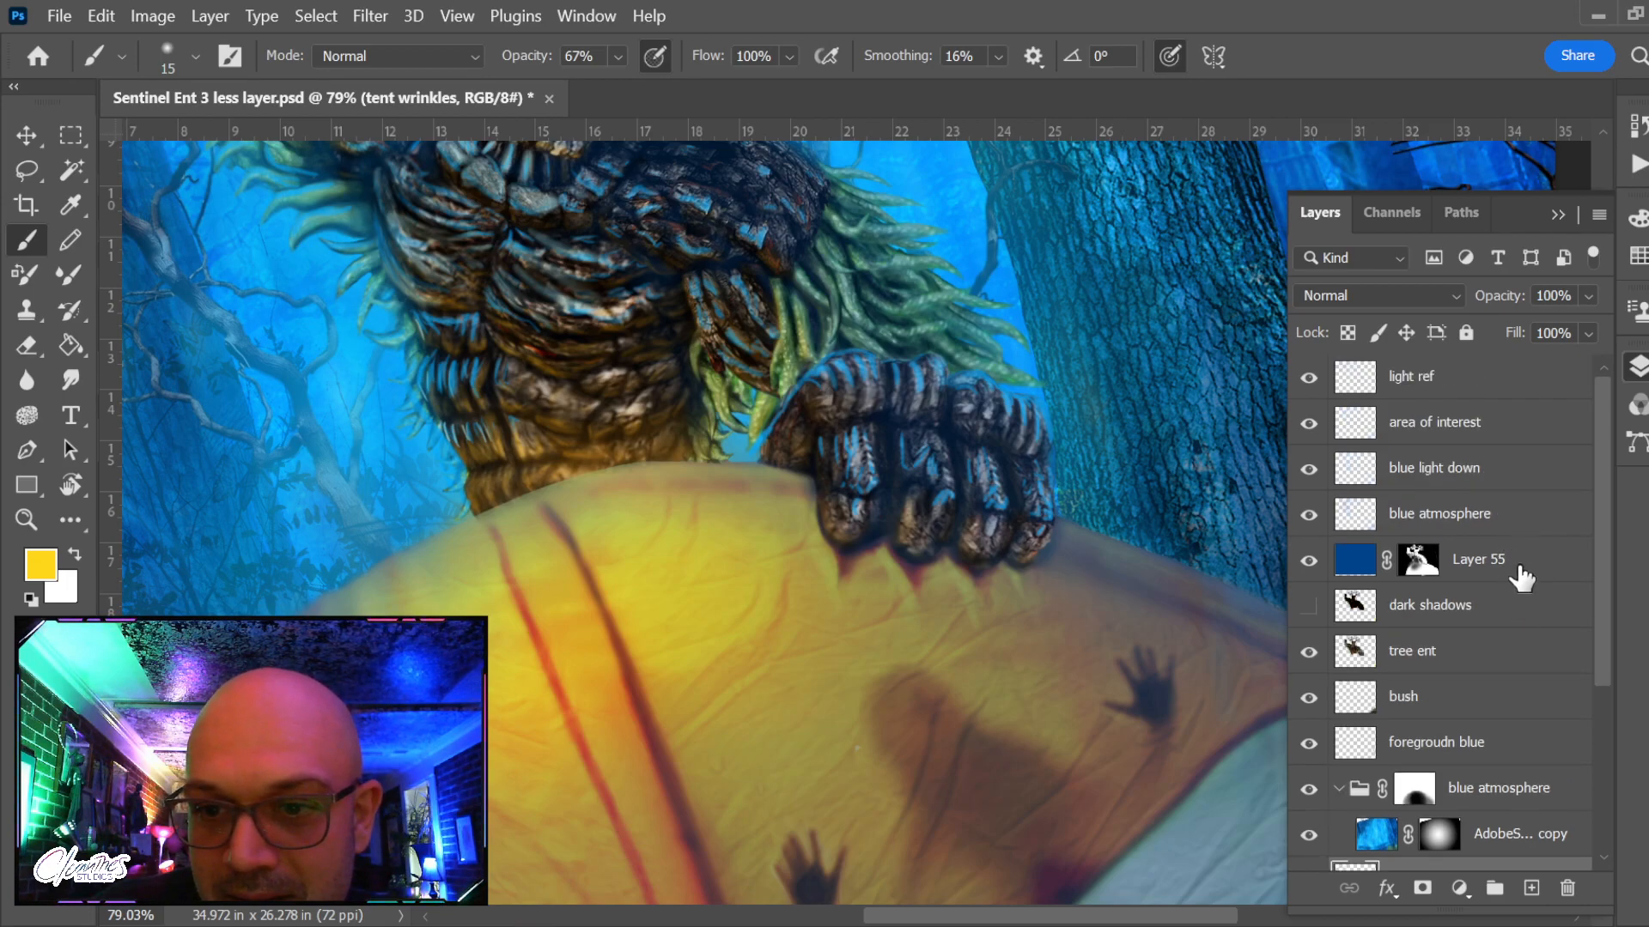
left_click(1520, 567)
left_click(1531, 888)
scroll(851, 641, "down", 5)
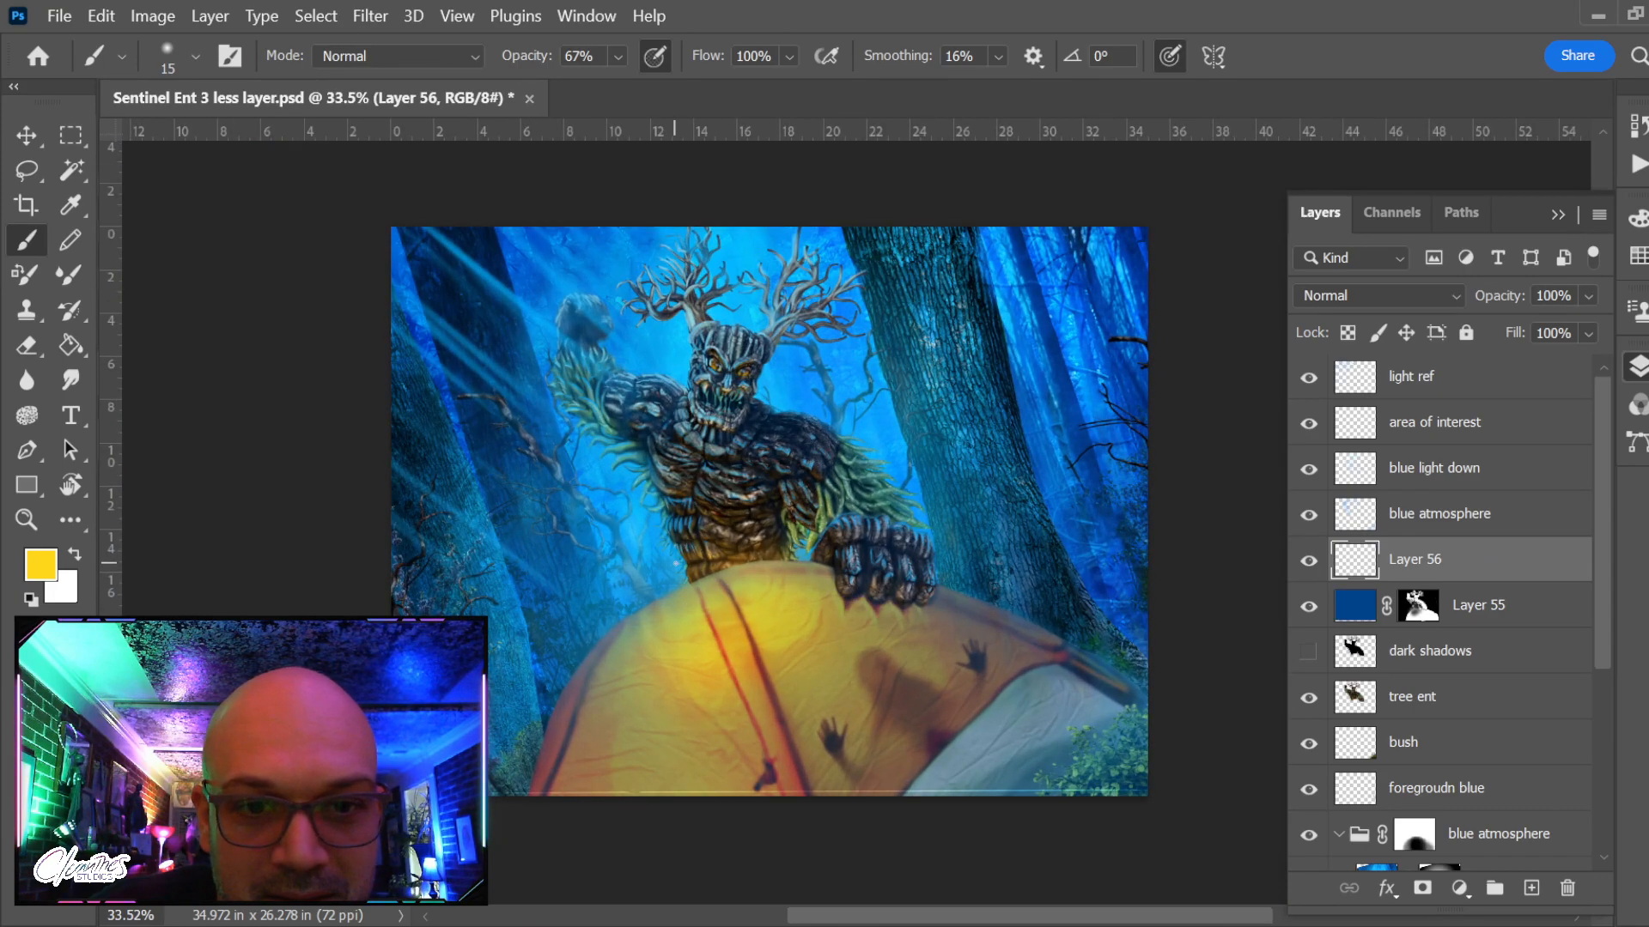
Paint yellow tent light on the claw tips beneath the resting fist with the Brush at size 45 and 67% opacity
scroll(742, 515, "up", 3)
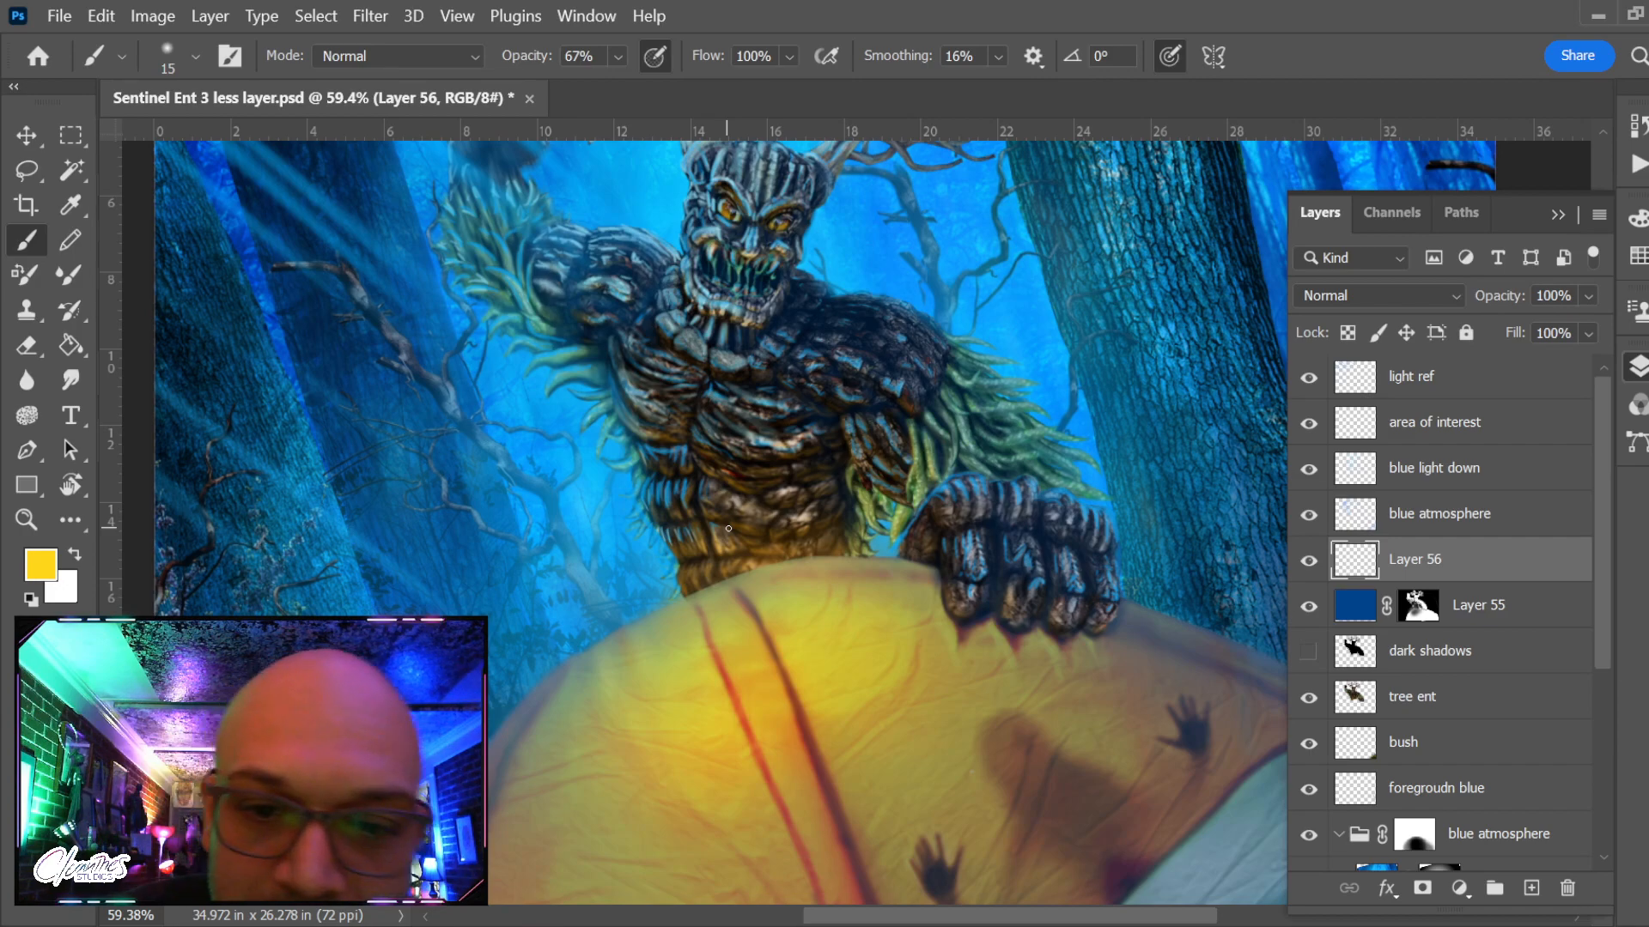
key("bracketright")
key("bracketright")
key("bracketright")
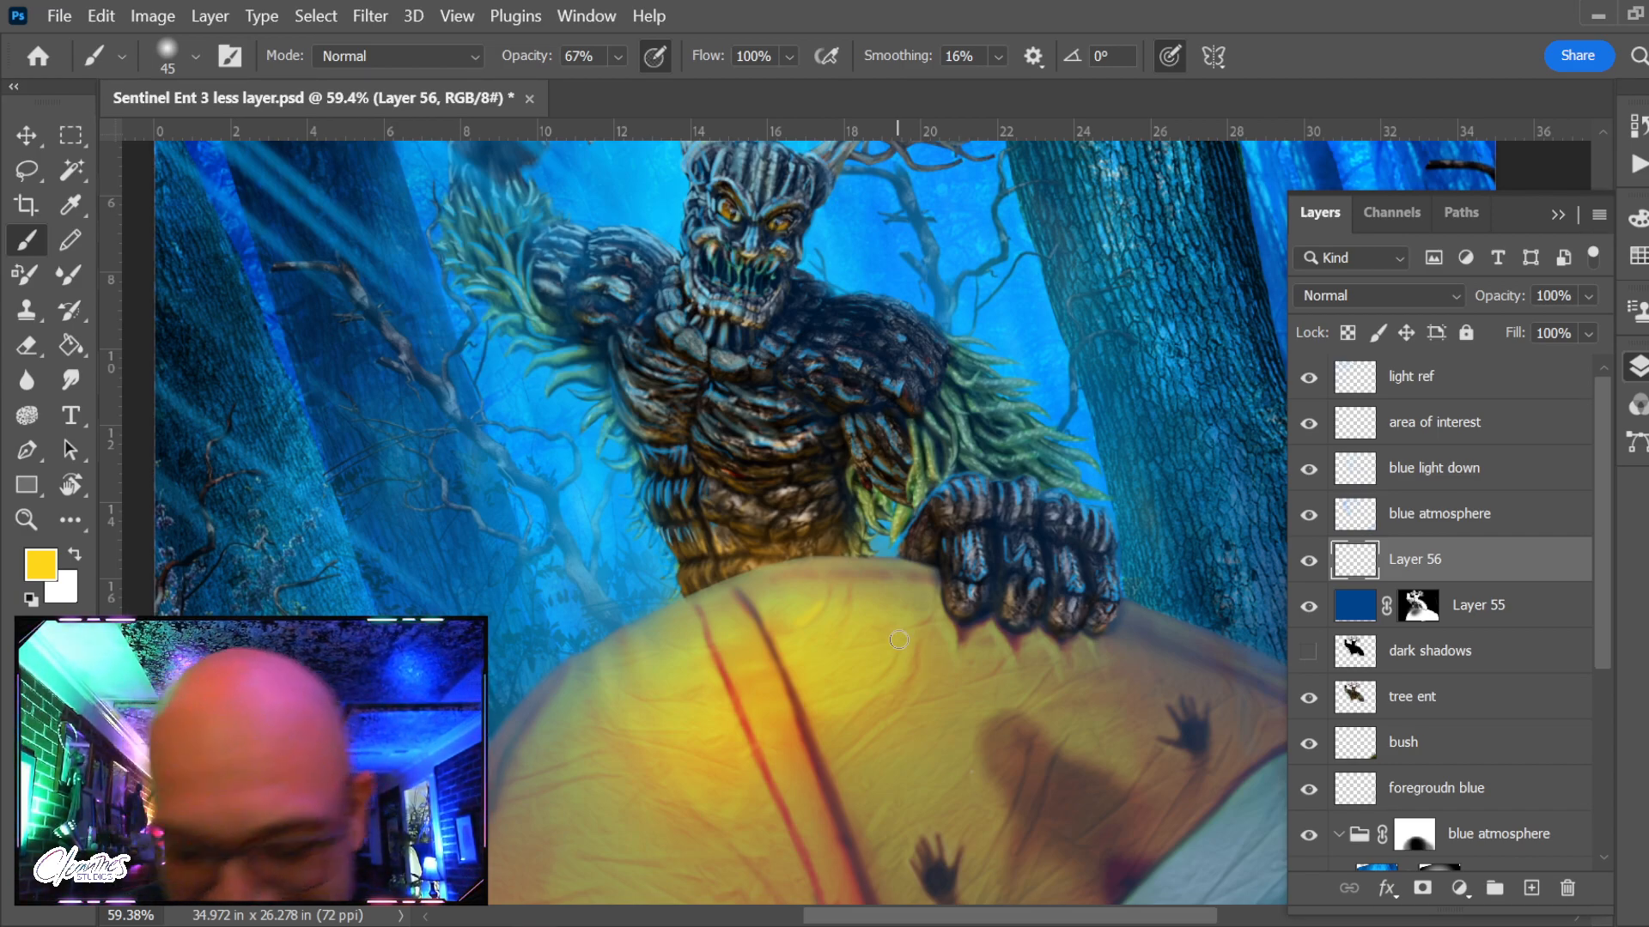
key("r")
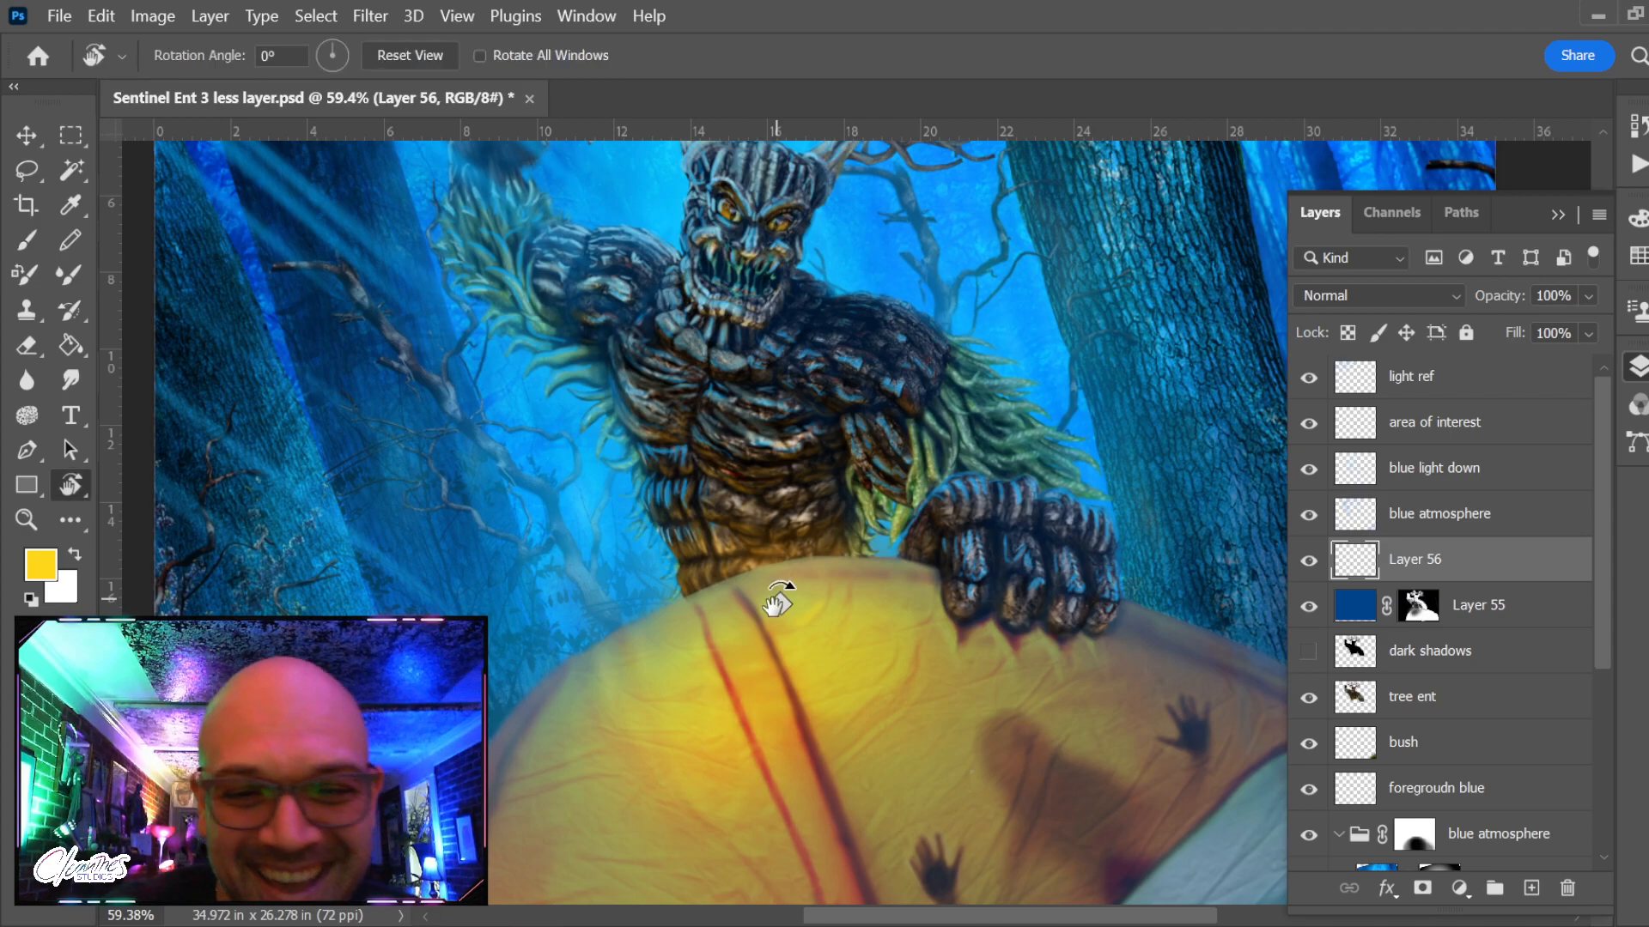
left_click_drag(777, 600, 601, 662)
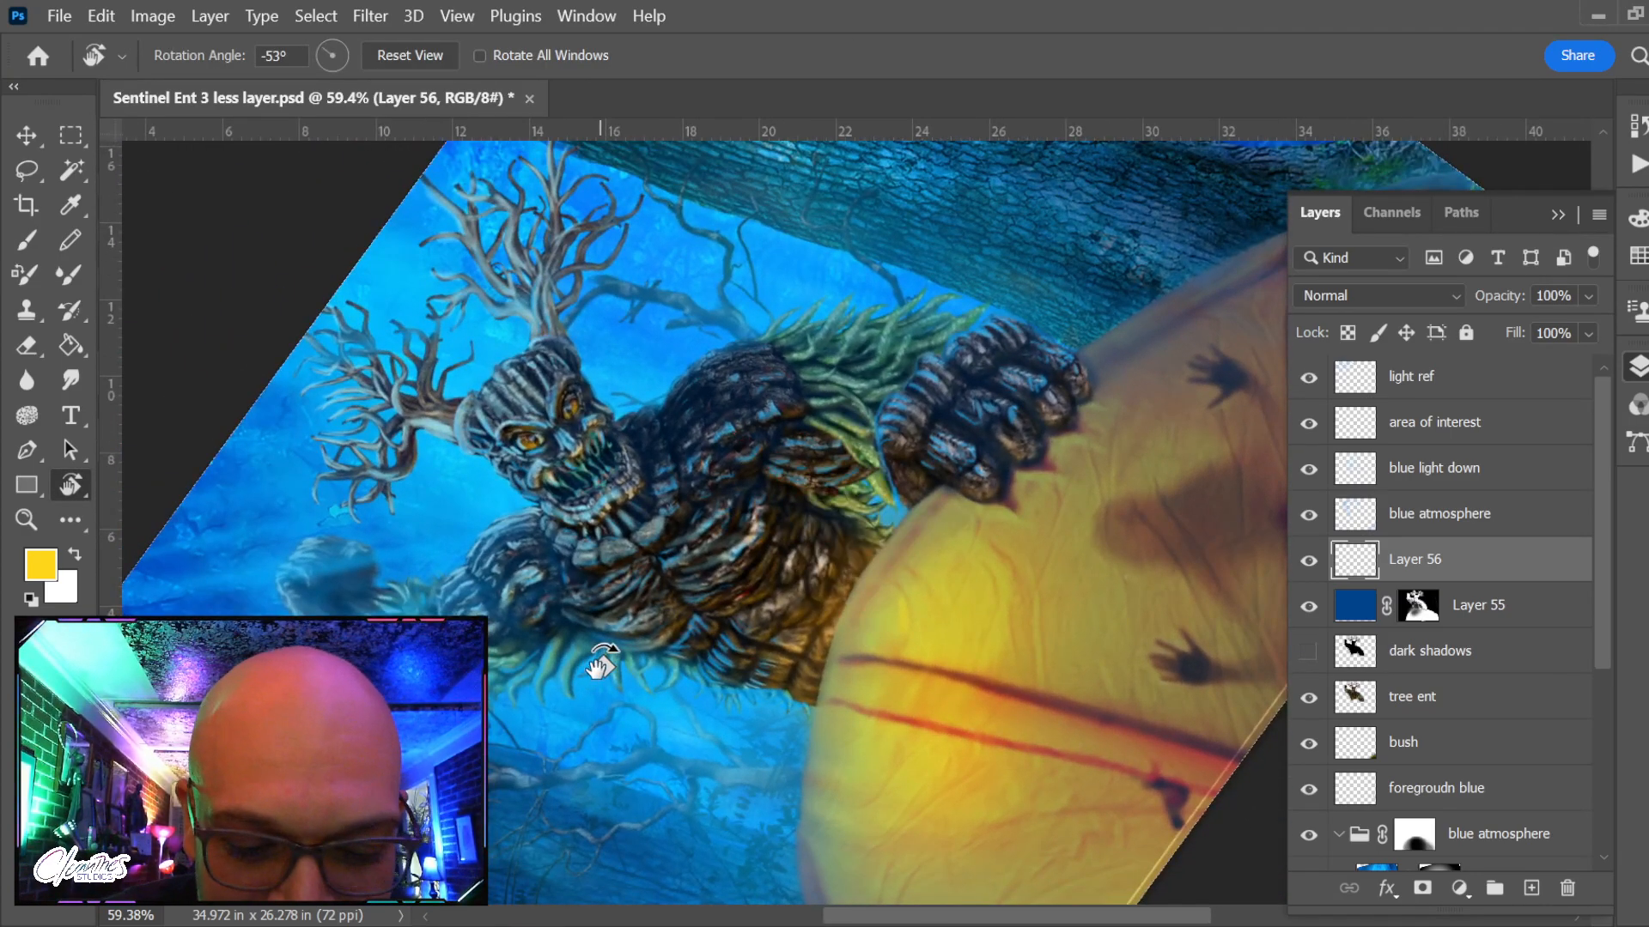
key("b")
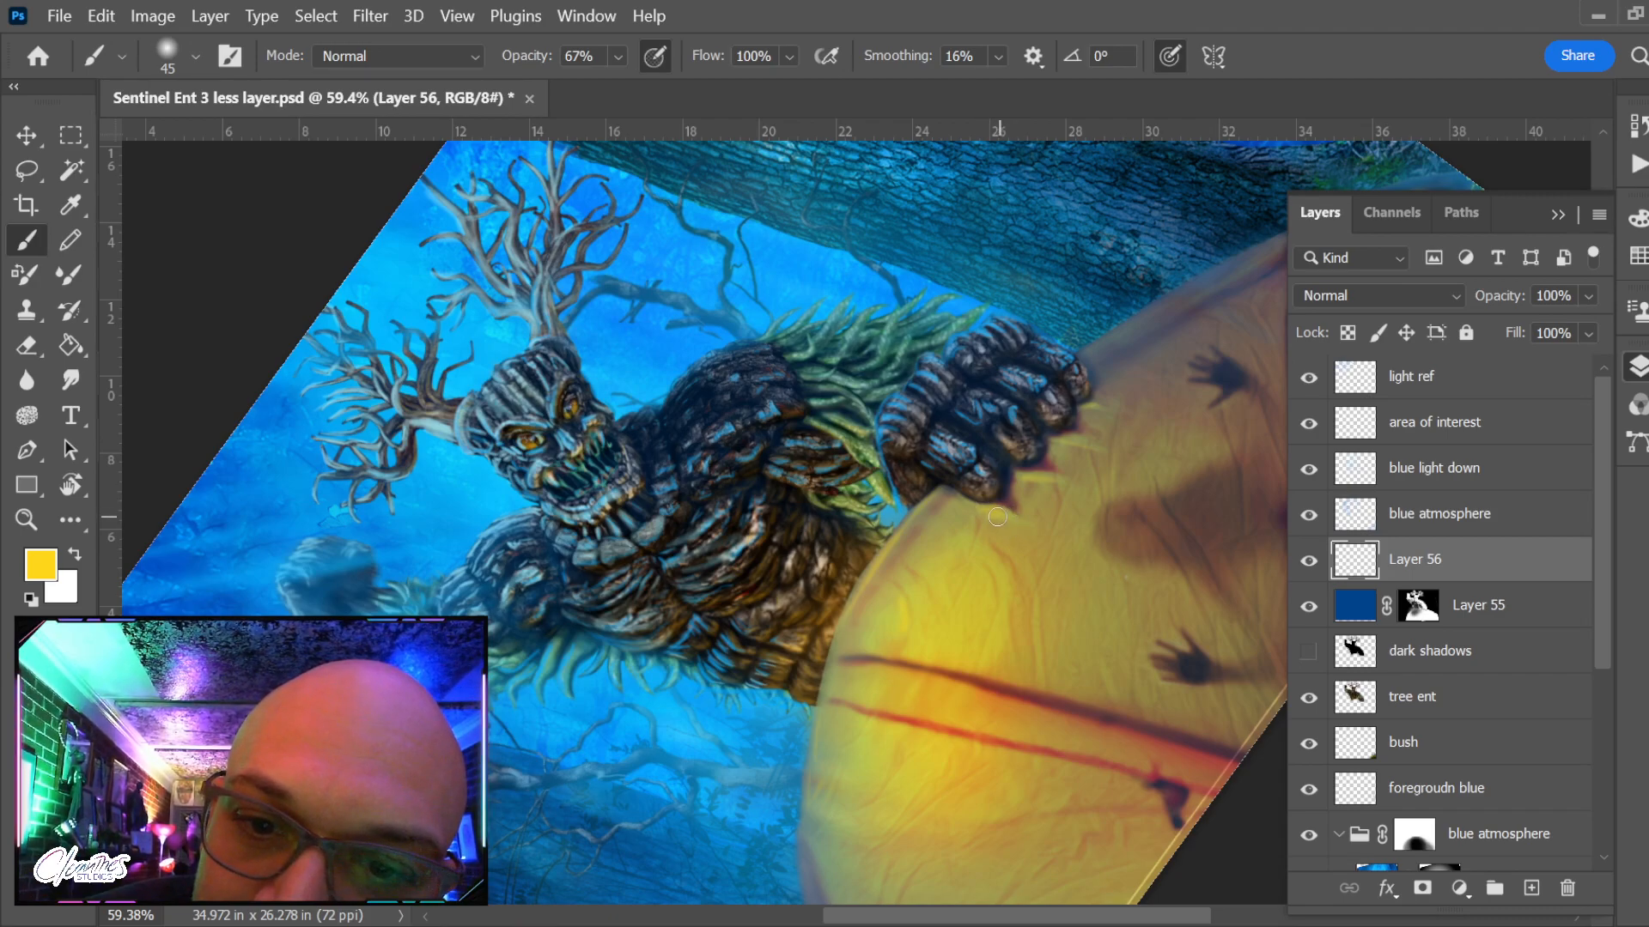
key("r")
key("Escape")
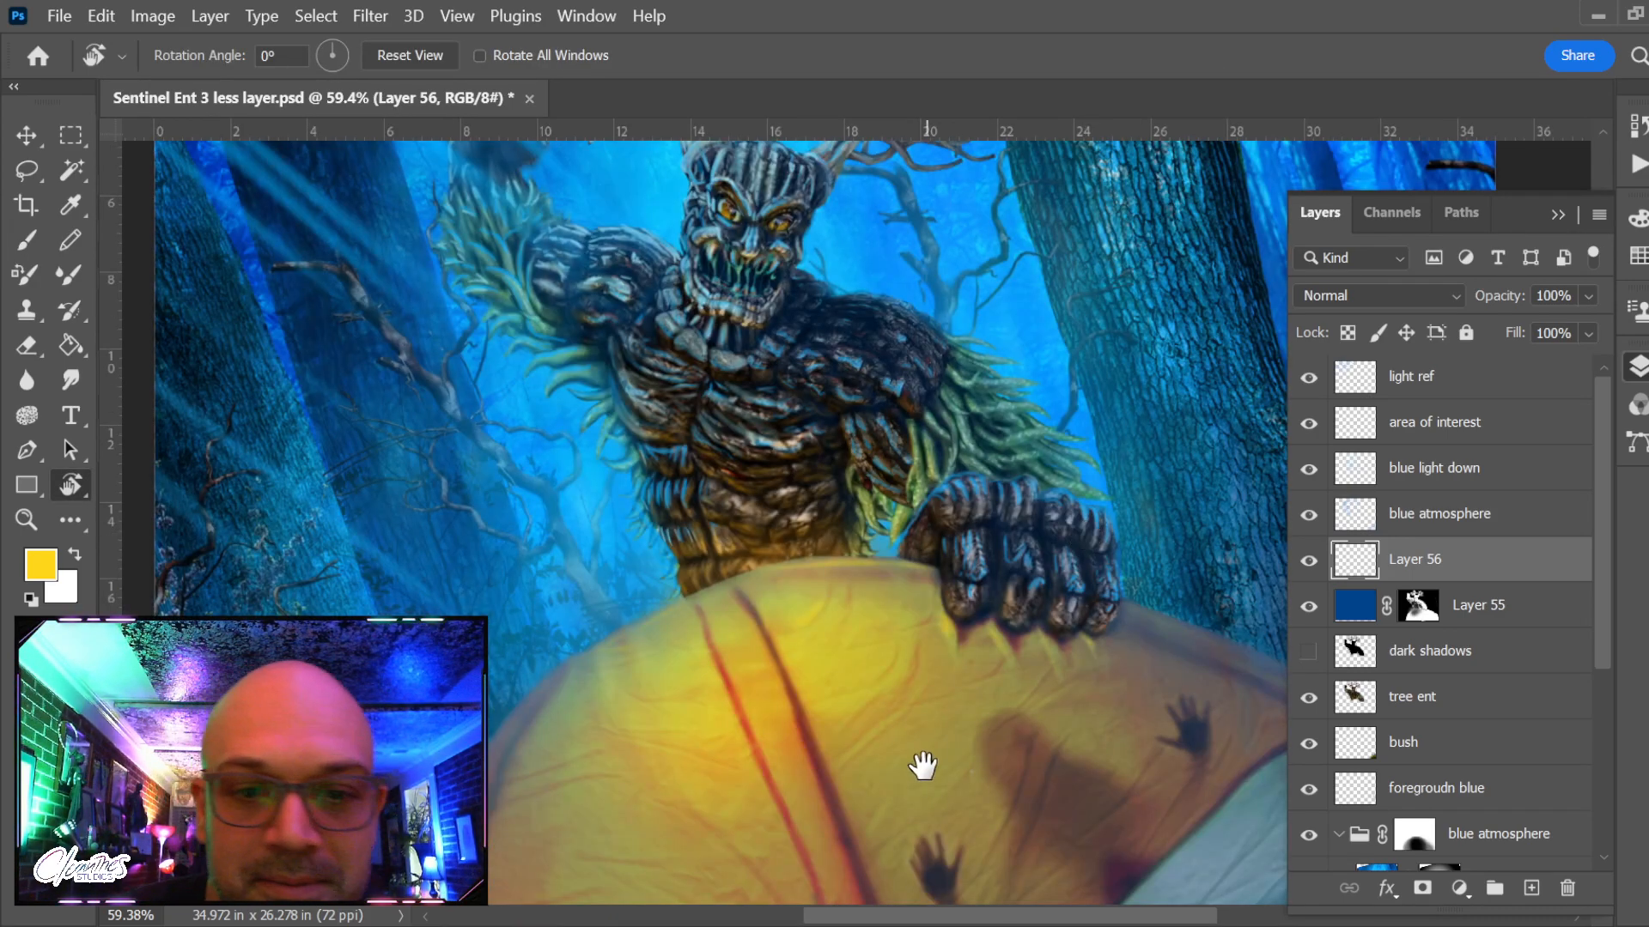
left_click_drag(919, 765, 853, 647)
key("b")
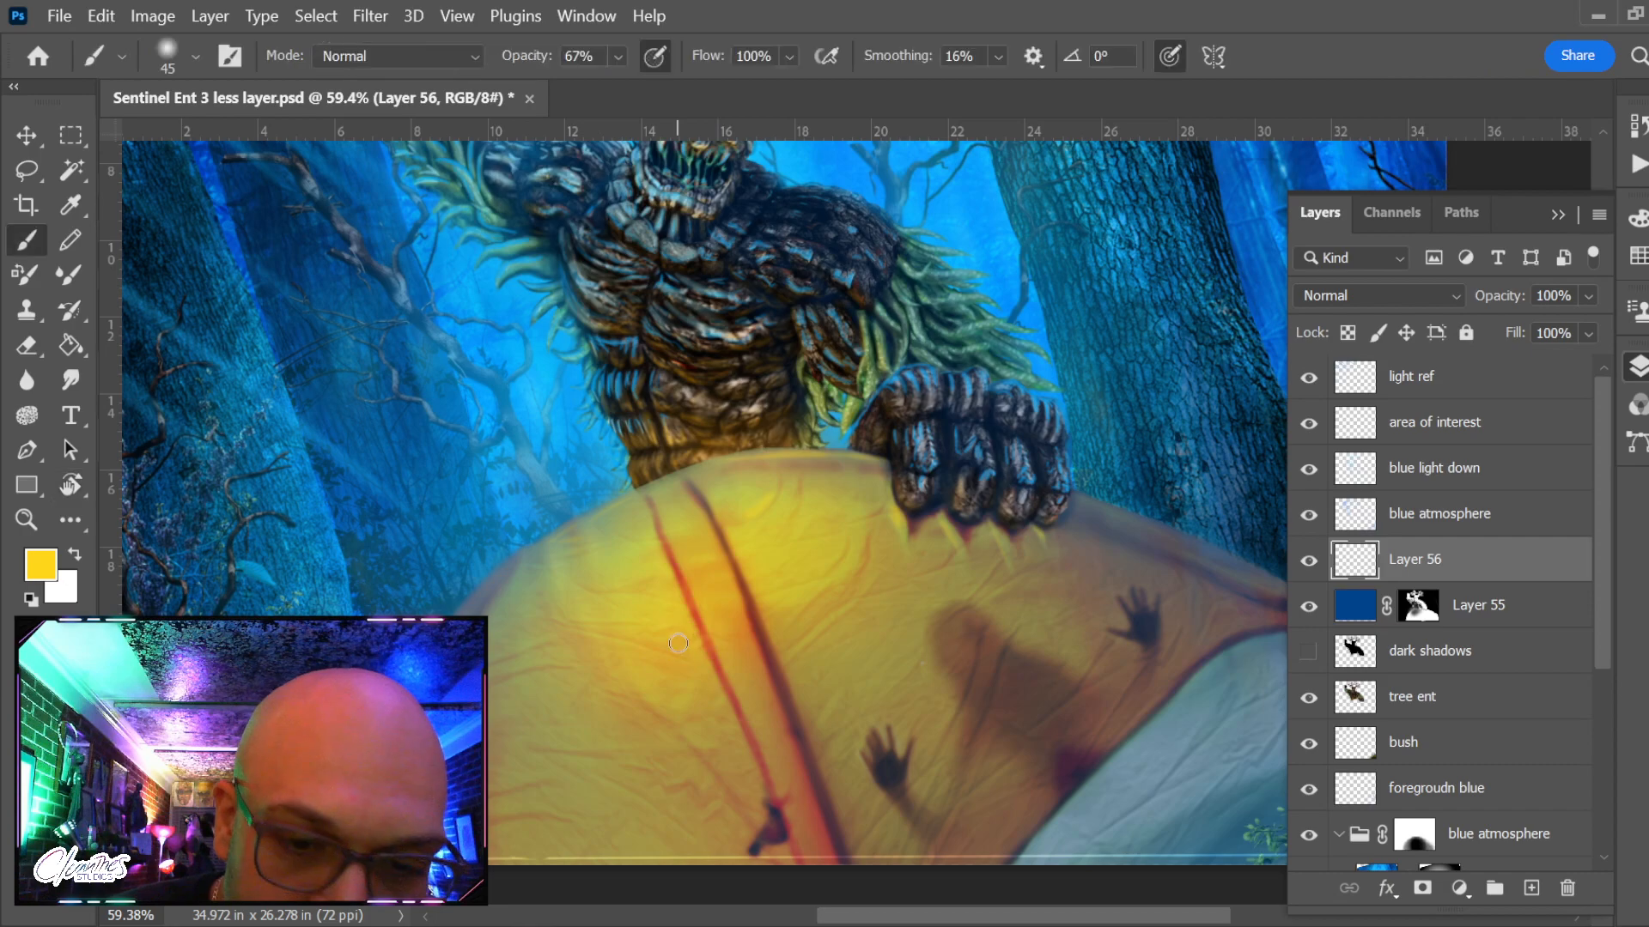
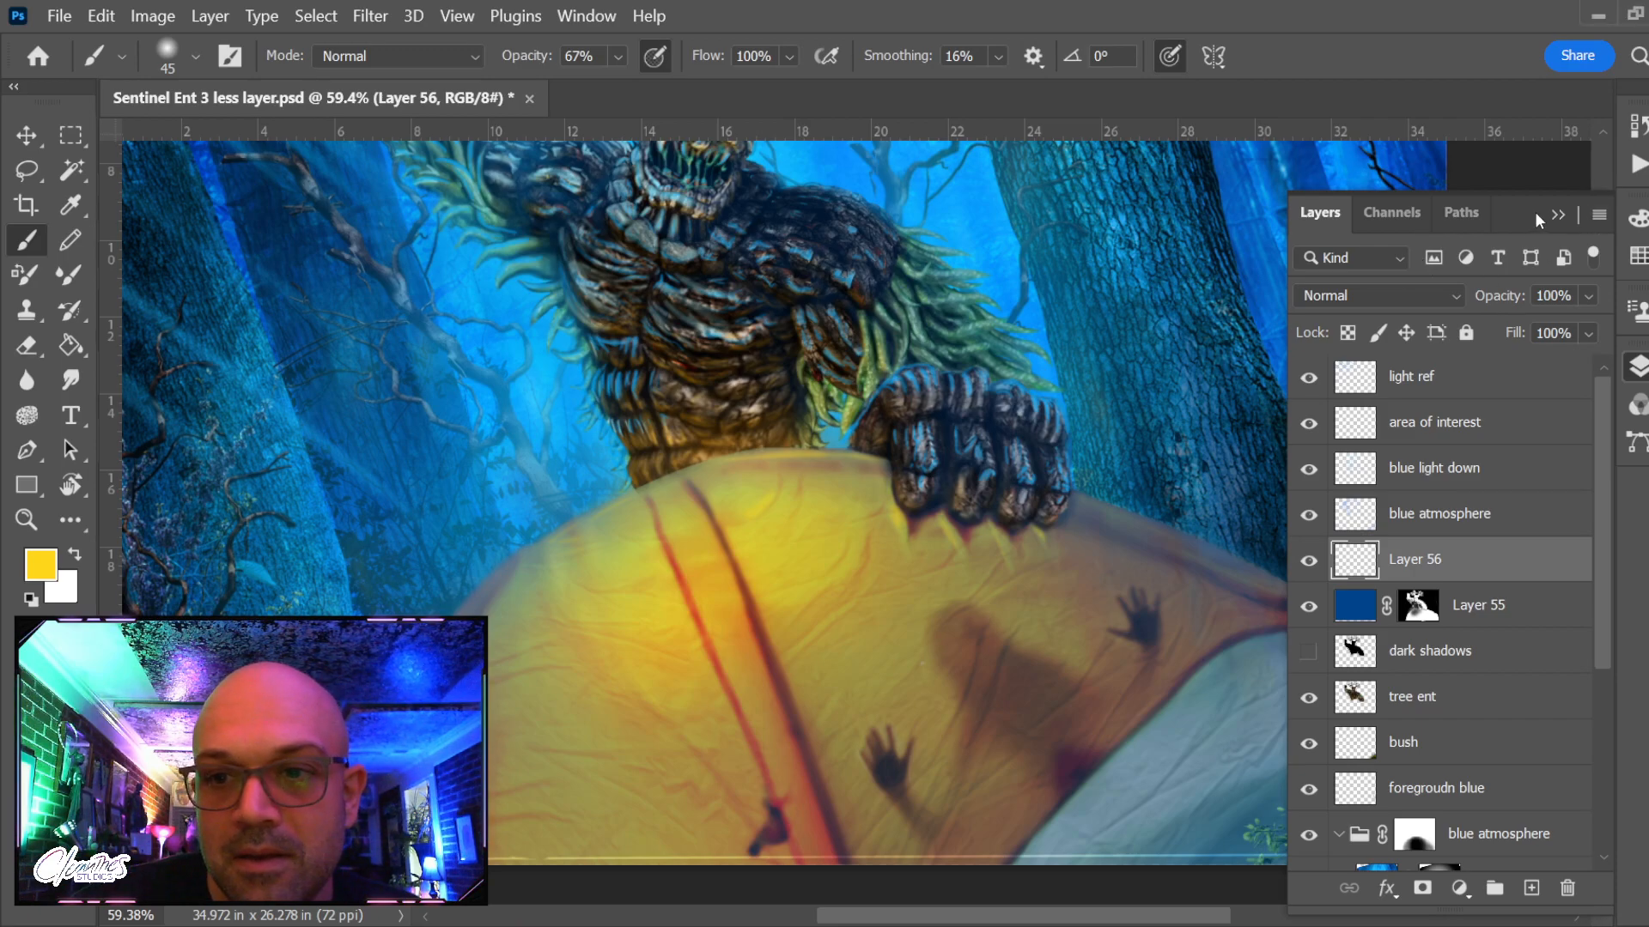
Hide the layer list and review the creature and tent both close up and in the full composite
left_click(1557, 215)
scroll(1037, 428, "down", 4)
scroll(1035, 429, "down", 1)
left_click_drag(1010, 374, 983, 515)
scroll(867, 421, "up", 1)
scroll(880, 408, "up", 3)
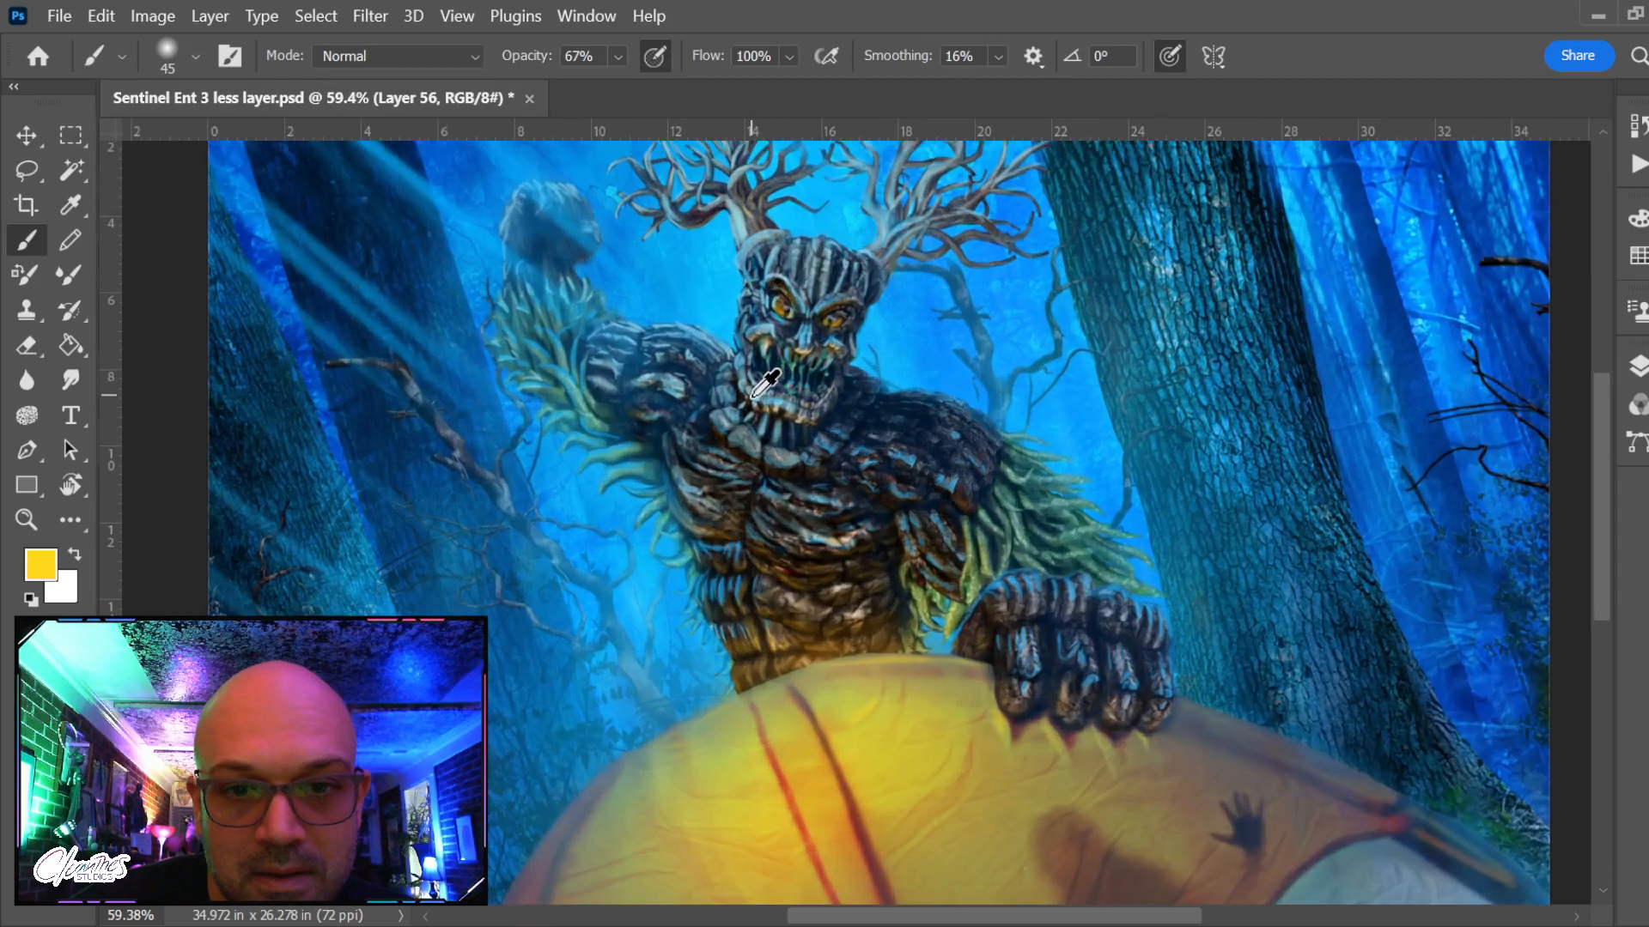
scroll(758, 375, "down", 1)
scroll(759, 375, "down", 3)
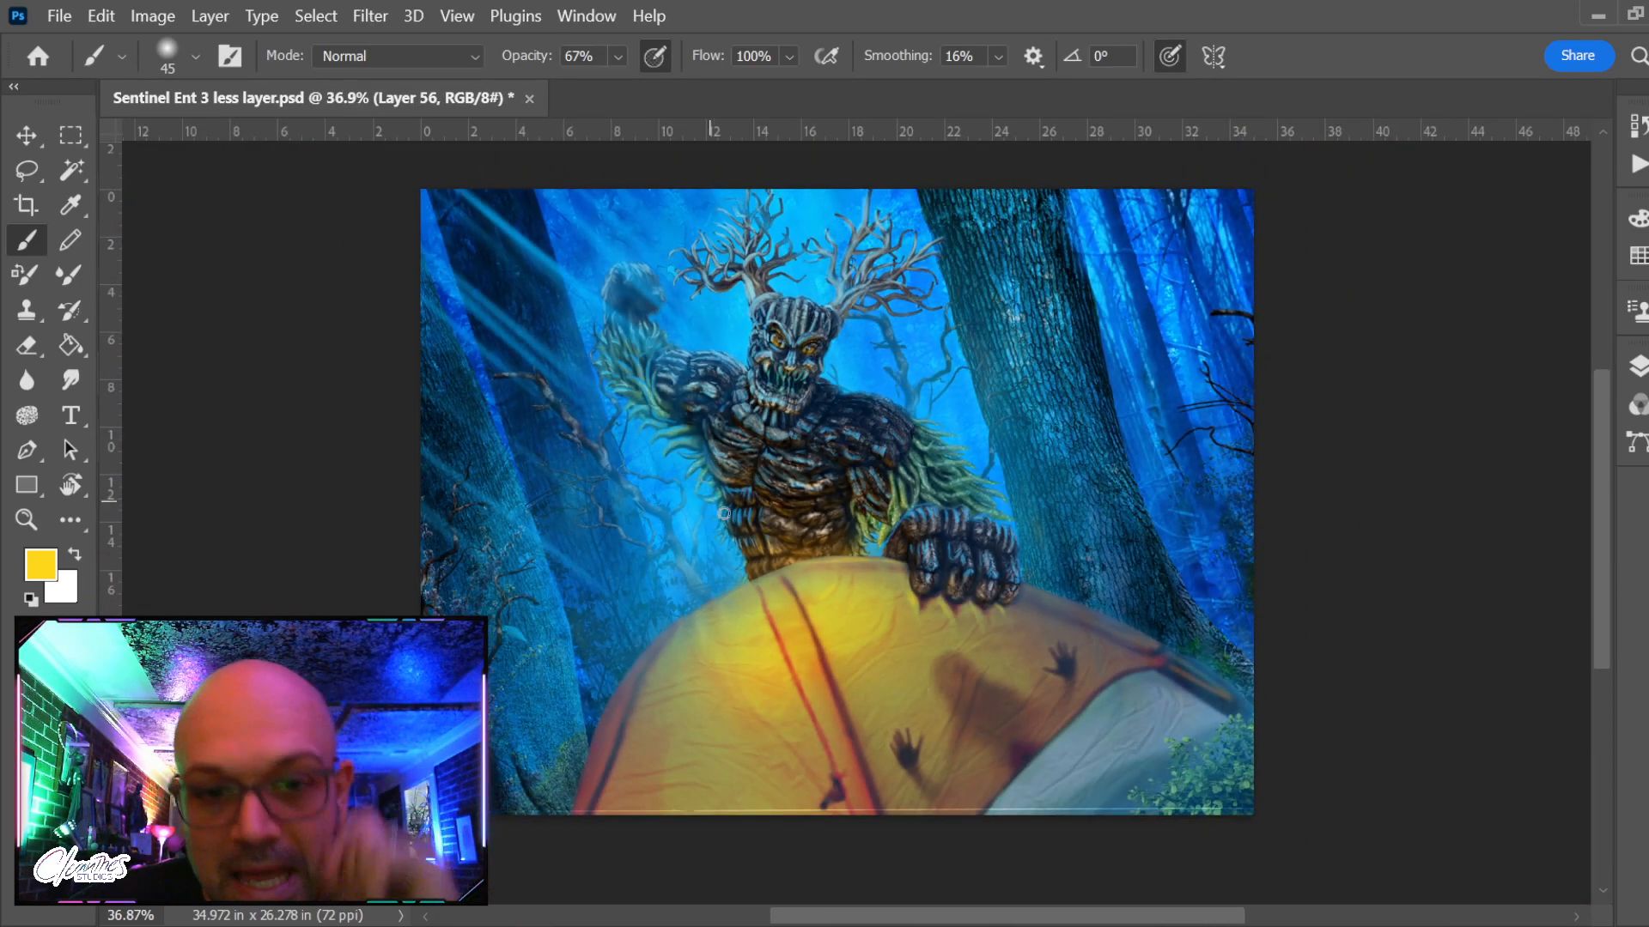
Show the layer list again, select the blue light down layer and compare the full image with and without it
left_click(1636, 367)
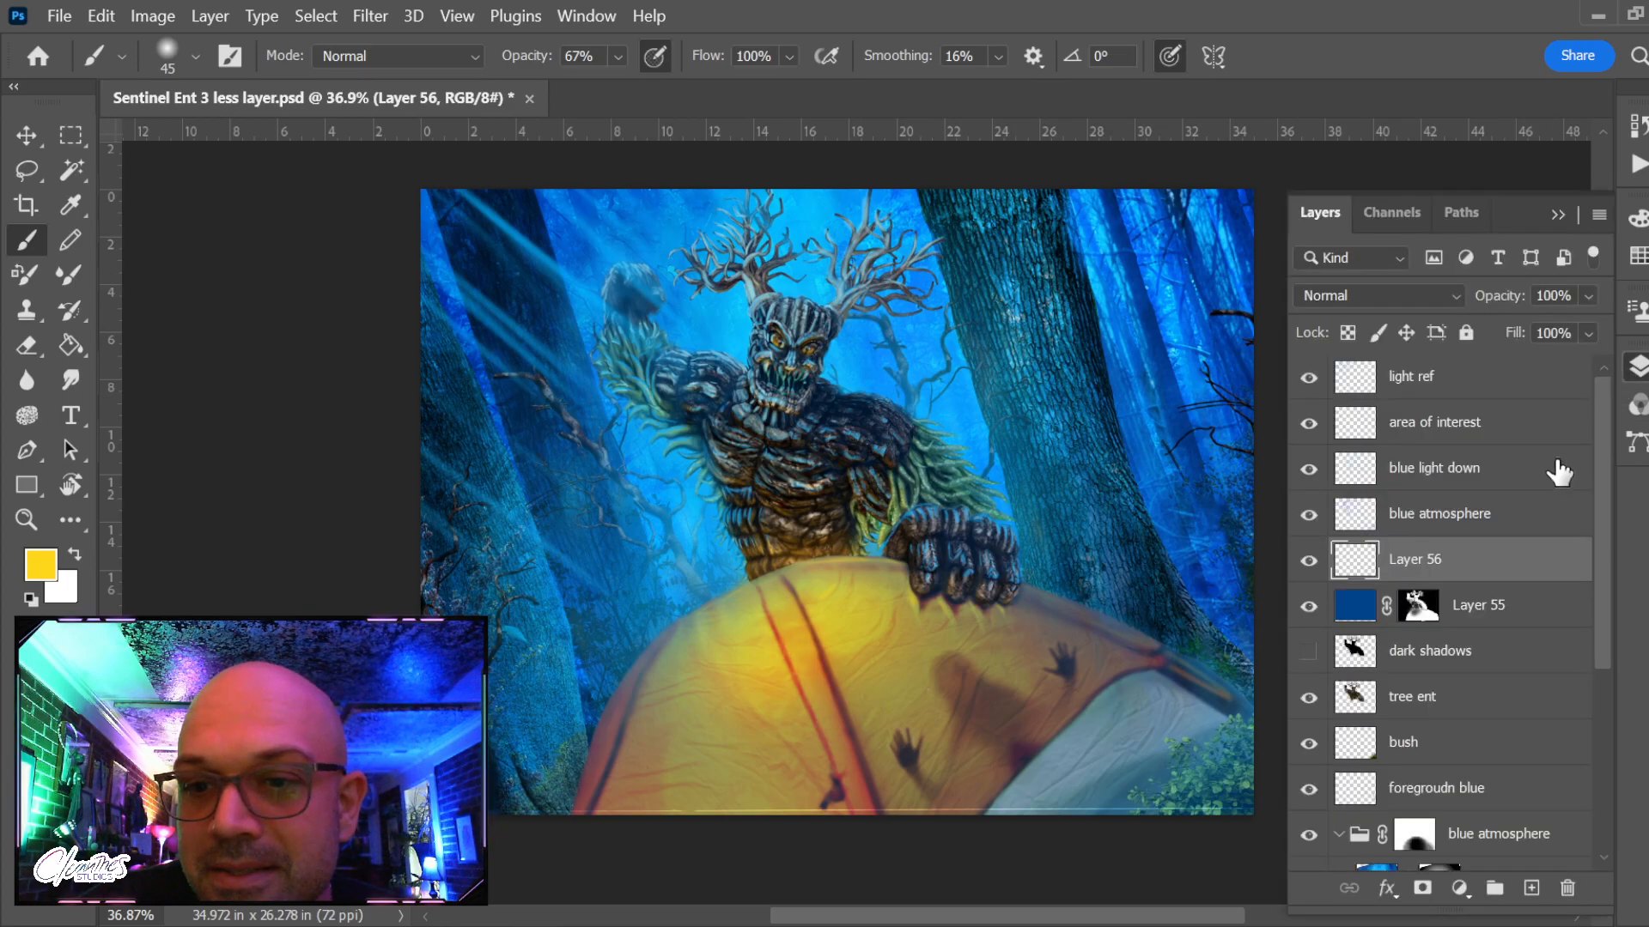
left_click(1490, 470)
left_click(1308, 469)
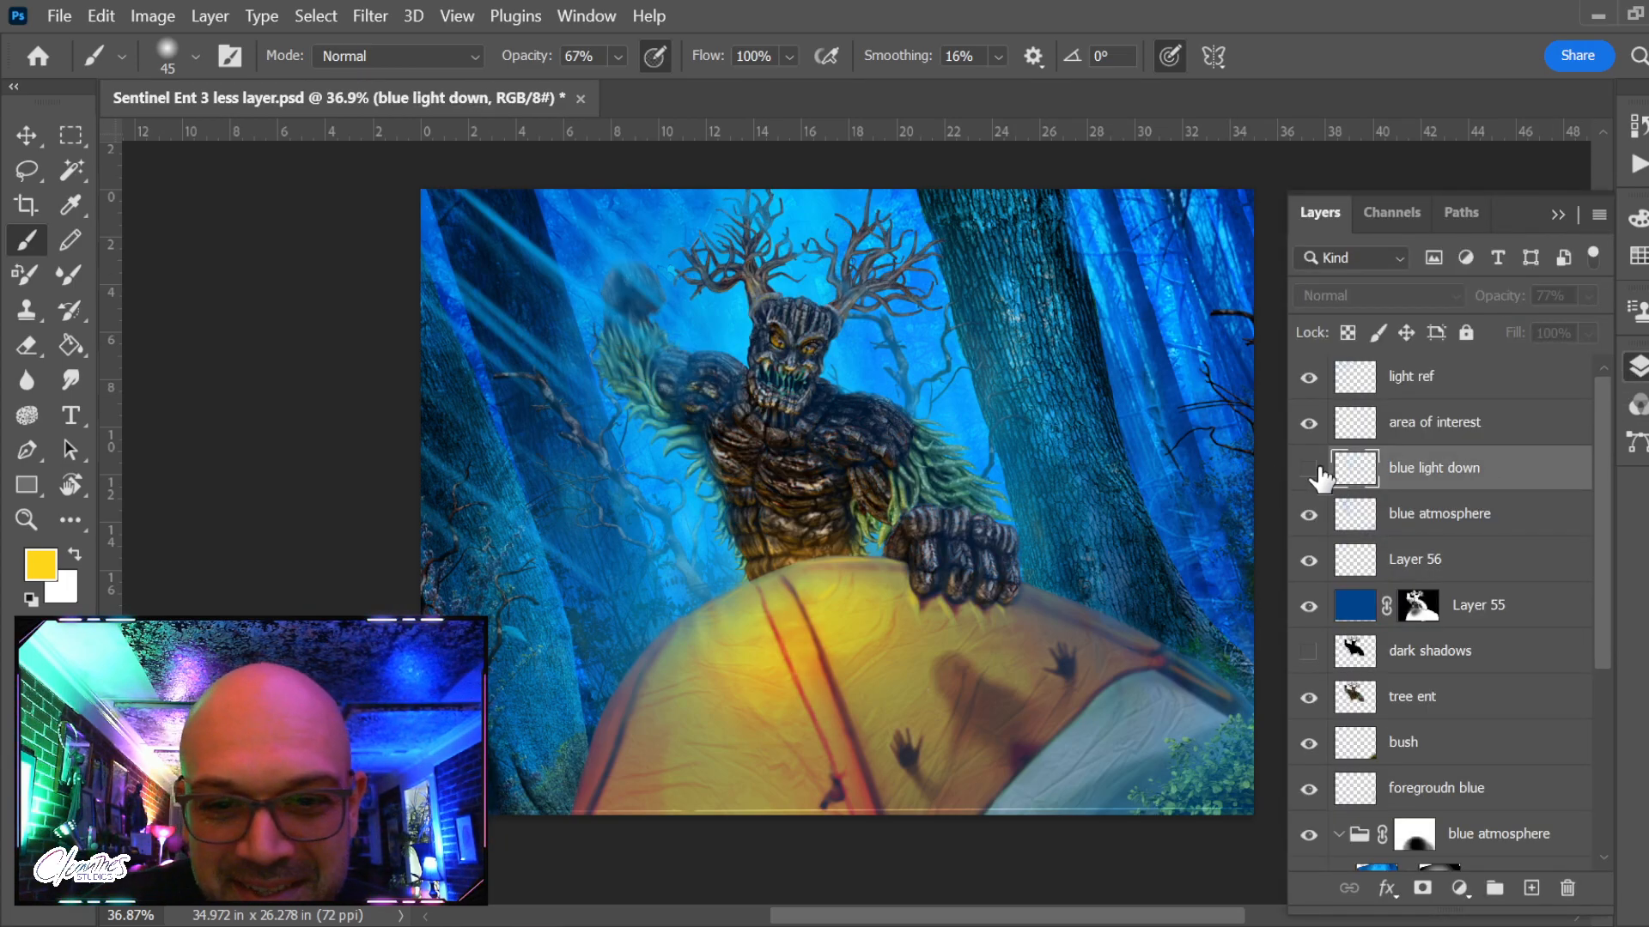
left_click(1309, 469)
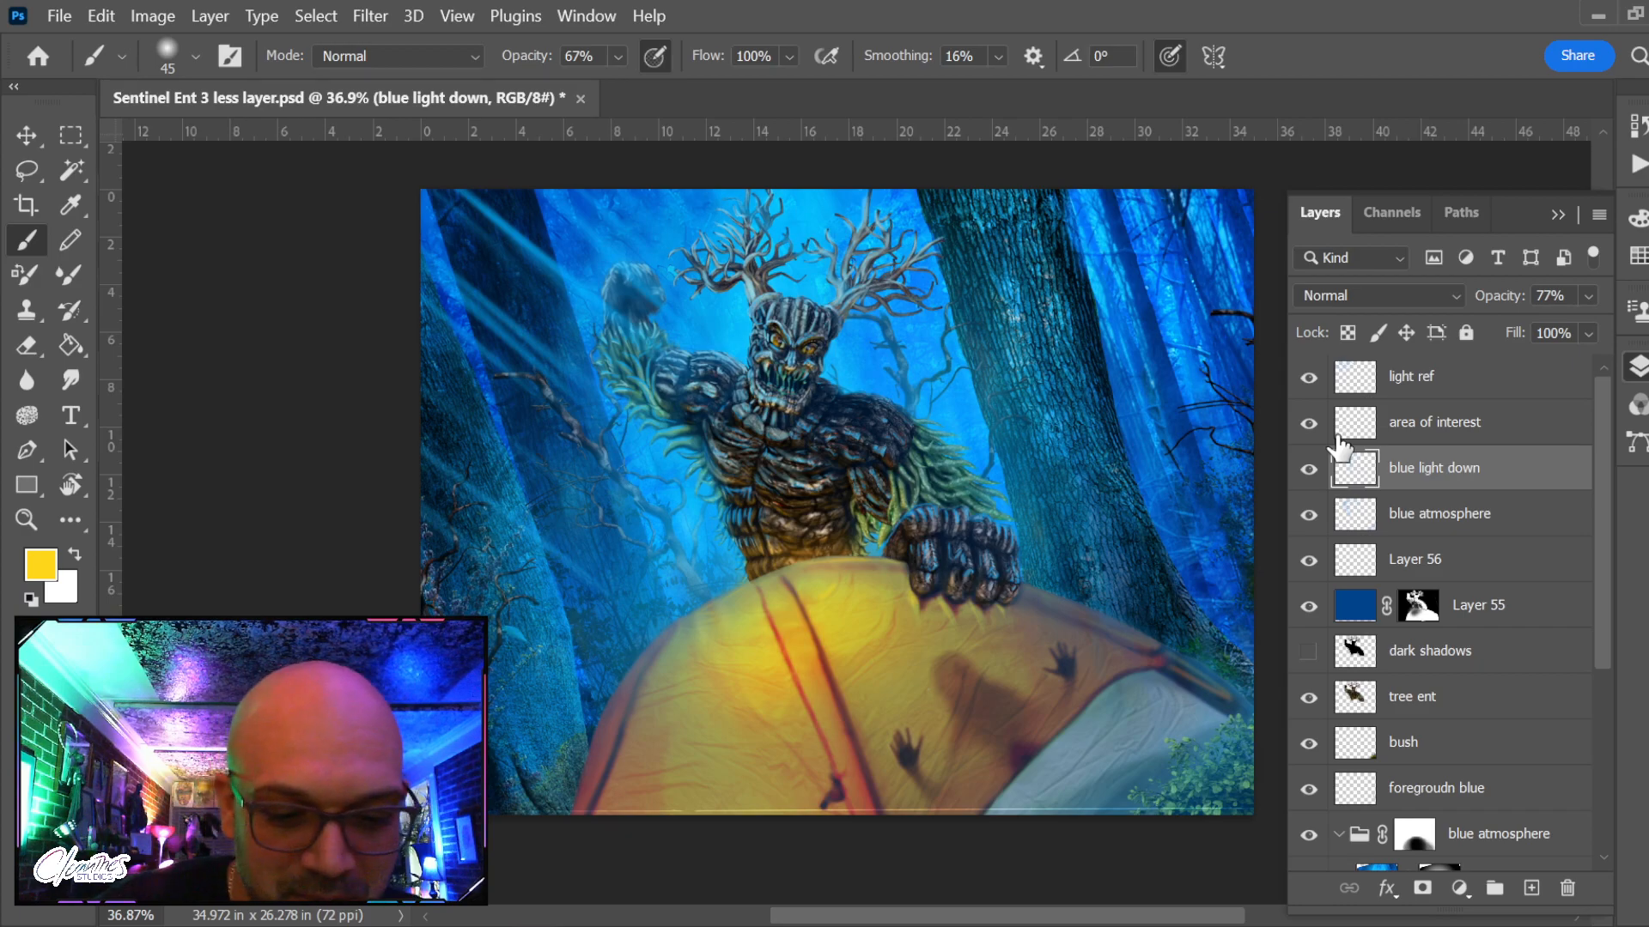
Sample a bright blue from the forest light and start painting blue highlights on the tent with the Brush at size 40 and 67% opacity
key("alt")
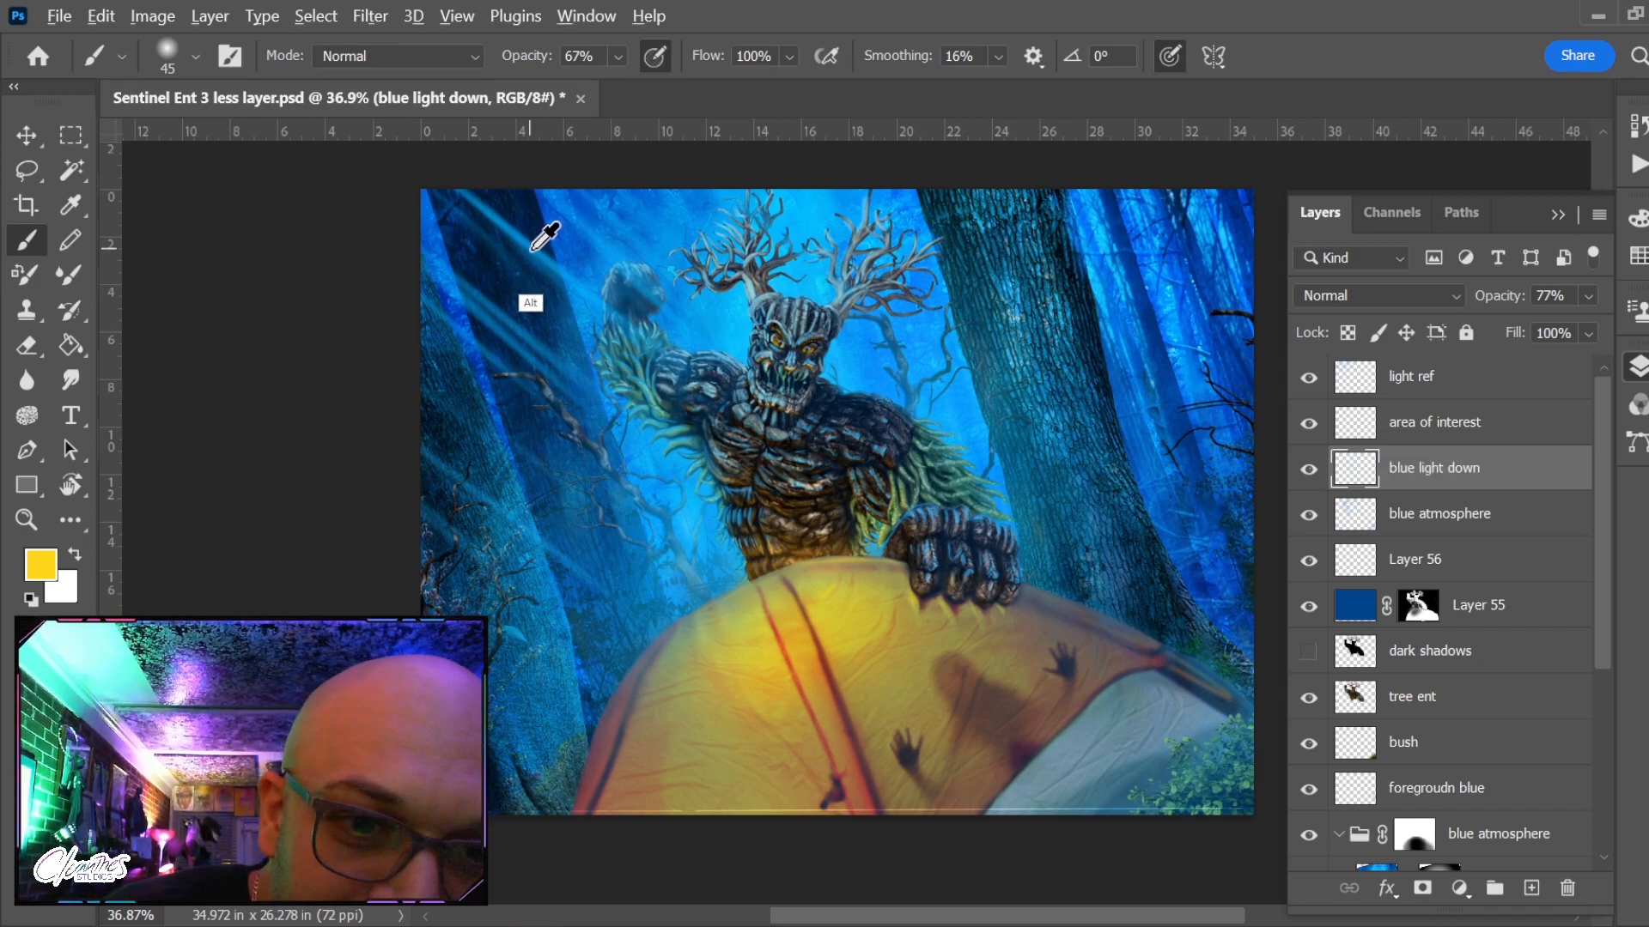
left_click(529, 241, "alt")
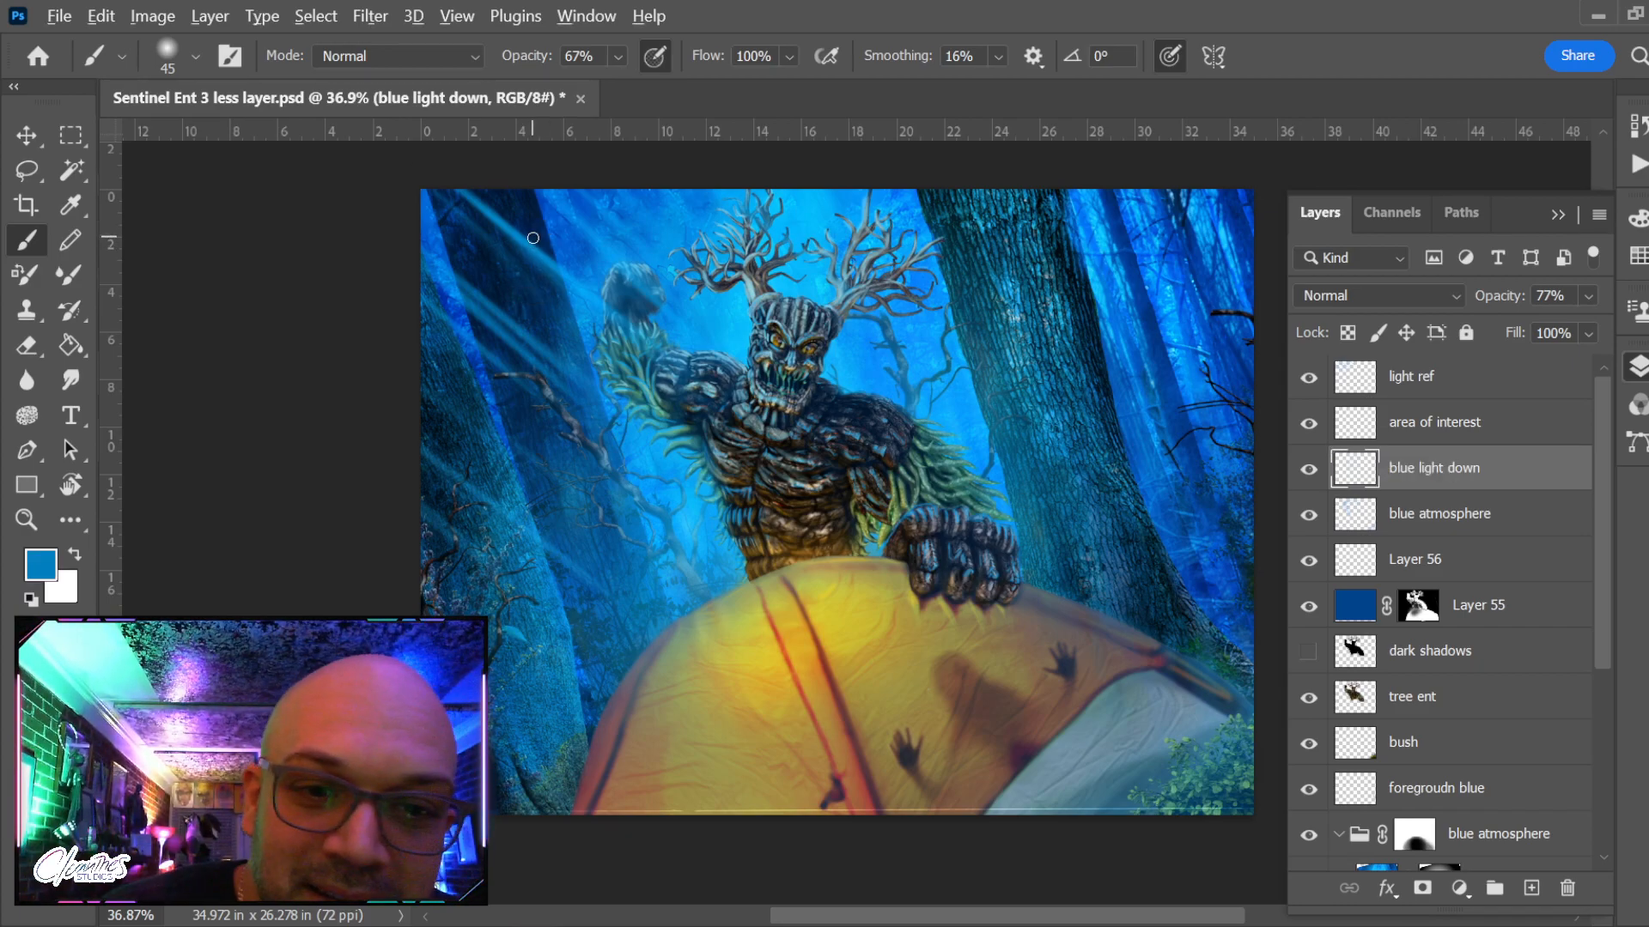
key("z")
left_click_drag(730, 276, 773, 325)
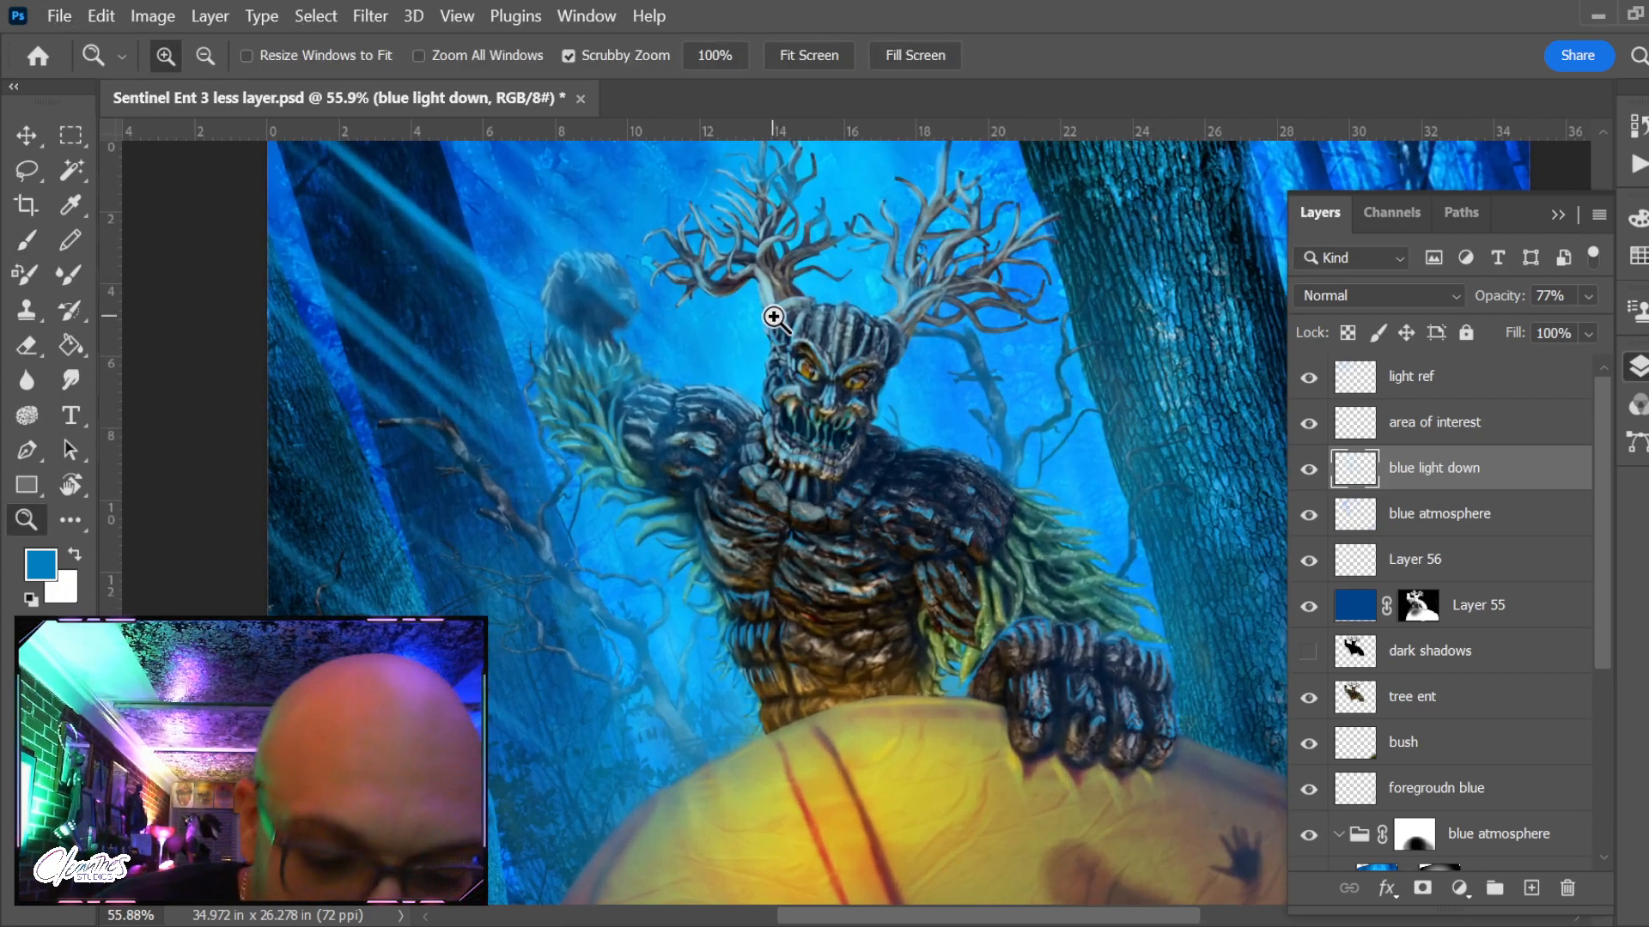
key("b")
left_click(747, 372, "alt")
left_click_drag(795, 634, 872, 372)
key("bracketleft")
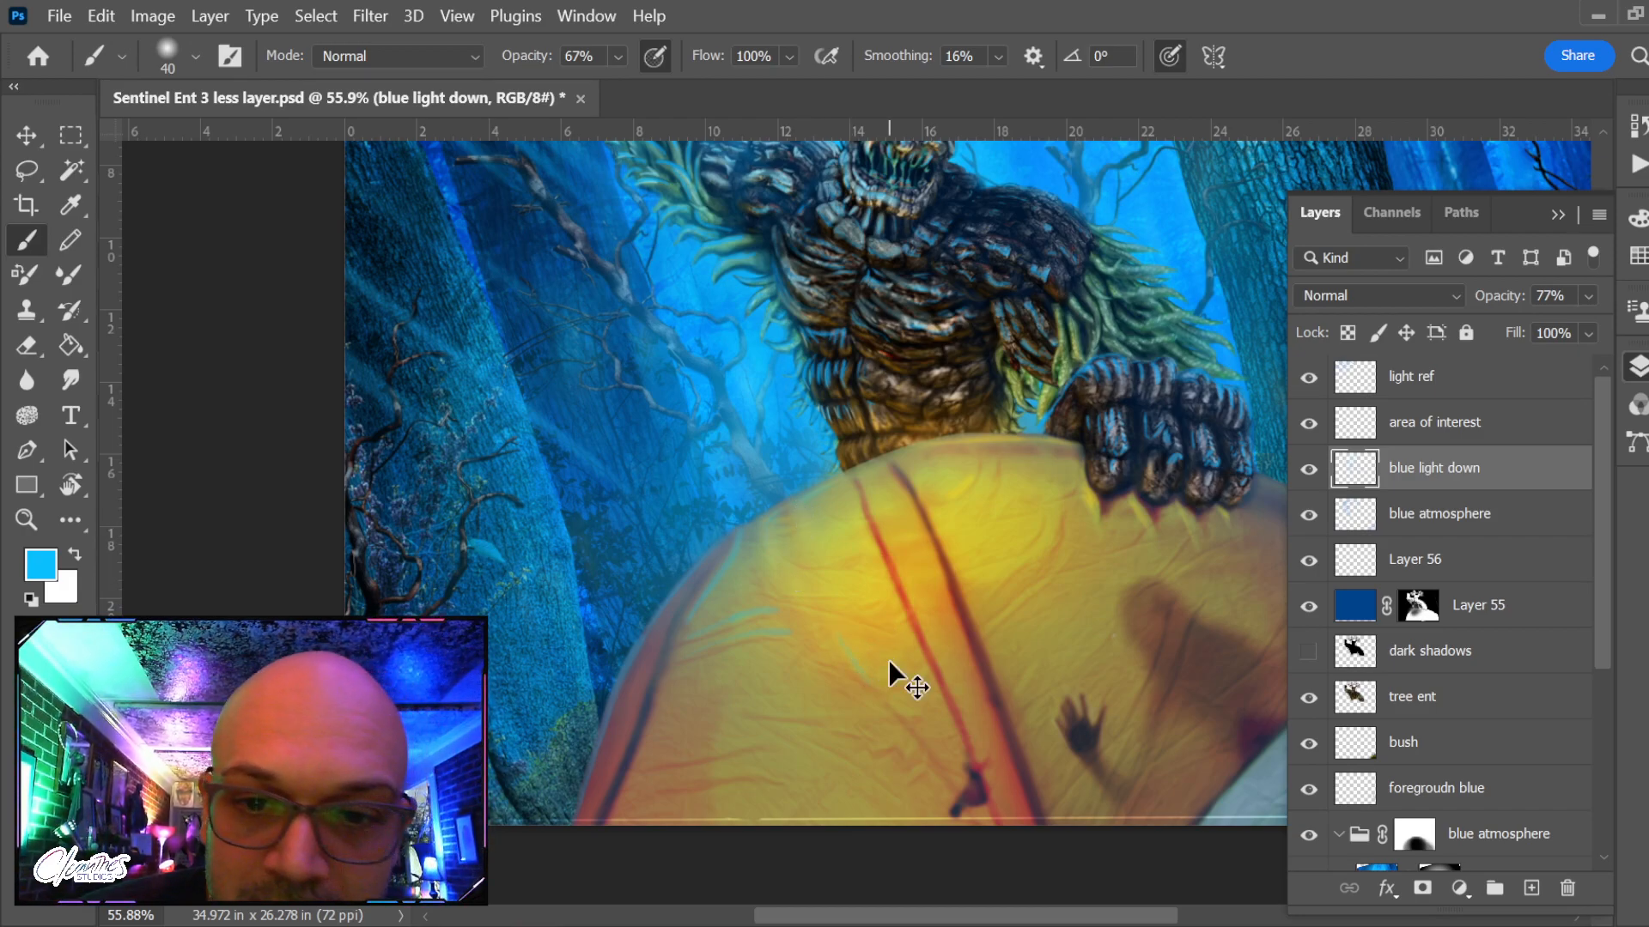
Rotate the canvas to -59°, paint blue light along the tent's outer edge, and restore the rotation to 0°
left_click_drag(936, 527, 824, 526)
key("r")
left_click_drag(784, 412, 615, 528)
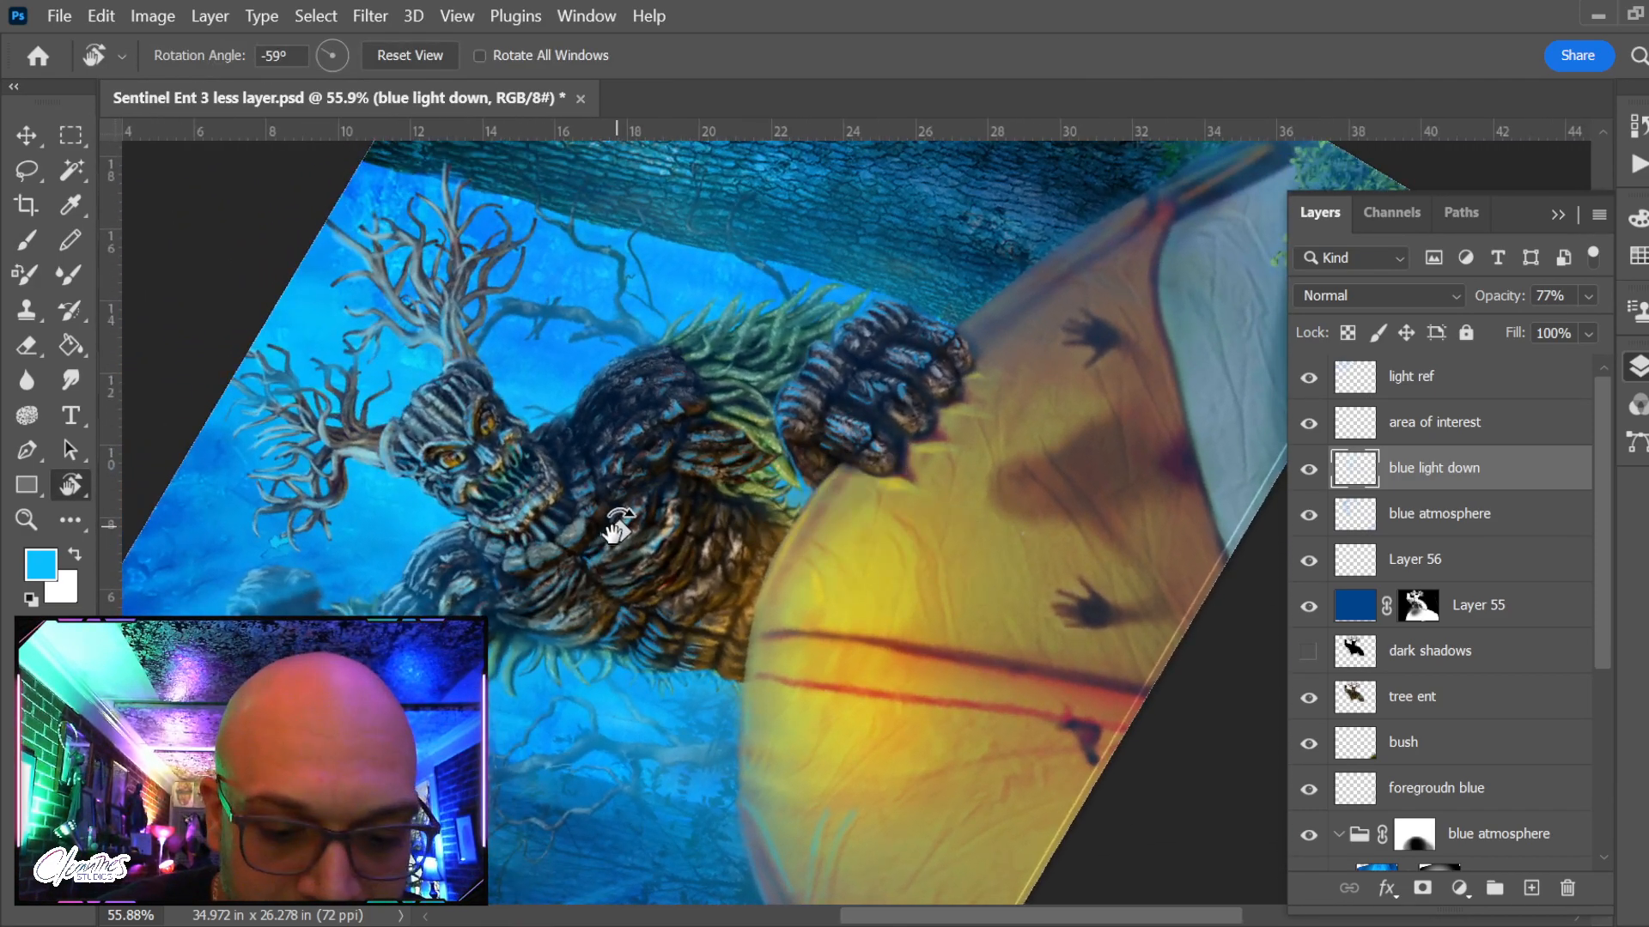
key("b")
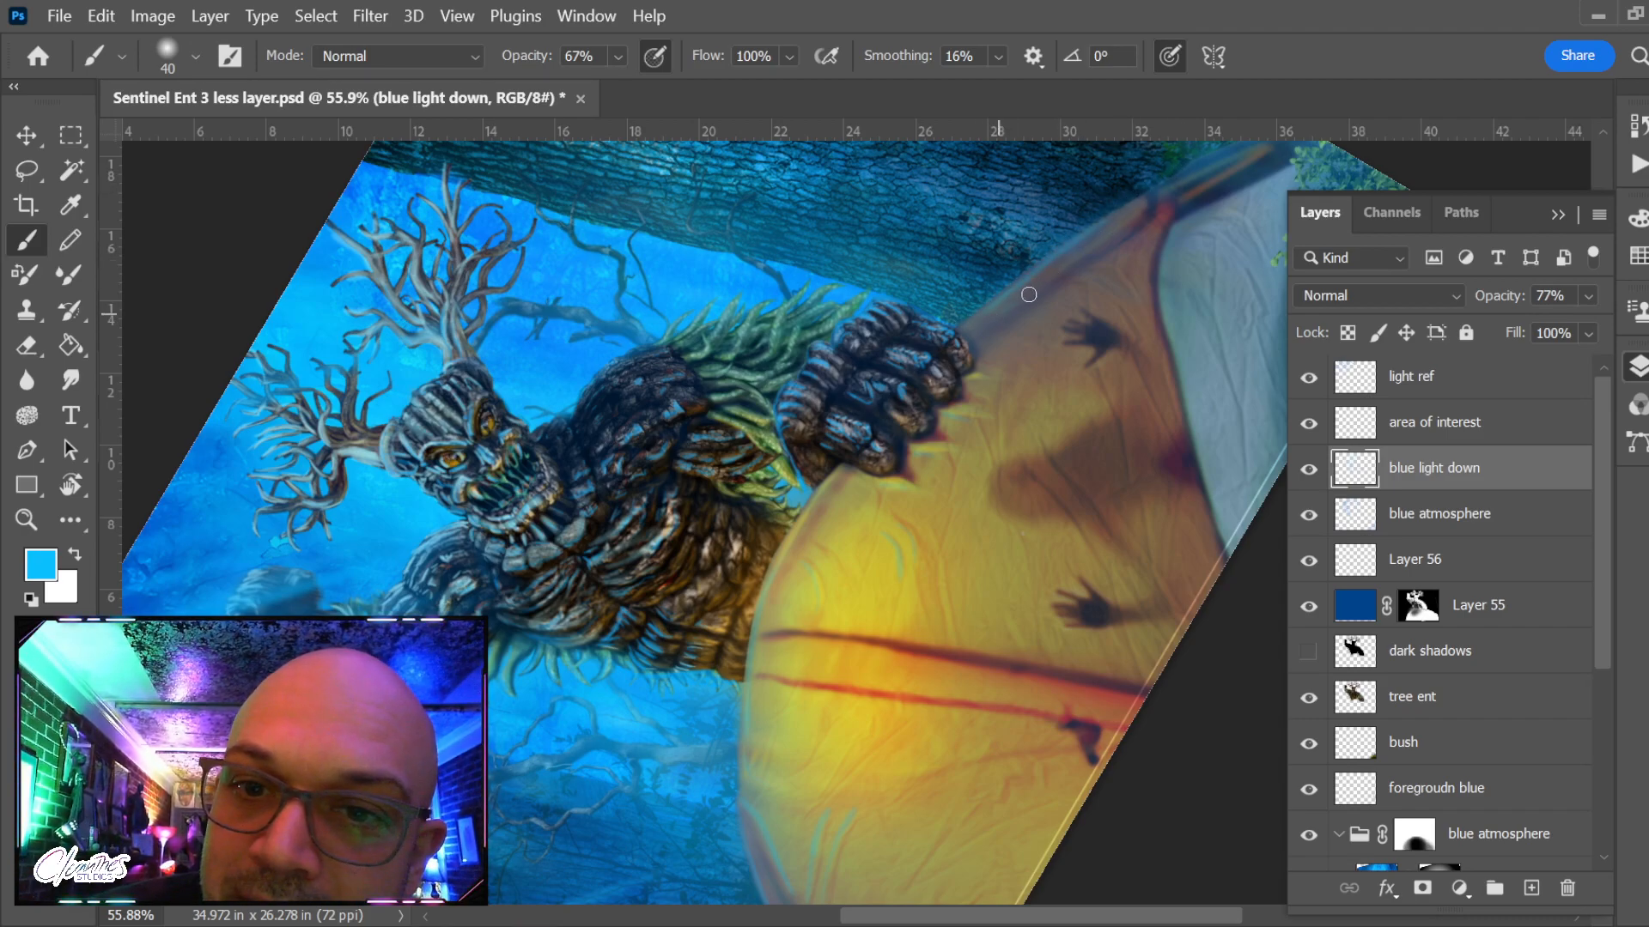
left_click_drag(1159, 256, 1040, 324)
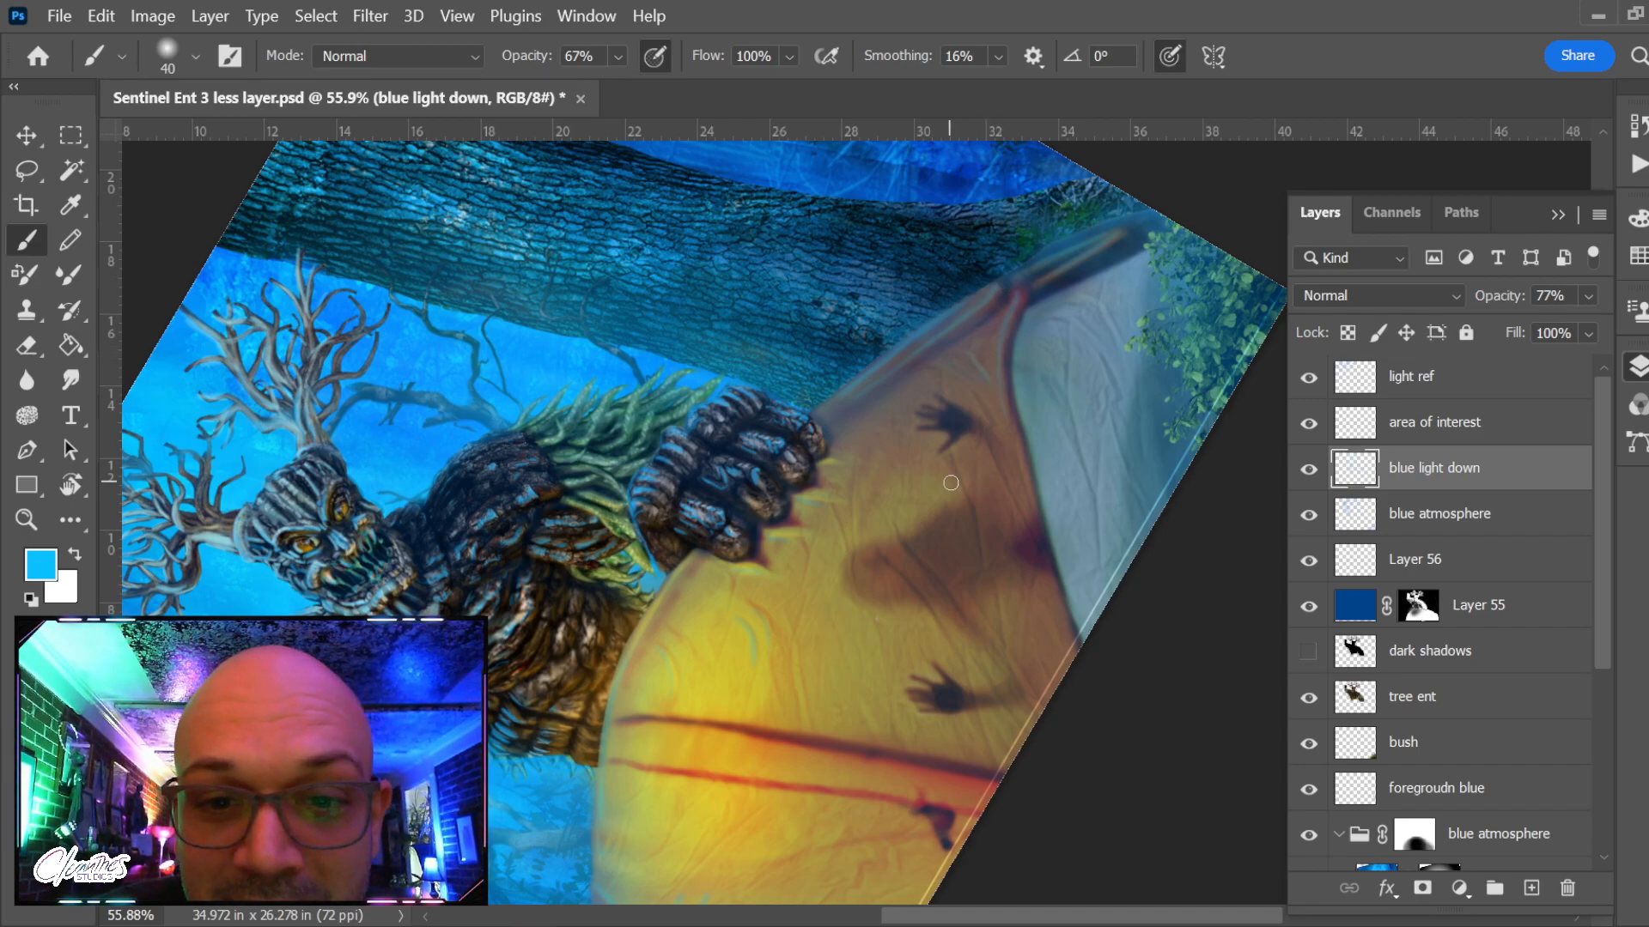
key("r")
key("Escape")
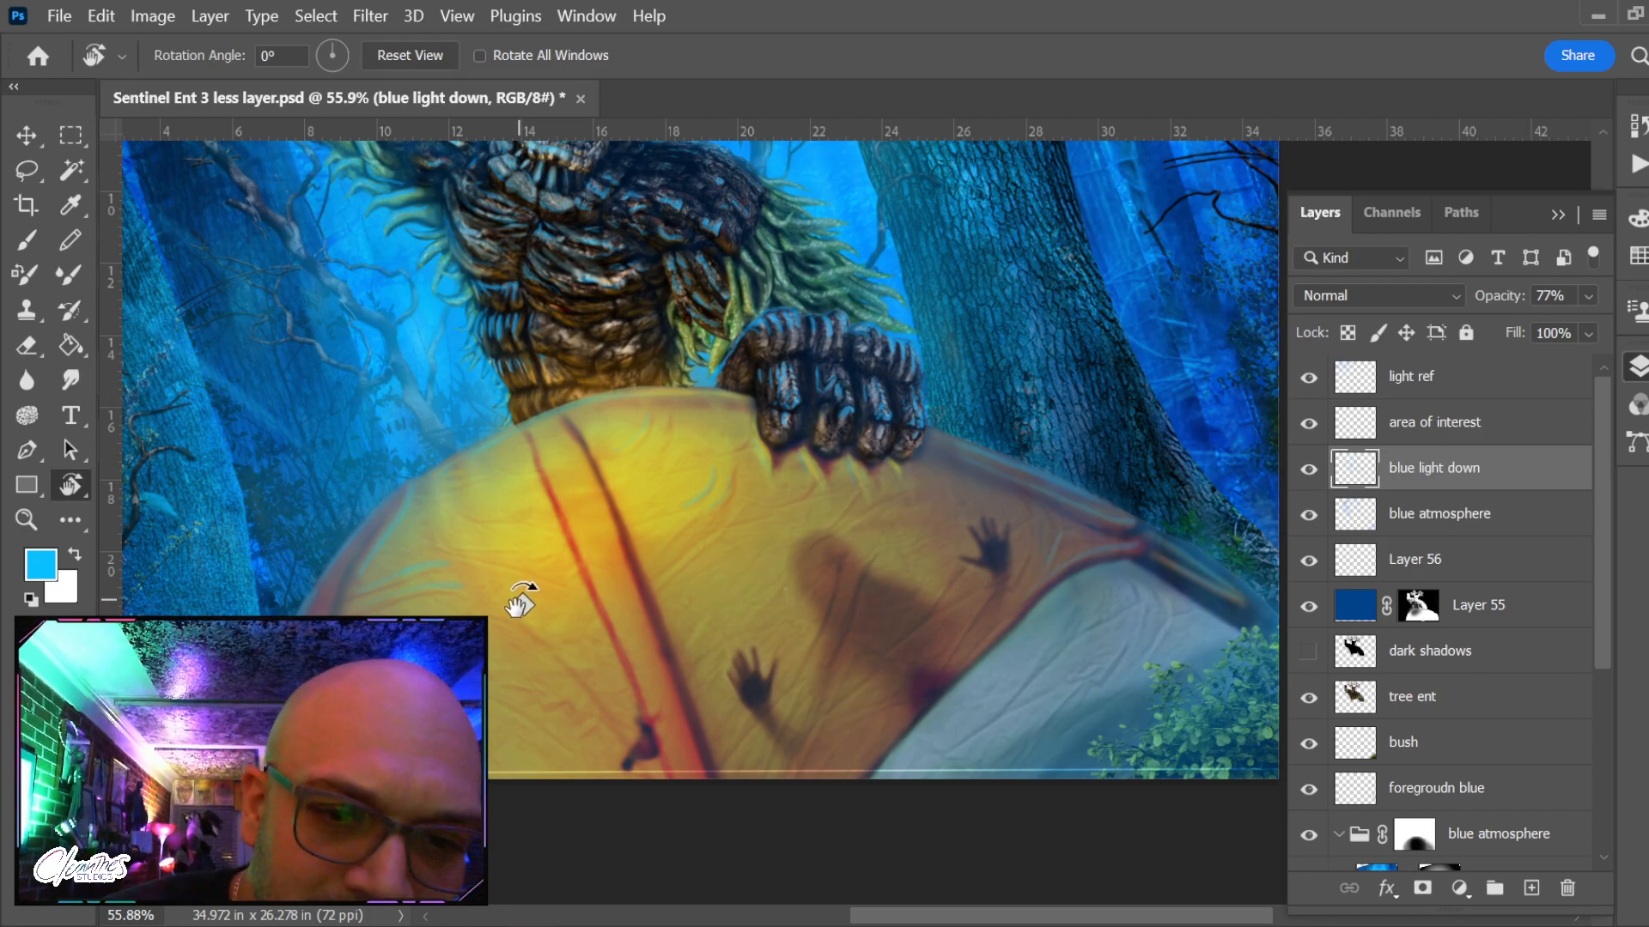
Paint blue highlights on the tent's folds with the Brush at size 50, and add broader blue light at size 150
key("b")
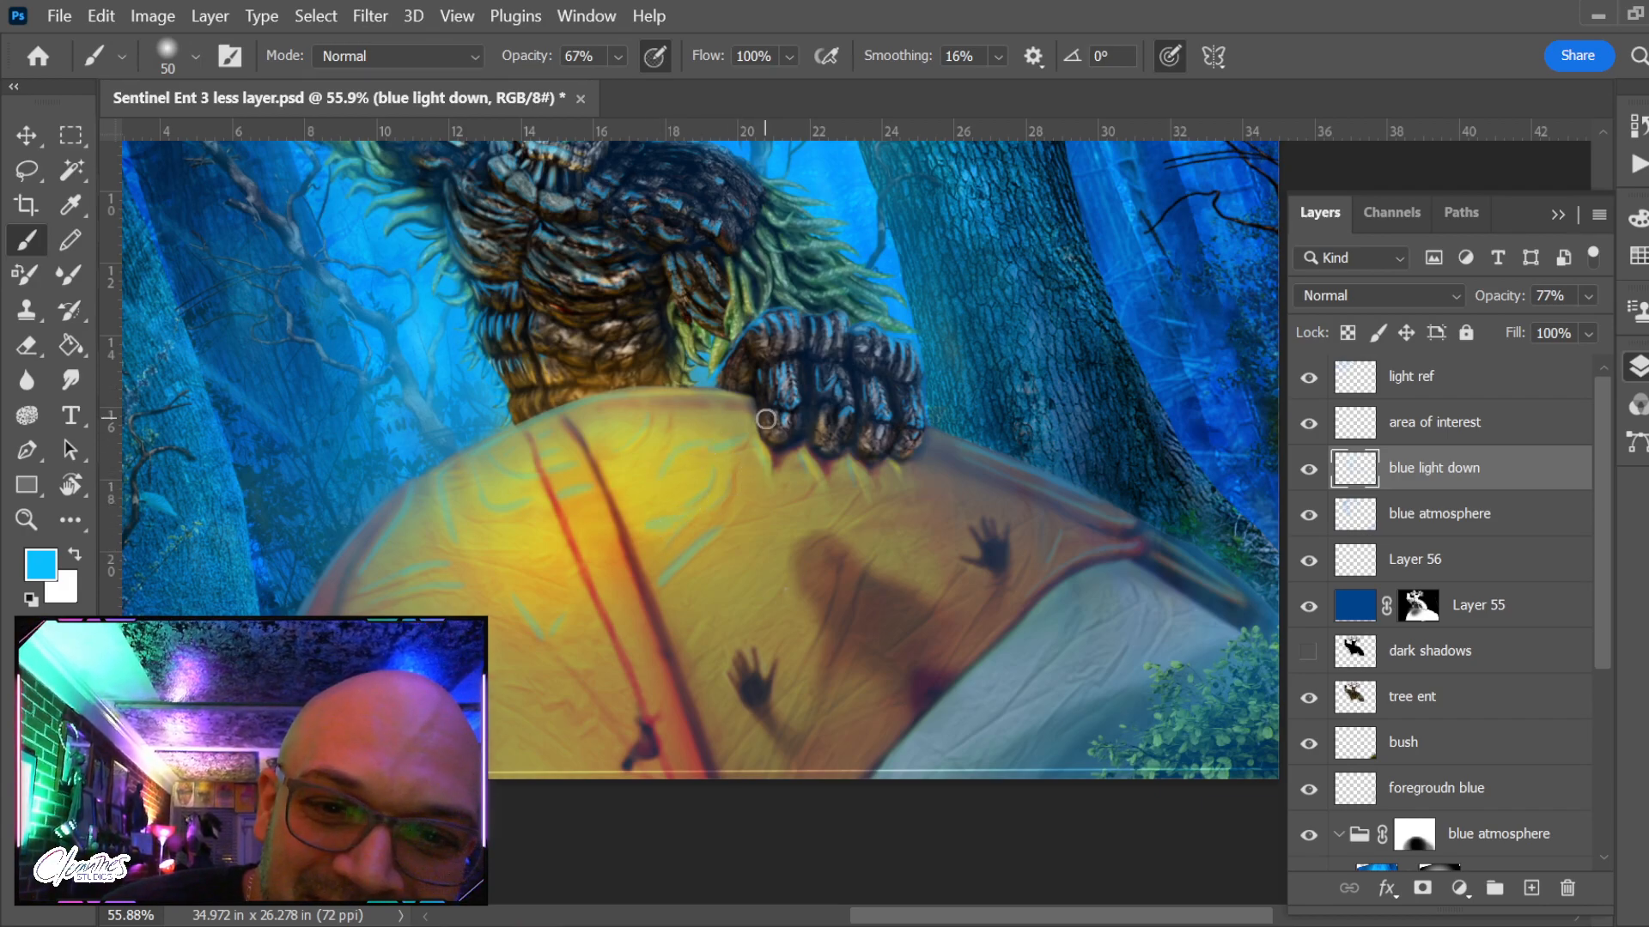
key("r")
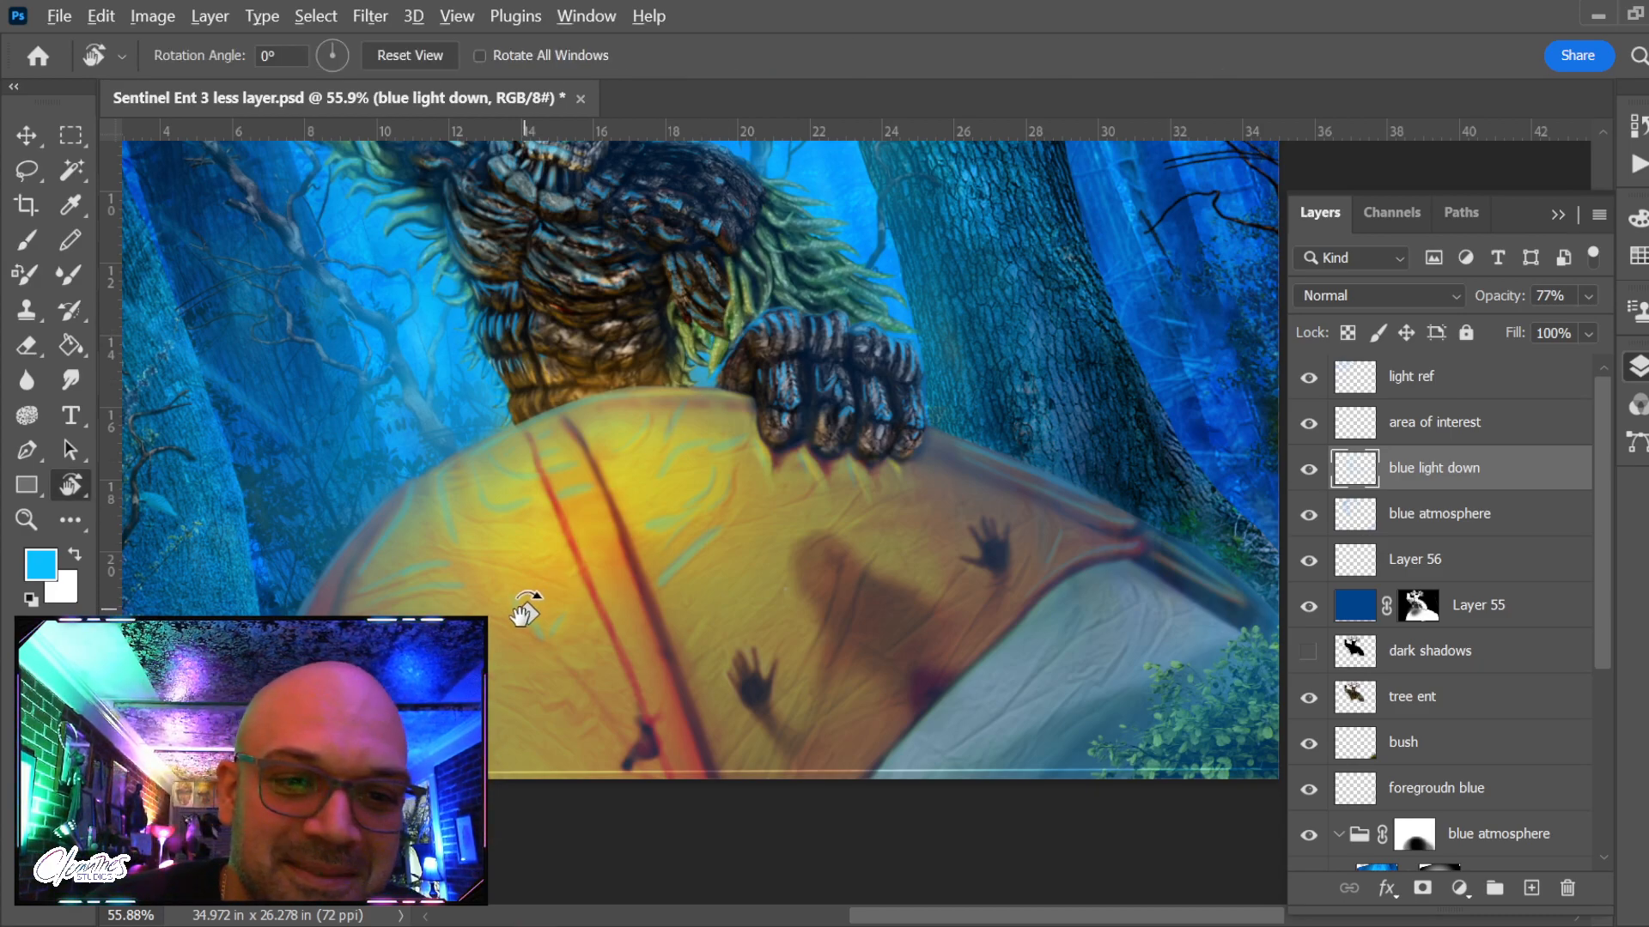
scroll(523, 612, "down", 3)
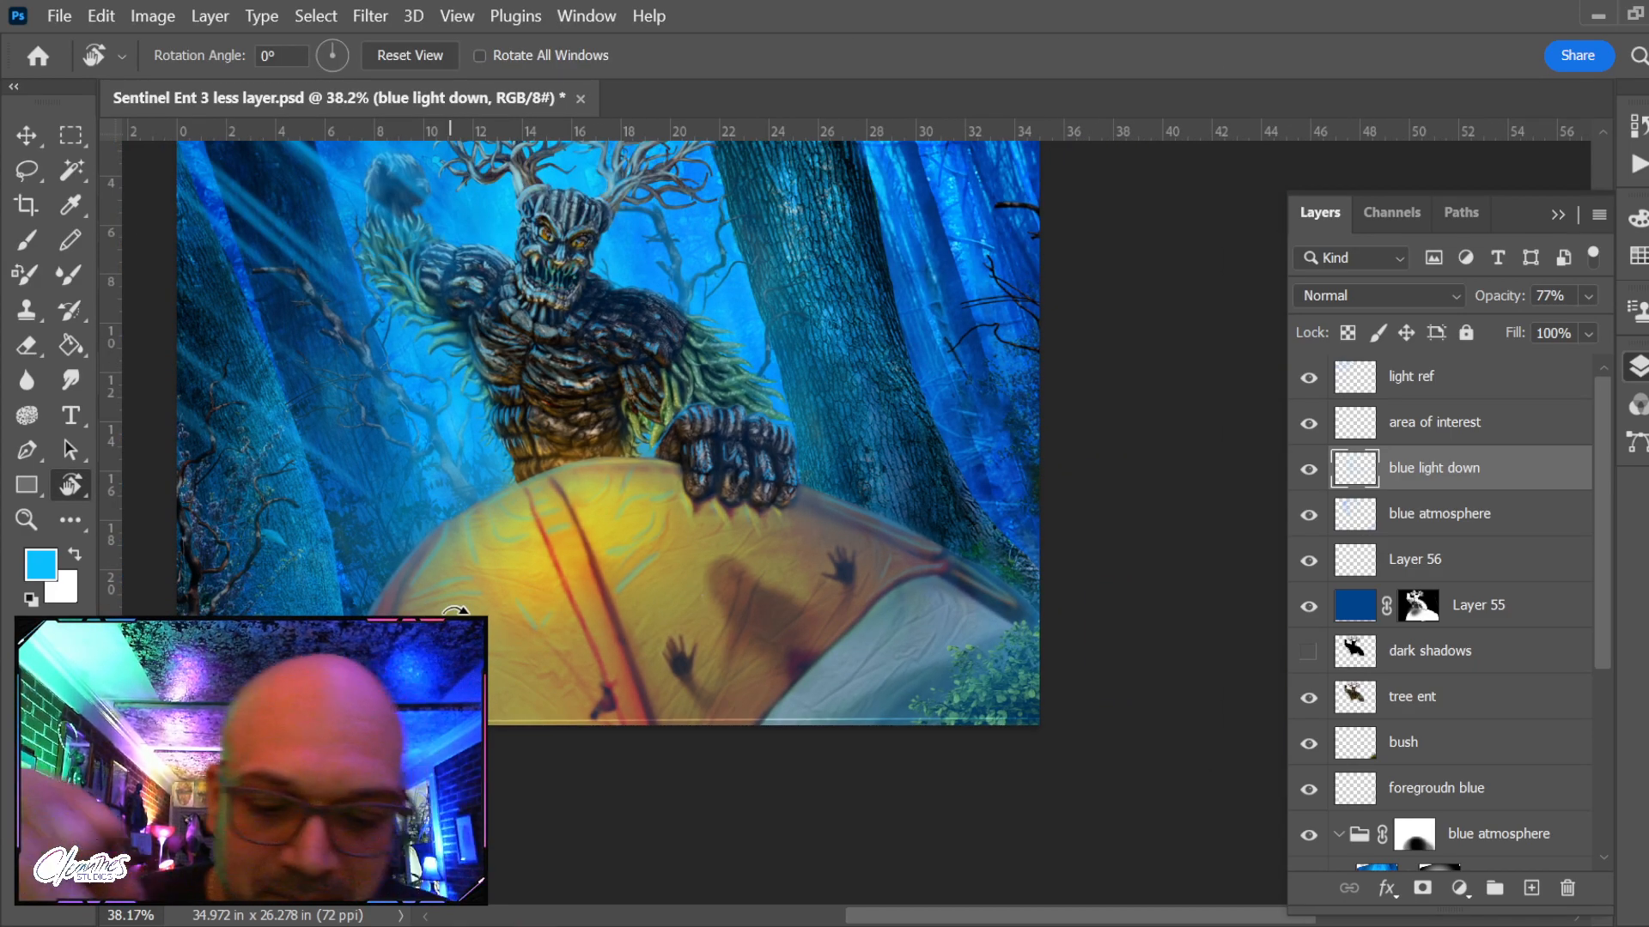
key("b")
key("bracketright")
key("bracketright")
key("bracketright")
key("bracketright")
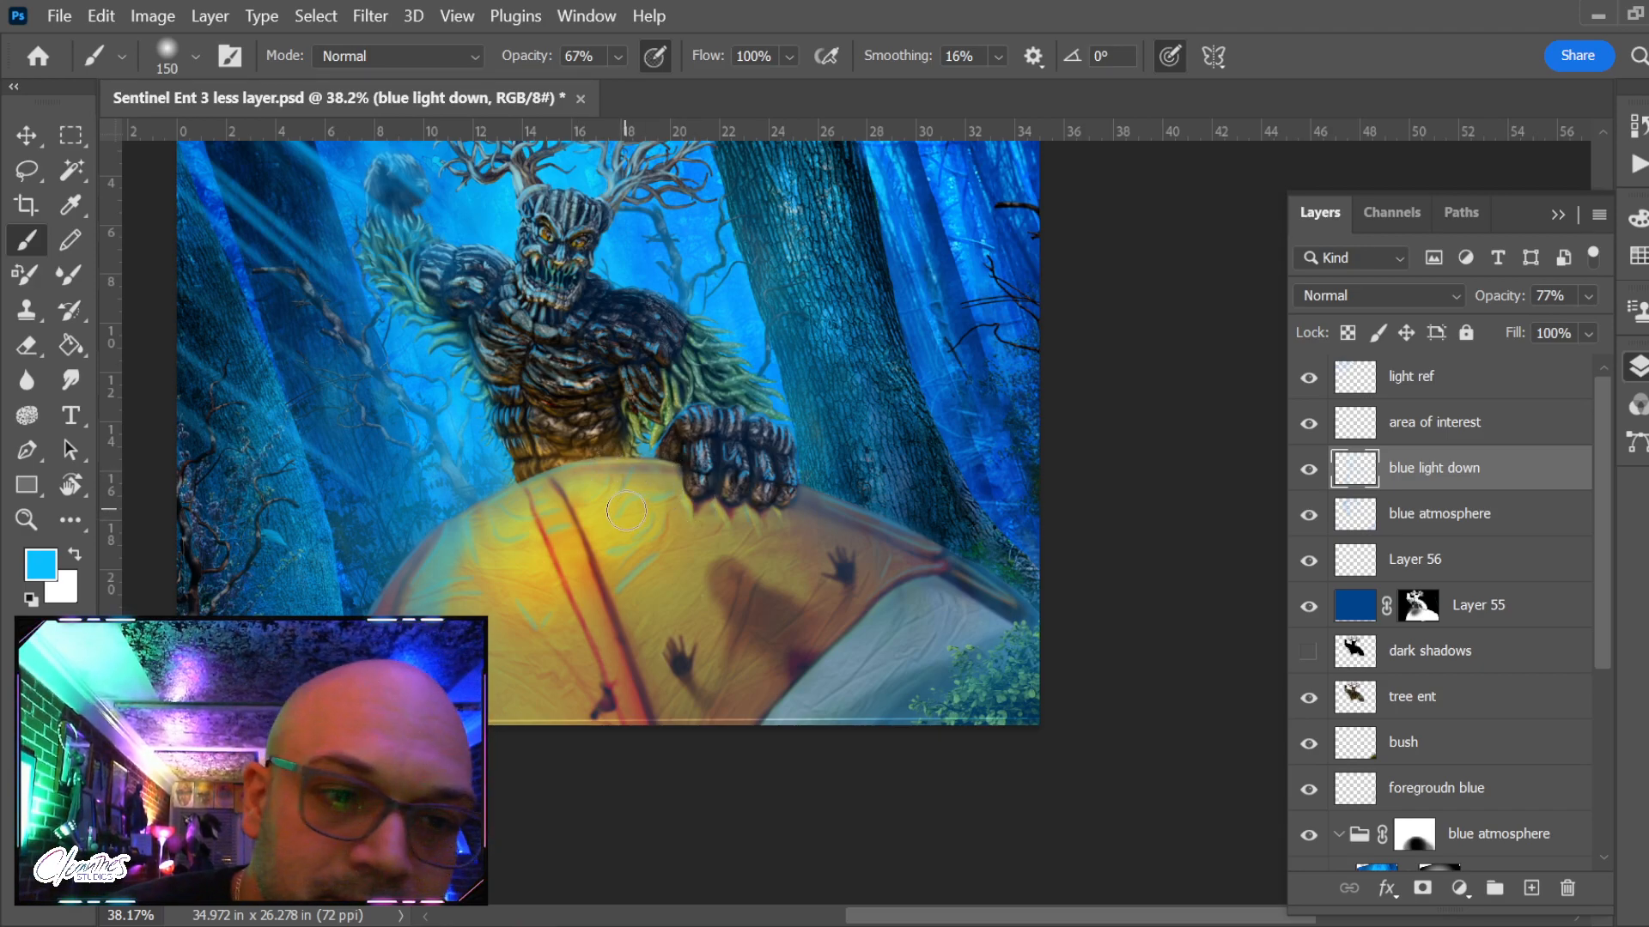
Soften the painted blue light on the tent with the Smudge tool at size 90 and 39% strength
left_click(76, 382)
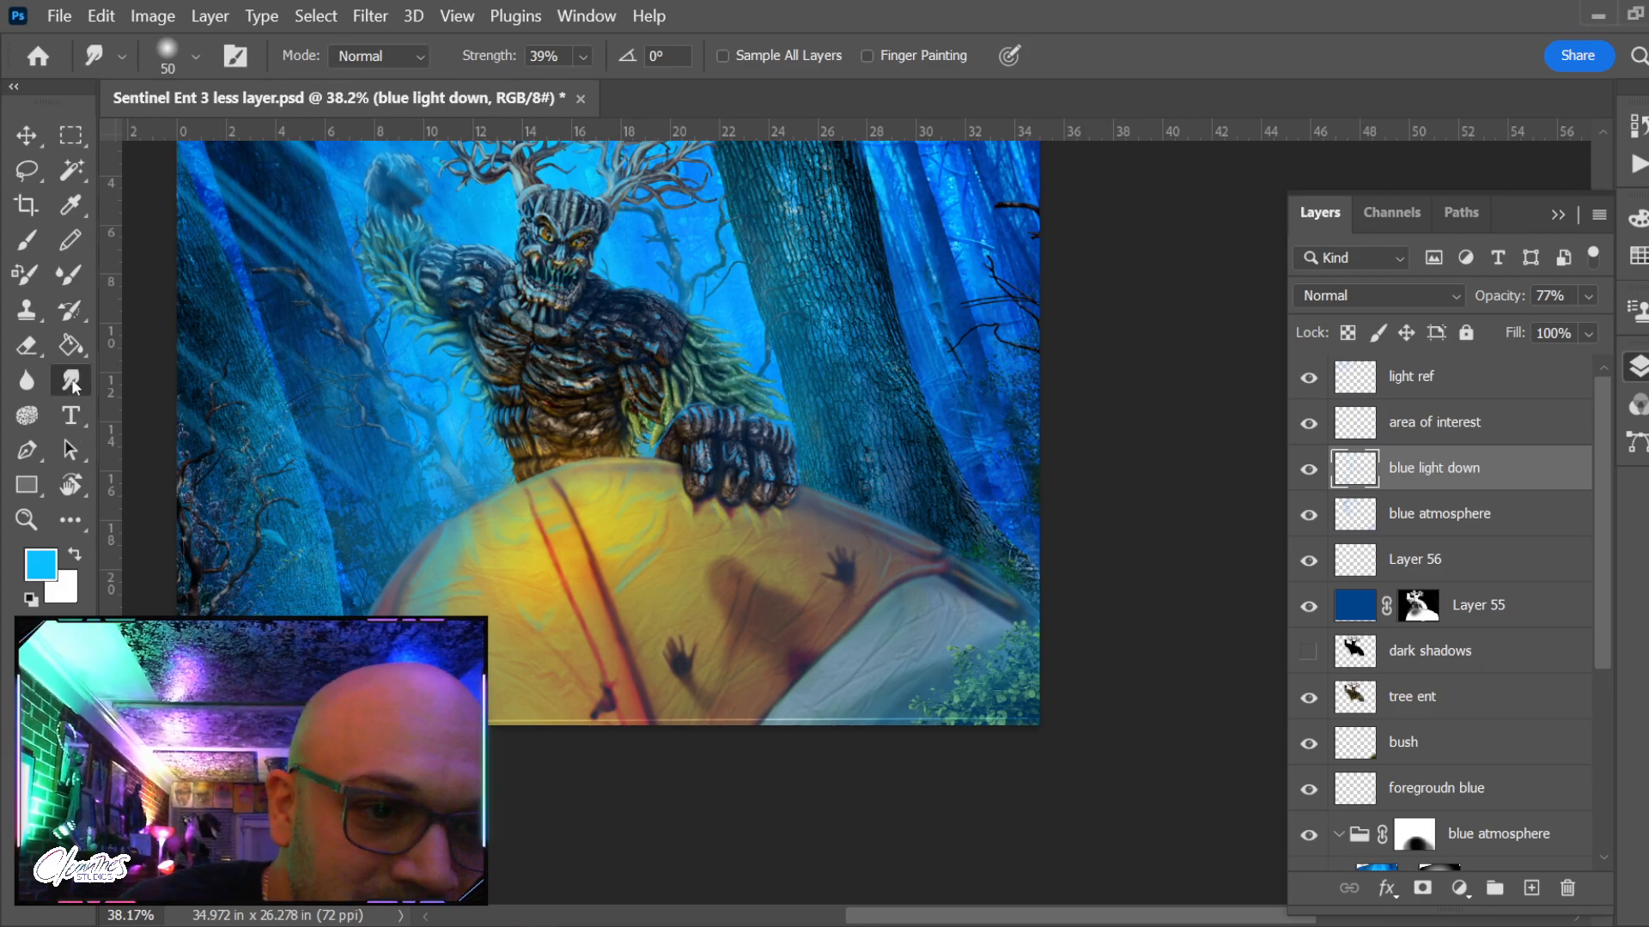
key("bracketright")
key("bracketright")
key("bracketright")
key("bracketright")
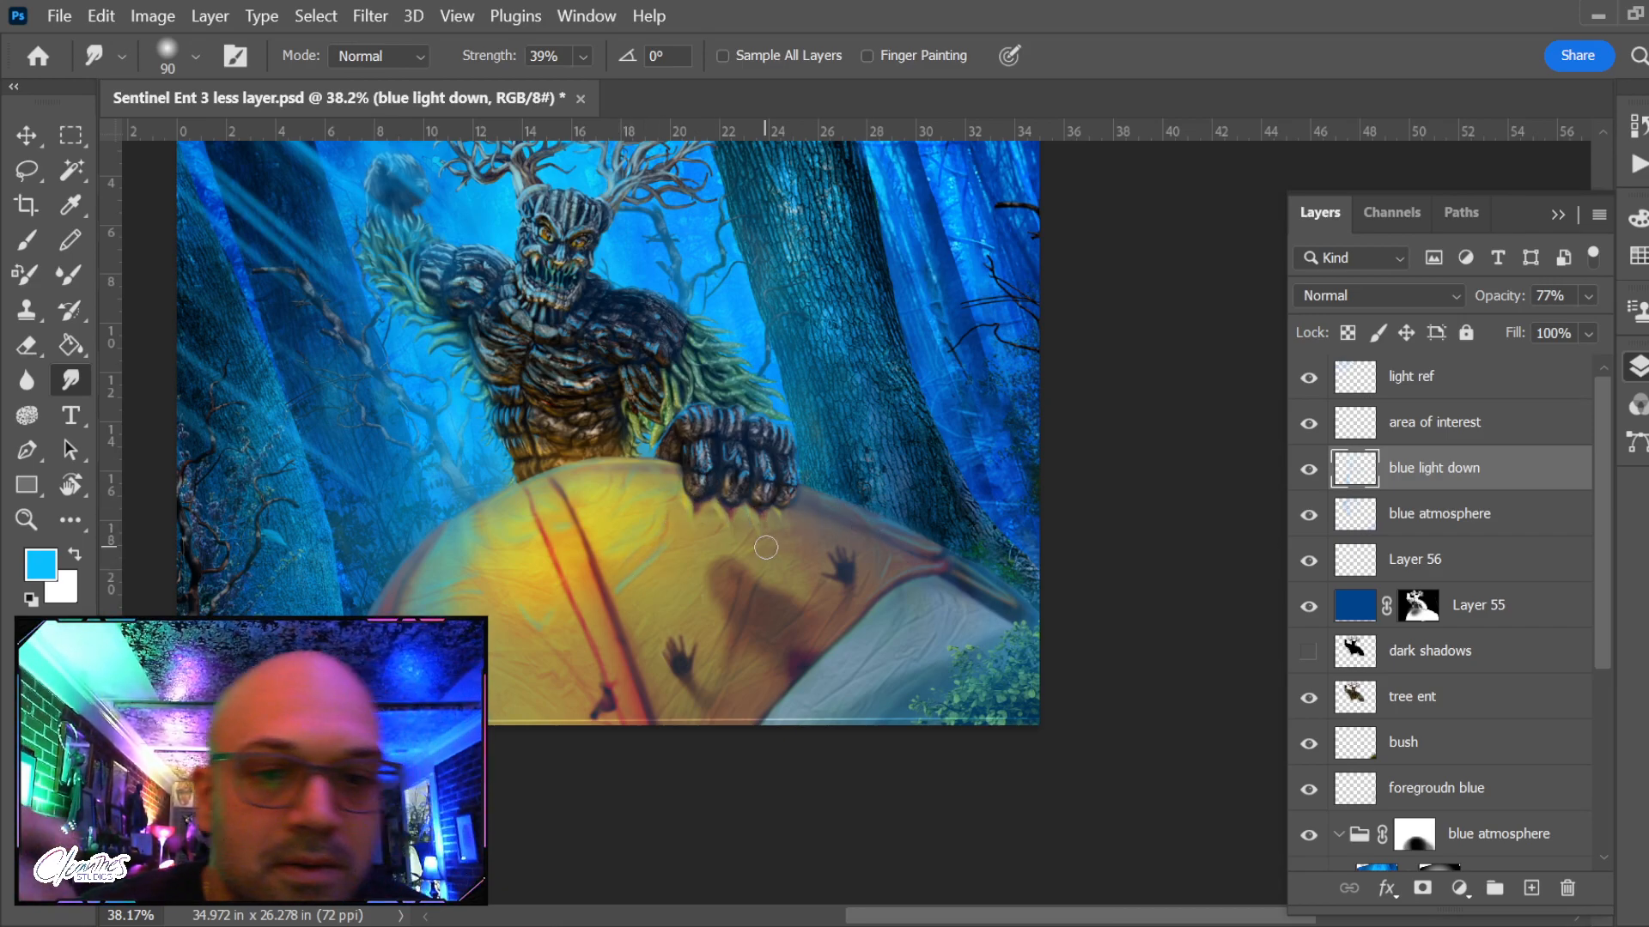
Add finer blue light along the tent's seams and surface with the Brush reduced to size 50
key("b")
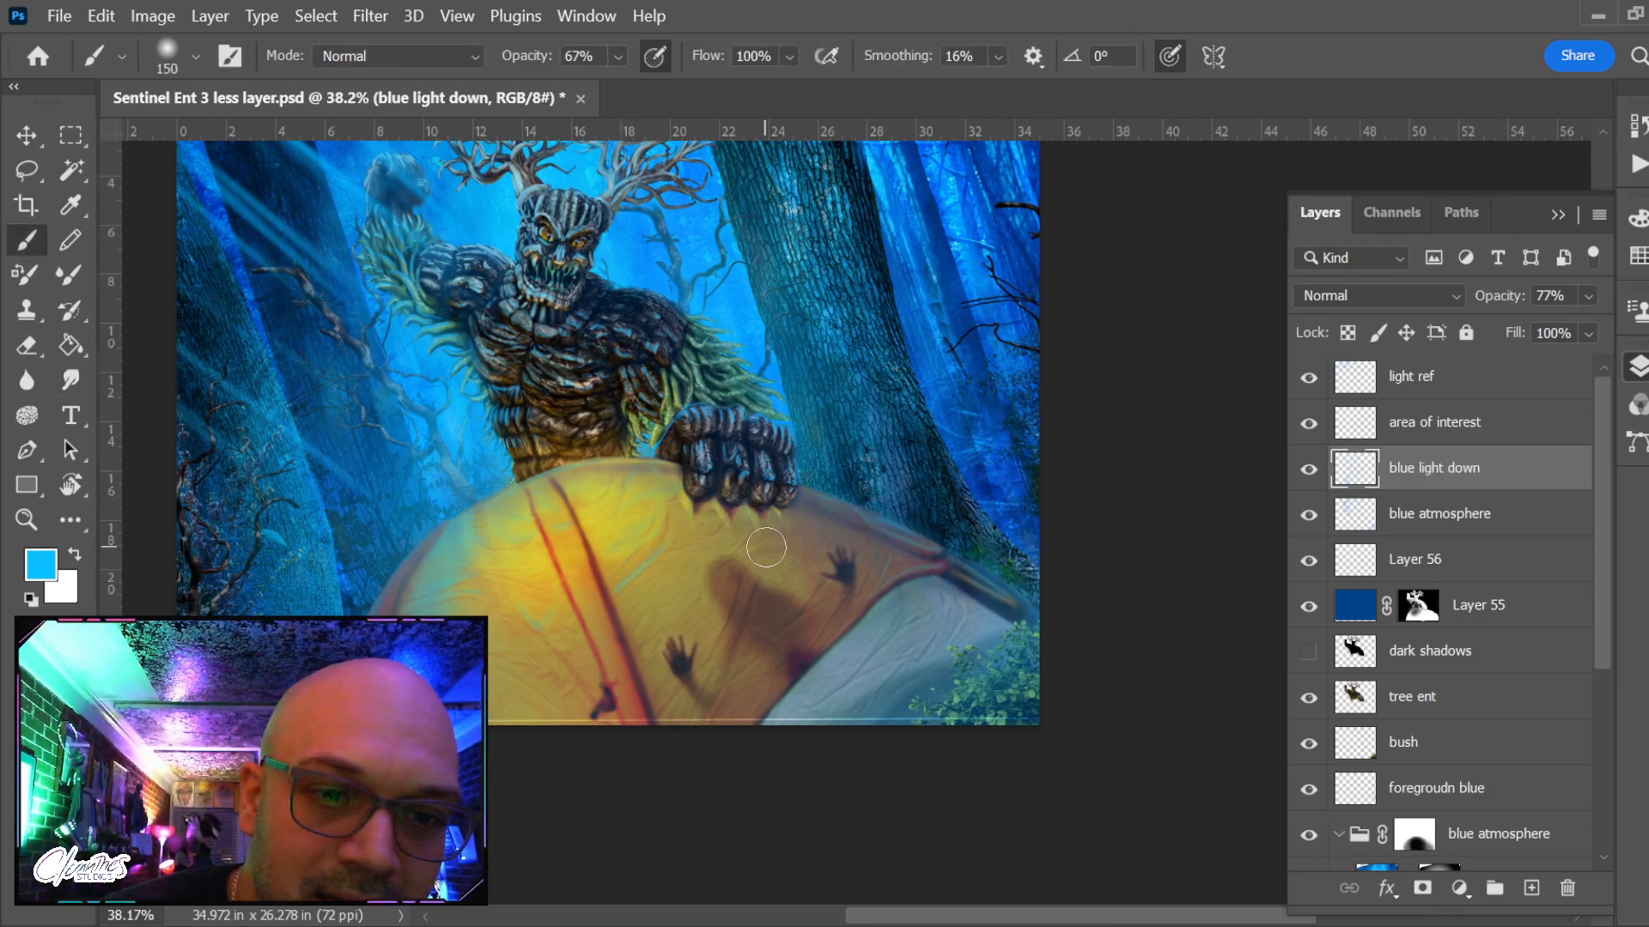
key("bracketleft")
key("bracketleft")
key("bracketleft")
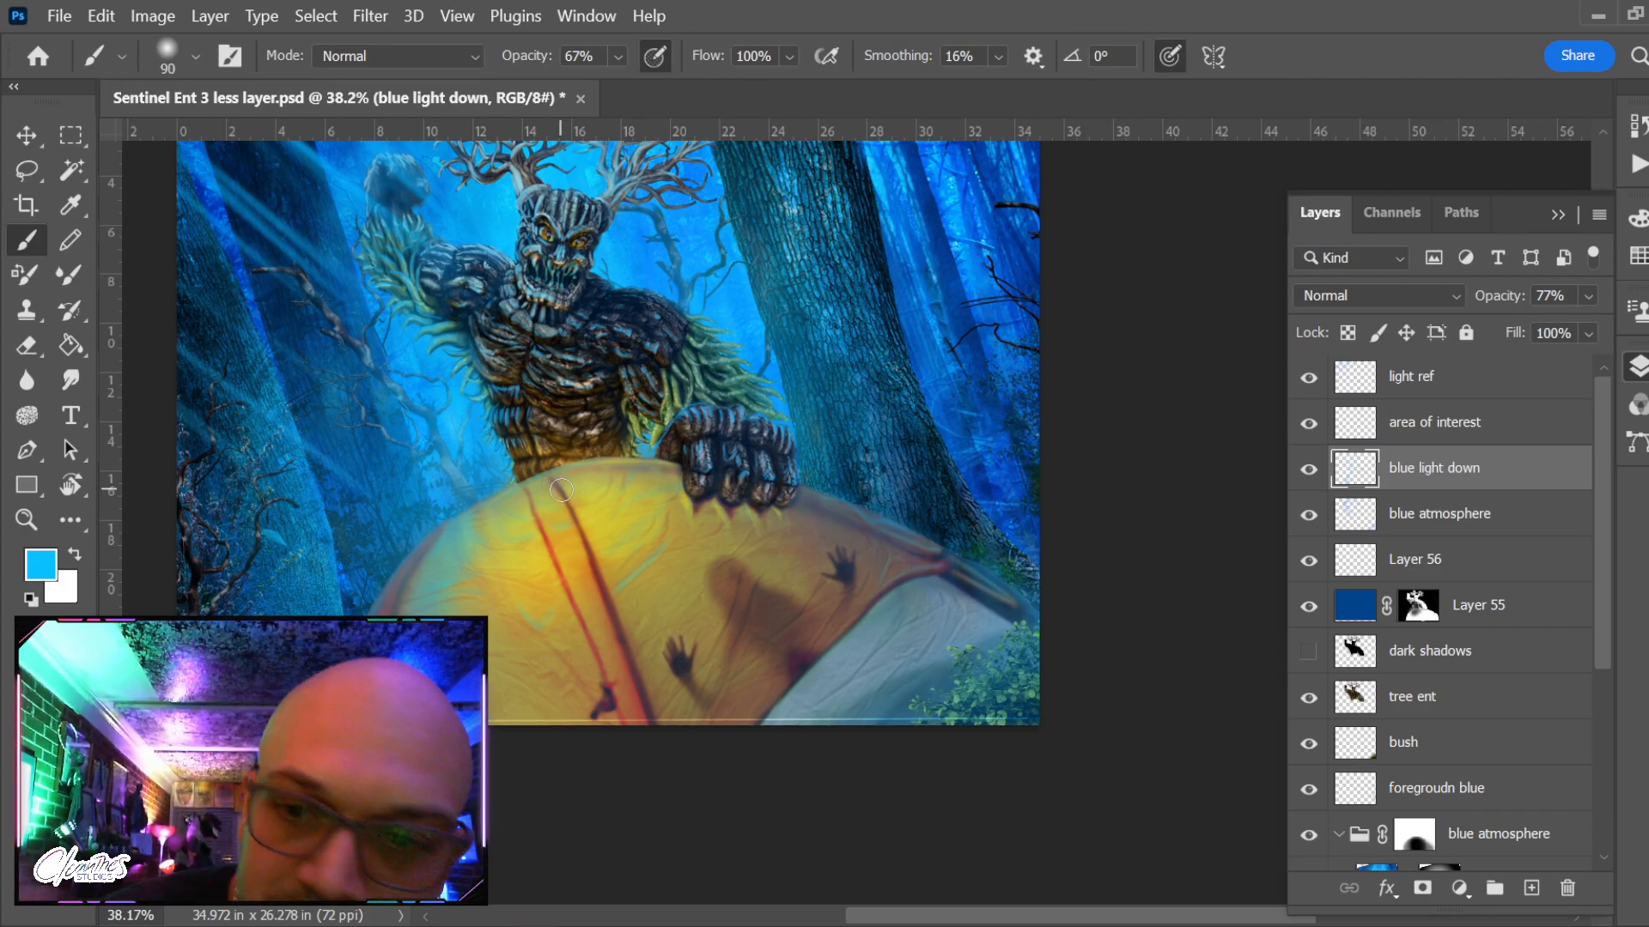
key("bracketleft")
key("bracketleft")
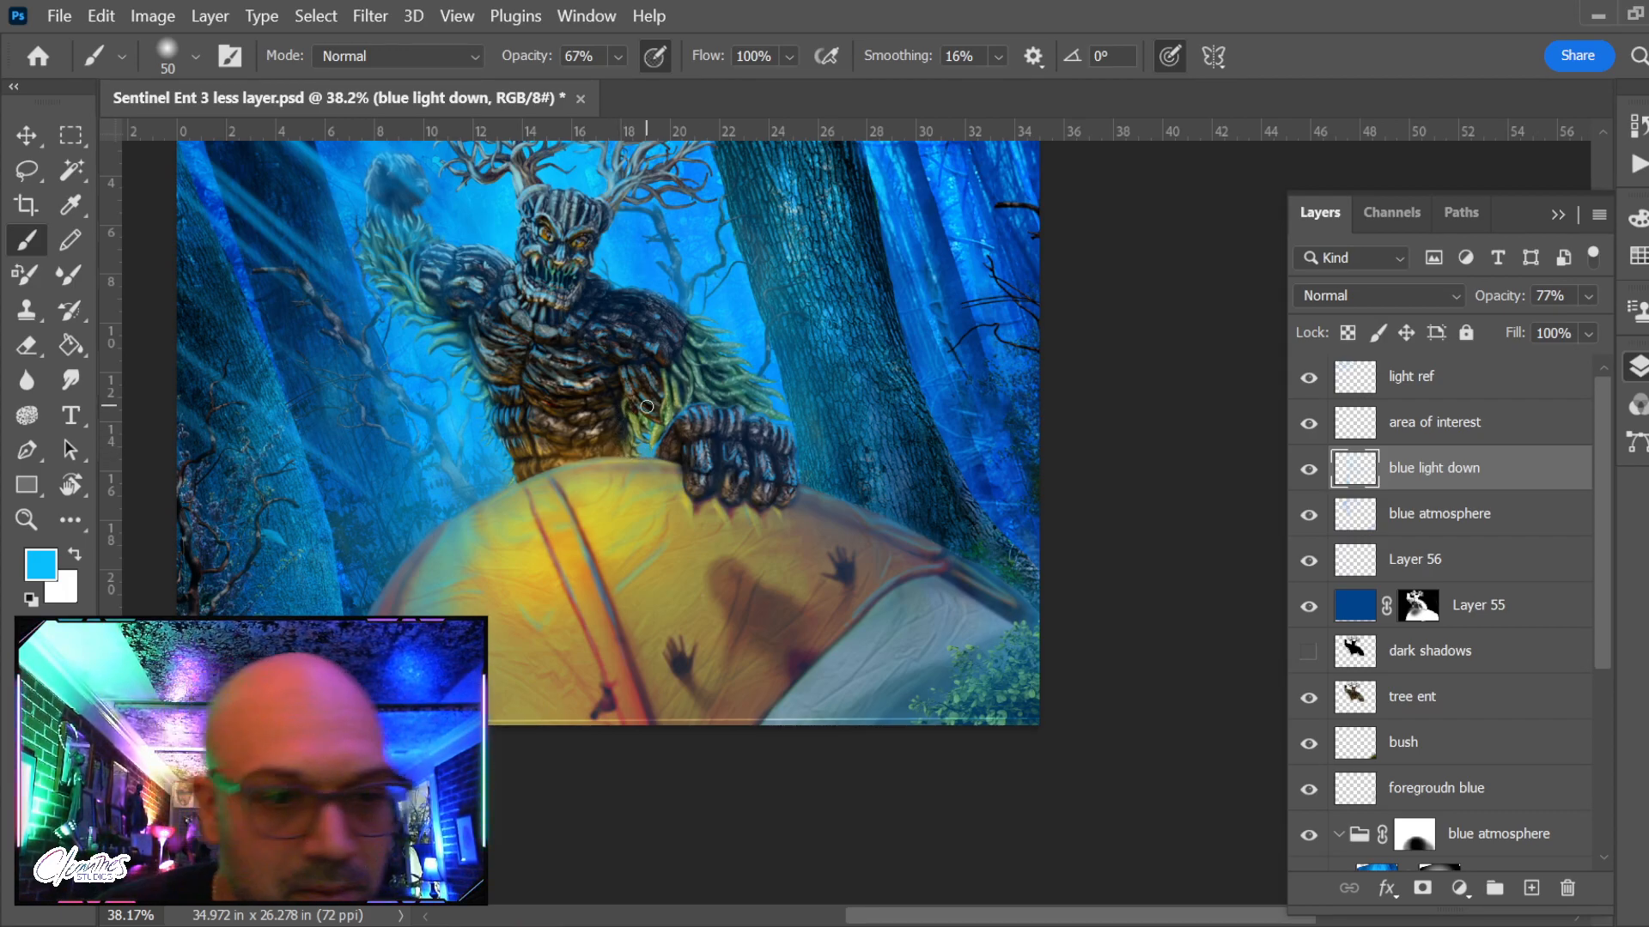
Smudge the new blue strokes on the tent at size 90 and 39% strength, and bring the whole composite into view
left_click(76, 381)
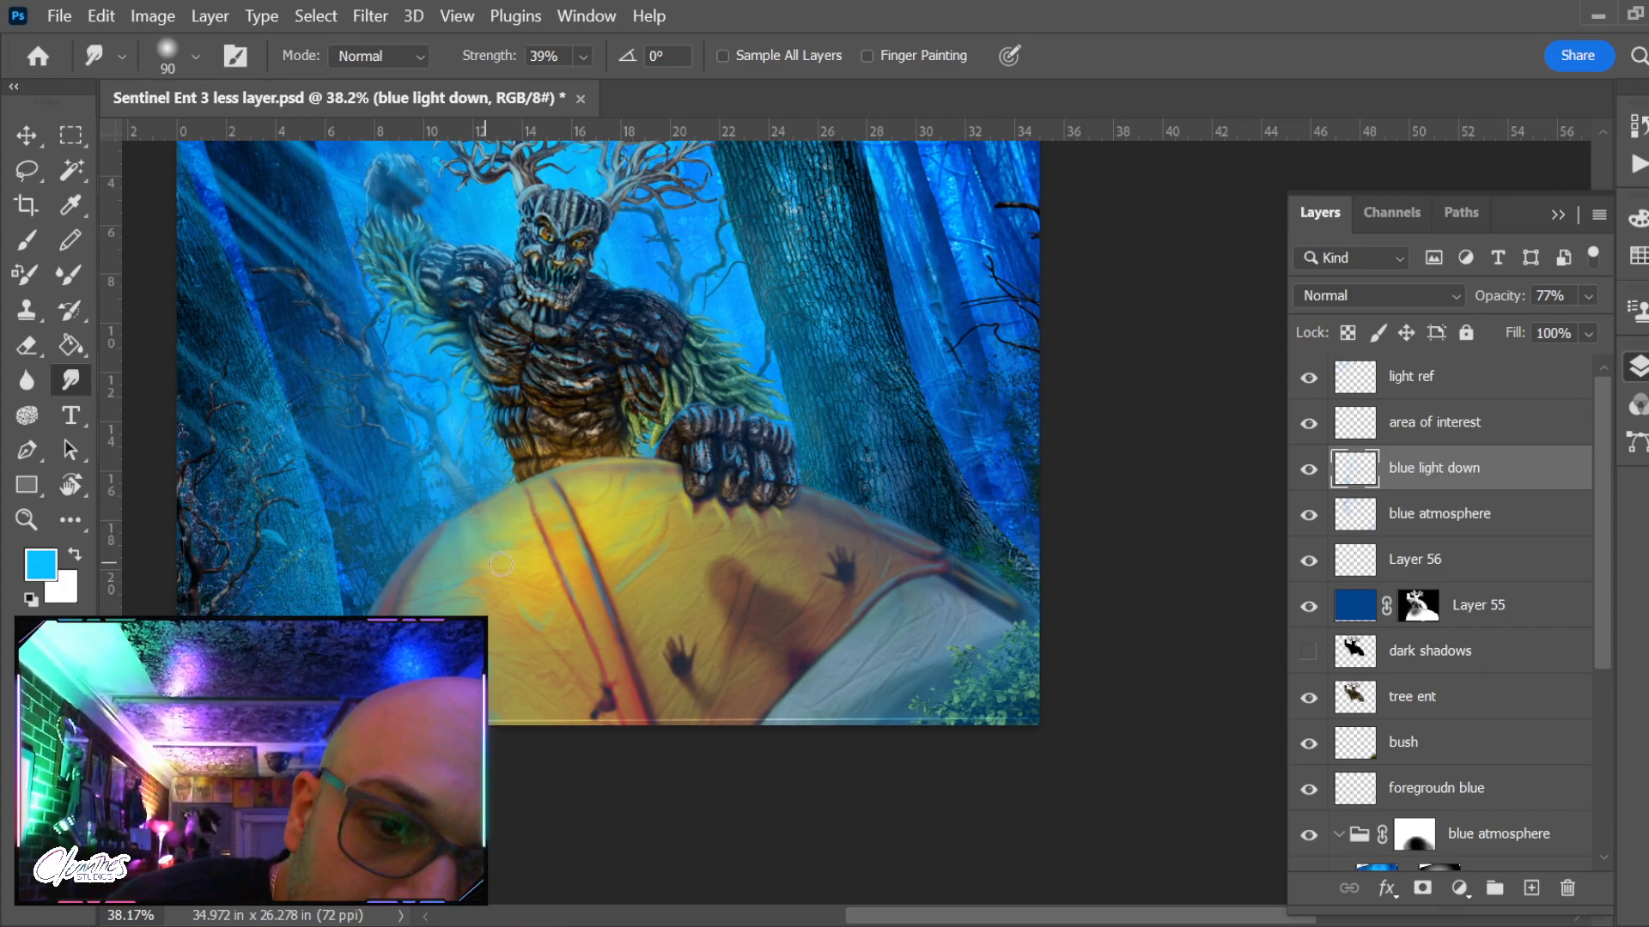
key("r")
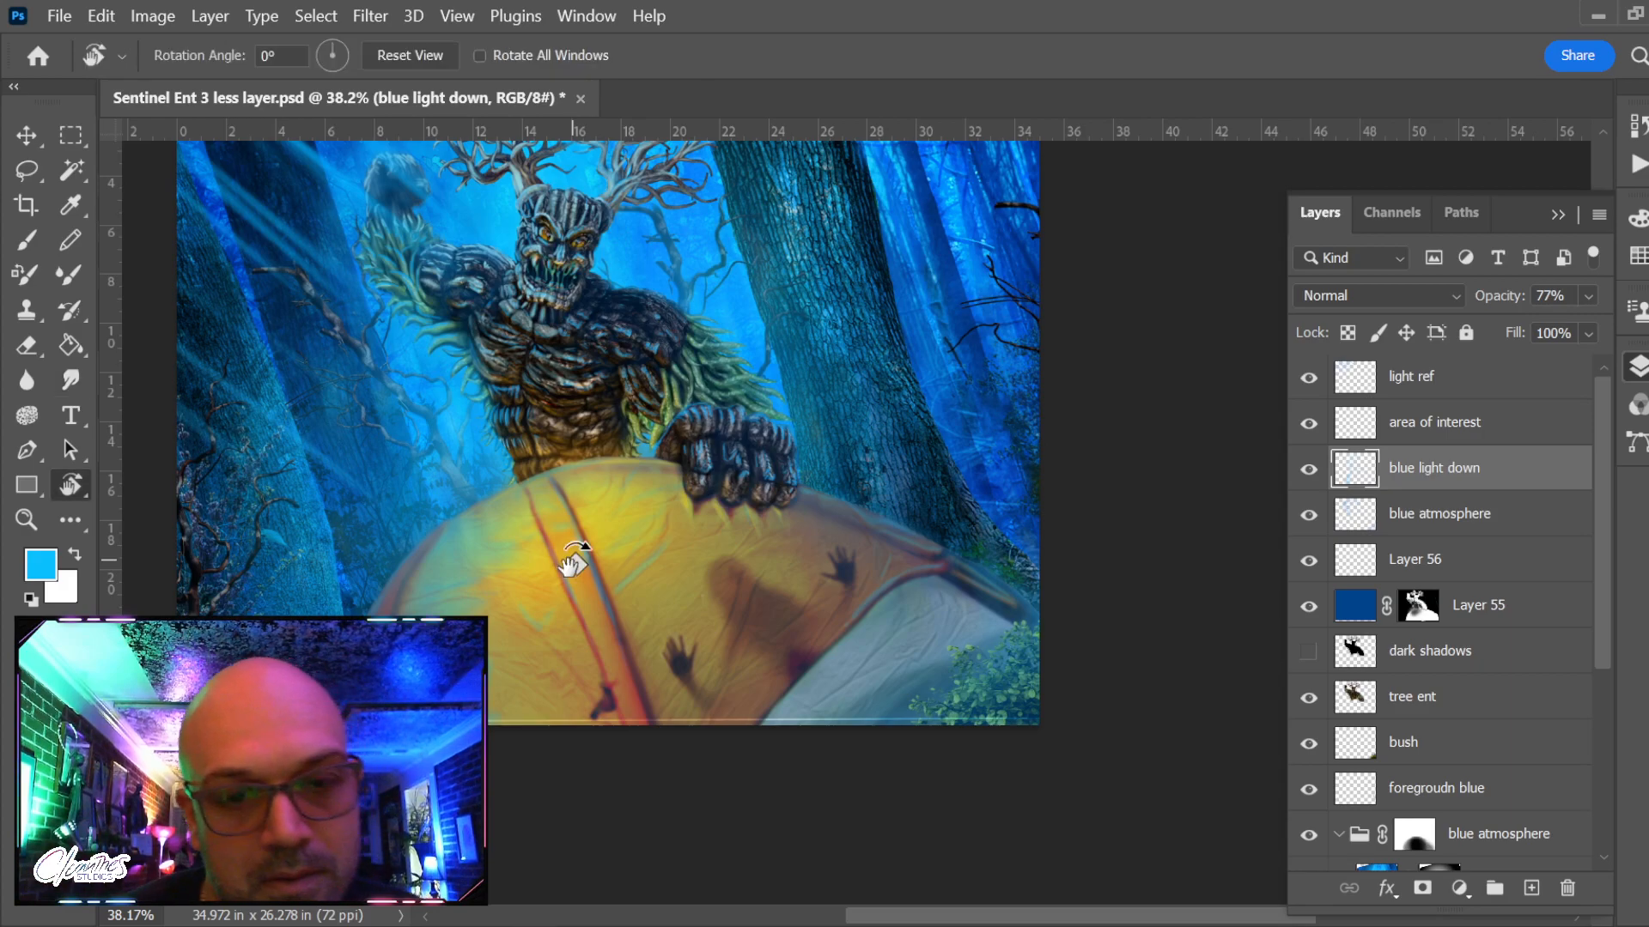
left_click_drag(706, 436, 856, 536)
key("alt")
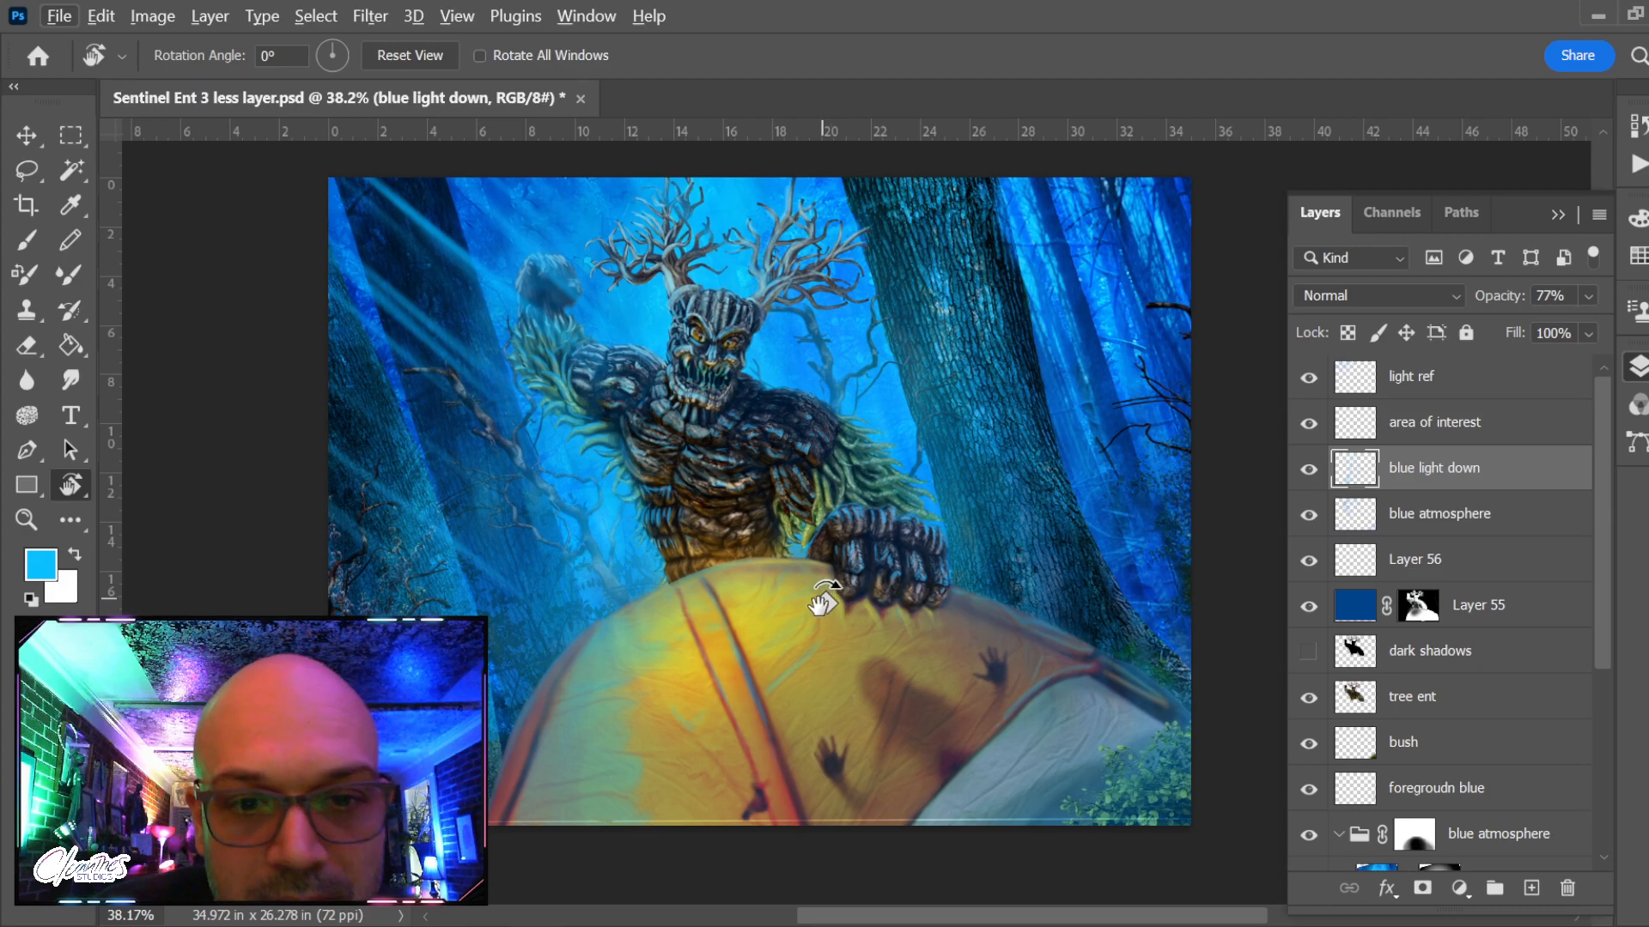
Select the tree ent layer and check its content by switching its visibility off and on
key("b")
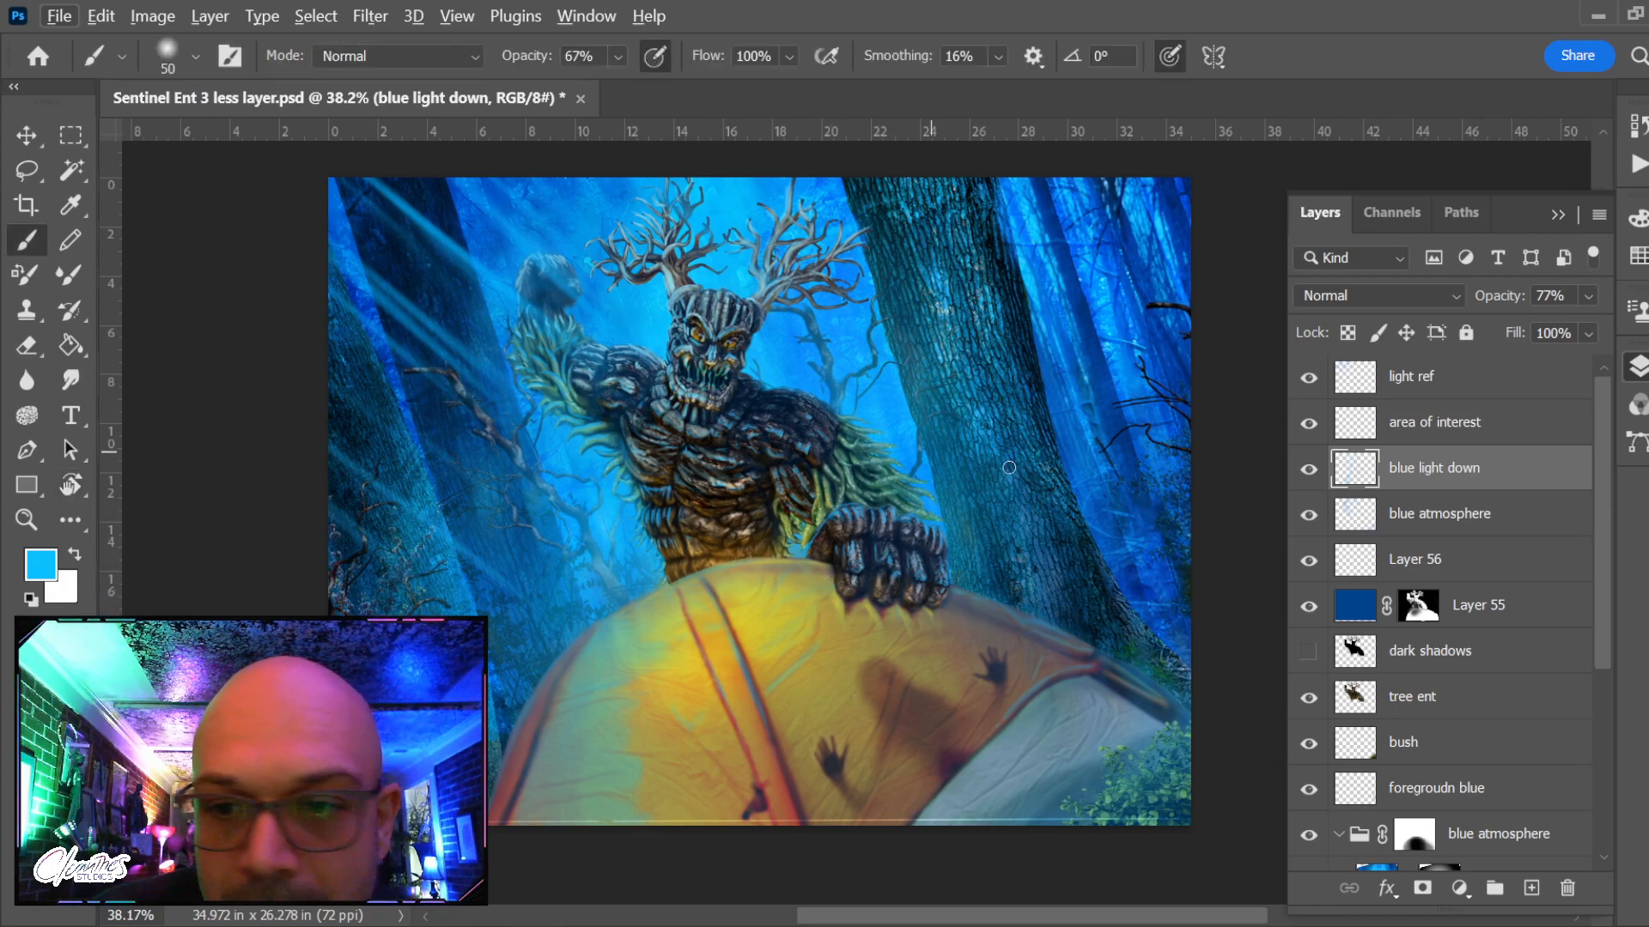
left_click(1444, 654)
left_click(1437, 705)
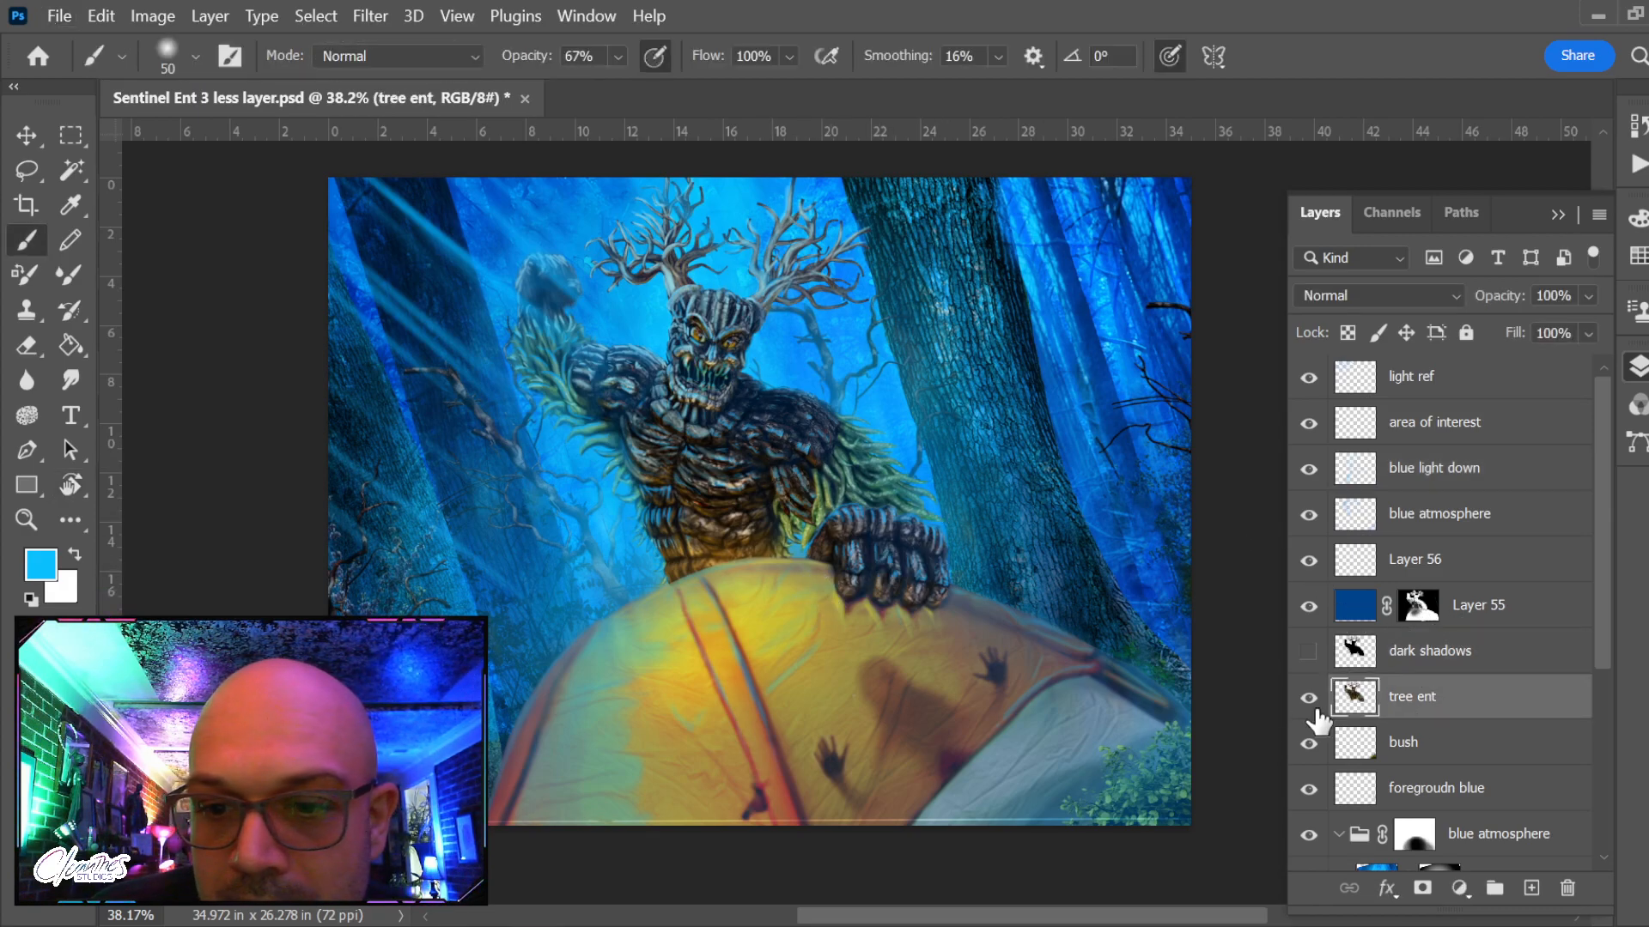
left_click(1309, 698)
left_click(1309, 698)
Sample a near-black from the creature and darken the area between its chest and raised arm with the Brush at size 50
key("z")
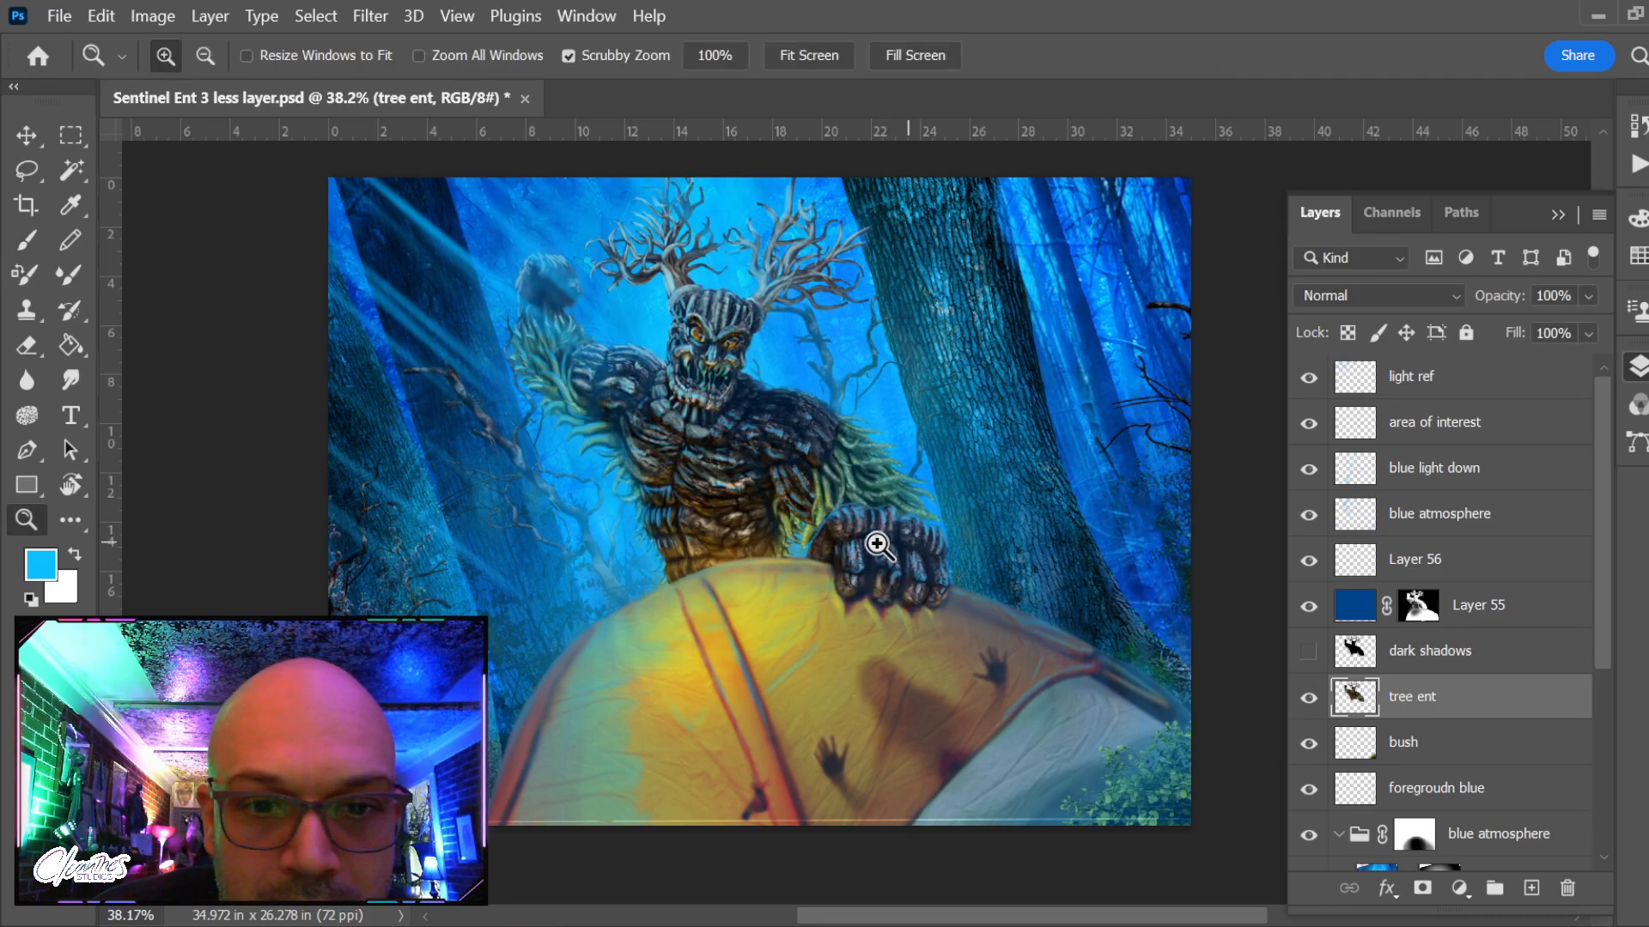
mouse_move(744, 492)
left_mouse_down()
mouse_move(783, 522)
mouse_move(767, 534)
left_mouse_up()
key("b")
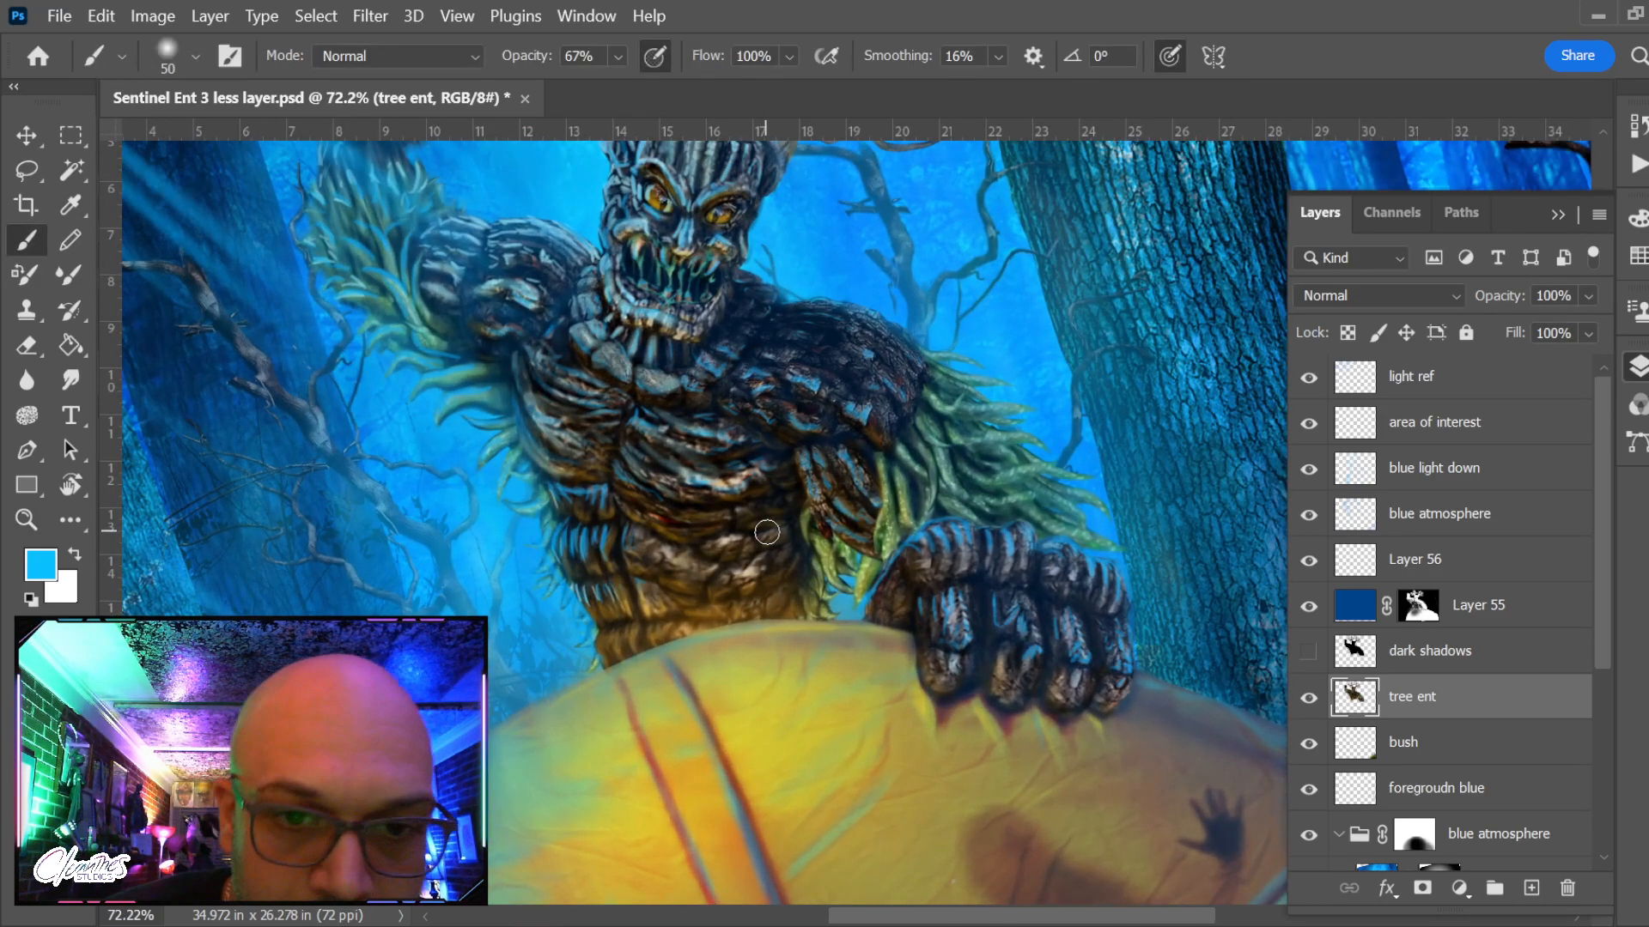
left_click(573, 358, "alt")
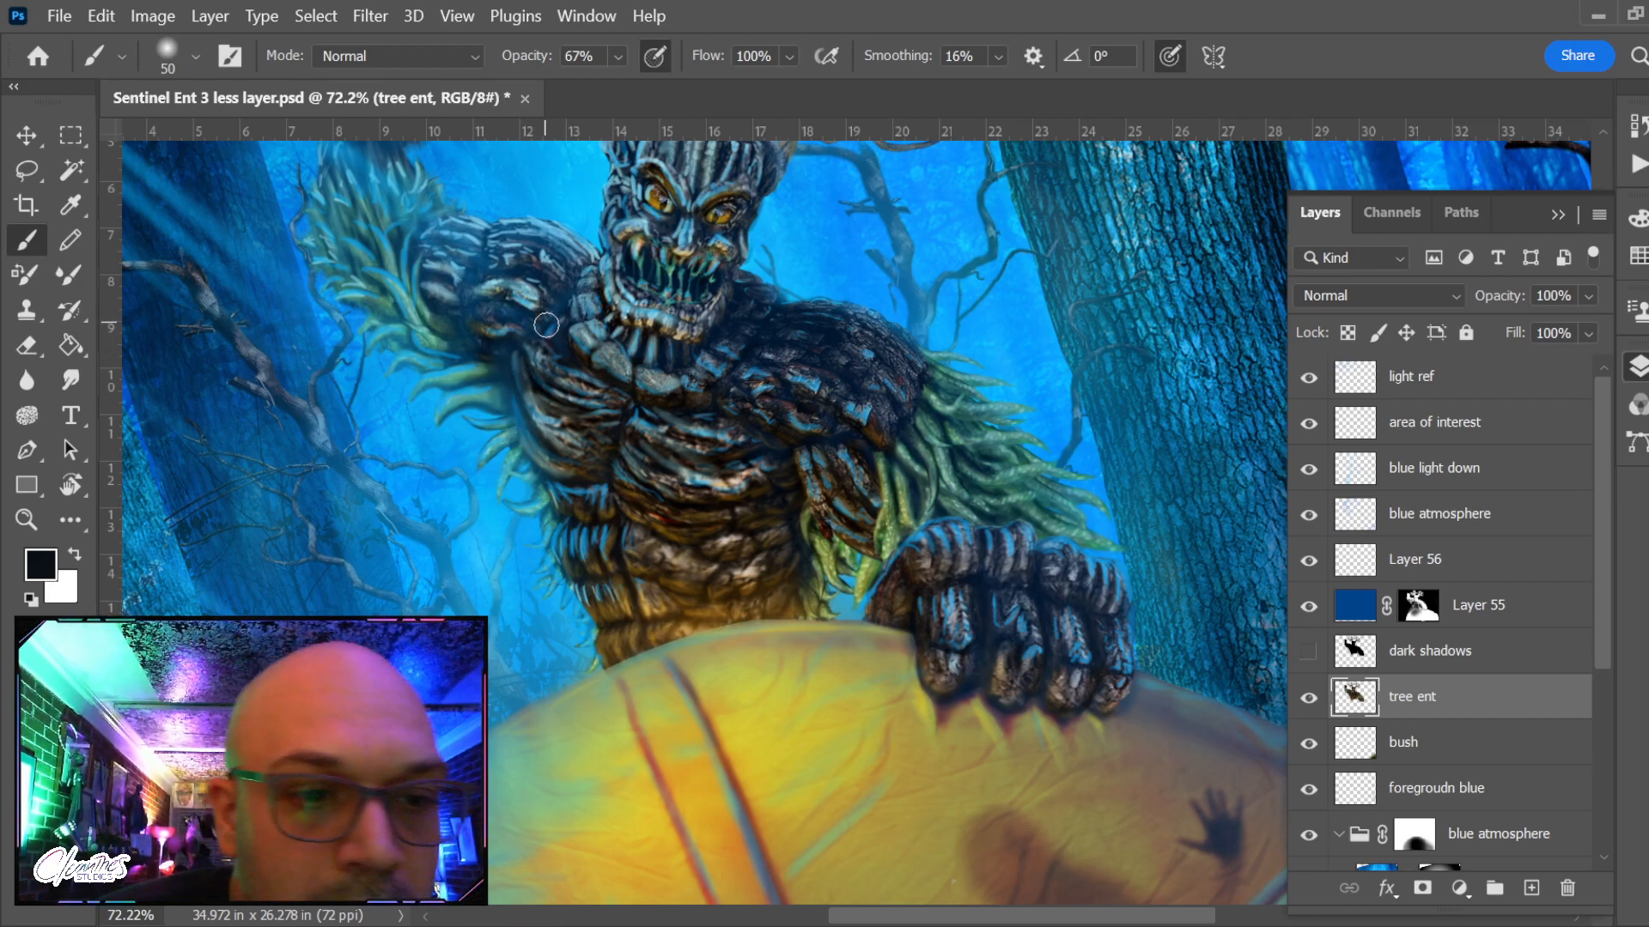
key("bracketright")
key("bracketright")
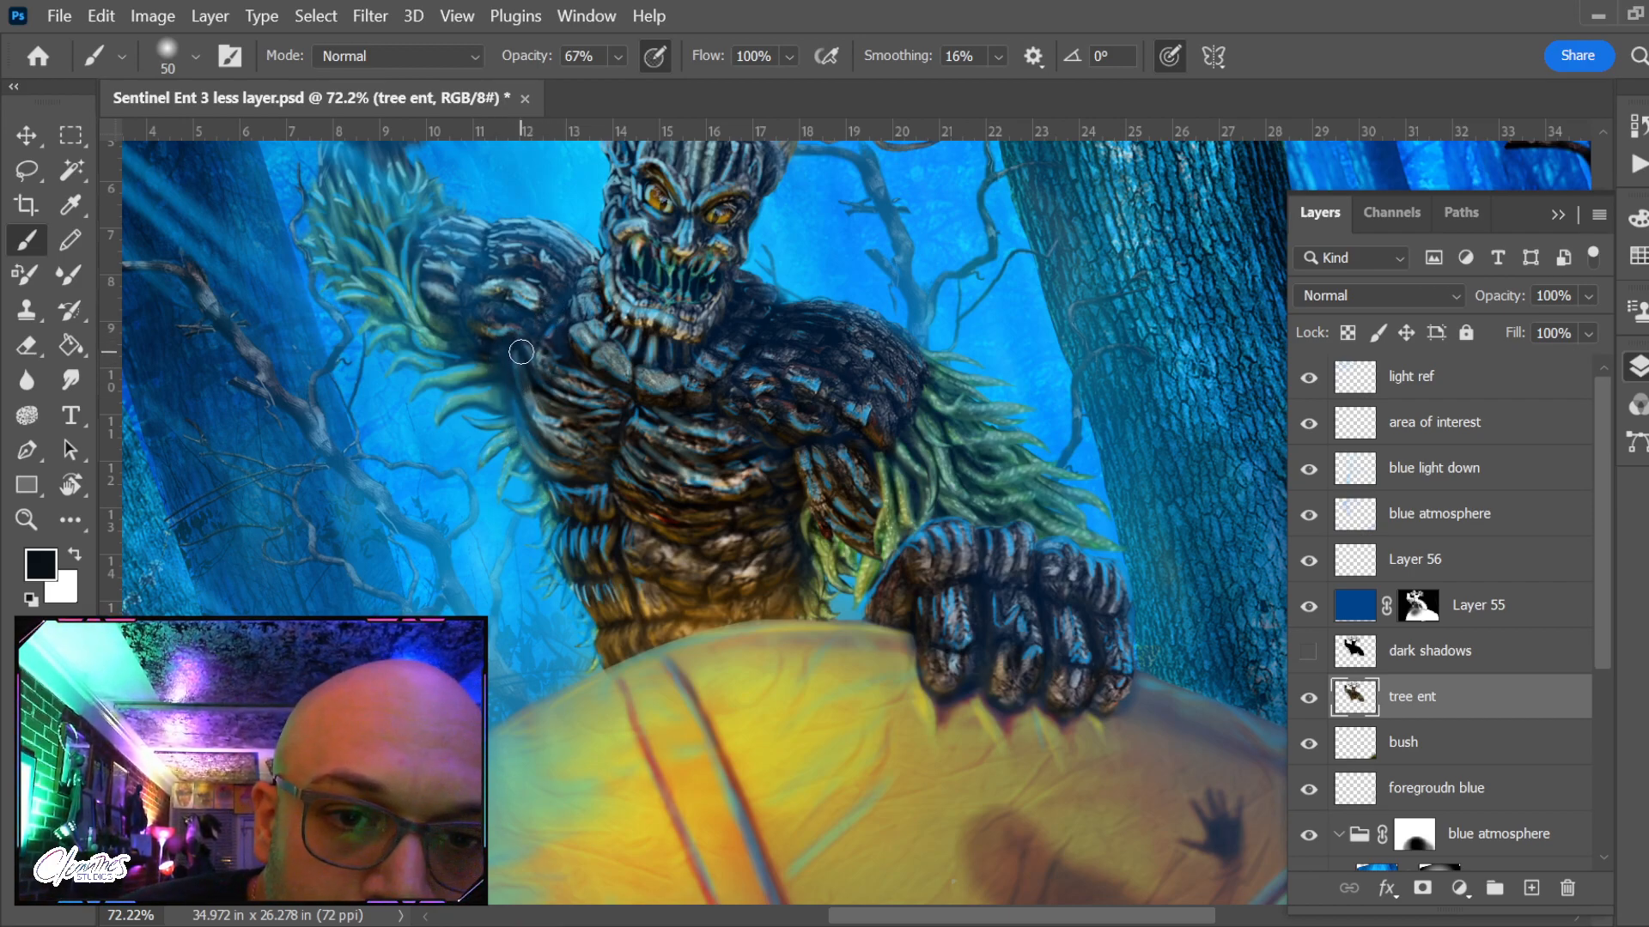
Paint dark shadows along the sides of the creature's torso on the tree ent layer, using brush sizes 45 and 40
key("bracketleft")
key("bracketleft")
key("bracketleft")
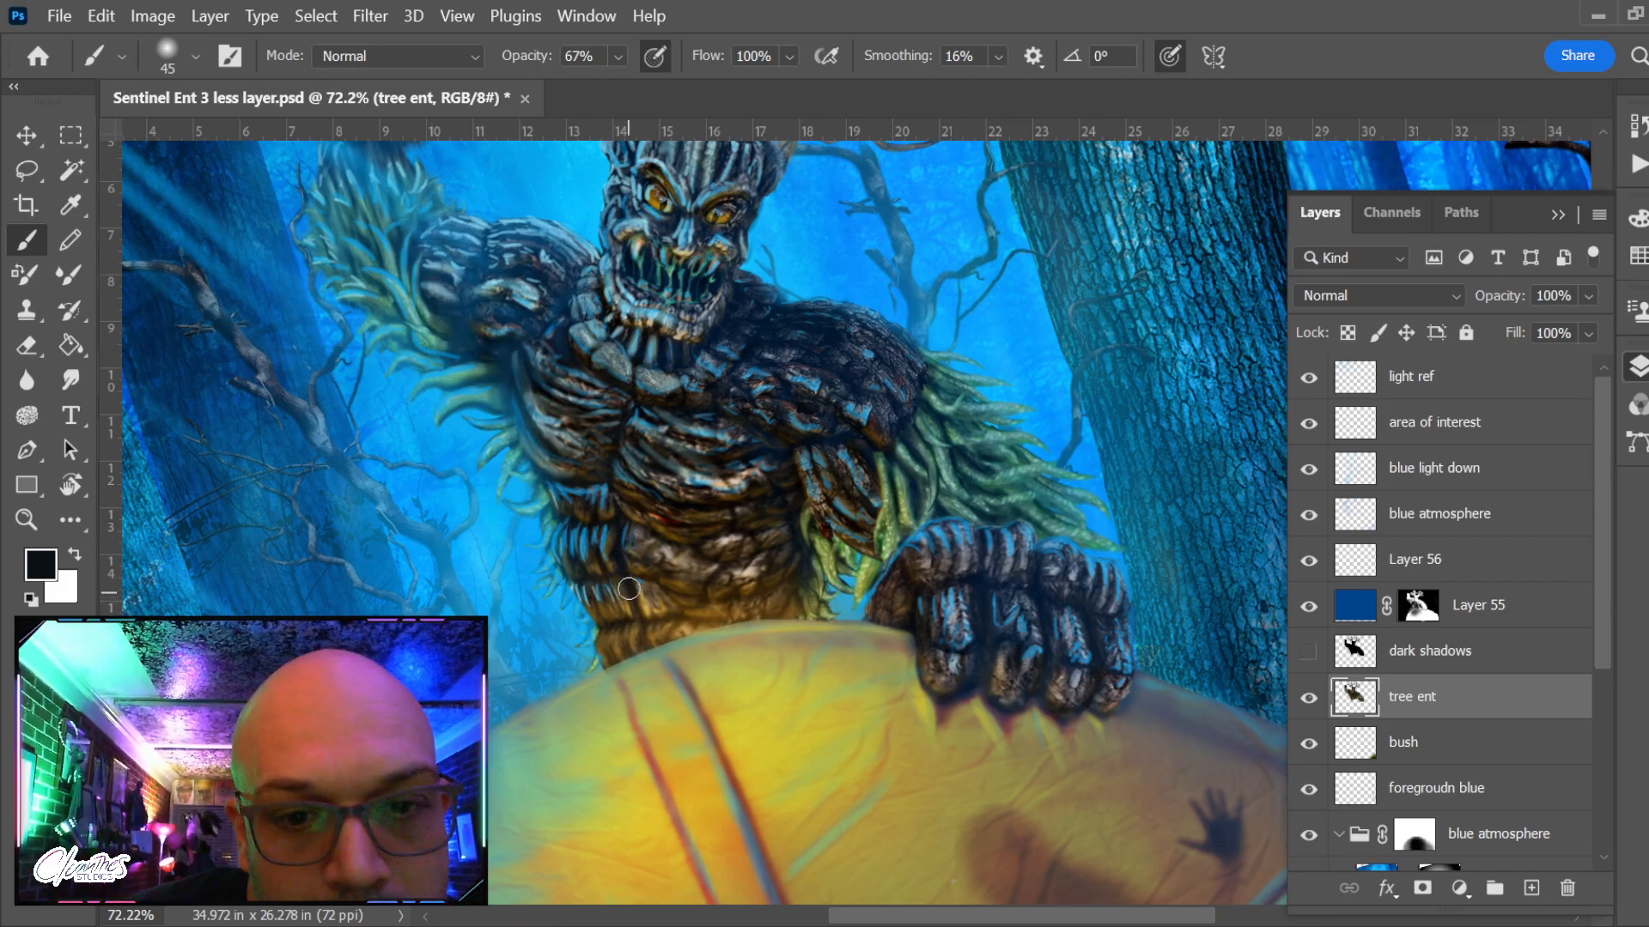
key("bracketright")
key("bracketright")
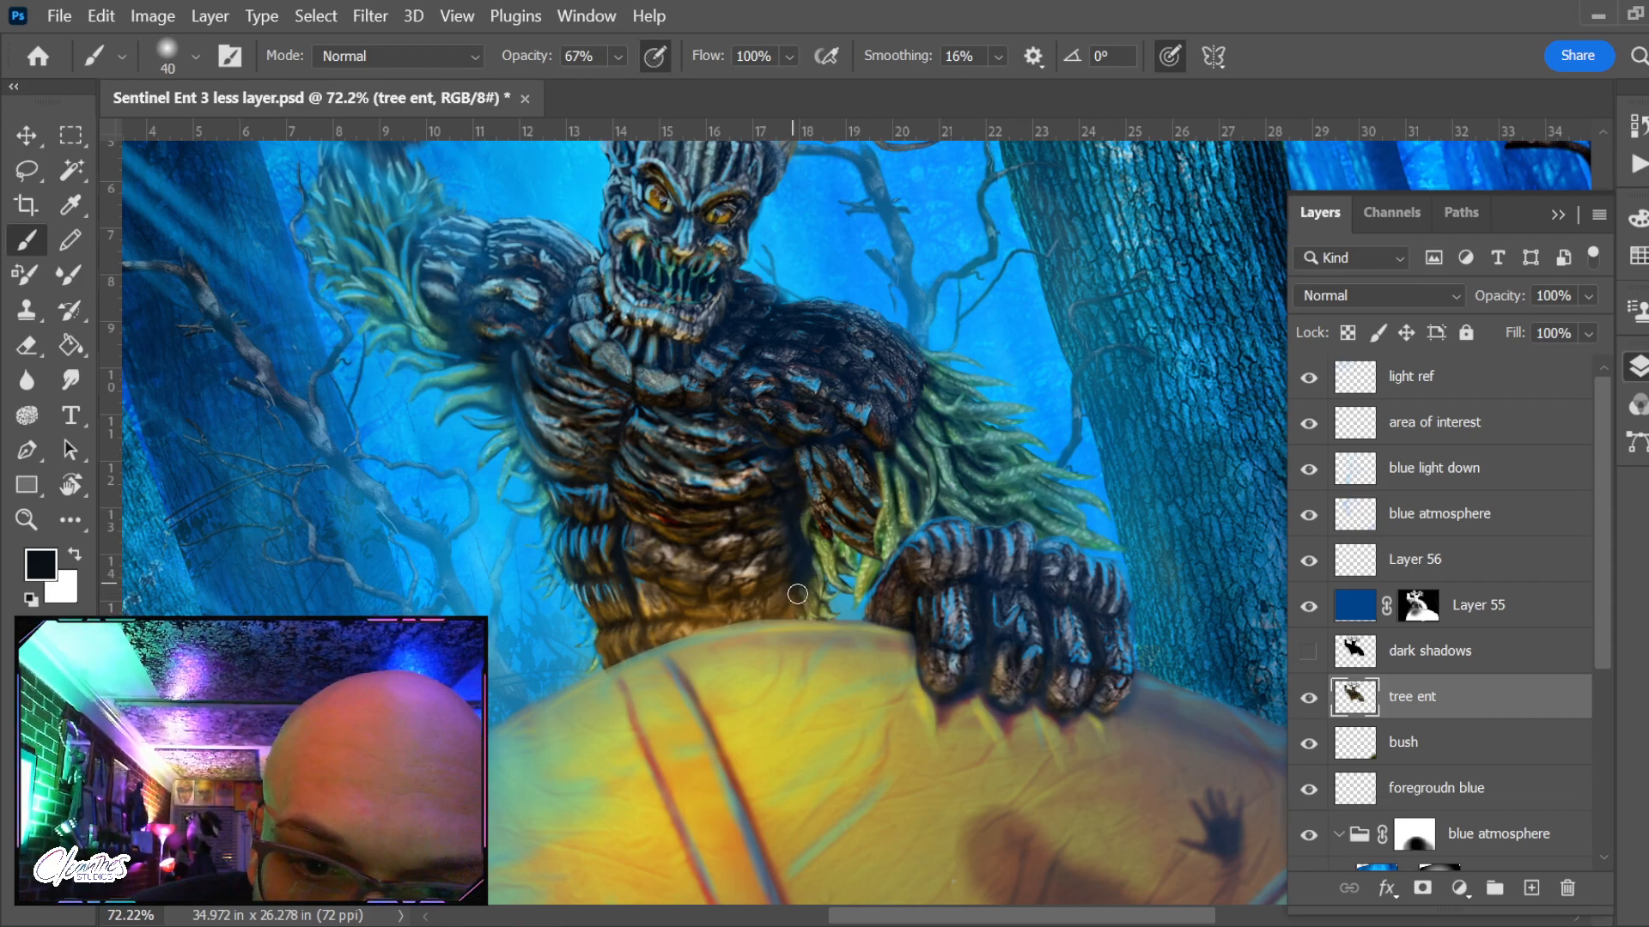
Paint dark shadows on the shoulder and mossy arm above the resting fist with the Brush at size 40
key("bracketleft")
key("bracketleft")
key("bracketleft")
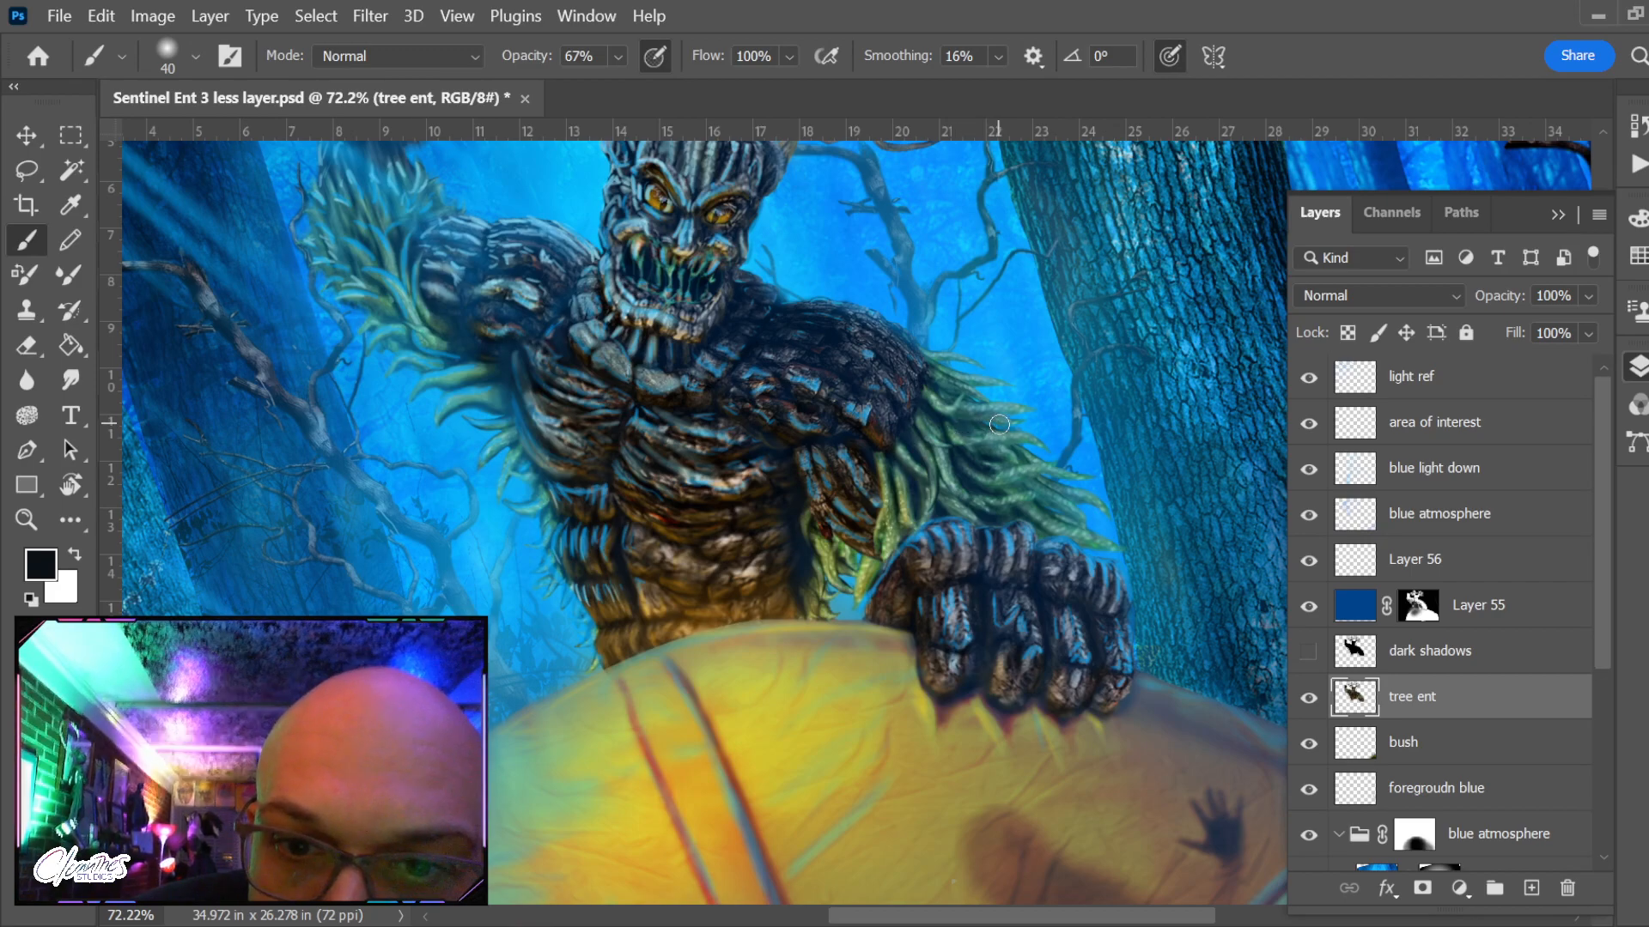
key("bracketleft")
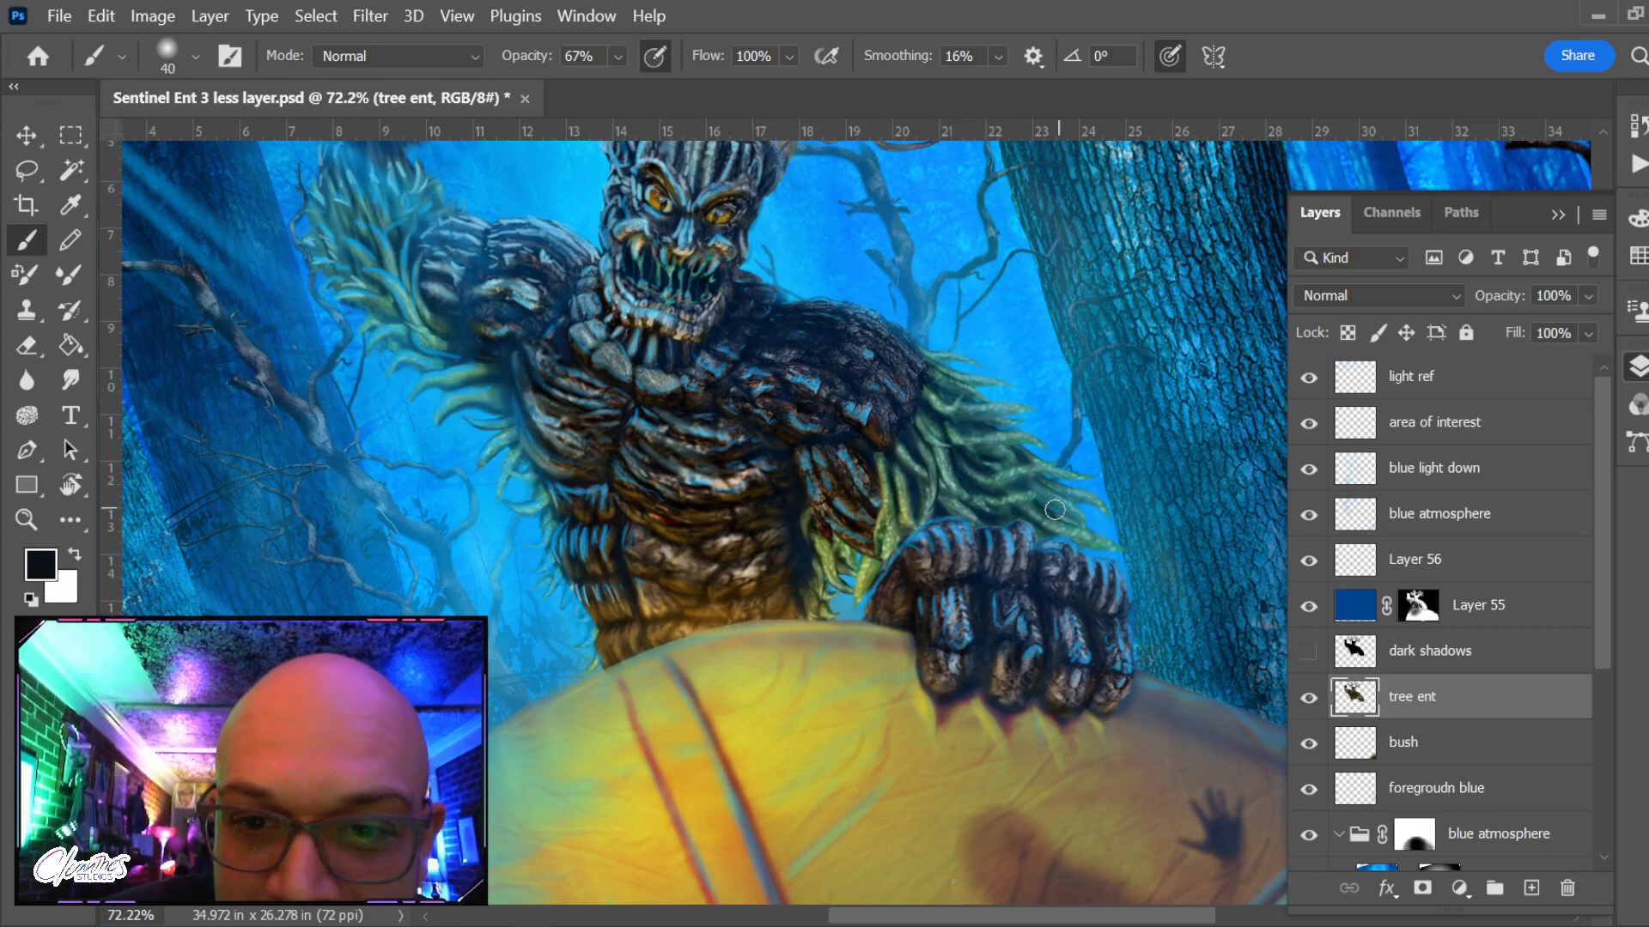
Darken the base of the antler where it meets the side of the head, using the Brush at size 10
left_click_drag(858, 412, 975, 526)
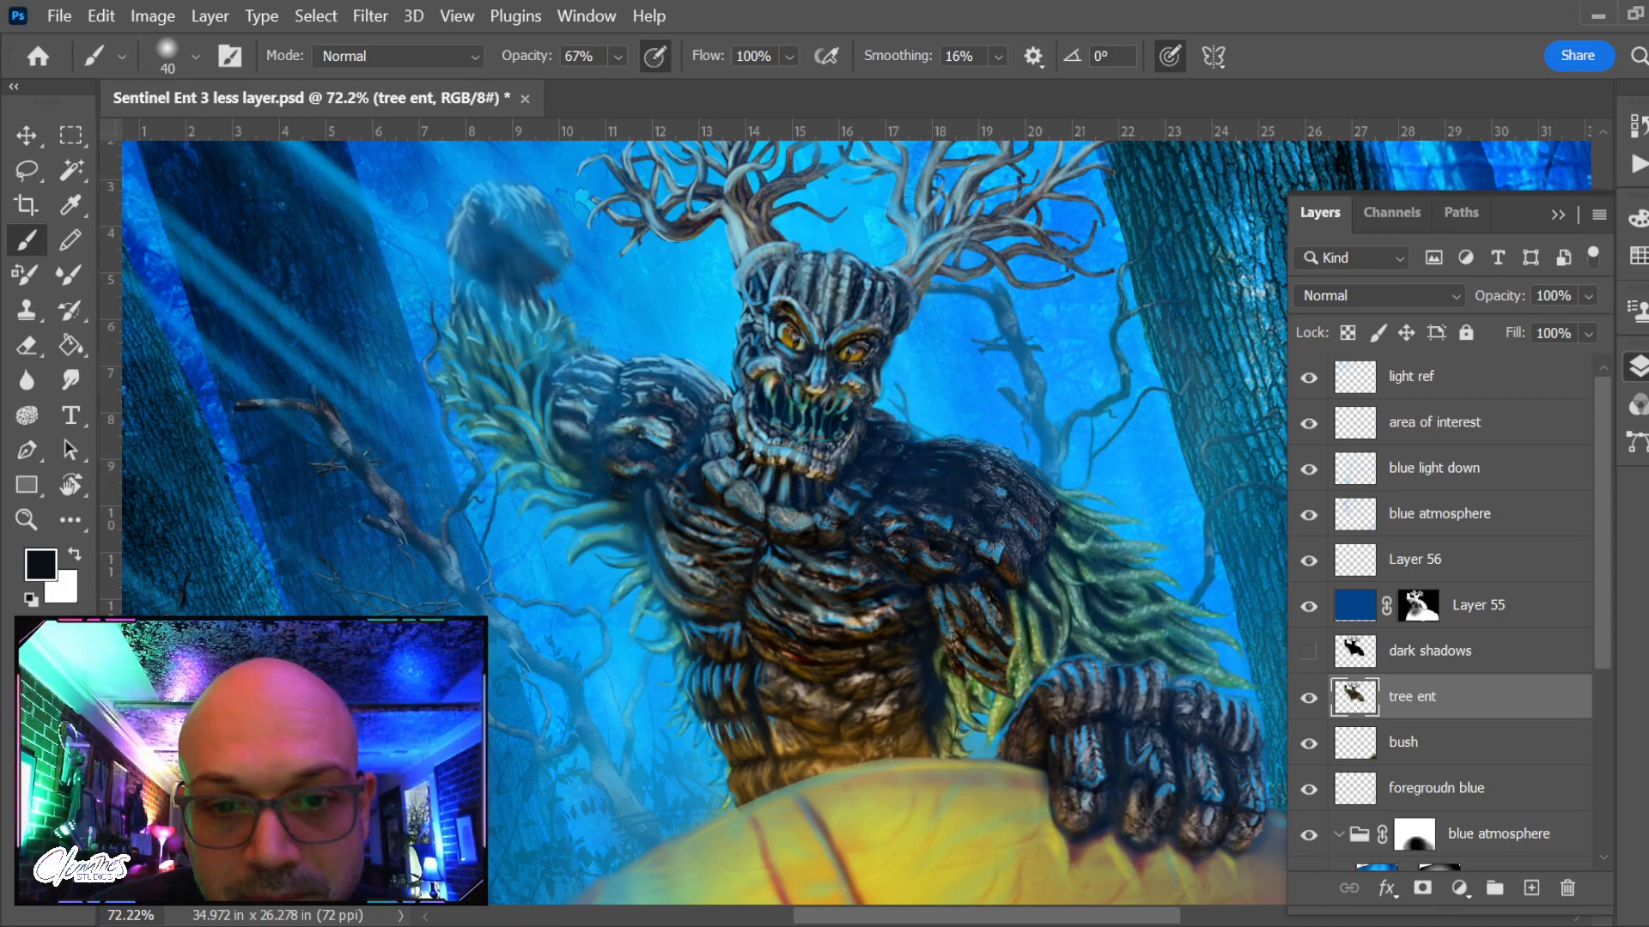
left_click_drag(968, 592, 795, 589)
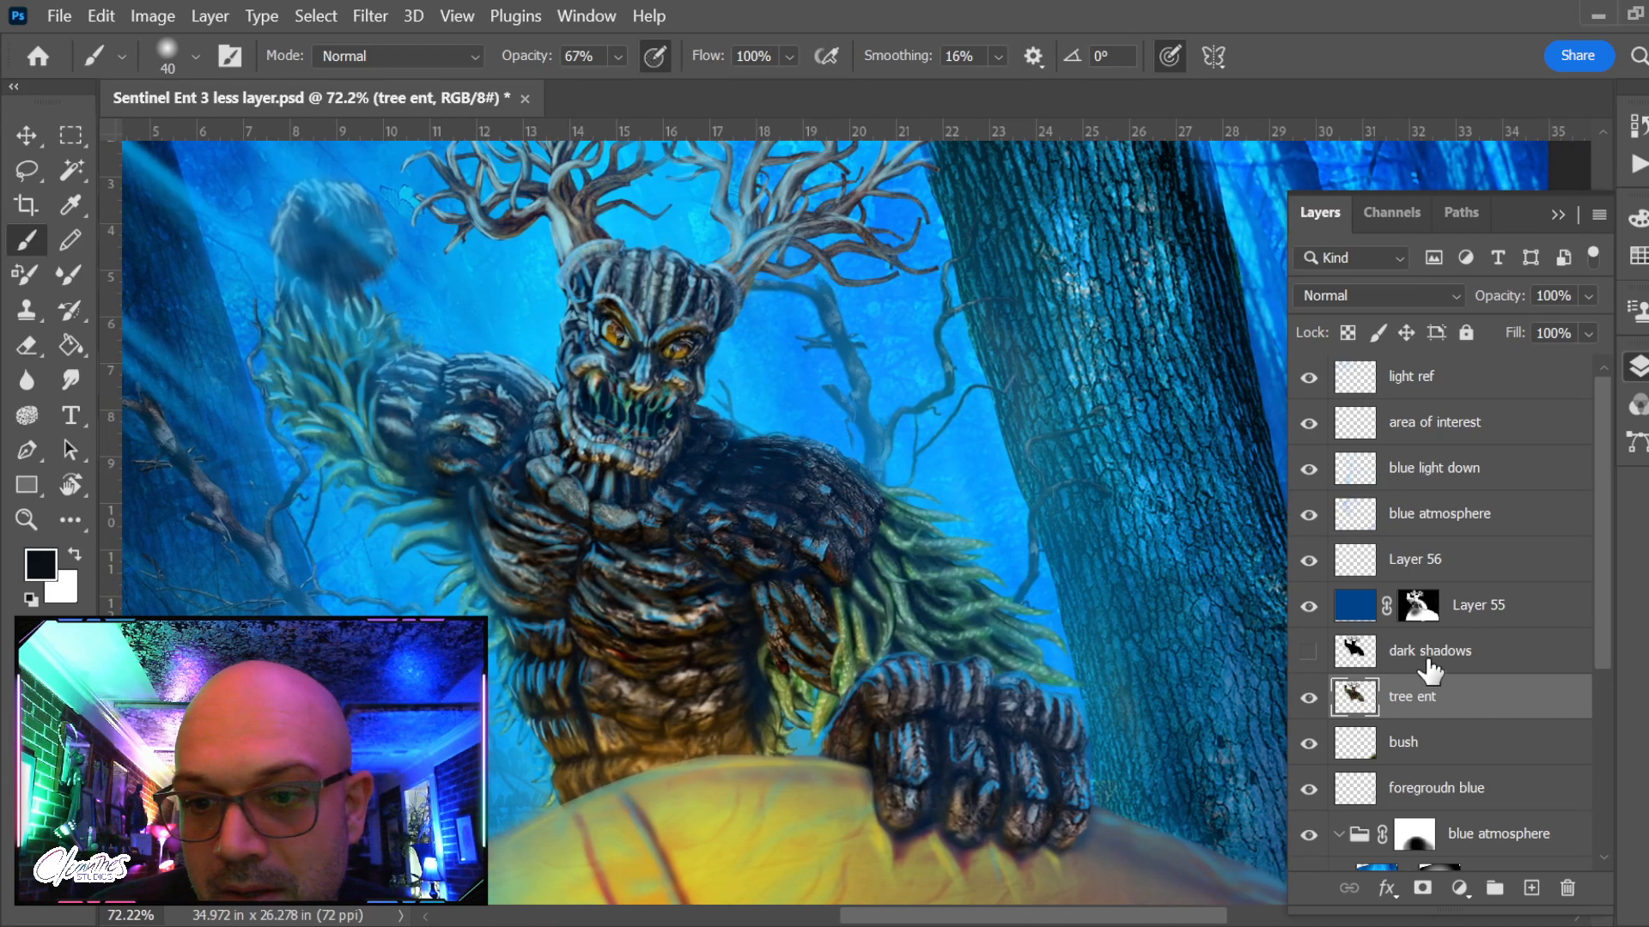
scroll(866, 502, "down", 3)
scroll(715, 316, "up", 6)
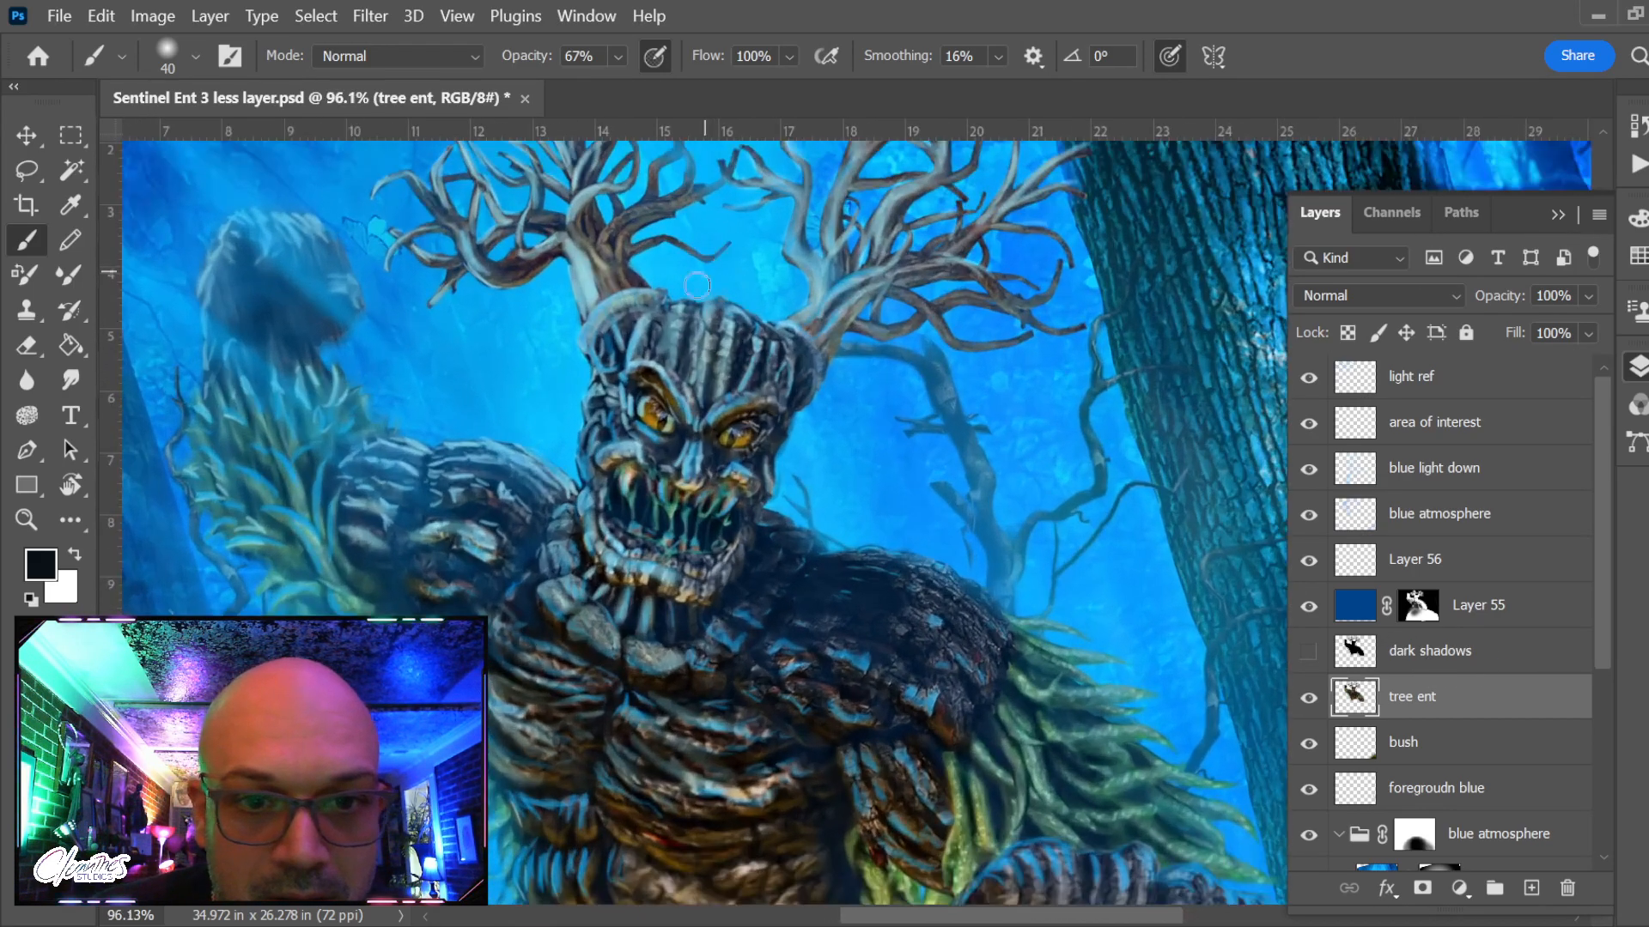
scroll(678, 326, "up", 3)
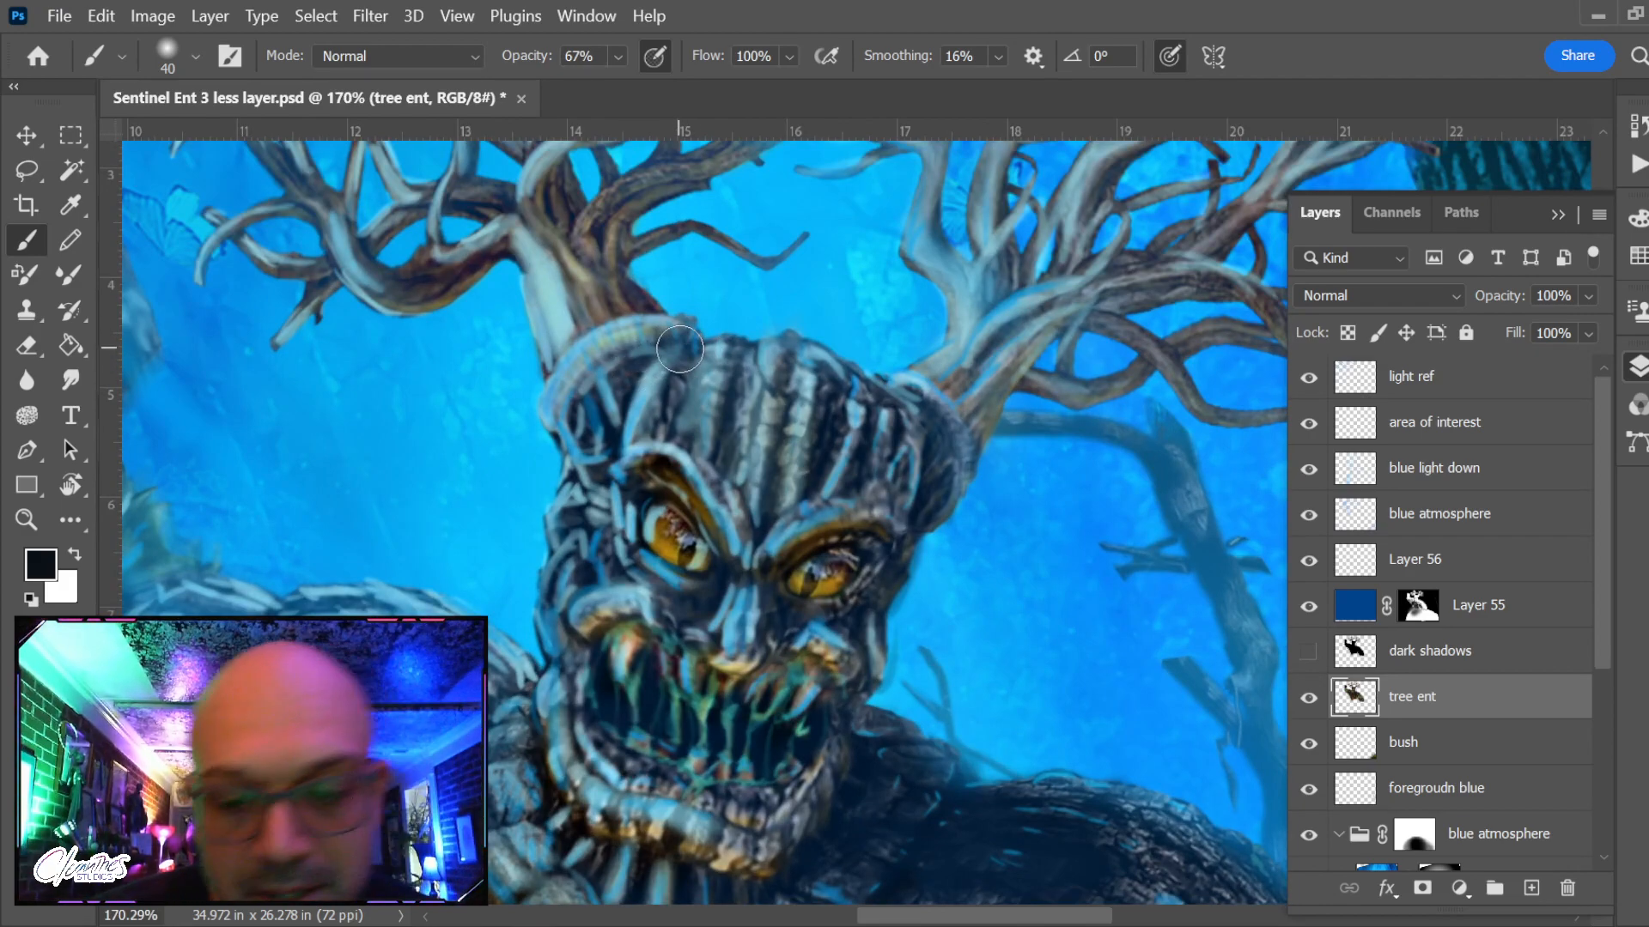
key("bracketleft")
key("bracketleft")
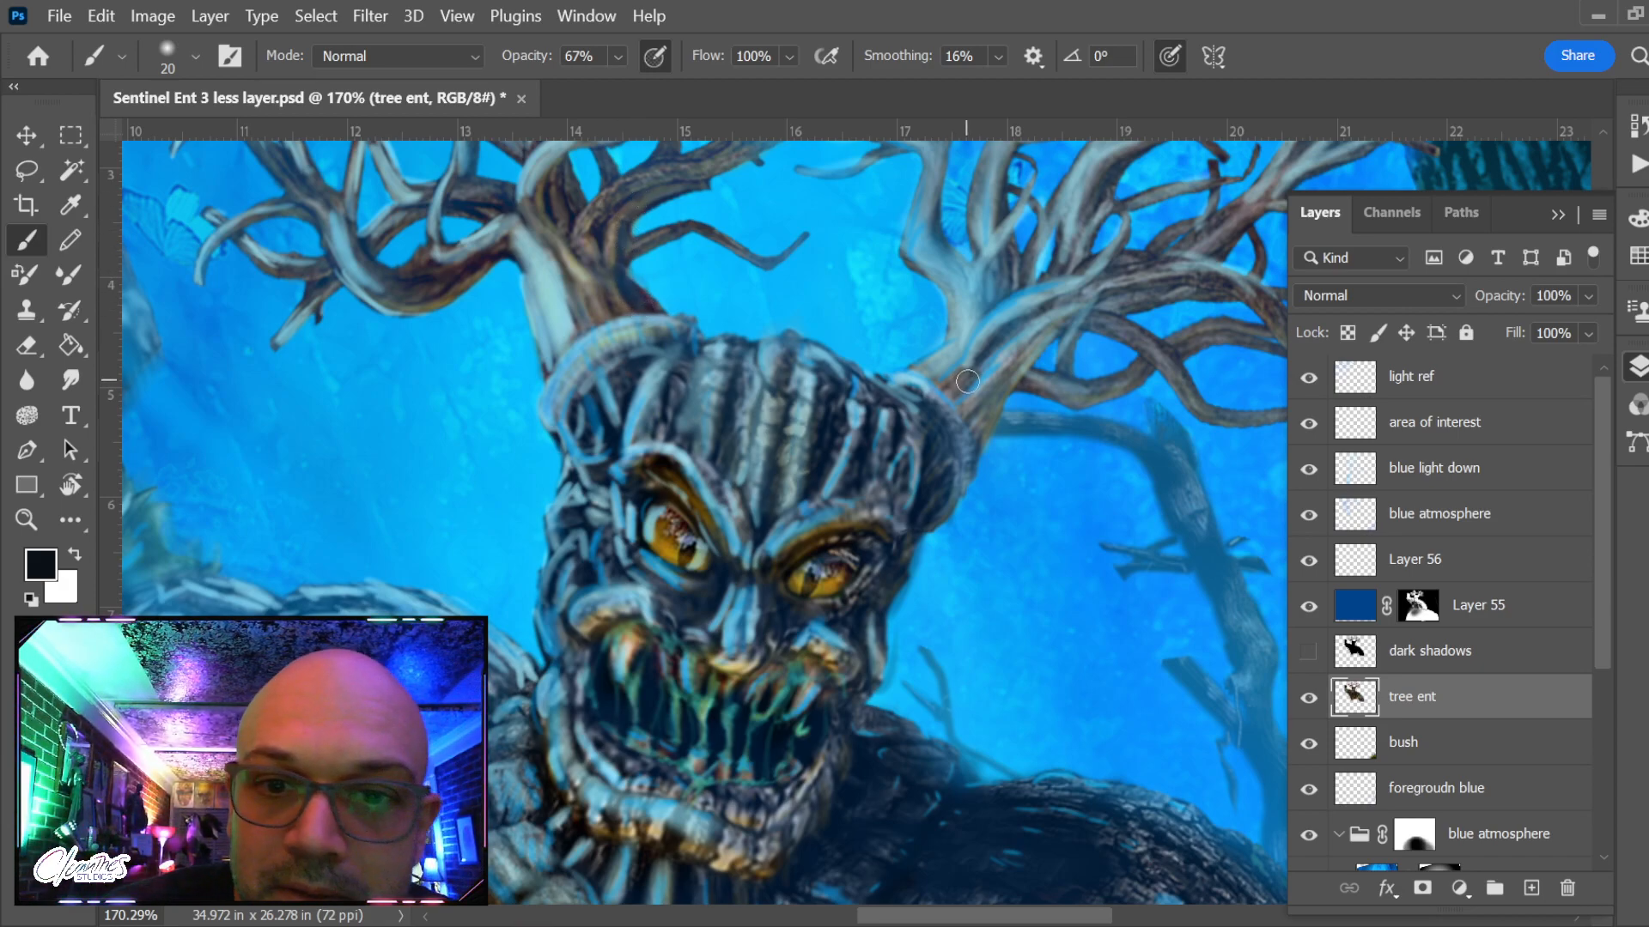
key("bracketleft")
key("bracketleft")
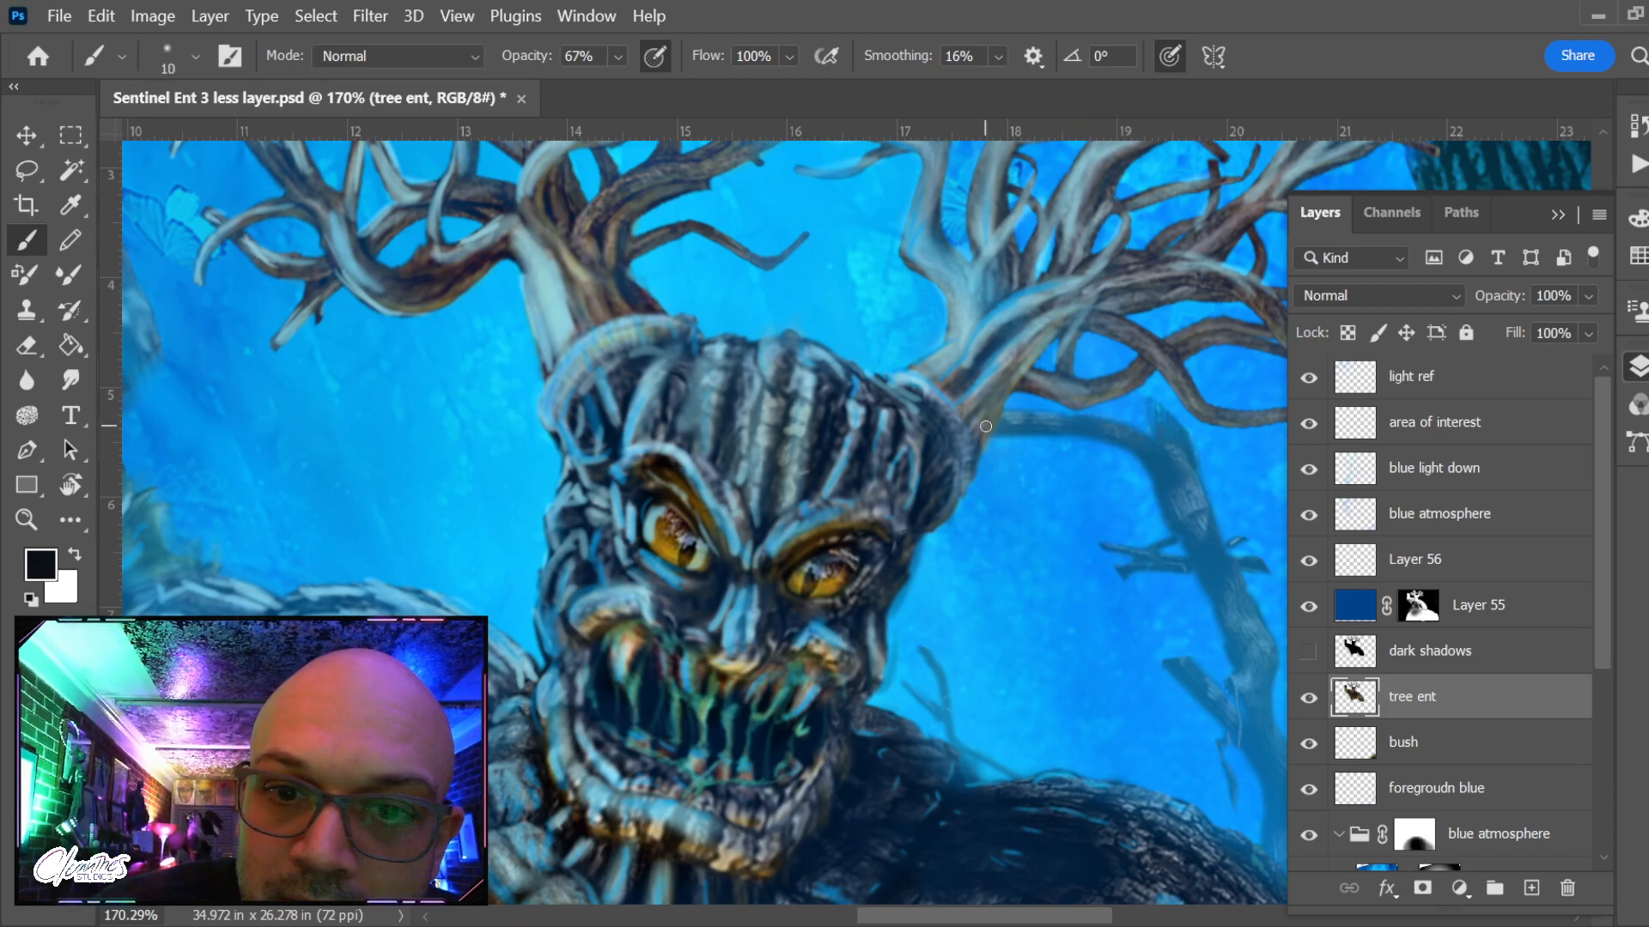
left_click_drag(1025, 360, 977, 426)
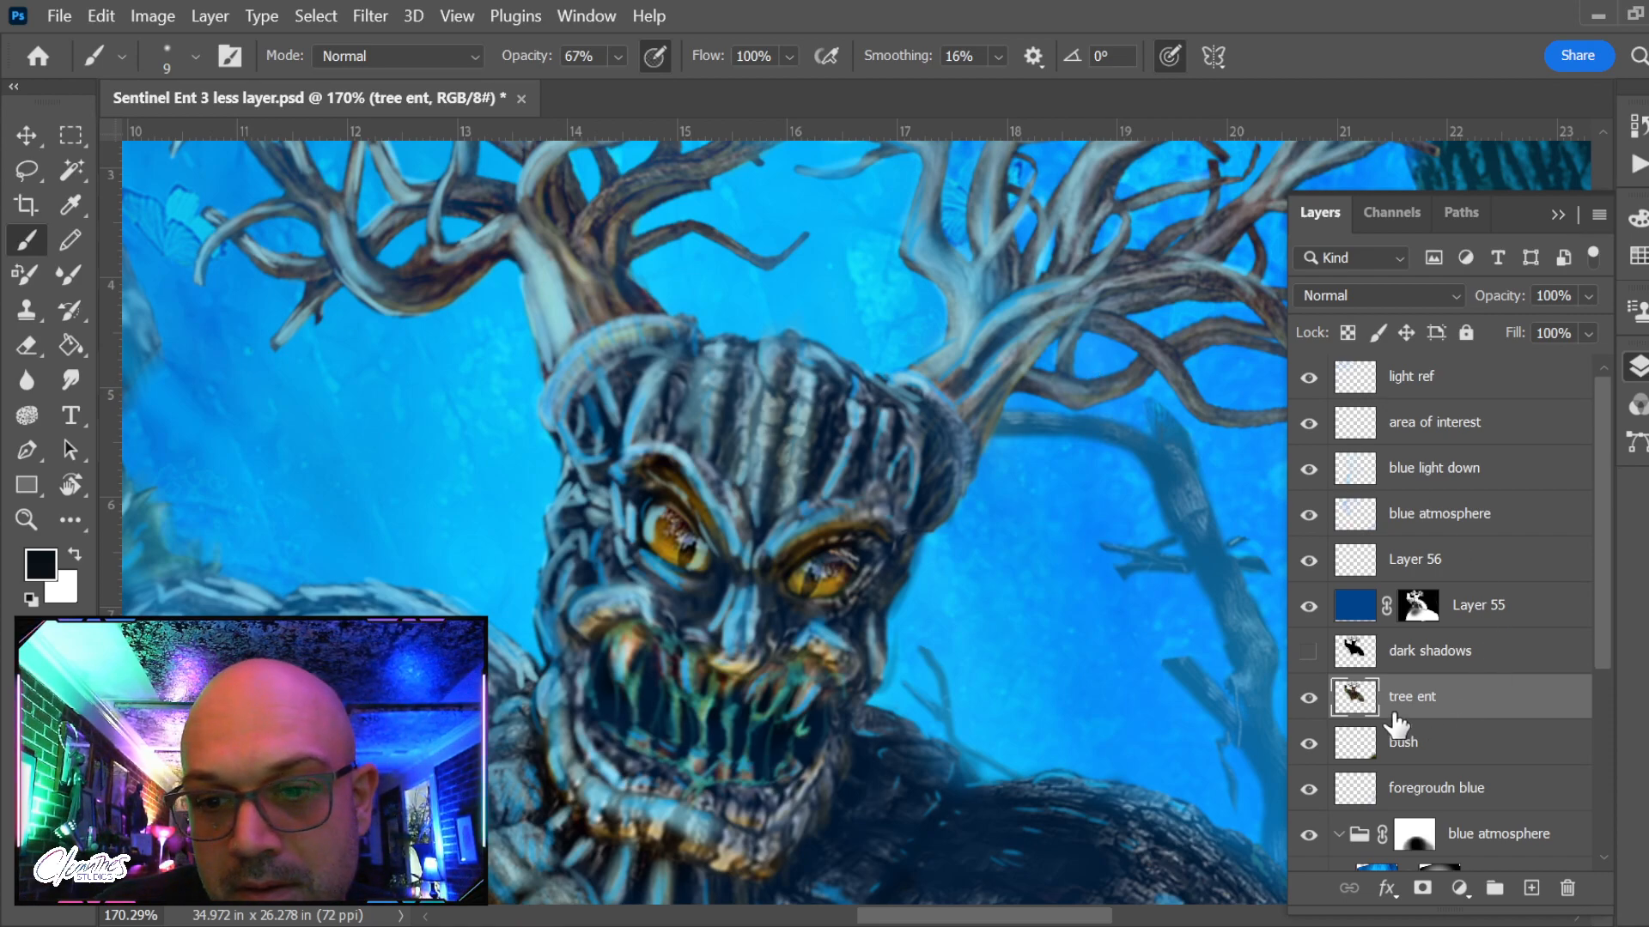
Lock the transparent pixels of the tree ent layer
left_click(1354, 697, "ctrl")
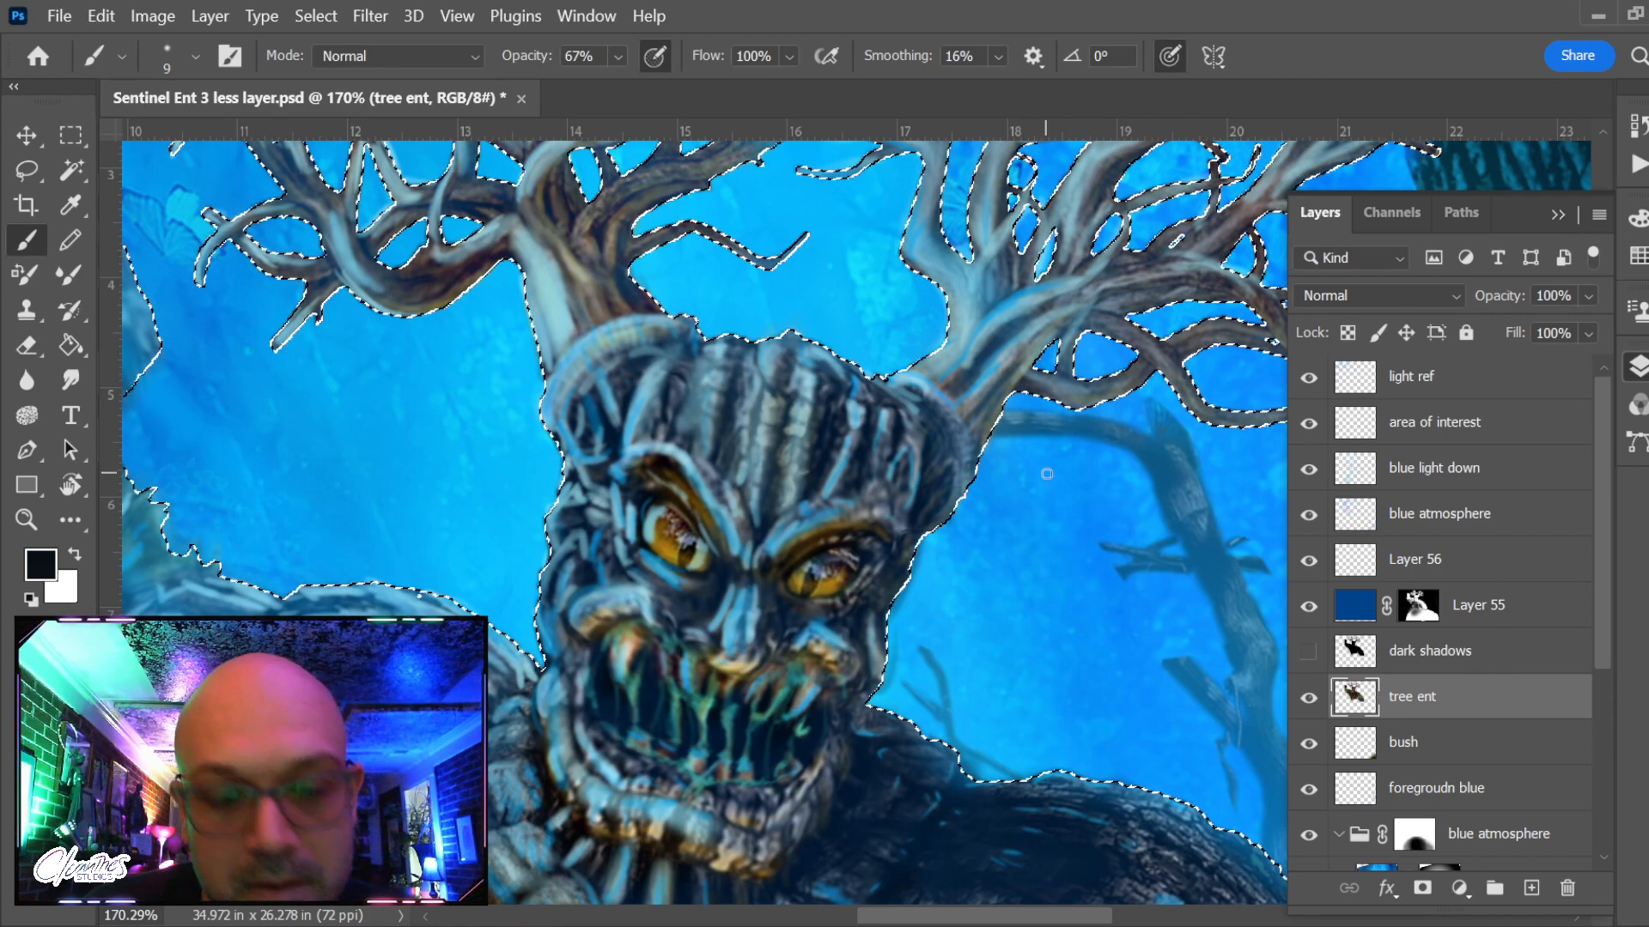
key("ctrl+d")
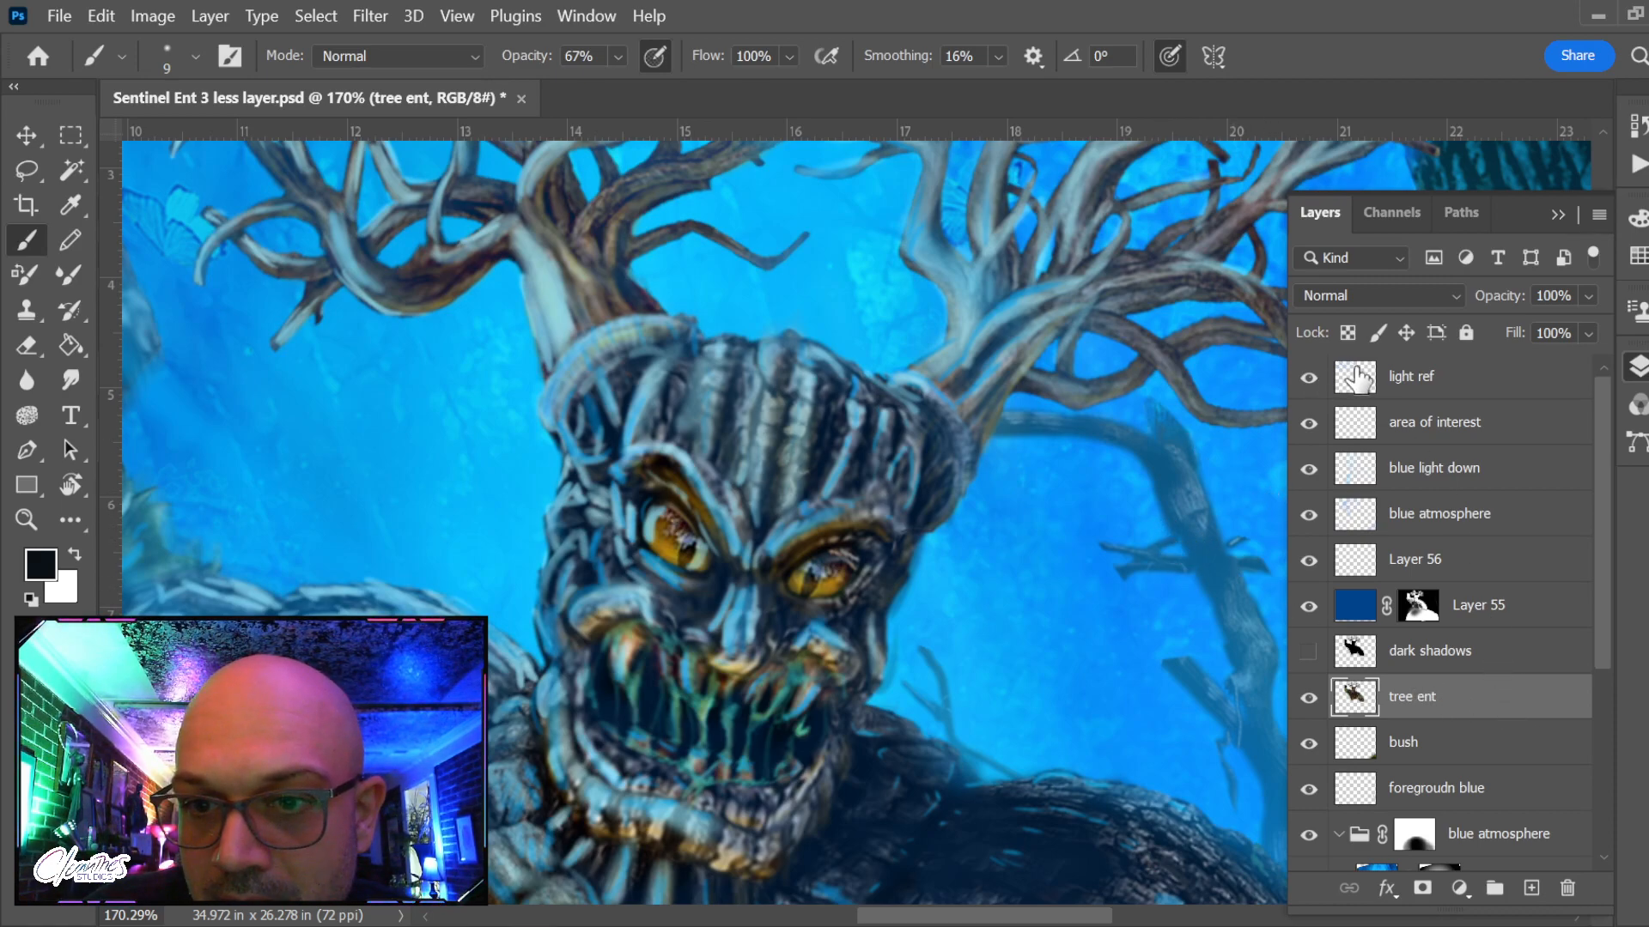
left_click(1348, 334)
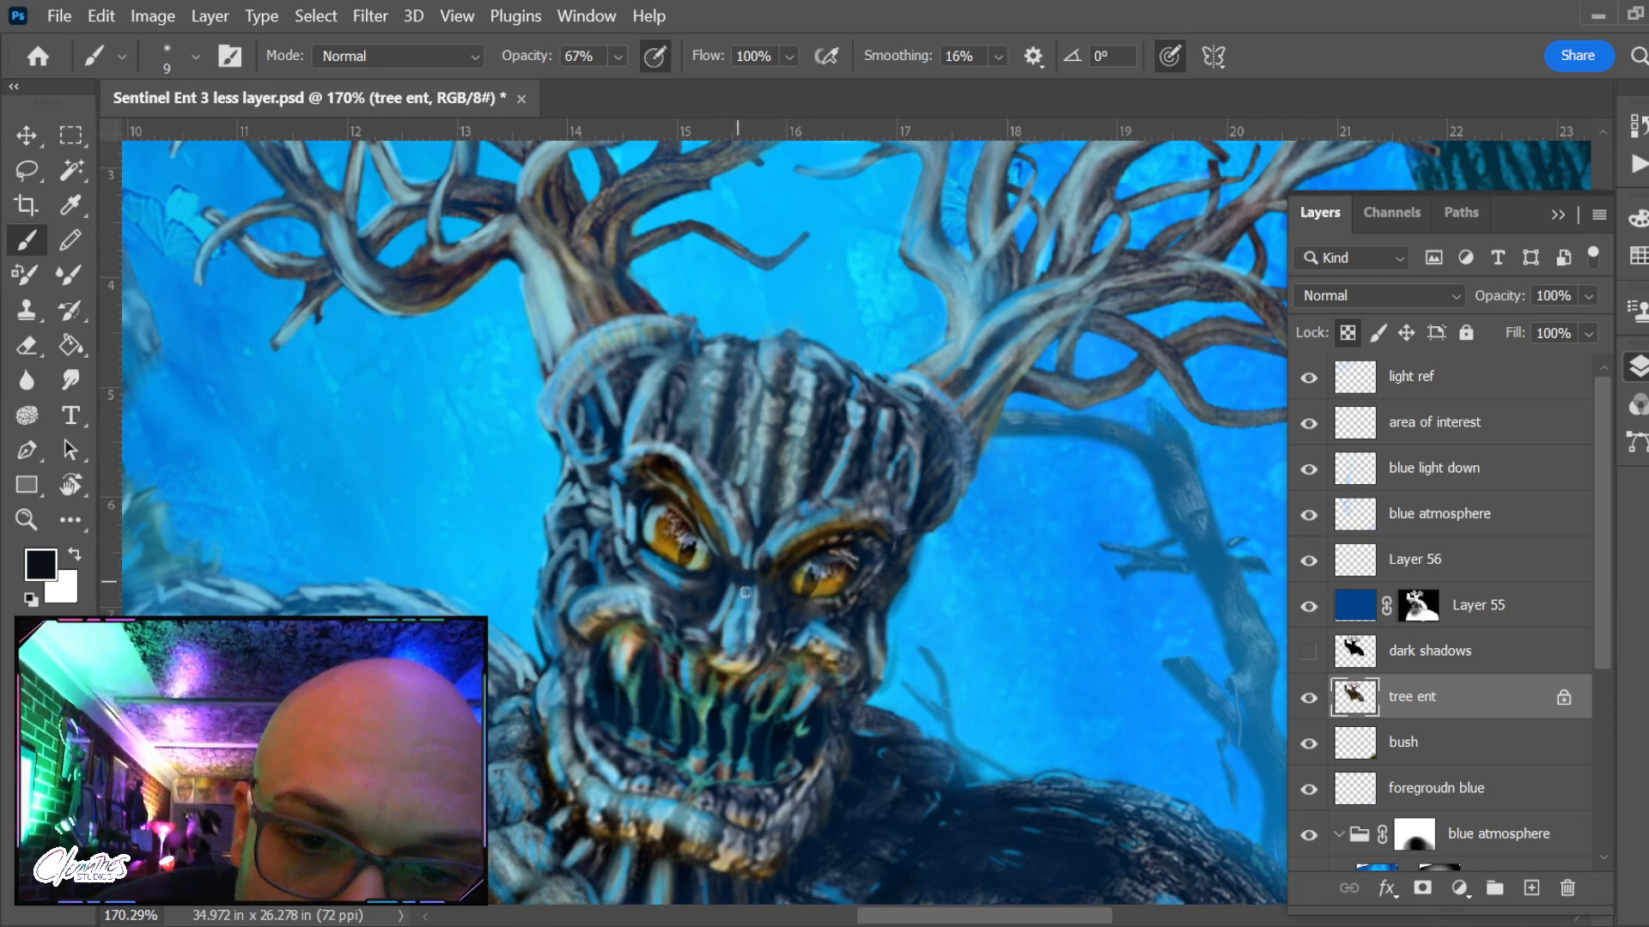
Sample a yellow-green from the lit tent fabric as the painting color
scroll(781, 598, "down", 4)
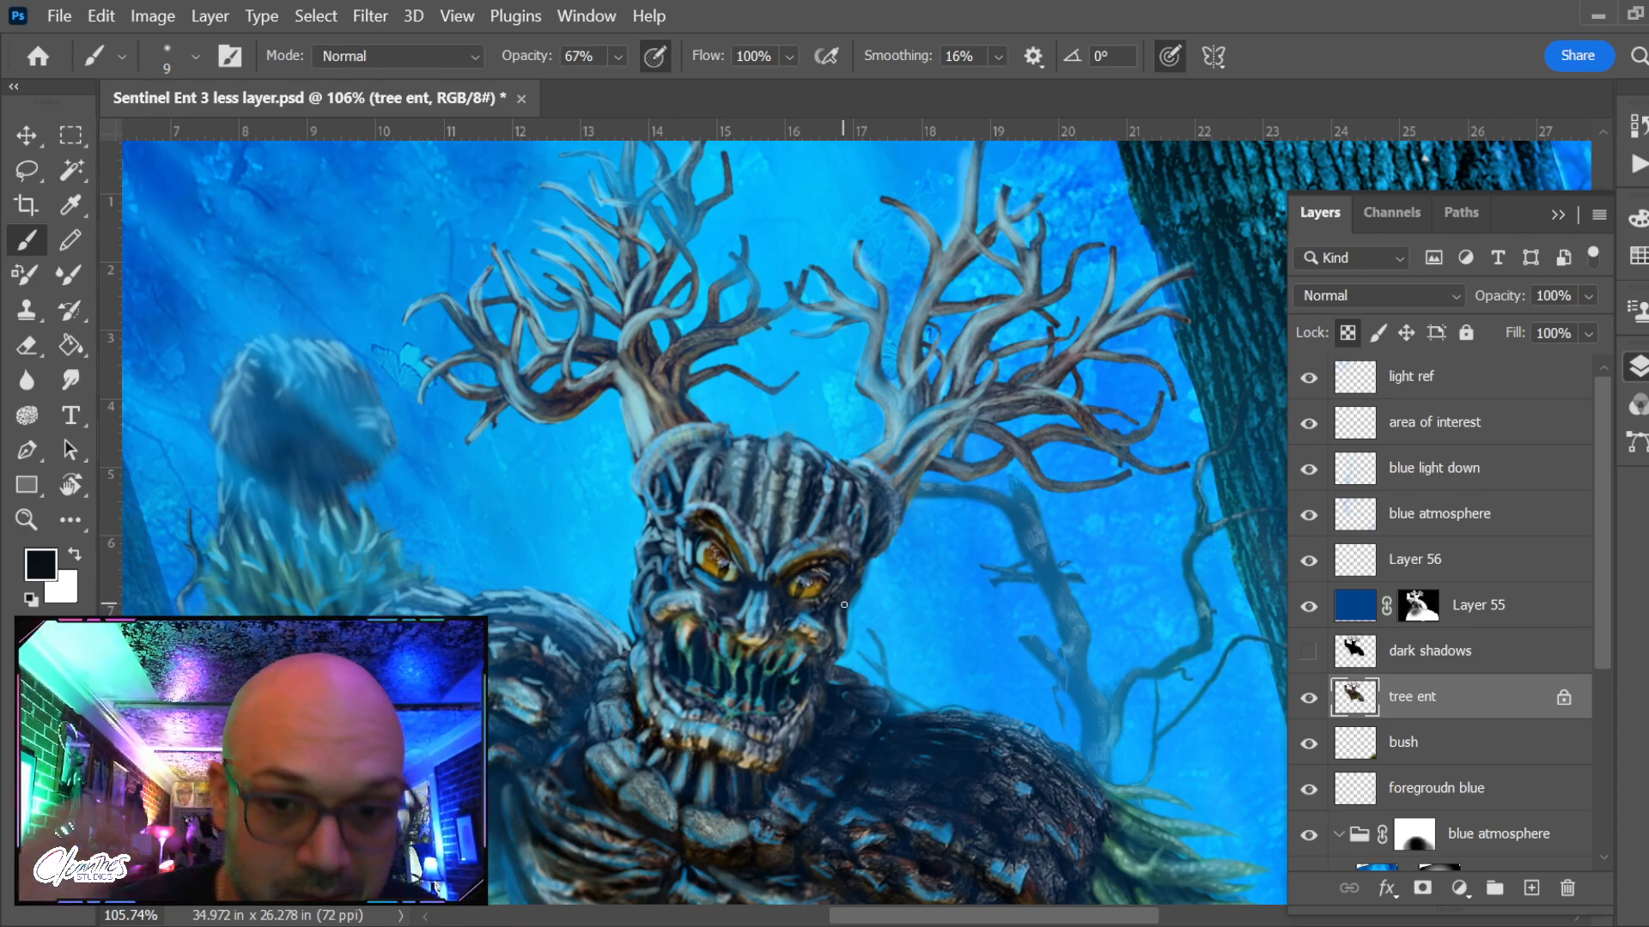
scroll(844, 604, "down", 6)
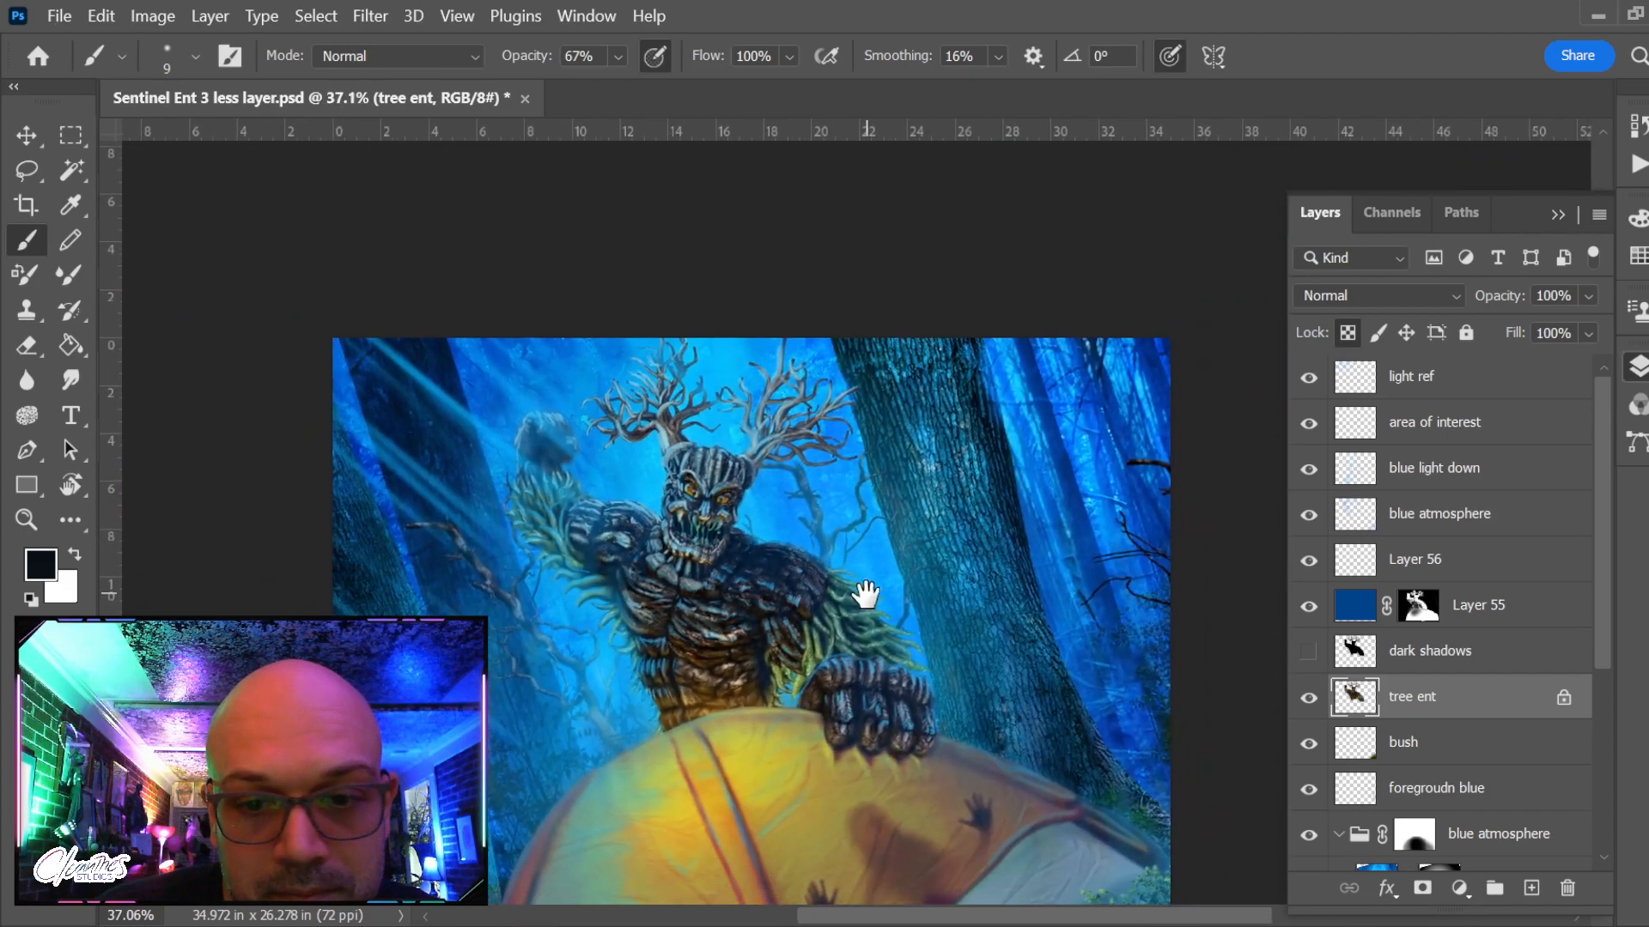
left_click_drag(864, 595, 810, 552)
scroll(606, 556, "up", 3)
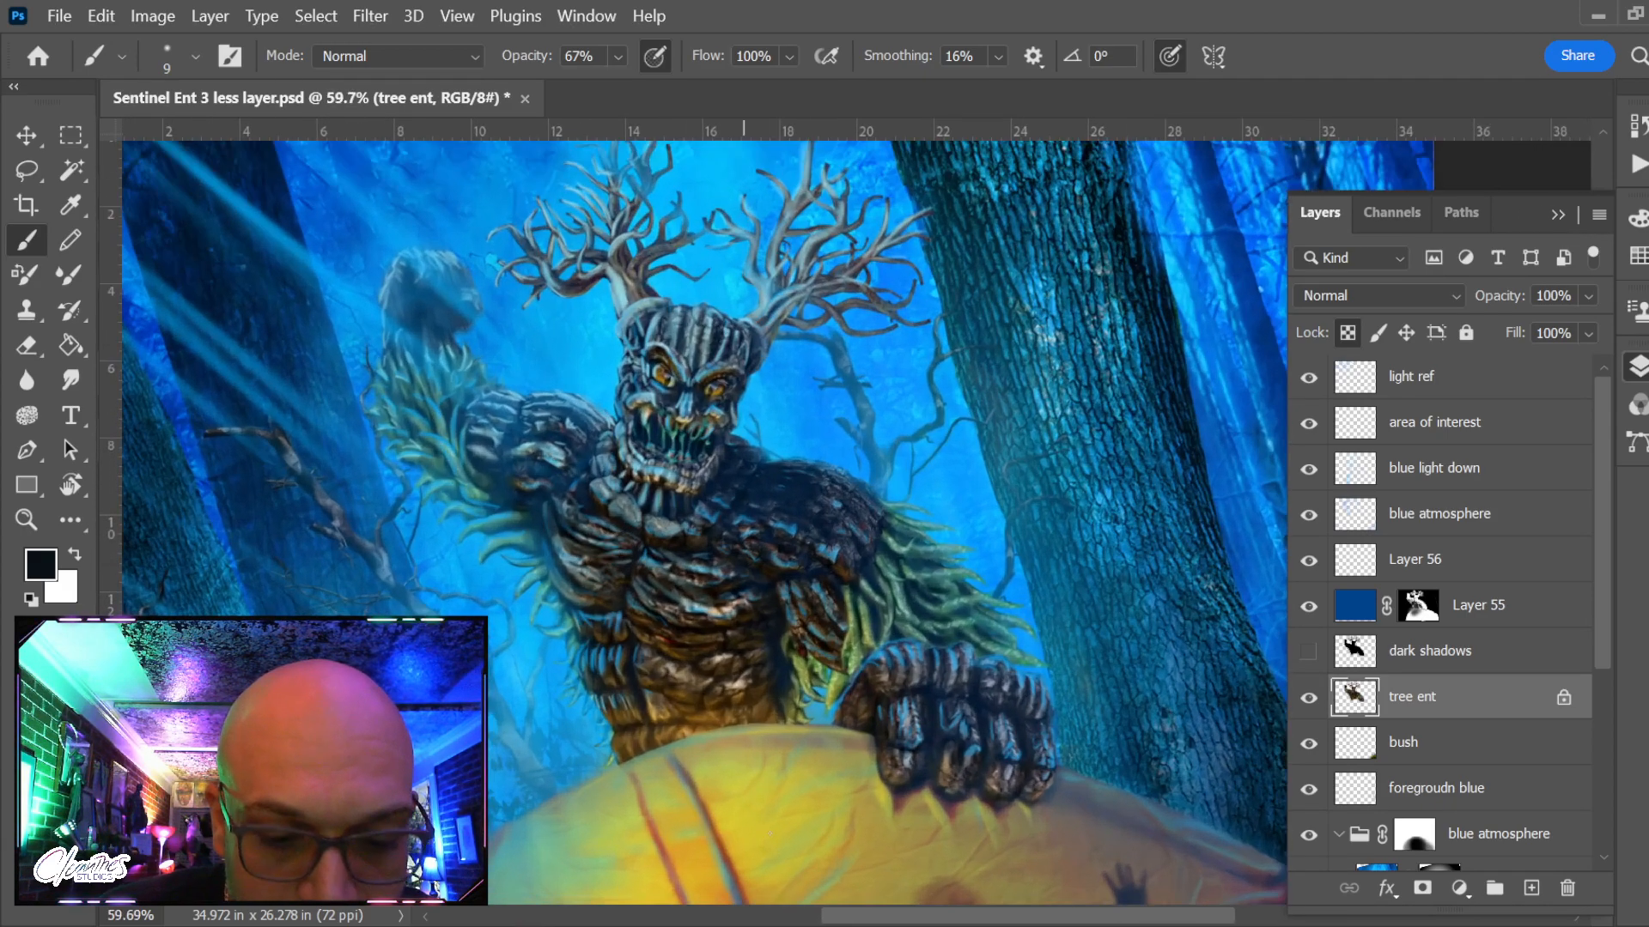
left_click(755, 754, "alt")
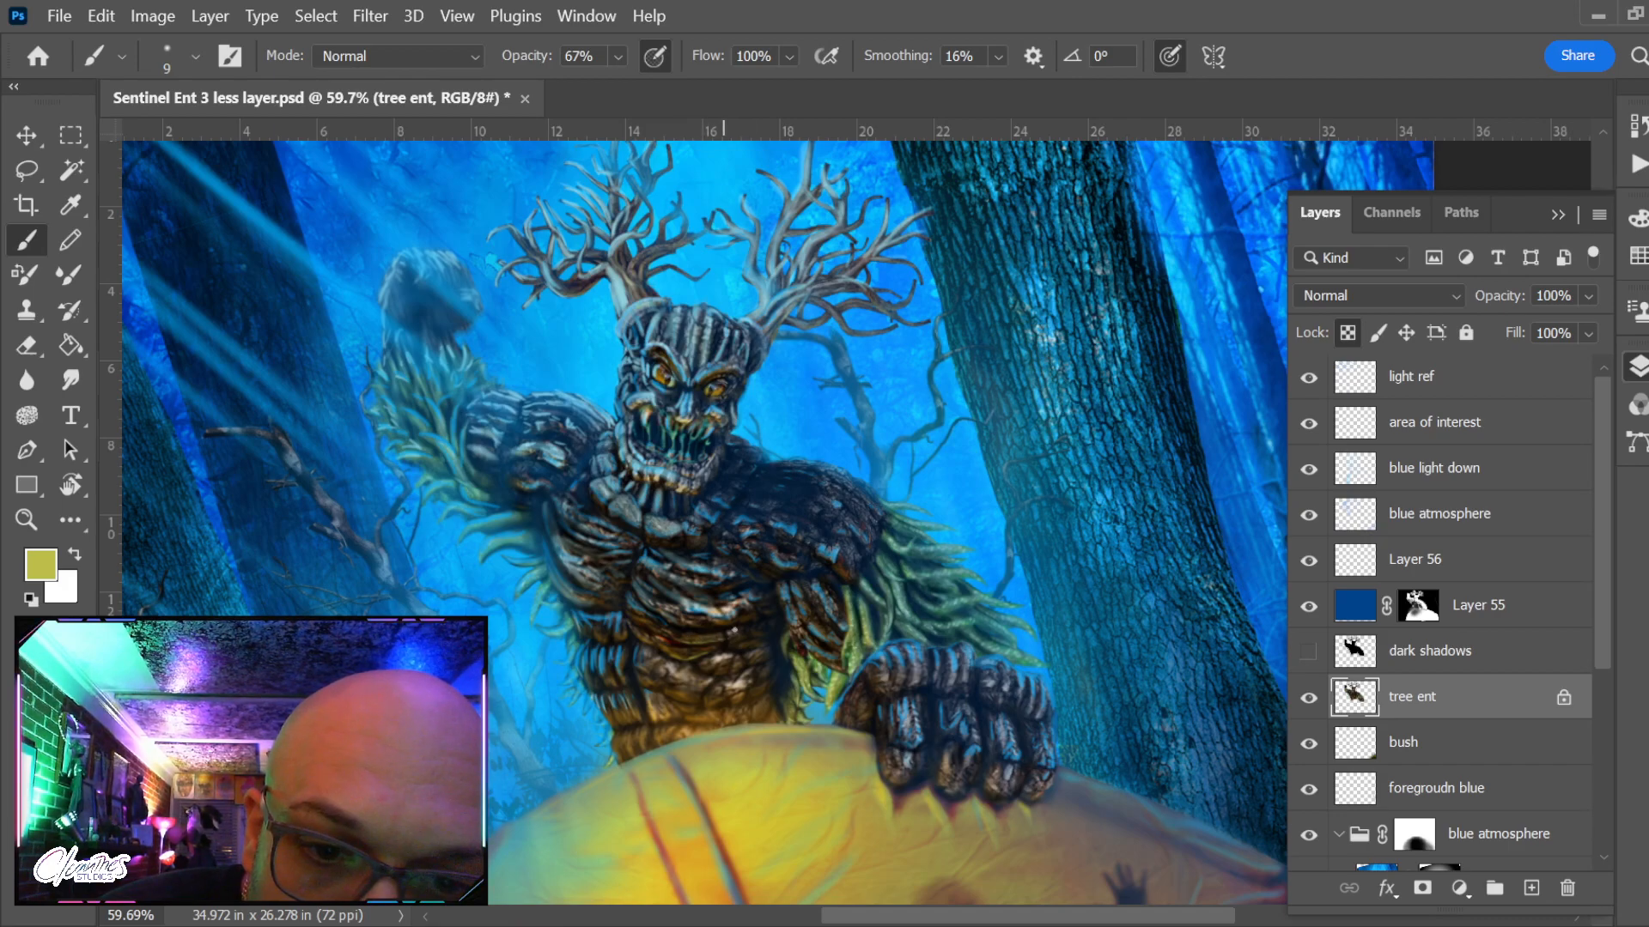
Paint yellow-green reflected light along the undersides of the creature's torso folds on the tree ent layer, using brush sizes 6 and 20
key("z")
left_click_drag(728, 640, 802, 608)
key("b")
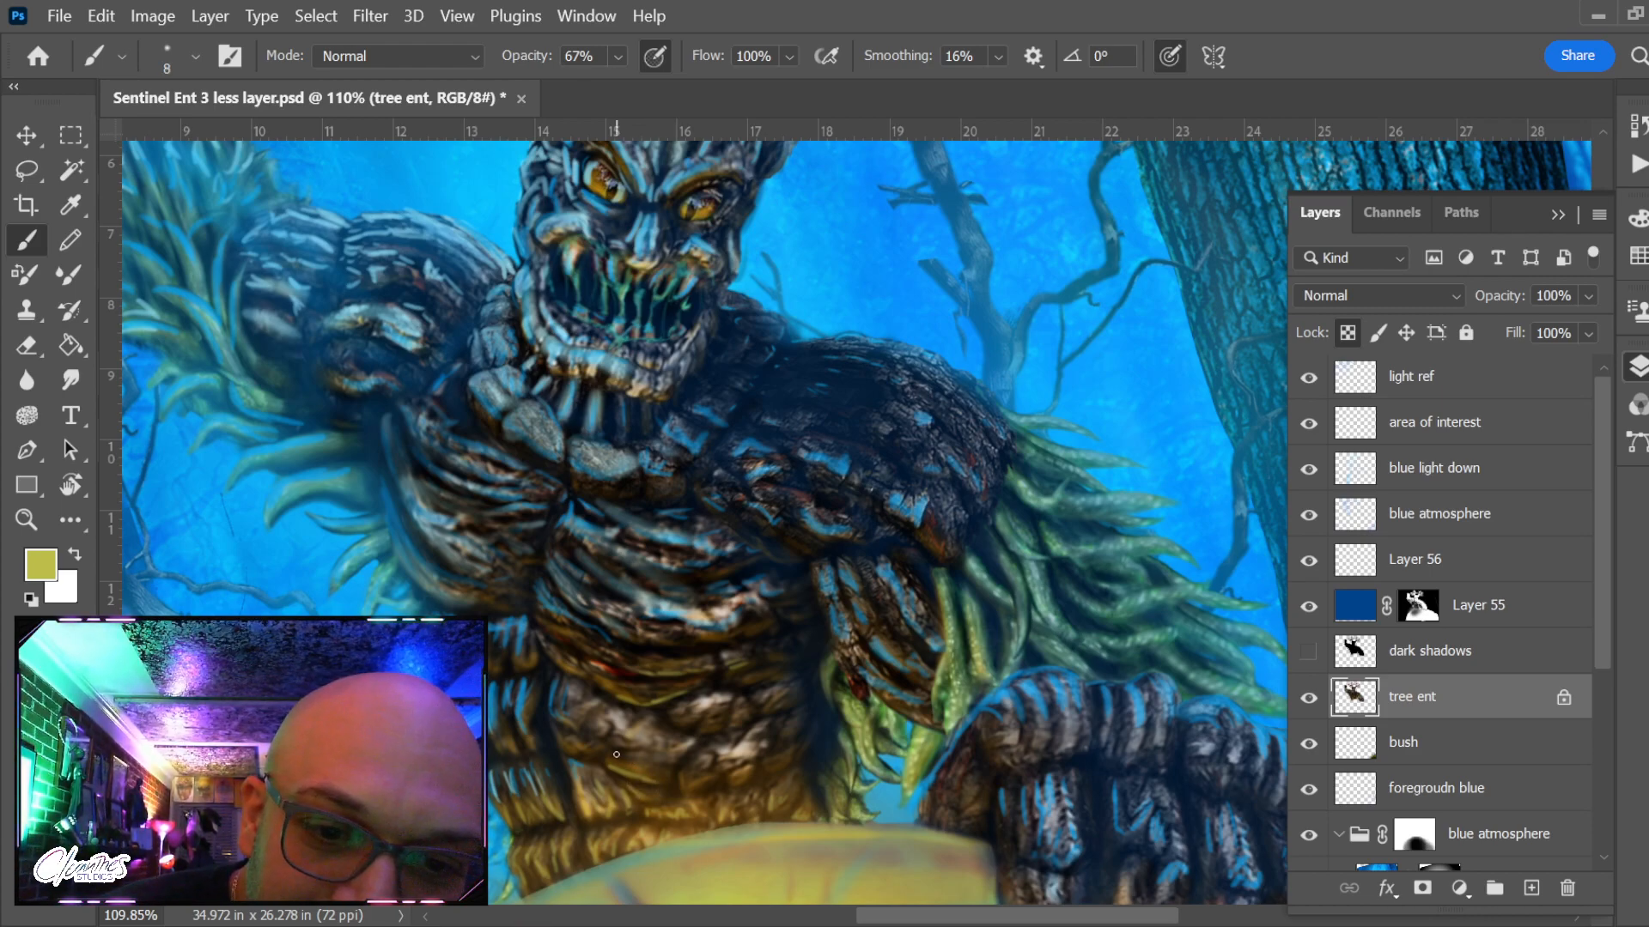
key("bracketleft")
key("bracketleft")
key("bracketleft")
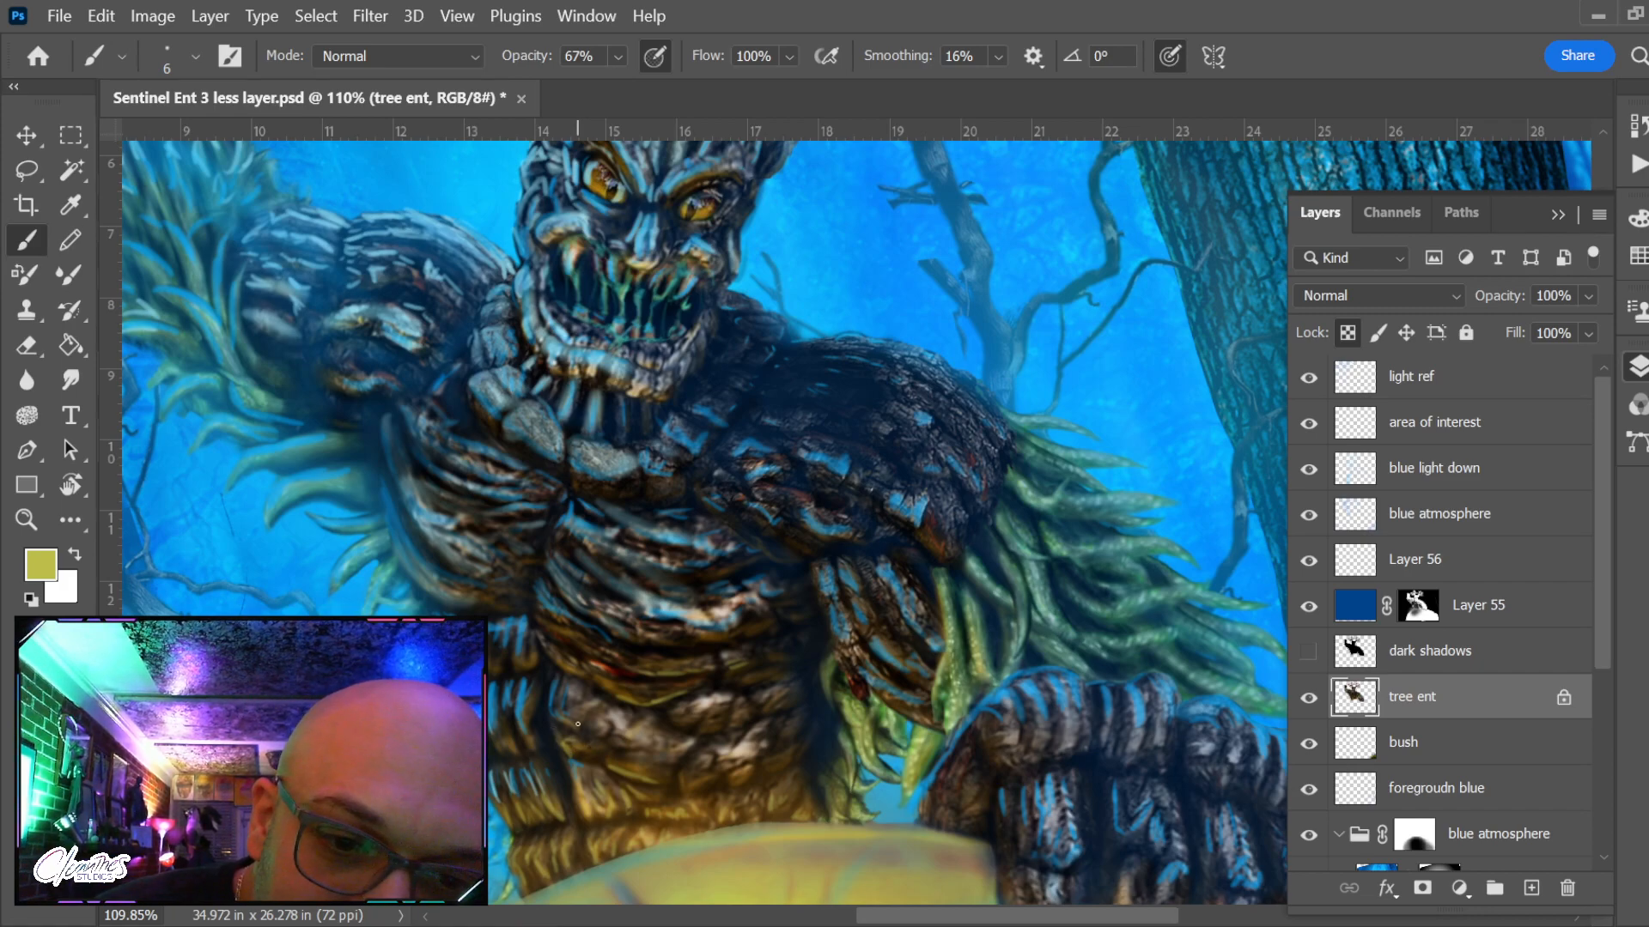
key("p")
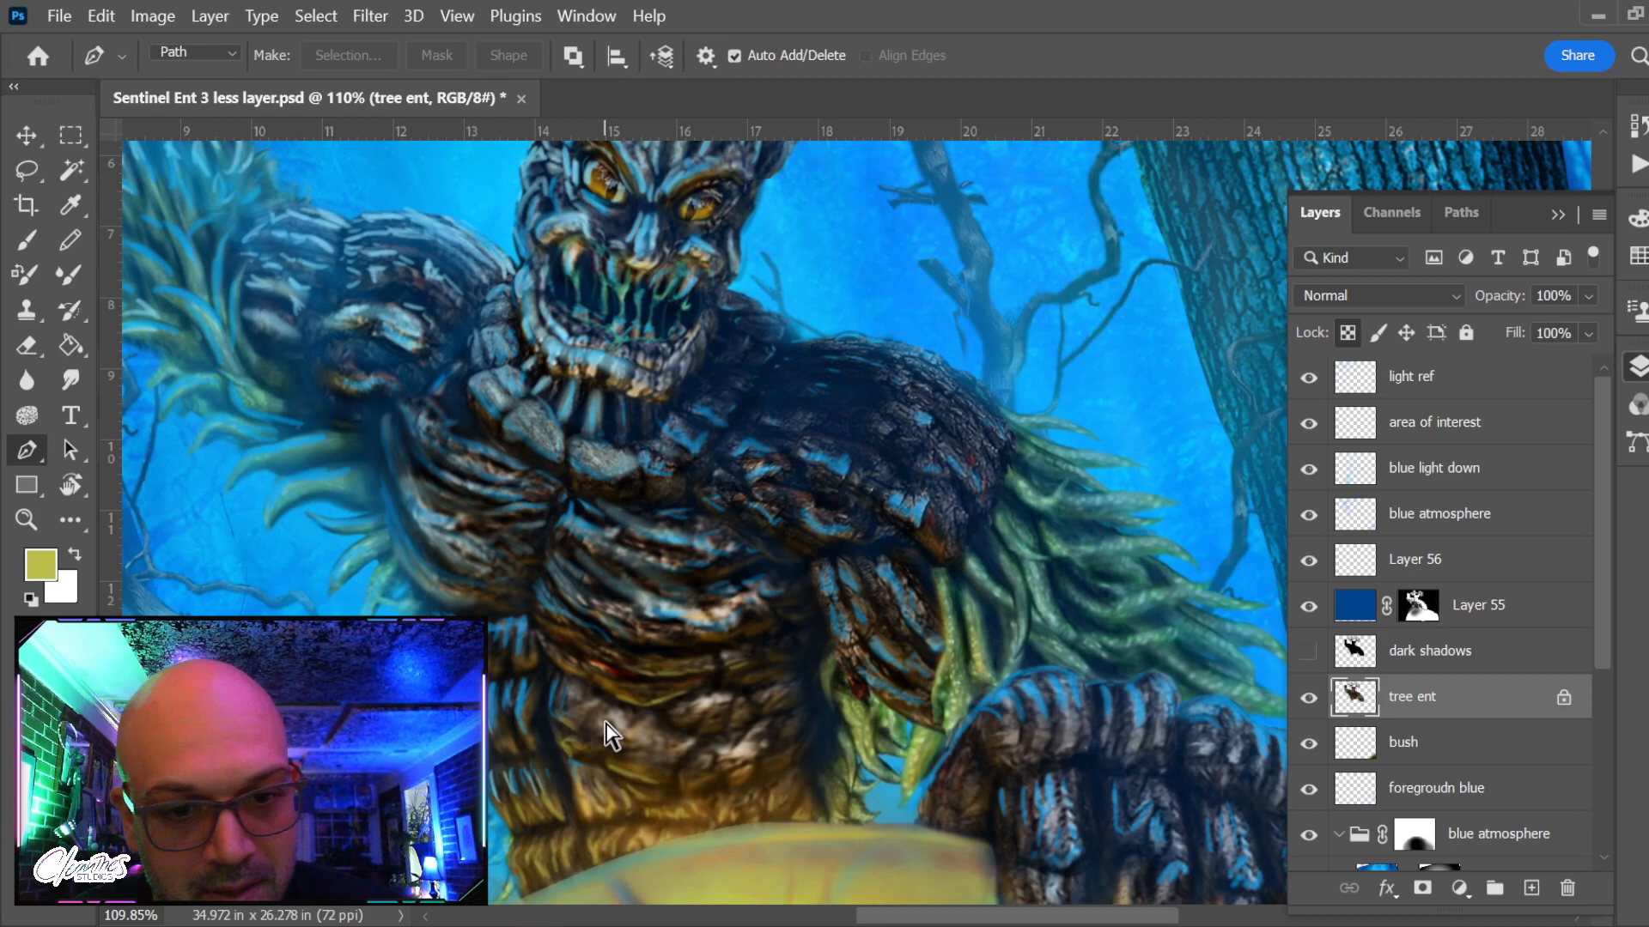
key("b")
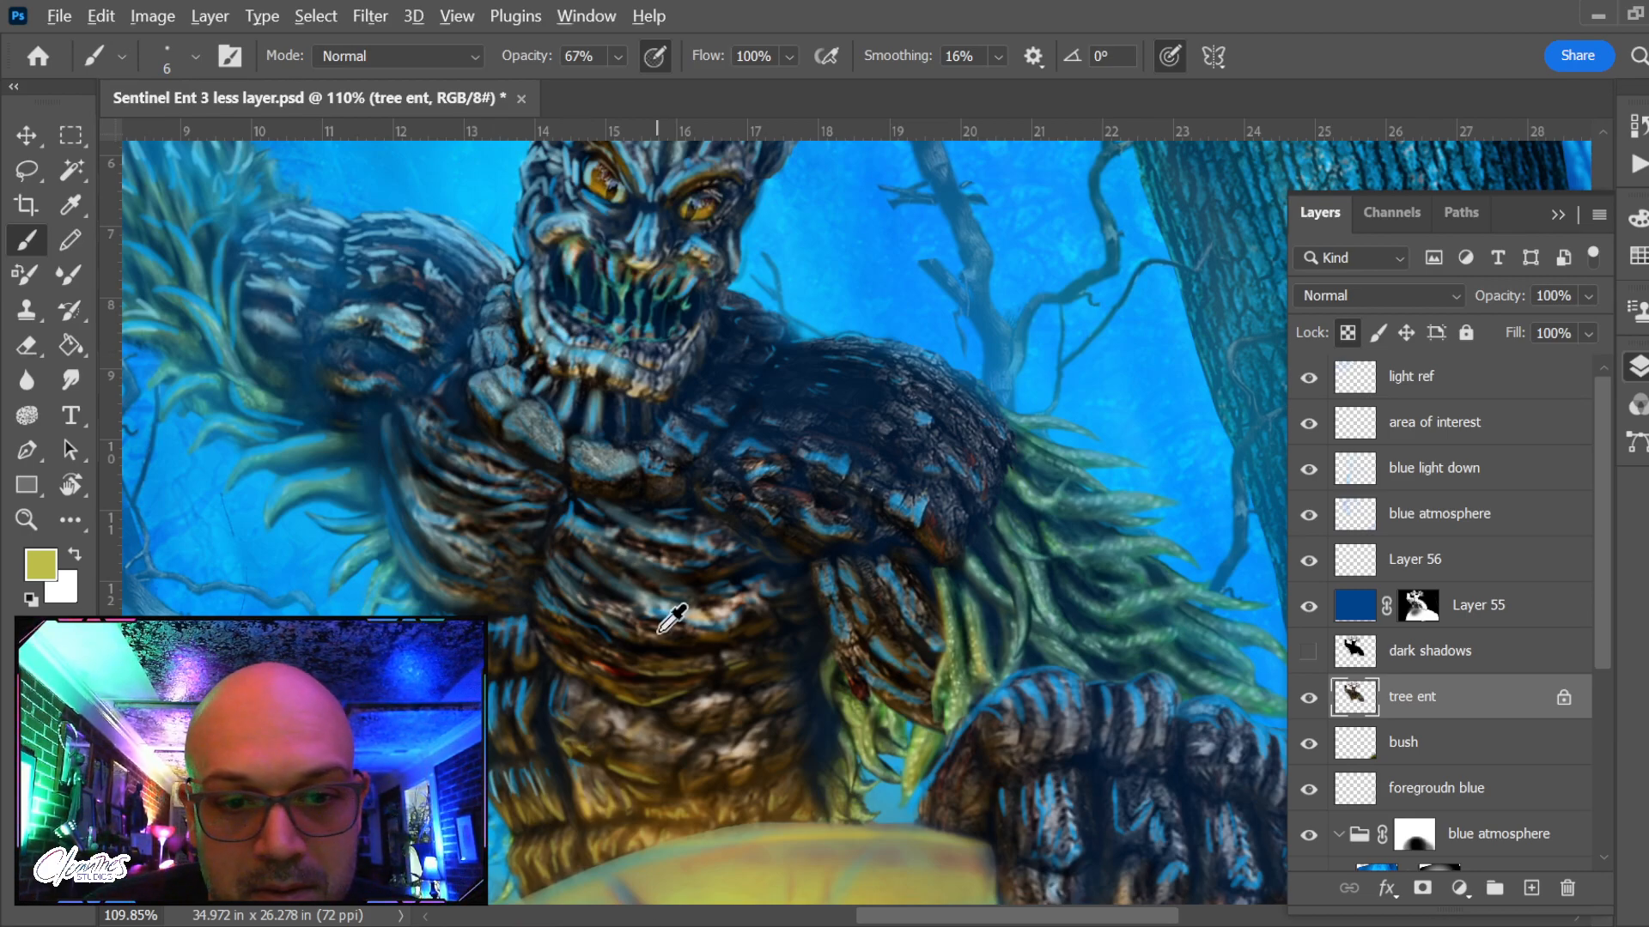
scroll(673, 618, "down", 5, "alt")
scroll(665, 623, "up", 4, "alt")
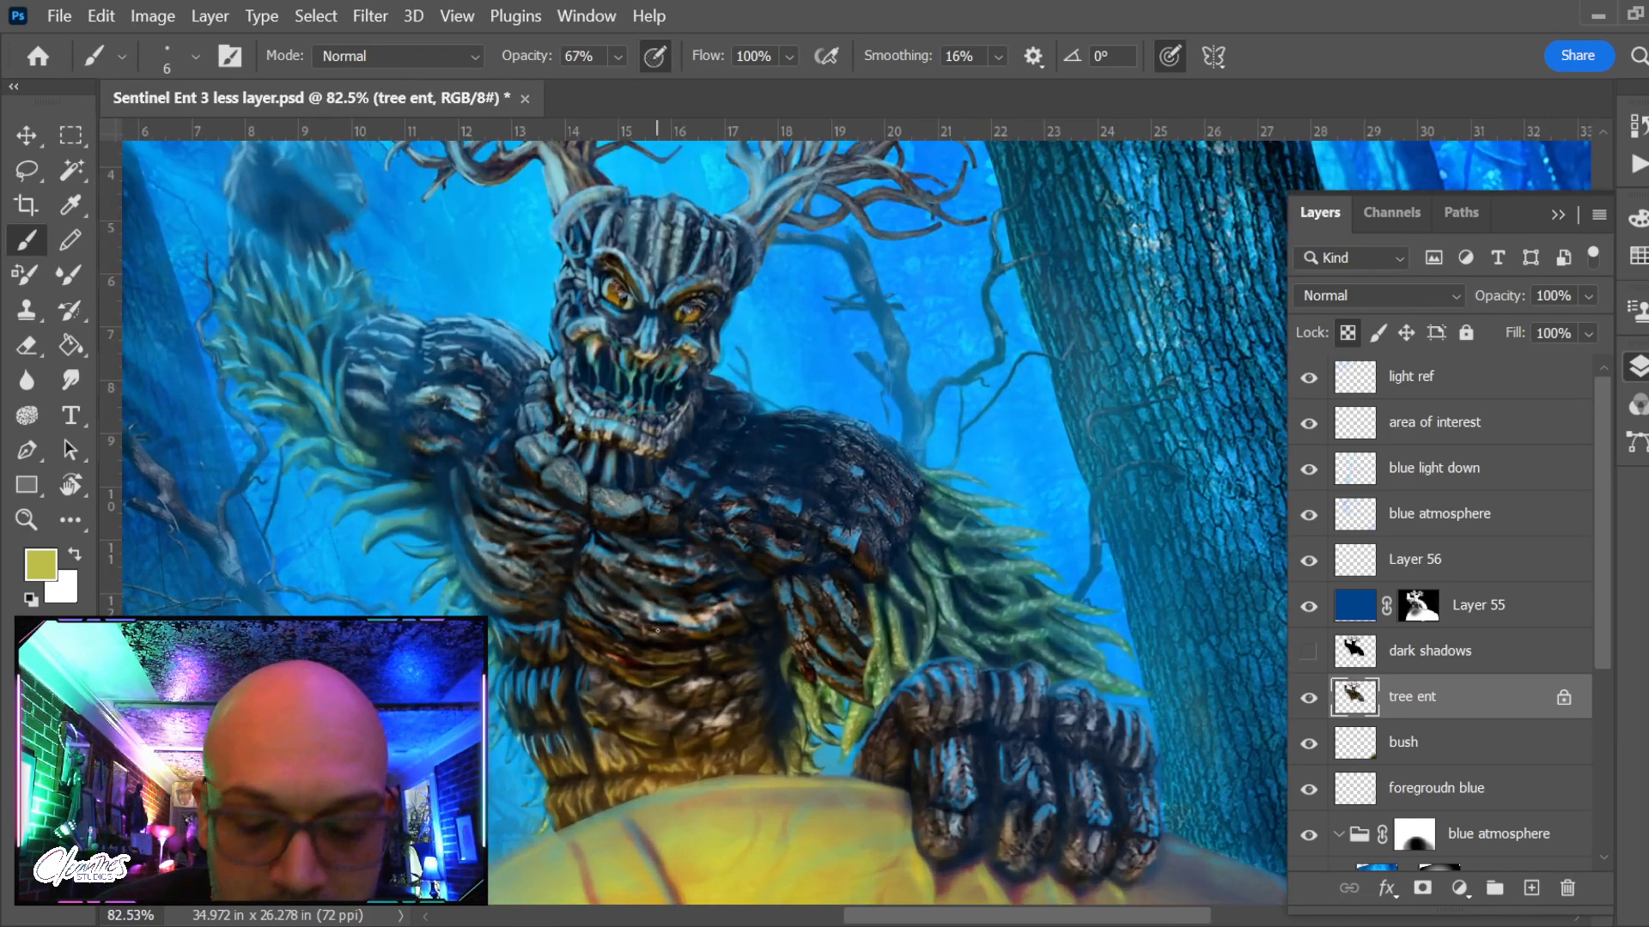
key("bracketright")
key("bracketright")
key("bracketright")
key("bracketright")
key("bracketright")
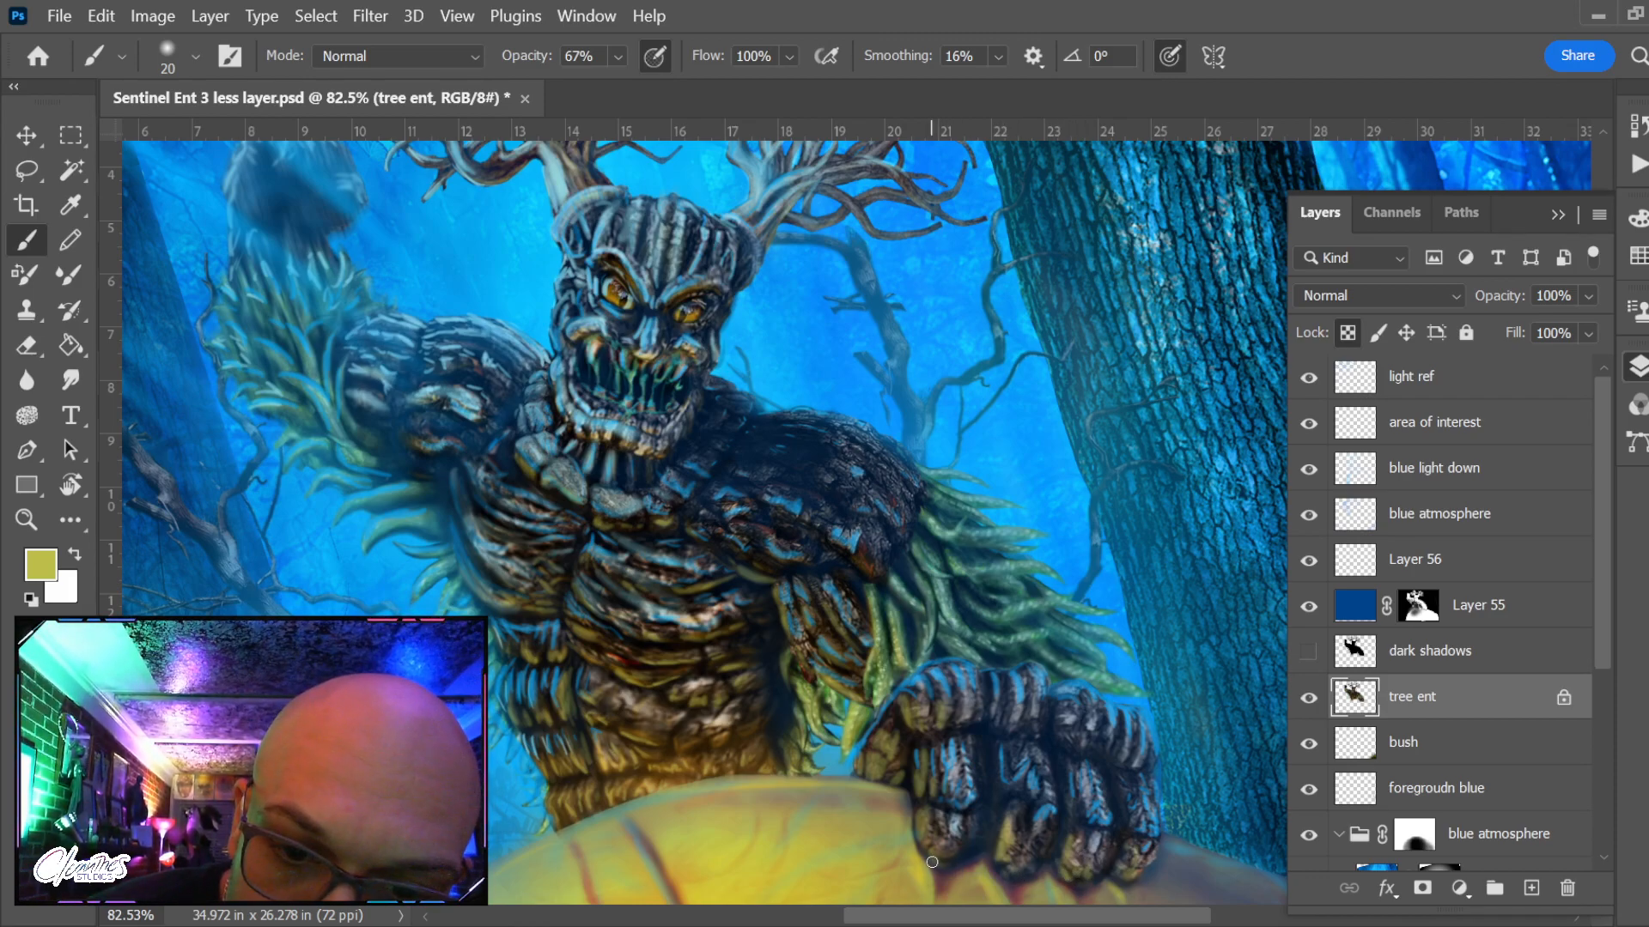
Add broader yellow-green reflected light to the lower torso and resting fist with the Brush at size 35
left_click_drag(1022, 844, 987, 730)
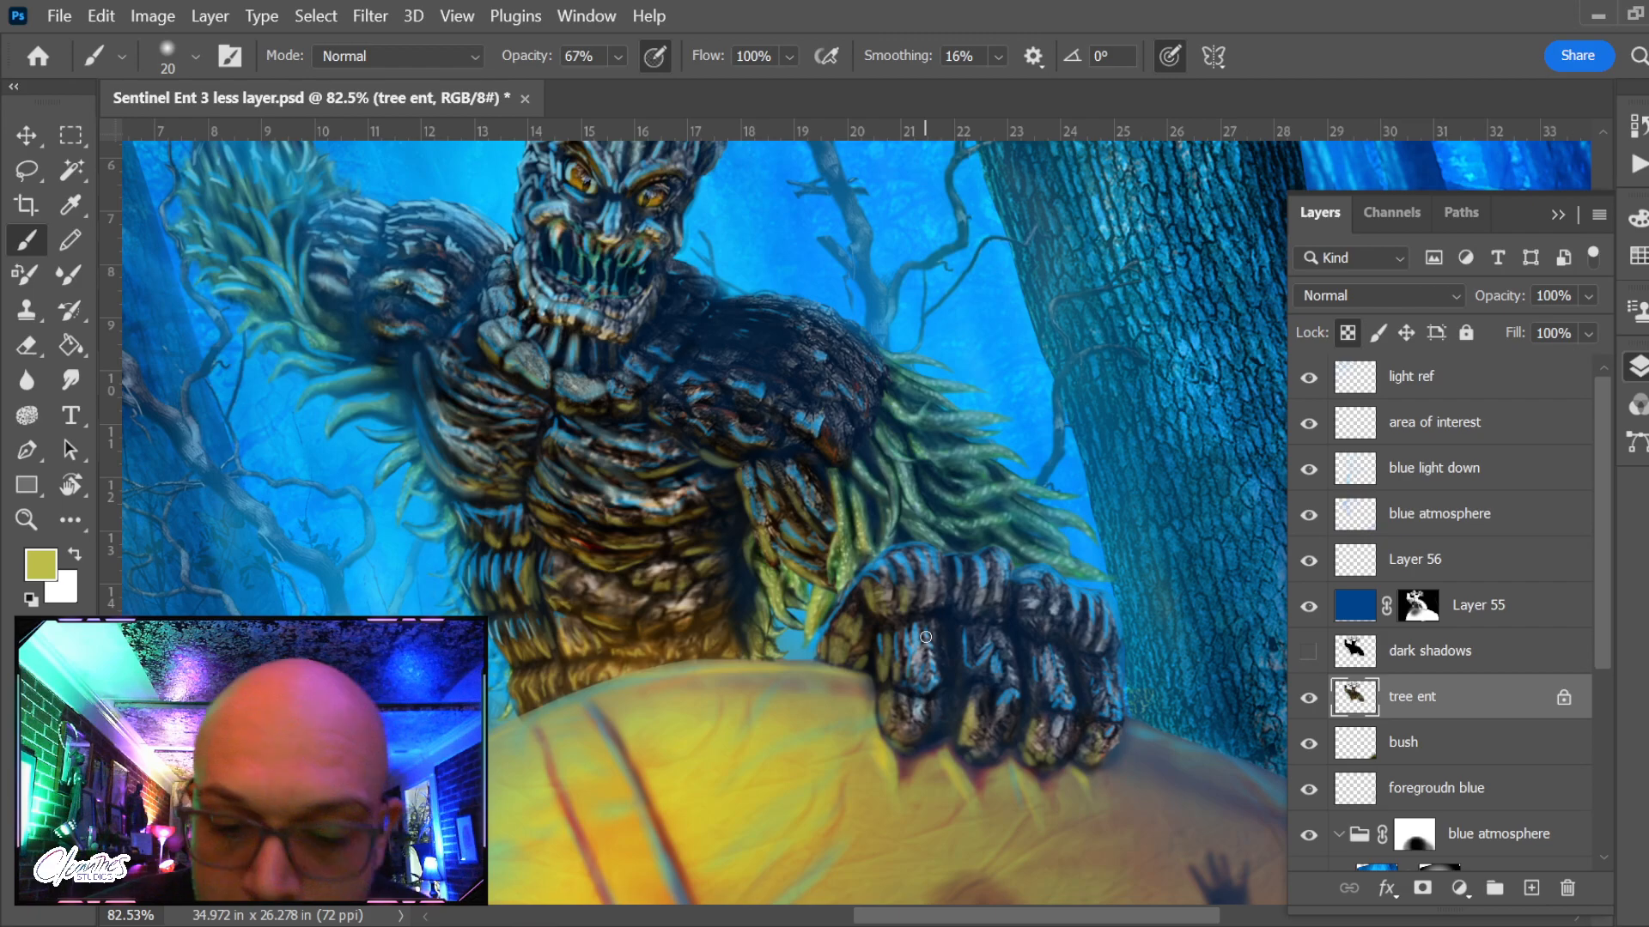
key("bracketright")
key("bracketright")
key("bracketright")
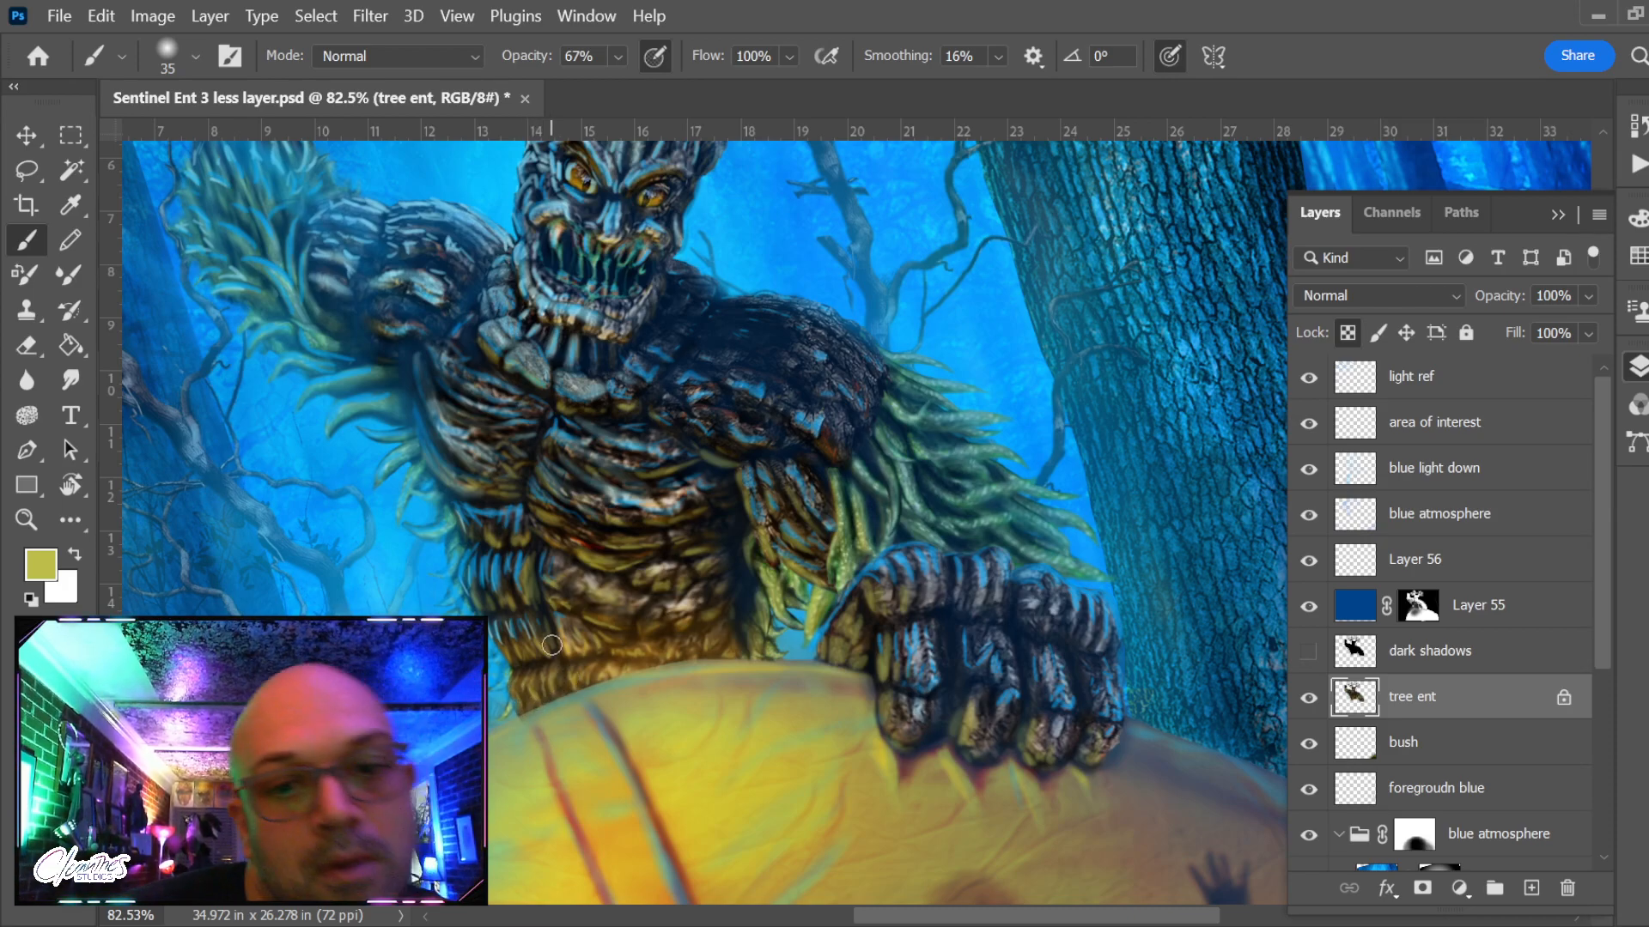
scroll(552, 645, "down", 5)
left_click_drag(639, 637, 706, 735)
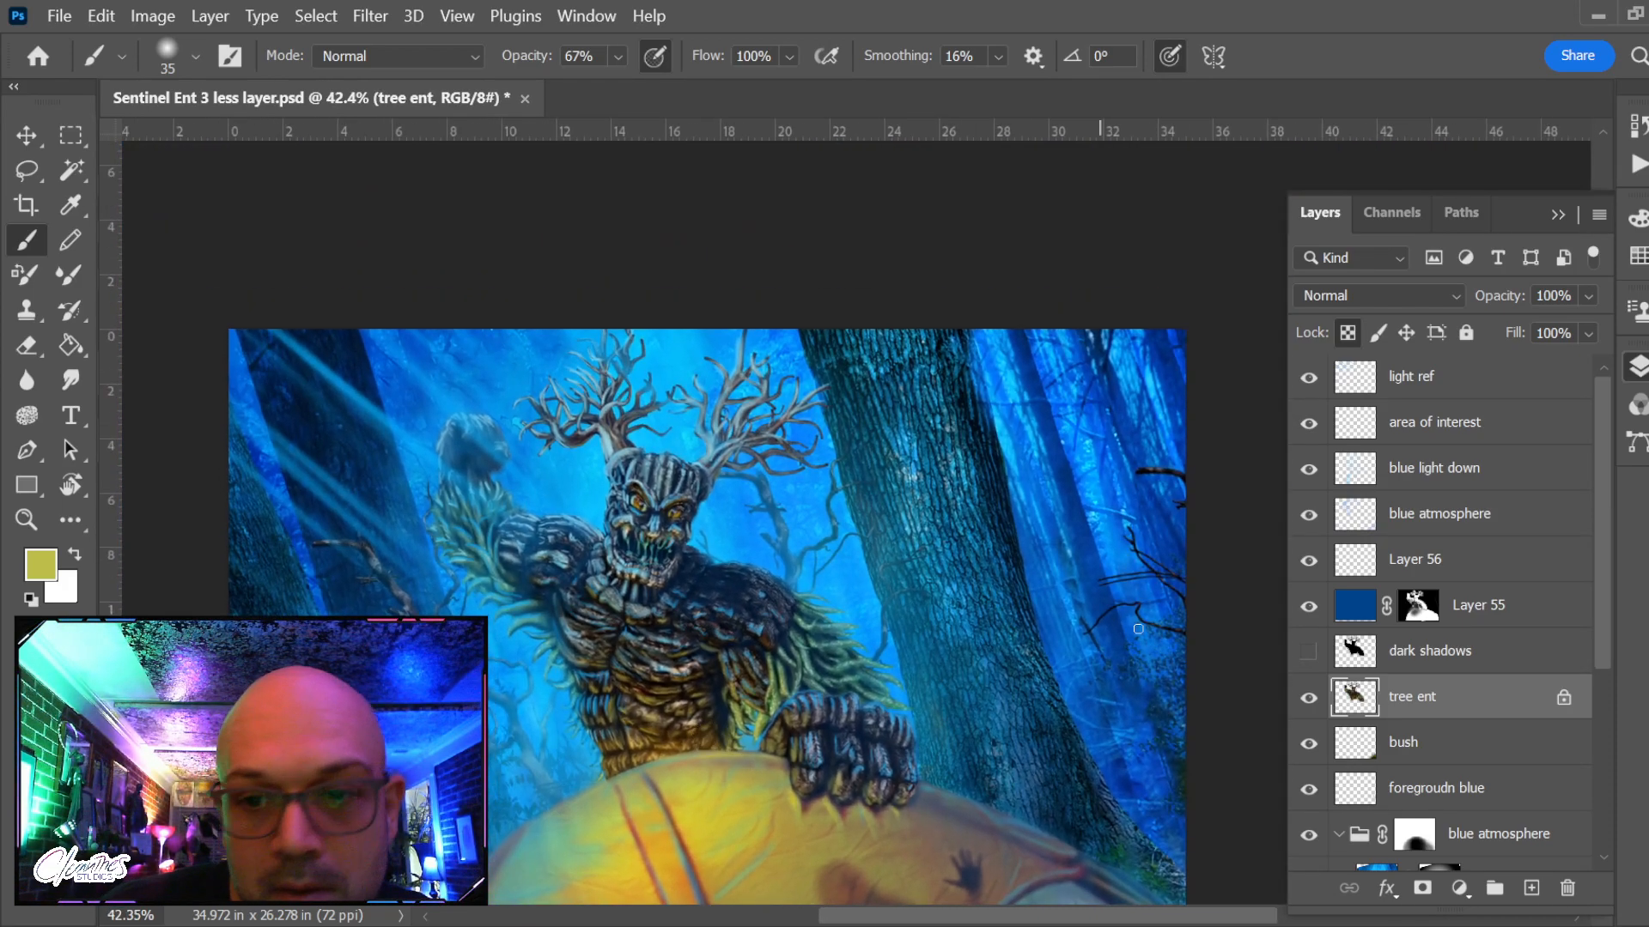
scroll(760, 644, "up", 1)
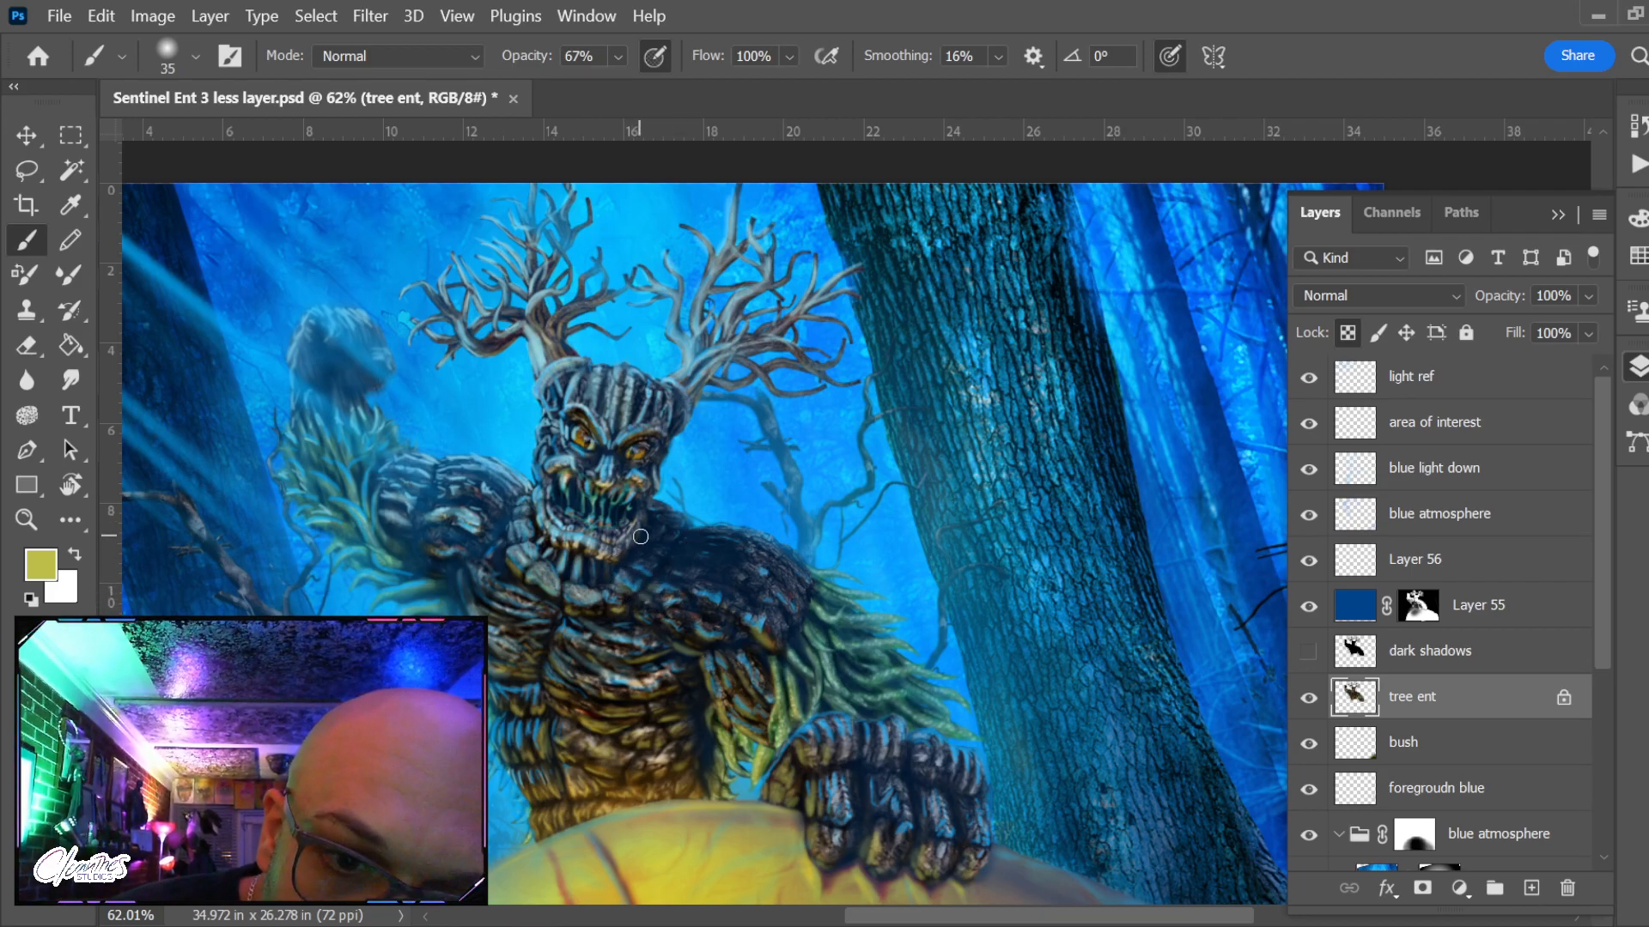
Paint yellow-green highlights around the creature's eyes and face with the Brush reduced to sizes 9 and 7
key("z")
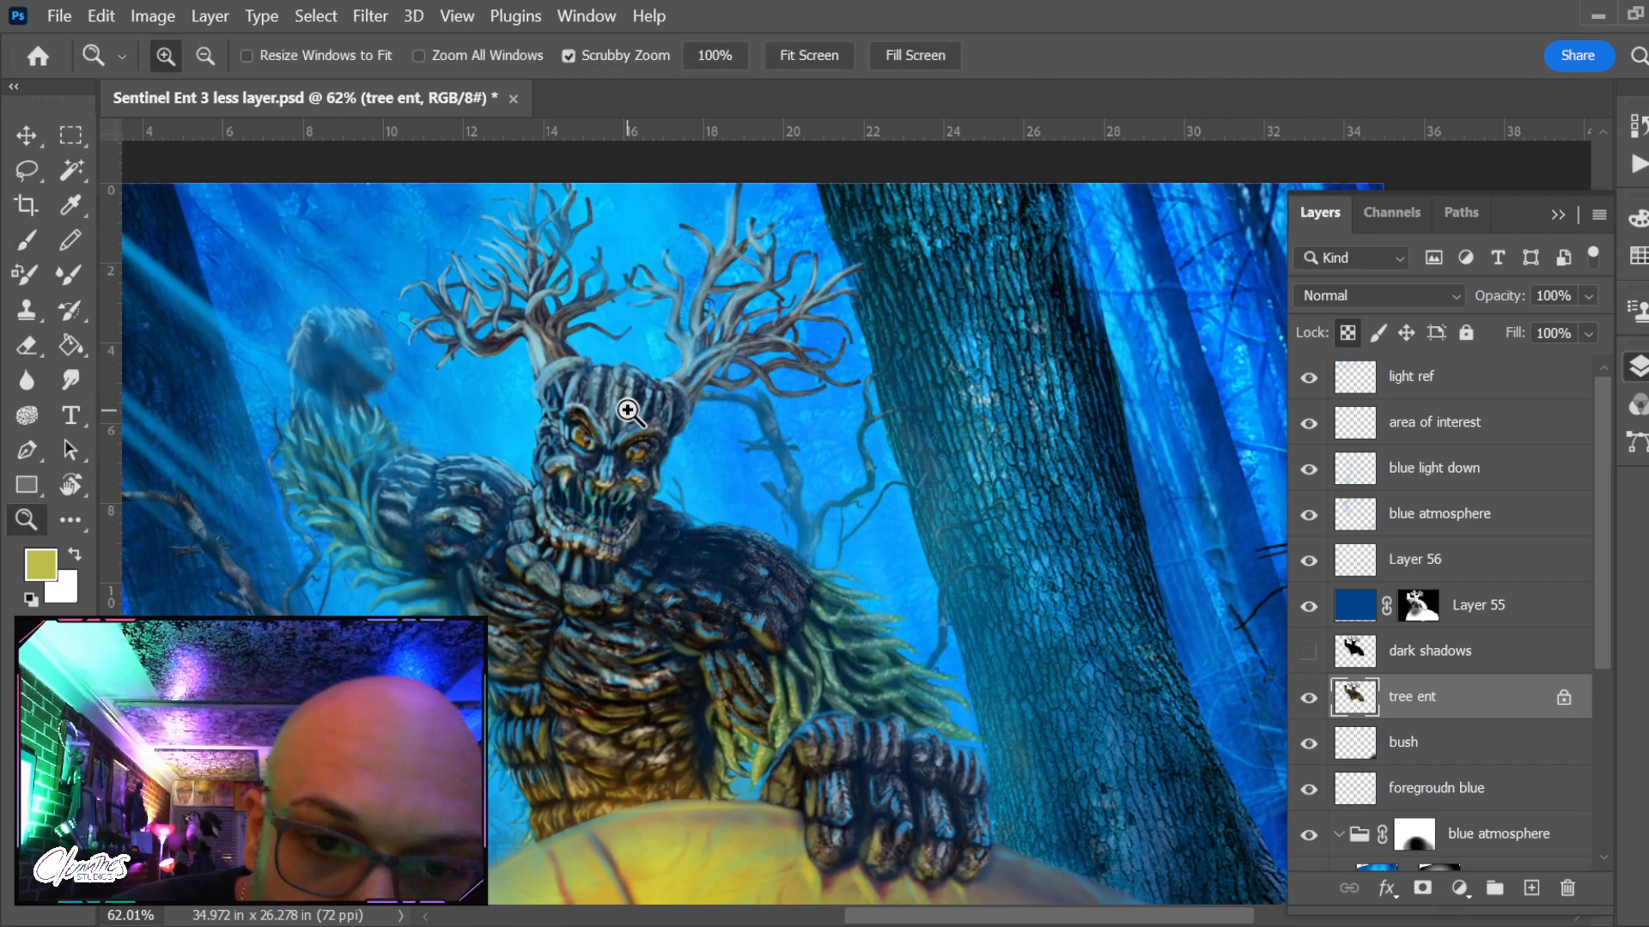
left_click_drag(635, 400, 684, 452)
key("b")
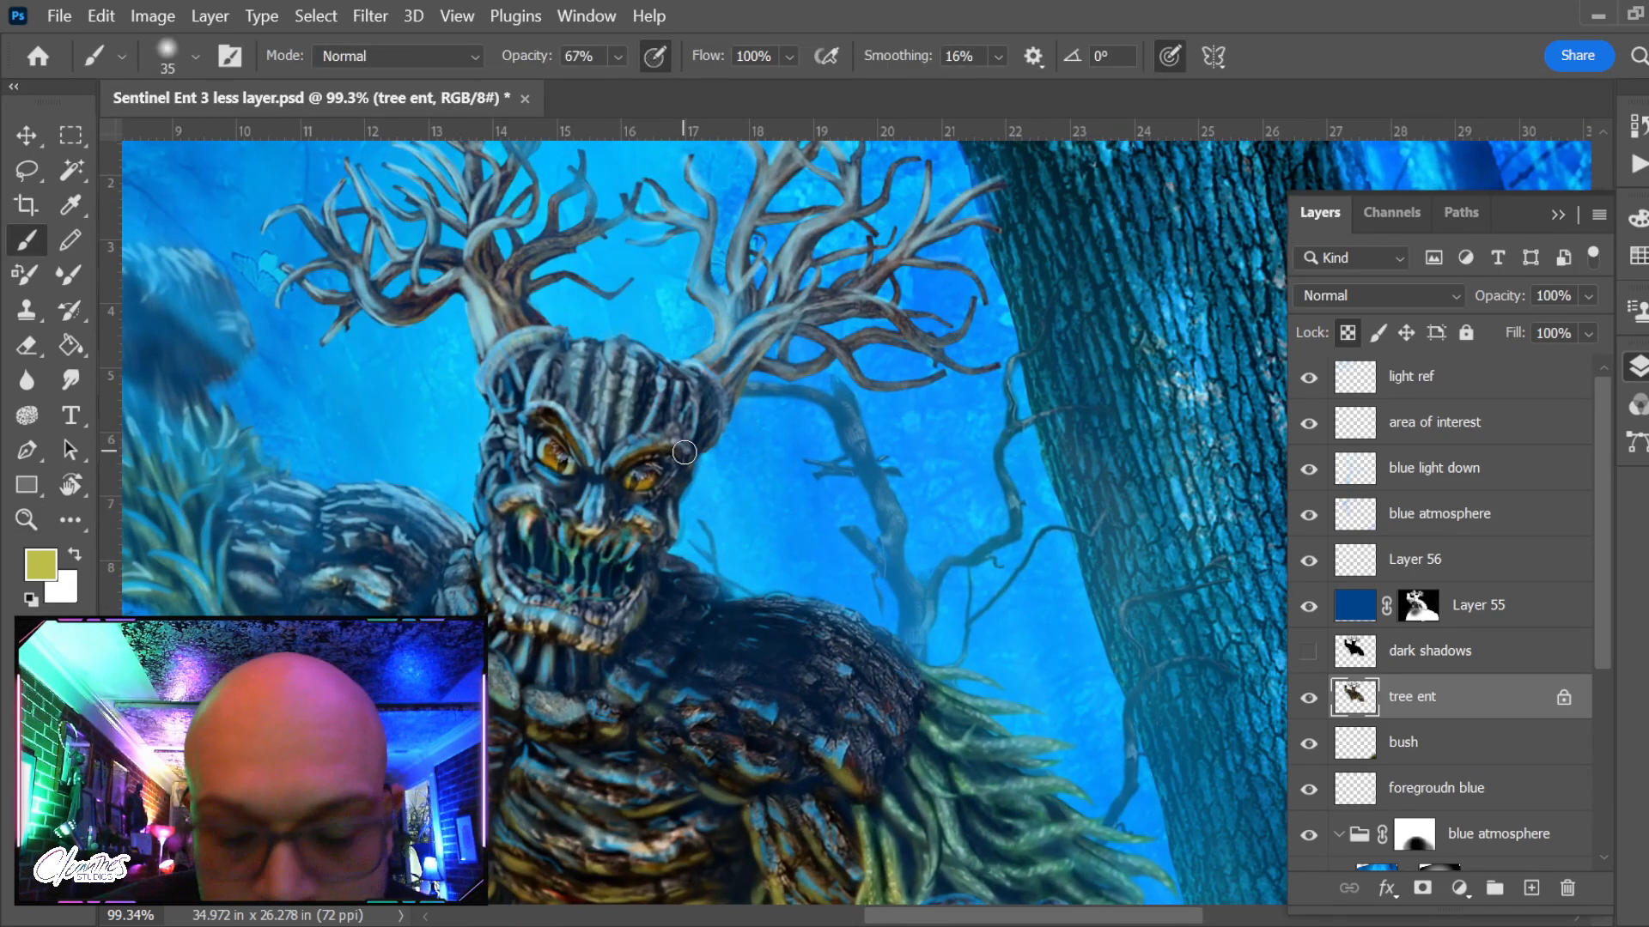
key("bracketleft")
key("bracketleft")
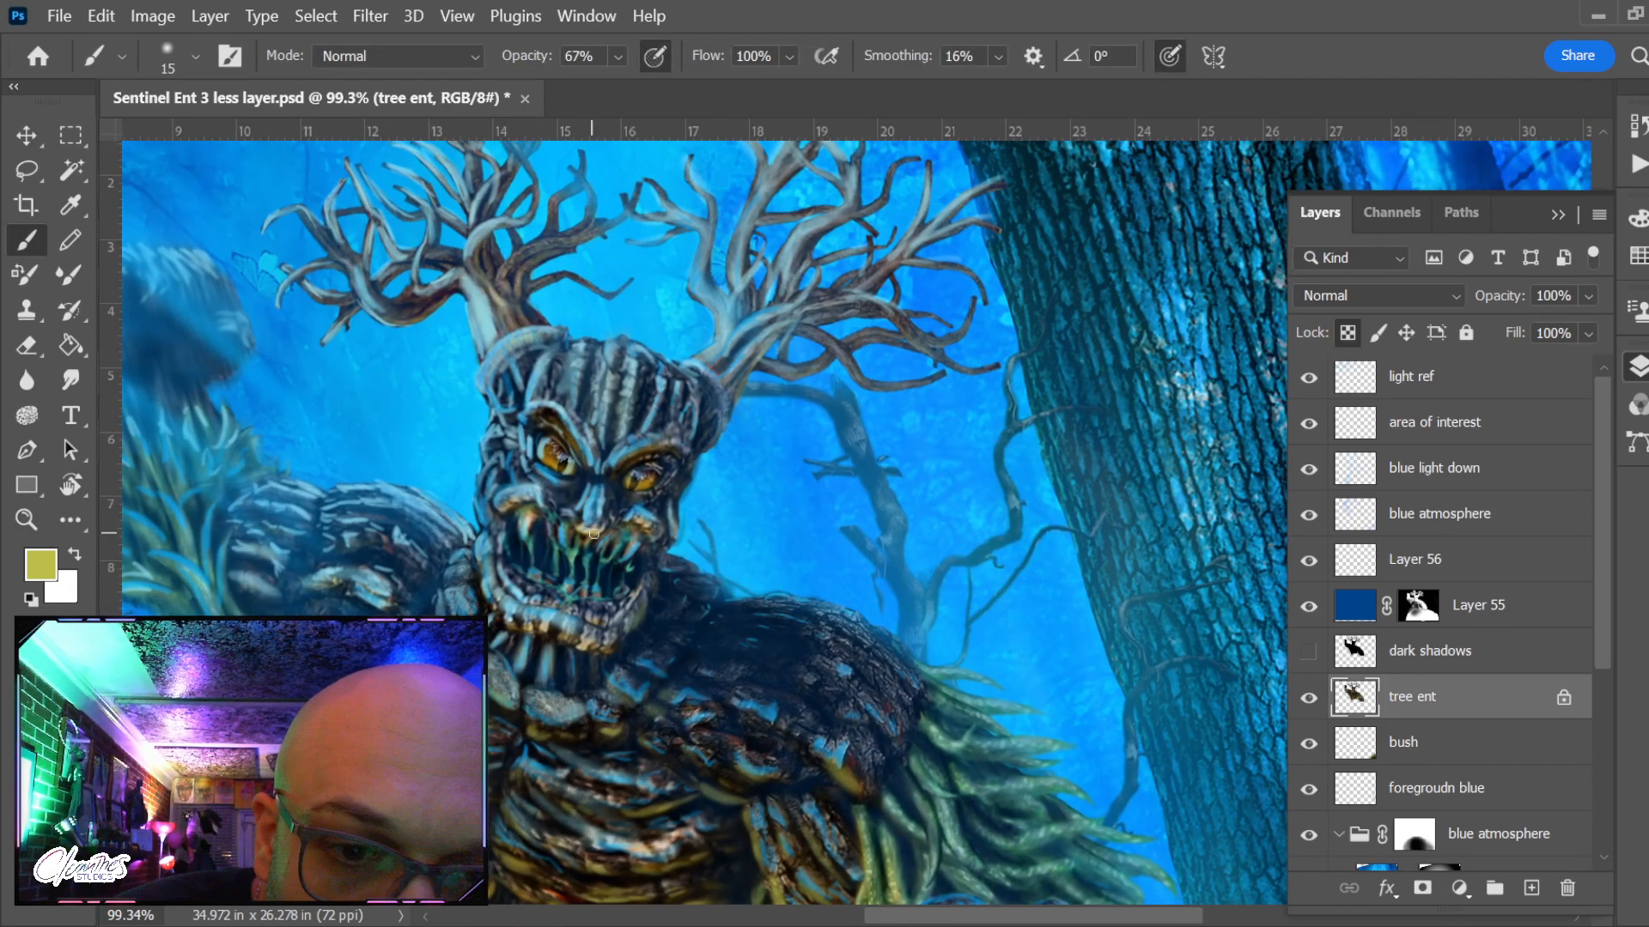
key("bracketleft")
key("bracketleft")
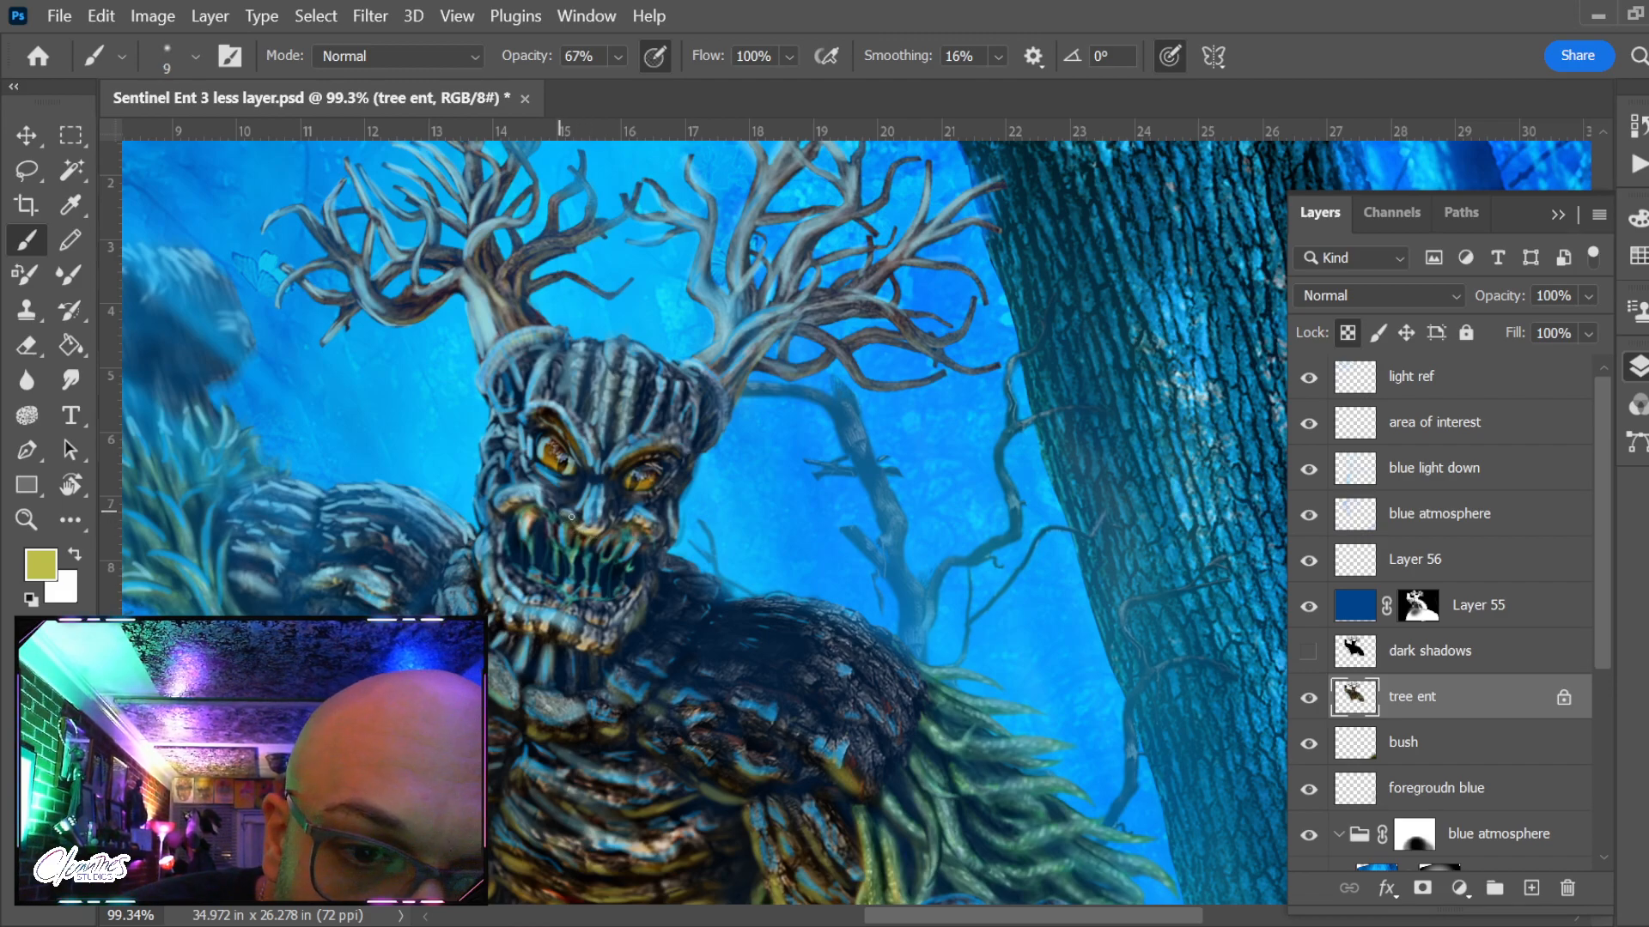
key("bracketleft")
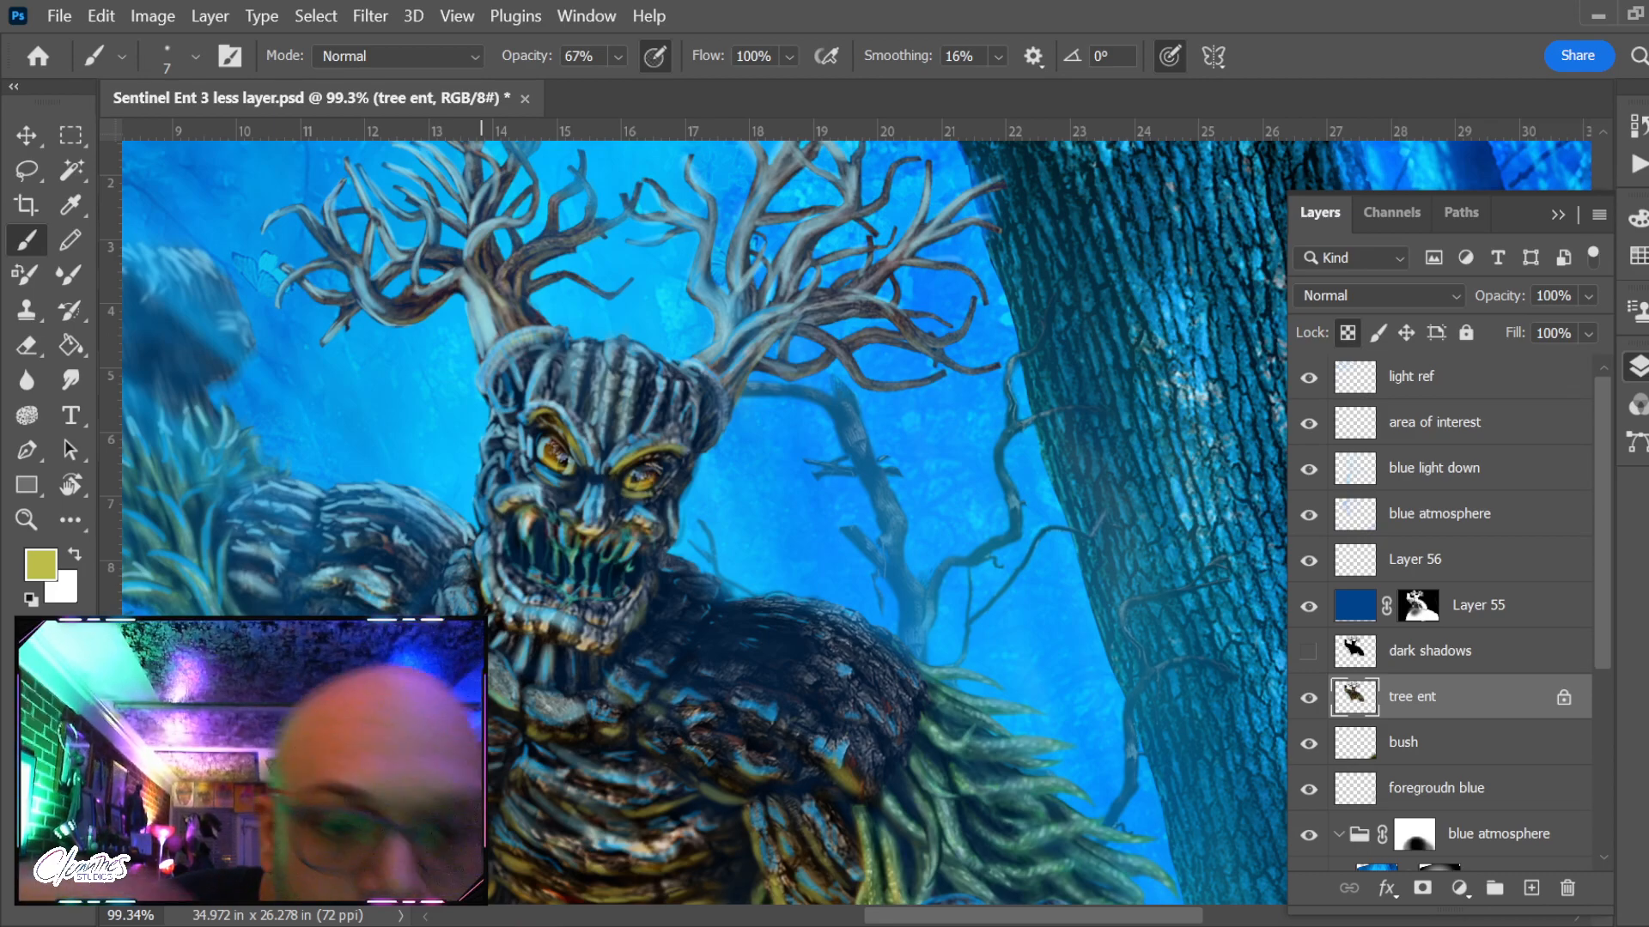
Paint fine yellow-green highlights along the chest, ribs and upper arm above the fist with the Brush at size 7
scroll(541, 777, "down", 5)
scroll(541, 777, "up", 3)
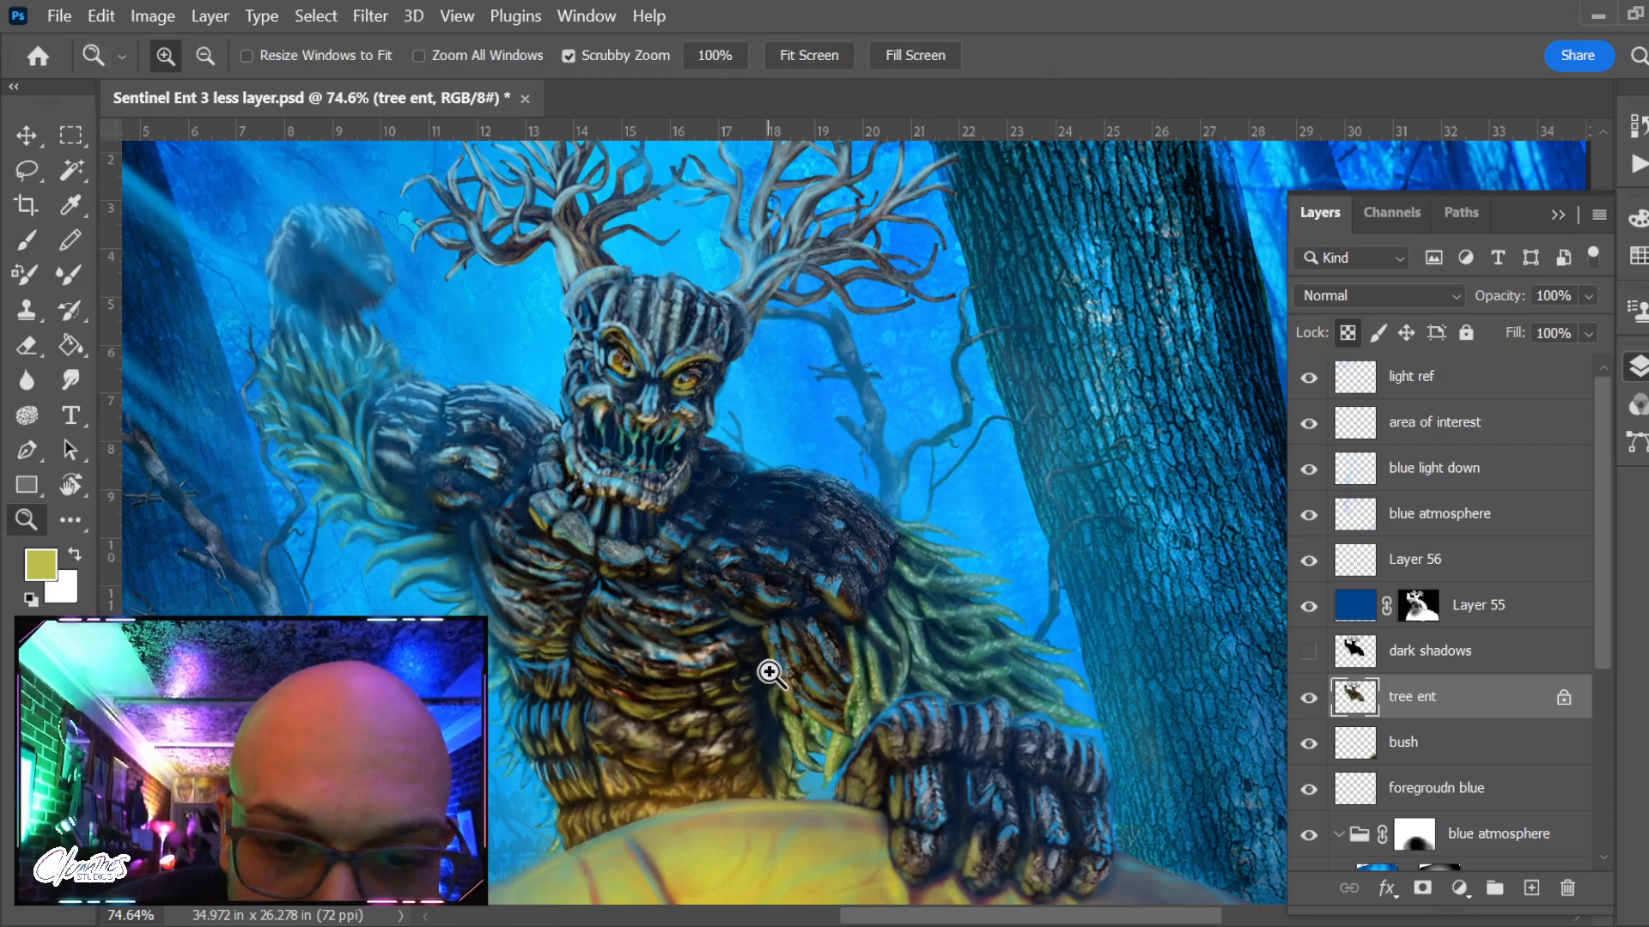
left_click_drag(770, 670, 828, 699)
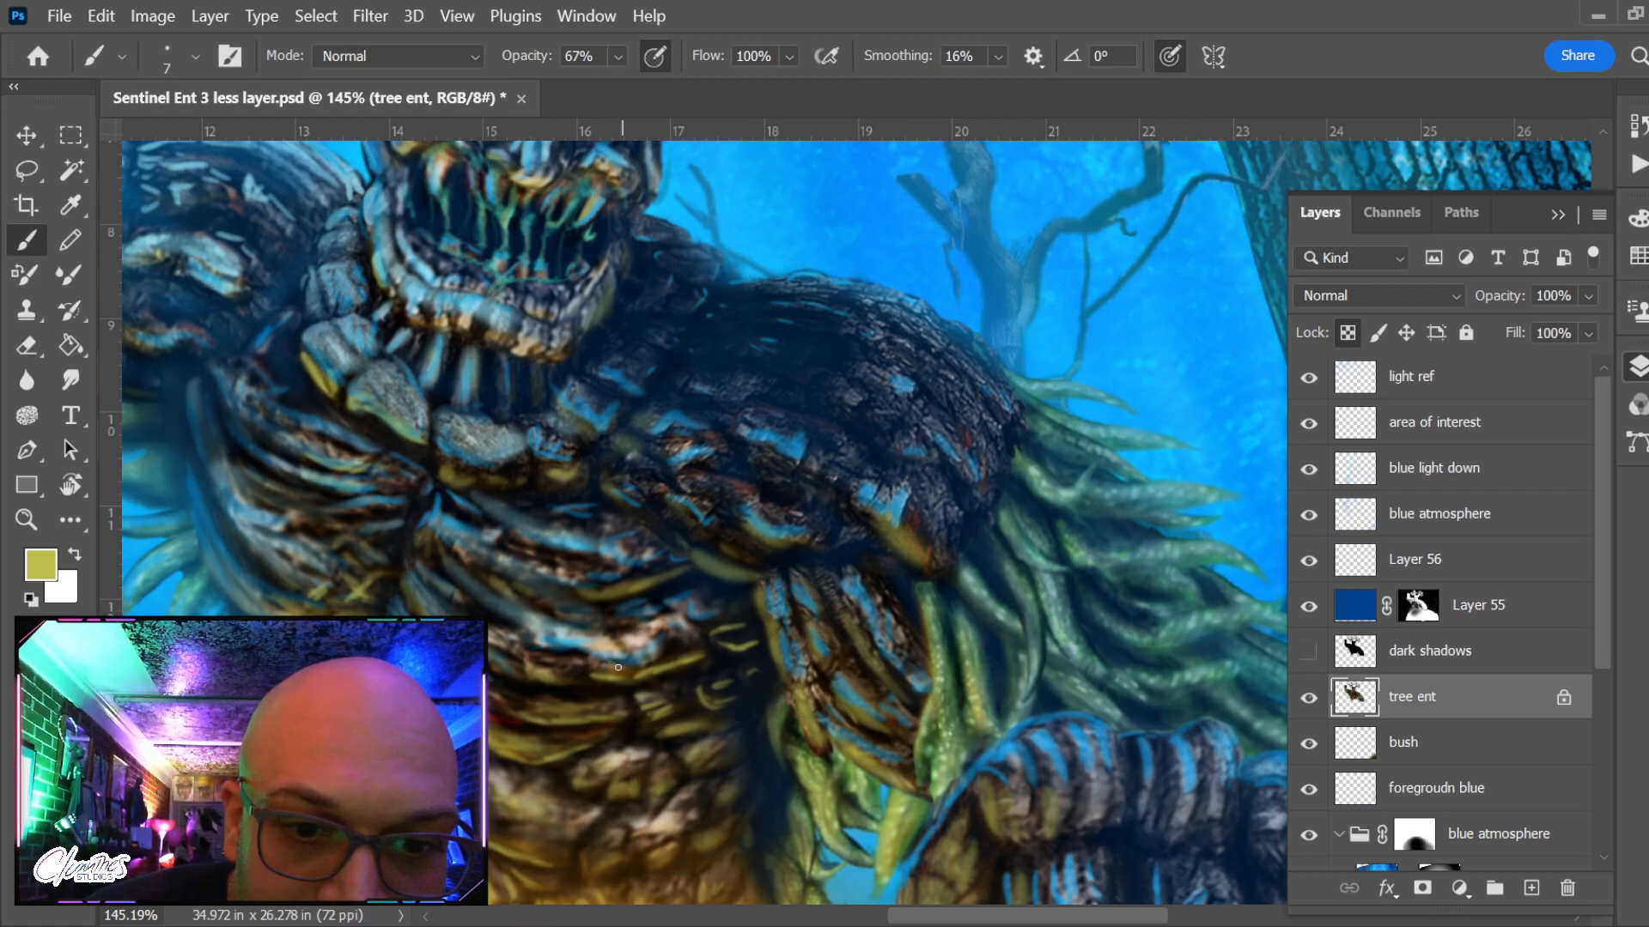
left_click_drag(699, 765, 689, 729)
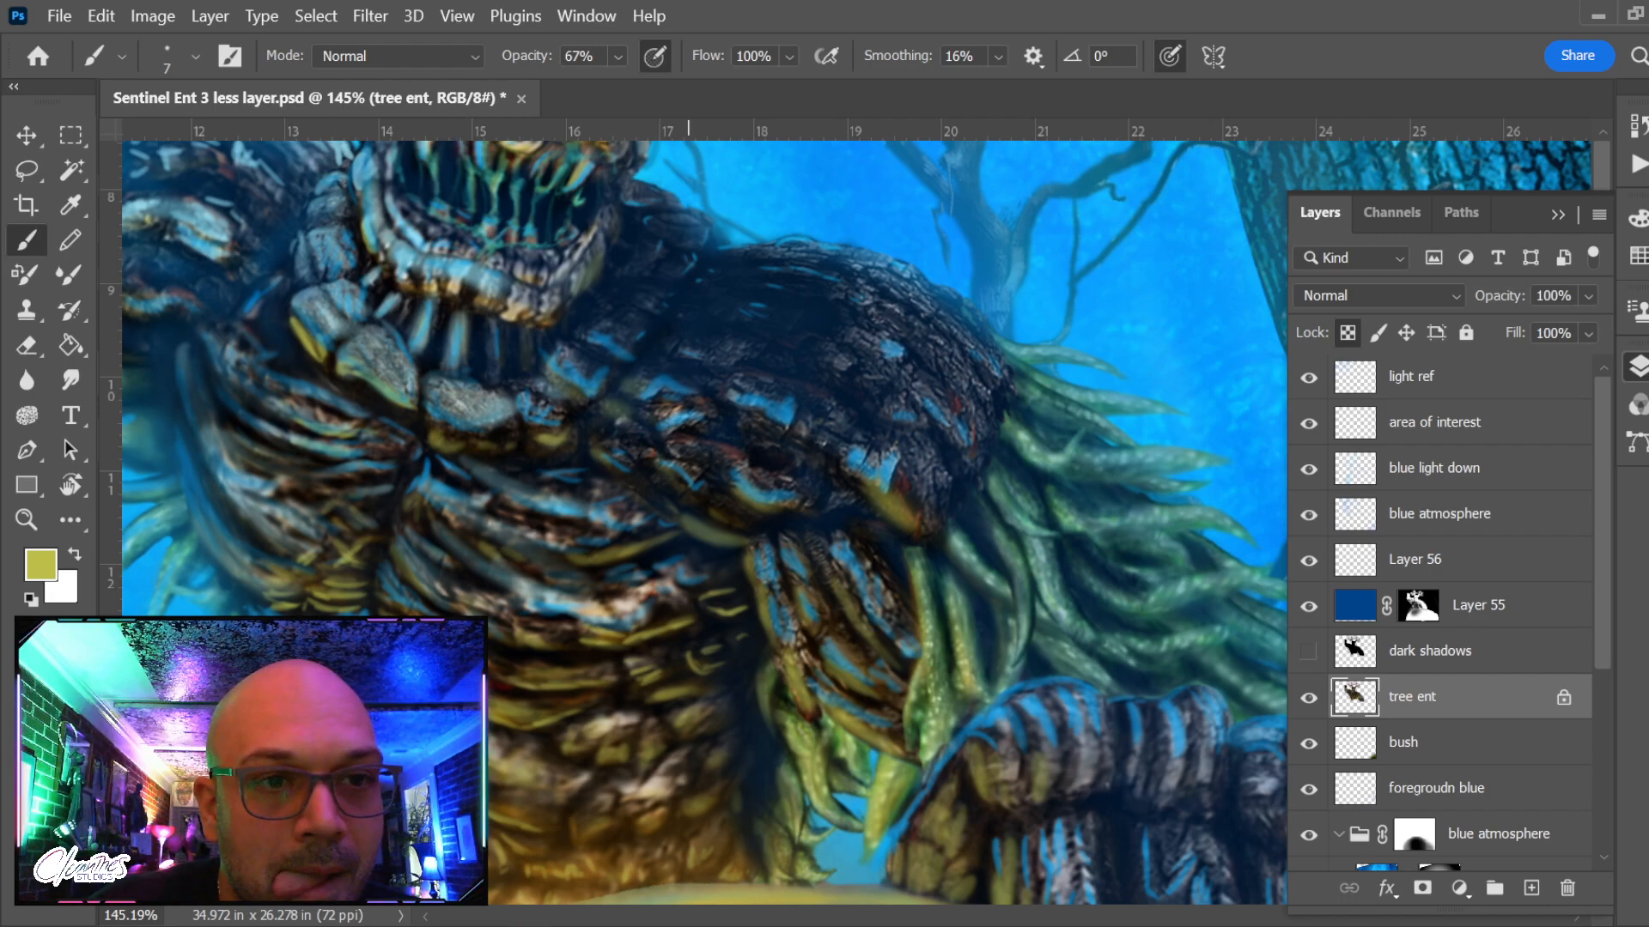
Save Sentinel Ent 3 less layer.psd and close the document
left_click(59, 15)
left_click(110, 308)
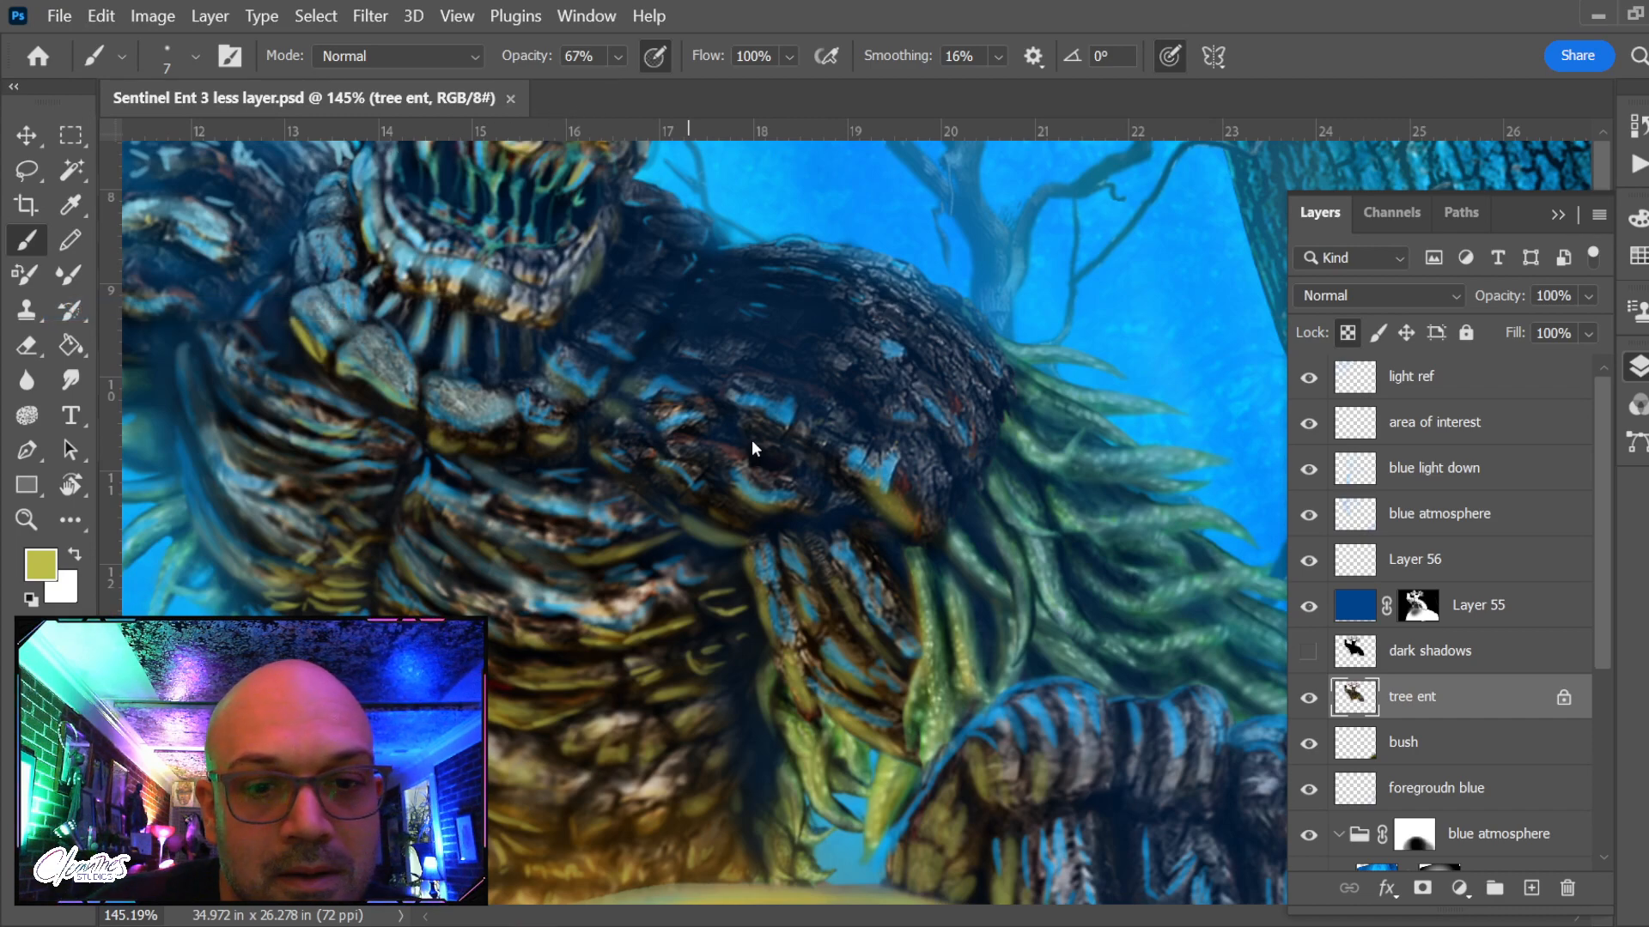
key("z")
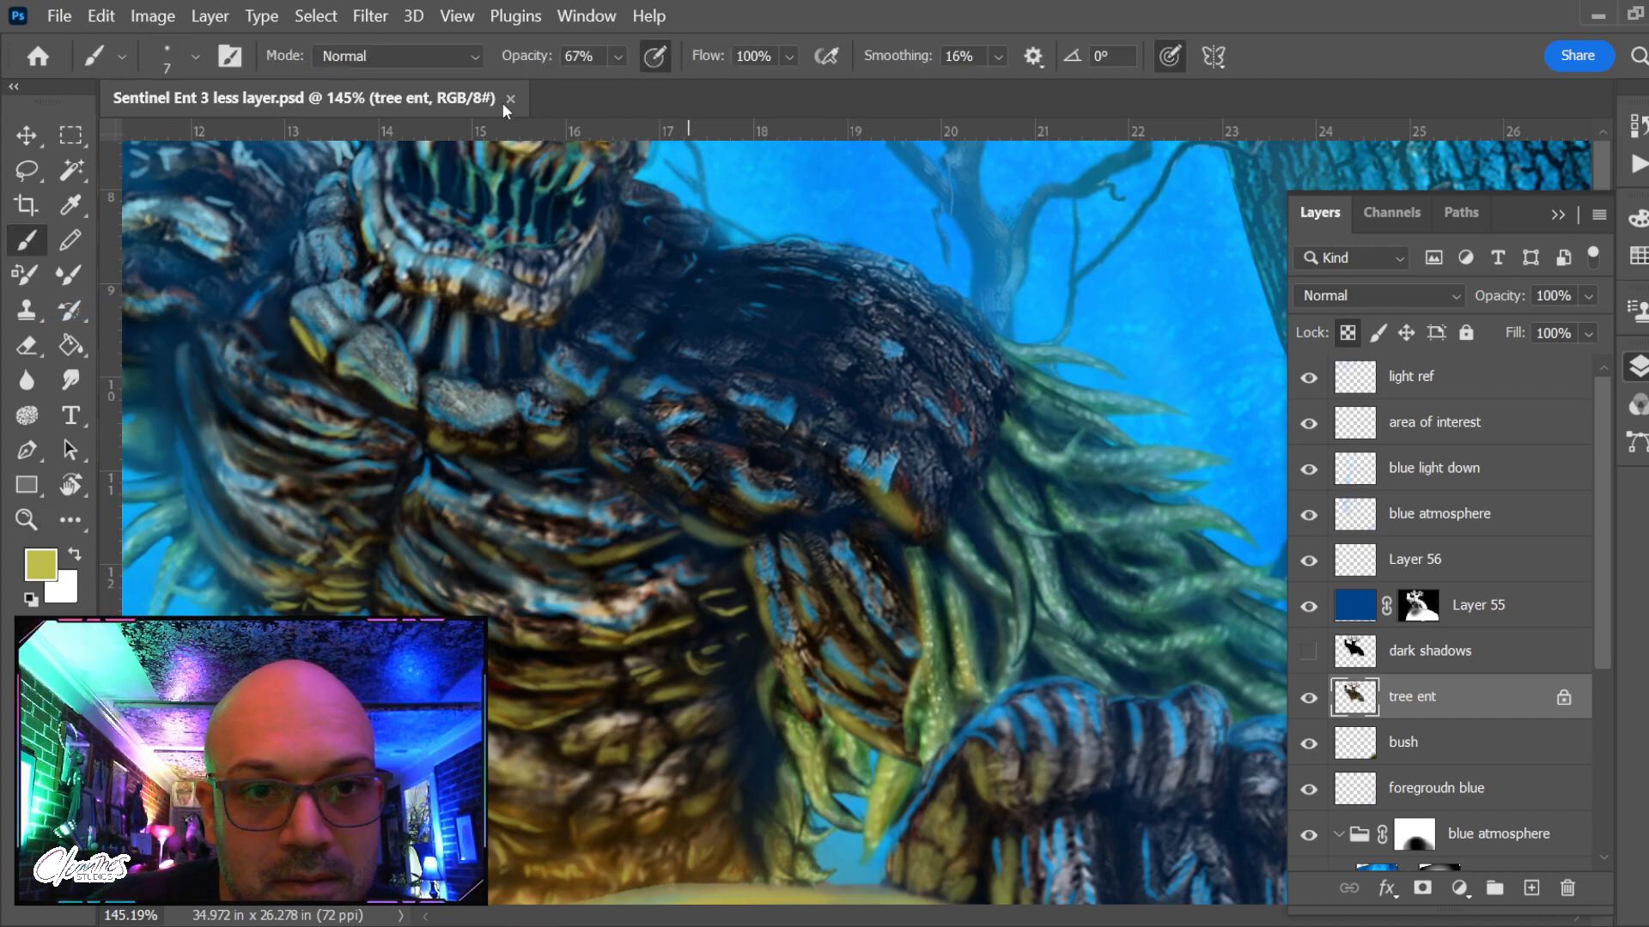
left_click(510, 97)
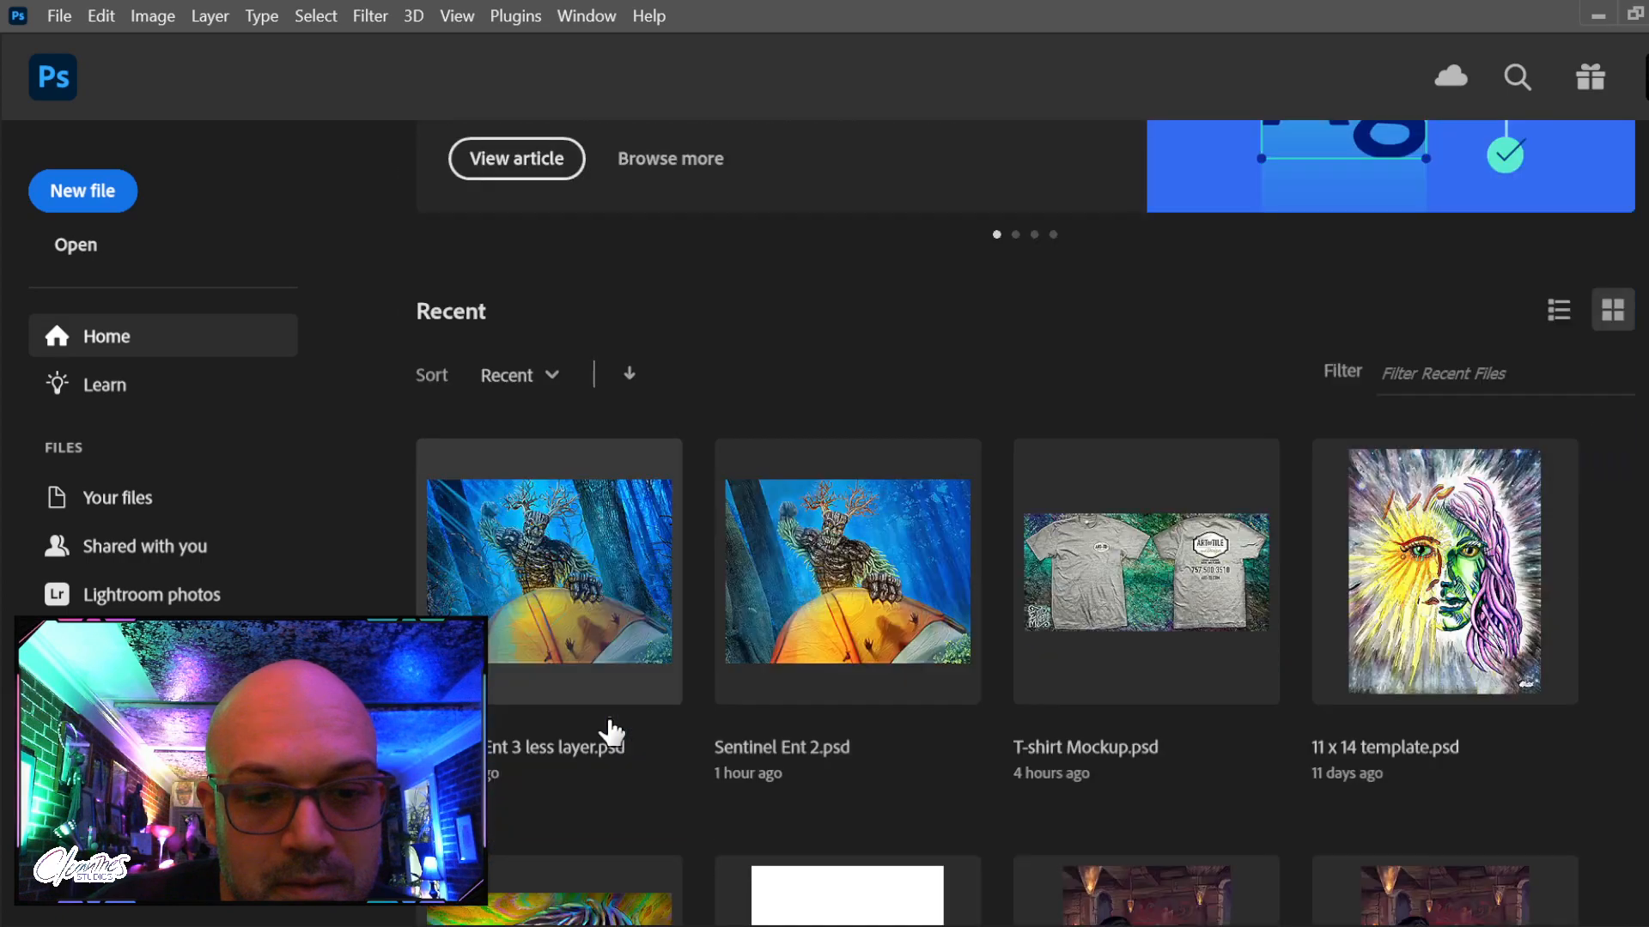
Reopen Sentinel Ent 3 less layer.psd from the recent files
left_click(578, 589)
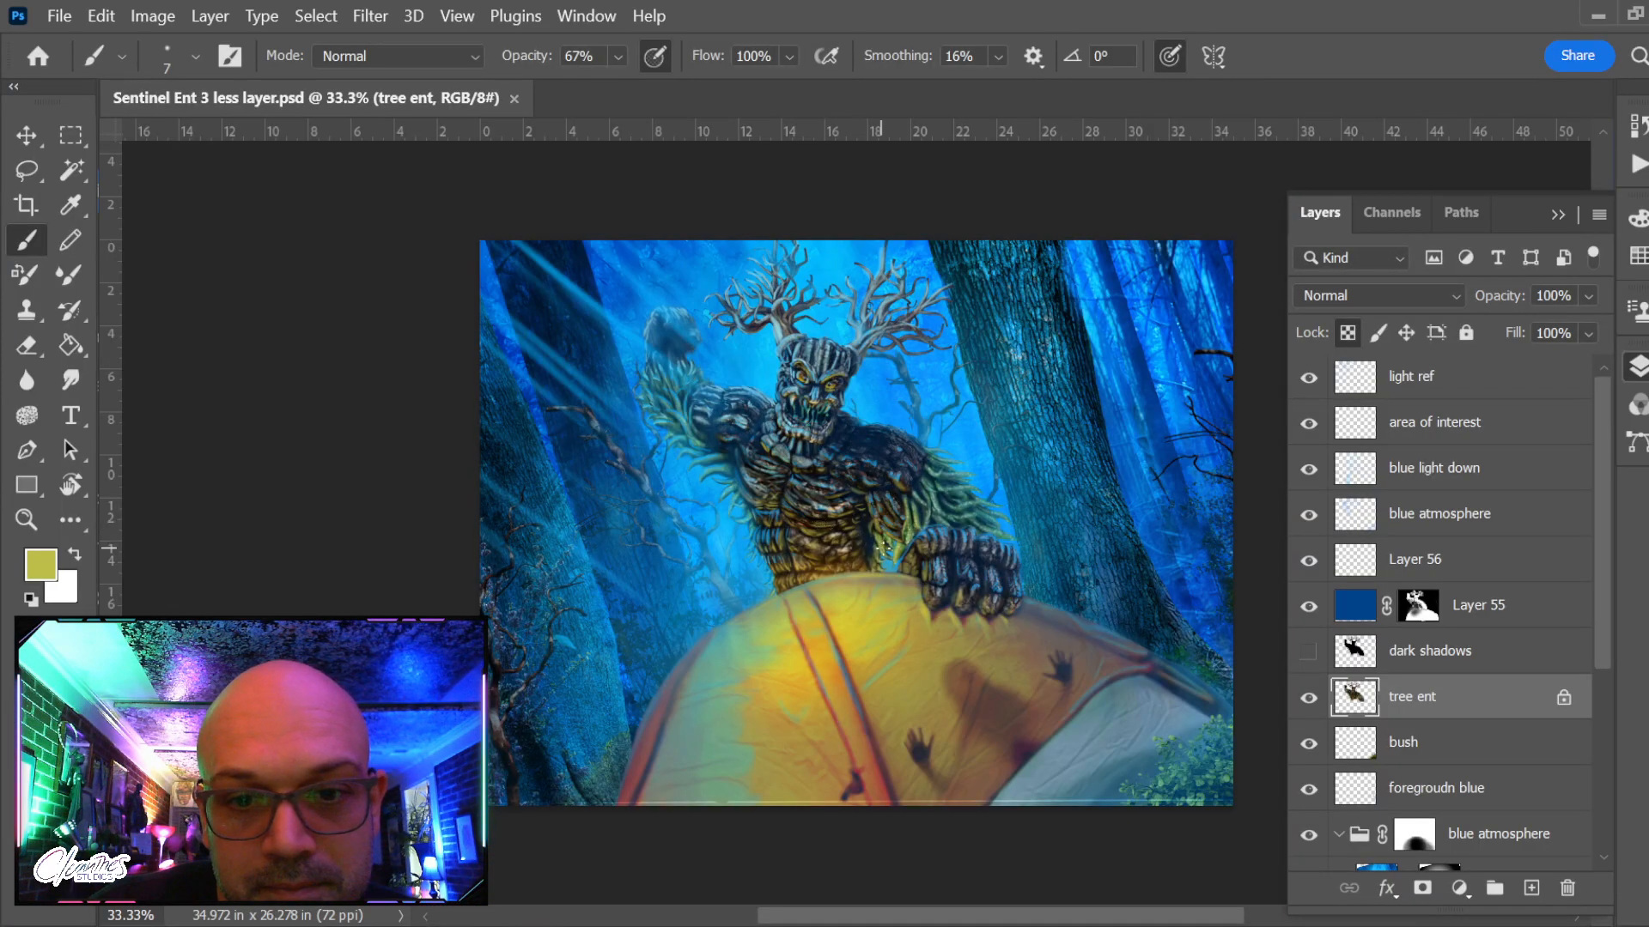
scroll(1028, 516, "up", 8)
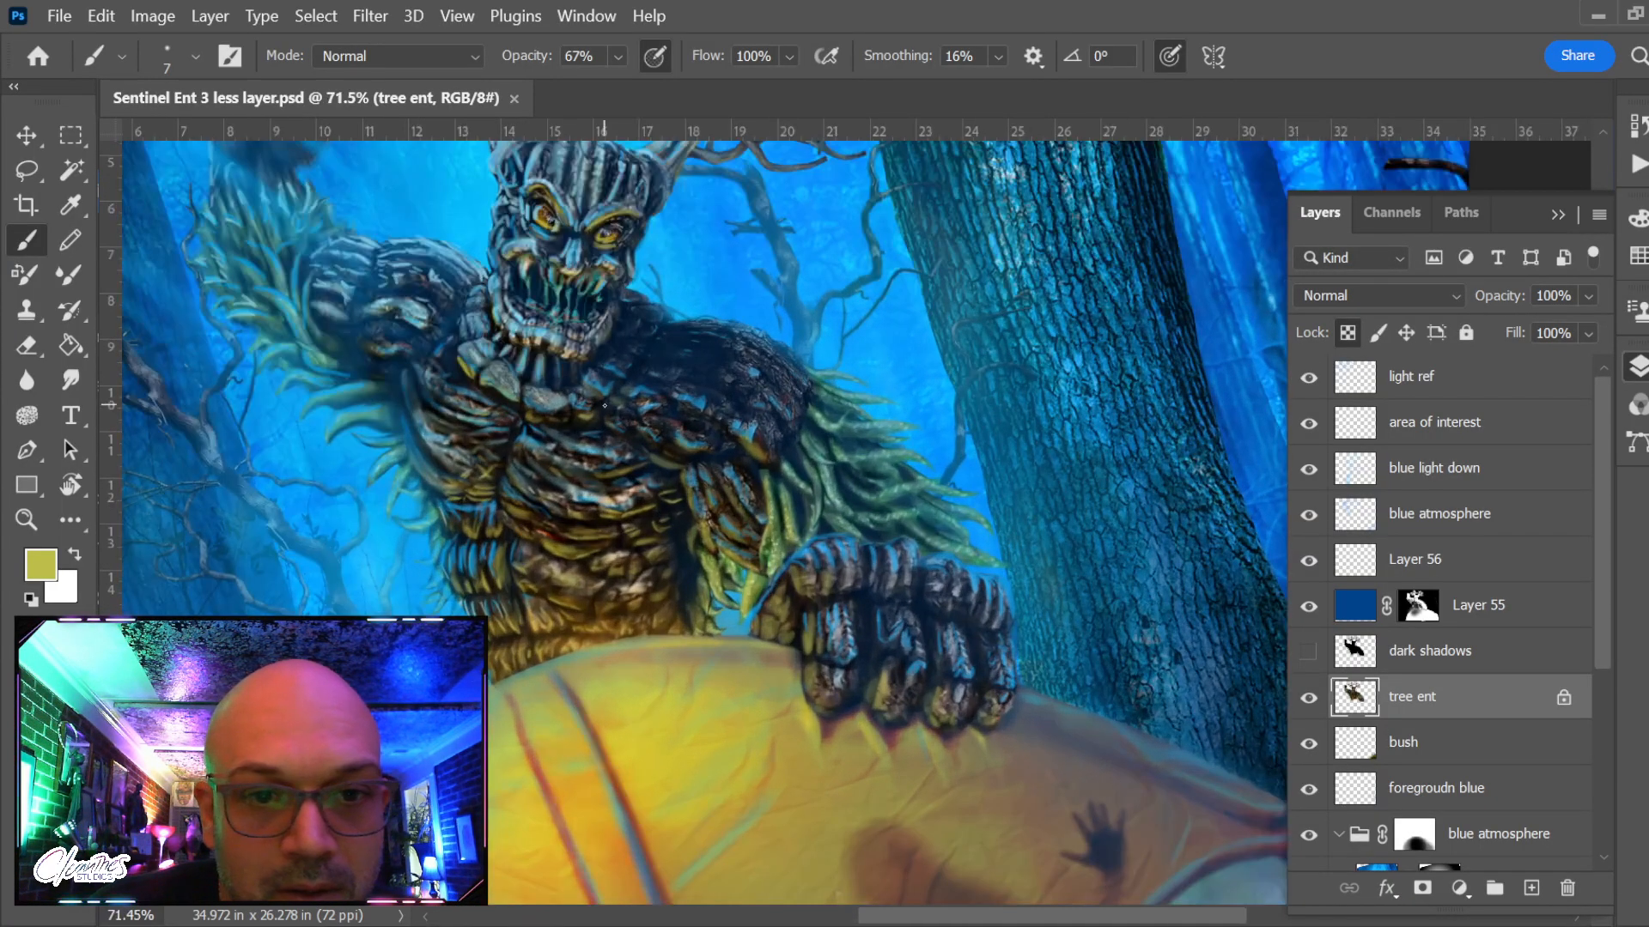
scroll(604, 405, "up", 4)
left_click_drag(507, 393, 559, 434)
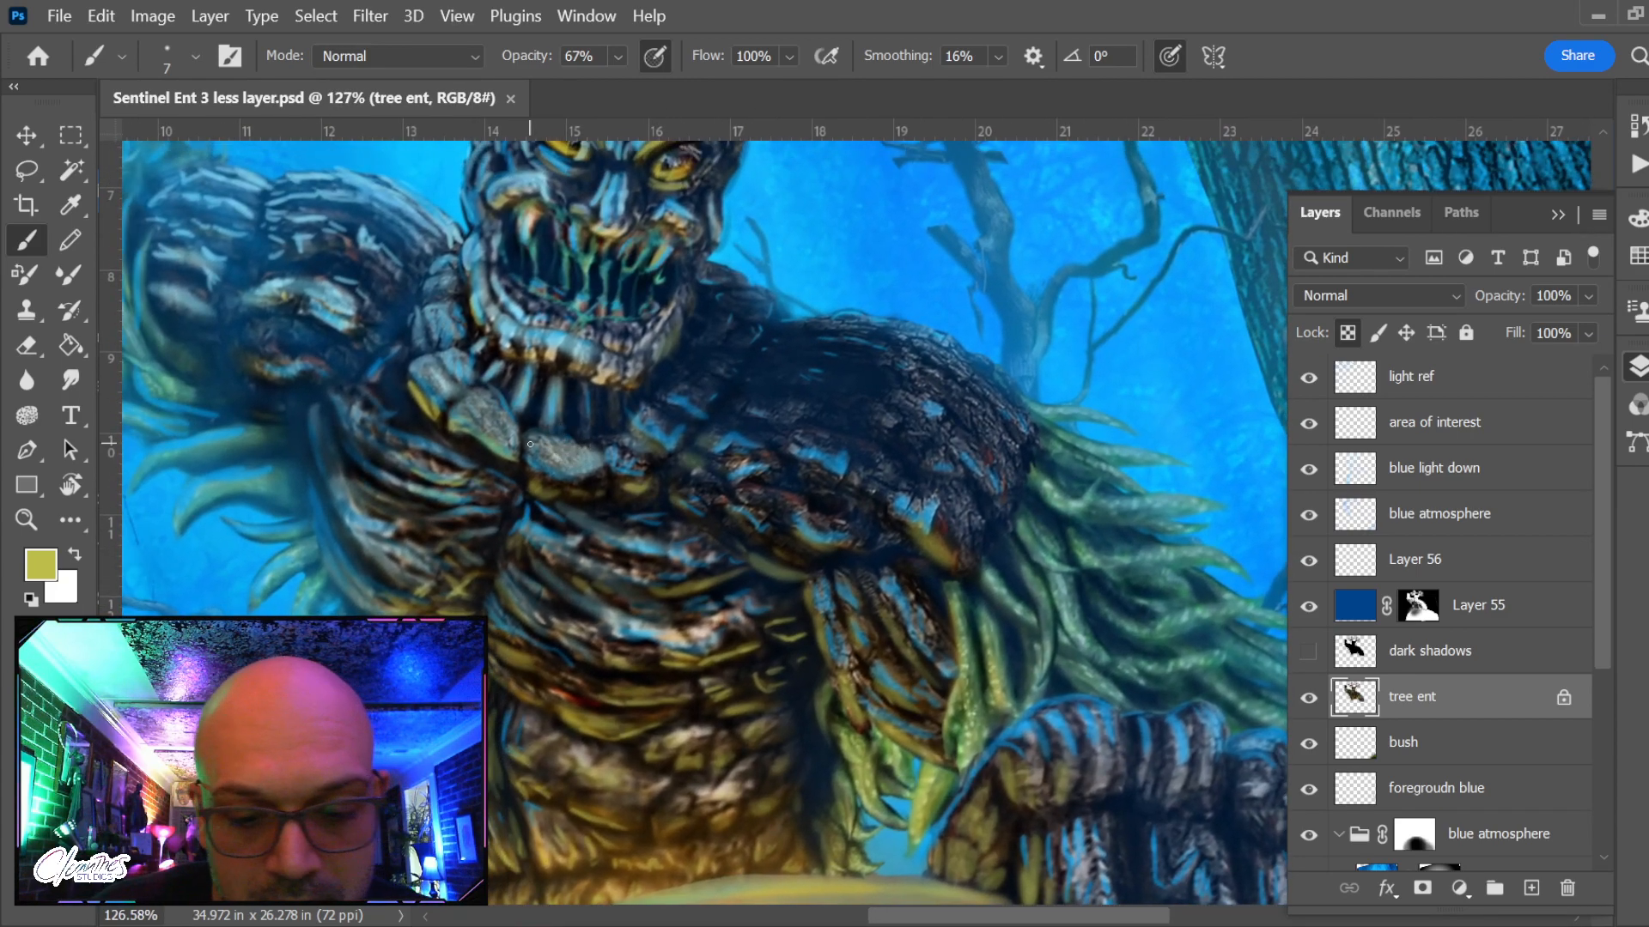
Paint yellow-green reflected light on the tree ent layer along the creature's neck, collar and chest with the Brush between sizes 9 and 15
key("bracketright")
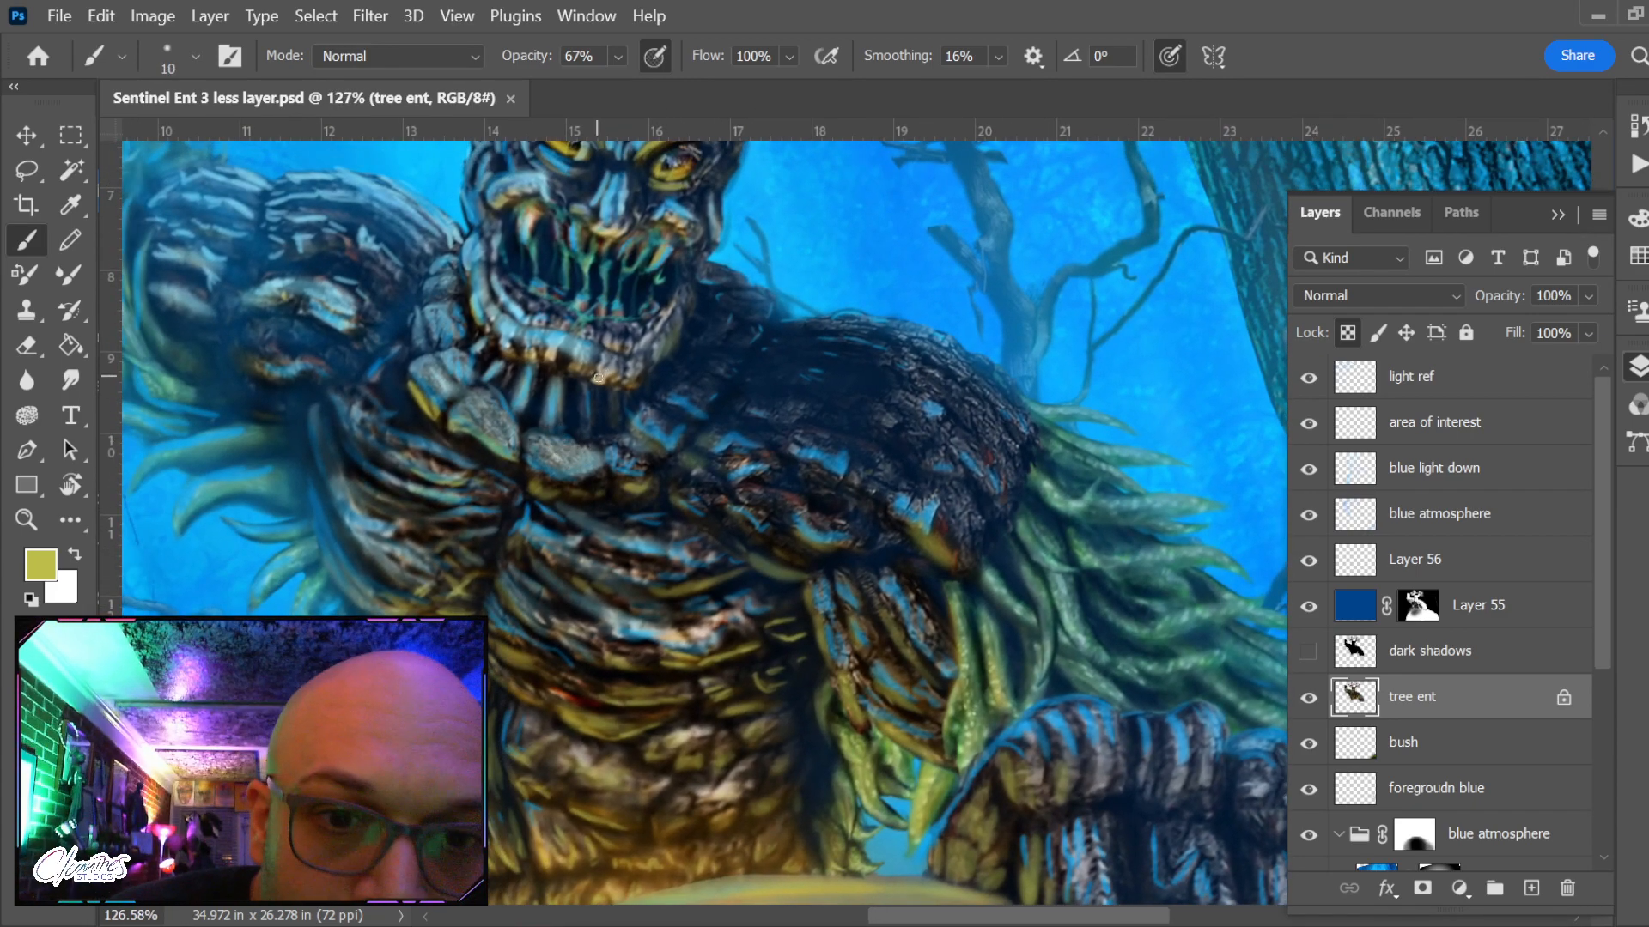
left_click(597, 382)
key("bracketright")
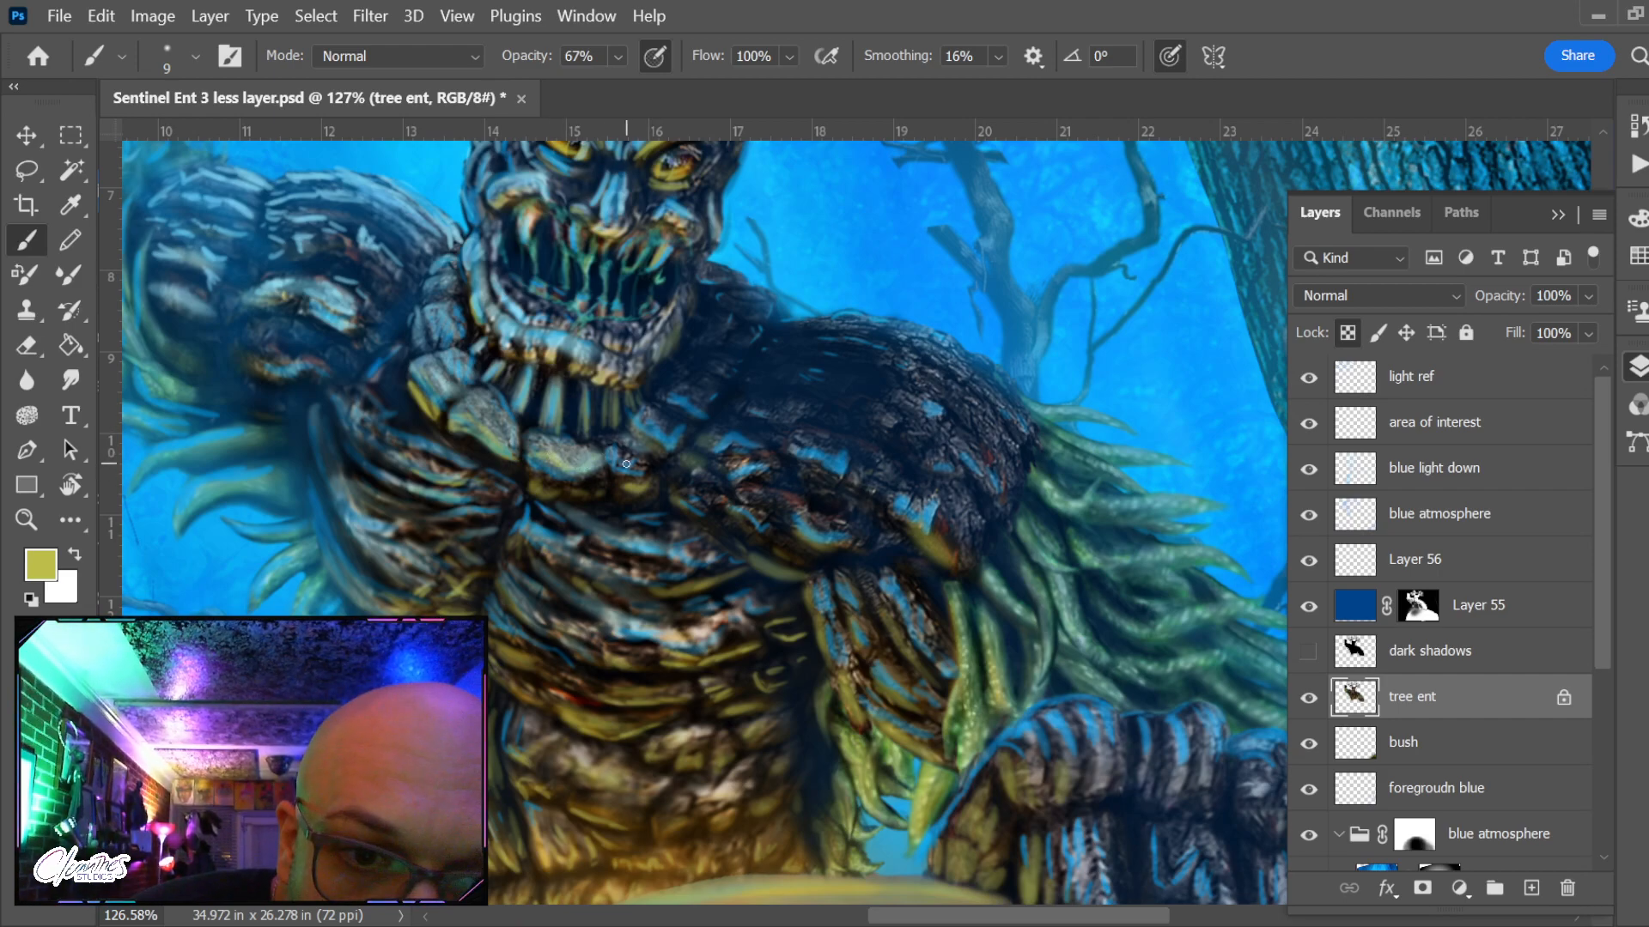
mouse_move(644, 488)
left_mouse_down()
mouse_move(569, 490)
mouse_move(615, 489)
mouse_move(567, 494)
mouse_move(619, 525)
mouse_move(564, 512)
mouse_move(623, 525)
mouse_move(641, 555)
mouse_move(616, 549)
mouse_move(692, 553)
mouse_move(589, 568)
mouse_move(653, 603)
mouse_move(605, 613)
mouse_move(651, 636)
left_mouse_up()
key("bracketright")
key("bracketright")
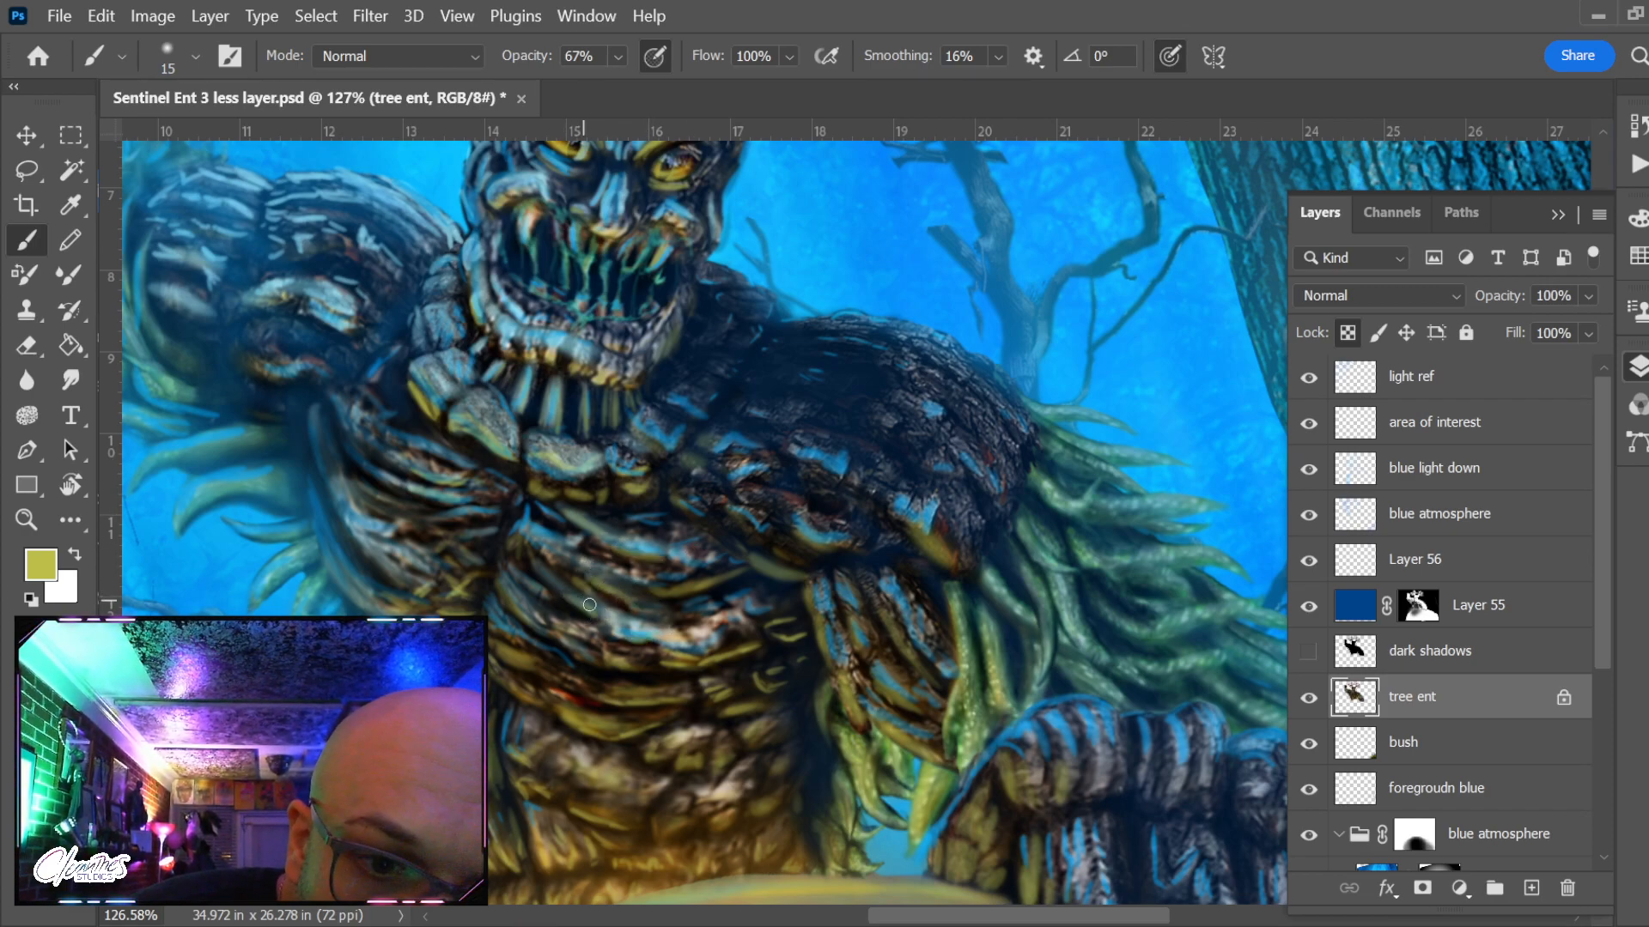
key("bracketleft")
key("bracketleft")
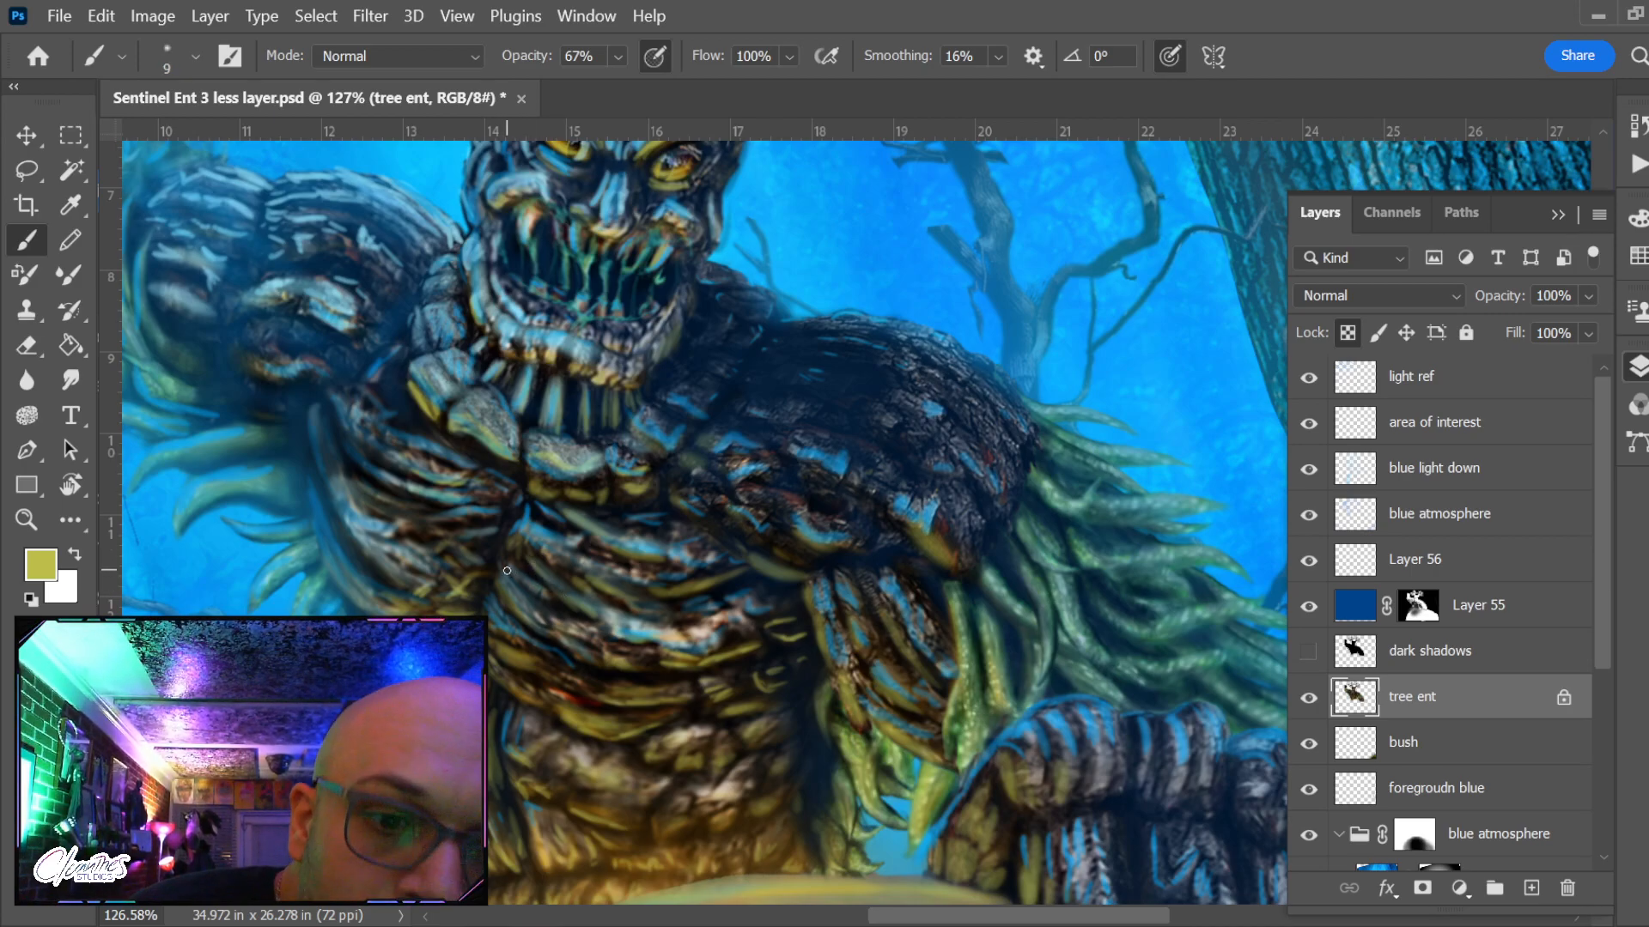
Reset the colours to black and white and paint soft black shadows over the creature's shoulder and arm fur with the Brush at size 40
scroll(576, 603, "down", 5)
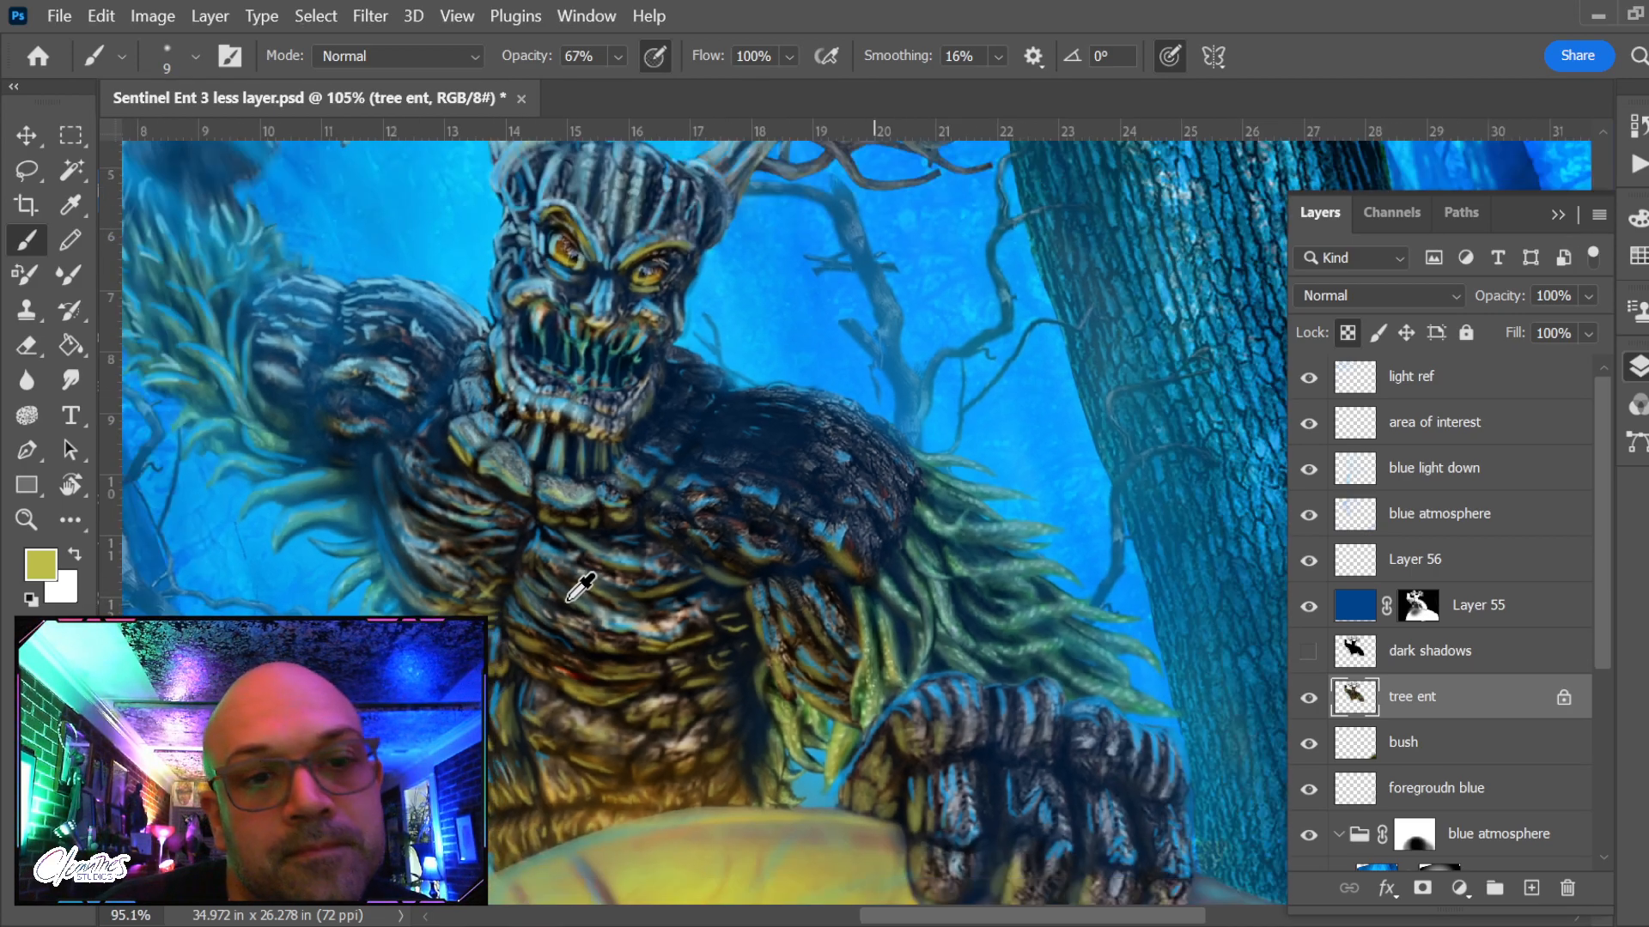
left_click_drag(534, 682, 578, 632)
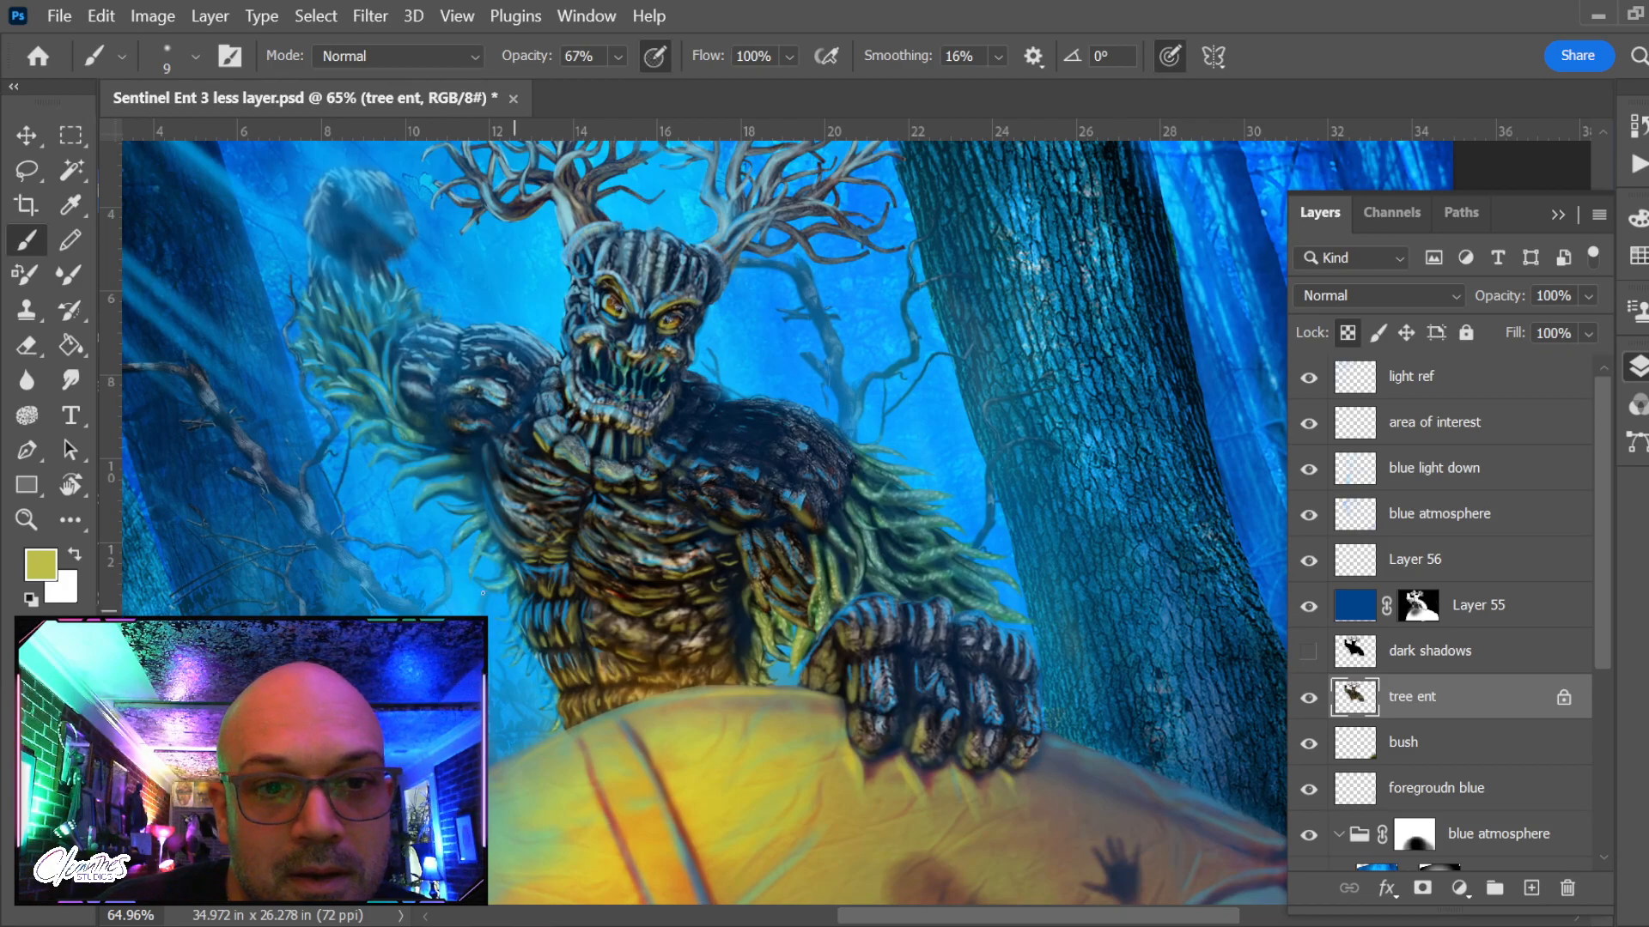
scroll(524, 388, "down", 3)
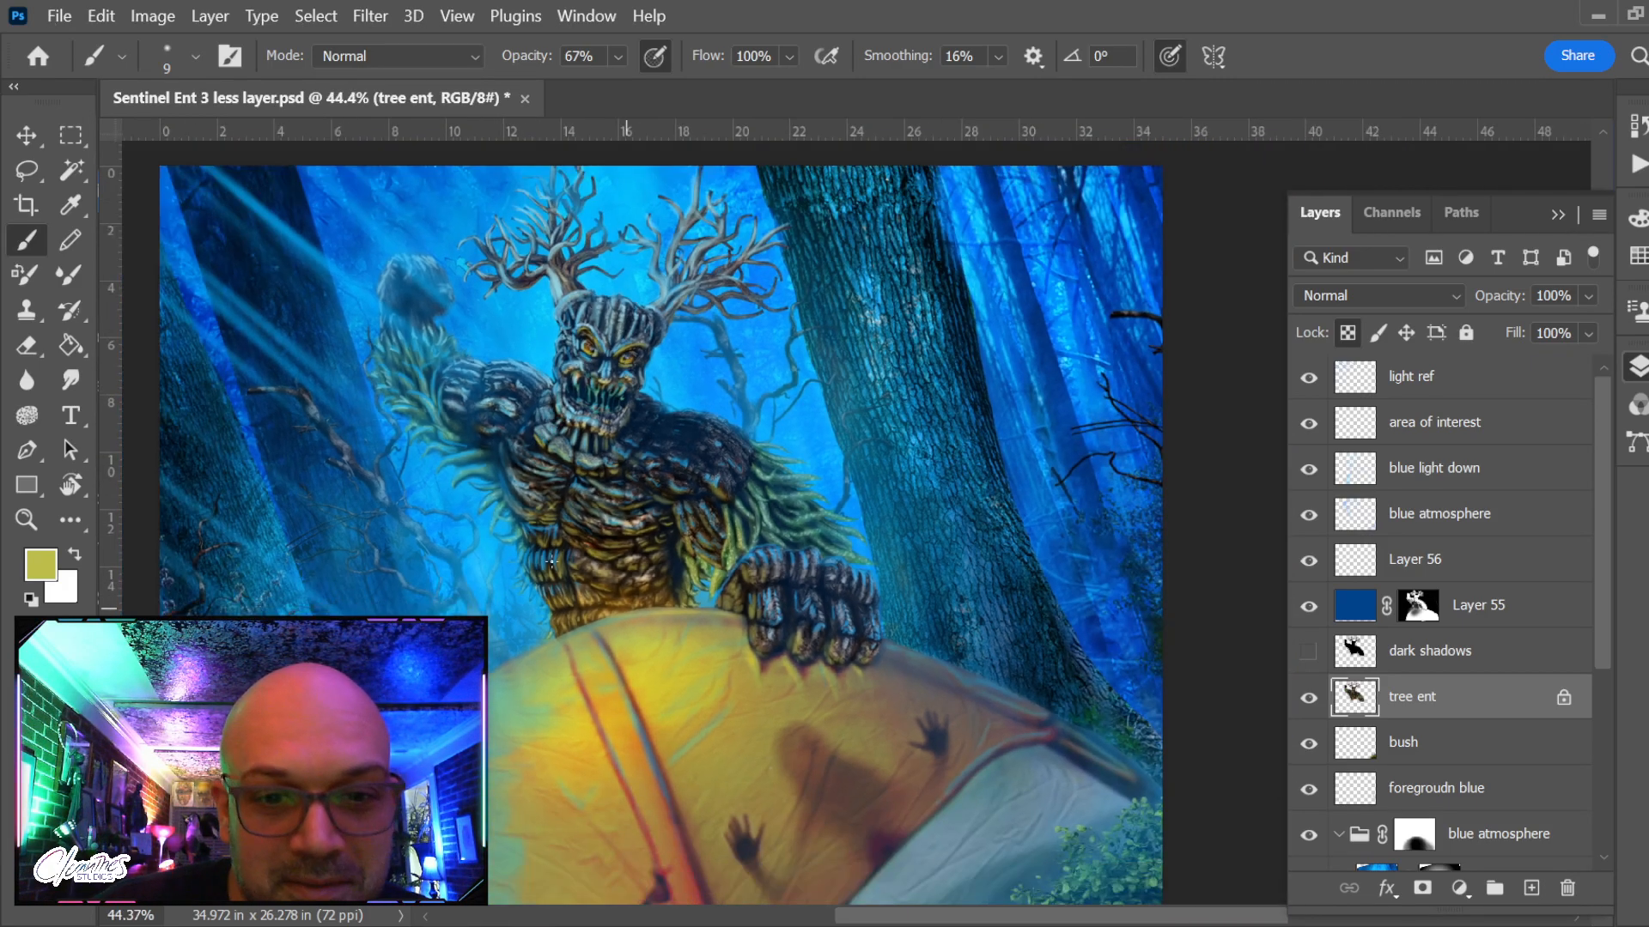
scroll(531, 503, "up", 3)
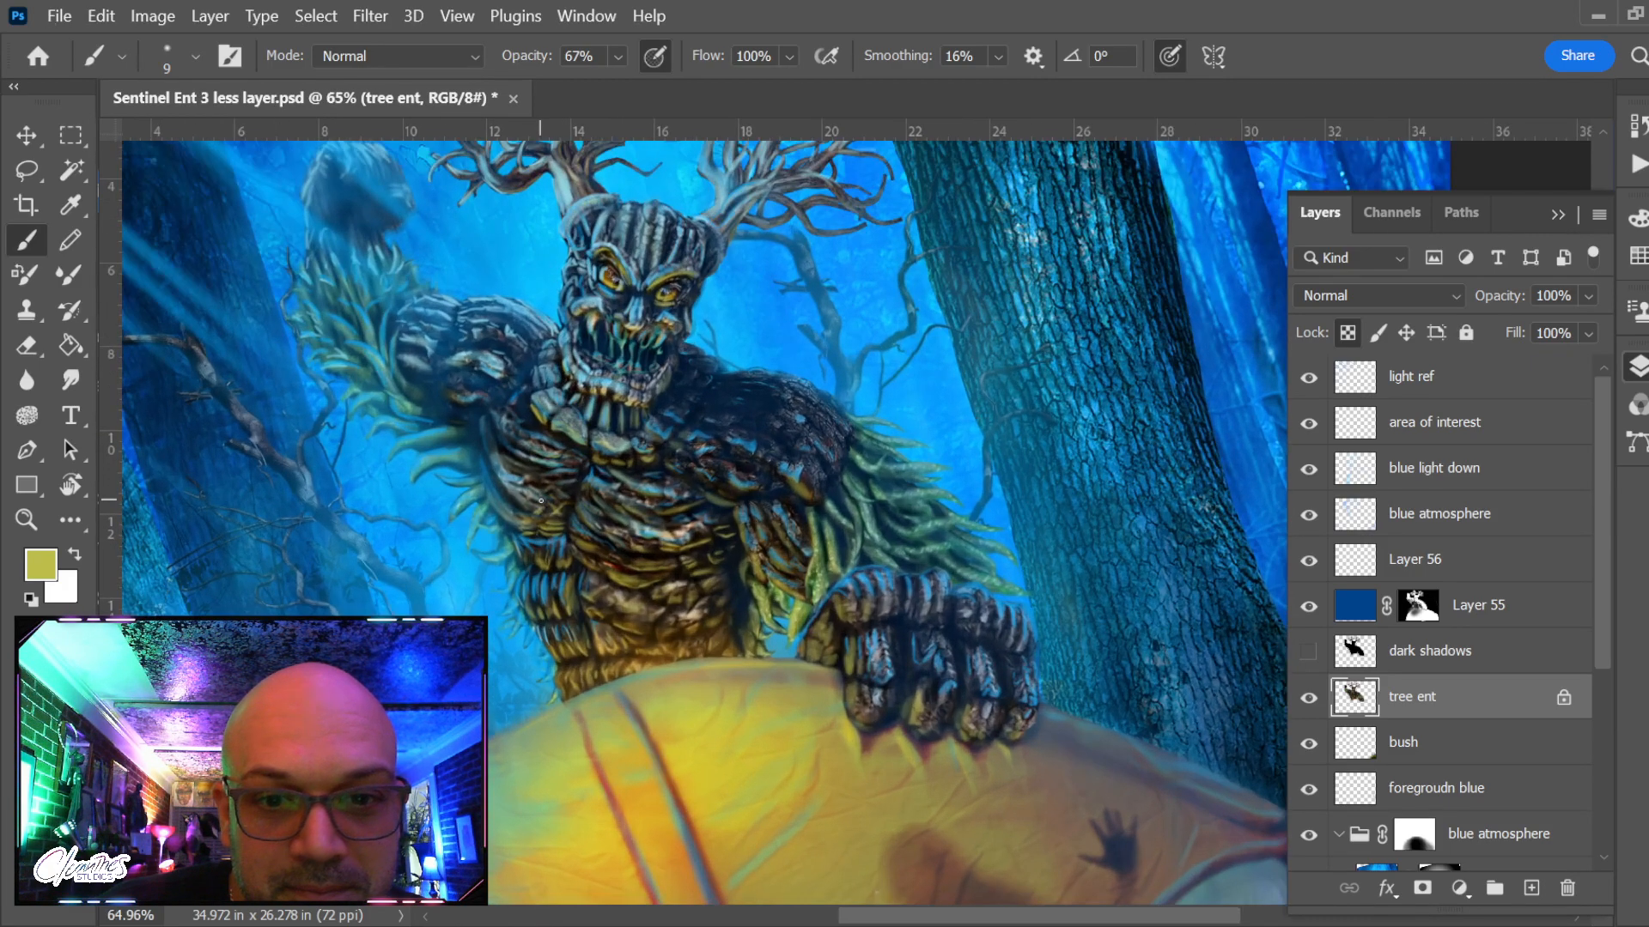
key("d")
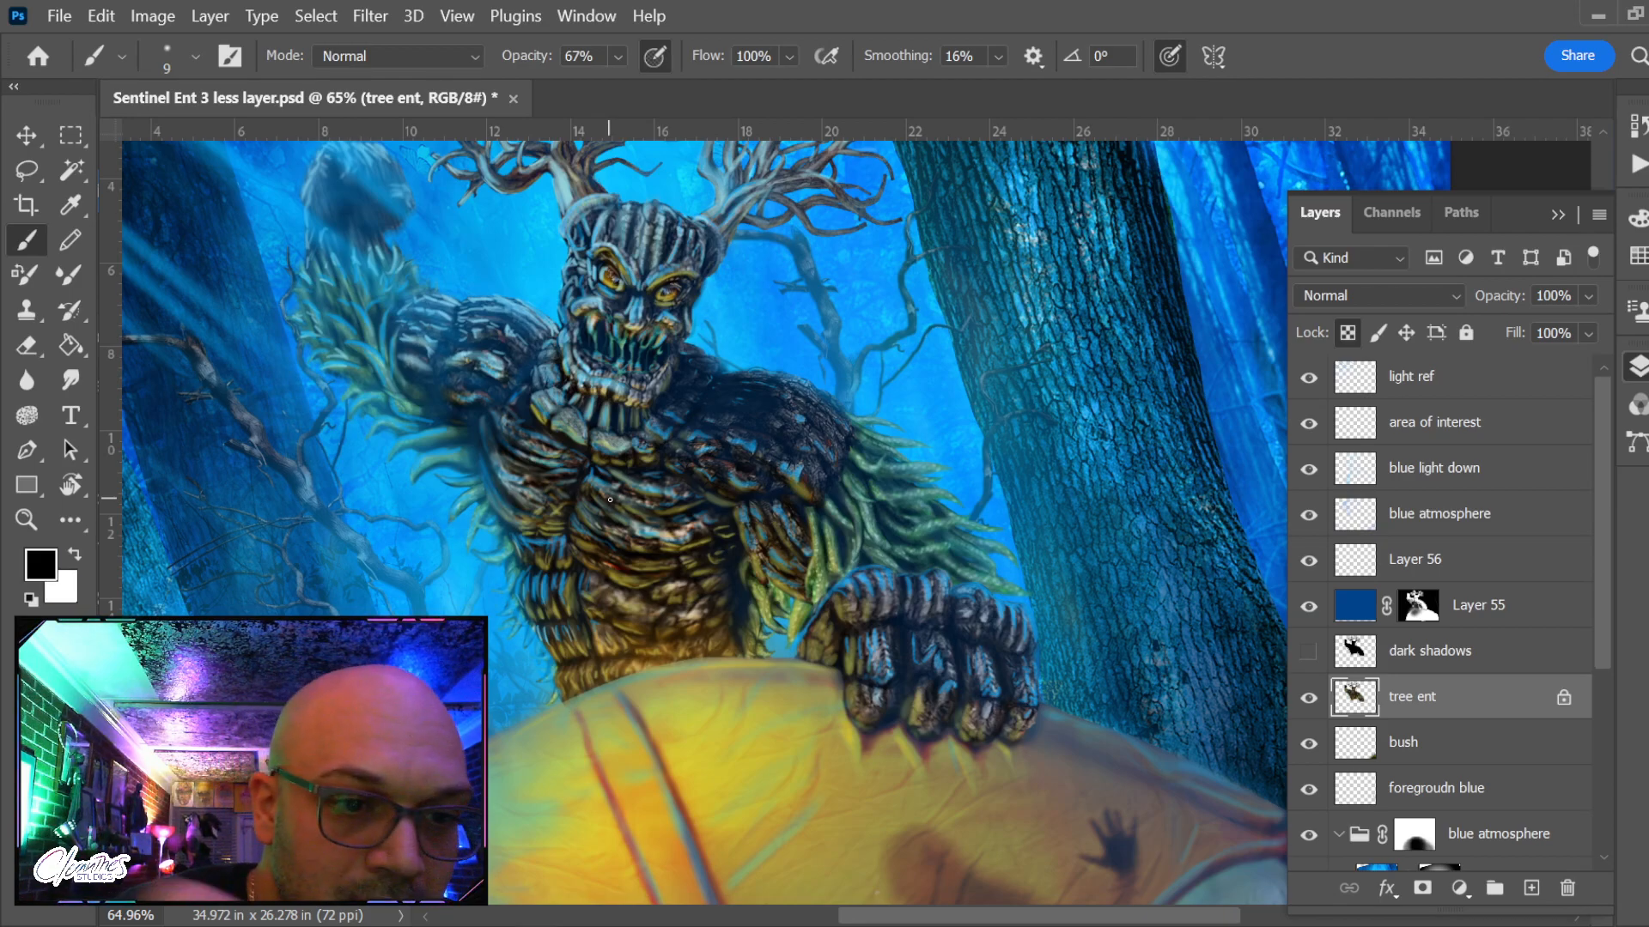
key("x")
key("x")
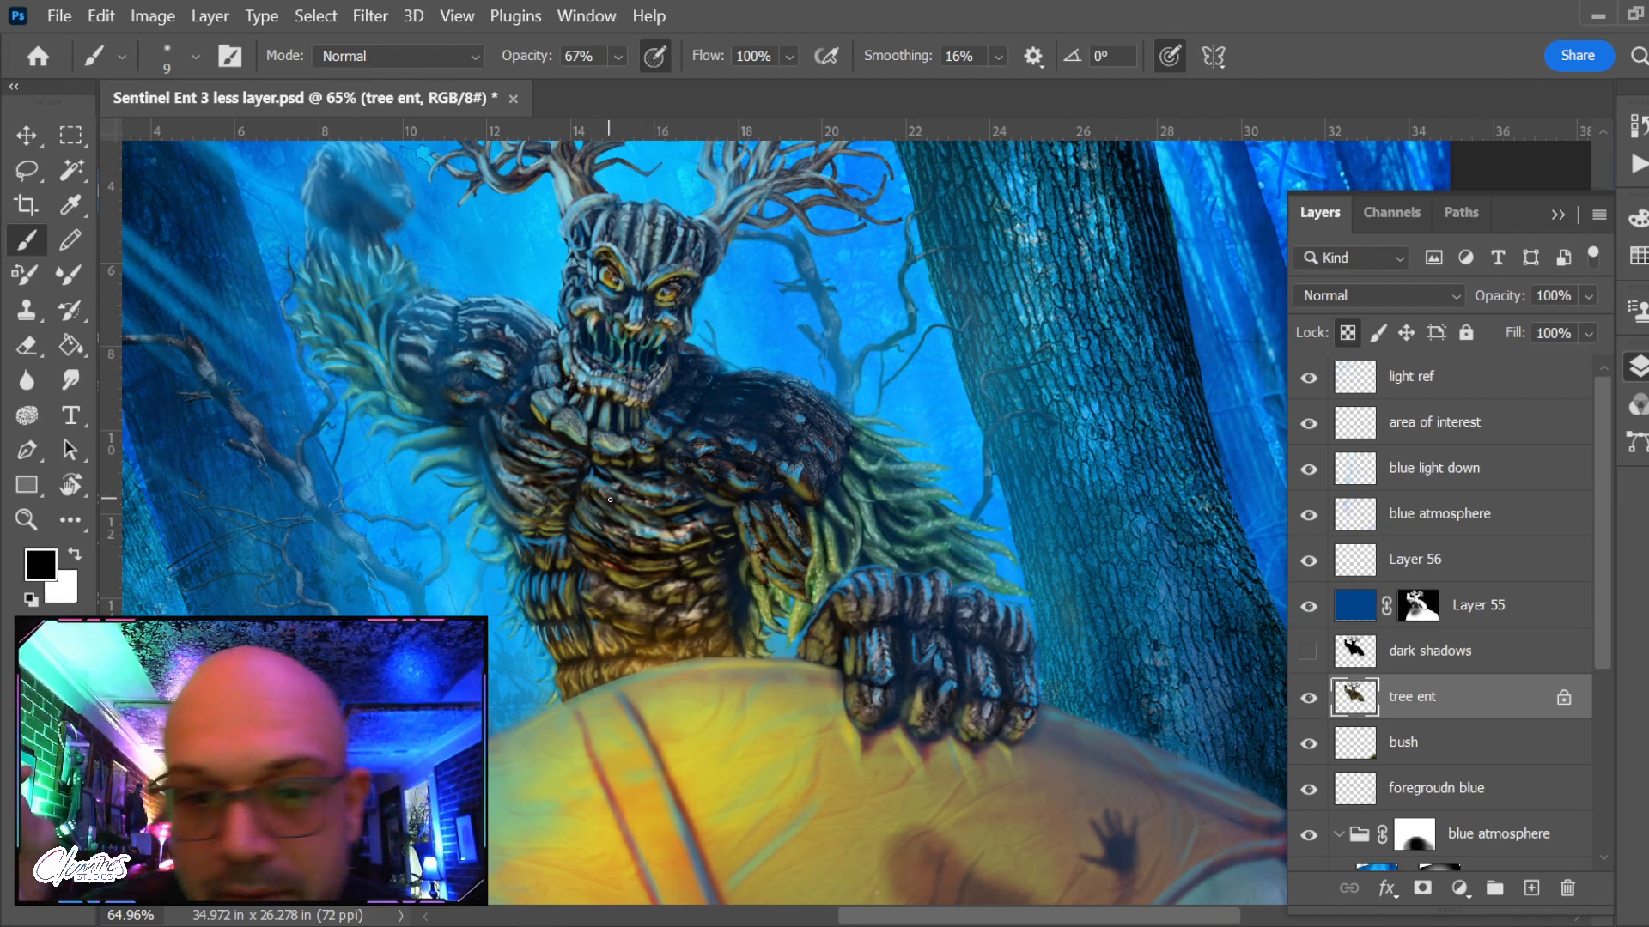
key("bracketright")
key("bracketright")
key("bracketright")
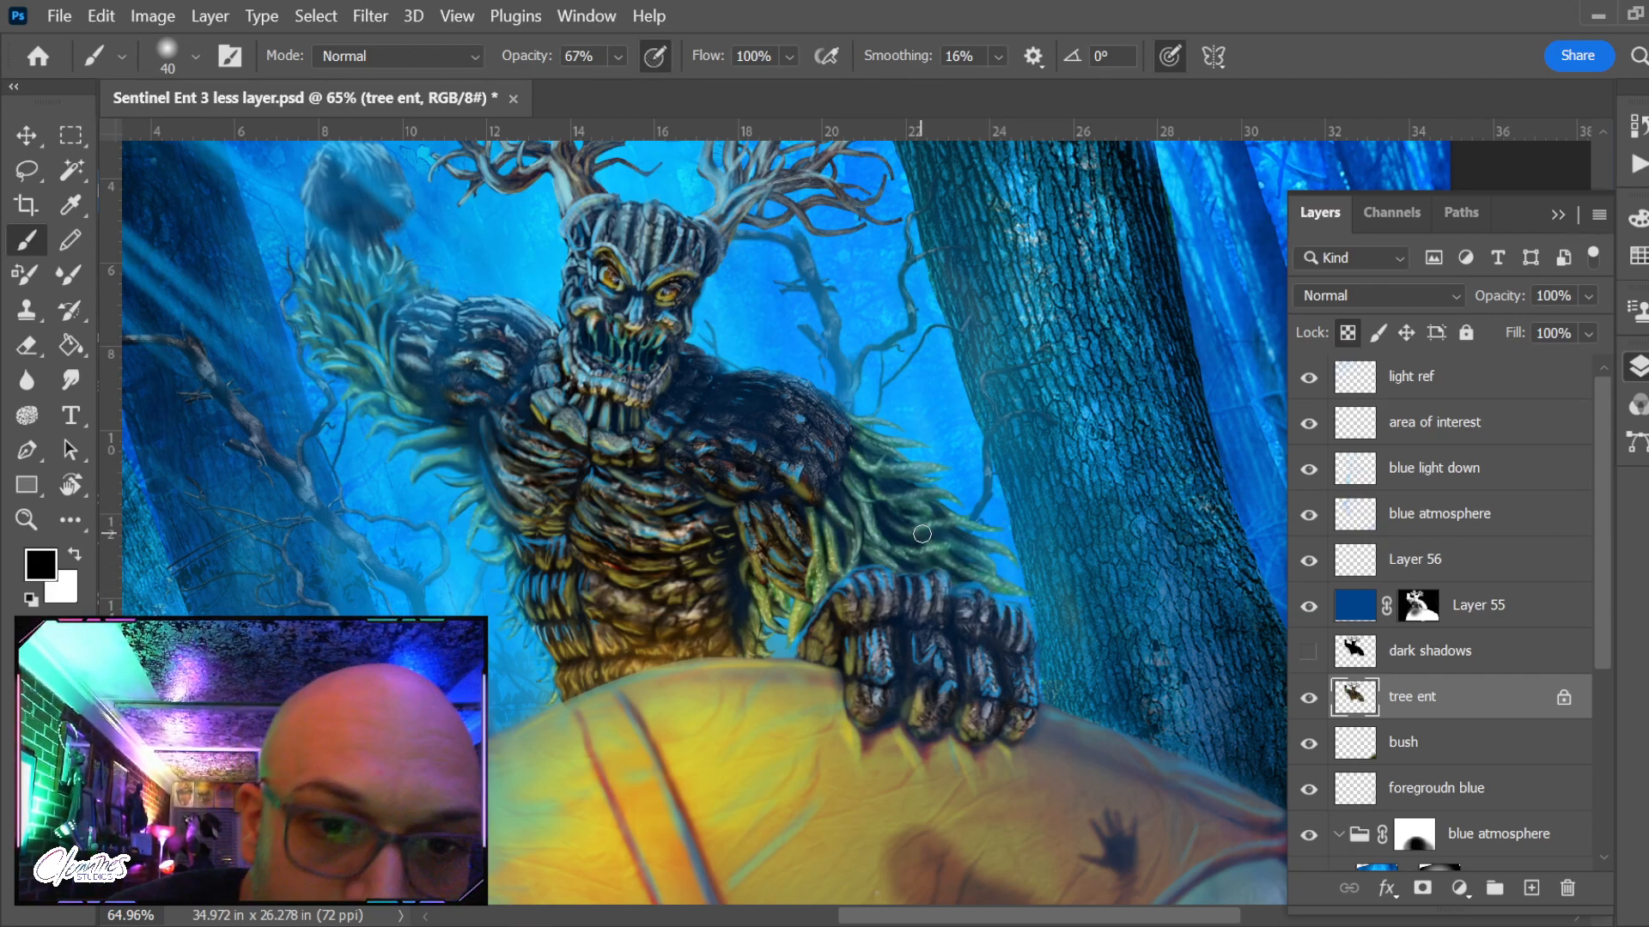
left_click_drag(721, 382, 727, 475)
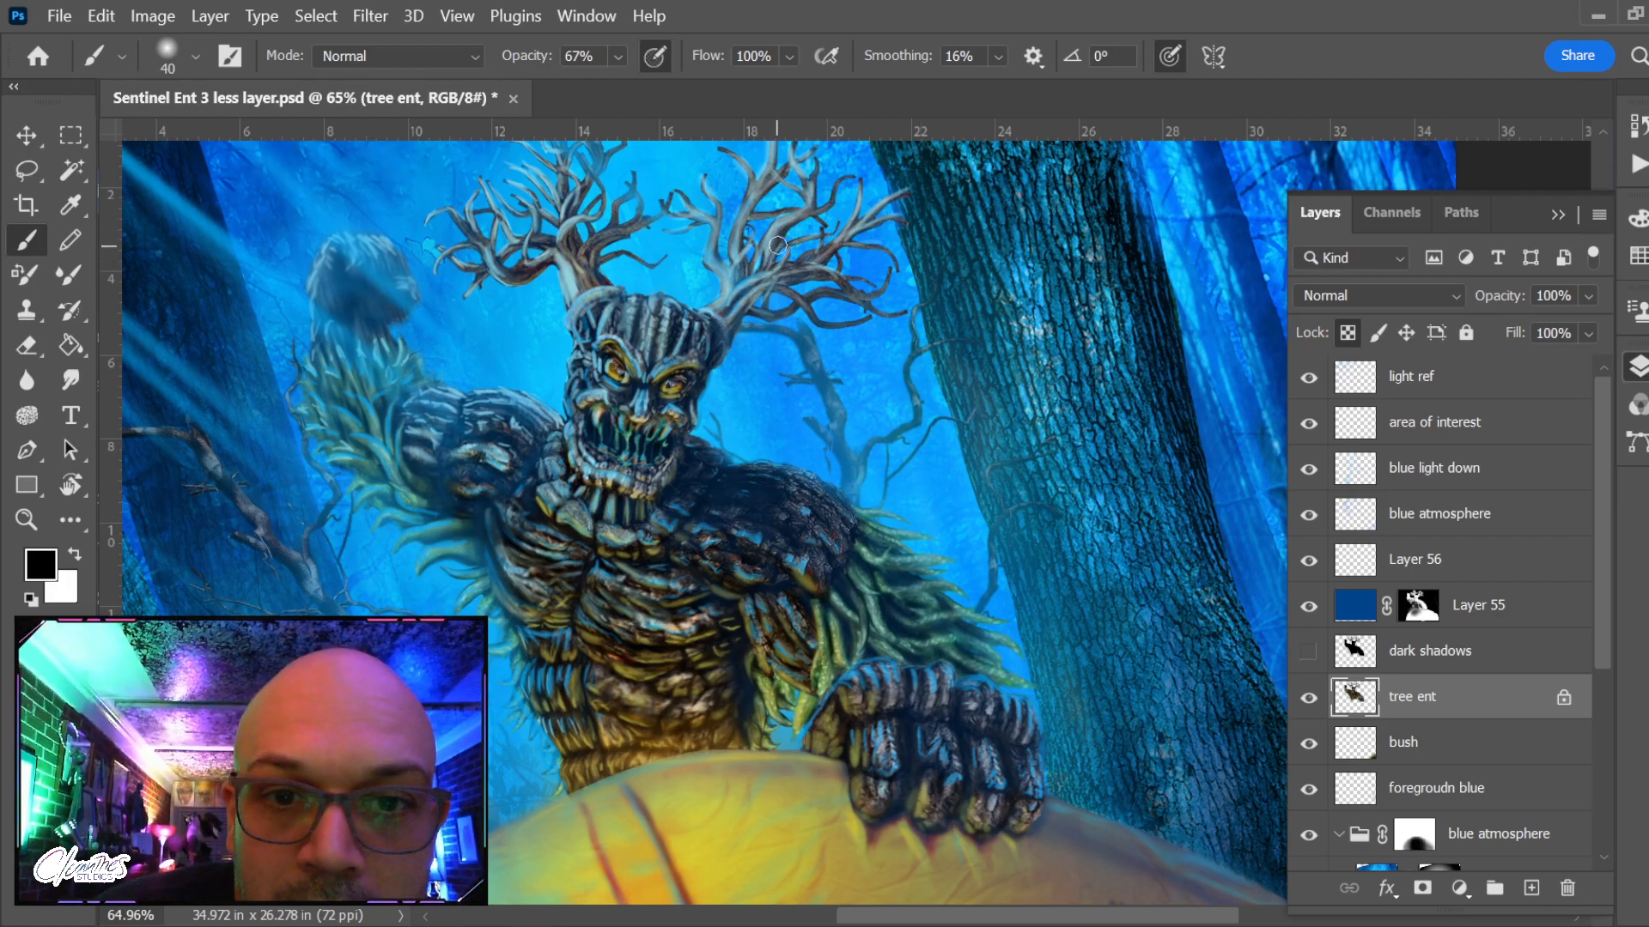
Deepen the creature's shading around the antlers, resting fist and torso with the black Brush at size 40
left_click_drag(839, 224, 839, 323)
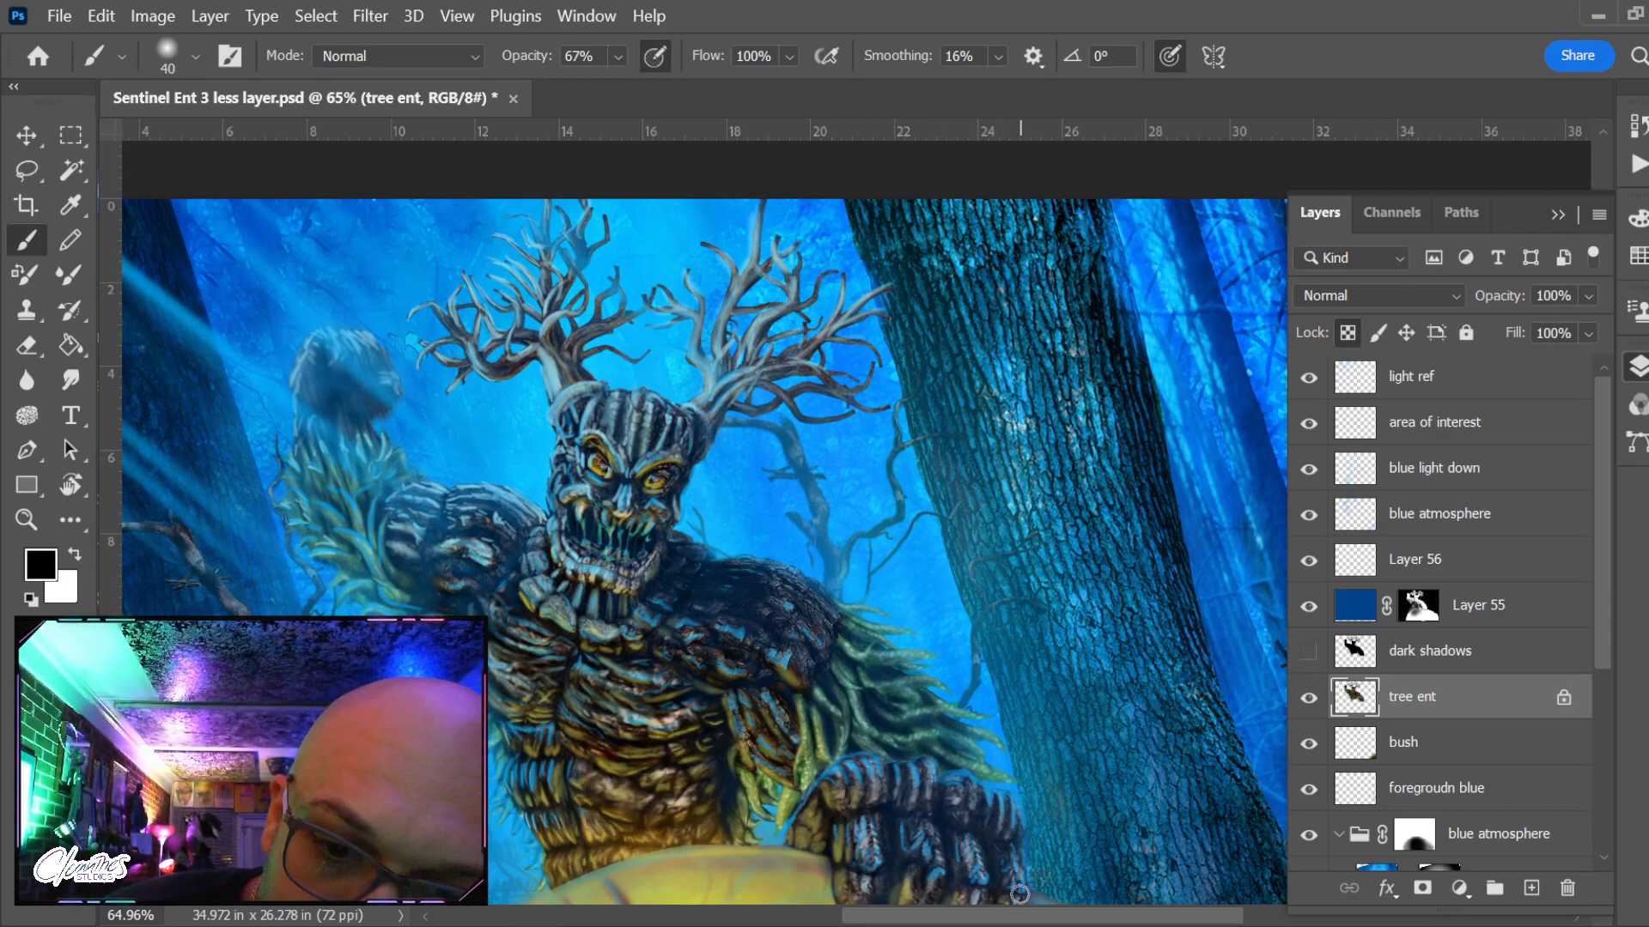
left_click_drag(1030, 760, 956, 607)
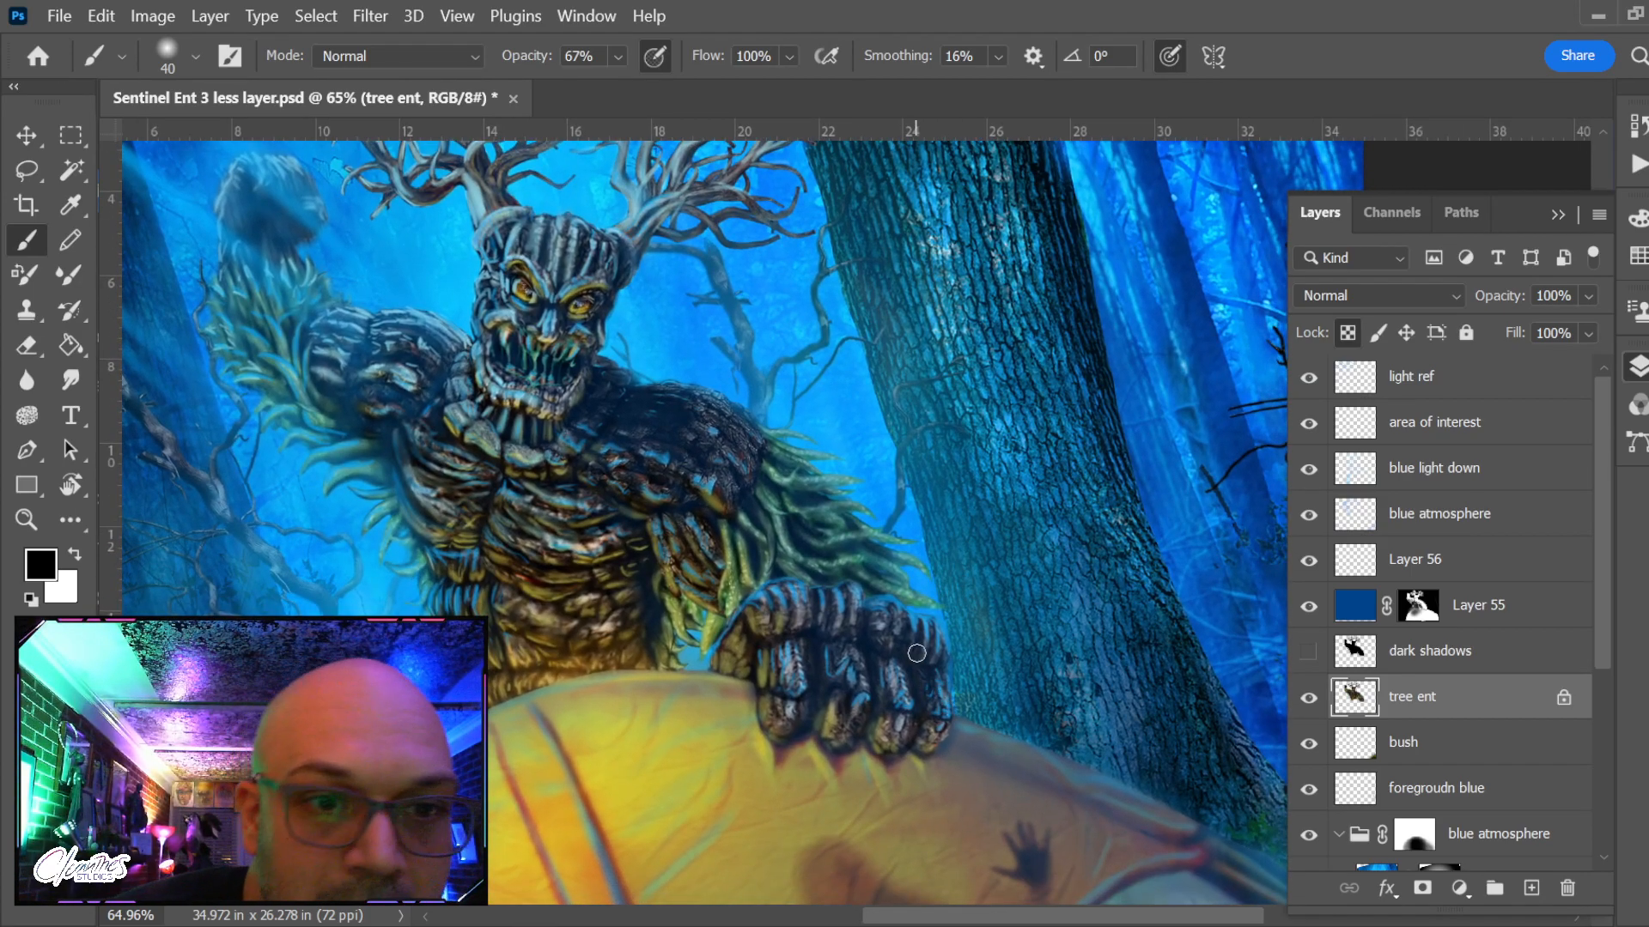
left_click_drag(606, 427, 670, 546)
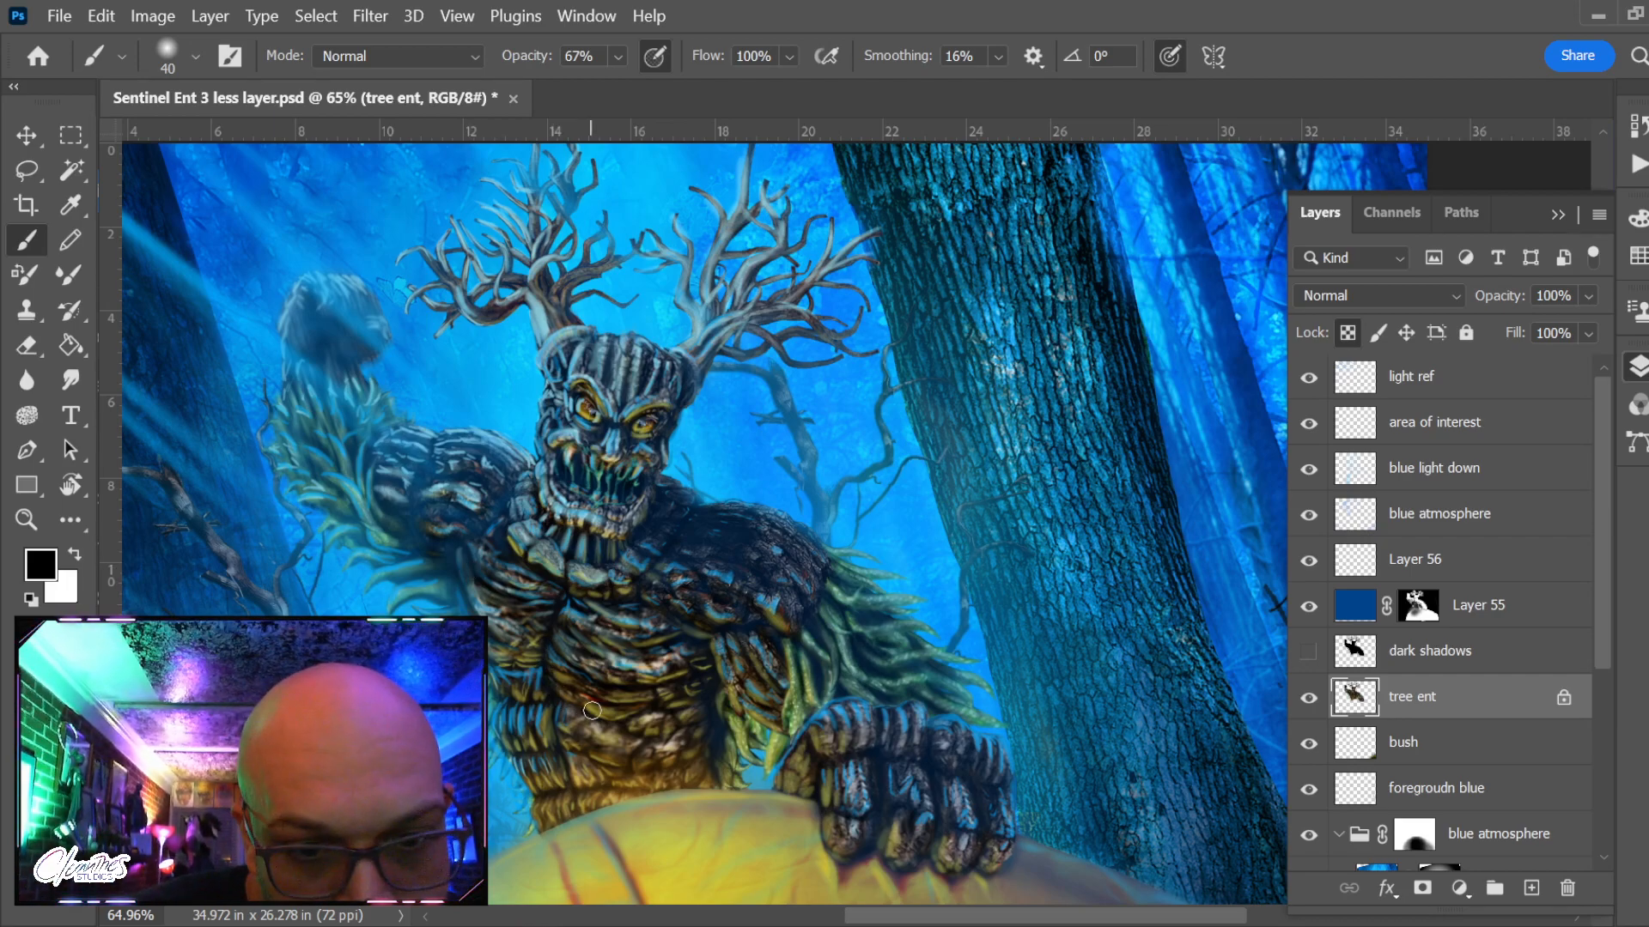
Toggle the visibility of the blue atmosphere and blue light down layers to compare their effect on the creature
scroll(592, 711, "down", 3)
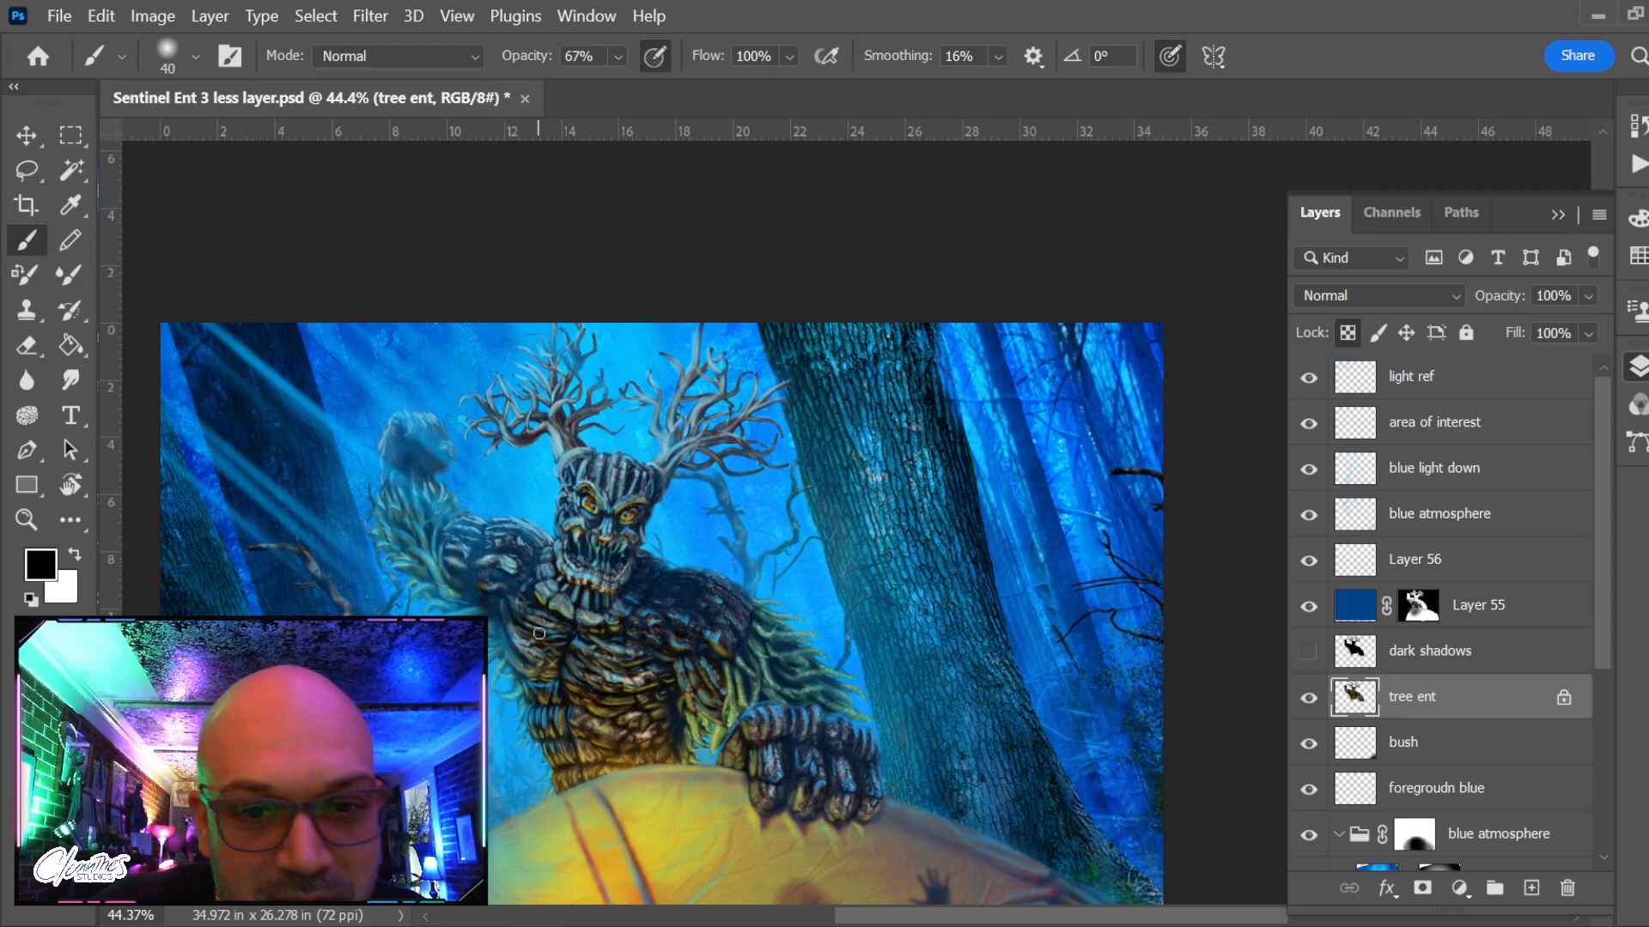
scroll(538, 633, "down", 2)
left_click_drag(533, 649, 633, 618)
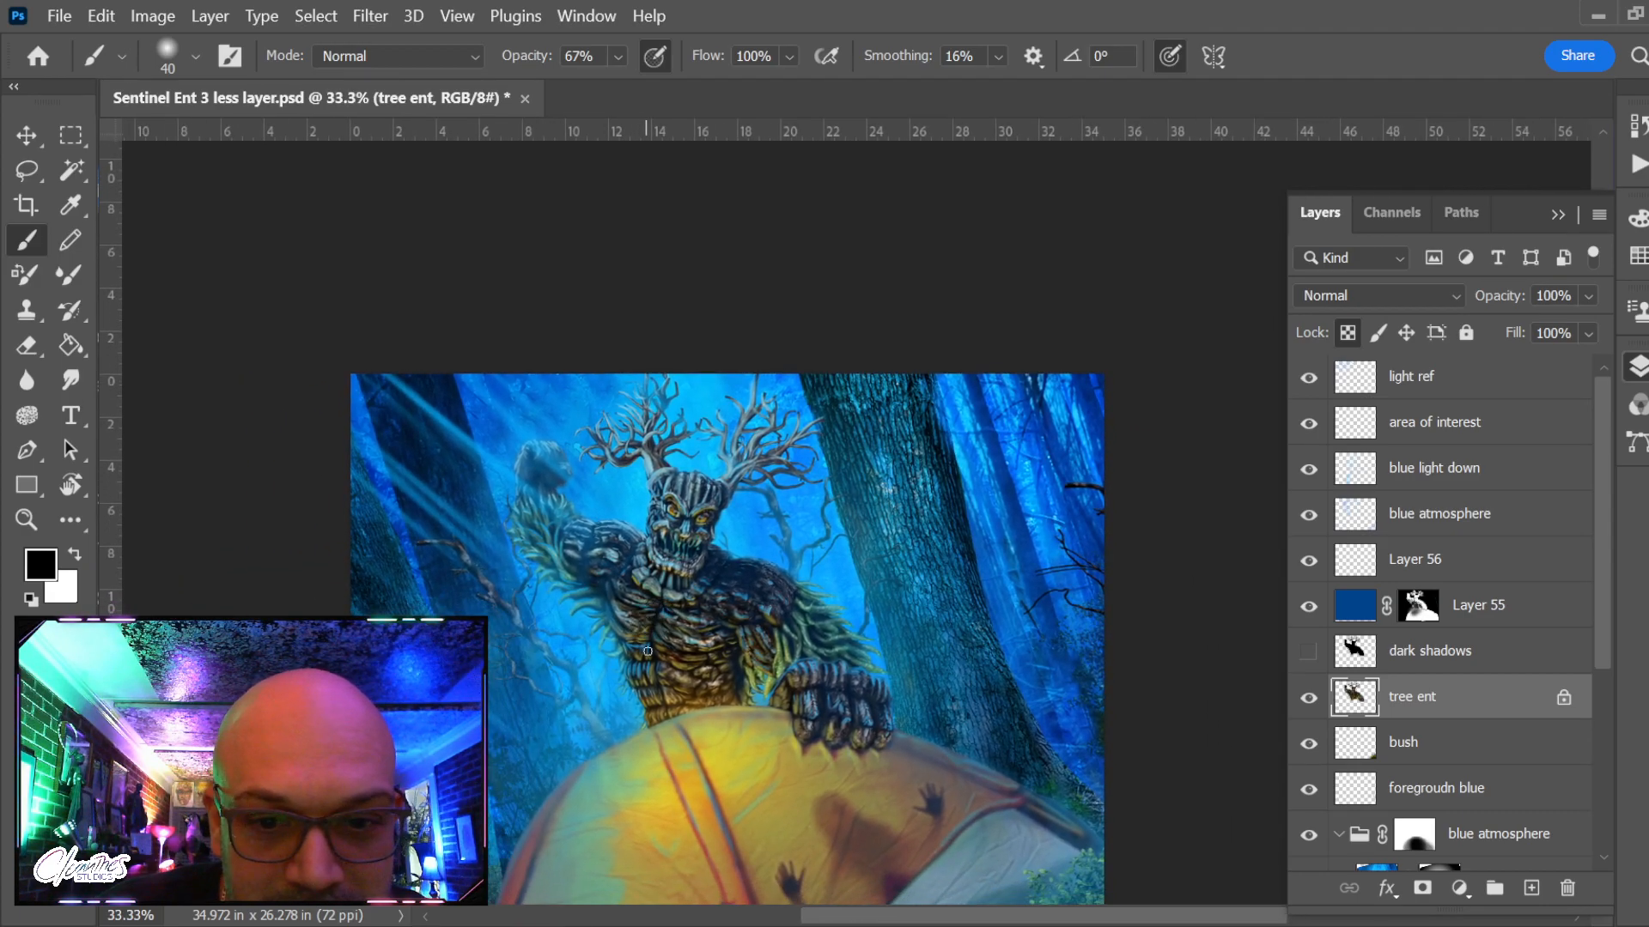
left_click_drag(636, 682, 650, 661)
scroll(538, 626, "up", 3)
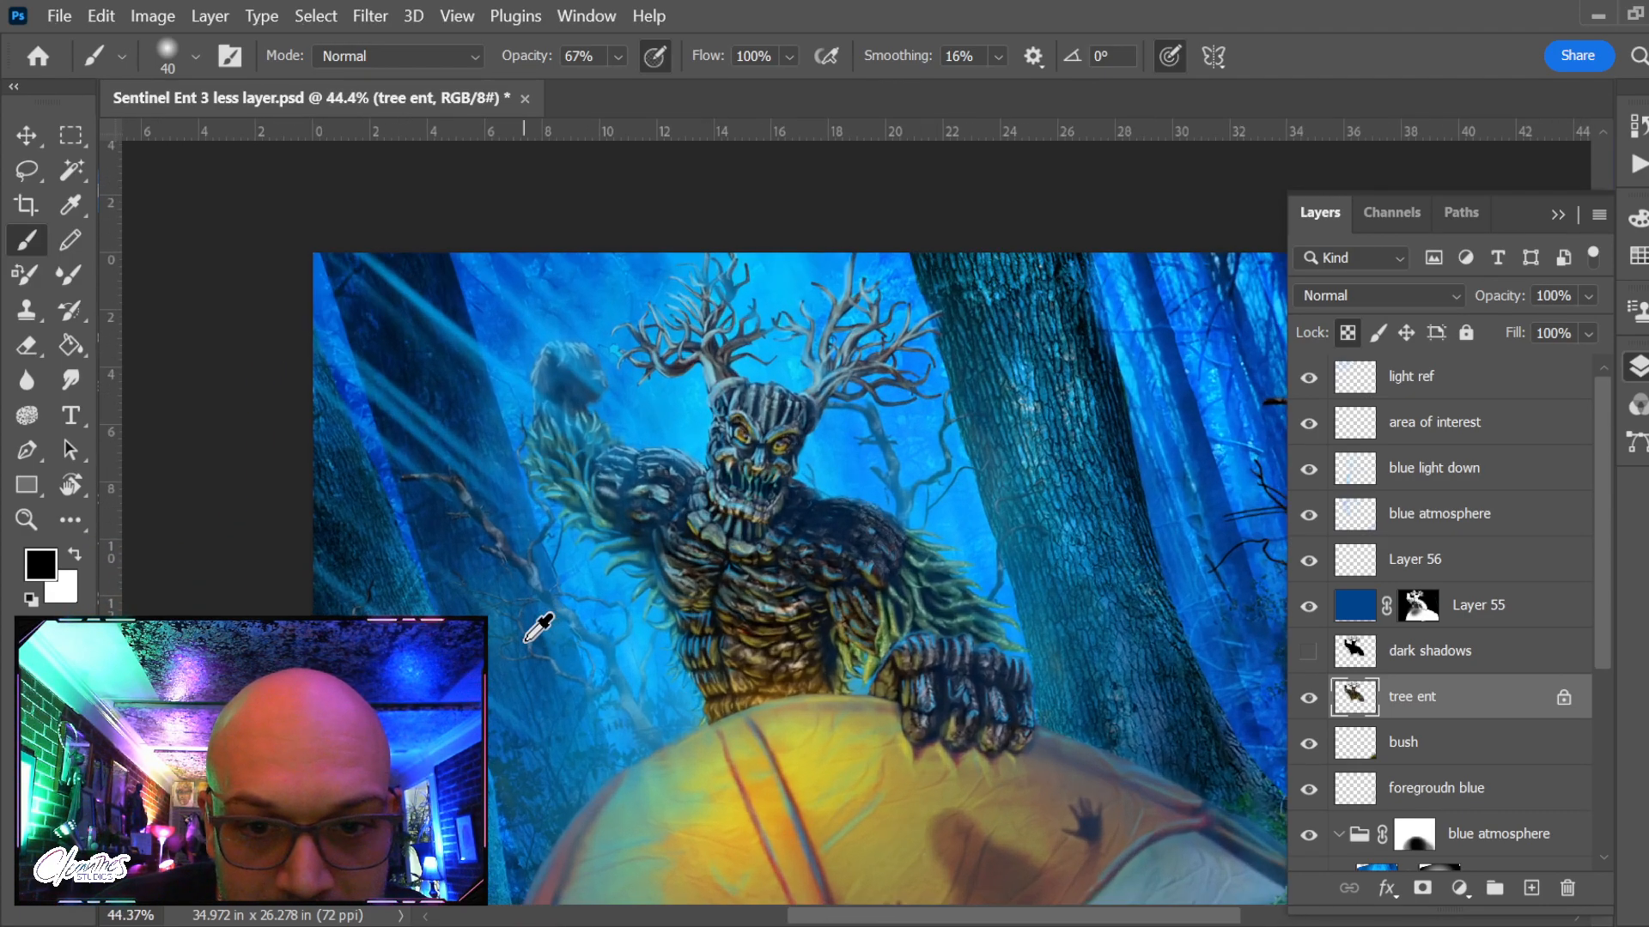
scroll(810, 619, "up", 2)
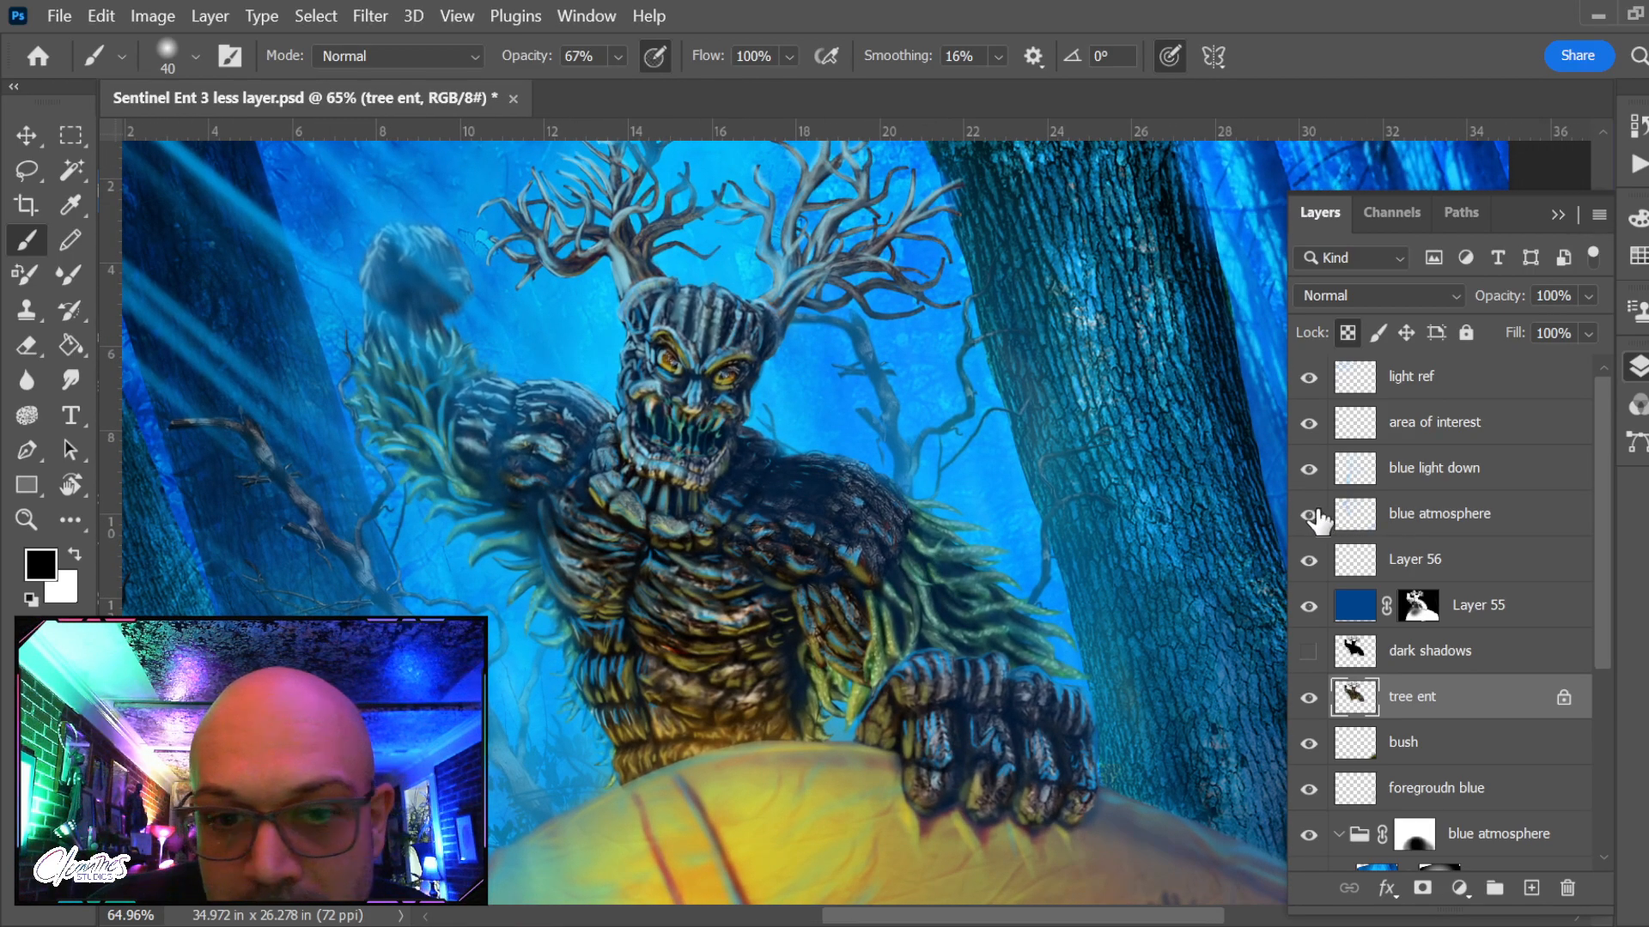
left_click(1308, 514)
left_click(1309, 514)
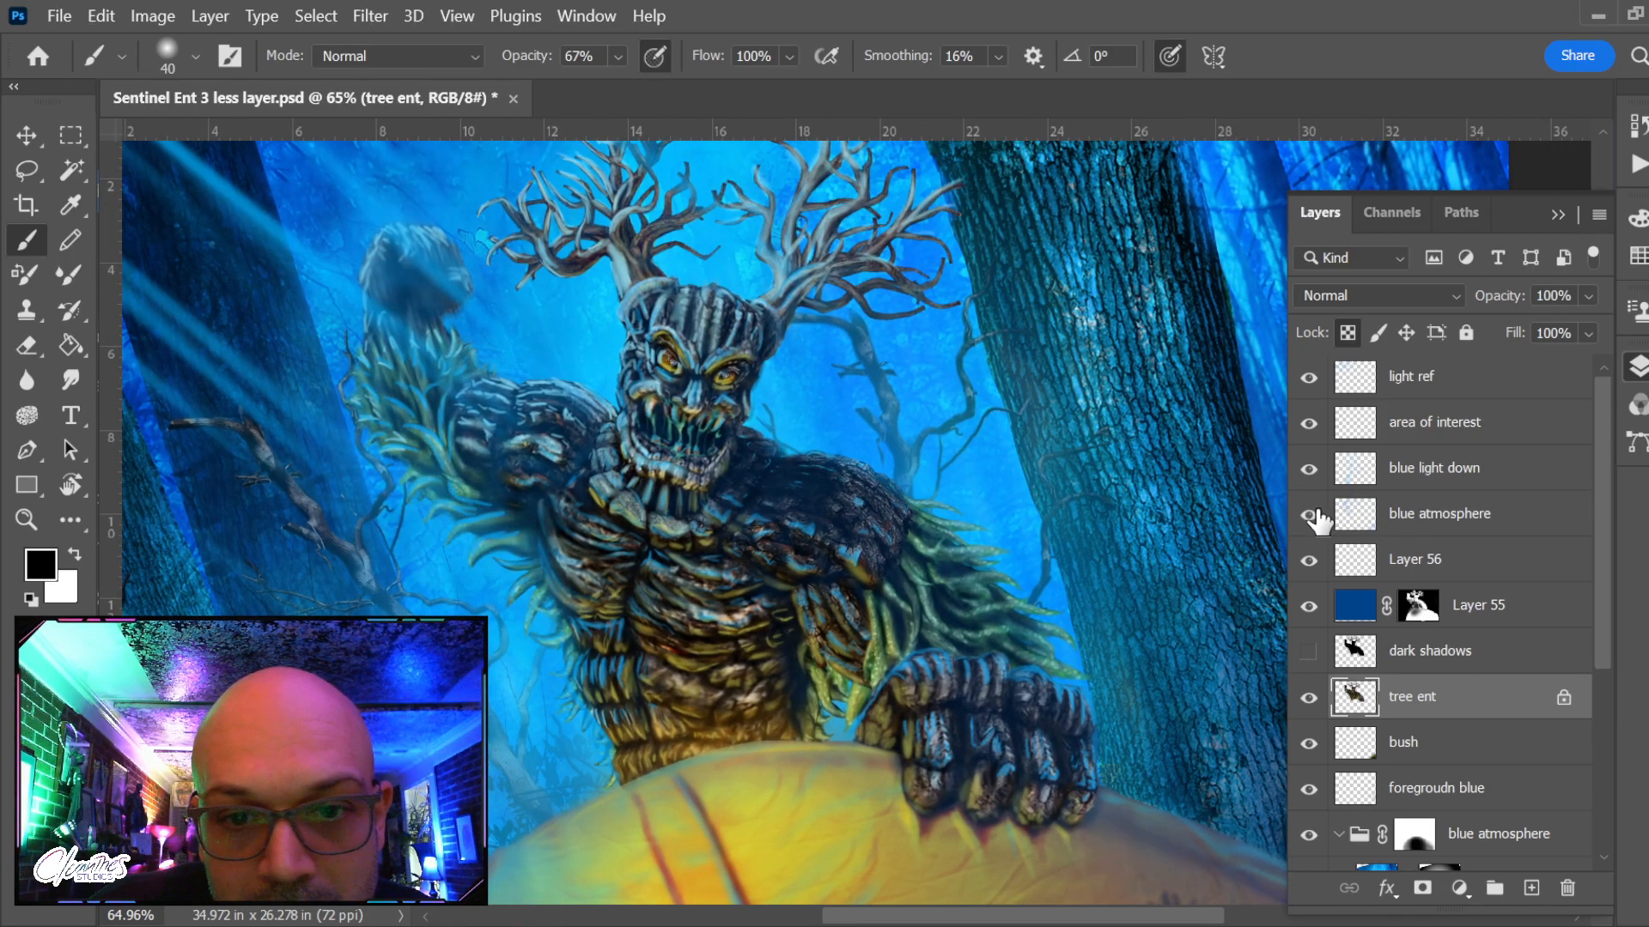
left_click(1308, 514)
left_click(1308, 514)
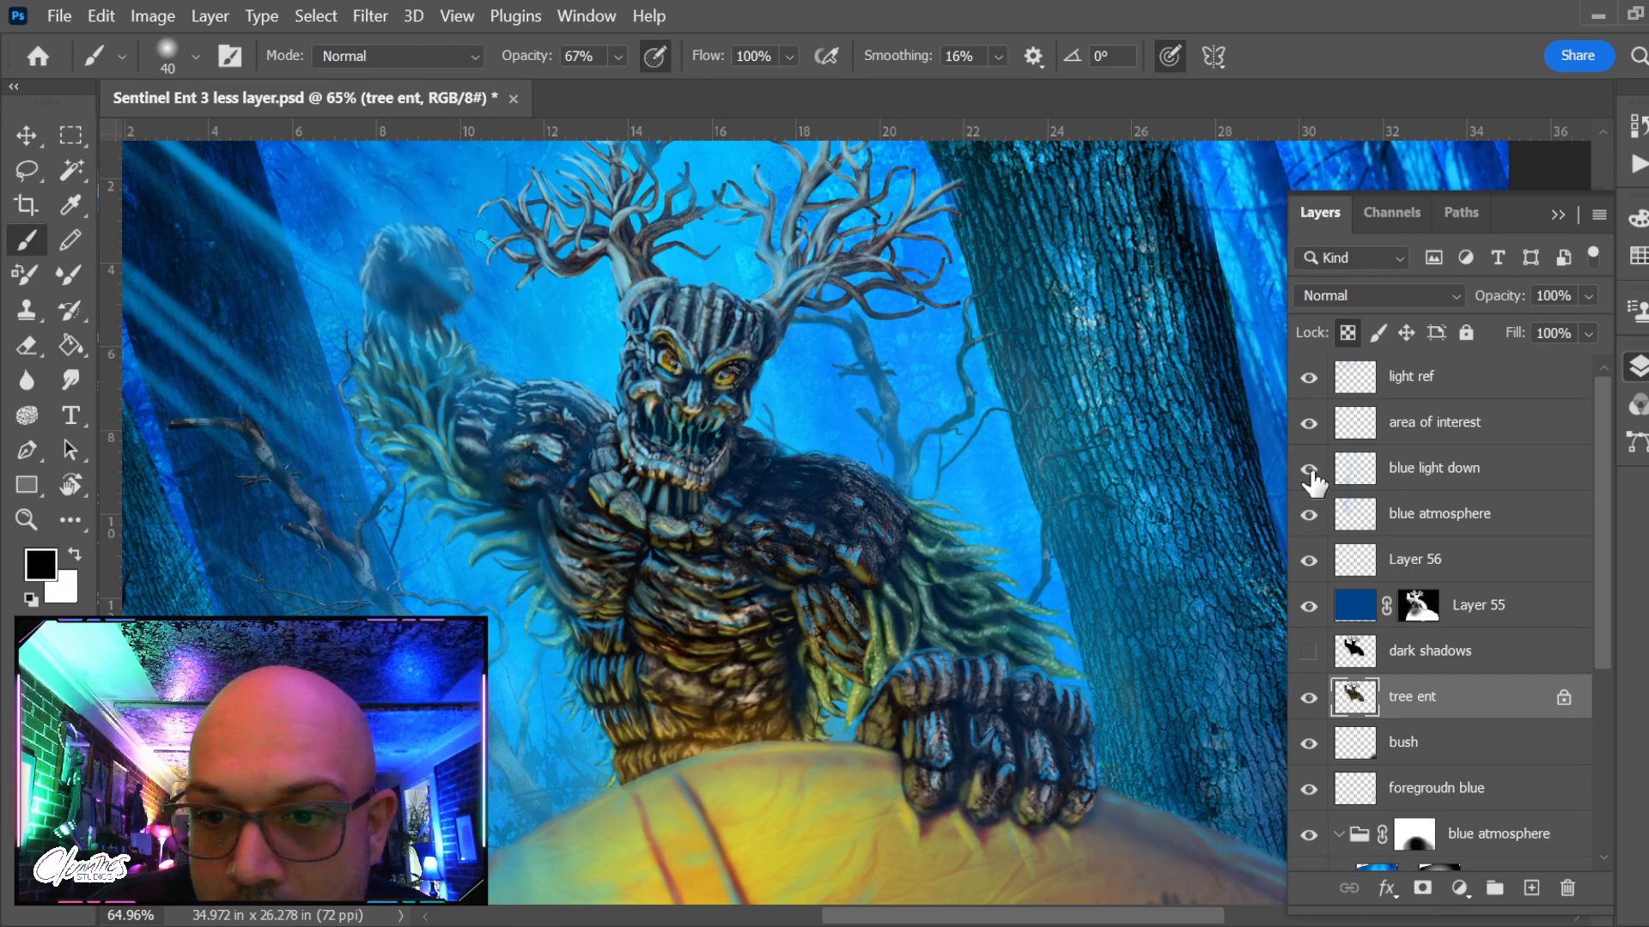
left_click(1309, 469)
left_click(1309, 469)
Move the blue light down layer beneath the blue atmosphere layer and check the image with blue atmosphere off and on
left_click_drag(1442, 478, 1447, 539)
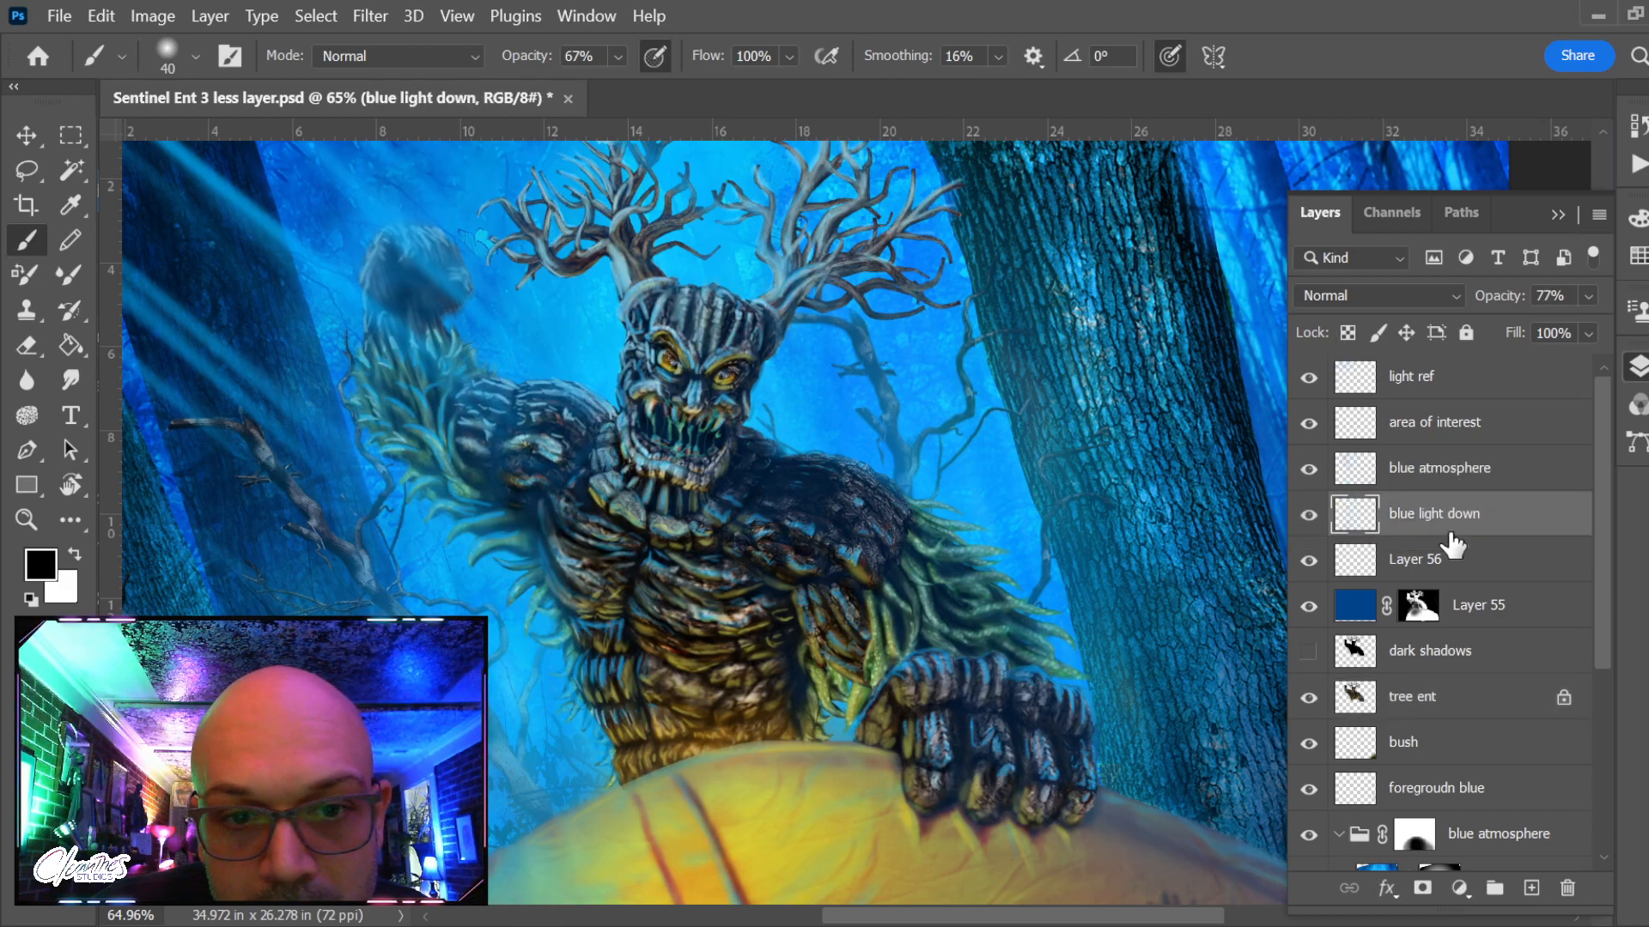
left_click(1309, 469)
left_click(1309, 469)
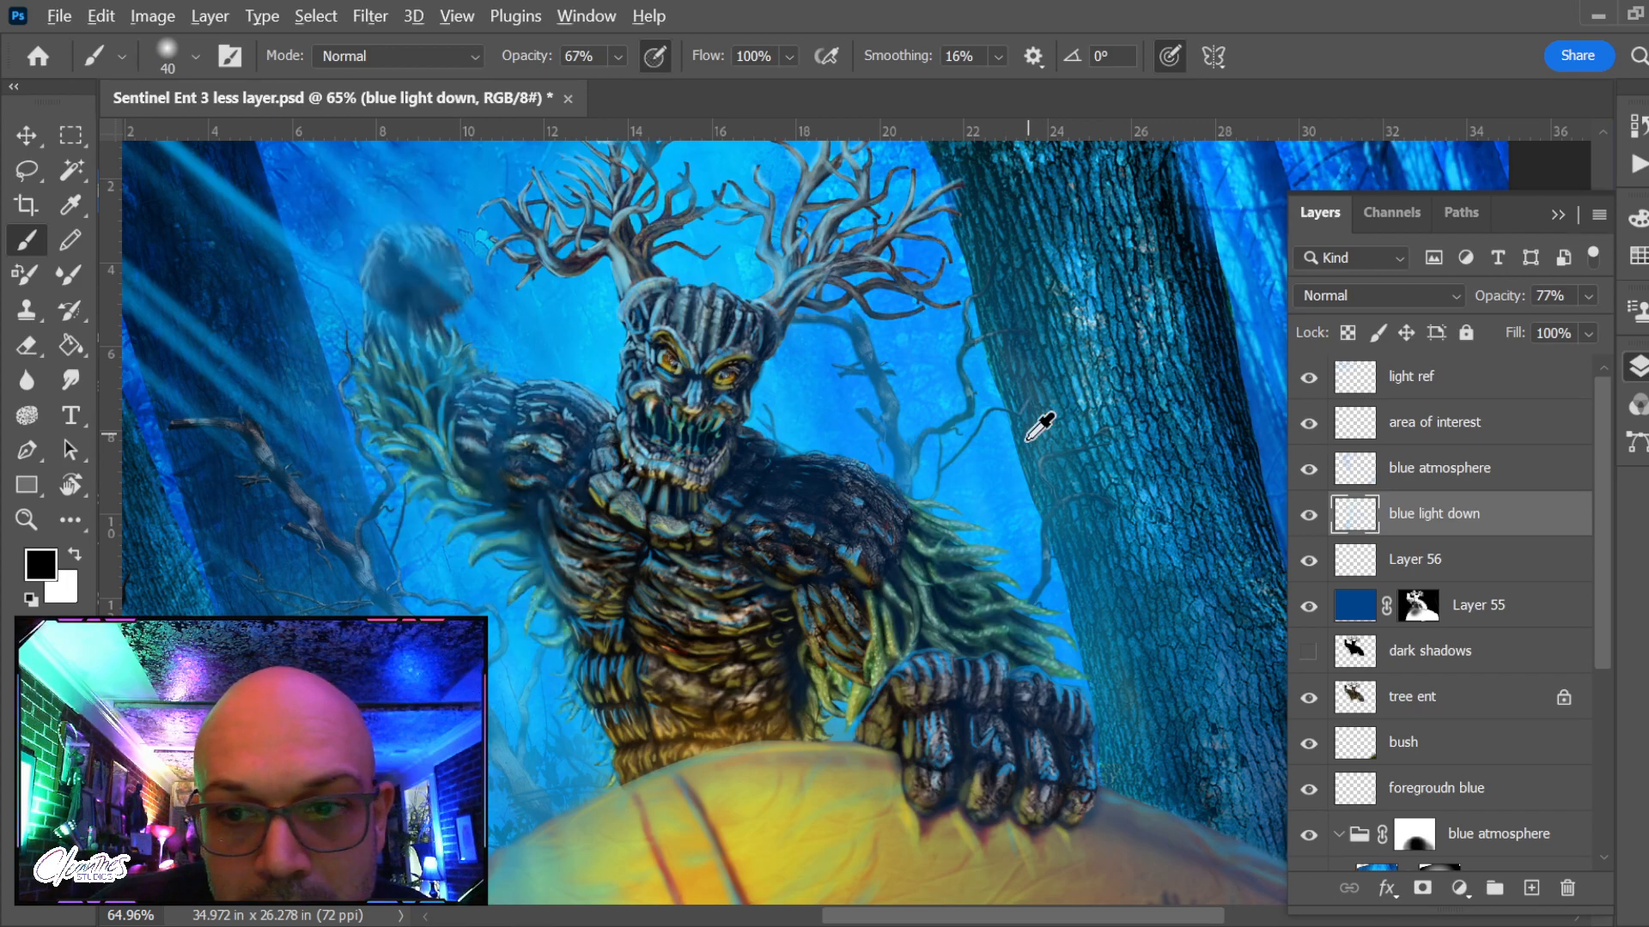
Check the area of interest layer's contribution to the image and delete that layer
scroll(1039, 426, "down", 3)
left_click(1308, 423)
left_click(1367, 436, "ctrl")
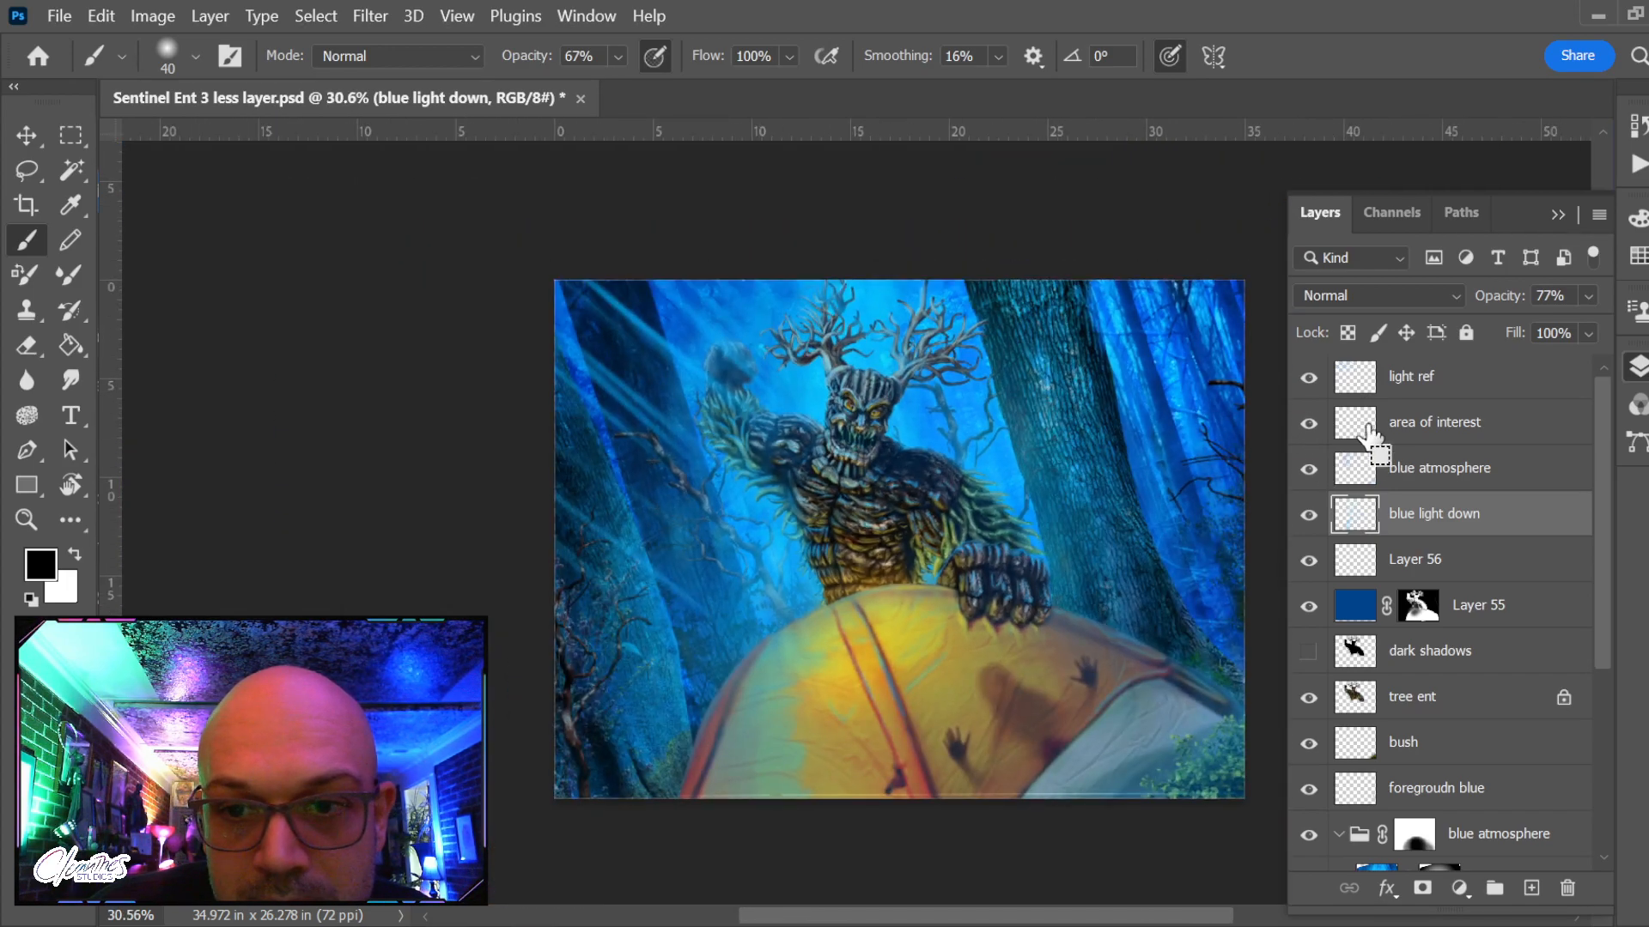
key("ctrl+d")
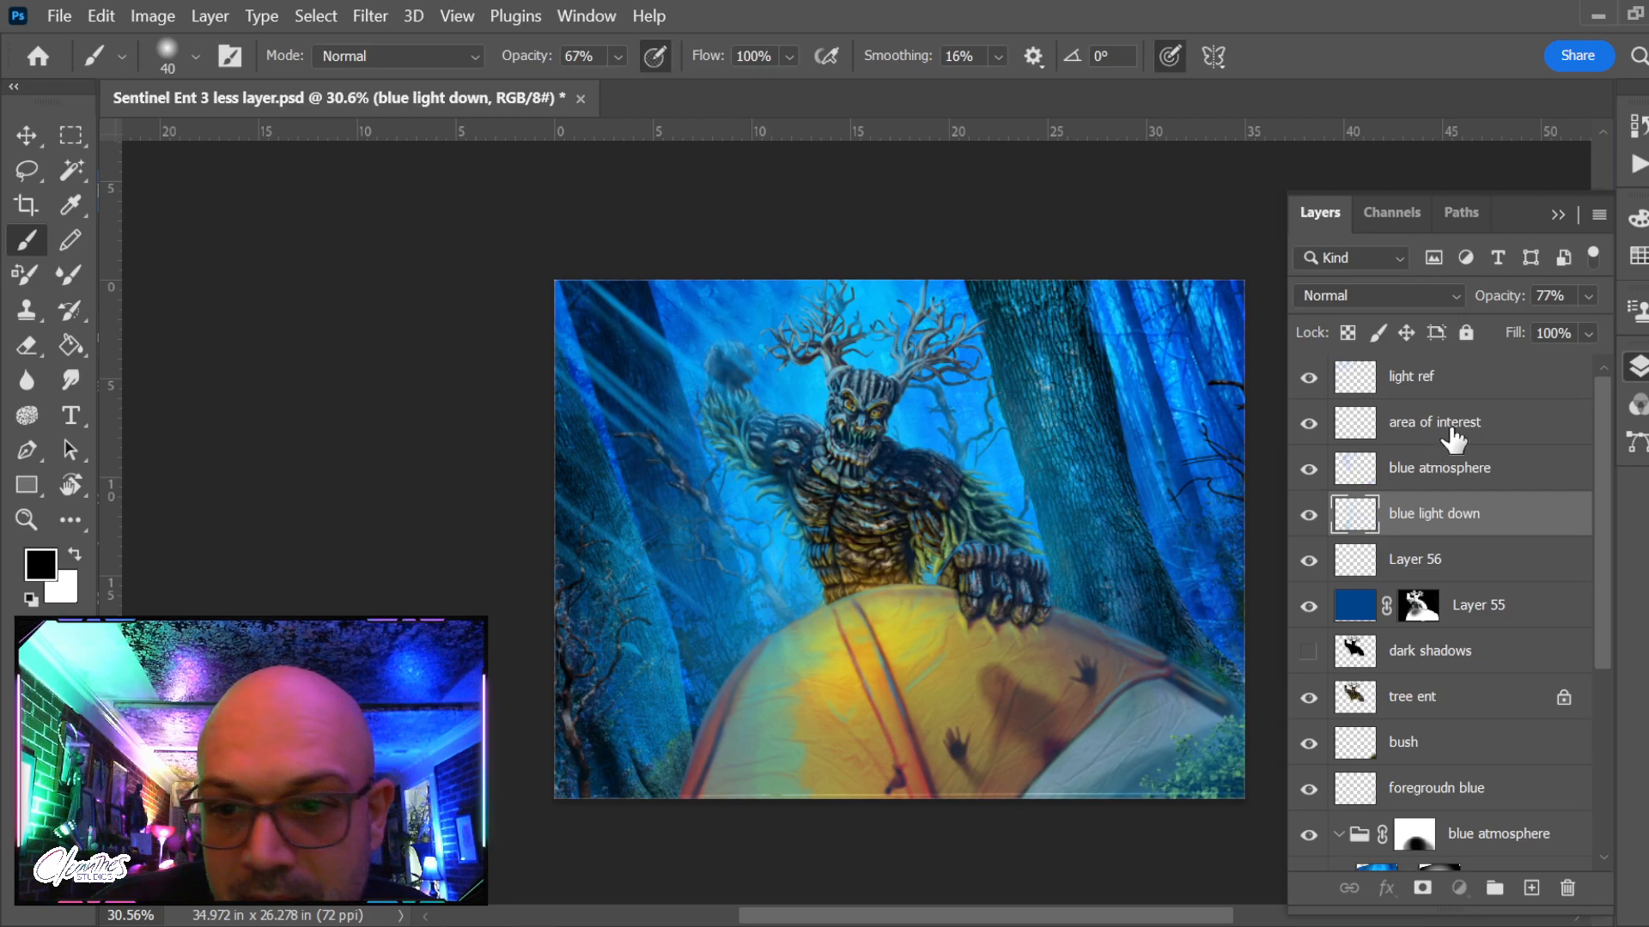
left_click(1399, 426)
key("Delete")
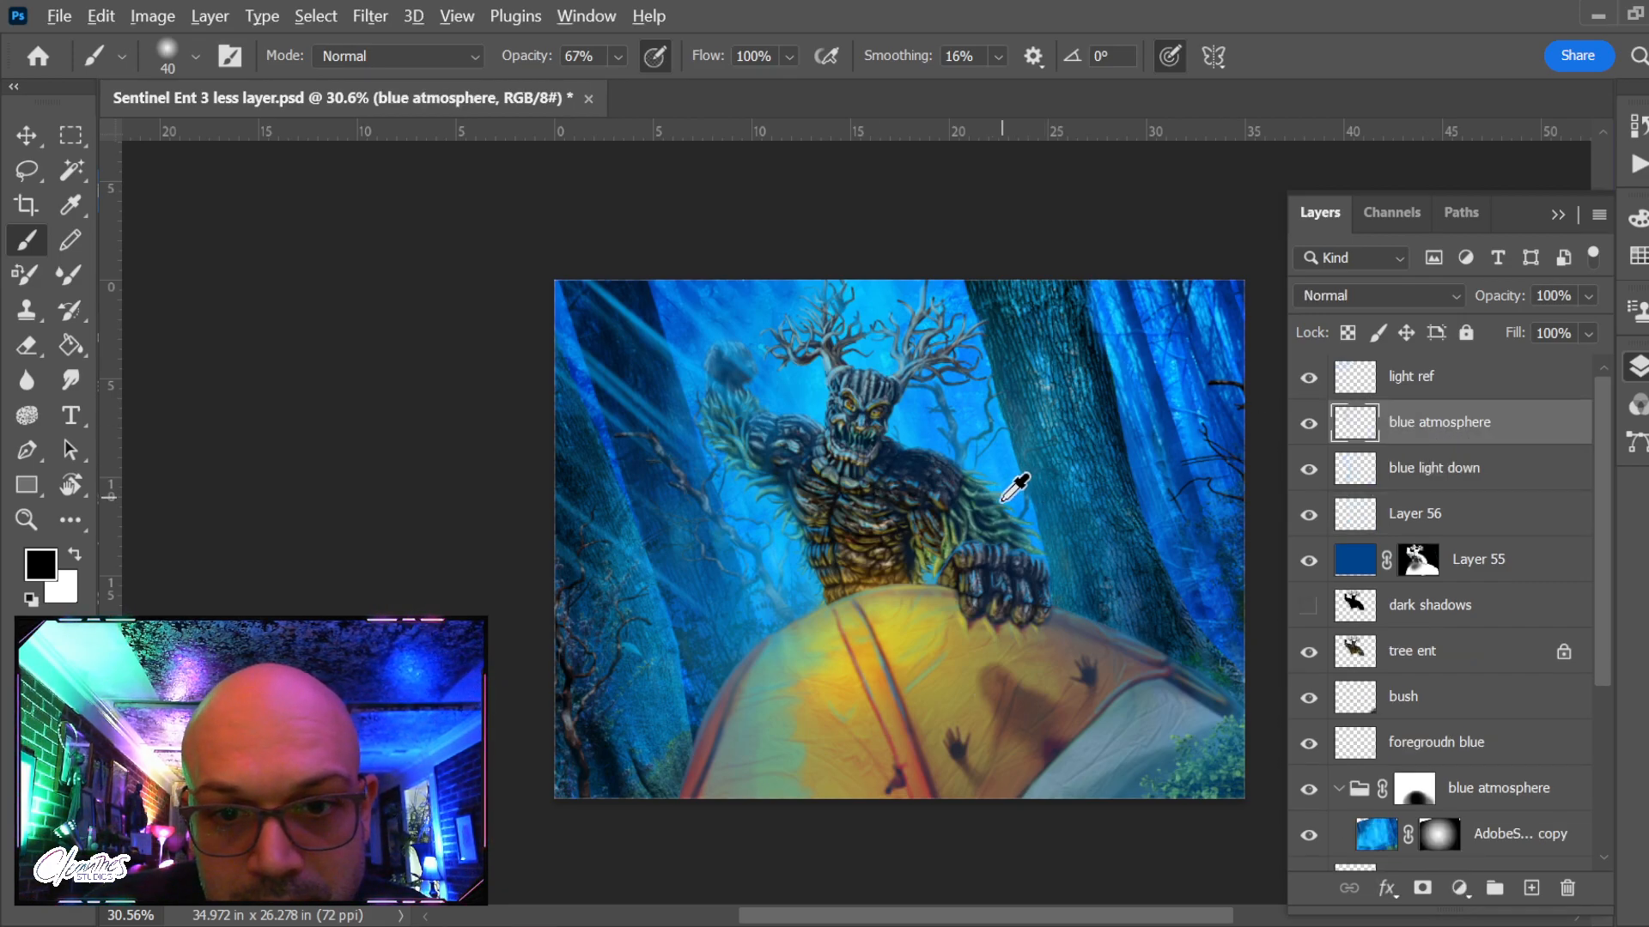
Select the dark shadows layer and make it visible over the creature
scroll(1019, 478, "up", 3)
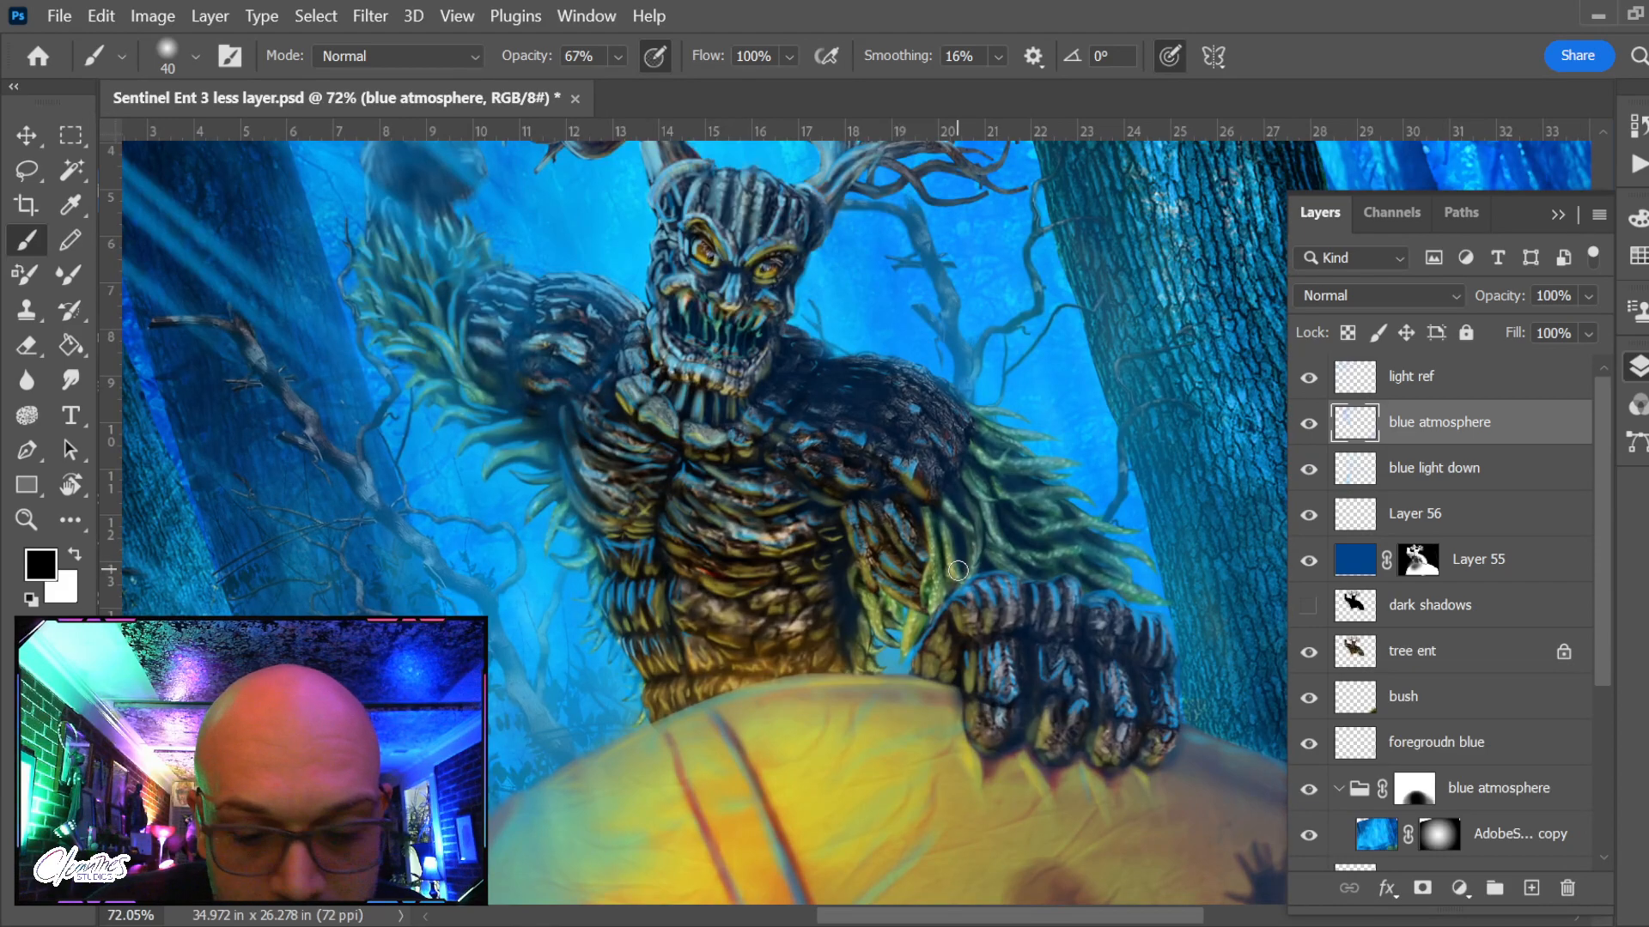
left_click(1499, 611)
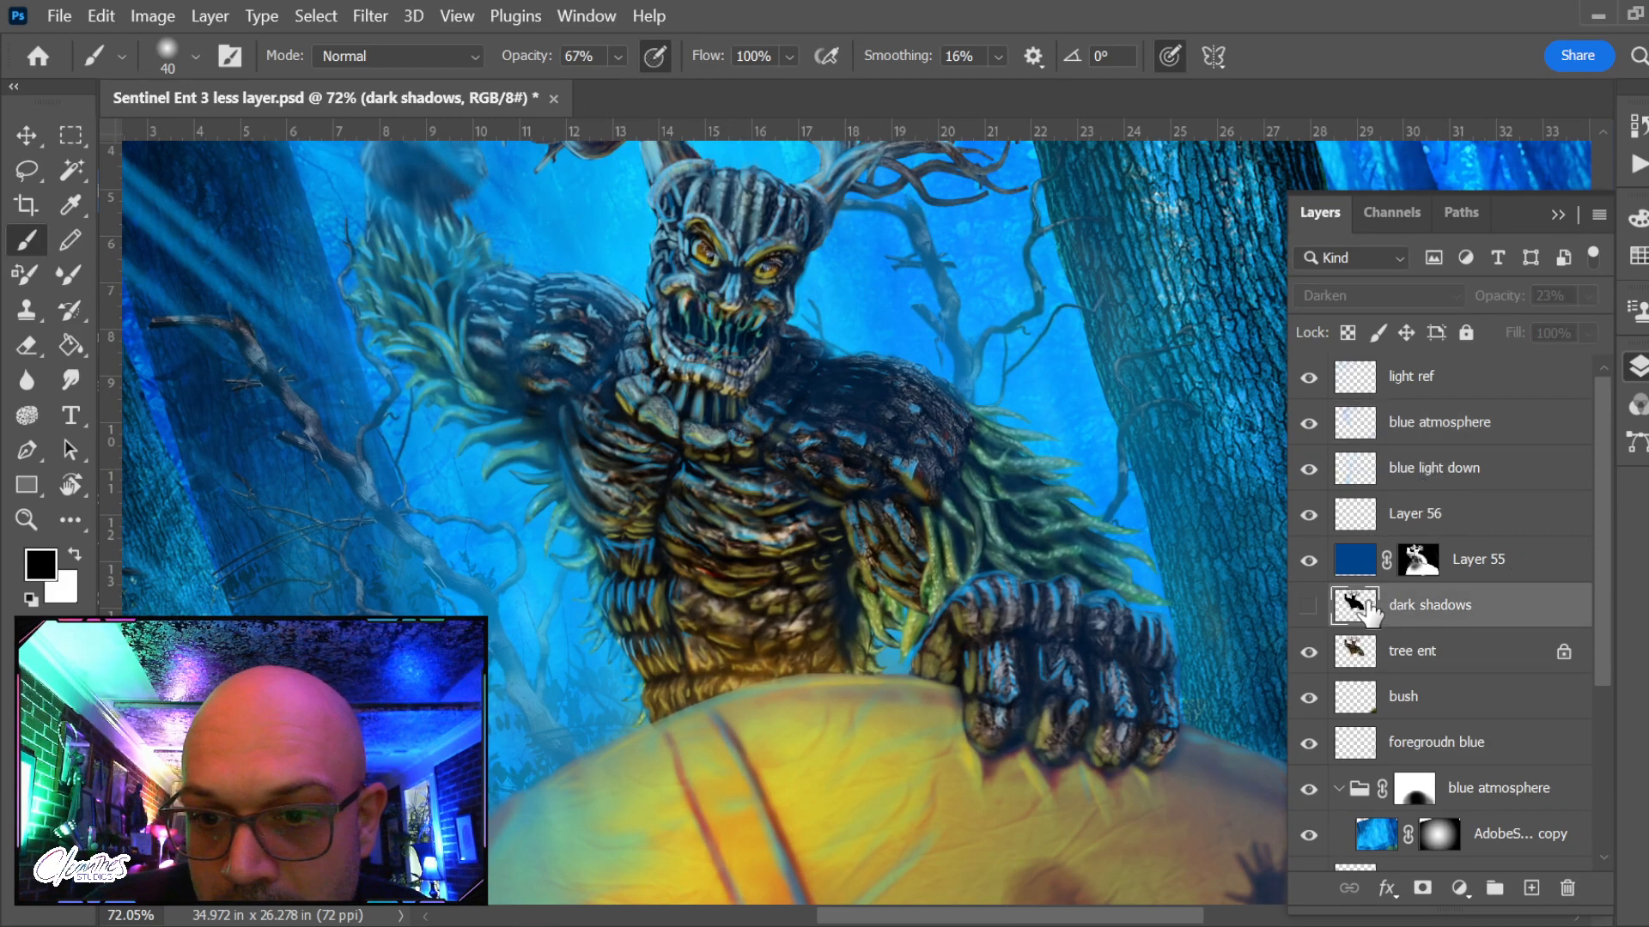
left_click(1308, 605)
scroll(1041, 478, "down", 2)
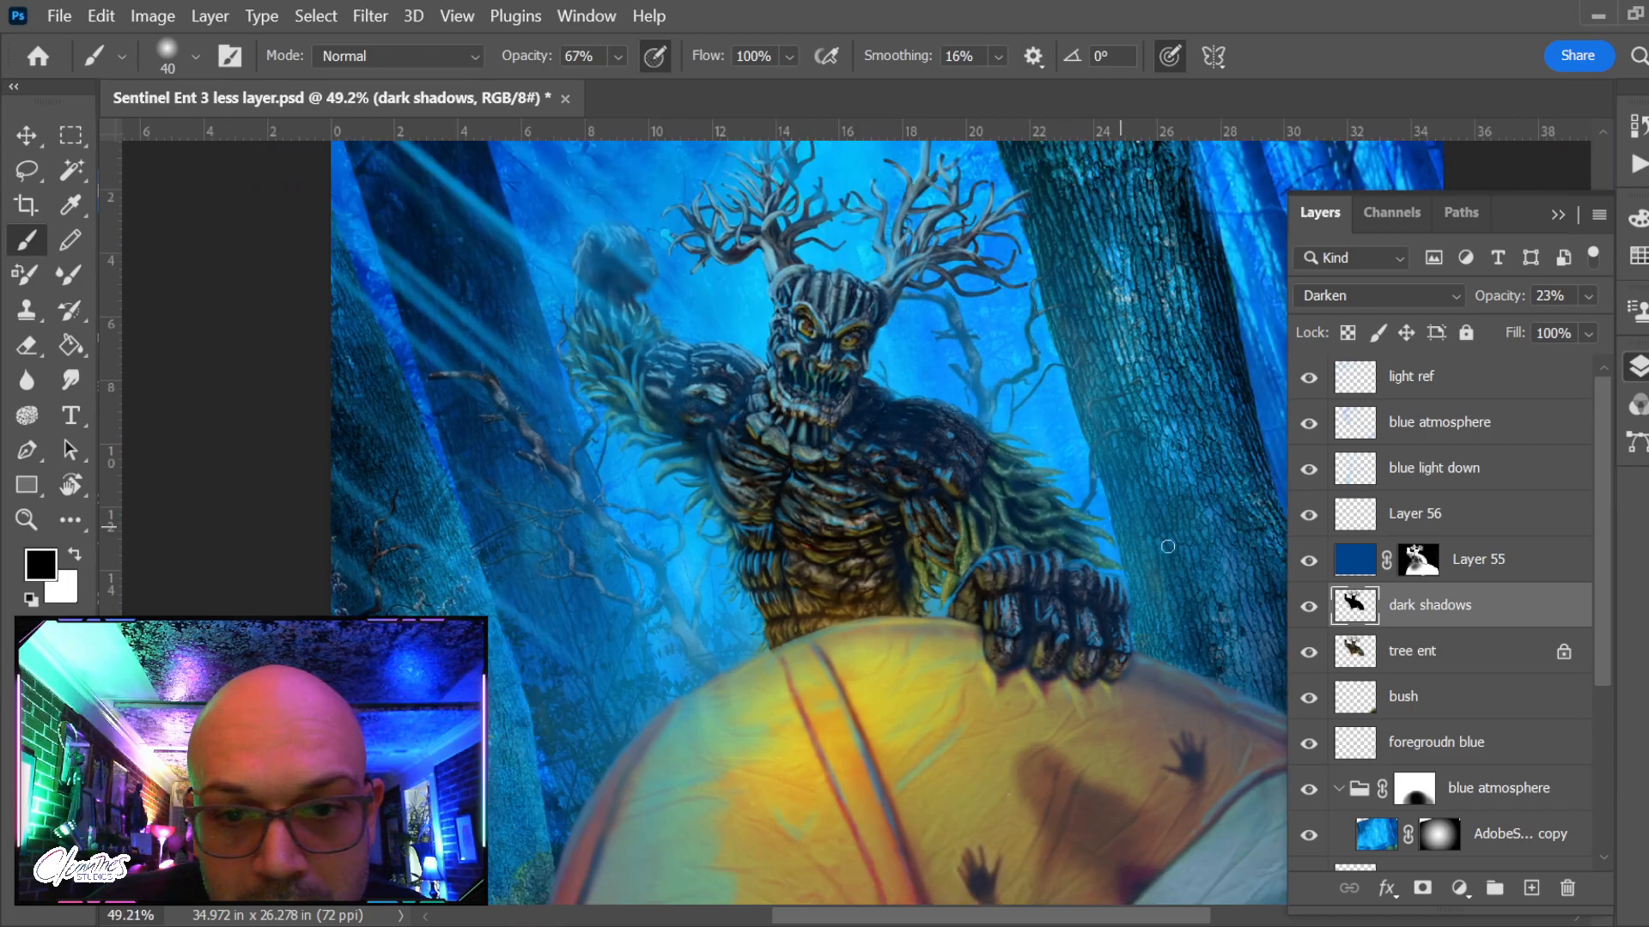
View the dark shadows layer in isolation, restore the other layers and compare the image with Layer 55 off and on
left_click(1308, 605, "alt")
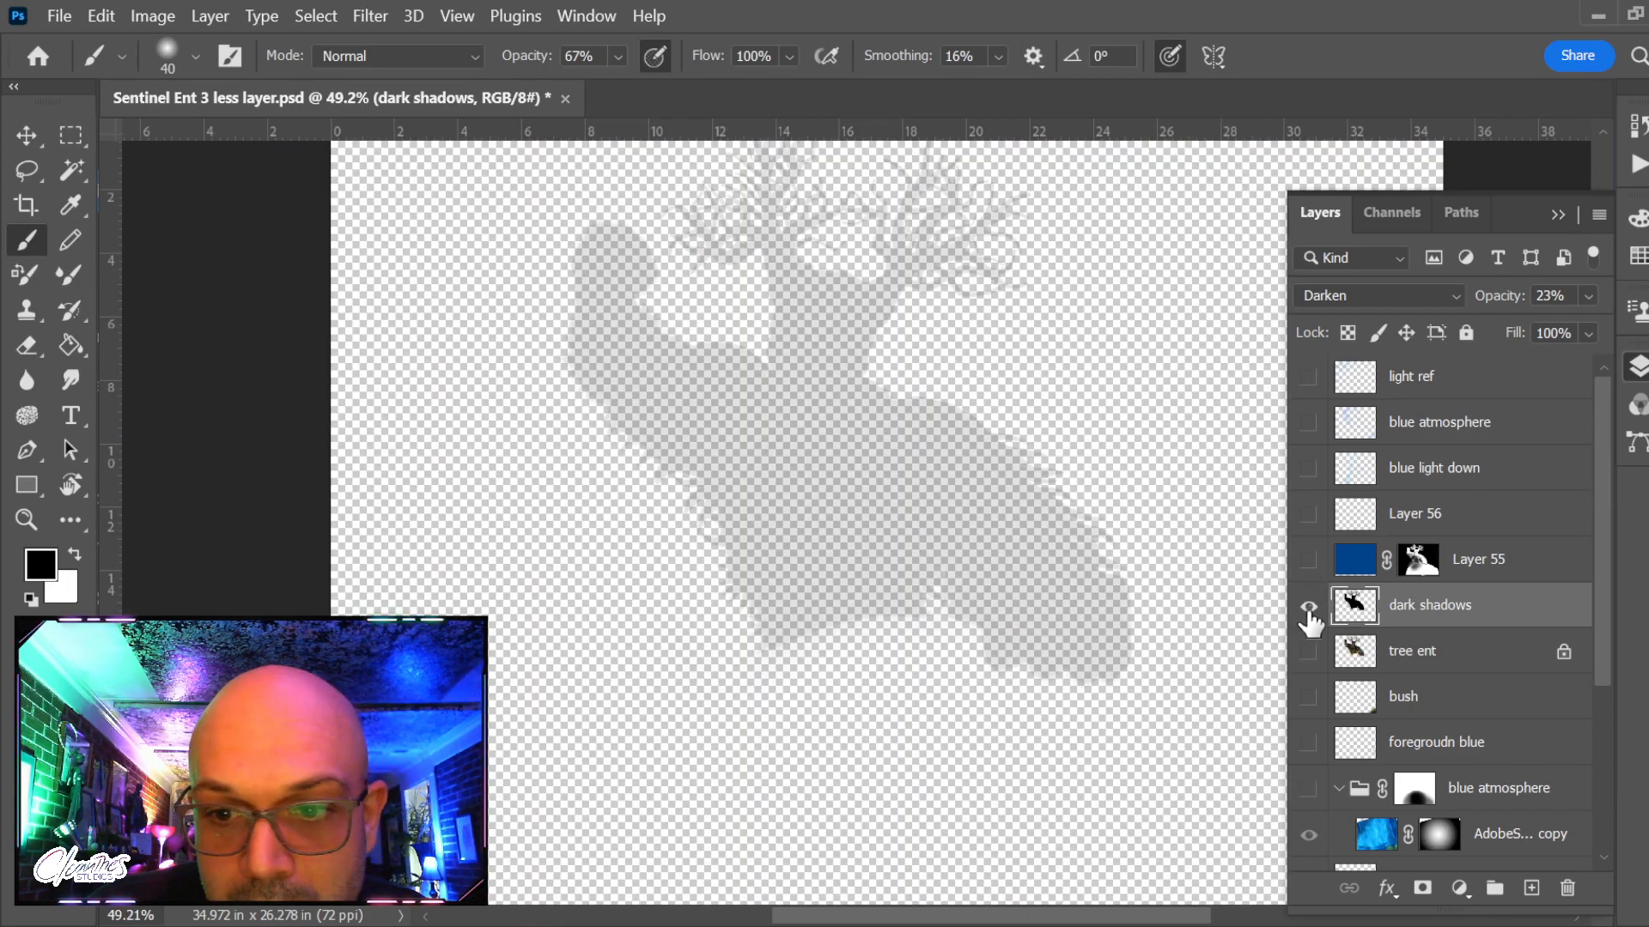
left_click(1308, 606, "alt")
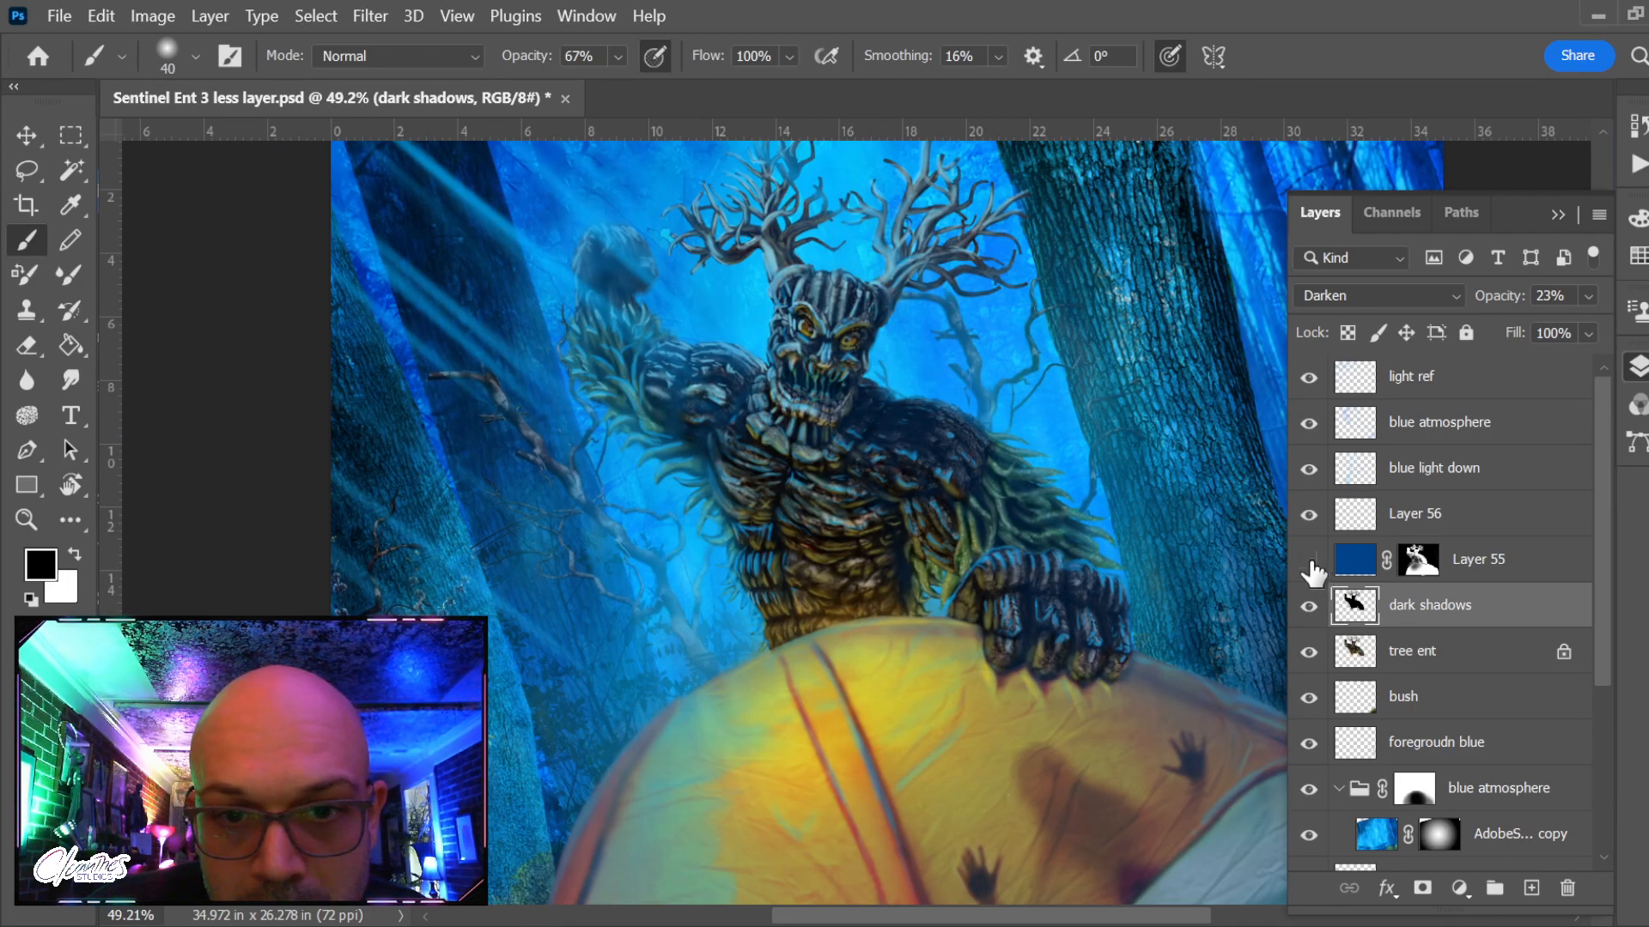
left_click(1308, 560)
left_click(1308, 563)
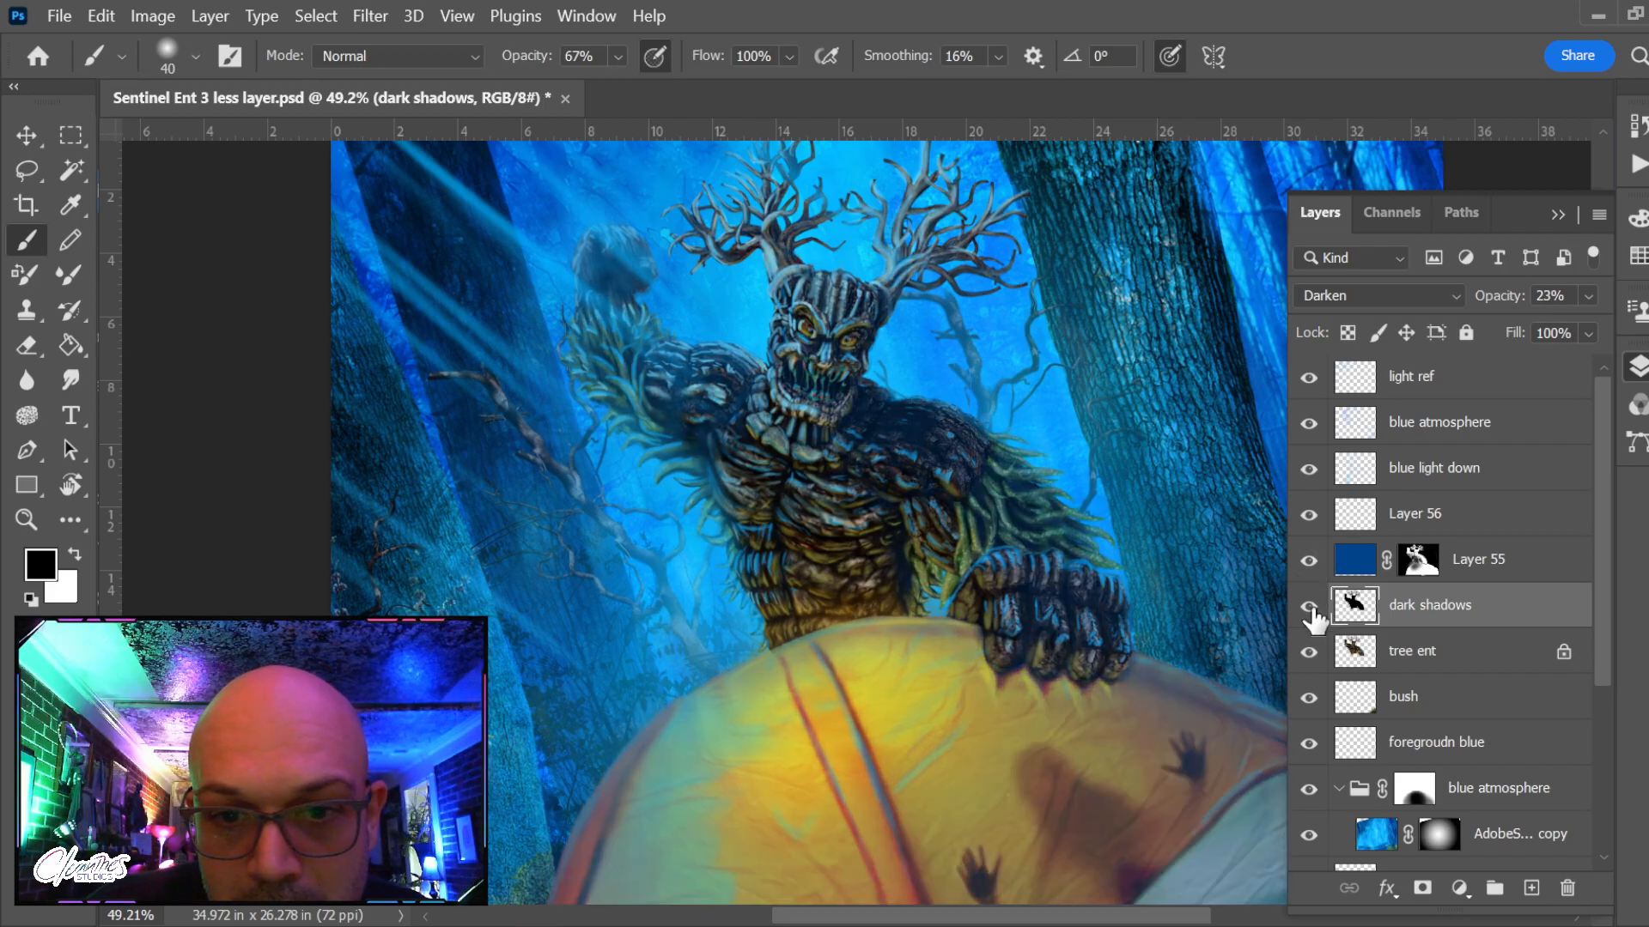
Compare the creature with the dark shadows layer and Layer 55 off and on, and delete the dark shadows layer
left_click(1309, 608)
left_click(1315, 565)
left_click(1314, 565)
left_click(1314, 565)
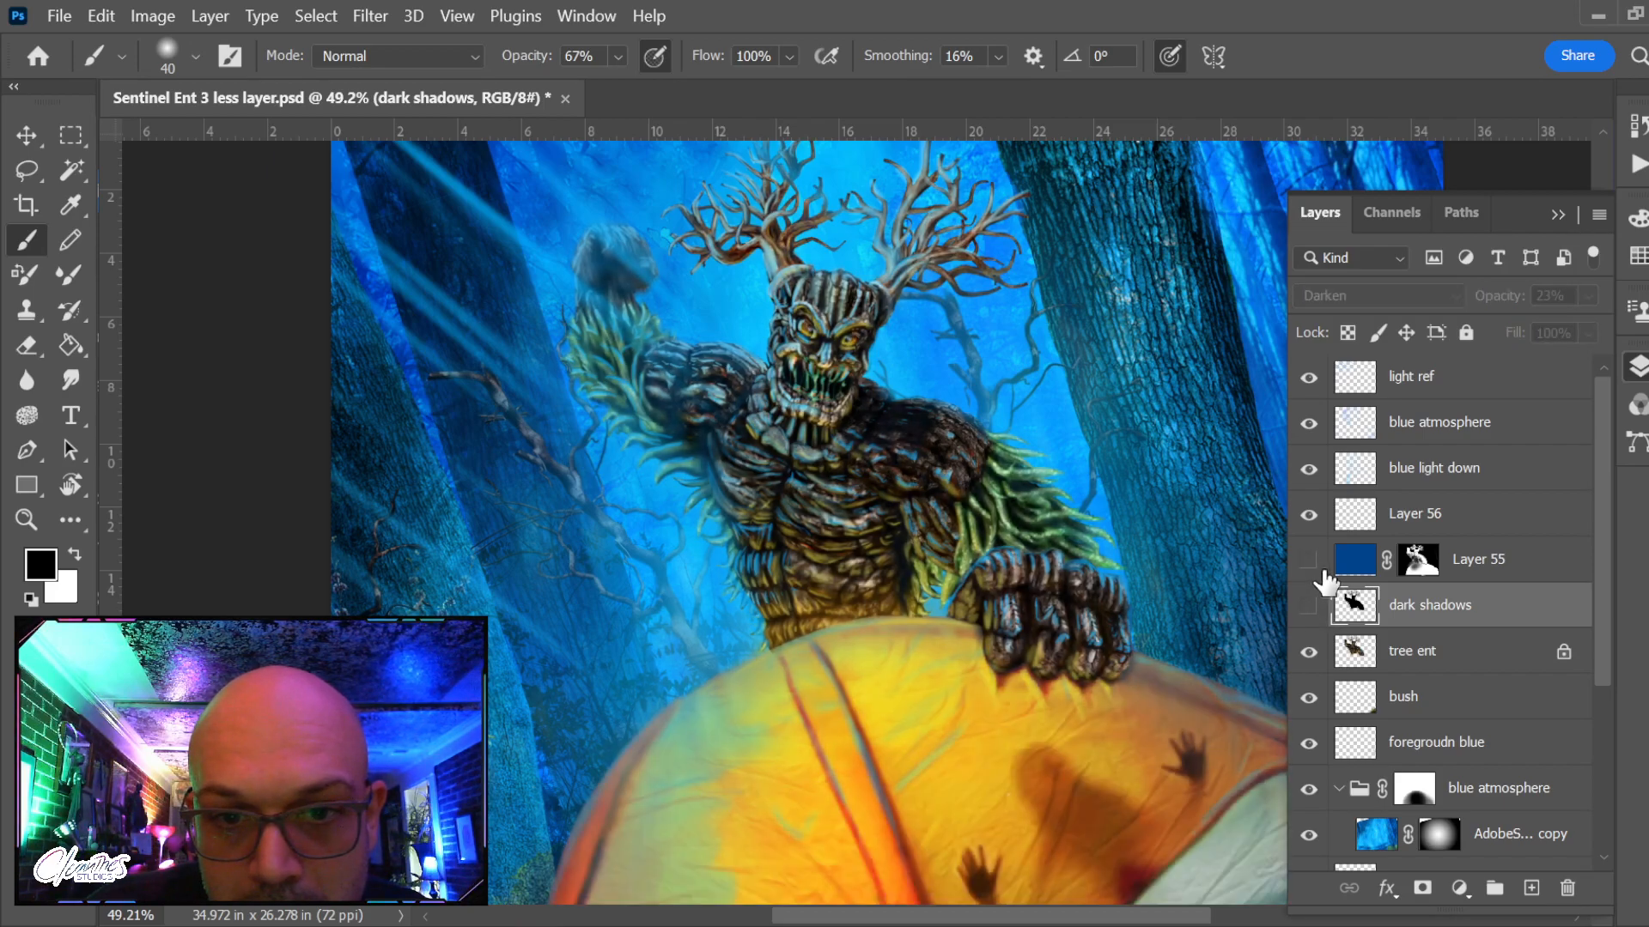
left_click(1314, 565)
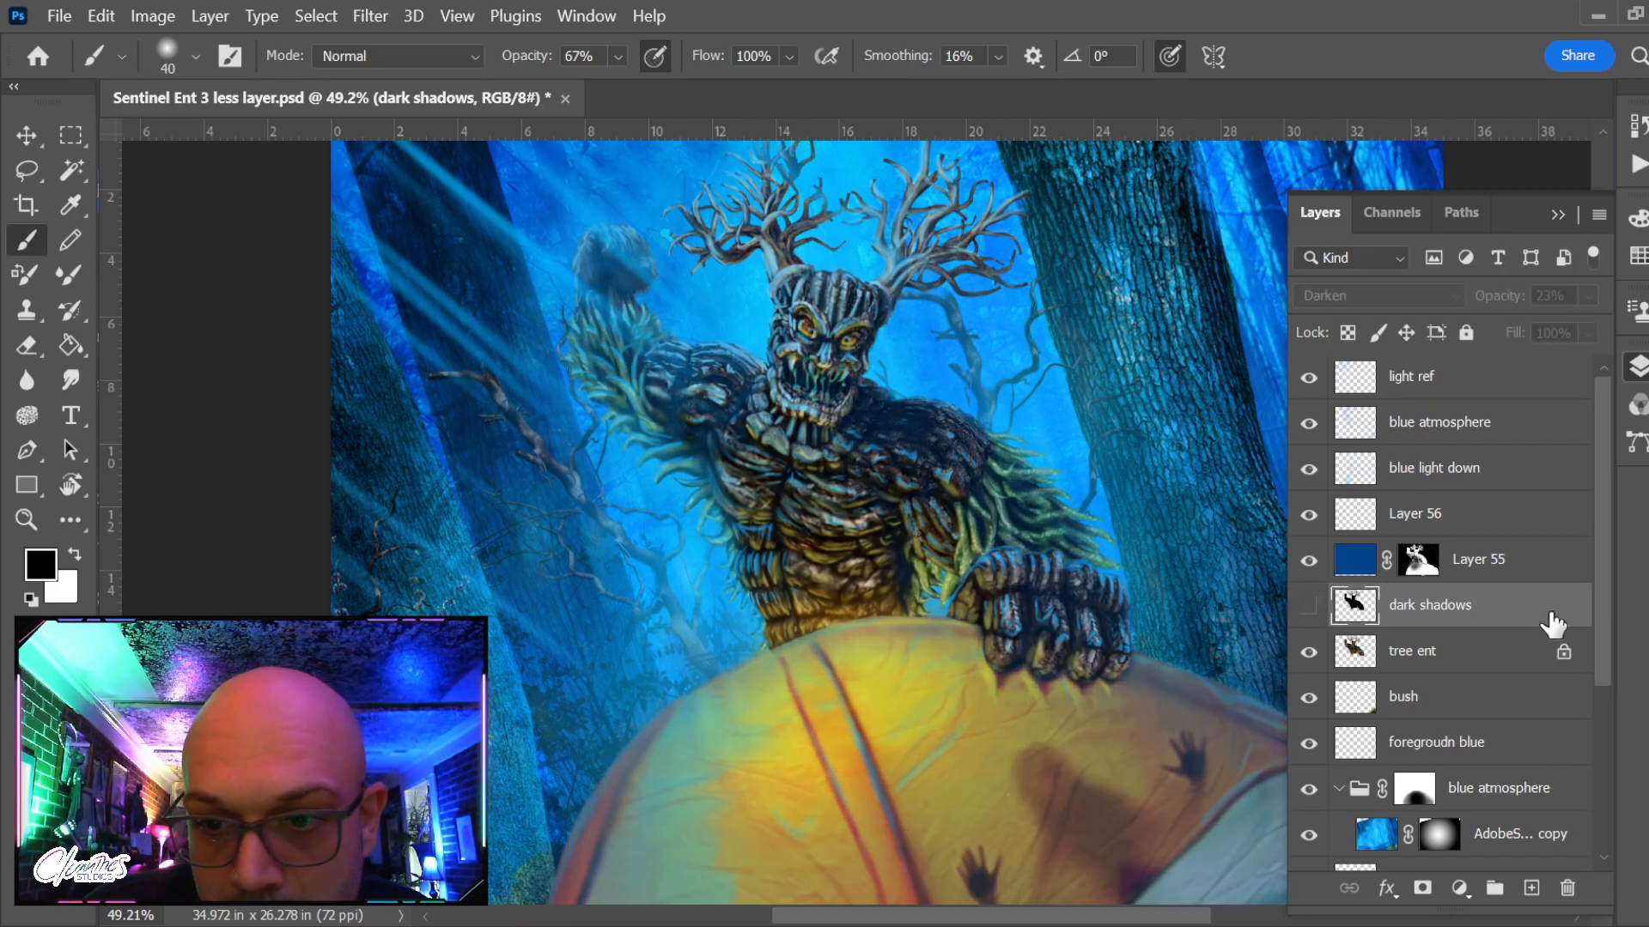
key("Delete")
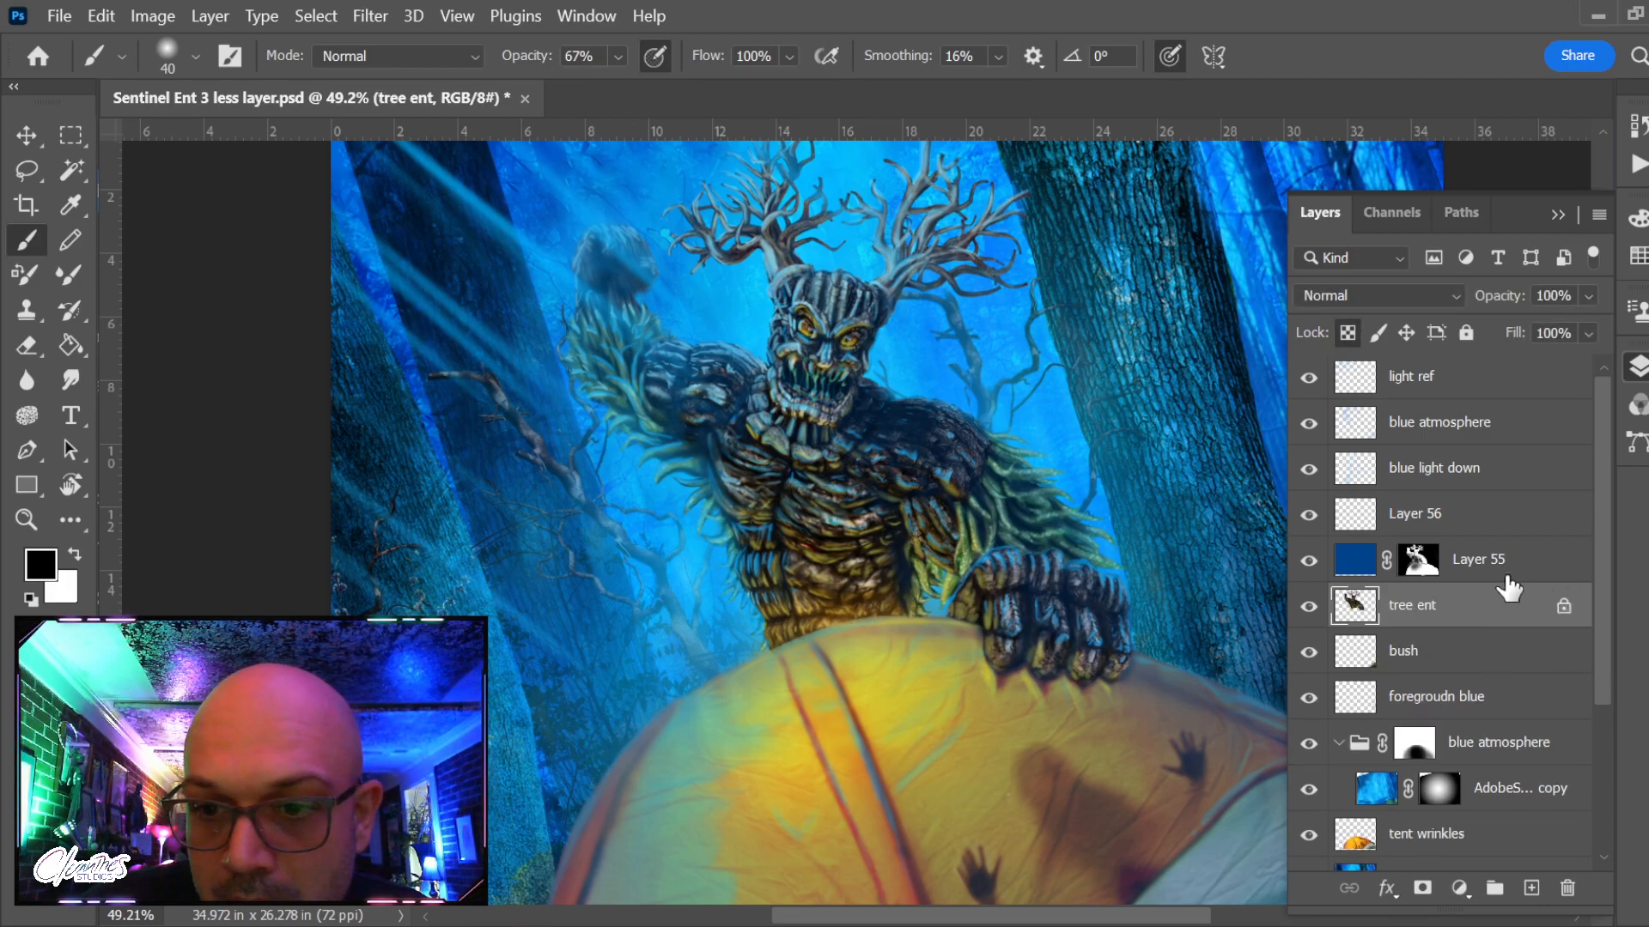
Compare the image with Layer 55 and its mask off and on, and merge Layer 55 into the tree ent layer
left_click(1312, 565)
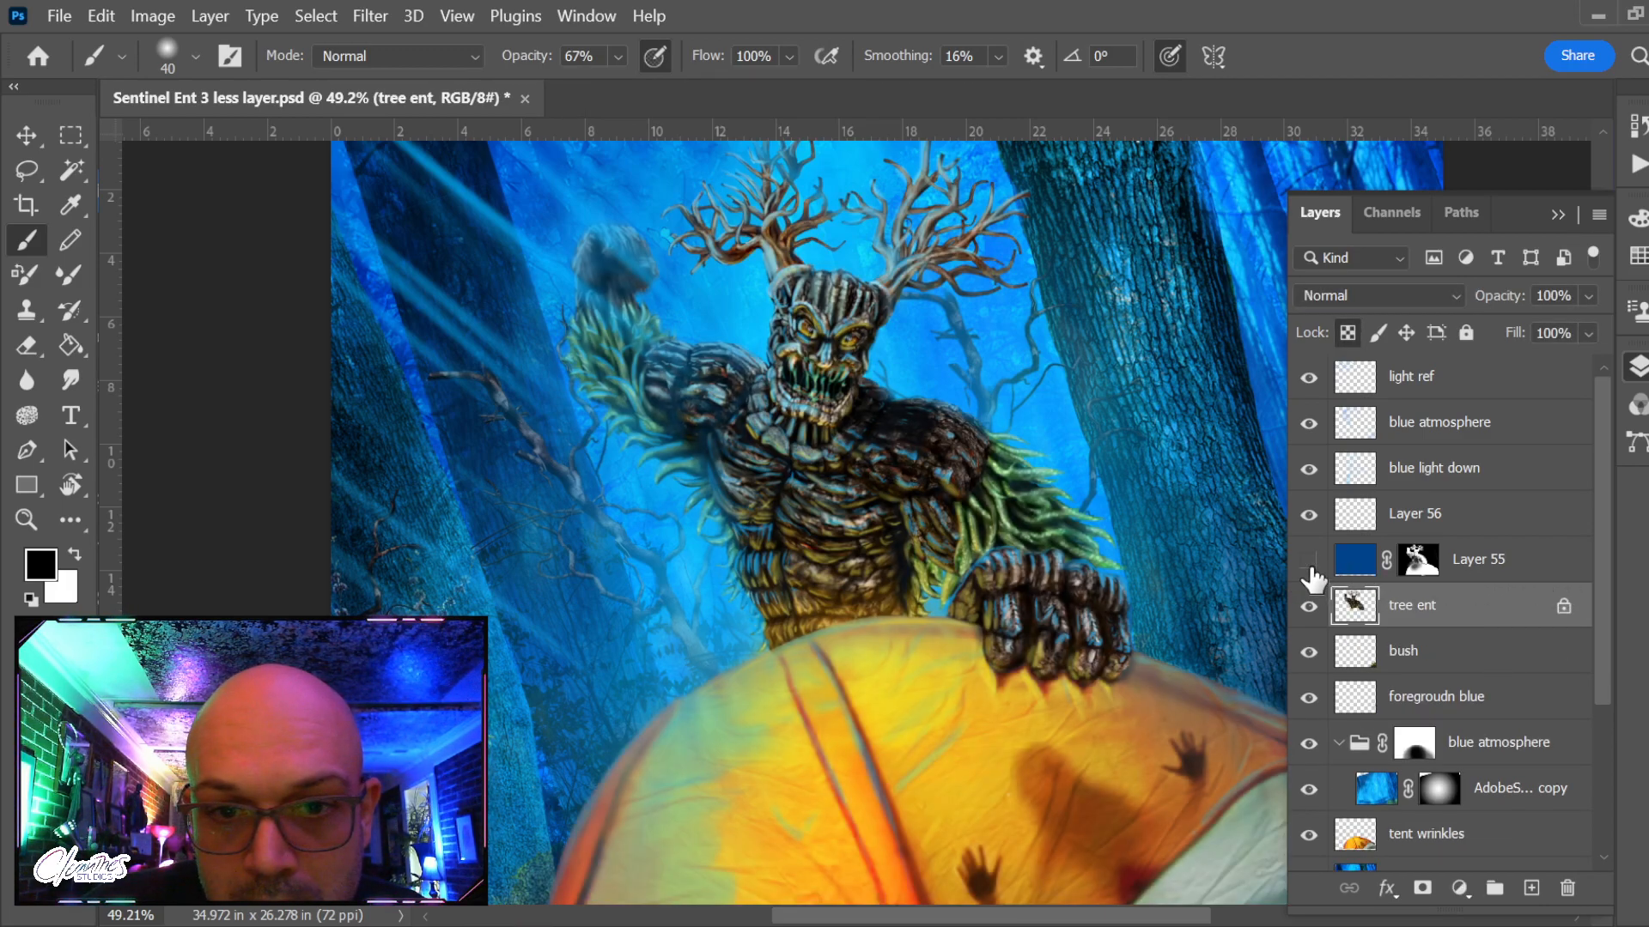
left_click(1311, 563)
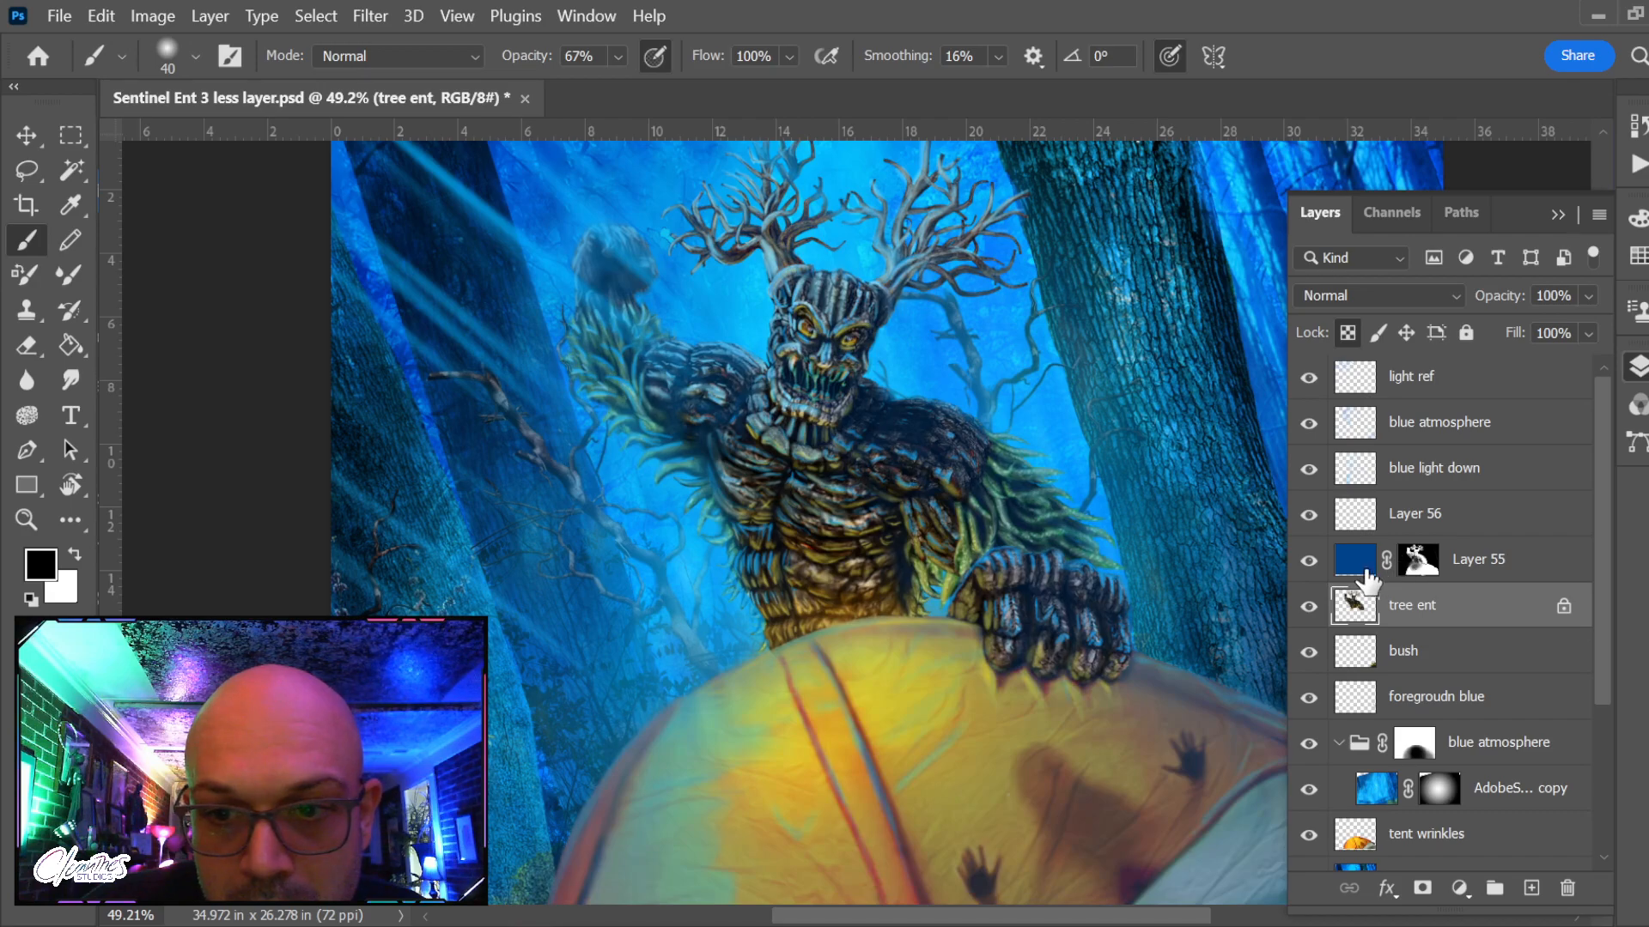
left_click(1419, 565, "shift")
left_click(1420, 570, "shift")
left_click(1420, 567, "shift")
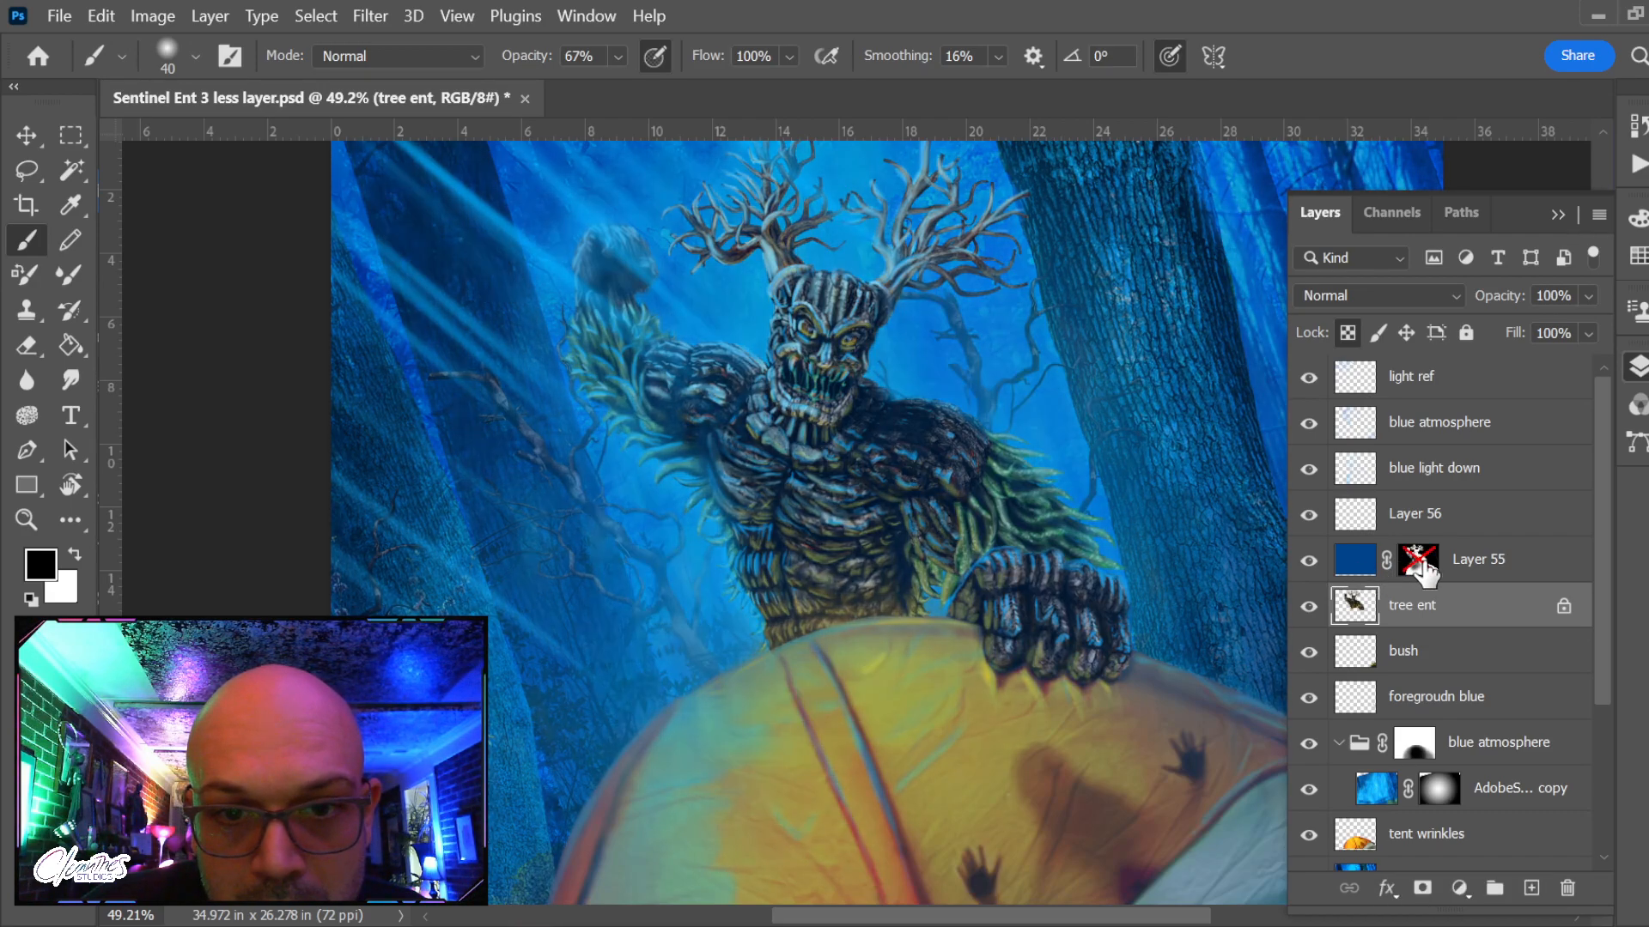
left_click(1419, 567, "shift")
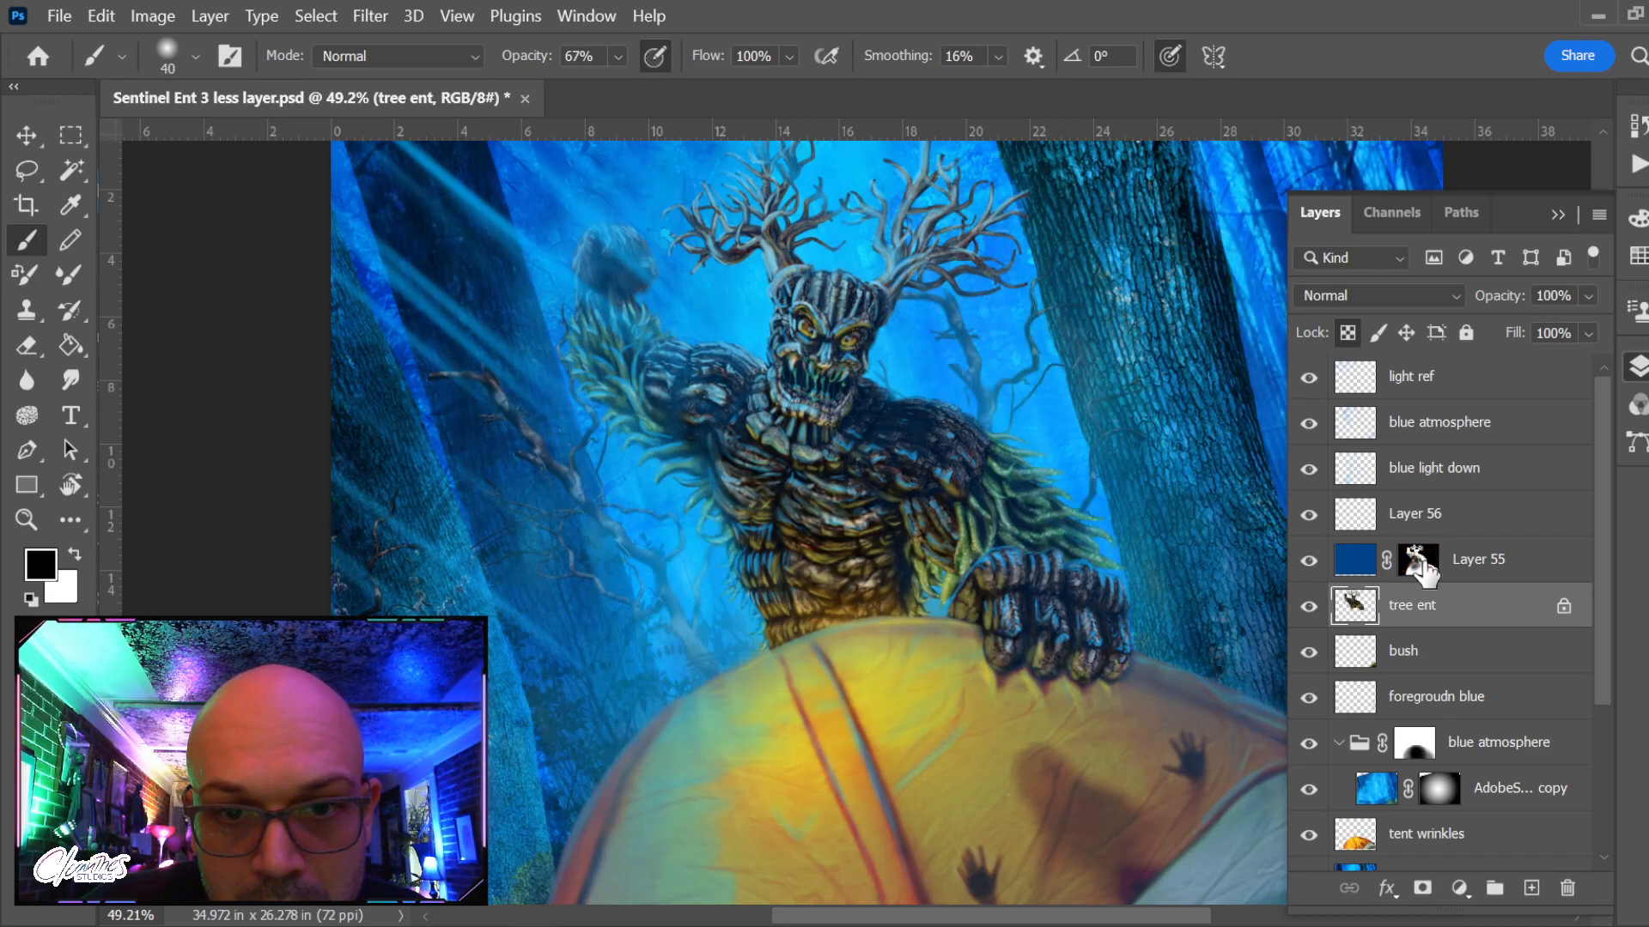
left_click(1372, 559)
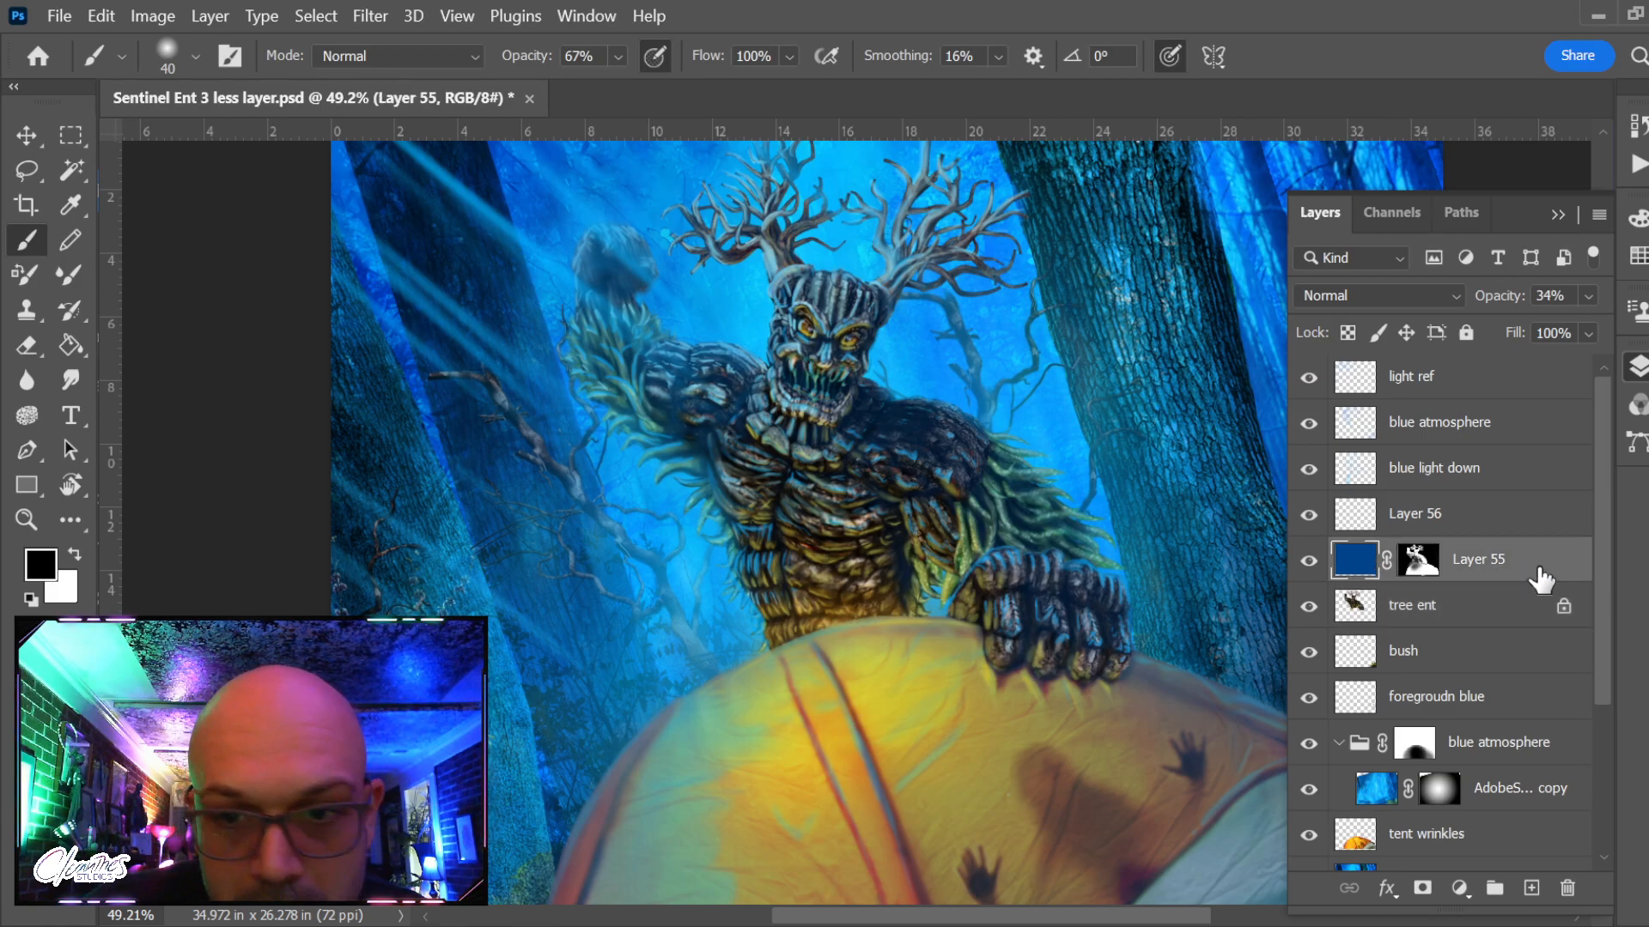
key("Delete")
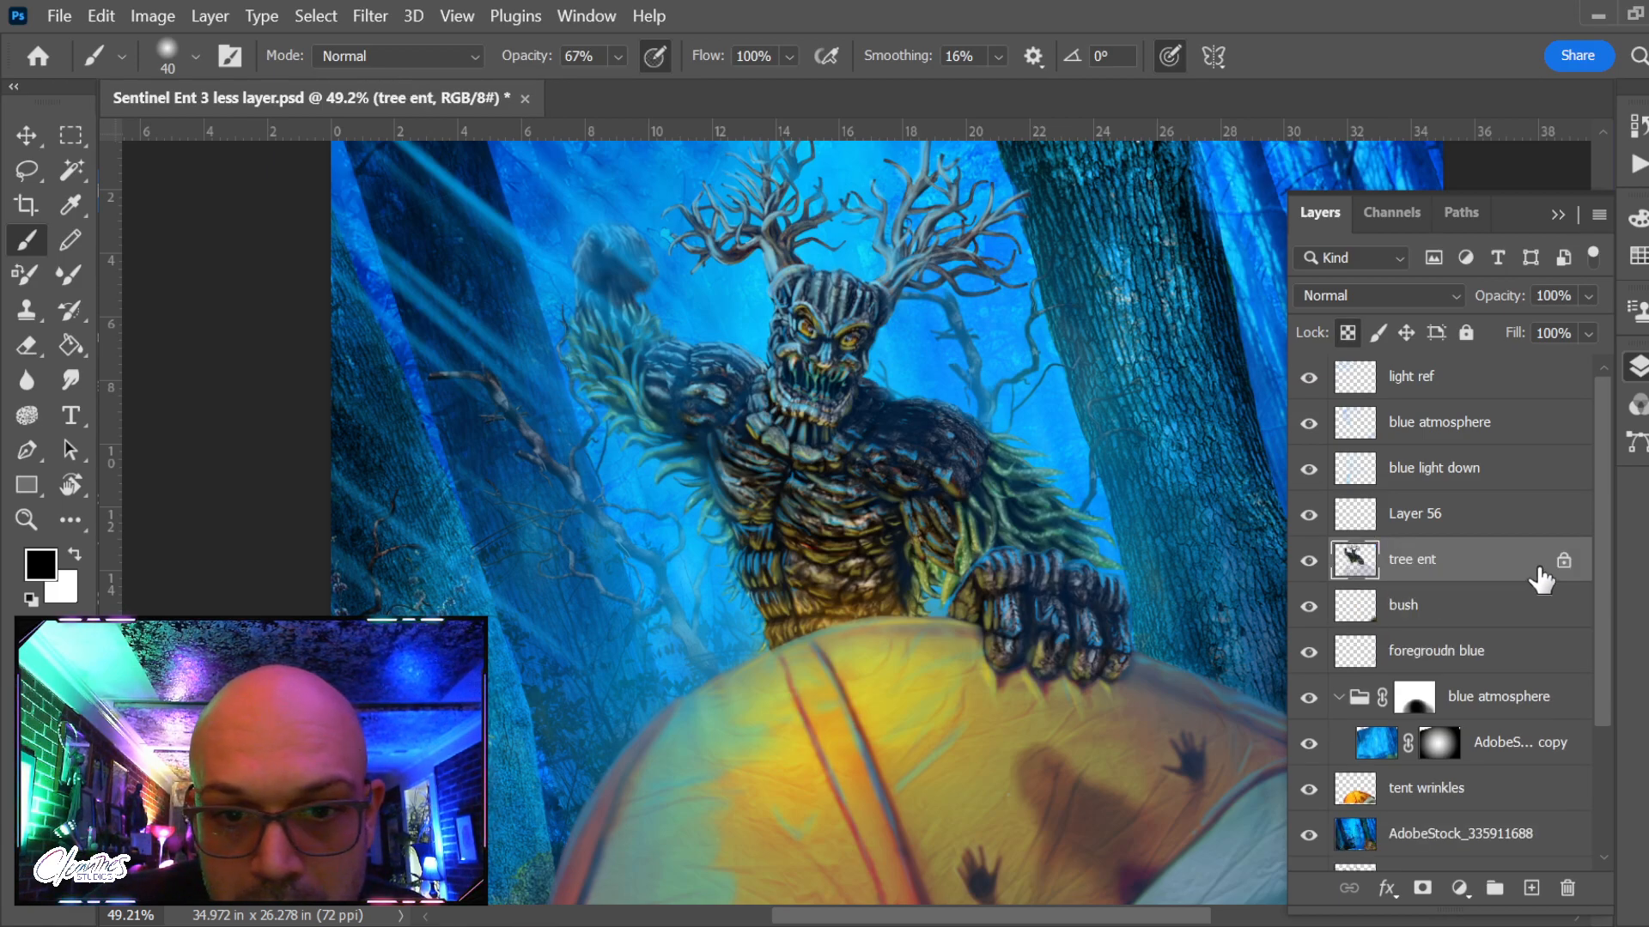
Check the tree ent layer by switching it off and on, and select Layer 56
left_click(1311, 562)
left_click(1311, 563)
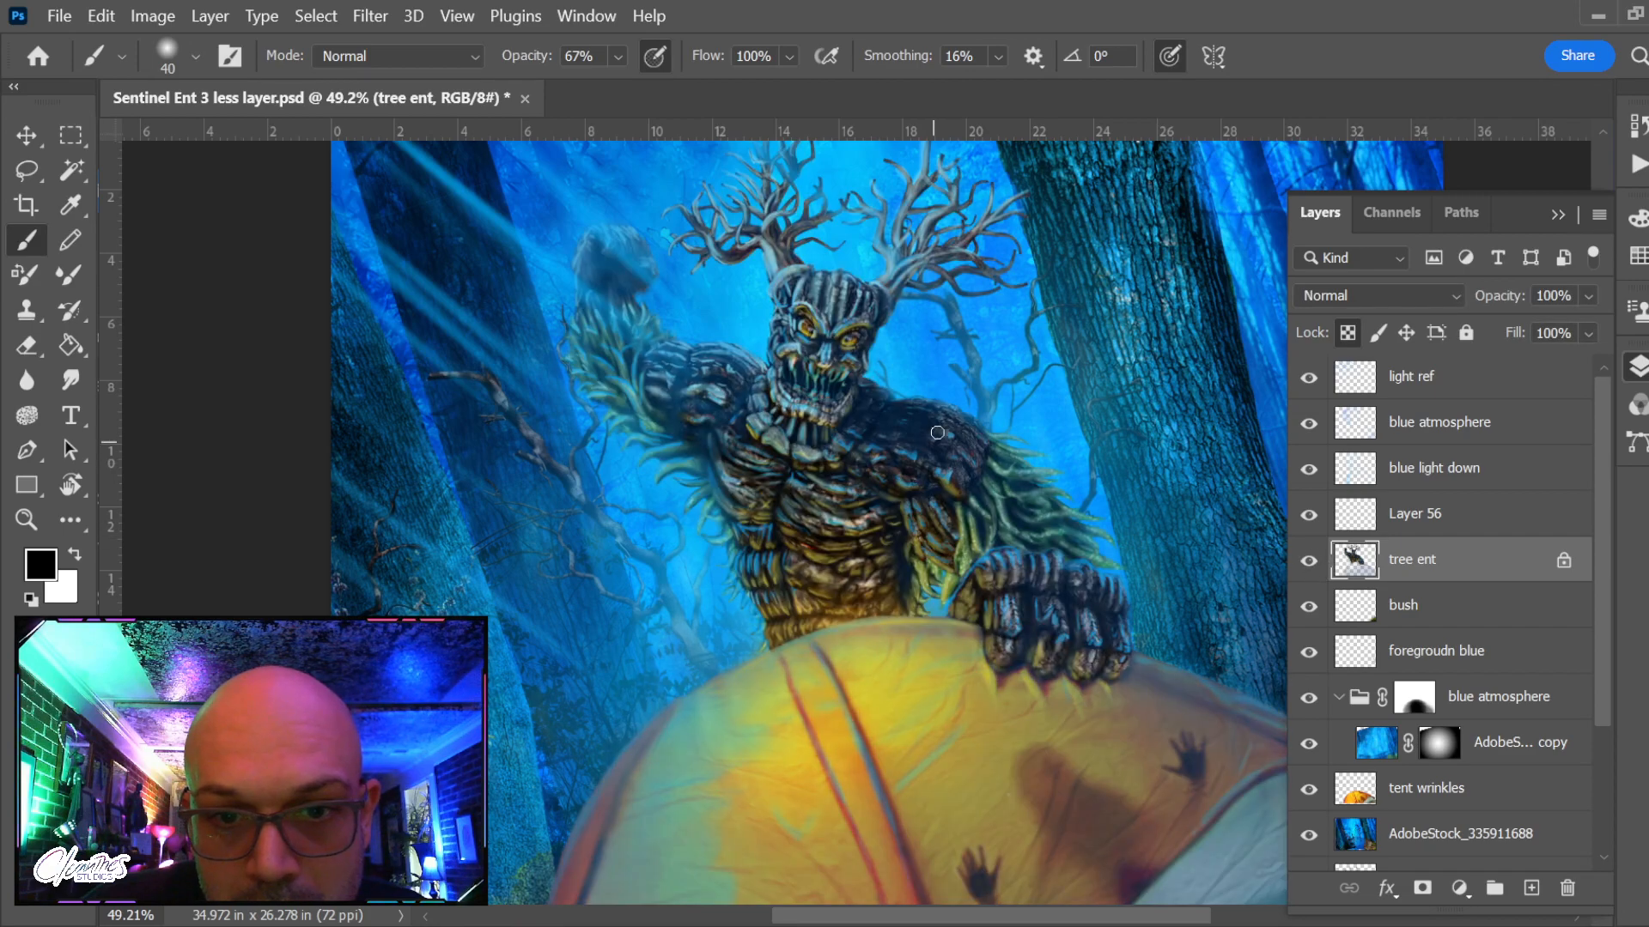
left_click_drag(977, 388, 919, 478)
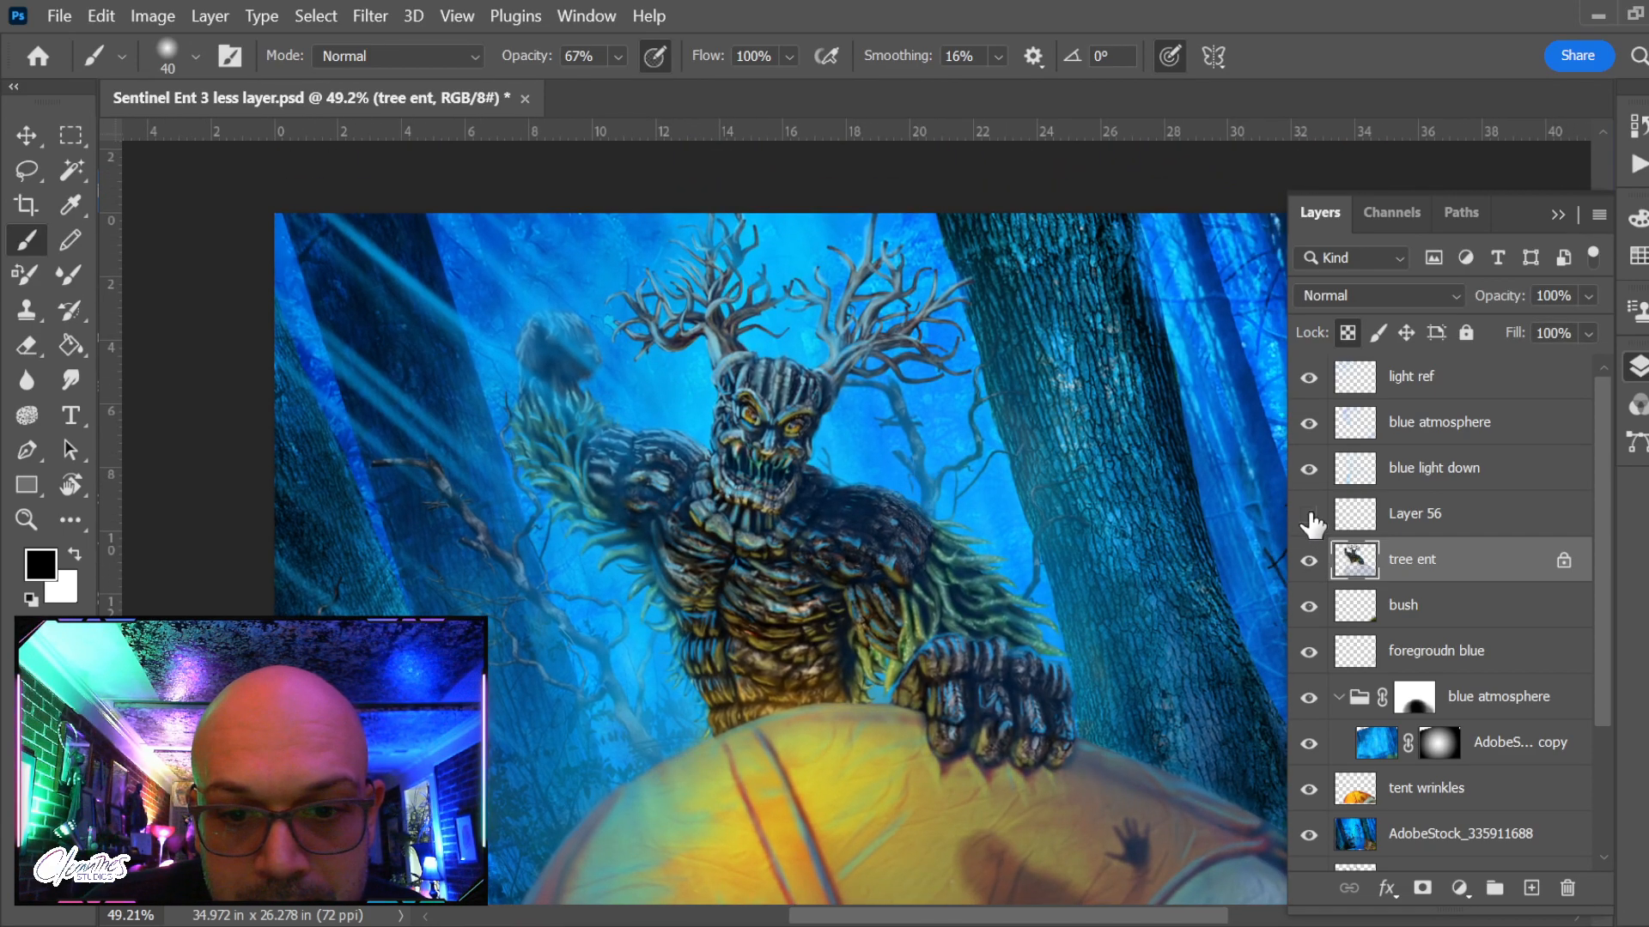
left_click(1419, 519)
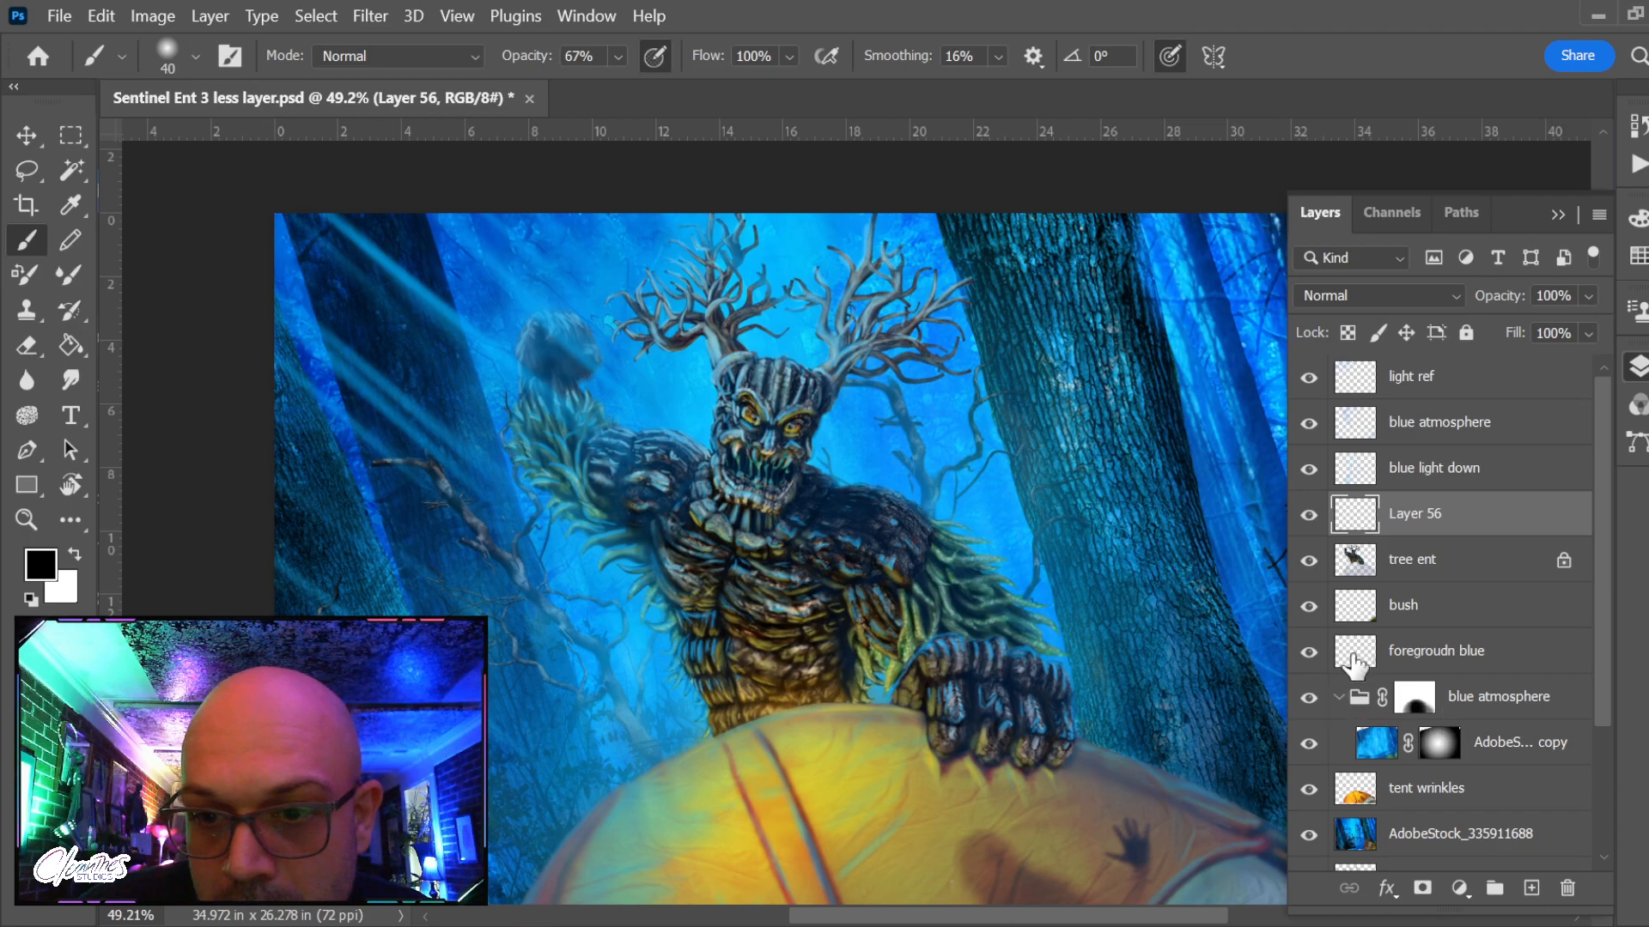
Collapse the blue atmosphere group and compare the image with the group off and on
left_click(1338, 698)
left_click(1307, 698)
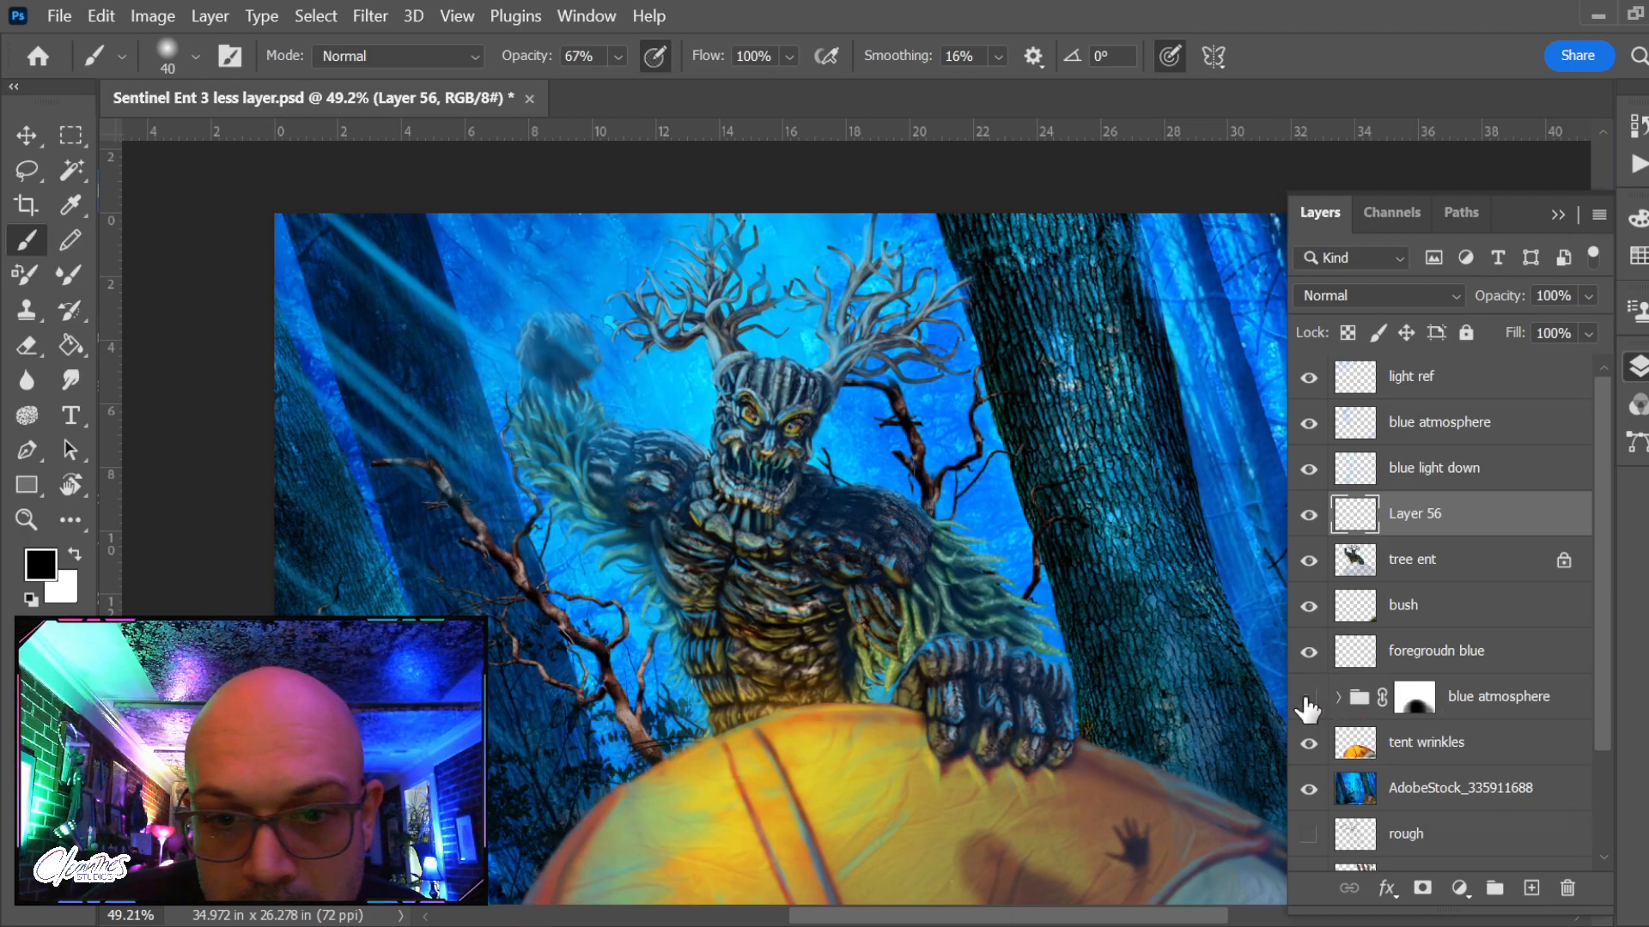
left_click(1308, 698)
scroll(1039, 606, "down", 1)
left_click_drag(1095, 615, 1070, 574)
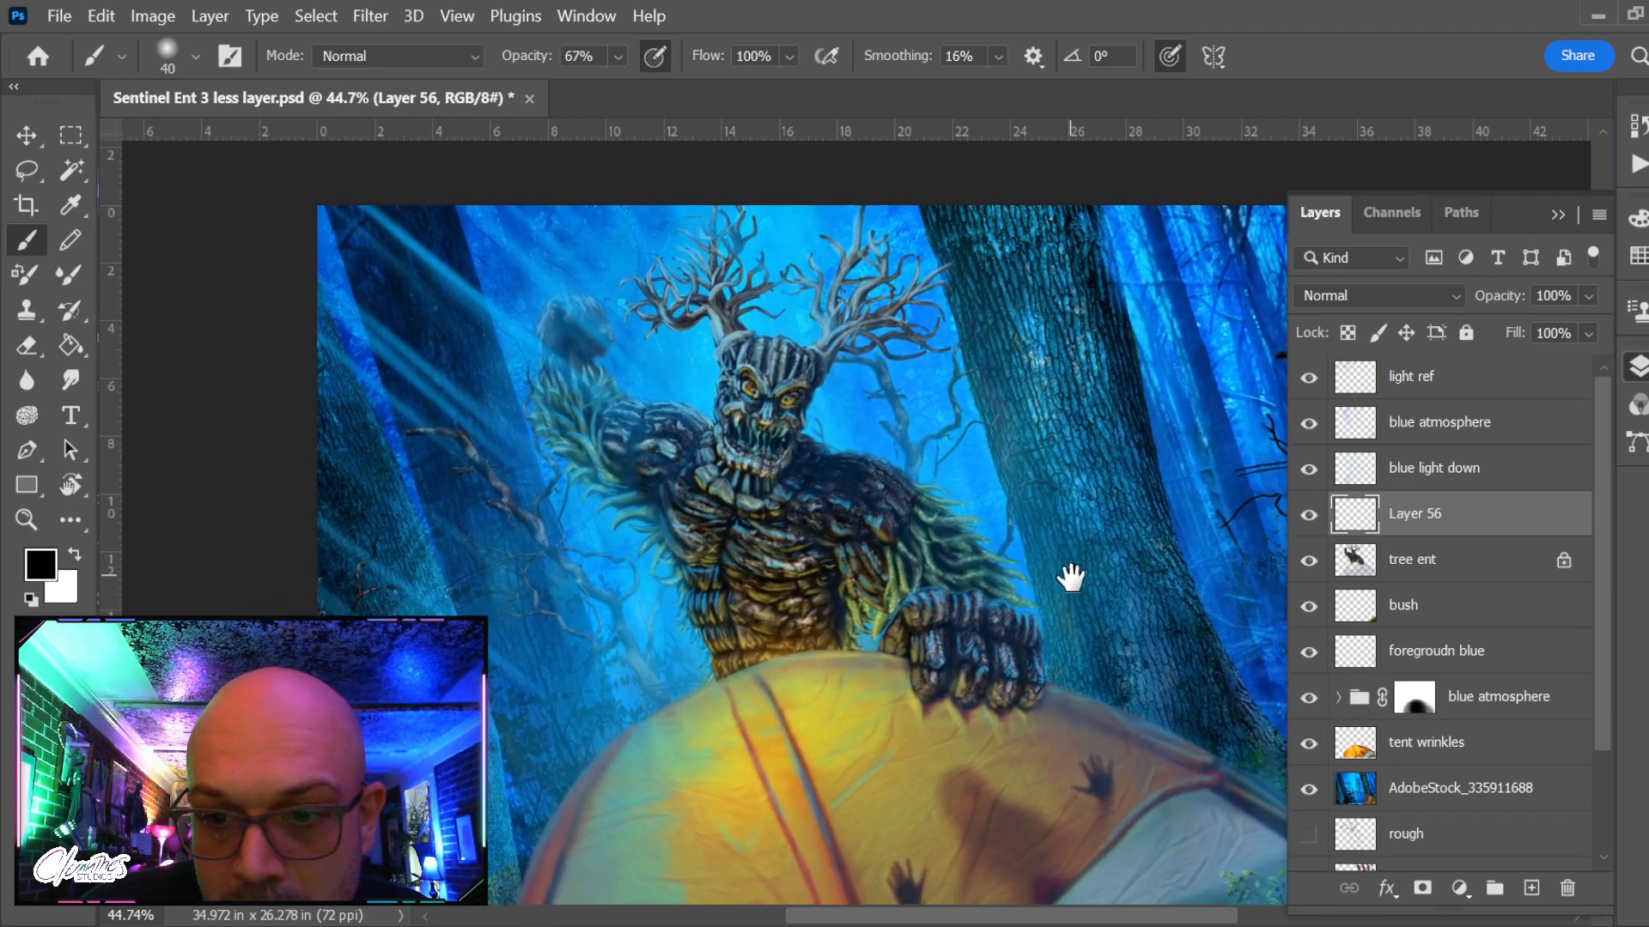
Try moving the blue atmosphere group beneath tent wrinkles and its mask onto the AdobeStock_335911688 layer, undoing each move
left_click_drag(1516, 702, 1543, 771)
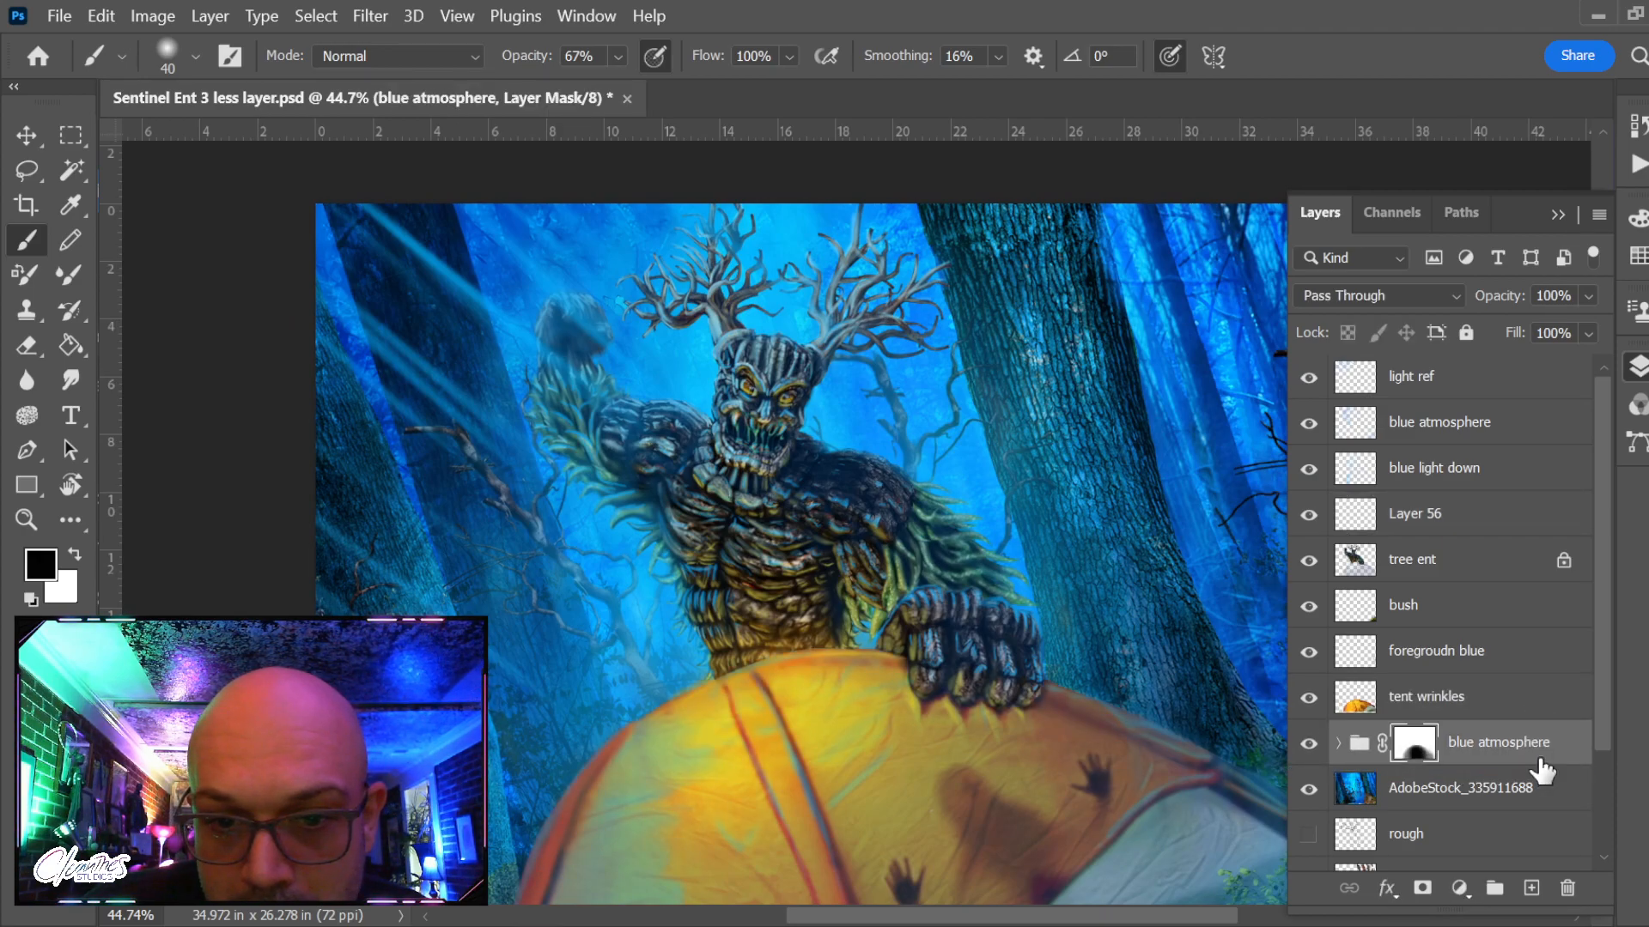
key("ctrl+z")
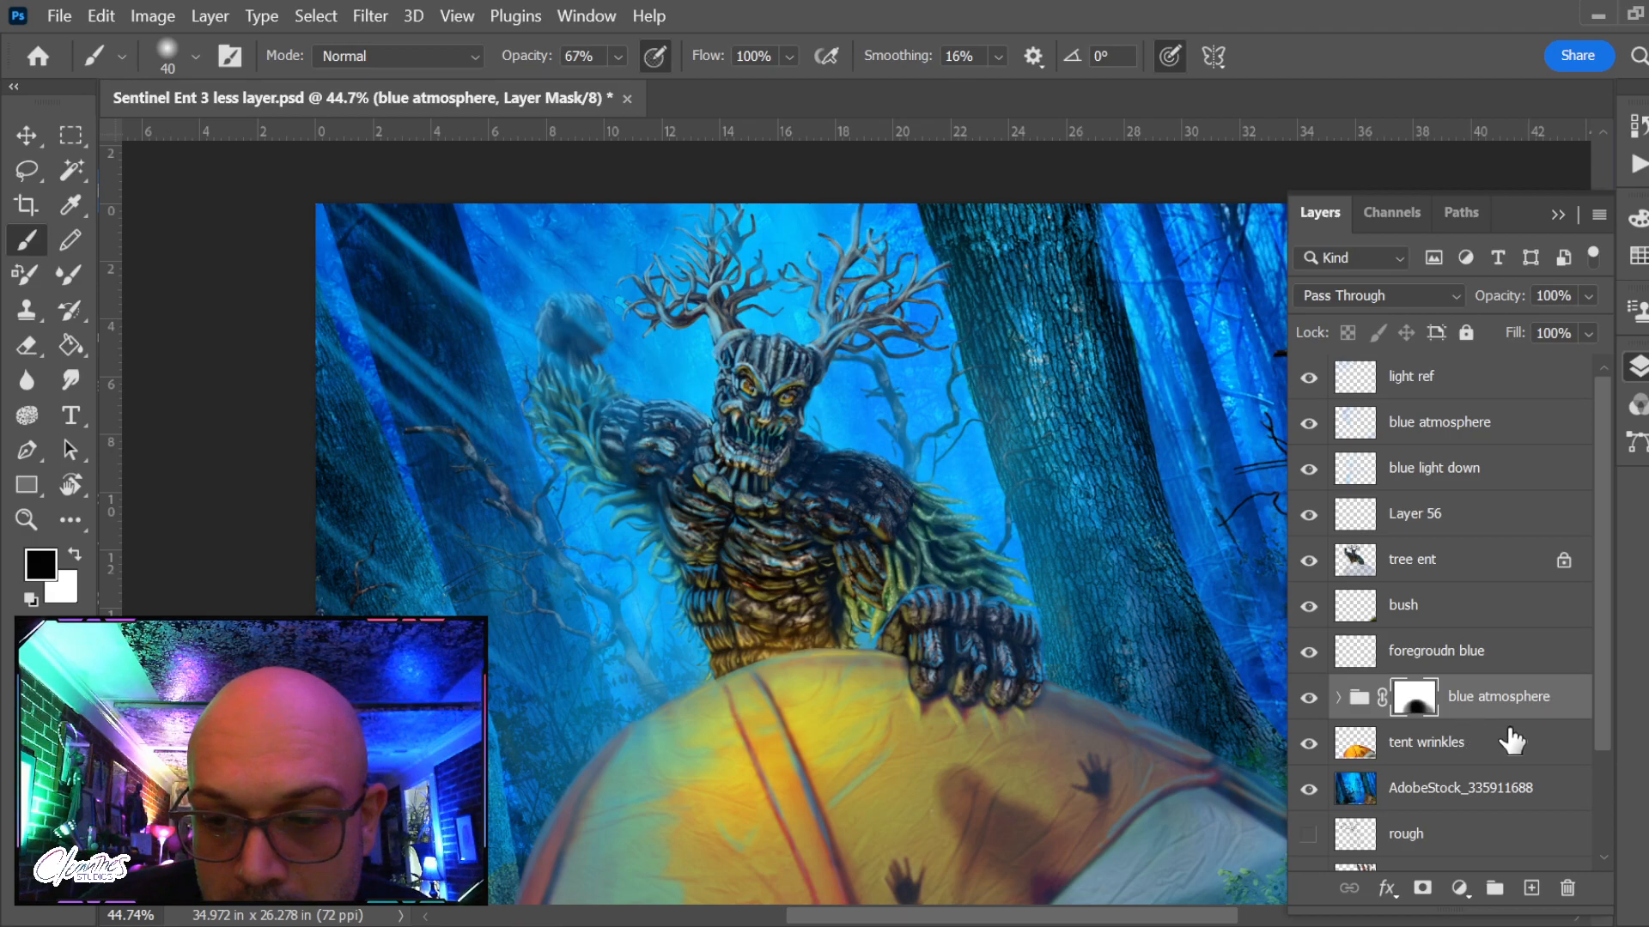
scroll(1475, 725, "down", 2)
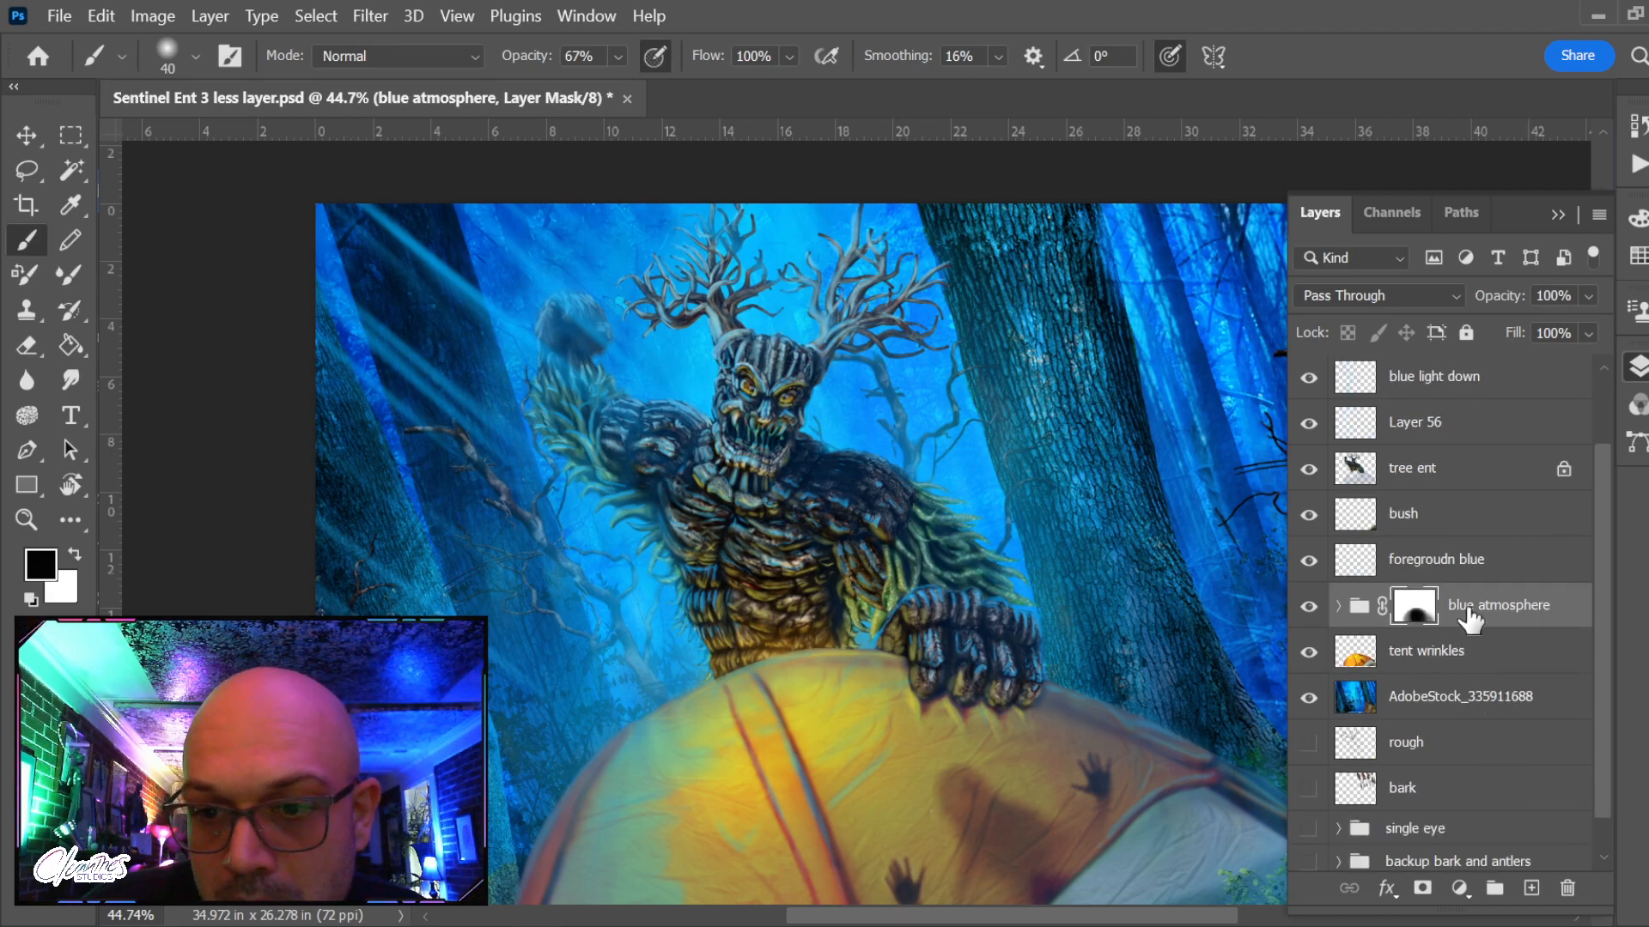
mouse_move(1549, 618)
left_mouse_down()
mouse_move(1560, 648)
mouse_move(1537, 620)
left_mouse_up()
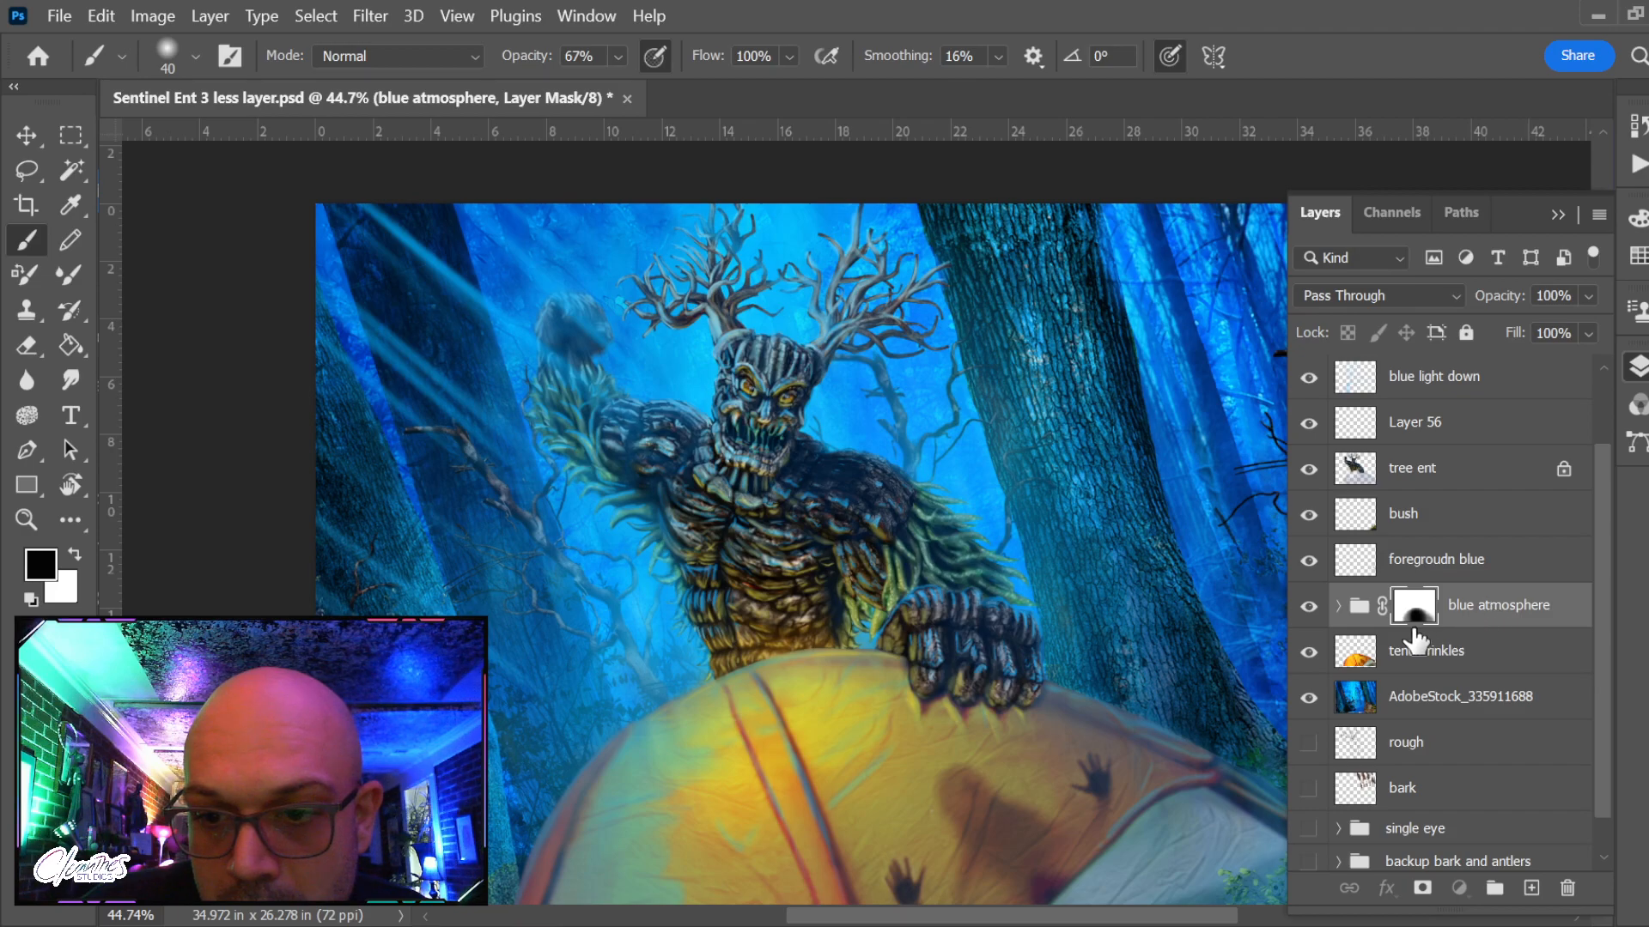
left_click_drag(1427, 617, 1428, 691)
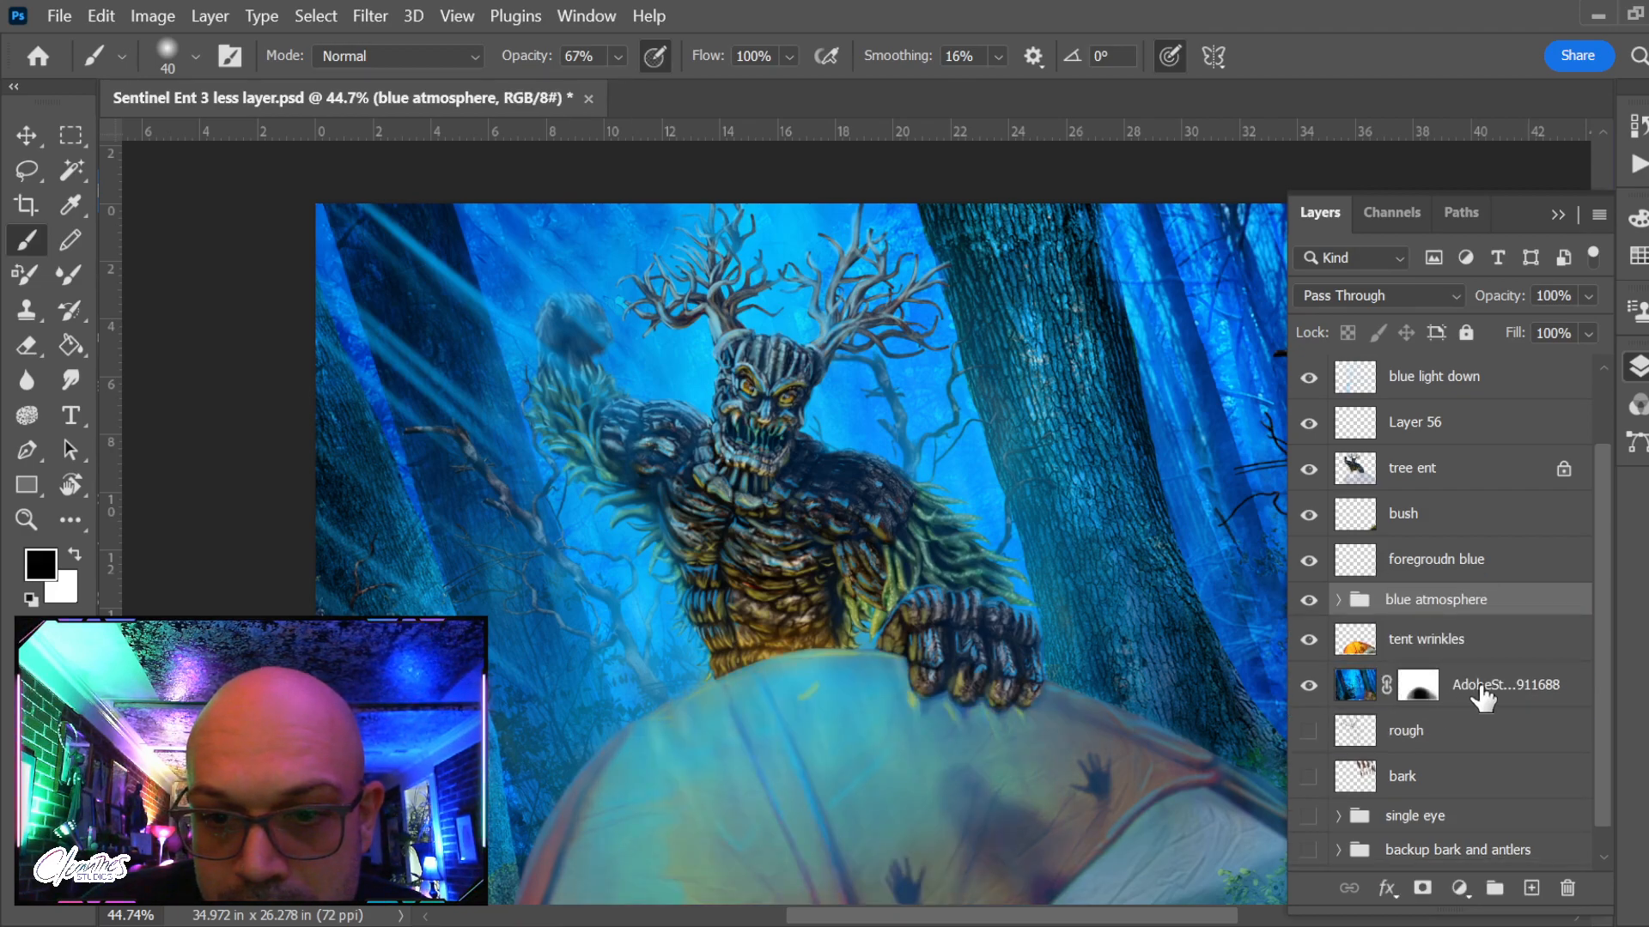
key("ctrl+z")
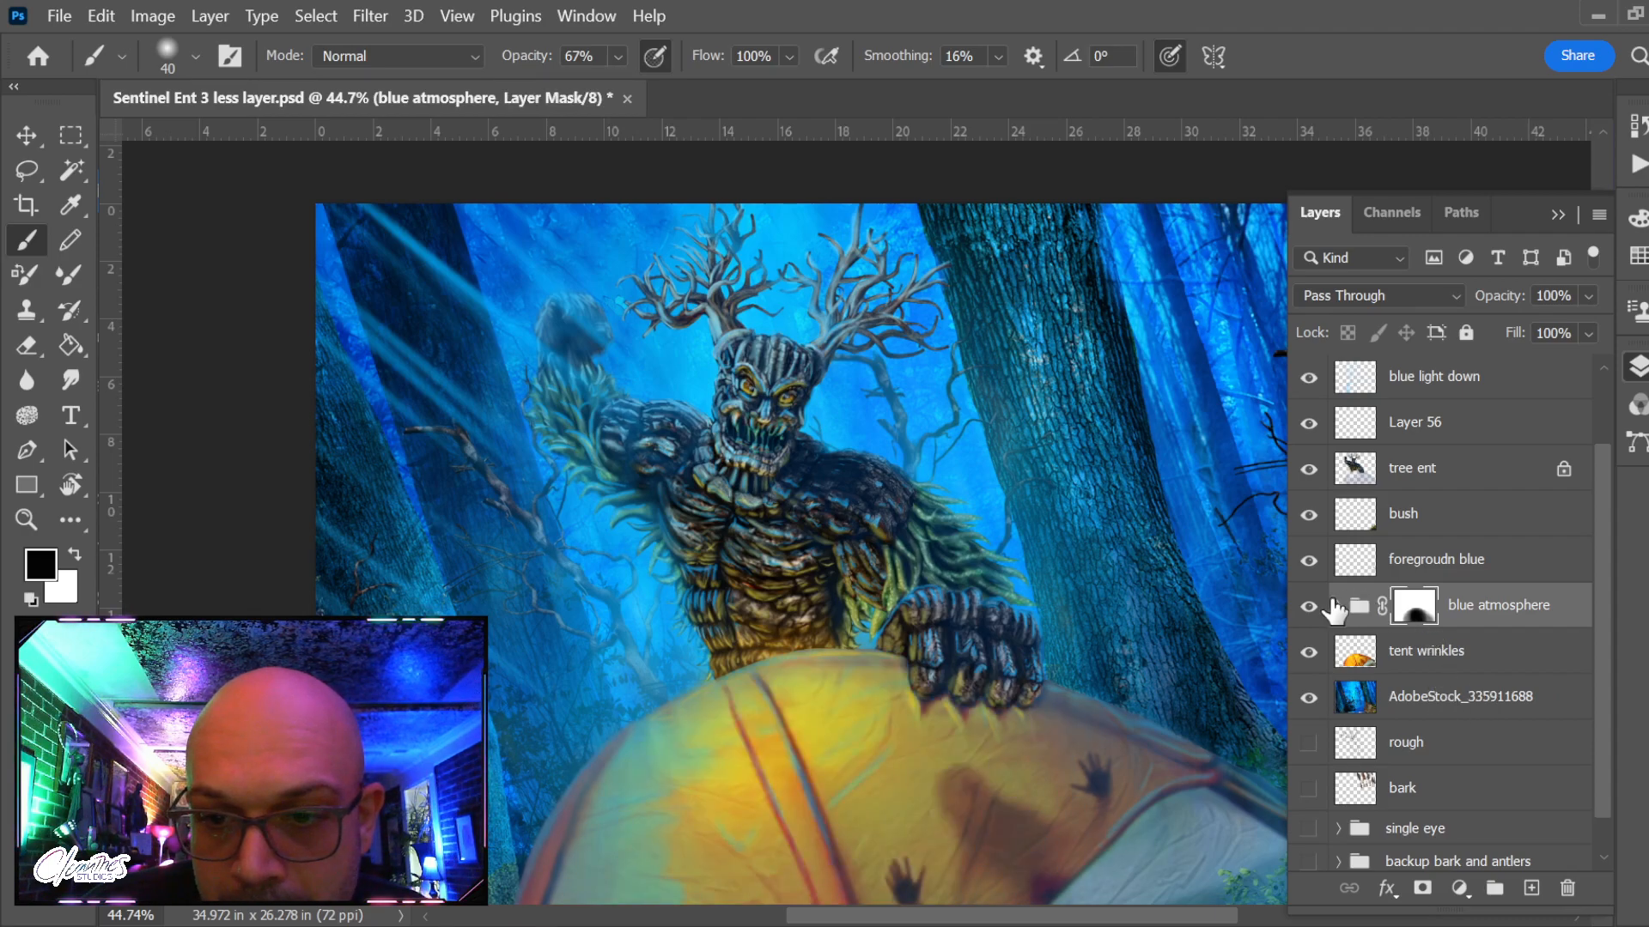
Merge the blue atmosphere group into a single layer that keeps its mask, comparing the image with it off and on
left_click(1308, 606)
left_click(1309, 611)
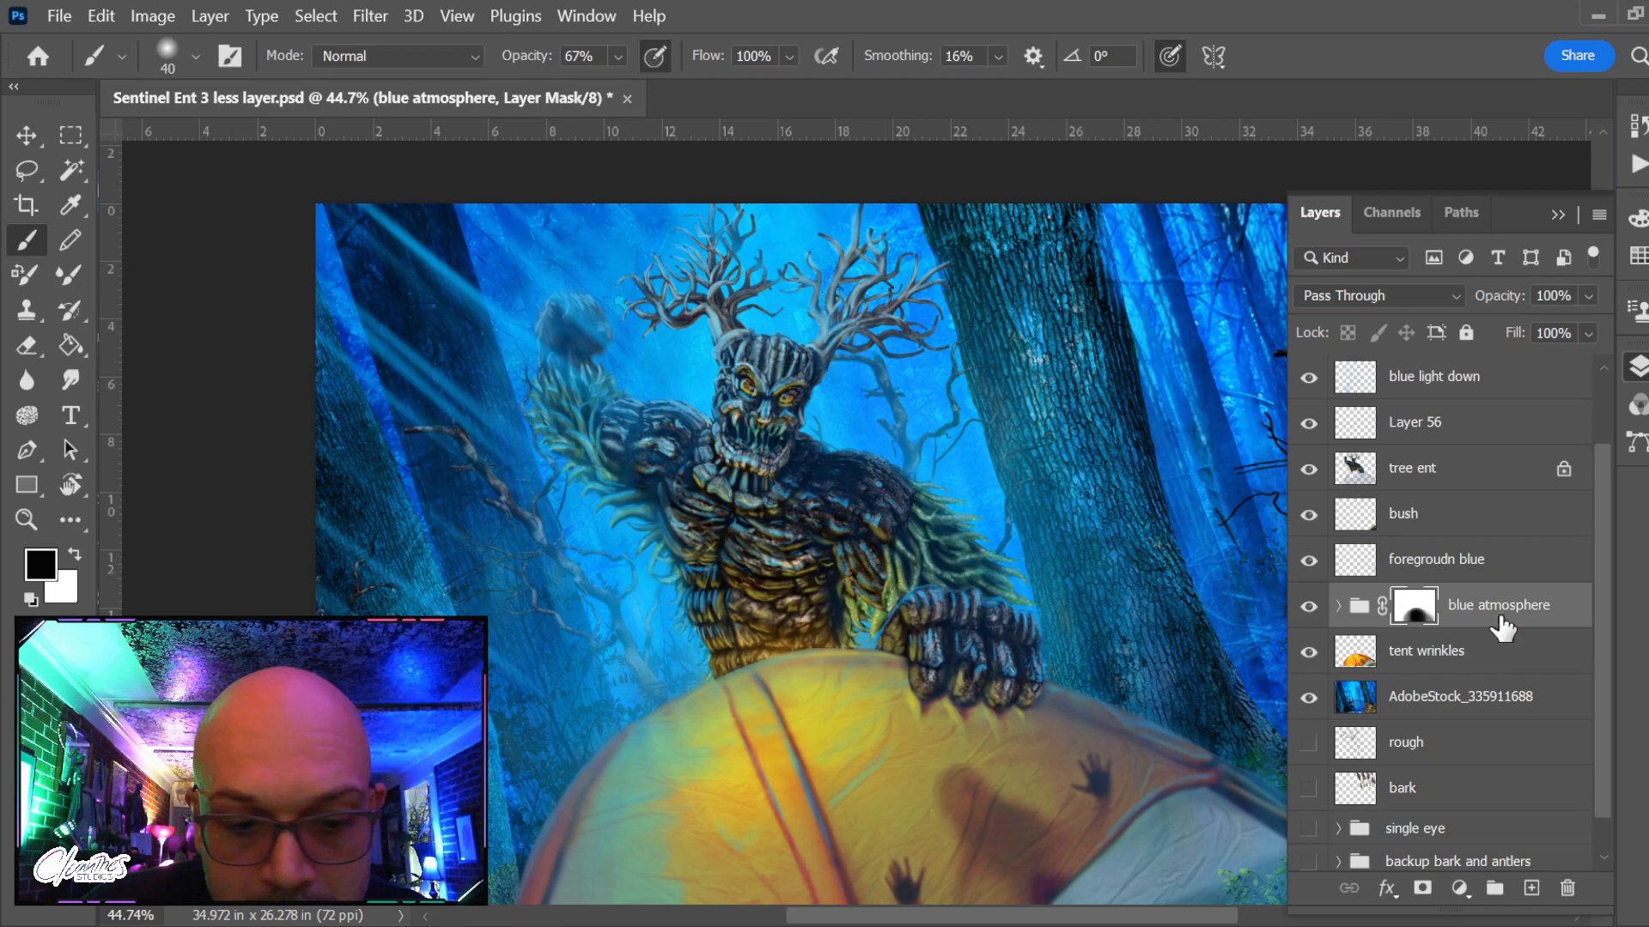
key("ctrl+e")
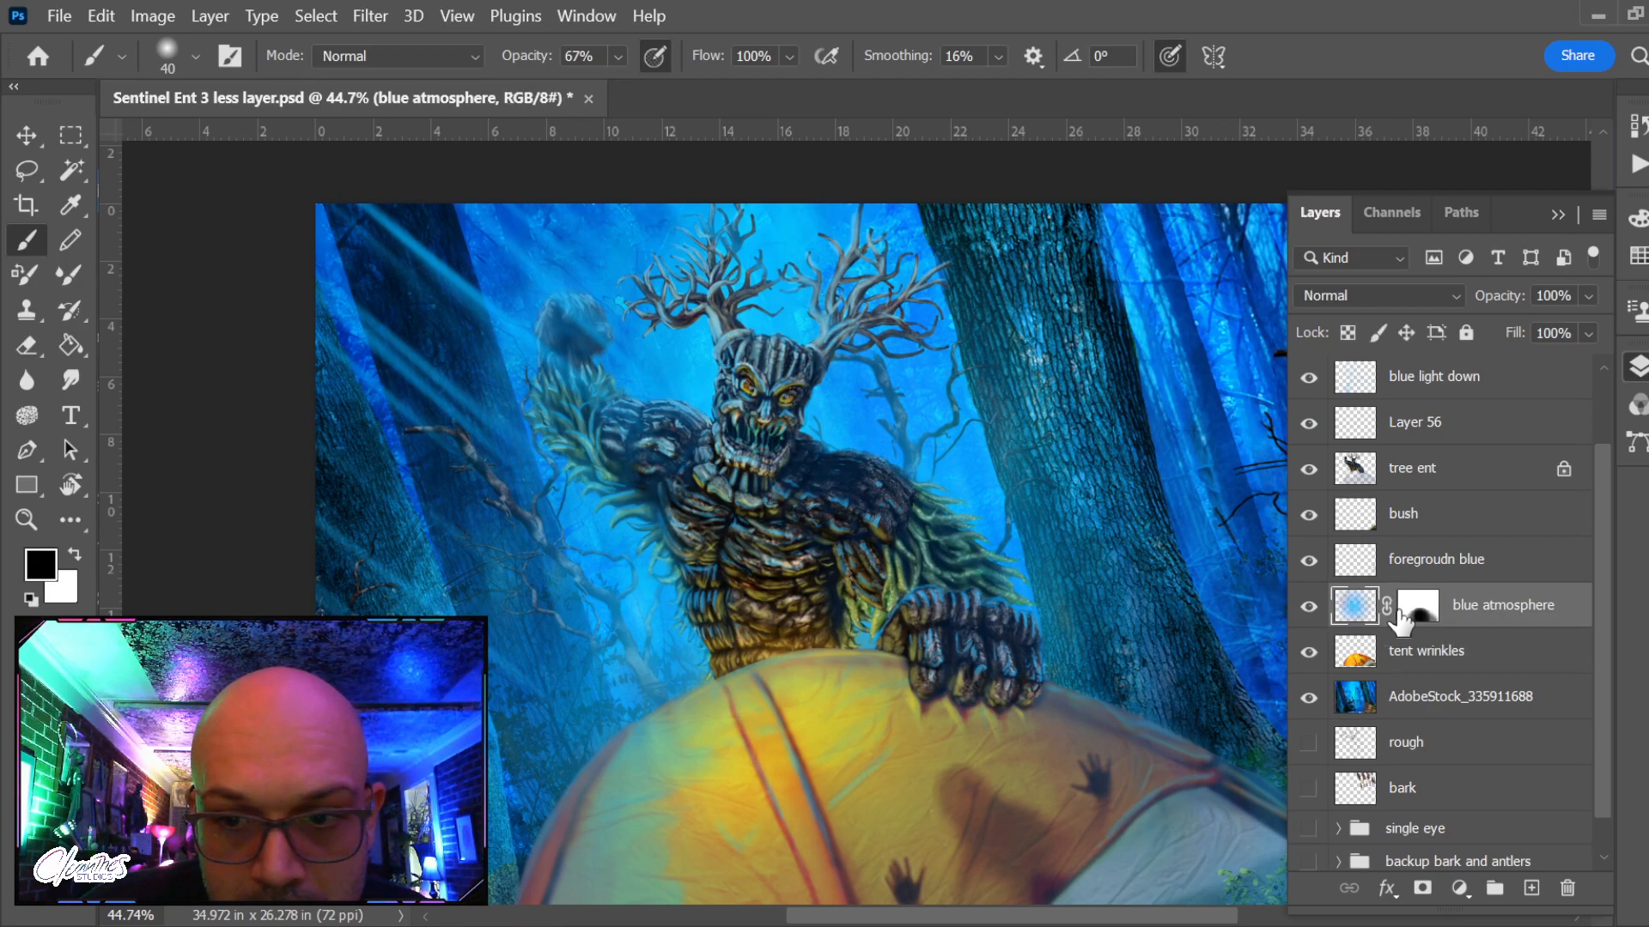
left_click(1310, 609)
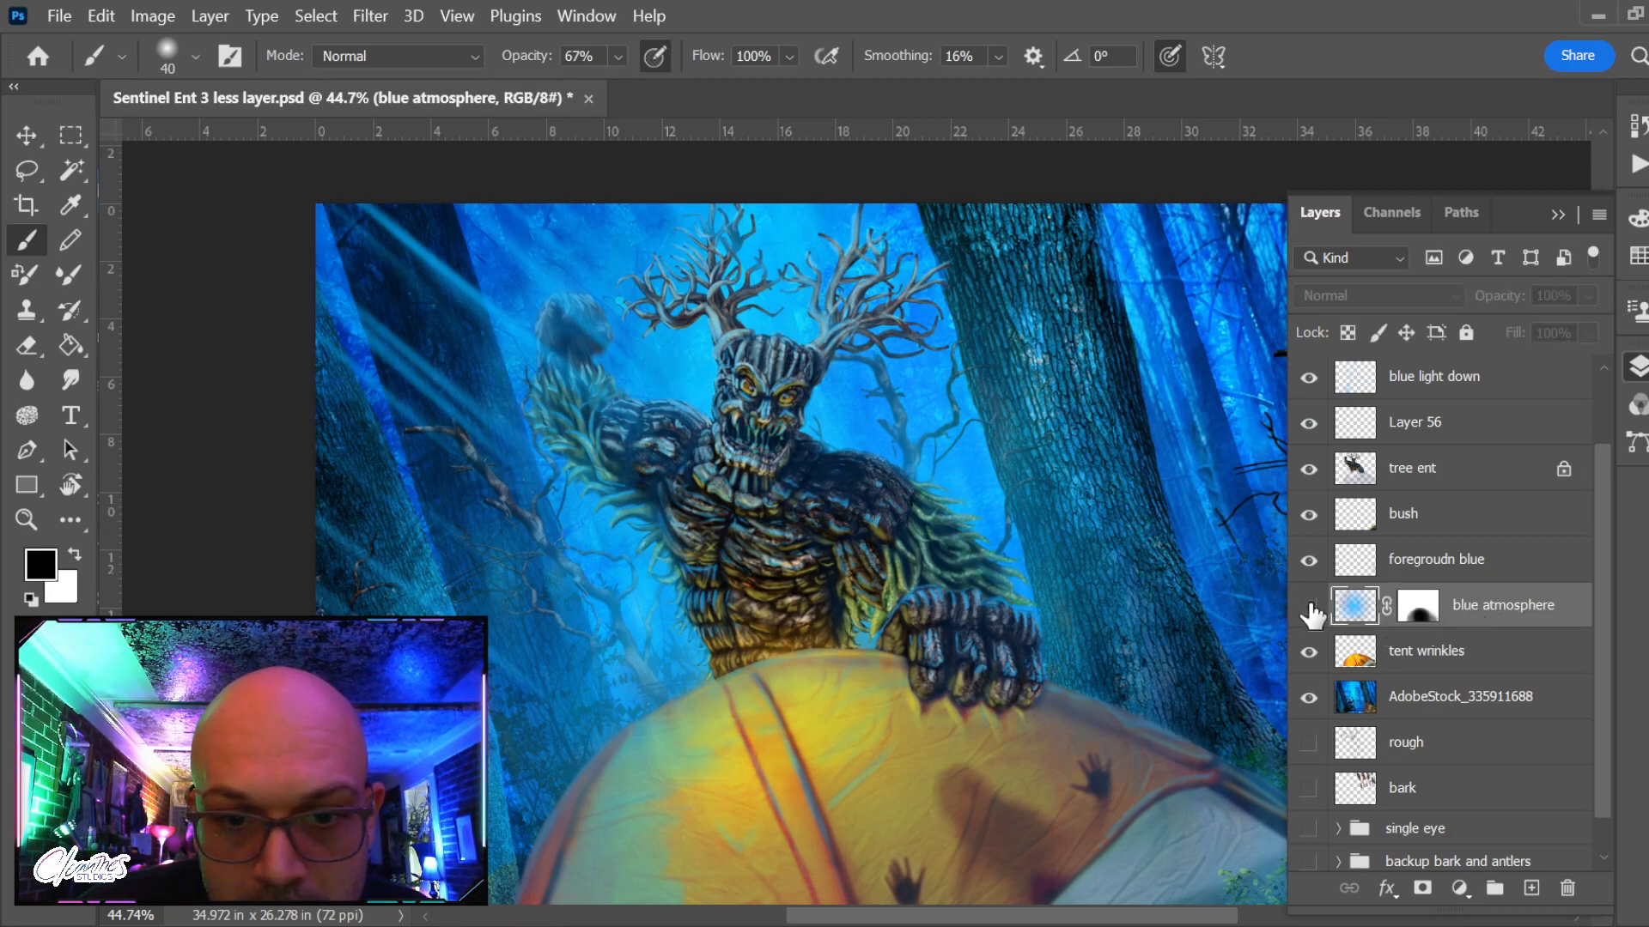
left_click(1309, 609)
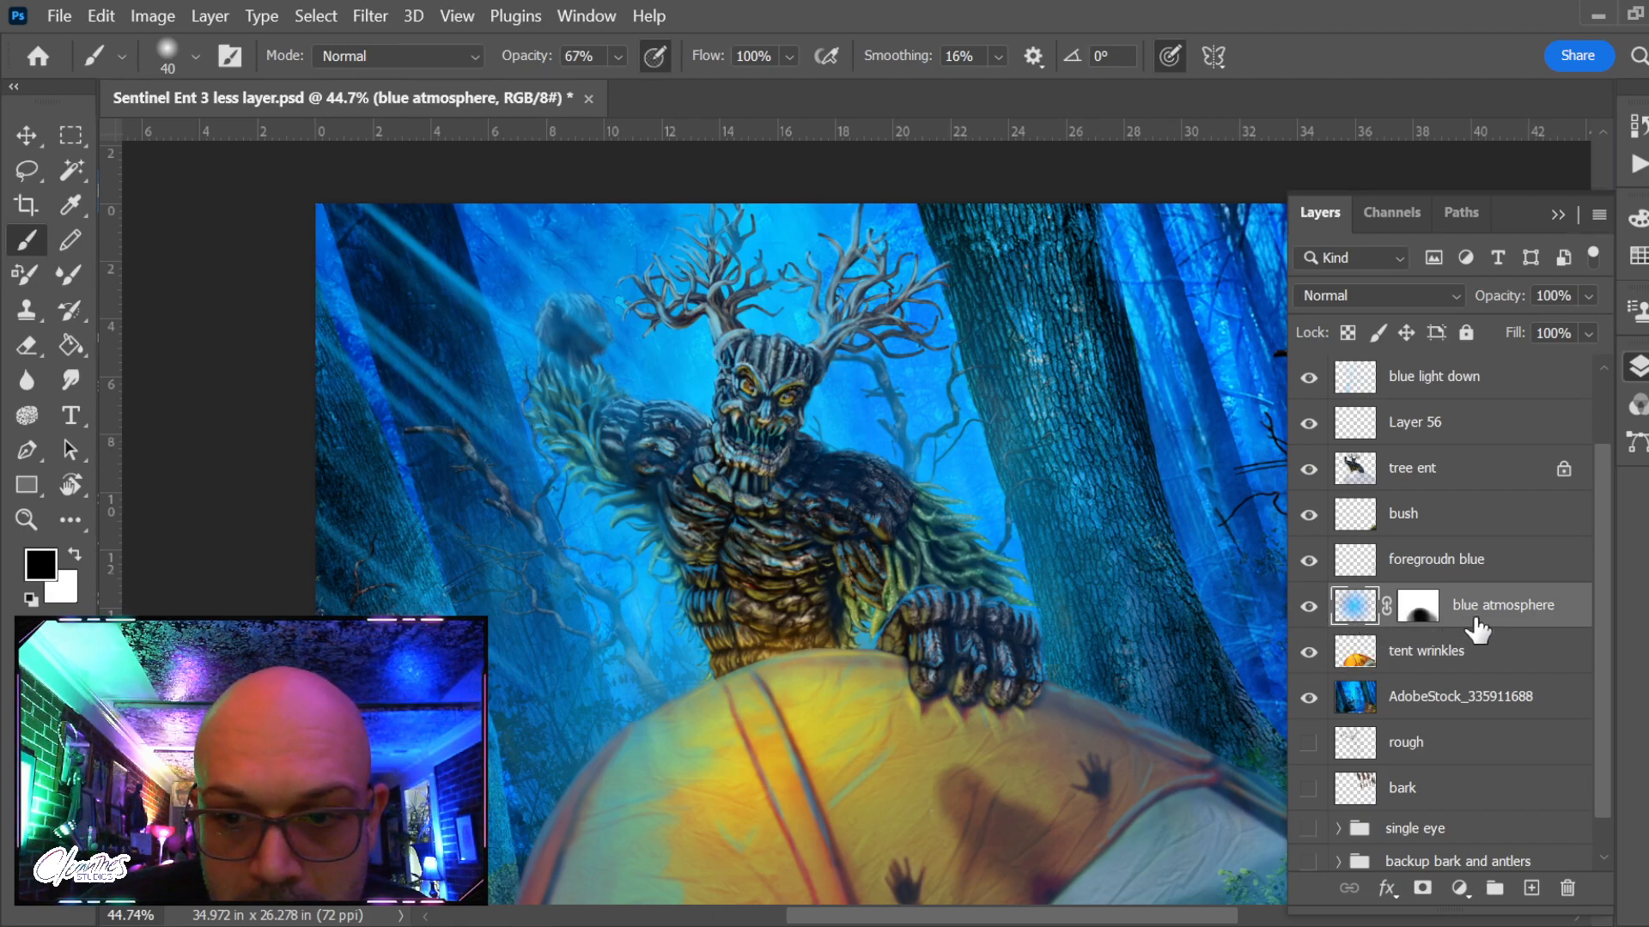
Try the merged blue atmosphere layer beneath the tent wrinkles layer, check the whole image and undo the move
left_click_drag(1472, 633, 1494, 678)
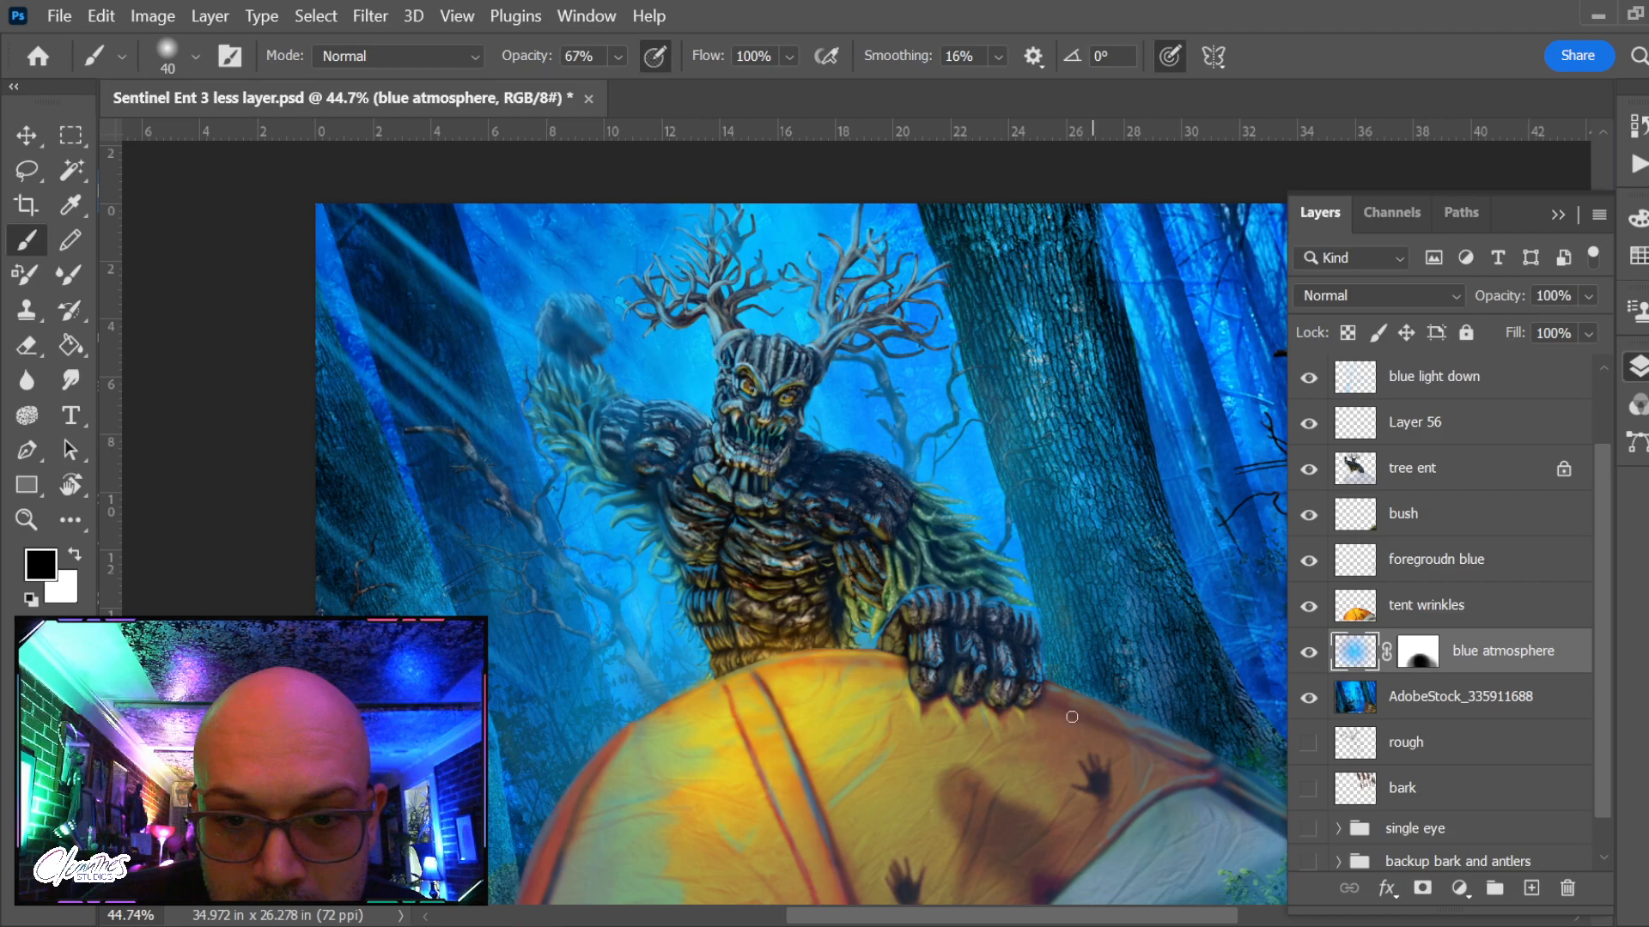
scroll(783, 767, "down", 6)
left_click_drag(827, 726, 808, 636)
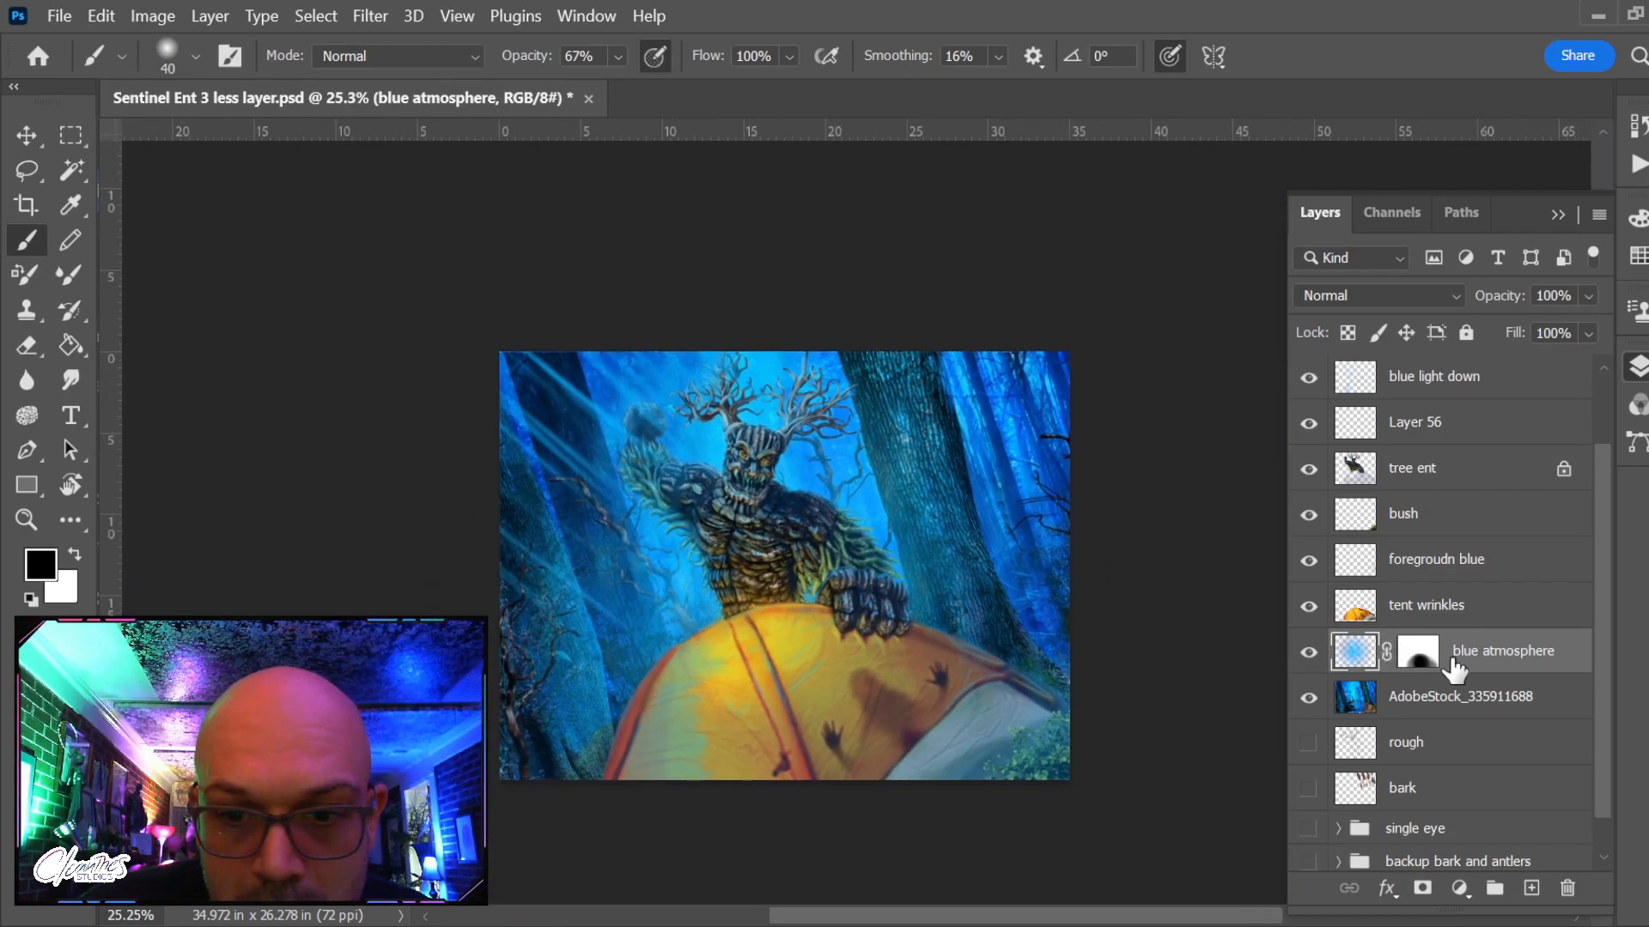
key("ctrl+z")
Merge the blue atmosphere layer and tent wrinkles down into the AdobeStock_335911688 background layer, checking the image before and after
scroll(983, 660, "up", 4)
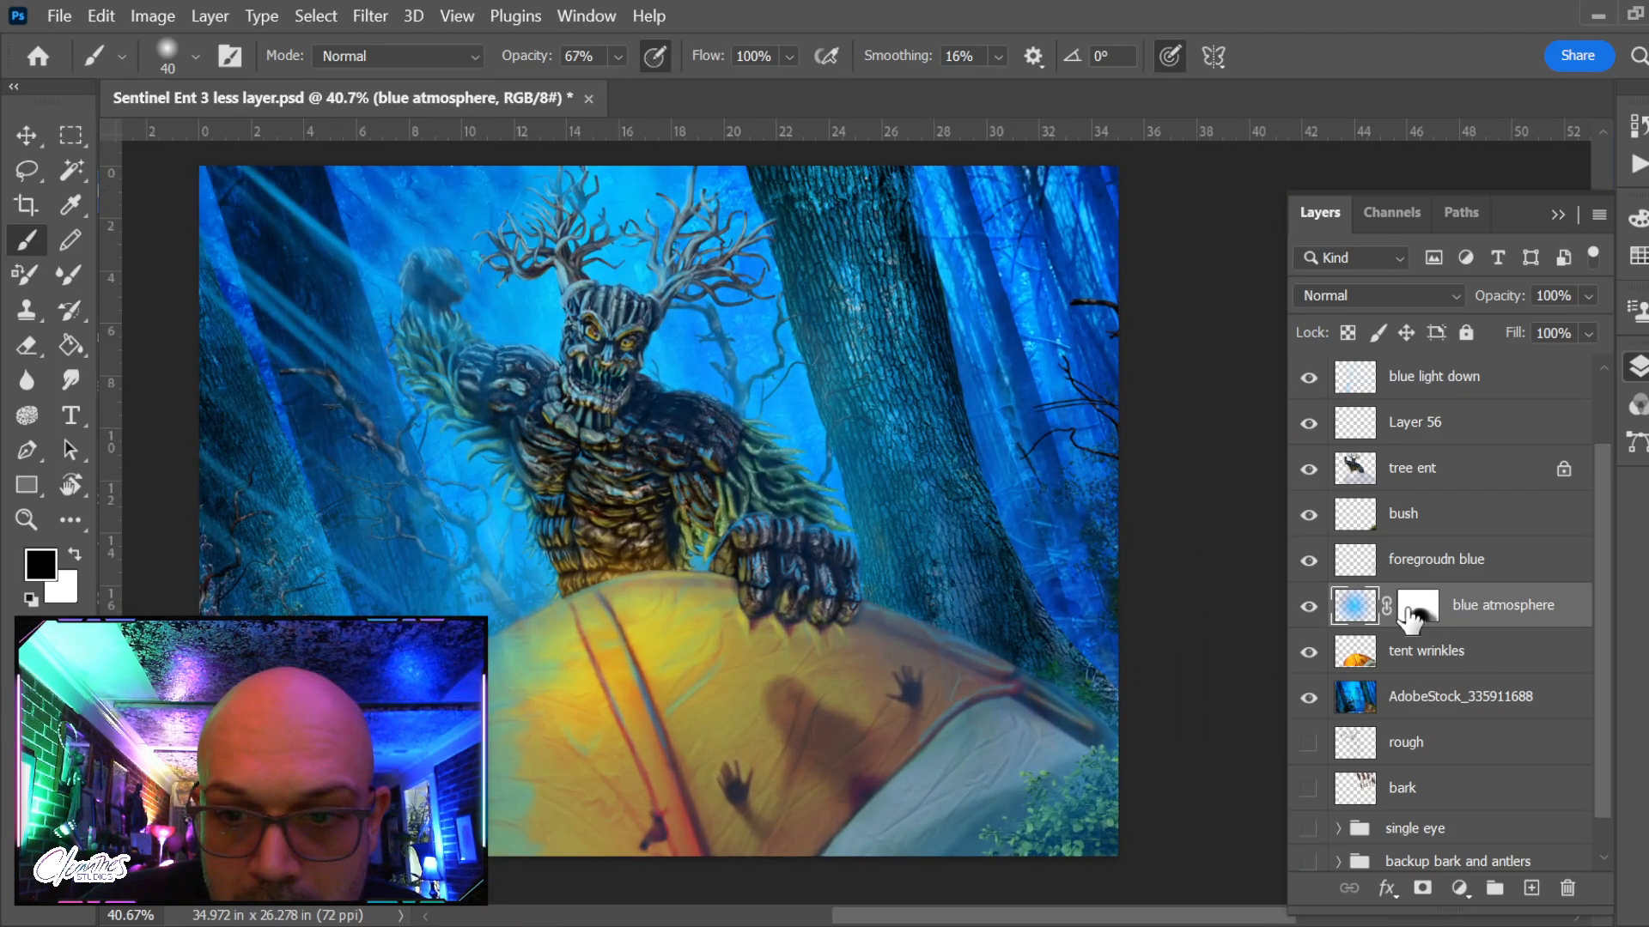
left_click(1323, 607)
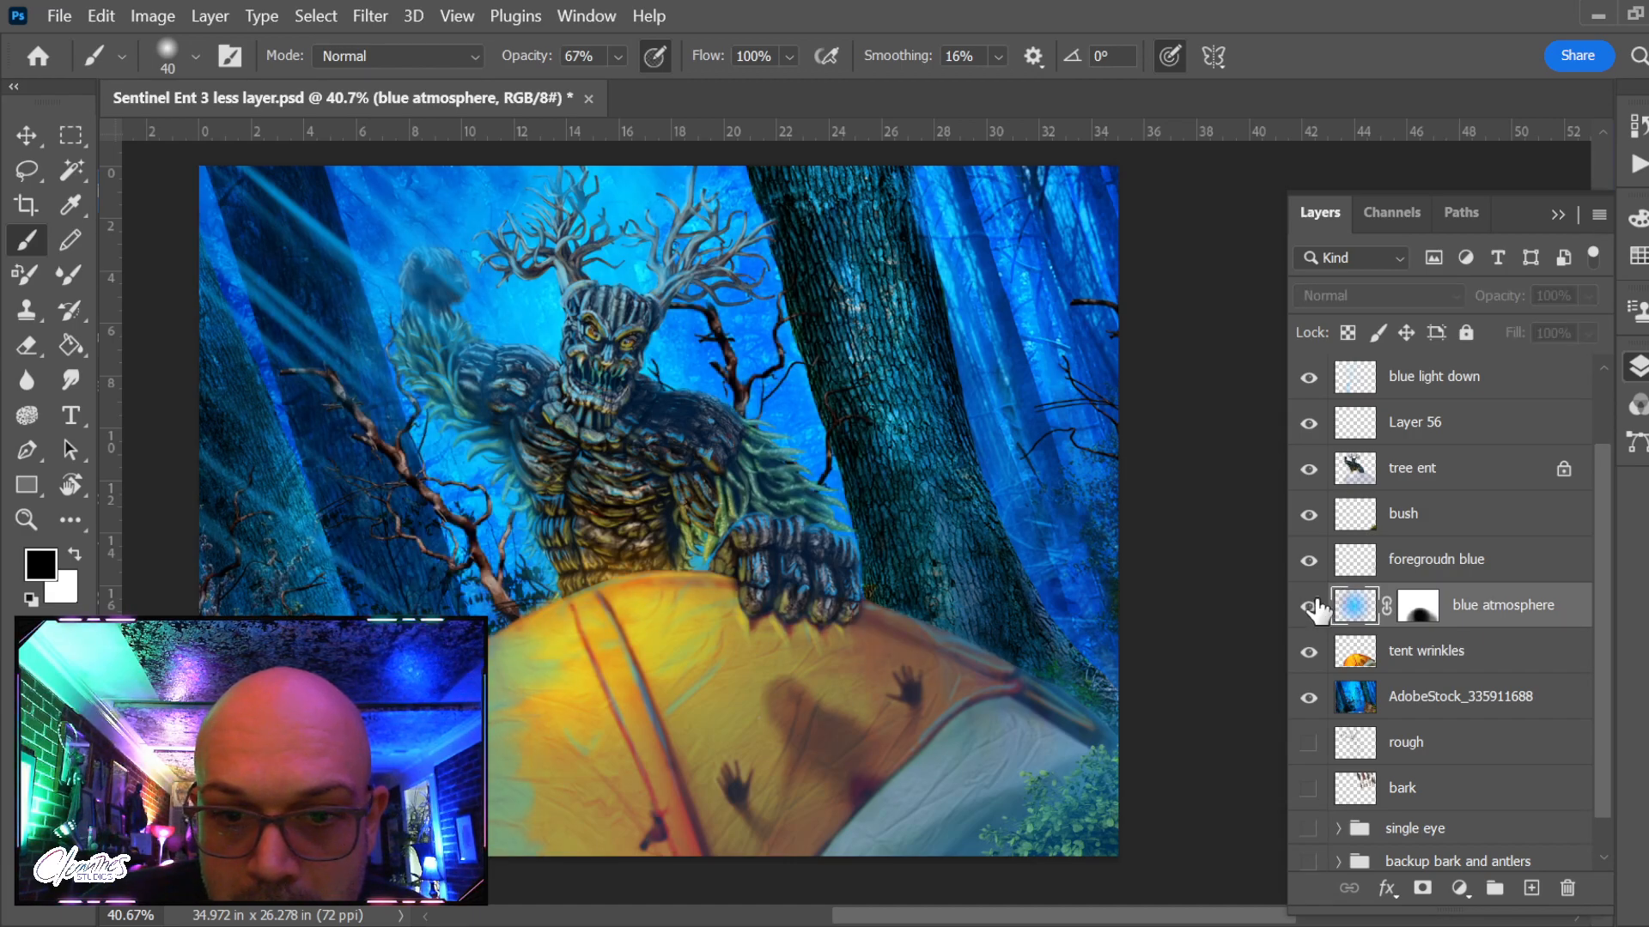
left_click(1323, 606)
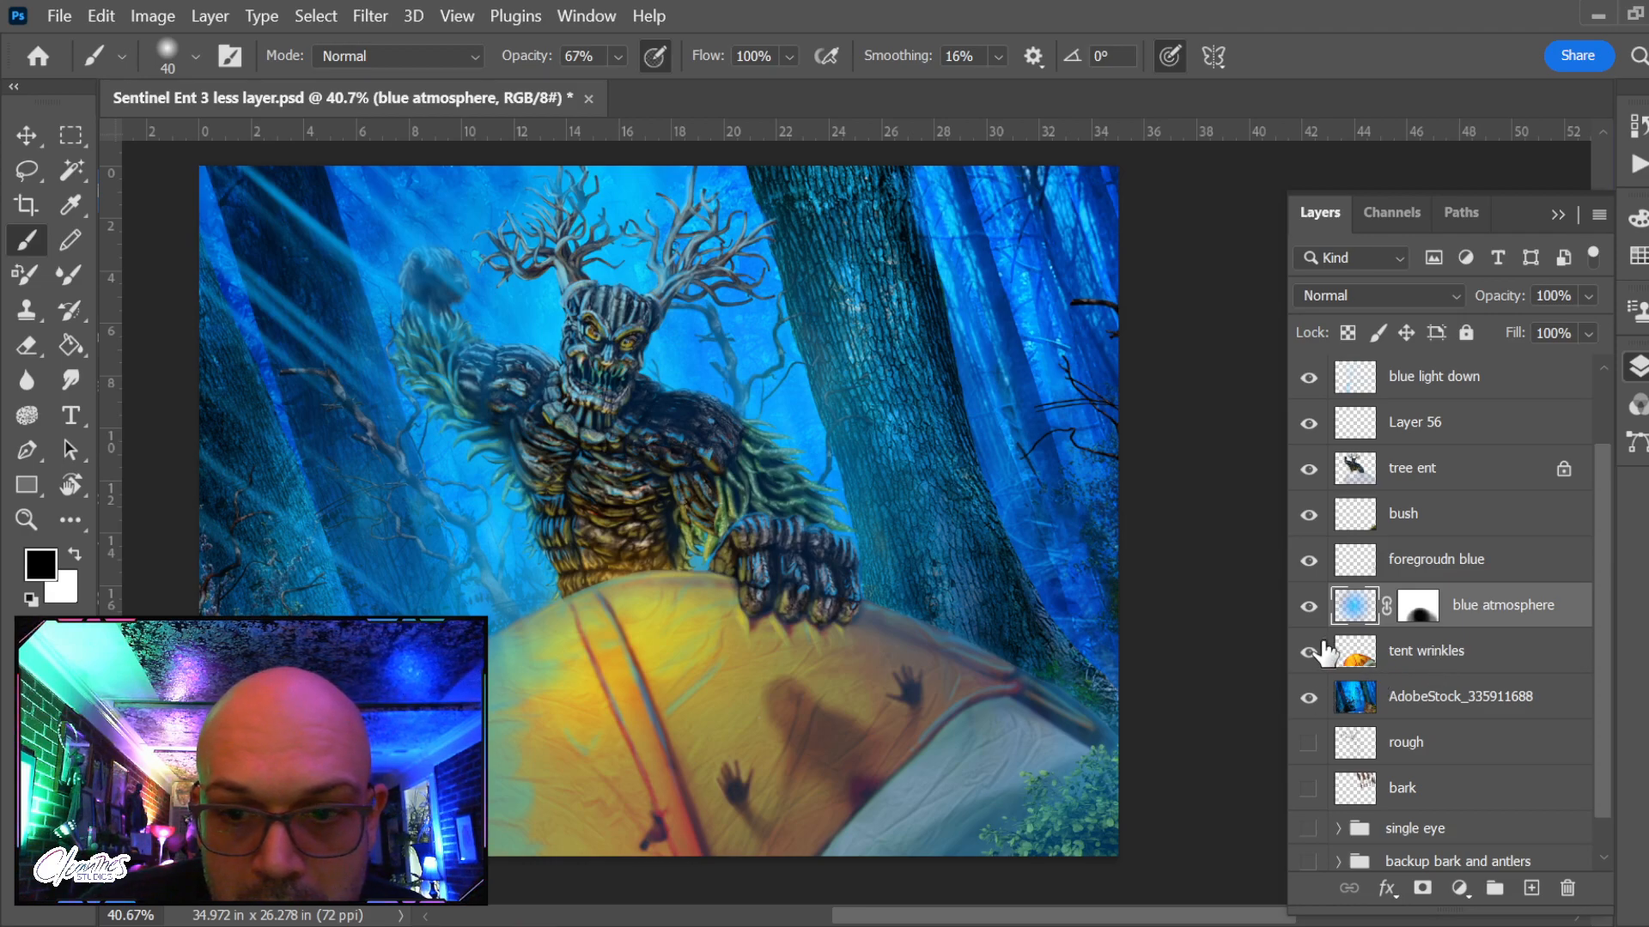
key("ctrl+e")
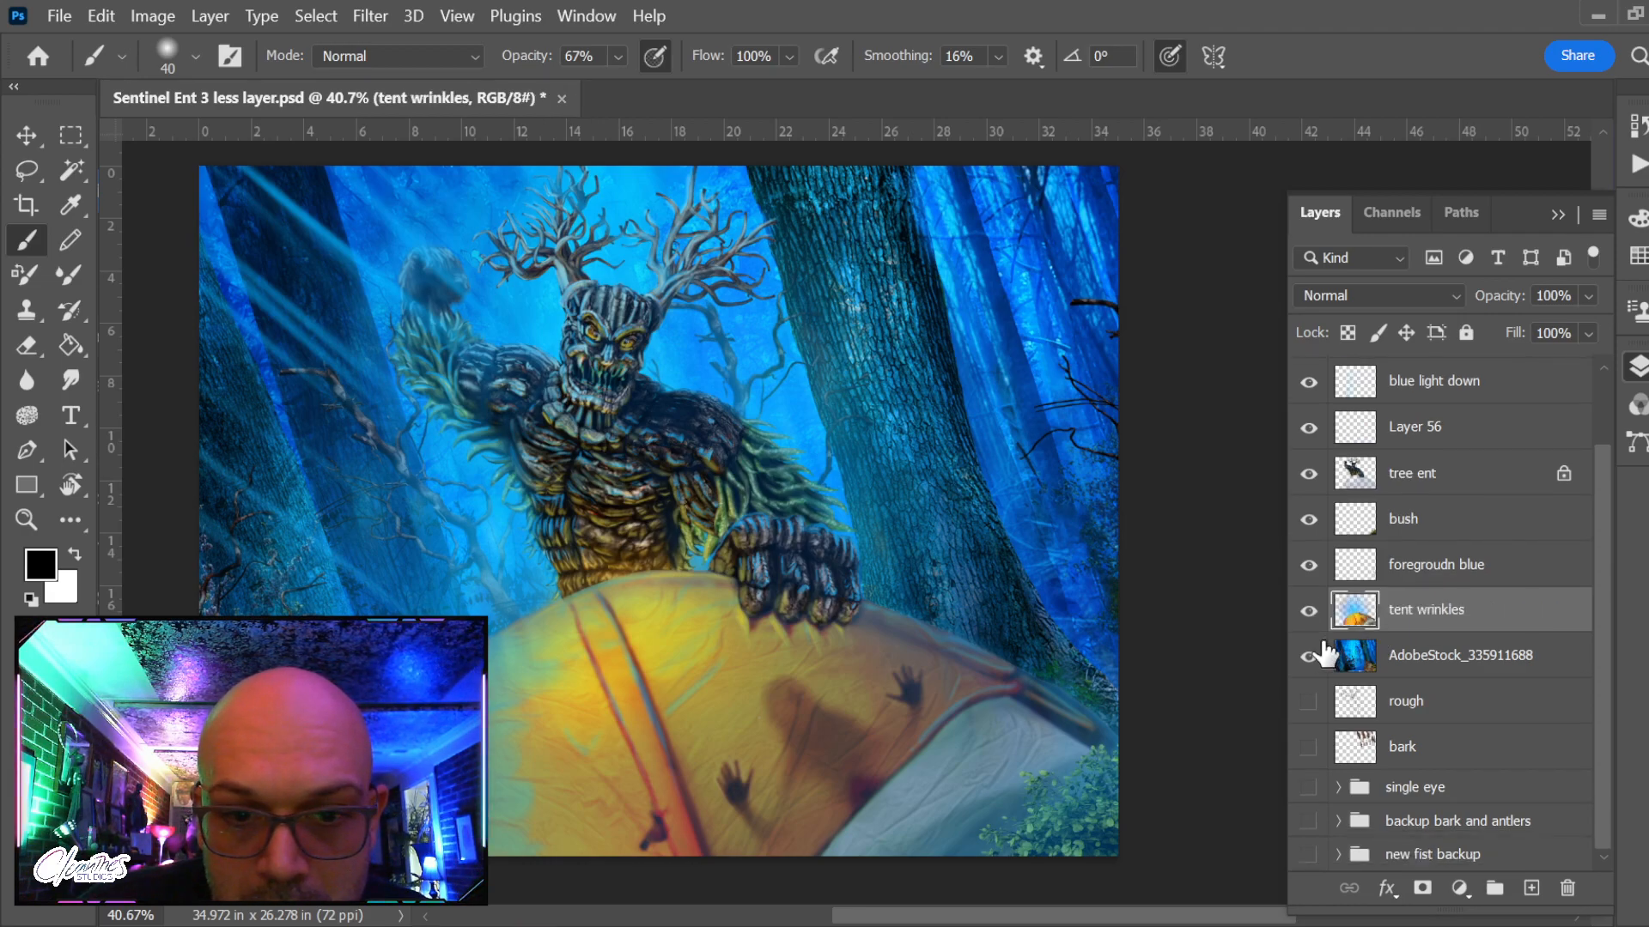
key("ctrl+e")
scroll(854, 678, "down", 2)
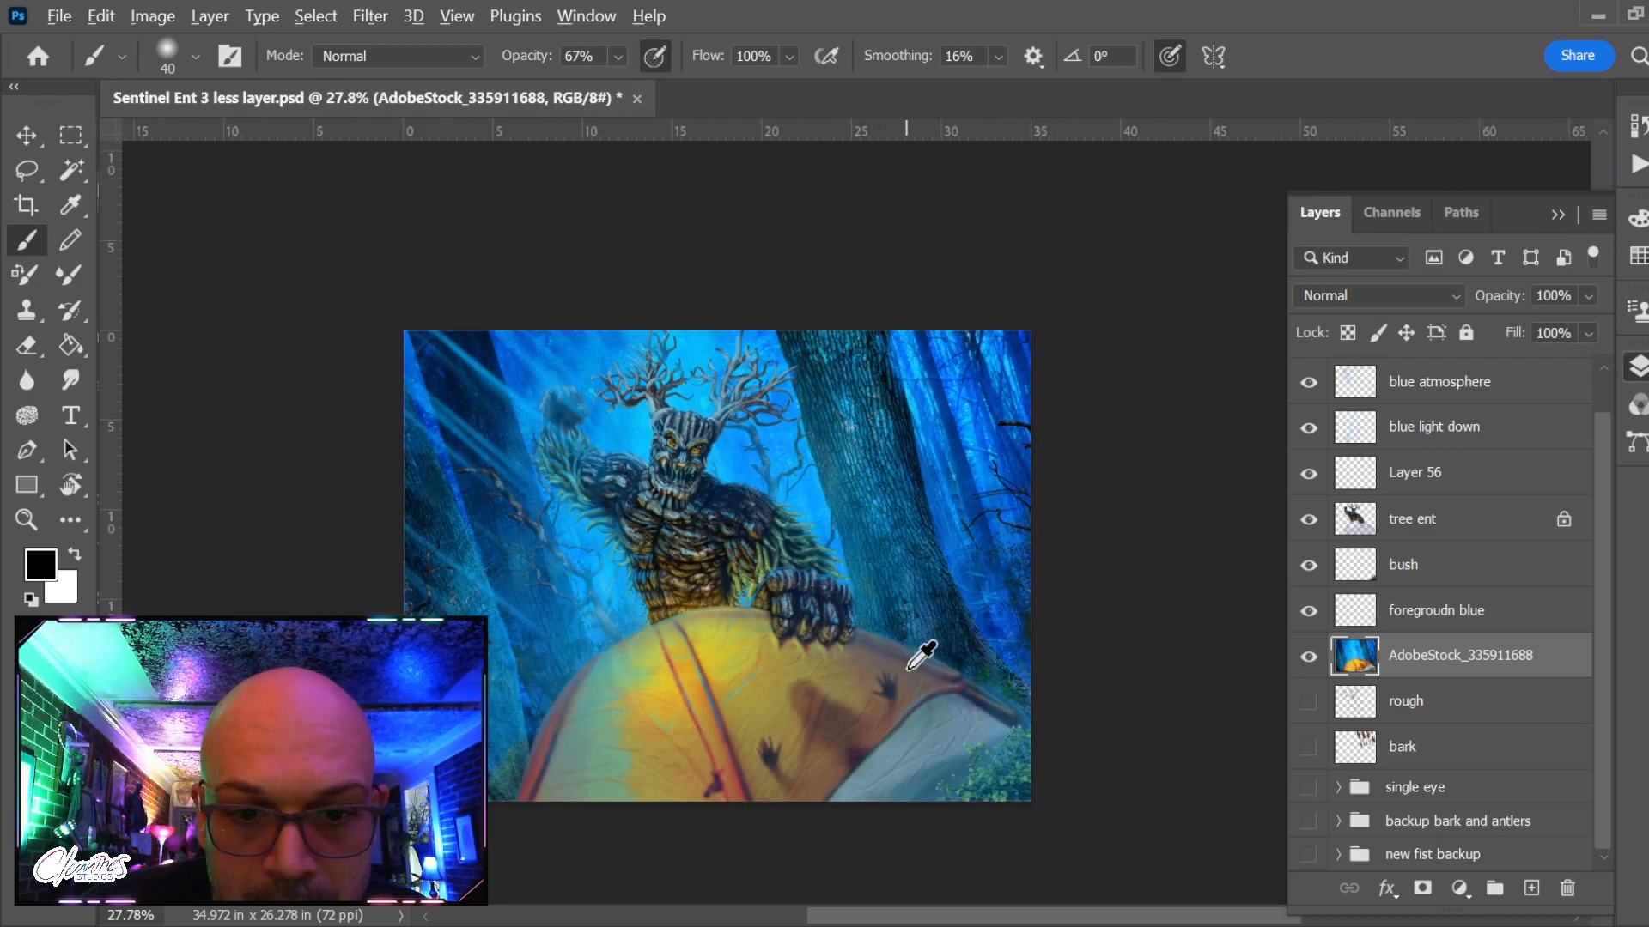
scroll(921, 655, "up", 2)
left_click(1311, 659)
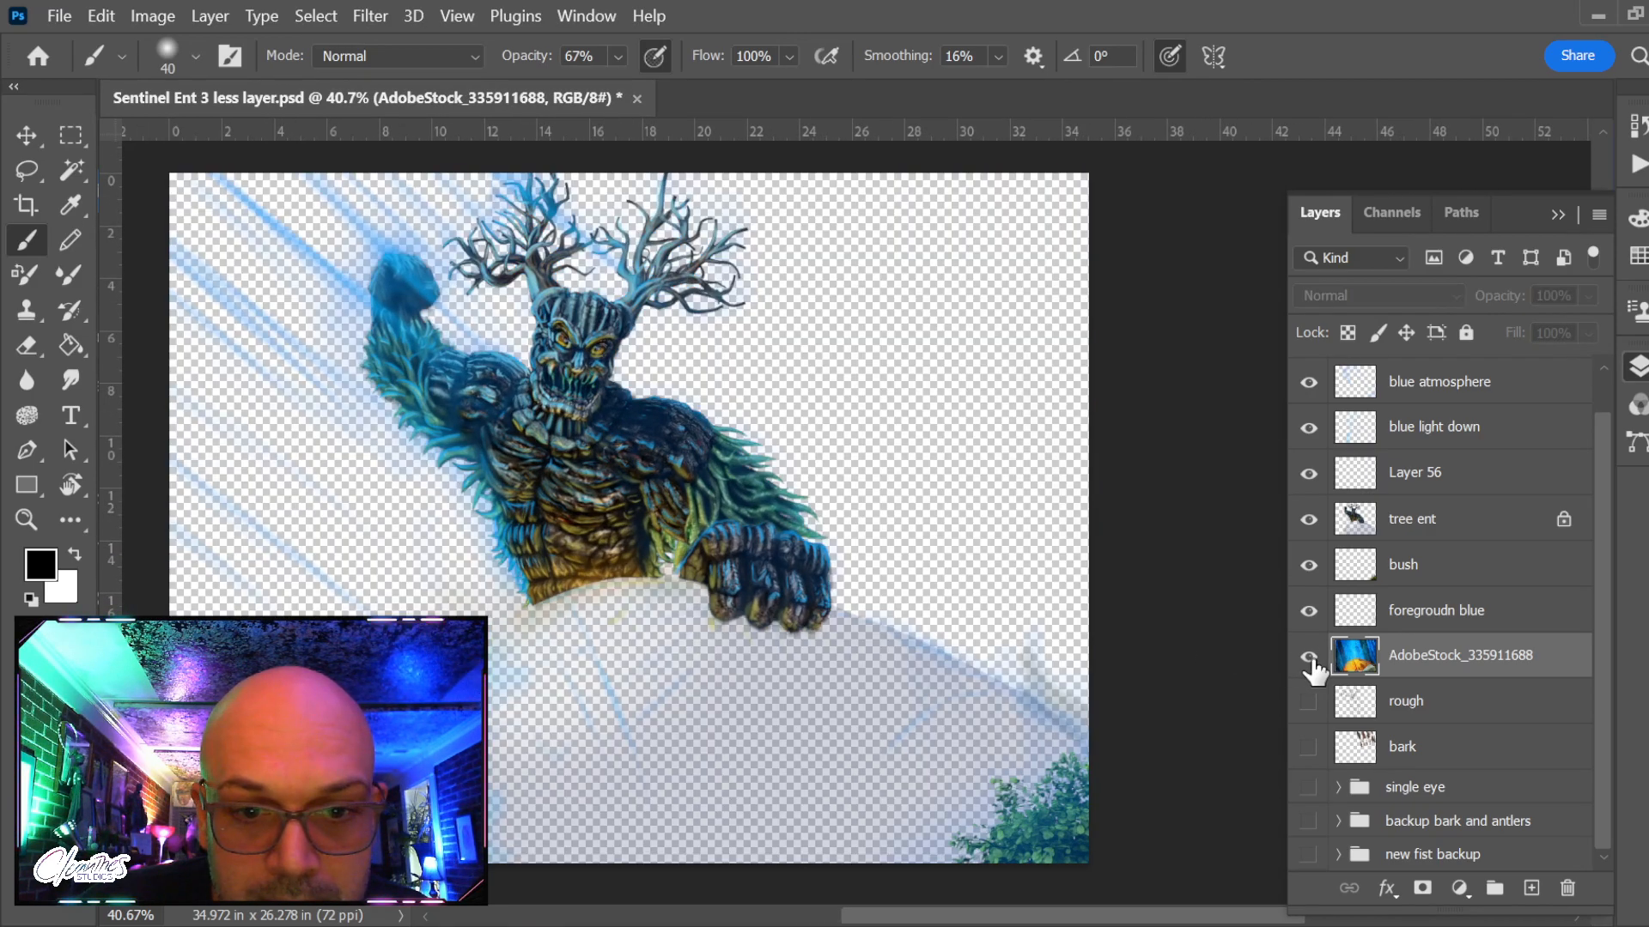
left_click(1309, 658)
Compare the image with the foregroudn blue layer off and on, then merge that layer down into AdobeStock_335911688
left_click(1308, 612)
left_click(1308, 611)
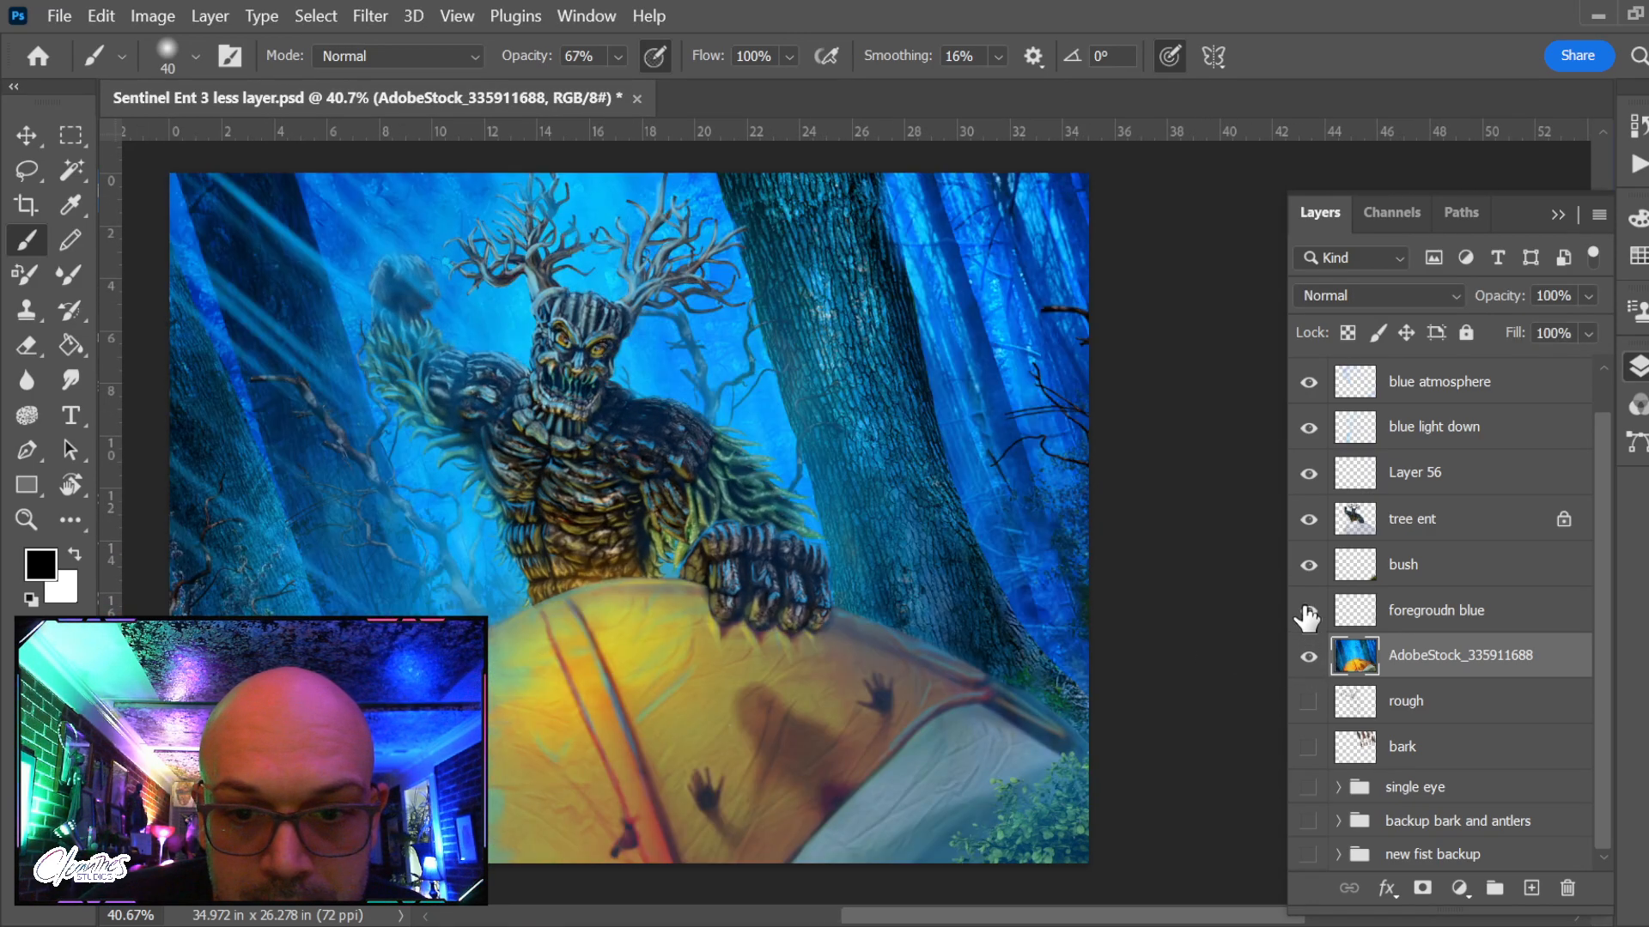
left_click(1361, 616)
left_click(1357, 615, "ctrl")
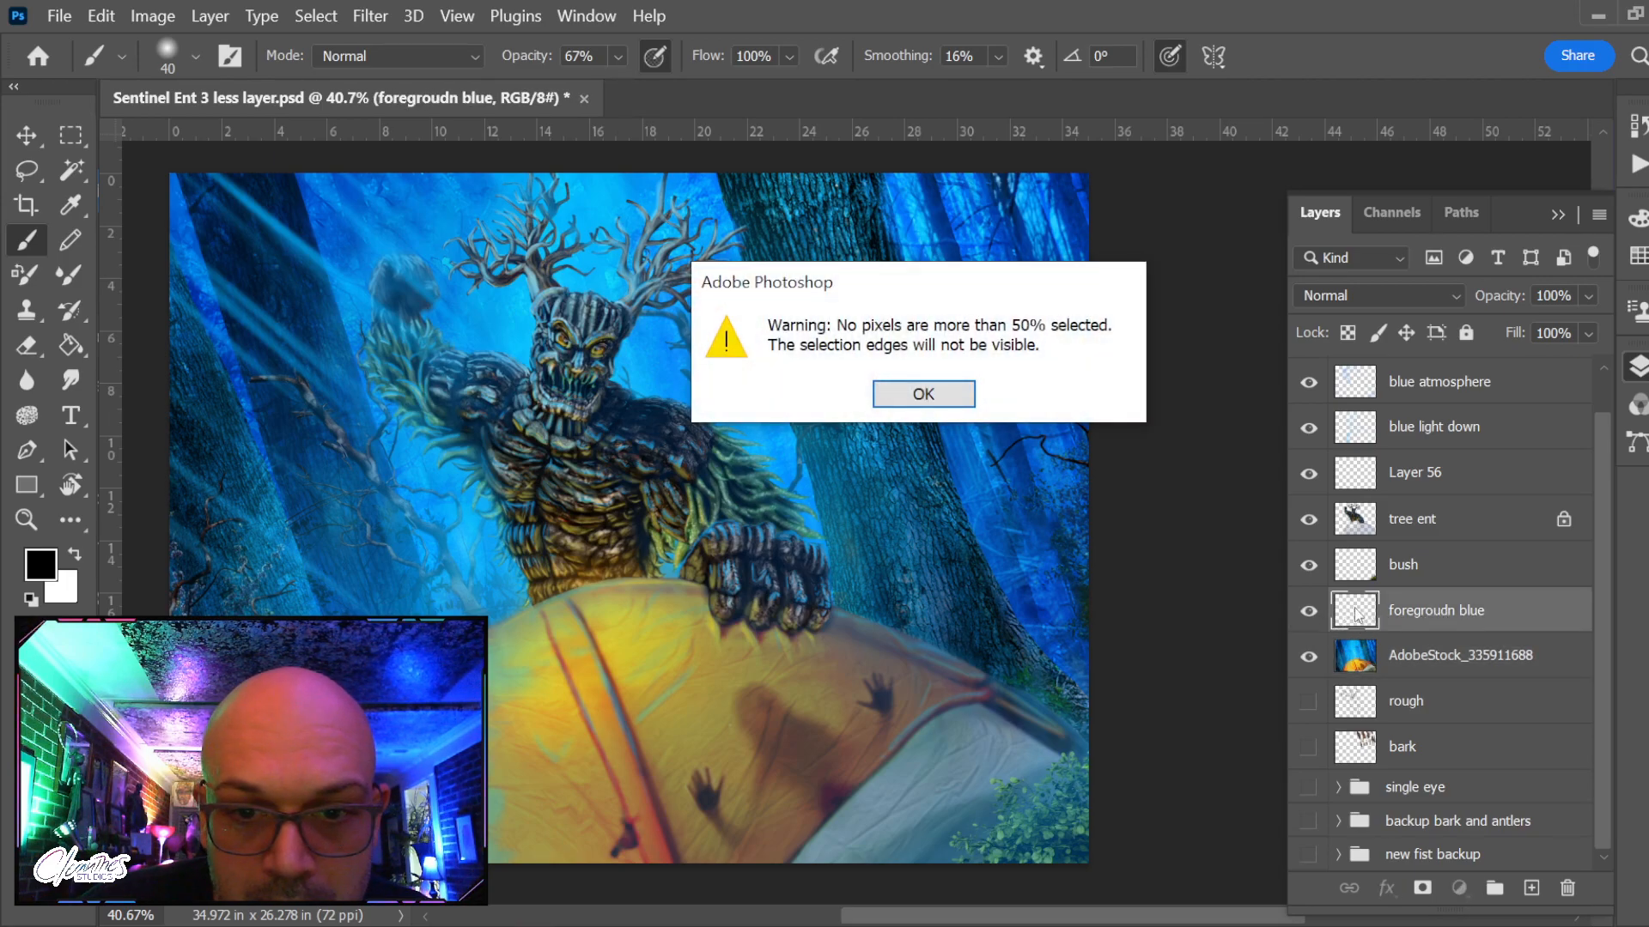
key("Return")
left_click(1309, 612)
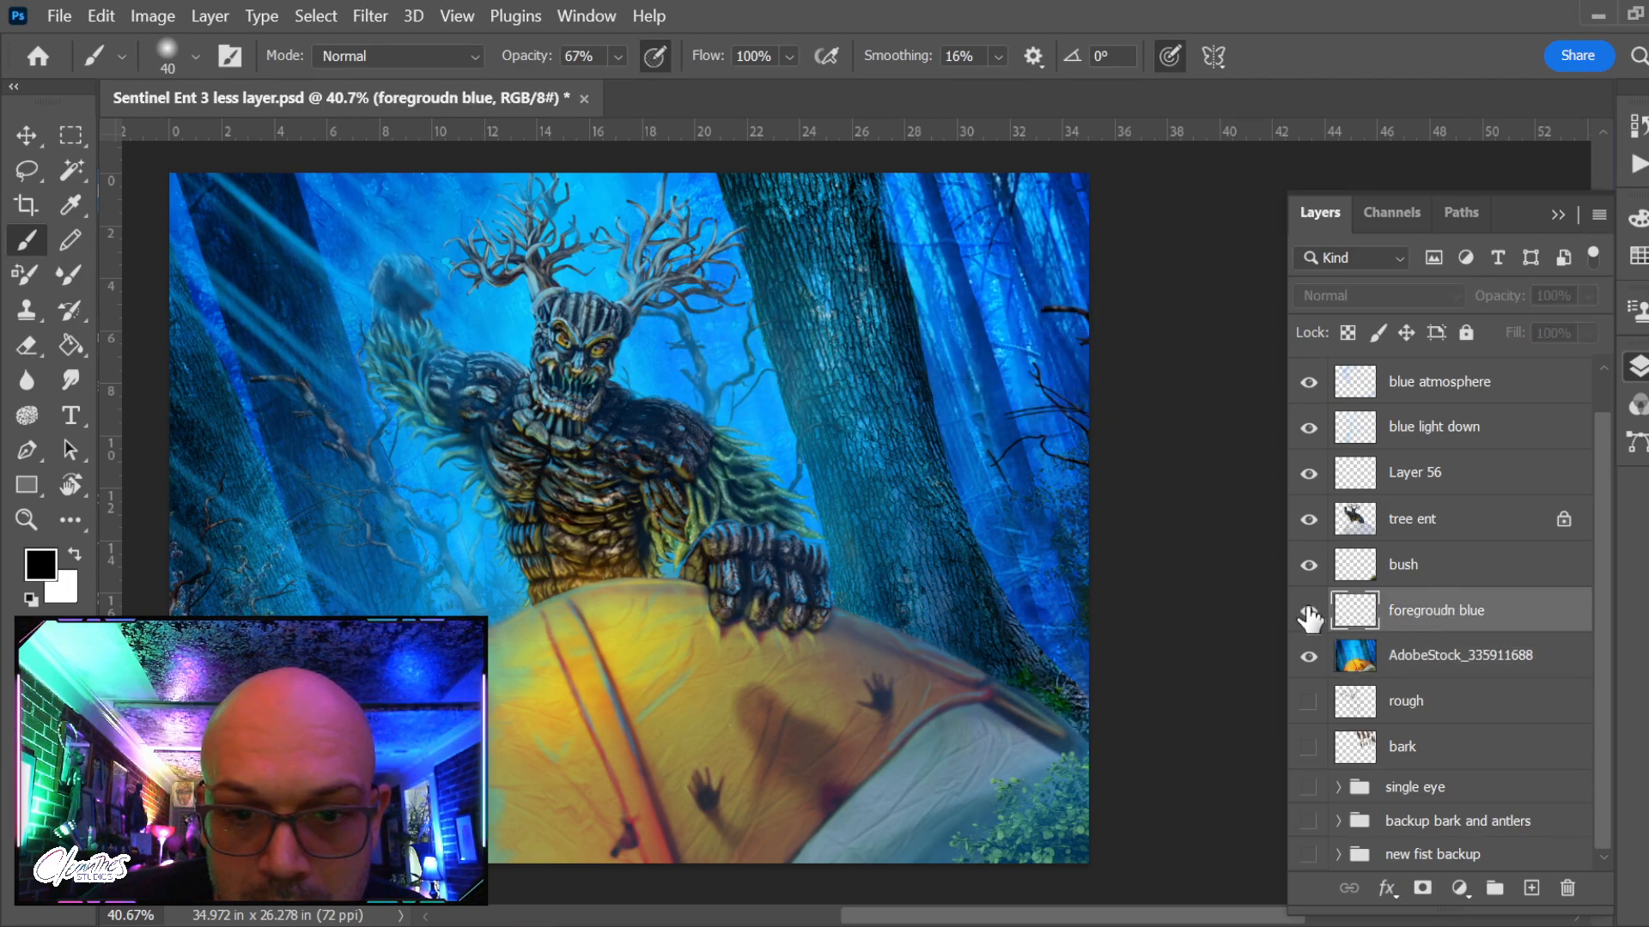
left_click(1308, 611)
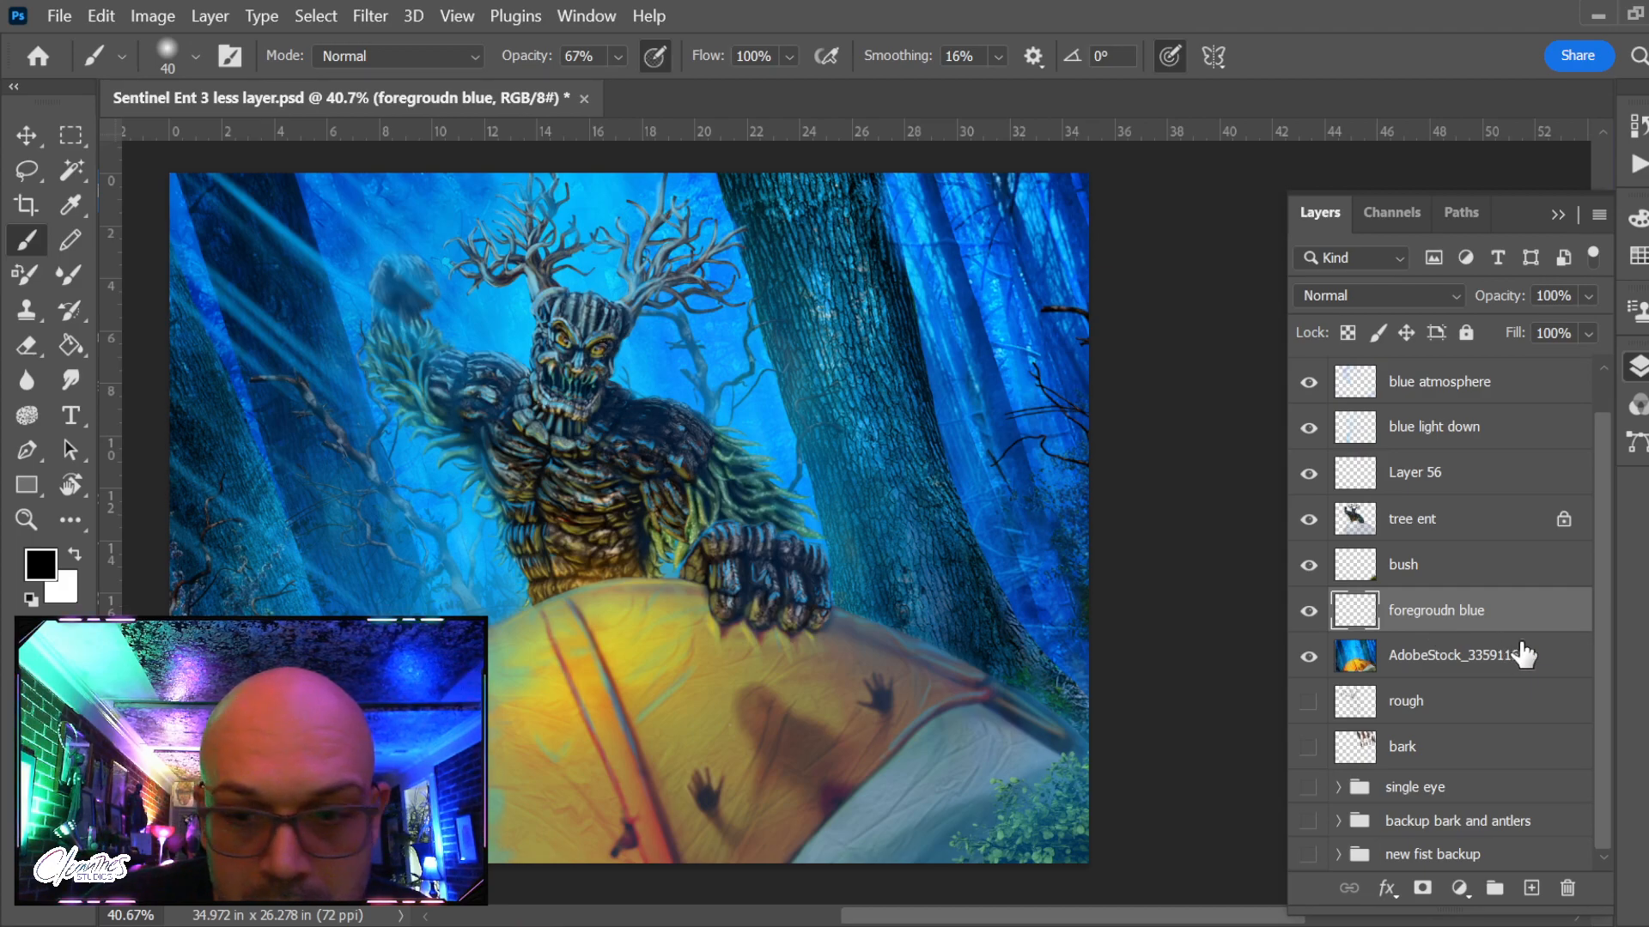
key("Delete")
Merge the bush layer down into the AdobeStock_335911688 background layer, checking the image with the layer off and on
left_click(1309, 606)
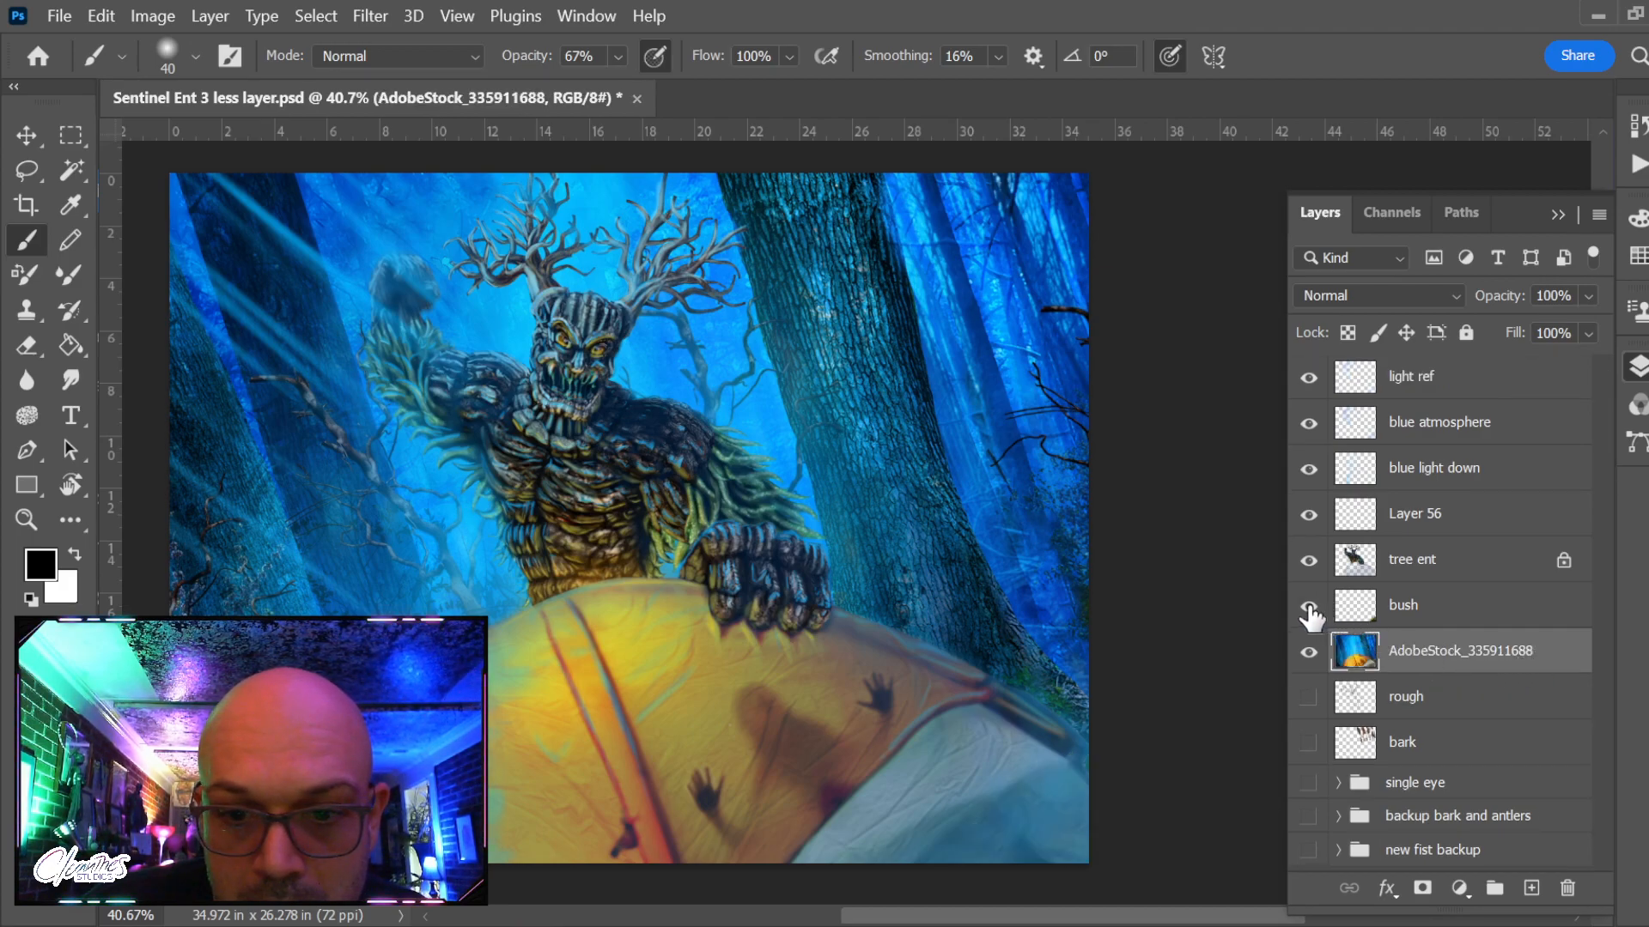
left_click(1465, 619)
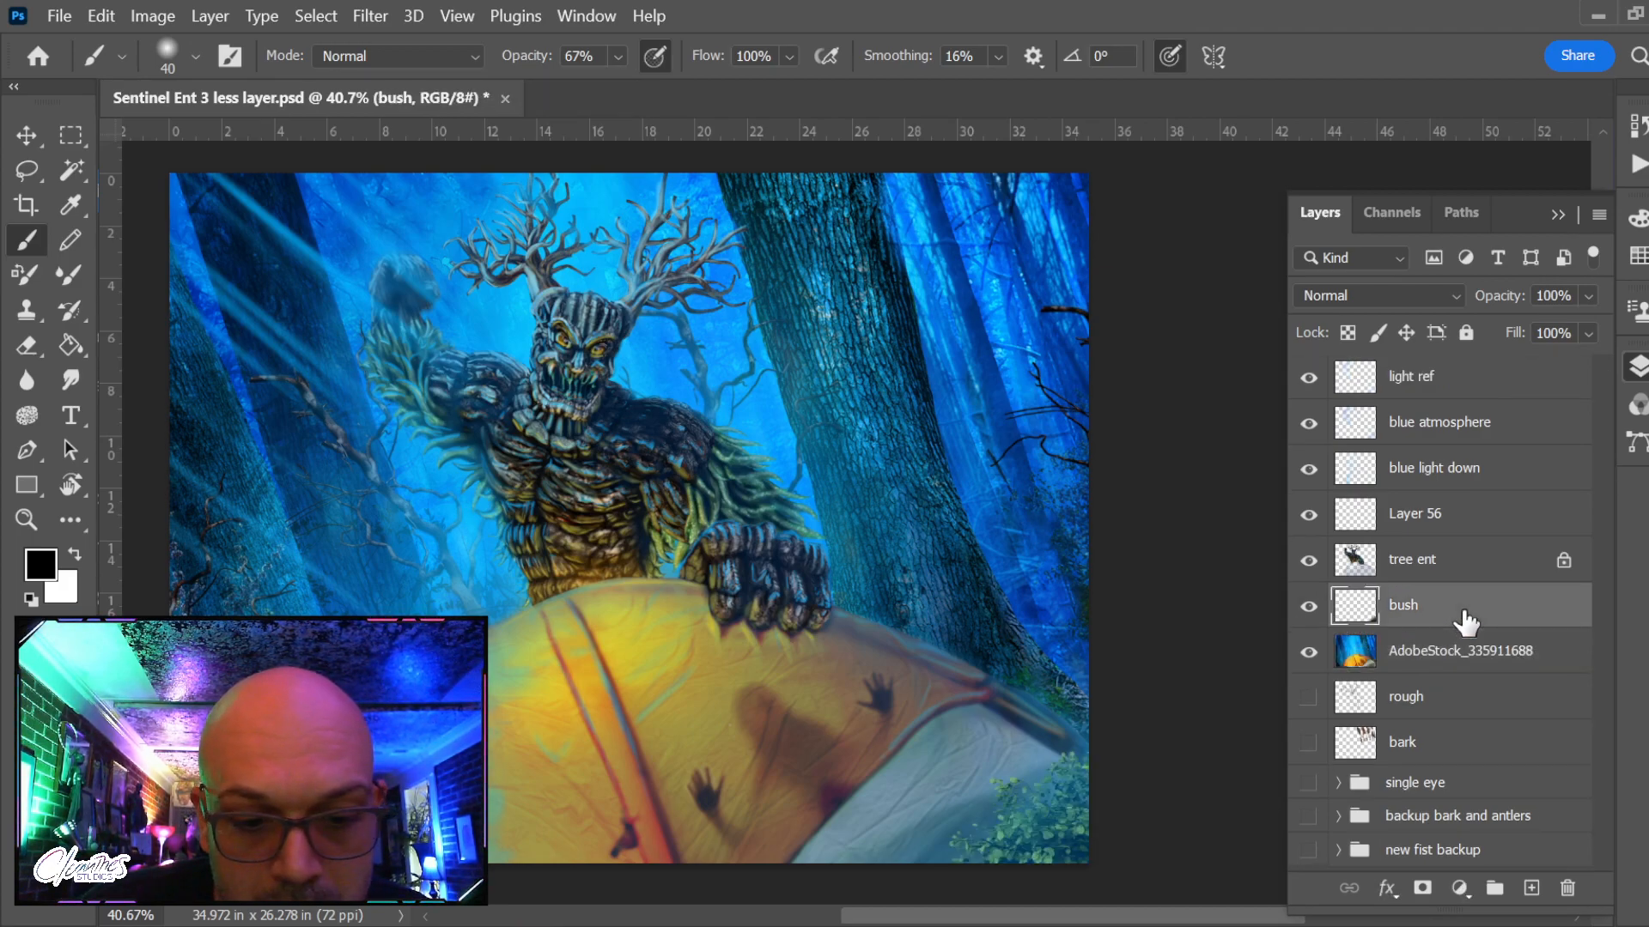
key("Delete")
left_click(1309, 607)
left_click(1309, 607)
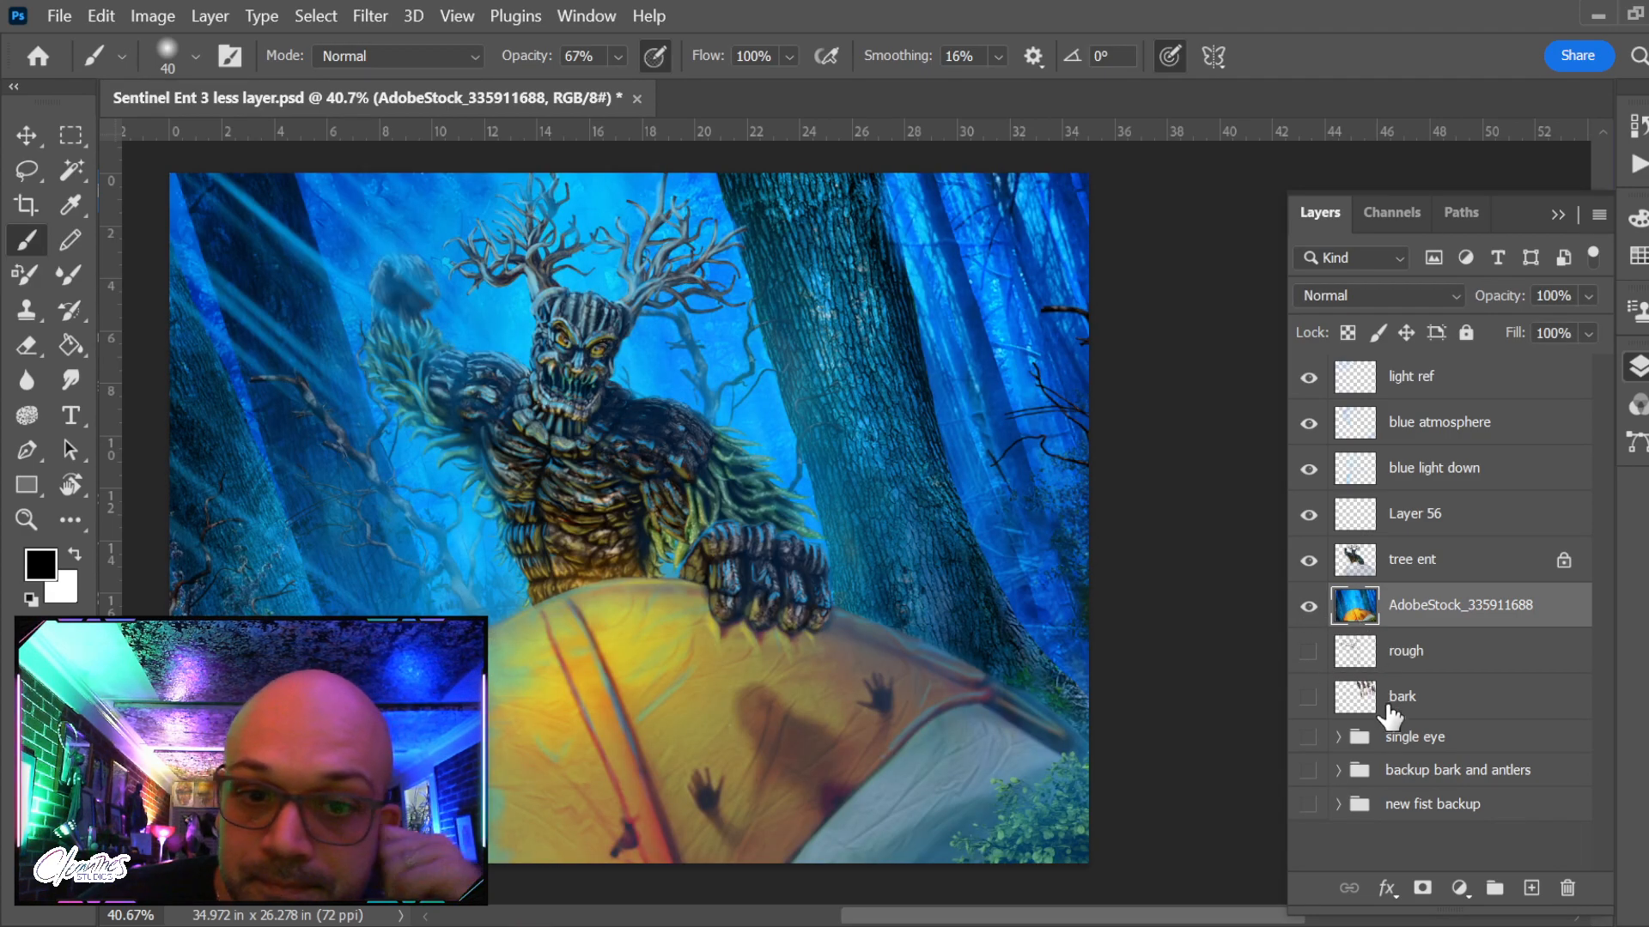
View the rough sketch layer on its own, delete it and save the document
left_click(1309, 651)
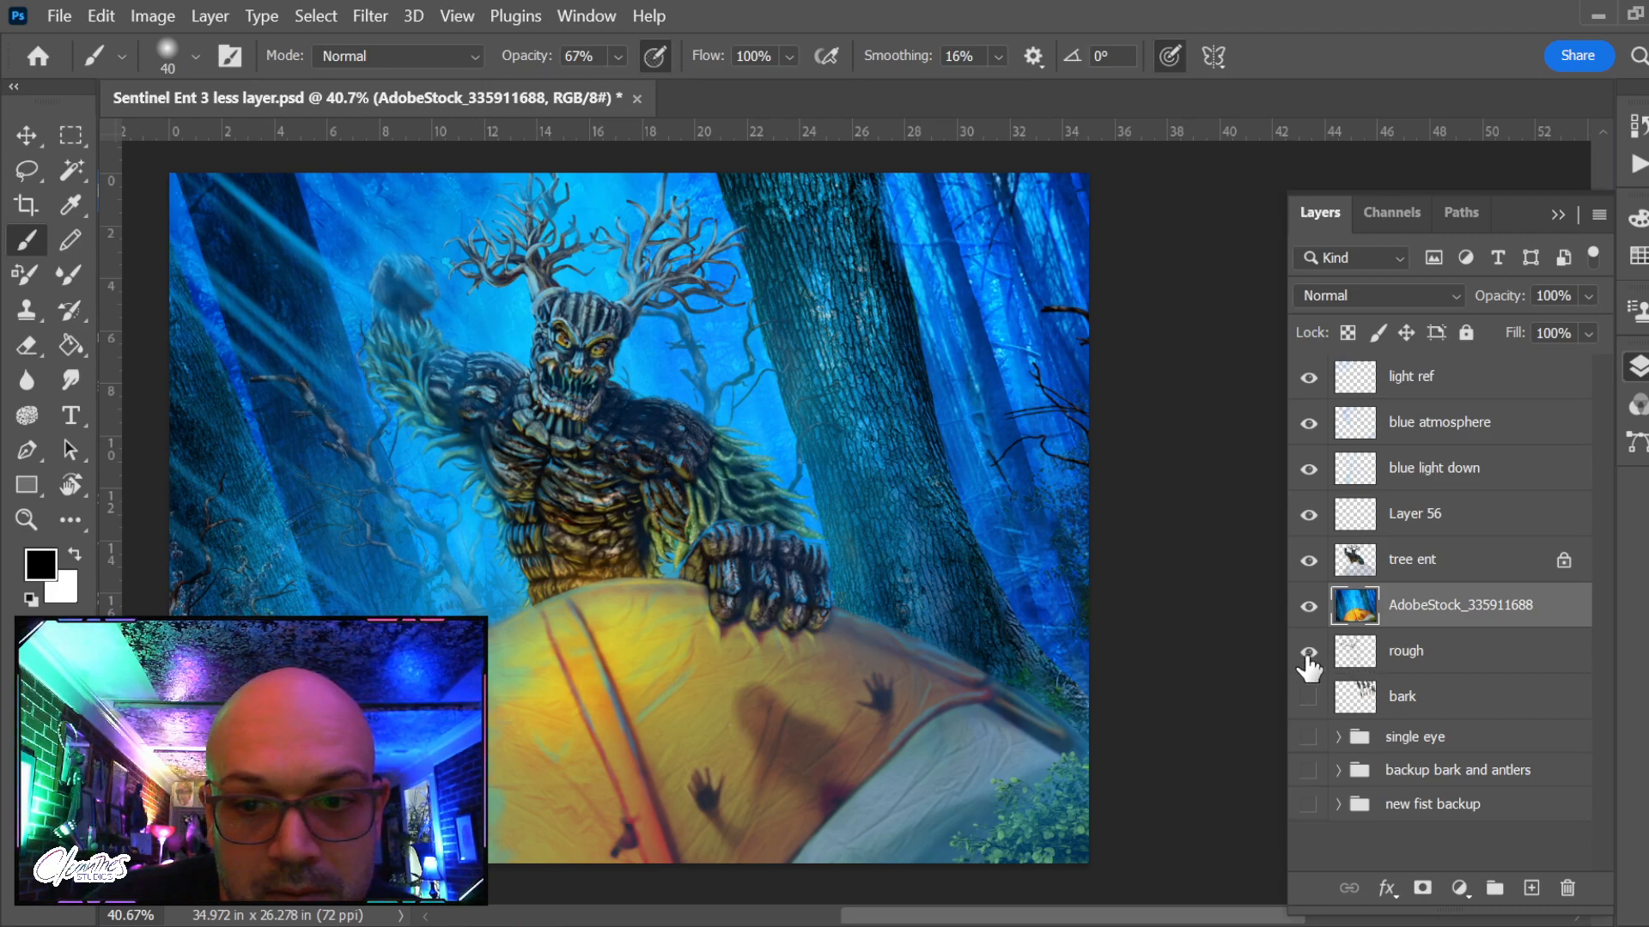
left_click(1308, 654, "alt")
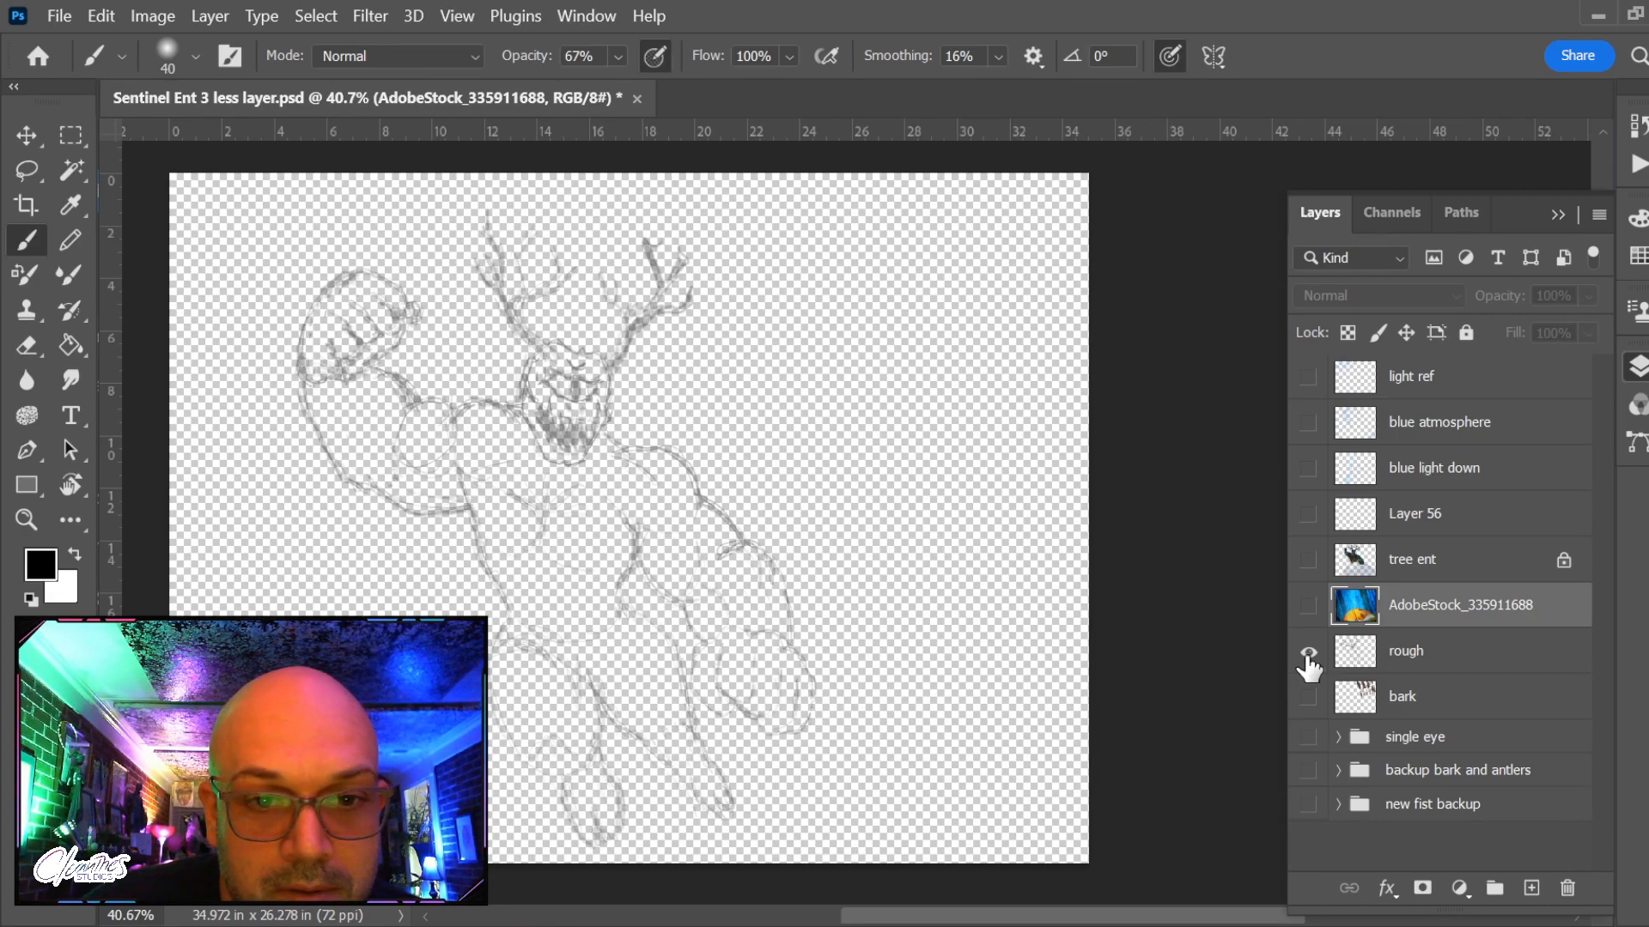
left_click(1309, 655, "alt")
left_click(1308, 654, "alt")
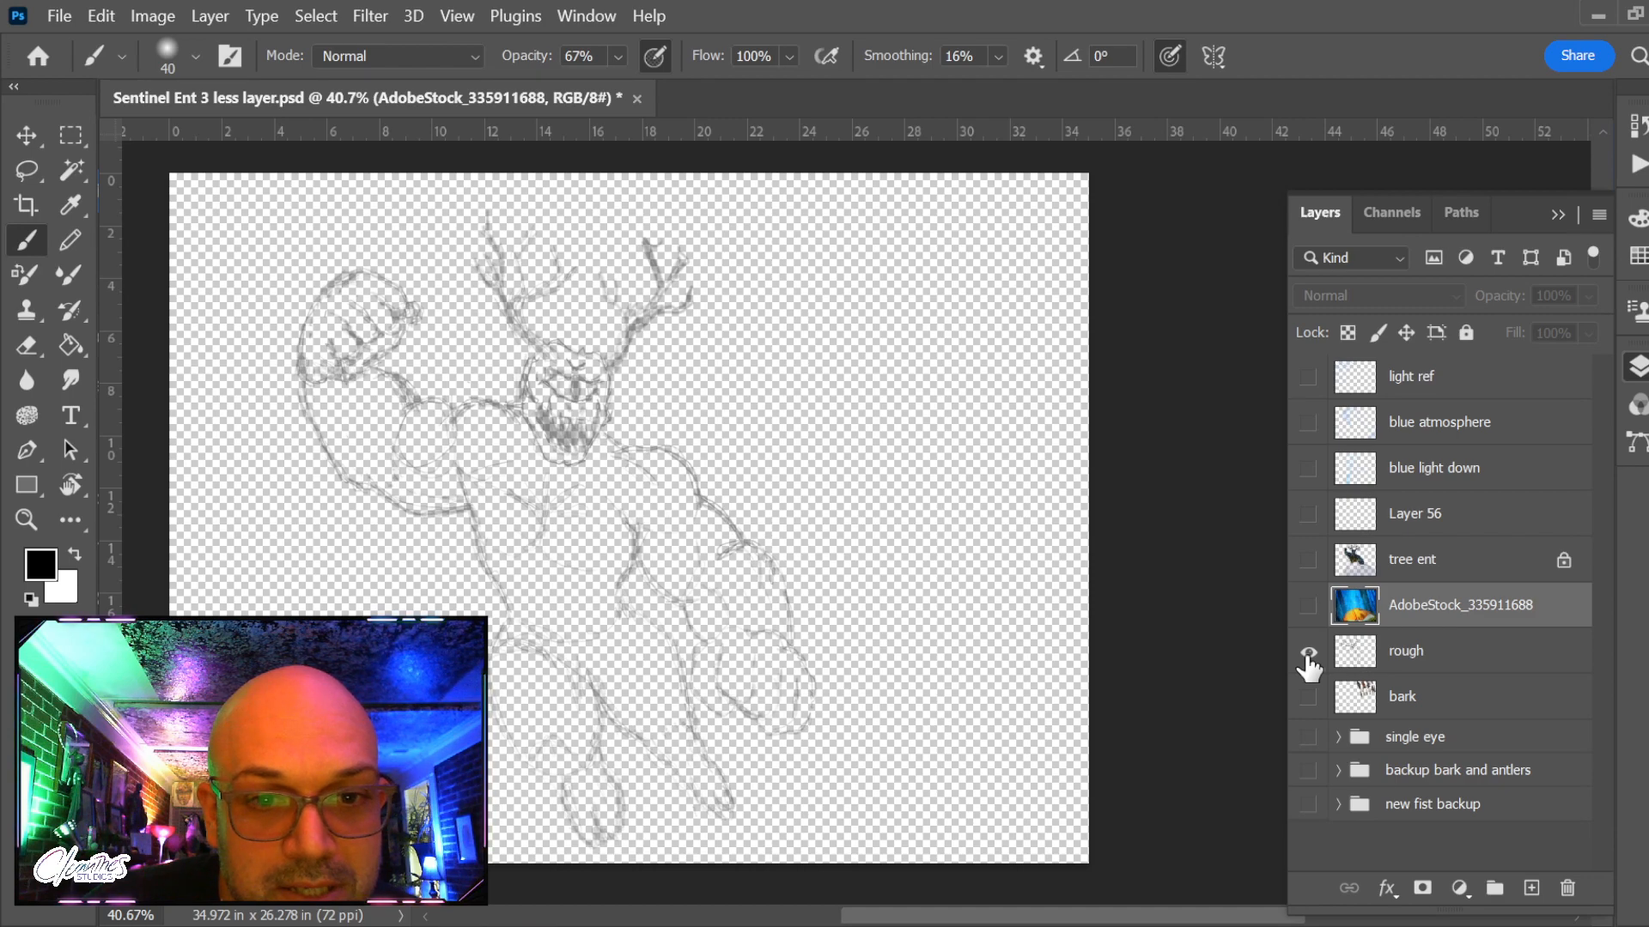
left_click(1308, 655, "alt")
left_click(1359, 663)
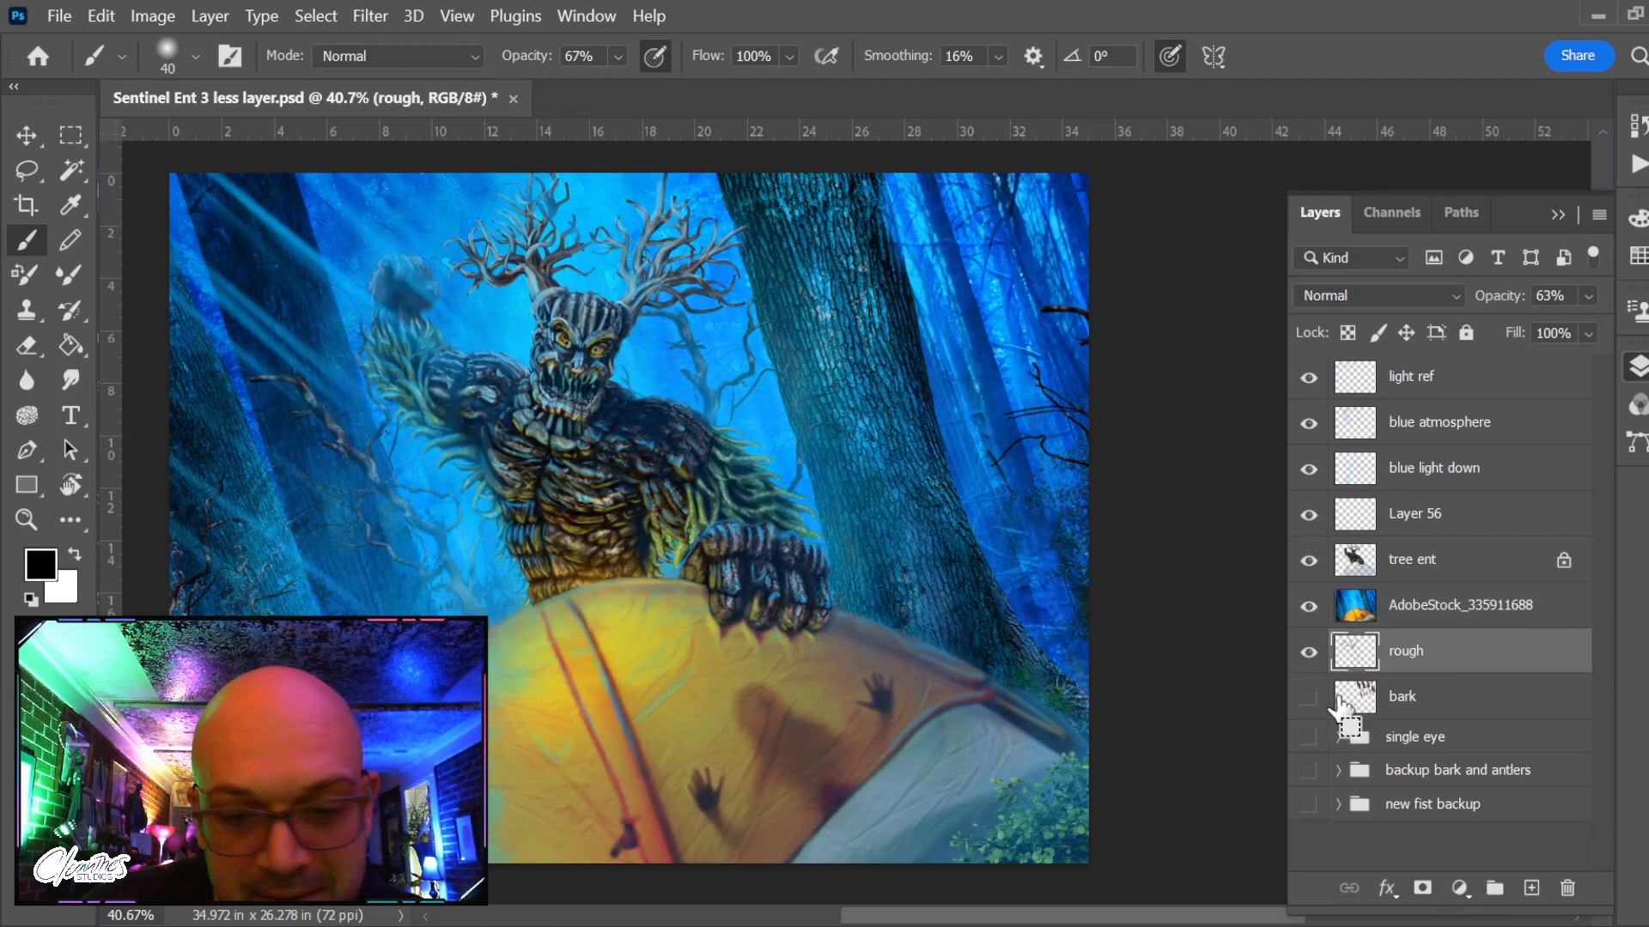
key("Delete")
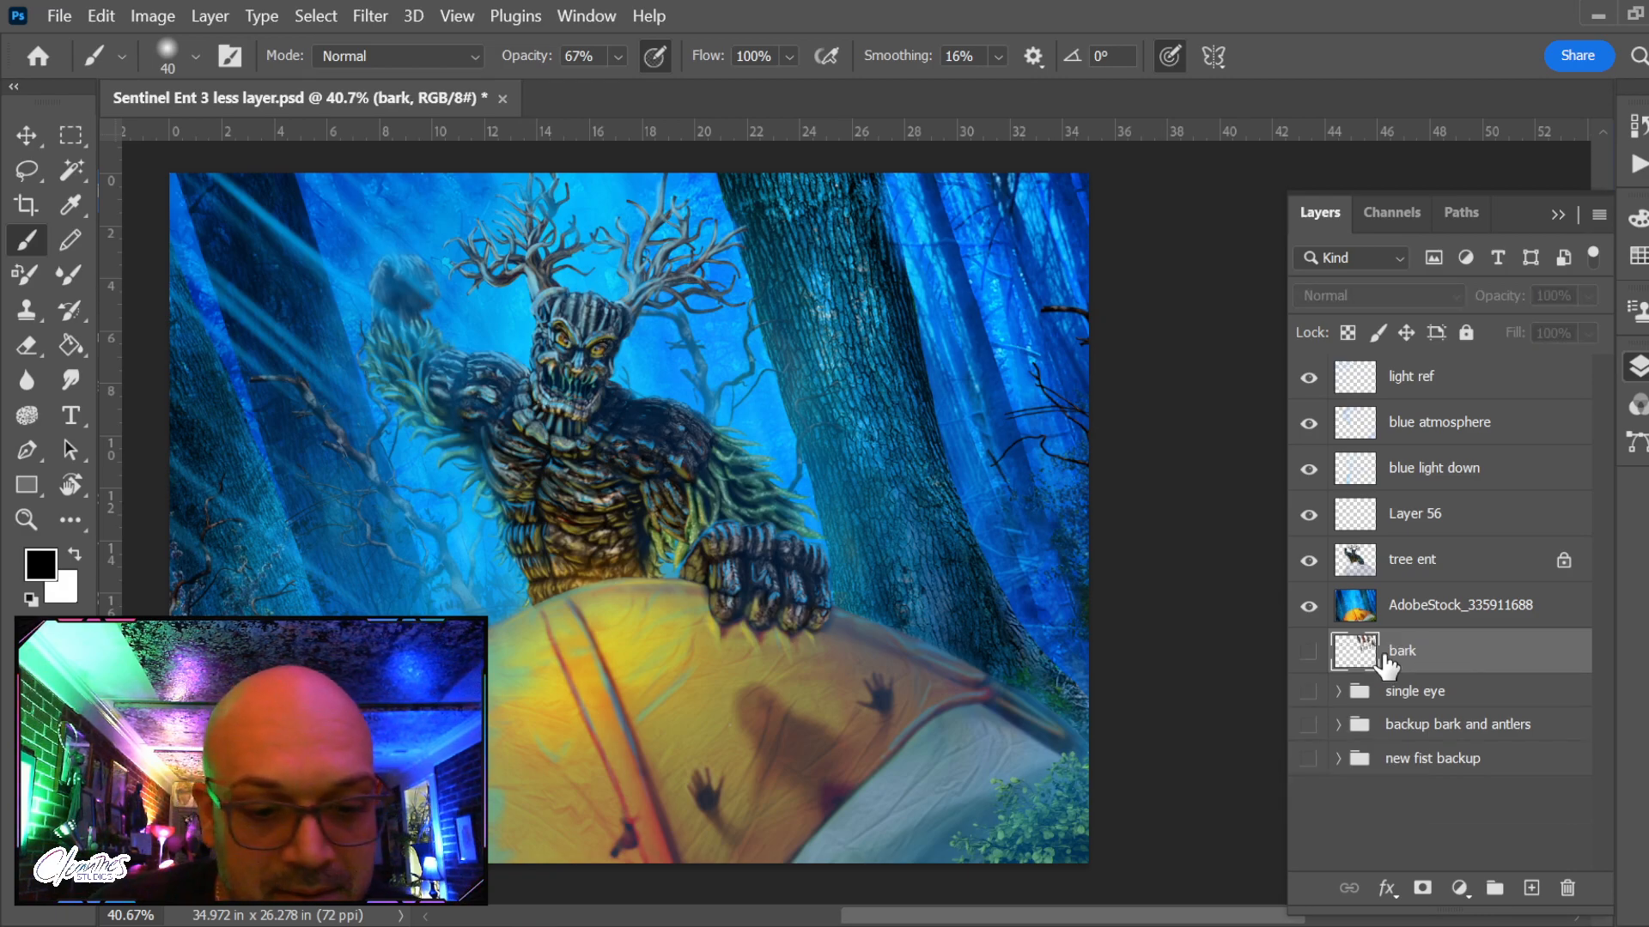
key("ctrl+s")
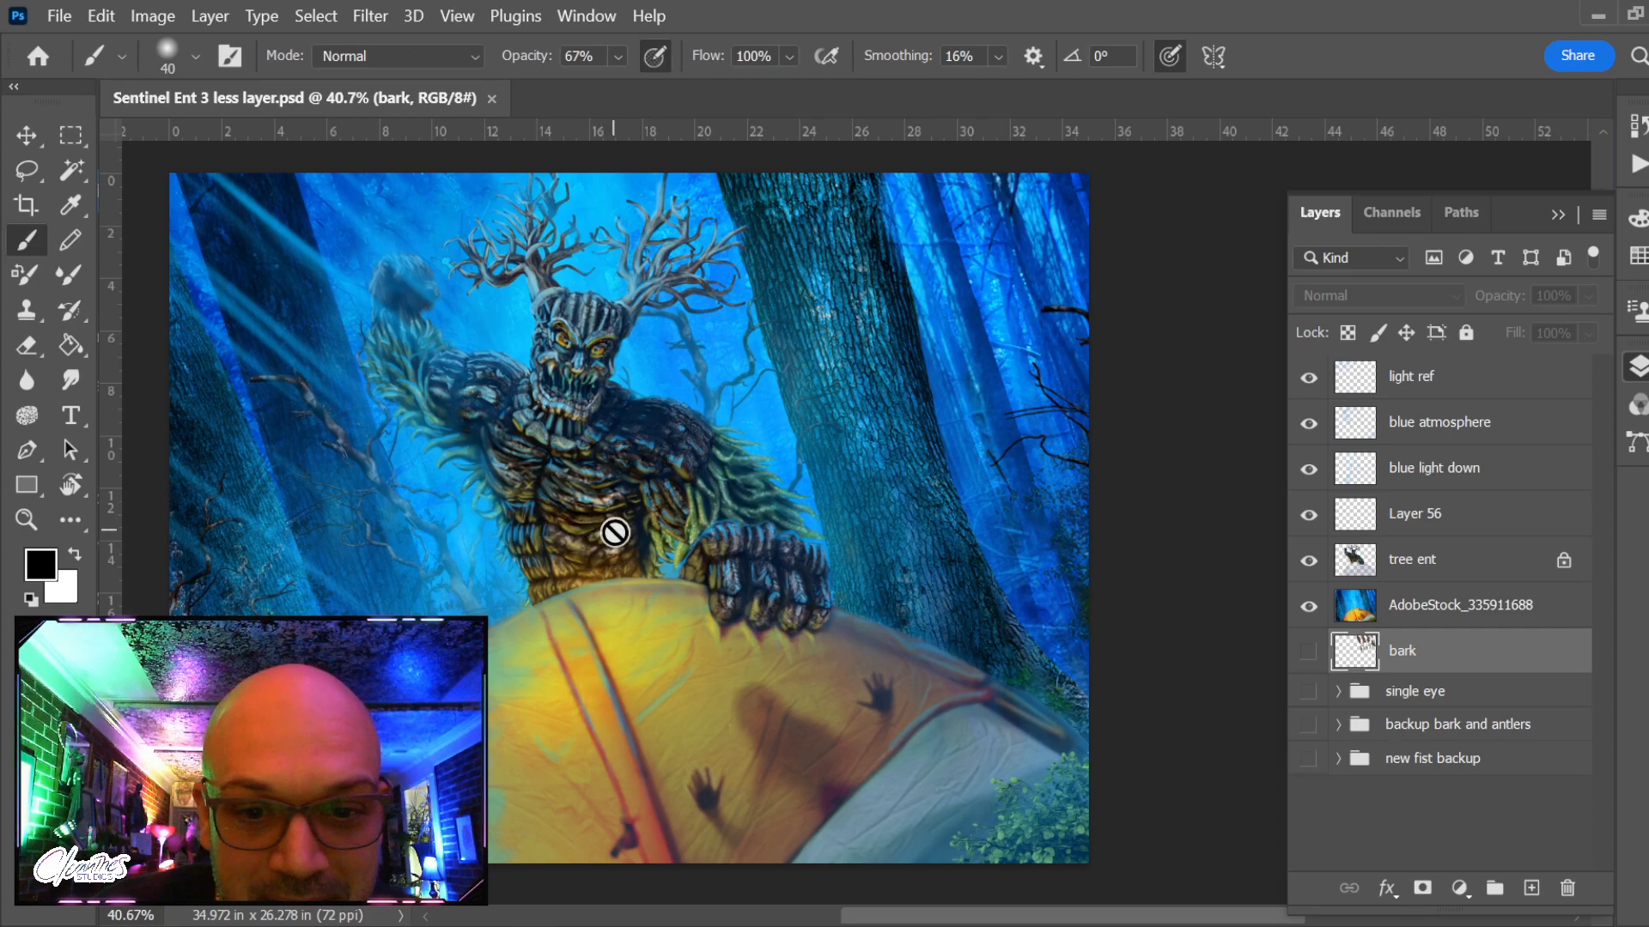
Select the AdobeStock_335911688 layer, check its contents by hiding and showing it, and enlarge the brush to 300 px
left_click_drag(589, 559, 701, 544)
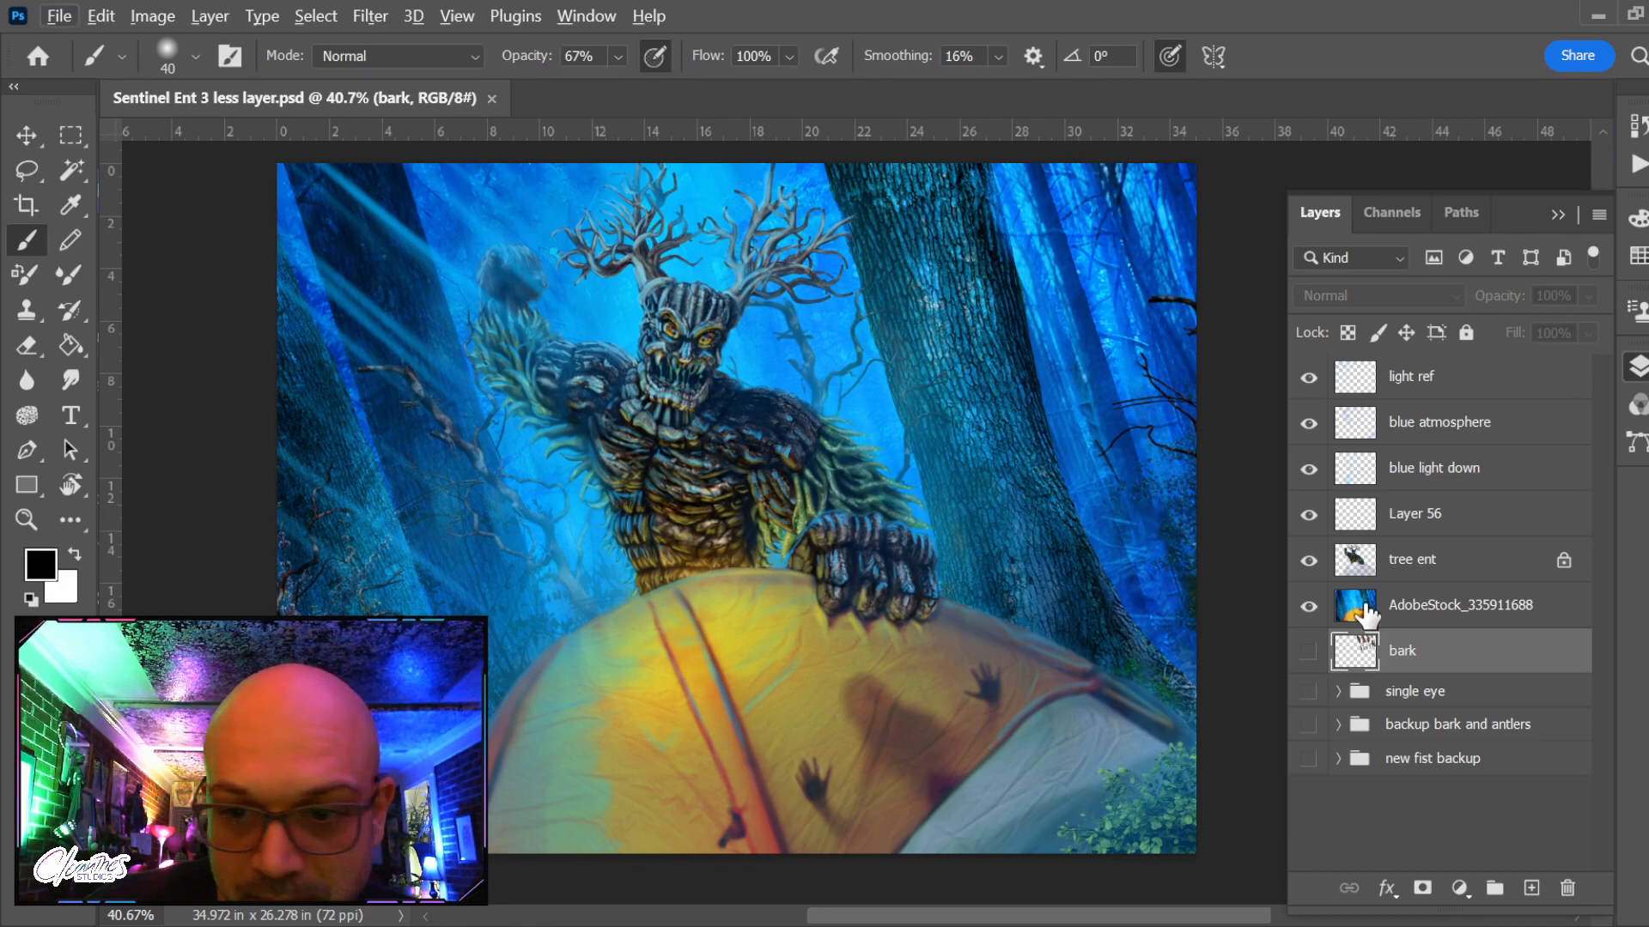
left_click(1417, 608)
left_click(1308, 606)
left_click(1309, 606)
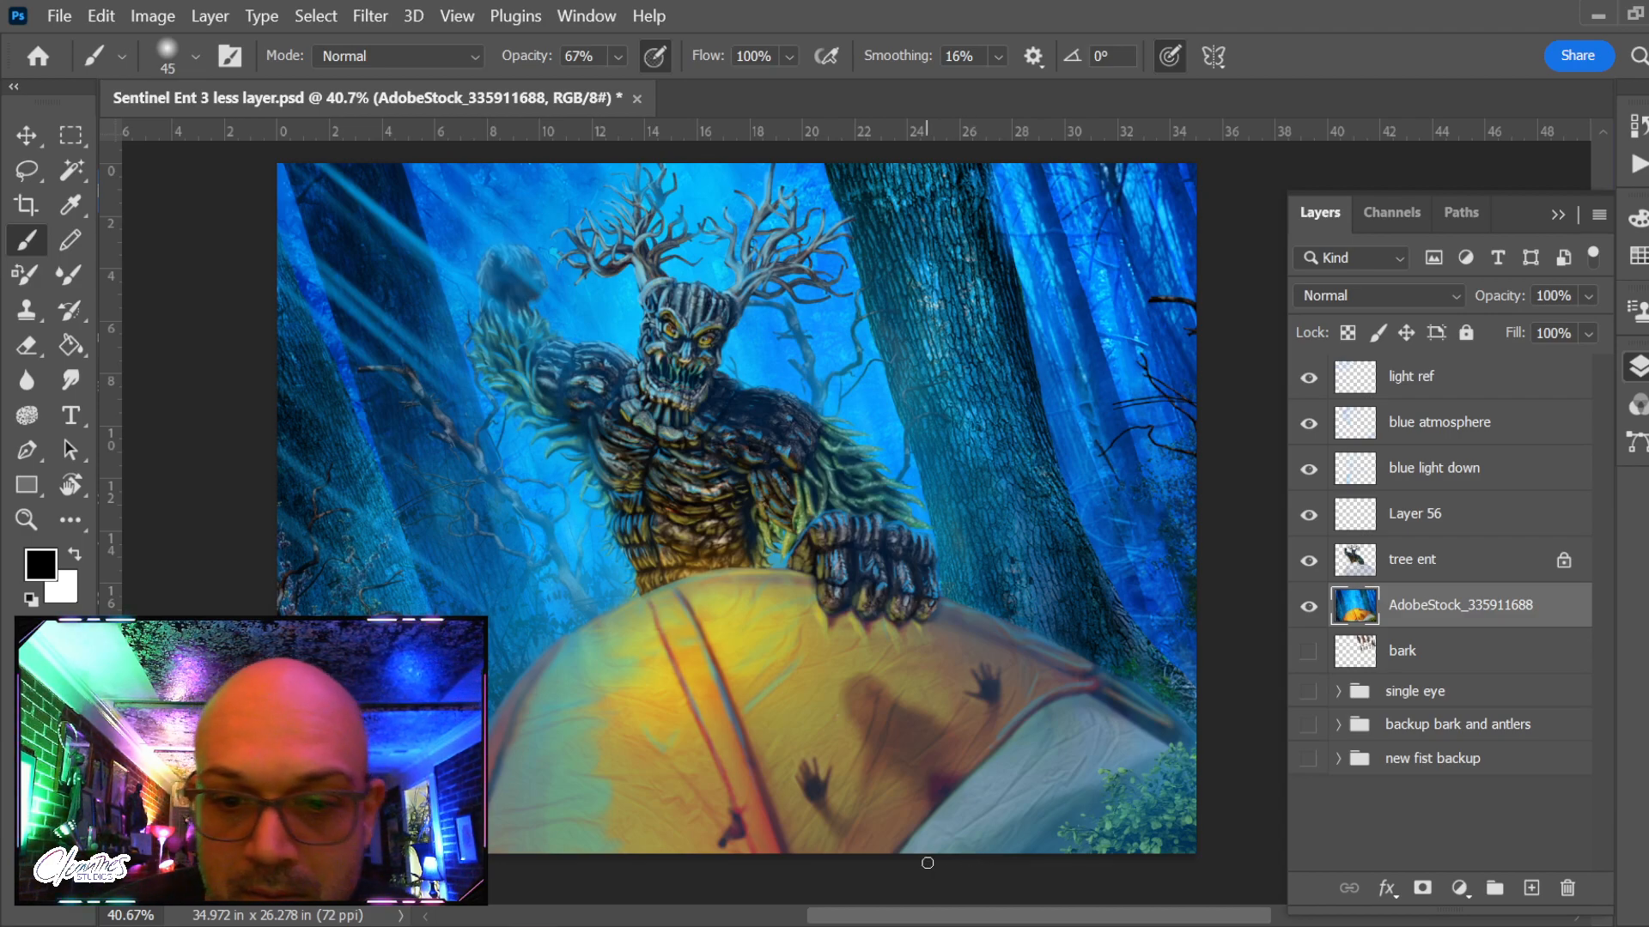
key("bracketright")
key("bracketright")
key("bracketright")
key("bracketright")
key("bracketright")
key("bracketright")
key("bracketright")
key("bracketright")
key("bracketright")
key("bracketright")
key("bracketright")
key("bracketright")
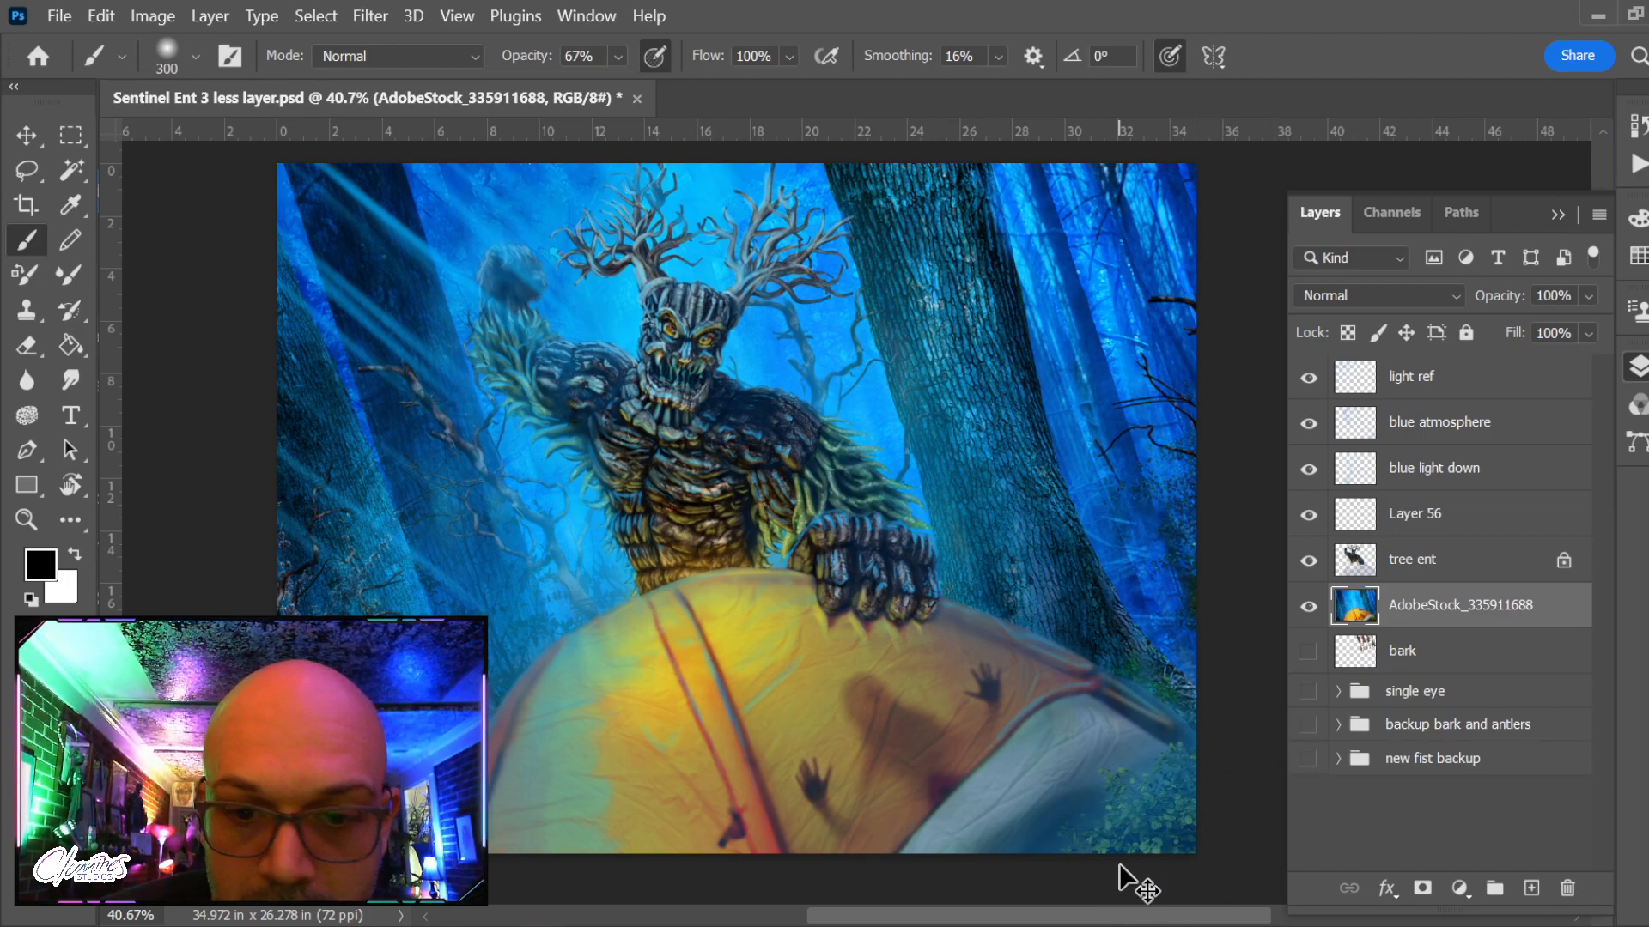
Try a black brush stroke along the image's lower right edge on the background layer, undoing it and comparing the result
key("ctrl+comma")
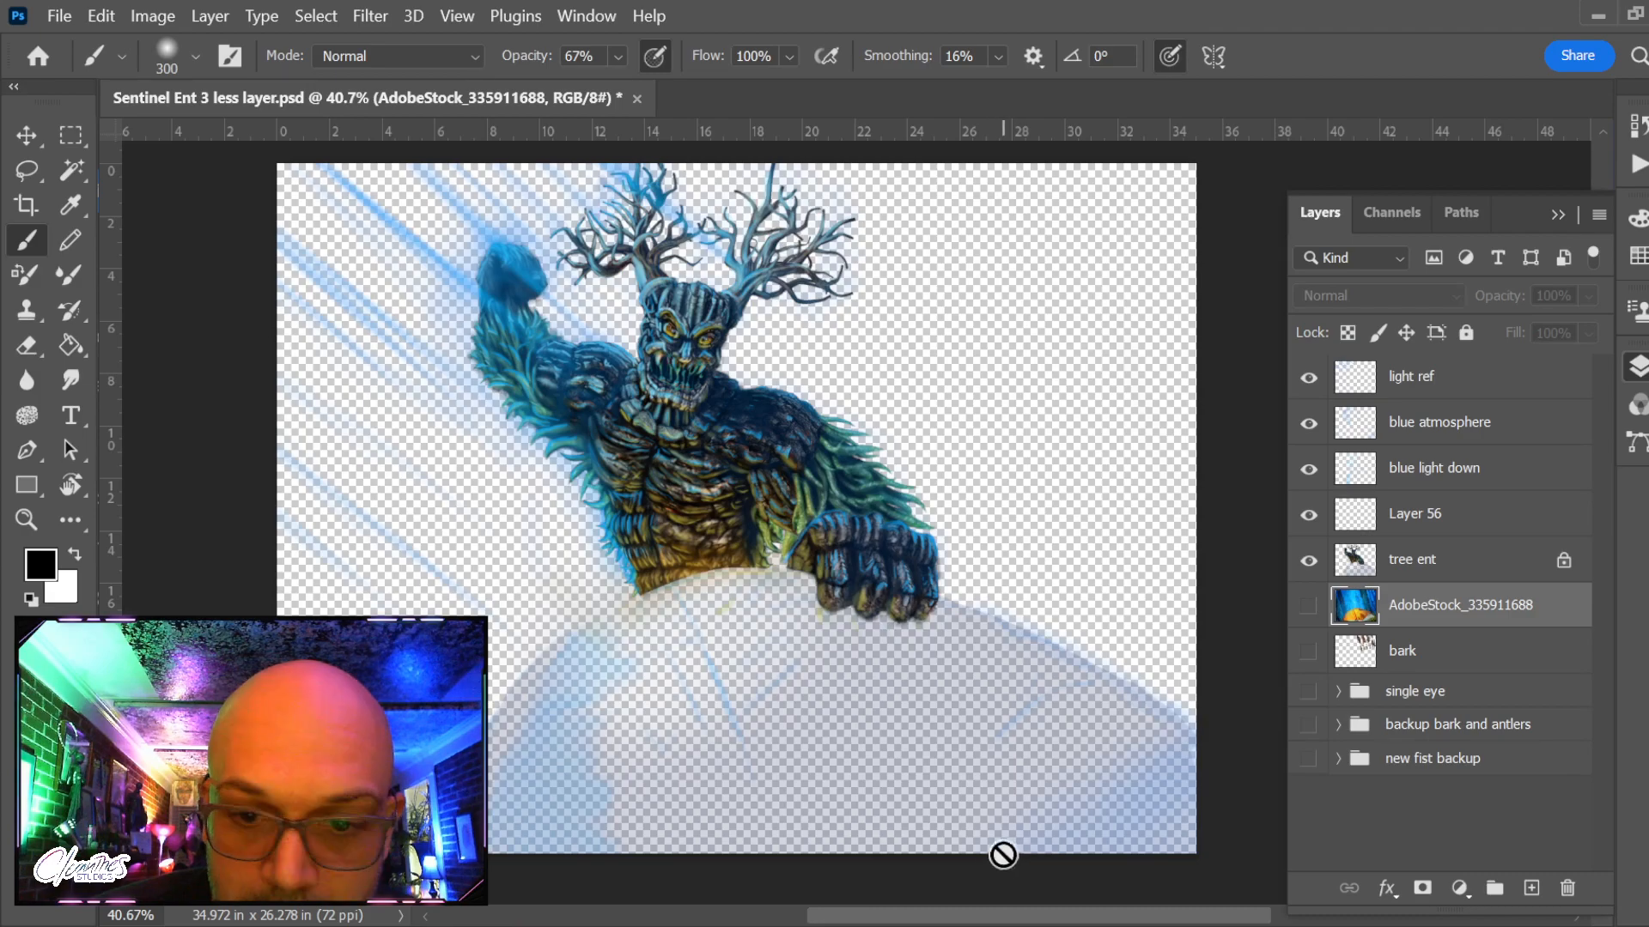
key("ctrl+comma")
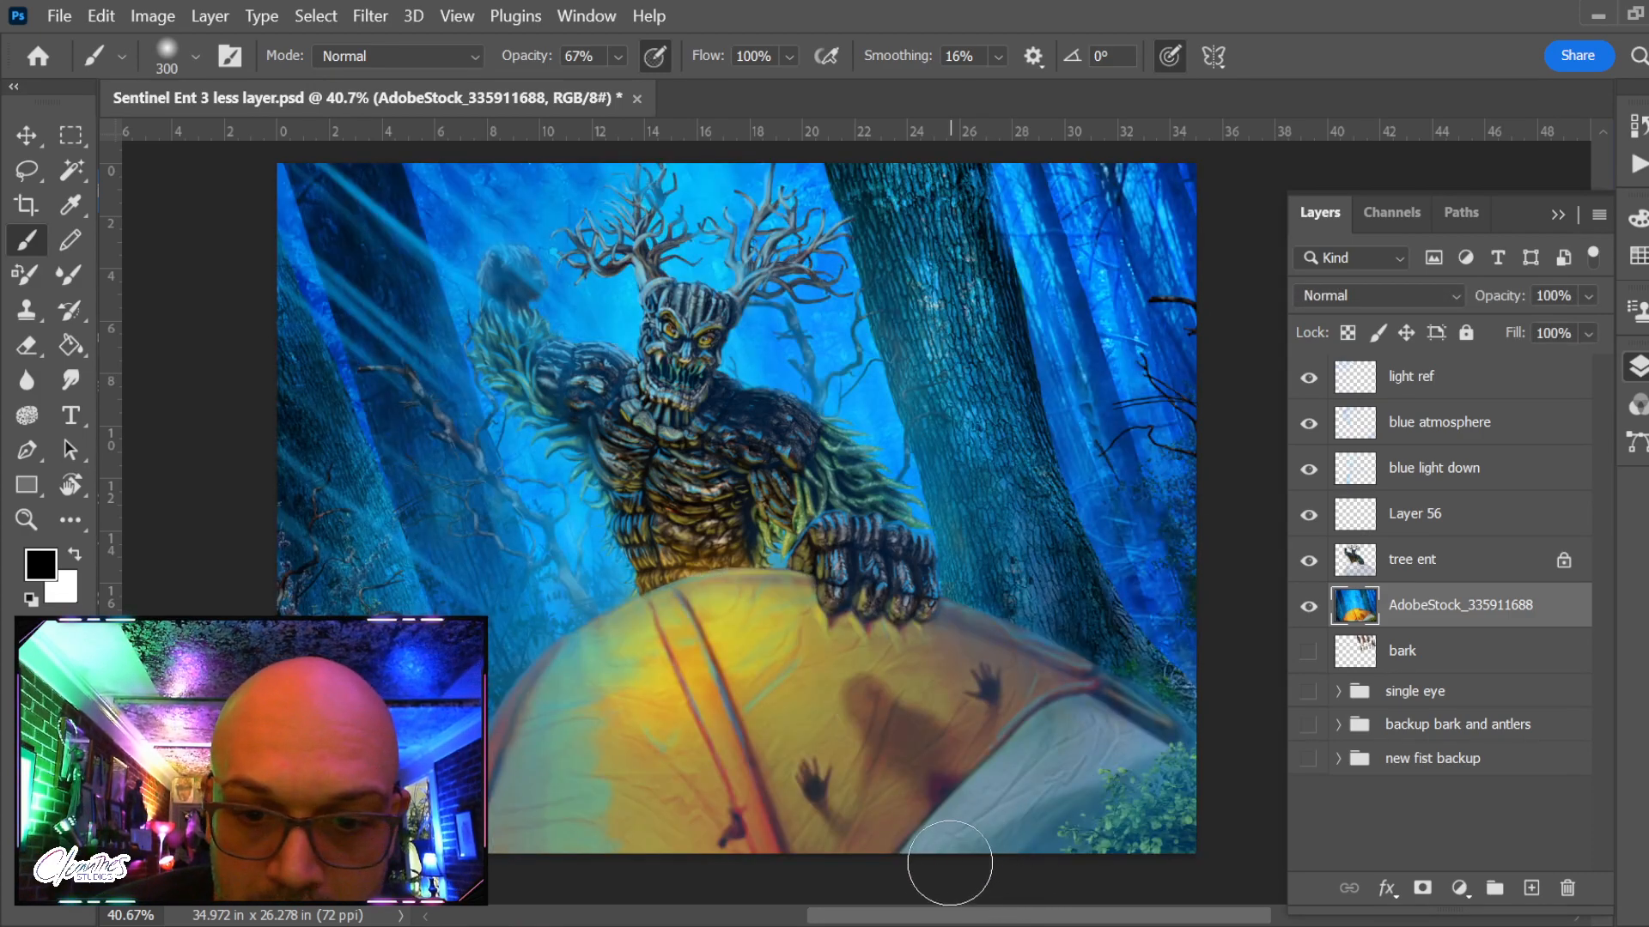
mouse_move(950, 865)
left_mouse_down()
mouse_move(977, 811)
mouse_move(1108, 704)
mouse_move(1053, 833)
mouse_move(1130, 814)
mouse_move(1122, 893)
left_mouse_up()
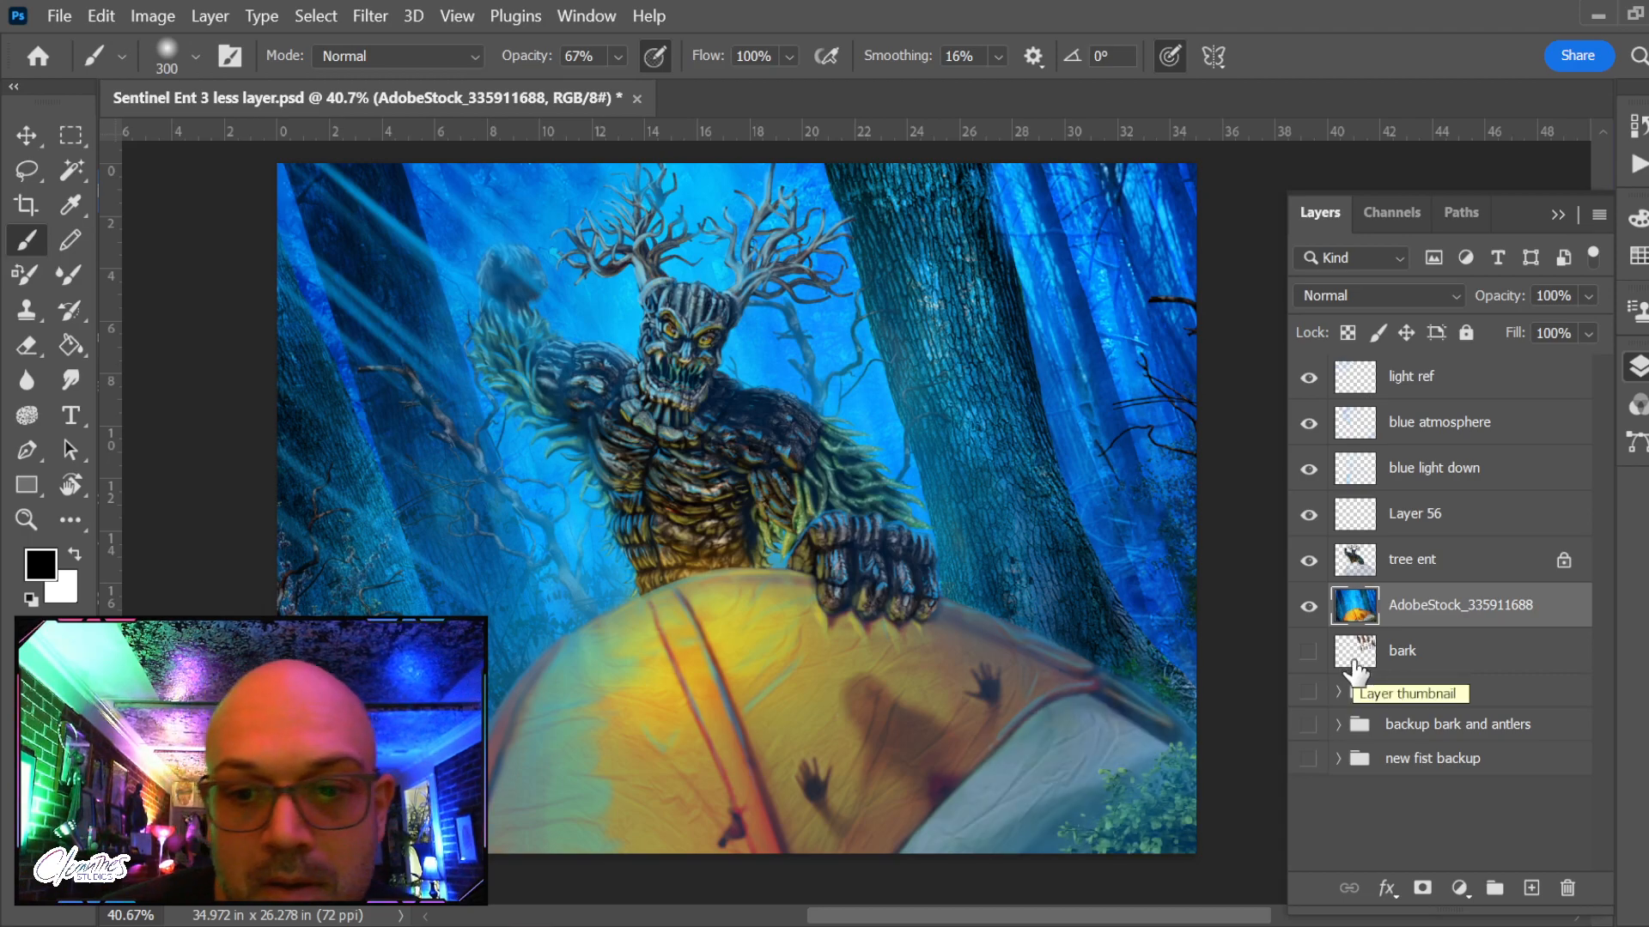
key("ctrl+comma")
key("ctrl+comma")
key("ctrl+comma")
key("ctrl+comma")
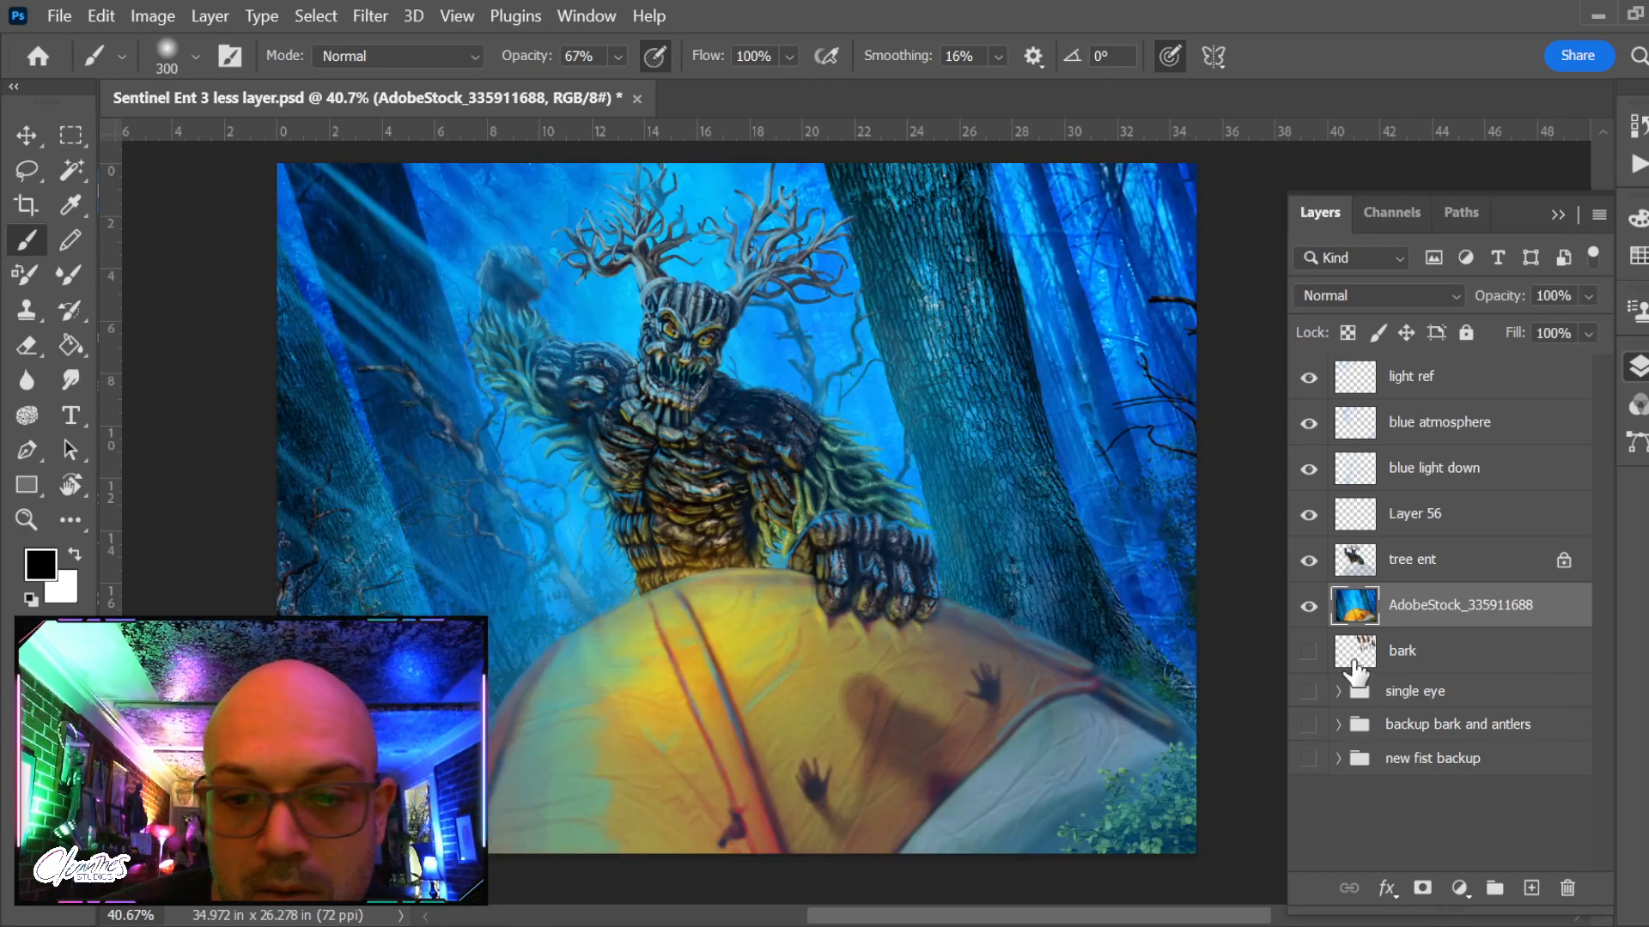
Set the brush mode to Darken and try black shadow strokes across the lower right corner of the tent and bush
left_click(424, 55)
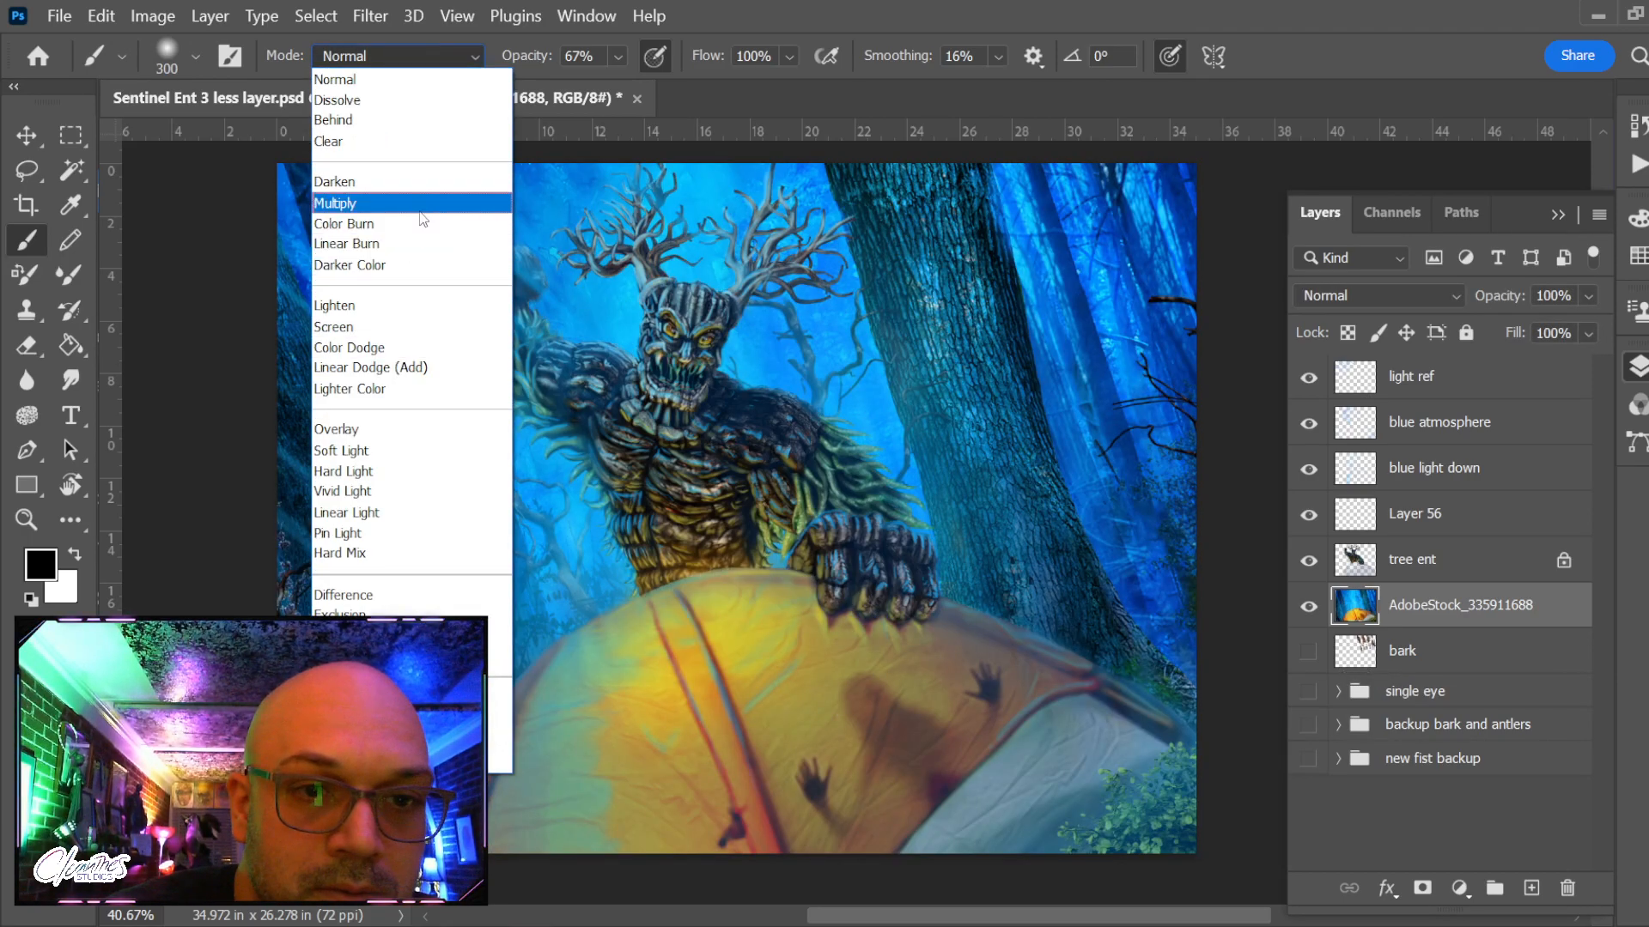
left_click(424, 182)
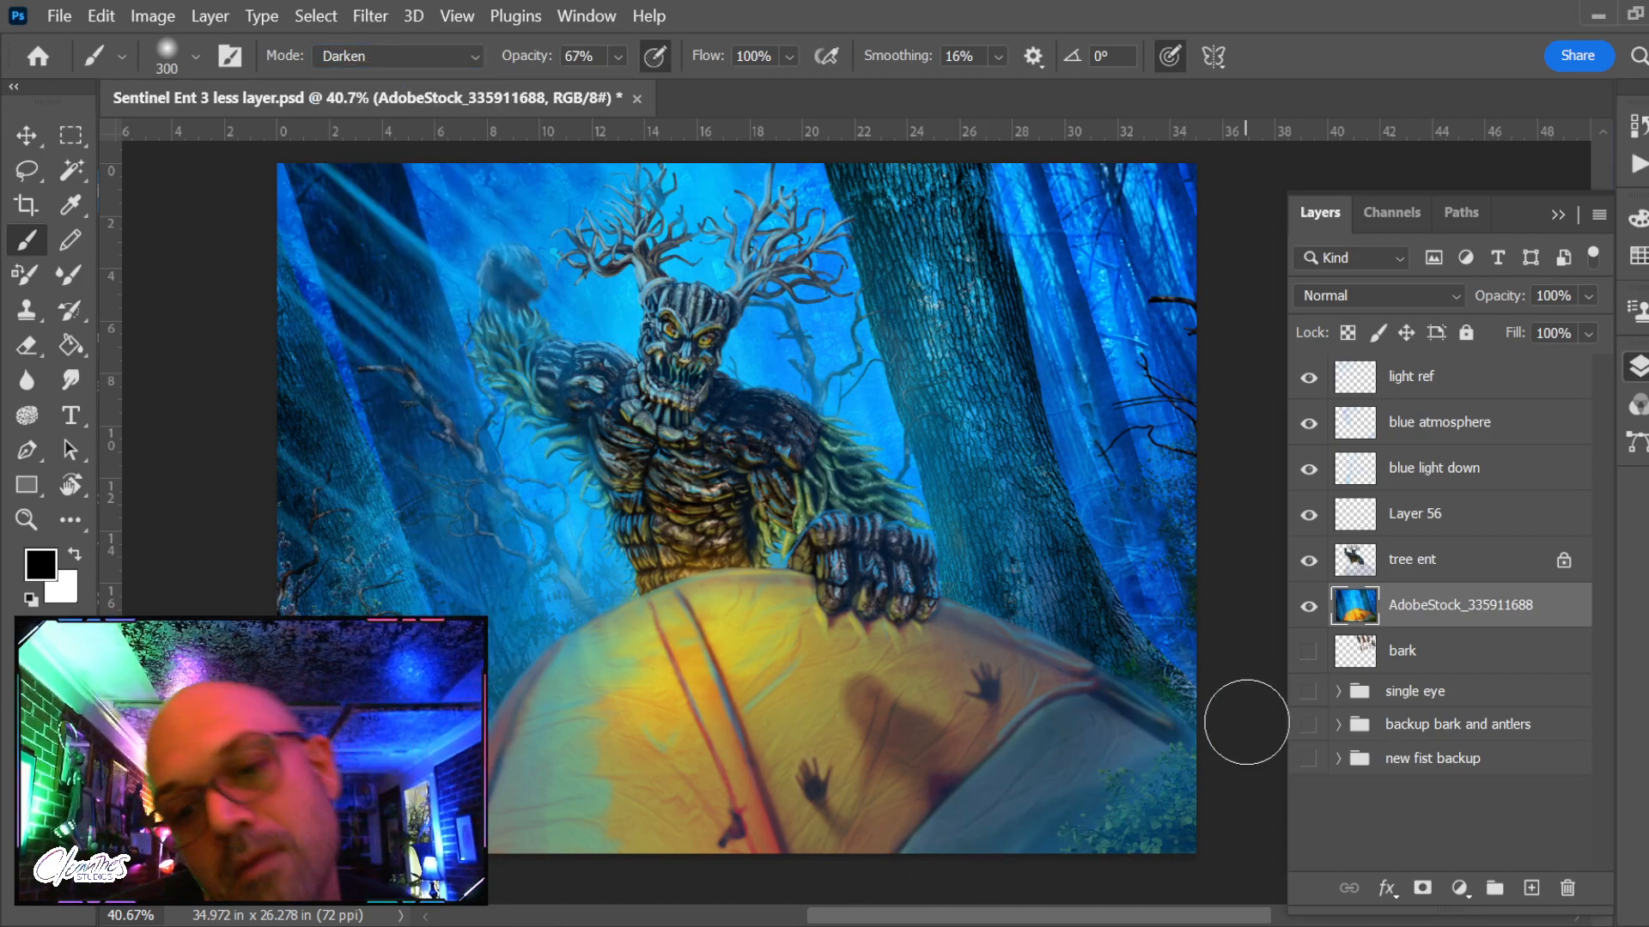
key("ctrl+z")
left_click_drag(1215, 750, 1013, 918)
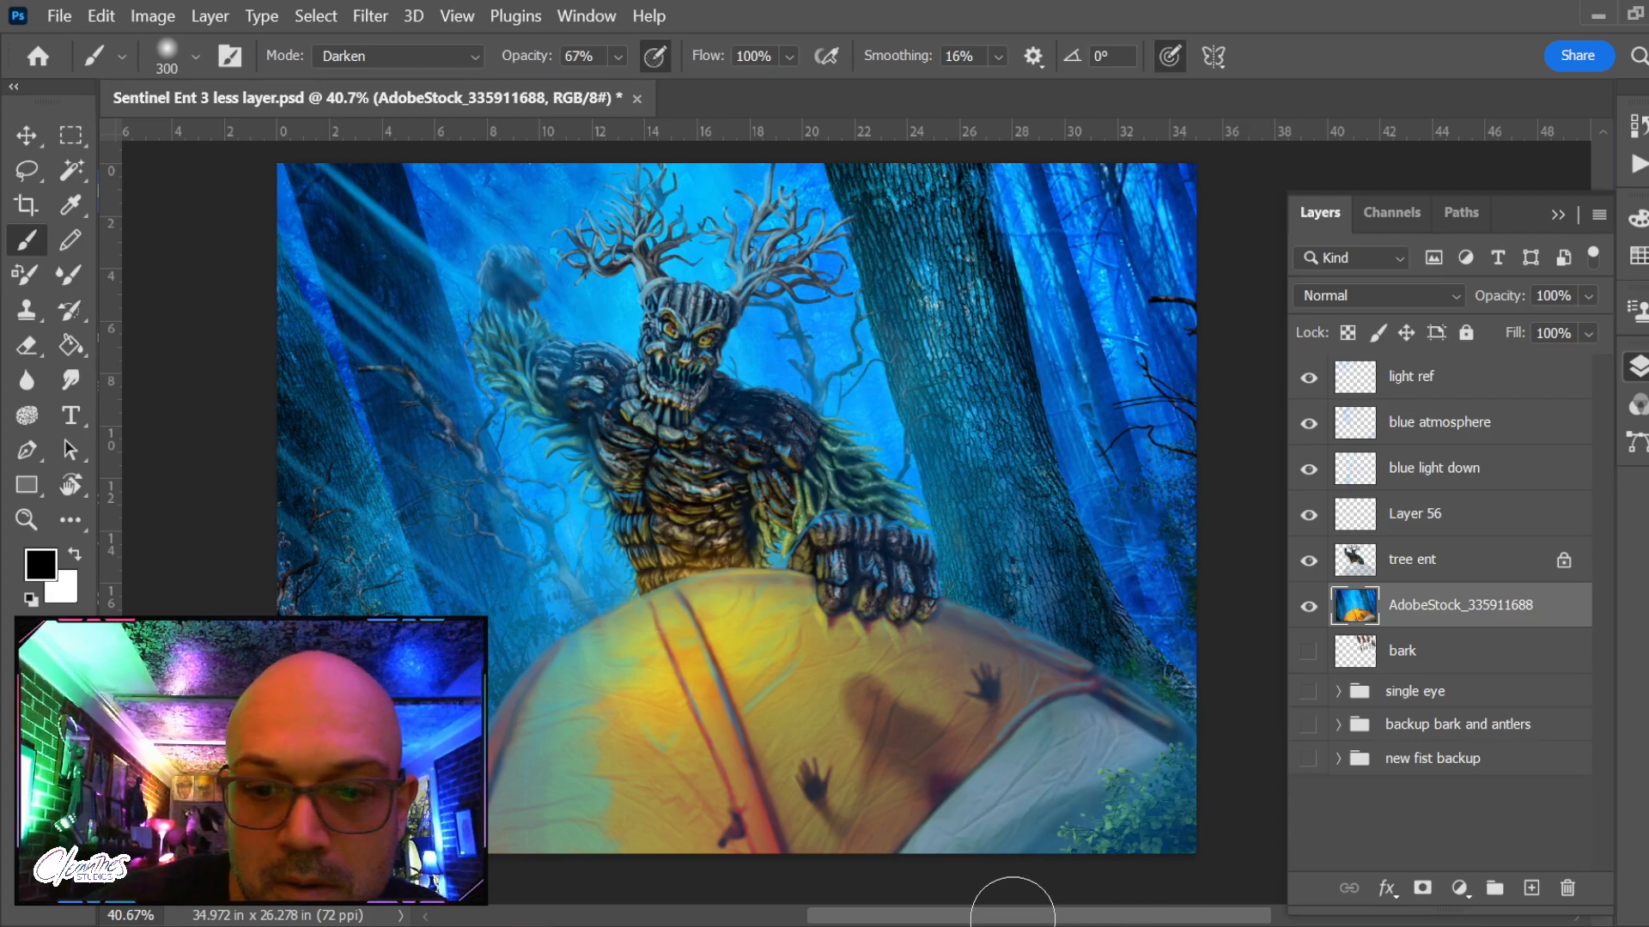
left_click_drag(1239, 683, 1043, 877)
Undo the brush strokes, the rough layer's deletion and the bush merge to restore bush as a separate layer
key("ctrl+z")
key("ctrl+z")
key("ctrl+z")
key("ctrl+z")
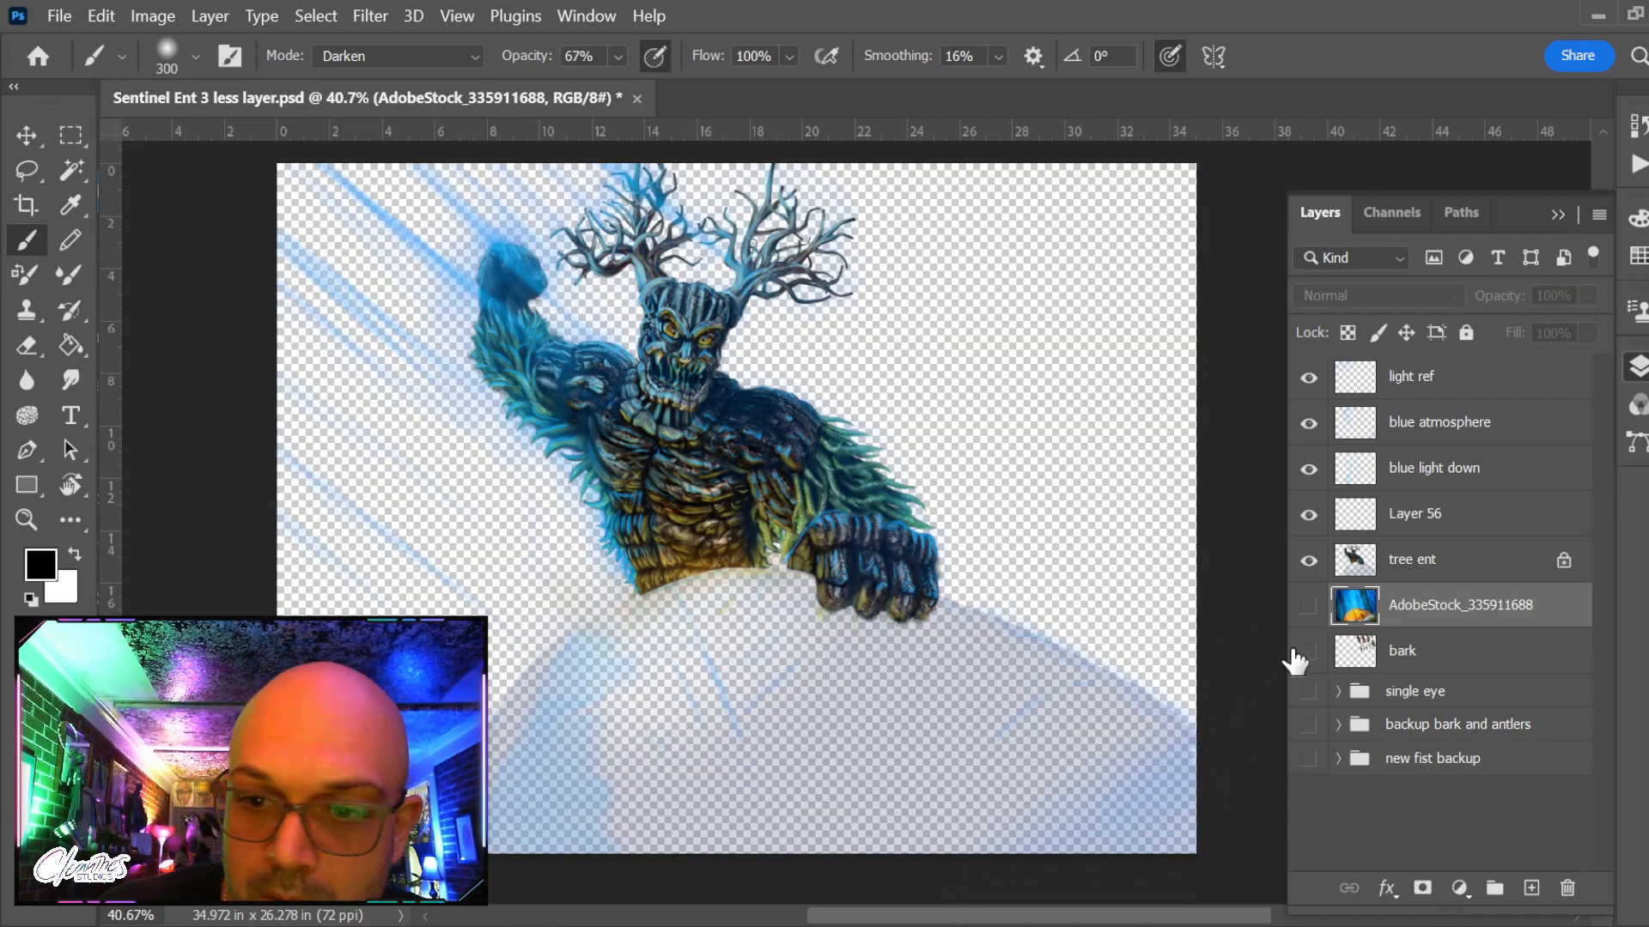
key("ctrl+z")
key("ctrl+z")
key("ctrl+z")
key("ctrl+z")
key("ctrl+z")
key("ctrl+z")
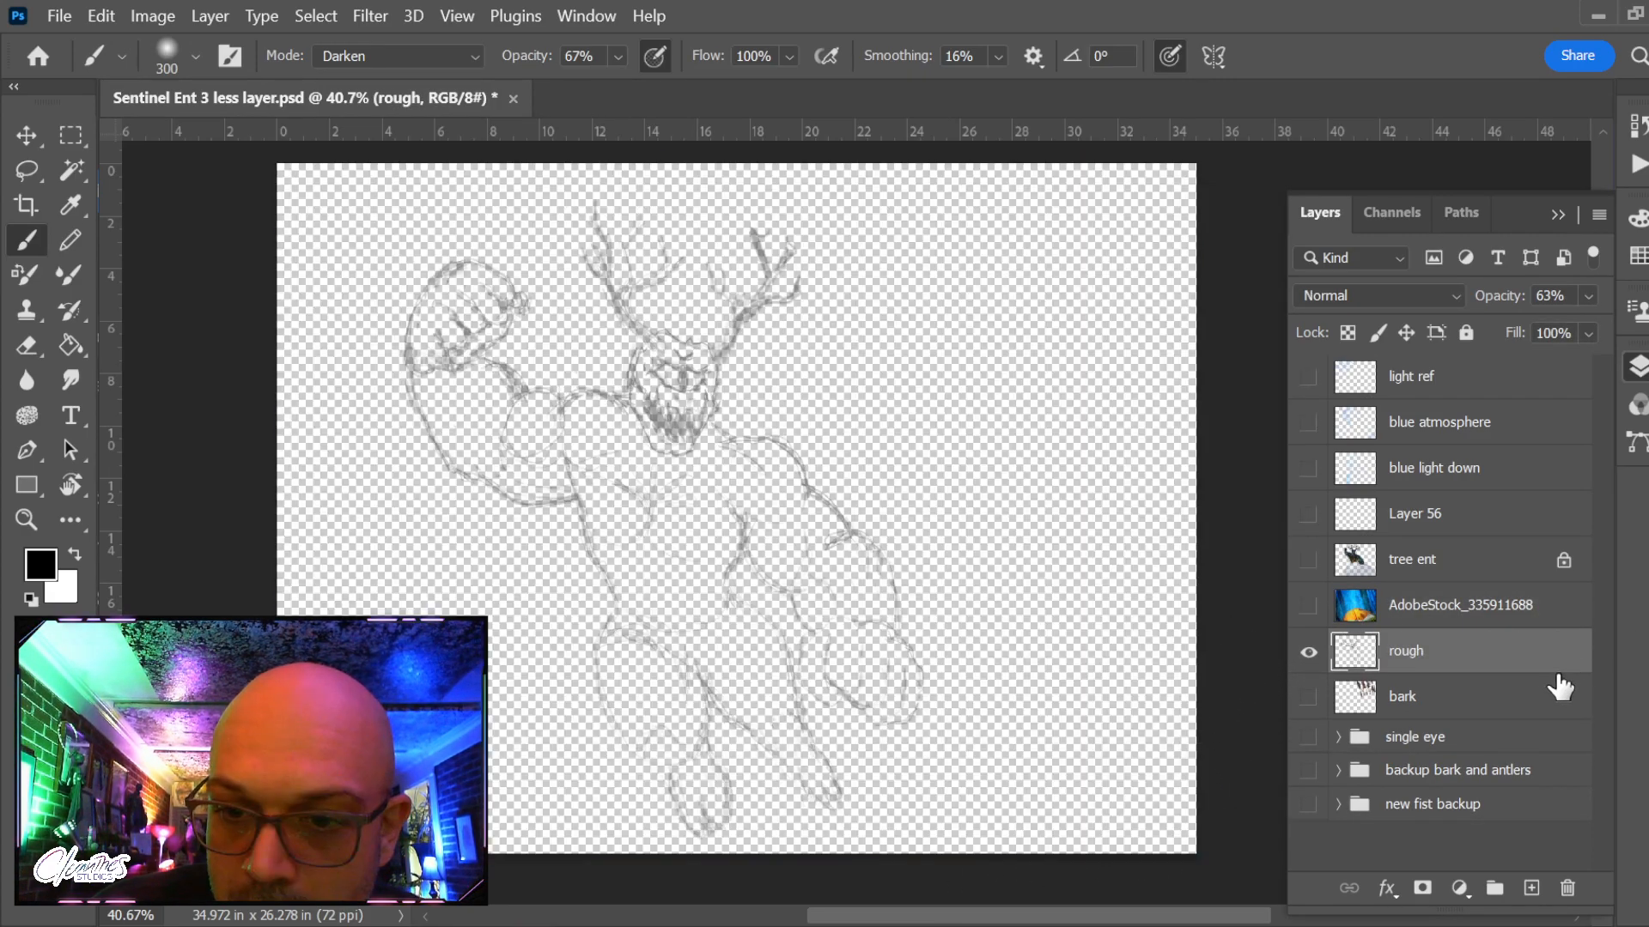
key("ctrl+z")
key("ctrl+z")
key("ctrl+z")
key("ctrl+z")
key("ctrl+z")
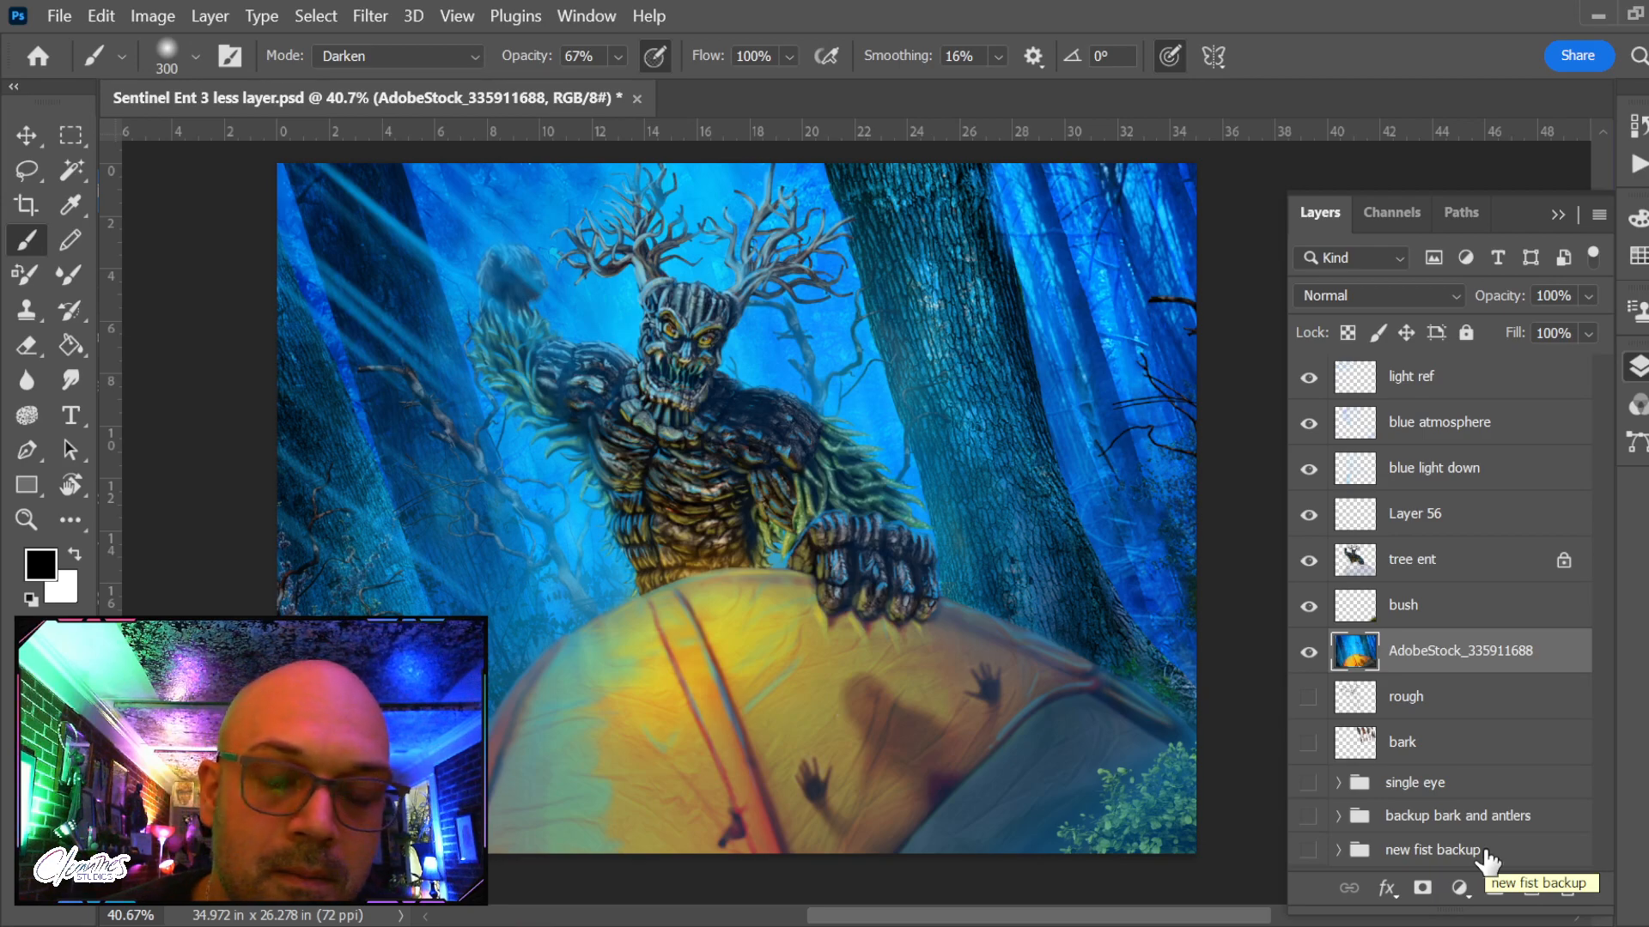
Try dark brush strokes along the bottom of the tent on the background layer beneath the bush, undoing each one
left_click_drag(540, 837, 1196, 817)
key("ctrl+z")
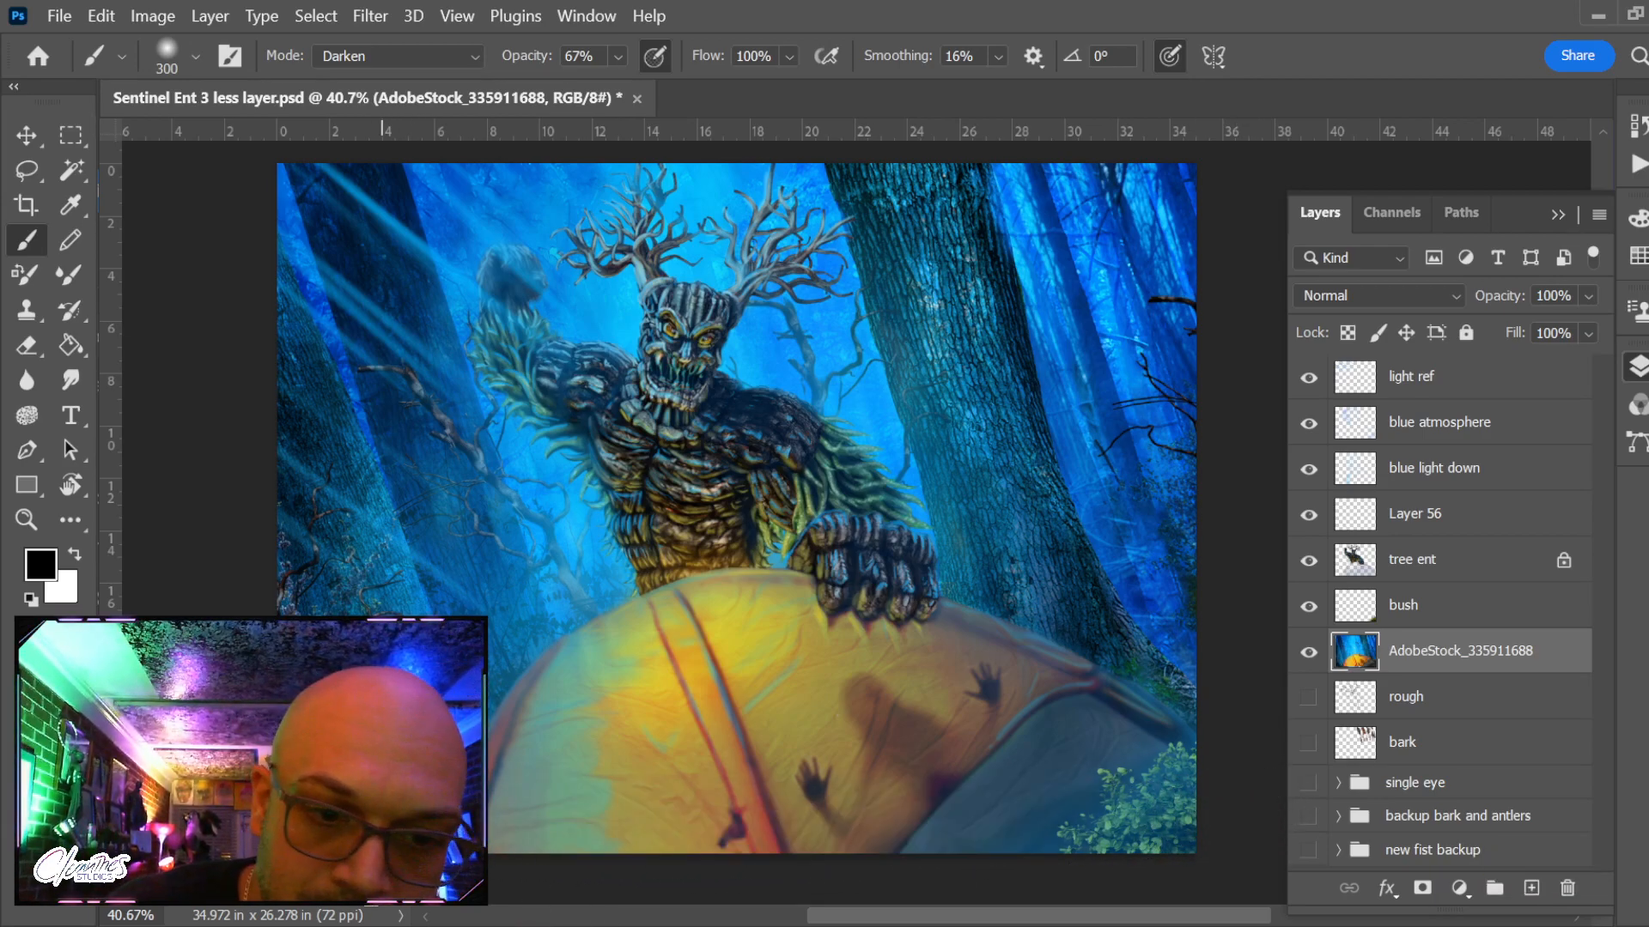
mouse_move(378, 863)
left_mouse_down()
mouse_move(589, 883)
mouse_move(1117, 812)
mouse_move(1216, 726)
left_mouse_up()
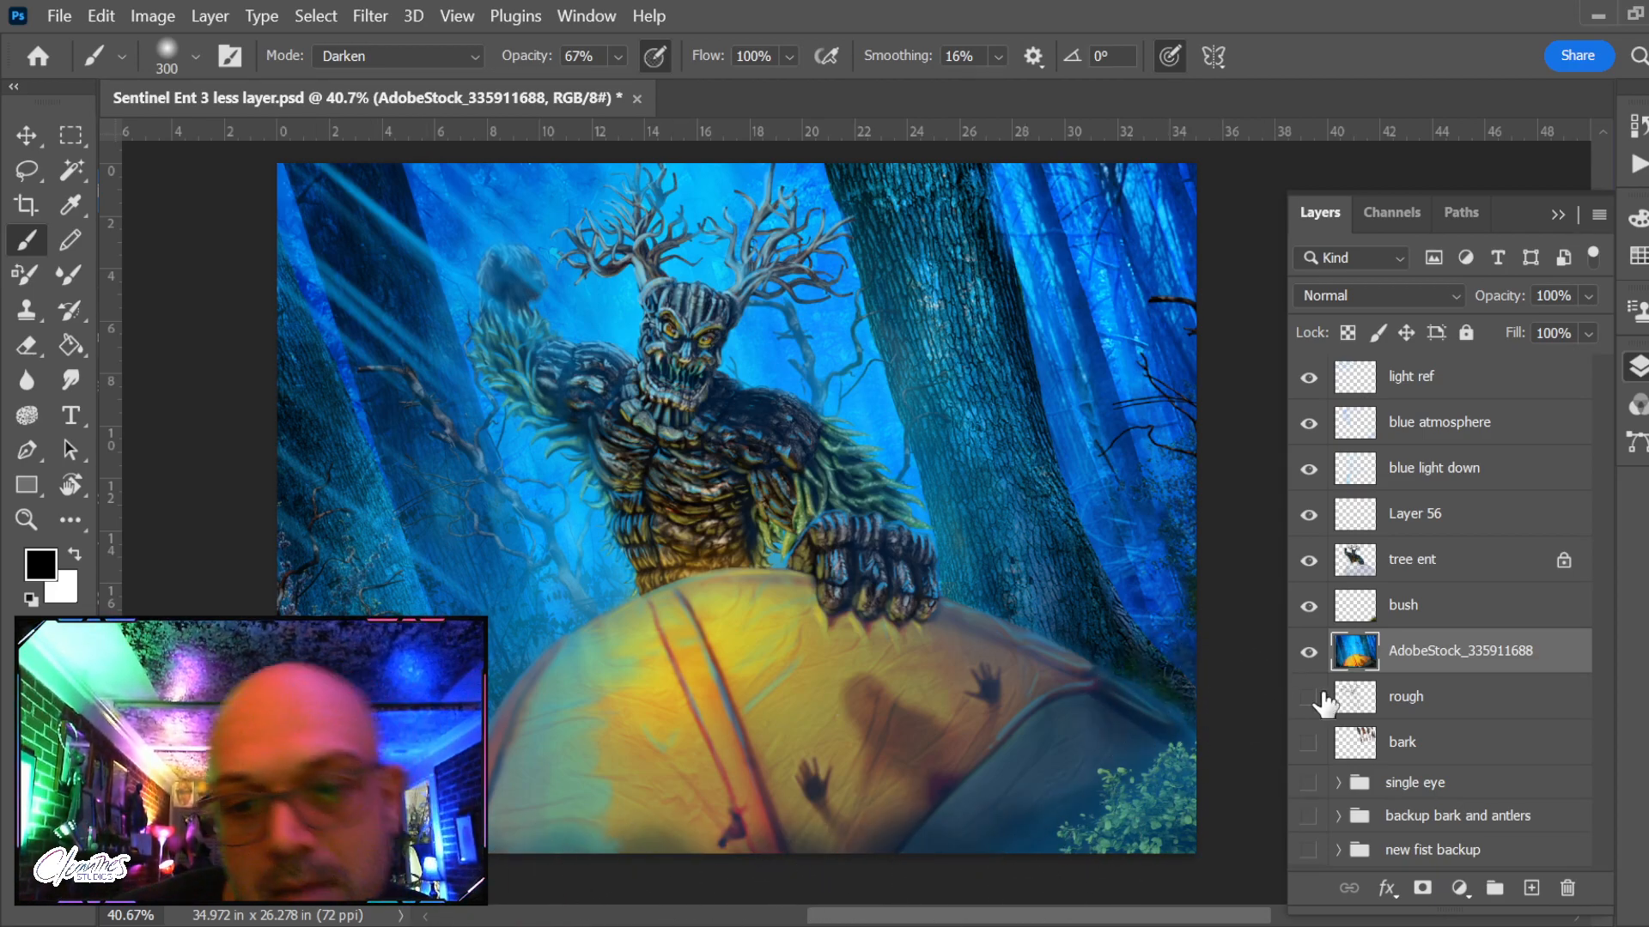
key("ctrl+z")
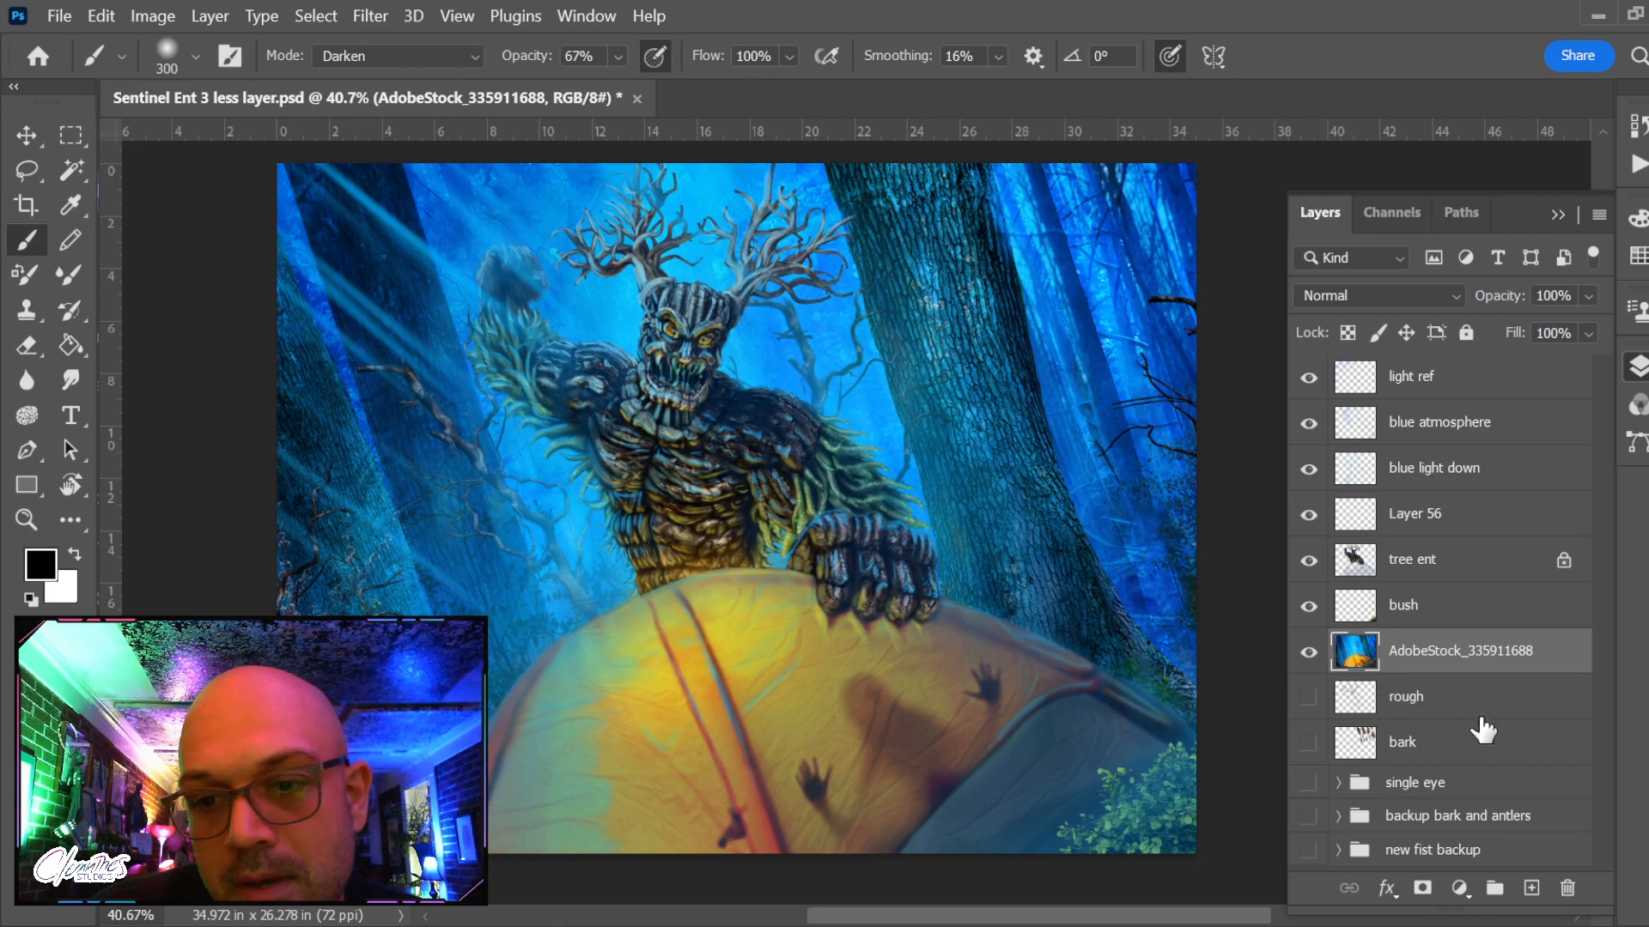
Try merging the bush layer into the shaded AdobeStock_335911688 layer and undo the merge
left_click(1465, 691)
left_click(1446, 612)
key("Delete")
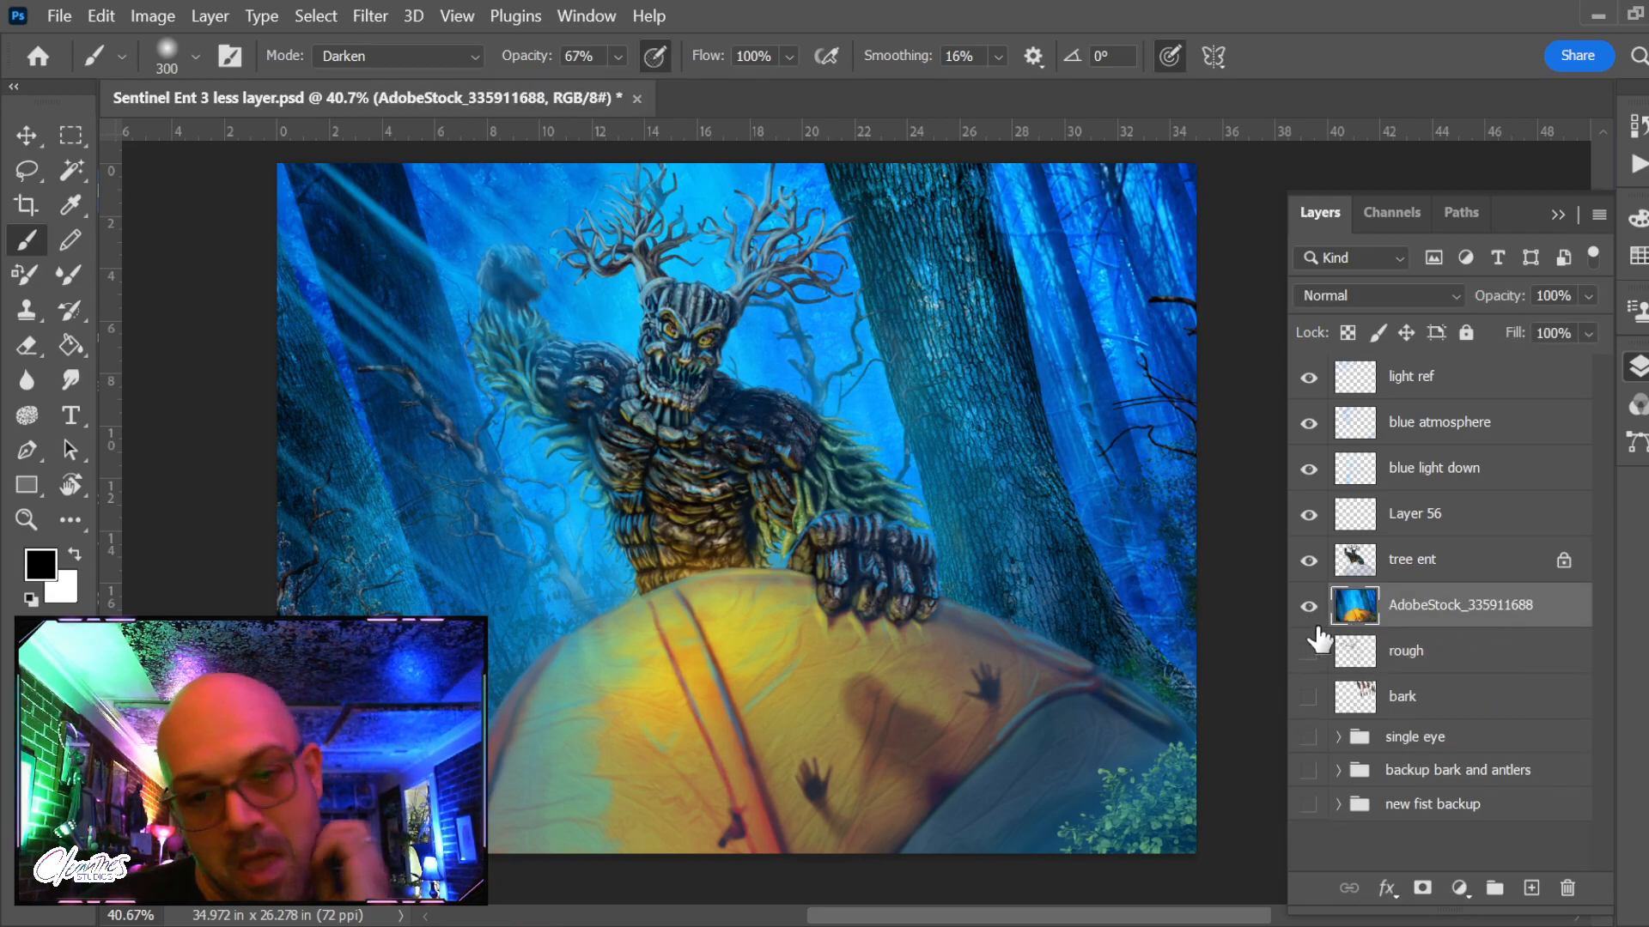
key("ctrl+z")
key("ctrl+z")
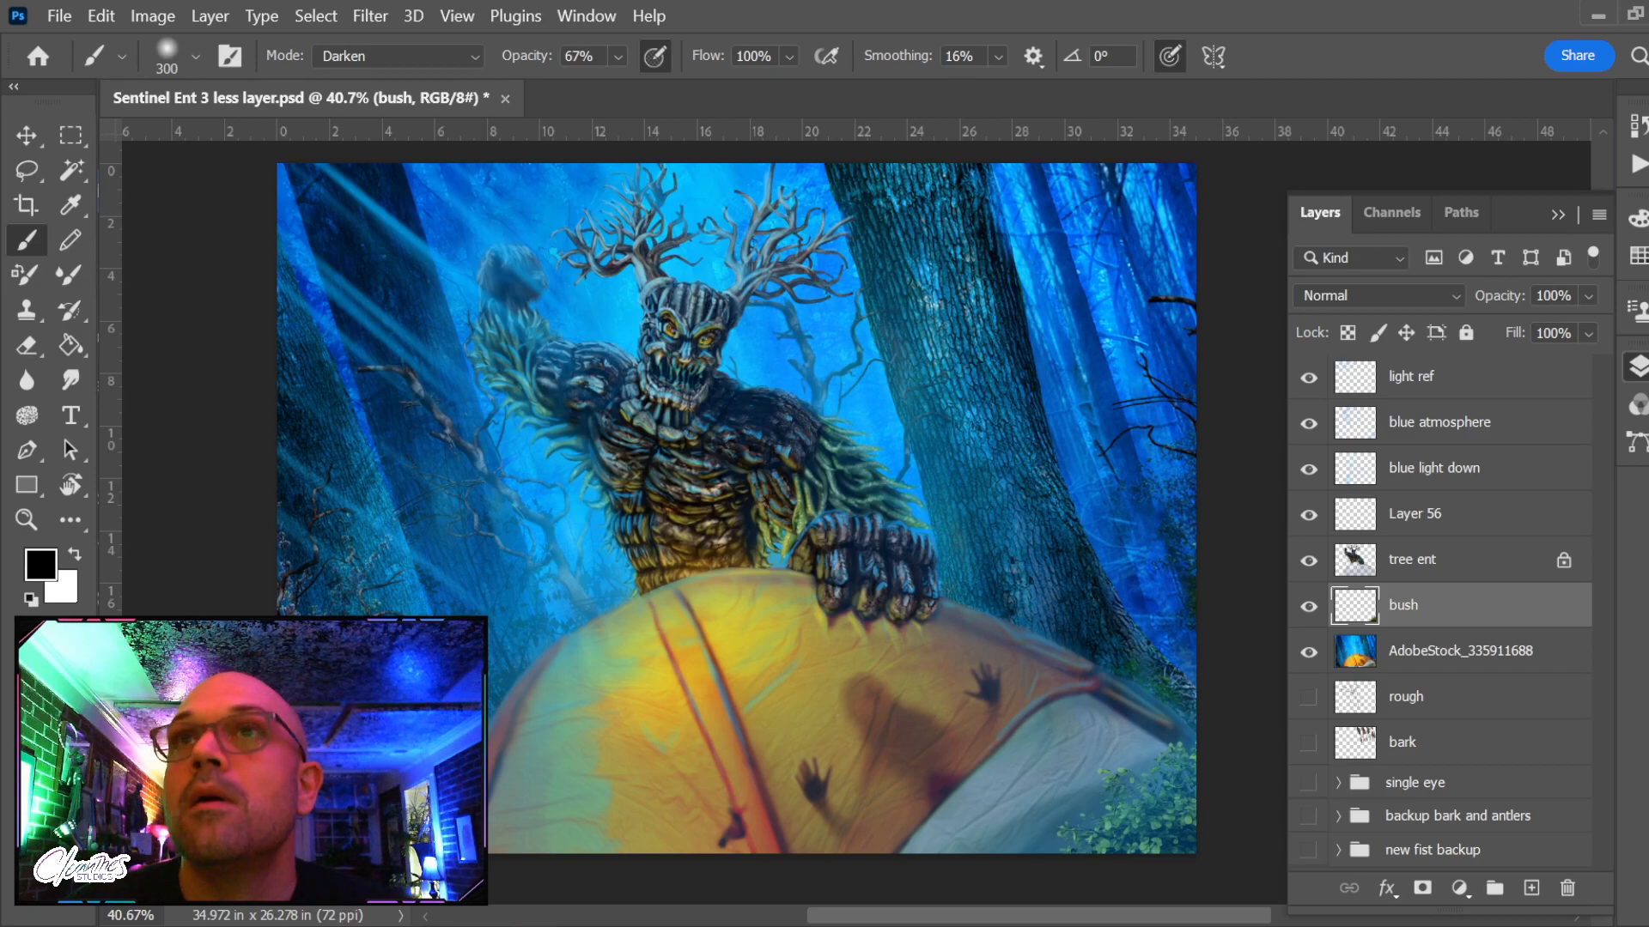
Restore the first Brush Tool state following the layer visibility changes in the history and merge bush down into AdobeStock_335911688
left_click(1632, 130)
scroll(1425, 292, "up", 1)
left_click(1474, 211)
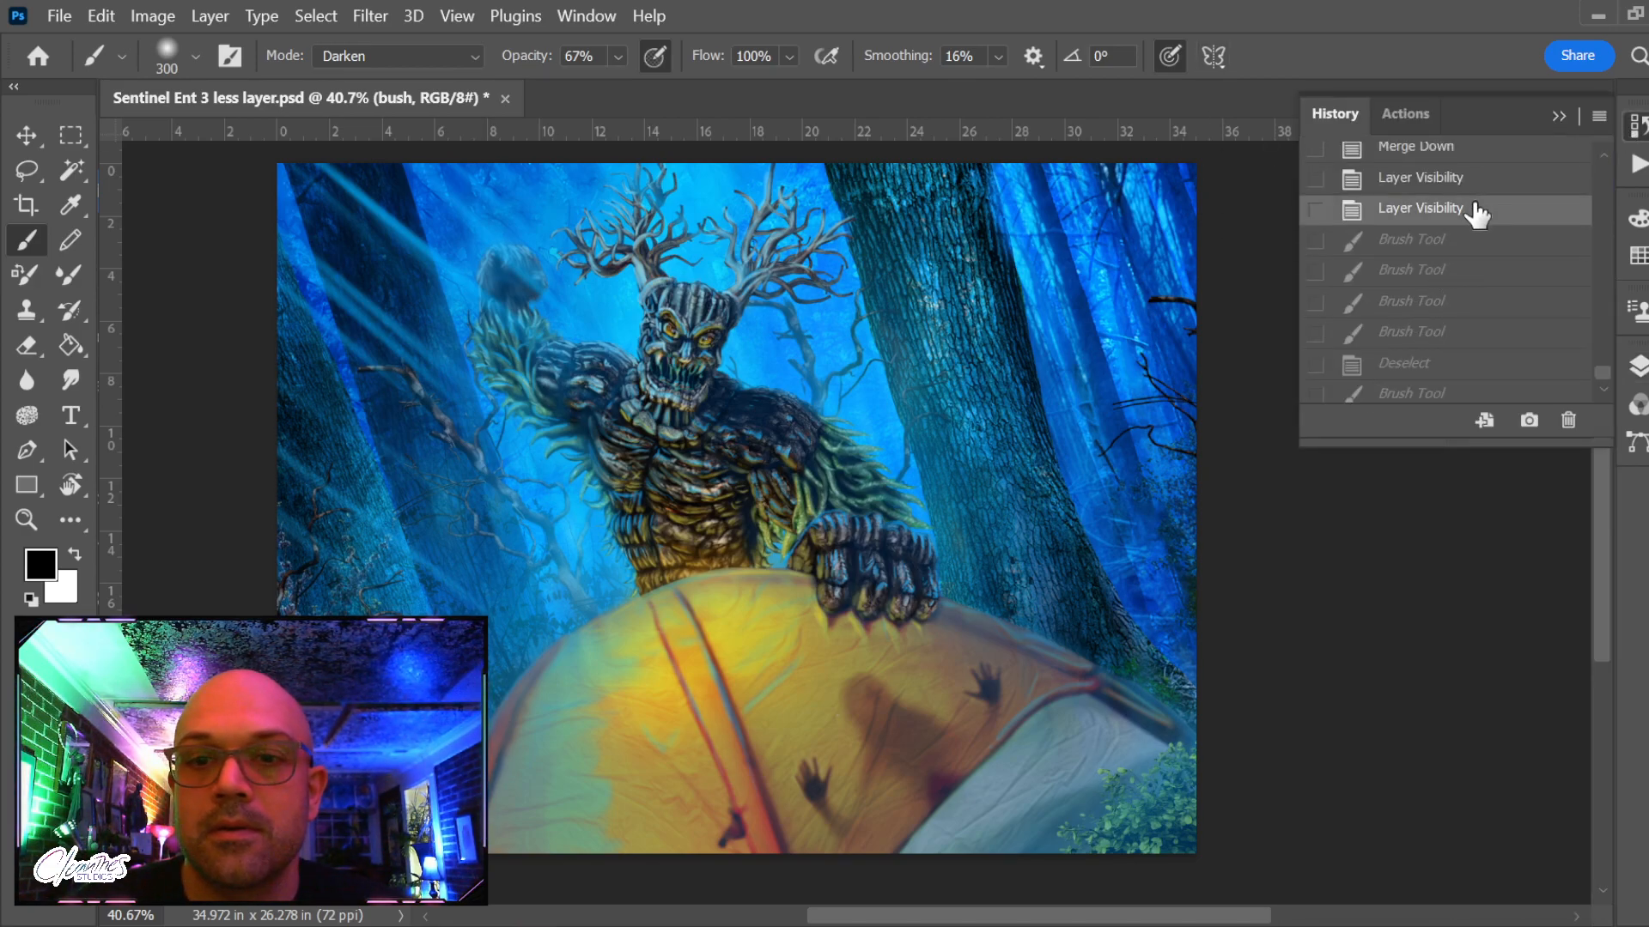
left_click(1477, 240)
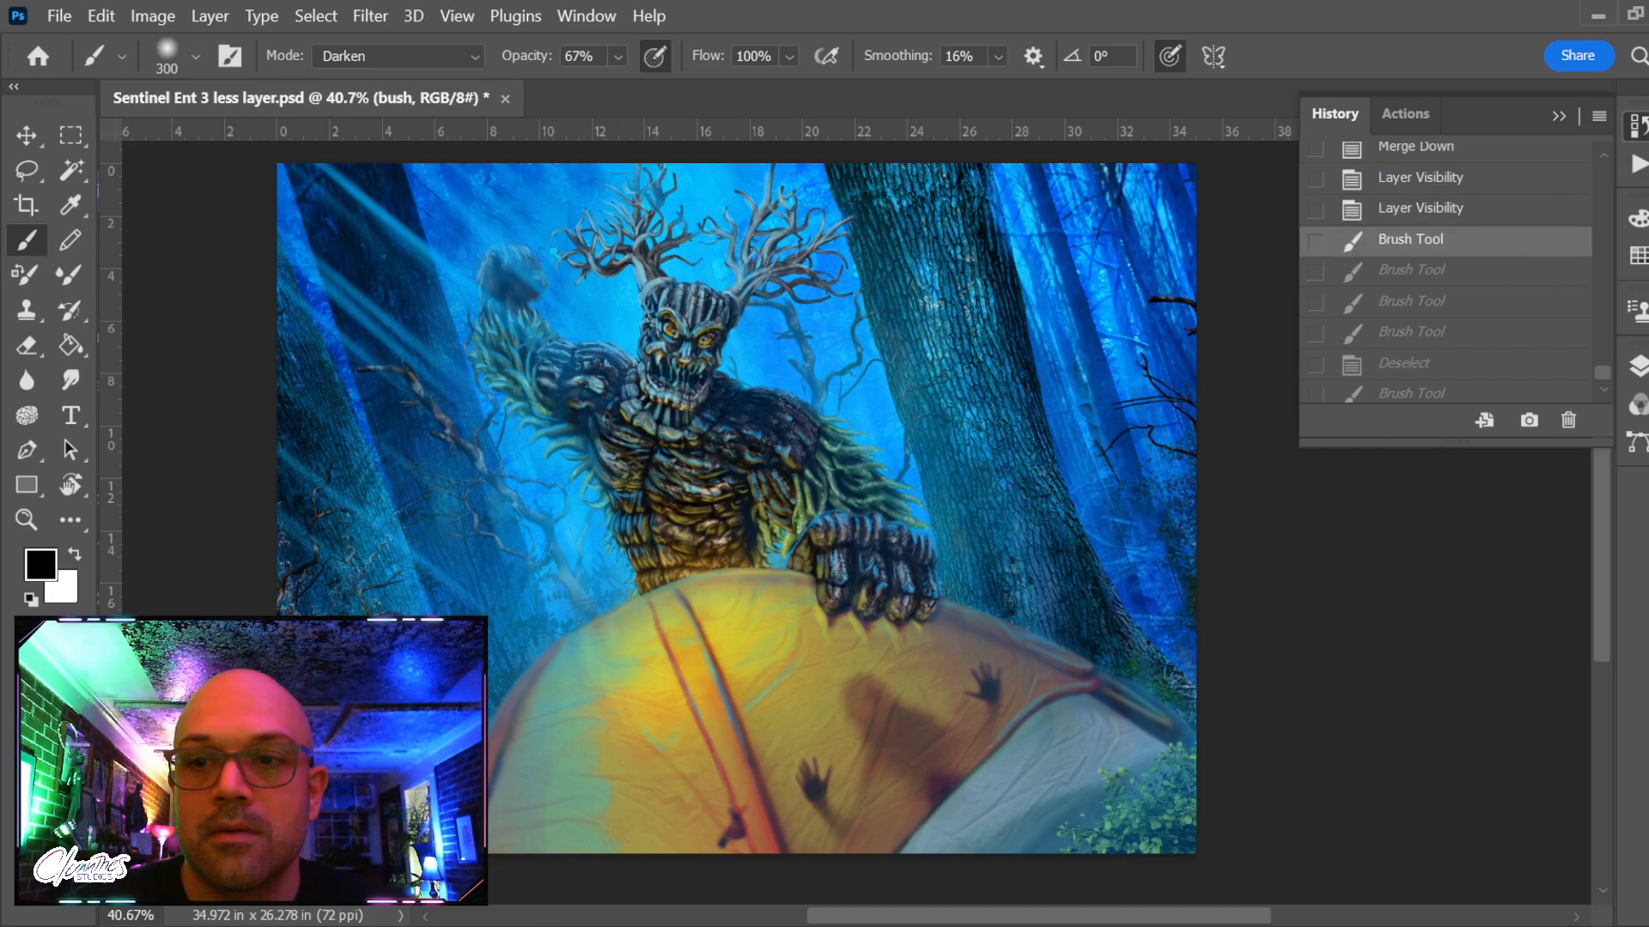
left_click(1636, 130)
left_click(1637, 366)
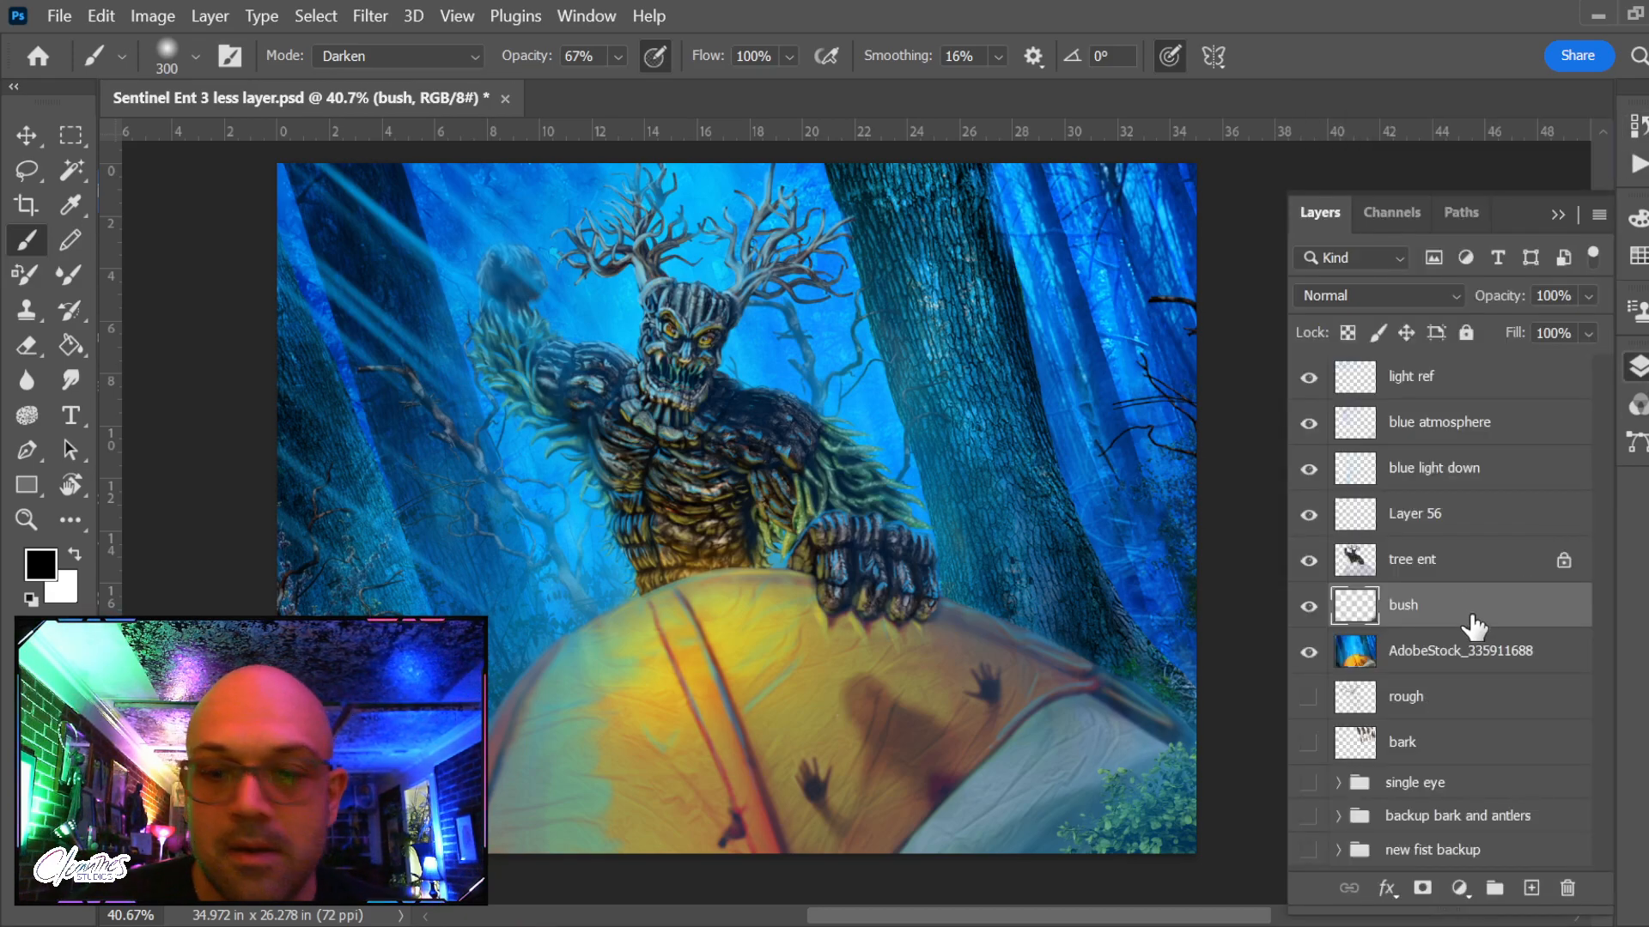
key("Delete")
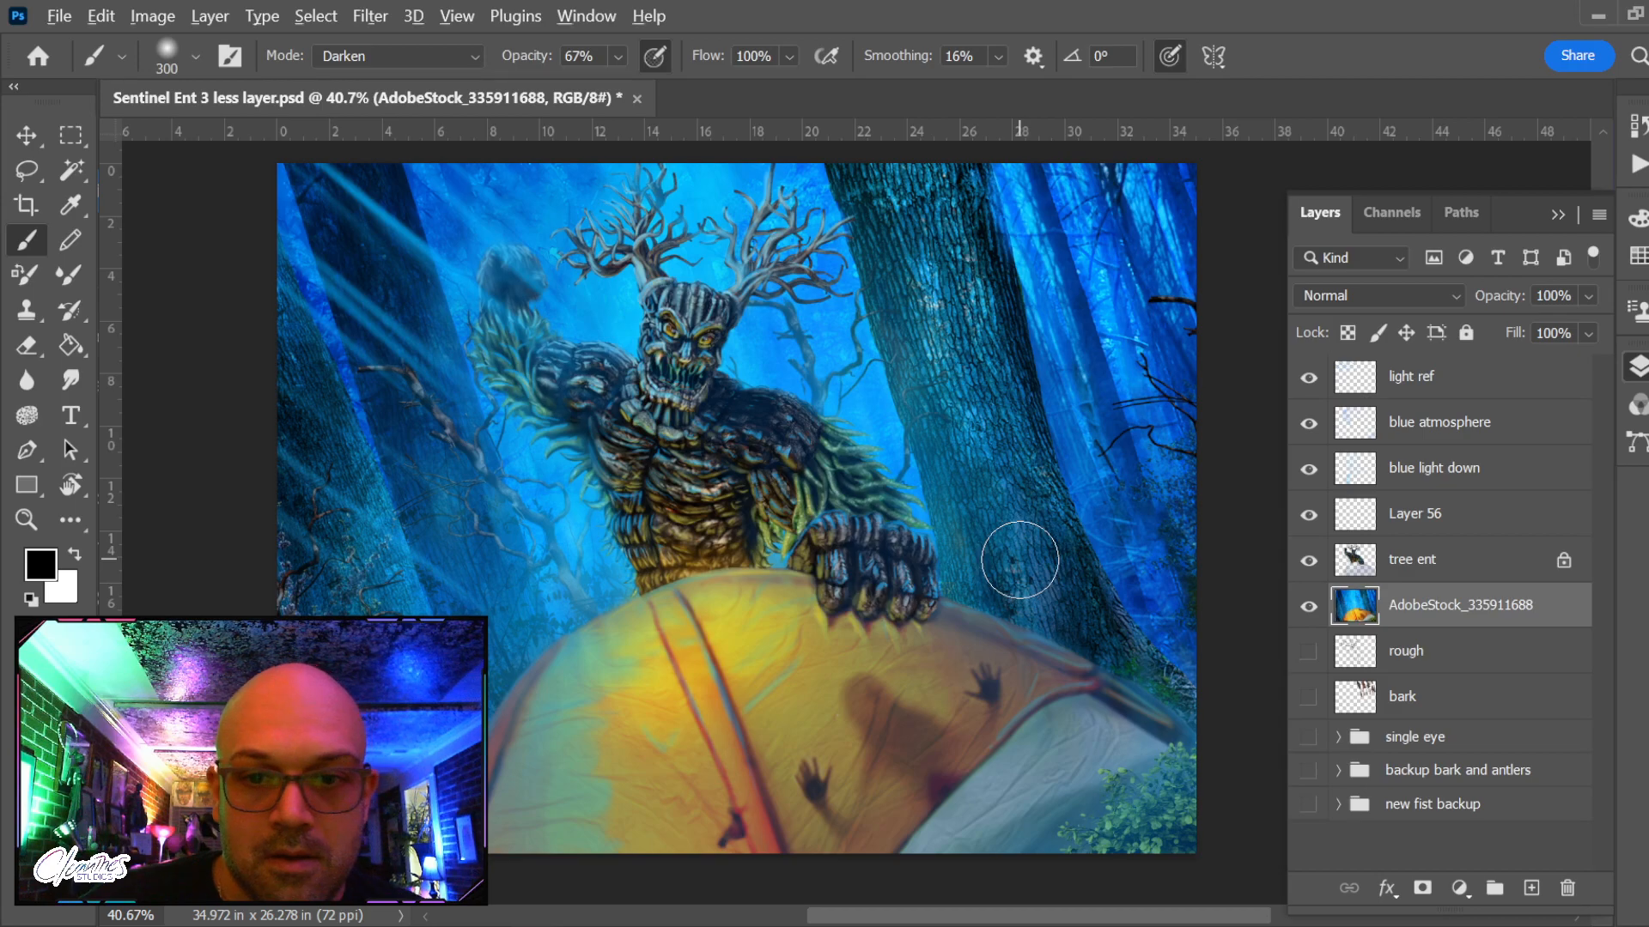
Add a new layer above AdobeStock_335911688 and paint broad black Darken strokes over the forest's right side and the lower part of the tent
scroll(1019, 554, "down", 5)
scroll(1017, 552, "up", 2)
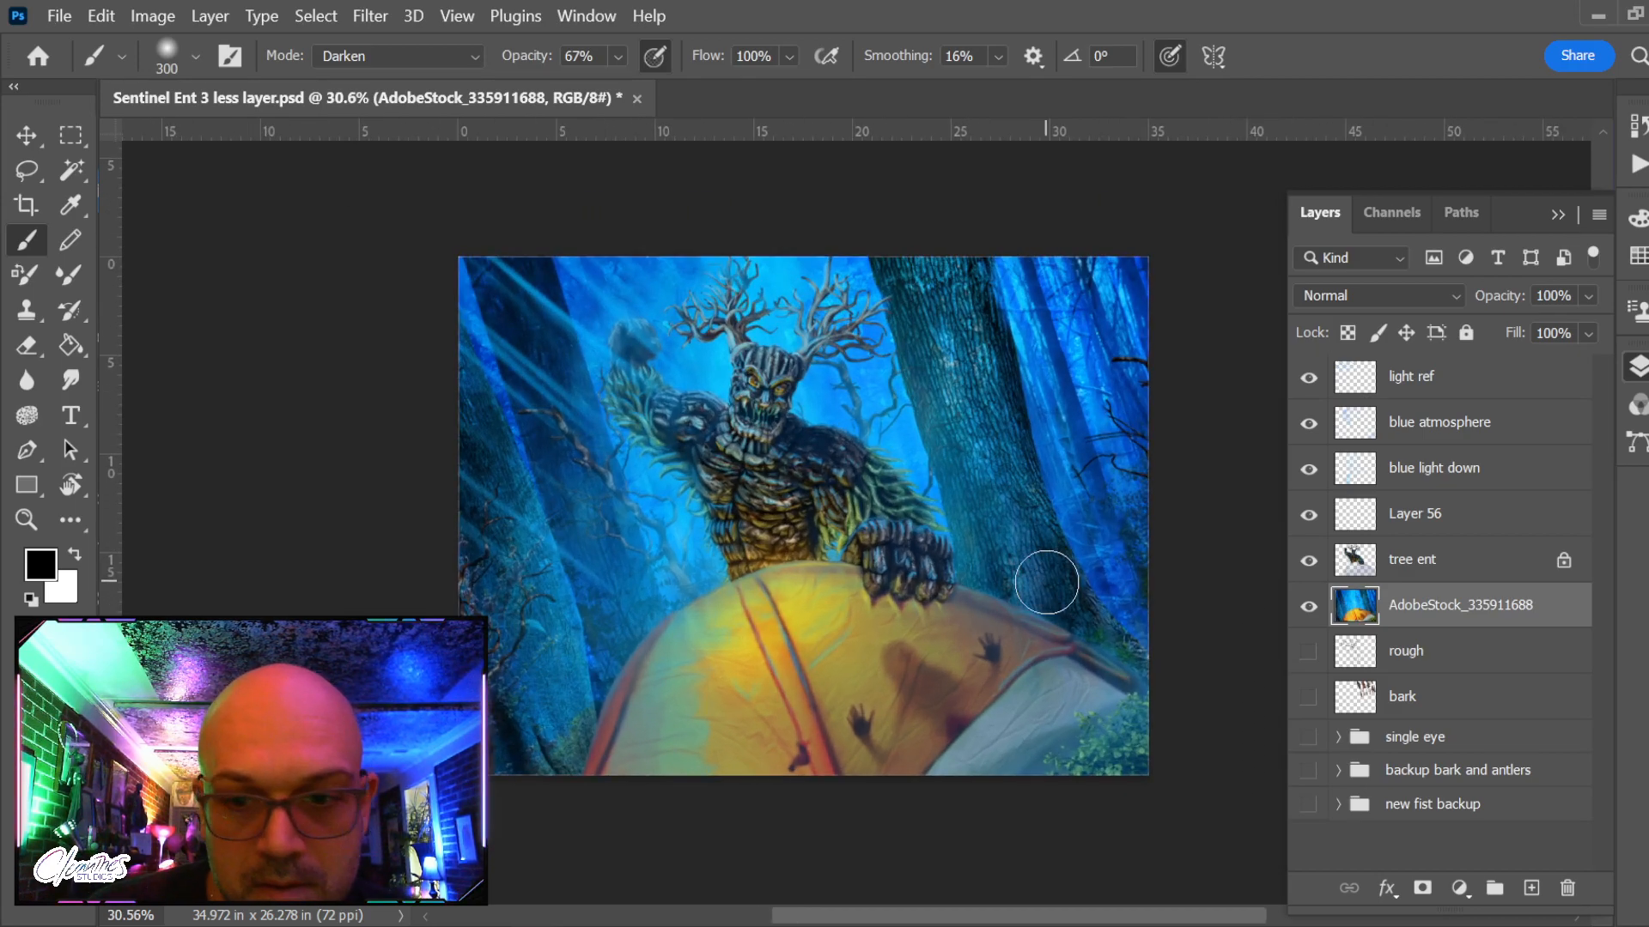
left_click(1532, 889)
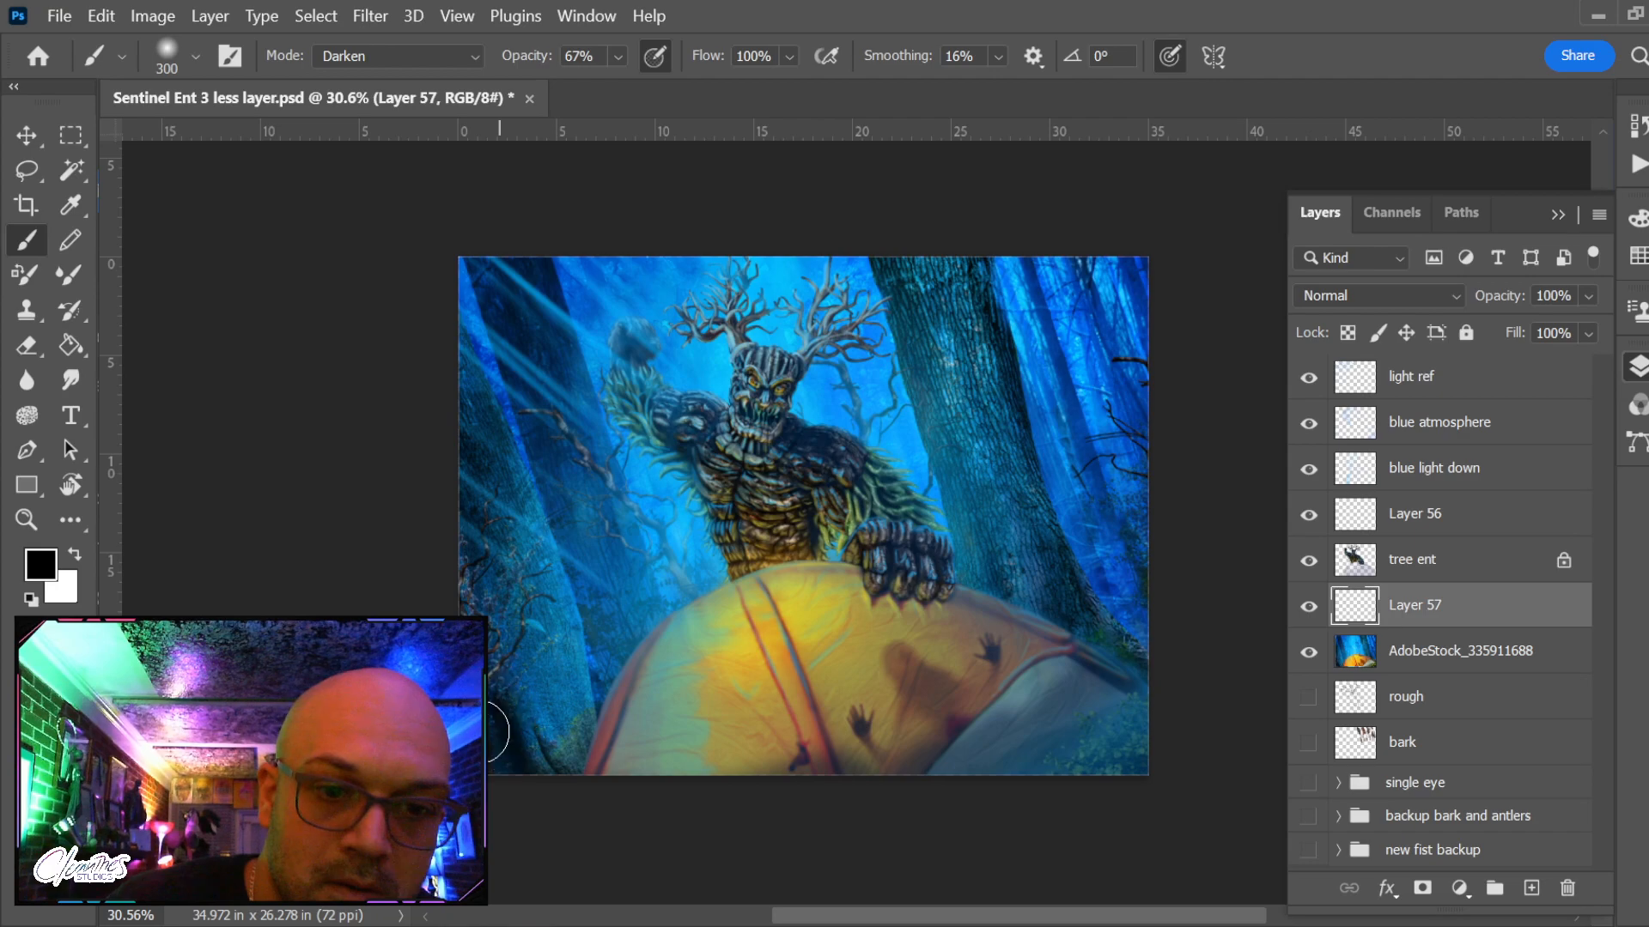
mouse_move(427, 601)
left_mouse_down()
mouse_move(555, 703)
mouse_move(604, 846)
mouse_move(707, 763)
mouse_move(843, 798)
mouse_move(984, 767)
mouse_move(1069, 673)
mouse_move(1150, 726)
mouse_move(1168, 569)
mouse_move(1146, 438)
left_mouse_up()
mouse_move(1131, 506)
left_mouse_down()
mouse_move(1149, 593)
mouse_move(1012, 675)
left_mouse_up()
left_click_drag(1101, 512, 912, 763)
mouse_move(572, 747)
left_mouse_down()
mouse_move(717, 754)
mouse_move(970, 683)
left_mouse_up()
left_click_drag(1139, 463, 1119, 592)
mouse_move(1107, 490)
left_mouse_down()
mouse_move(1096, 273)
mouse_move(1083, 434)
left_mouse_up()
left_click_drag(1065, 361, 1083, 628)
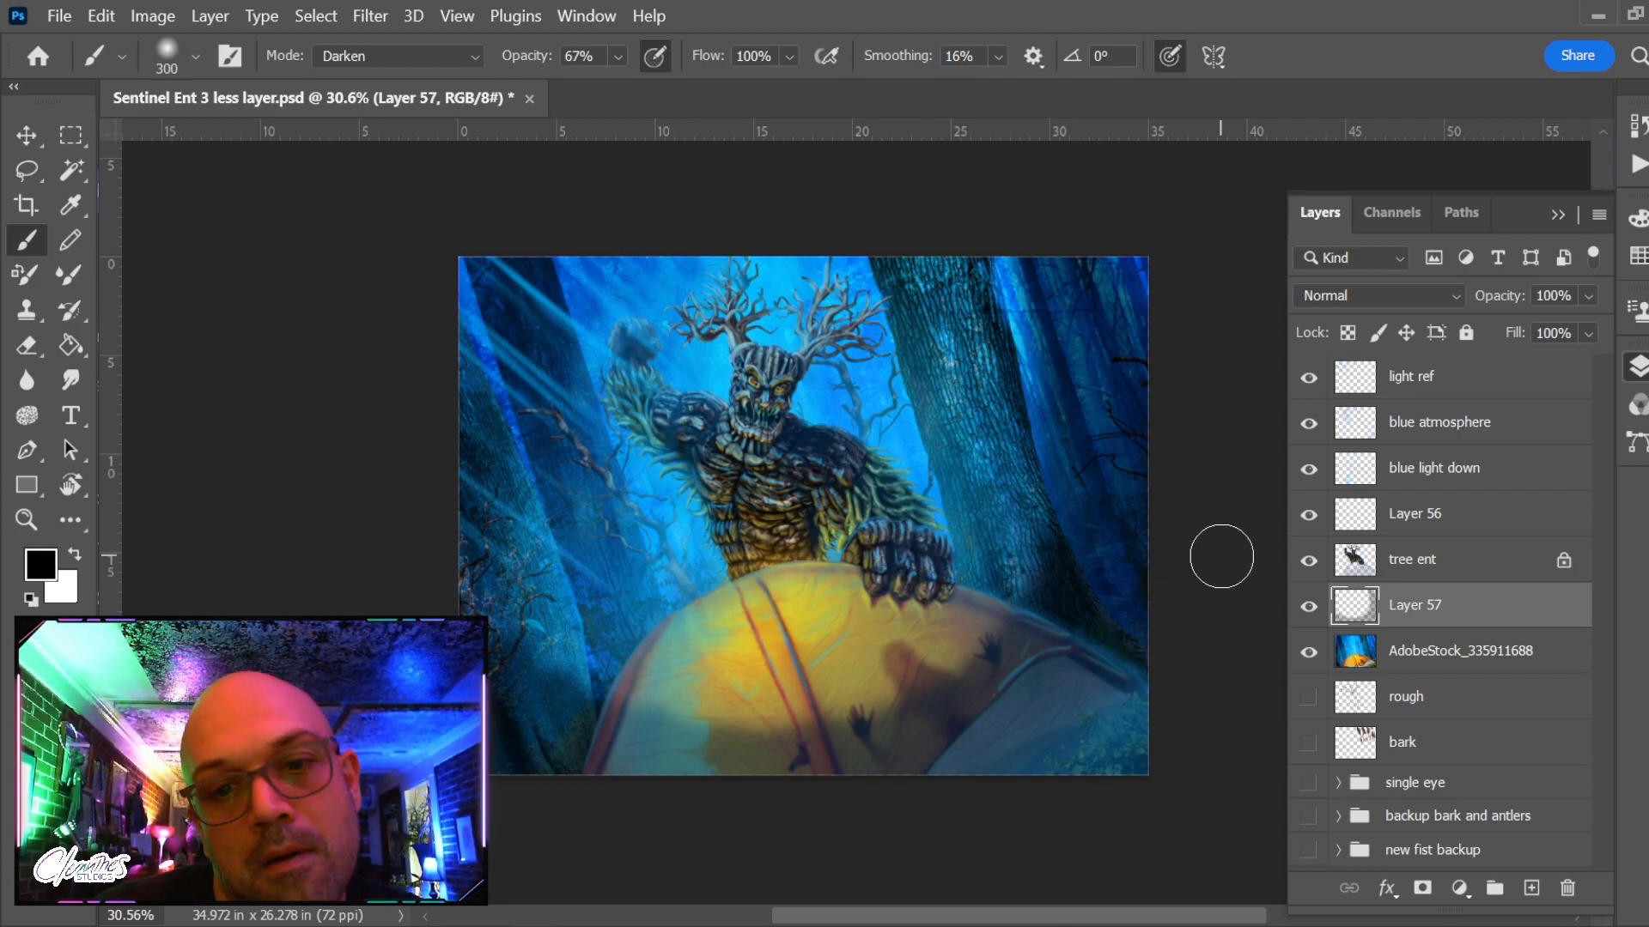
Apply a Gaussian Blur with a 127.3-pixel radius to the dark strokes on Layer 57
left_click(370, 15)
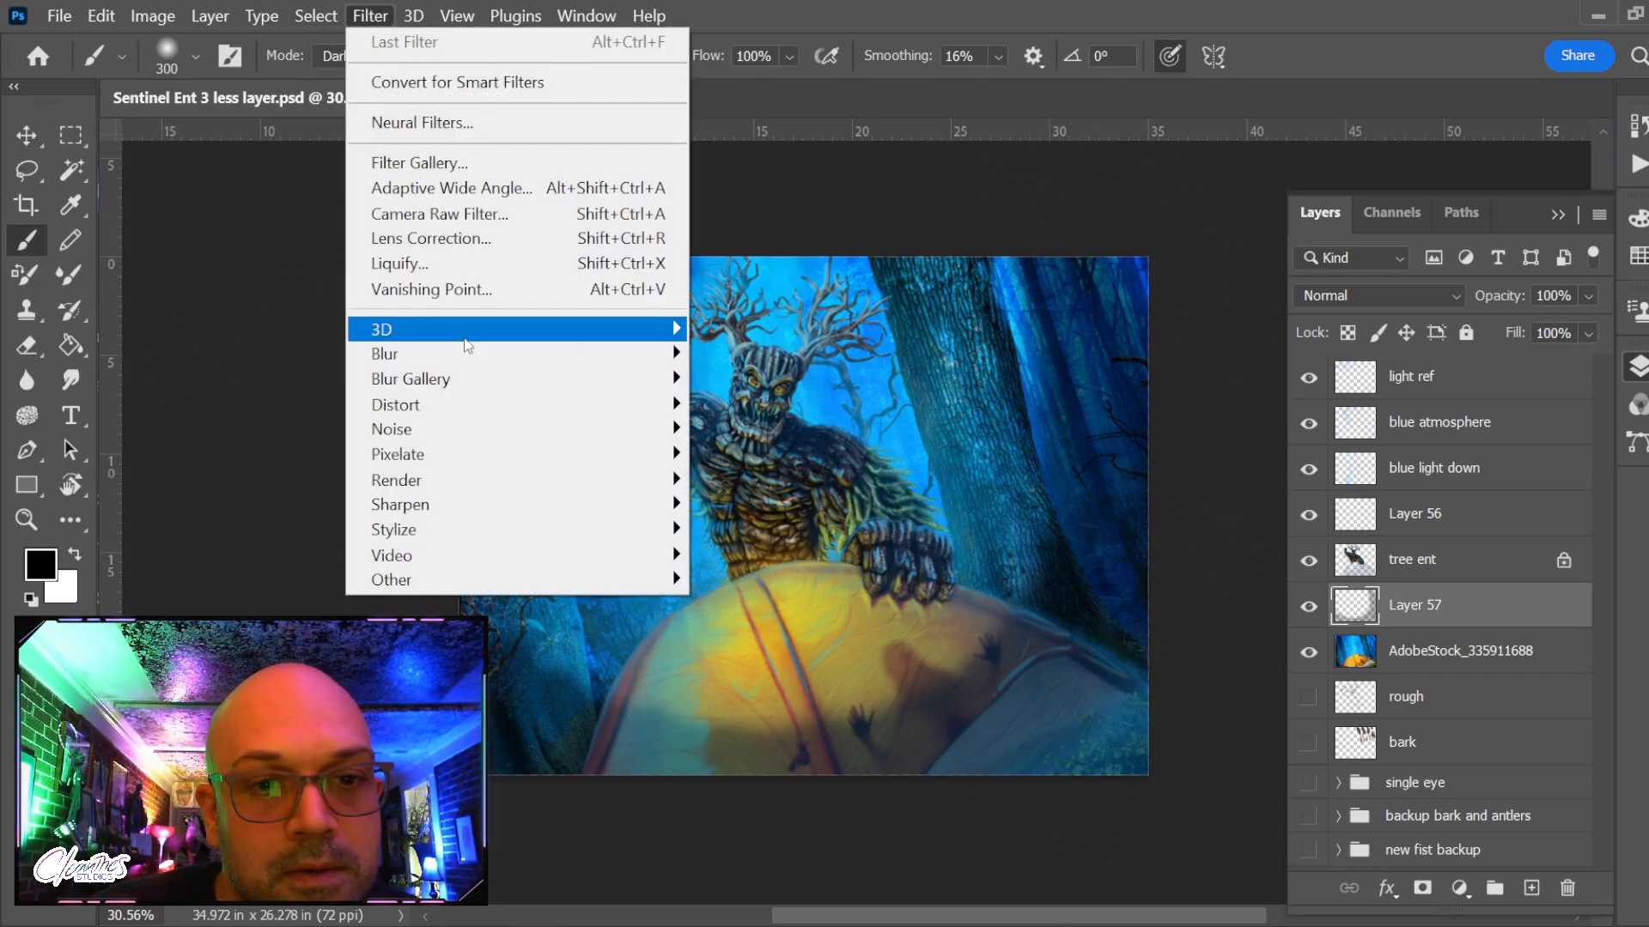
mouse_move(635, 354)
left_click(777, 457)
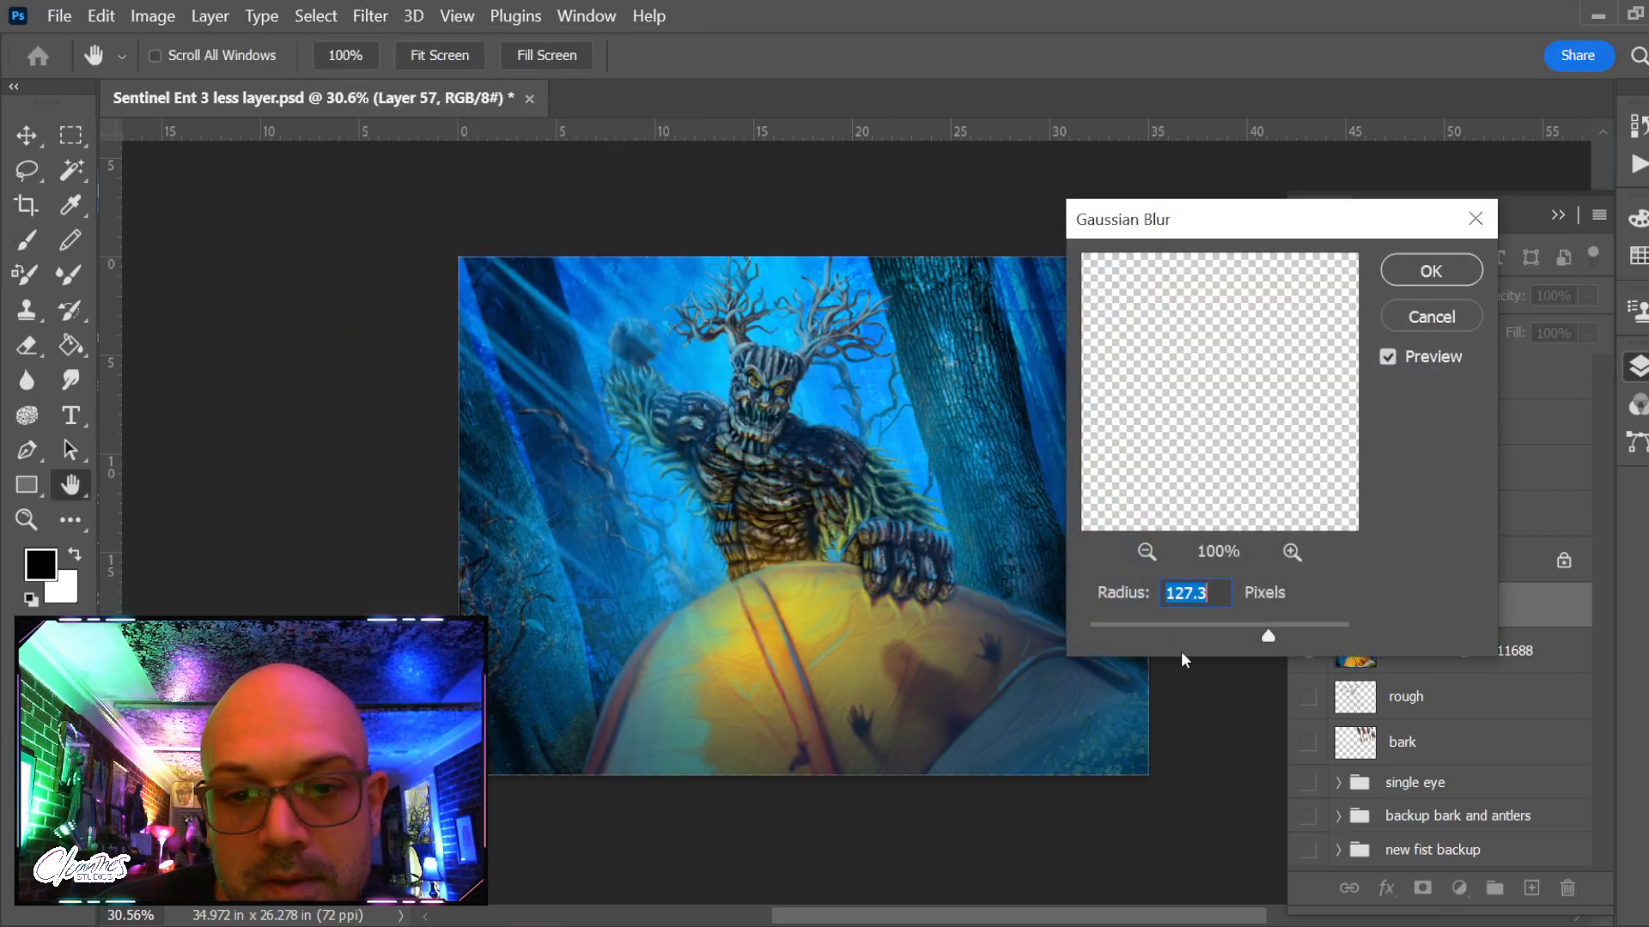
left_click(1427, 271)
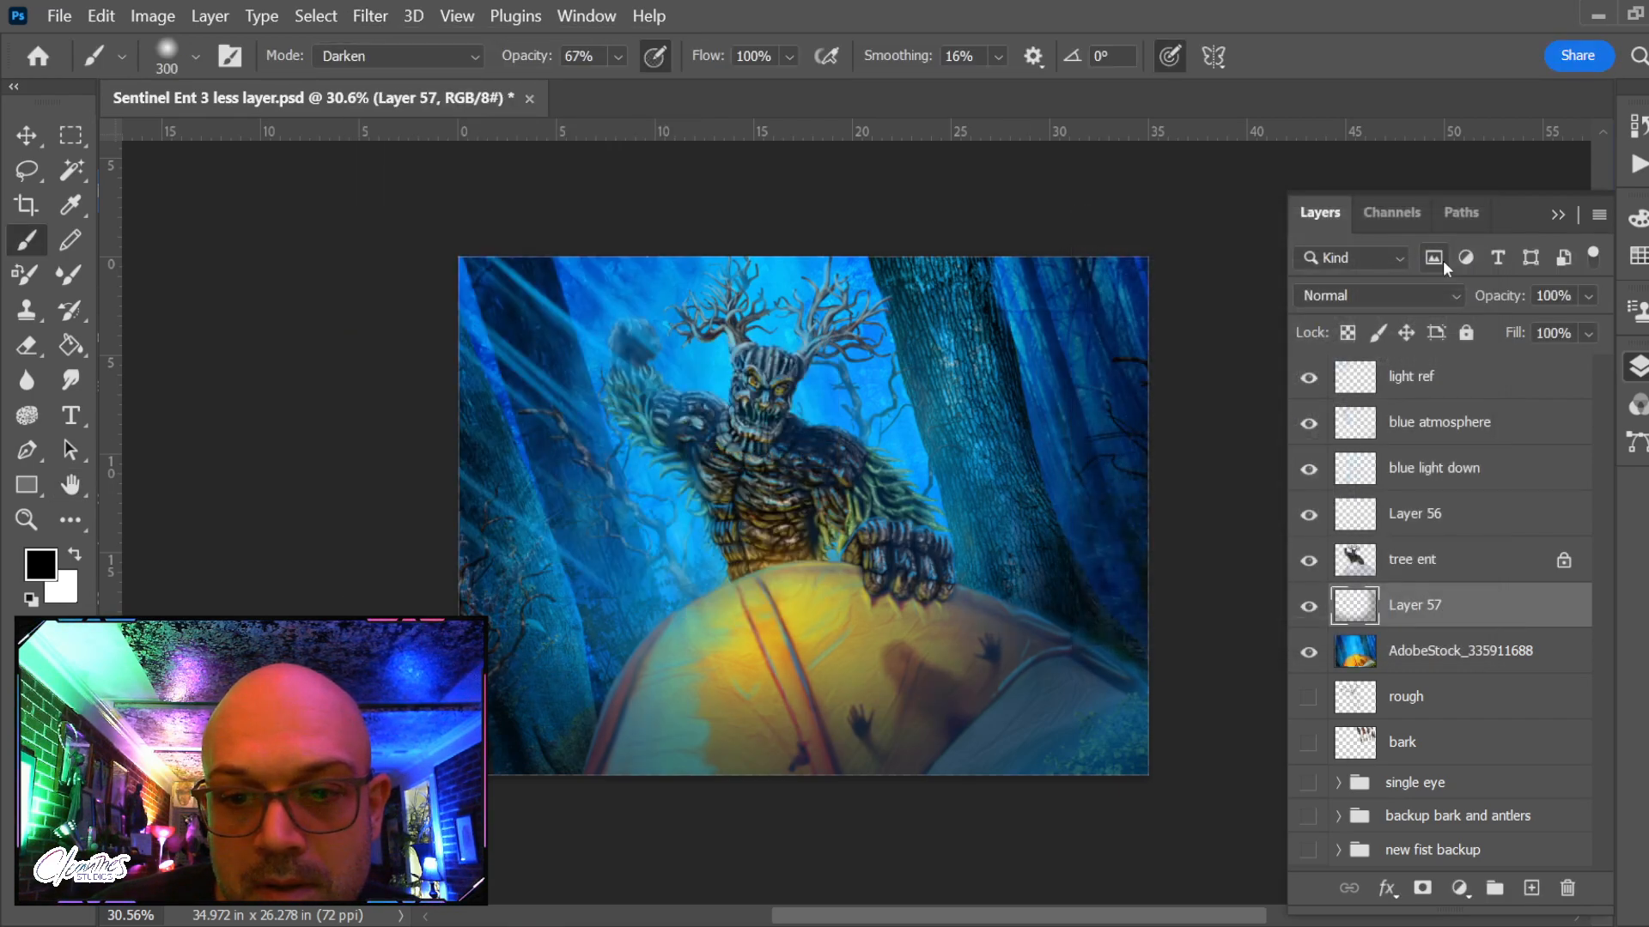
Compare the composite with and without Layer 57's blurred shading, both up close and at a reduced view
left_click(1309, 606)
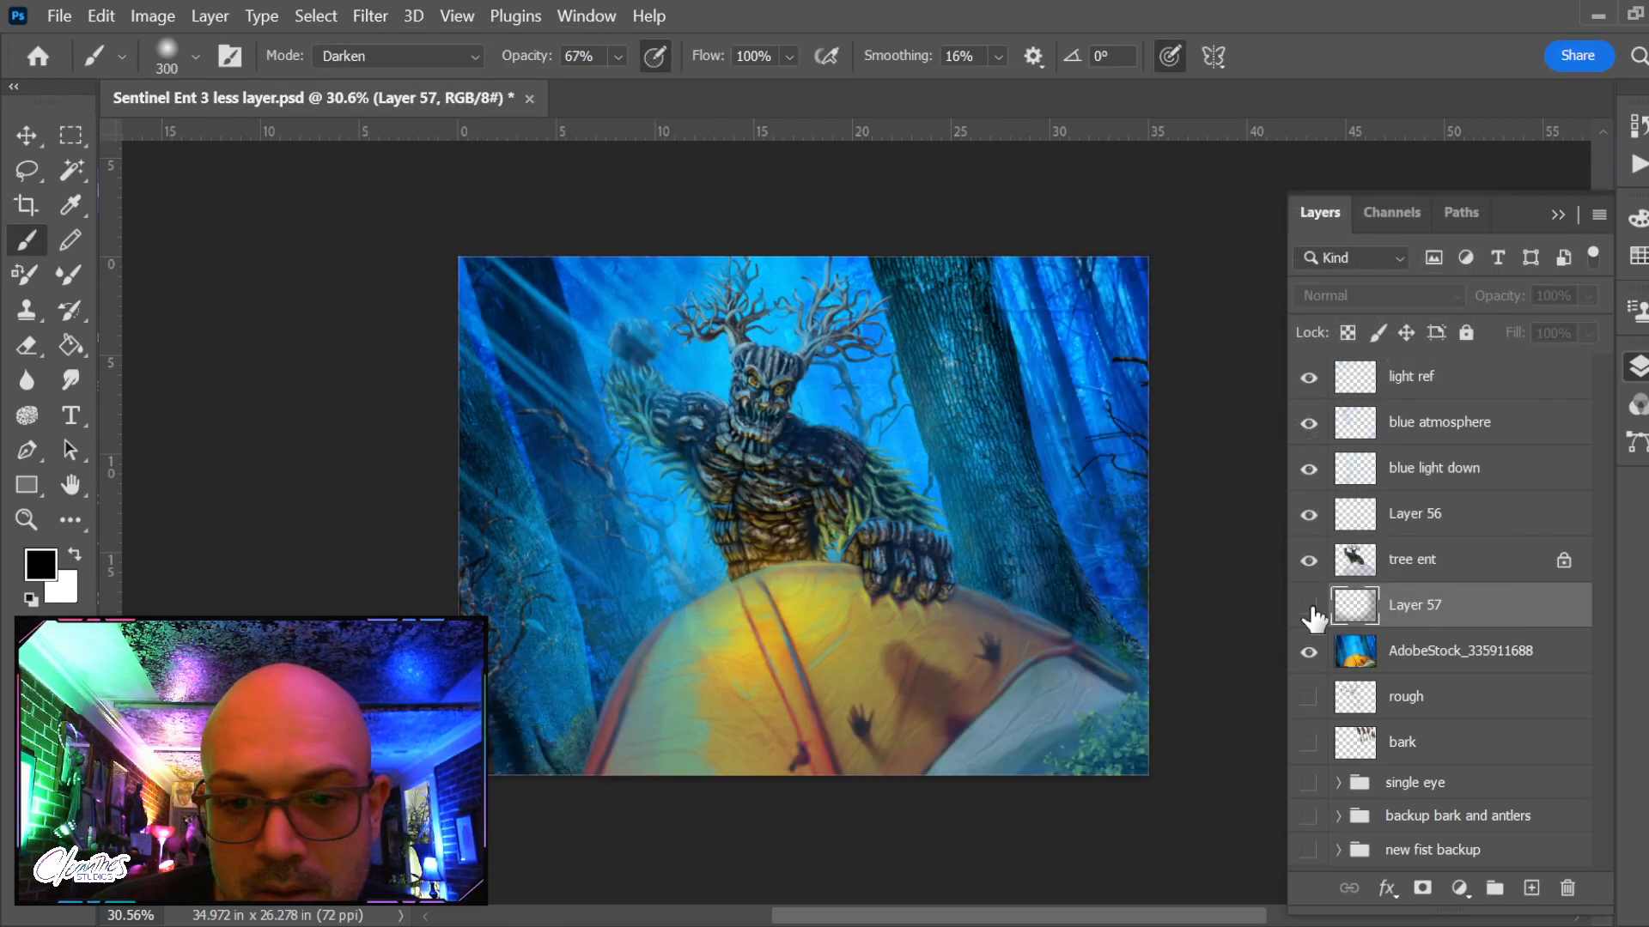
left_click(1308, 606)
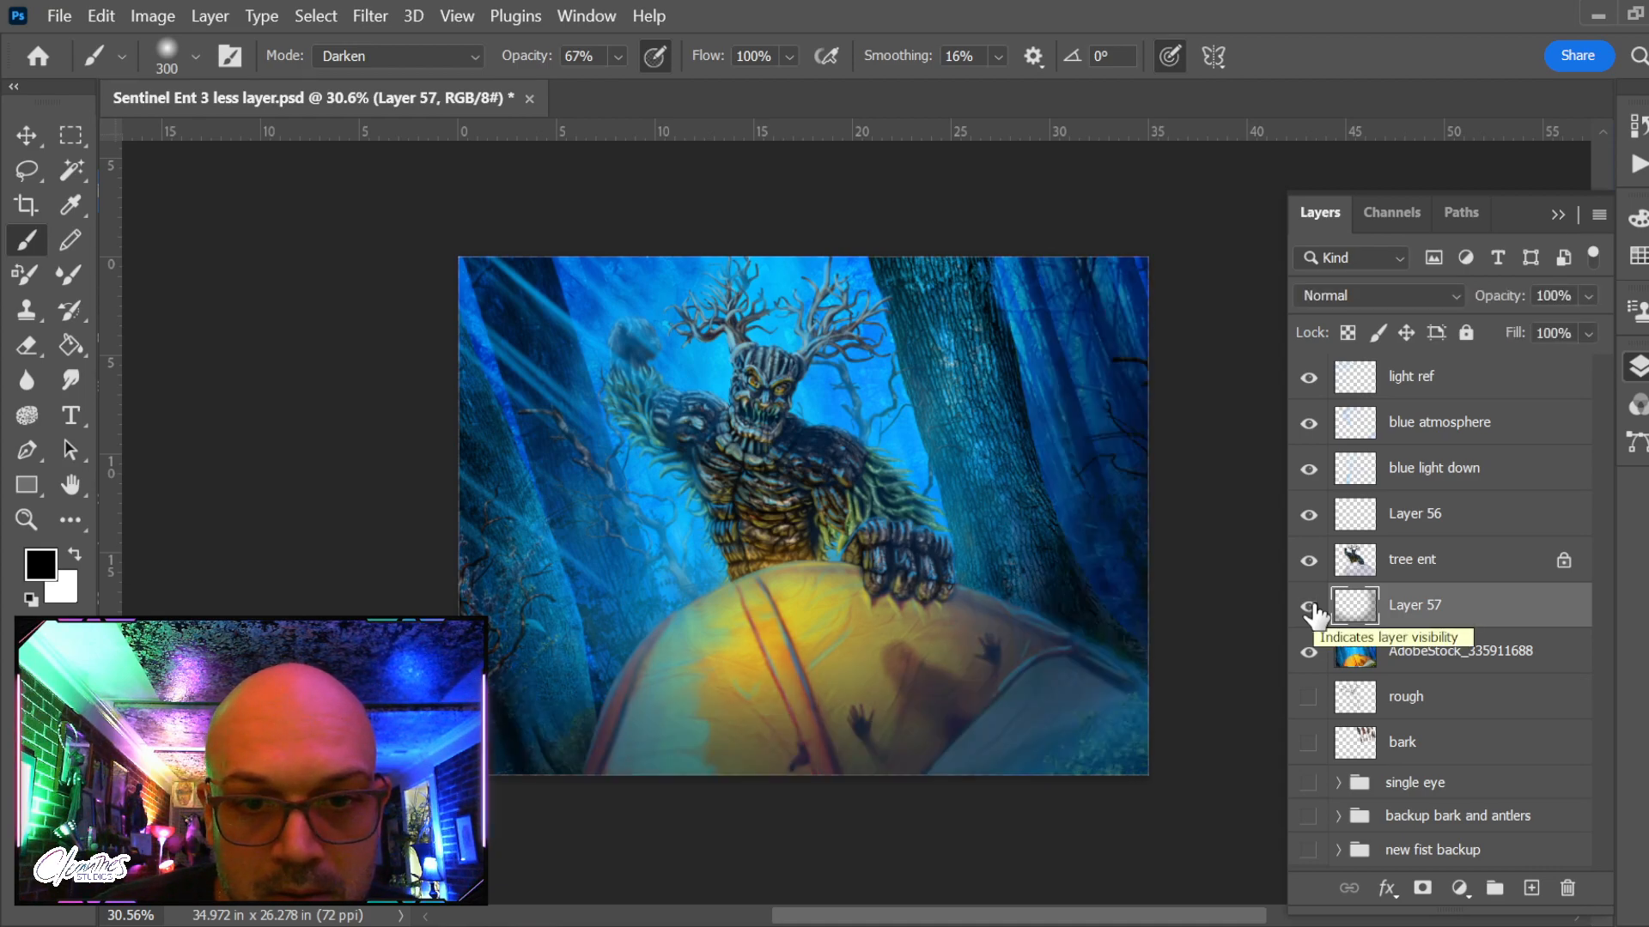
left_click(1308, 606)
left_click(1308, 606)
left_click(1309, 606)
left_click(1309, 606)
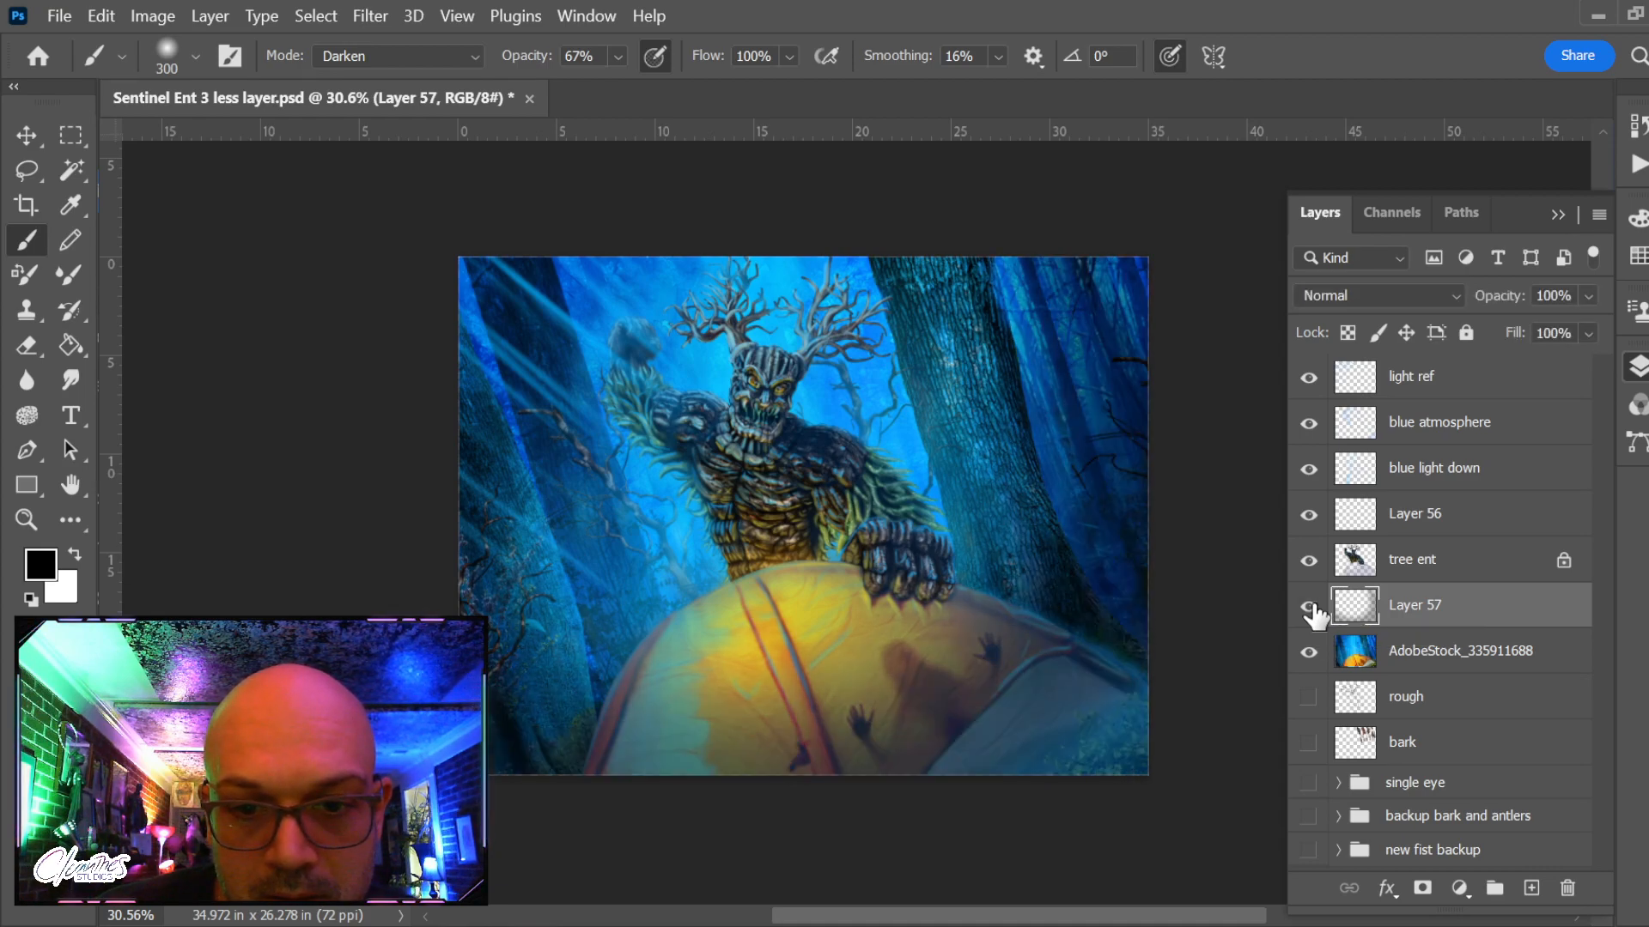
scroll(1067, 553, "down", 1)
scroll(1066, 553, "down", 1)
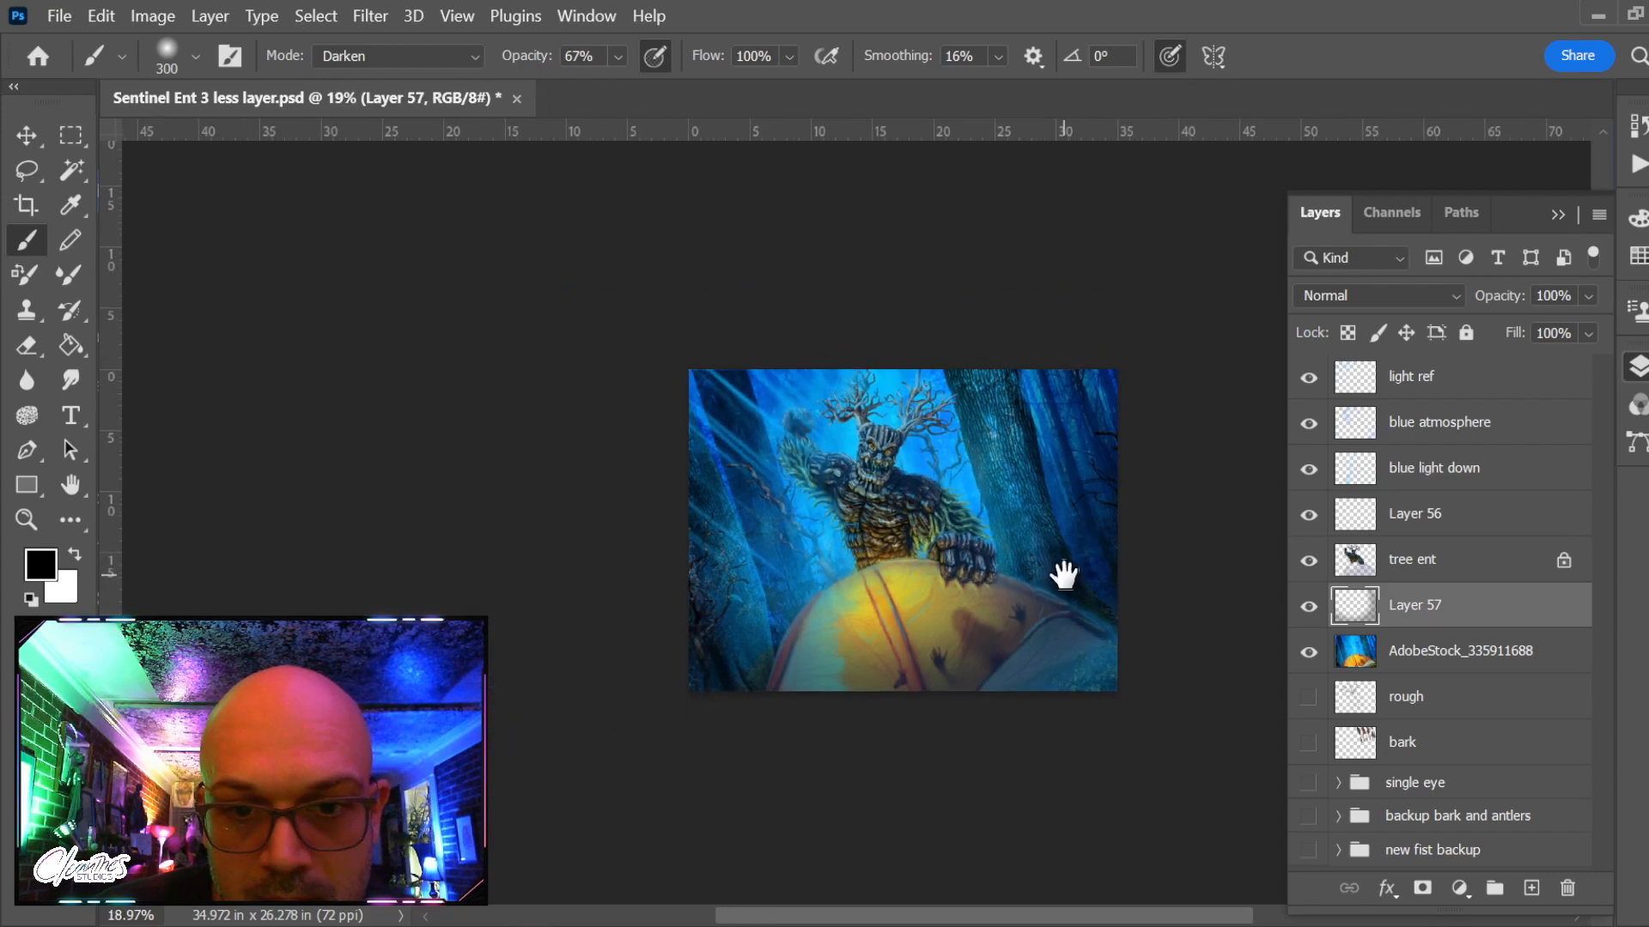
left_click_drag(1063, 570, 950, 541)
scroll(938, 515, "up", 2)
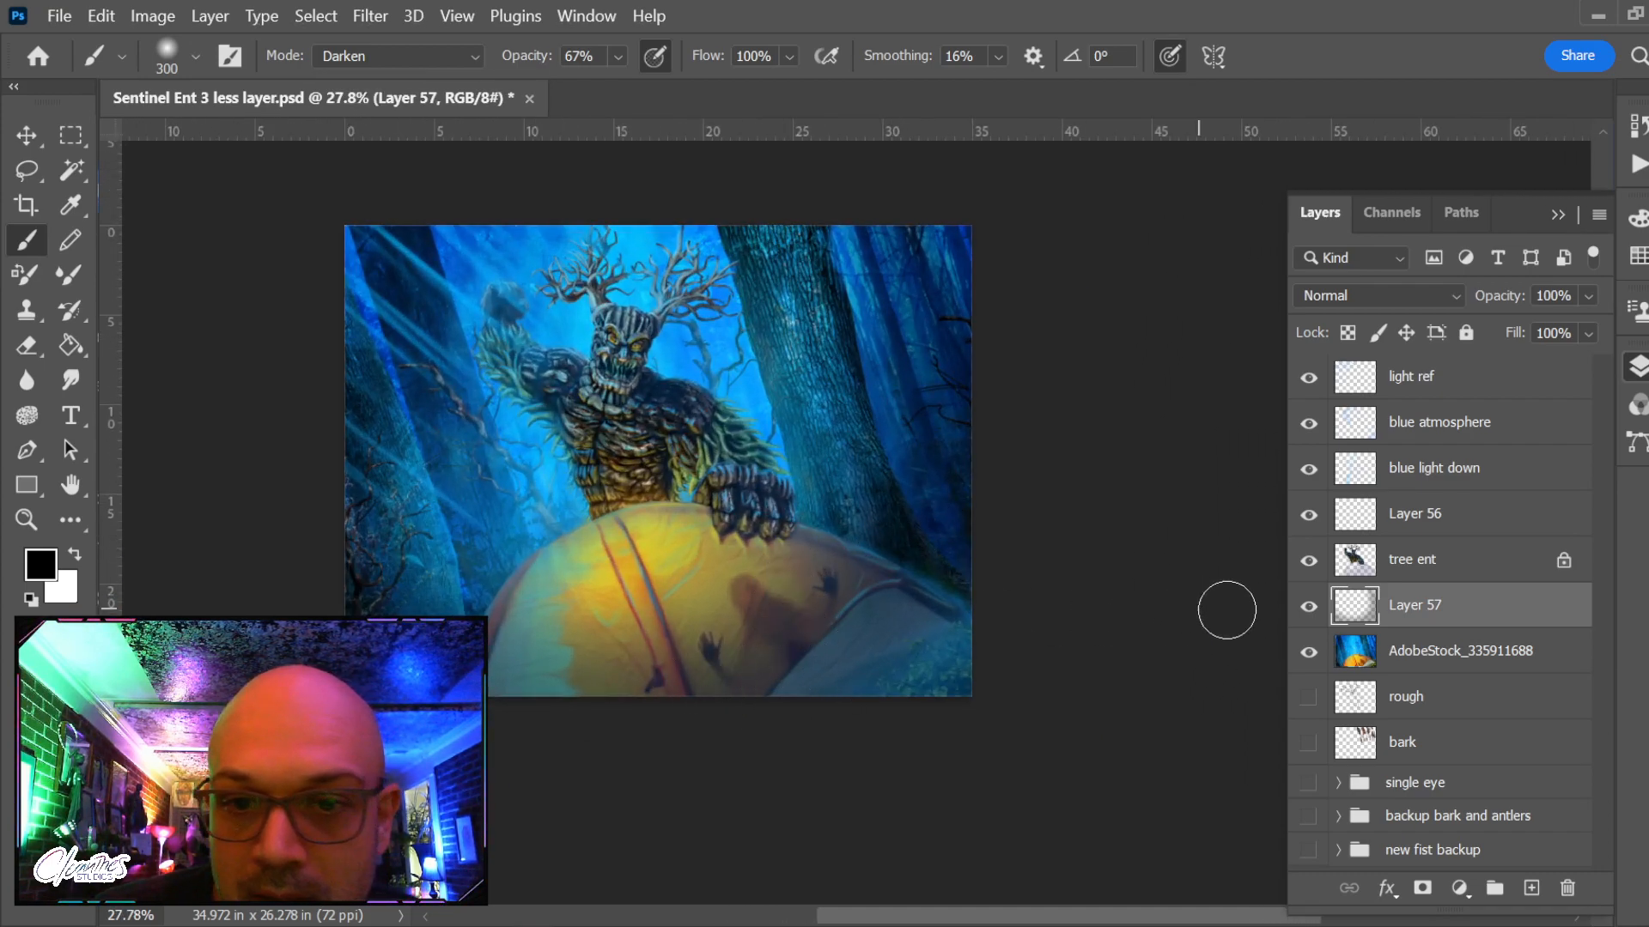
left_click(1308, 607)
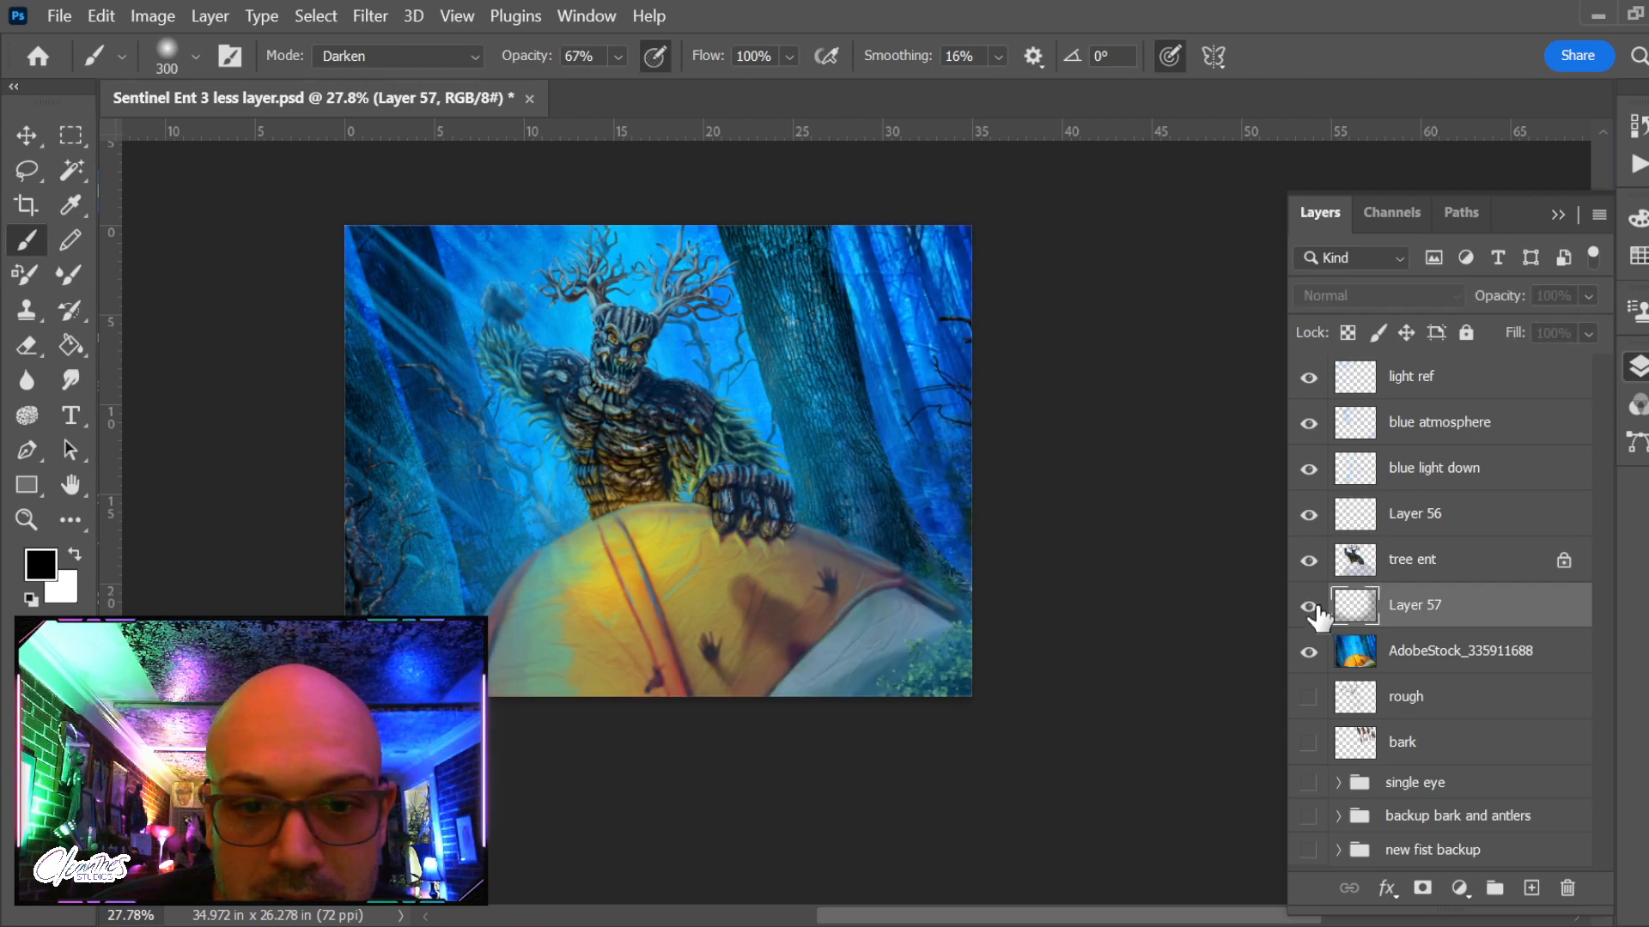
left_click(1309, 607)
left_click(1308, 607)
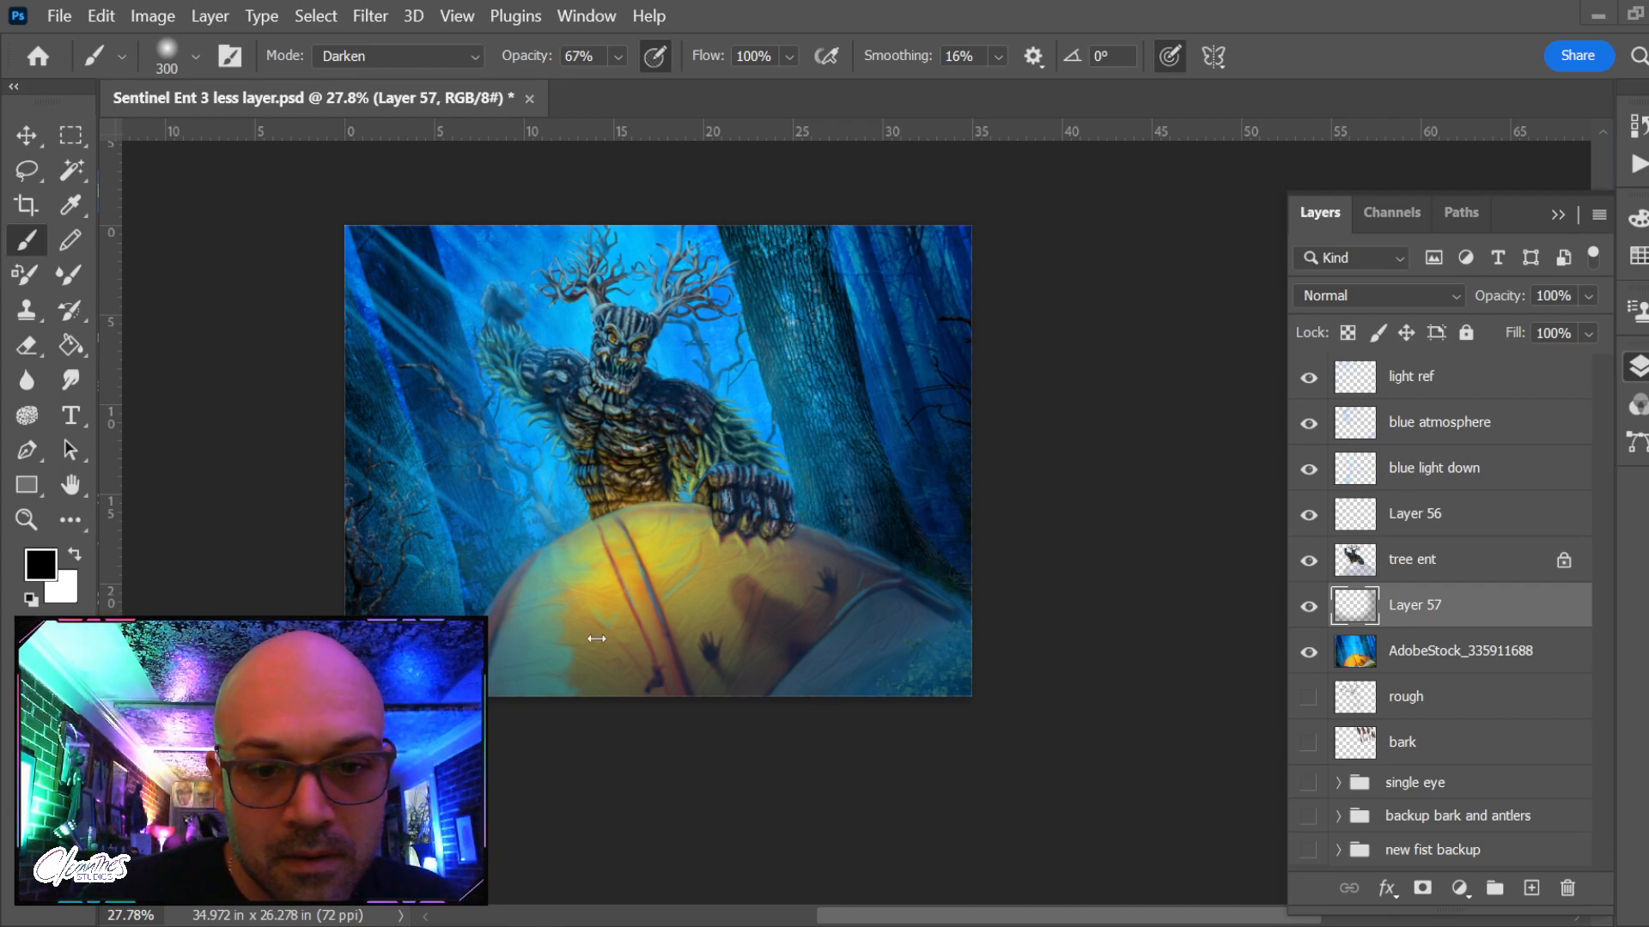
Sample teal from the shaded left part of the tent and set the brush blend mode to Color
key("z")
left_click_drag(562, 512, 629, 526)
left_click_drag(657, 593, 629, 384)
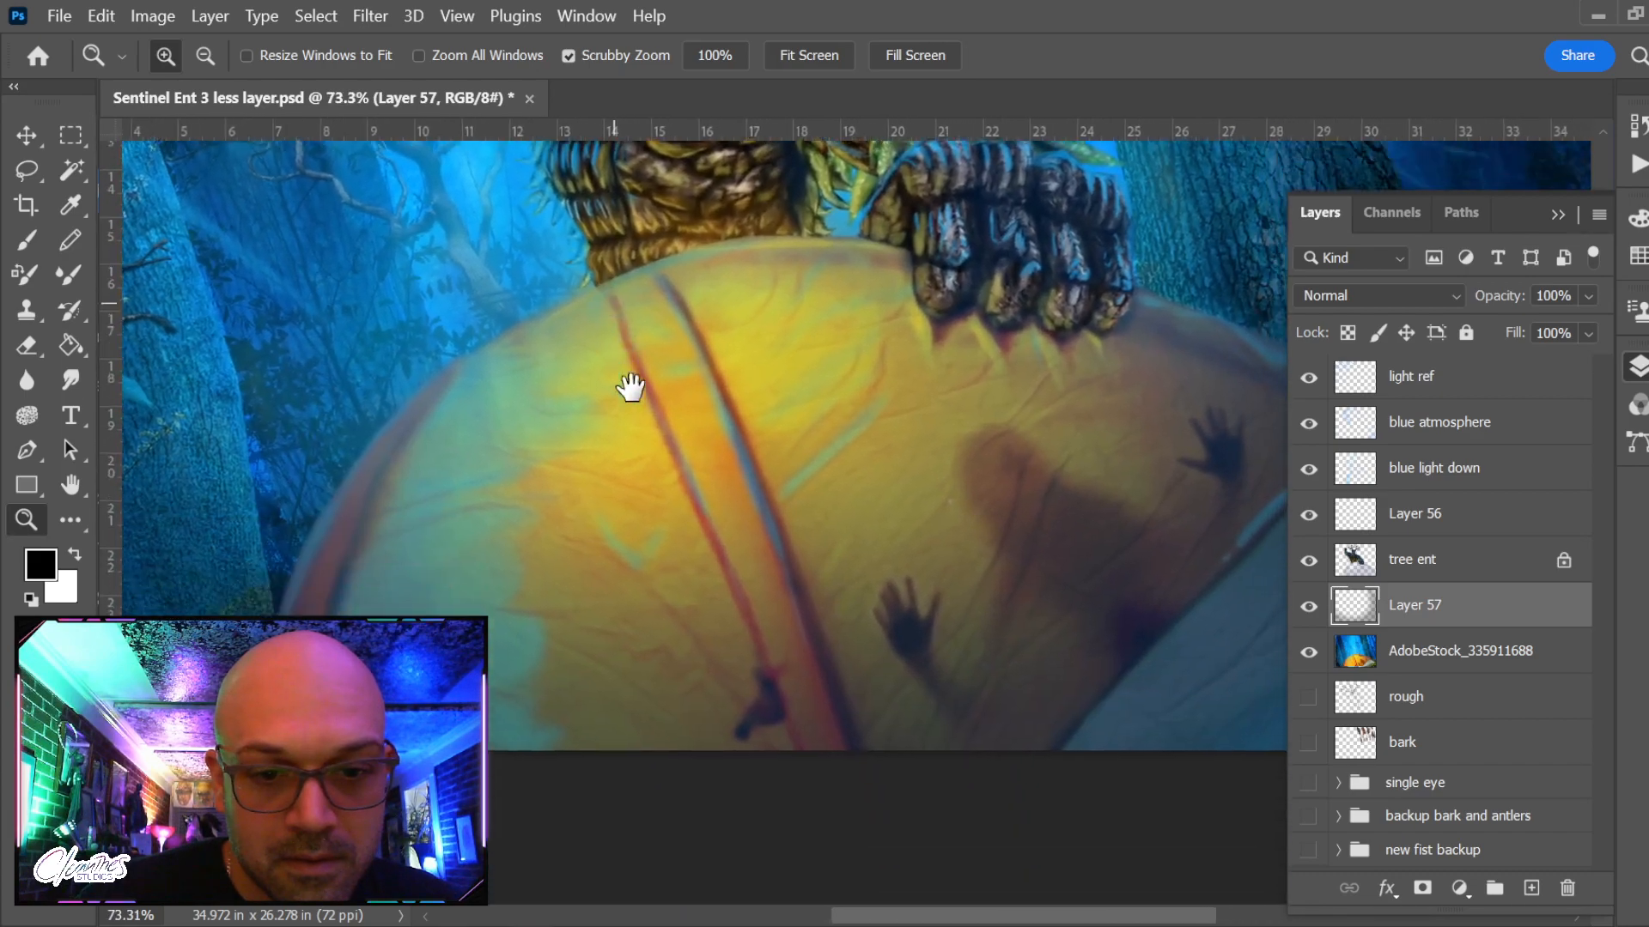
key("b")
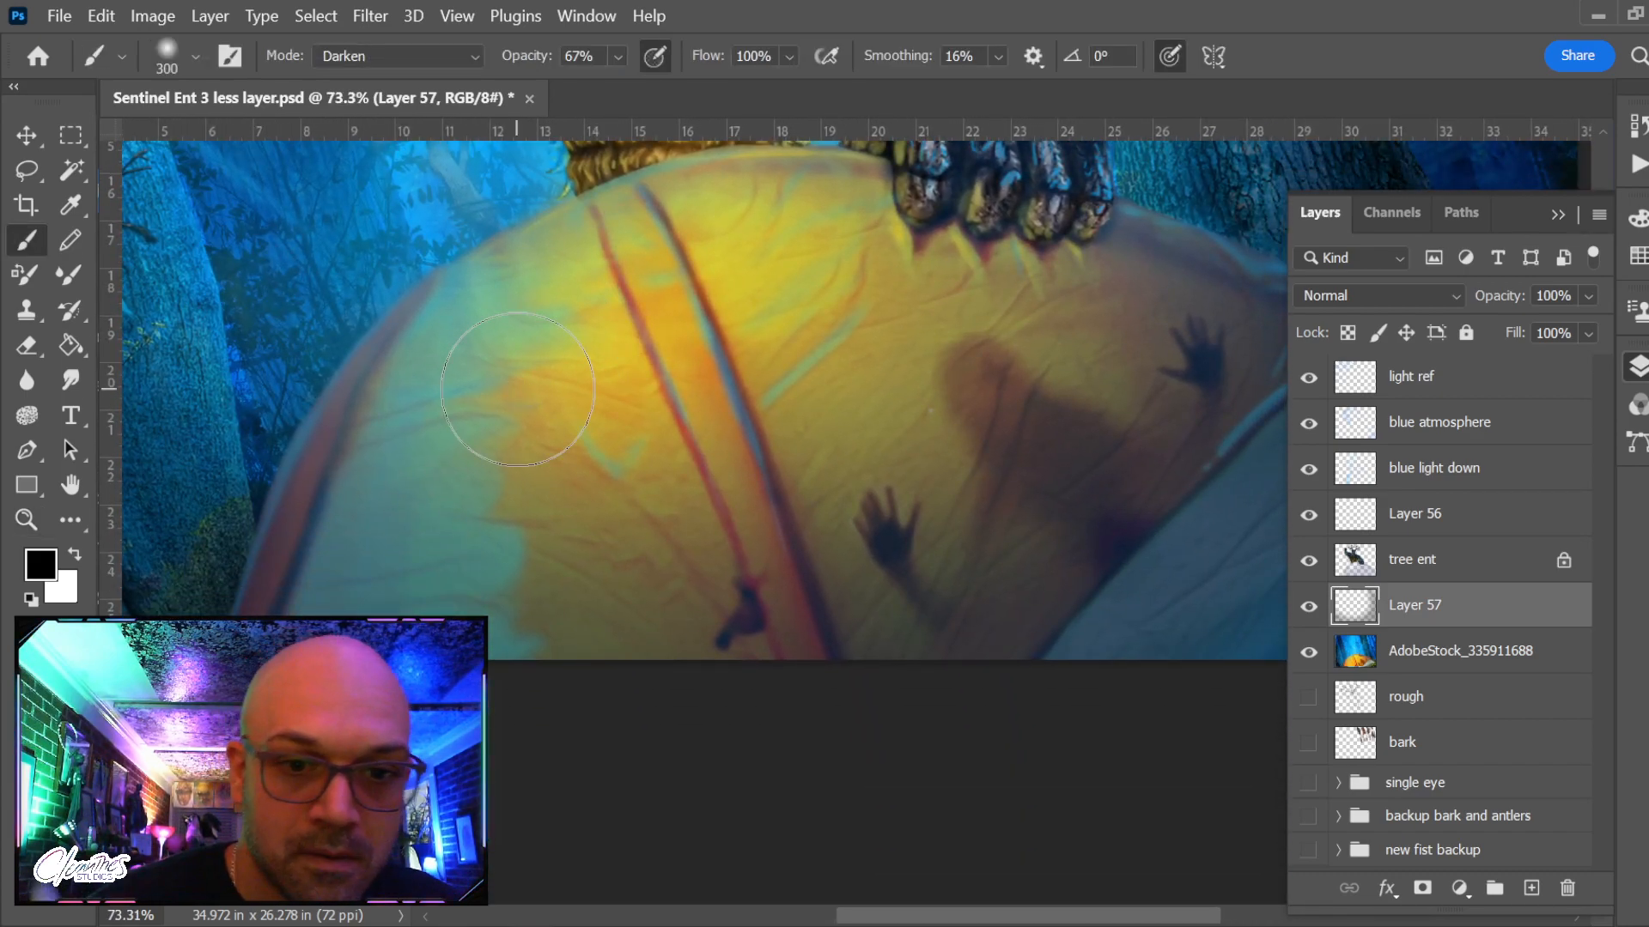
left_click(501, 546, "alt")
left_click(435, 55)
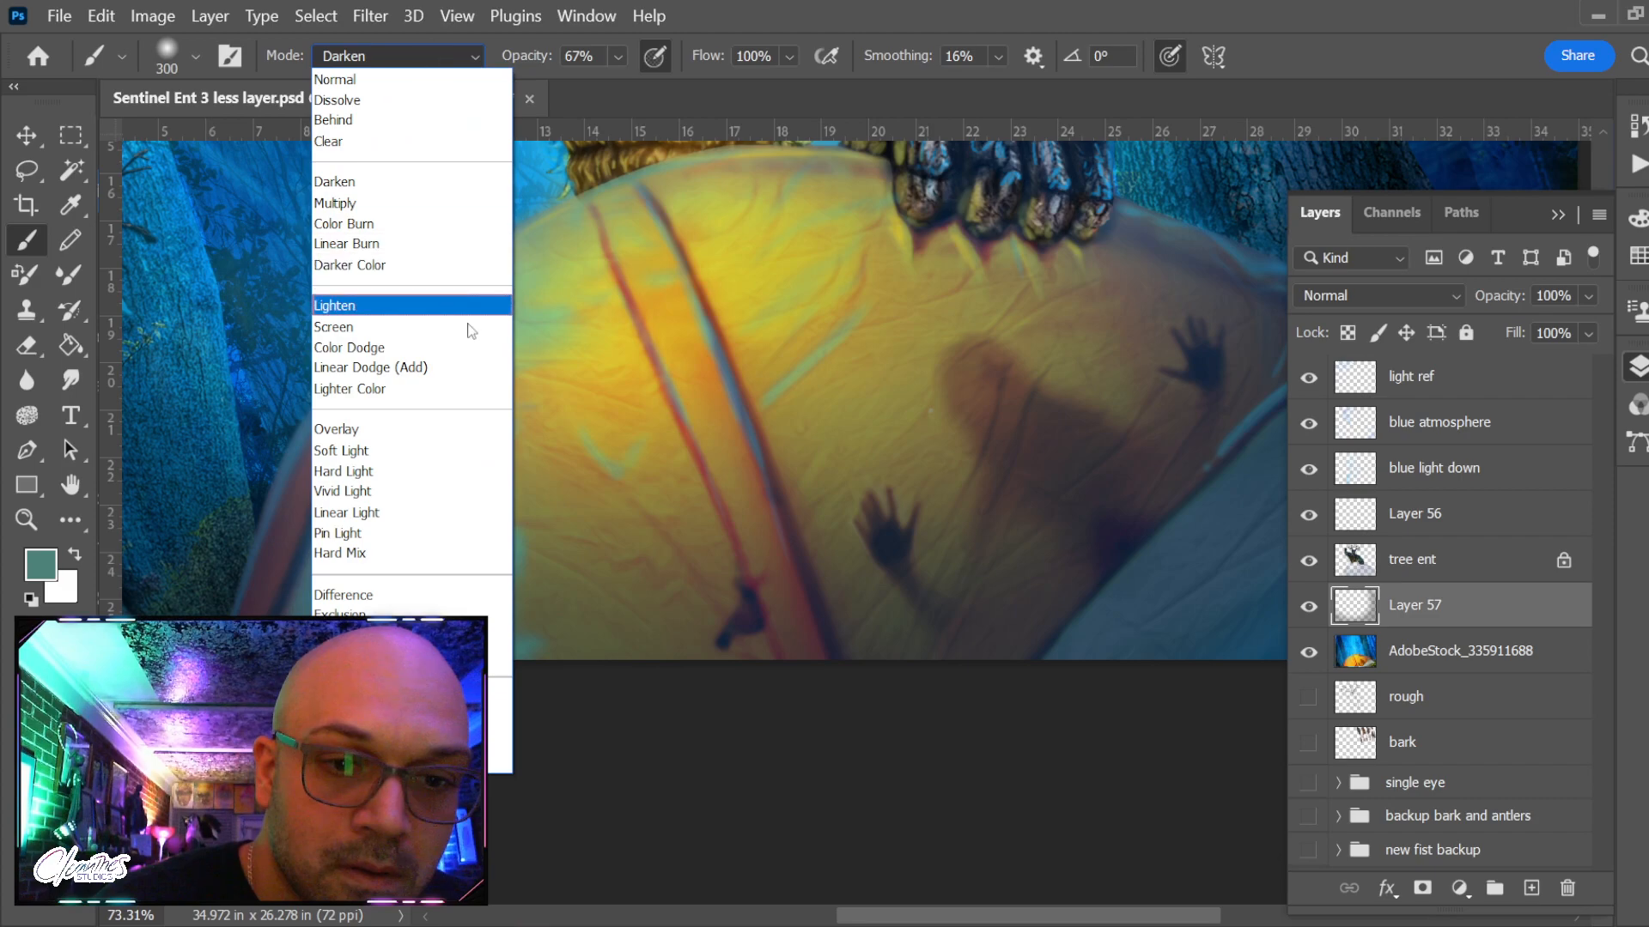
left_click(500, 739)
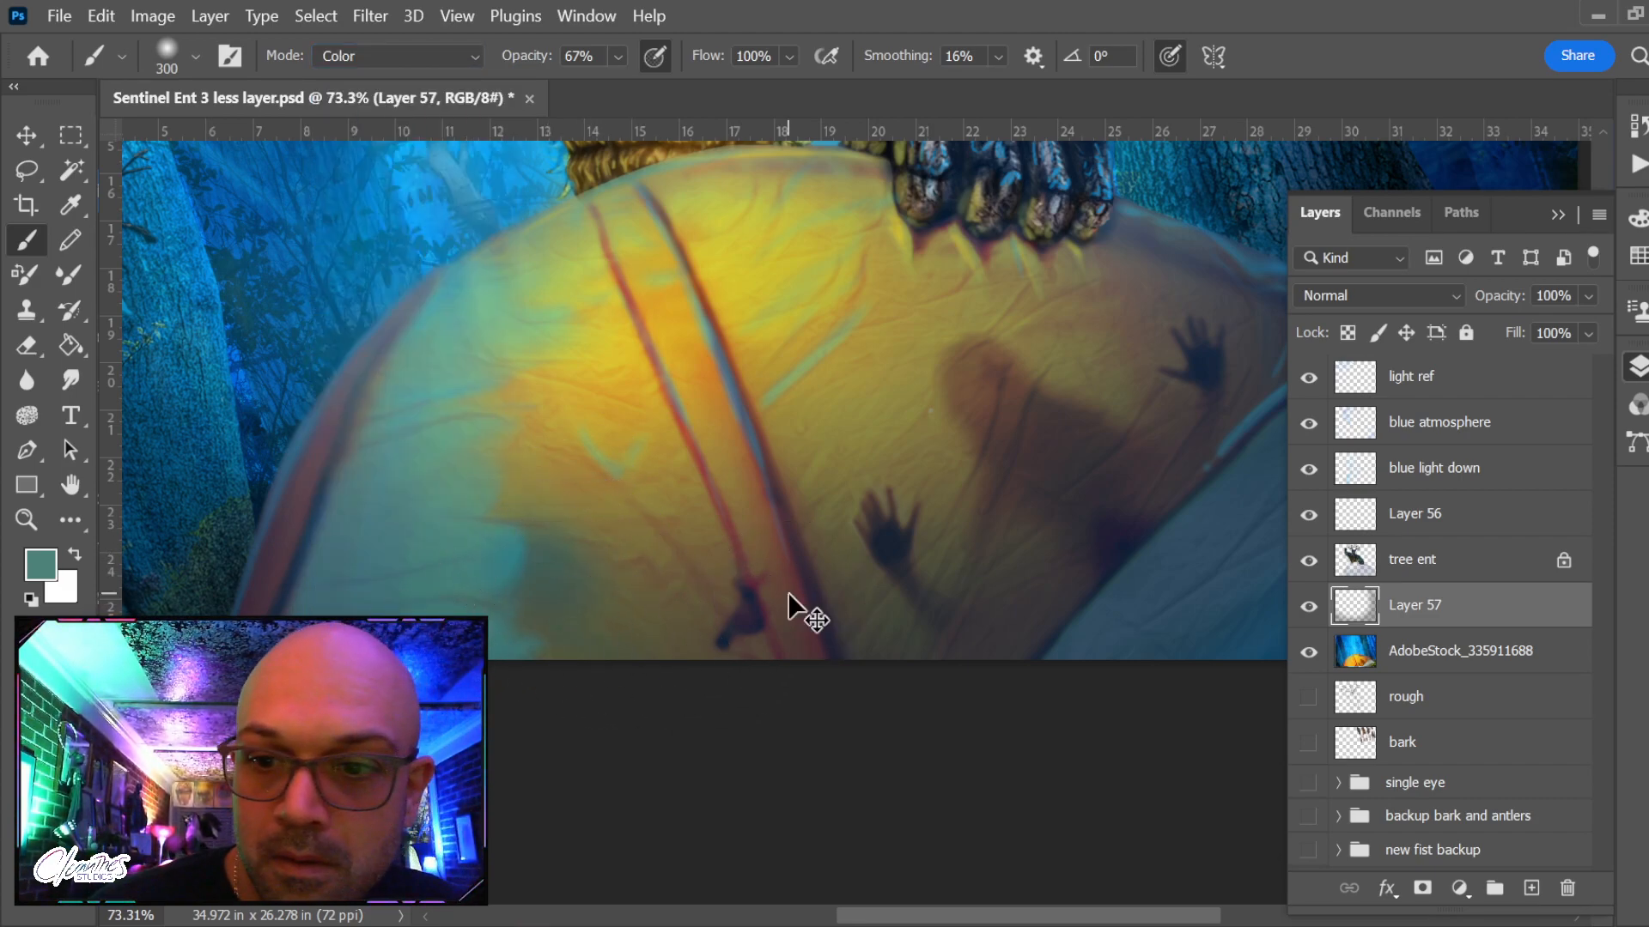
Try tinting the tent around the lower straps teal on the AdobeStock_335911688 layer with a 125-pixel brush
key("alt+bracketleft")
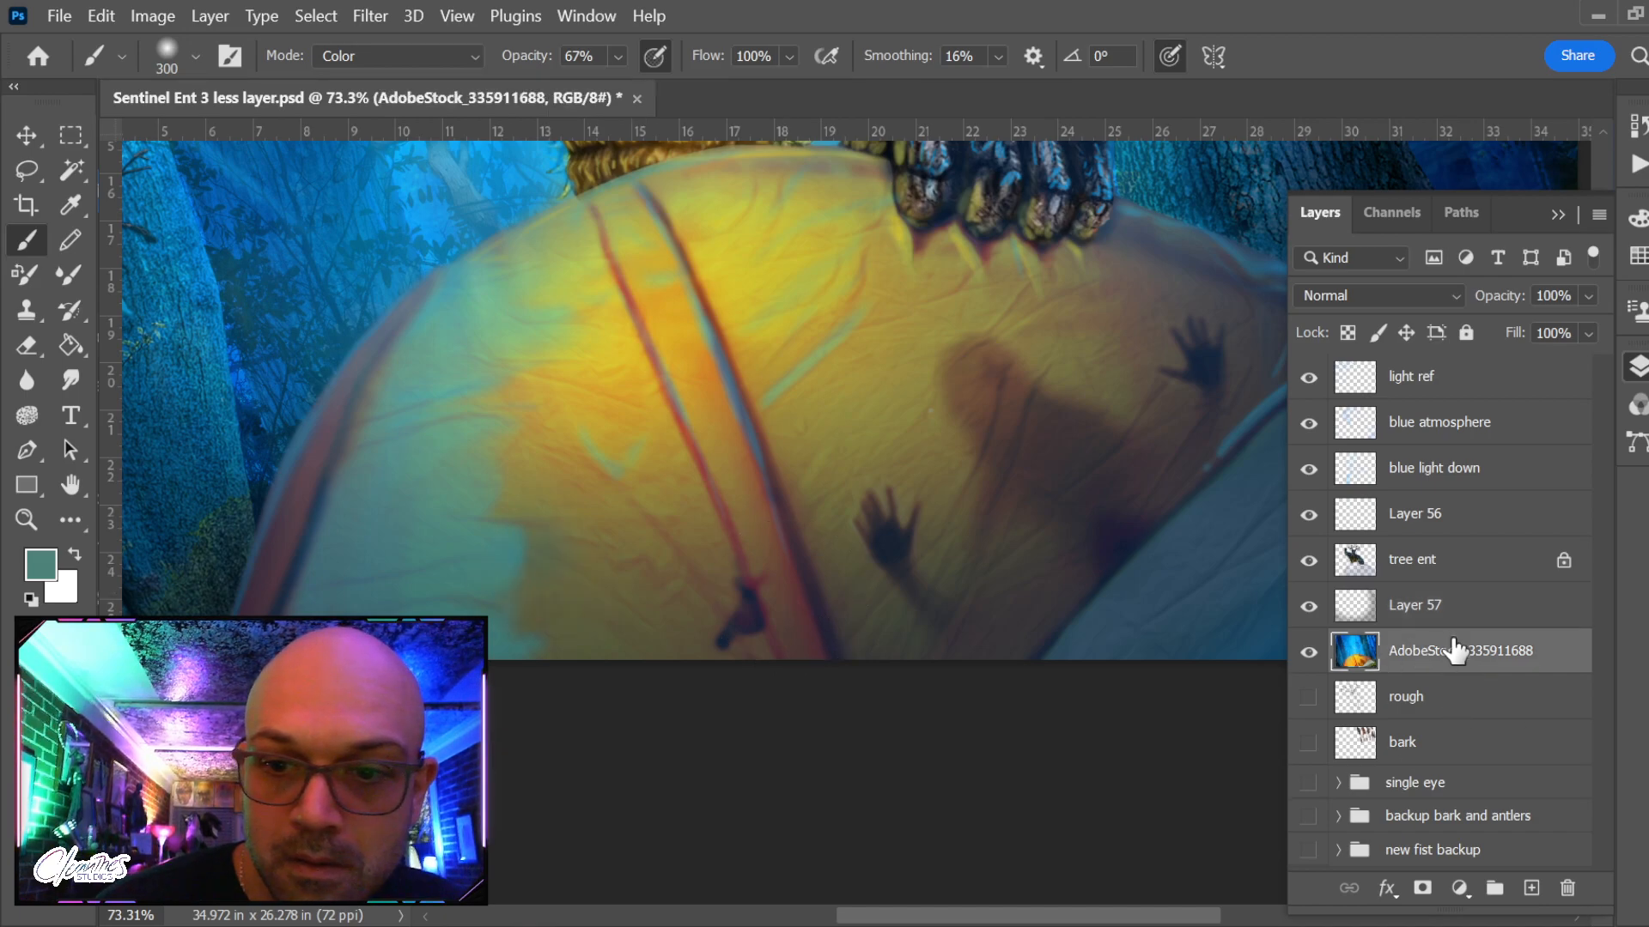
key("bracketleft")
key("bracketleft")
key("bracketleft")
key("bracketleft")
key("bracketleft")
key("bracketleft")
key("bracketleft")
key("bracketleft")
key("bracketleft")
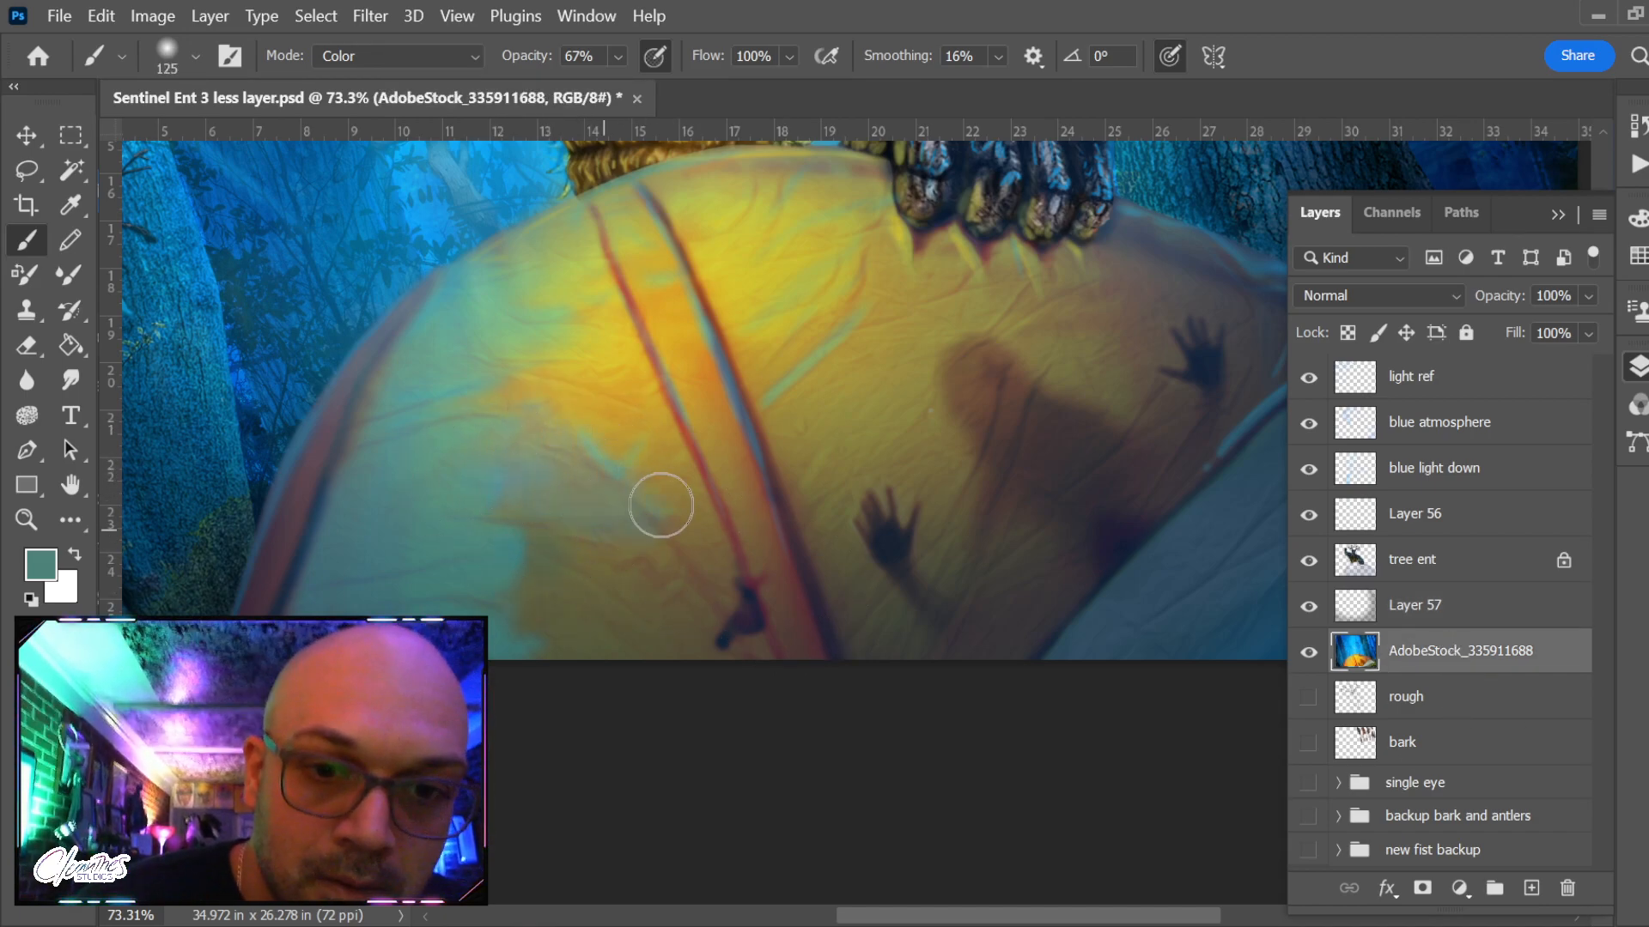
key("bracketleft")
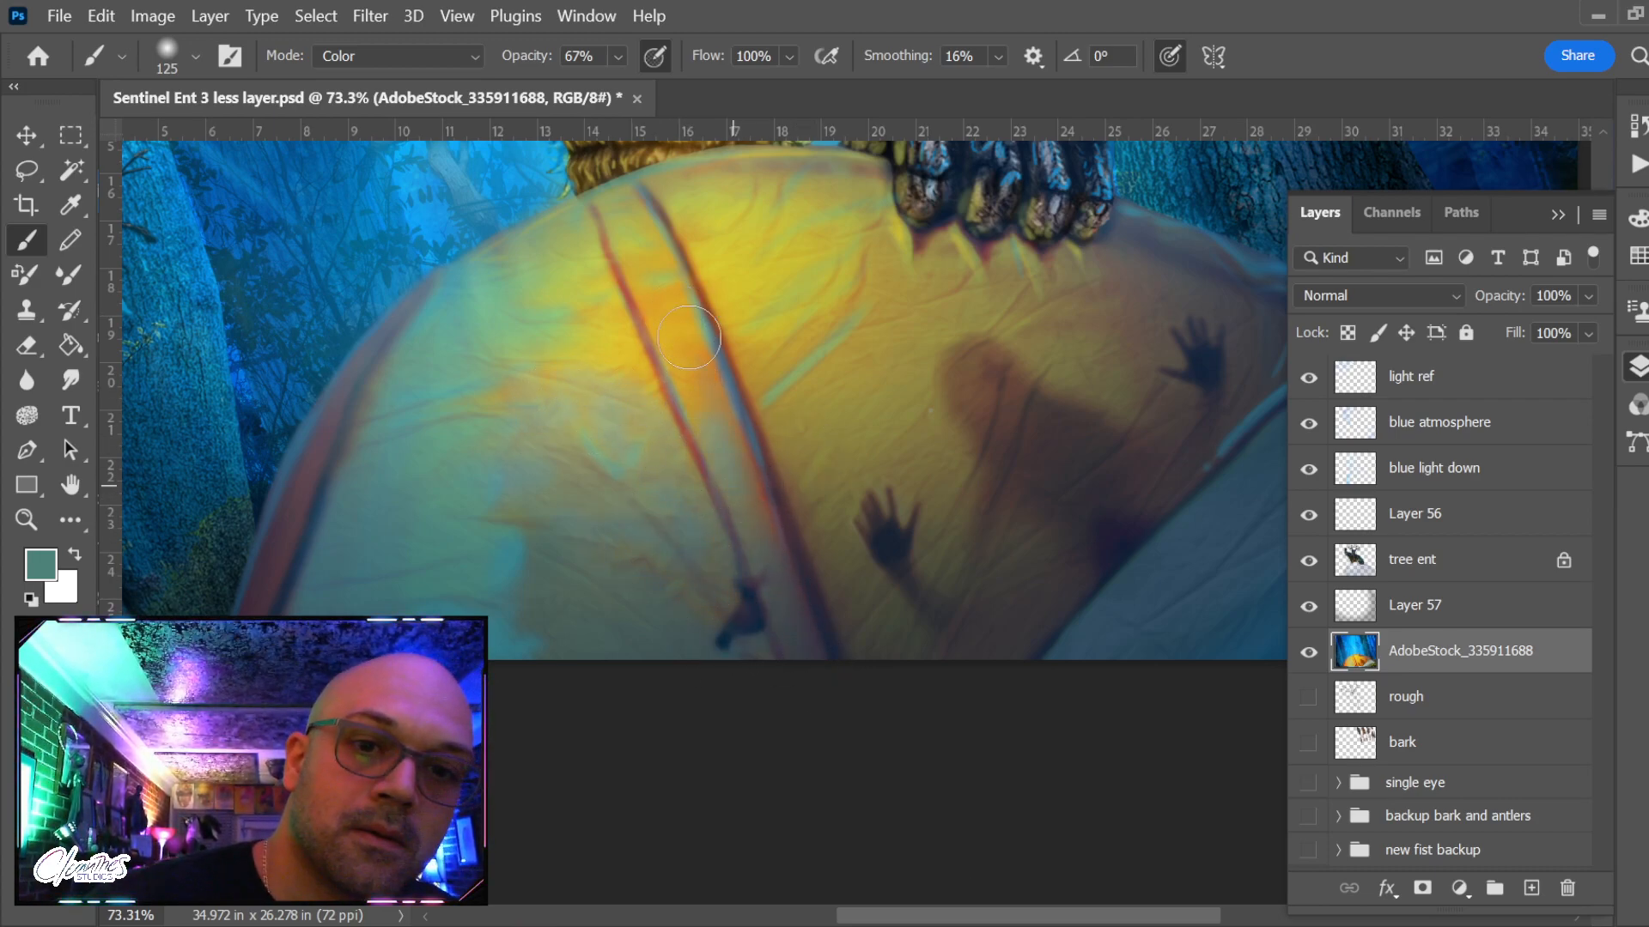
Sample golden yellow from the glowing area between the tent straps and try tinting the edge of the teal area in Color mode
scroll(821, 637, "down", 9)
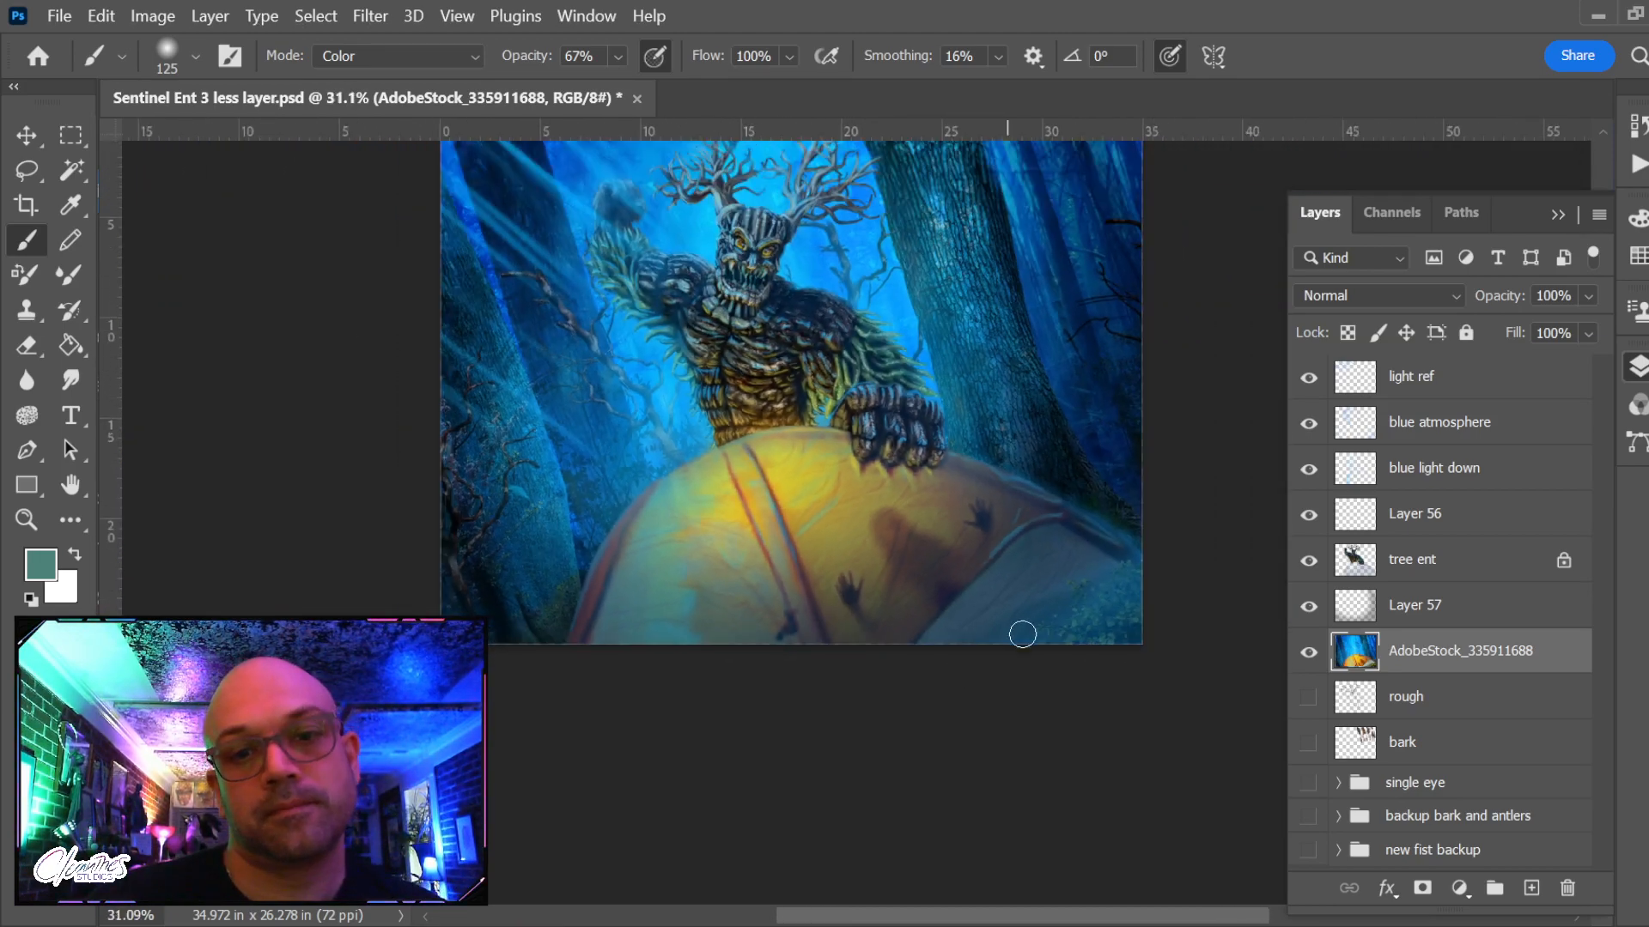
left_click_drag(1049, 592, 961, 599)
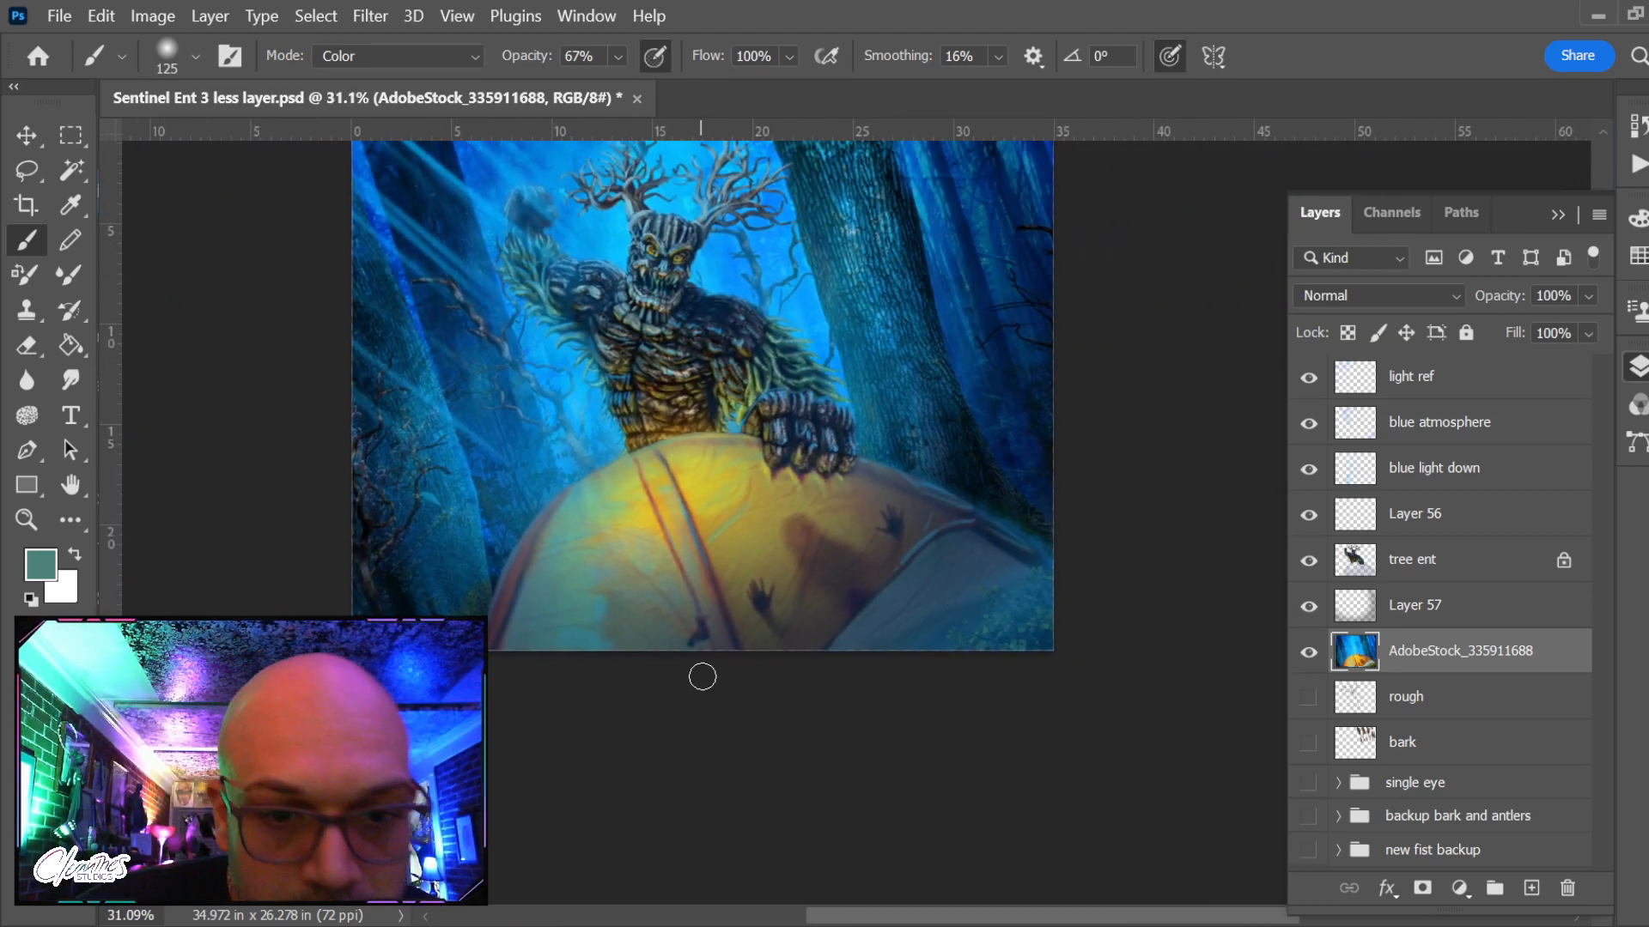
scroll(666, 629, "up", 5)
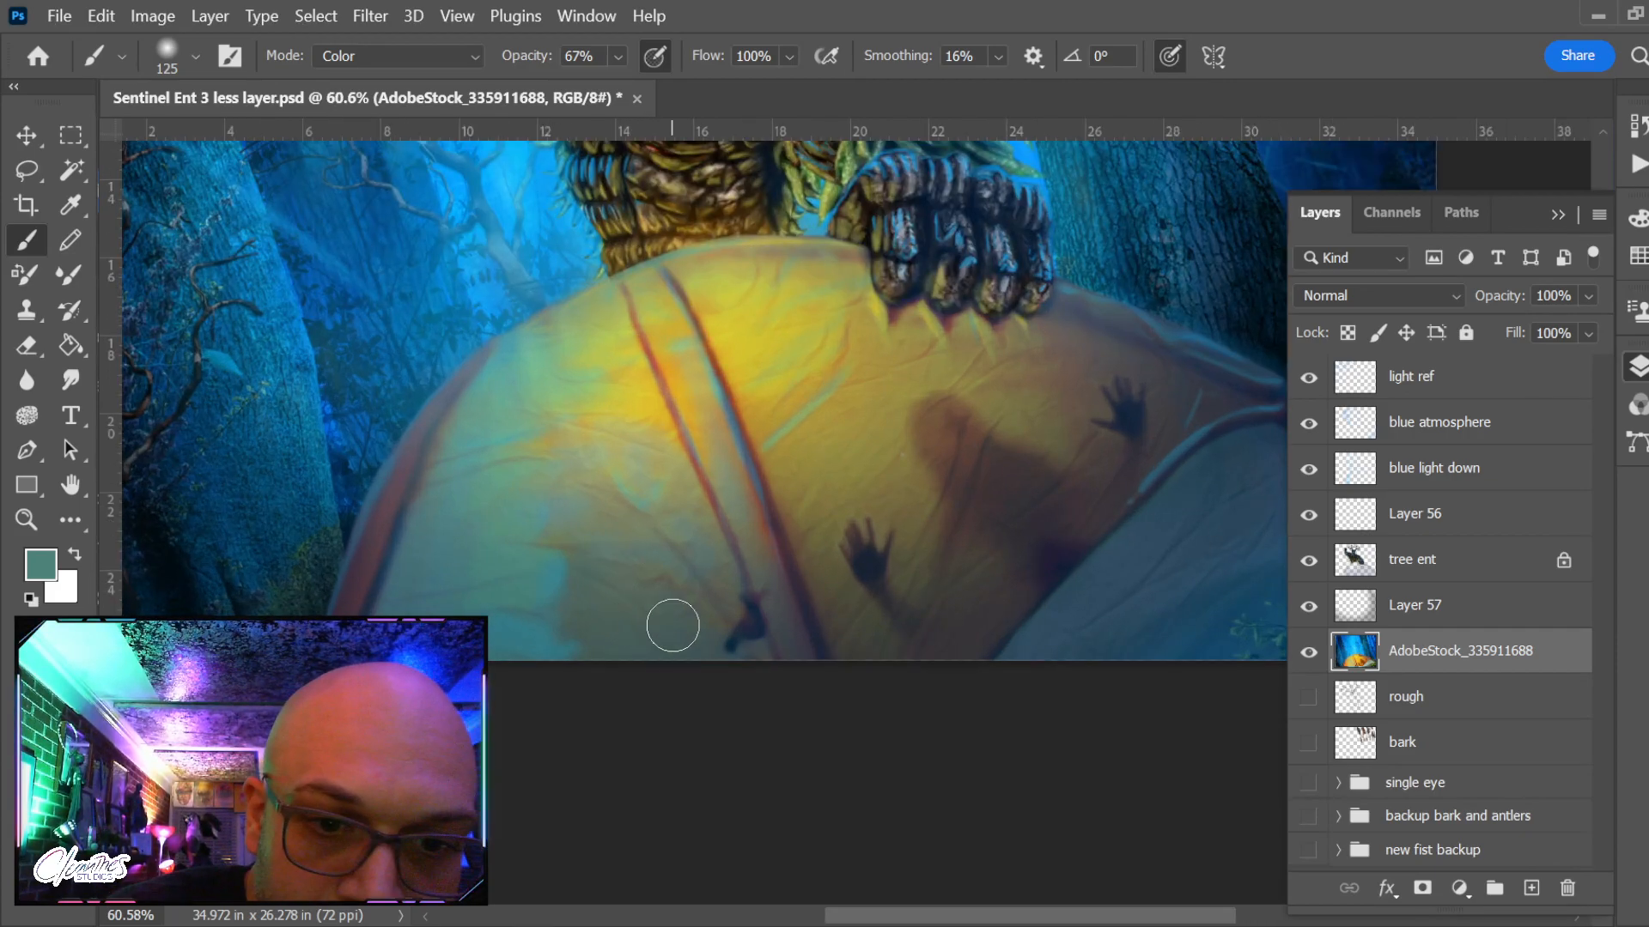
left_click(603, 409, "alt")
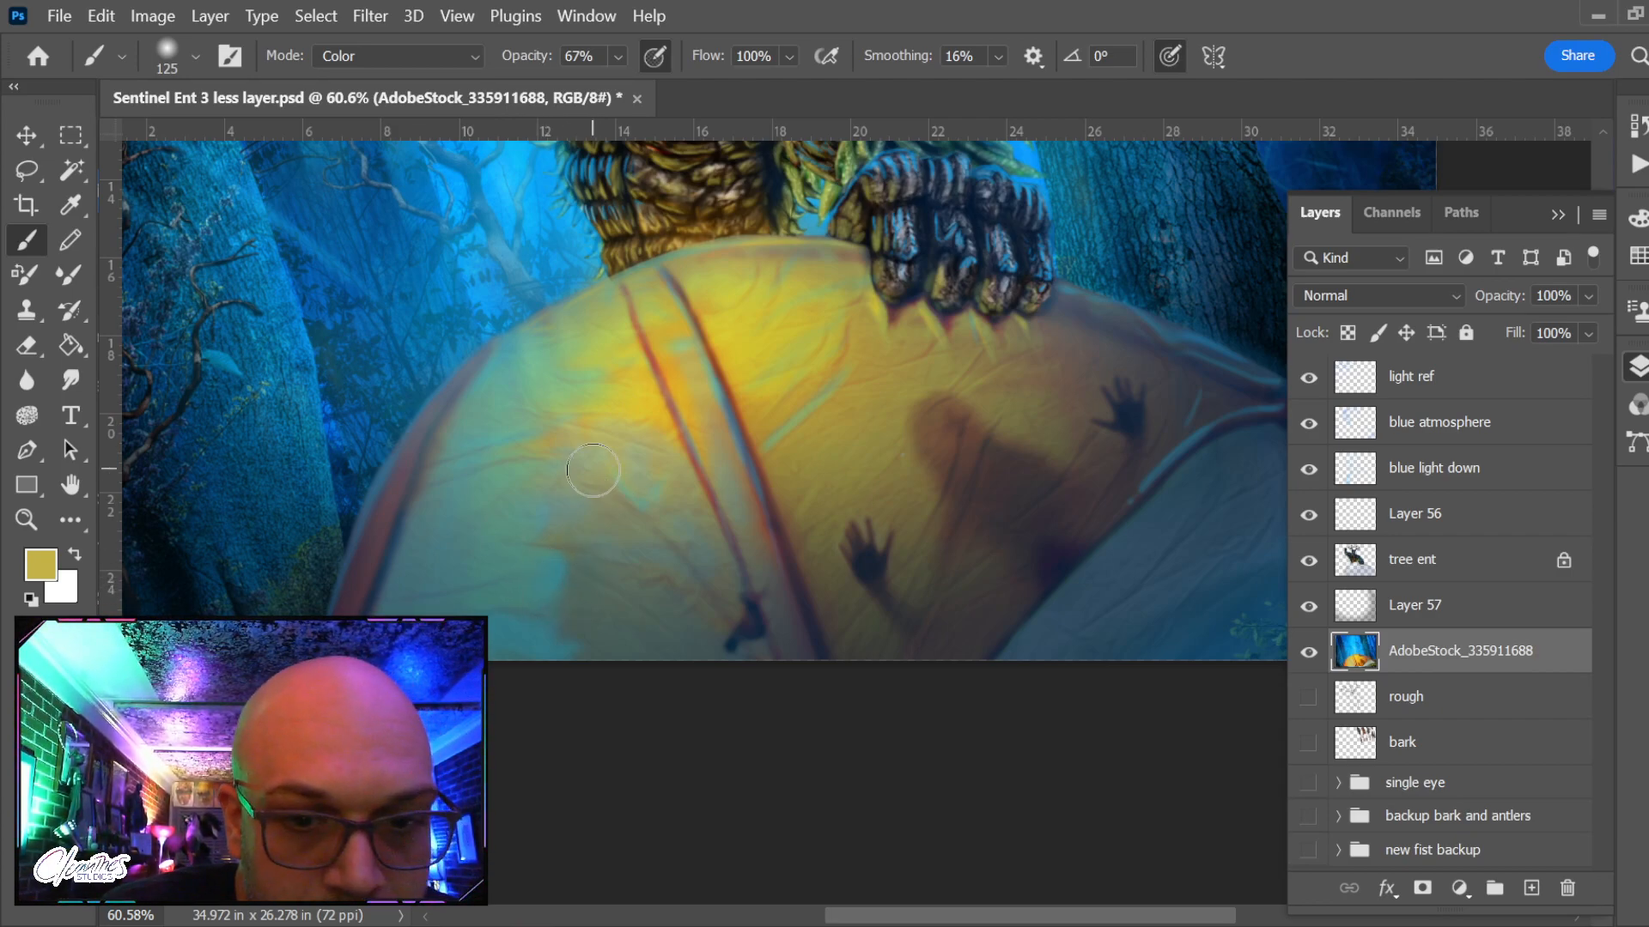
left_click(698, 370, "alt")
left_click(452, 58)
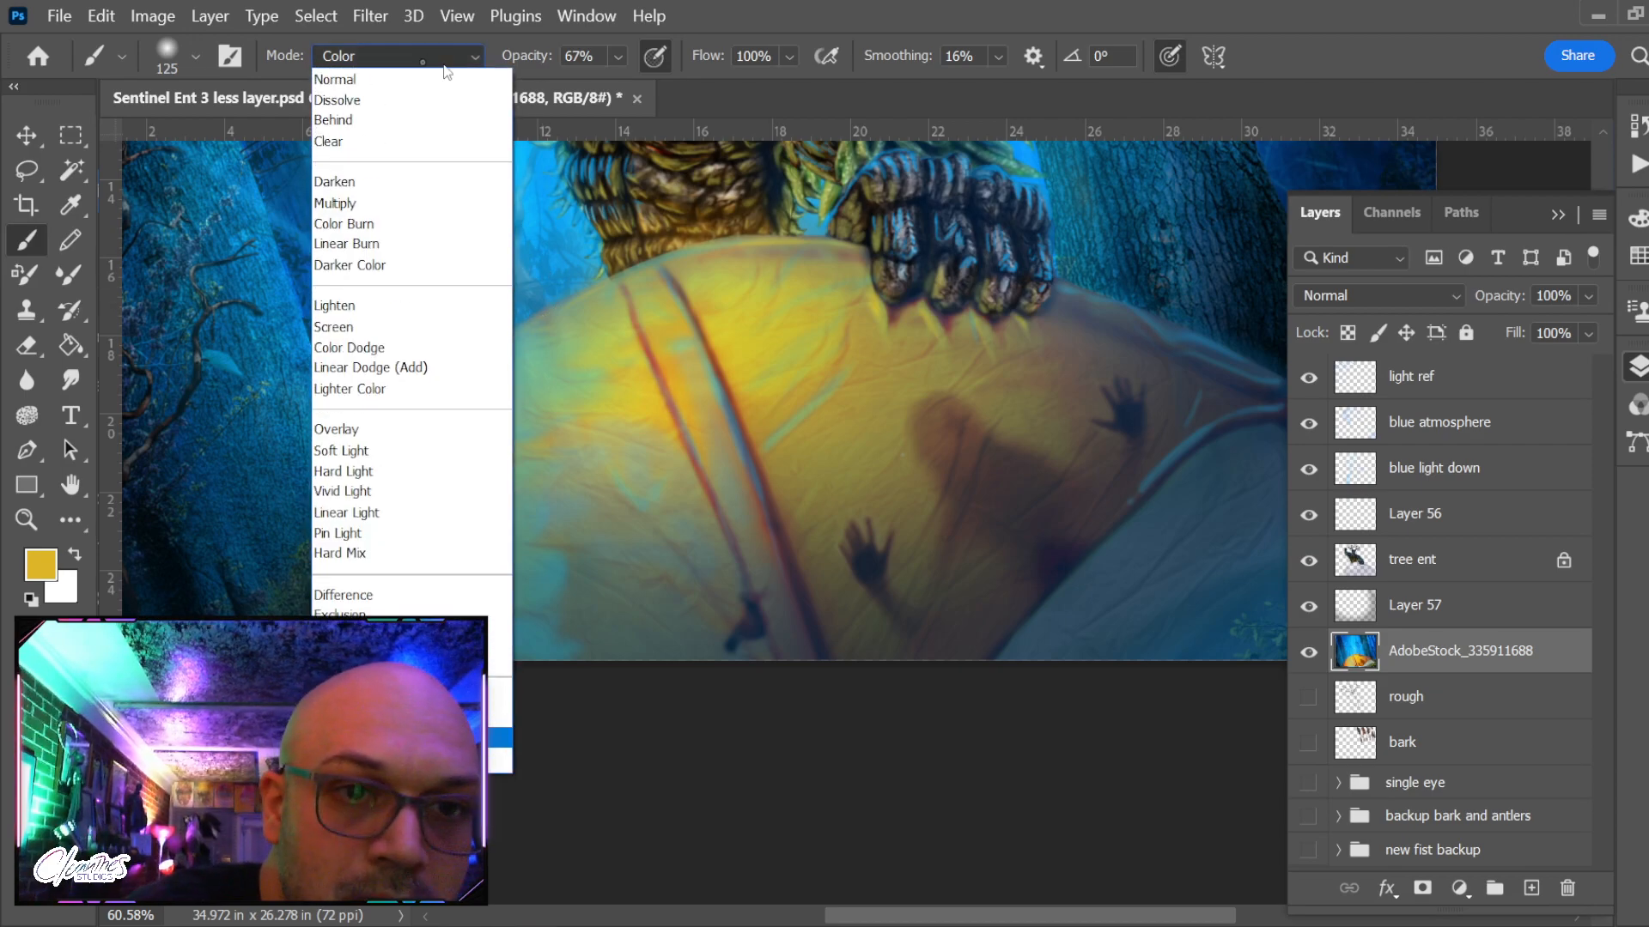
left_click(620, 59)
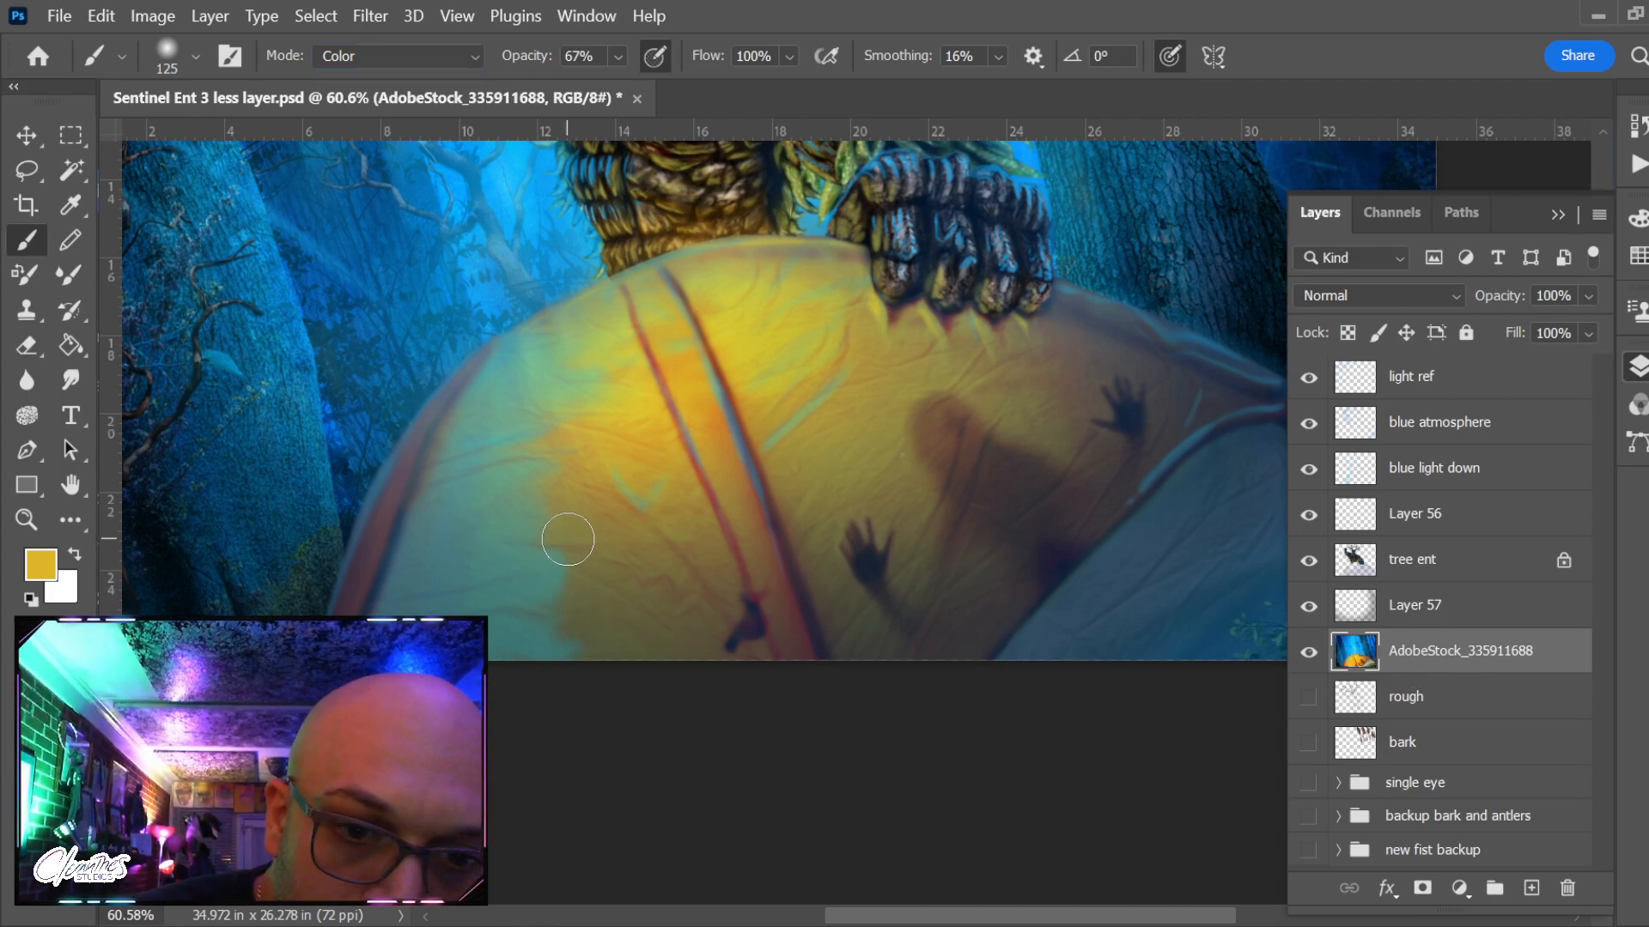
Try Spot Healing strokes of size 35 along the boundary between the tent's teal and yellow areas, undoing them
key("j")
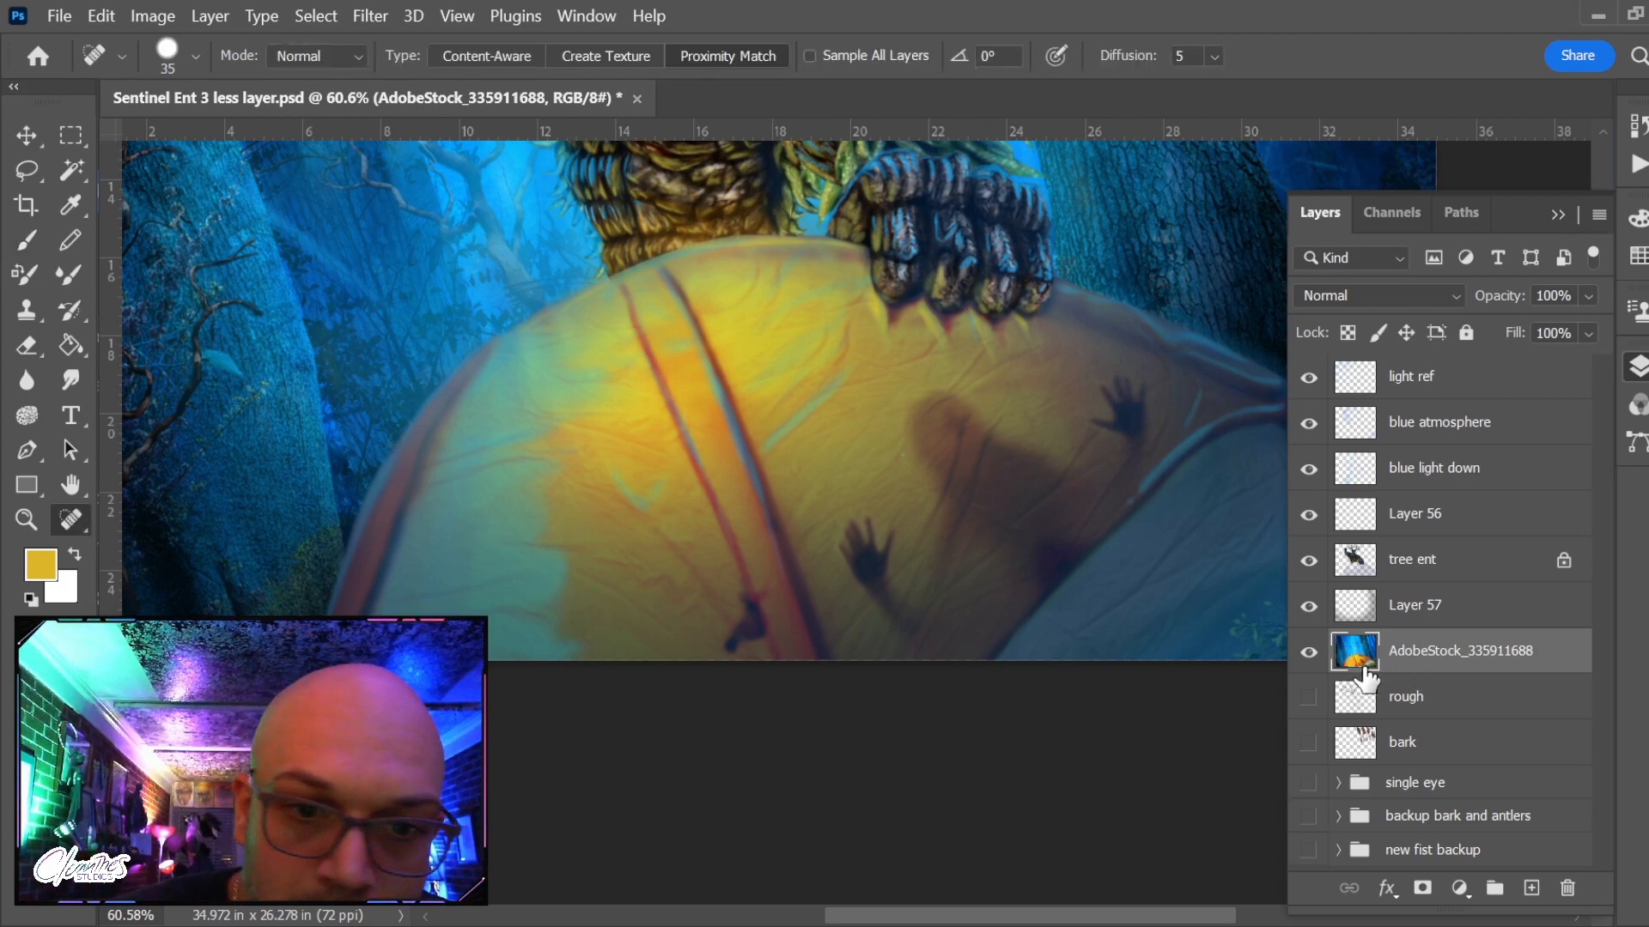
mouse_move(567, 649)
left_mouse_down()
mouse_move(550, 617)
mouse_move(557, 563)
left_mouse_up()
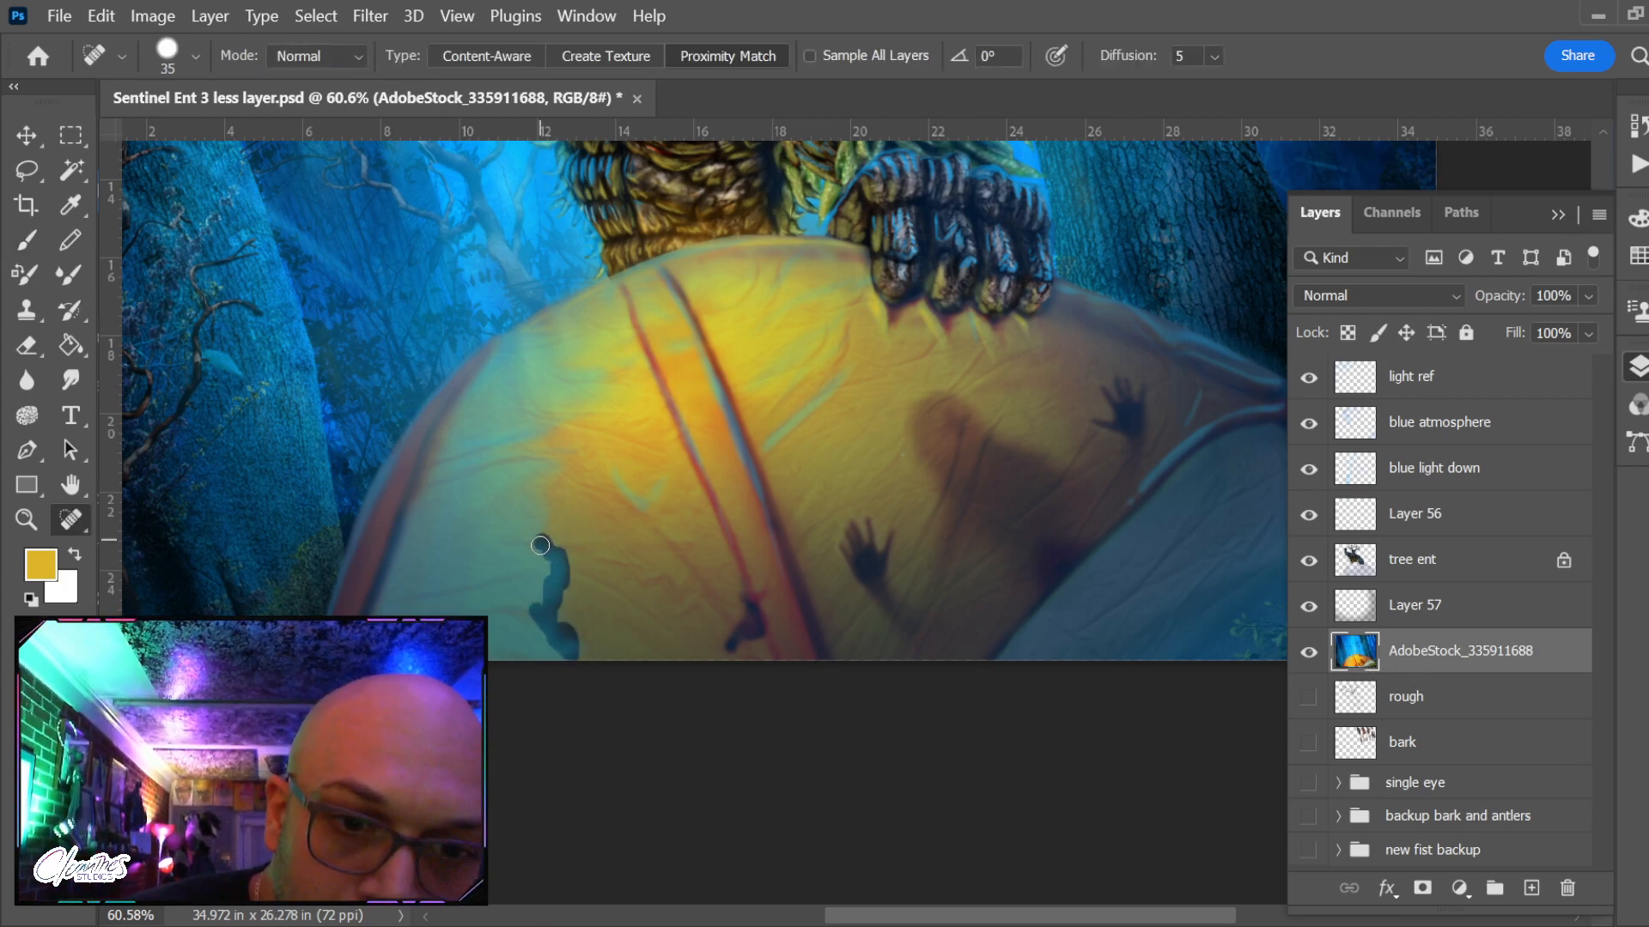
left_click_drag(547, 480, 529, 455)
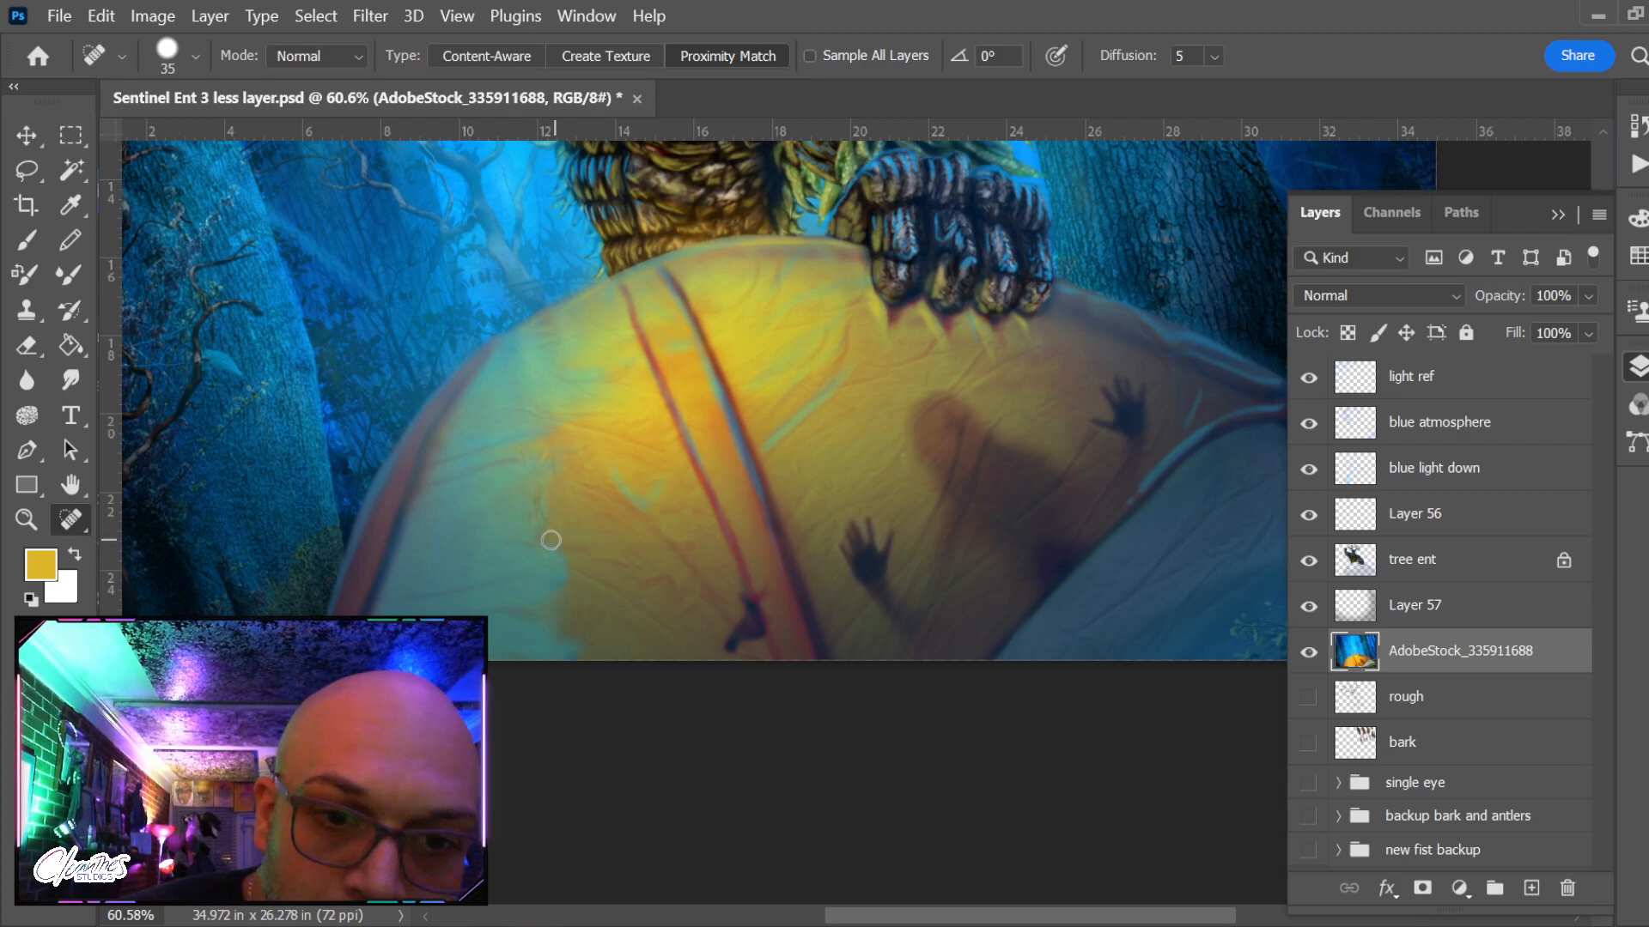
left_click_drag(534, 516, 544, 468)
left_click_drag(545, 446, 539, 461)
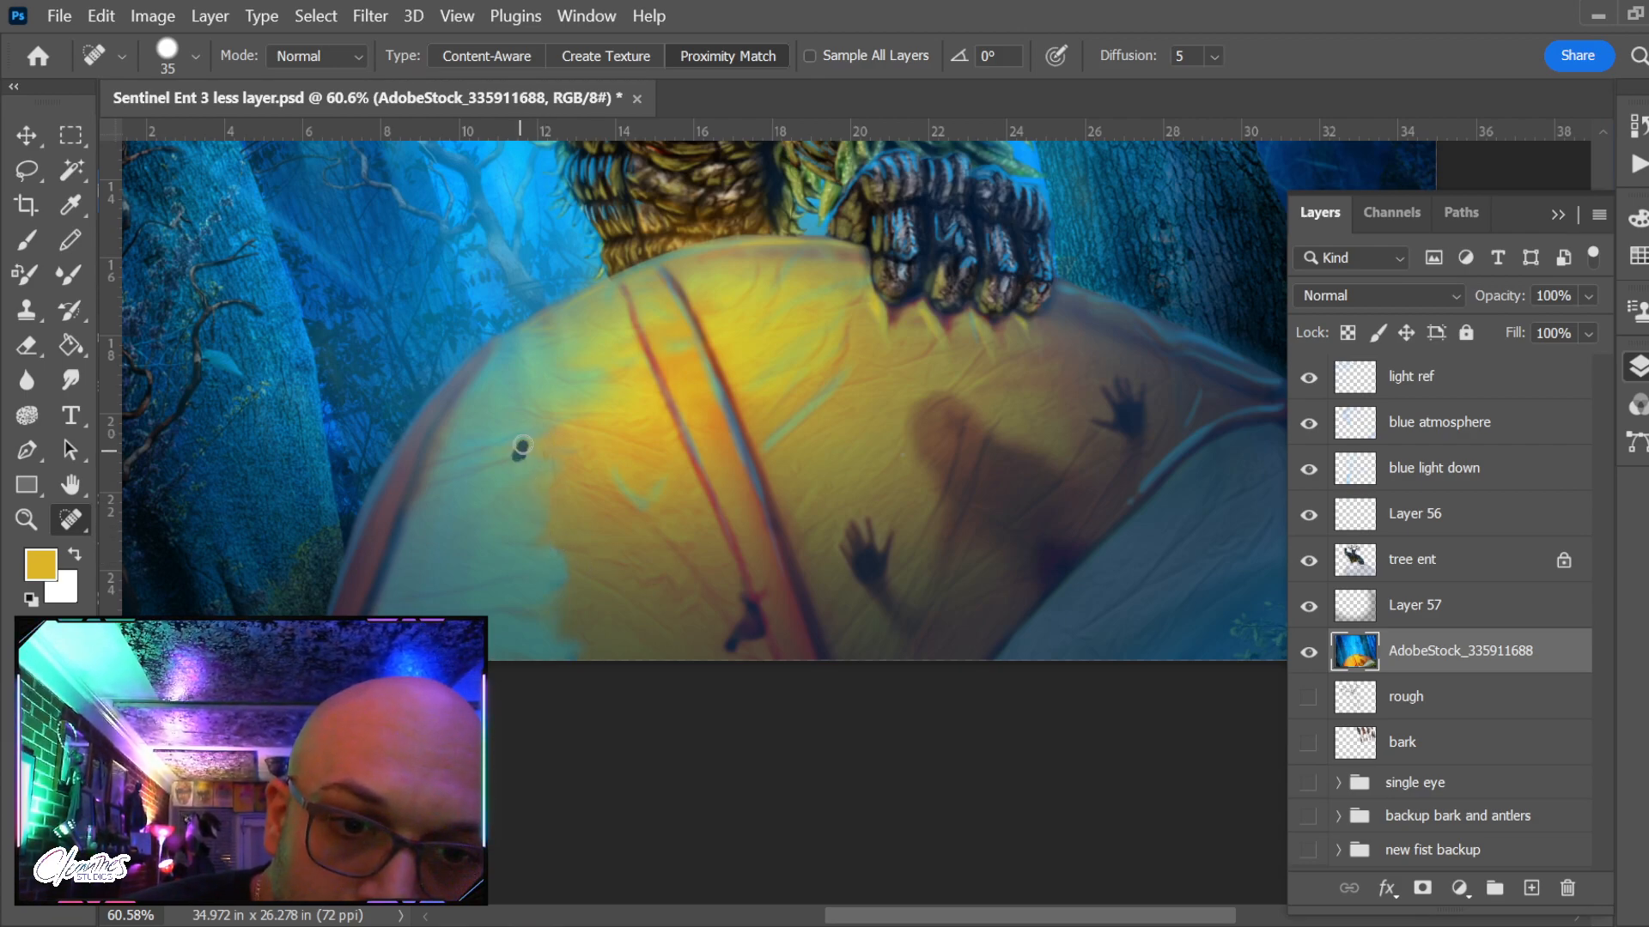
left_click_drag(556, 588, 554, 592)
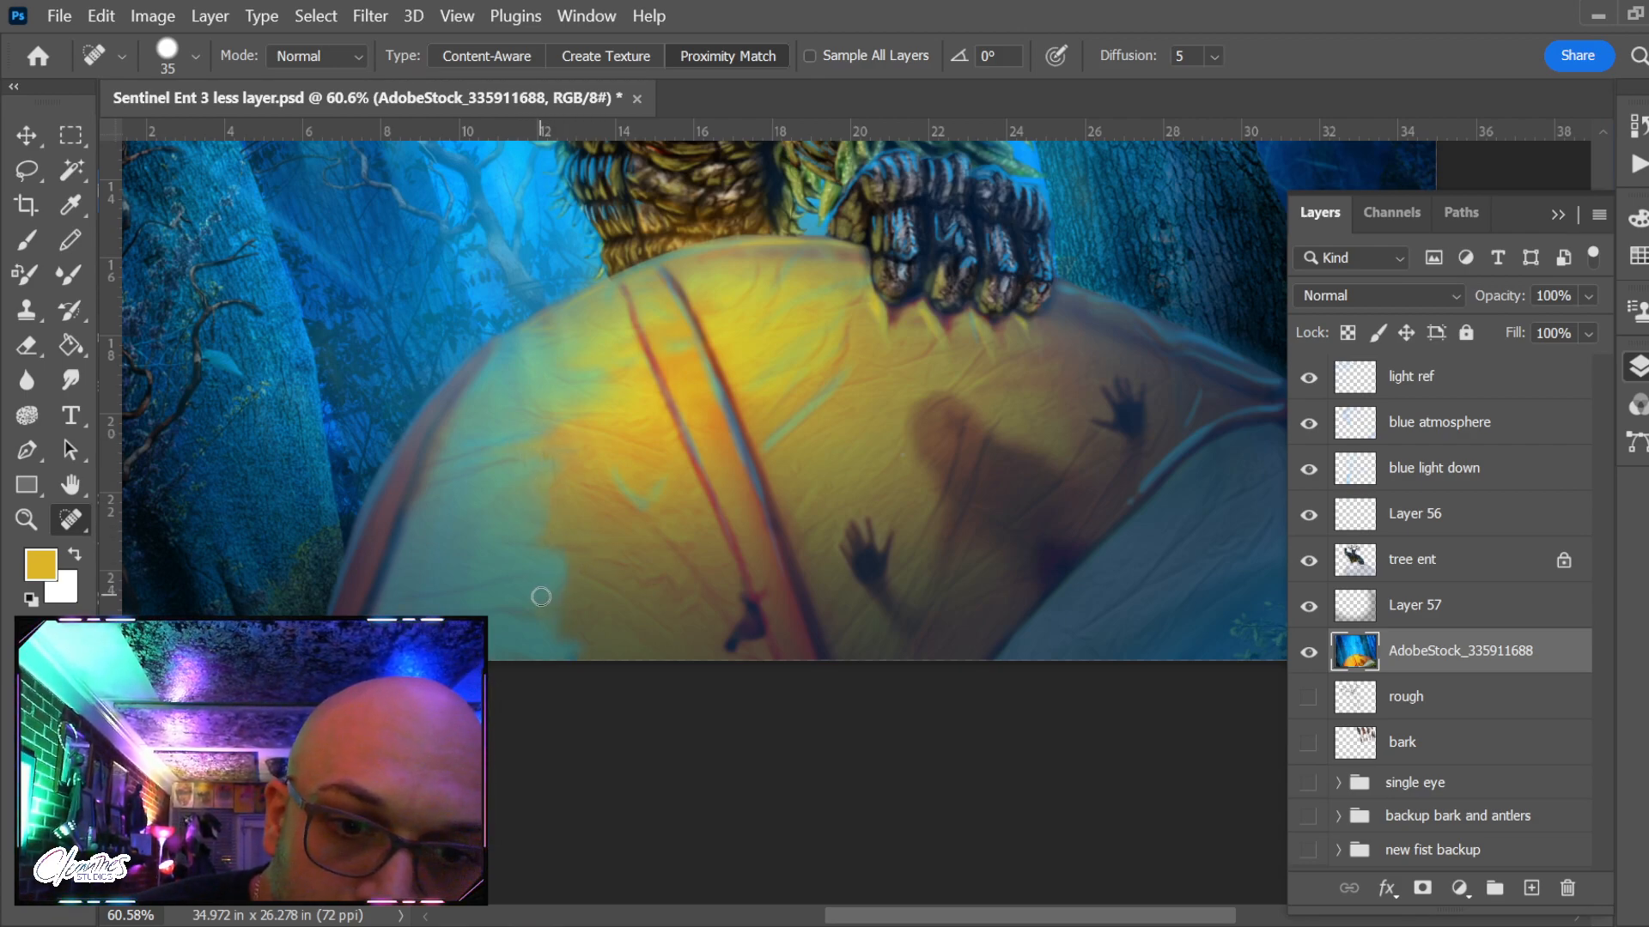
left_click_drag(552, 476, 553, 474)
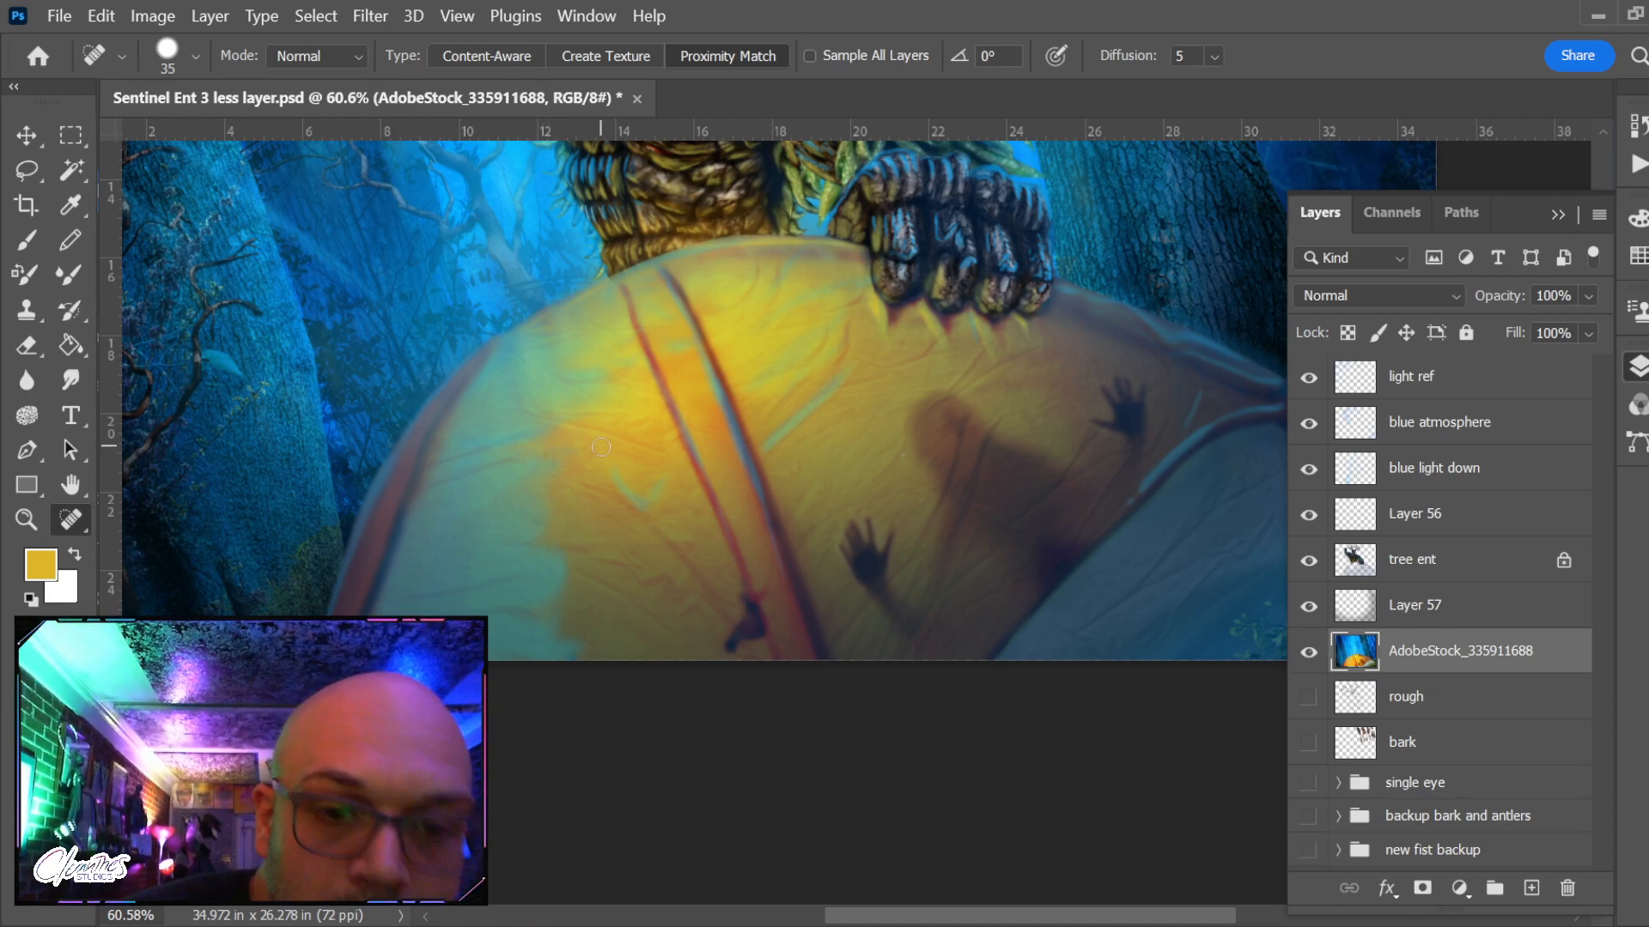
left_click_drag(508, 576, 561, 575)
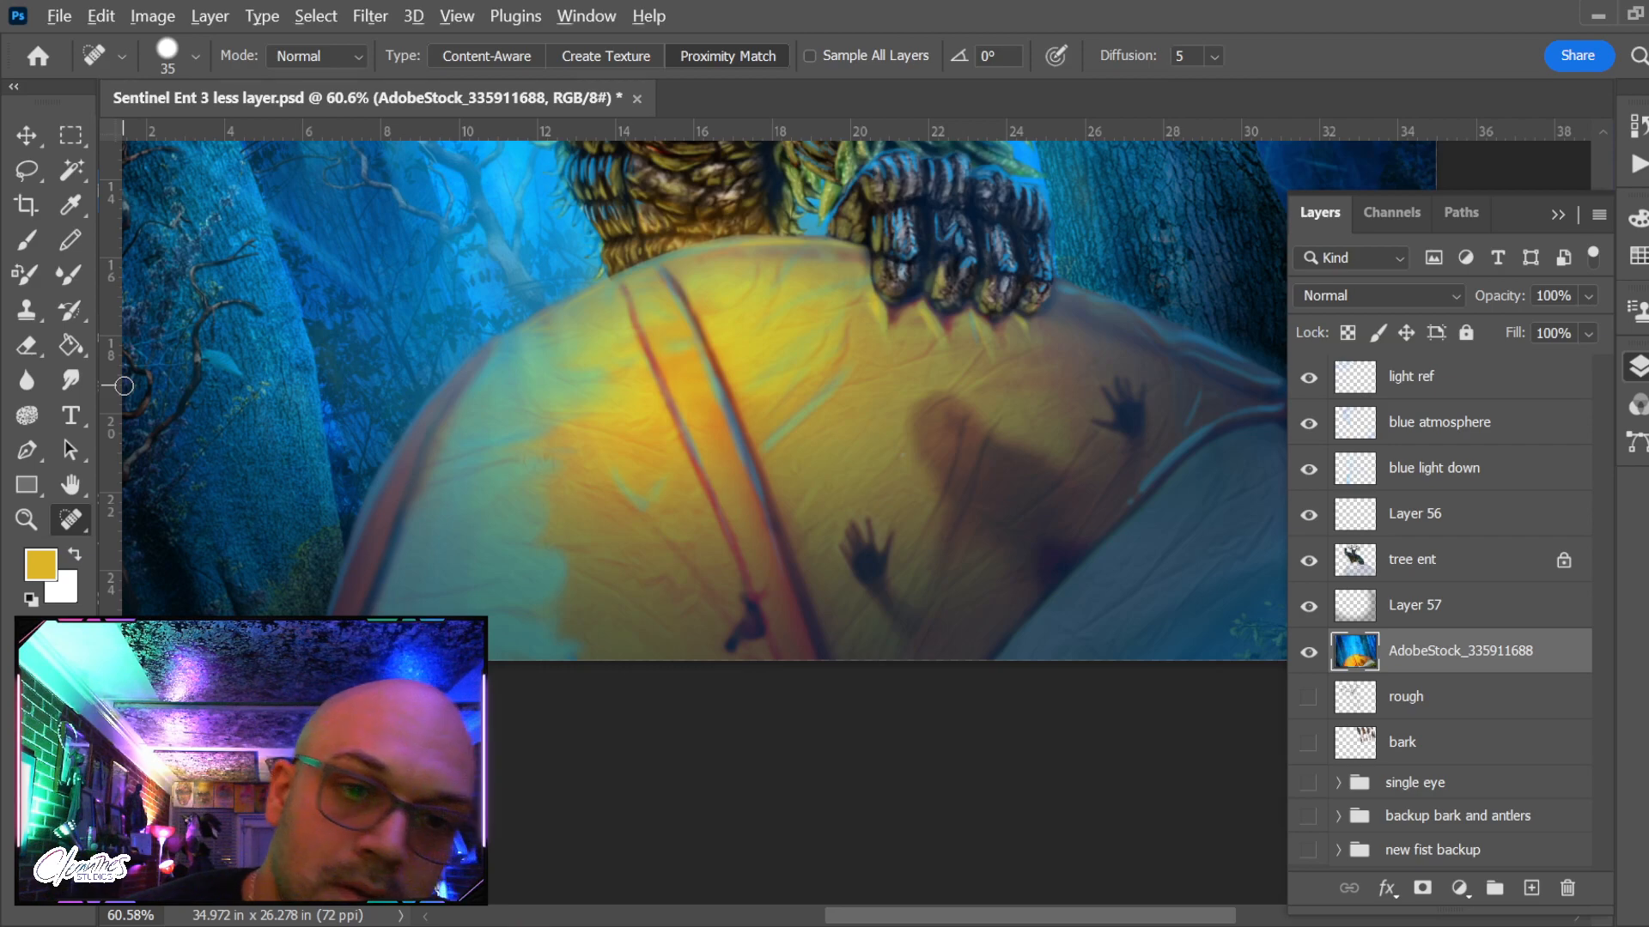
Add a new layer above AdobeStock_335911688 and paint sampled teal over the tent's teal-yellow boundary and lower straps
scroll(578, 743, "down", 4)
scroll(802, 515, "up", 3)
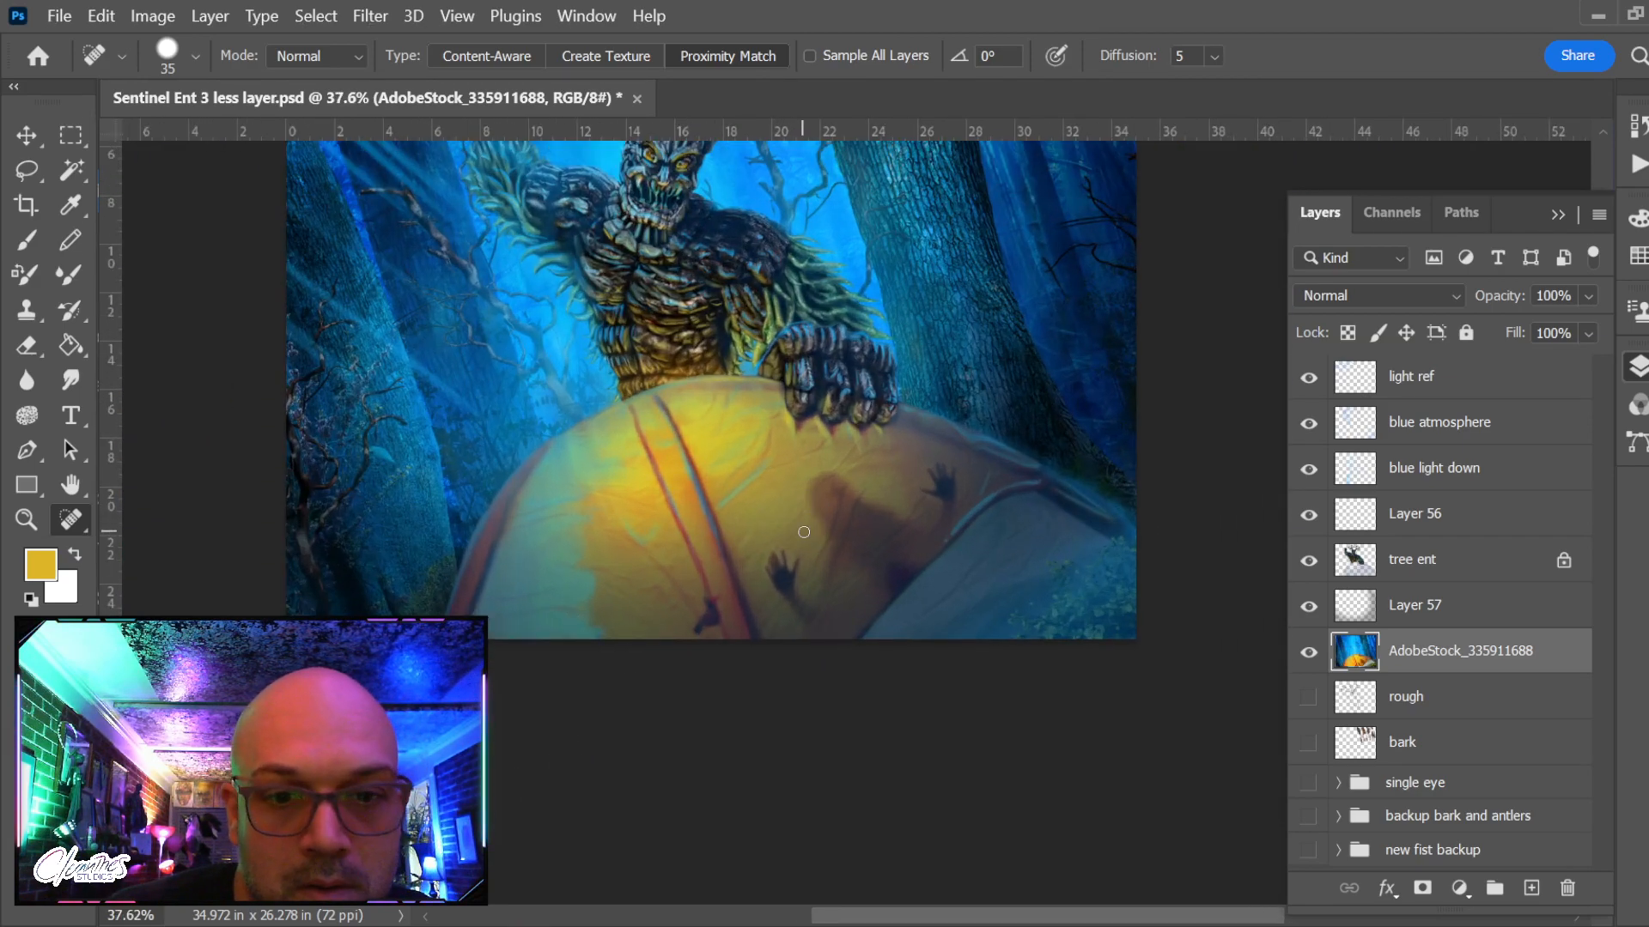
scroll(804, 533, "up", 2)
key("b")
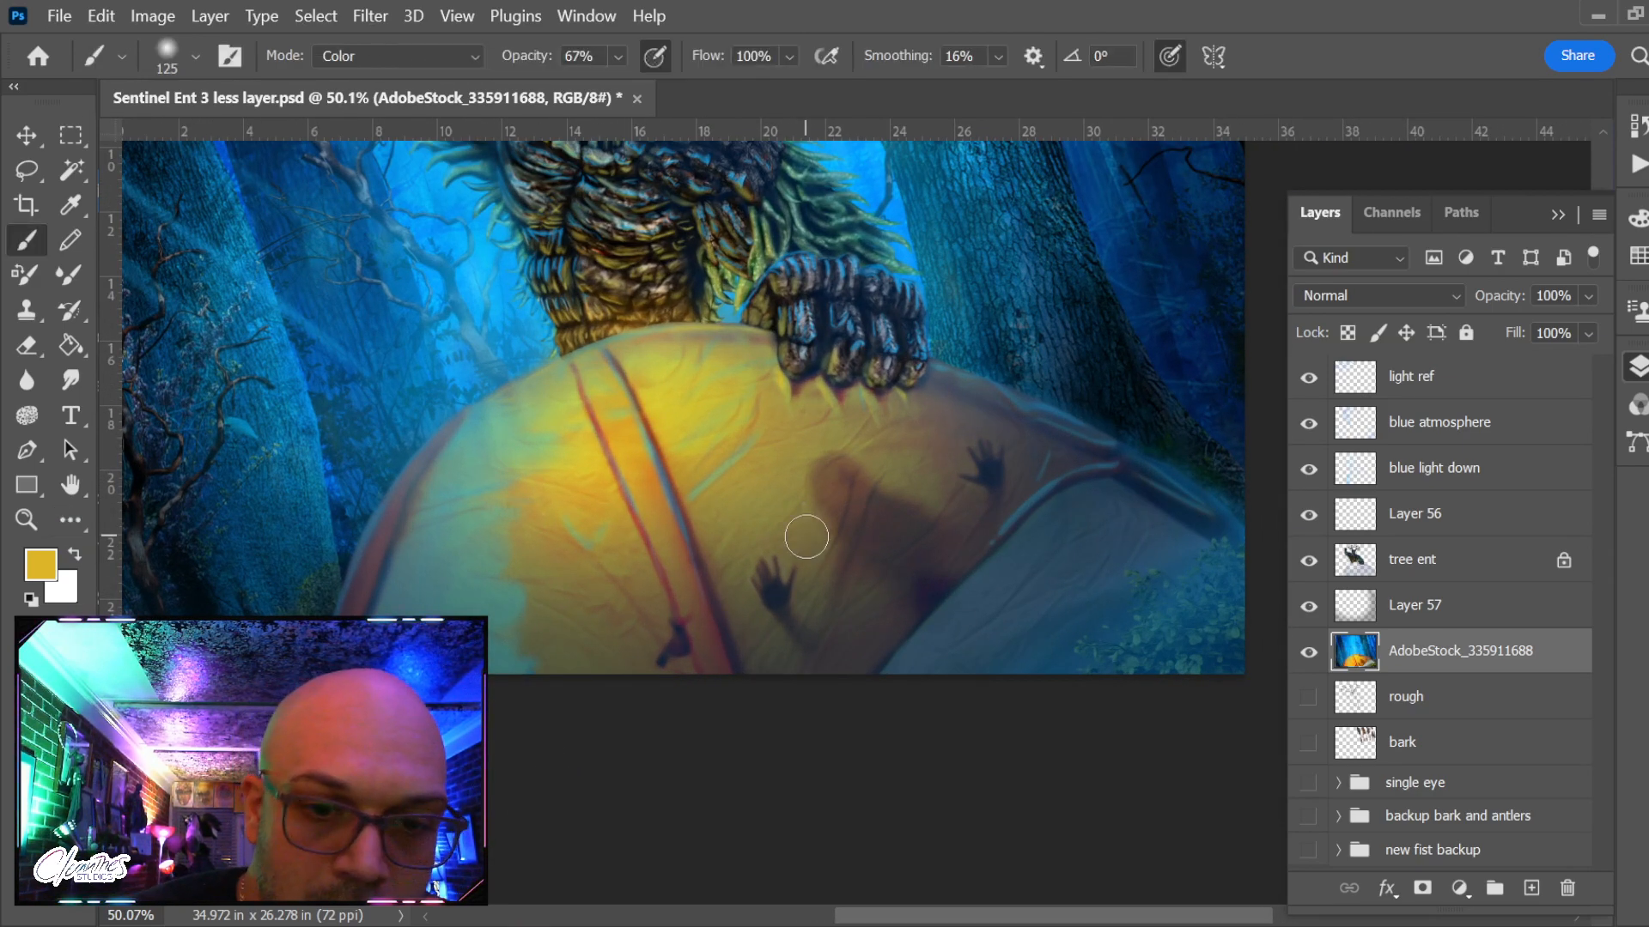
left_click(1532, 889)
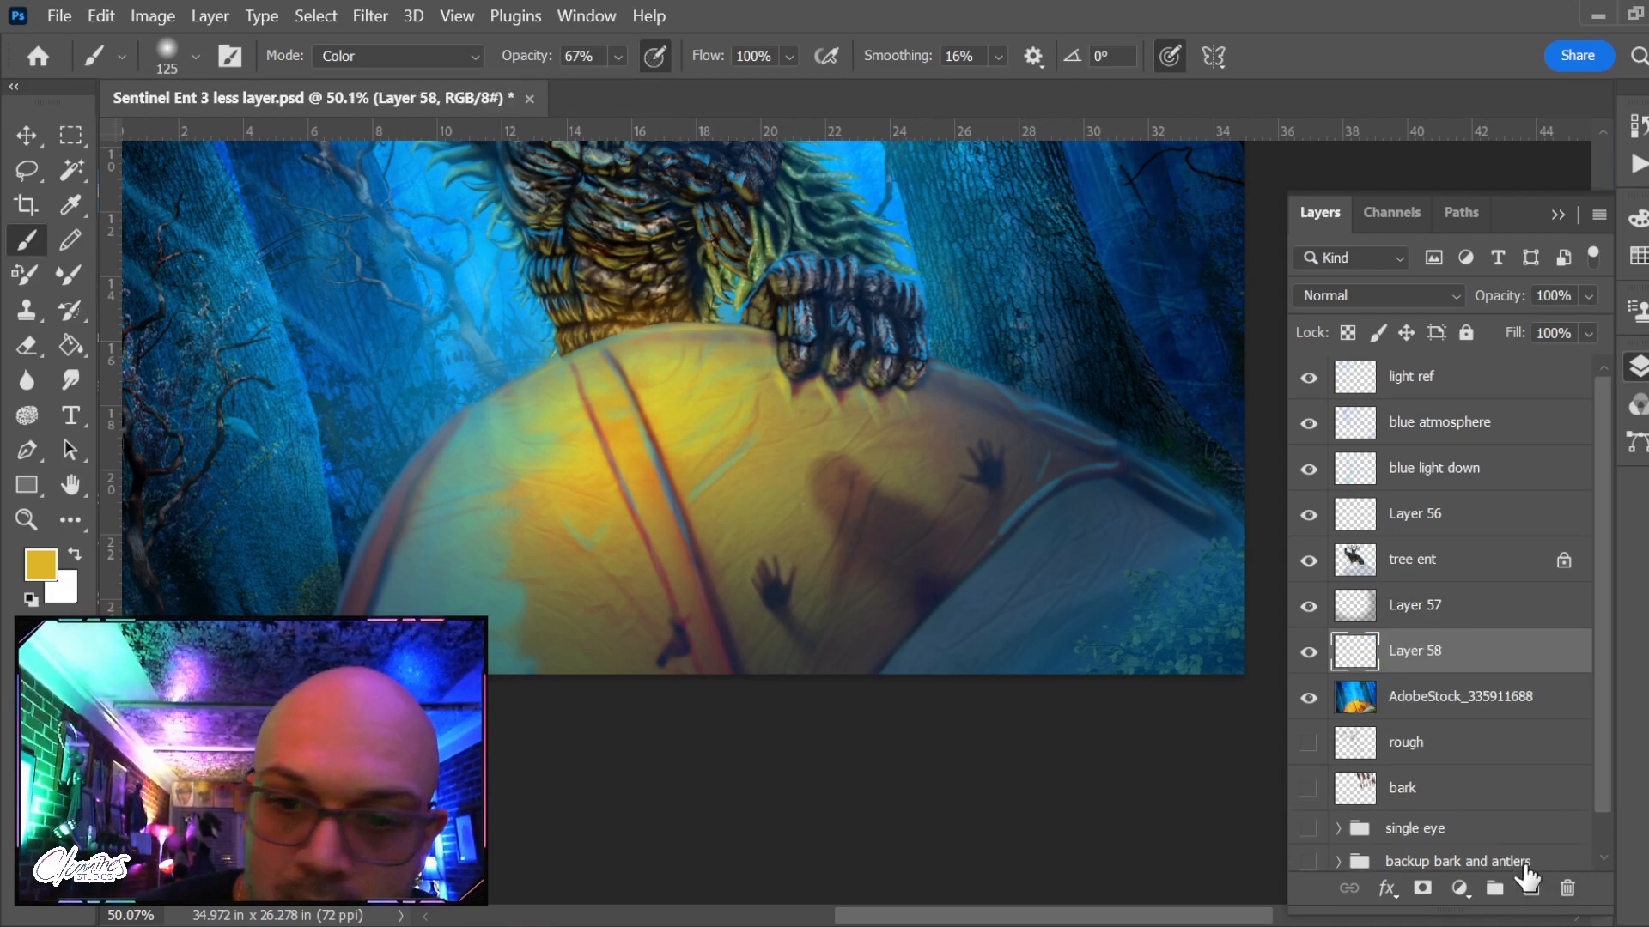
left_click(504, 526, "alt")
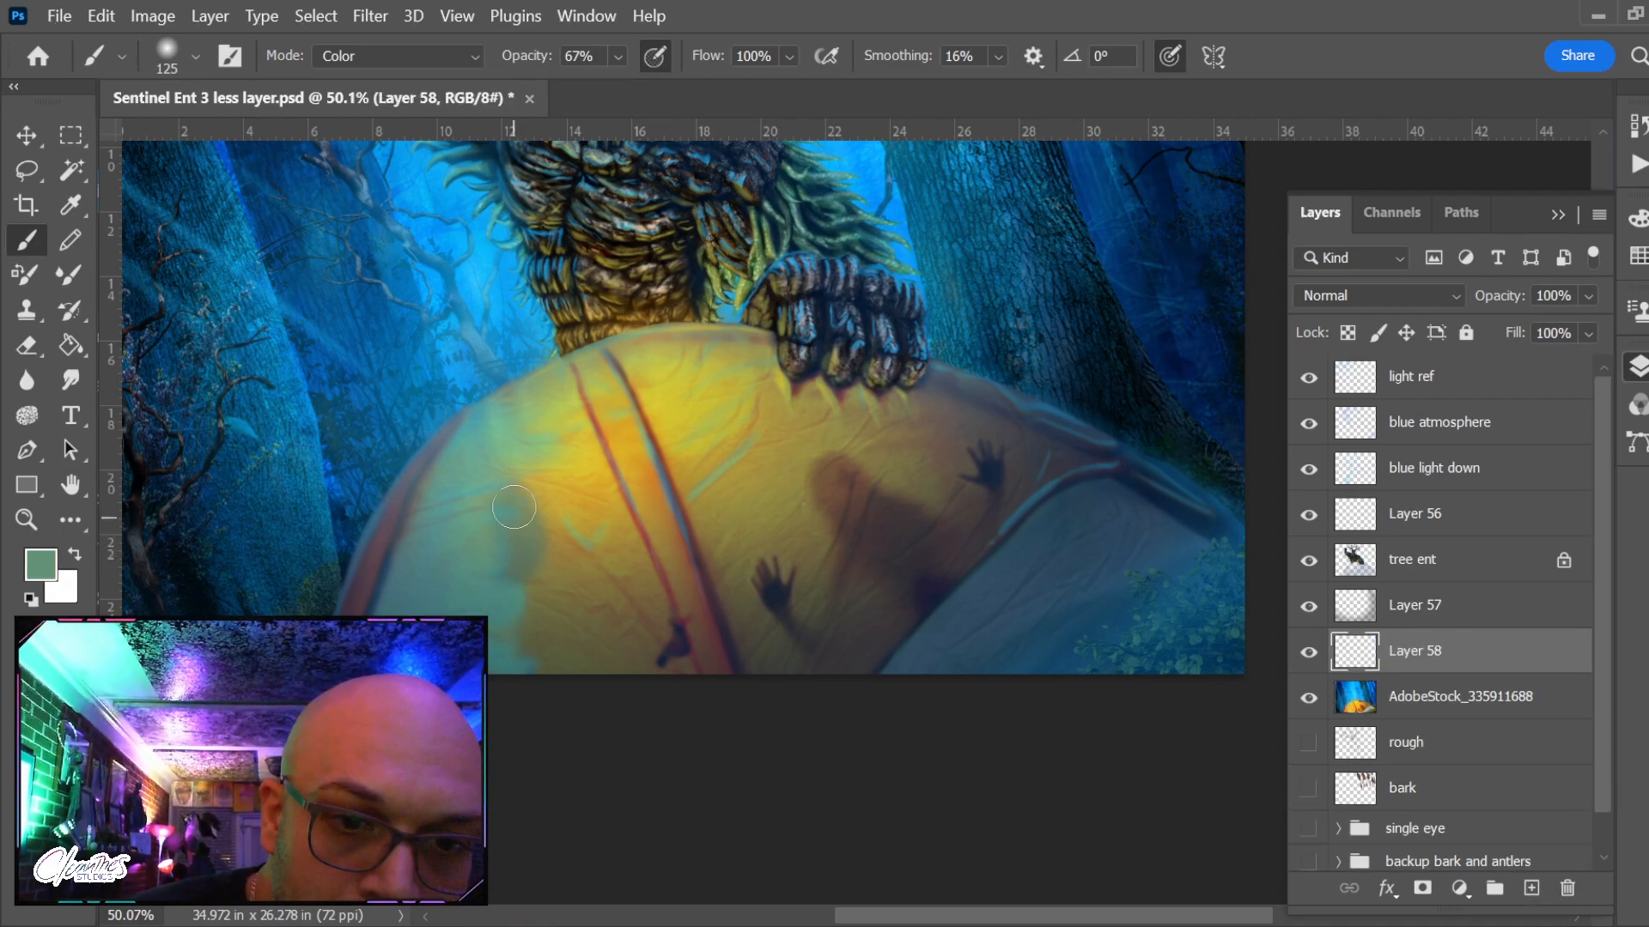
mouse_move(514, 507)
left_mouse_down()
mouse_move(571, 461)
mouse_move(567, 404)
mouse_move(665, 635)
mouse_move(623, 581)
mouse_move(598, 686)
mouse_move(547, 593)
mouse_move(518, 601)
mouse_move(528, 632)
mouse_move(559, 502)
mouse_move(598, 555)
mouse_move(603, 496)
left_mouse_up()
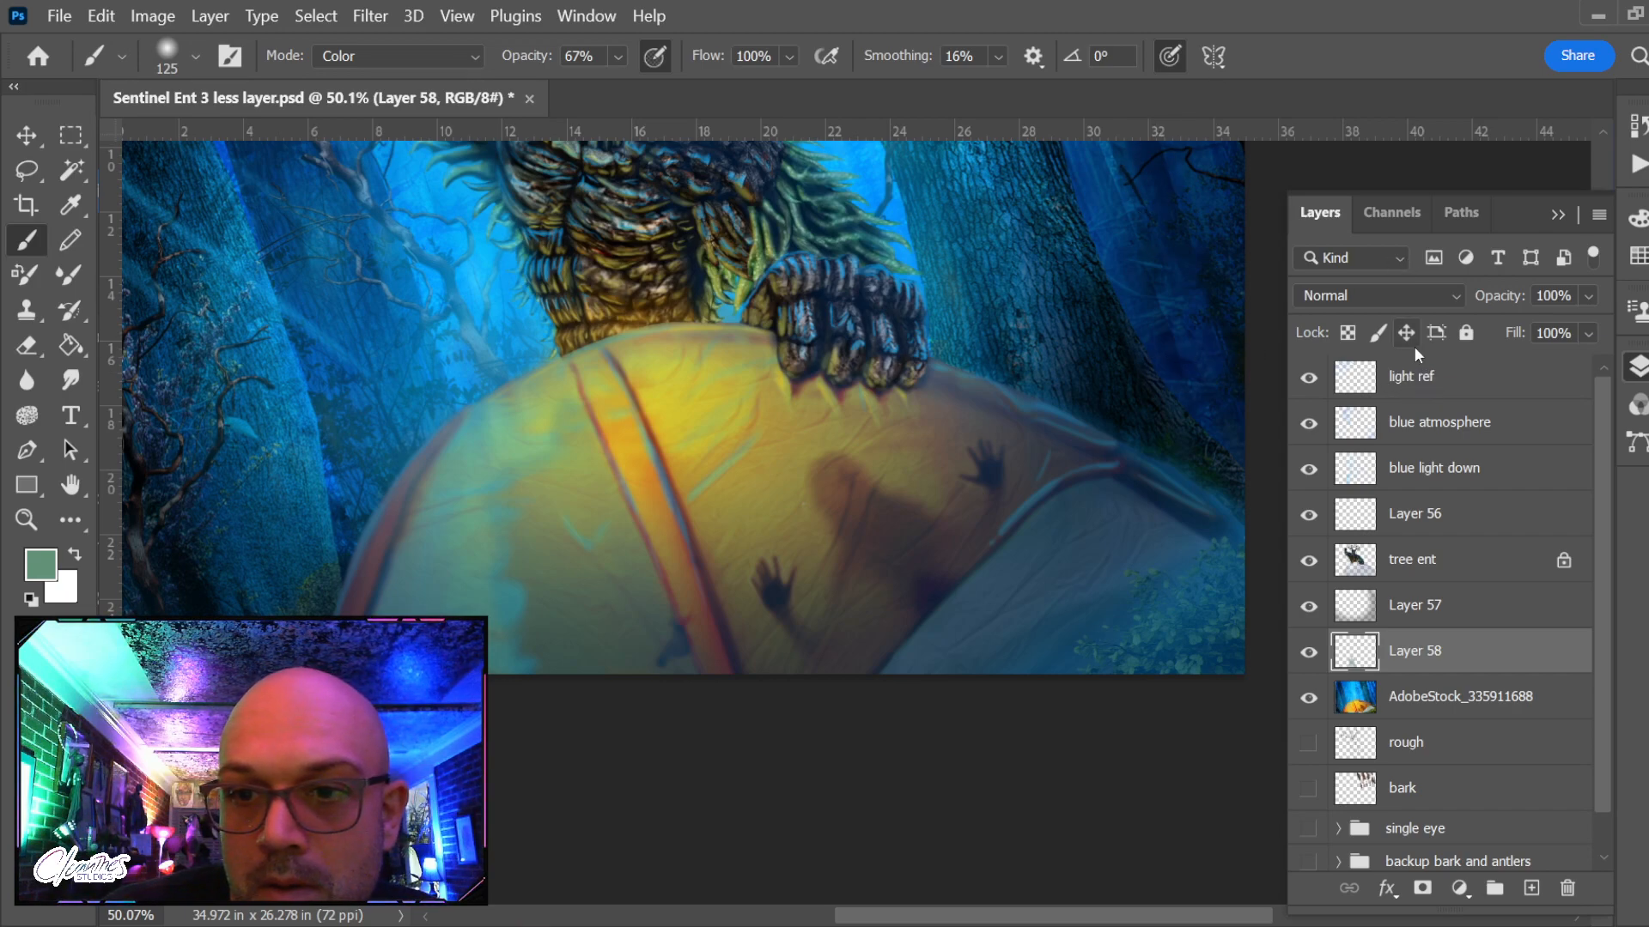
Set Layer 58's blend mode to Color and compare the tent with the layer hidden and shown
left_click(1410, 294)
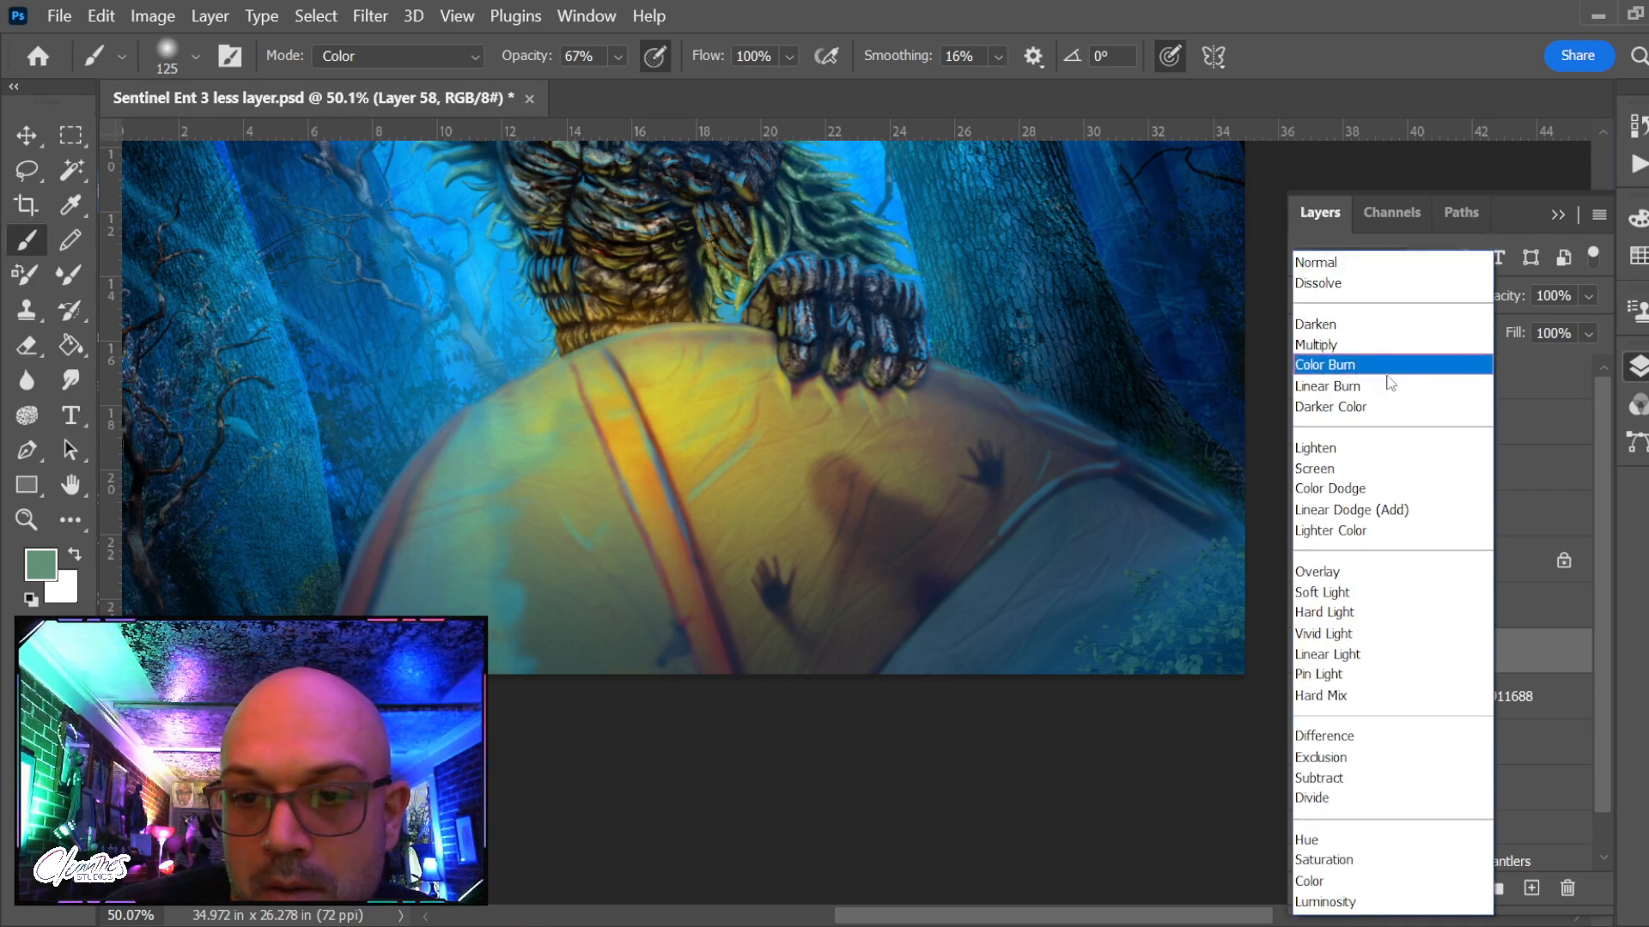
left_click(1331, 883)
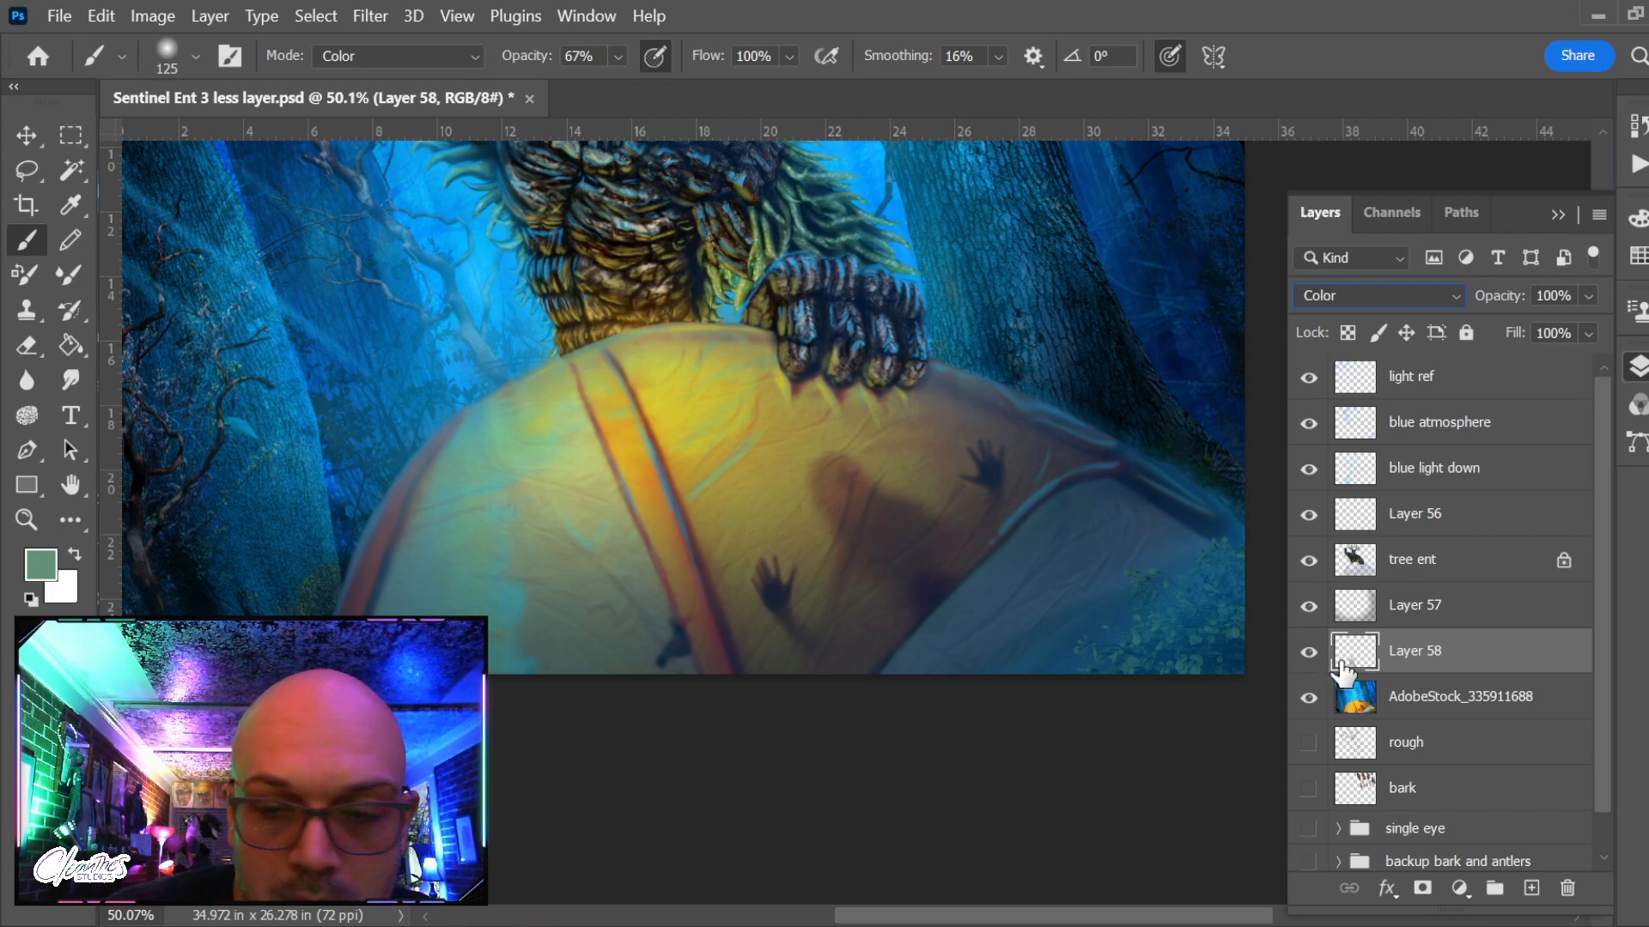
left_click(1308, 654)
left_click(1309, 653)
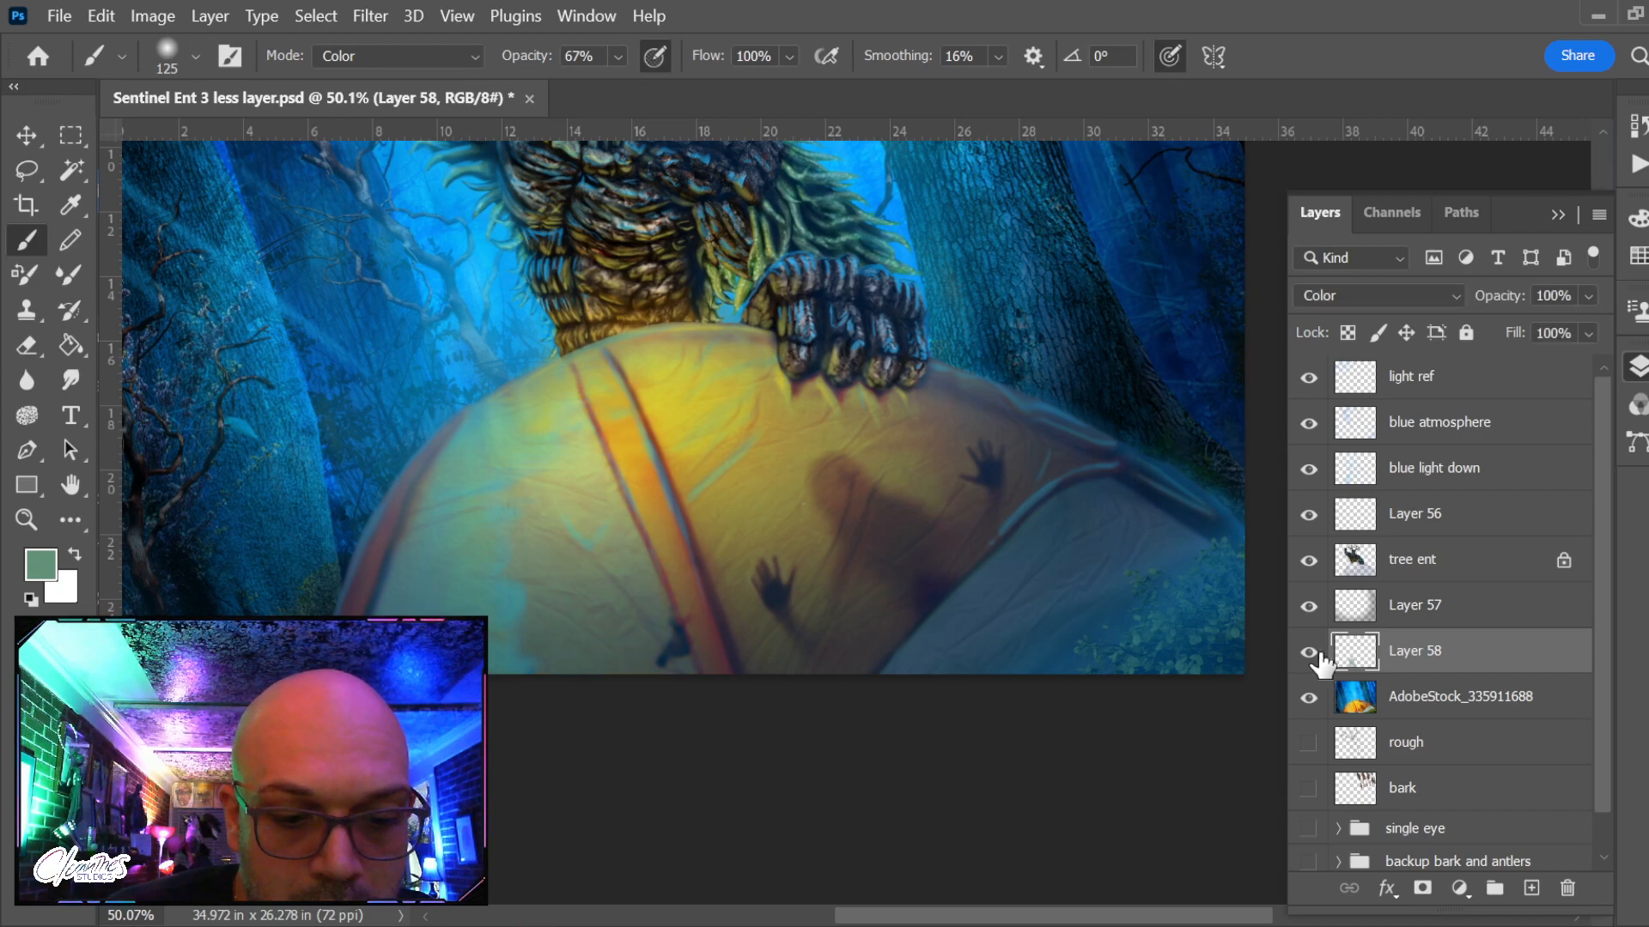
Try deleting Layer 58 and tinting the tent teal directly on the AdobeStock_335911688 layer, undoing it to restore Layer 58
key("Delete")
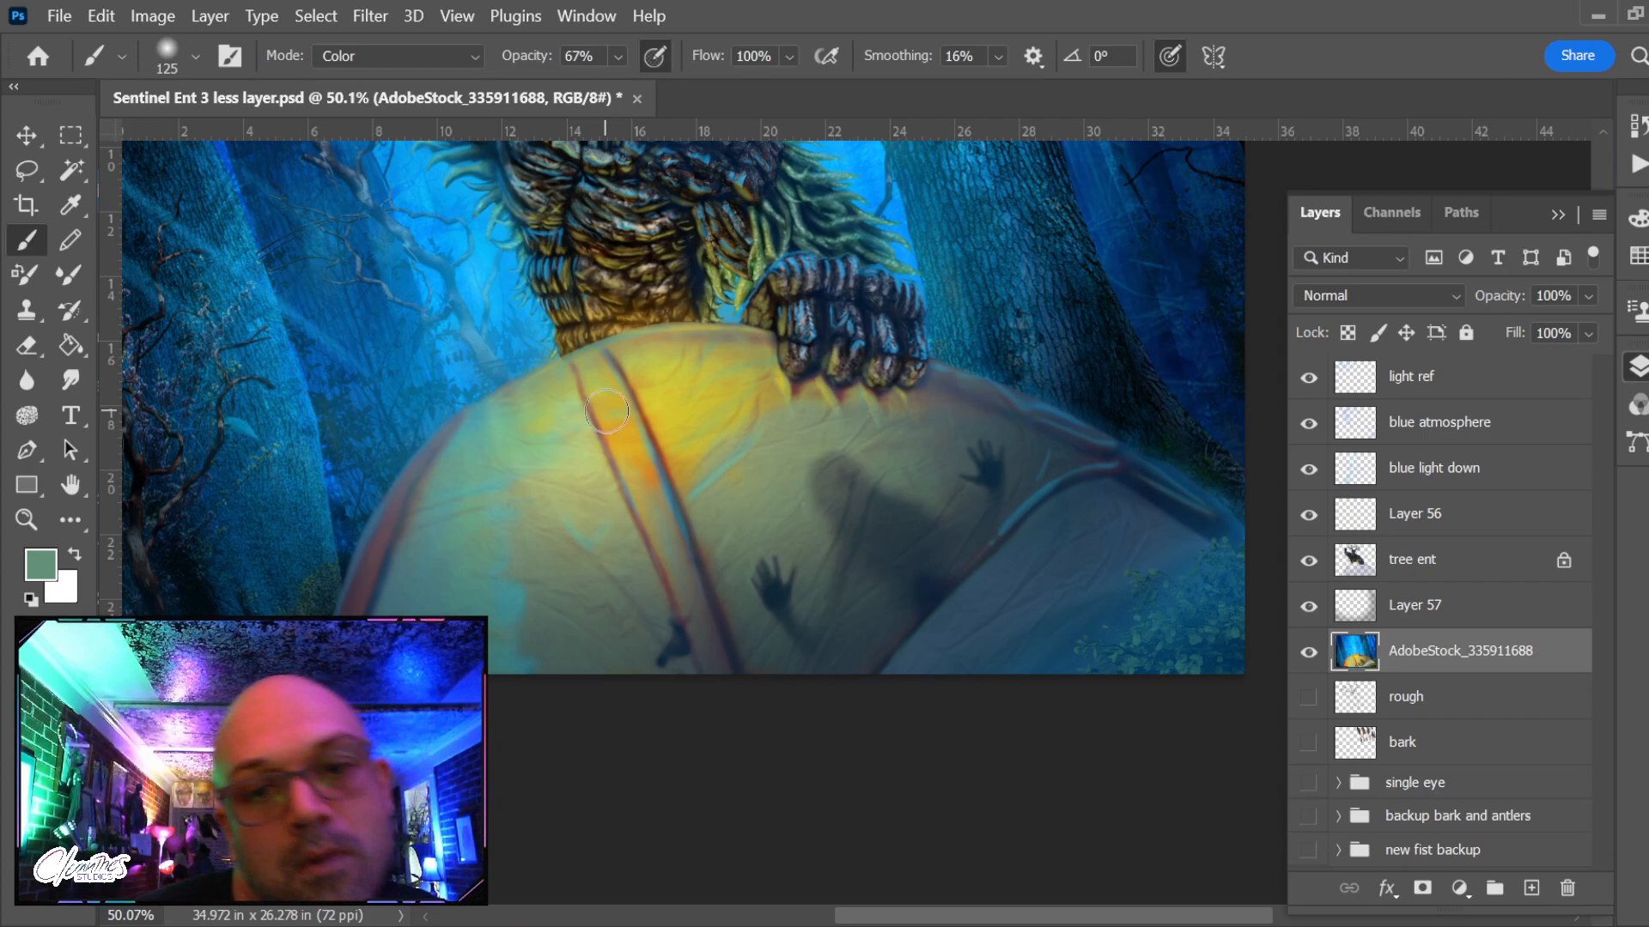
key("r")
scroll(605, 412, "down", 4)
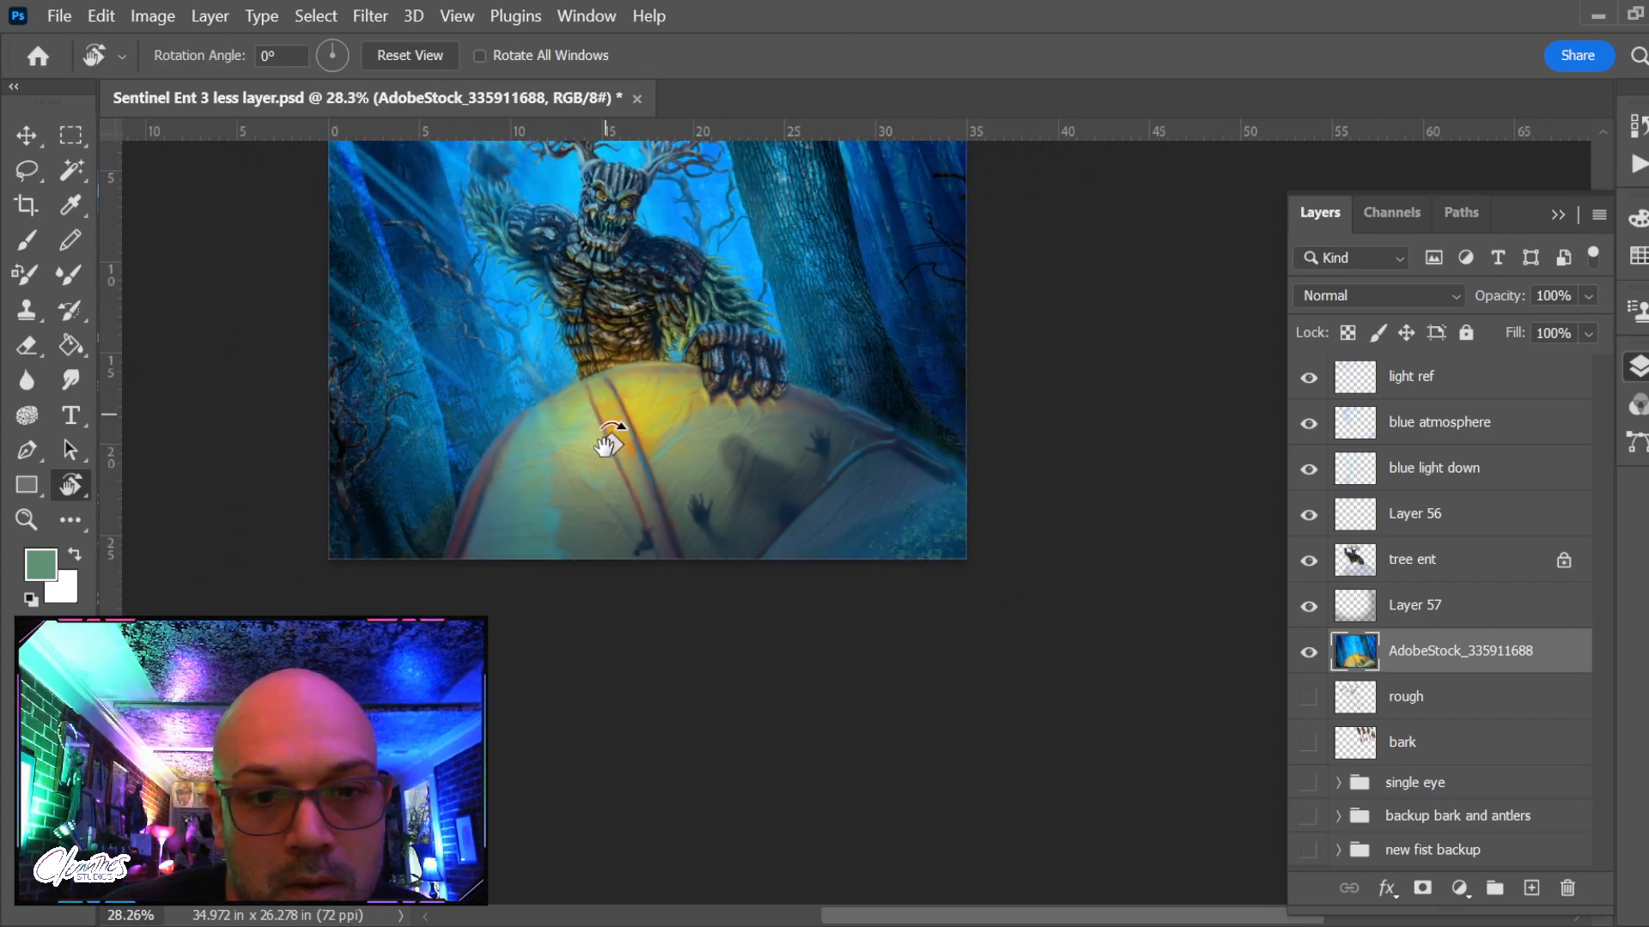
scroll(694, 515, "up", 3)
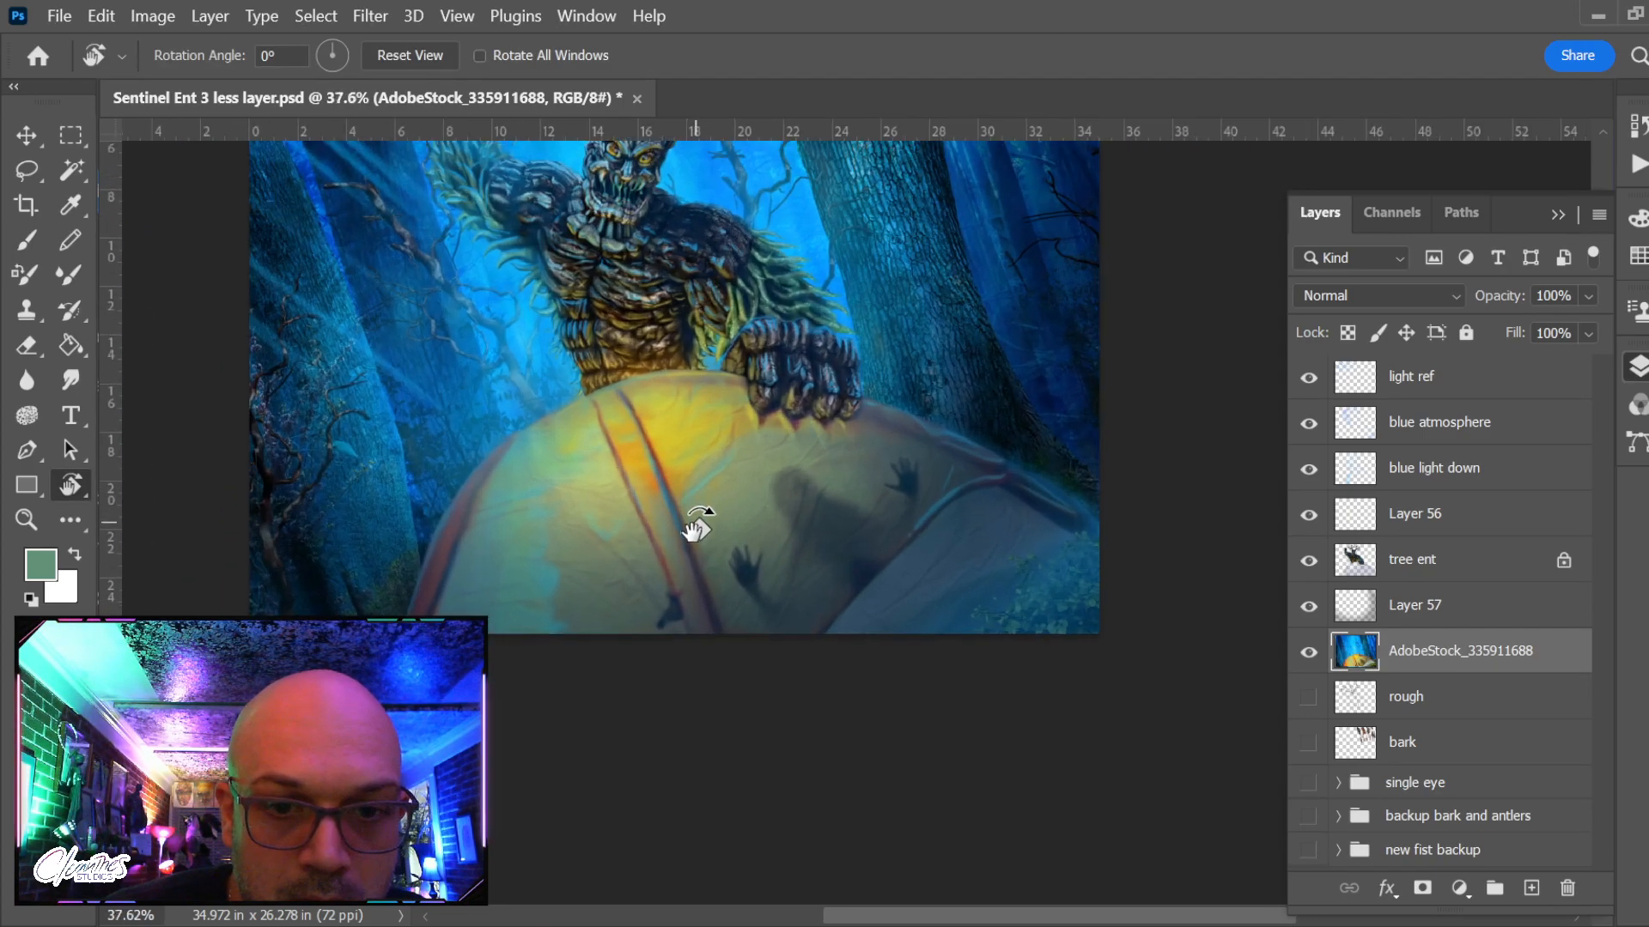
key("ctrl+z")
Compare the tent without Layer 58, and brush the teal tint across the rest of the tent on that layer
key("ctrl+comma")
key("ctrl+comma")
key("ctrl+comma")
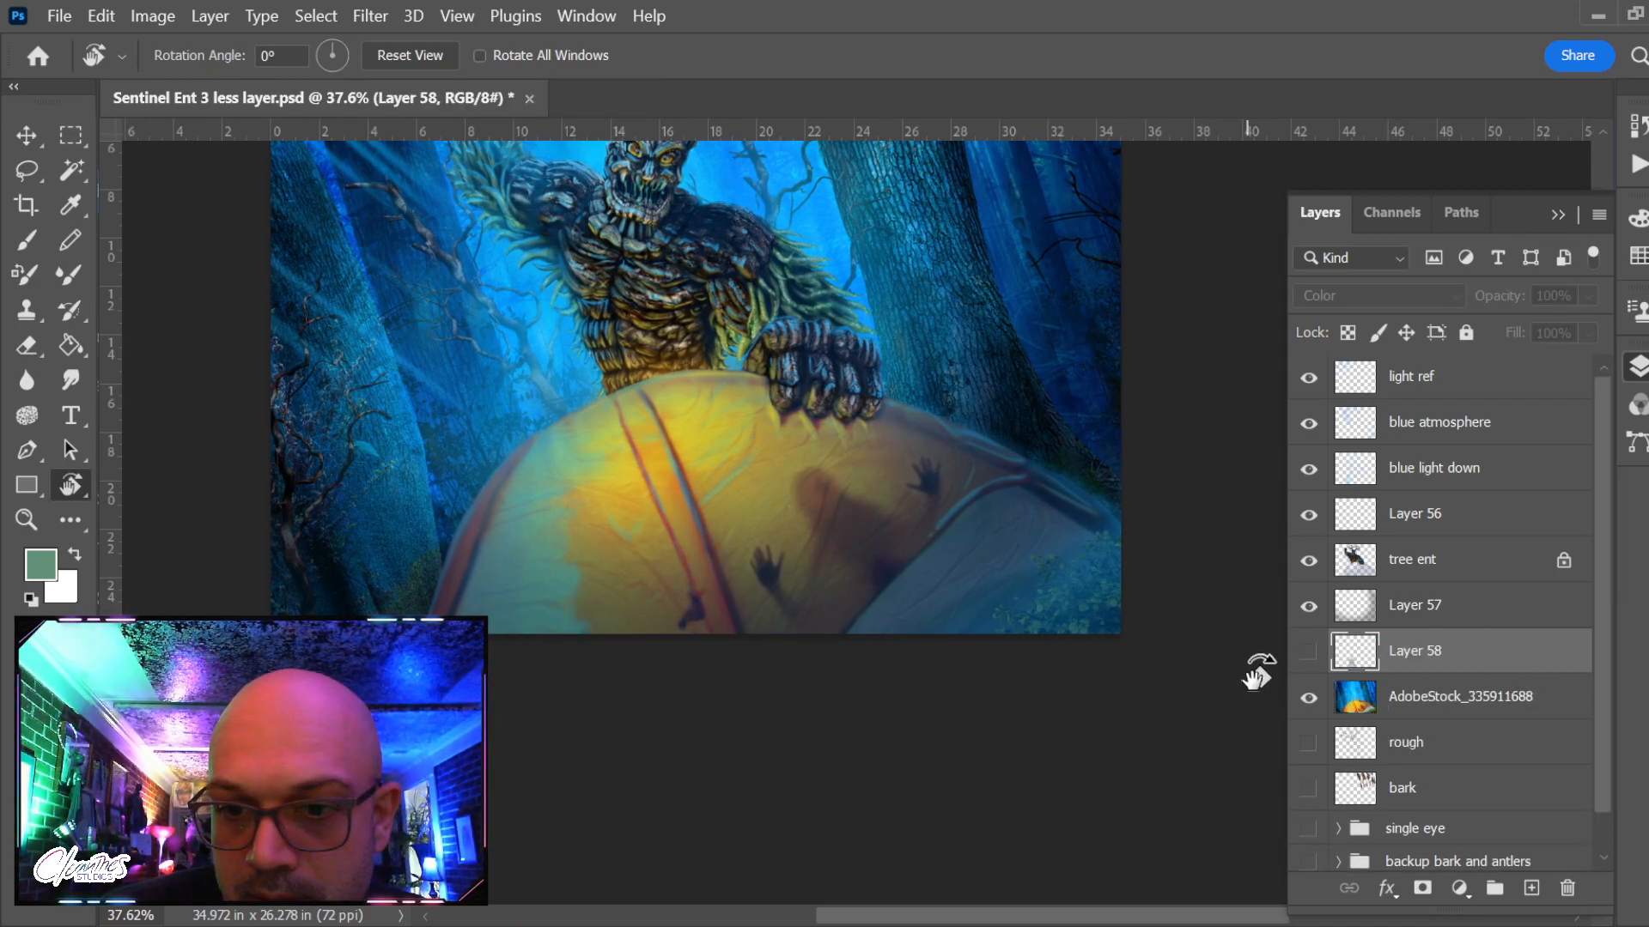
left_click(1308, 652)
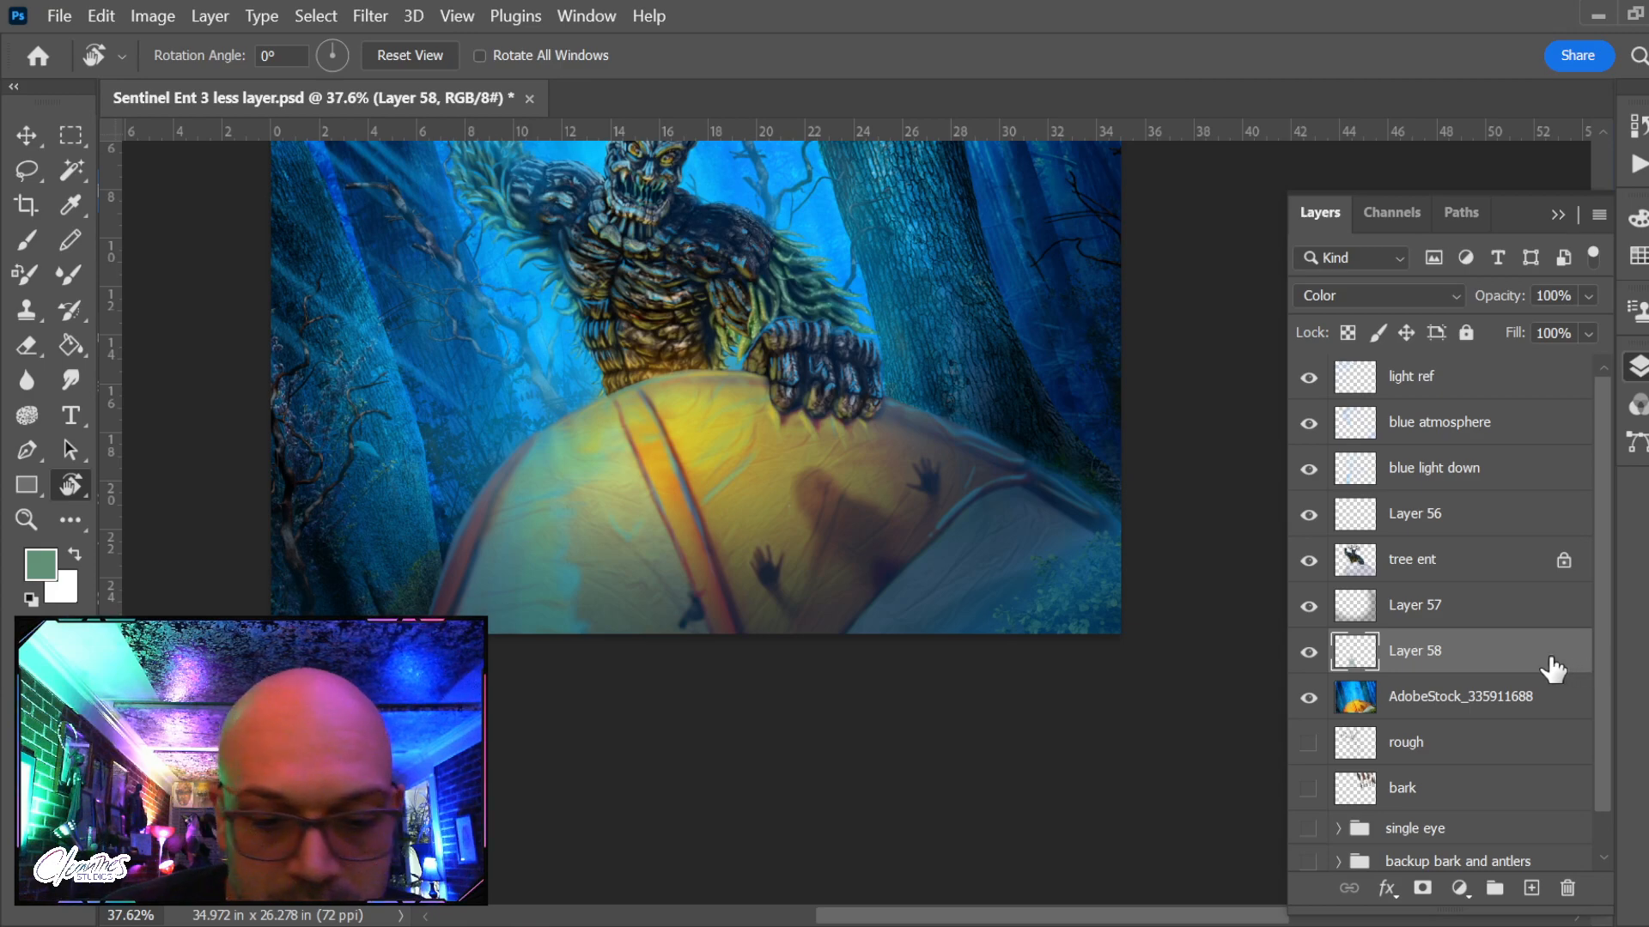
key("b")
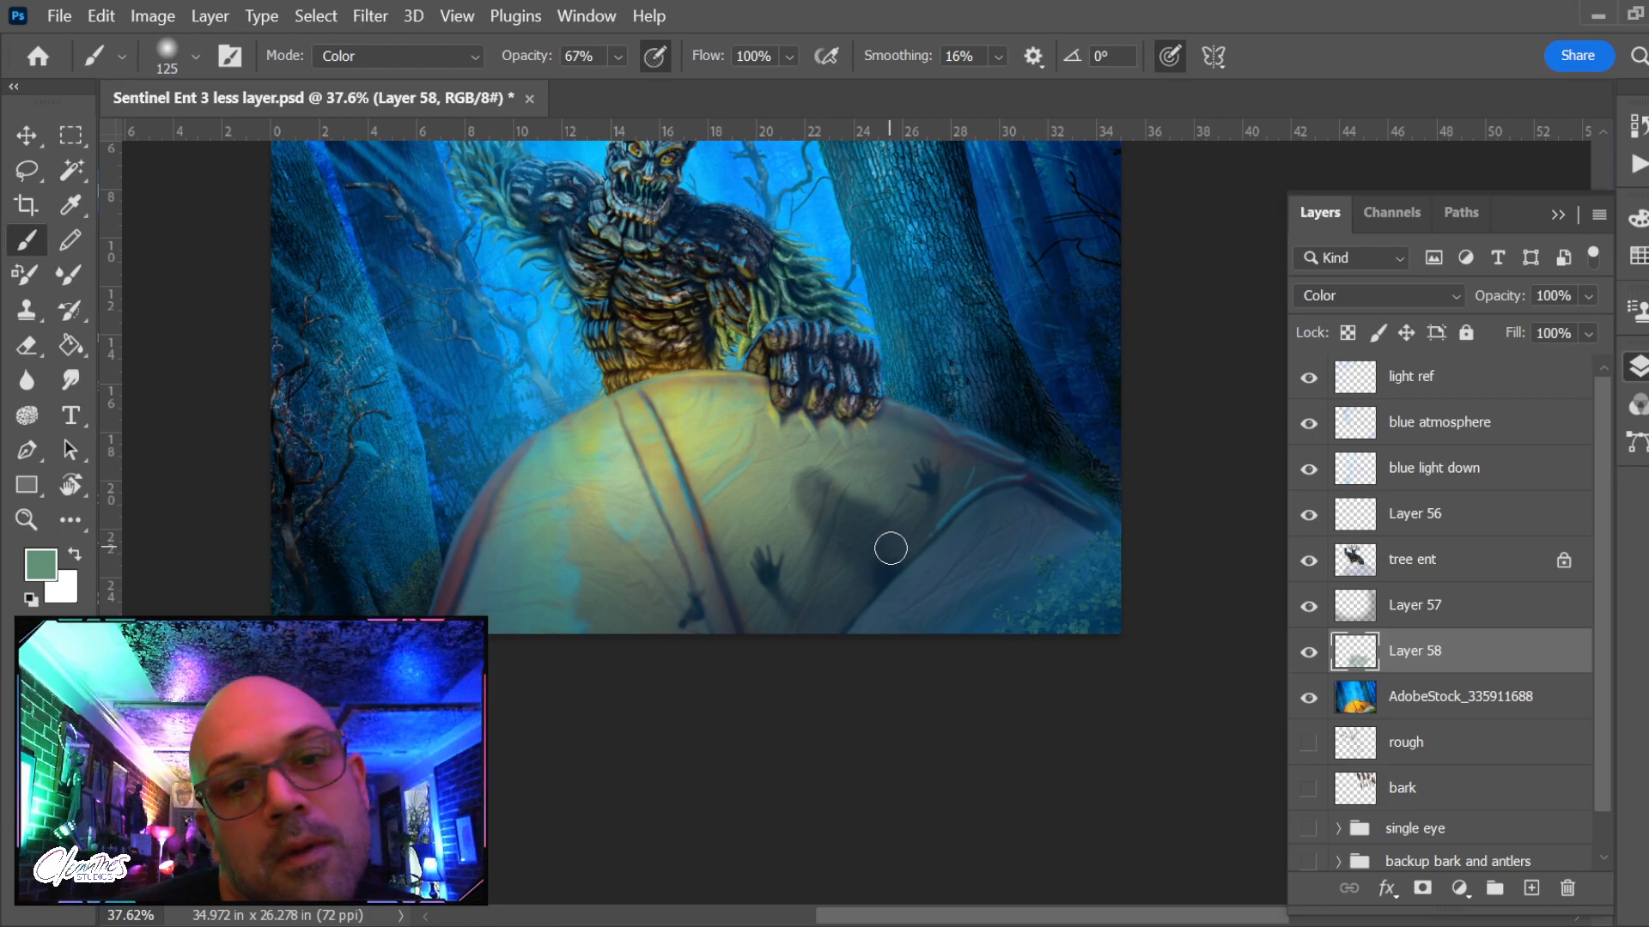
scroll(897, 532, "down", 2)
scroll(644, 541, "up", 2)
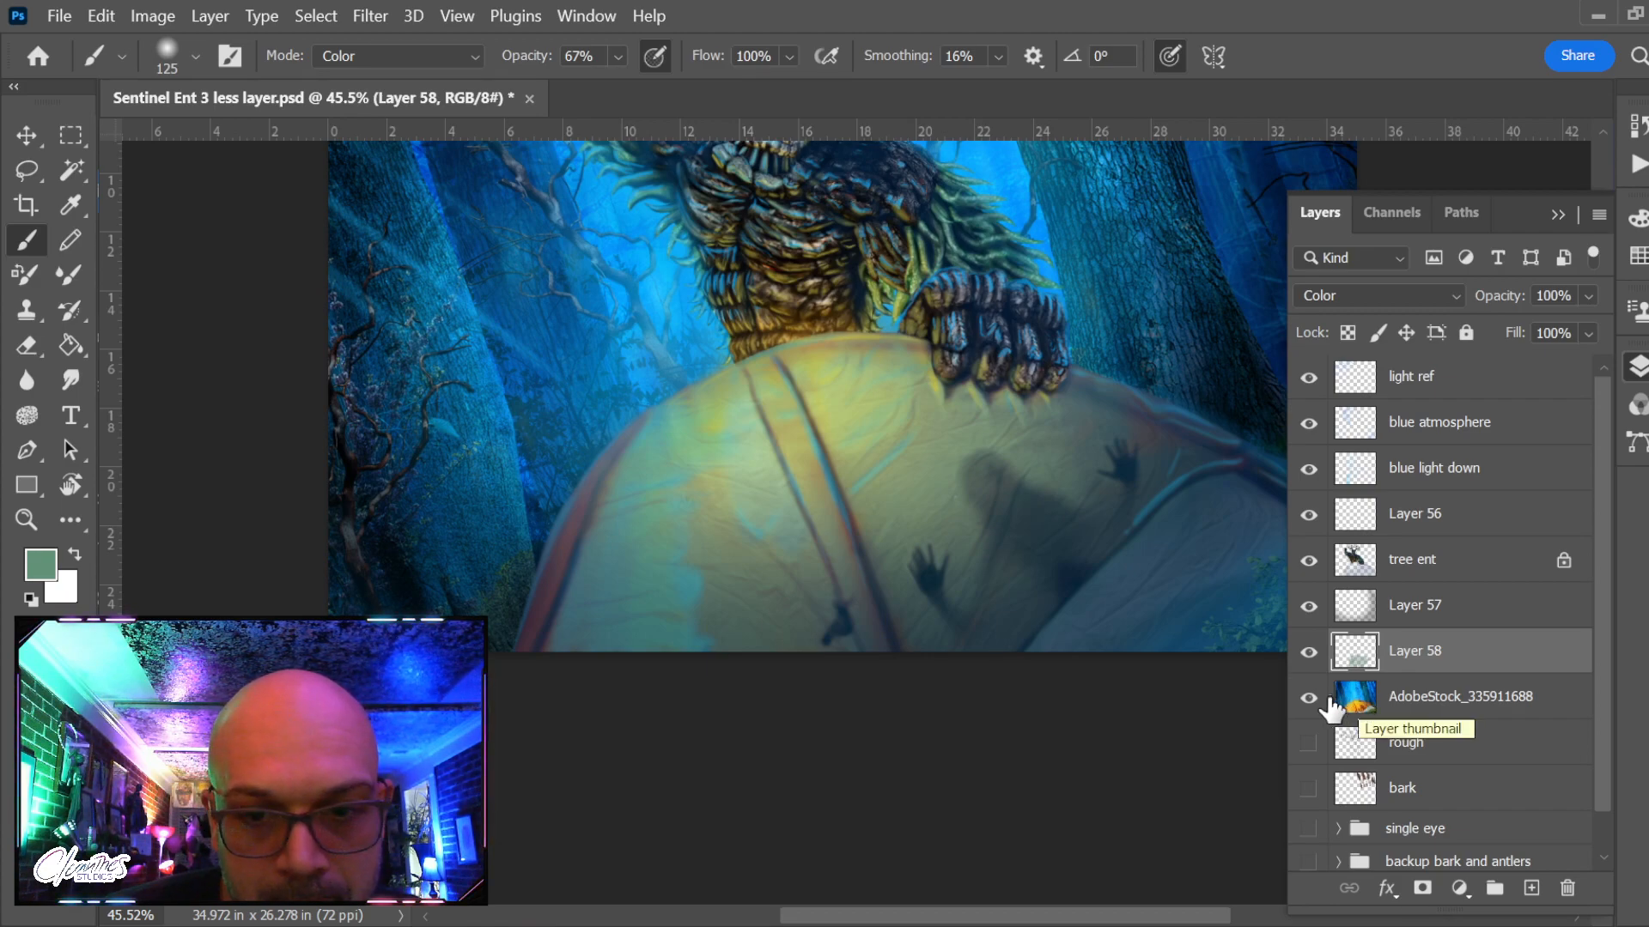
Select the AdobeStock_335911688 layer and the History Brush, and open Sentinel Ent 2.psd
left_click(1361, 711)
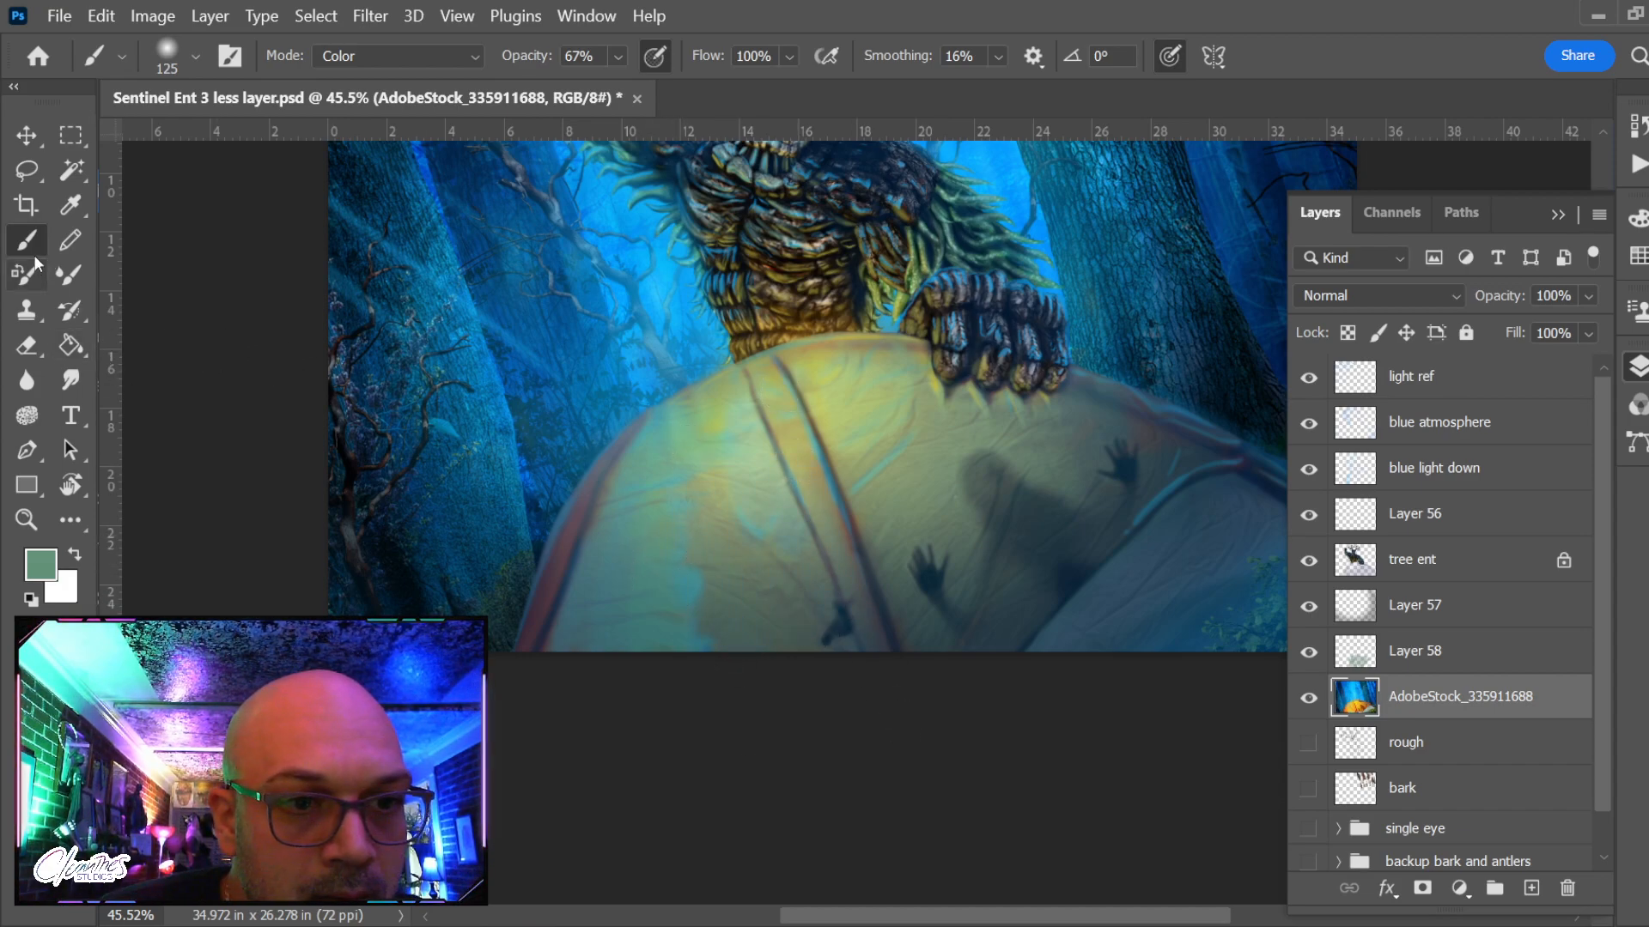
left_click(70, 310)
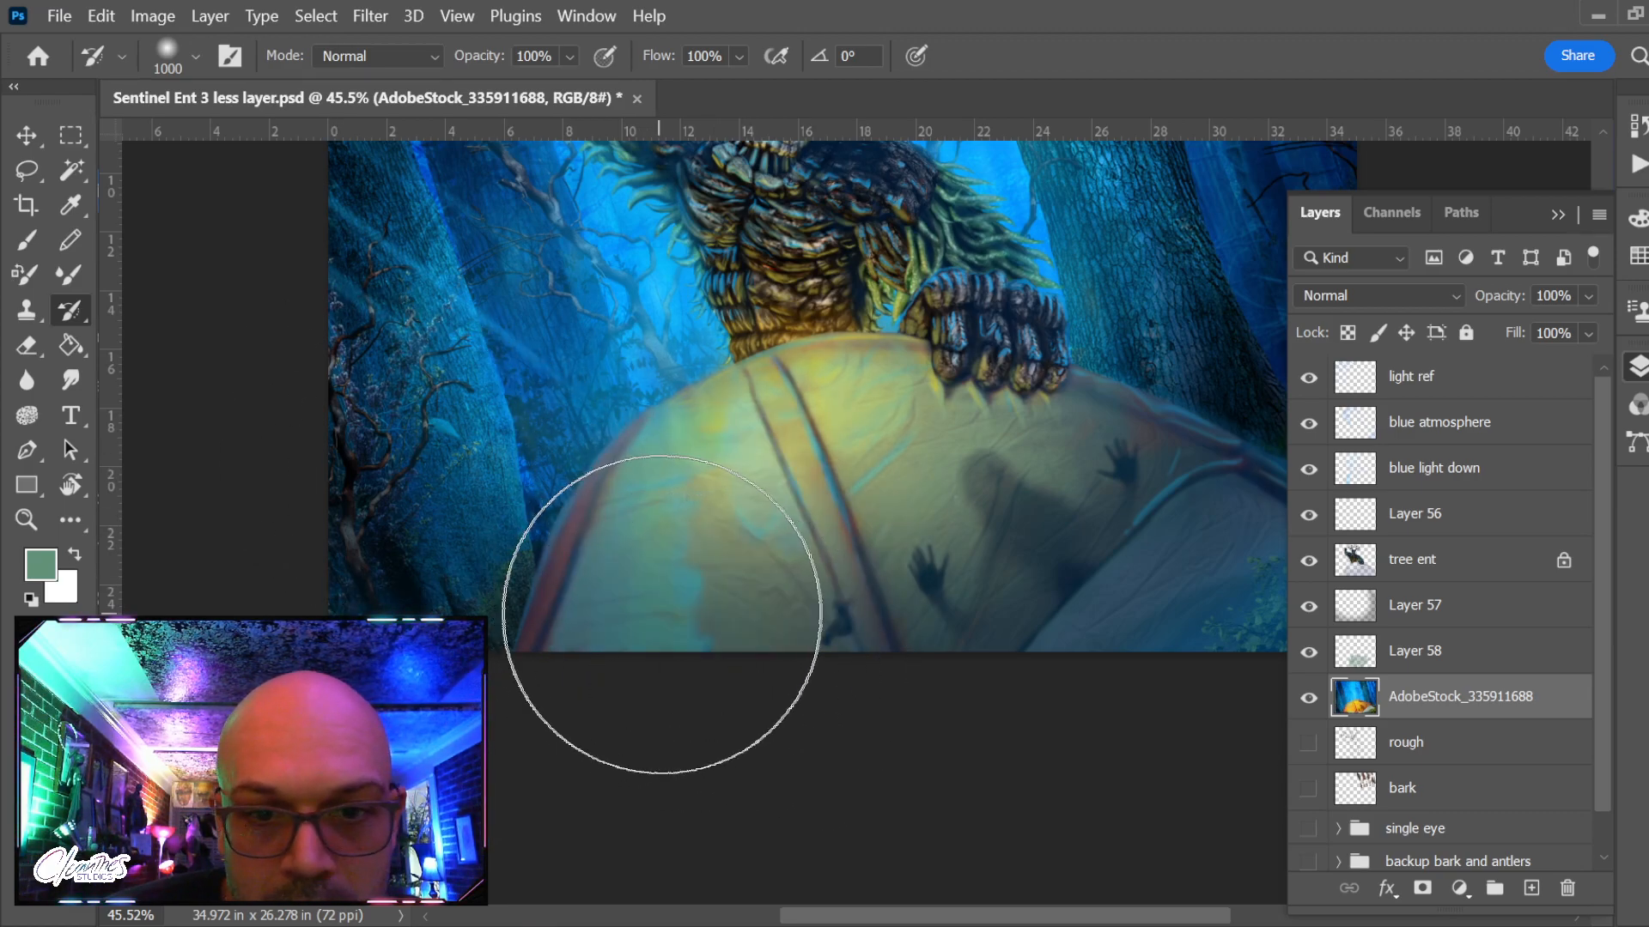
scroll(809, 635, "down", 2)
left_click_drag(973, 659, 850, 662)
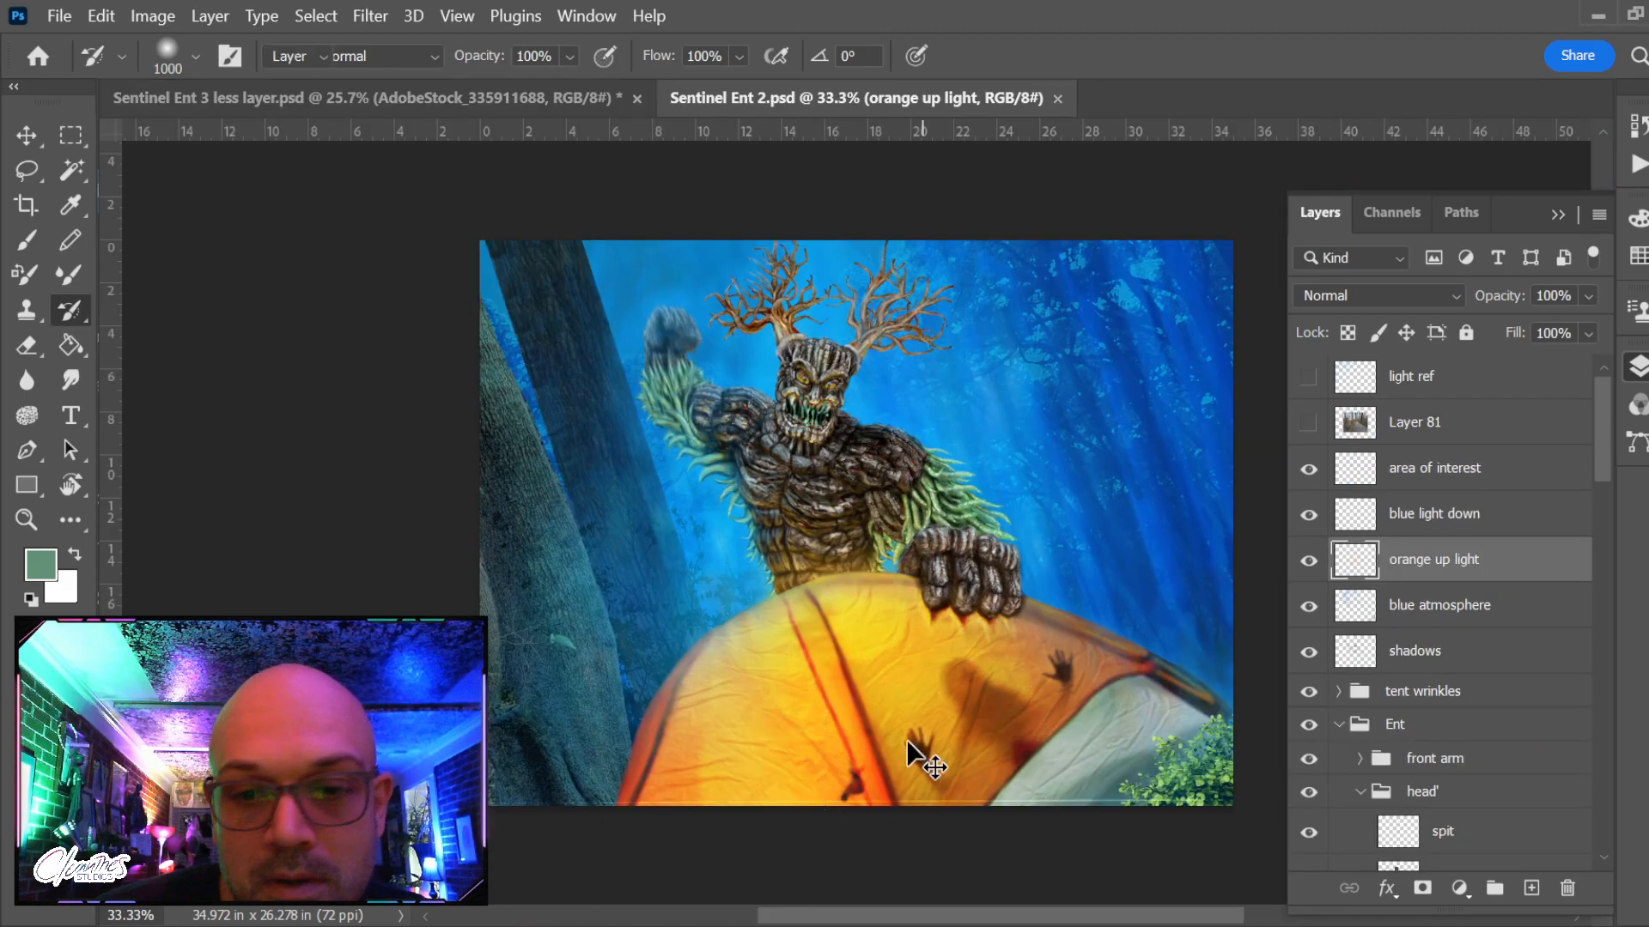
Check what the tent top right wrinkles and Layer 79 copy 2 layers contribute by hiding and showing each
key("v")
left_click(867, 678, "ctrl")
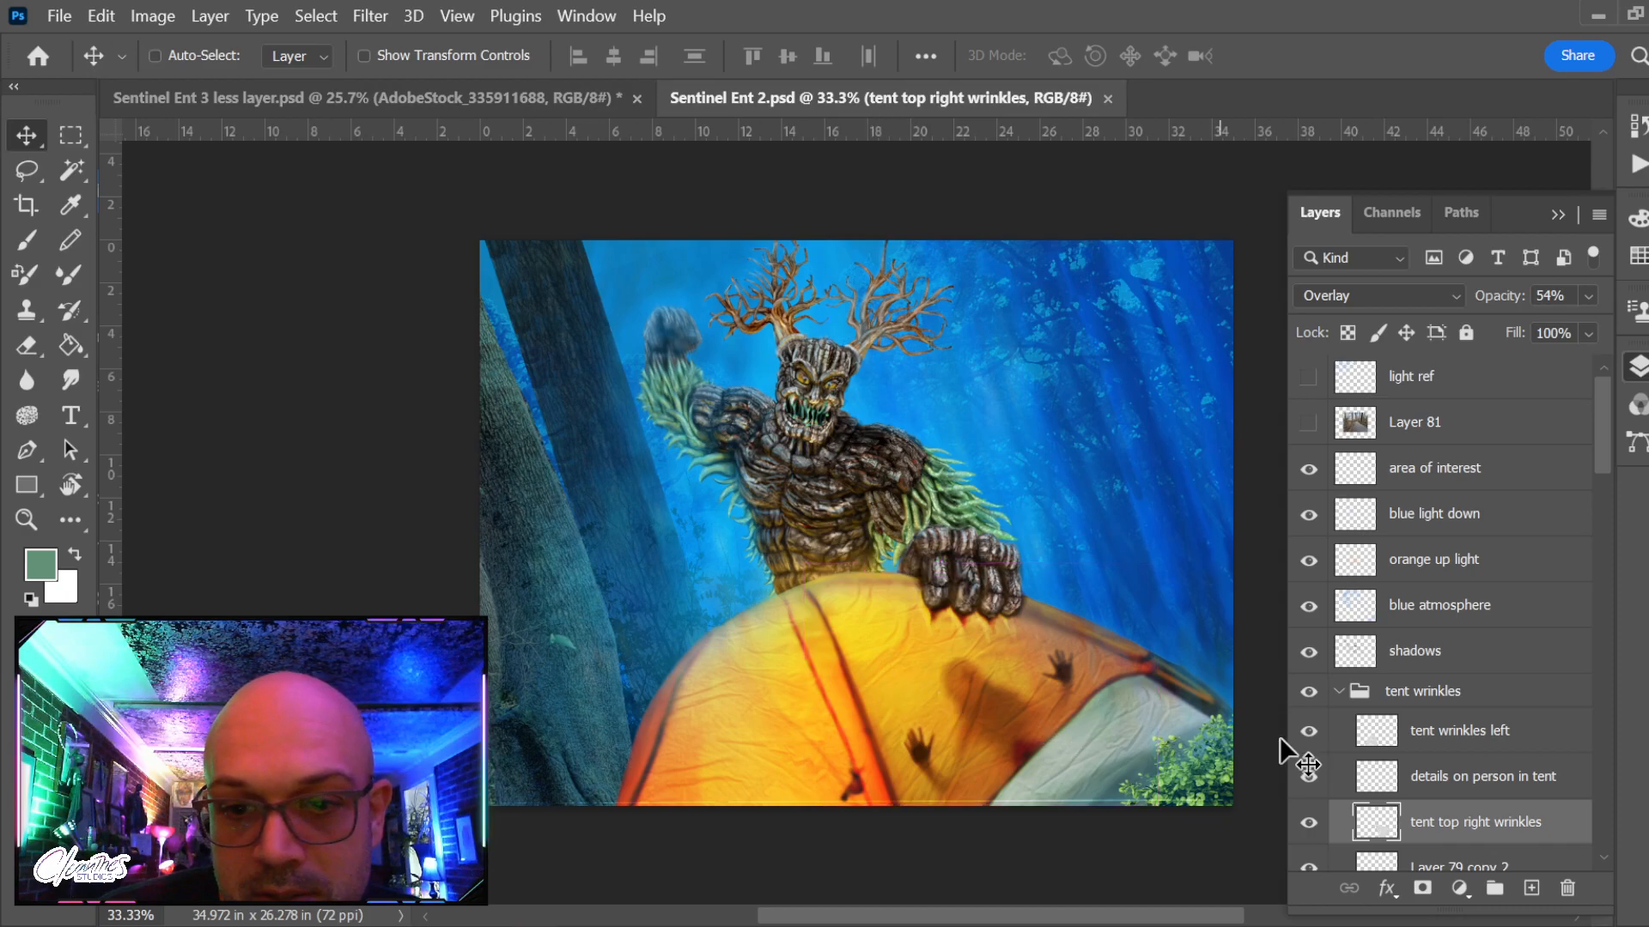
left_click(1308, 822)
left_click(1308, 822)
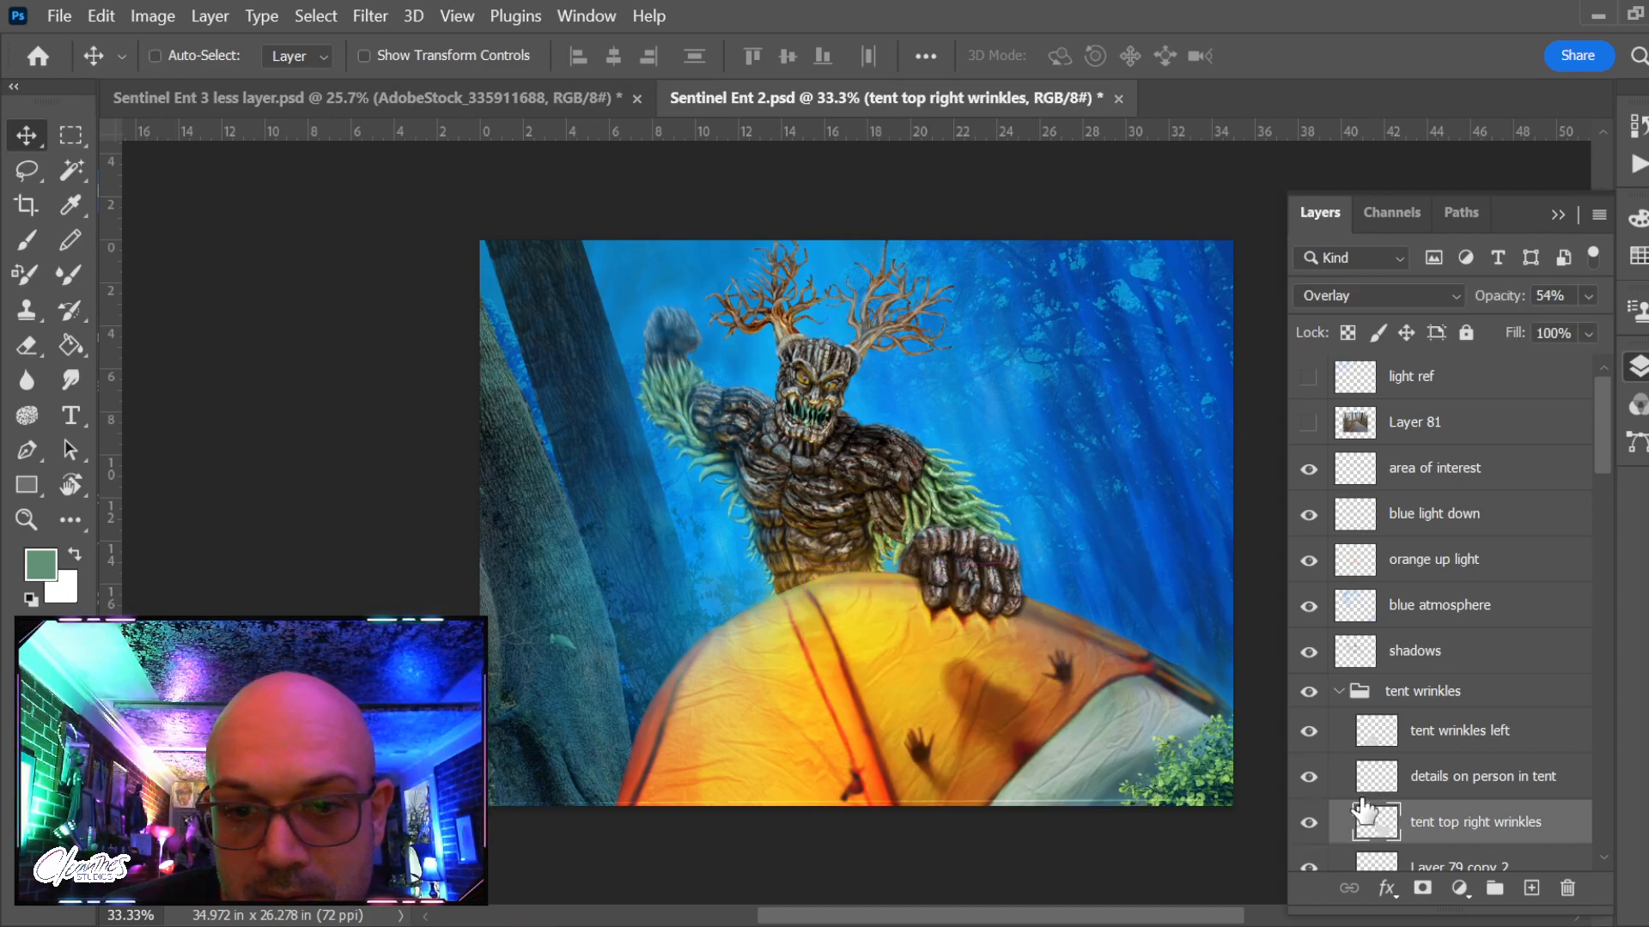
scroll(1363, 811, "down", 3)
left_click(1396, 744)
left_click(1309, 731)
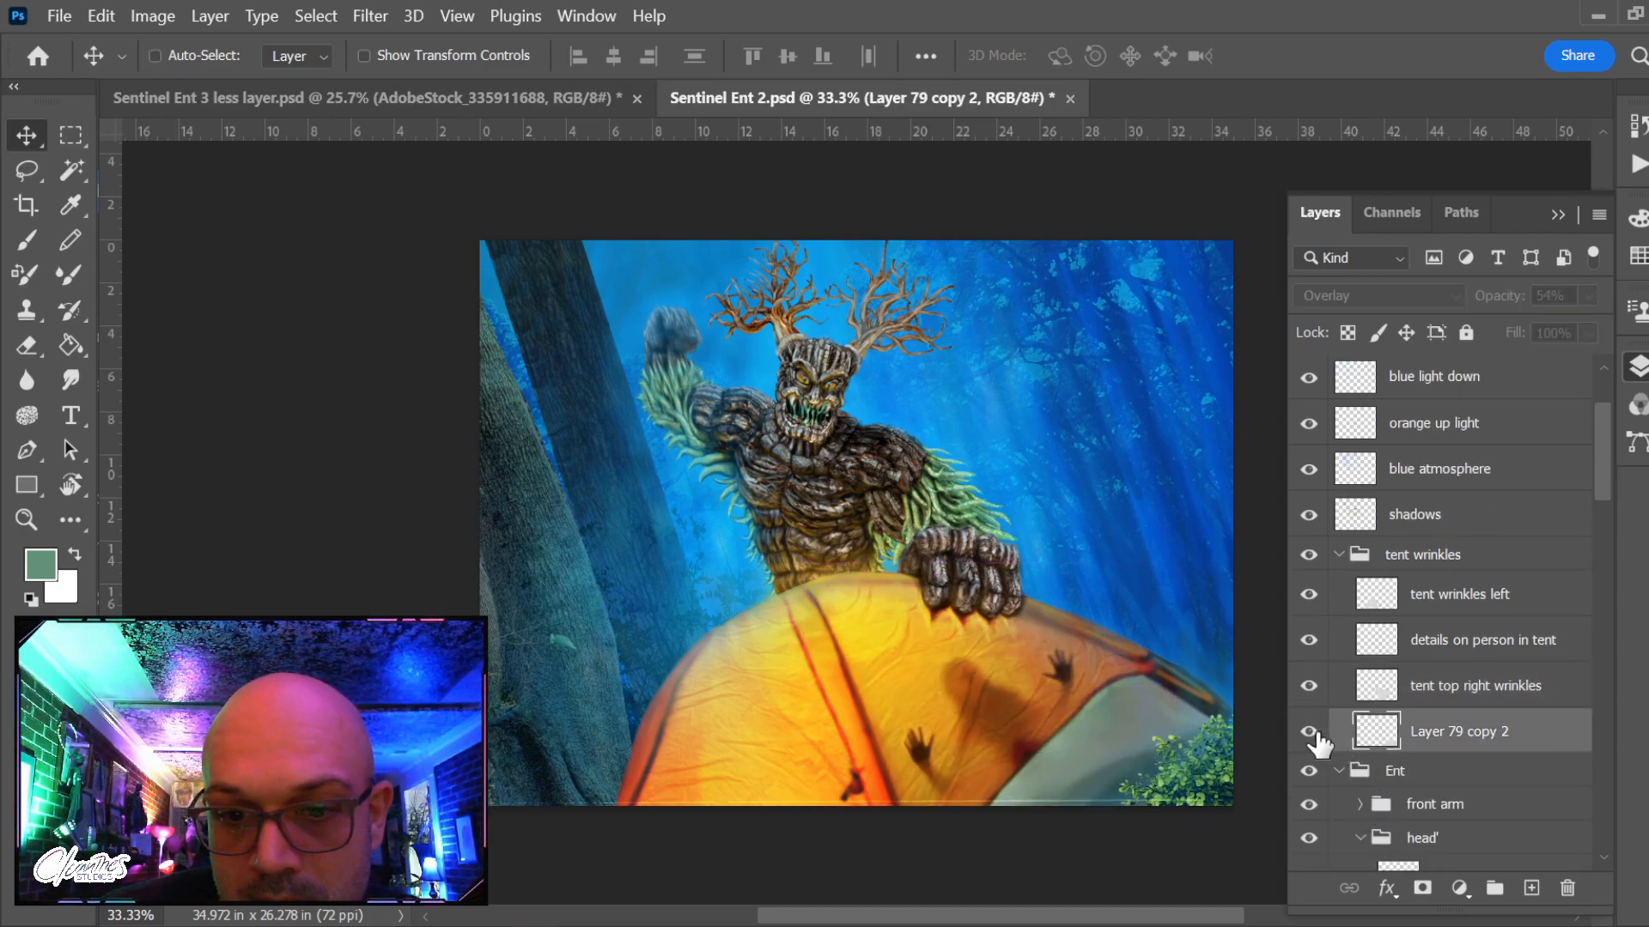
left_click(1309, 731)
Check the tent details group by hiding and showing it, and select the base tent layer beneath Group 1
key("ctrl")
left_click(1035, 760, "ctrl")
scroll(1442, 736, "down", 9)
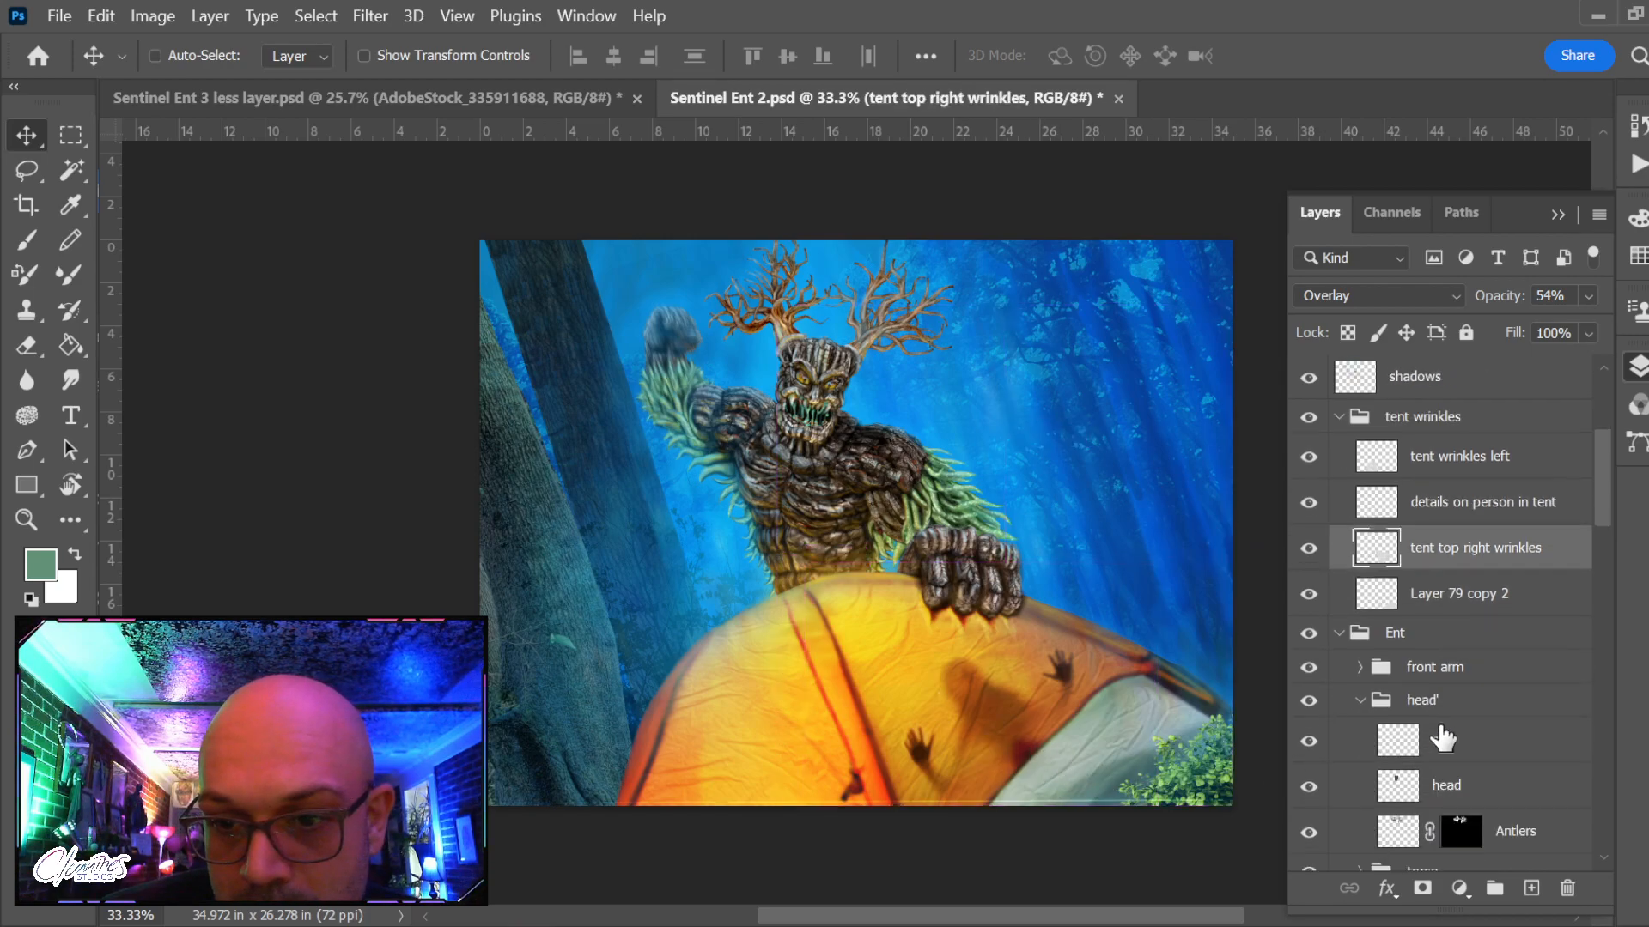
scroll(1443, 736, "down", 3)
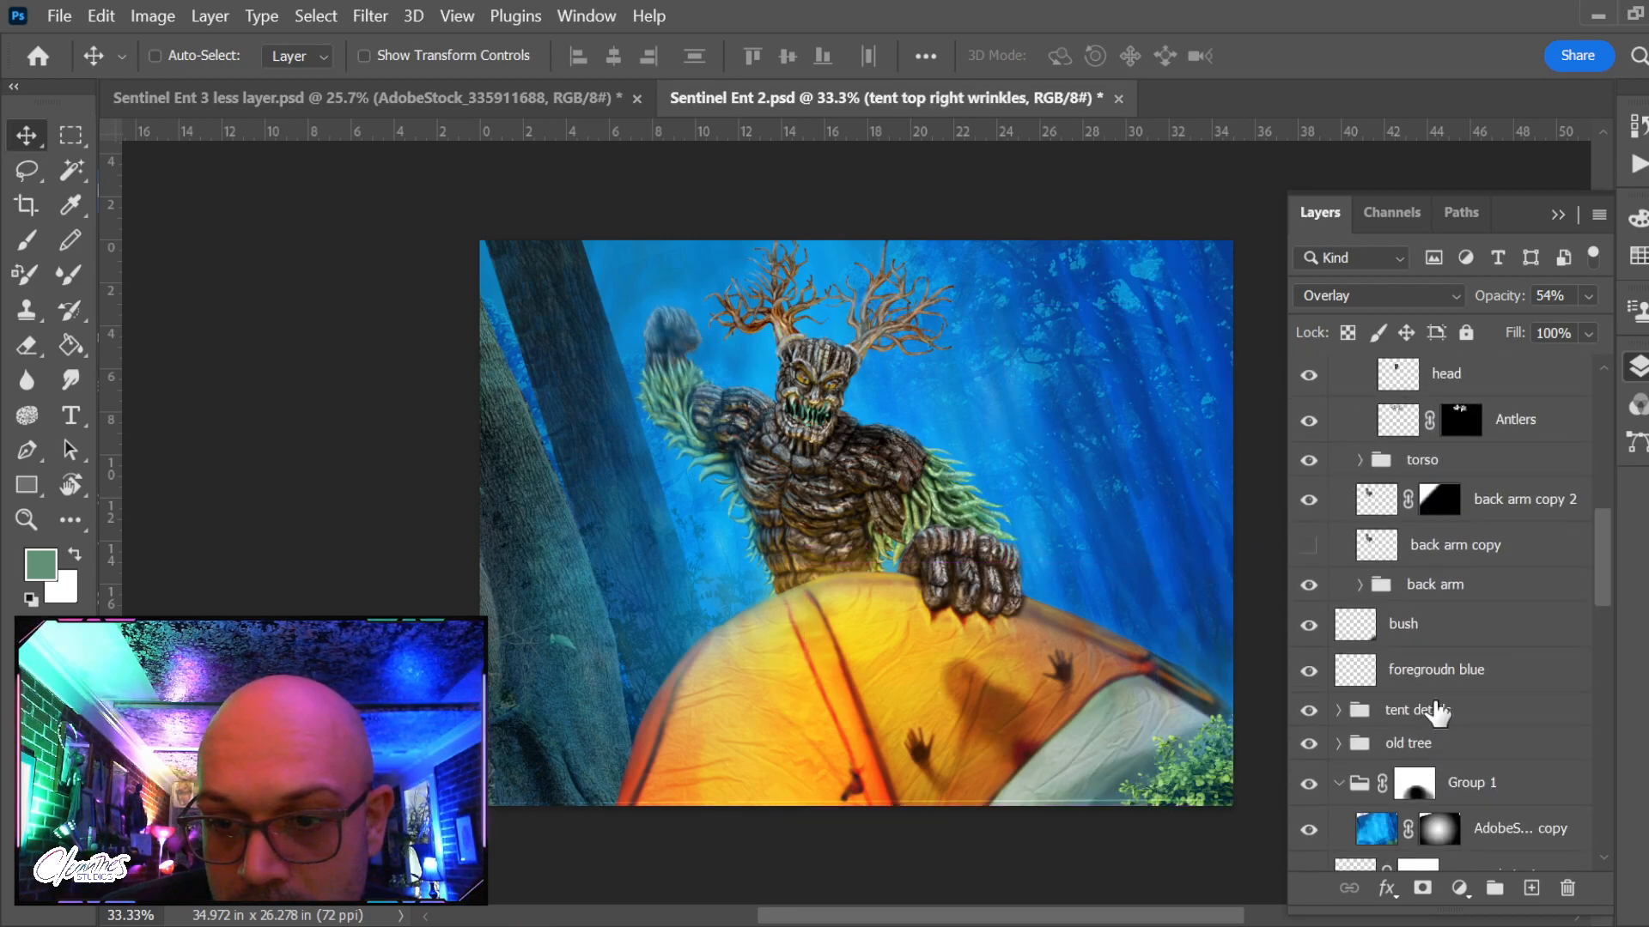
left_click(1374, 674)
left_click(1336, 715)
left_click(1308, 711)
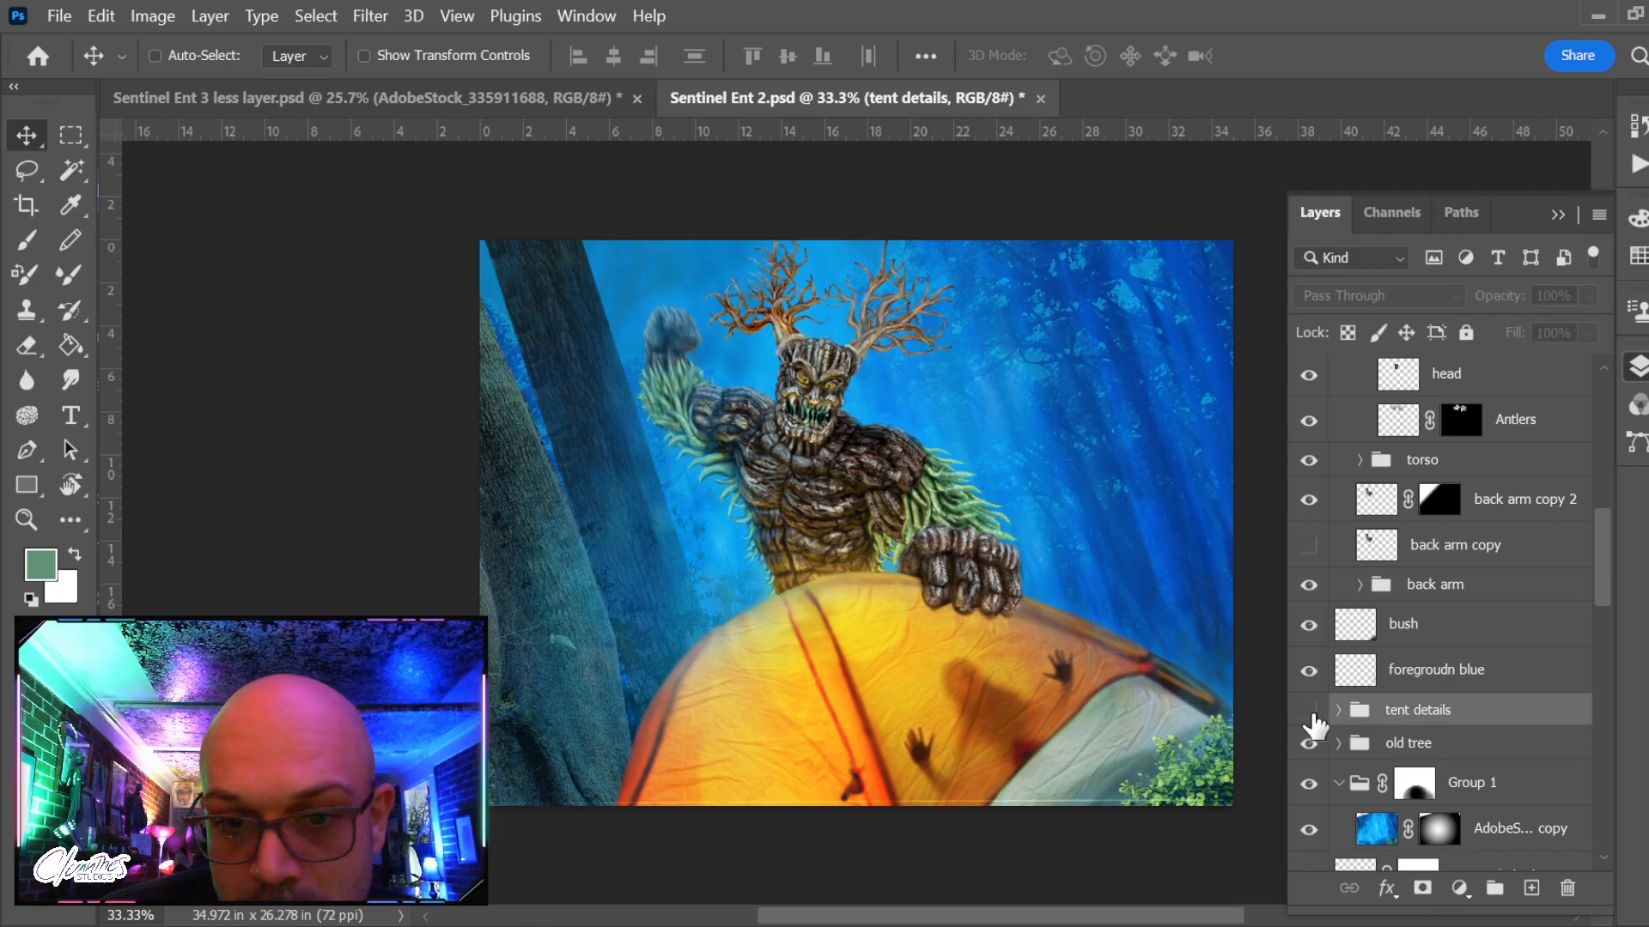
left_click(1309, 710)
scroll(1340, 721, "down", 5)
left_click(1421, 697)
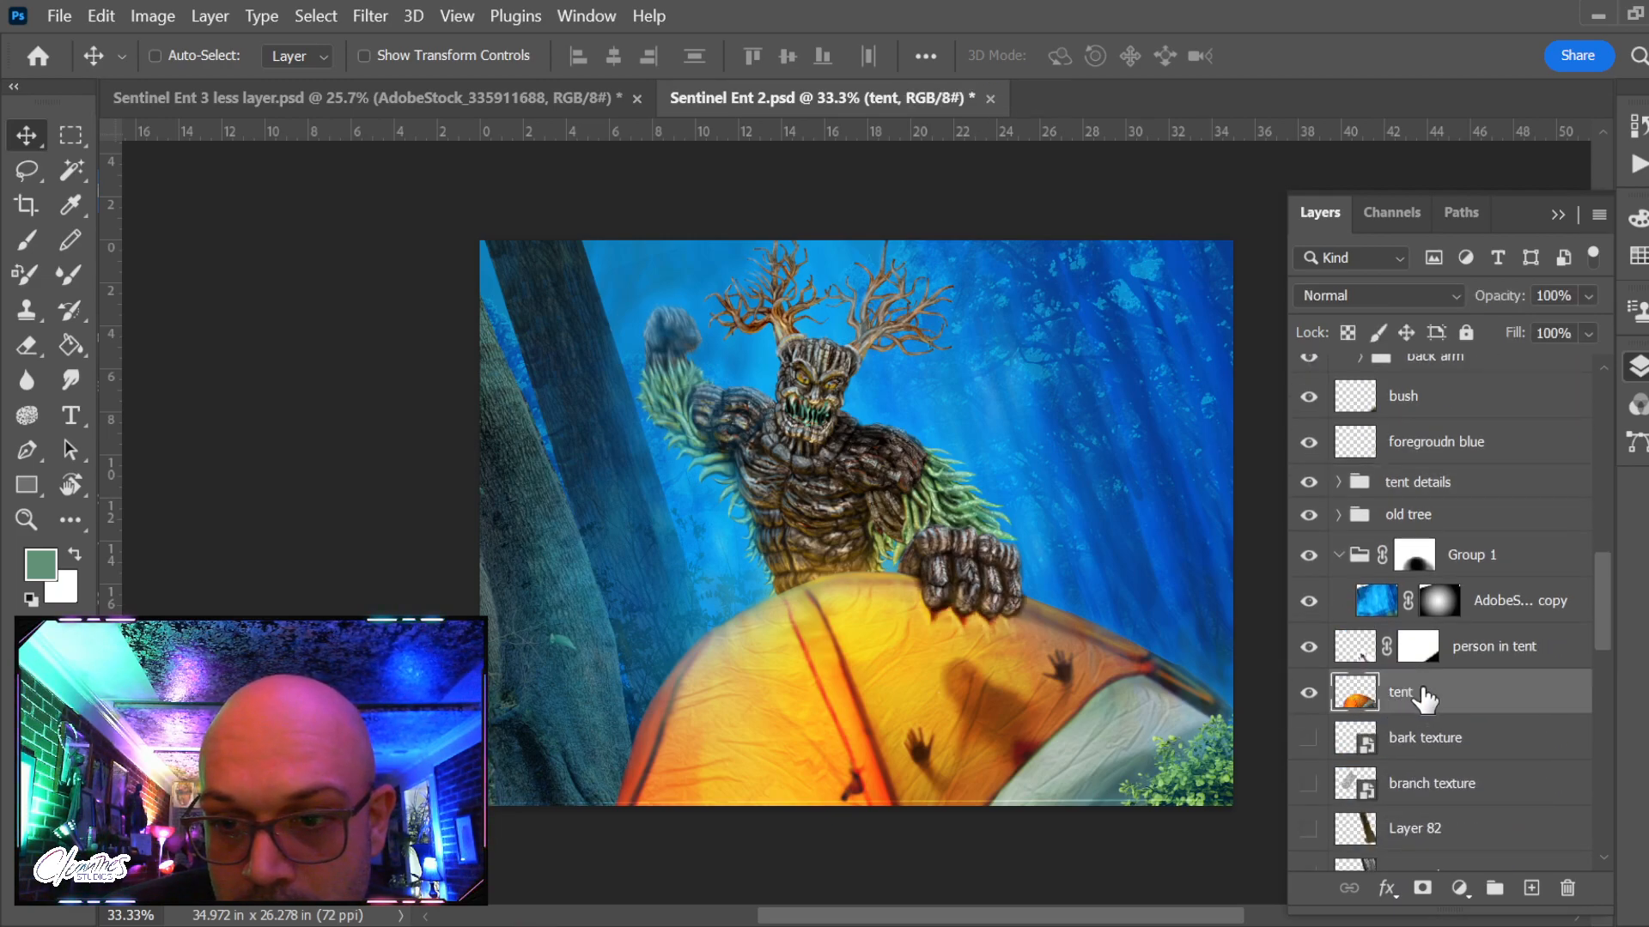
Copy the tent layer from Sentinel Ent 2.psd into Sentinel Ent 3 less layer.psd, directly above AdobeStock_335911688
left_click(546, 99)
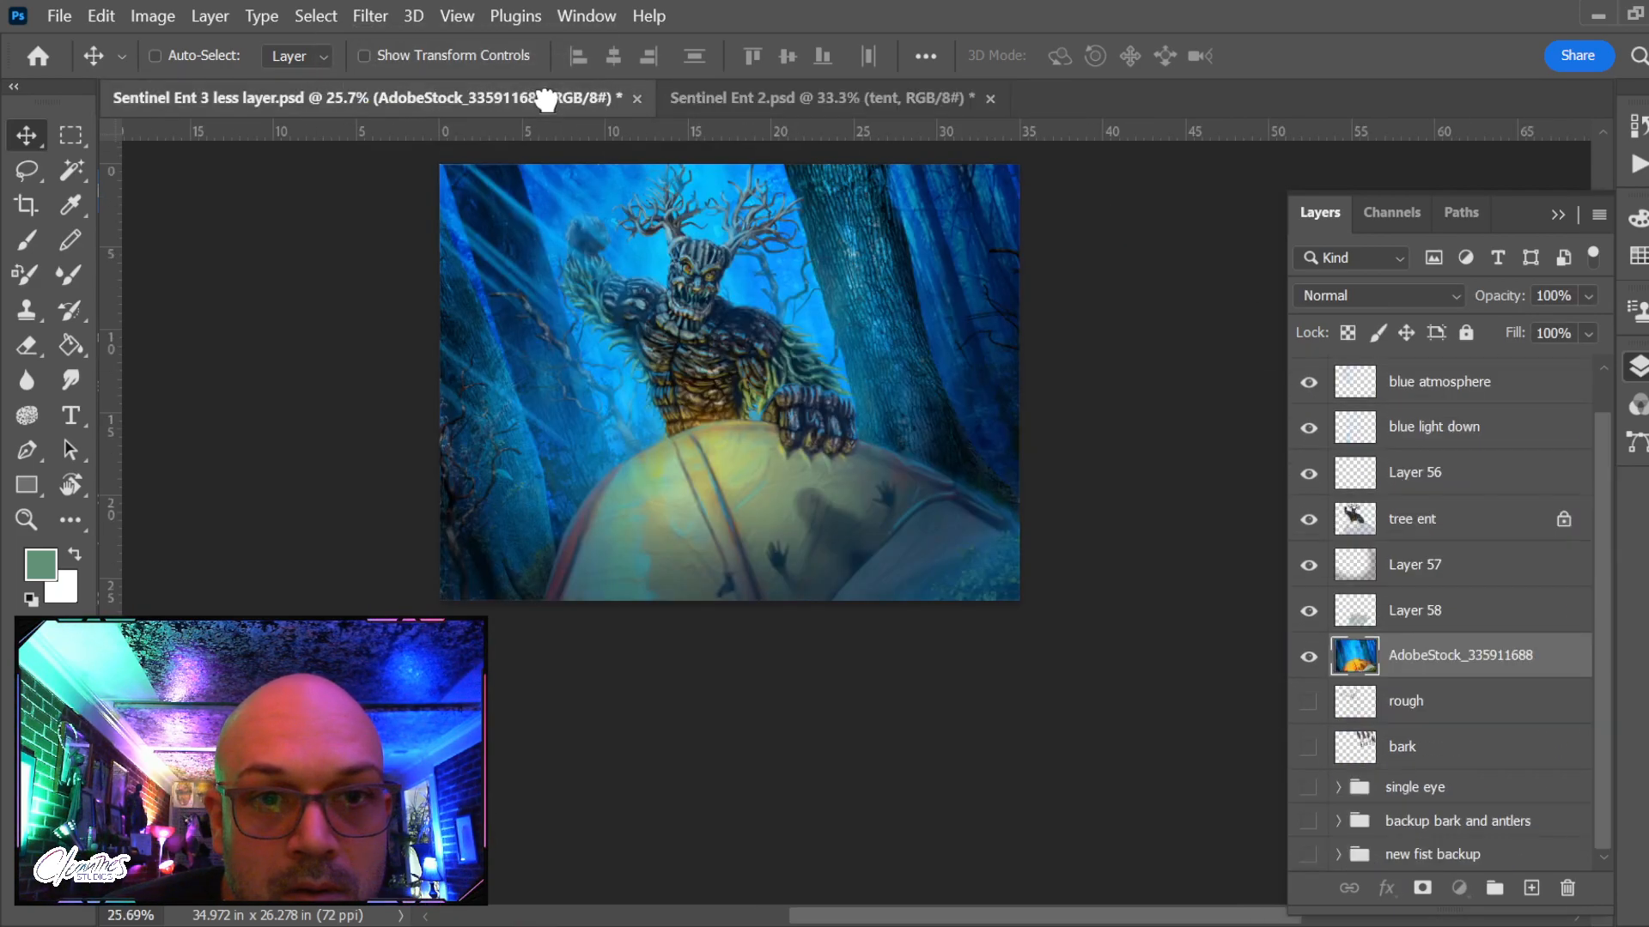
left_click(898, 100)
left_click_drag(1483, 849, 827, 518)
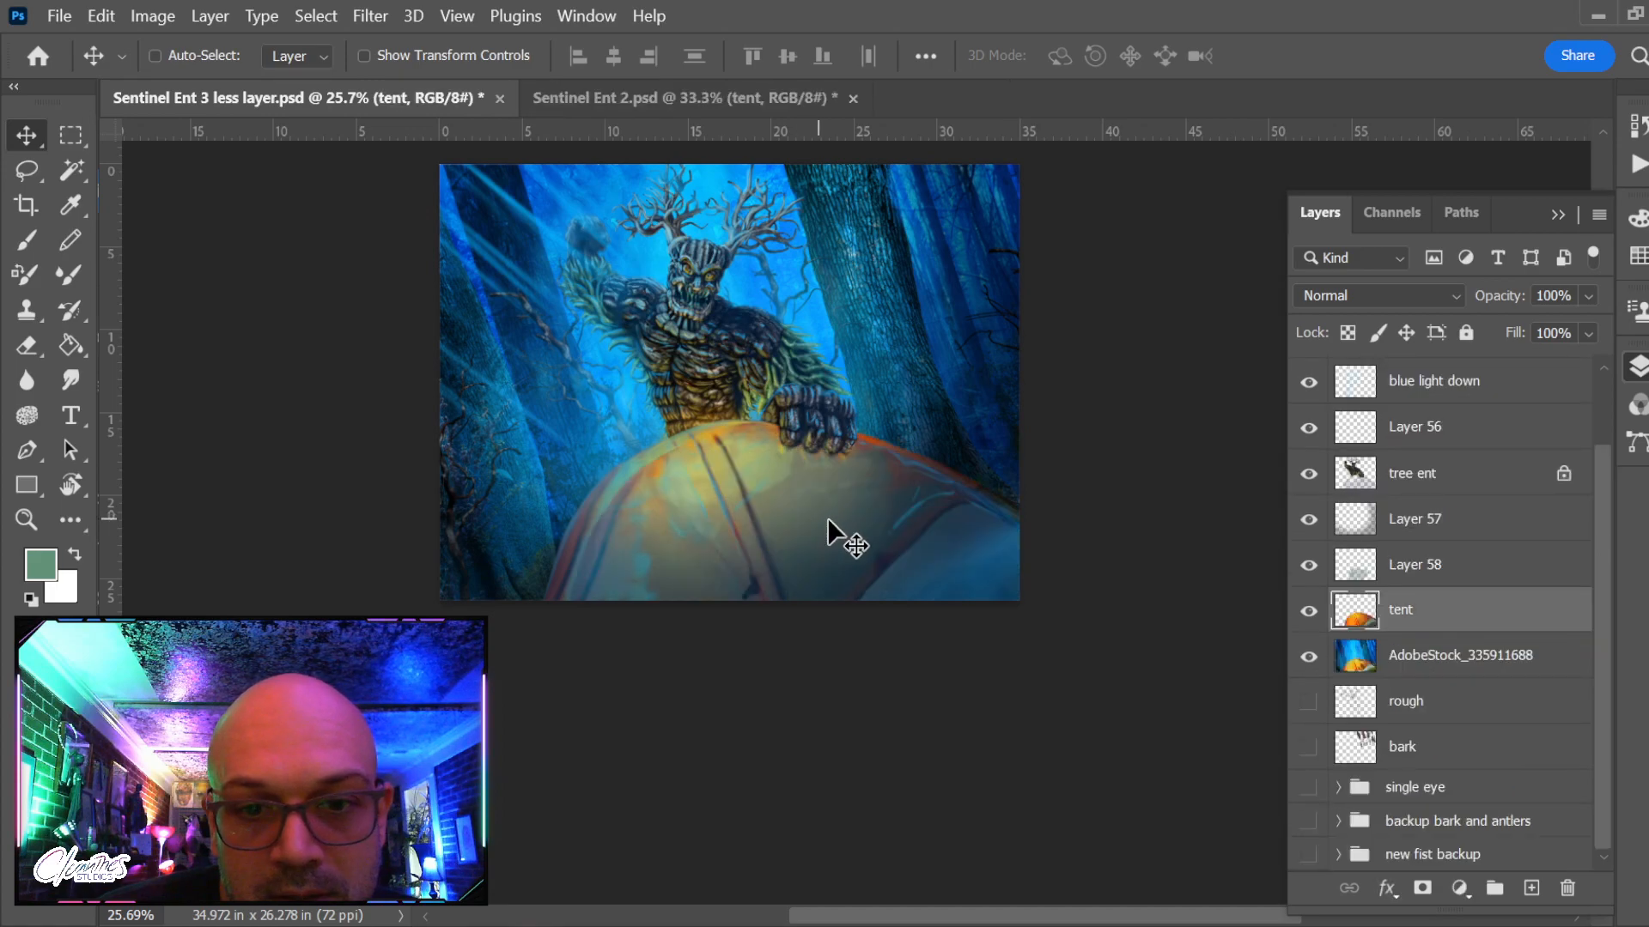
Close Sentinel Ent 2.psd and align the copied tent layer over the existing tent in the composite
left_click(853, 97)
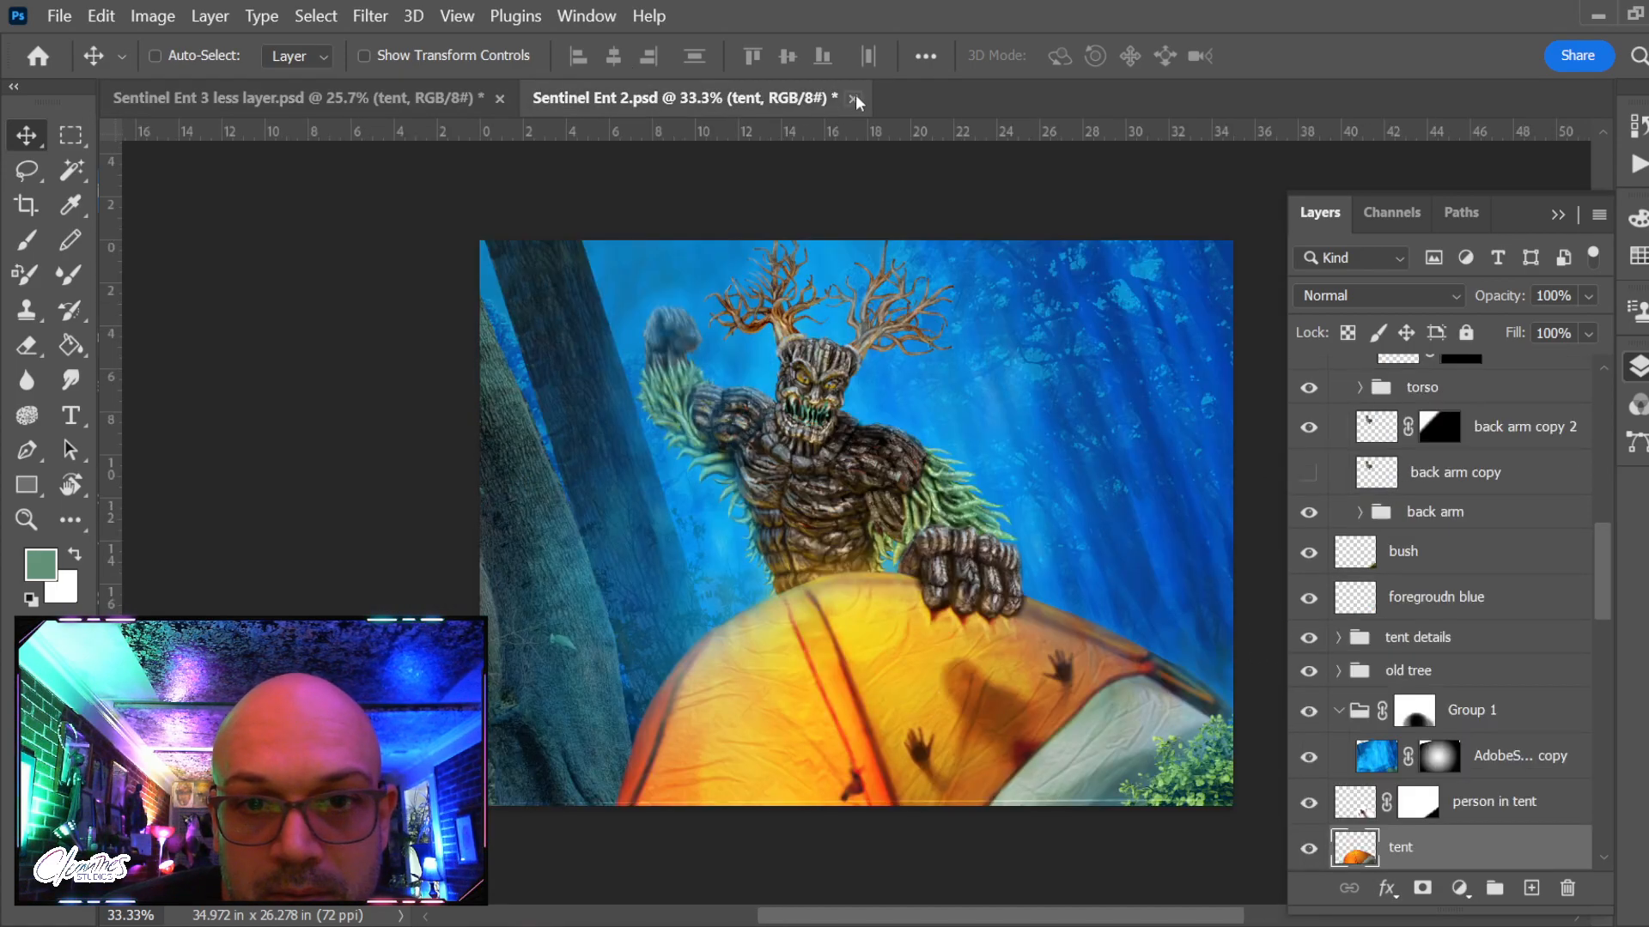
left_click(961, 400)
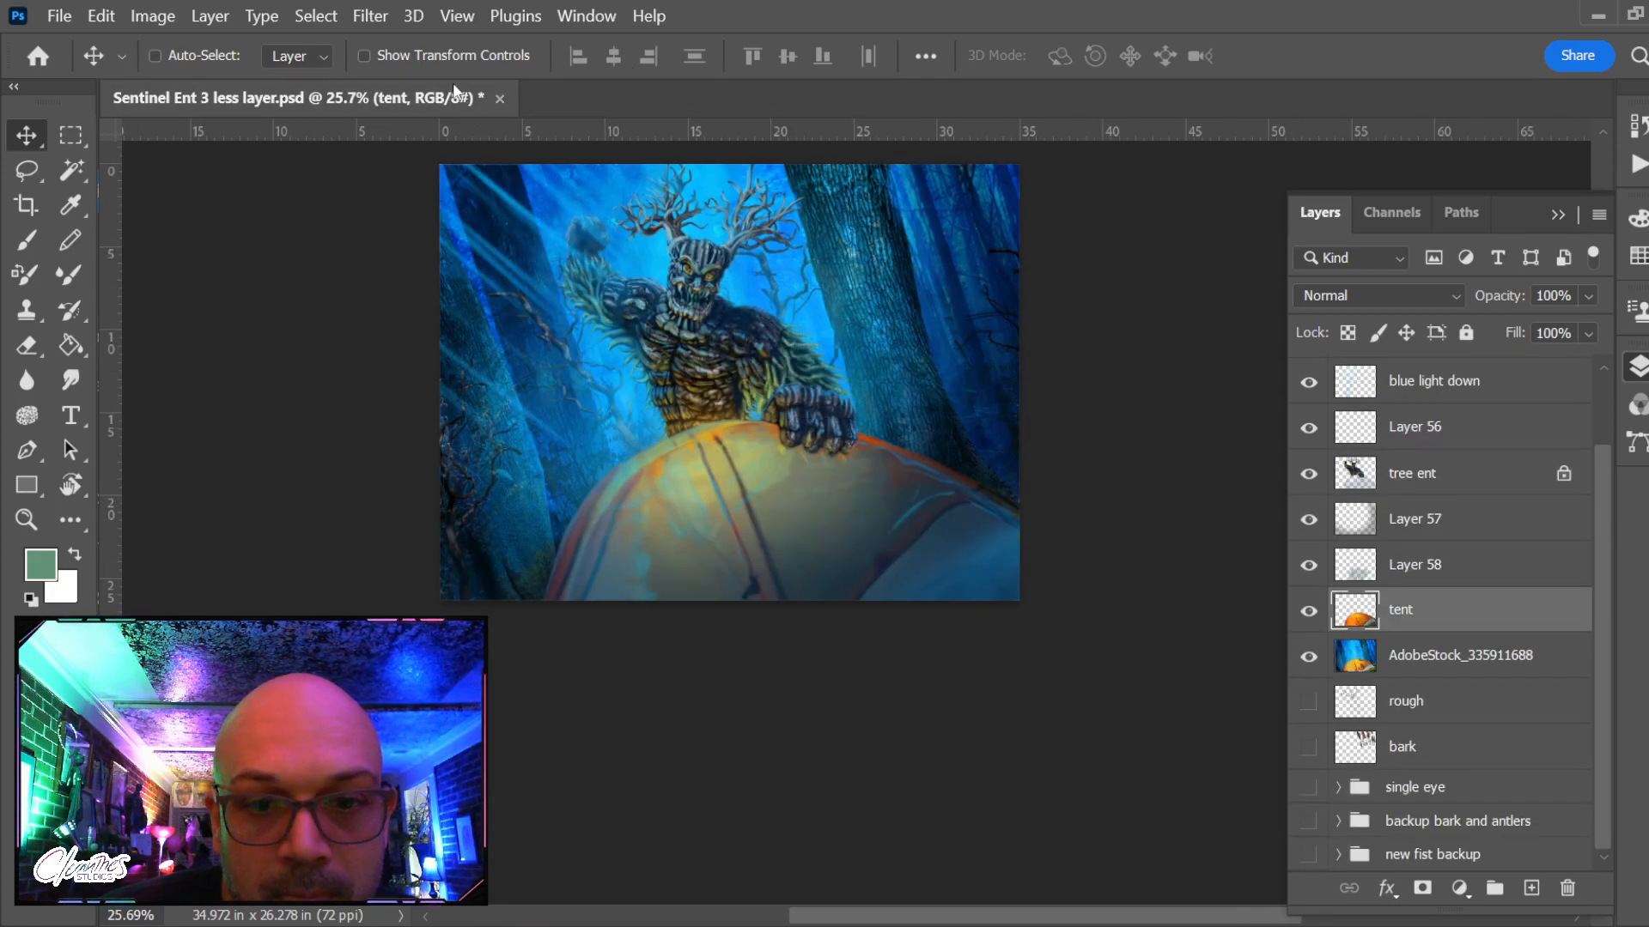
left_click_drag(742, 540, 723, 534)
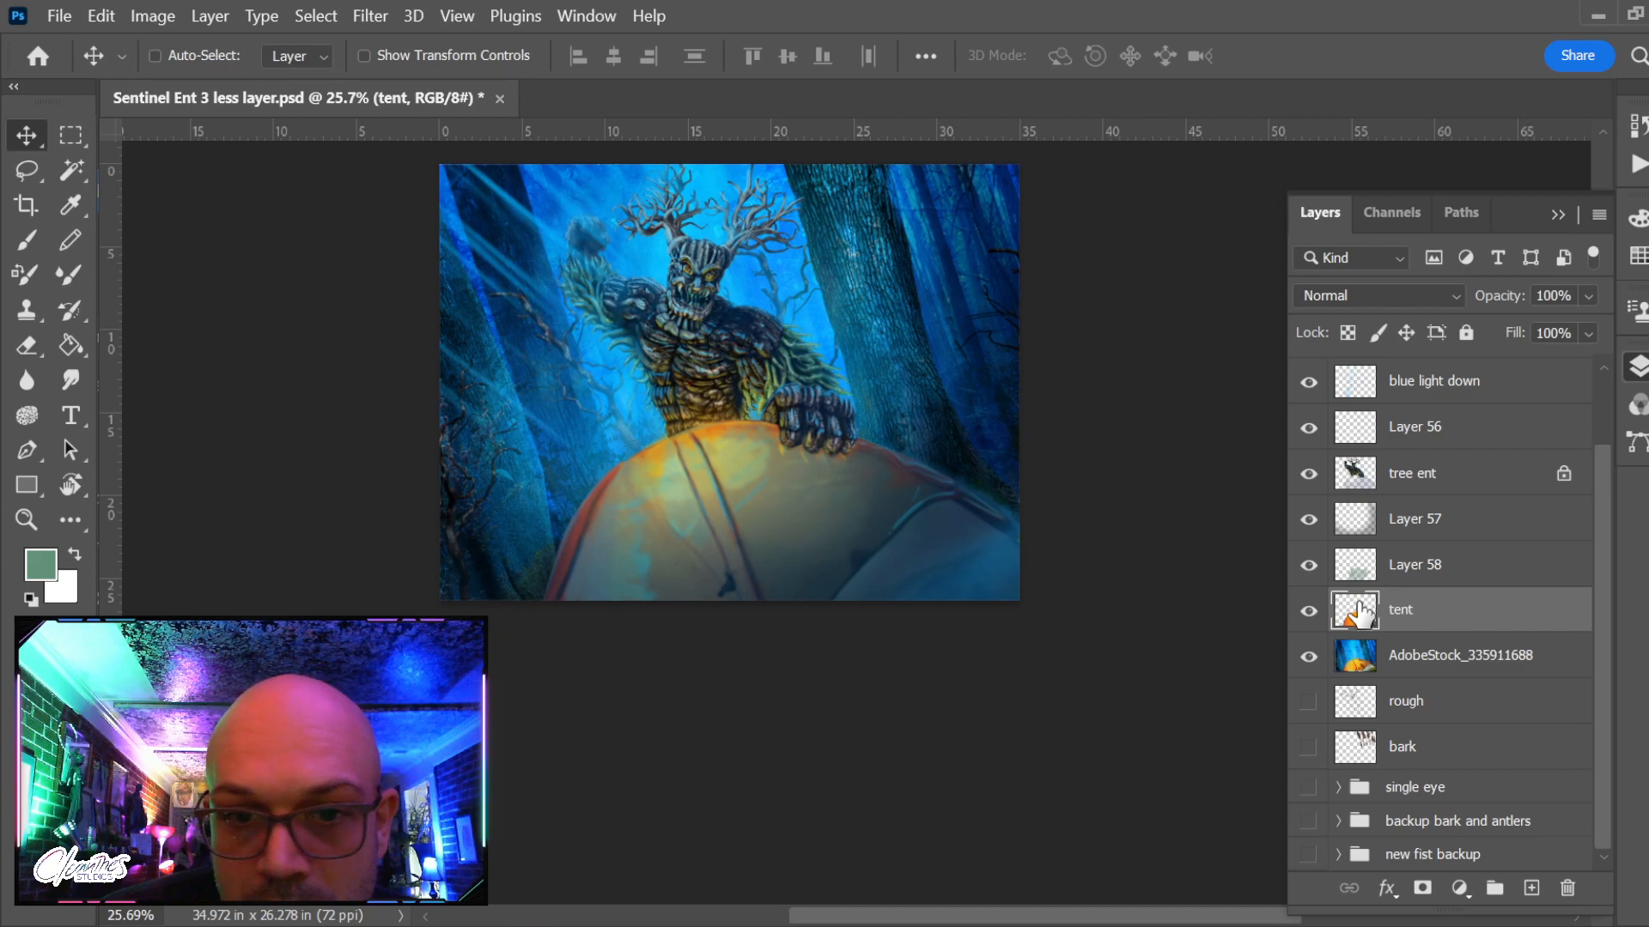
scroll(1355, 626, "up", 2)
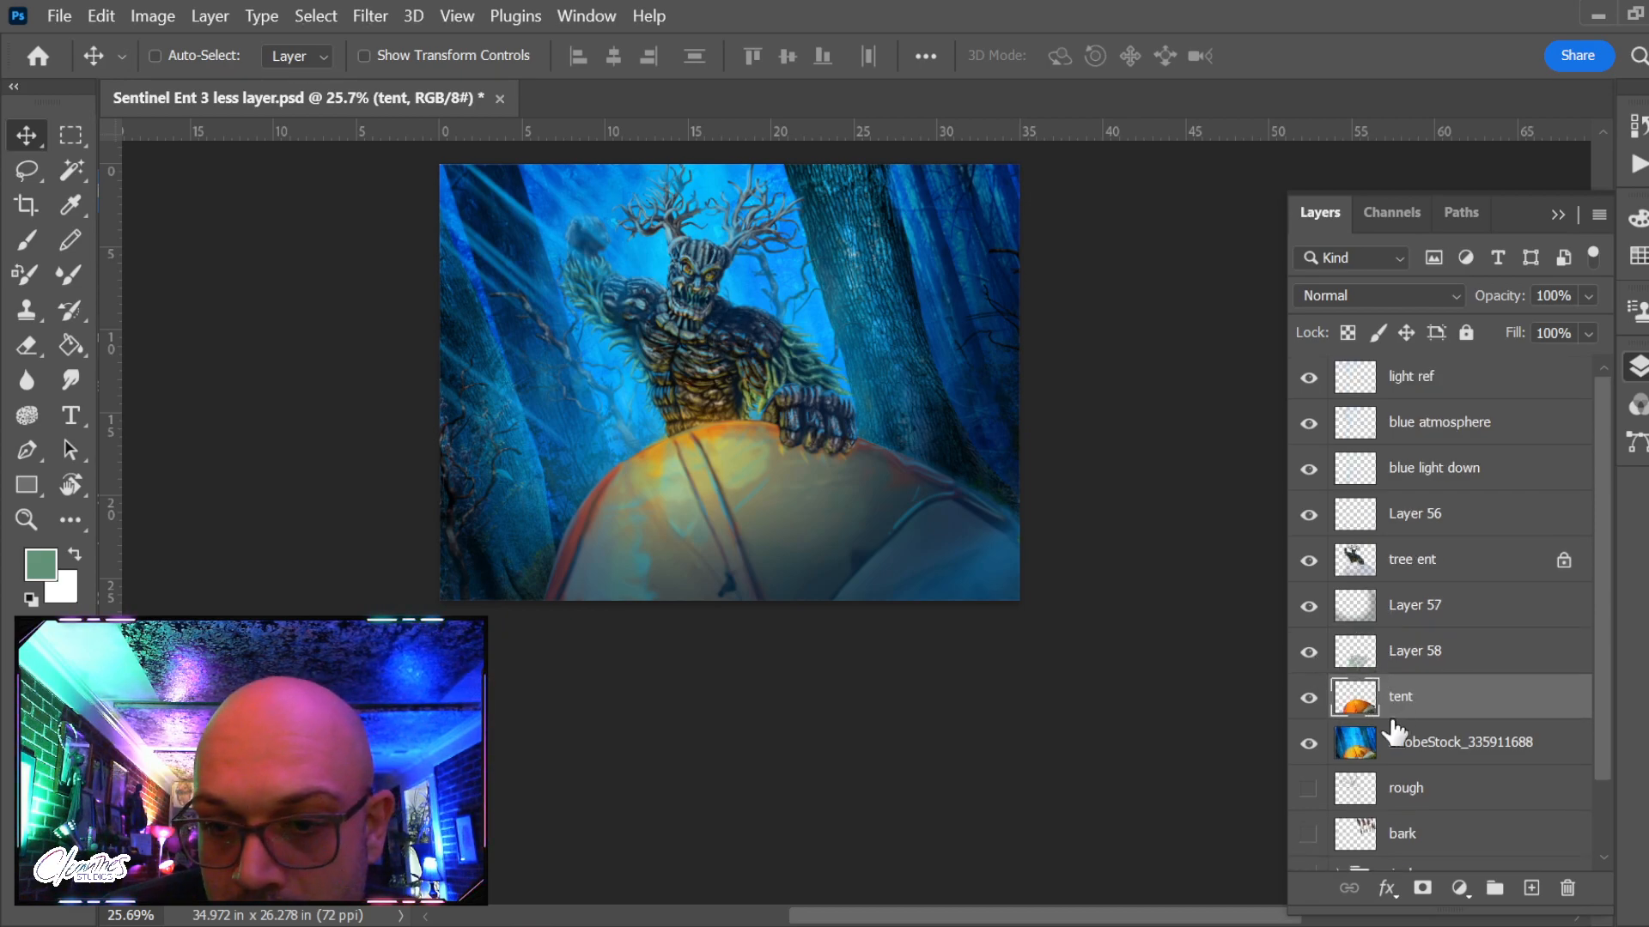
Hide Layer 58 and the tent layer, and move Layer 58 directly below the tent layer
key("z")
left_click_drag(806, 488, 888, 540)
left_click_drag(886, 650, 865, 624)
left_click_drag(980, 662, 955, 642)
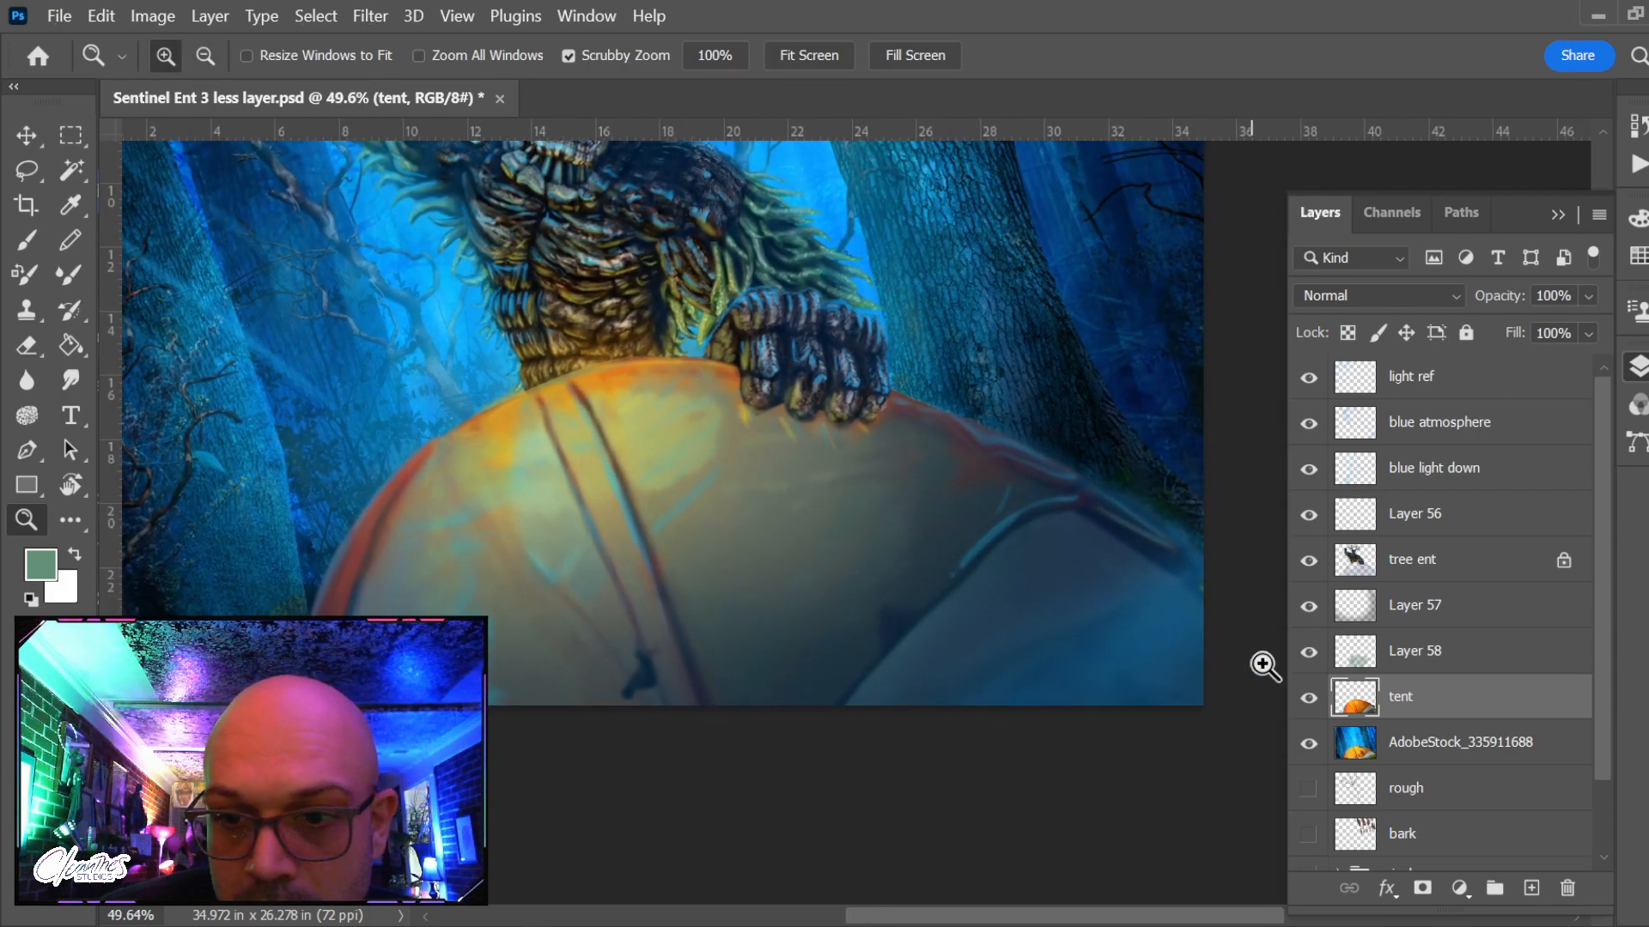
left_click(1466, 669)
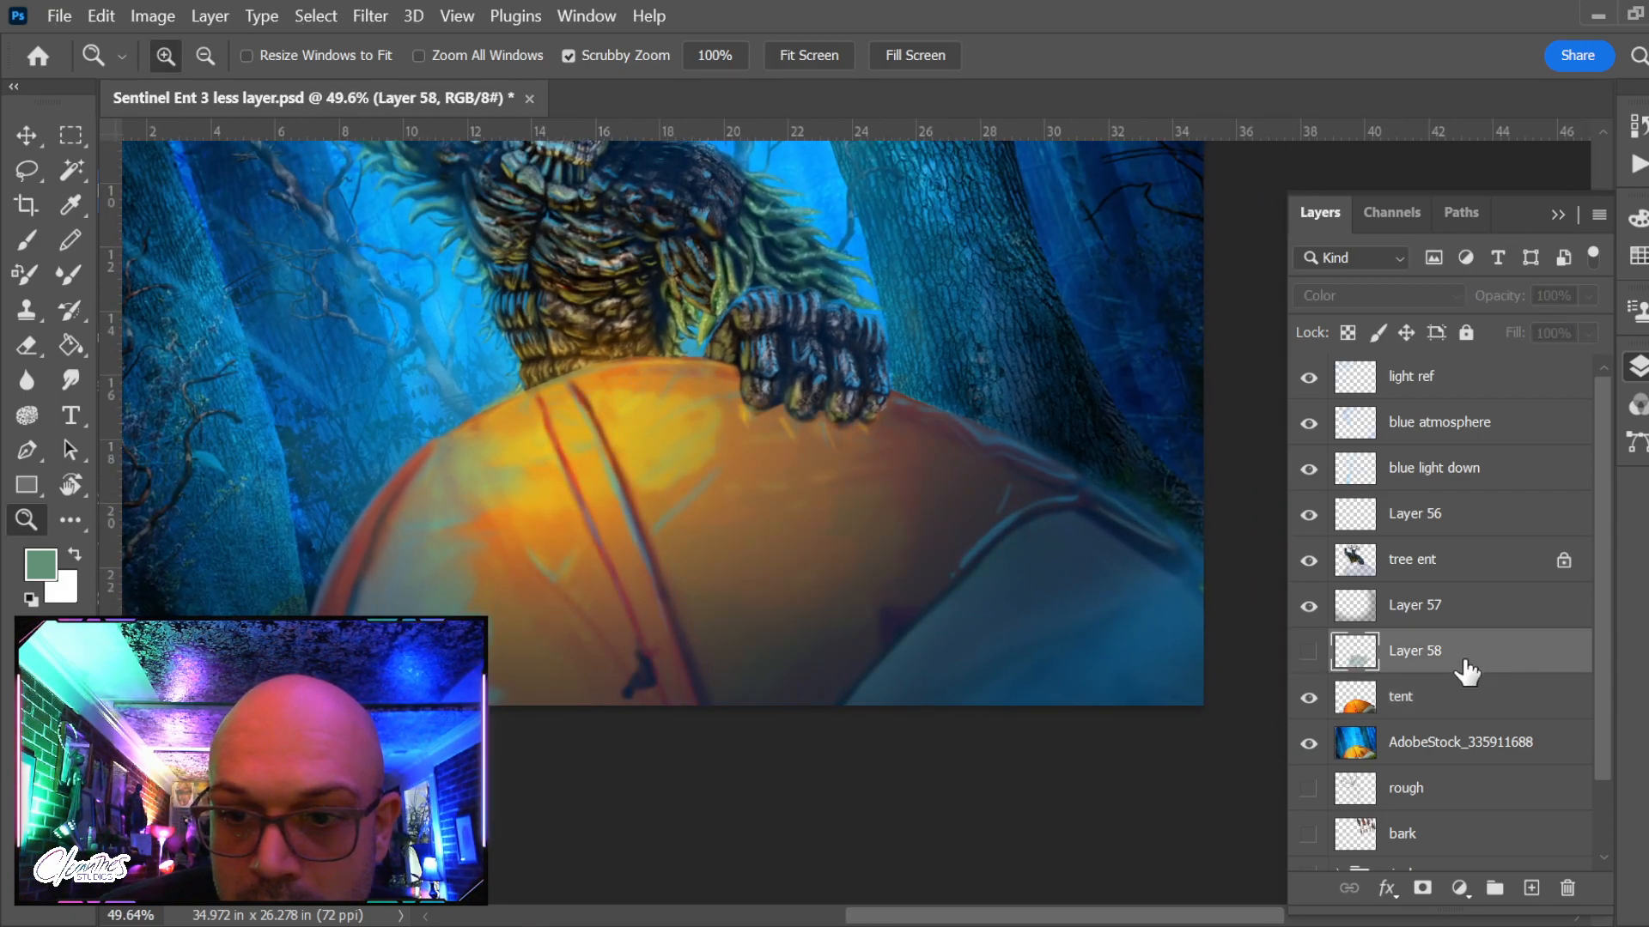
left_click(1308, 654)
left_click(1308, 697)
left_click(1309, 654)
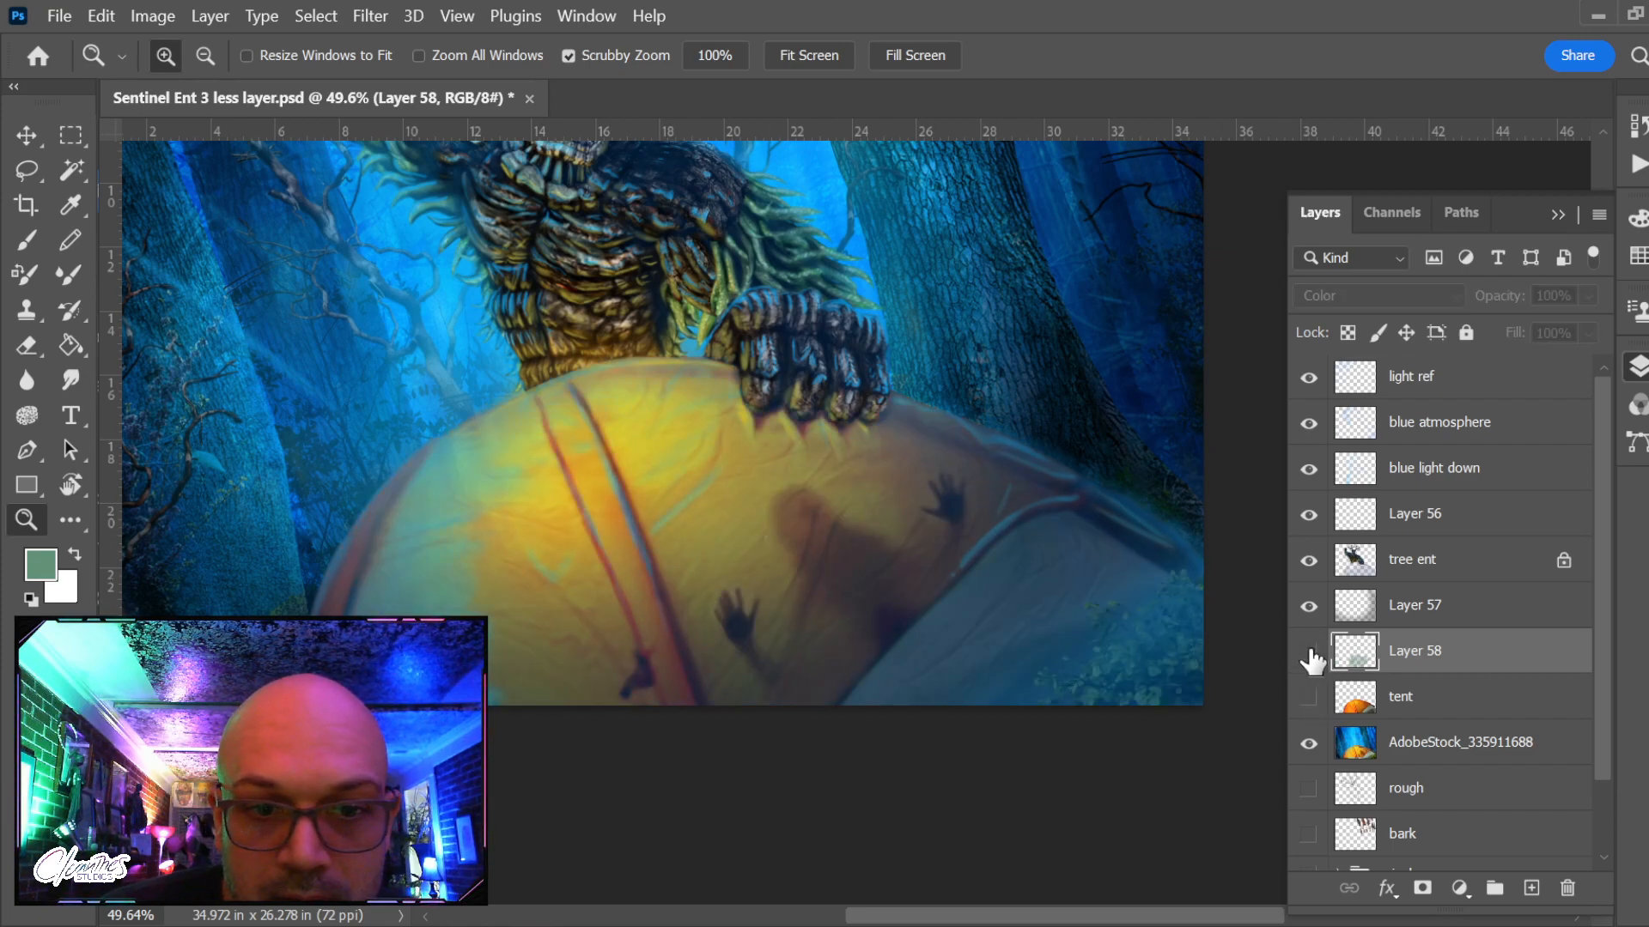
left_click_drag(1434, 676, 1409, 700)
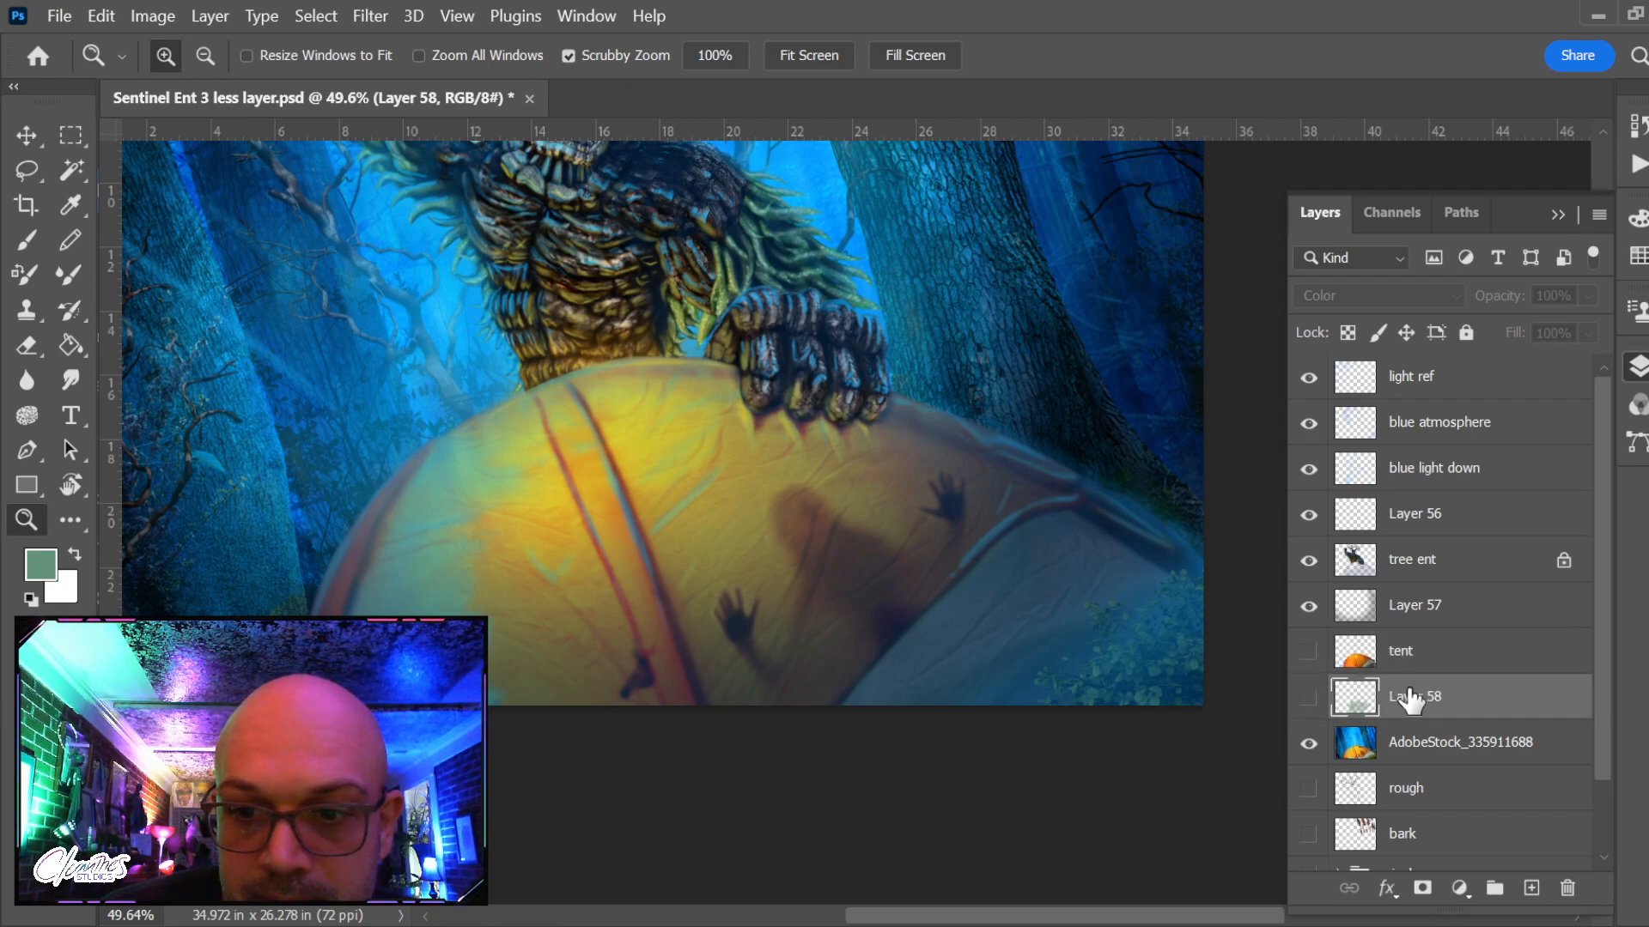
Check the blue atmosphere and blue light down layers by hiding and showing each, and select the blue light down layer
left_click(1426, 655)
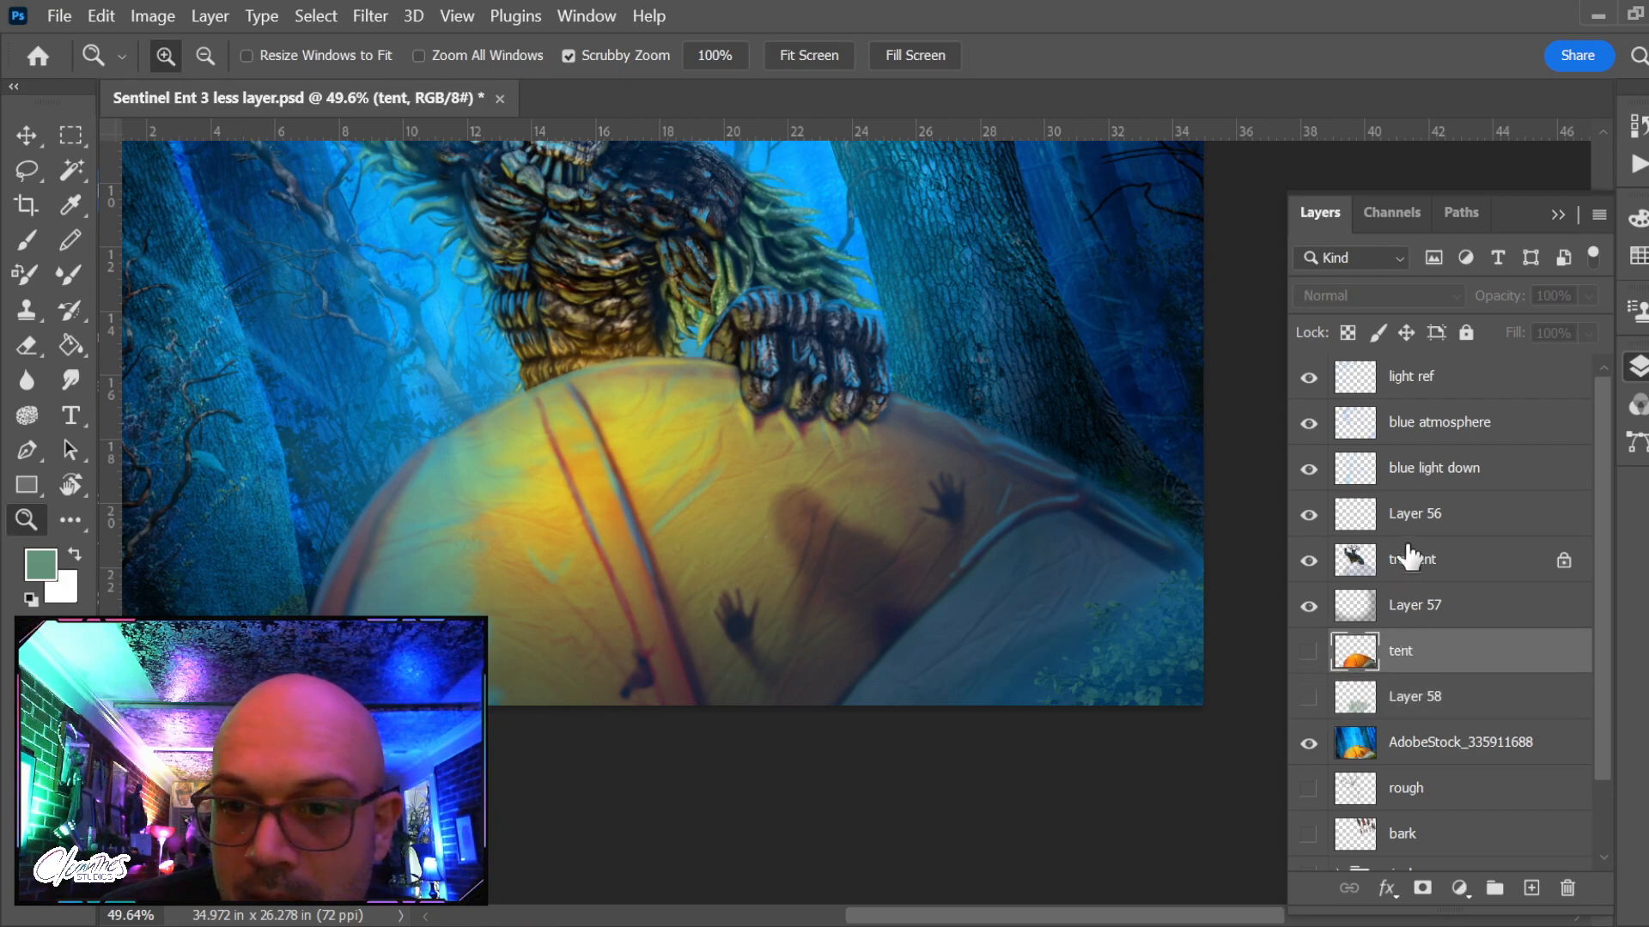
left_click(1305, 431)
left_click(1305, 431)
left_click(1314, 461)
left_click(1315, 468)
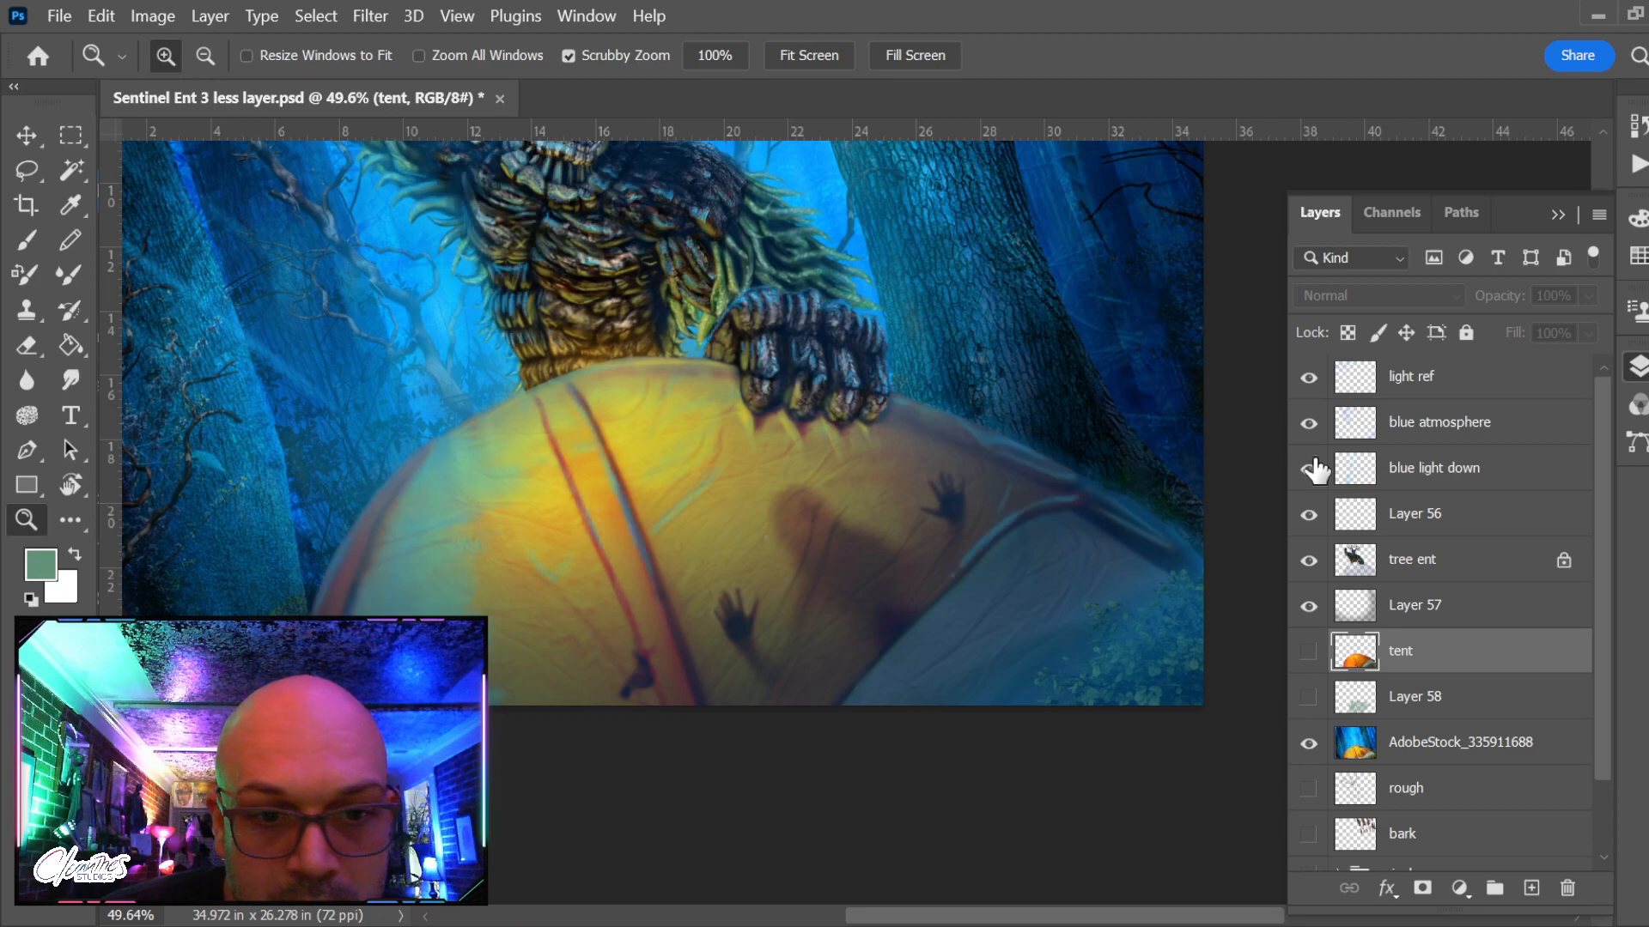
left_click(1378, 468)
key("e")
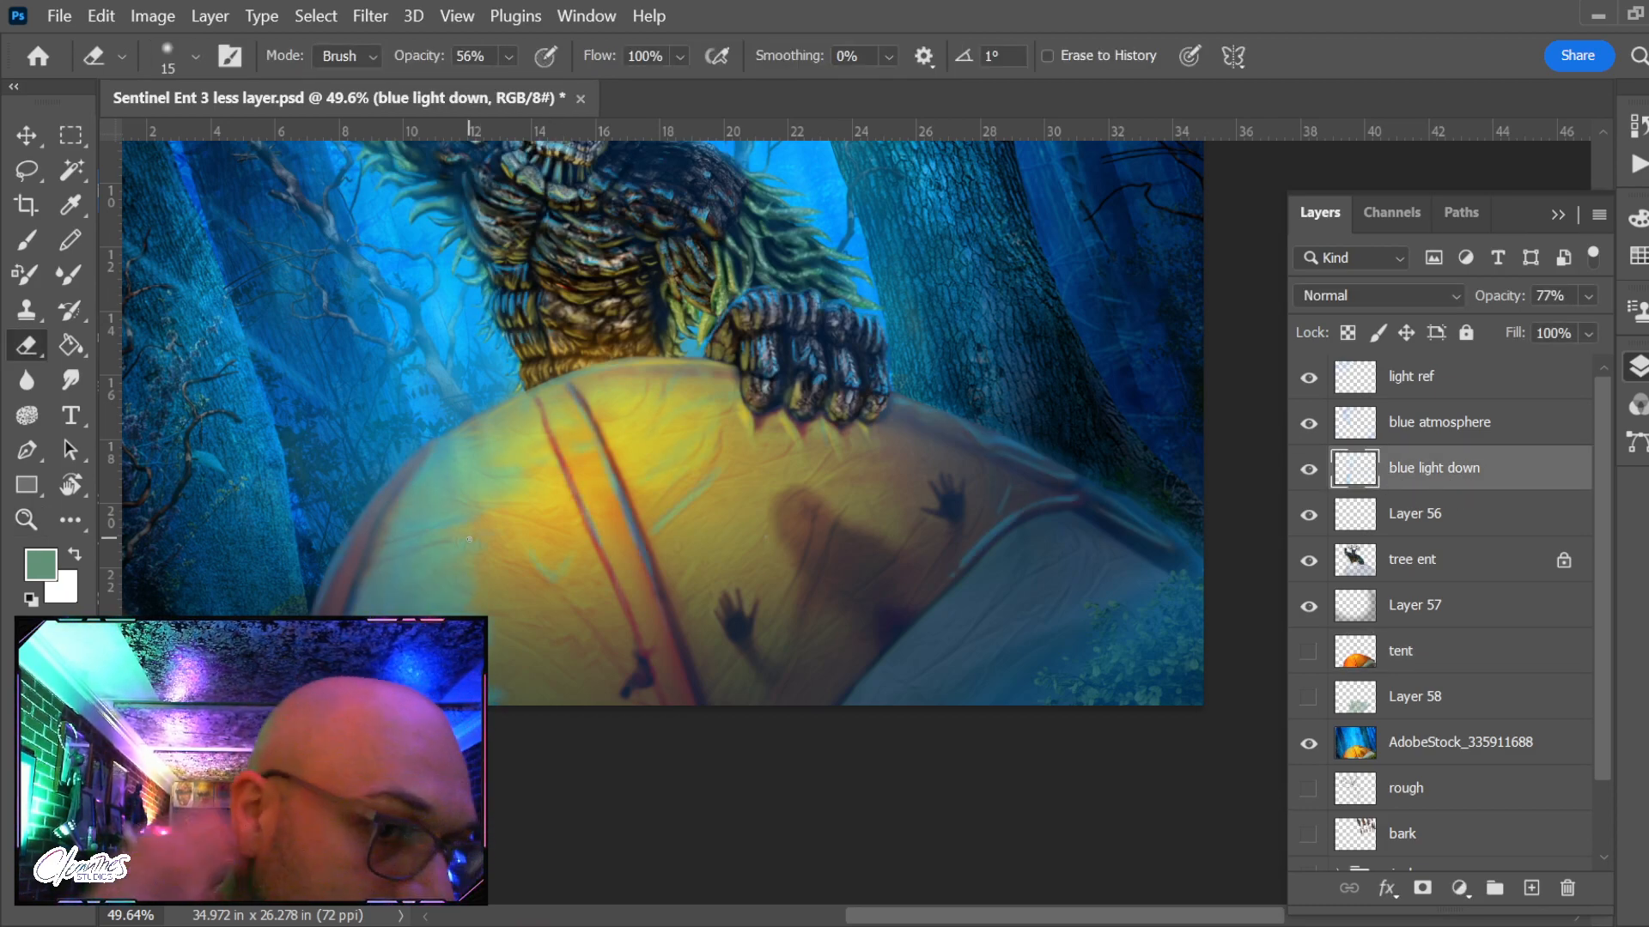
left_click(76, 377)
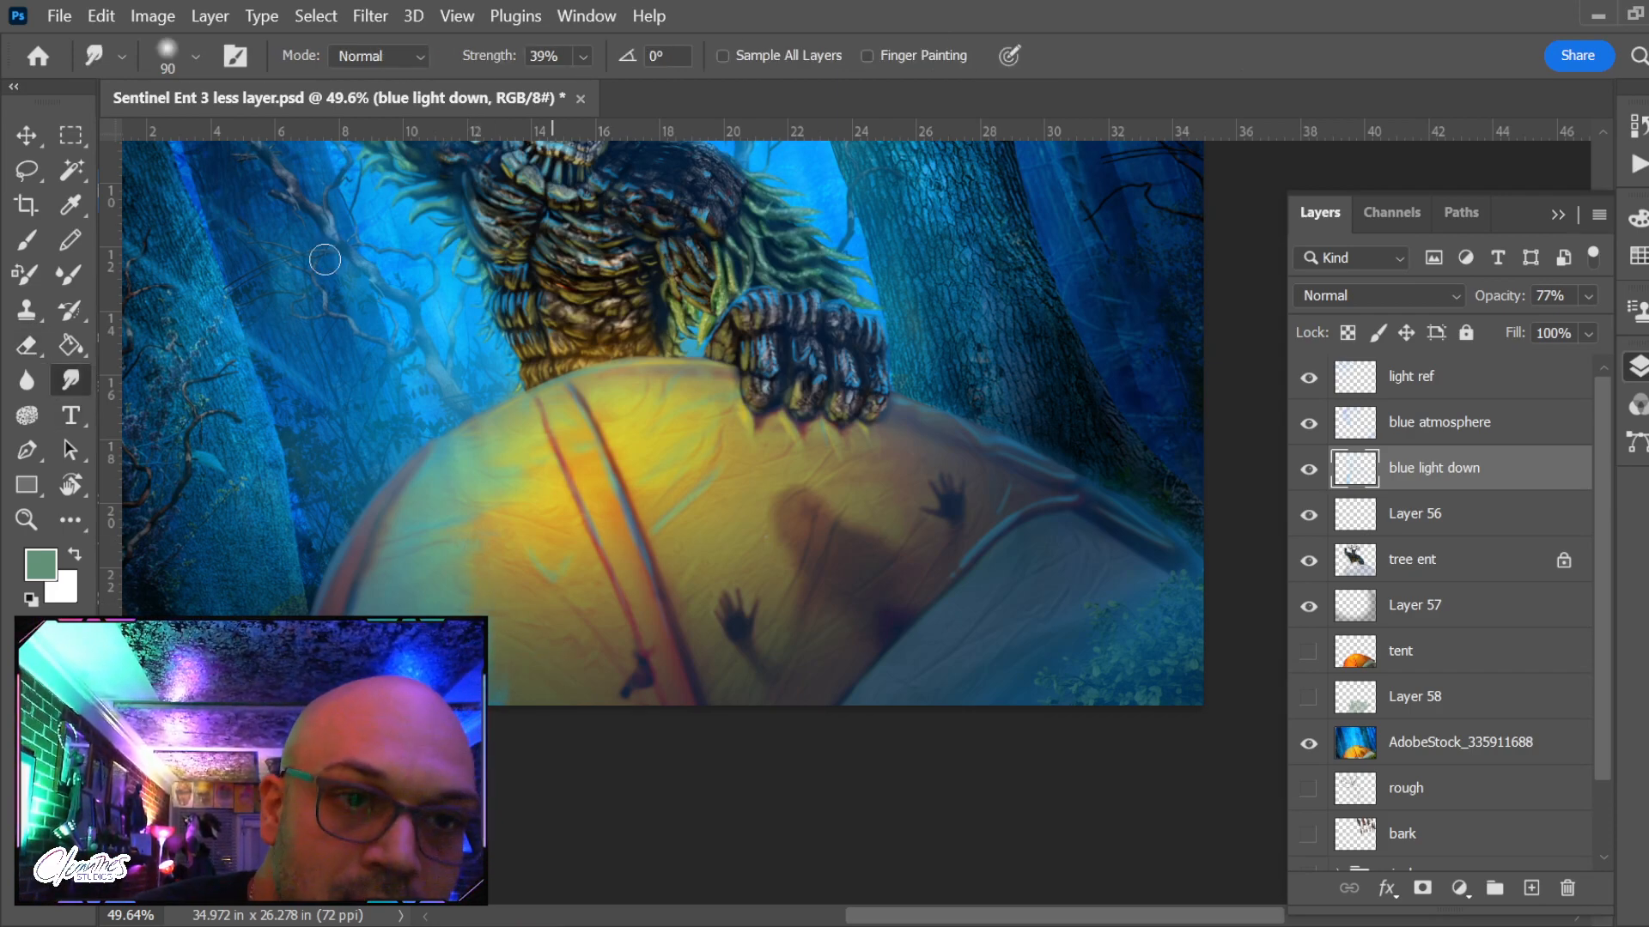
left_click(379, 20)
left_click(709, 645)
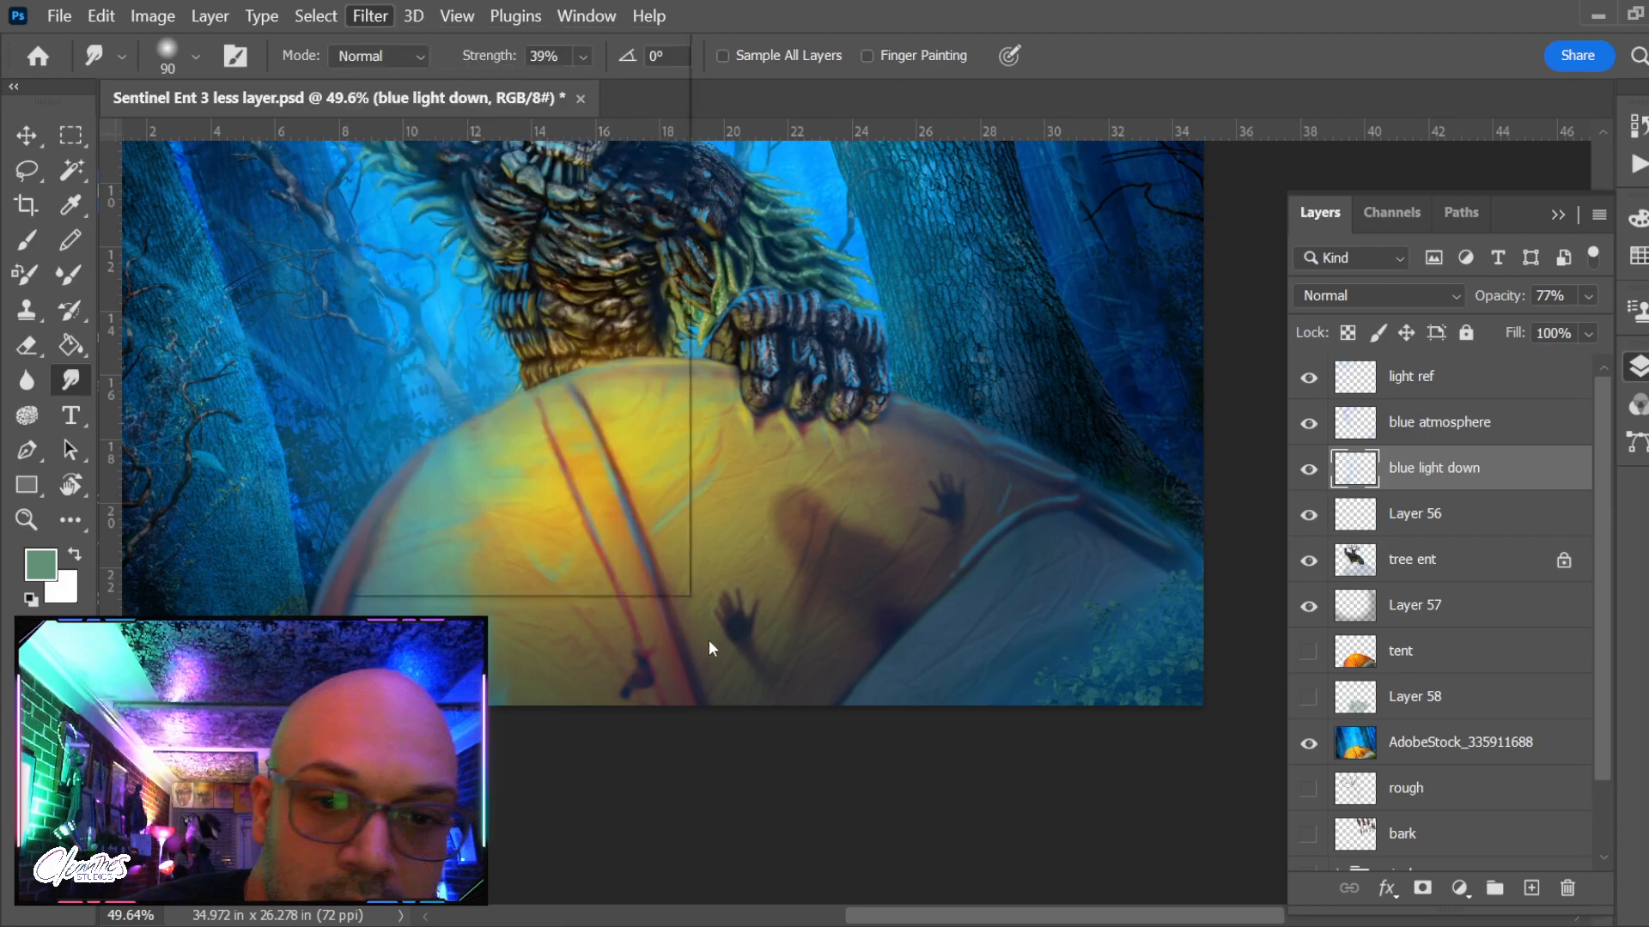
Lasso the tent's left section up to its first red seam and start applying a filter there on the blue light down layer
key("l")
key("alt+l")
left_click(709, 643)
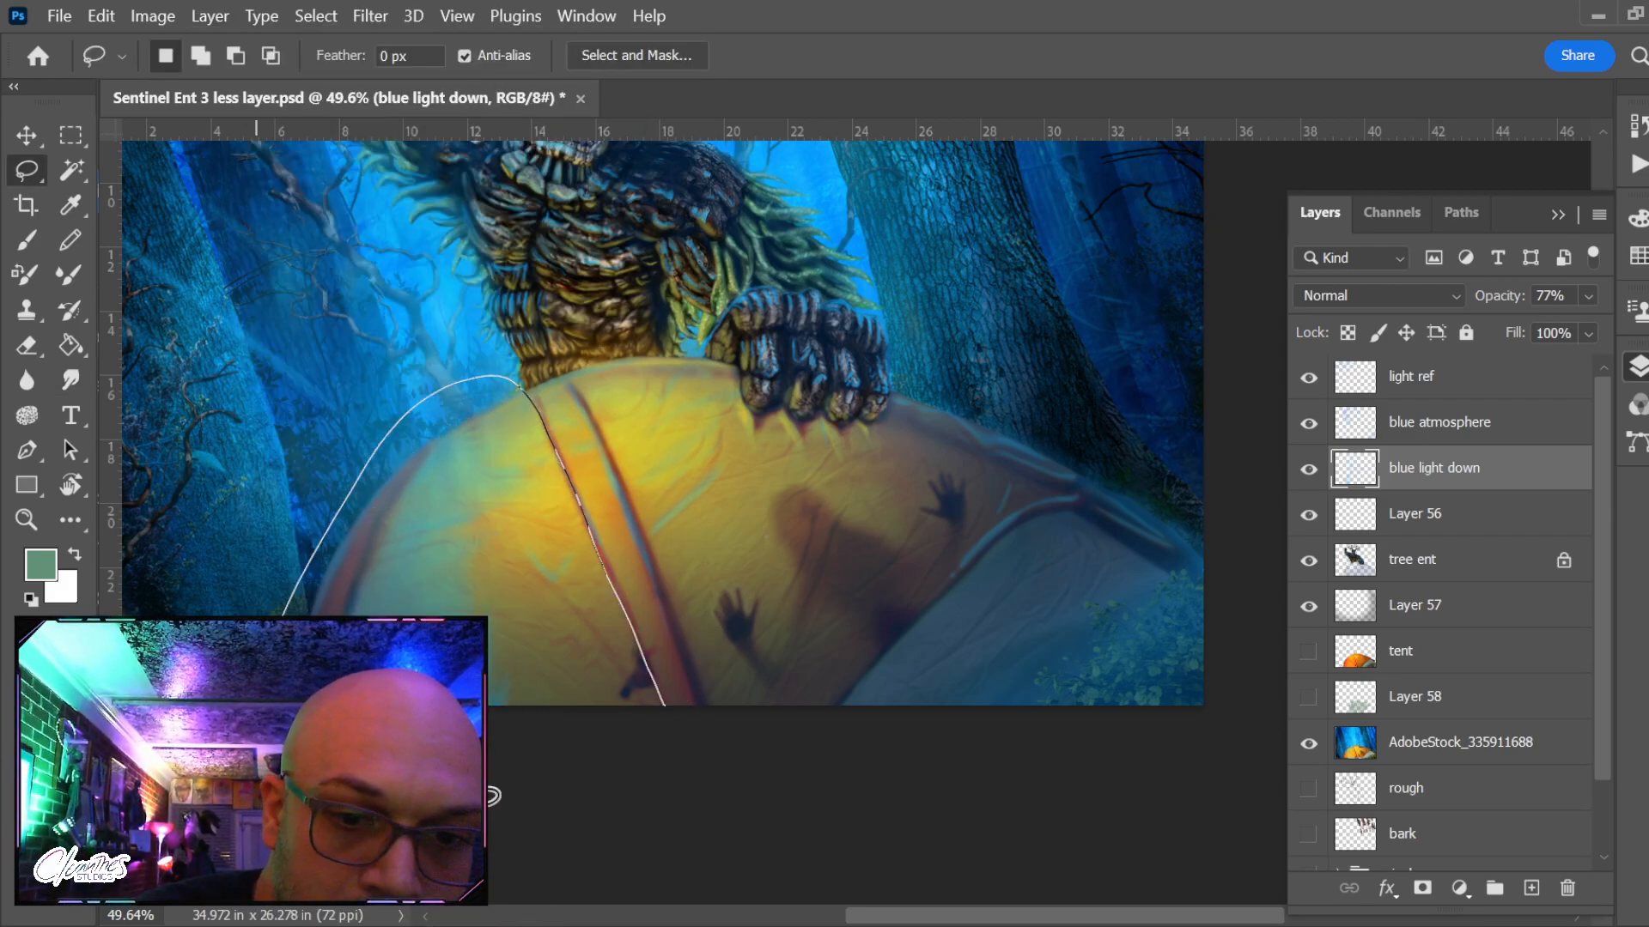
left_click_drag(494, 796, 683, 759)
left_click(370, 16)
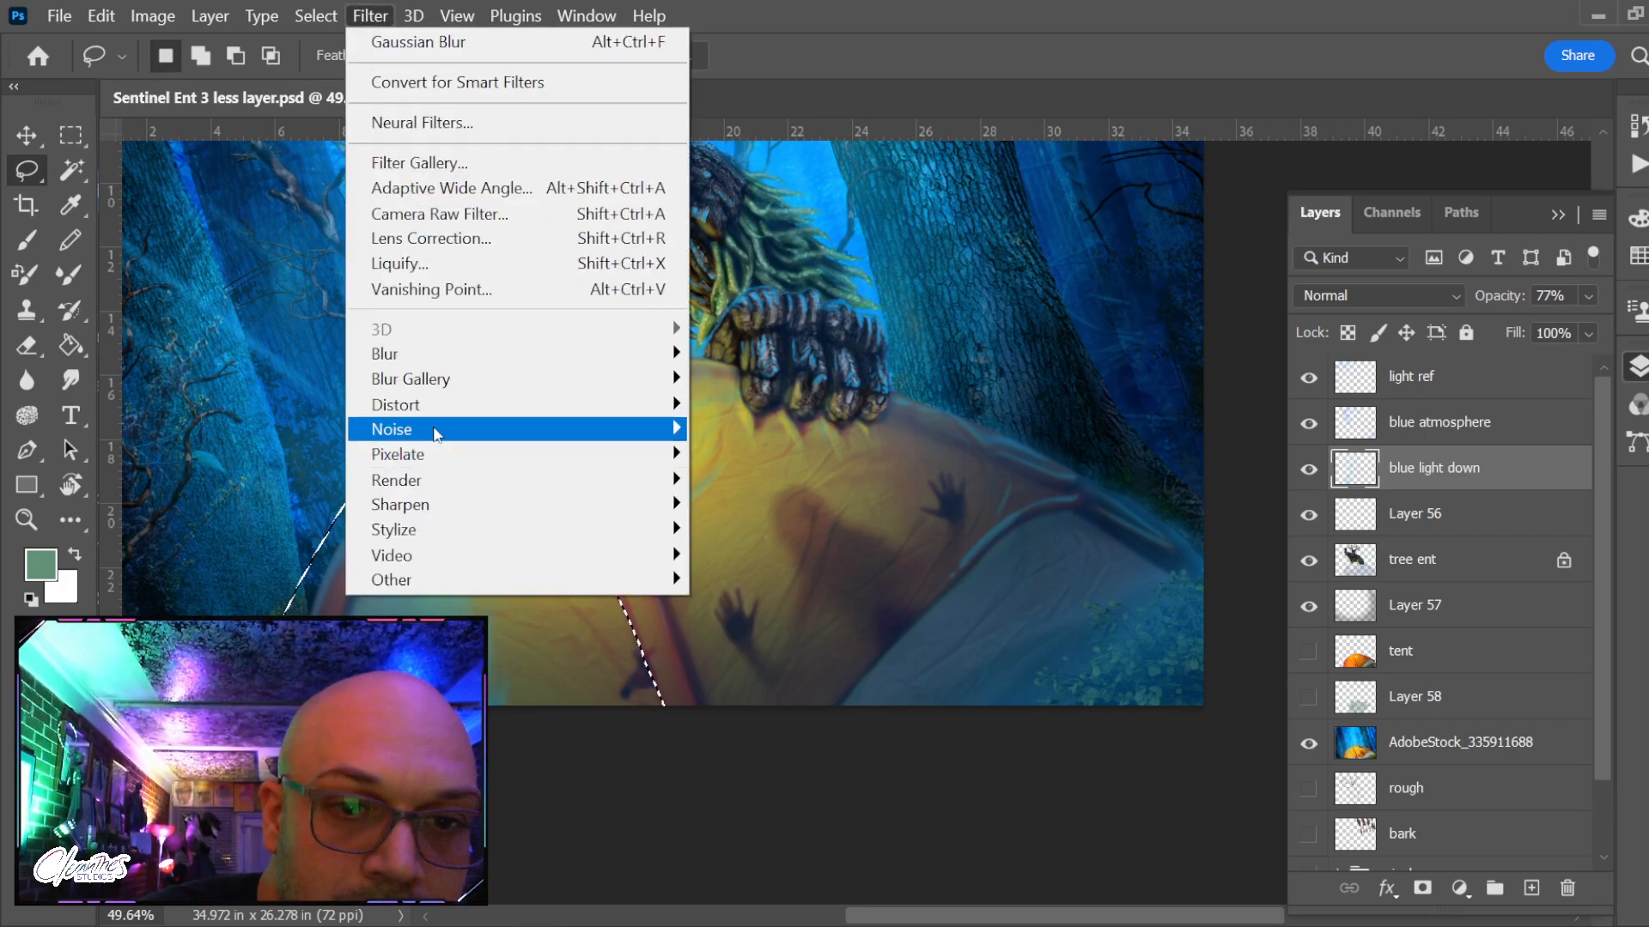
Try a Gaussian Blur of 110 pixels on the selected tent area of the blue light down layer, deselect, and erase parts of it
mouse_move(463, 353)
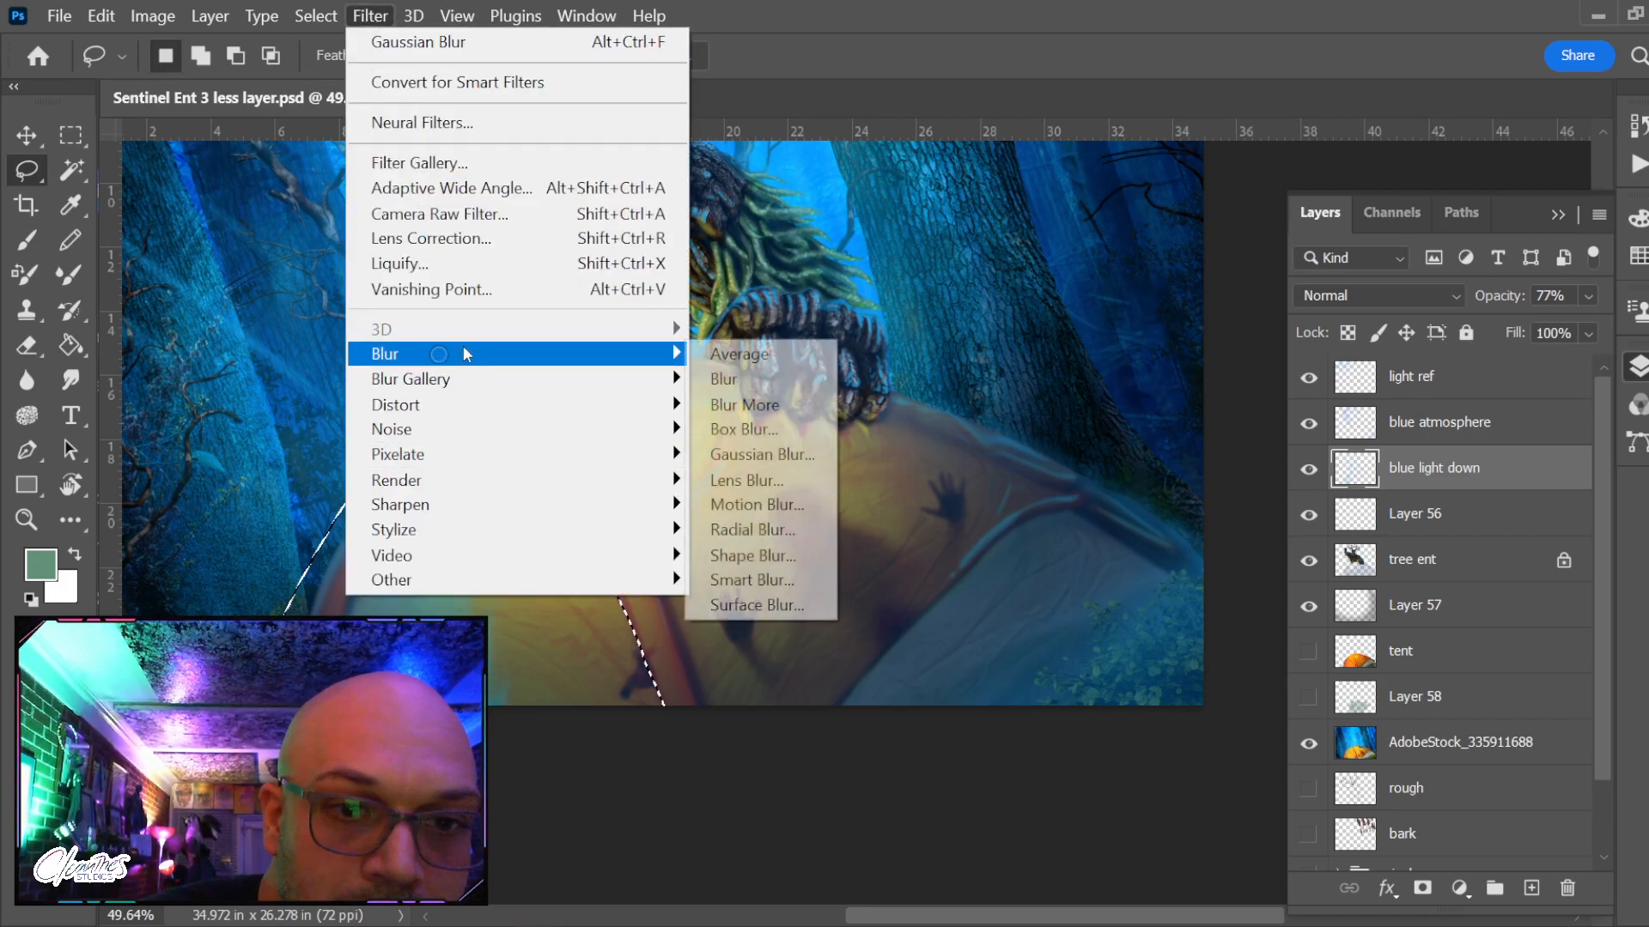
left_click(778, 453)
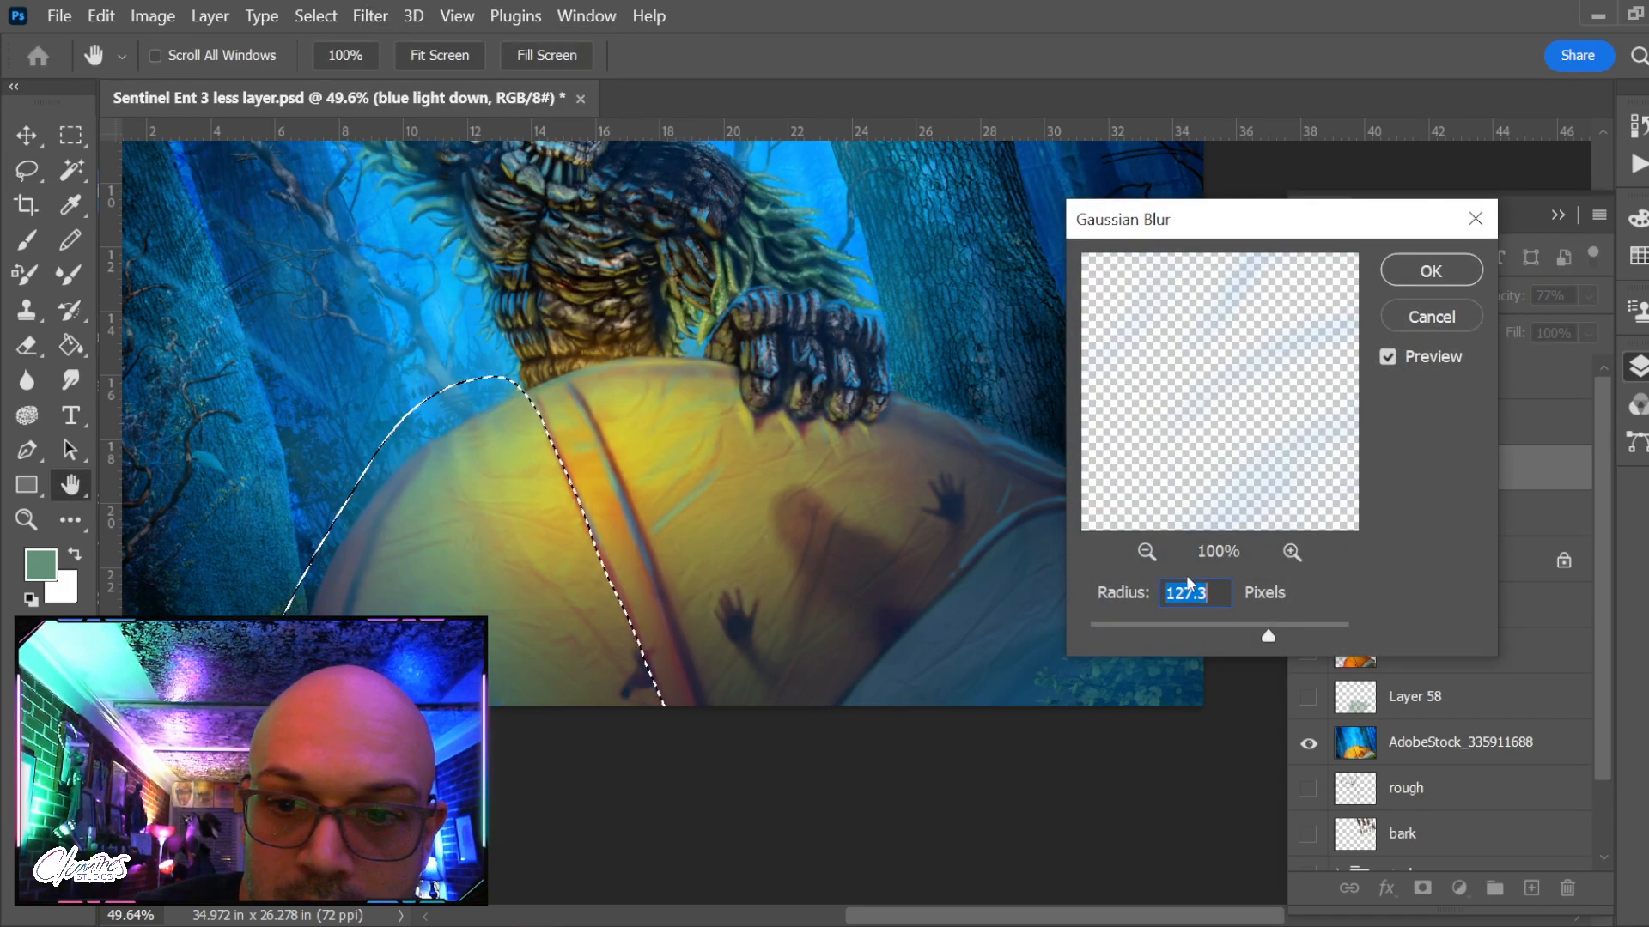
mouse_move(1267, 635)
left_mouse_down()
mouse_move(1290, 637)
mouse_move(1265, 632)
left_mouse_up()
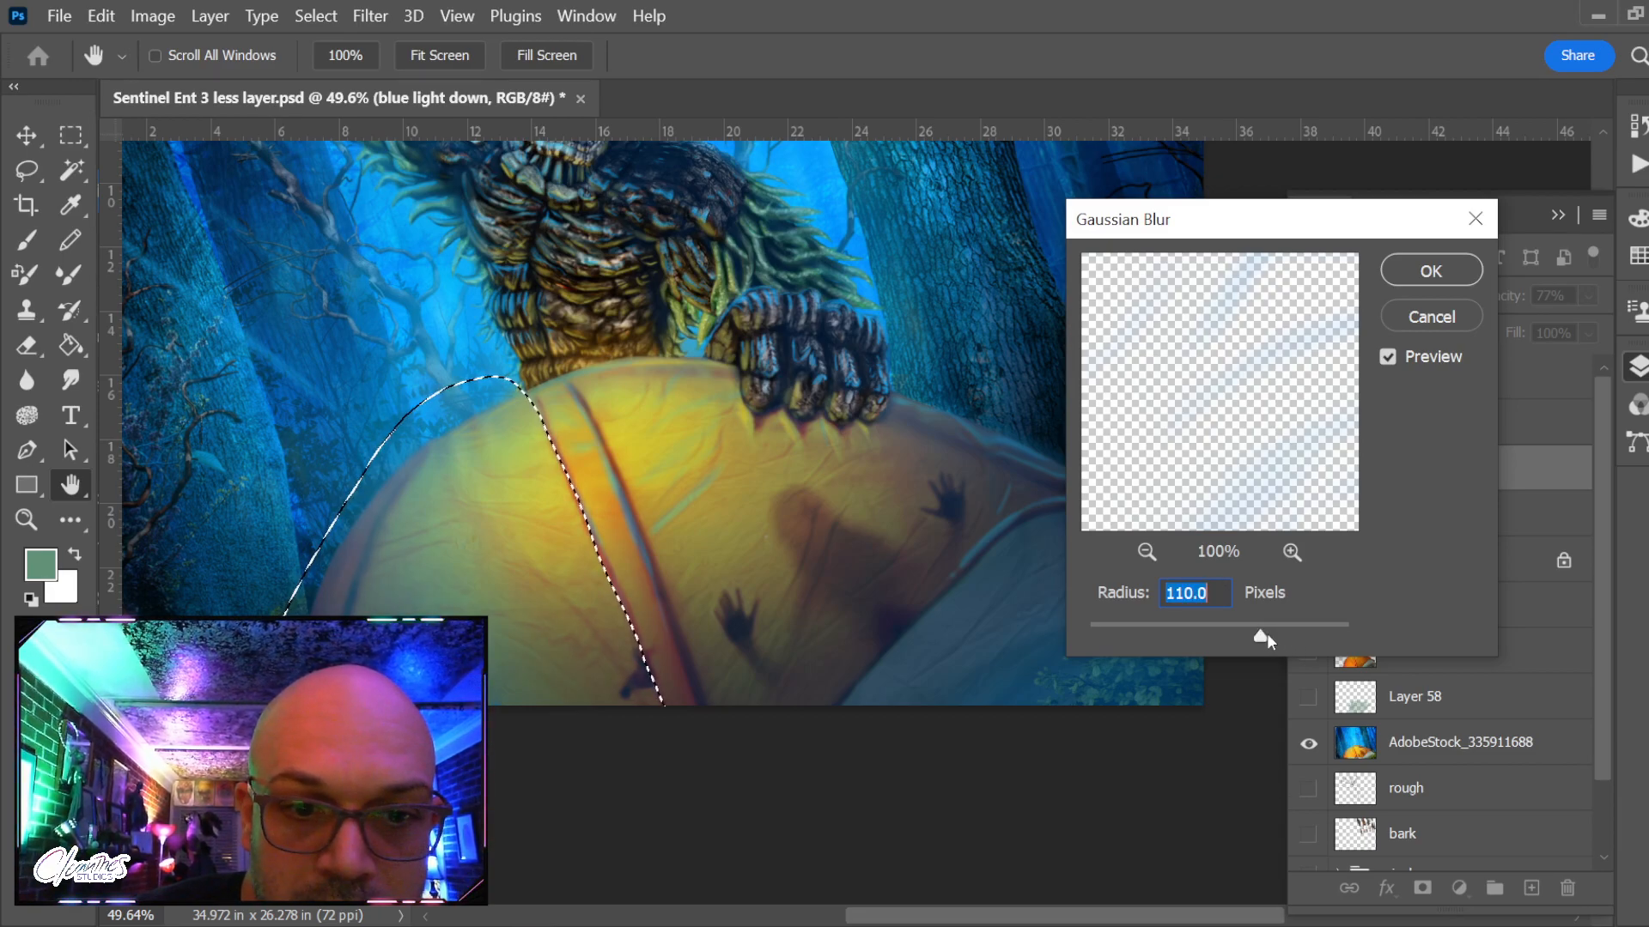
left_click(1420, 269)
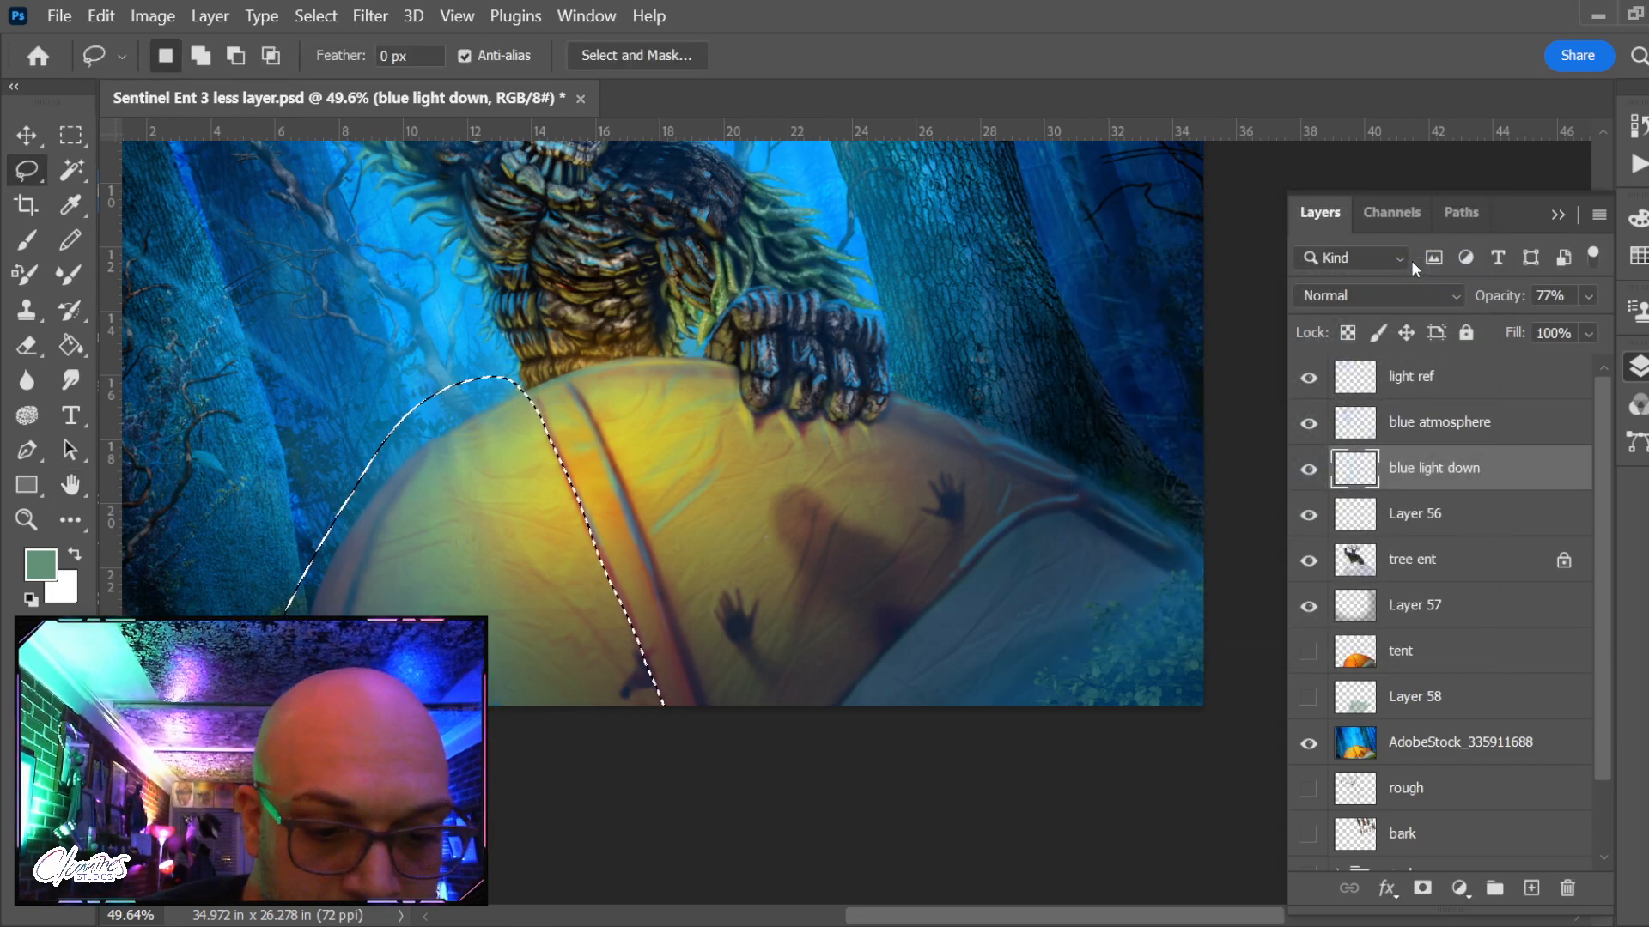
key("ctrl+d")
key("e")
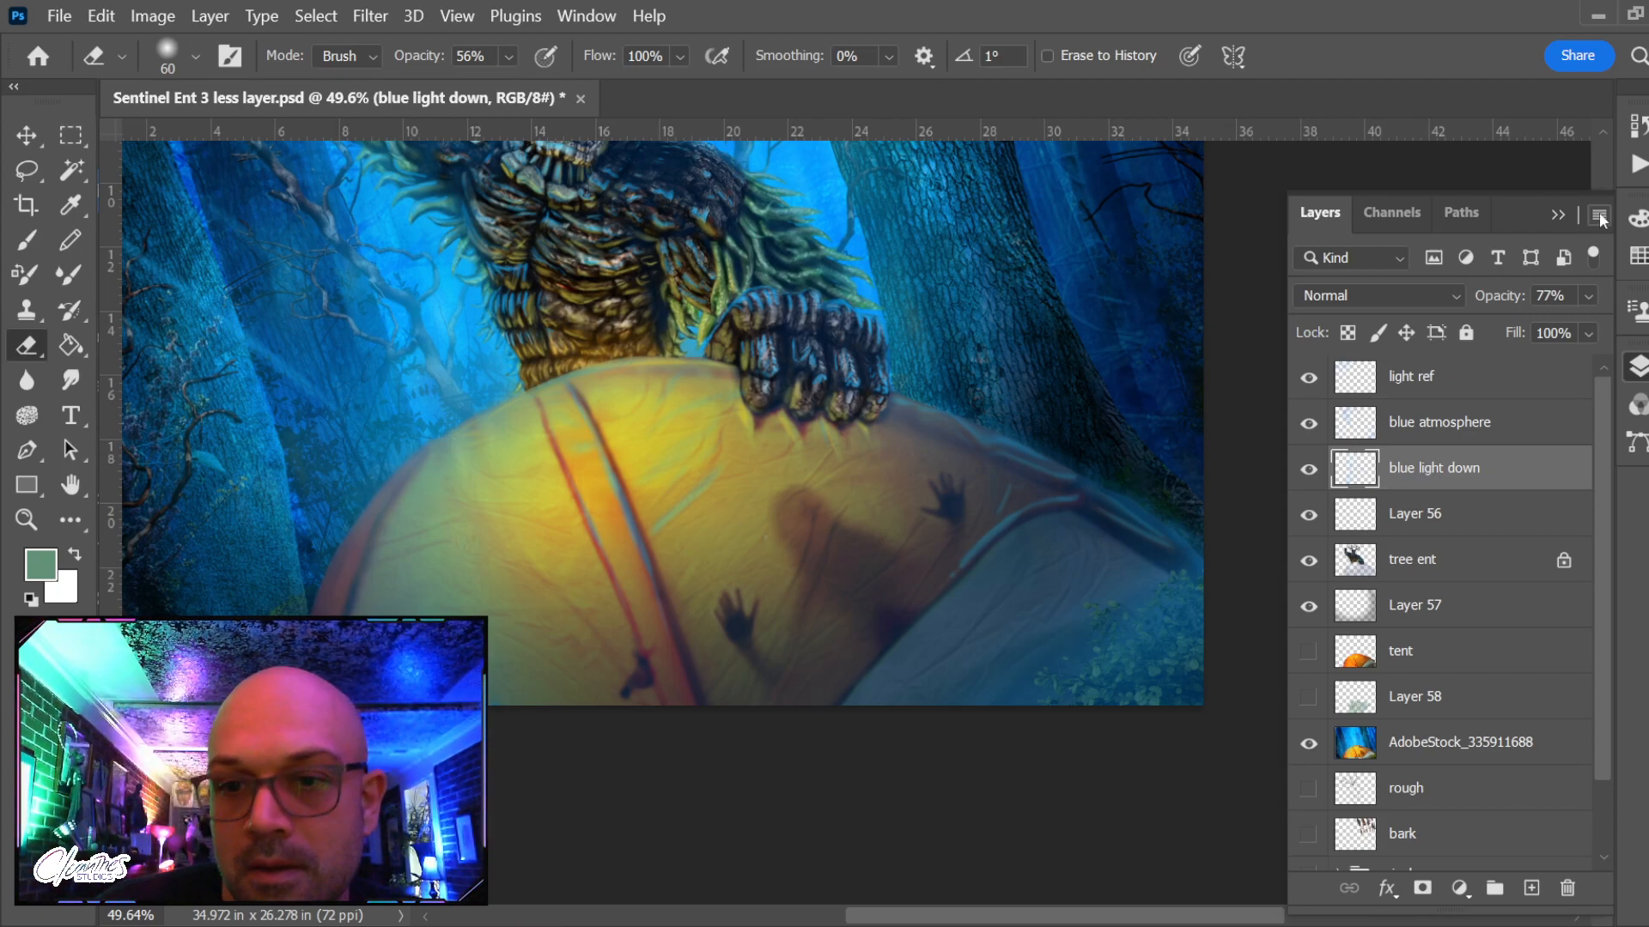
scroll(617, 556, "down", 3)
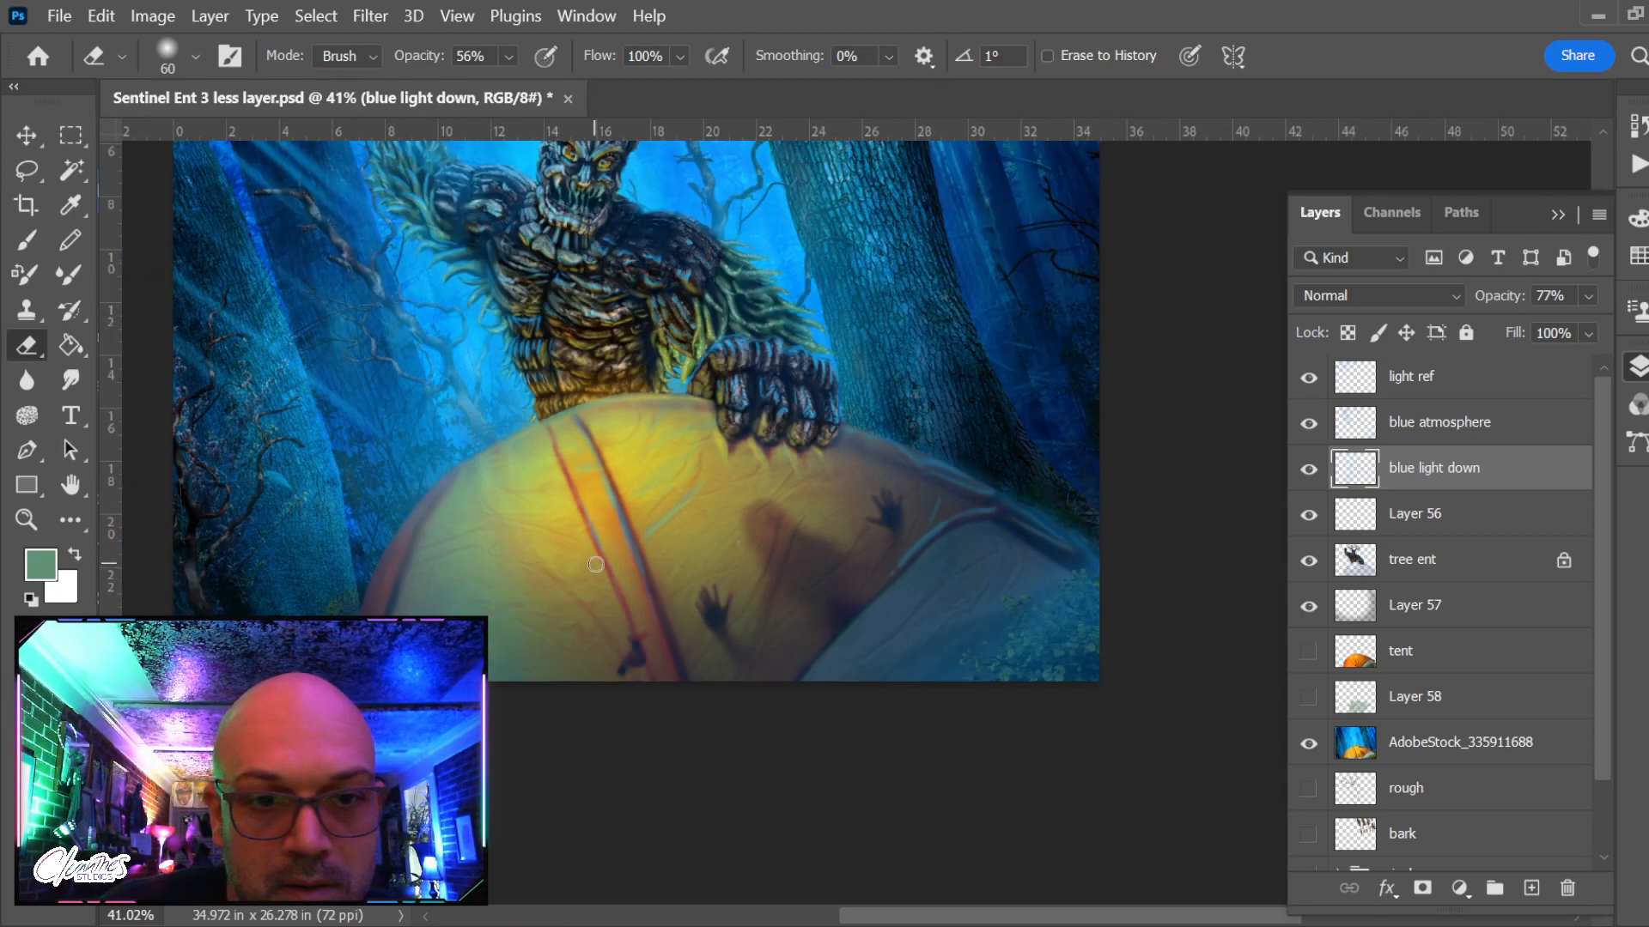
Revert the document to the Lasso state before the Gaussian Blur and clear the old selection
left_click(1635, 127)
scroll(1485, 225, "up", 5)
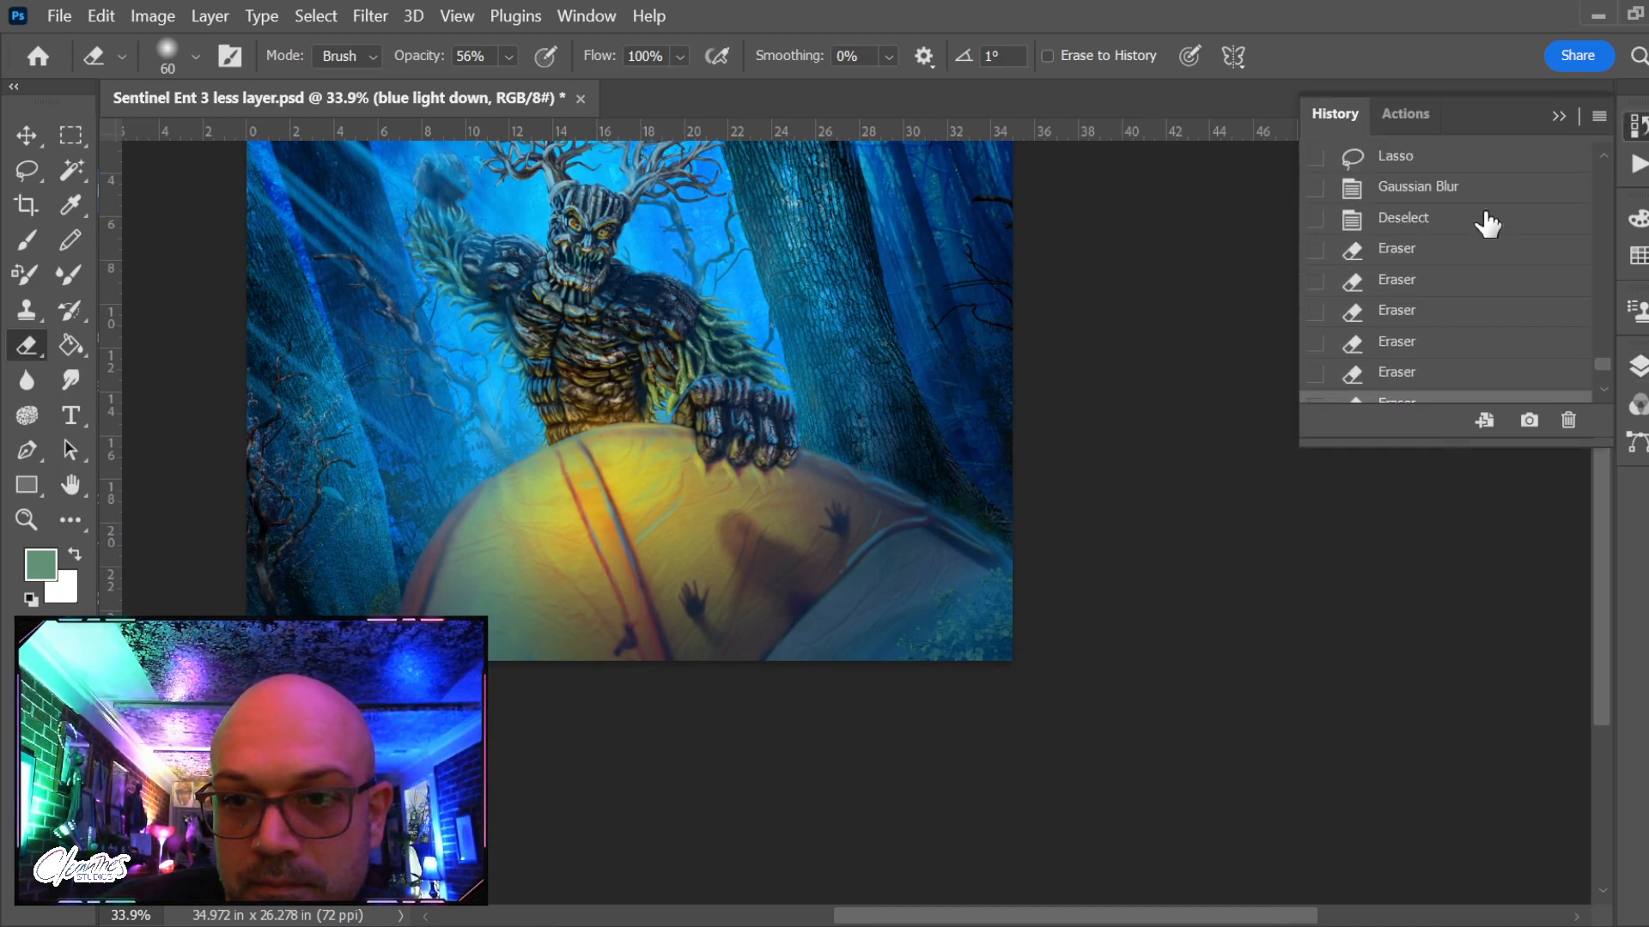
left_click(1481, 158)
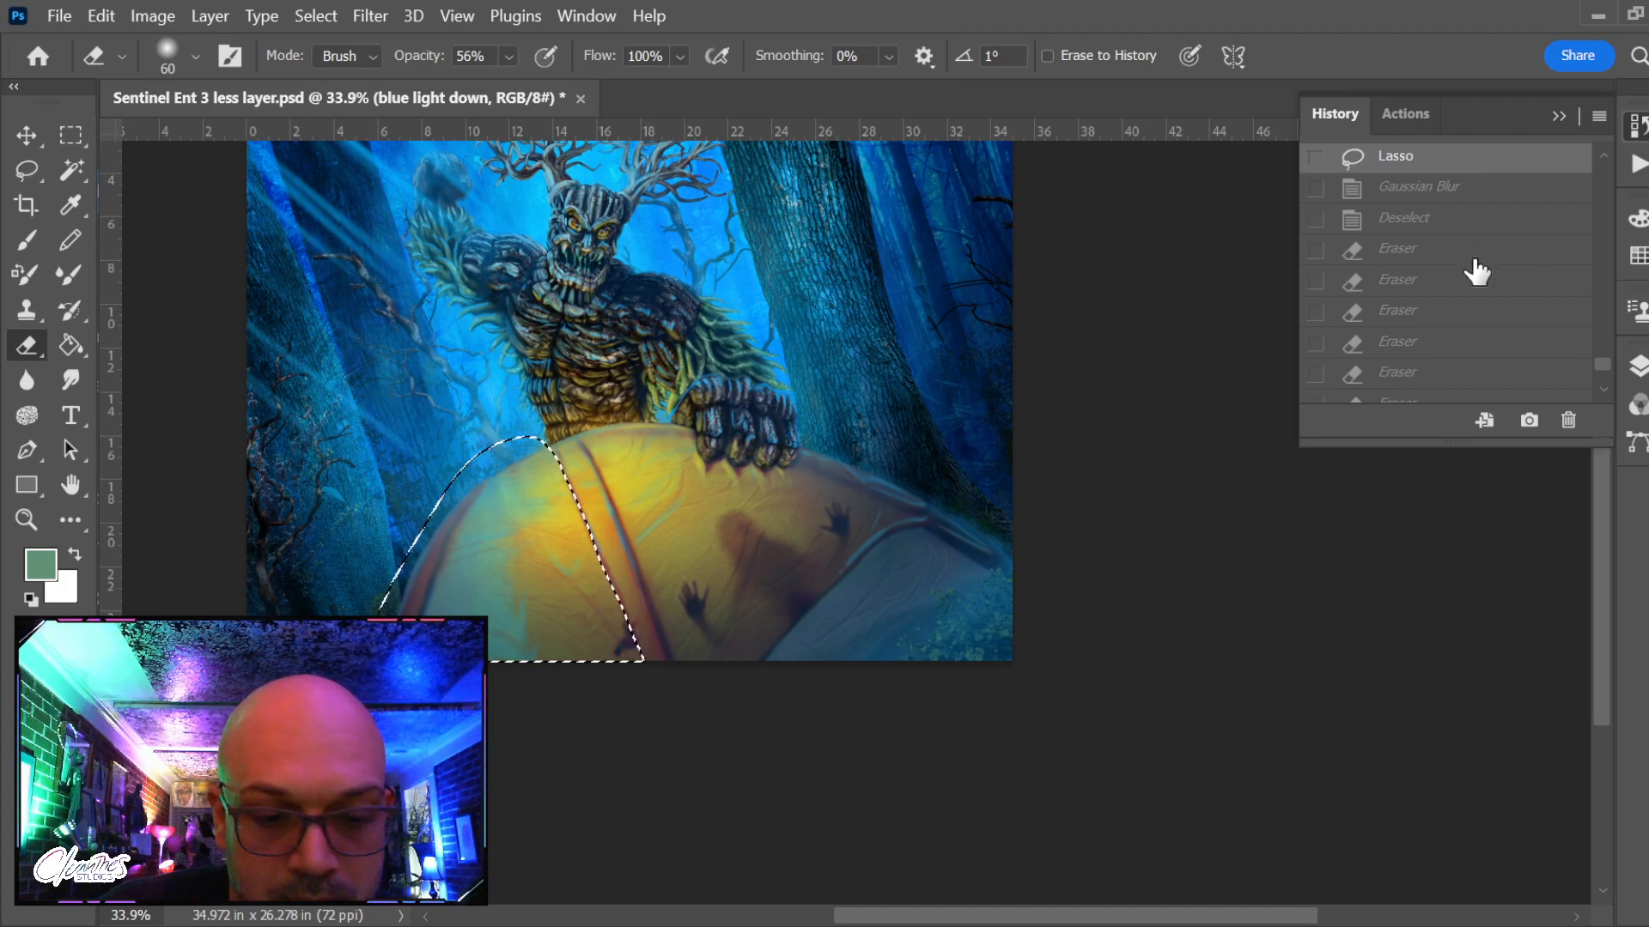
key("ctrl+d")
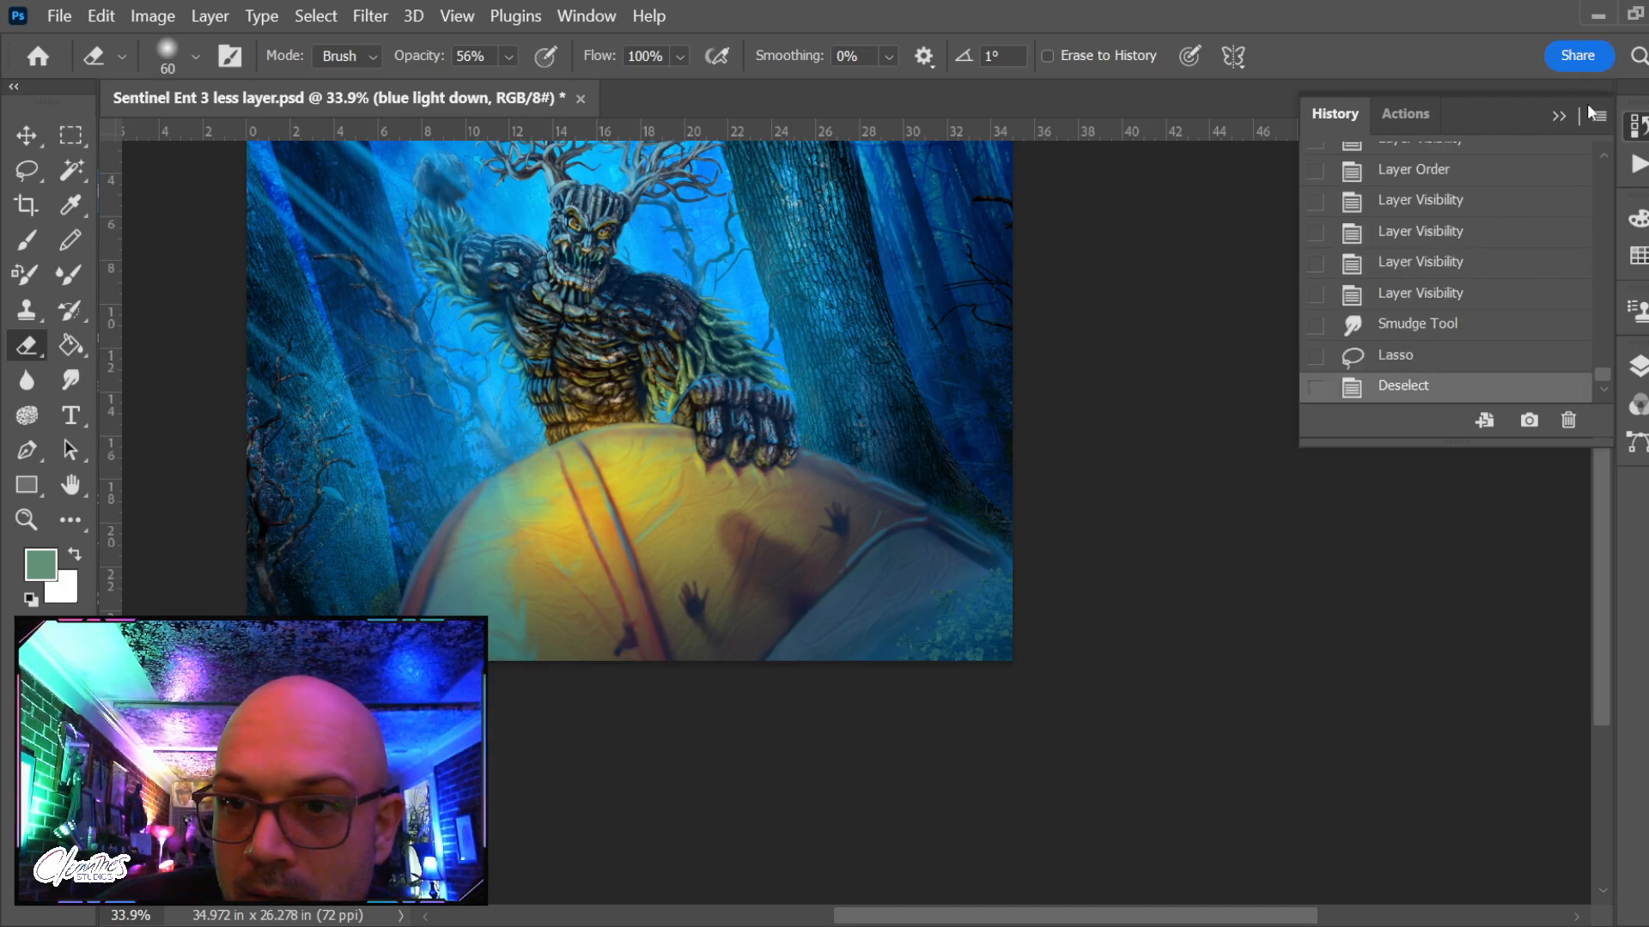
Lasso the tent section beside the diagonal seam, repeat the last Gaussian Blur on it, and deselect
key("z")
left_click_drag(486, 591, 562, 618)
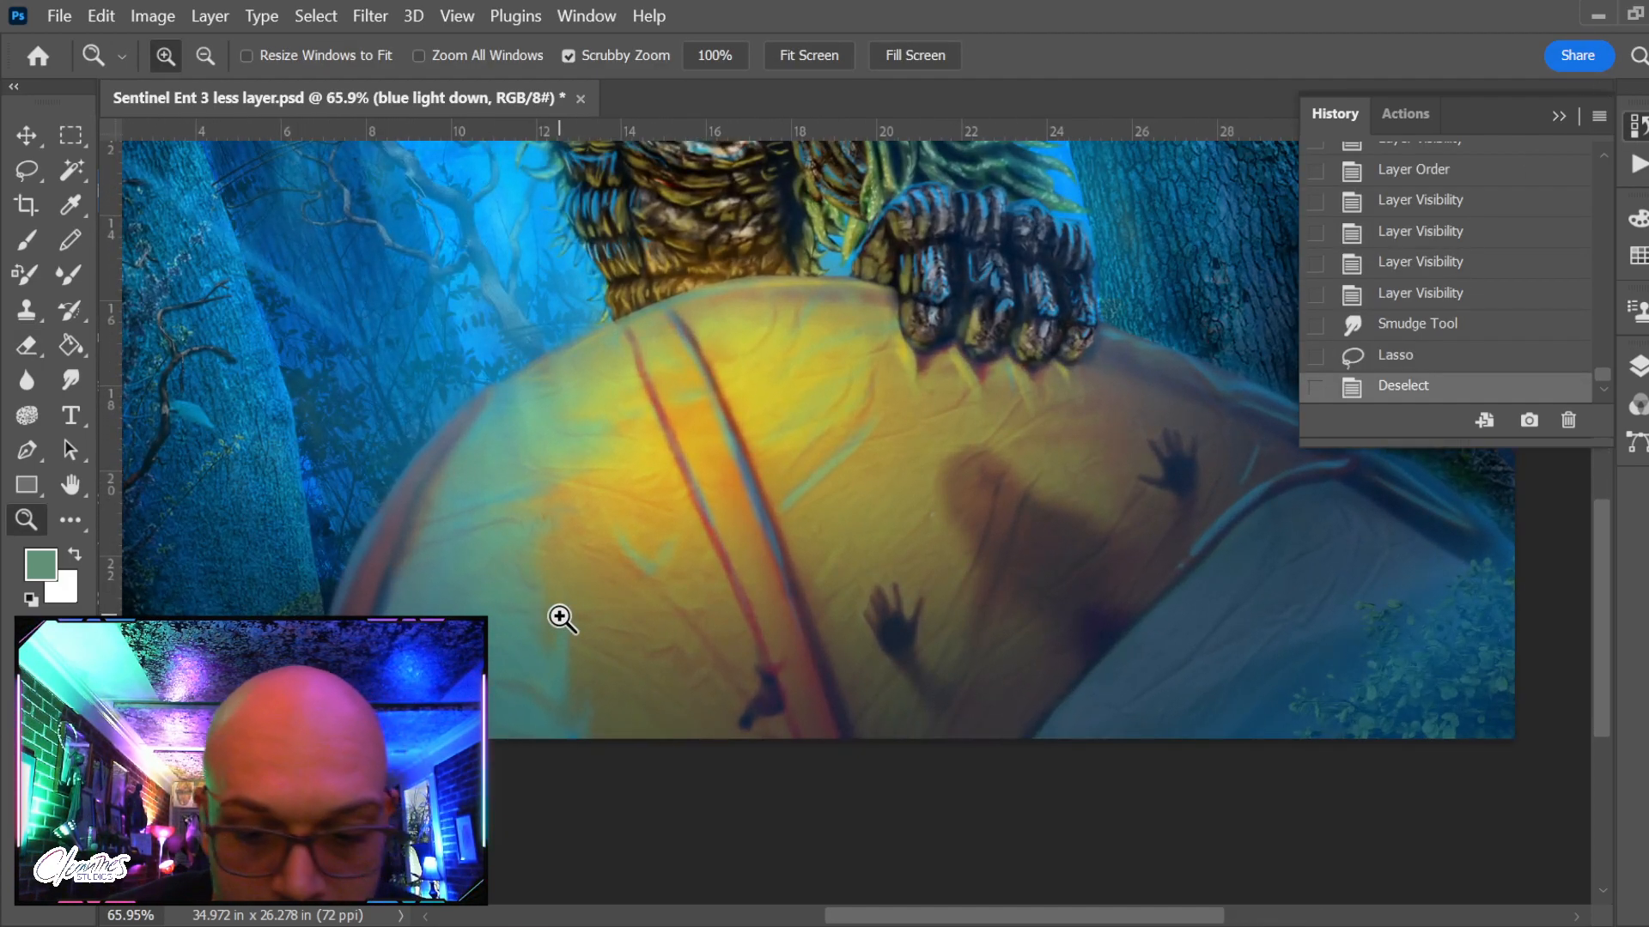
key("l")
mouse_move(378, 661)
left_mouse_down()
mouse_move(459, 444)
mouse_move(605, 394)
mouse_move(718, 635)
mouse_move(562, 755)
mouse_move(387, 739)
left_mouse_up()
mouse_move(542, 371)
left_mouse_down()
mouse_move(603, 339)
mouse_move(744, 560)
mouse_move(668, 811)
mouse_move(504, 806)
left_mouse_up()
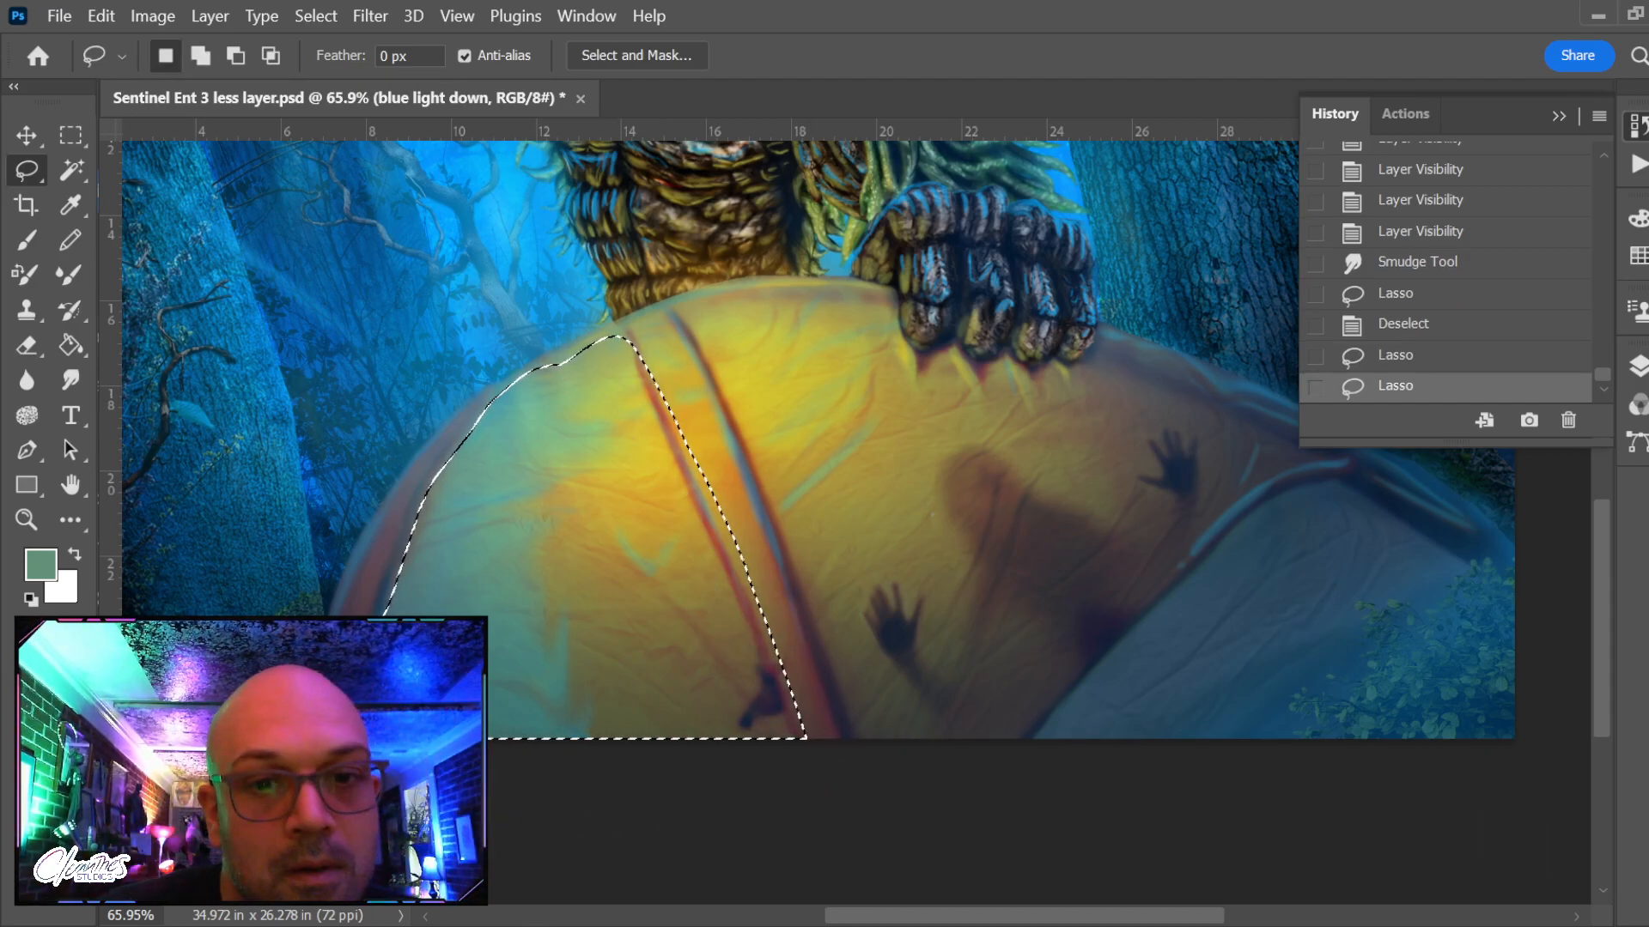
left_click(413, 16)
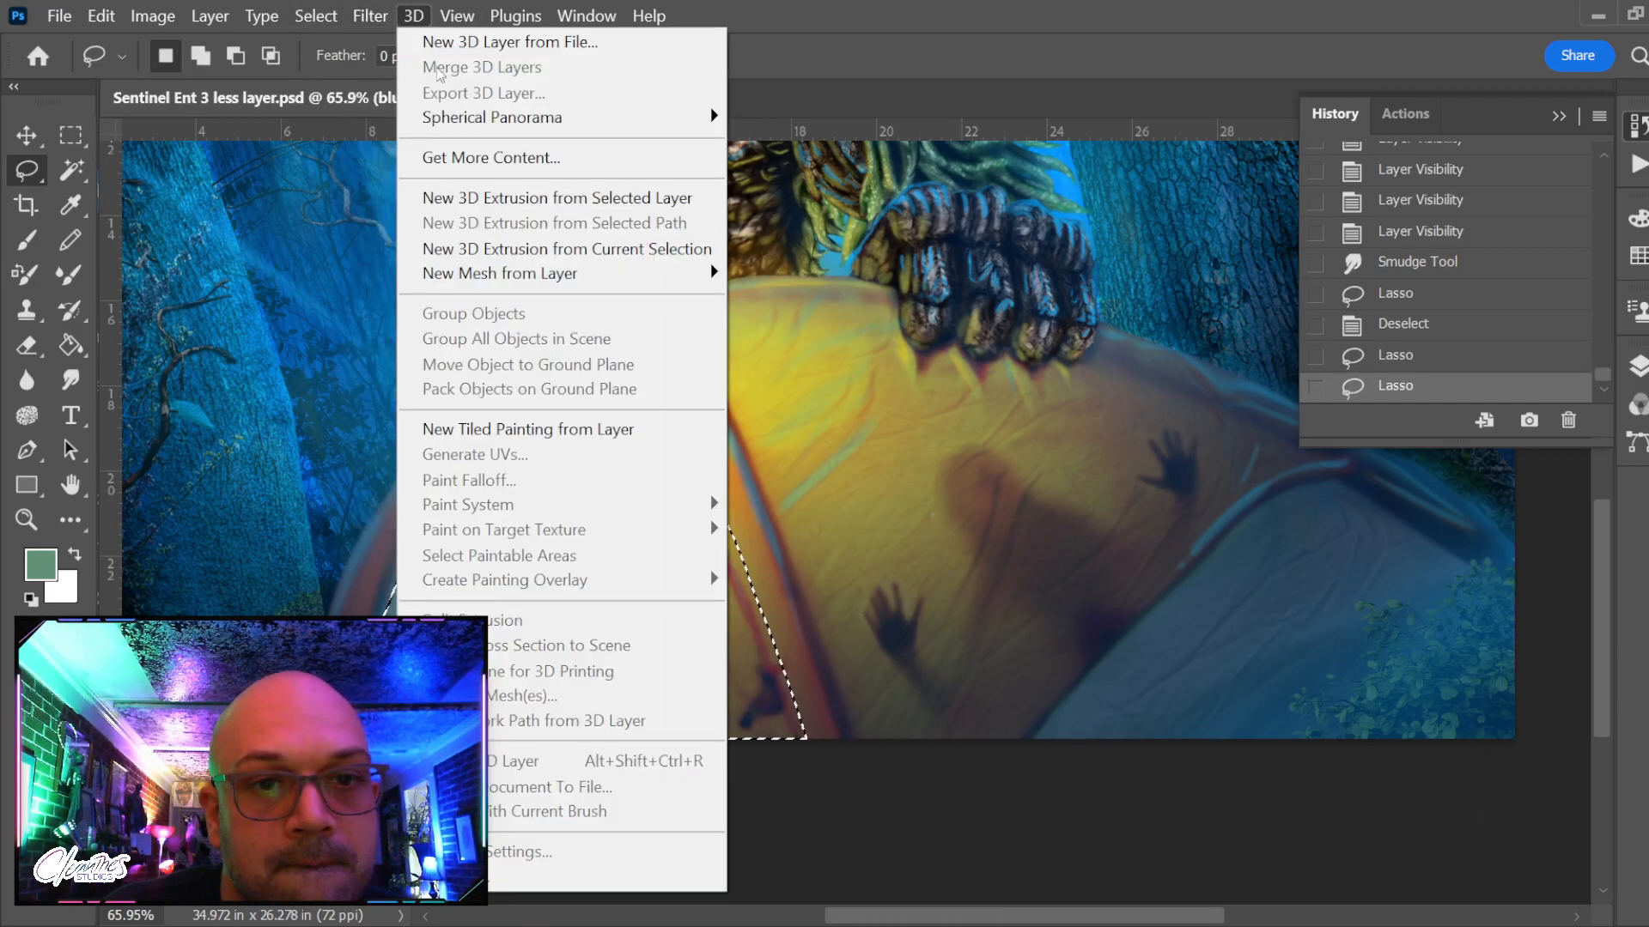
left_click(455, 45)
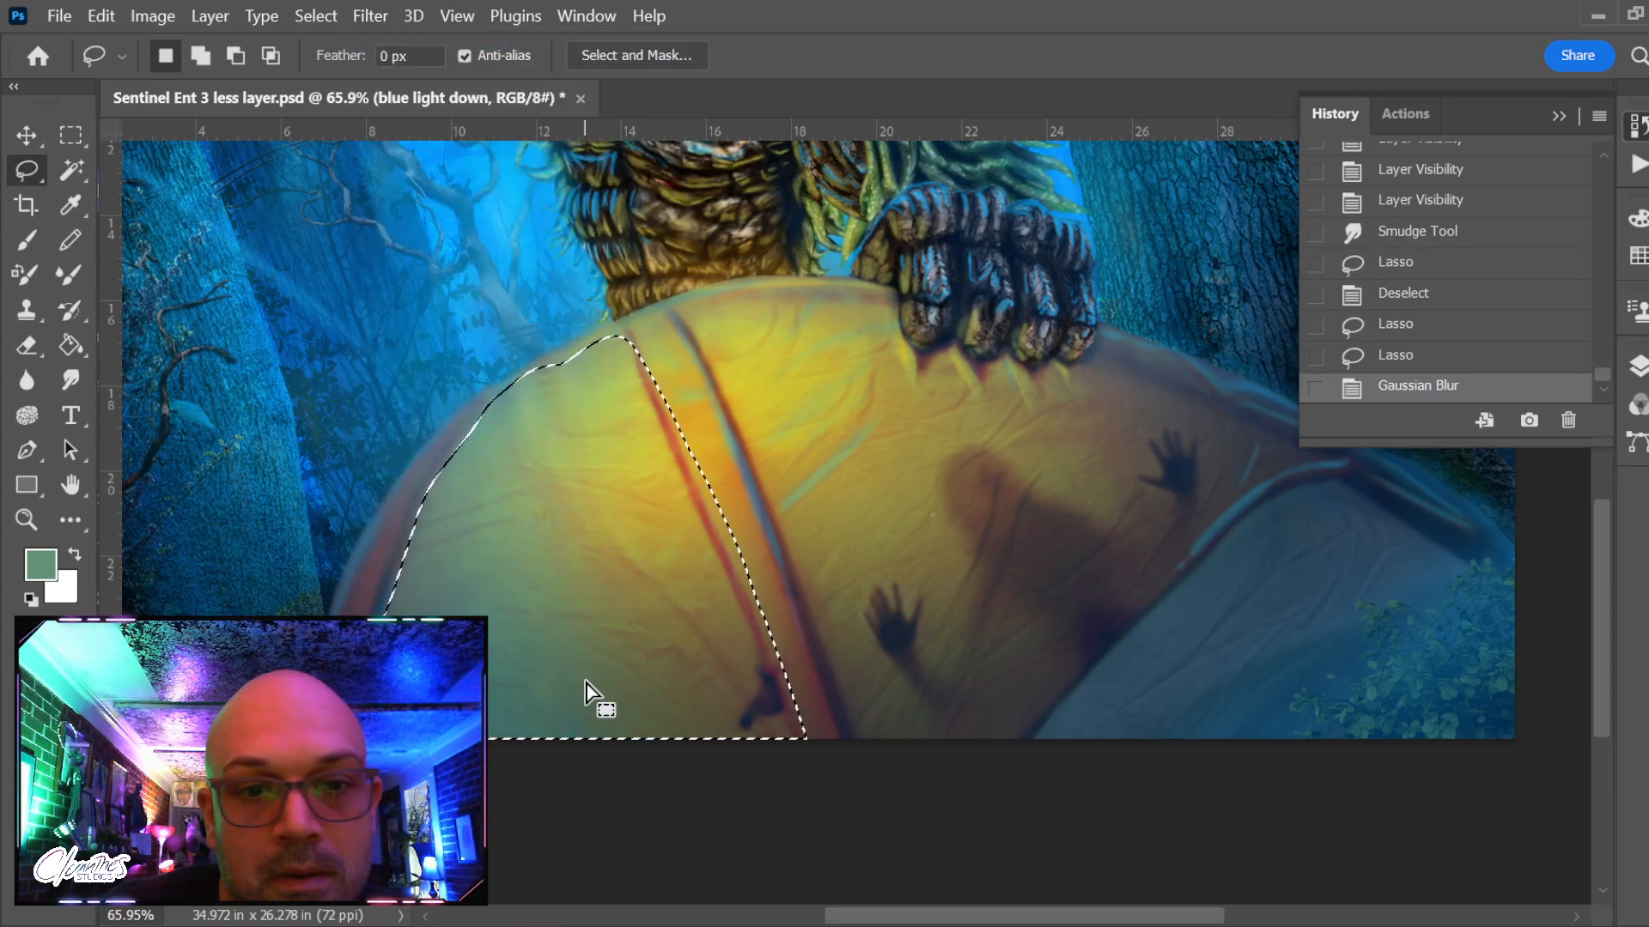
key("ctrl+d")
Paint a muted green tint over the tent's lower part and silhouette side with a 125-pixel brush in Color mode at 67% opacity
scroll(777, 709, "down", 2)
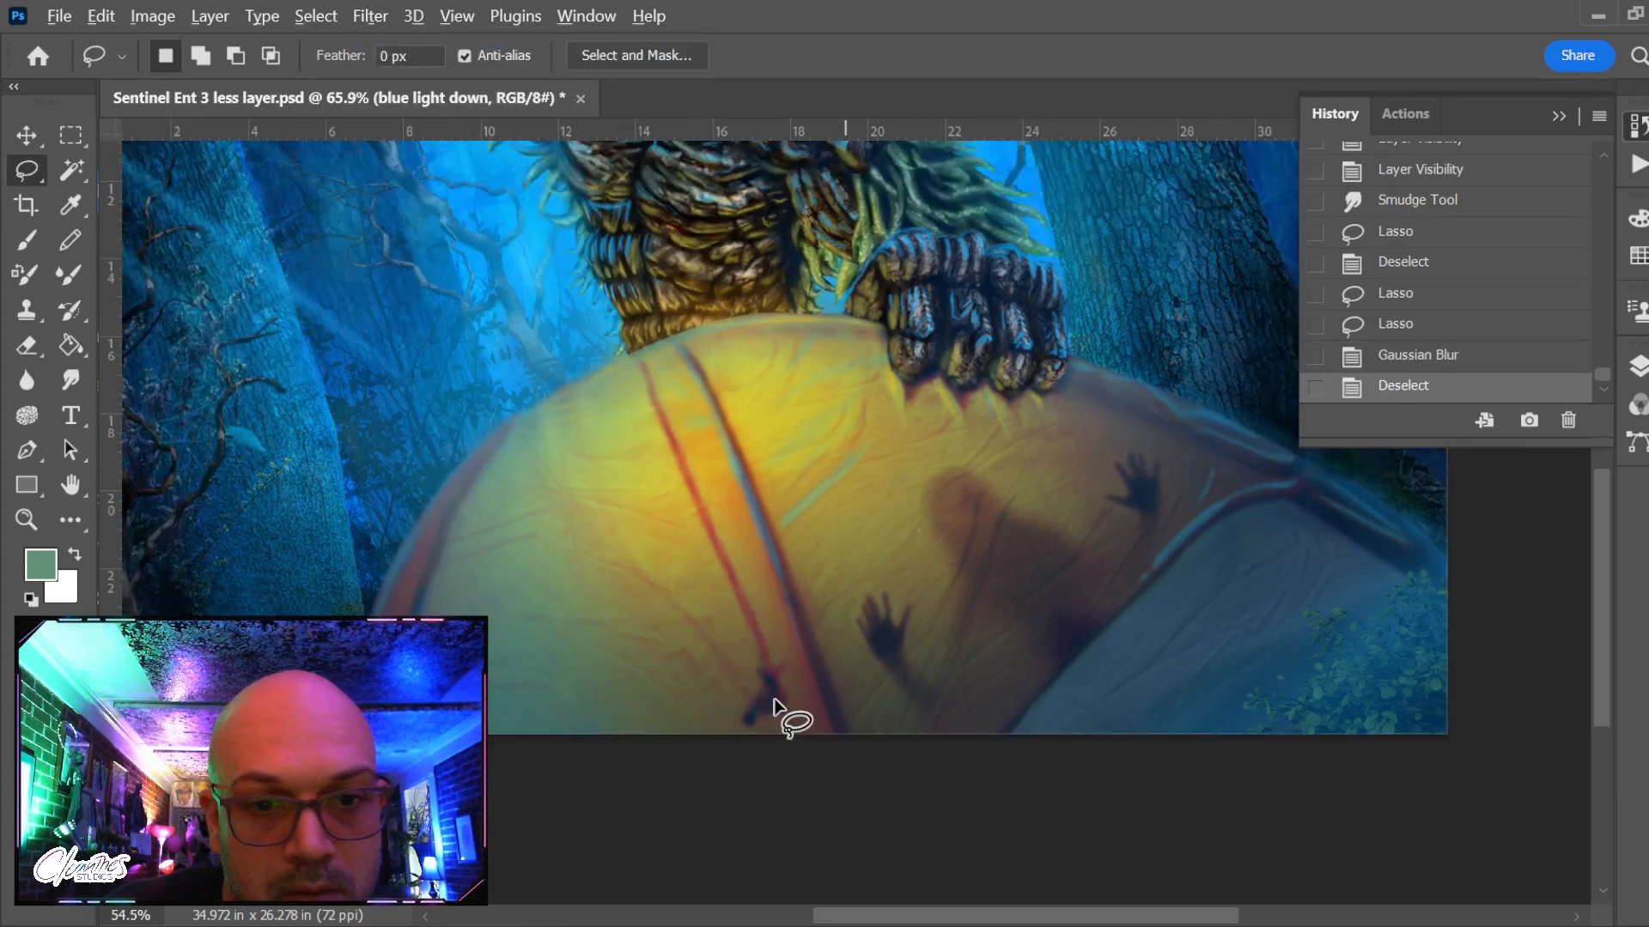
scroll(771, 700, "down", 8)
left_click_drag(850, 746, 806, 725)
scroll(718, 687, "up", 3)
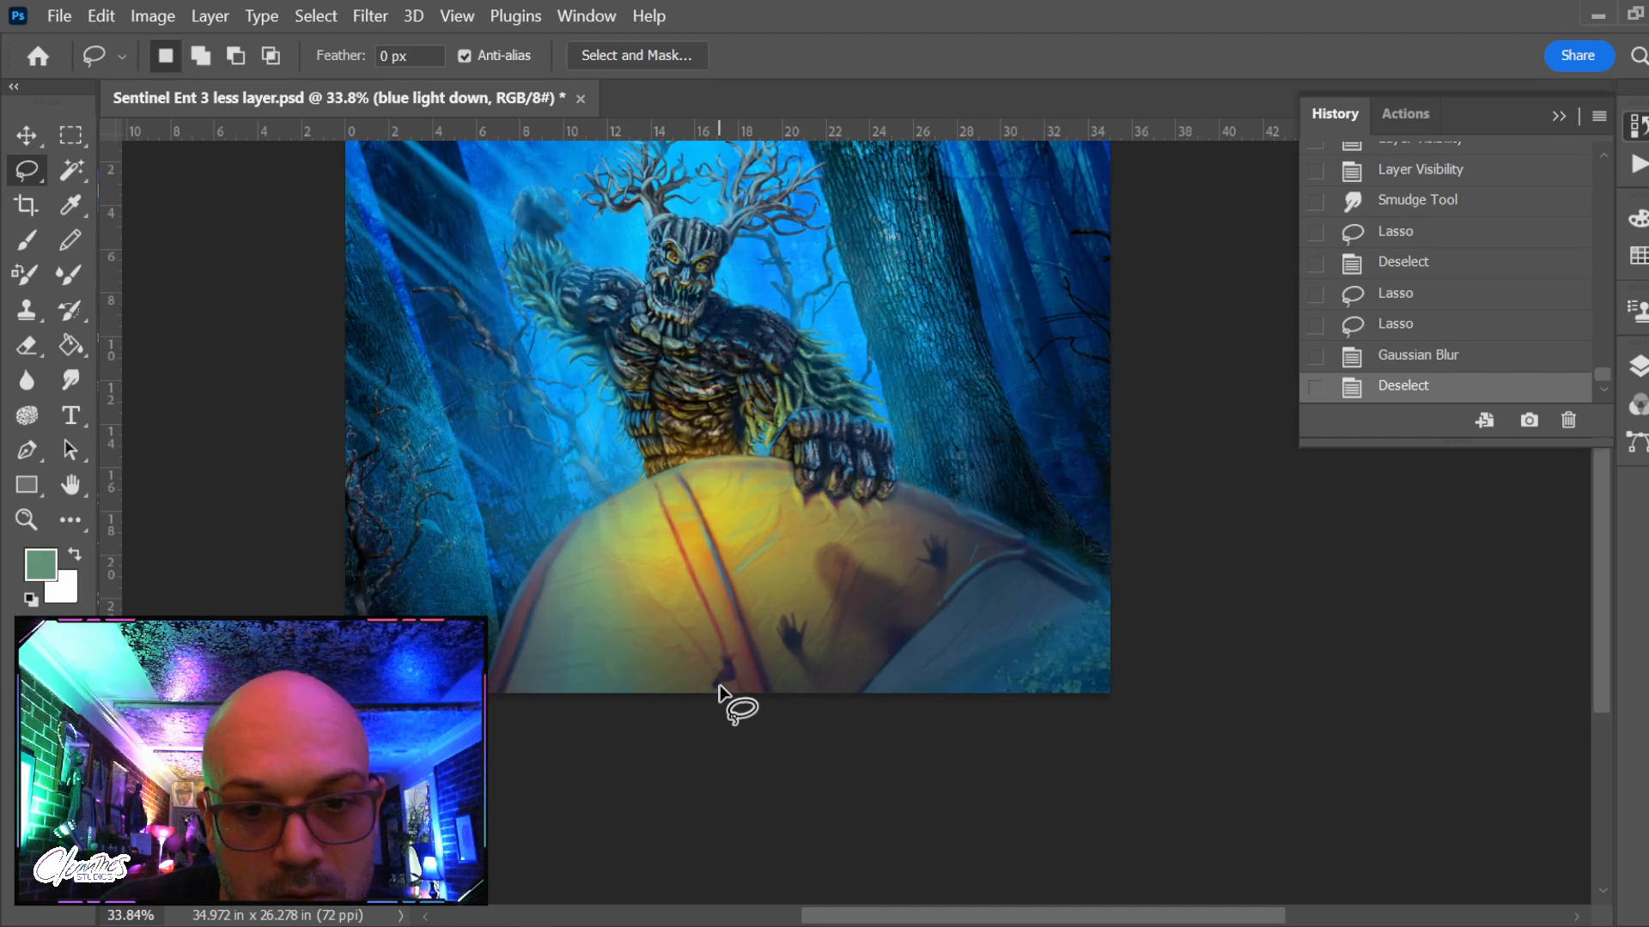
scroll(719, 687, "up", 2)
key("b")
mouse_move(591, 681)
left_mouse_down()
mouse_move(688, 665)
mouse_move(762, 781)
left_mouse_up()
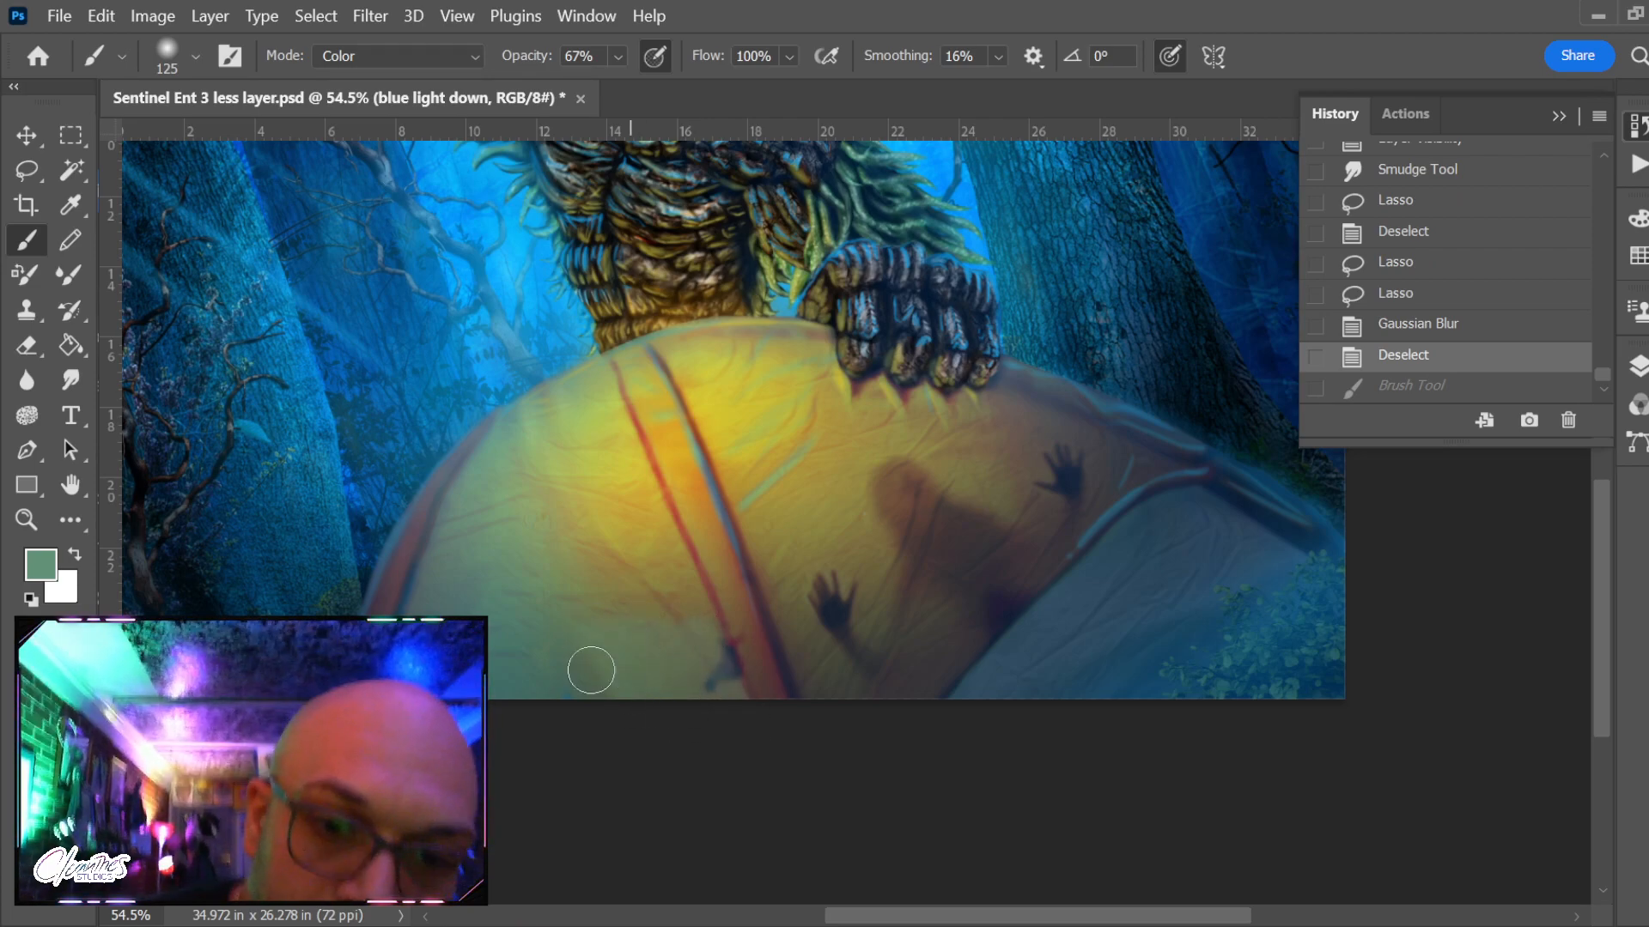
mouse_move(644, 663)
left_mouse_down()
mouse_move(767, 691)
mouse_move(795, 728)
mouse_move(800, 660)
mouse_move(892, 741)
mouse_move(895, 638)
mouse_move(948, 668)
mouse_move(951, 583)
mouse_move(996, 602)
mouse_move(1006, 540)
mouse_move(1056, 540)
mouse_move(1085, 452)
mouse_move(1146, 474)
mouse_move(1043, 407)
mouse_move(981, 541)
mouse_move(898, 643)
mouse_move(916, 518)
mouse_move(889, 512)
mouse_move(828, 643)
mouse_move(794, 600)
left_mouse_up()
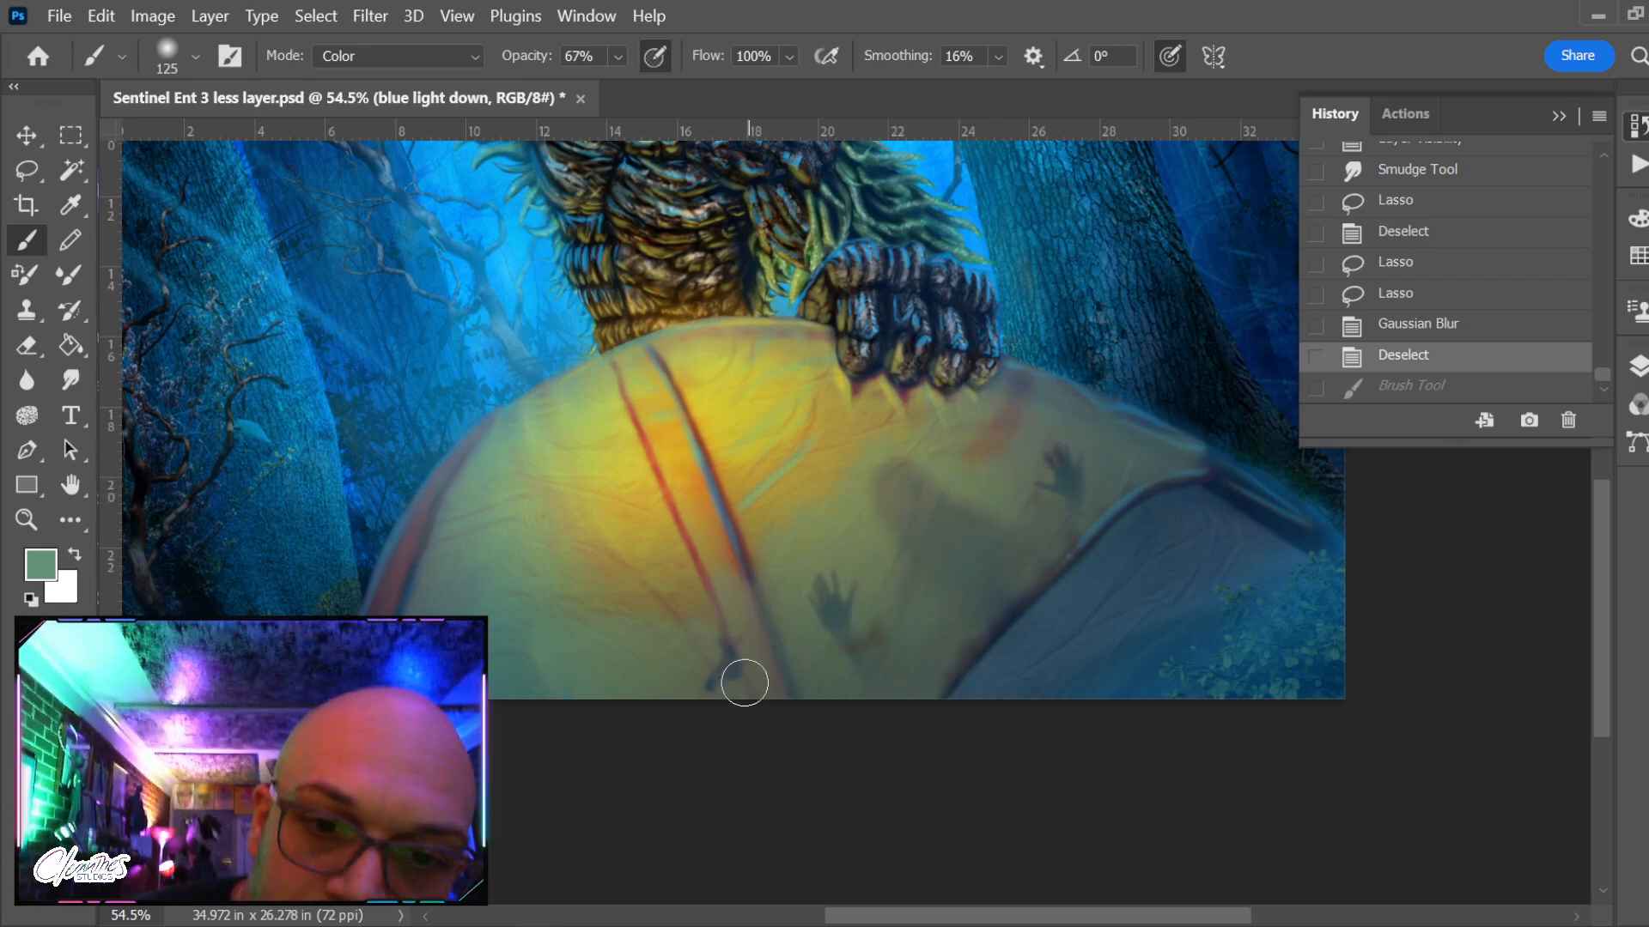
key("ctrl+shift+z")
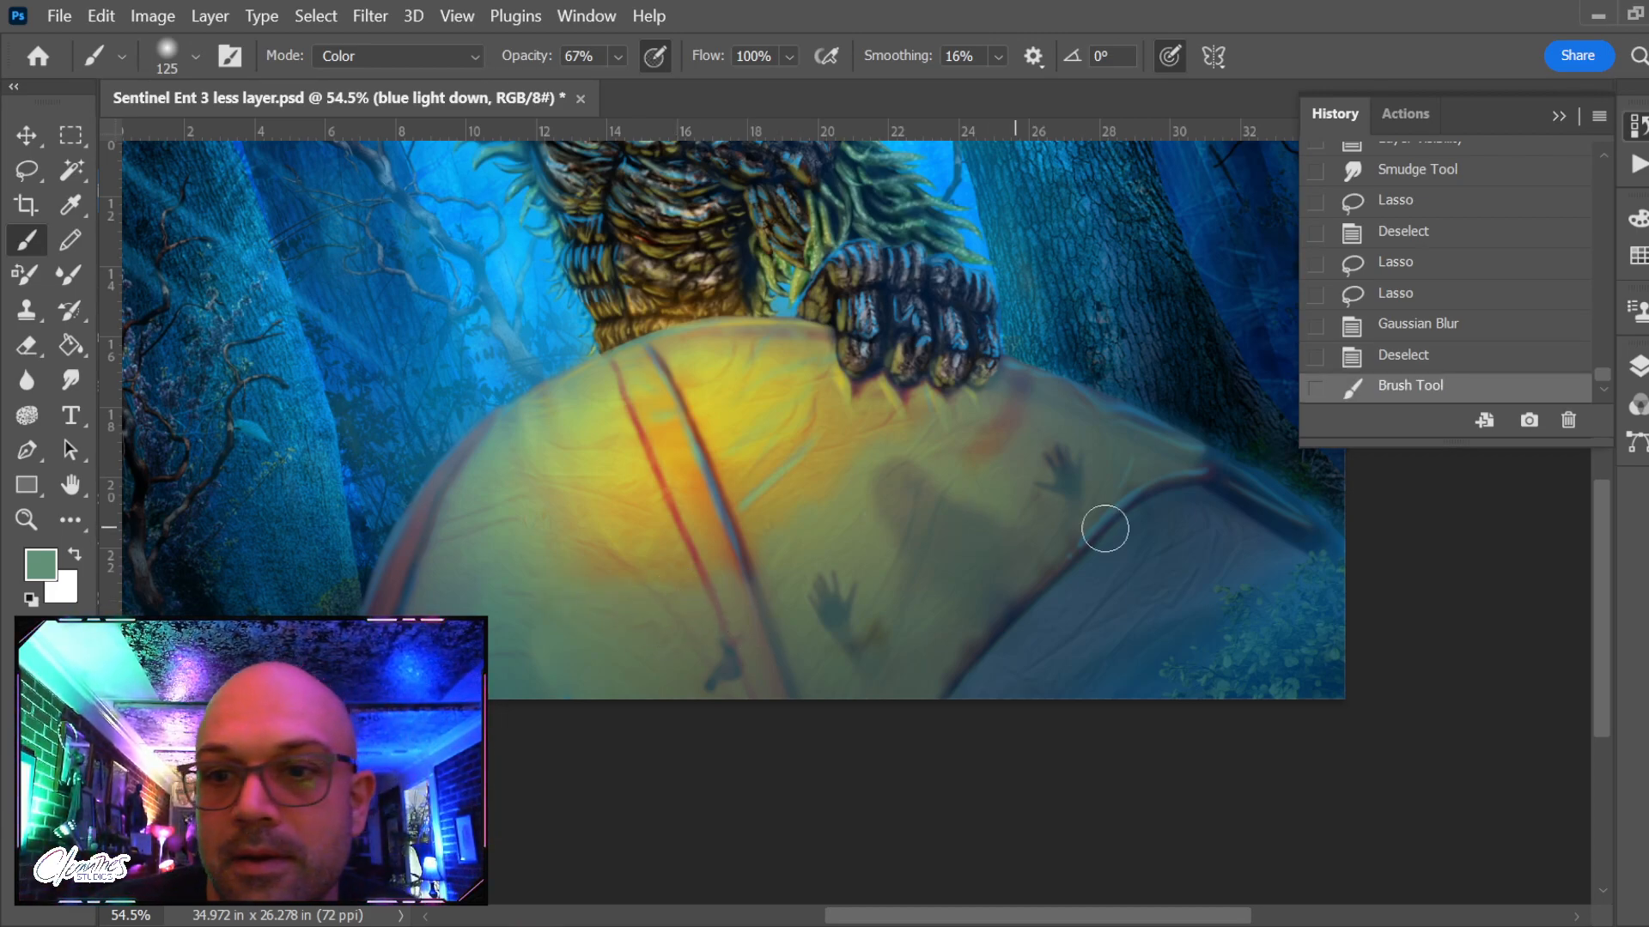
Tint the remaining reddish patch below the ent's fist green, and blend the tent tint with the Smudge tool at 39% strength
left_click(1638, 366)
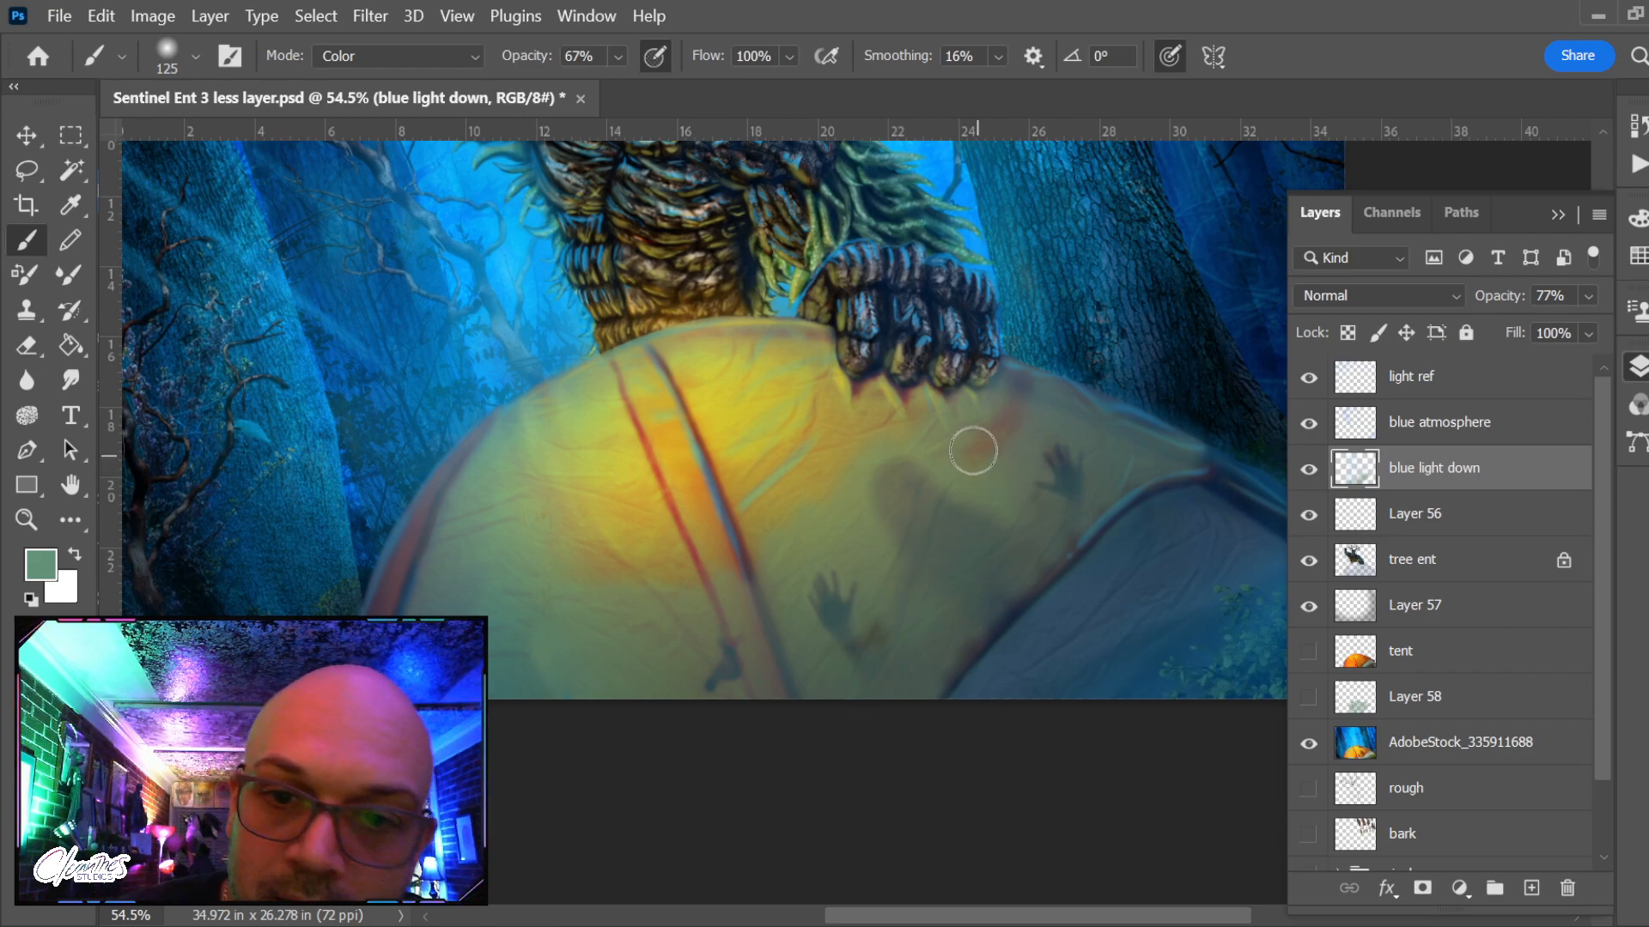
mouse_move(973, 450)
left_mouse_down()
mouse_move(1037, 360)
mouse_move(981, 416)
mouse_move(1012, 385)
left_mouse_up()
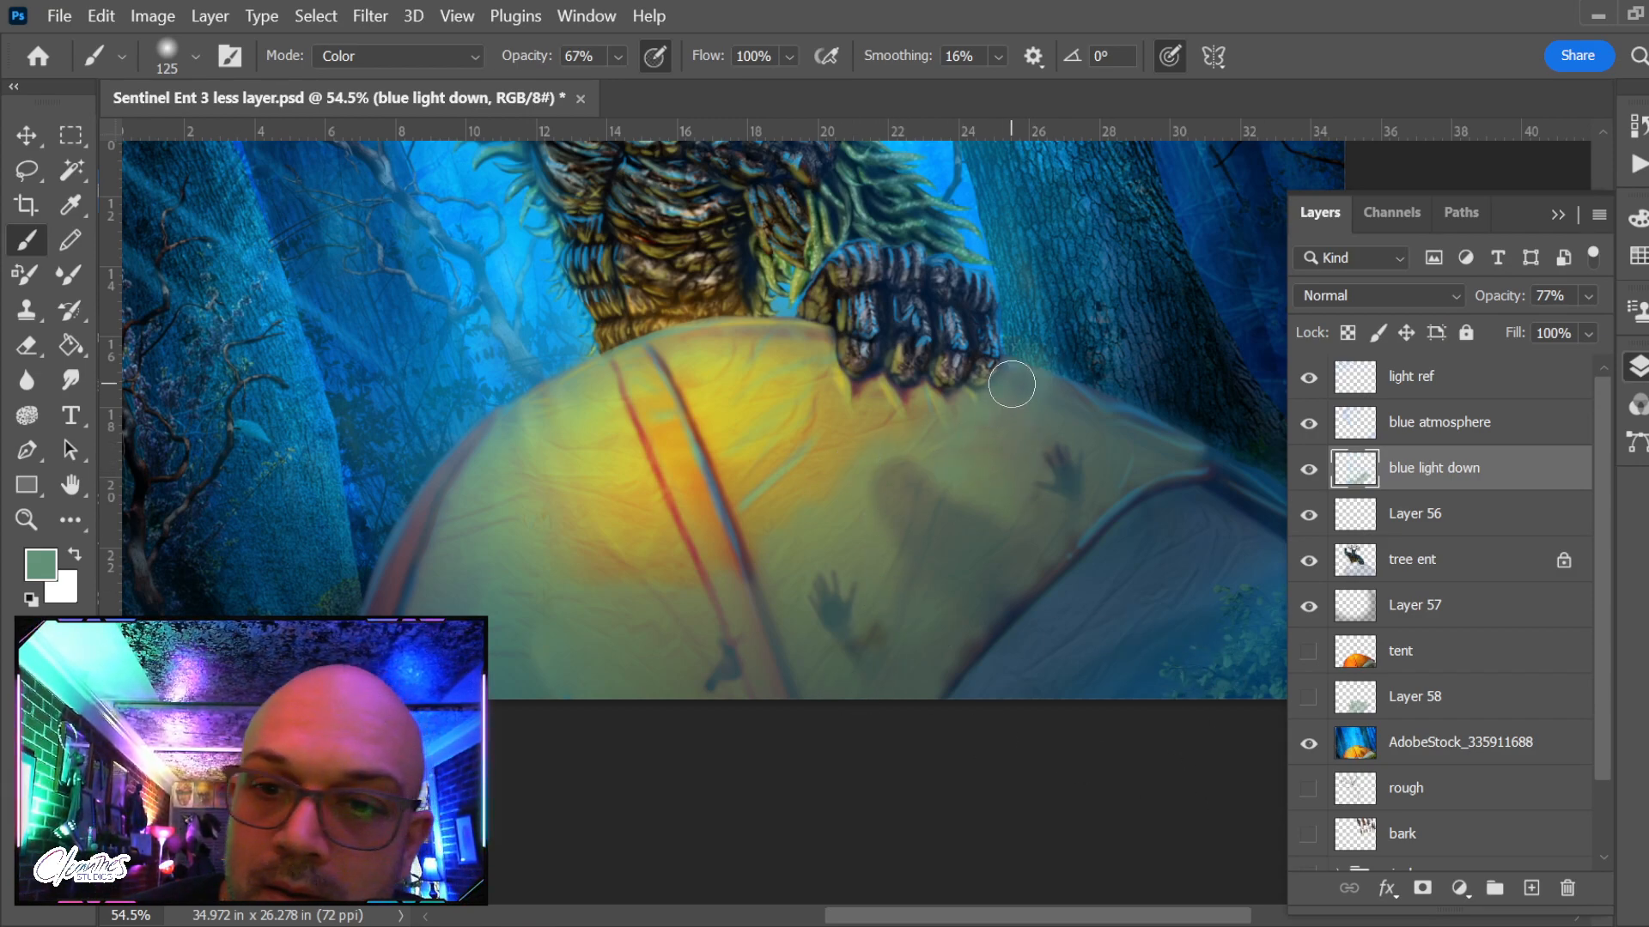
key("e")
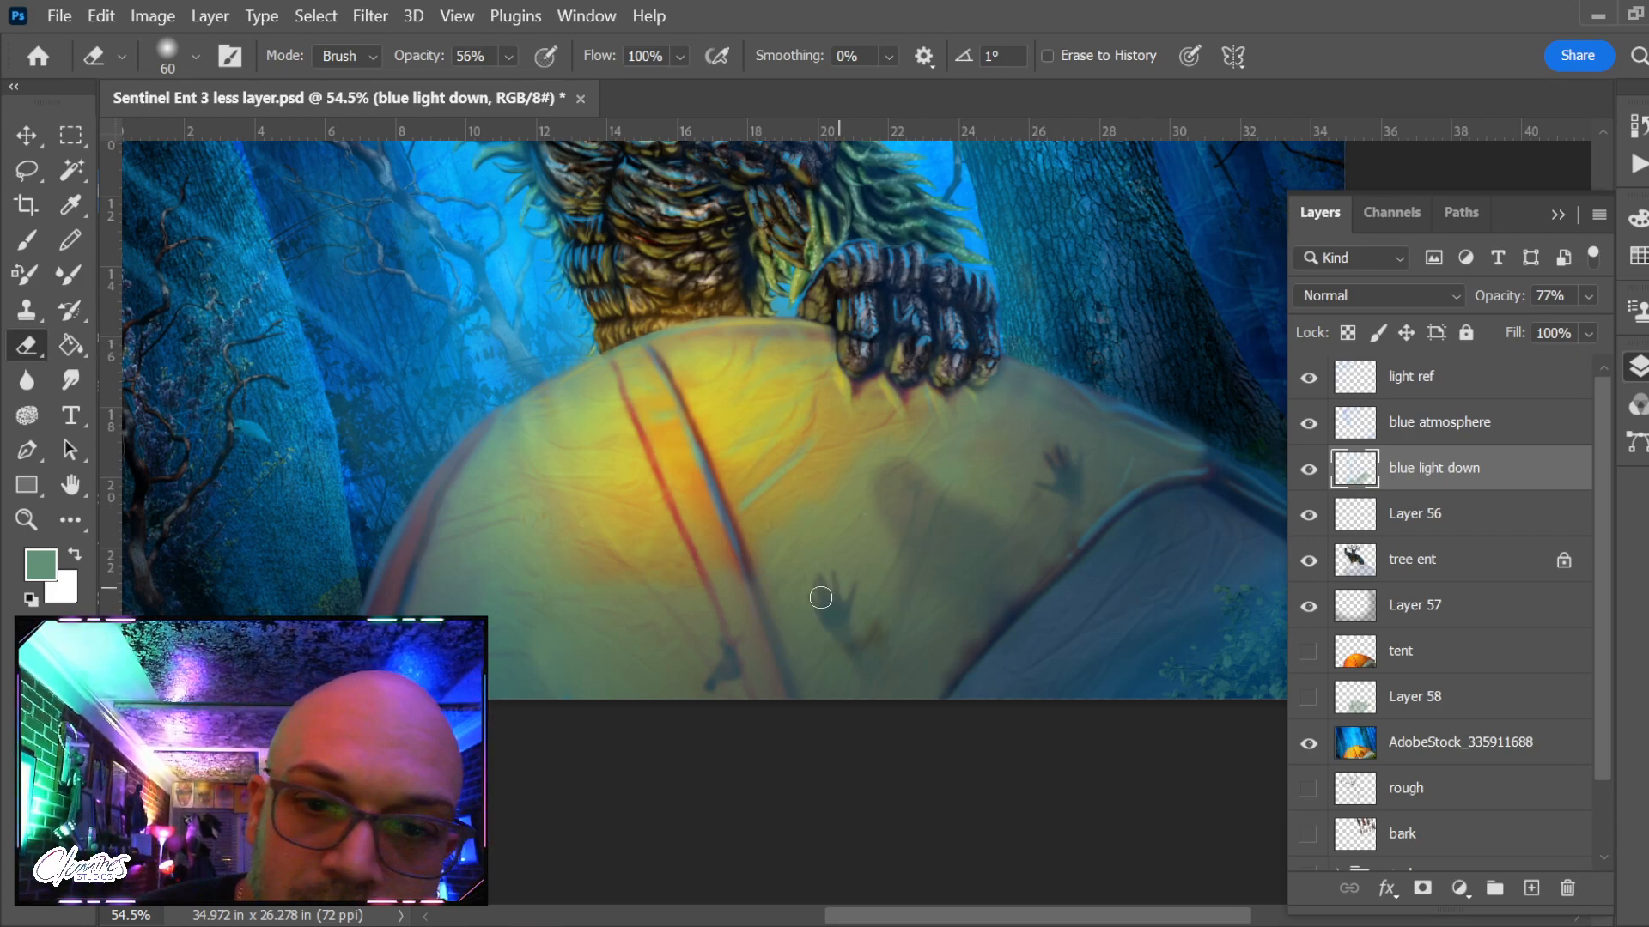
left_click(73, 380)
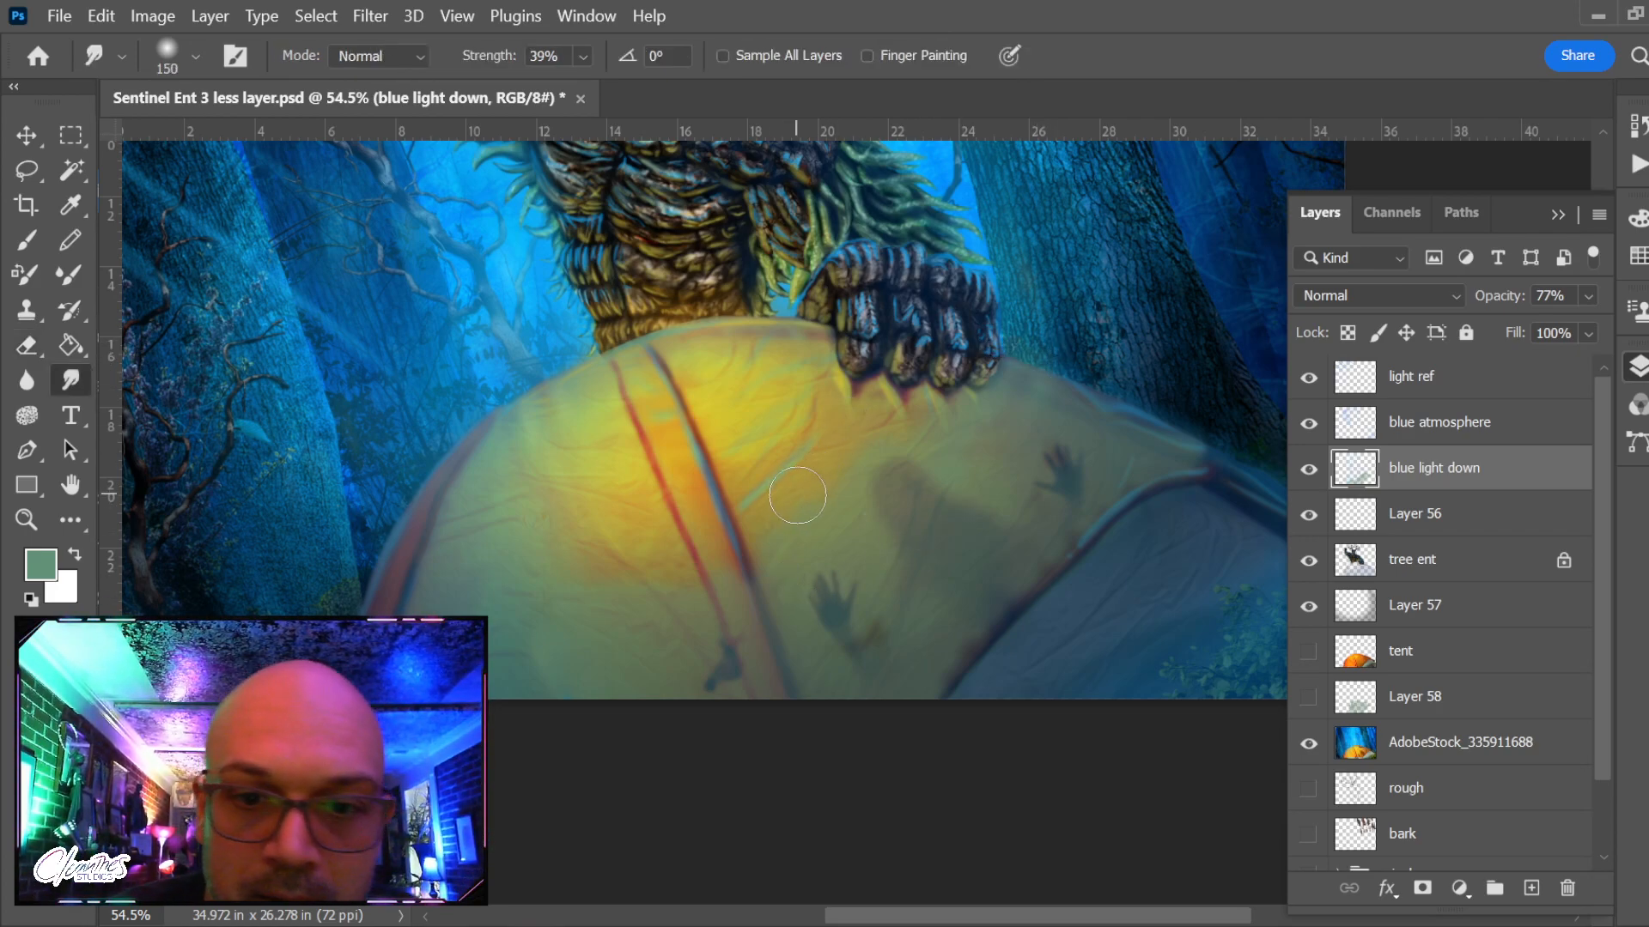
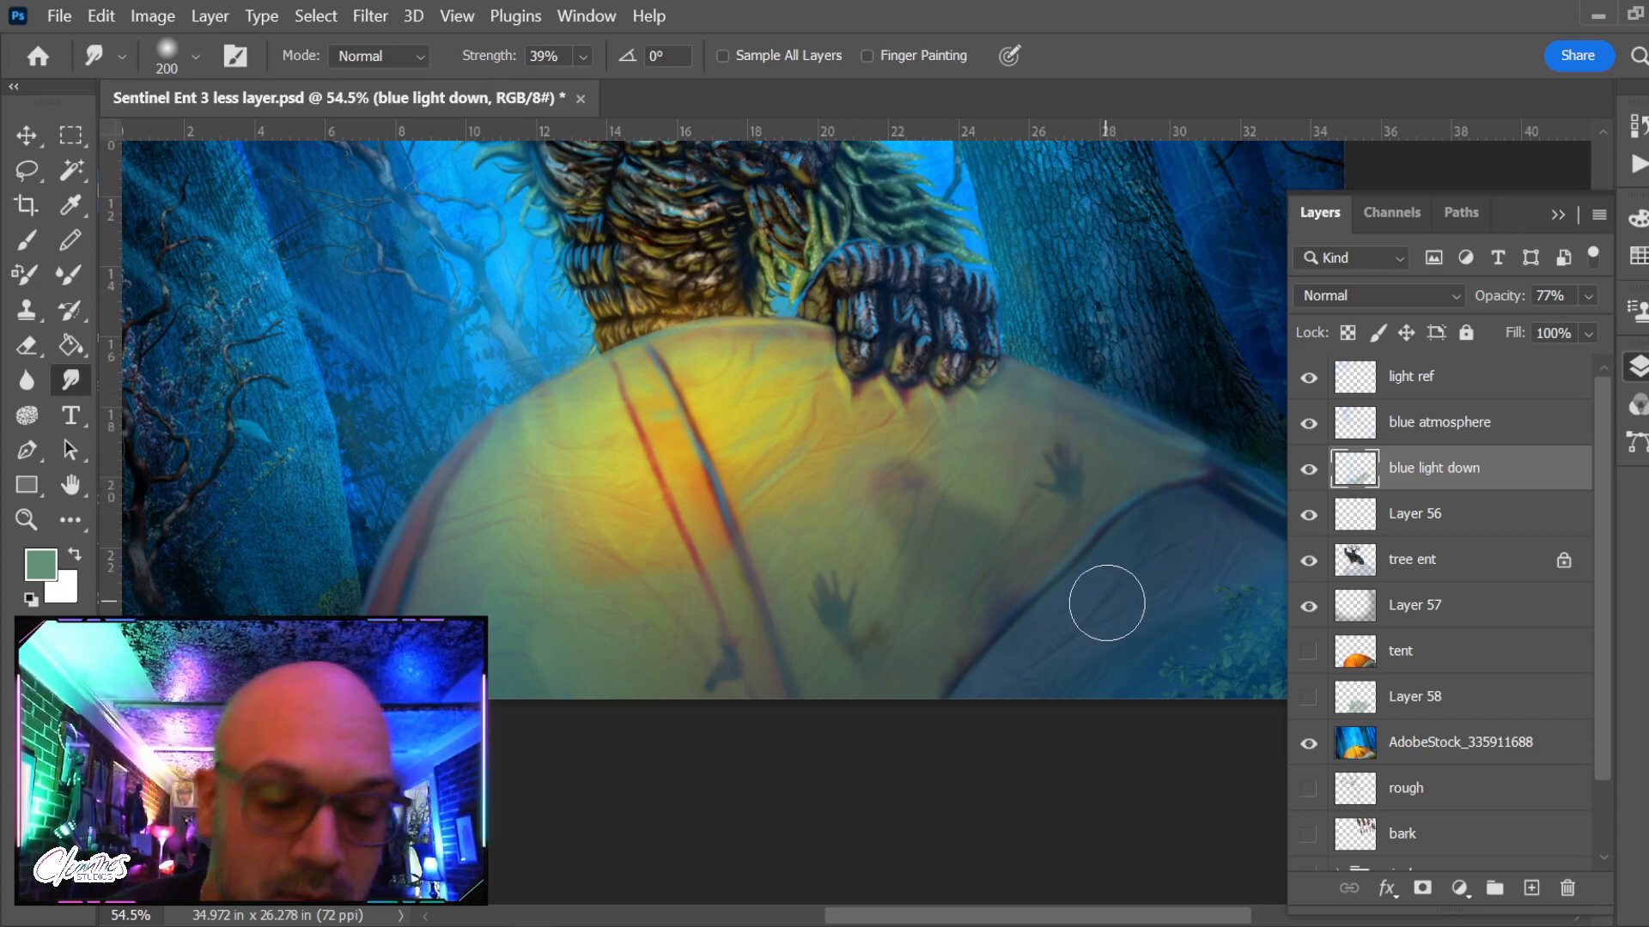
Set the eraser to 21% opacity and softly erase the tint around the tent's yellow glow, varying the brush size
key("r")
scroll(940, 677, "down", 5)
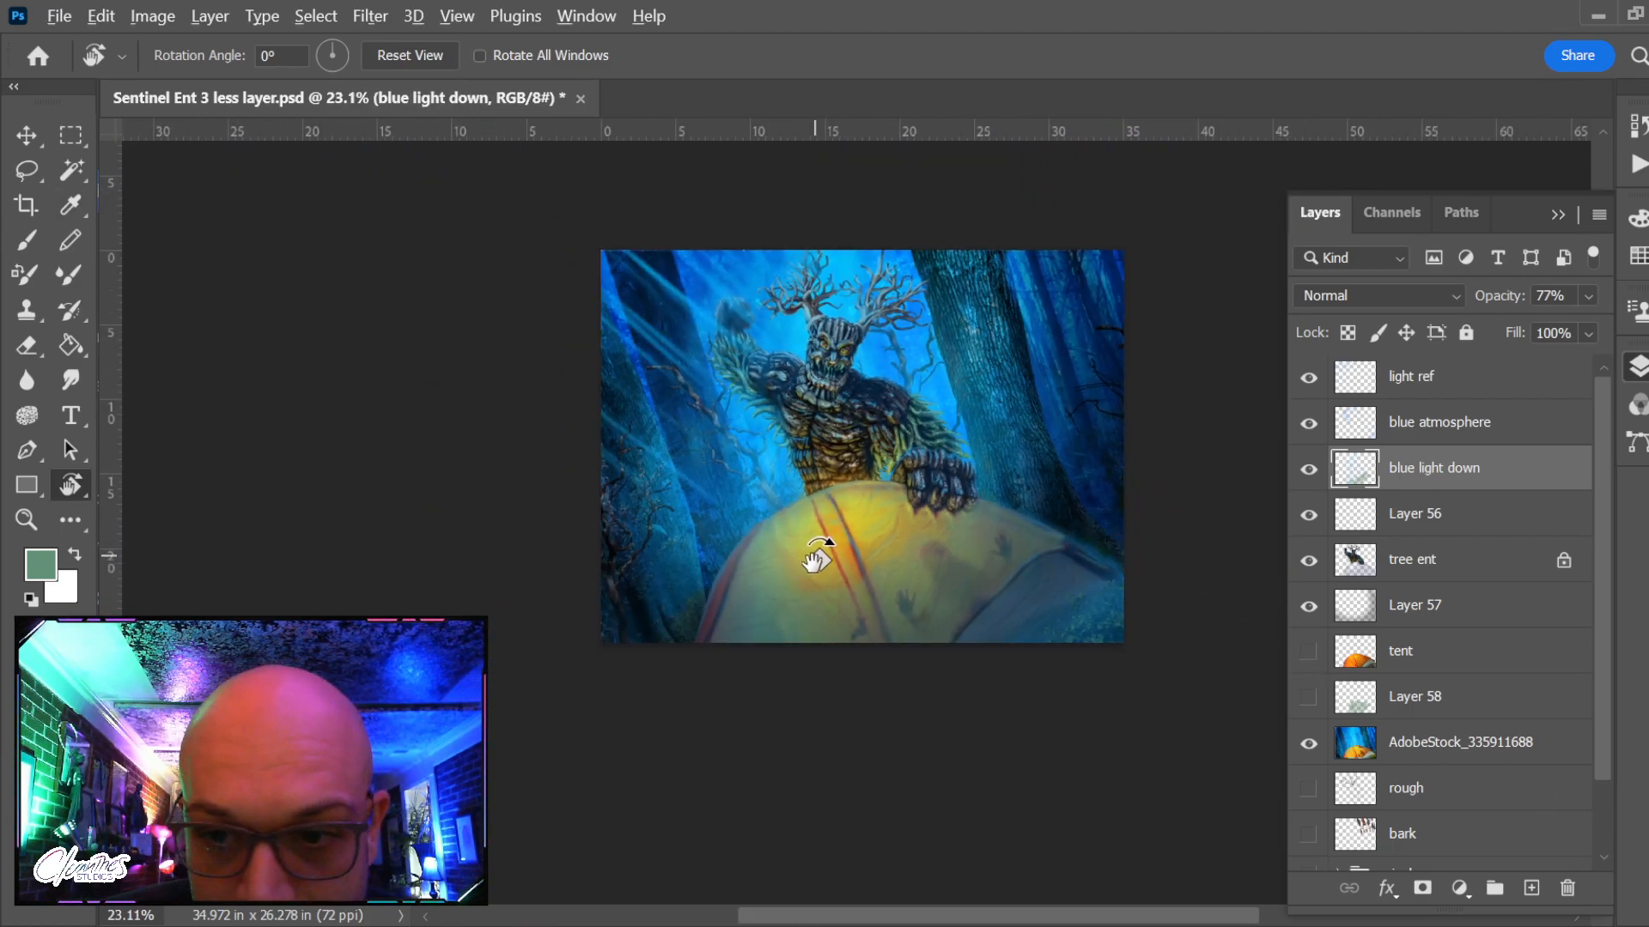
scroll(807, 515, "up", 3)
key("e")
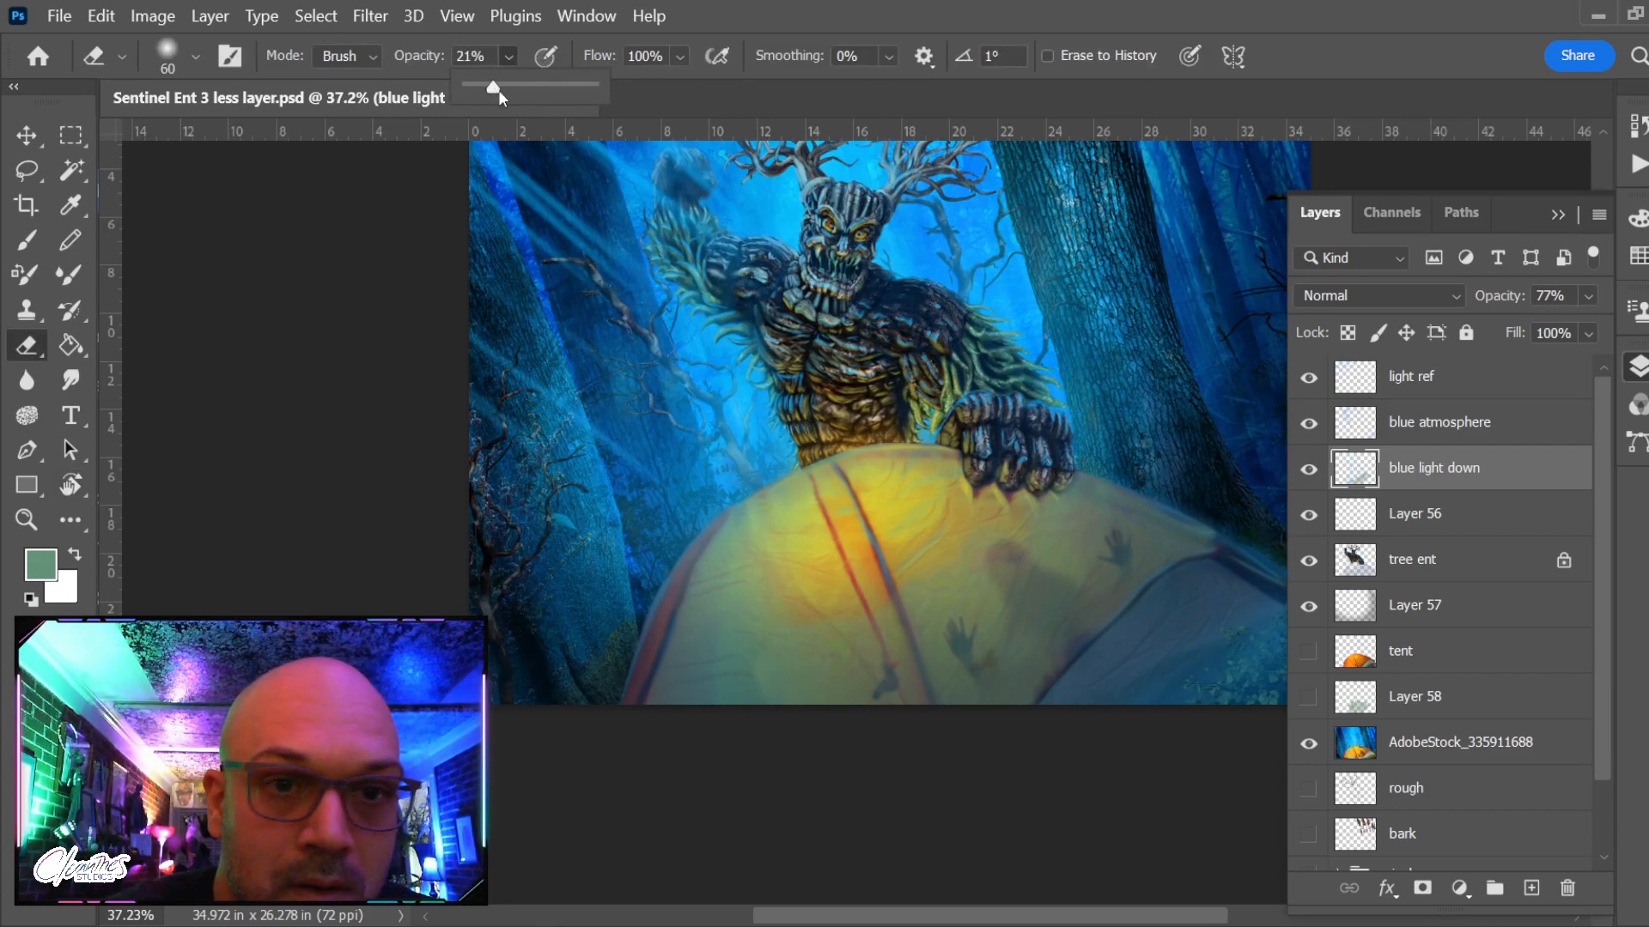
key("bracketright")
key("bracketright")
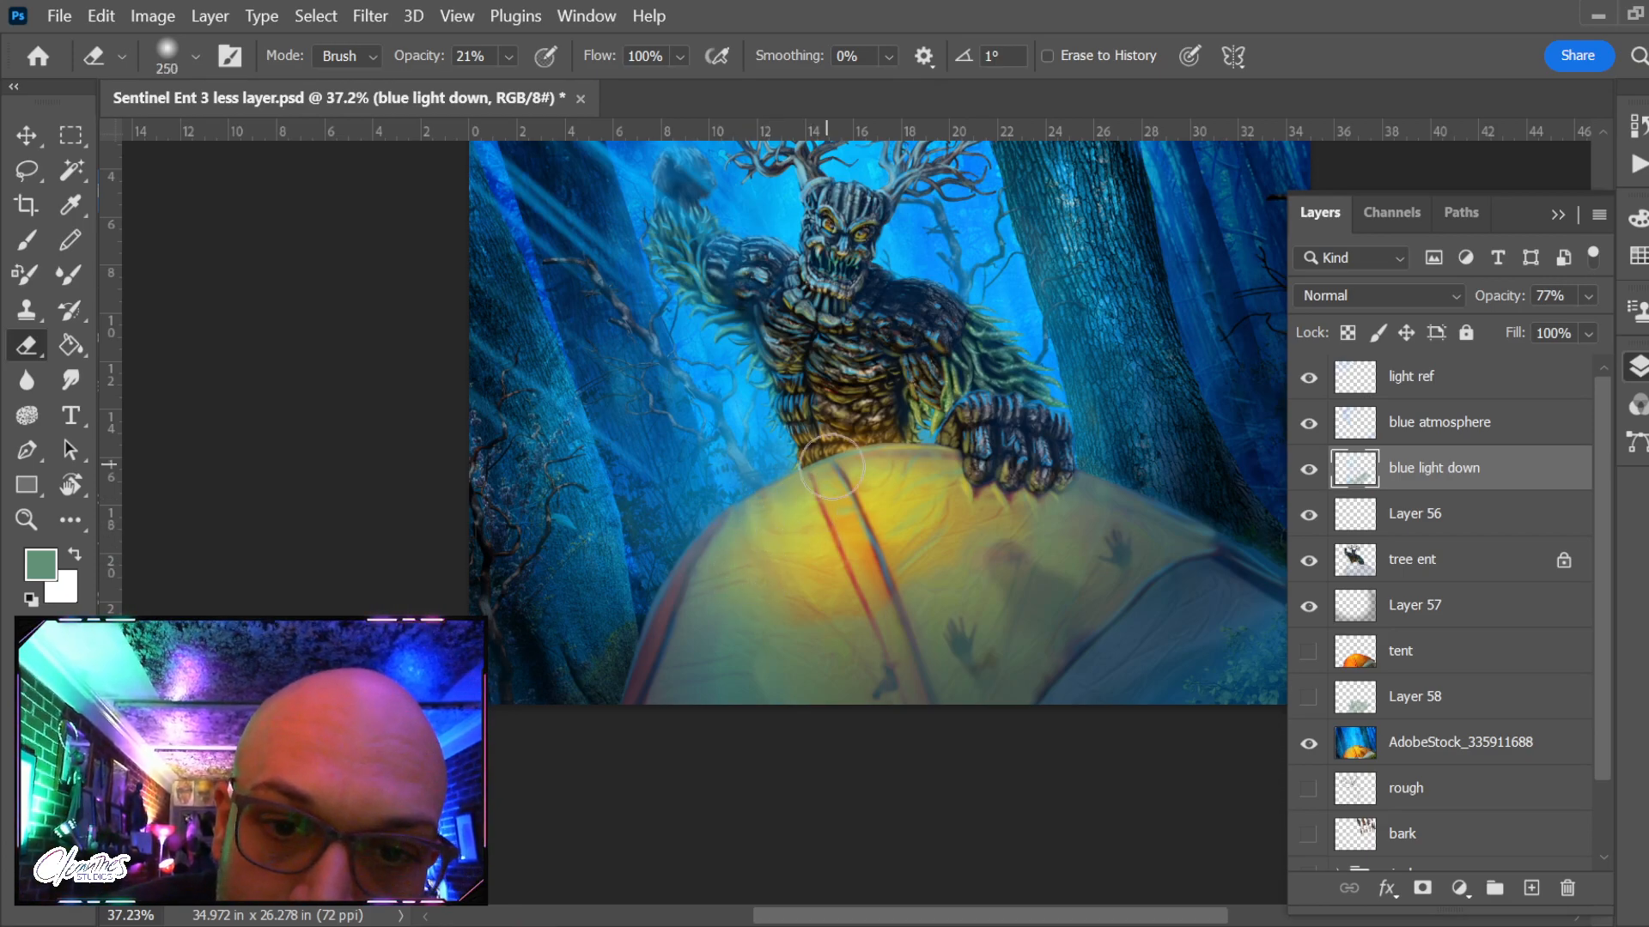
key("bracketleft")
key("bracketleft")
key("bracketleft")
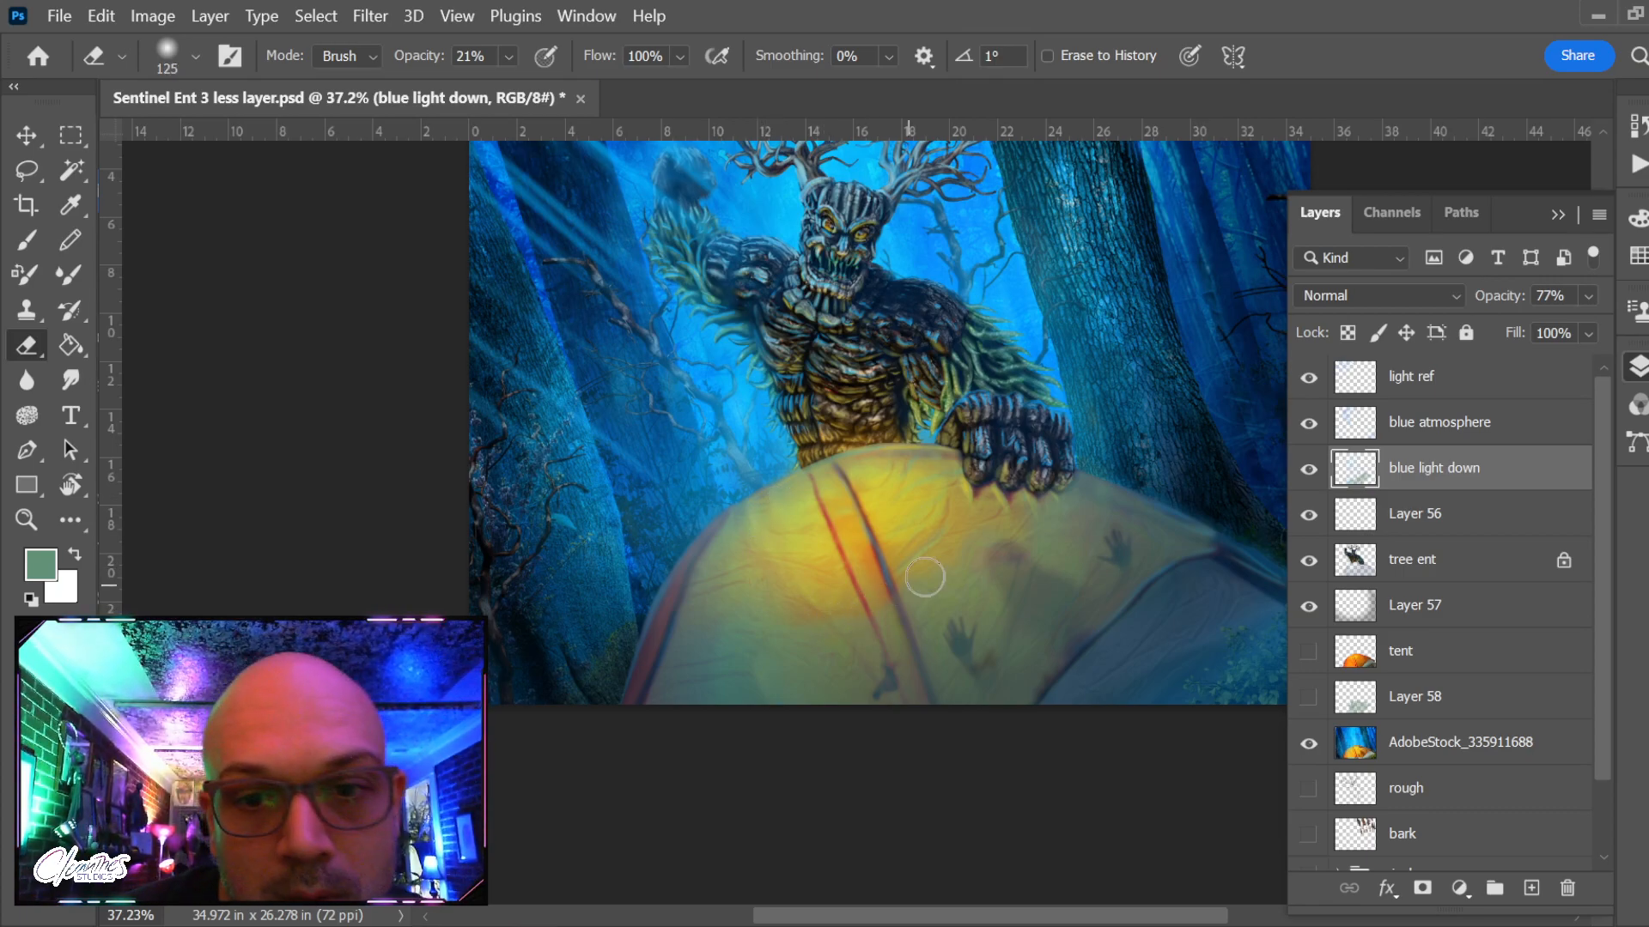
key("bracketright")
key("bracketright")
key("bracketright")
key("bracketright")
Check the hidden tent layer by toggling its visibility, and delete that layer
key("r")
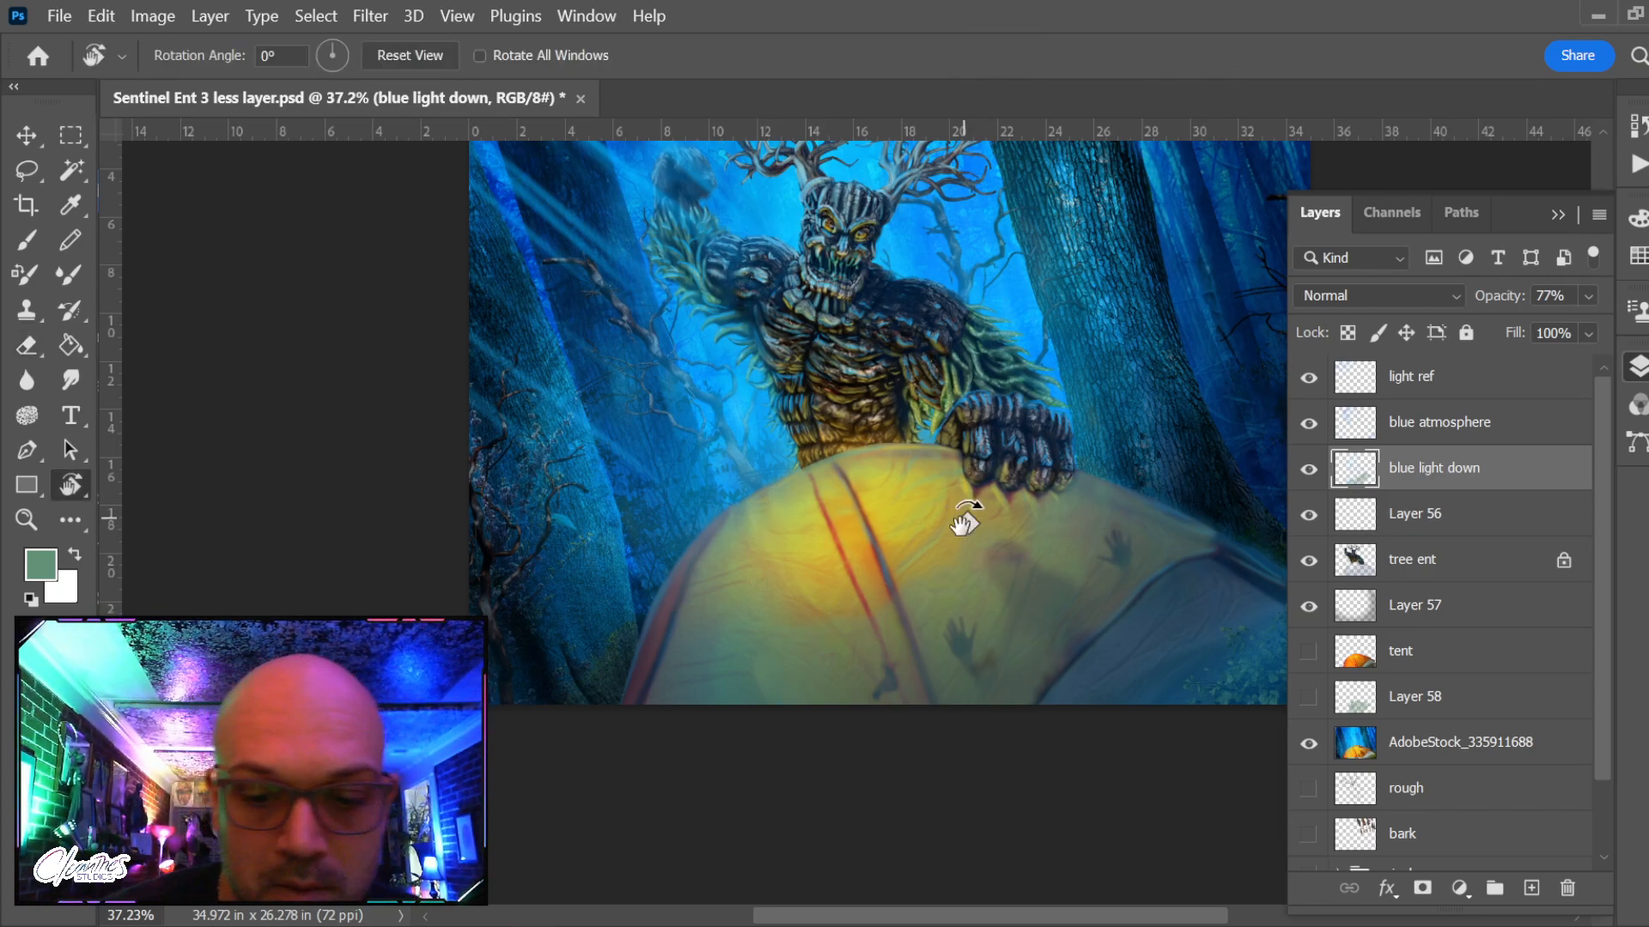
scroll(965, 517, "up", 2)
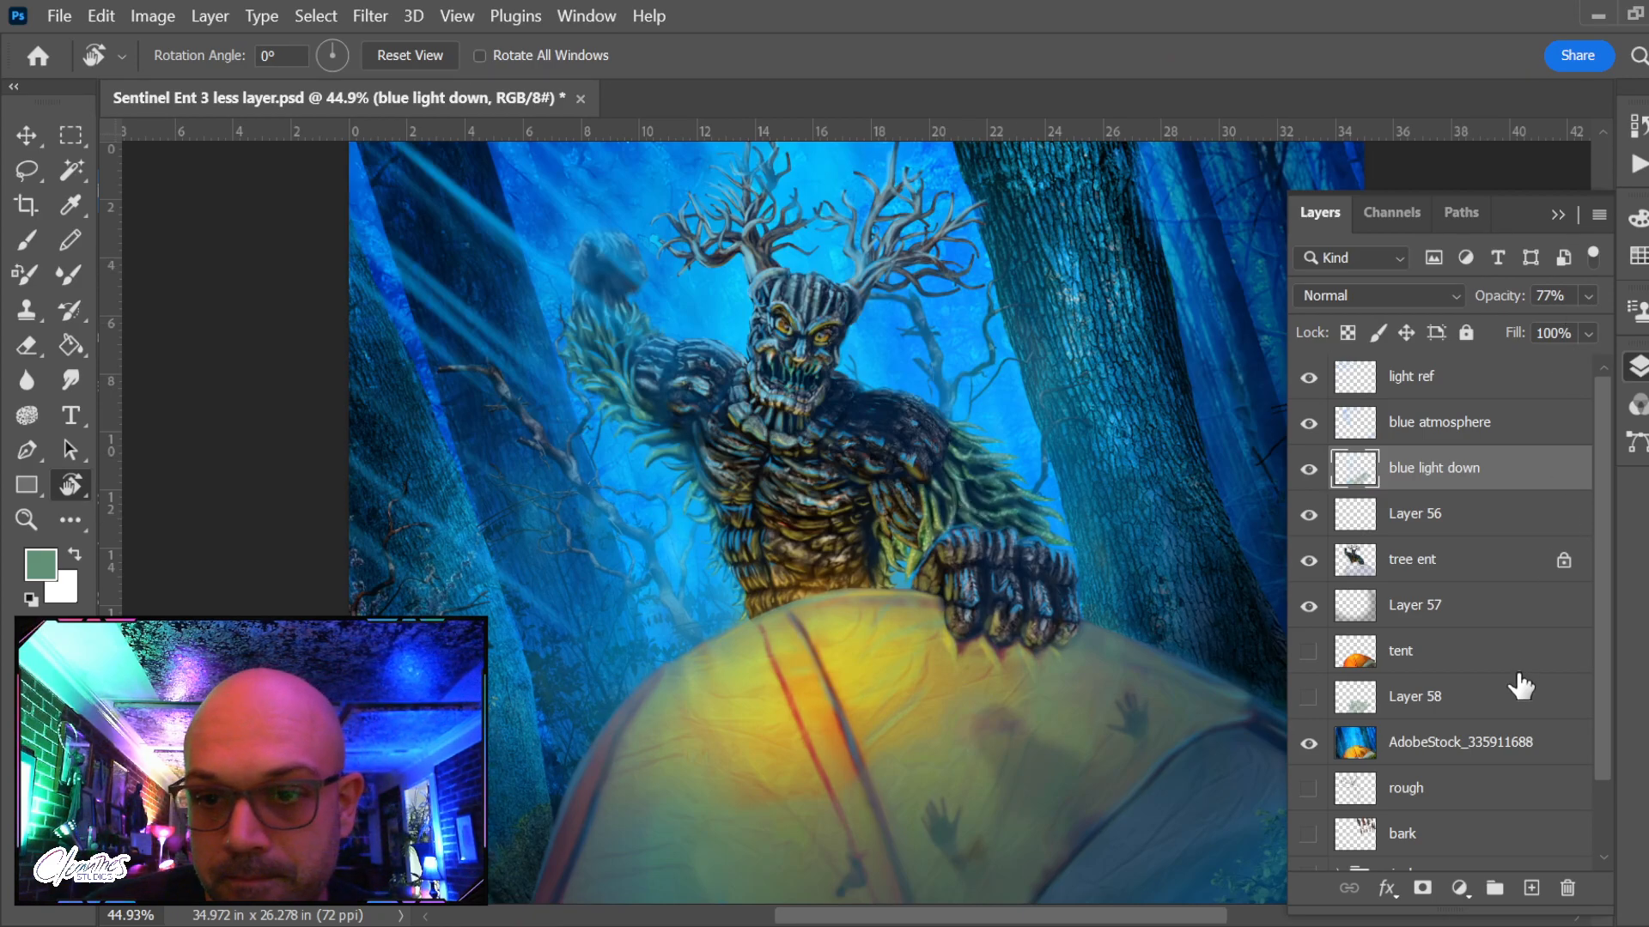
left_click(1464, 653)
left_click(1308, 652)
left_click(1308, 652)
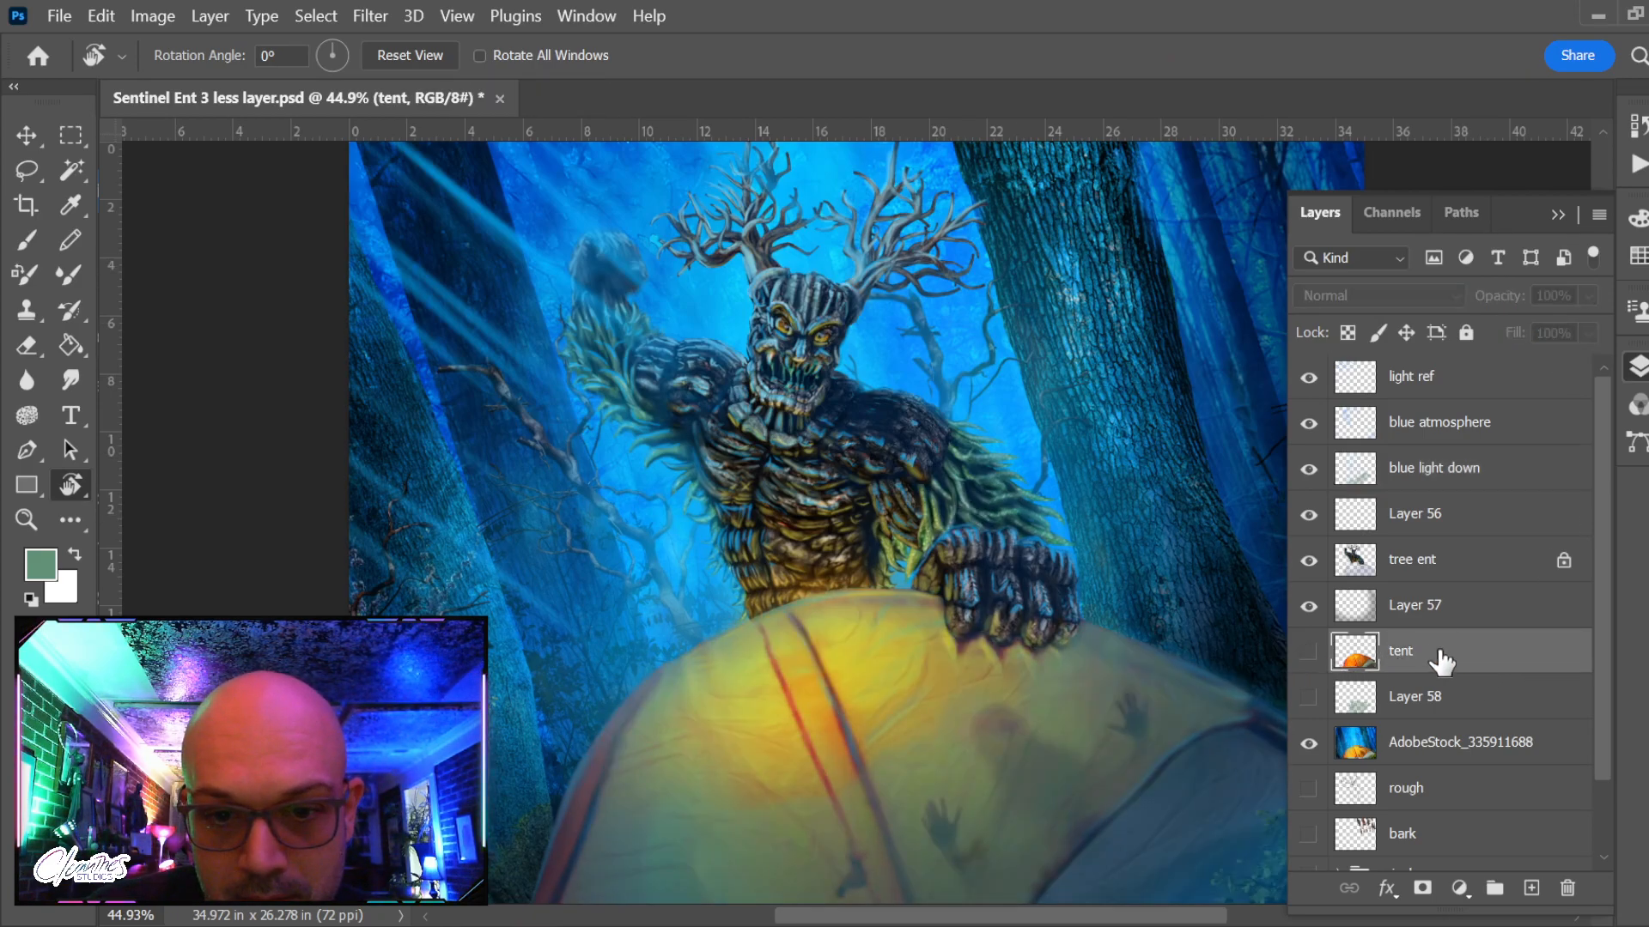
key("Delete")
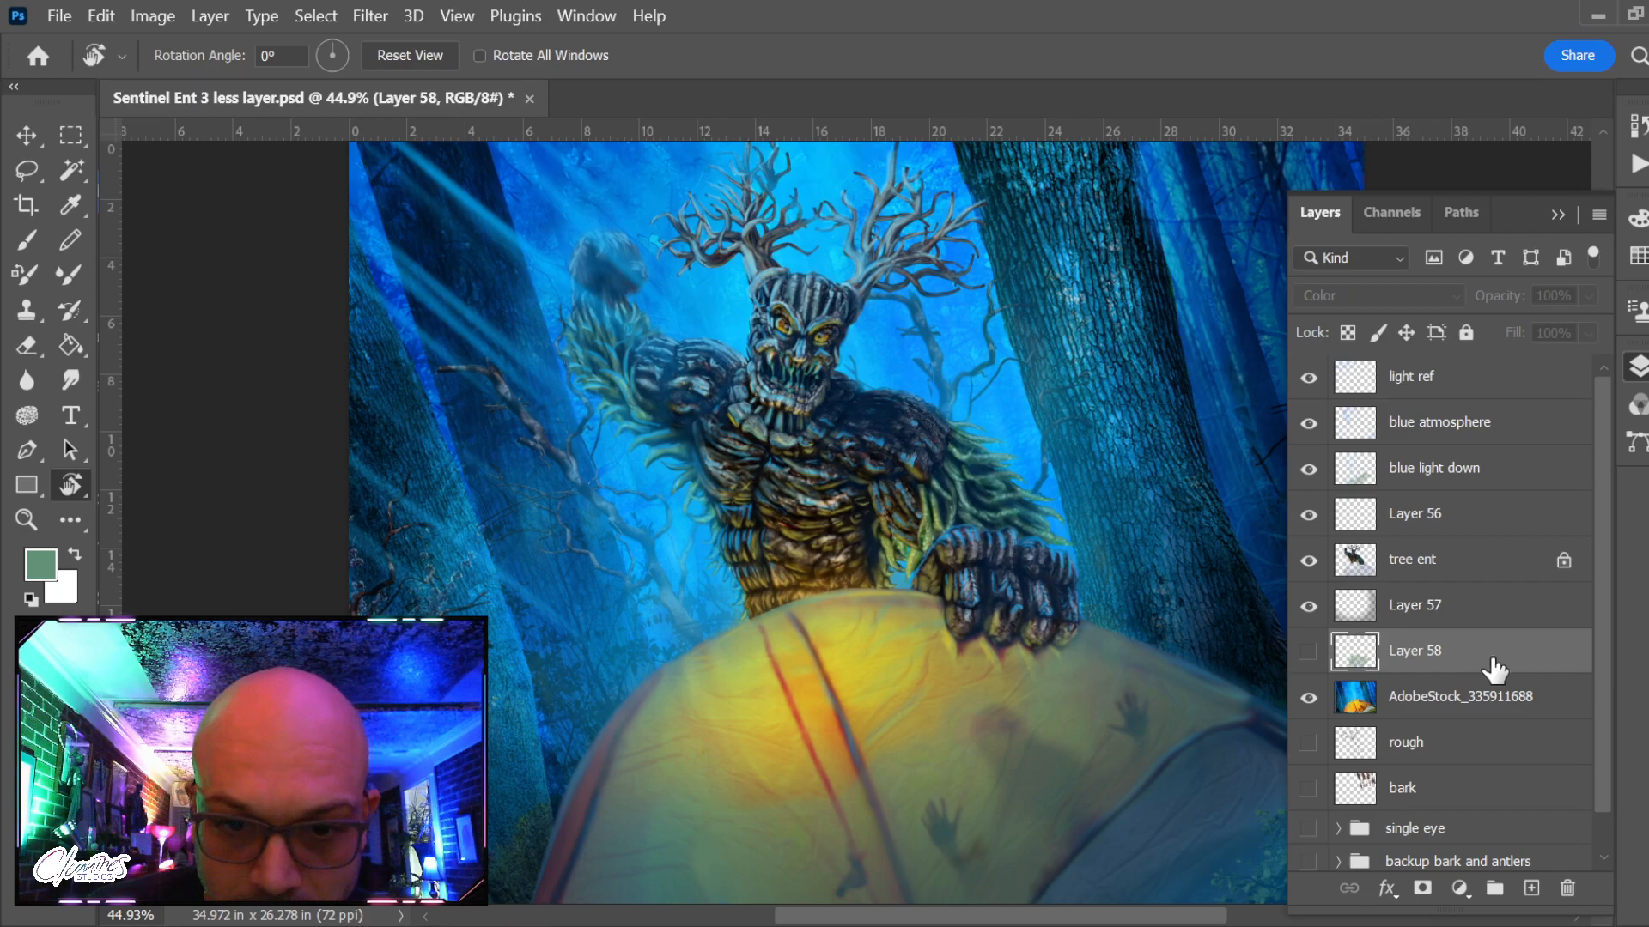
Show Layer 58 and merge it down into the AdobeStock_335911688 layer
scroll(704, 665, "down", 4)
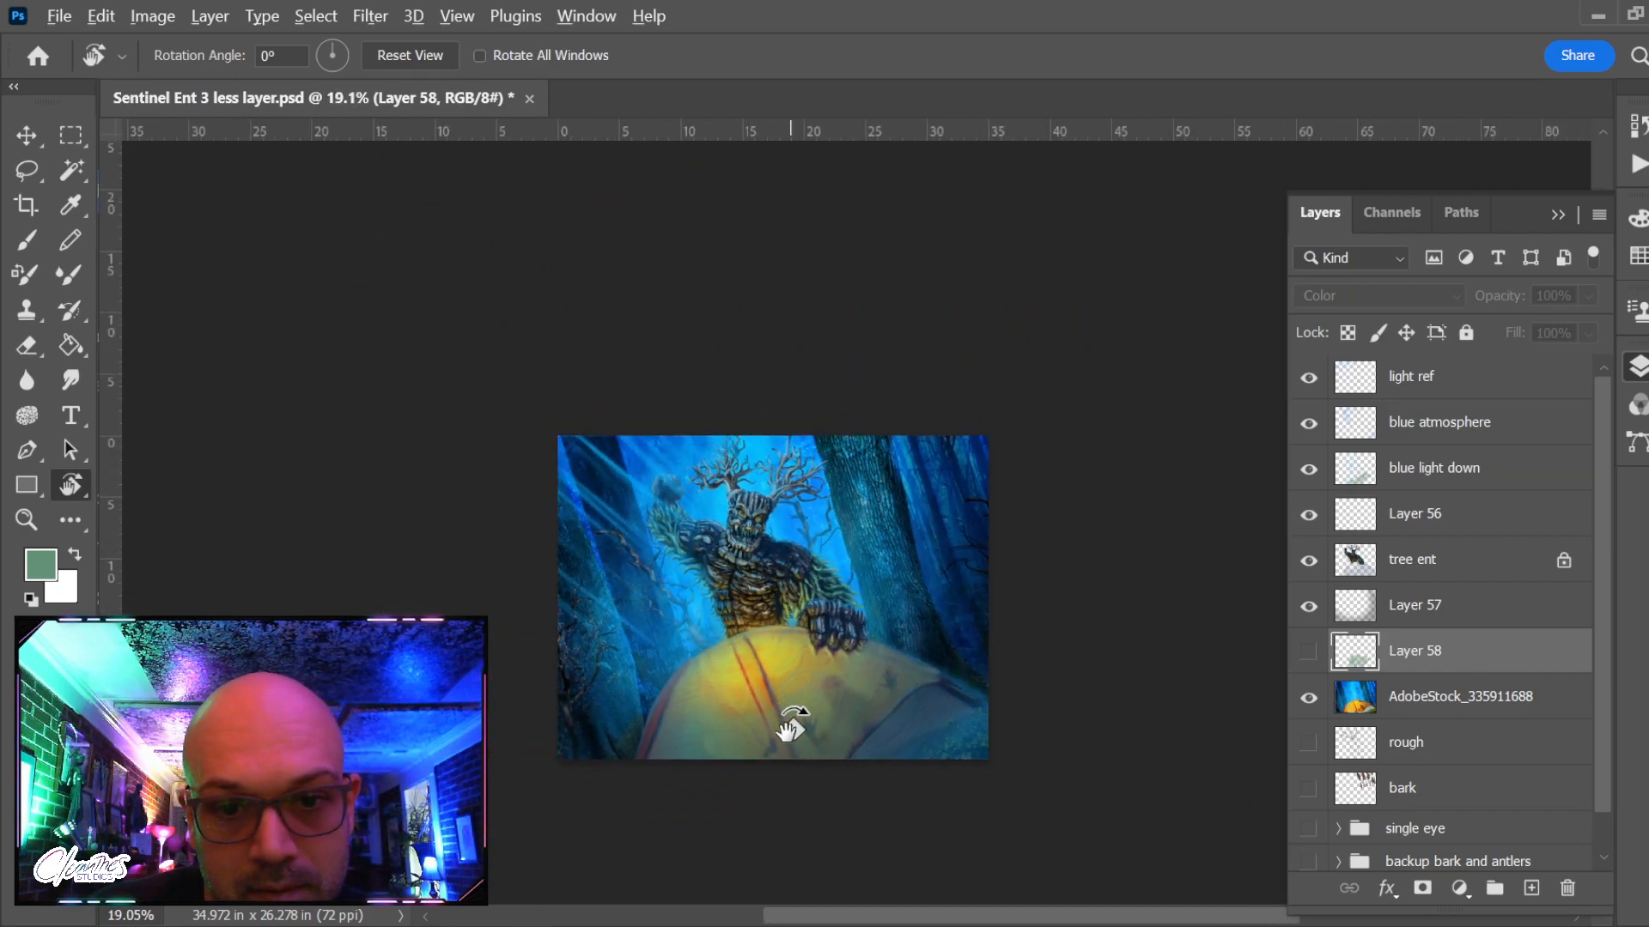
scroll(807, 734, "up", 2)
scroll(807, 735, "up", 1)
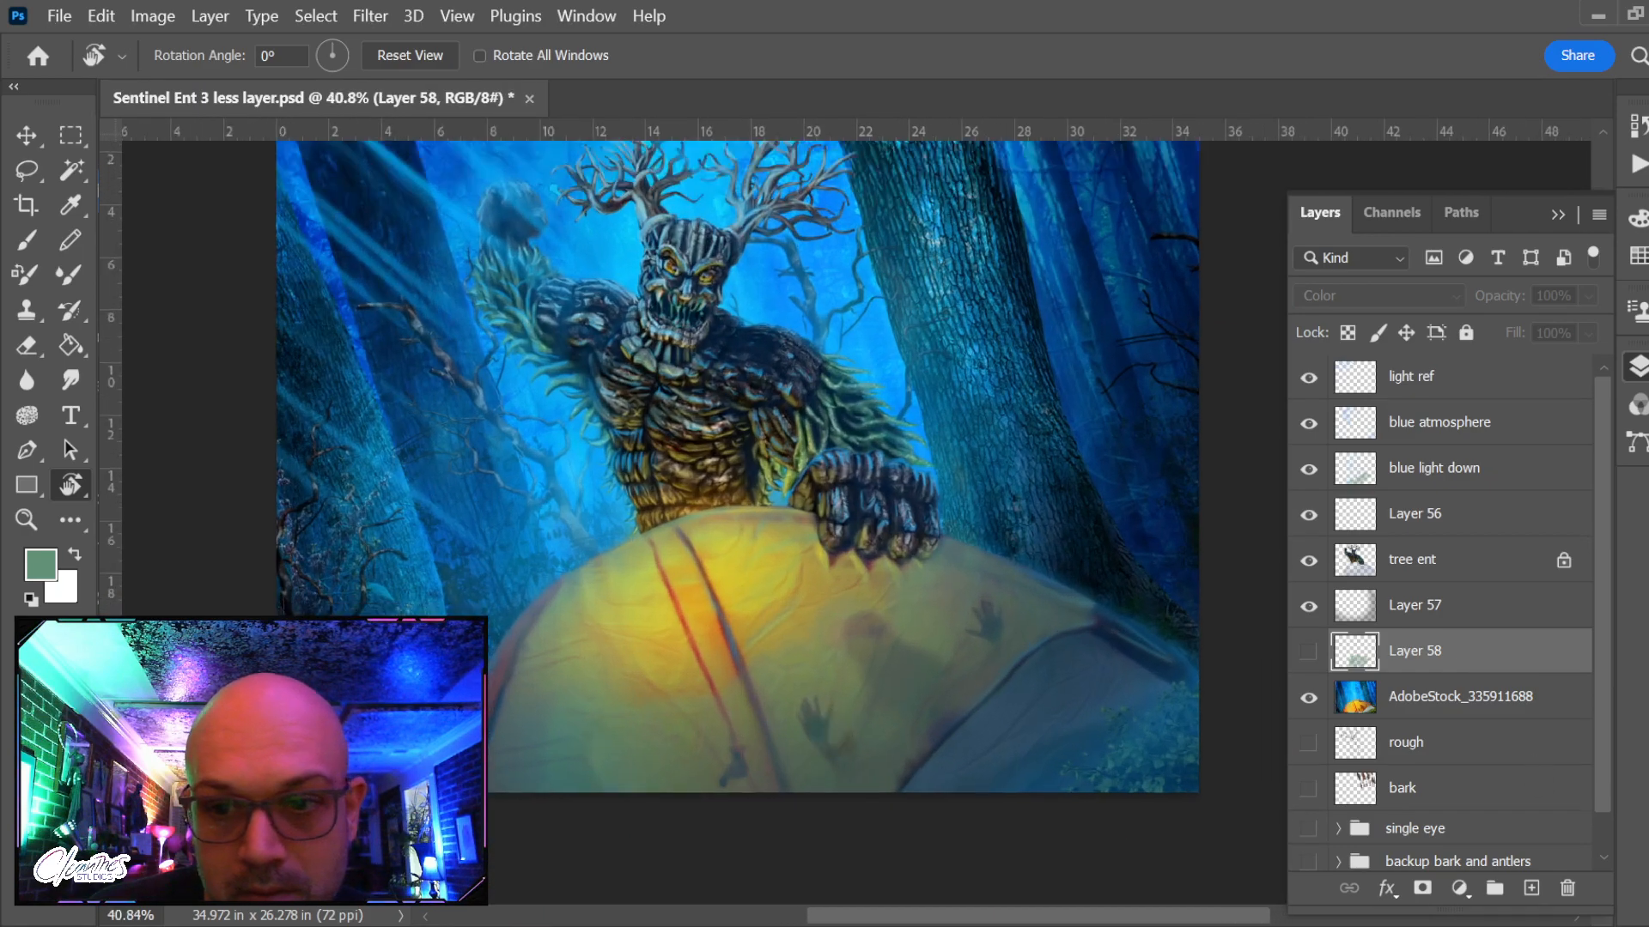
left_click(1308, 653)
key("e")
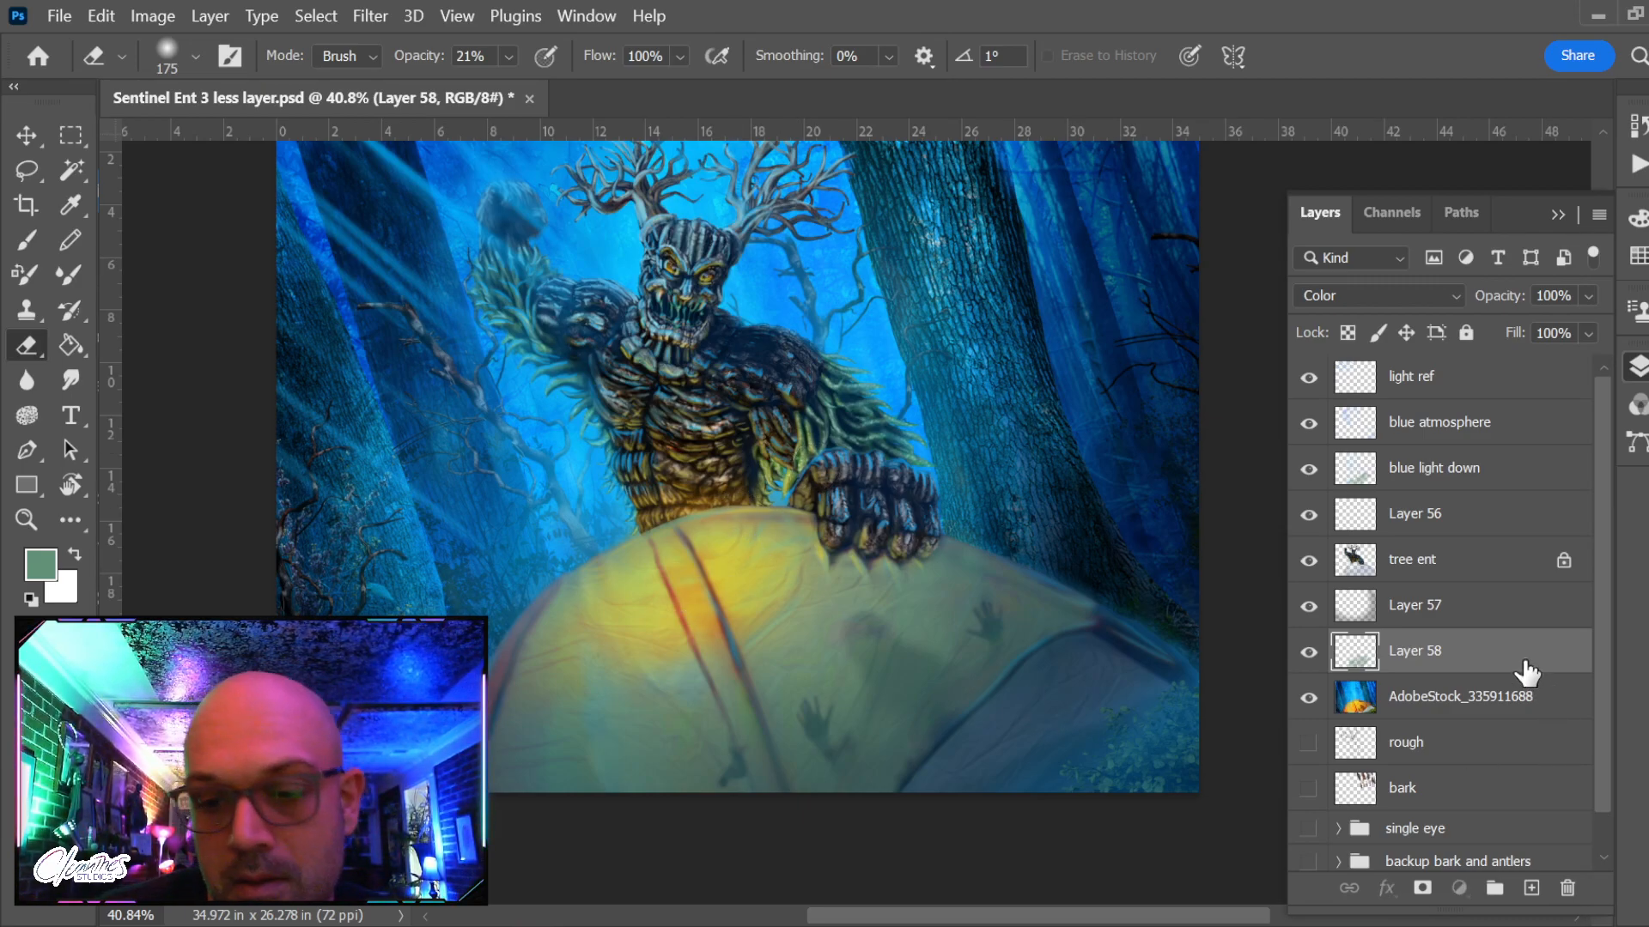
key("ctrl+e")
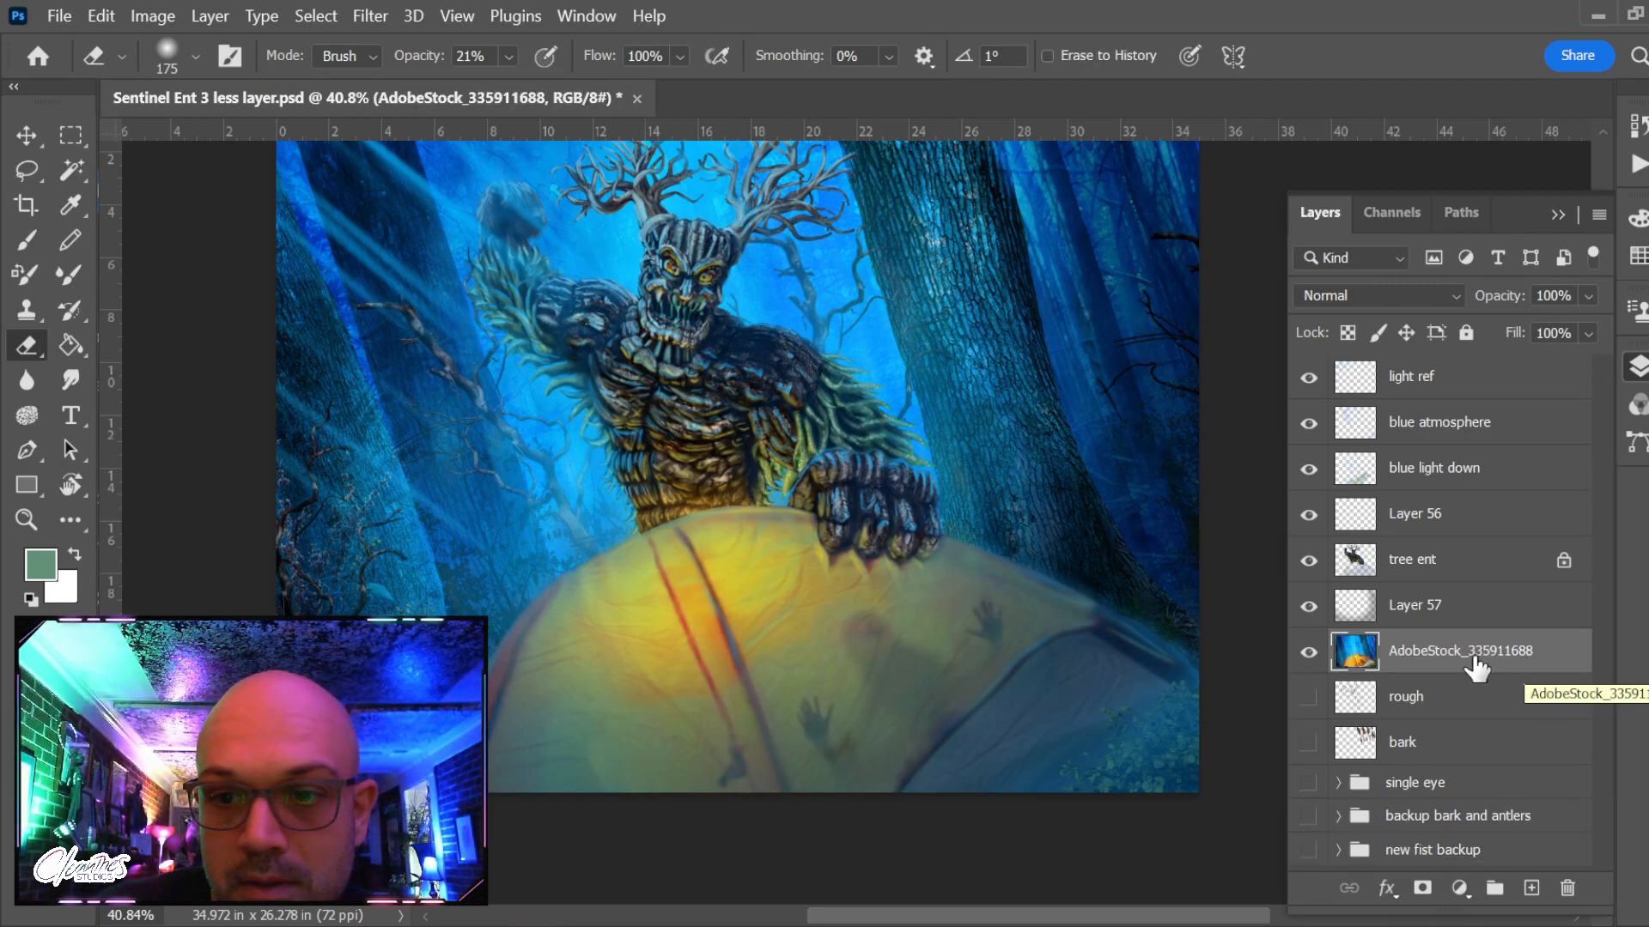
Create a new layer above AdobeStock_335911688 and set the brush color to a bright, fully saturated yellow based on the tent's glow
left_click(1531, 888)
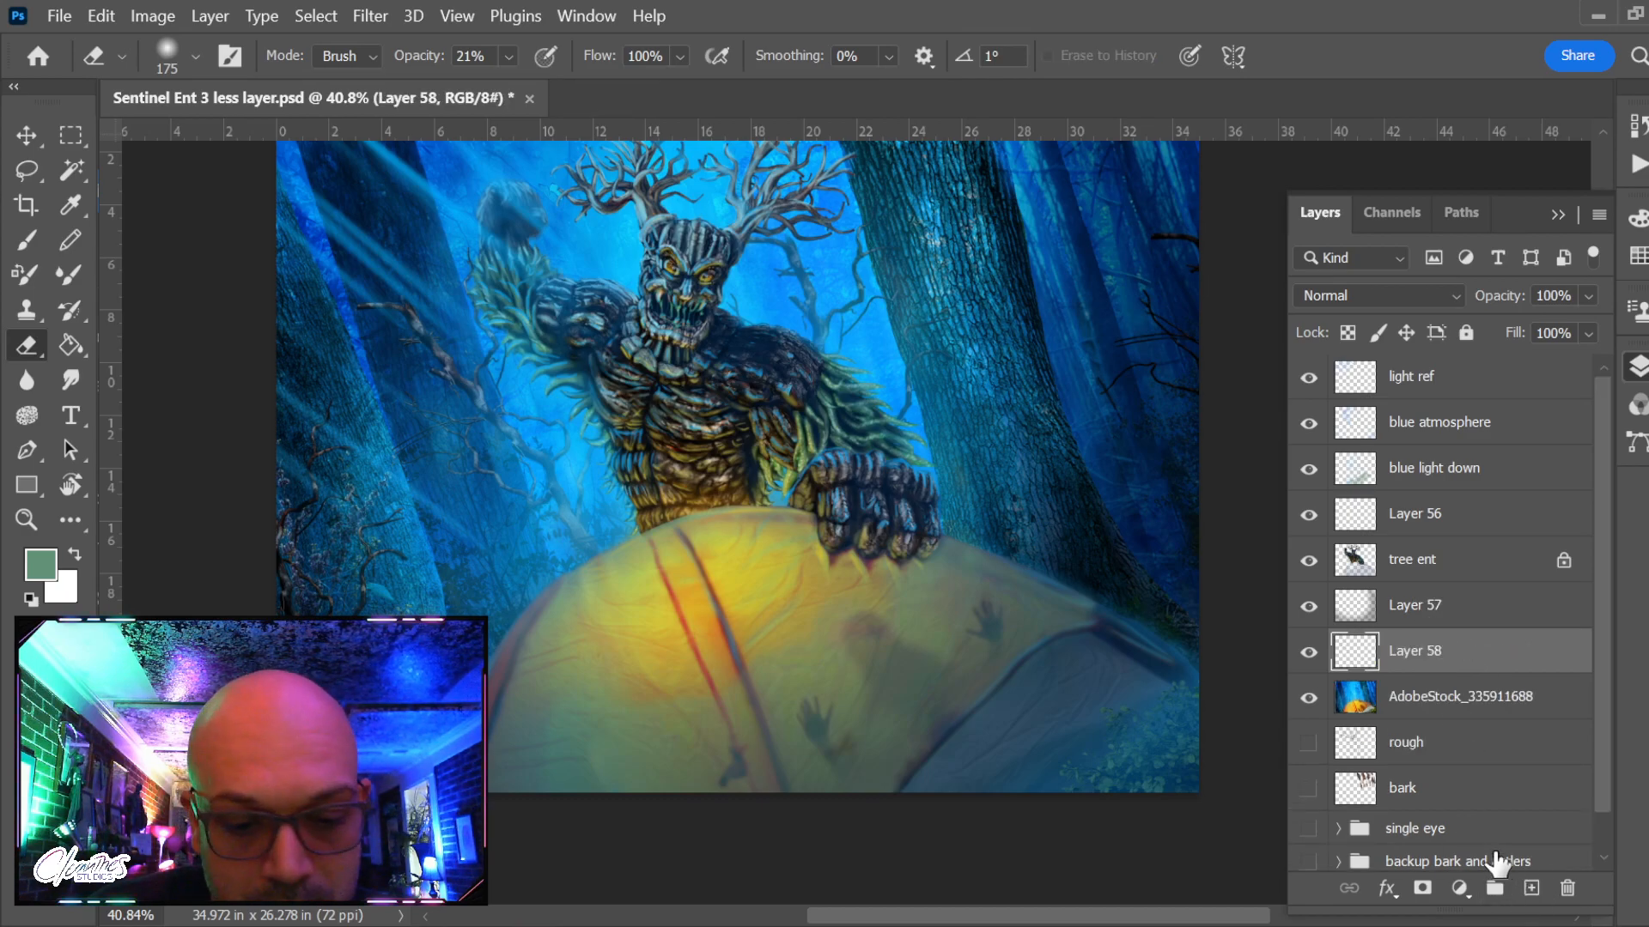
key("b")
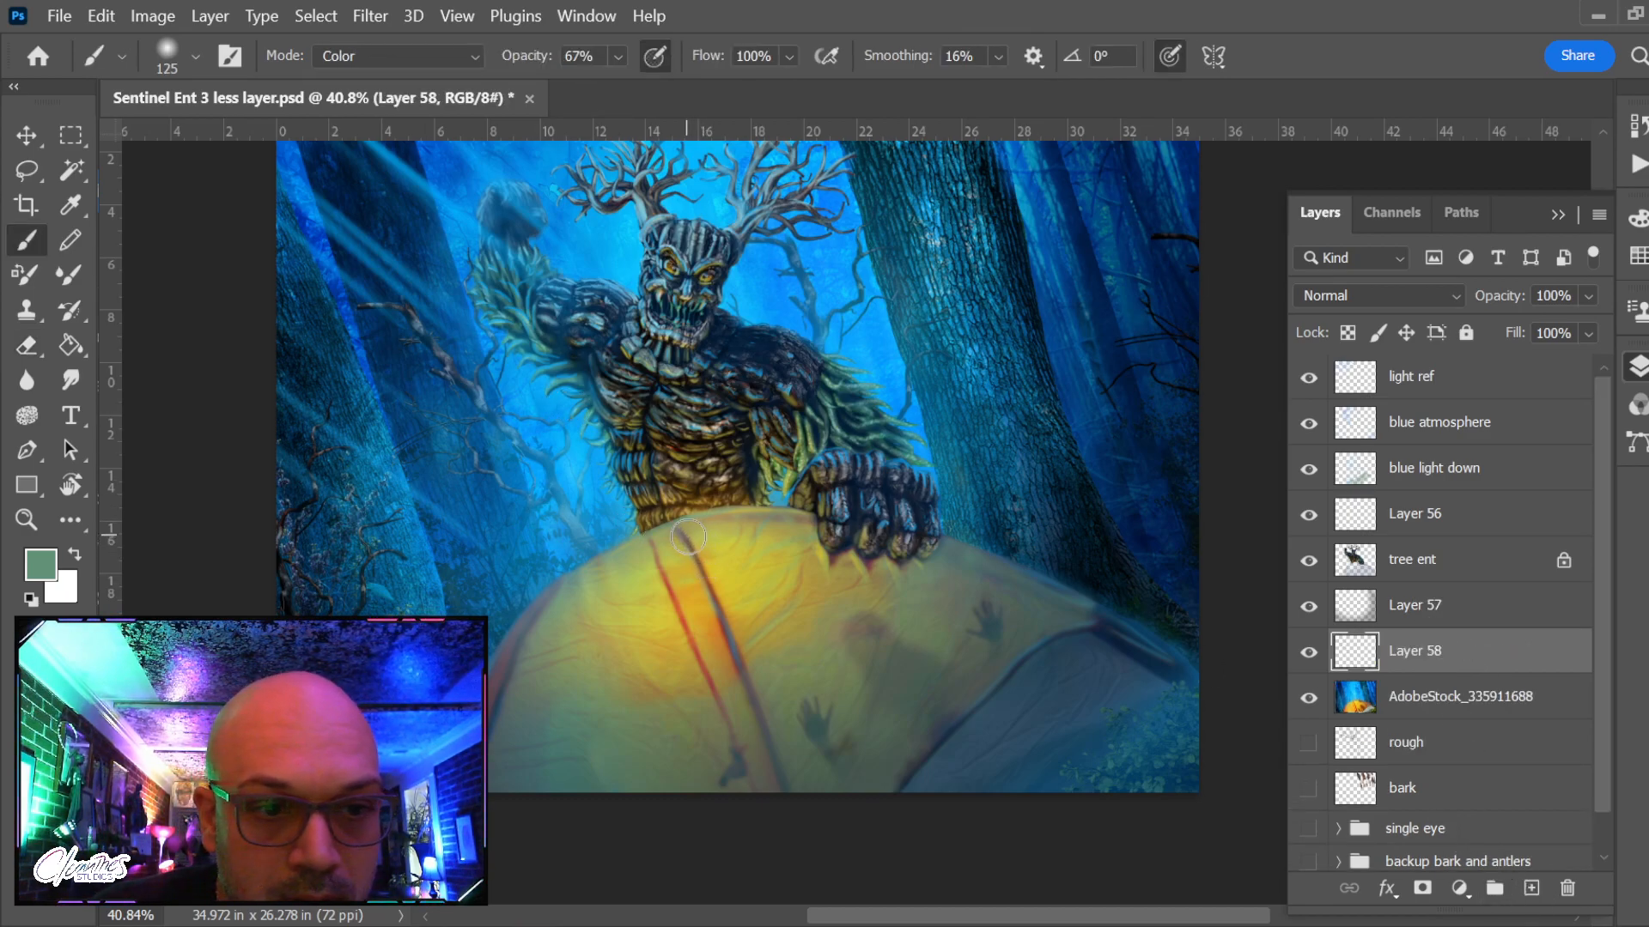
key("x")
left_click(729, 562, "alt")
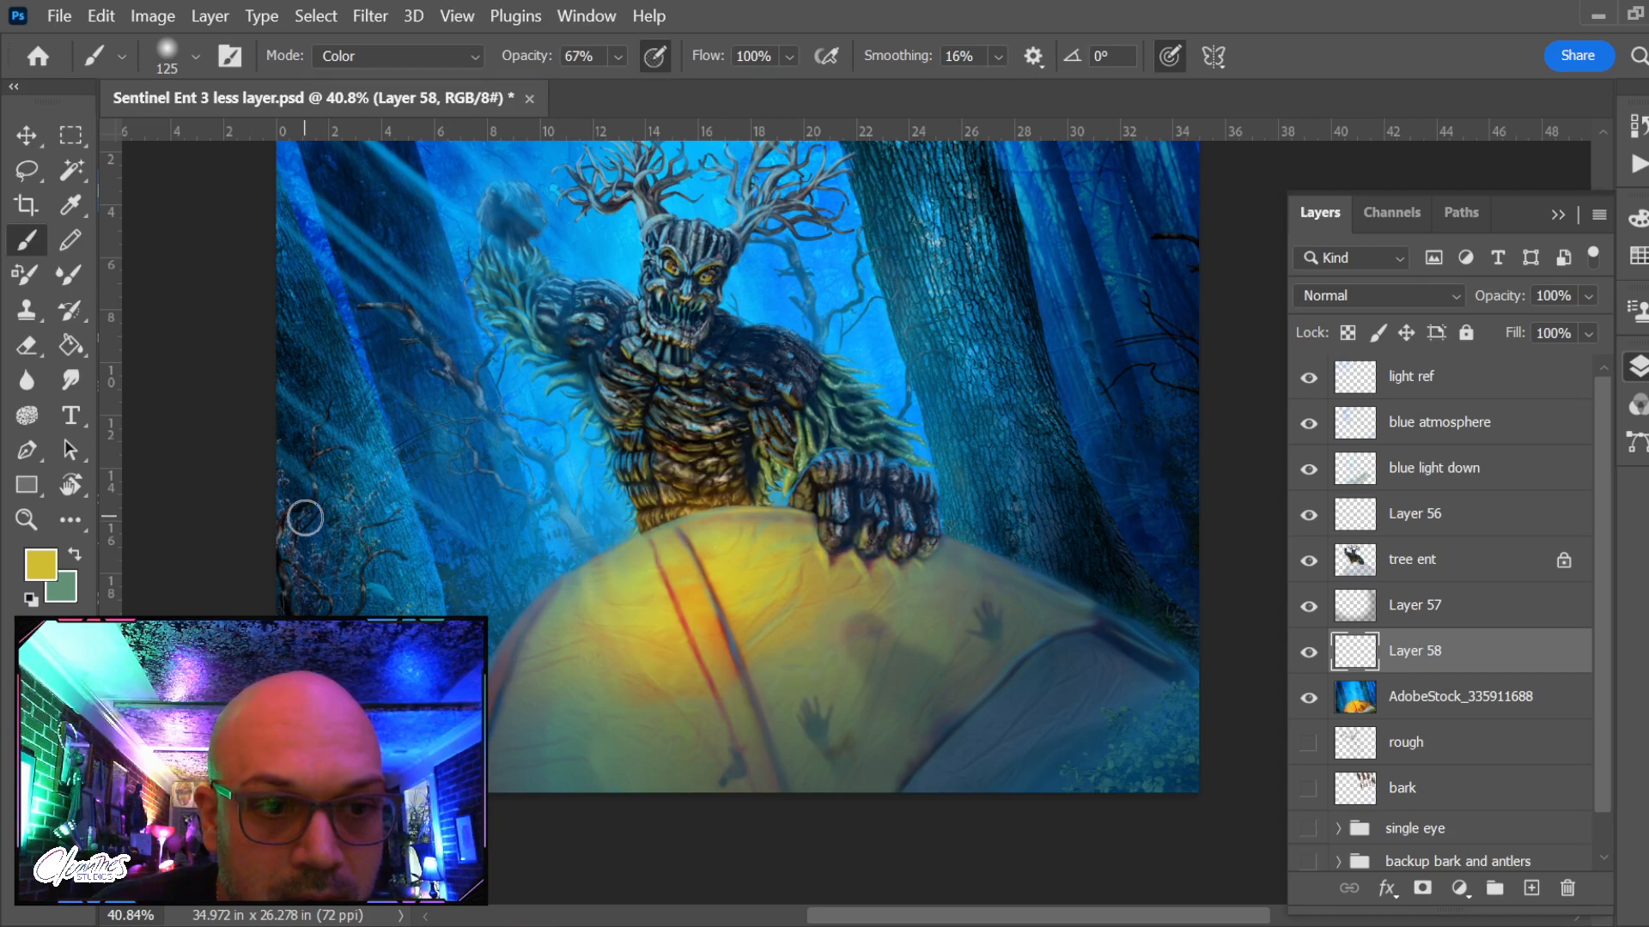
left_click(40, 564)
left_click_drag(1067, 366, 1156, 321)
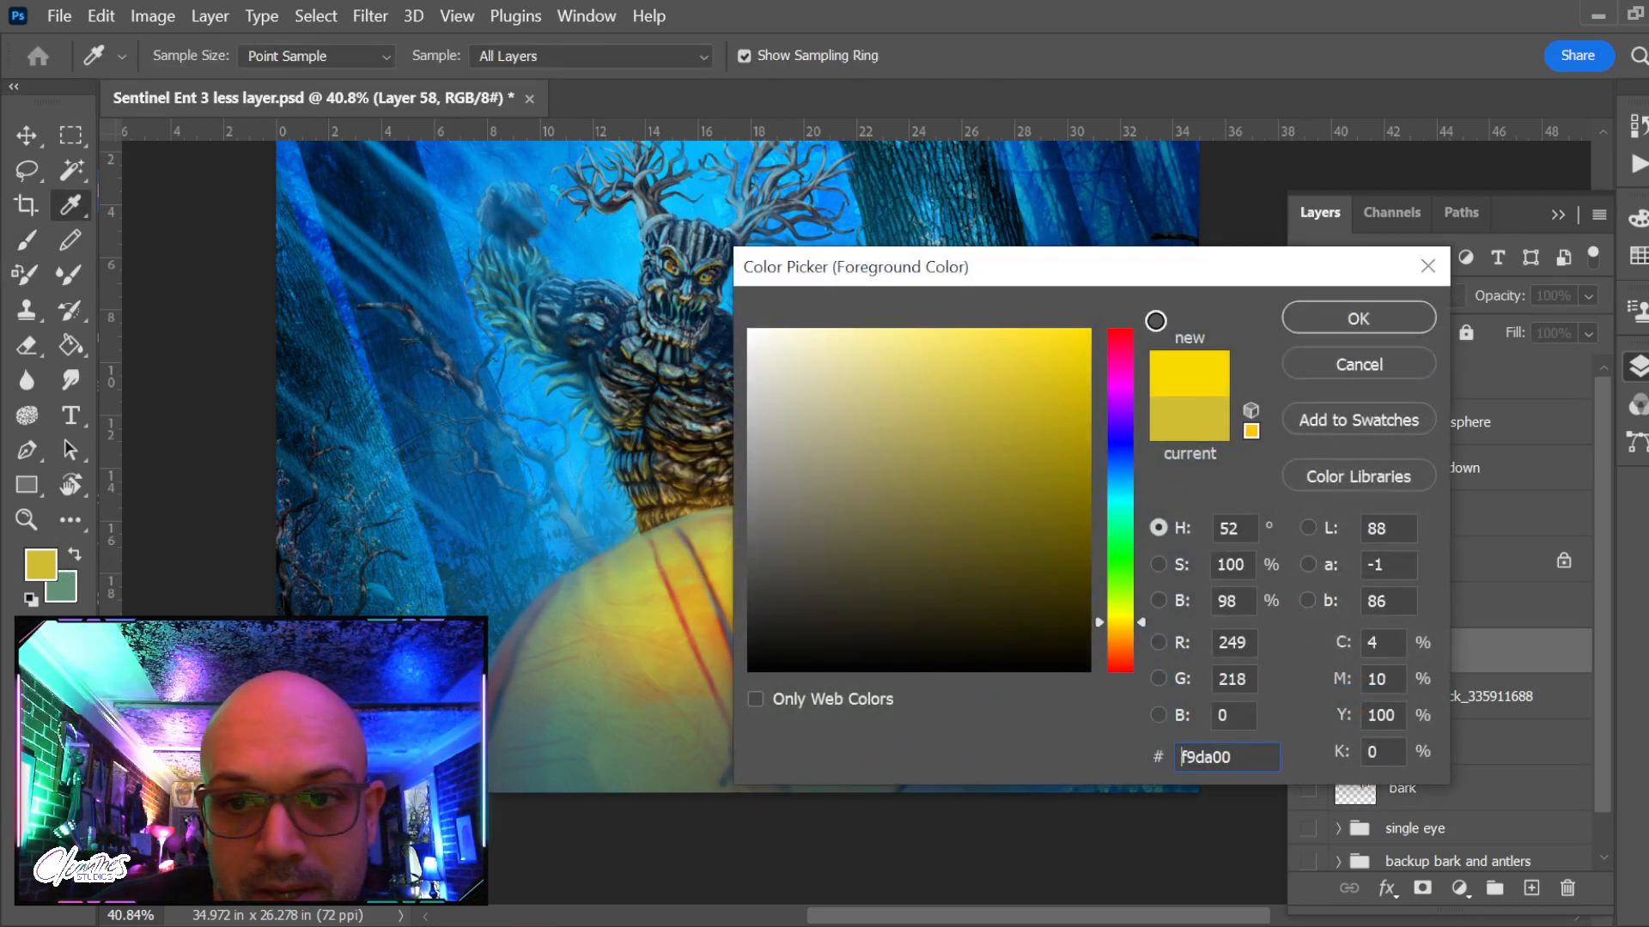
left_click(1358, 319)
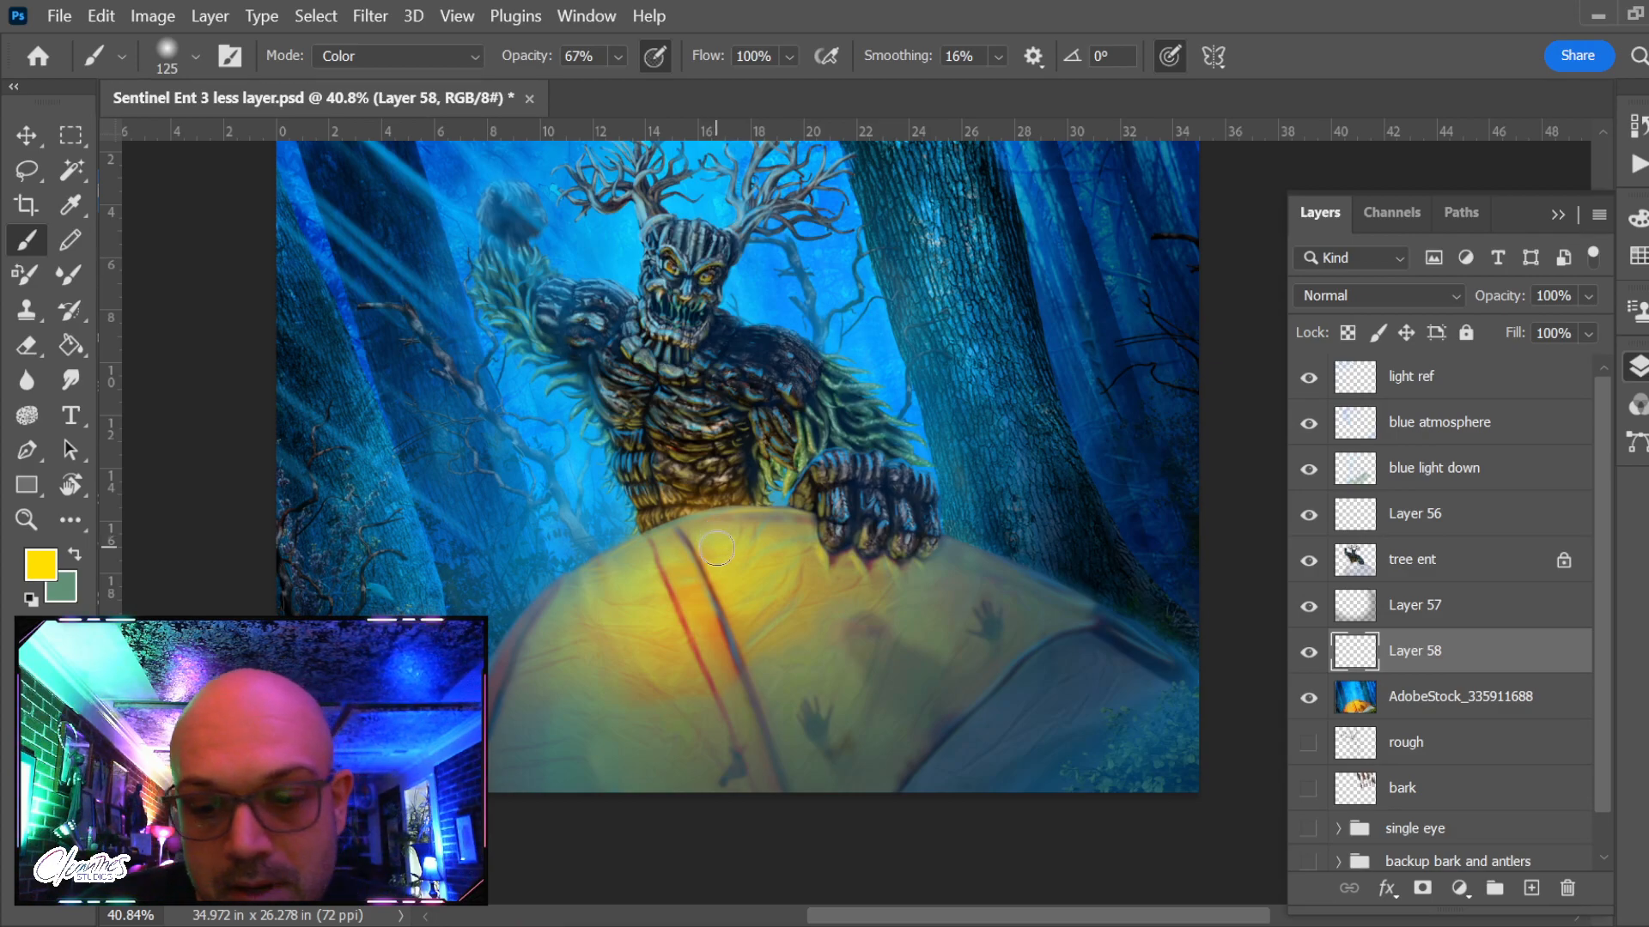
Paint yellow over the upper part of the tent's glow with a size 300 brush in Color mode at 67% opacity
key("bracketright")
key("bracketright")
key("bracketright")
left_click(716, 547)
left_click(716, 548)
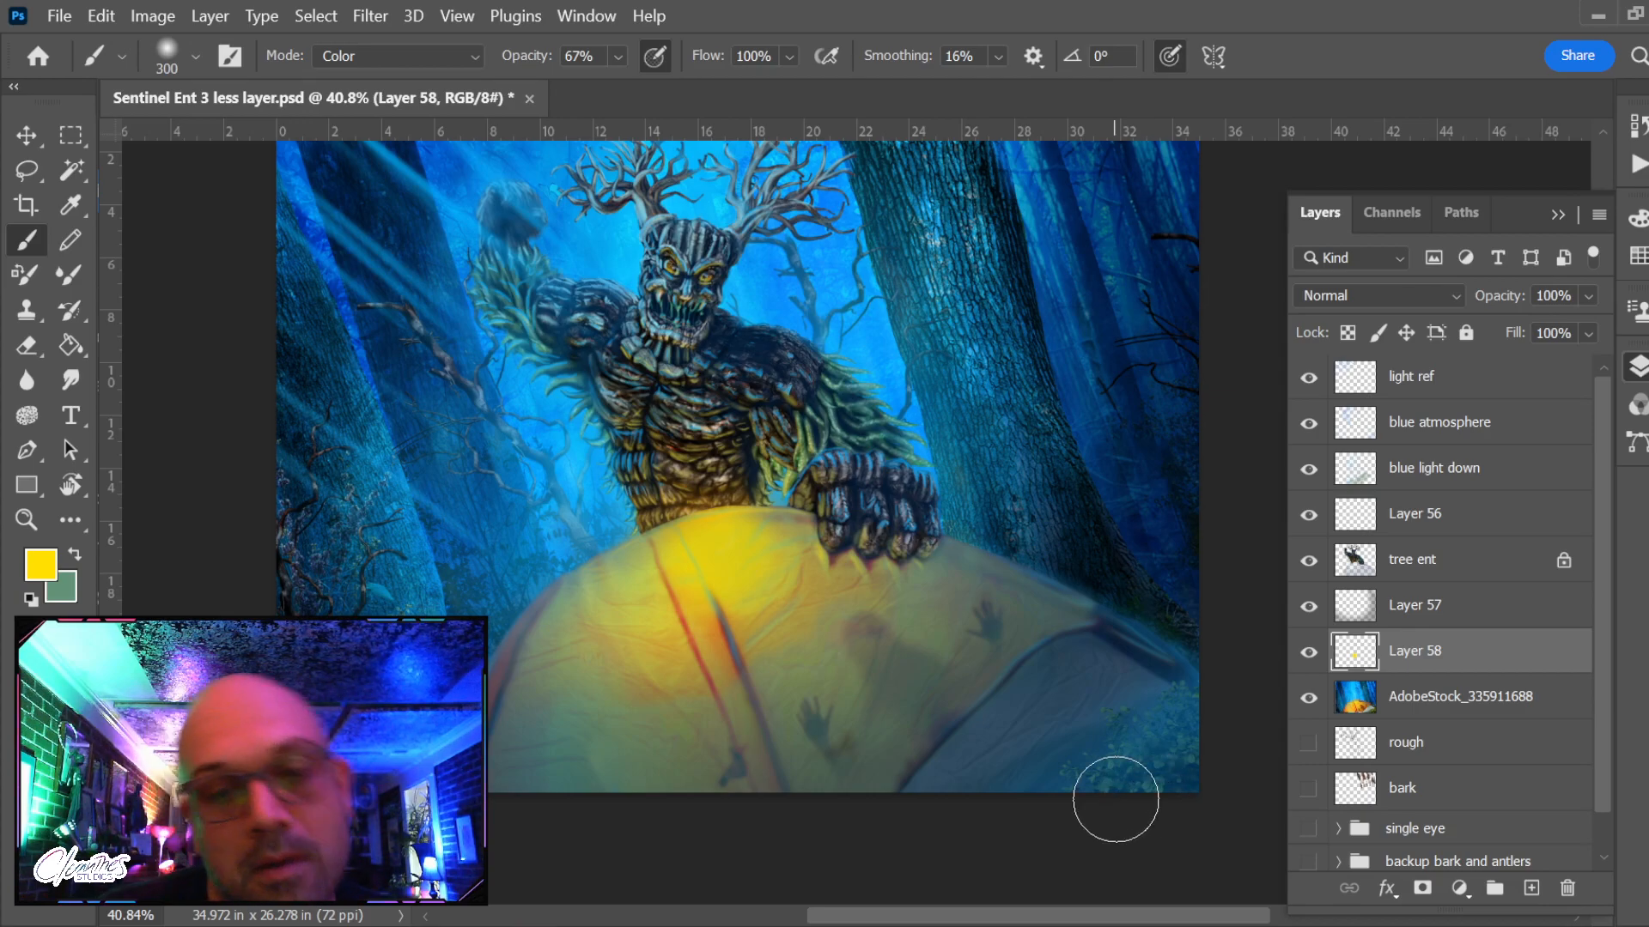
Erase the yellow tint from the tent's red stripe with a size 50 eraser at 21% opacity
key("e")
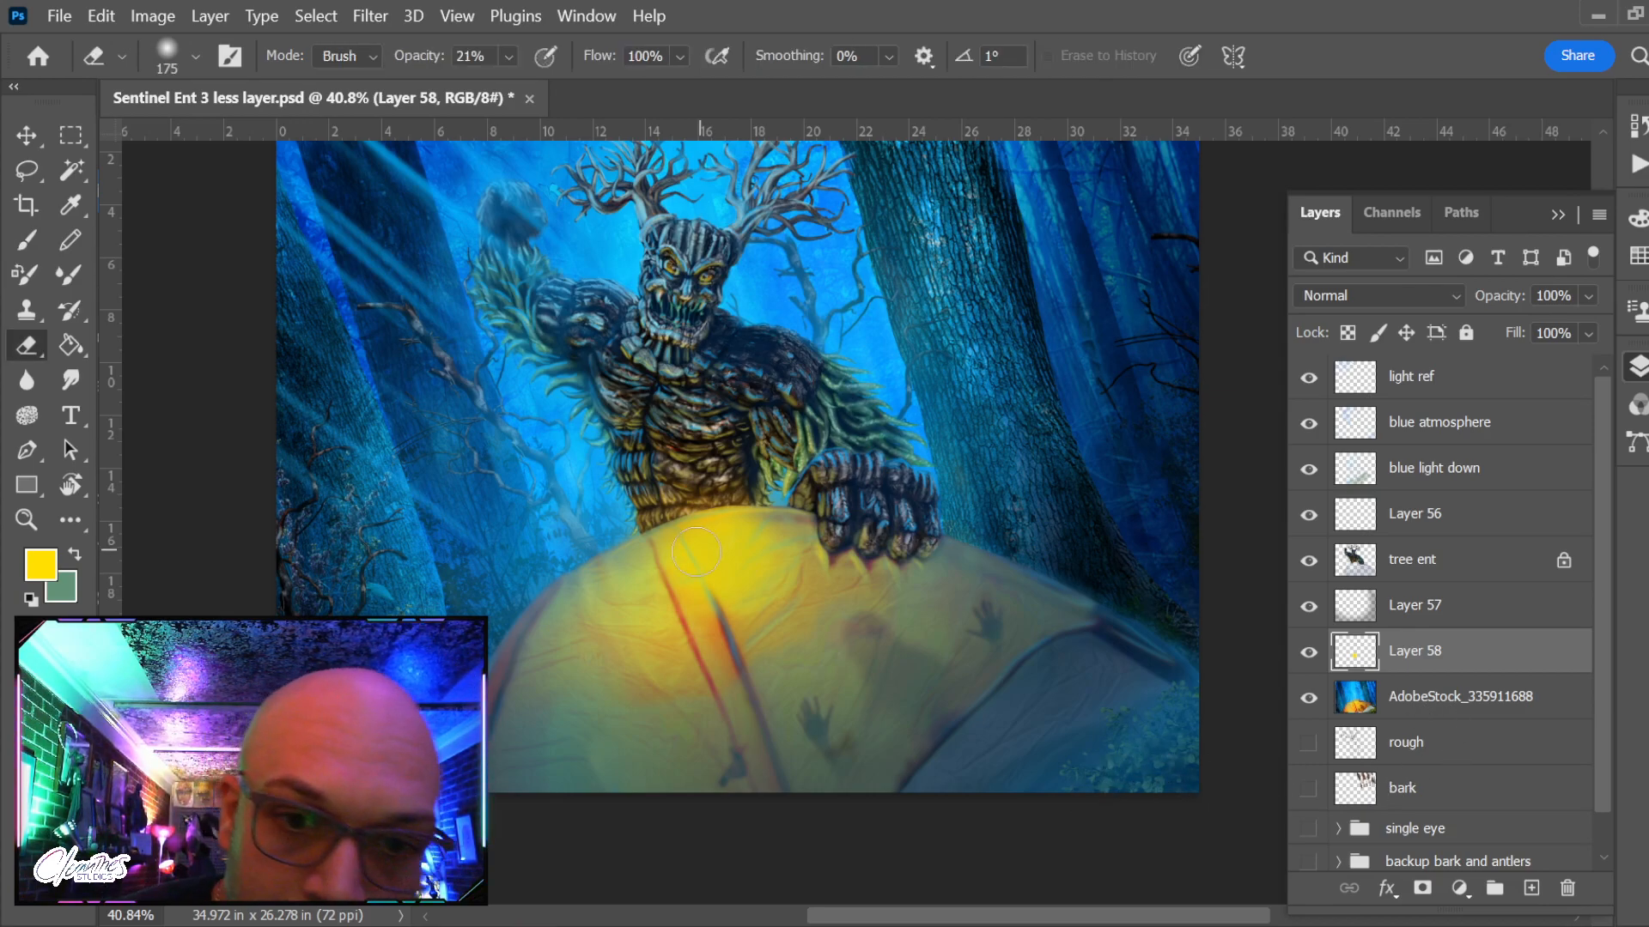
key("bracketleft")
key("bracketleft")
key("bracketleft")
key("bracketleft")
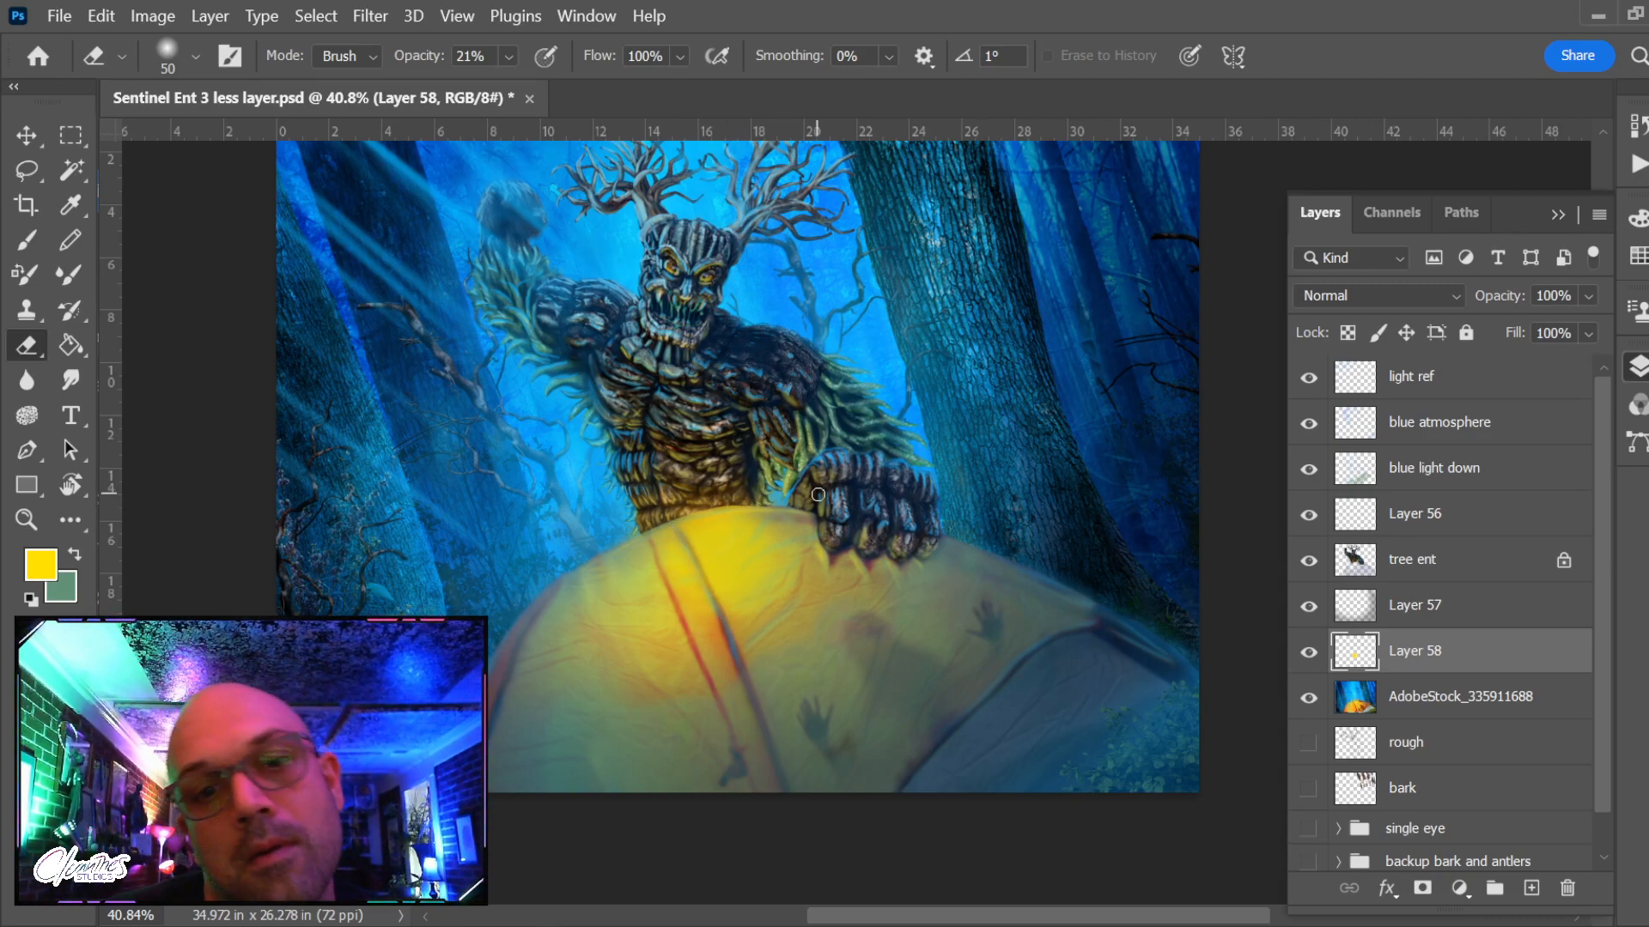
Lower the opacity of Layer 58 to 45% and compare the tent with and without the layer
key("alt+bracketright")
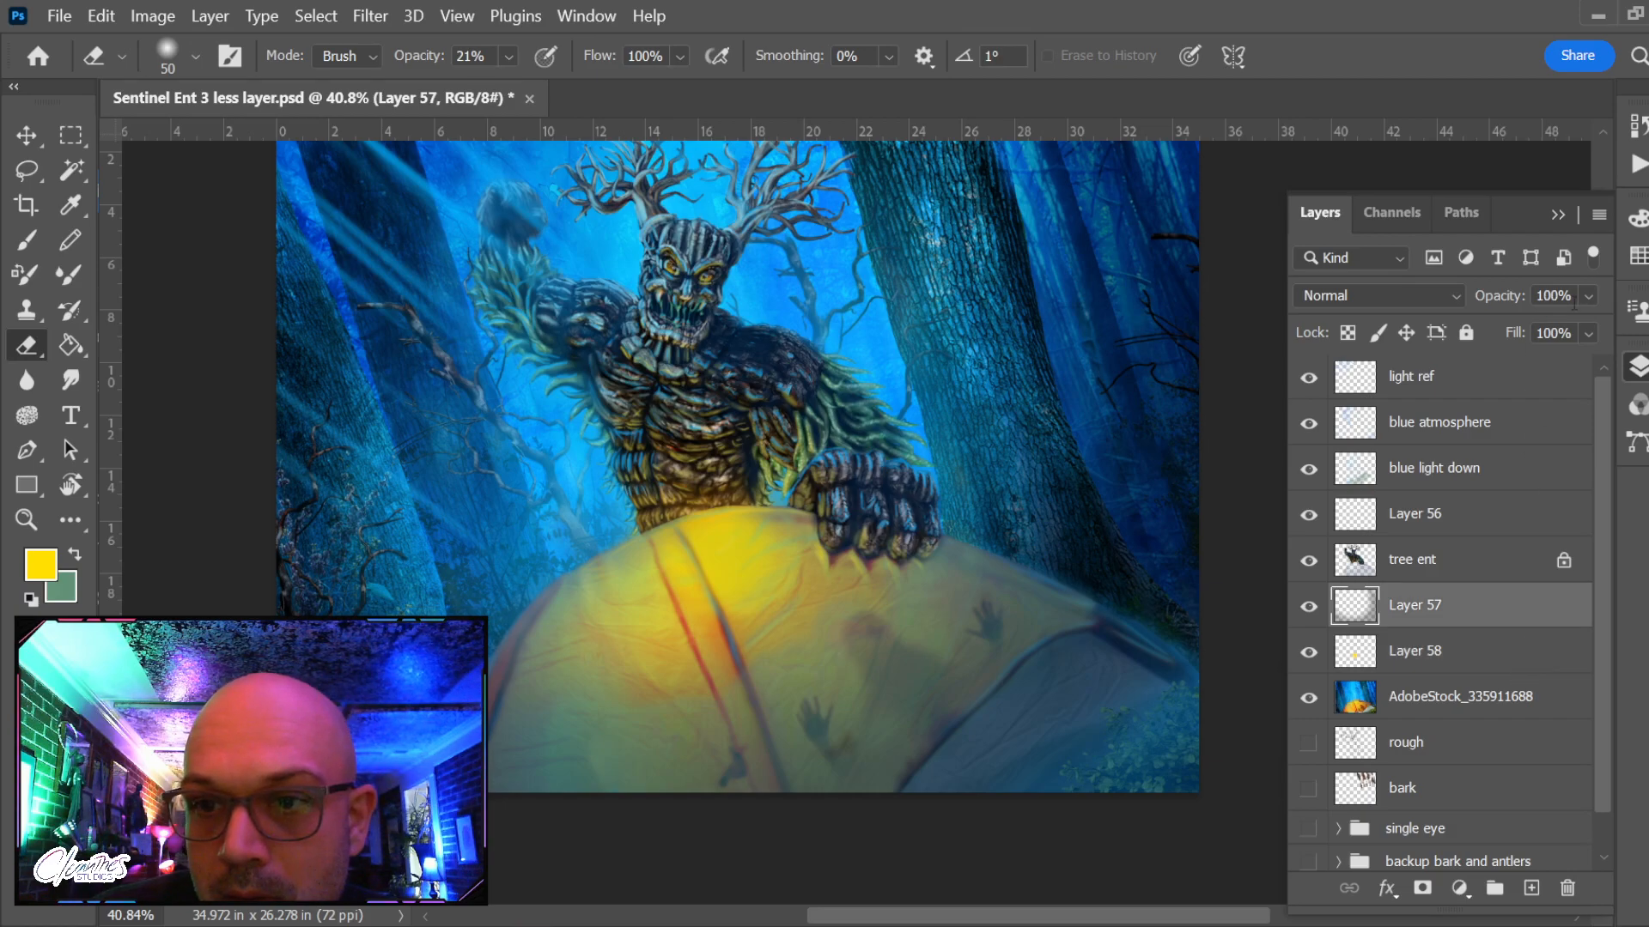
left_click(1490, 649)
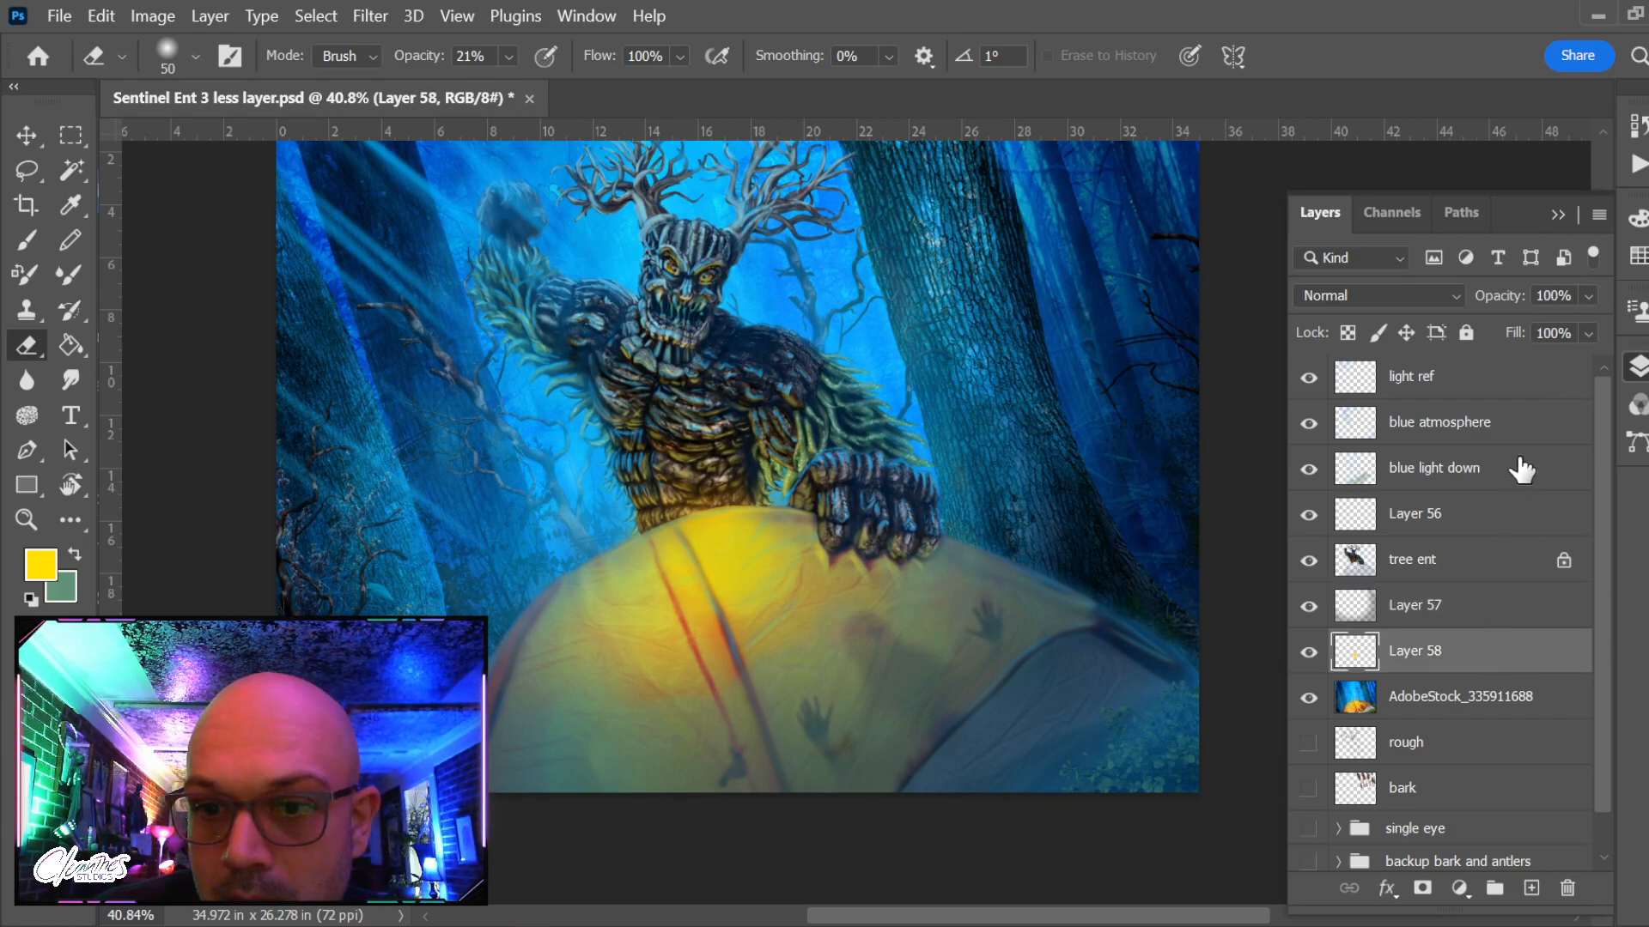
left_click(1589, 295)
left_click_drag(1545, 327, 1526, 319)
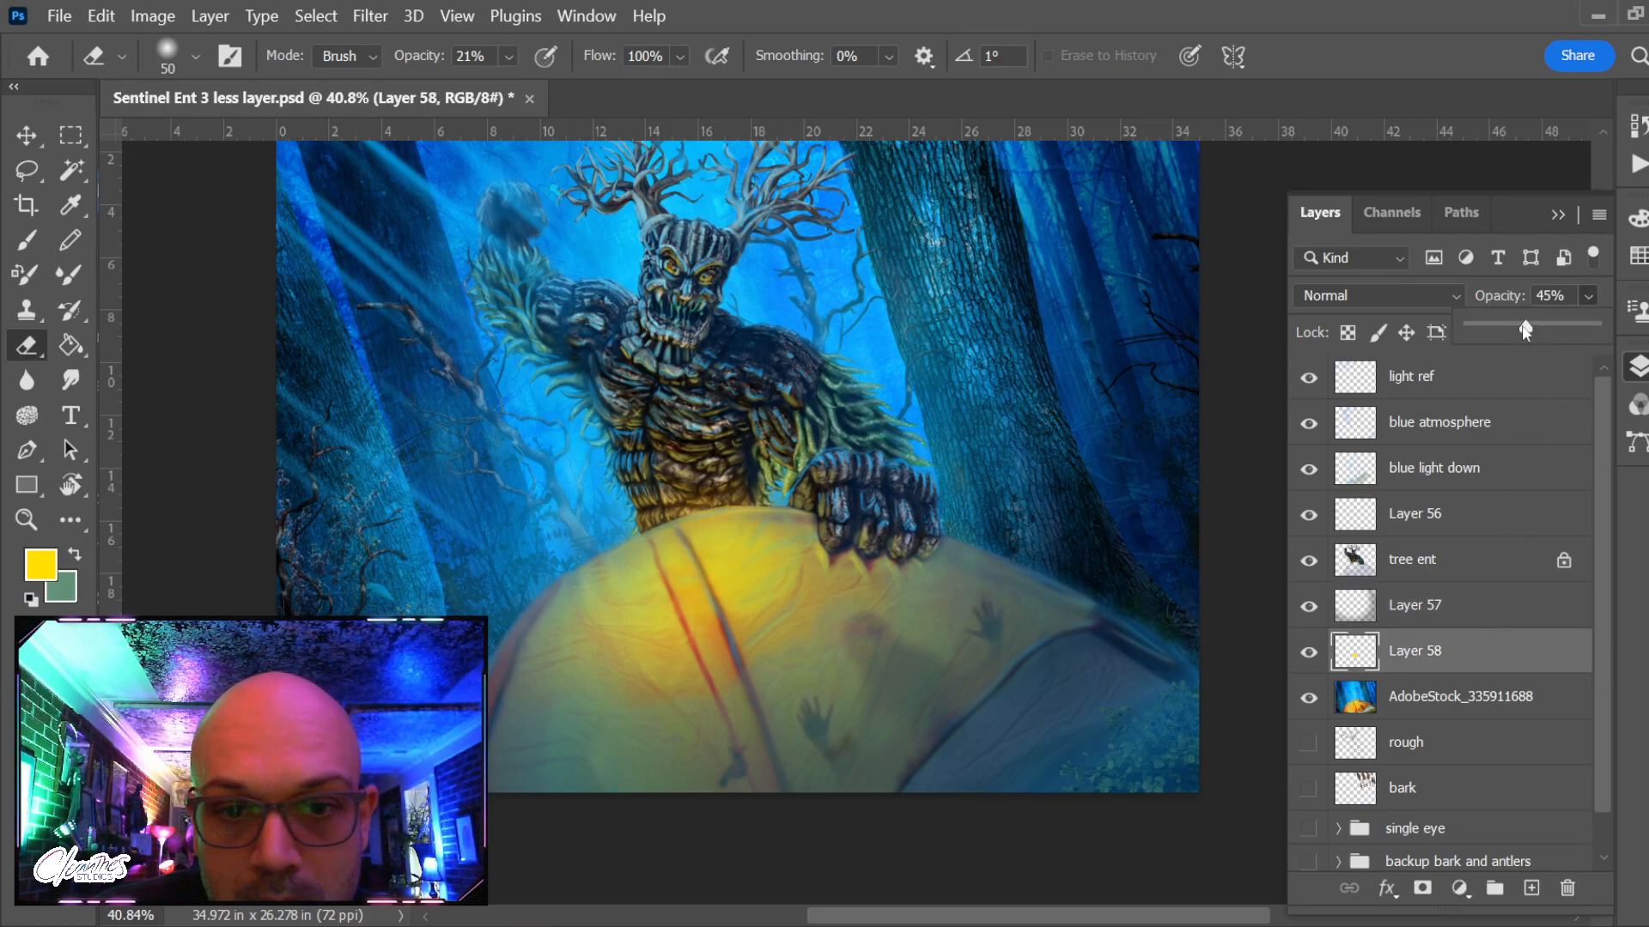
left_click(1308, 653)
left_click(1309, 653)
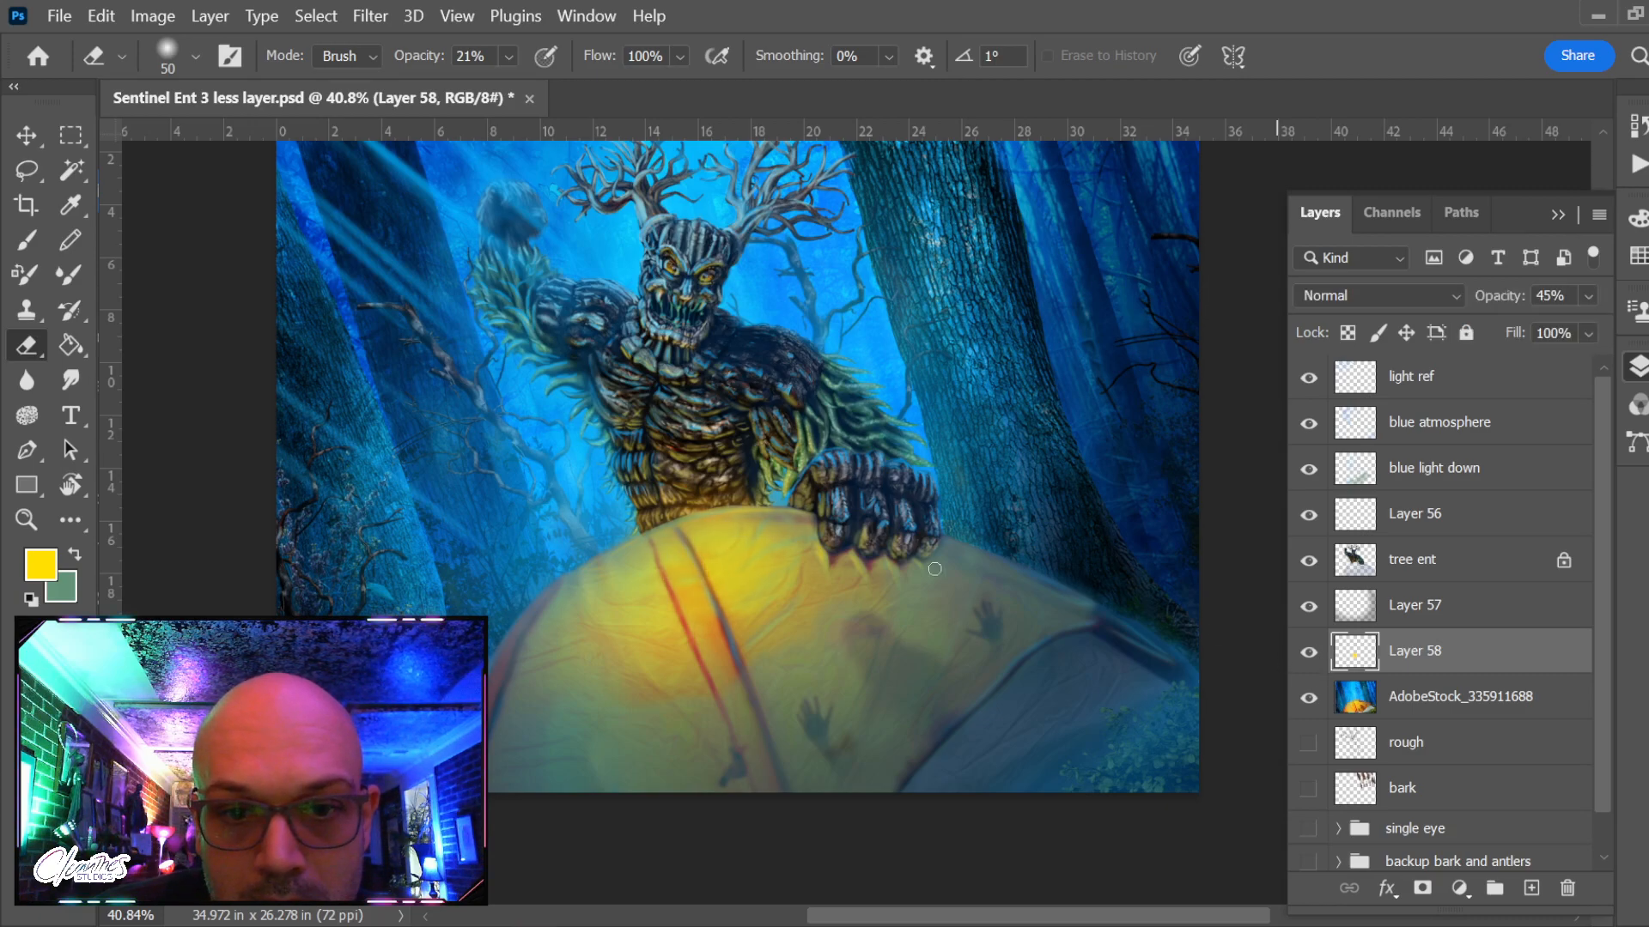
Shift the yellow glow on Layer 58 slightly downward on the tent and check its placement by toggling the layer's visibility
scroll(787, 546, "down", 7)
scroll(770, 603, "up", 6)
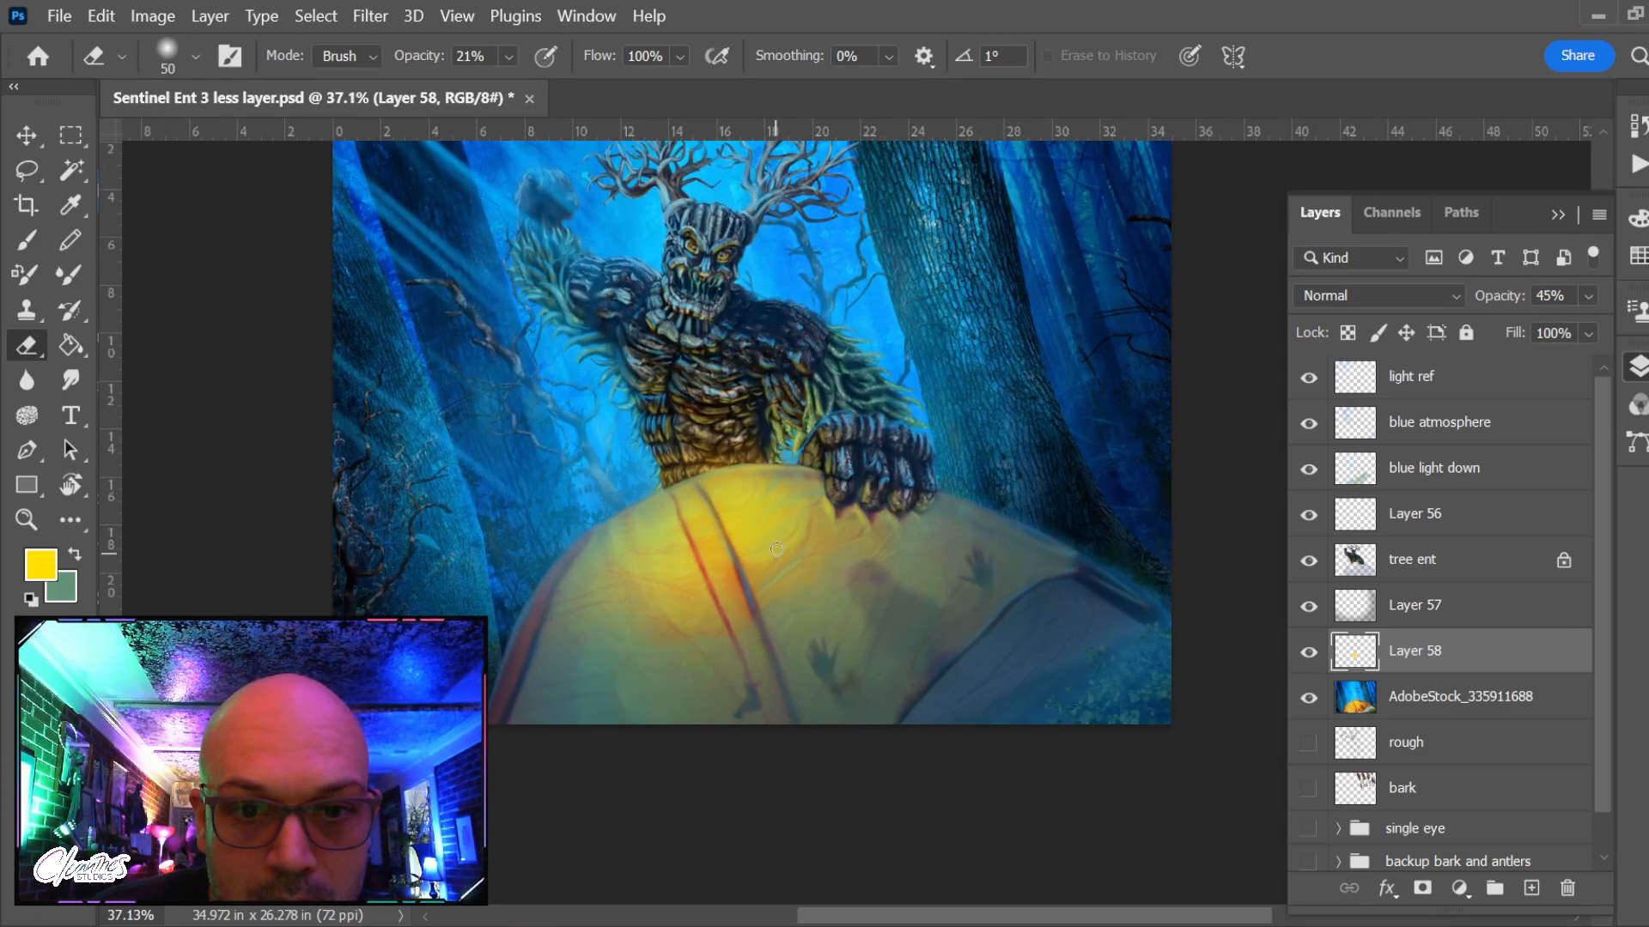
key("v")
mouse_move(744, 503)
left_mouse_down()
mouse_move(707, 540)
mouse_move(757, 520)
left_mouse_up()
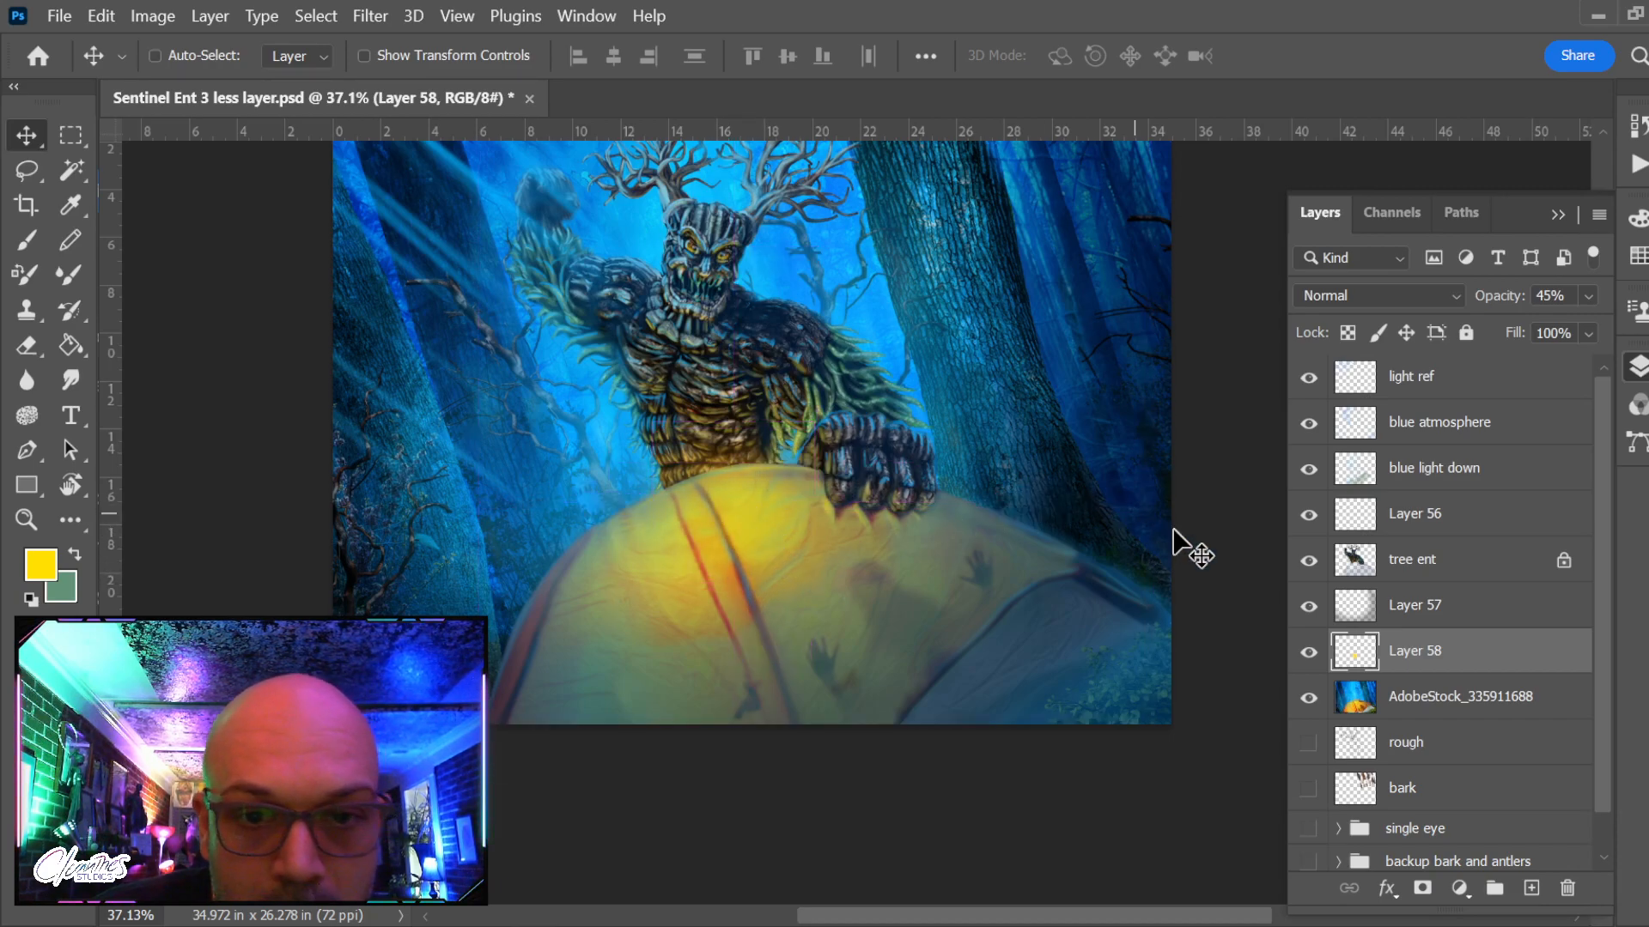
left_click(1315, 650)
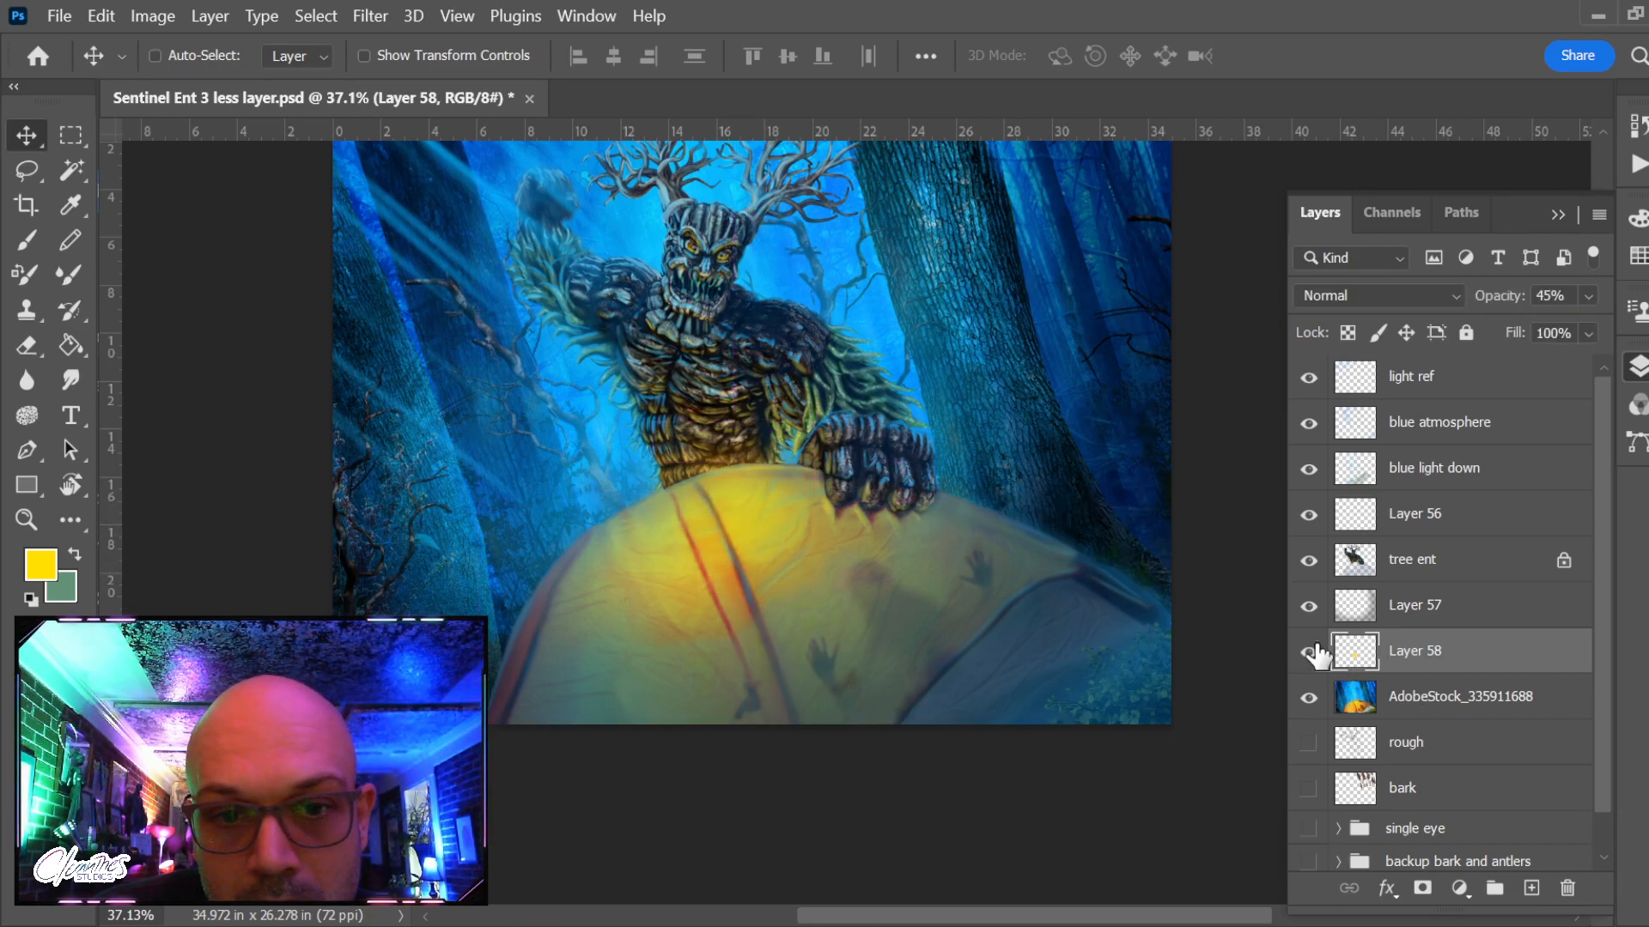
scroll(940, 519, "down", 2)
scroll(812, 589, "up", 2)
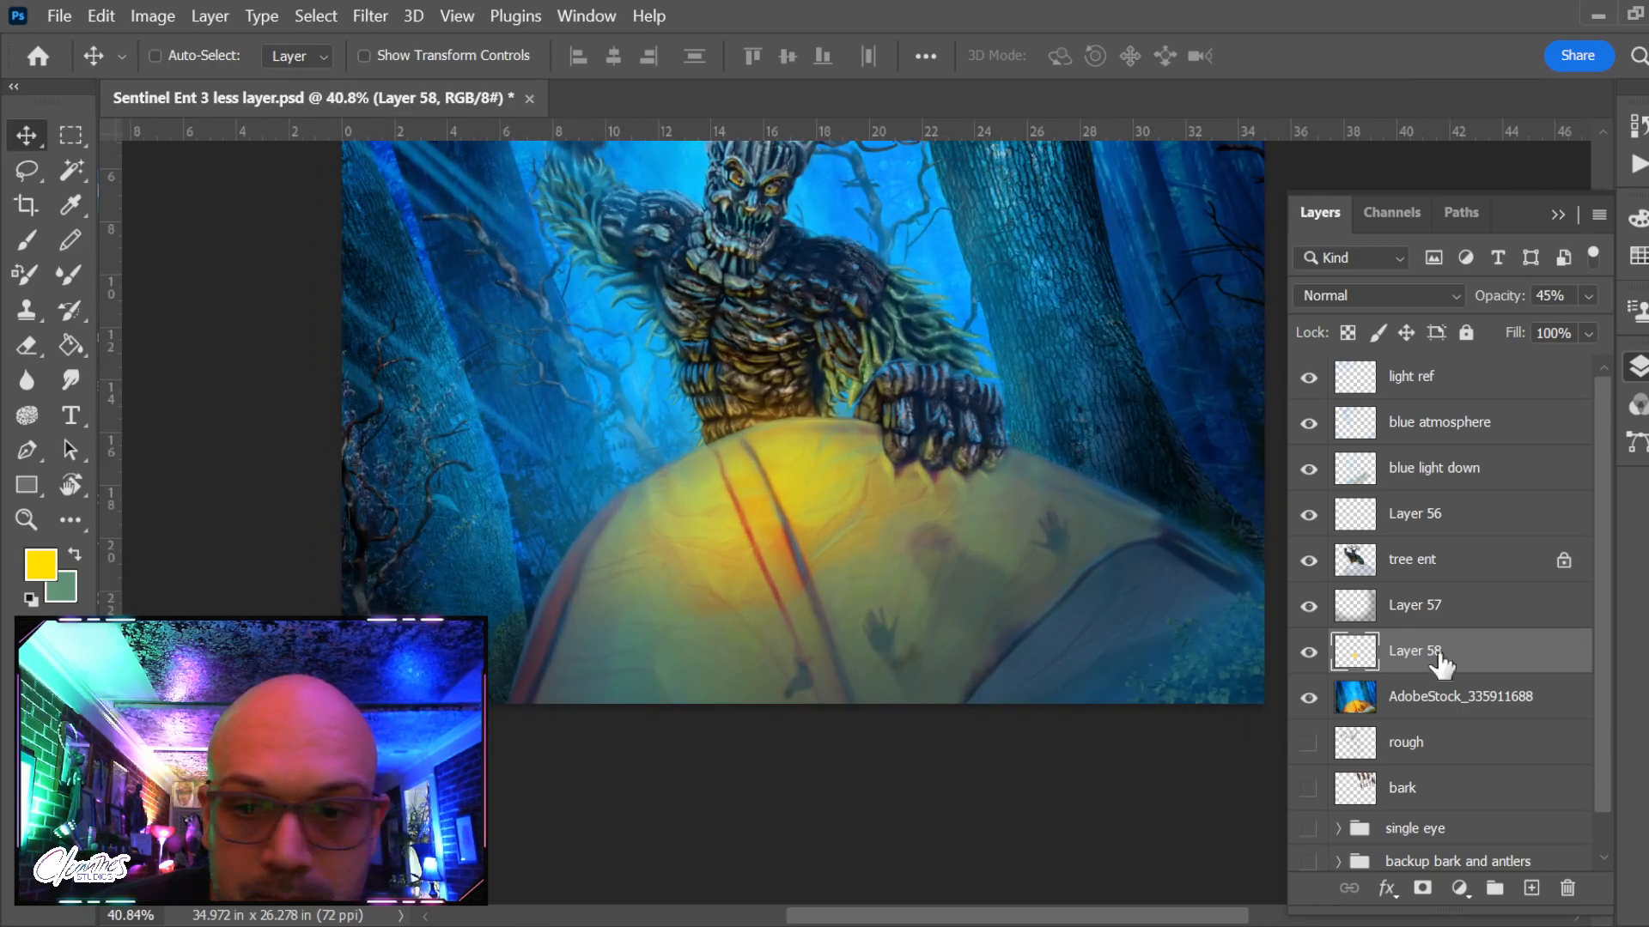
Try smudging the blue light down layer over the tent's orange glow at 39% strength, with brush sizes 700 and 500
left_click(1425, 470)
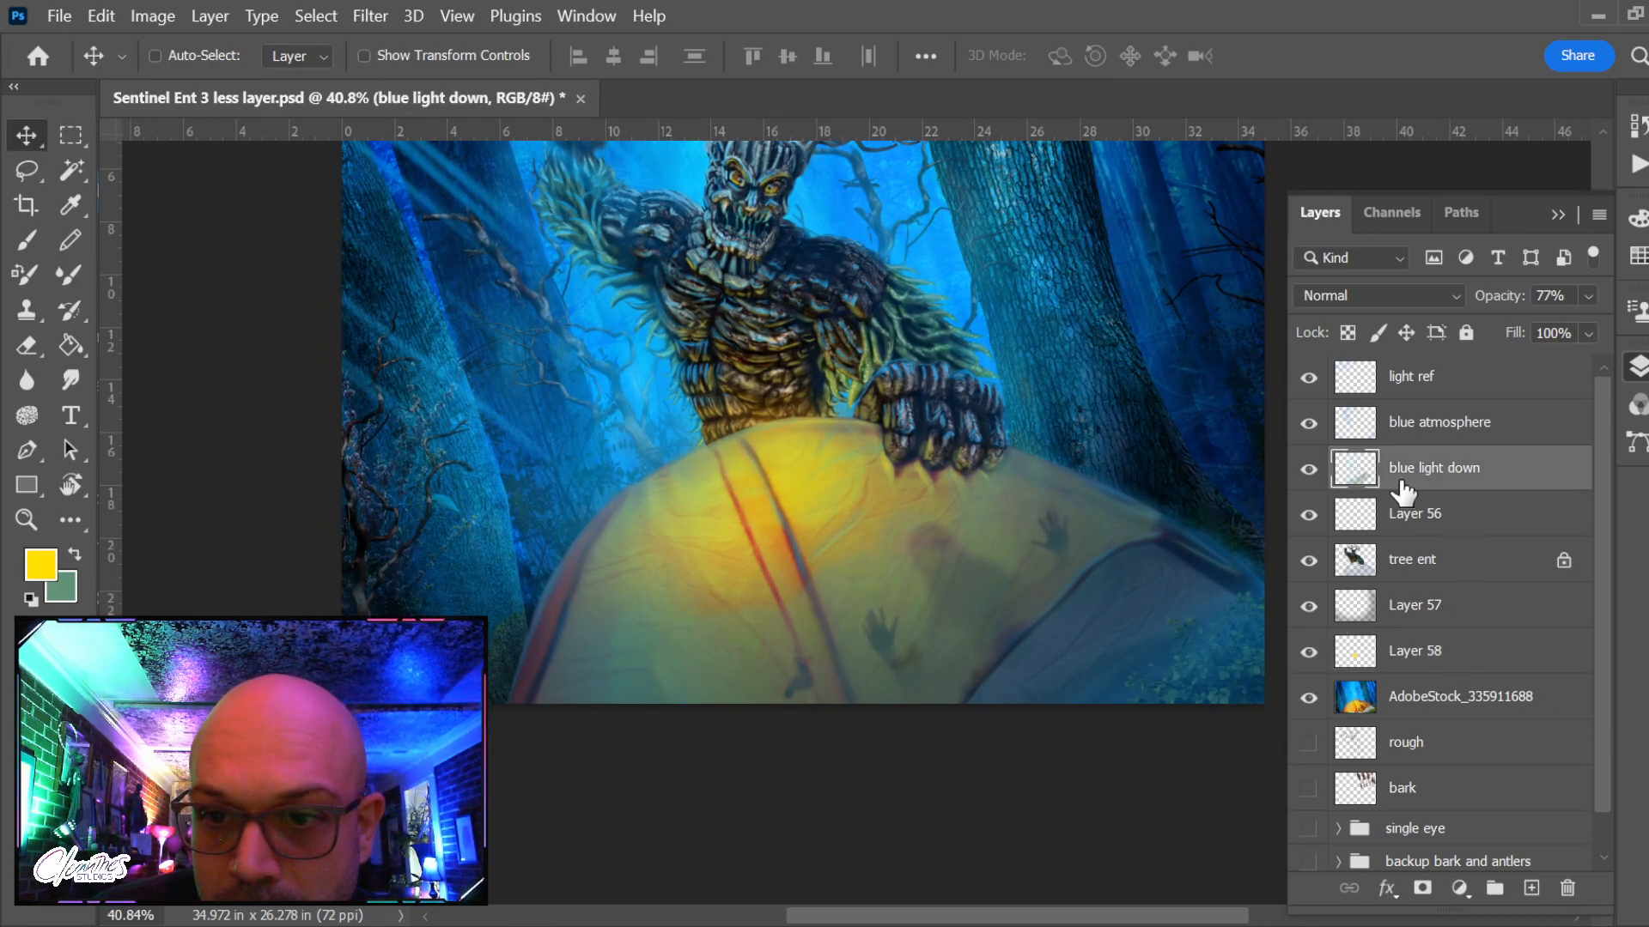
left_click(1311, 470)
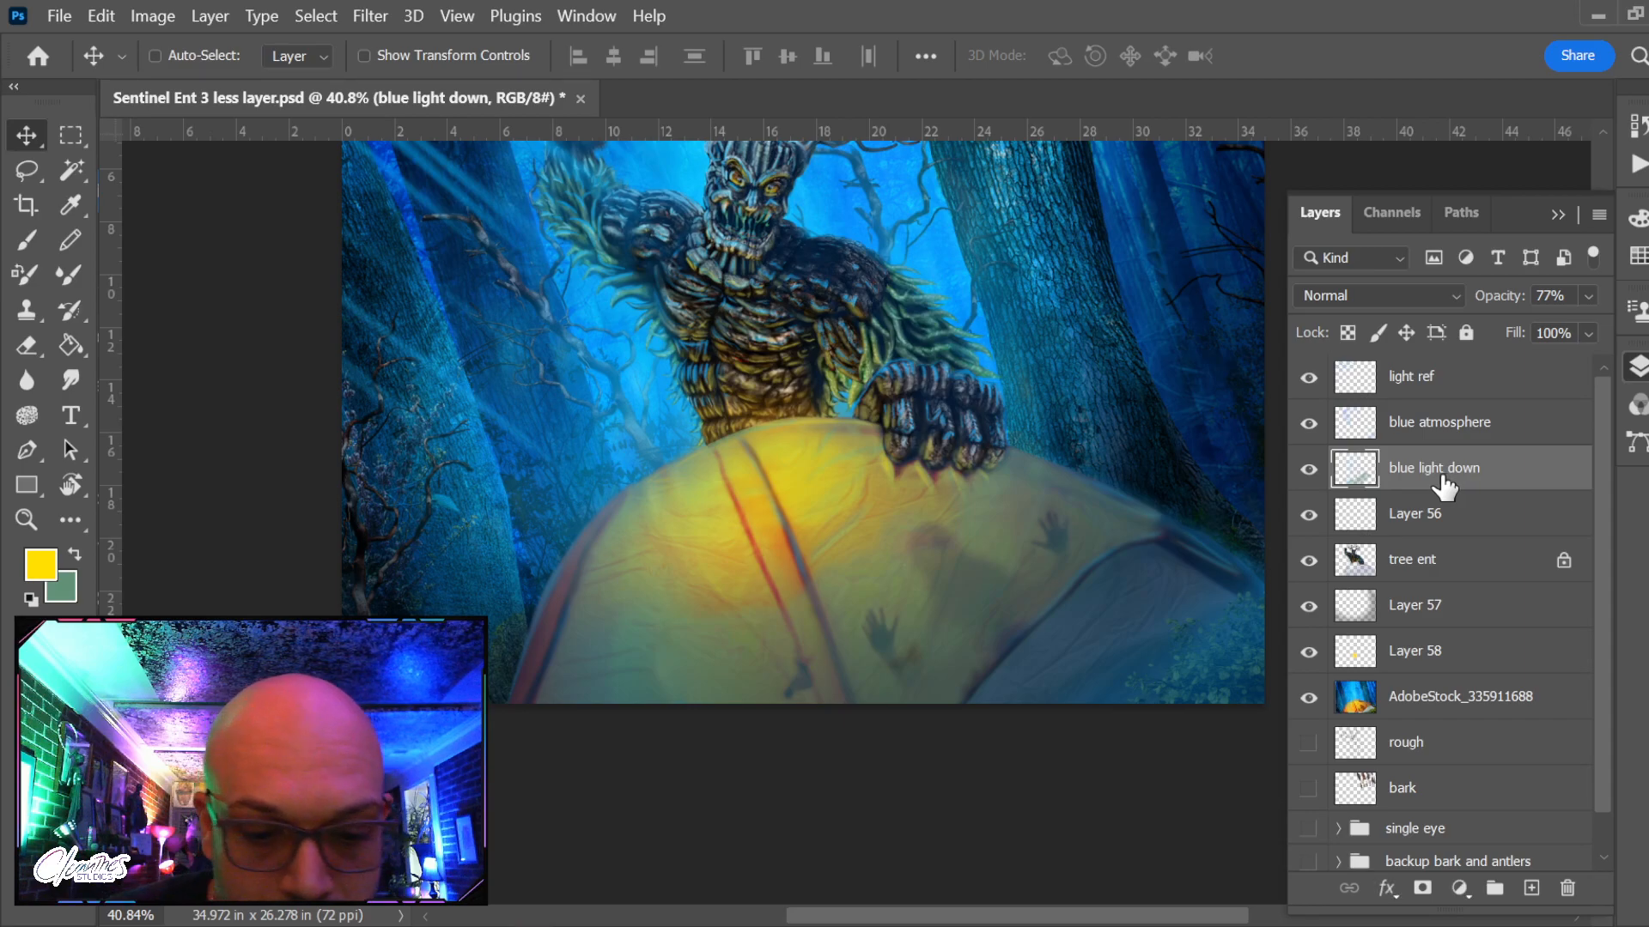
left_click(70, 379)
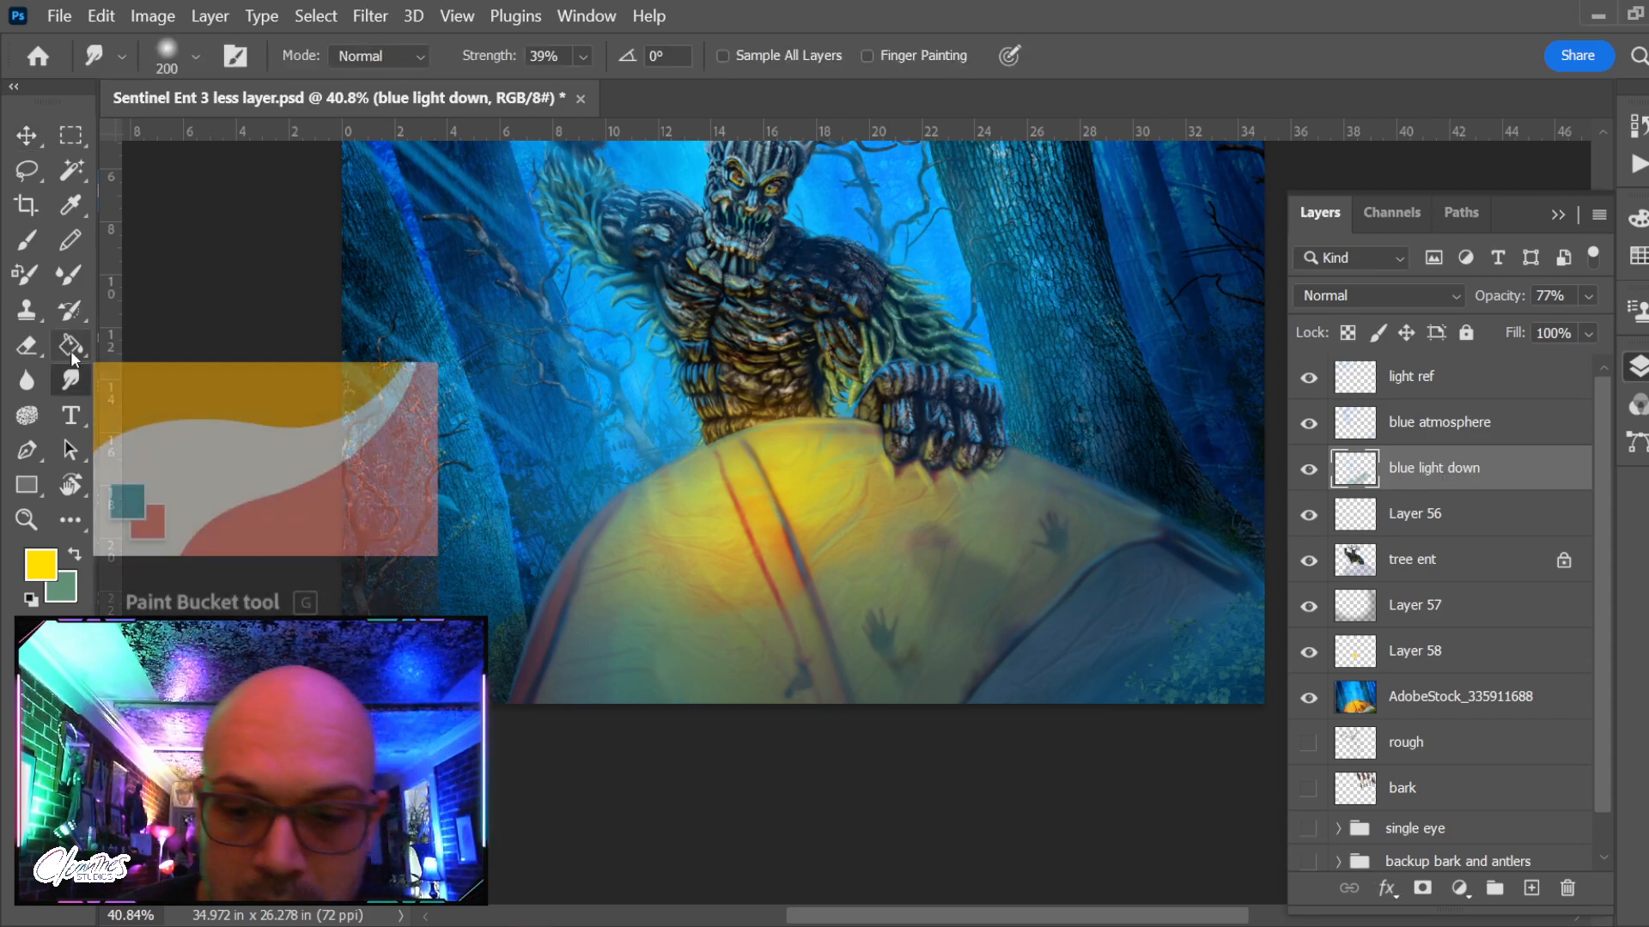
key("bracketright")
key("bracketright")
key("bracketright")
key("bracketright")
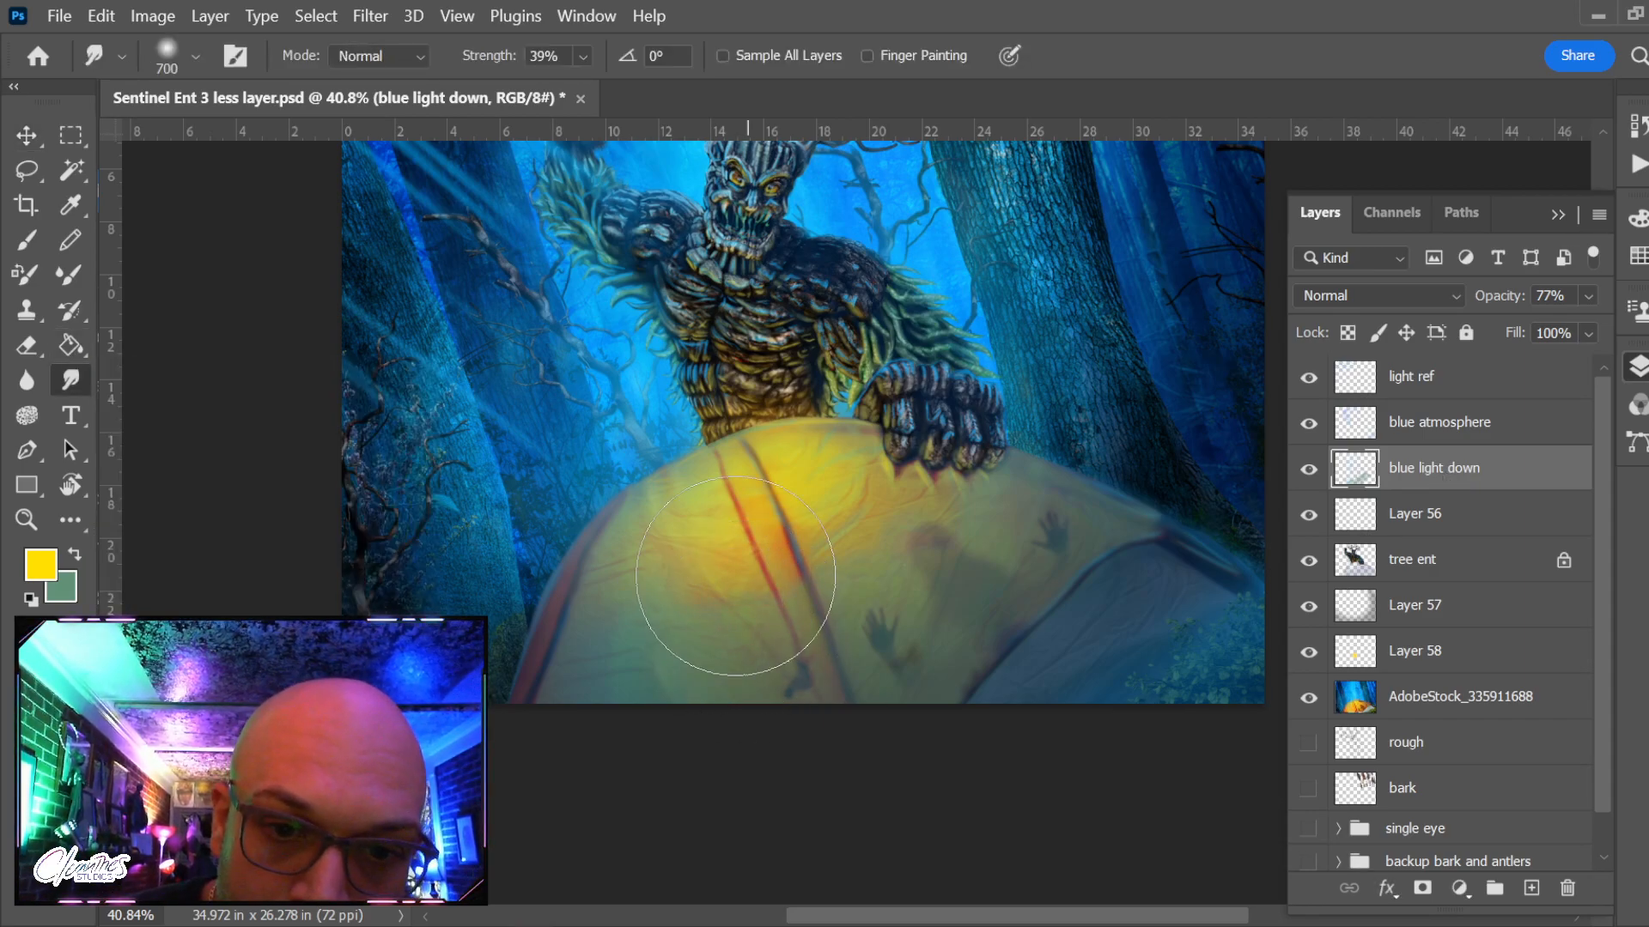
mouse_move(737, 584)
left_mouse_down()
mouse_move(724, 547)
mouse_move(681, 568)
mouse_move(700, 549)
mouse_move(687, 487)
left_mouse_up()
key("bracketleft")
key("bracketleft")
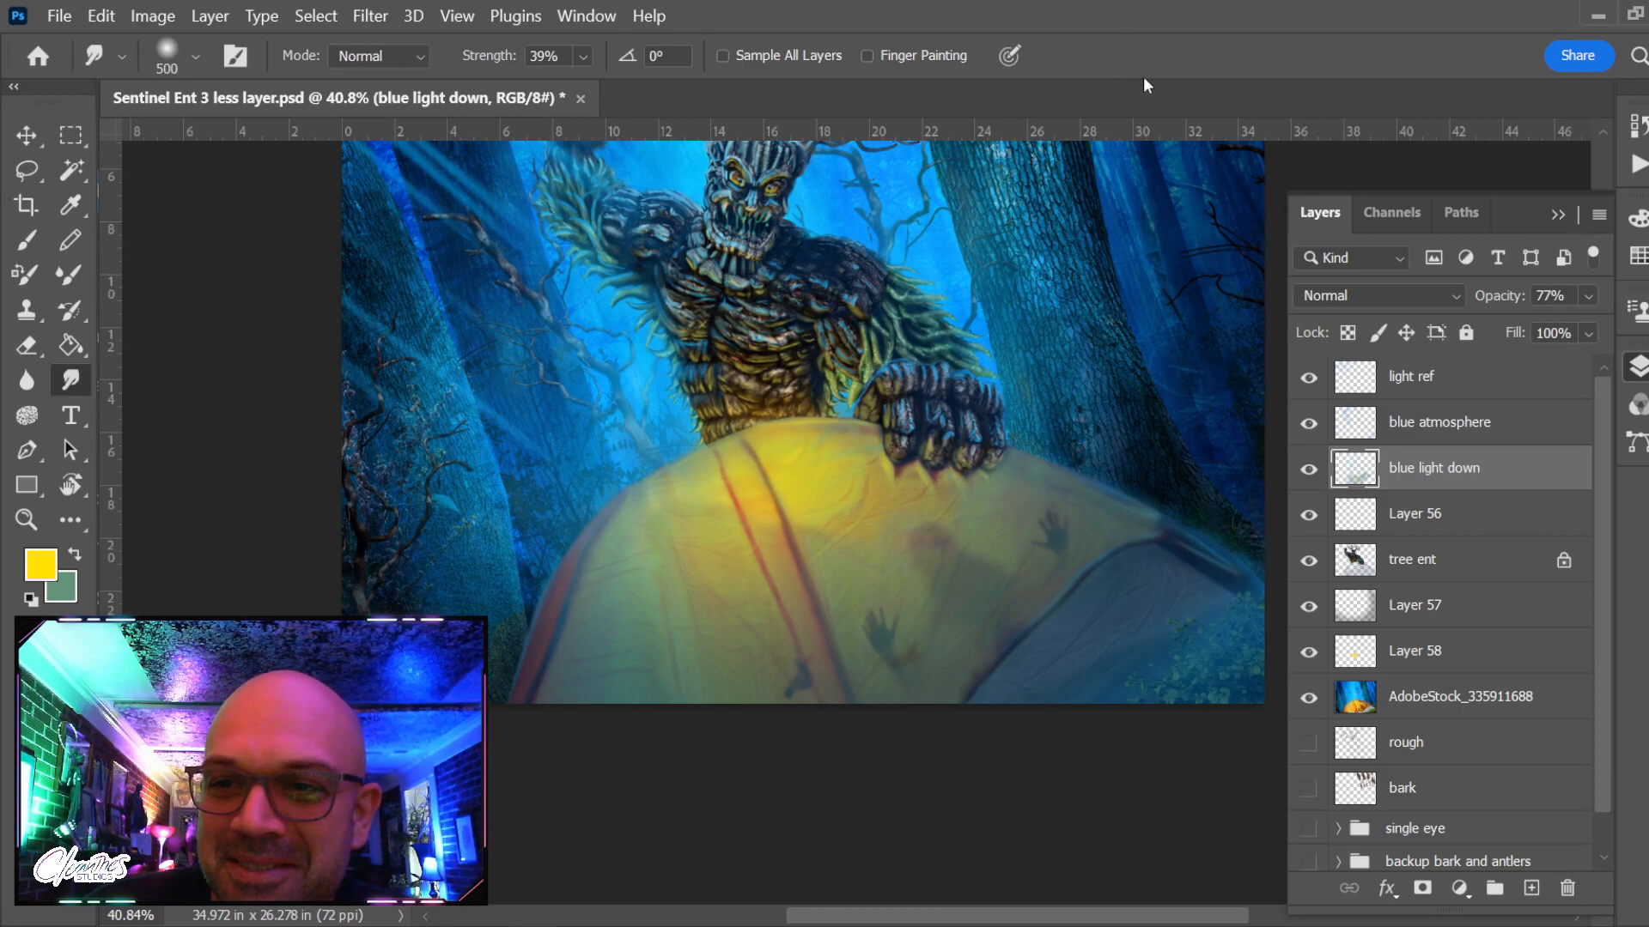
Revert the document history to the state before the Smudge strokes on the blue light down layer
left_click(1635, 124)
scroll(1451, 271, "up", 2)
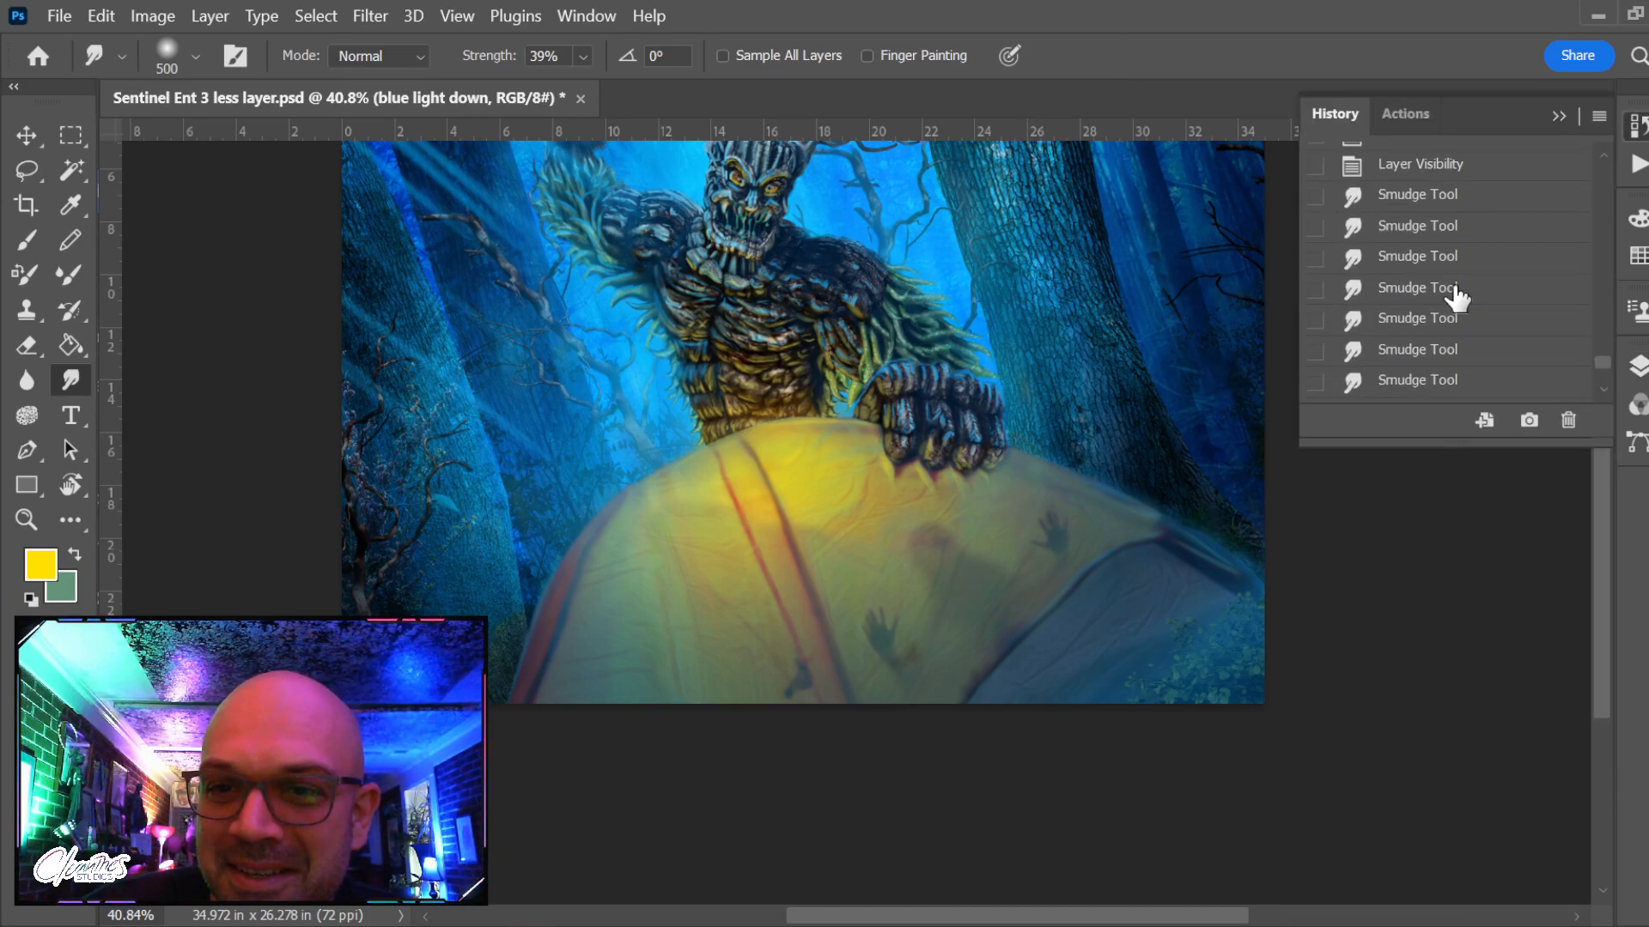
left_click(1460, 203)
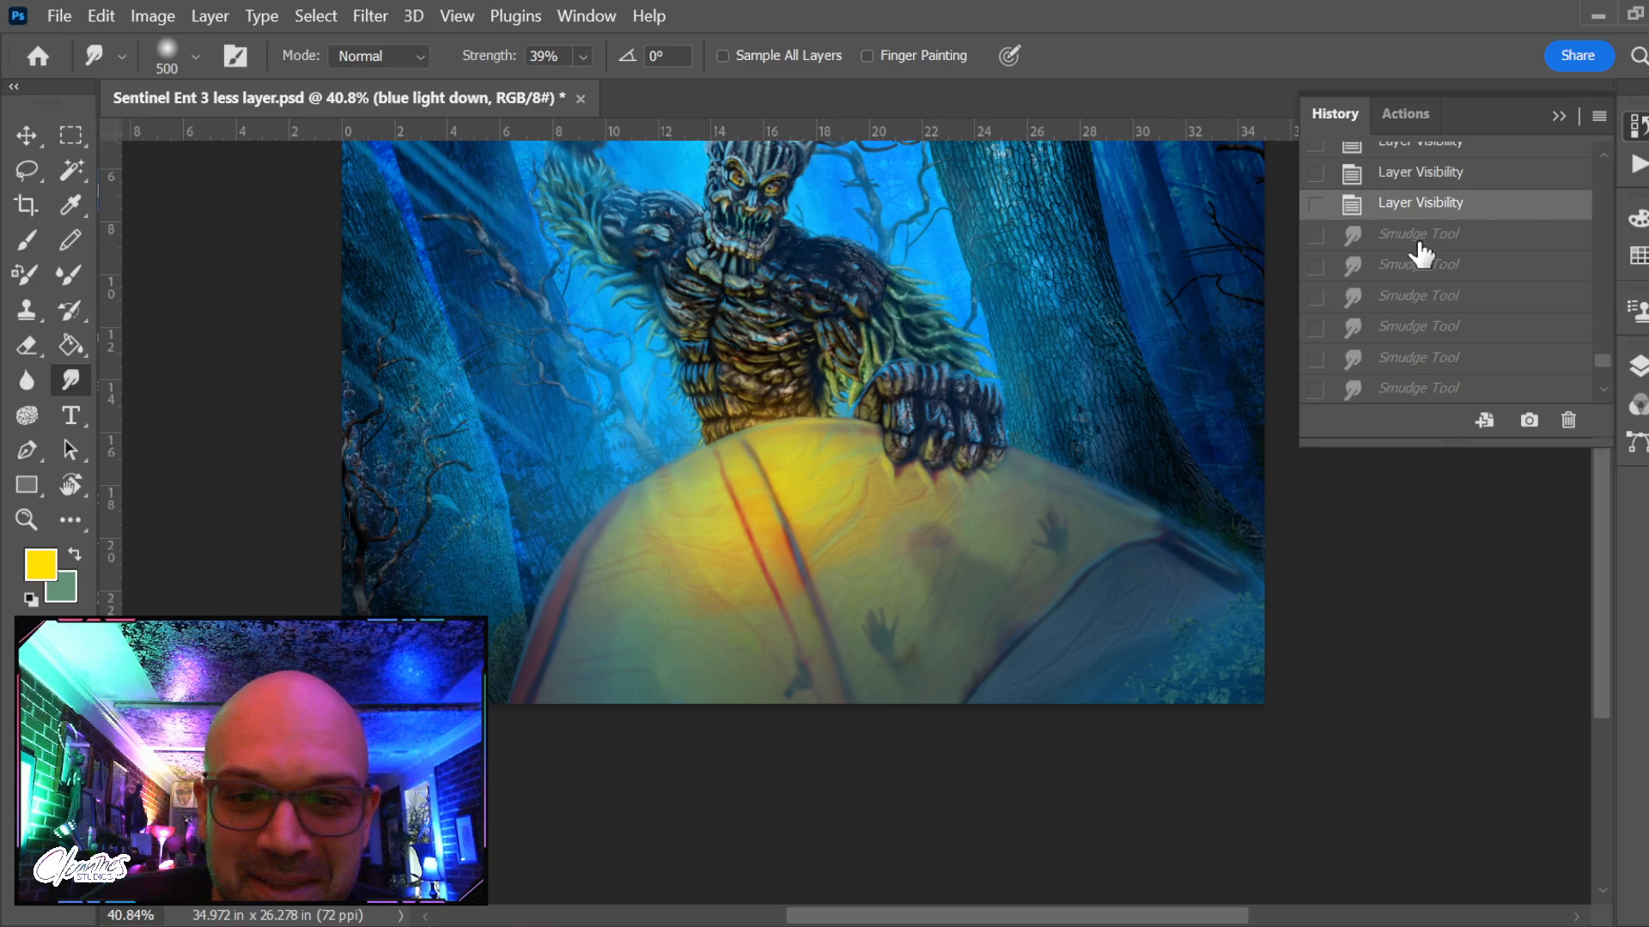
Smudge the blue light down layer around the tent's orange glow with a size 500 brush at 39% strength, and review the whole painting
mouse_move(717, 607)
left_mouse_down()
mouse_move(749, 619)
mouse_move(752, 597)
mouse_move(769, 598)
mouse_move(707, 577)
left_mouse_up()
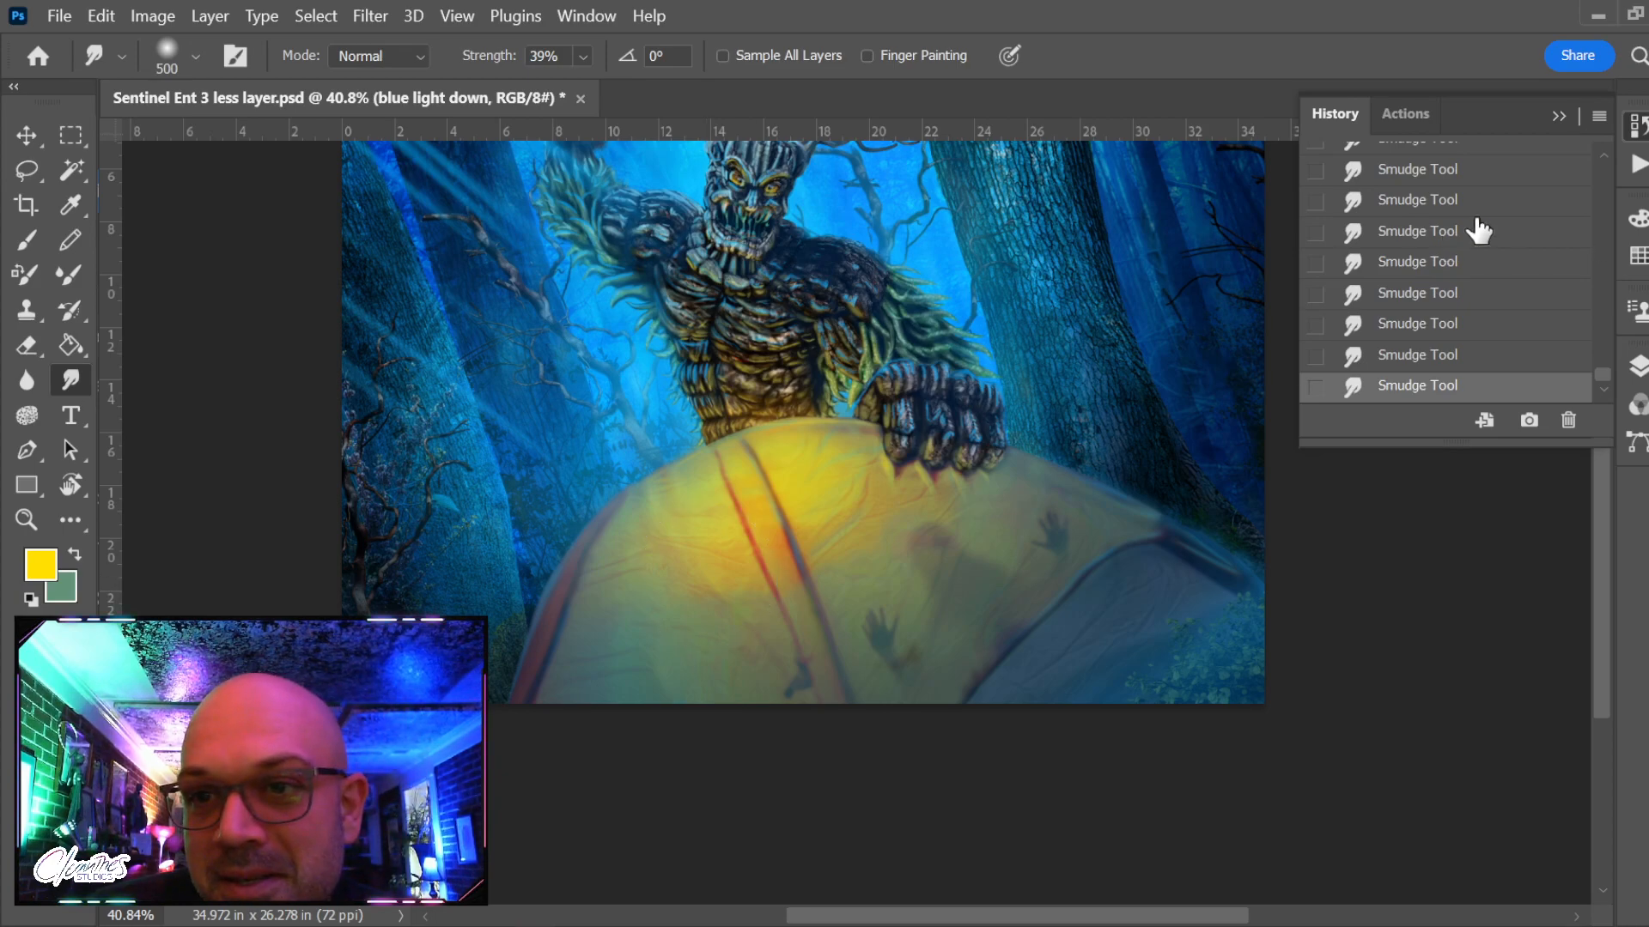
left_click(1560, 117)
scroll(726, 357, "down", 2)
left_click_drag(886, 329, 898, 387)
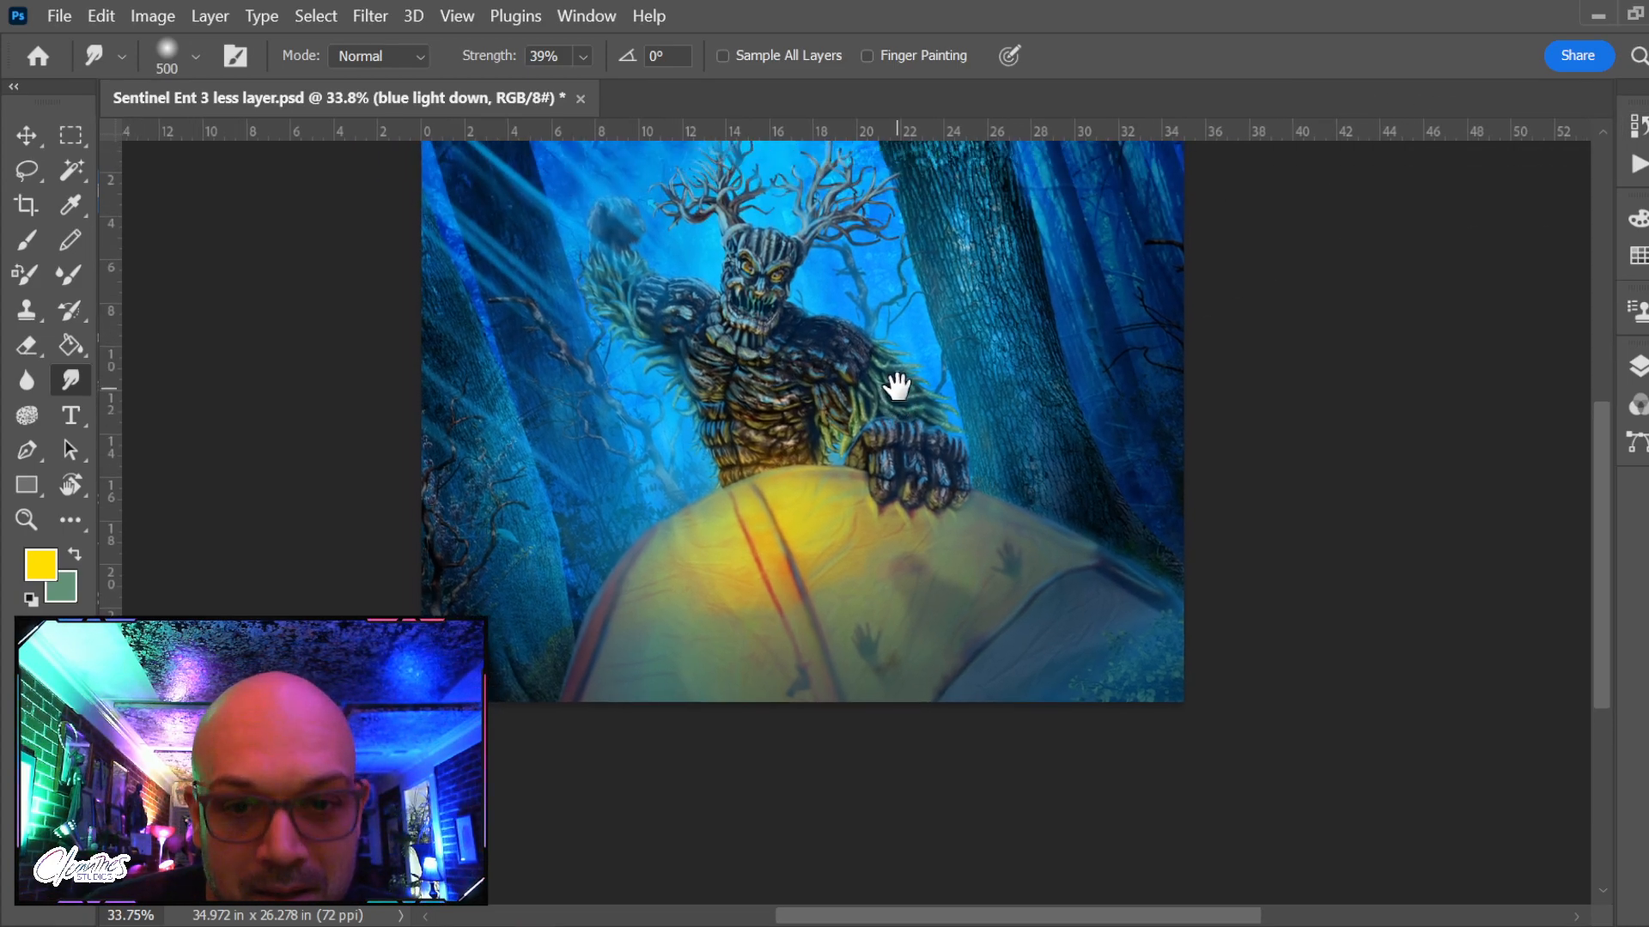
left_click(1638, 366)
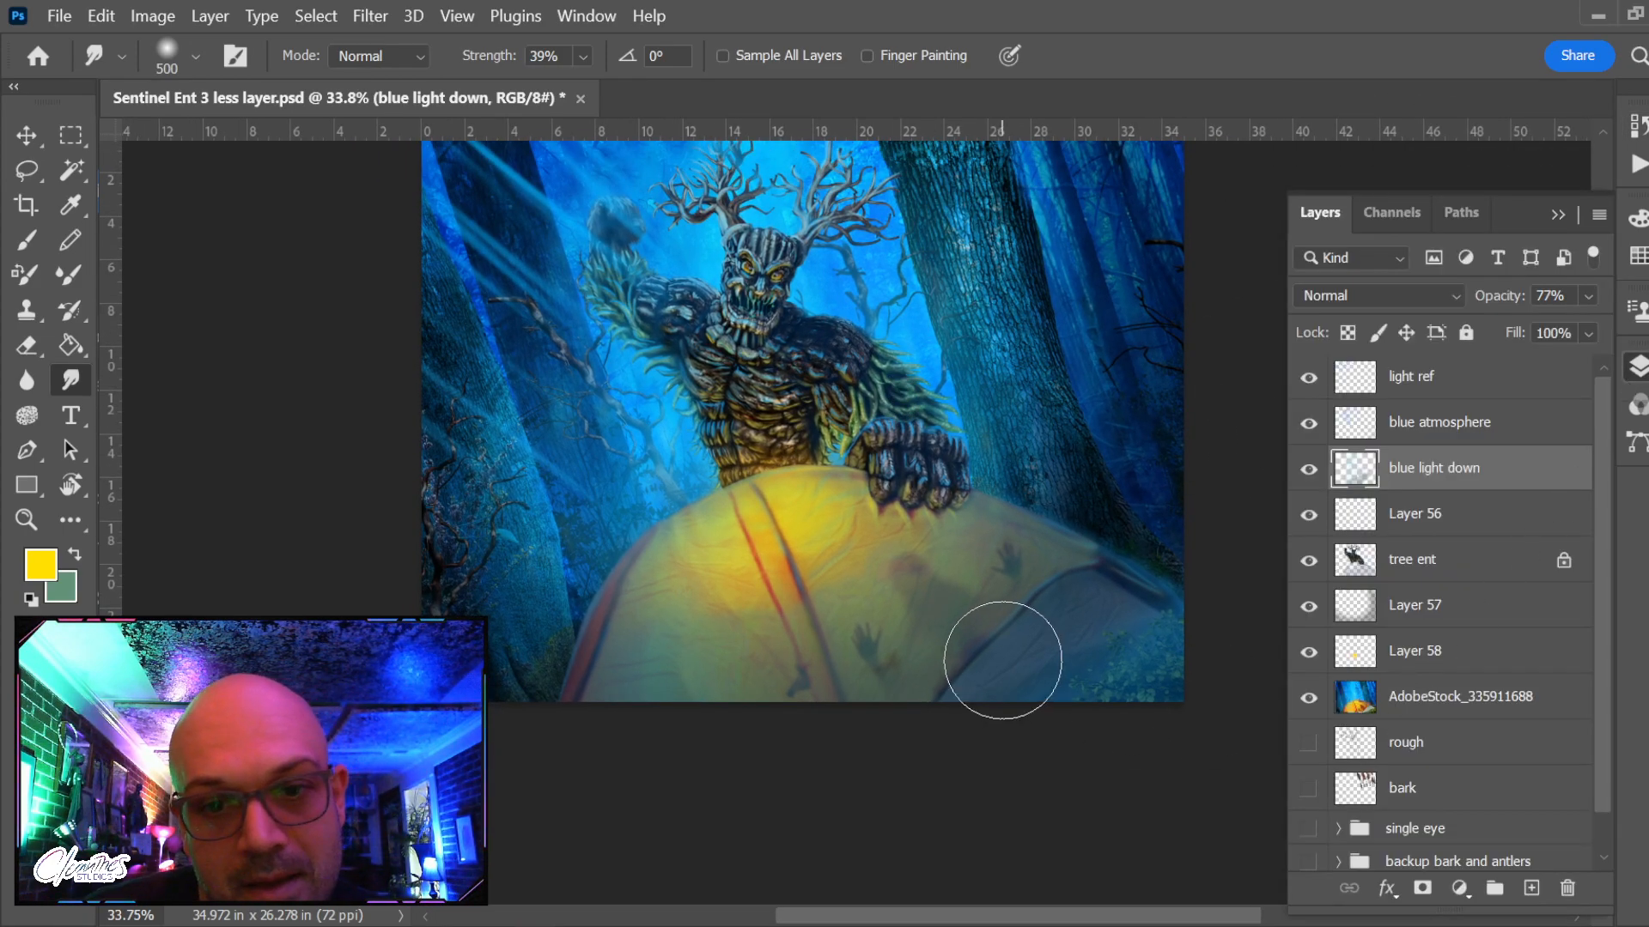
scroll(1002, 660, "down", 2)
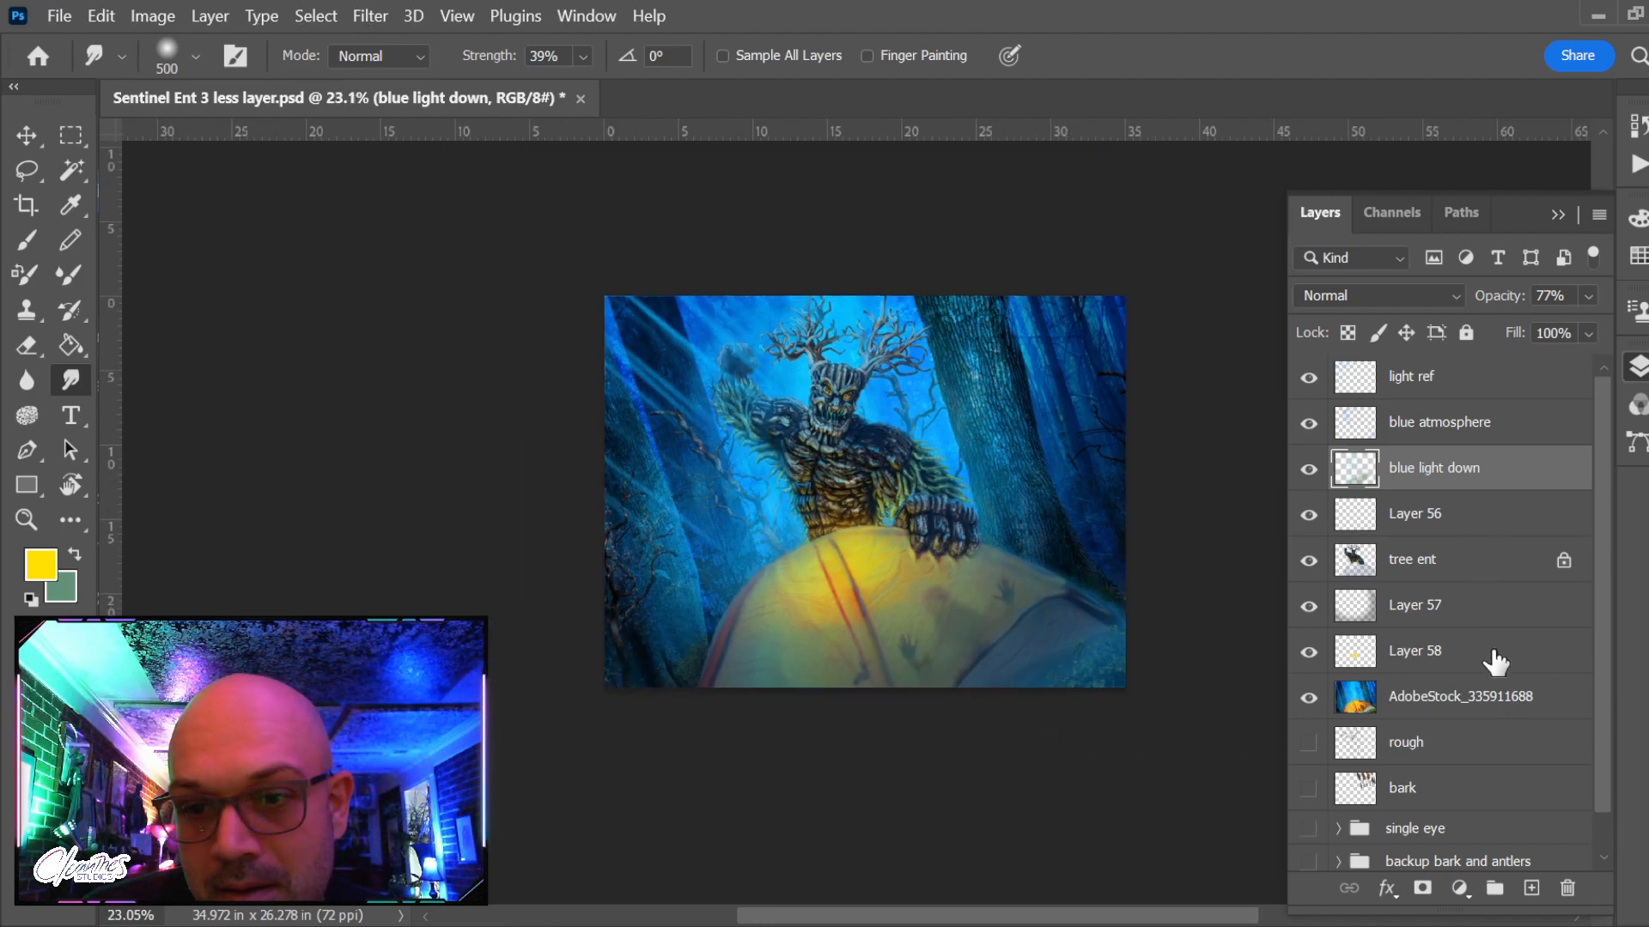
Duplicate Layer 57, lower the copy's opacity to 34%, and compare the painting with the copy hidden
left_click(1483, 698)
left_click_drag(1412, 613, 1531, 888)
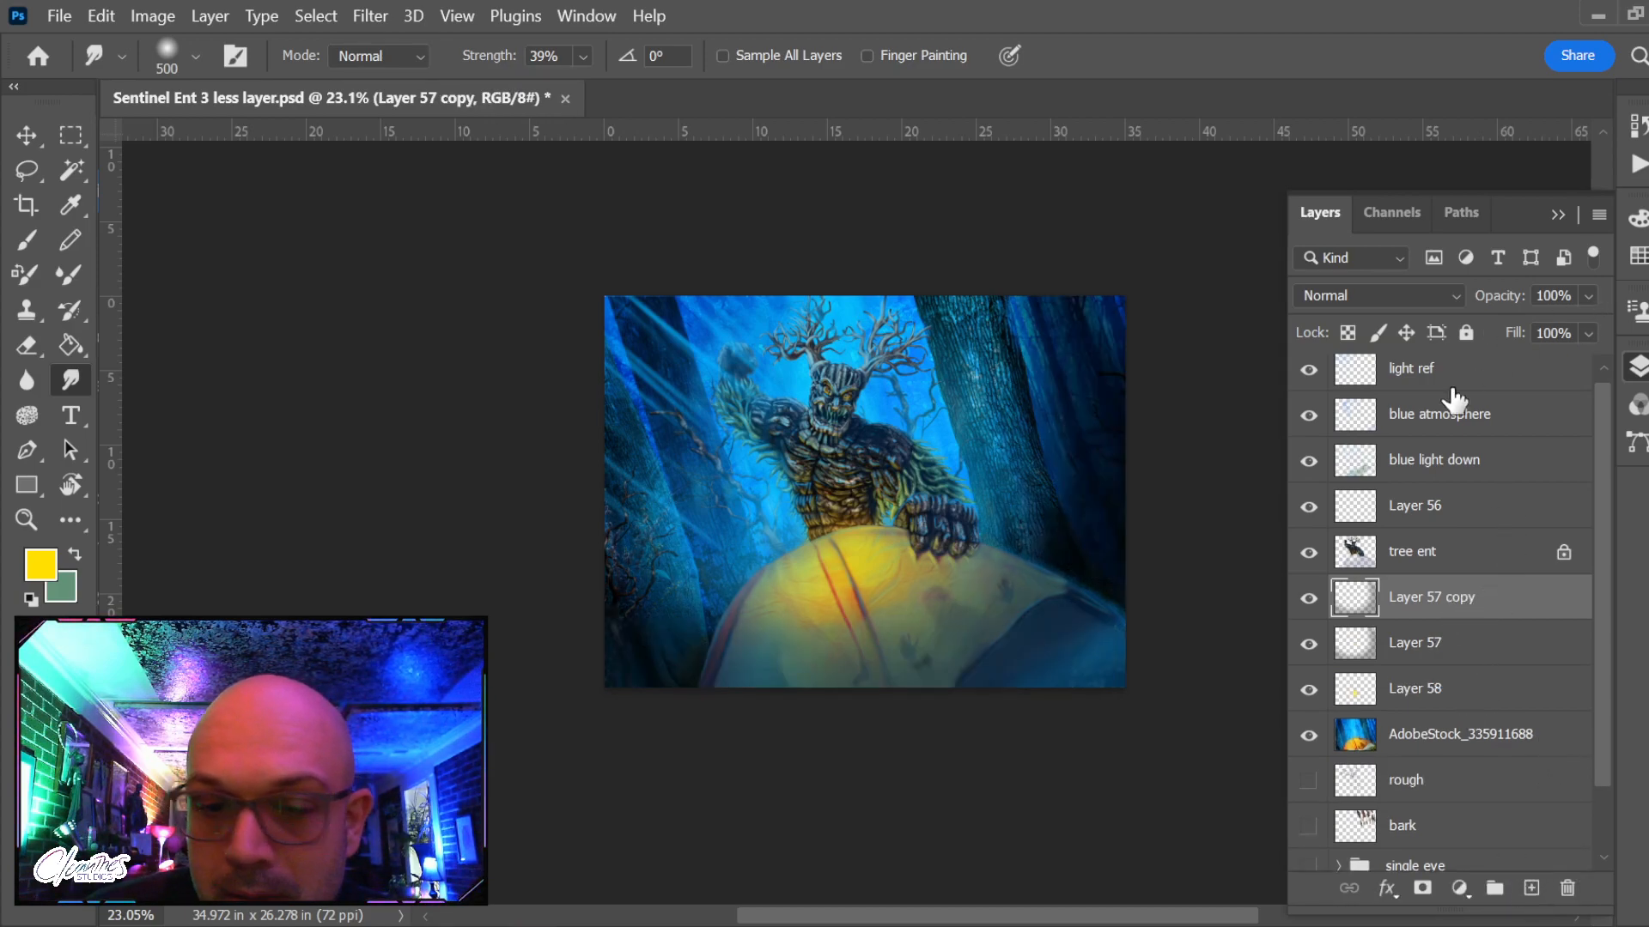
left_click(1588, 297)
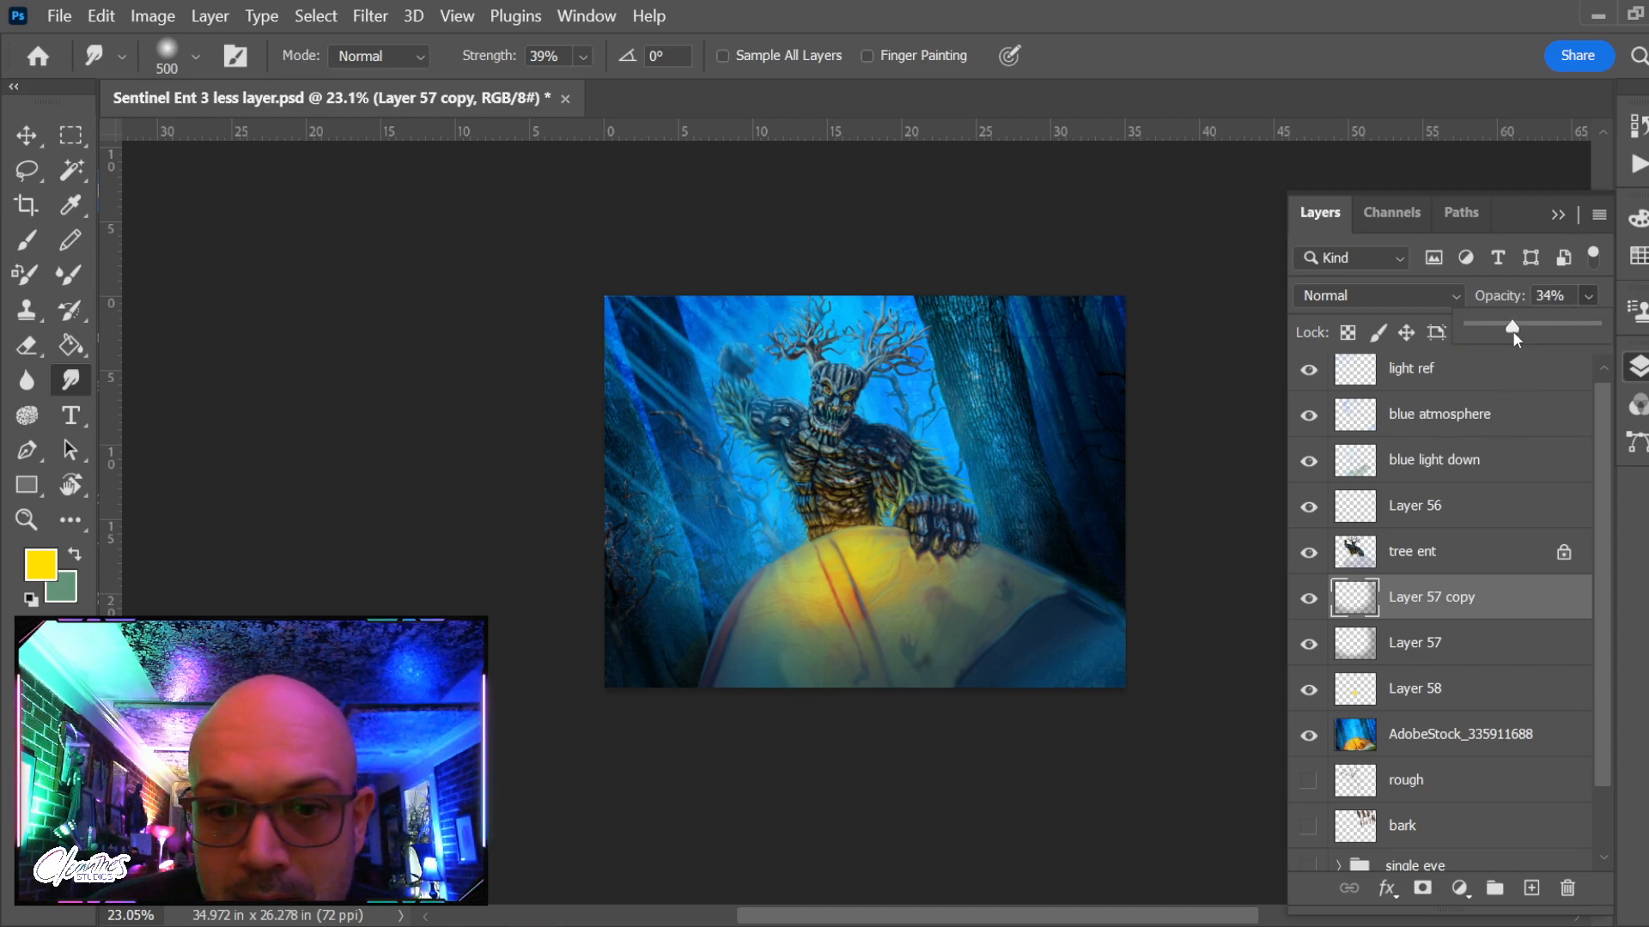
left_click(1315, 605)
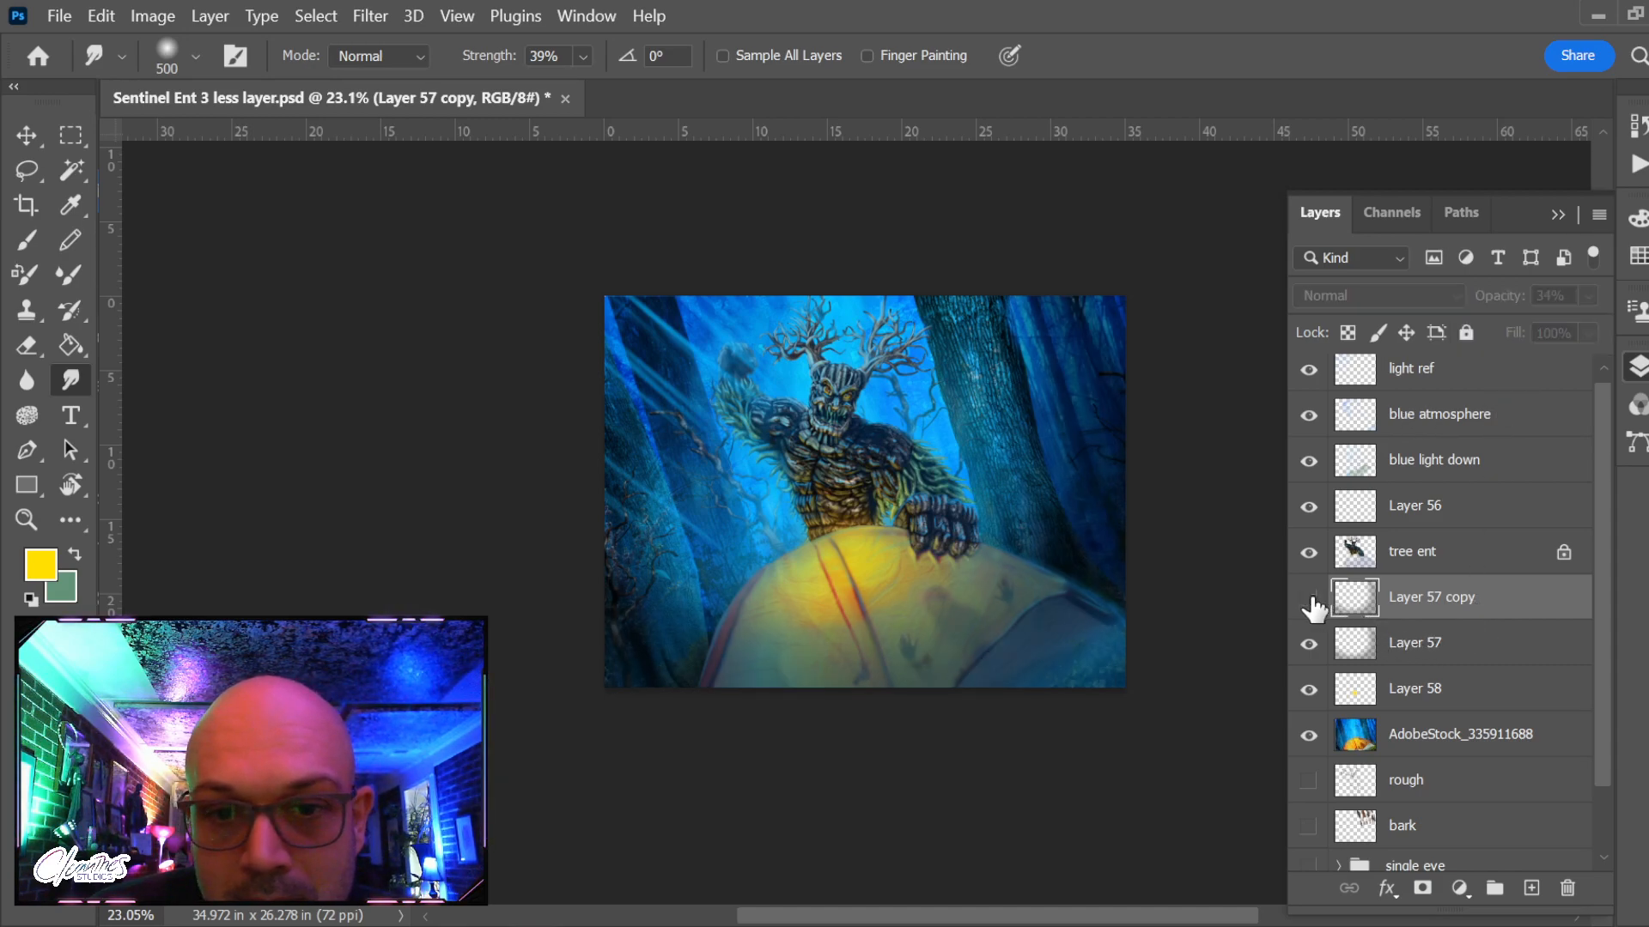
Set the Layer 57 copy's blending mode to Multiply and compare the effect by toggling its visibility
left_click(1371, 307)
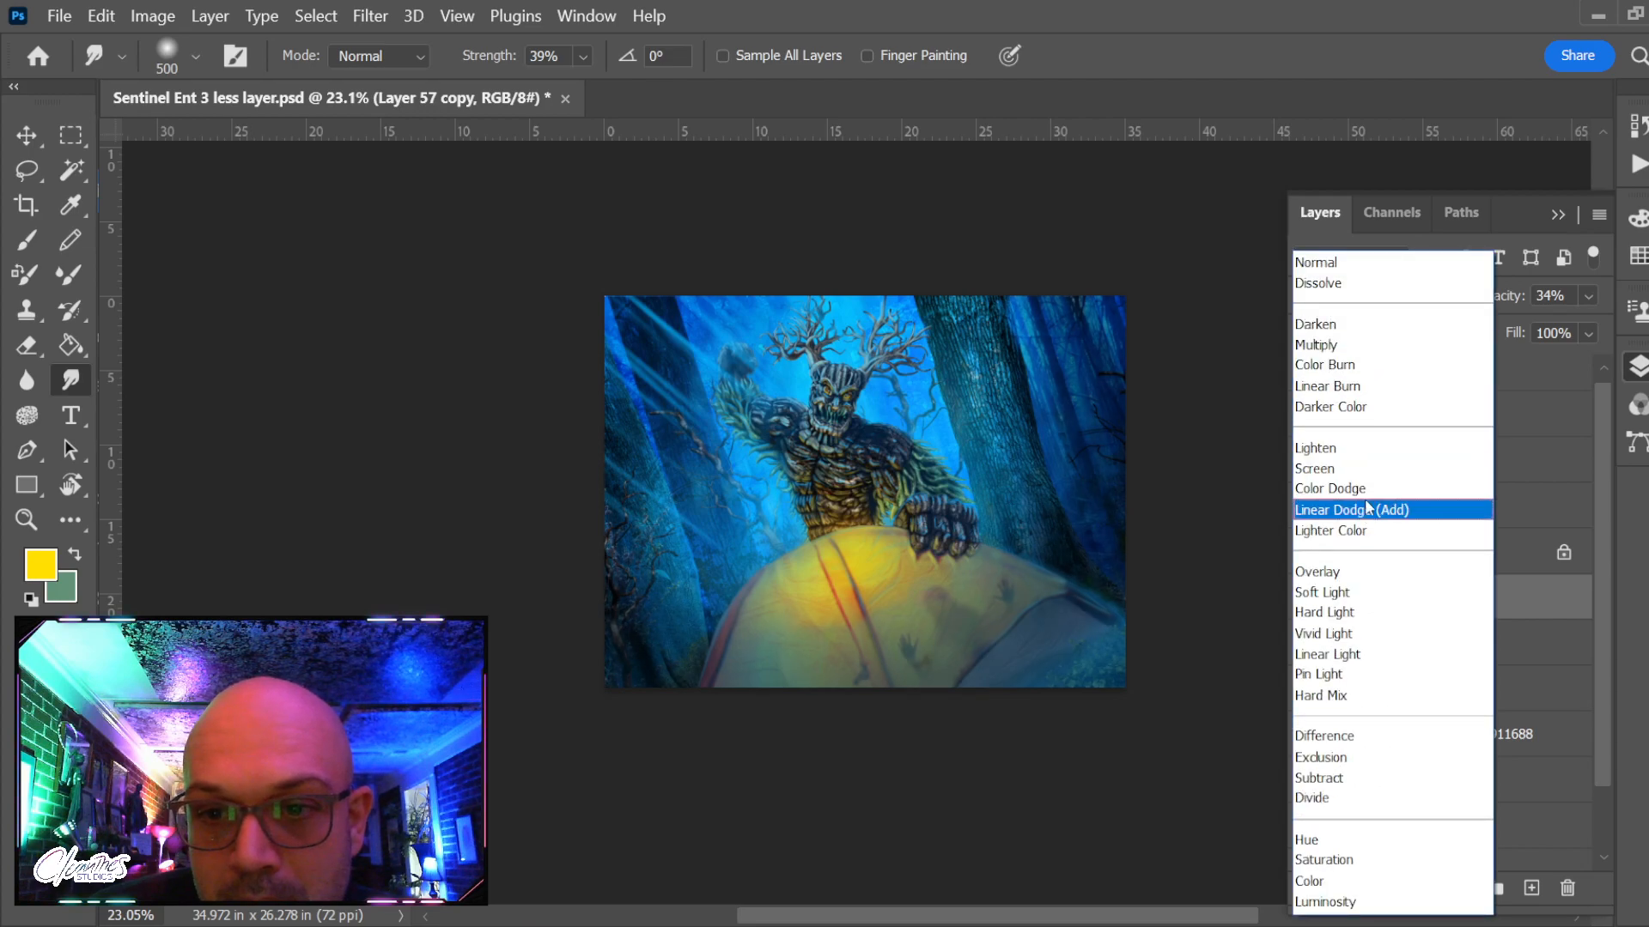
left_click(1373, 348)
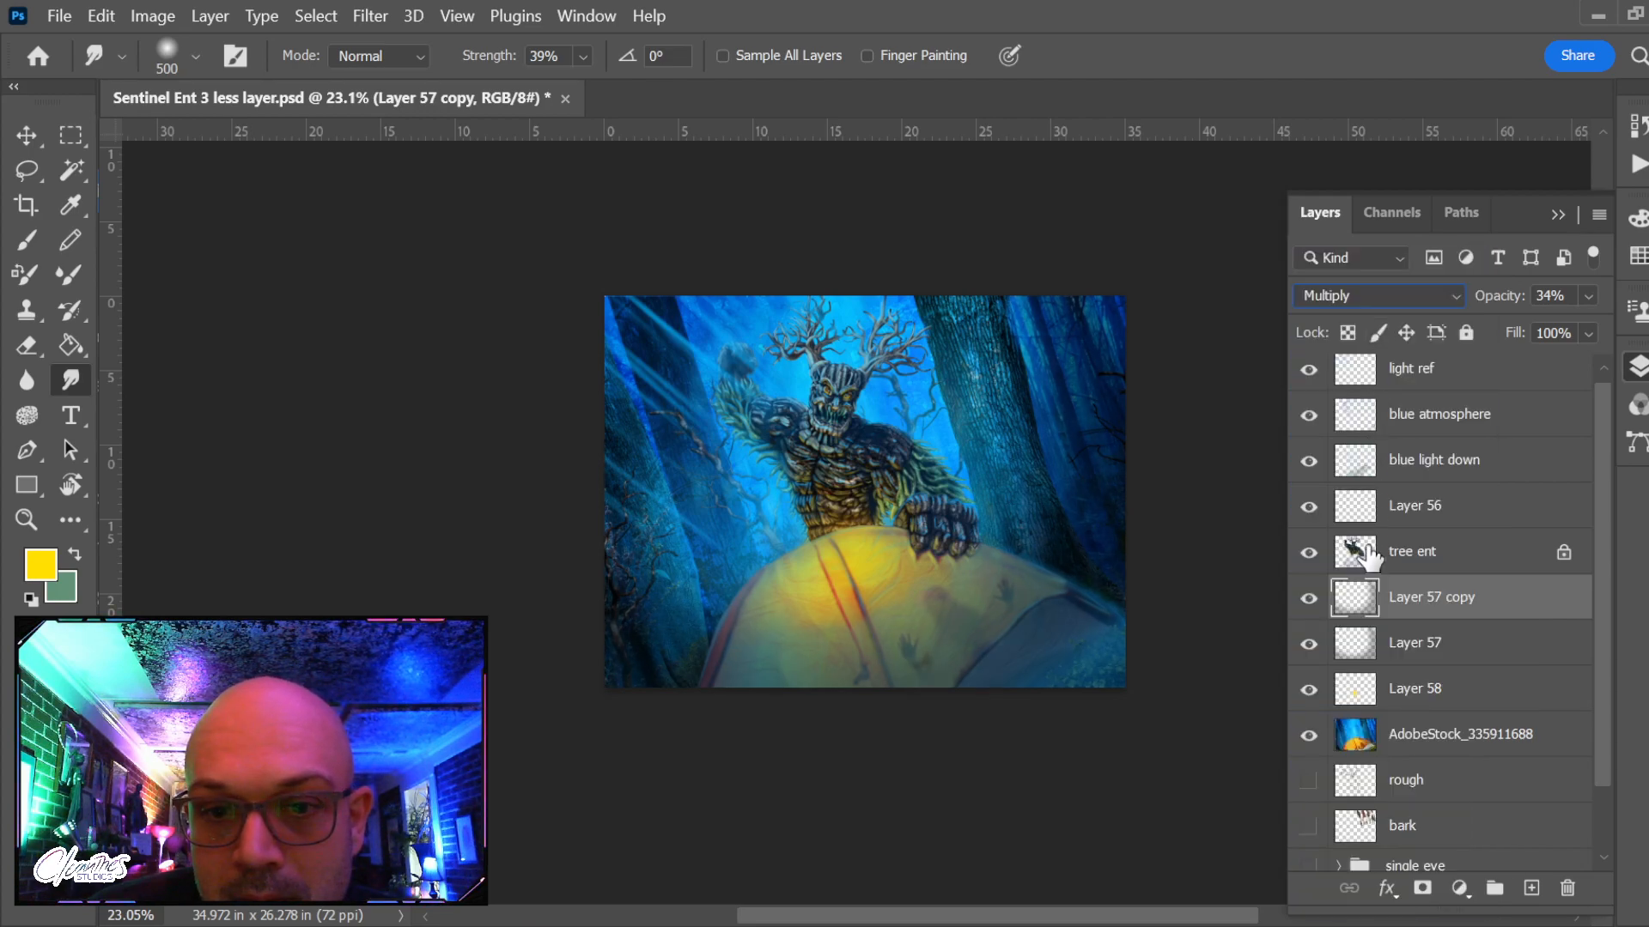
left_click(1313, 603)
left_click(1312, 603)
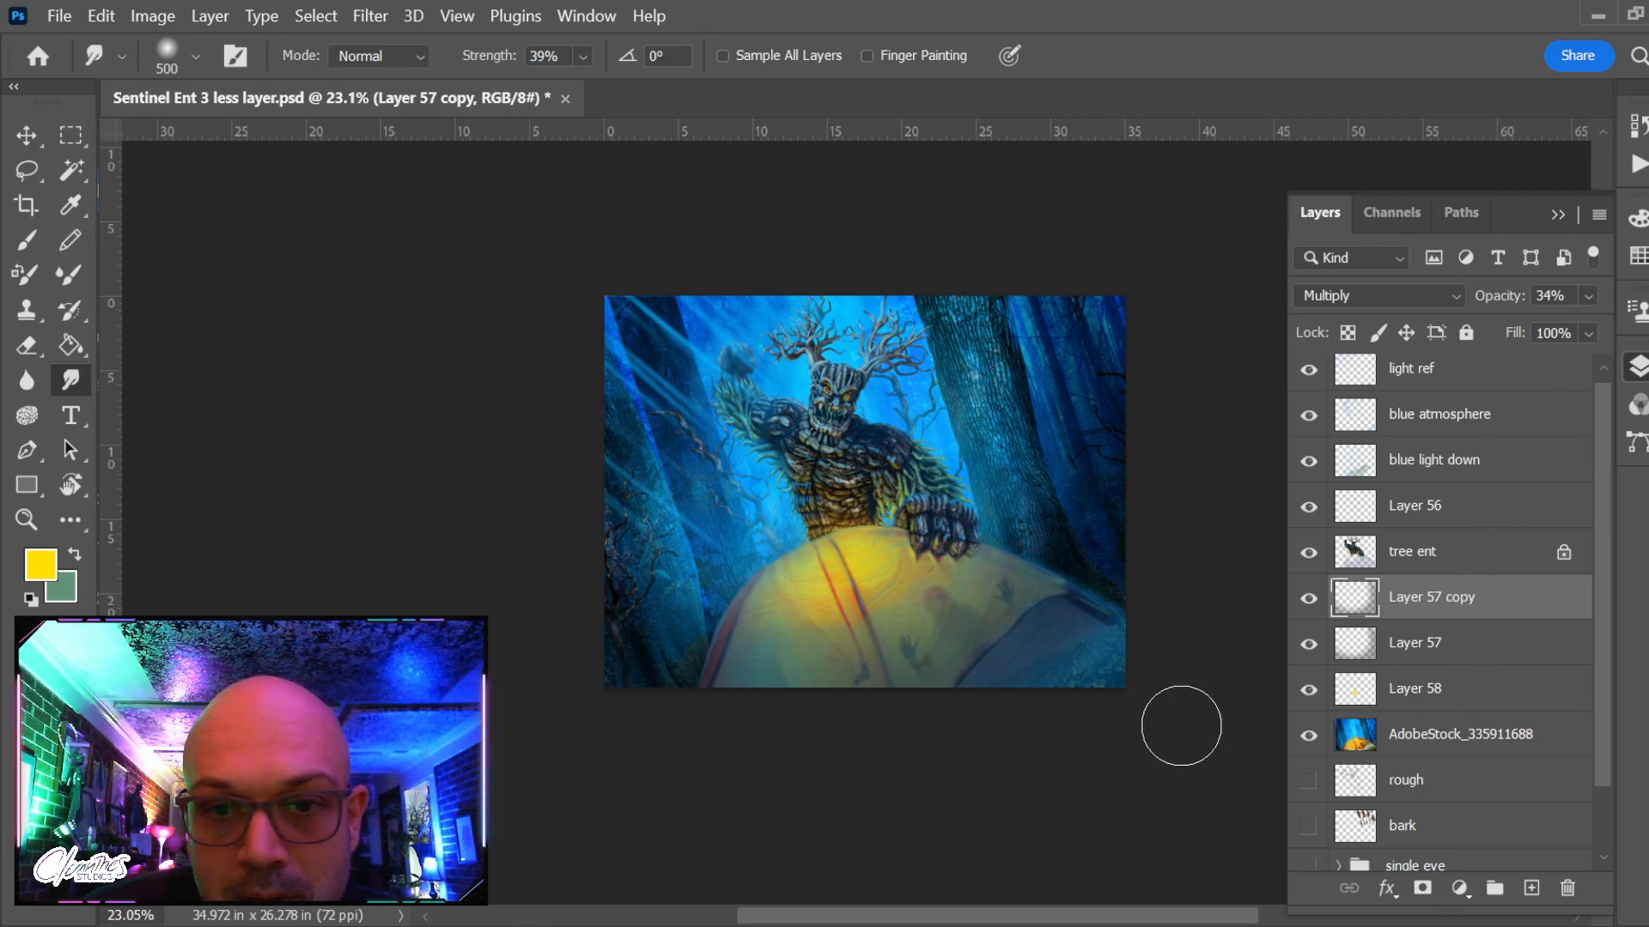
Merge Layer 58 down into the AdobeStock_335911688 background layer and delete the hidden rough layer
scroll(1005, 653, "up", 5)
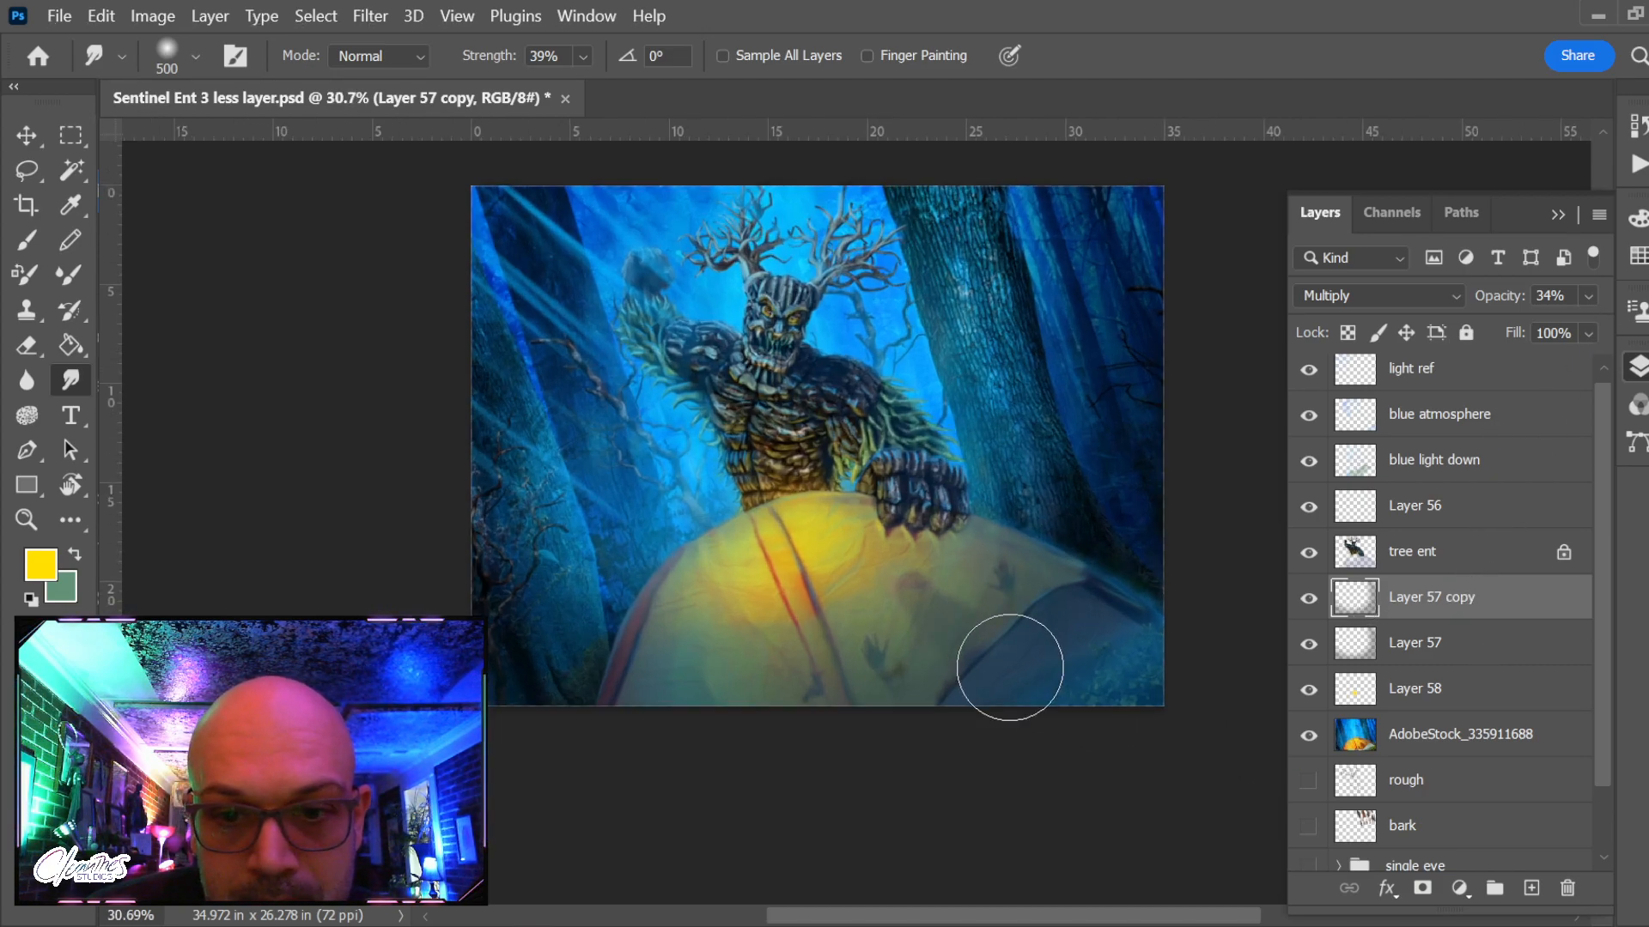
key("b")
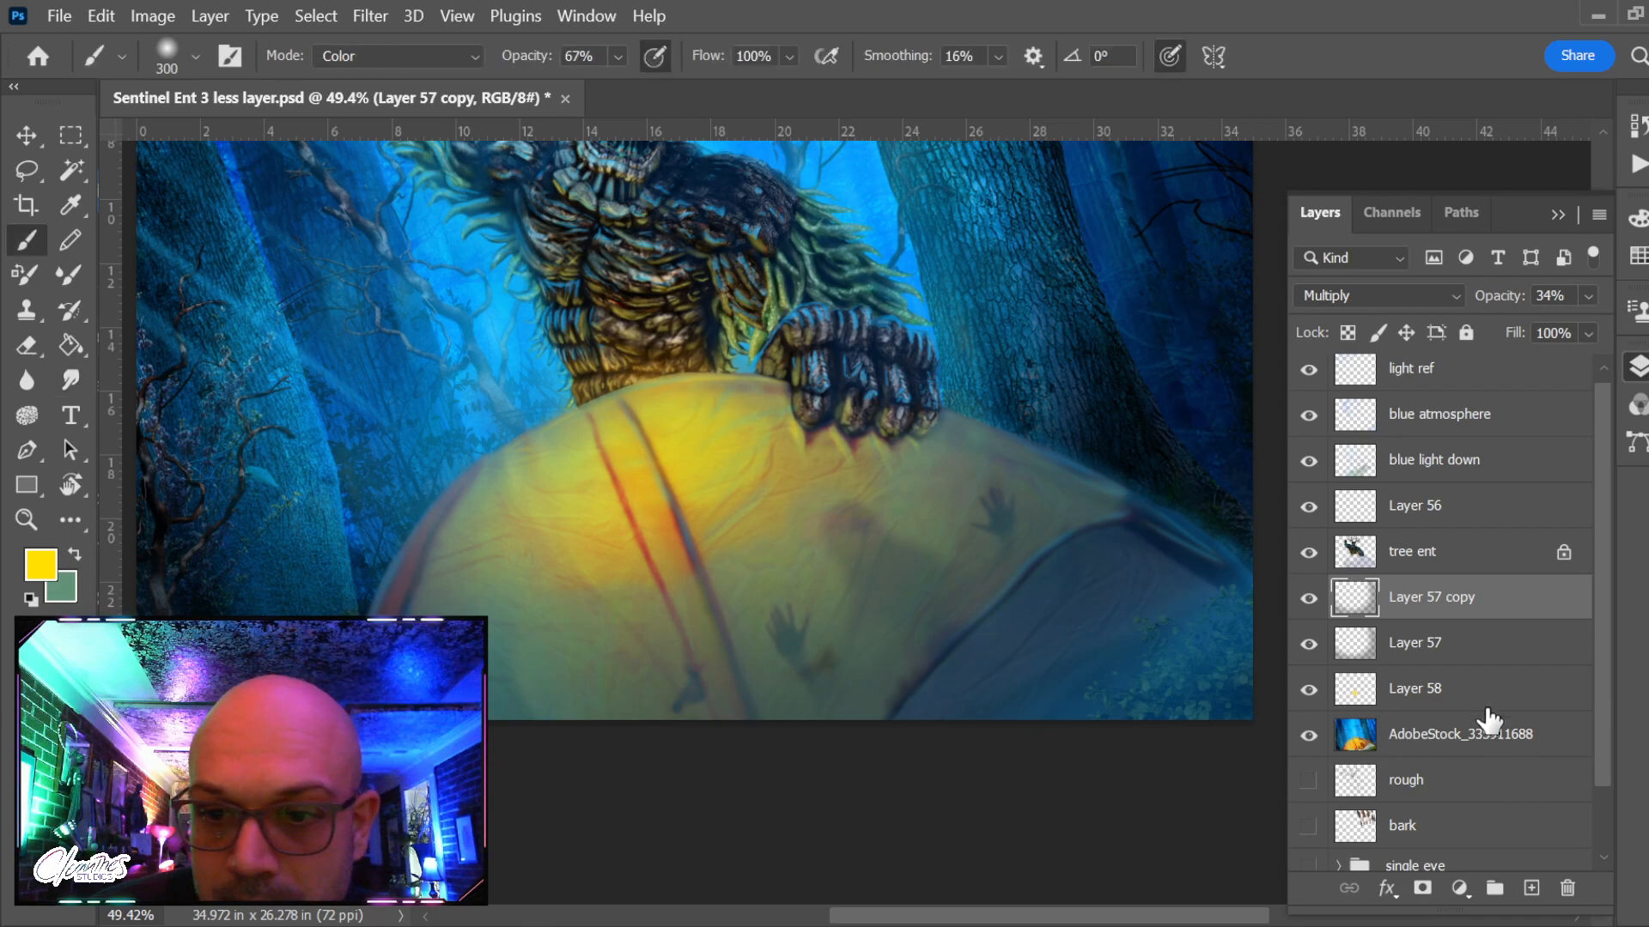
left_click(1488, 639)
left_click(1492, 684)
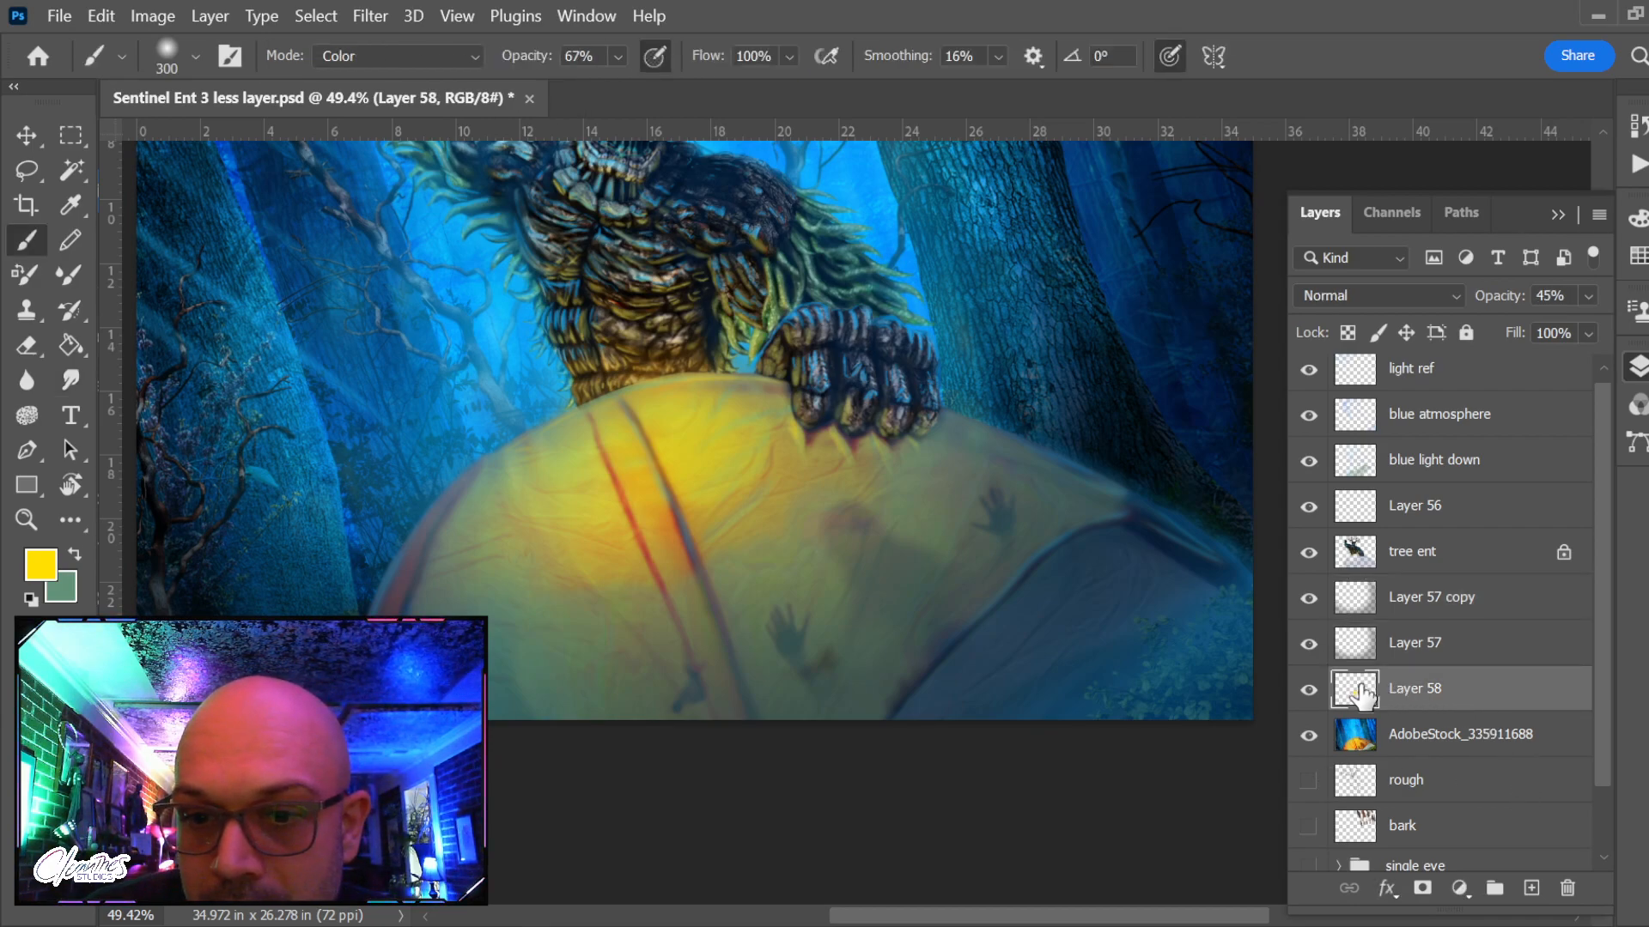
left_click(1309, 692)
left_click(1308, 692)
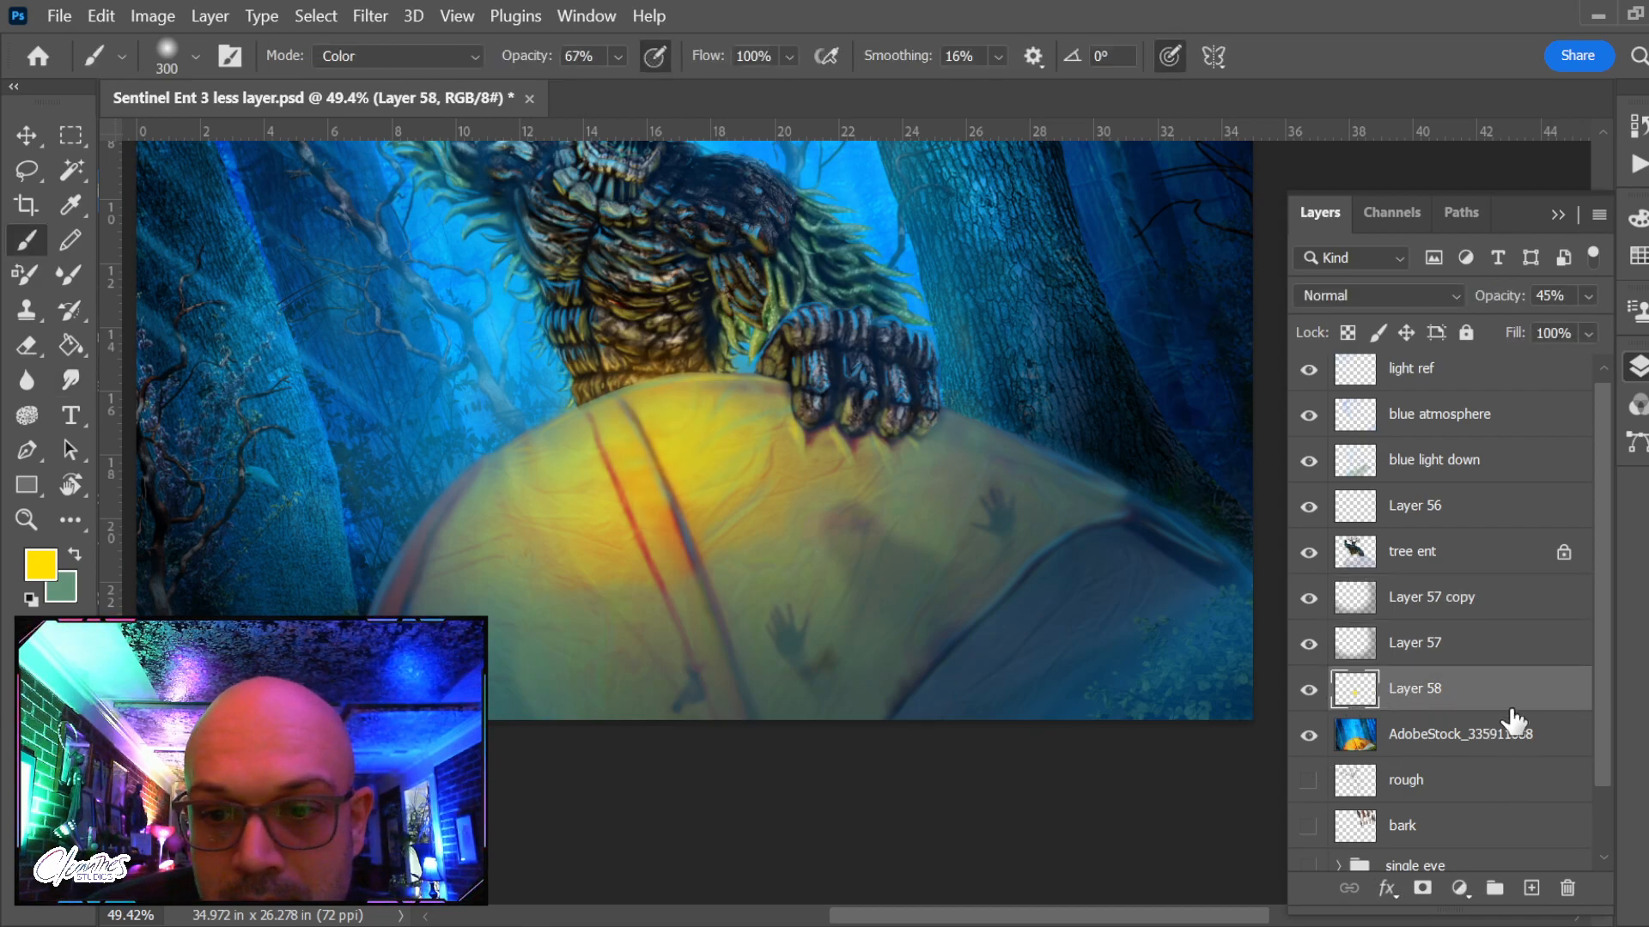
key("ctrl+e")
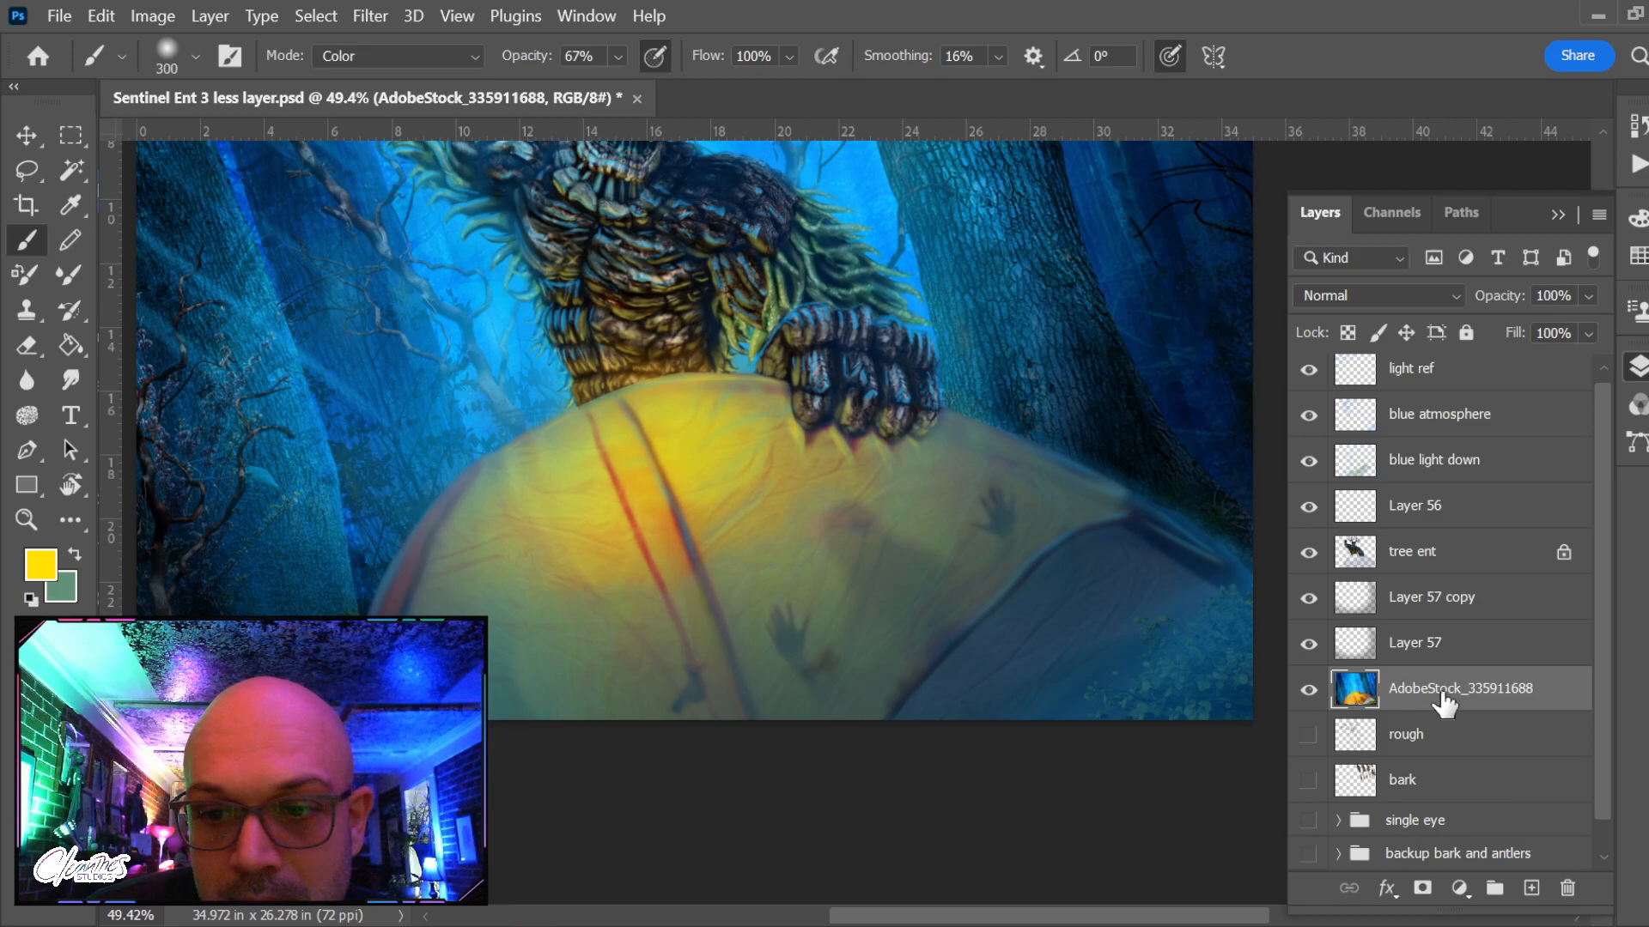
left_click(1434, 747)
key("Delete")
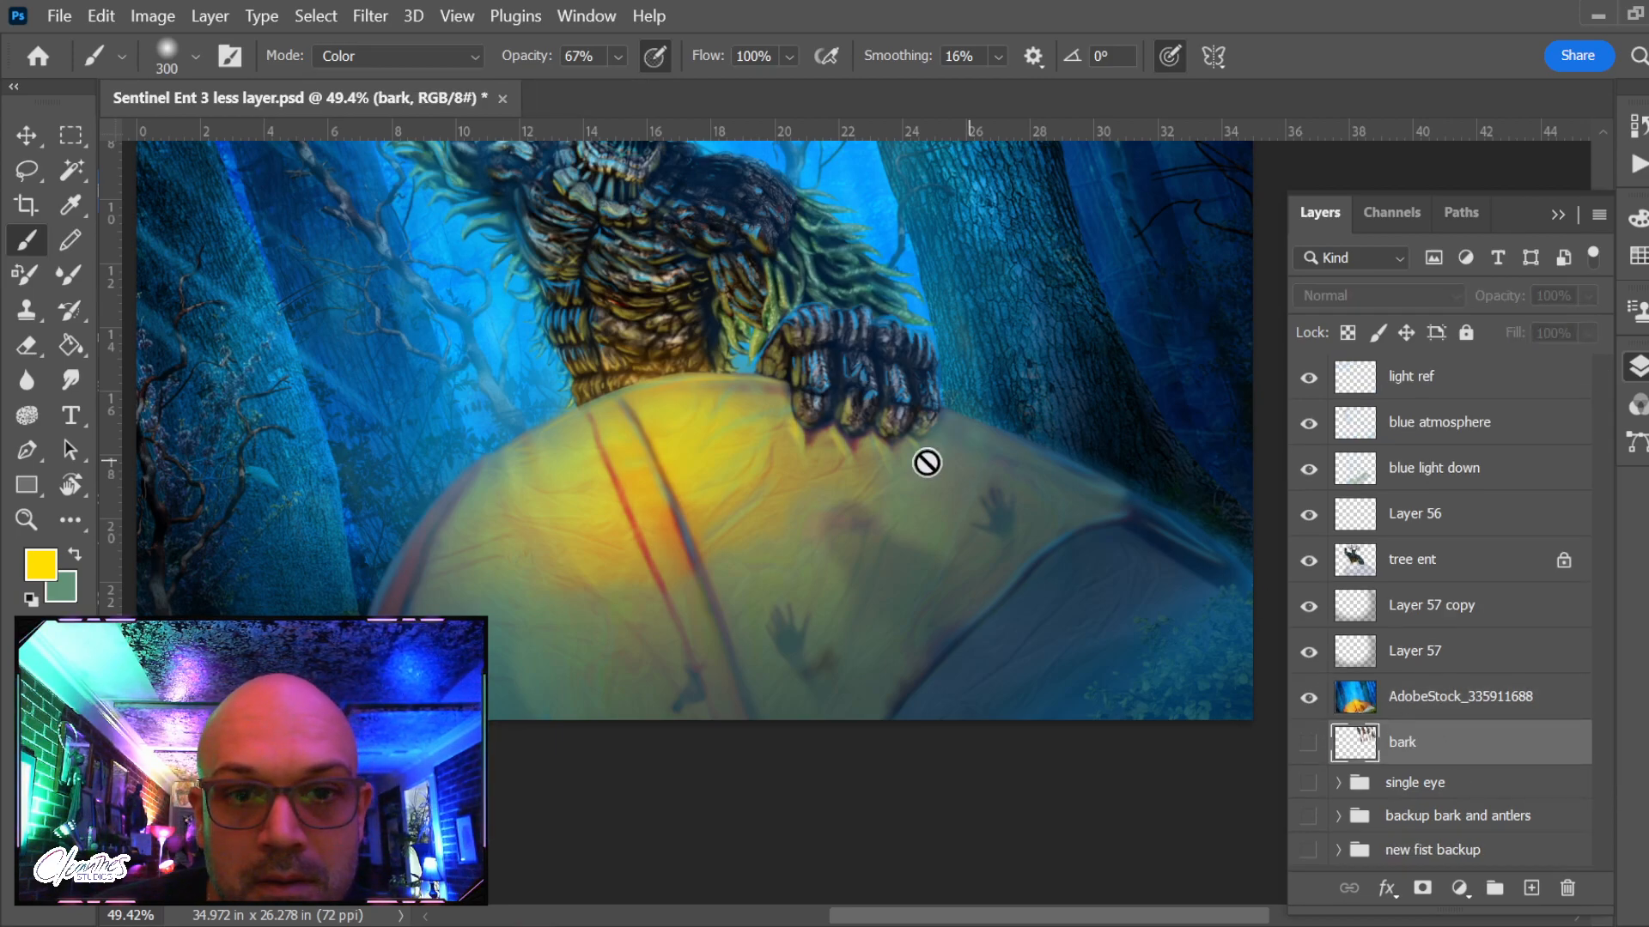
Try a Radial Blur on the AdobeStock_335911688 background layer, and undo it
scroll(920, 460, "up", 3)
key("r")
scroll(929, 590, "down", 5)
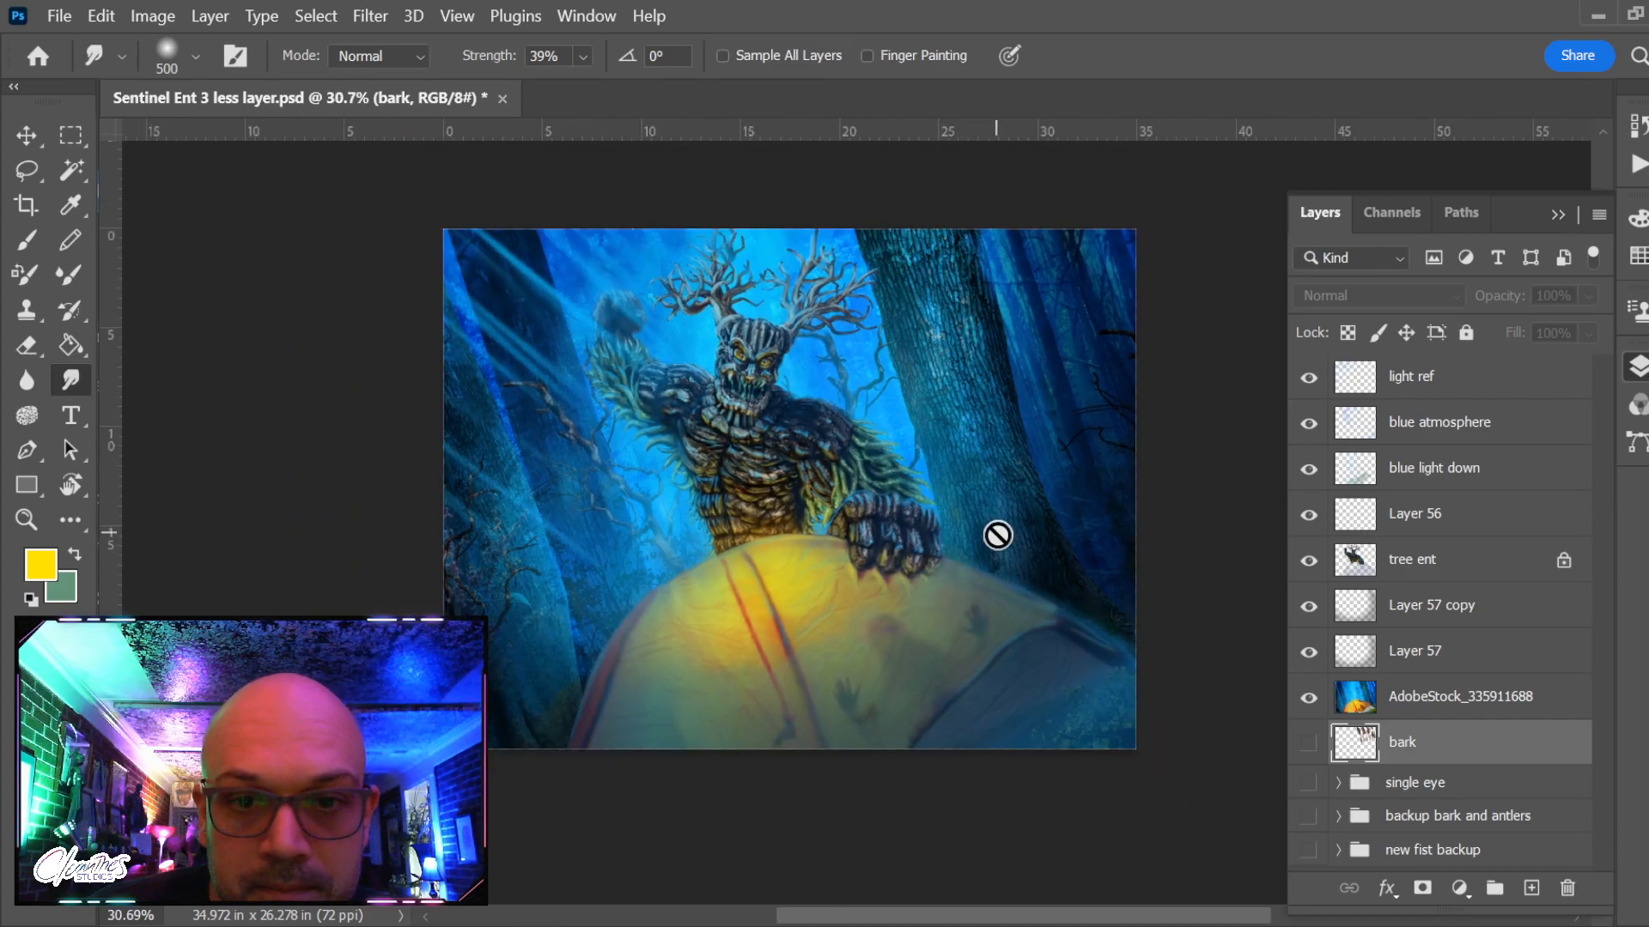
scroll(997, 534, "up", 1)
left_click(1412, 700)
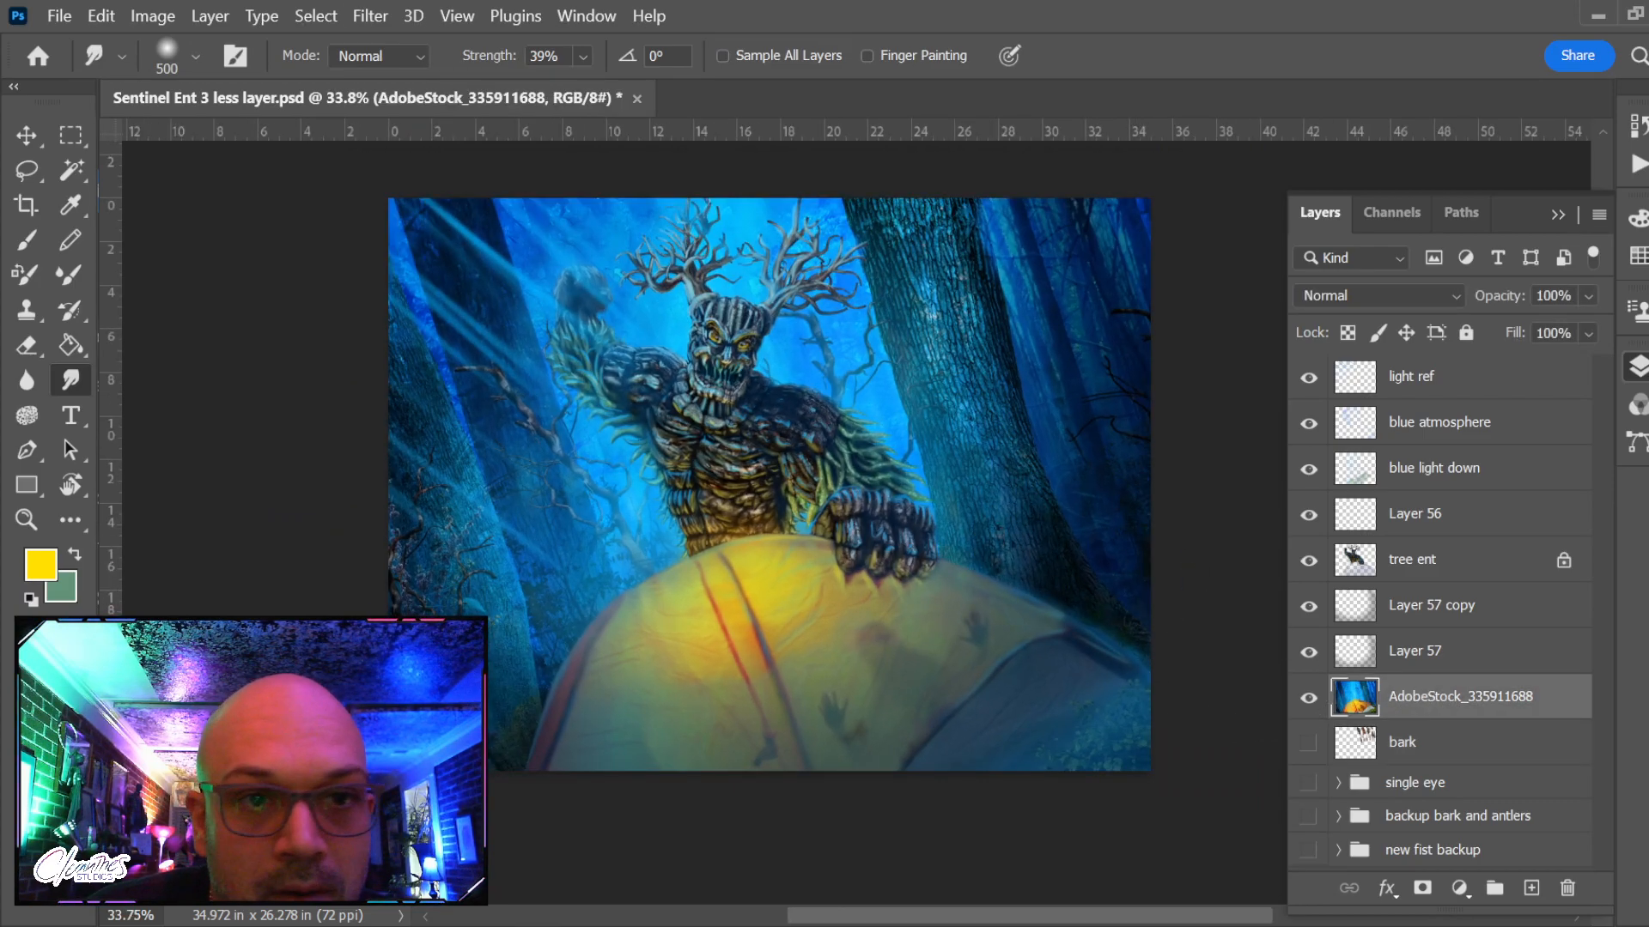
left_click(386, 16)
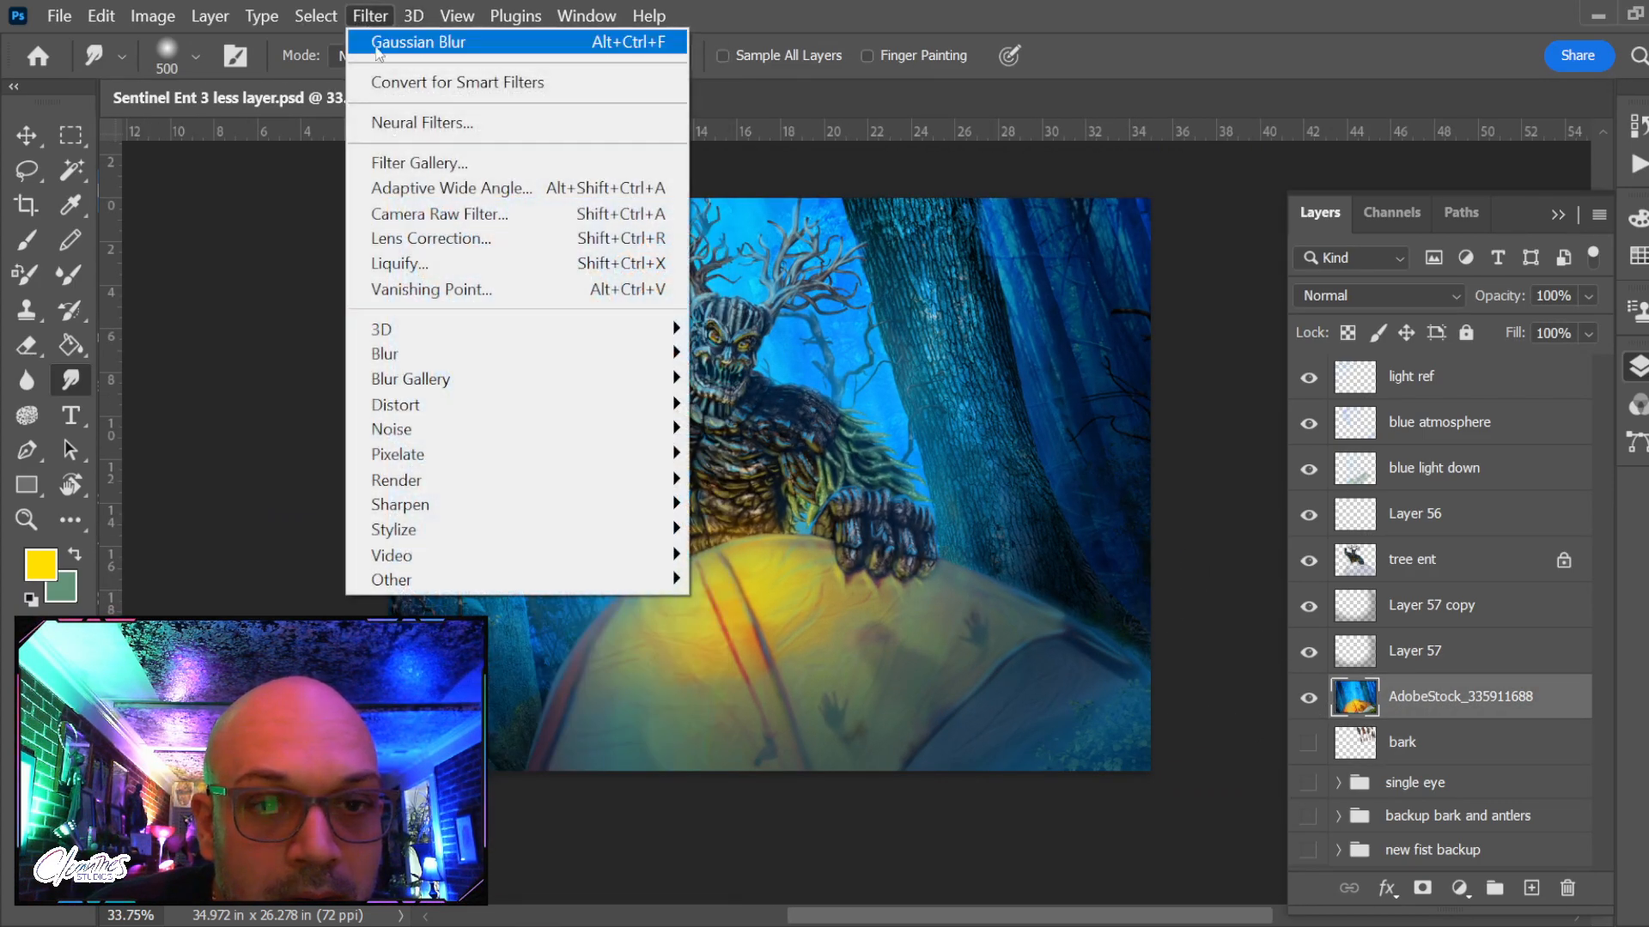
mouse_move(673, 352)
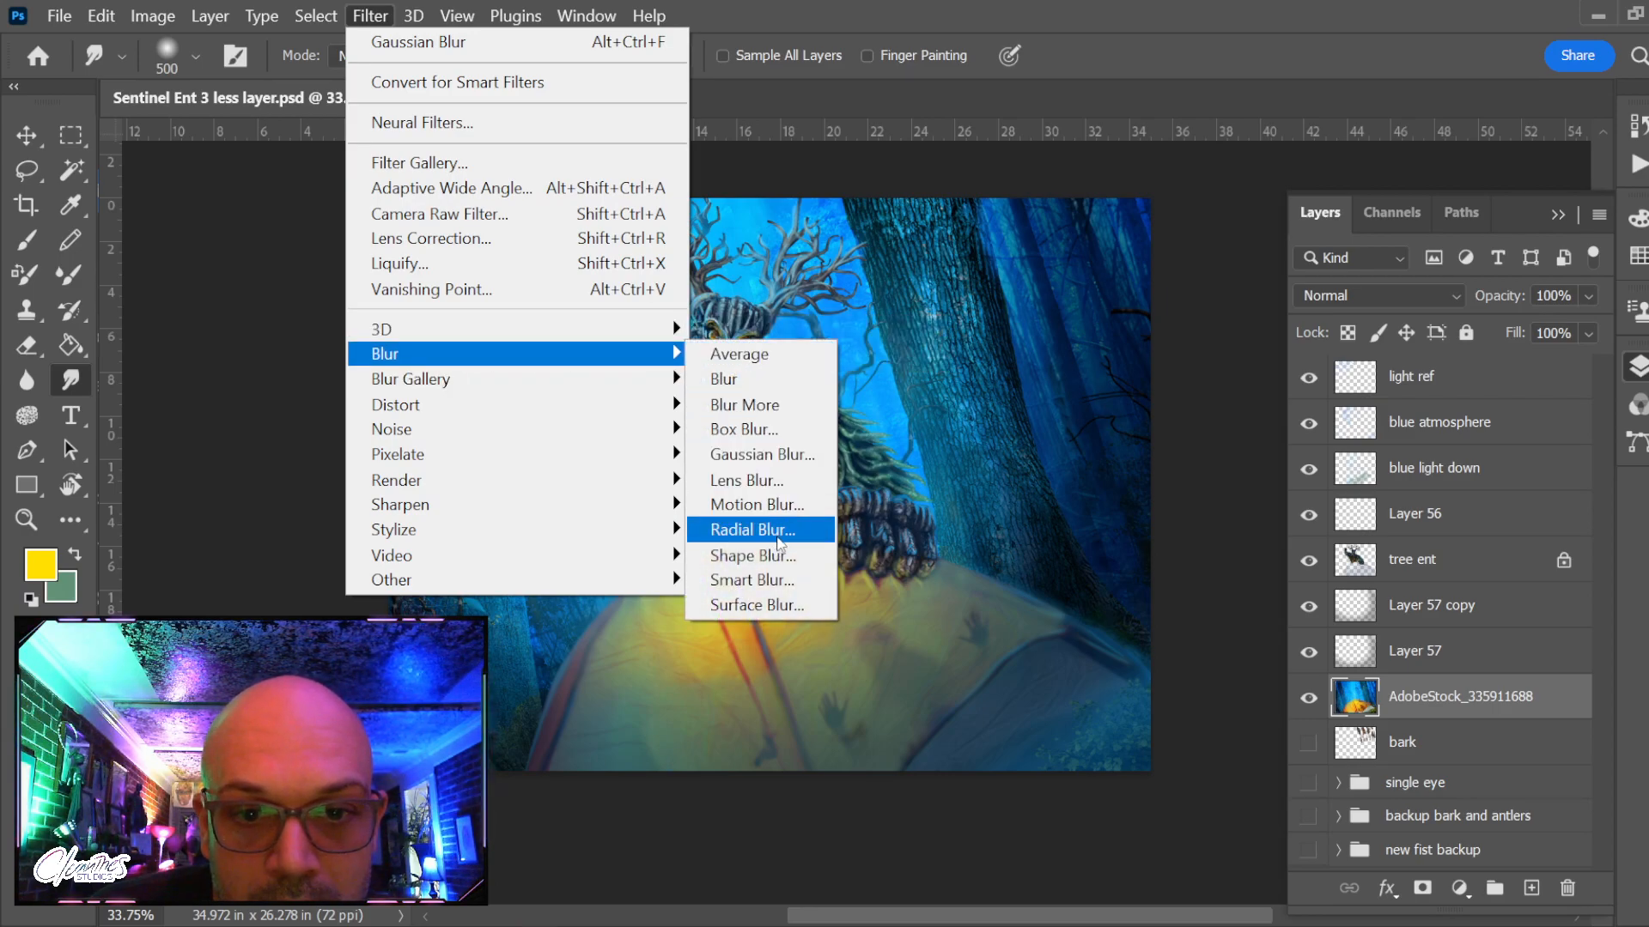
left_click(773, 530)
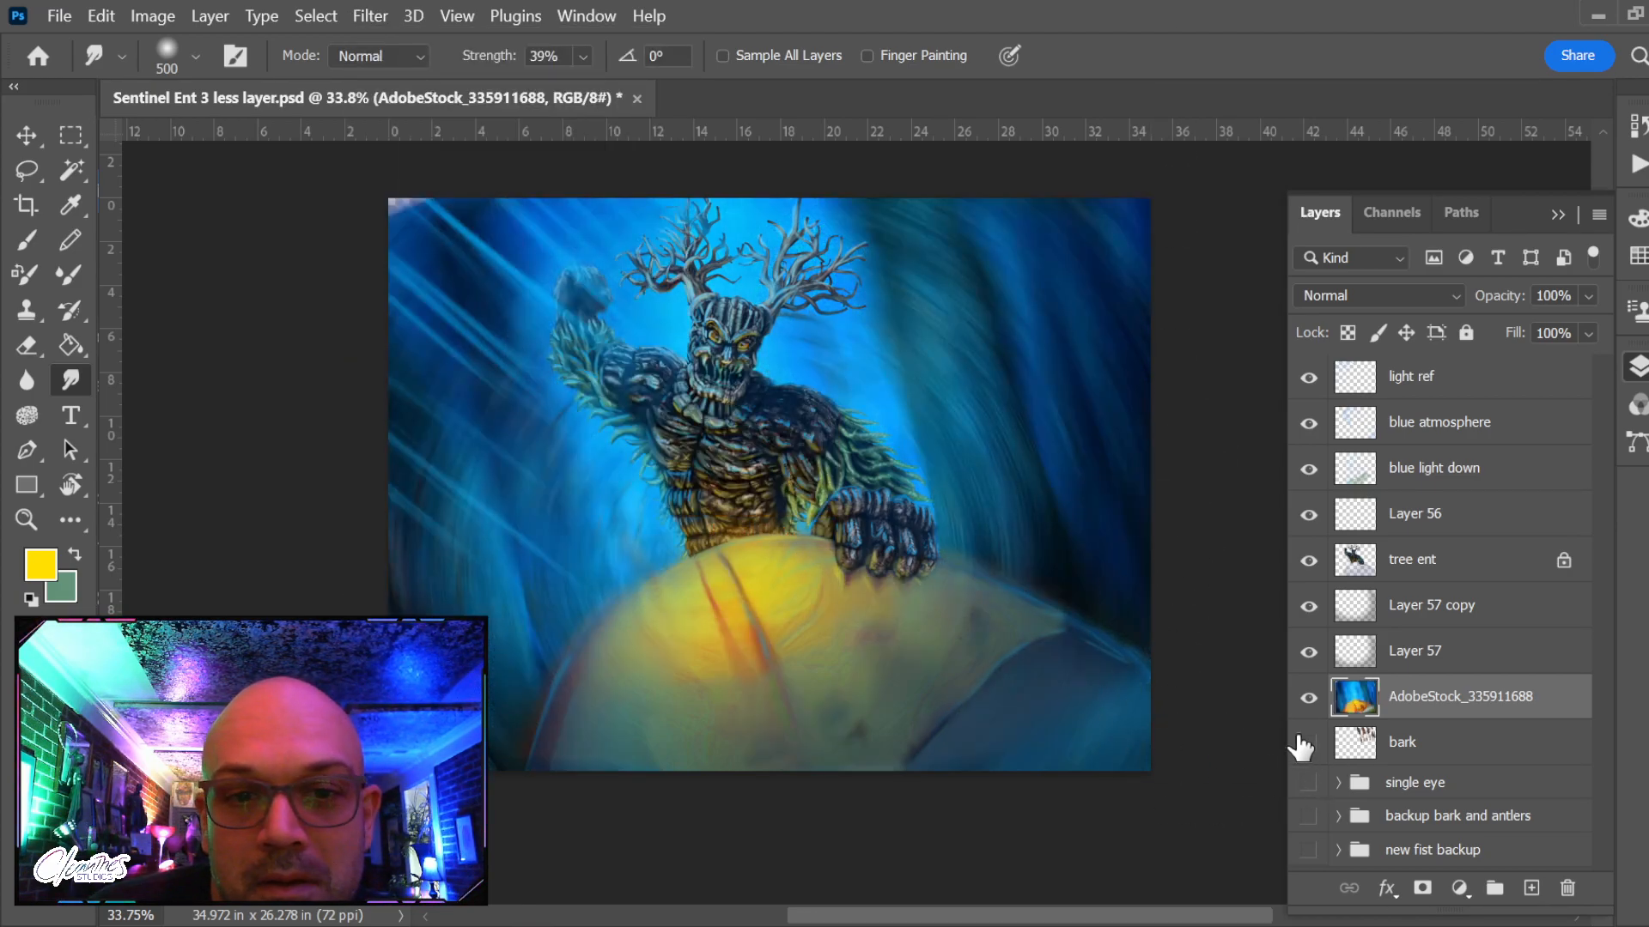
key("ctrl+z")
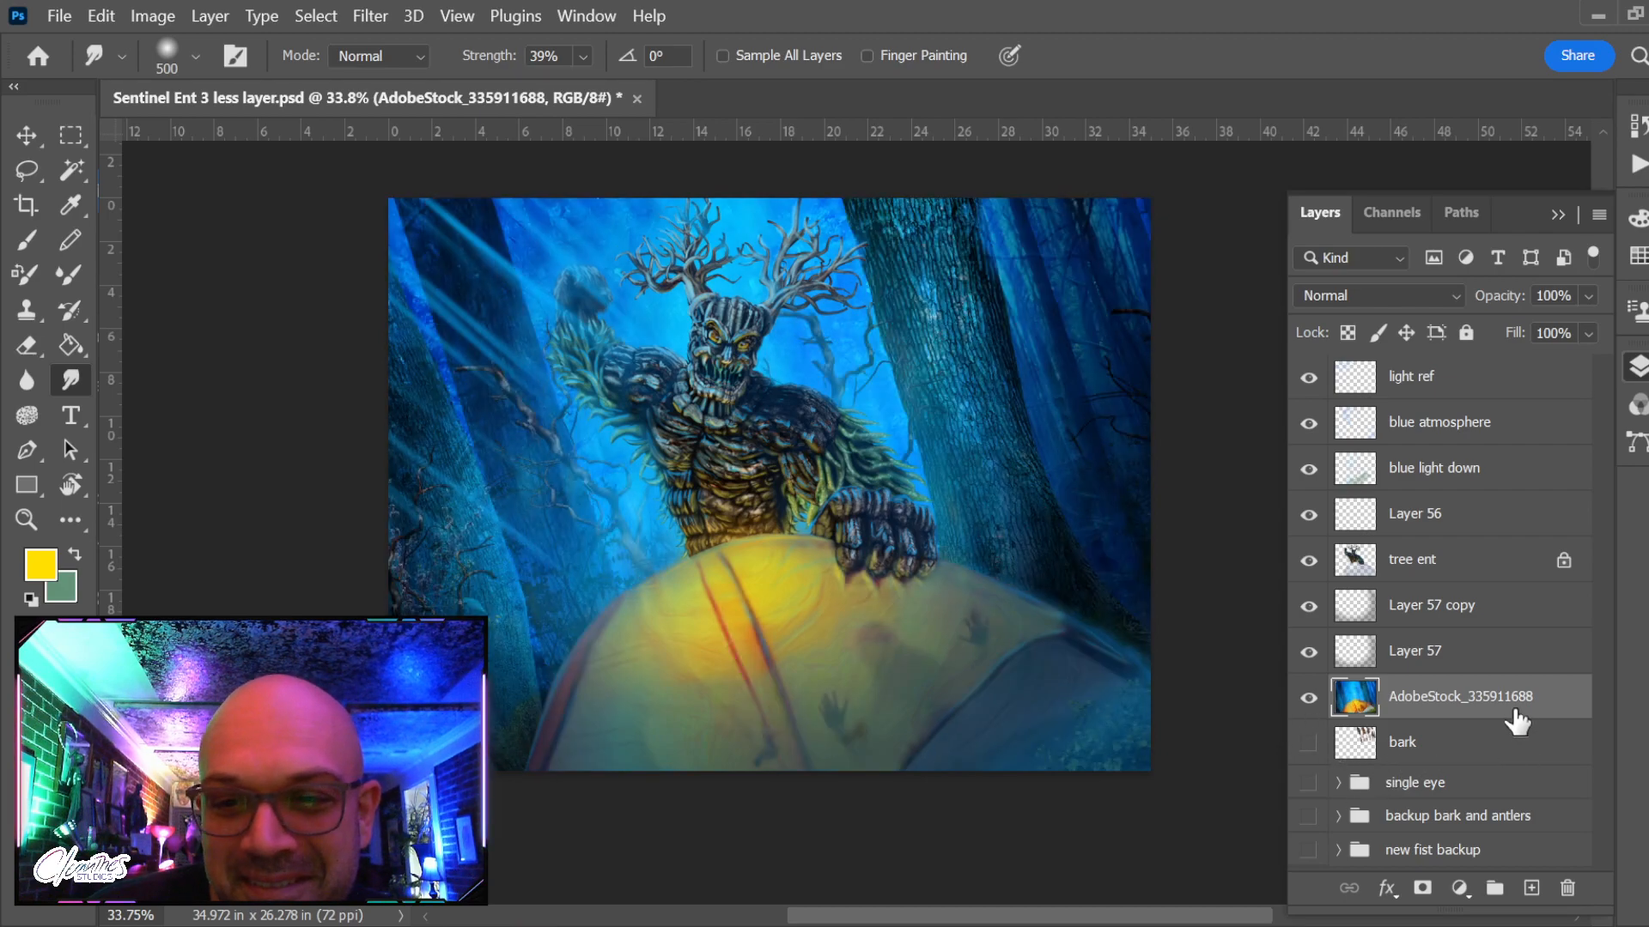
Duplicate the AdobeStock_335911688 layer and apply a Radial Blur to the copy
mouse_move(1520, 710)
left_mouse_down()
mouse_move(1538, 773)
mouse_move(1531, 888)
mouse_move(1499, 739)
mouse_move(1505, 765)
mouse_move(1516, 709)
left_mouse_up()
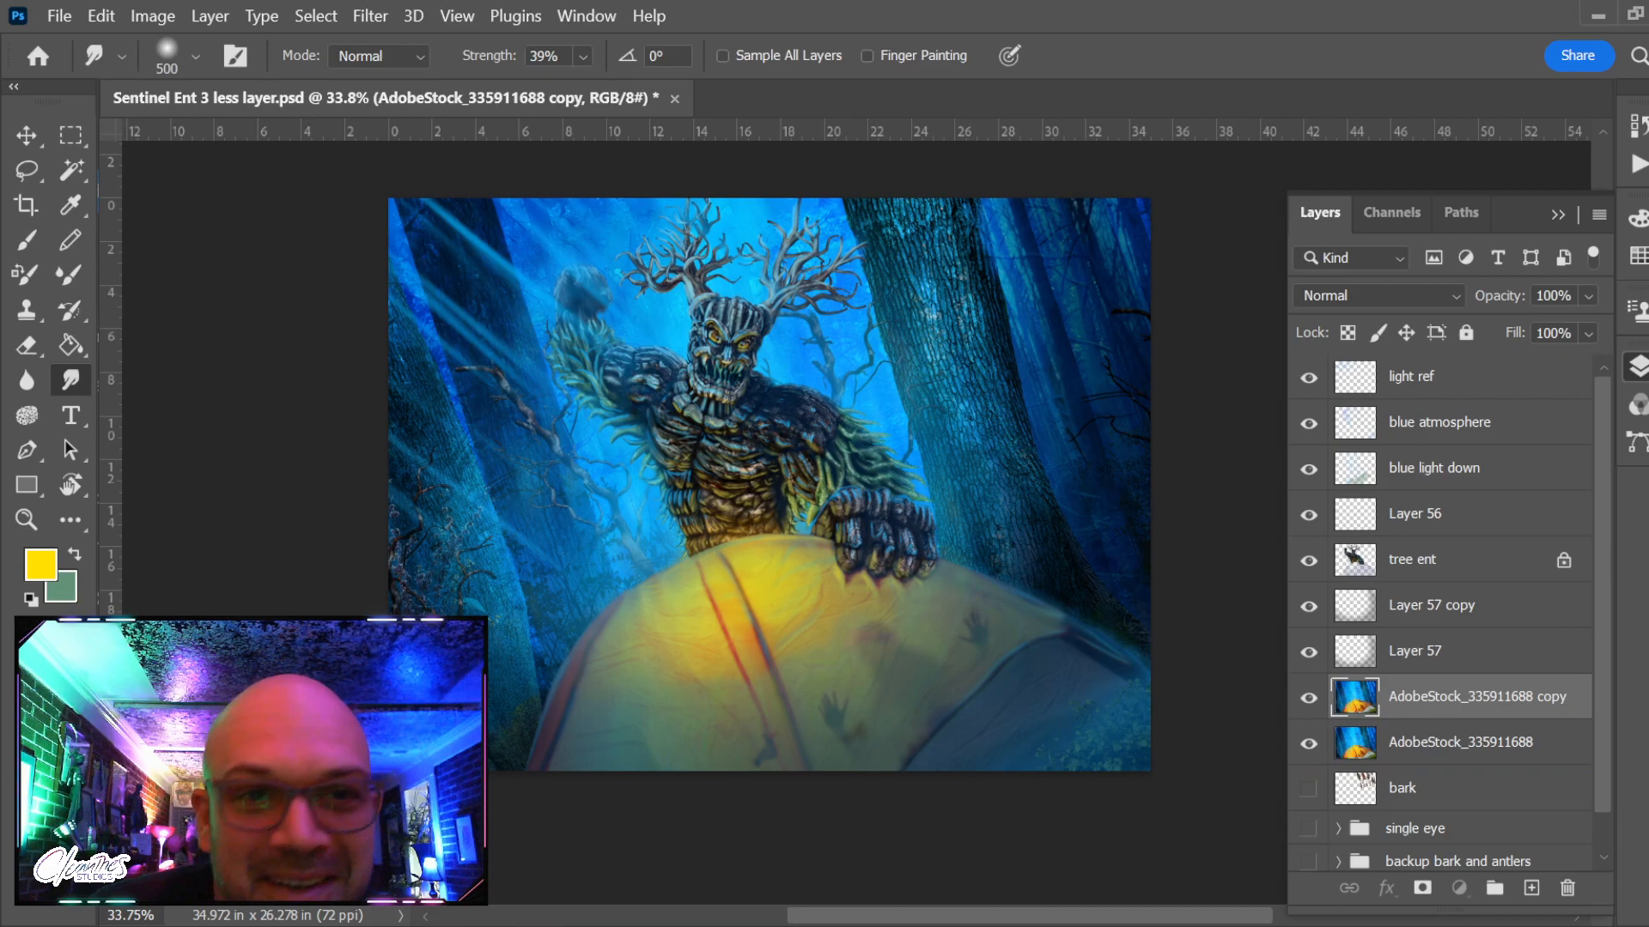
left_click(370, 16)
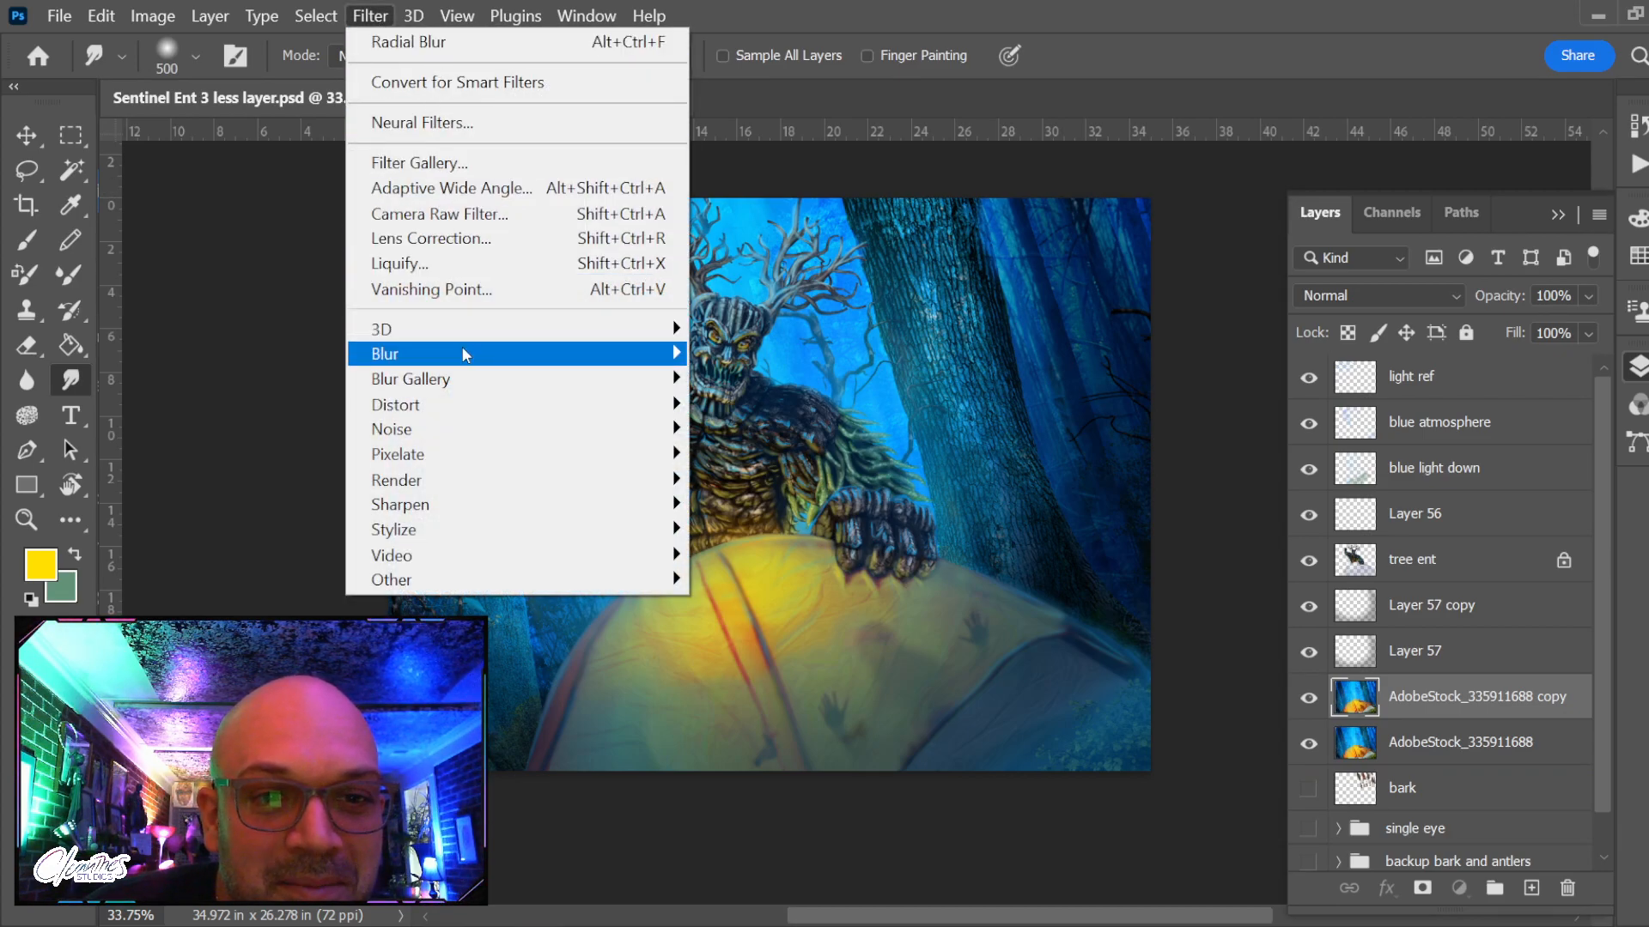
mouse_move(673, 352)
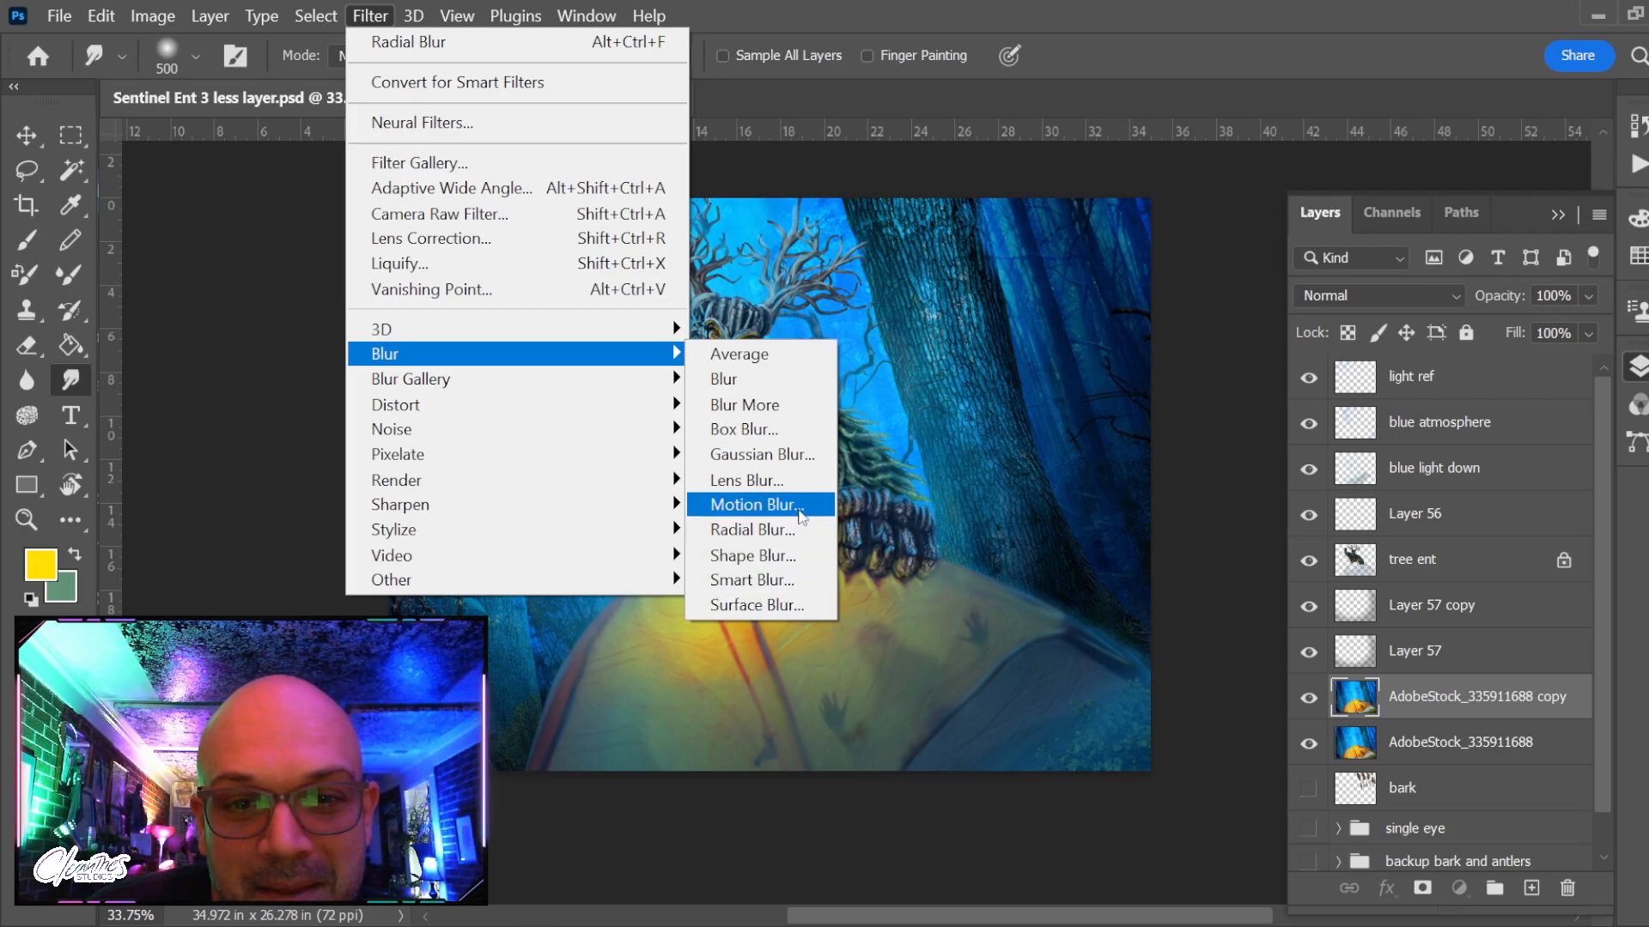
left_click(792, 509)
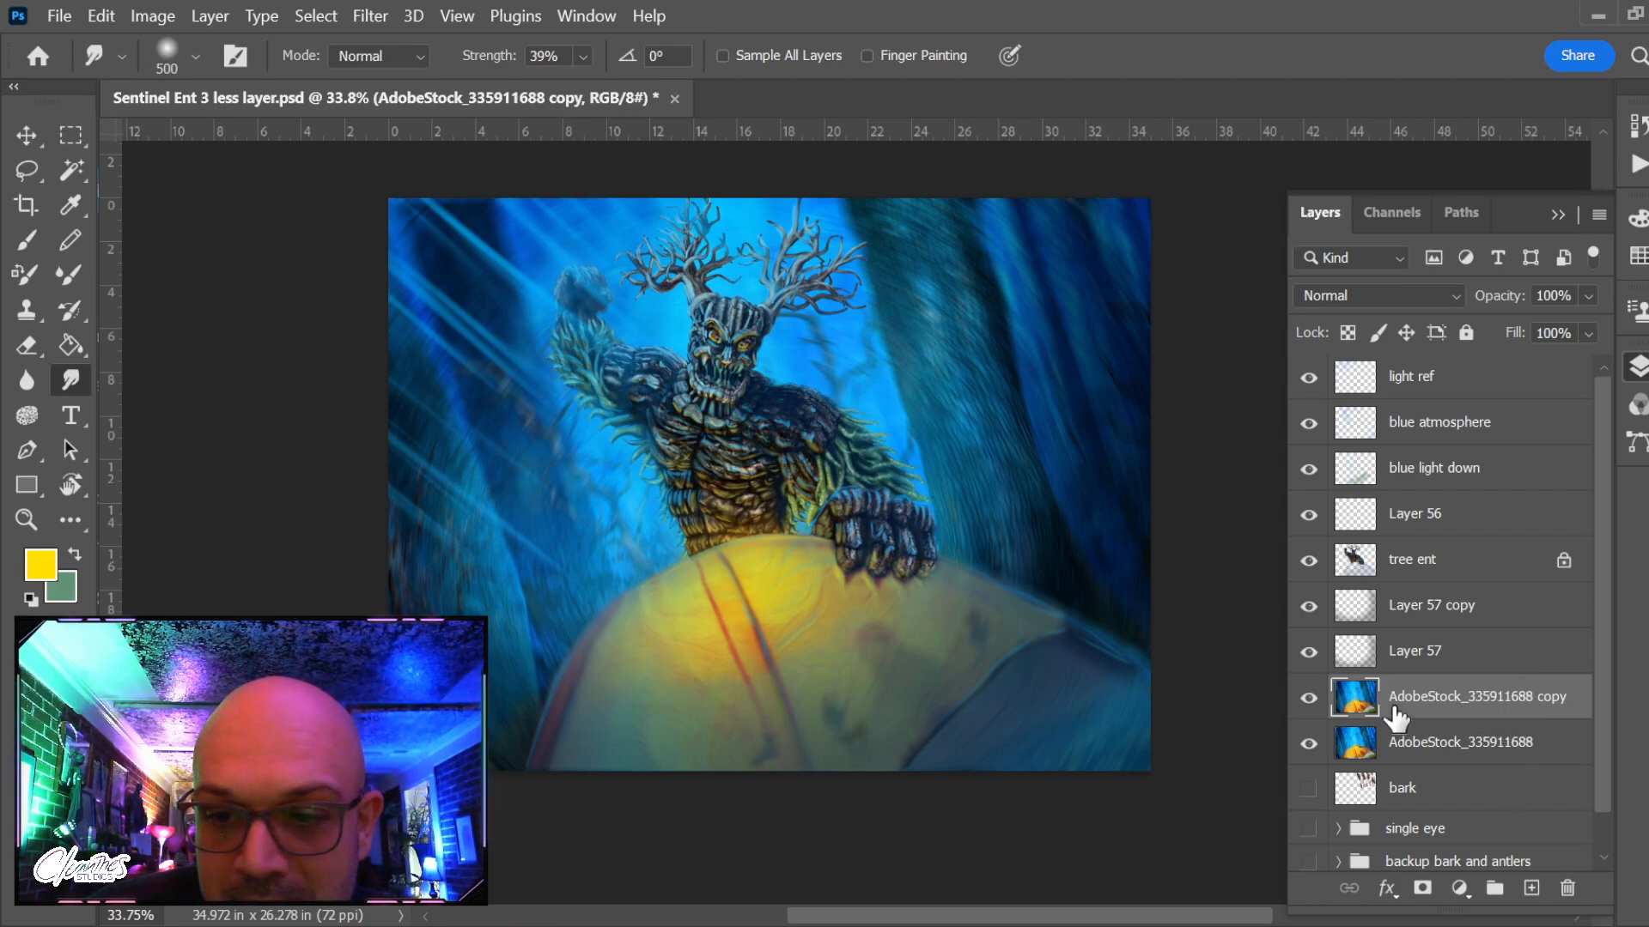
Switch to the Gradient tool, test a linear gradient directly on the blurred background copy, and undo it
key("g")
key("x")
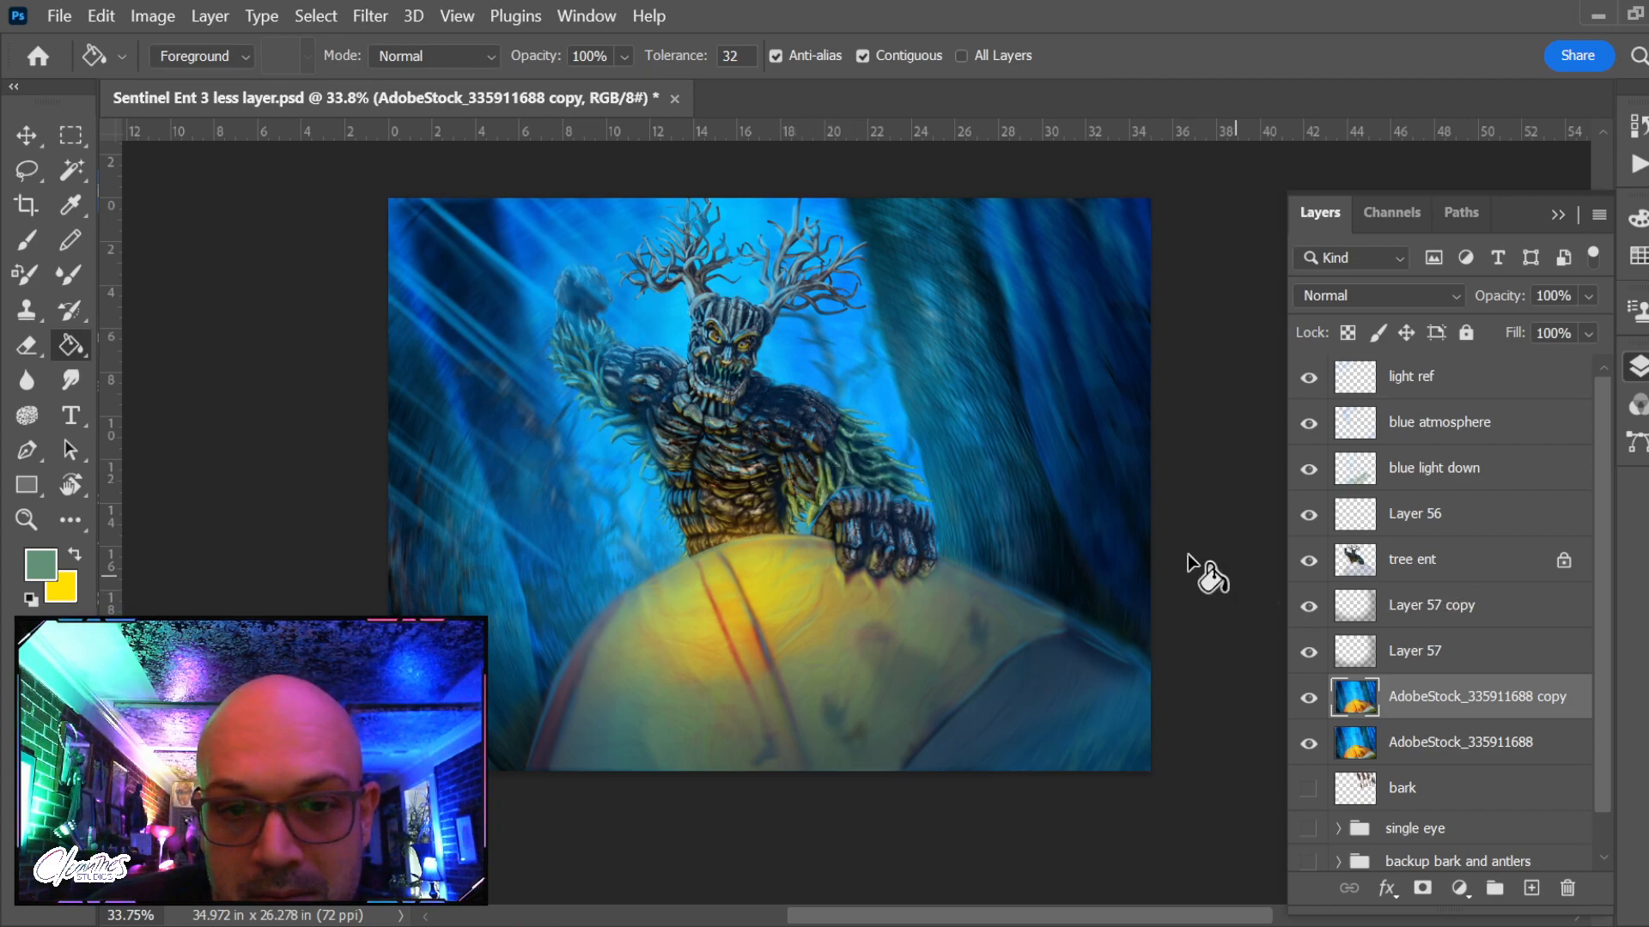
key("shift+g")
key("shift+g")
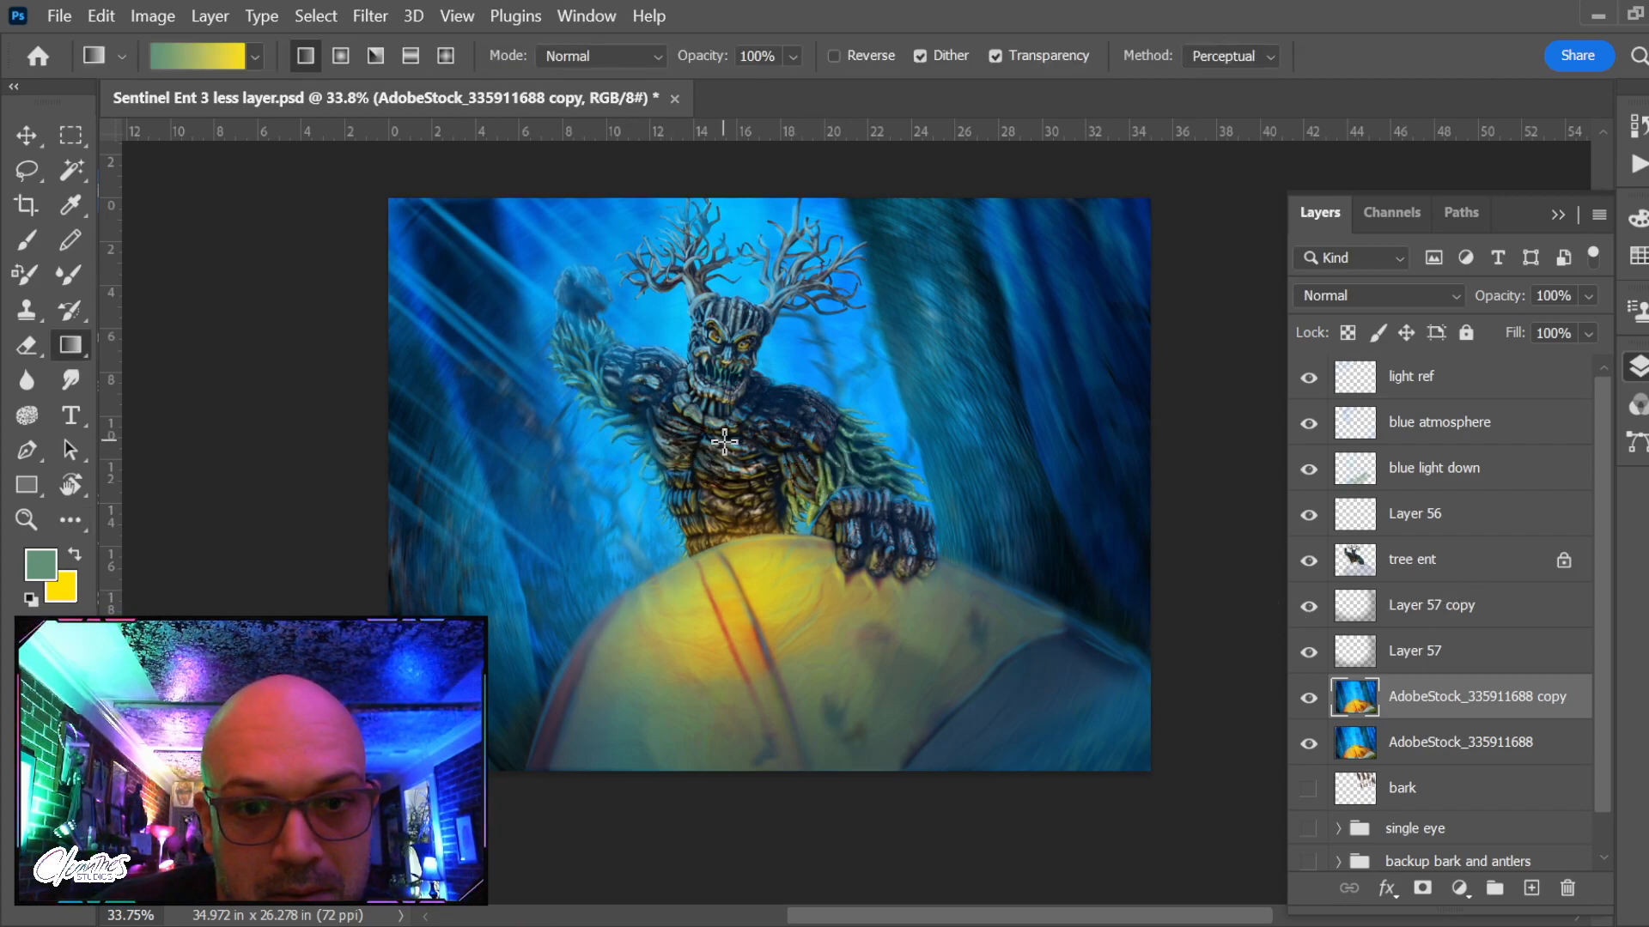
left_click_drag(868, 470, 972, 502)
key("ctrl+z")
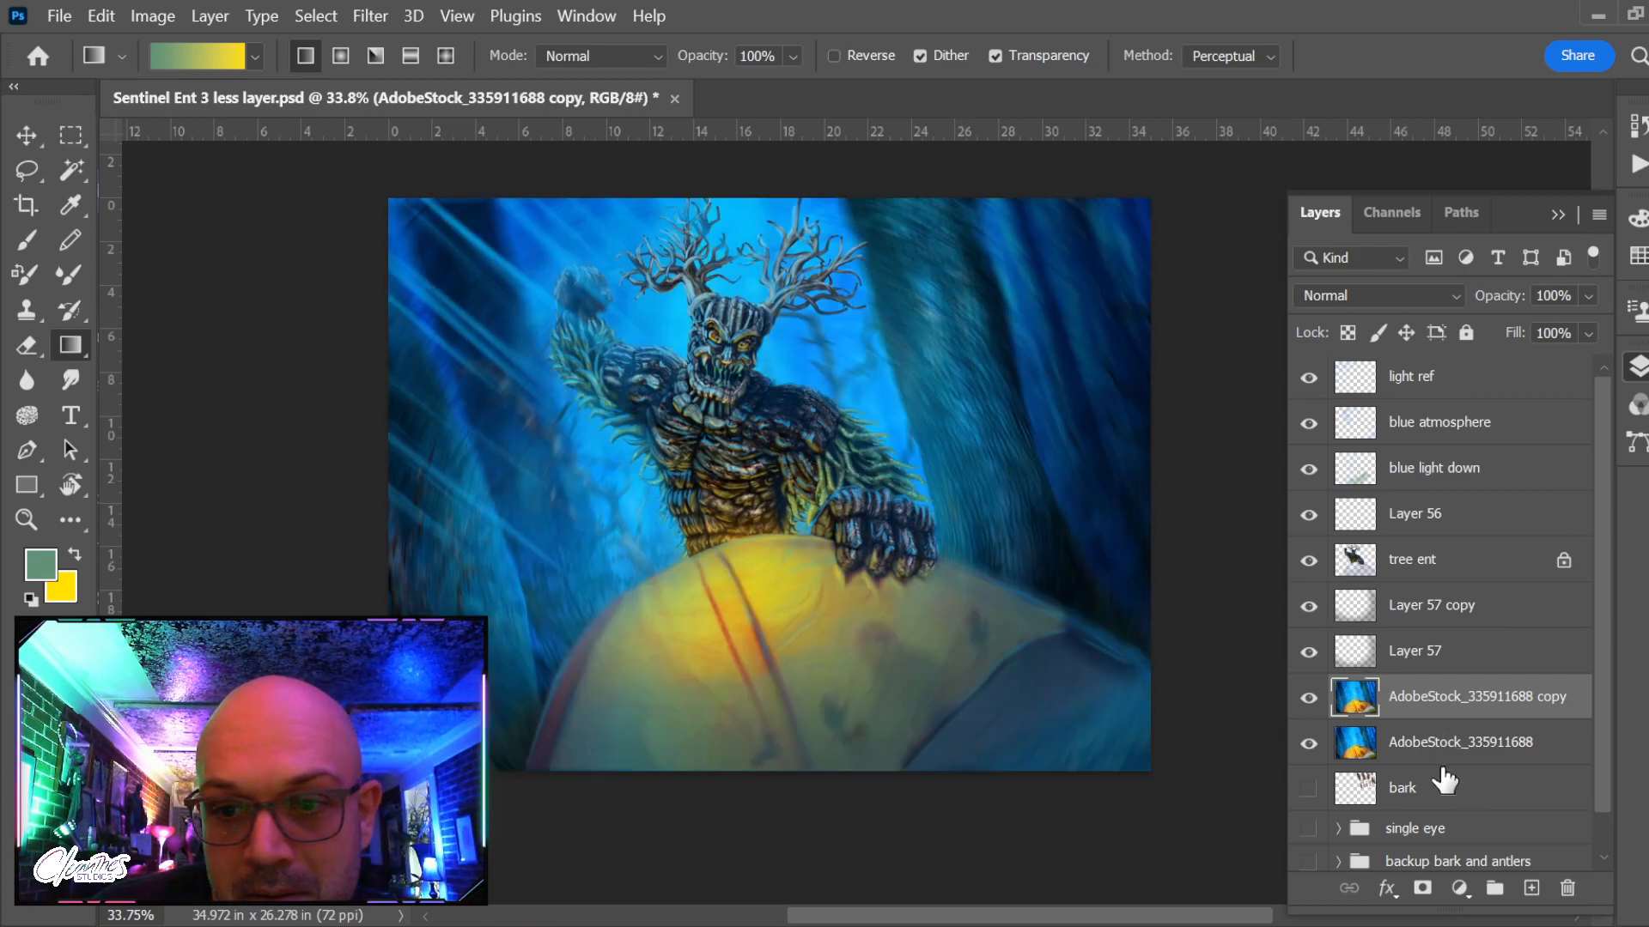
Add a layer mask to Layer 57 and draw a black-to-white linear gradient across it from the creature's torso to the tree trunk
left_click(1421, 868)
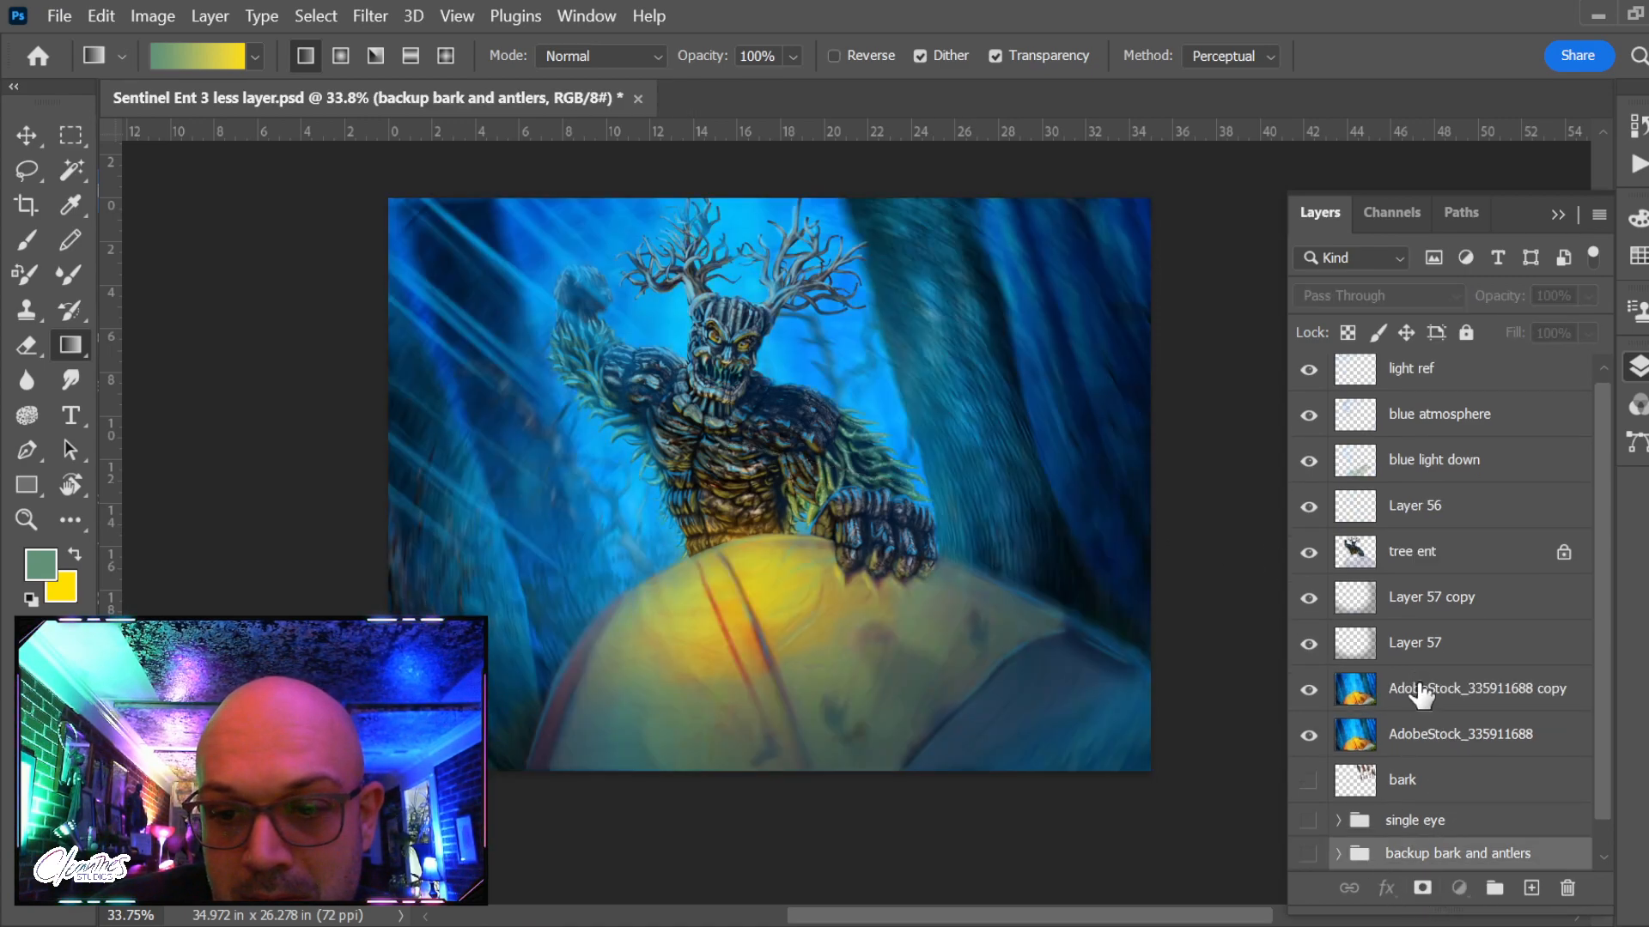
left_click(1415, 642)
left_click(1421, 889)
left_click_drag(730, 471, 1047, 499)
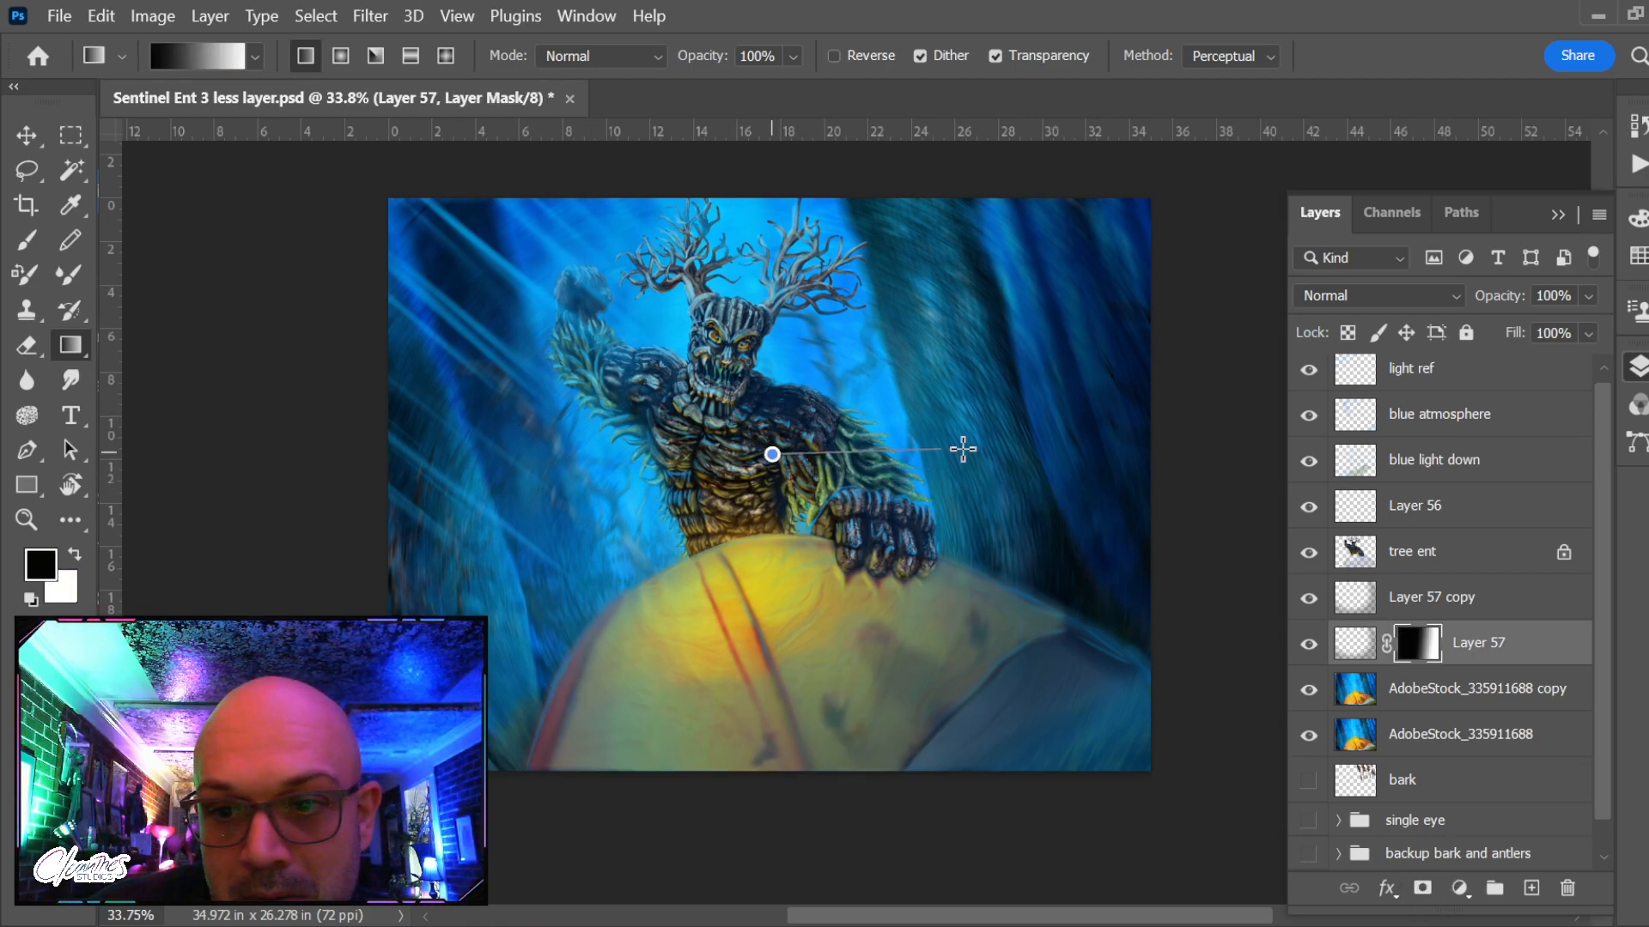
left_click_drag(962, 449, 1085, 453)
Redraw the Layer 57 mask as a white-to-black radial gradient from the creature's chest, and move the mask to the AdobeStock_335911688 copy
left_click(341, 56)
key("x")
left_click_drag(710, 426, 1105, 501)
left_click_drag(737, 409, 970, 446)
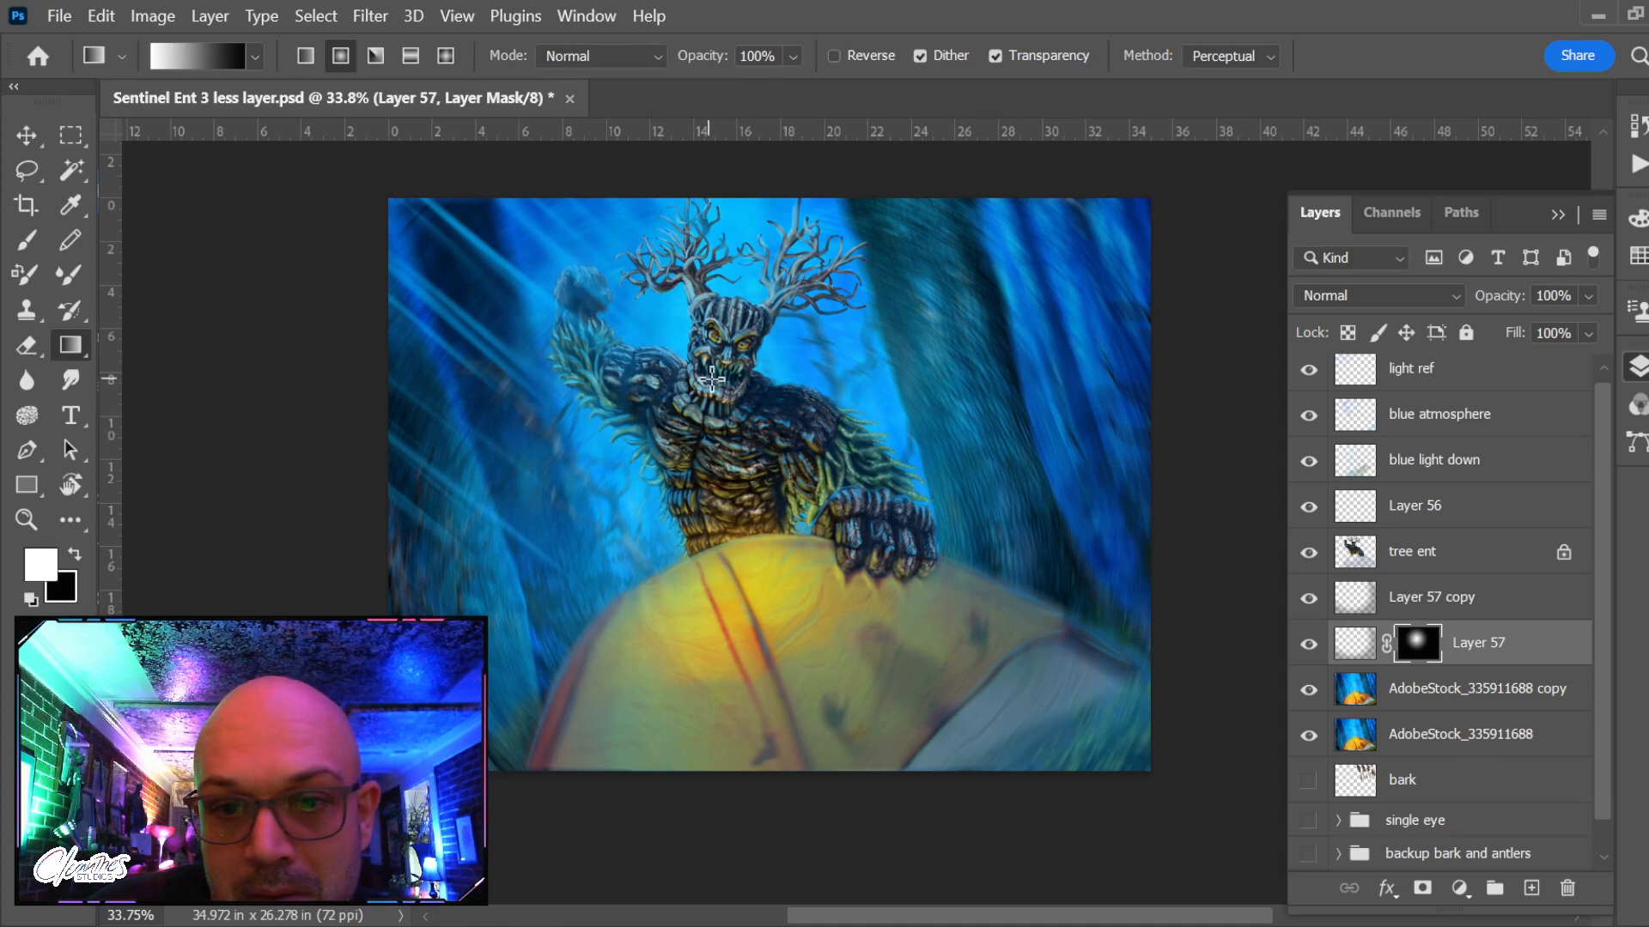
left_click_drag(829, 462, 1038, 468)
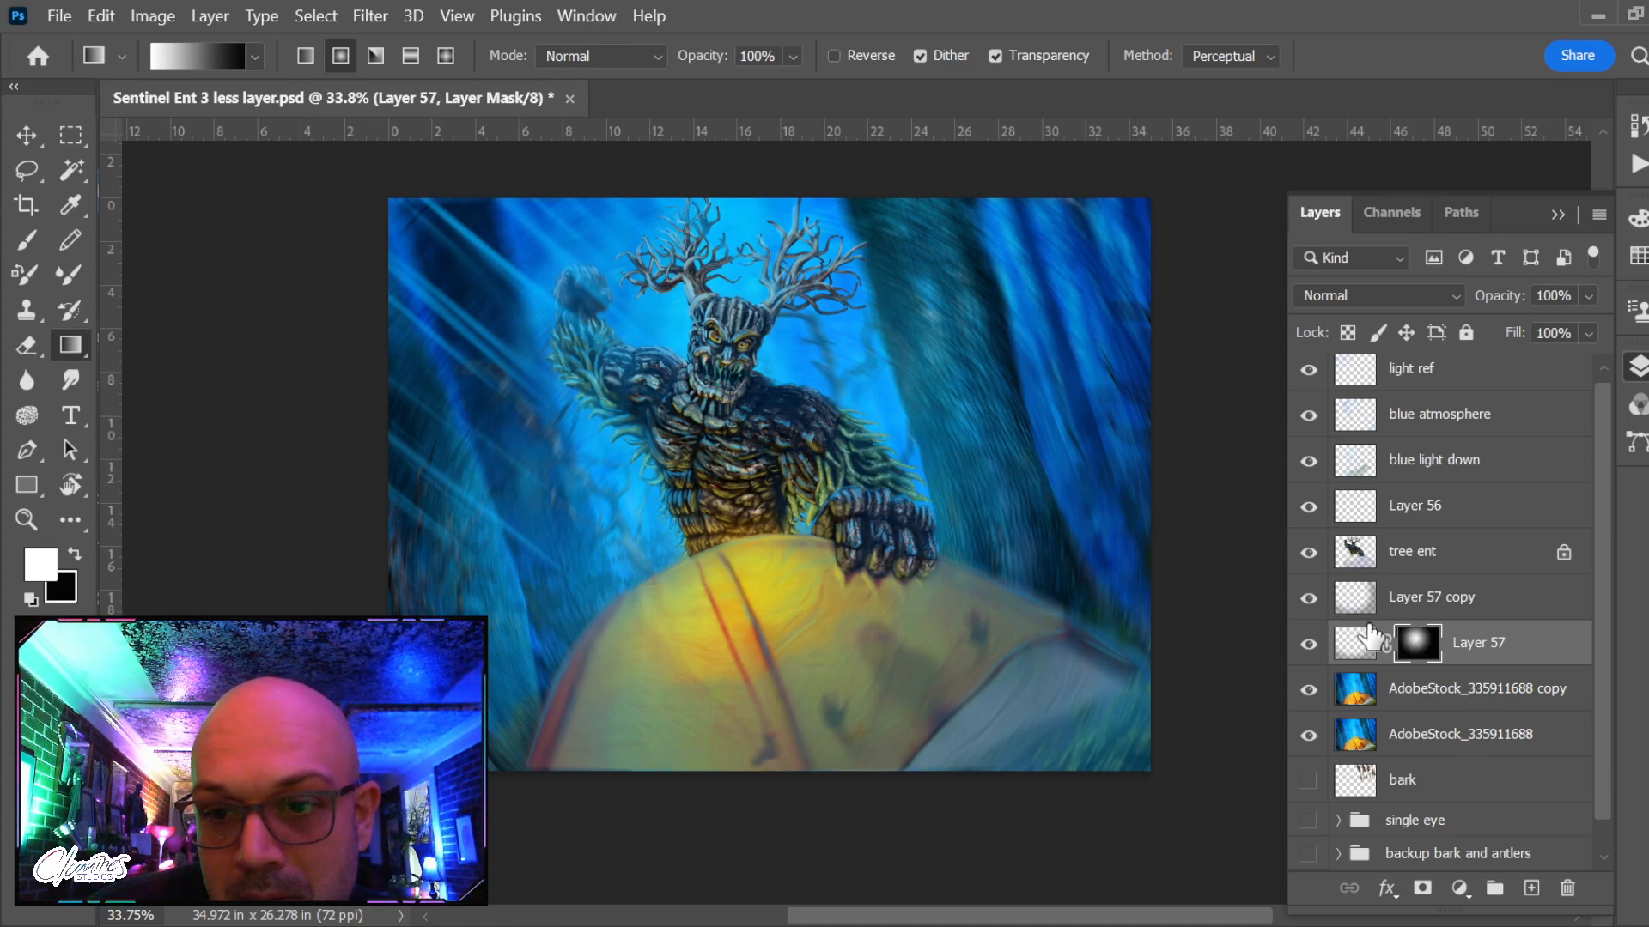
left_click_drag(1419, 652, 1361, 697)
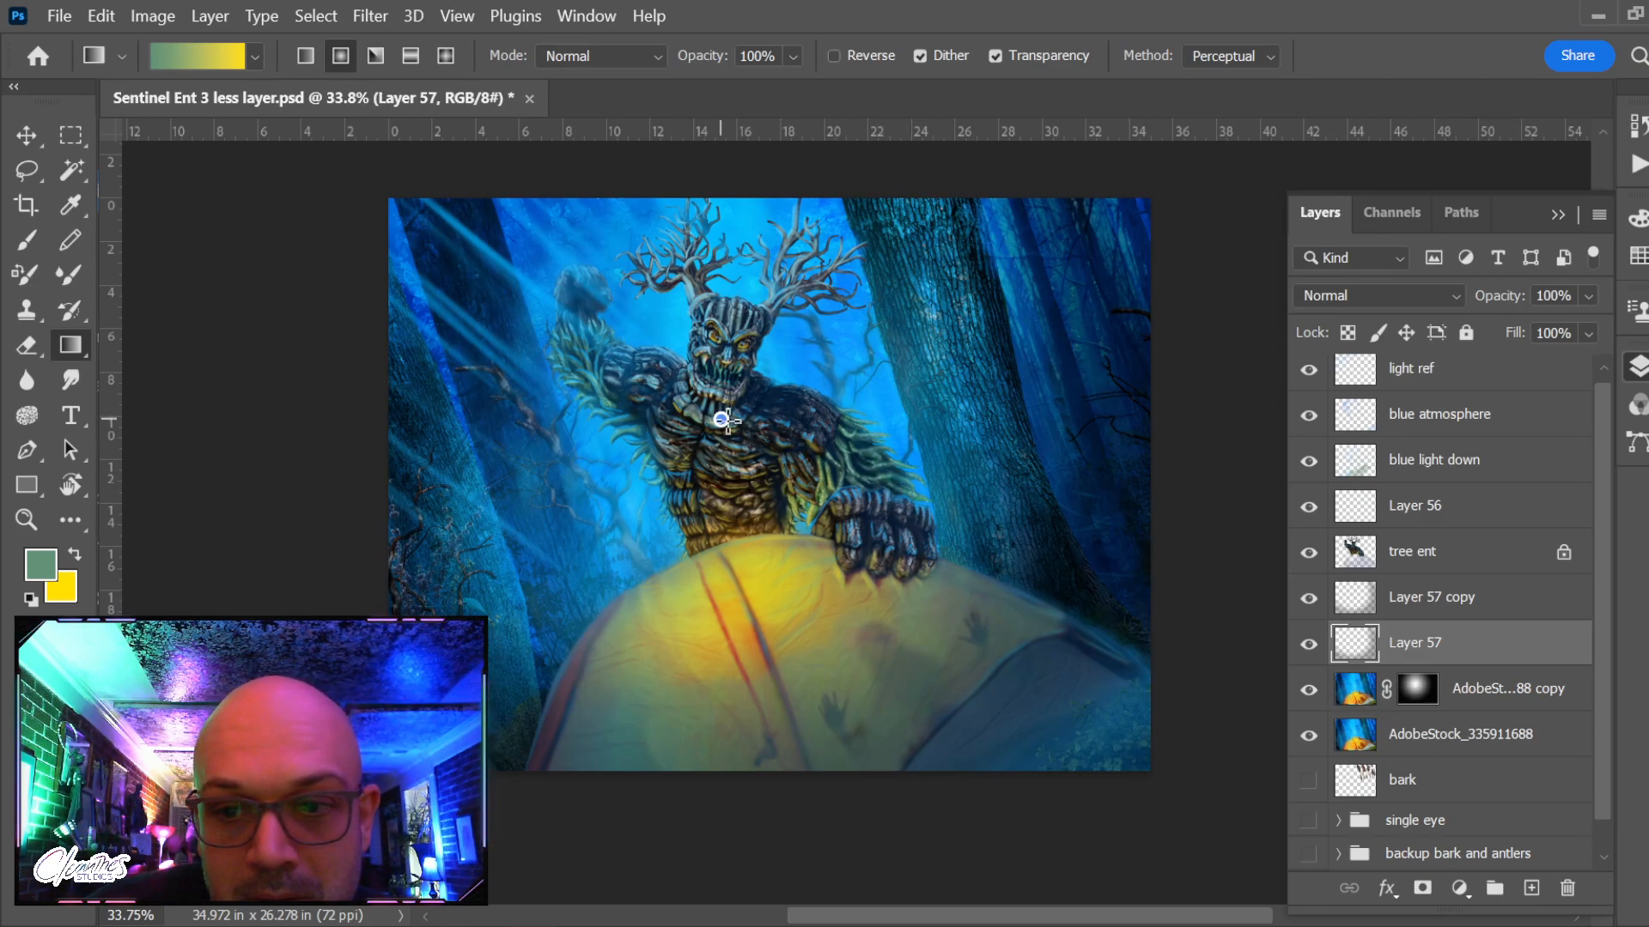
Redraw the blurred copy's mask with a wide black-to-white radial gradient from the creature's chest towards the canvas edge
left_click_drag(850, 455, 954, 447)
key("ctrl+z")
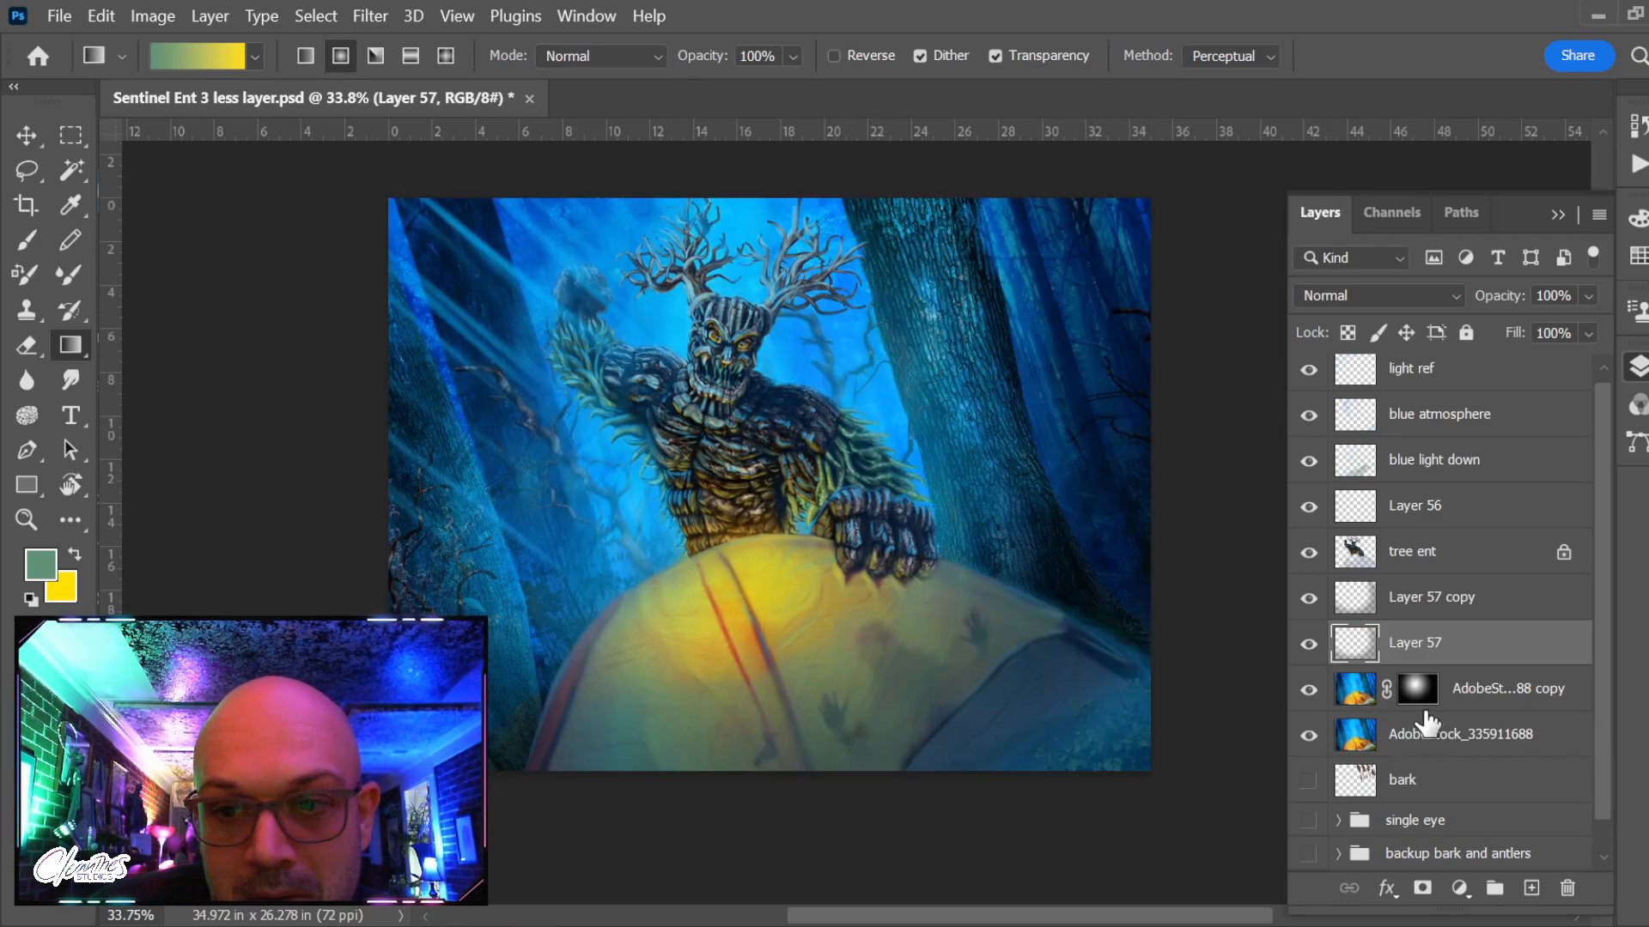
left_click(1418, 692)
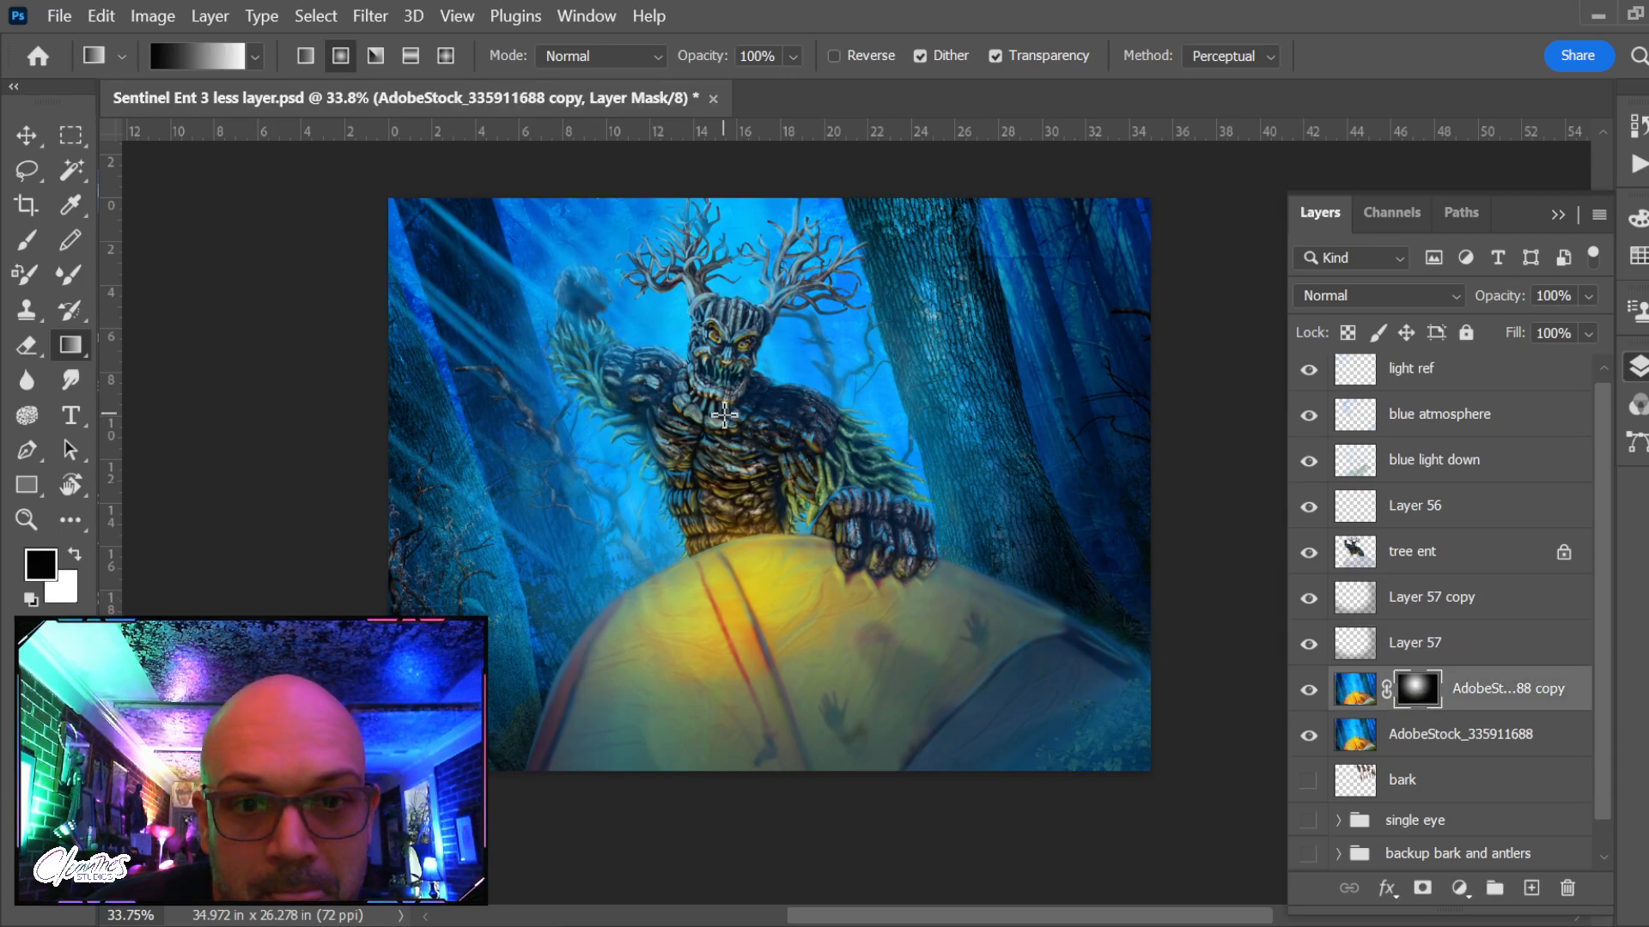
left_click_drag(724, 415, 890, 456)
left_click_drag(733, 423, 1020, 451)
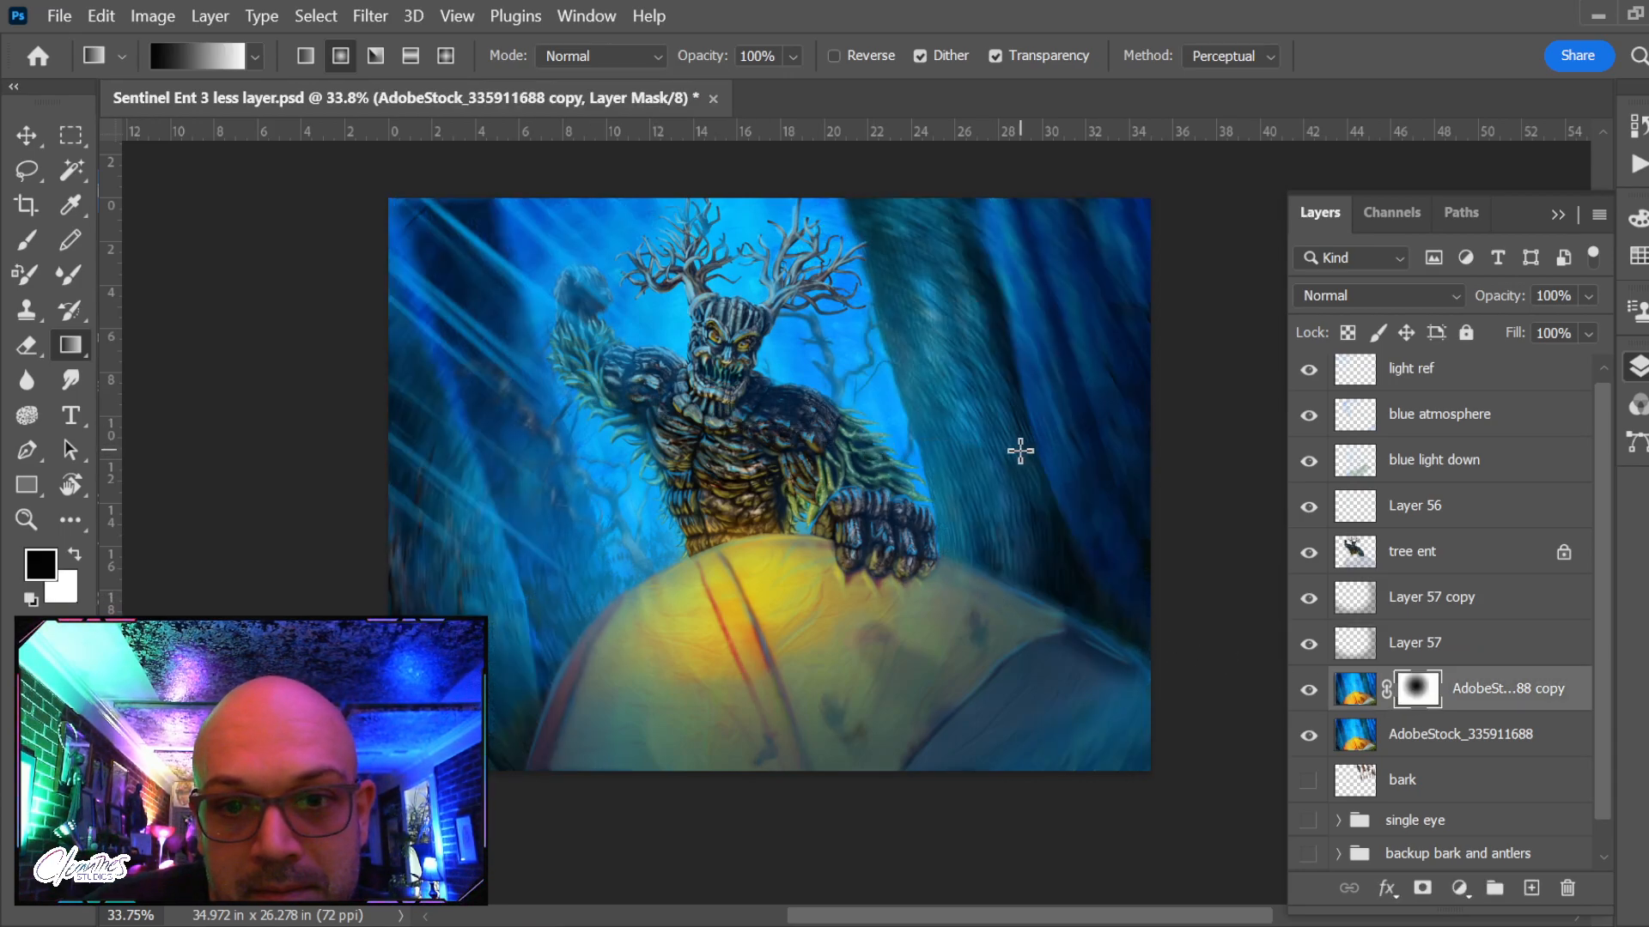
left_click_drag(763, 421, 1106, 477)
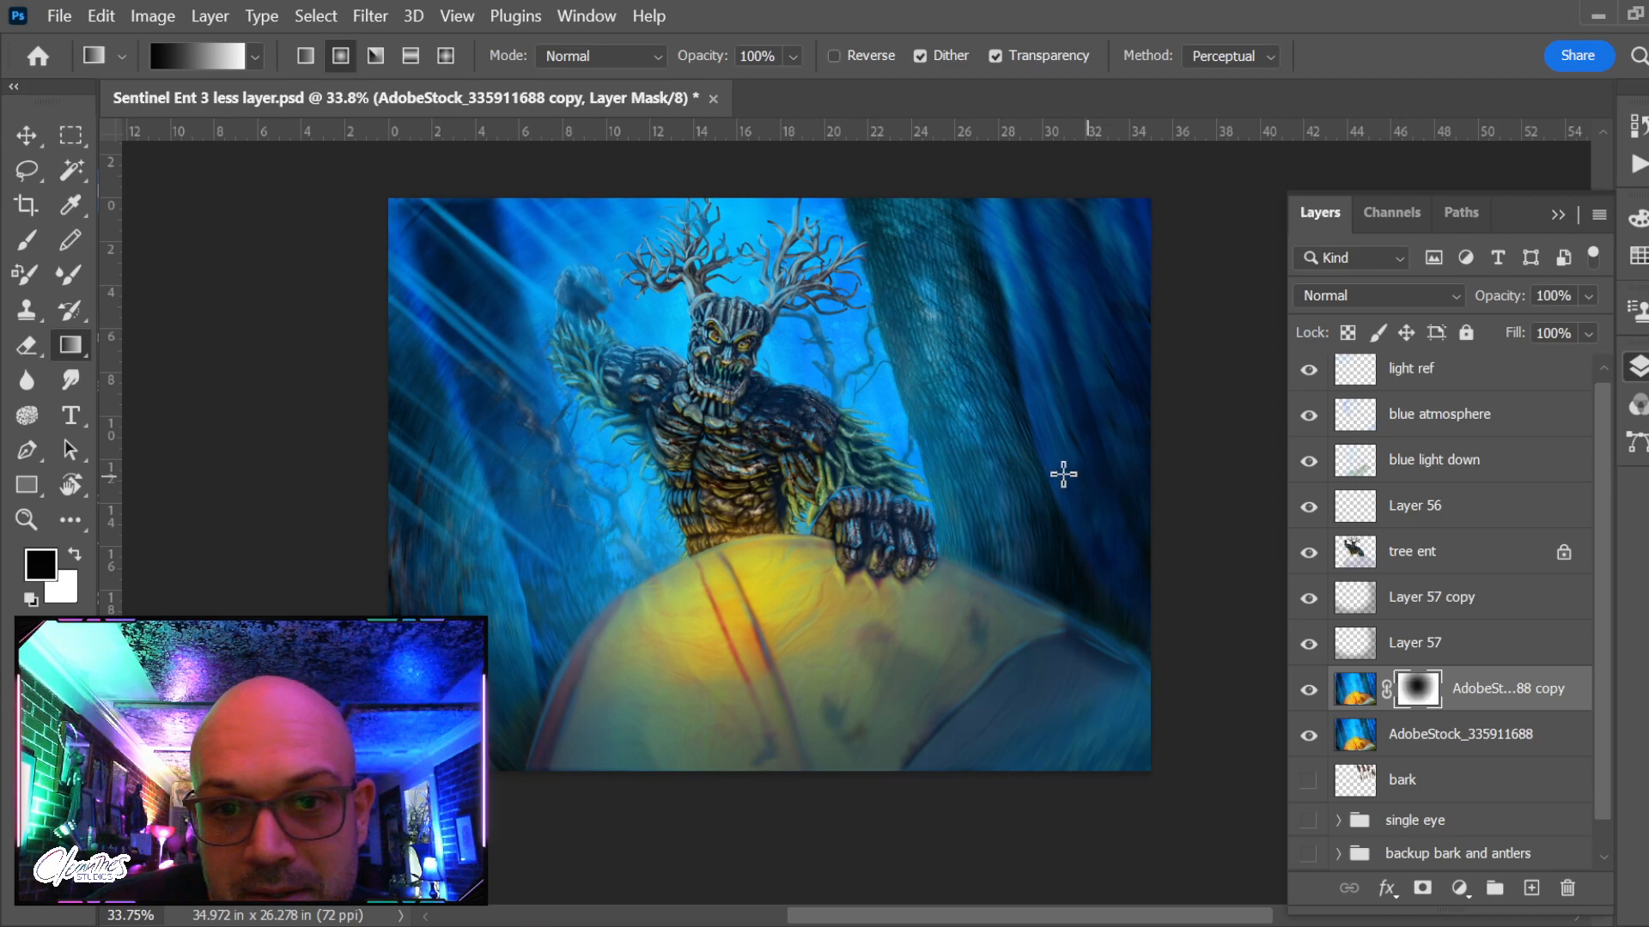
left_click_drag(1027, 512, 1156, 554)
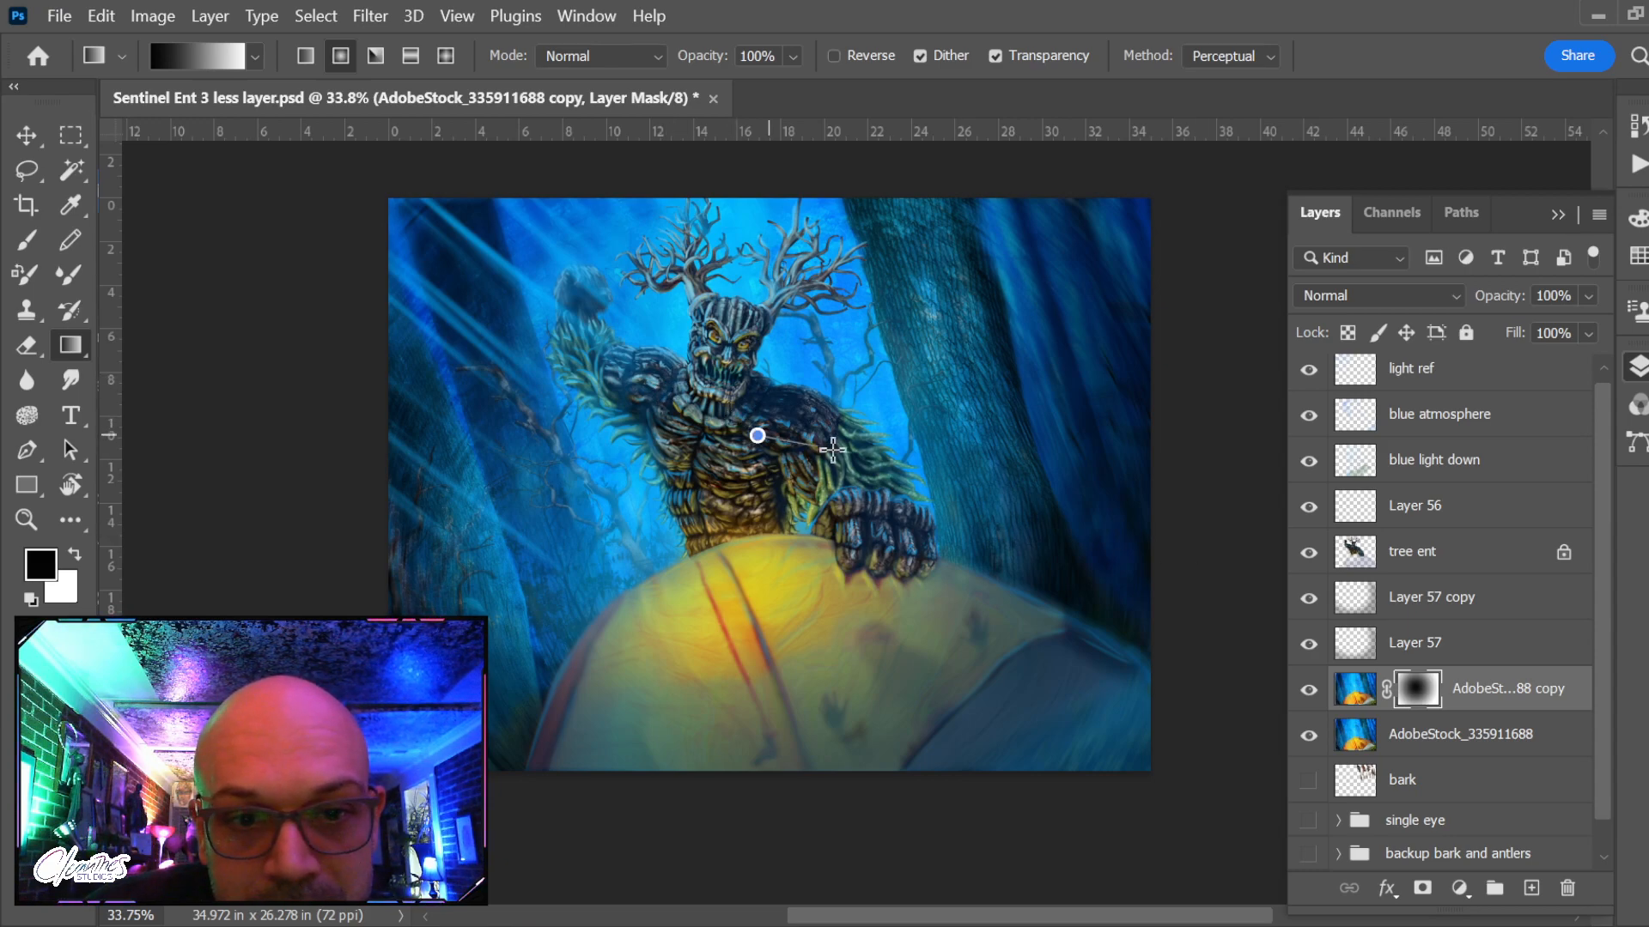
left_click_drag(832, 448, 1120, 556)
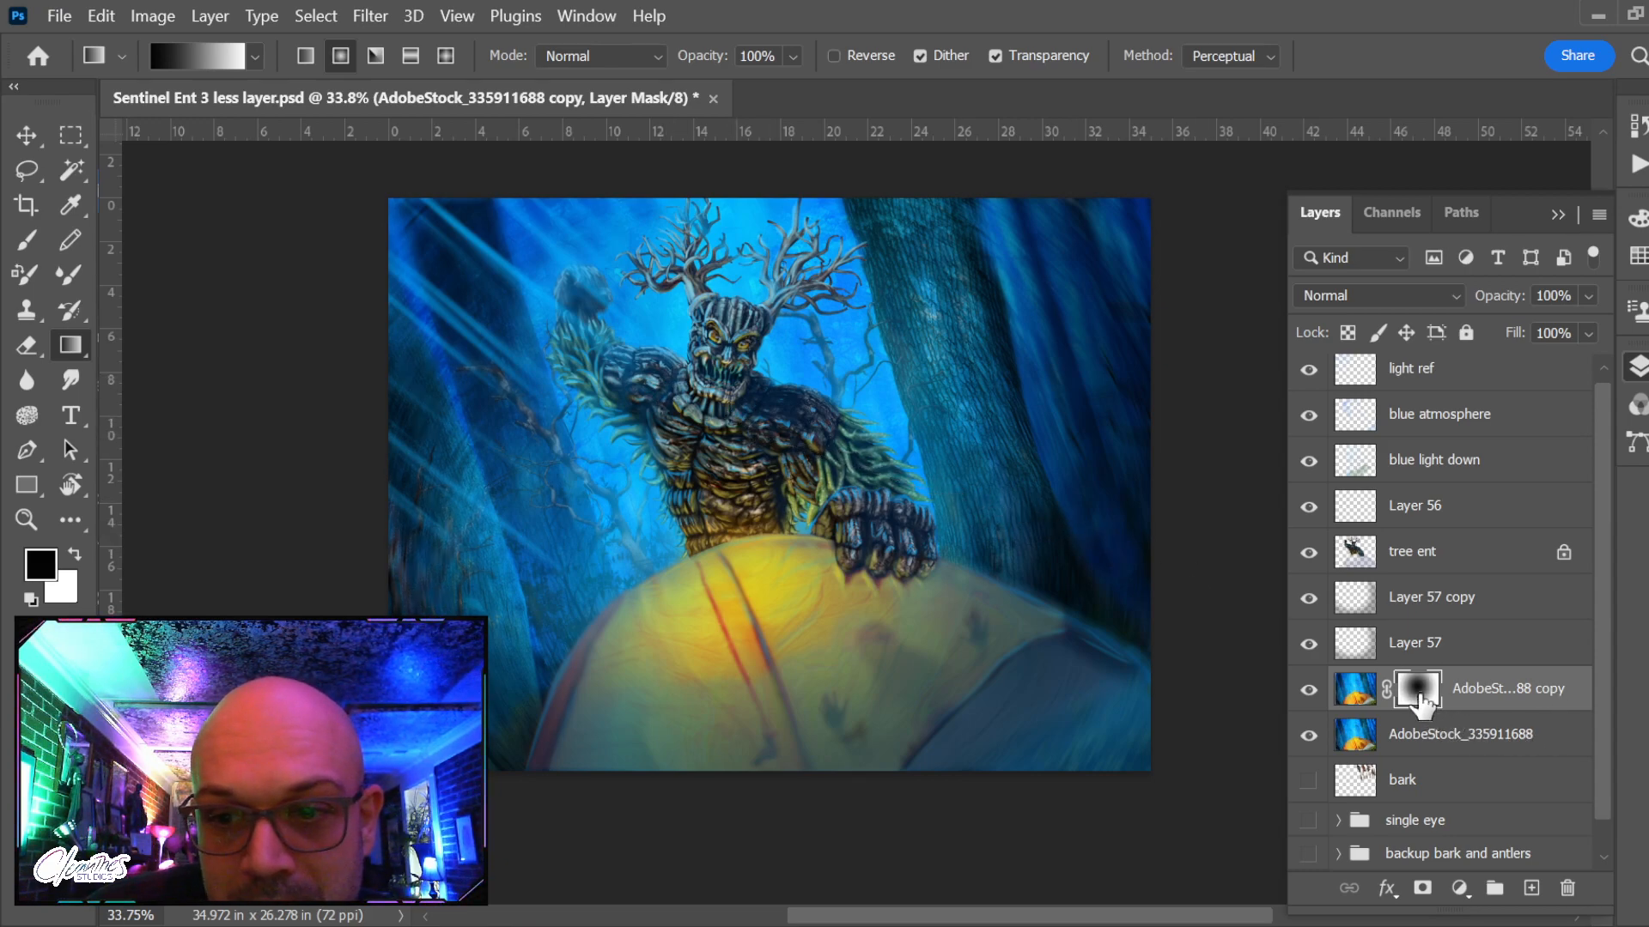
Compare the painting with the masked AdobeStock_335911688 copy hidden and shown, up close and as a whole
scroll(832, 402, "up", 3)
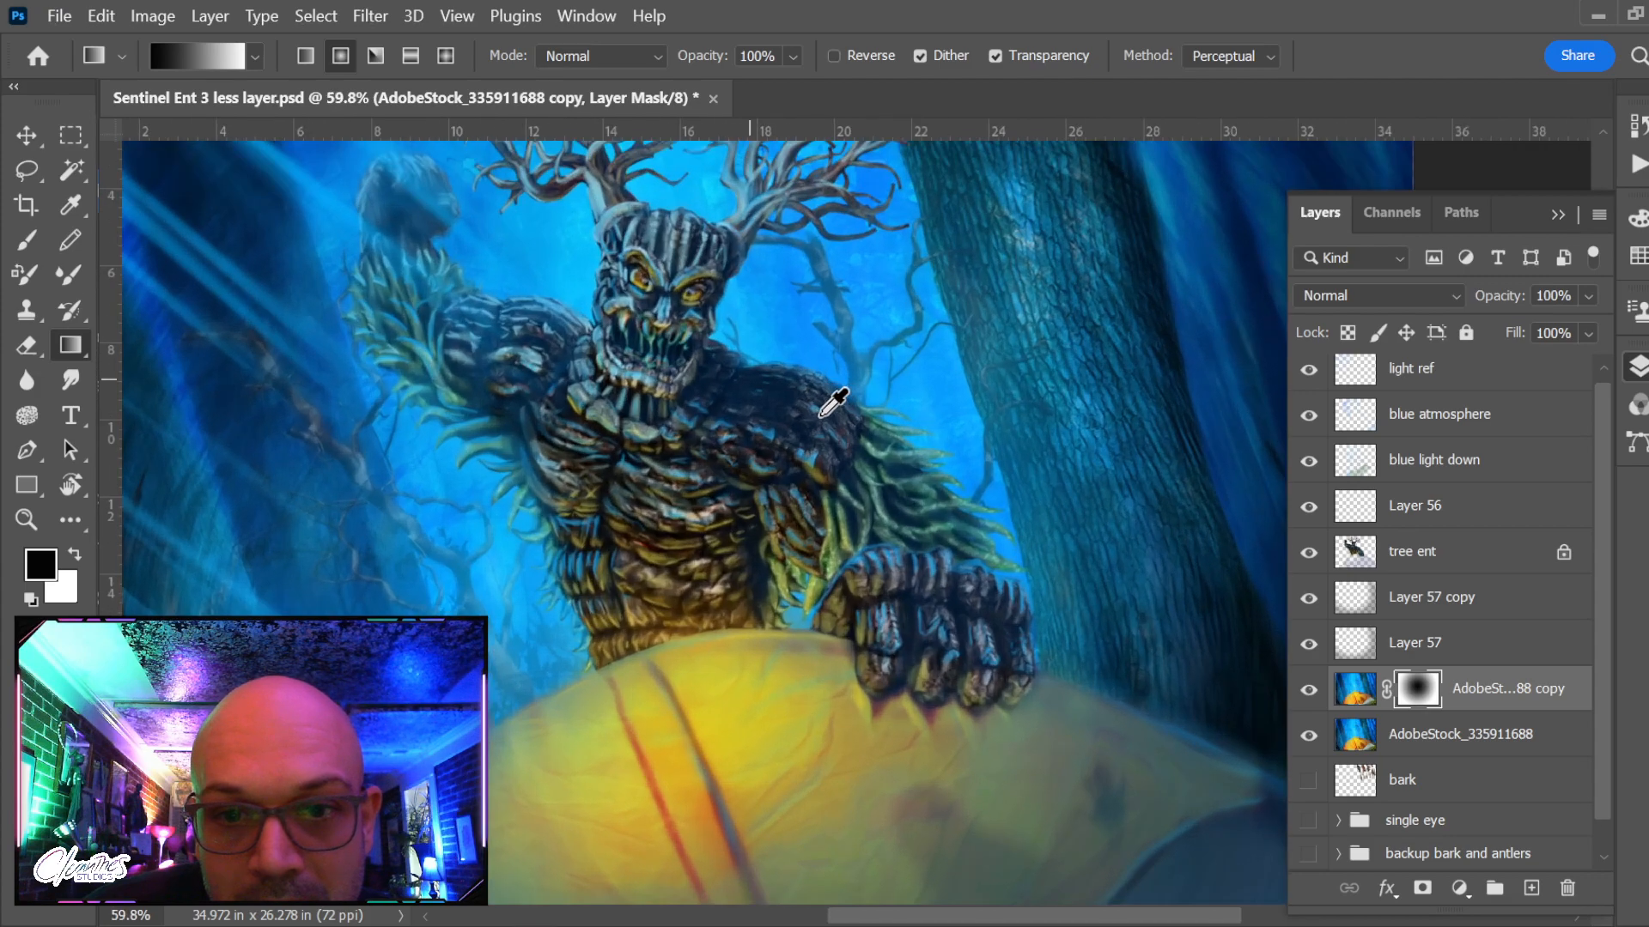
left_click(1307, 690)
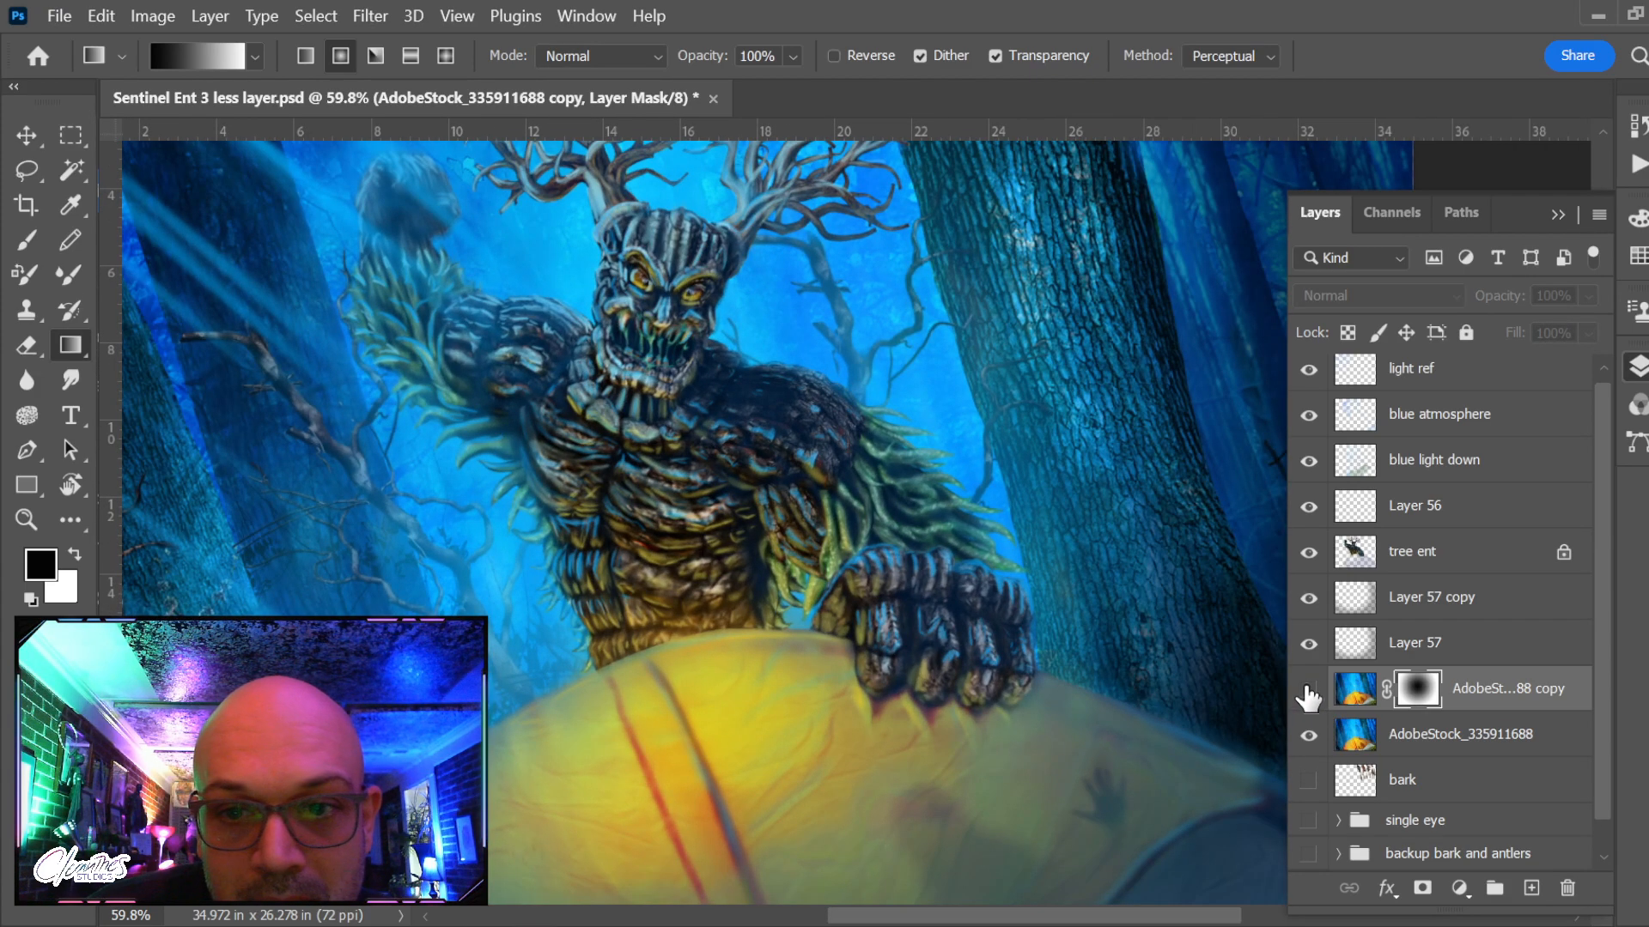
left_click(1307, 690)
scroll(564, 266, "down", 2)
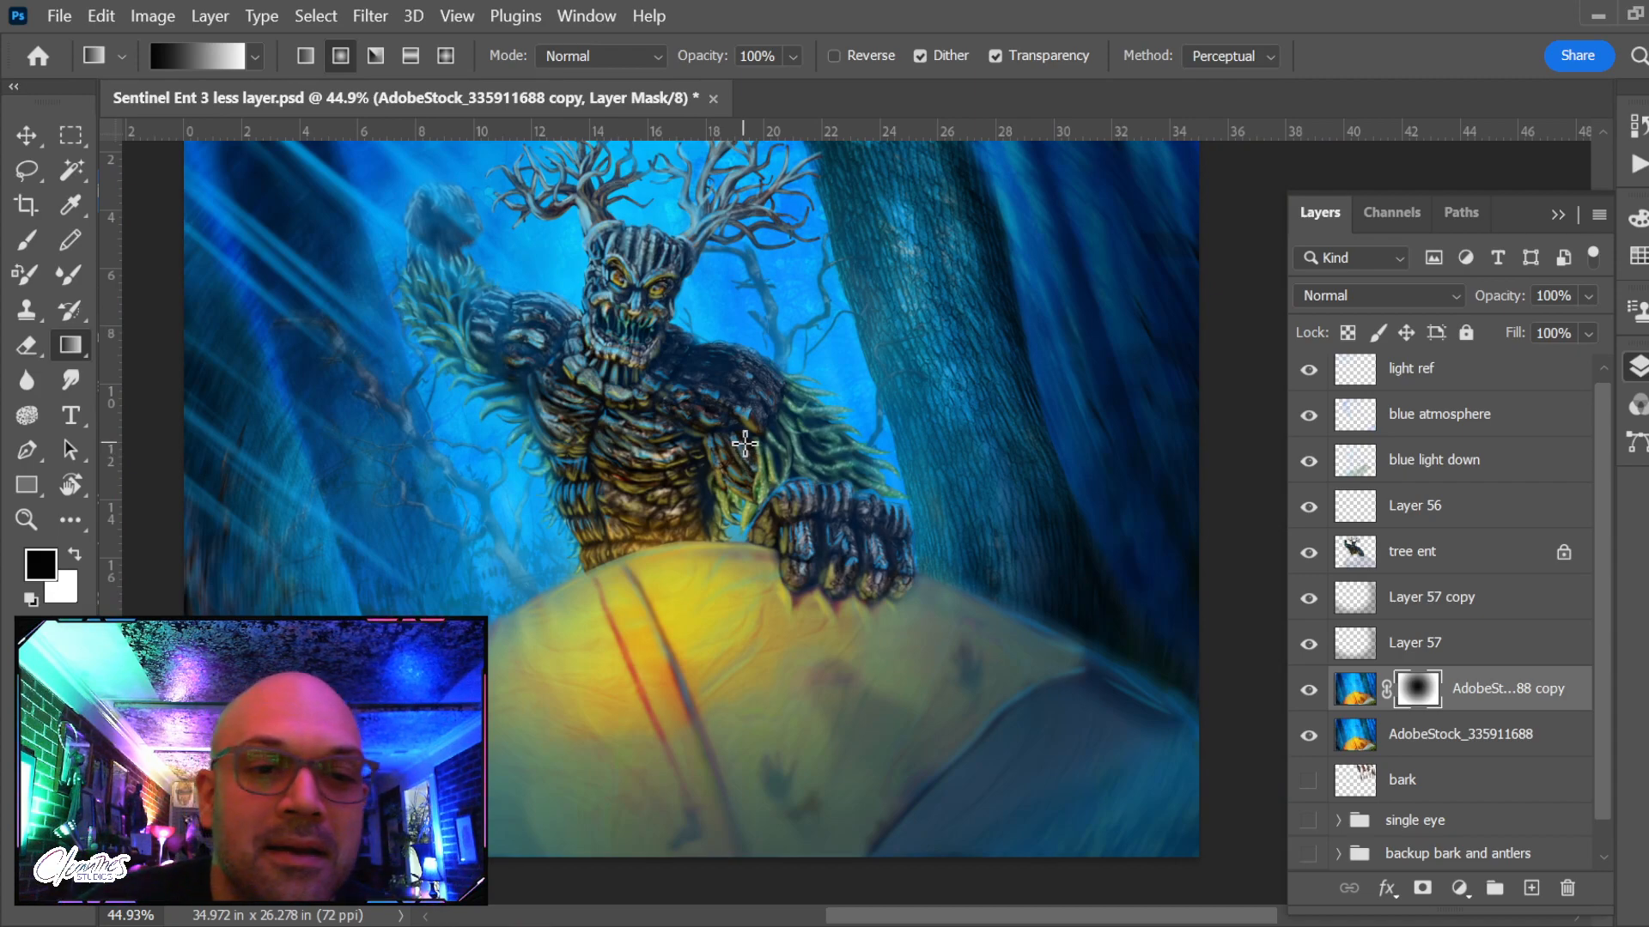
scroll(748, 436, "down", 2)
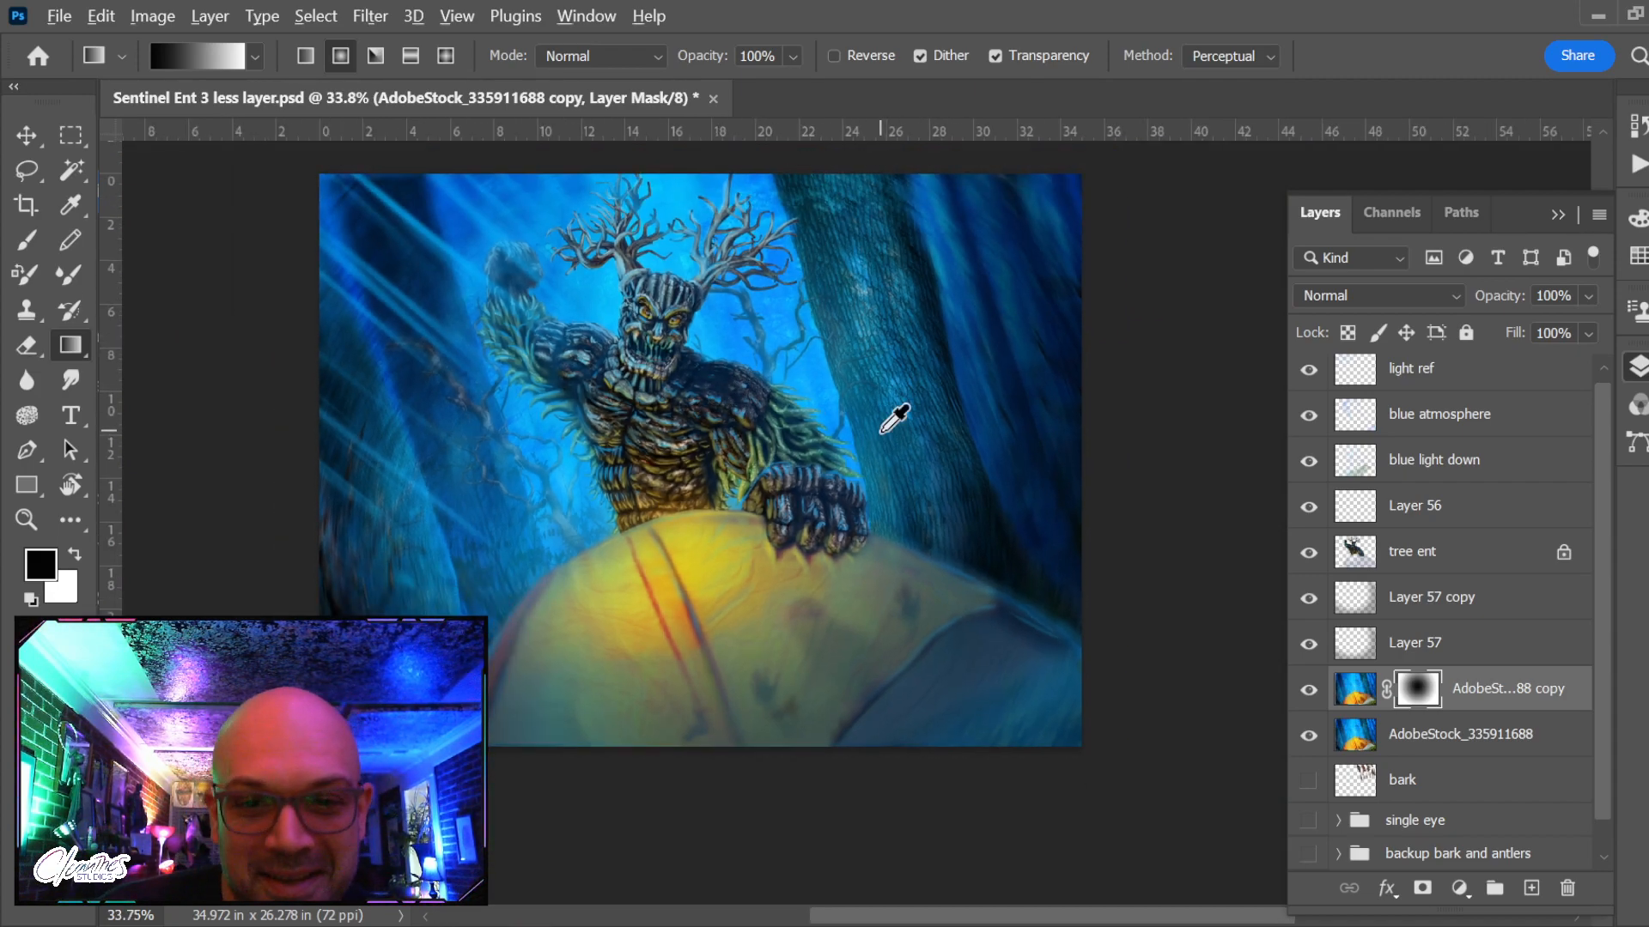
scroll(894, 419, "up", 1)
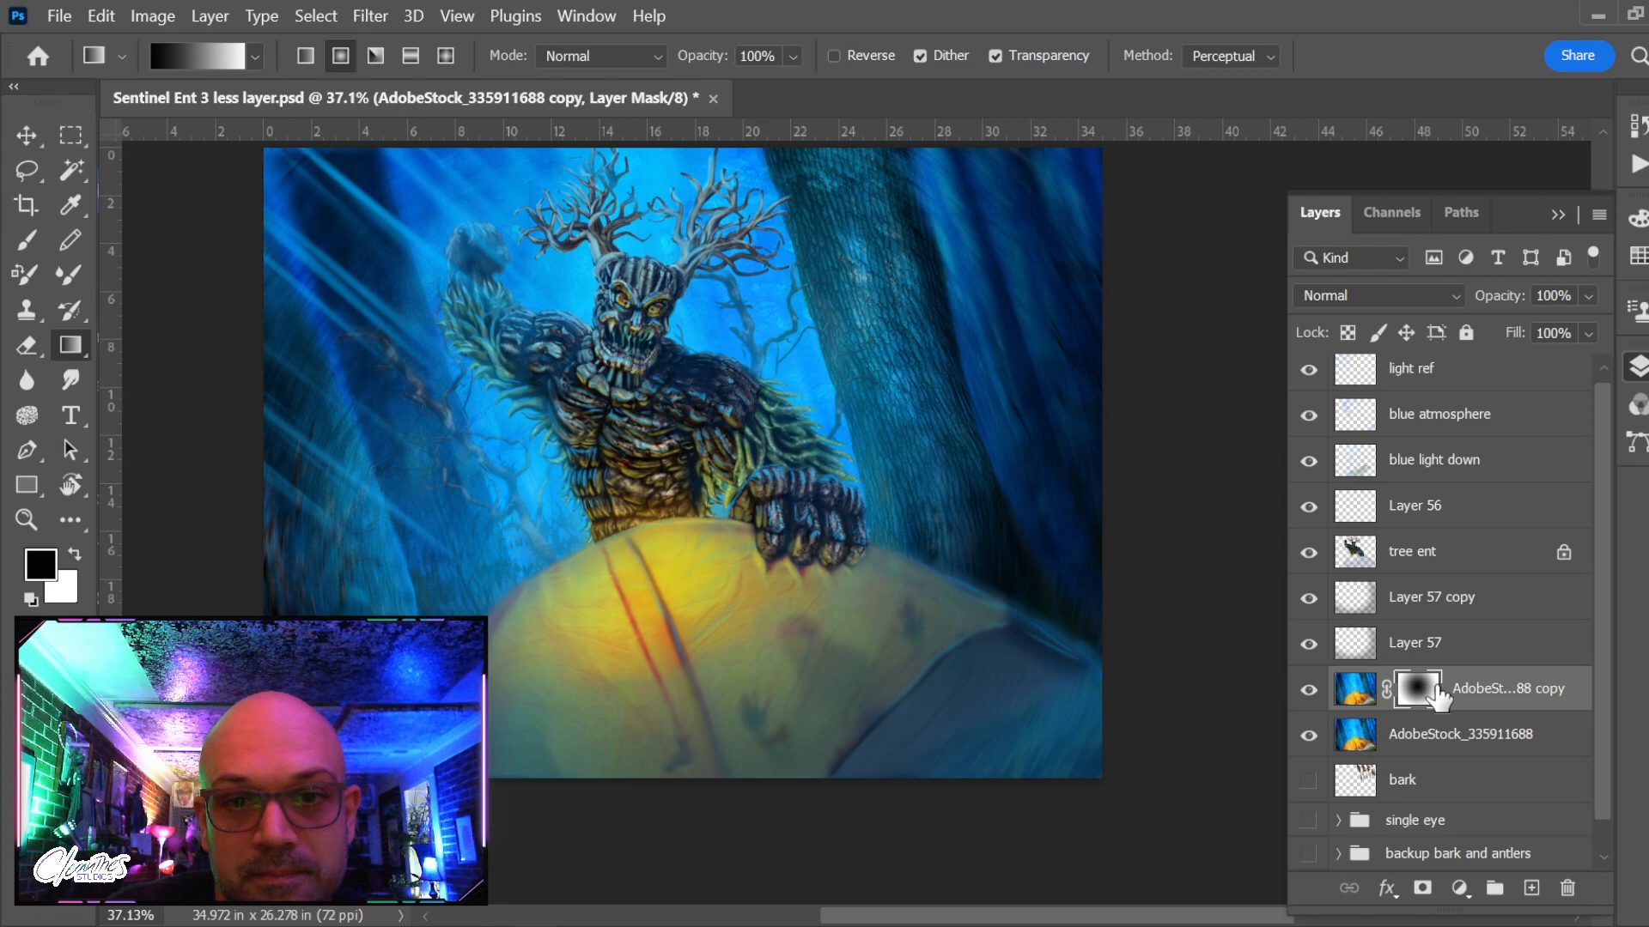
Delete the masked blurred copy and duplicate the AdobeStock_335911688 layer as a fresh unblurred copy
left_click(1308, 689)
left_click(1309, 690)
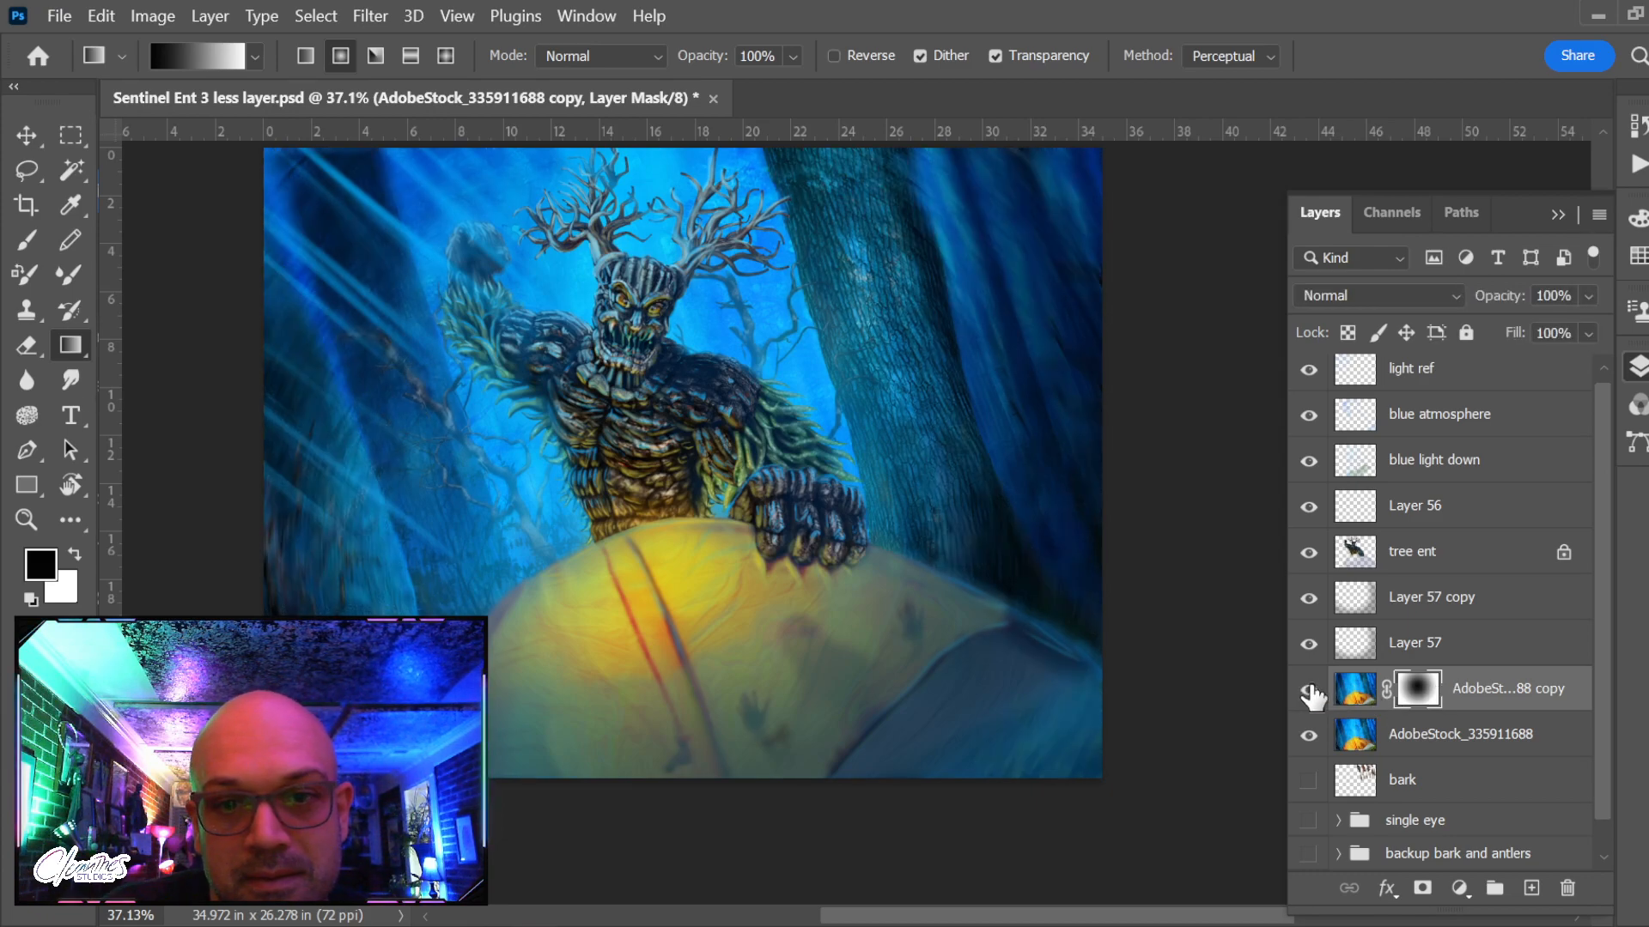
left_click(1467, 691)
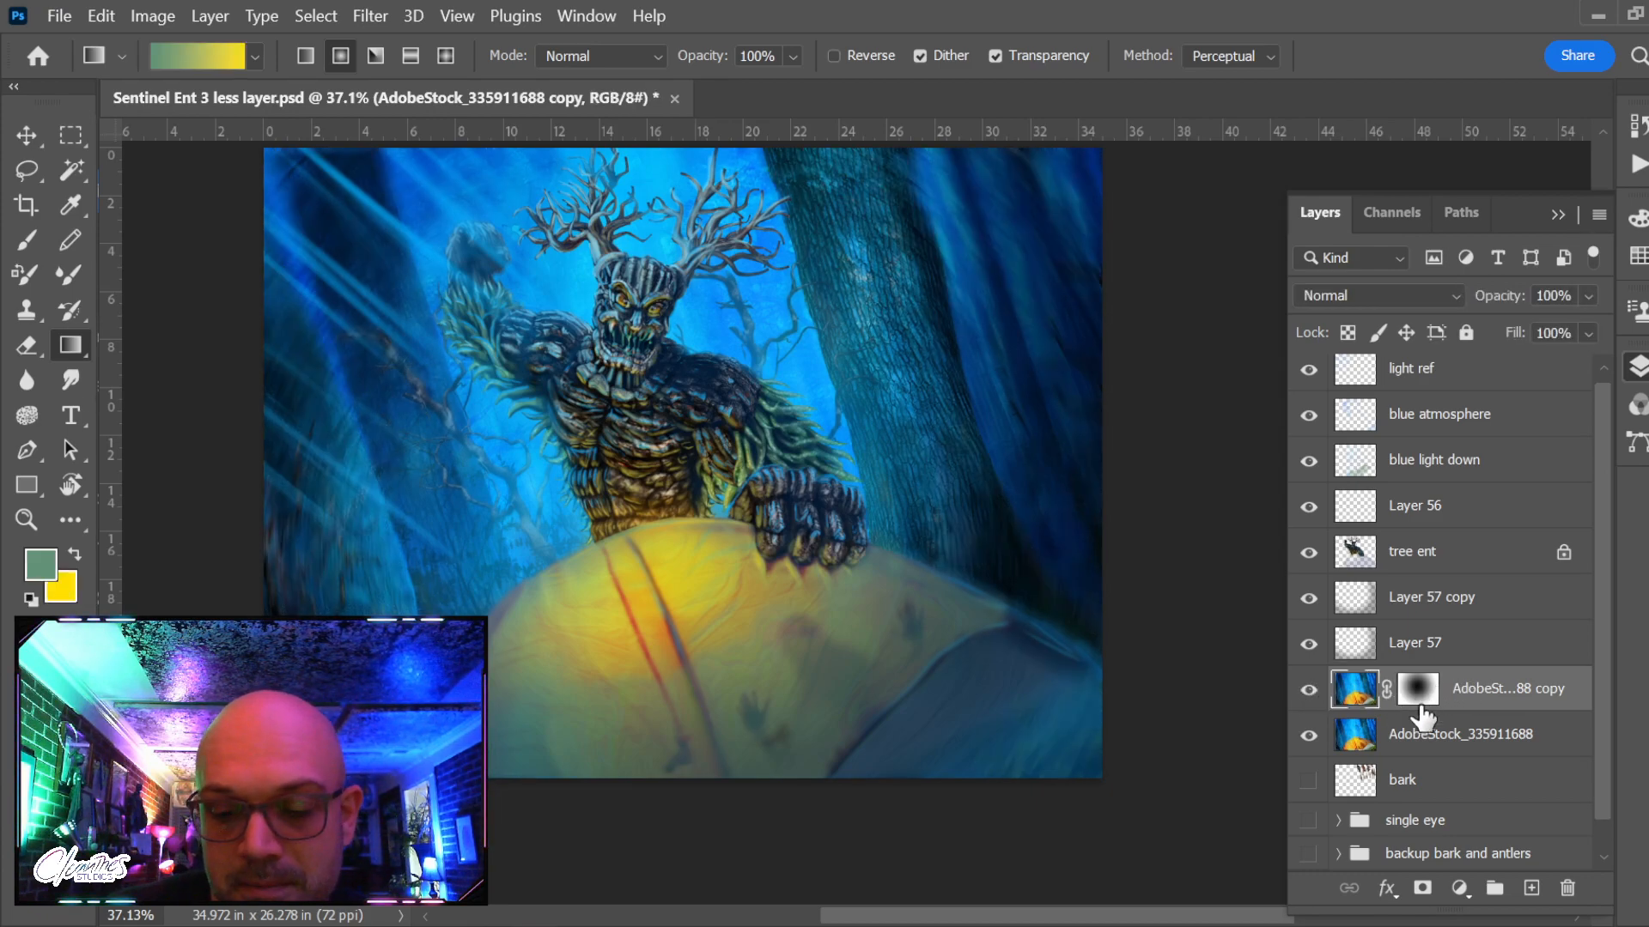
key("Delete")
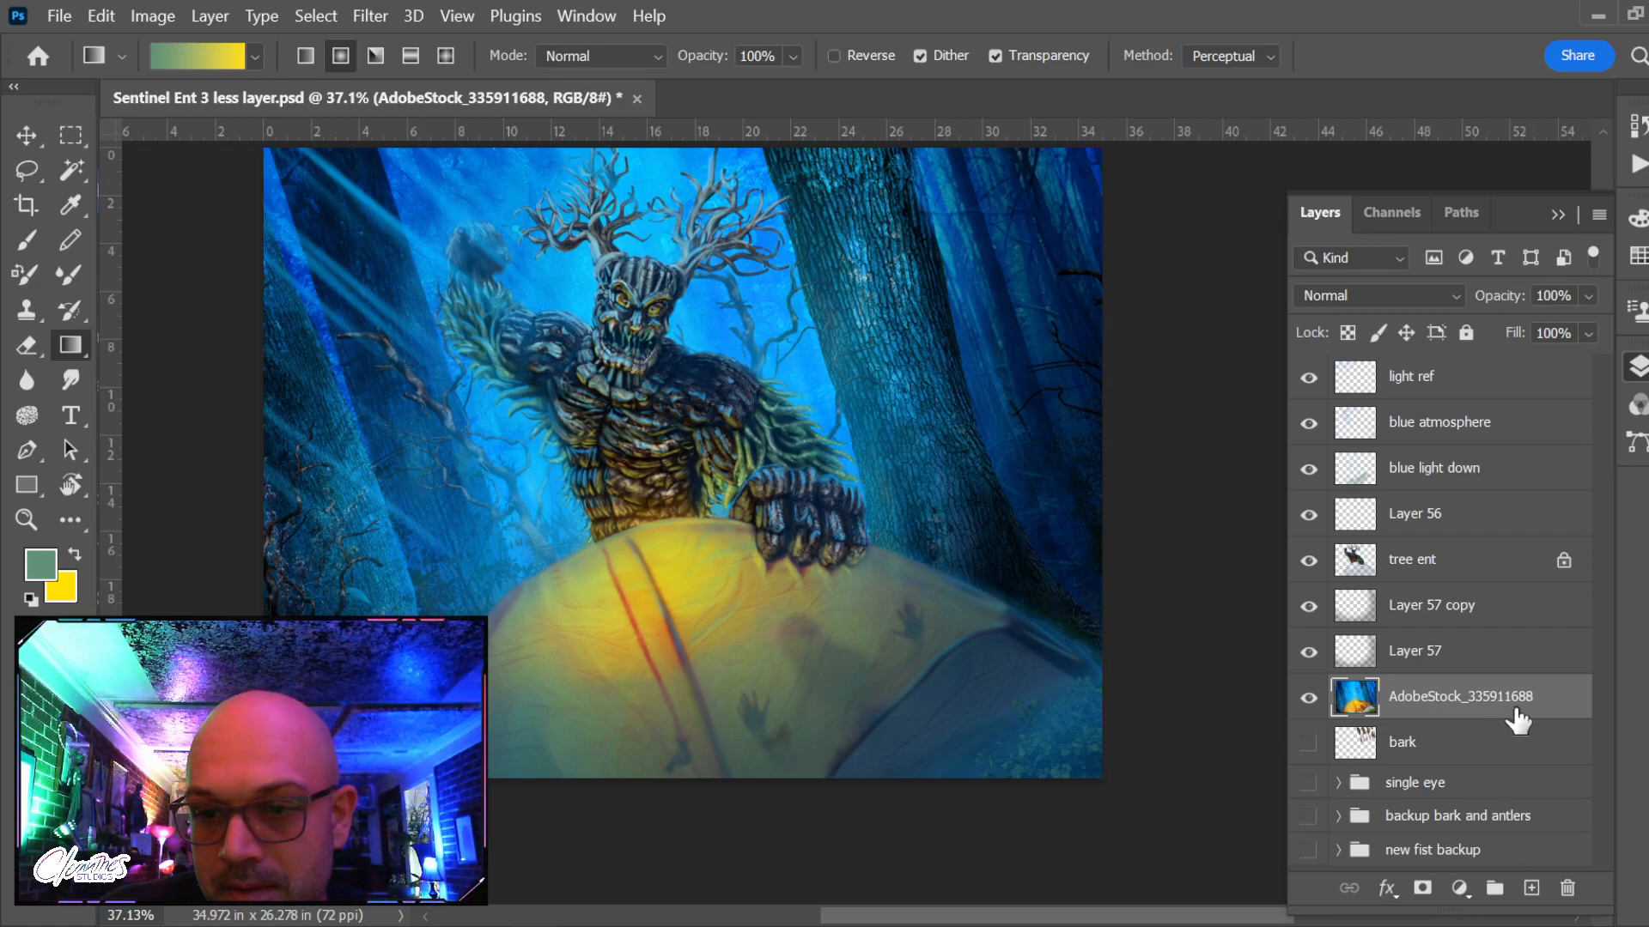
left_click_drag(1518, 719, 1531, 888)
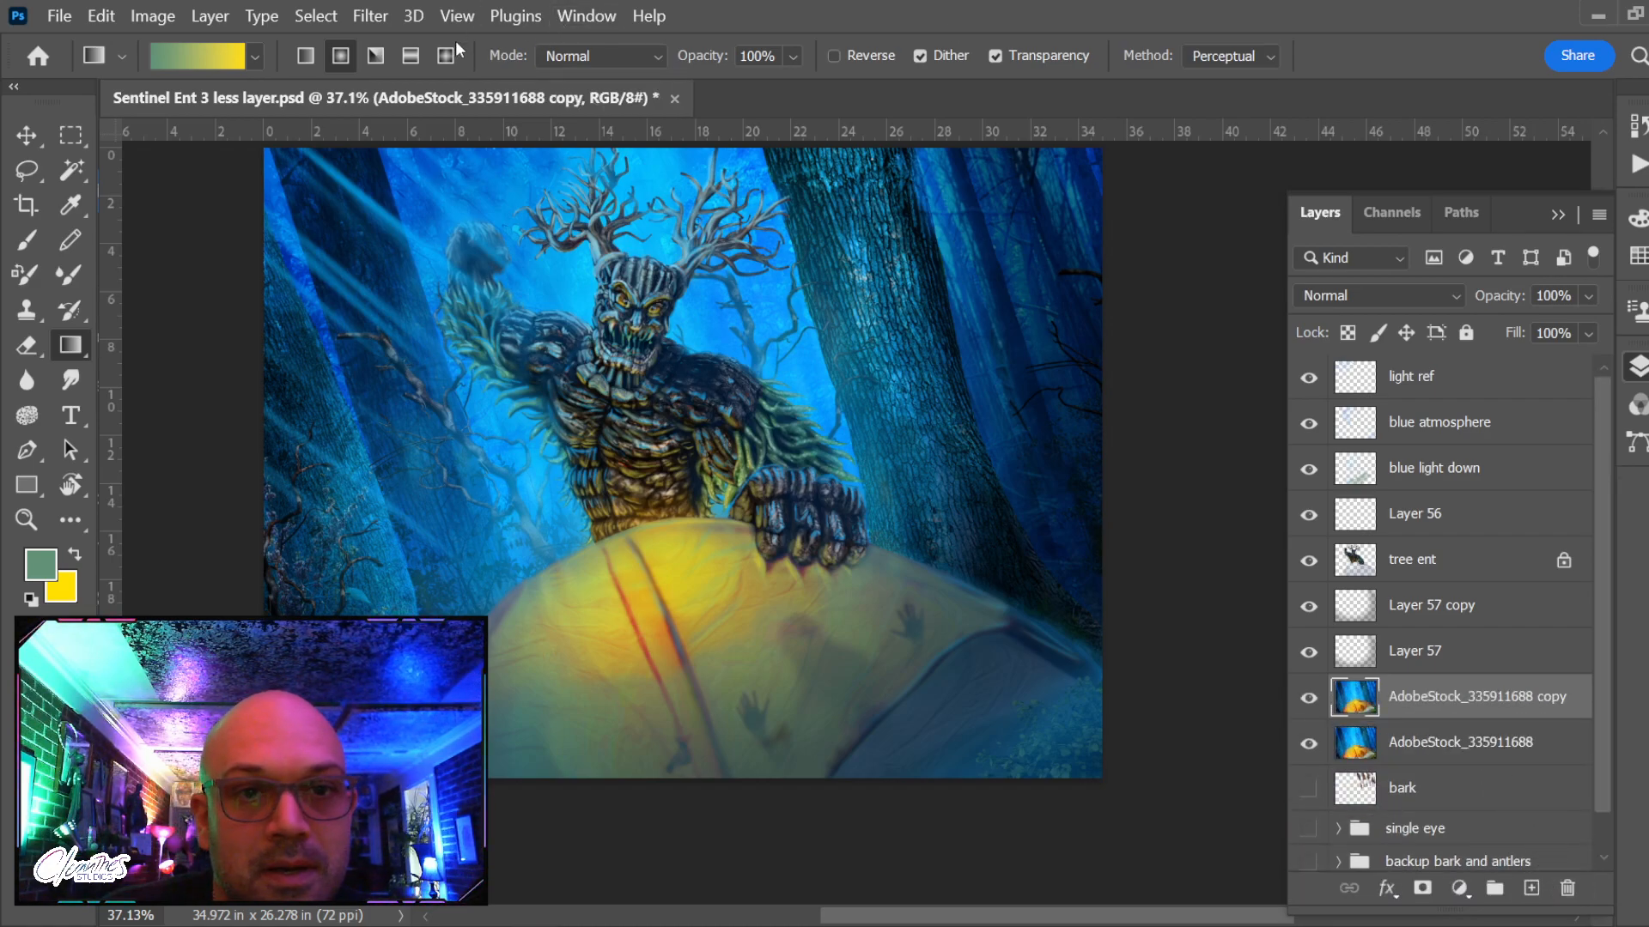
Blur the AdobeStock_335911688 copy with a Gaussian Blur of 1.0 pixel radius and apply the same blur a second time
left_click(370, 16)
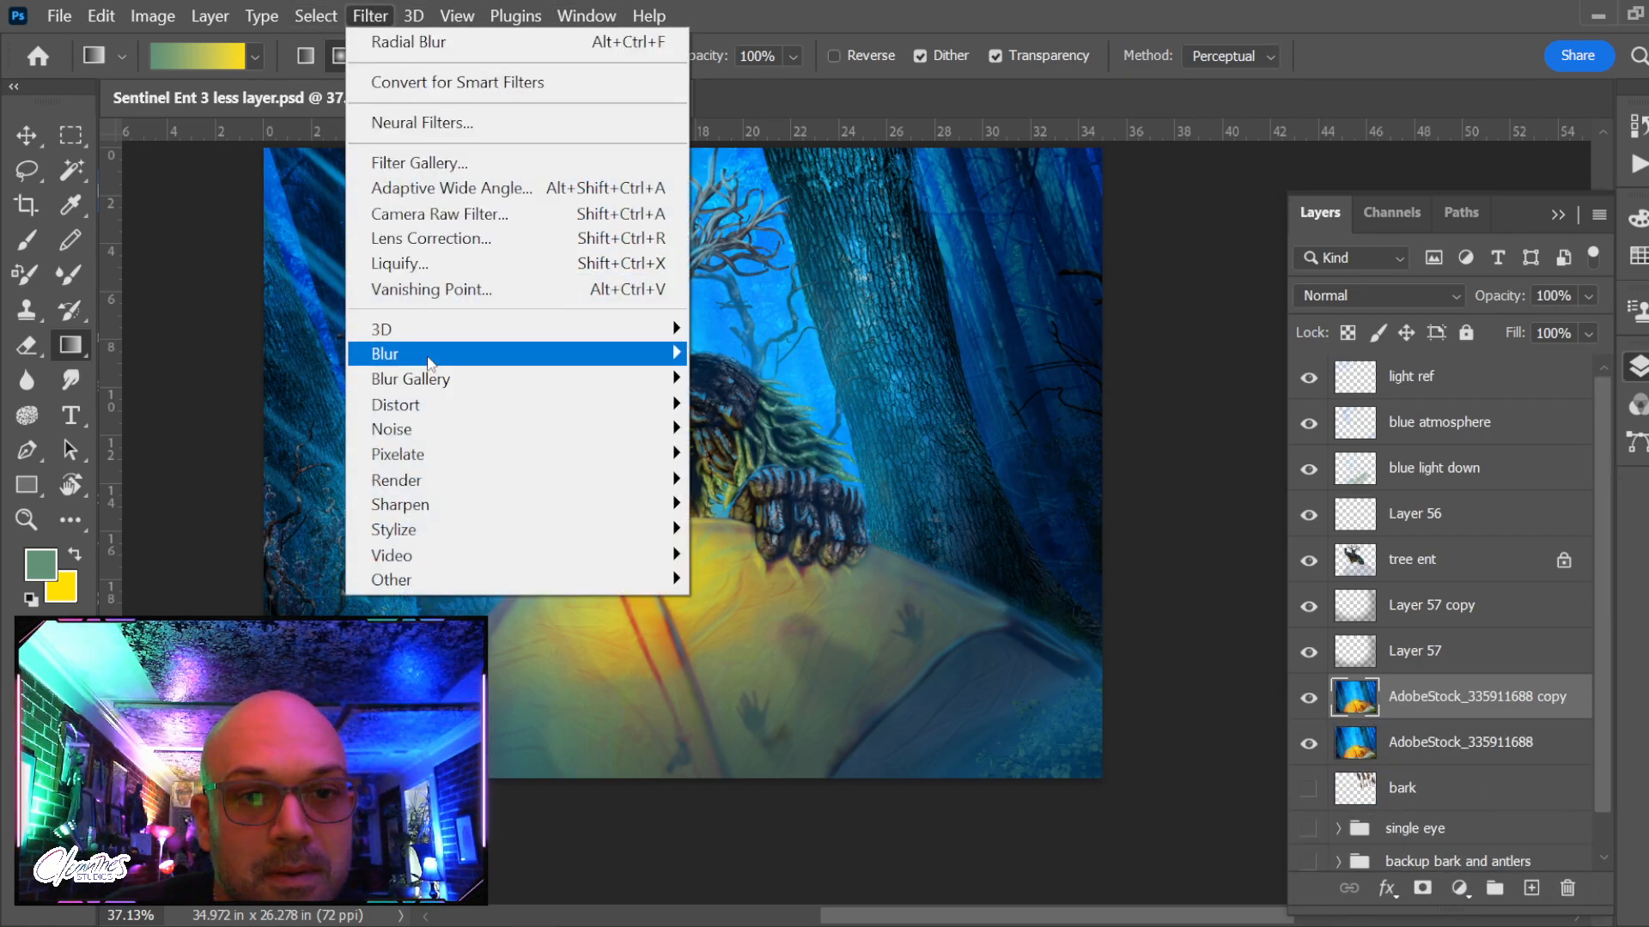
mouse_move(429, 363)
left_click(801, 456)
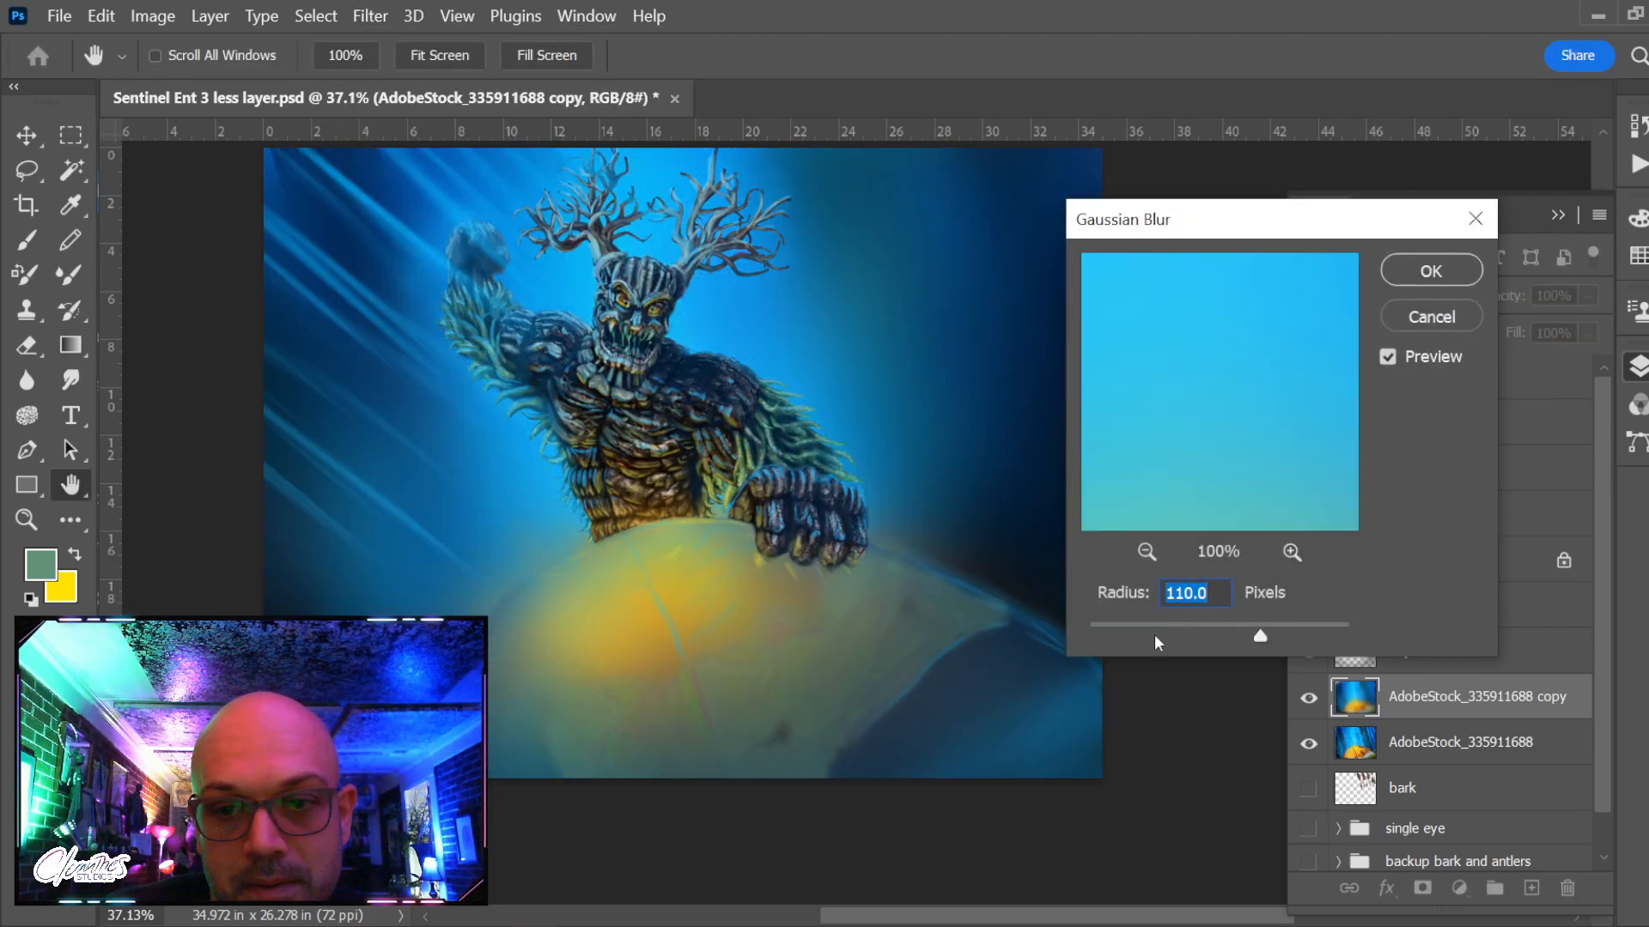
left_click_drag(1127, 634, 1103, 633)
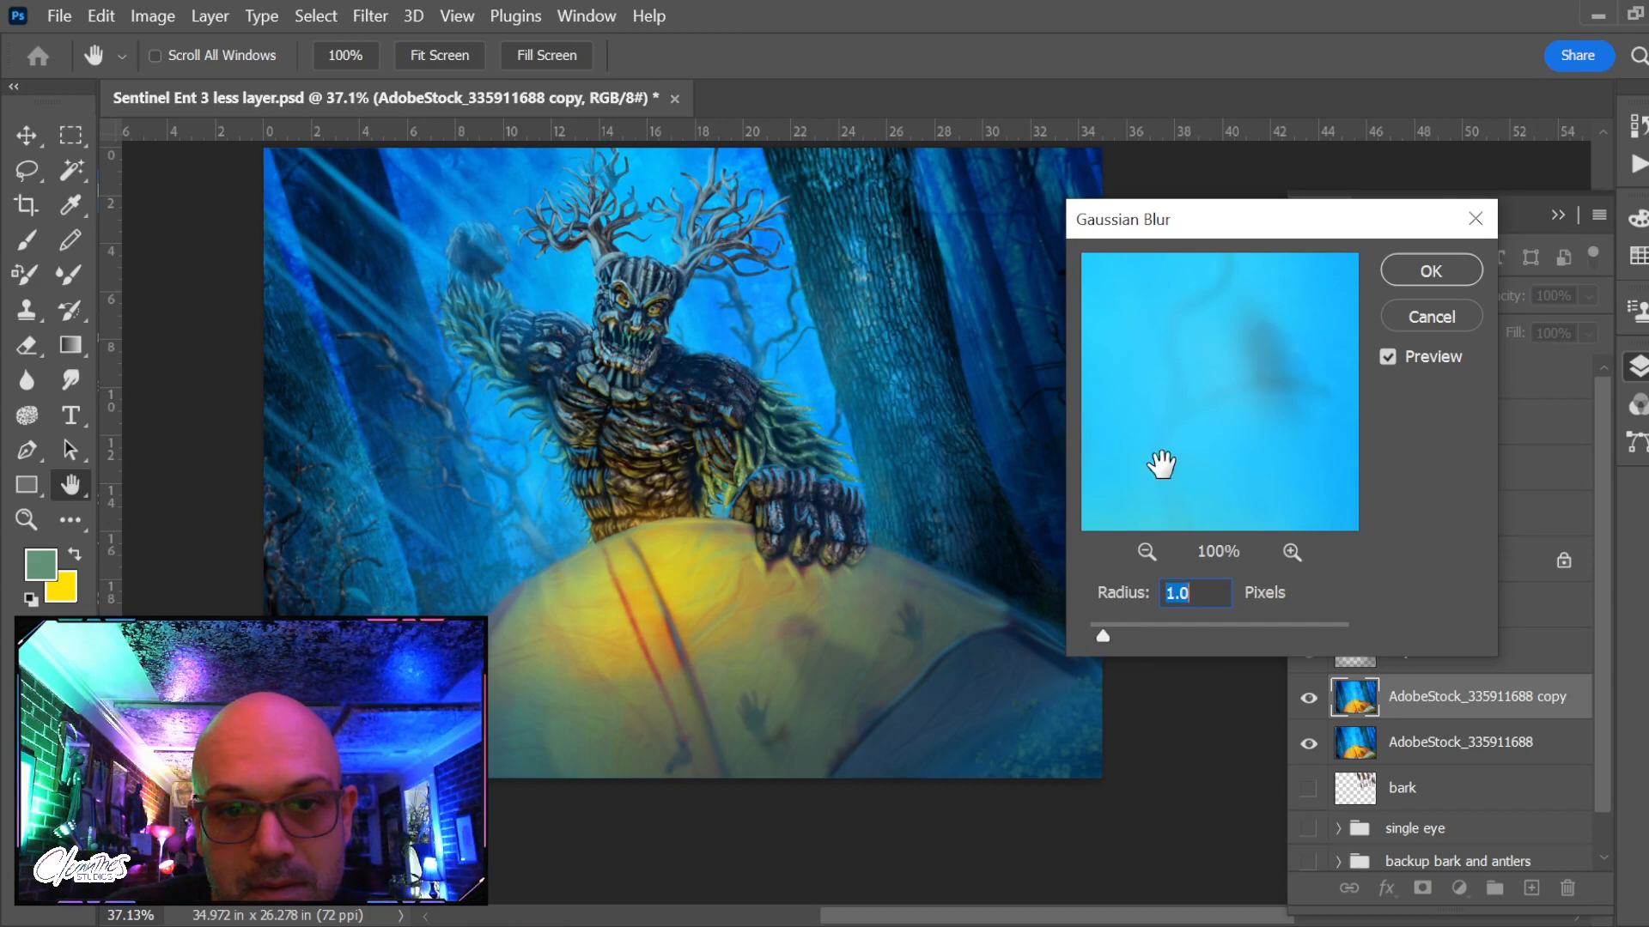
left_click(1145, 551)
left_click(1146, 552)
left_click(1145, 551)
left_click(1146, 551)
left_click(1145, 551)
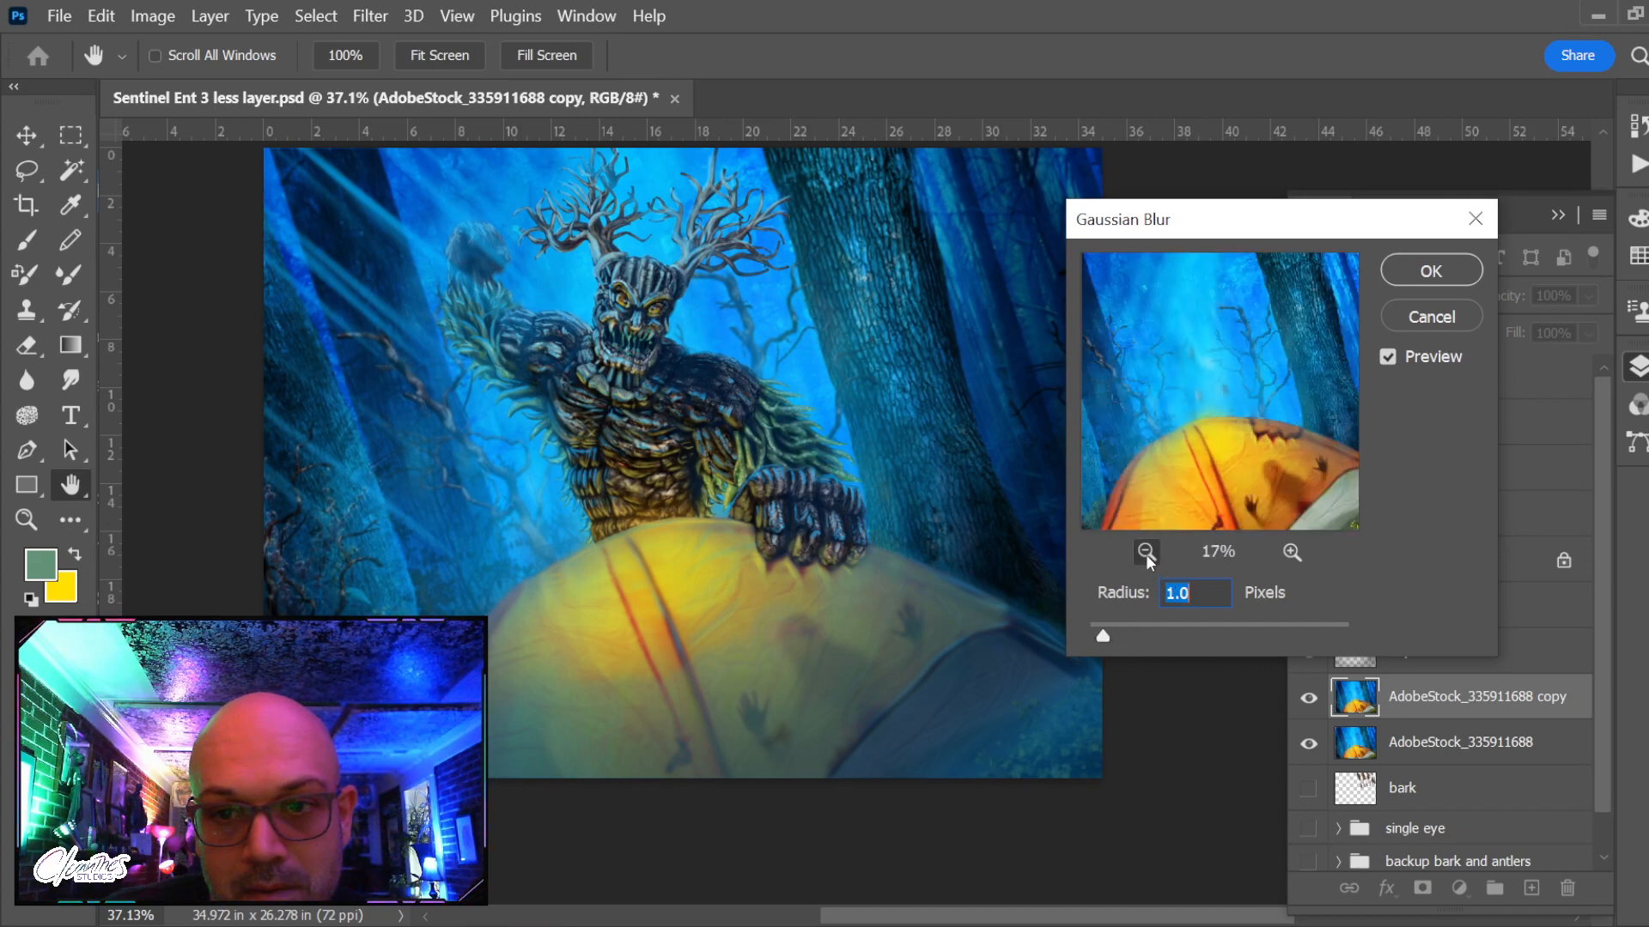
left_click(1145, 552)
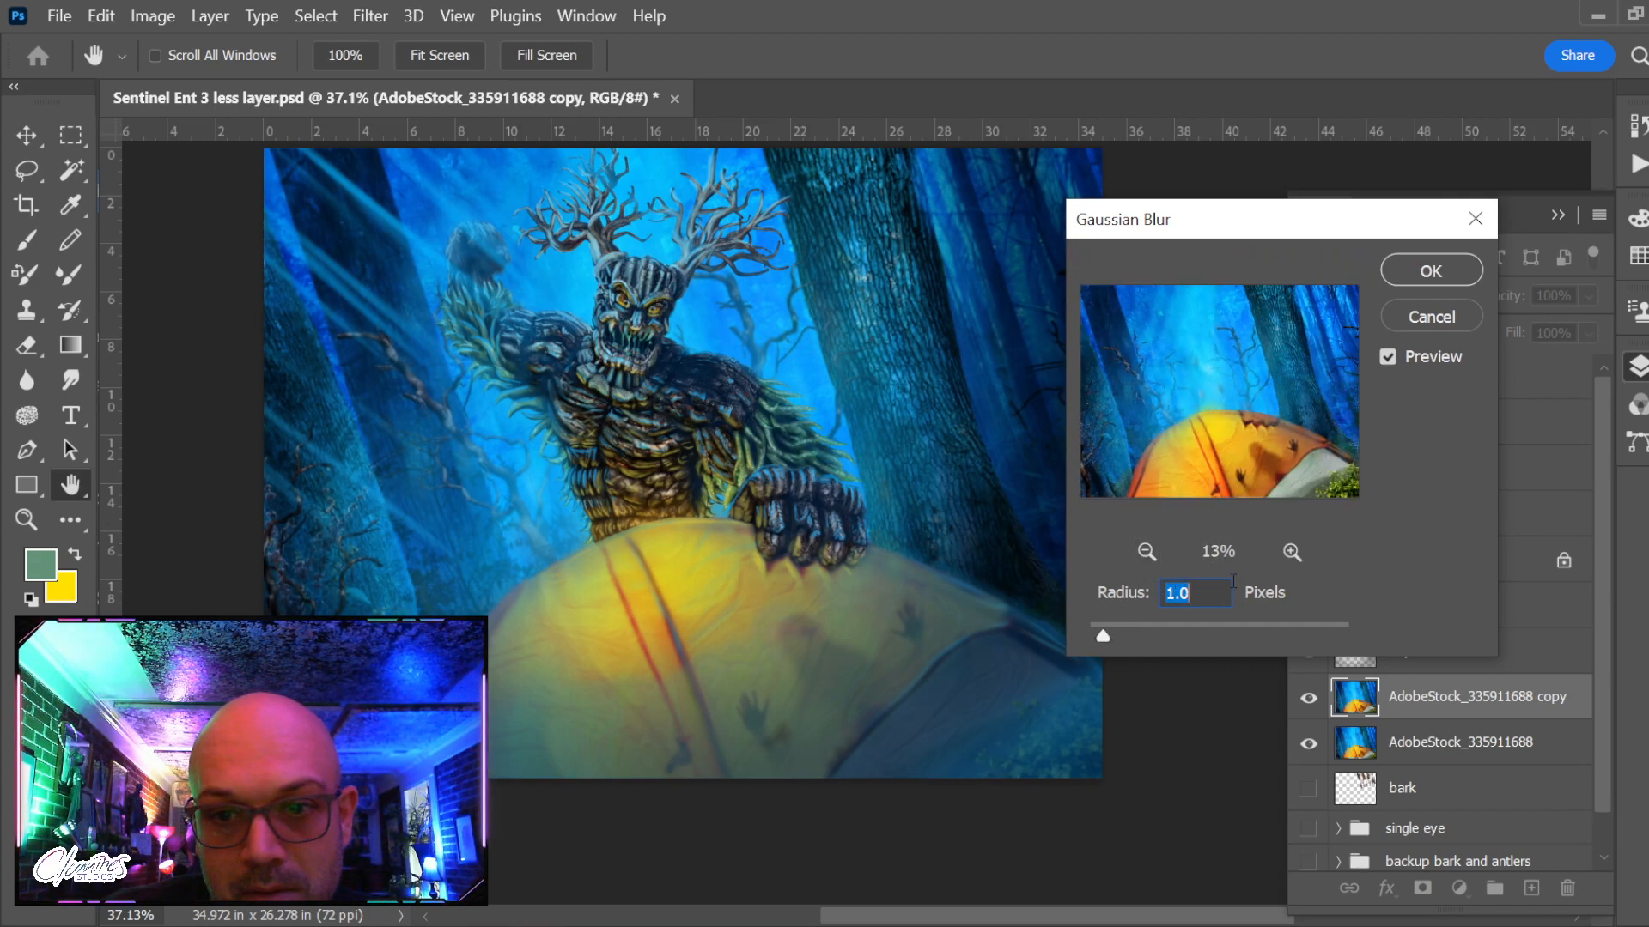
left_click(1458, 279)
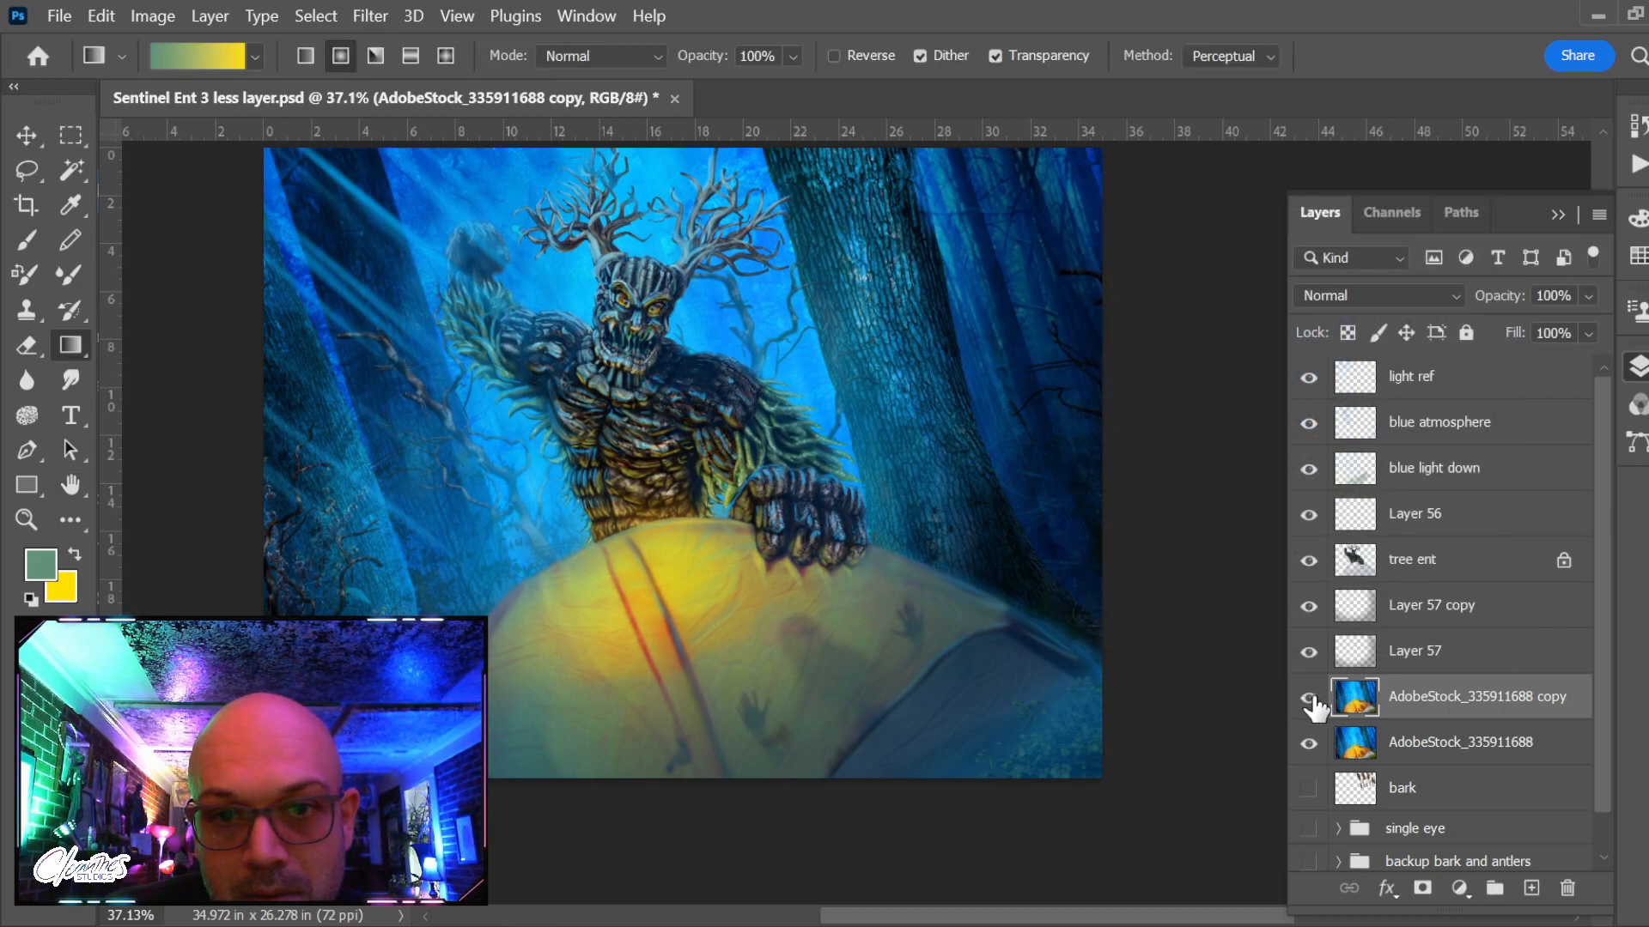
left_click(370, 15)
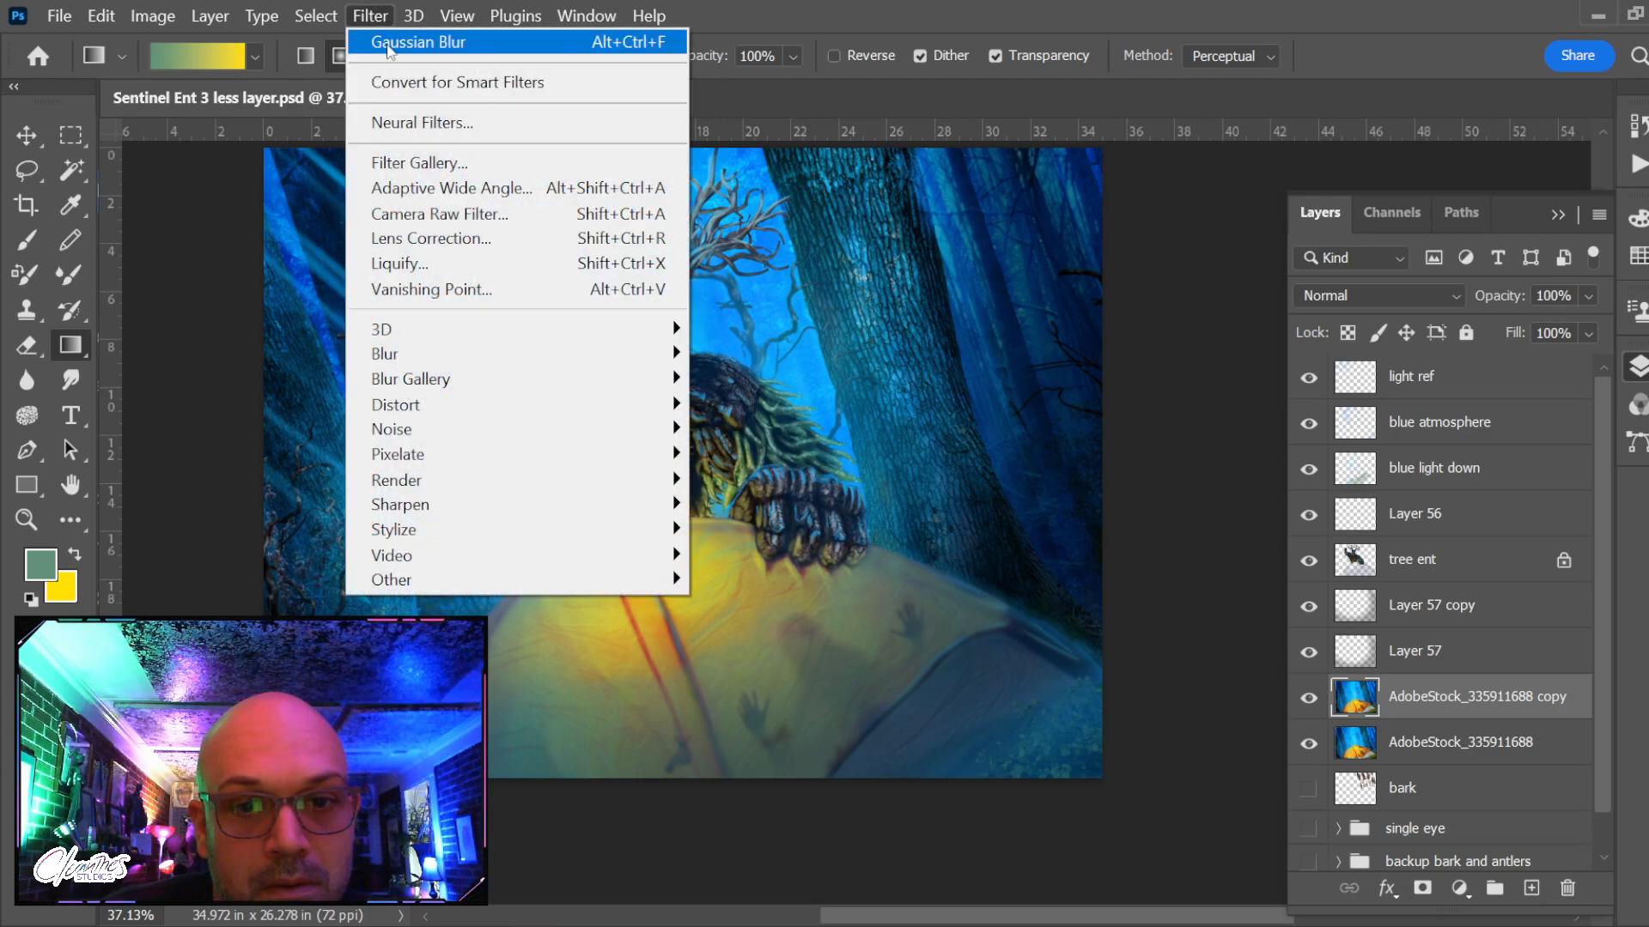
left_click(412, 42)
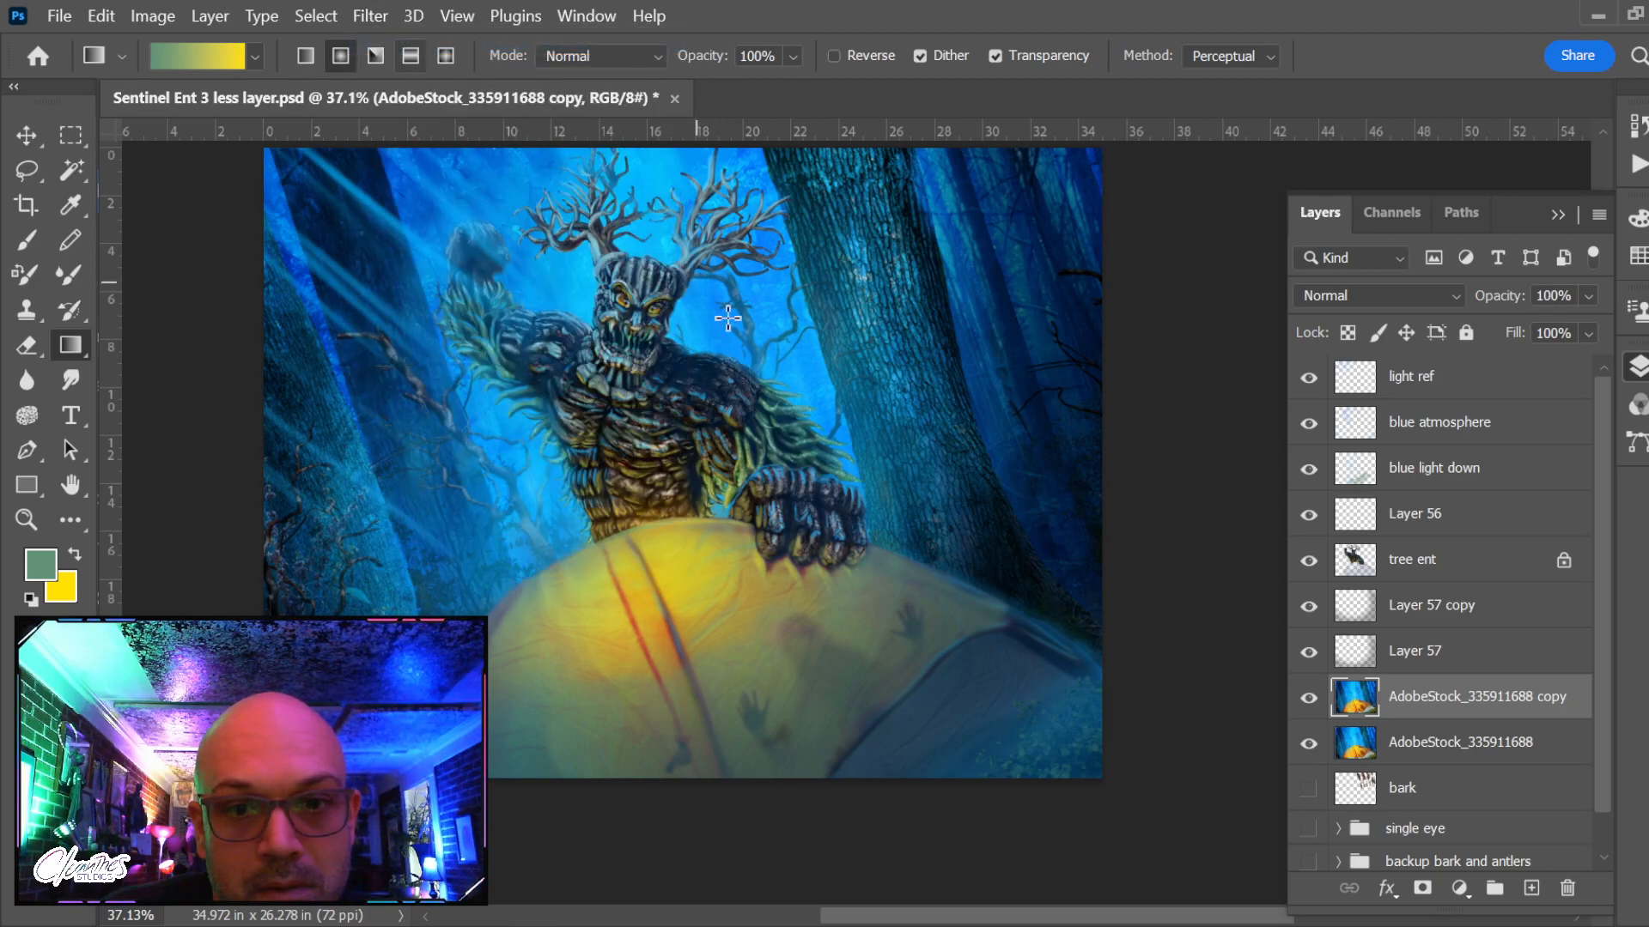
Rename the original AdobeStock_335911688 layer as non blurred bk and hide it to check the blurred copy above it
double_click(1431, 759)
type("non")
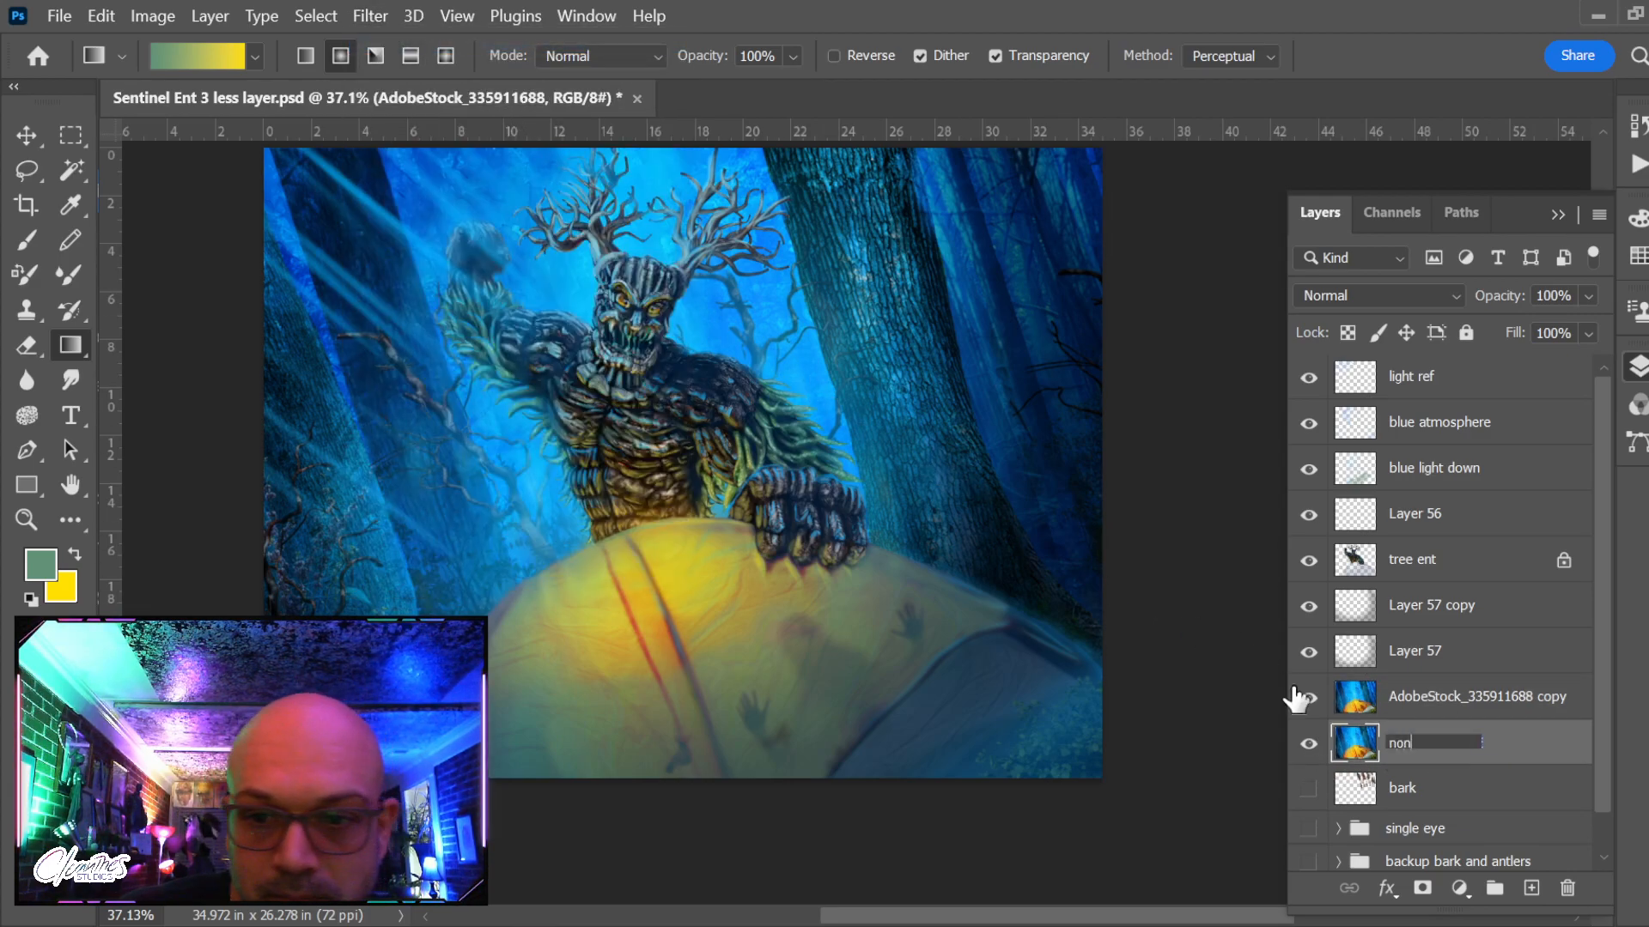
type(" blurred bk")
key("Return")
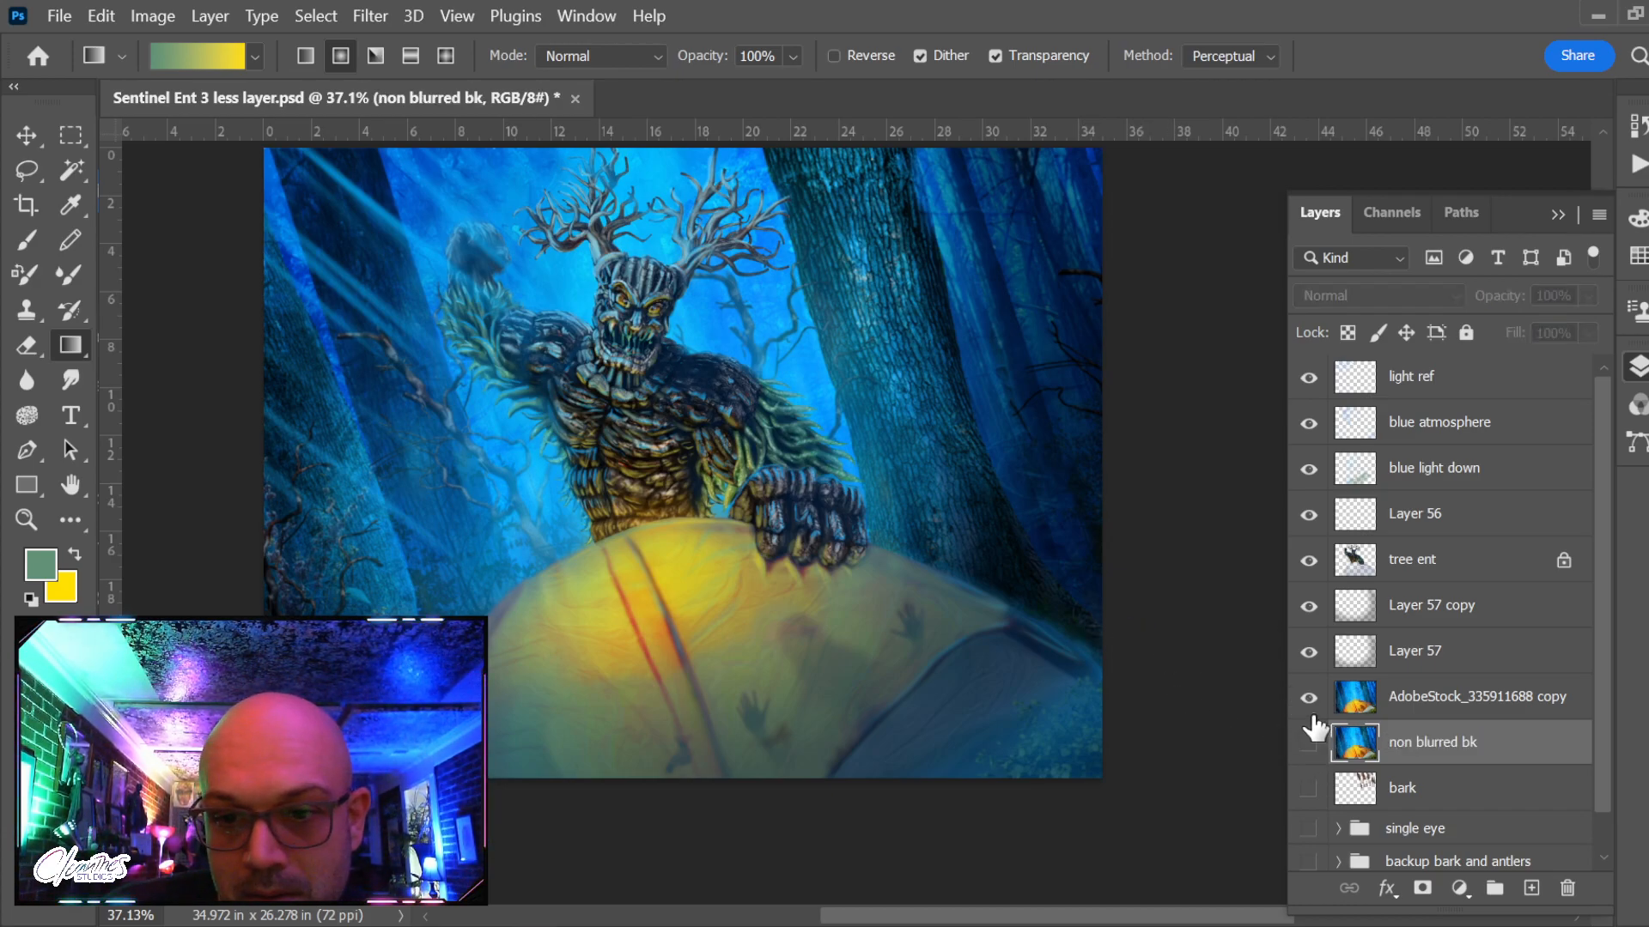
left_click(1307, 696)
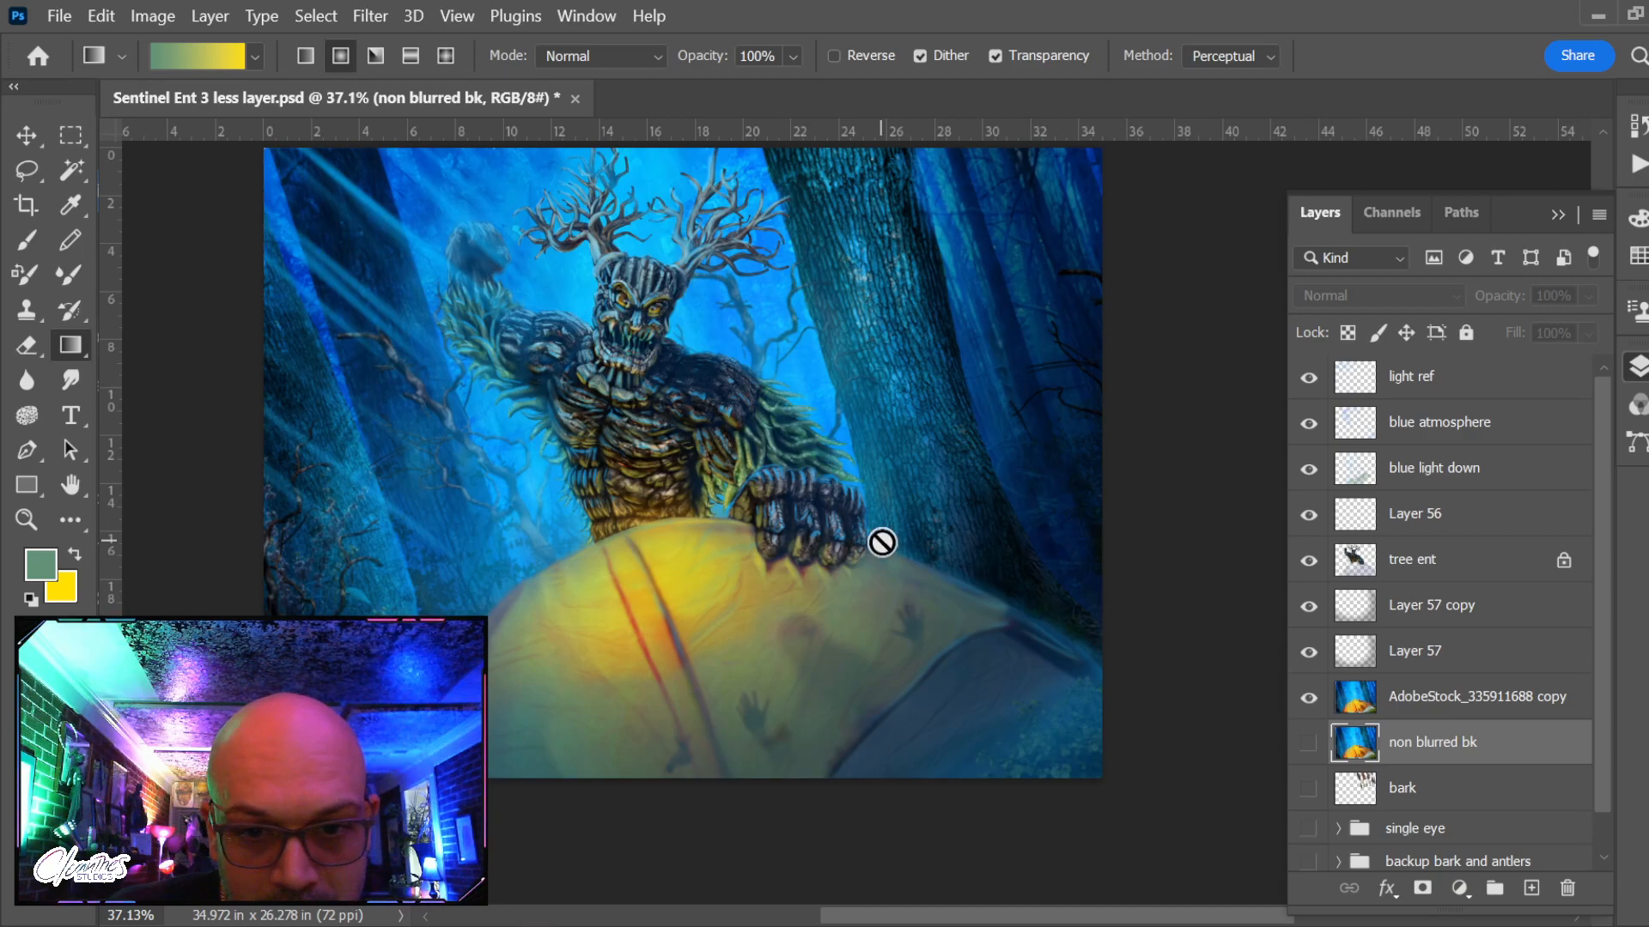
scroll(666, 533, "up", 3)
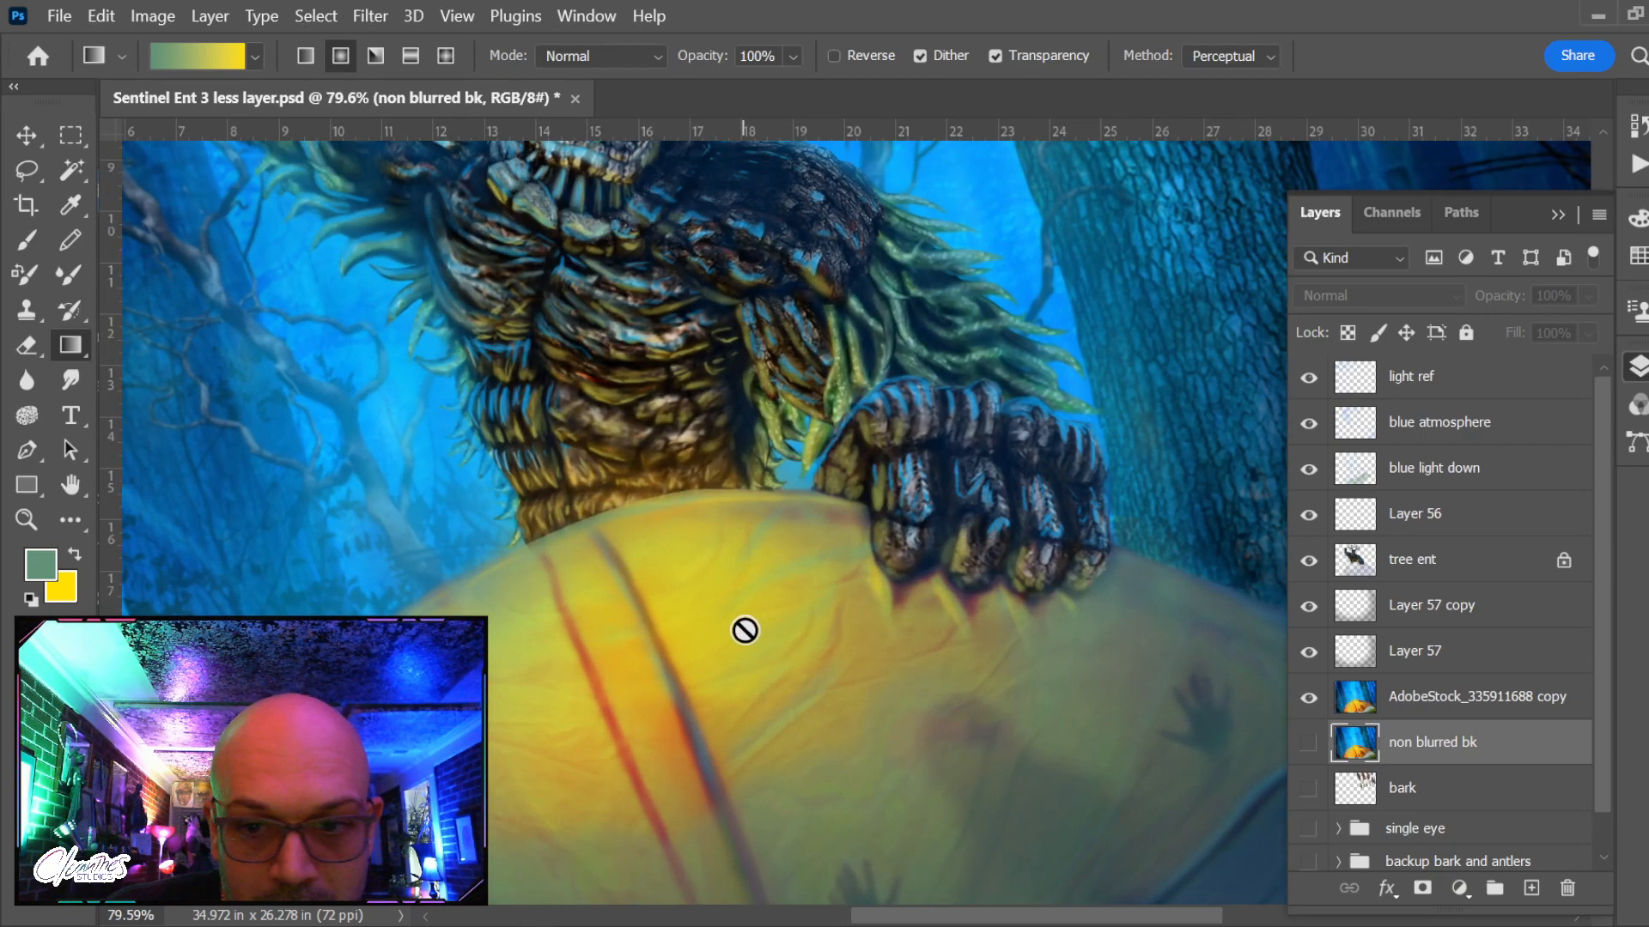
Show the non blurred bk layer again, add a layer mask to the AdobeStock_335911688 copy and brush black over the tent at 67% opacity
left_click(1429, 702)
left_click(1306, 744)
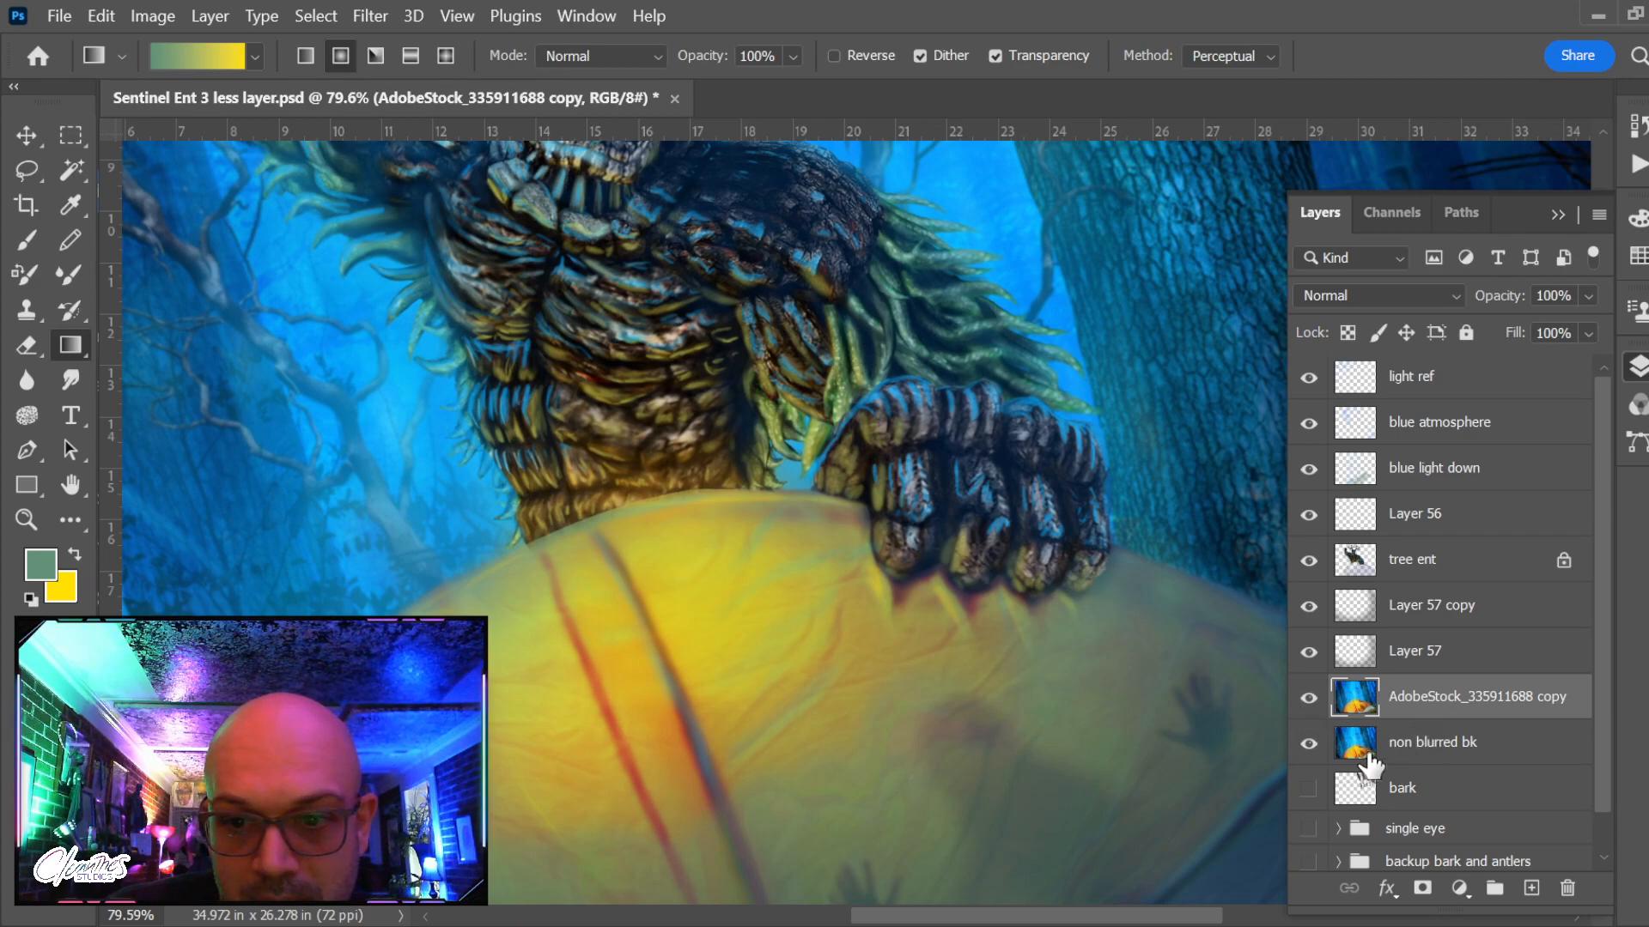
key("b")
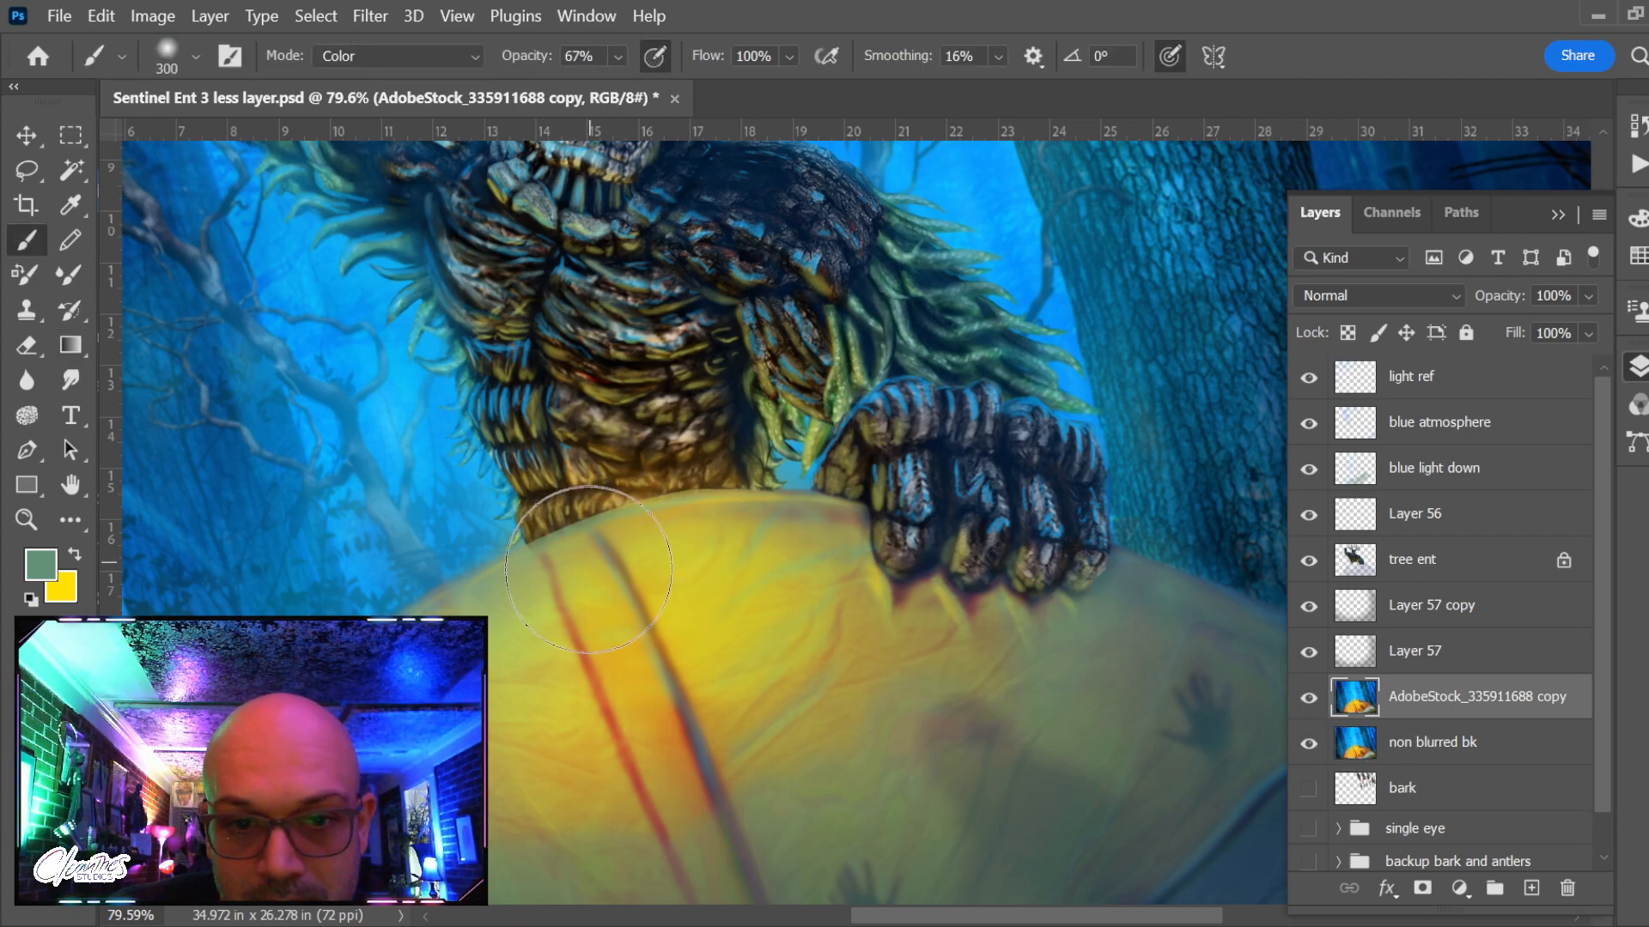
left_click(1422, 888)
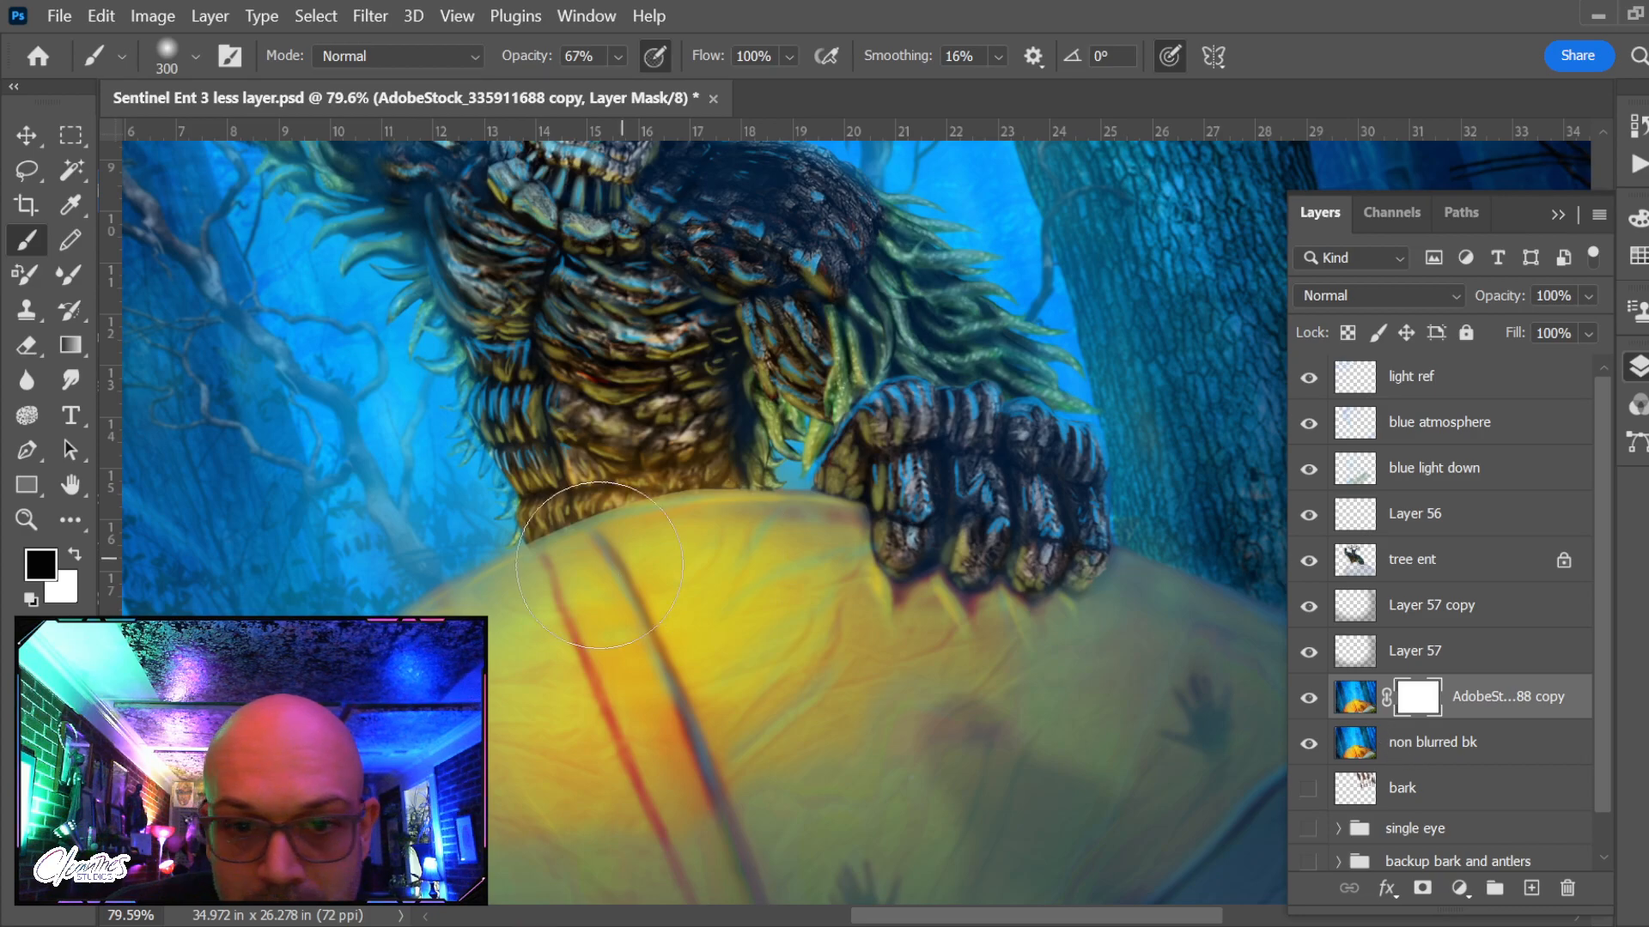
mouse_move(599, 565)
left_mouse_down()
mouse_move(572, 598)
mouse_move(801, 559)
mouse_move(657, 572)
mouse_move(642, 656)
left_mouse_up()
scroll(674, 661, "down", 3)
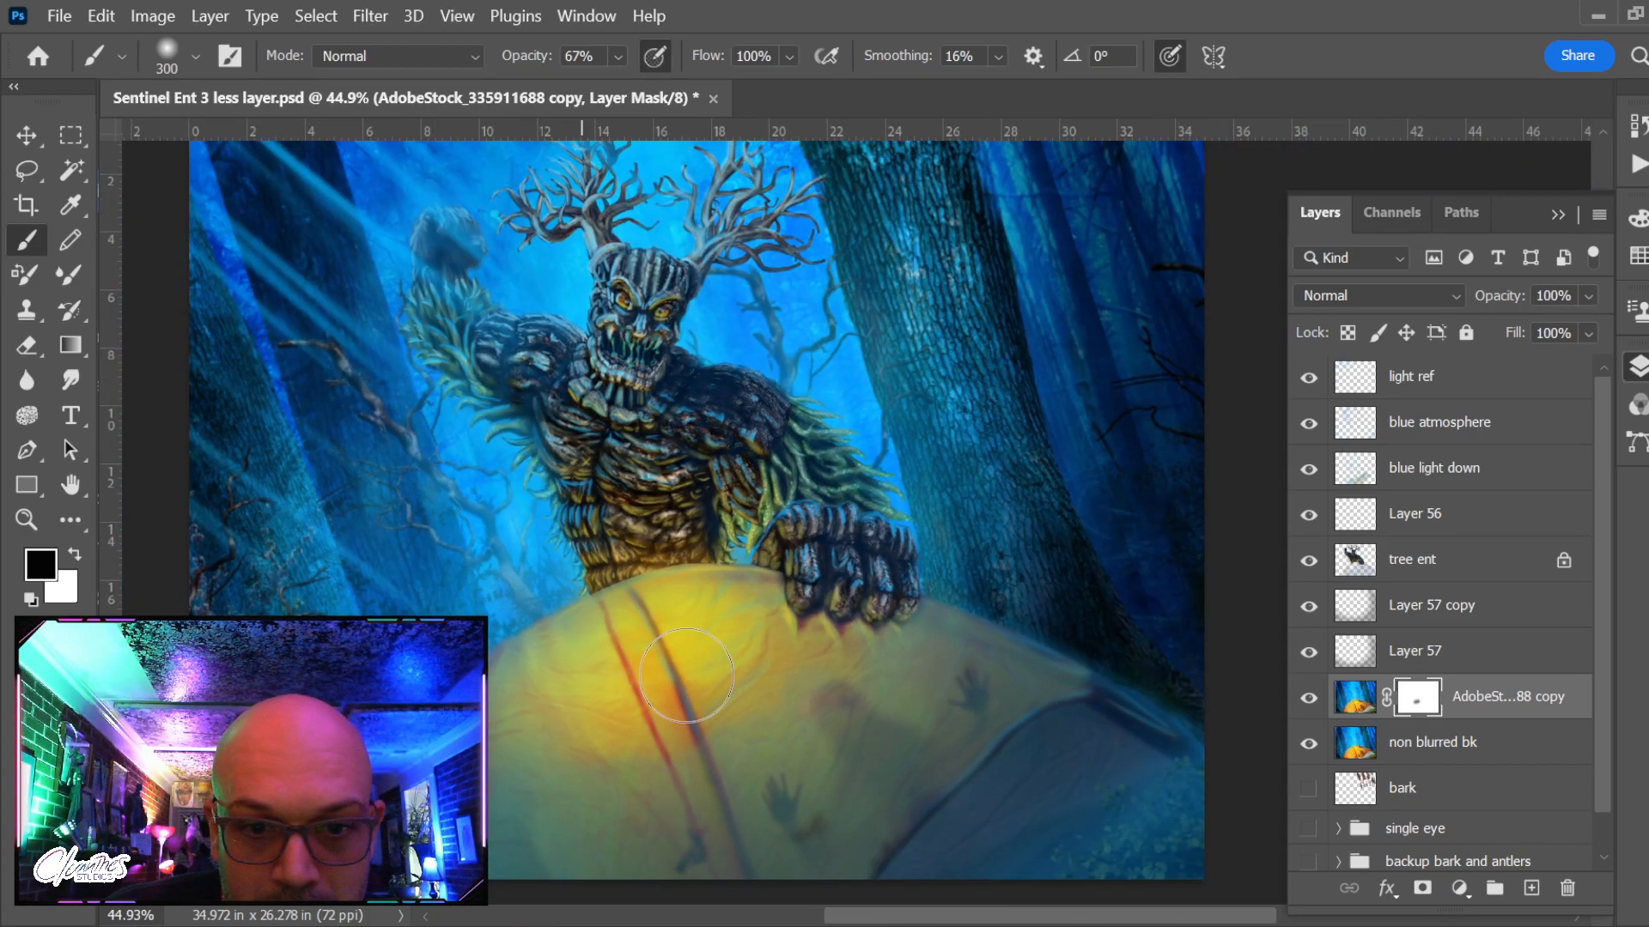
mouse_move(775, 674)
left_mouse_down()
mouse_move(738, 788)
mouse_move(516, 732)
left_mouse_up()
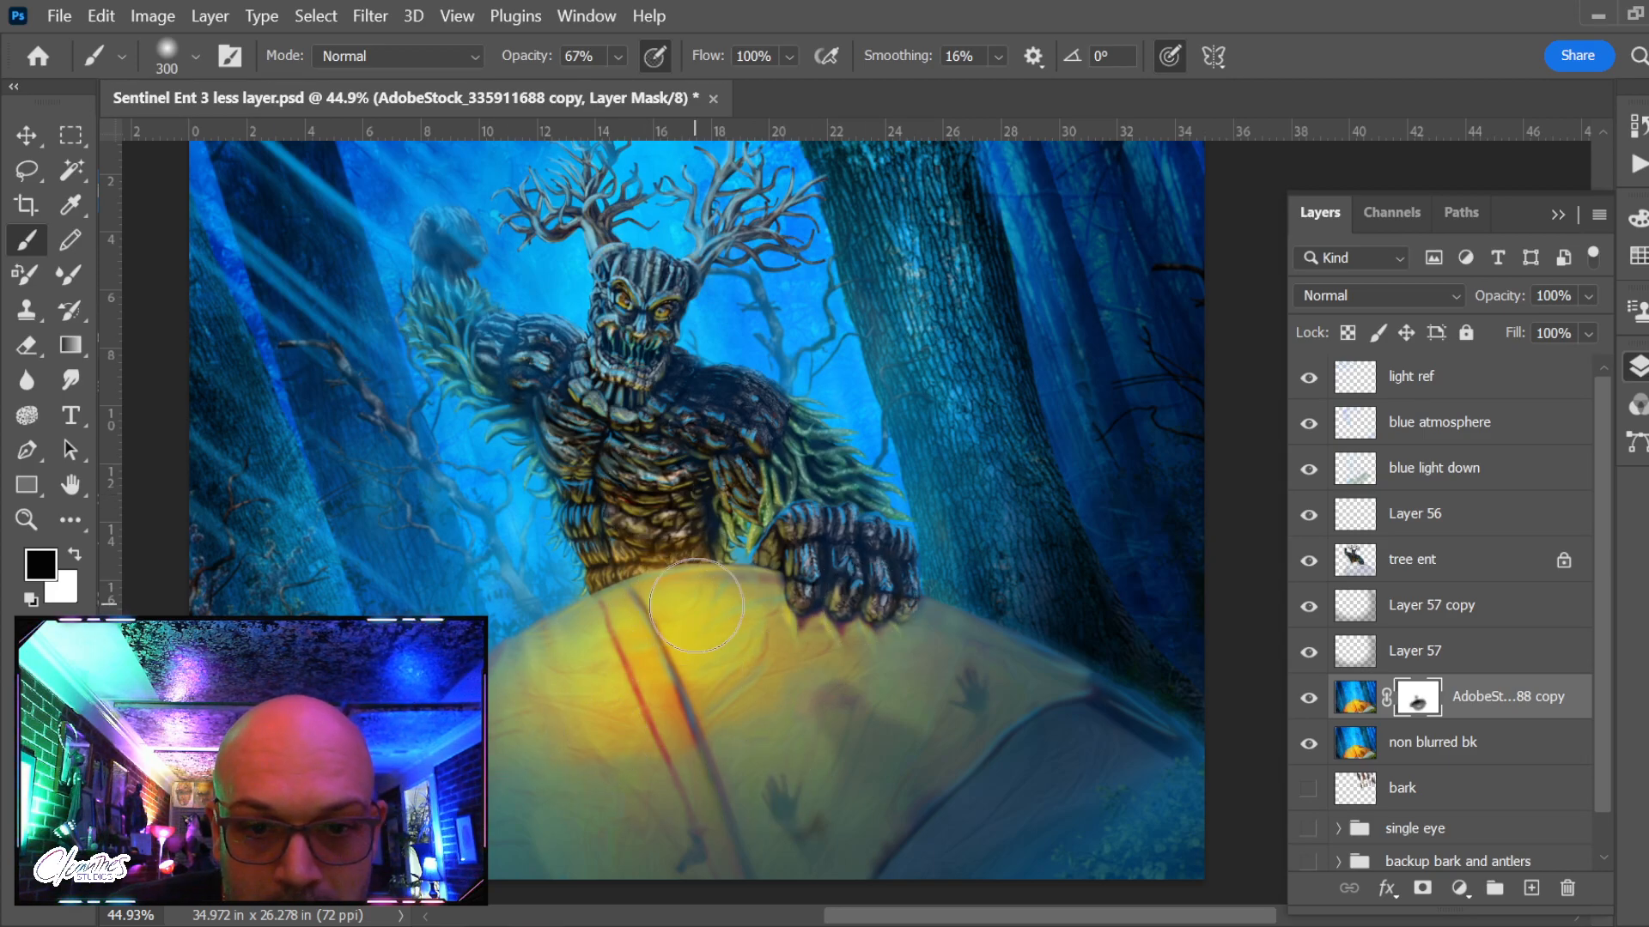
Touch up the copy's layer mask with white around the tent's upper handprint and check the creature and background
scroll(687, 592, "up", 3)
left_click(1354, 700)
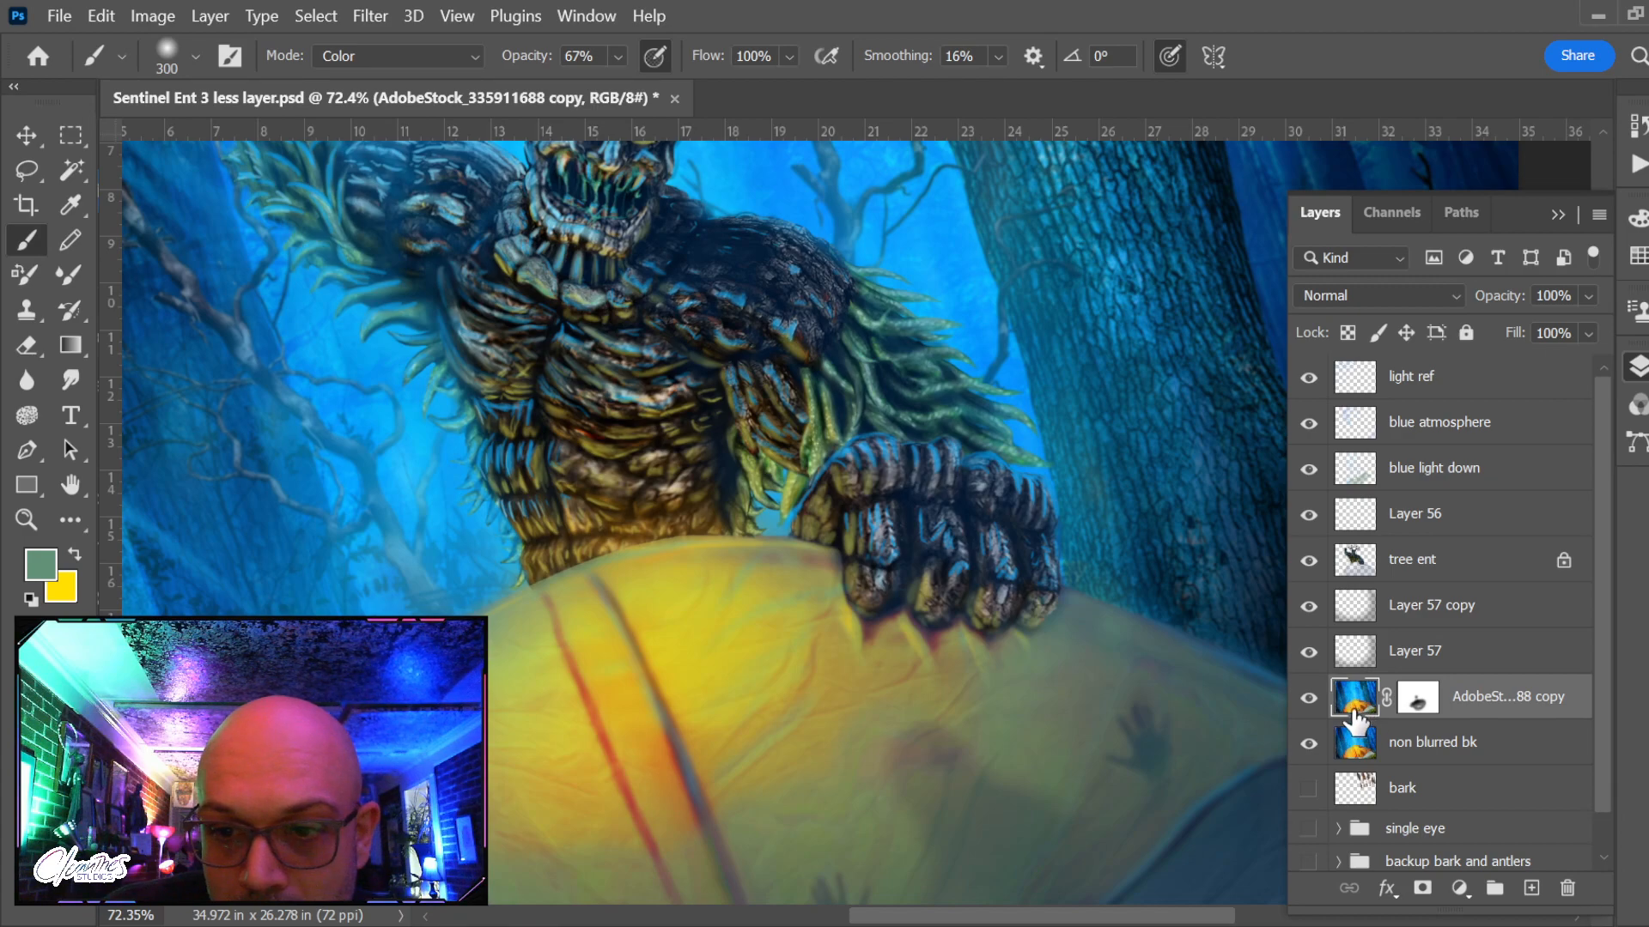
left_click(1421, 702)
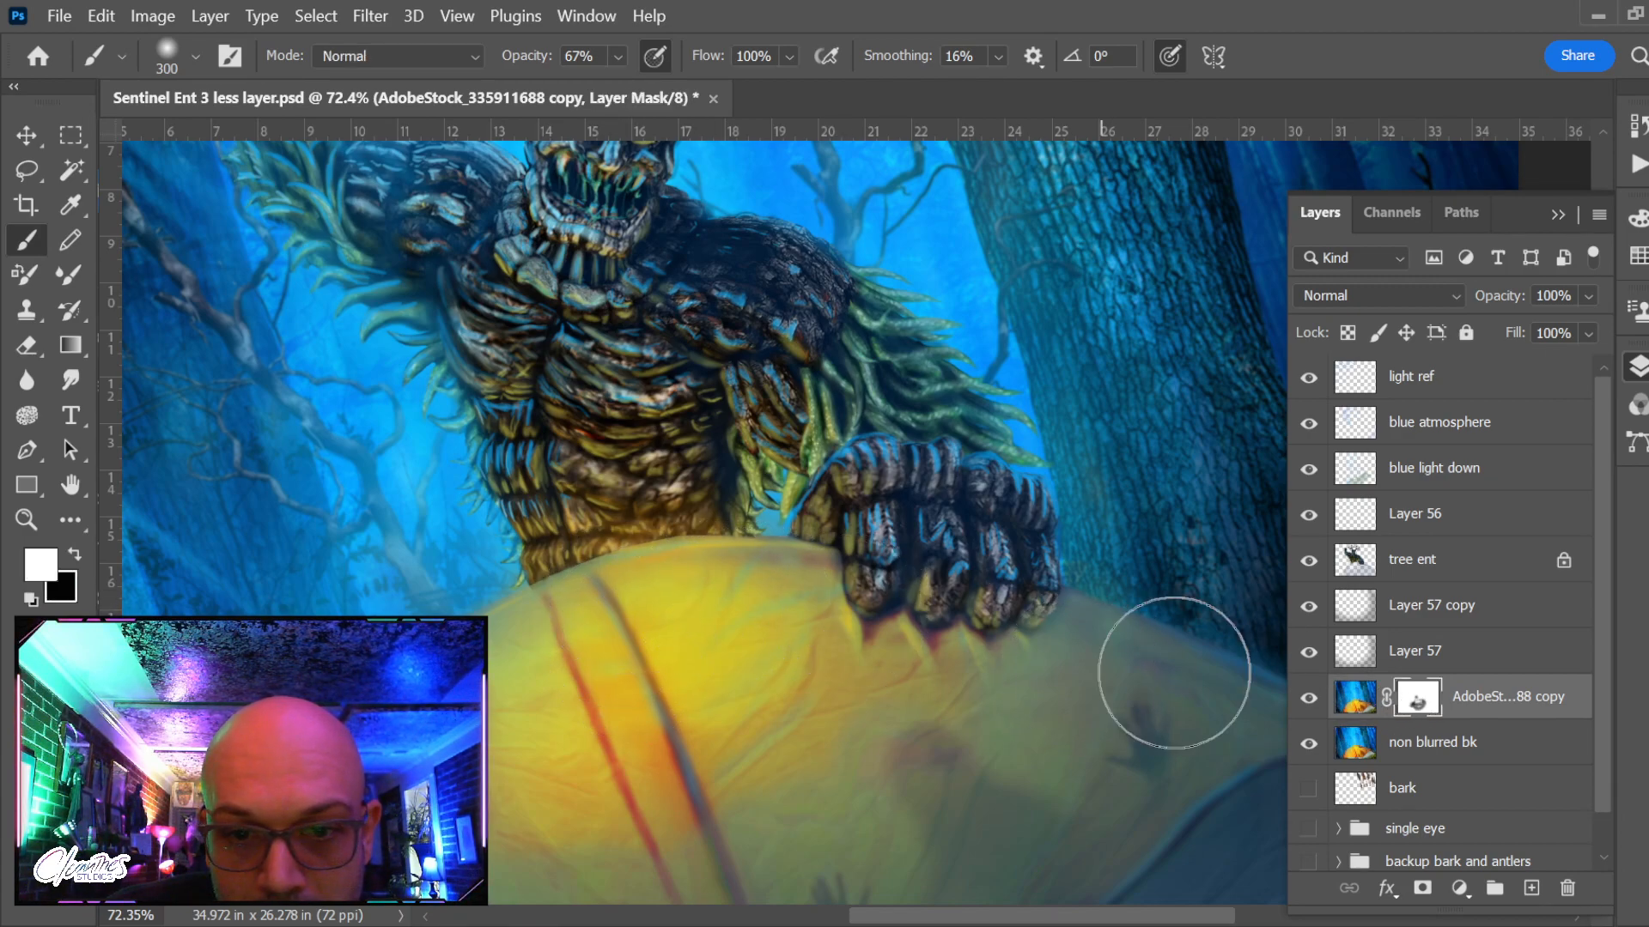
scroll(559, 633, "down", 4)
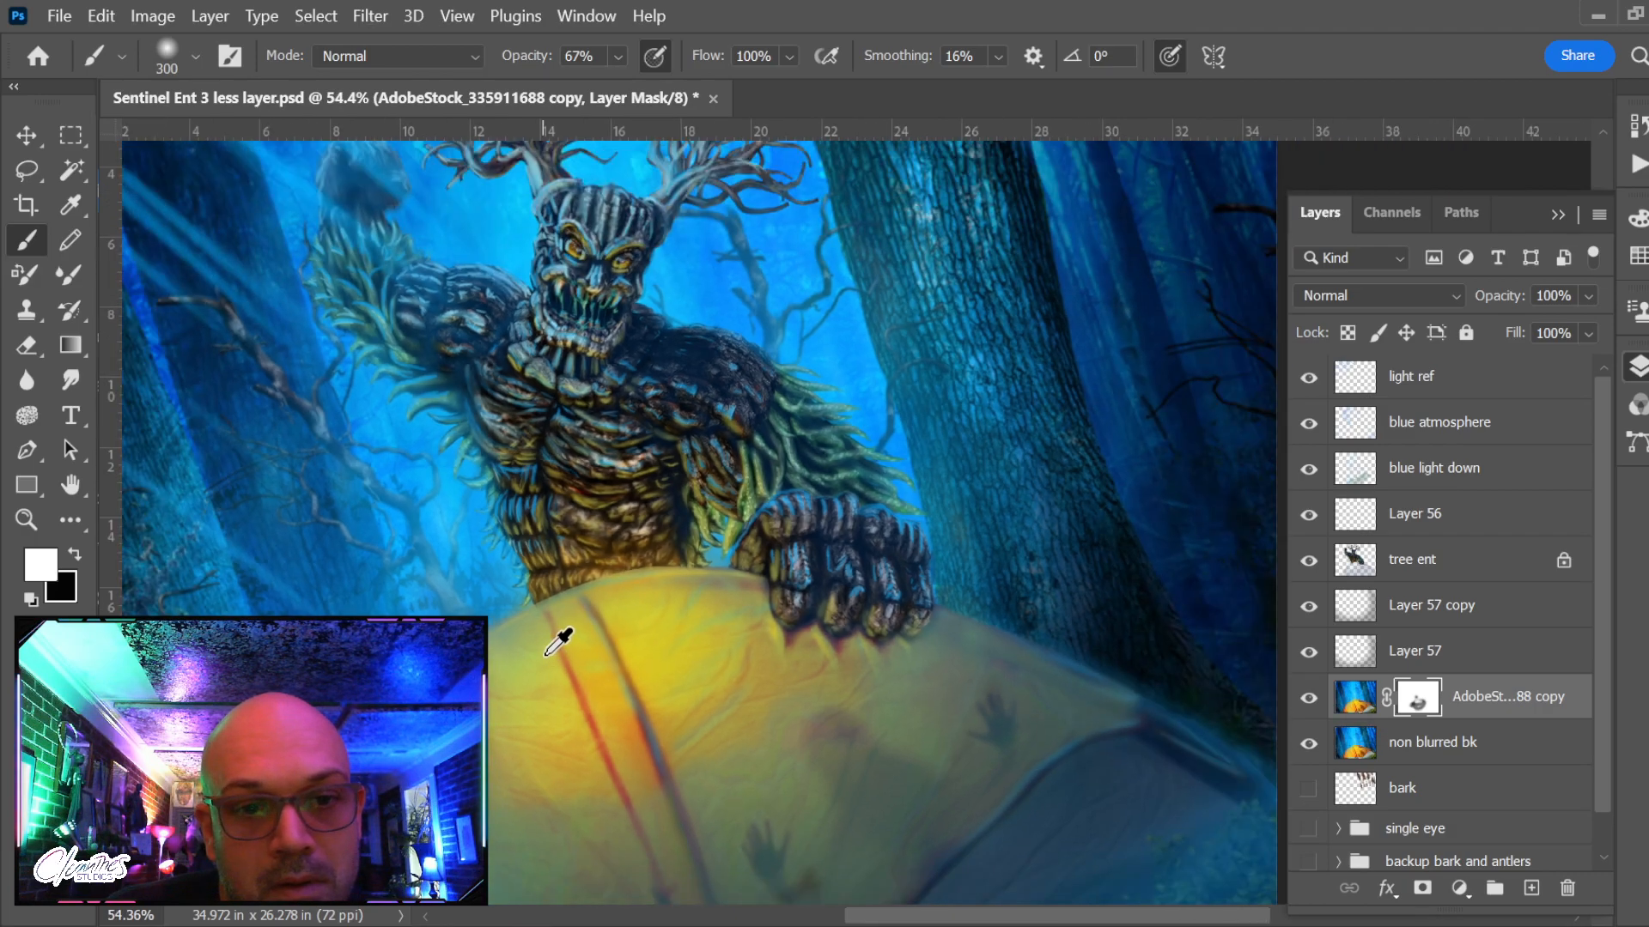
scroll(464, 441, "up", 4)
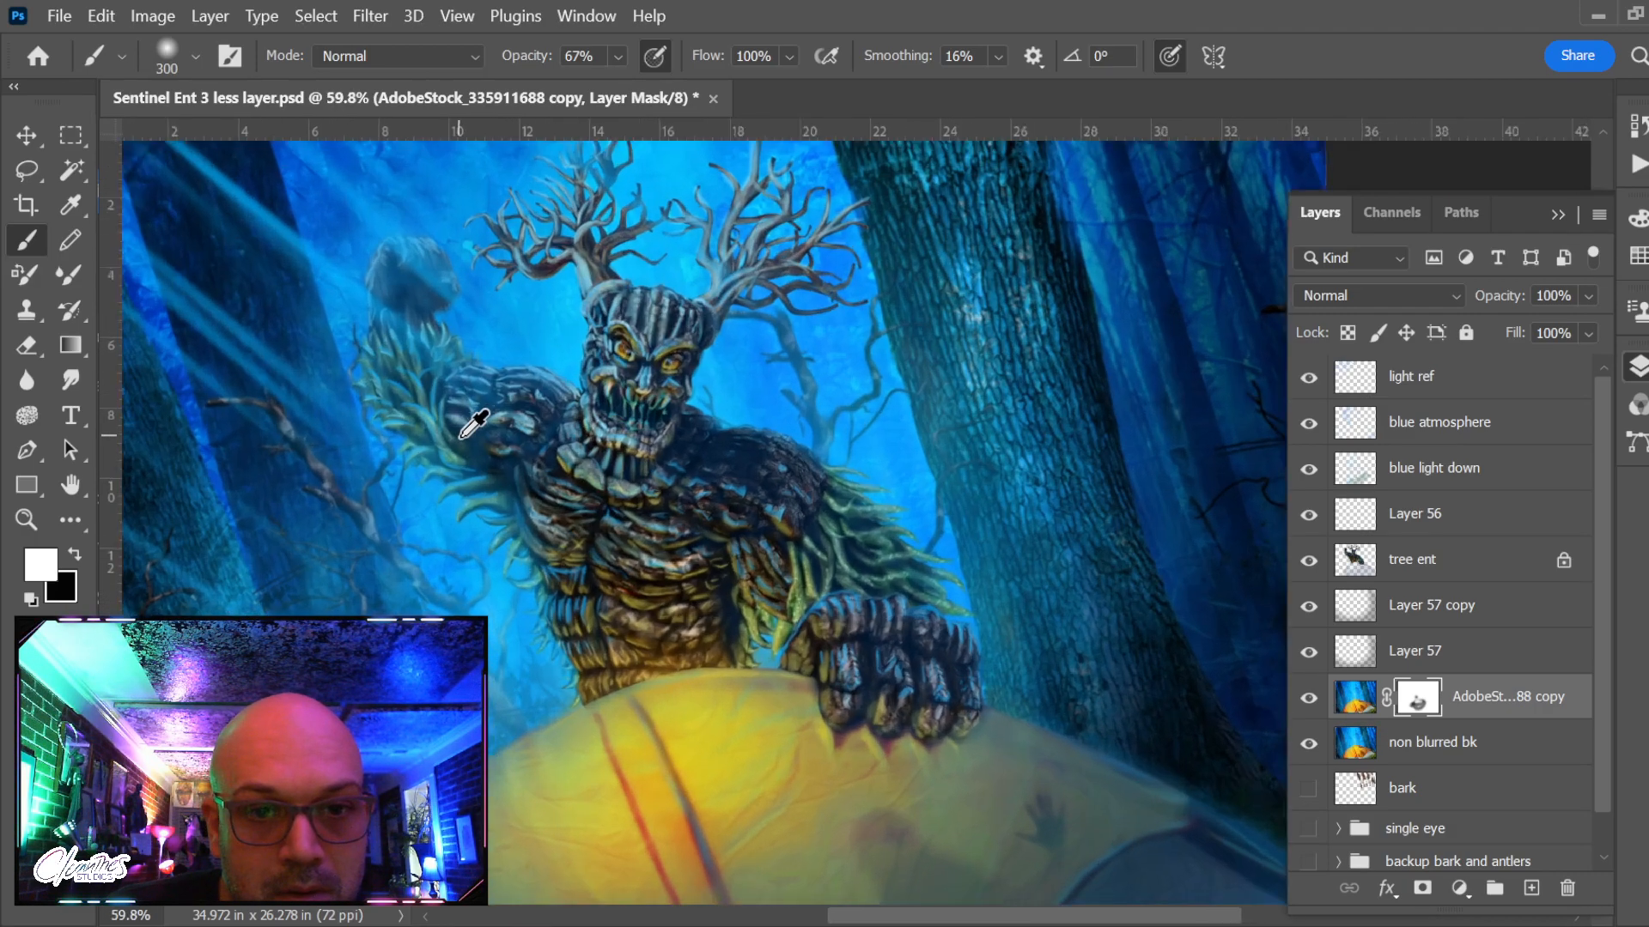
scroll(902, 357, "down", 4)
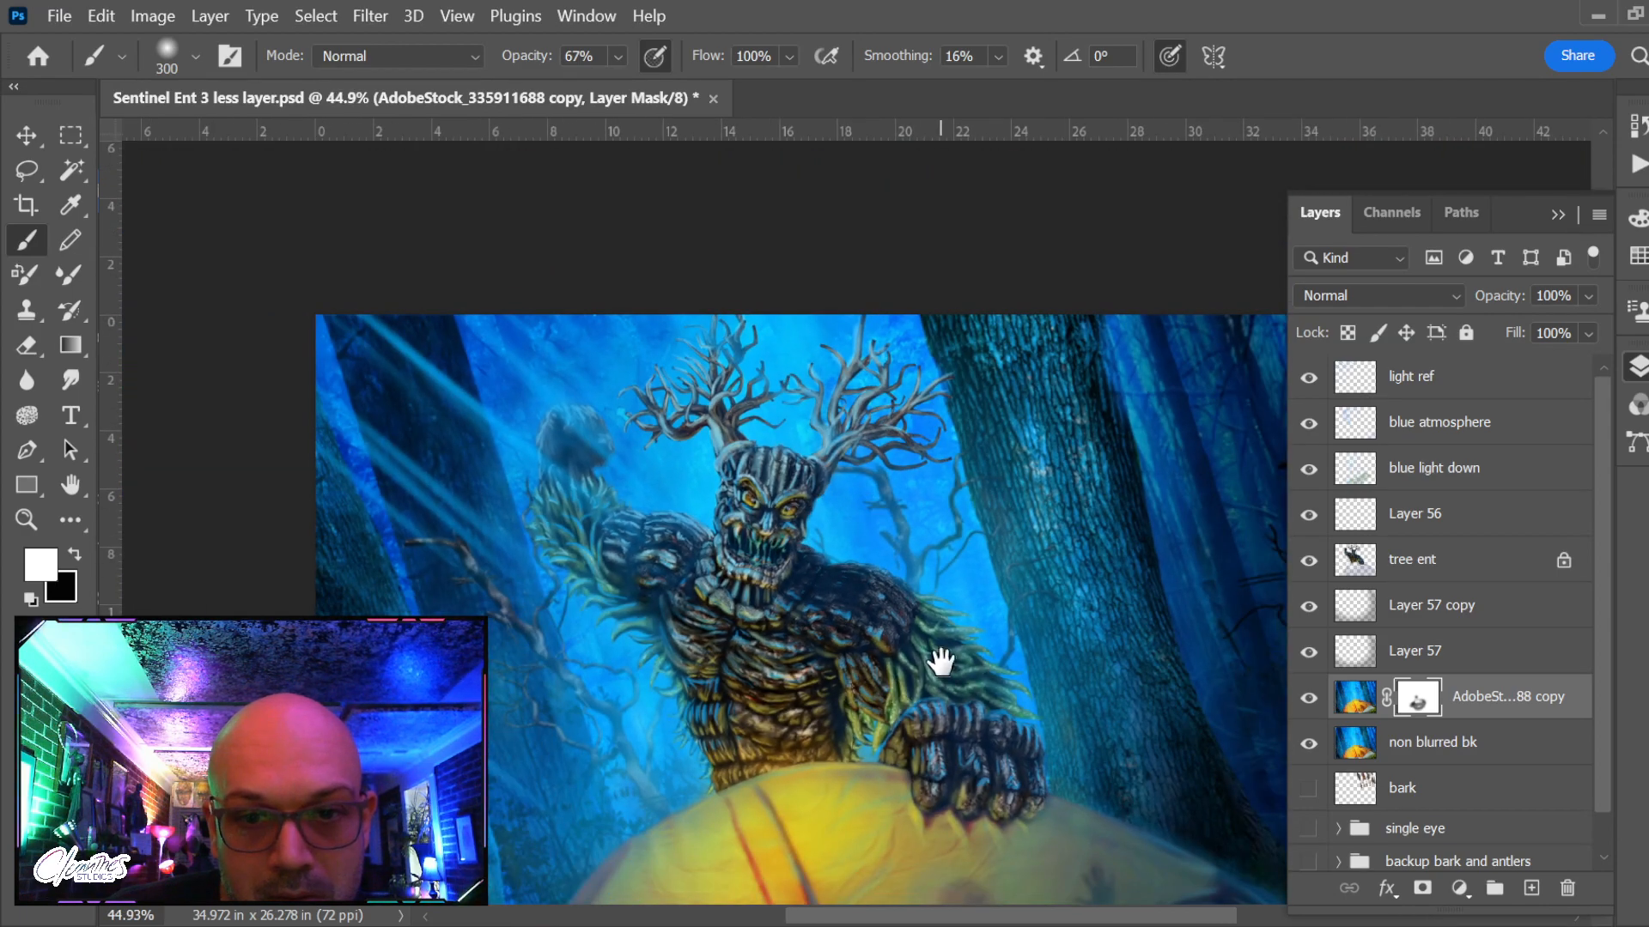
left_click_drag(940, 661, 882, 631)
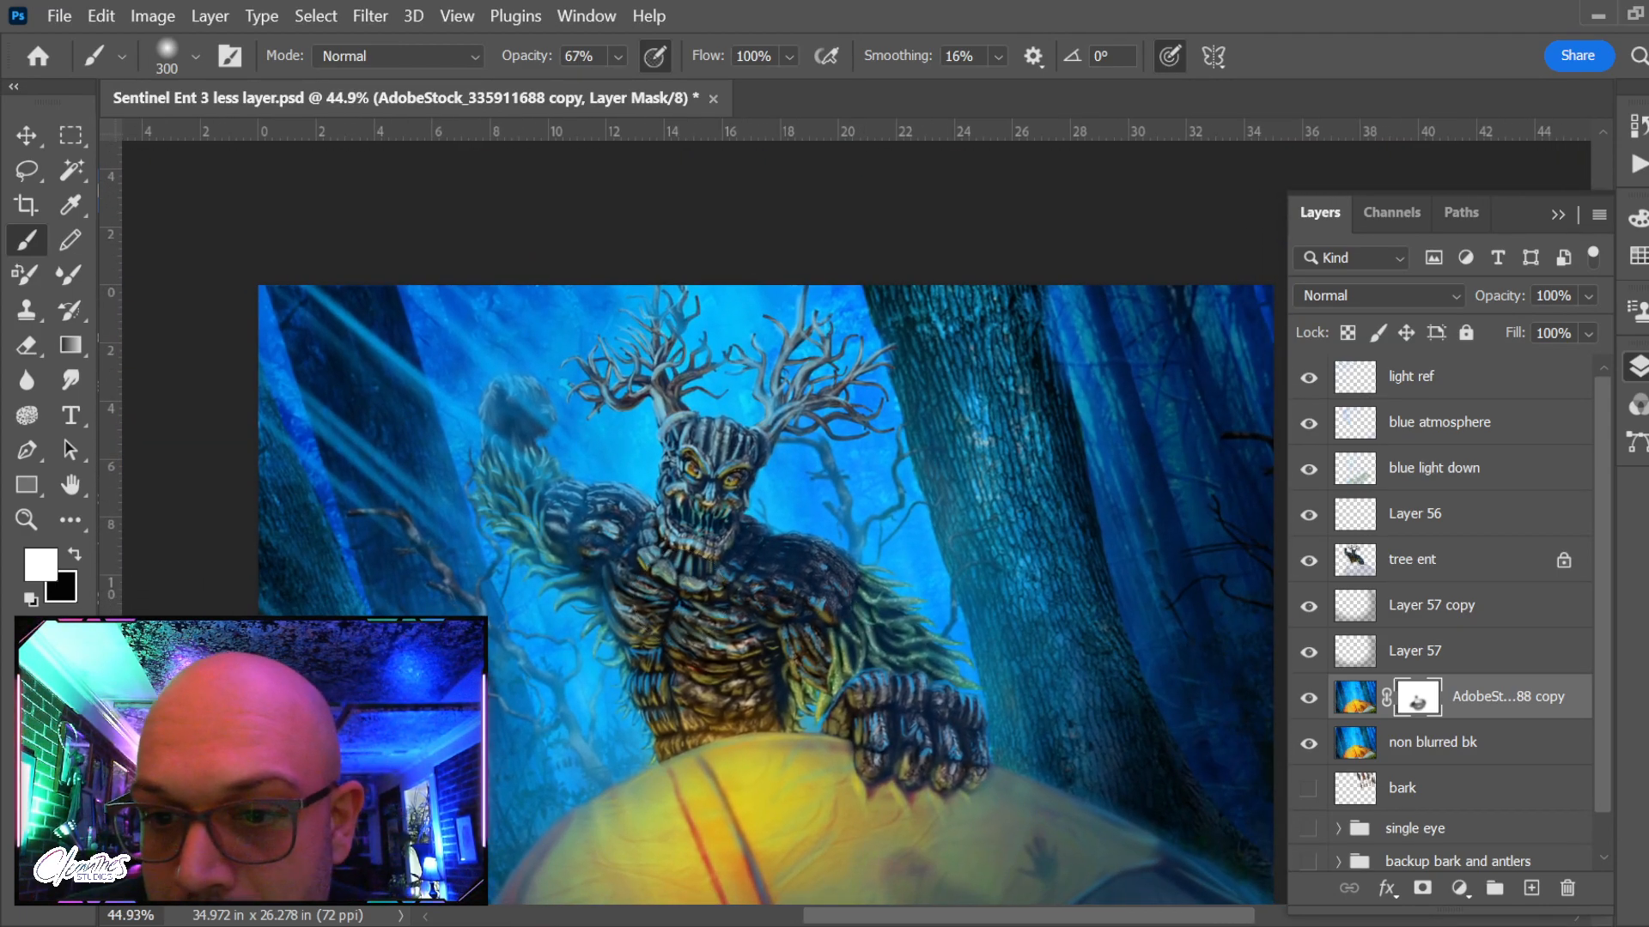
Delete Layer 57 copy and rename Layer 57 as darkening
left_click(1436, 625)
key("Delete")
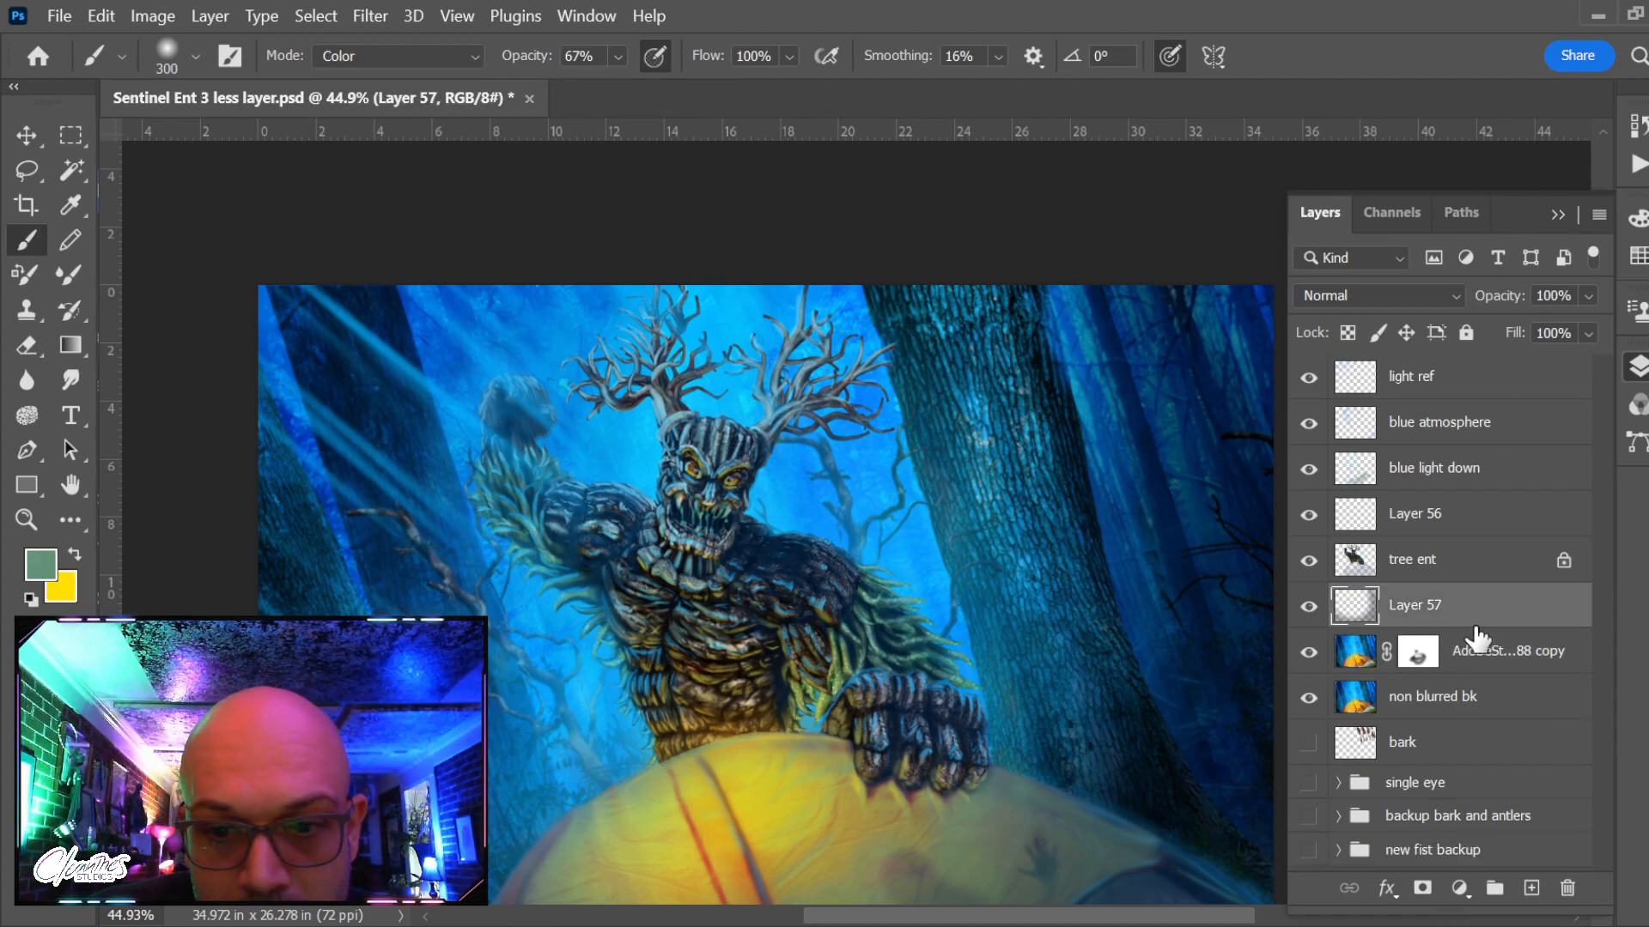
double_click(1408, 606)
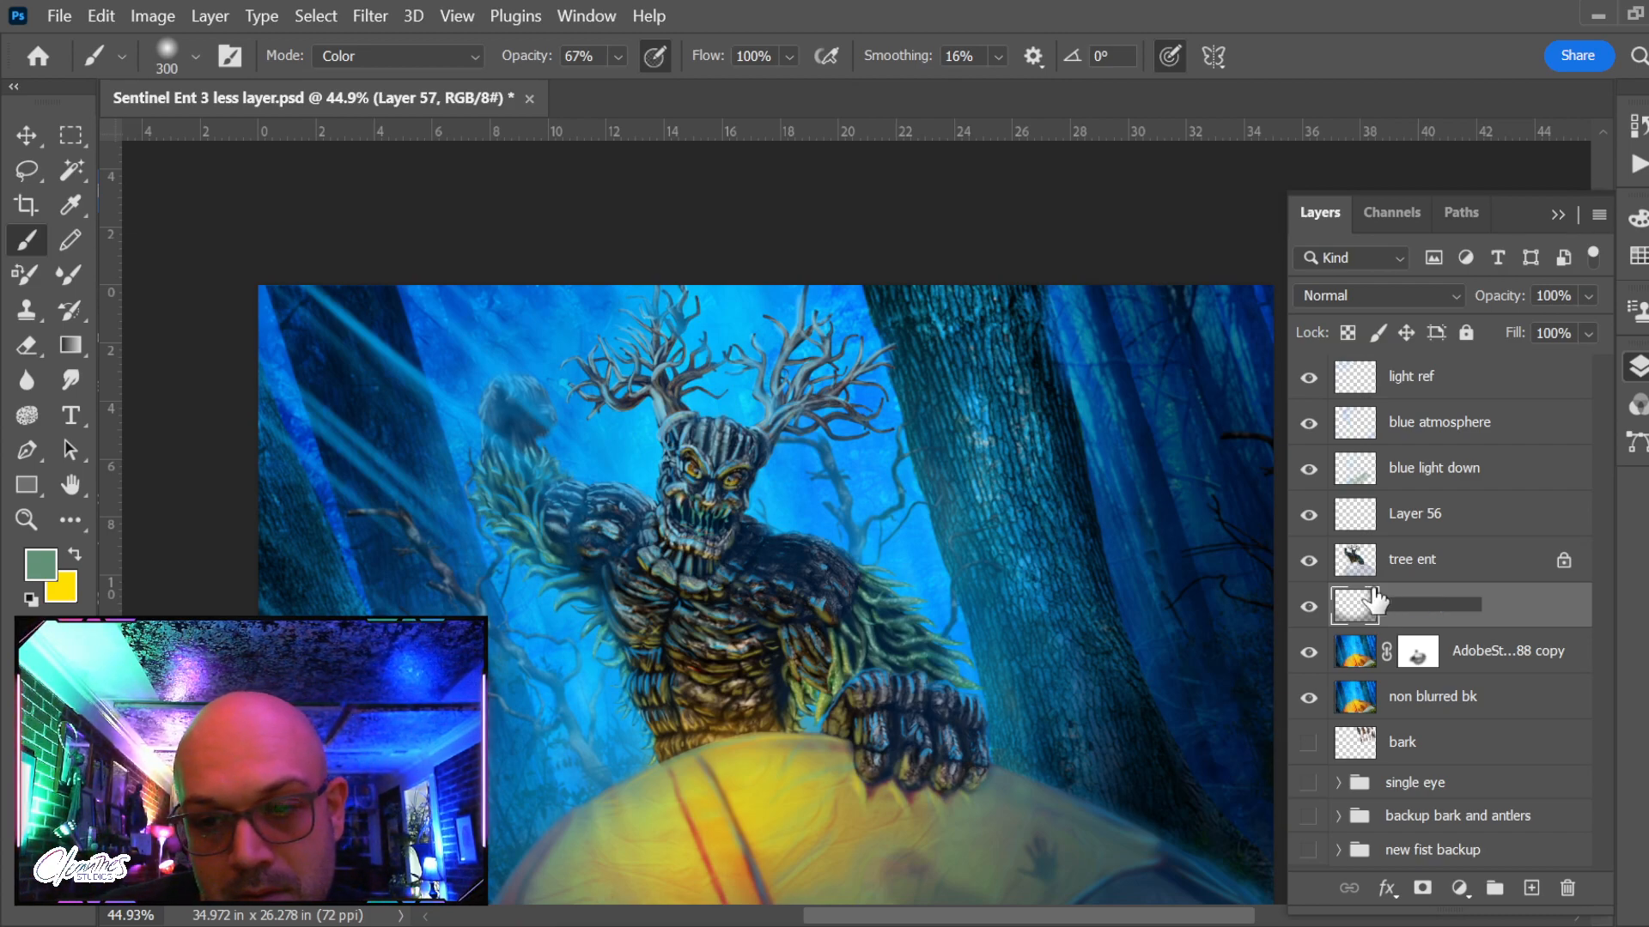
key("Return")
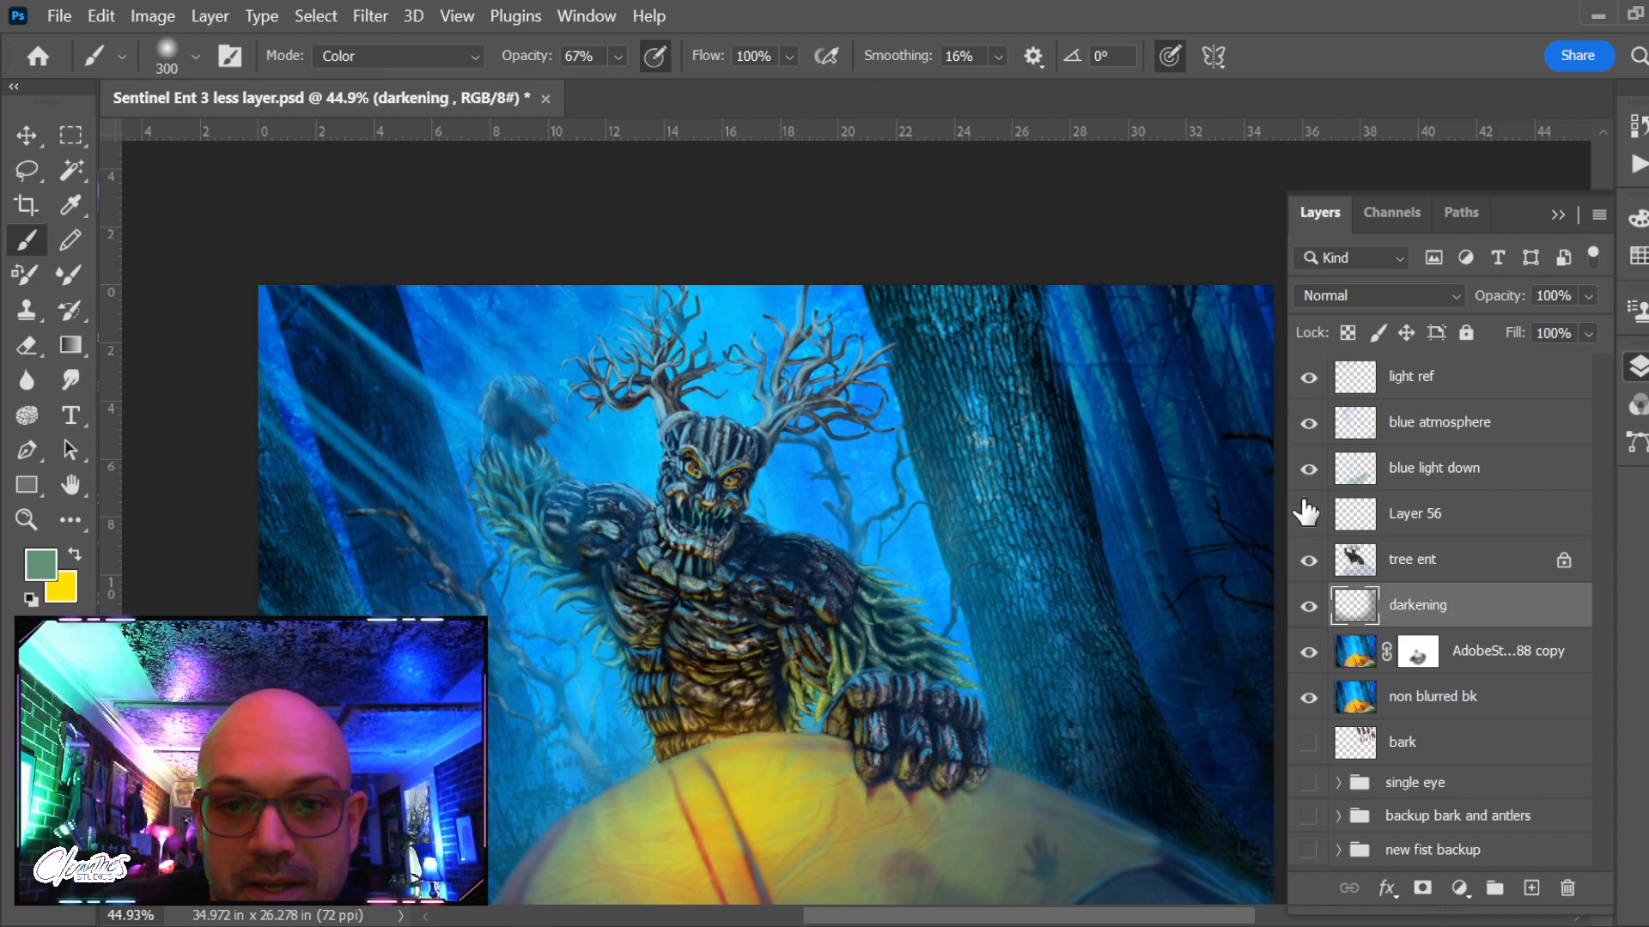
Check Layer 56 above the tree ent layer and delete it
scroll(1202, 528, "down", 3, "alt")
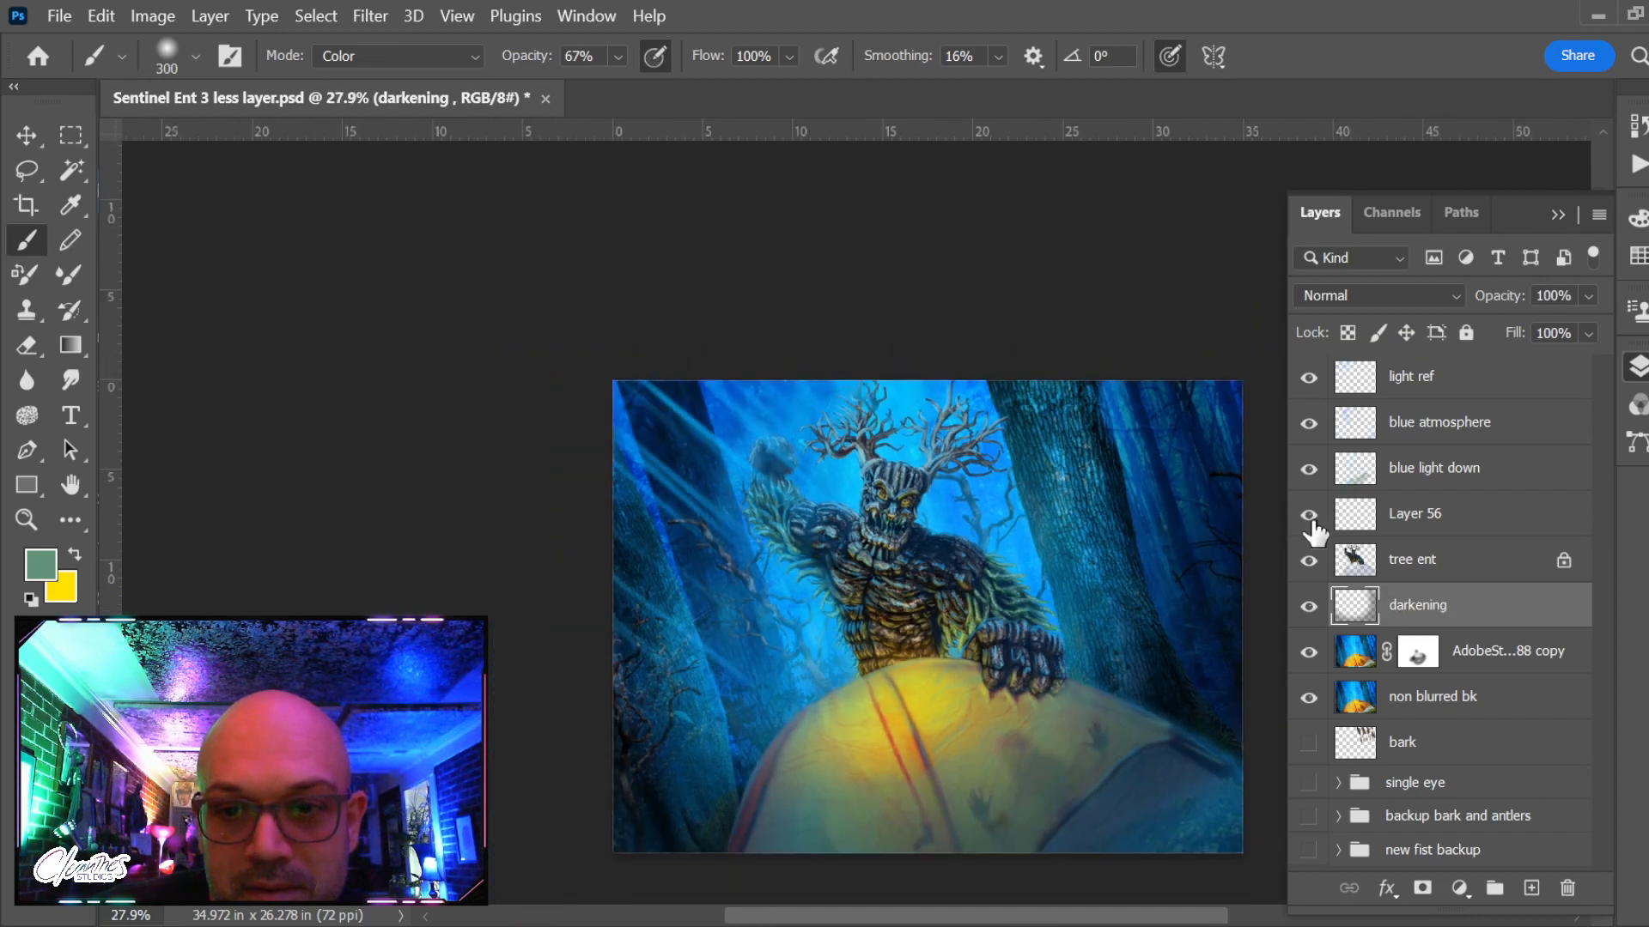
left_click(1372, 513, "ctrl")
key("Return")
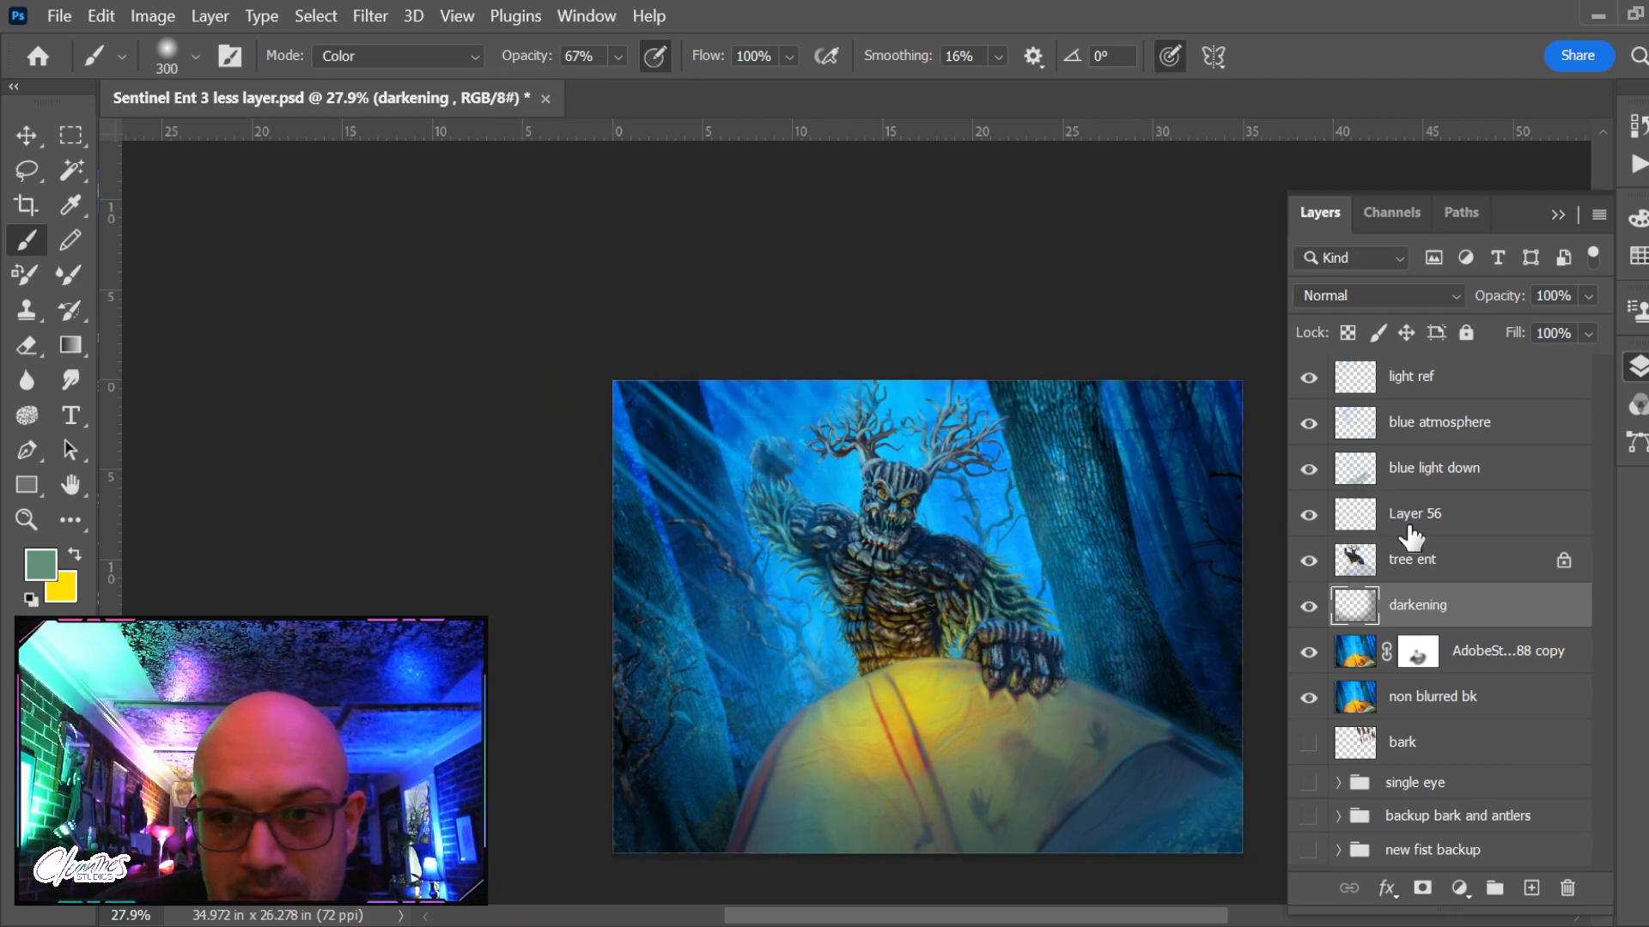
left_click(1409, 525)
key("Delete")
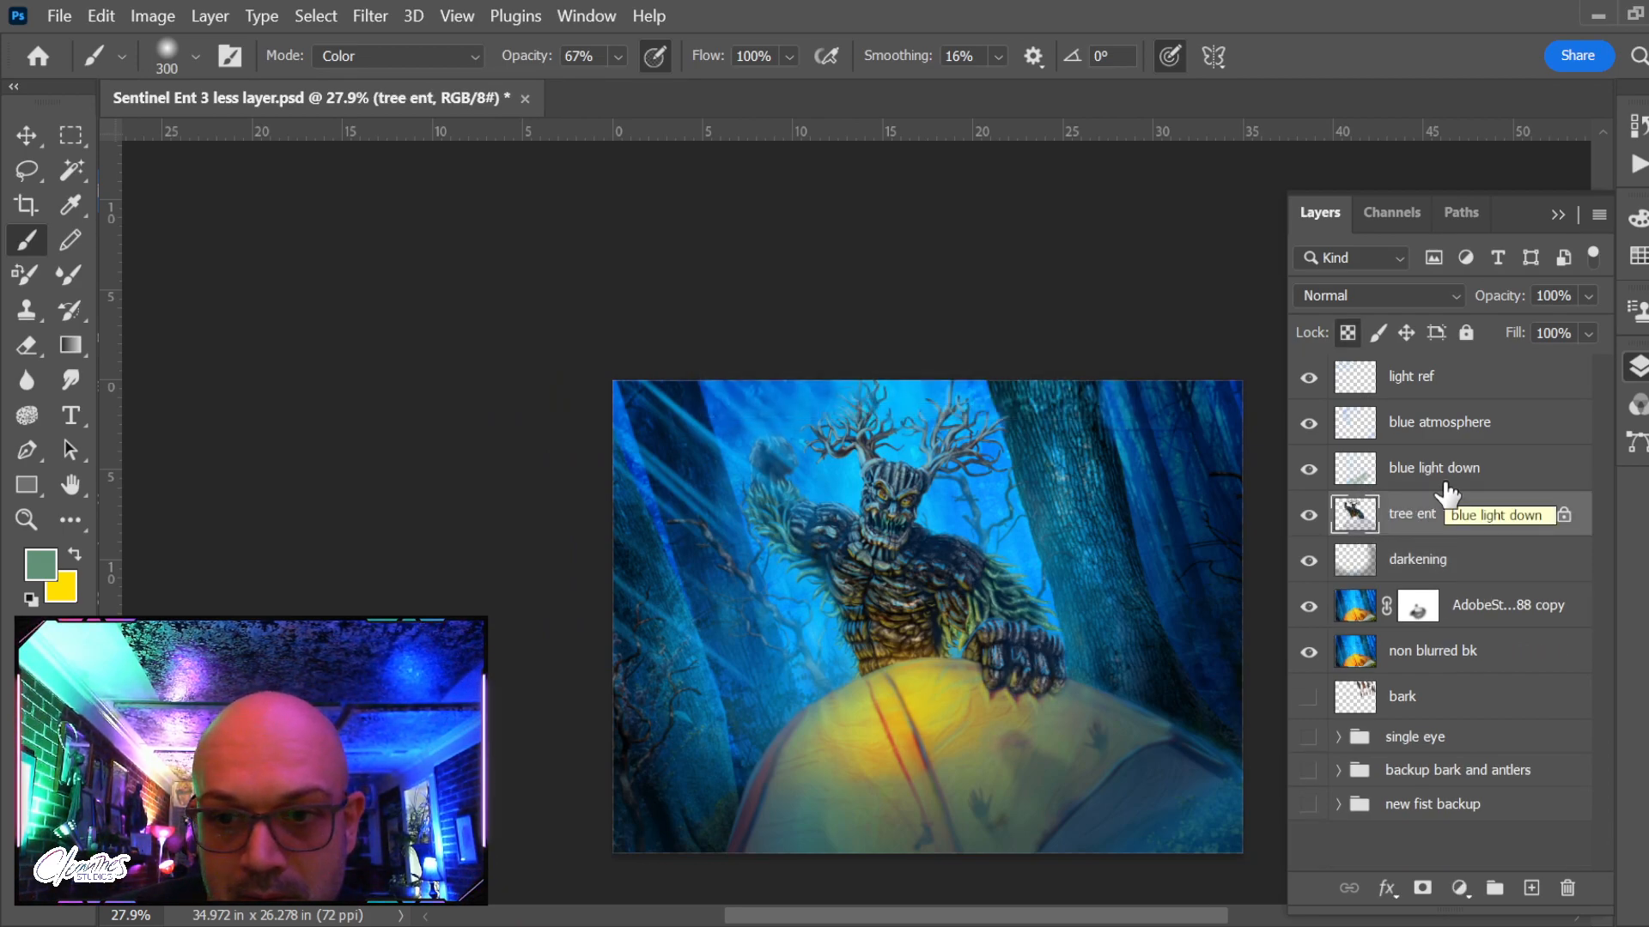
scroll(1434, 584, "up", 1)
left_click_drag(1050, 665, 890, 545)
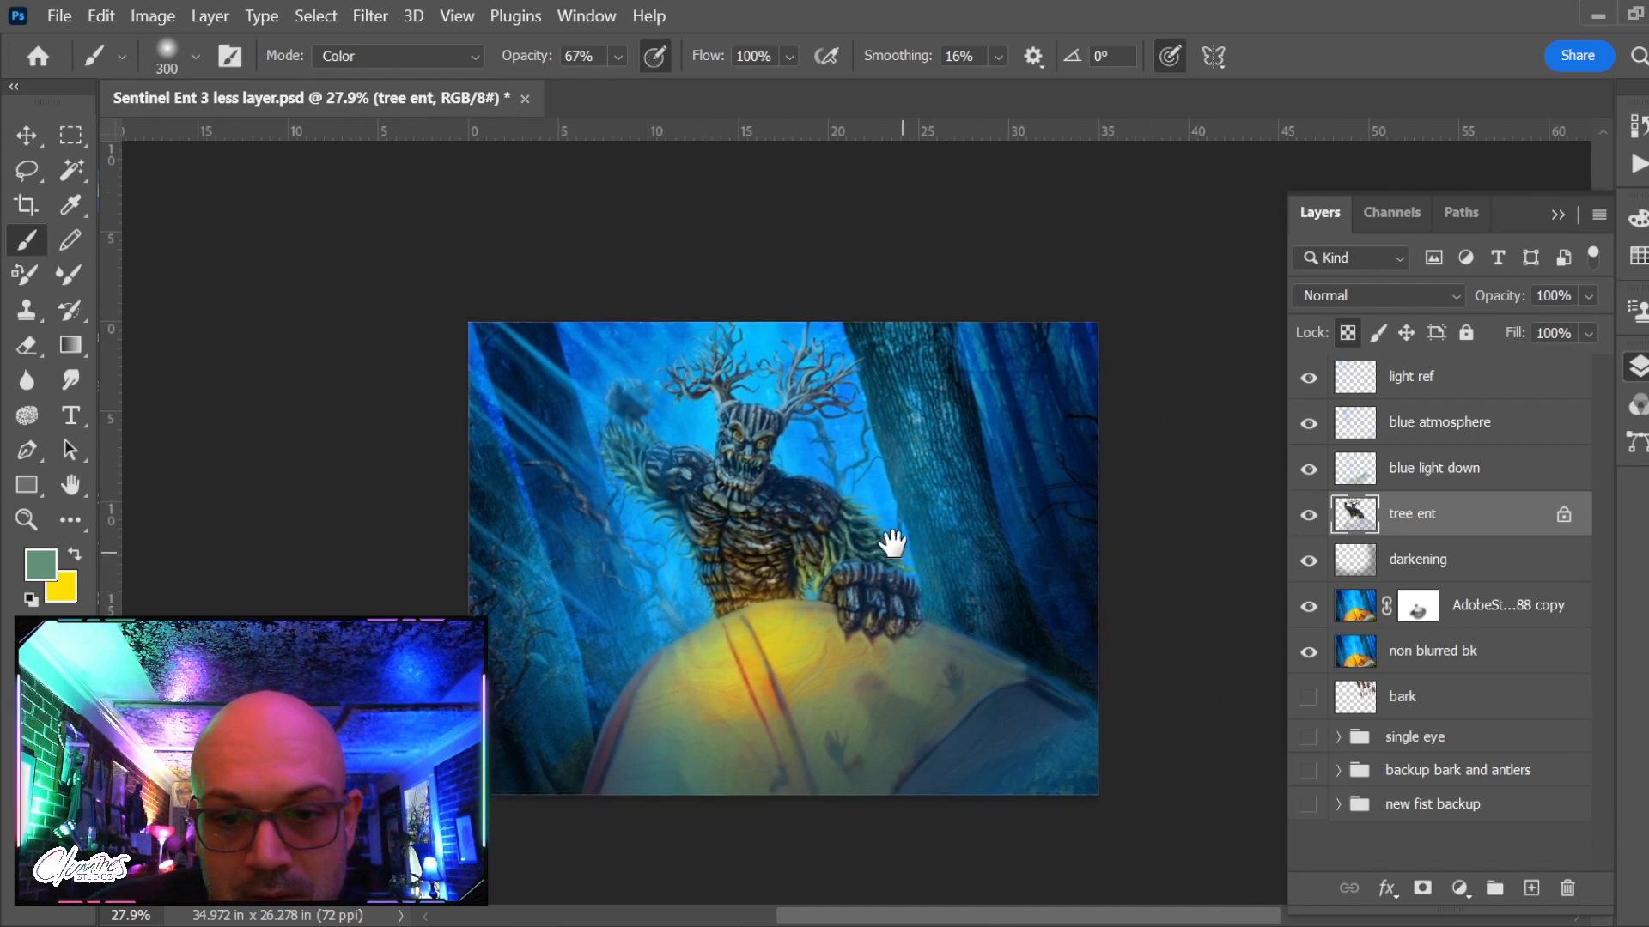
scroll(918, 552, "up", 3)
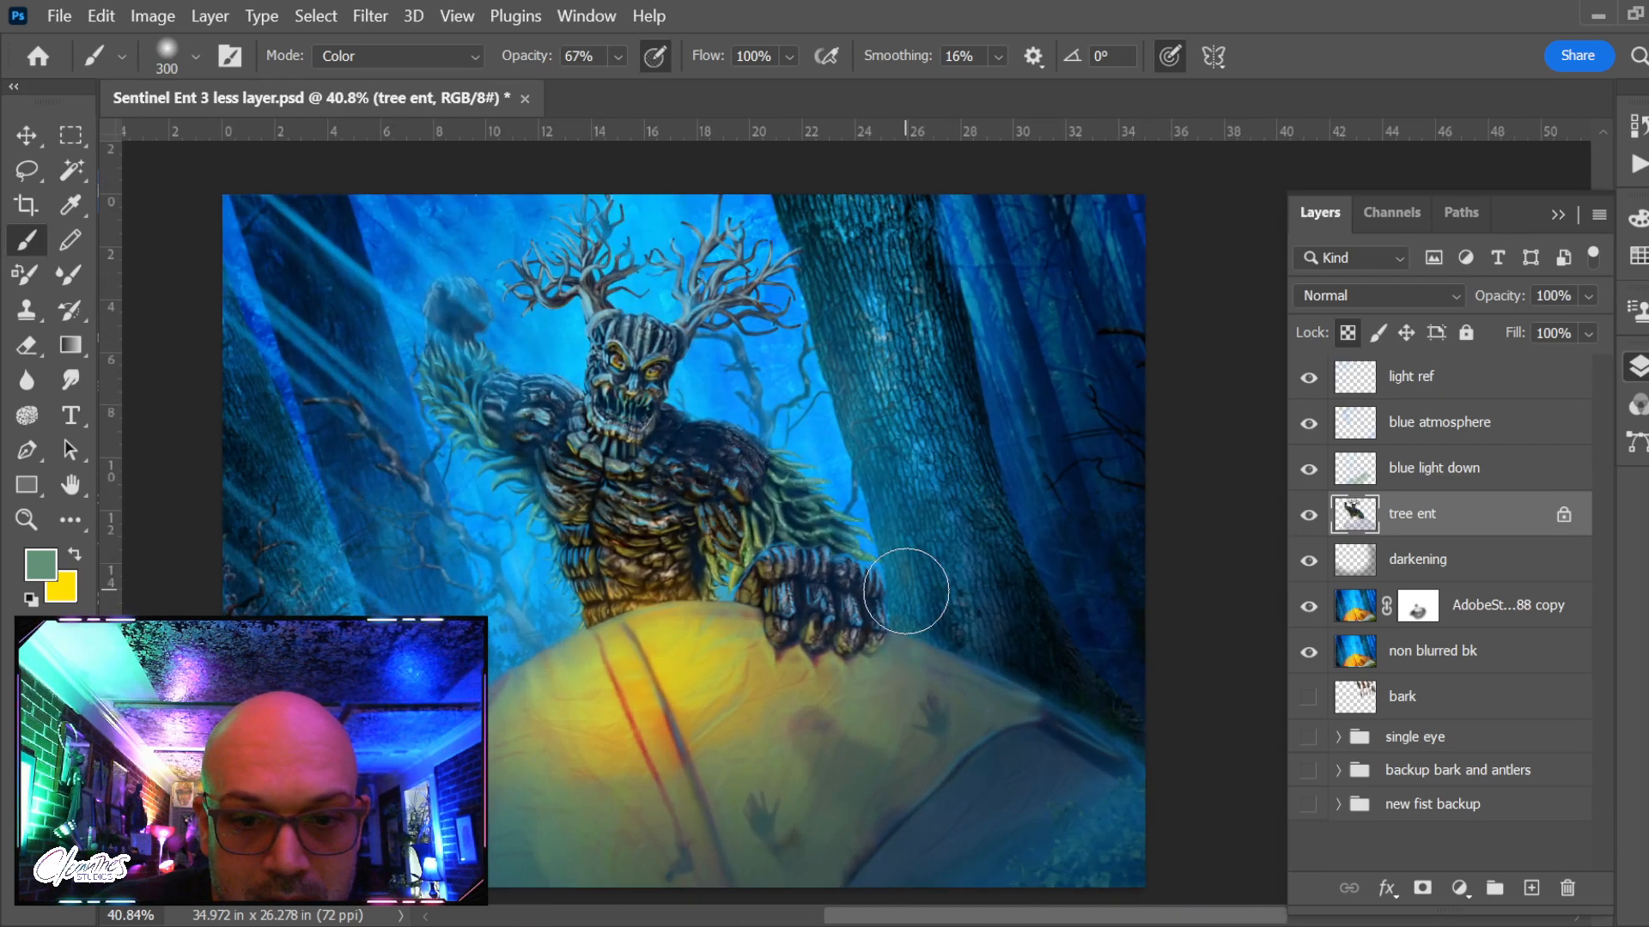
Compare the painting with the blue atmosphere layer hidden and shown, both close up and at full view
scroll(693, 685, "up", 2)
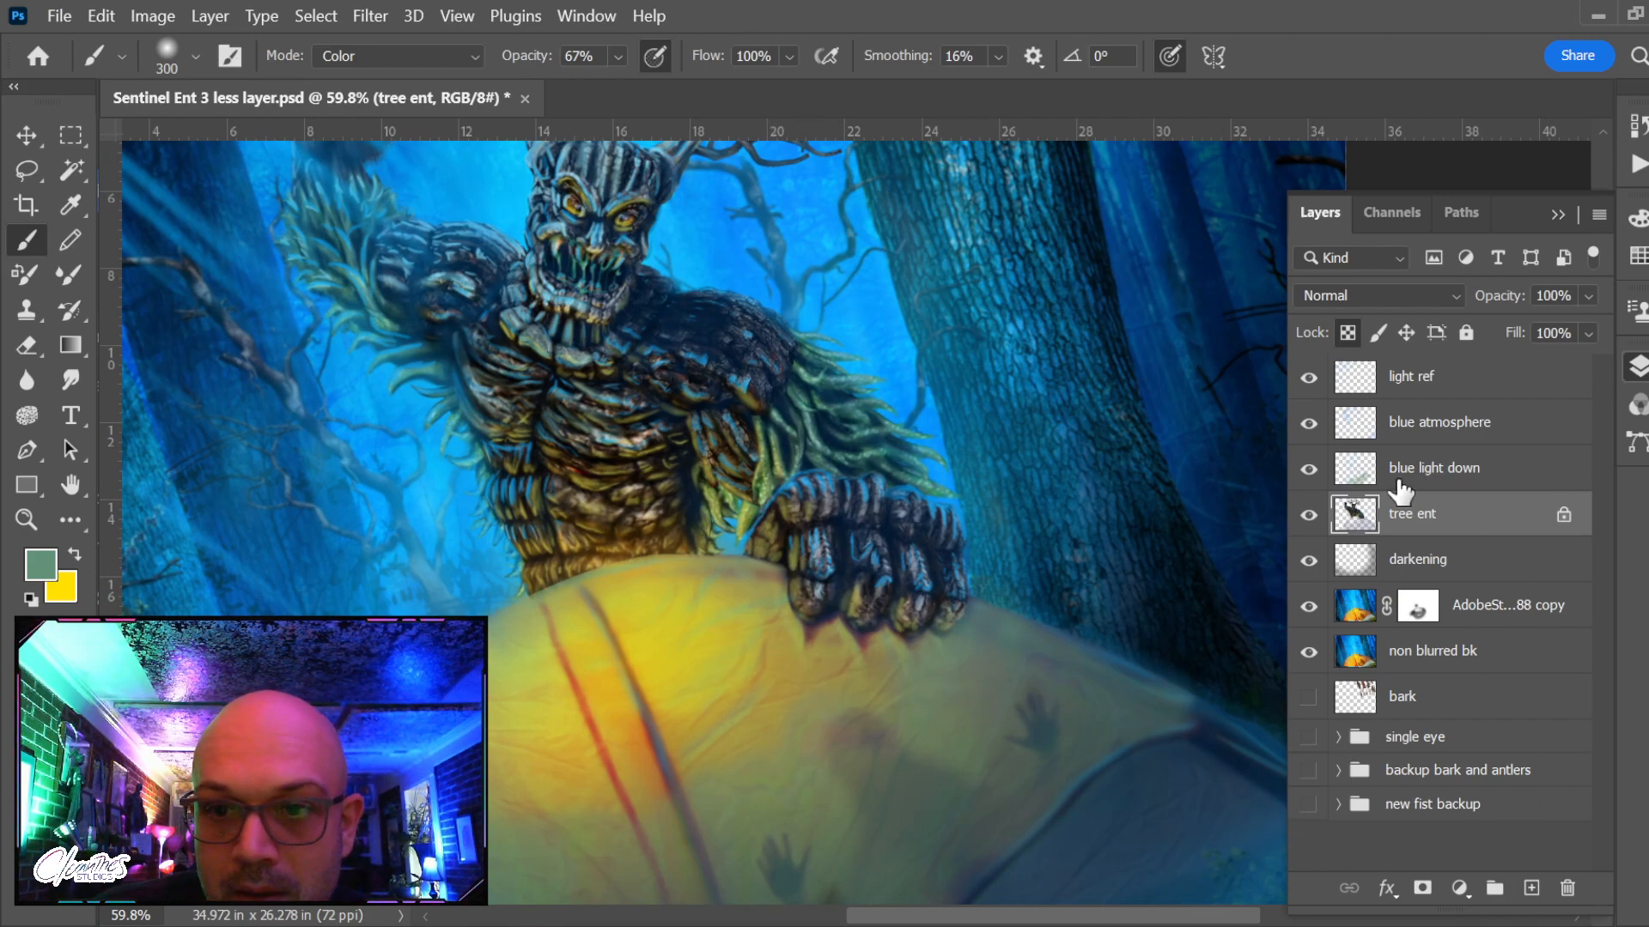
left_click(1308, 423)
left_click(1308, 422)
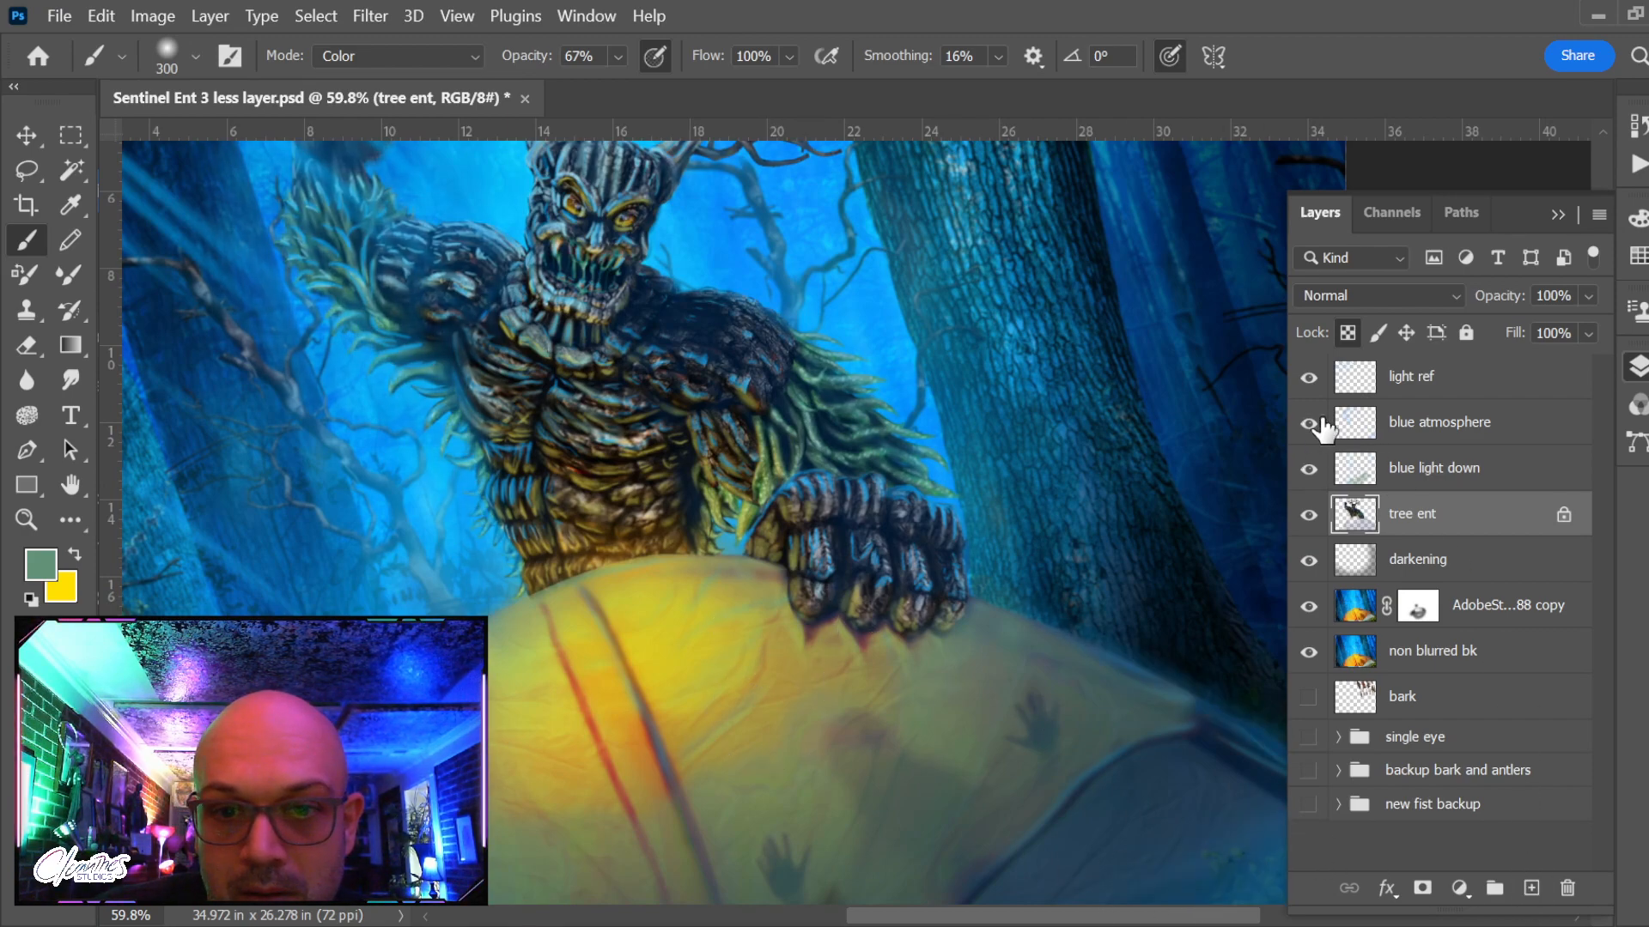
scroll(1134, 460, "down", 3)
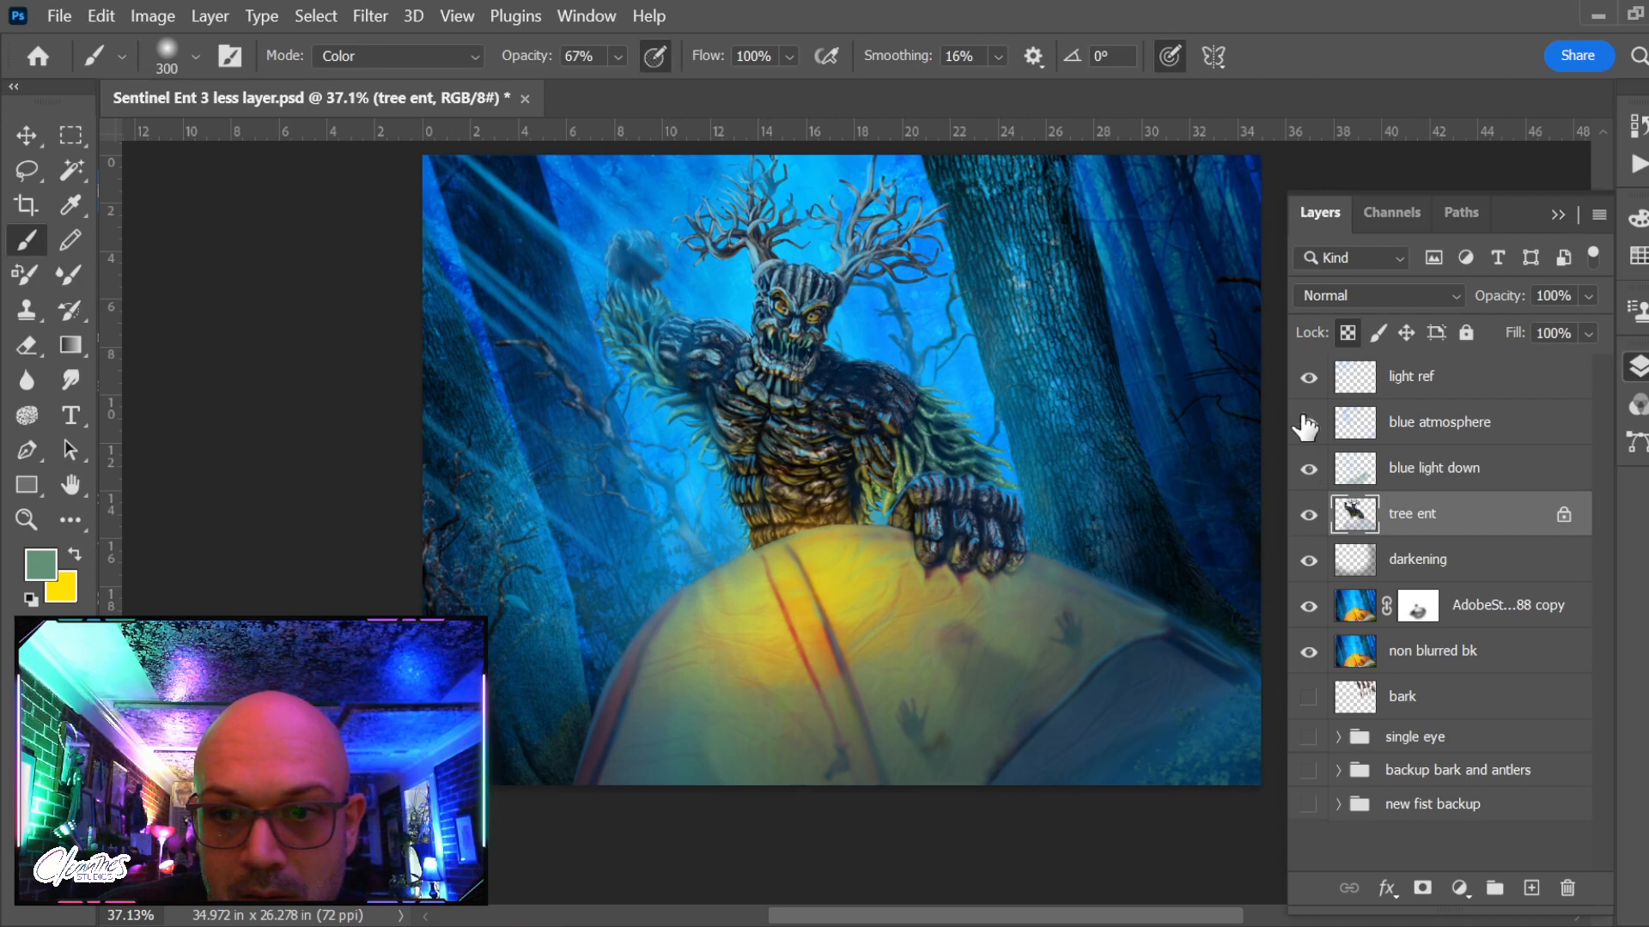
left_click(1306, 424)
left_click(1306, 424)
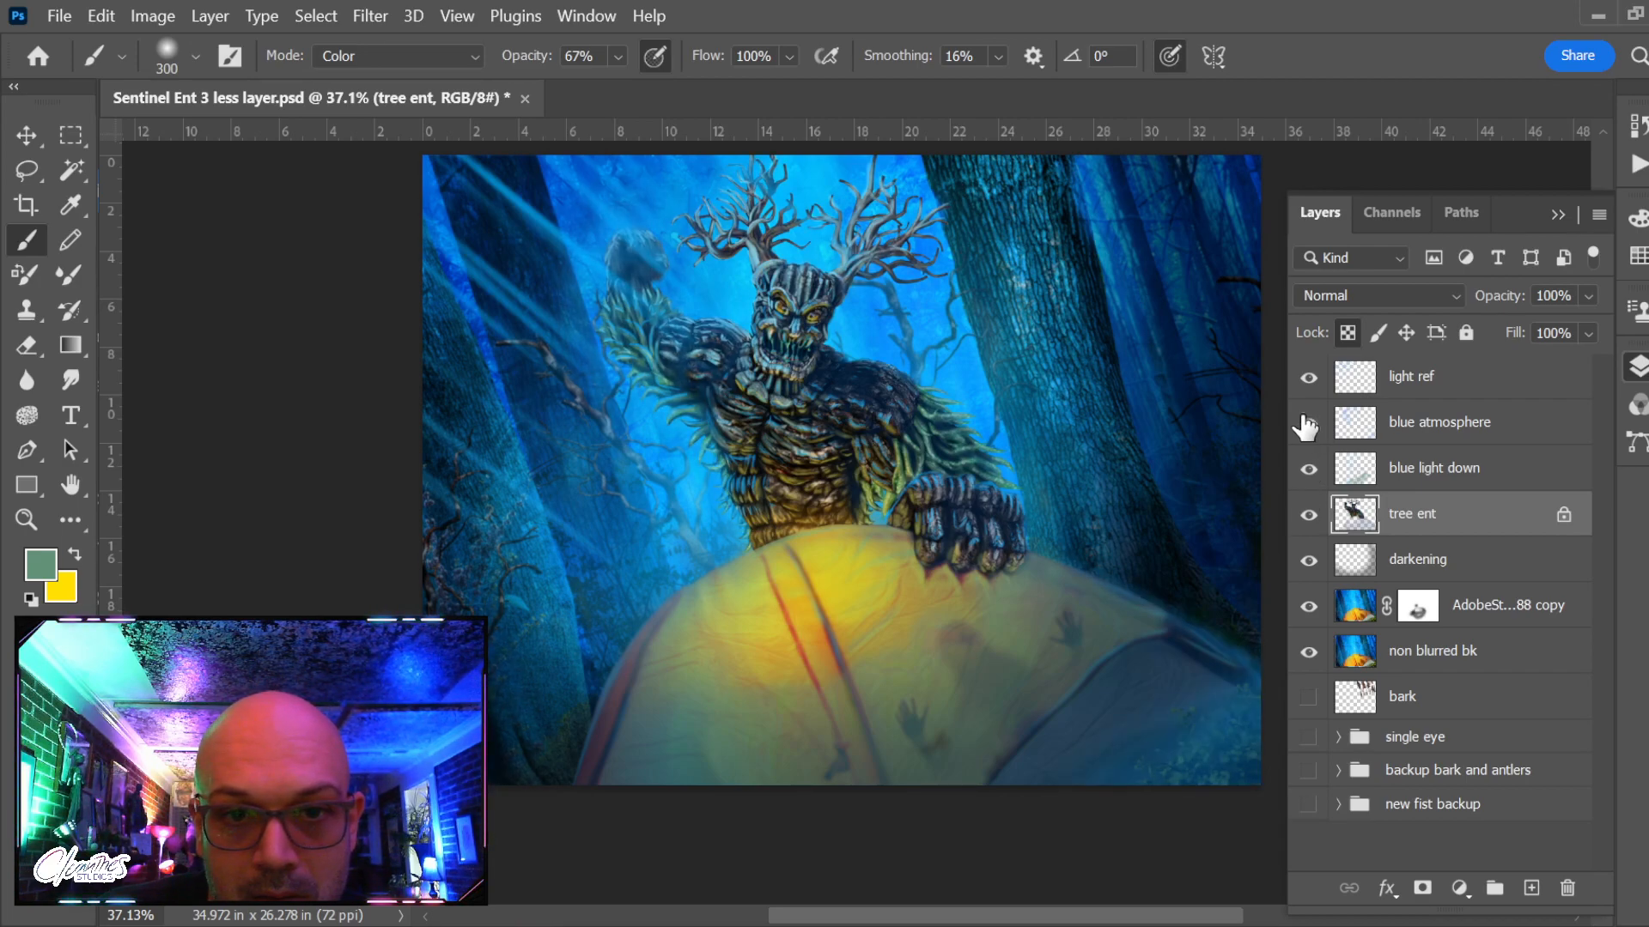
Try merging the blue atmosphere layer down into blue light down and compare the painting with the merged layer off and on
left_click(1496, 440)
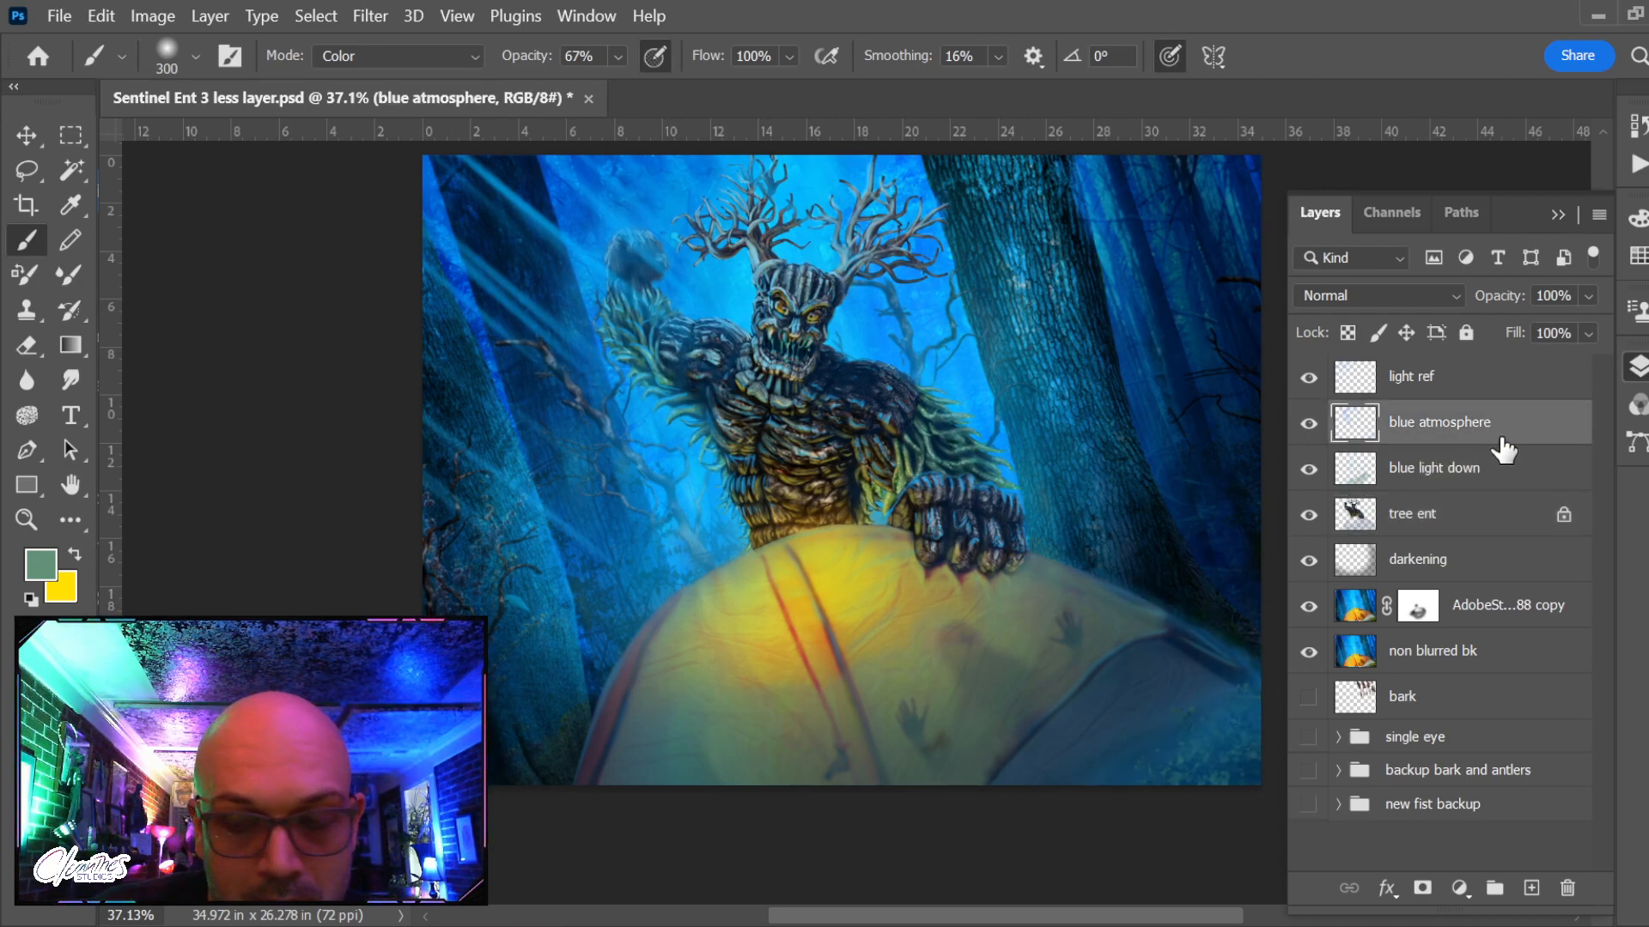
key("ctrl+e")
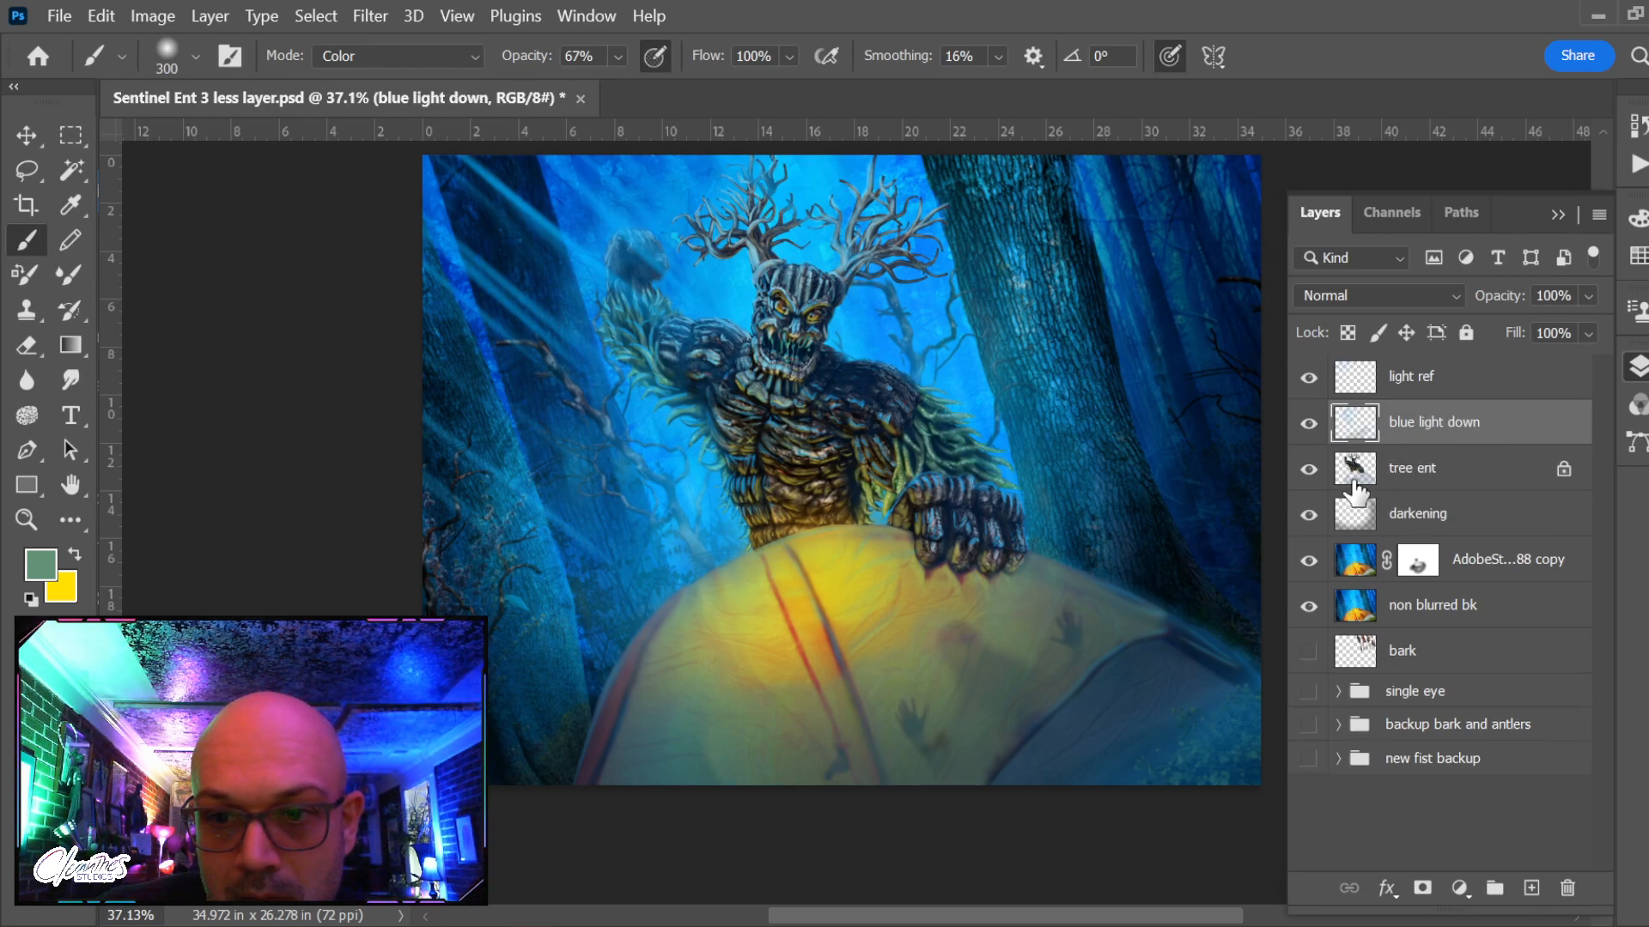
left_click(1320, 427)
left_click(1319, 428)
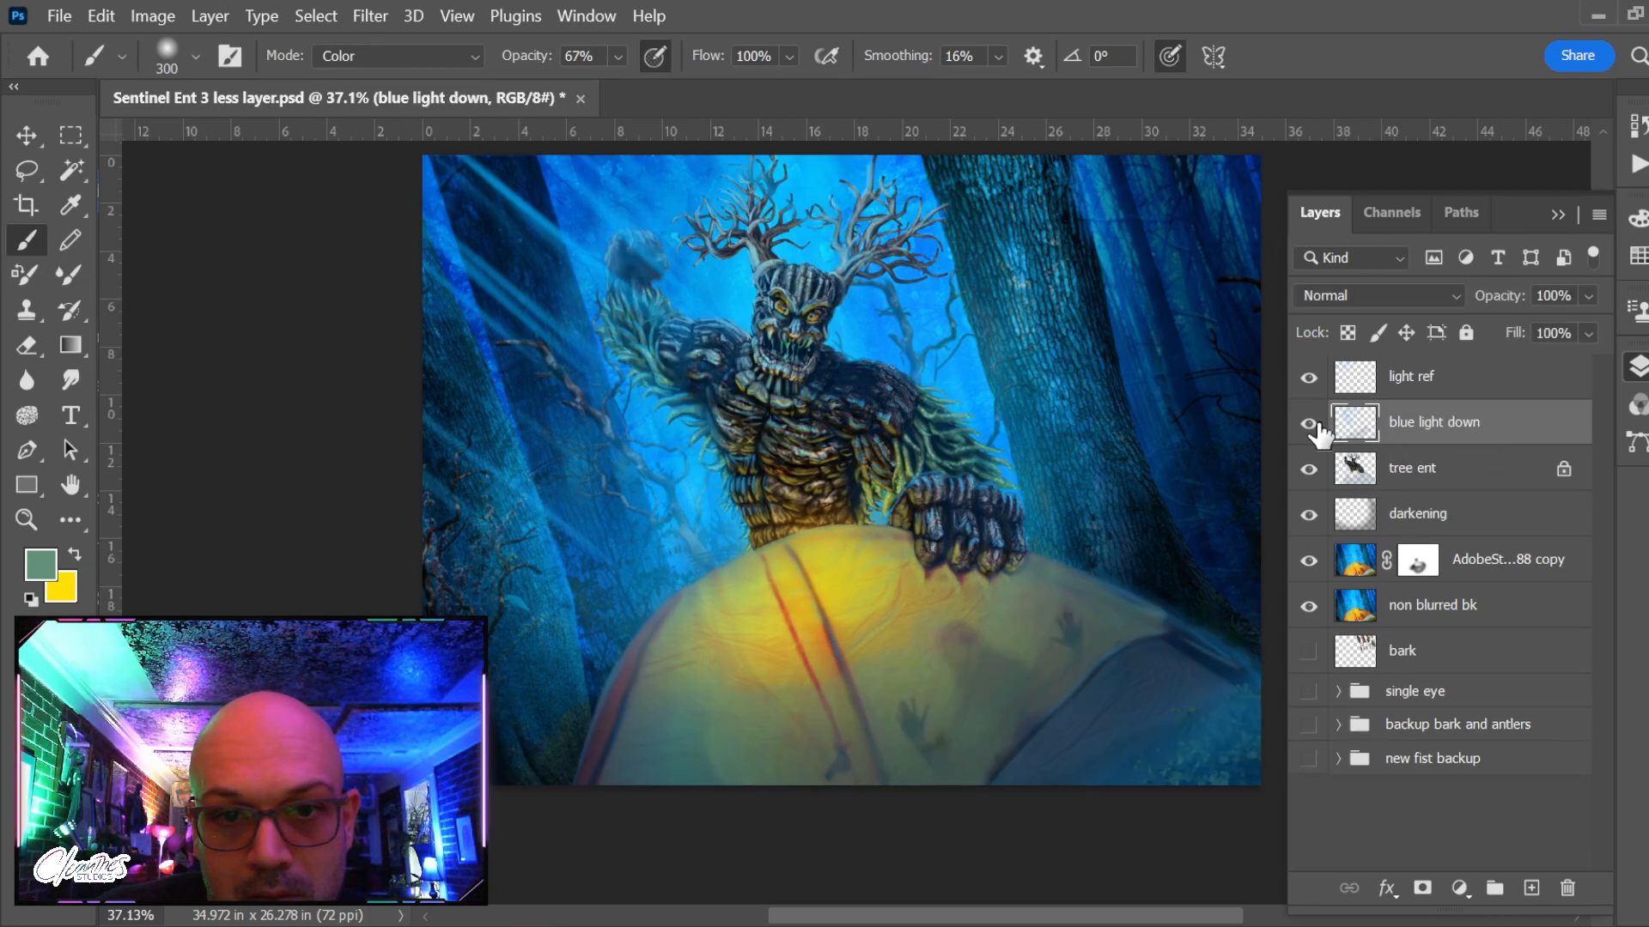
left_click(1318, 427)
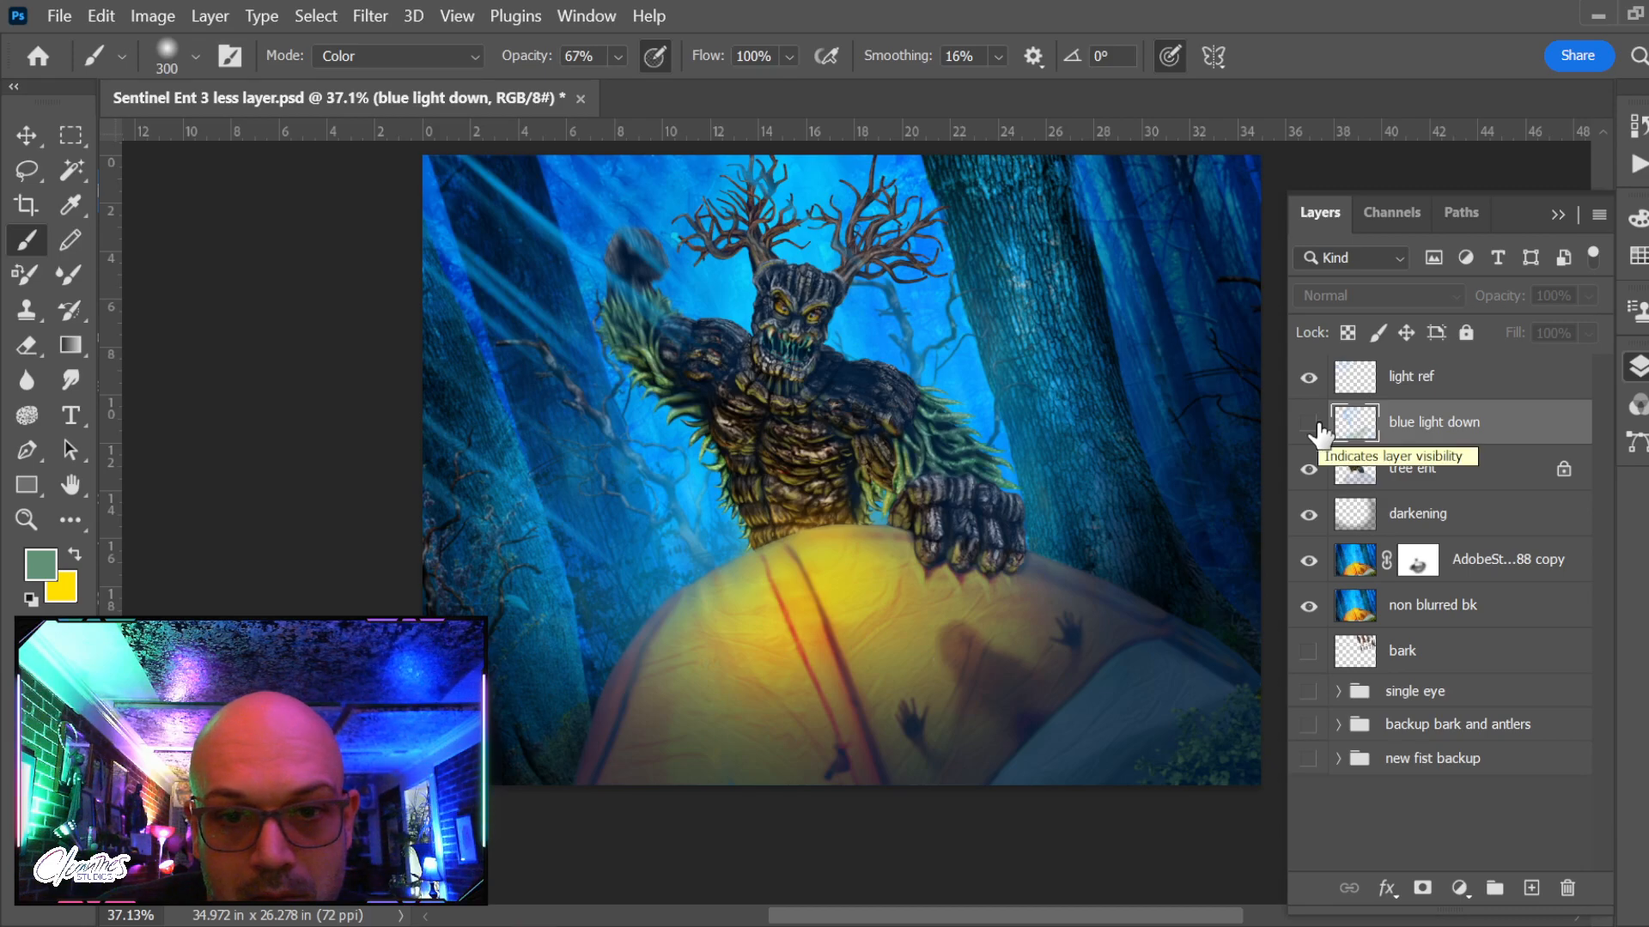
left_click(1318, 427)
Try fading the merged blue light over the creature and tent with a 700 px eraser at 21% opacity, then undo back to separate layers
scroll(662, 389, "up", 3)
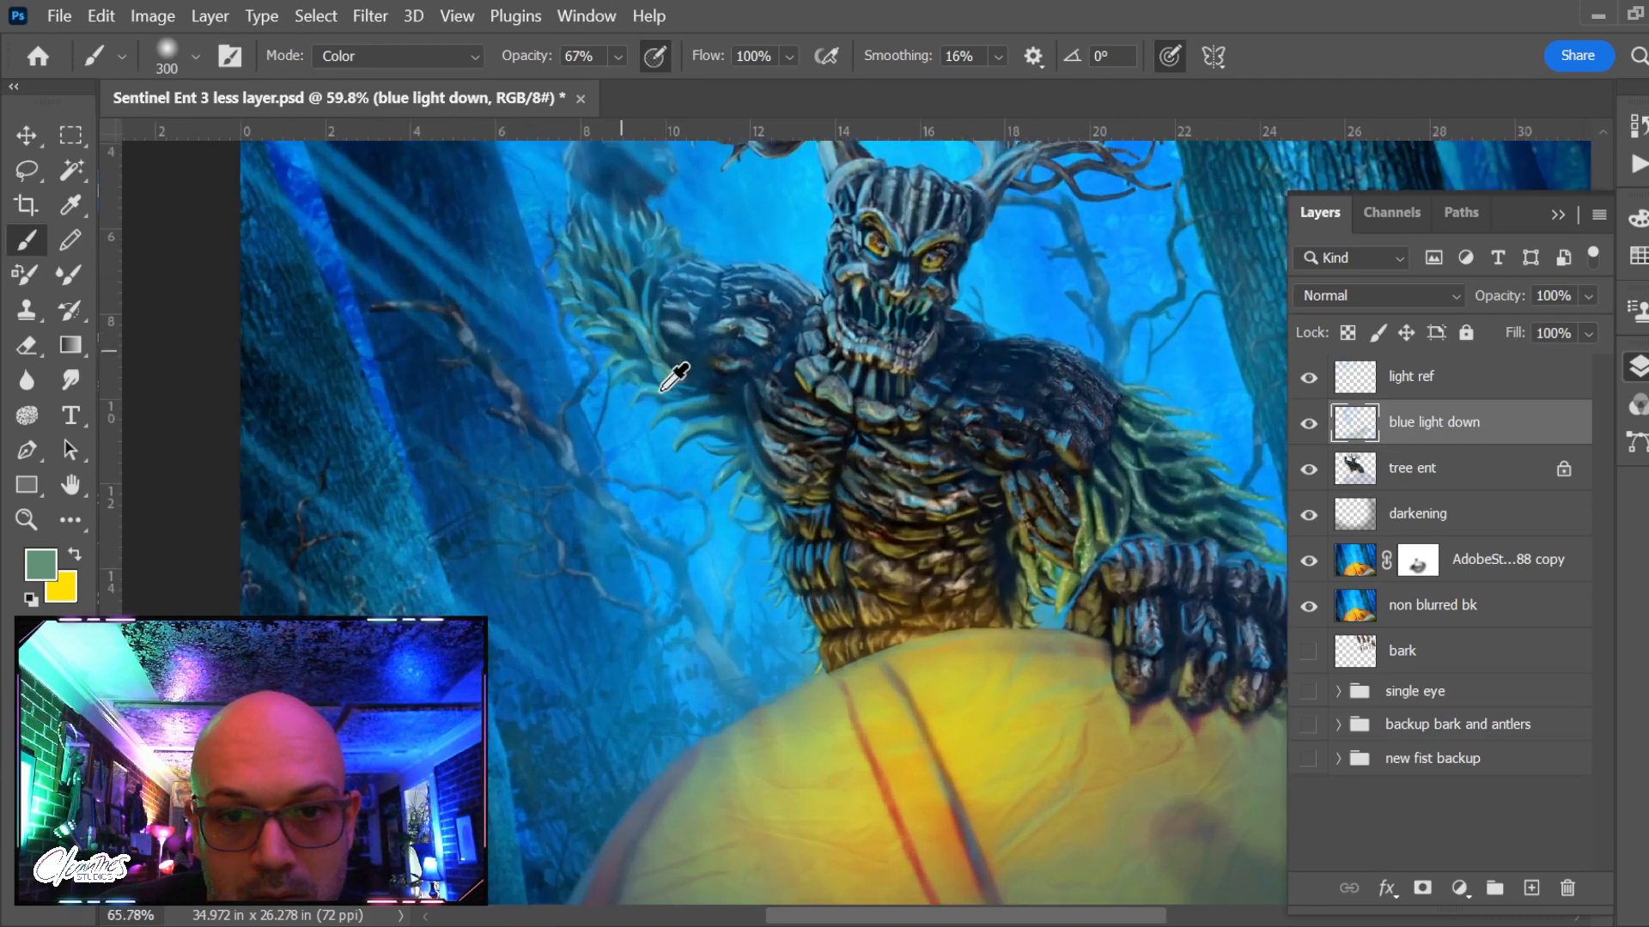
scroll(662, 389, "up", 2)
left_click_drag(920, 435, 881, 506)
key("e")
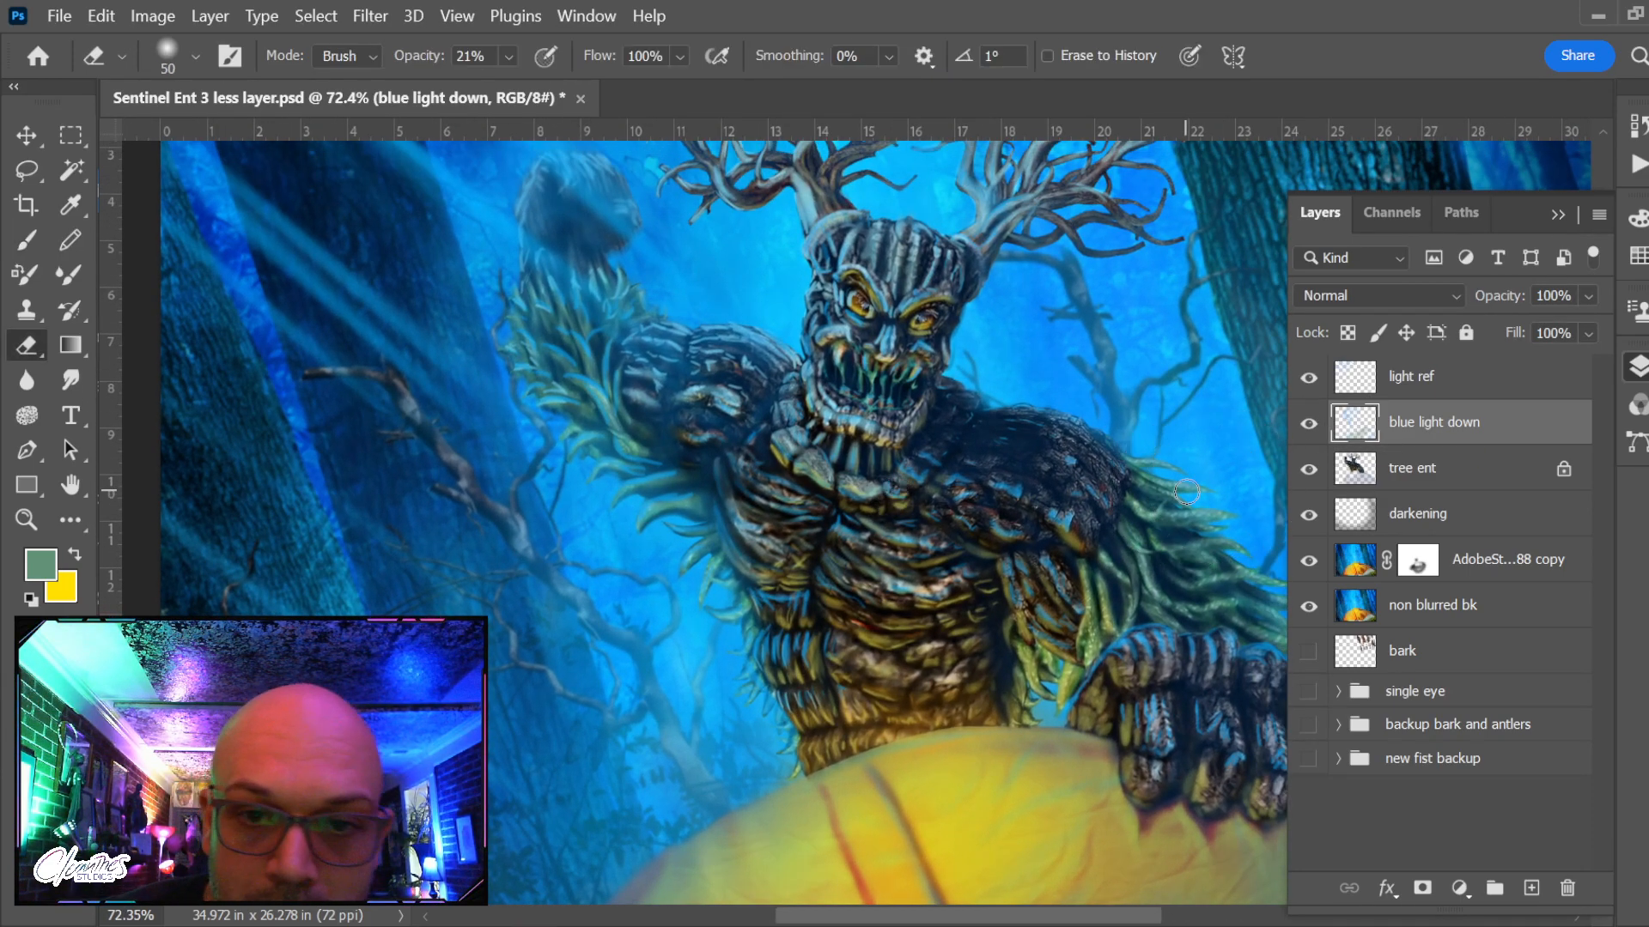
key("bracketright")
key("bracketright")
key("bracketright")
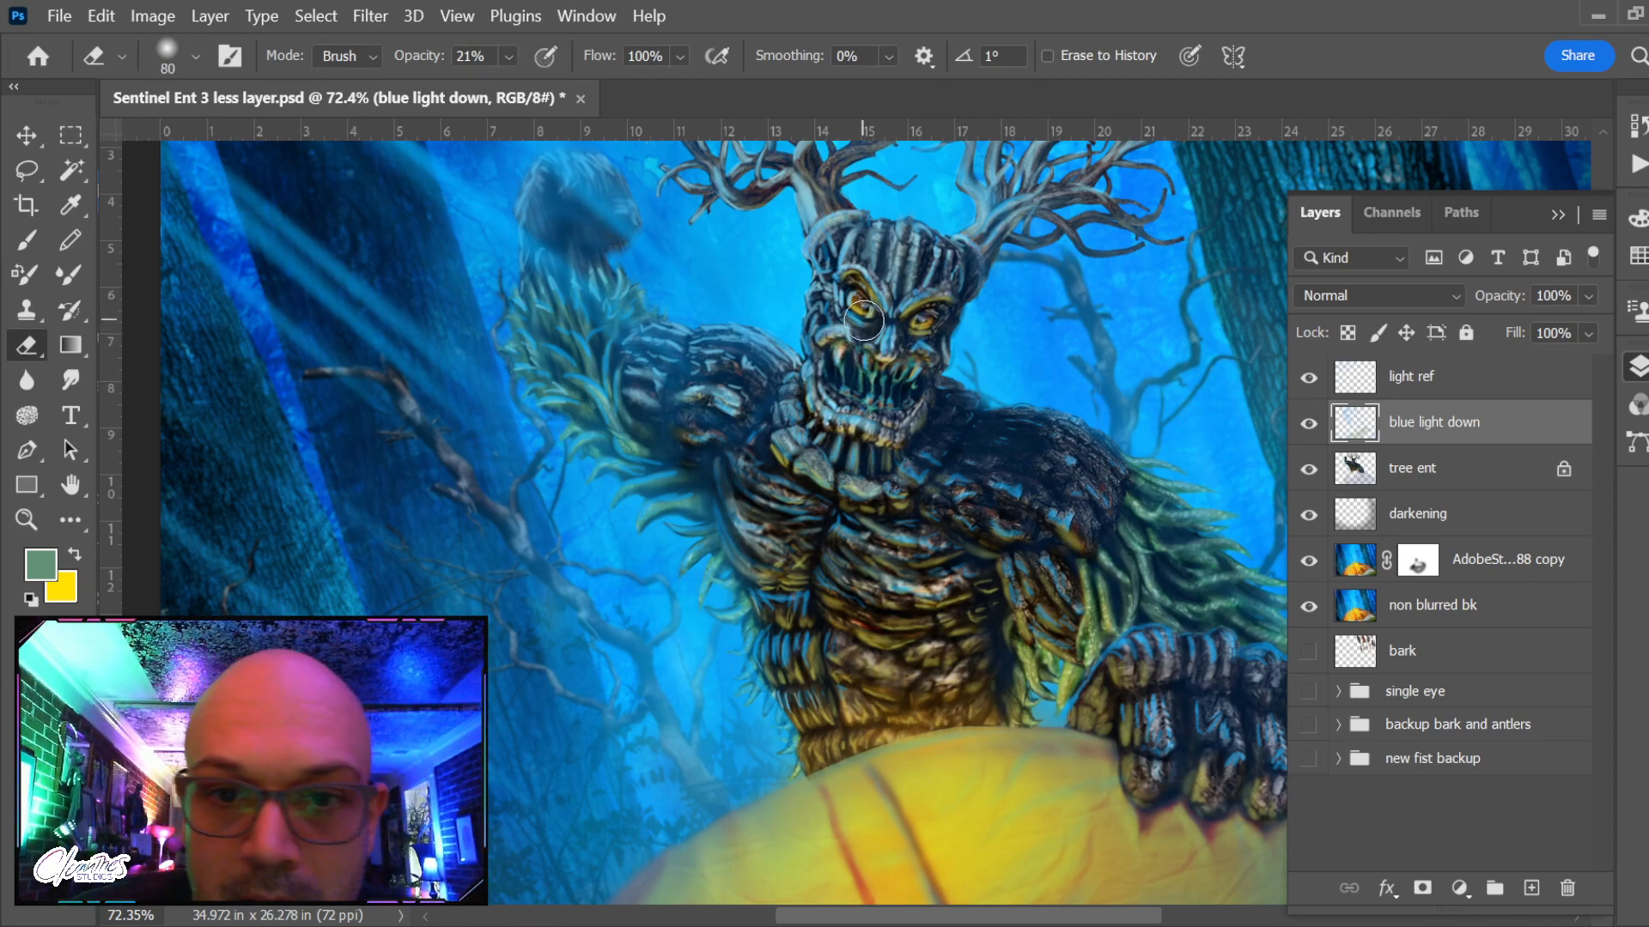
key("bracketright")
key("bracketright")
key("bracketright")
key("bracketright")
key("bracketright")
key("bracketright")
key("bracketright")
key("bracketright")
key("bracketright")
key("bracketright")
key("bracketright")
key("bracketright")
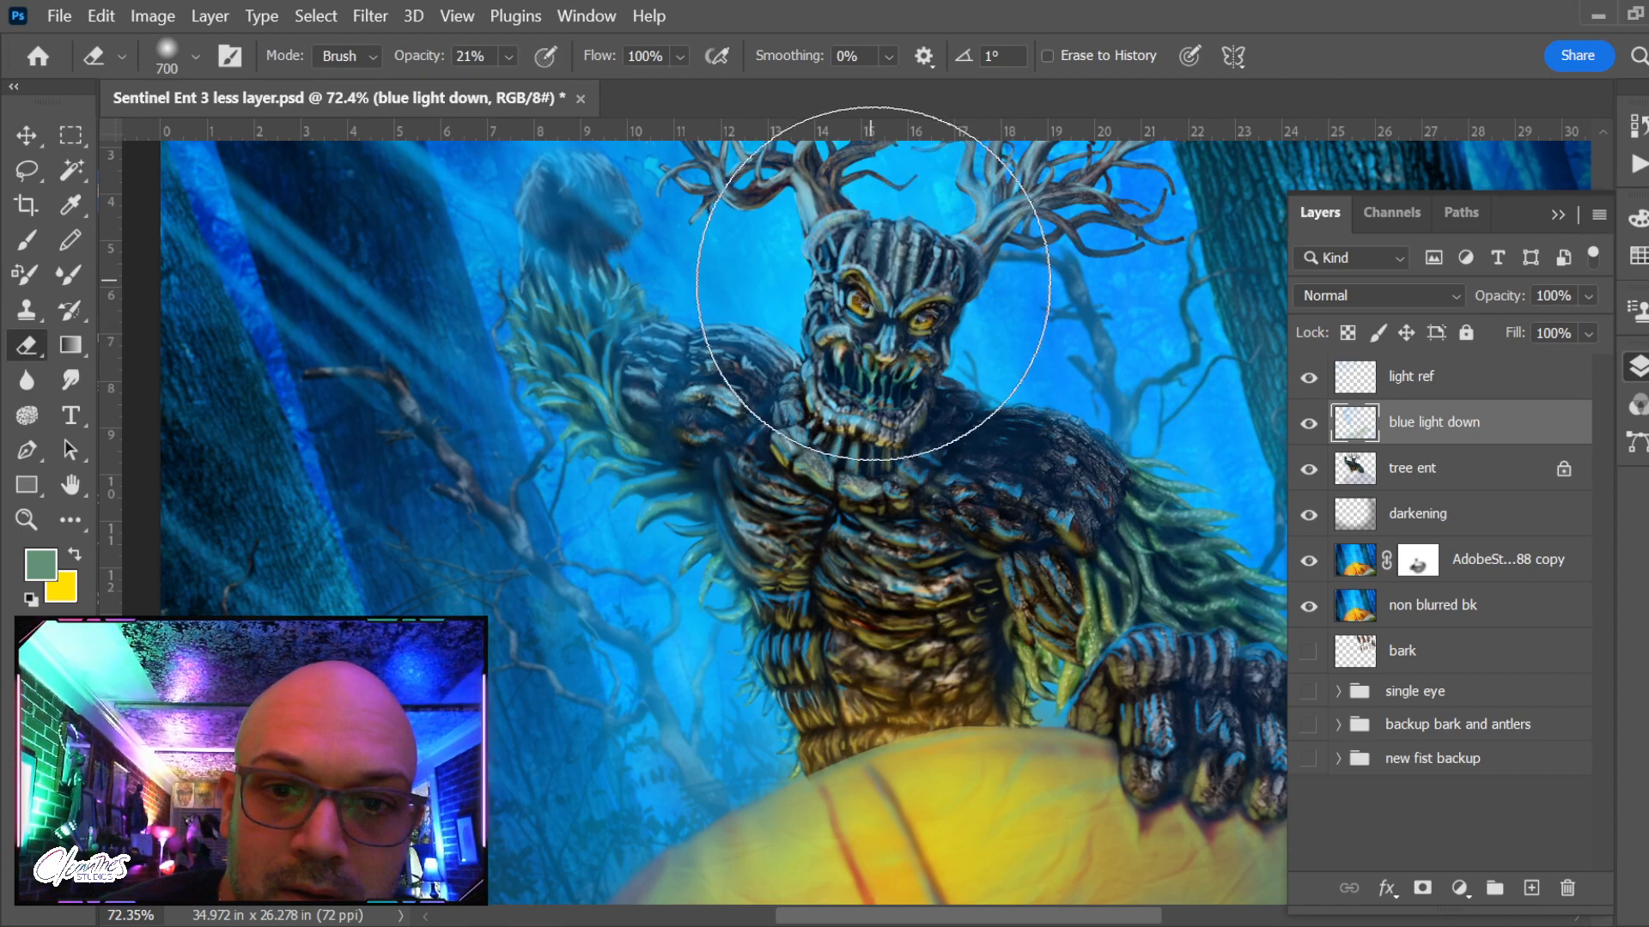
scroll(982, 499, "down", 2)
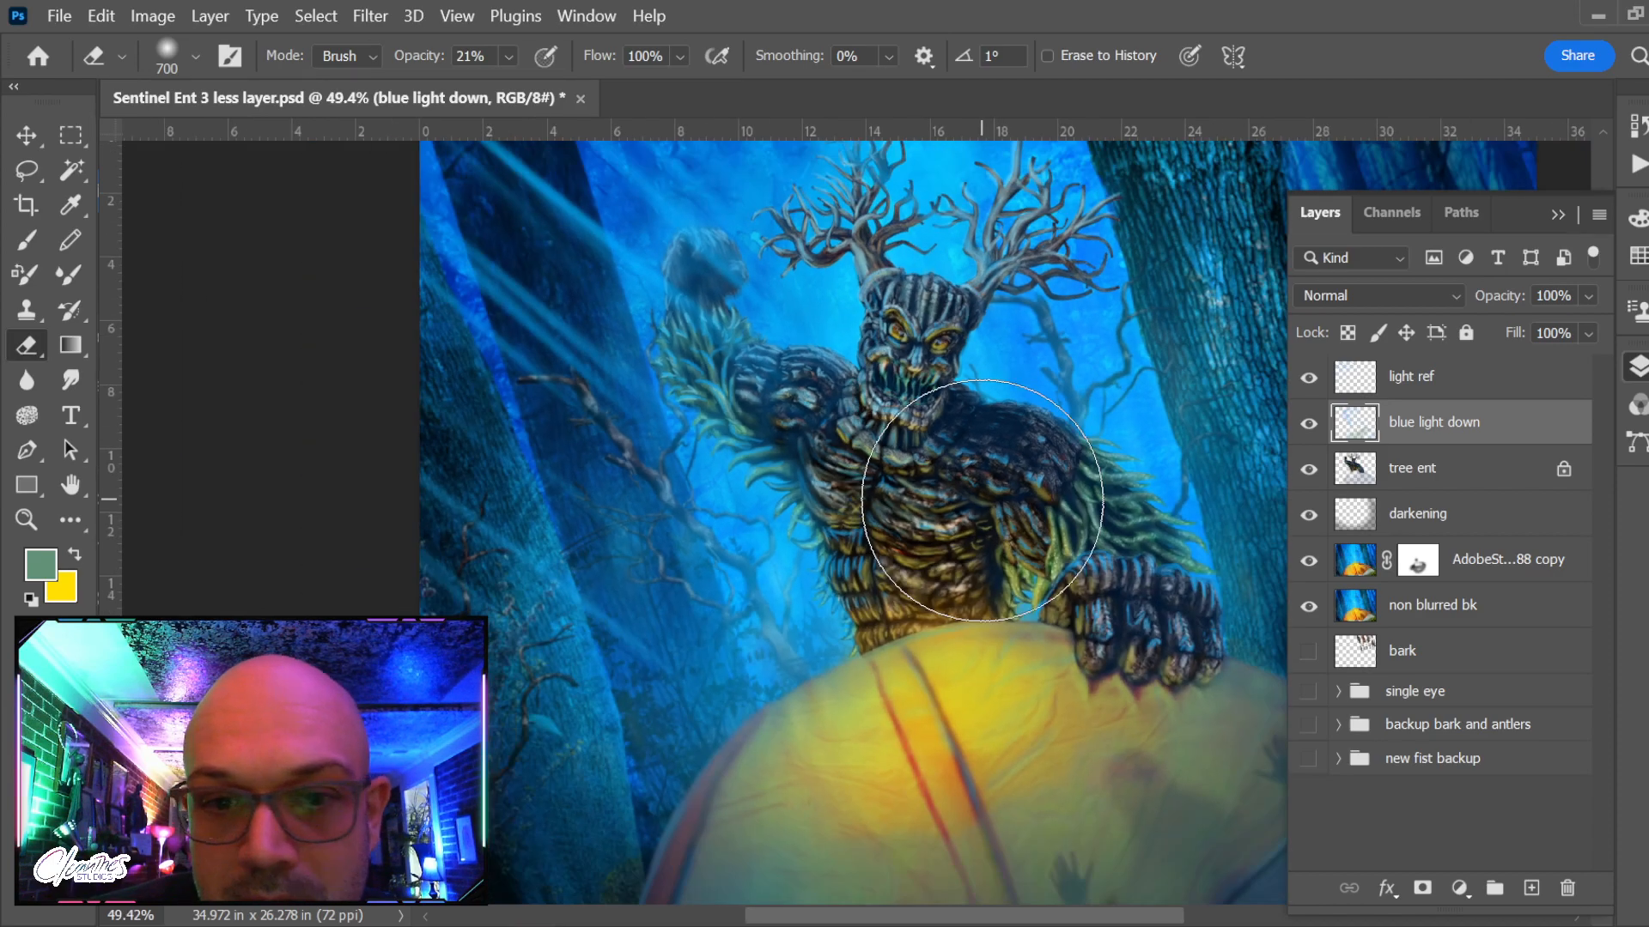
scroll(982, 500, "down", 2)
left_click_drag(1033, 564, 816, 565)
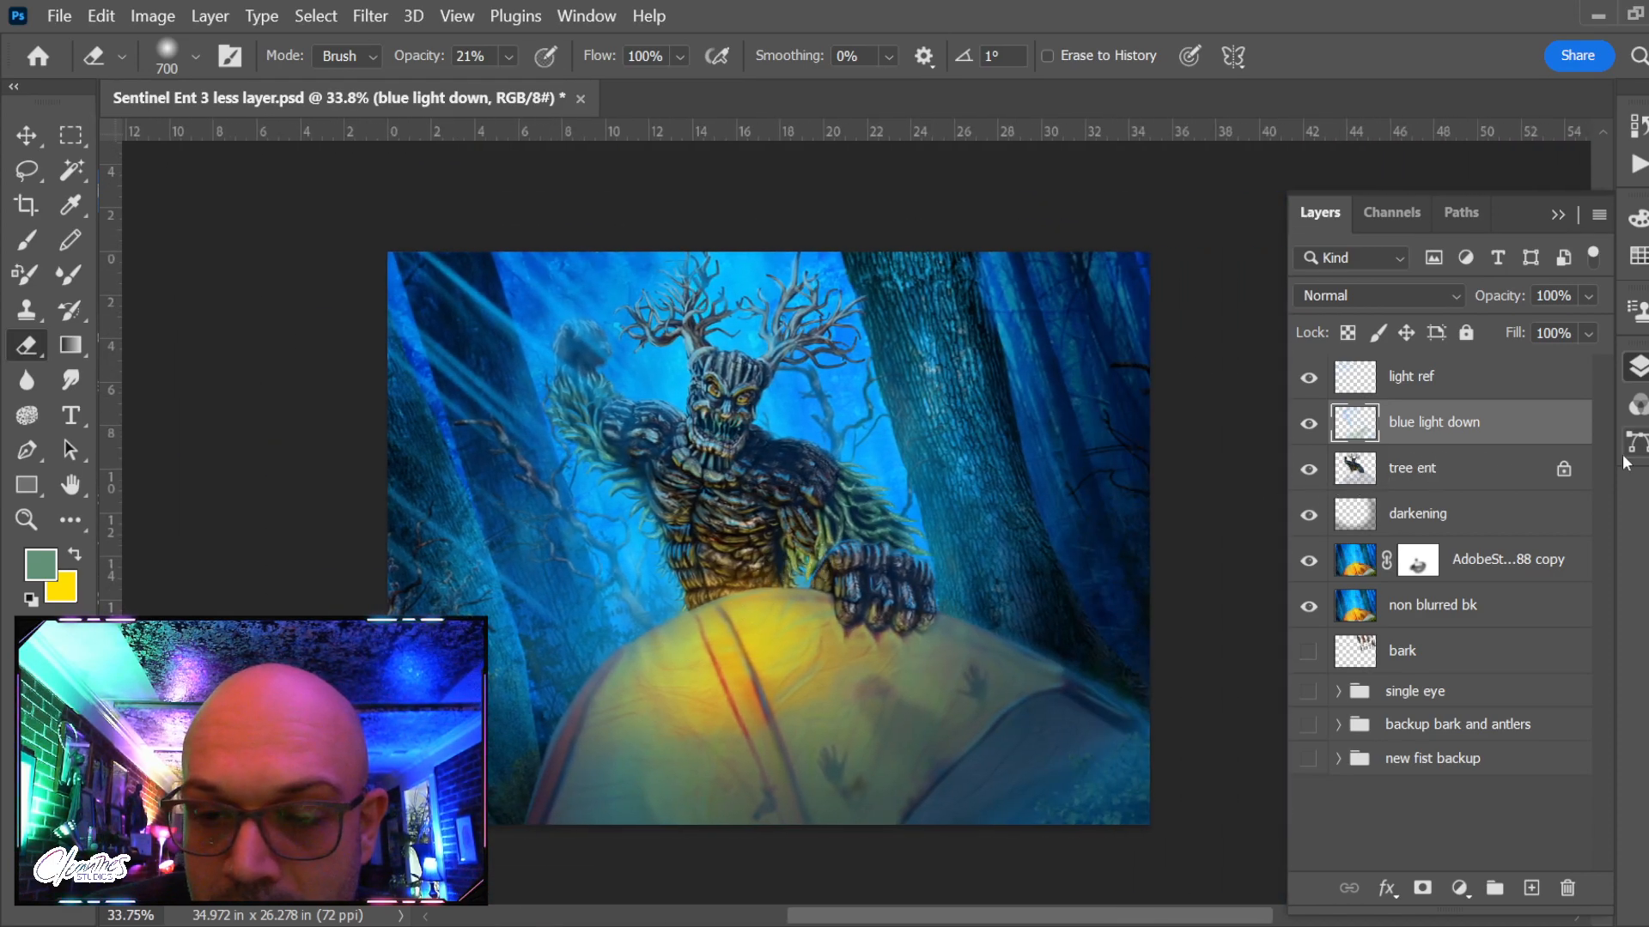
left_click(1525, 462)
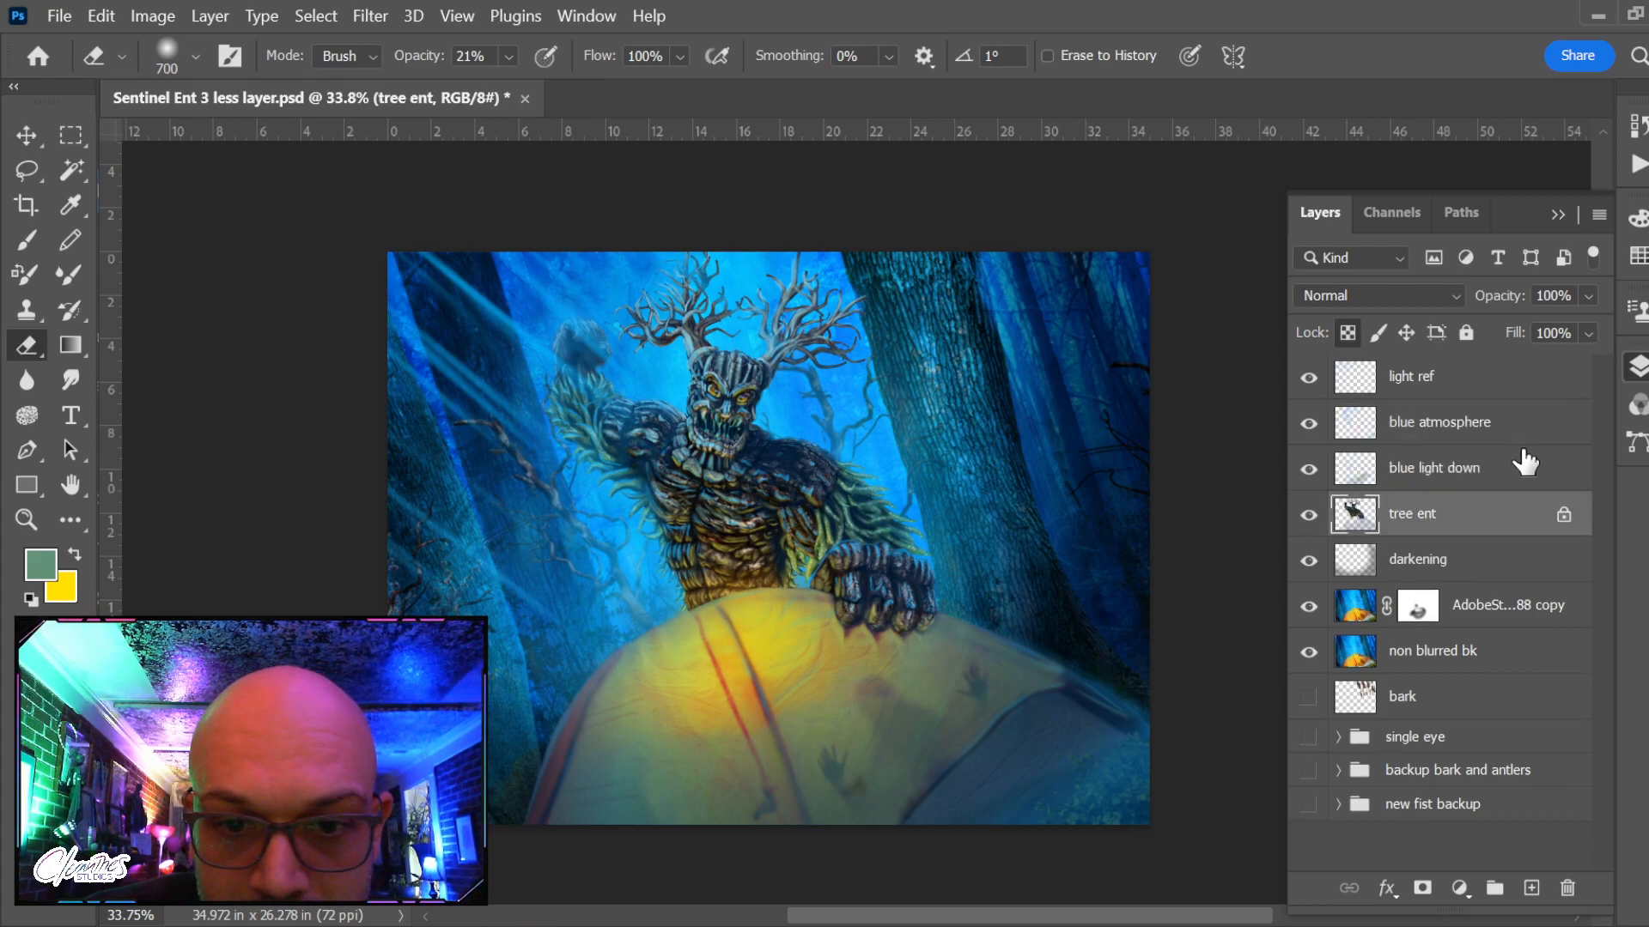
Lower the blue light down layer's opacity to 47% and compare the painting with the blue atmosphere layer hidden and shown
left_click(1503, 477)
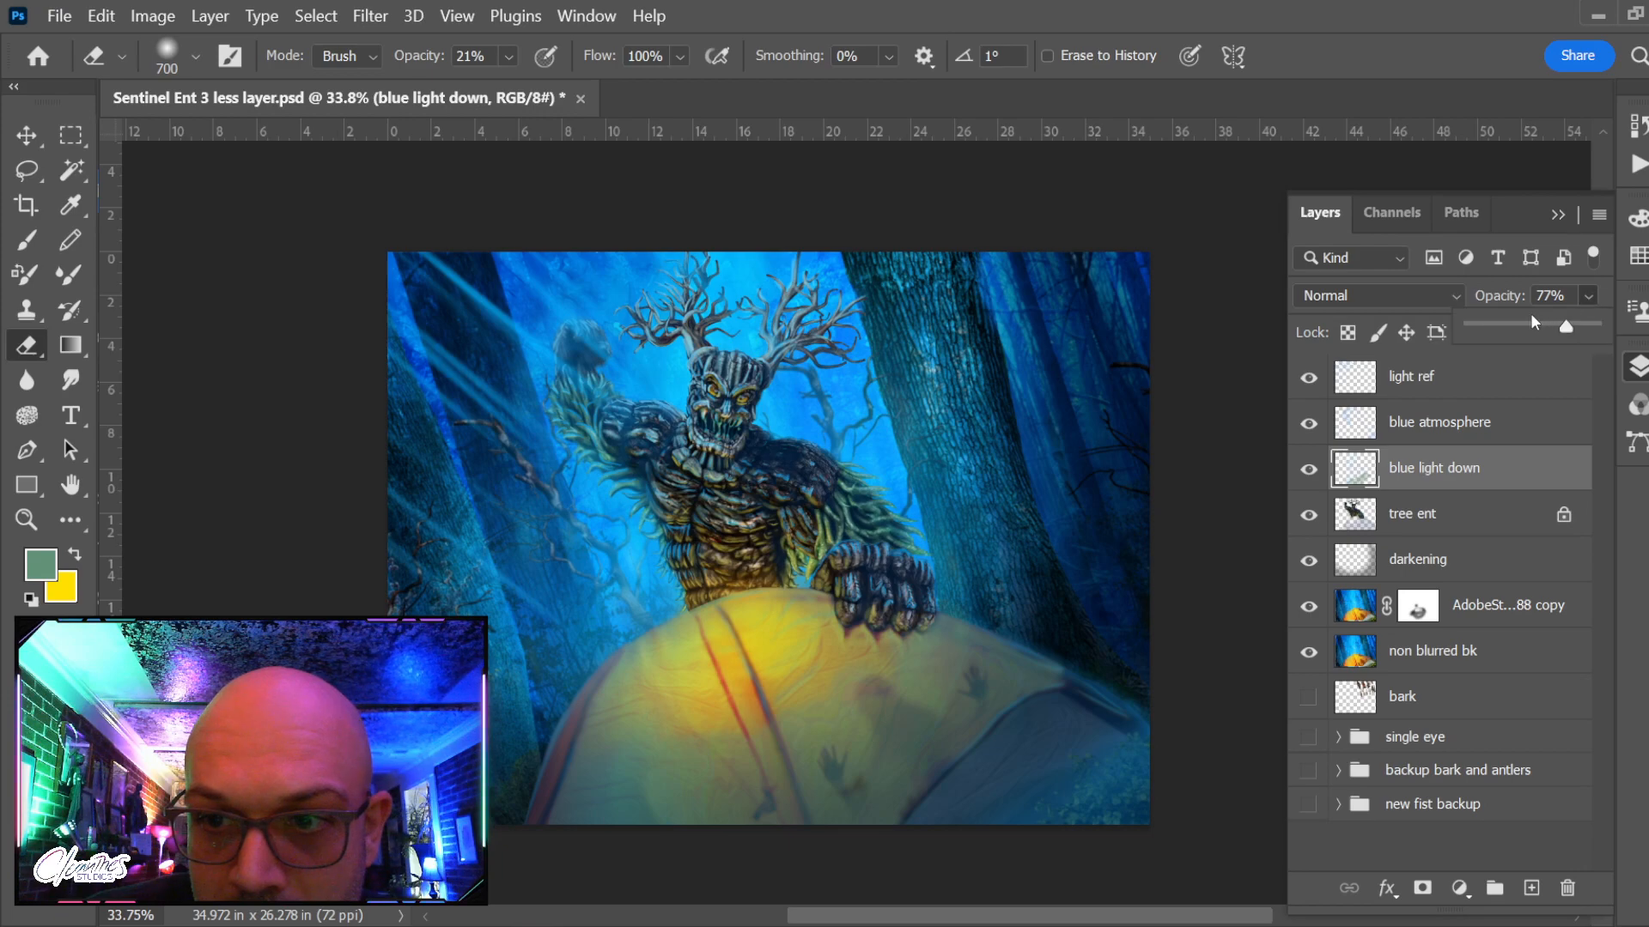
left_click_drag(1535, 322, 1504, 328)
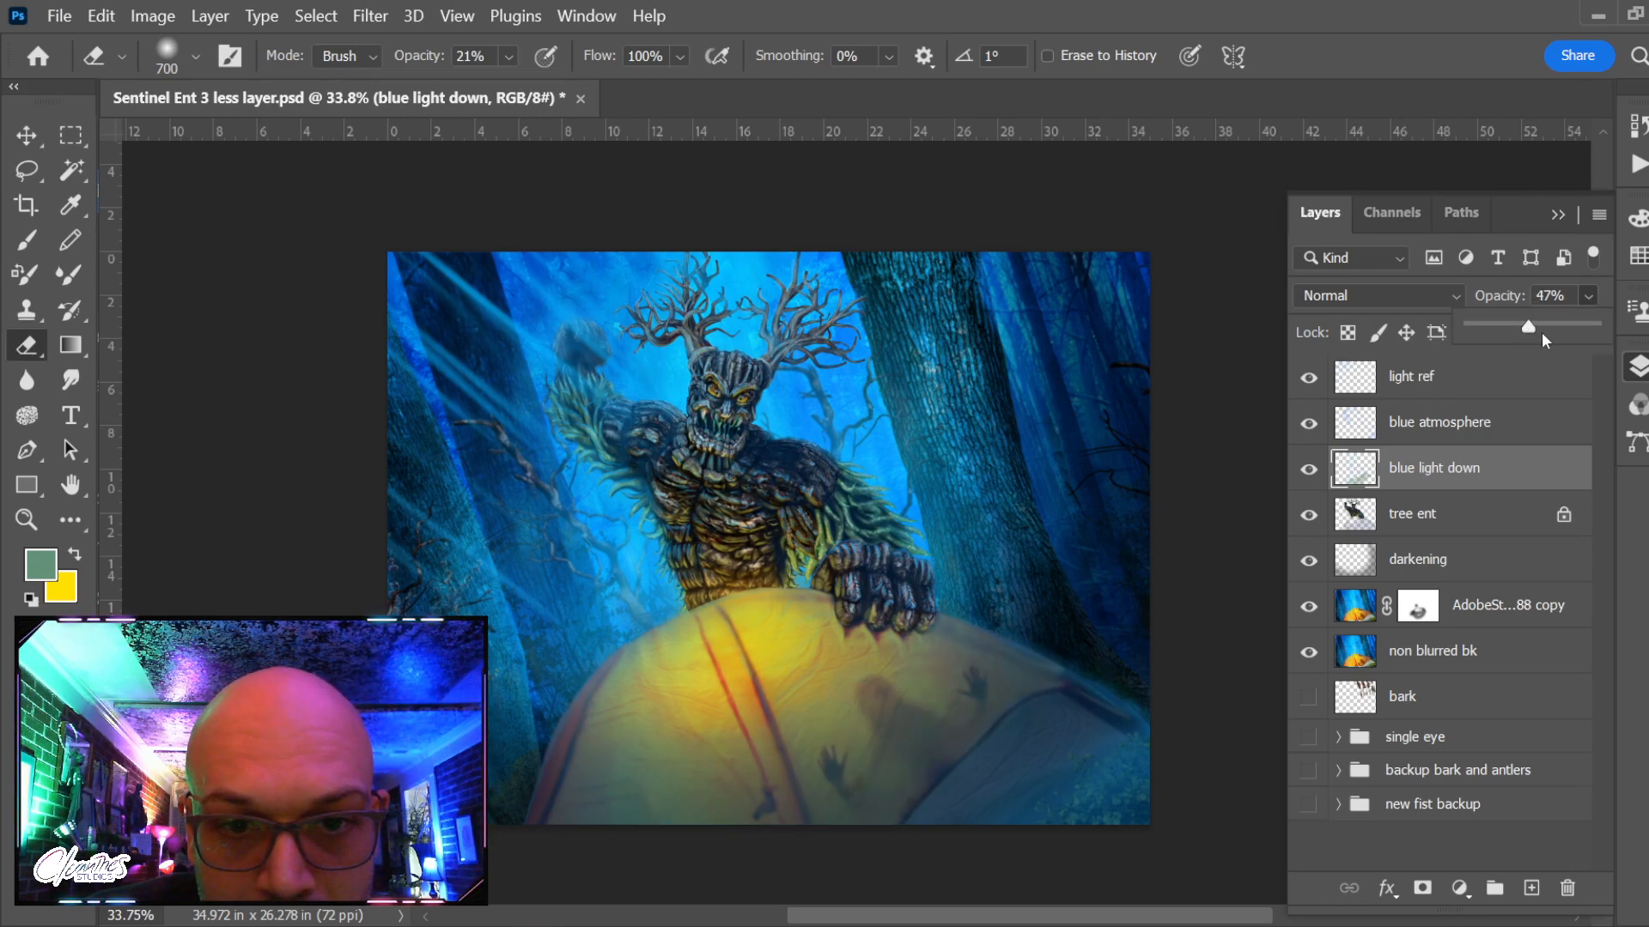
left_click(1308, 423)
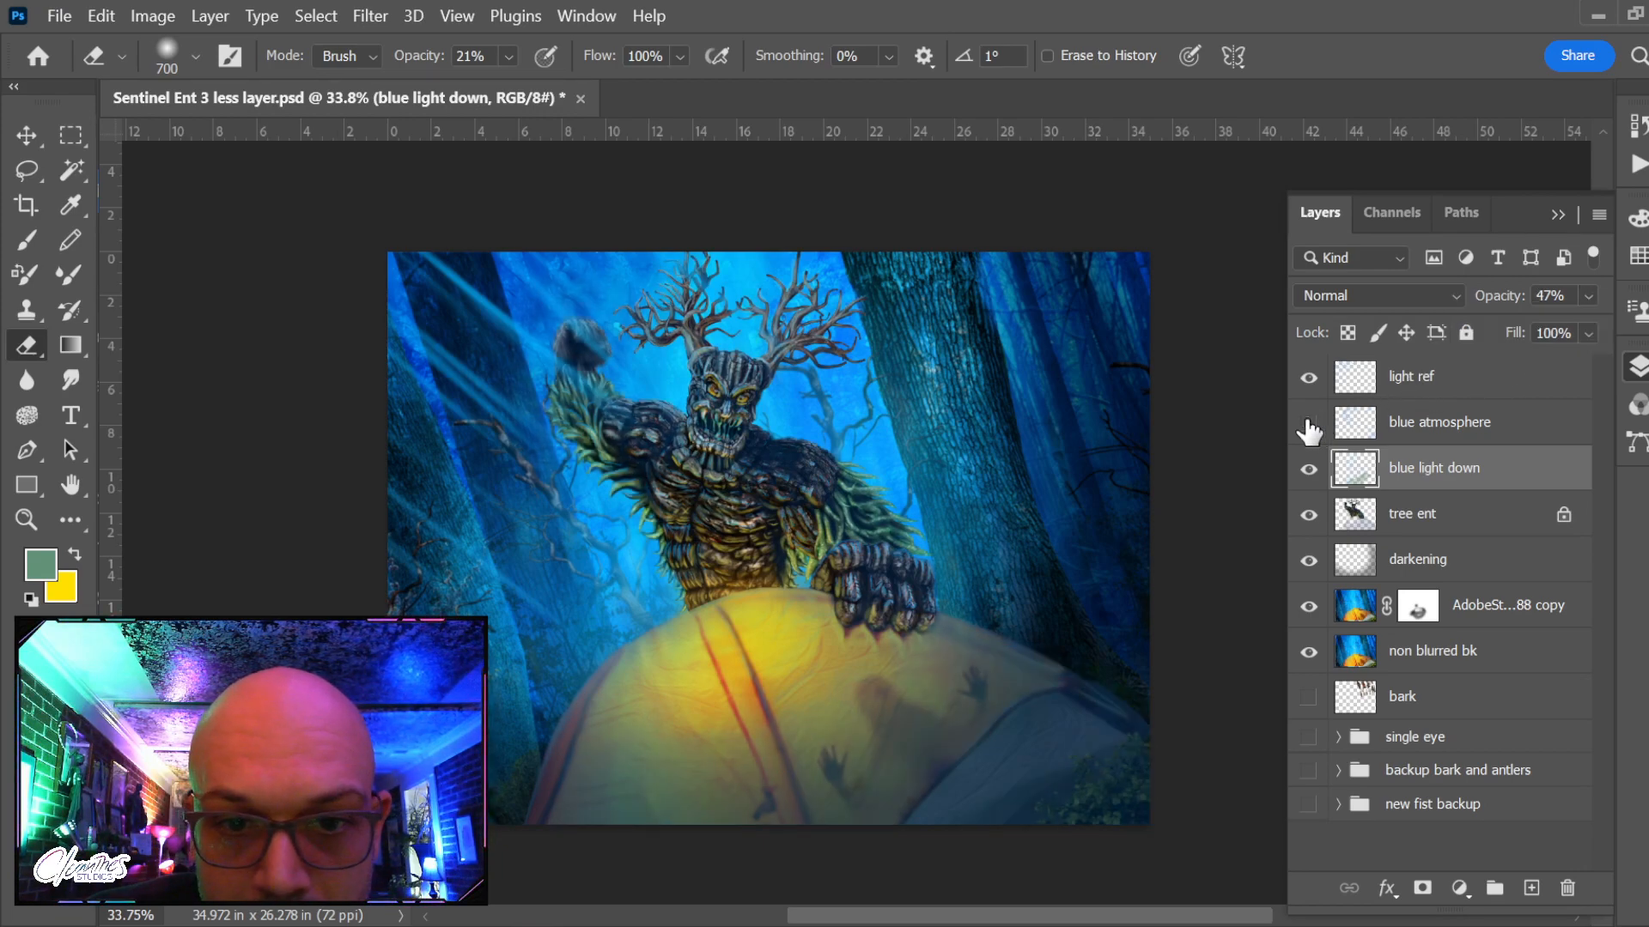
left_click(1308, 423)
left_click(1309, 424)
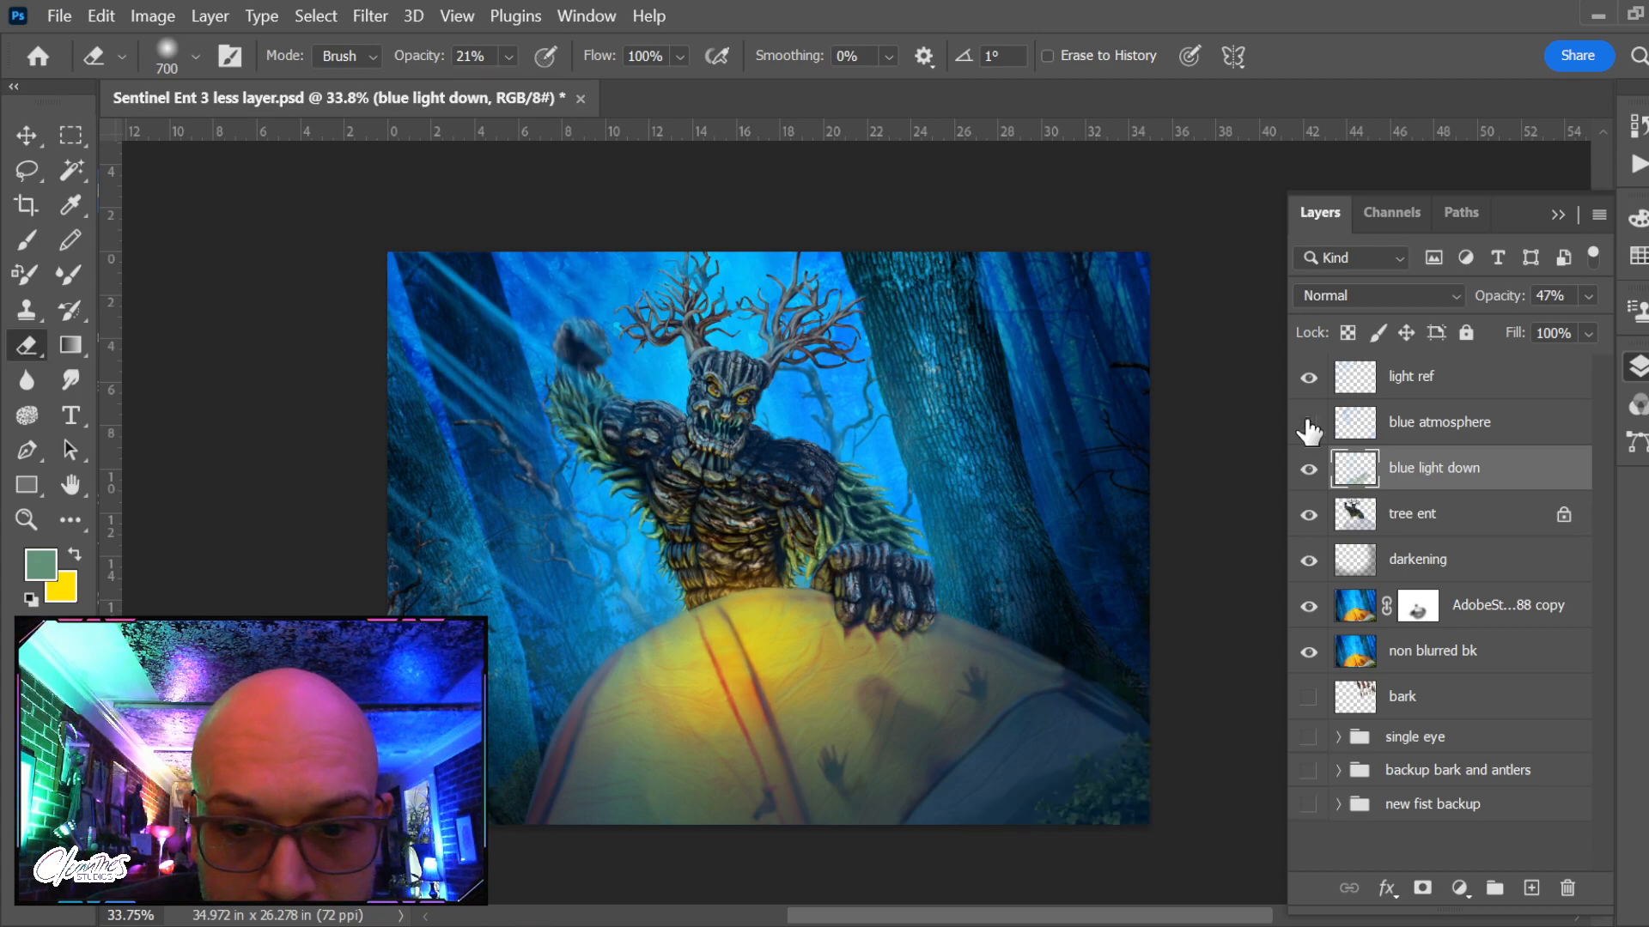
left_click(1309, 423)
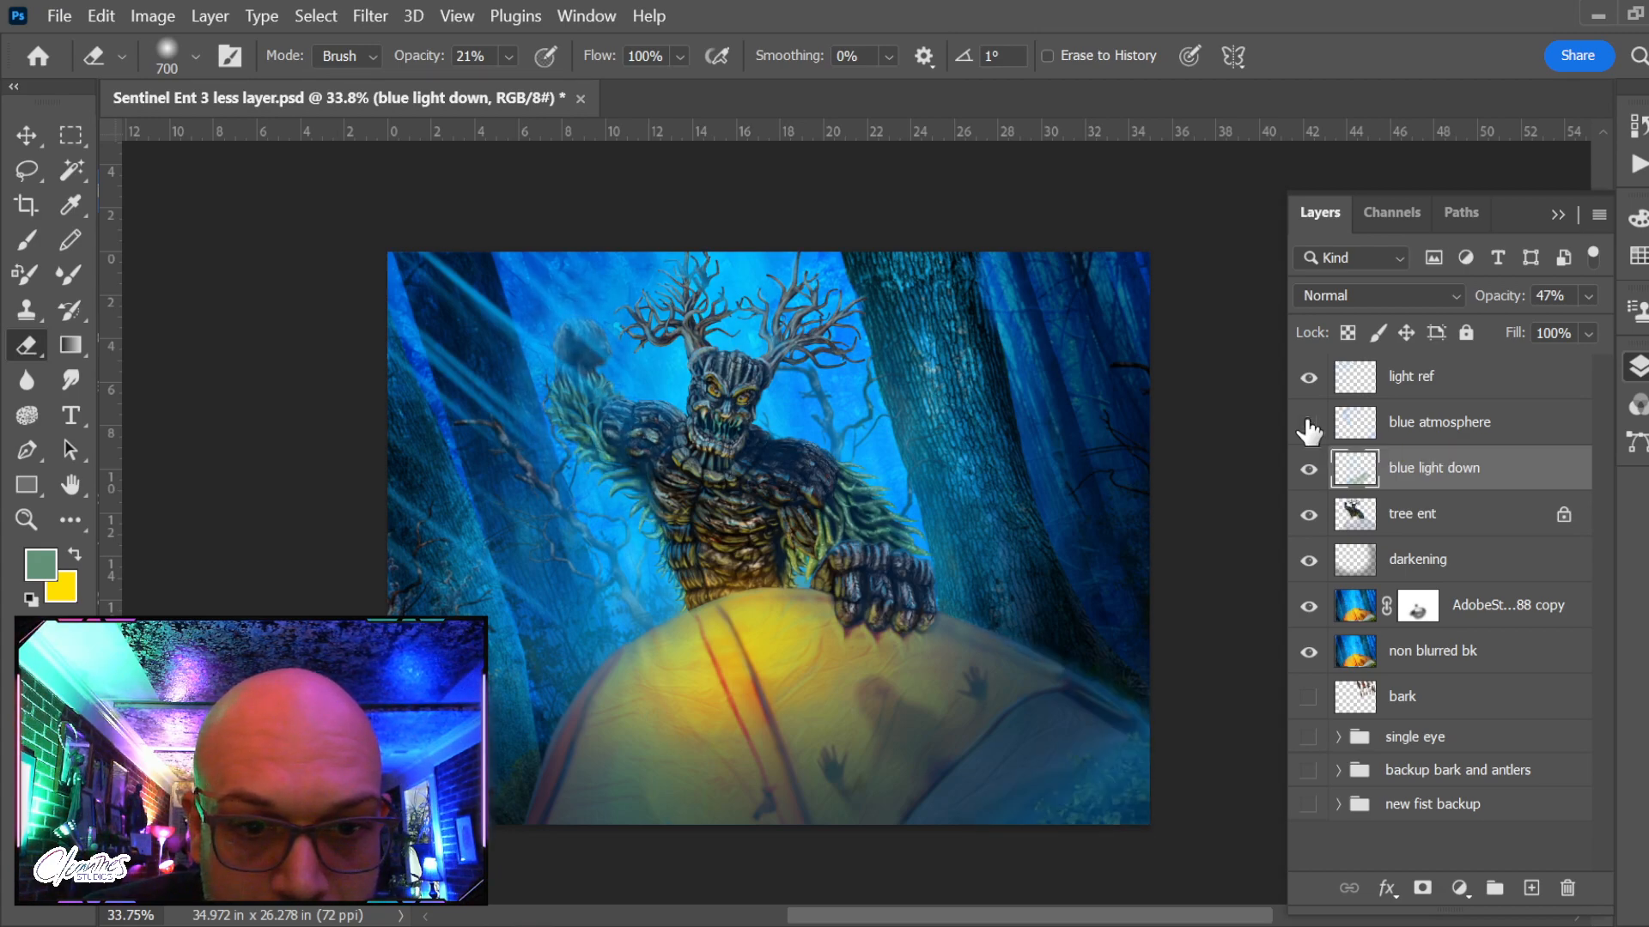
left_click(1308, 423)
left_click(1309, 424)
left_click(1309, 424)
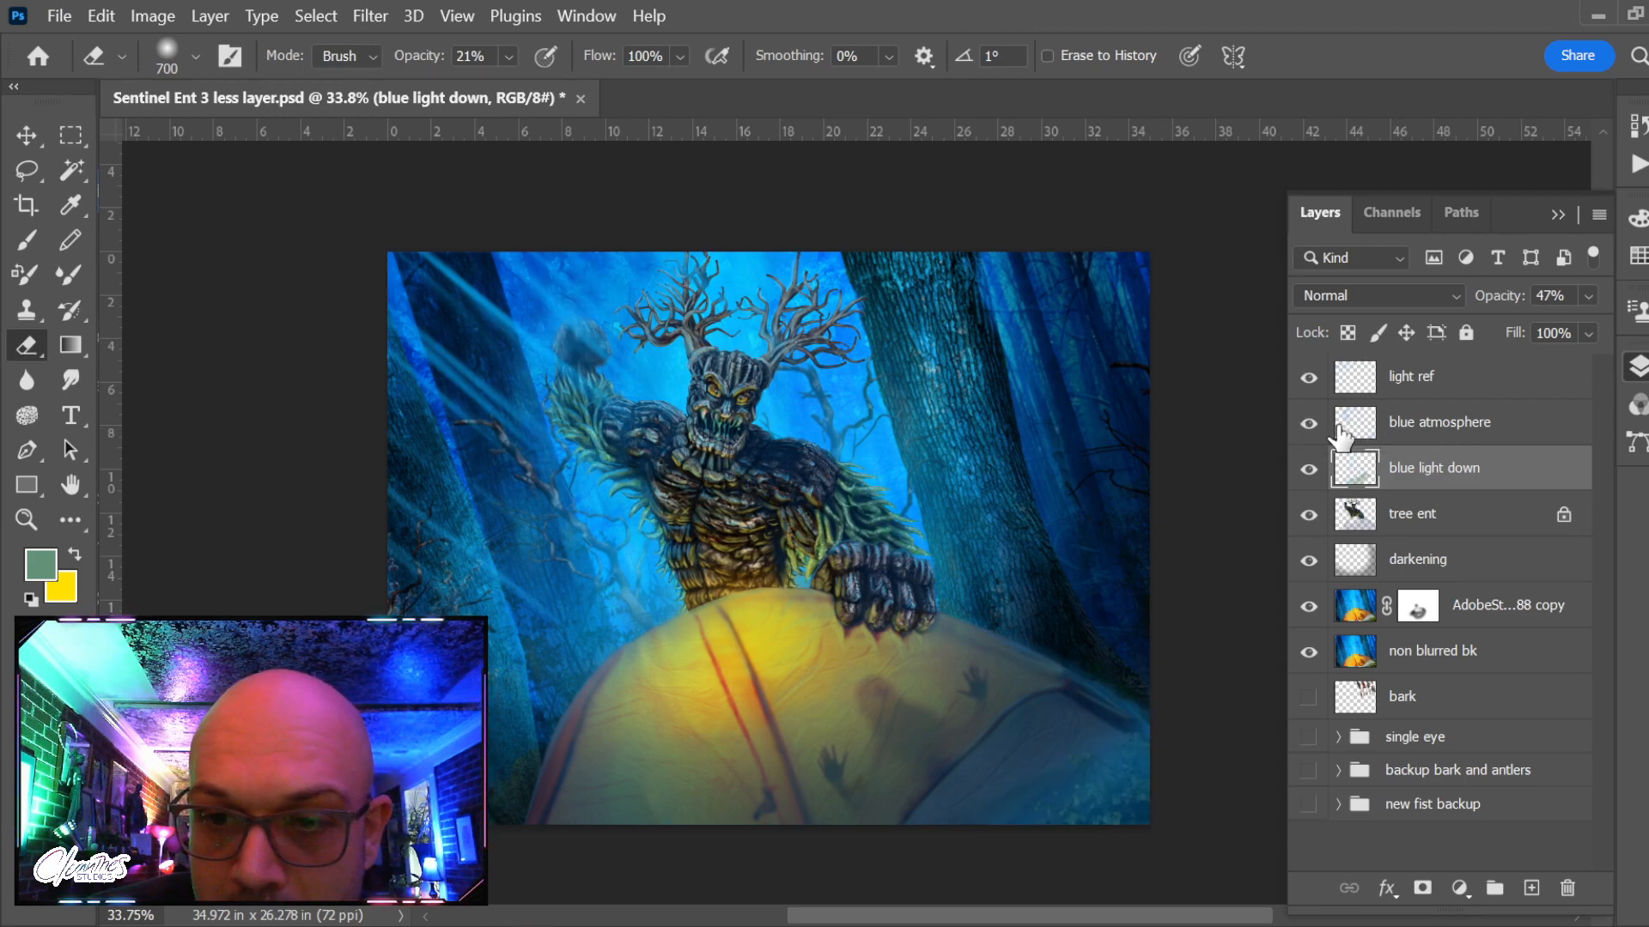
Hide the blue atmosphere and blue light down layers and inspect the creature and tent without them
left_click(1309, 423)
left_click(1308, 468)
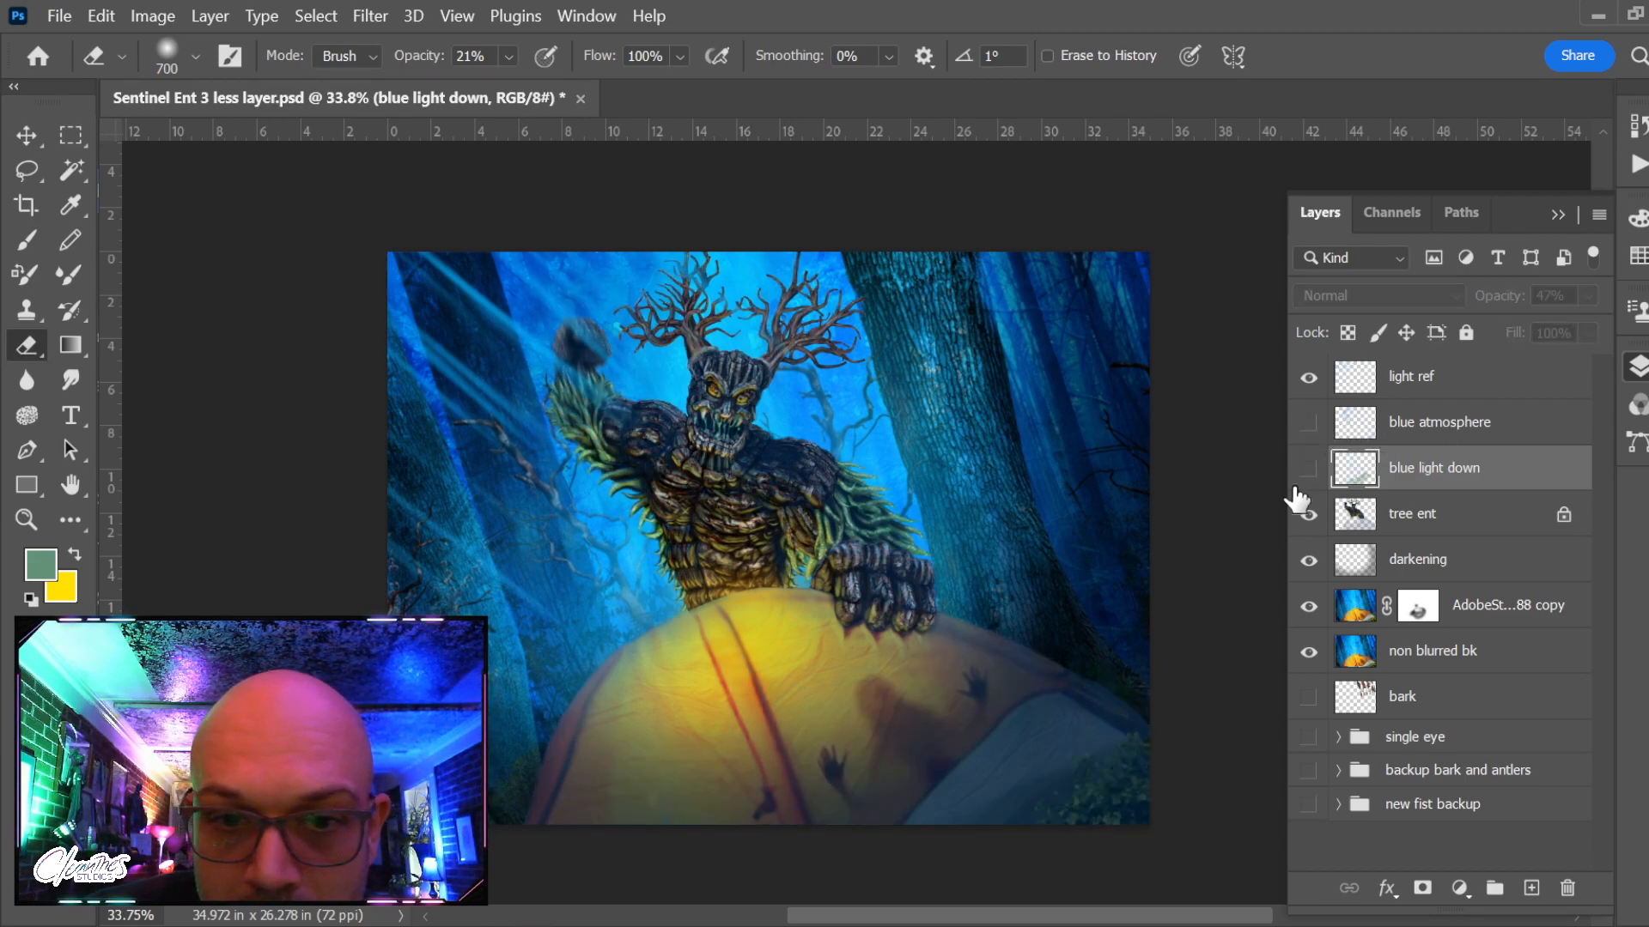
left_click(802, 460)
key("Return")
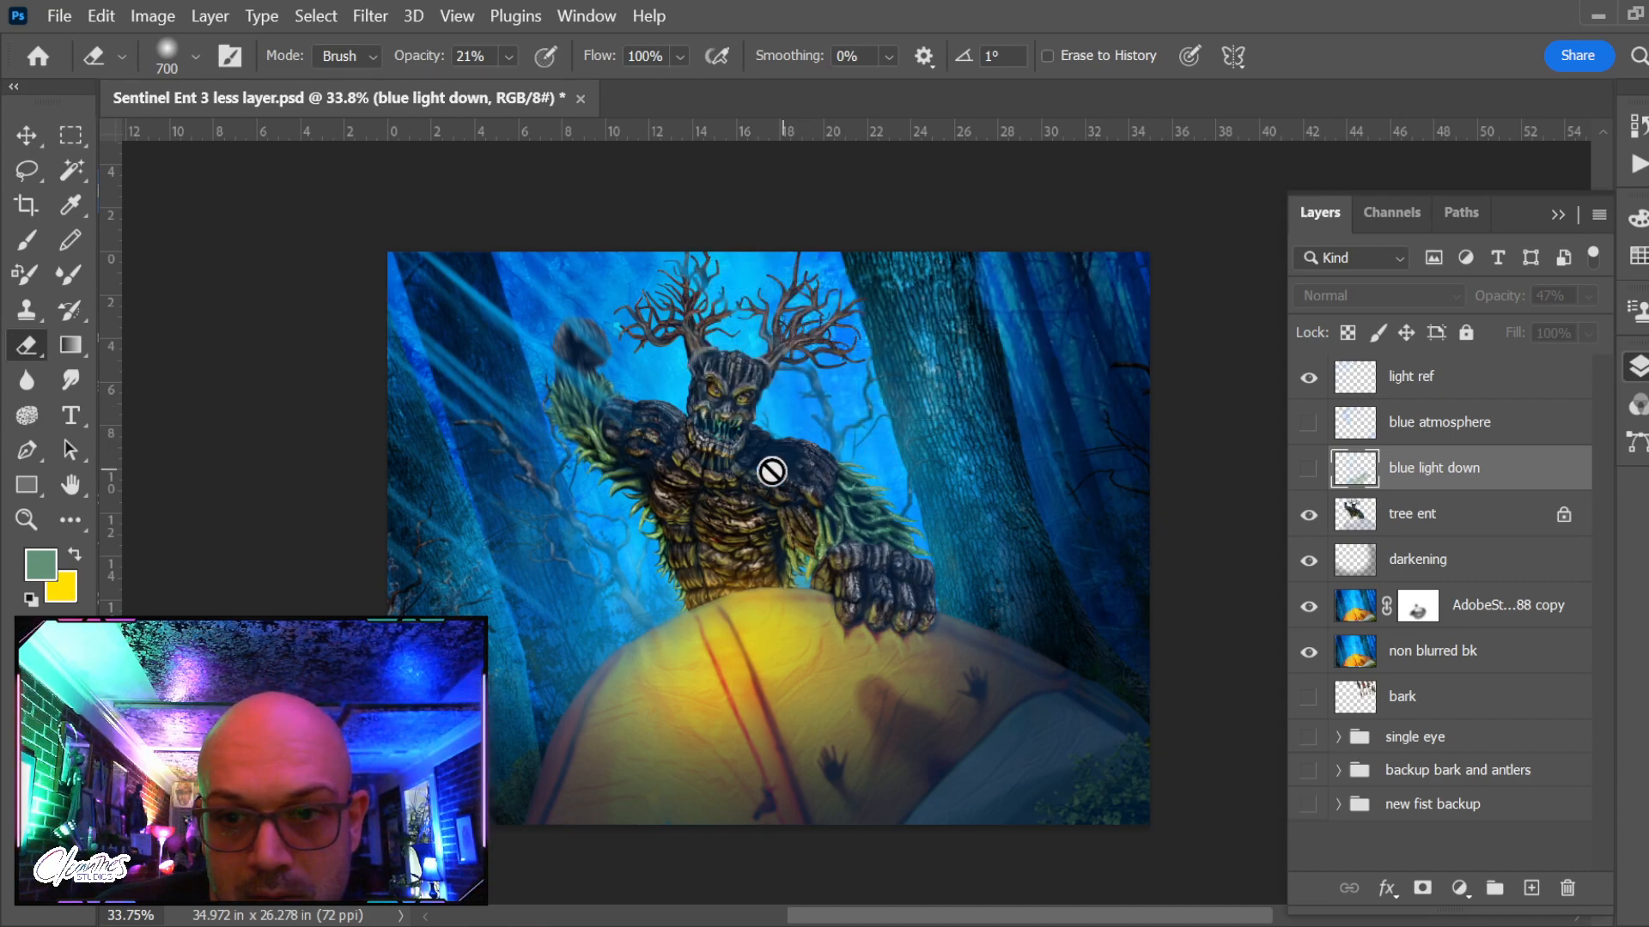
scroll(765, 468, "up", 3)
scroll(1085, 619, "down", 3)
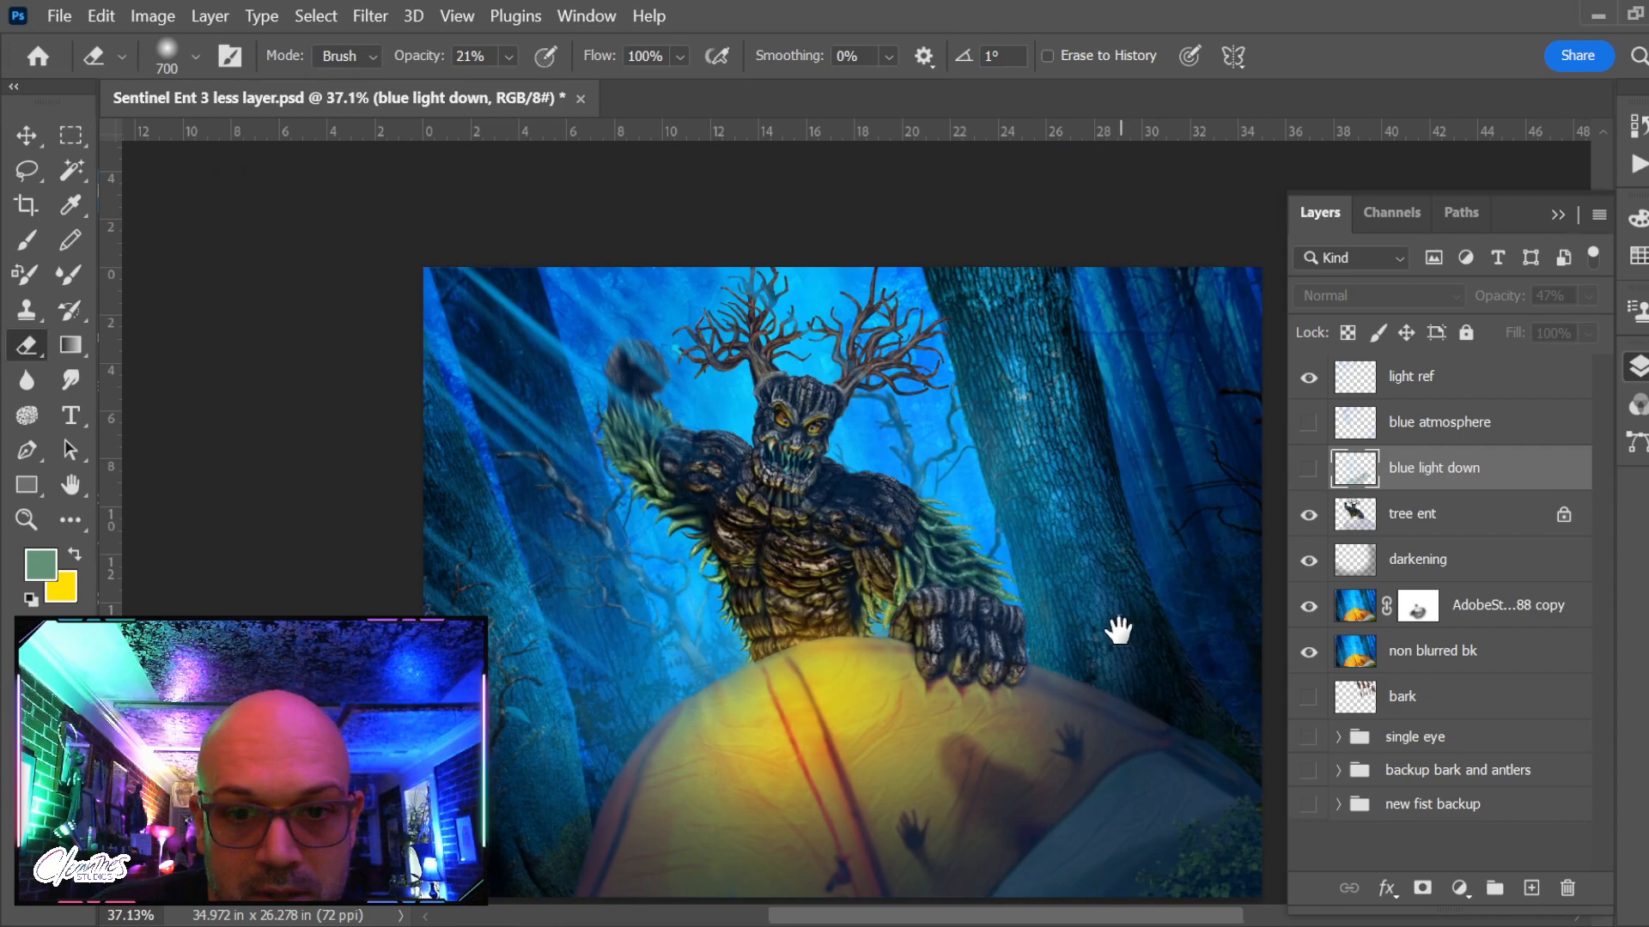
left_click_drag(1119, 626, 998, 633)
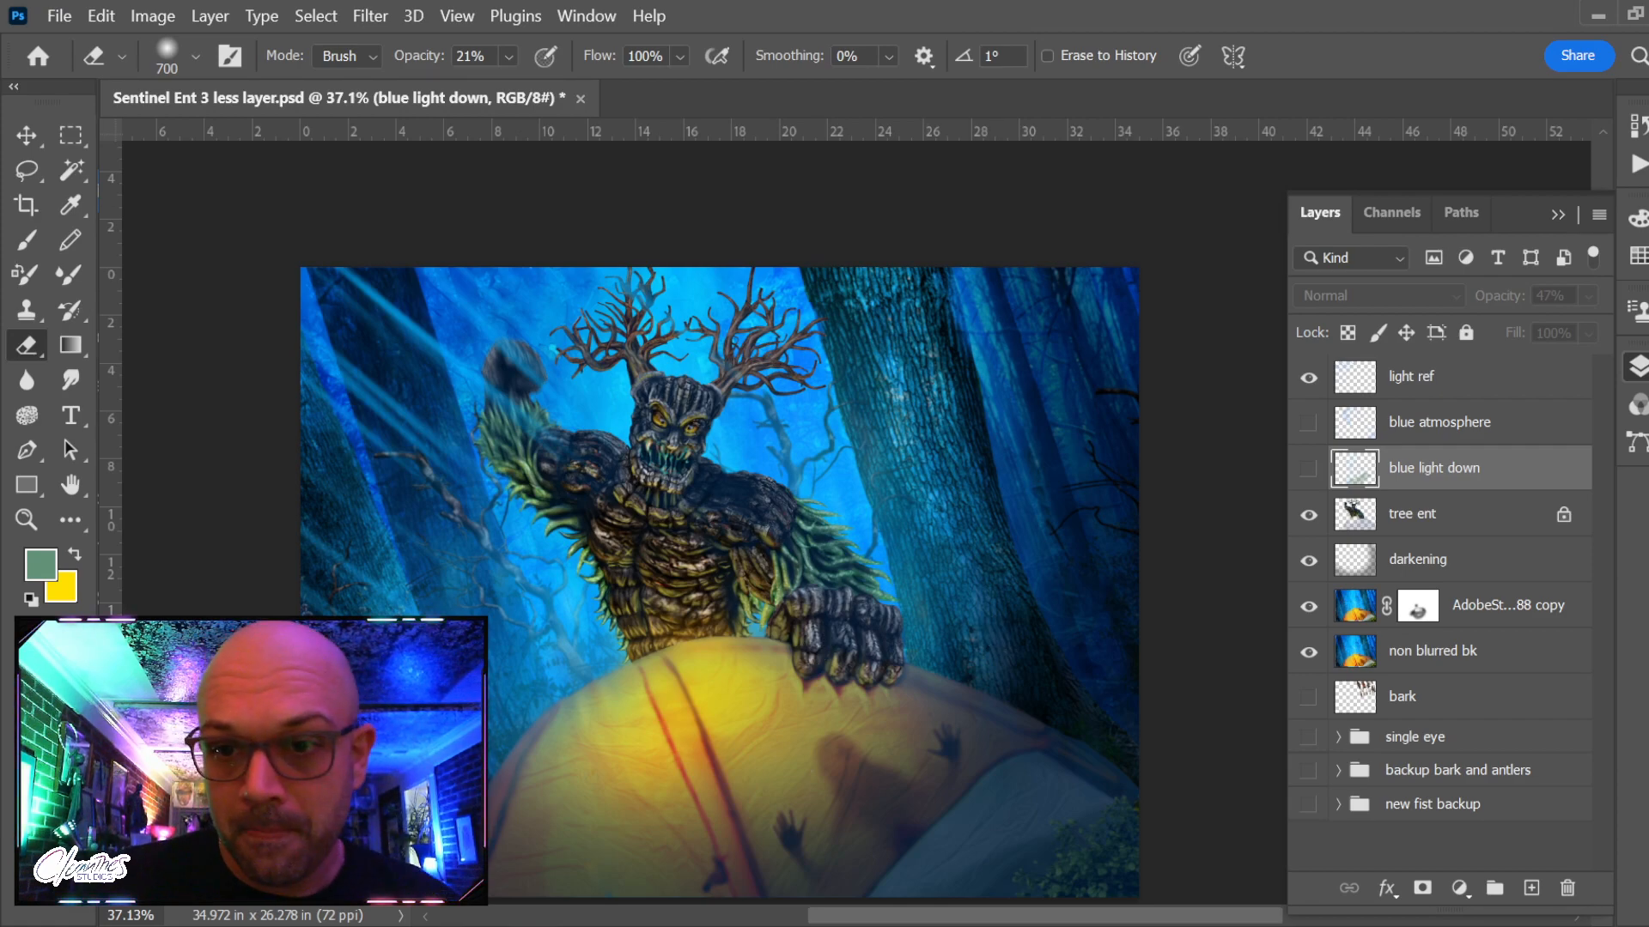
Compare the creature with the blue light down layer on and off, leaving that layer shown
left_click(1308, 468)
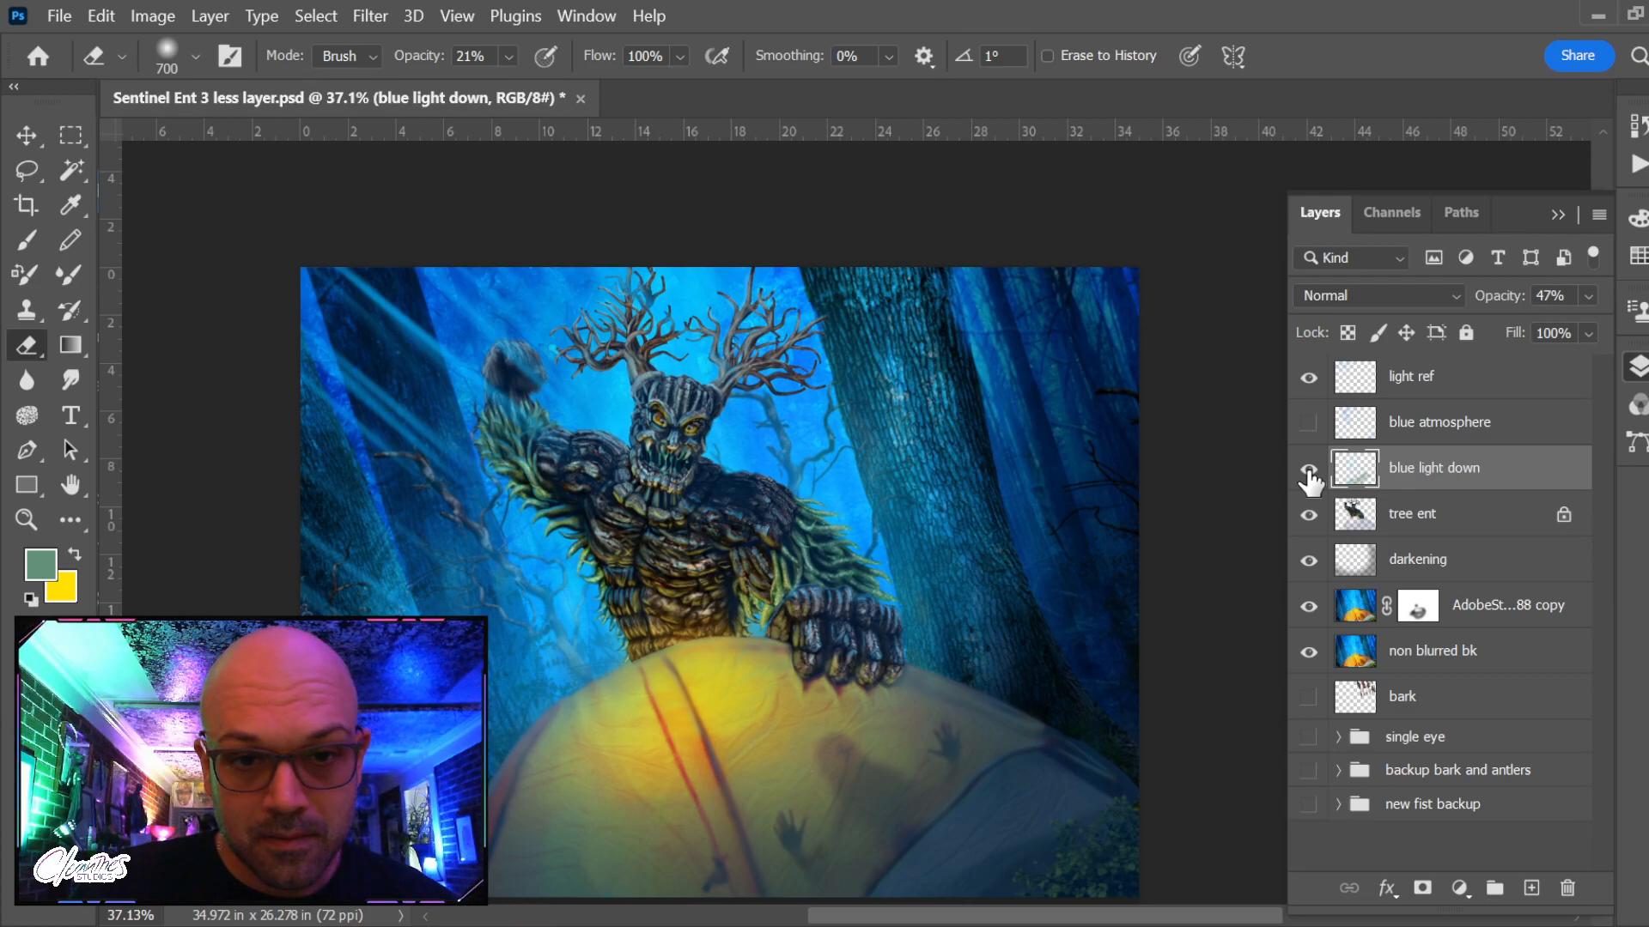
left_click(1309, 468)
scroll(736, 482, "up", 4)
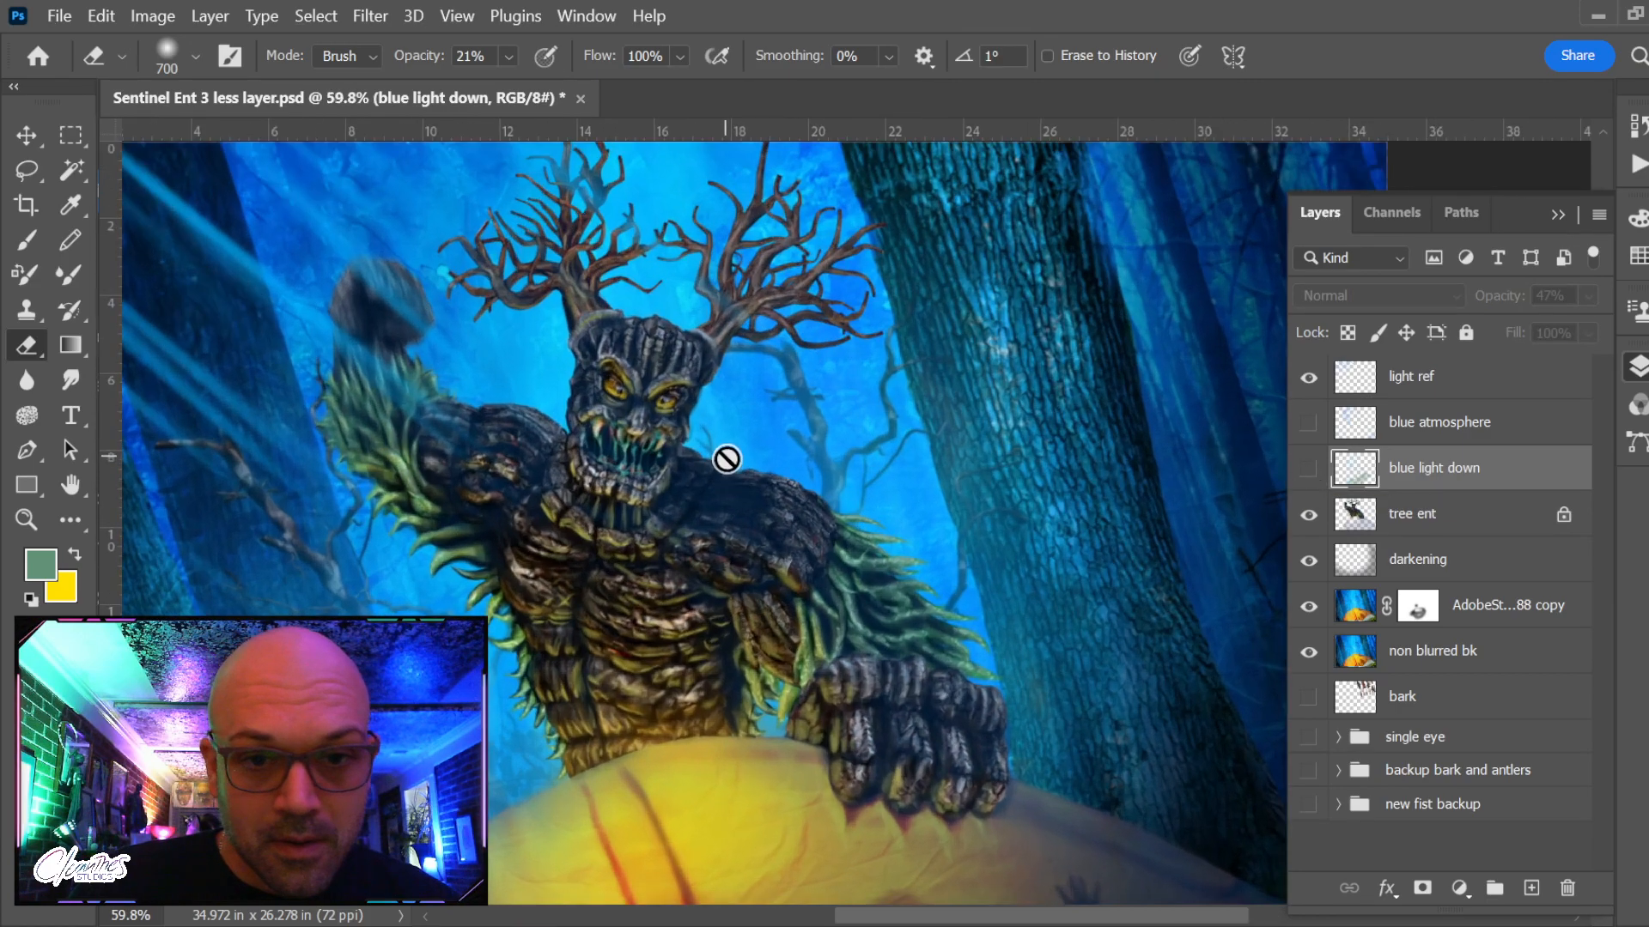
left_click(1308, 469)
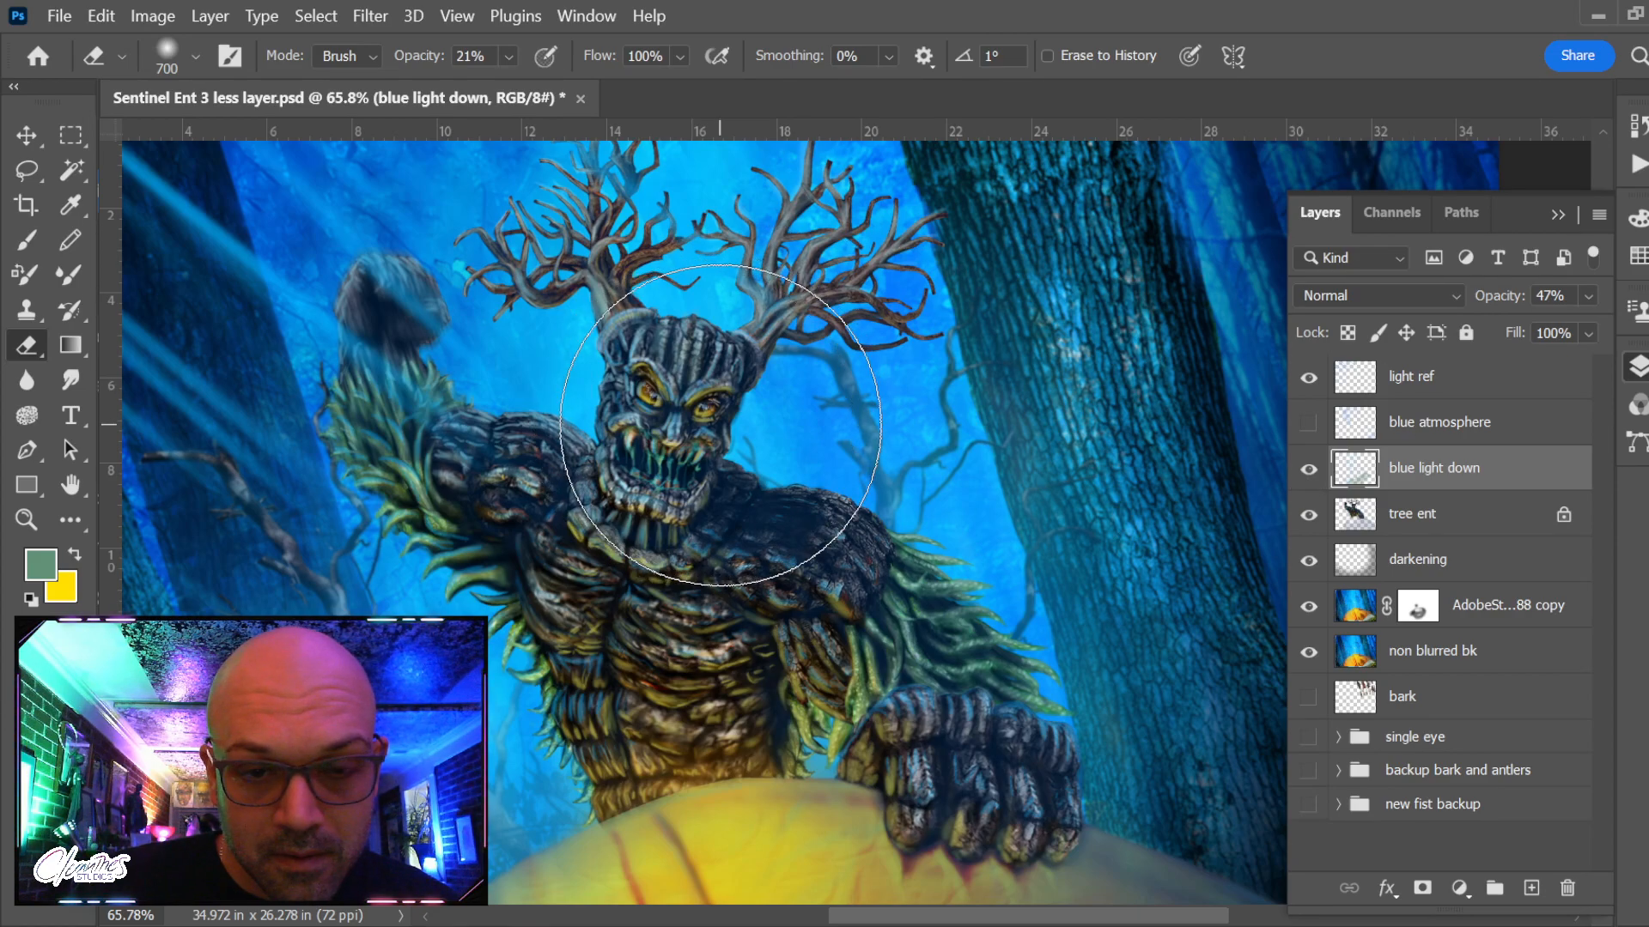
Set the eraser to 60 px and 50% opacity for the blue light down layer and check that layer's effect on the creature's face
scroll(701, 380, "up", 4)
key("bracketleft")
key("bracketleft")
key("bracketleft")
key("bracketleft")
key("bracketleft")
key("bracketleft")
key("bracketleft")
key("bracketleft")
key("bracketleft")
key("bracketleft")
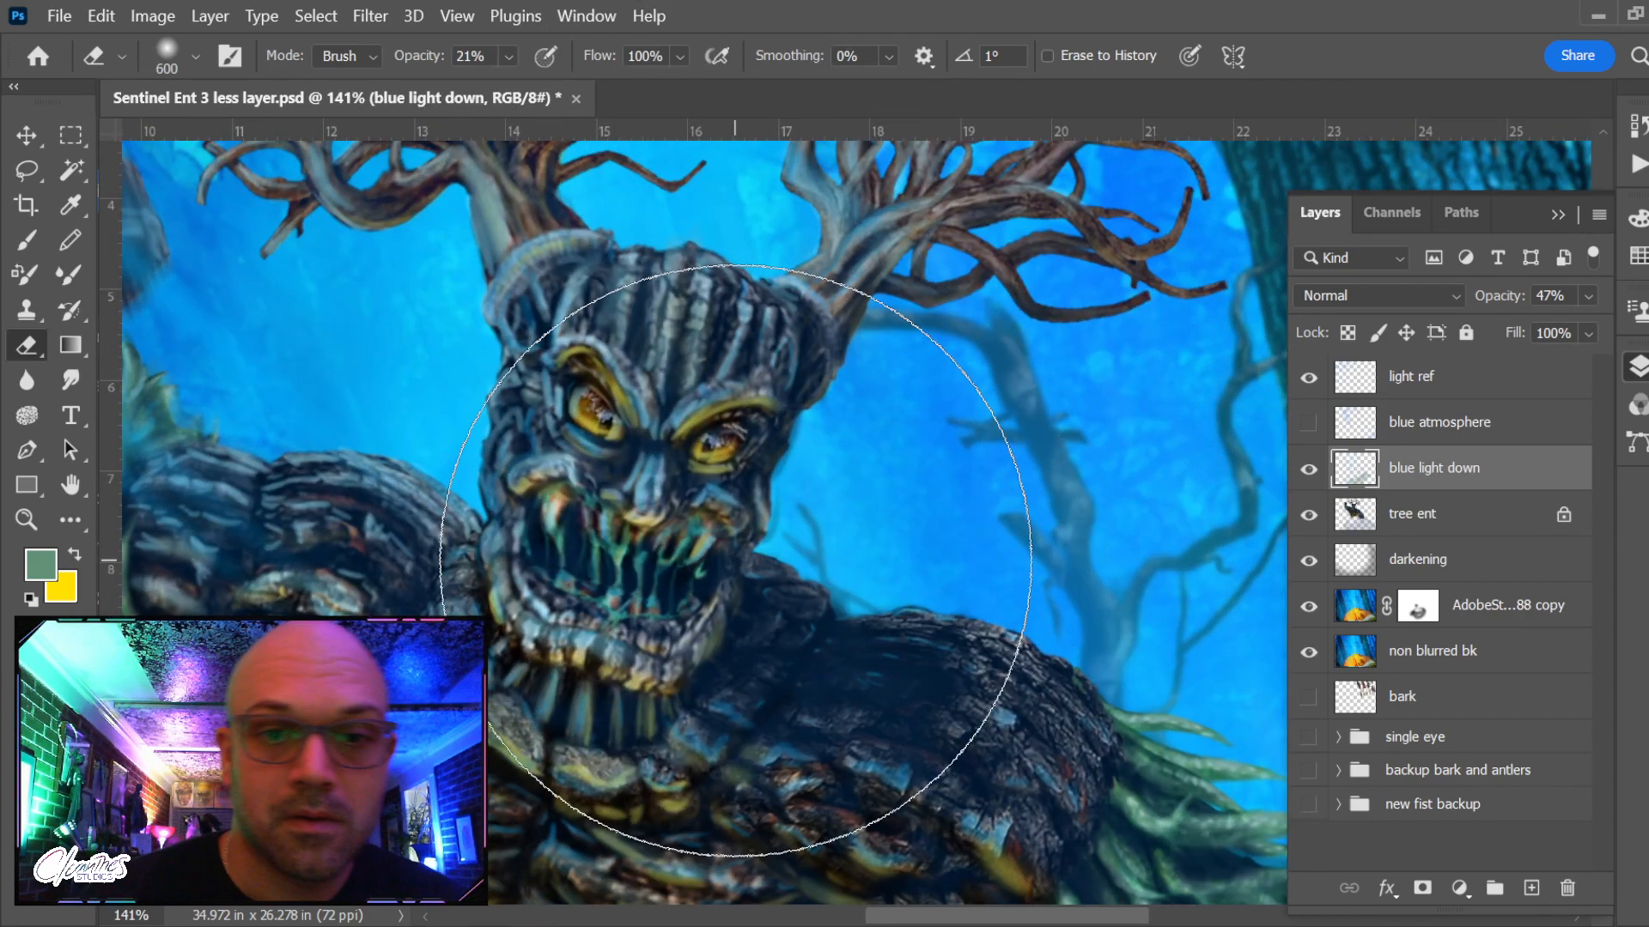
key("bracketleft")
key("bracketleft")
key("bracketleft")
key("bracketleft")
key("bracketleft")
key("bracketleft")
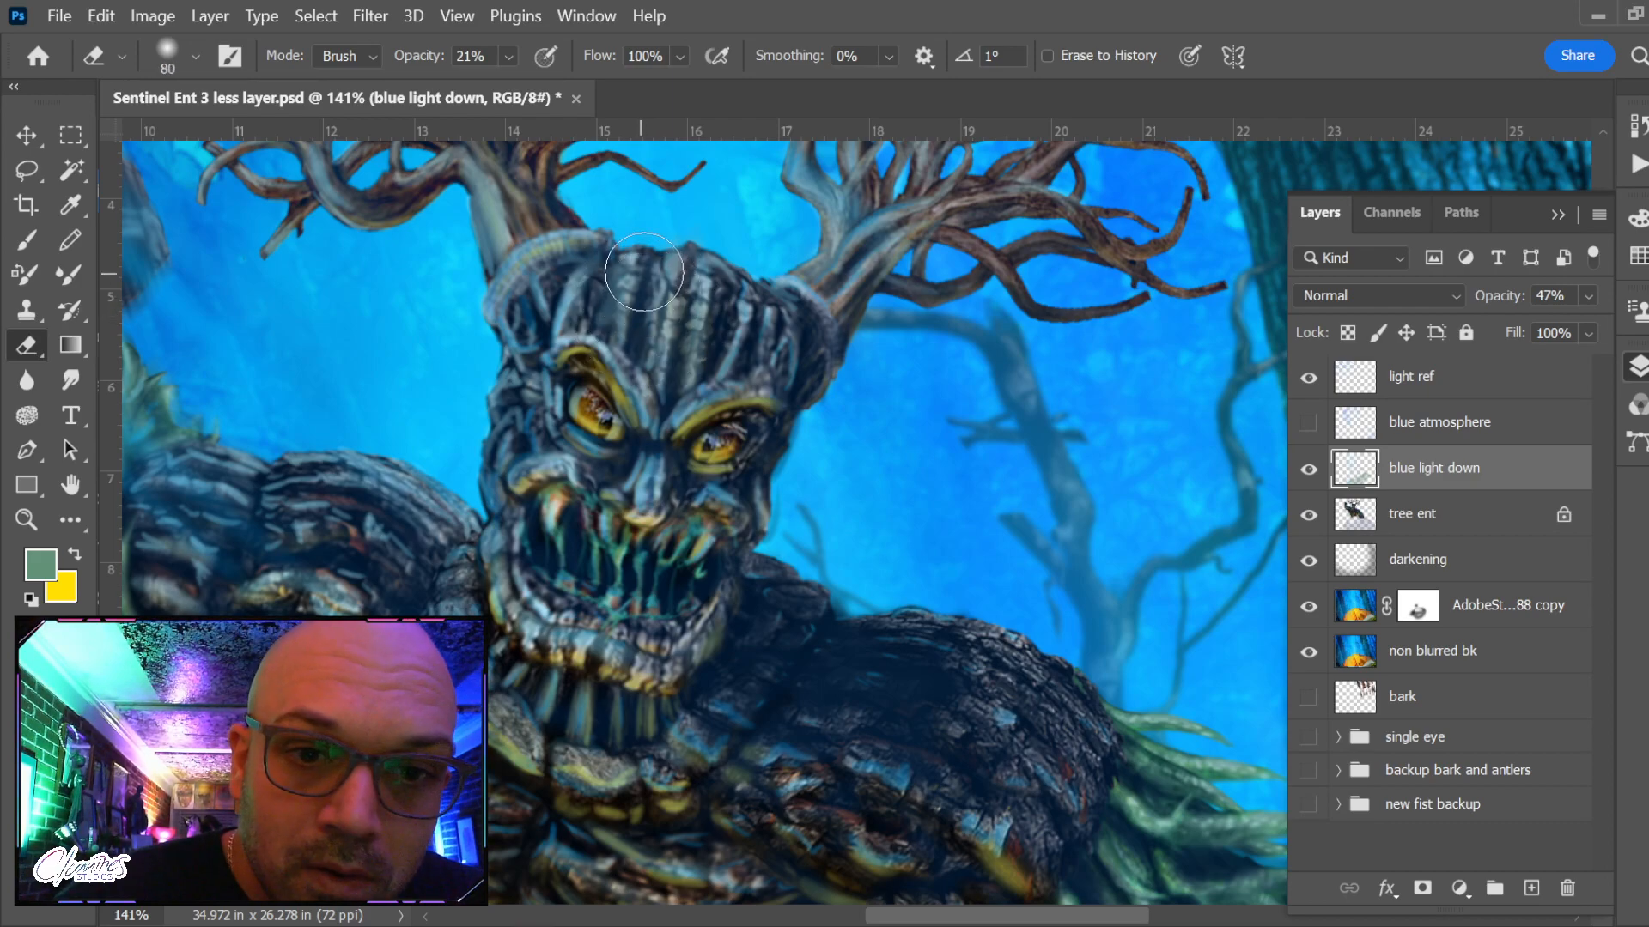
left_click(512, 57)
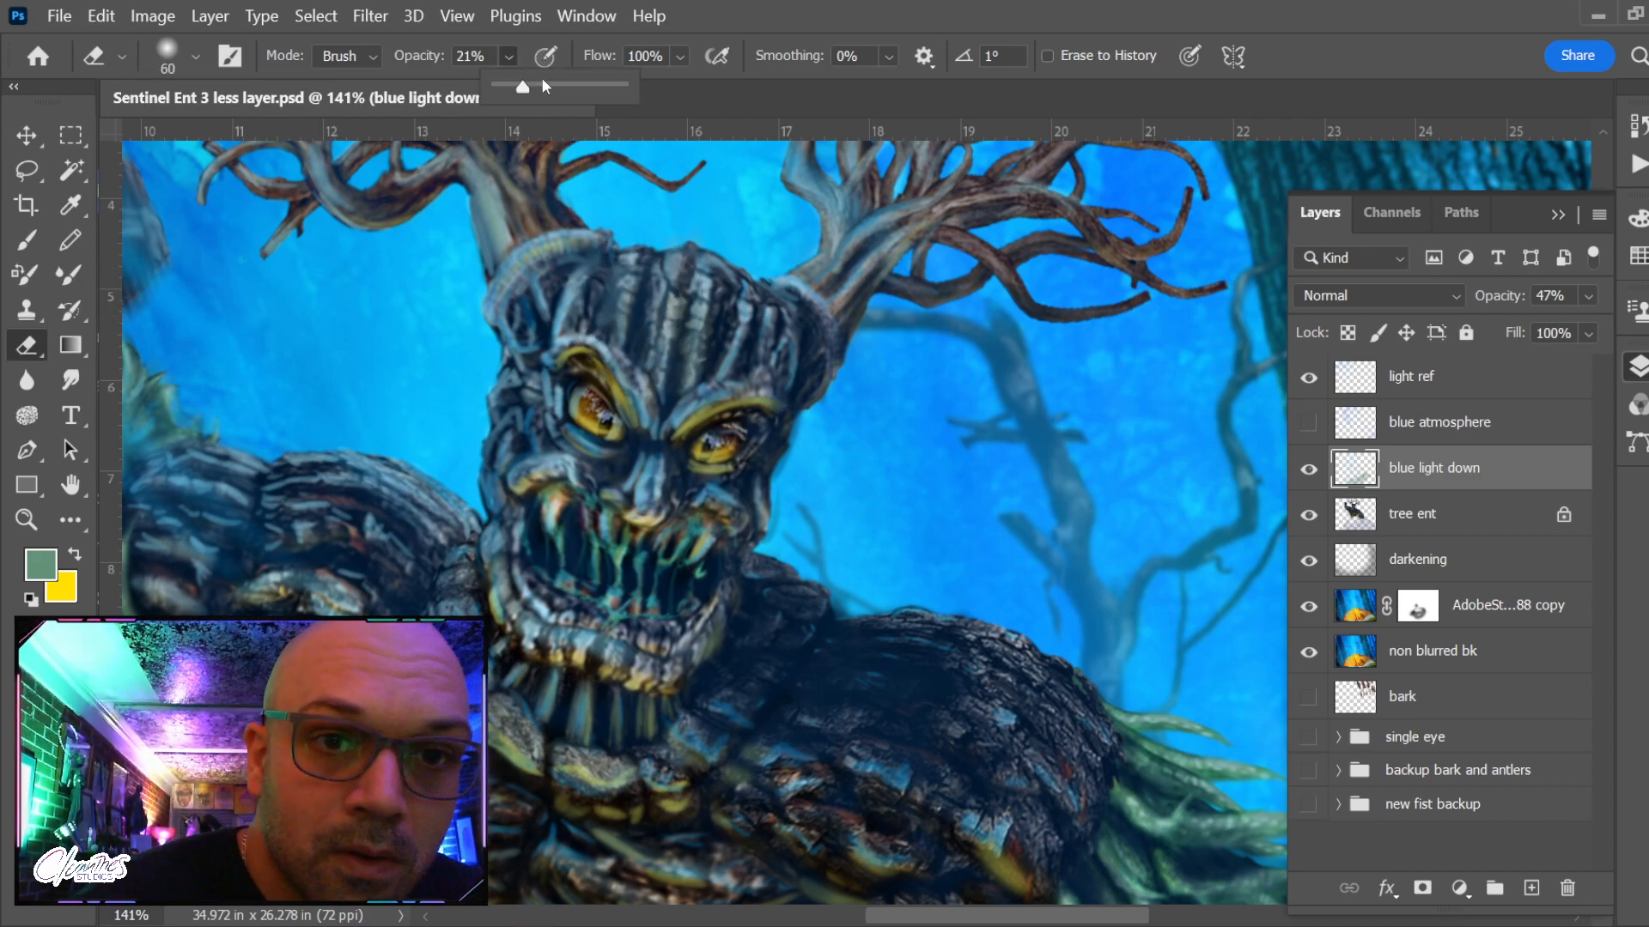
left_click(1470, 487)
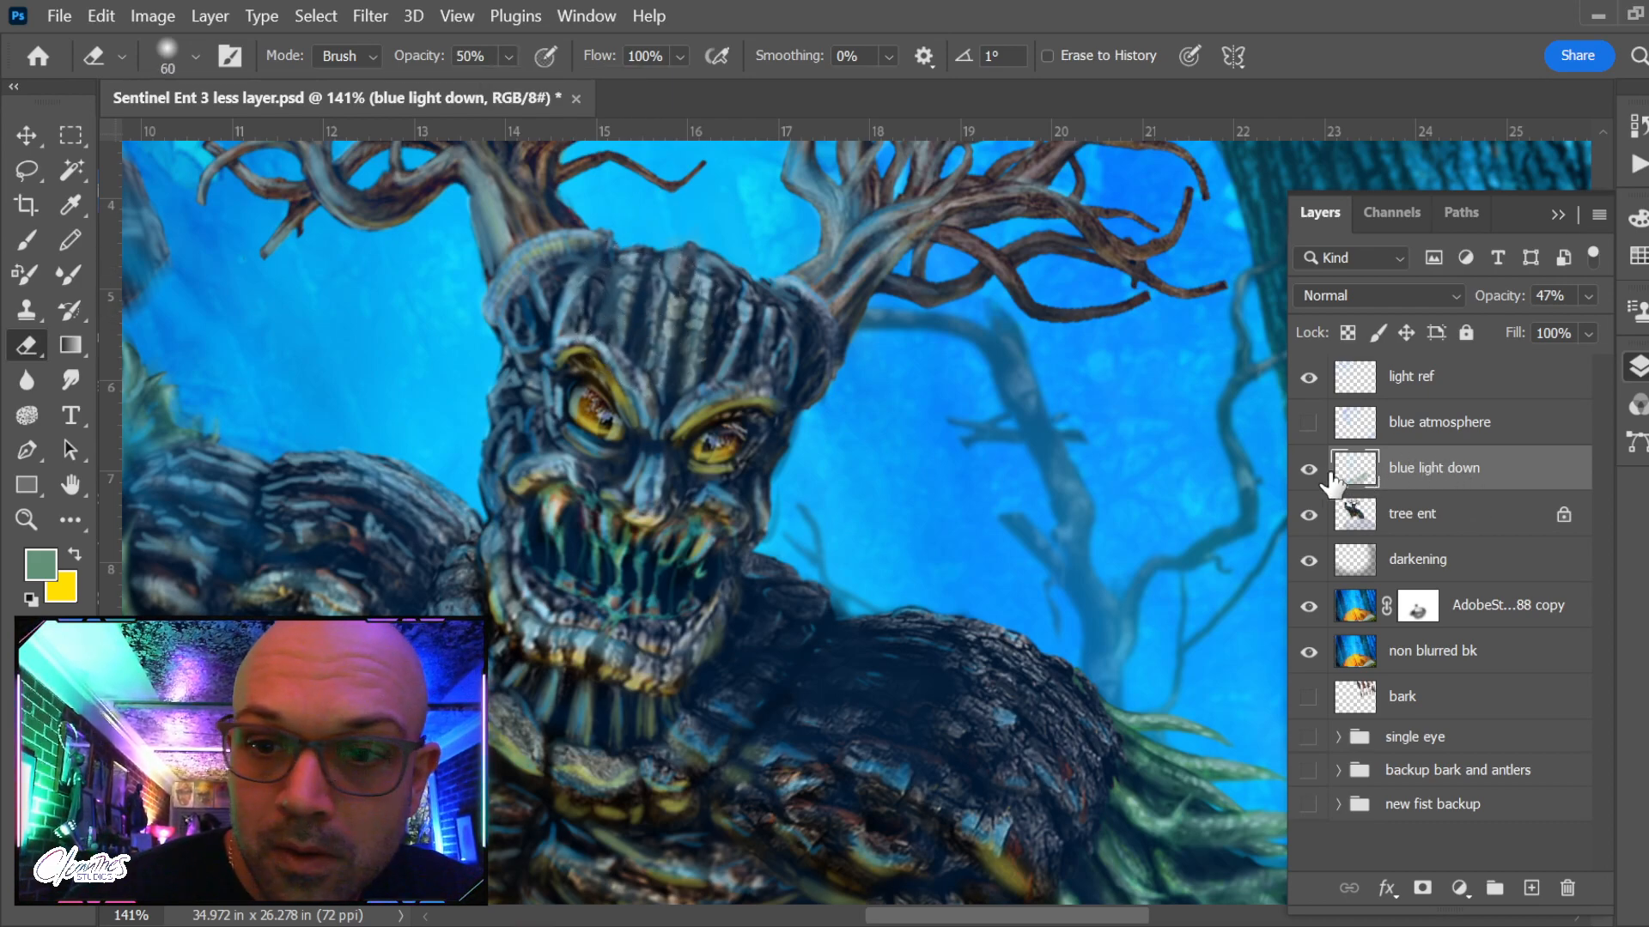
left_click(1309, 469)
left_click(1309, 469)
Erase excess blue light from the creature's forehead, eyes, nose and mouth, reducing the eraser stepwise down to 10 px
mouse_move(616, 453)
left_mouse_down()
mouse_move(576, 429)
mouse_move(609, 455)
mouse_move(635, 439)
mouse_move(571, 369)
left_mouse_up()
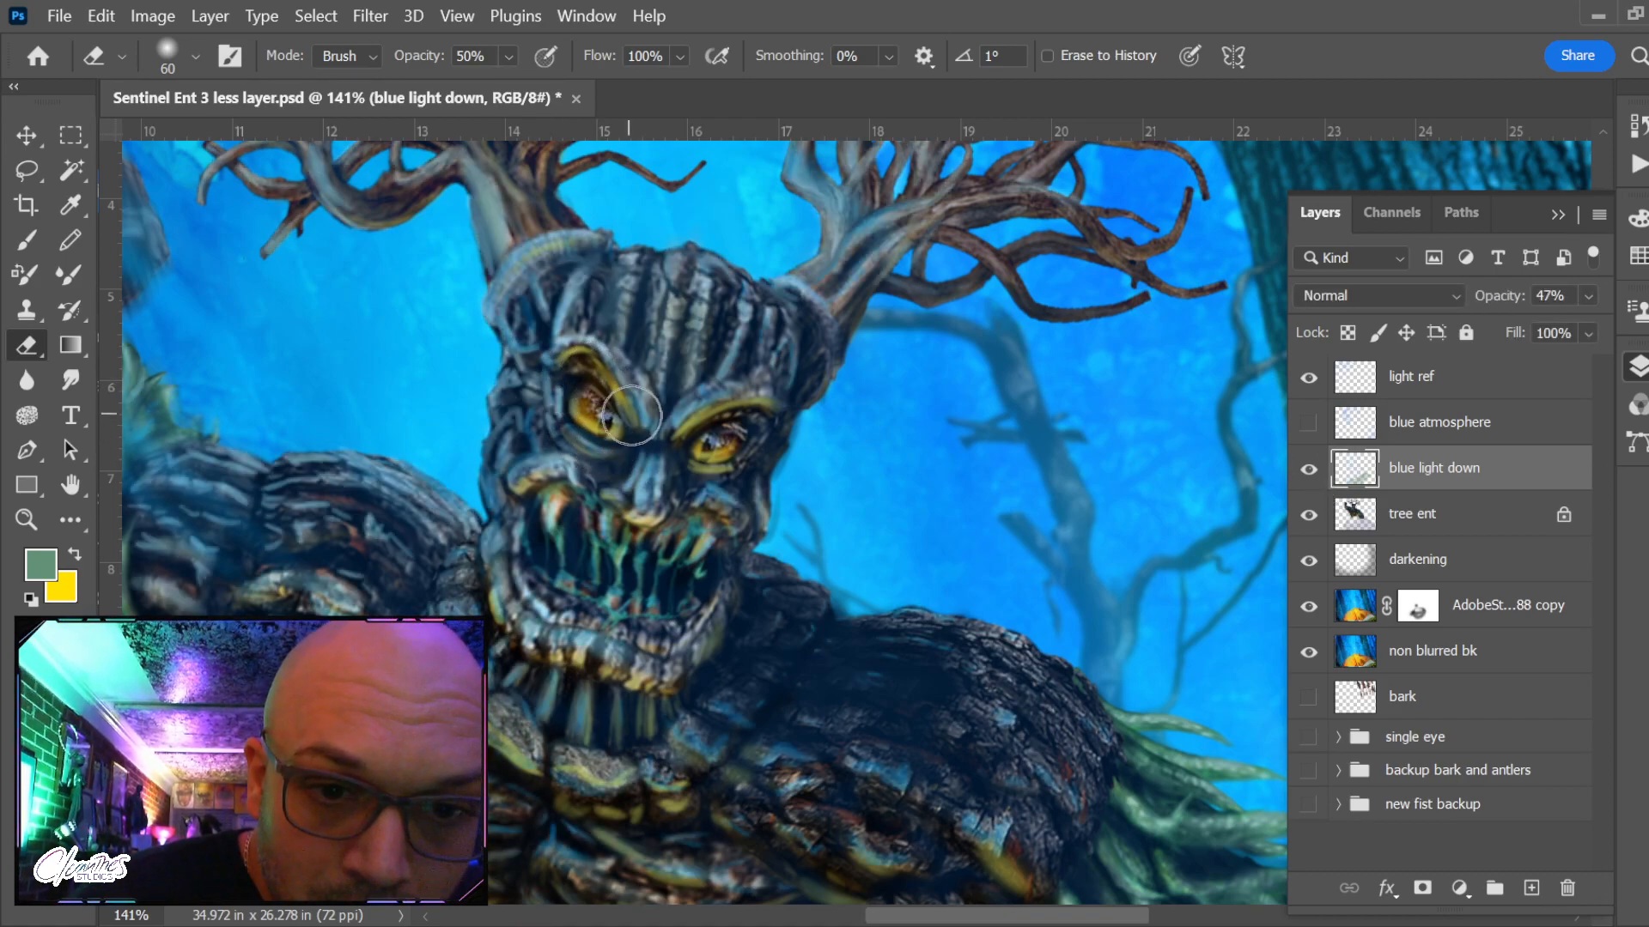
key("bracketleft")
key("bracketleft")
left_click_drag(677, 318, 604, 311)
mouse_move(560, 452)
left_mouse_down()
mouse_move(591, 482)
mouse_move(551, 499)
mouse_move(545, 472)
mouse_move(590, 477)
mouse_move(563, 513)
mouse_move(609, 510)
mouse_move(636, 539)
left_mouse_up()
key("bracketleft")
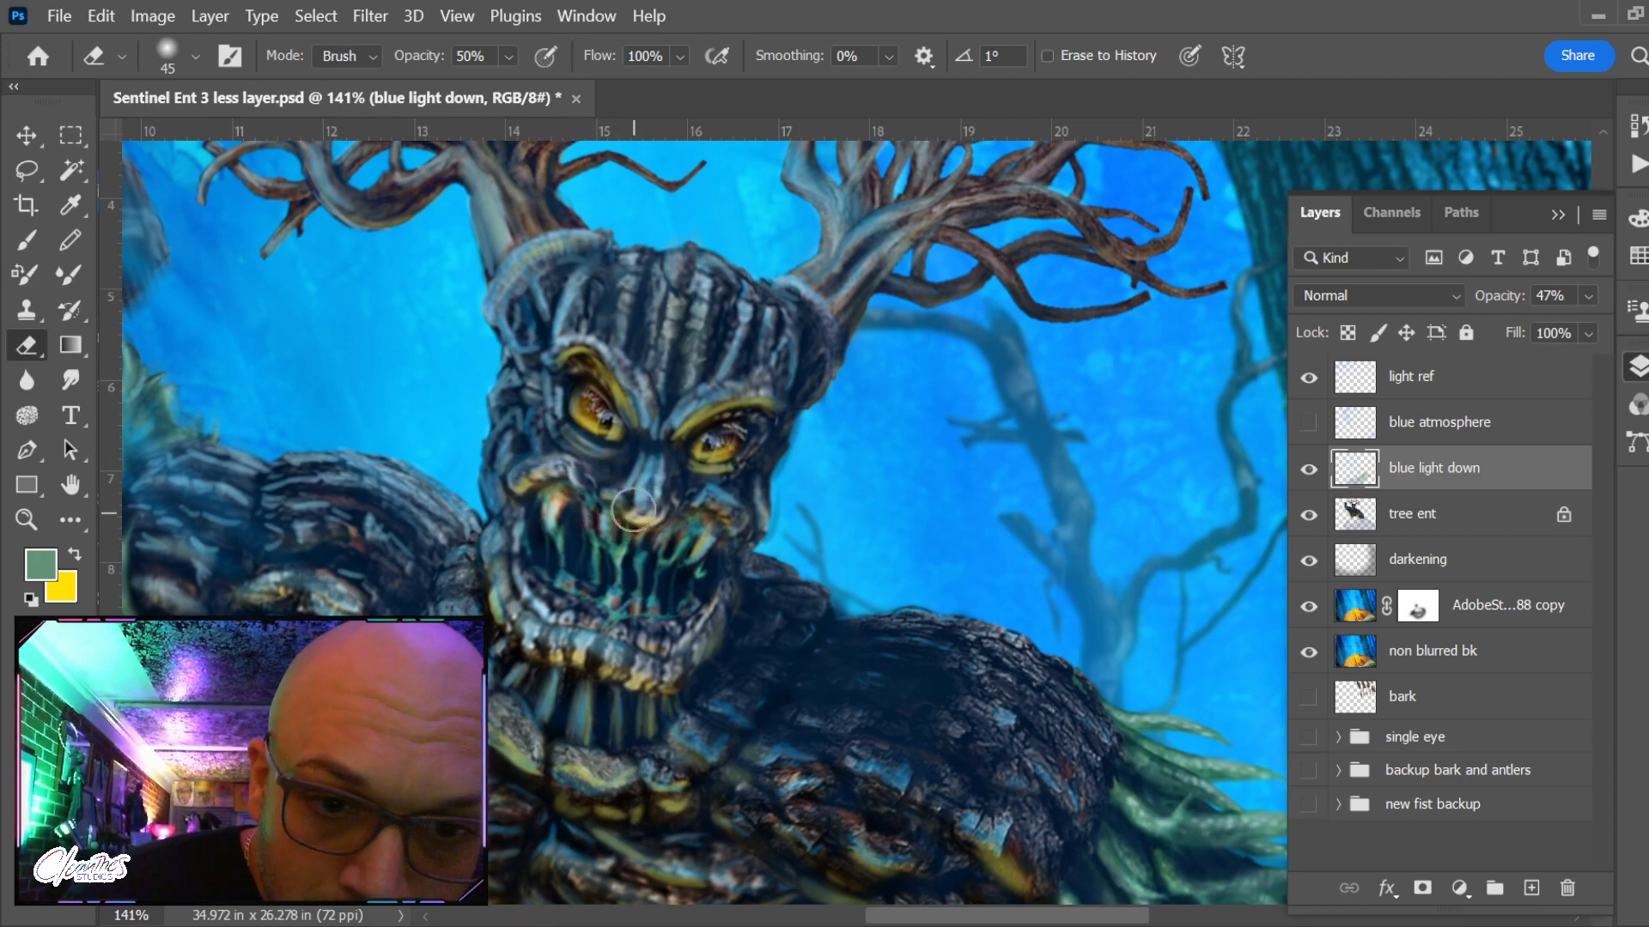
left_click_drag(650, 462, 659, 465)
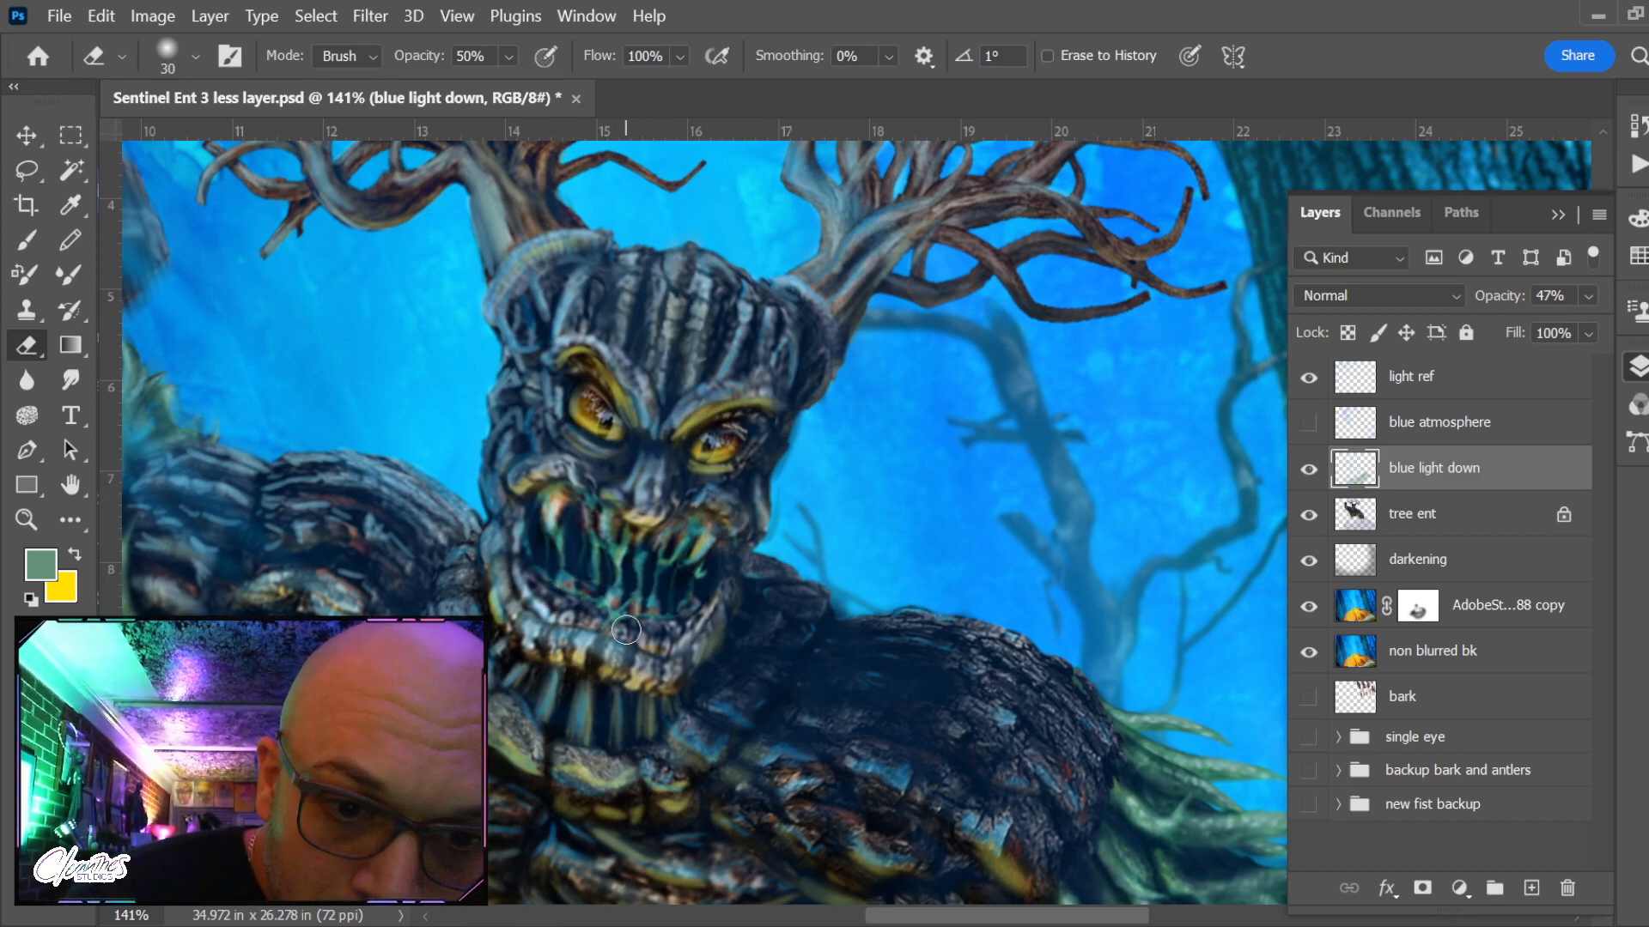
mouse_move(626, 630)
left_mouse_down()
mouse_move(625, 667)
mouse_move(553, 613)
left_mouse_up()
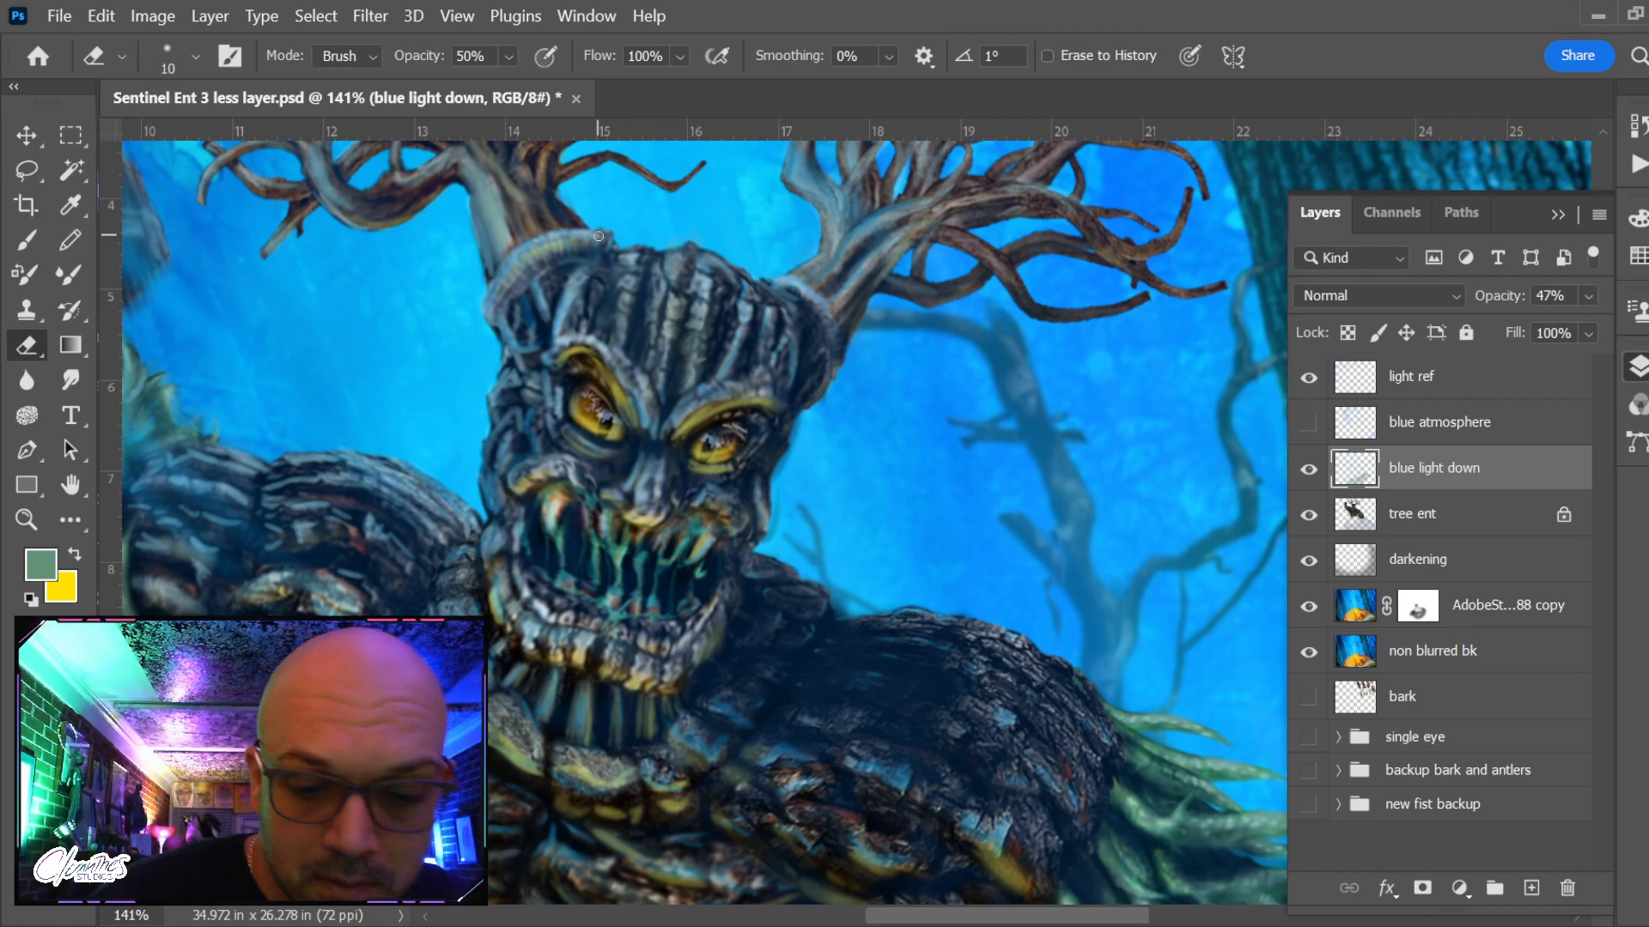
Raise the blue light down layer's opacity to 100%, judging the effect on the whole painting
key("ctrl+0")
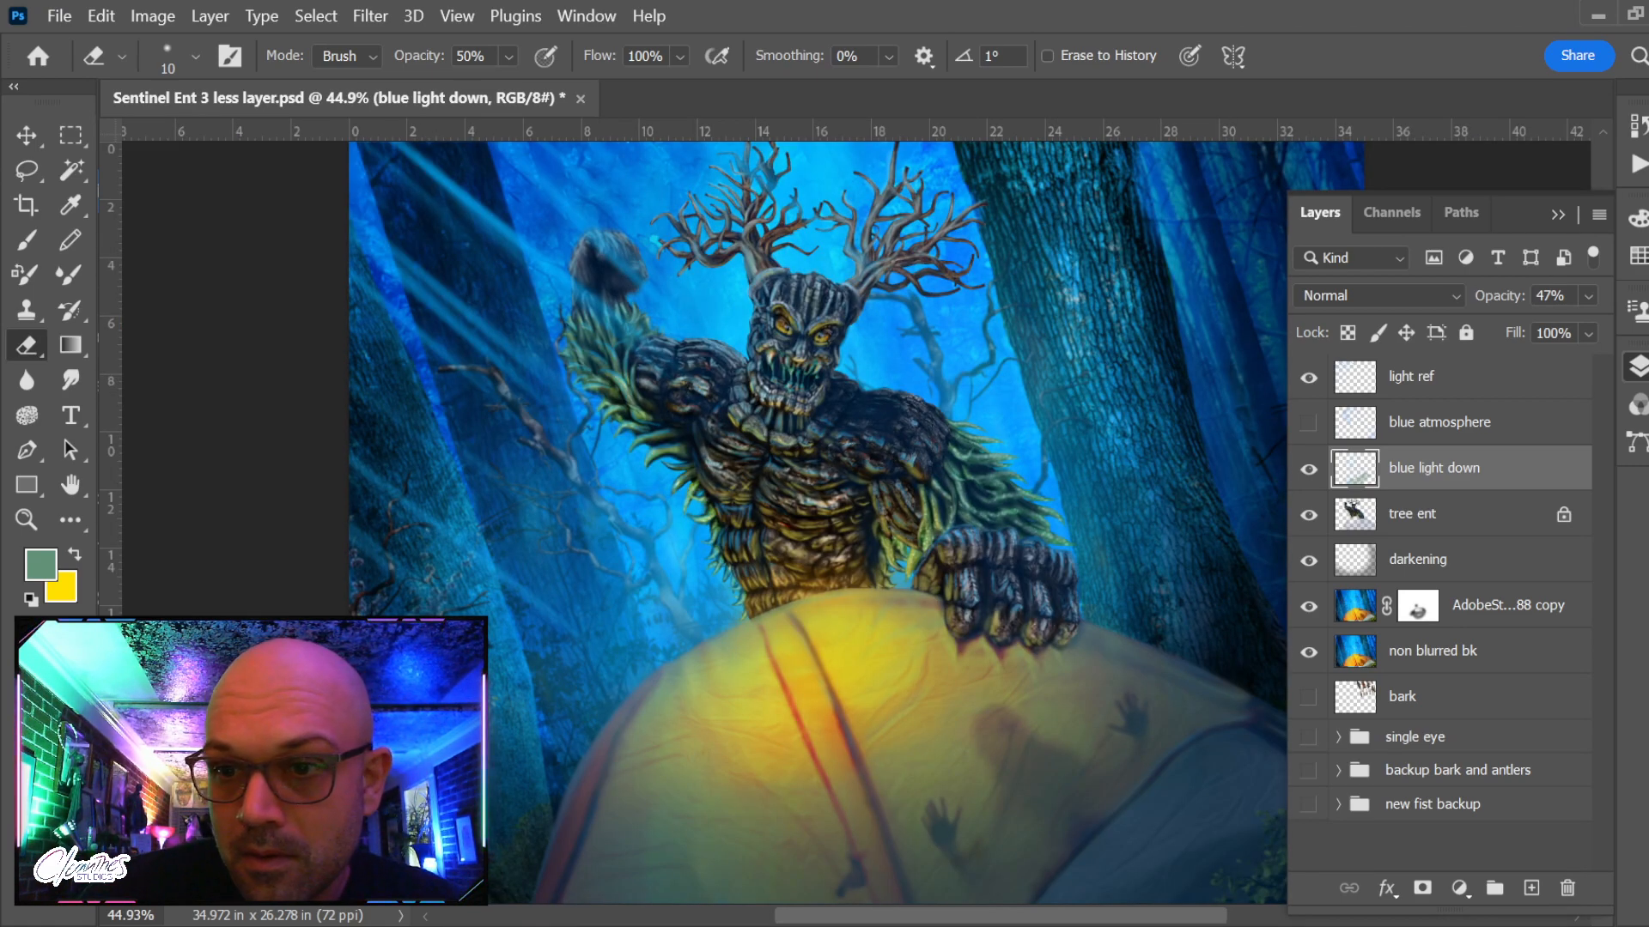
left_click(1589, 296)
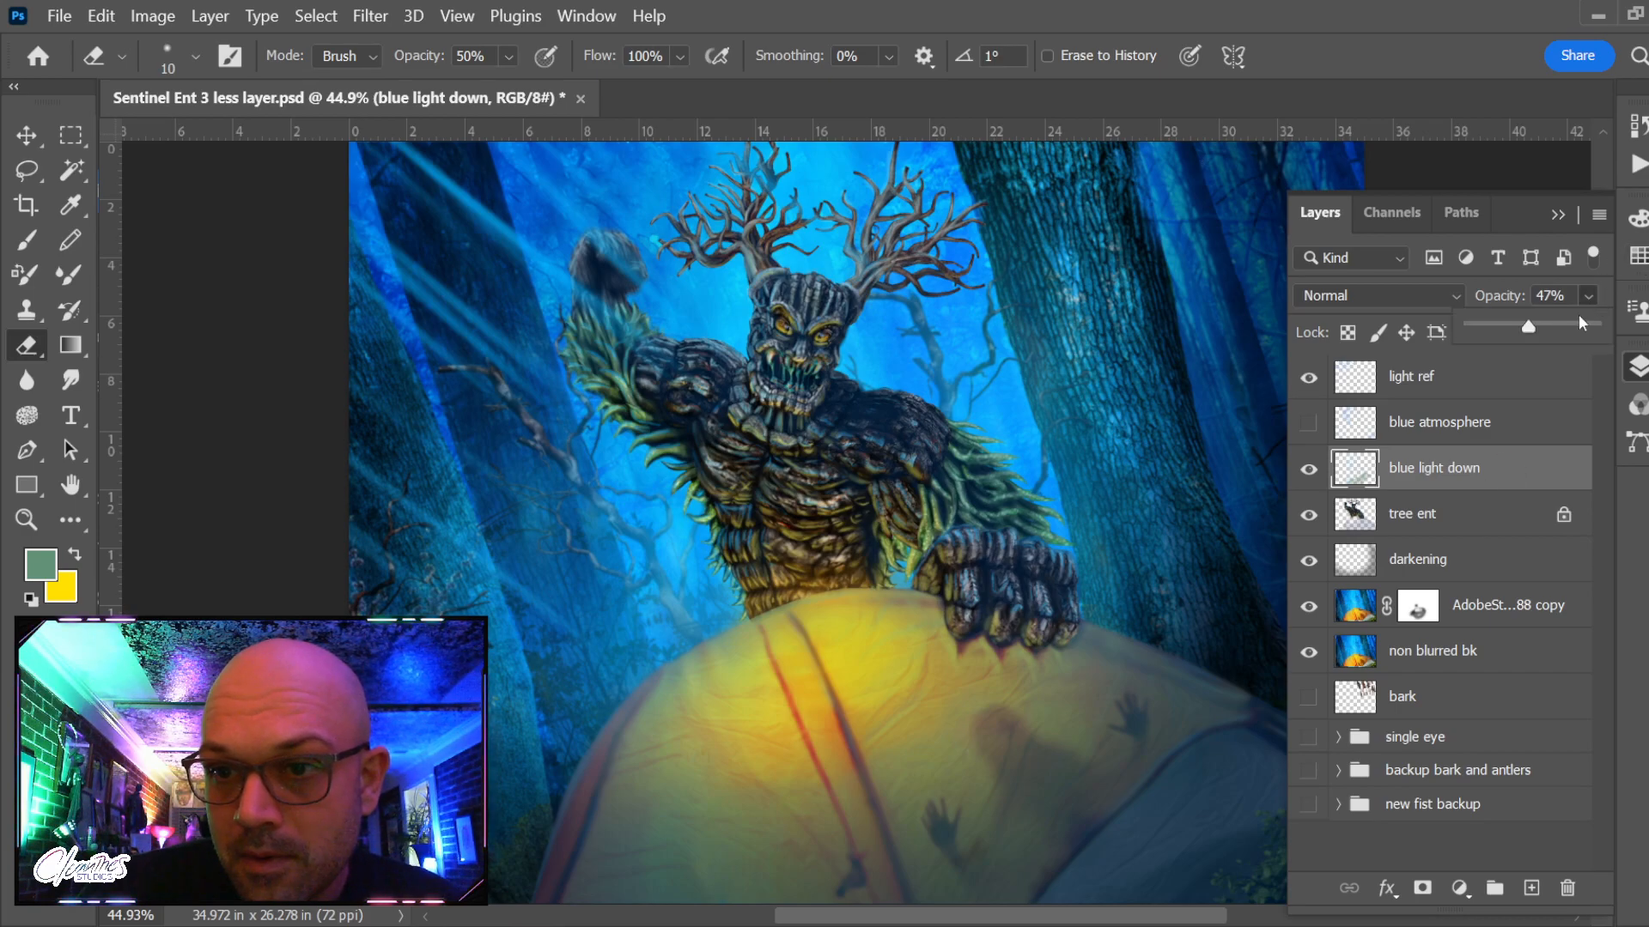
left_click_drag(1574, 324, 1646, 345)
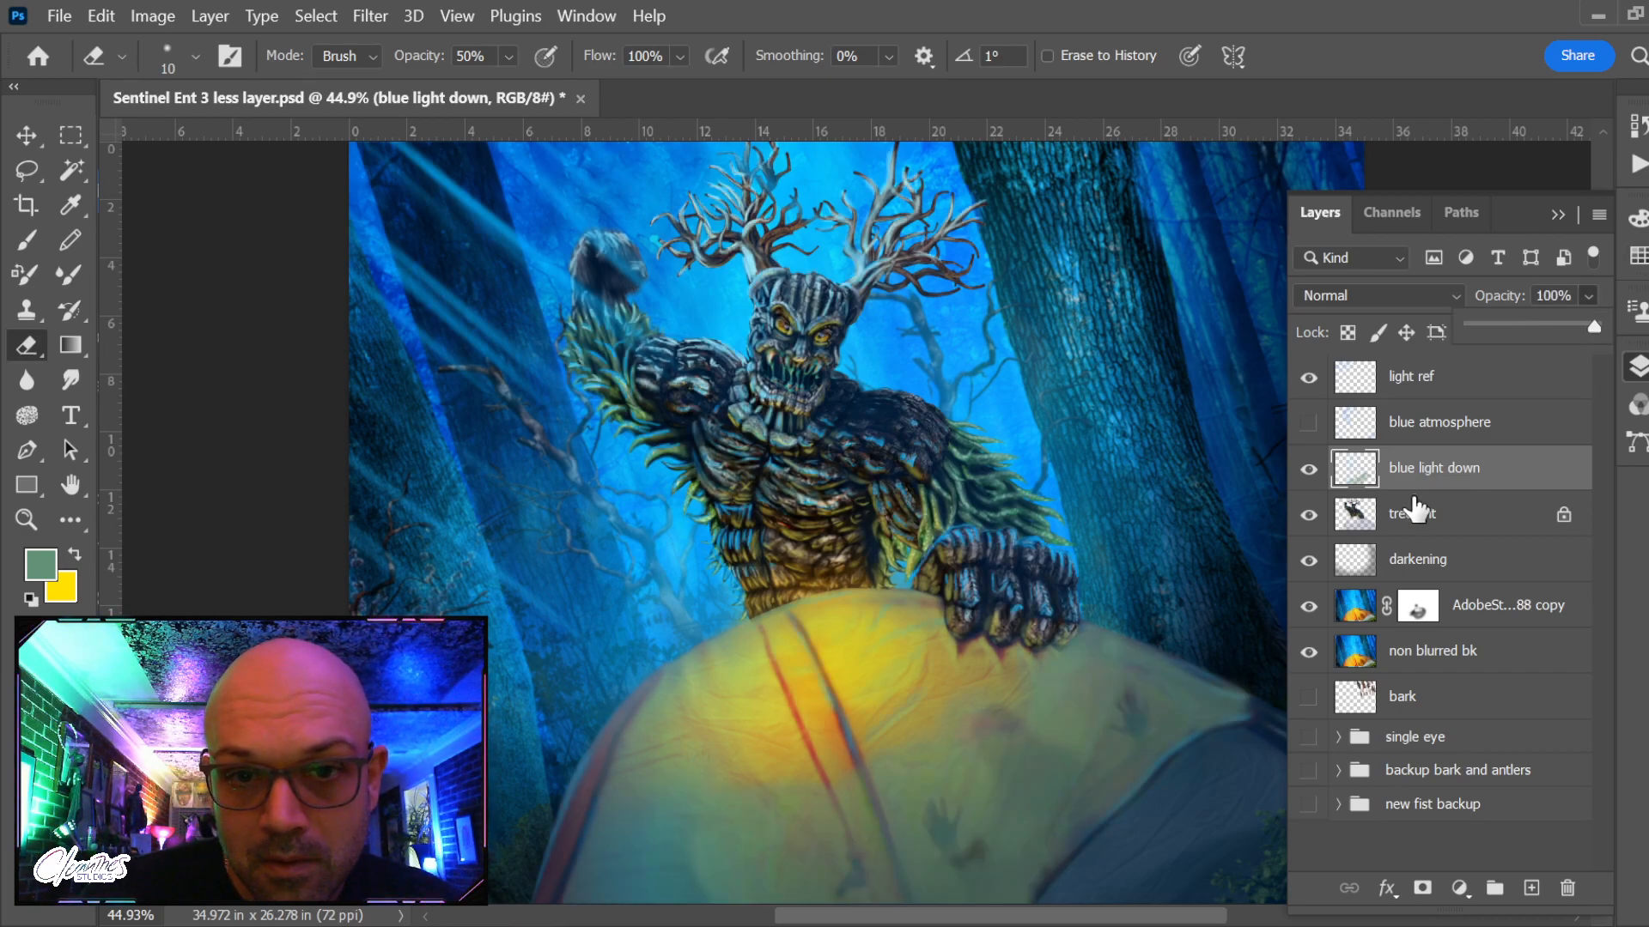
left_click(1518, 474)
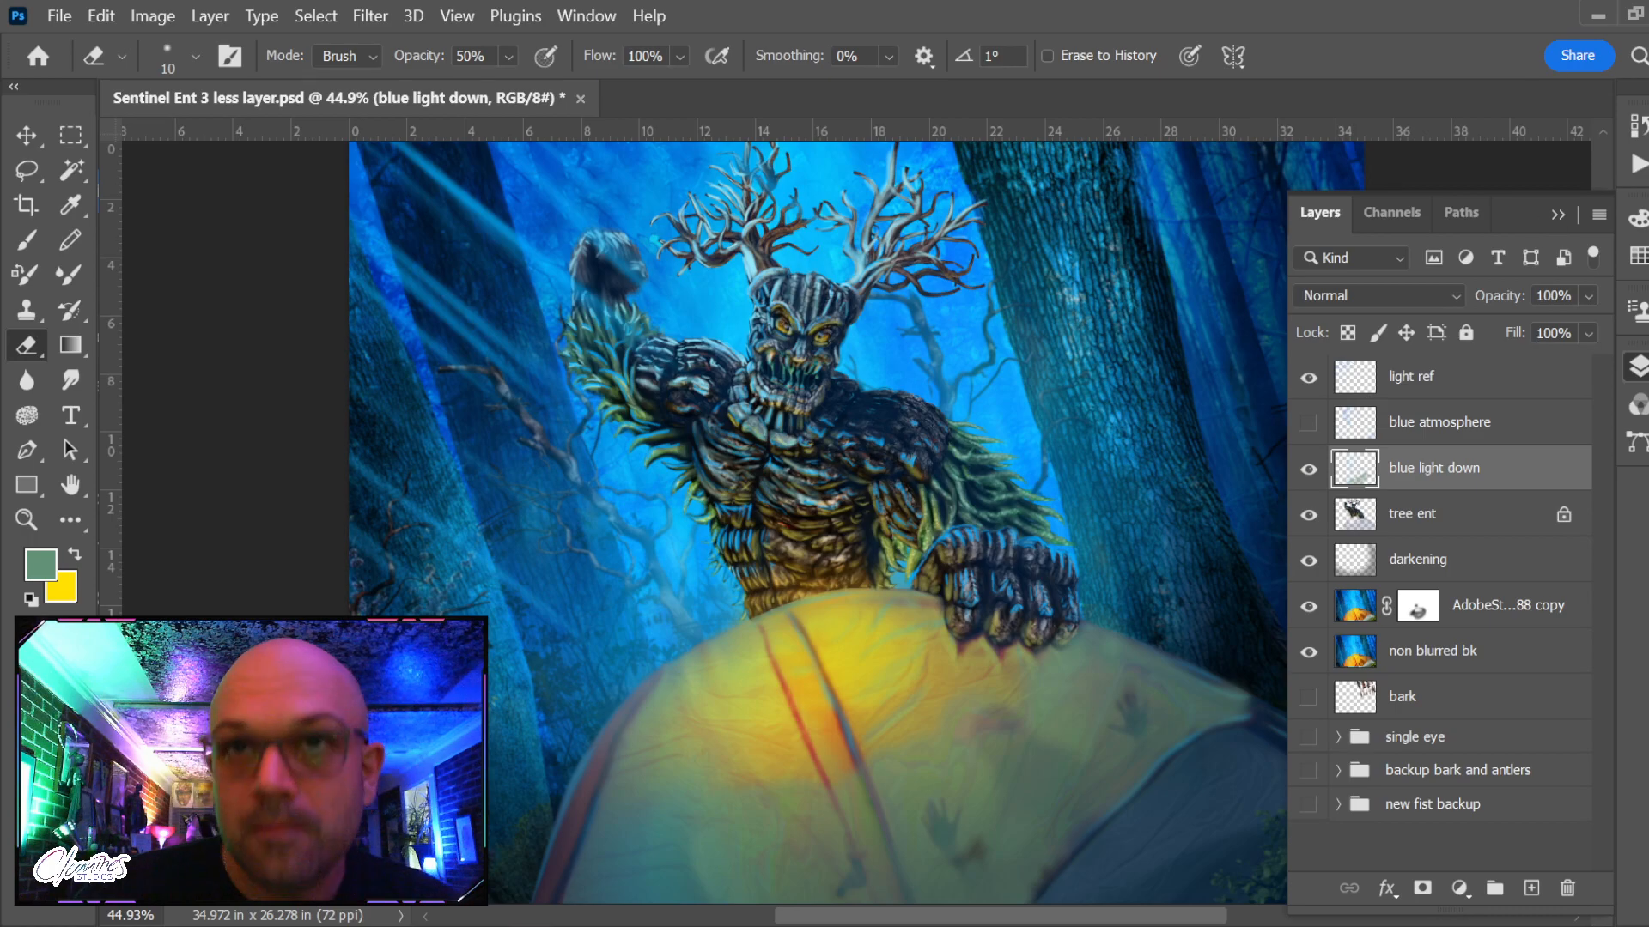
Erase the blue light down layer's haze from the tent with a 250 px eraser
key("space")
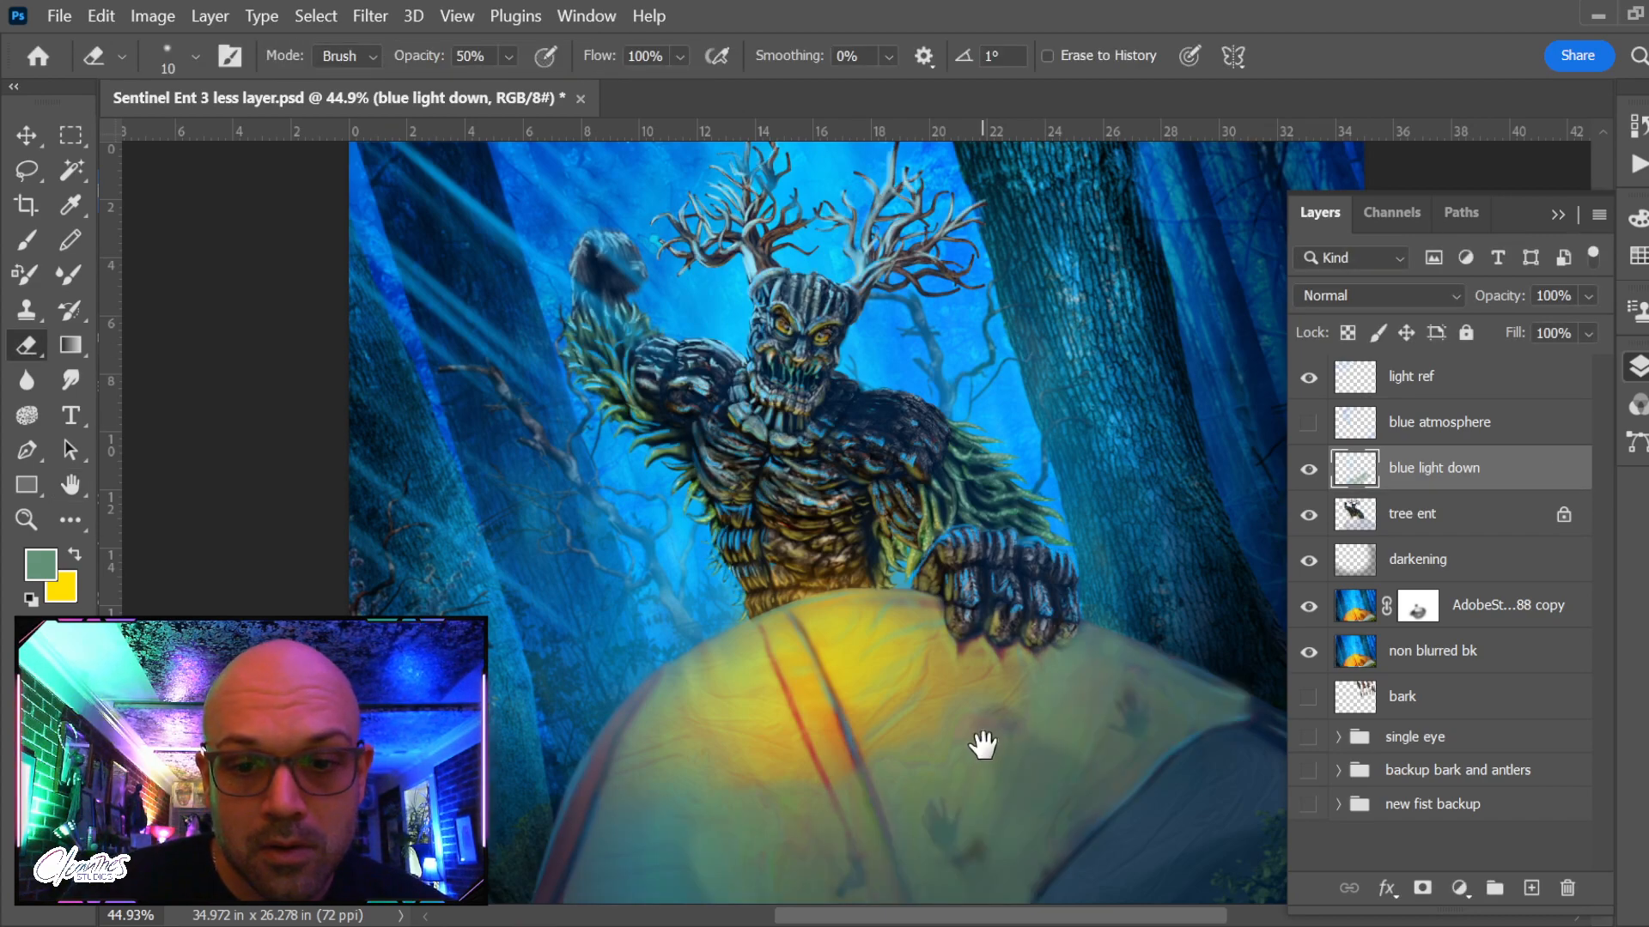
left_click_drag(982, 747, 993, 623)
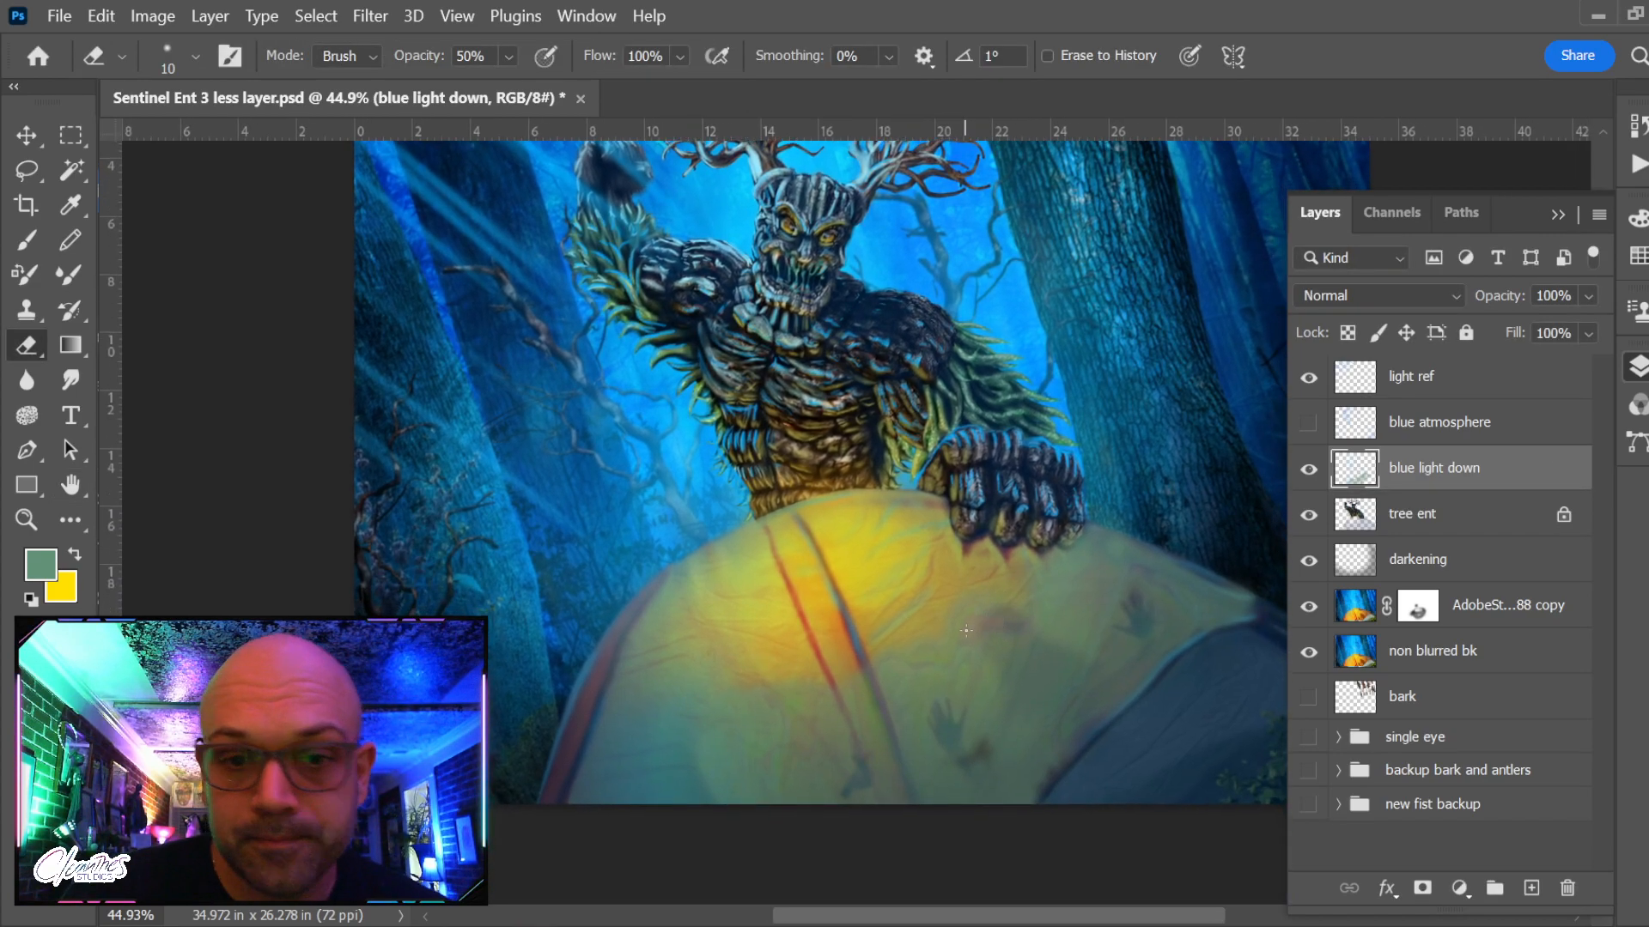
key("bracketright")
key("bracketright")
key("bracketright")
key("bracketright")
key("bracketright")
key("bracketright")
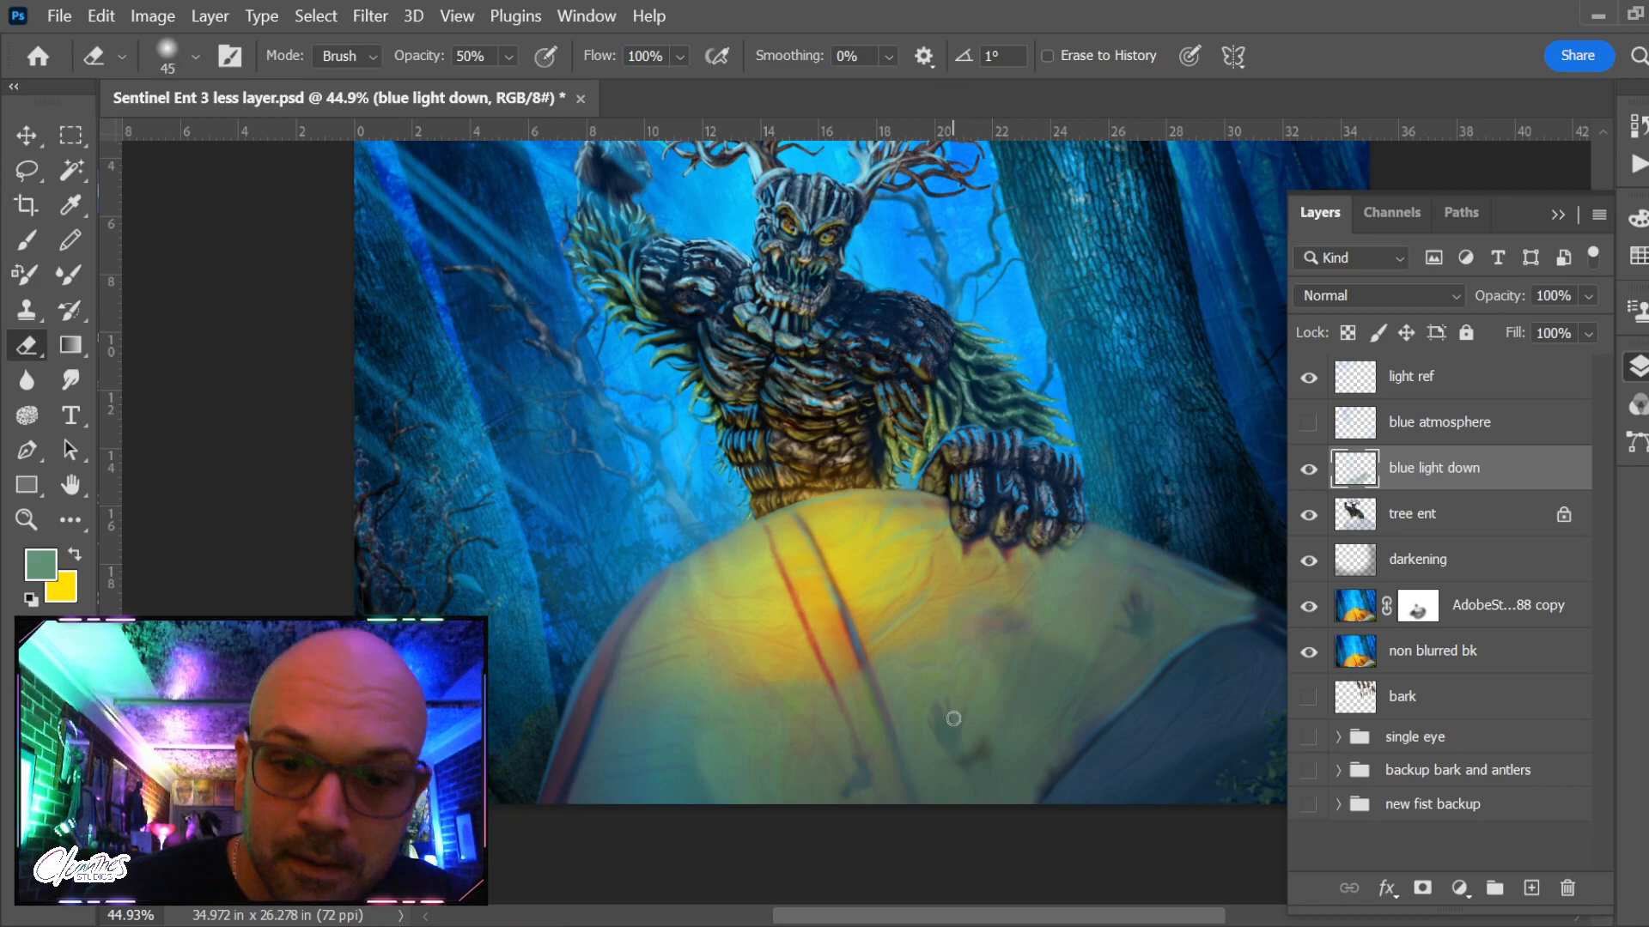
key("bracketright")
key("bracketright")
key("bracketright")
key("bracketright")
key("bracketright")
key("bracketright")
key("bracketright")
key("bracketright")
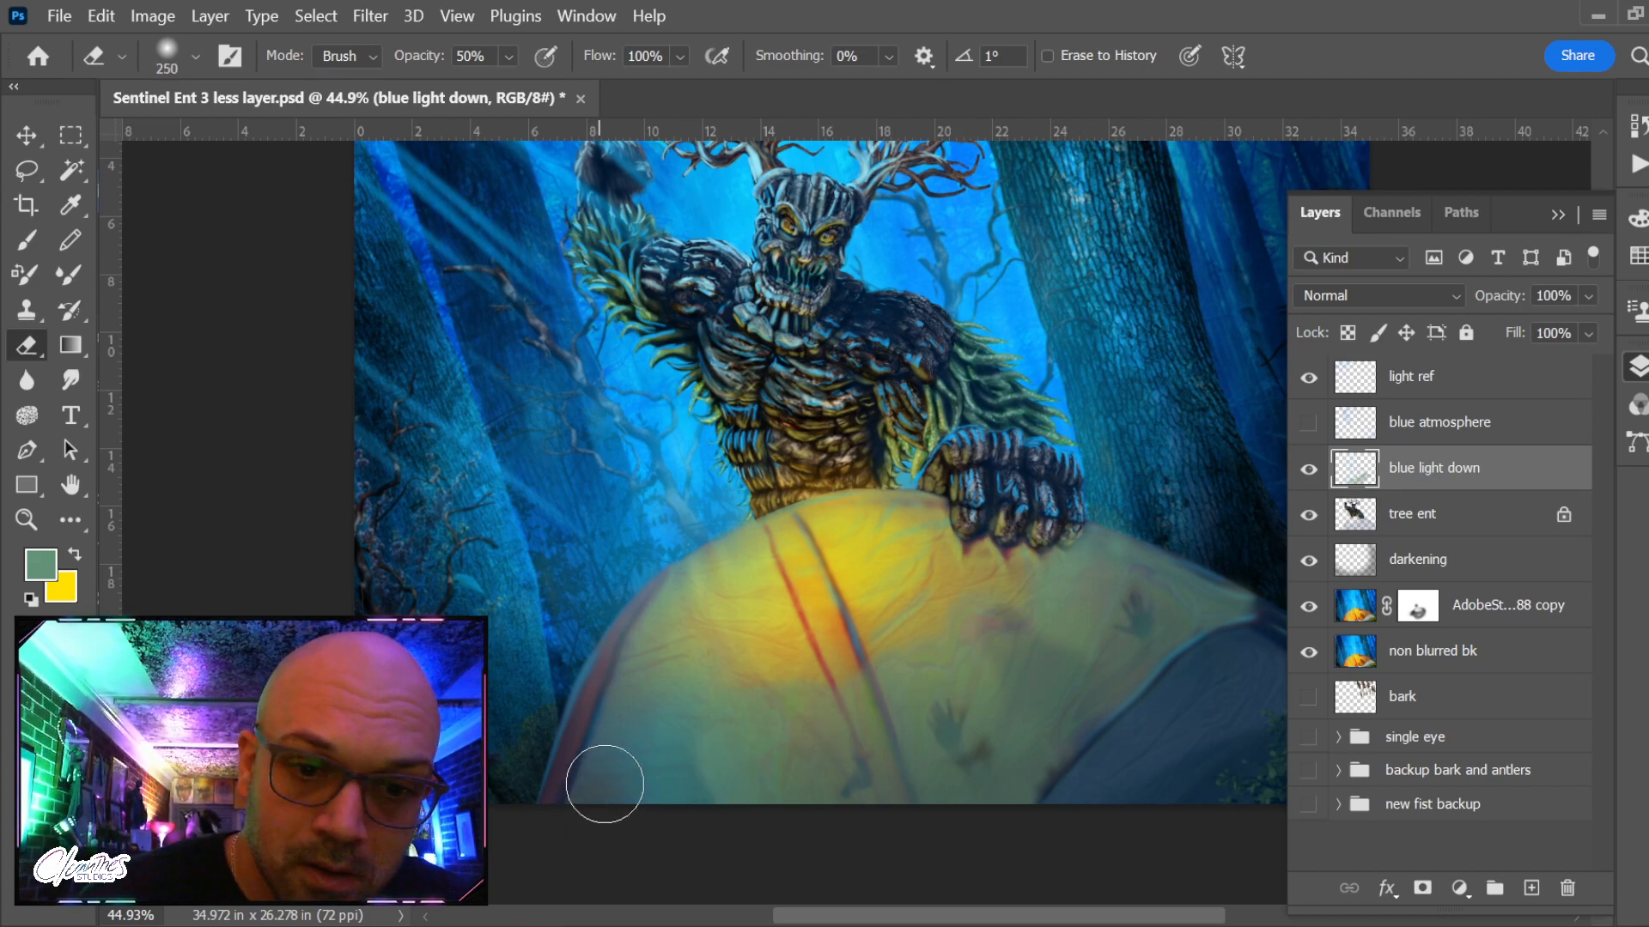
mouse_move(750, 706)
left_mouse_down()
mouse_move(872, 786)
mouse_move(1010, 666)
mouse_move(1072, 737)
mouse_move(1119, 677)
mouse_move(1040, 757)
mouse_move(1189, 627)
mouse_move(991, 788)
mouse_move(1183, 577)
mouse_move(1162, 570)
mouse_move(948, 666)
mouse_move(818, 762)
mouse_move(719, 759)
mouse_move(652, 818)
mouse_move(638, 726)
mouse_move(740, 793)
mouse_move(826, 778)
mouse_move(797, 728)
mouse_move(676, 686)
mouse_move(600, 778)
mouse_move(799, 796)
mouse_move(916, 759)
mouse_move(1045, 673)
mouse_move(1131, 674)
left_mouse_up()
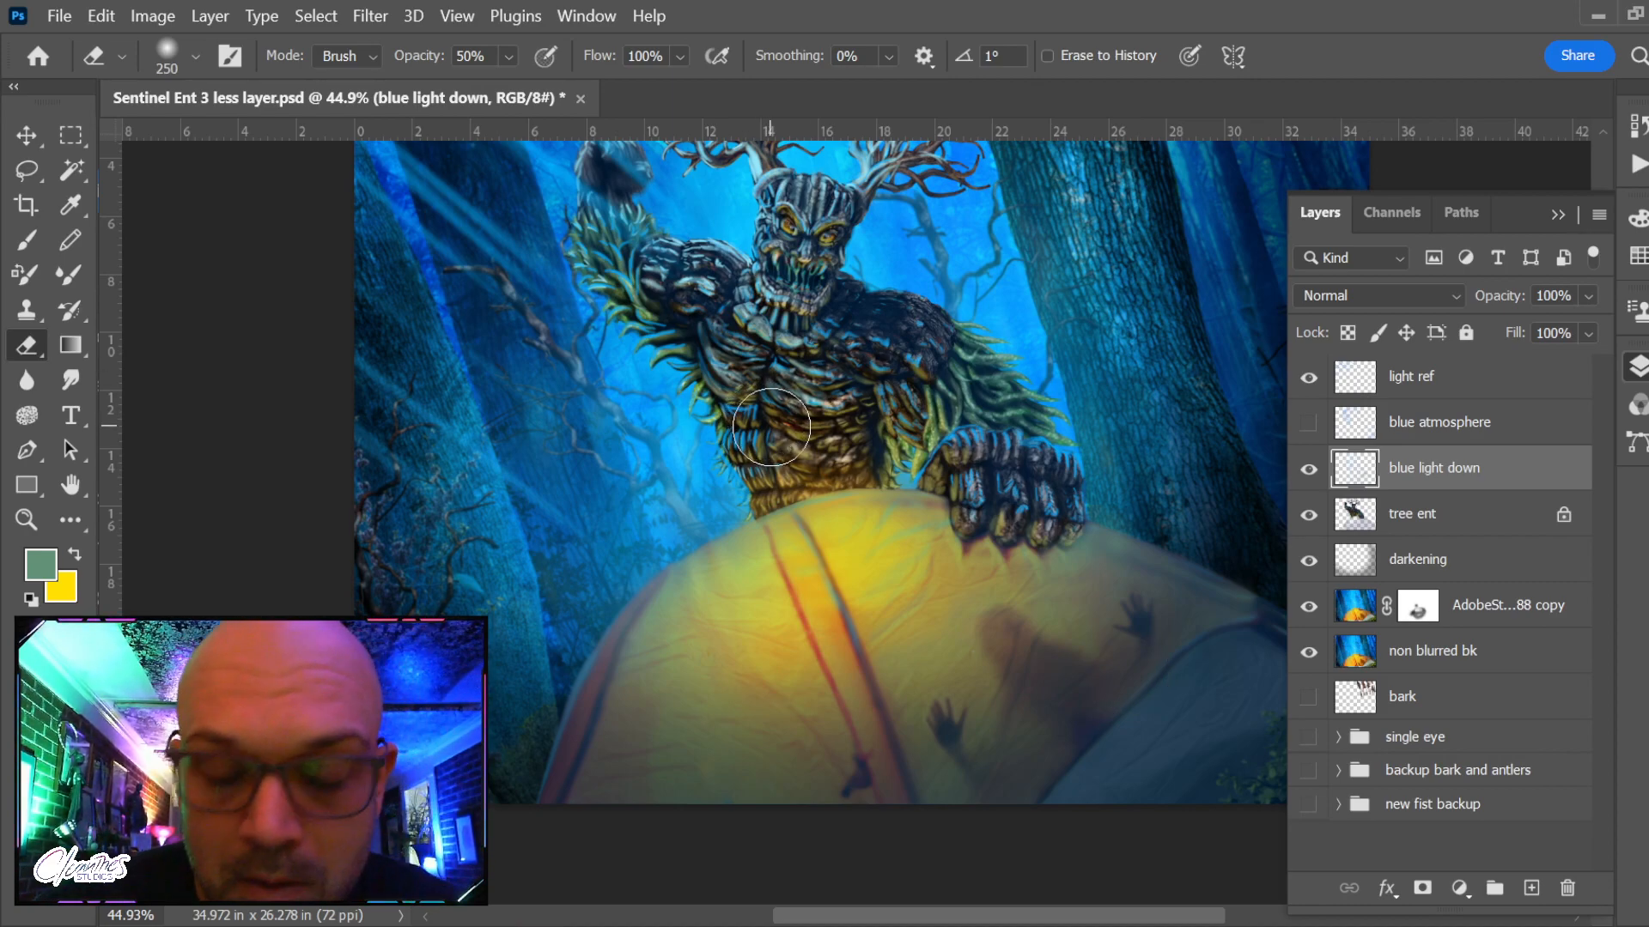
Reduce the eraser to 50 px and touch up the blue light on the creature's shoulder
key("bracketleft")
key("bracketleft")
key("bracketleft")
key("bracketleft")
key("bracketleft")
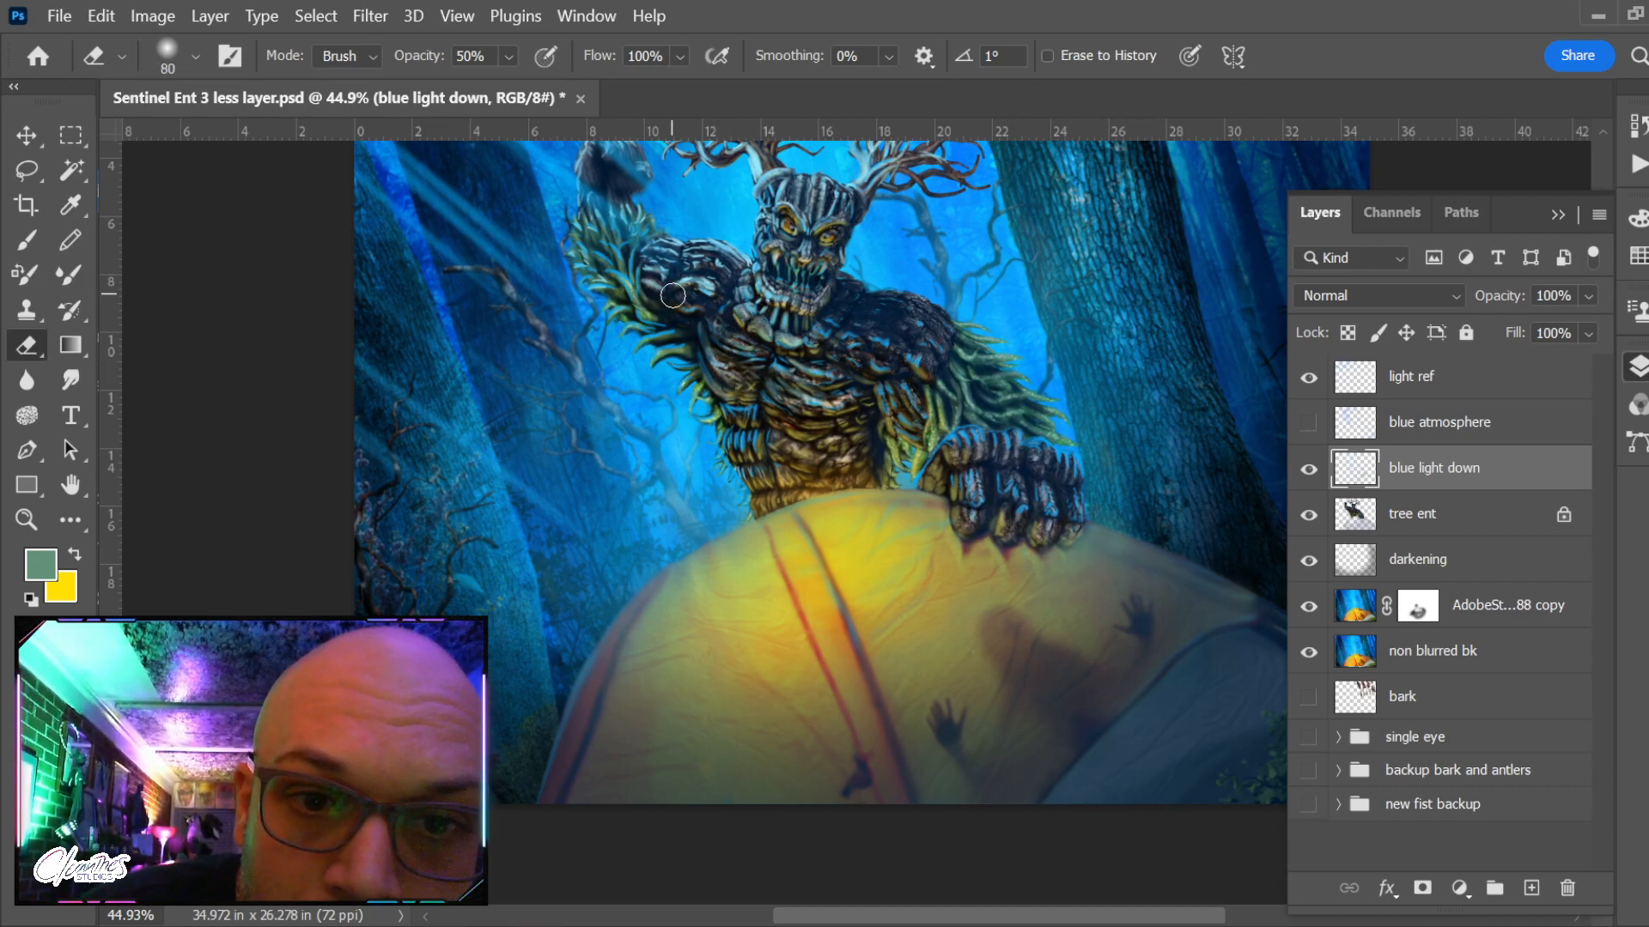
key("bracketleft")
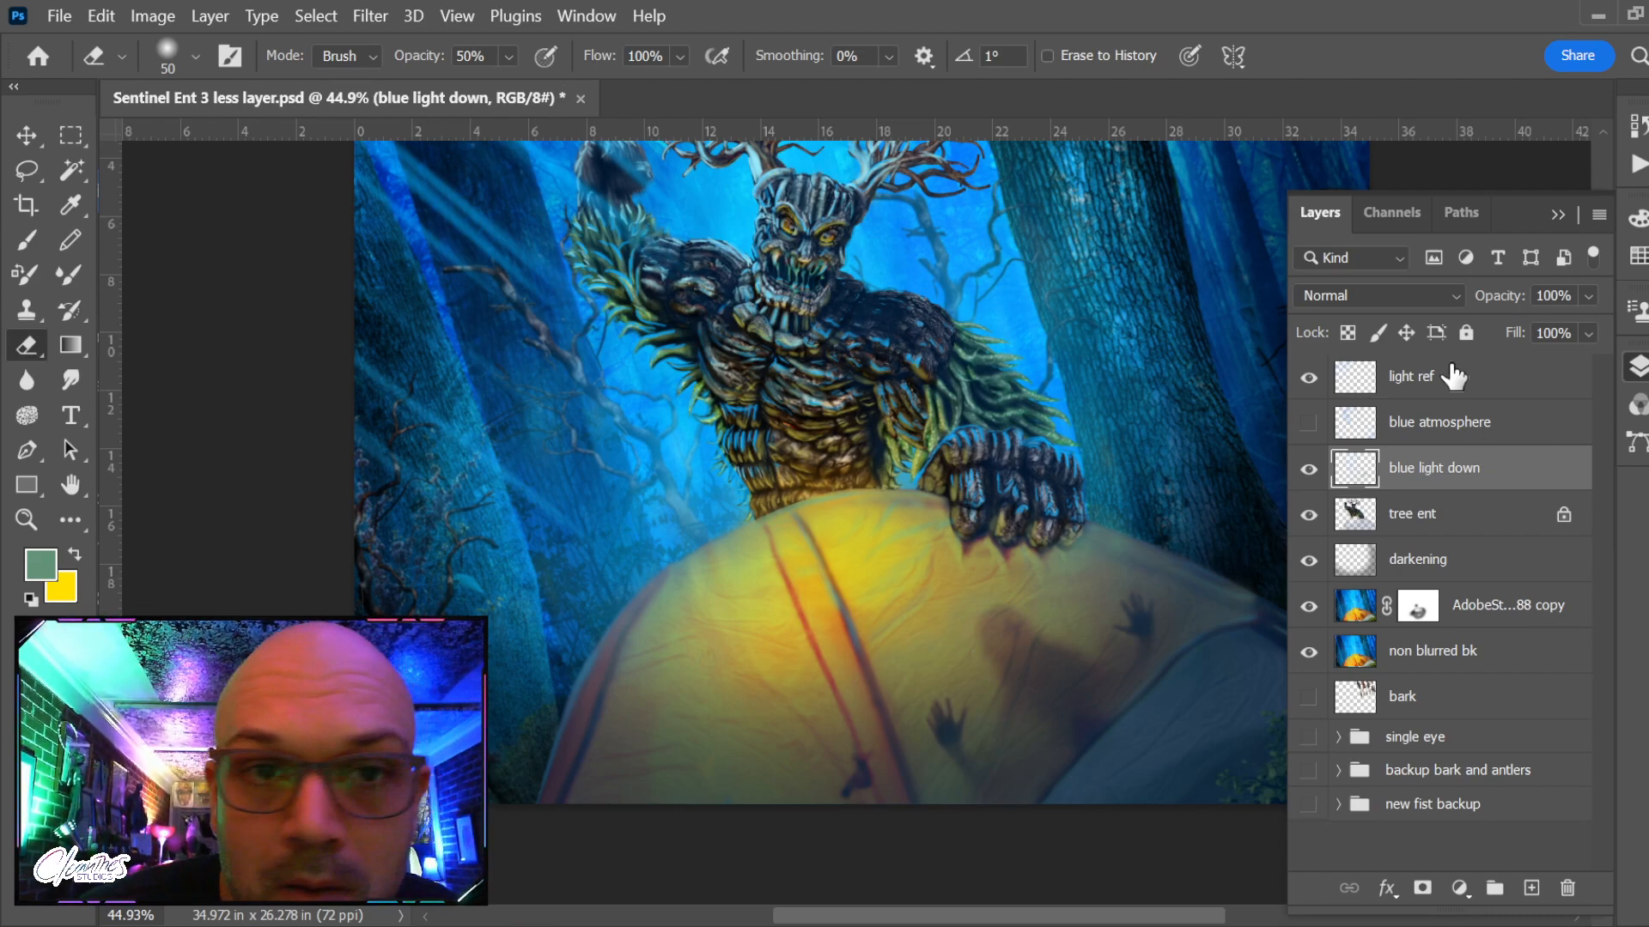
Try the Linear Dodge (Add) blend mode on the blue light down layer and compare the painting with the layer hidden and shown
left_click(1374, 296)
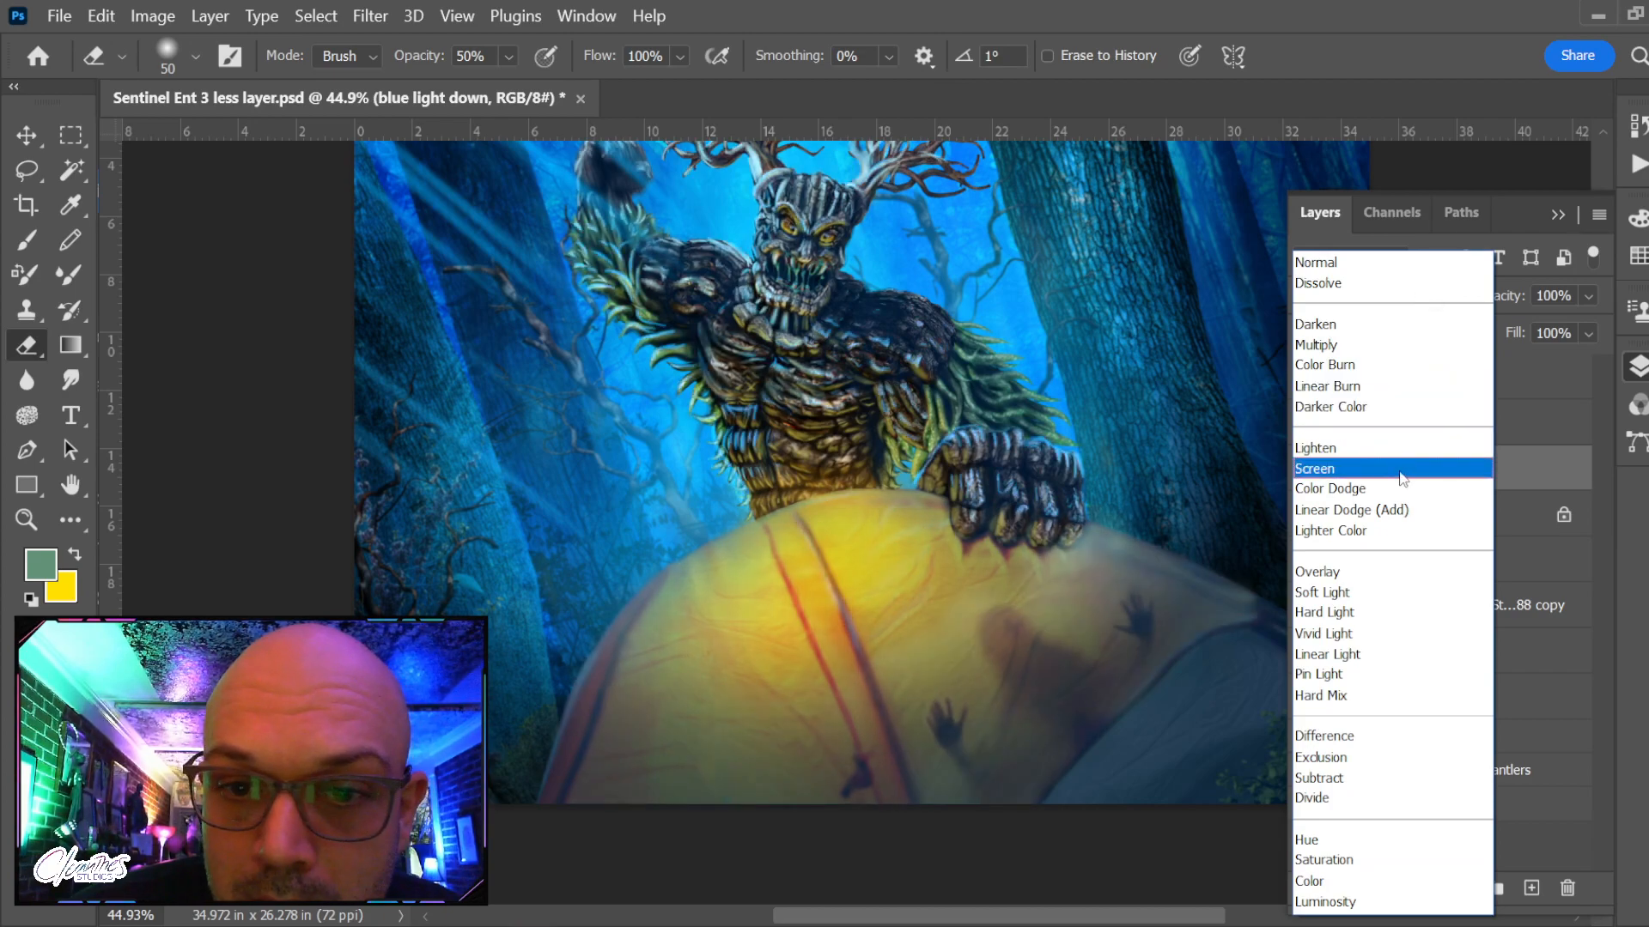
left_click(1367, 519)
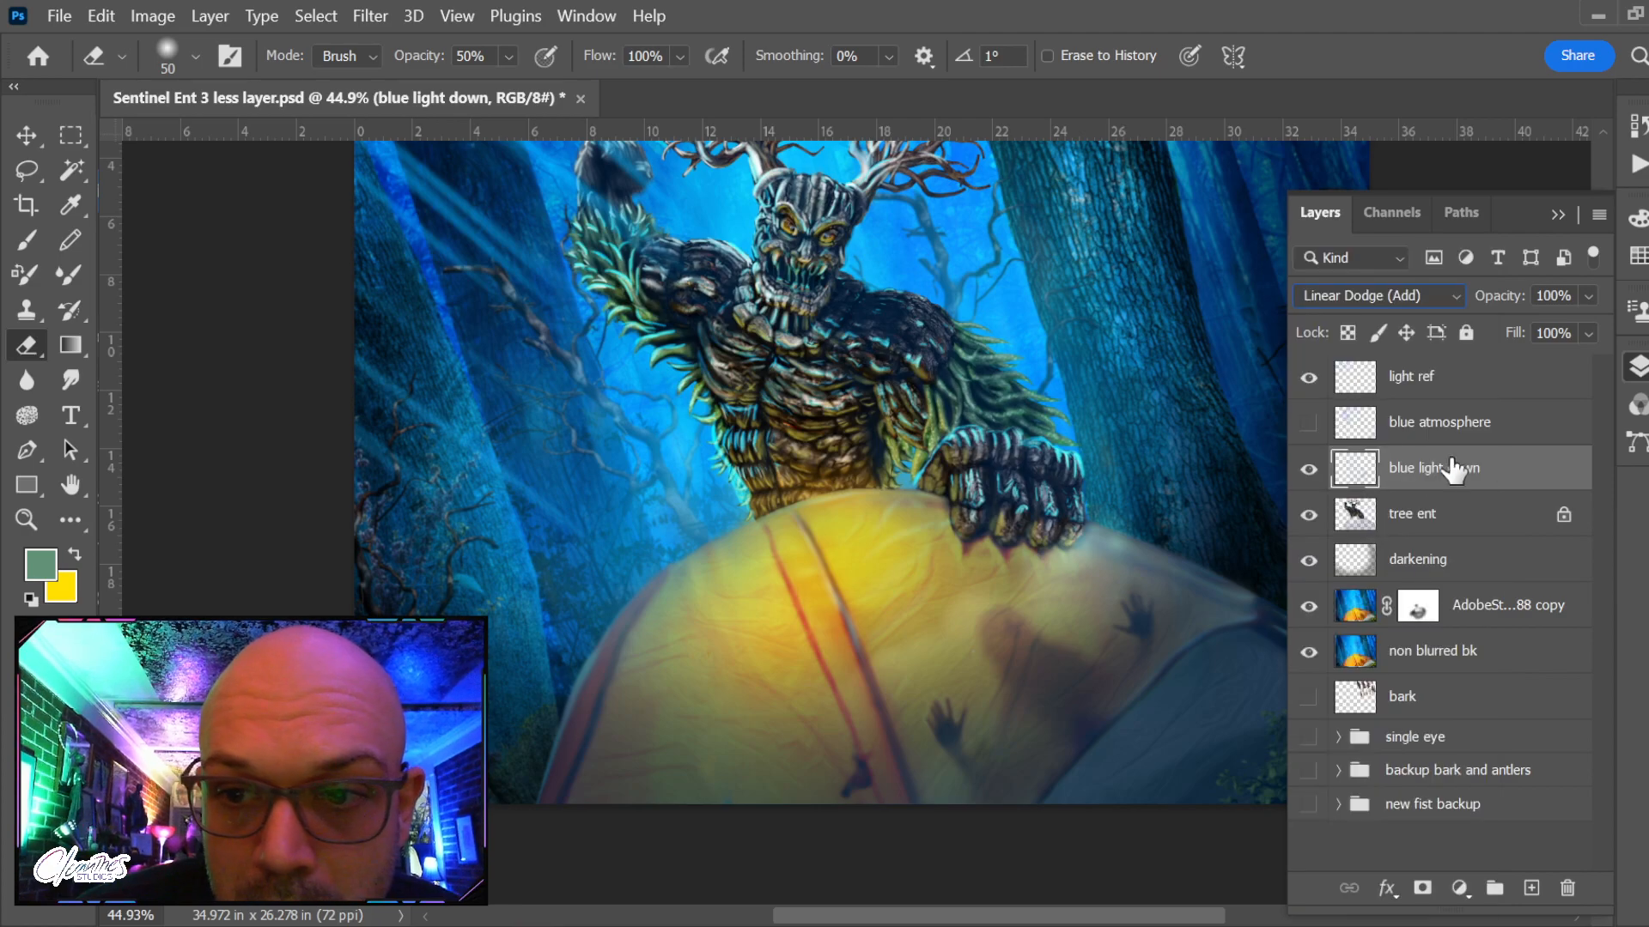
left_click(1311, 472)
left_click(1310, 472)
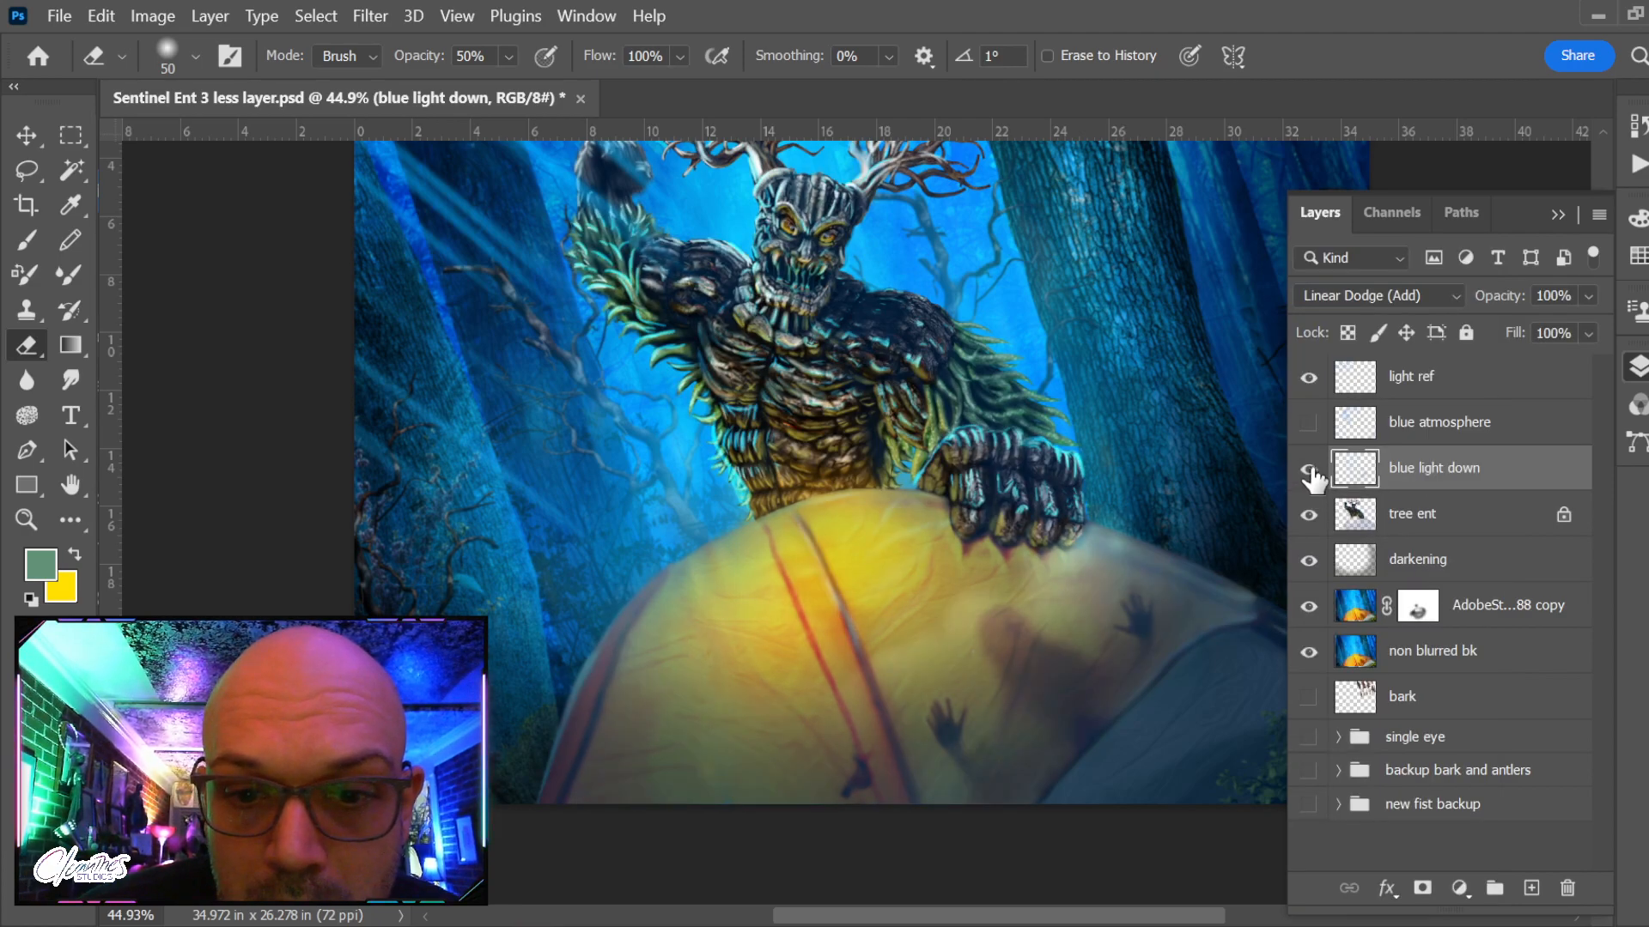
Paint sampled cyan light onto the tent's lower hand silhouette with a 50 px brush and soften it with the Smudge tool and eraser
left_click_drag(945, 528, 713, 400)
left_click_drag(832, 464, 887, 515)
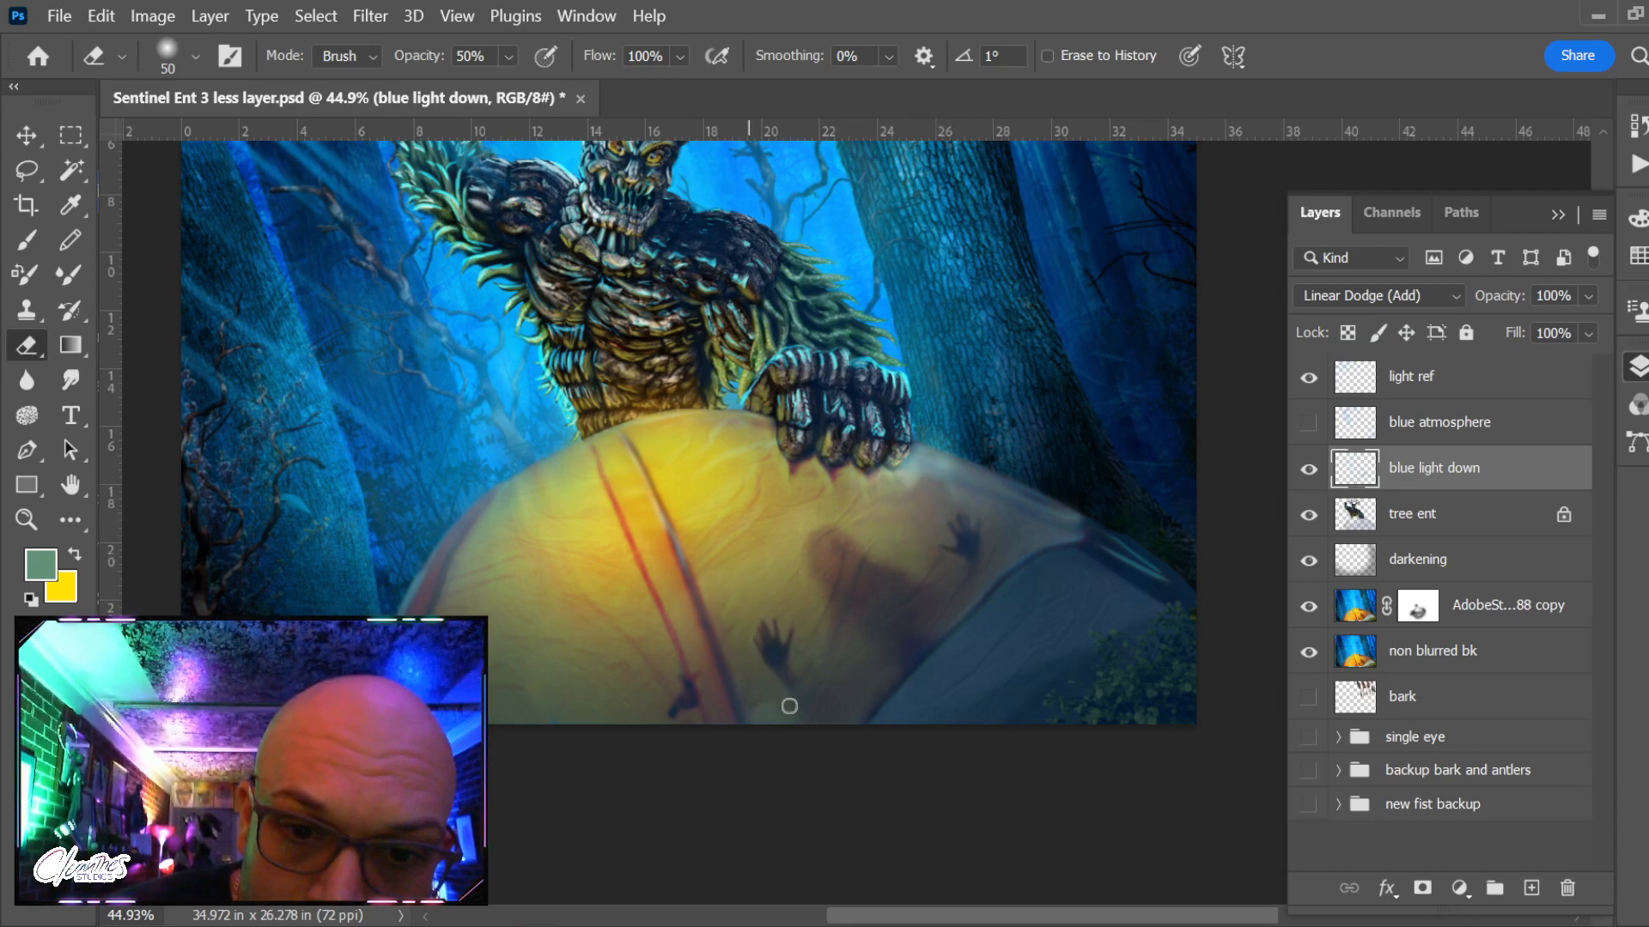
left_click_drag(894, 607, 839, 544)
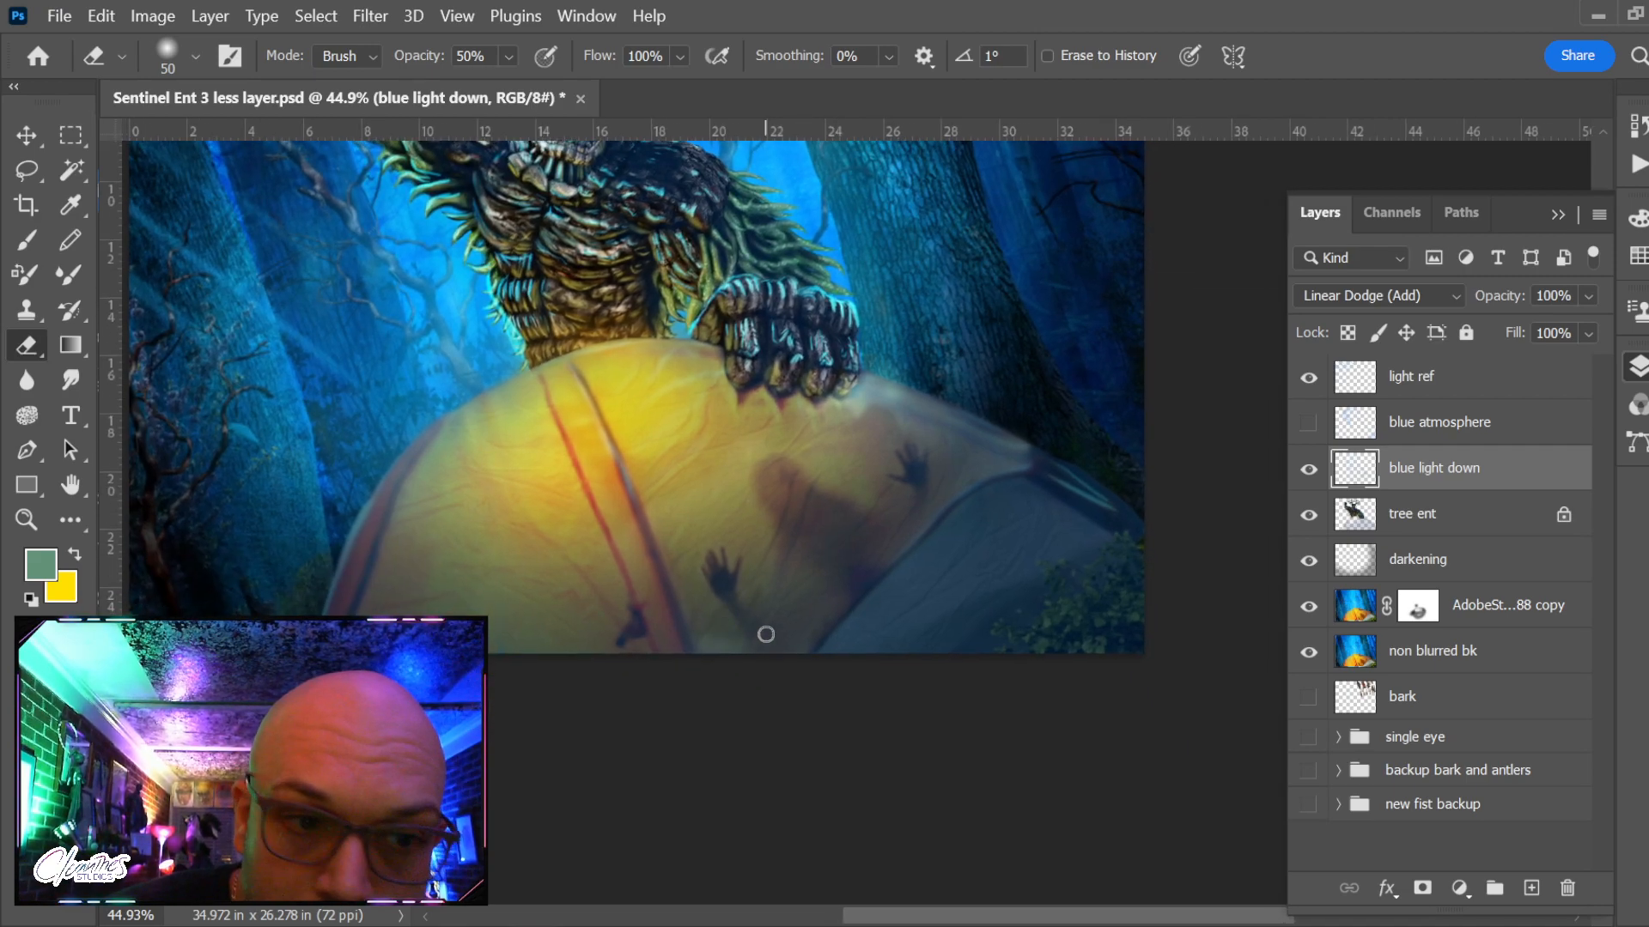
key("b")
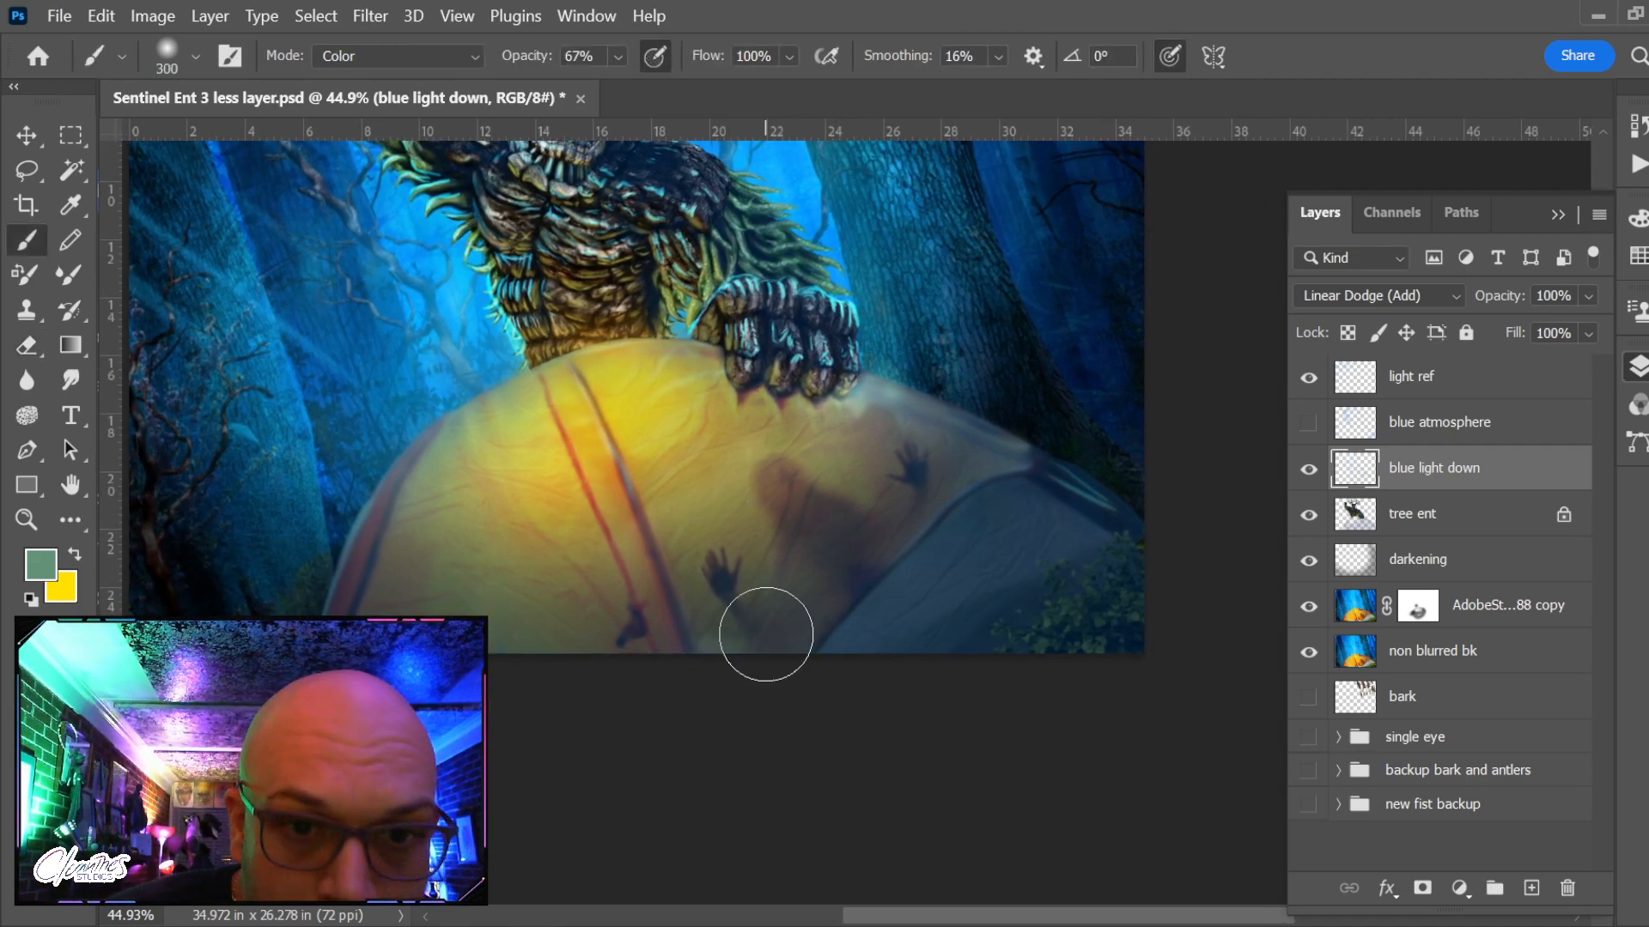
left_click(530, 275, "alt")
key("bracketleft")
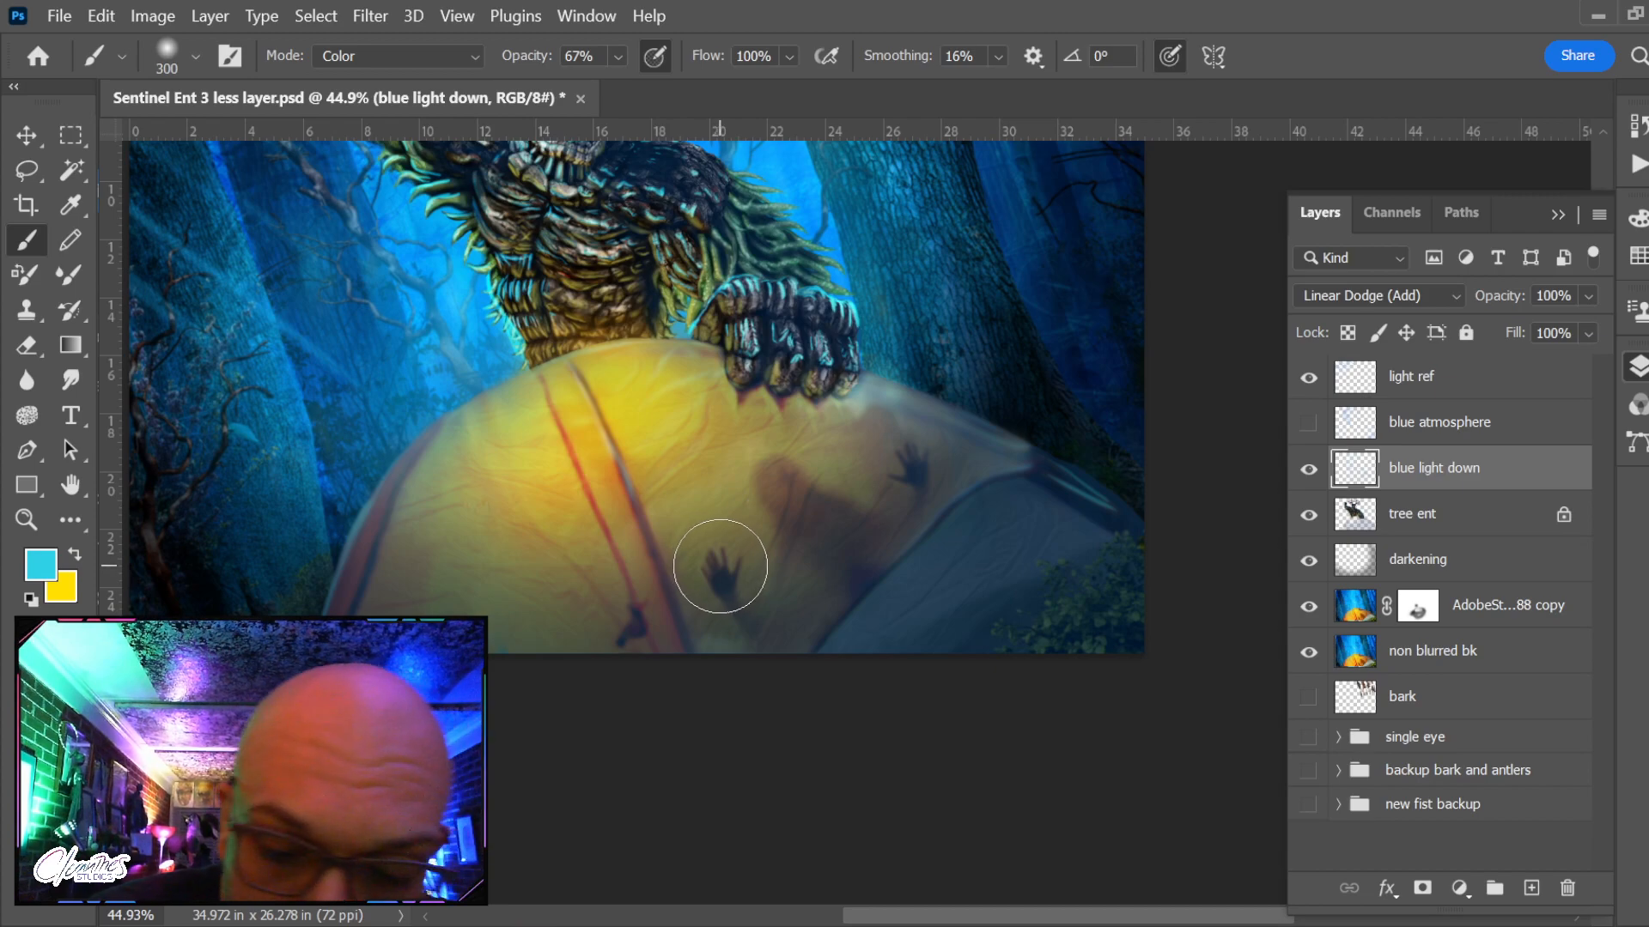
key("bracketleft")
key("bracketleft")
key("bracketleft")
key("bracketleft")
key("bracketleft")
key("bracketleft")
key("bracketleft")
key("bracketleft")
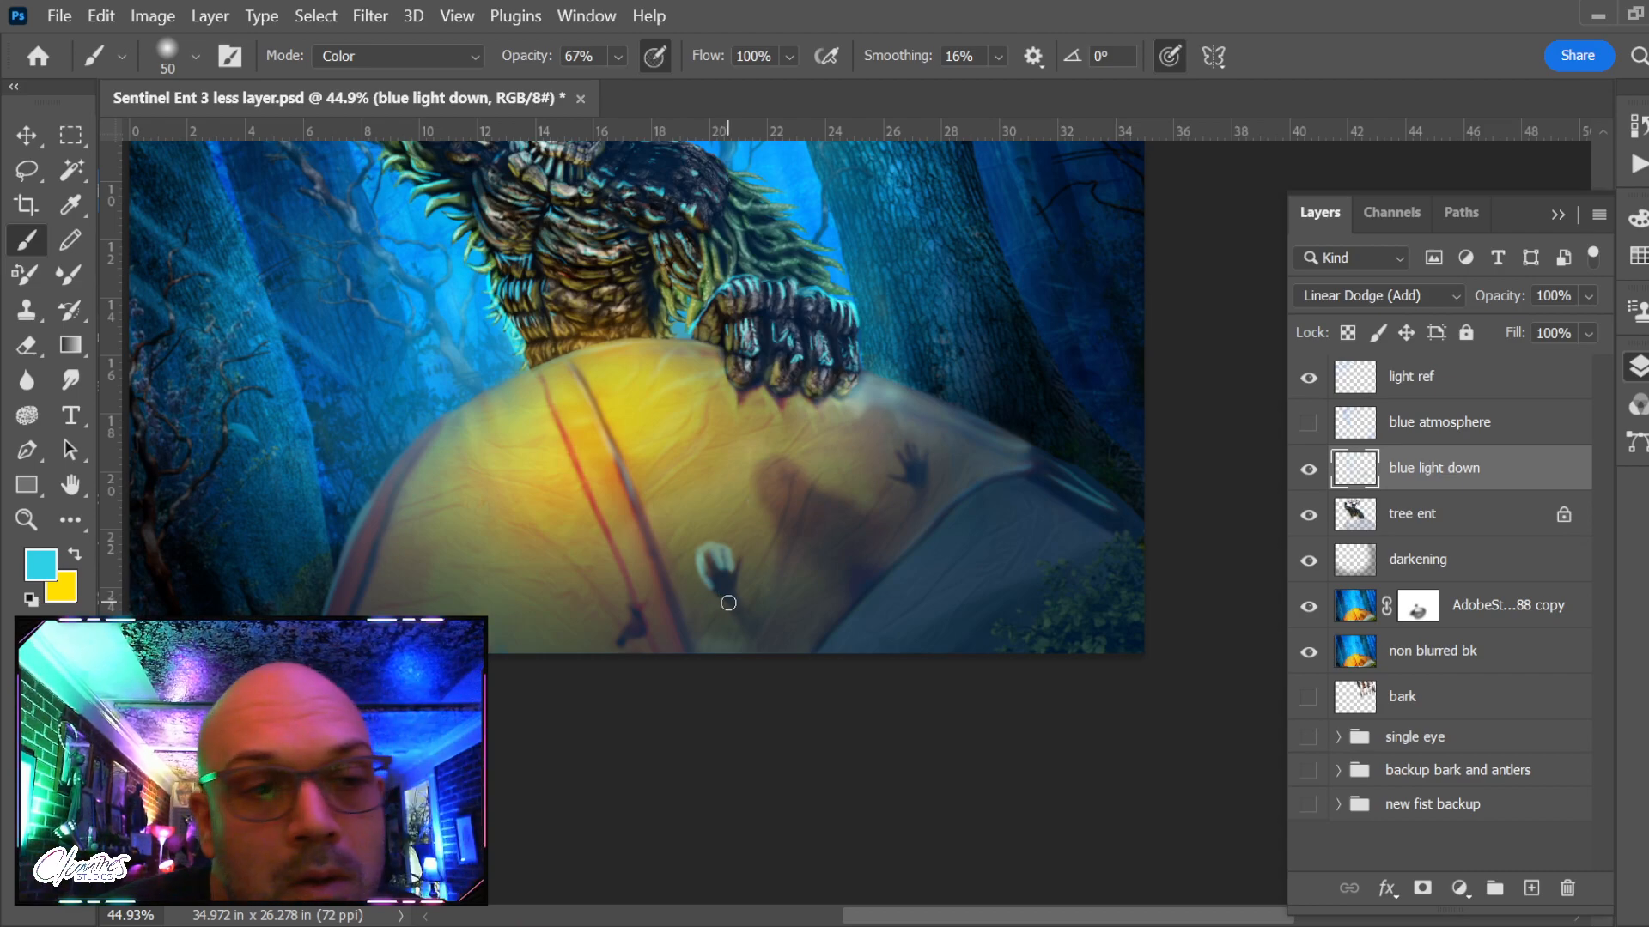
left_click(71, 379)
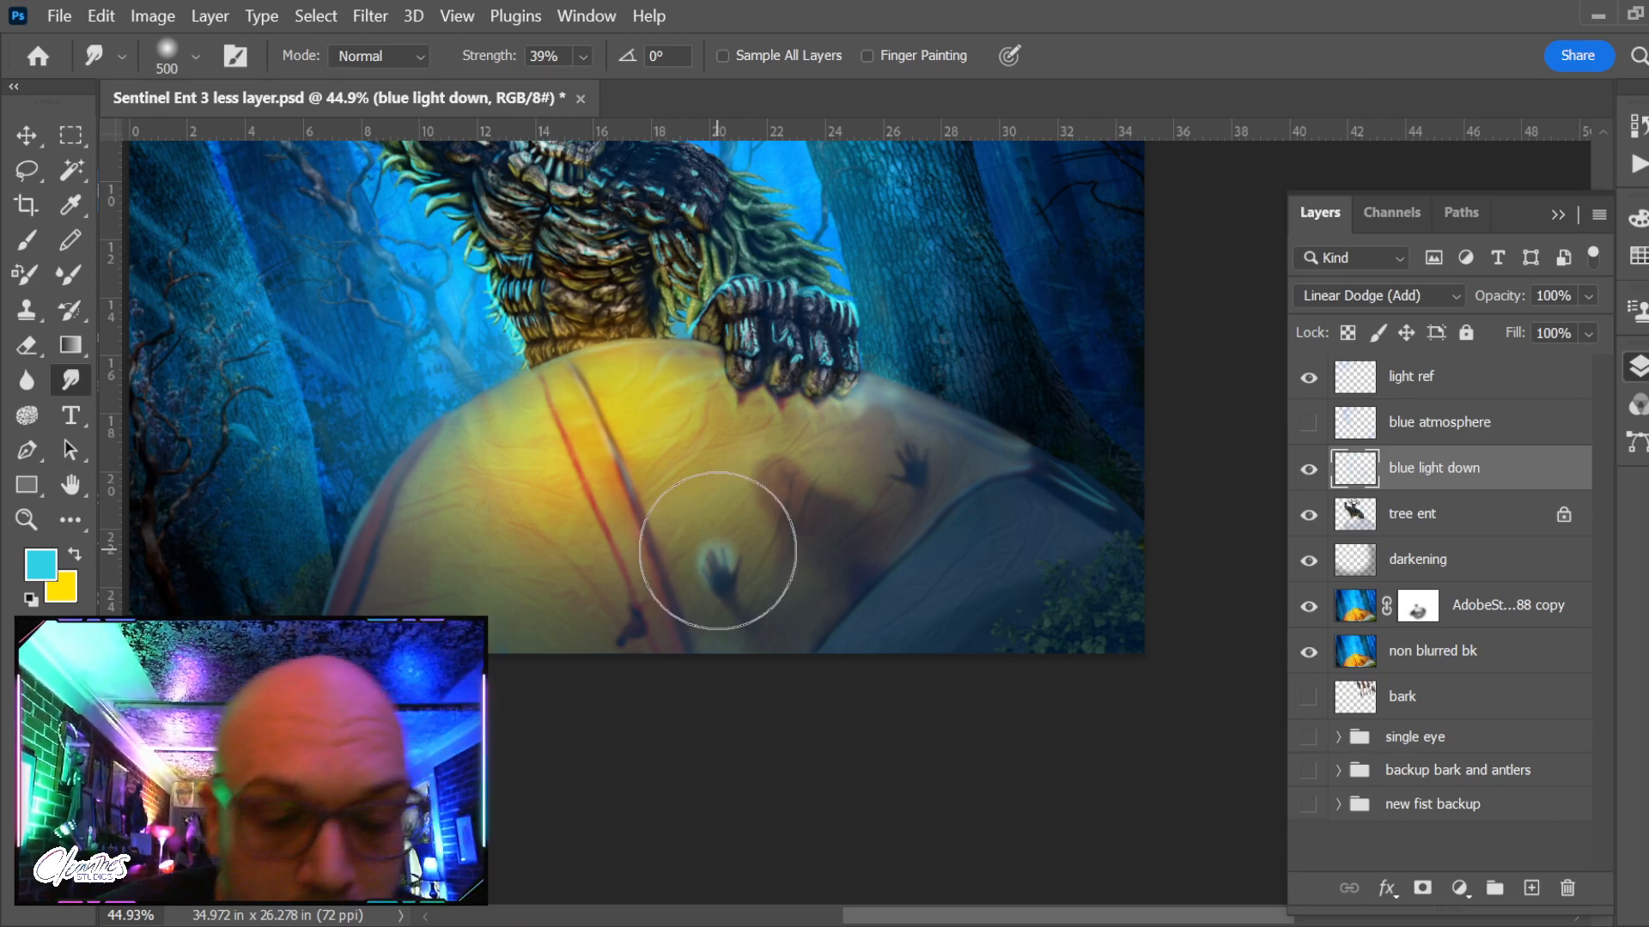
key("e")
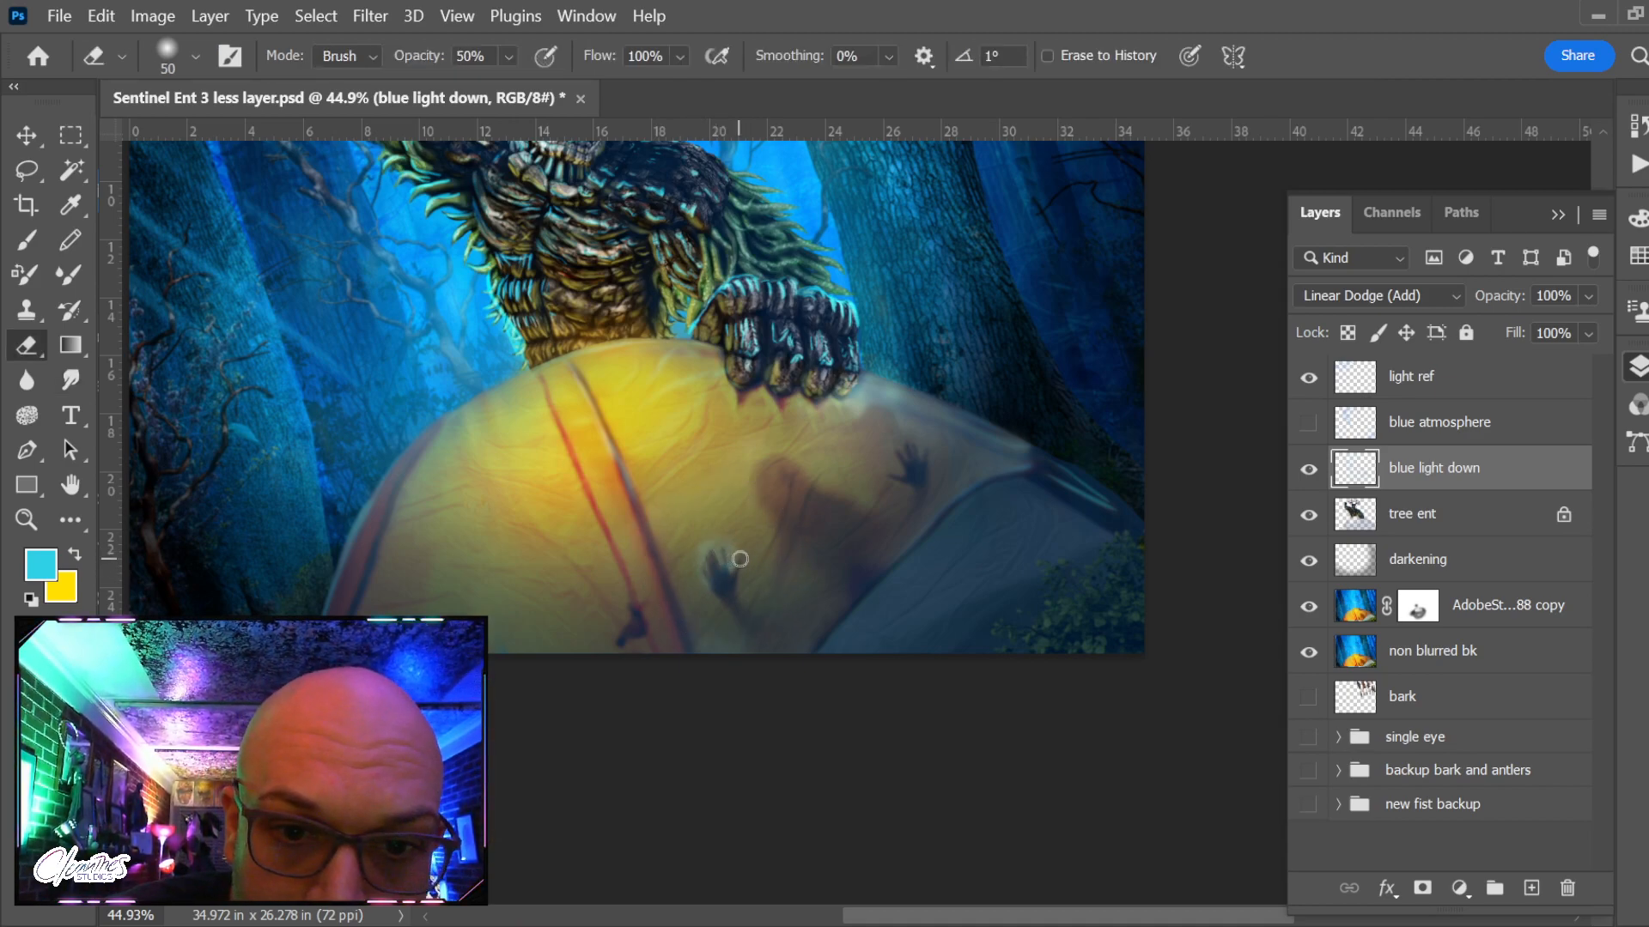
Paint cyan light onto the tent's upper hand silhouette, blend it with a 175 px smudge brush and tone it down with the eraser
key("b")
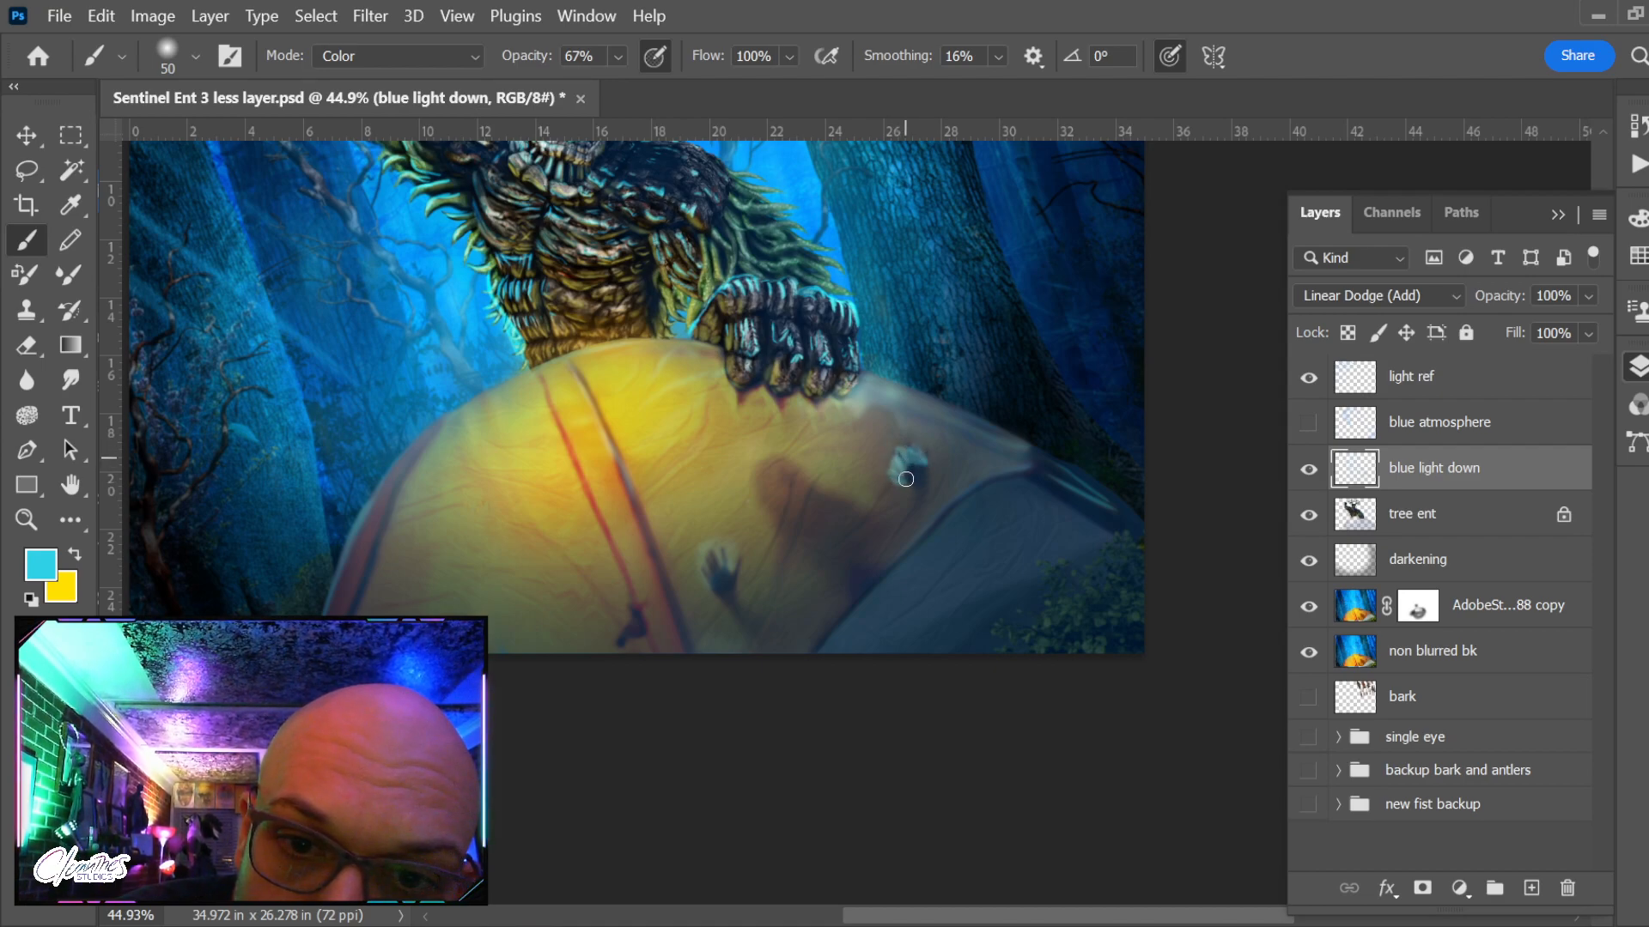
left_click(71, 379)
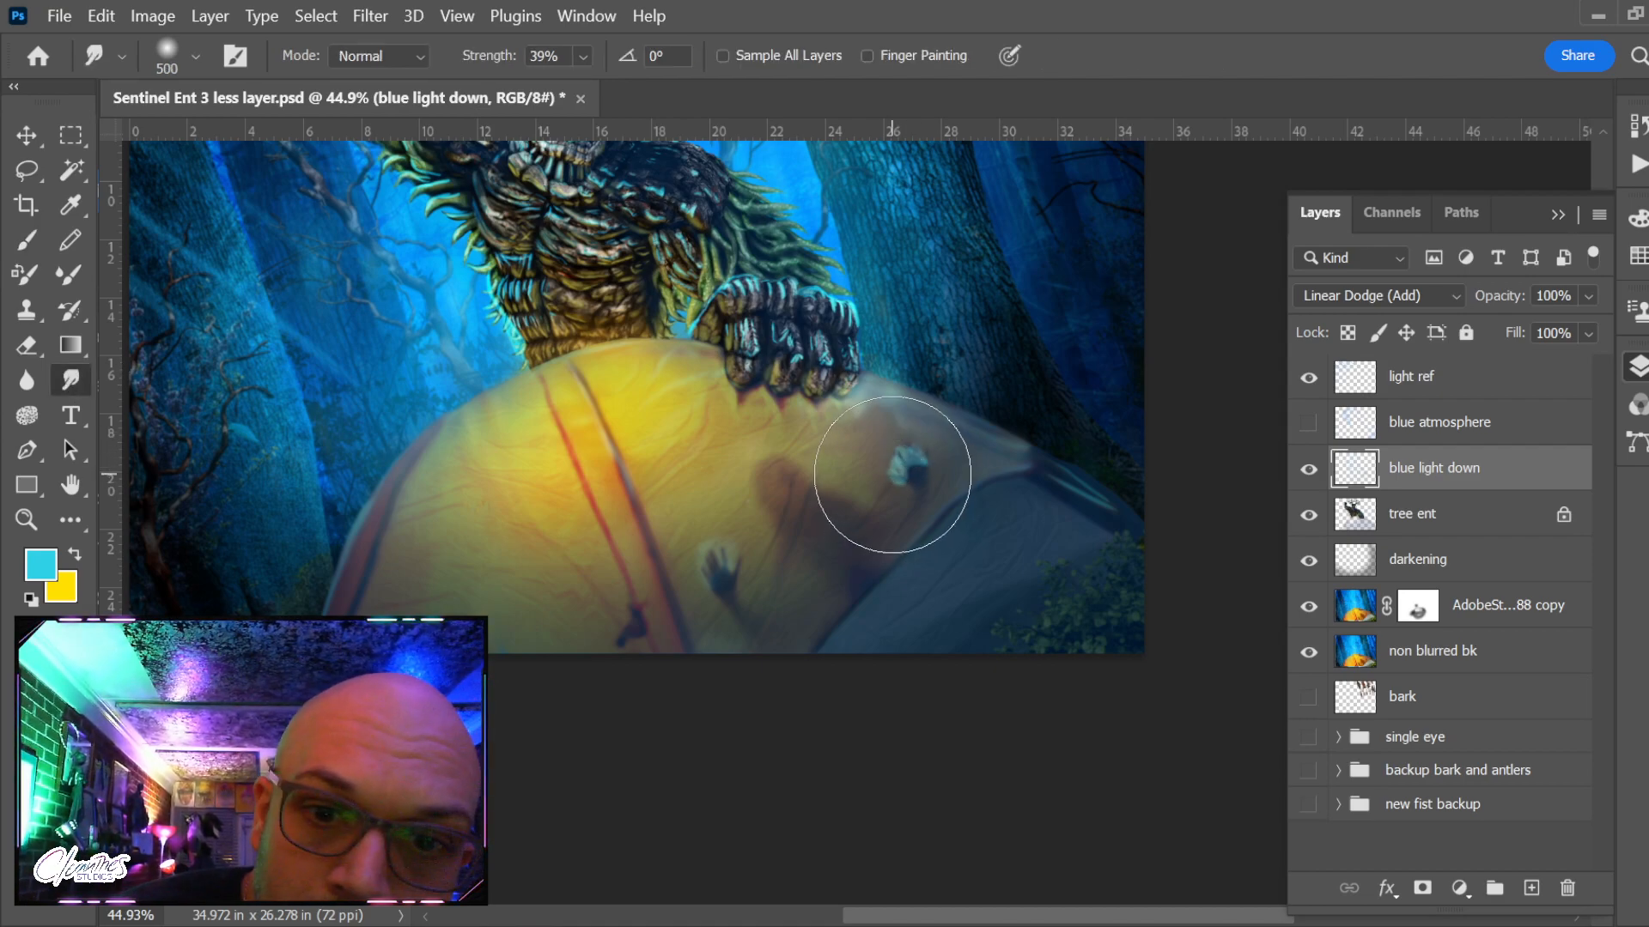
key("bracketleft")
key("bracketleft")
key("bracketleft")
key("bracketleft")
key("bracketleft")
key("bracketleft")
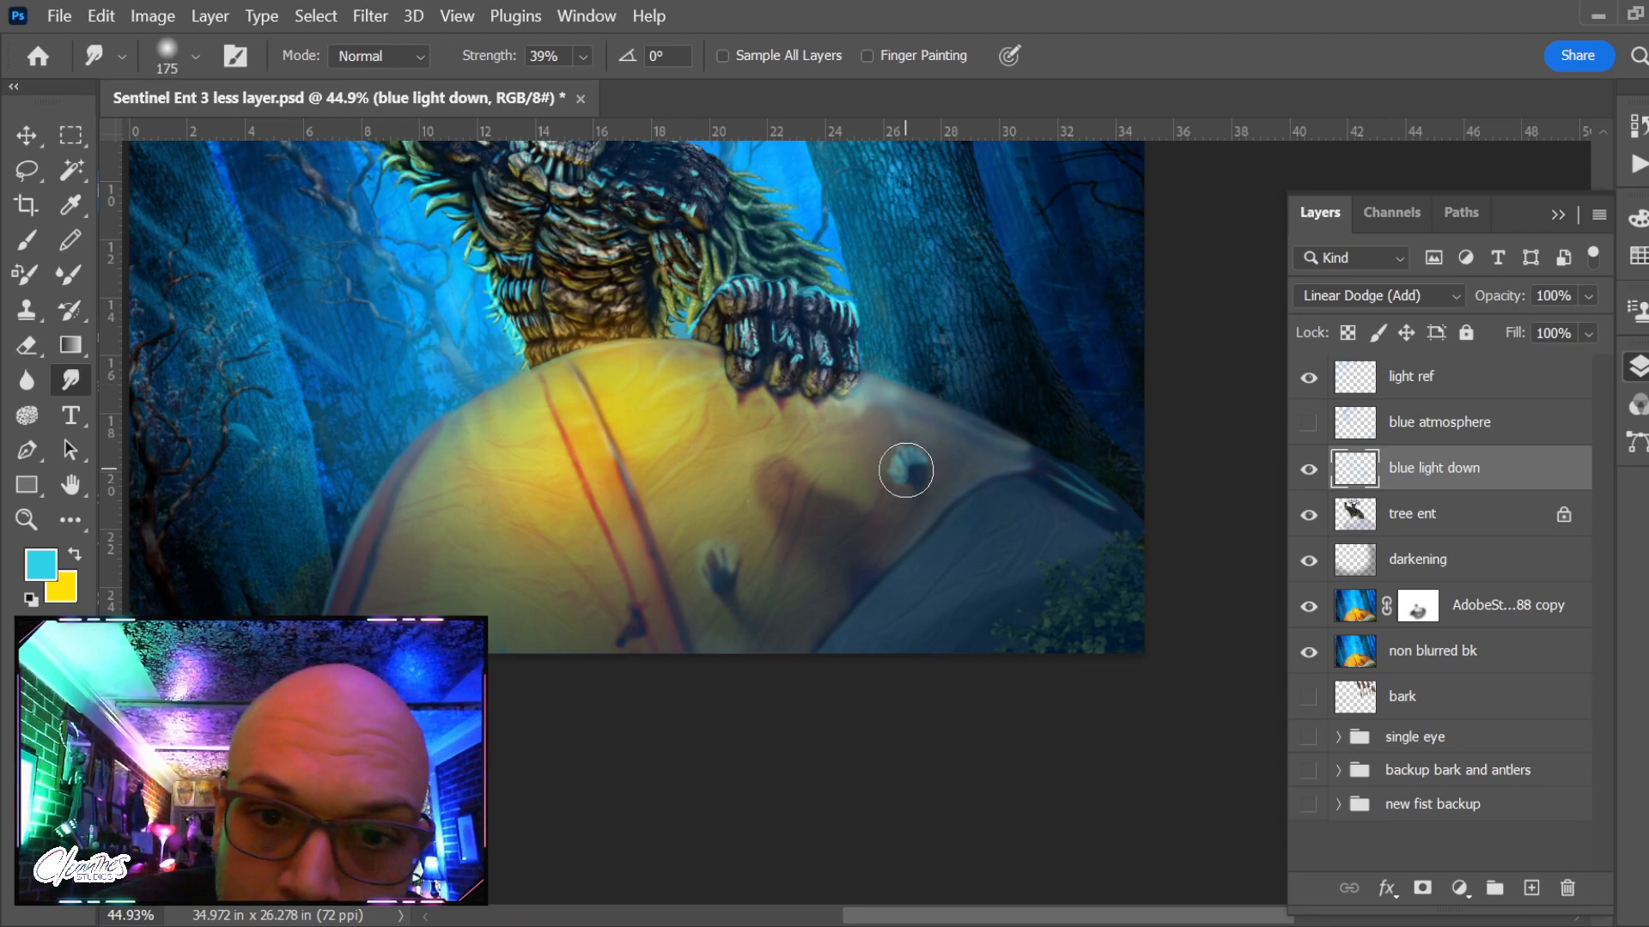
mouse_move(895, 468)
left_mouse_down()
mouse_move(911, 455)
mouse_move(909, 468)
left_mouse_up()
key("e")
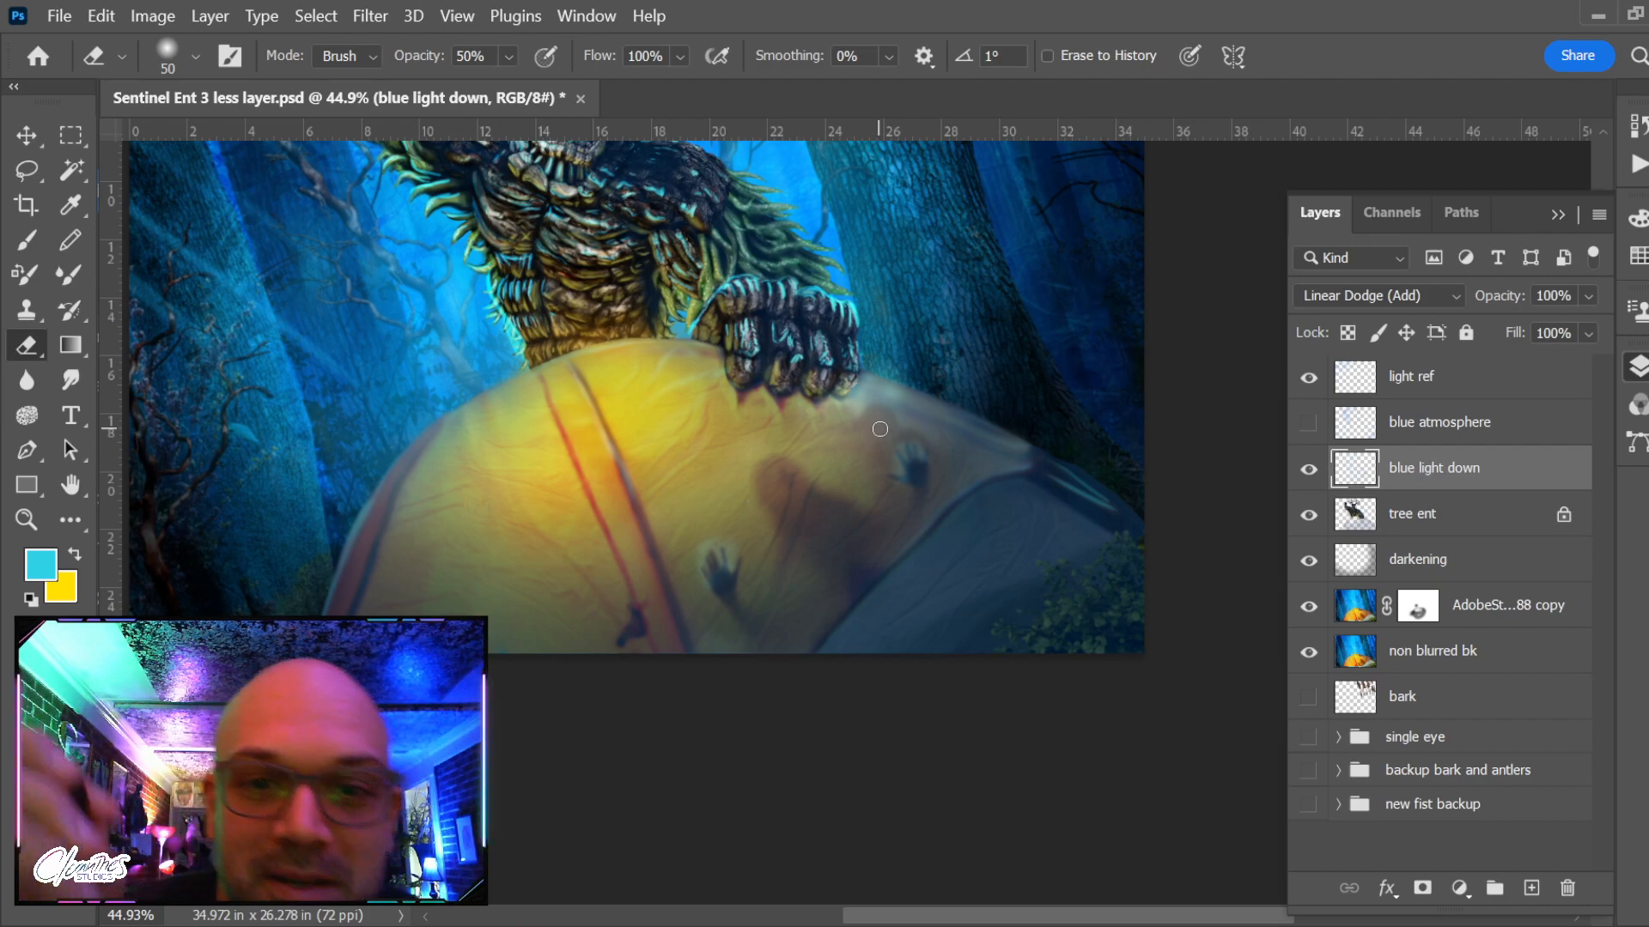
left_click_drag(718, 563, 736, 578)
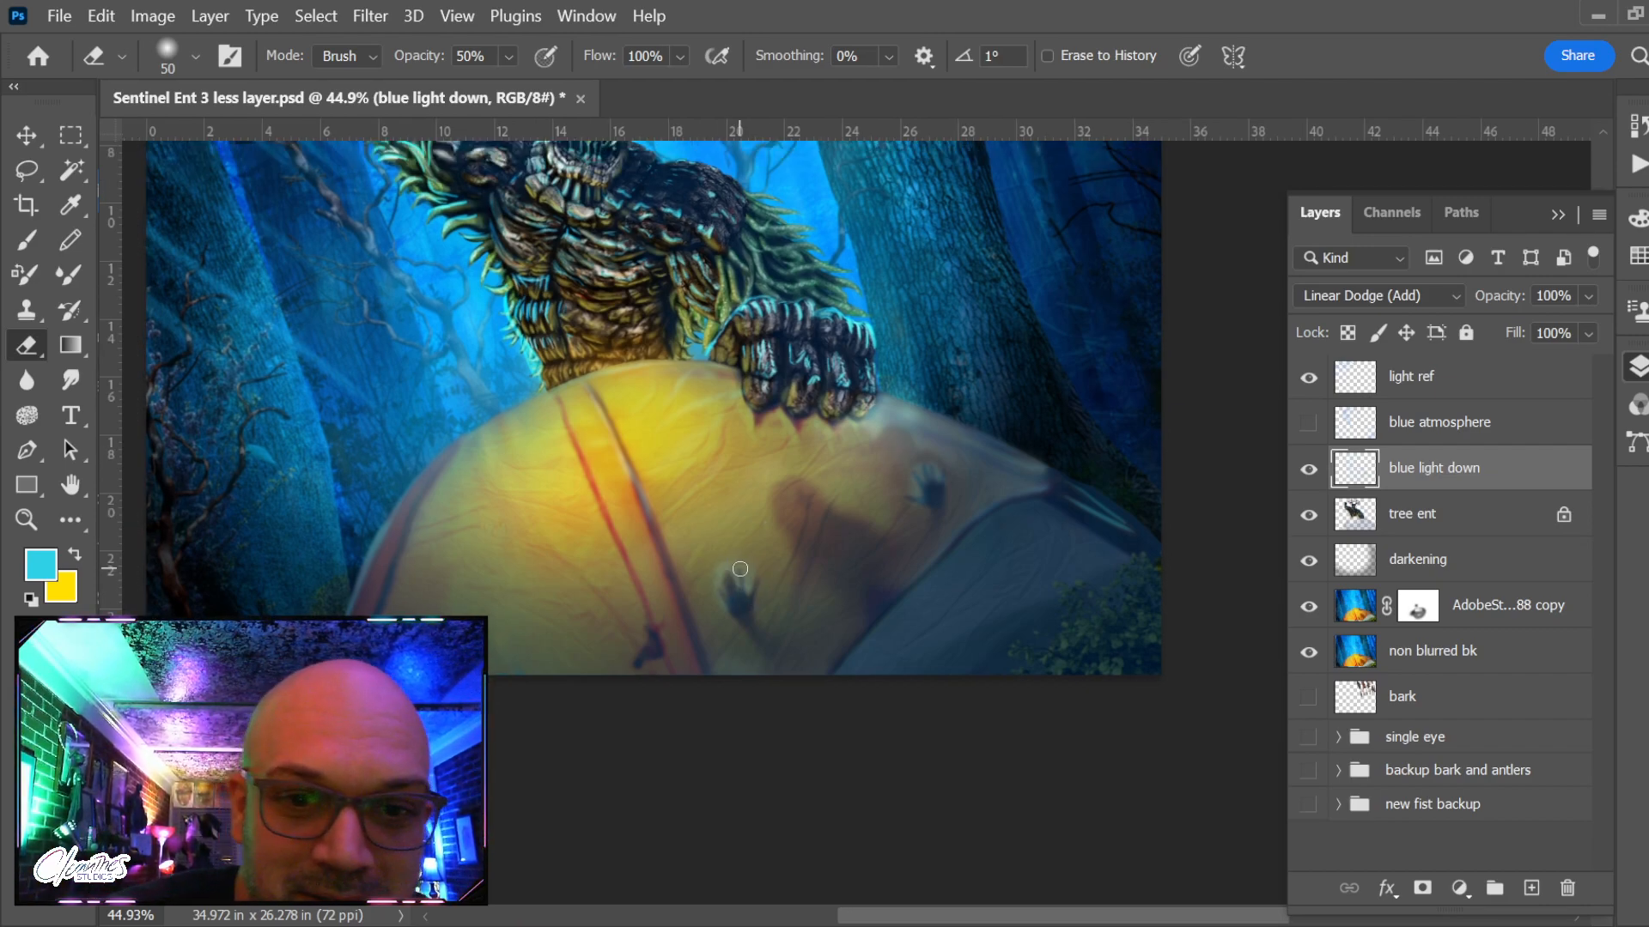
Set the blue light down layer's blend mode to Normal and compare the whole painting with the layer hidden and shown
scroll(882, 240, "down", 2)
left_click_drag(800, 456, 815, 533)
left_click_drag(893, 497, 882, 534)
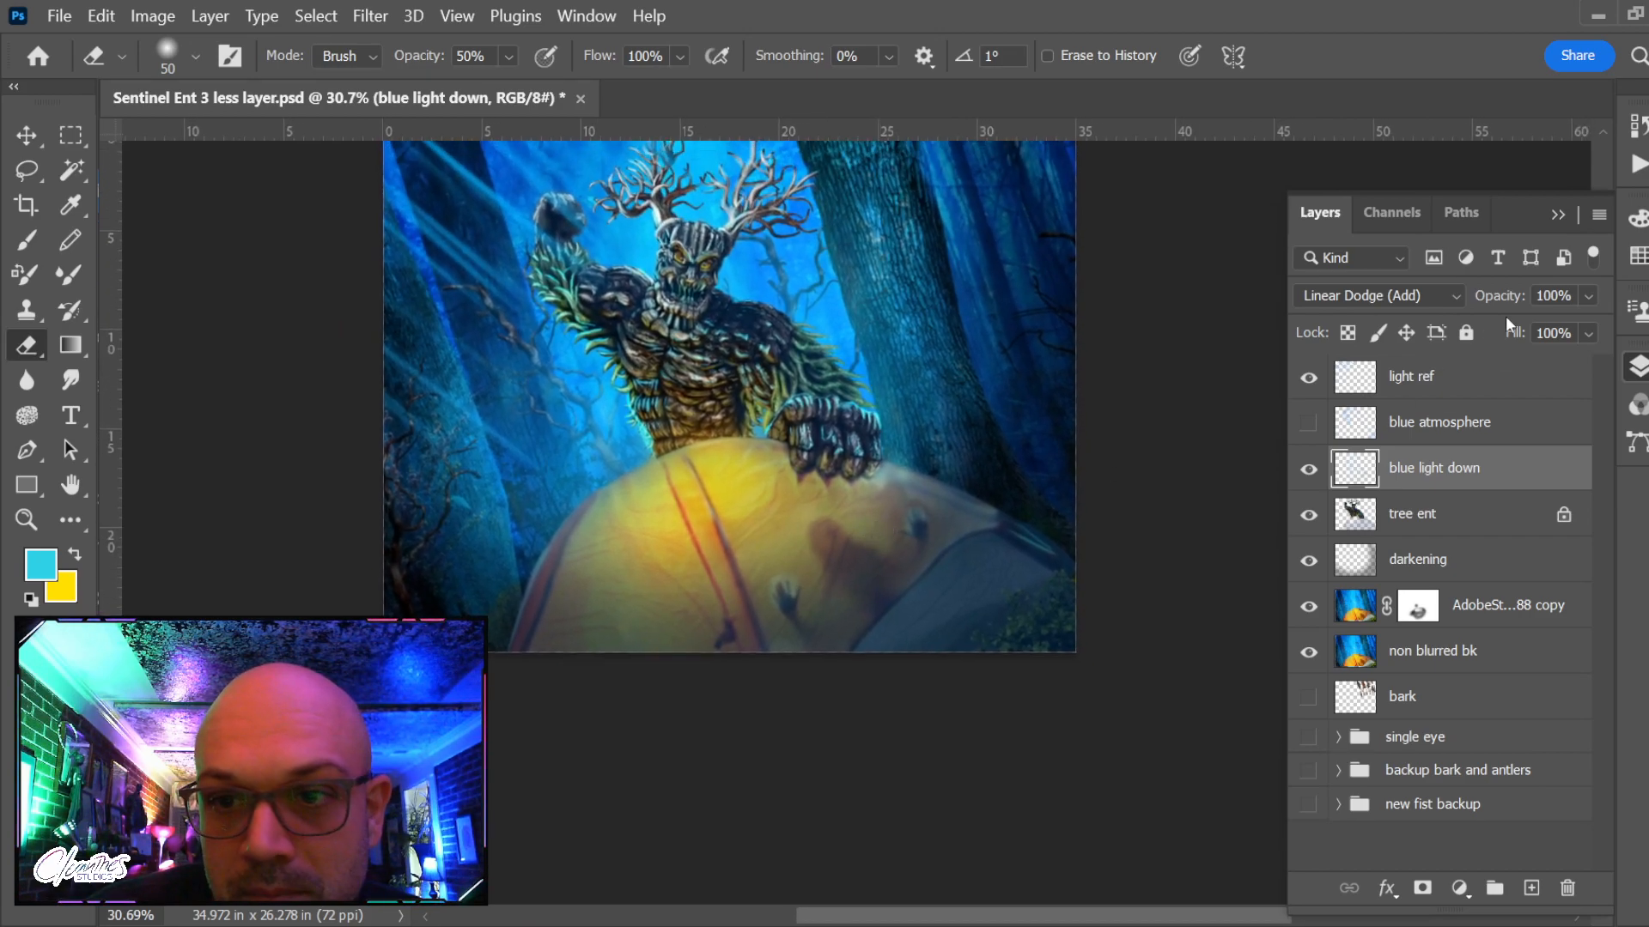
left_click(1384, 301)
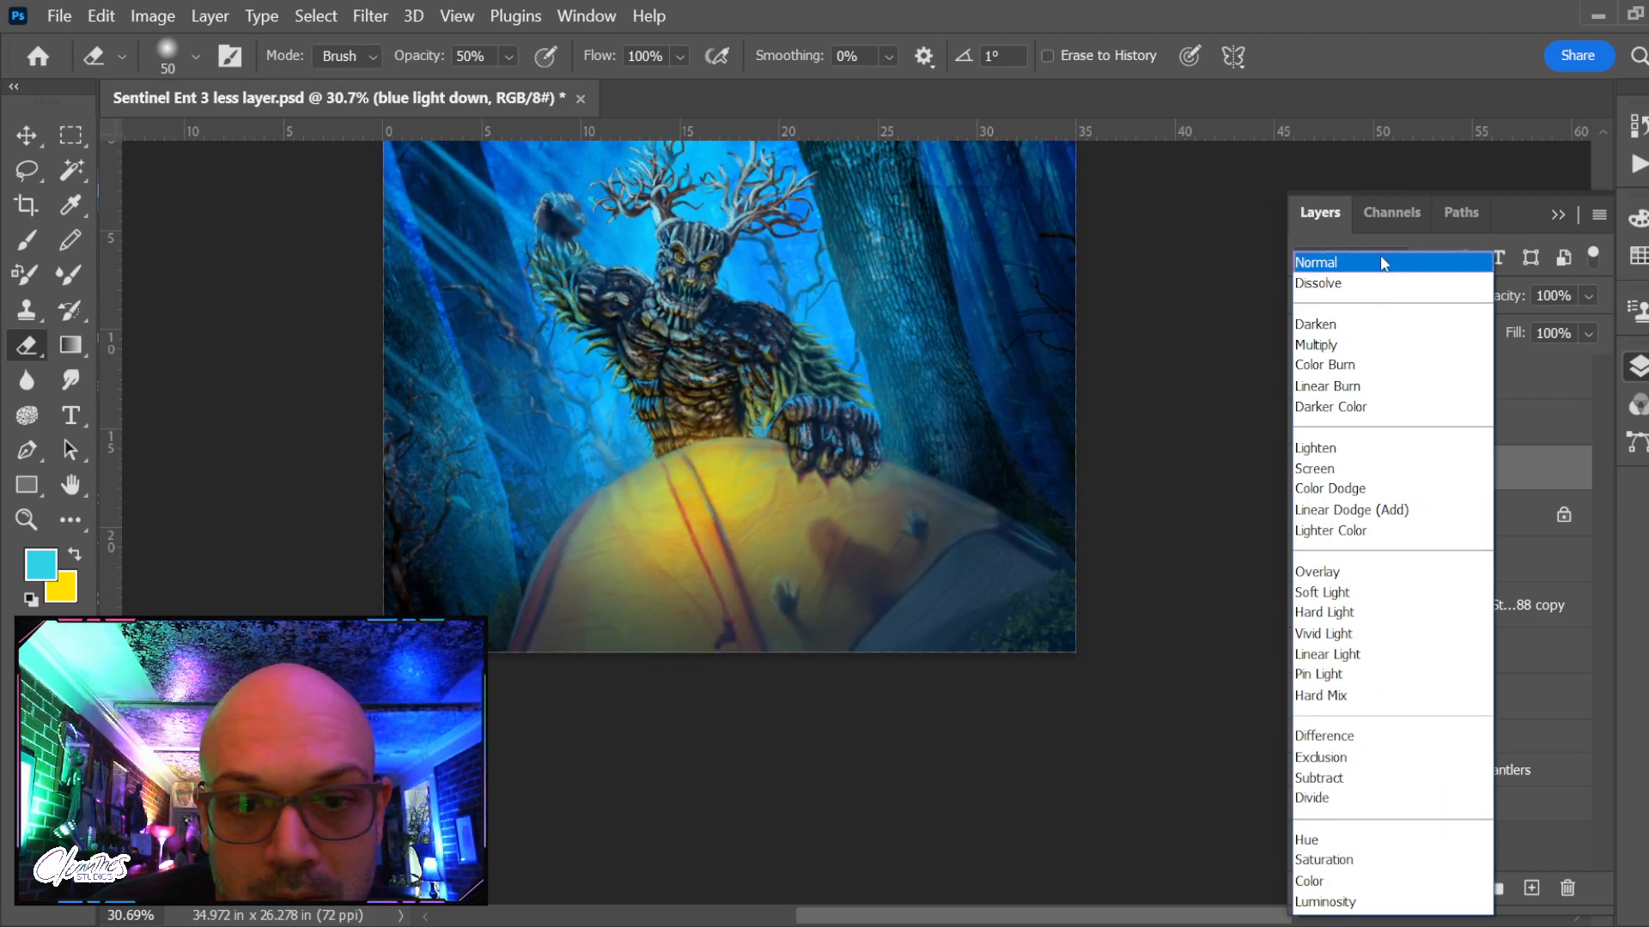
left_click(1384, 263)
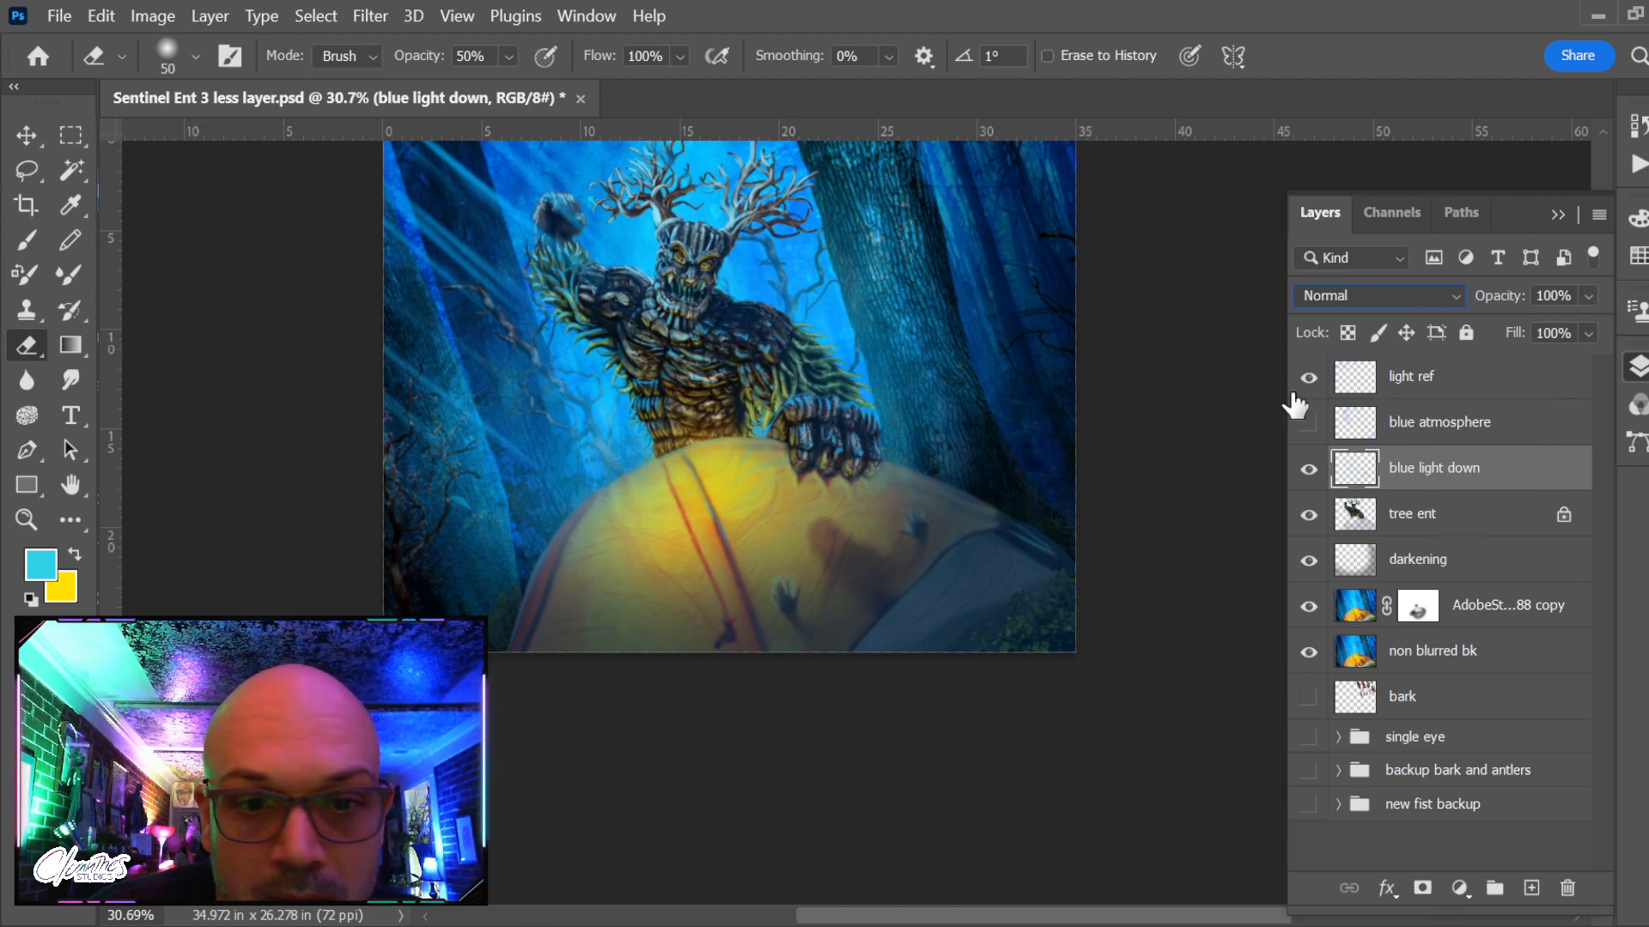
left_click(1309, 470)
left_click(1308, 470)
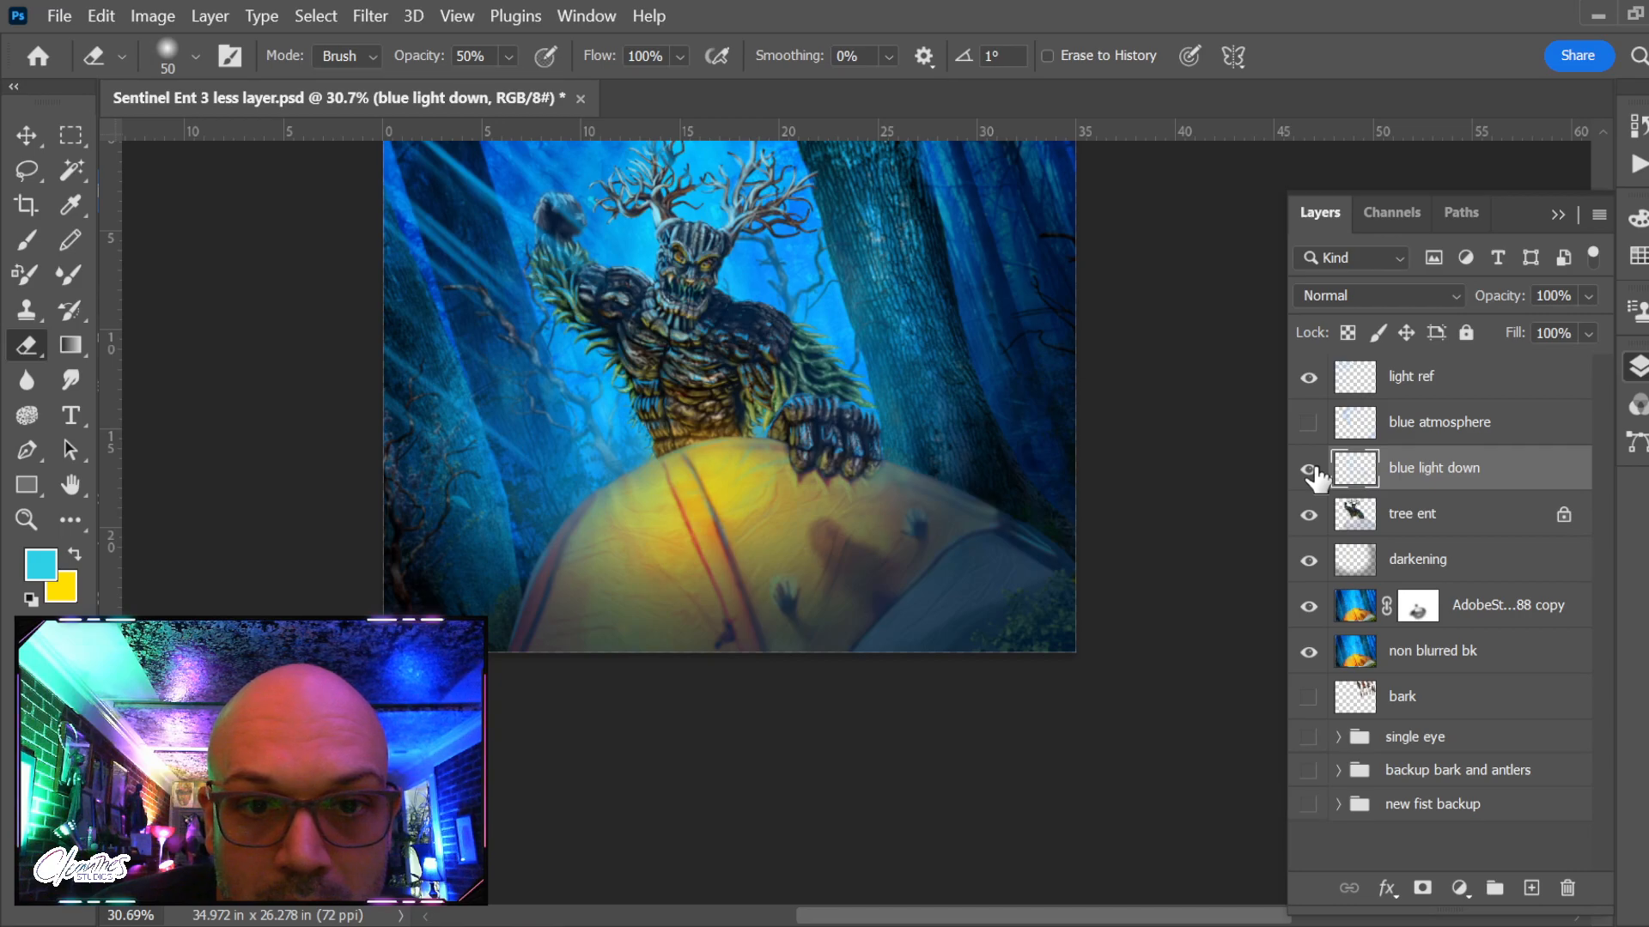
Erase excess blue from the creature's head, shoulder and fist on the blue light down layer, reducing the eraser to 40 px at 50% opacity
scroll(720, 350, "up", 12)
left_click_drag(737, 318, 836, 469)
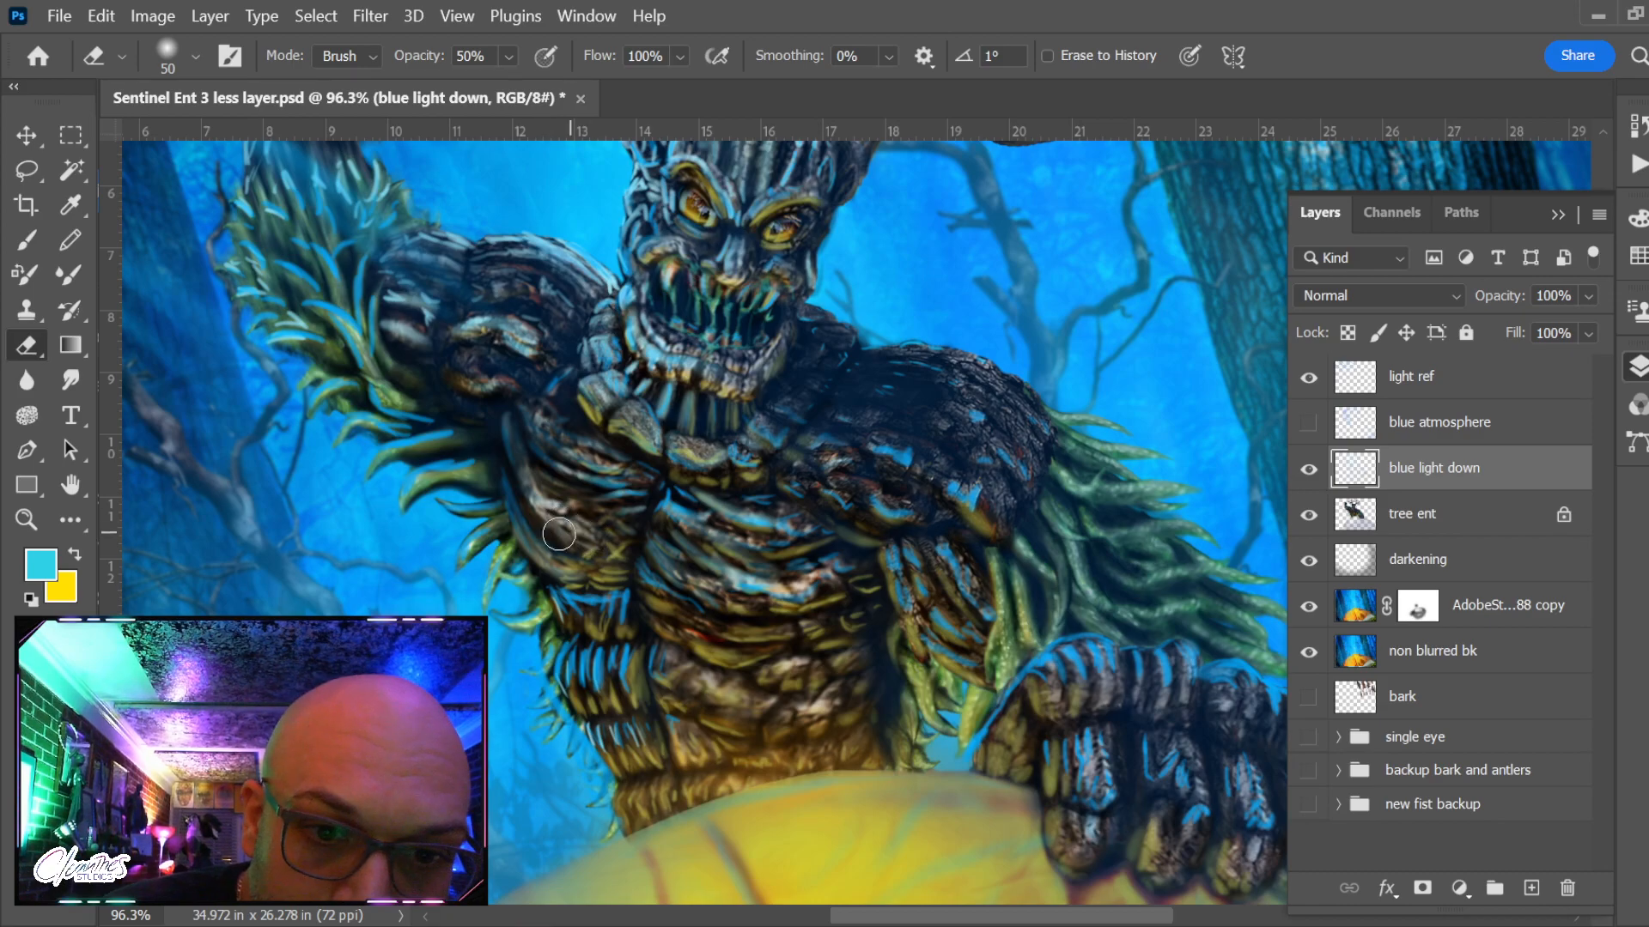
left_click_drag(589, 457, 643, 539)
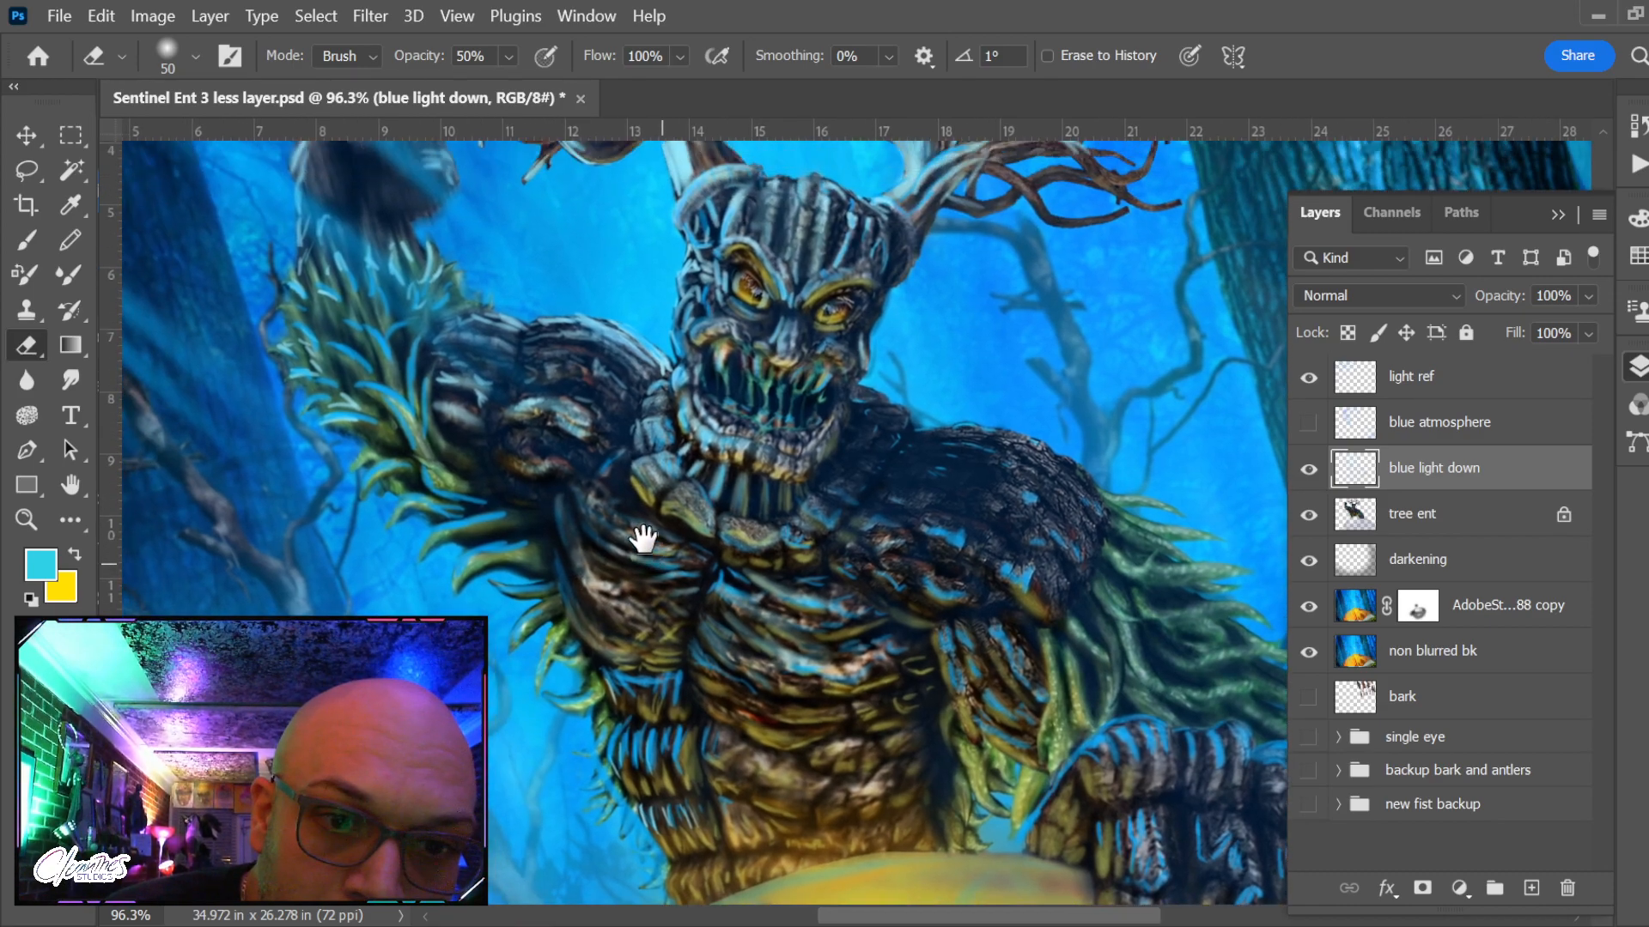
left_click_drag(523, 460, 574, 560)
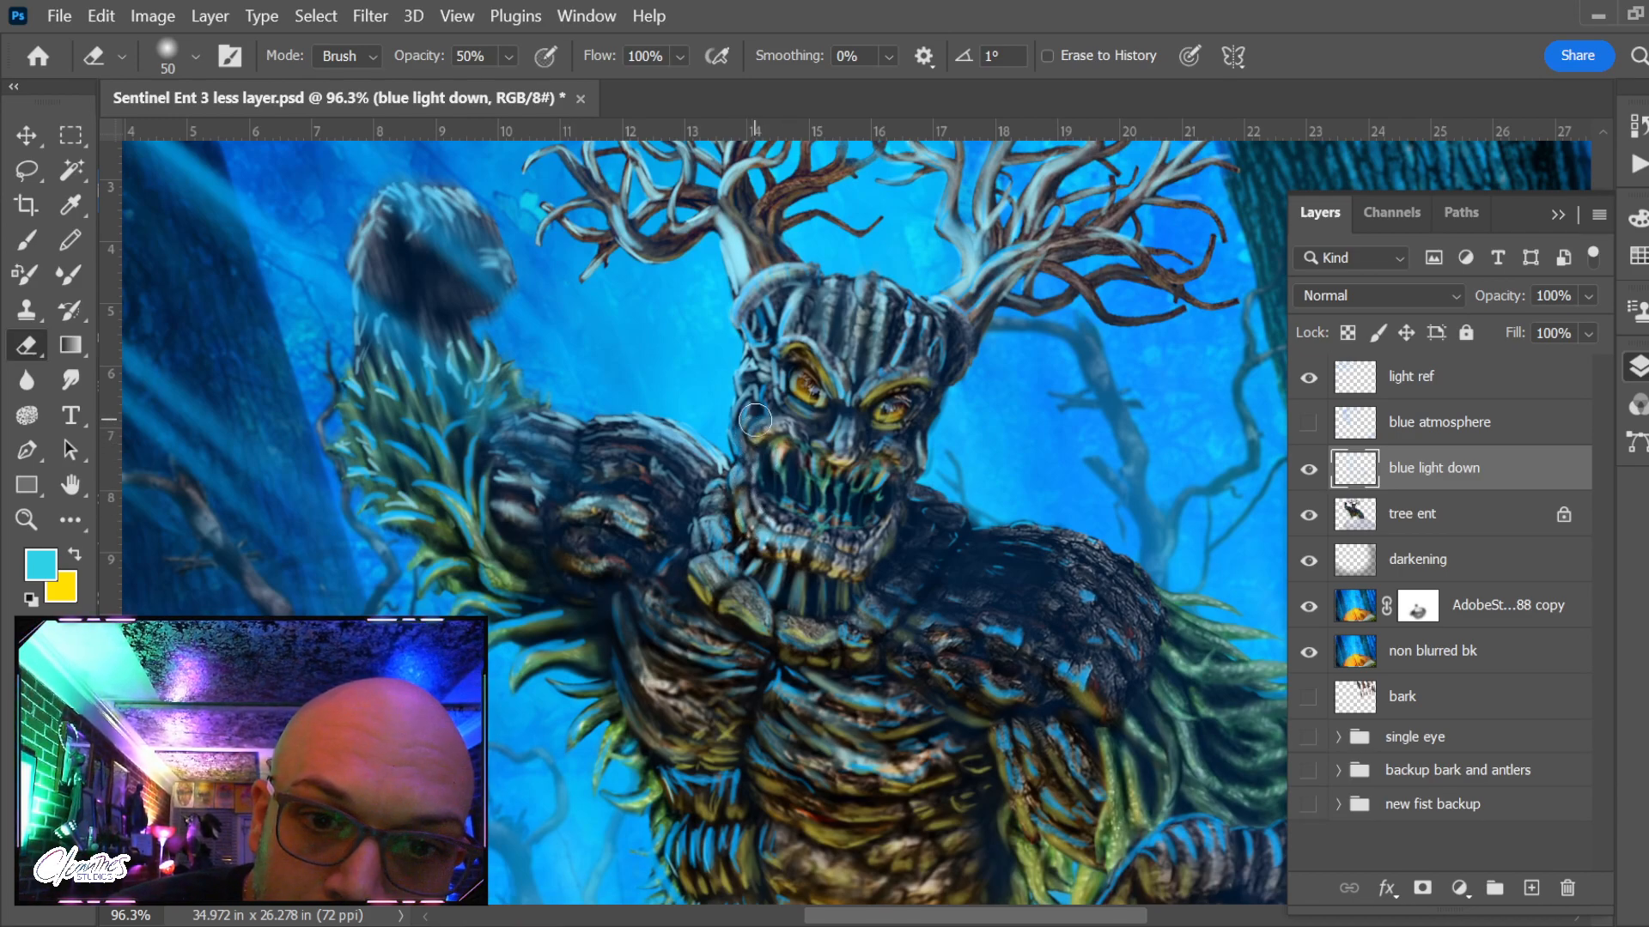
key("bracketleft")
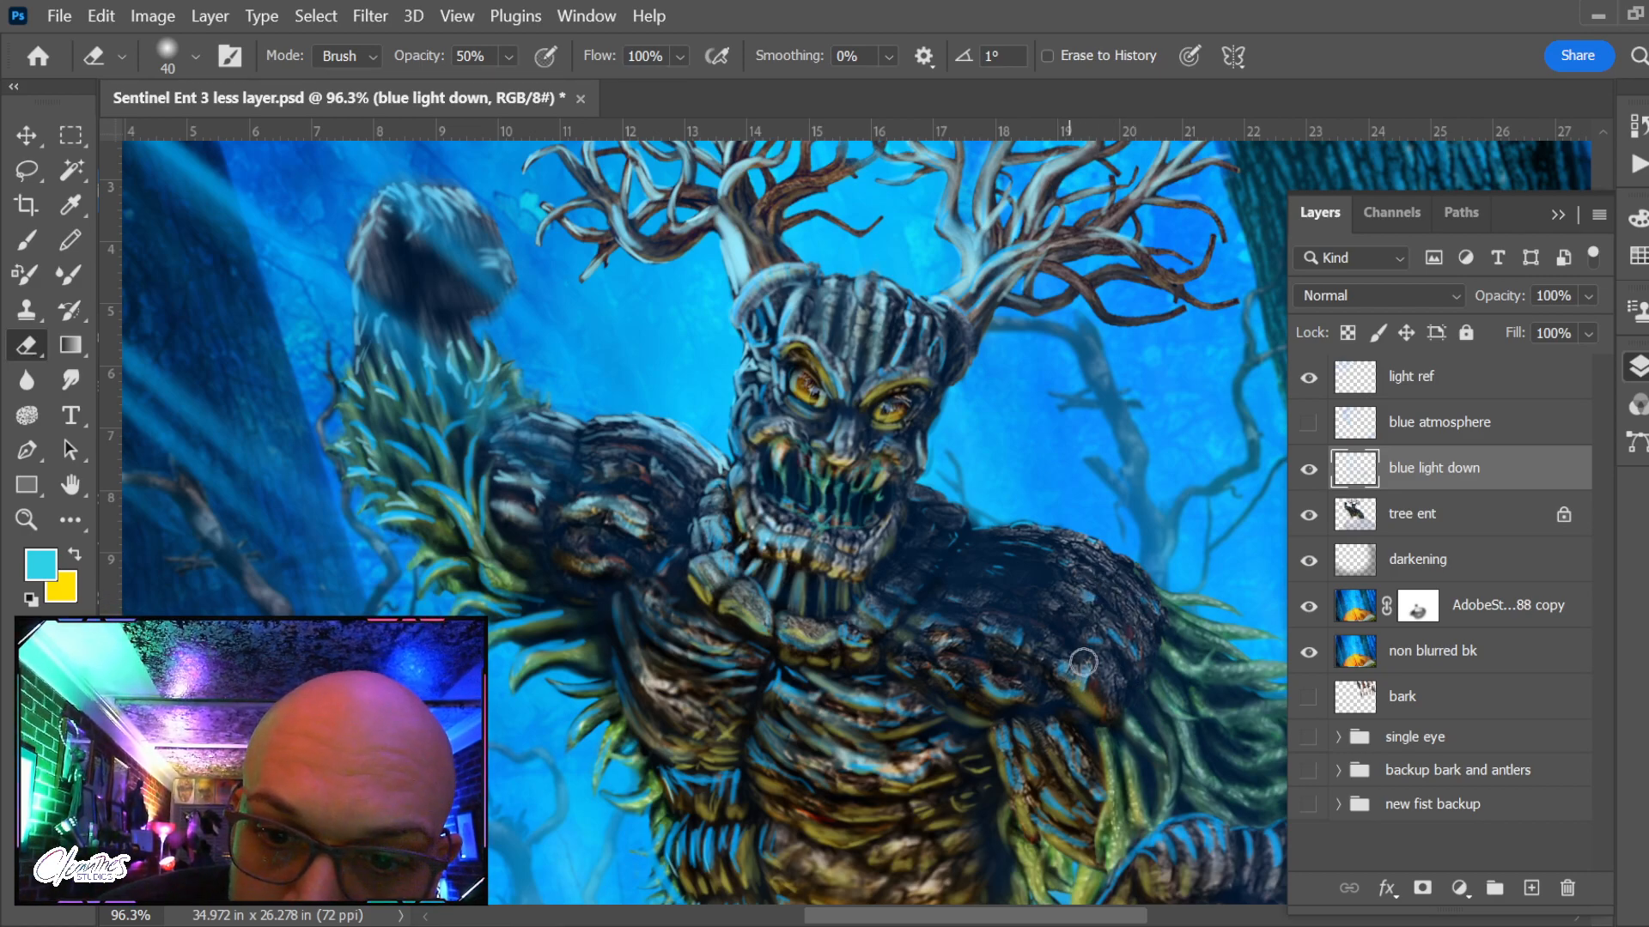
left_click_drag(1085, 747, 1073, 642)
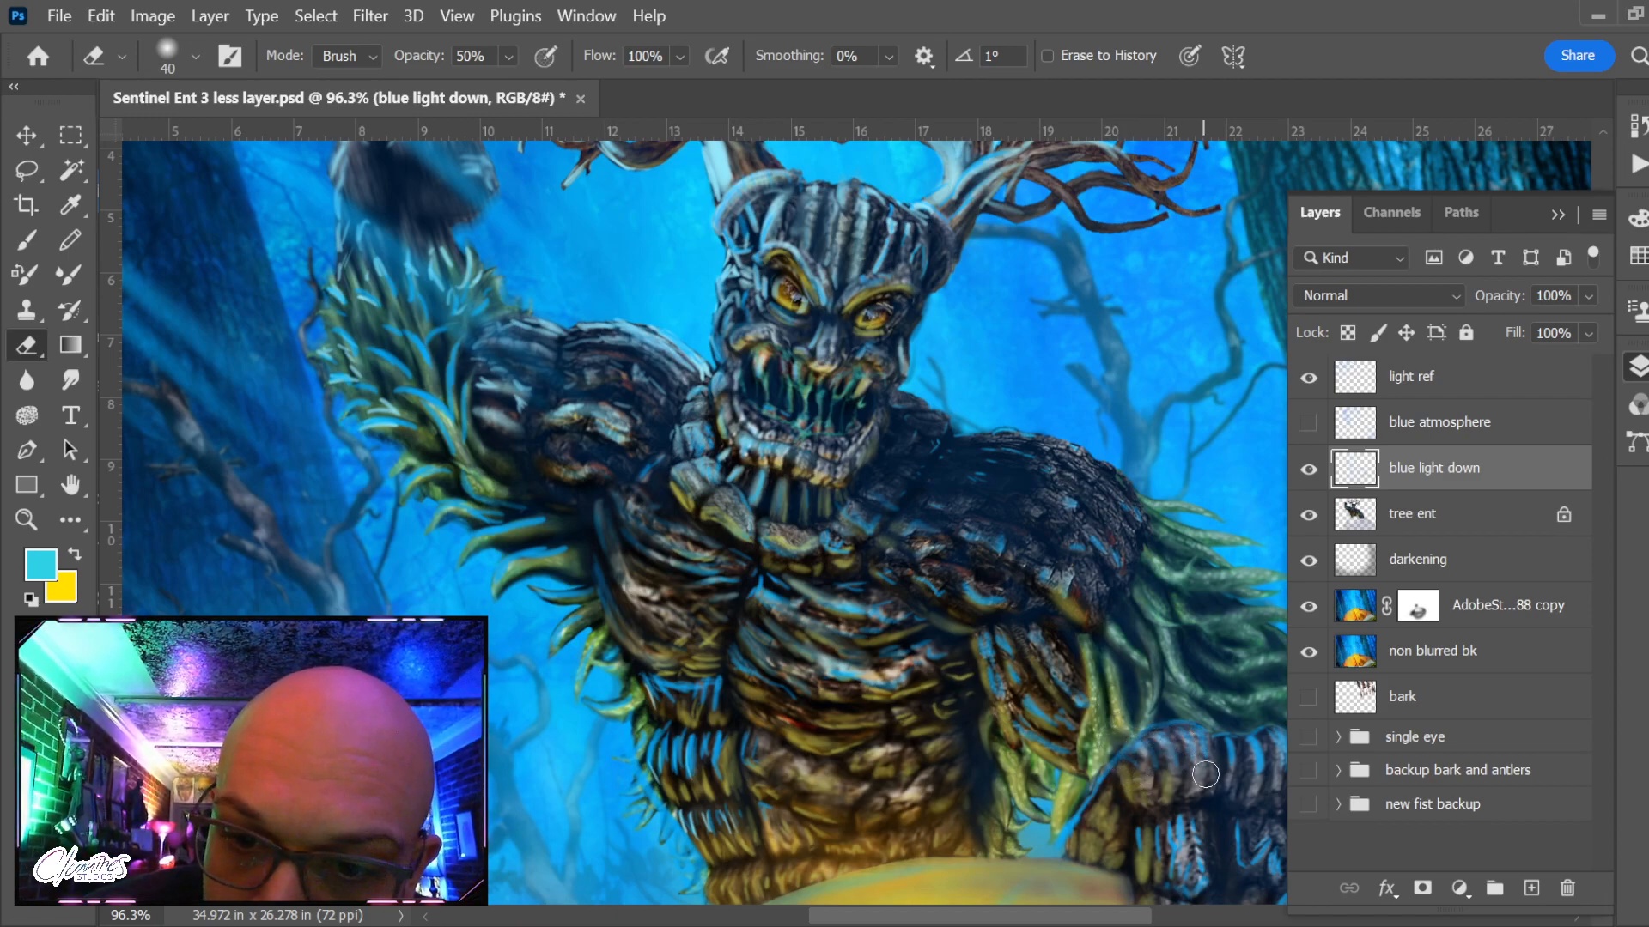
left_click_drag(1208, 790, 1143, 715)
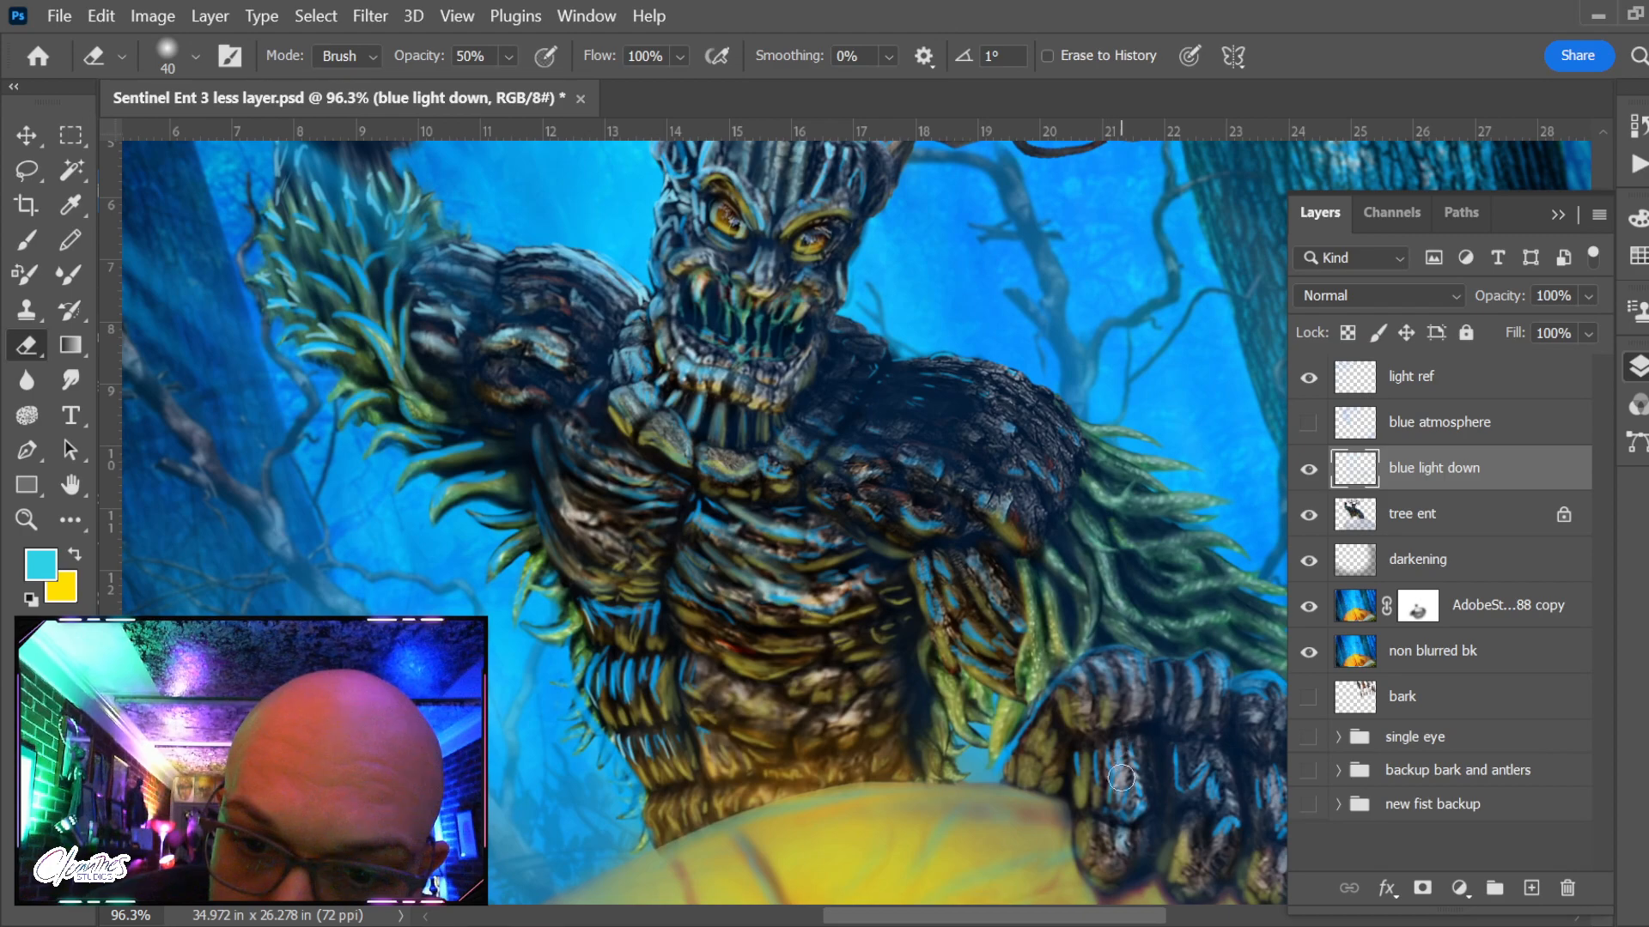
left_click_drag(1145, 788, 1085, 747)
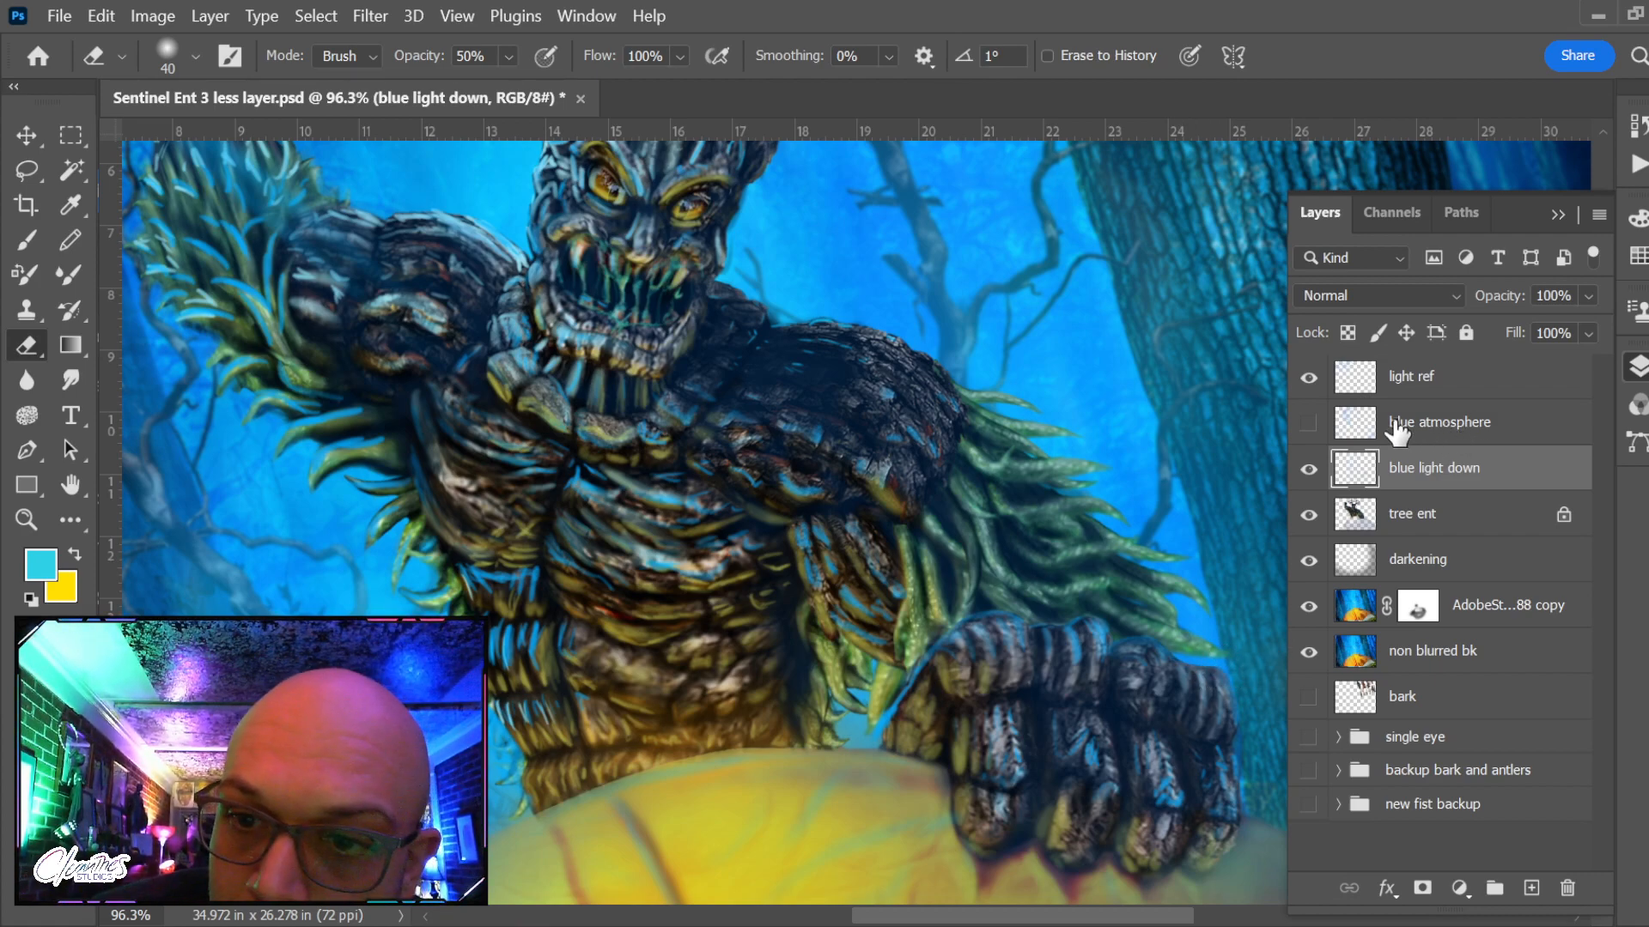
Set up a black brush in Normal mode on the tree ent layer, checked without the blue light, and lock the layer's transparent pixels
left_click(1309, 469)
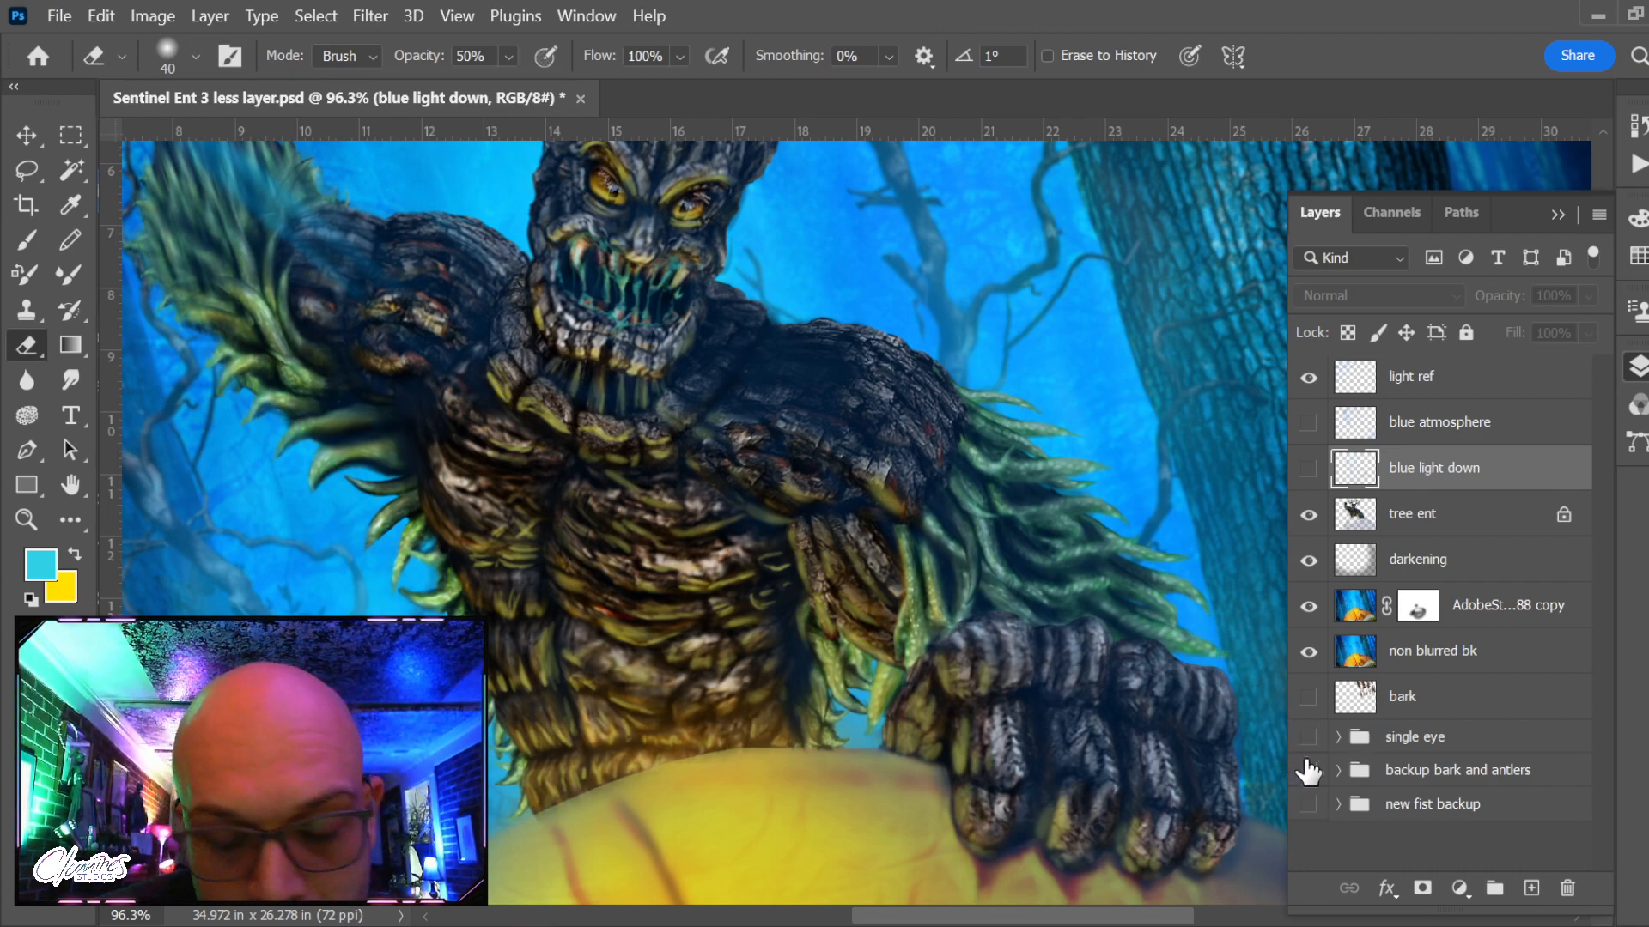
key("b")
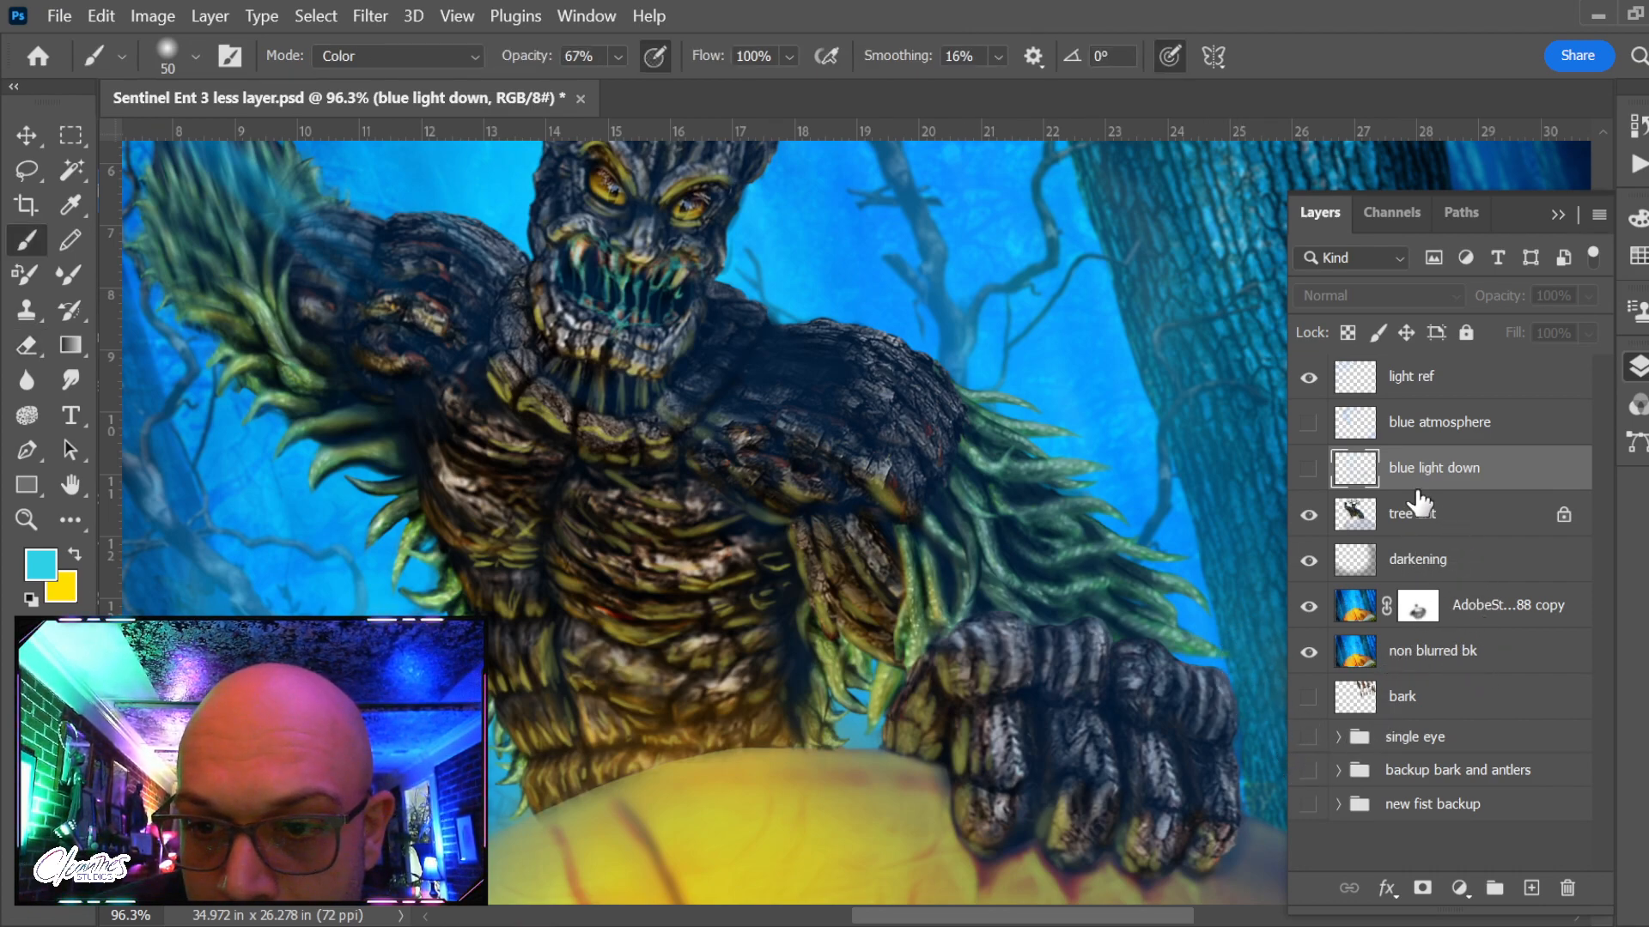
left_click(1418, 507)
key("x")
key("d")
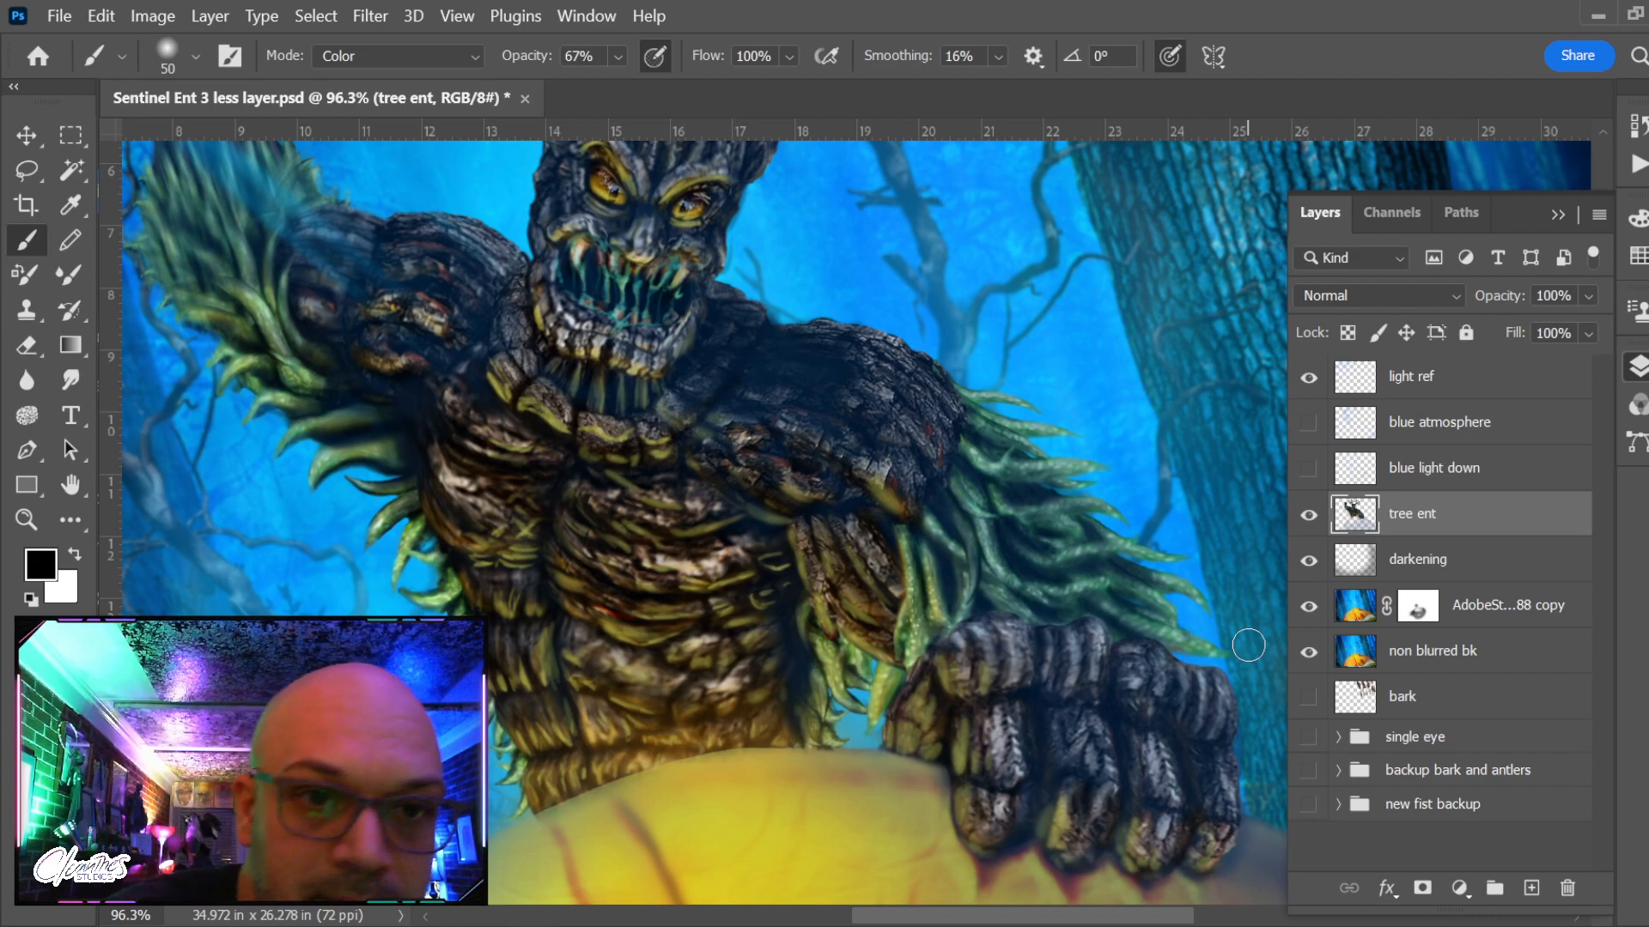
left_click(412, 57)
left_click(415, 76)
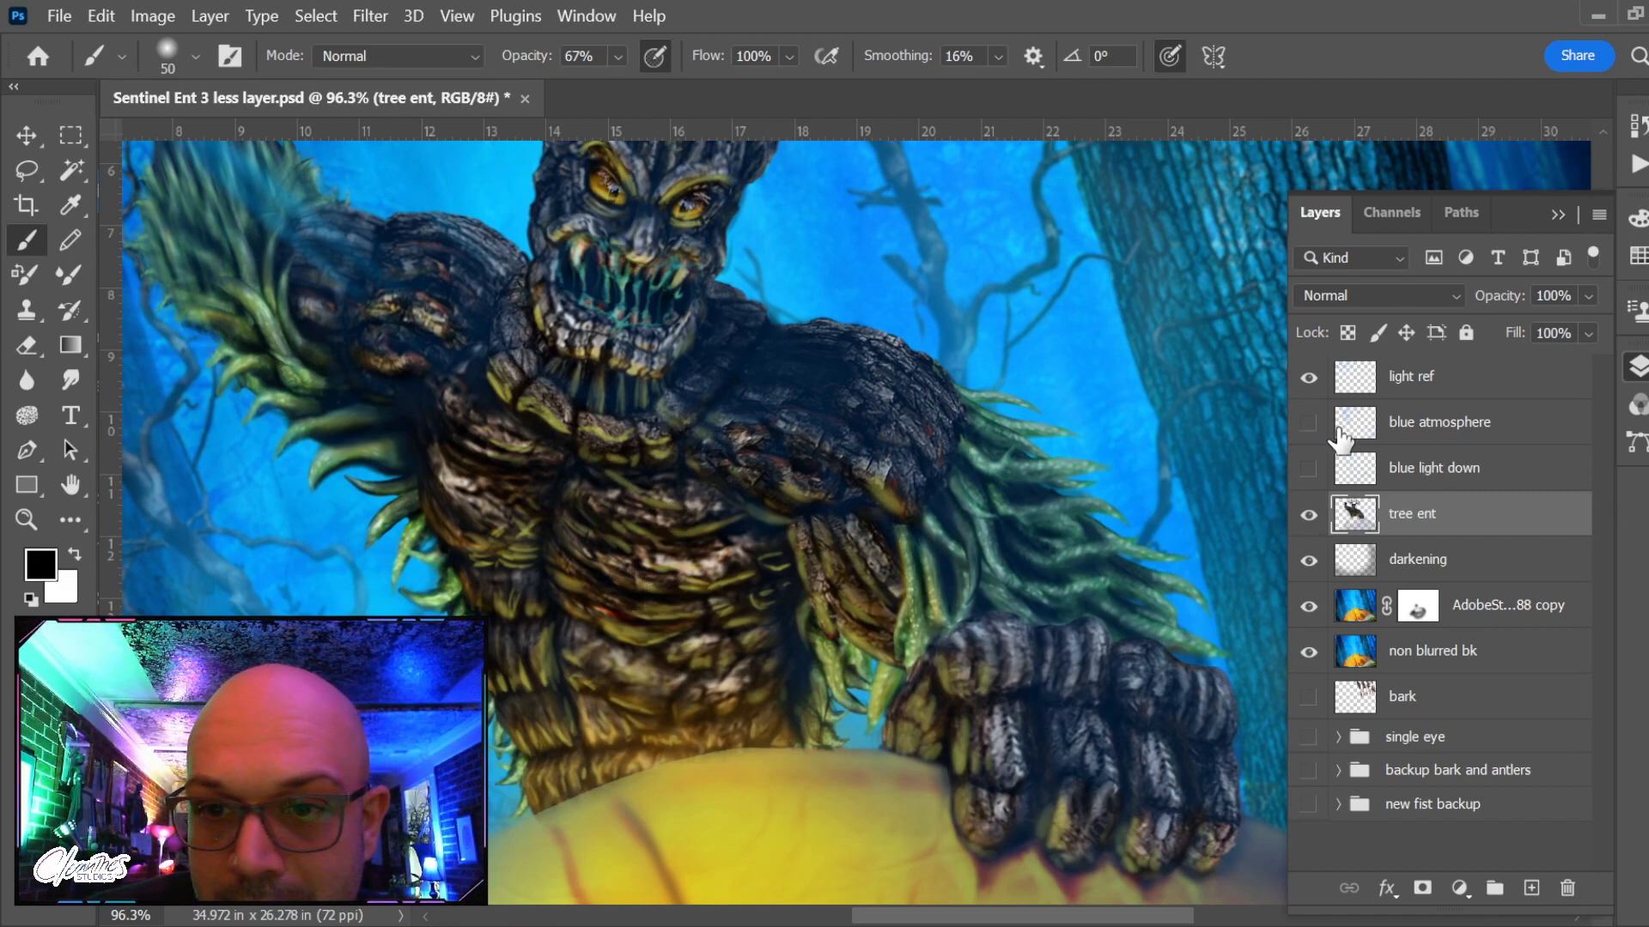
left_click(1346, 333)
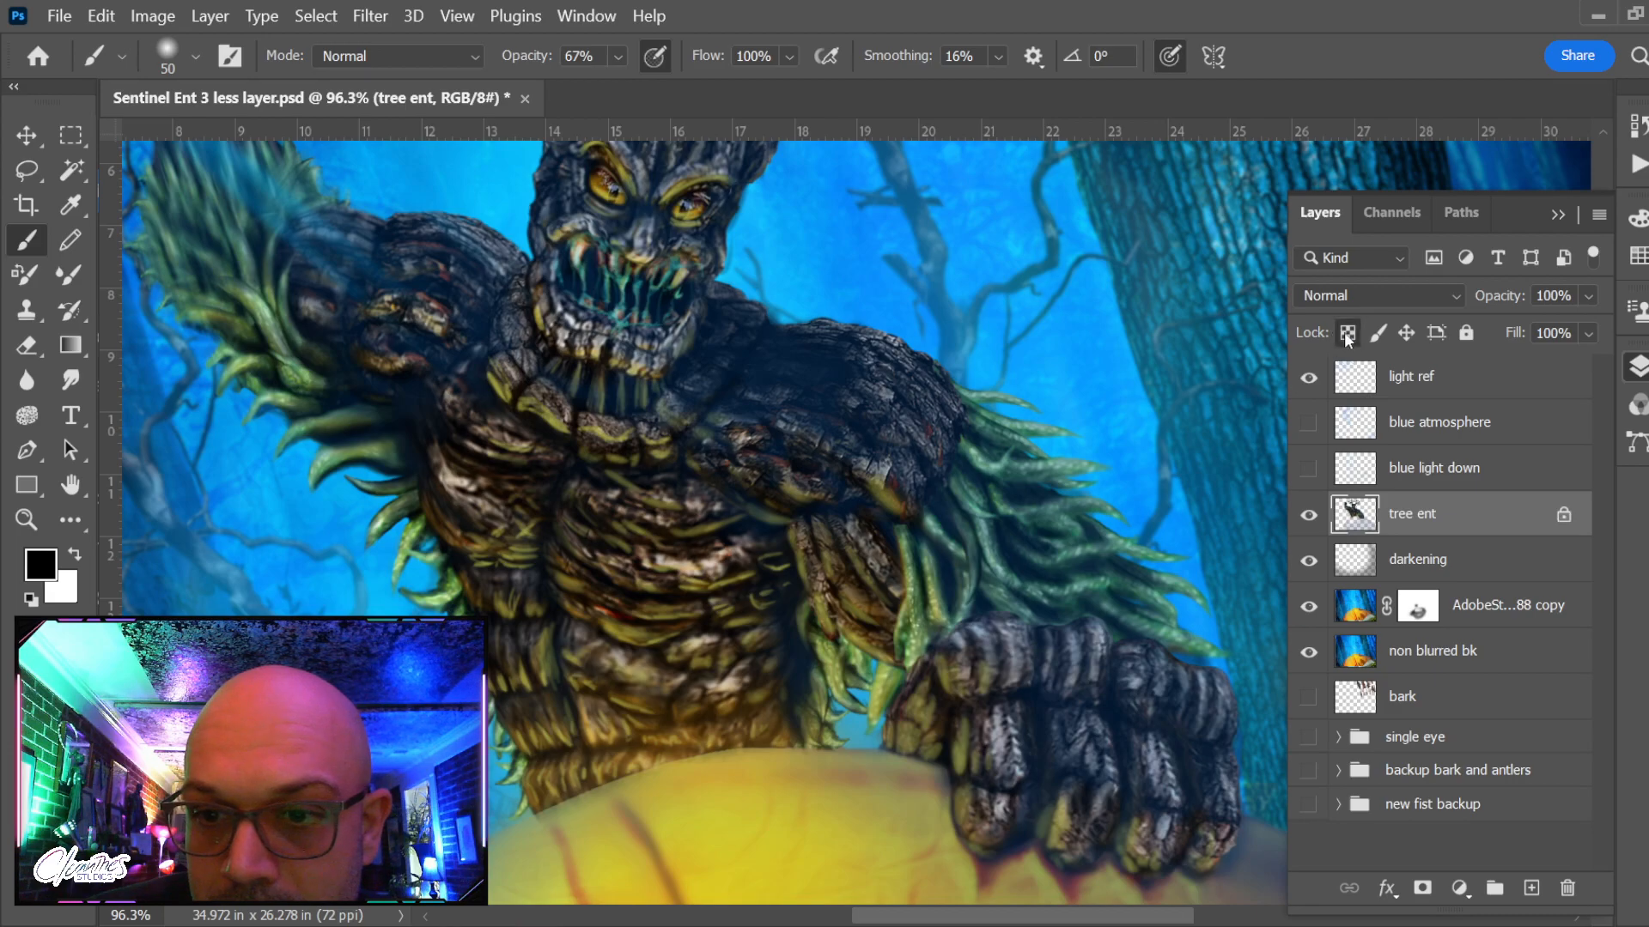
left_click(1308, 468)
Erase excess blue from the base of the creature's antler on the blue light down layer, reducing the eraser to 10 px
mouse_move(859, 463)
left_mouse_down()
mouse_move(890, 489)
mouse_move(910, 546)
mouse_move(895, 540)
left_mouse_up()
key("e")
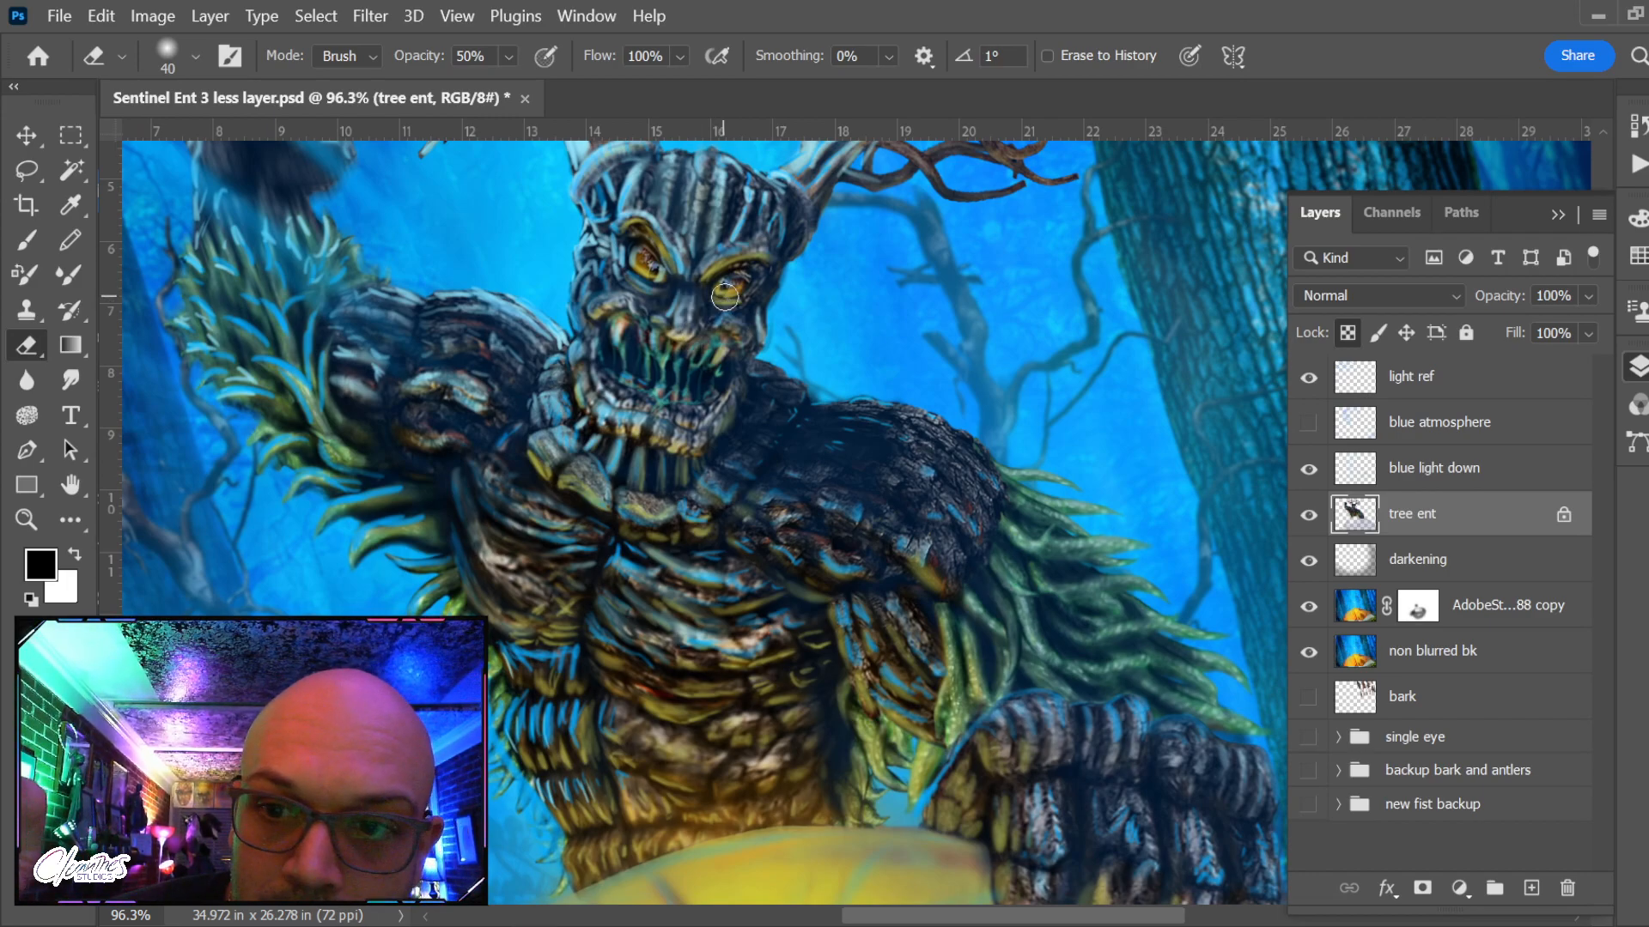
left_click(1421, 470)
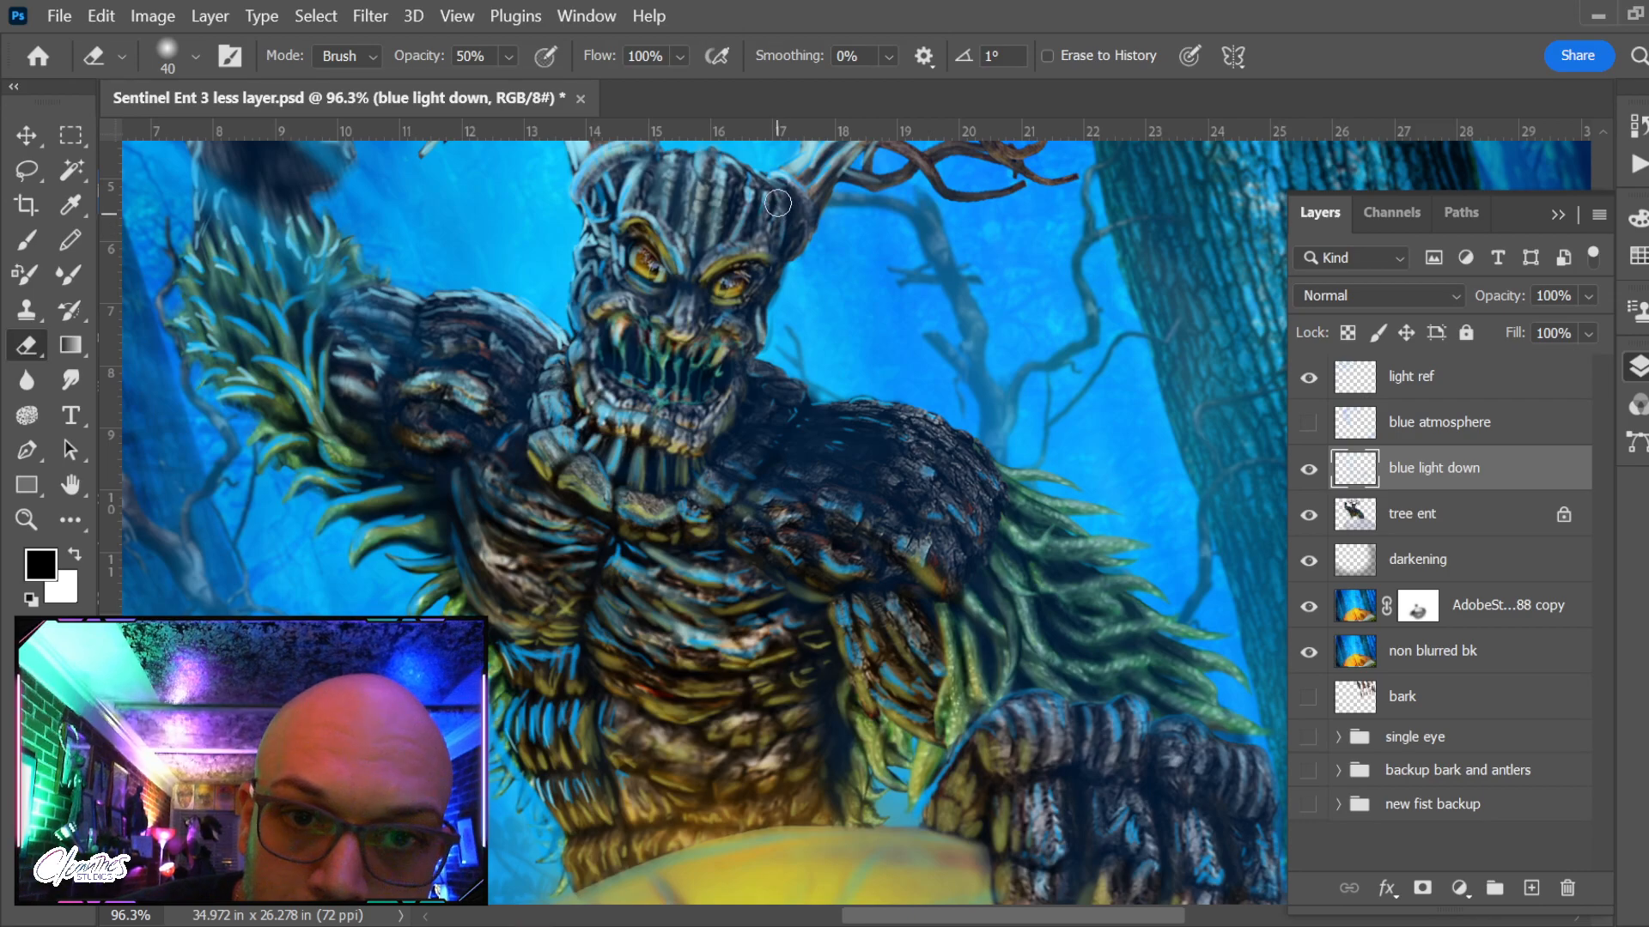
left_click_drag(786, 247, 752, 346)
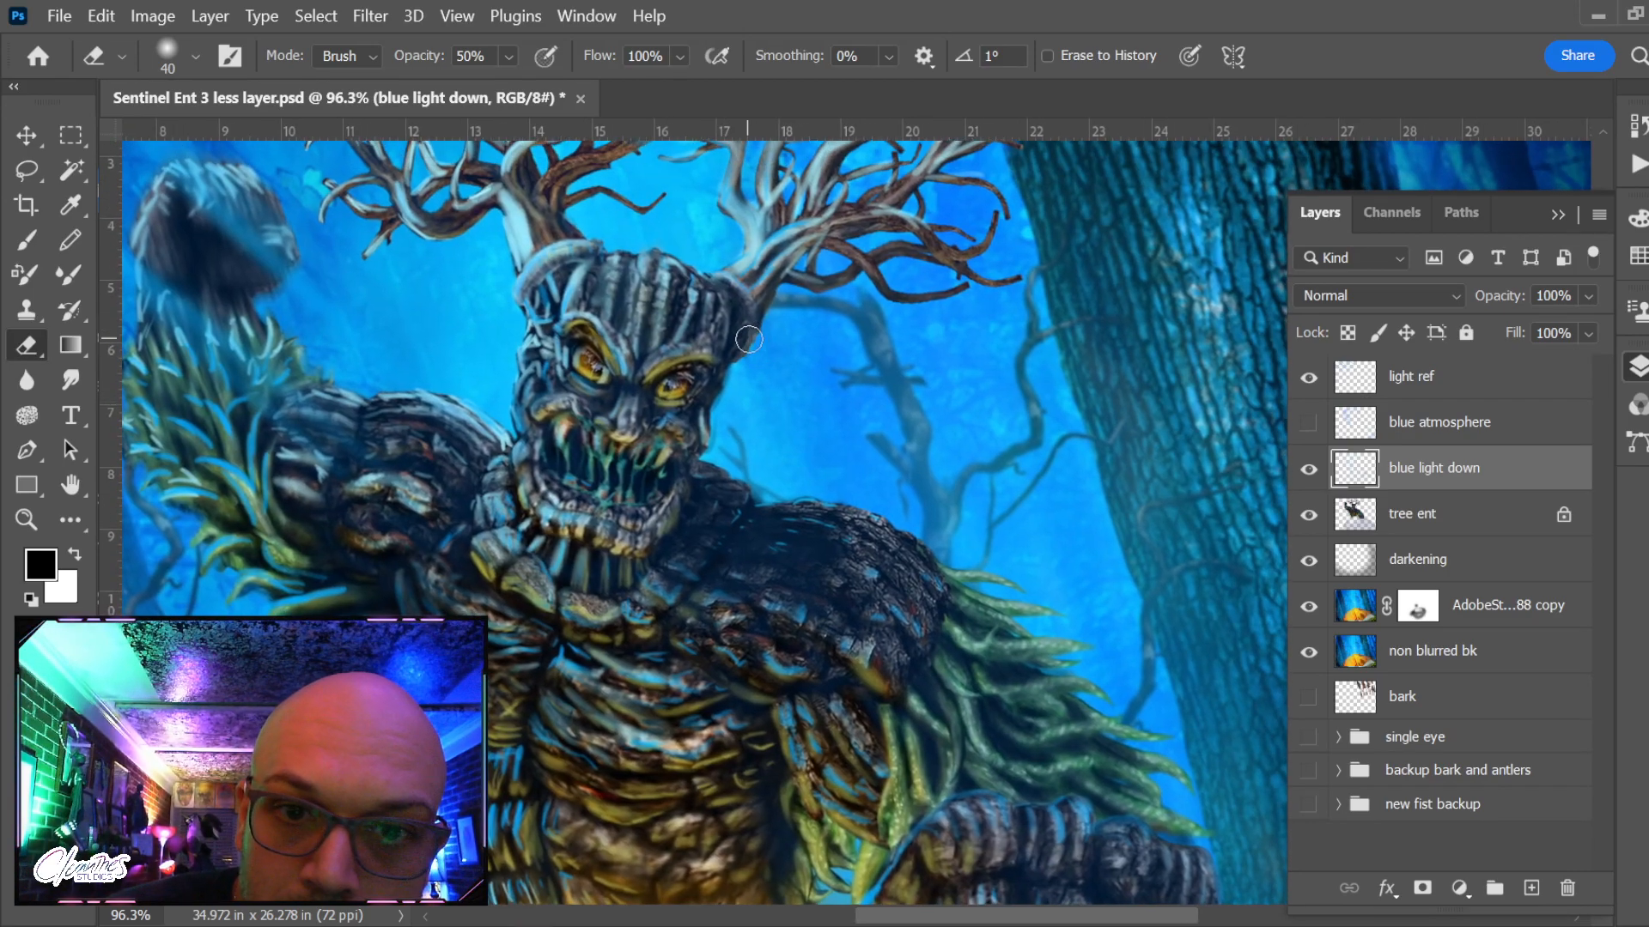
left_click_drag(584, 225, 648, 381)
left_click_drag(522, 410, 532, 422)
key("ctrl+z")
key("ctrl+z")
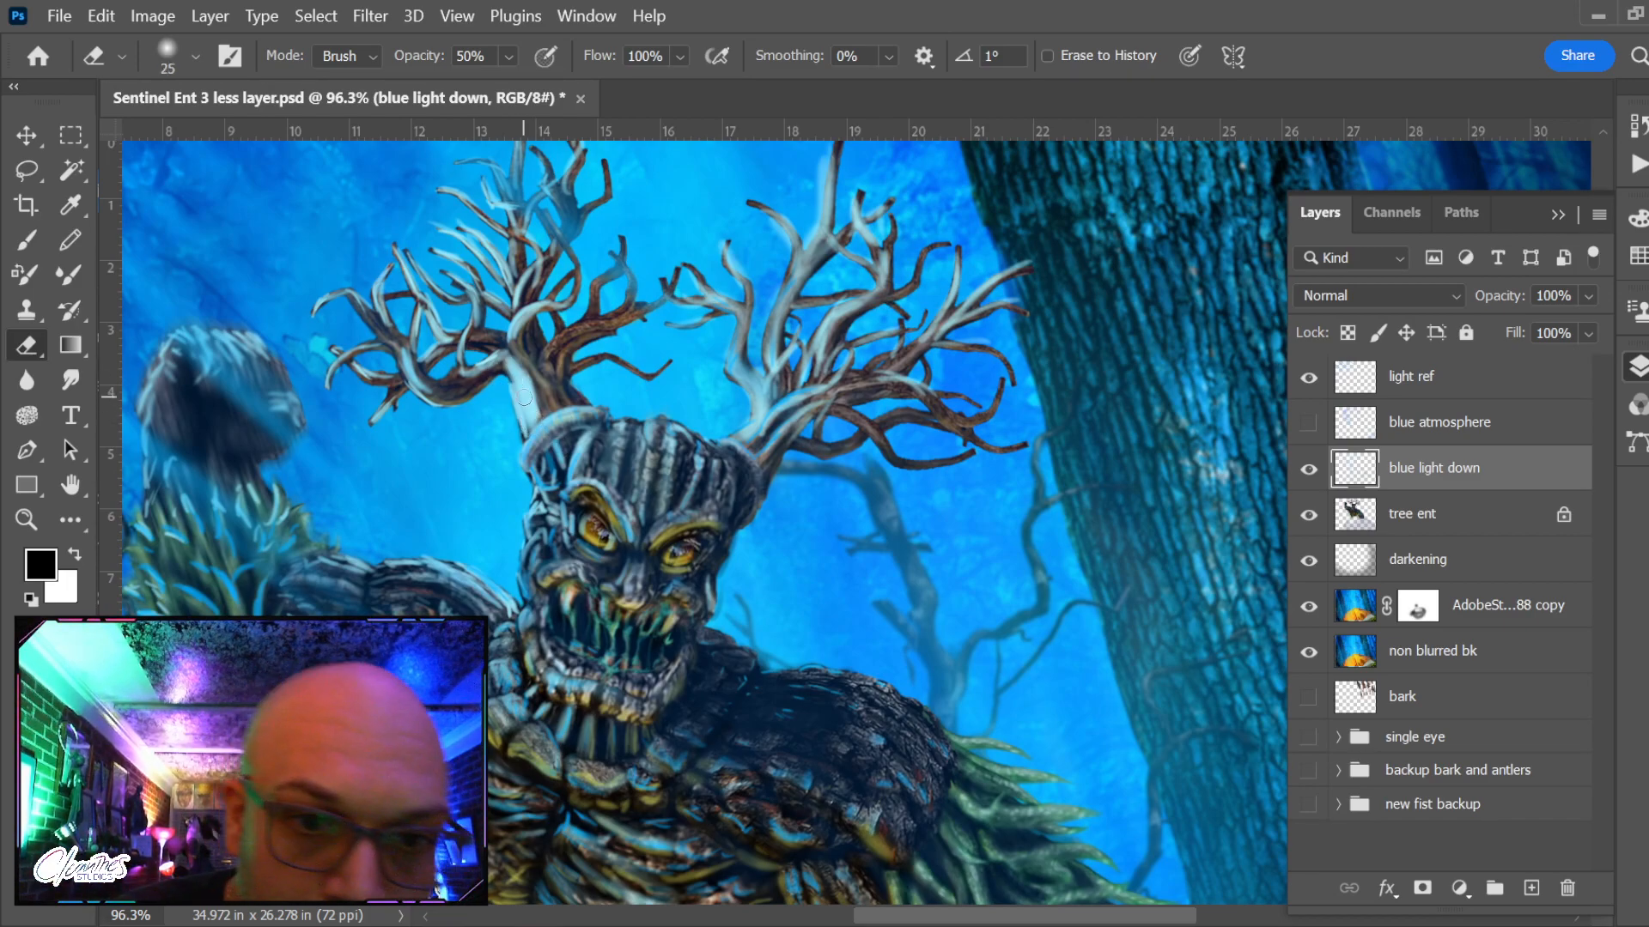
key("bracketleft")
key("bracketleft")
key("bracketleft")
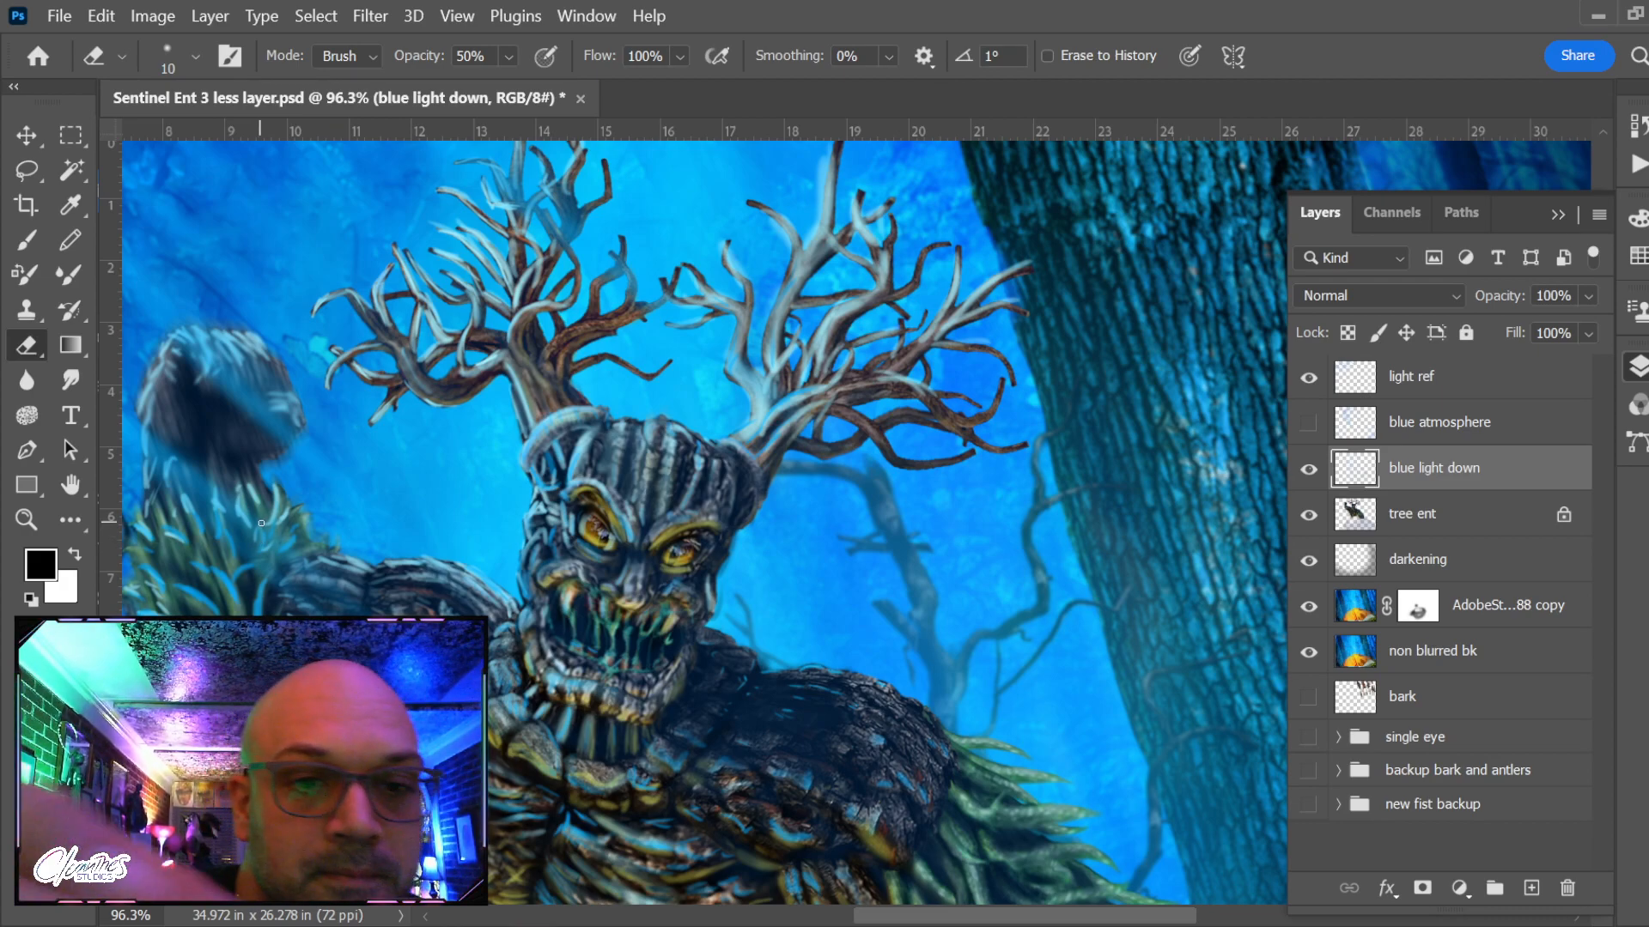
Heal away the cyan patch between the raised fist and the antler tip on the AdobeStock copy layer with a 35 px Spot Healing Brush
left_click(393, 457, "ctrl")
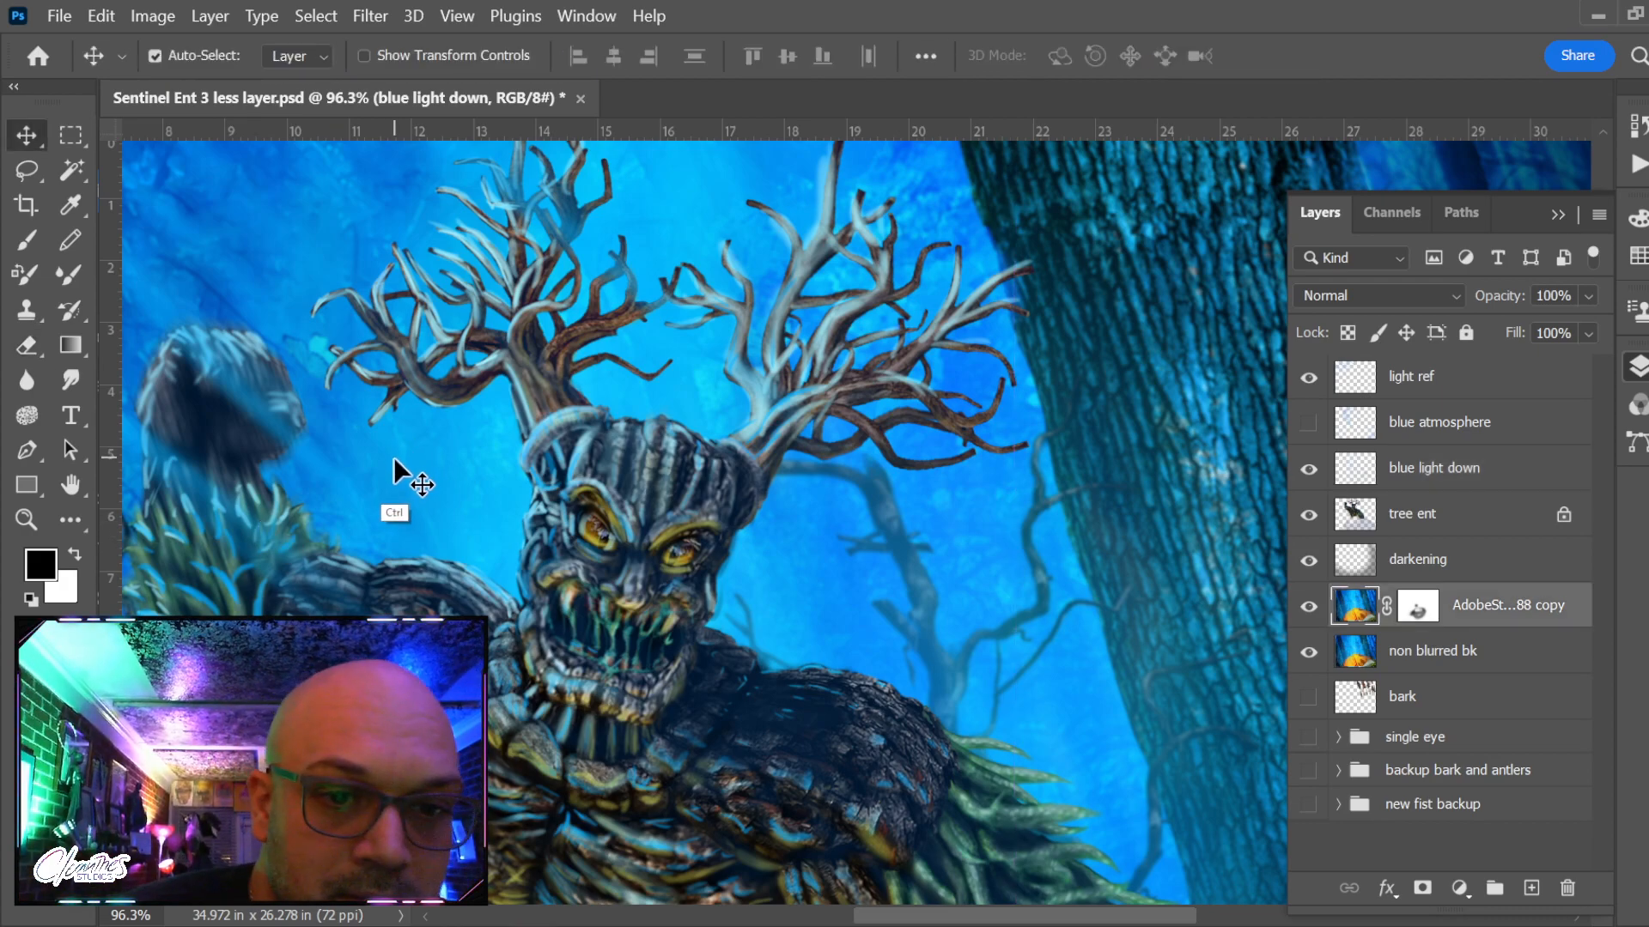
key("z")
left_click_drag(326, 349, 380, 378)
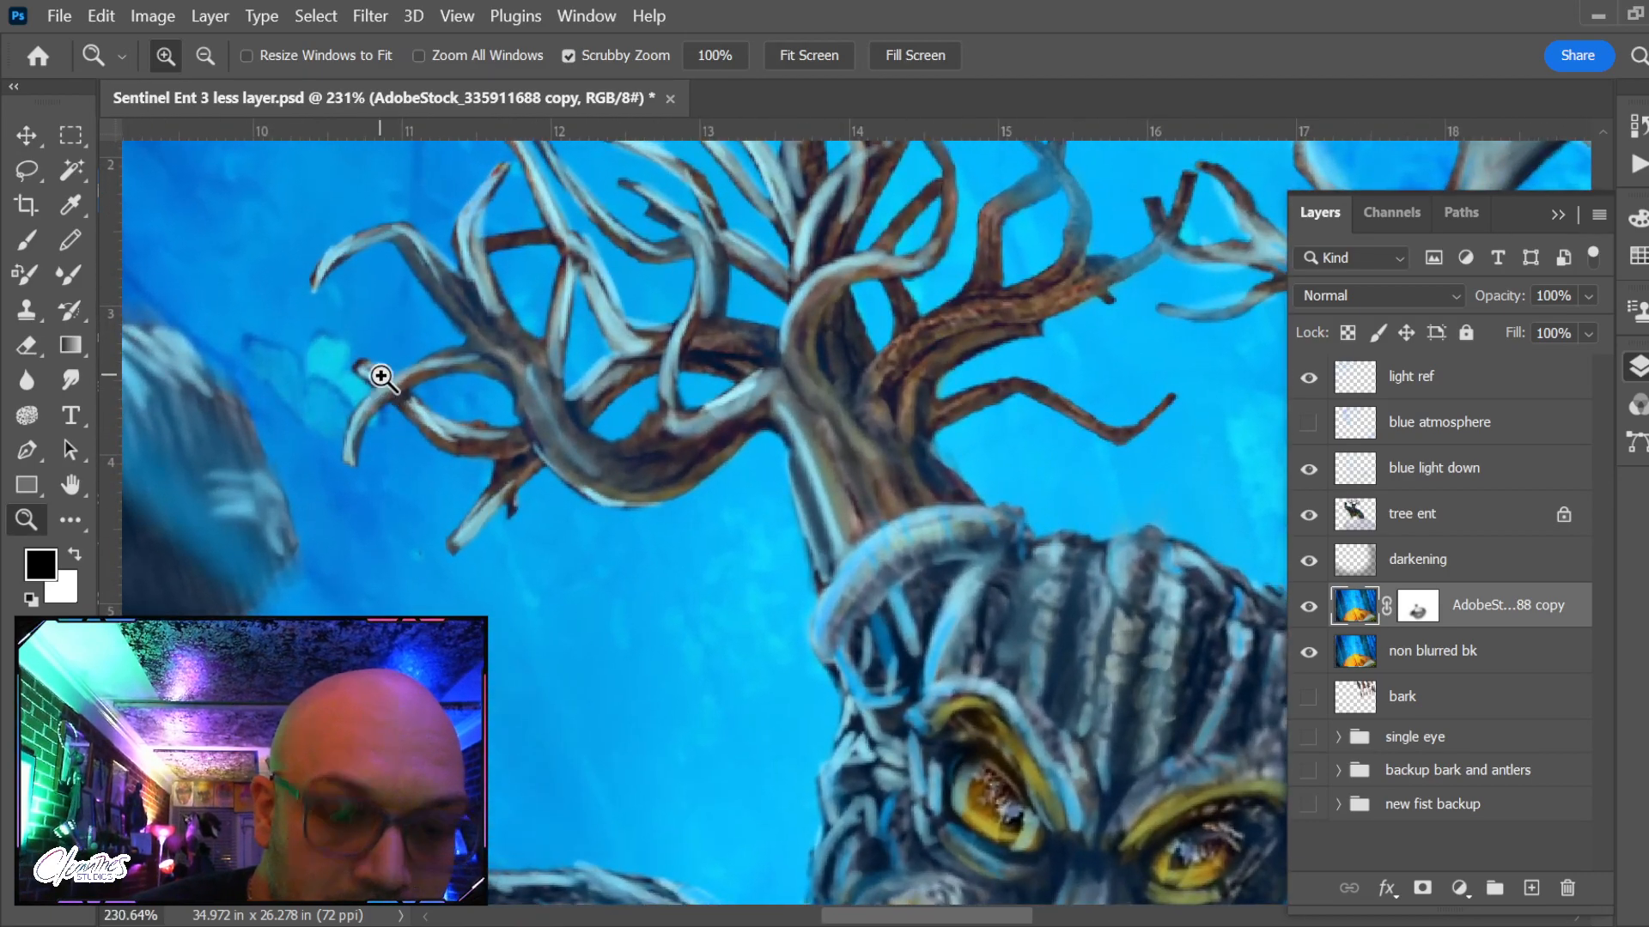
key("j")
mouse_move(262, 353)
left_mouse_down()
mouse_move(285, 395)
mouse_move(334, 417)
mouse_move(358, 396)
mouse_move(343, 353)
left_mouse_up()
scroll(816, 268, "down", 5)
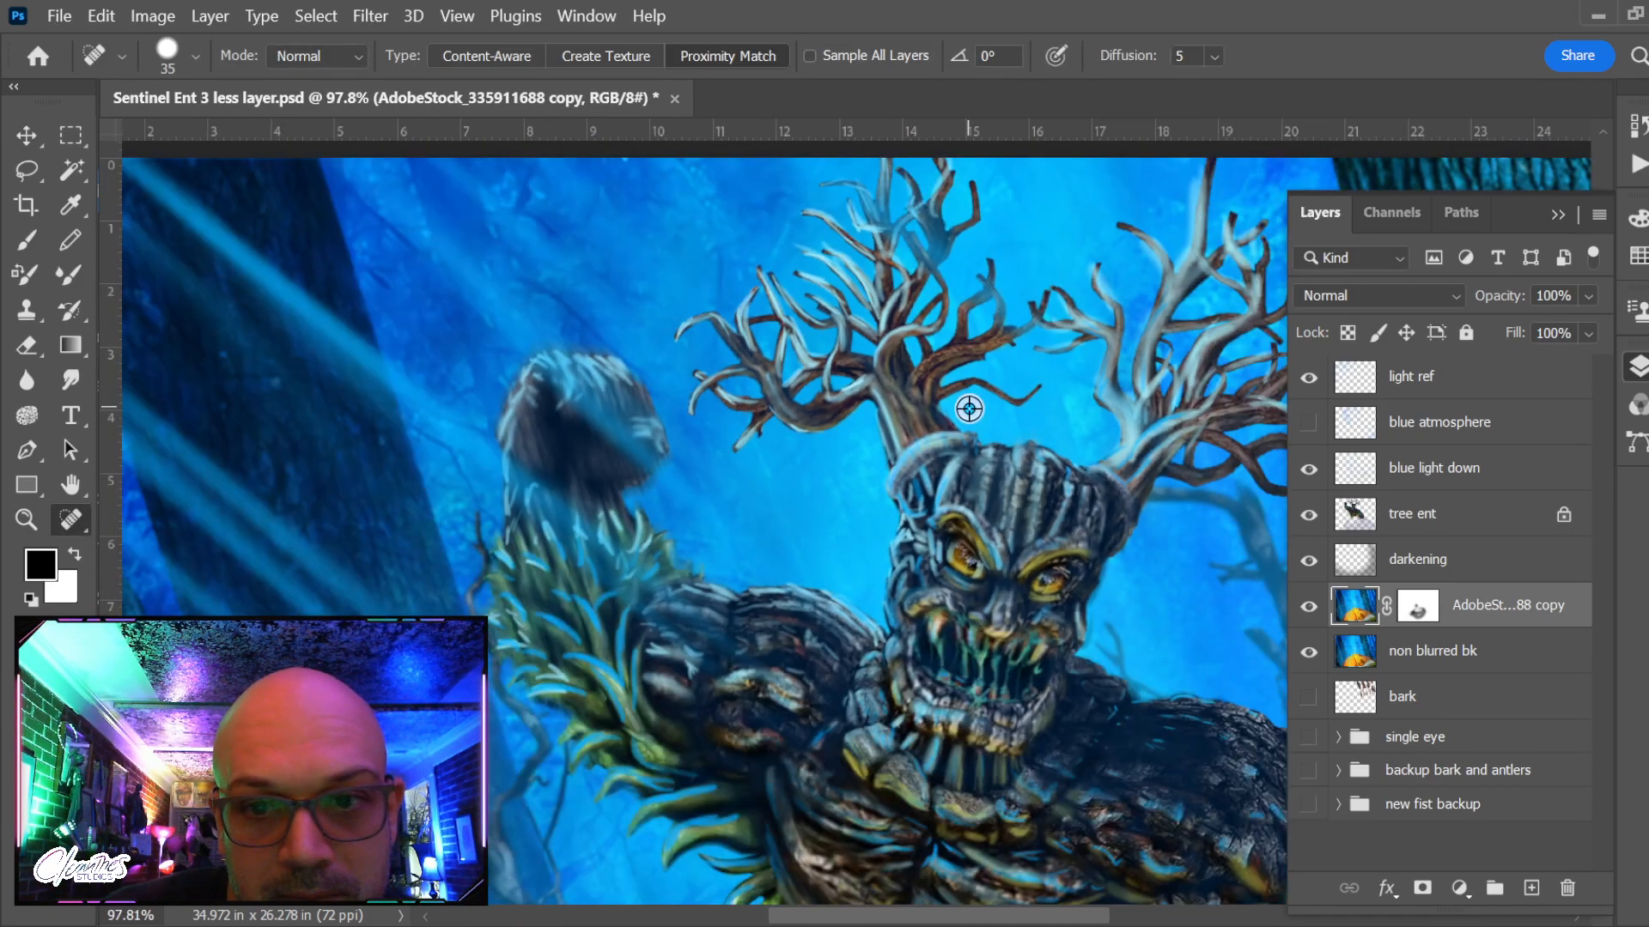
left_click_drag(838, 580, 656, 416)
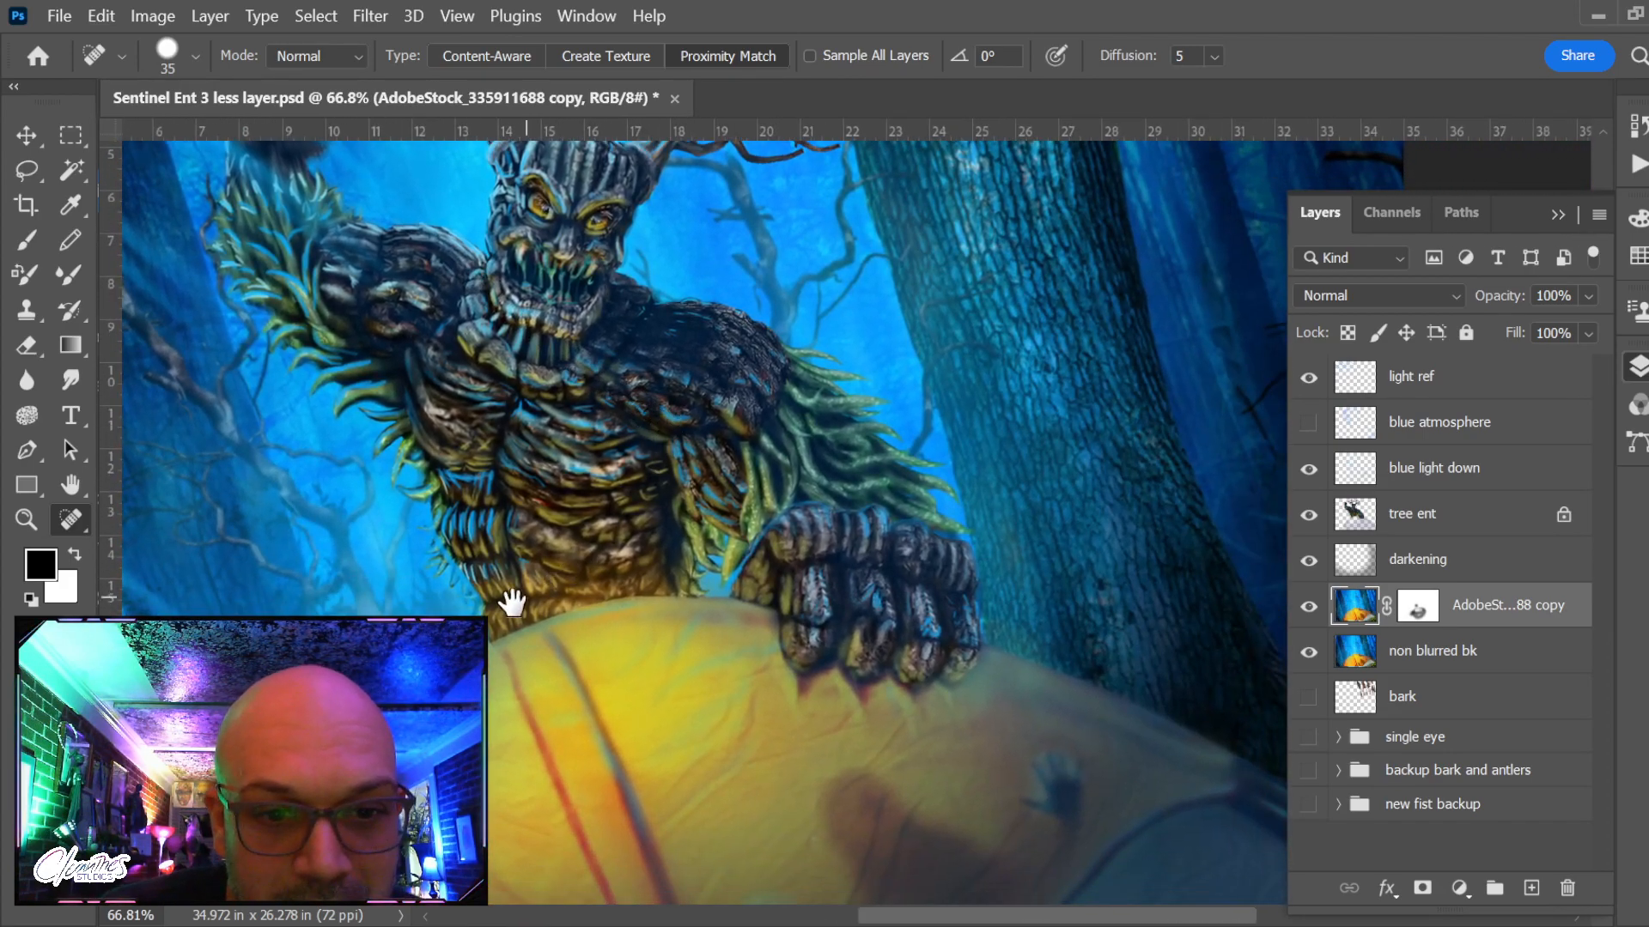
left_click_drag(662, 488, 650, 657)
left_click_drag(644, 559, 733, 618)
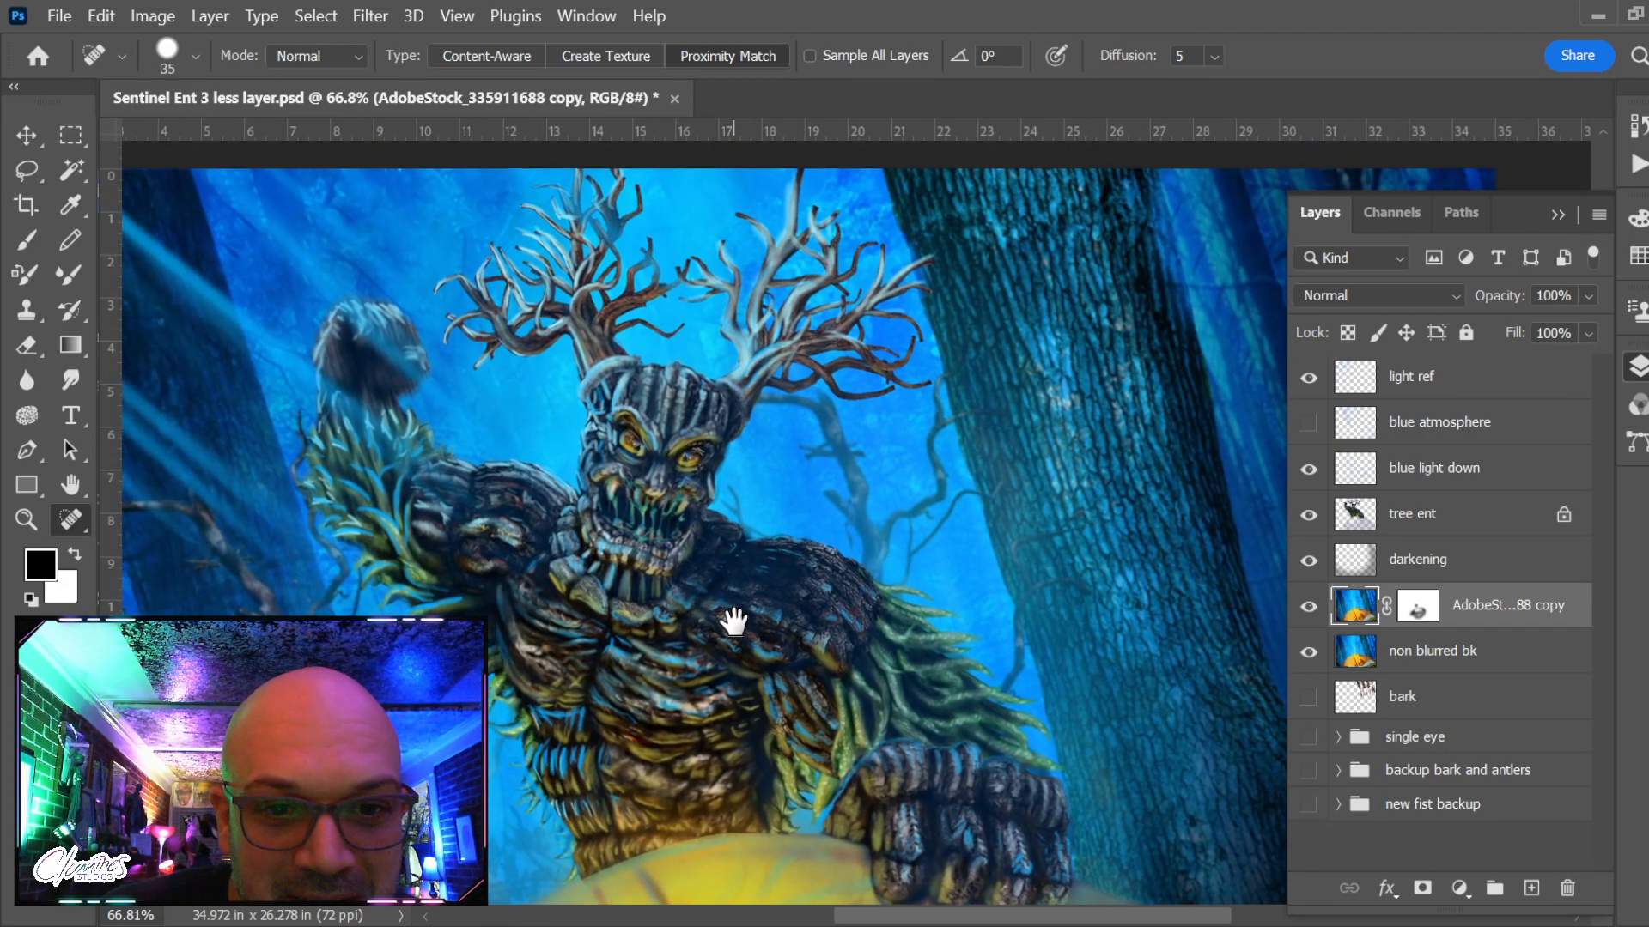
Paint fine light-blue accents, sampled from the creature's brow, along its head and shoulder on the tree ent layer with a 10 px brush
scroll(670, 432, "up", 3)
scroll(673, 434, "up", 2)
key("b")
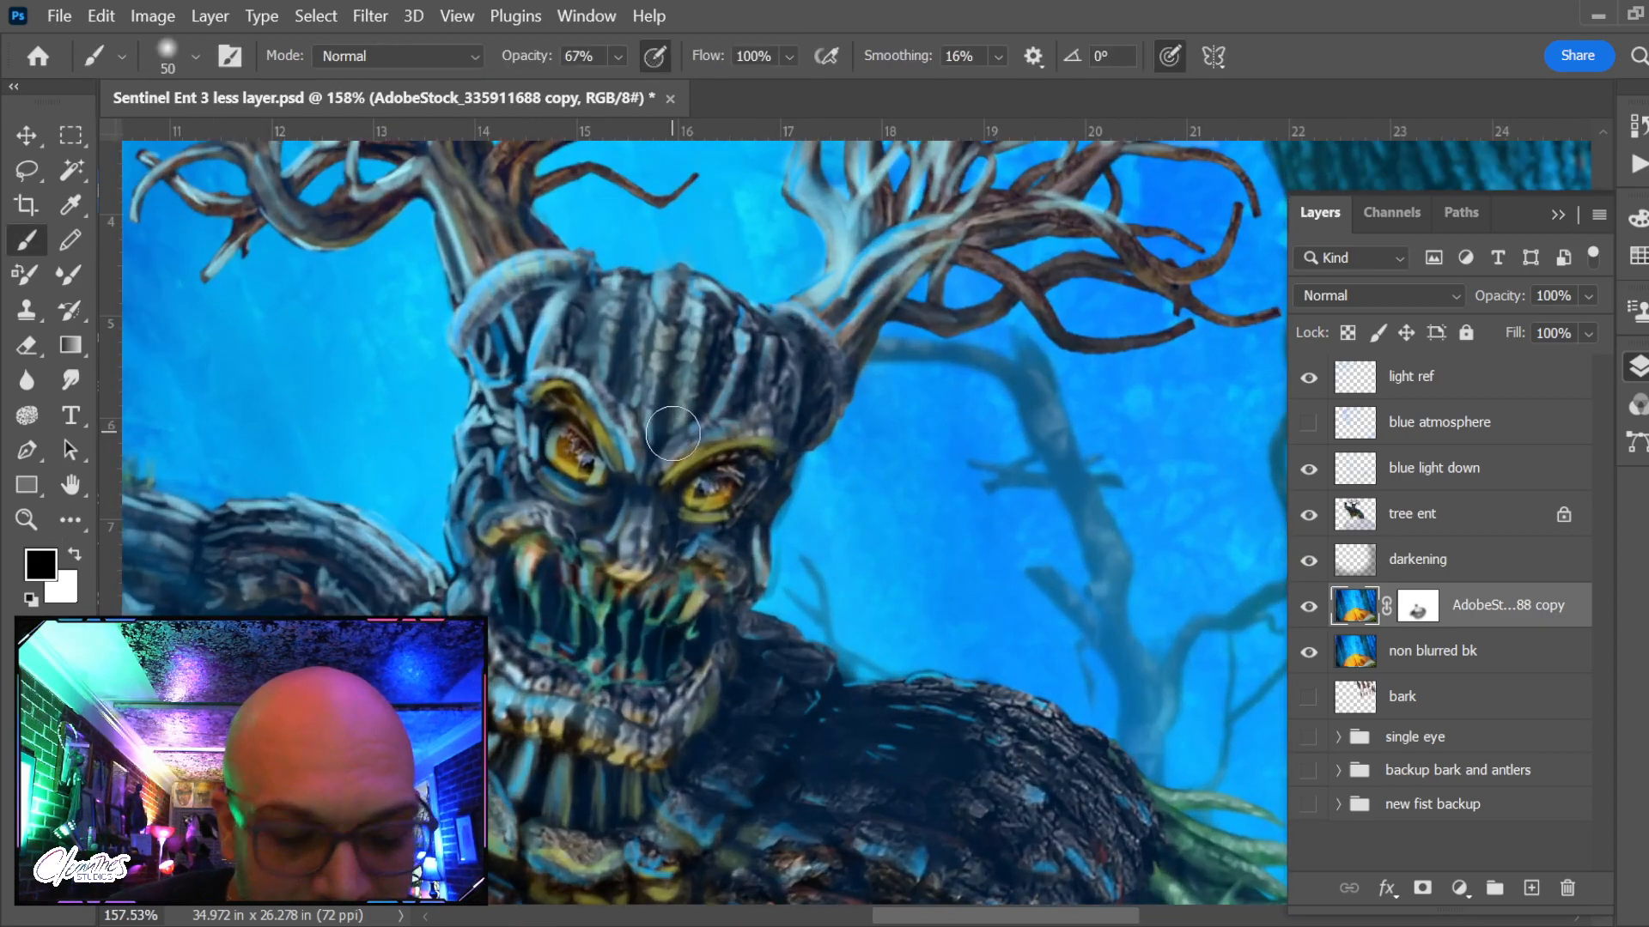
left_click(544, 330, "alt")
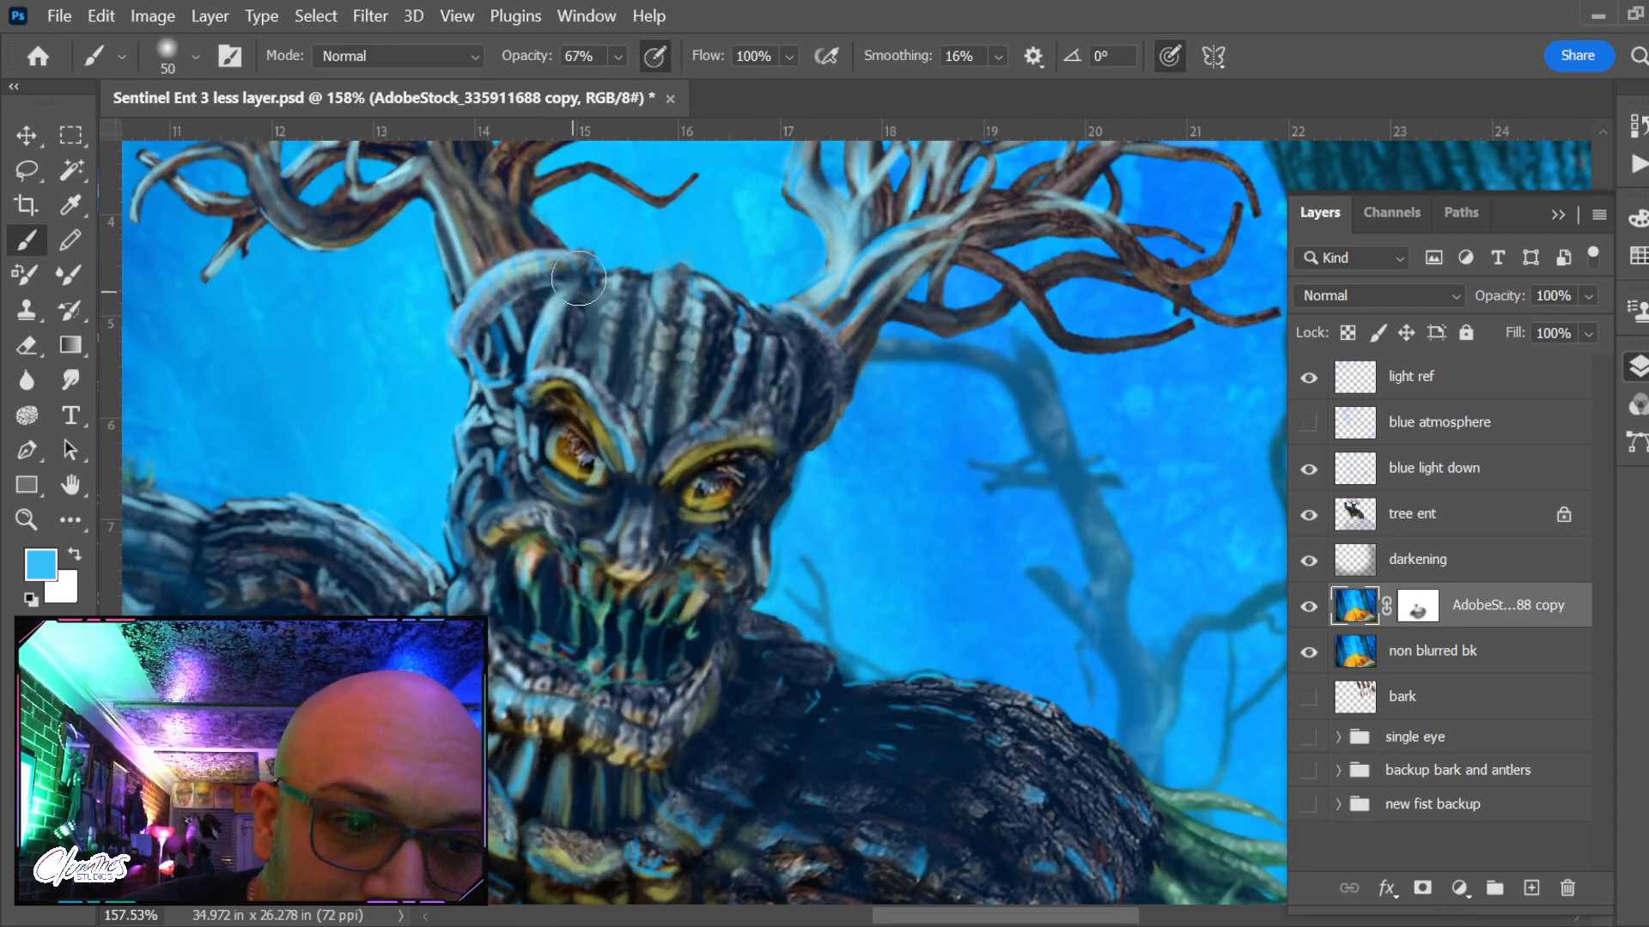
key("bracketleft")
key("bracketleft")
key("bracketleft")
key("bracketleft")
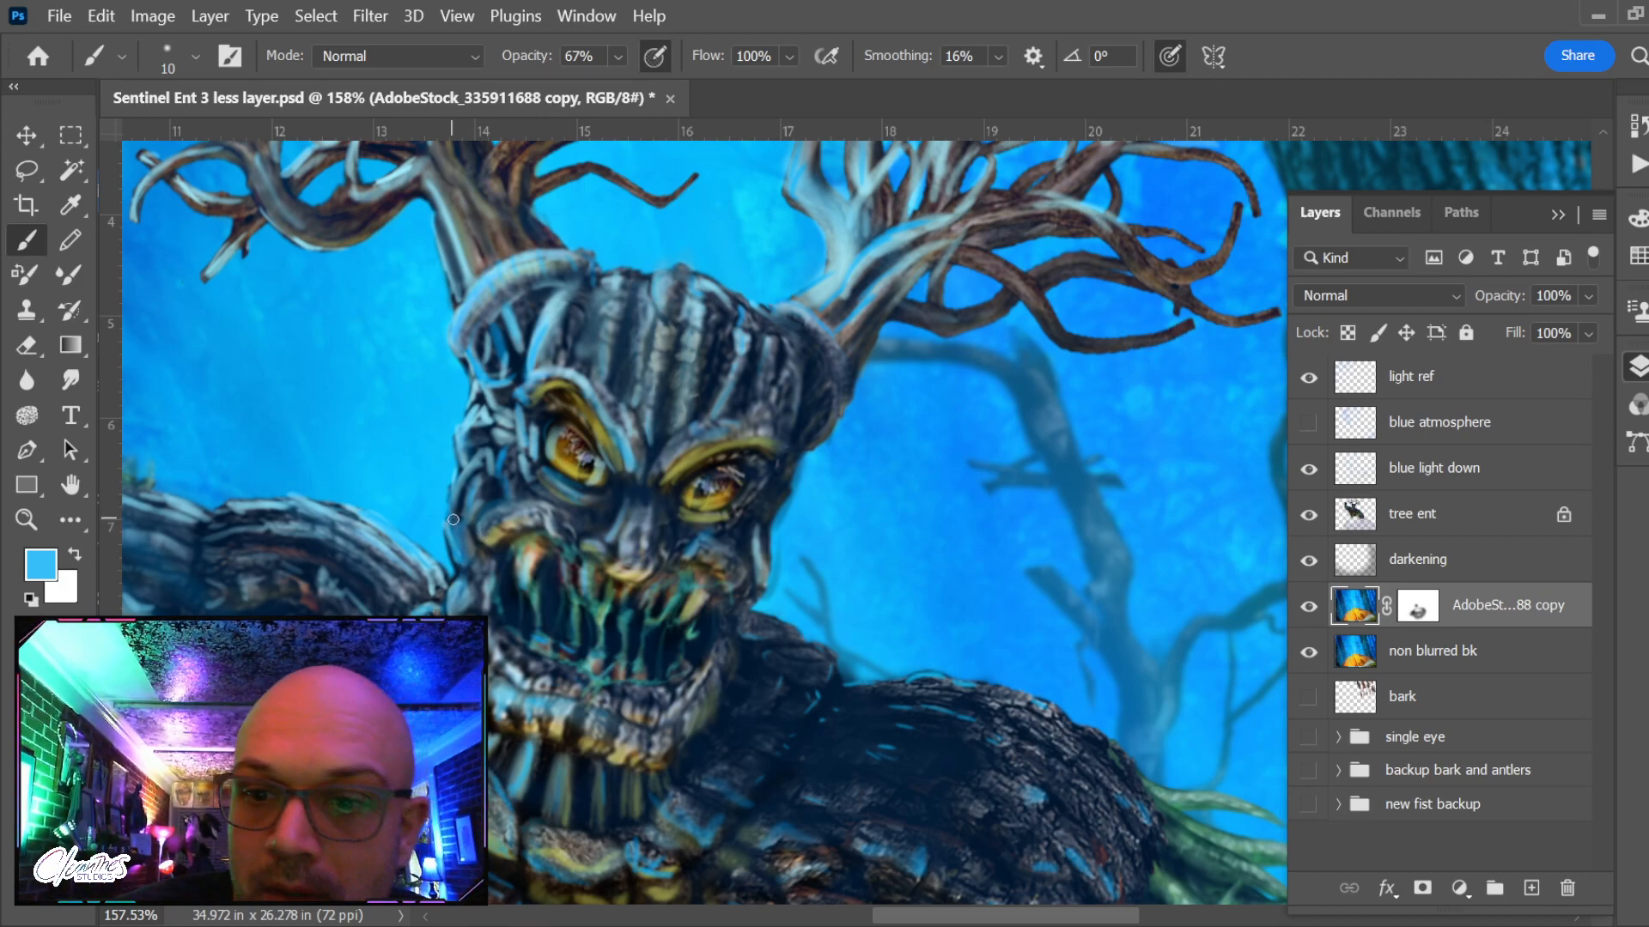
left_click(1419, 533)
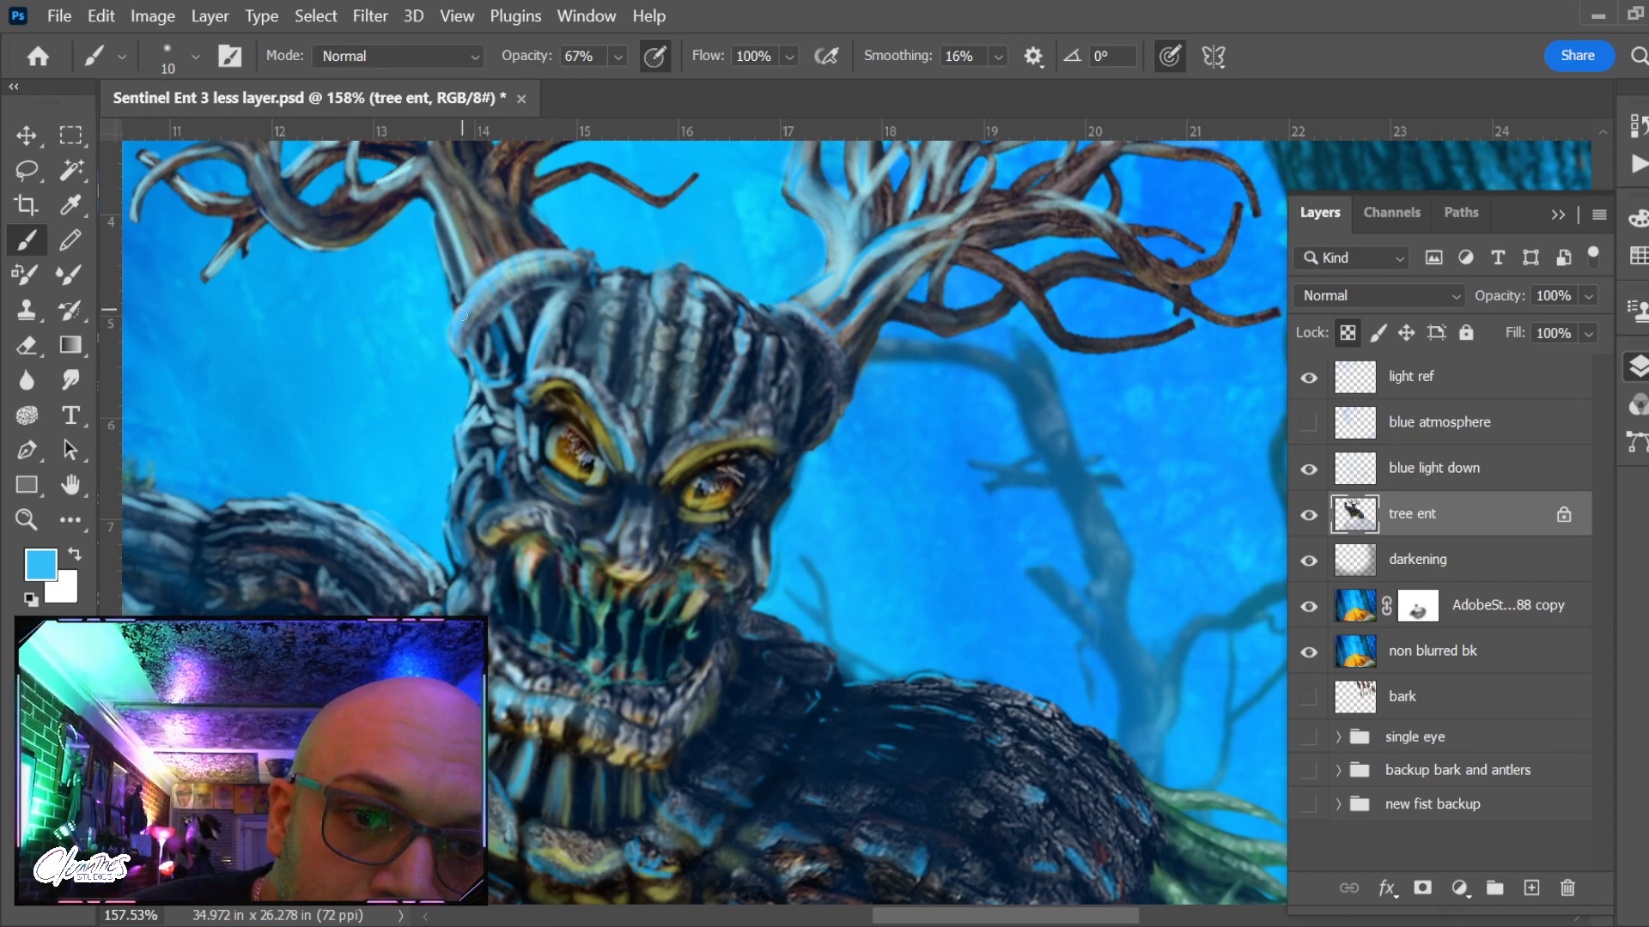
scroll(434, 544, "left", 3)
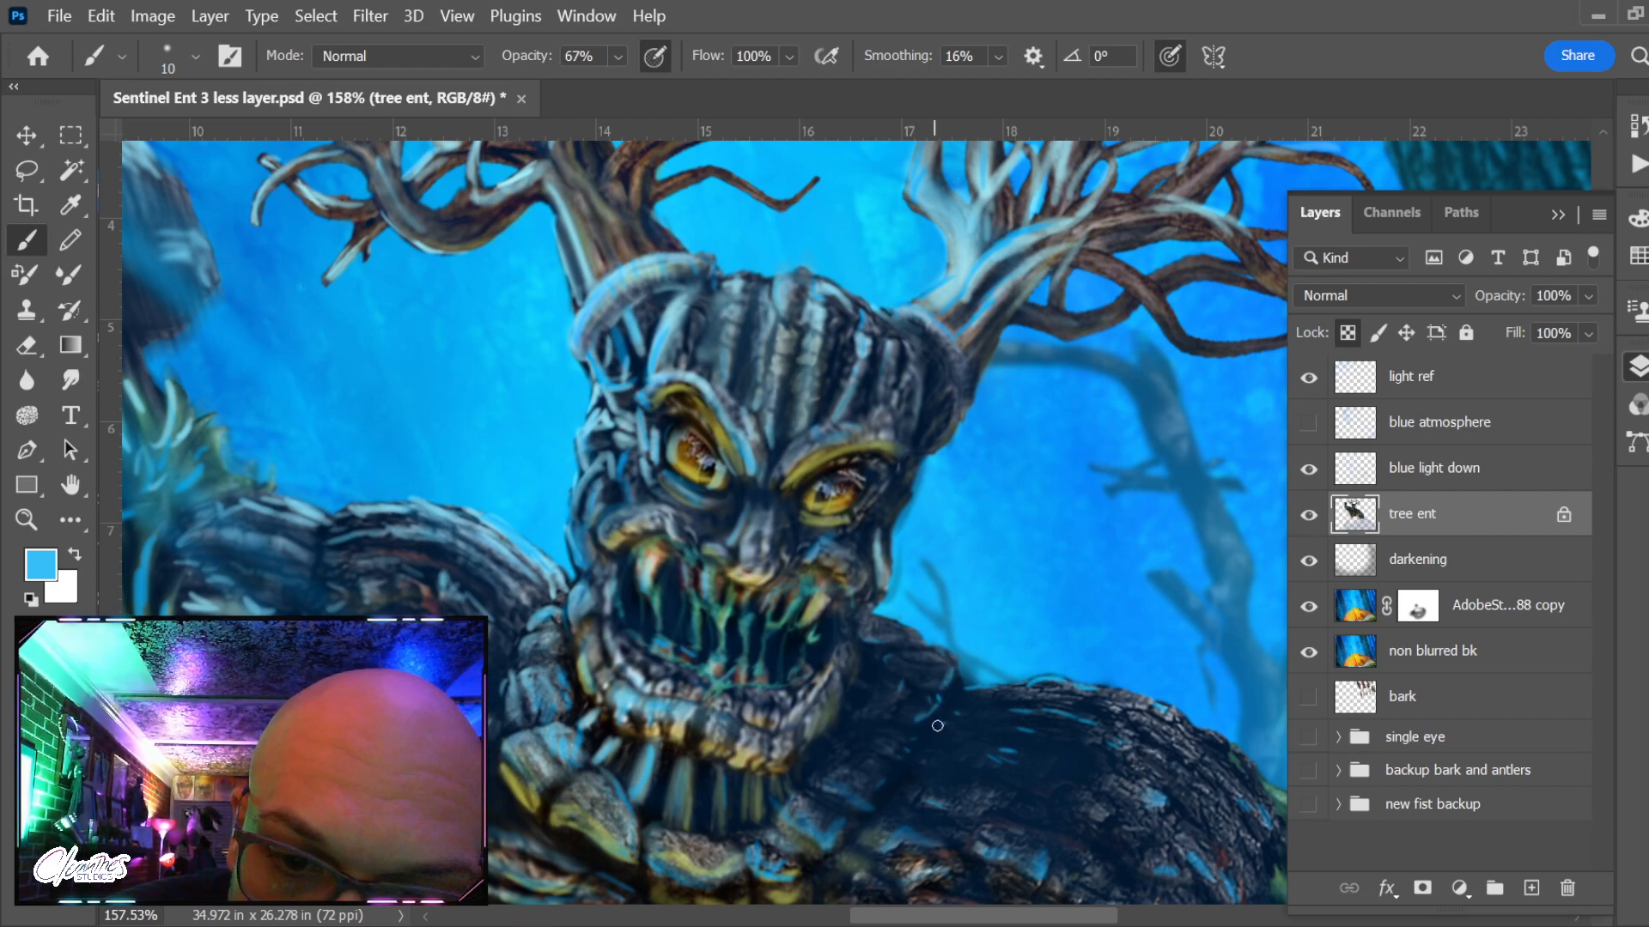
left_click_drag(939, 739, 931, 702)
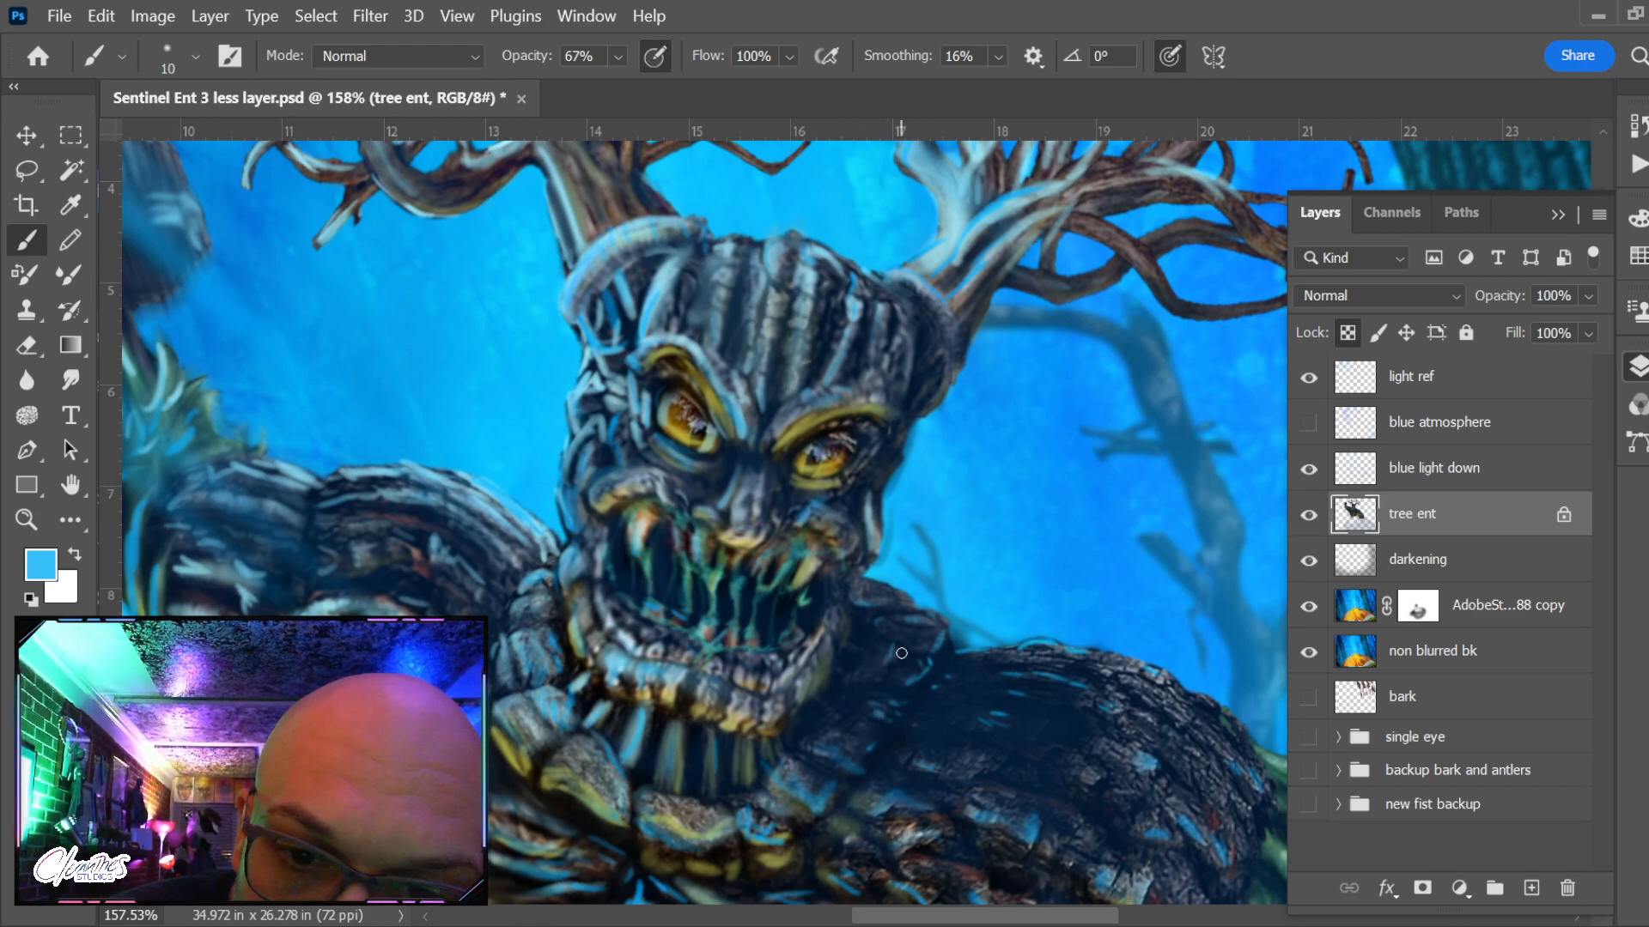
left_click_drag(982, 692, 956, 603)
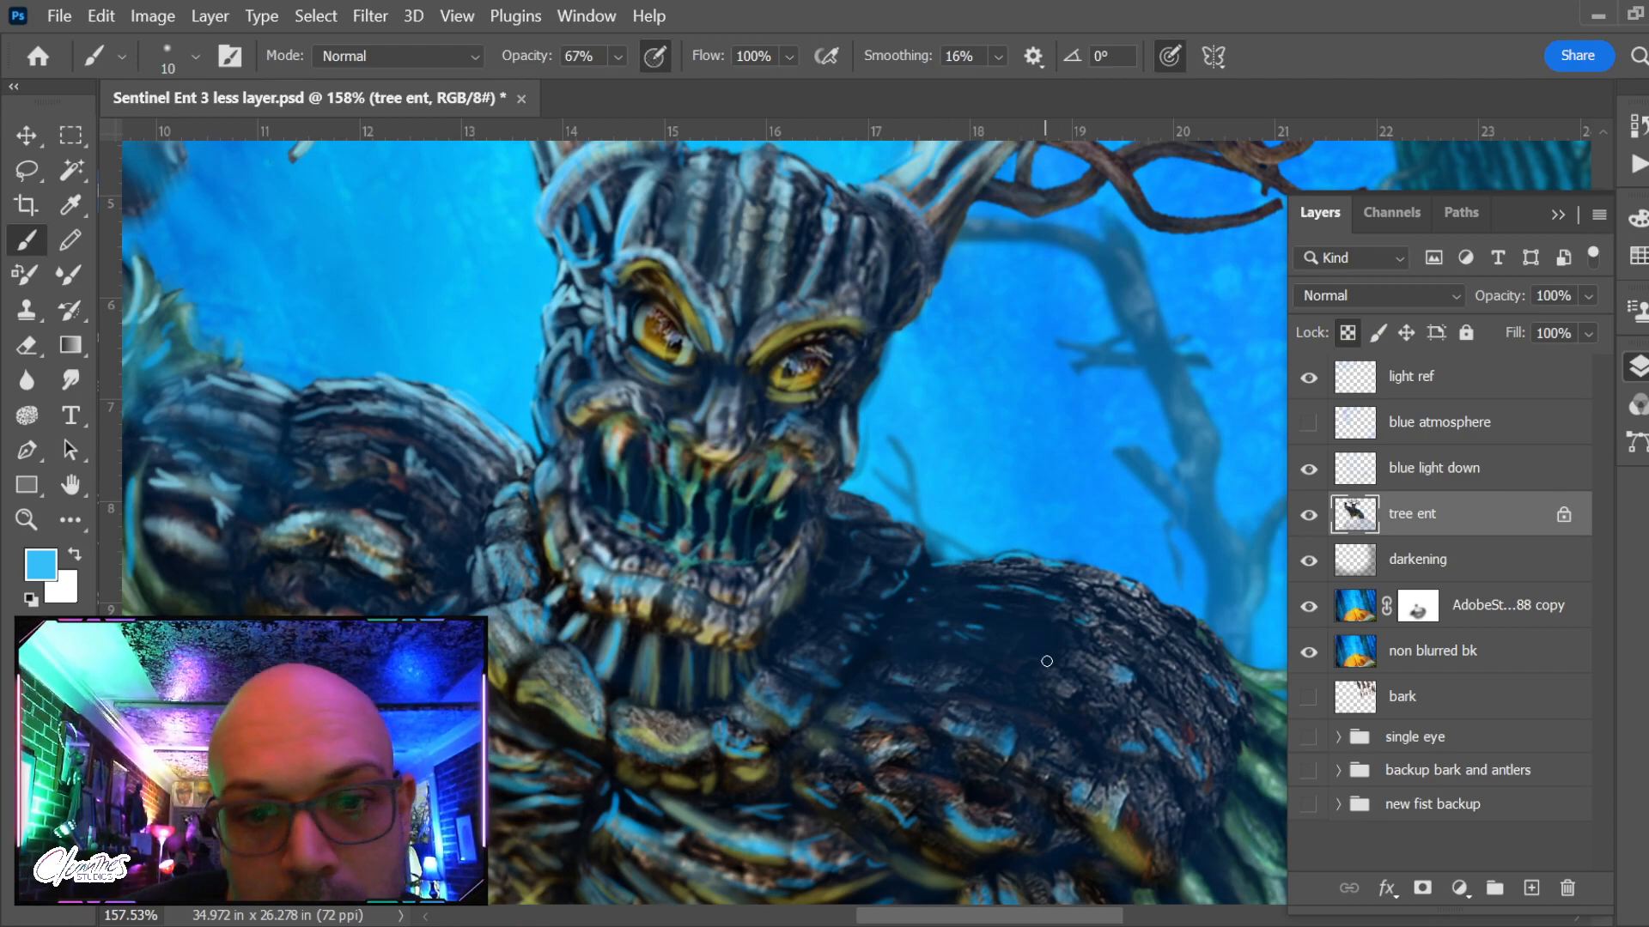
Examine the creature's shoulder, torso and fist up close and the overall painting from a distance
left_click_drag(945, 584, 592, 335)
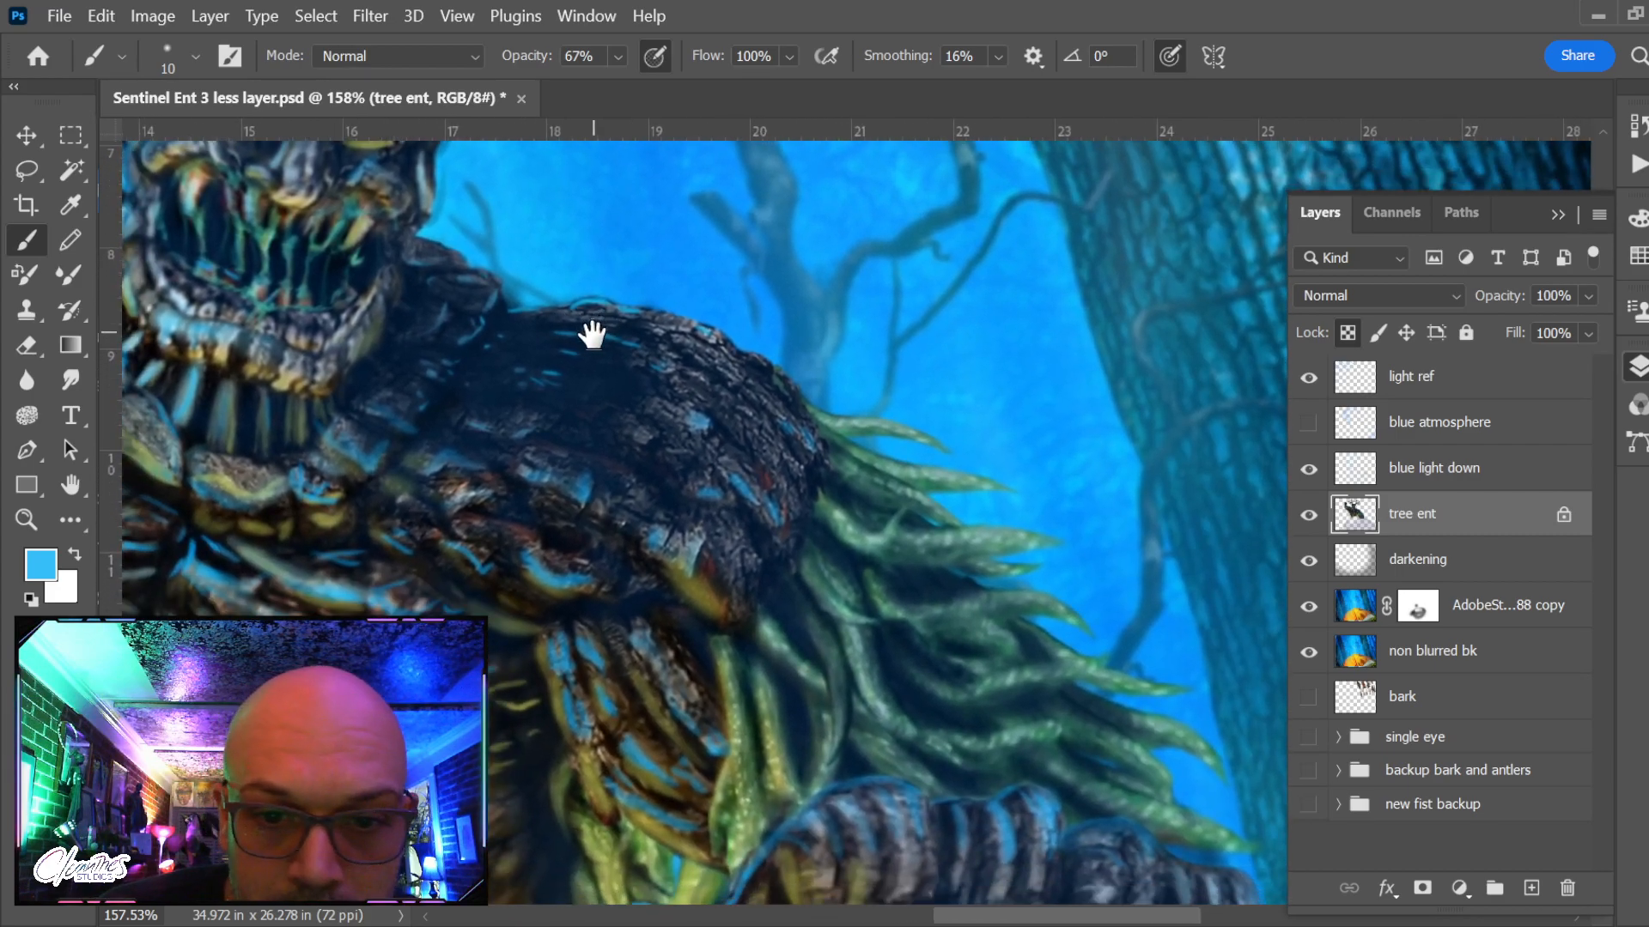
scroll(577, 524, "down", 2)
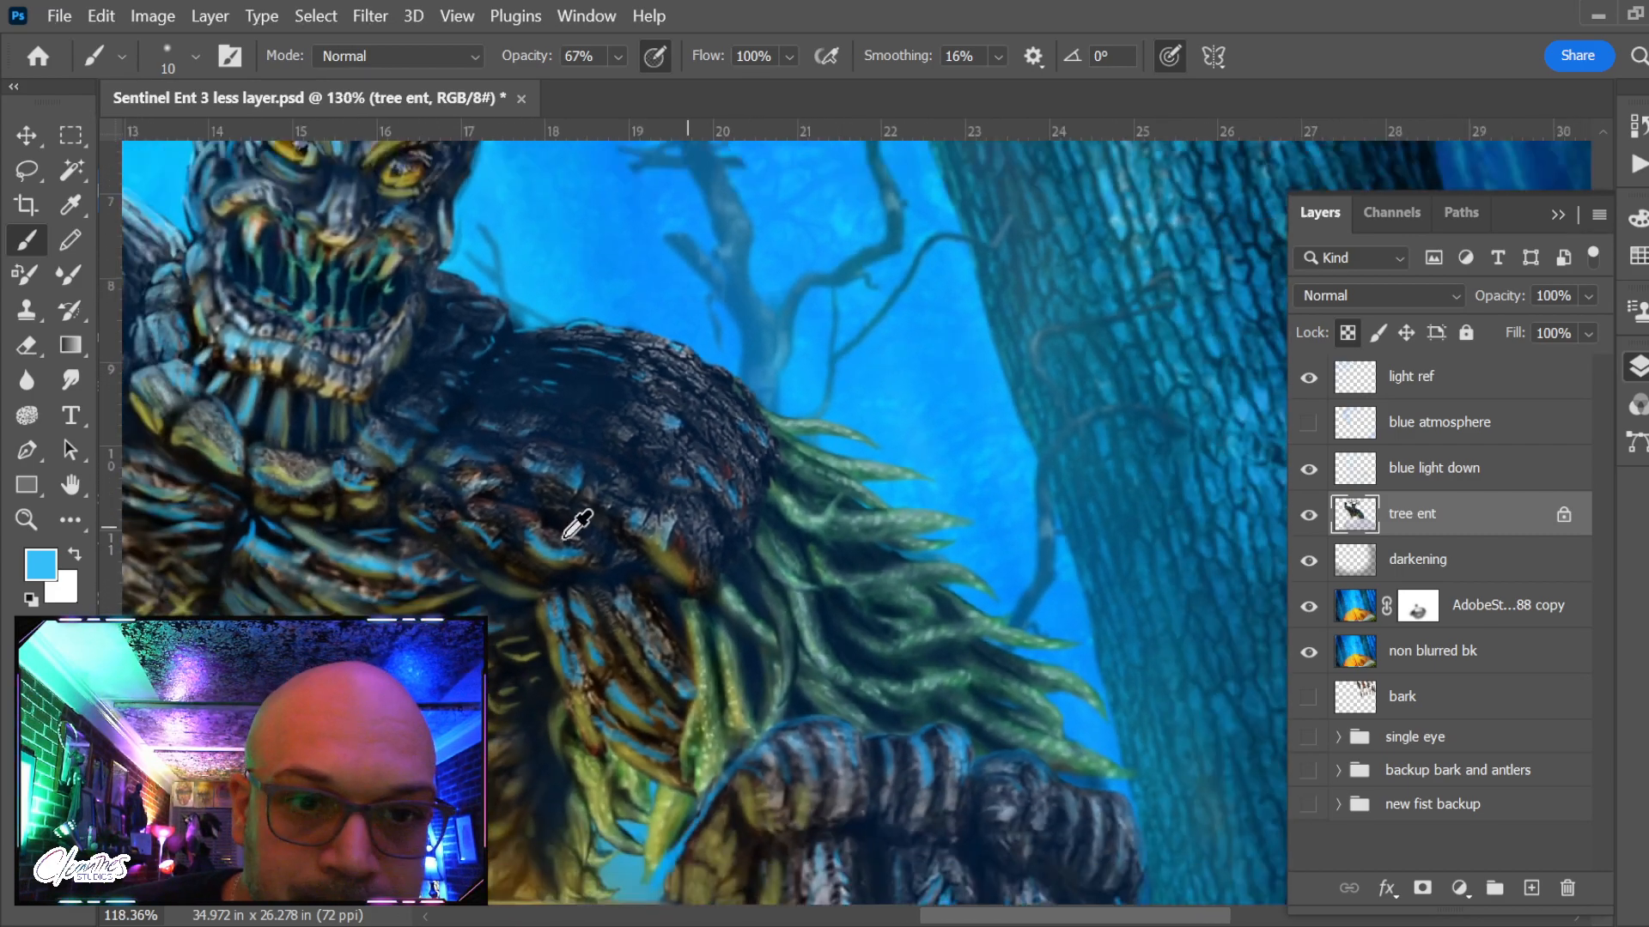
scroll(577, 524, "down", 3)
left_click_drag(541, 592, 747, 644)
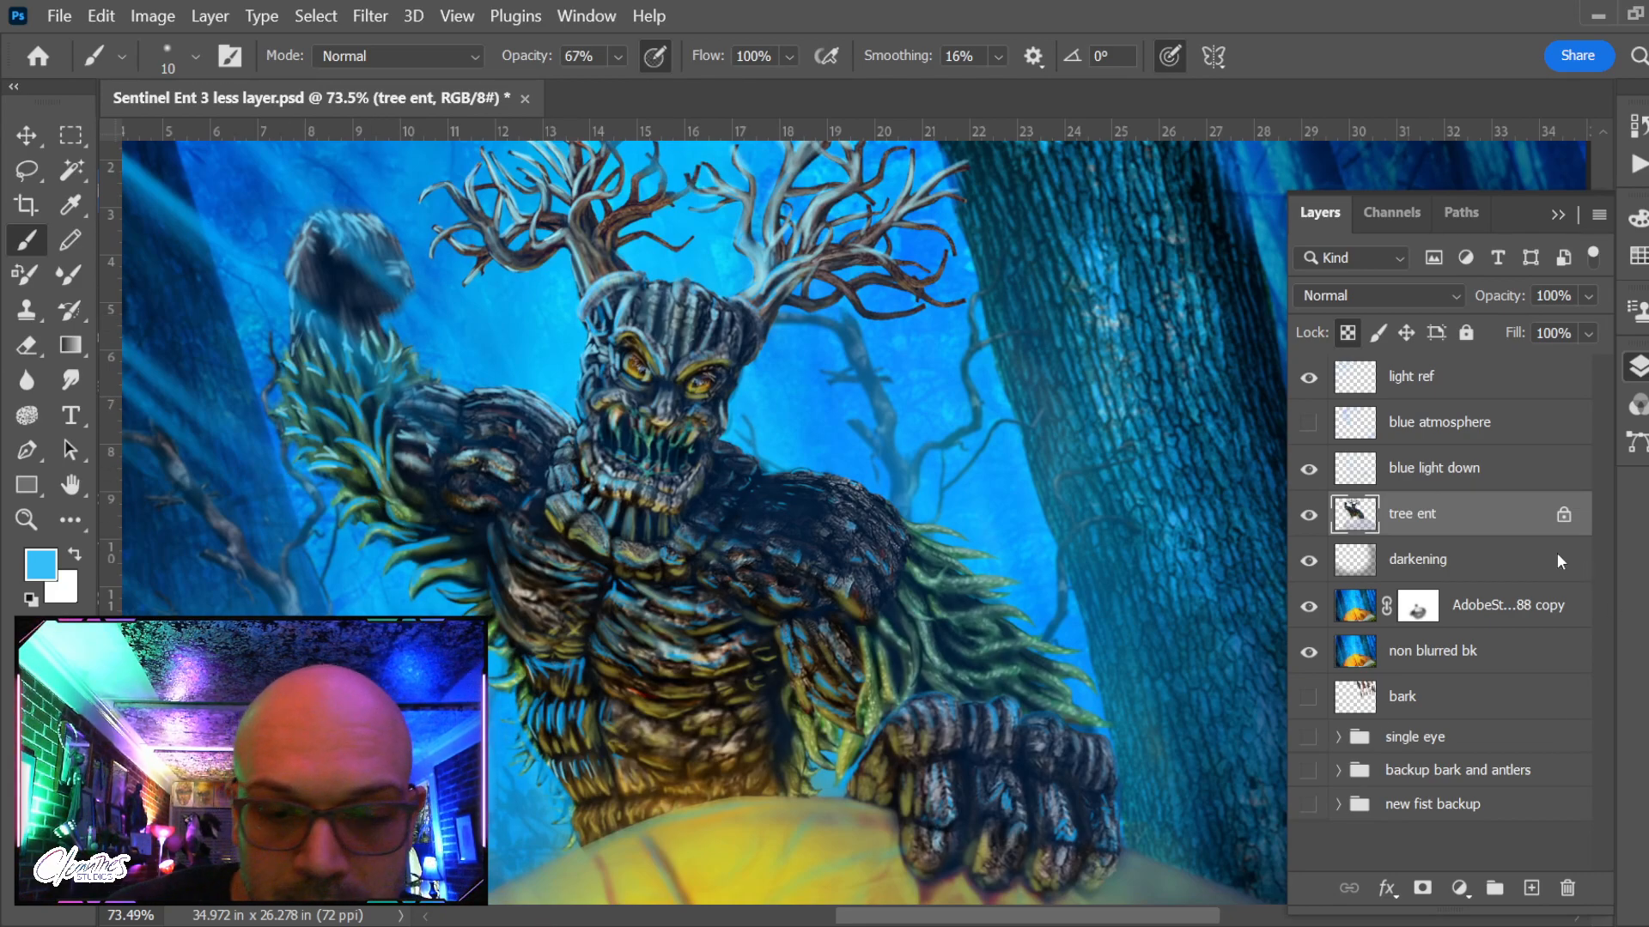
key("i")
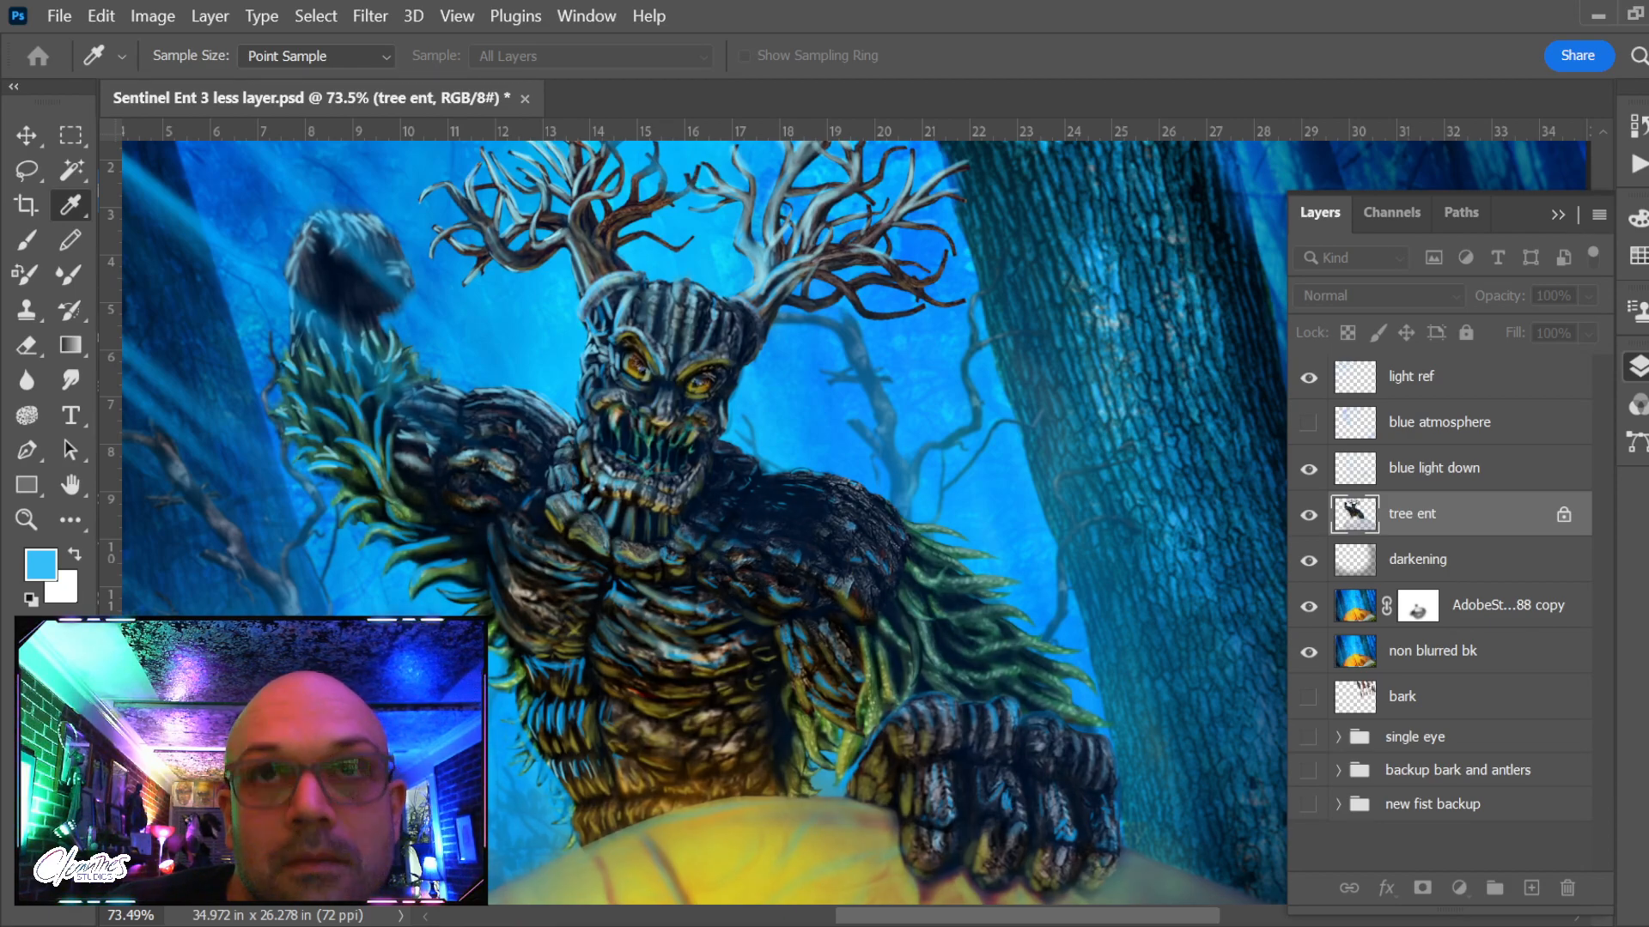
key("b")
scroll(716, 435, "down", 2)
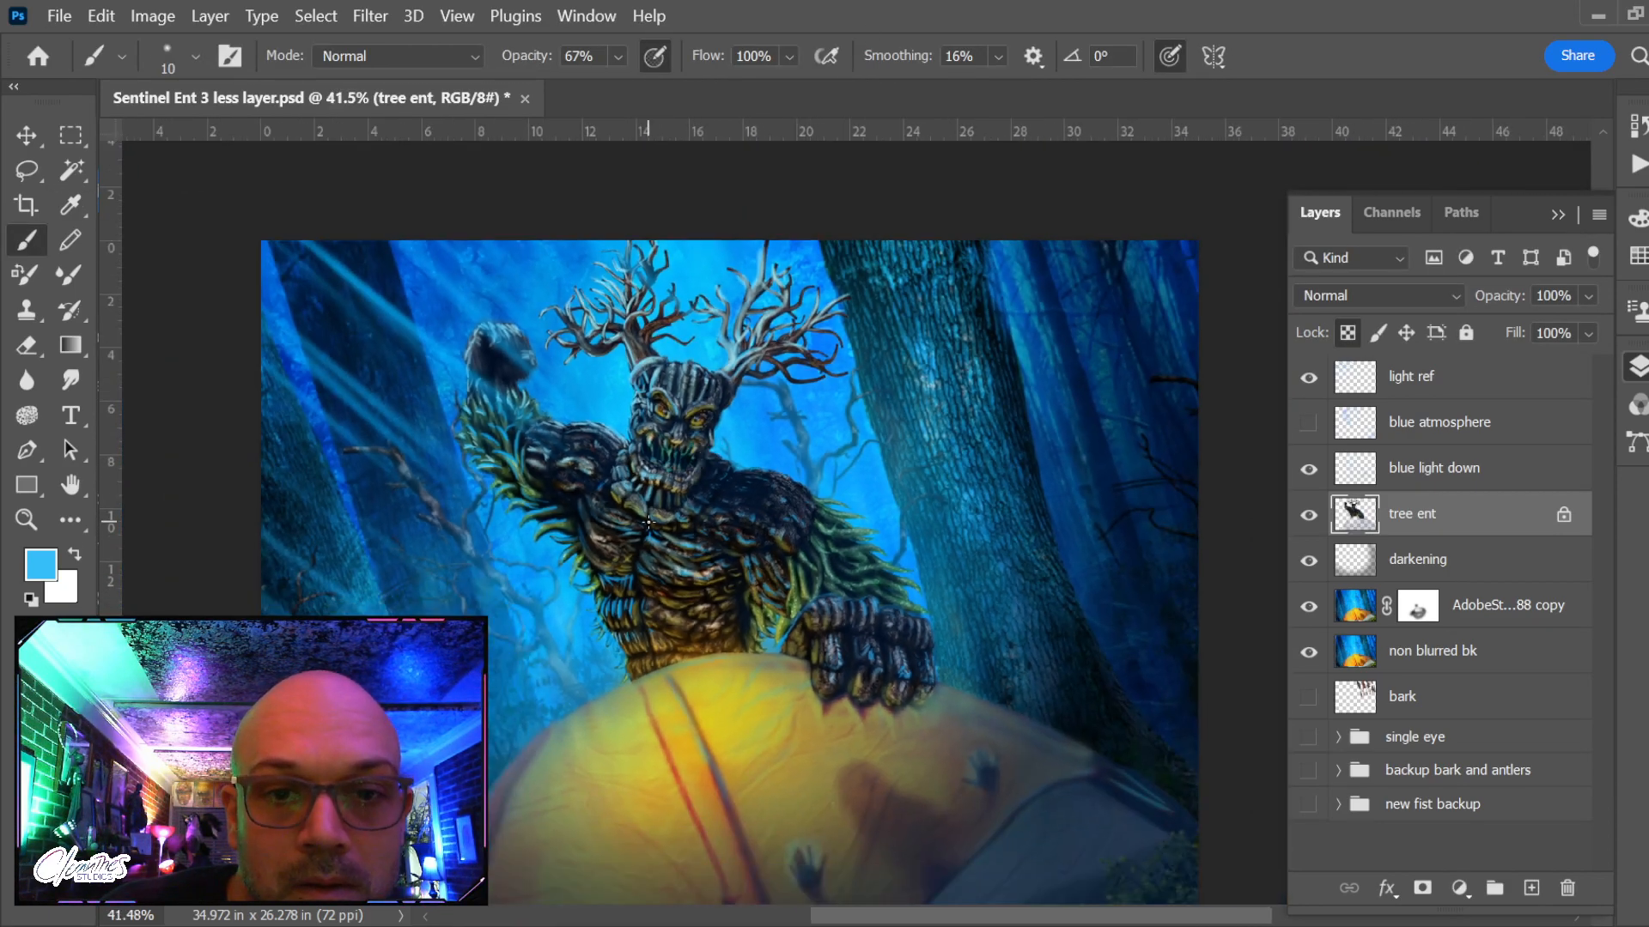
scroll(478, 532, "up", 3)
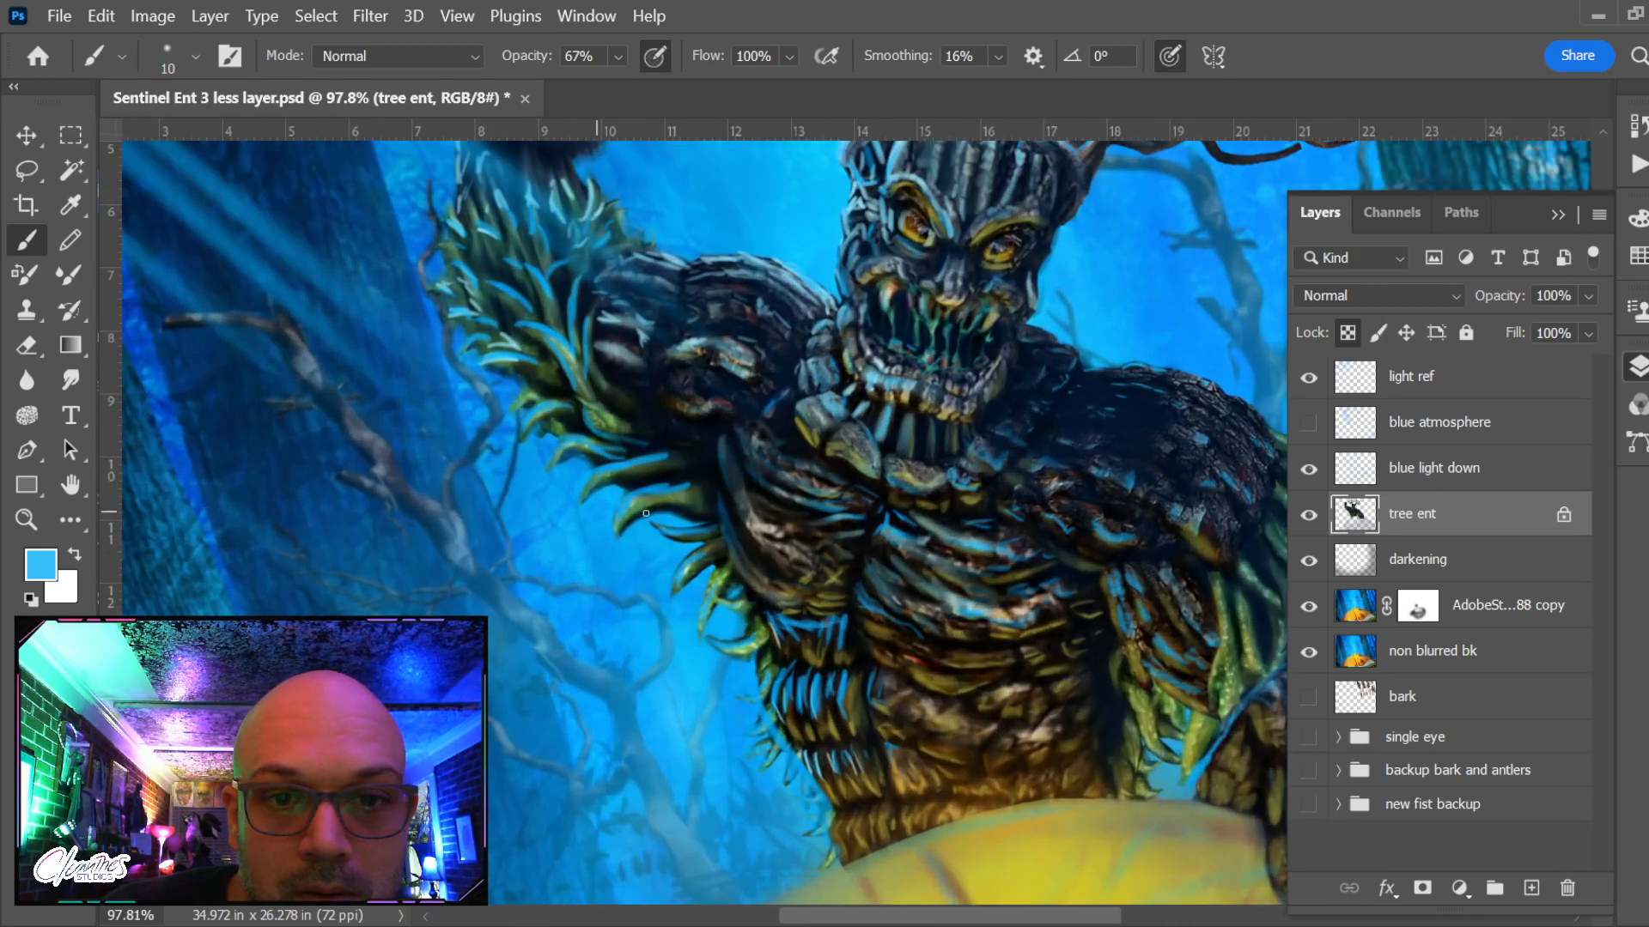
Erase excess blue from the creature's raised upper arm and shoulder on the blue light down layer with a 10 px eraser at 50% opacity
left_click_drag(496, 515, 656, 486)
scroll(662, 369, "up", 1)
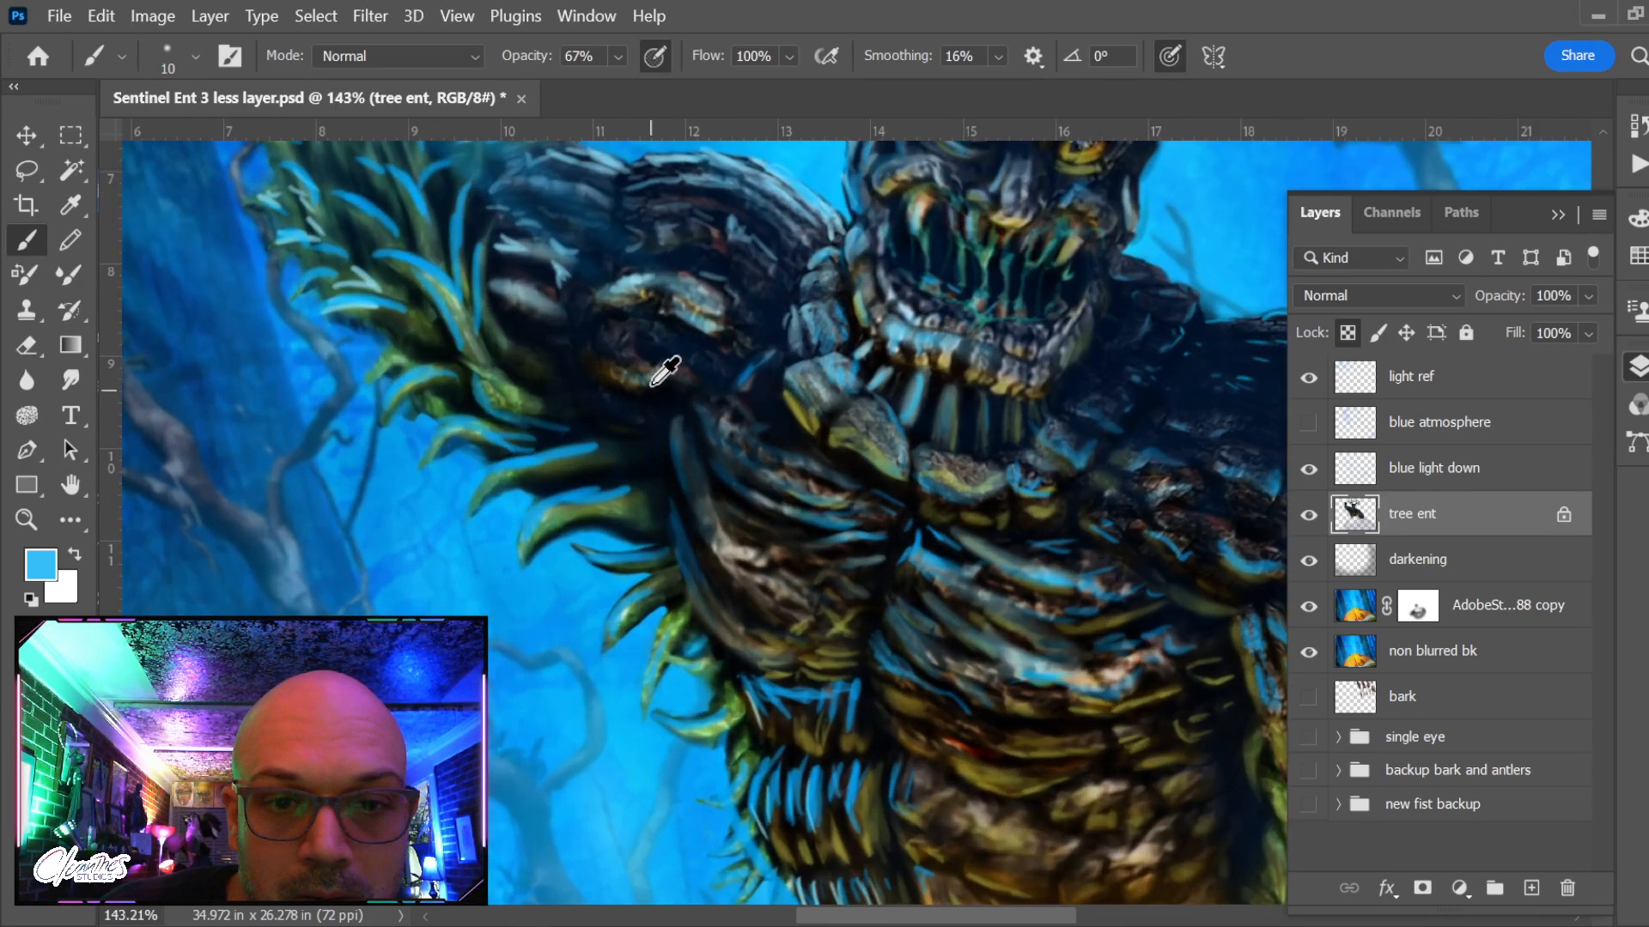
left_click_drag(662, 368, 665, 461)
left_click(1378, 470)
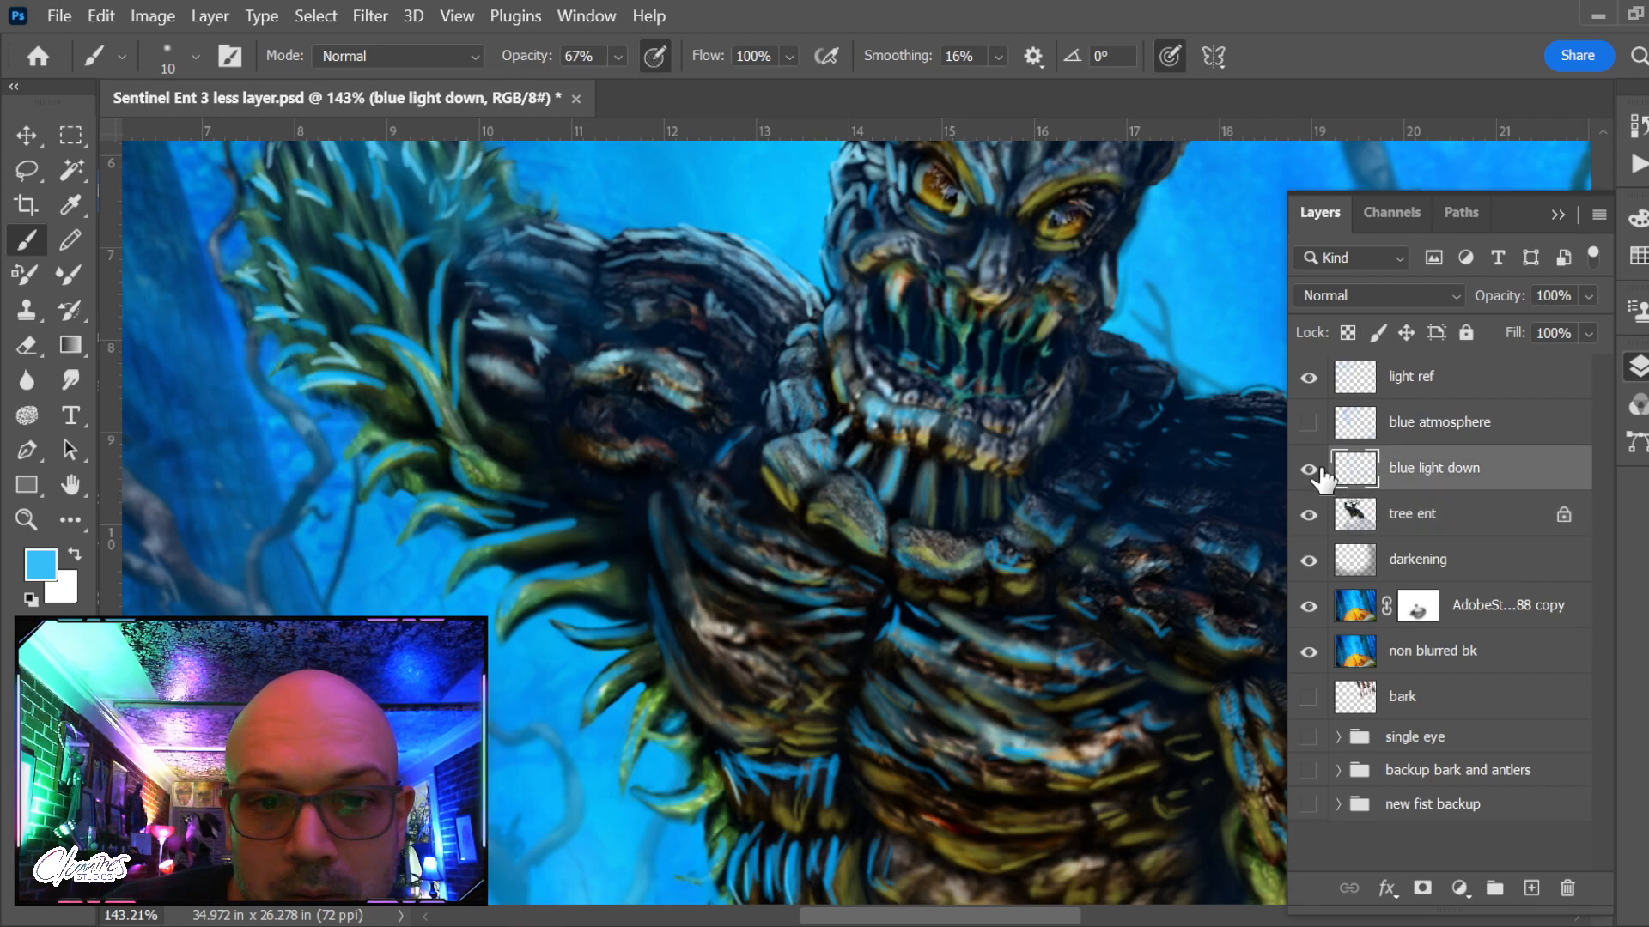
left_click(1308, 469)
left_click(1309, 469)
key("e")
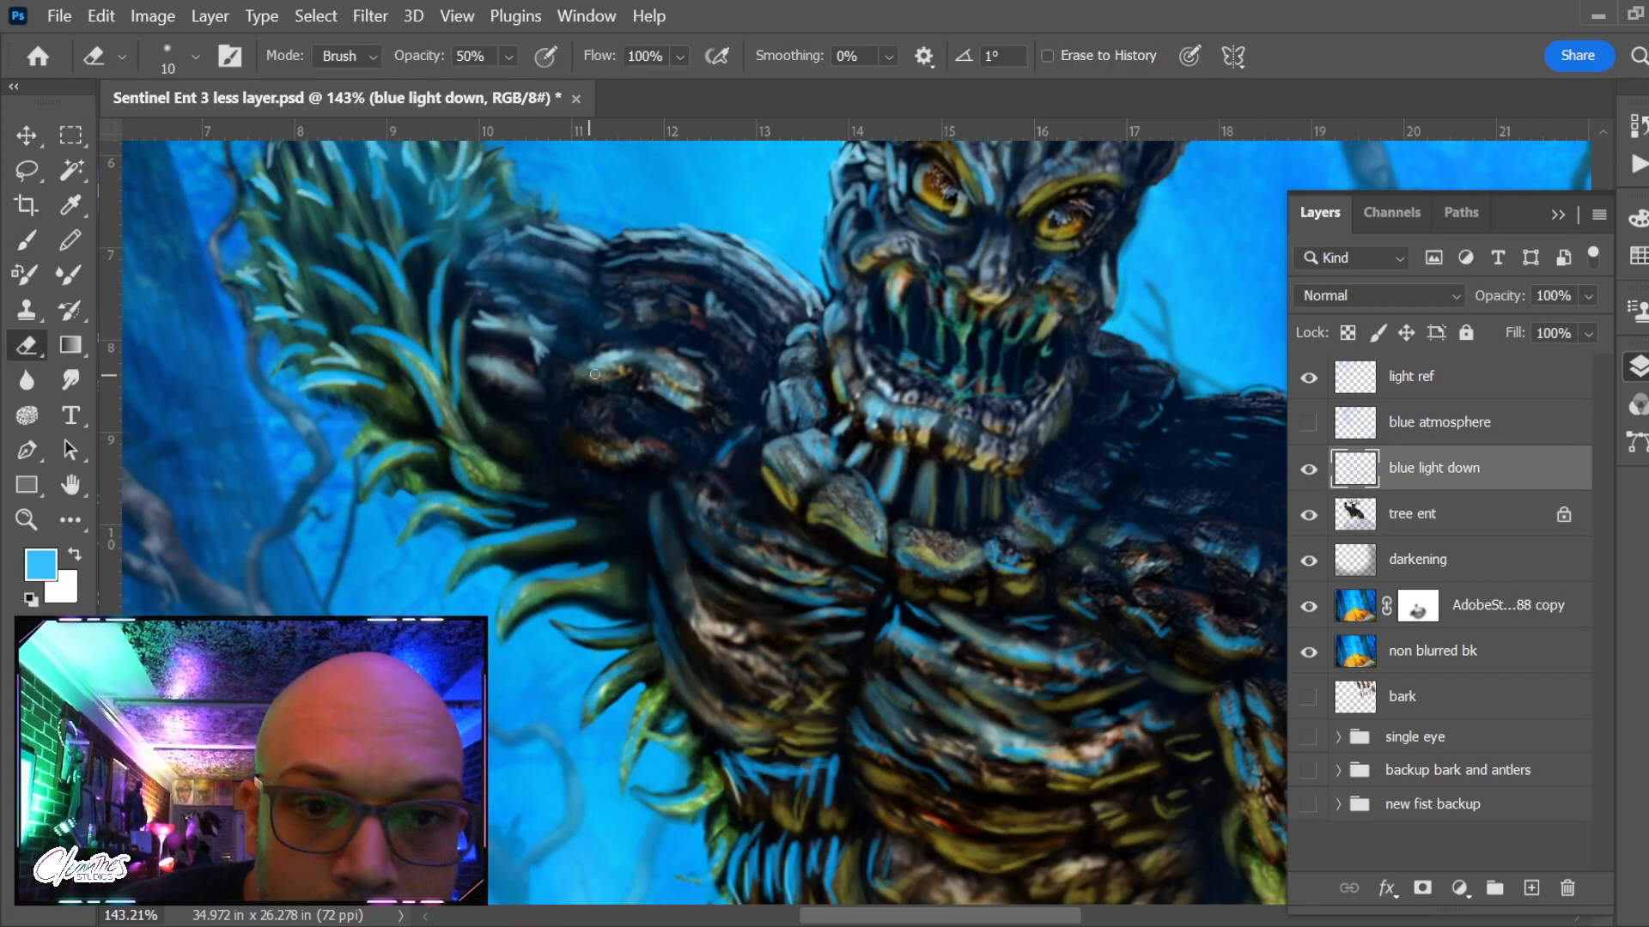
left_click_drag(650, 364, 690, 395)
left_click_drag(496, 366, 527, 388)
mouse_move(478, 368)
left_mouse_down()
mouse_move(524, 398)
mouse_move(478, 369)
mouse_move(530, 369)
mouse_move(502, 338)
mouse_move(552, 332)
left_mouse_up()
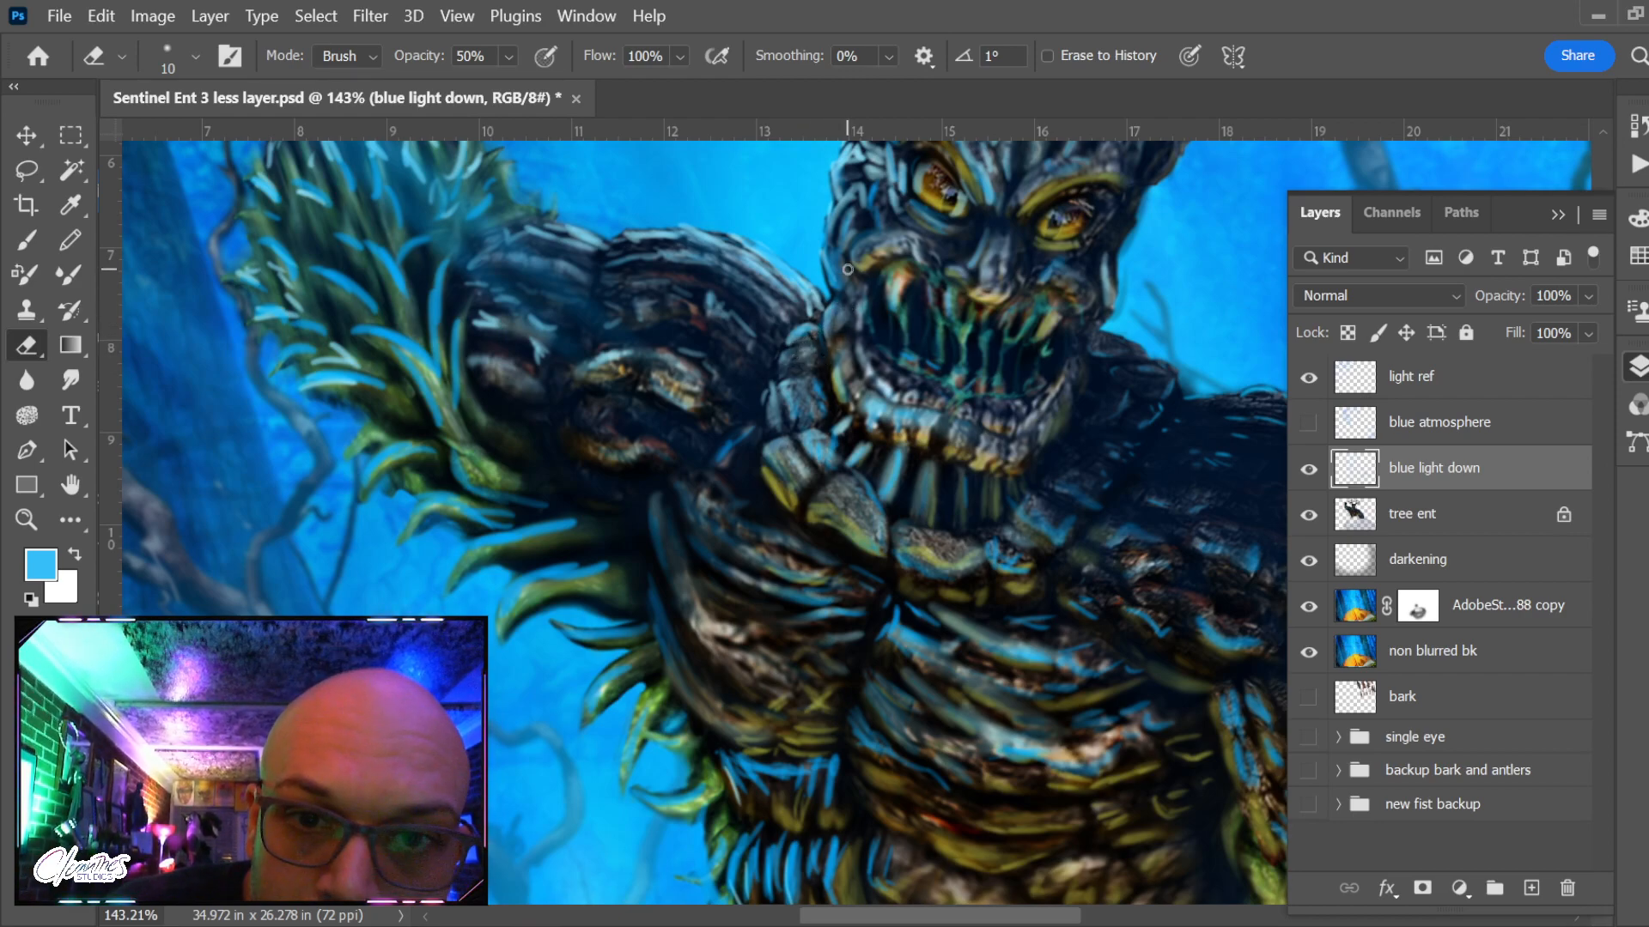
left_click_drag(857, 297, 864, 360)
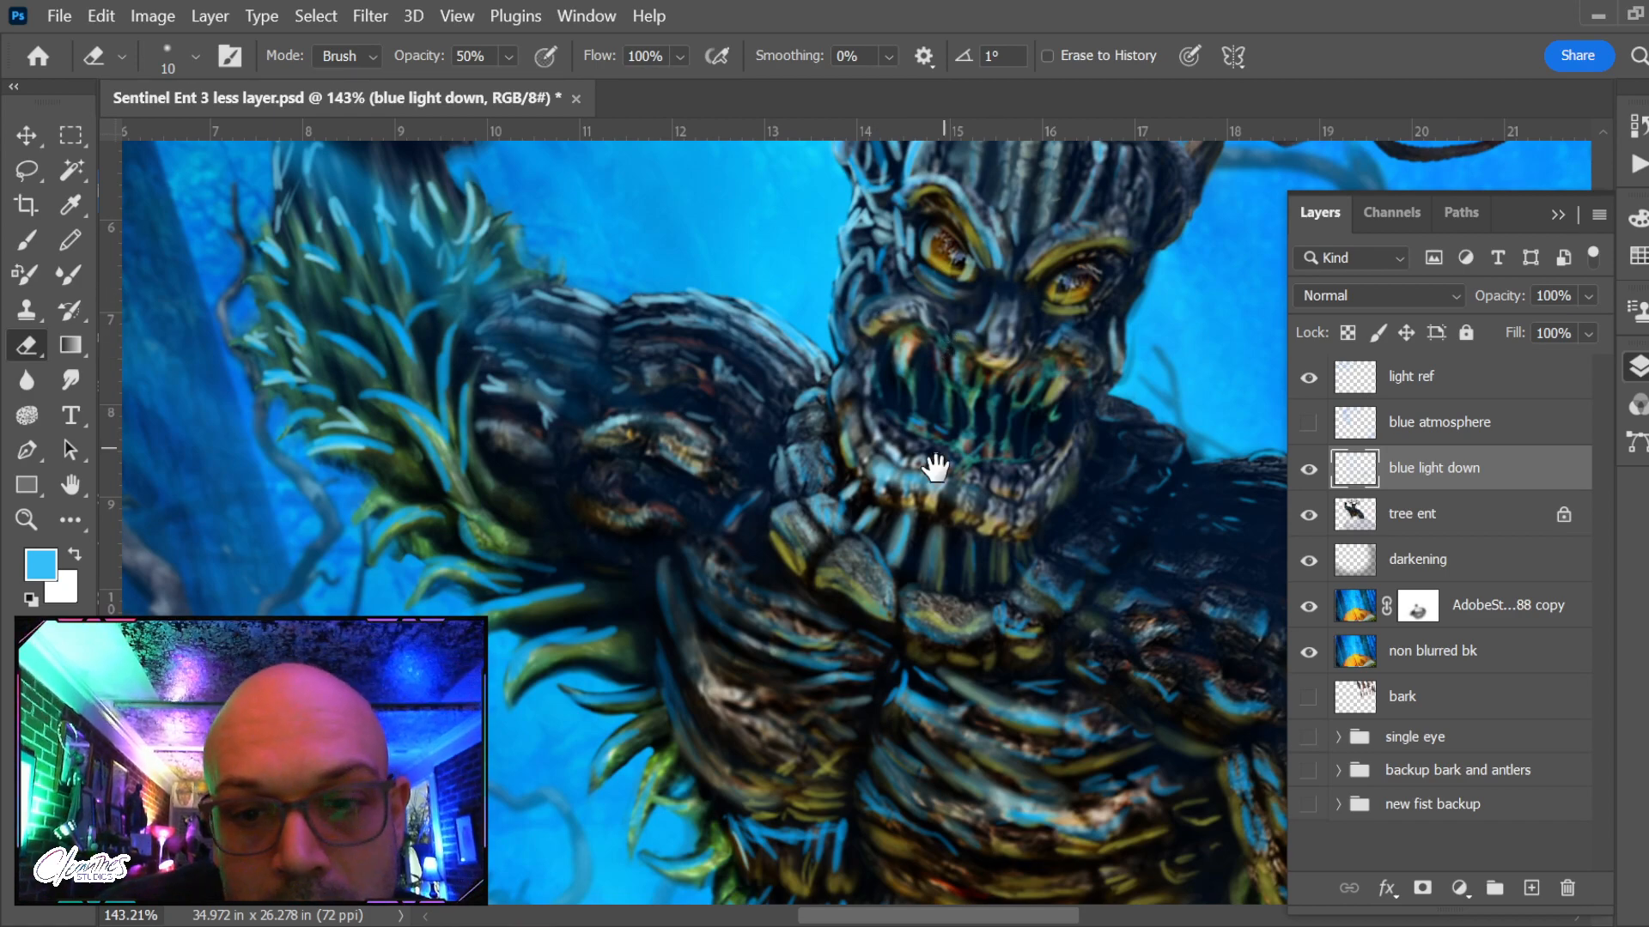
left_click_drag(913, 527, 852, 457)
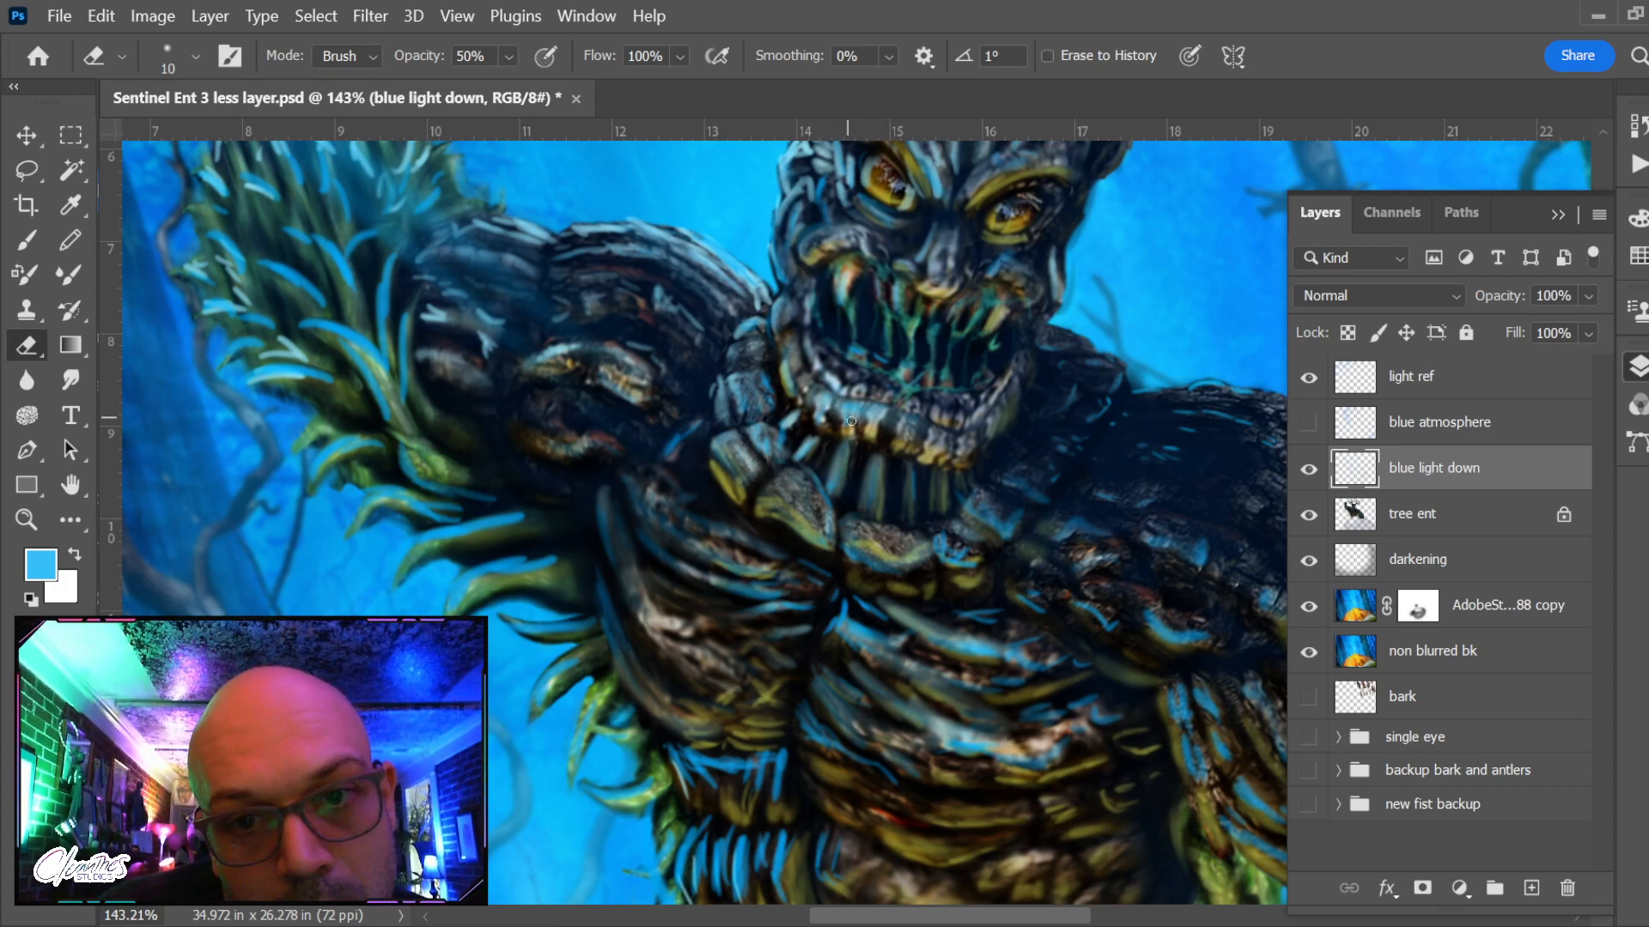
left_click_drag(992, 519, 890, 478)
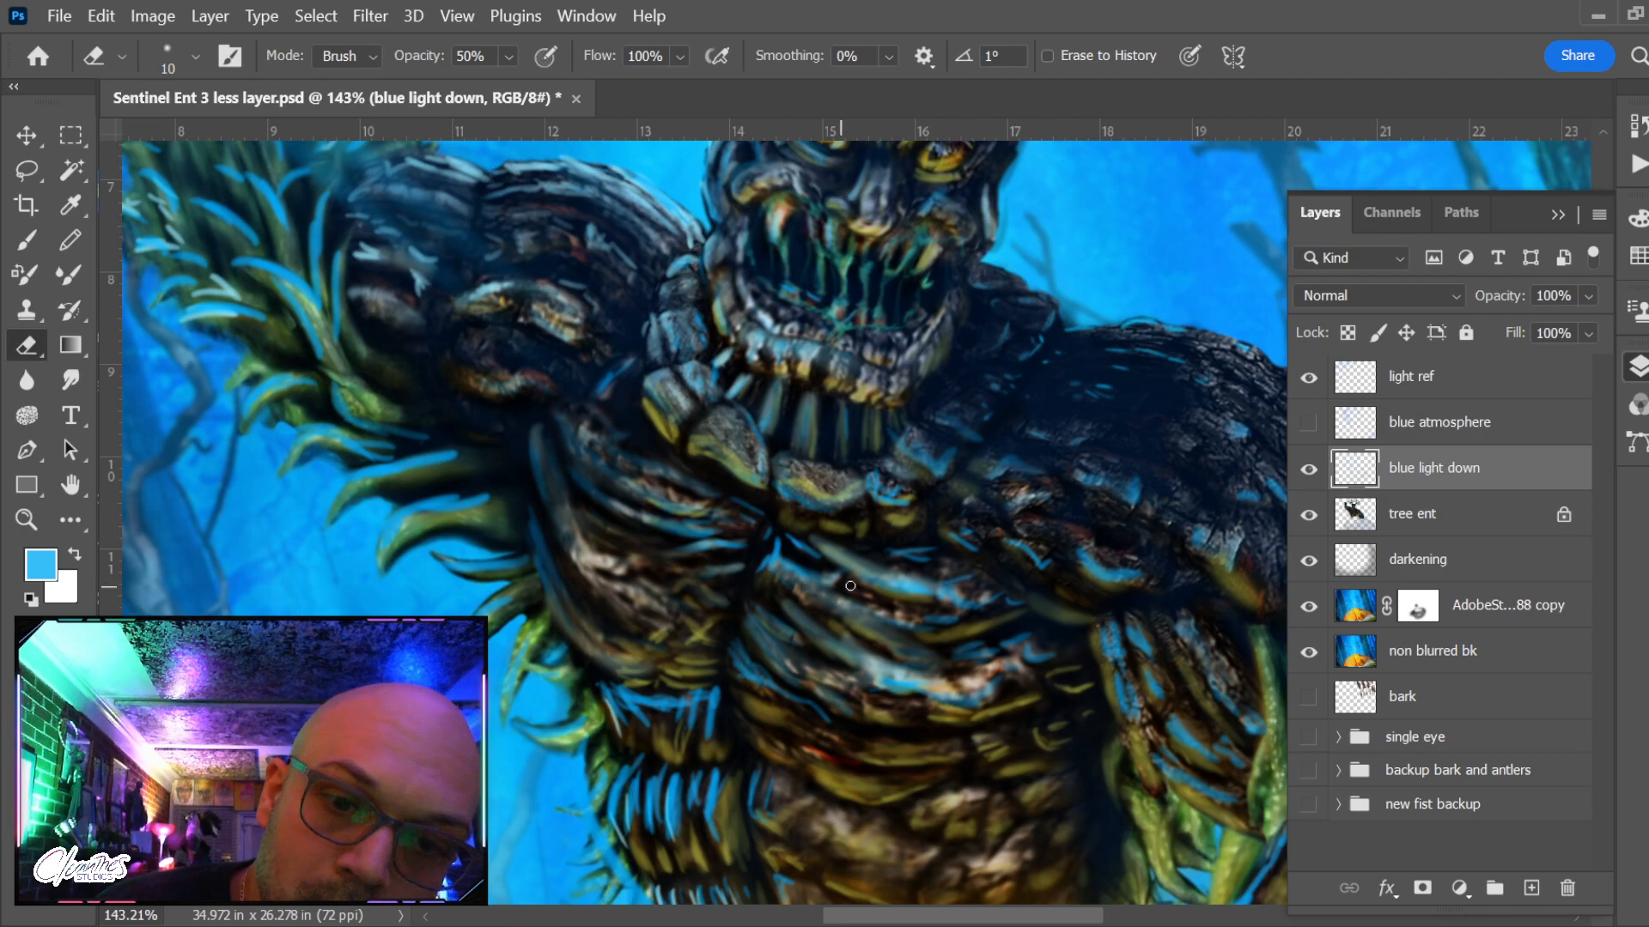
Shade the creature's torso, lowered arm and fist in black on the tree ent layer with a 40 px brush at 23% opacity
scroll(854, 582, "down", 8)
left_click_drag(1007, 635, 754, 662)
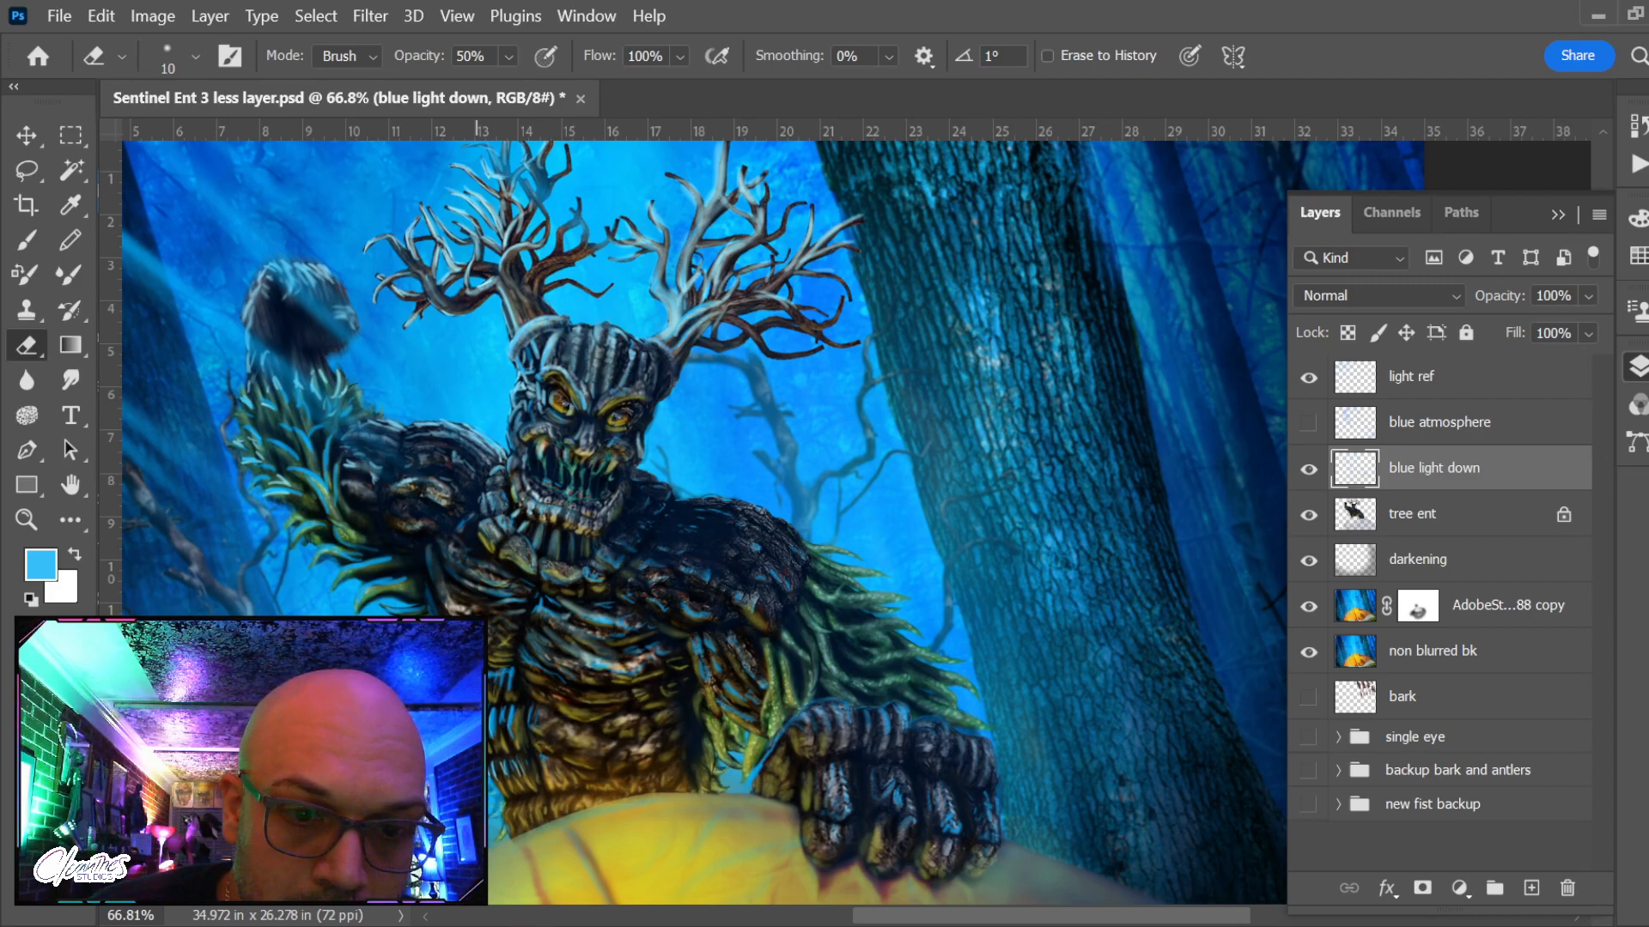
key("b")
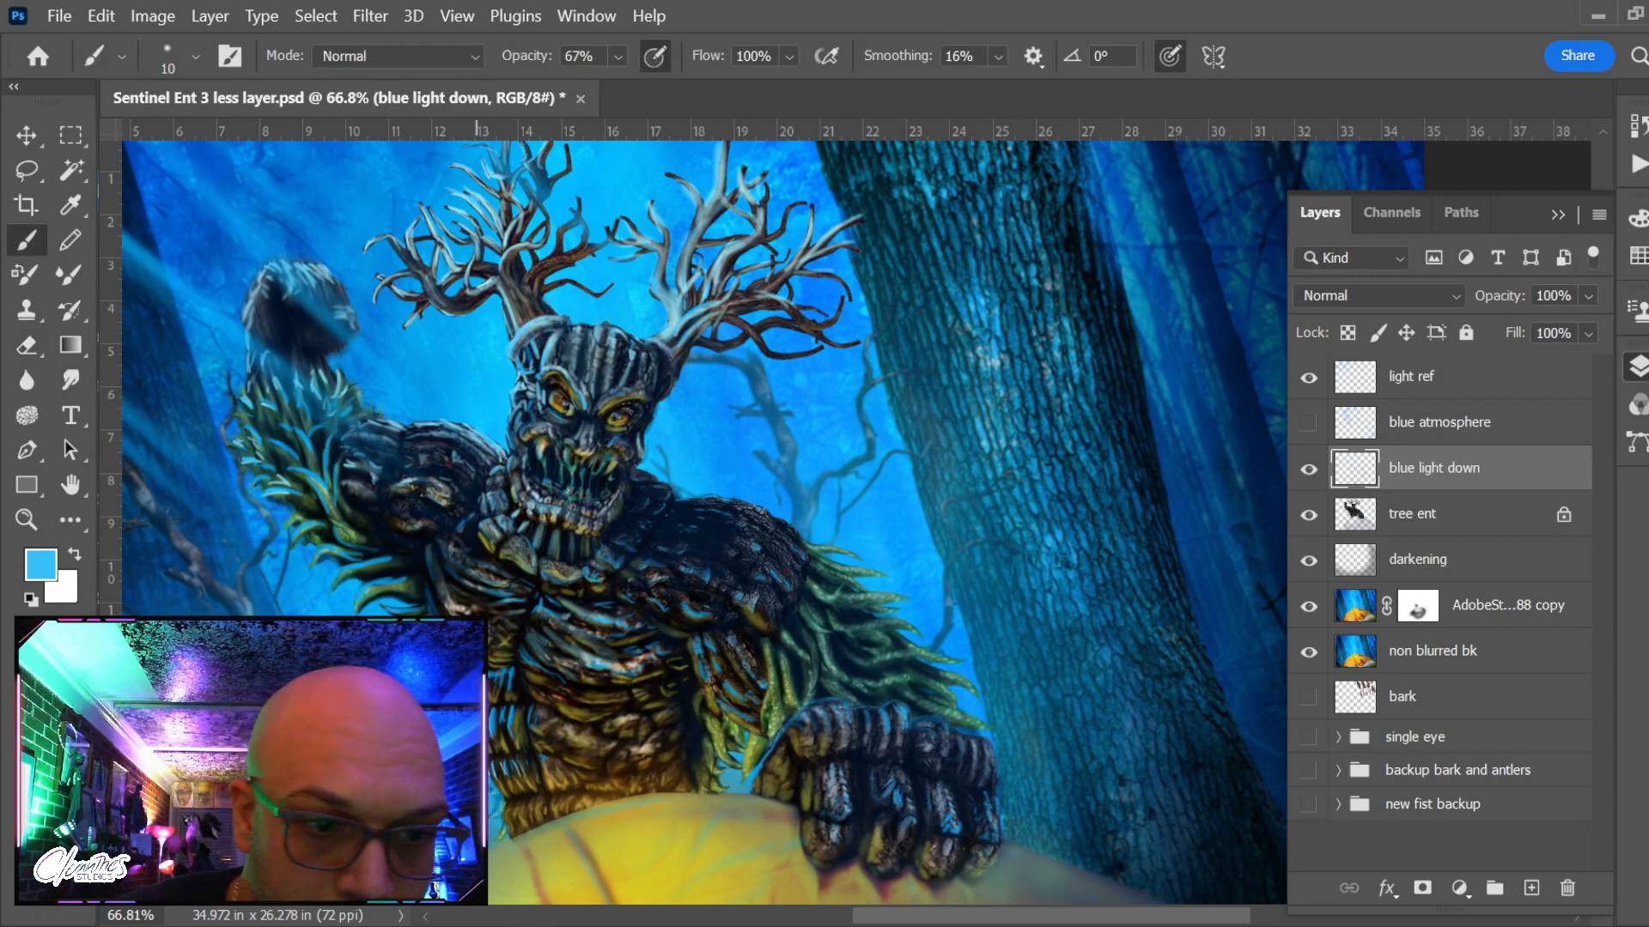
key("d")
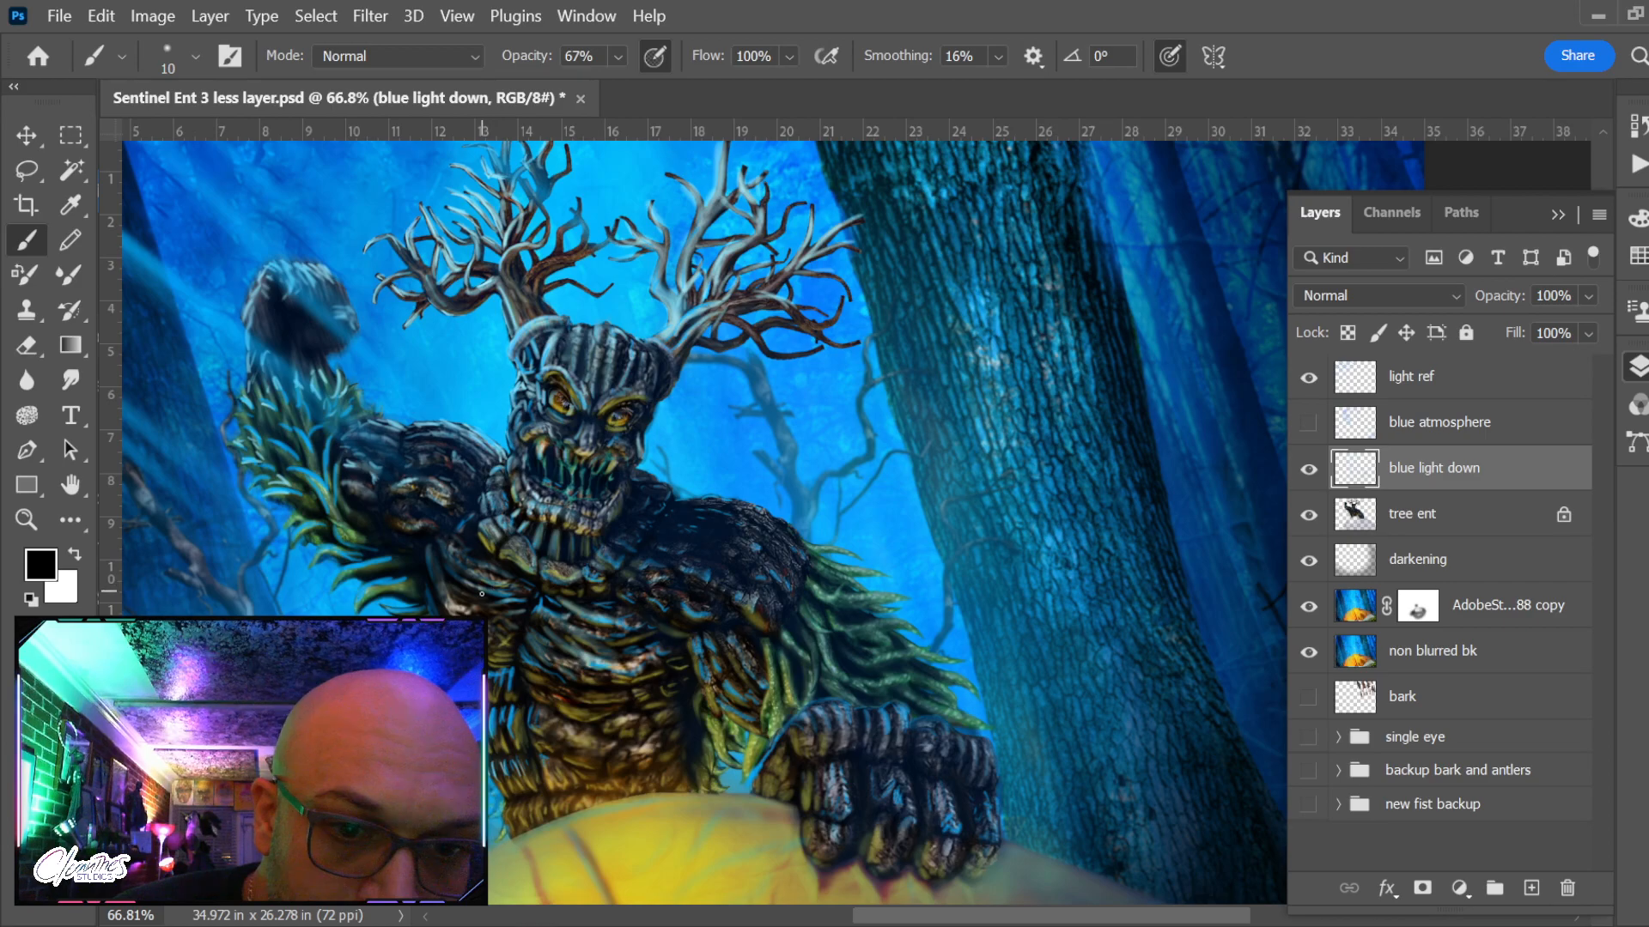
left_click(1450, 530)
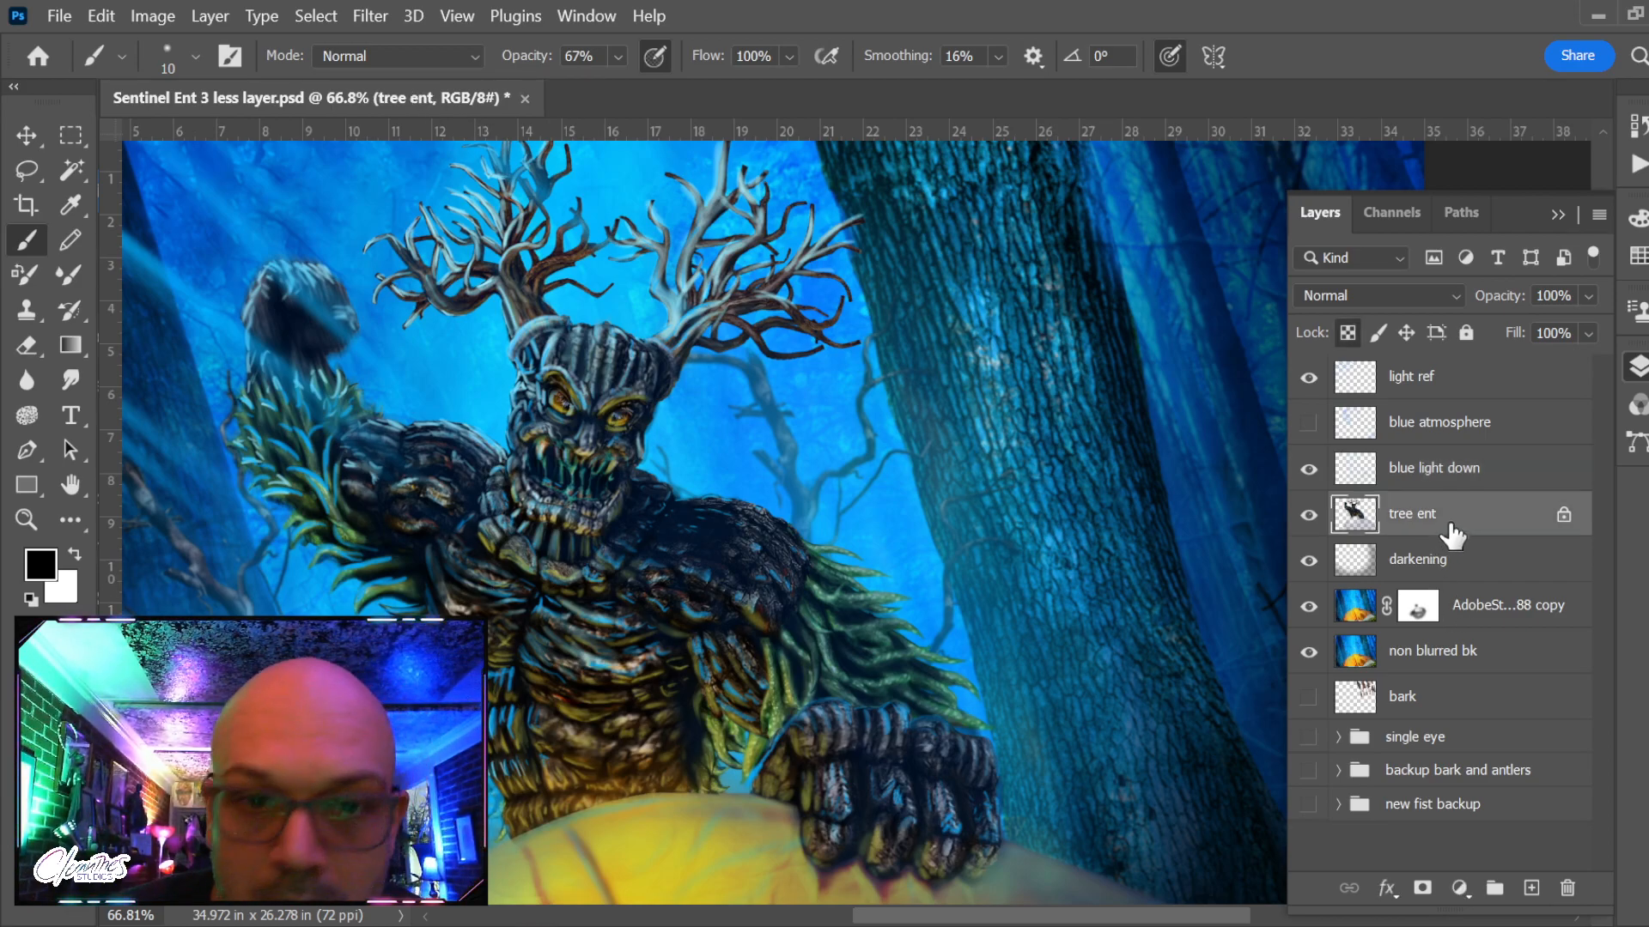
key("bracketright")
key("2")
key("3")
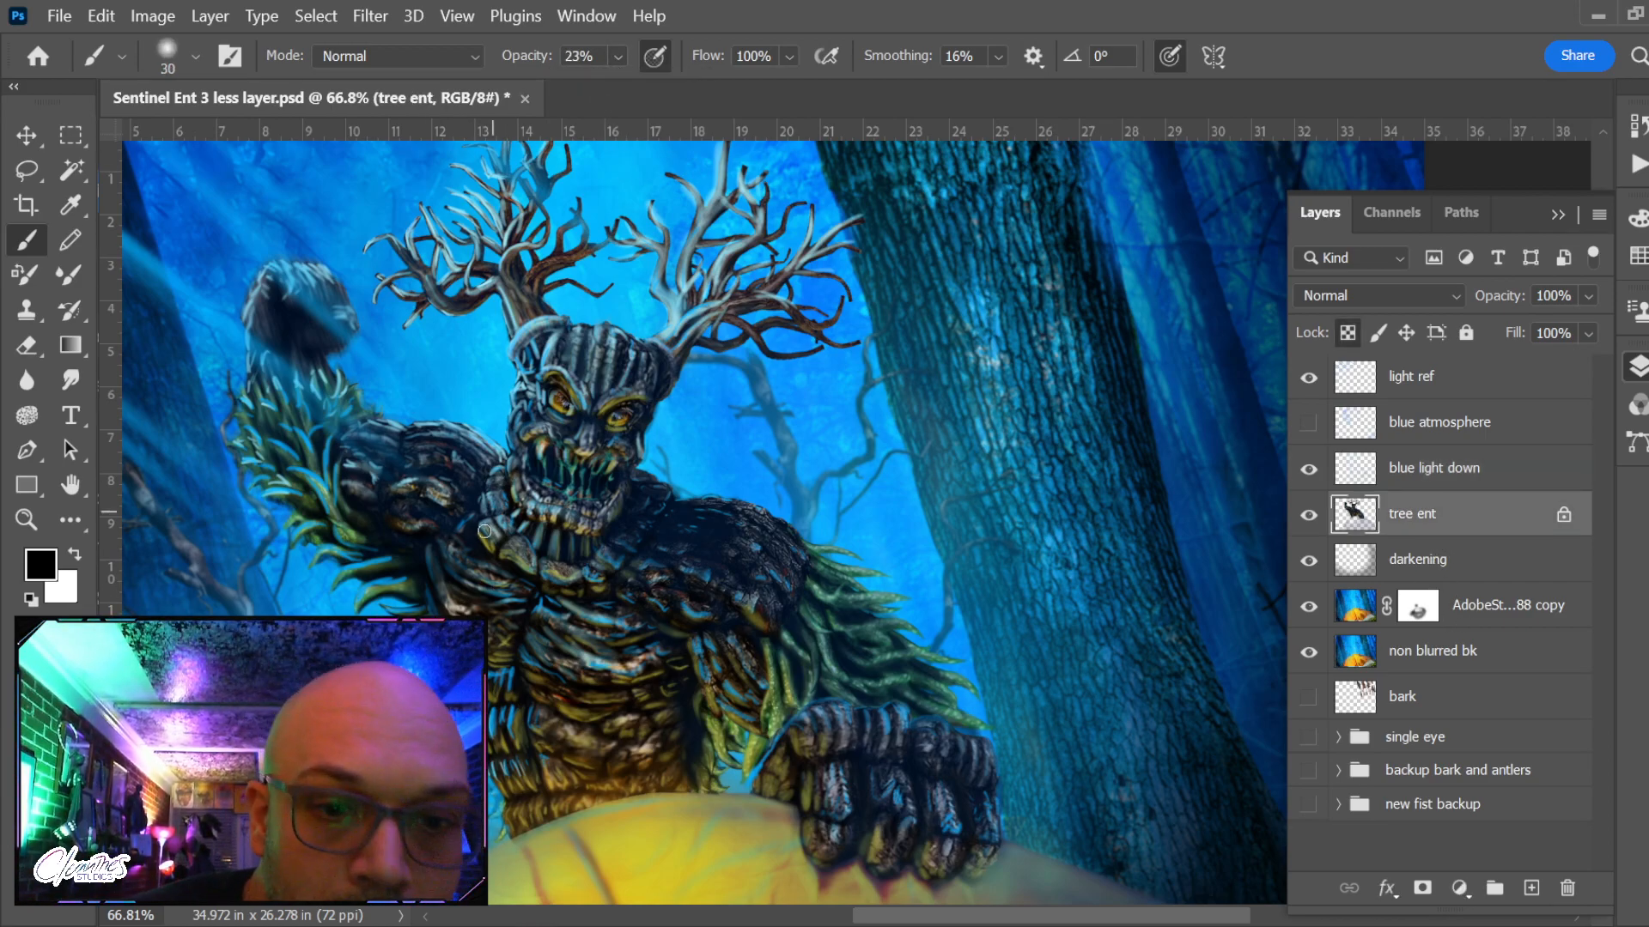
key("bracketright")
key("bracketright")
key("bracketright")
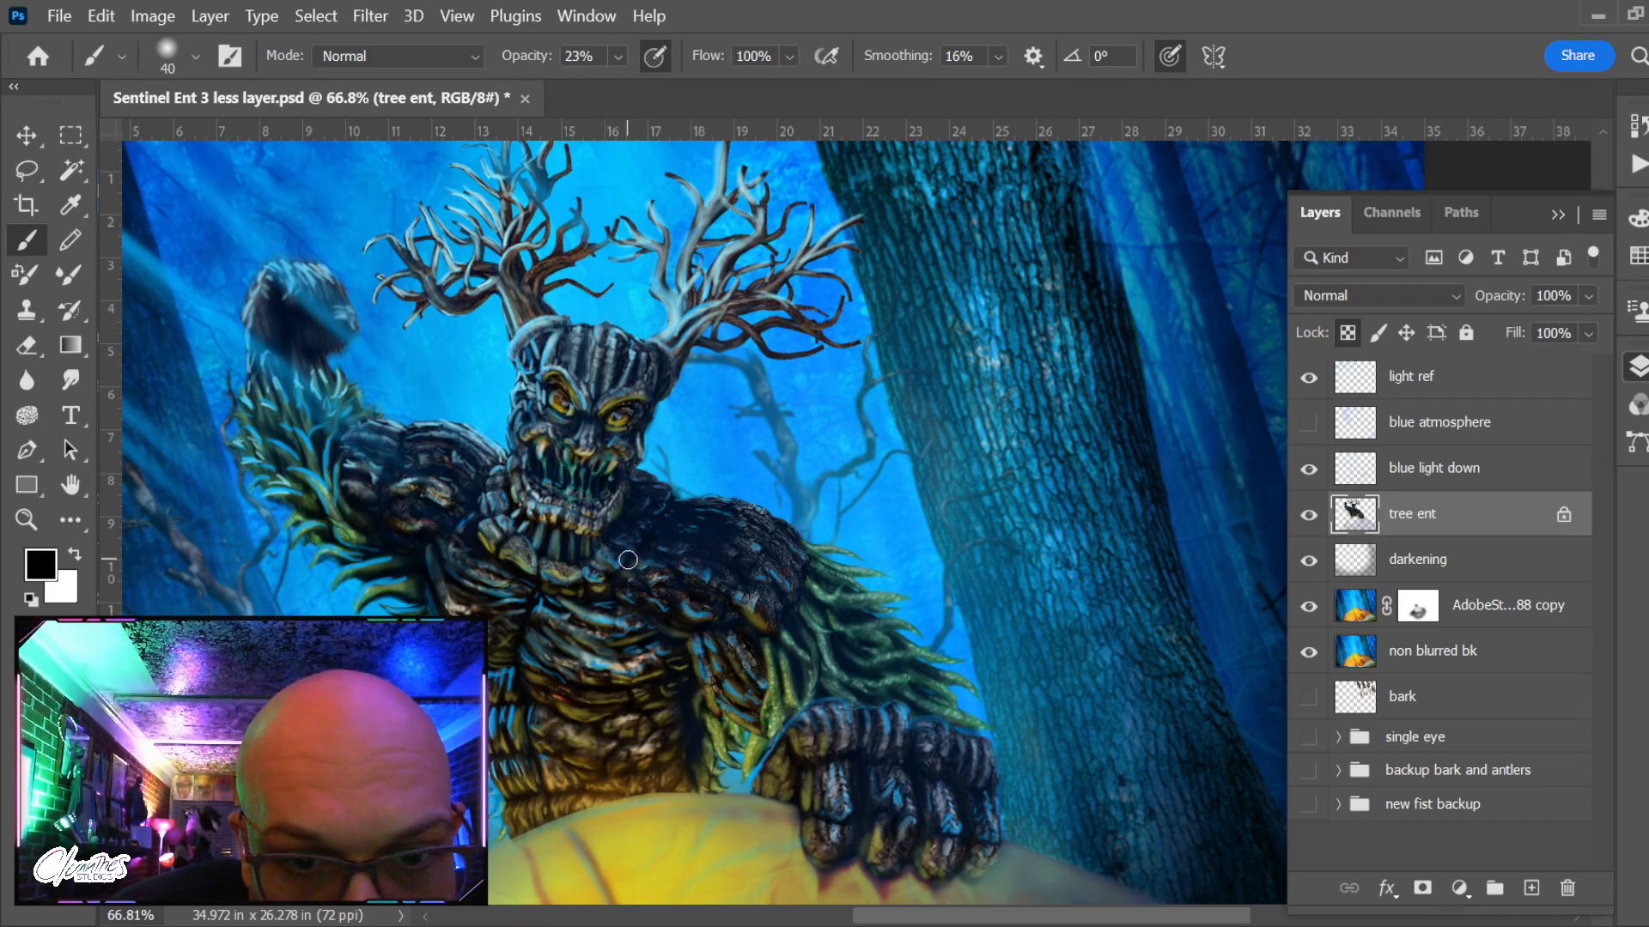
mouse_move(806, 619)
left_mouse_down()
mouse_move(788, 710)
mouse_move(801, 697)
mouse_move(768, 733)
left_mouse_up()
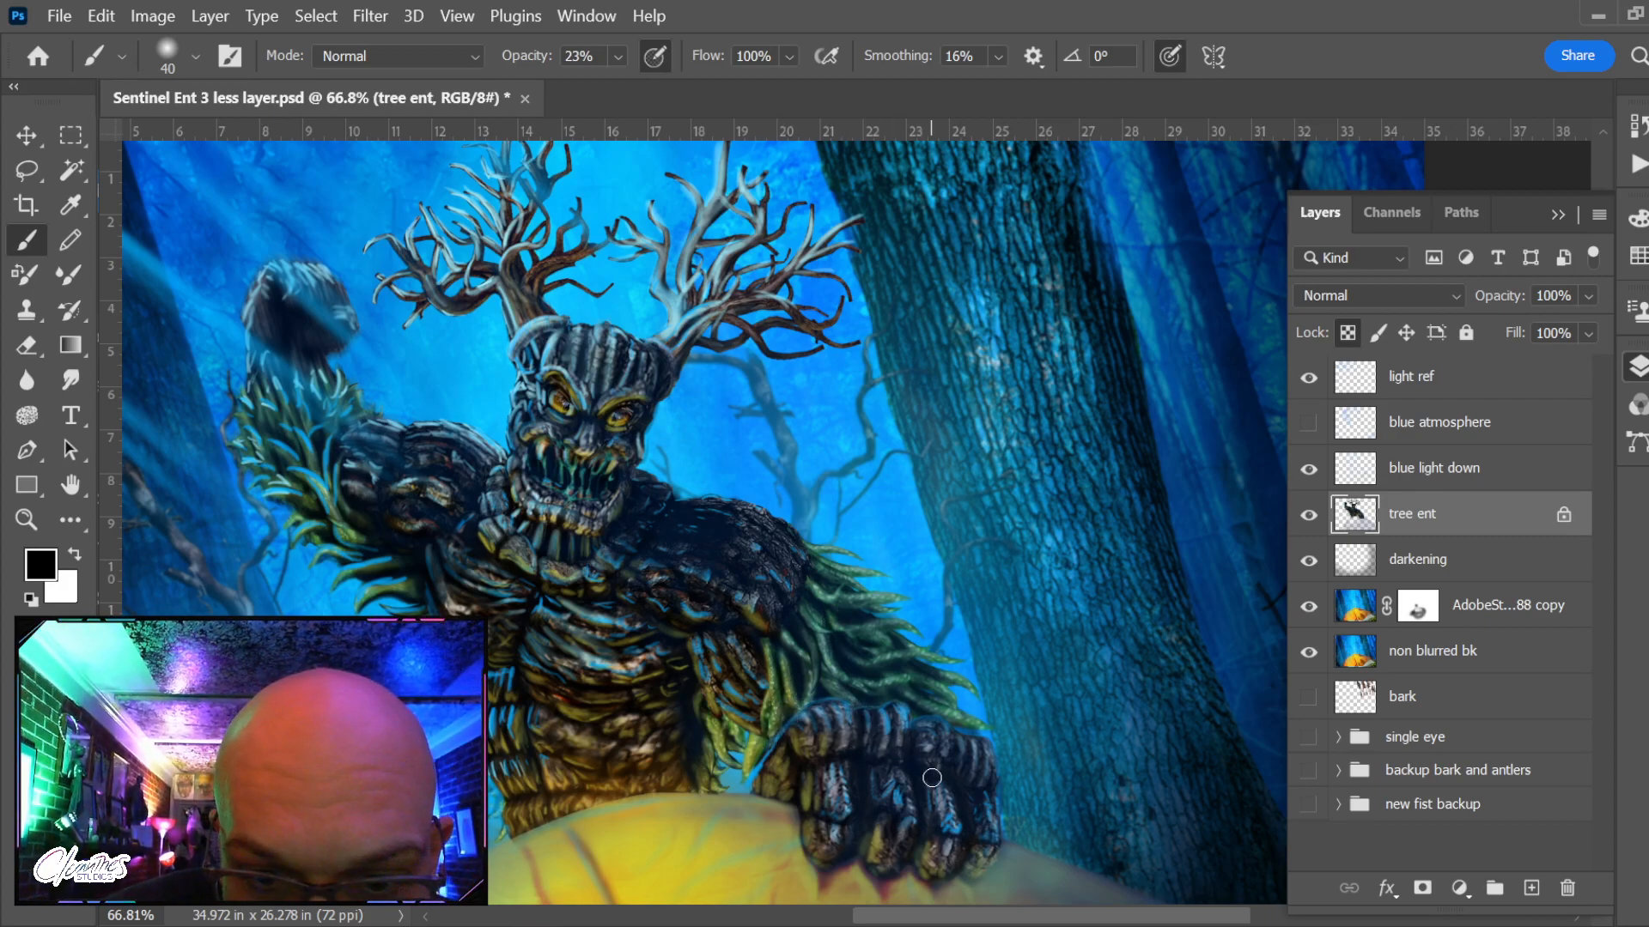
mouse_move(915, 704)
left_mouse_down()
mouse_move(959, 706)
mouse_move(931, 686)
mouse_move(967, 709)
mouse_move(912, 668)
mouse_move(959, 673)
left_mouse_up()
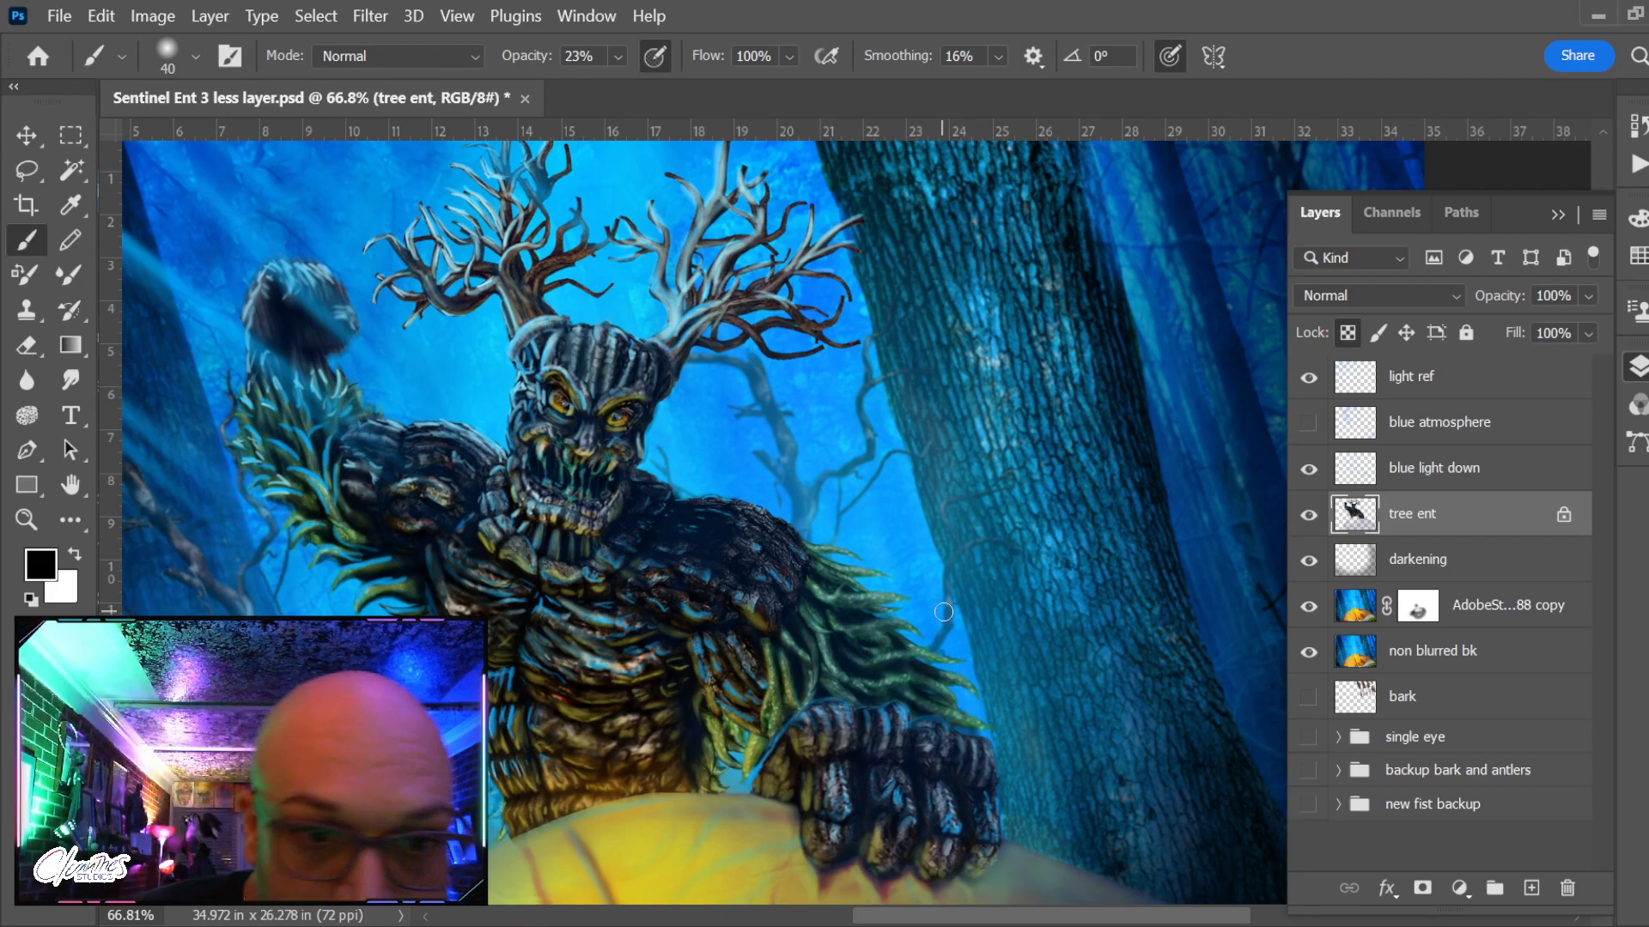
Smudge the blue light over the raised arm's leaves on the blue light down layer with a 150 px Smudge tool at 39% strength
left_click(1459, 487)
key("e")
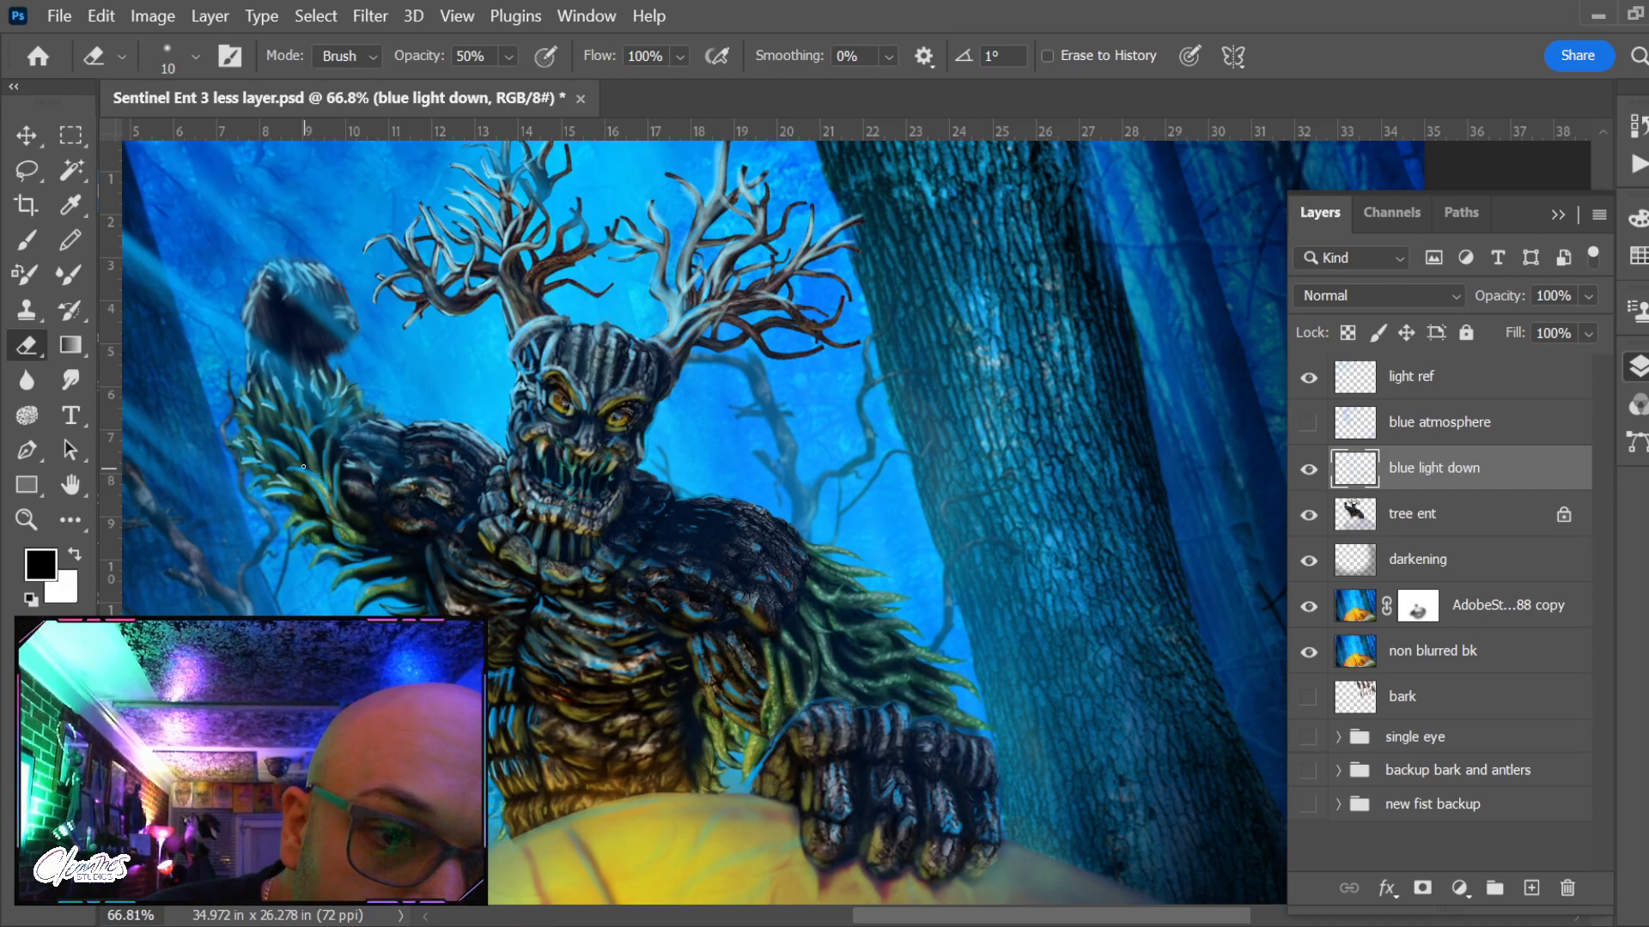
left_click(77, 382)
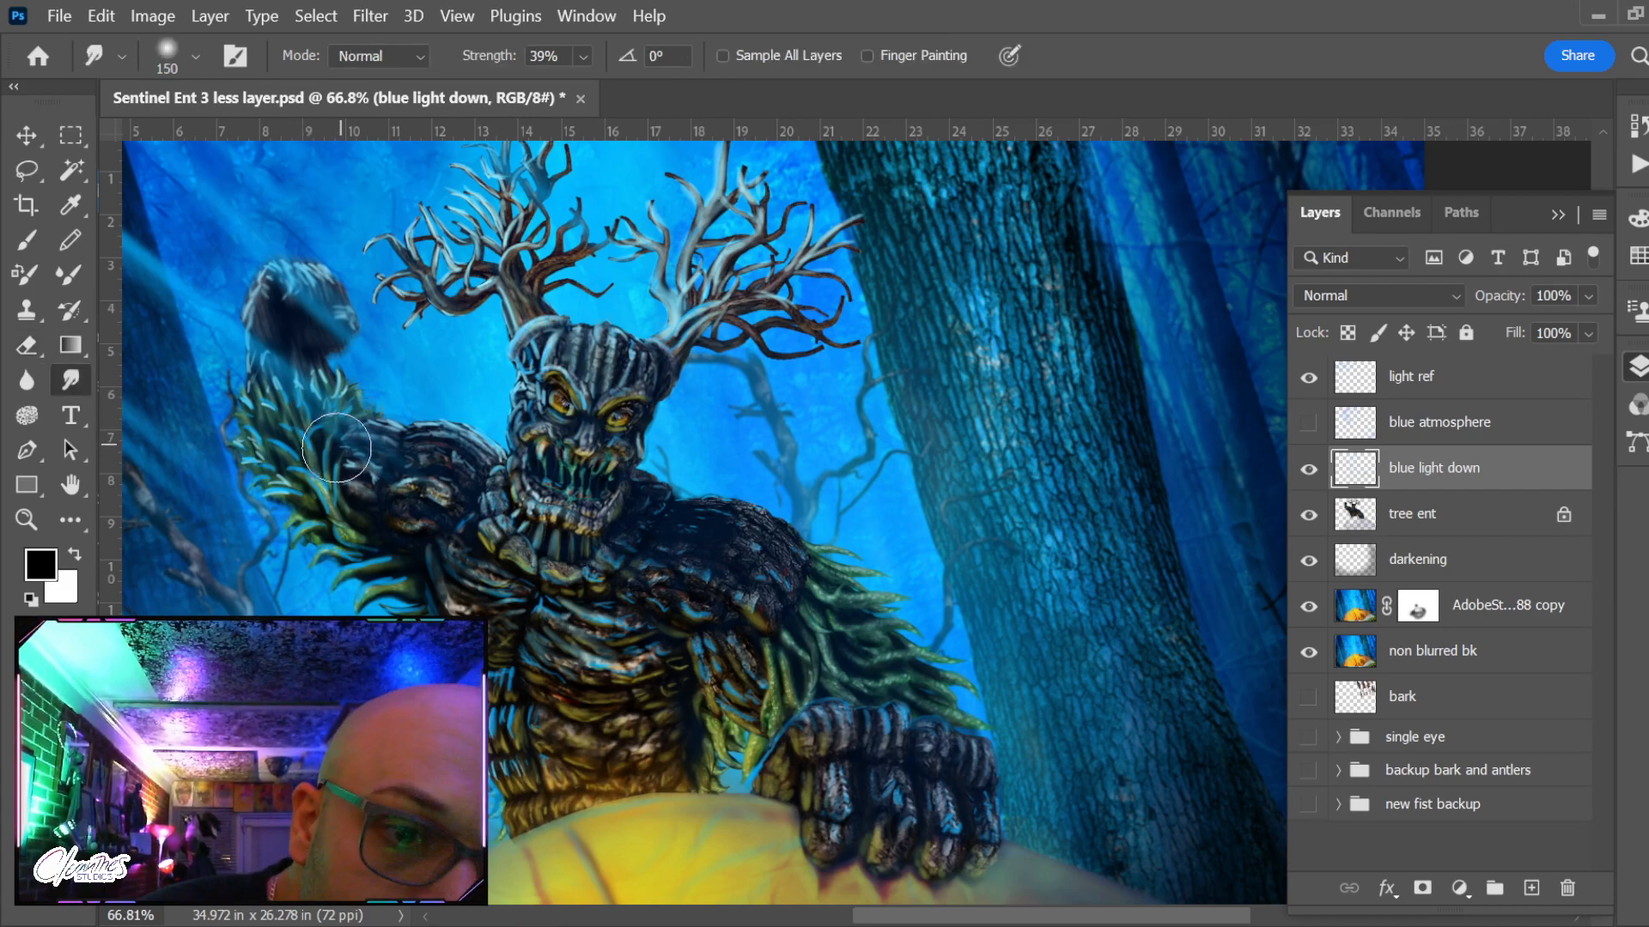
mouse_move(293, 408)
left_mouse_down()
mouse_move(318, 422)
mouse_move(321, 486)
mouse_move(278, 431)
mouse_move(330, 399)
mouse_move(352, 403)
mouse_move(369, 446)
mouse_move(368, 426)
mouse_move(351, 523)
mouse_move(313, 532)
mouse_move(396, 522)
mouse_move(392, 486)
left_mouse_up()
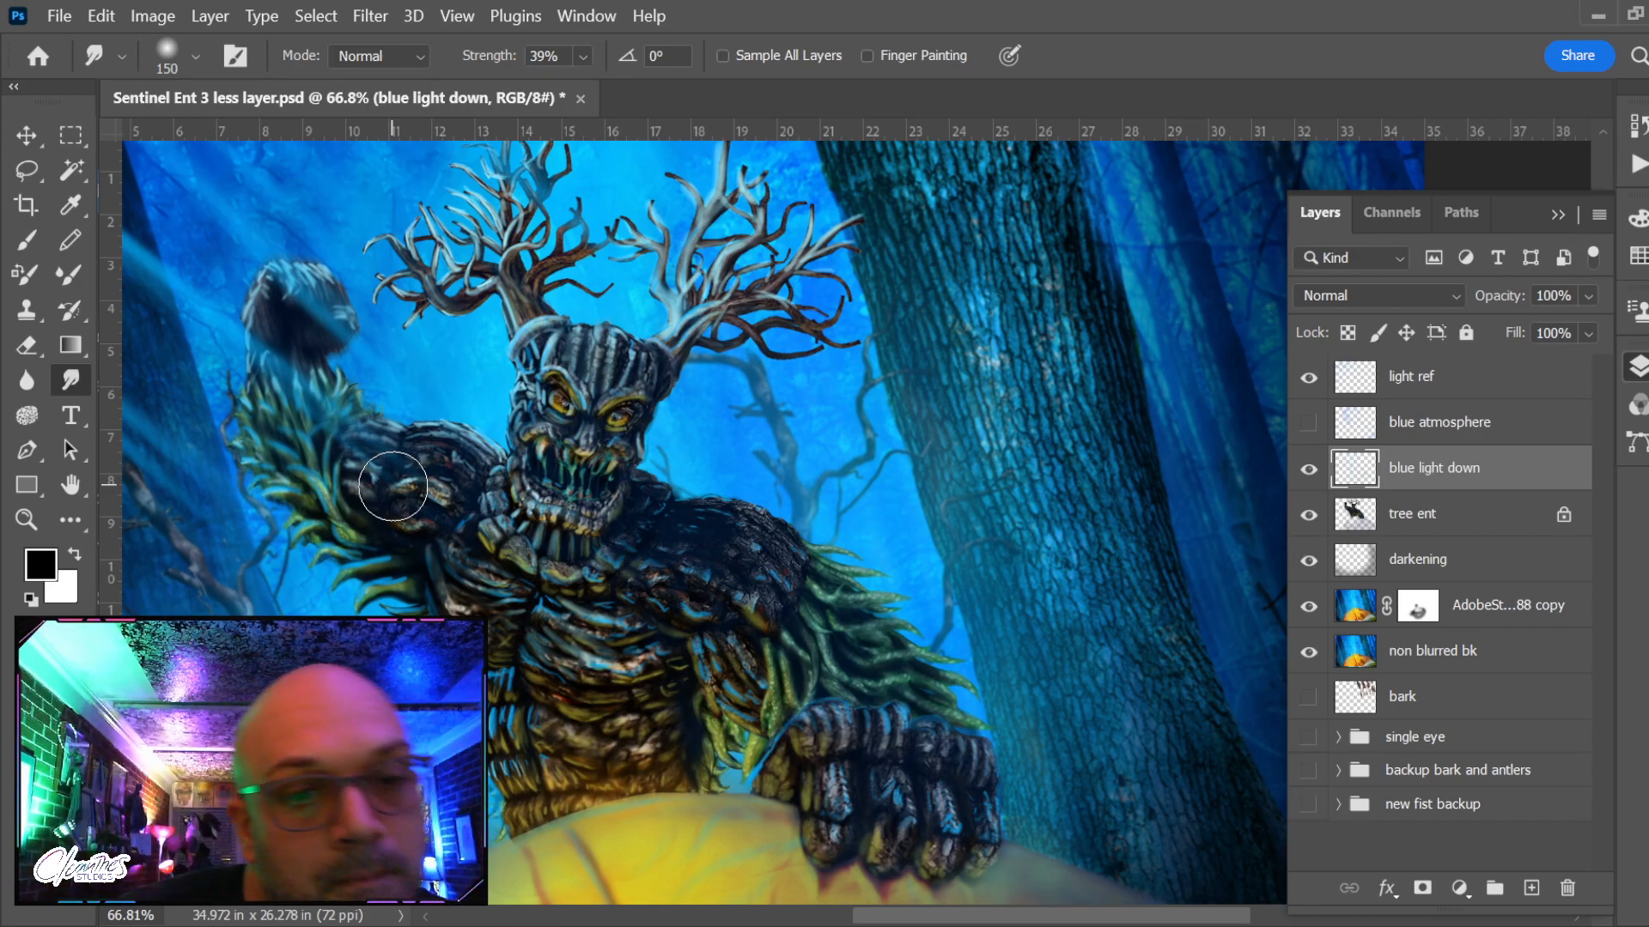
Erase excess blue around the raised forearm and shoulder on the blue light down layer, enlarging the eraser to 20 px
scroll(278, 410, "up", 3)
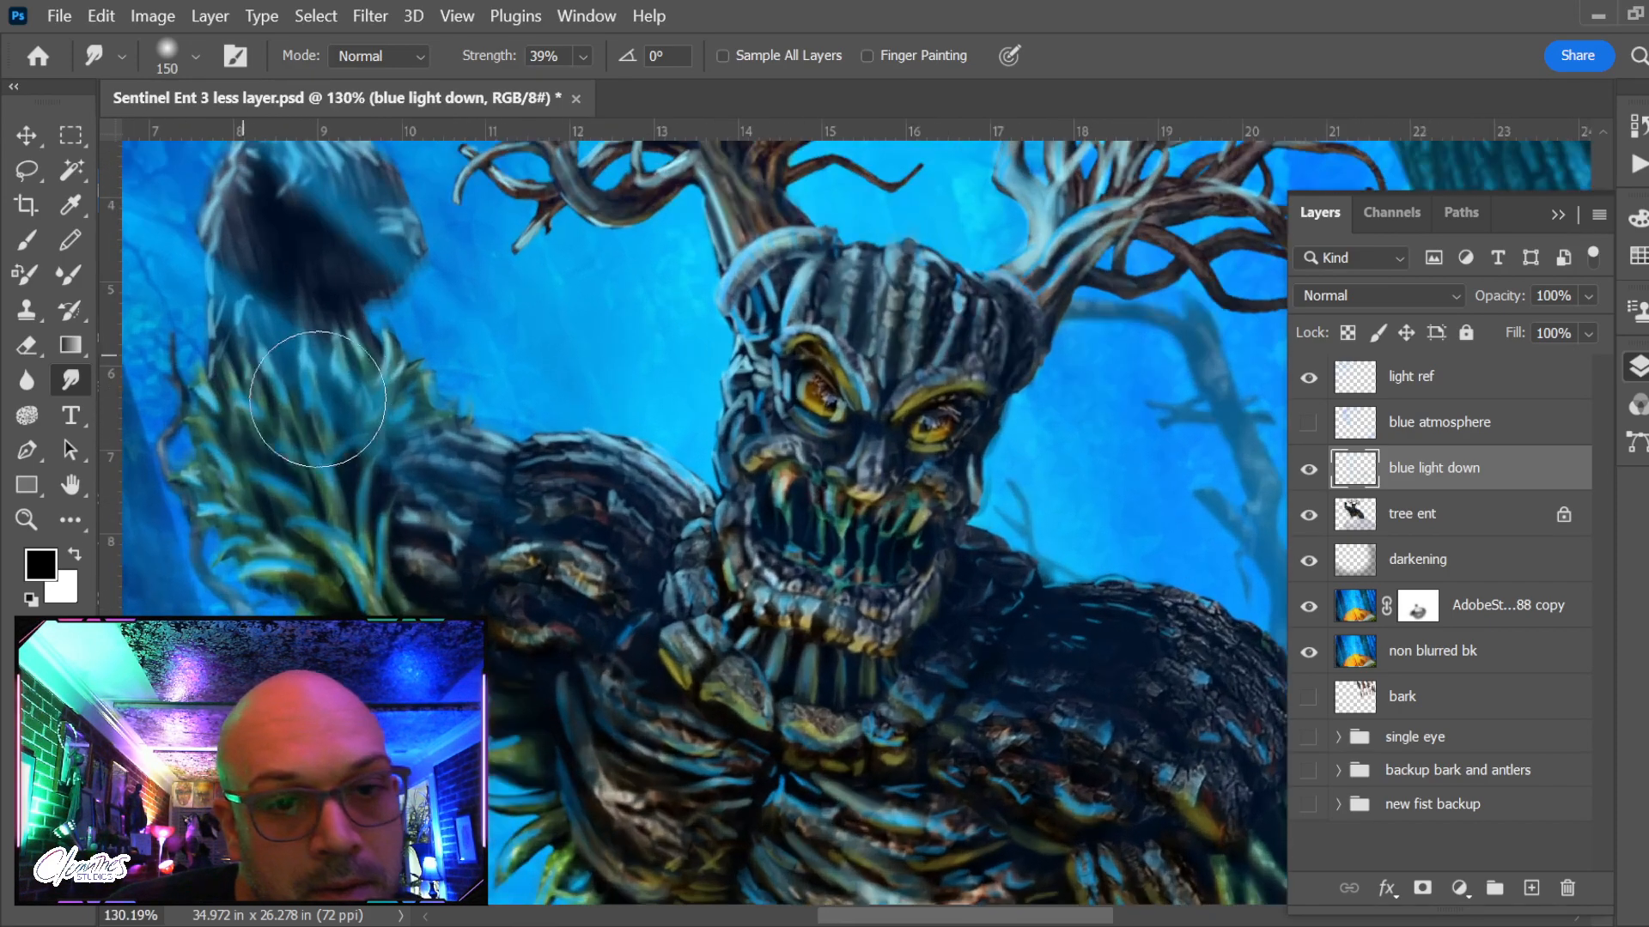
key("e")
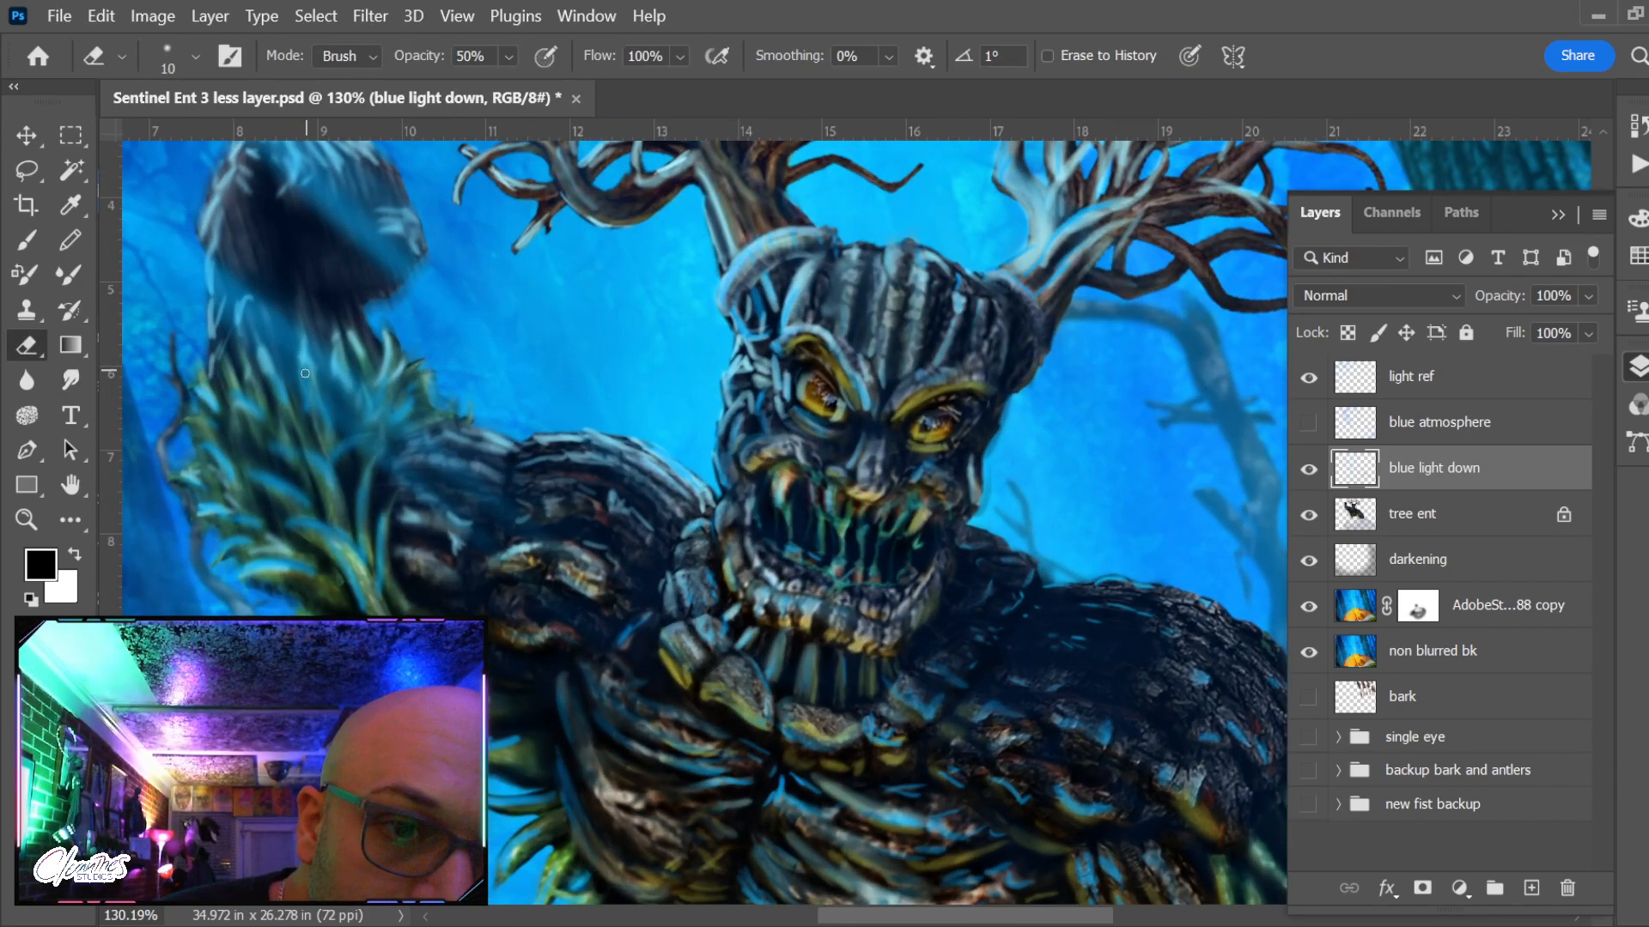
key("bracketright")
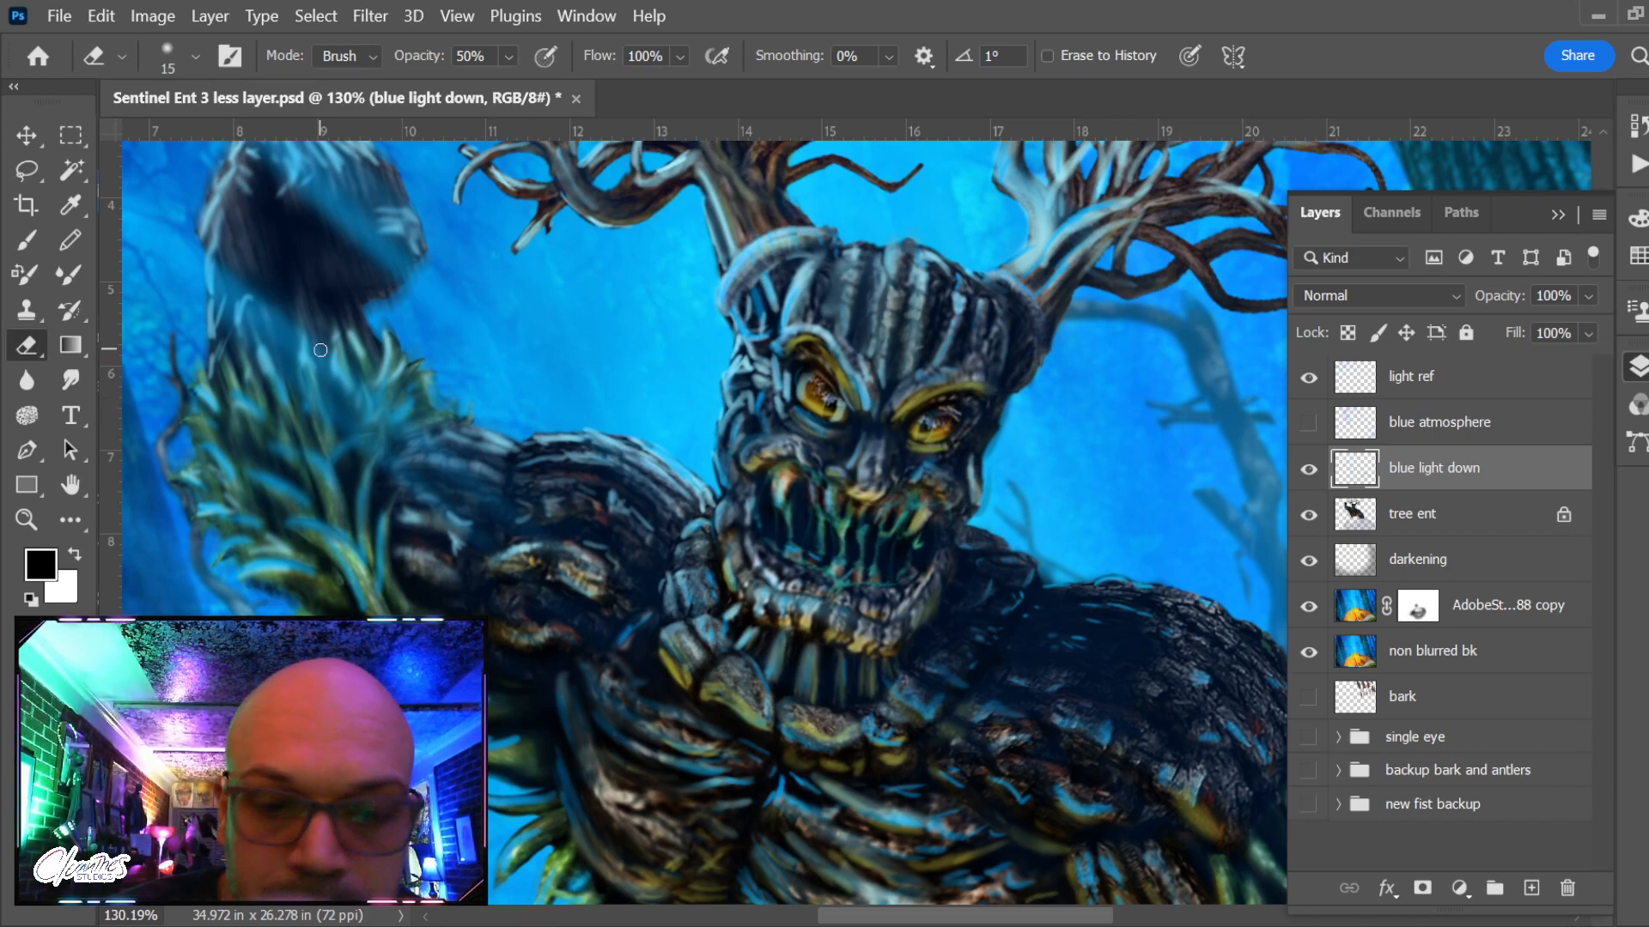
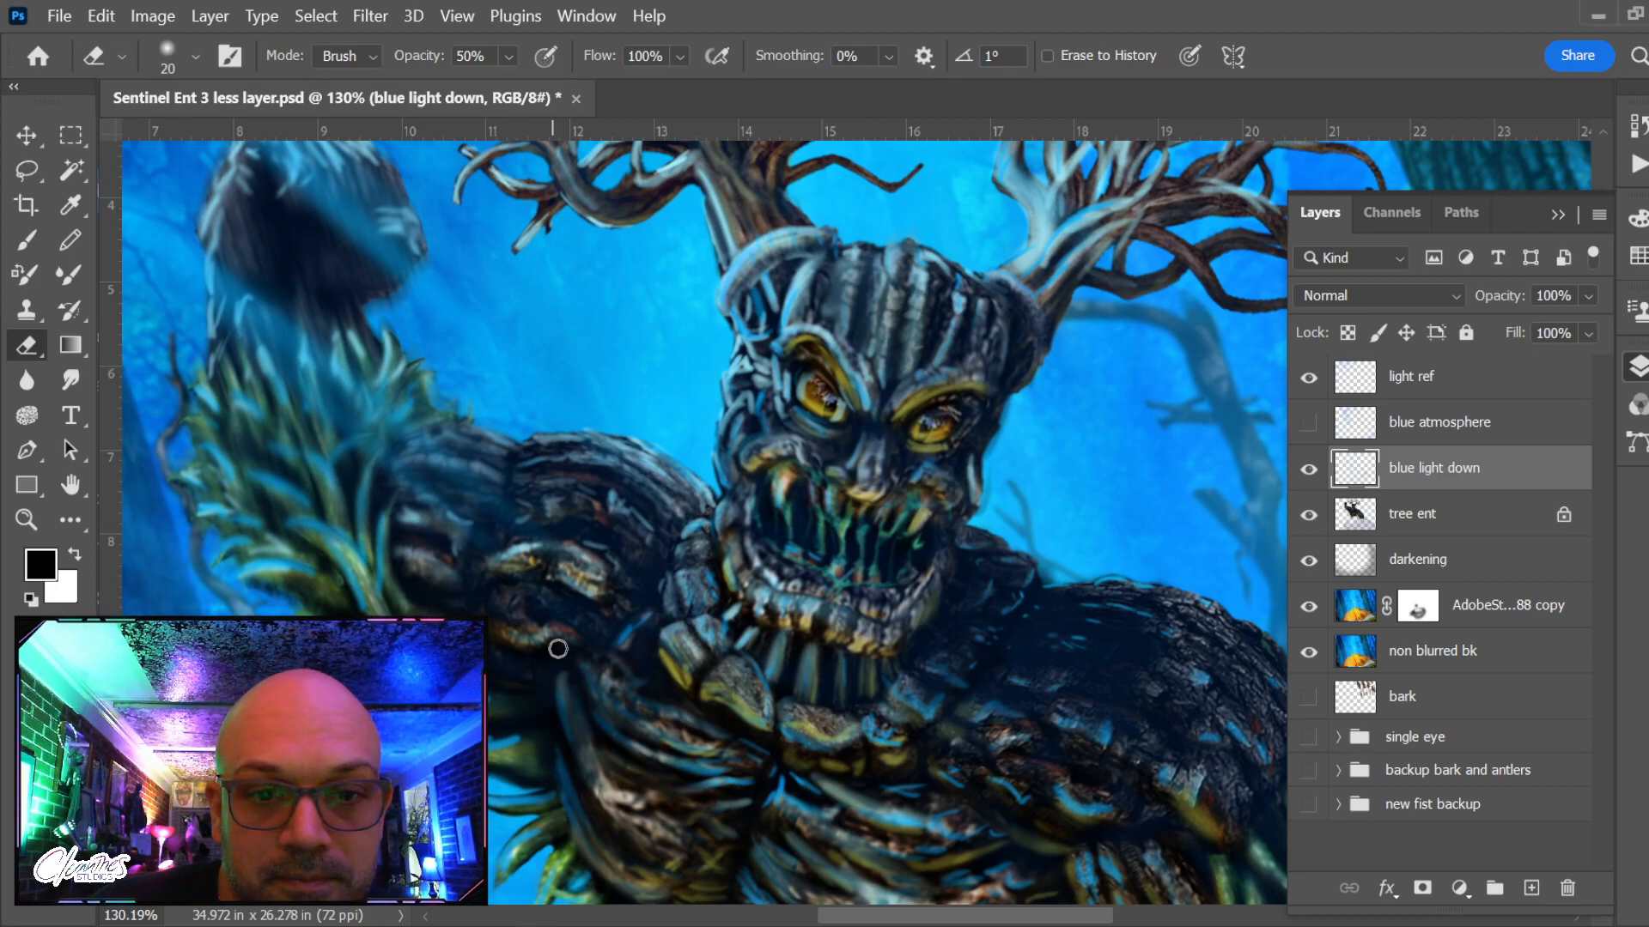
scroll(558, 649, "down", 6)
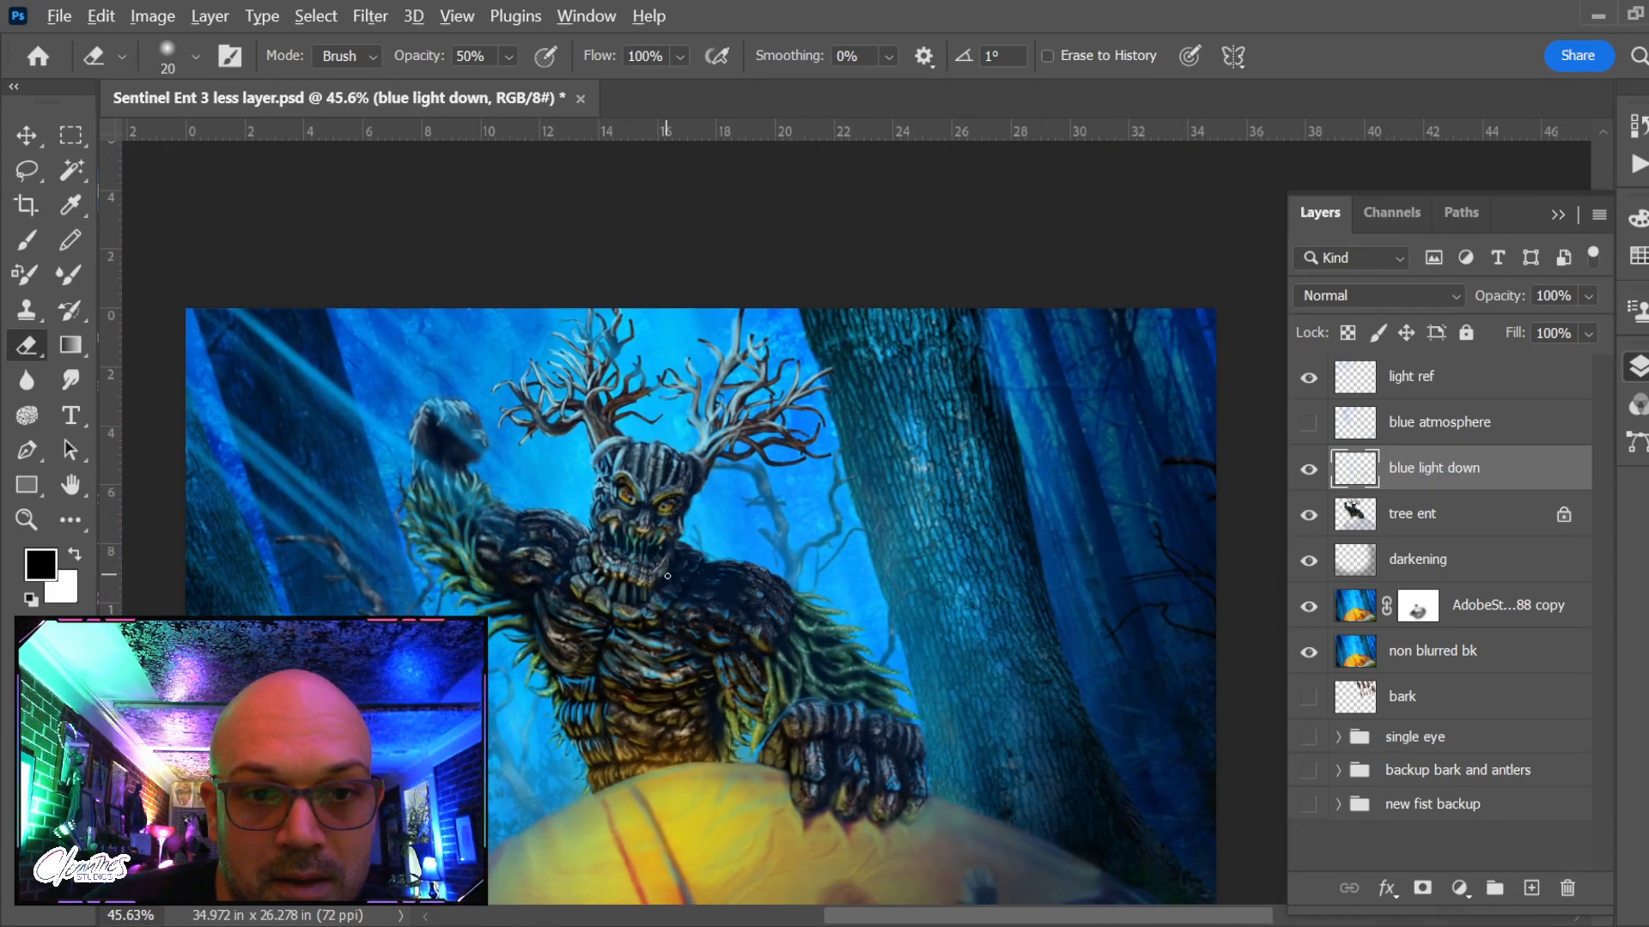
scroll(667, 576, "down", 1)
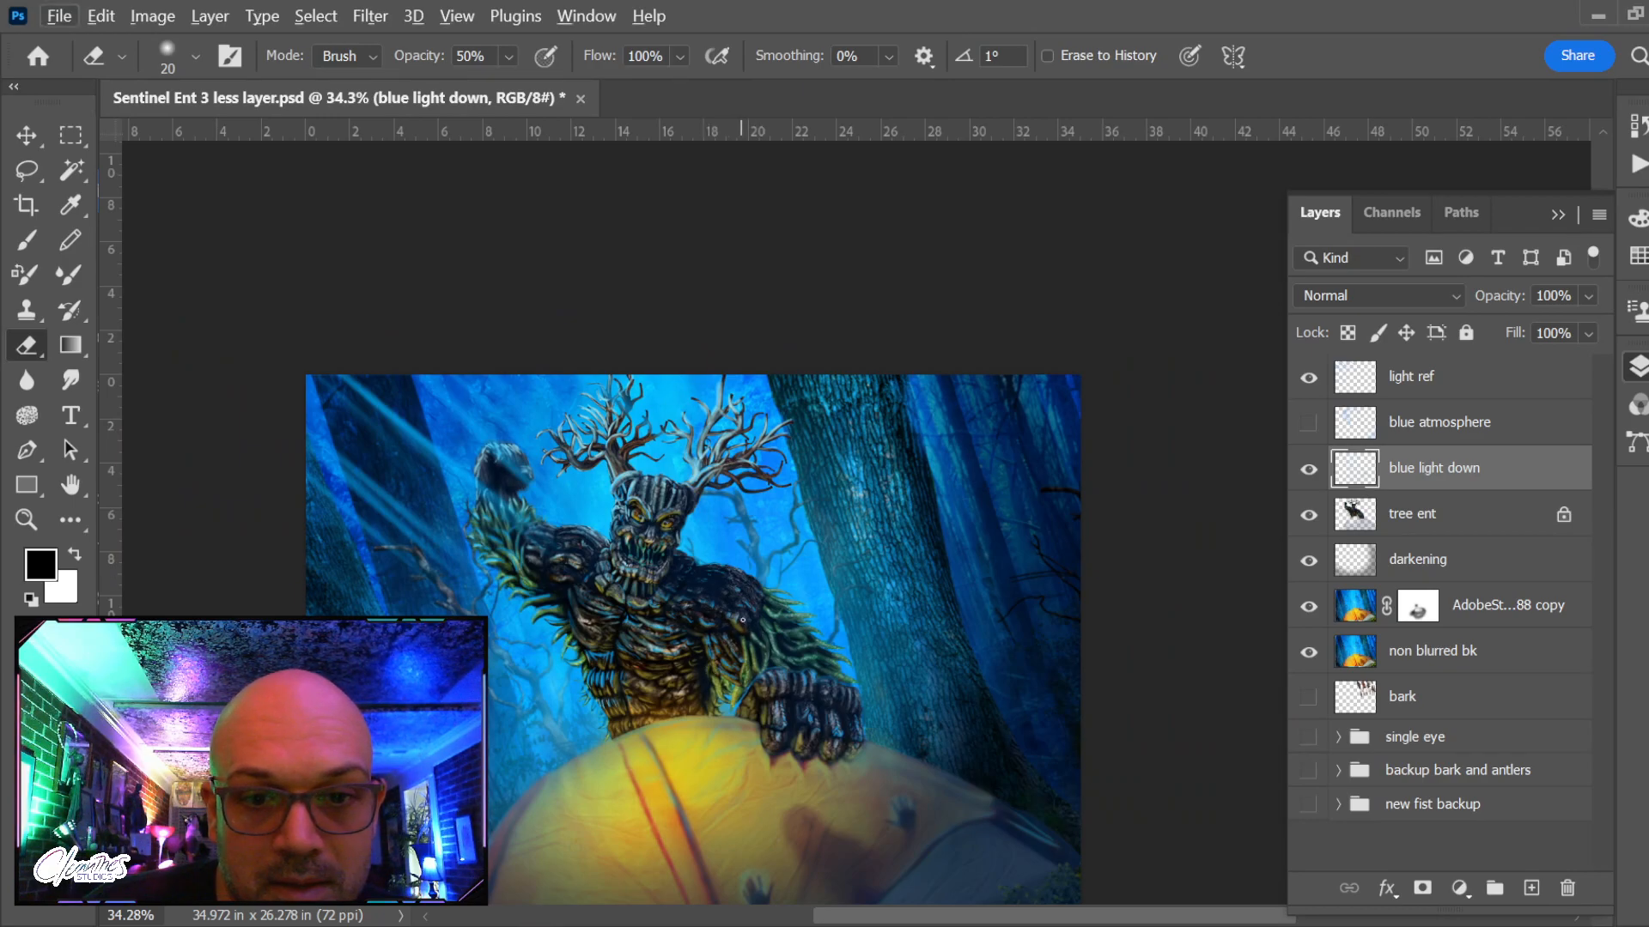
Paint fine blue highlights, sampled from the background, along the lowered arm's shoulder on the blue light down layer, reducing the brush to 9 px
scroll(705, 671, "up", 2)
key("b")
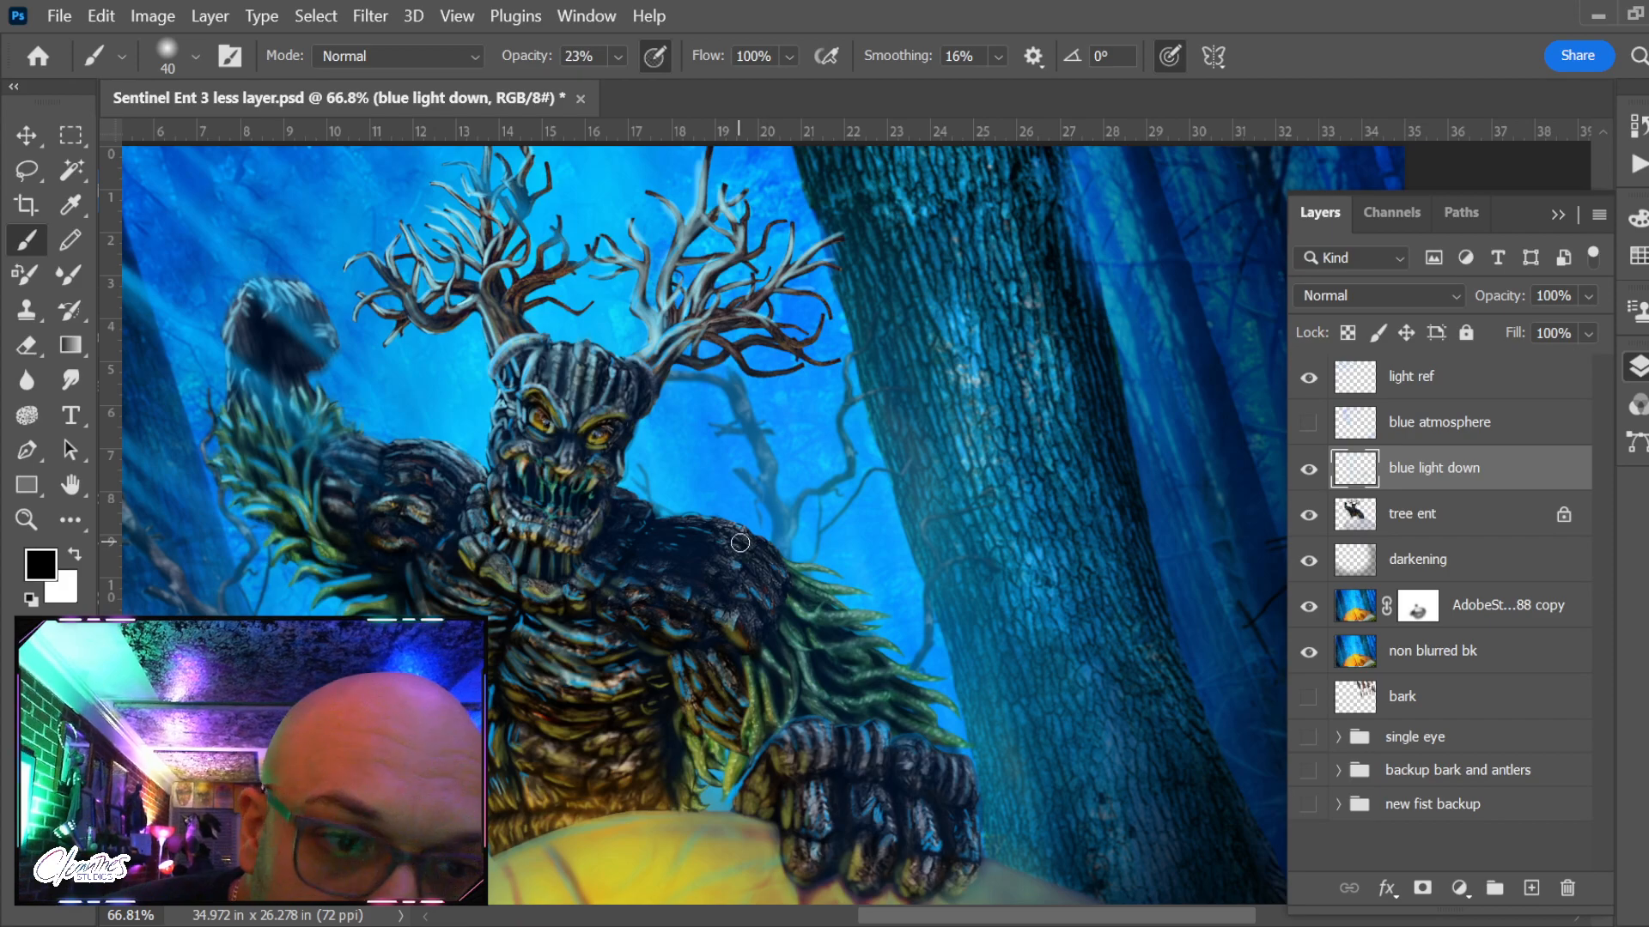
key("x")
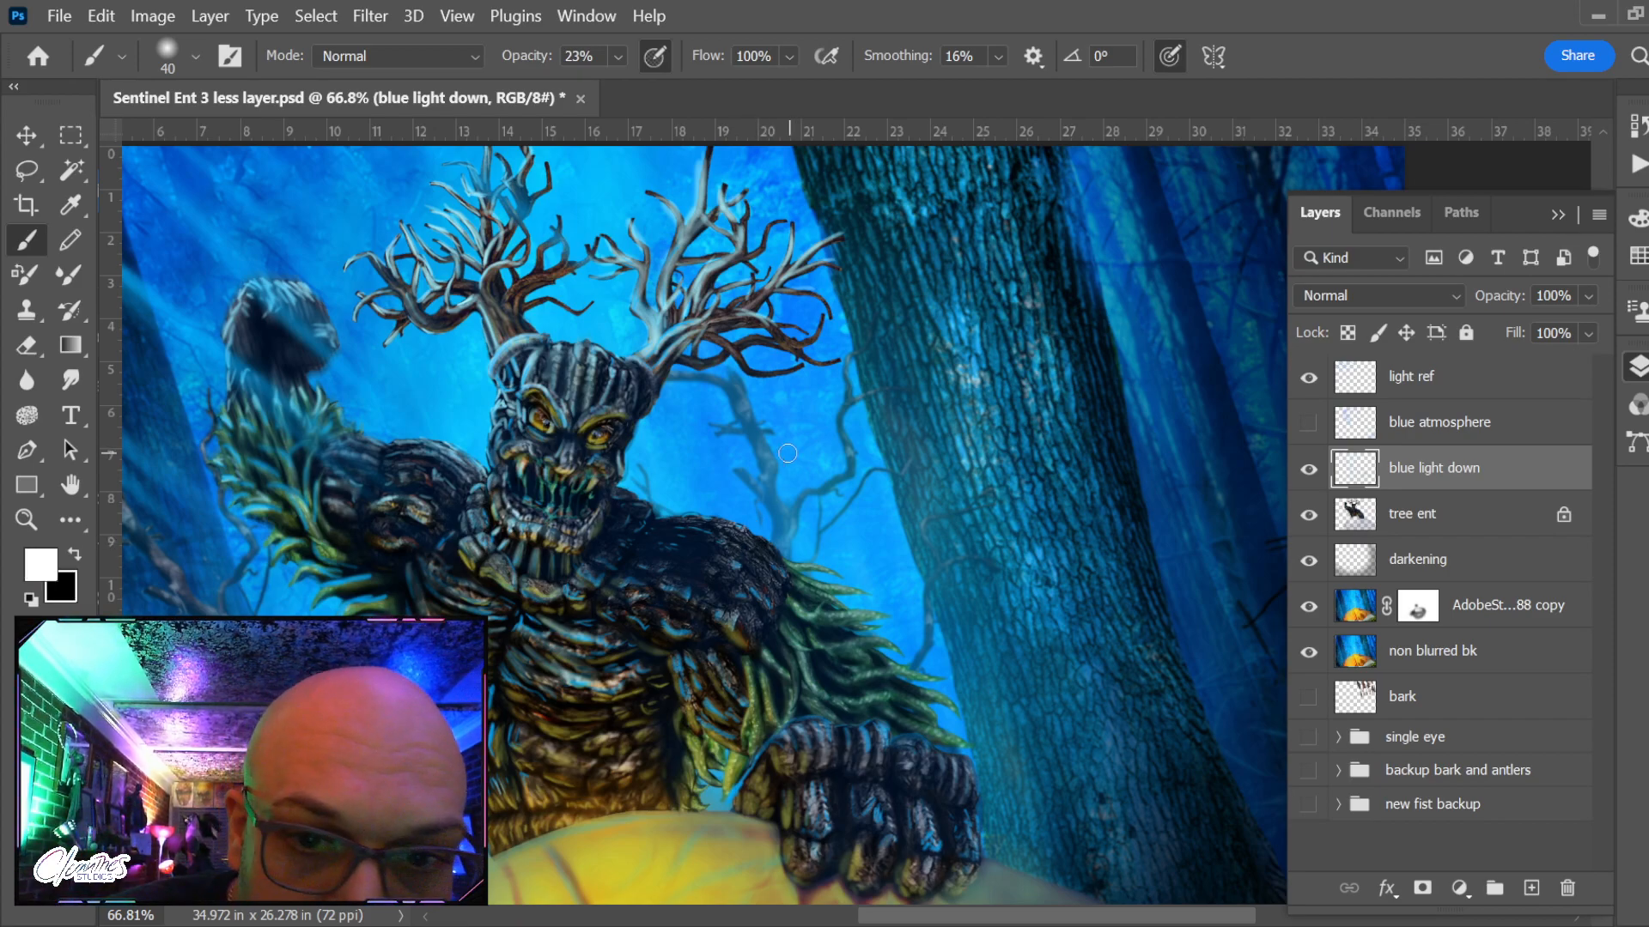
left_click(700, 476, "alt")
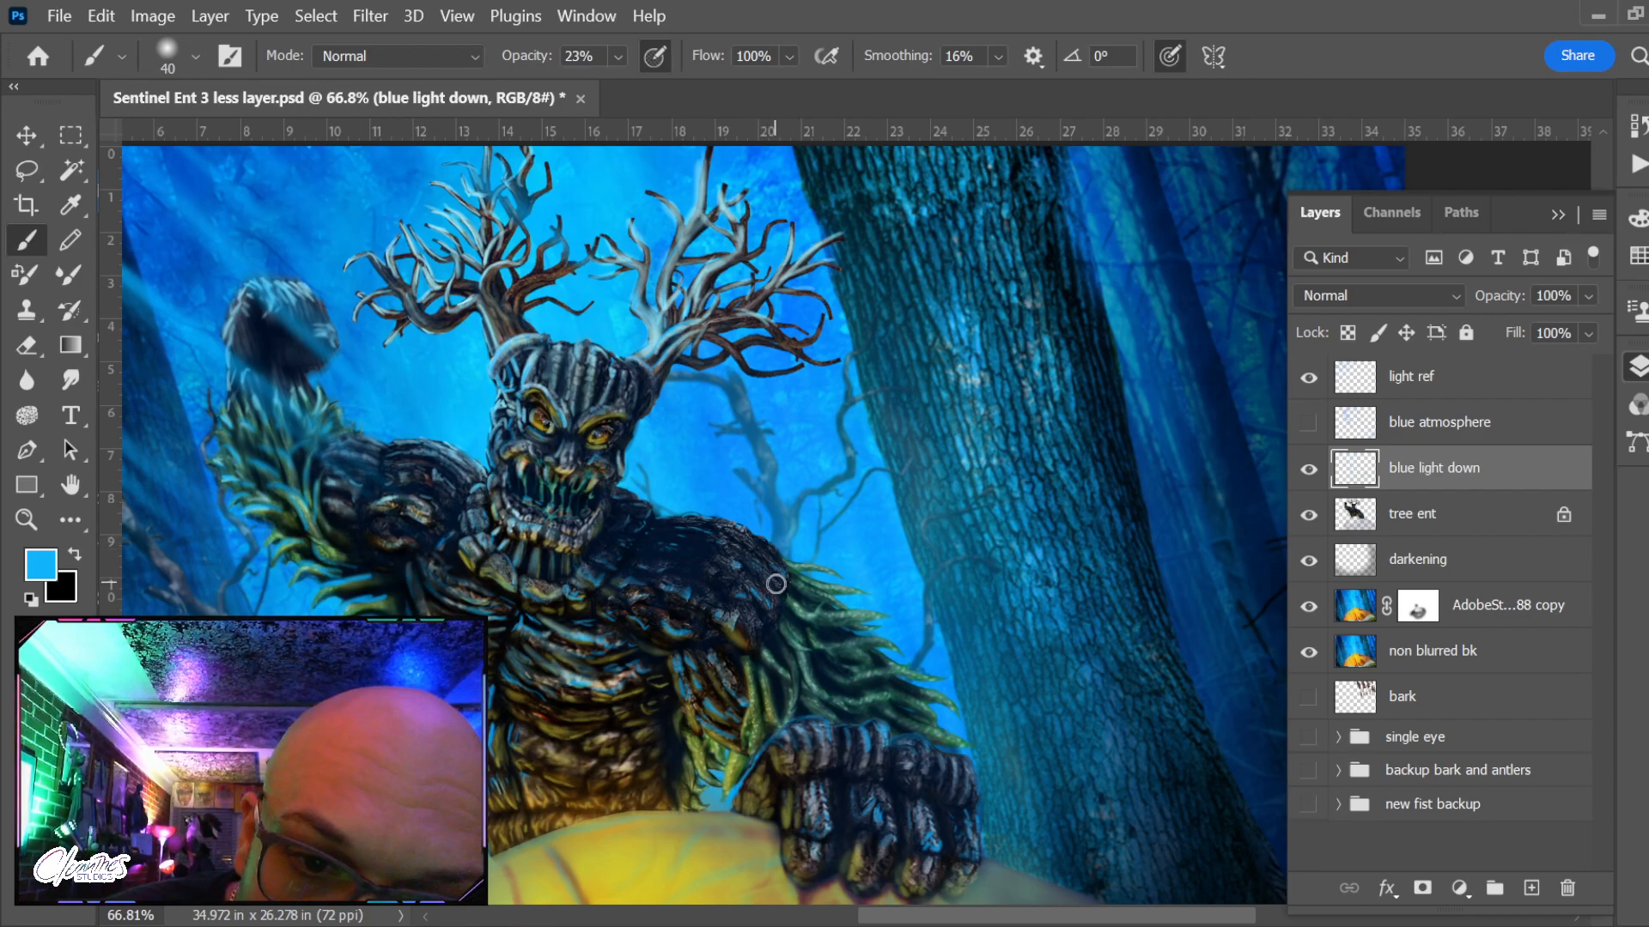
key("bracketleft")
key("bracketleft")
key("bracketleft")
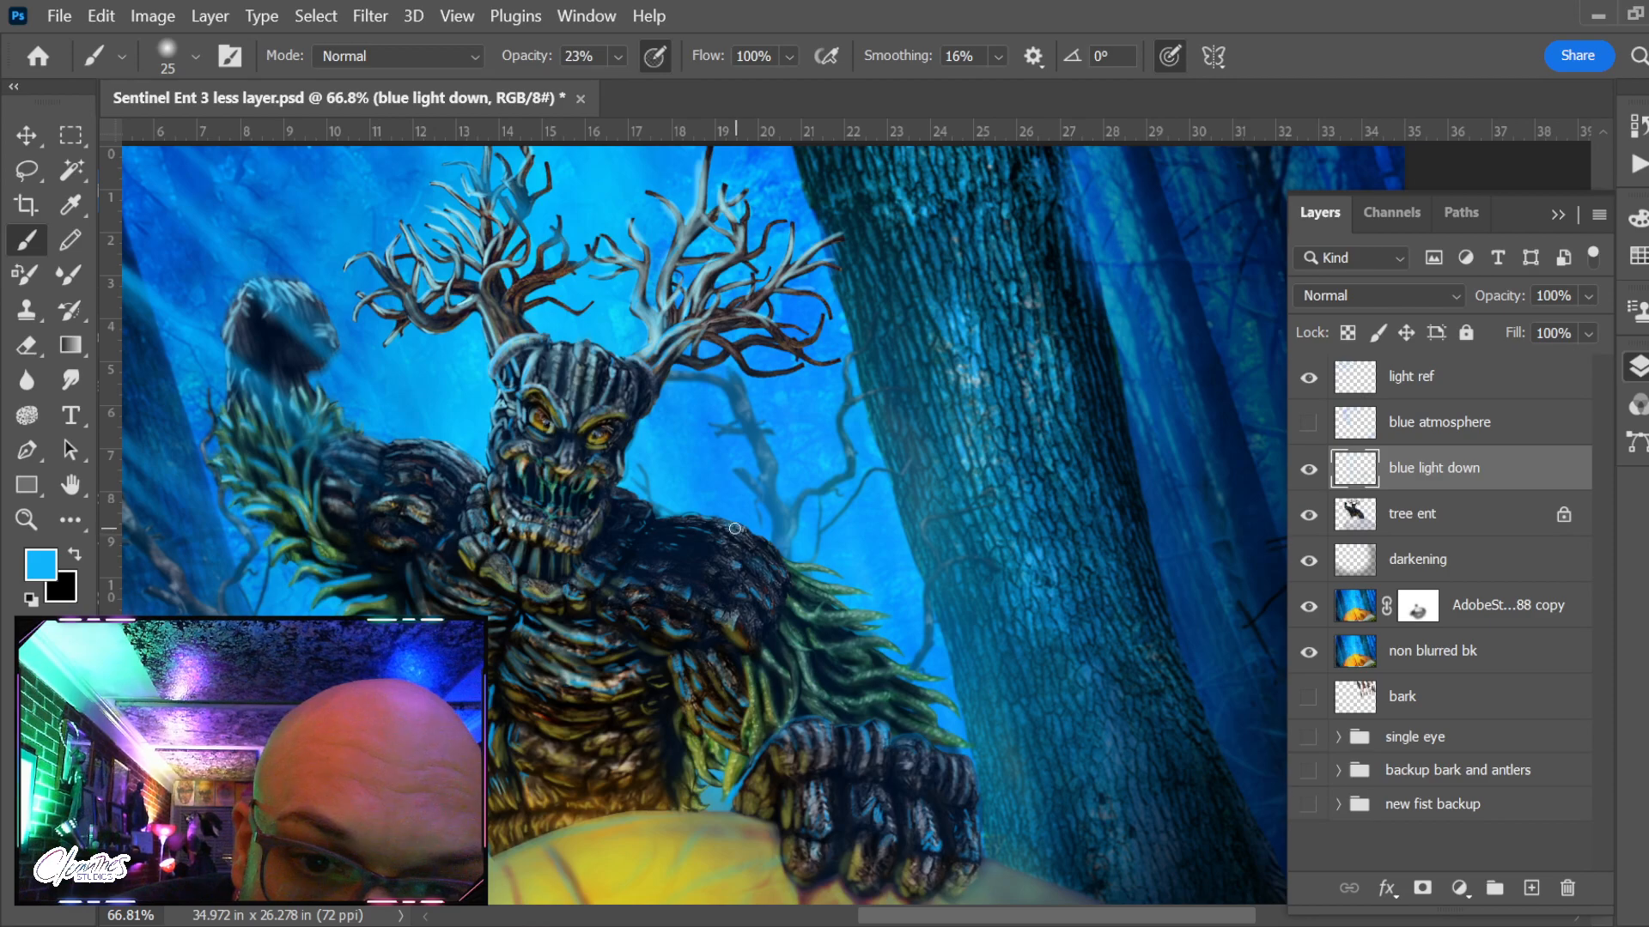
key("bracketleft")
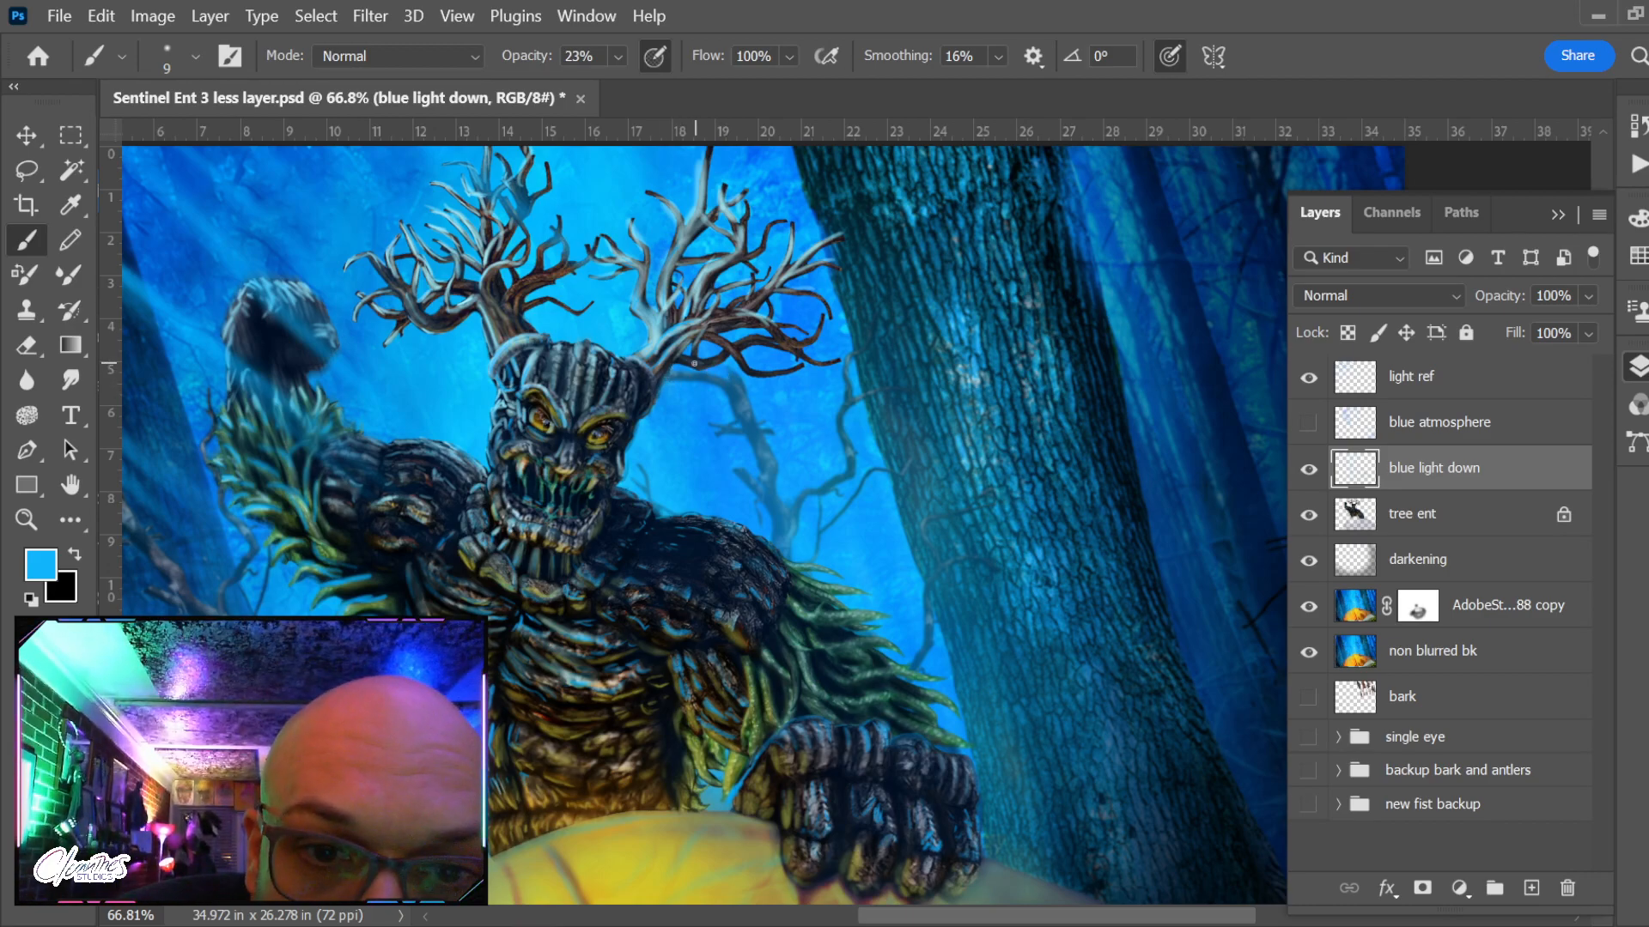
Examine the antlers and head up close, comparing them with the blue light down layer hidden and shown
scroll(737, 377, "up", 1)
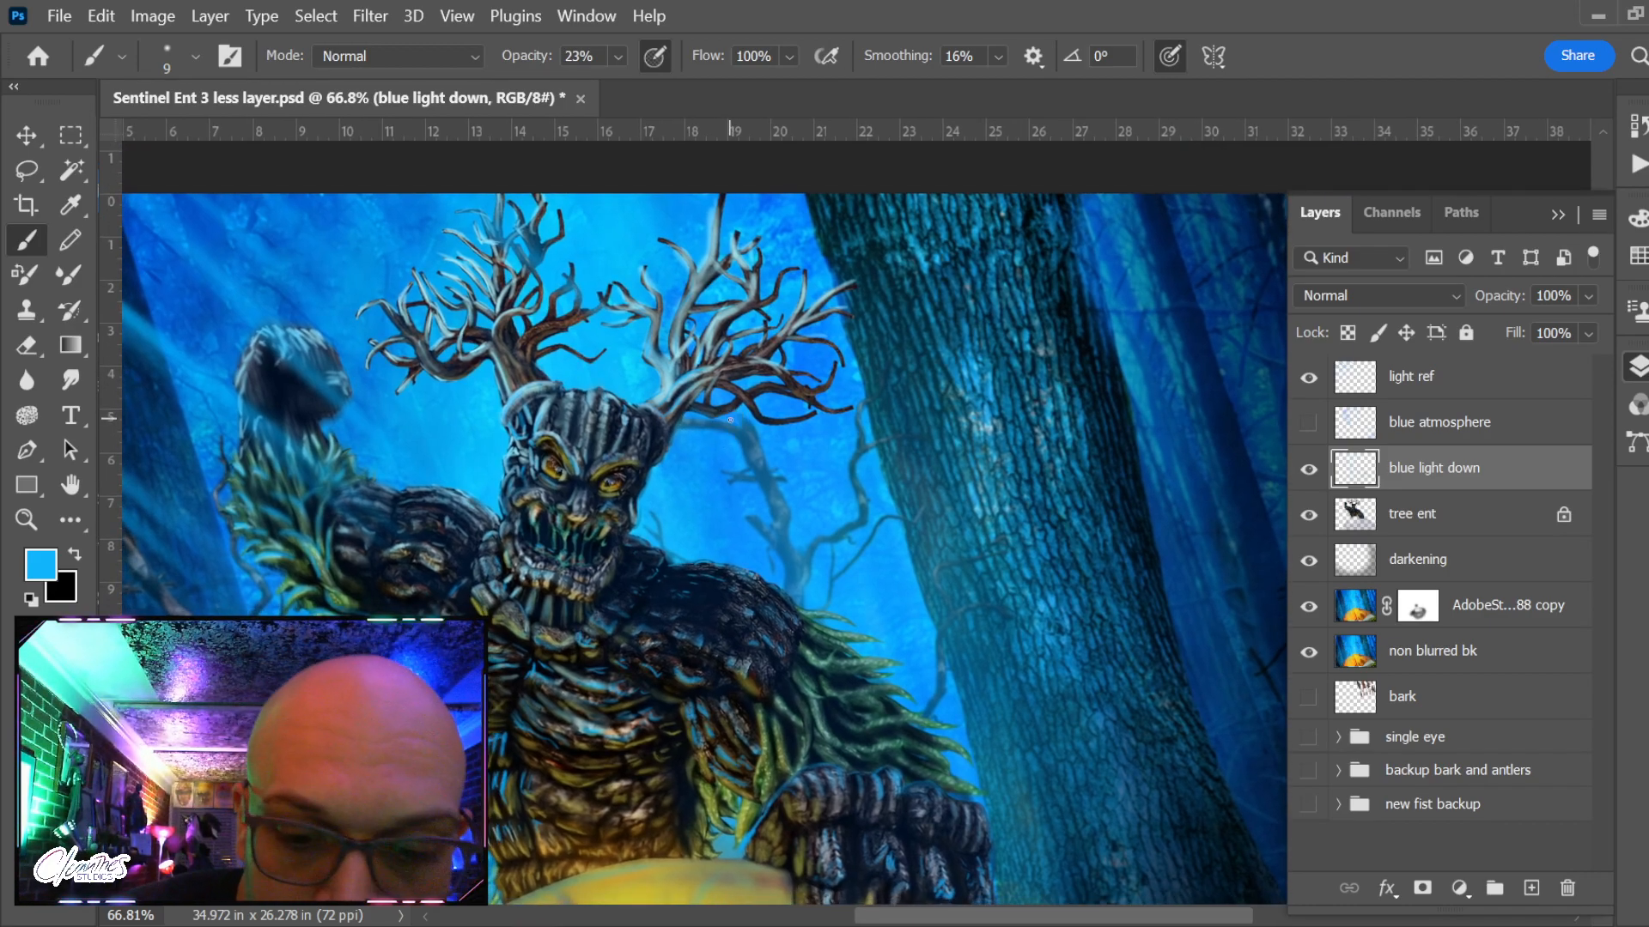
key("ctrl+plus")
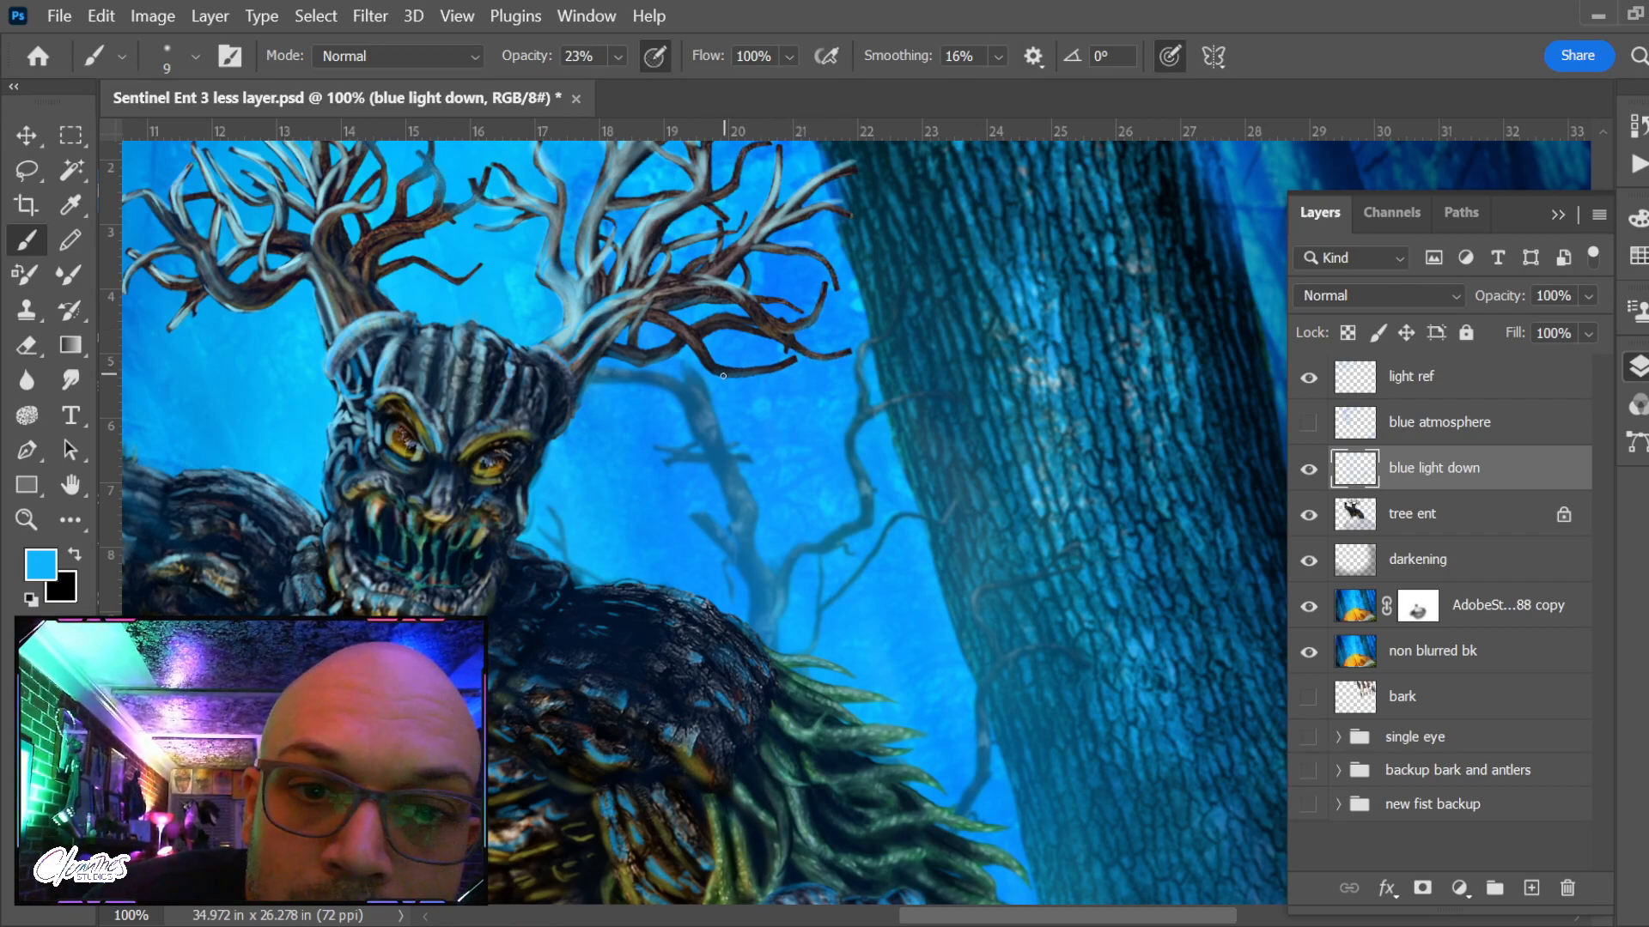
left_click_drag(673, 386, 755, 445)
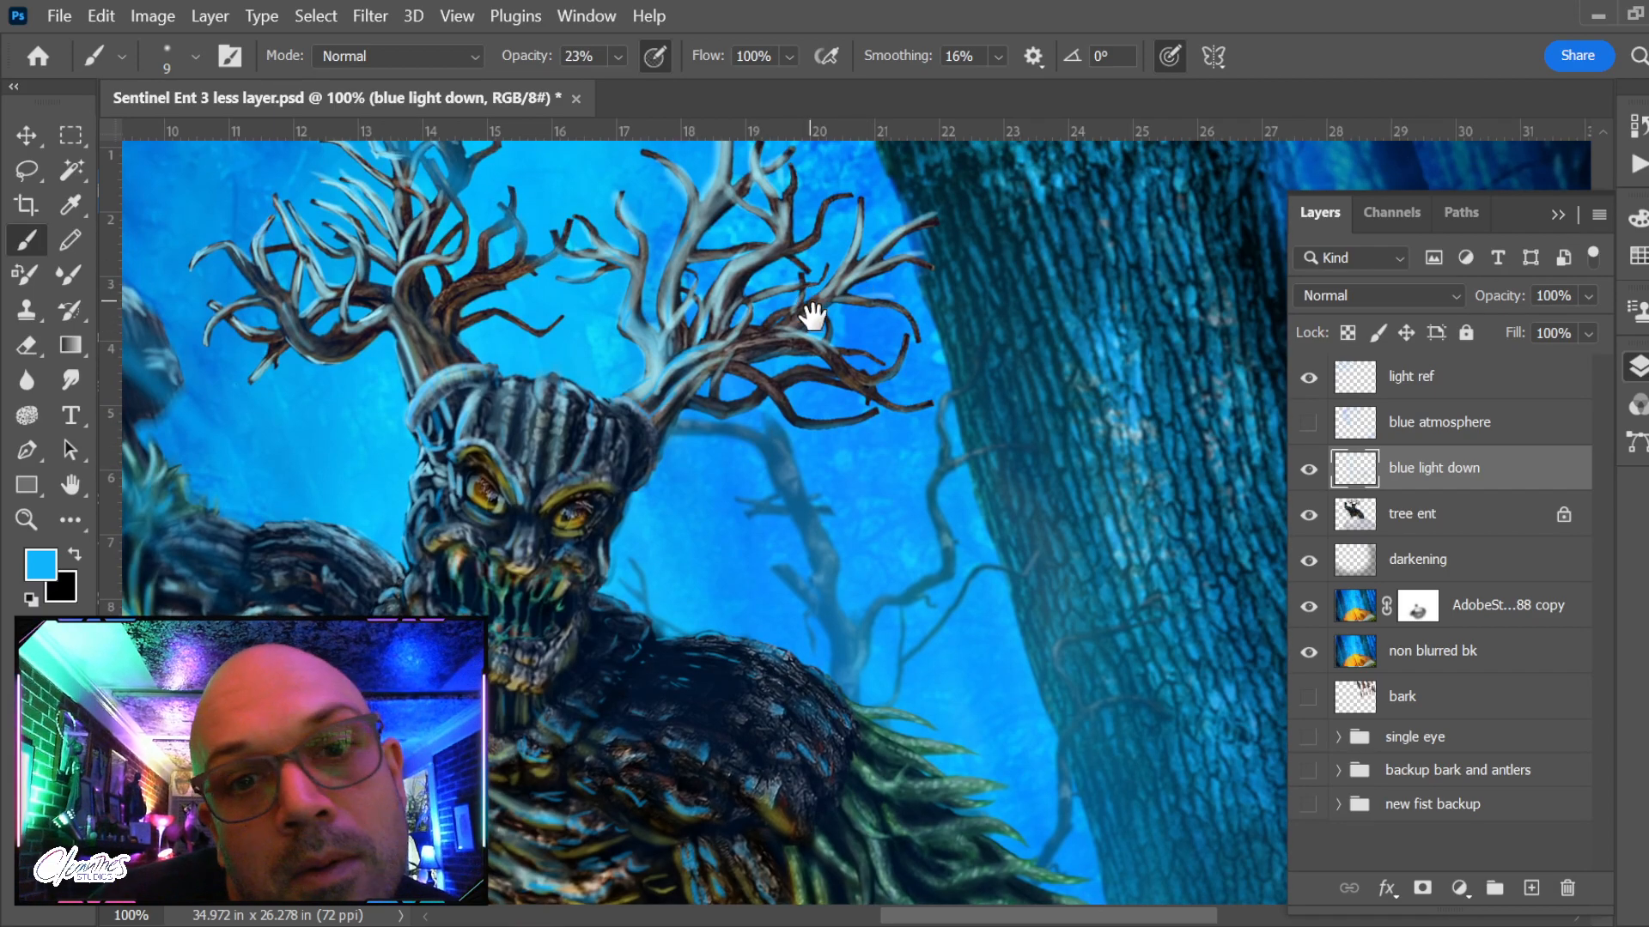
left_click_drag(813, 317, 828, 401)
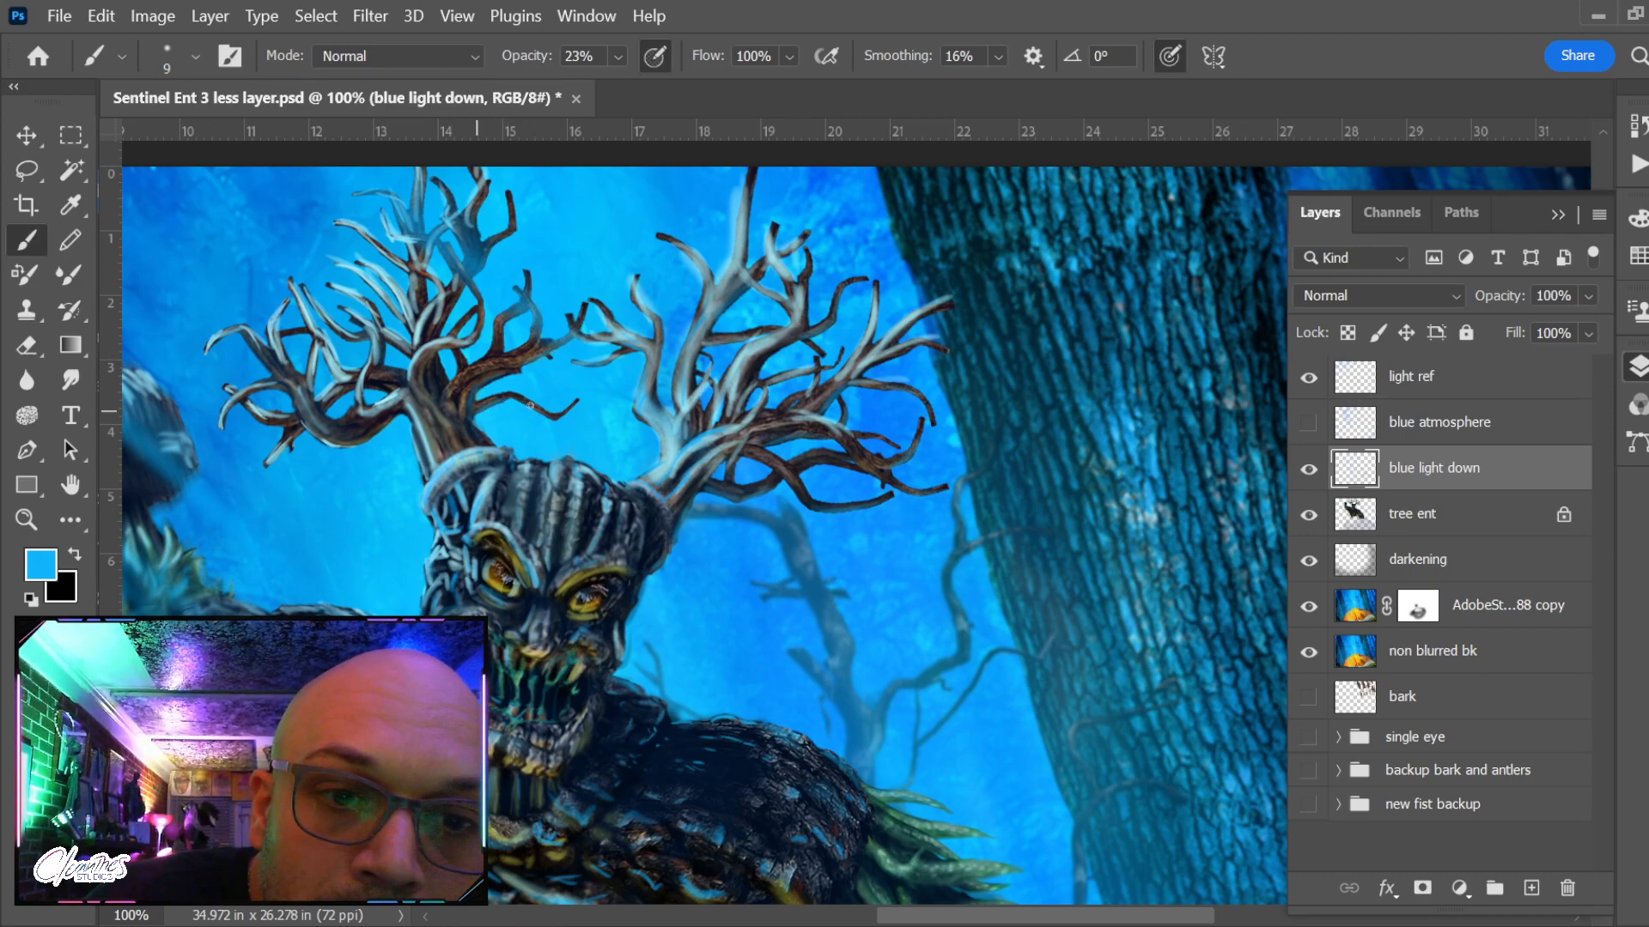
left_click_drag(486, 384, 530, 433)
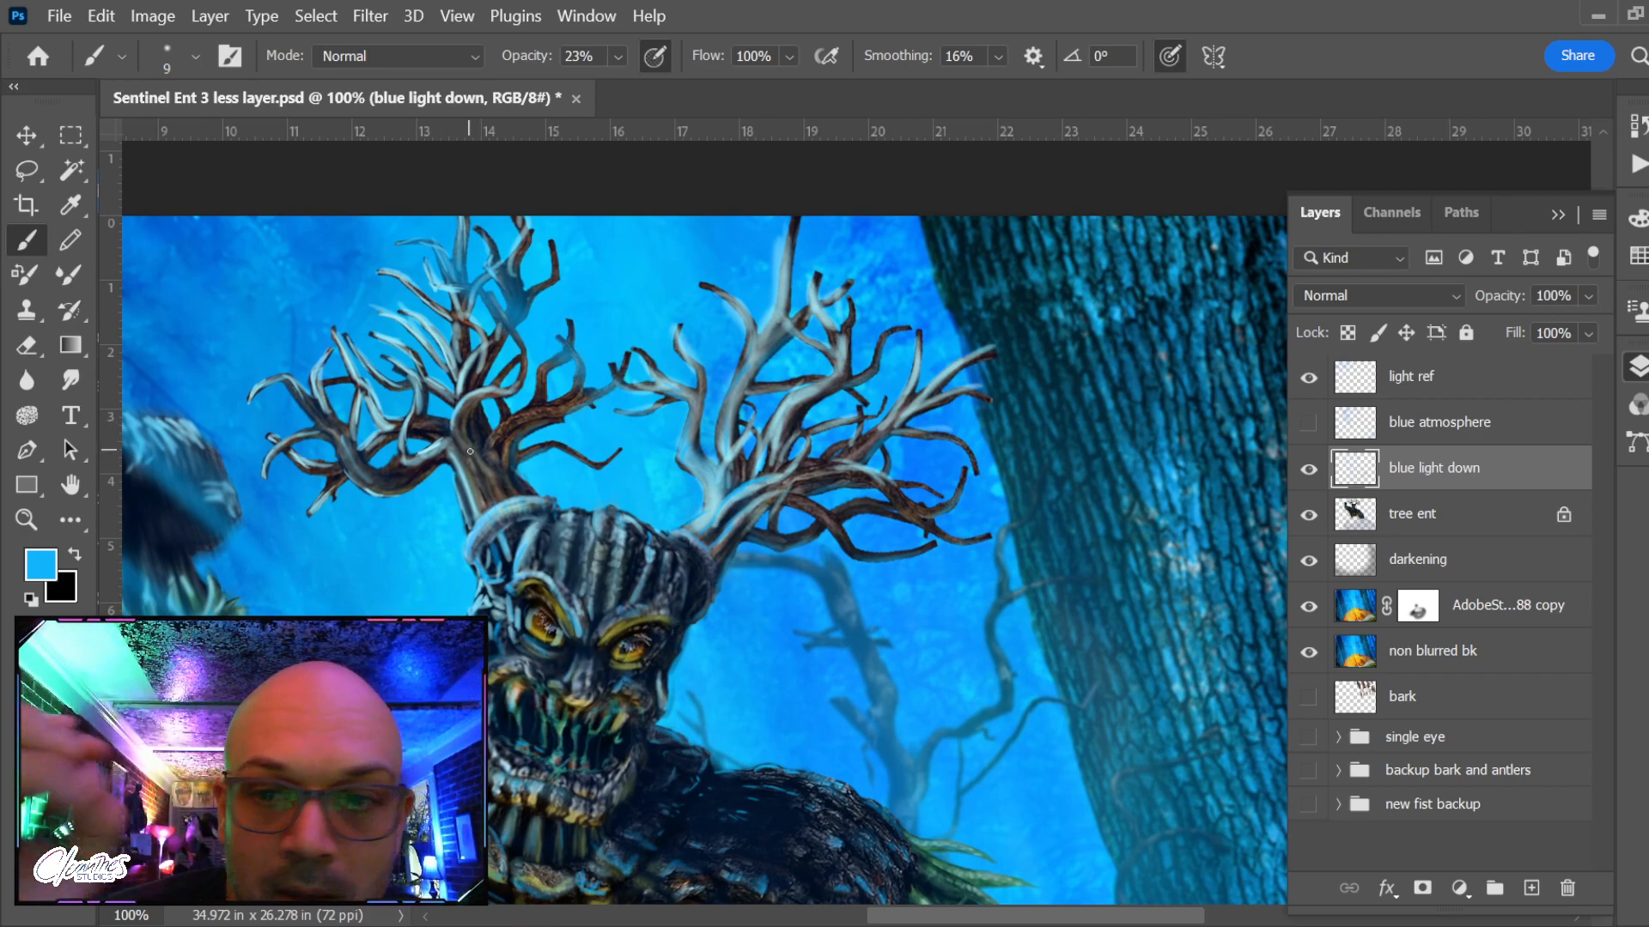
left_click(1304, 470)
left_click(1302, 470)
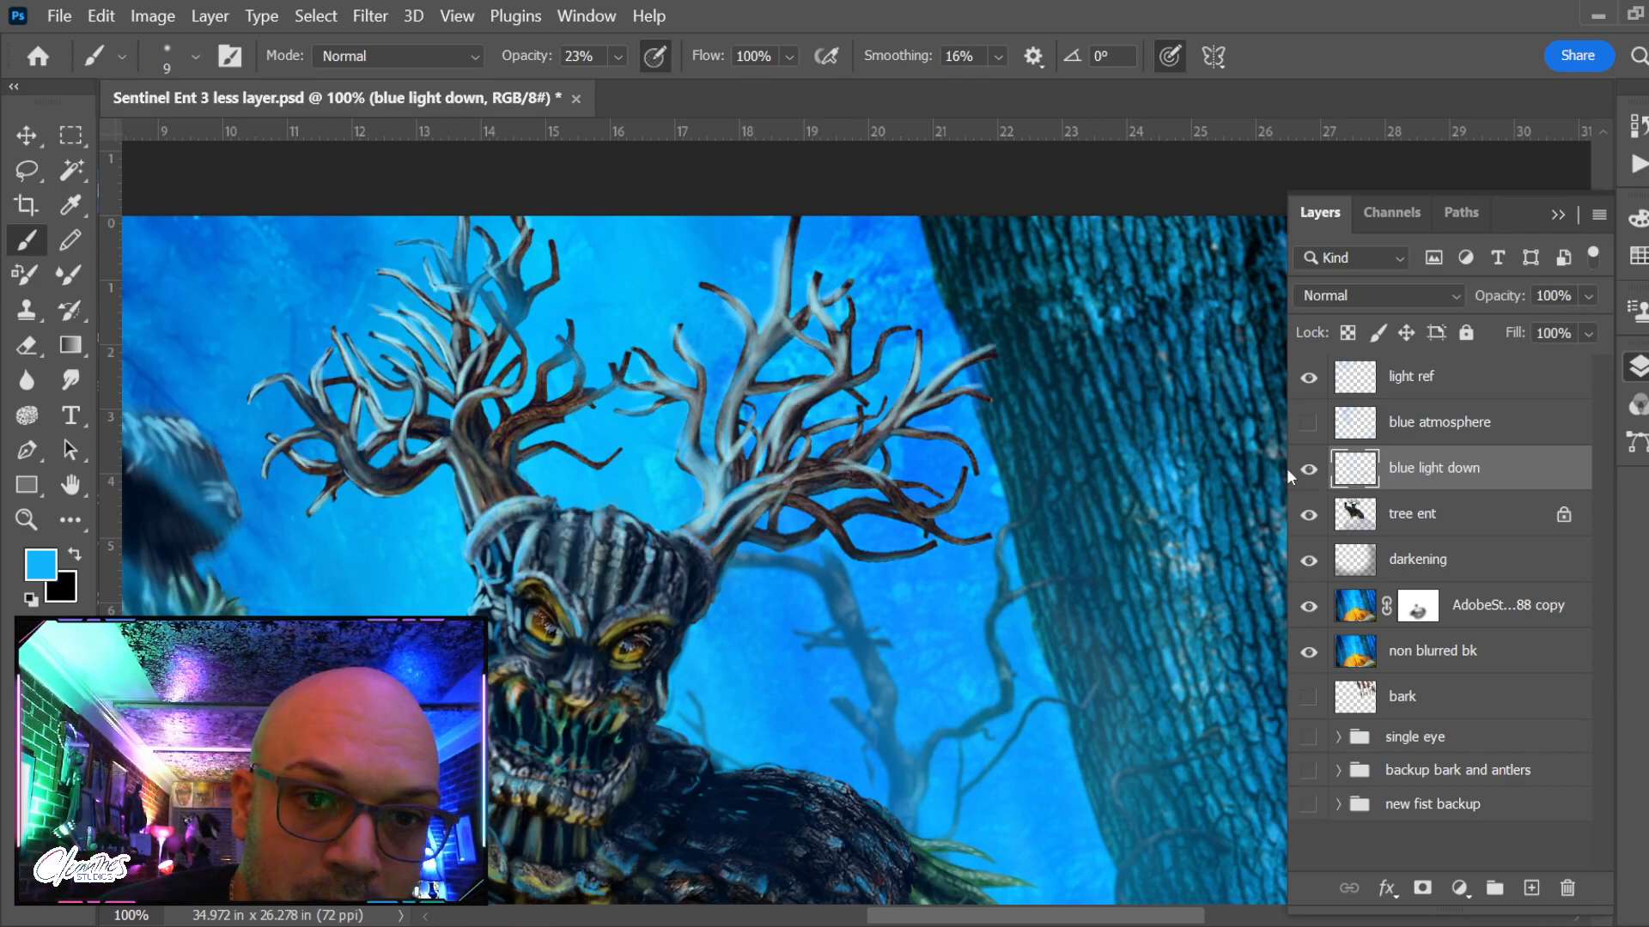
Smudge the blue light along the antler branches on the blue light down layer with a 15 px Smudge tool at 39% strength
scroll(578, 467, "up", 3)
key("z")
left_click_drag(534, 412, 578, 442)
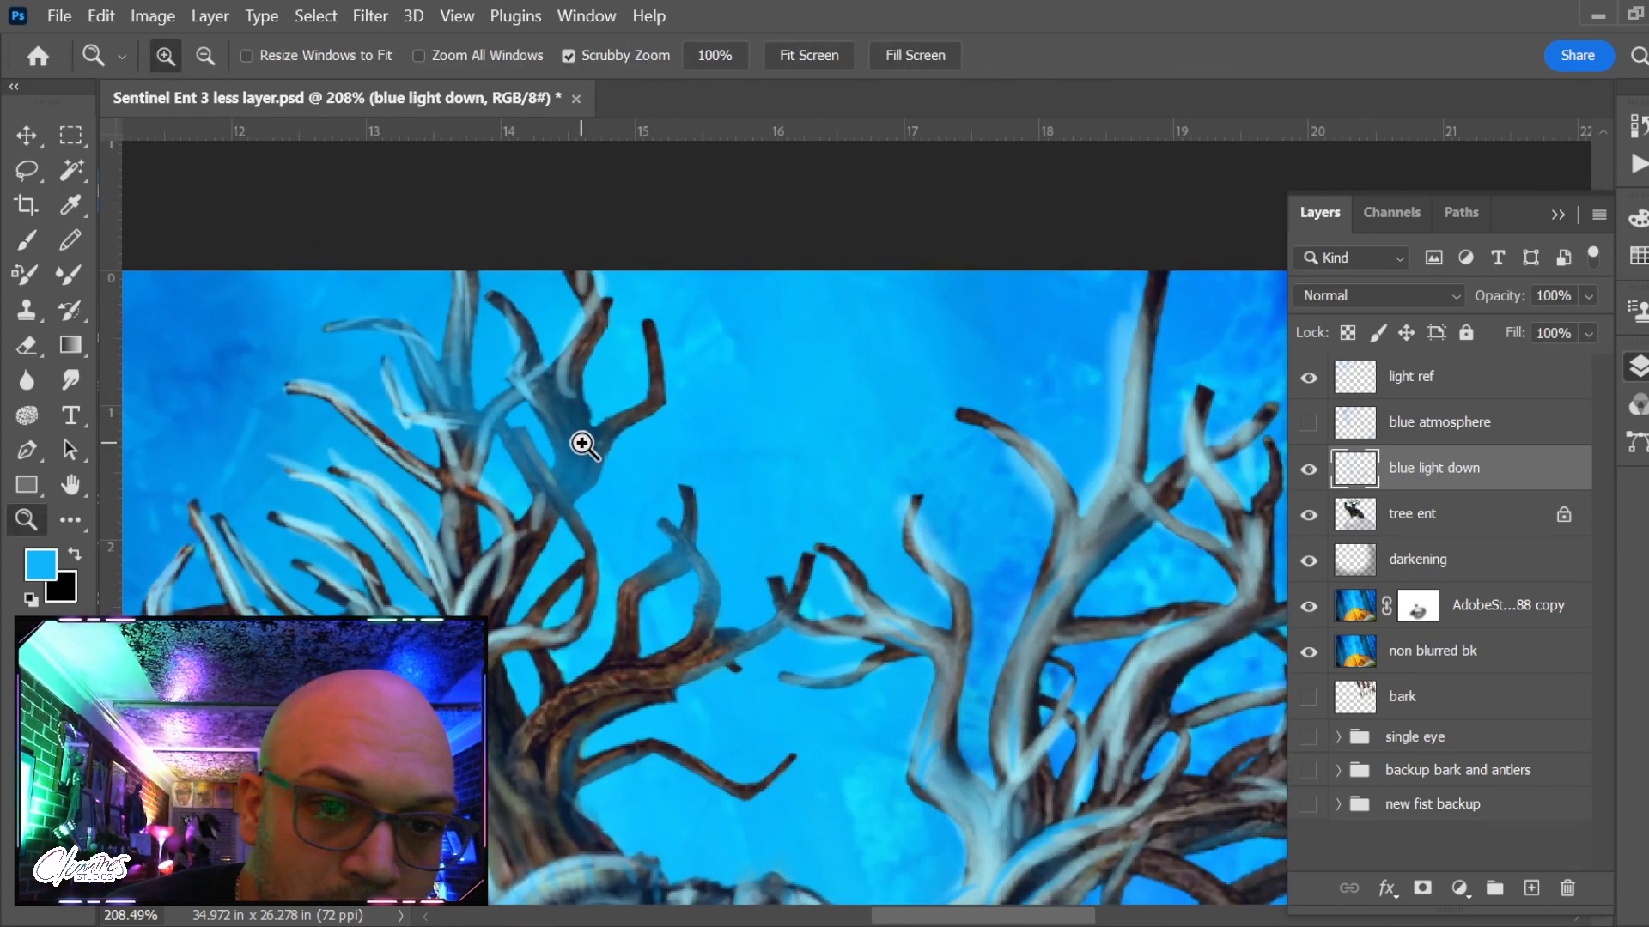
left_click(69, 382)
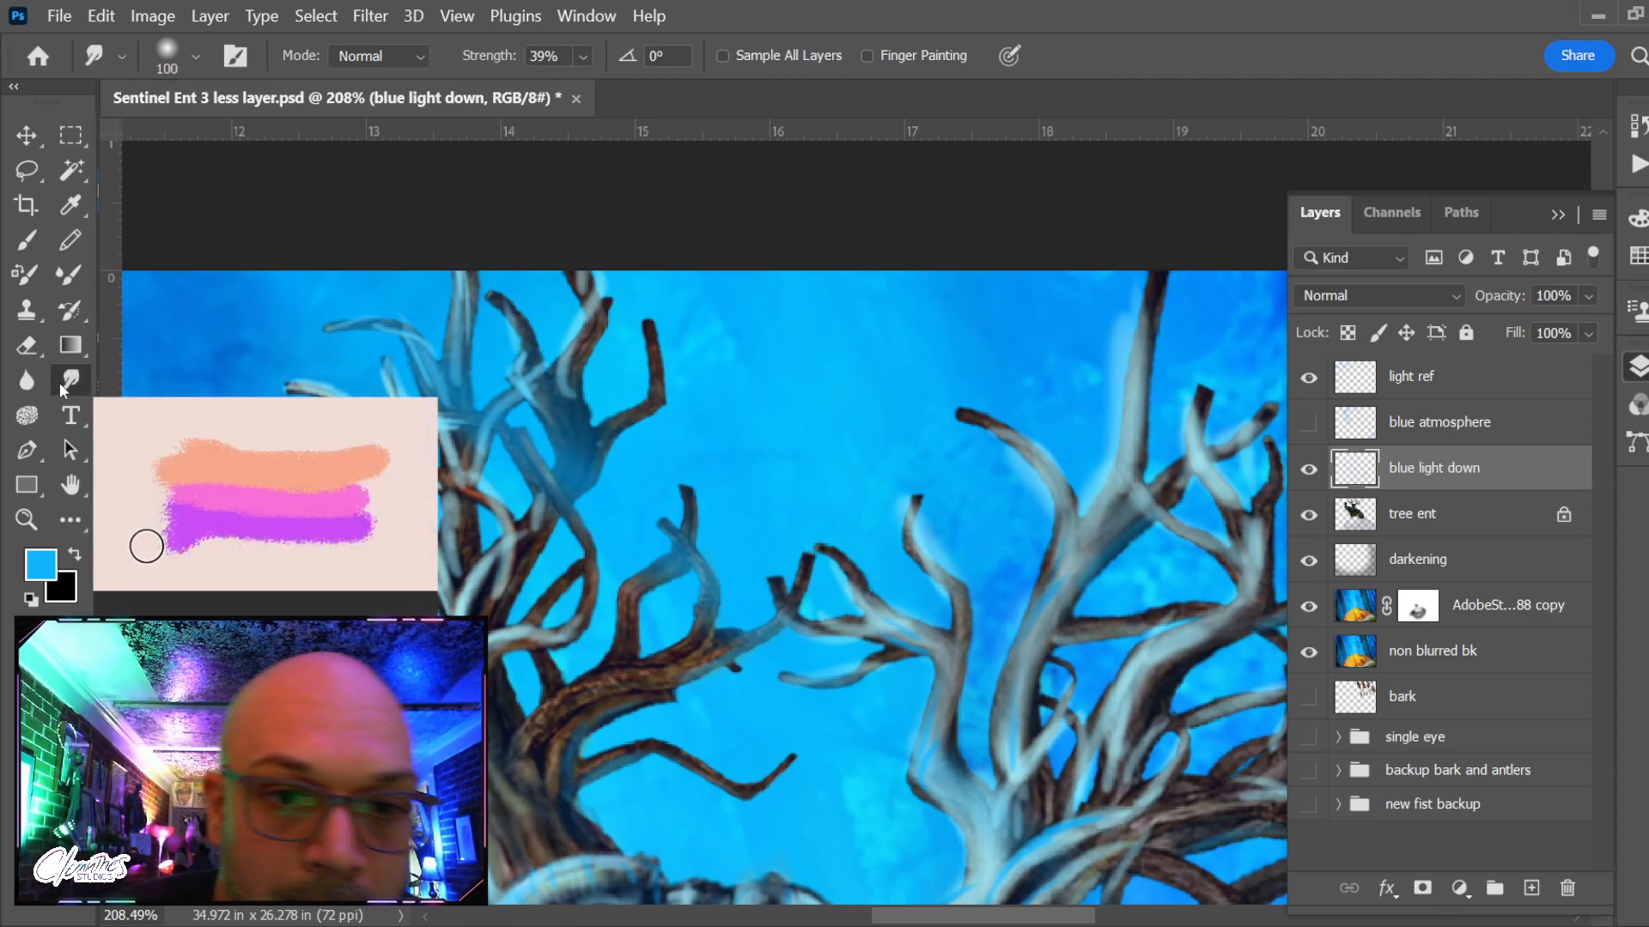
key("bracketleft")
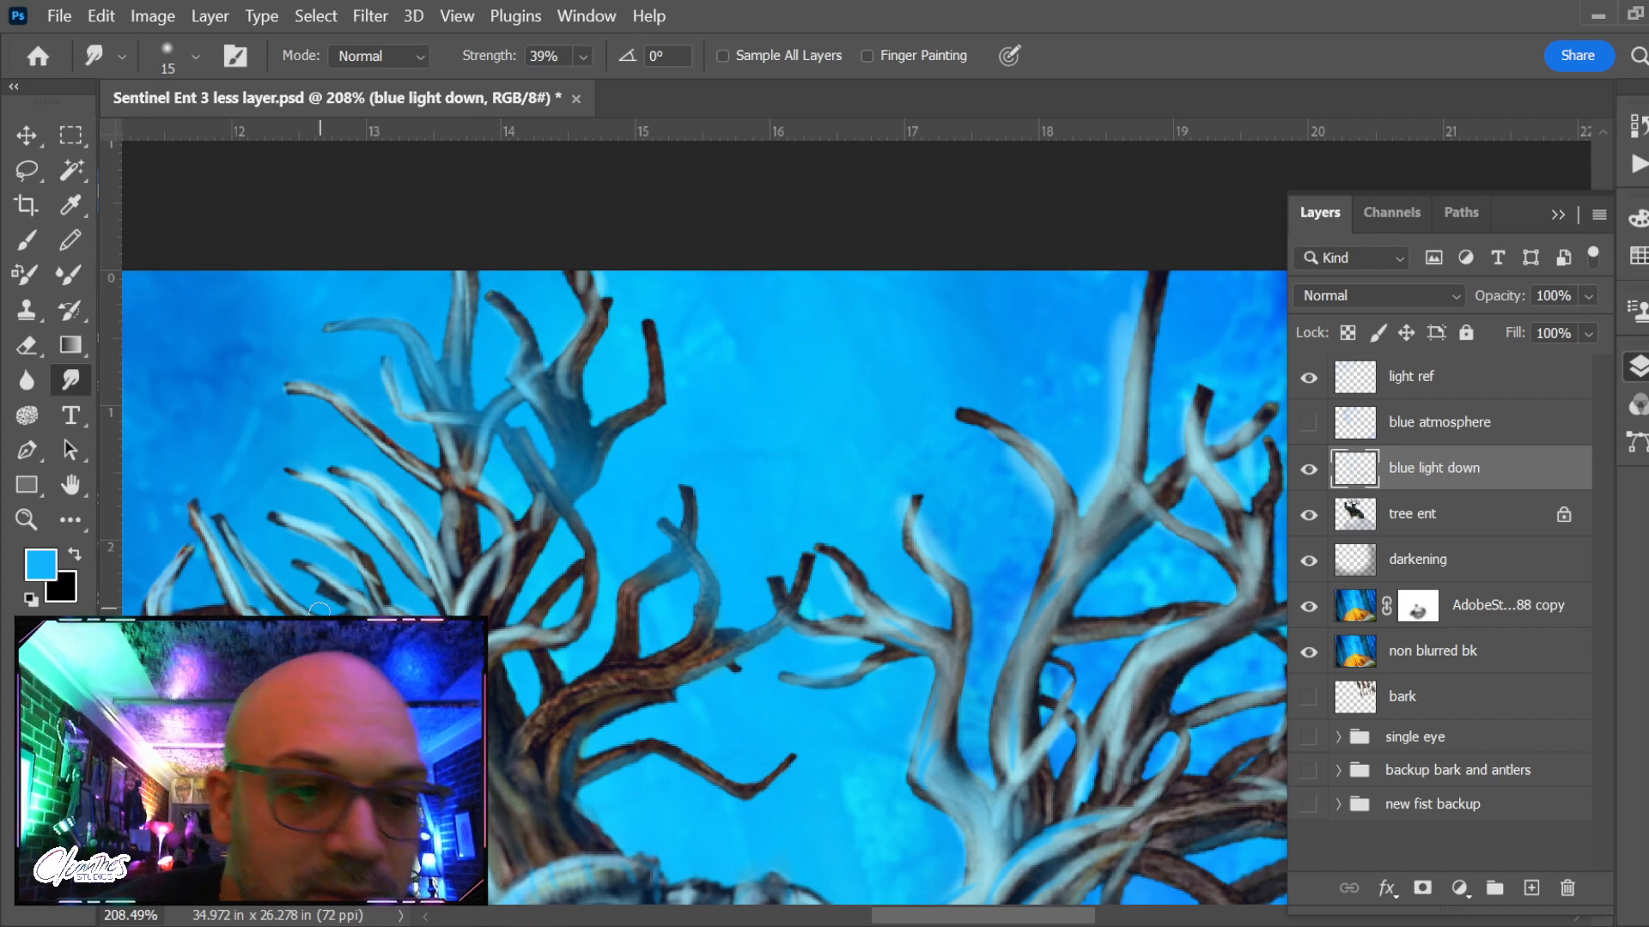
scroll(258, 583, "left", 2)
scroll(257, 584, "down", 1)
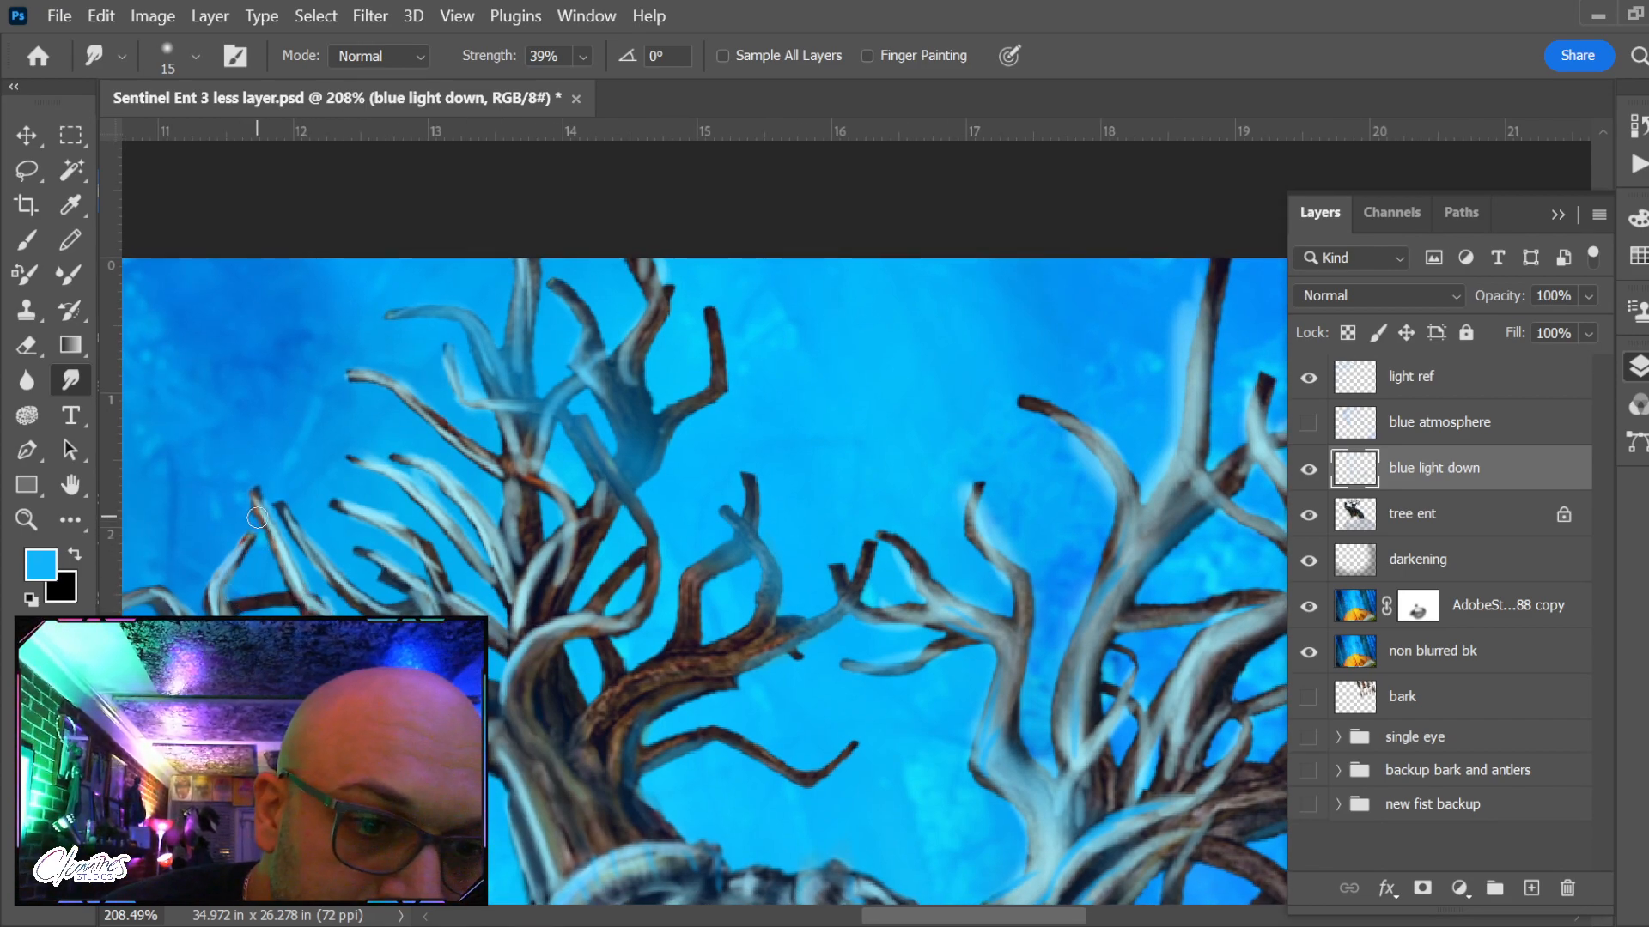
key("space")
left_click_drag(298, 595, 313, 597)
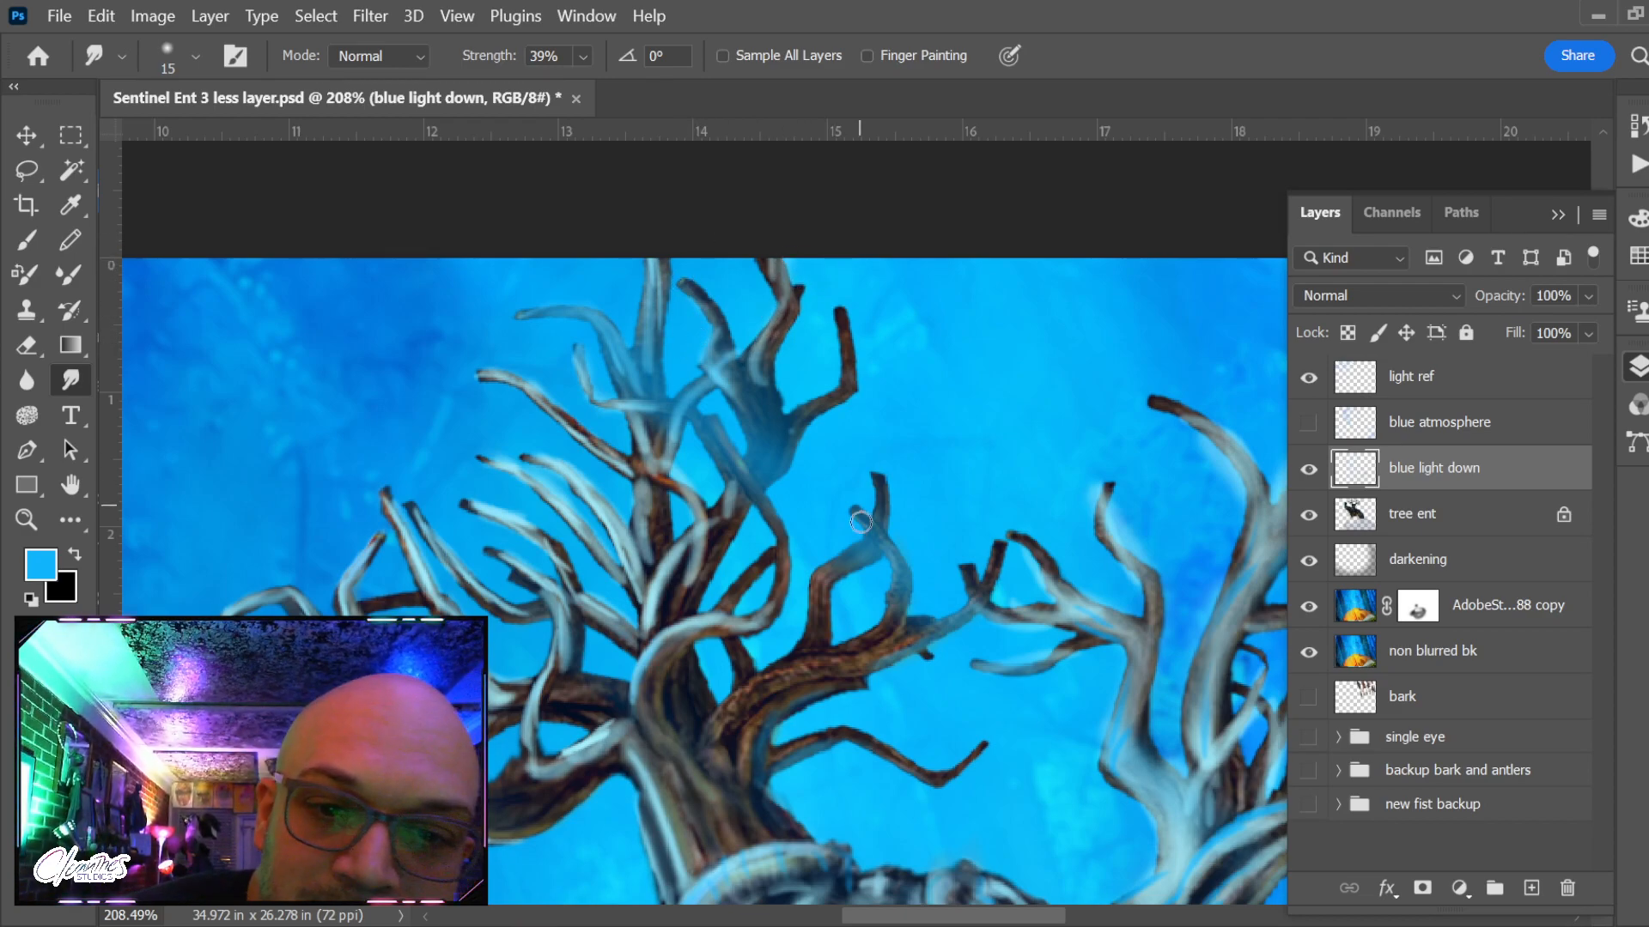
left_click_drag(802, 666, 781, 449)
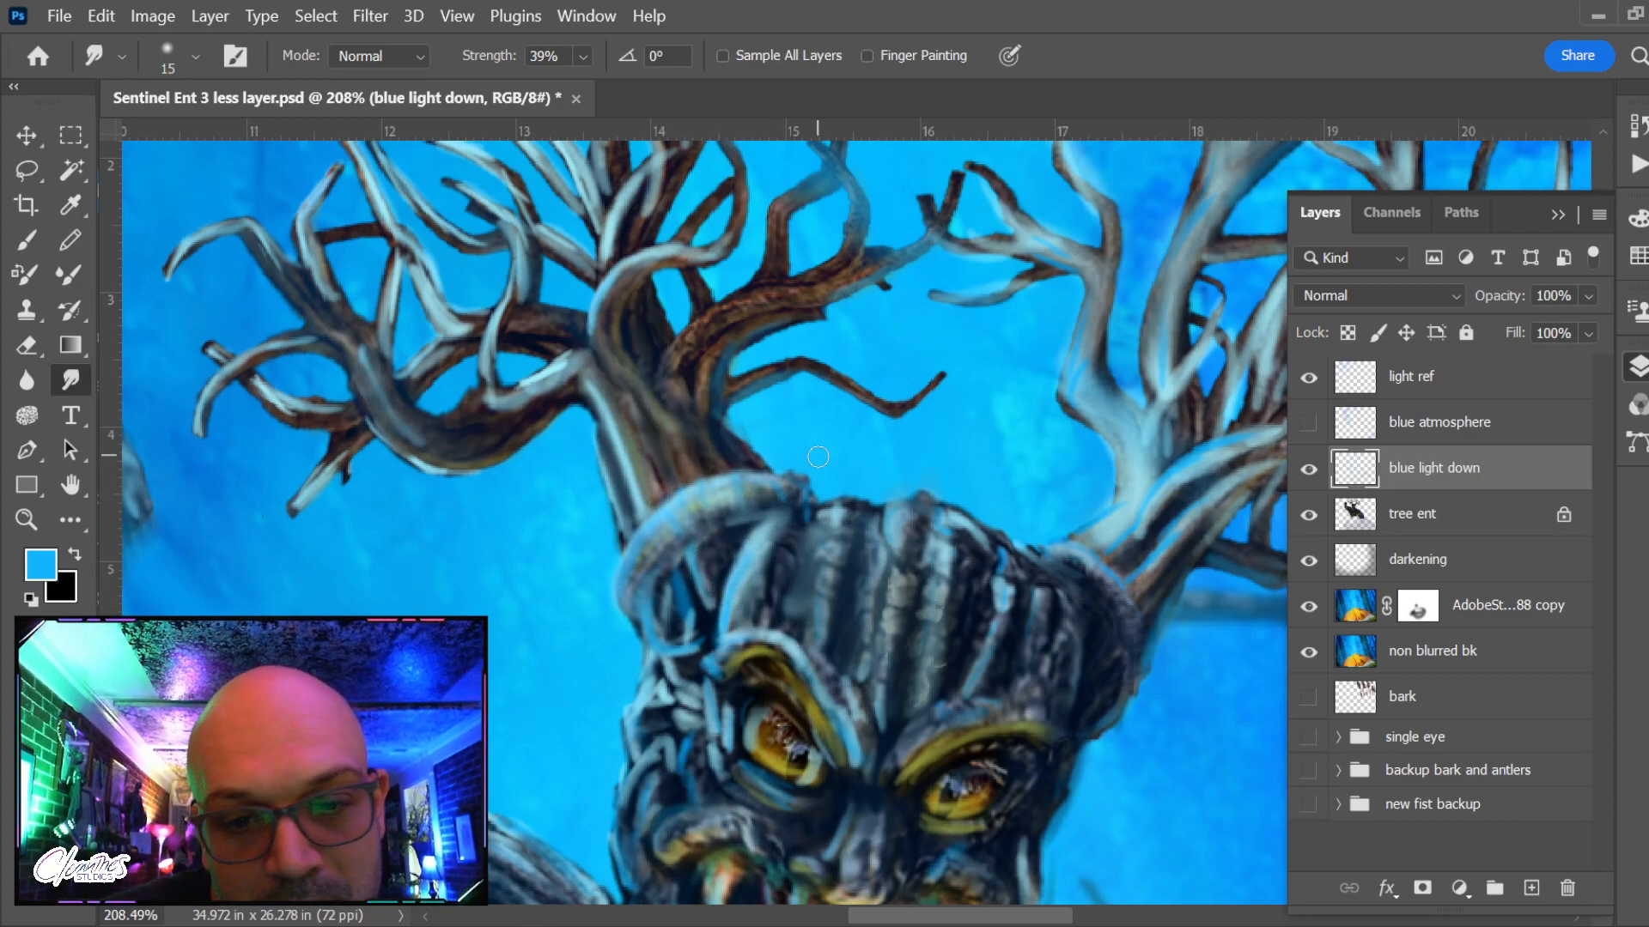
Examine the antlers, face and shoulders up close and against the whole painting to judge the blue lighting
scroll(818, 457, "down", 5)
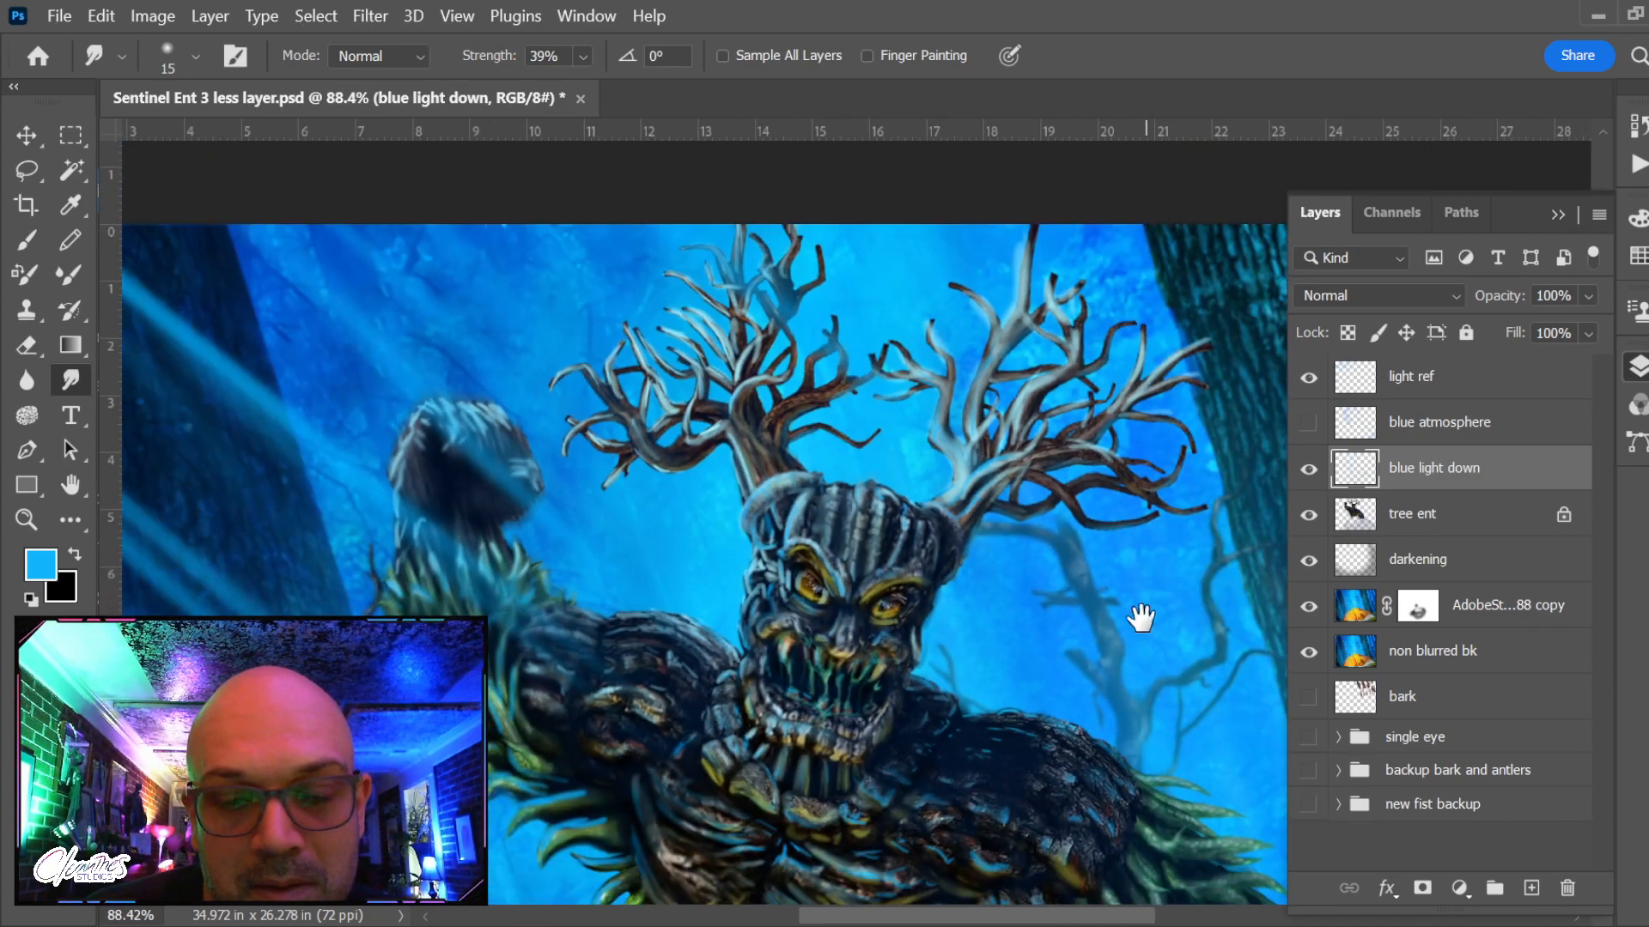
left_click_drag(1000, 590, 778, 616)
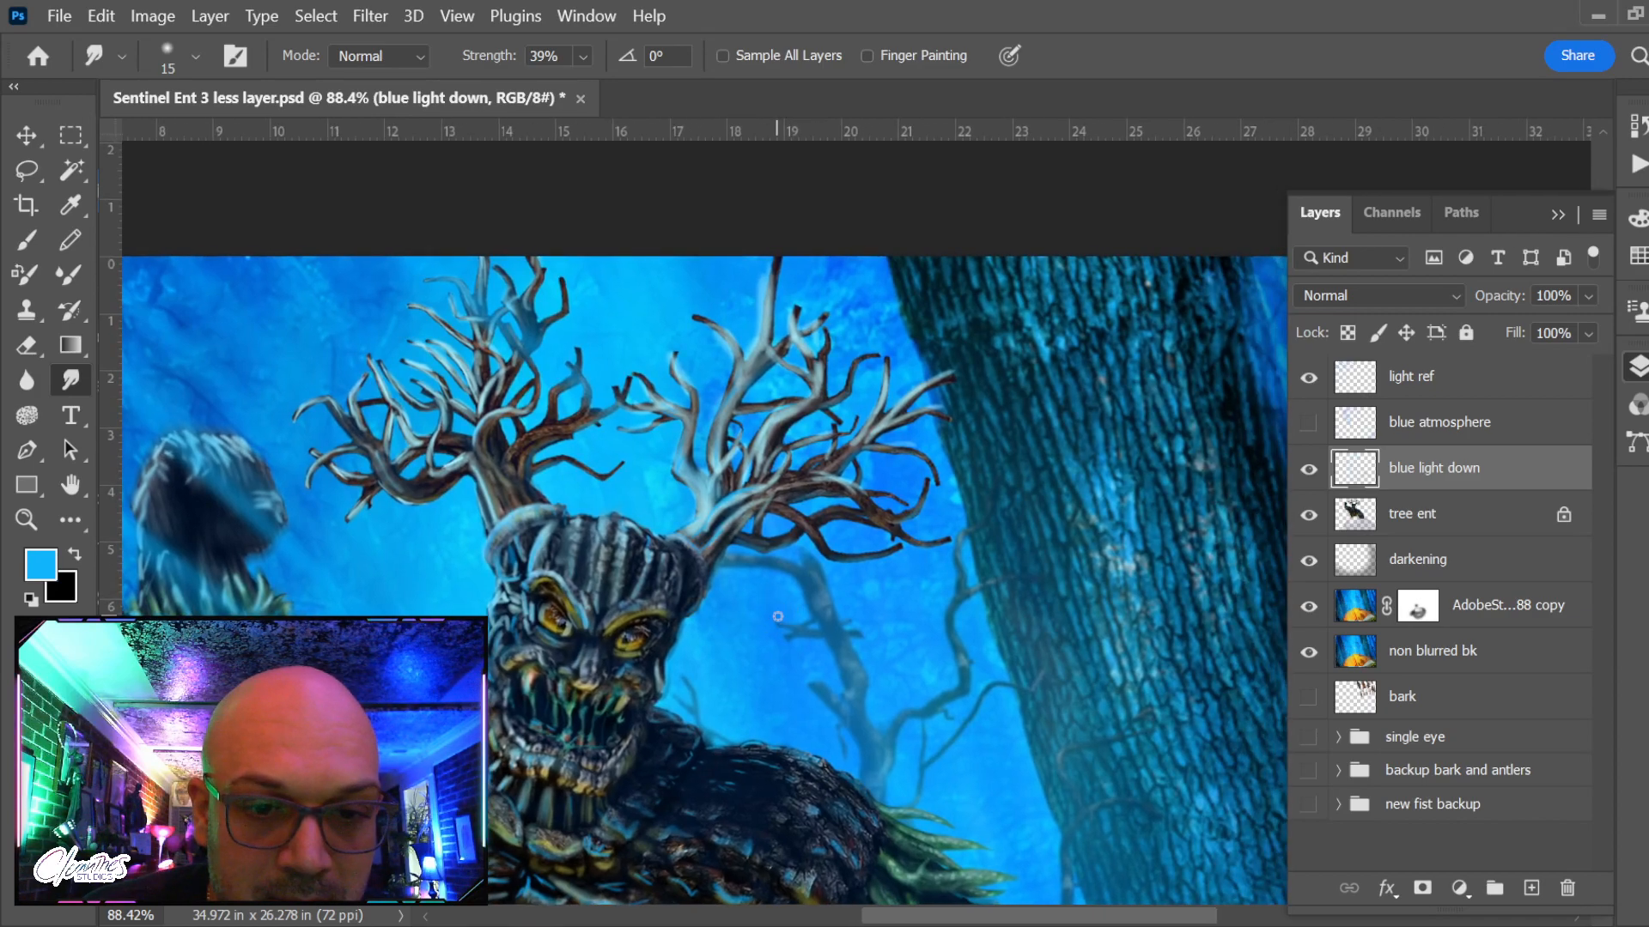
key("b")
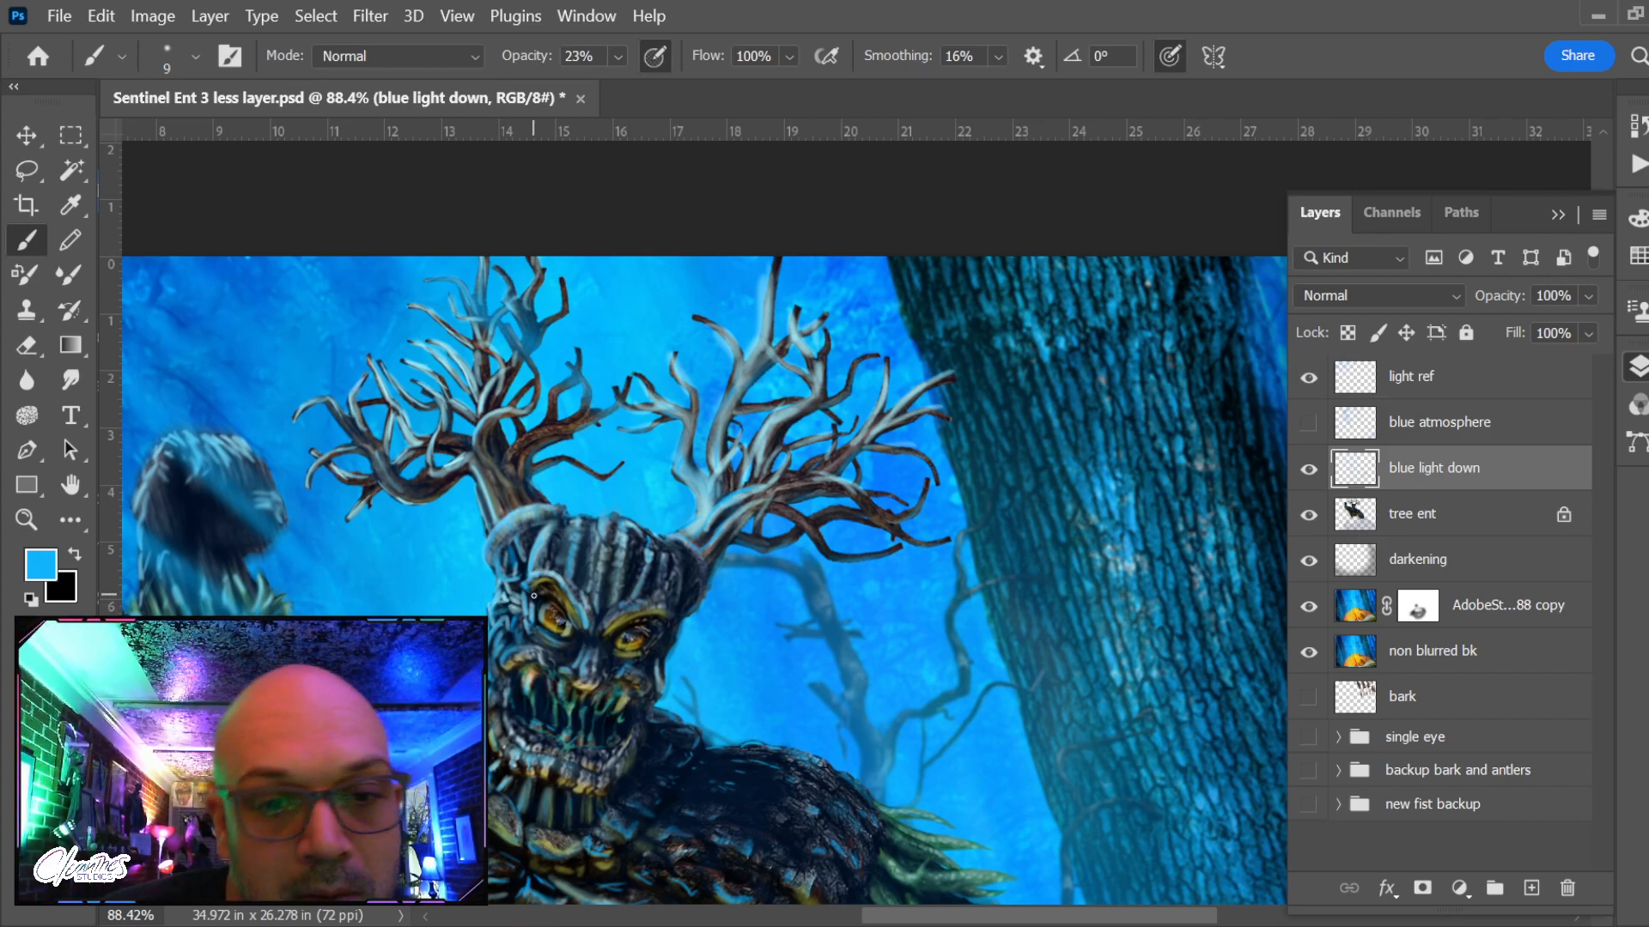
scroll(533, 595, "up", 5)
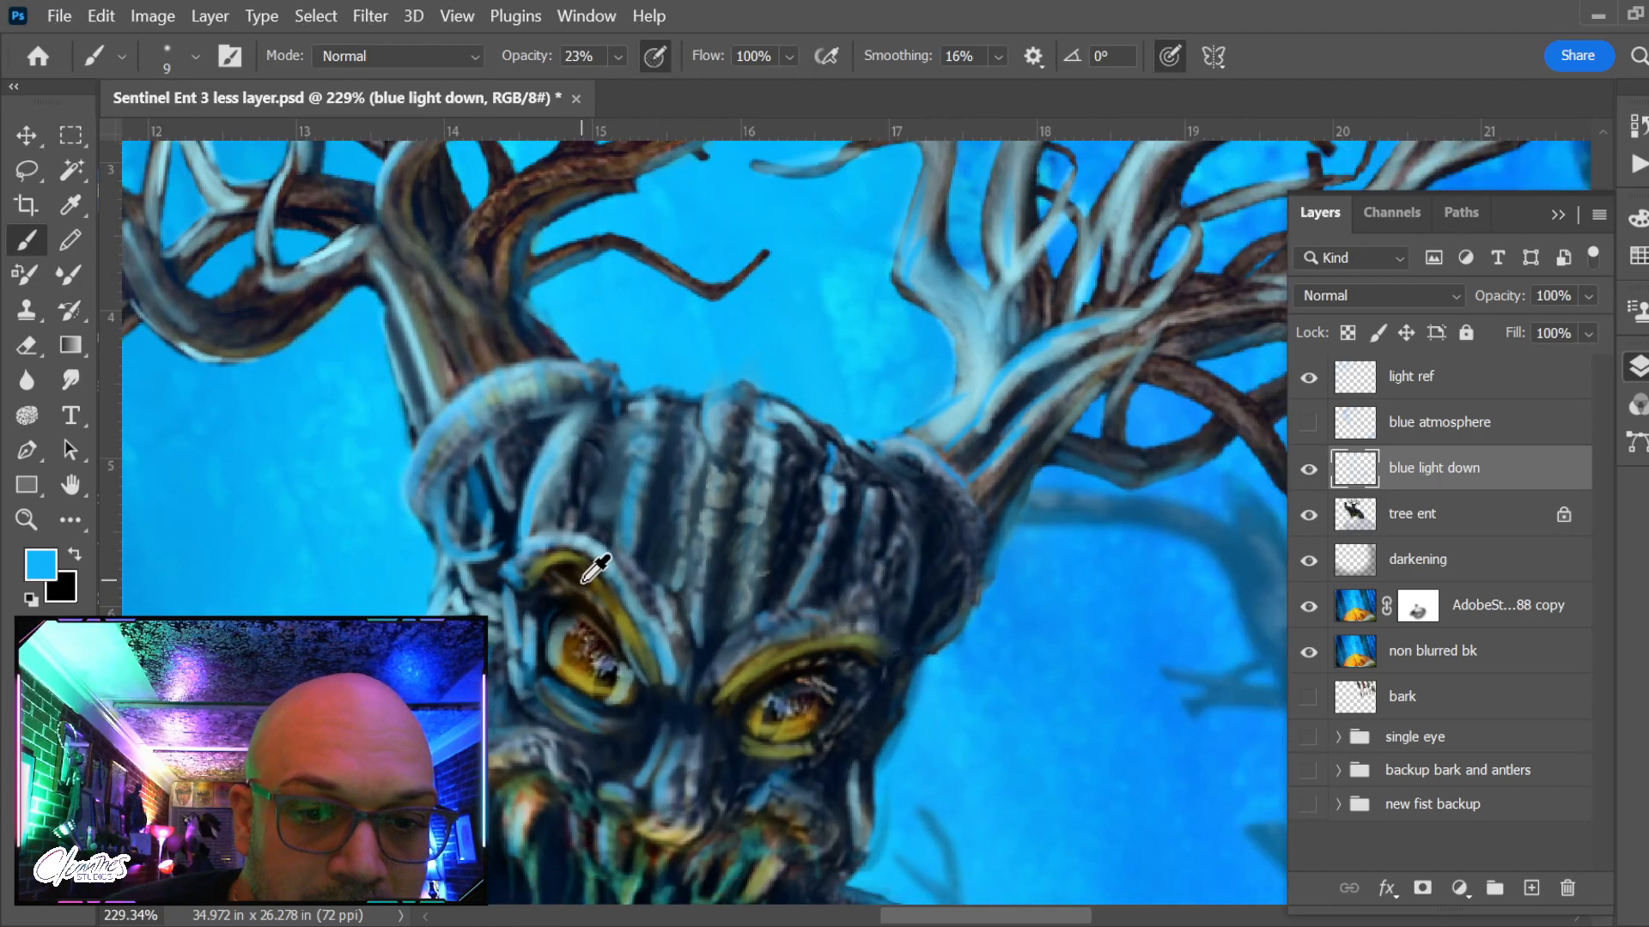
scroll(595, 566, "down", 5)
left_click_drag(515, 724, 632, 582)
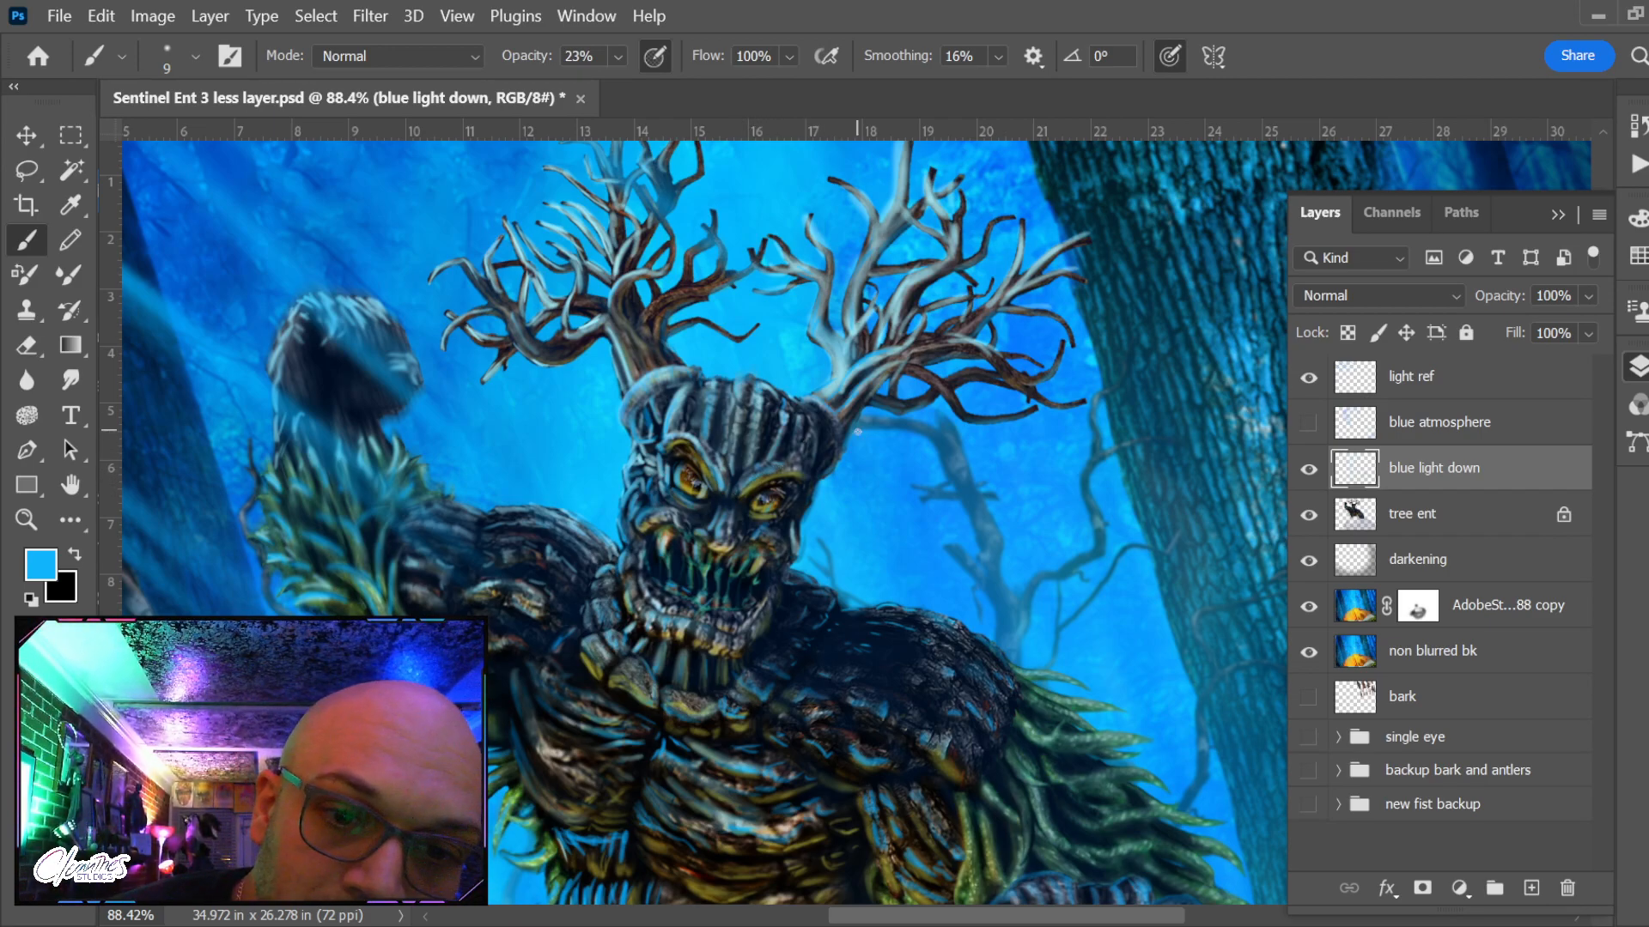
key("alt")
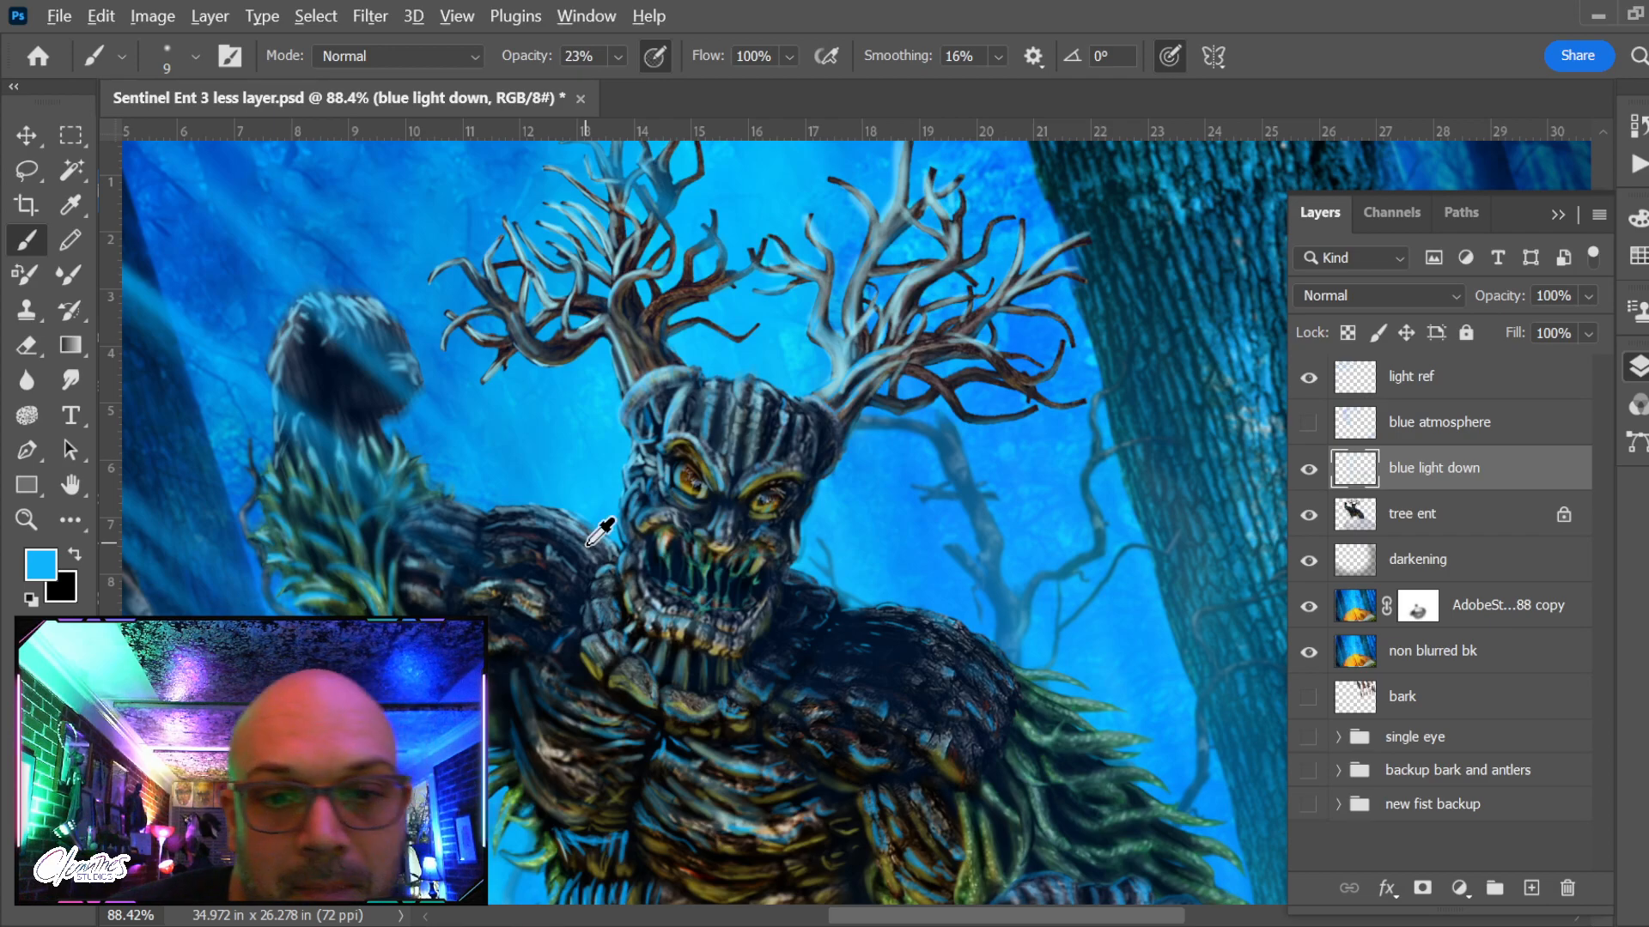
scroll(599, 530, "down", 3)
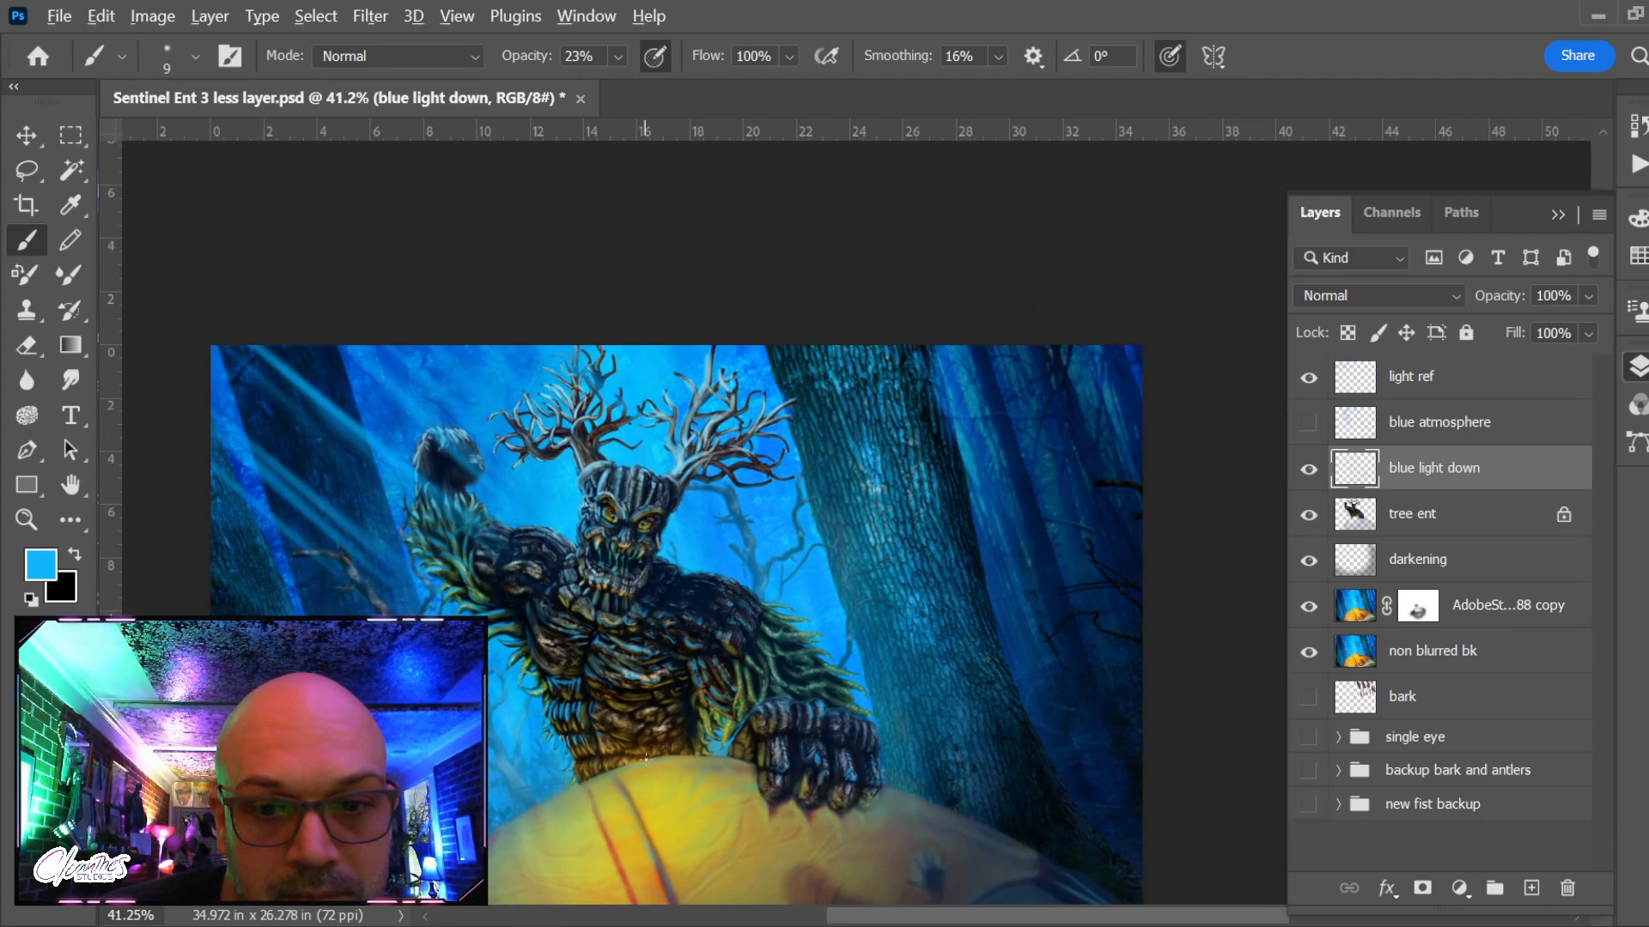
scroll(840, 682, "down", 1)
left_click_drag(769, 677, 677, 595)
scroll(690, 603, "up", 1)
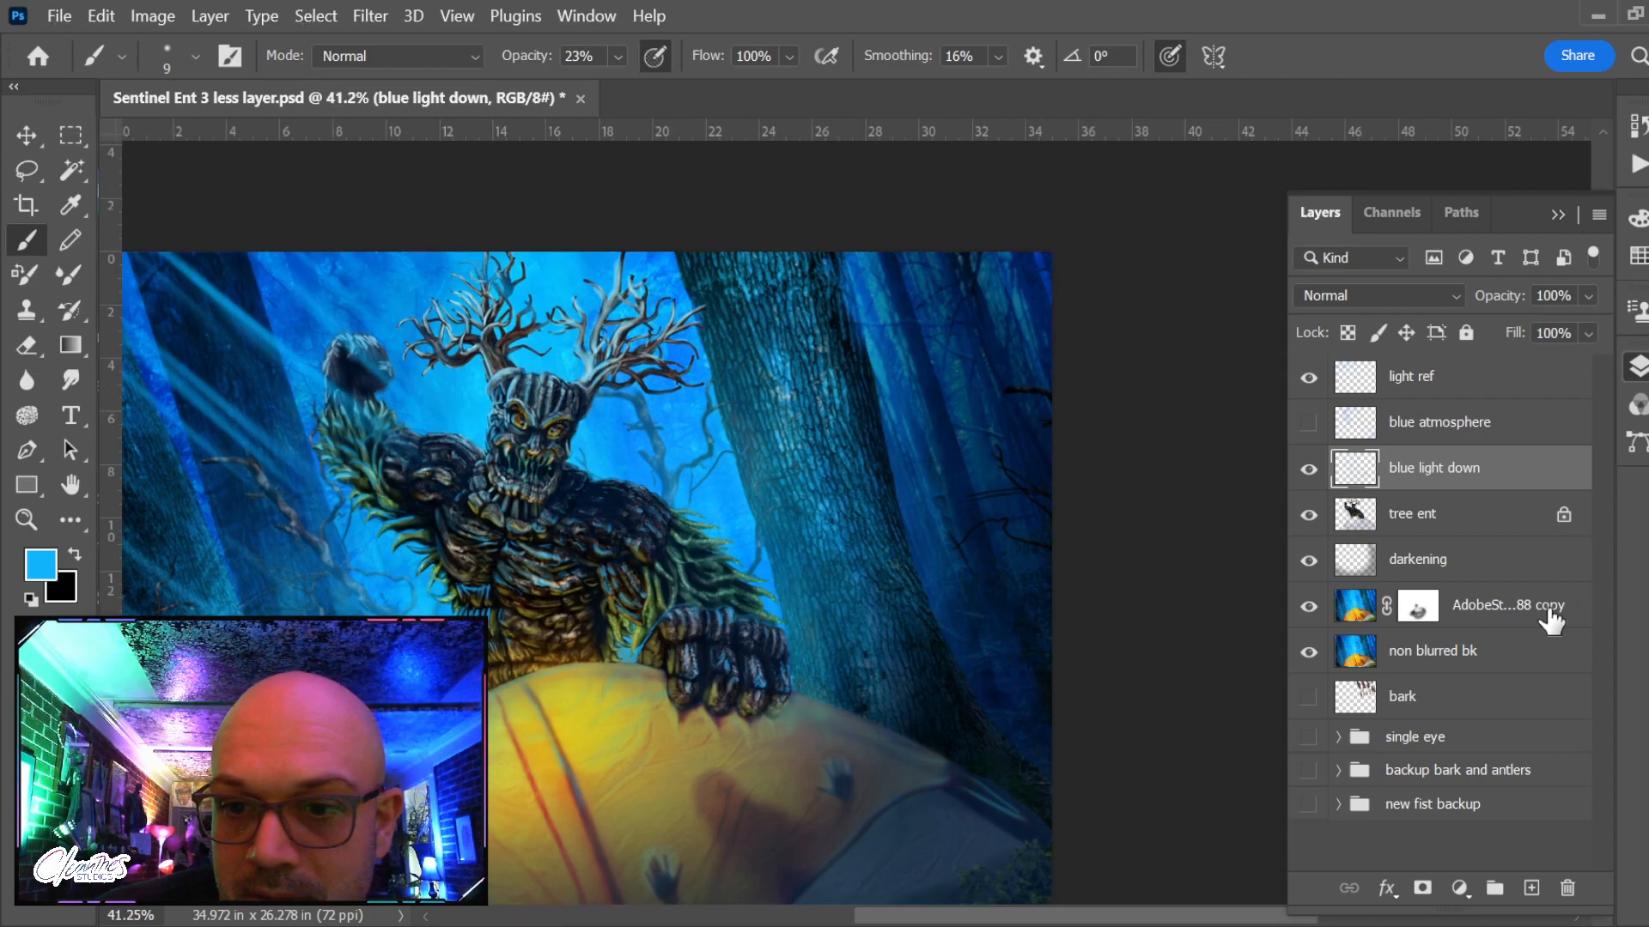
Compare the masked AdobeStock copy layer hidden and shown, and merge it down into the non blurred bk layer
left_click(1356, 653)
left_click(1359, 611)
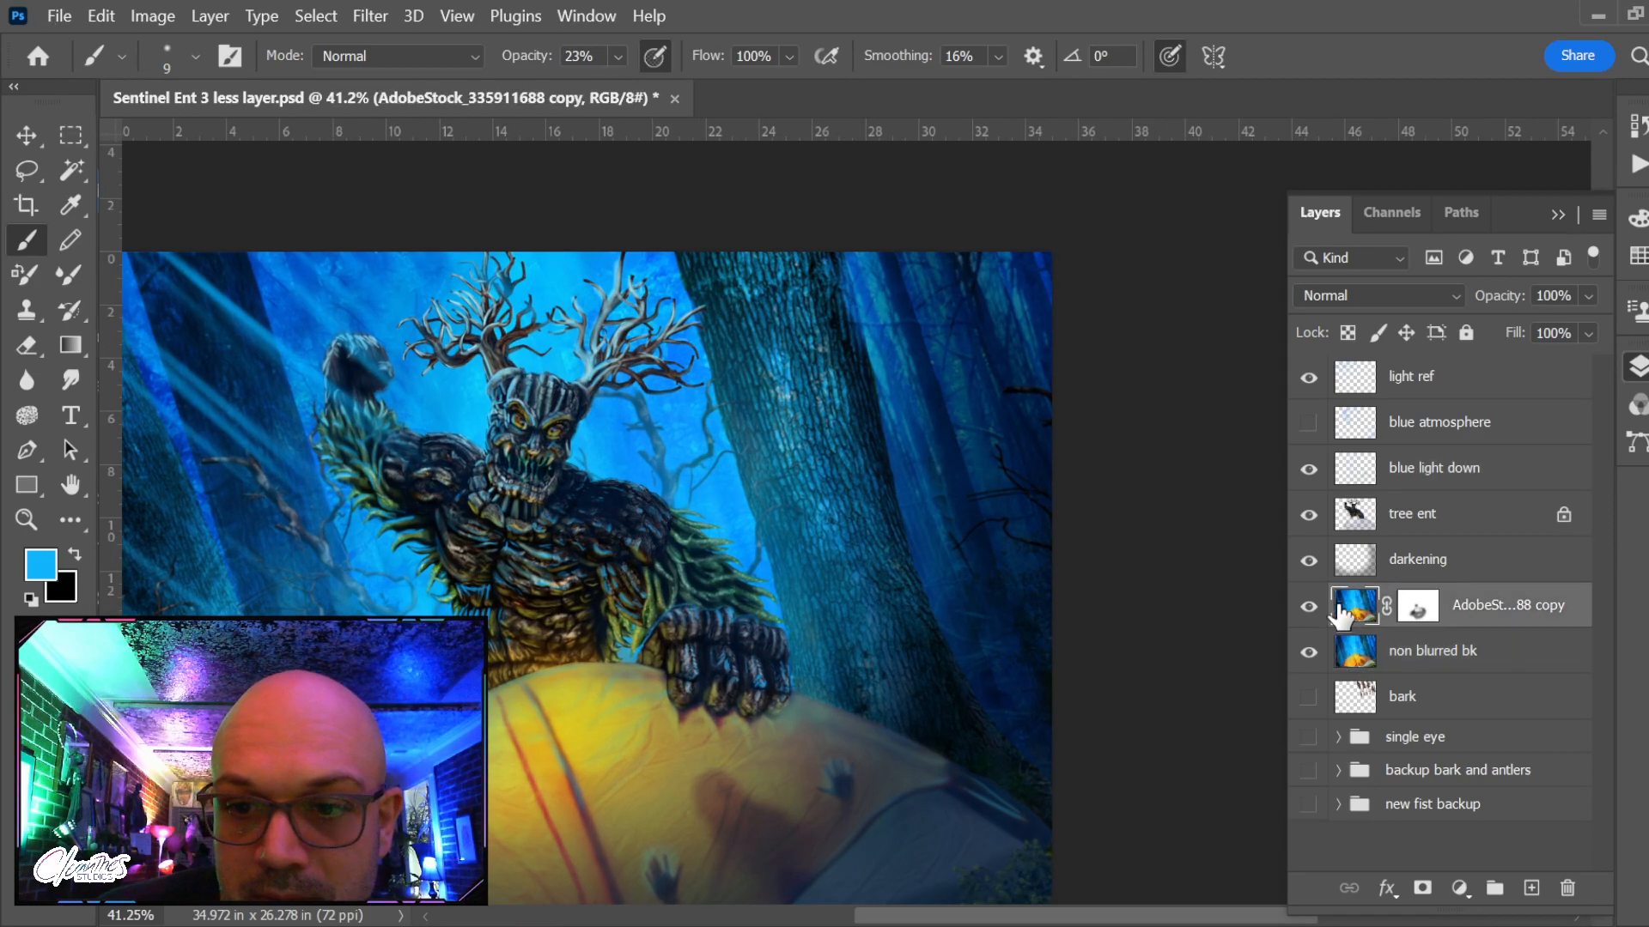
left_click(1304, 606)
left_click(1307, 606)
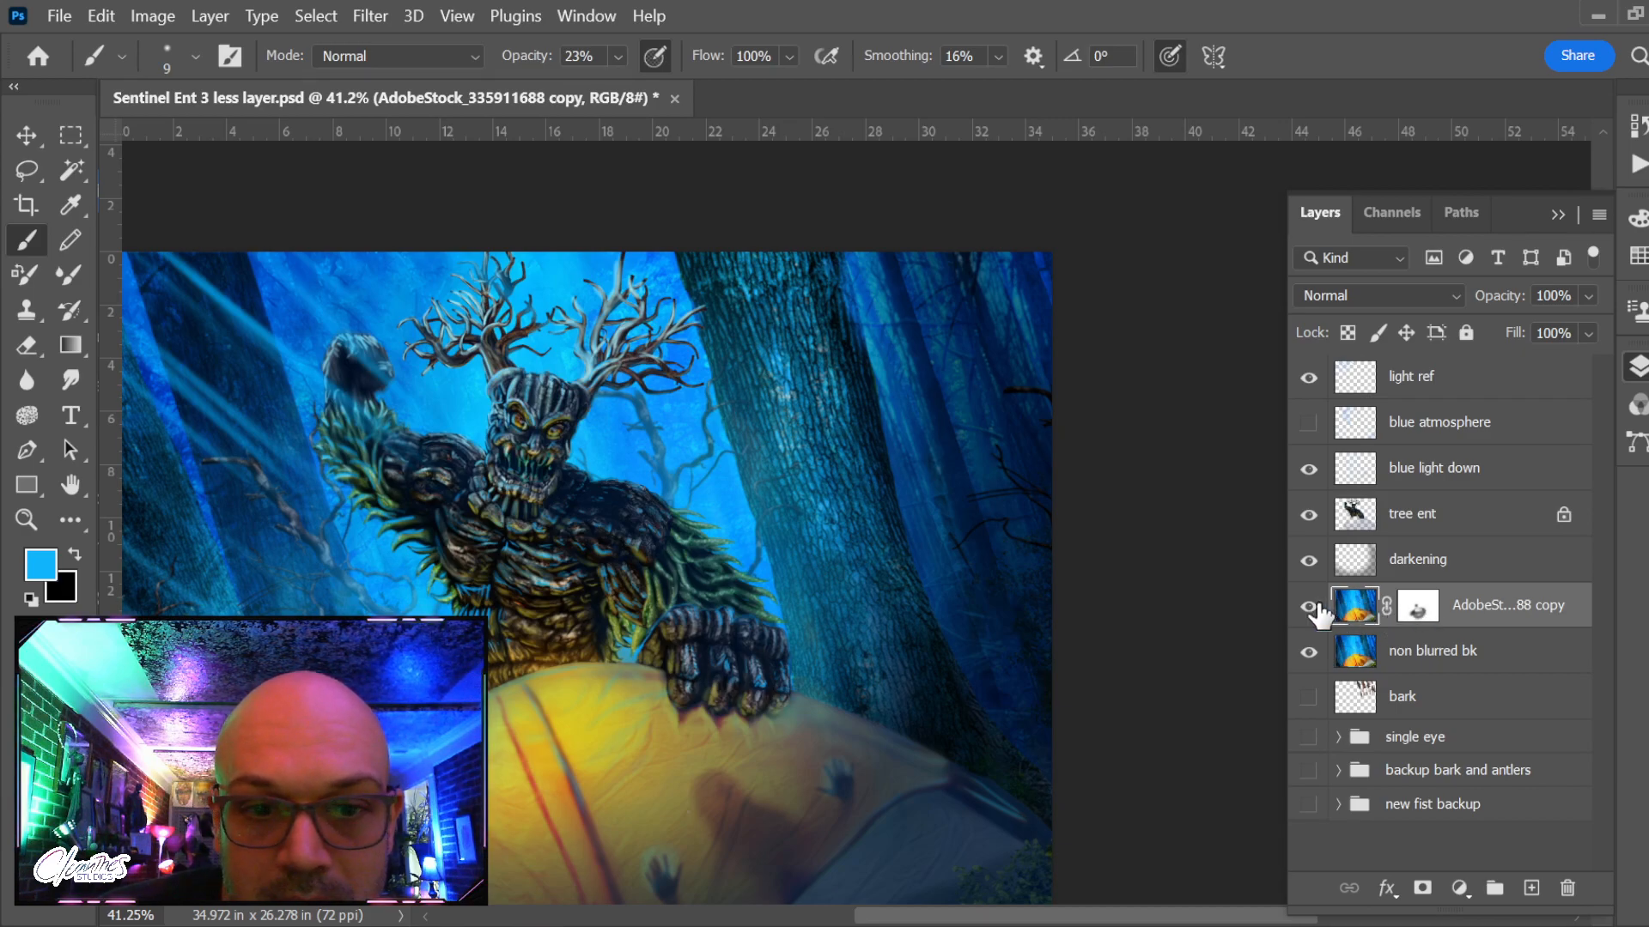
left_click(1313, 606)
left_click(1313, 606)
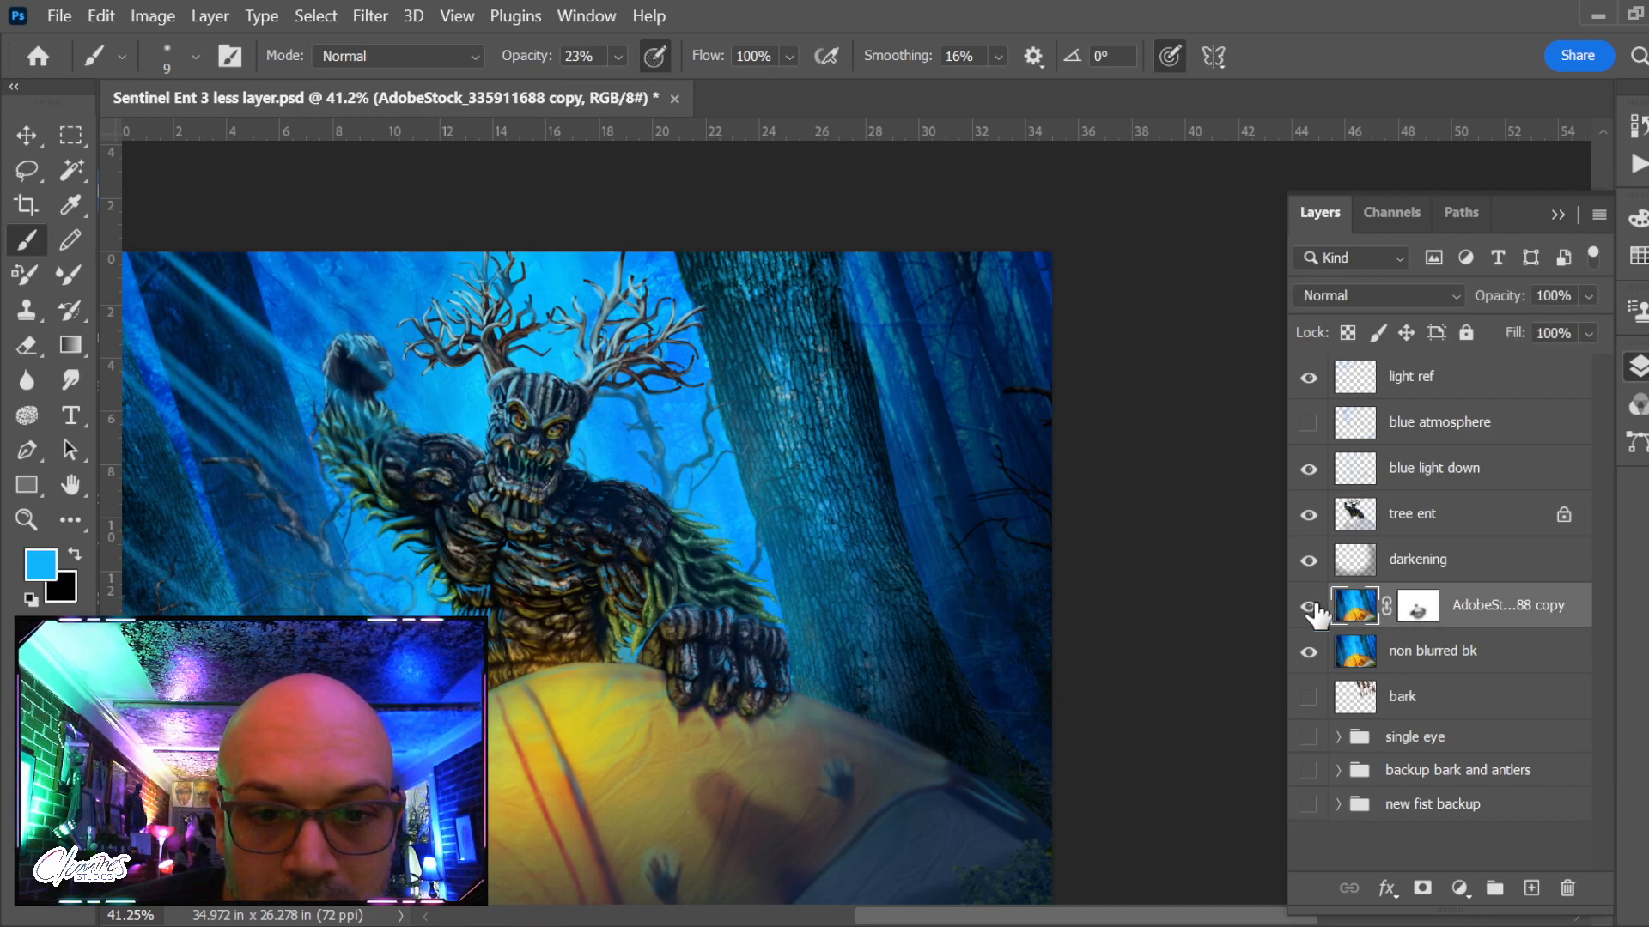
left_click(1313, 606)
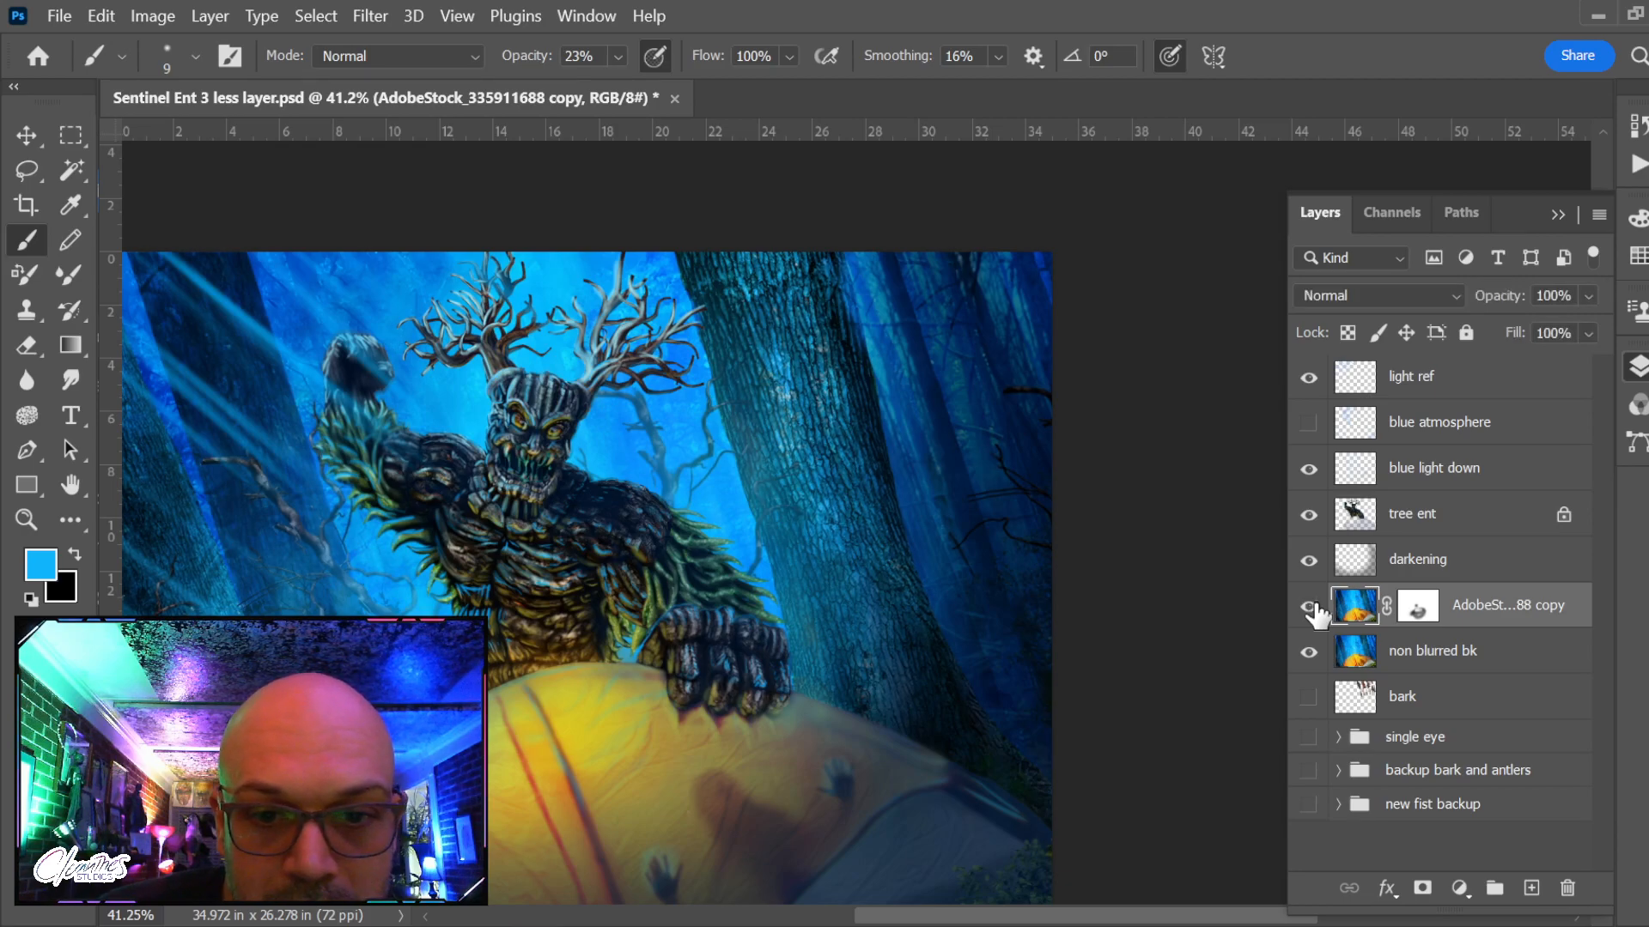
key("ctrl+e")
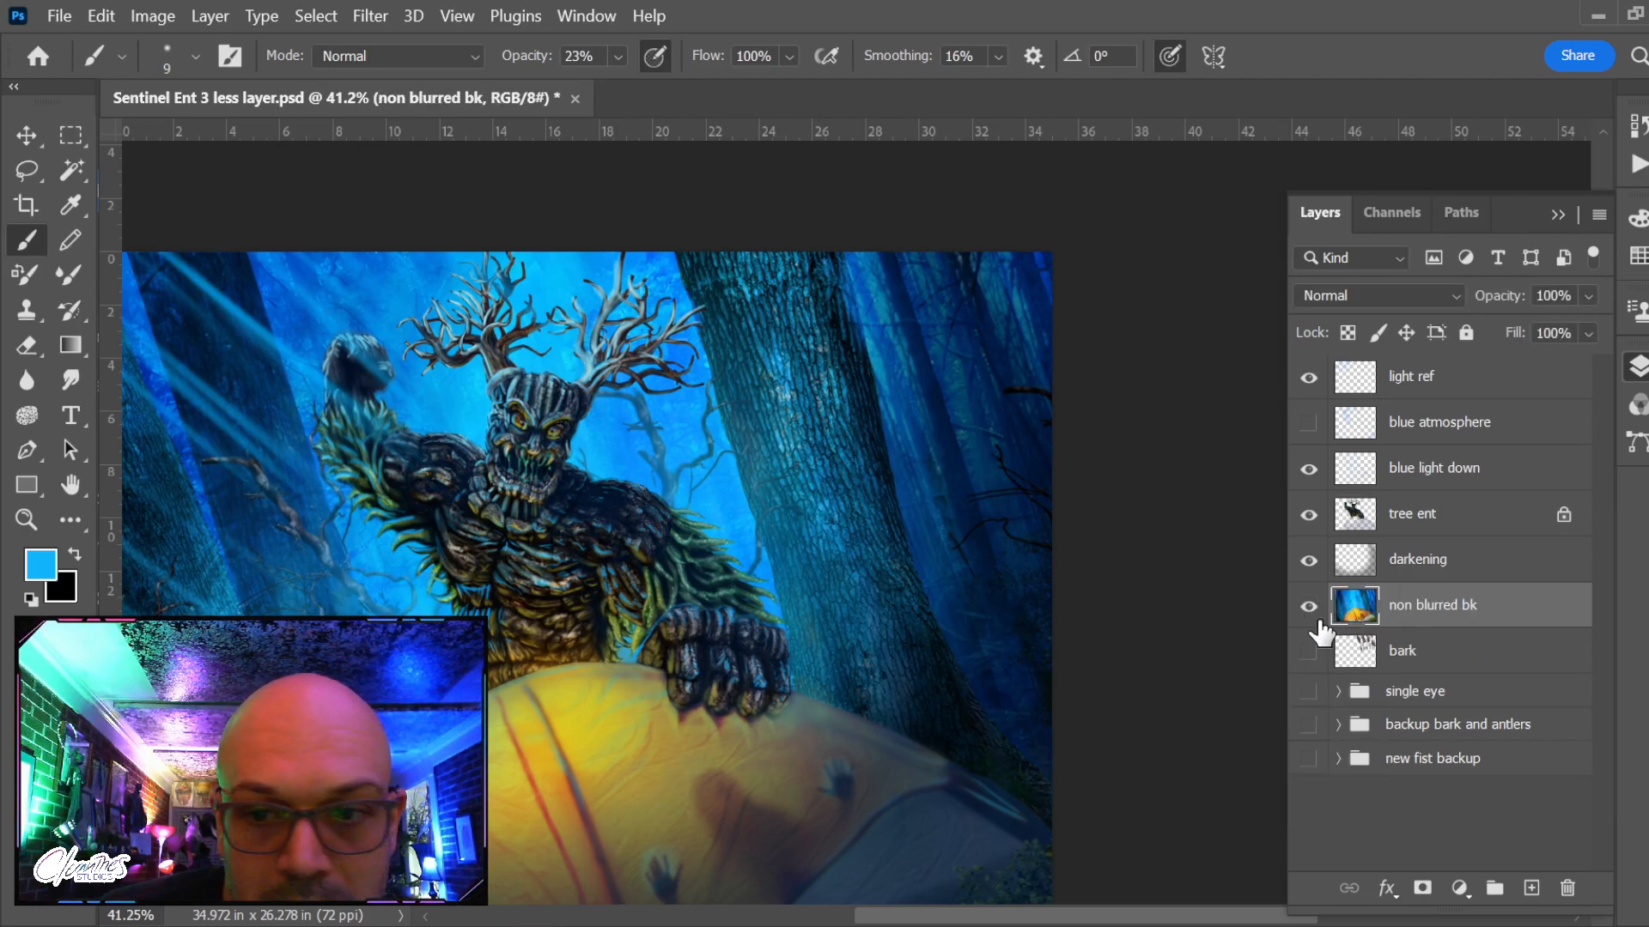
left_click(1308, 609)
left_click(1308, 610)
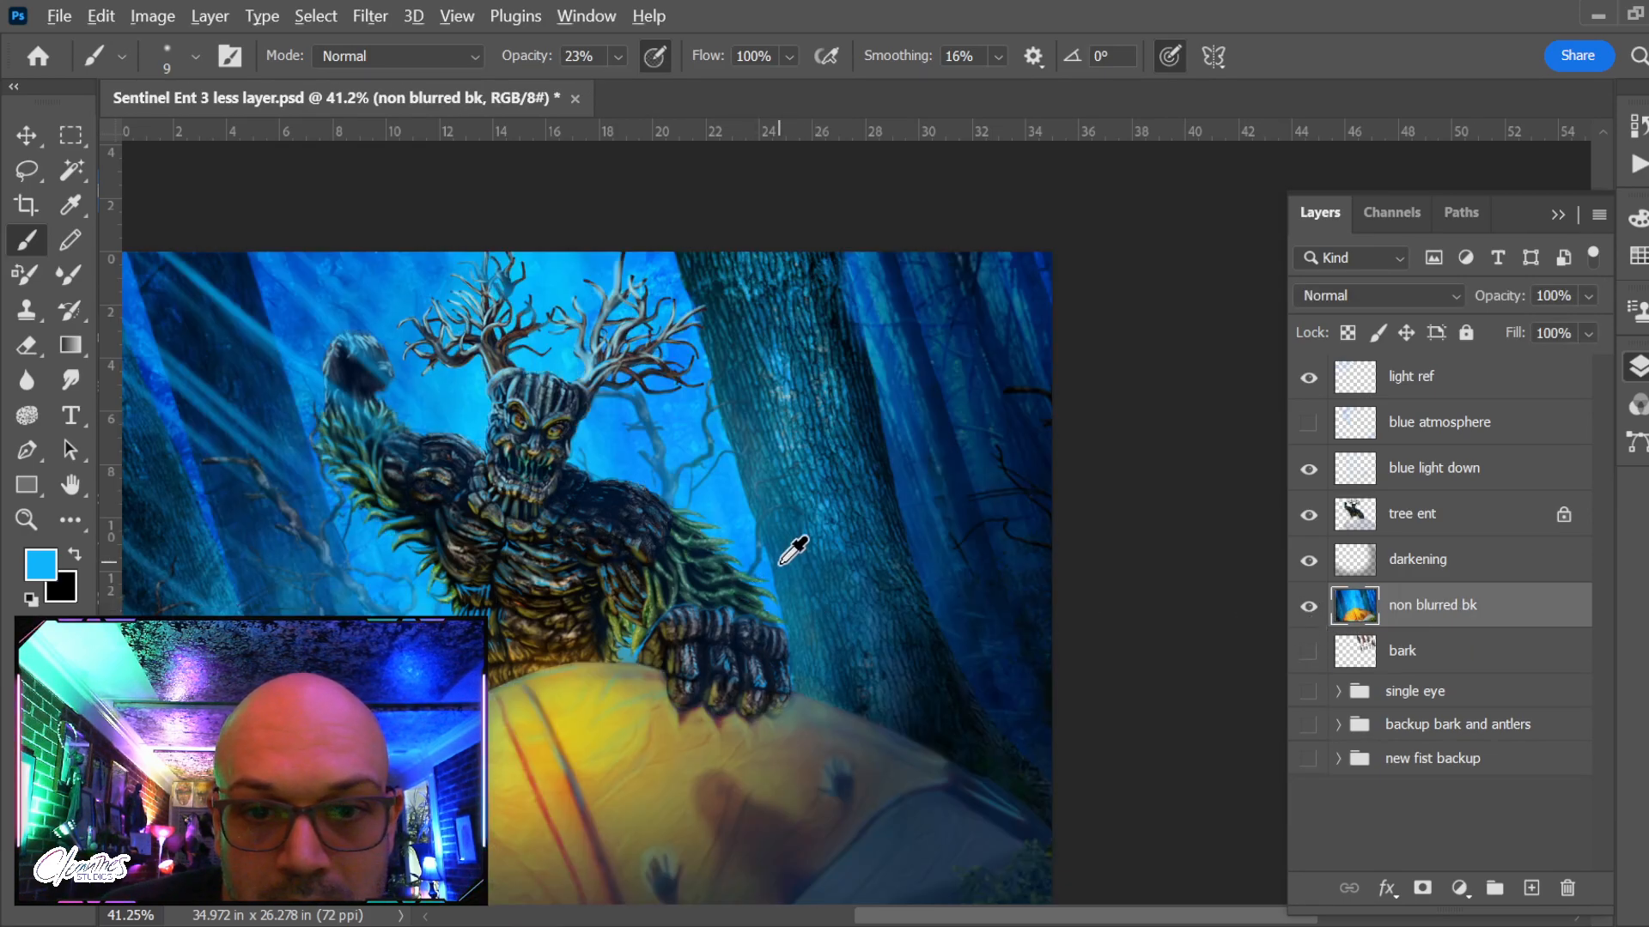
Darken the large tree trunk on the non blurred bk layer with a soft 250 px black brush at 23% opacity
scroll(779, 565, "up", 4)
scroll(859, 575, "down", 4)
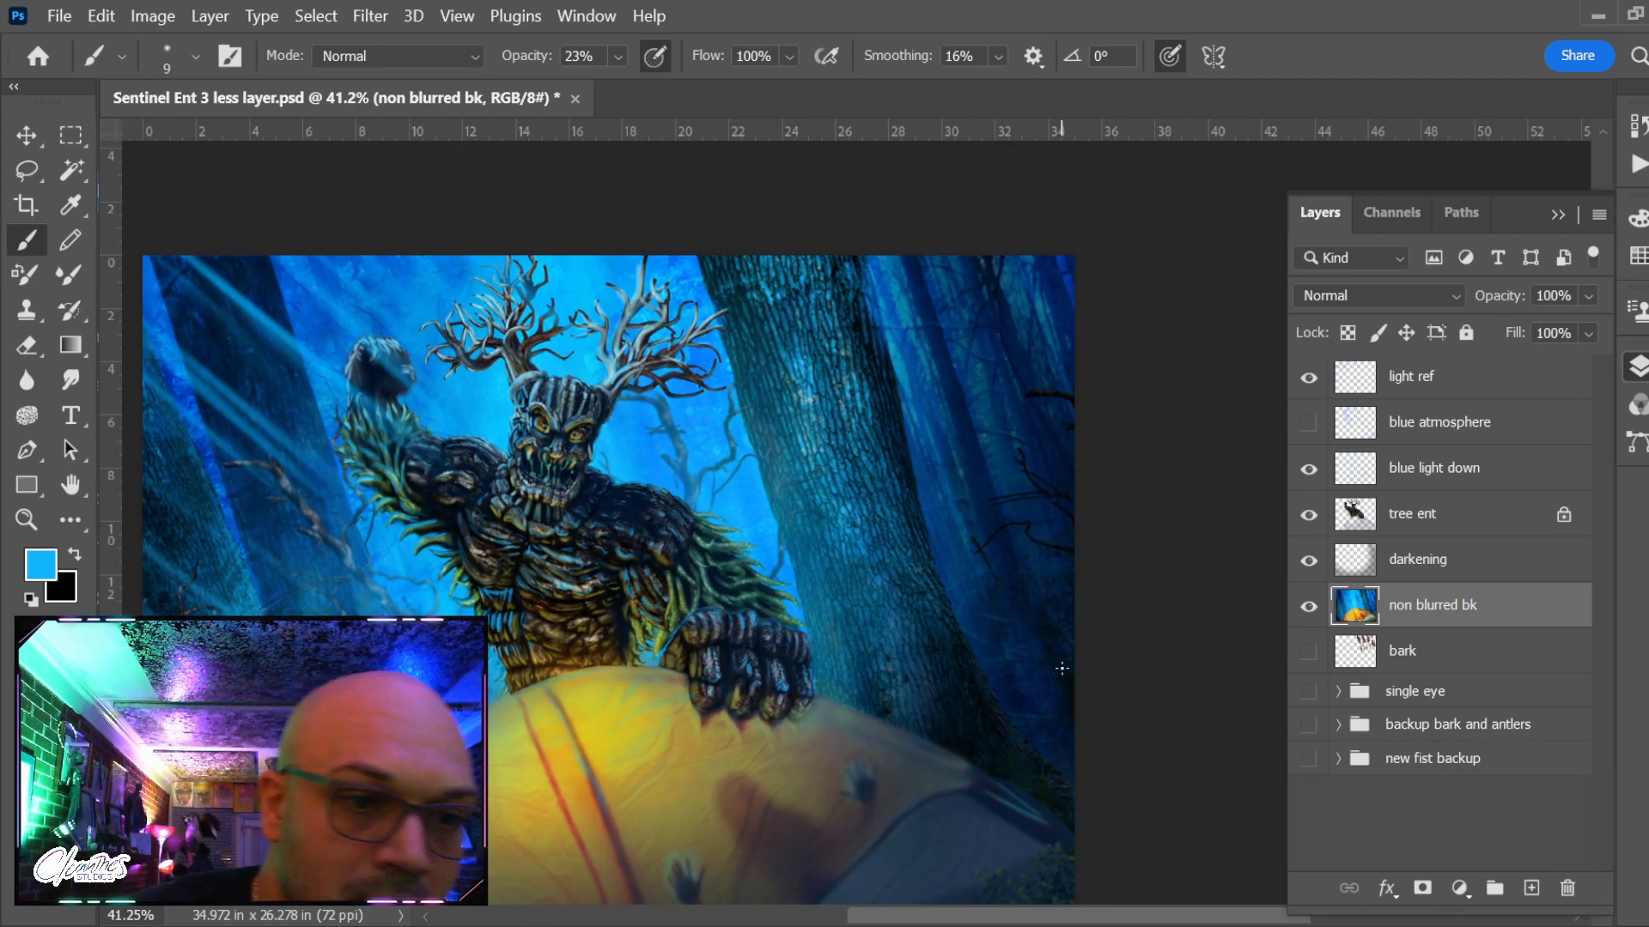
left_click(80, 547)
key("bracketright")
key("bracketright")
key("bracketright")
key("bracketright")
key("bracketright")
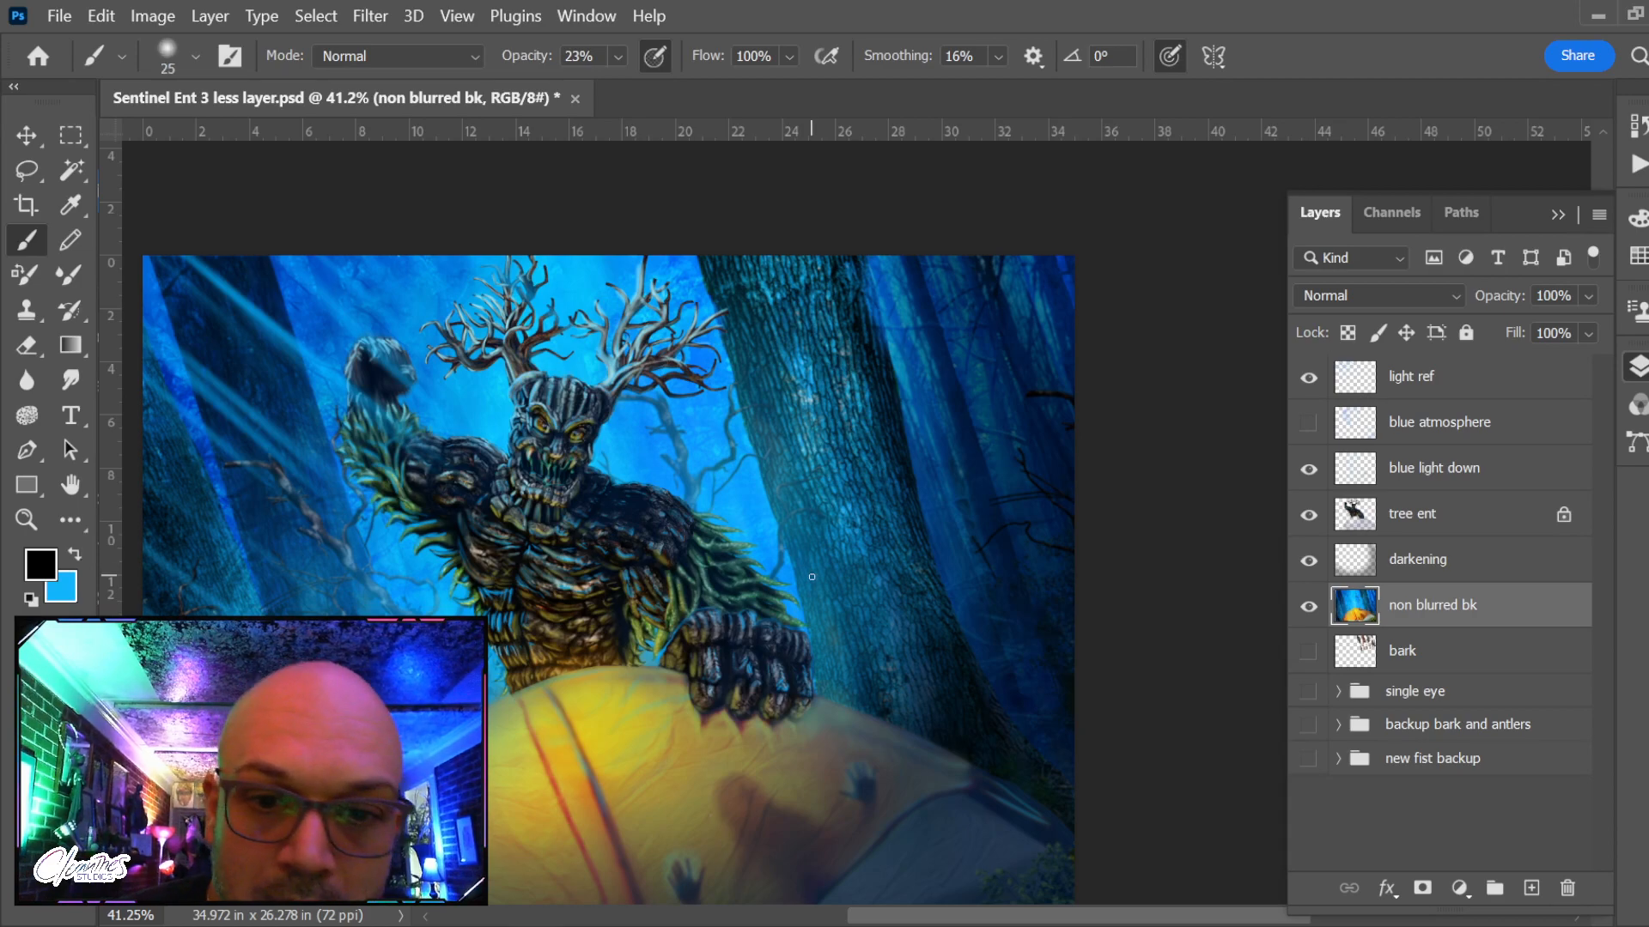
key("bracketright")
key("bracketright")
key("bracketright")
key("bracketright")
key("bracketright")
key("bracketright")
key("bracketright")
key("bracketright")
key("bracketright")
key("bracketright")
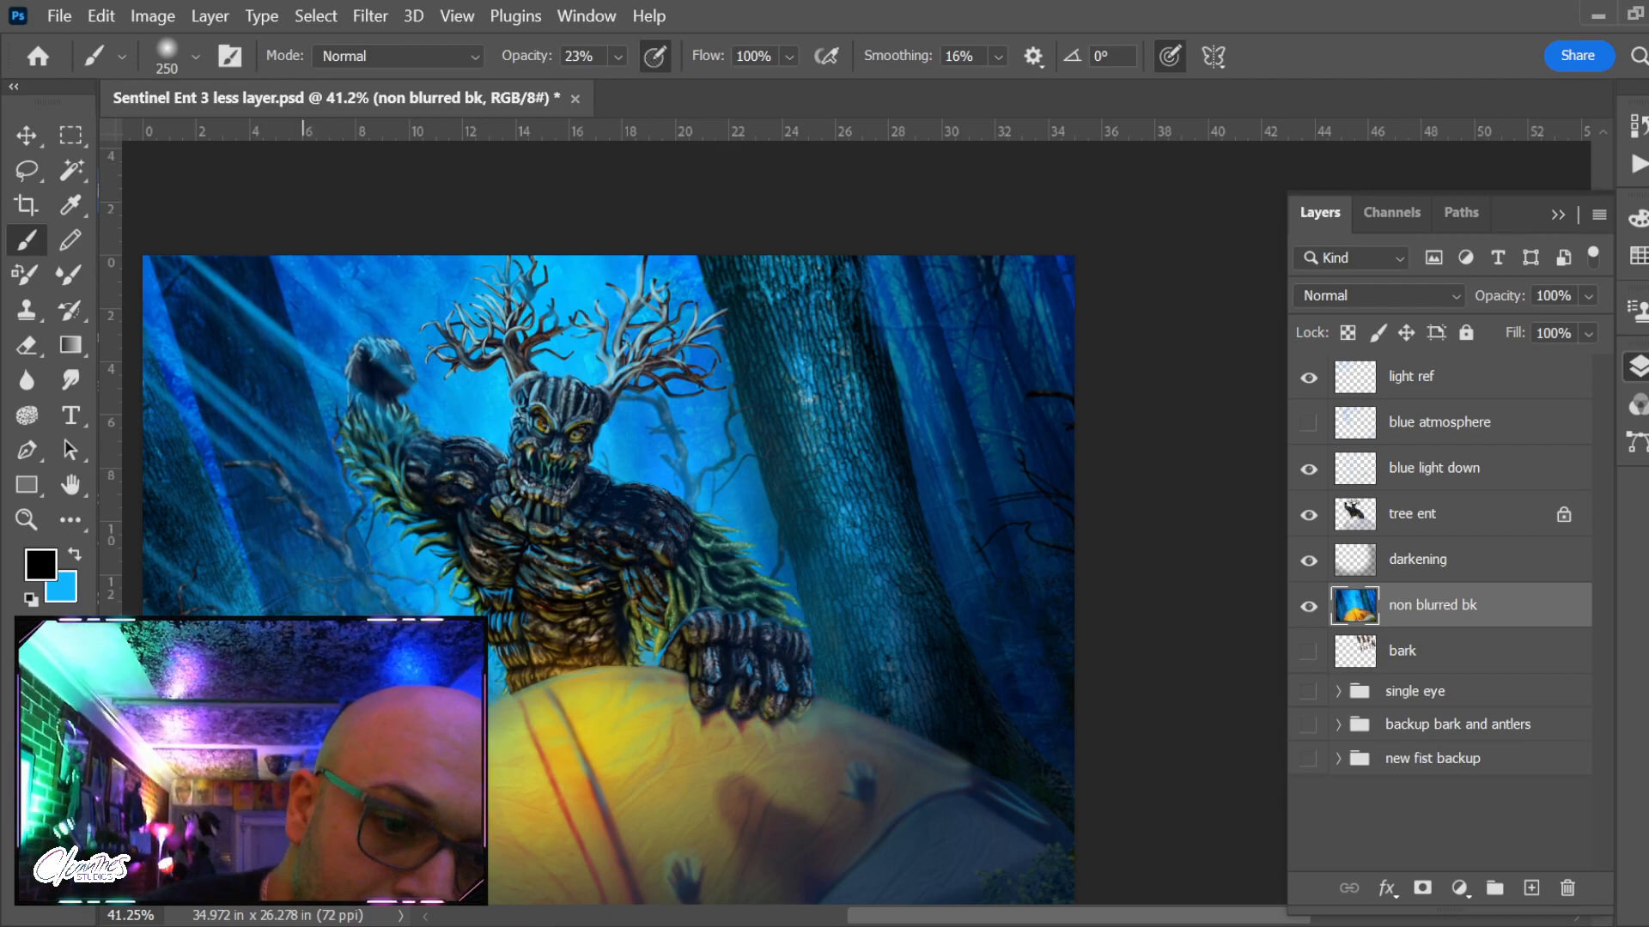
Darken the lower background beside the tent with the black brush, and compare the painting with the darkening layer hidden and shown
left_click_drag(410, 663, 412, 549)
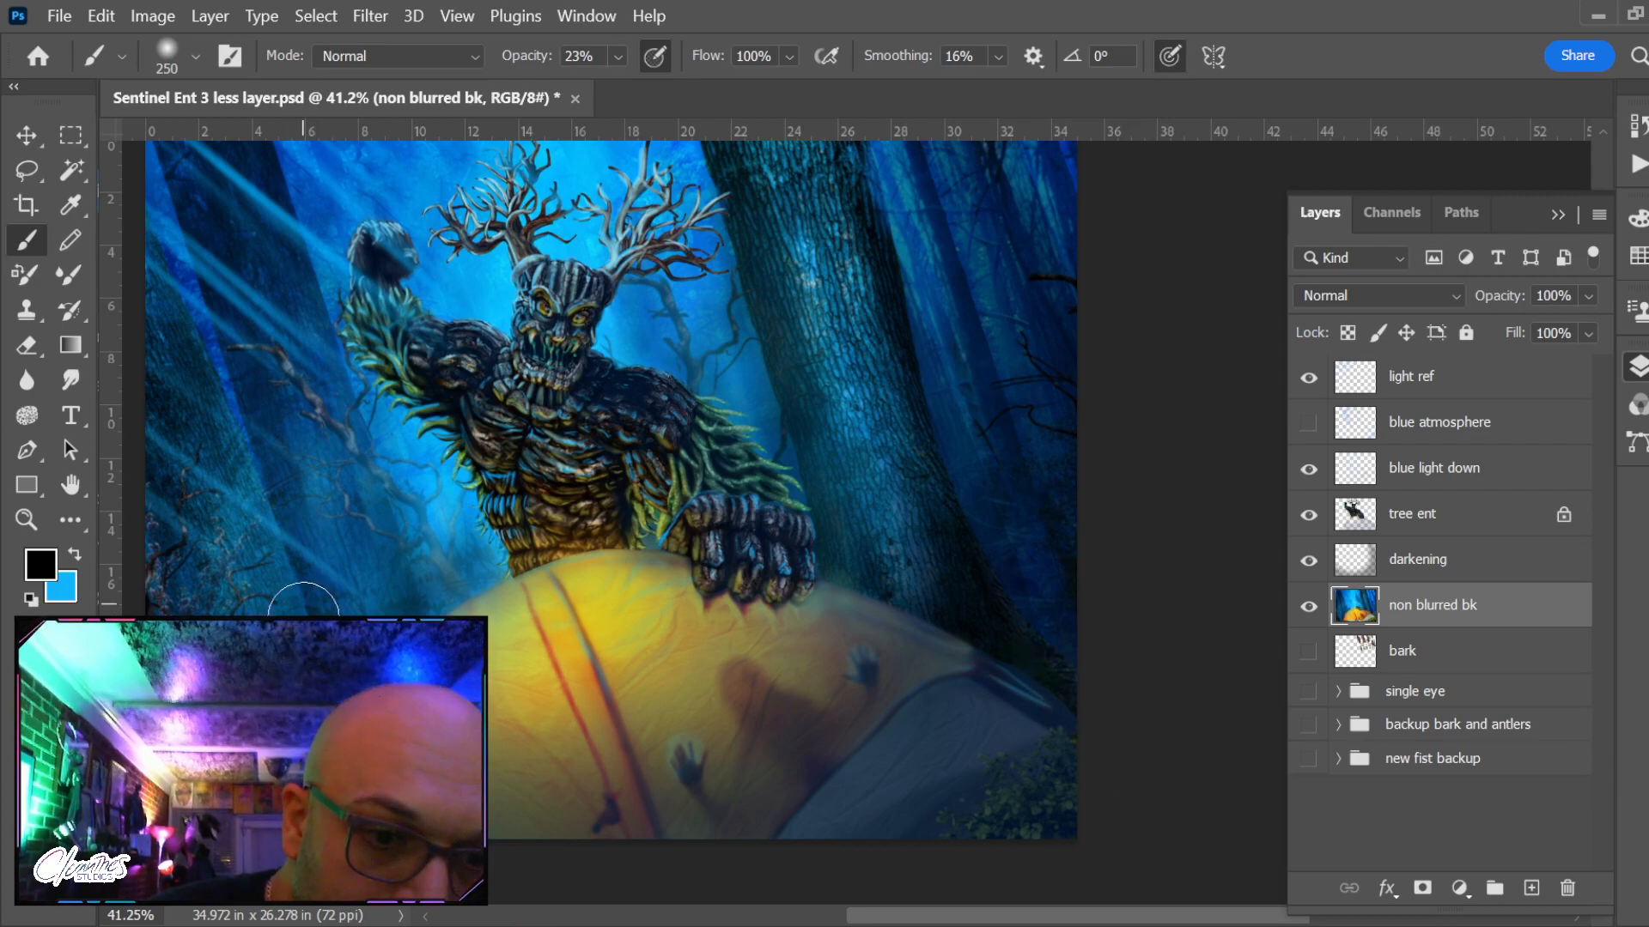
scroll(241, 670, "down", 2)
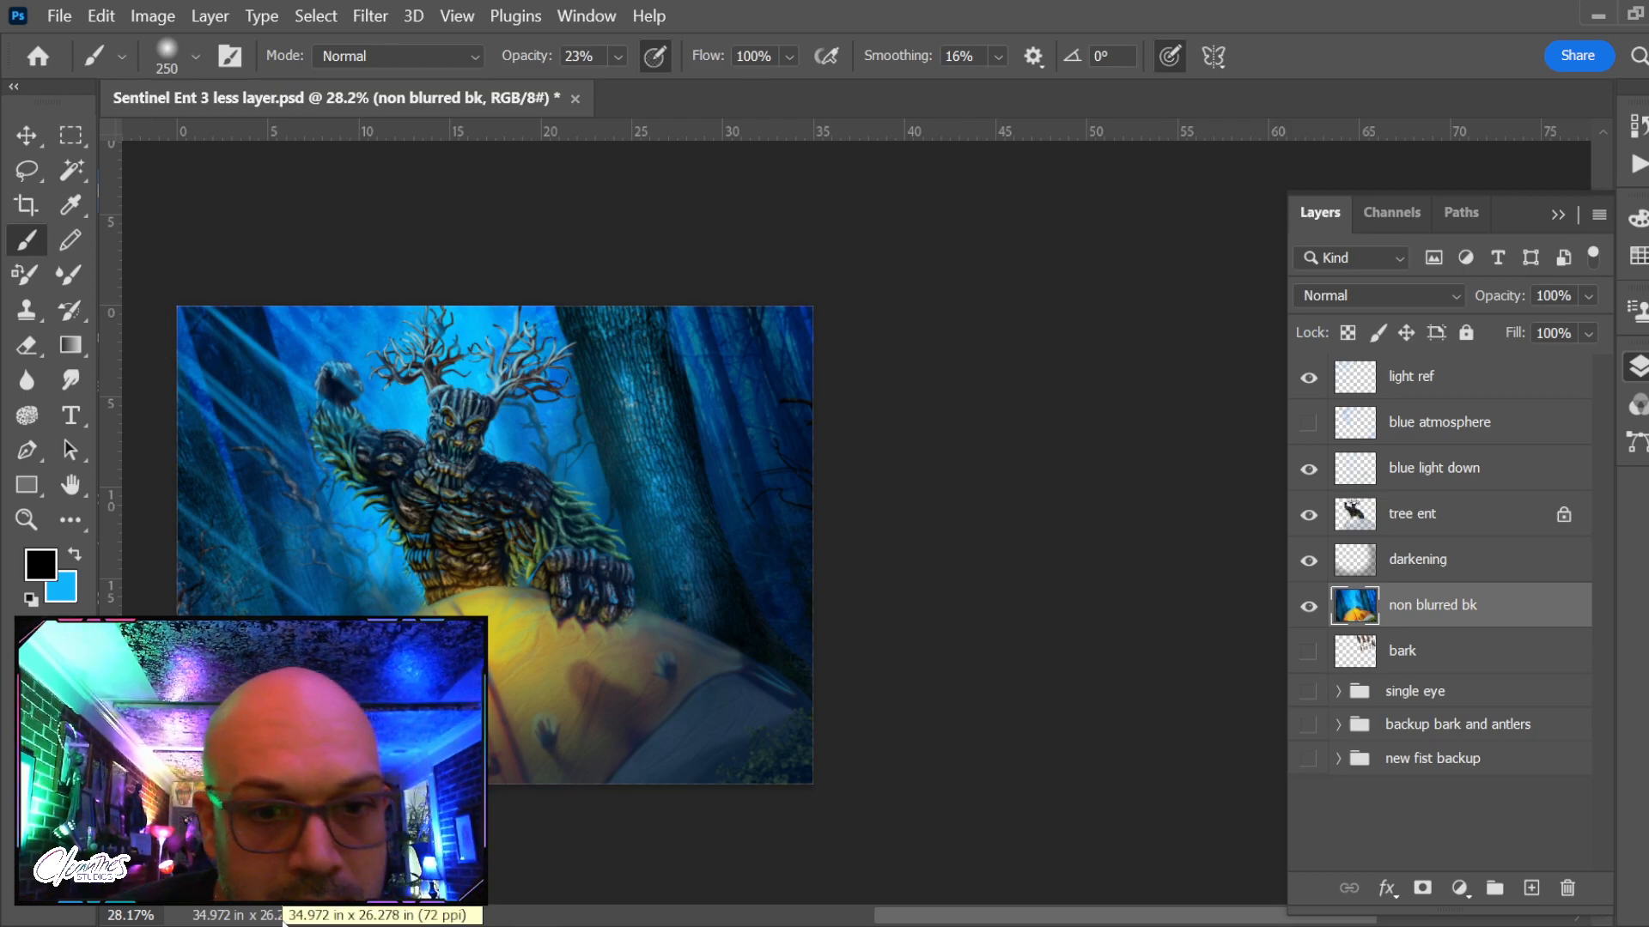
scroll(406, 652, "up", 2)
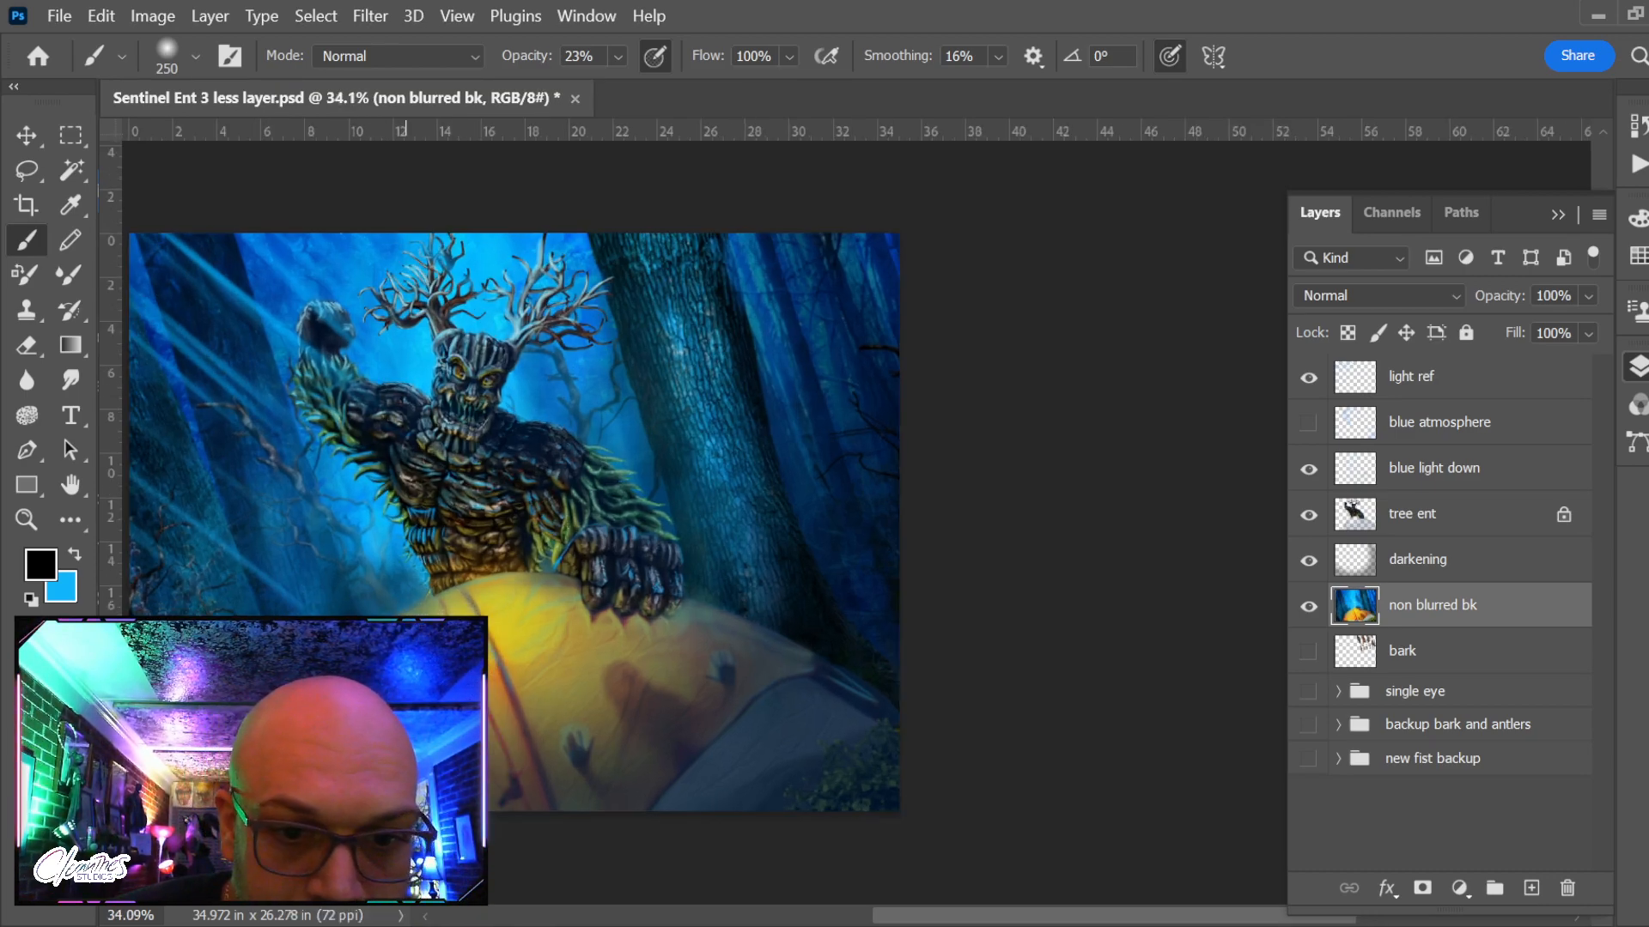
left_click(1309, 560)
left_click(1308, 560)
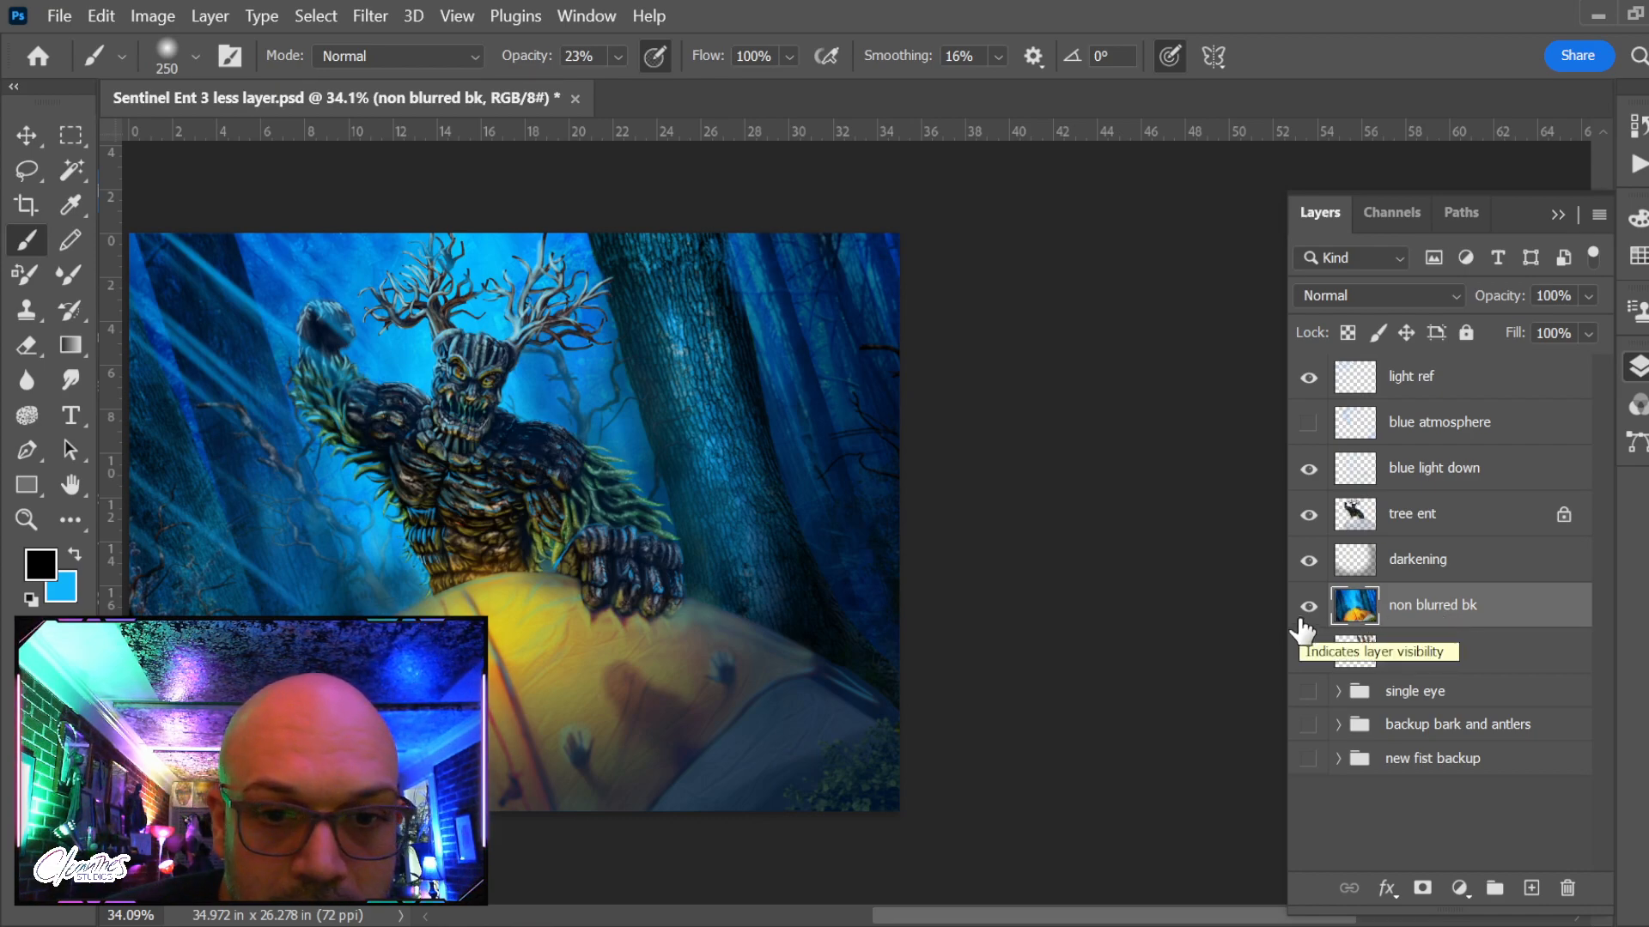
Add a layer above non blurred bk and paint a yellow glow sampled from the tent onto the background trees with a 125 px brush
left_click(1525, 890)
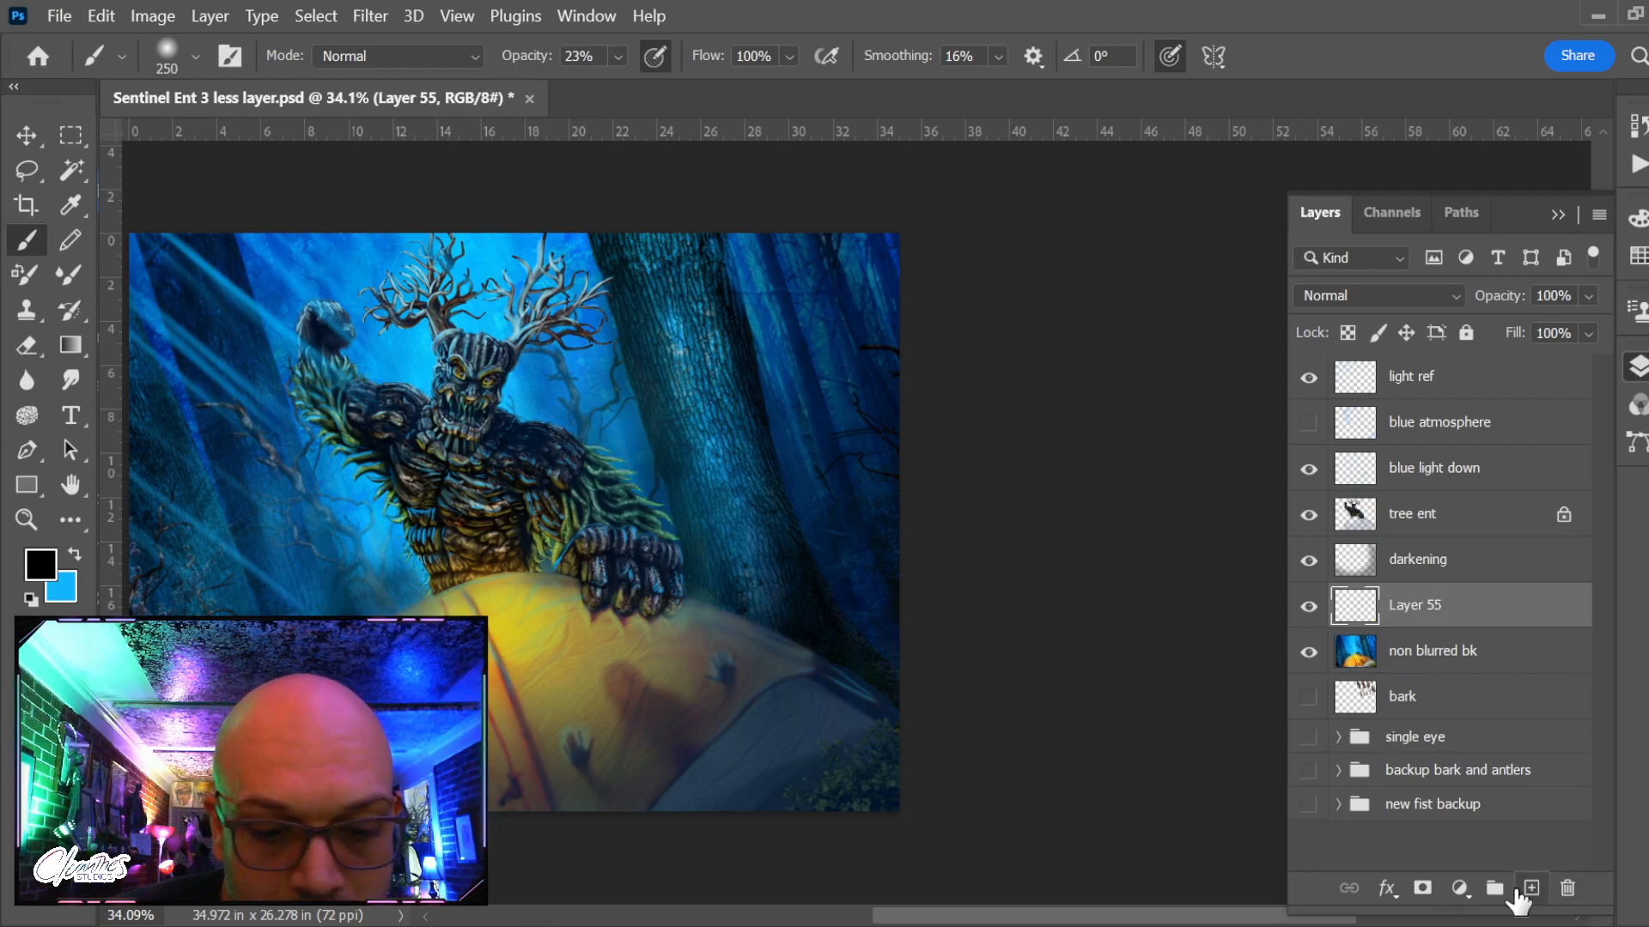
left_click(544, 625, "alt")
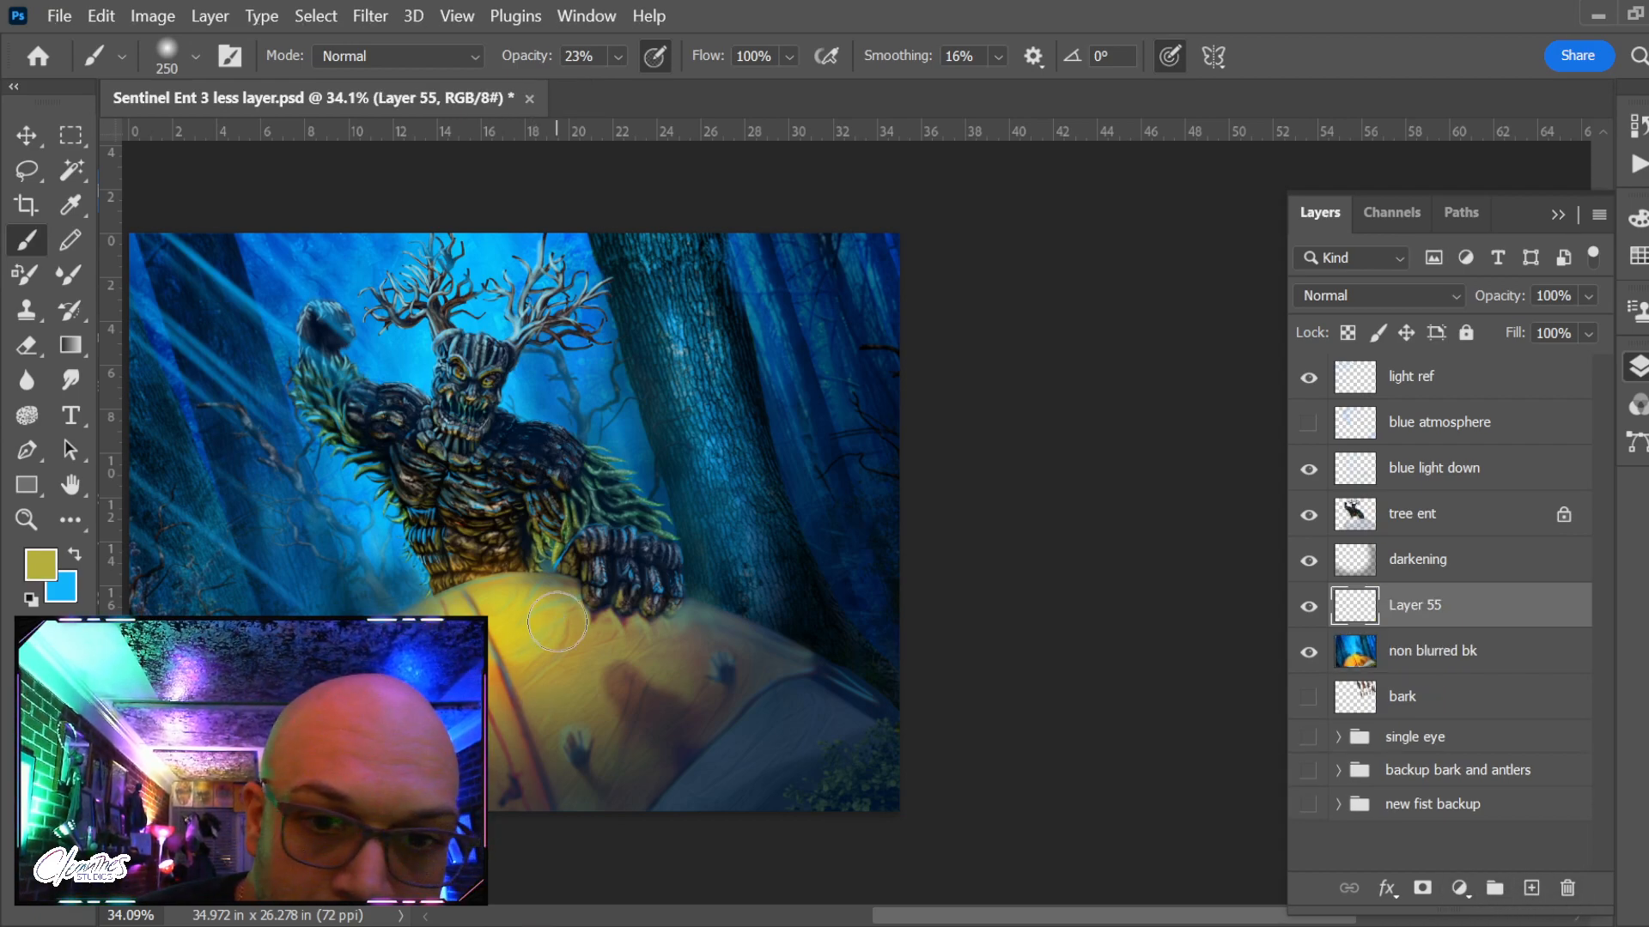
key("ctrl+z")
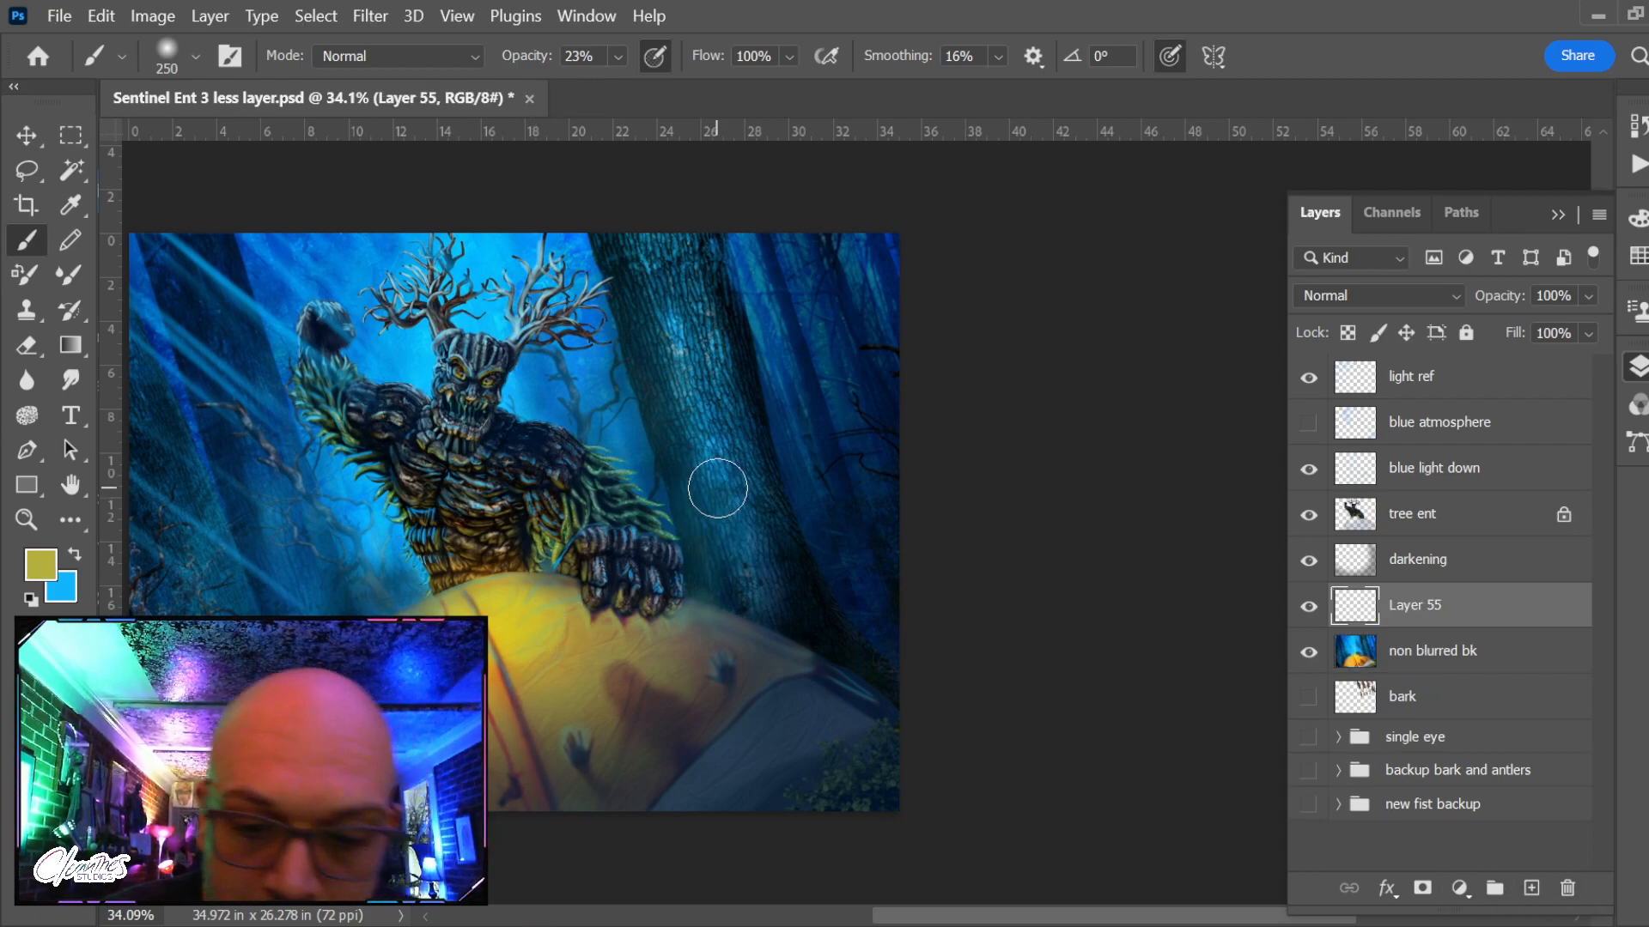
key("bracketleft")
key("bracketleft")
key("bracketleft")
key("bracketleft")
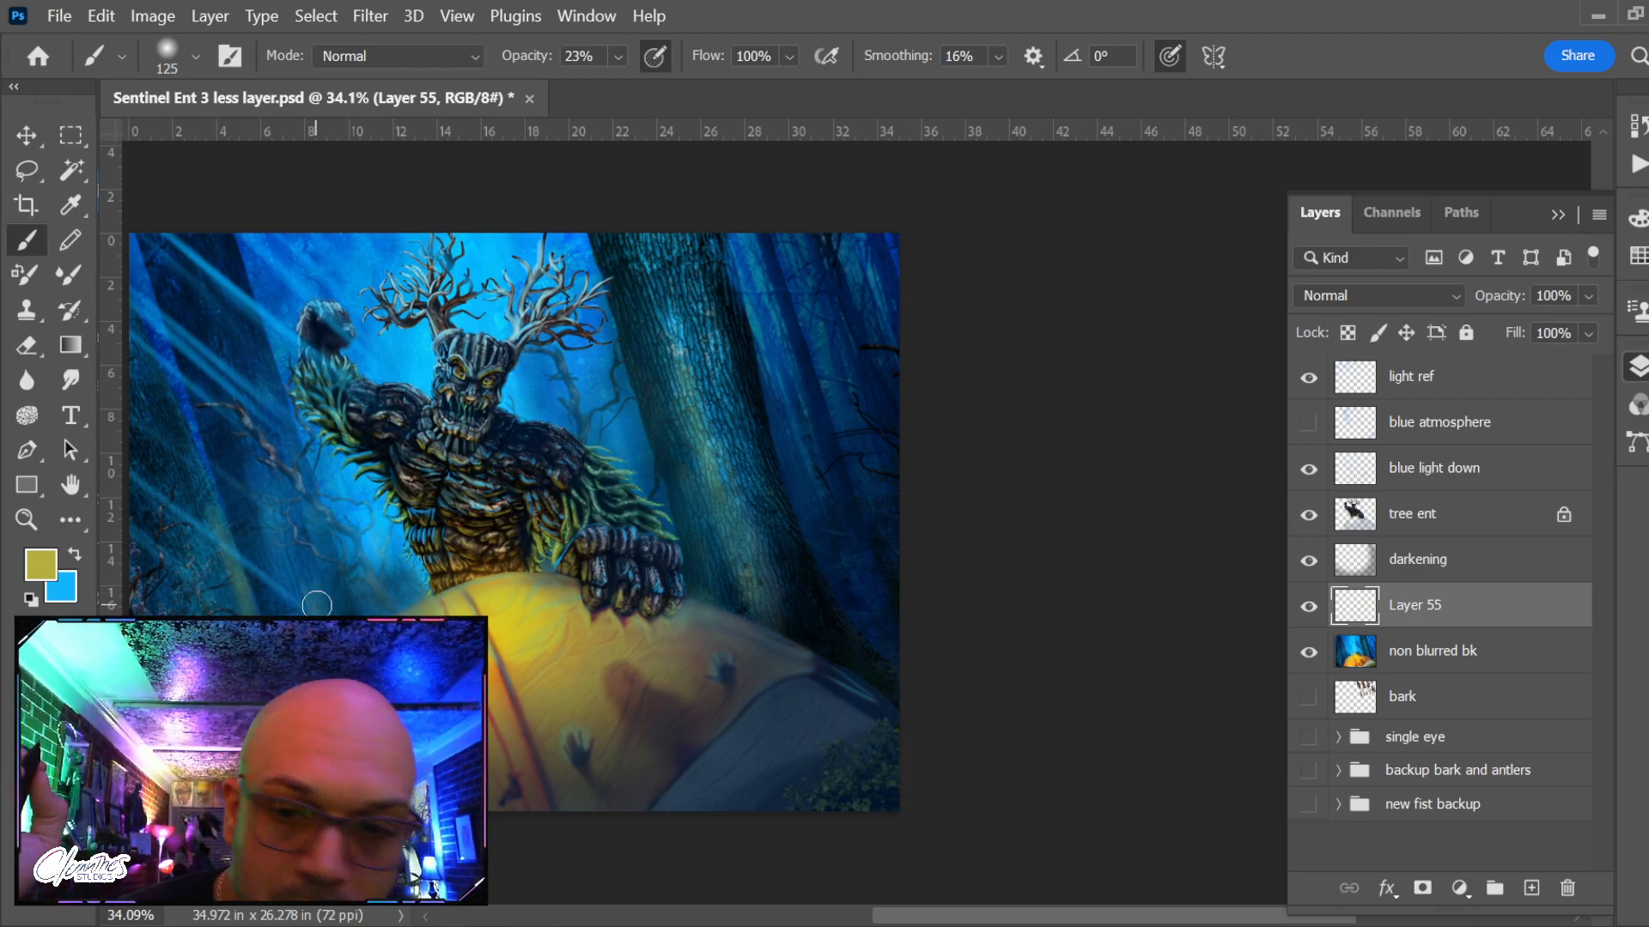
Paint more yellow light on the background trees with the brush in Overlay mode, erasing excess glow with a 125 px eraser at 50% opacity
left_click(390, 55)
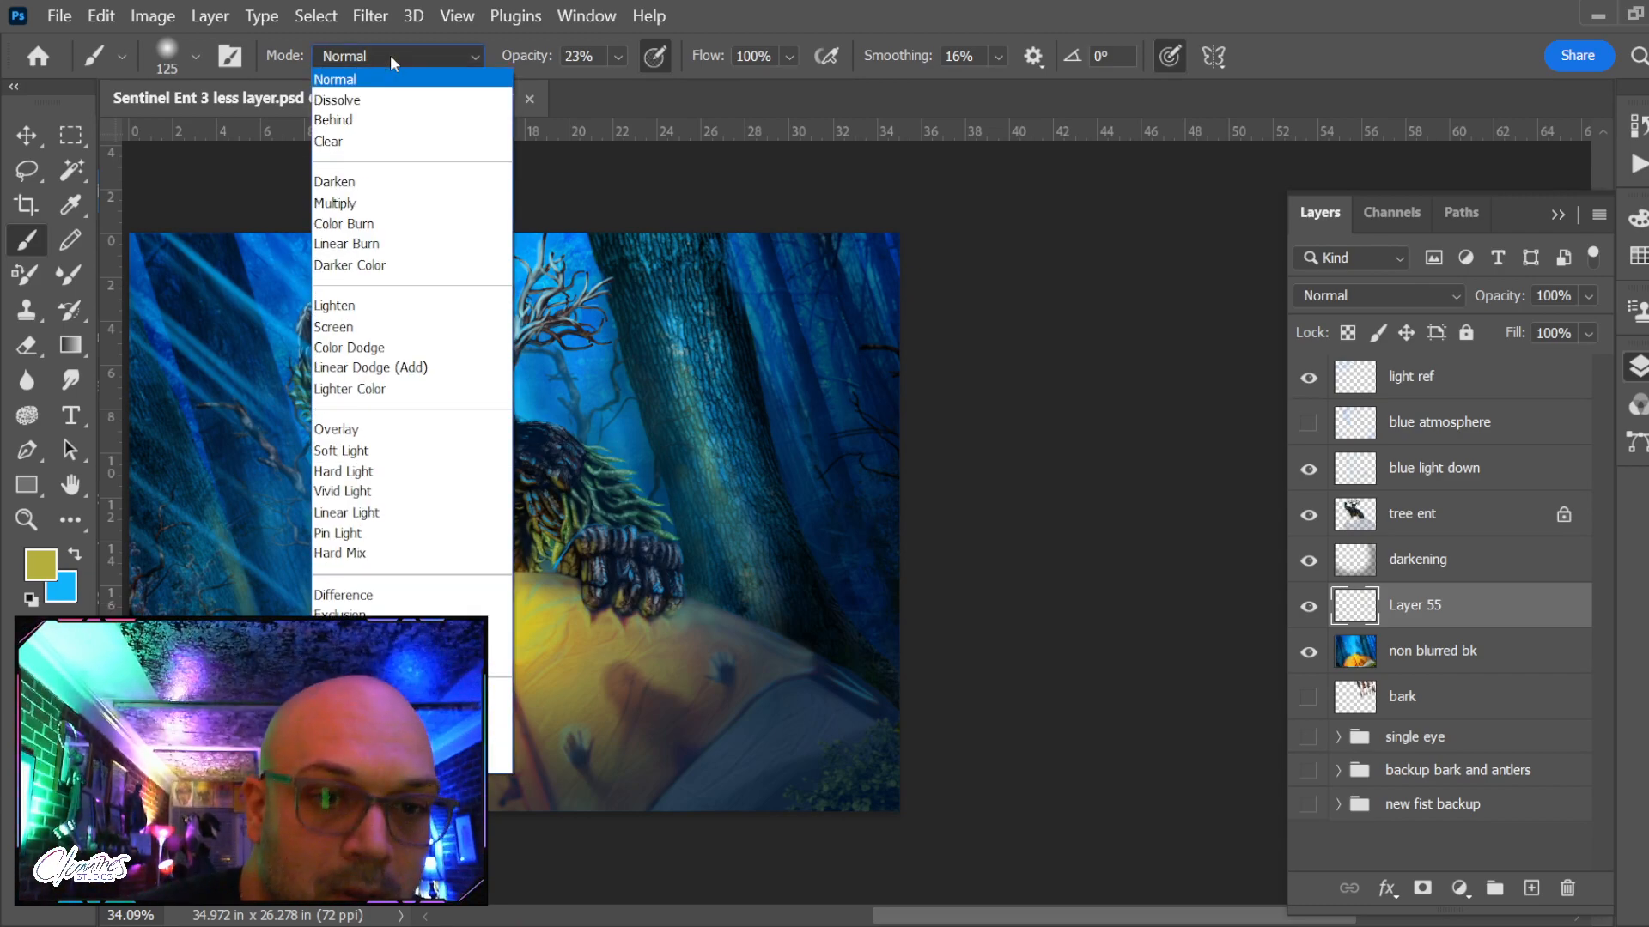
left_click(397, 431)
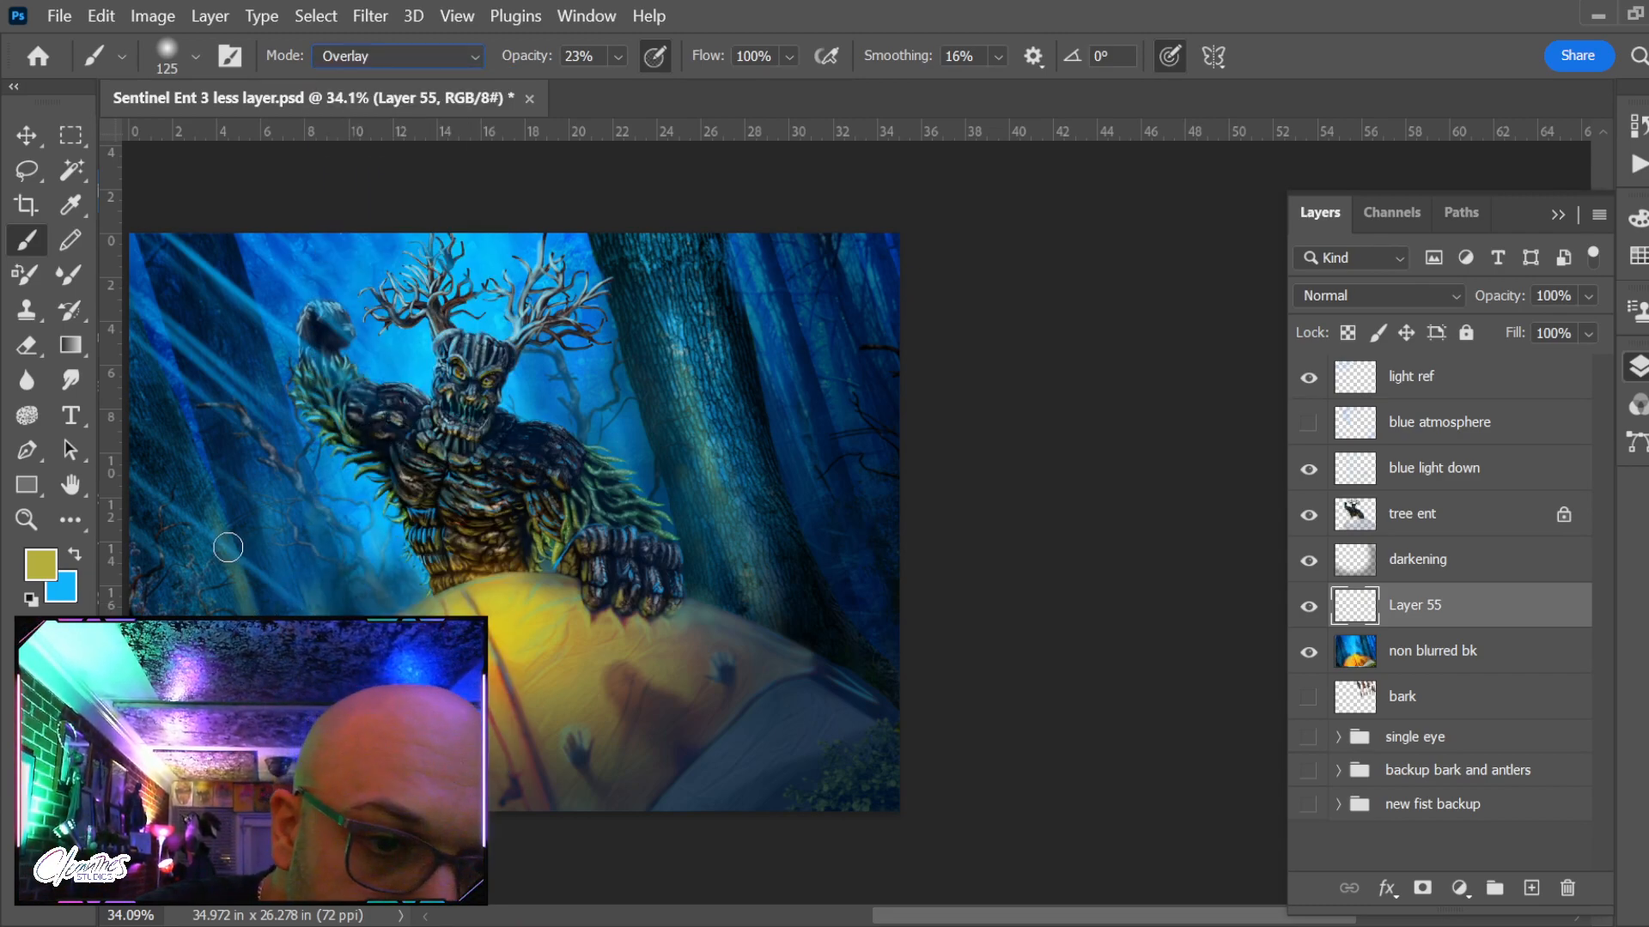
key("e")
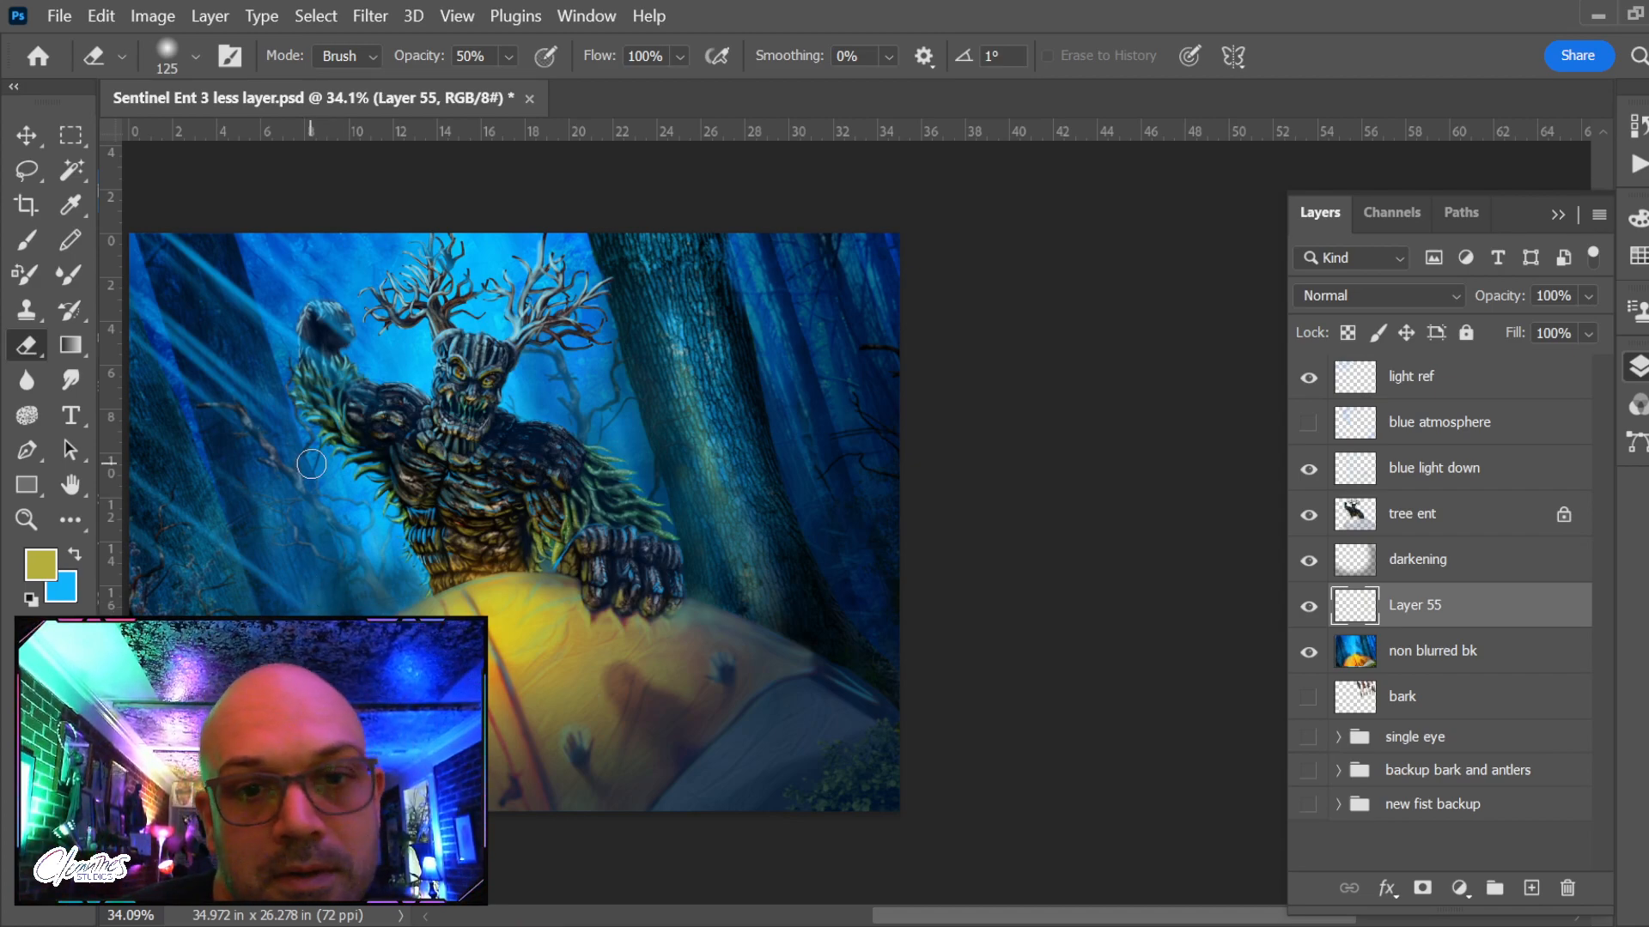
key("b")
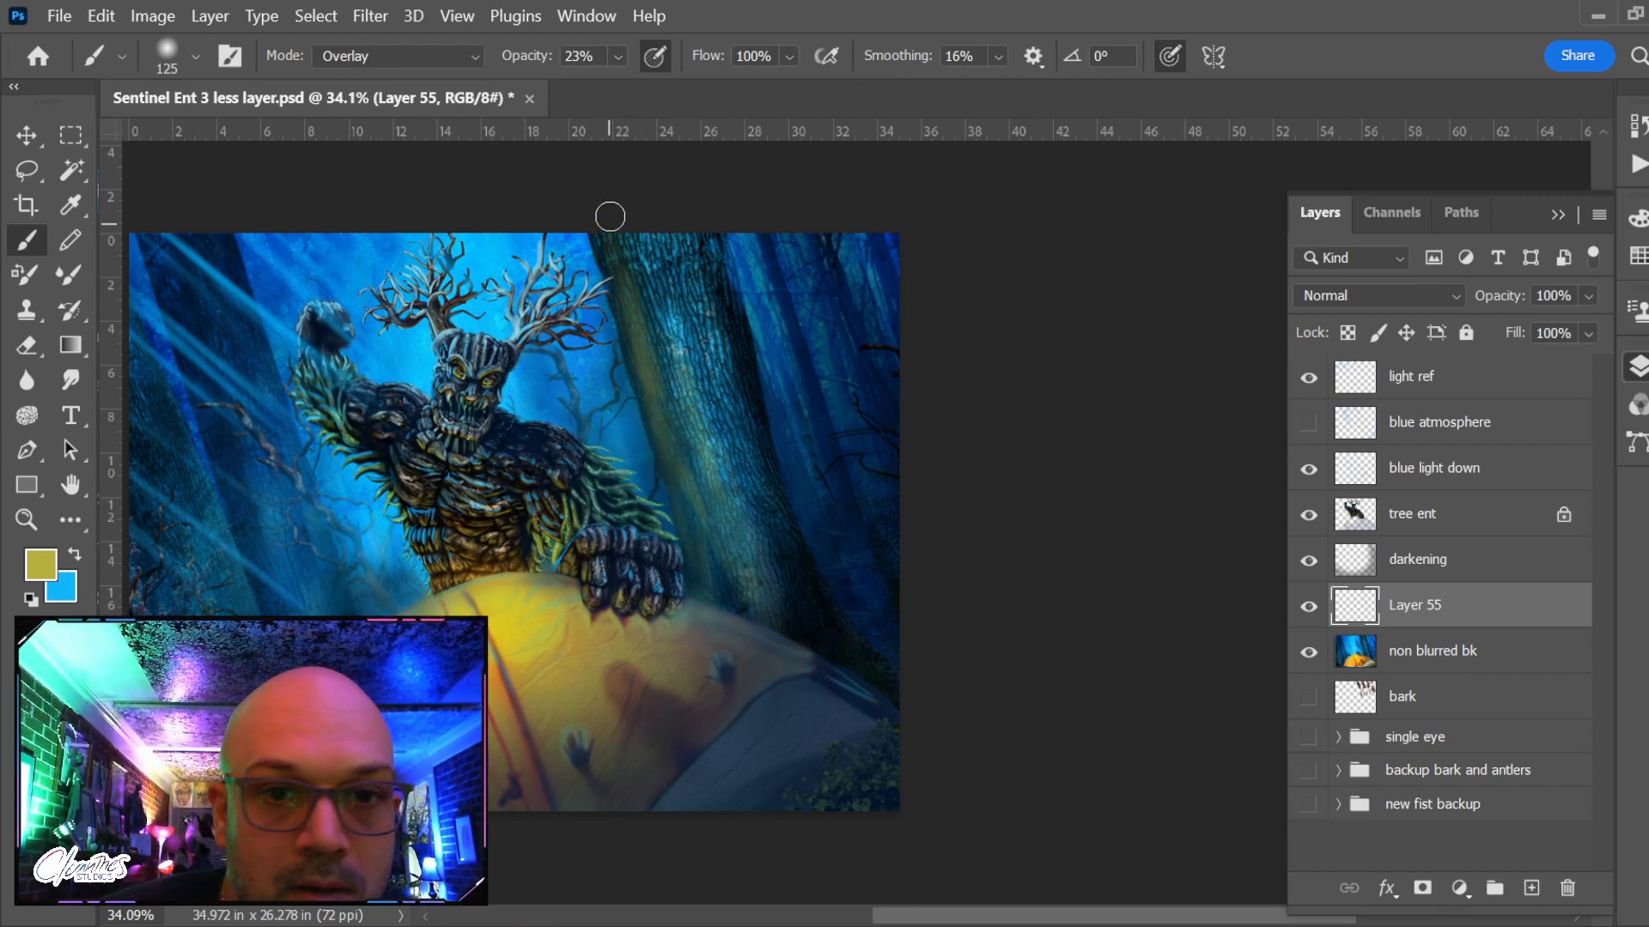
Paint more yellow glow onto the large trunk and background trees with the Overlay brush at 23% opacity, varying its size between 80 and 250 px
left_click(370, 16)
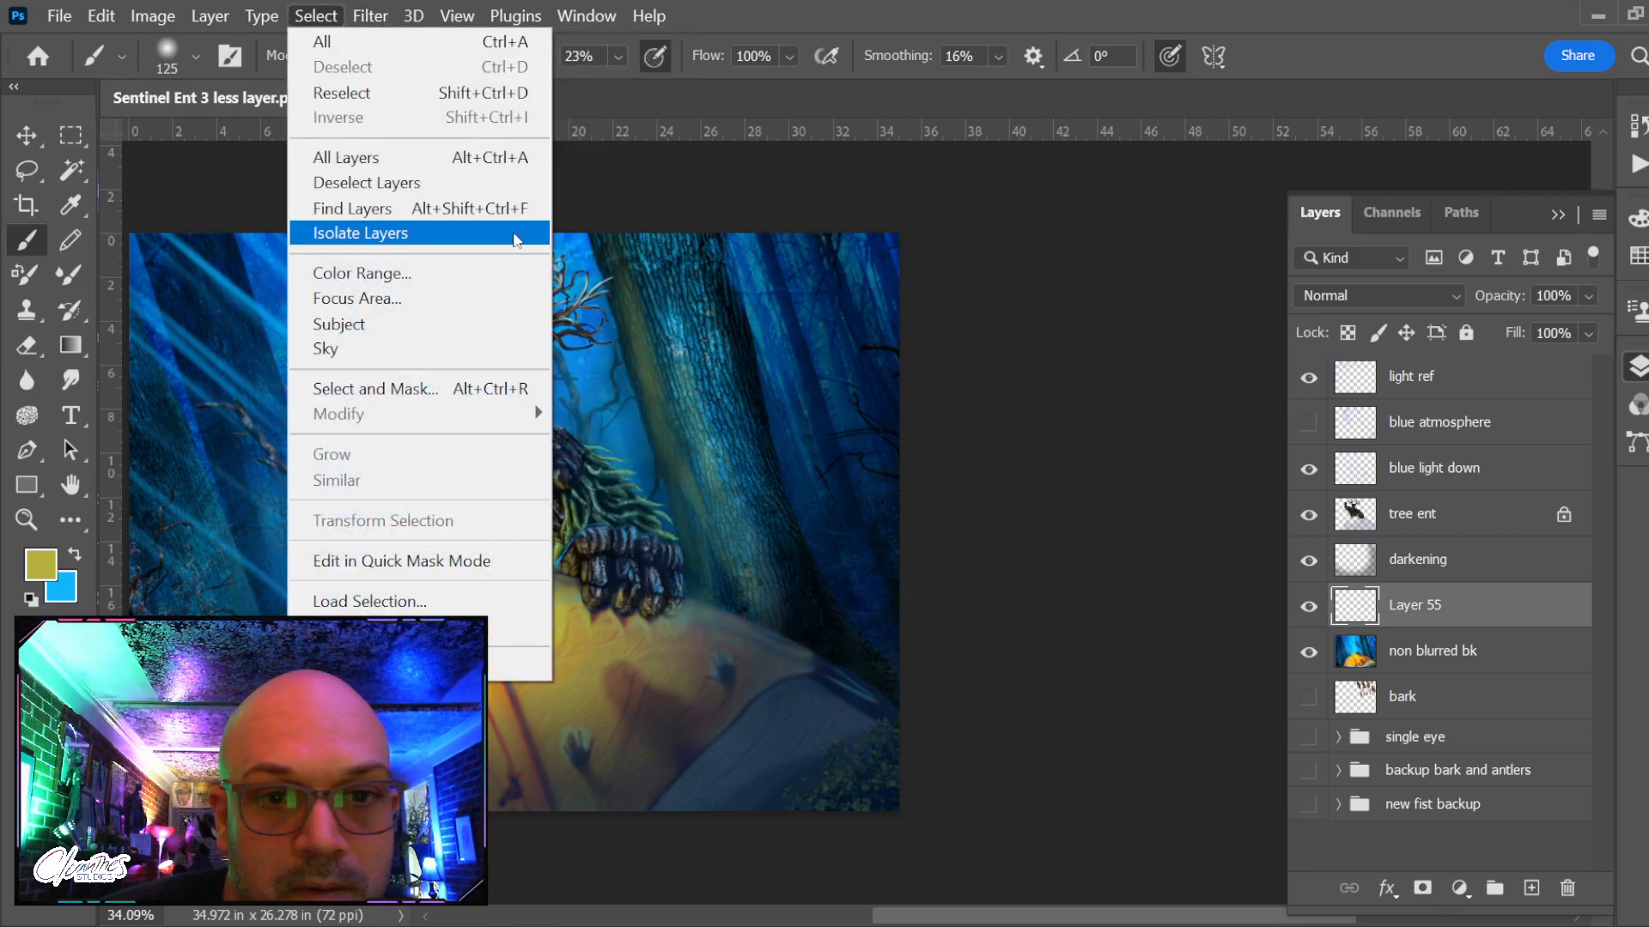
left_click(758, 468)
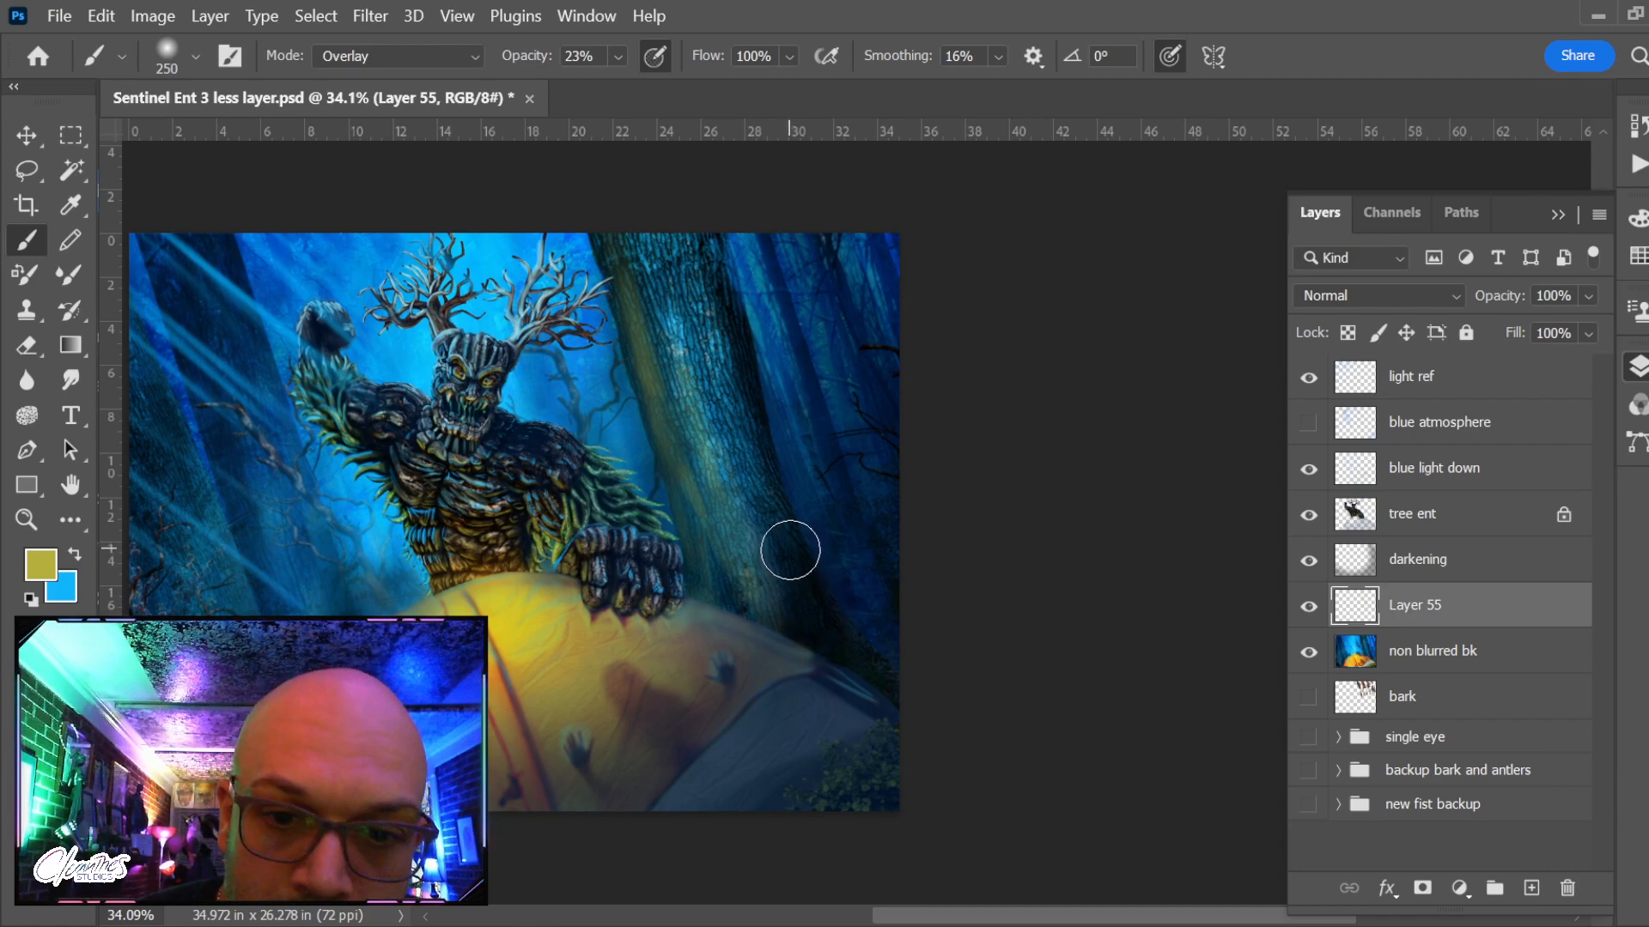
key("bracketright")
key("bracketright")
key("bracketright")
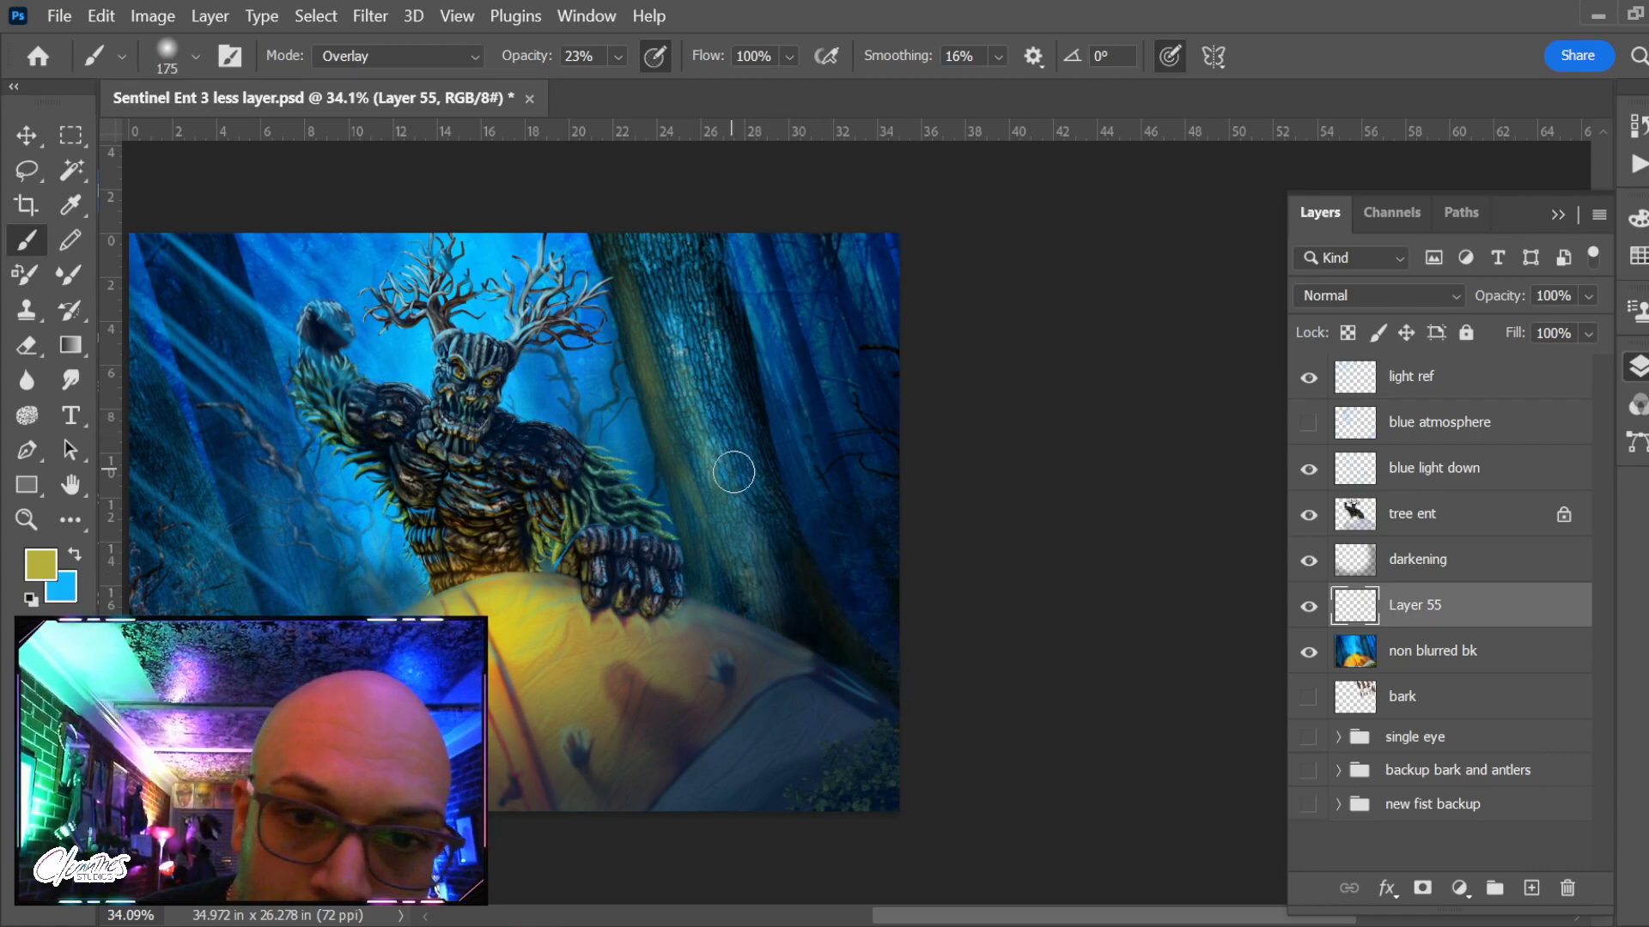
left_click_drag(718, 478, 646, 279)
key("ctrl+z")
key("bracketleft")
key("bracketleft")
key("bracketleft")
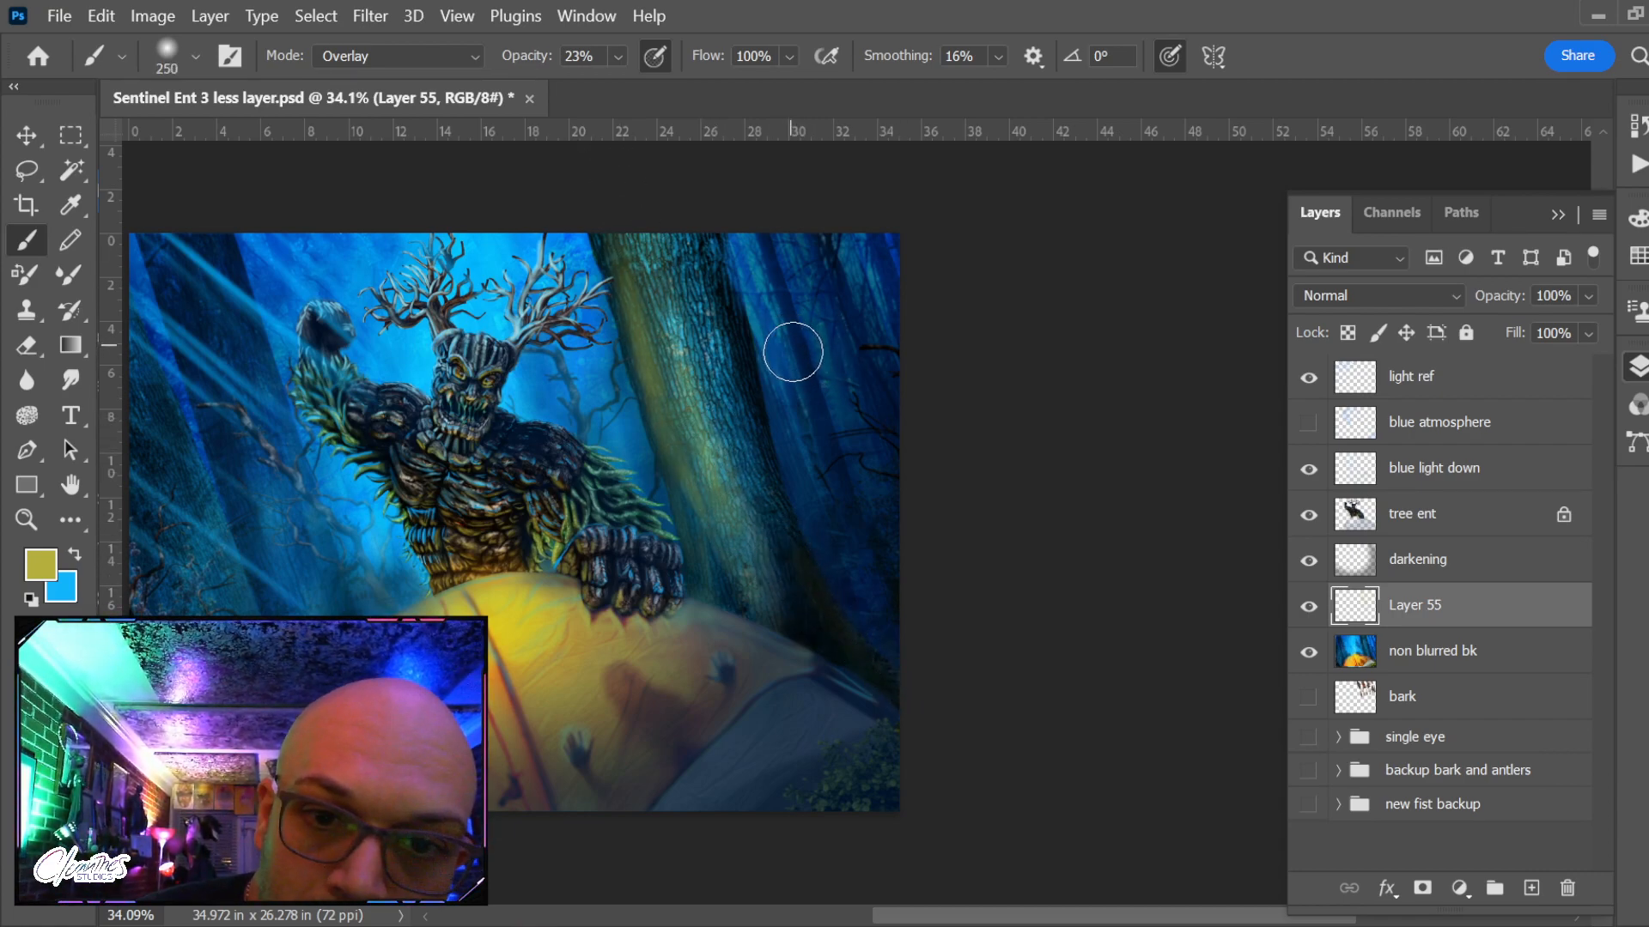
key("bracketleft")
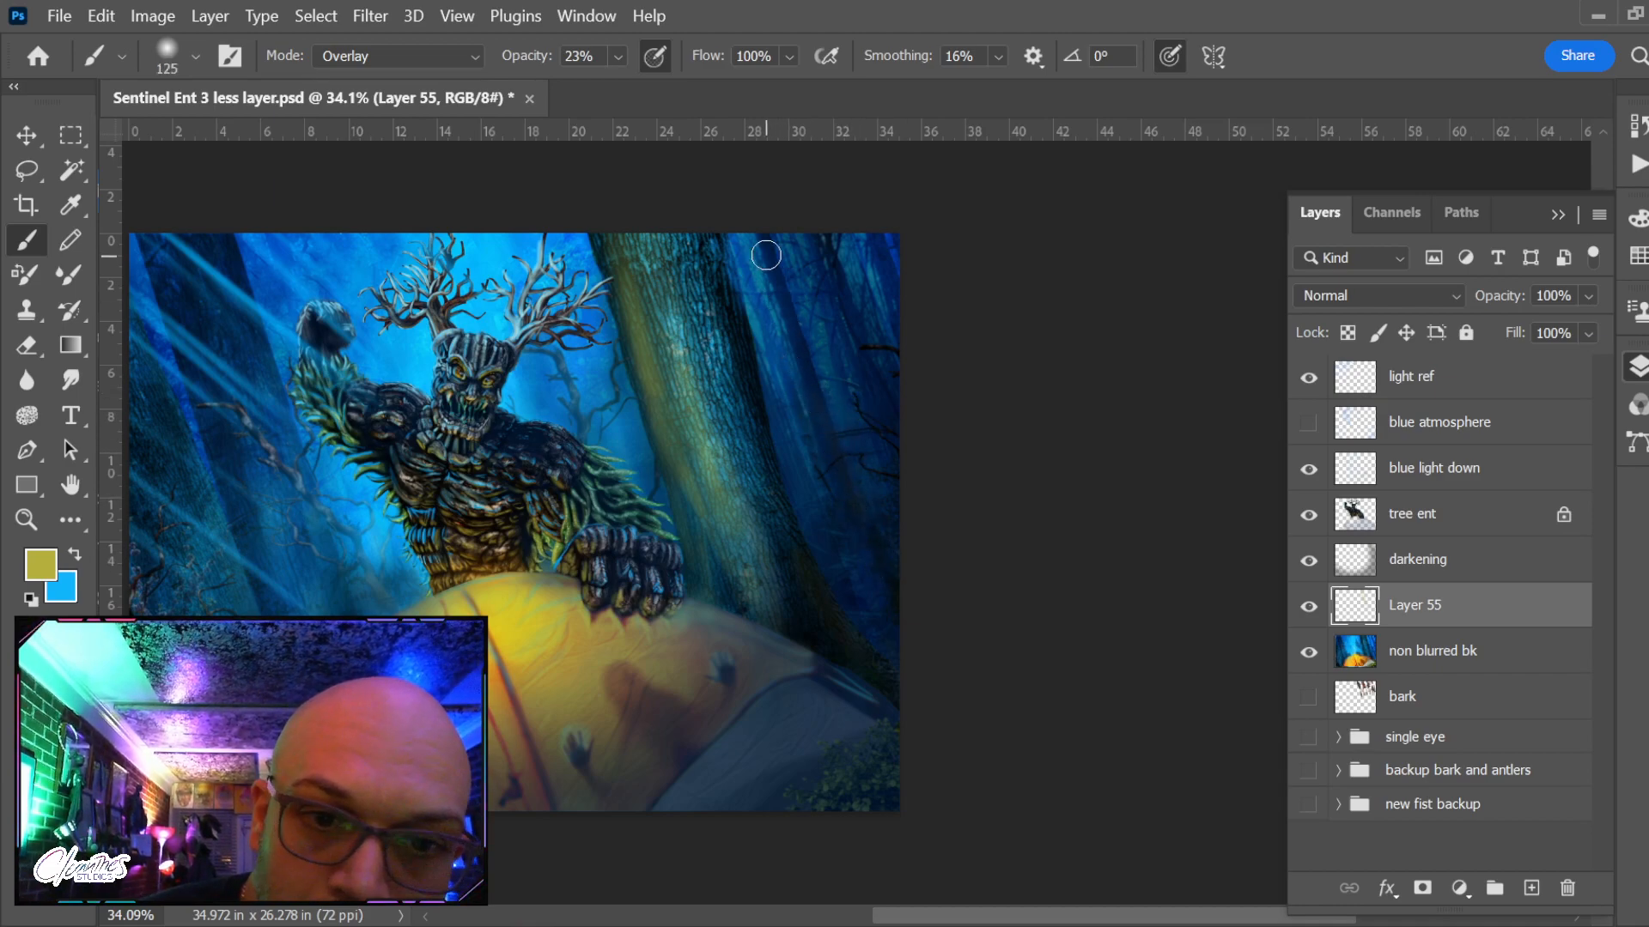
key("bracketleft")
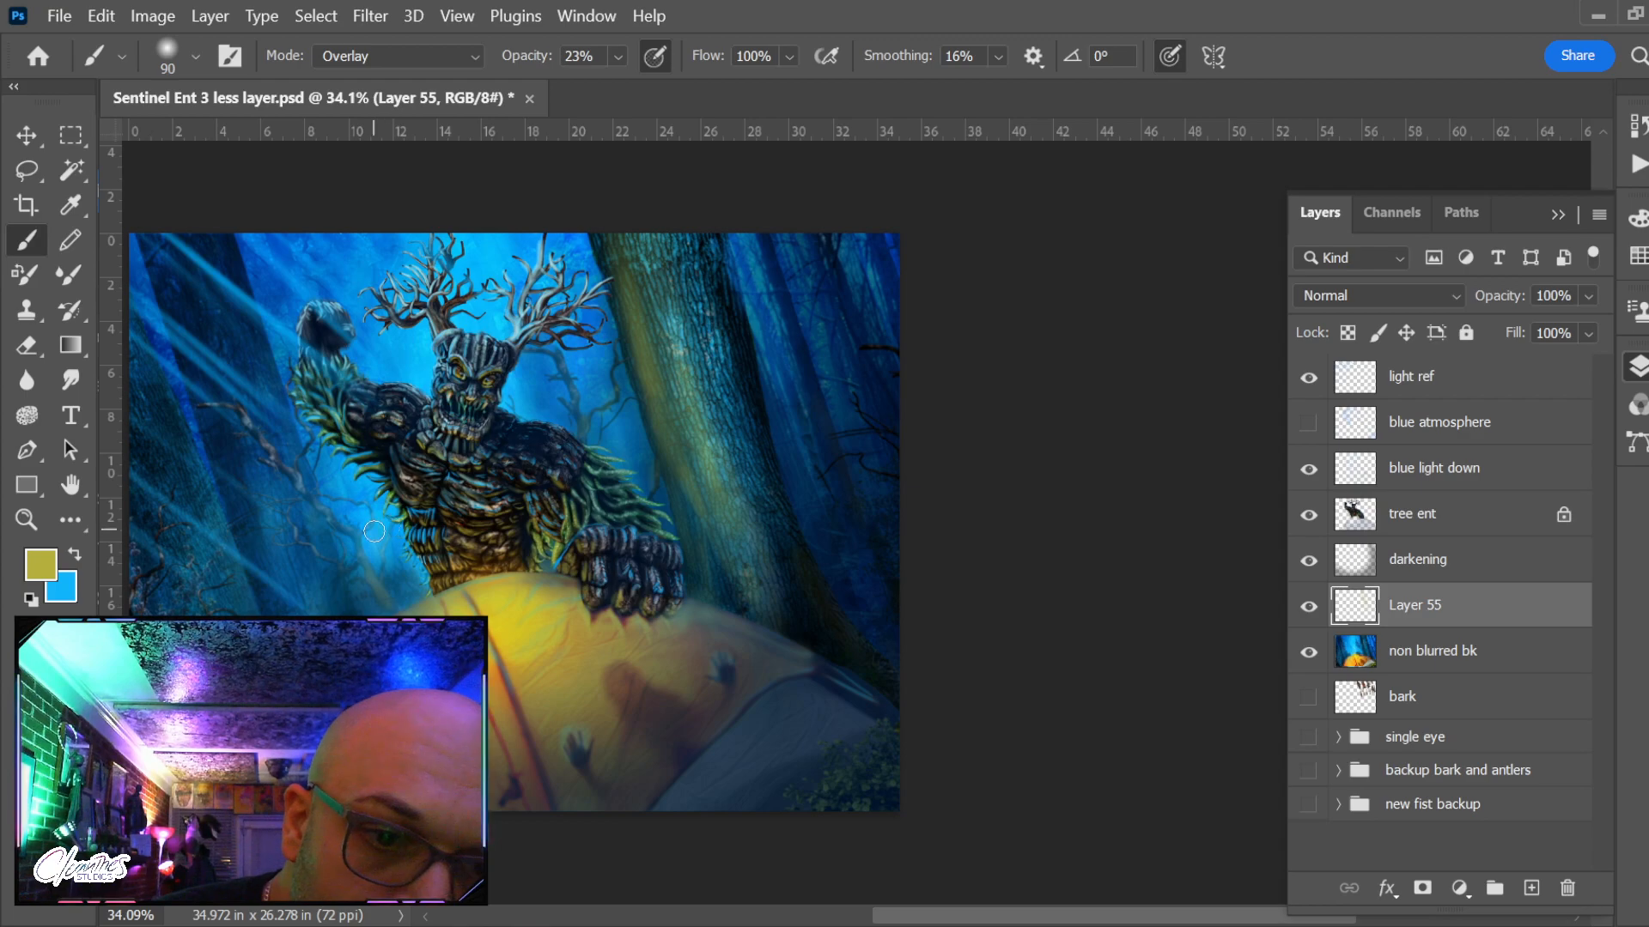
key("bracketright")
key("bracketright")
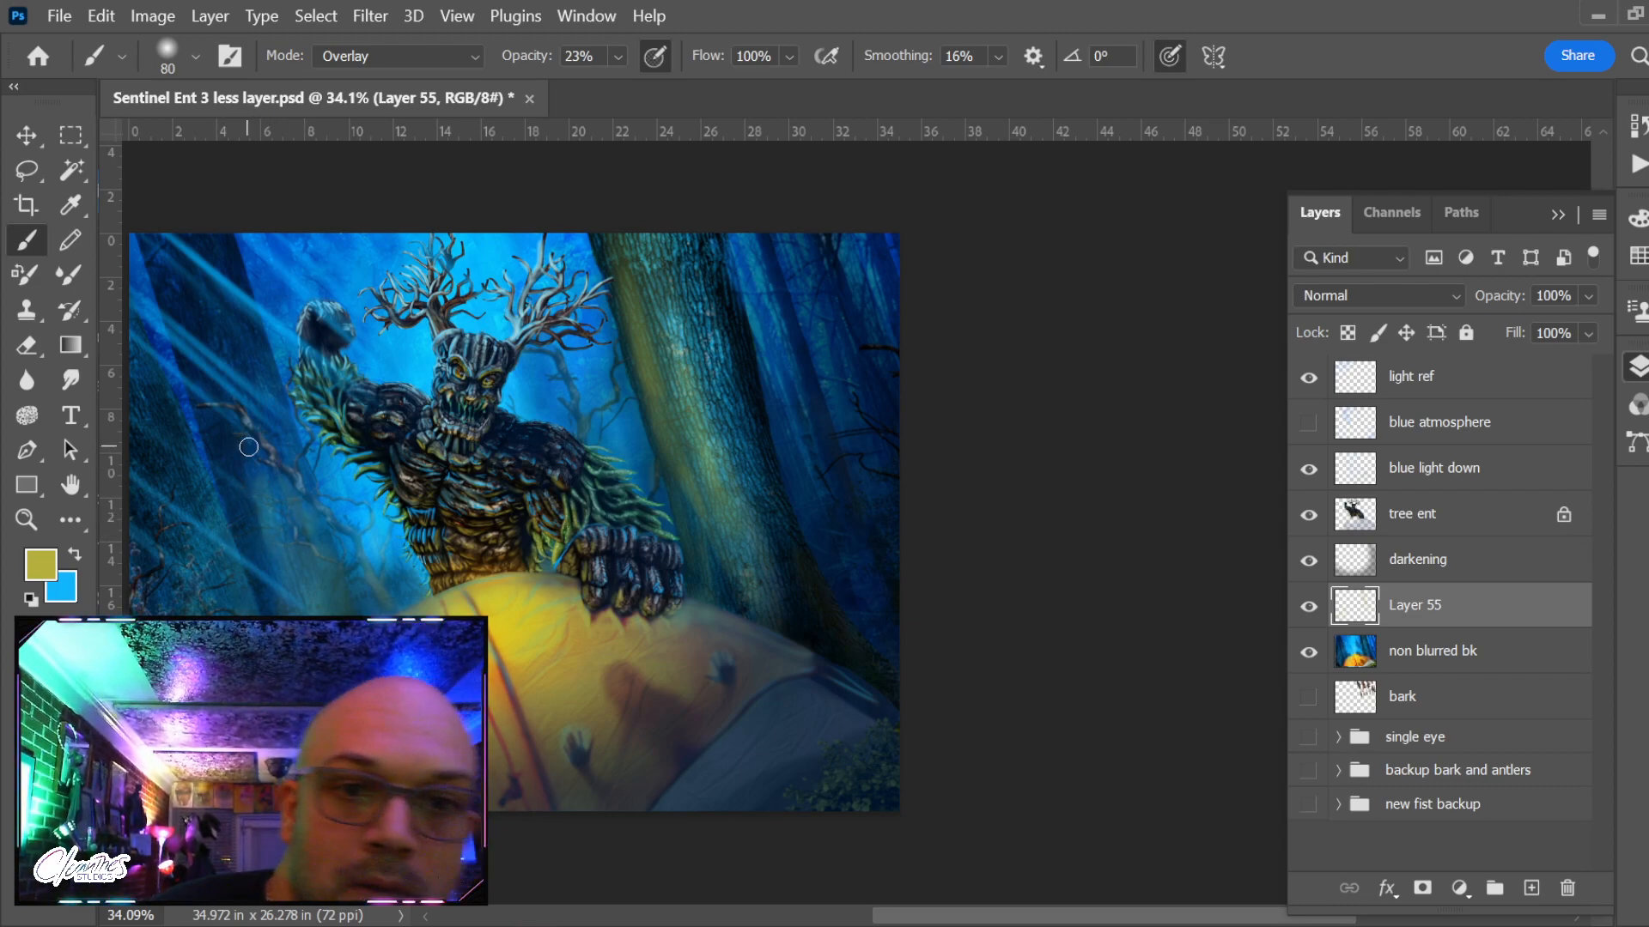
Delete the layer holding the hand-painted yellow glow above non blurred bk
key("e")
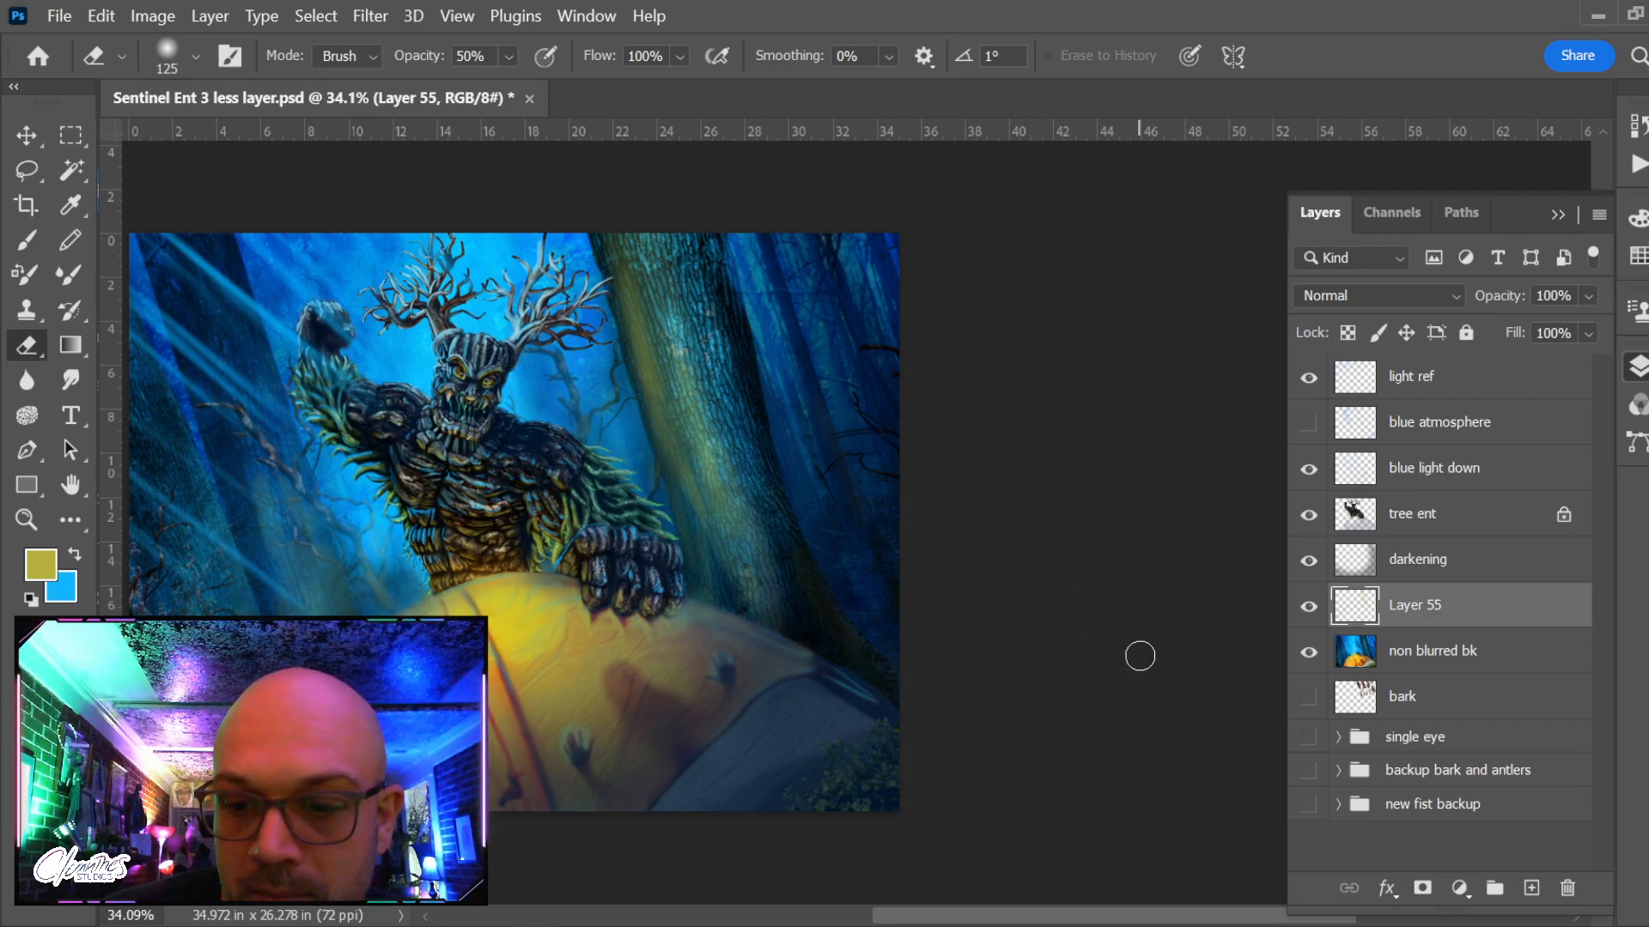
key("Delete")
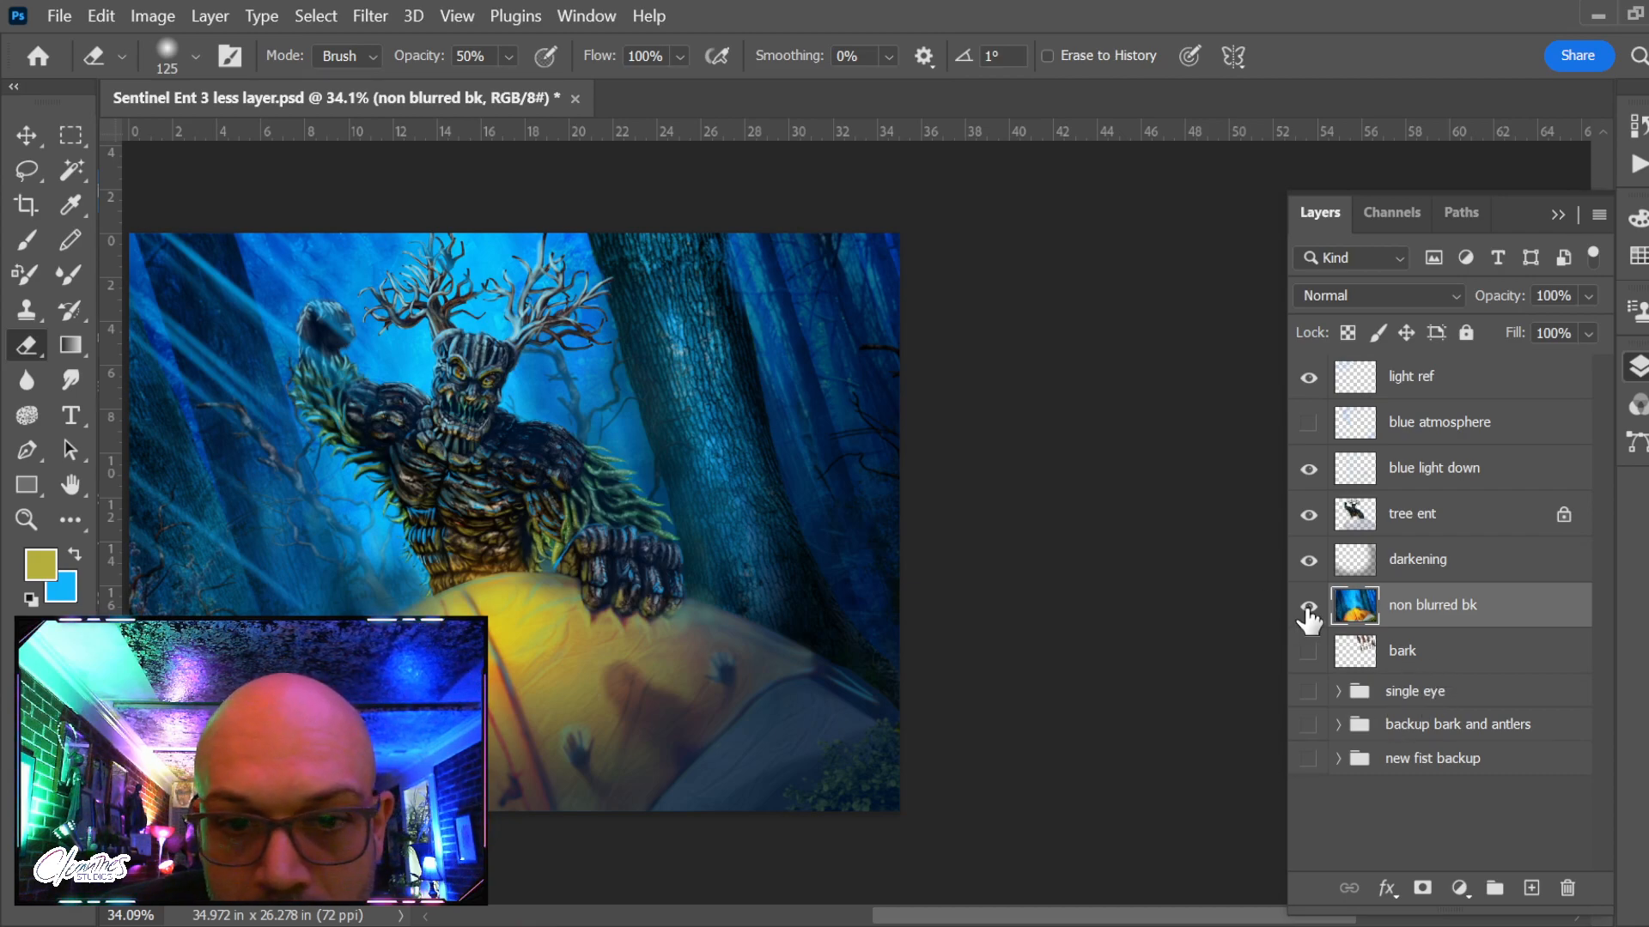
key("g")
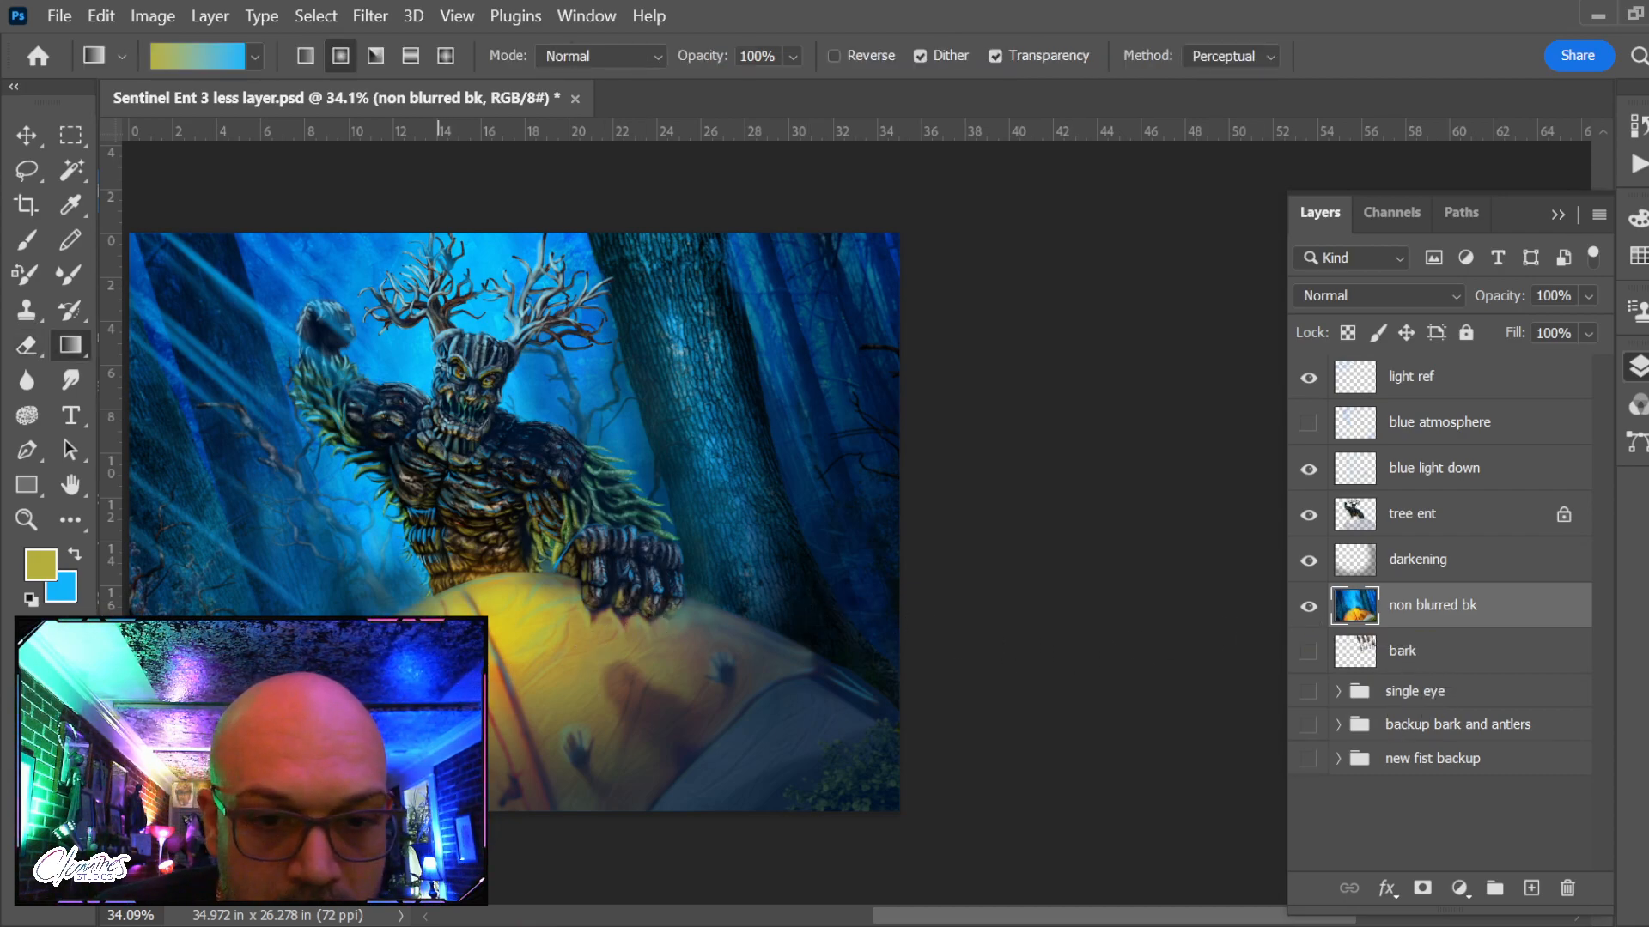
left_click_drag(553, 596, 796, 487)
key("ctrl+z")
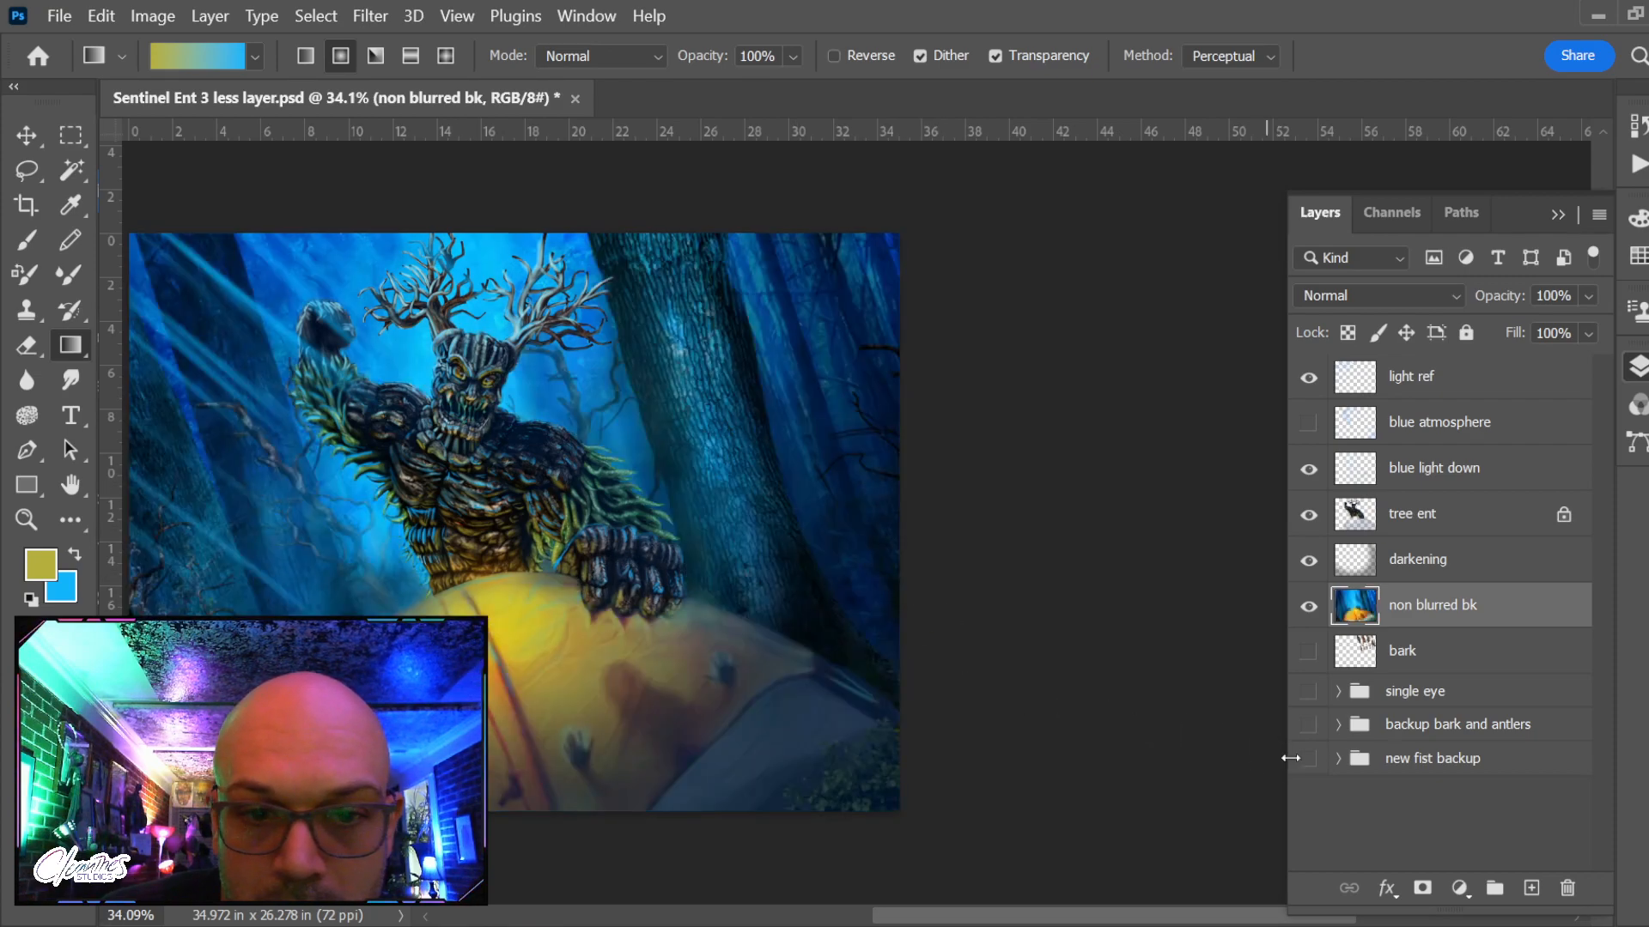
Add a layer above non blurred bk and set the foreground color to a bright, fully saturated yellow based on the tent
left_click(1532, 889)
left_click(42, 573)
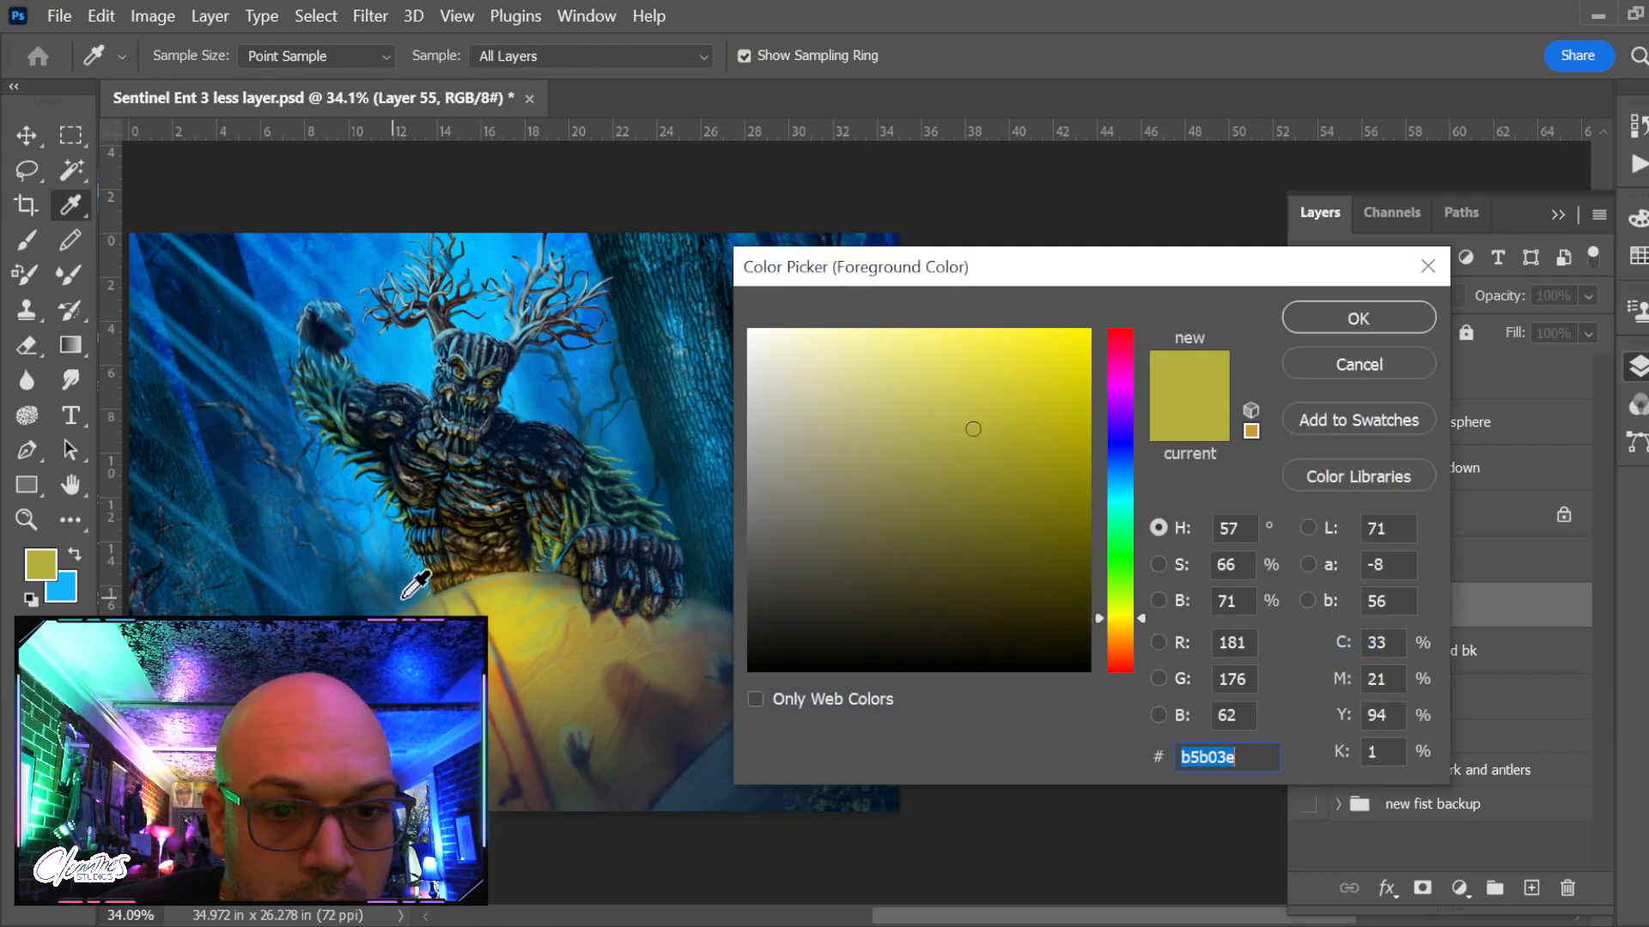
left_click(517, 579)
mouse_move(1118, 356)
left_mouse_down()
mouse_move(1199, 261)
mouse_move(1112, 338)
left_mouse_up()
left_click(1119, 618)
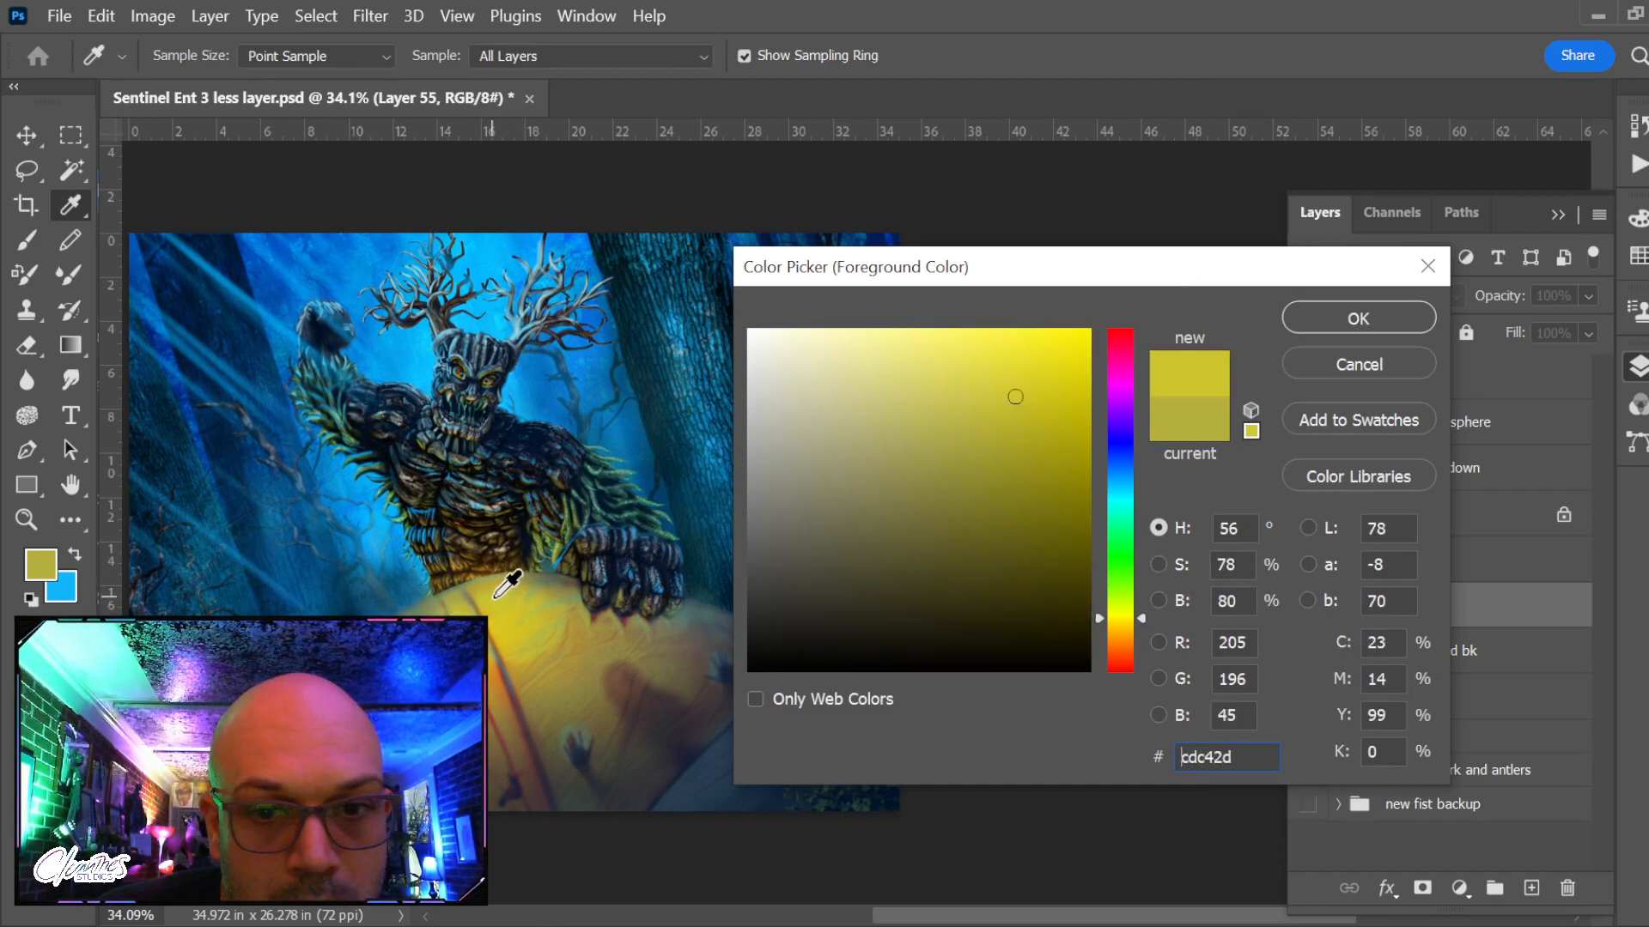
left_click_drag(953, 336, 1221, 288)
left_click(1372, 318)
Edit the gradient so both color stops are yellow and the end stop has 0% opacity
key("g")
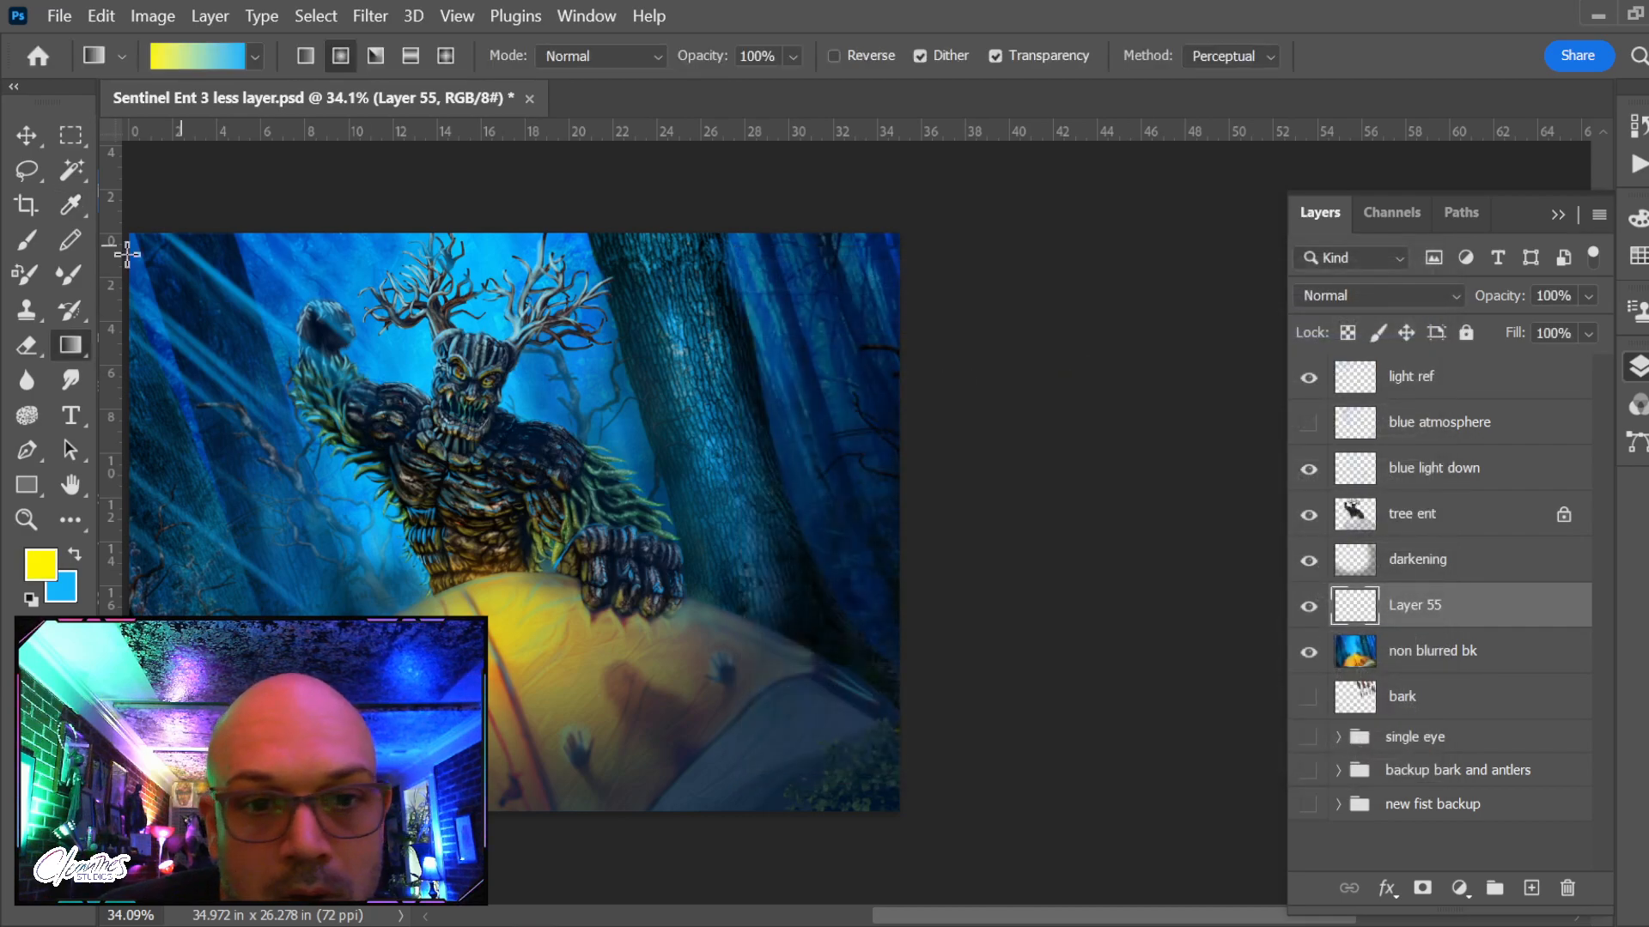
left_click(229, 58)
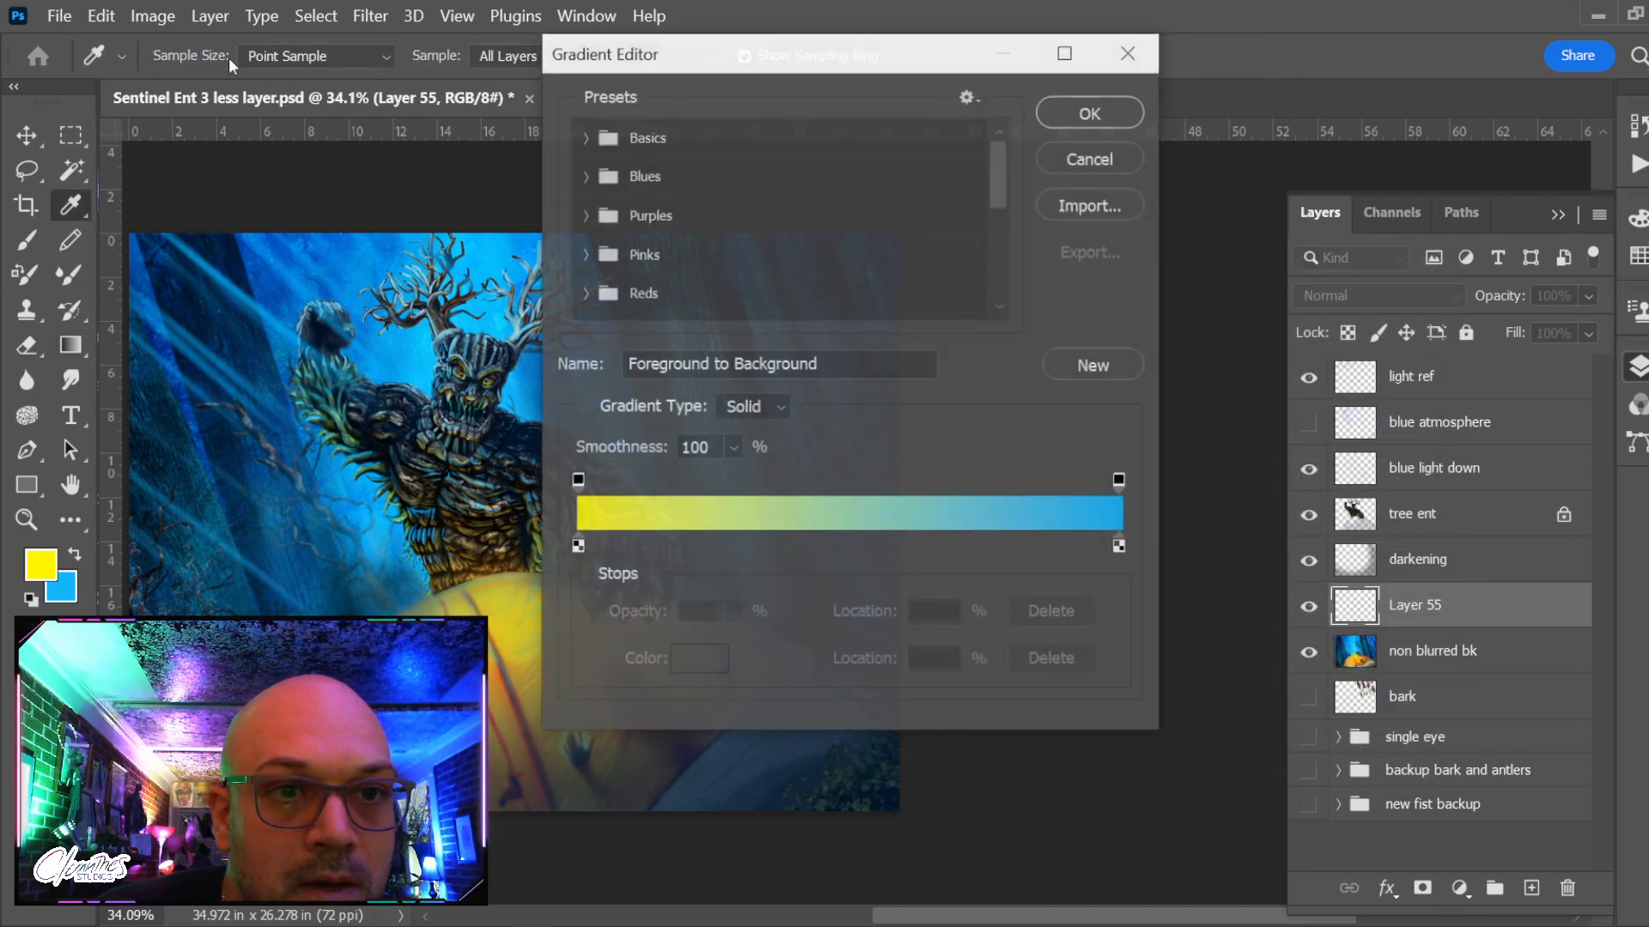
left_click(1120, 546)
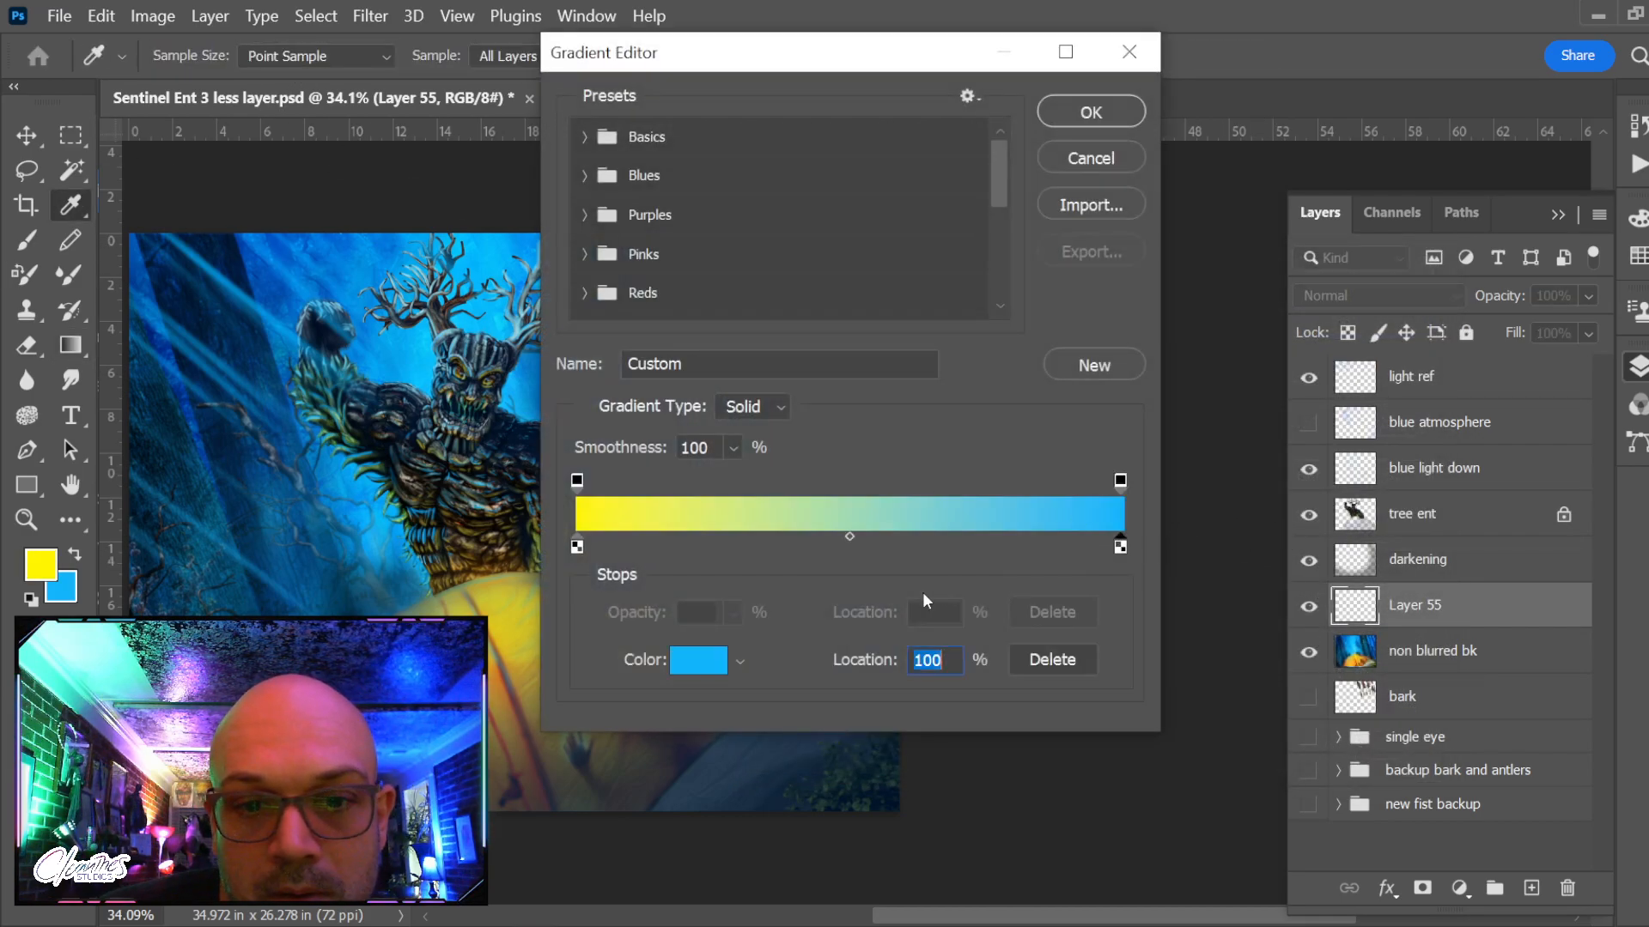
left_click(48, 557)
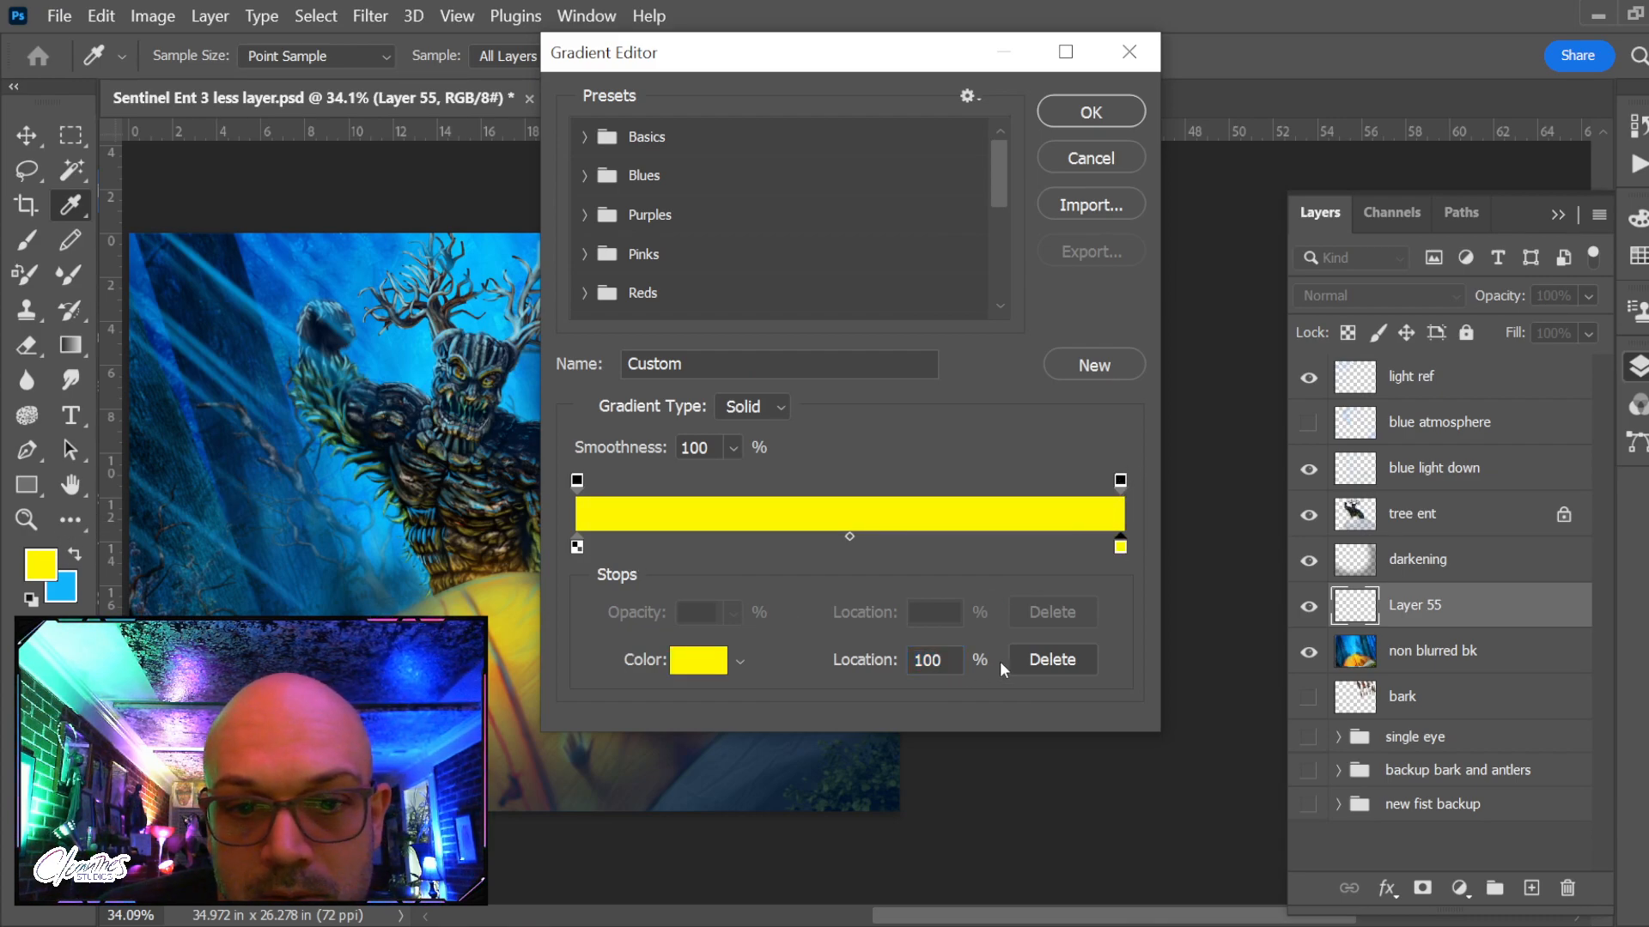
left_click(1119, 483)
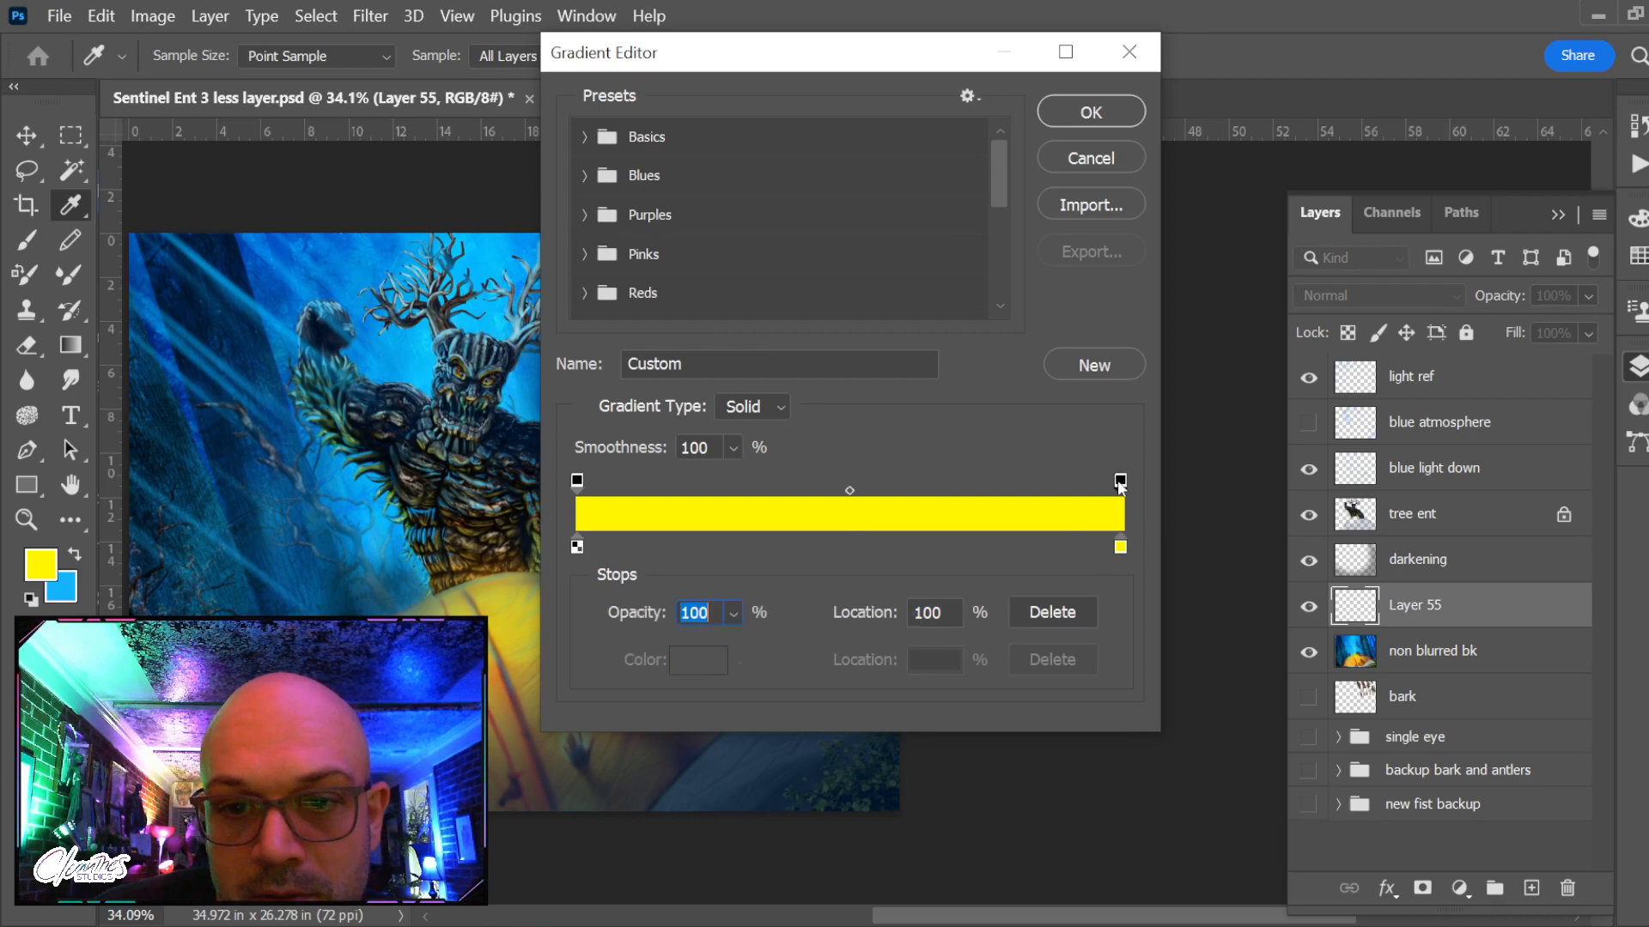
left_click(733, 612)
left_click_drag(673, 642, 601, 634)
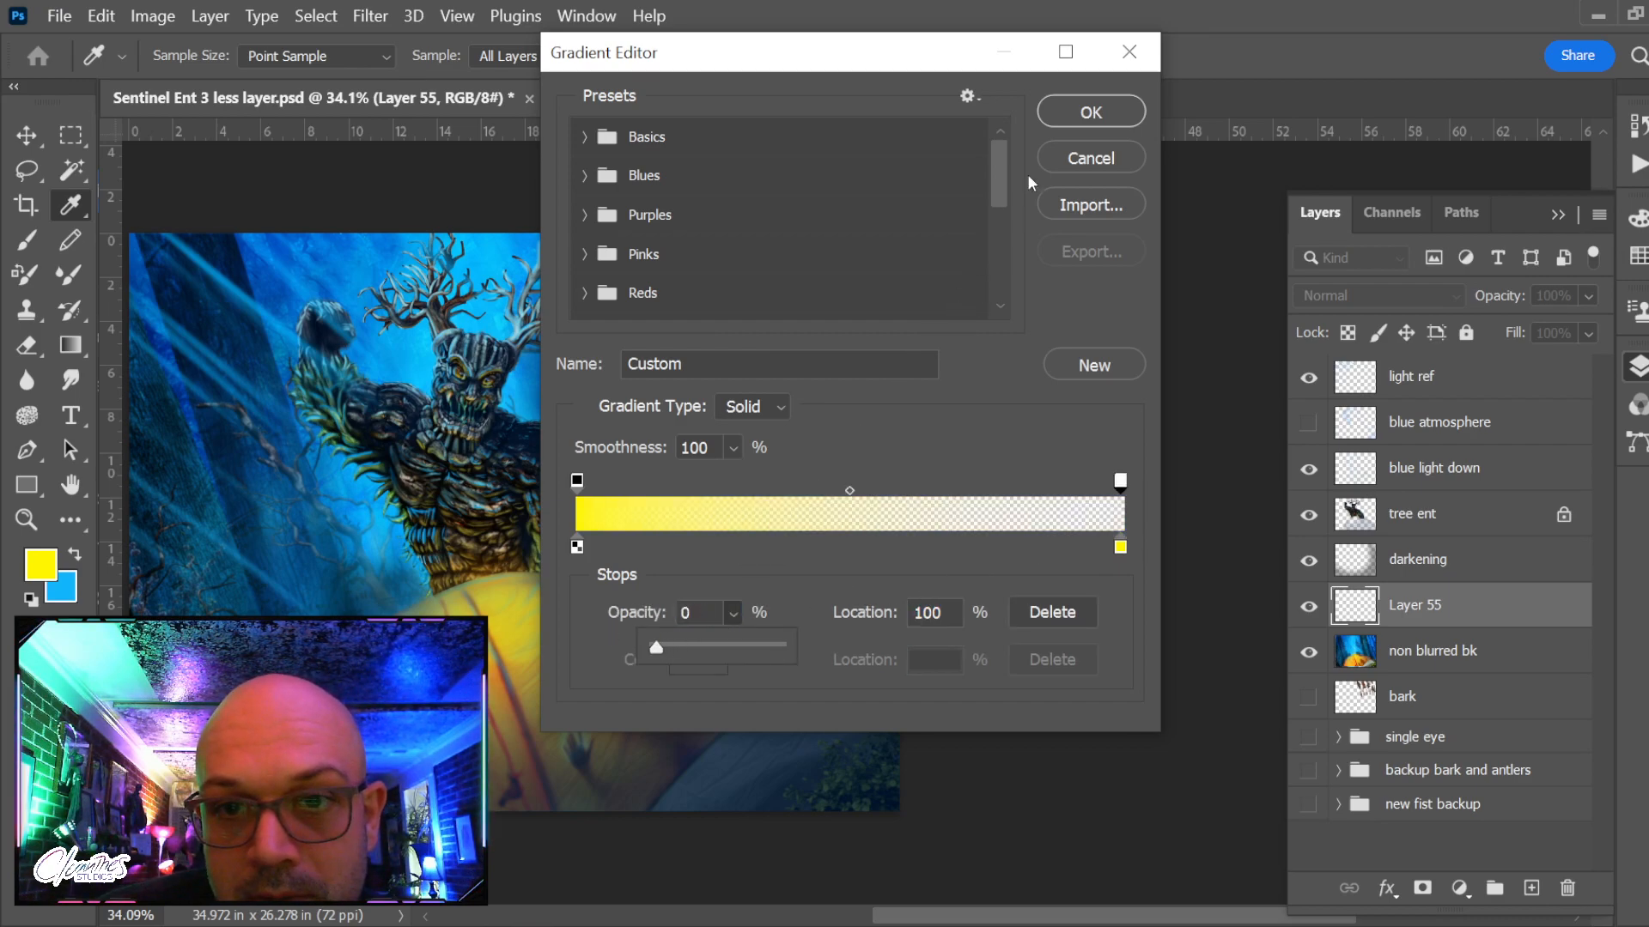
left_click(1091, 112)
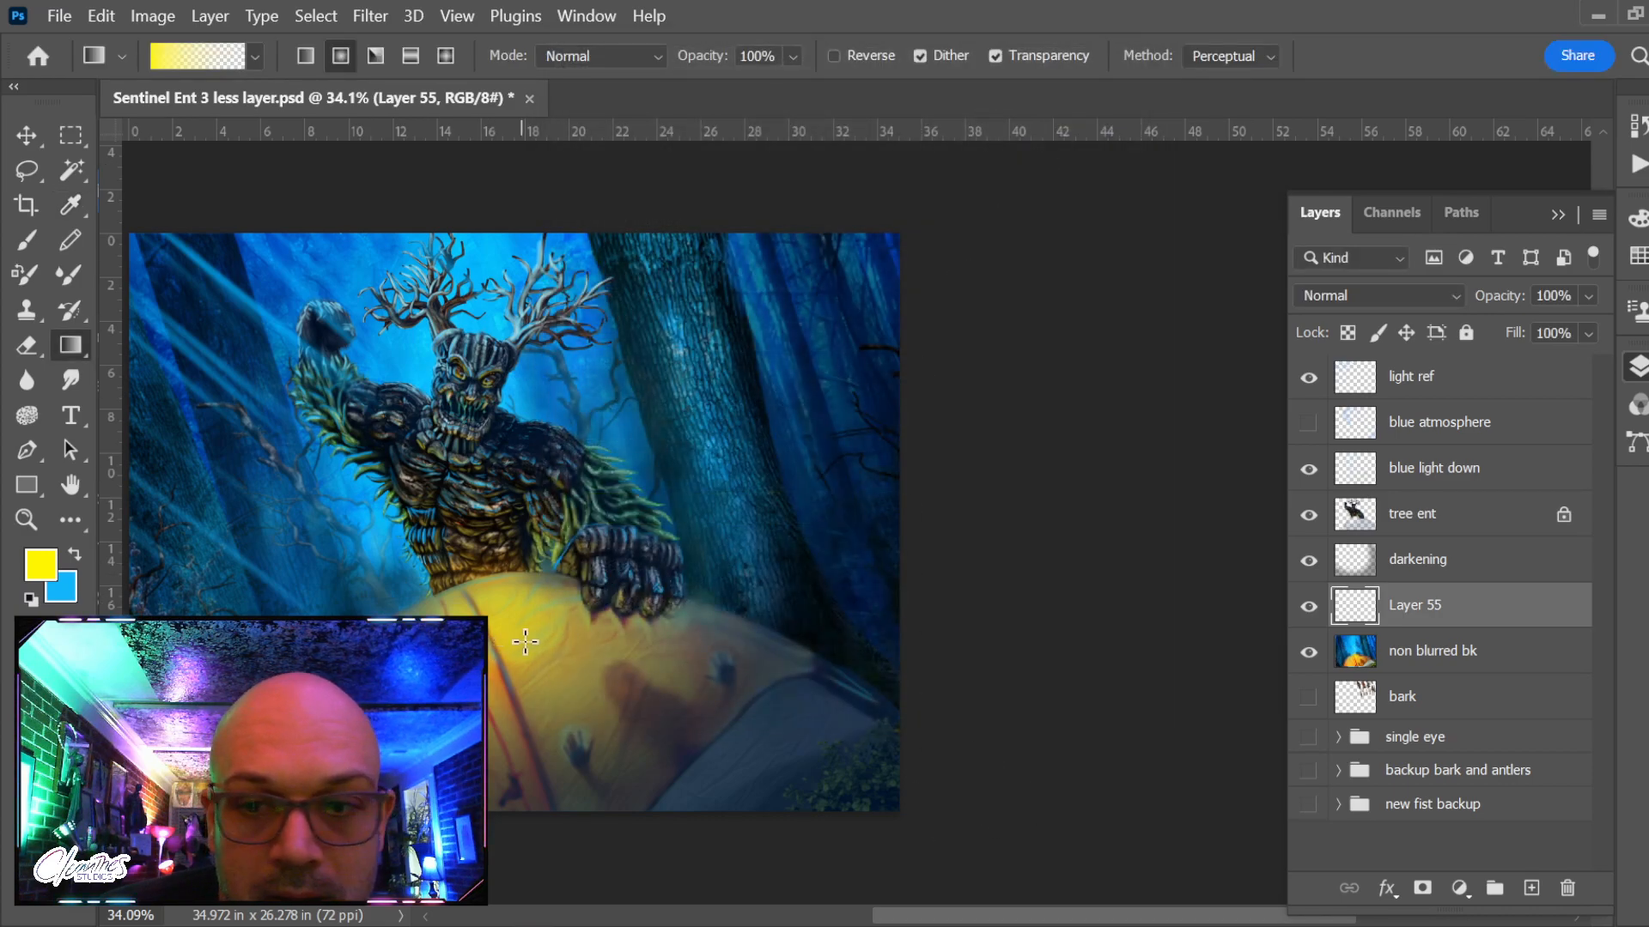
Draw a radial yellow-to-transparent gradient outward from the tent across the trees and shift the glow slightly upward
mouse_move(529, 642)
left_mouse_down()
mouse_move(714, 523)
mouse_move(883, 350)
left_mouse_up()
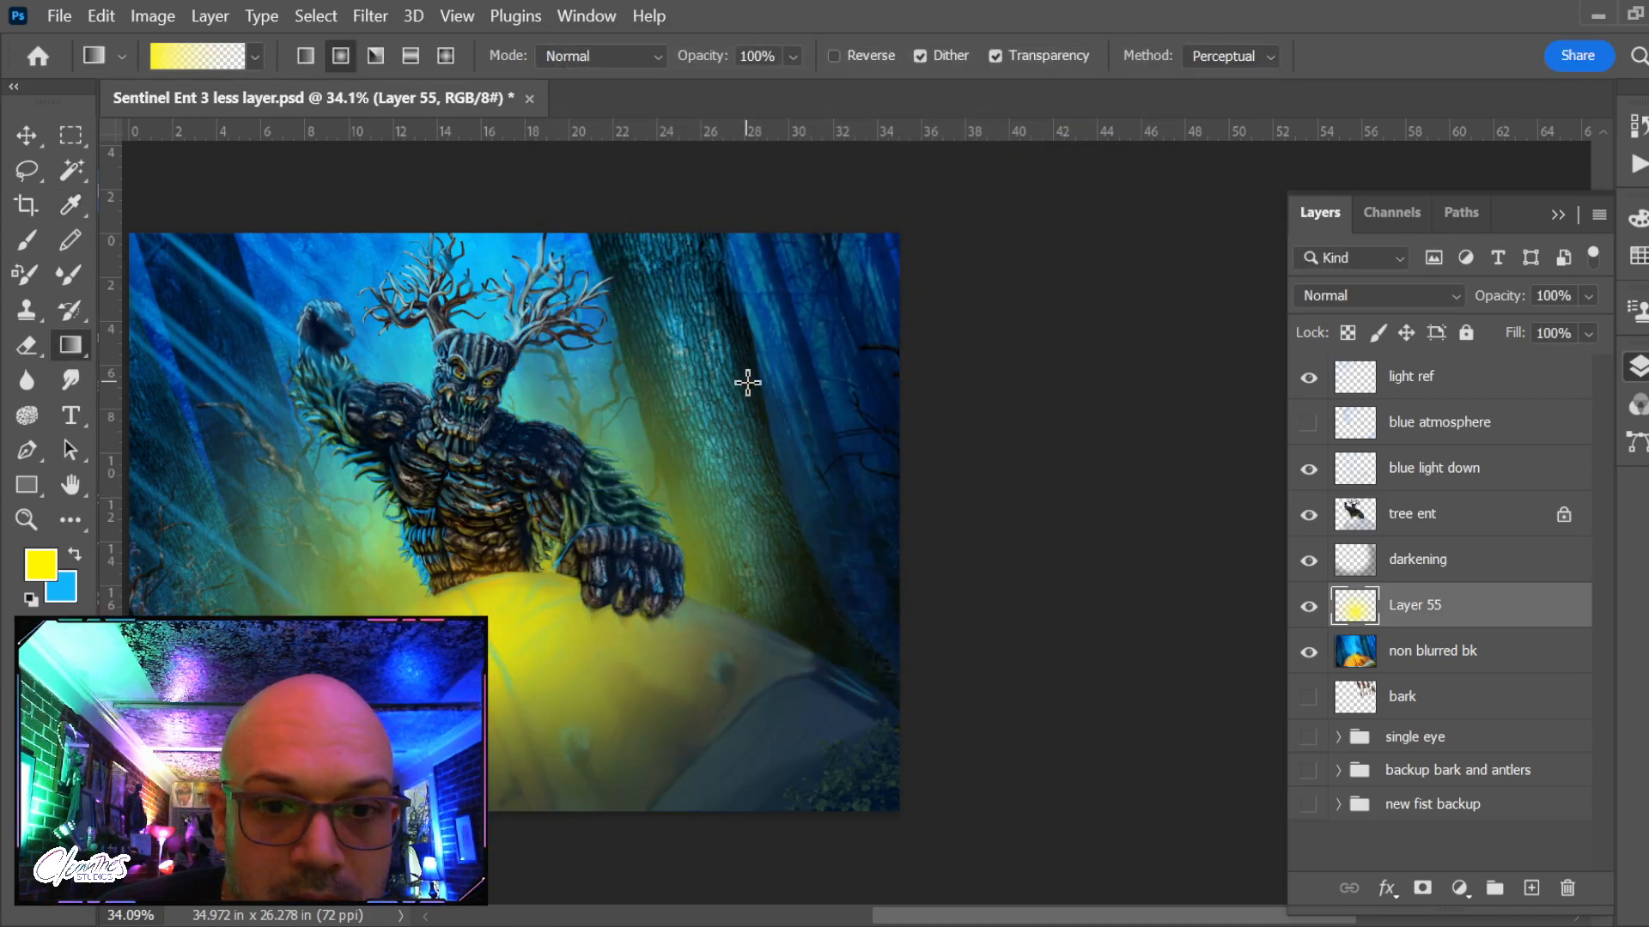
key("v")
mouse_move(515, 655)
left_mouse_down()
mouse_move(544, 615)
mouse_move(529, 611)
mouse_move(531, 641)
mouse_move(518, 630)
left_mouse_up()
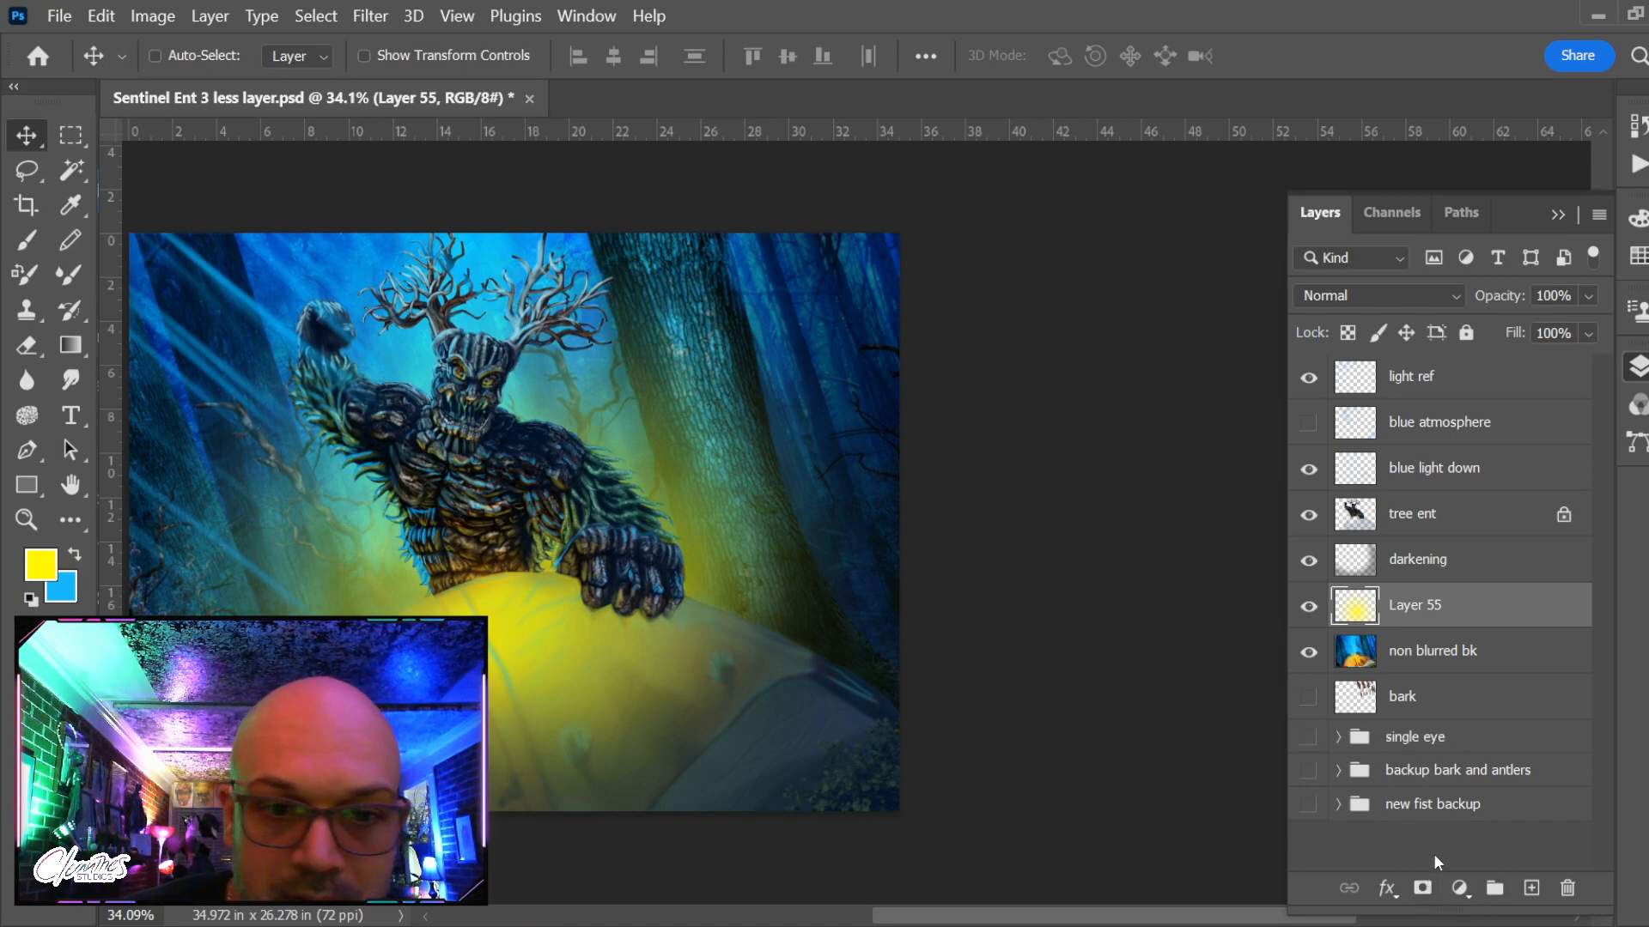
Erase part of the yellow glow covering the tent with a soft 300 px eraser at 50% opacity
key("e")
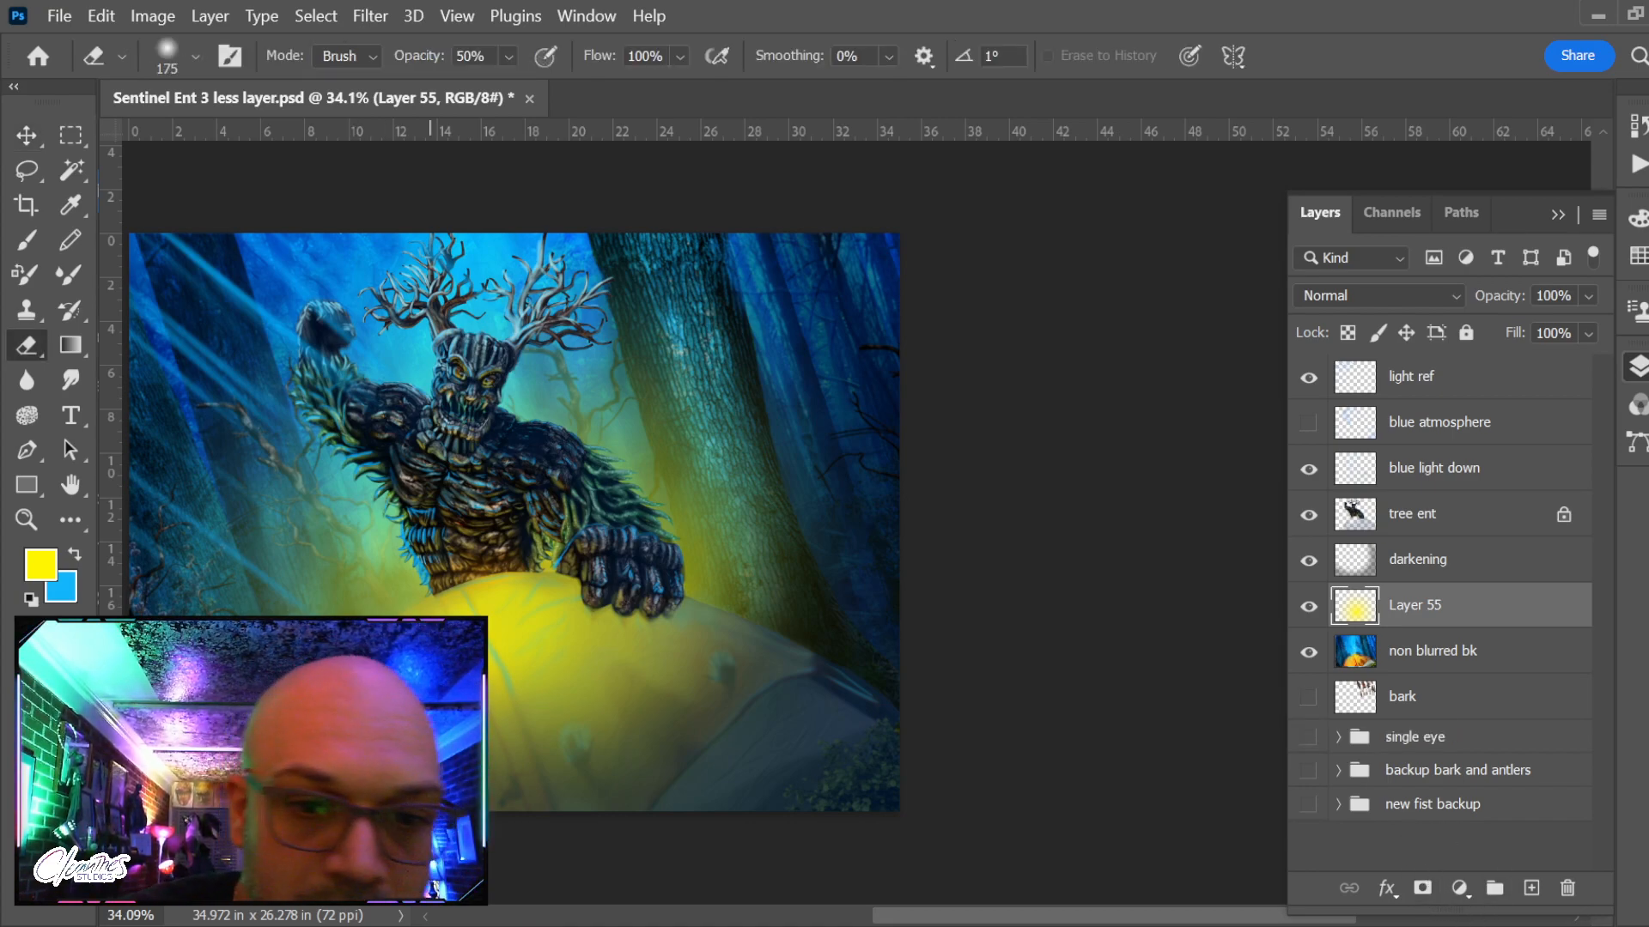
key("bracketright")
key("bracketright")
key("bracketright")
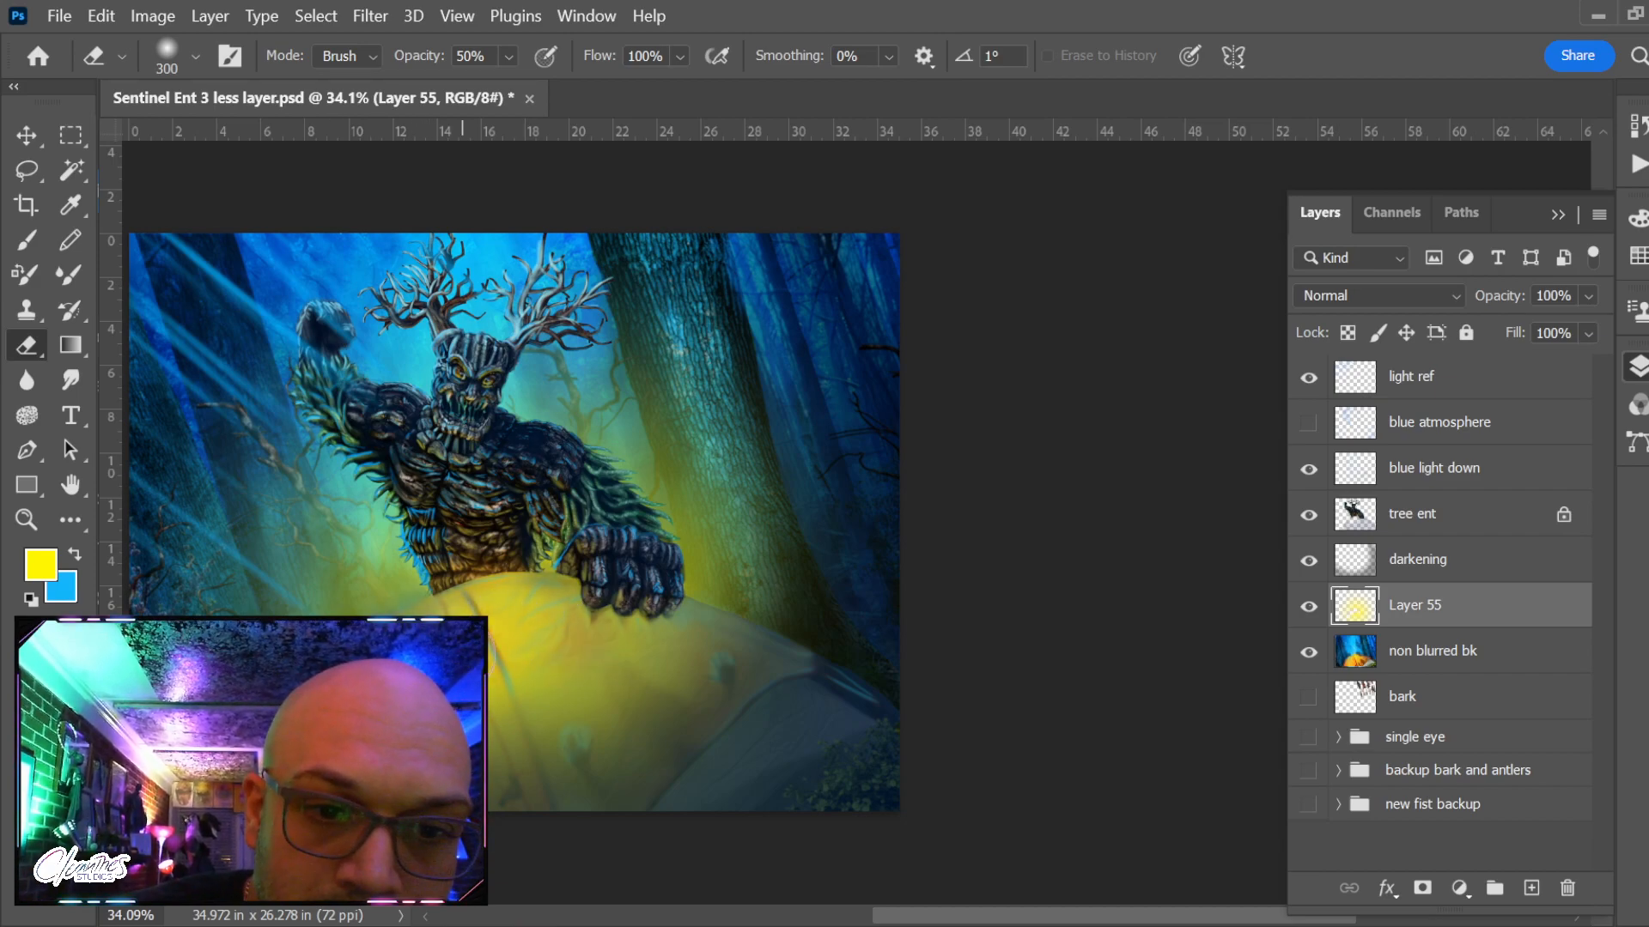
mouse_move(463, 687)
left_mouse_down()
mouse_move(524, 704)
mouse_move(788, 659)
mouse_move(756, 632)
mouse_move(486, 595)
left_mouse_up()
Lasso the tent area on the glow layer, delete the yellow inside it and clear the selection
key("l")
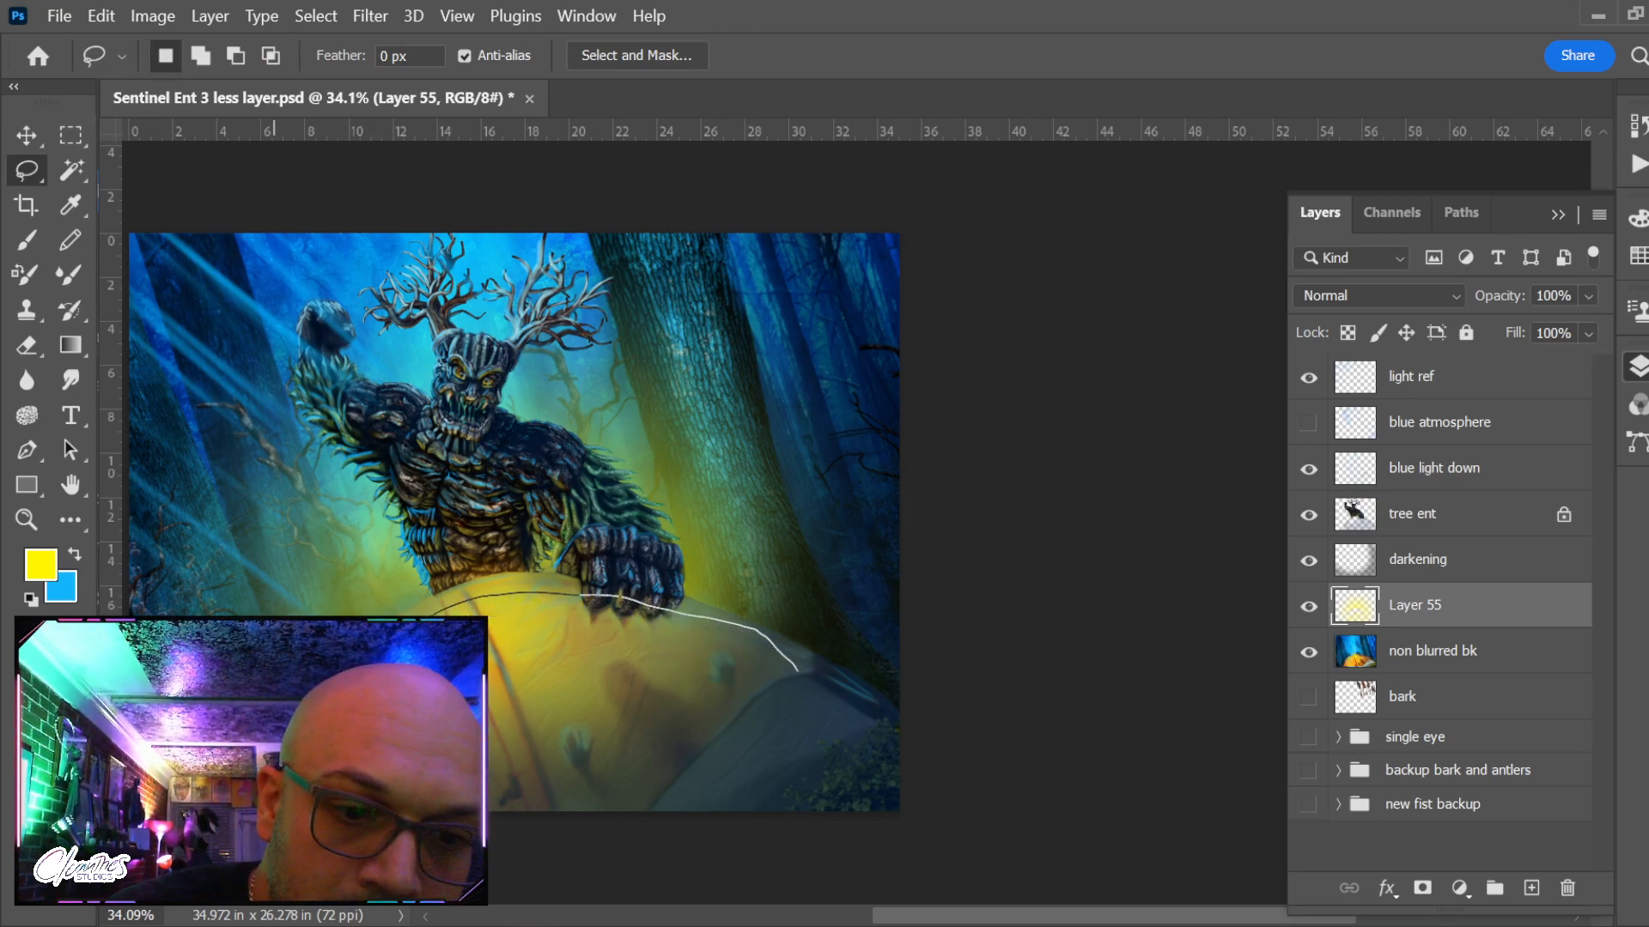
mouse_move(498, 811)
left_mouse_down()
mouse_move(910, 840)
mouse_move(909, 783)
mouse_move(744, 621)
left_mouse_up()
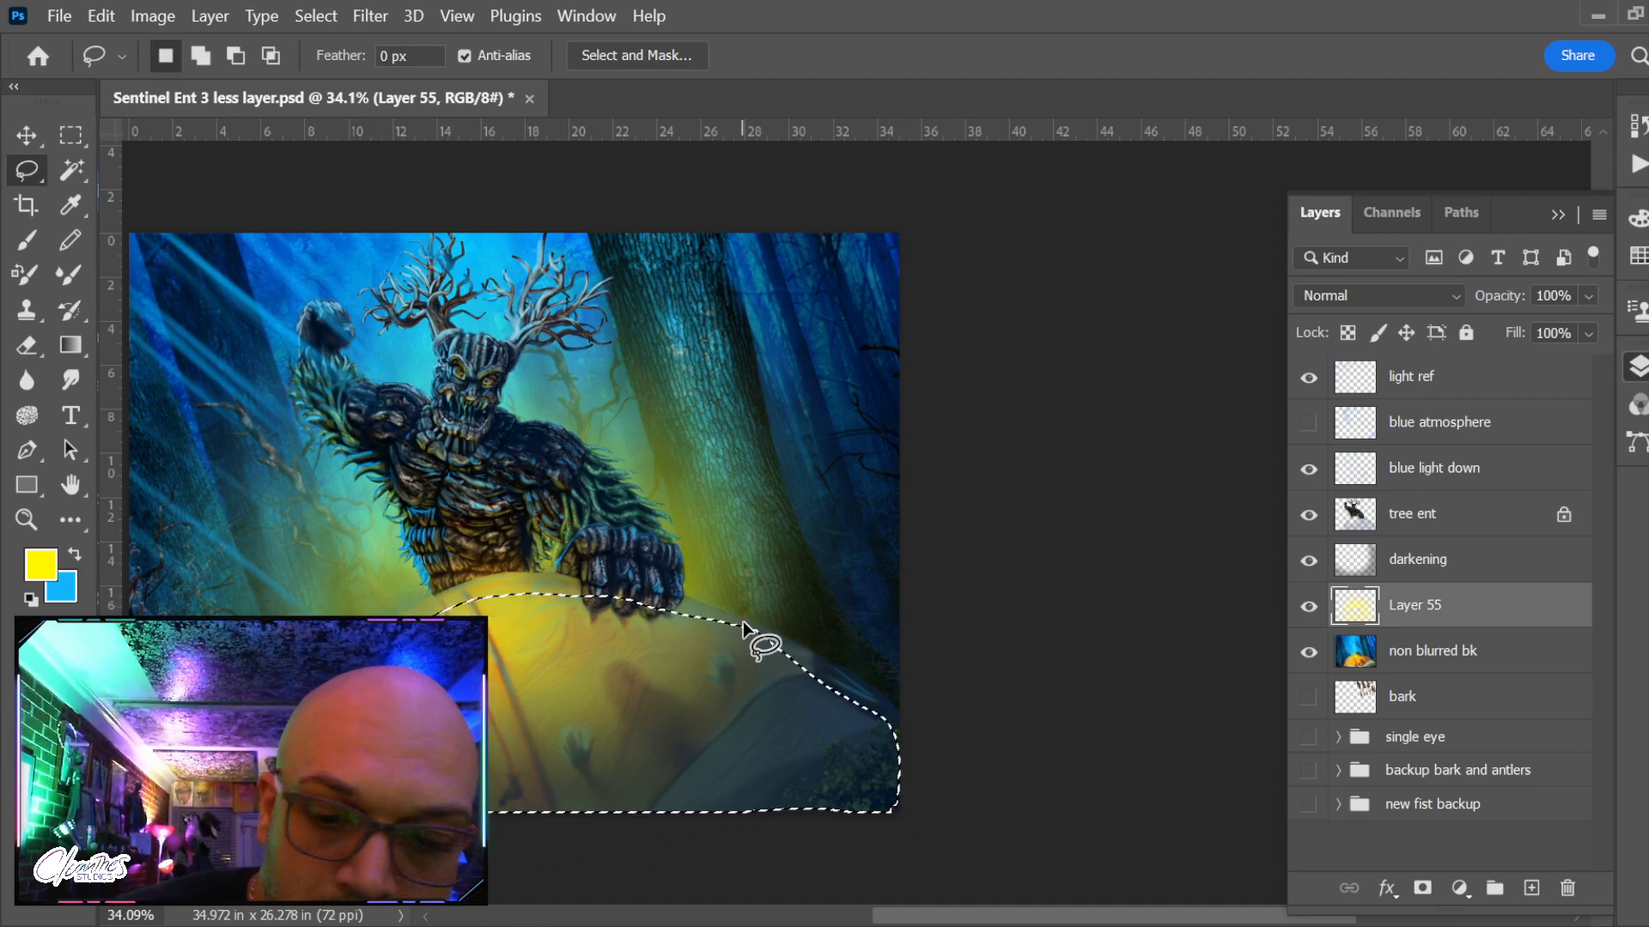
key("Delete")
key("ctrl+d")
Erase excess yellow glow around the creature and between the trees at 50% opacity, reducing the eraser from 300 to 125 px
key("e")
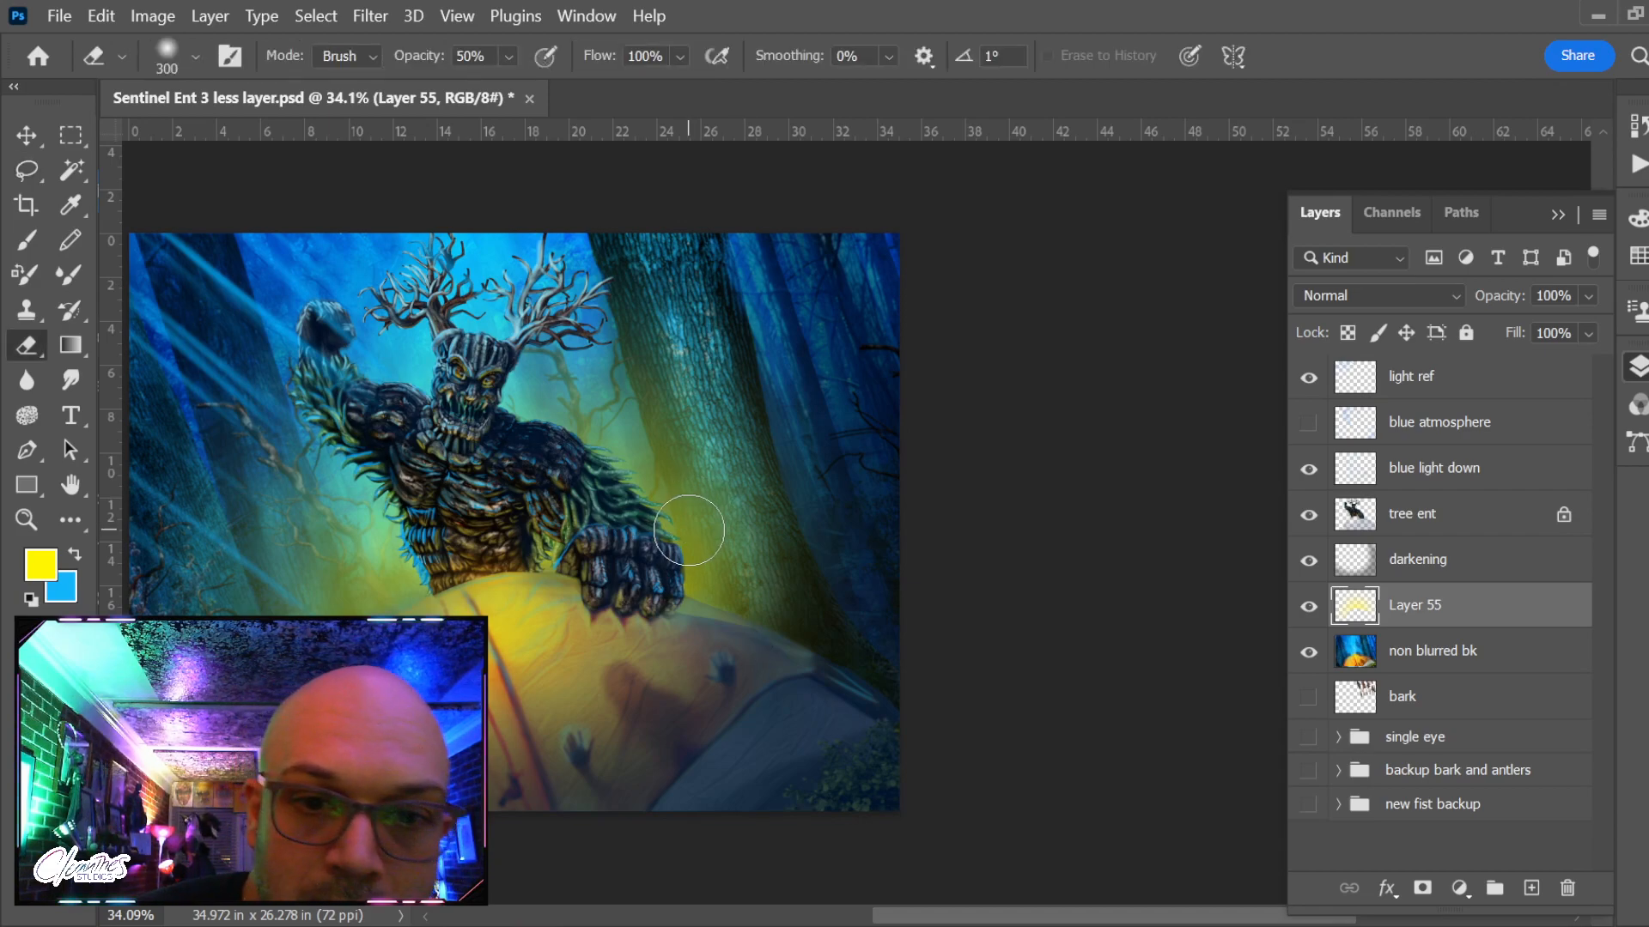
mouse_move(685, 515)
left_mouse_down()
mouse_move(632, 443)
mouse_move(604, 438)
mouse_move(580, 348)
mouse_move(603, 283)
left_mouse_up()
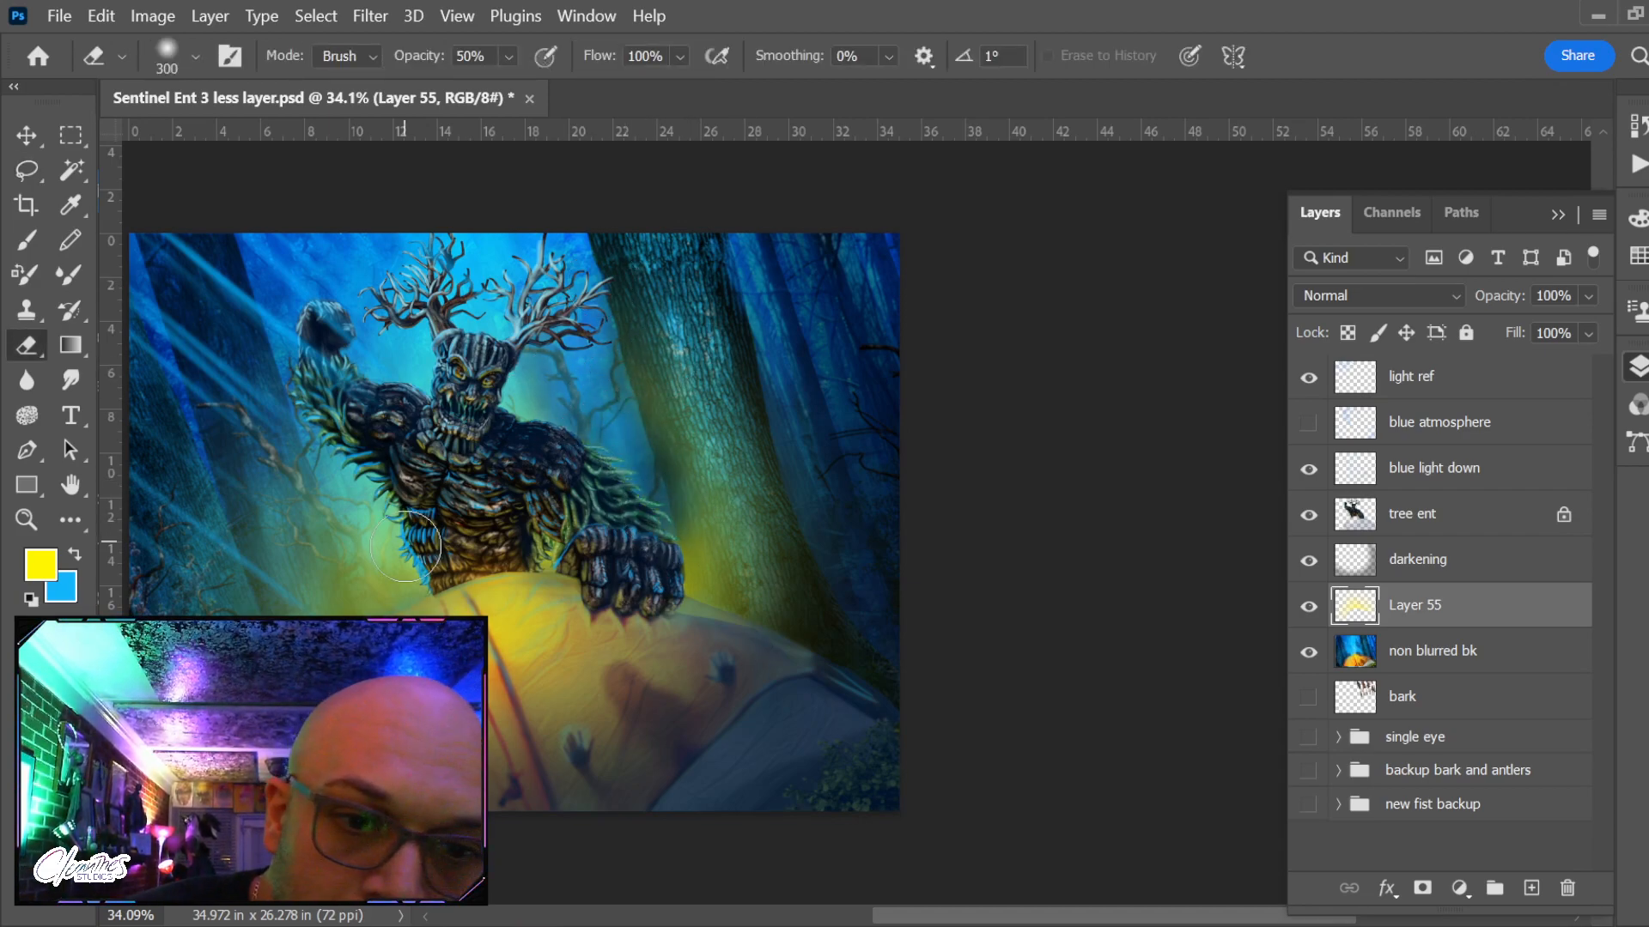
mouse_move(408, 566)
left_mouse_down()
mouse_move(394, 532)
mouse_move(417, 584)
mouse_move(400, 539)
mouse_move(444, 467)
mouse_move(402, 571)
mouse_move(389, 500)
mouse_move(342, 464)
mouse_move(326, 394)
left_mouse_up()
key("ctrl+z")
key("bracketleft")
key("bracketleft")
key("bracketleft")
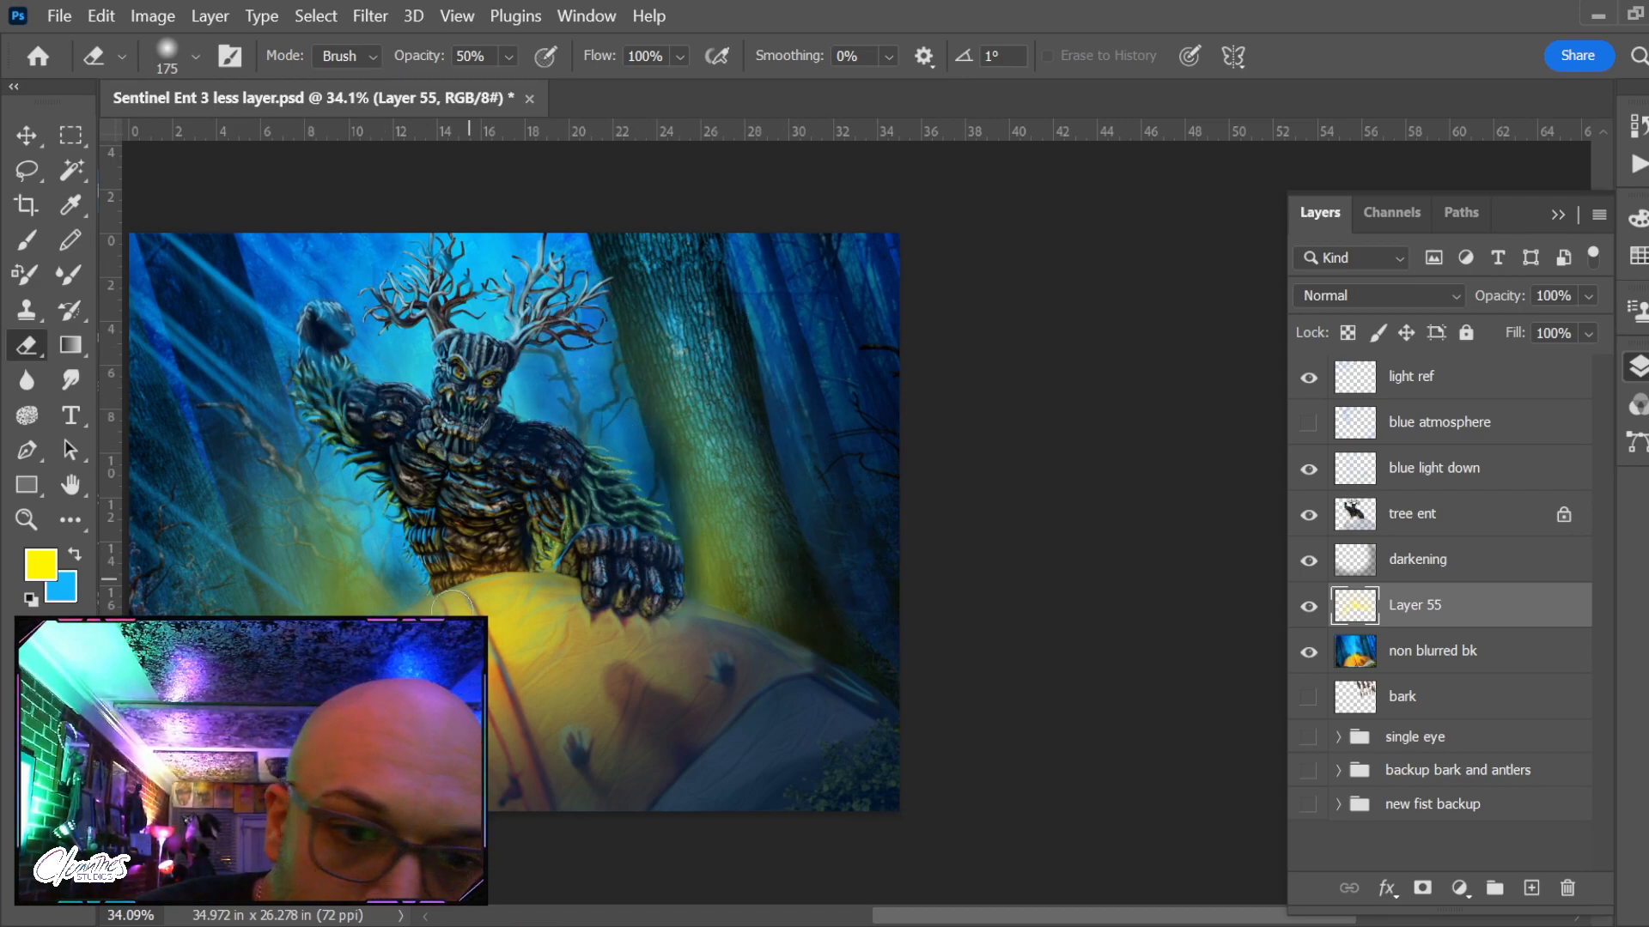
key("bracketleft")
key("bracketleft")
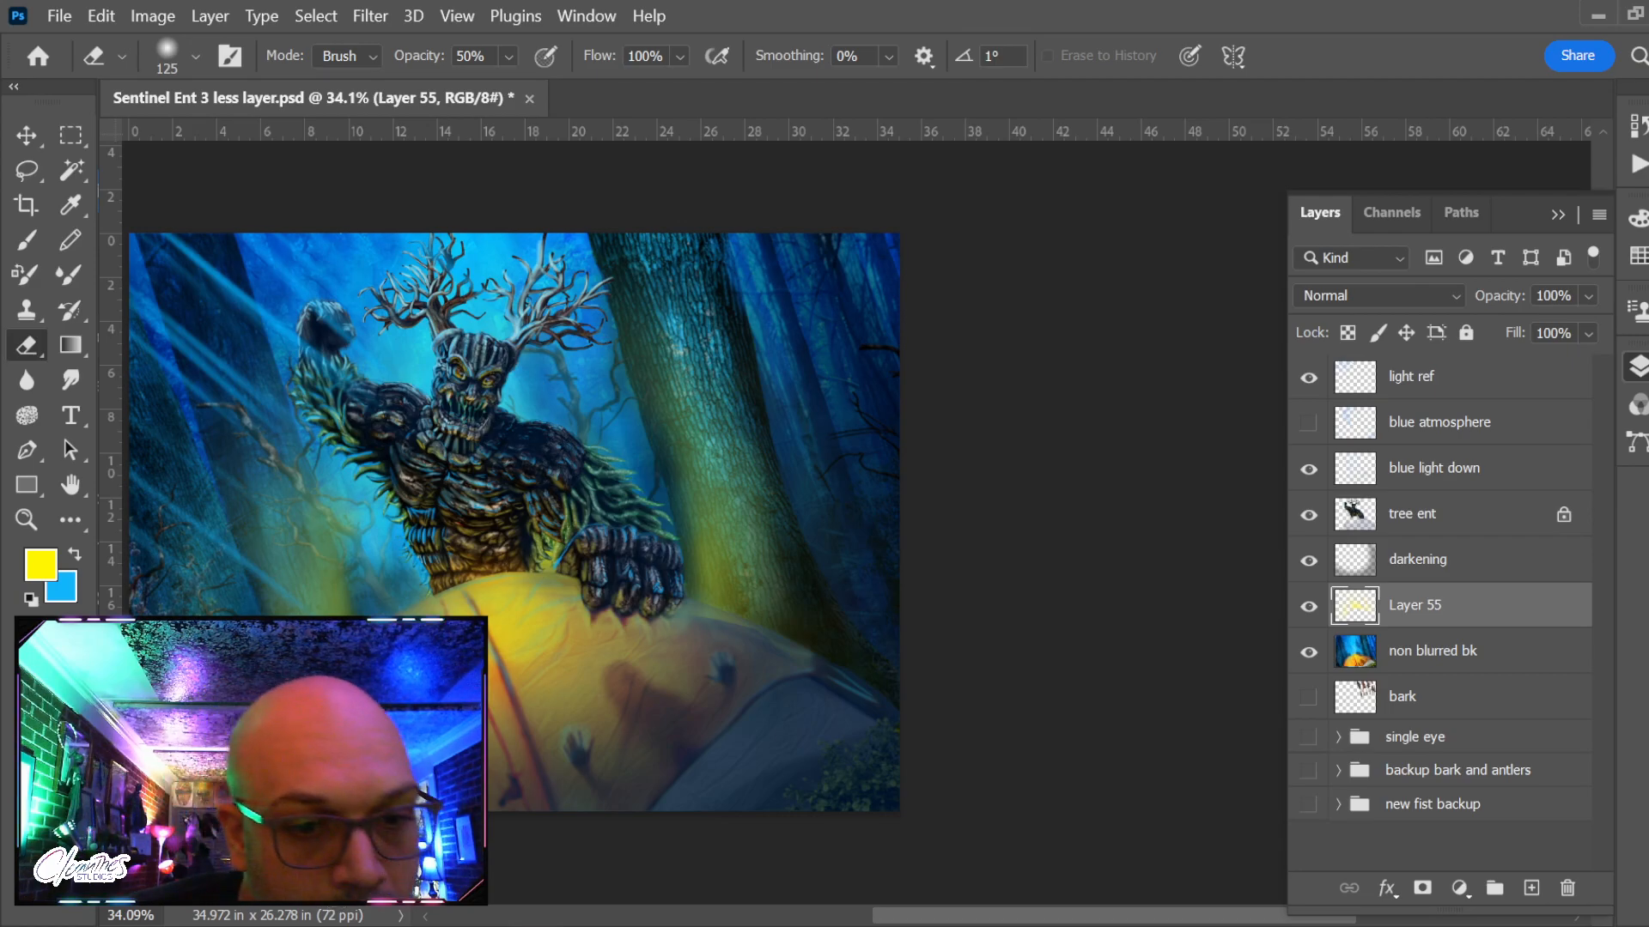
Inspect the glow along the tent's edge up close and compare the painting with the glow layer hidden and shown
key("z")
left_click_drag(357, 464, 638, 609)
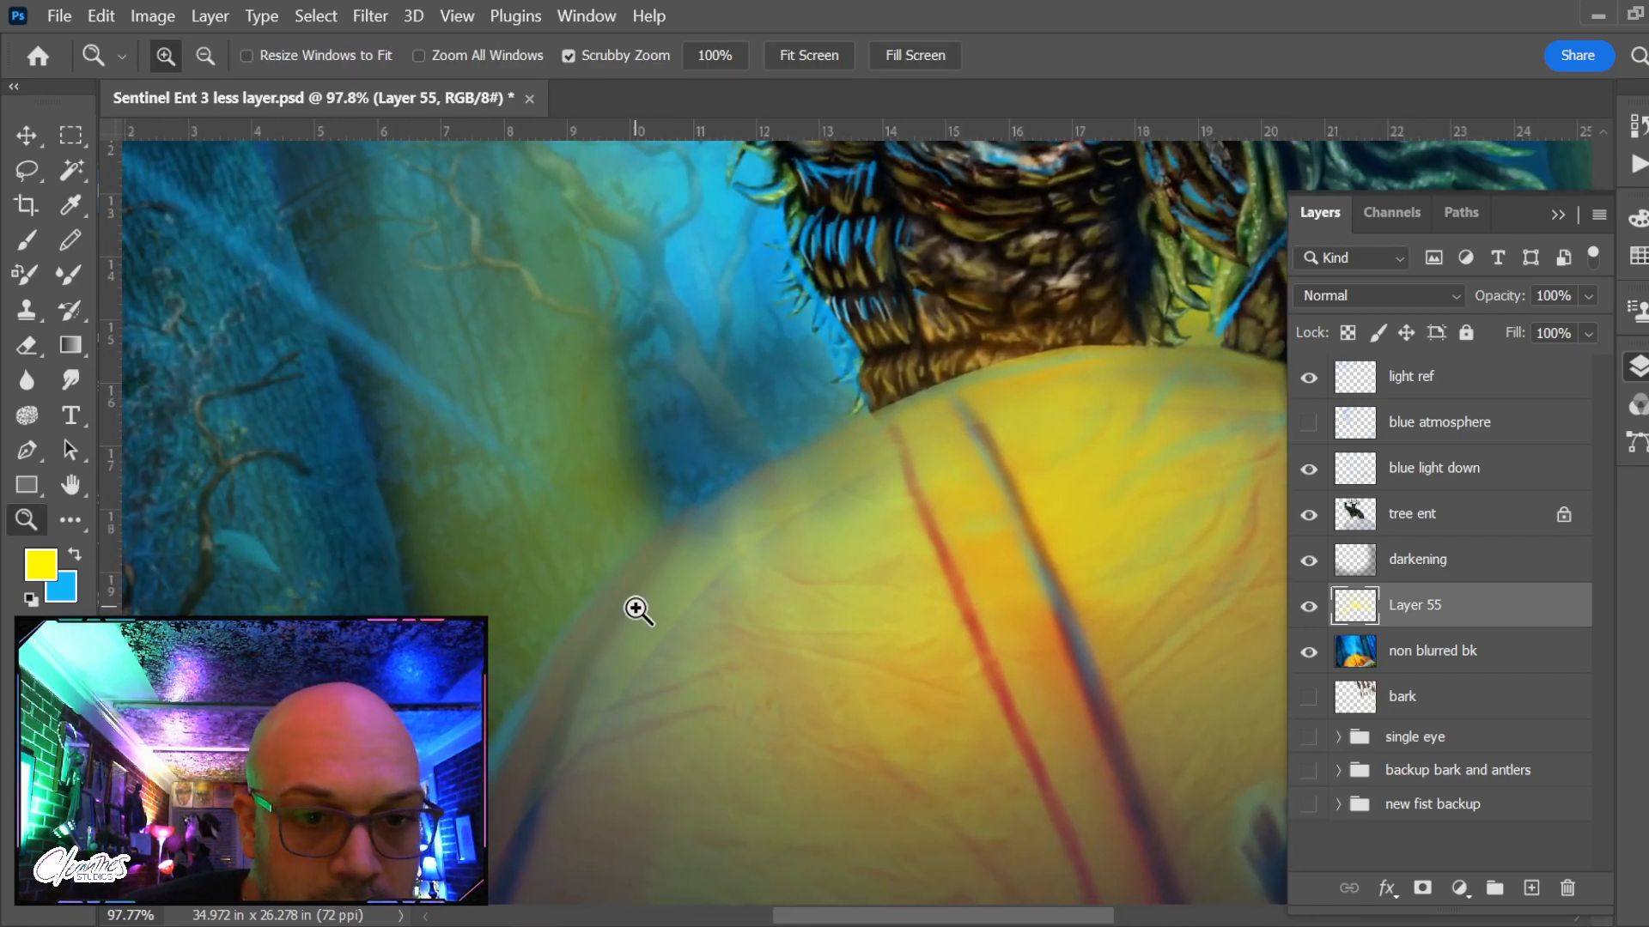
scroll(635, 610, "down", 11)
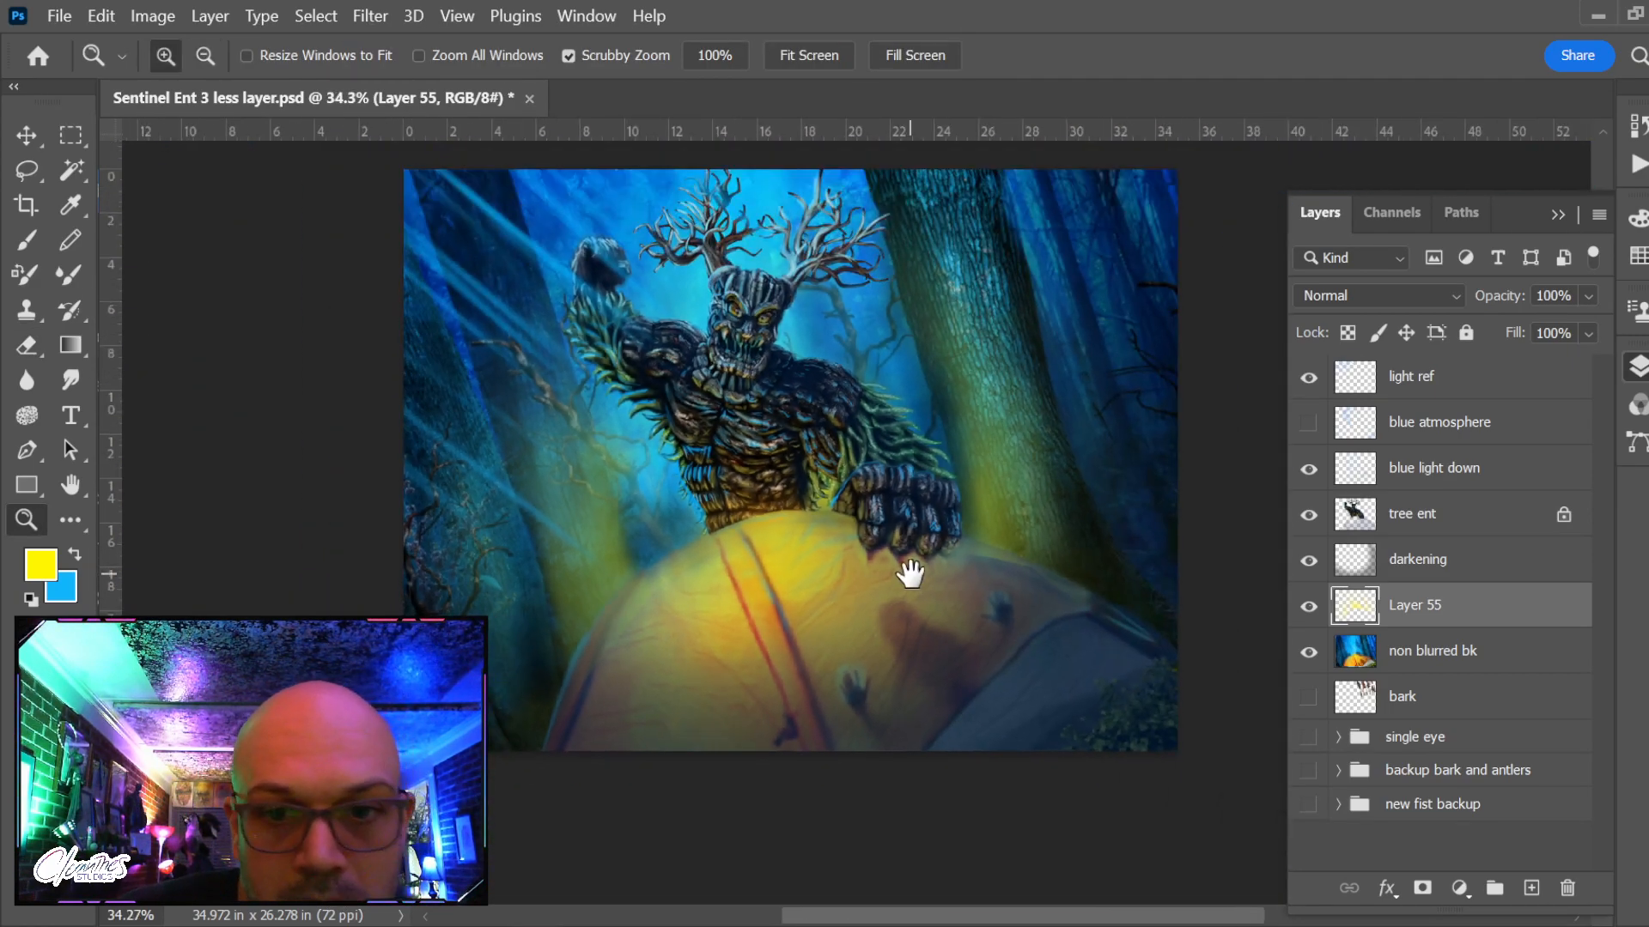
left_click_drag(910, 572, 820, 600)
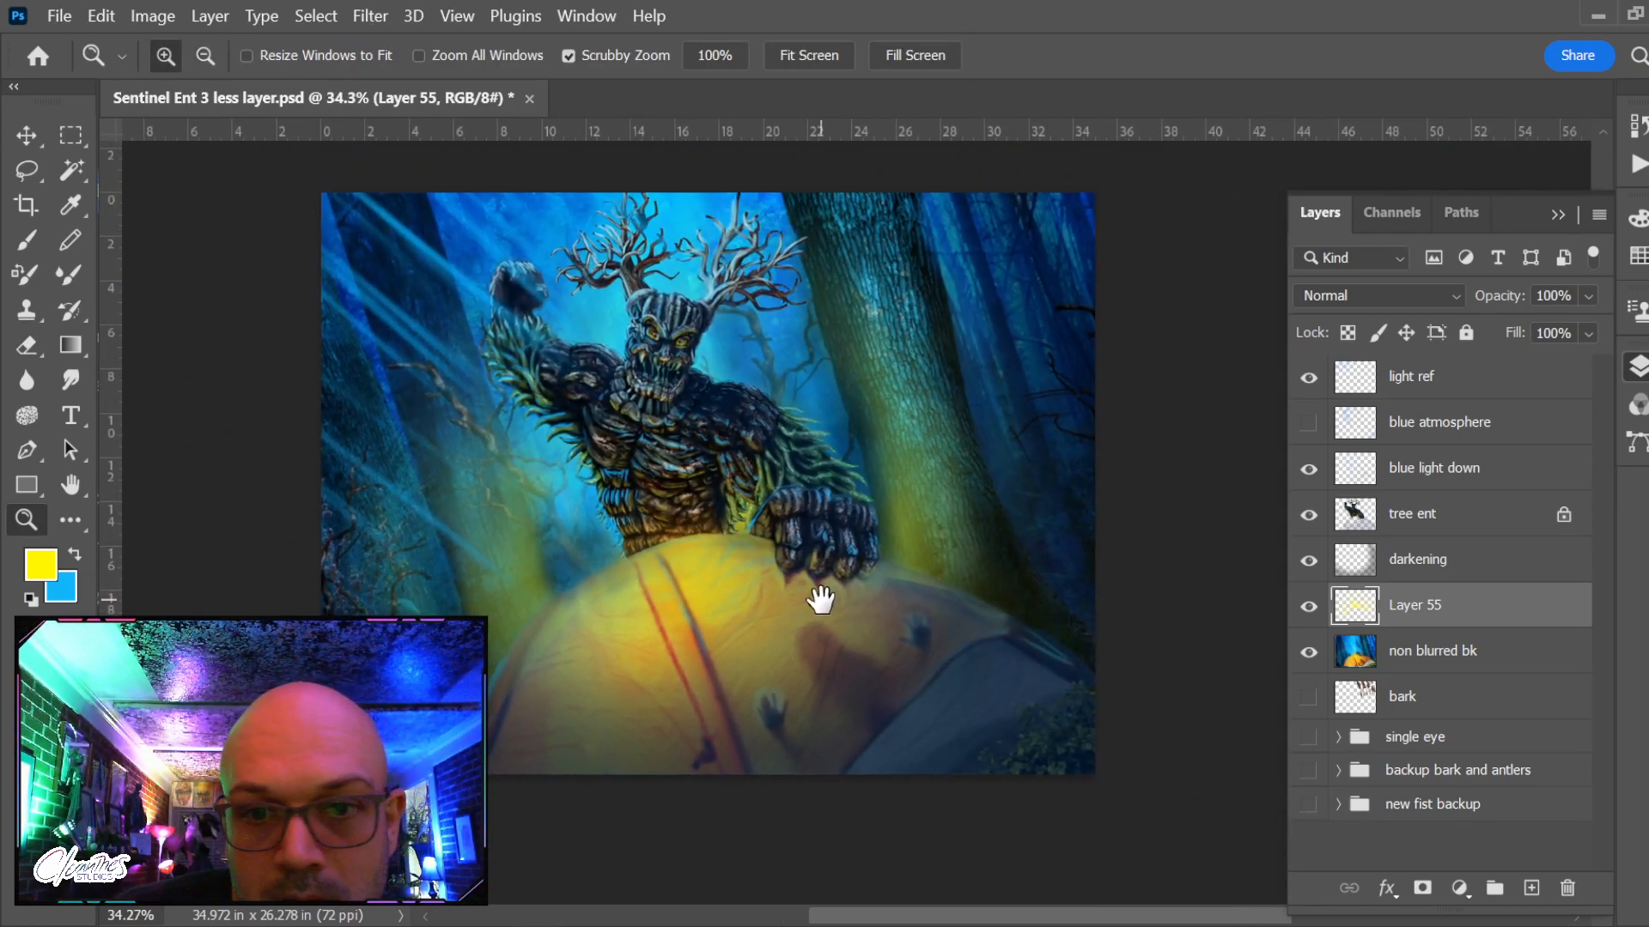
key("e")
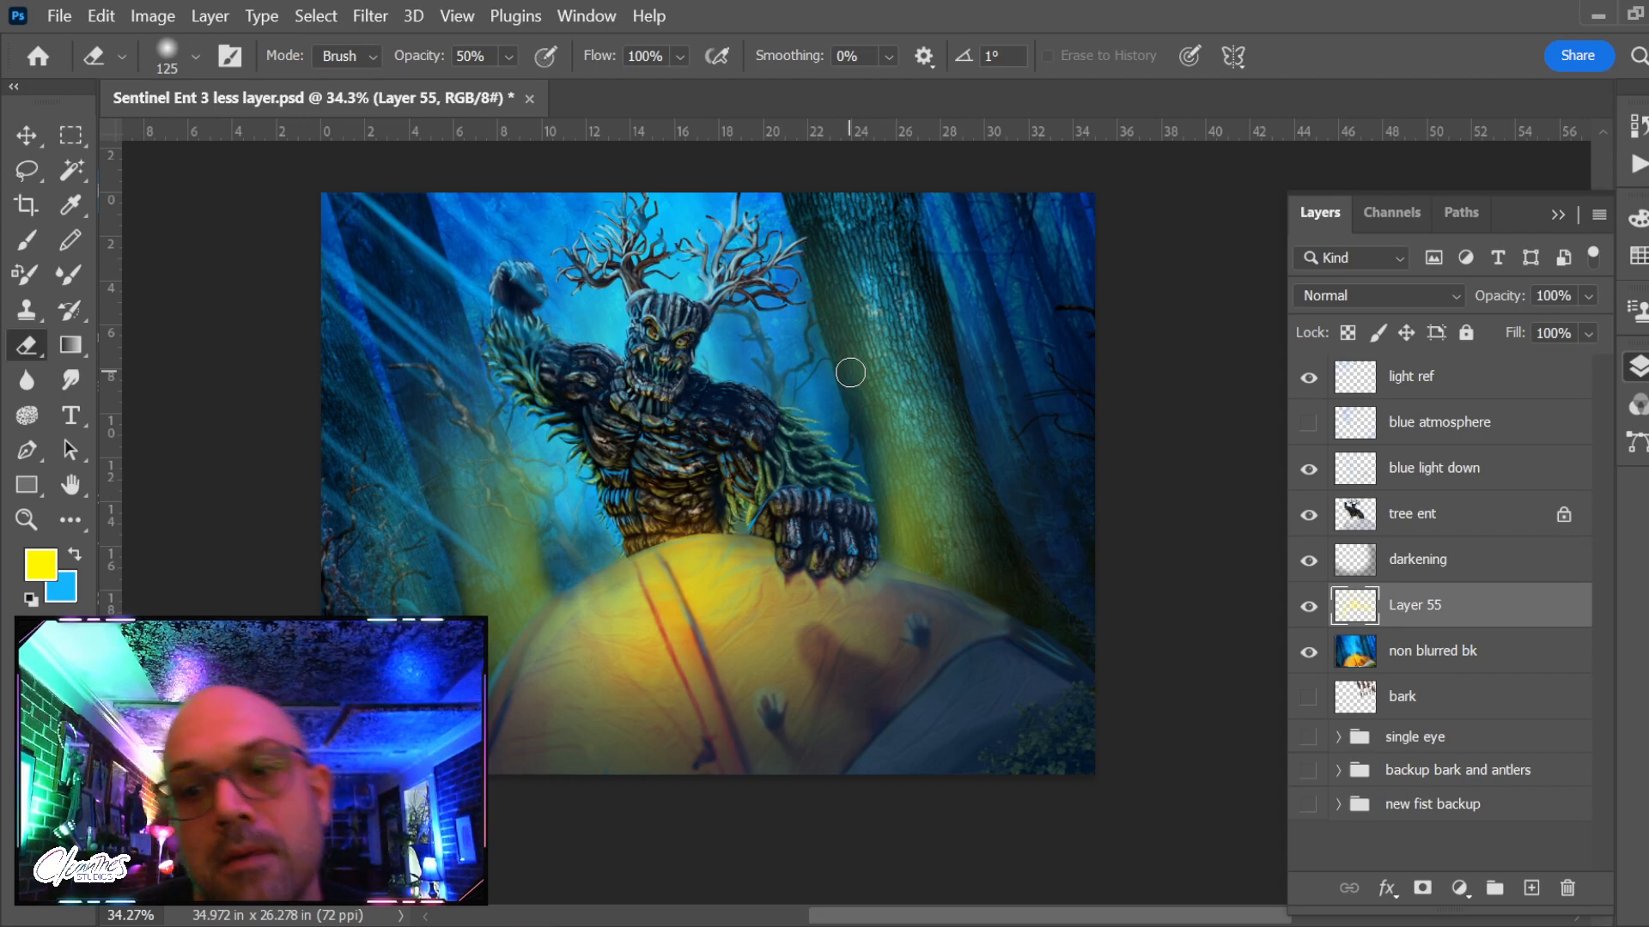
left_click(1308, 606)
left_click(1309, 606)
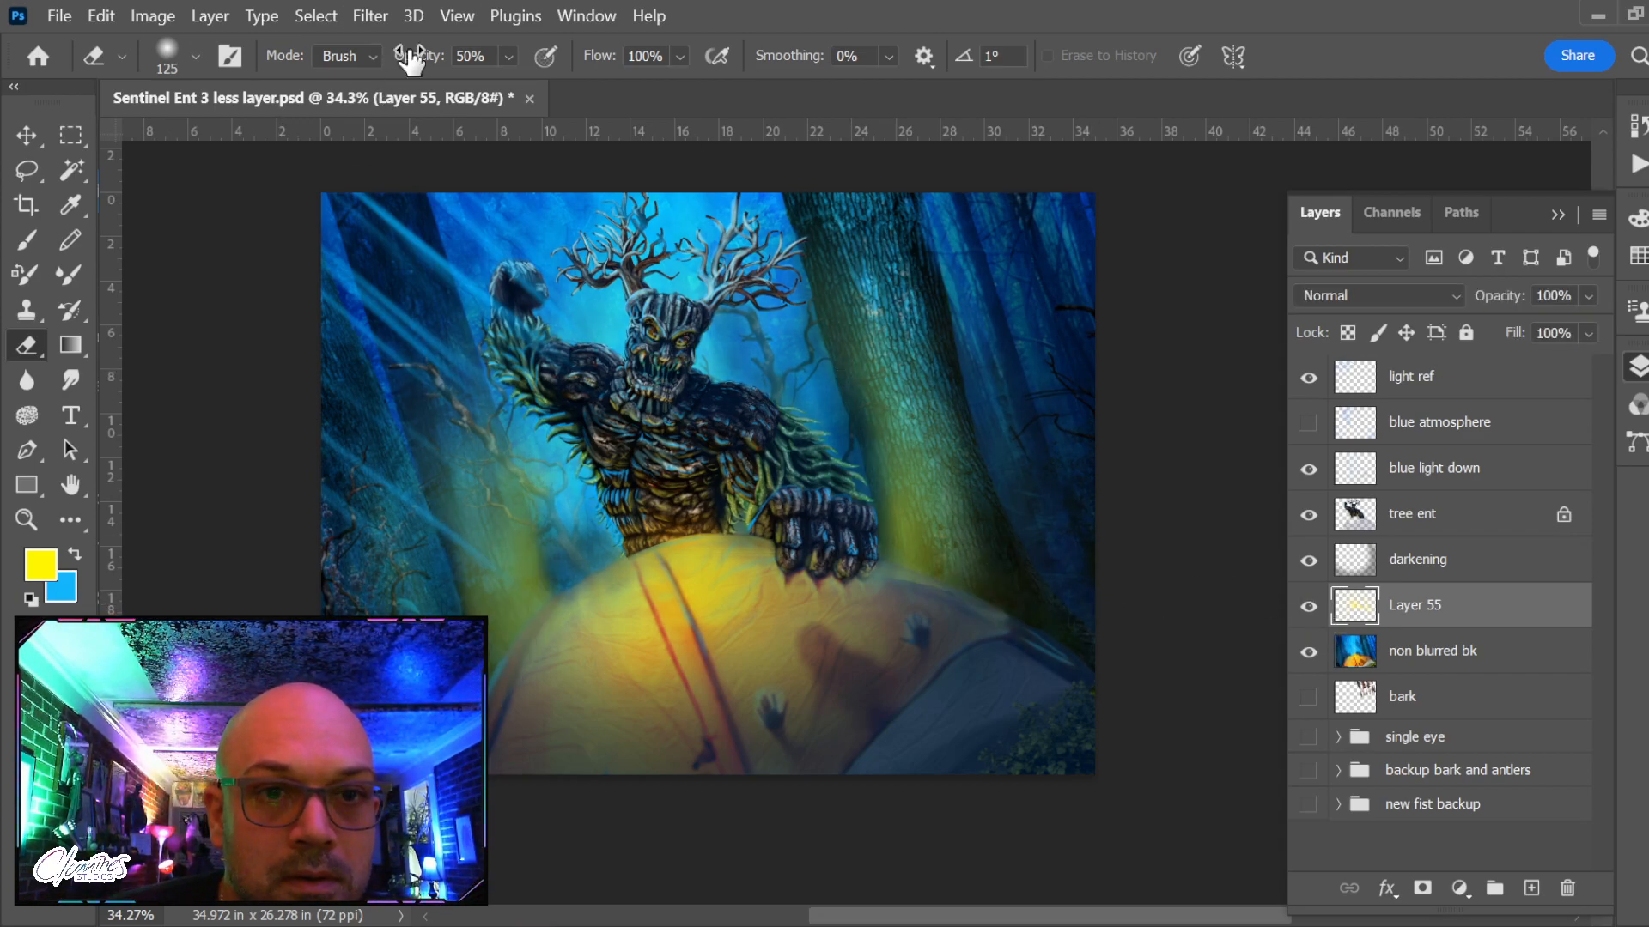
Blend the yellow glow on Layer 55 into the background using Hard Light at 73% opacity
left_click(1405, 297)
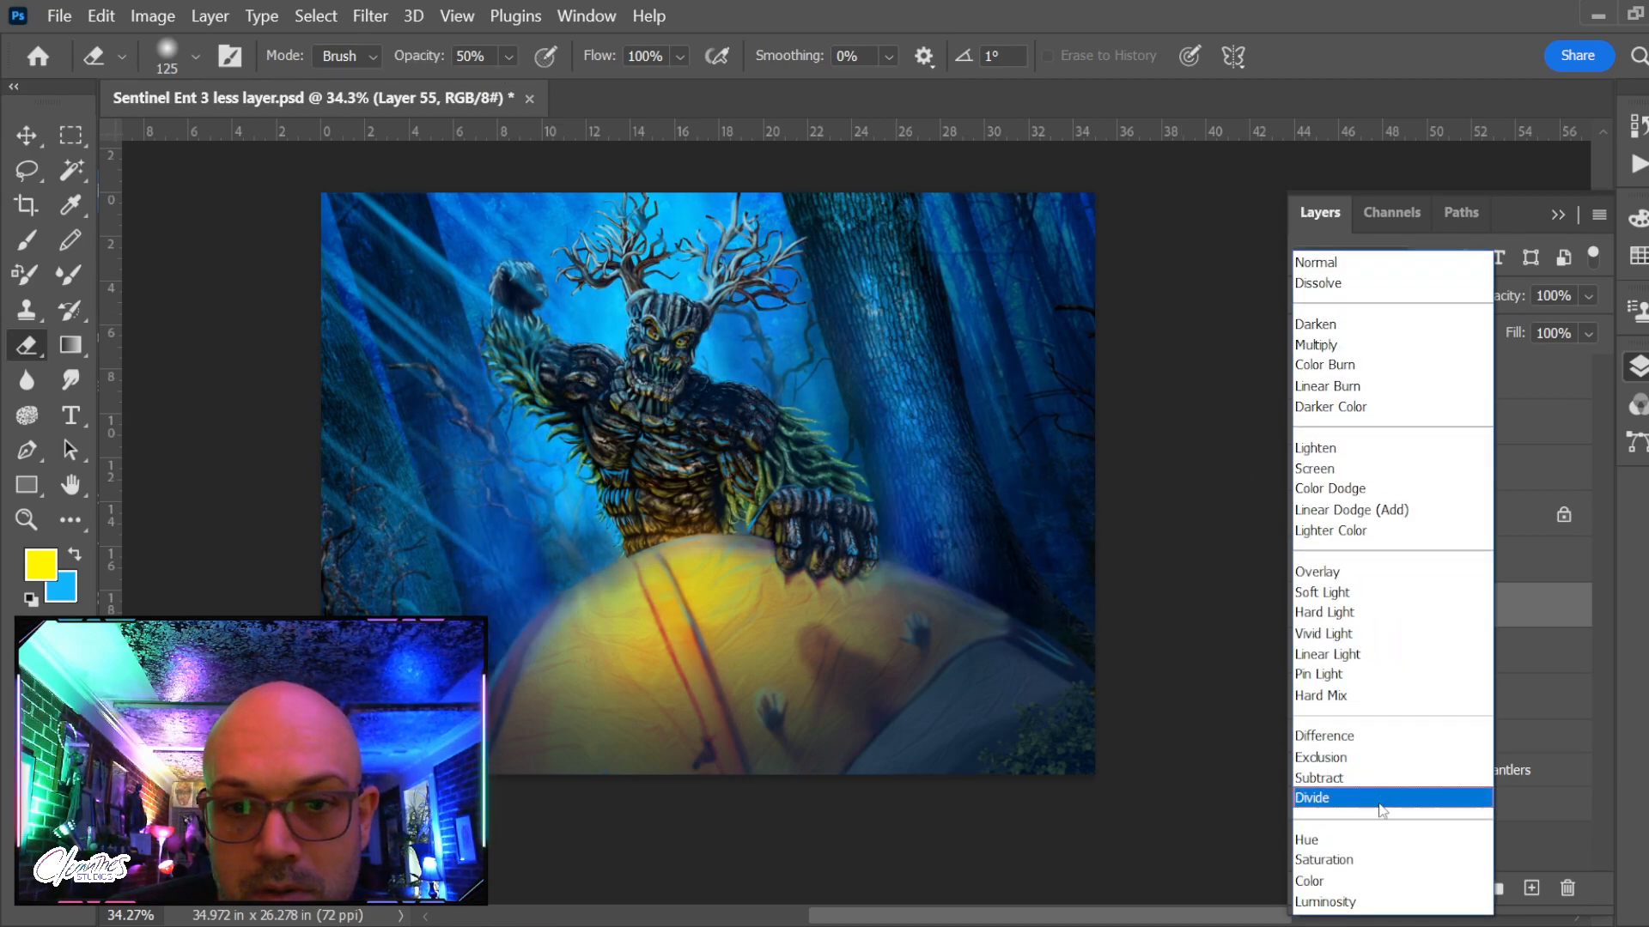
left_click(1355, 612)
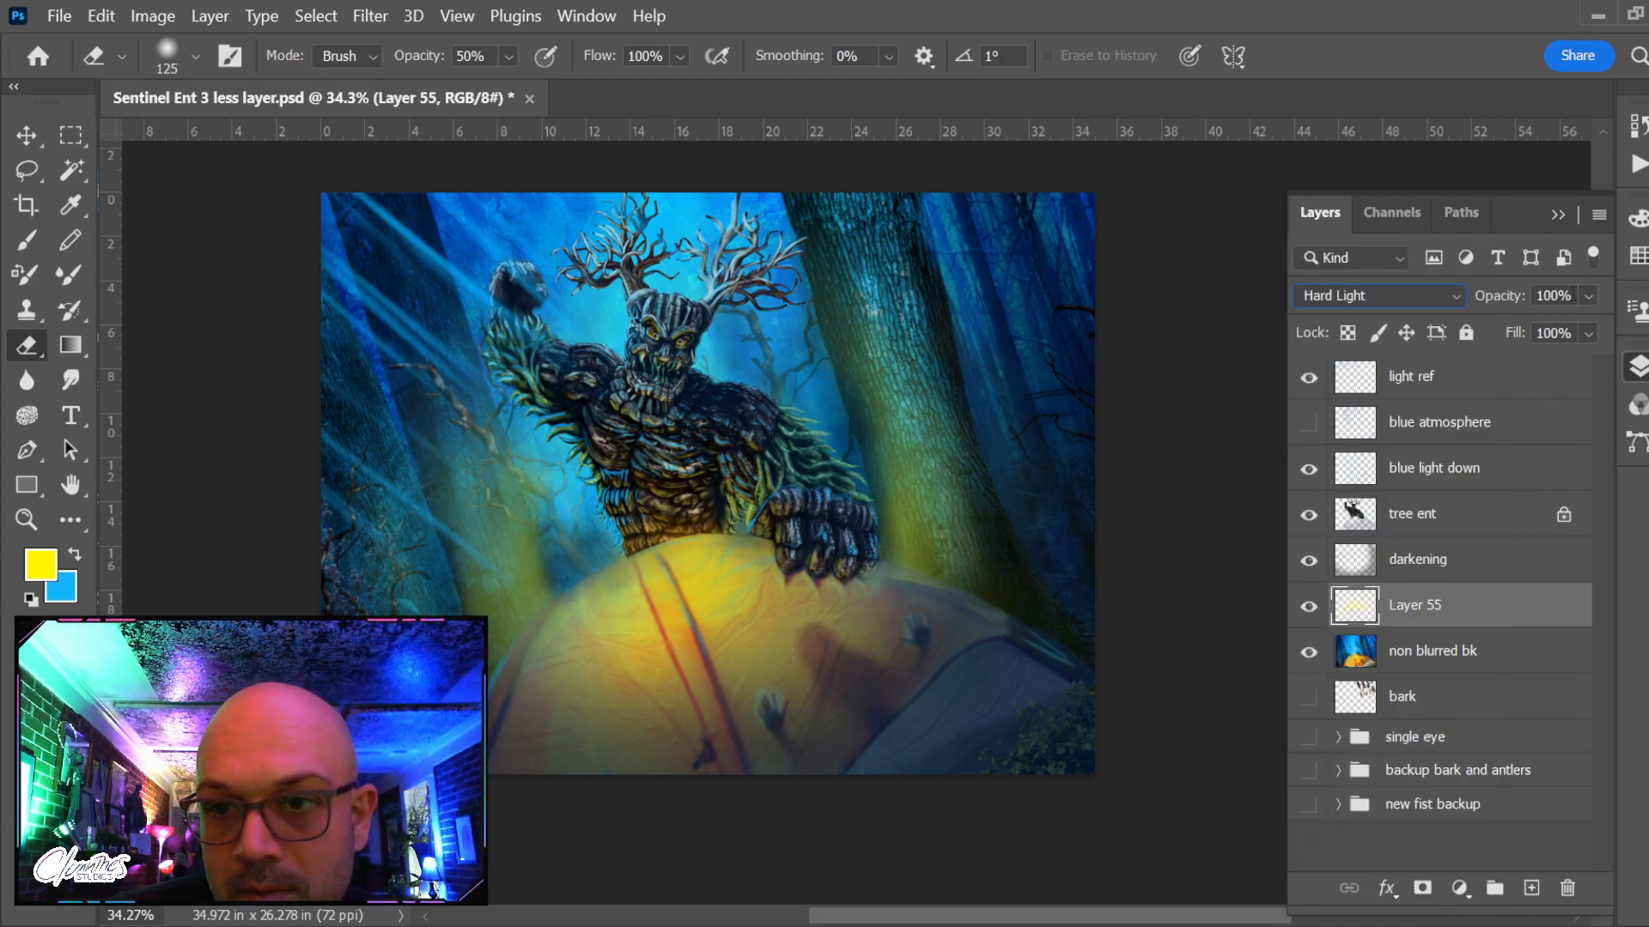
left_click(1588, 296)
mouse_move(1539, 326)
left_mouse_down()
mouse_move(1521, 326)
mouse_move(1559, 329)
left_mouse_up()
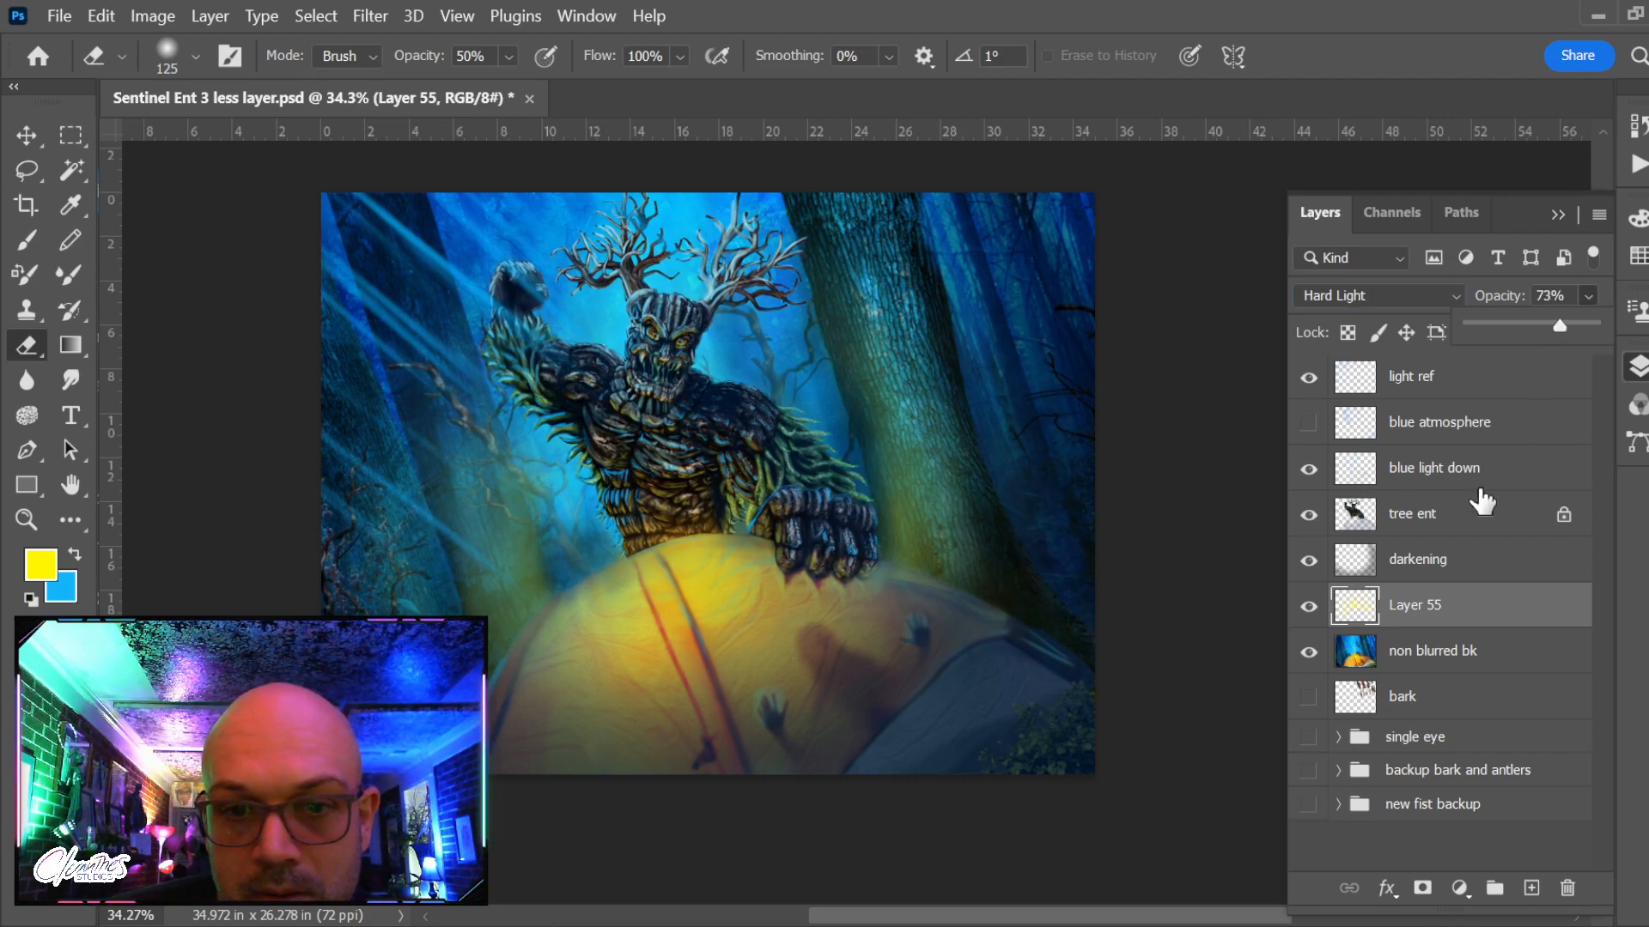
left_click(1497, 579)
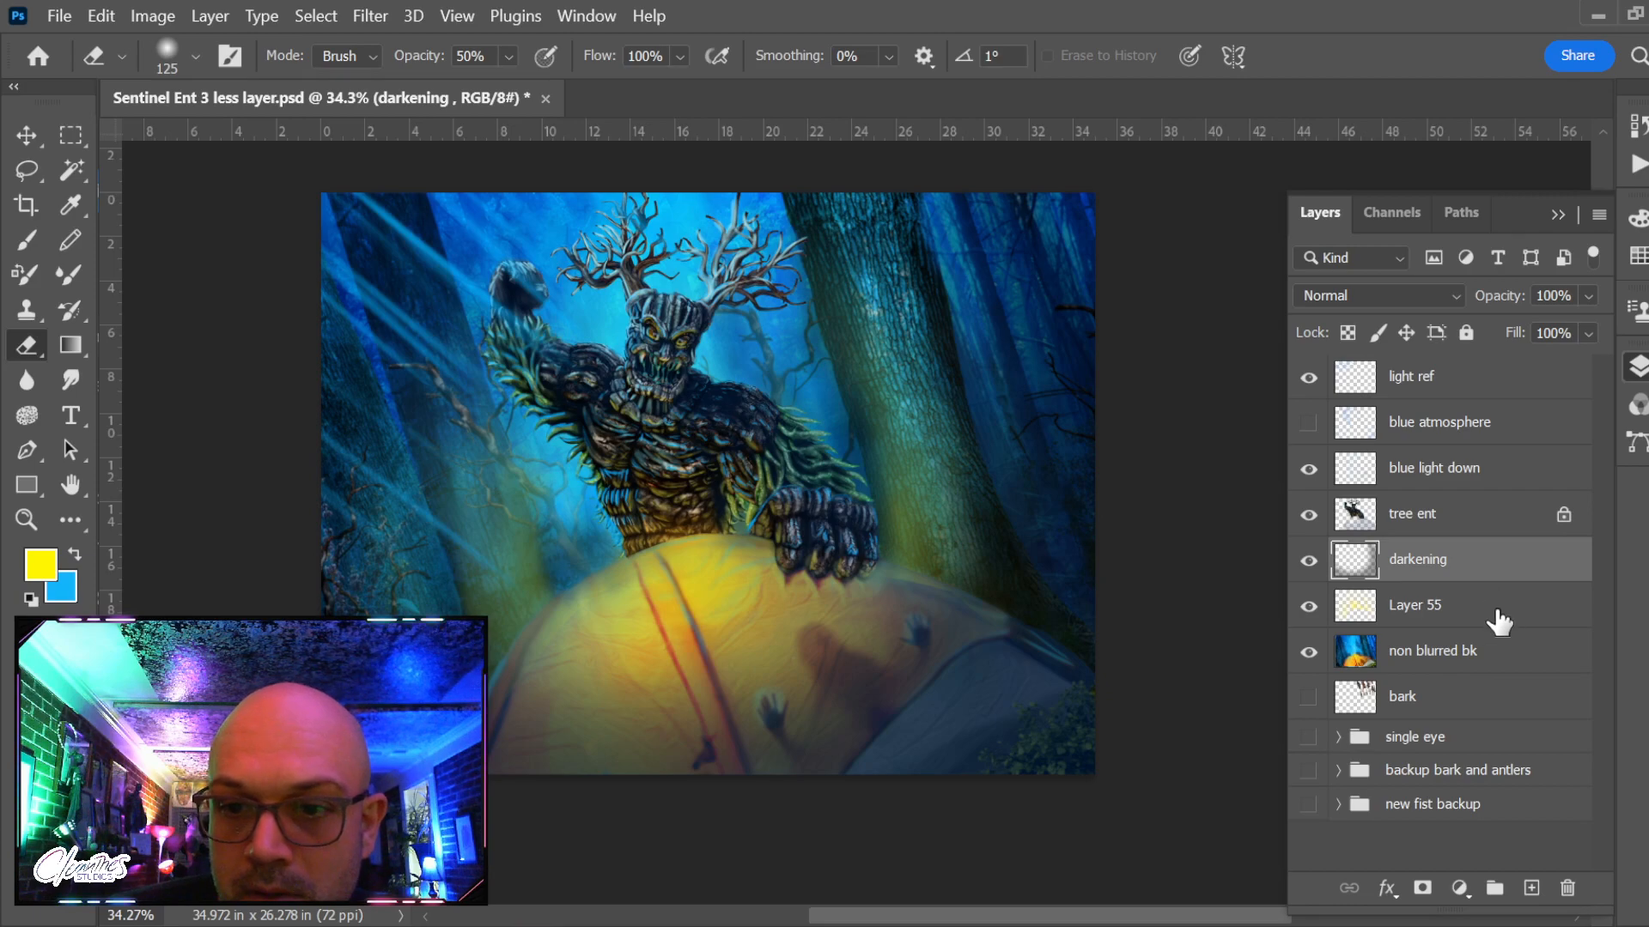
left_click(1498, 608)
key("space")
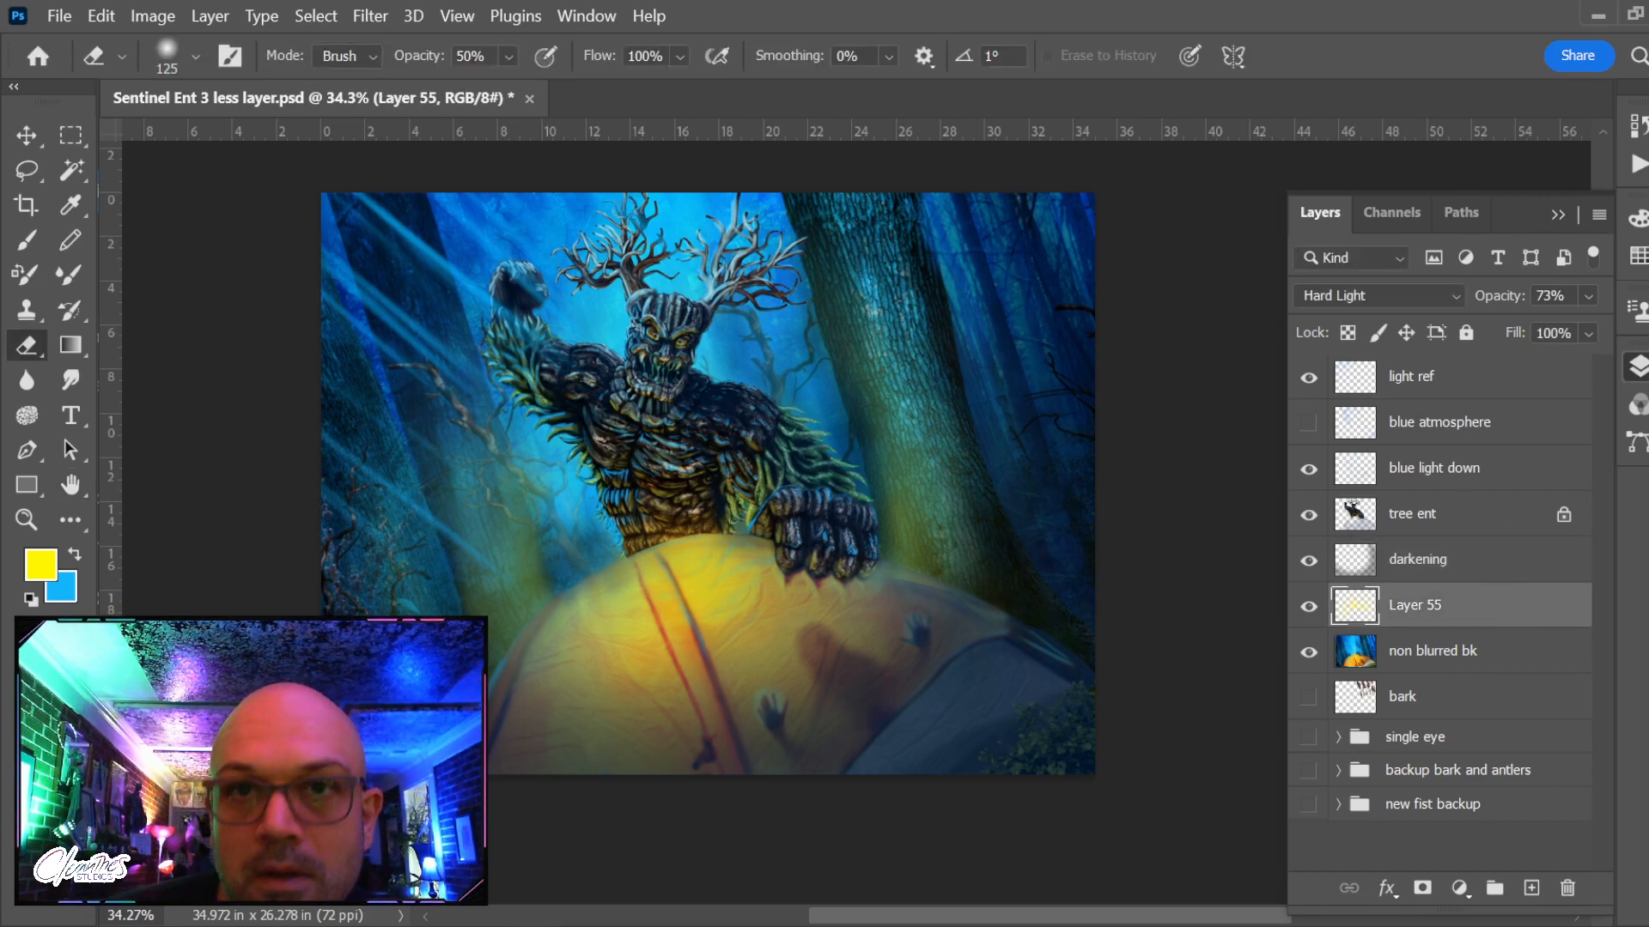
Compare the painting with the Hard Light glow layer hidden and shown
key("space")
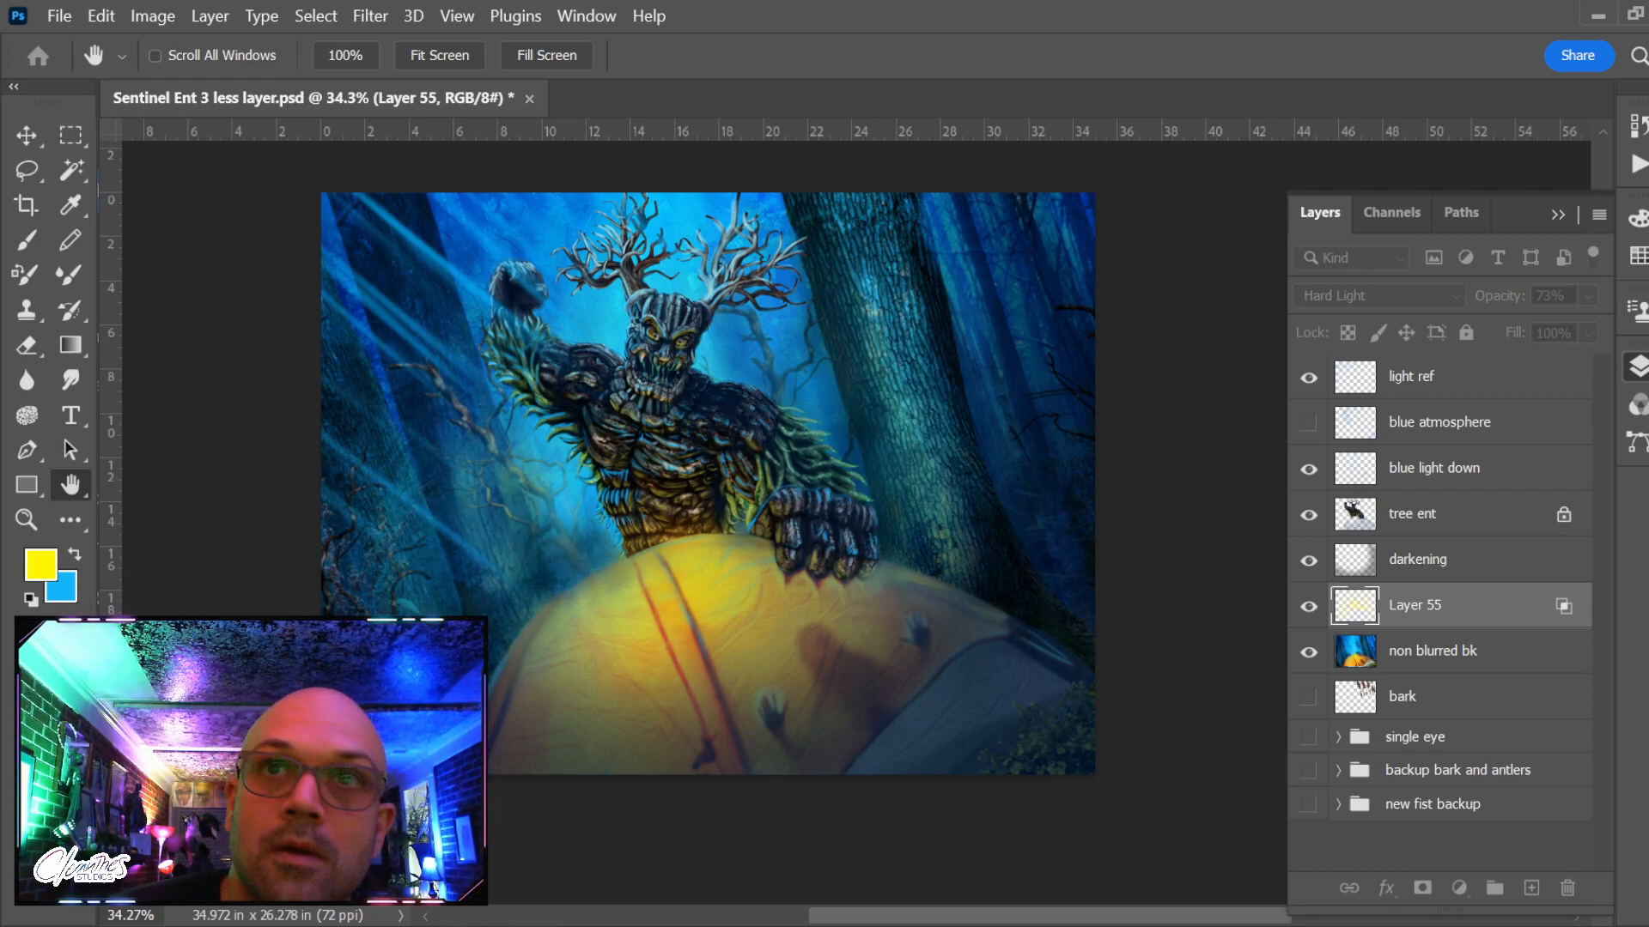
key("e")
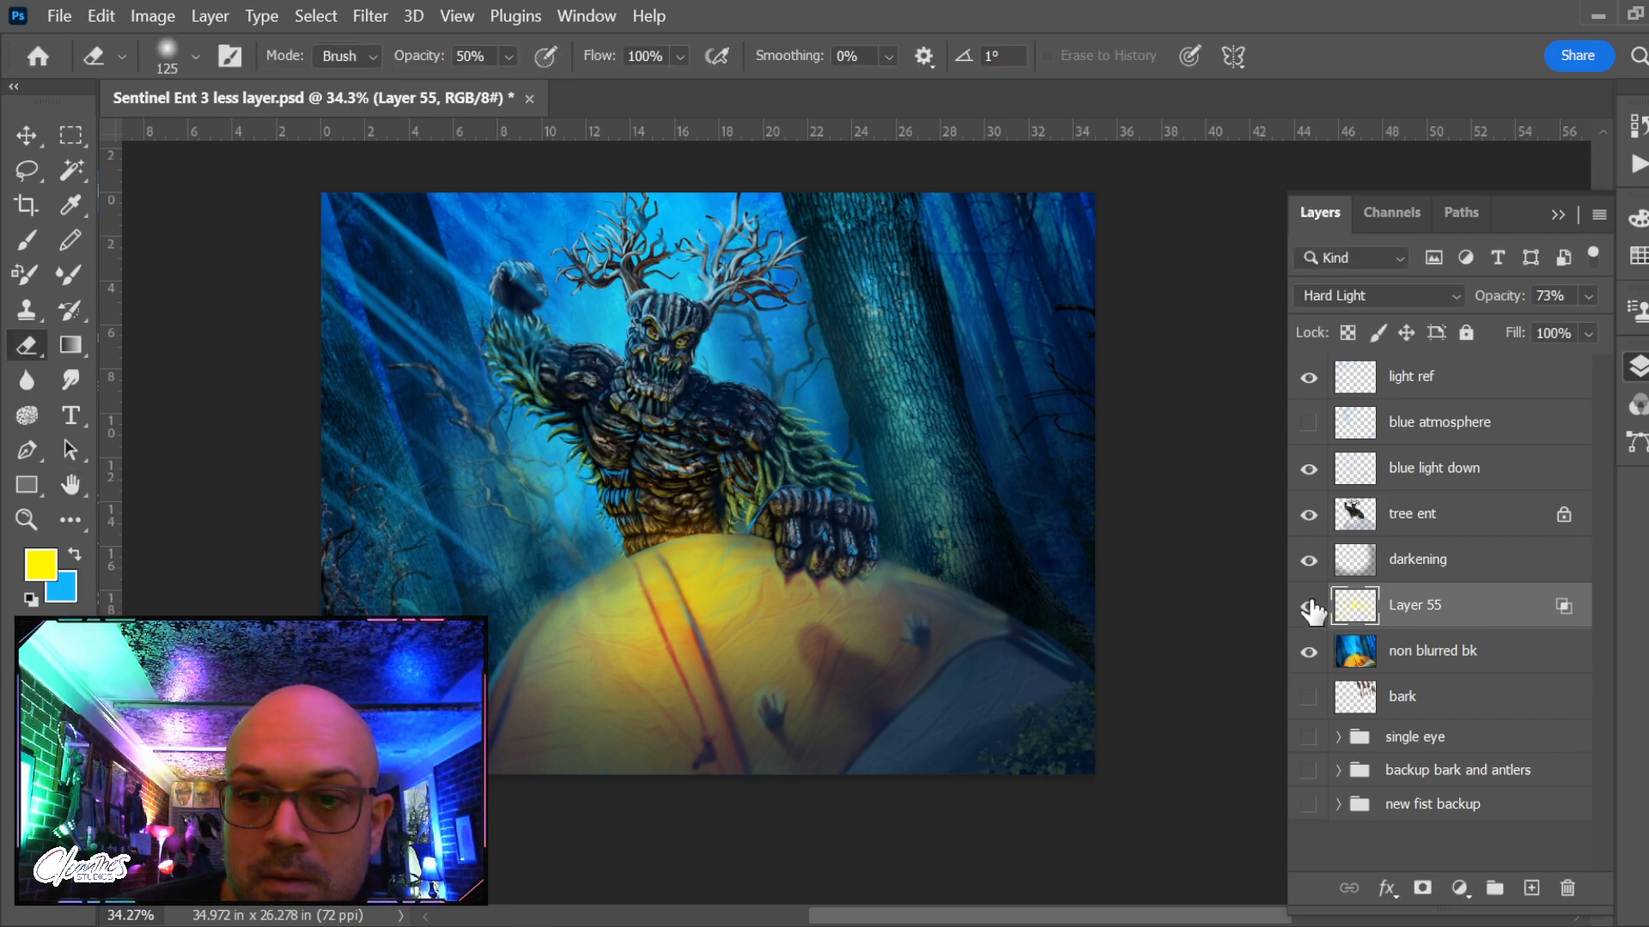
left_click(1310, 610)
left_click(1310, 609)
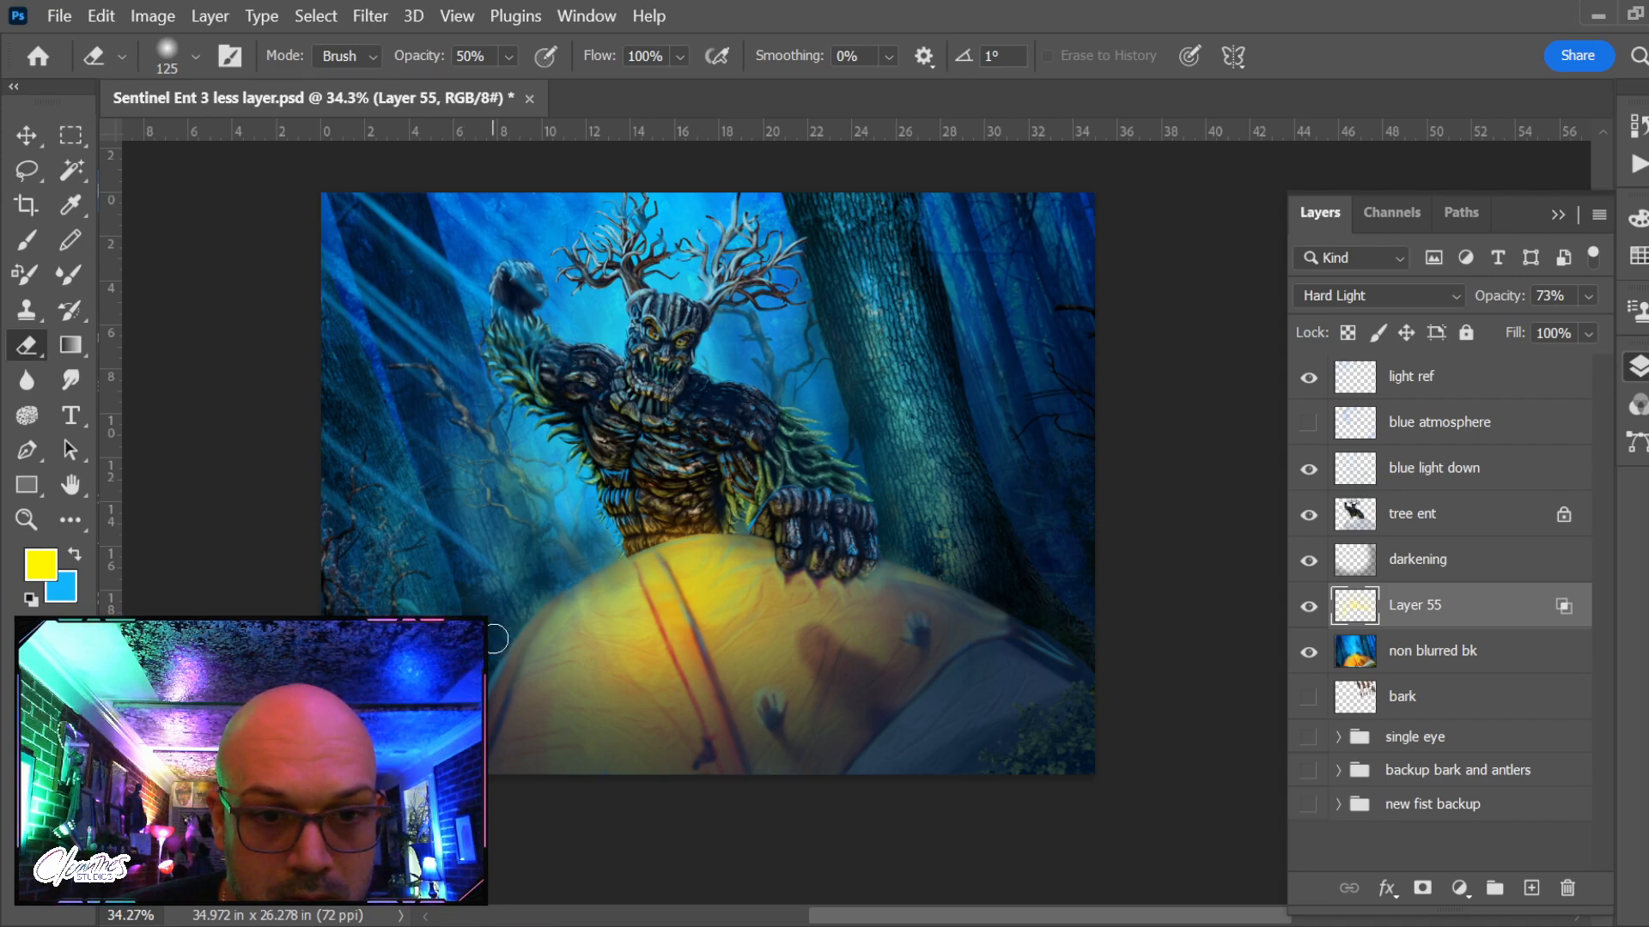
left_click(1308, 607)
left_click(1308, 608)
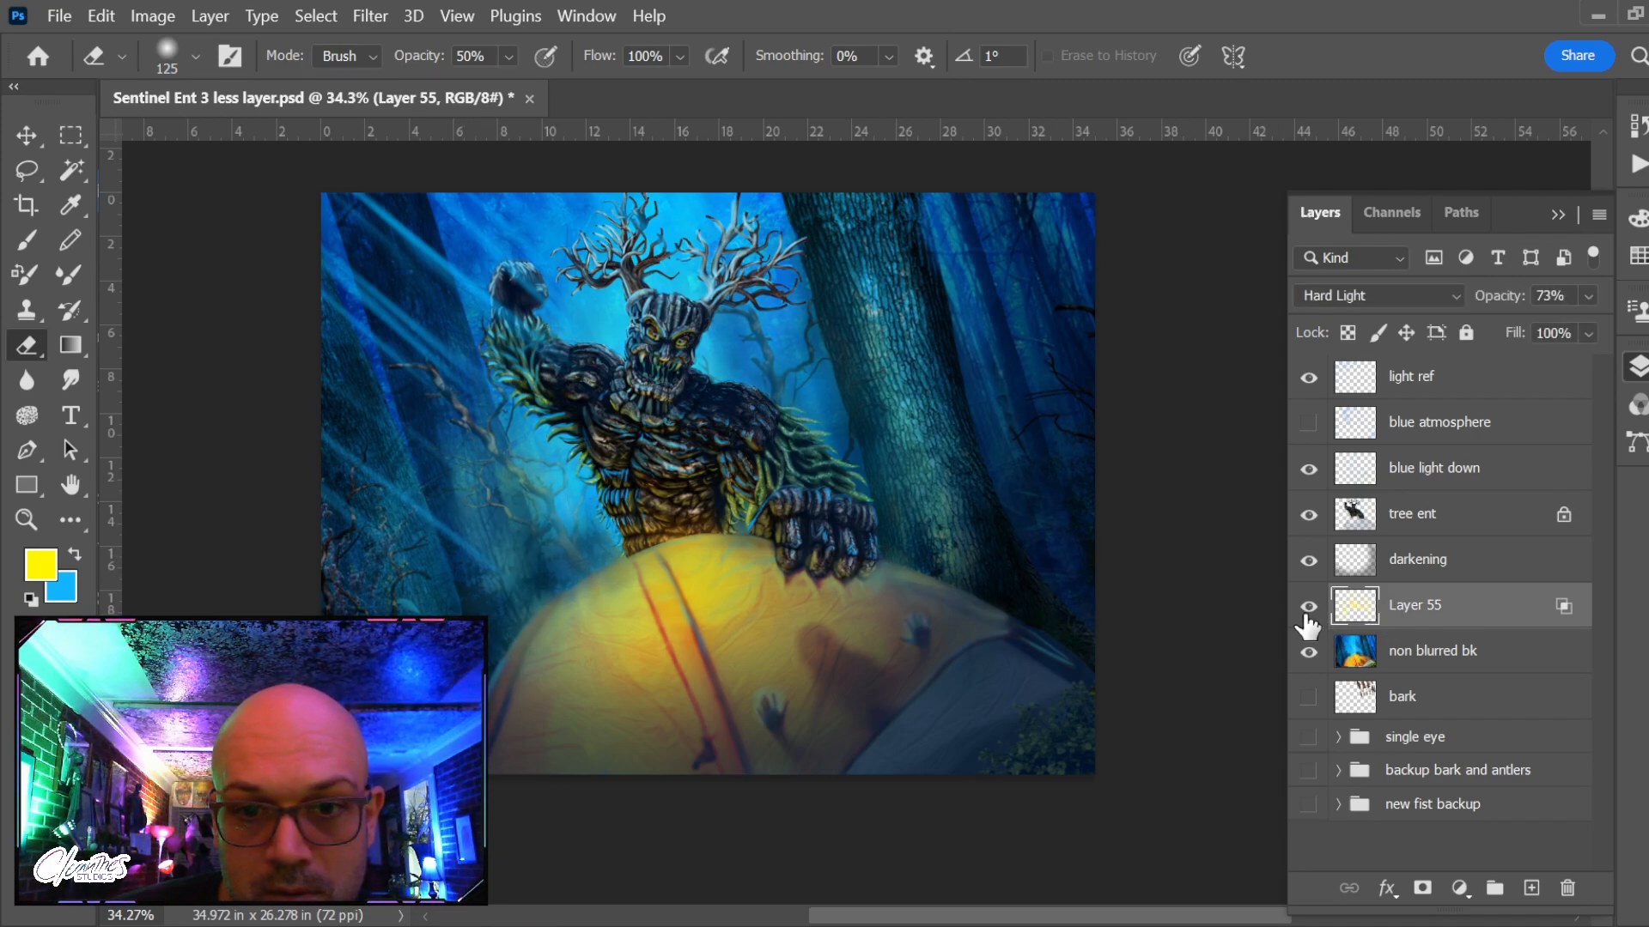
scroll(1035, 614, "down", 1)
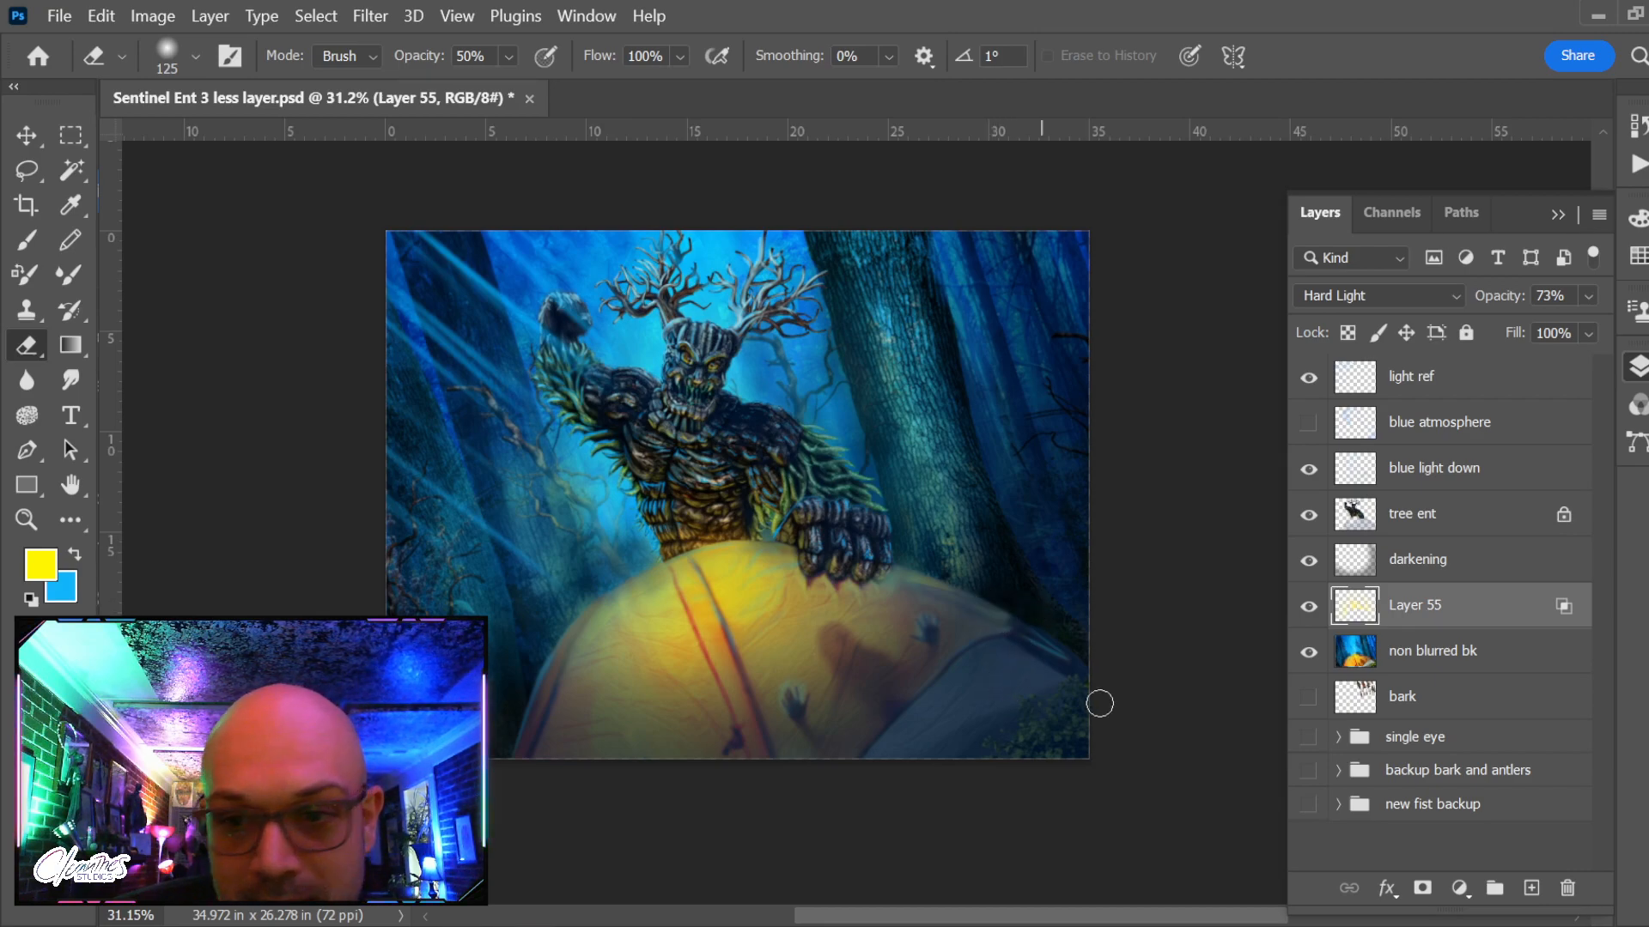
Try a duplicate of the darkening layer for deeper shading and compare the painting with the original darkening layer hidden and shown
left_click(1417, 562)
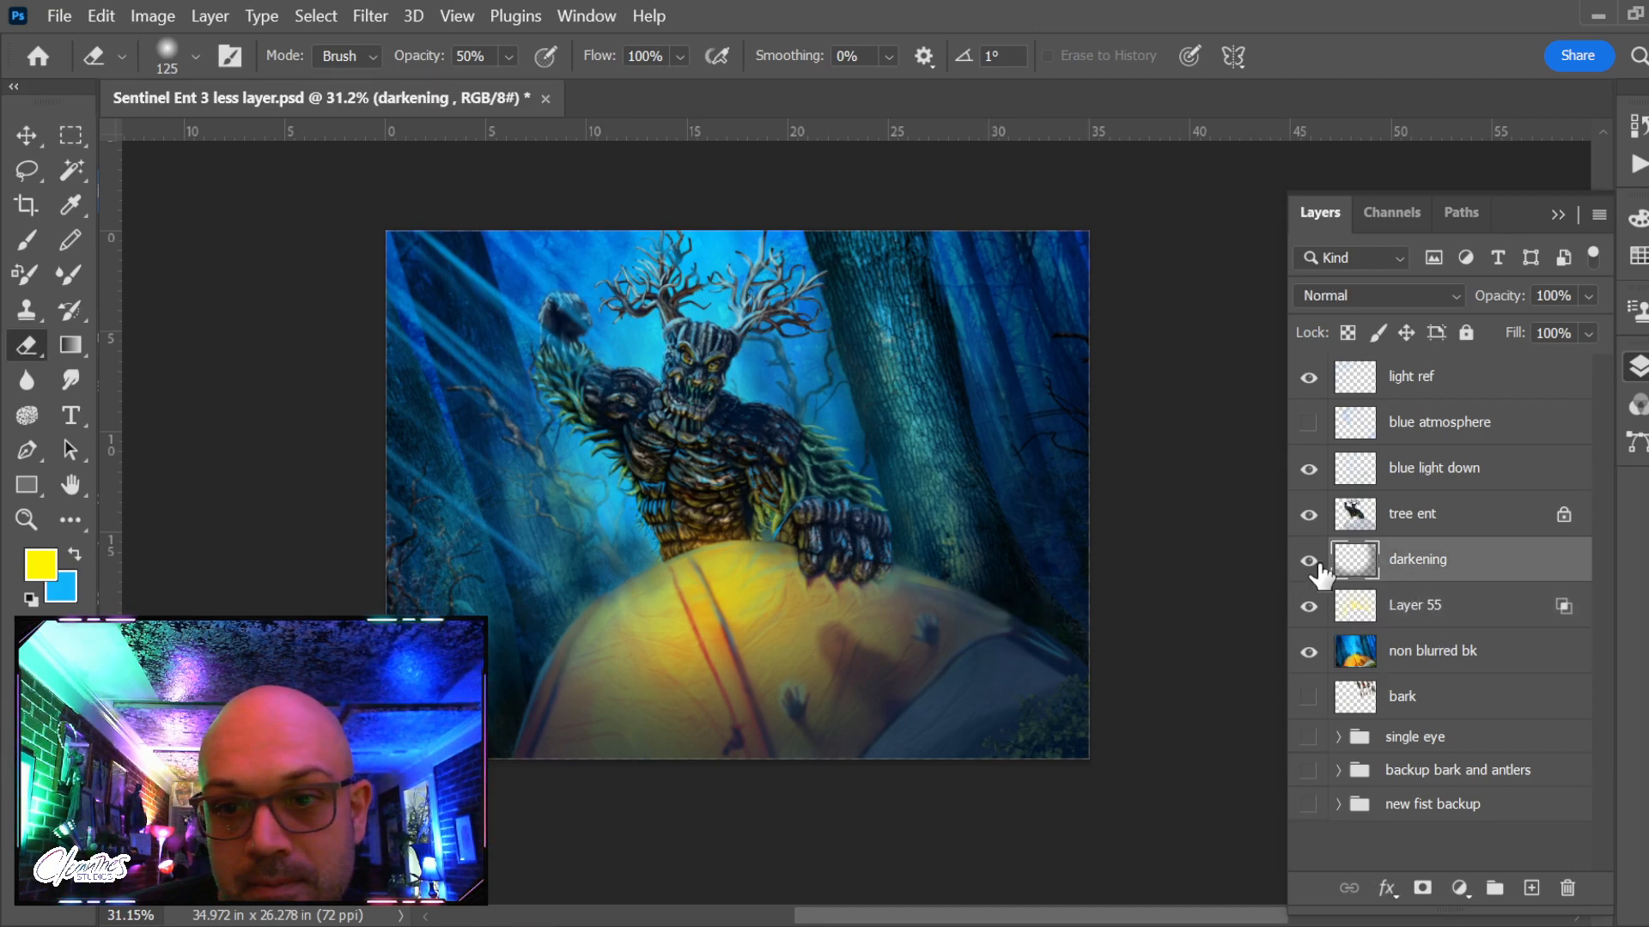
left_click(1310, 563)
left_click(1310, 562)
left_click_drag(1541, 586, 1531, 889)
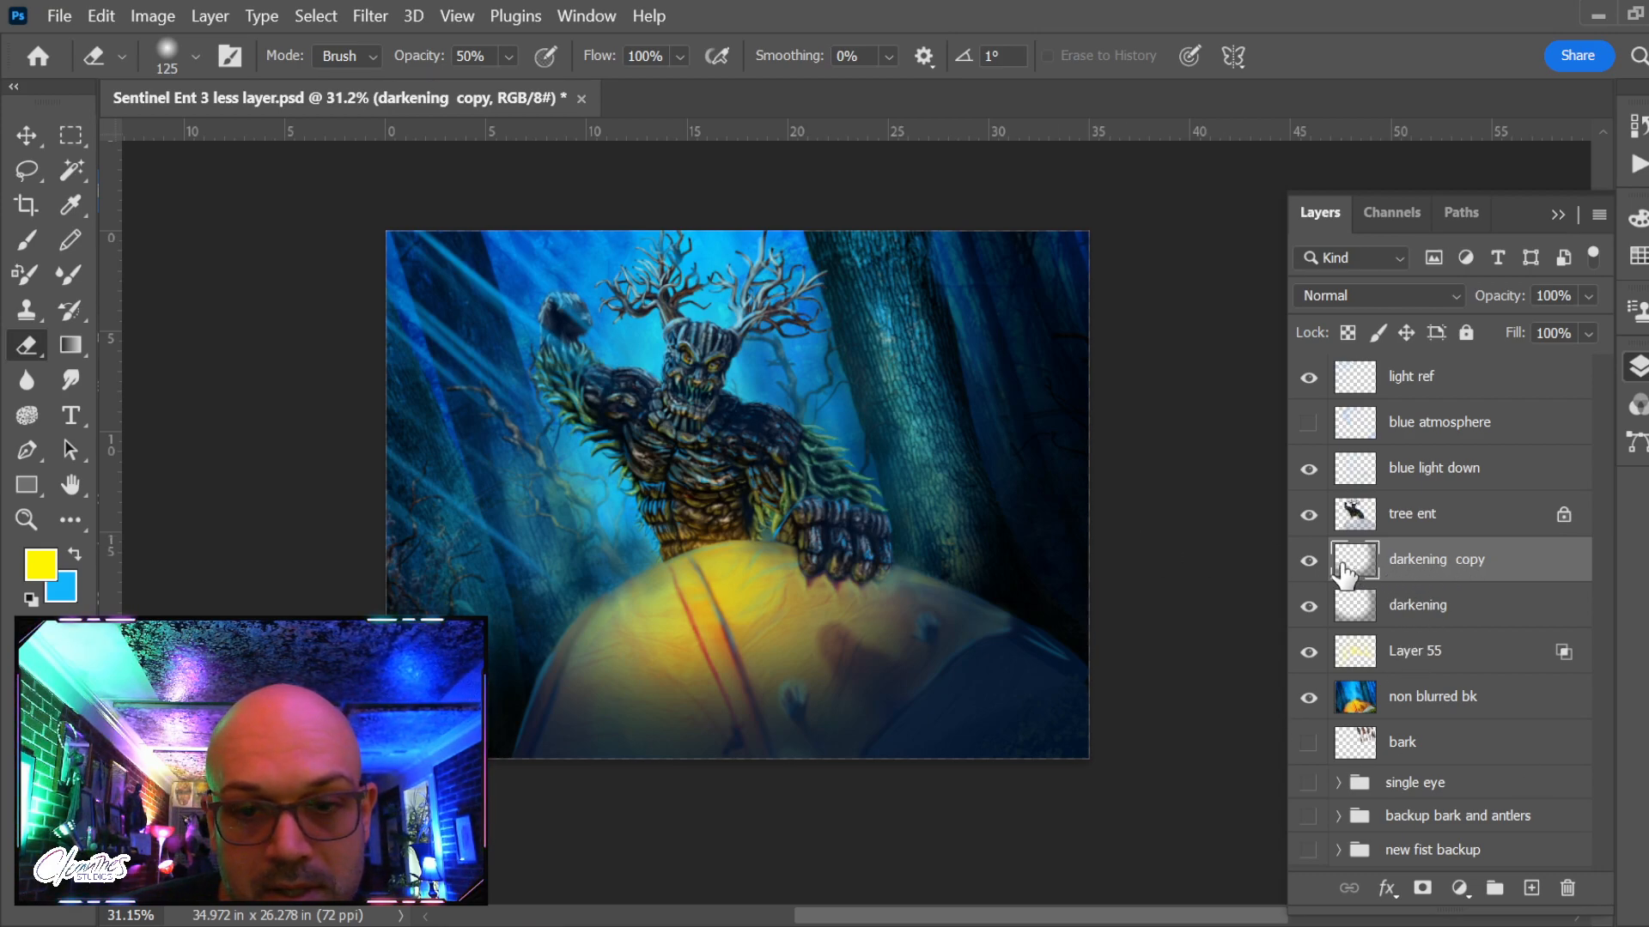
key("Delete")
left_click(1309, 560)
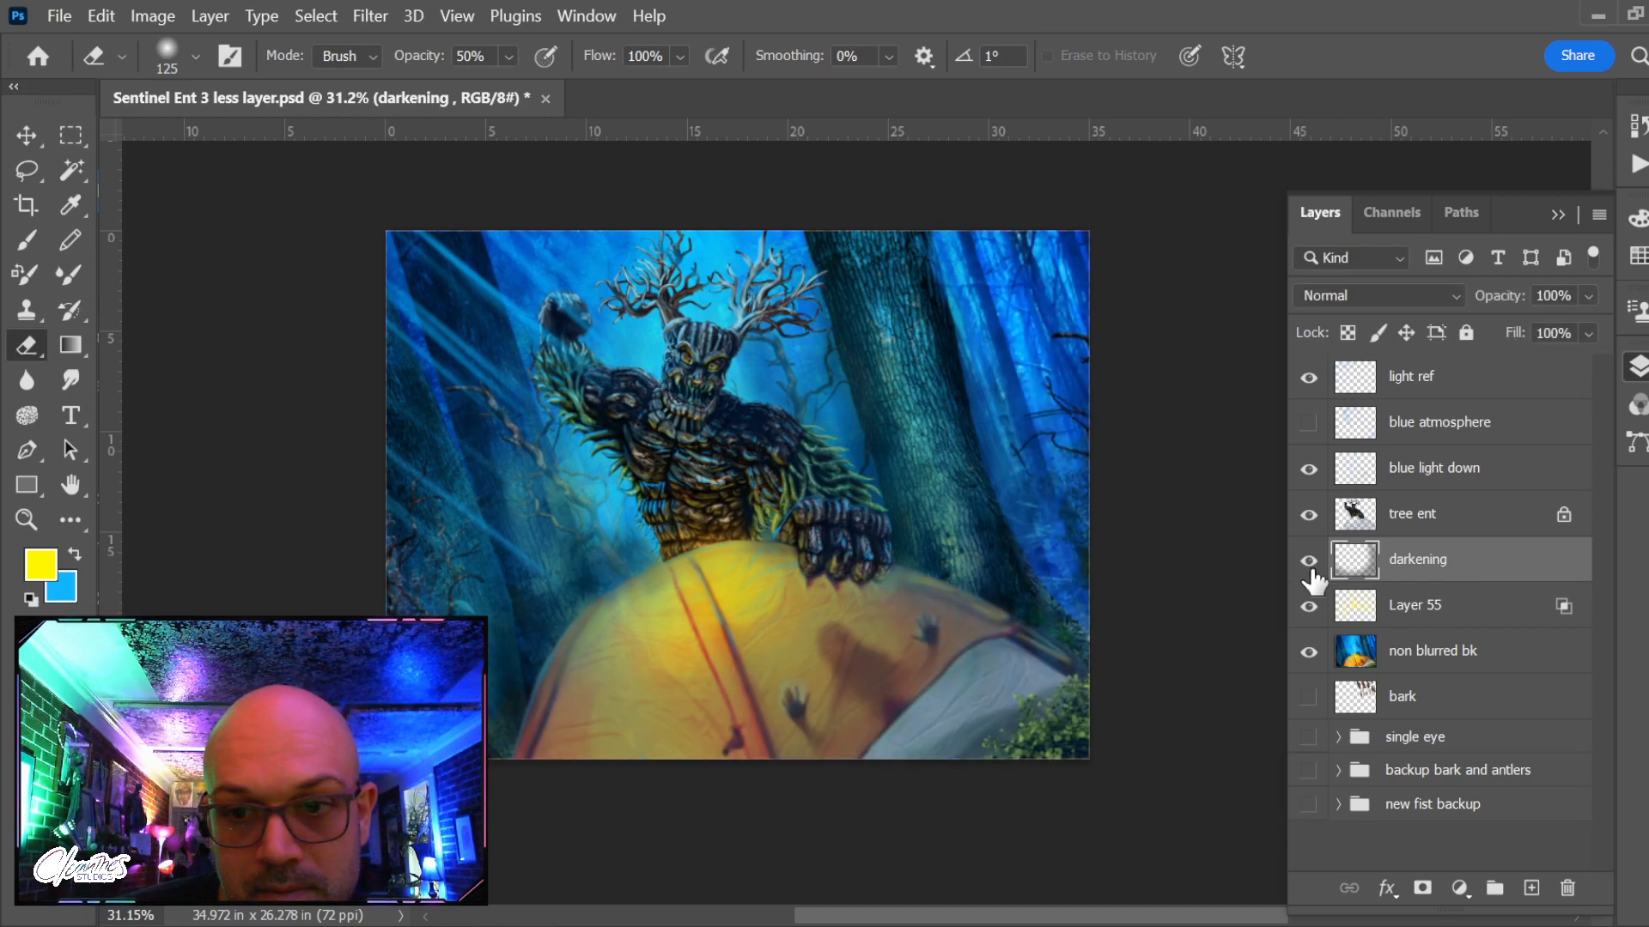
left_click(1308, 560)
left_click(1588, 296)
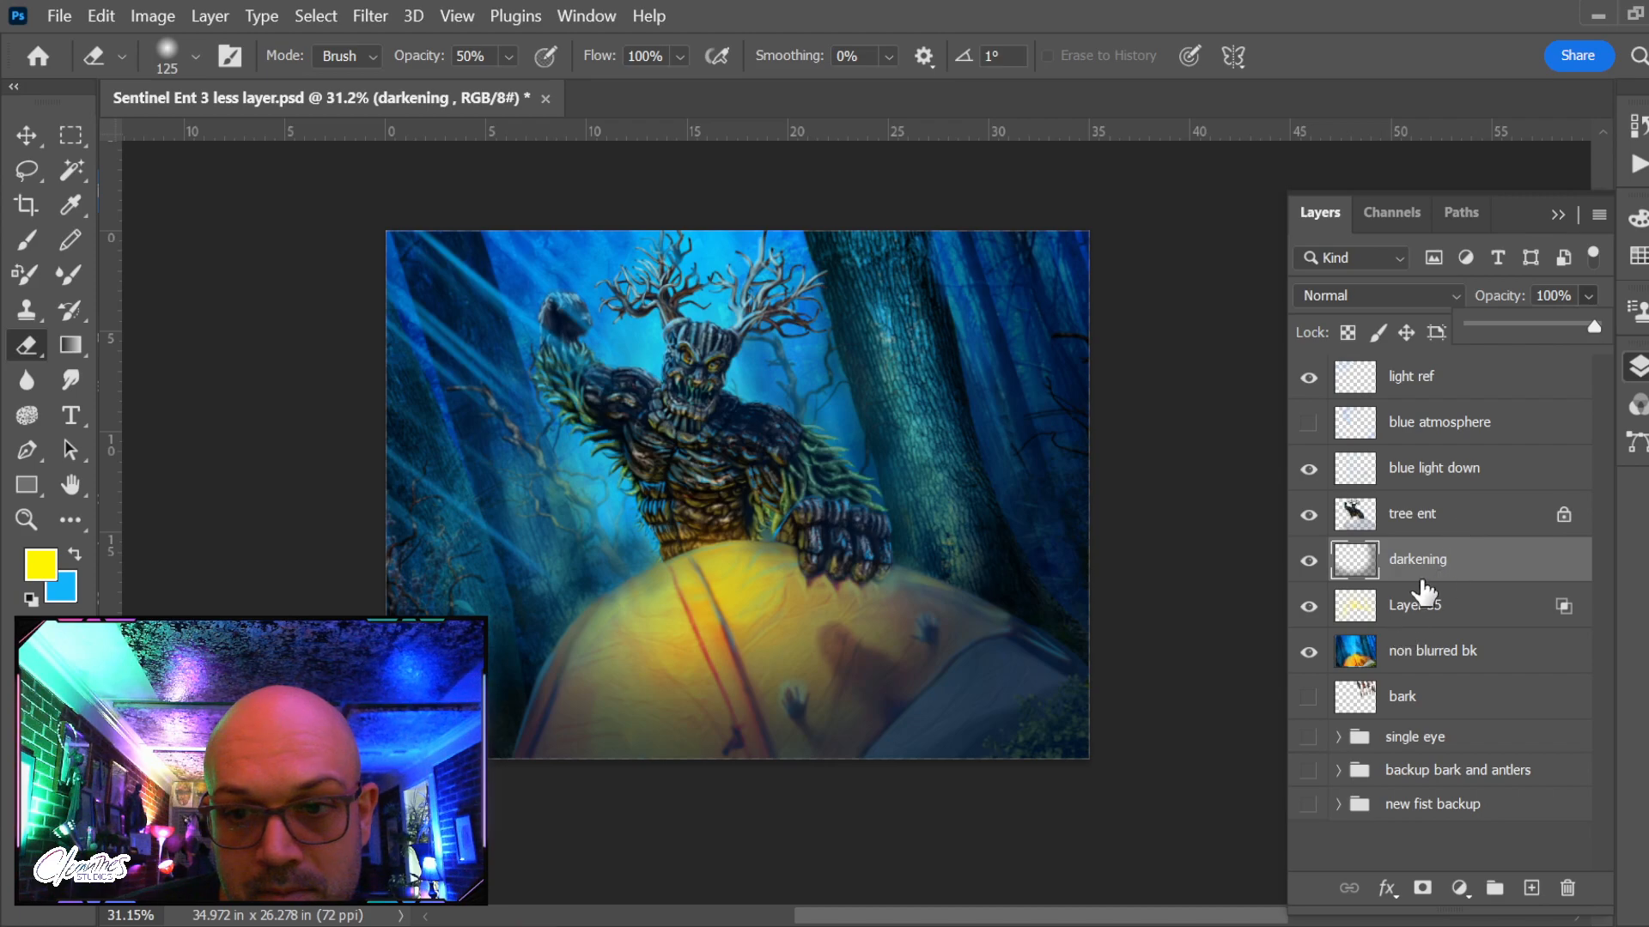
left_click(1430, 592)
Reselect Layer 55, hide and show its glow repeatedly, and examine the lit tree trunks beside the tent more closely
left_click(1470, 609)
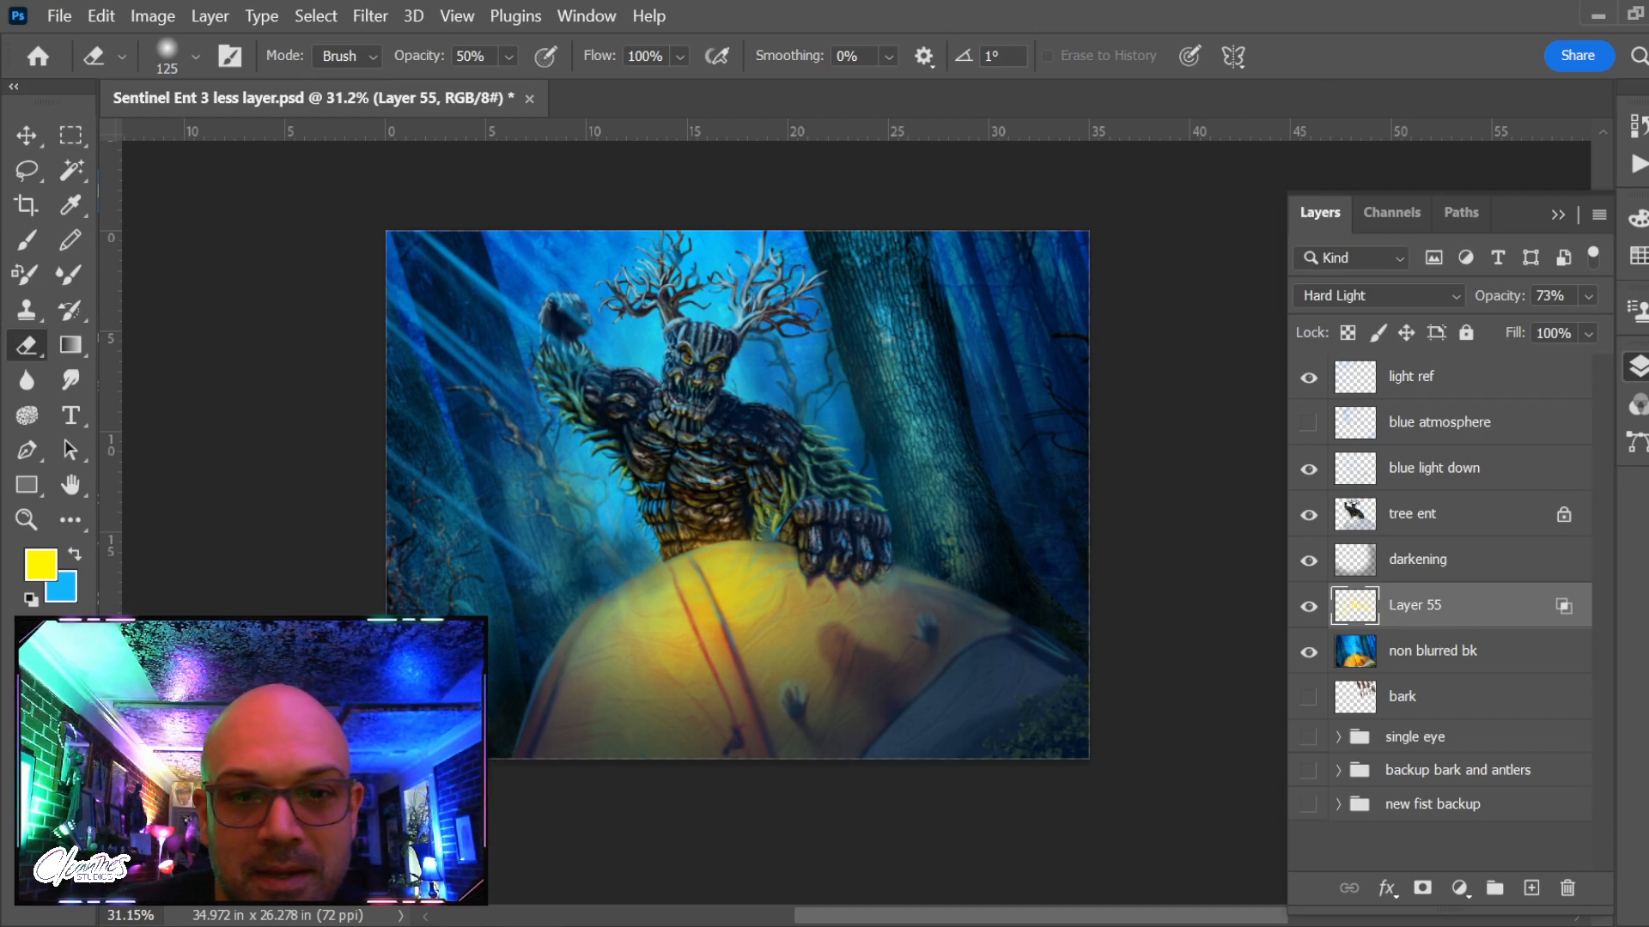
left_click(1309, 606)
left_click(1309, 606)
left_click(1309, 606)
left_click(1308, 606)
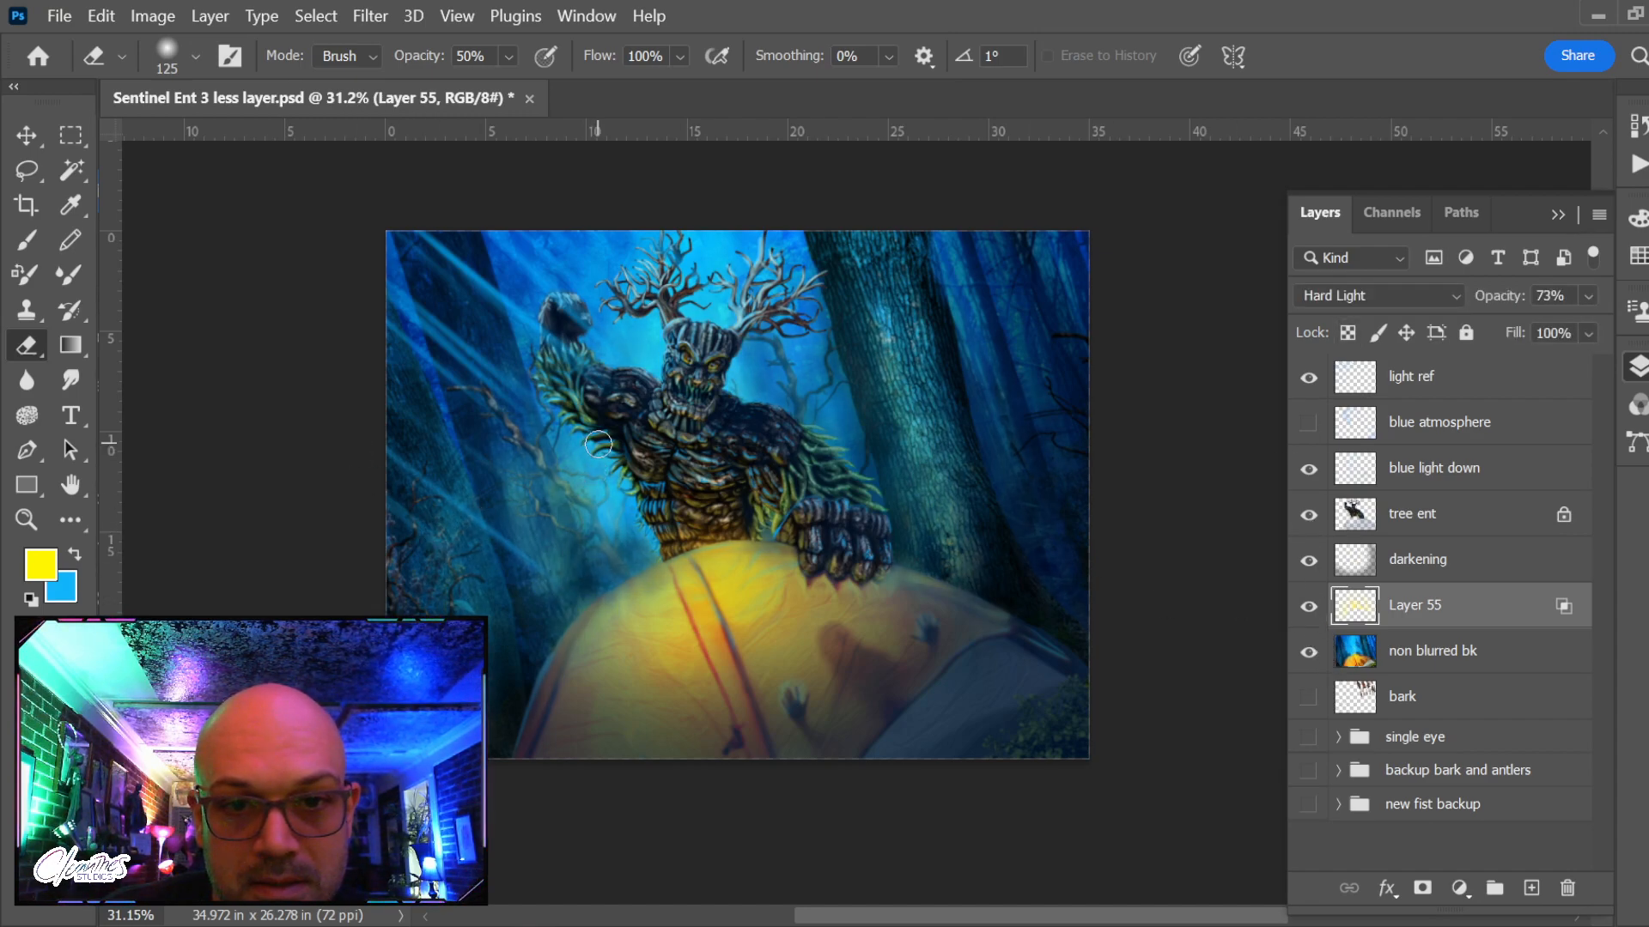
scroll(647, 437, "up", 2)
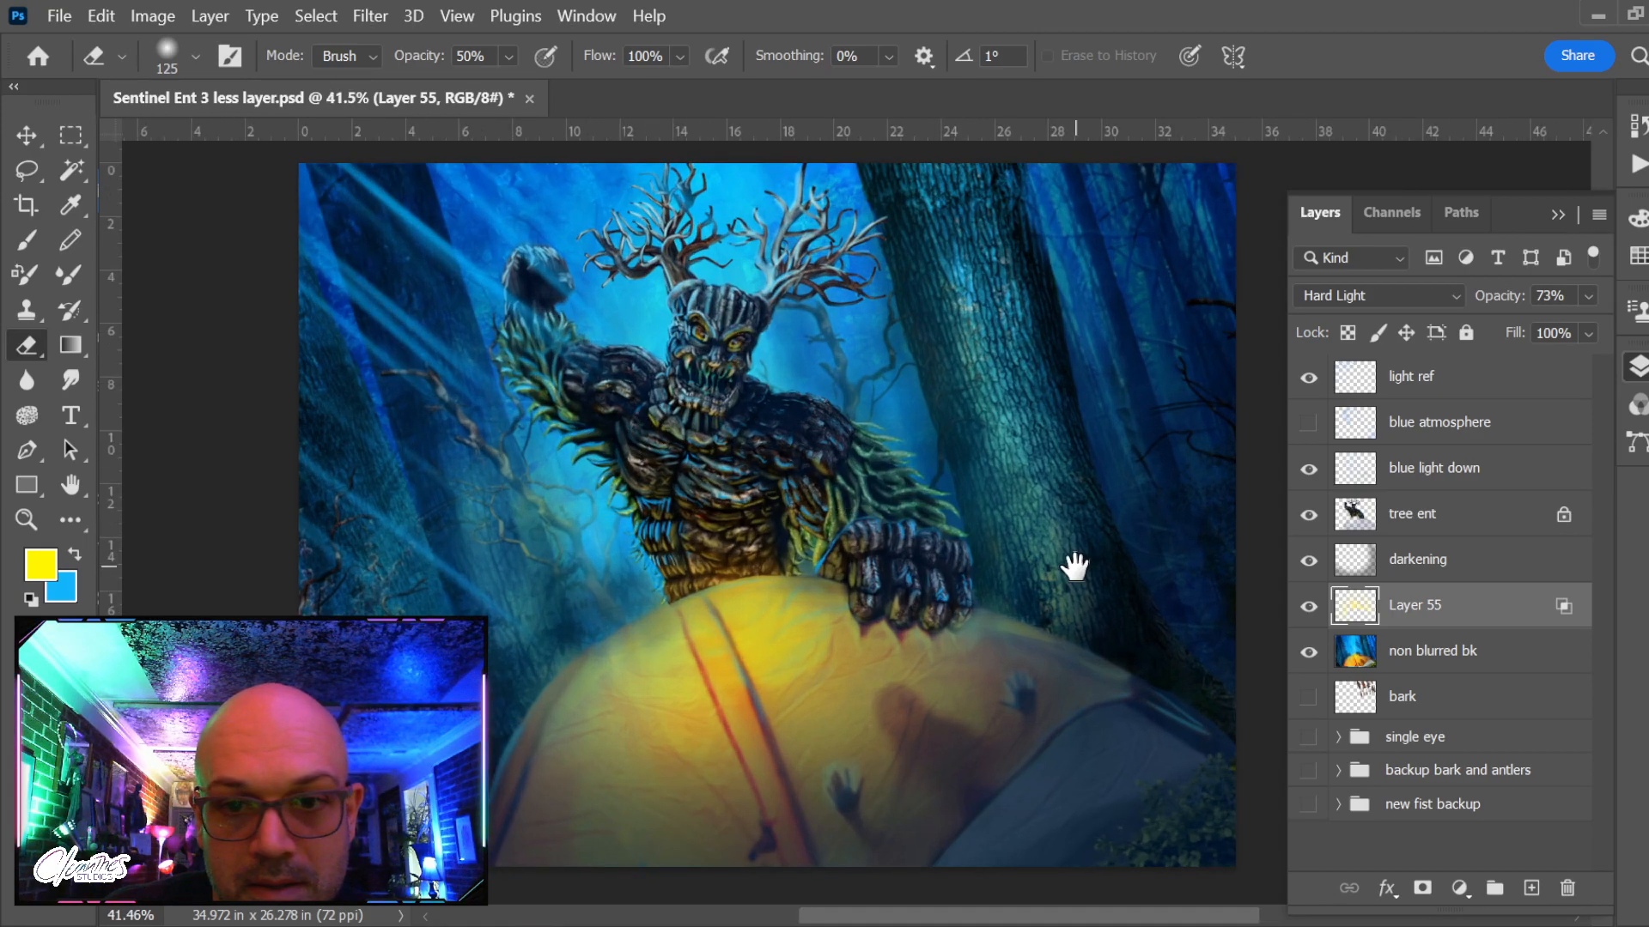
left_click_drag(1071, 563, 975, 564)
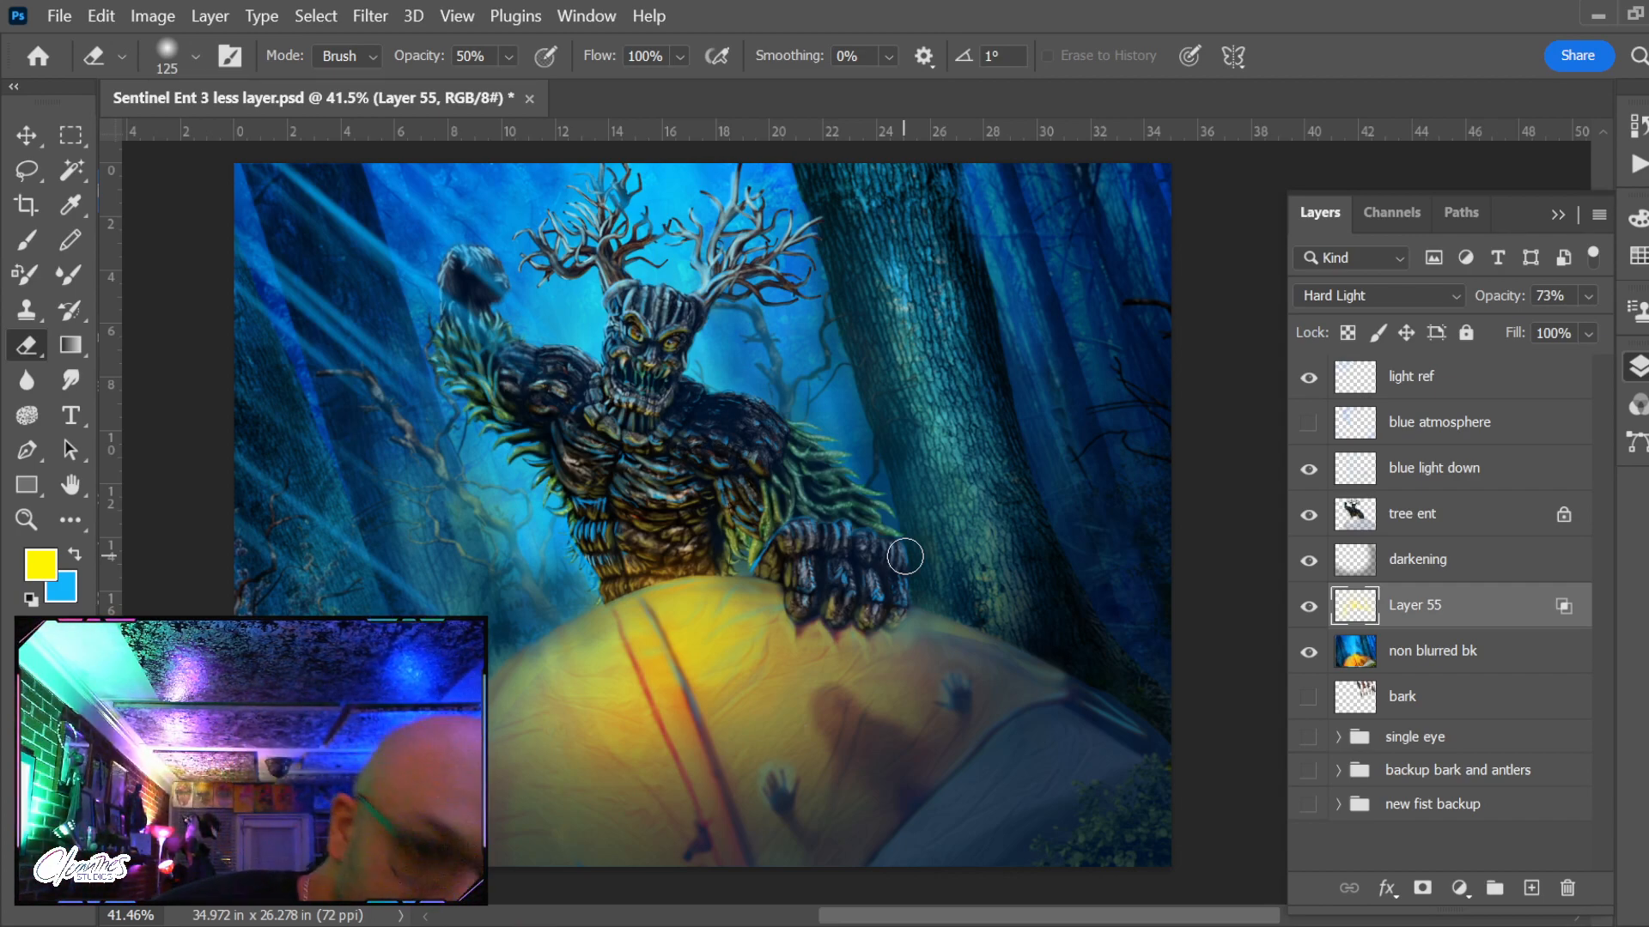
Select the blue light down layer and sample a light blue brush colour from around the creature's head
key("z")
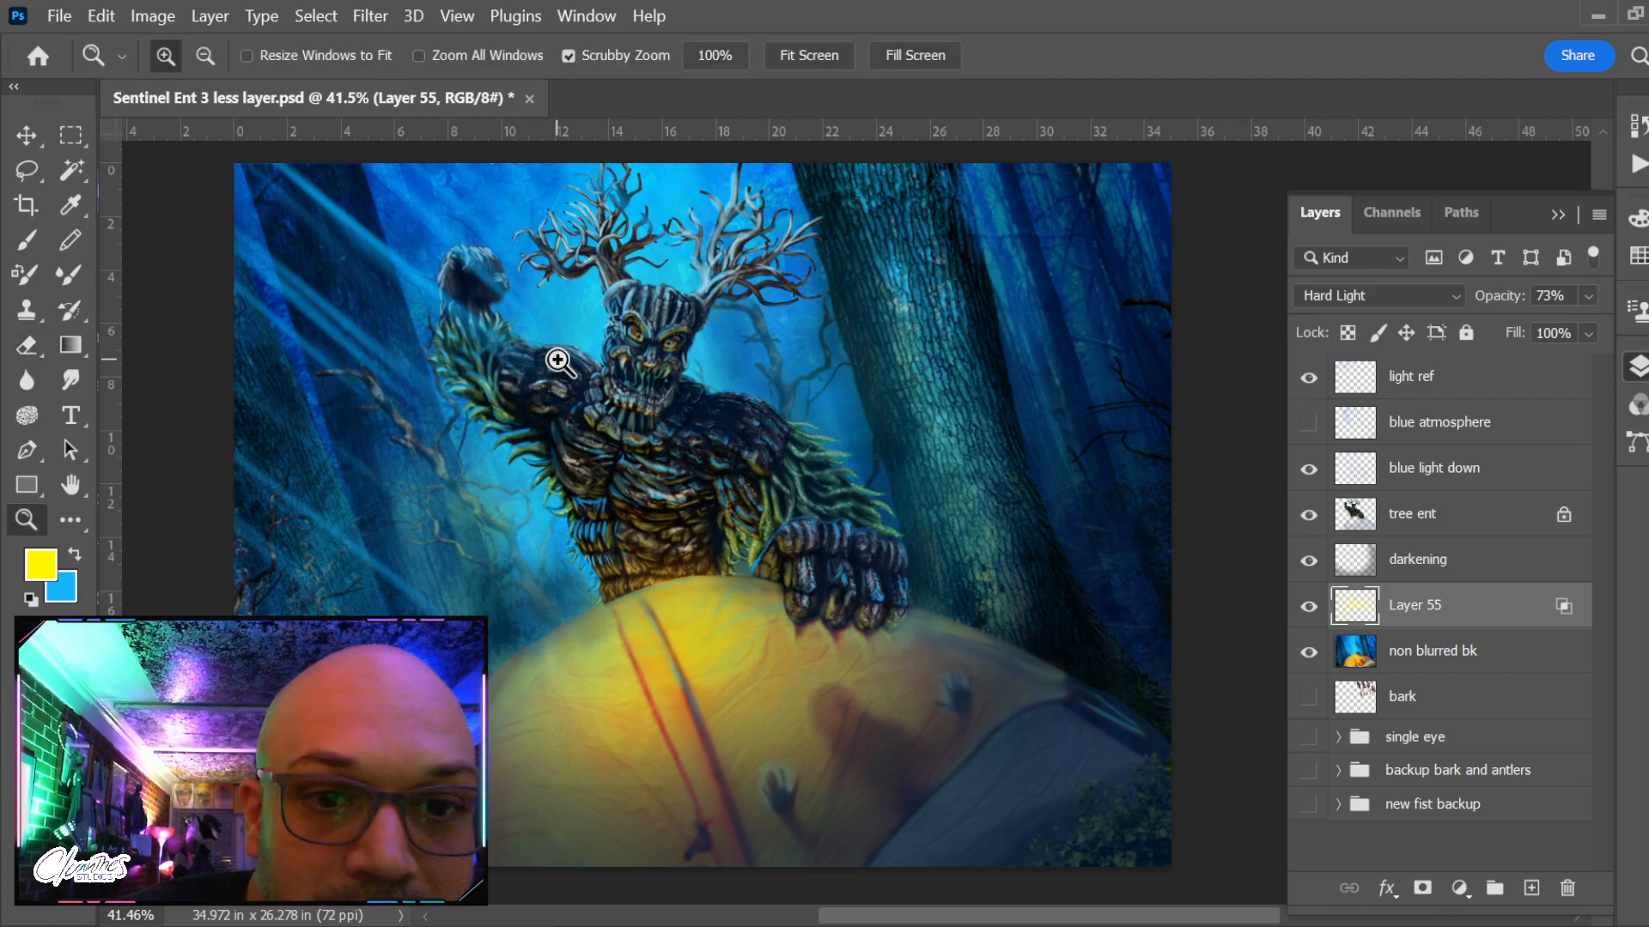
left_click_drag(559, 357, 596, 375)
left_click(1470, 520)
left_click(1464, 477)
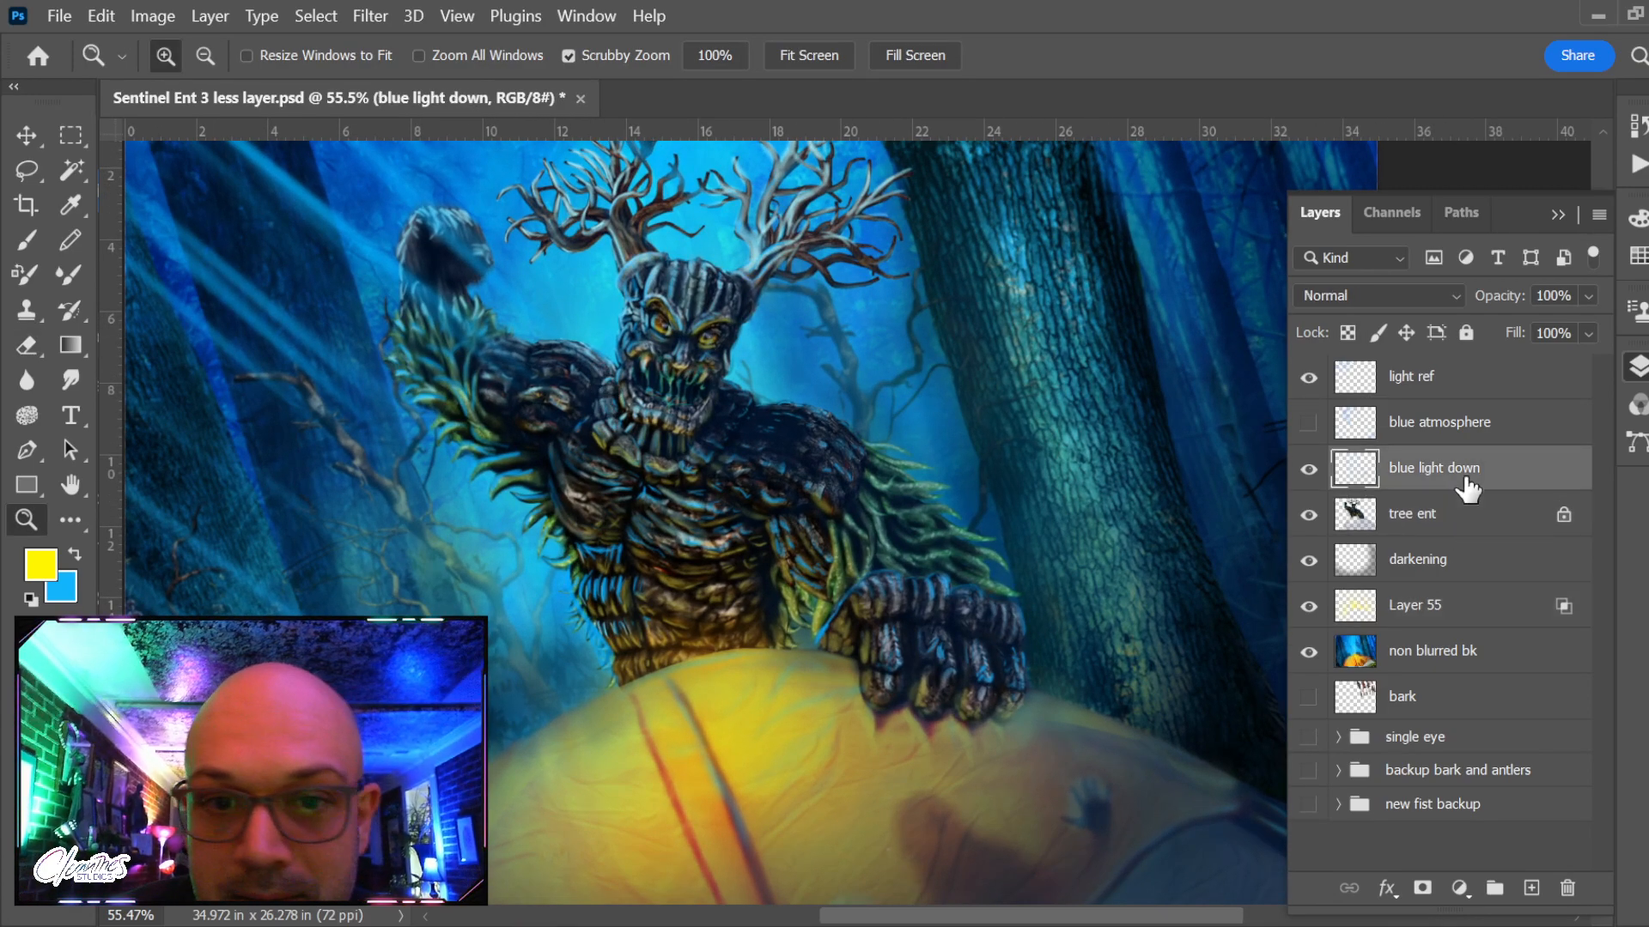
key("b")
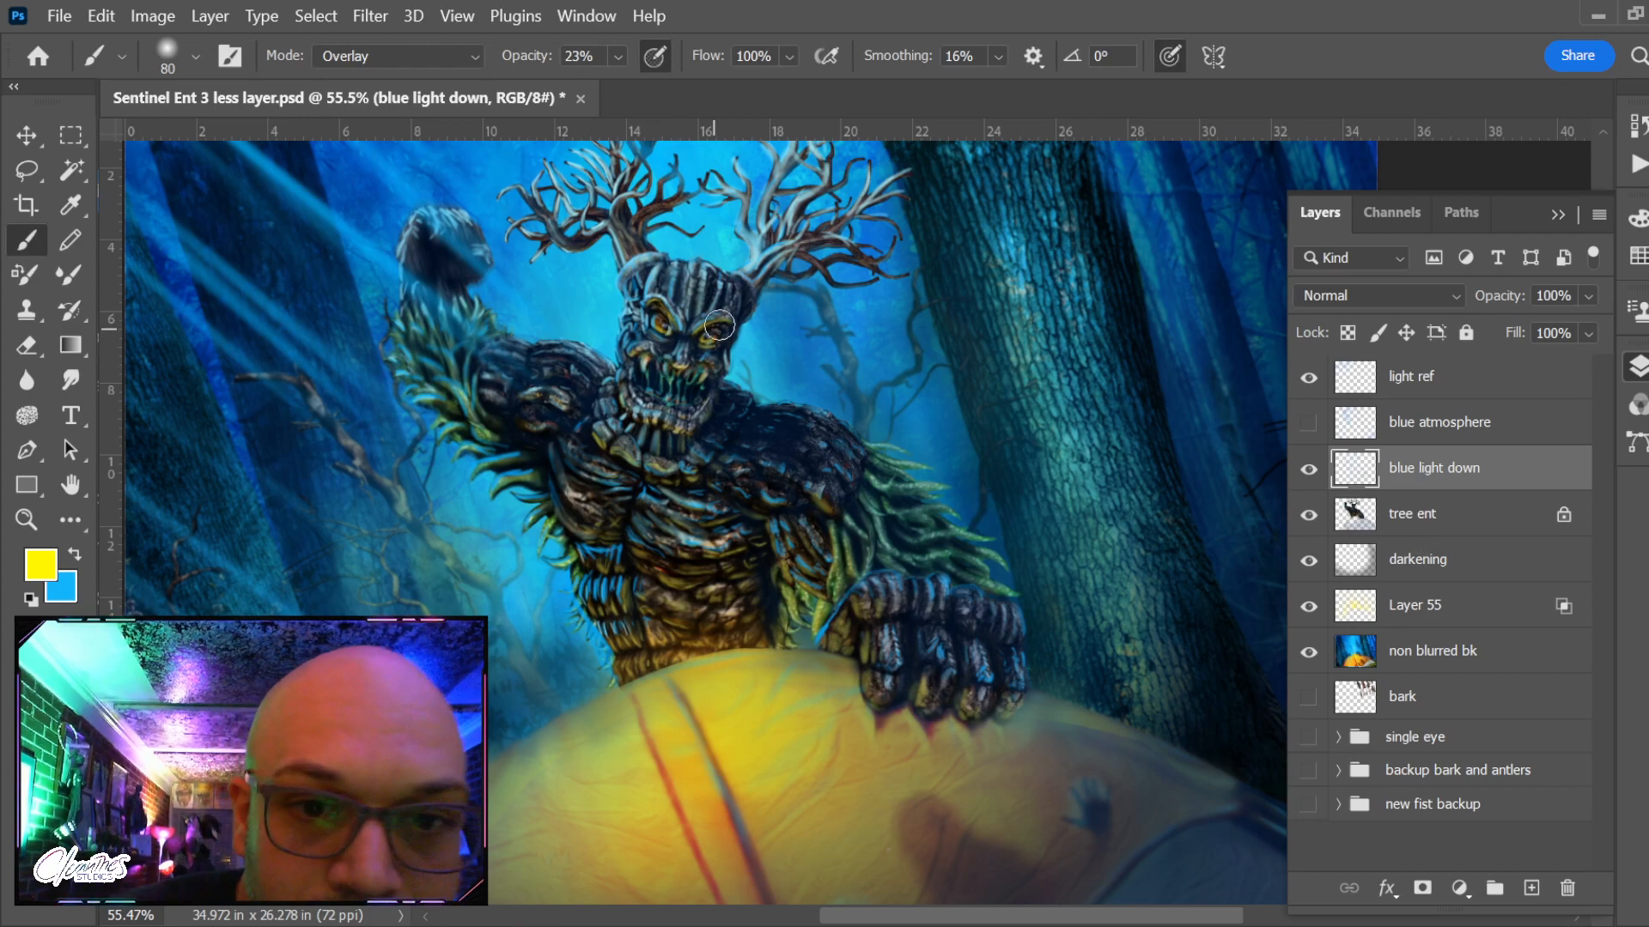
left_click(636, 241, "alt")
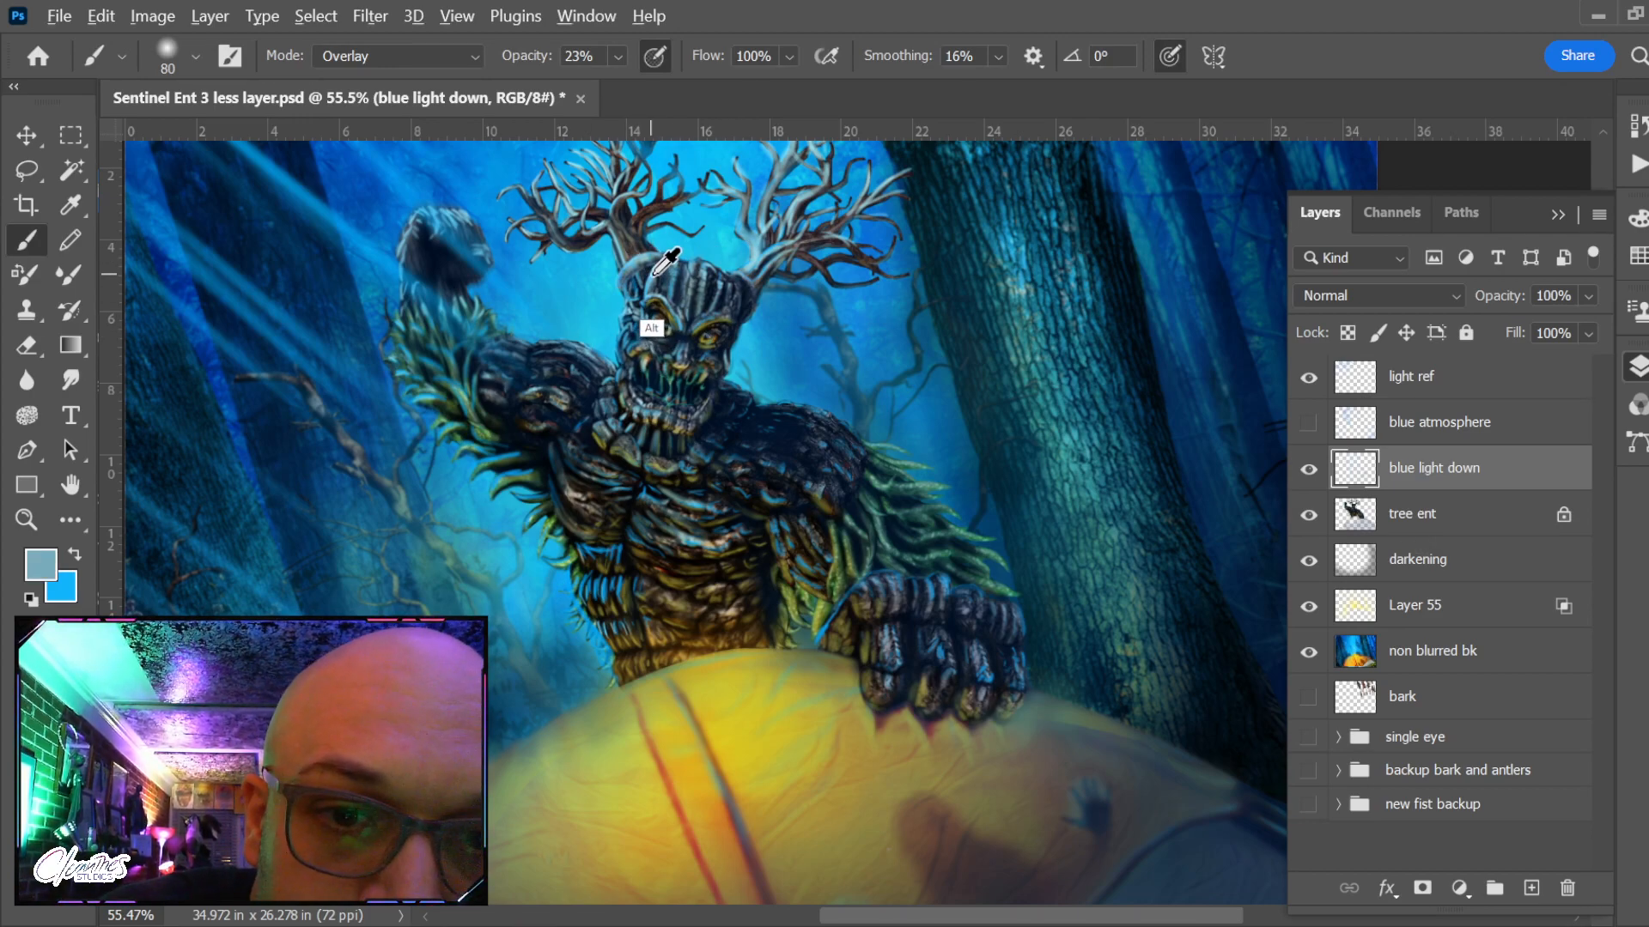
left_click(644, 328, "alt")
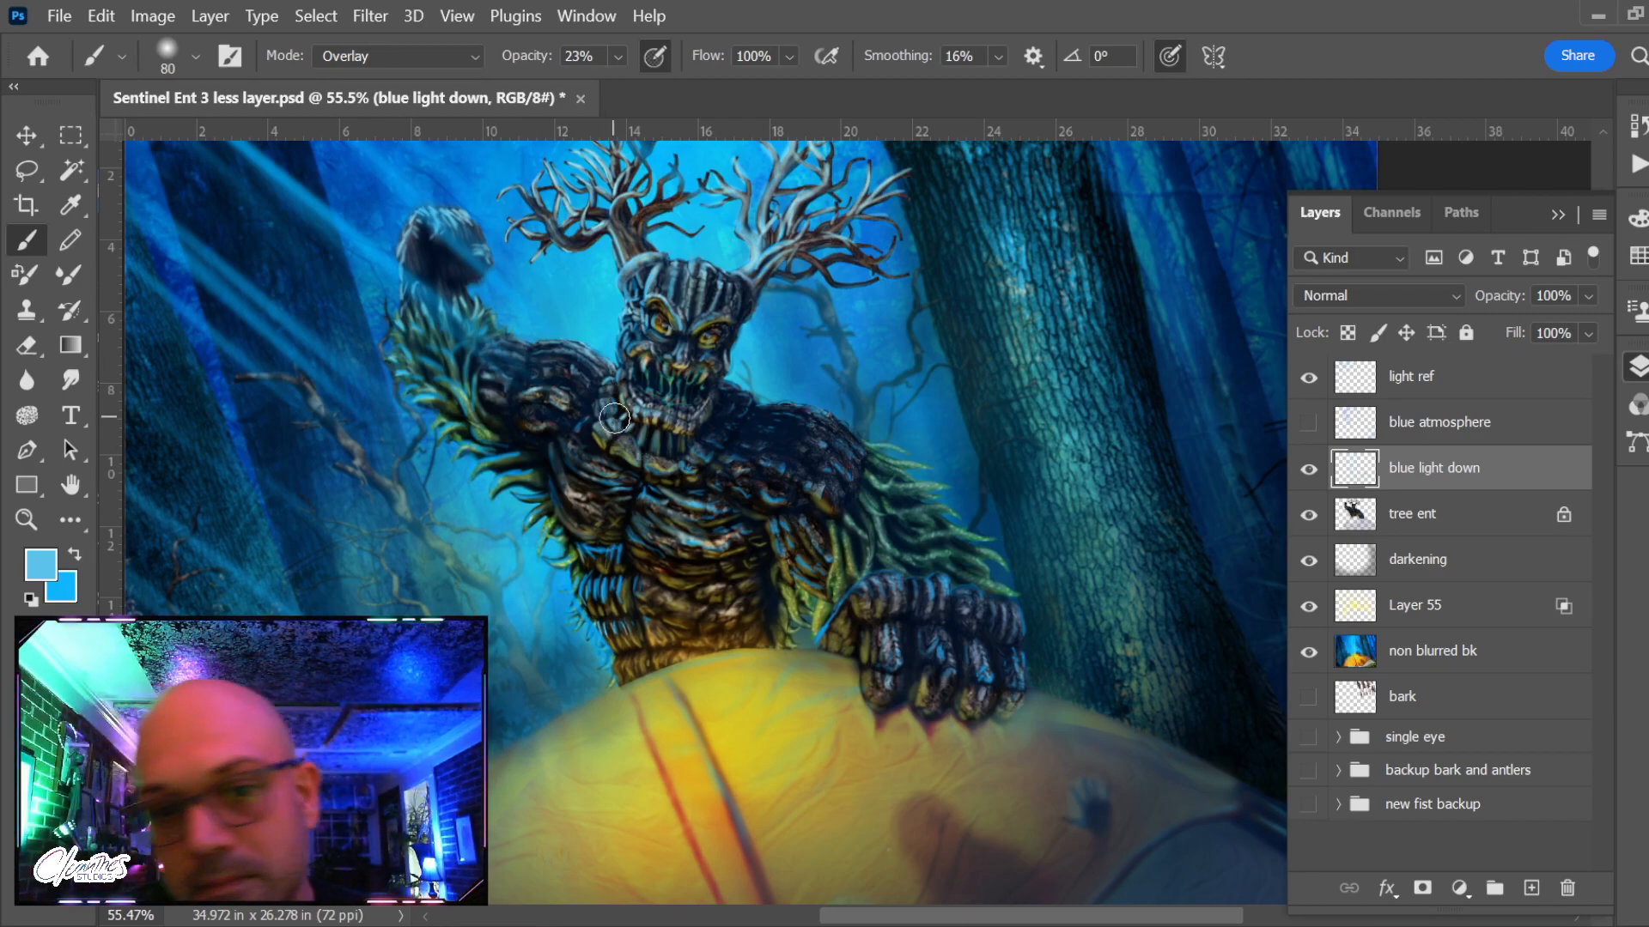
Save the painting and collapse the layer list to clear the view of the artwork
scroll(615, 418, "down", 2)
key("ctrl+s")
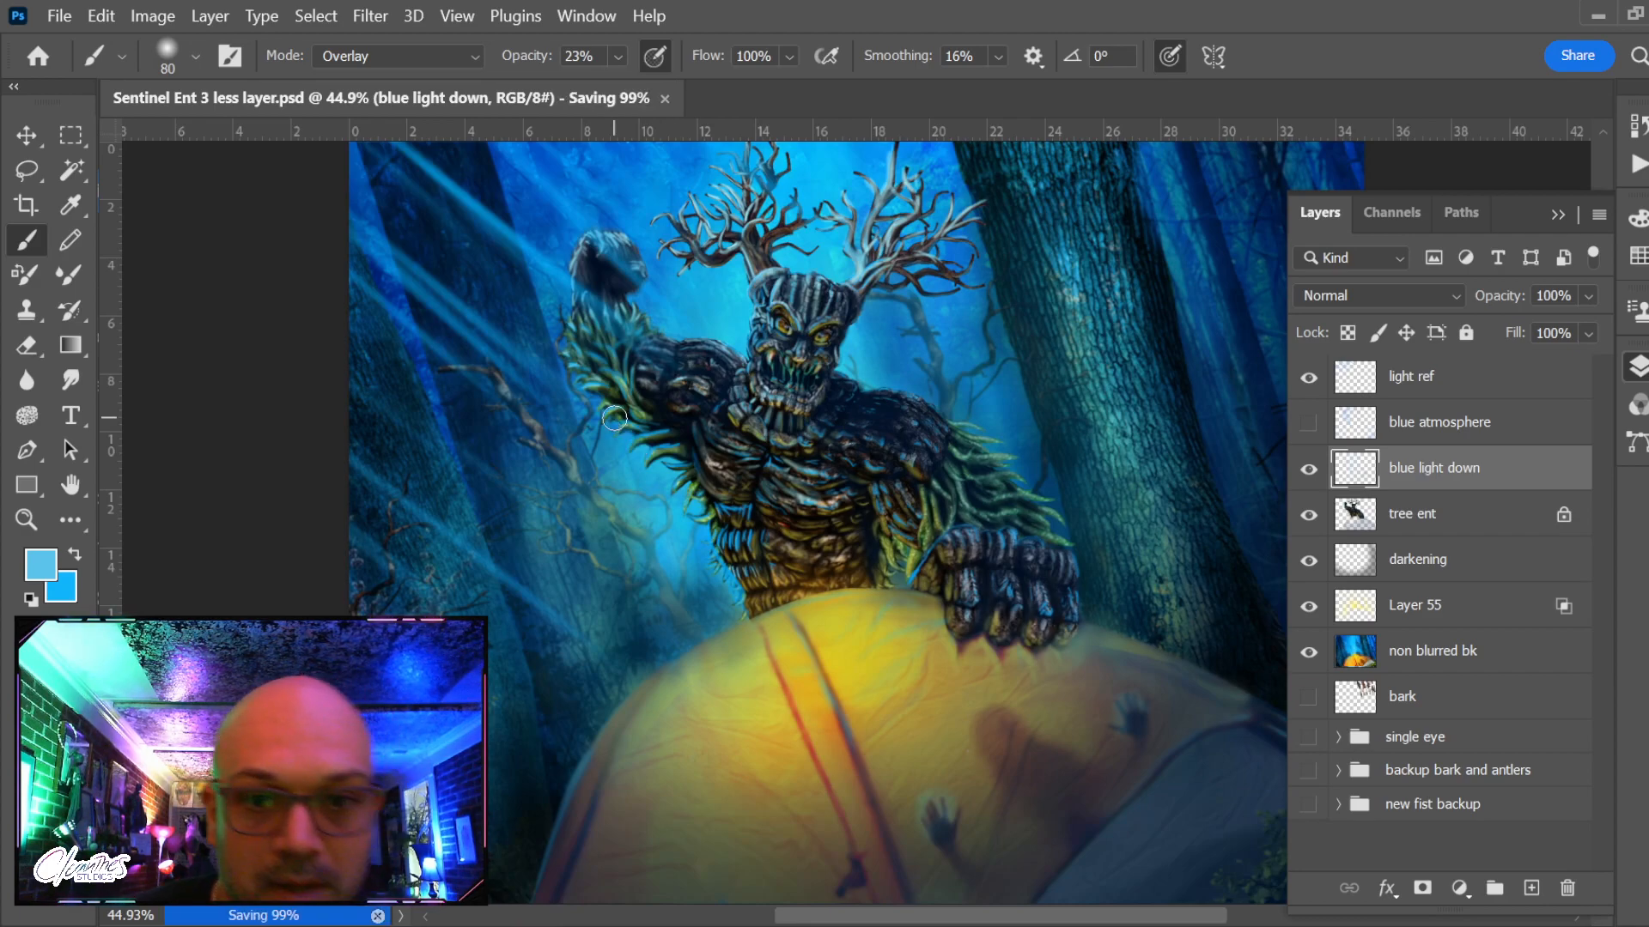
left_click(1558, 216)
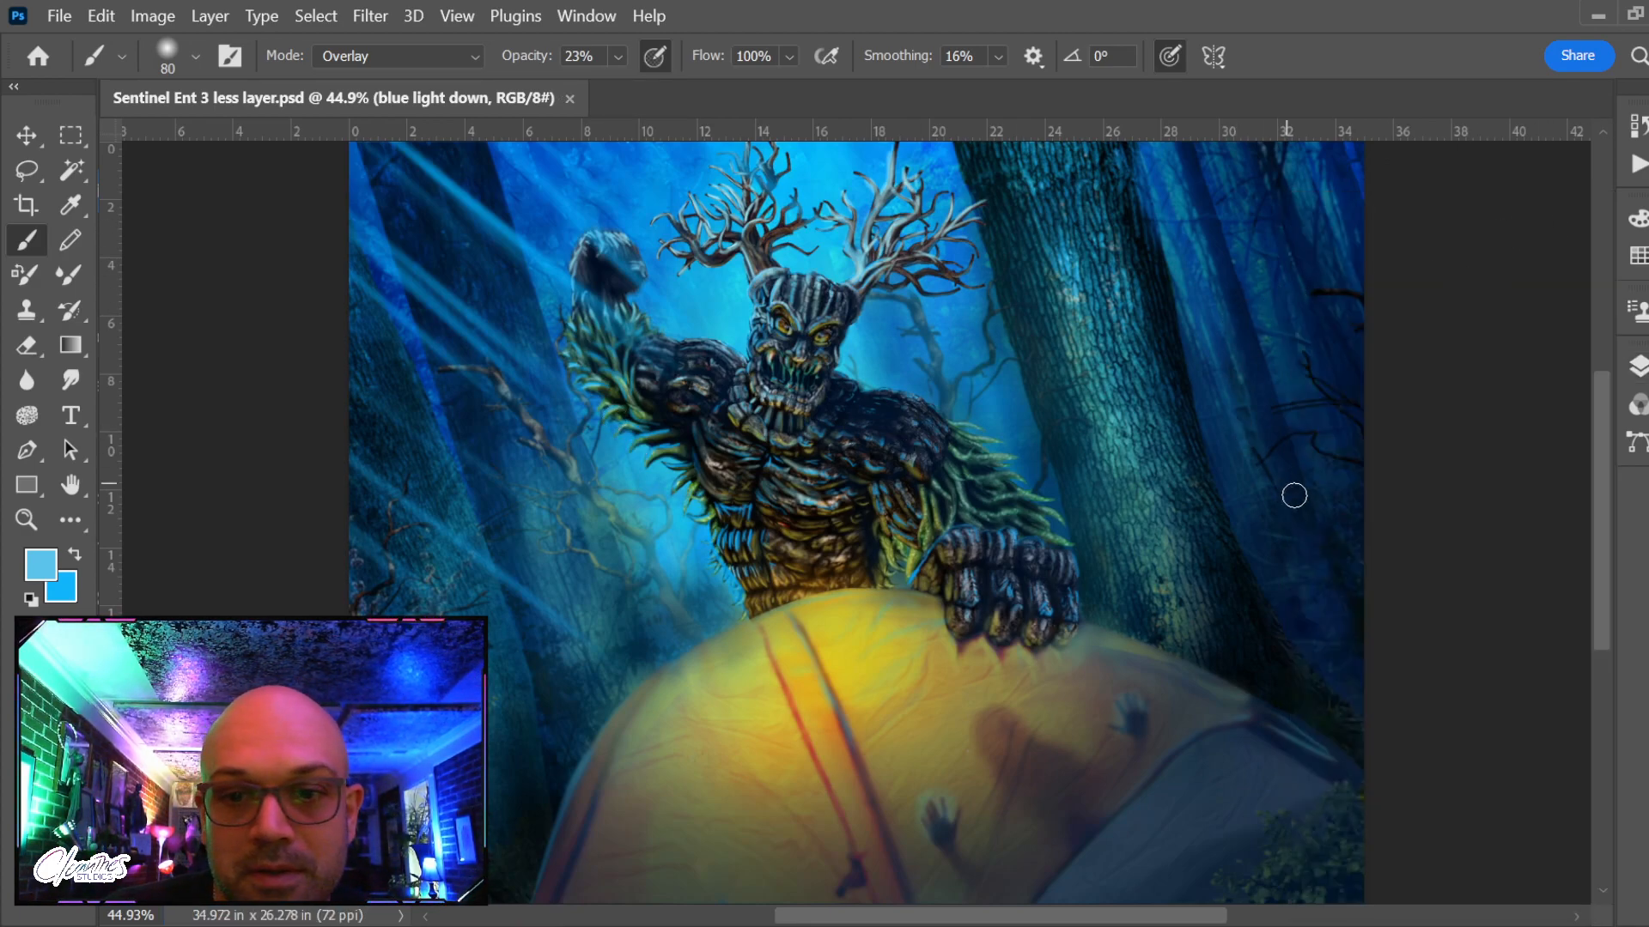
Compare the Sentinel Ent 3 less layer.psd painting with the Sentinel Ent 2.psd version at the same zoom
scroll(1296, 512, "down", 1)
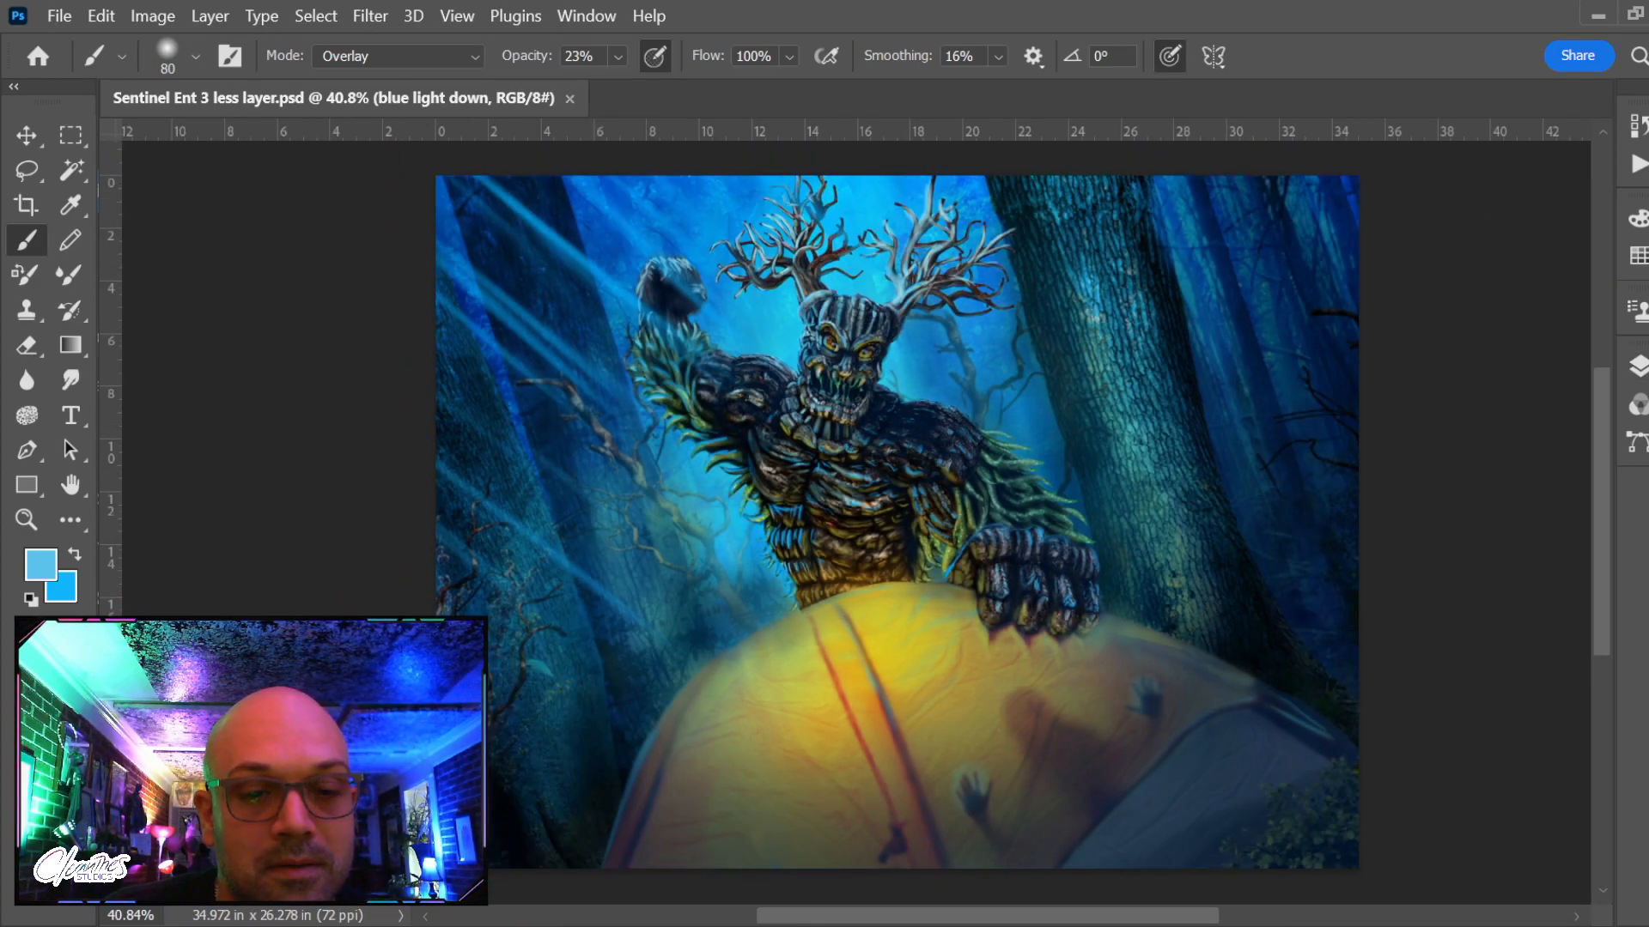
scroll(565, 507, "up", 1)
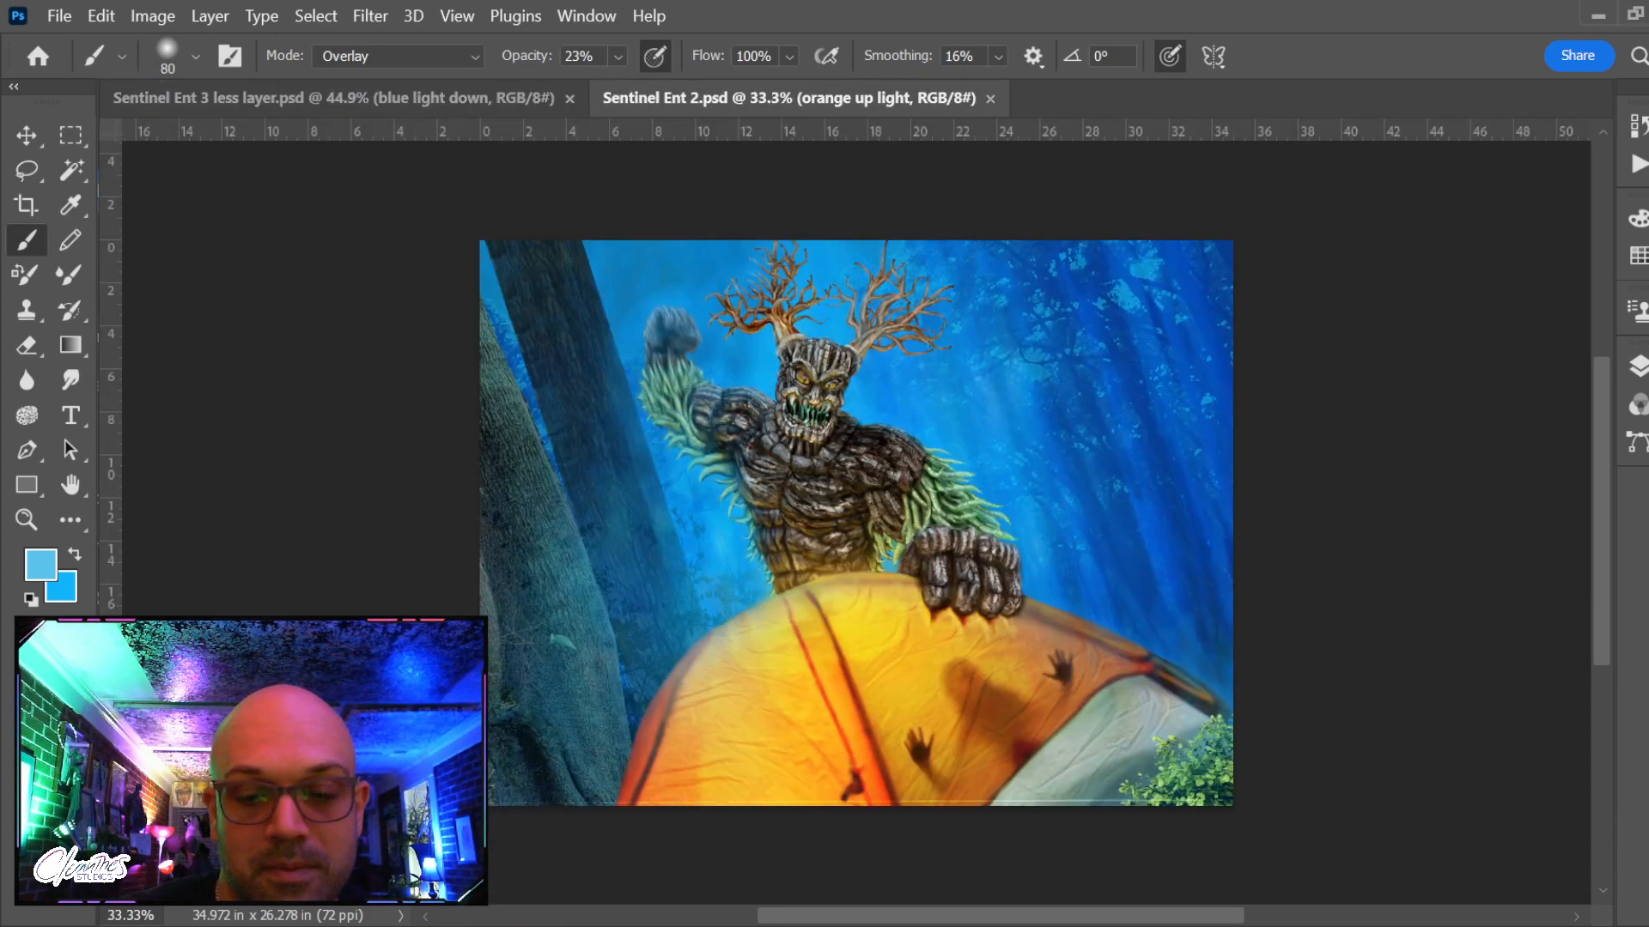
key("ctrl+0")
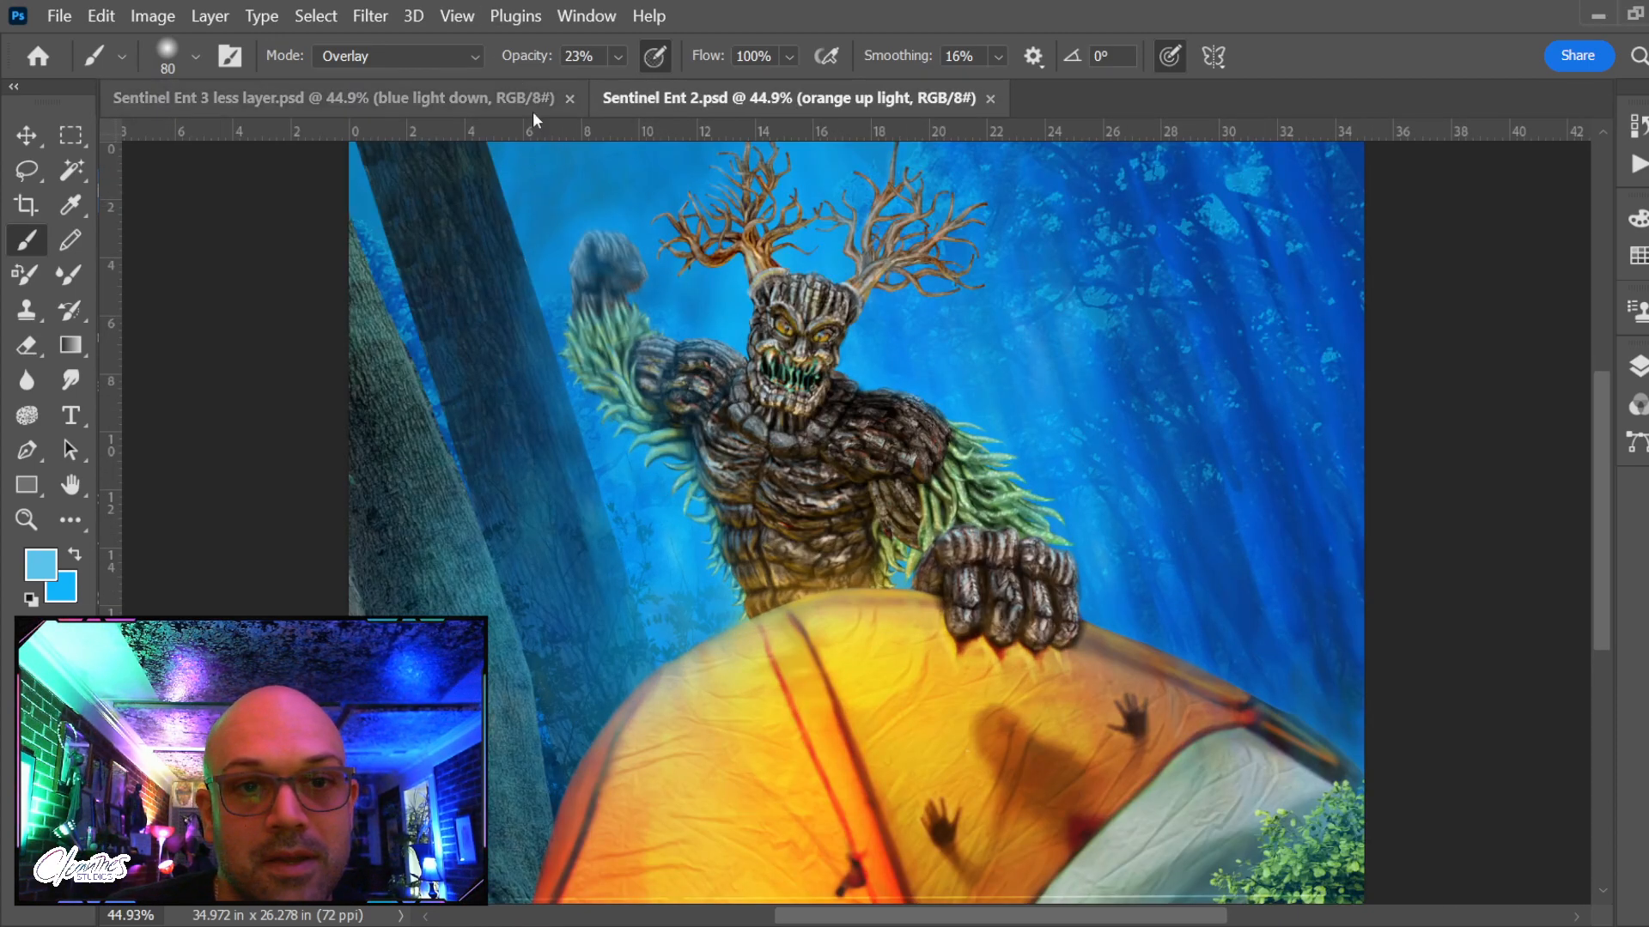
left_click(508, 97)
left_click(749, 106)
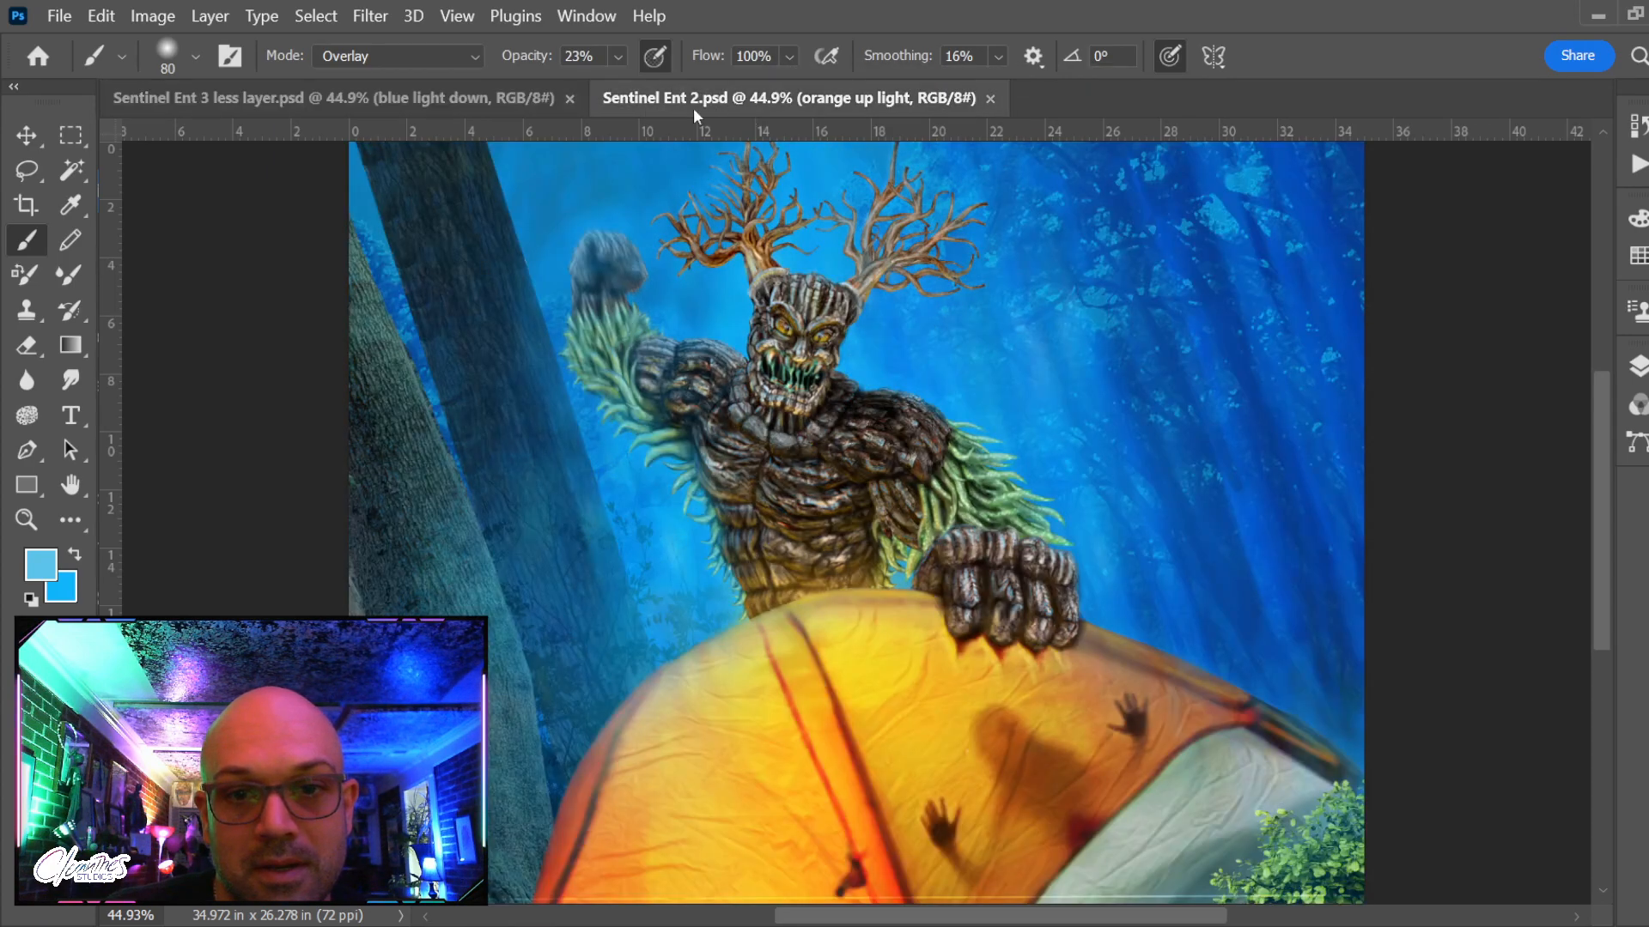
left_click(512, 95)
left_click(738, 101)
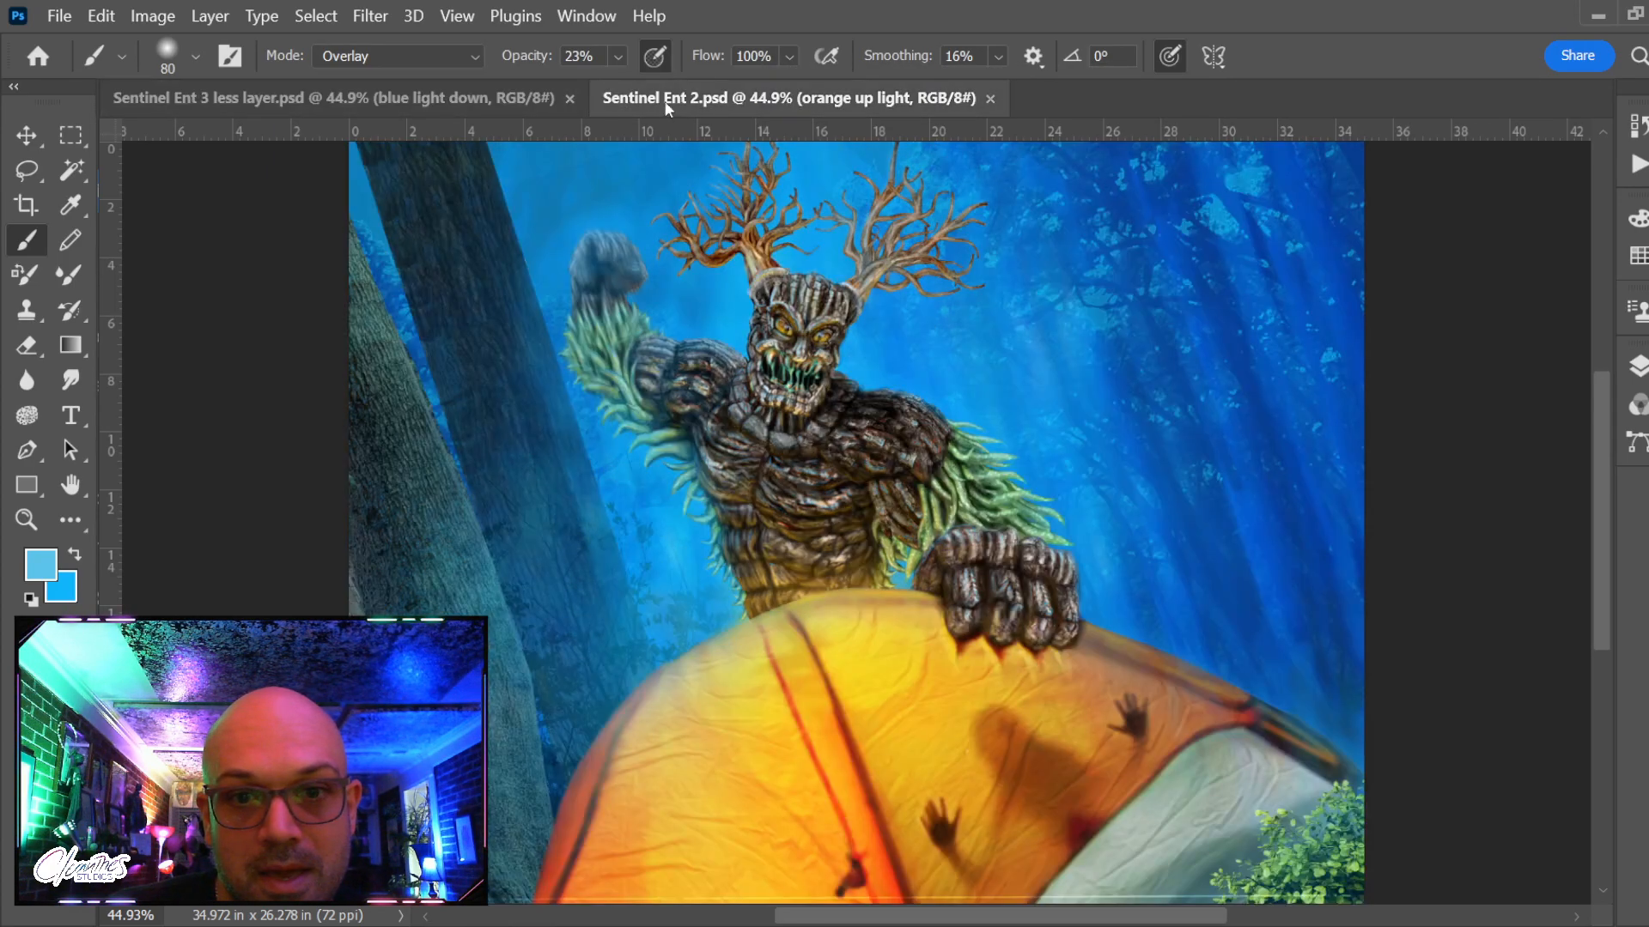
left_click(503, 100)
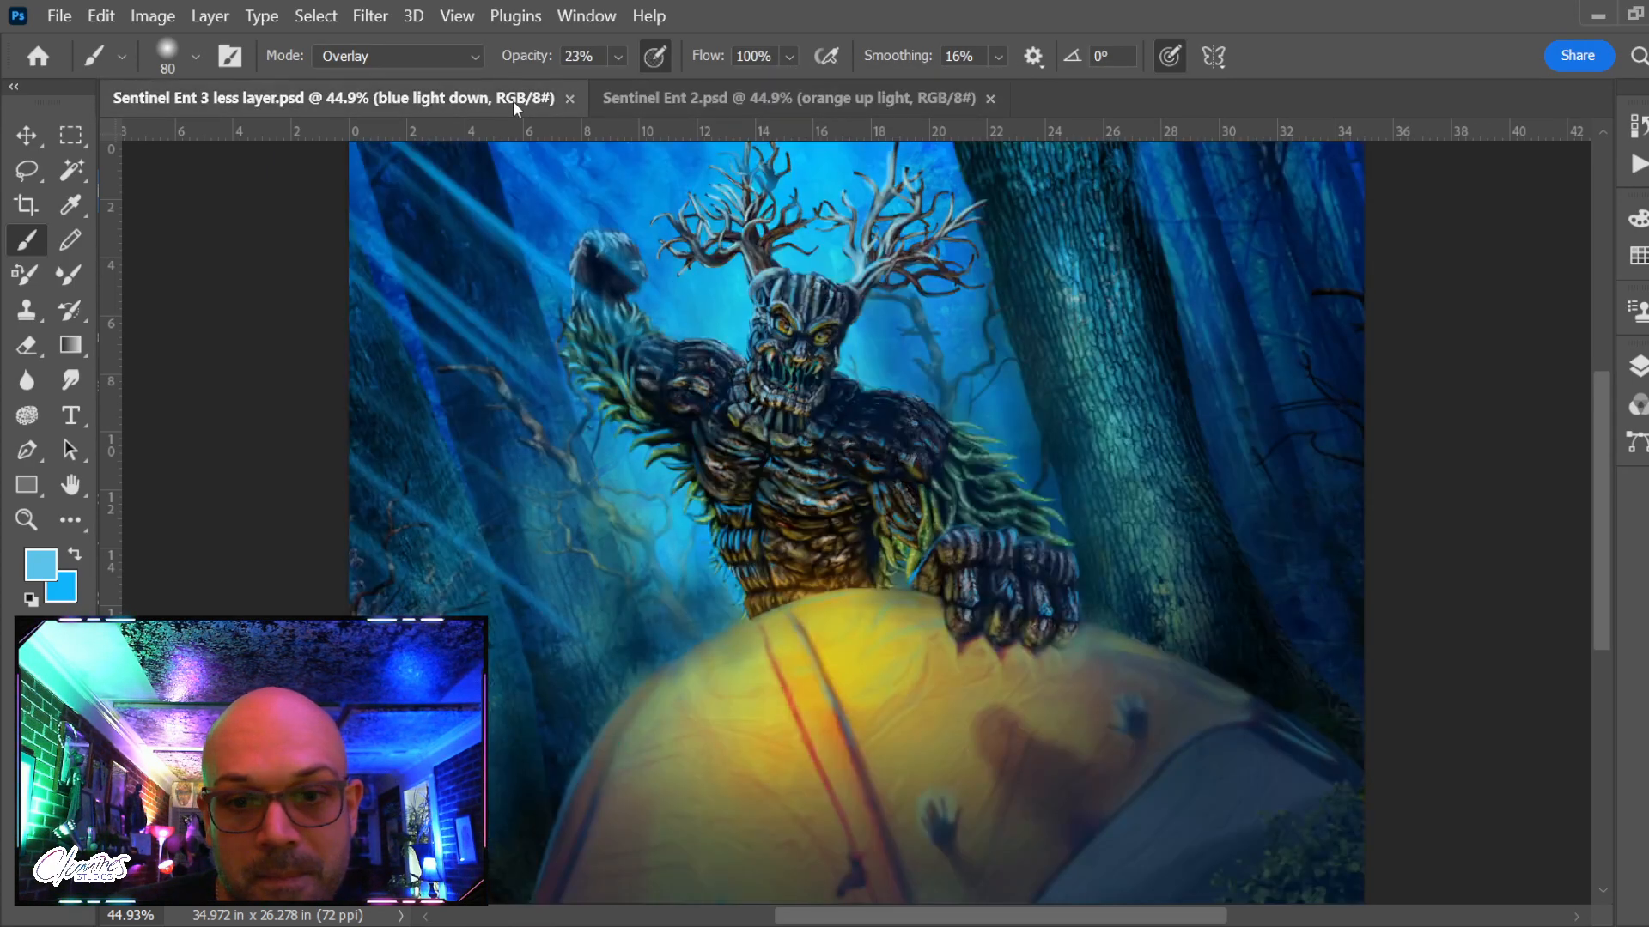
left_click(807, 102)
left_click(431, 98)
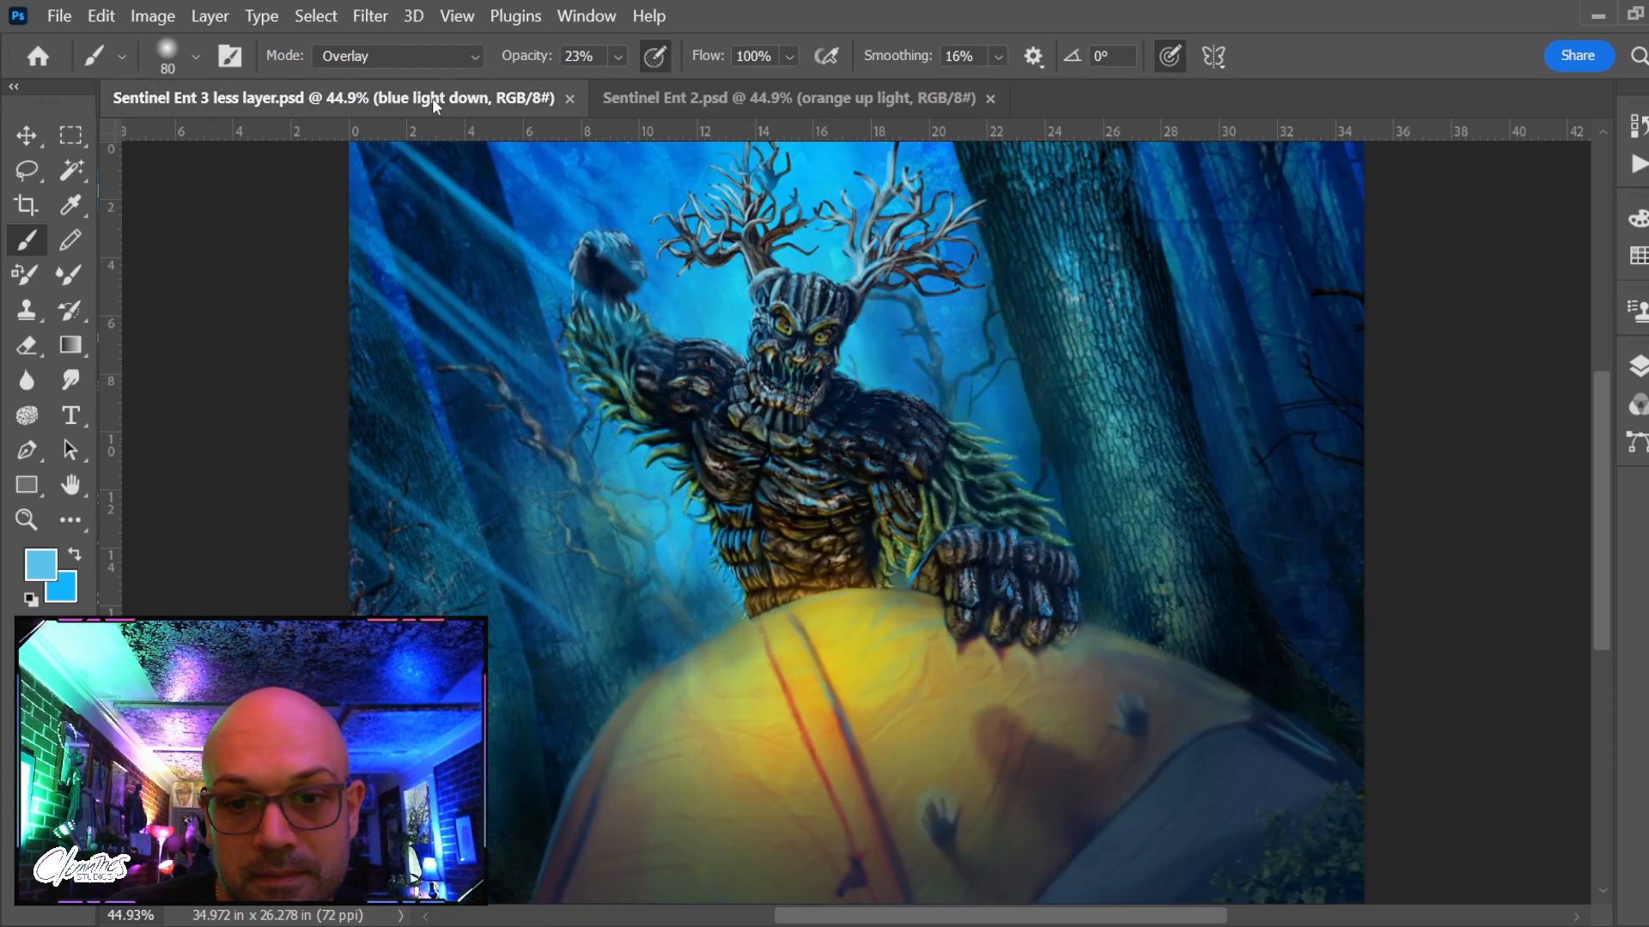
left_click(683, 100)
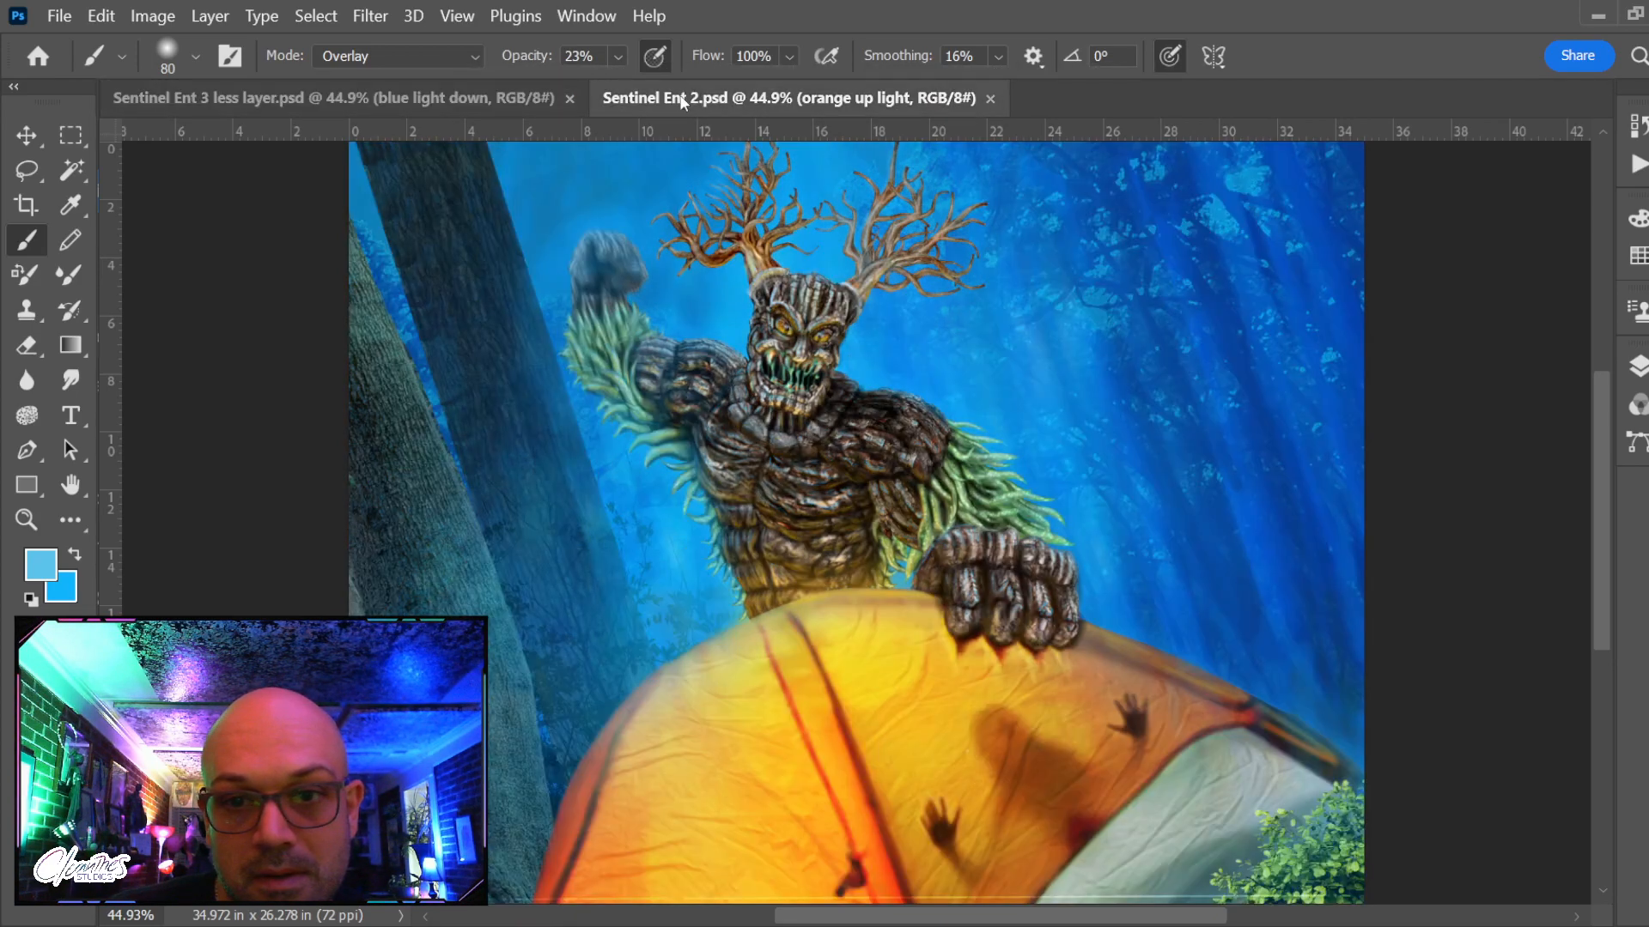
left_click(443, 100)
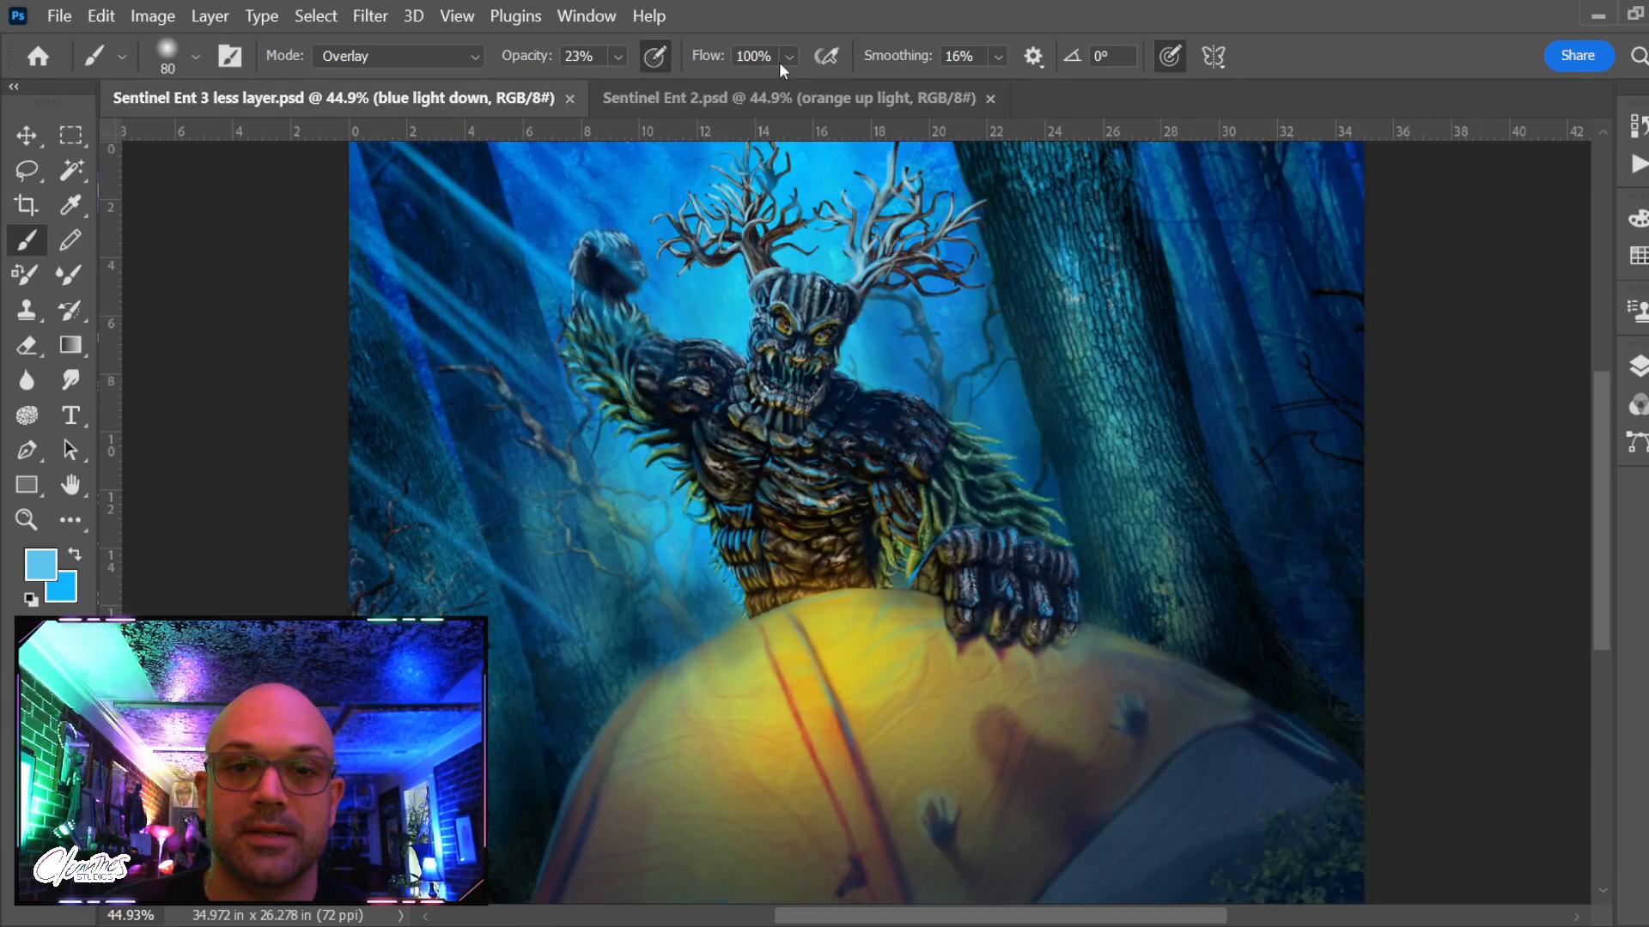
left_click(780, 96)
left_click(341, 98)
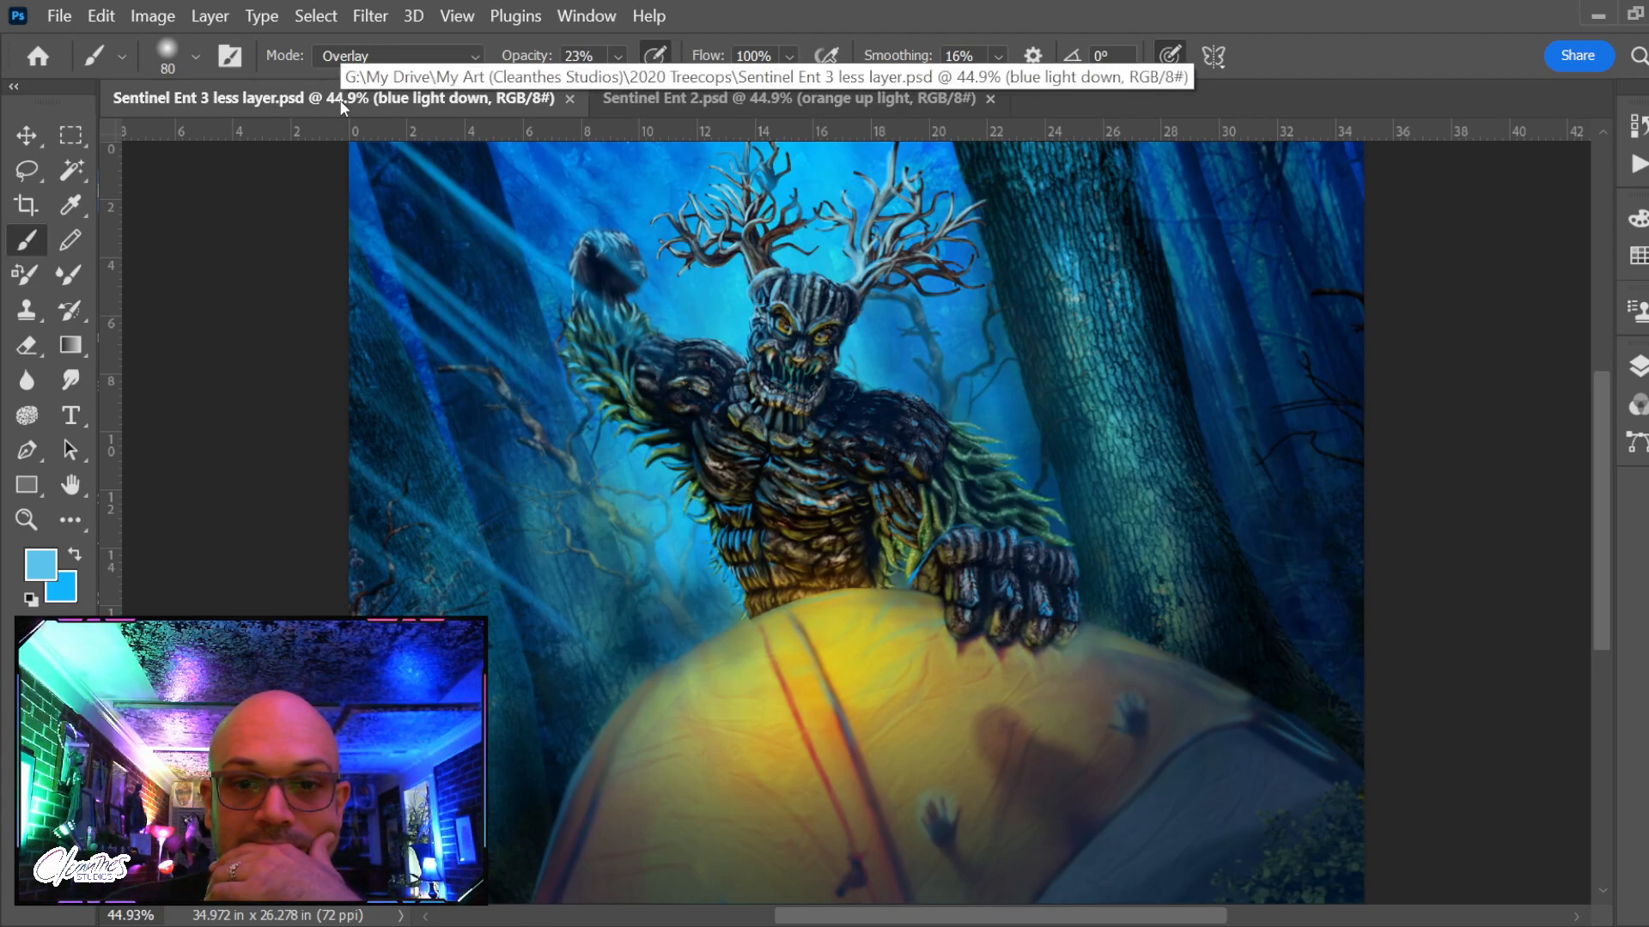
left_click(745, 99)
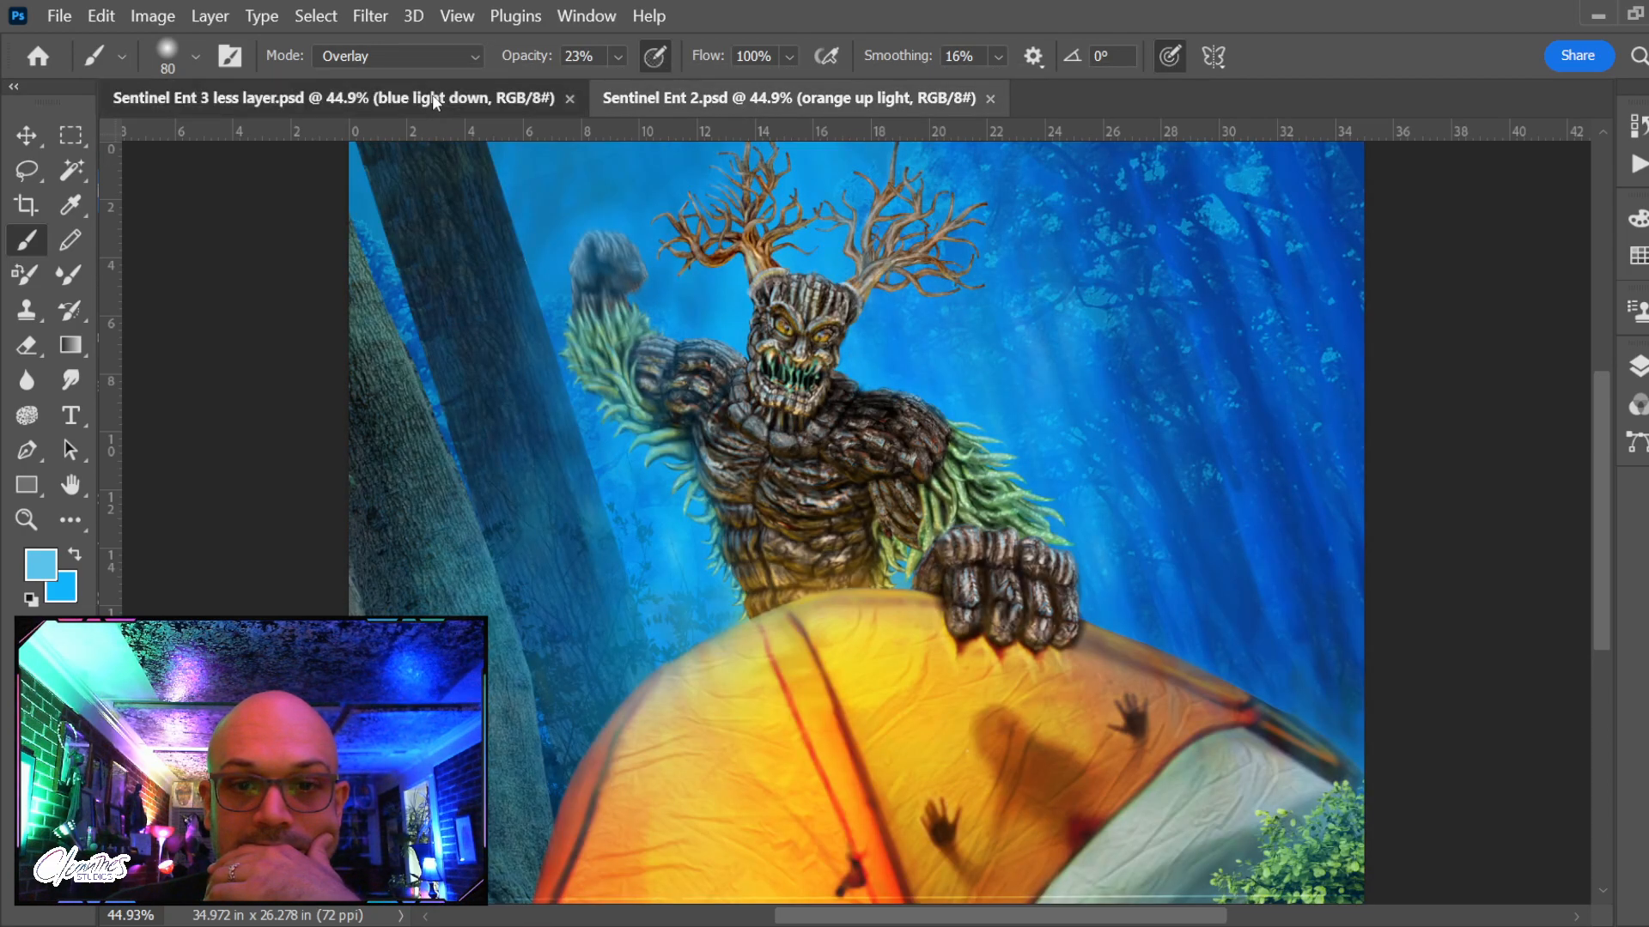
left_click(435, 99)
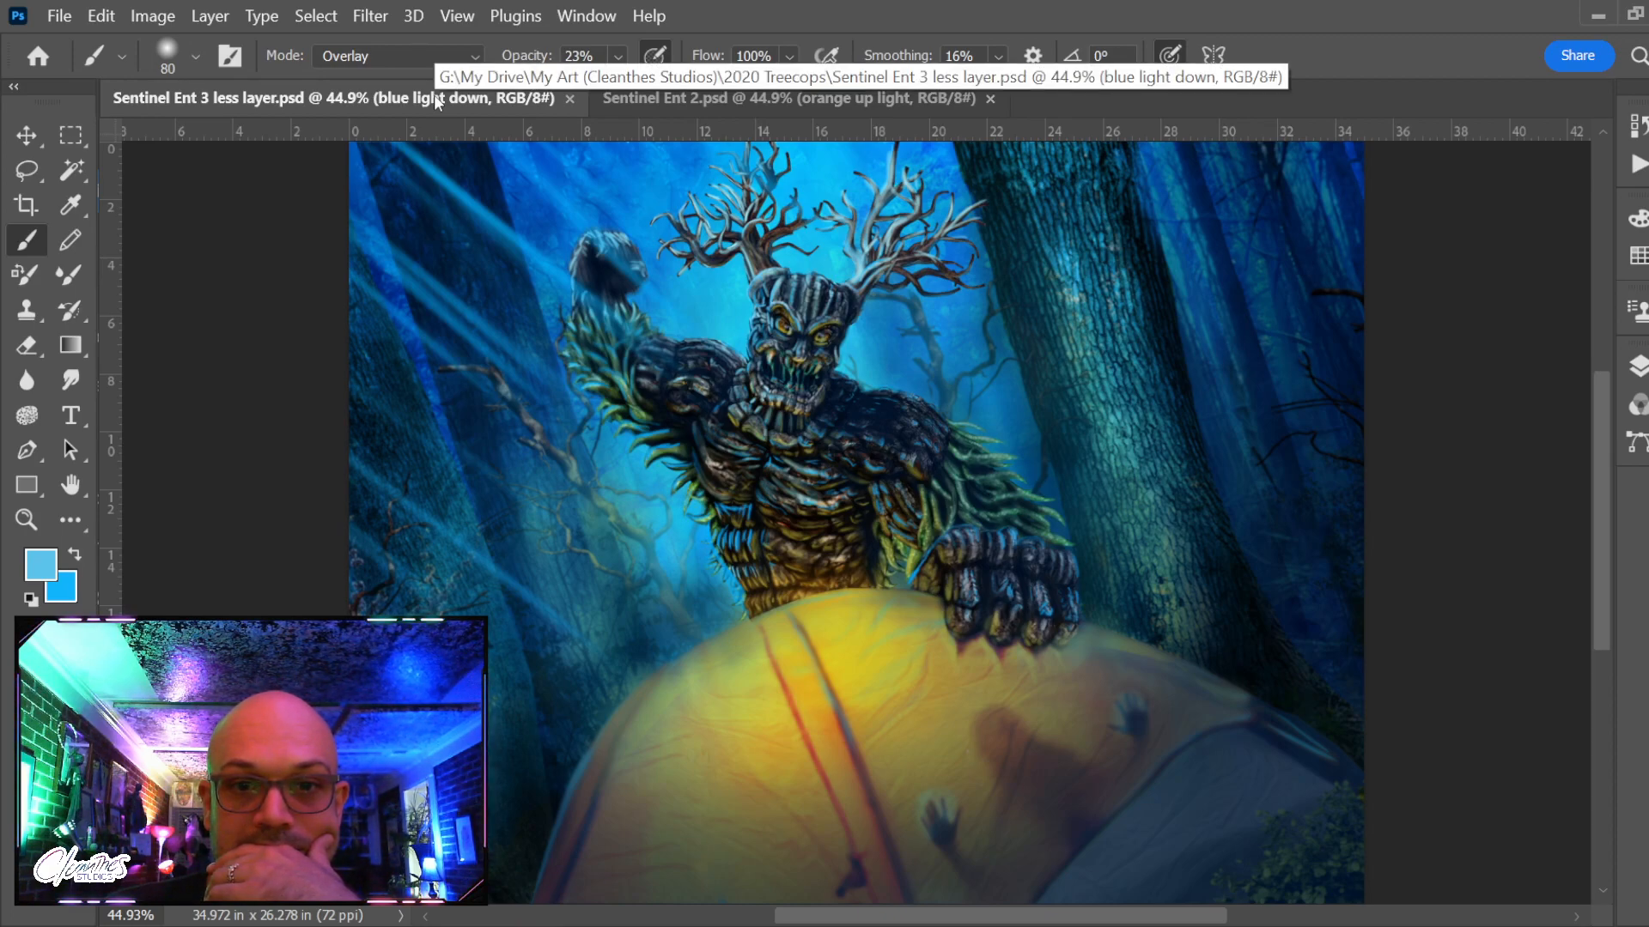
left_click(662, 99)
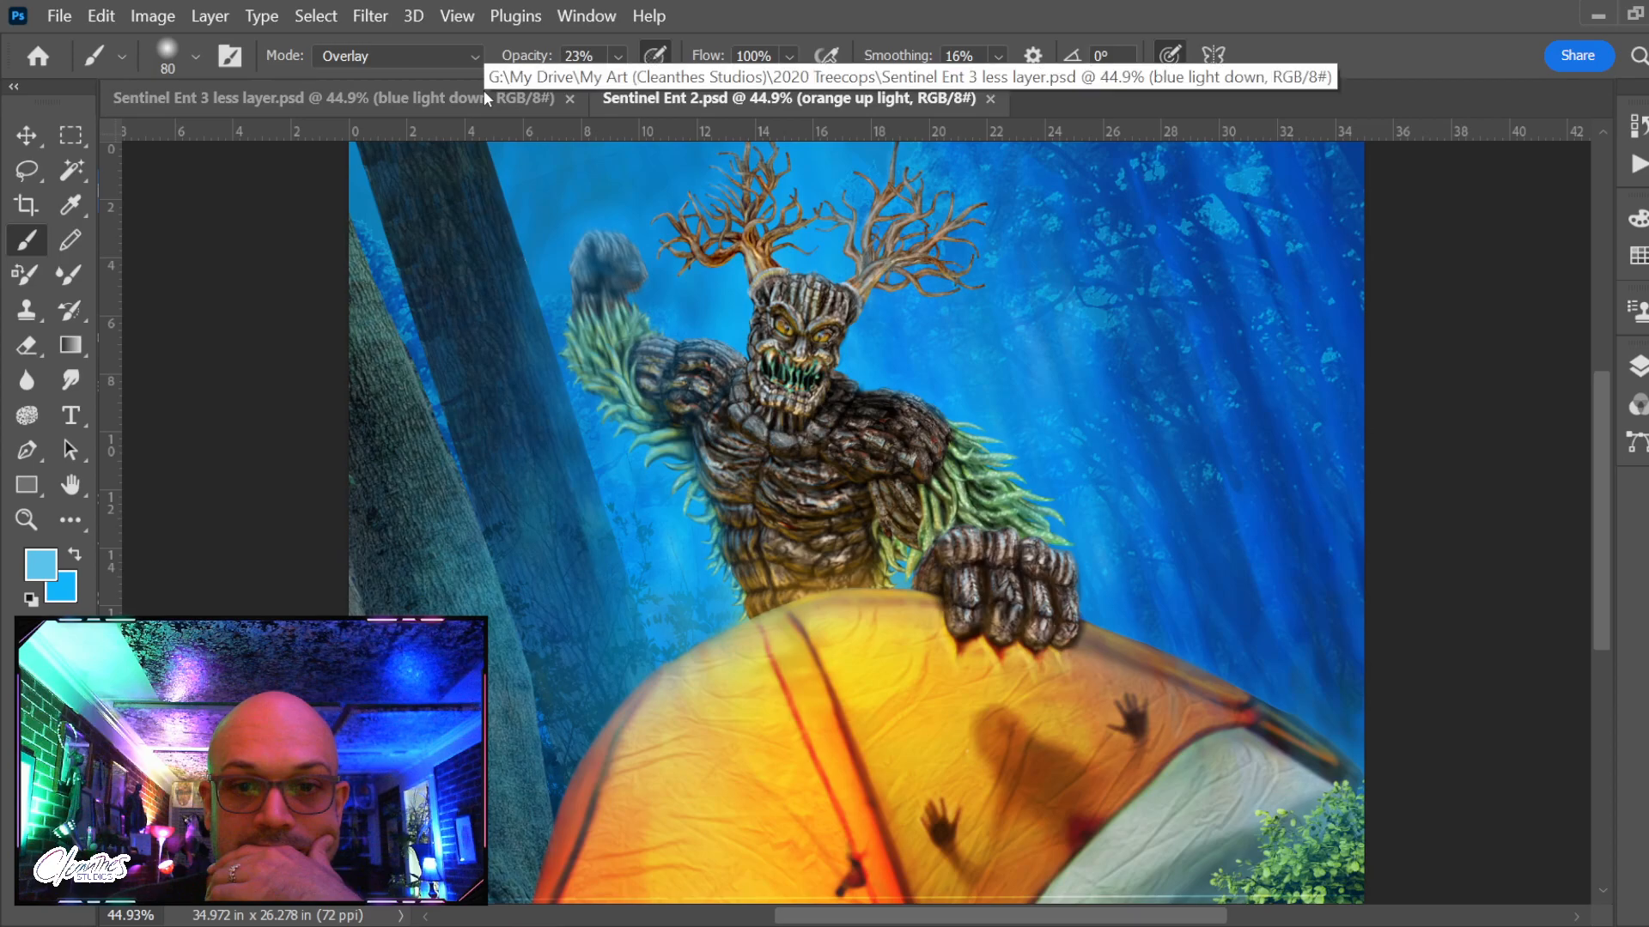
left_click(521, 99)
left_click(663, 101)
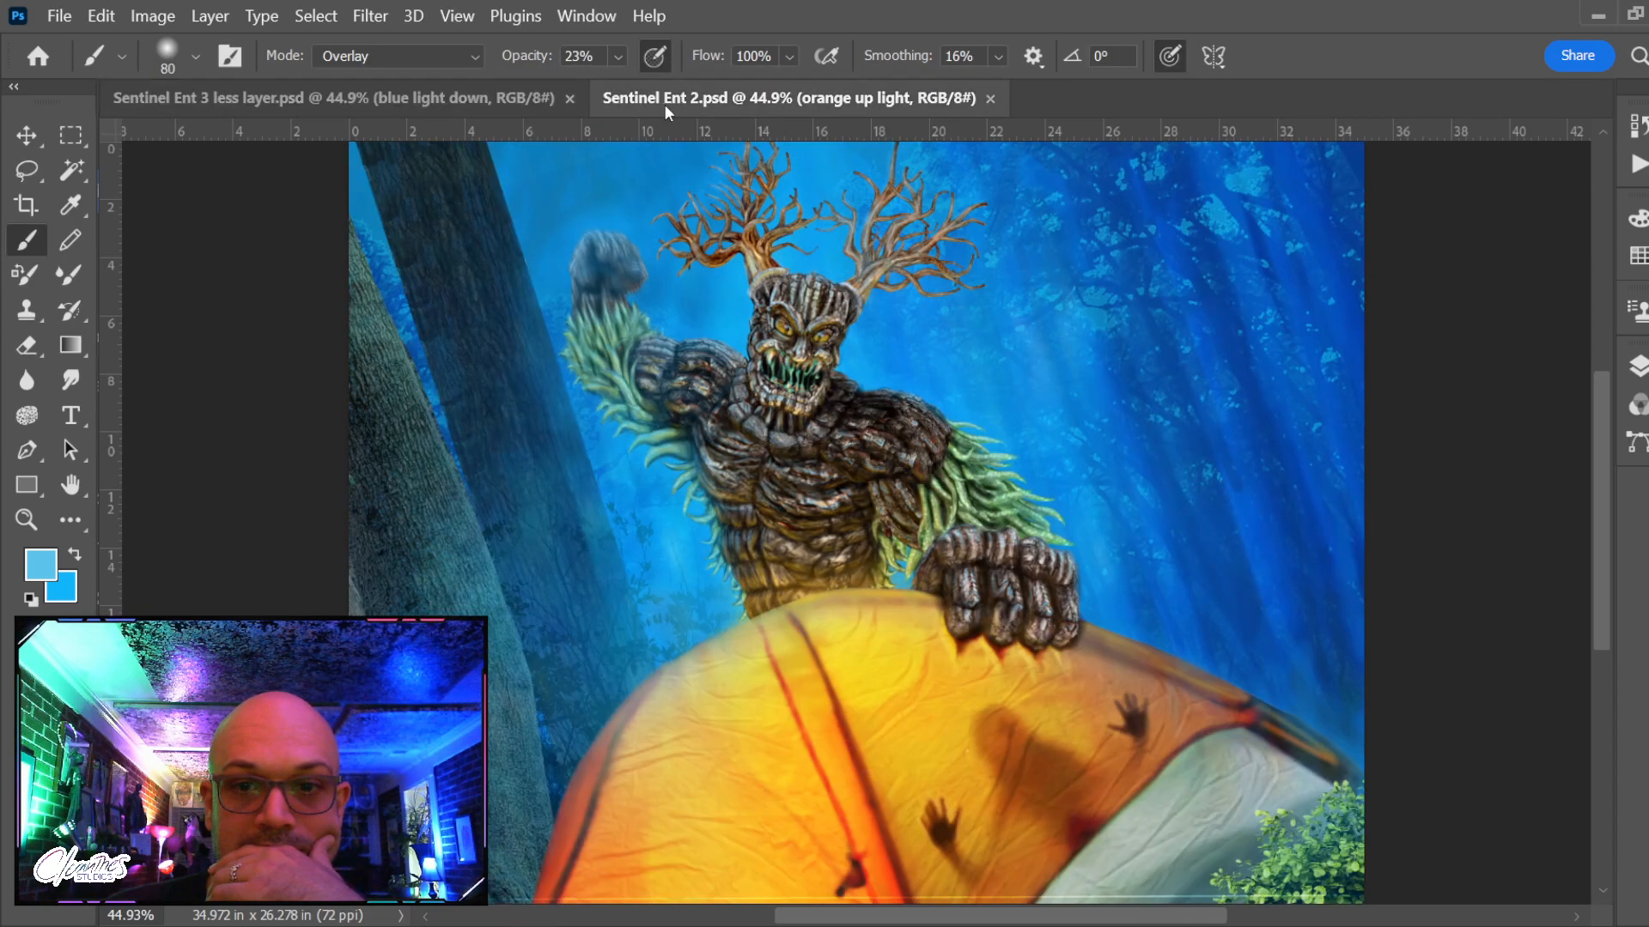
left_click(332, 99)
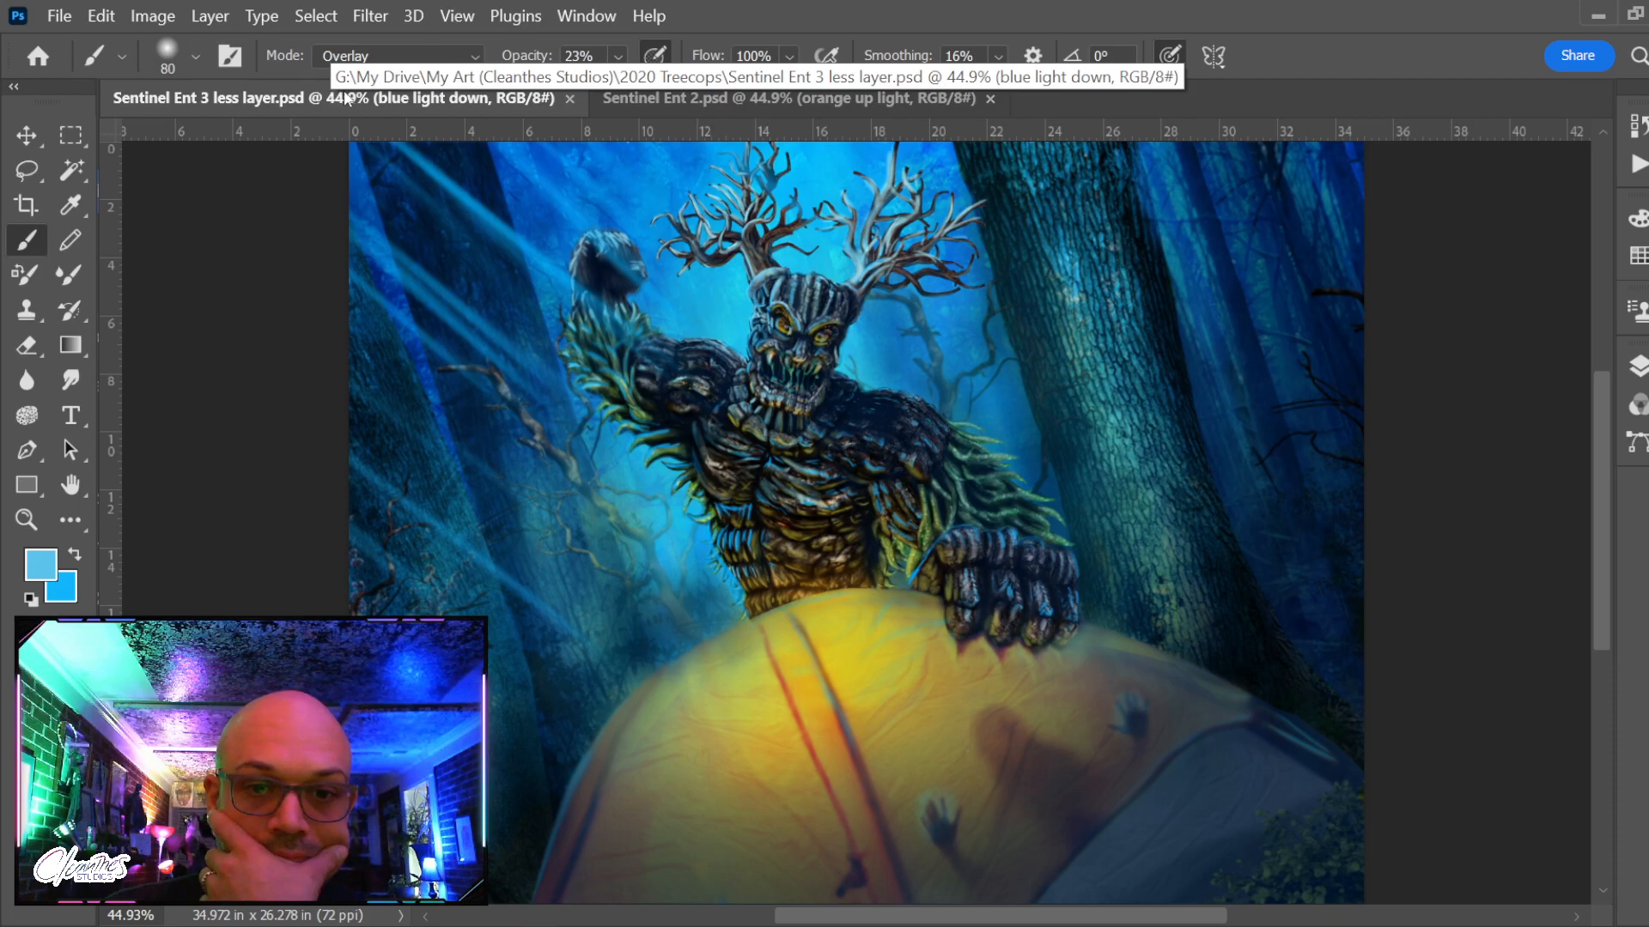
key("ctrl+Tab")
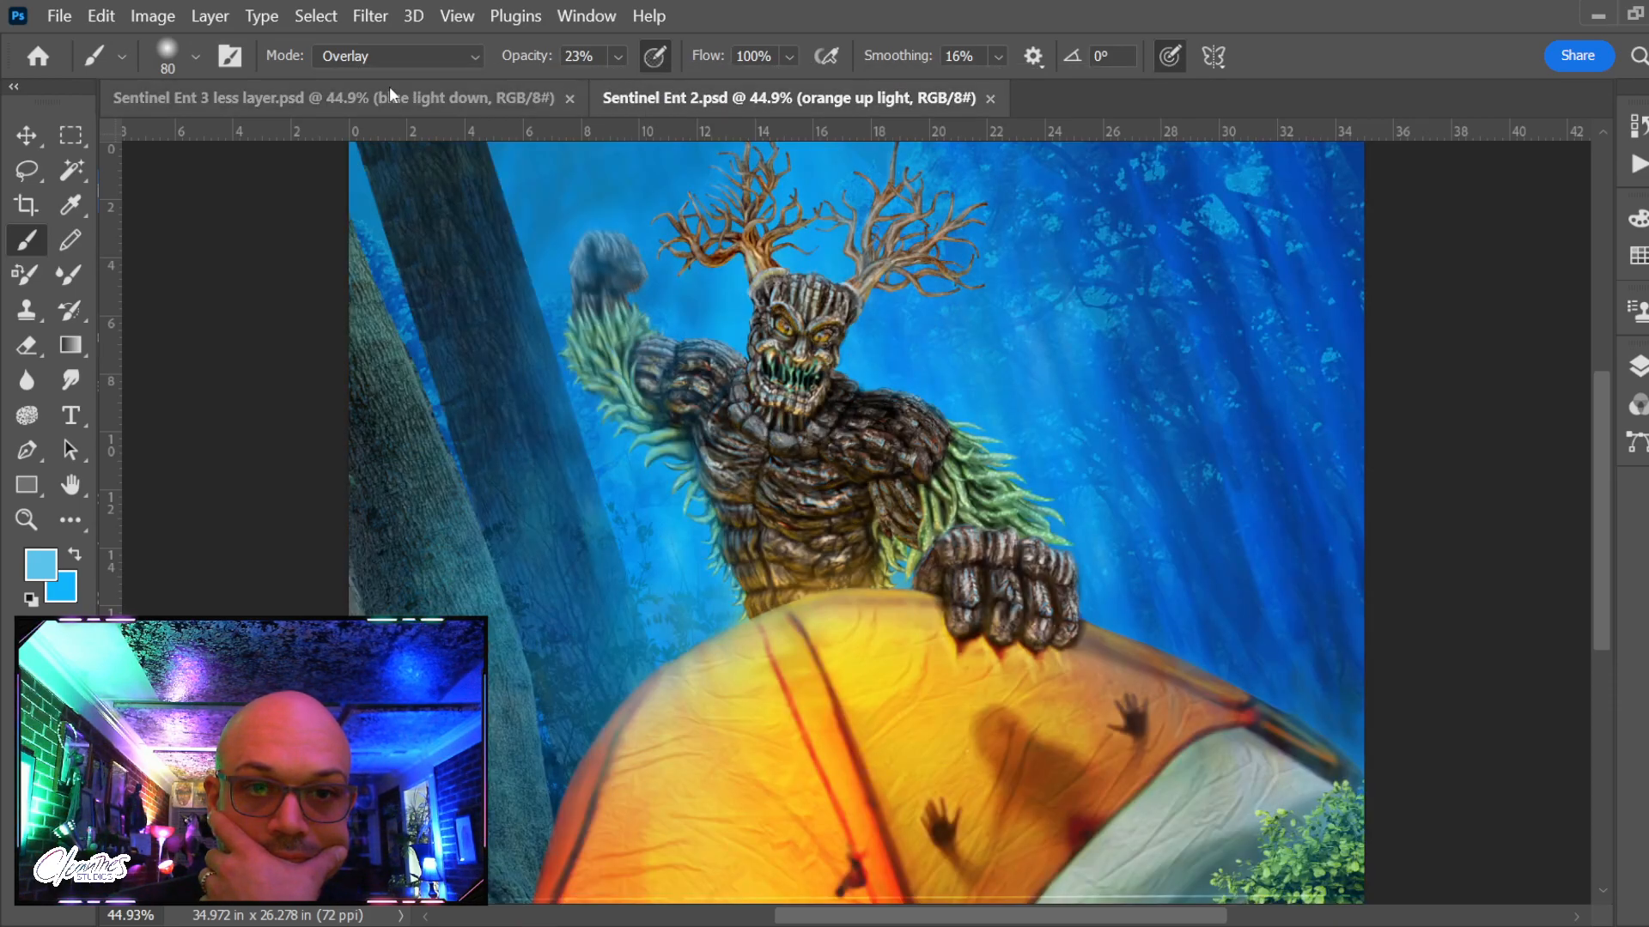
left_click(390, 96)
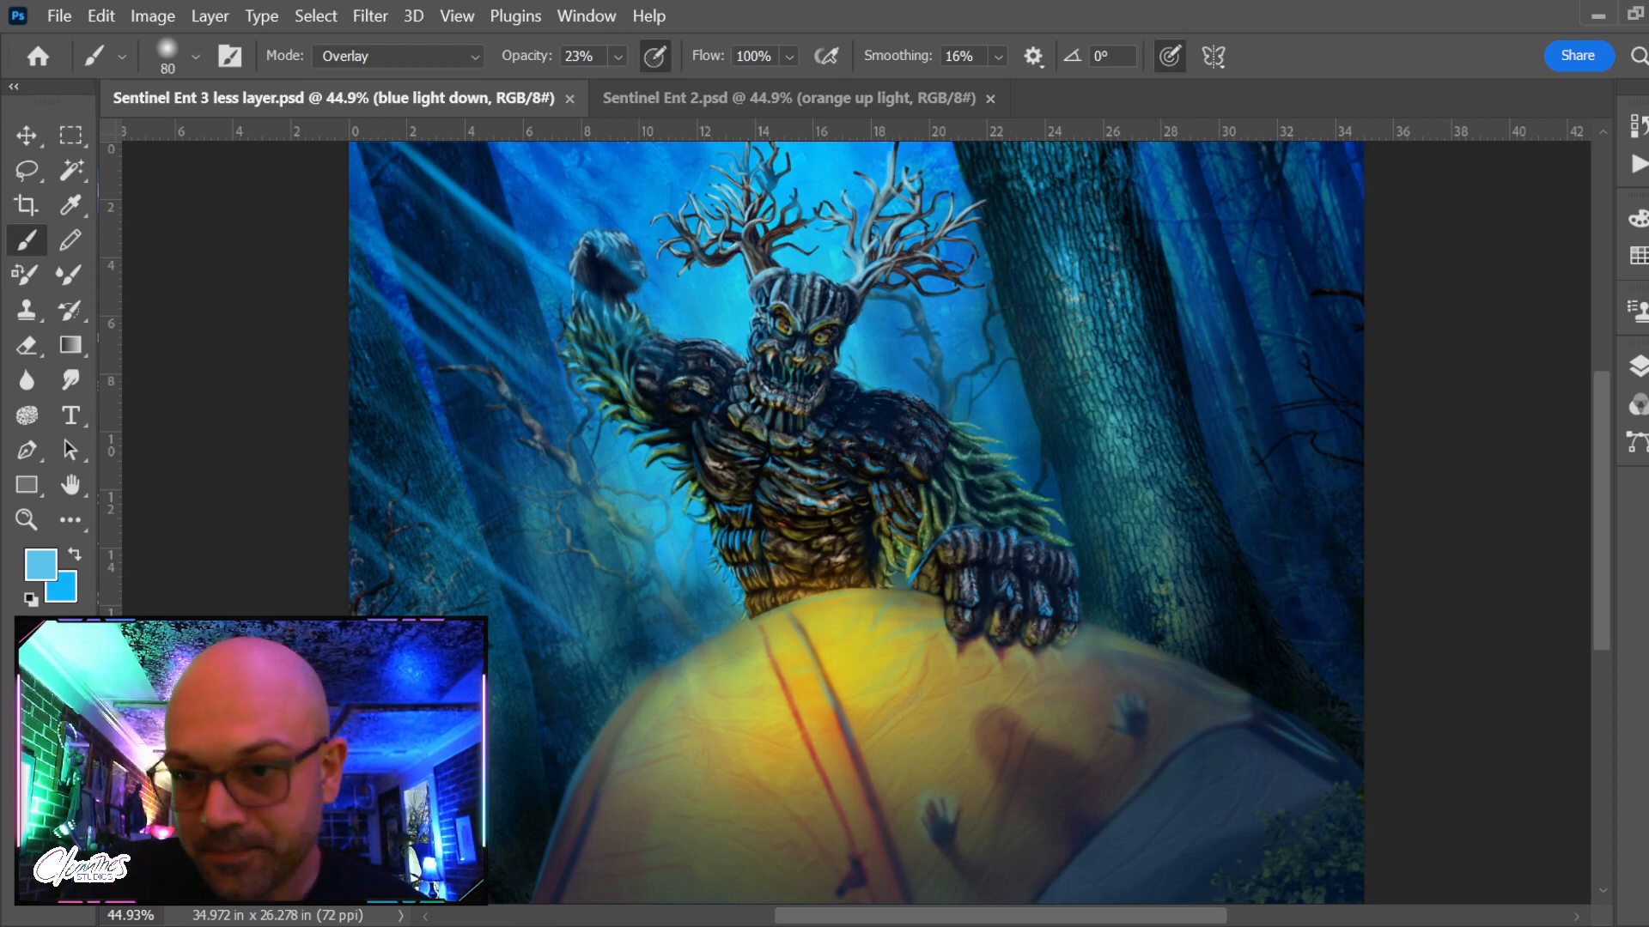
Examine the tree creature in Sentinel Ent 3 less layer.psd with and without the blue light down layer
left_click(1637, 367)
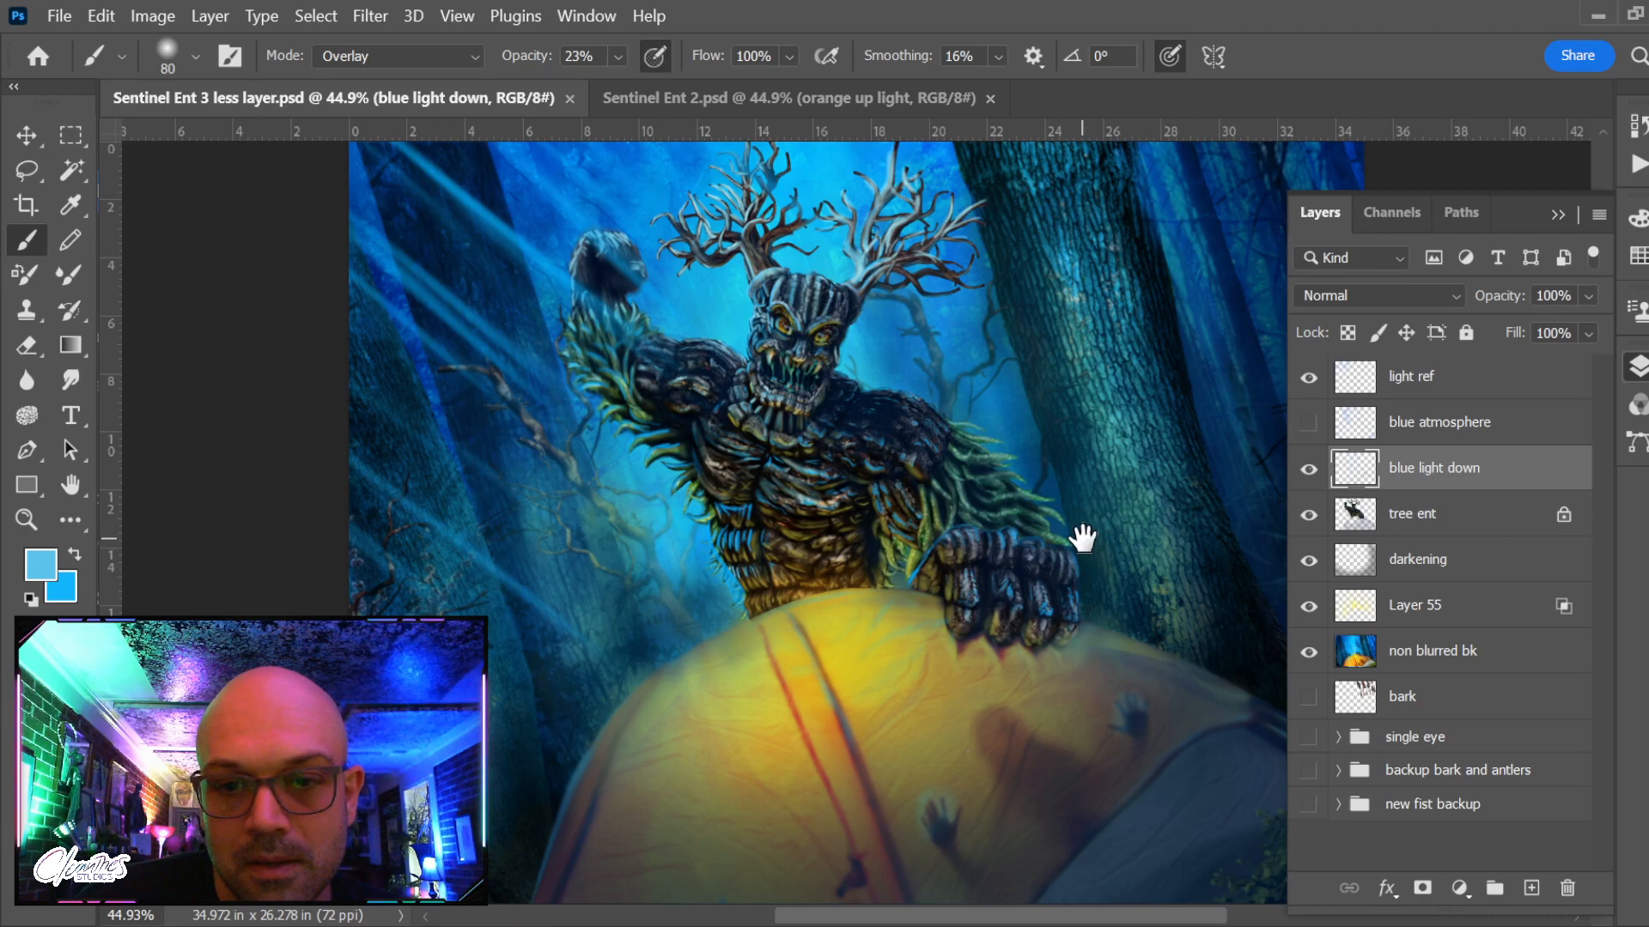
mouse_move(1078, 541)
left_mouse_down()
mouse_move(945, 518)
mouse_move(876, 538)
left_mouse_up()
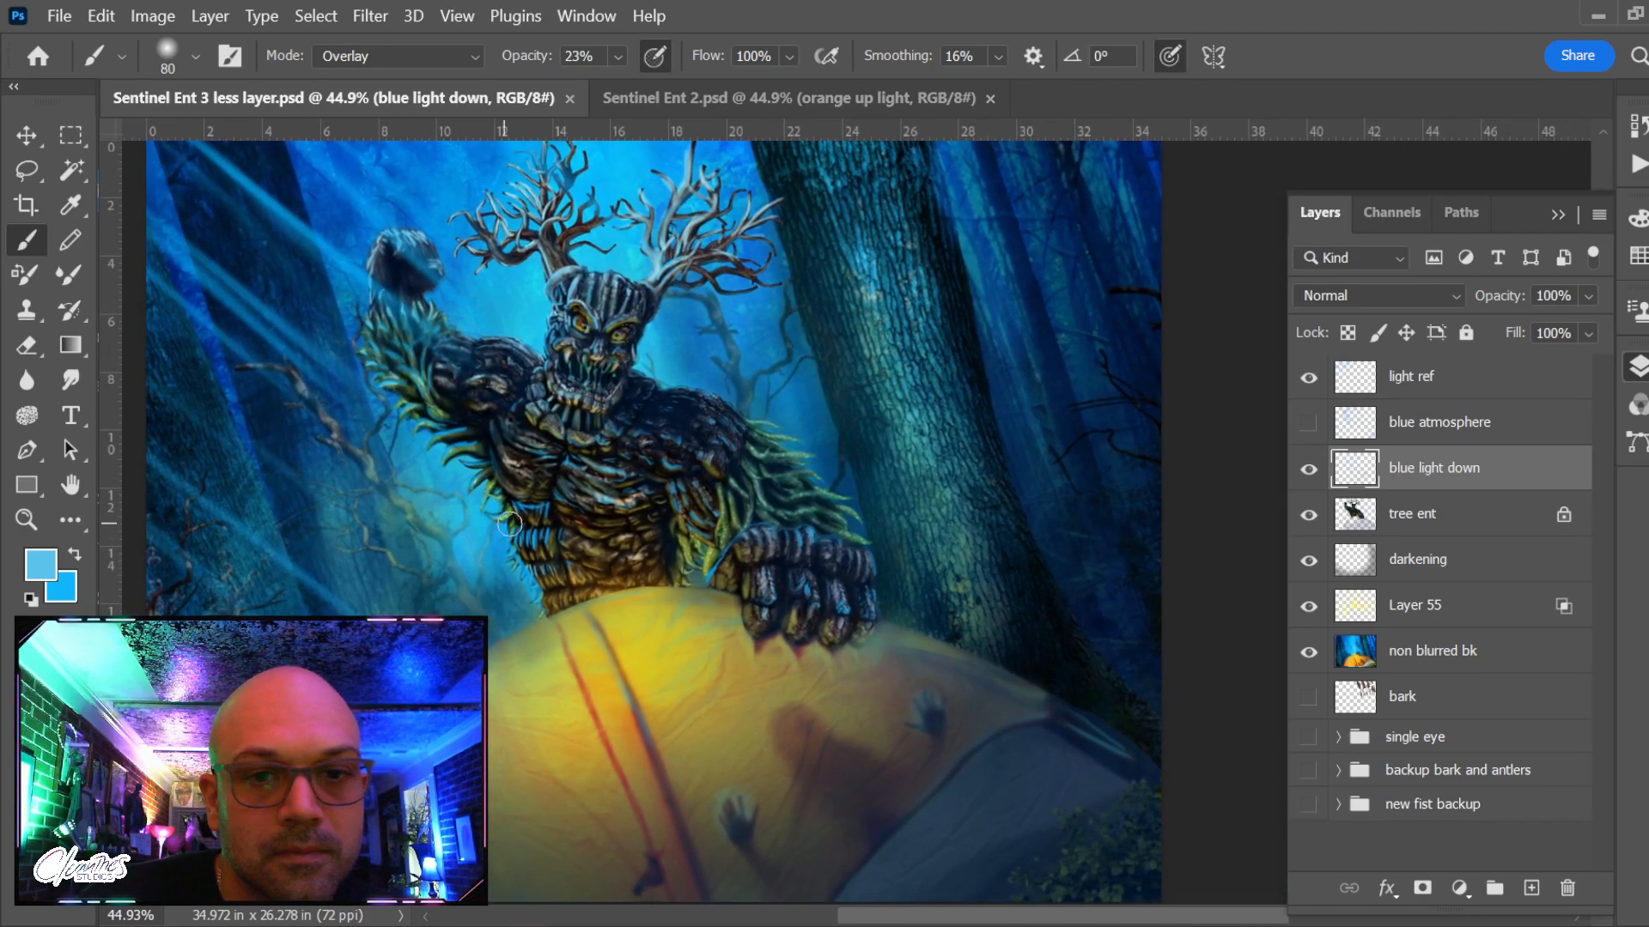
key("z")
left_click_drag(497, 335, 526, 342)
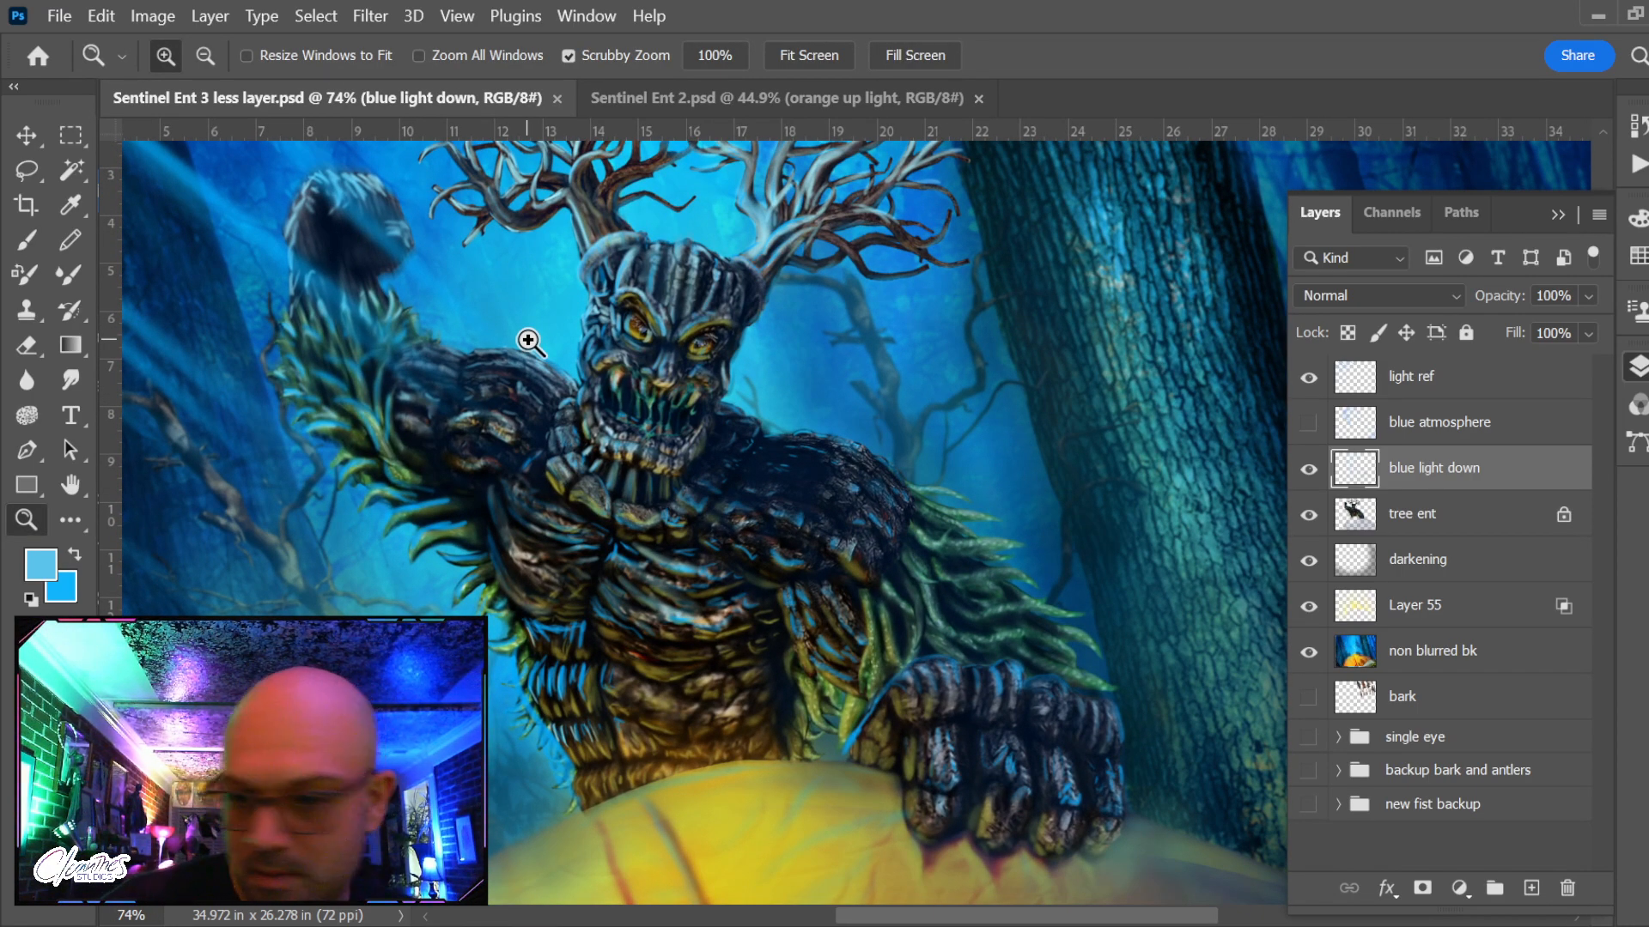
left_click(1310, 470)
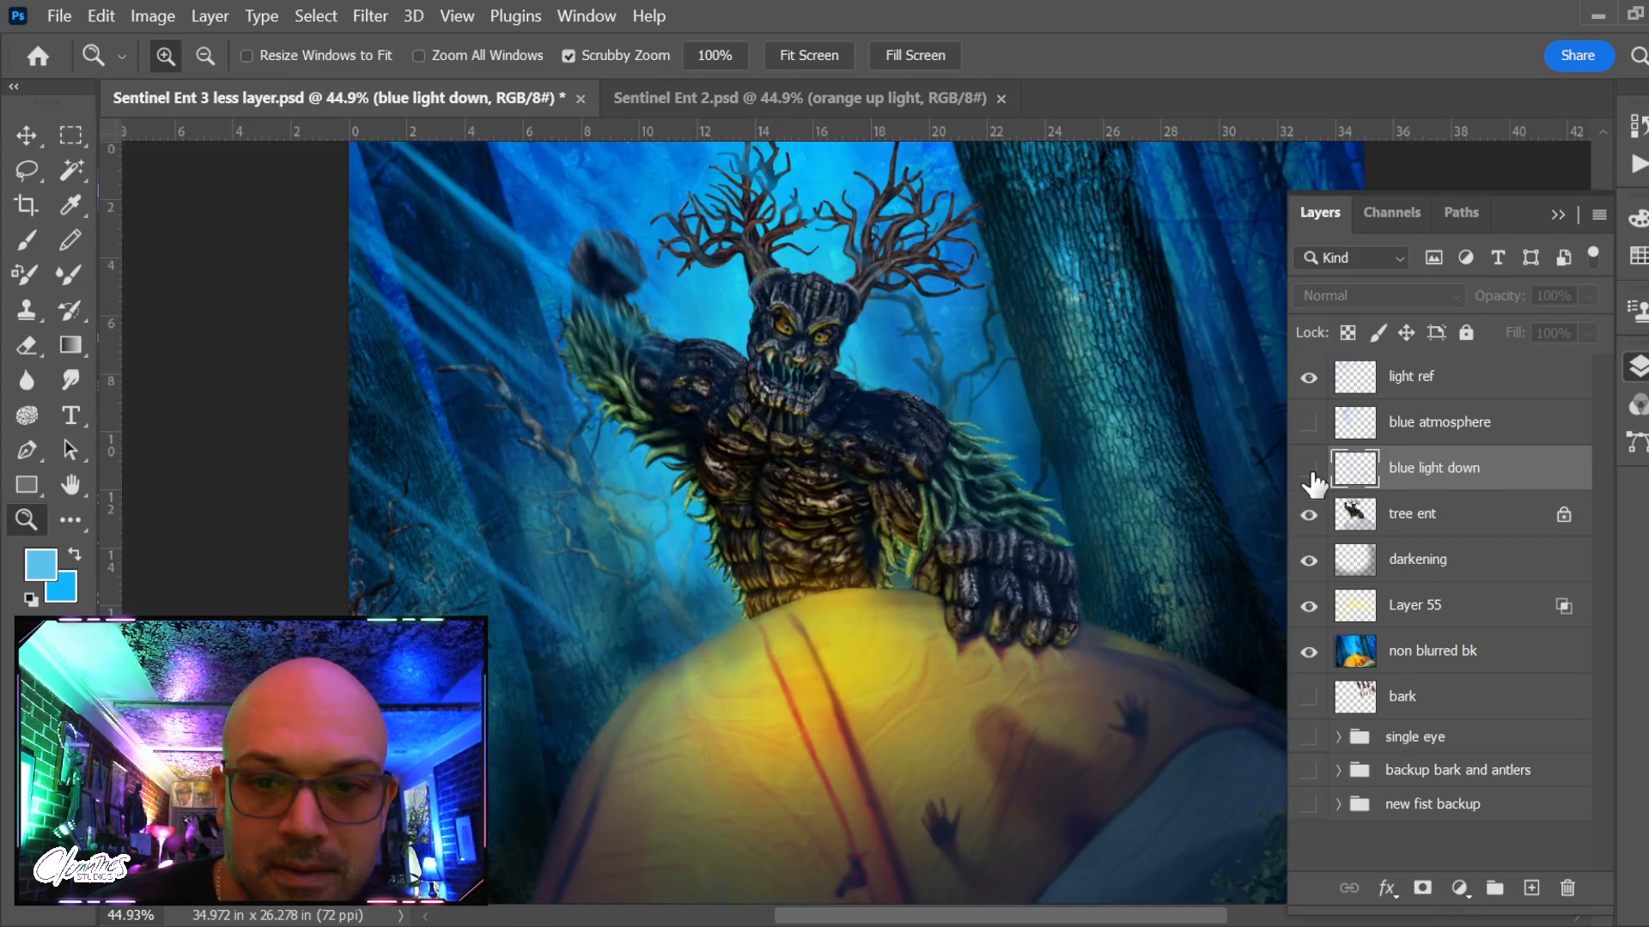
key("ctrl+0")
left_click(1307, 479)
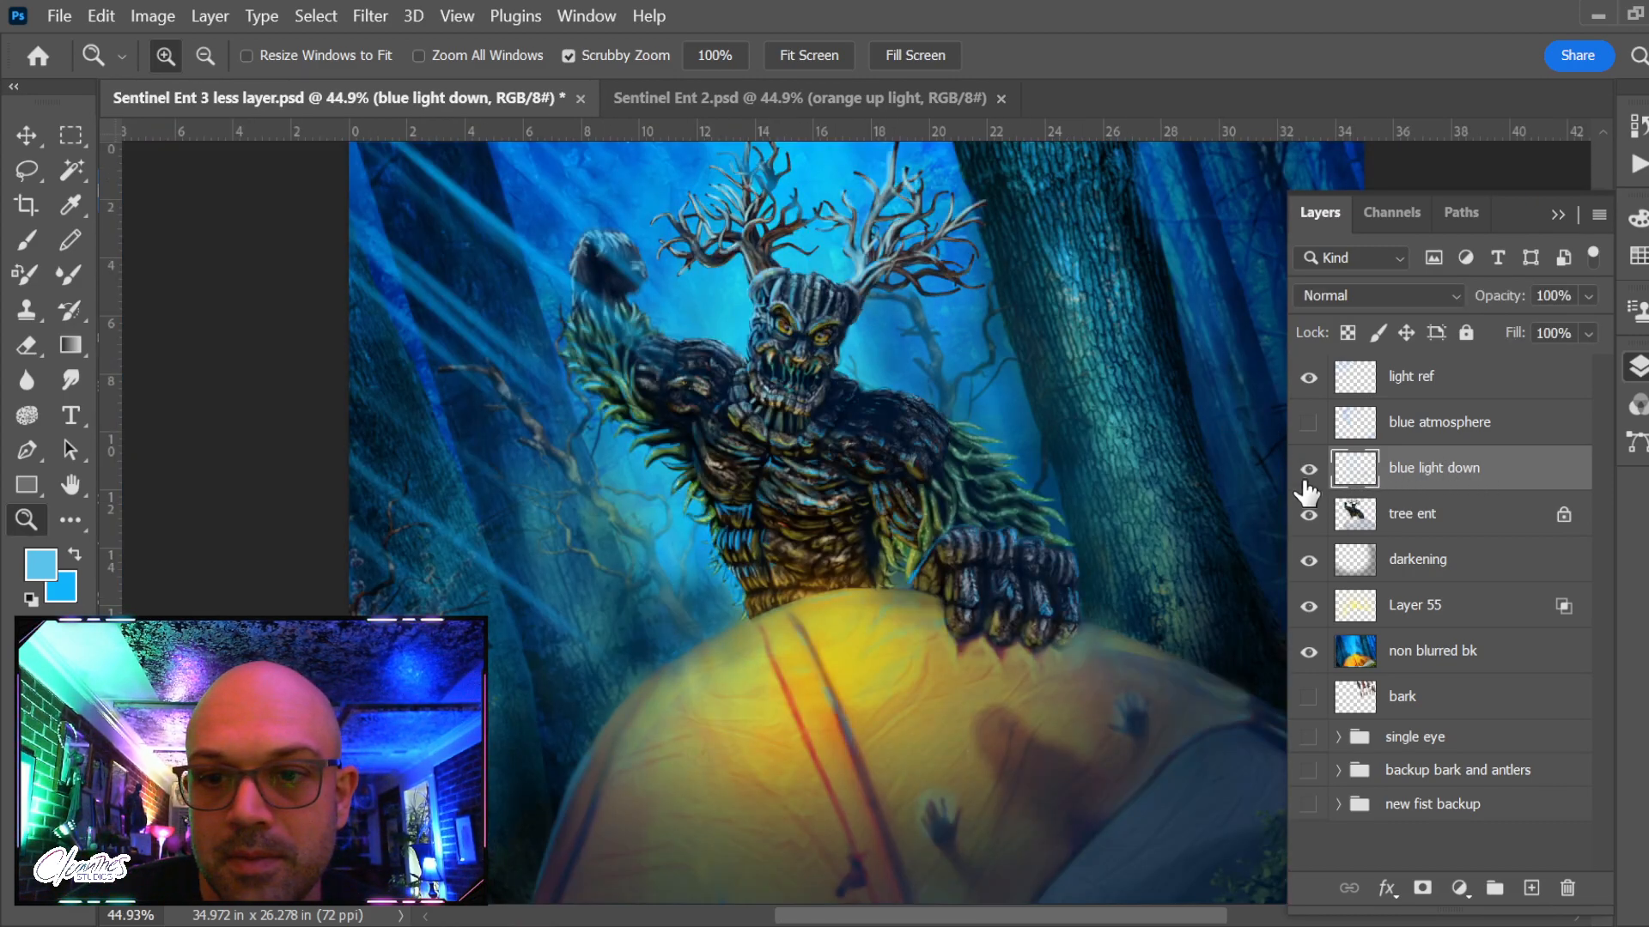
Make the blue atmosphere layer visible and compare the whole painting with and without it
left_click(1308, 422)
left_click(1309, 421)
left_click(1309, 422)
scroll(938, 479, "down", 1)
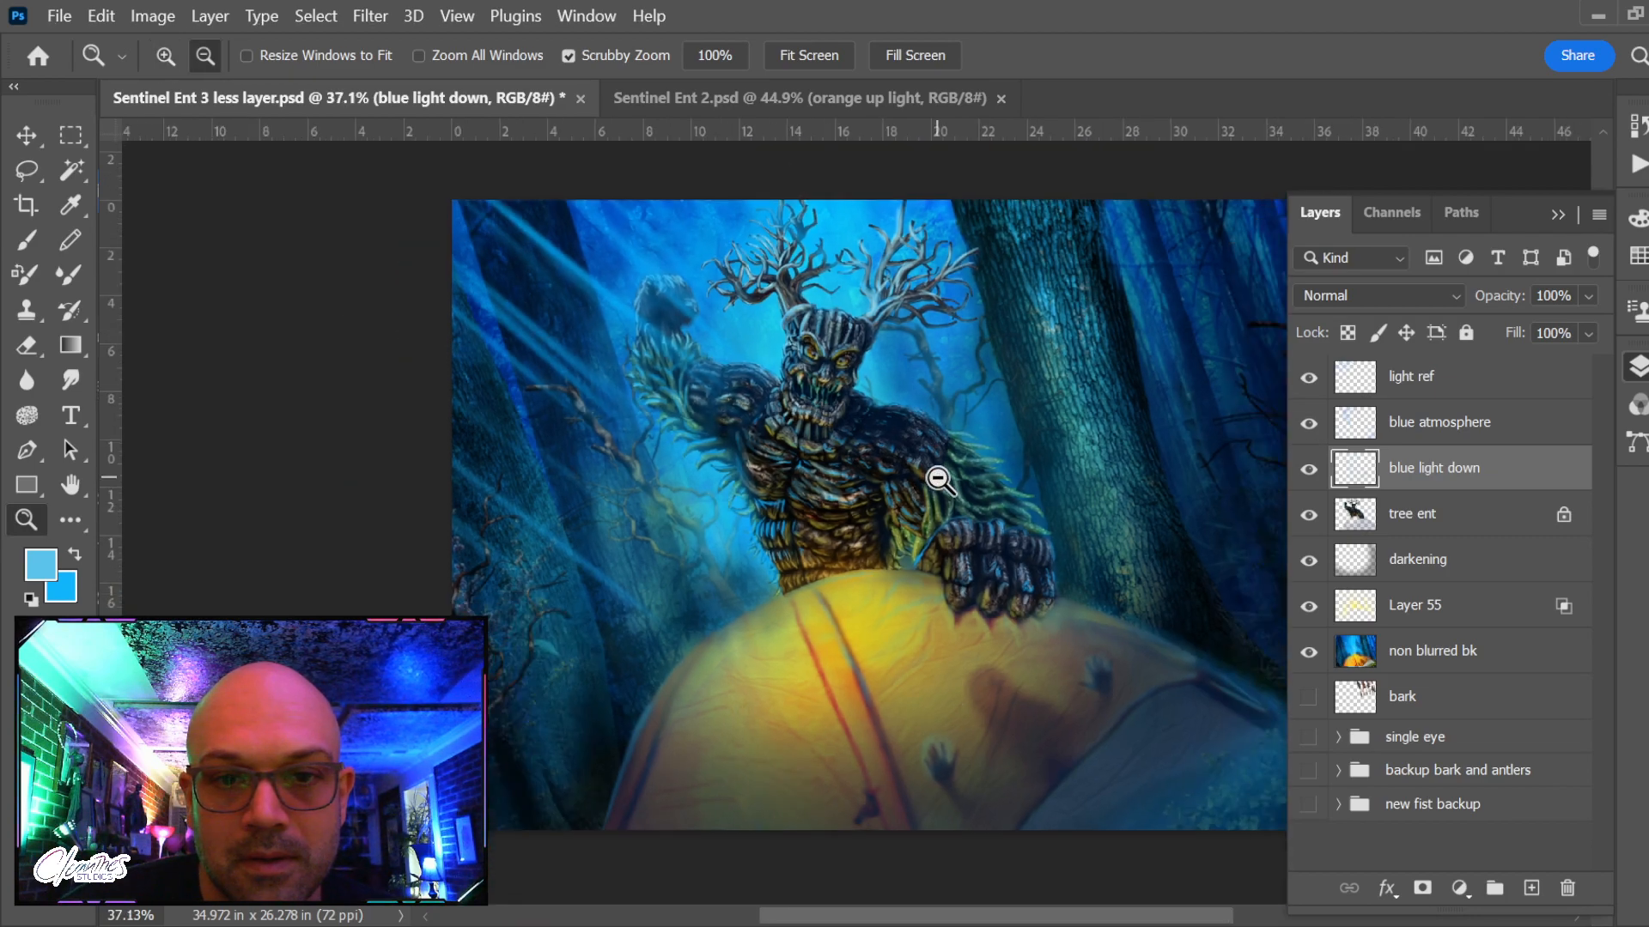
left_click_drag(1086, 456, 1004, 456)
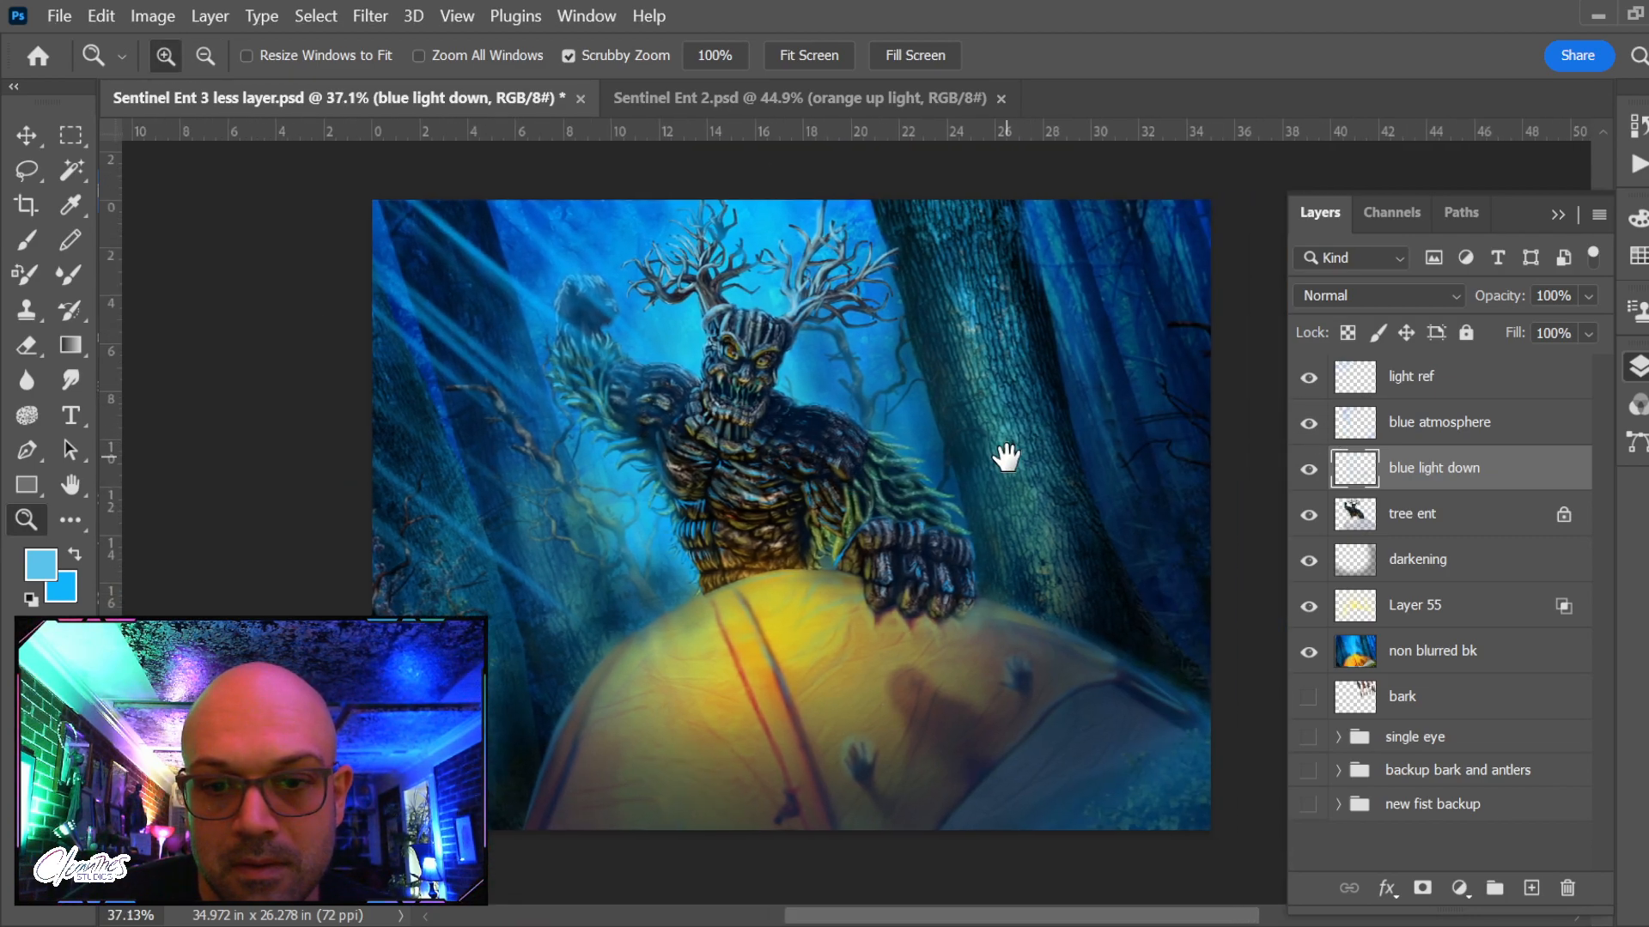
left_click(1308, 424)
left_click(1309, 424)
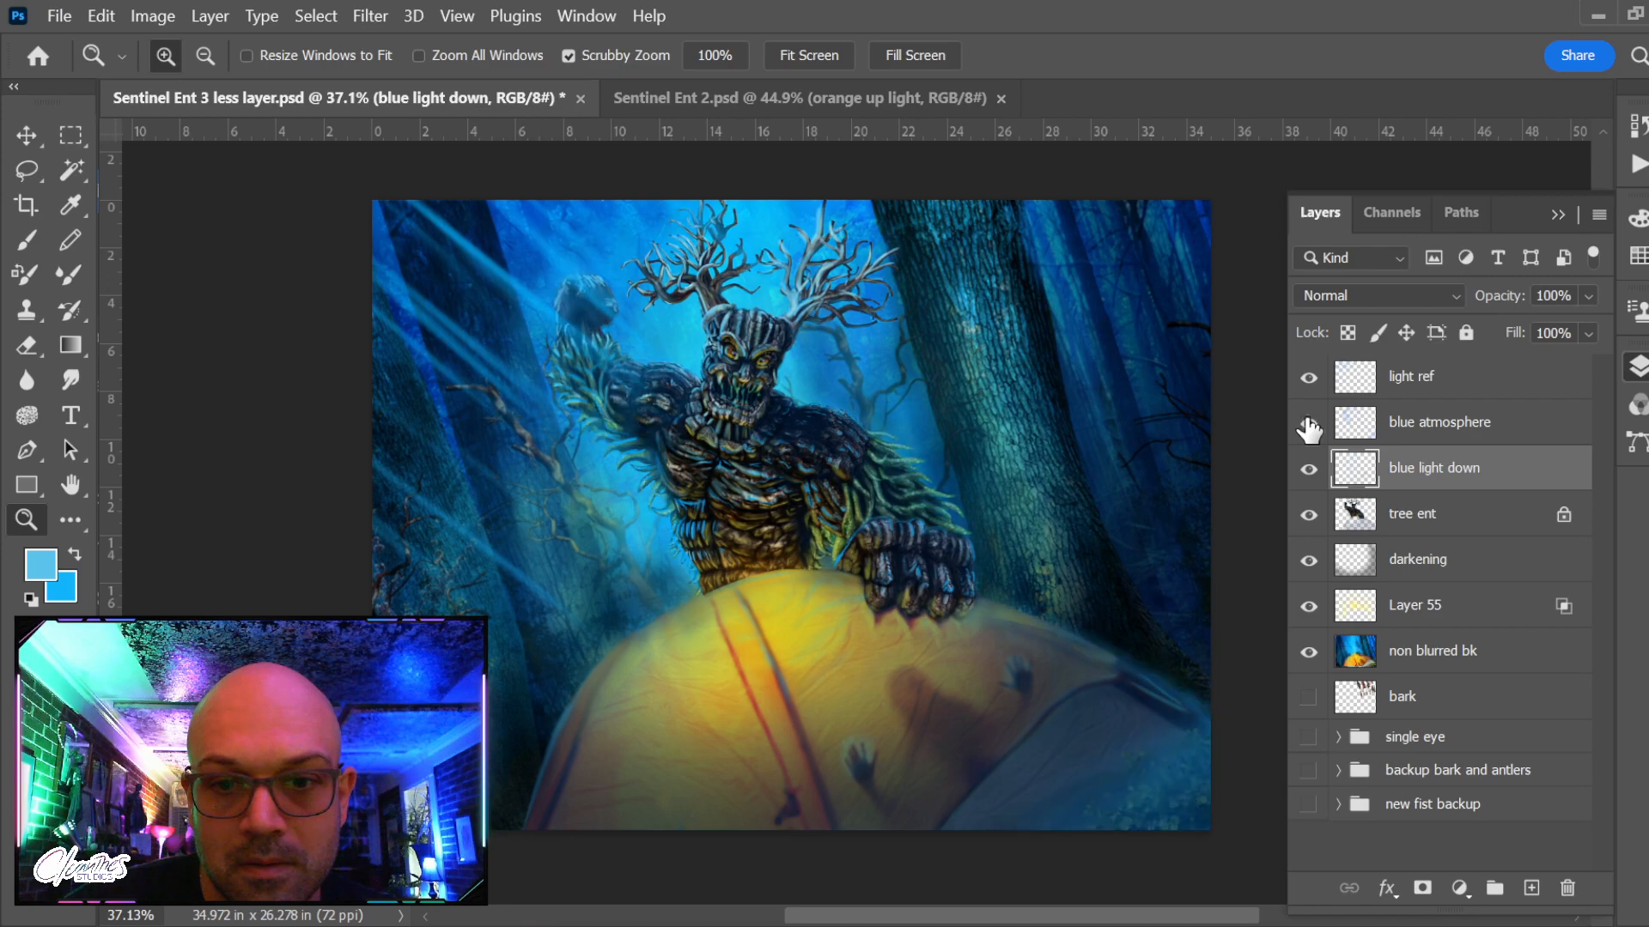
left_click(1309, 424)
left_click(1308, 424)
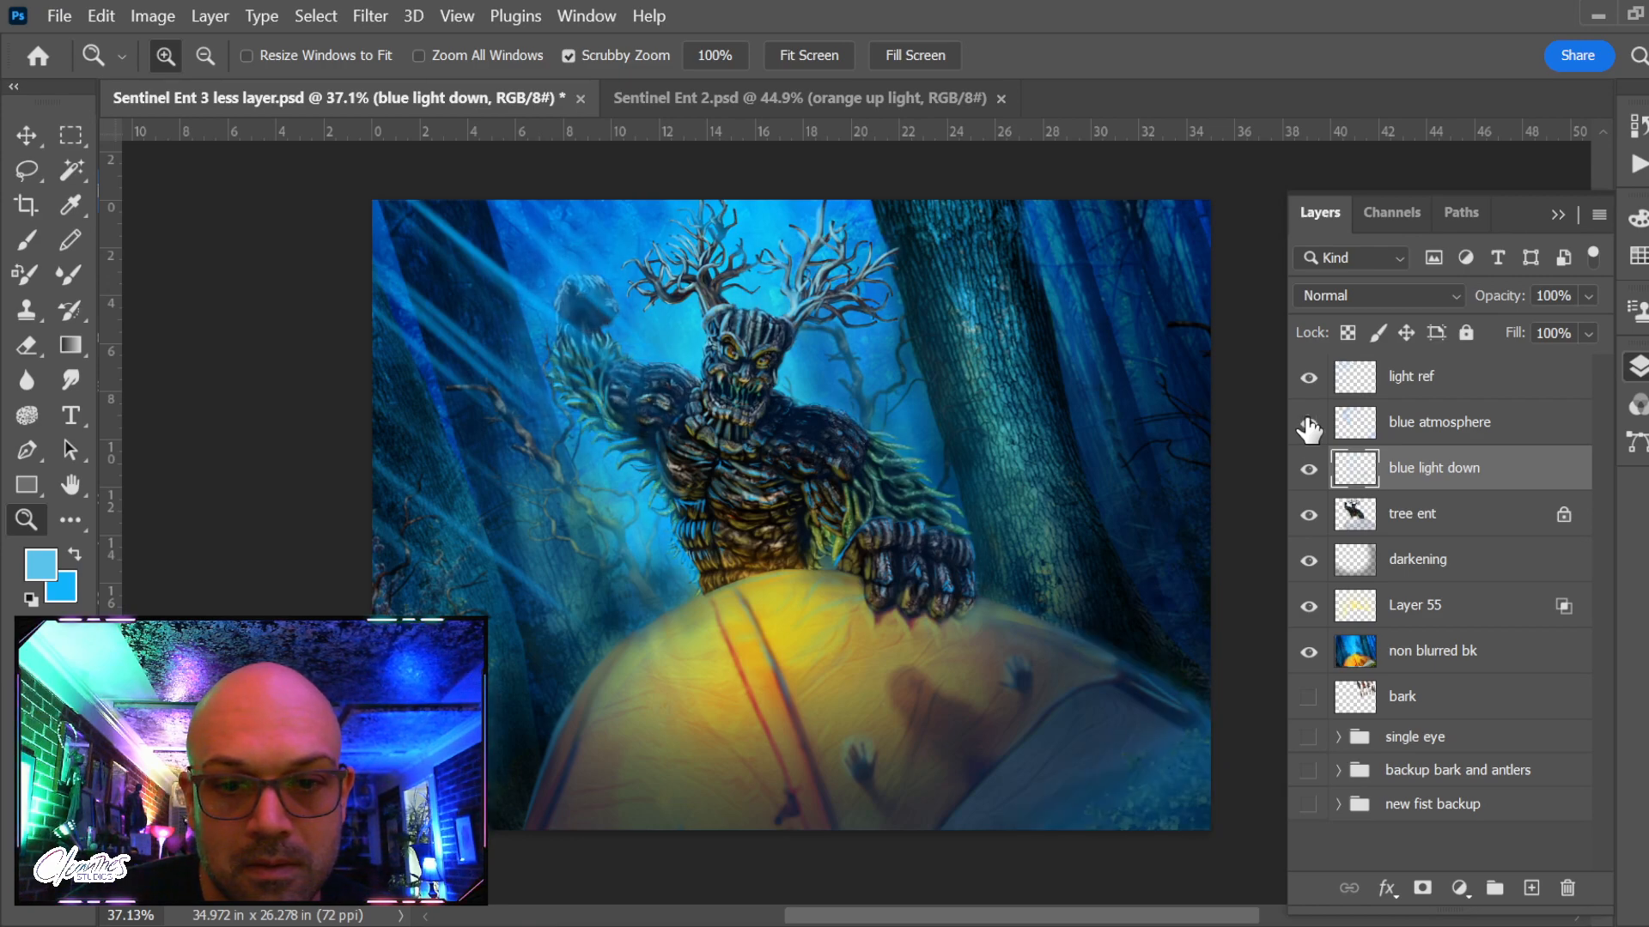
Examine the separate effects of the blue light down and blue atmosphere layers by switching each off and on
left_click_drag(1528, 479, 1533, 593)
key("ctrl+z")
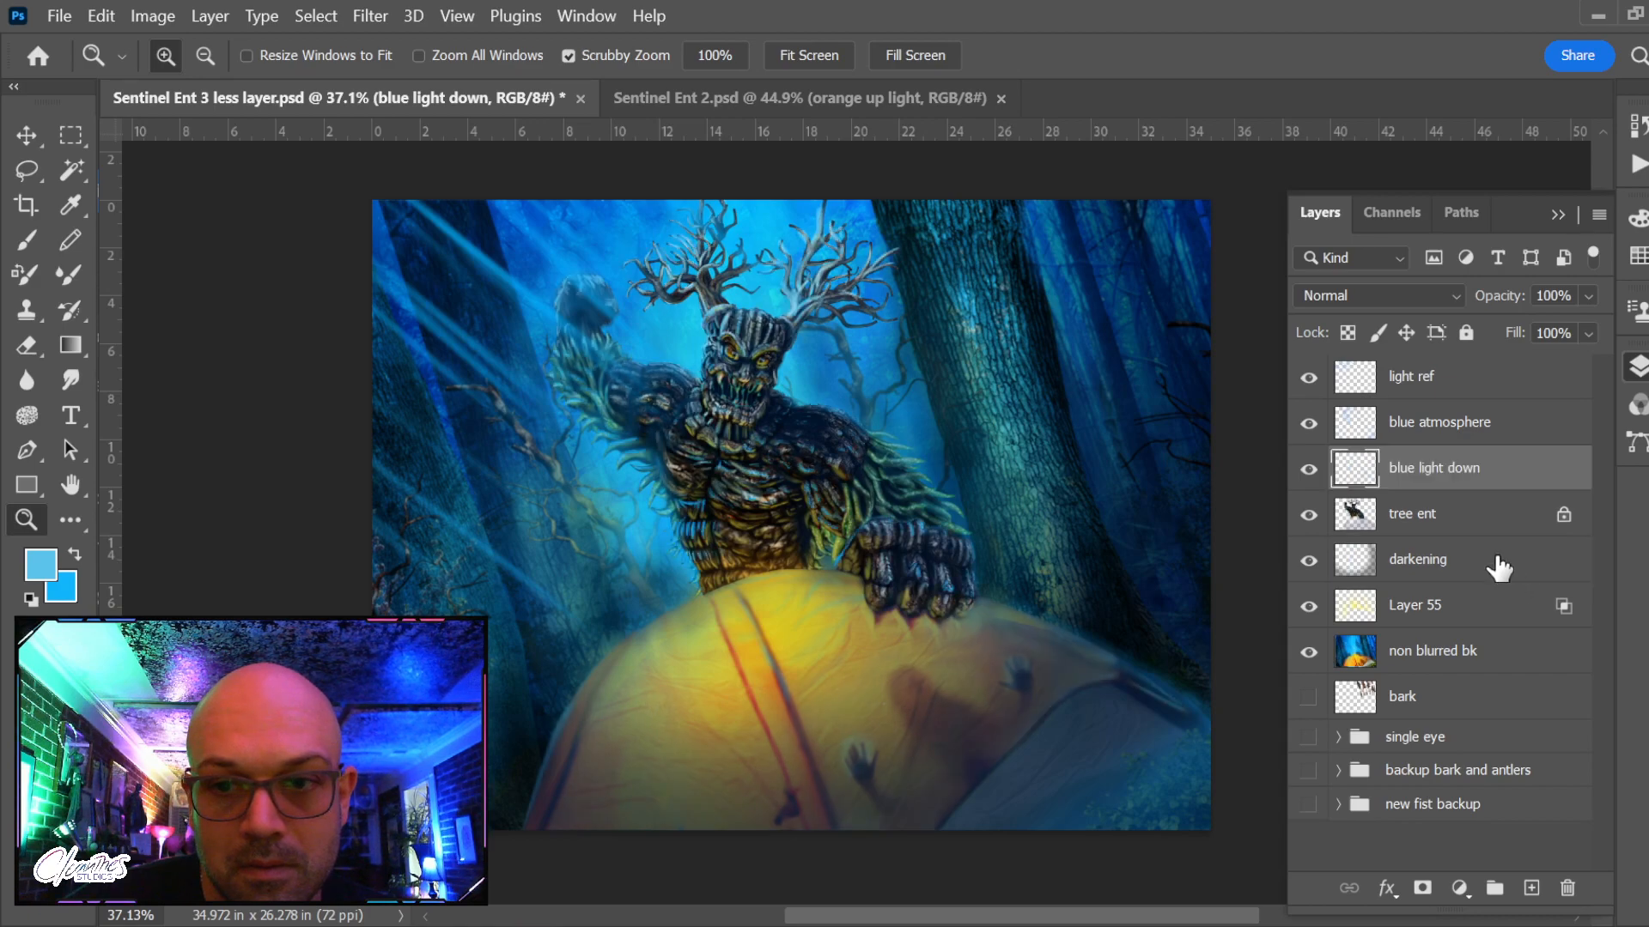
left_click(1308, 478)
left_click(1309, 471)
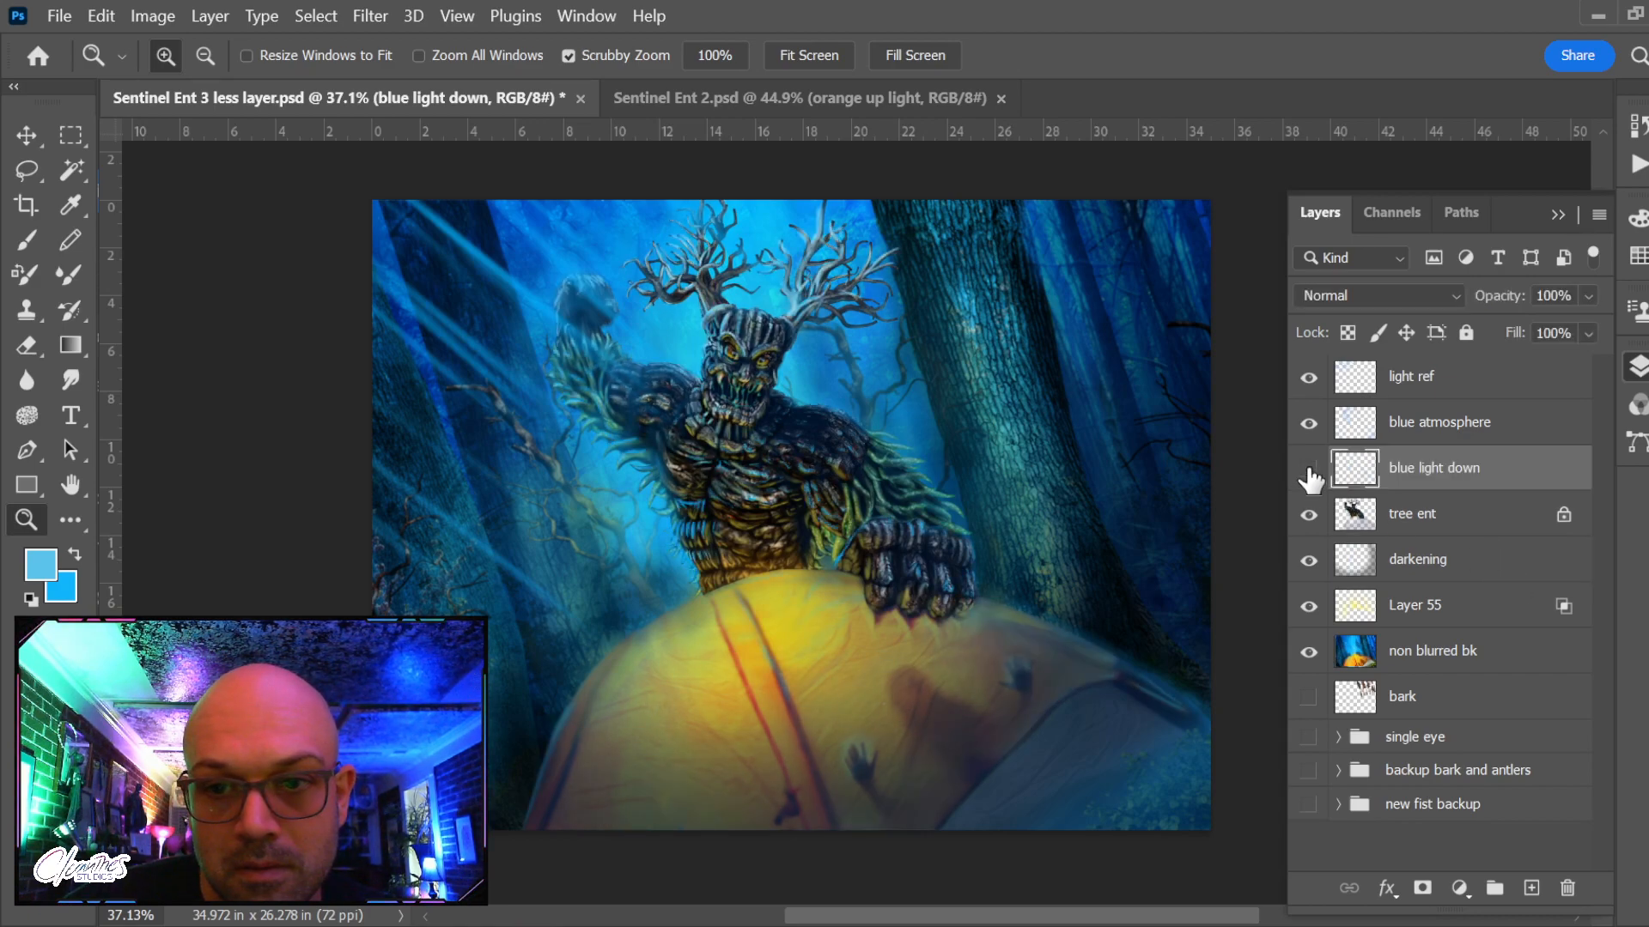
left_click(1309, 470)
left_click(1309, 470)
left_click(1308, 424)
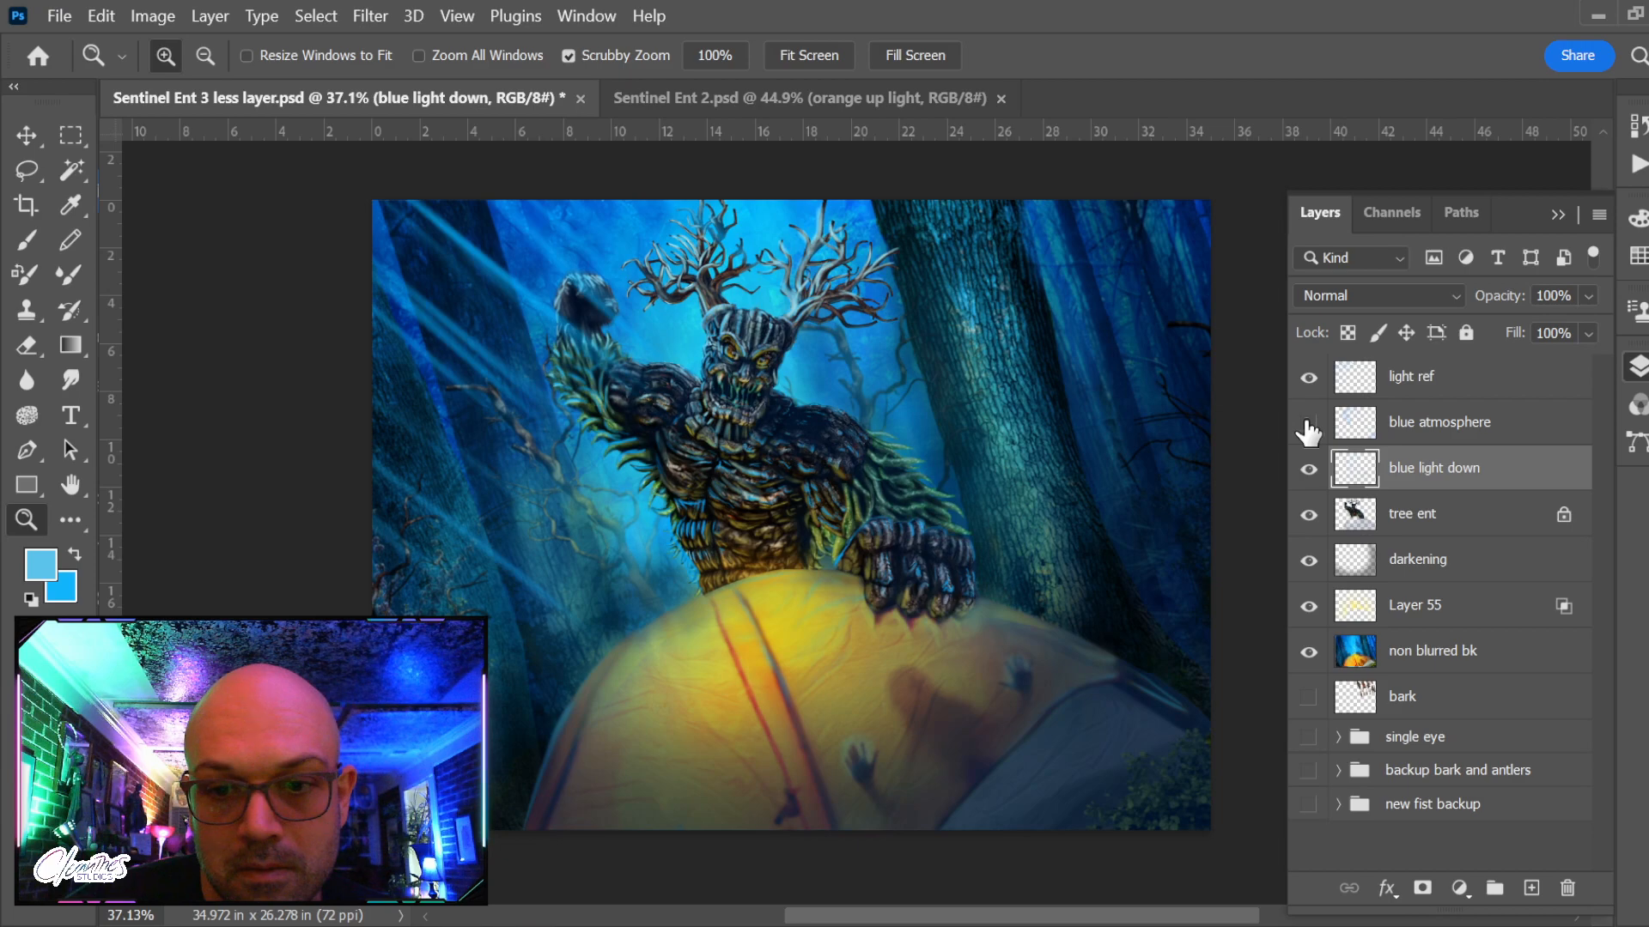
left_click(1308, 423)
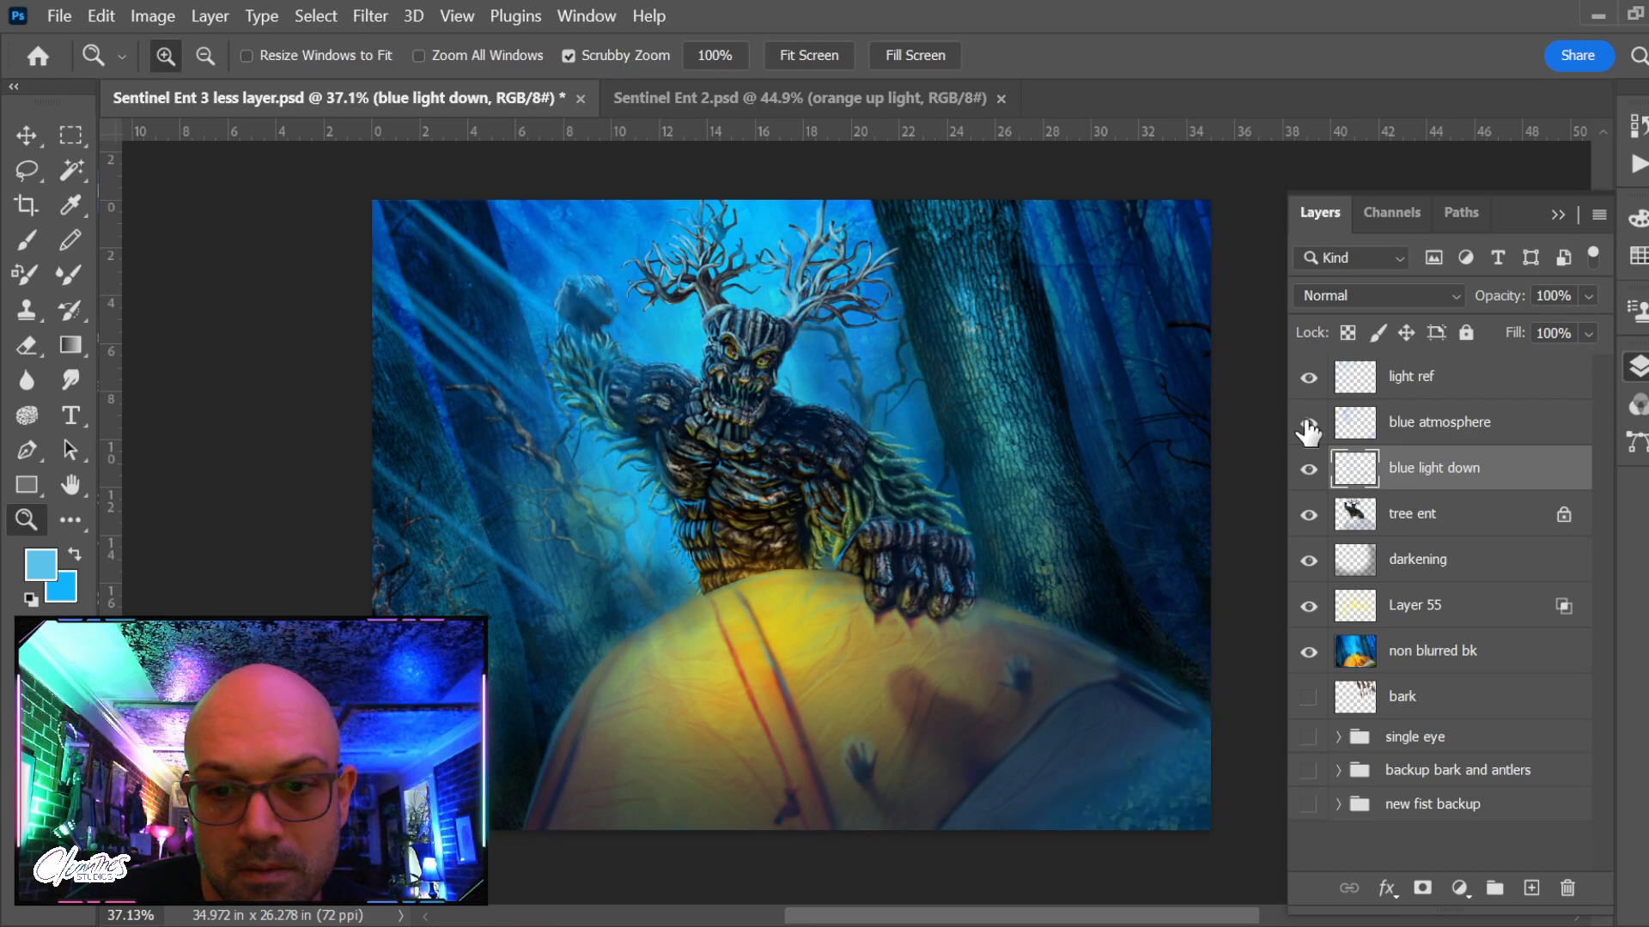
Load the darkening layer's pixels as a selection, clear that area from the blue atmosphere layer, and deselect
left_click(1512, 436)
left_click_drag(1509, 462, 1359, 571)
left_click(1359, 571, "ctrl")
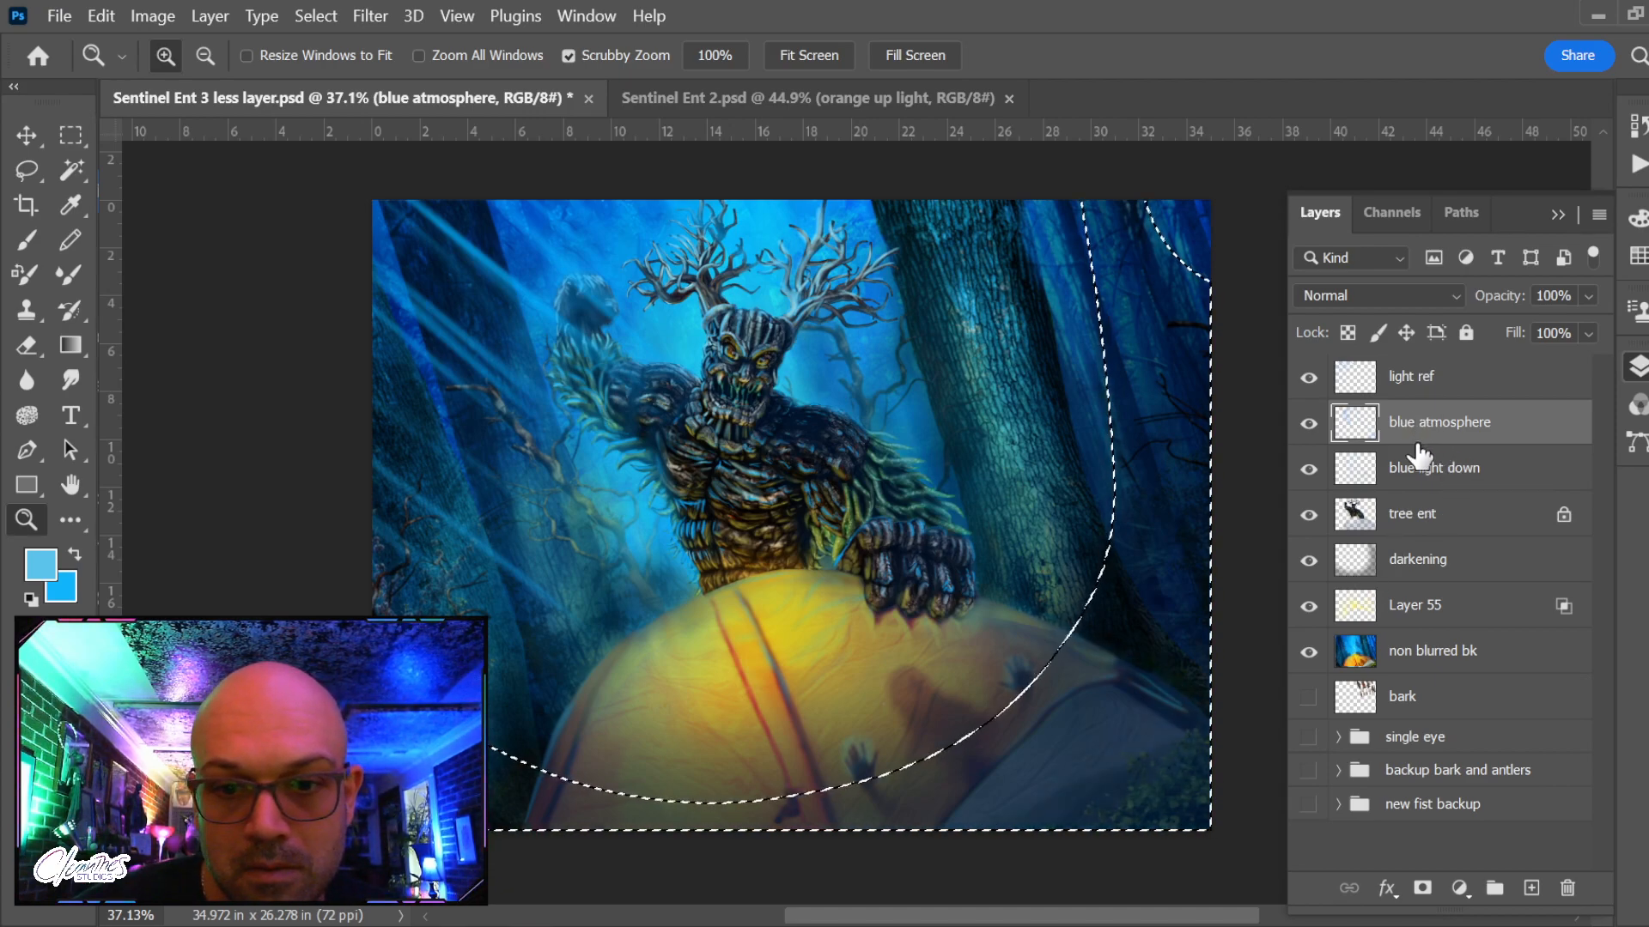
key("ctrl+d")
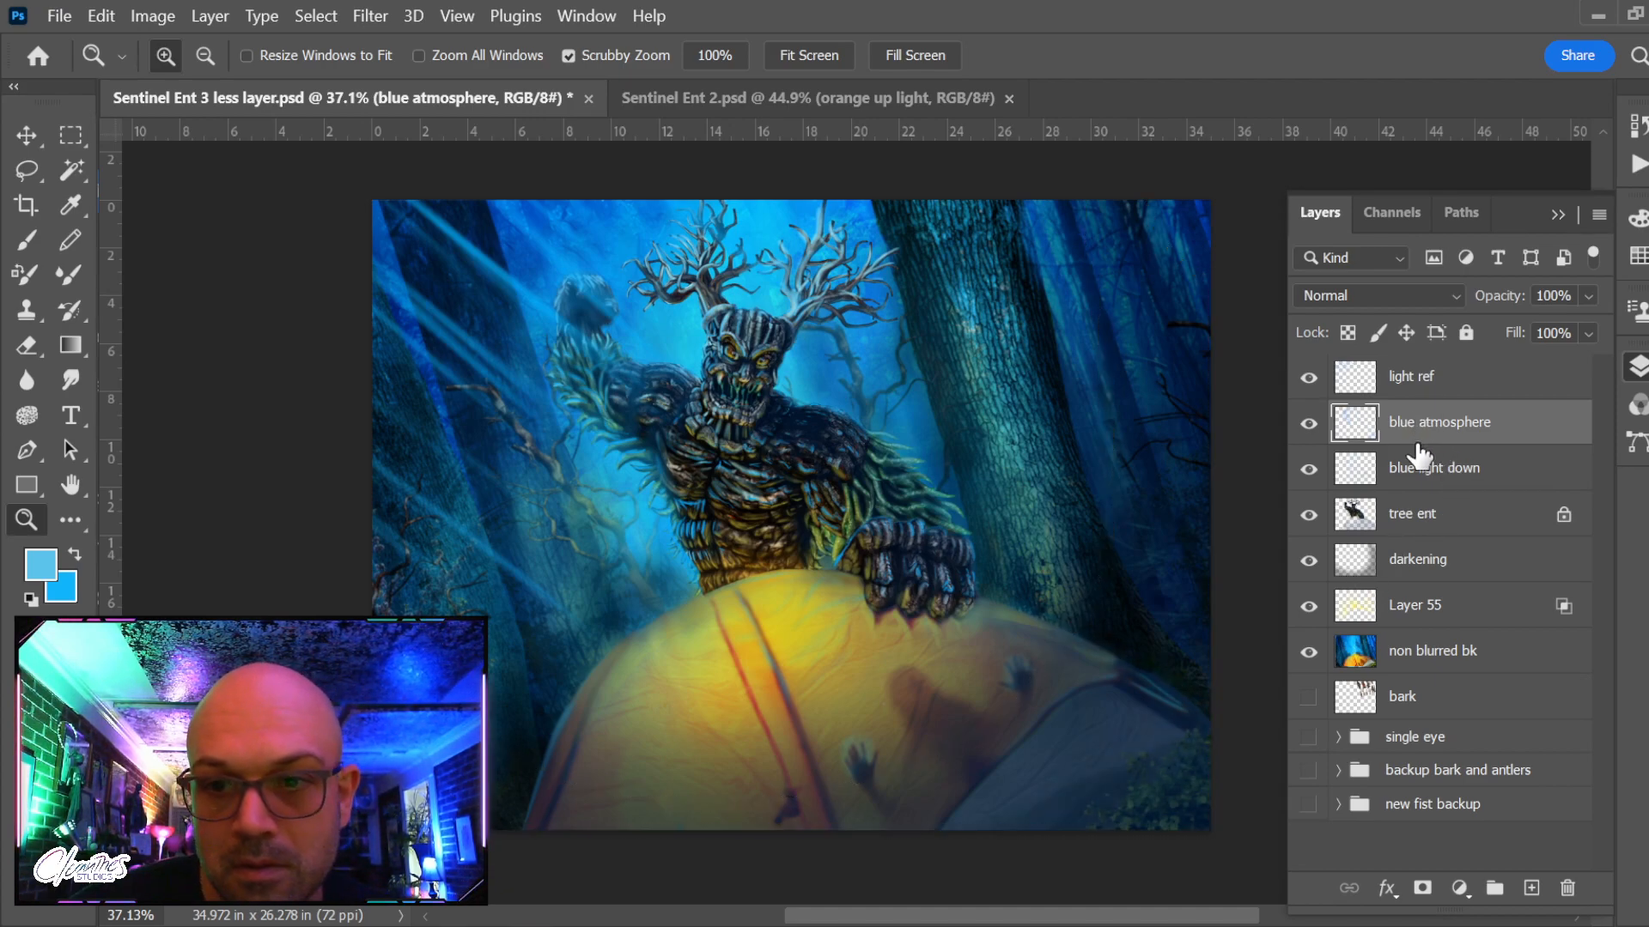
Check the trimmed blue atmosphere layer by repeatedly hiding and showing it over the painting
left_click(1309, 425)
left_click(1309, 424)
left_click(1309, 424)
left_click(1309, 424)
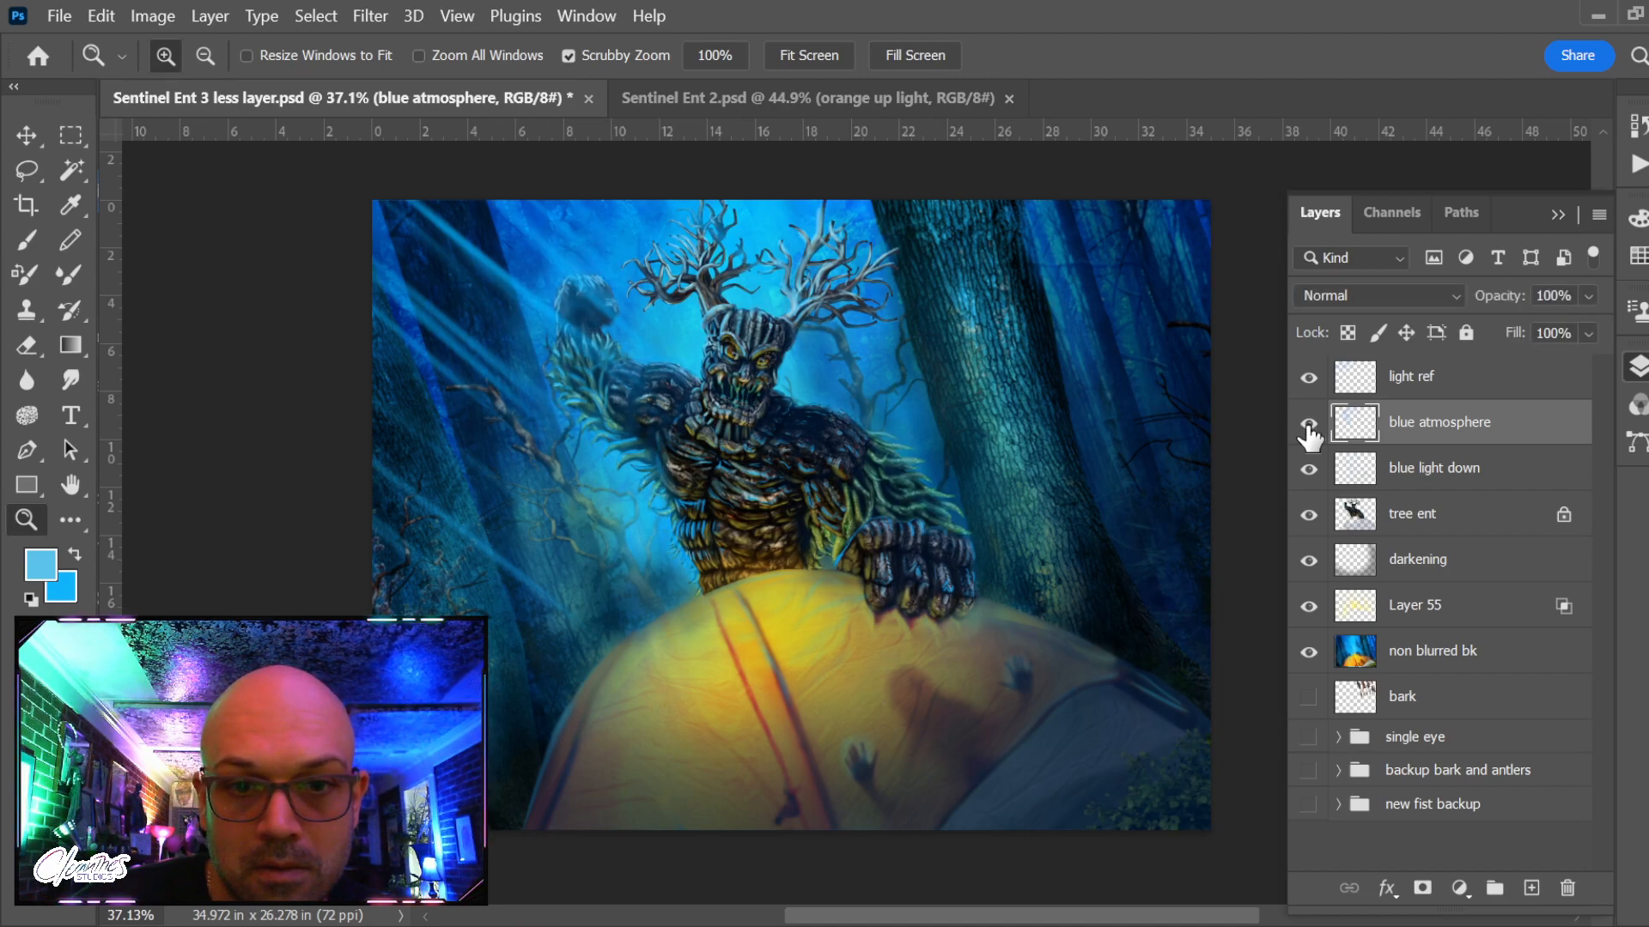
left_click(1308, 425)
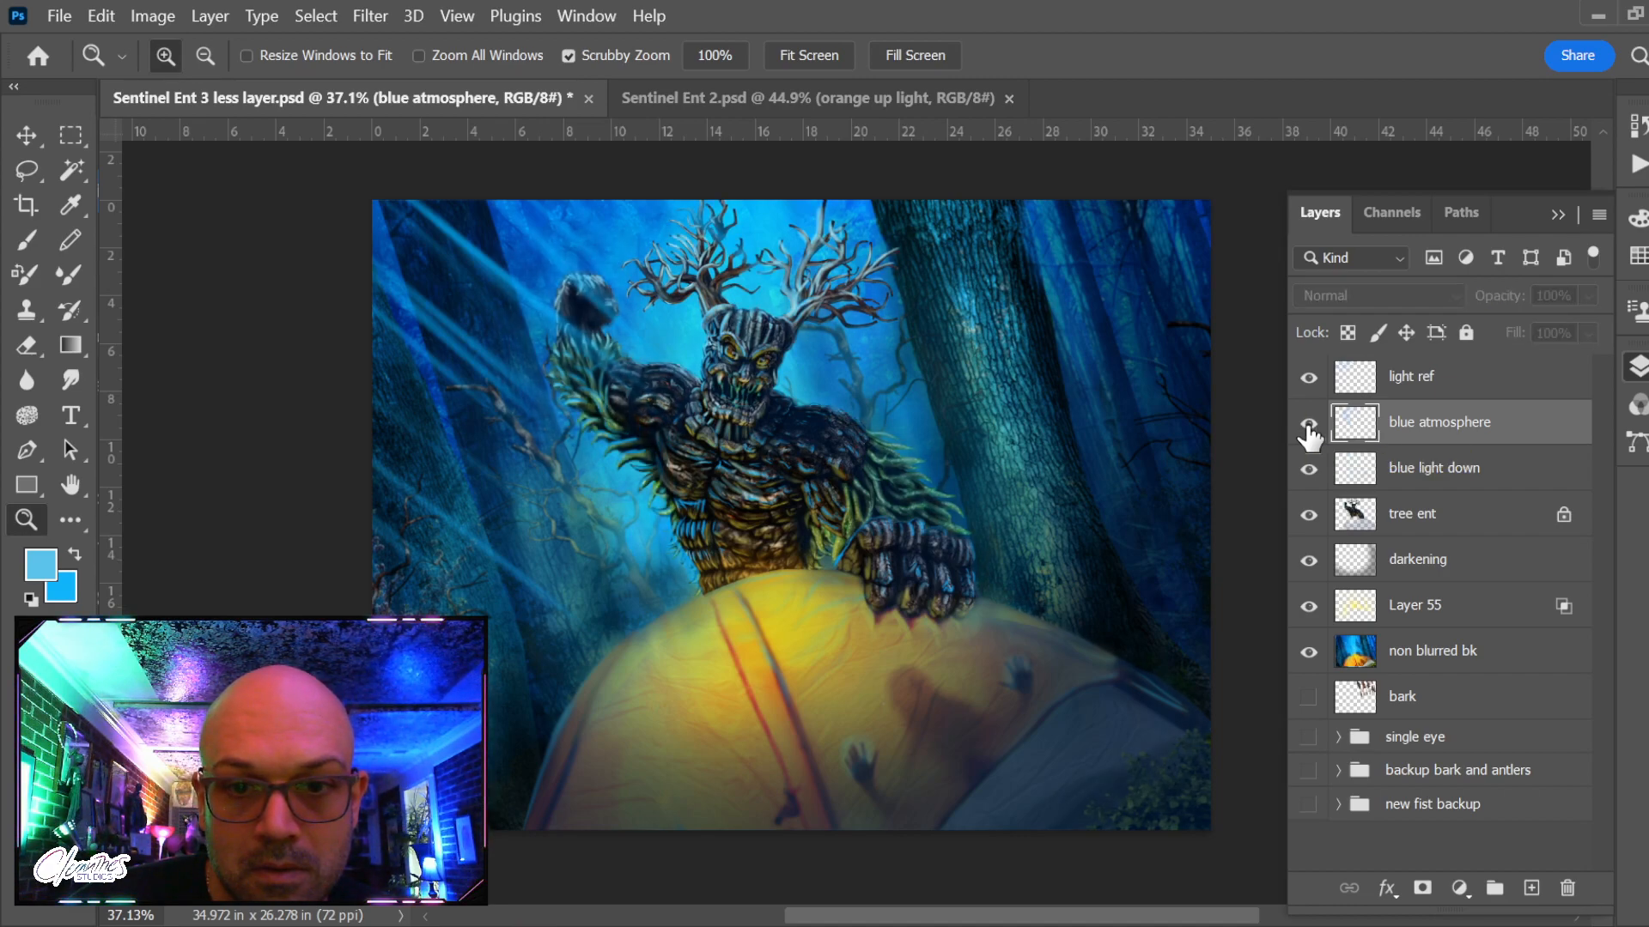
left_click(1309, 424)
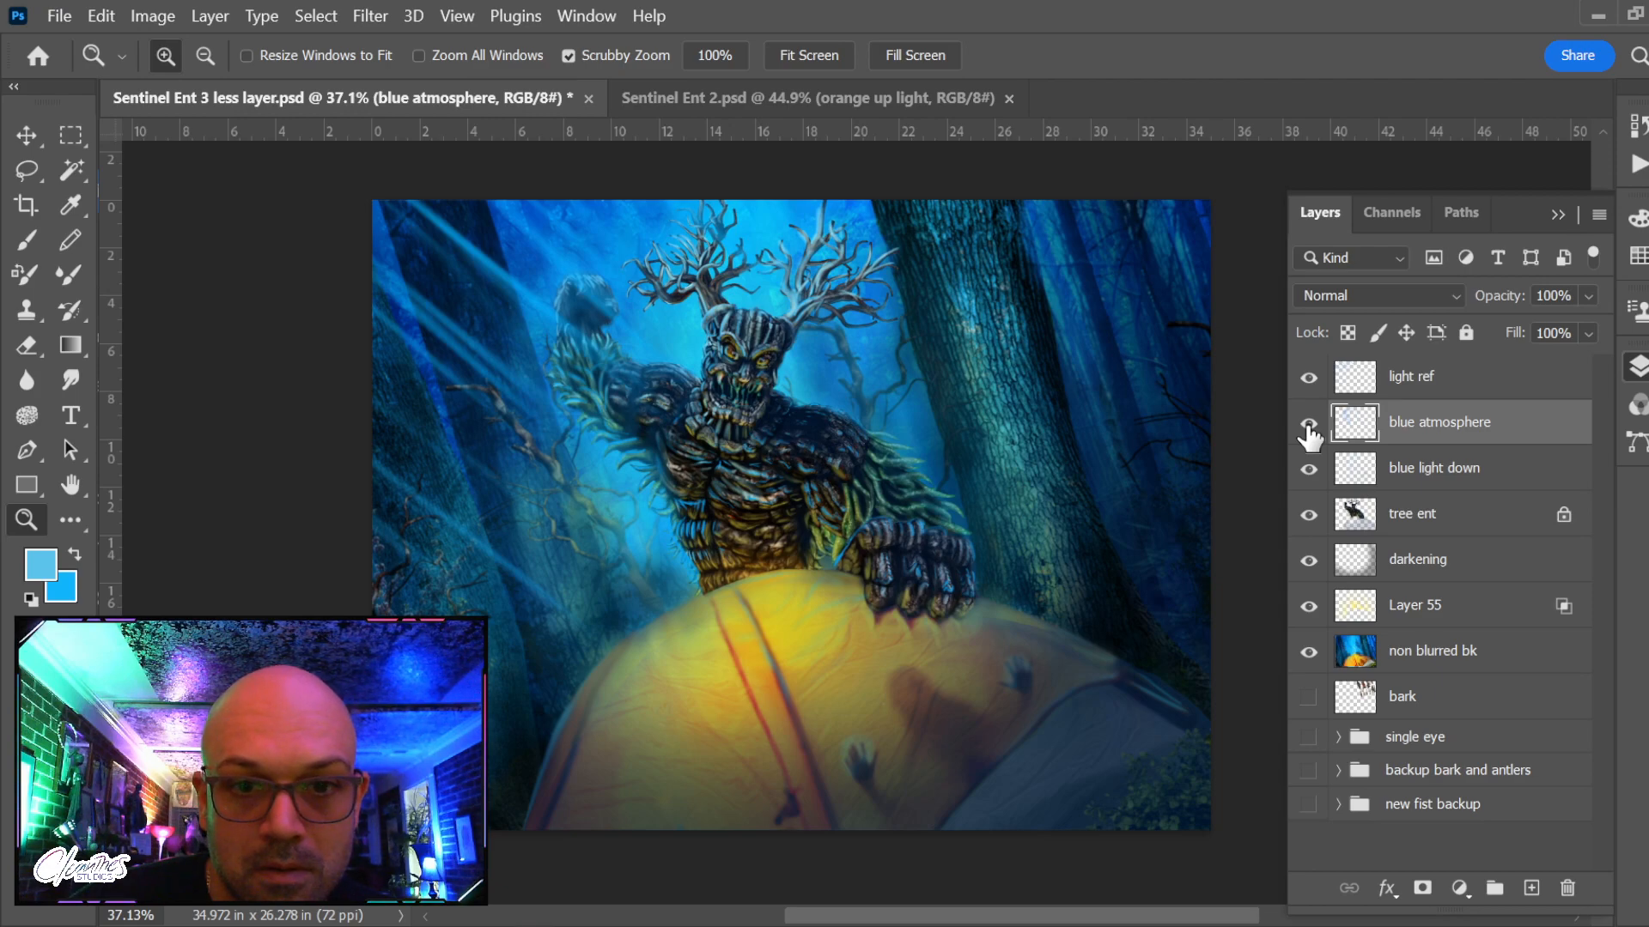
Compare the ent and tent with and without the blue atmosphere layer, leaving the layer visible
left_click(1309, 424)
left_click(1309, 424)
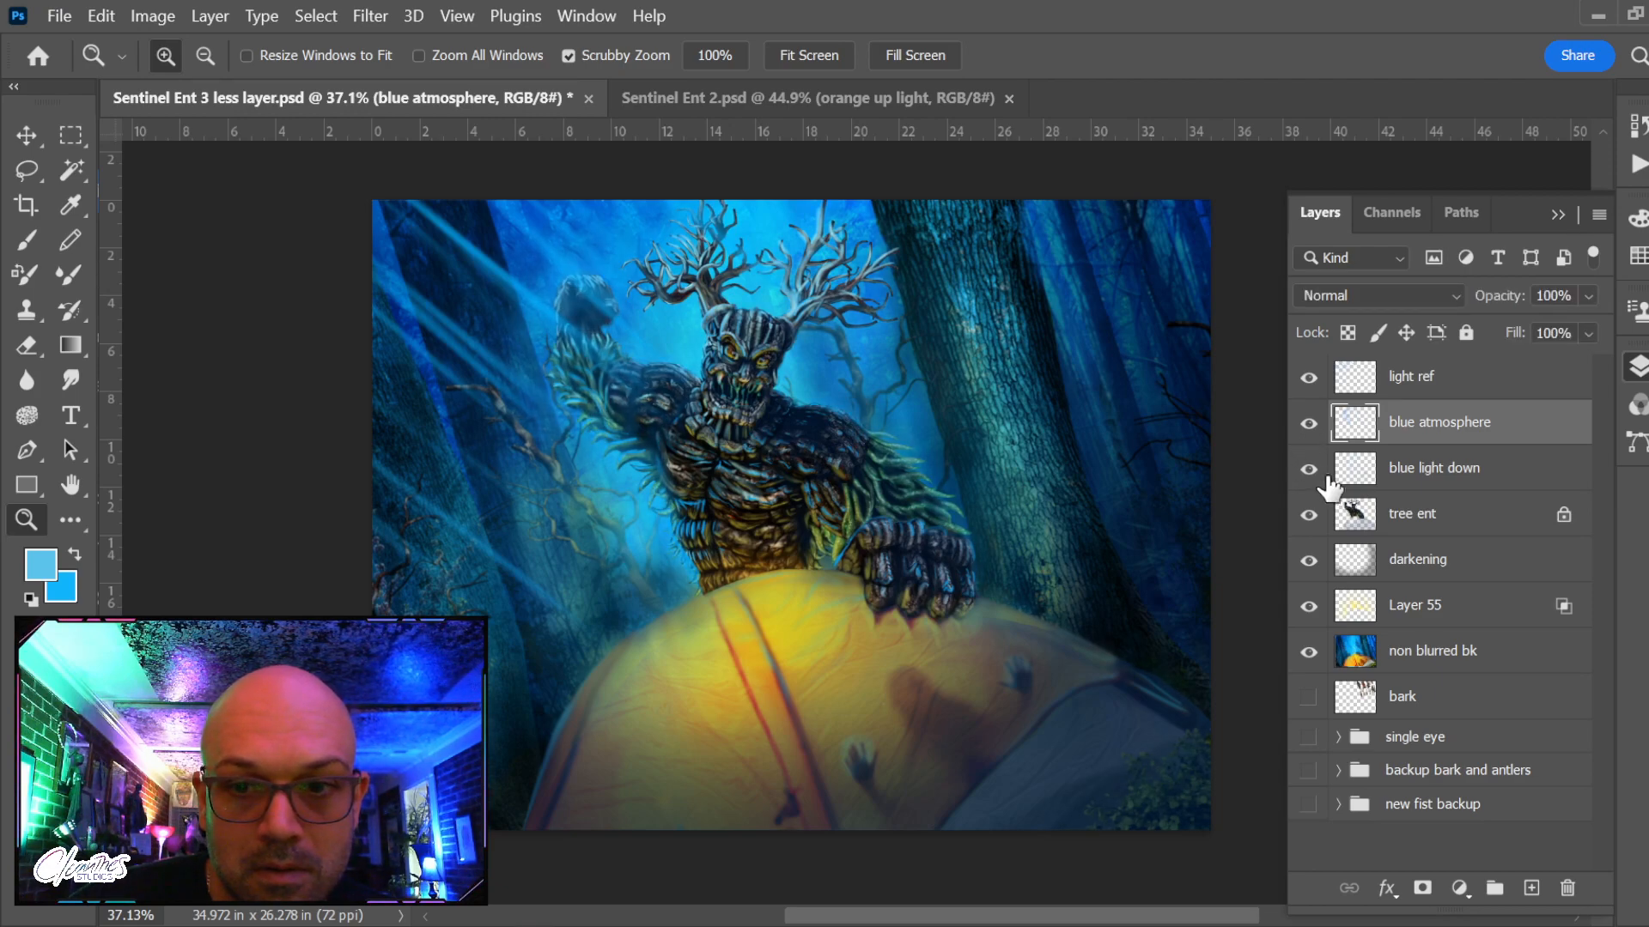
left_click(1309, 425)
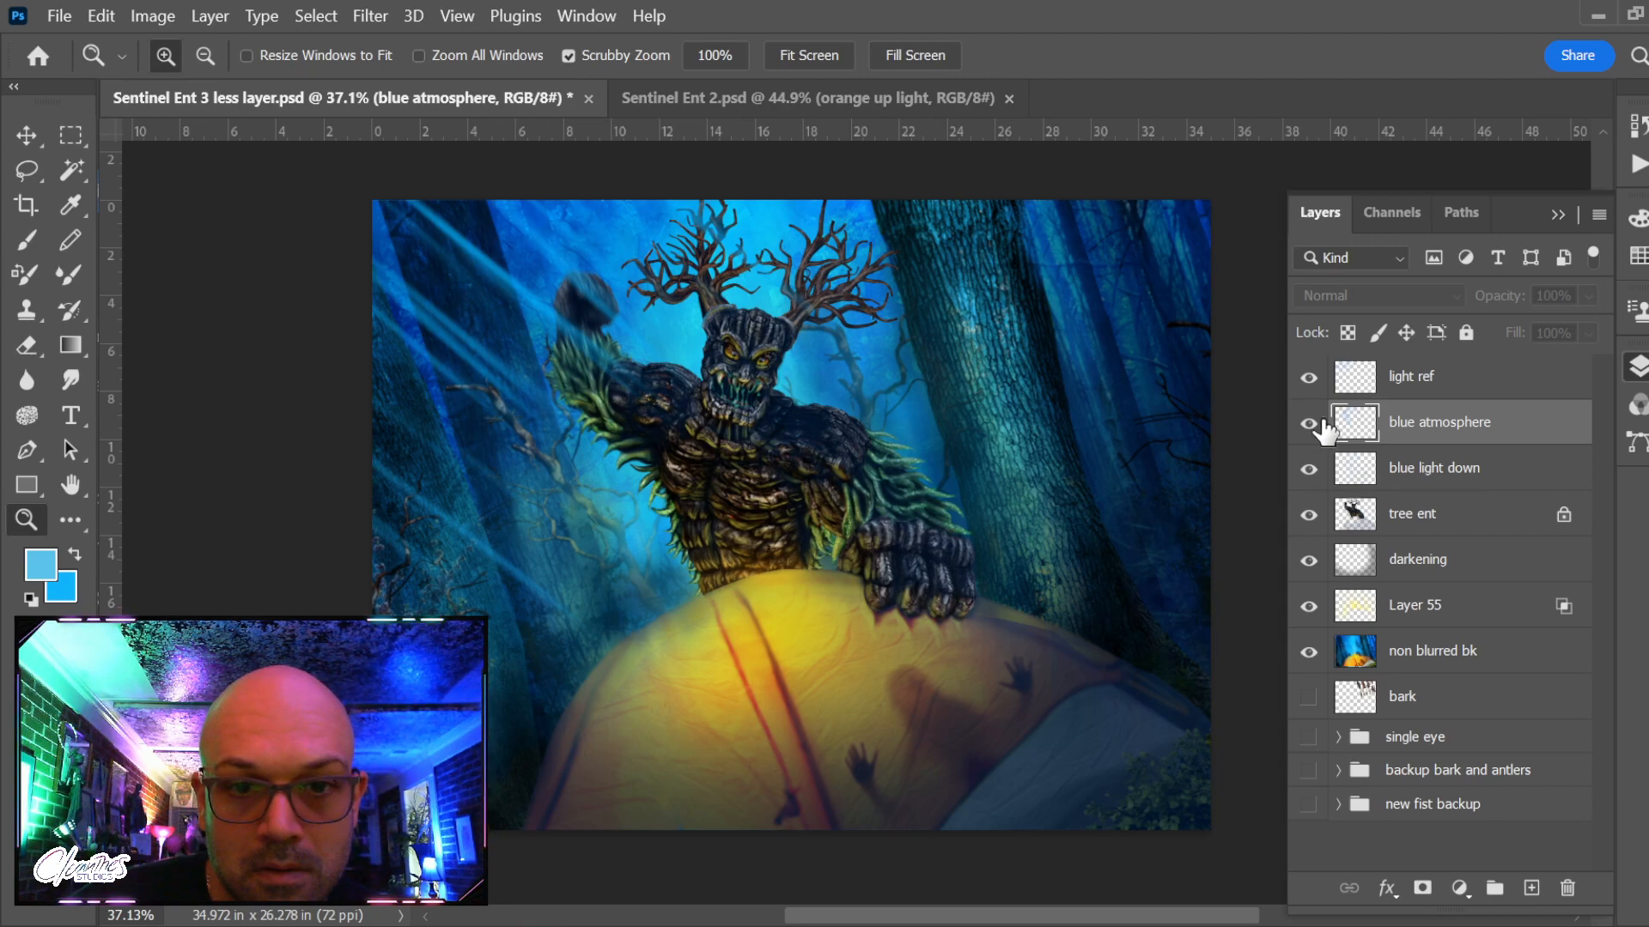
left_click(1309, 423)
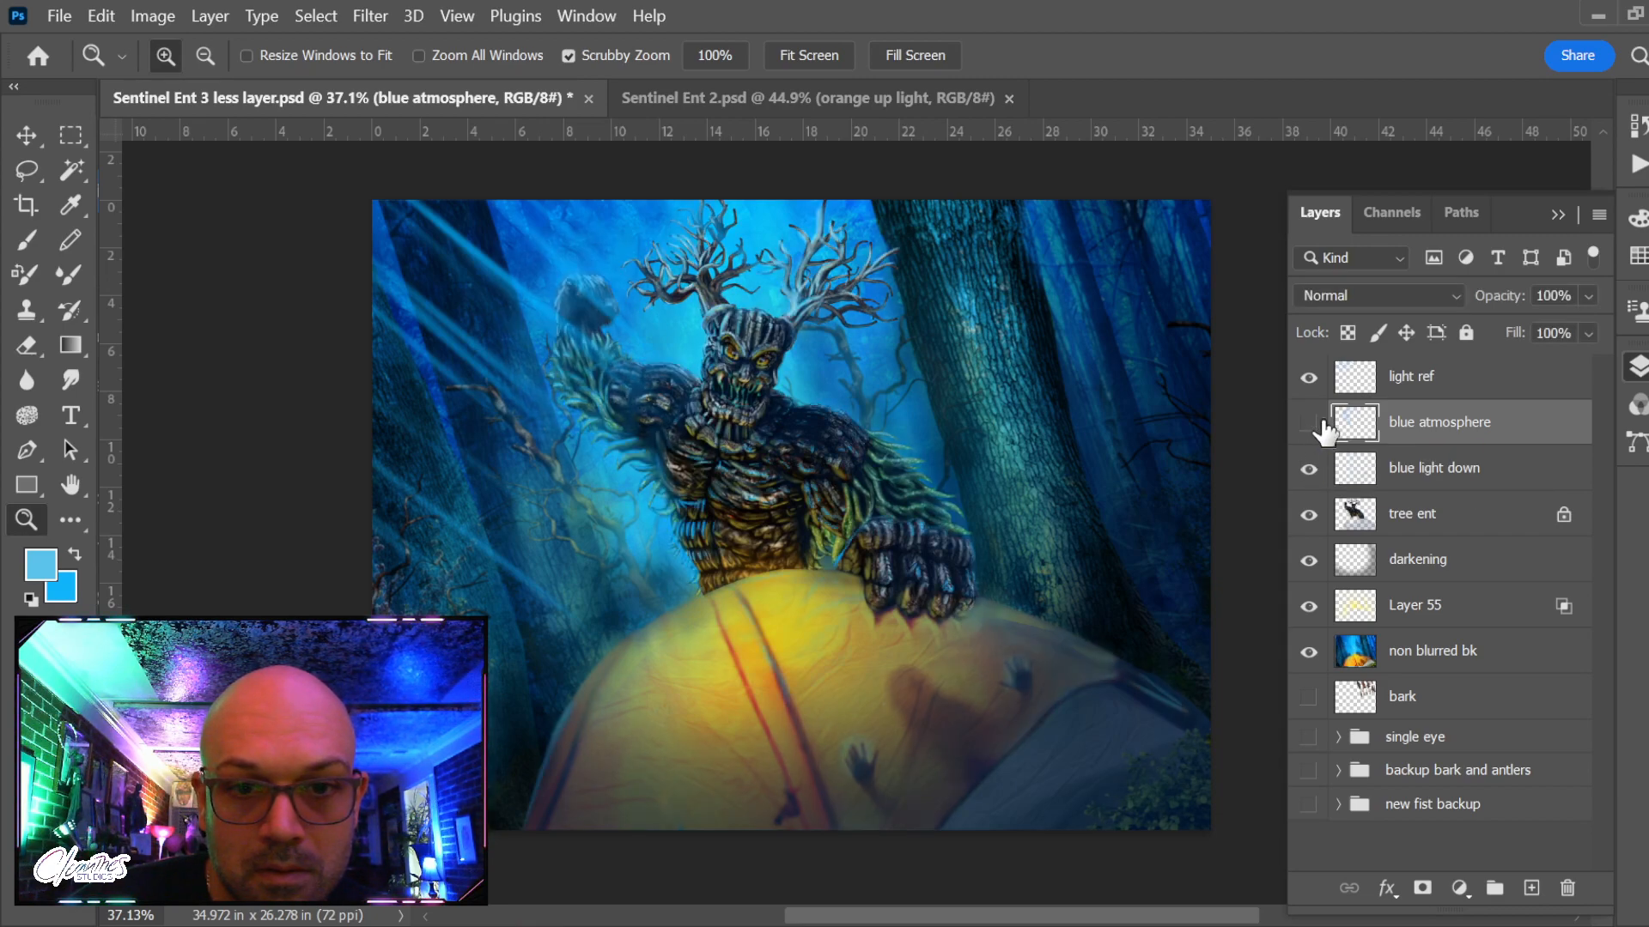
mouse_move(1310, 424)
left_mouse_down()
mouse_move(1311, 483)
mouse_move(1309, 424)
left_mouse_up()
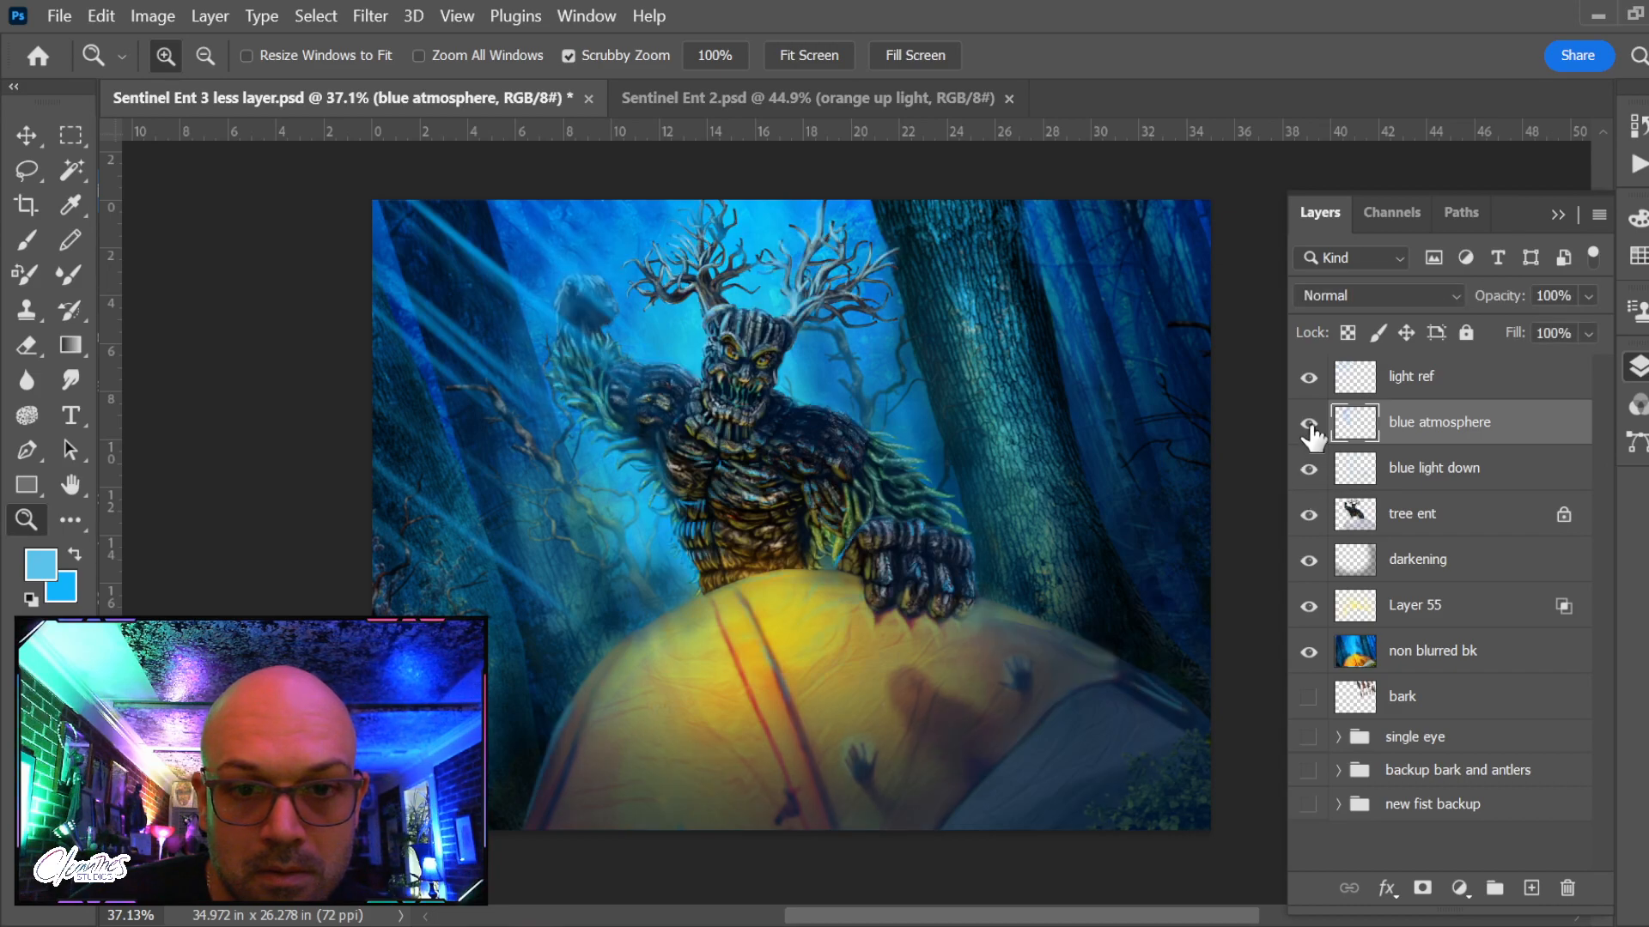
Merge the blue atmosphere layer down into the blue light down layer and compare the painting with the merged layer off and on
left_click(1501, 467)
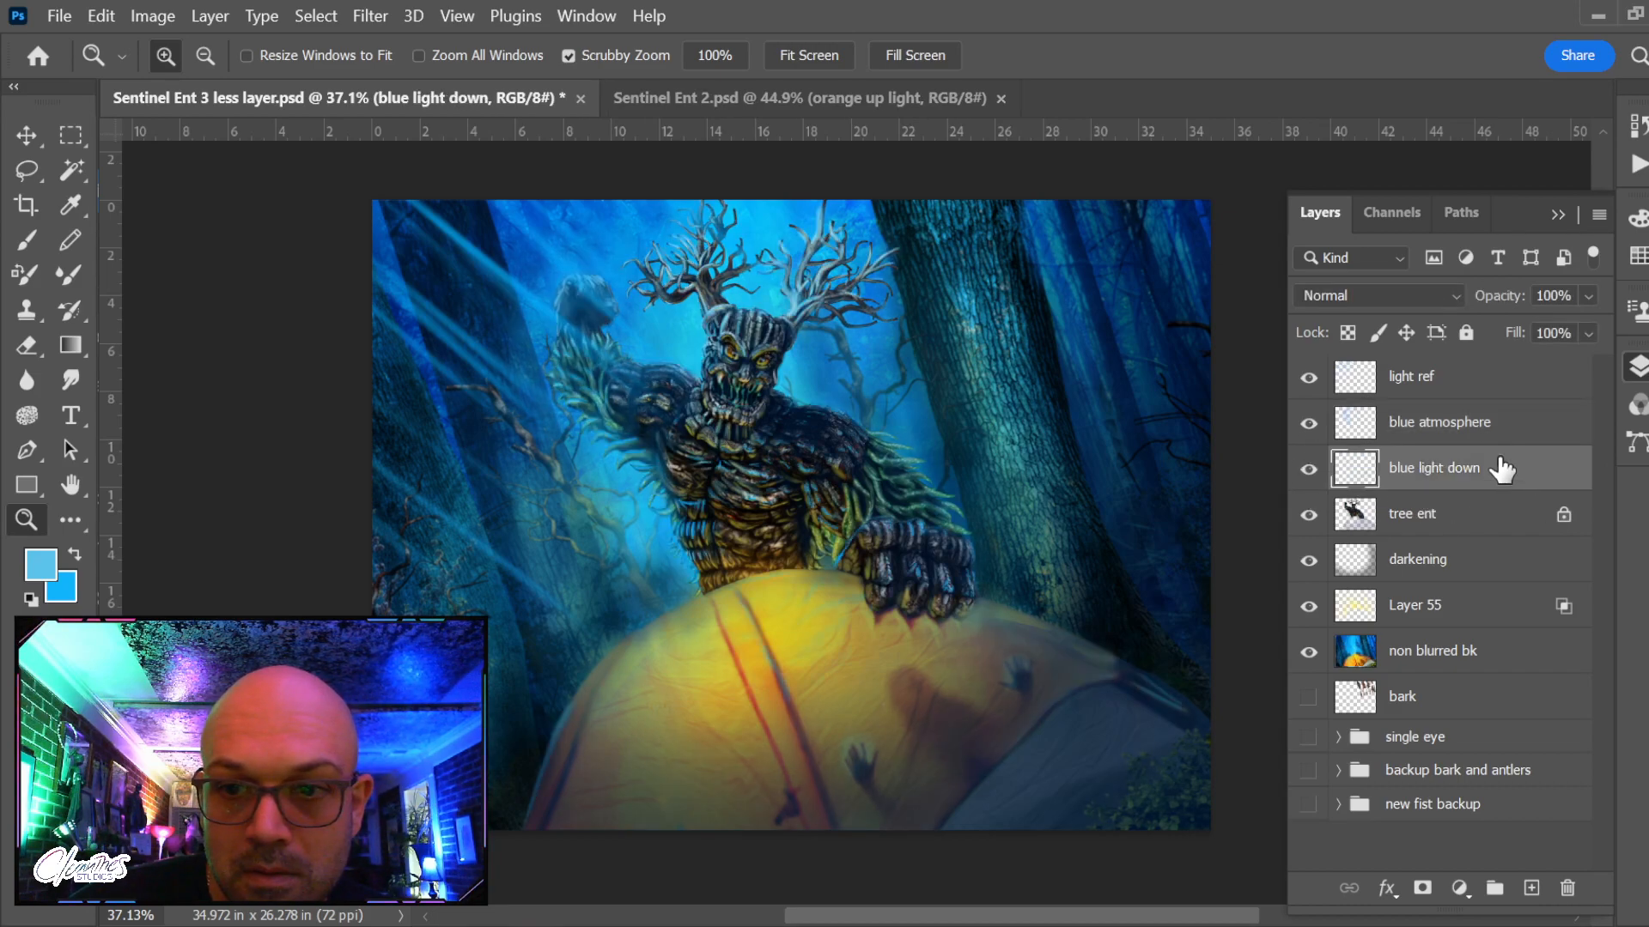
left_click(1502, 431)
key("ctrl+e")
left_click(1307, 422)
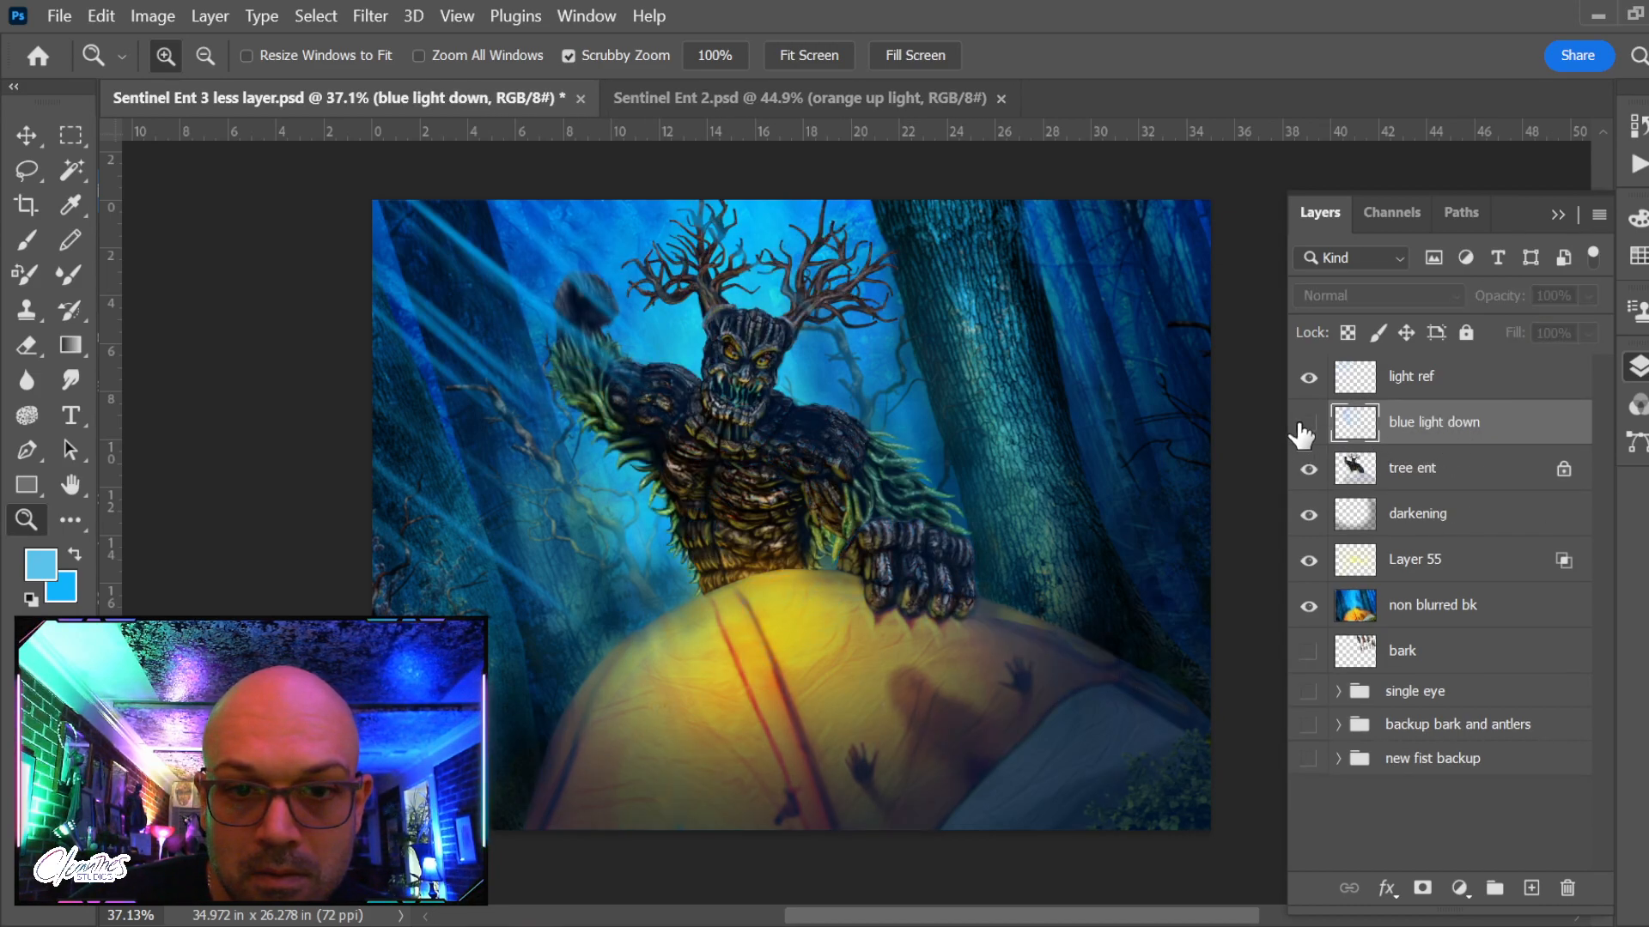
left_click(1307, 423)
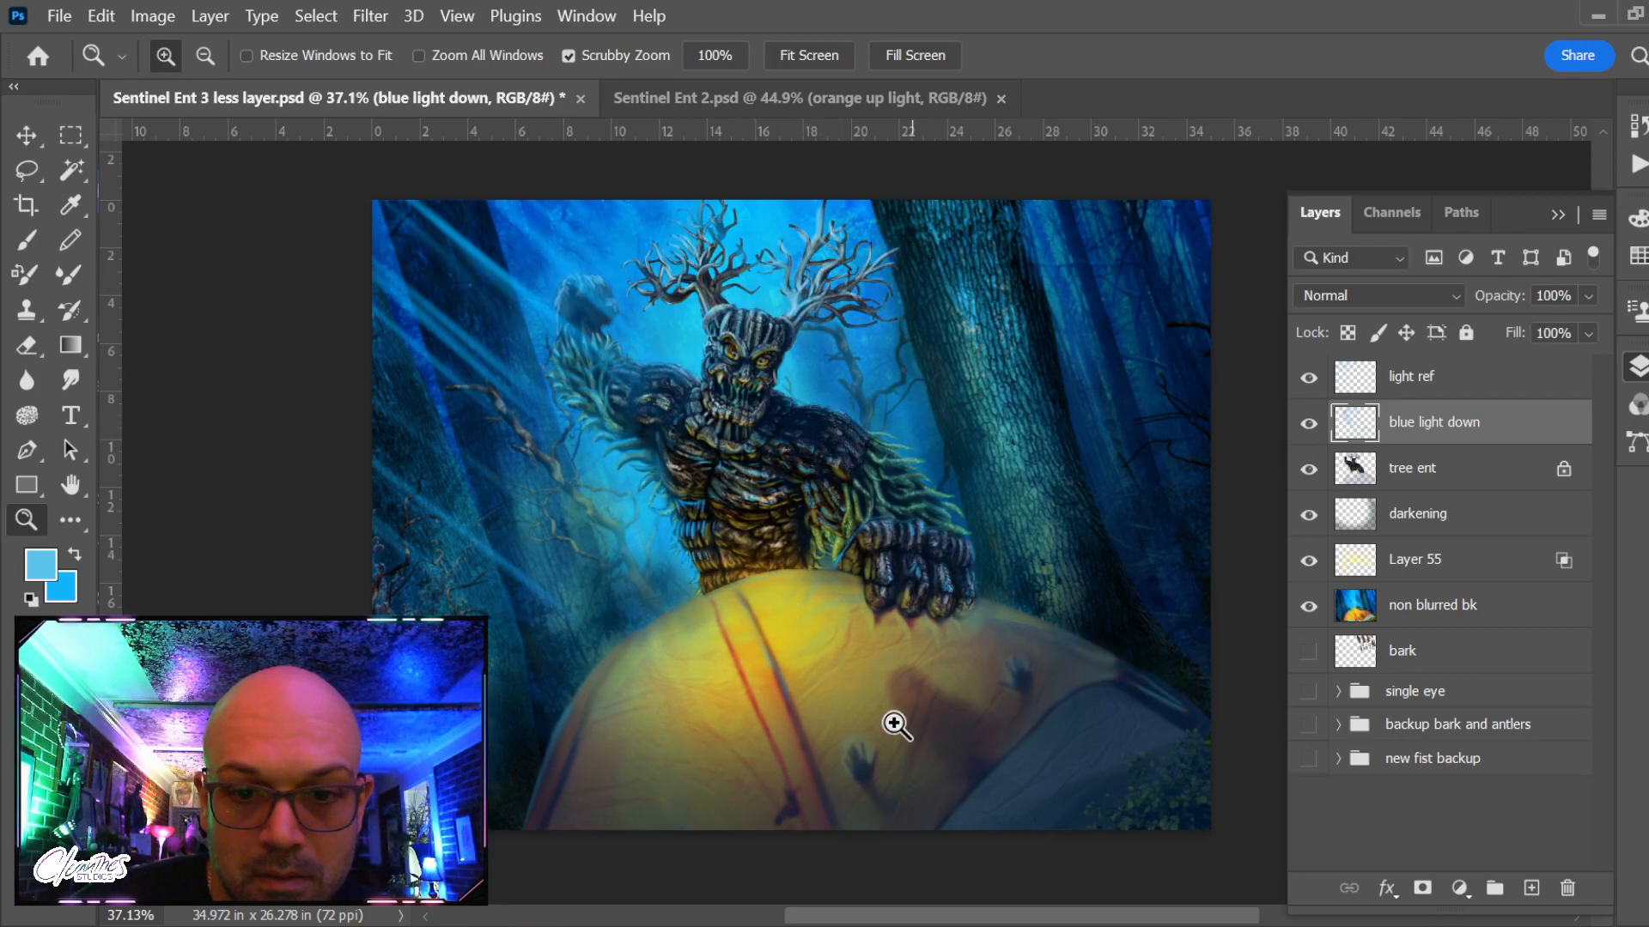
Erase the blue haze over the hand silhouettes on the tent with a 125 px eraser at 50% opacity and check the layer's effect
key("e")
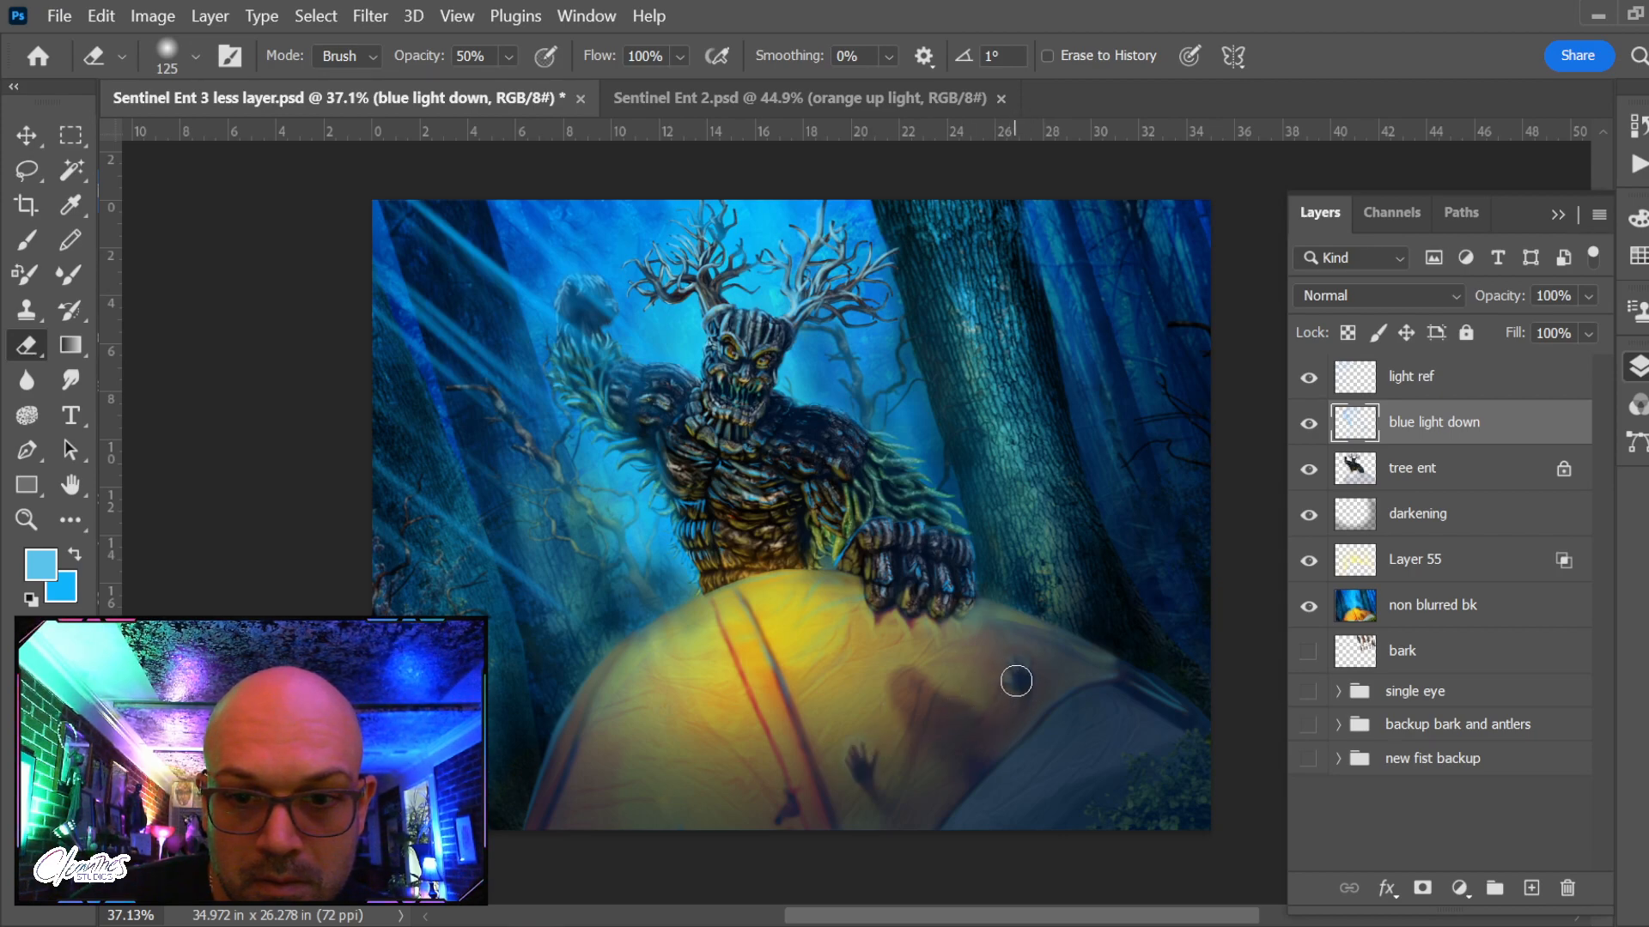
left_click(1308, 423)
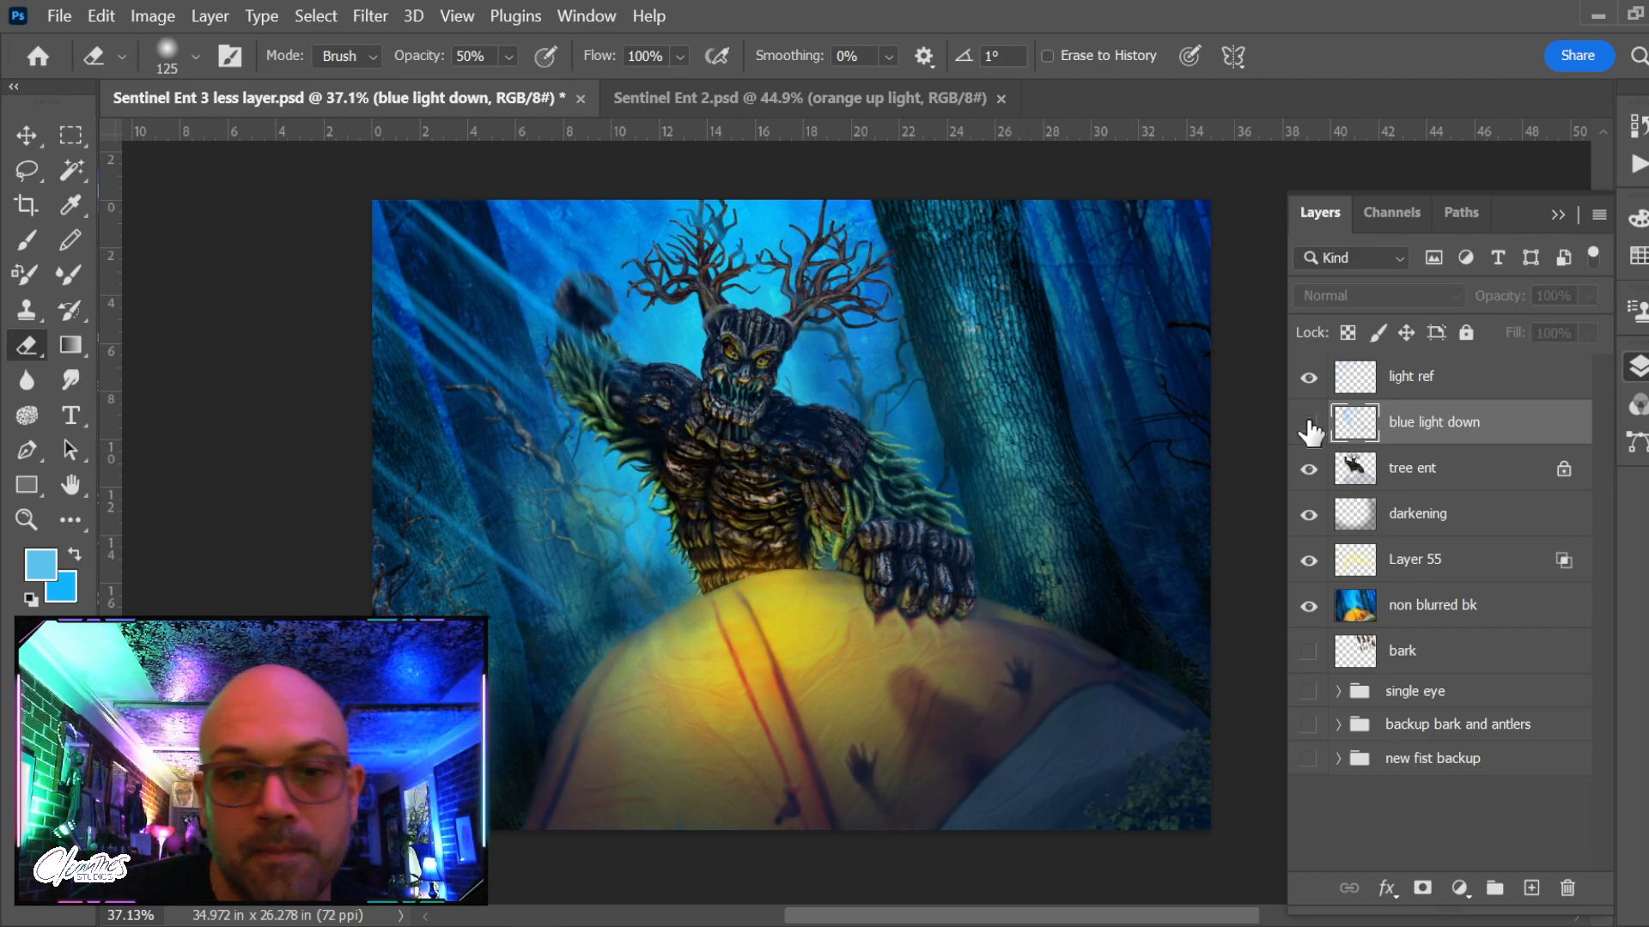
left_click(1308, 423)
Sample a light blue from the ent and paint highlights on the raised arm's shoulder bark with a 10 px Overlay brush at 23% opacity
key("z")
left_click_drag(687, 454, 821, 578)
key("b")
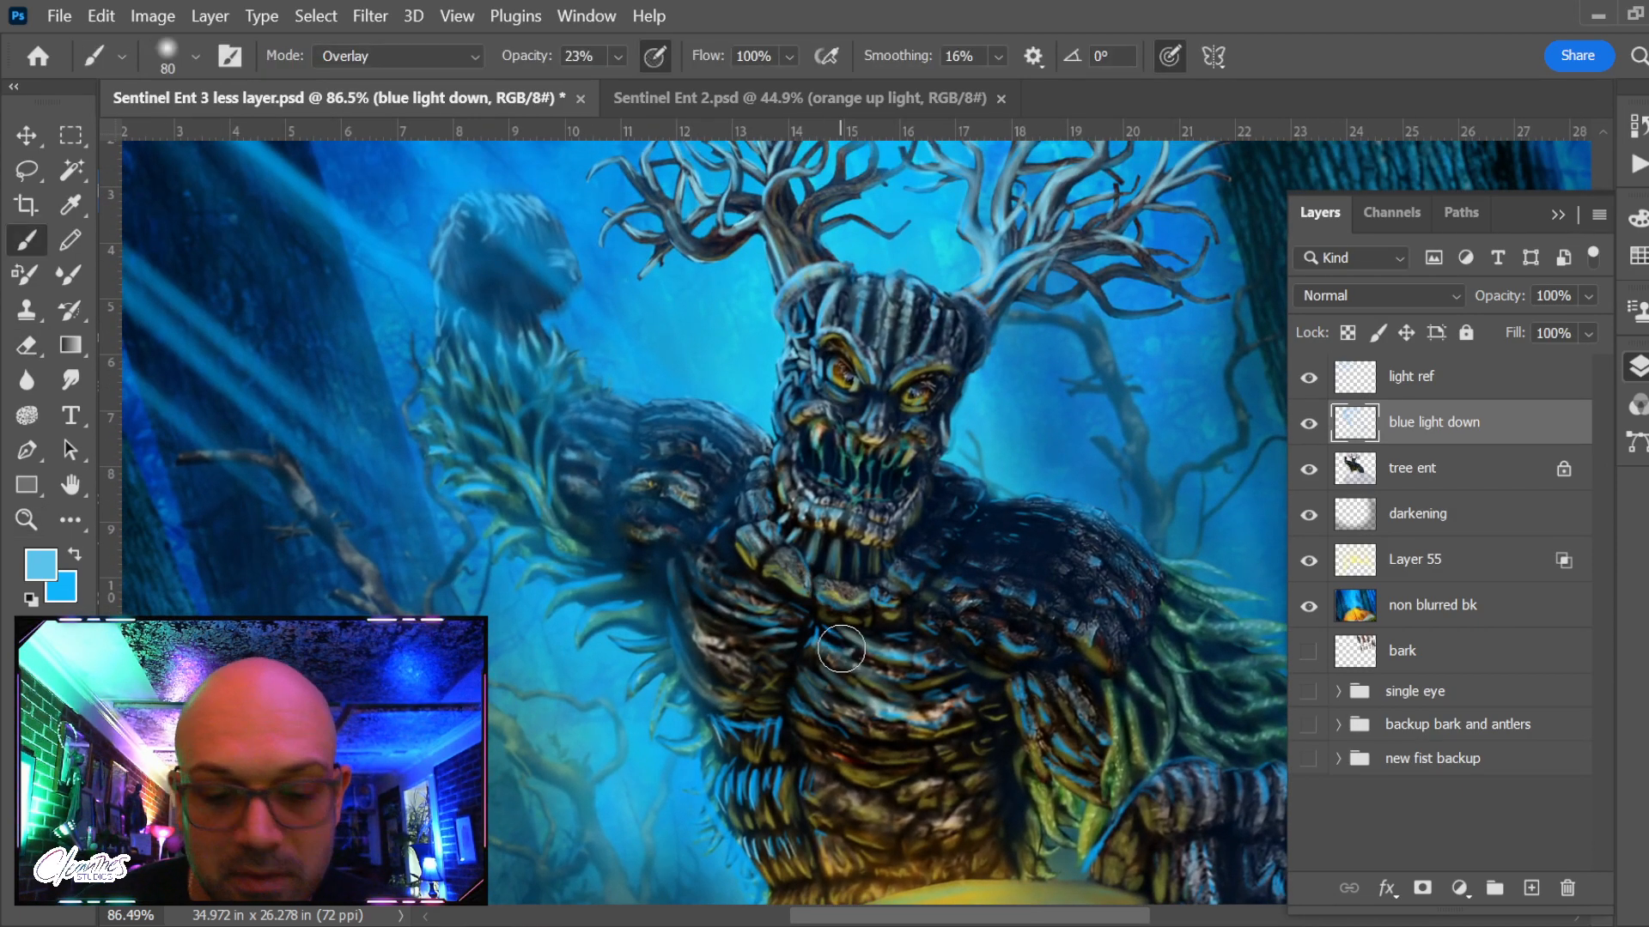
left_click(915, 587, "alt")
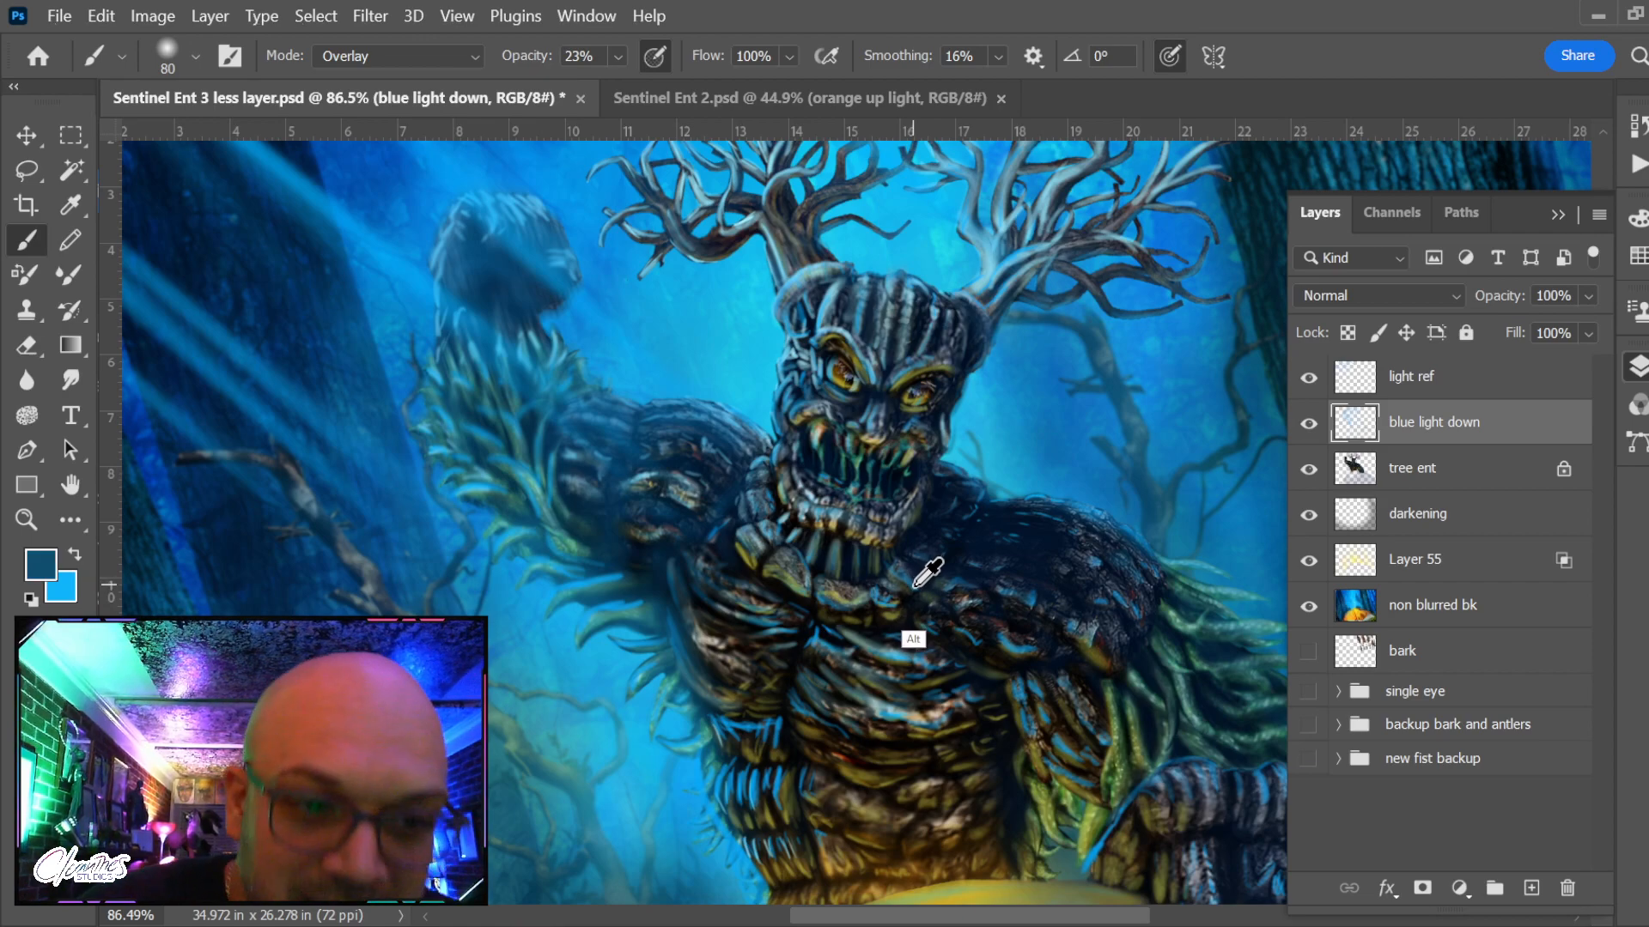
left_click(916, 586, "alt")
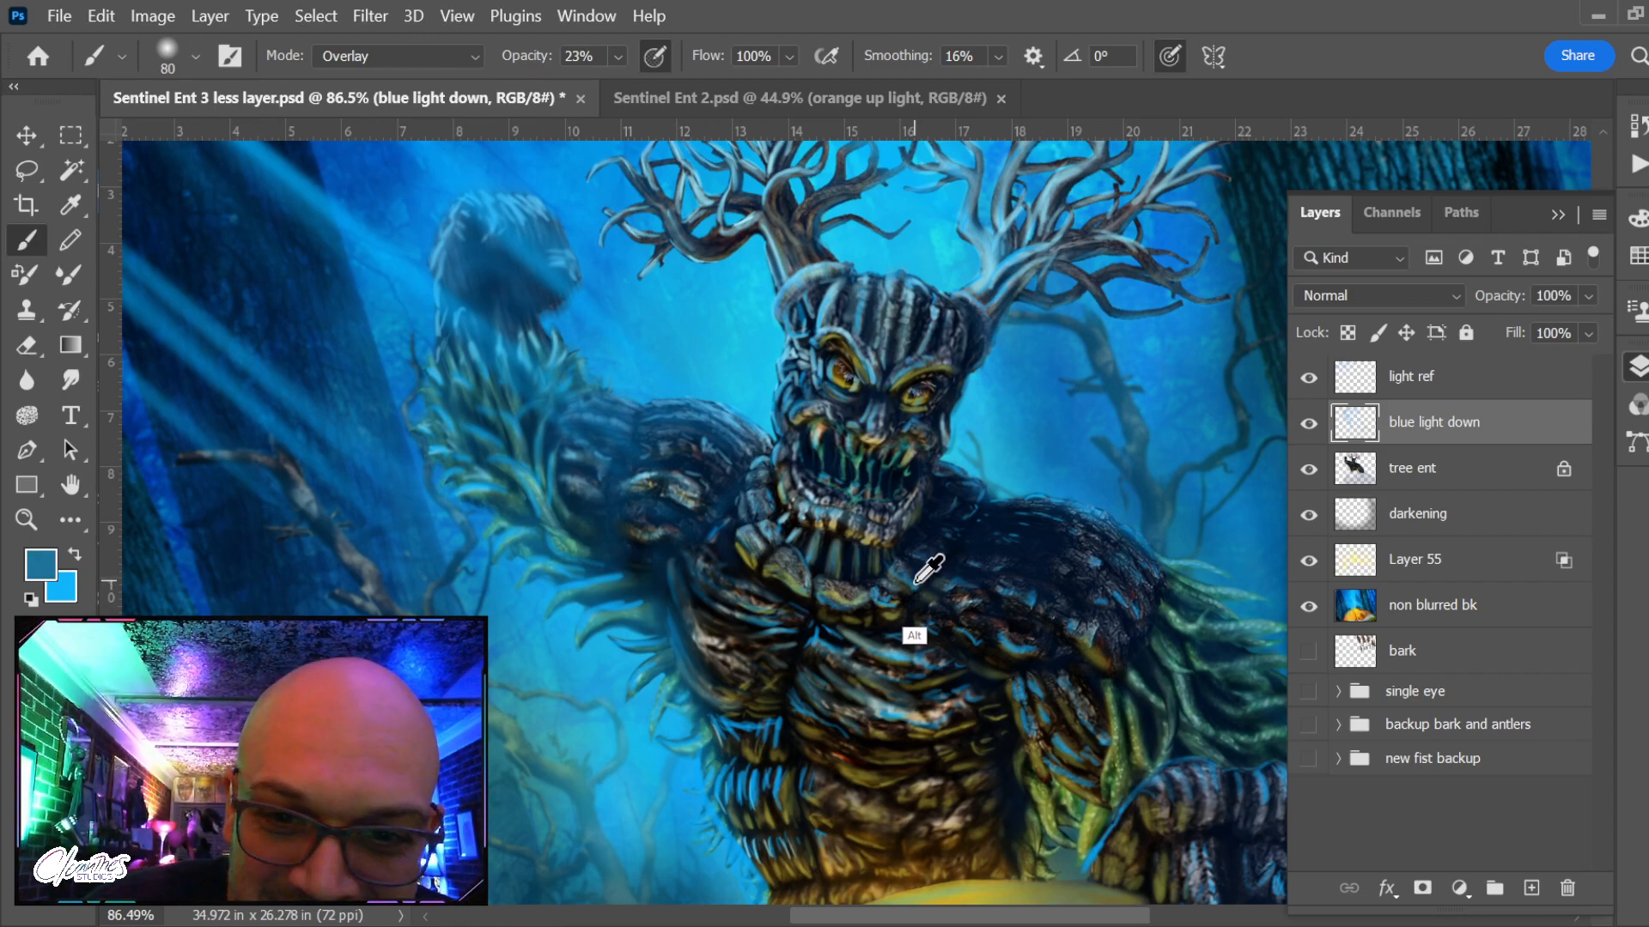
left_click(864, 375, "alt")
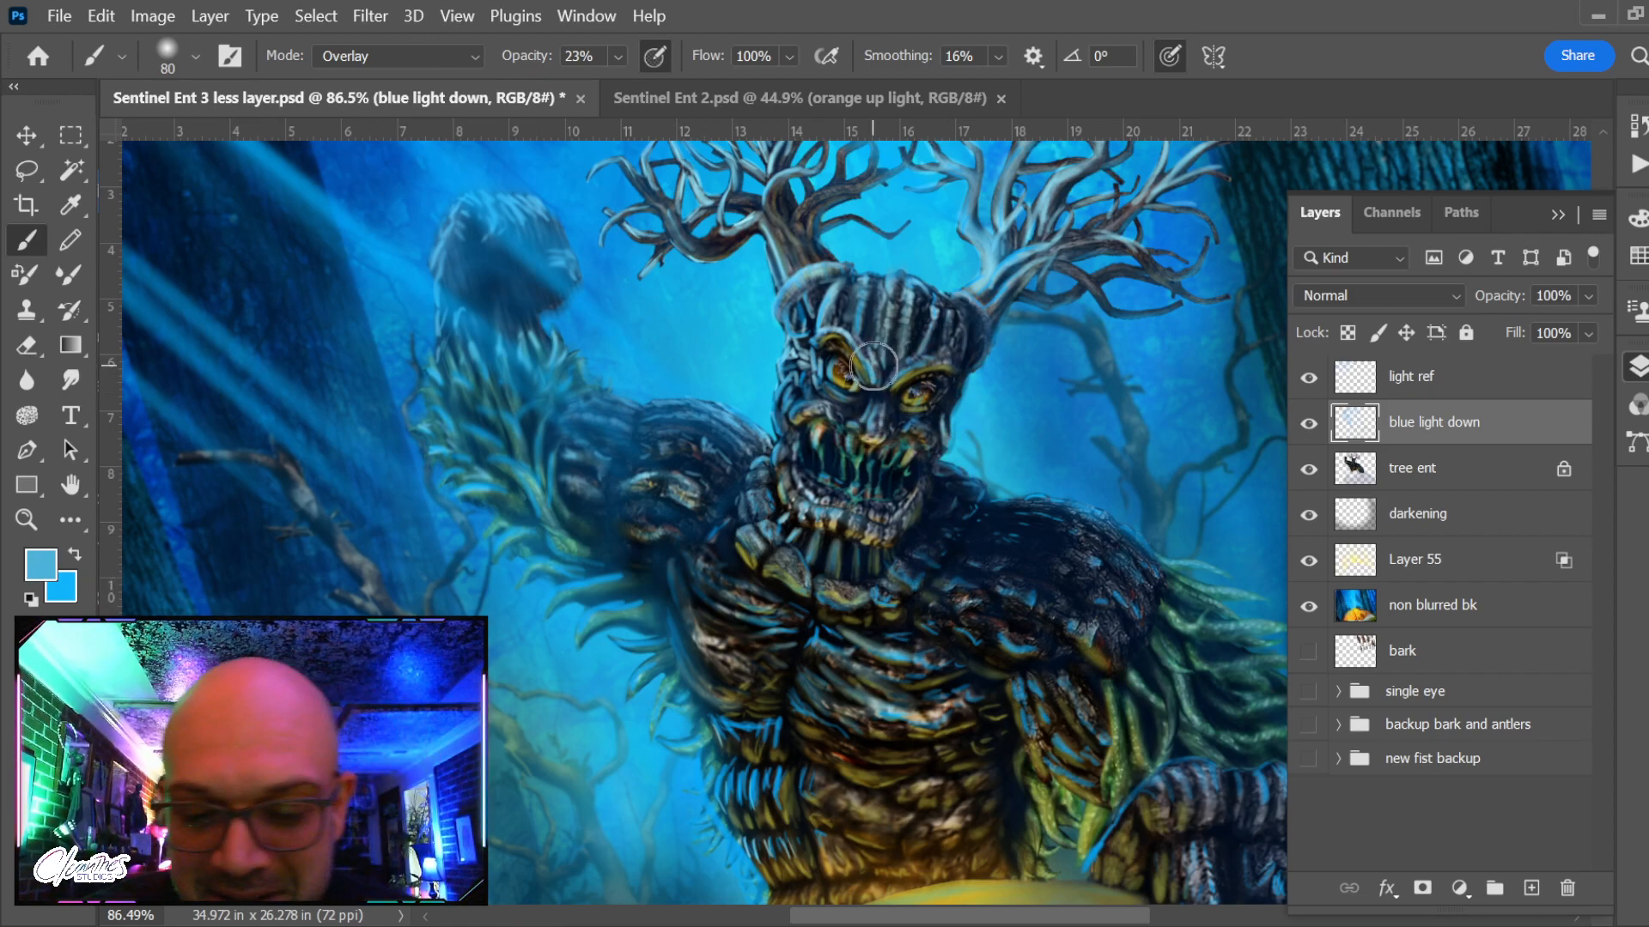
key("bracketleft")
key("bracketleft")
key("bracketleft")
key("bracketleft")
key("bracketleft")
key("bracketleft")
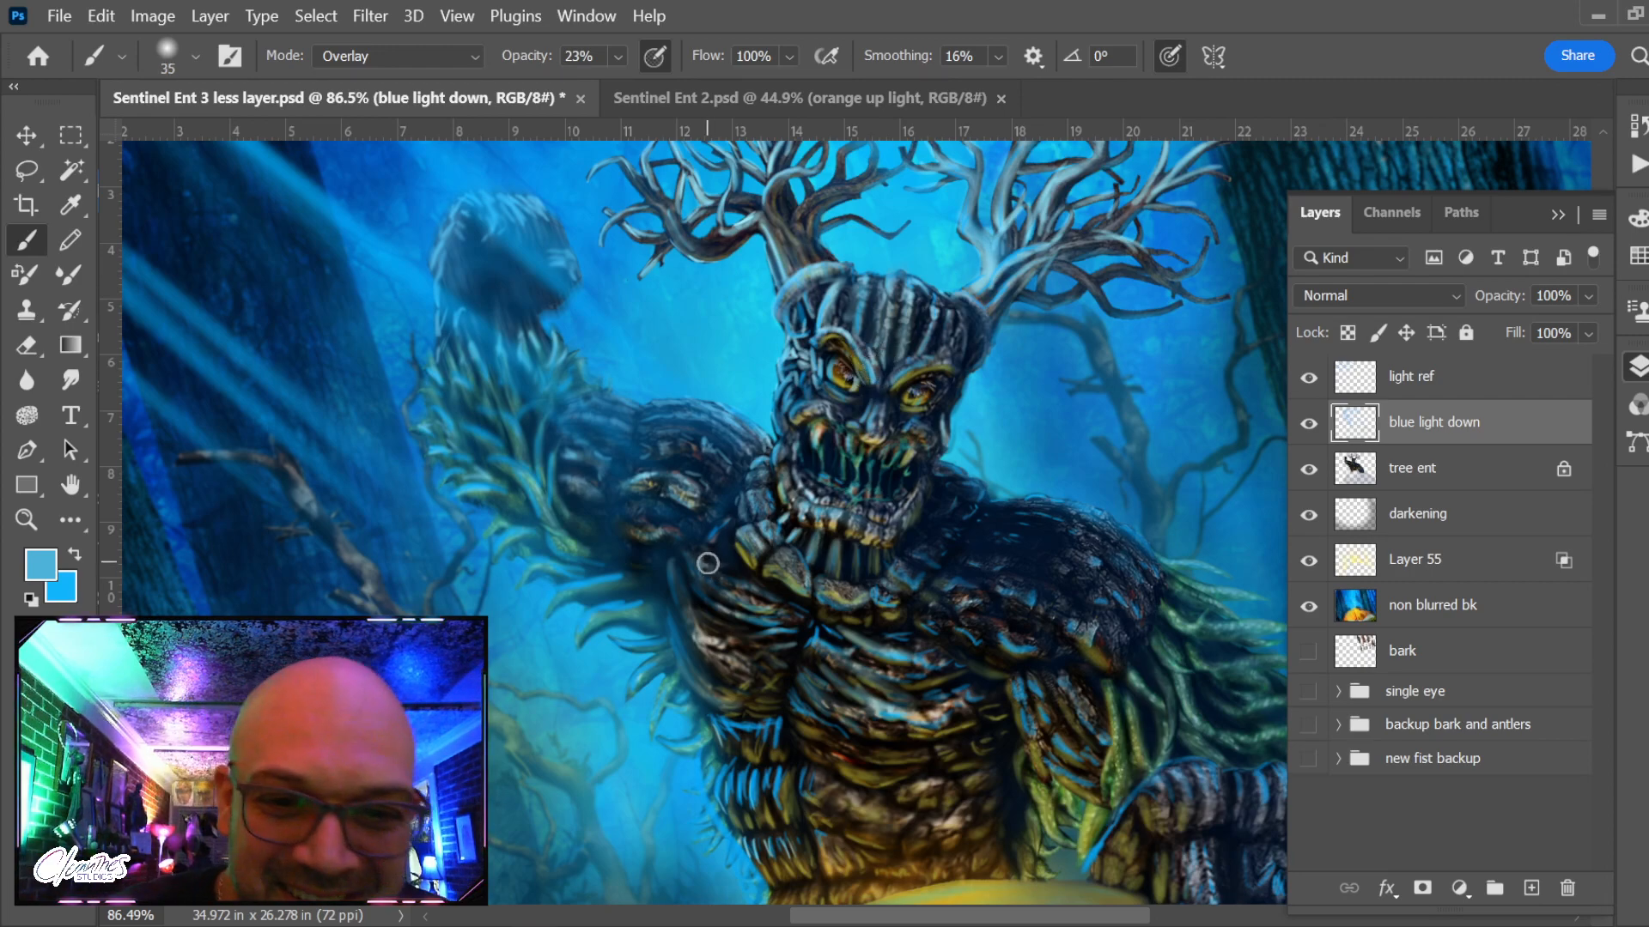
key("bracketleft")
key("bracketleft")
key("bracketleft")
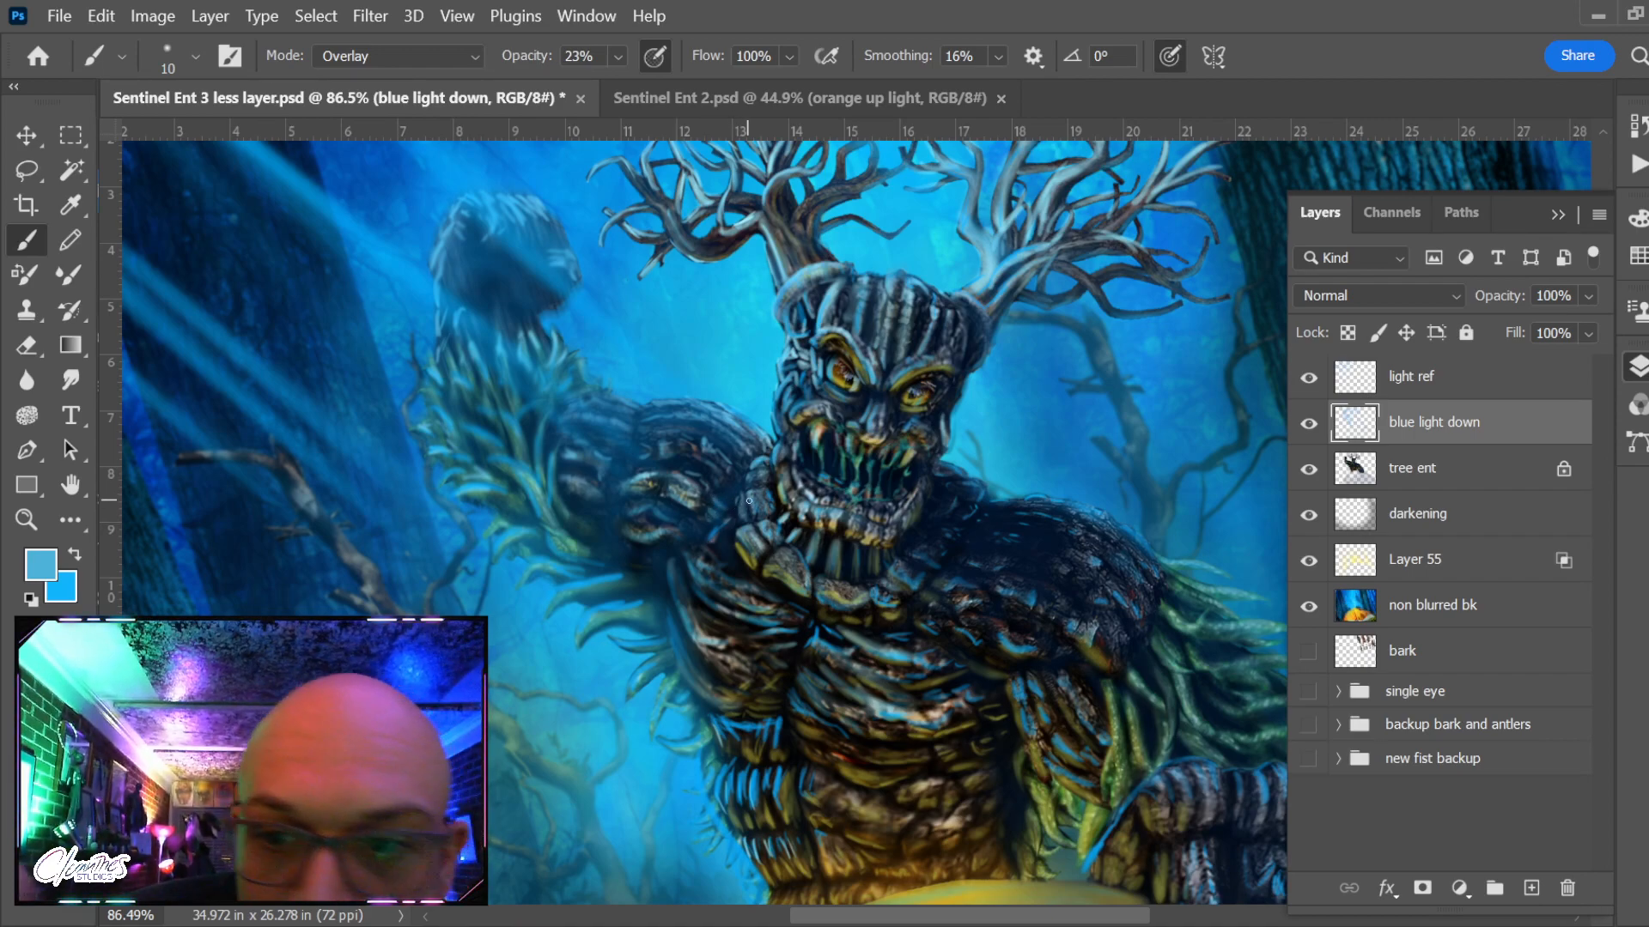
Erase blue haze from the bark crevices of the raised arm's shoulder with a small eraser, down to 10 px, at 50% opacity
key("e")
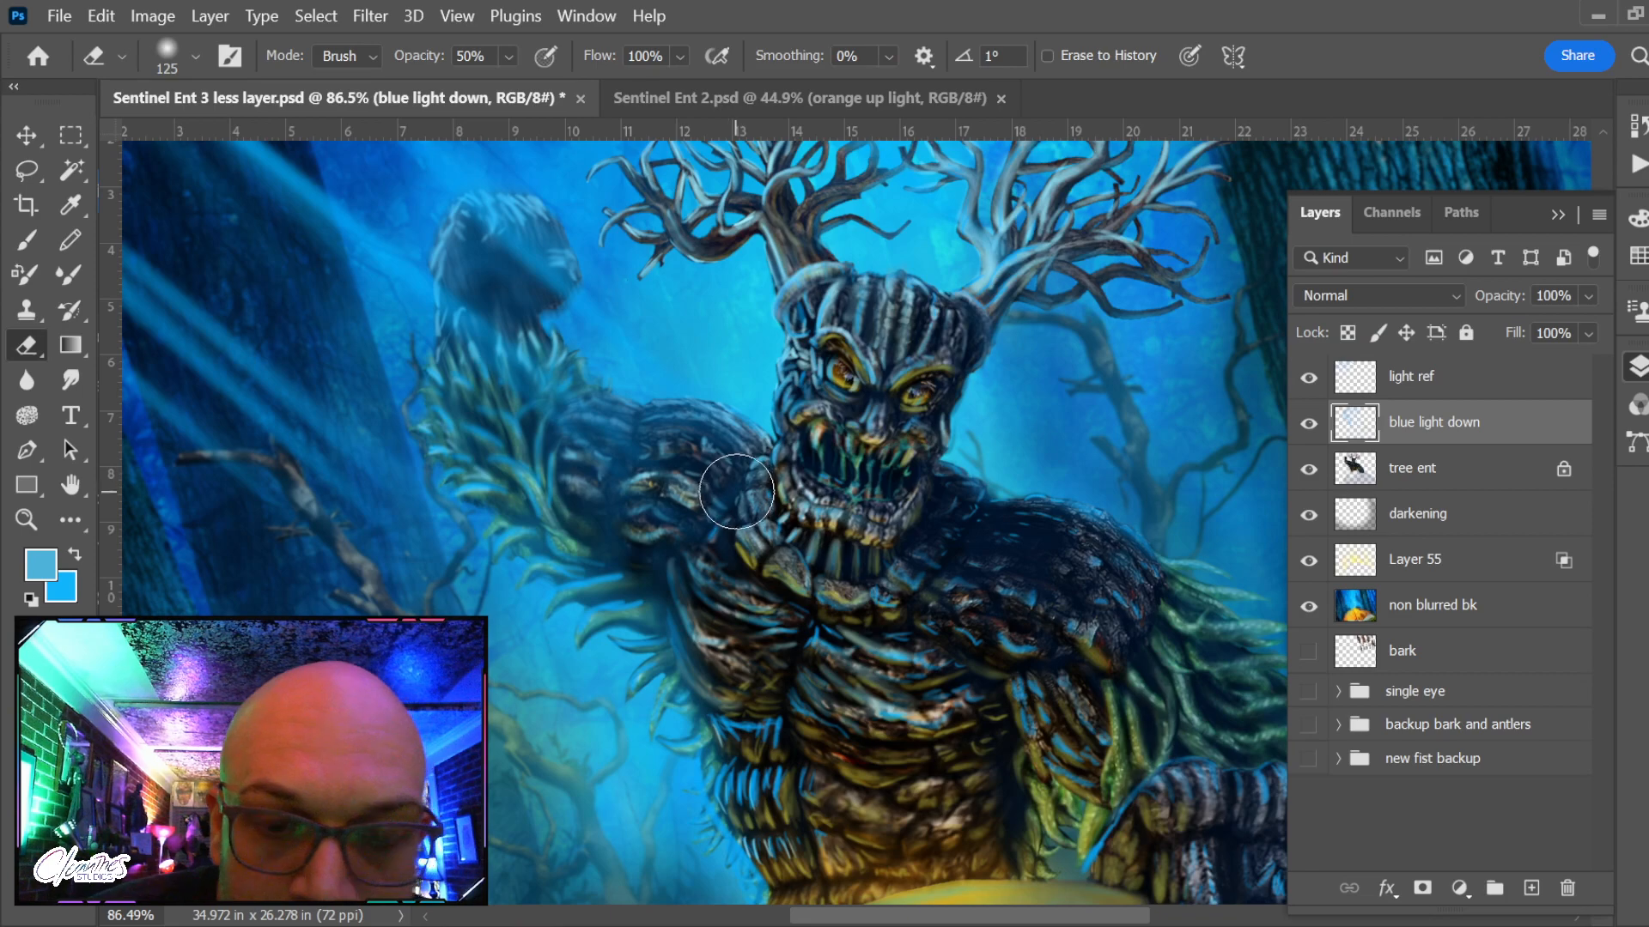
key("bracketleft")
key("bracketleft")
key("bracketleft")
key("bracketleft")
key("bracketleft")
key("bracketleft")
key("bracketleft")
key("bracketleft")
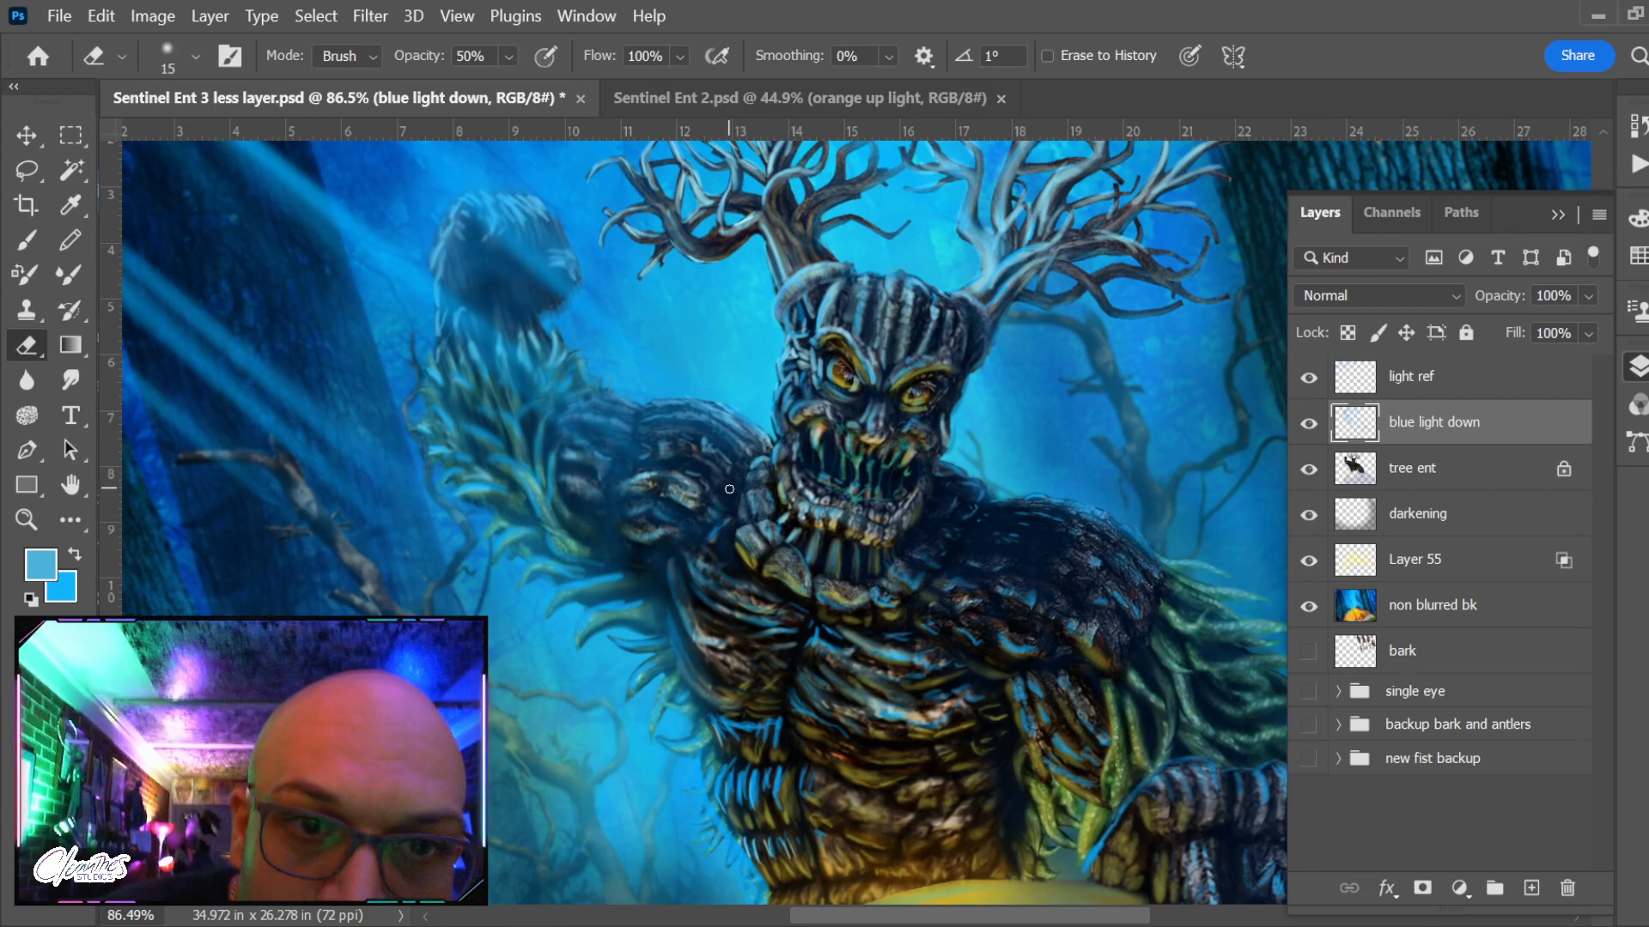
key("bracketleft")
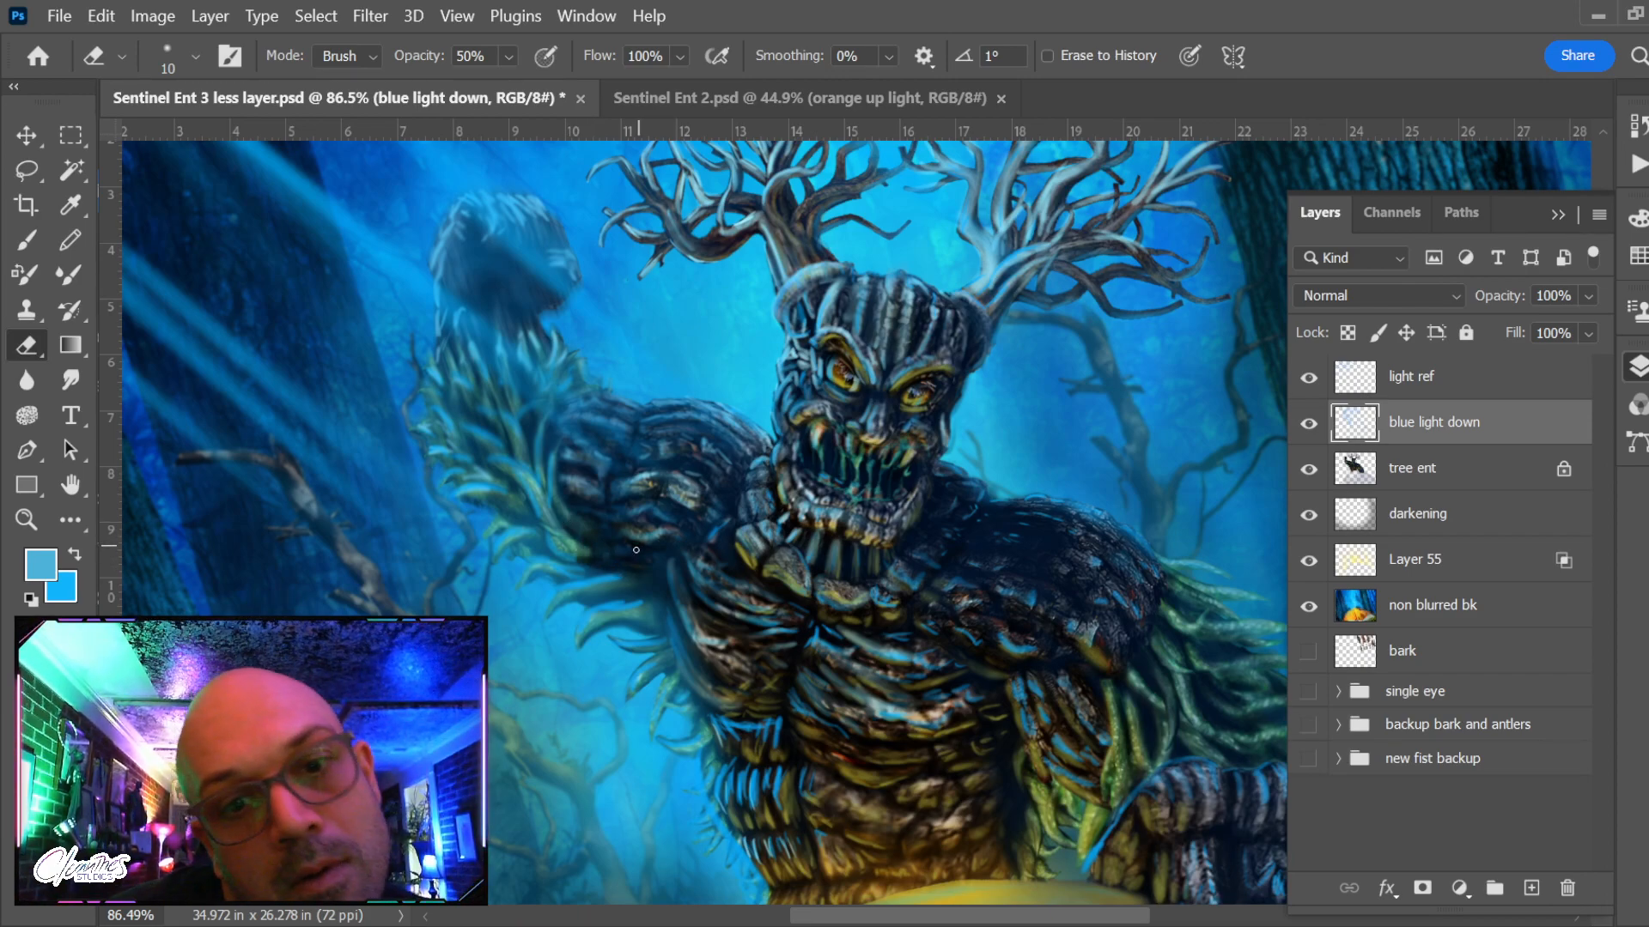
left_click_drag(577, 571, 614, 572)
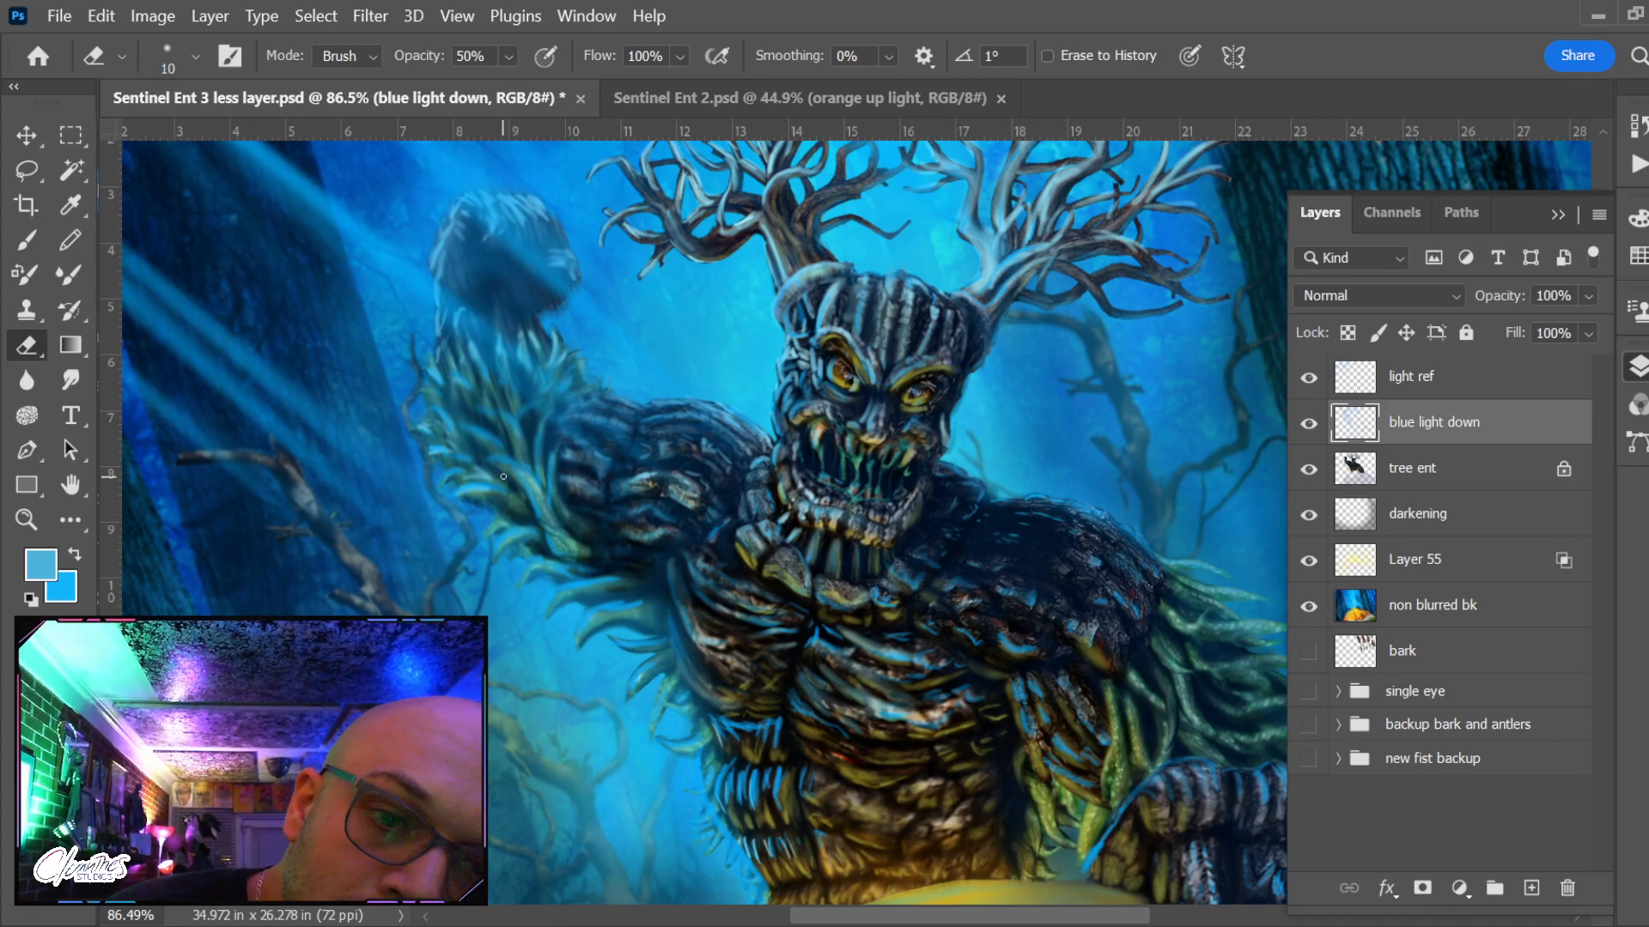
Lower the eraser opacity to 16% and gently thin the blue over the raised arm's leafy underside and forearm, finishing at 10 px
key("bracketright")
key("bracketright")
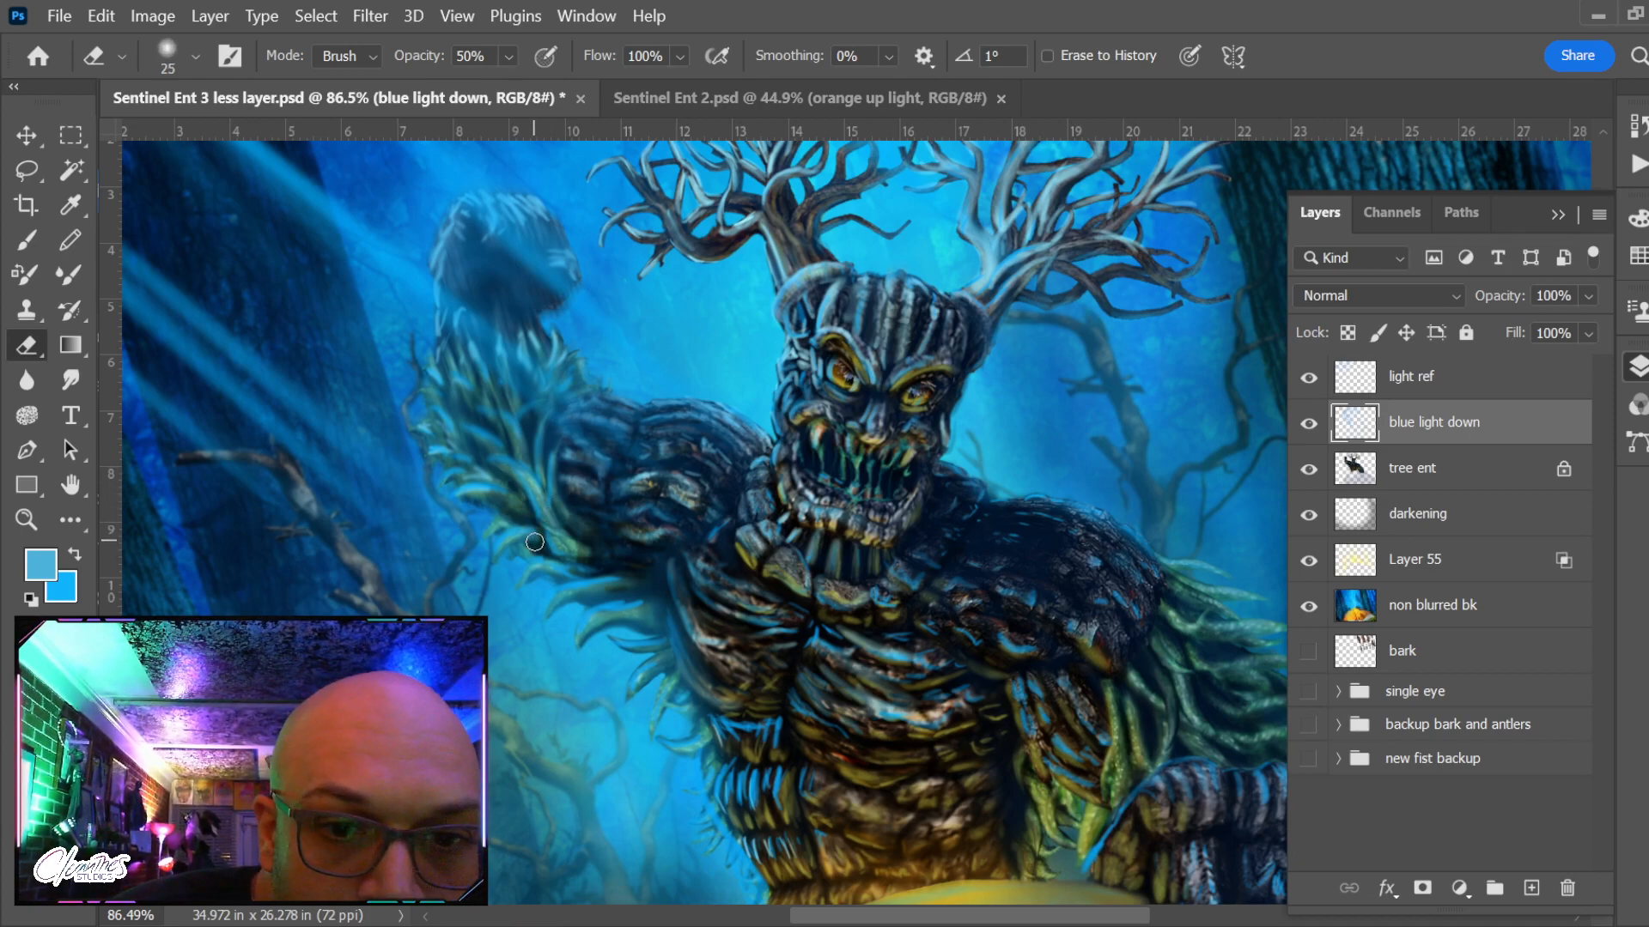
left_click(509, 57)
left_click(535, 541)
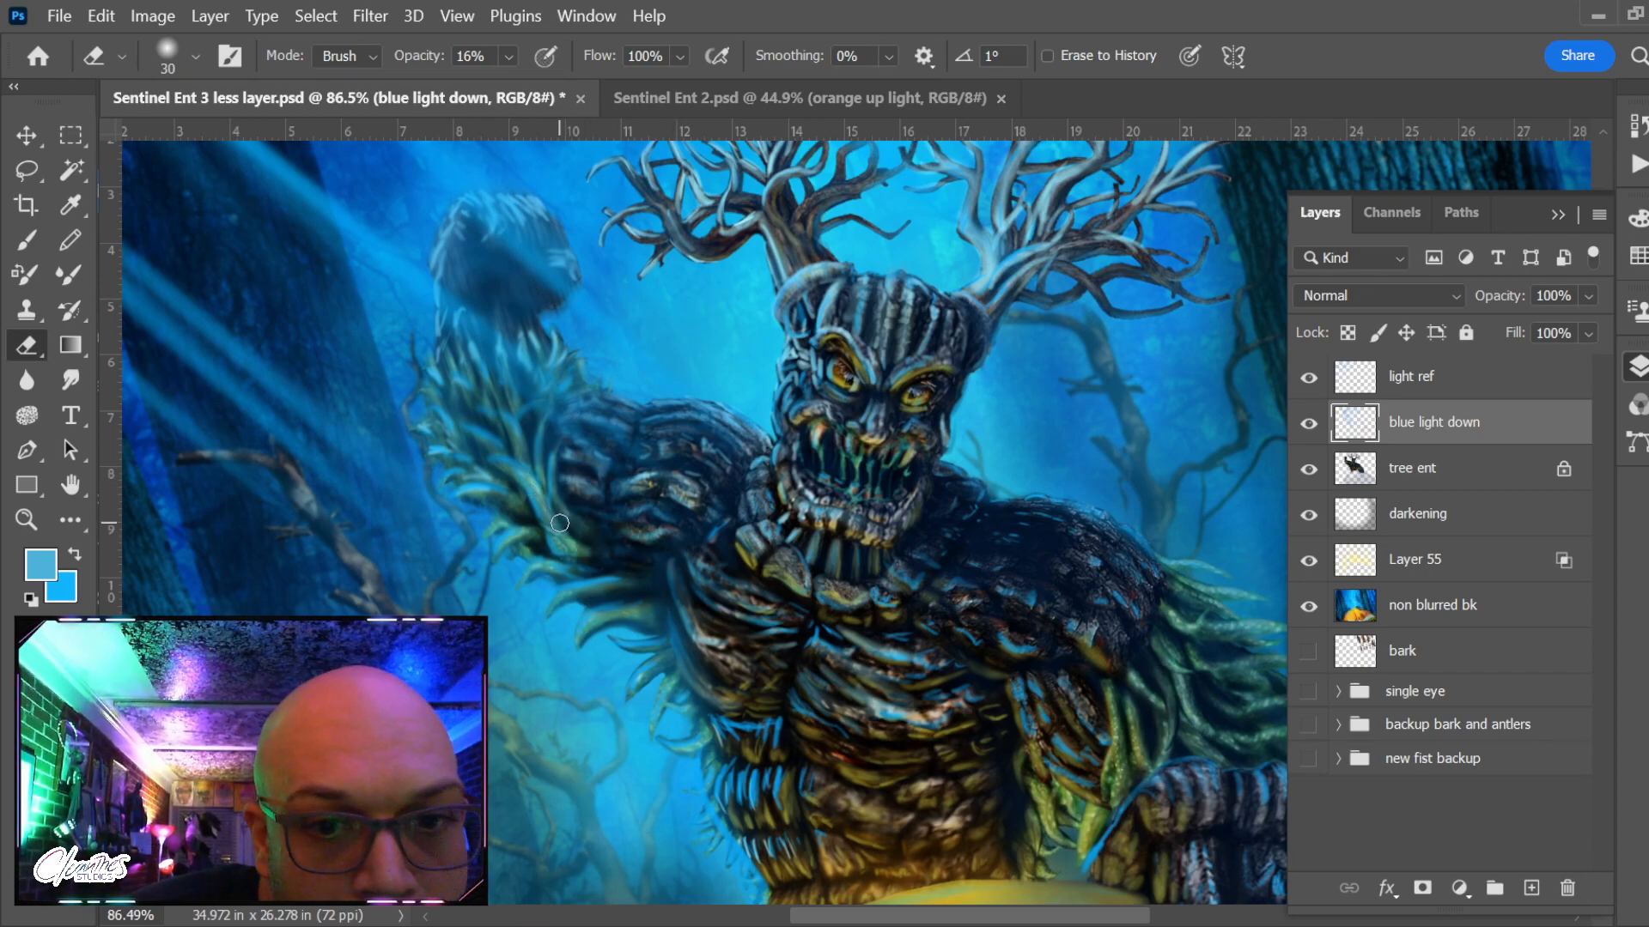
key("bracketleft")
key("bracketleft")
key("bracketleft")
key("bracketleft")
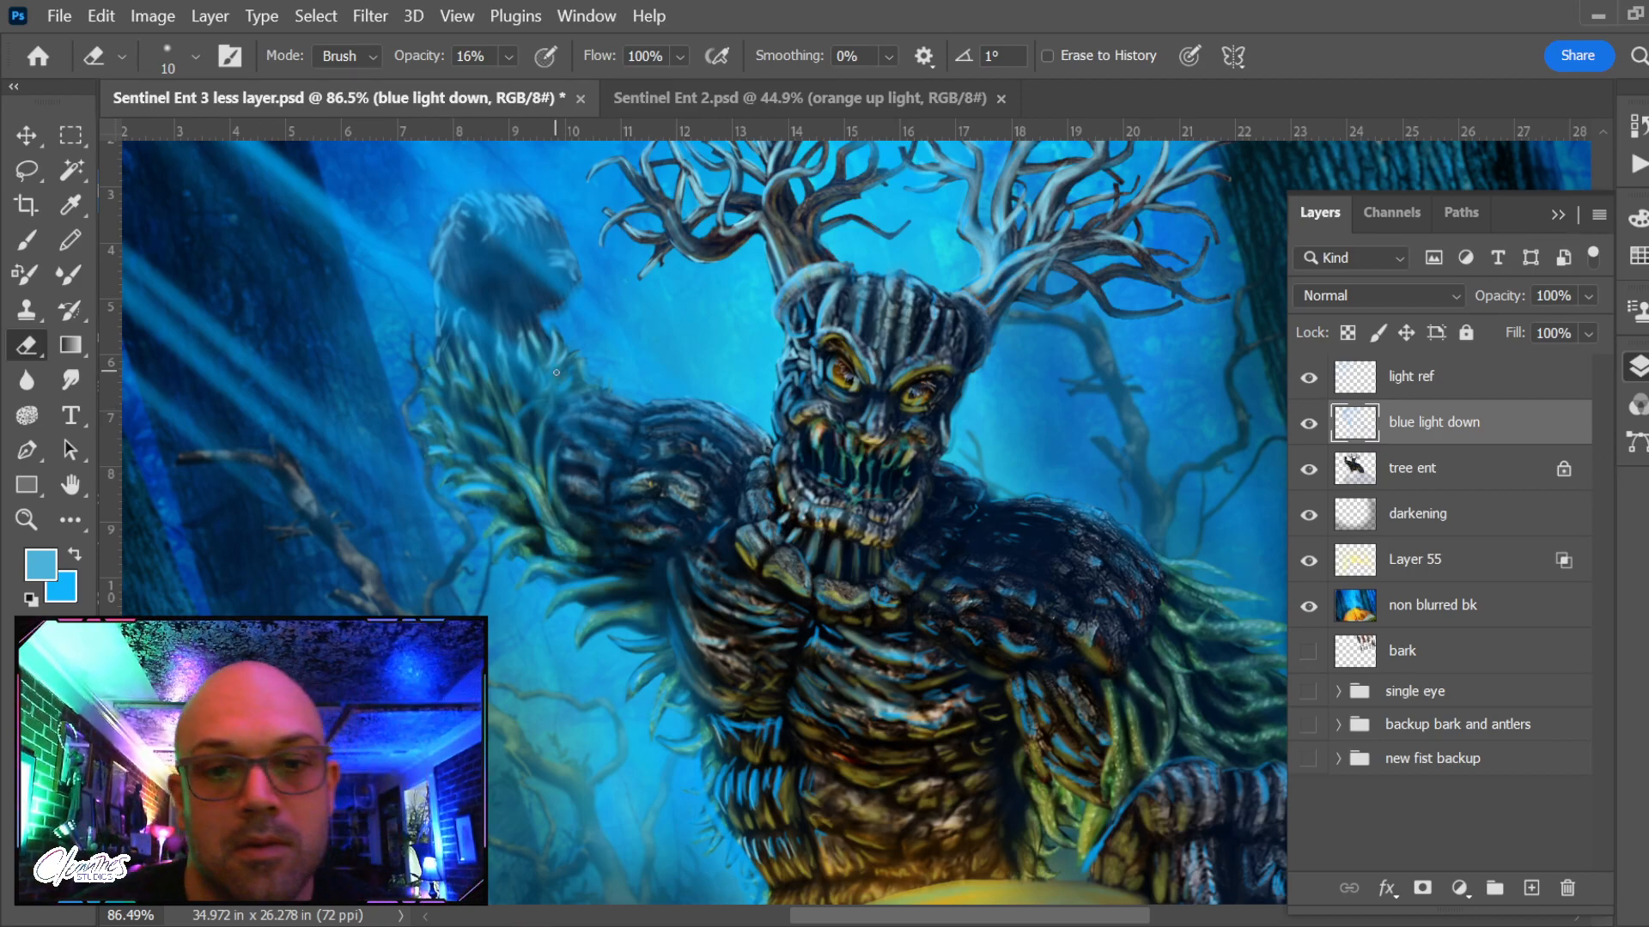
Examine the merged blue light down layer's overall effect on the ent by repeatedly hiding and showing it
scroll(986, 629, "down", 7)
left_click_drag(982, 656, 862, 655)
left_click(1309, 423)
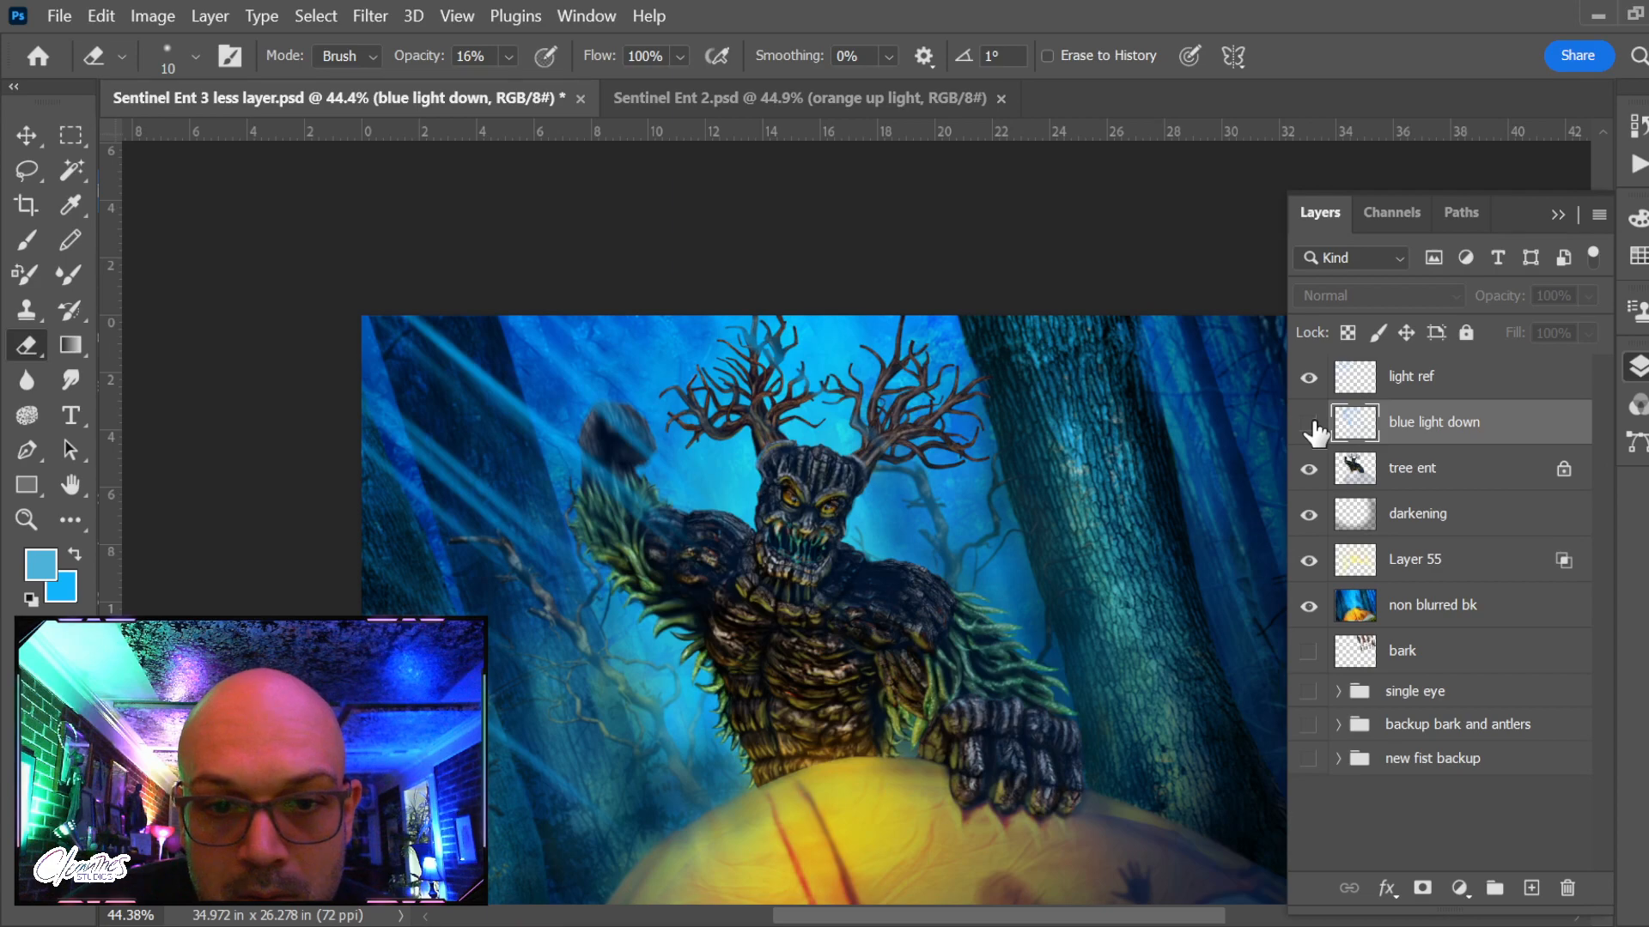
left_click(1309, 423)
left_click(1308, 423)
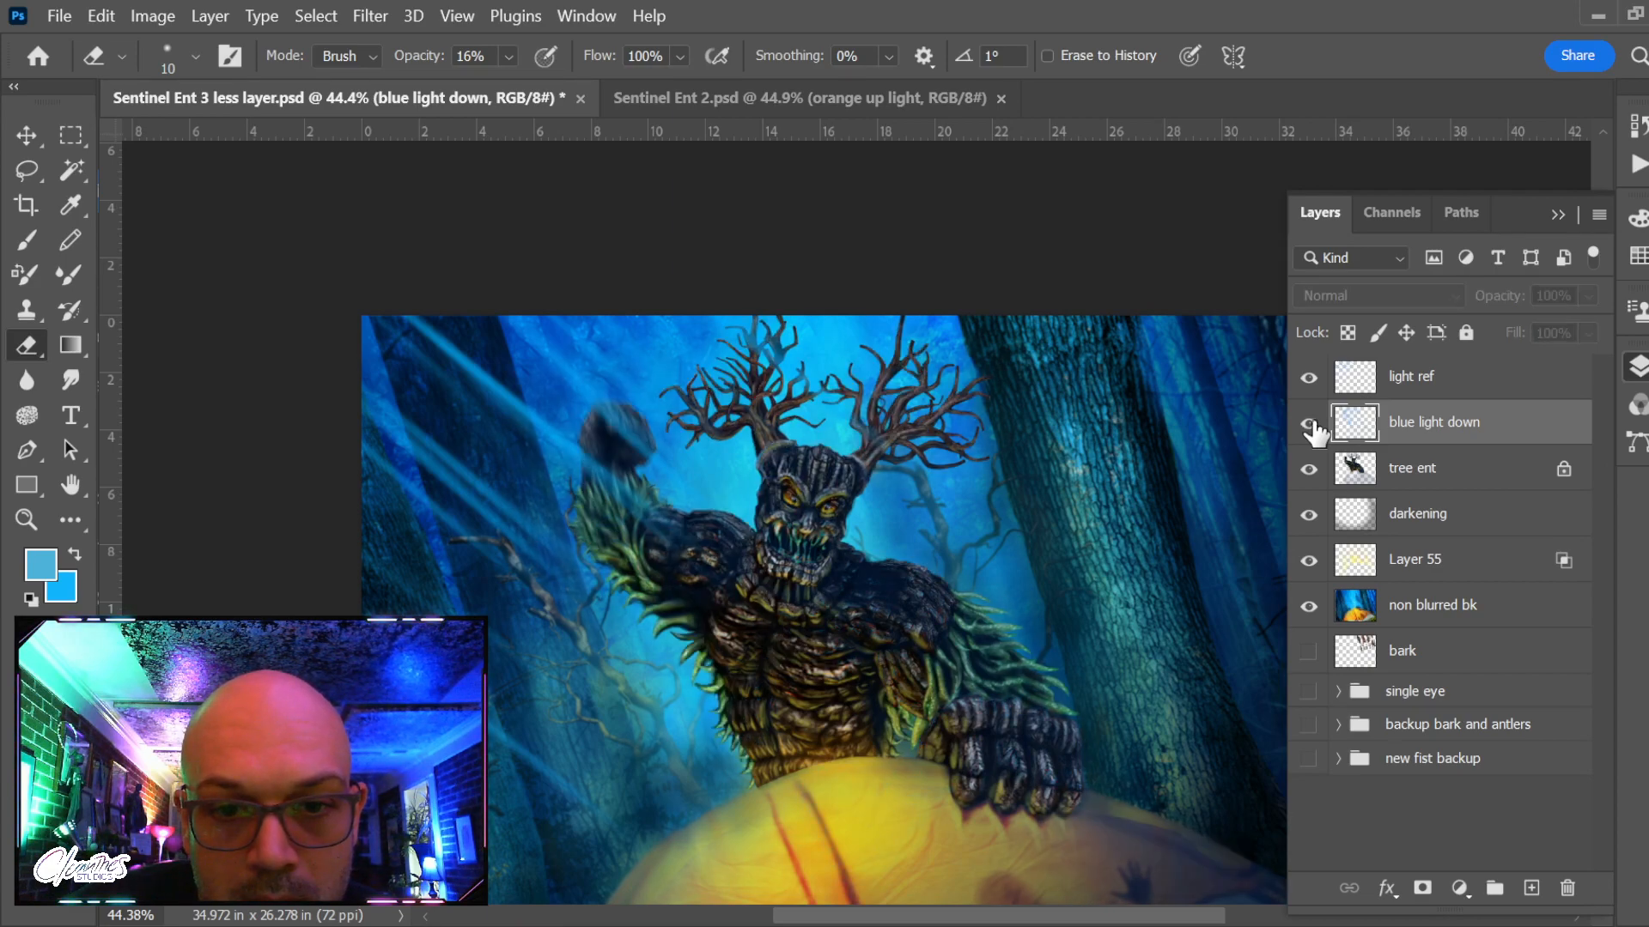
left_click(1309, 424)
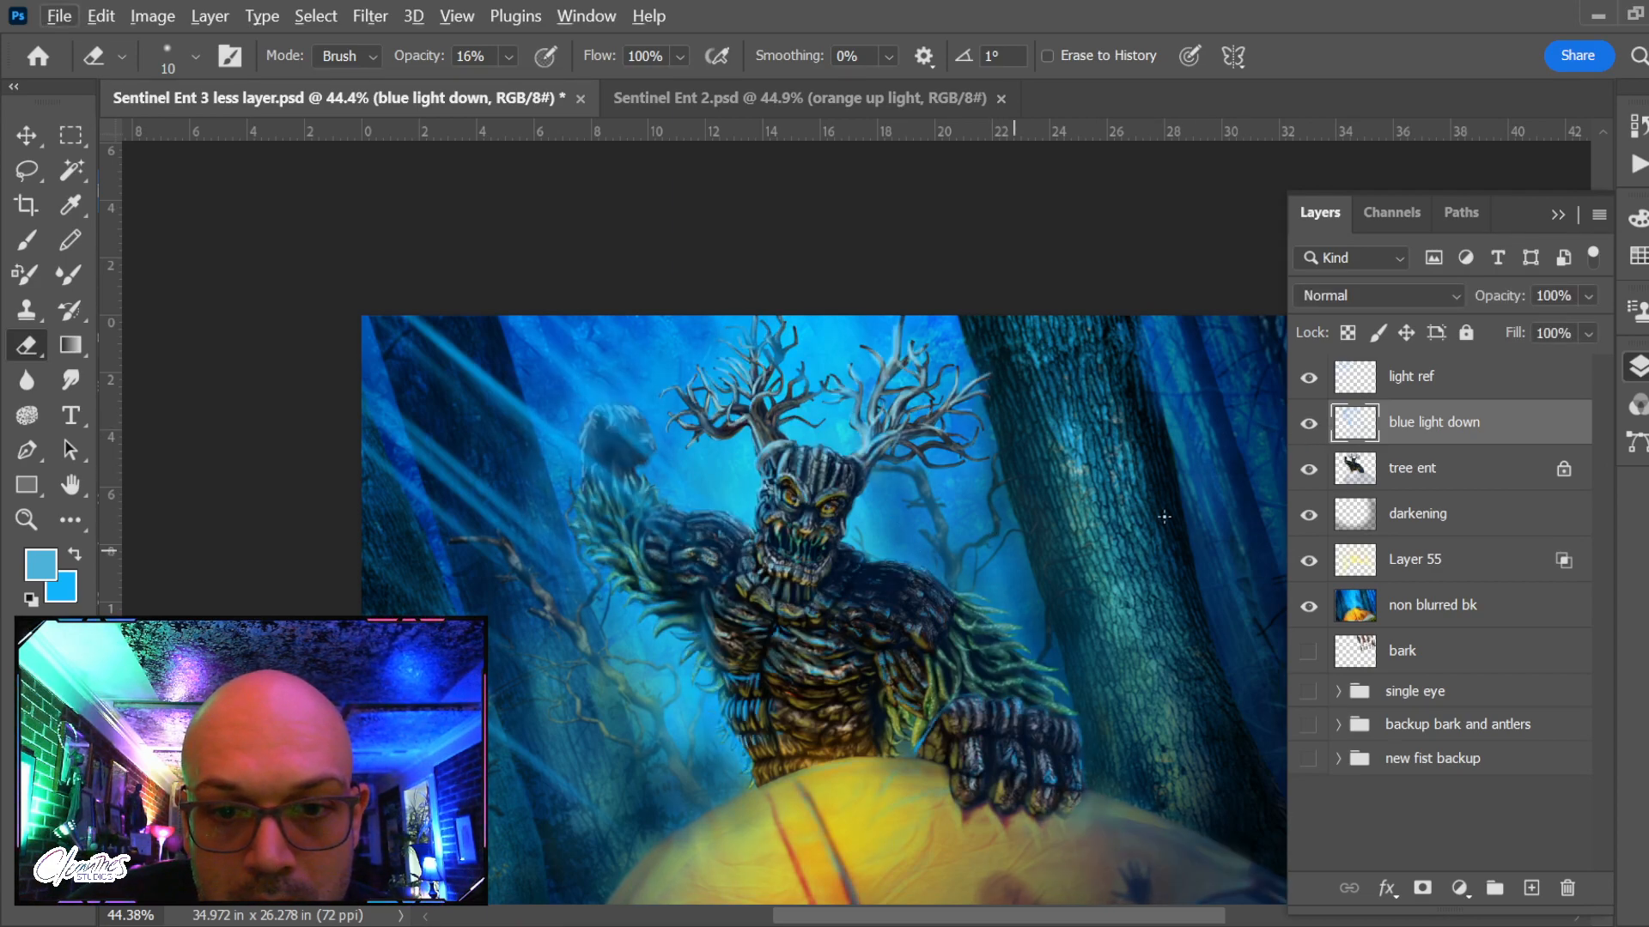
left_click(1309, 423)
left_click(1309, 424)
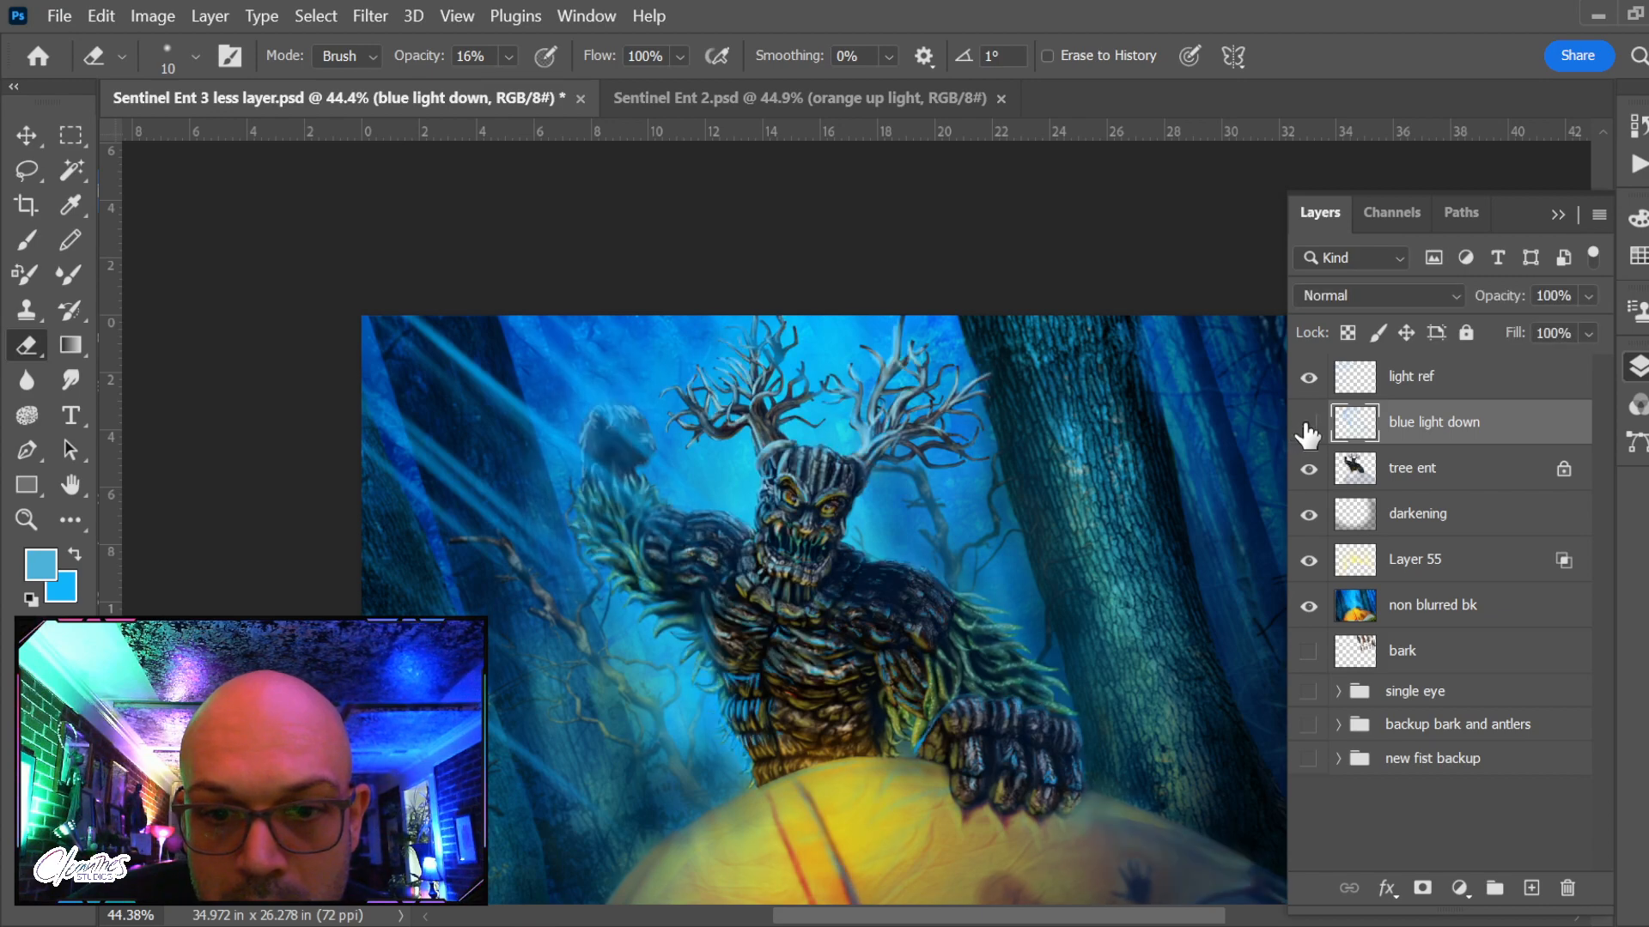
left_click(1307, 424)
left_click(1307, 424)
left_click(1307, 423)
left_click(1307, 423)
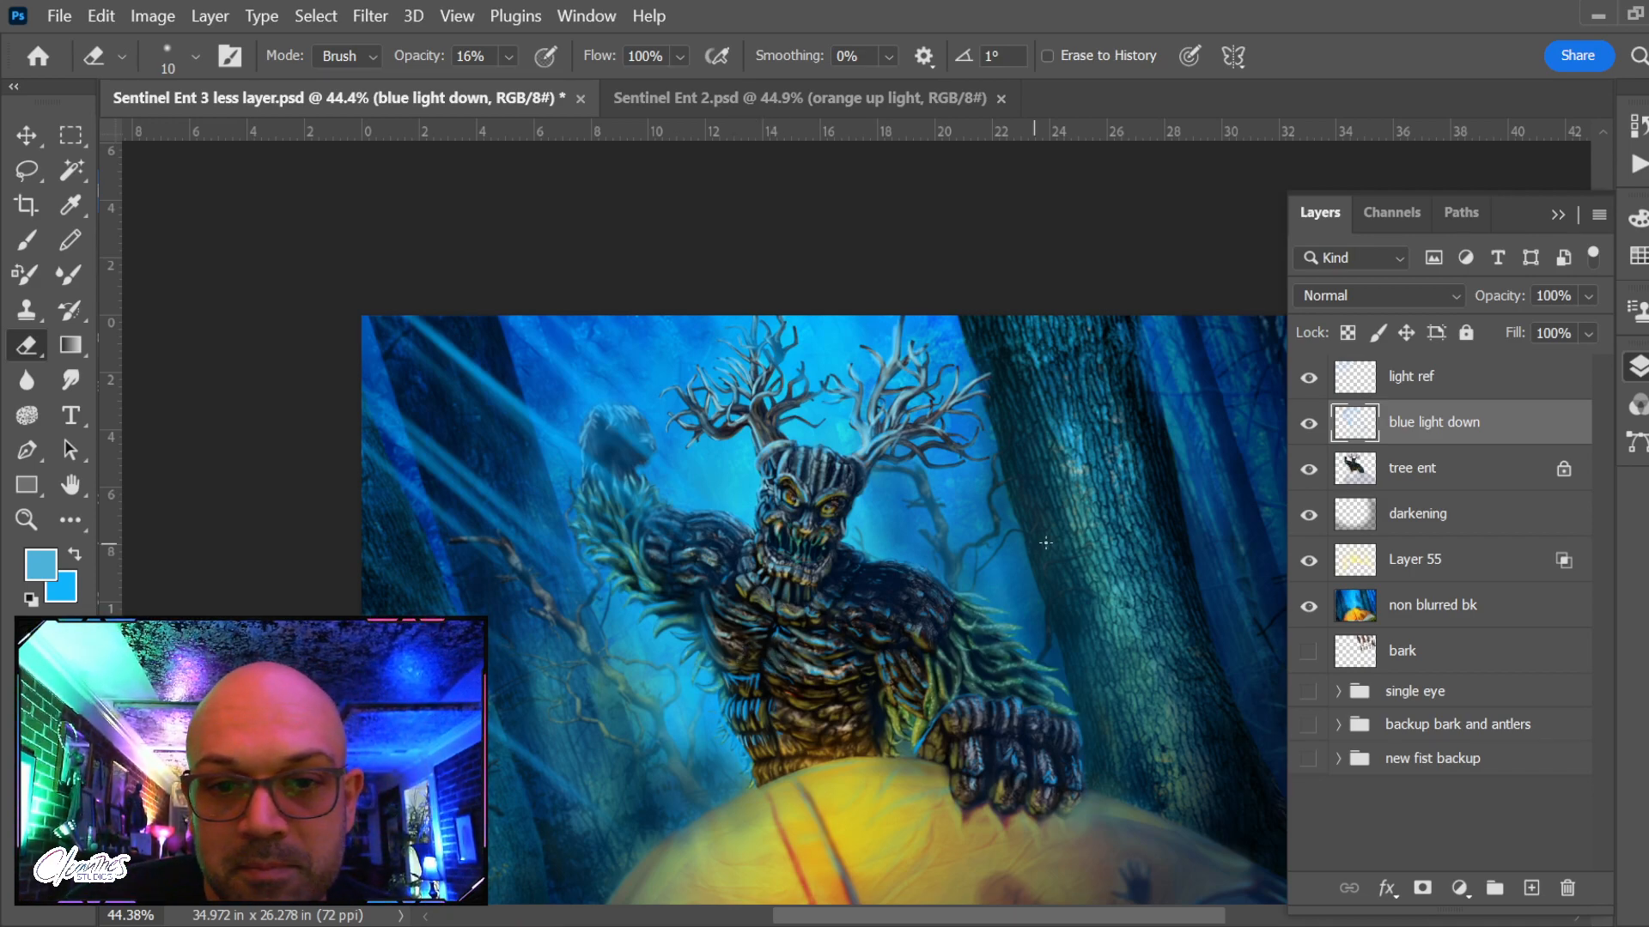
left_click(1308, 424)
left_click(1307, 424)
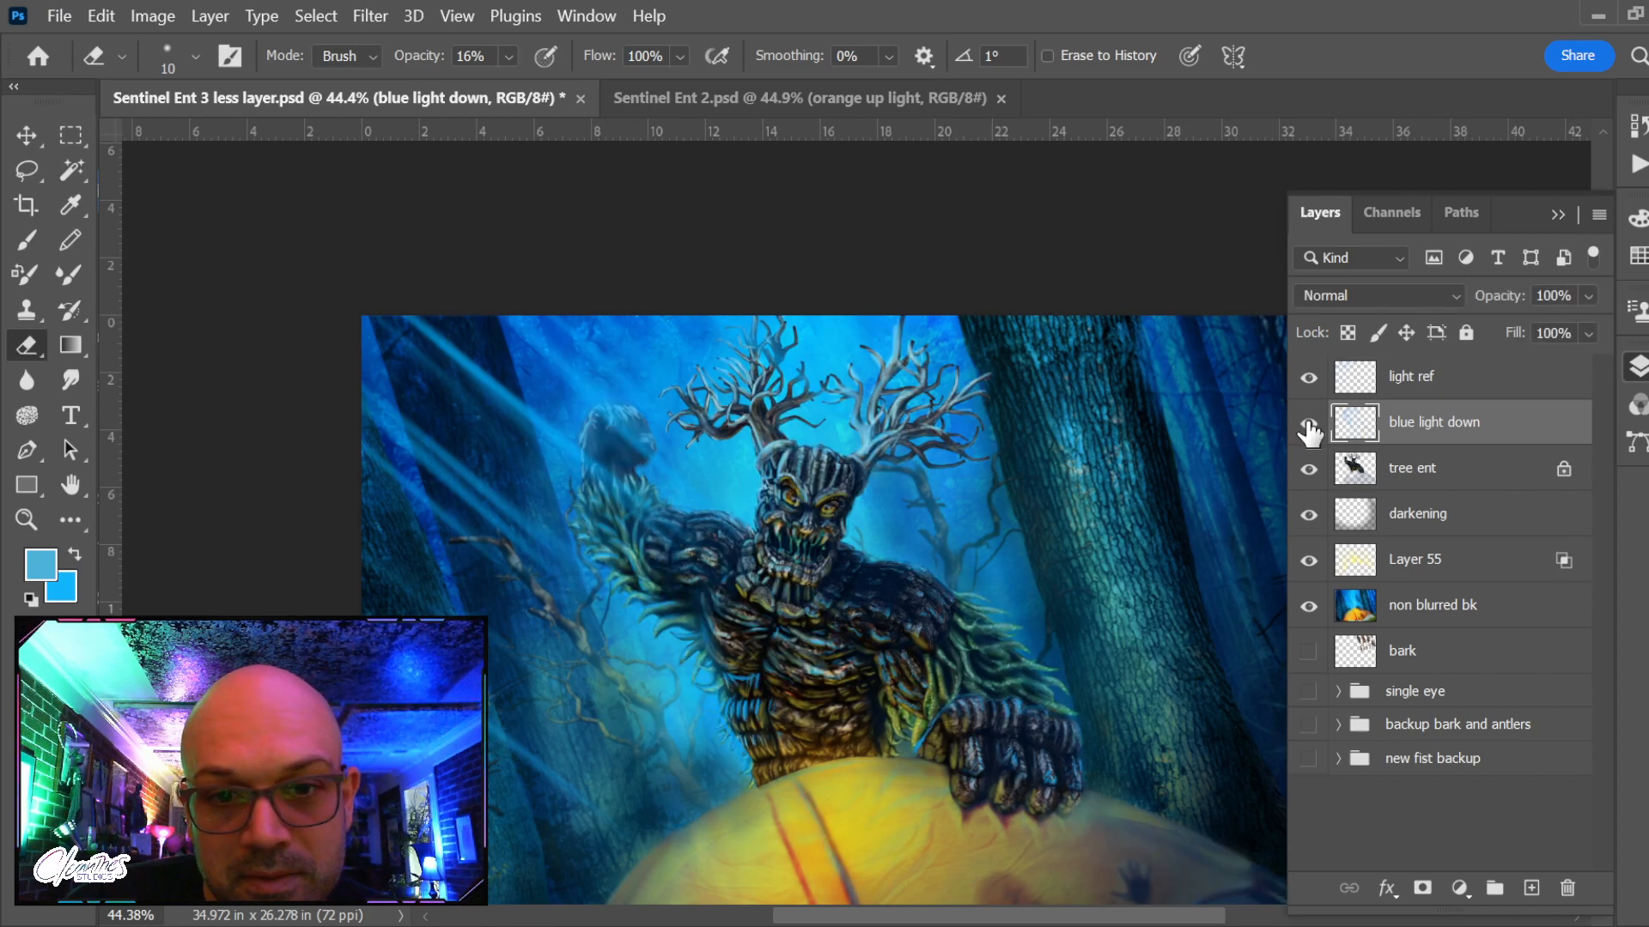
left_click(1307, 424)
left_click(1307, 424)
left_click(1303, 424)
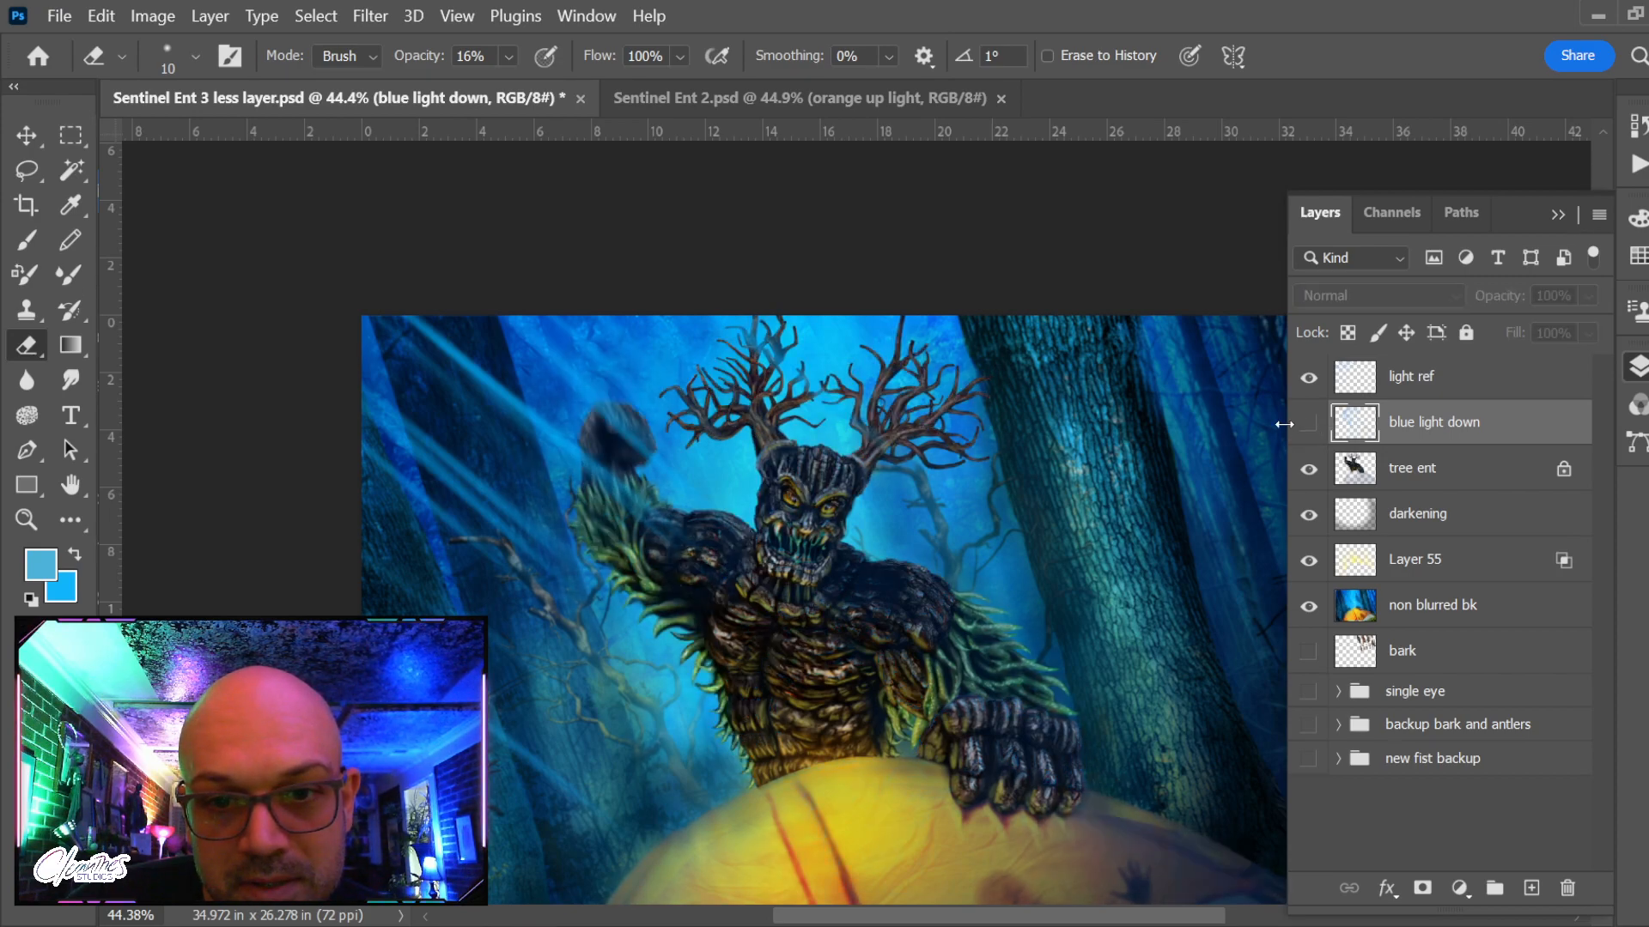
left_click(1308, 424)
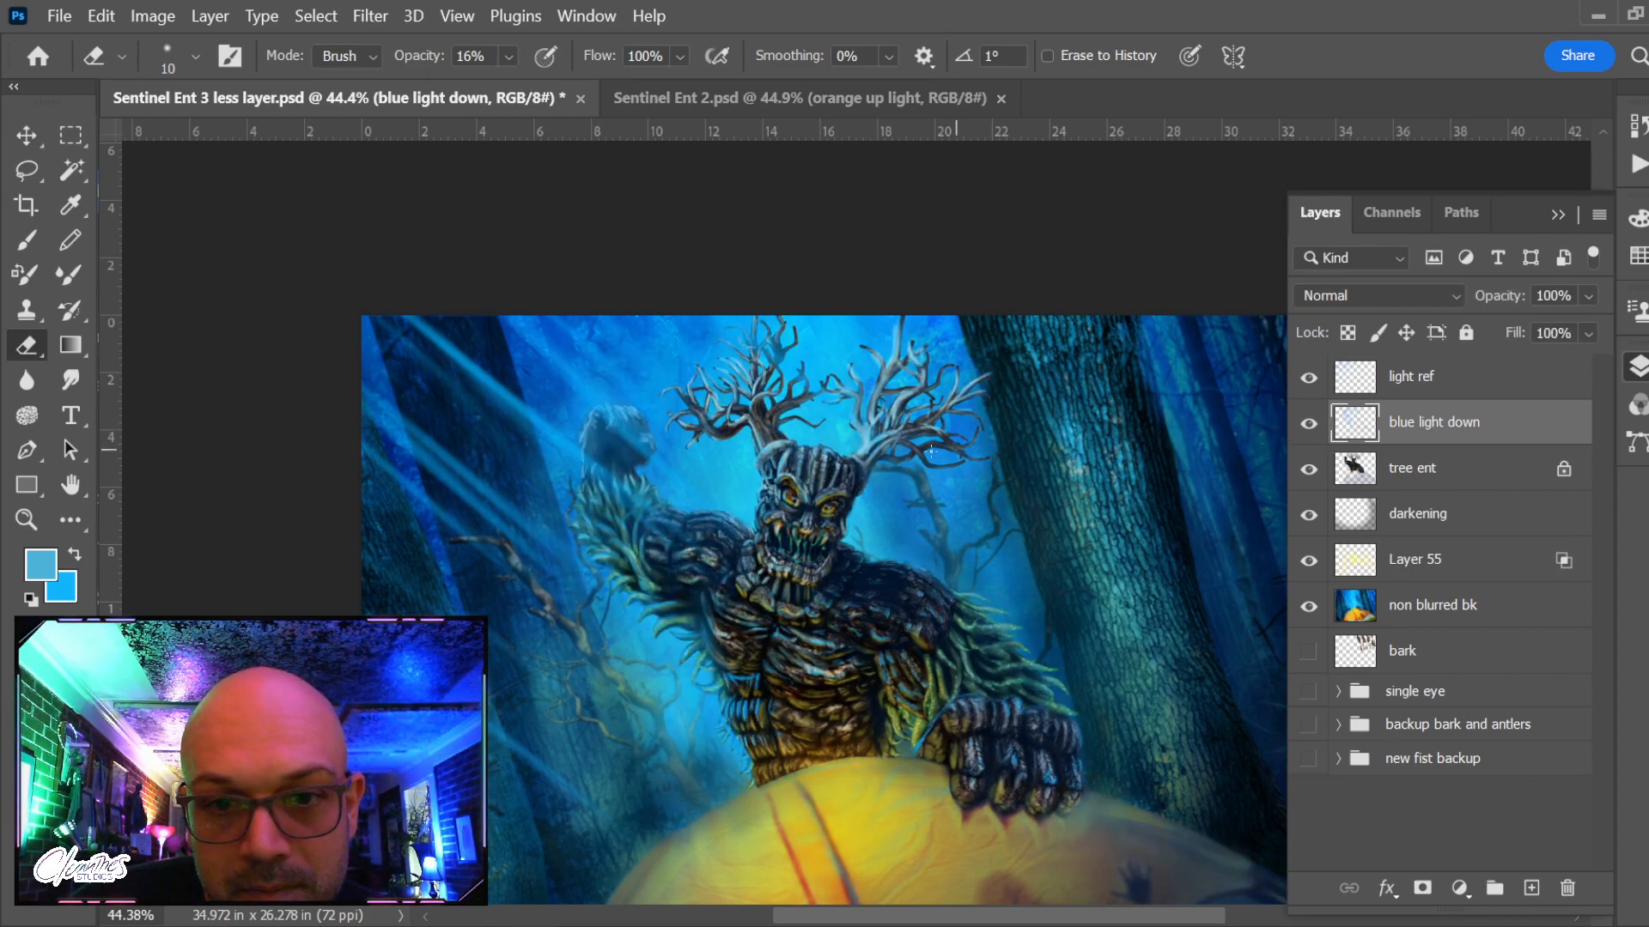
Erase some blue light along the branches of the ent's right-hand antler with a 10 px eraser at 16% opacity
key("z")
mouse_move(768, 429)
left_mouse_down()
mouse_move(829, 470)
mouse_move(816, 490)
left_mouse_up()
key("e")
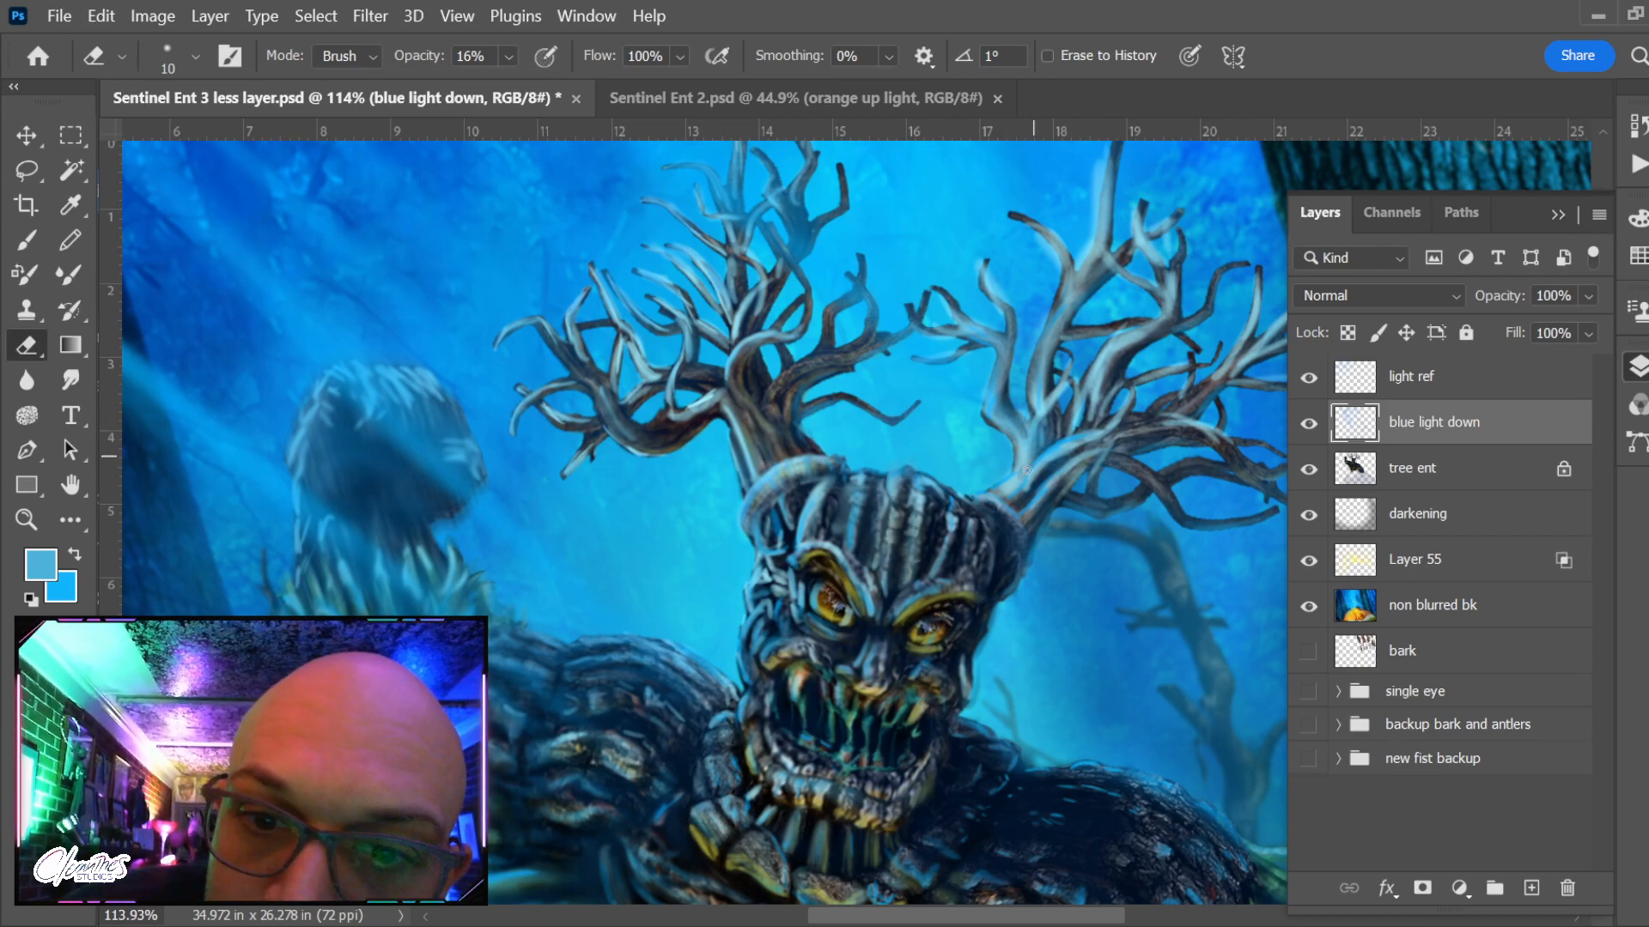
left_click_drag(1005, 496, 1034, 445)
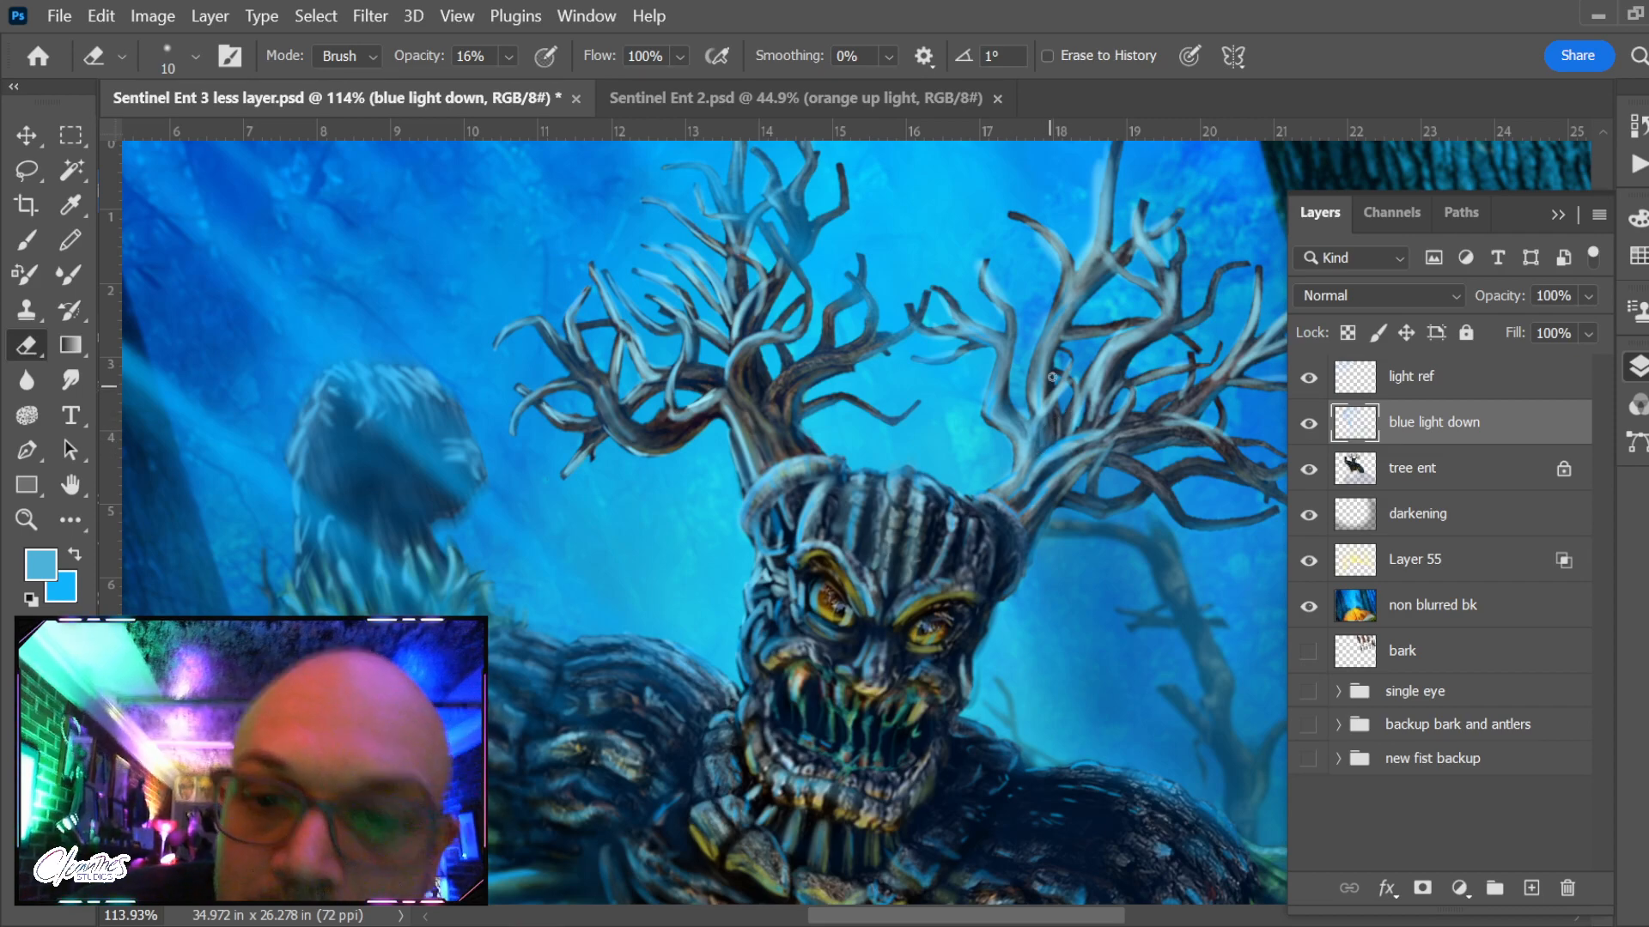
left_click_drag(1063, 451, 1064, 457)
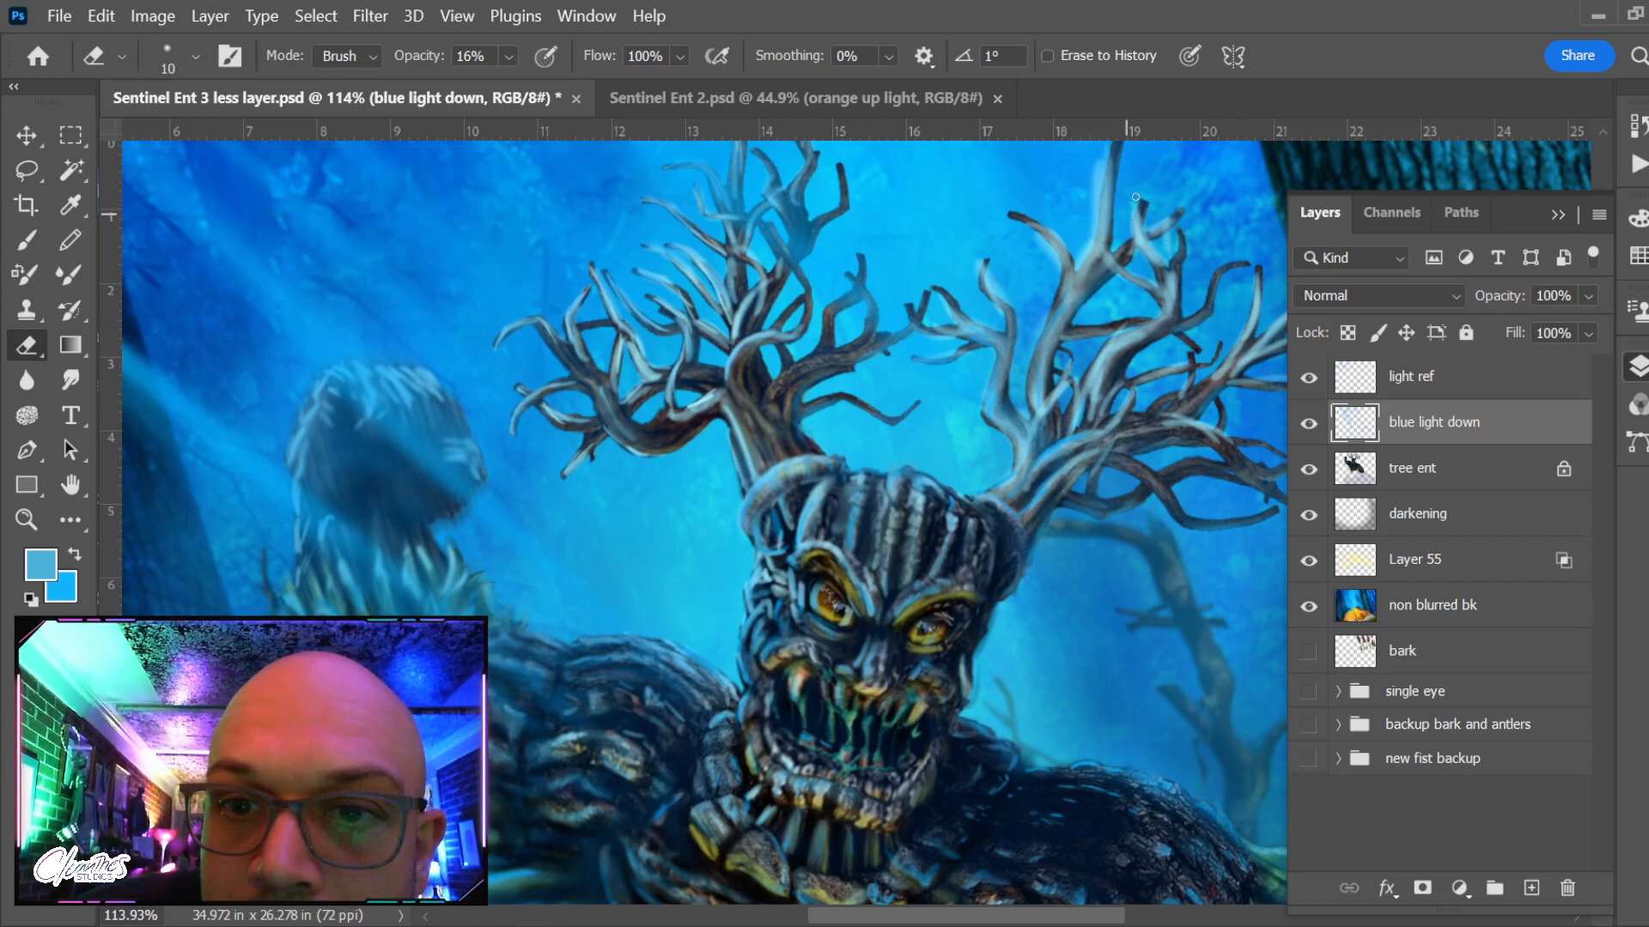
Thin the blue light on the left-hand antler's upper branches with a 9 px eraser at 16% opacity
left_click_drag(1141, 239, 1094, 343)
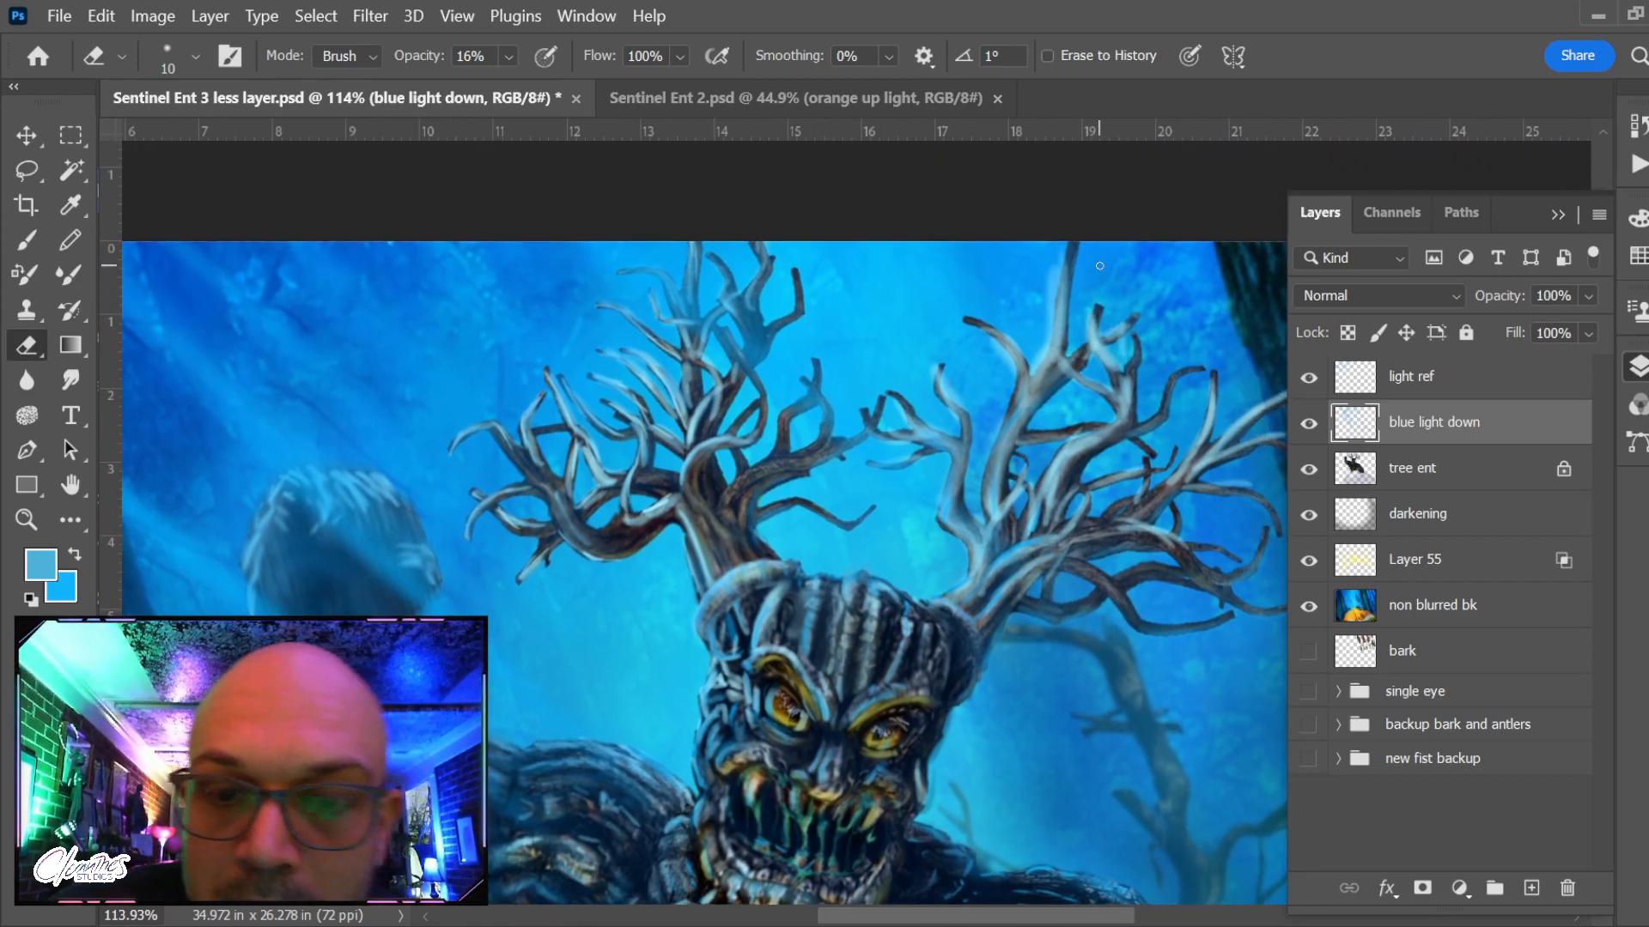
key("bracketright")
key("bracketright")
key("bracketright")
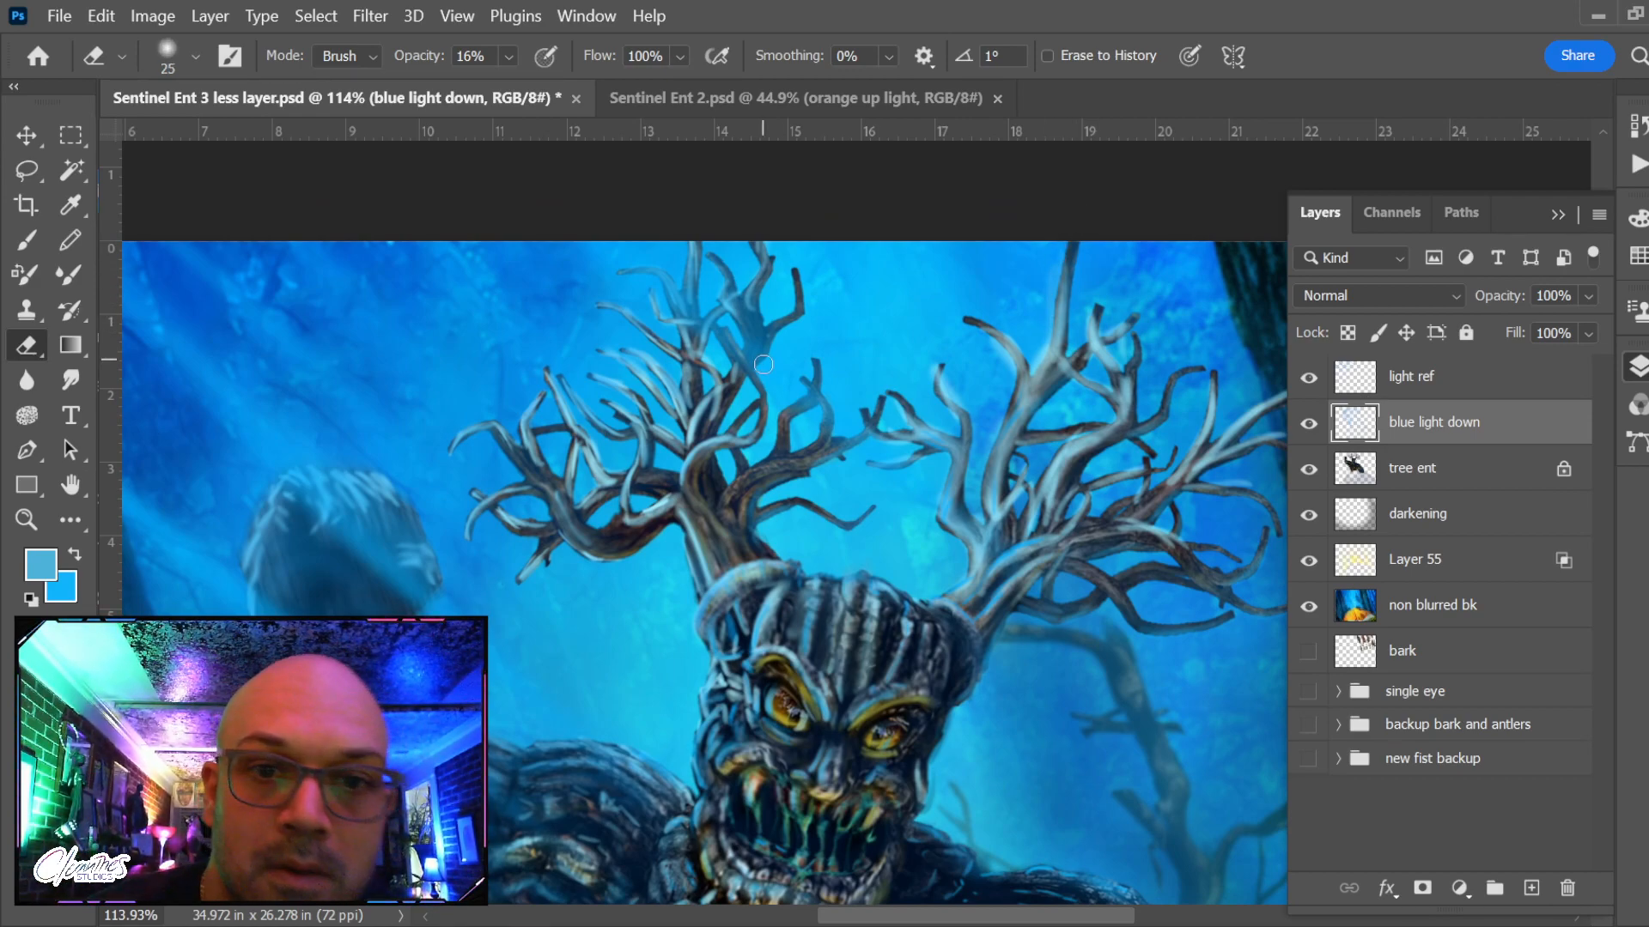
key("bracketleft")
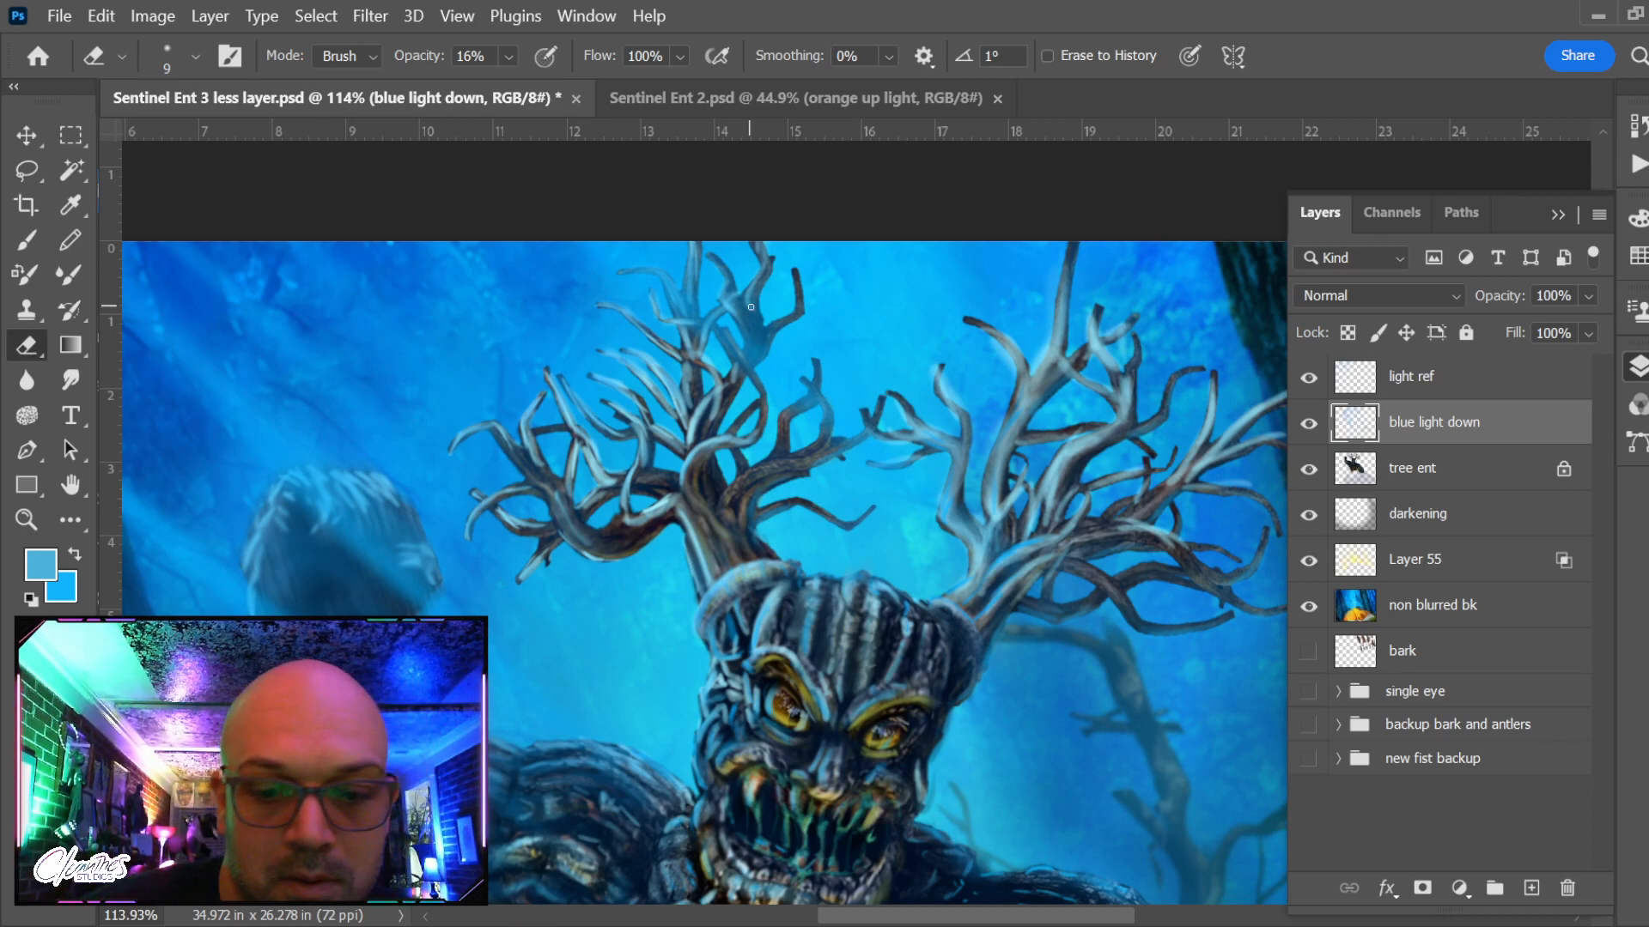
key("ctrl+0")
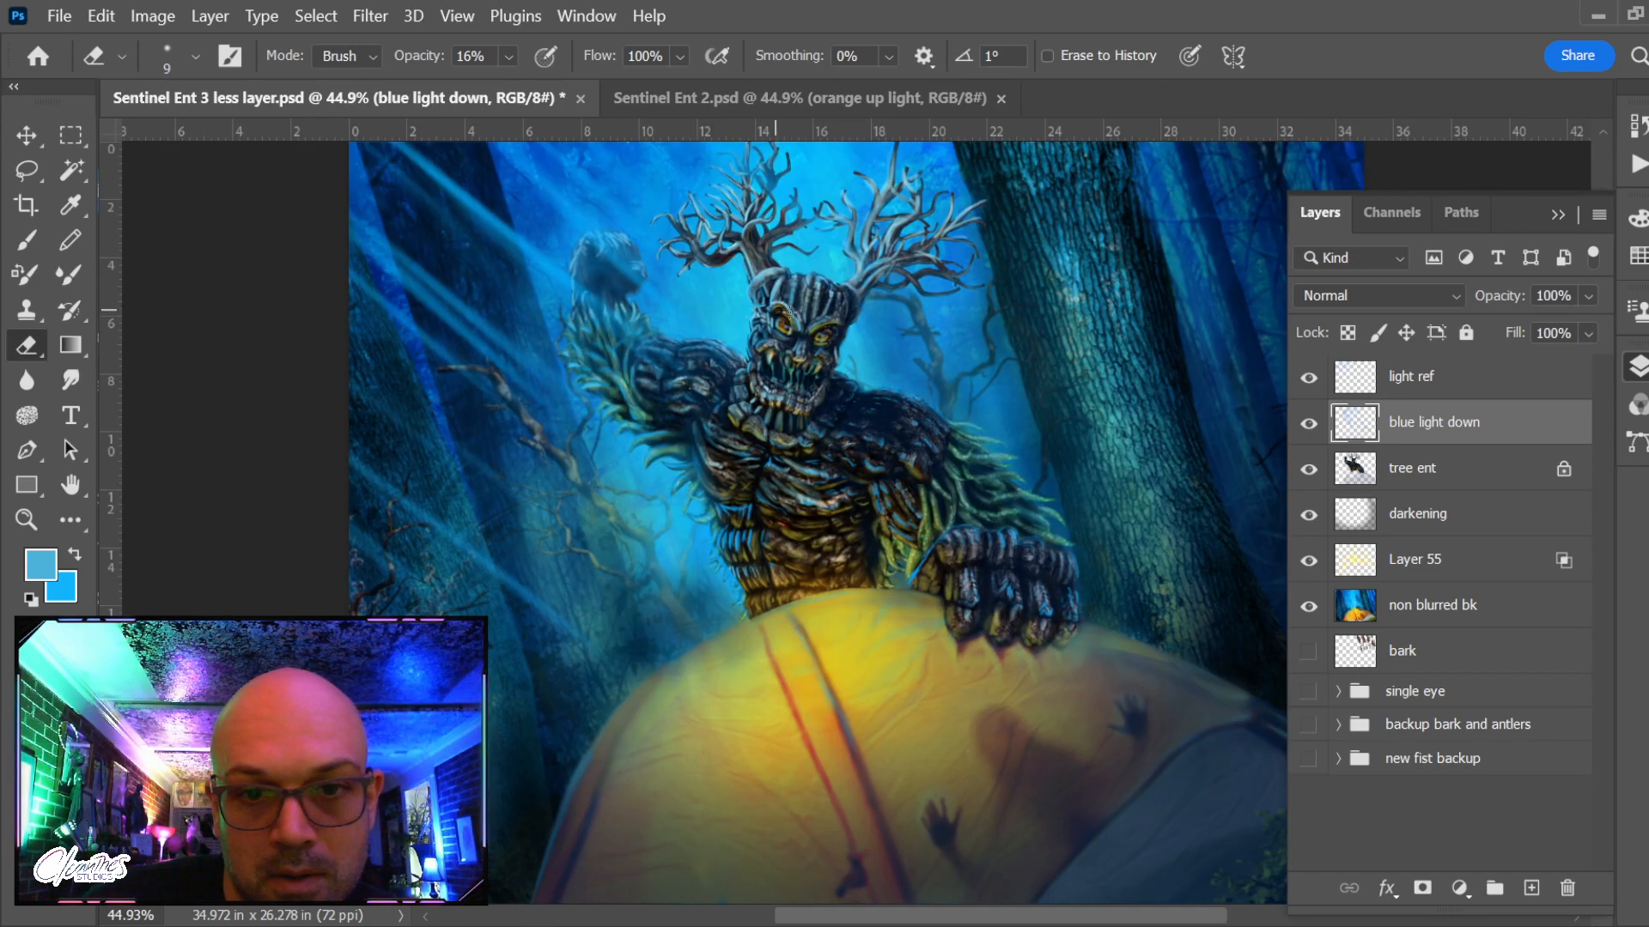
Examine the forest background by temporarily hiding the tree ent, blue light down and Layer 55 layers, and select the non blurred bk layer
scroll(874, 388, "down", 1)
scroll(874, 389, "down", 2)
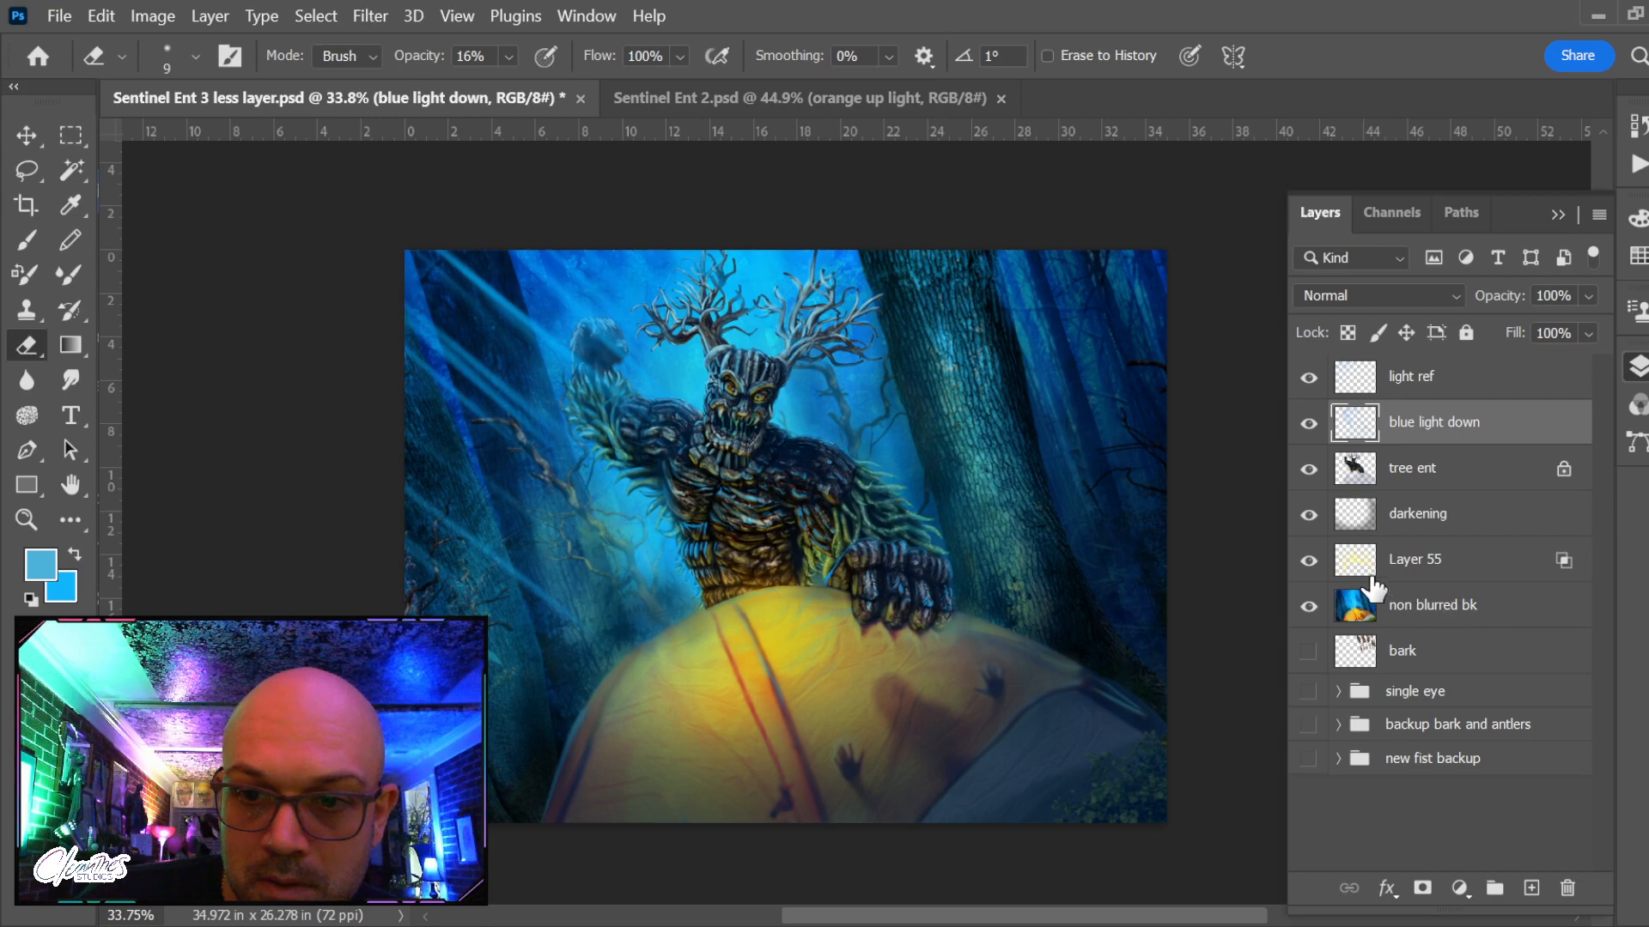
left_click(1308, 469)
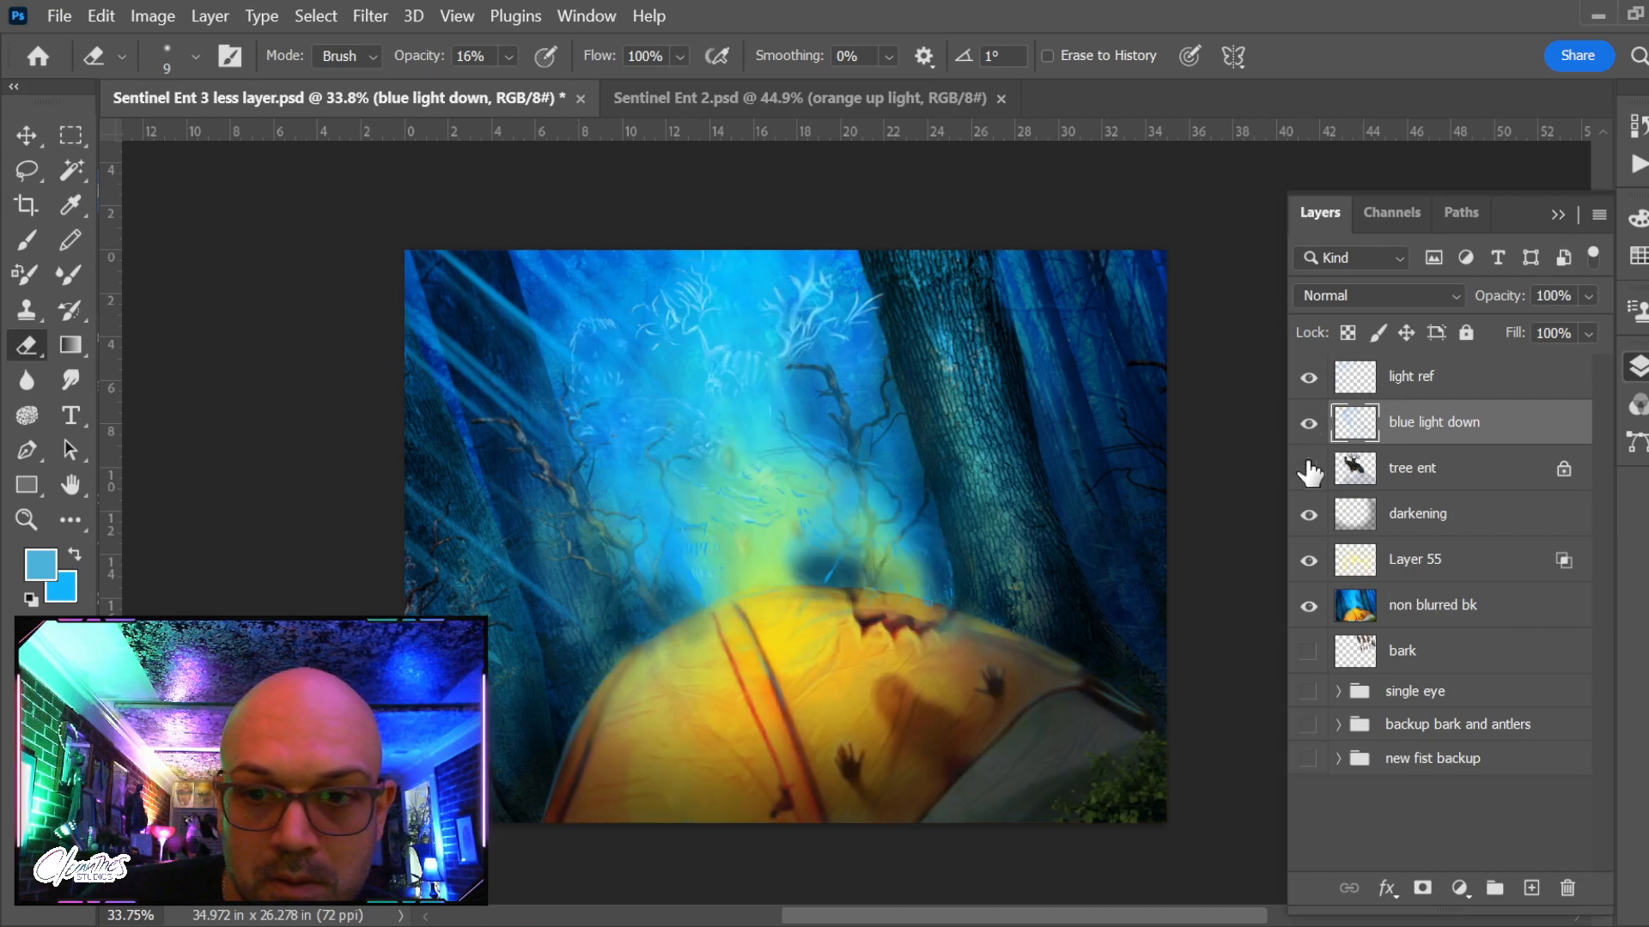
left_click(1308, 469)
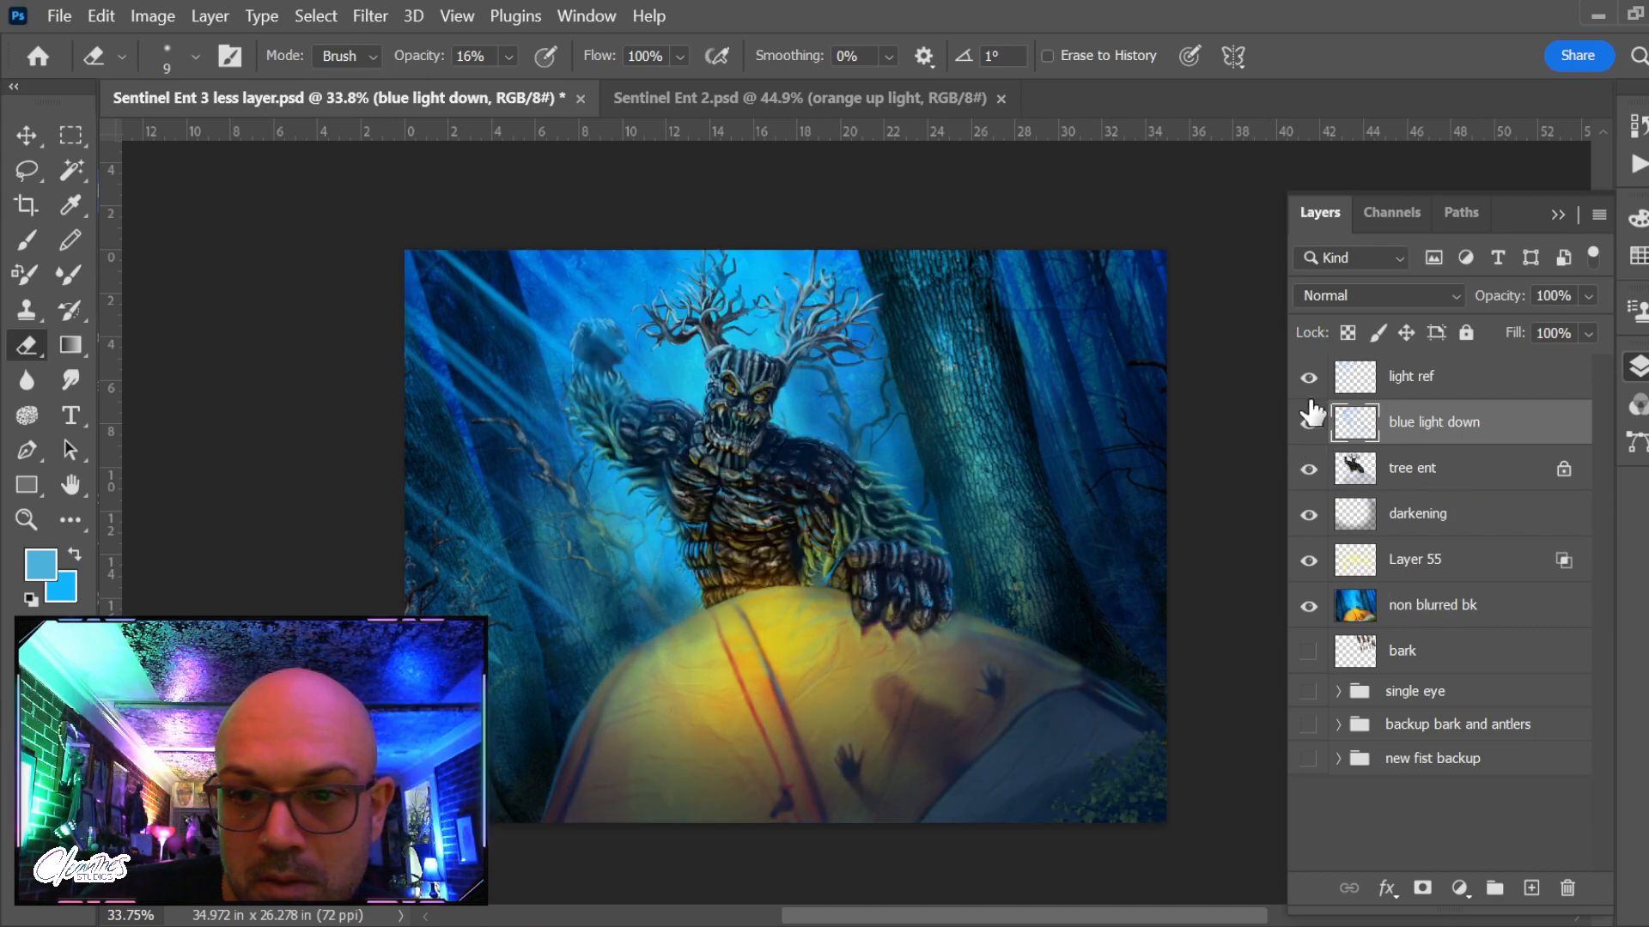
left_click_drag(1309, 416, 1319, 487)
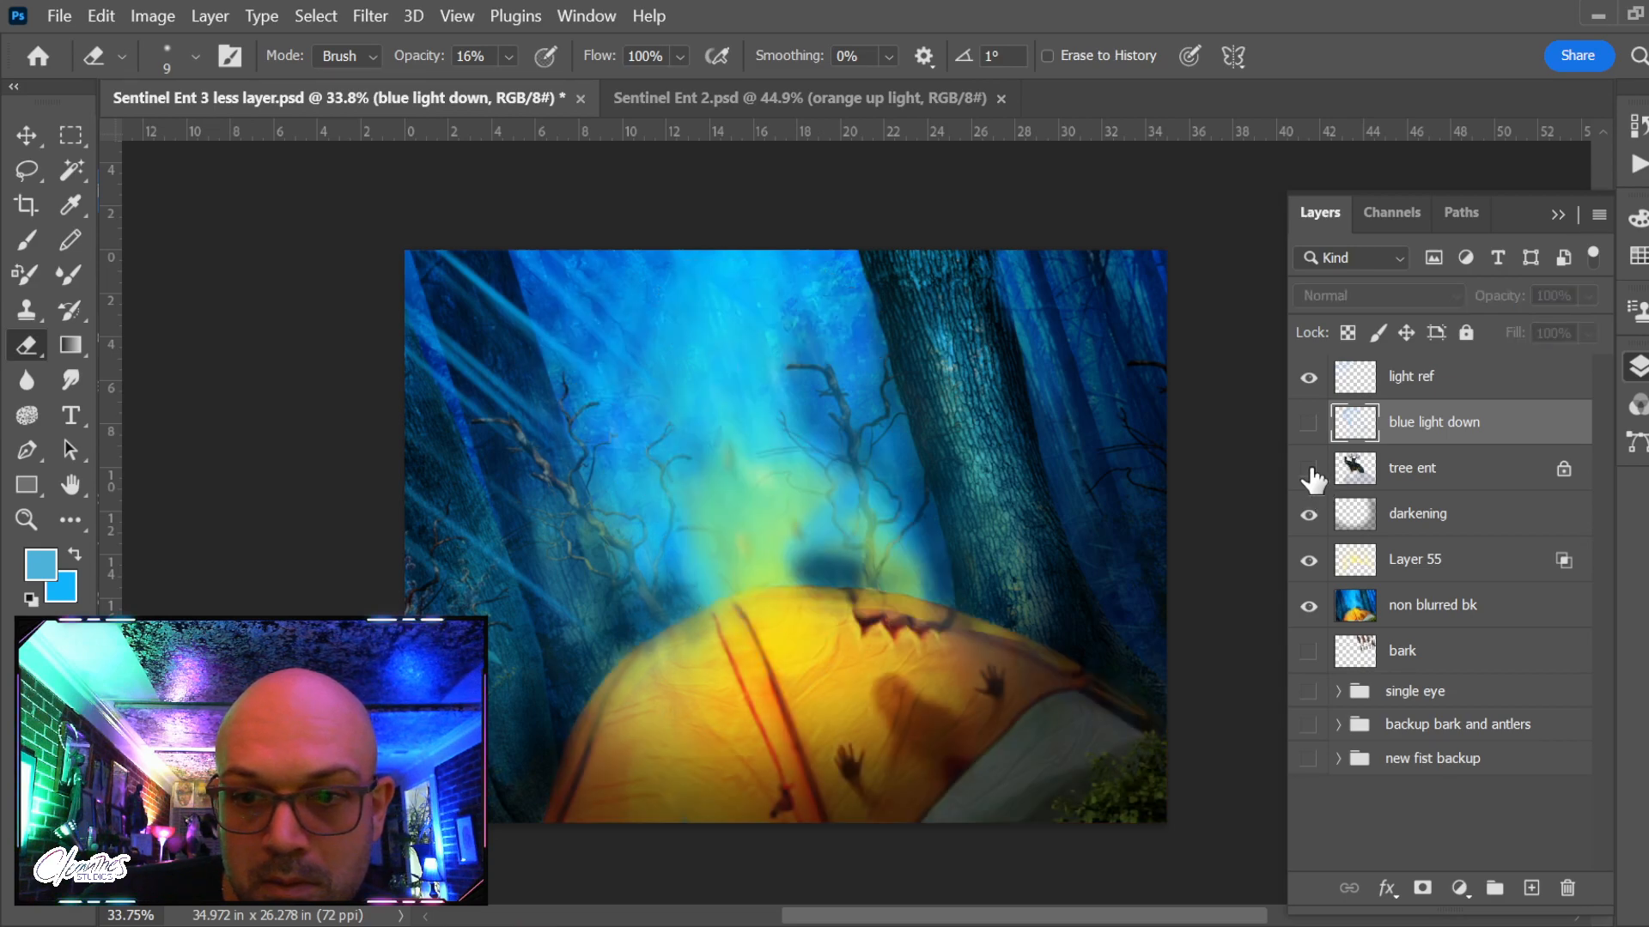
left_click(1308, 560)
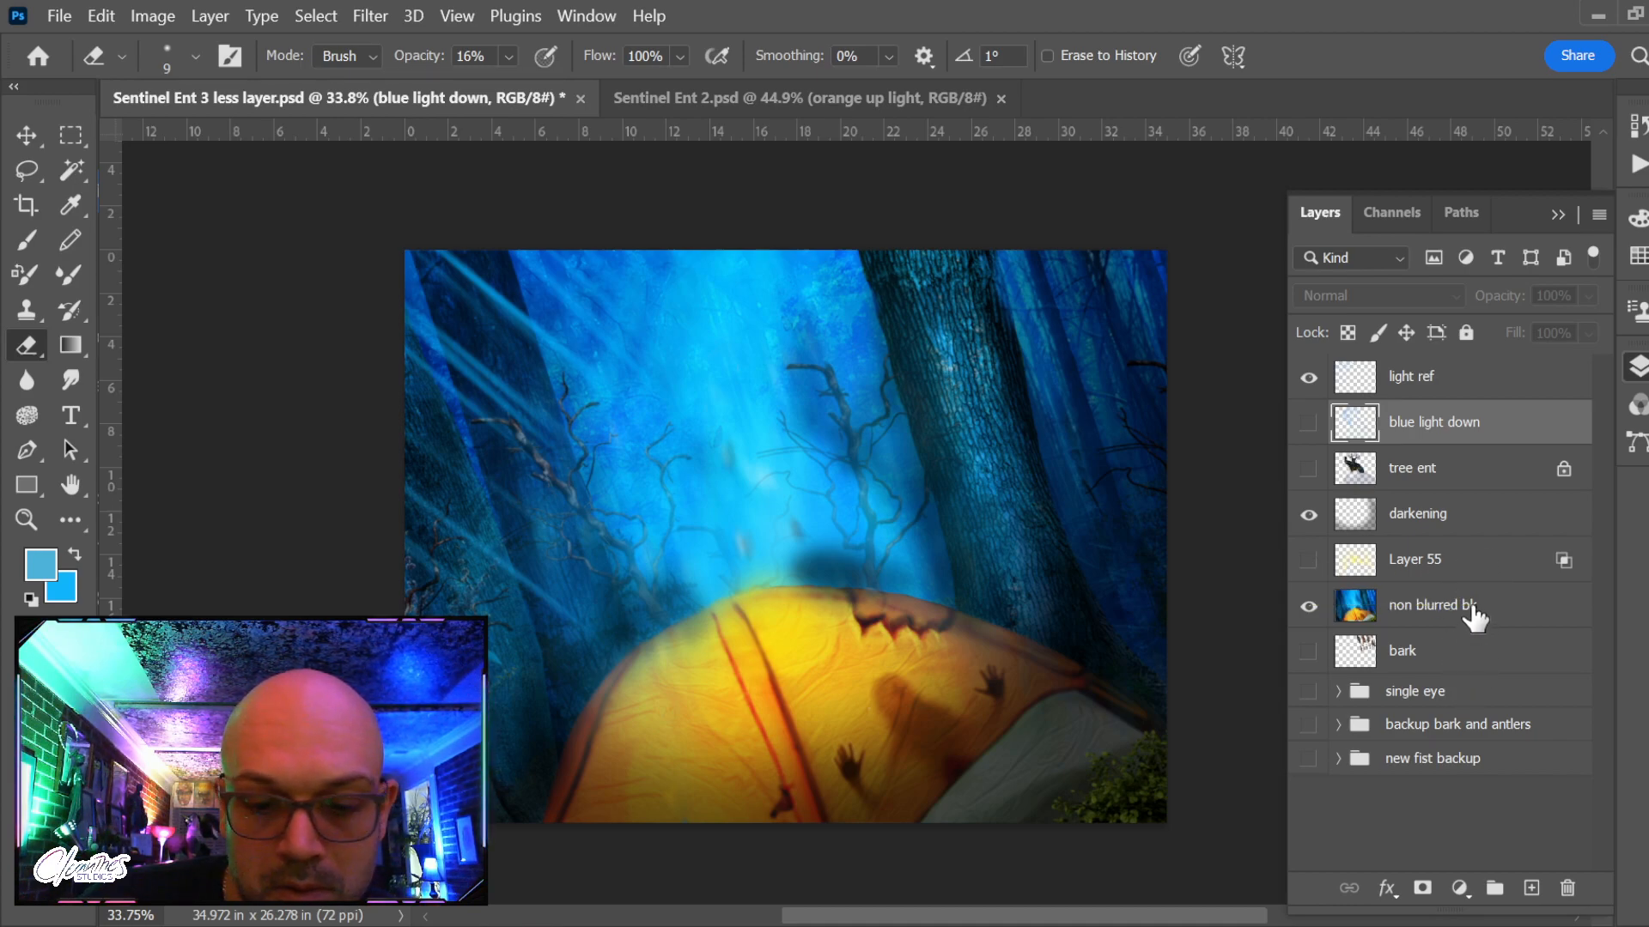
left_click(1382, 607)
left_click_drag(1309, 468, 1309, 423)
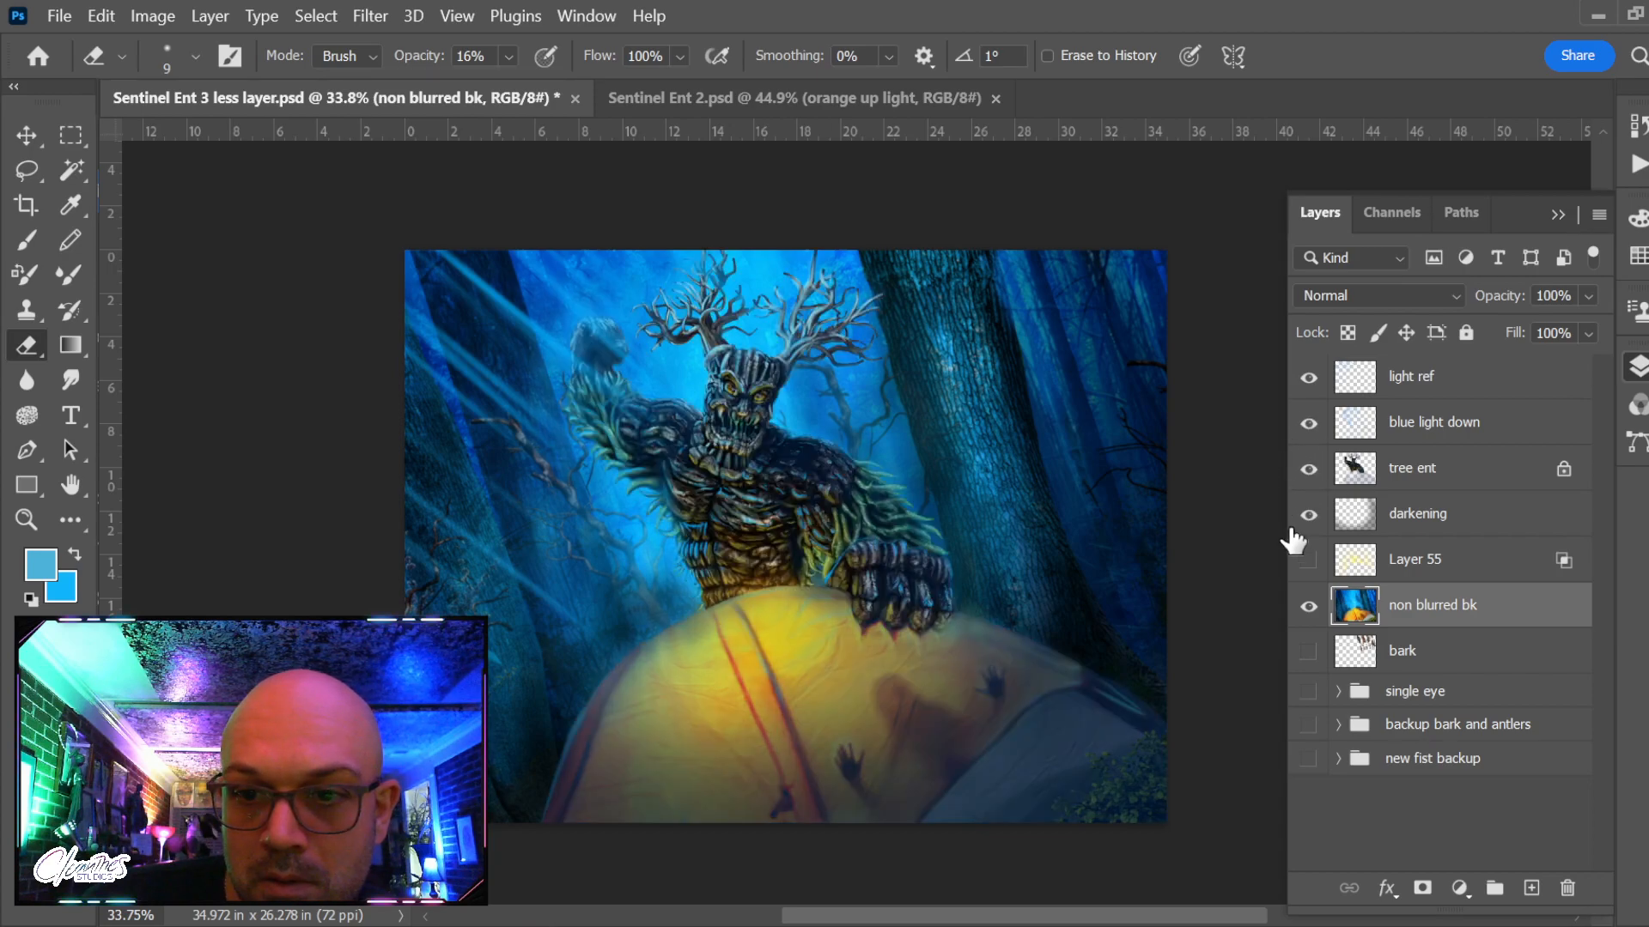
left_click(1309, 560)
Add a new layer above non blurred bk and enlarge the Overlay-mode brush to 2000 px at 23% opacity
key("b")
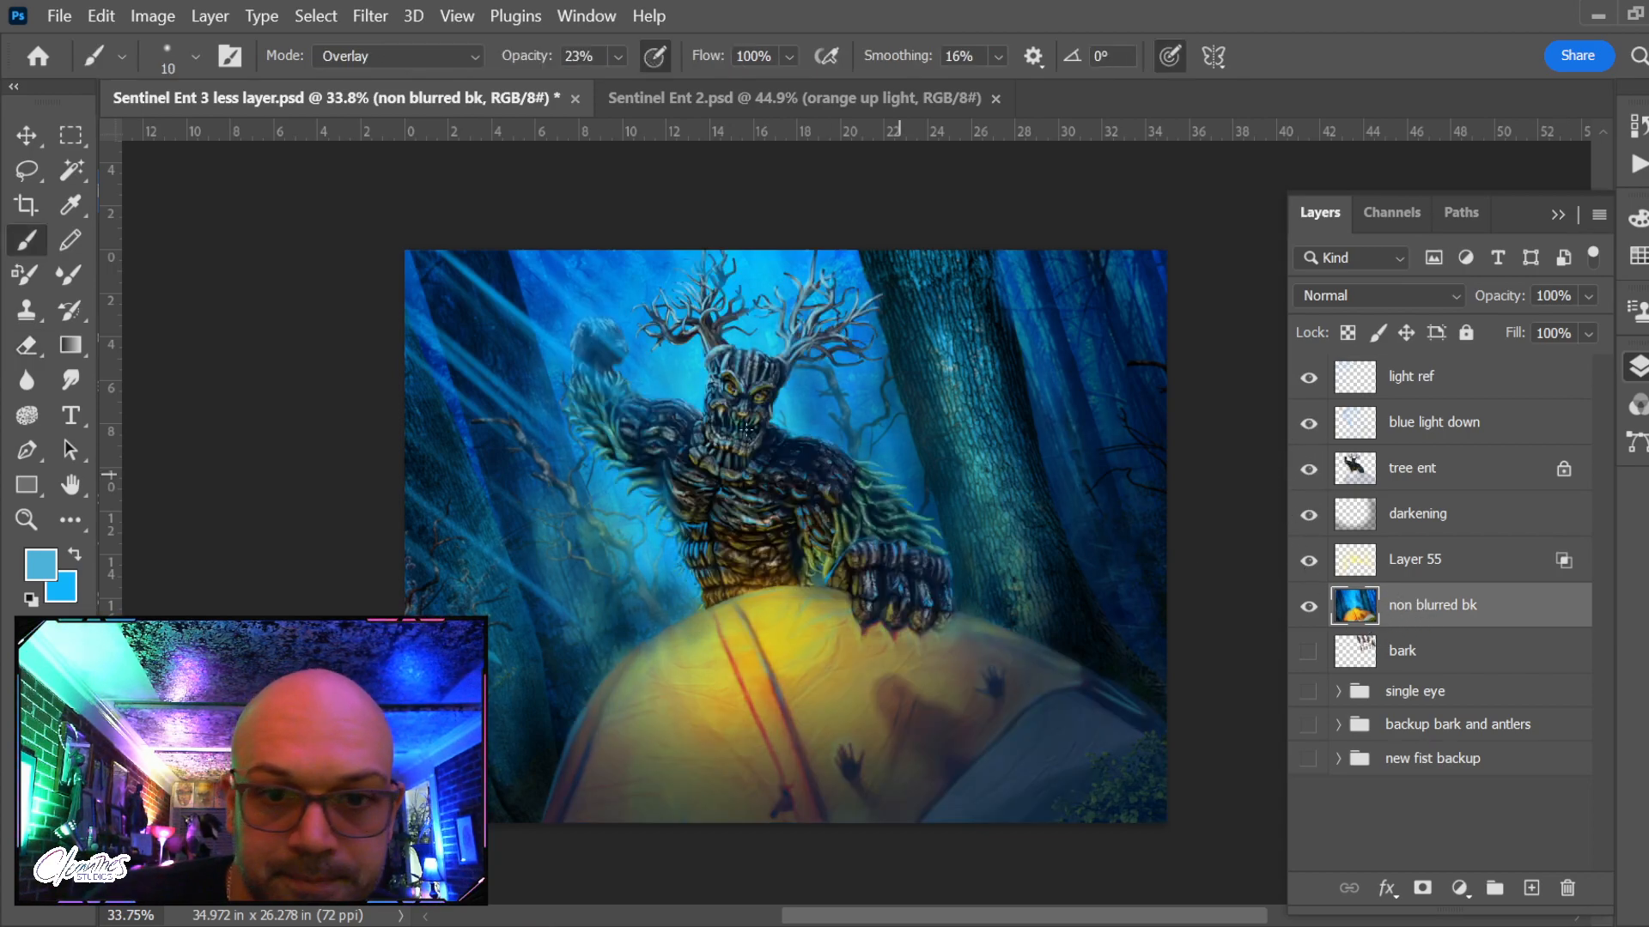
key("x")
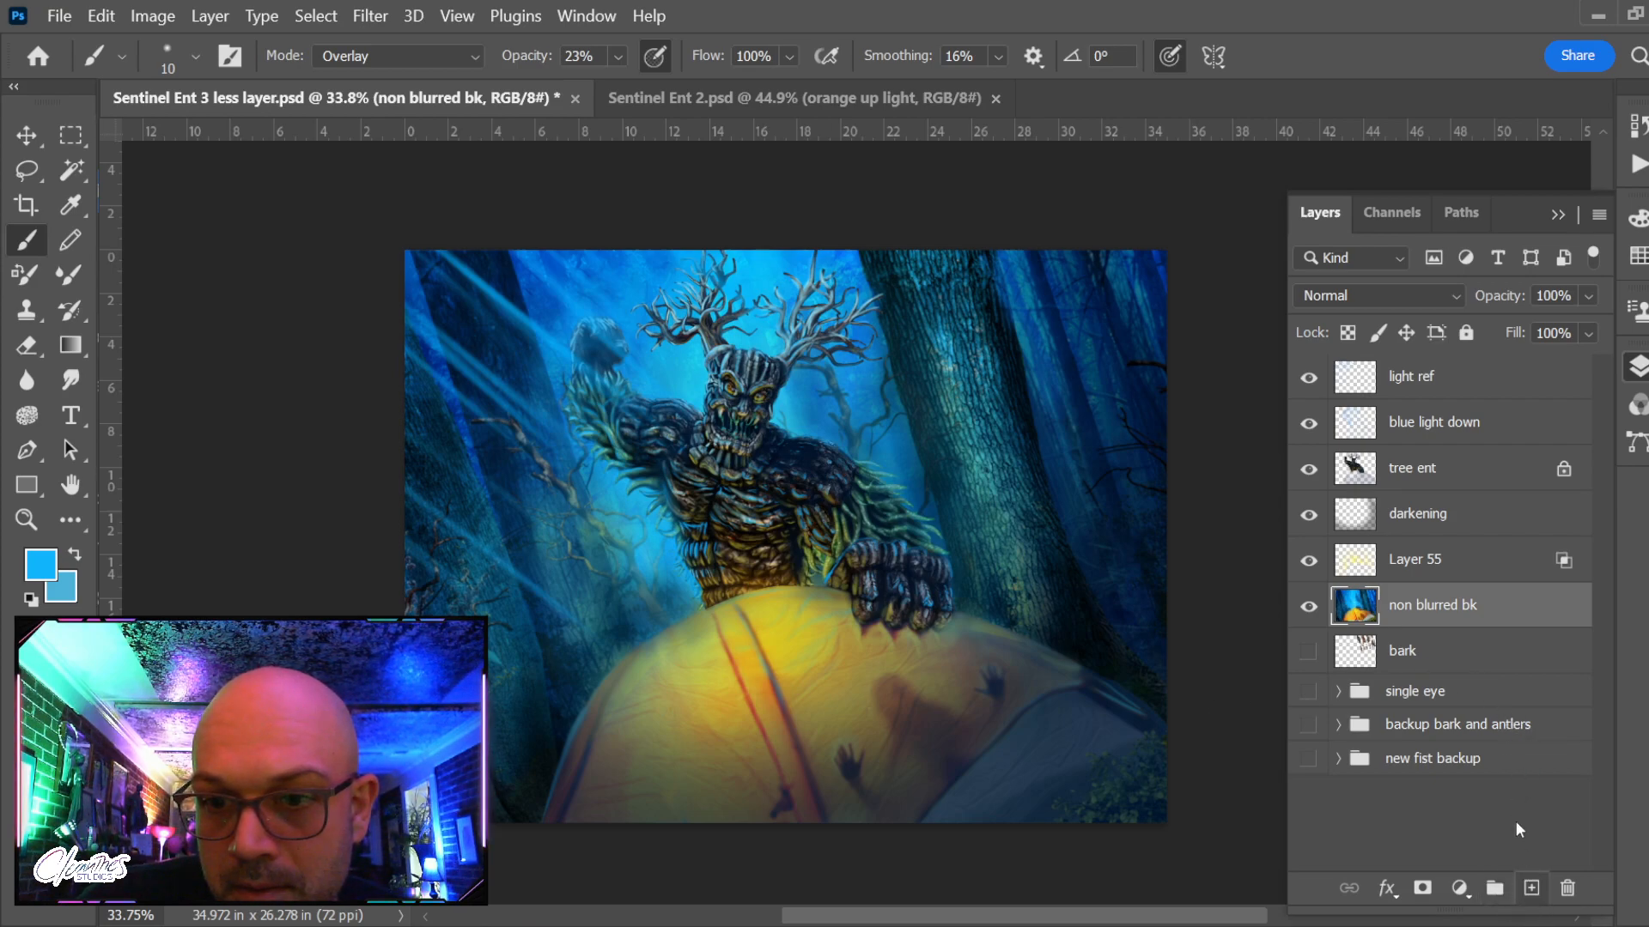
left_click(1531, 888)
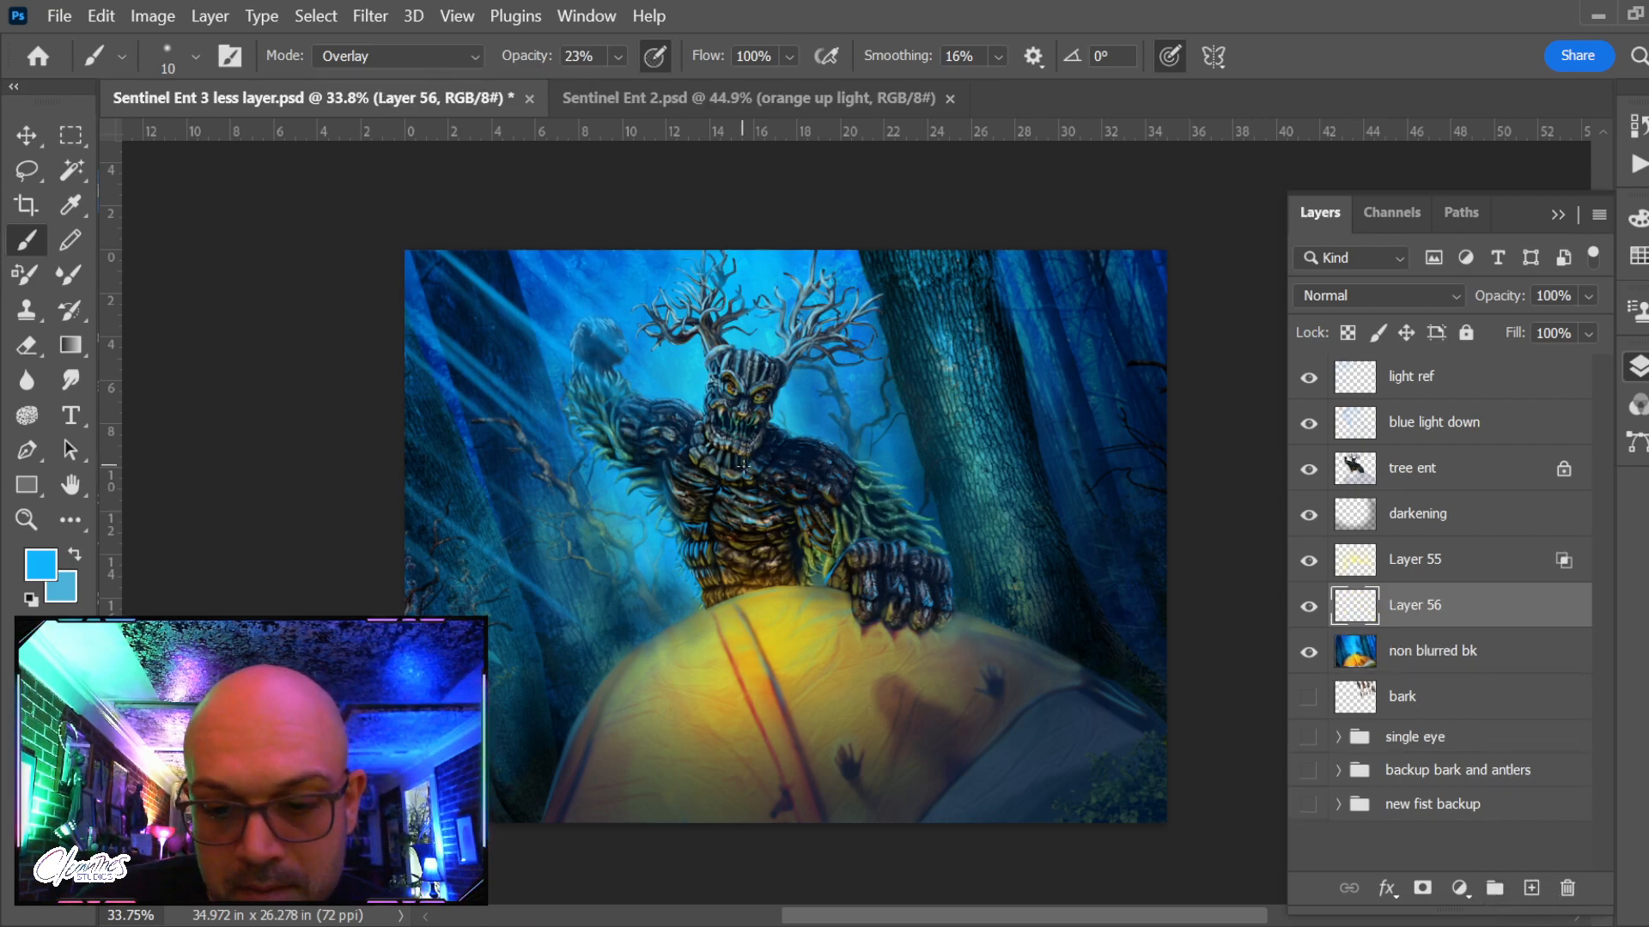
key("bracketright")
key("Return")
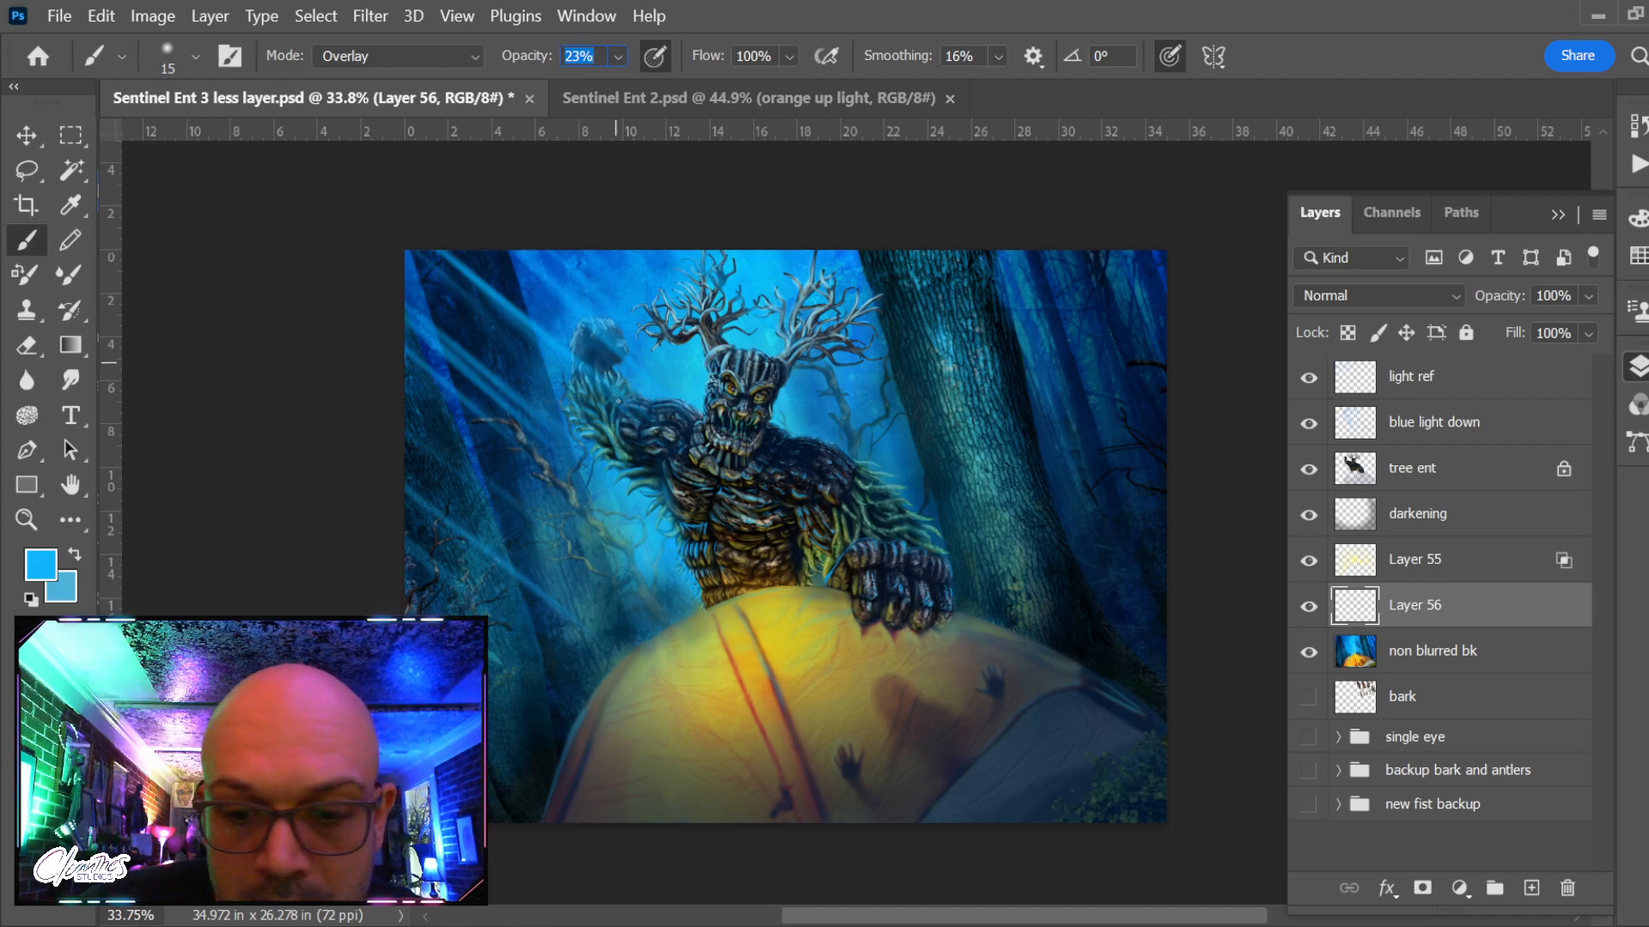
key("bracketright")
key("bracketright")
key("bracketright")
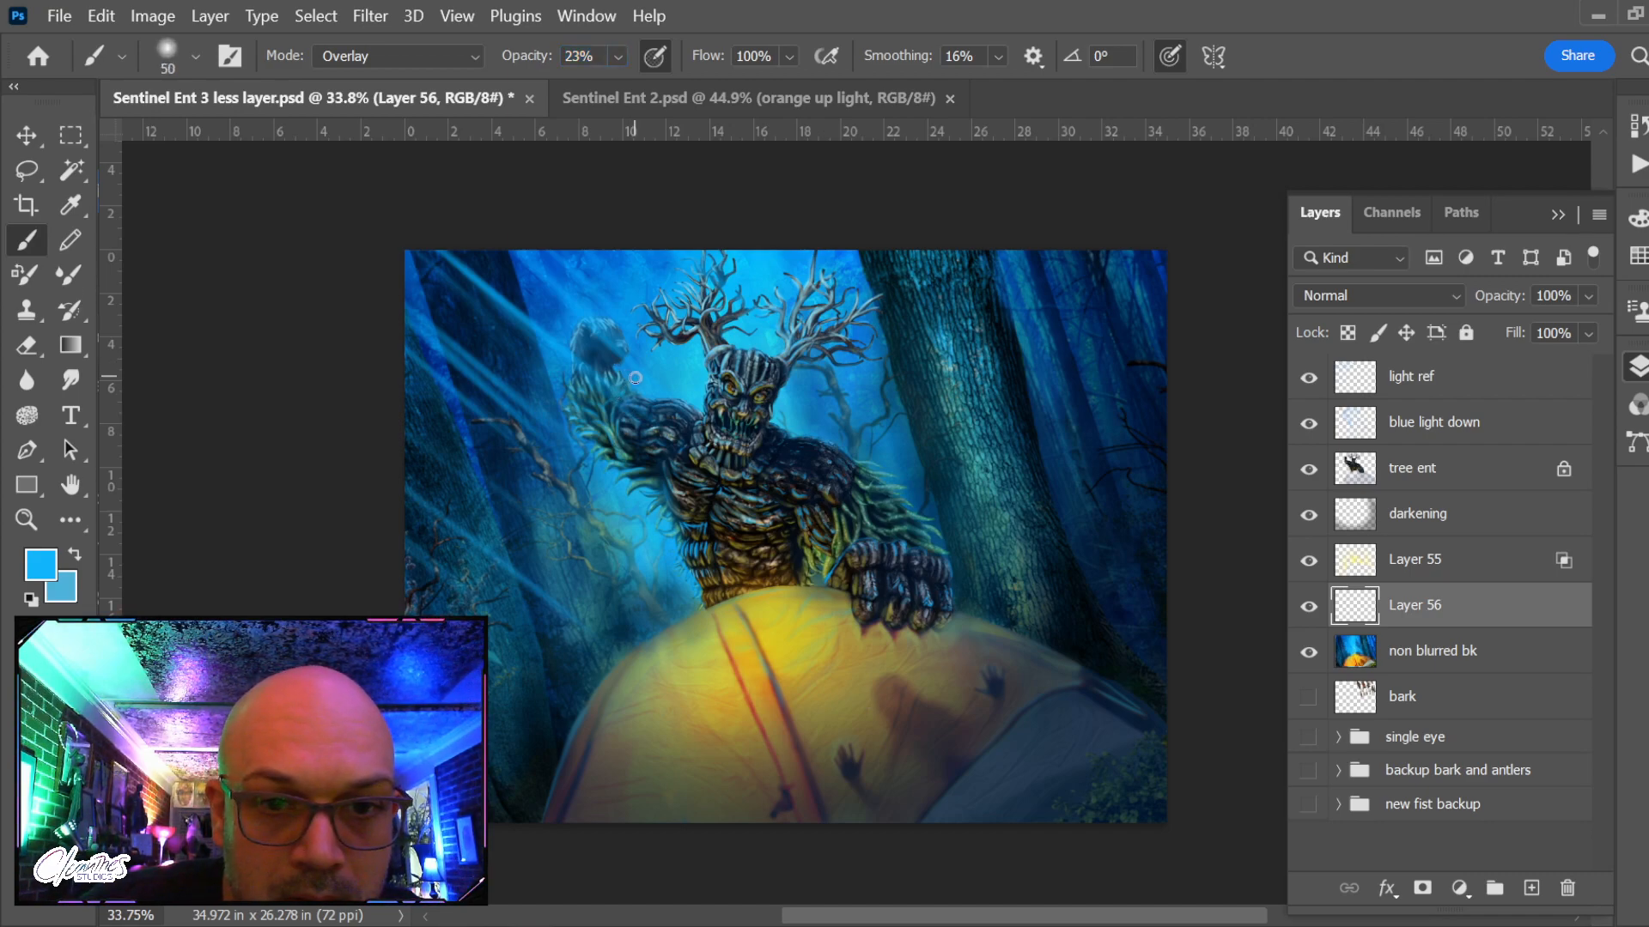
key("bracketright")
key("bracketright")
key("bracketright")
key("bracketright")
key("bracketright")
key("bracketright")
key("bracketright")
key("bracketright")
key("bracketright")
key("bracketright")
key("bracketright")
key("bracketright")
key("bracketright")
key("bracketright")
key("bracketright")
key("bracketright")
key("bracketright")
key("bracketright")
key("bracketright")
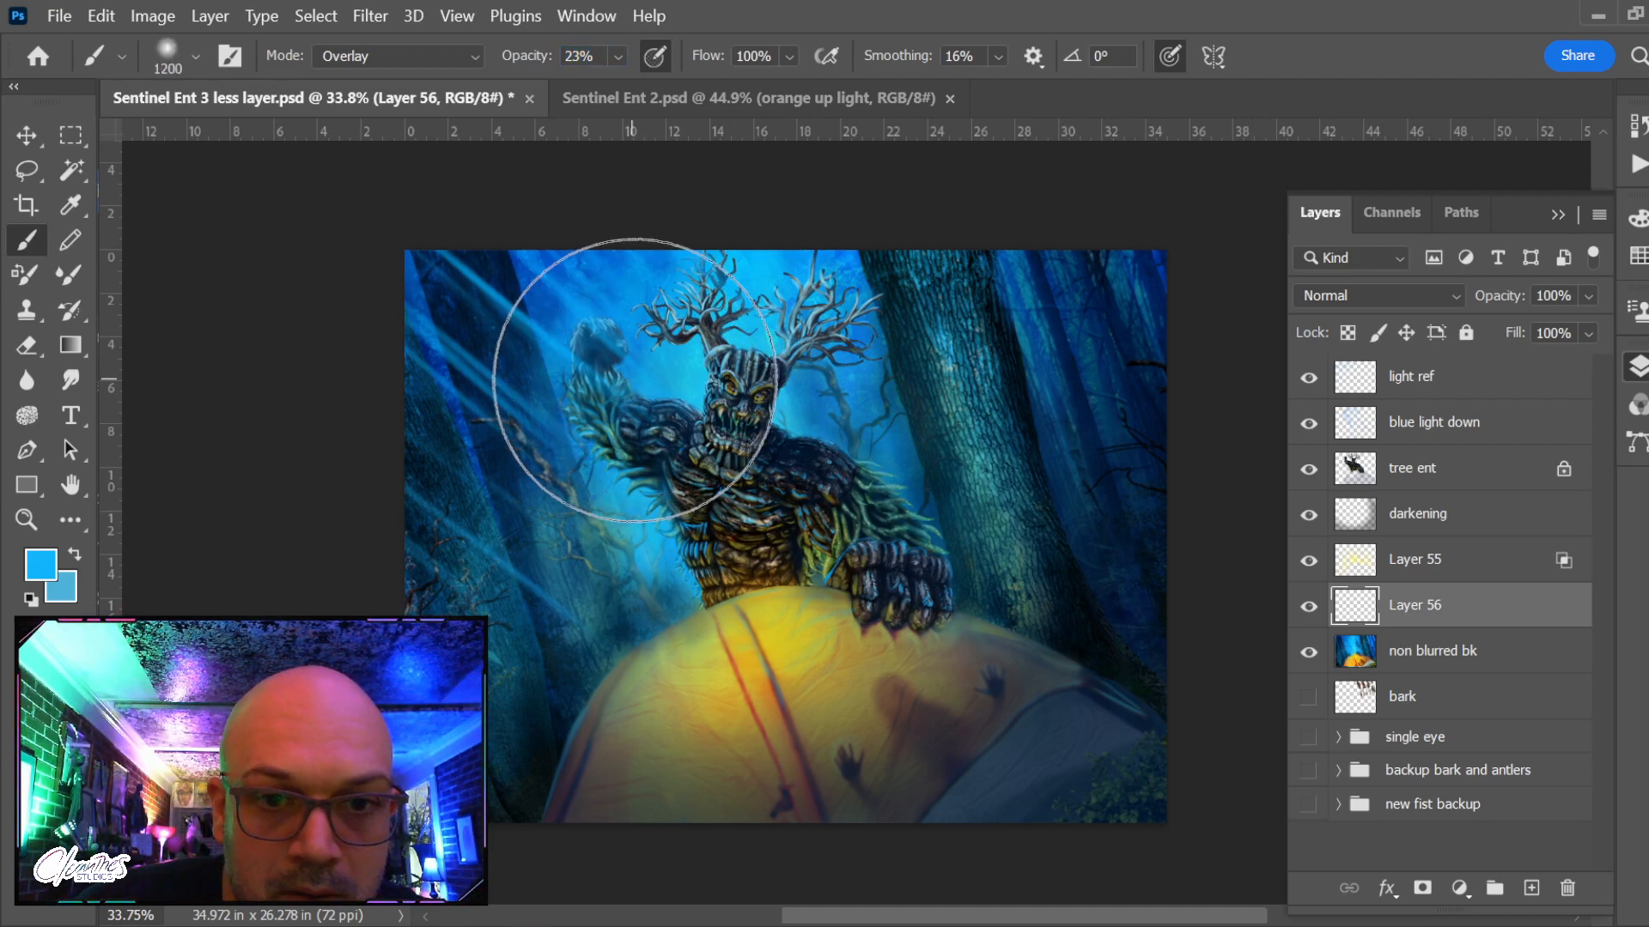
key("bracketright")
key("bracketright")
key("bracketright")
key("bracketright")
key("bracketright")
key("bracketright")
key("bracketright")
key("bracketright")
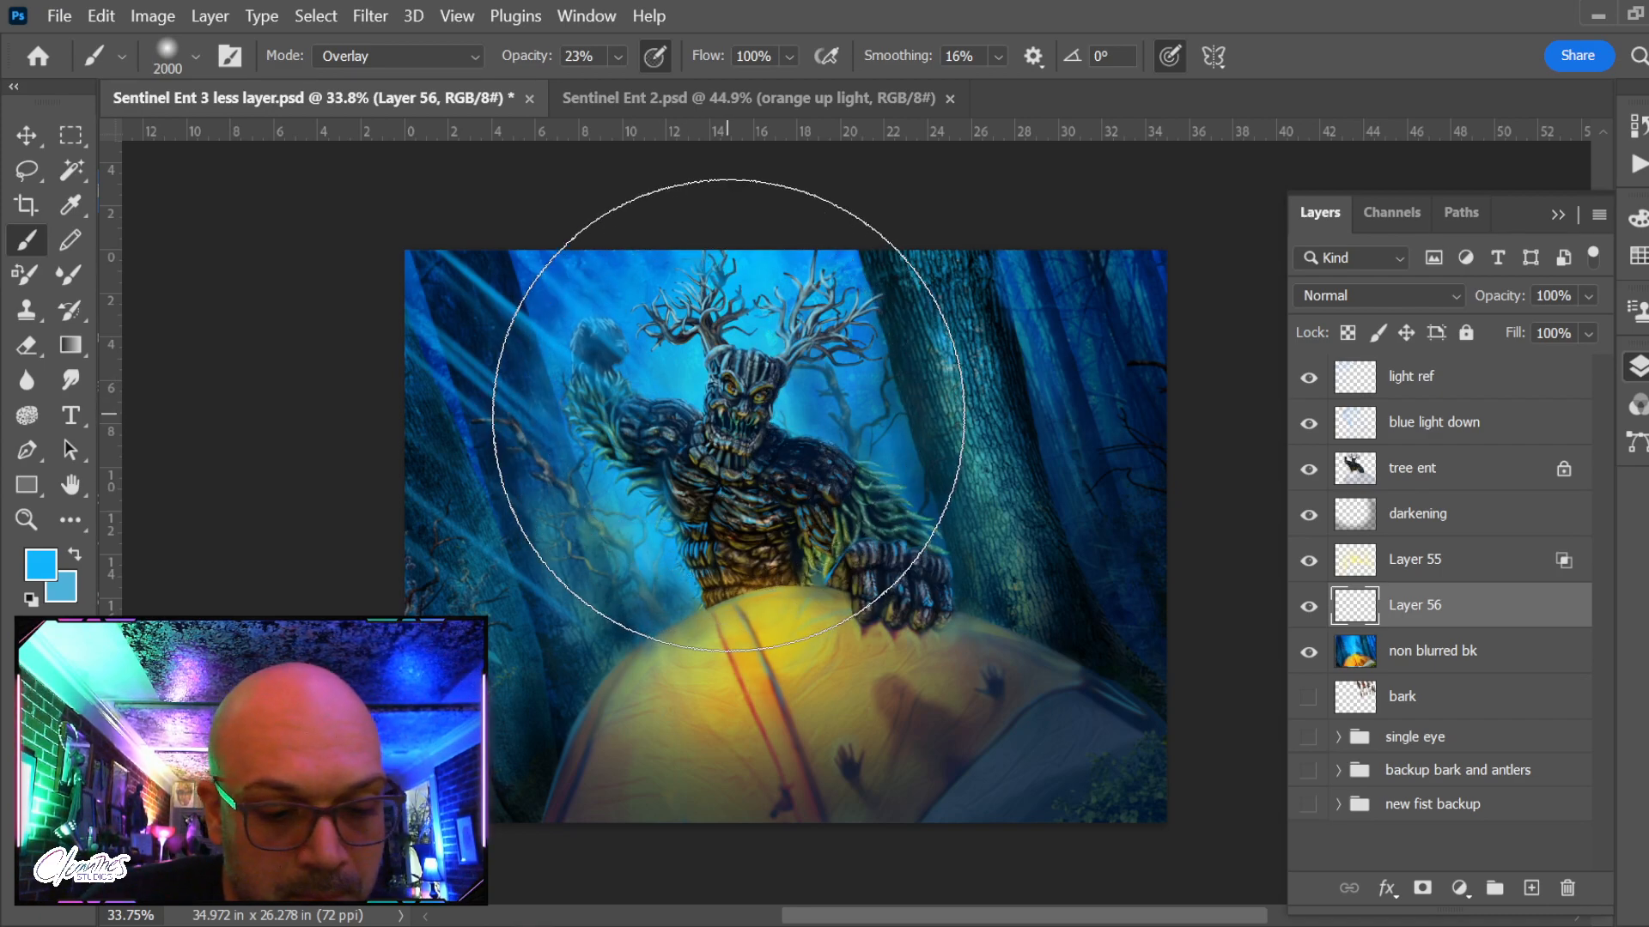
Try darkening the background around the ent with the large black Overlay brush, compare before and after, and delete that layer
key("d")
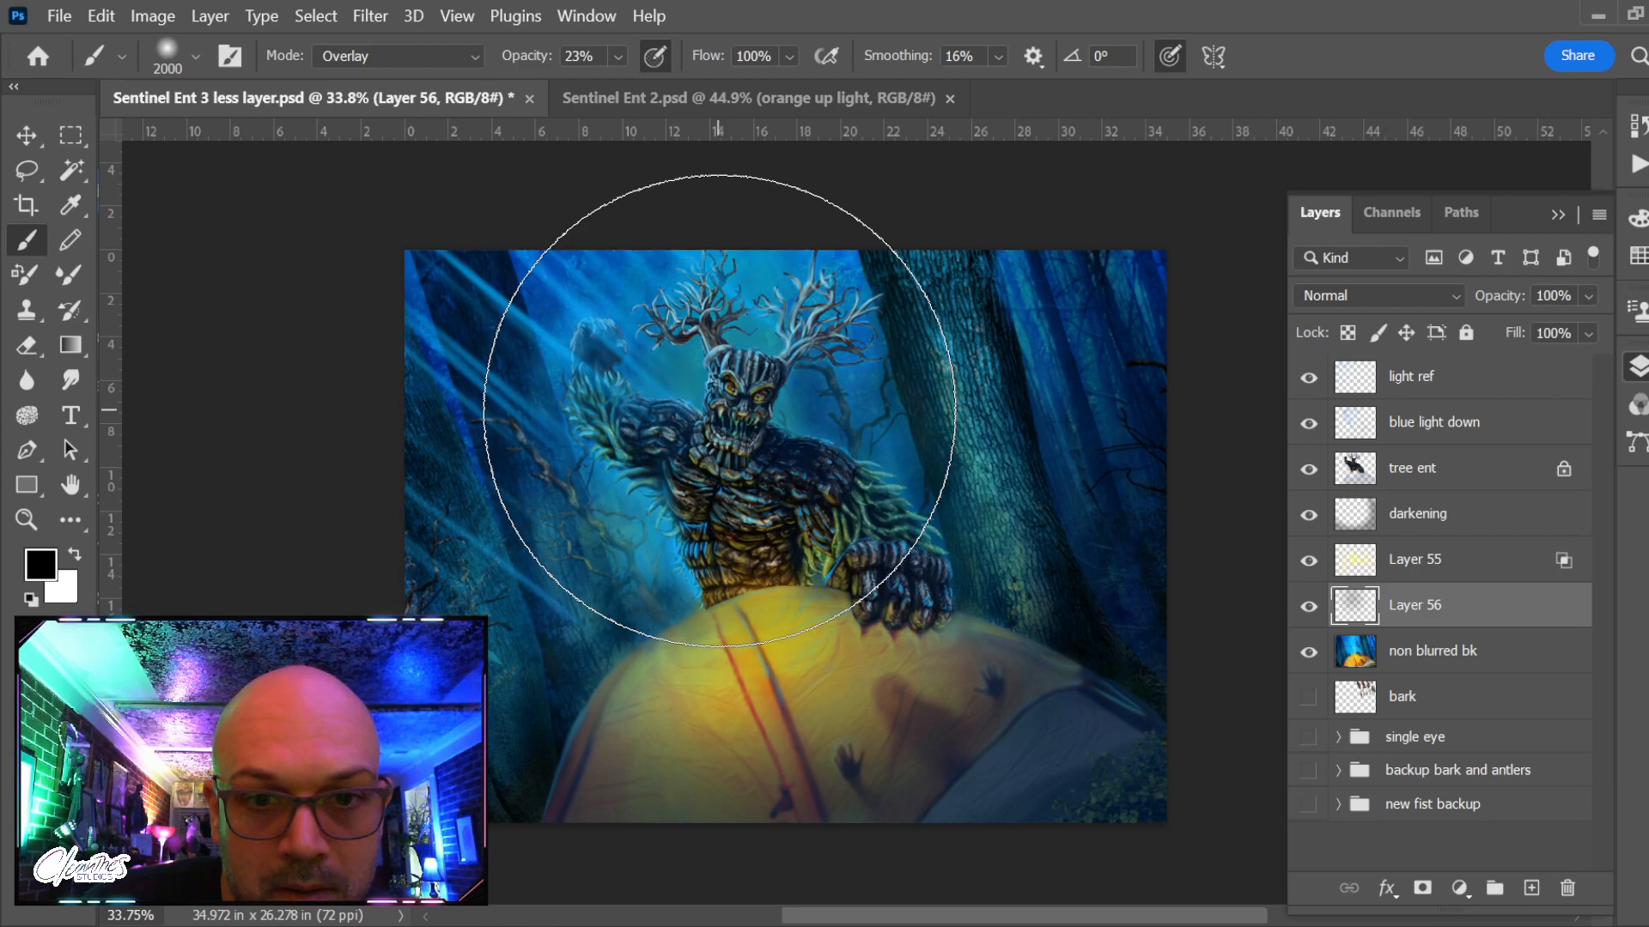
left_click(669, 358)
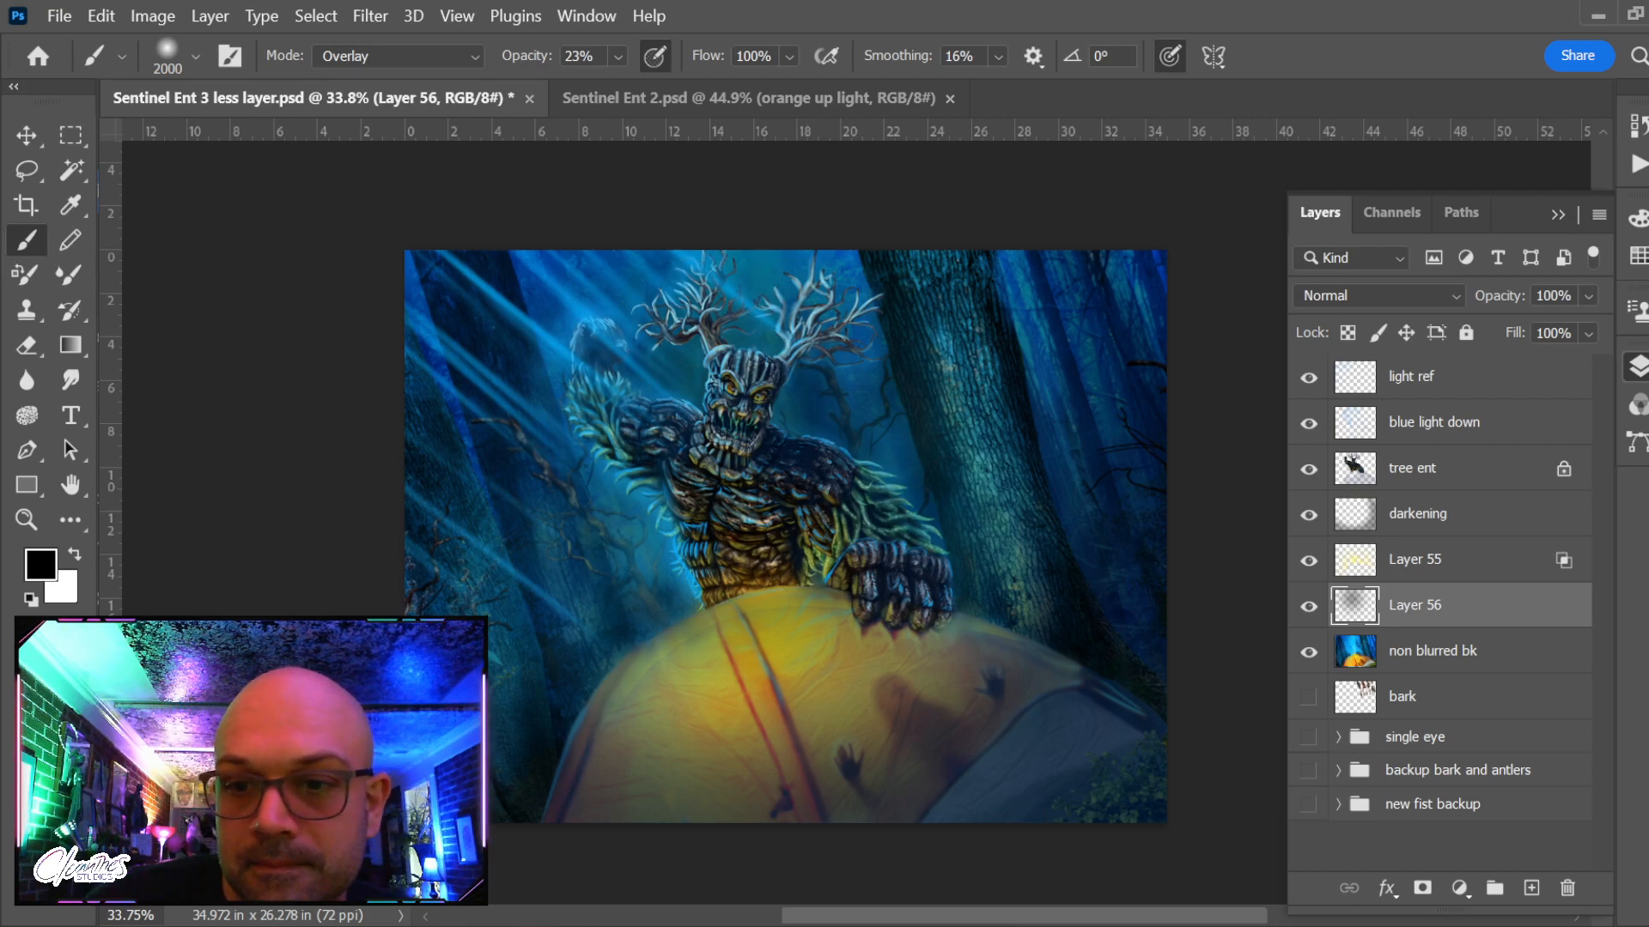
left_click(1310, 610)
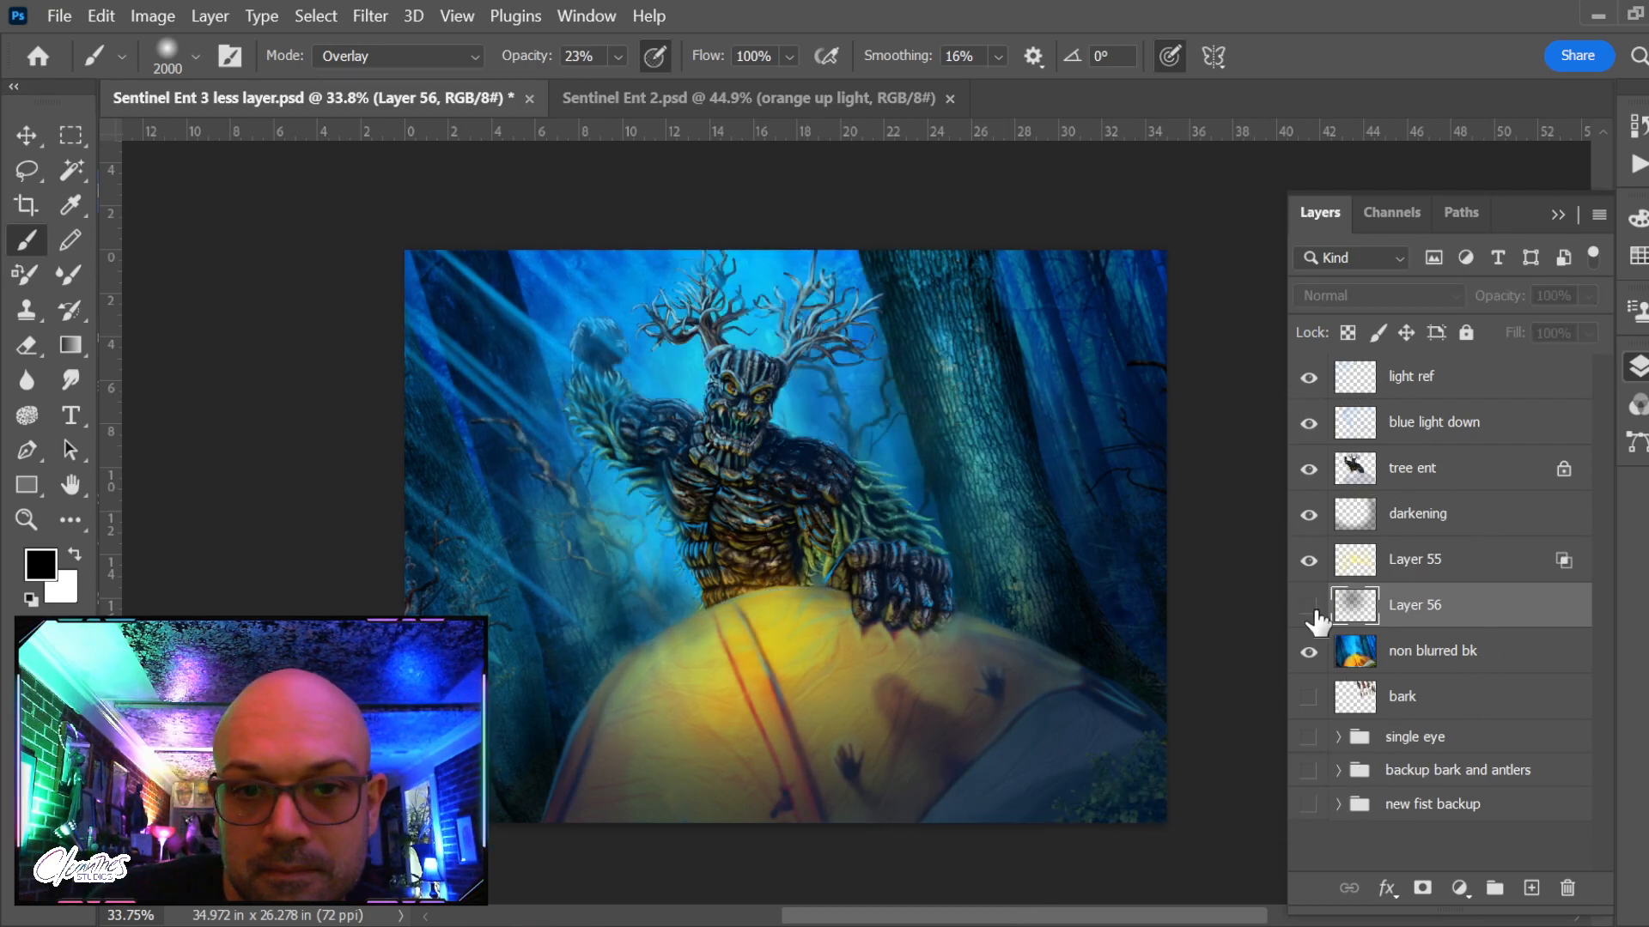
left_click(1310, 610)
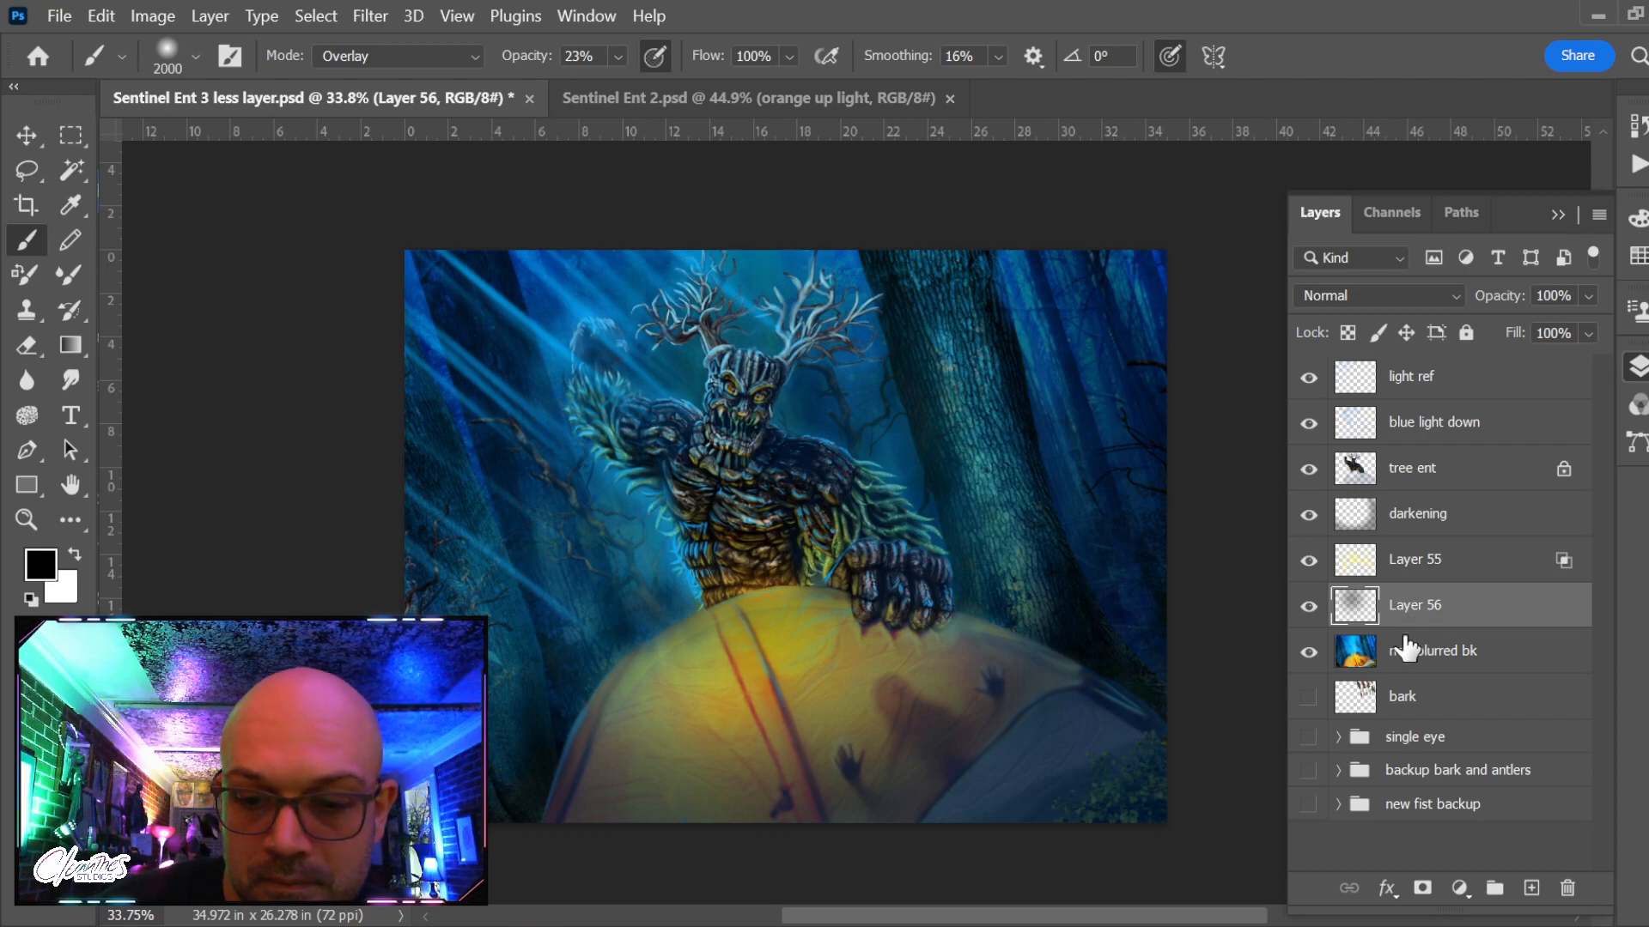
key("Delete")
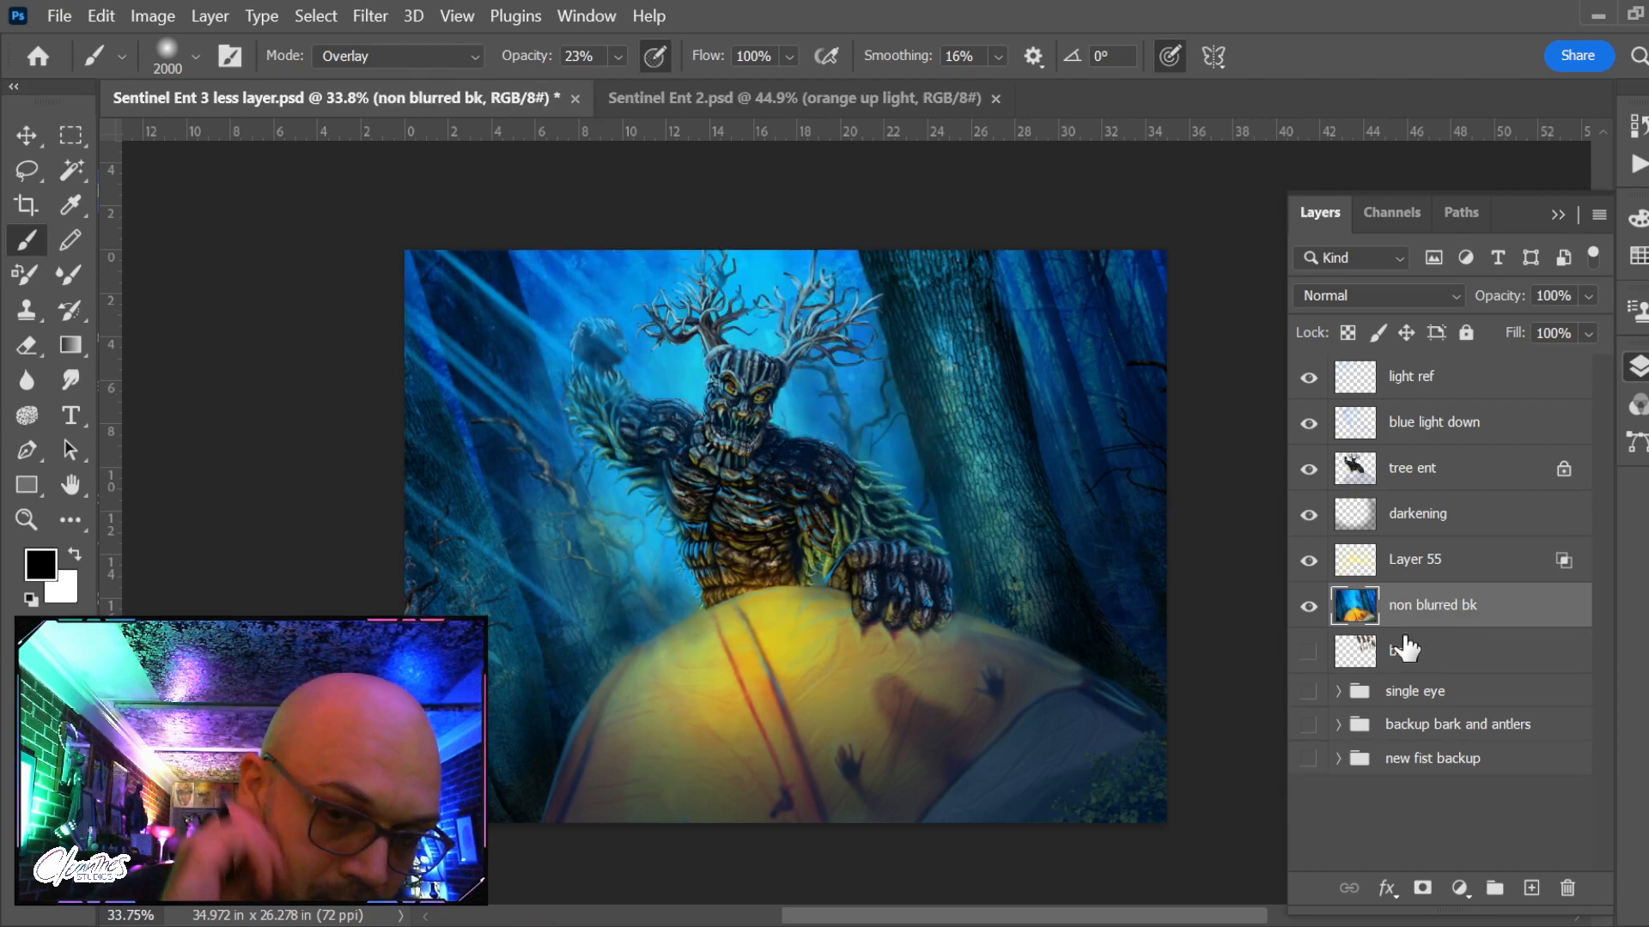
Add a fresh layer above non blurred bk and set the brush's blending mode to Normal at 23% opacity
left_click(1529, 890)
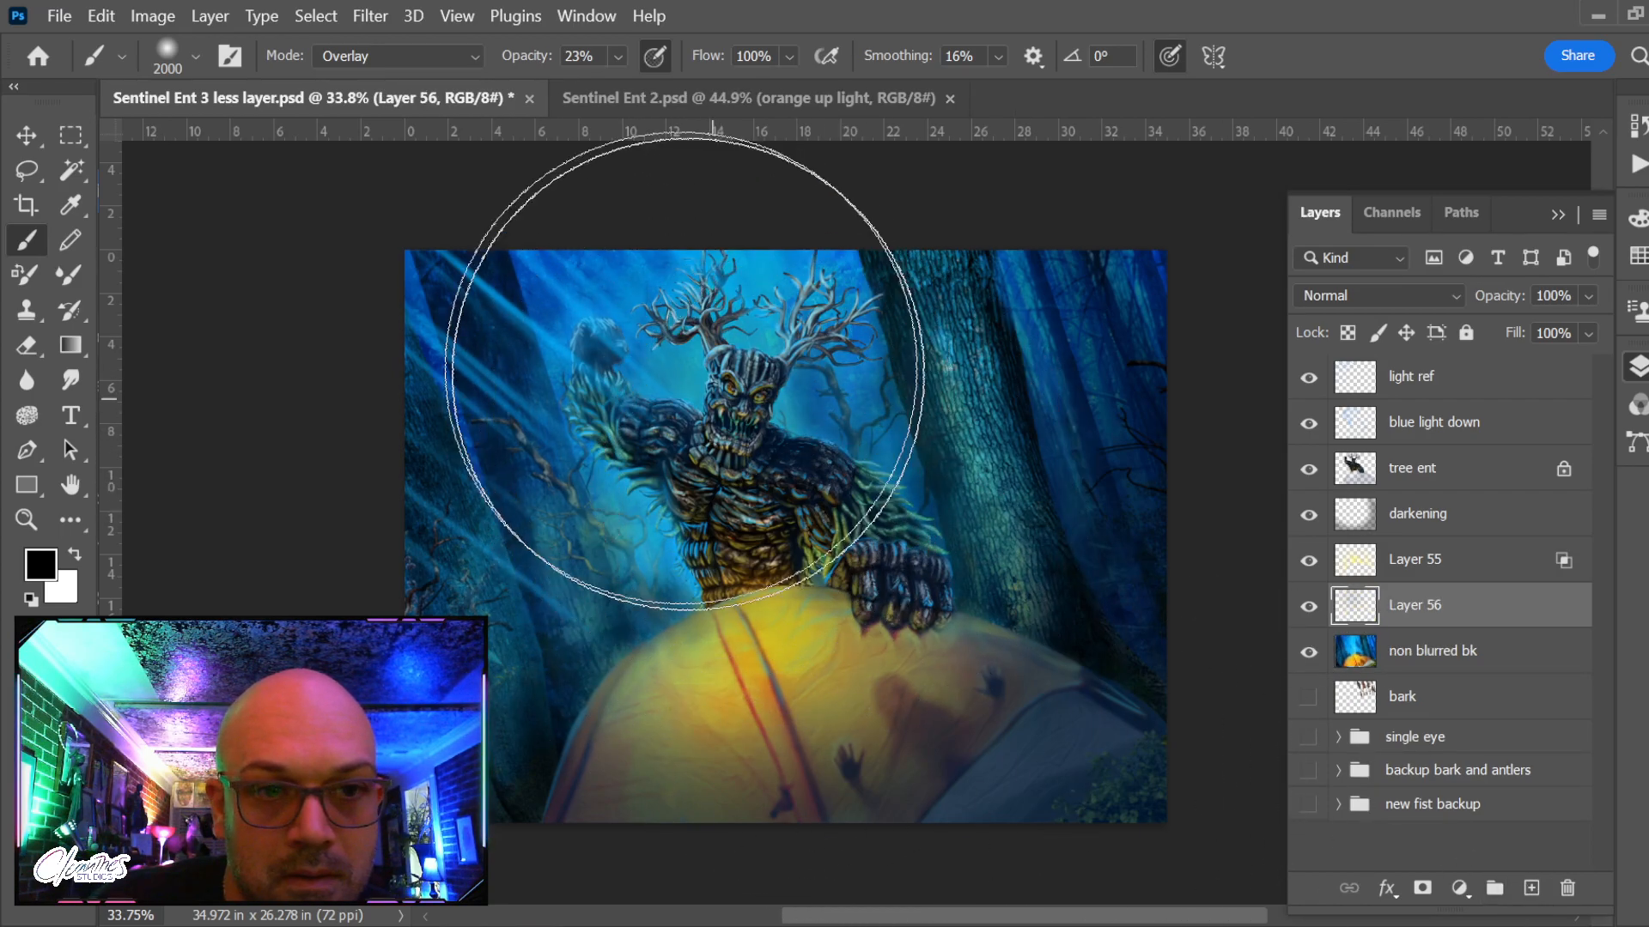
left_click(618, 57)
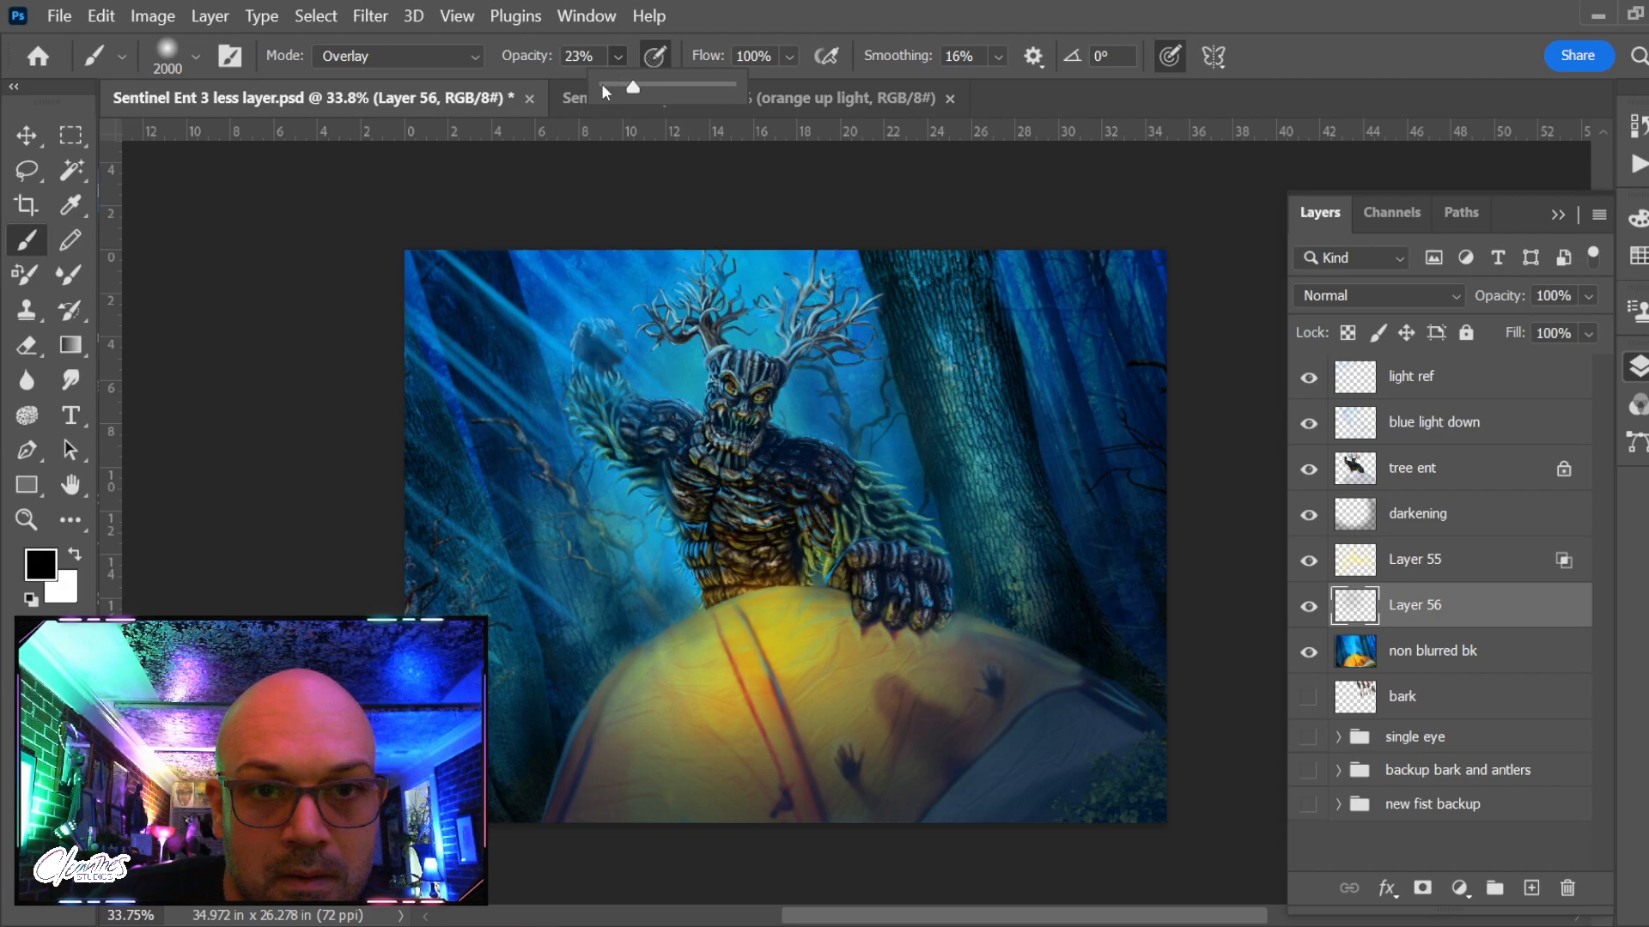
left_click(312, 55)
left_click(434, 53)
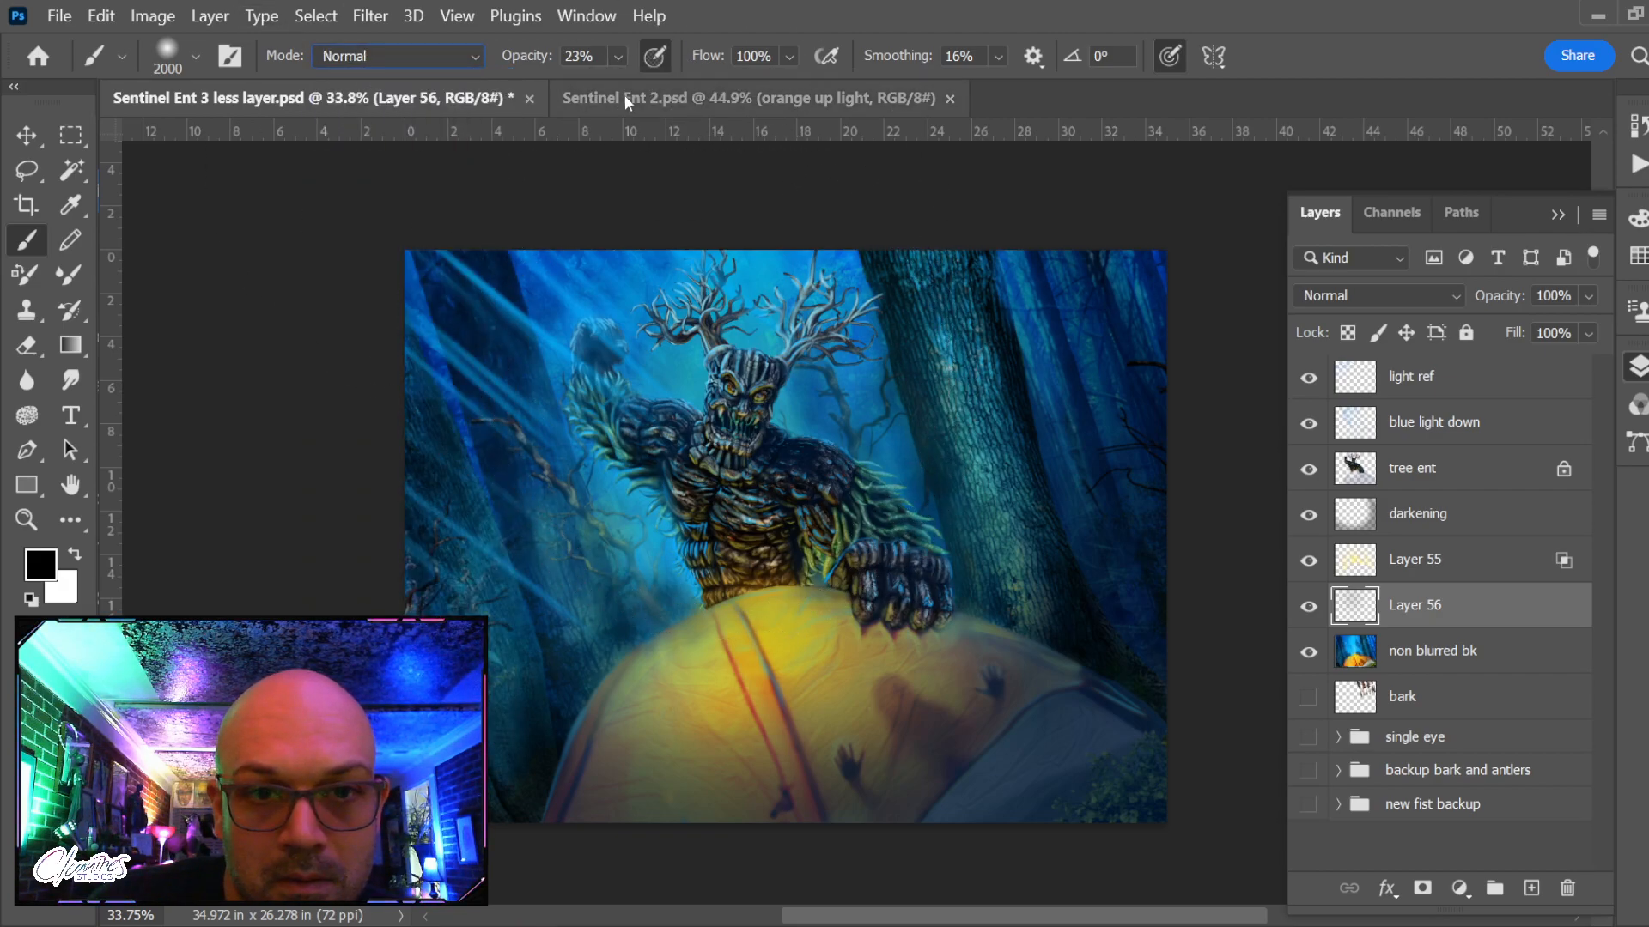
left_click(617, 57)
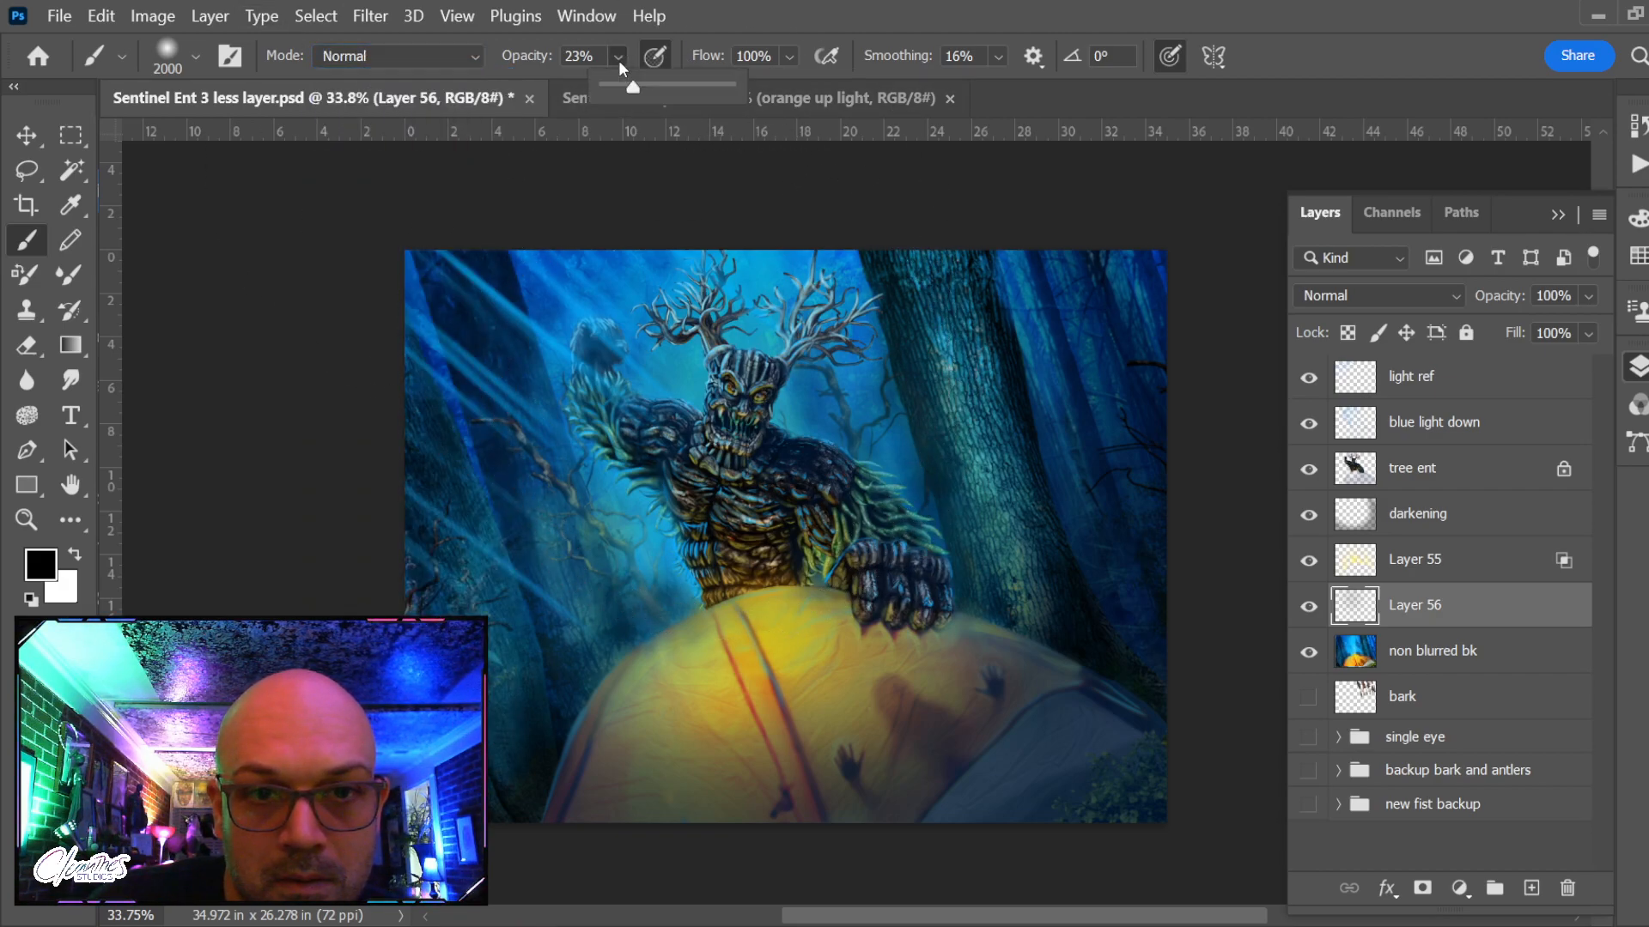
Compare the painting with and without the fresh layer above the background, and delete that layer
left_click(1433, 612)
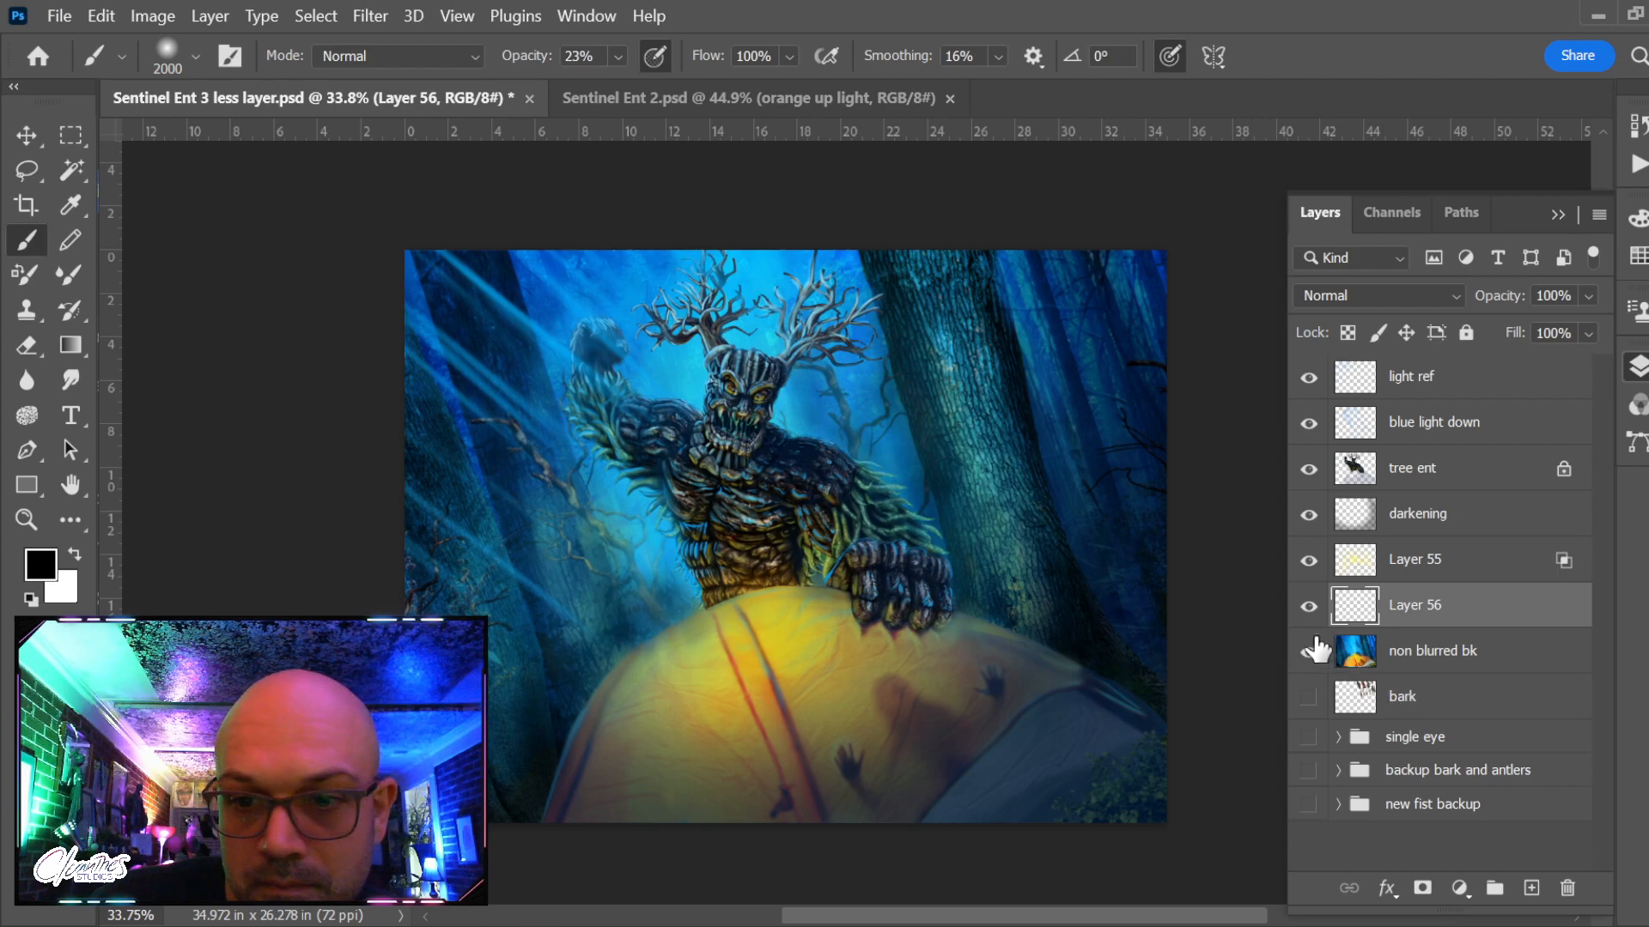
left_click(1309, 606)
left_click(1309, 606)
left_click(1309, 607)
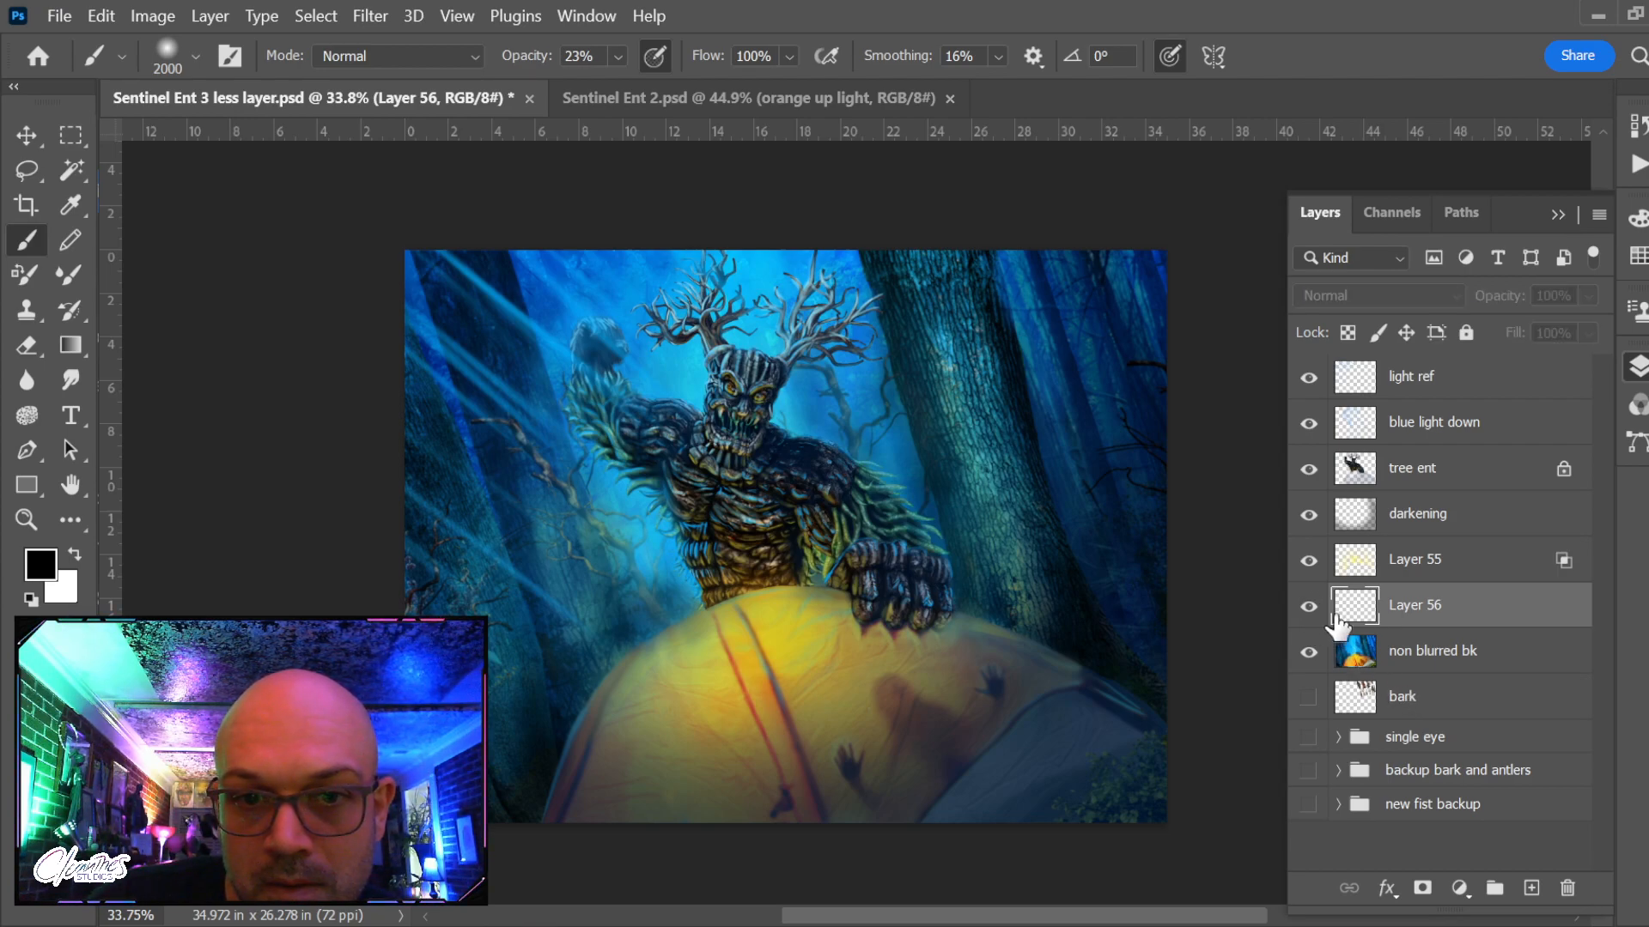
left_click(1309, 606)
key("Delete")
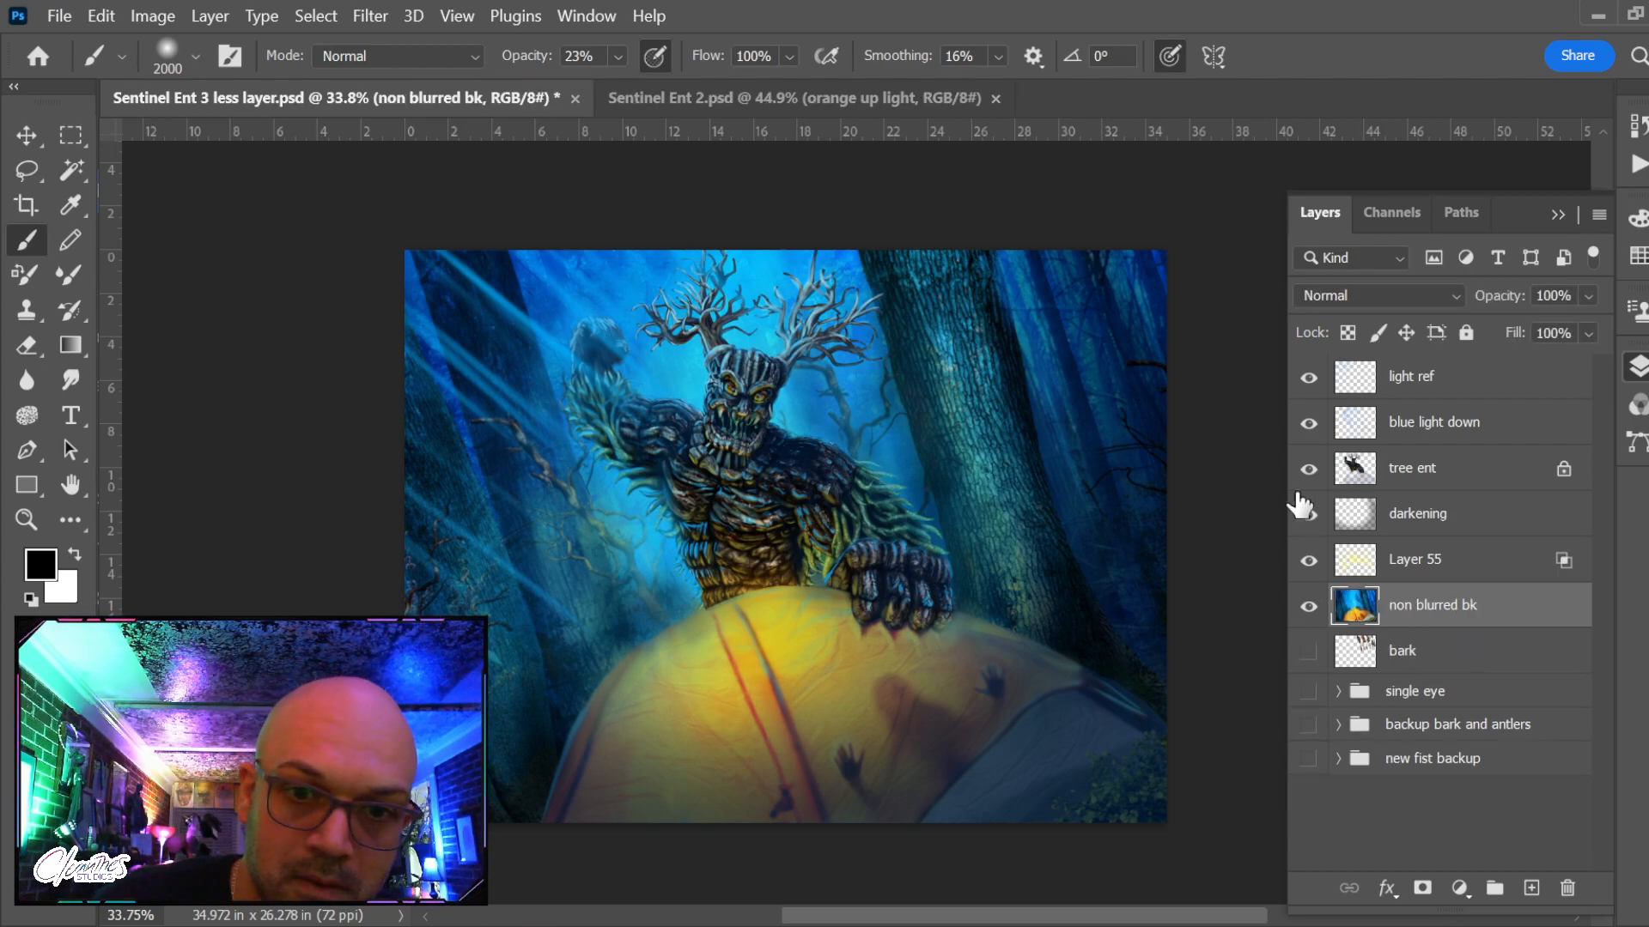
Activate the blue light down layer and sample the bright cyan between the ent's head and raised arm as the foreground colour
scroll(742, 493, "down", 3)
scroll(742, 494, "up", 2)
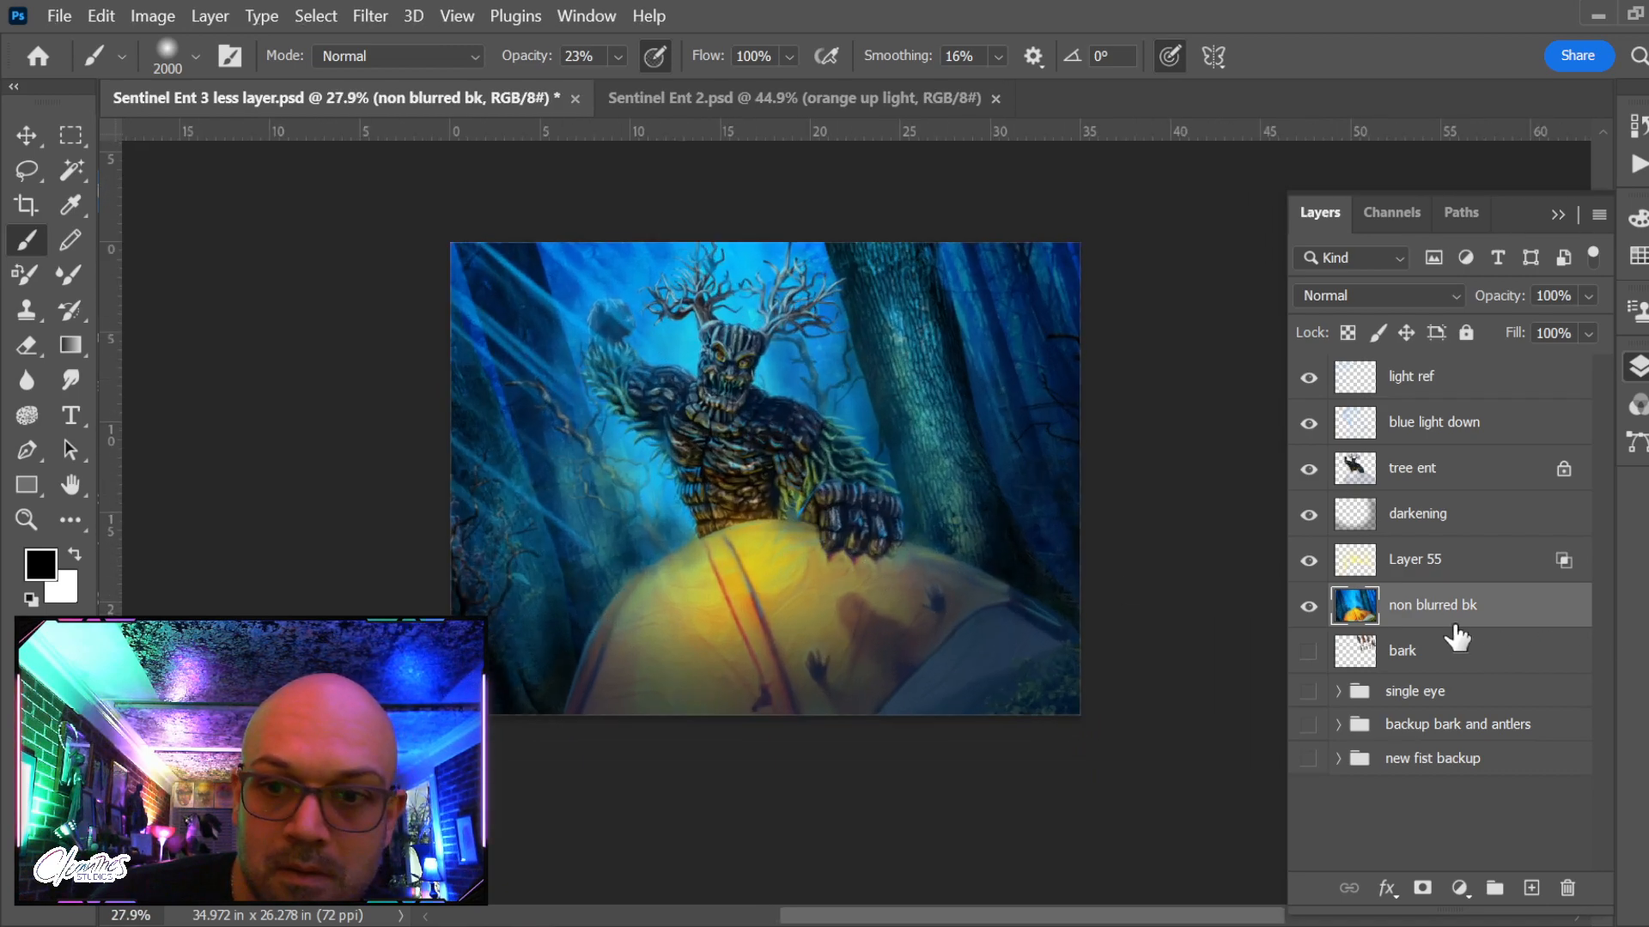
scroll(1188, 602, "up", 2)
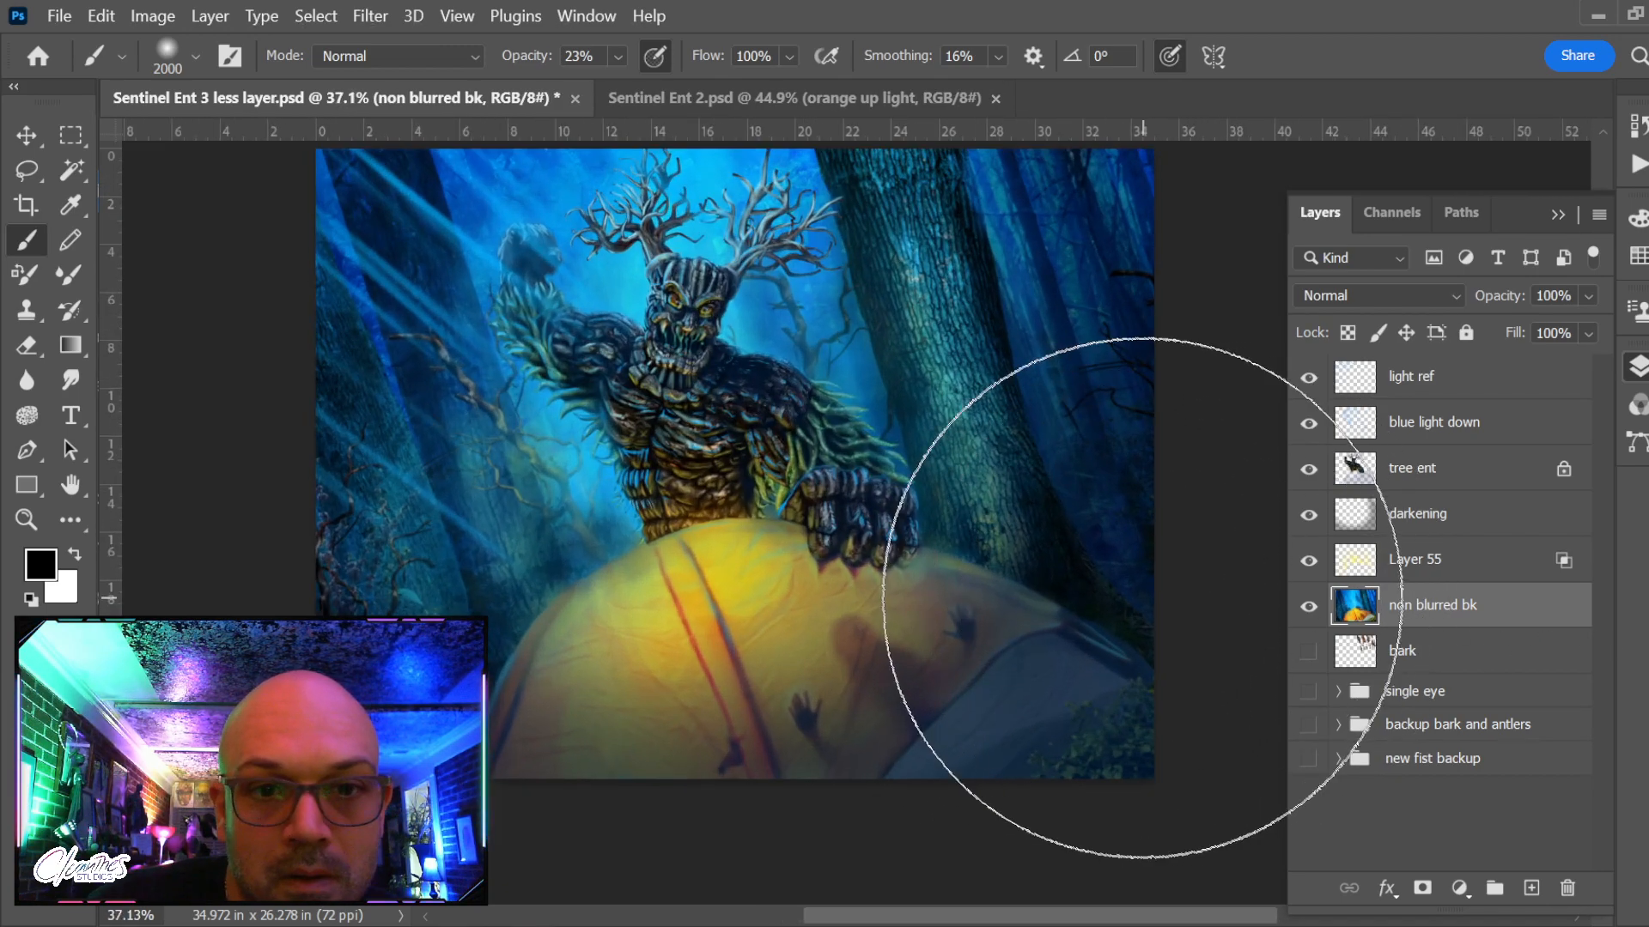
mouse_move(1133, 626)
left_mouse_down()
mouse_move(1071, 600)
mouse_move(1142, 665)
left_mouse_up()
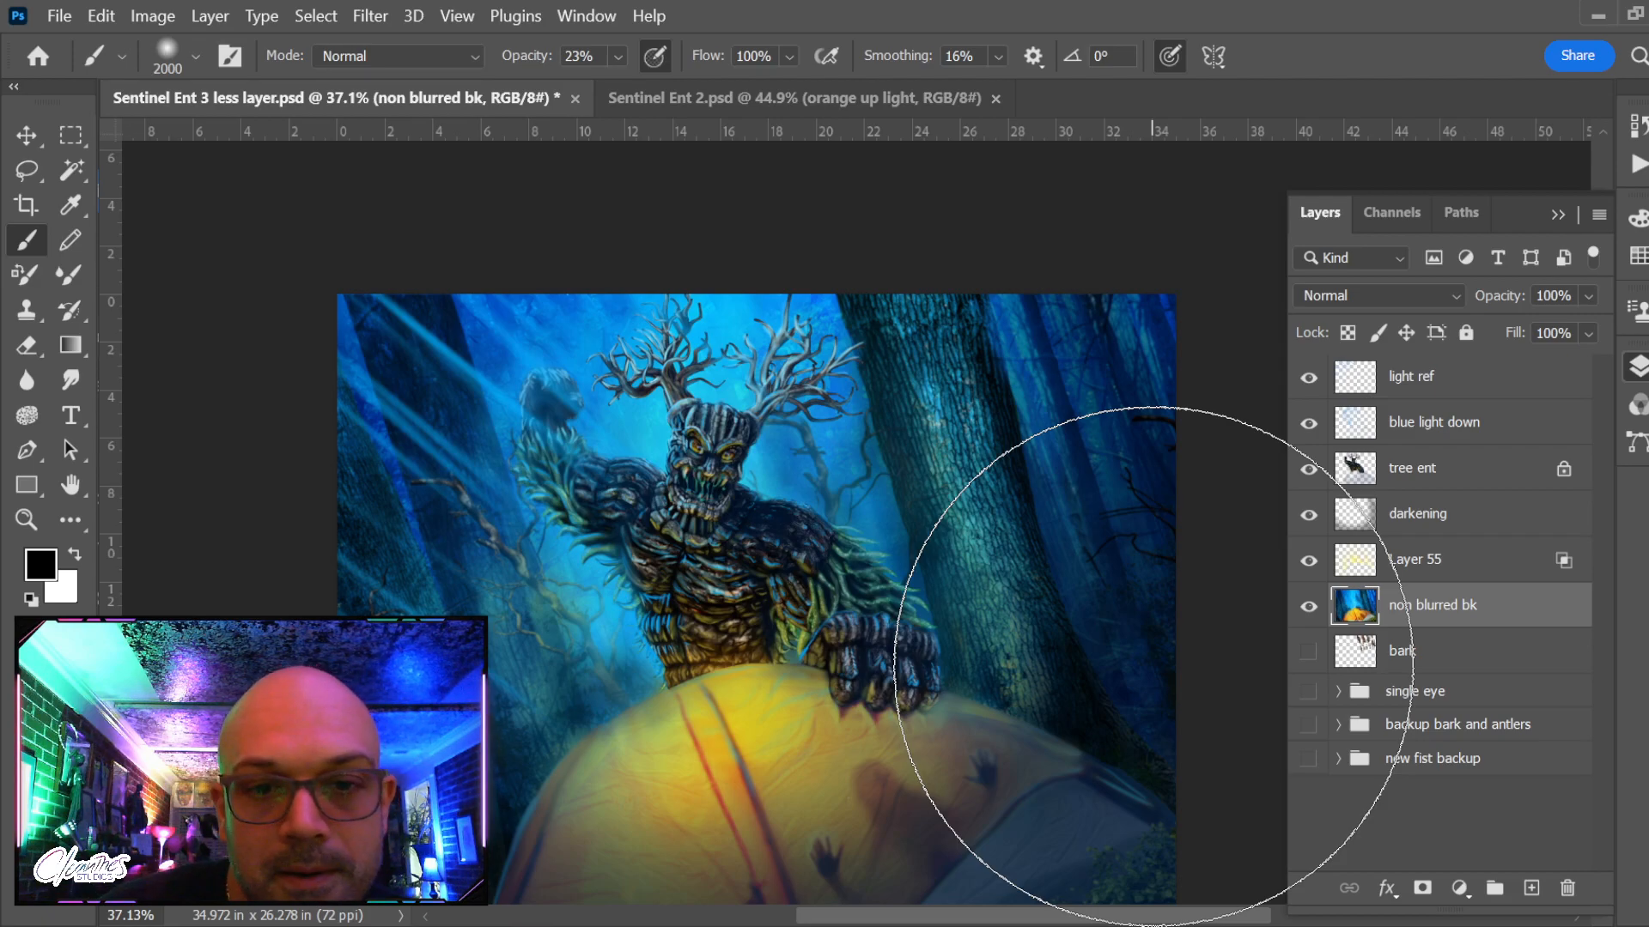
mouse_move(855, 617)
left_mouse_down()
mouse_move(765, 565)
mouse_move(781, 570)
left_mouse_up()
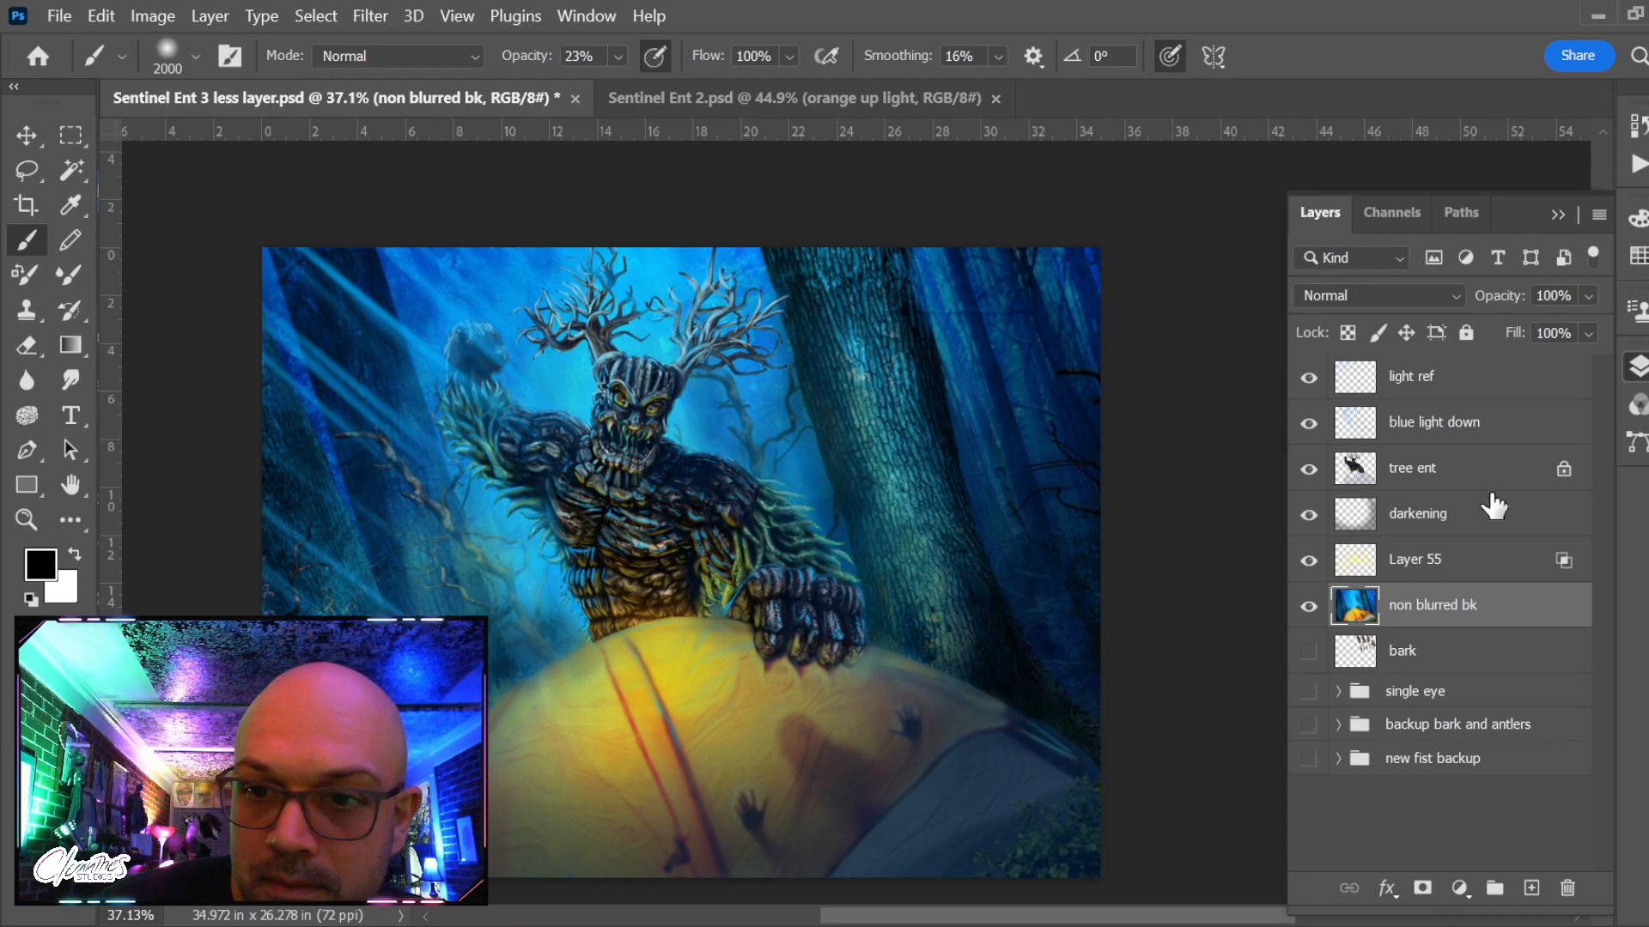
left_click(1493, 428)
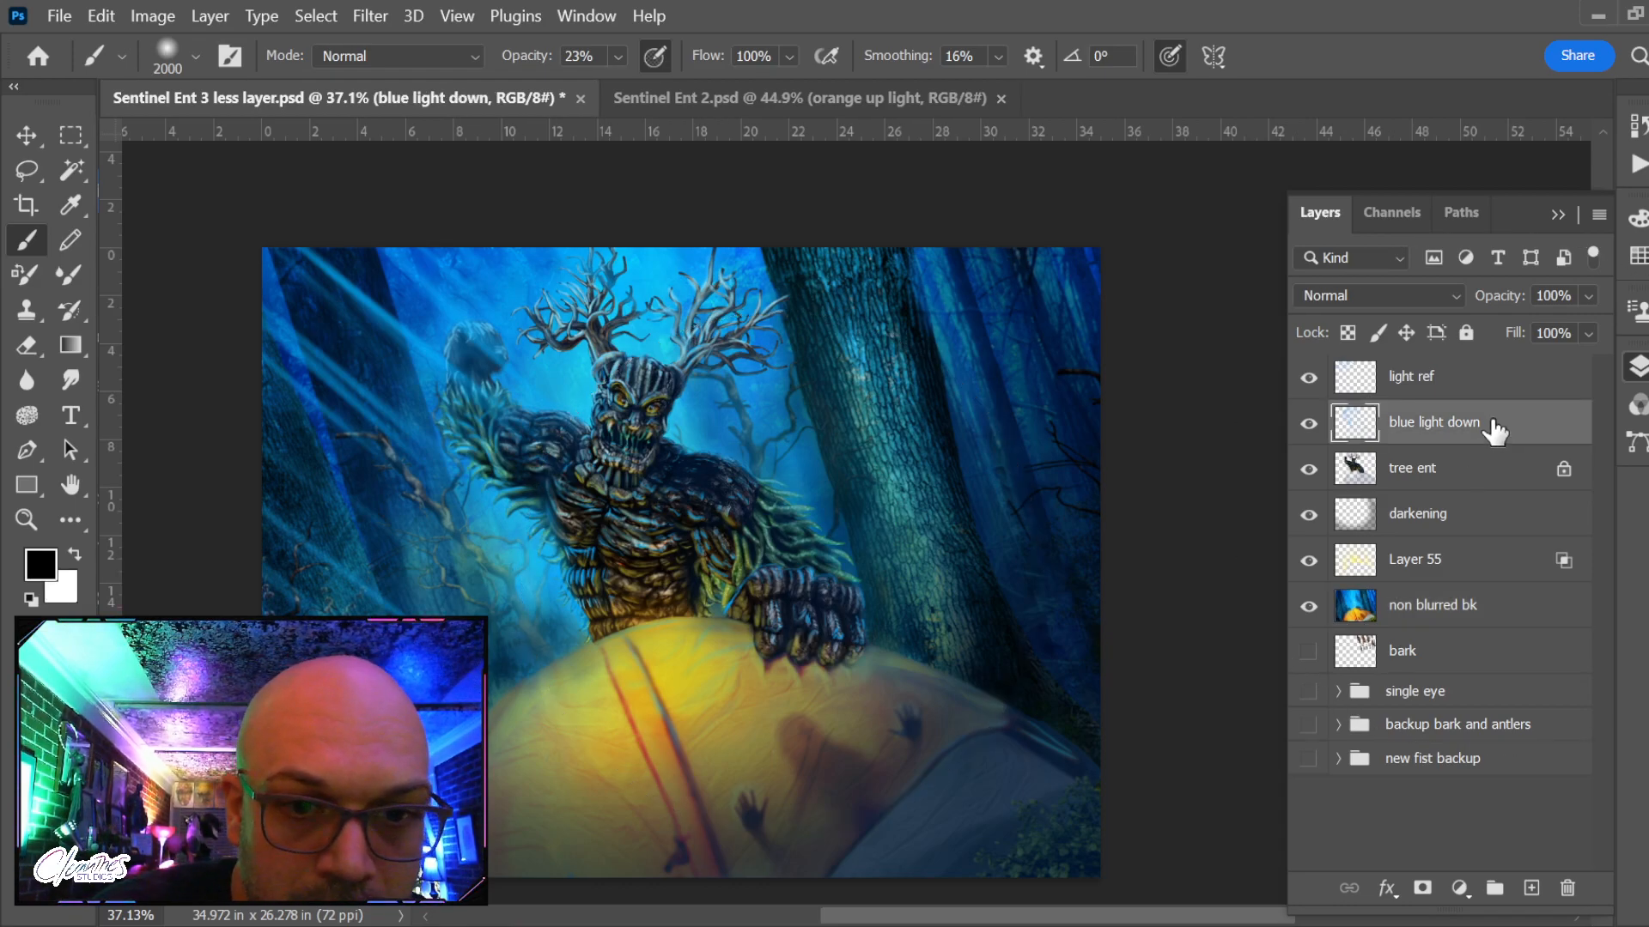
left_click(567, 387, "alt")
key("z")
left_click_drag(618, 648, 681, 674)
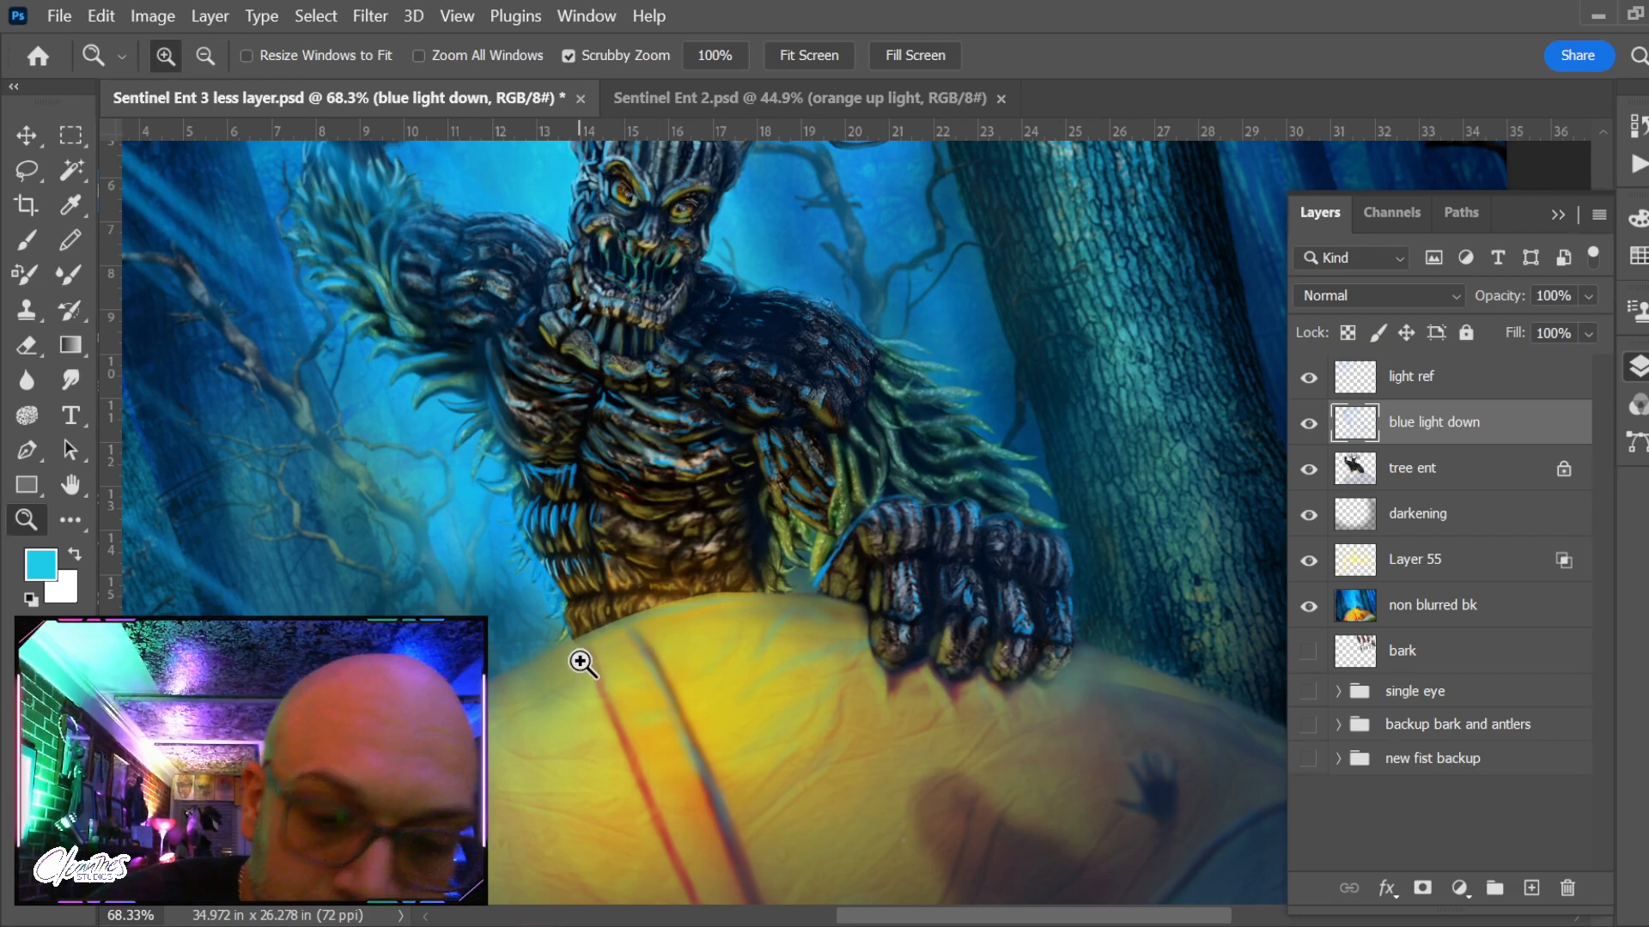
Paint fine cyan light accents on the ent's torso and raised arm with a 20 px brush at 23% opacity
key("b")
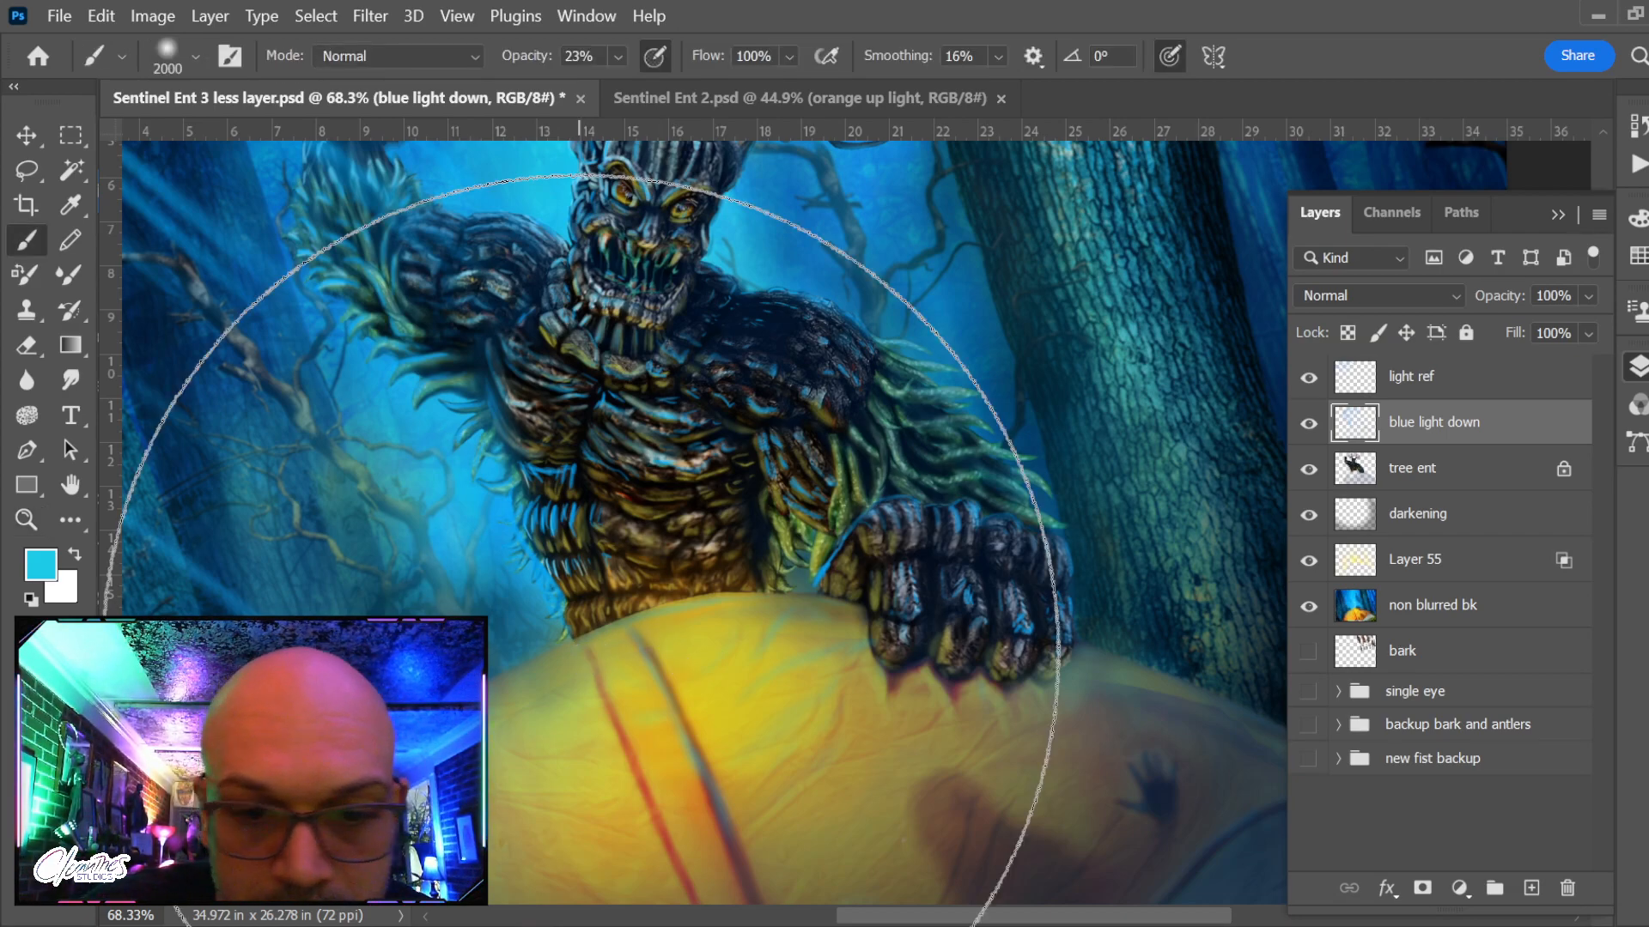
key("bracketleft")
key("bracketleft")
key("bracketleft")
key("bracketleft")
key("bracketleft")
key("bracketleft")
key("bracketleft")
key("bracketleft")
key("bracketleft")
key("bracketleft")
key("bracketleft")
key("bracketleft")
key("bracketleft")
key("bracketleft")
key("bracketleft")
key("bracketleft")
key("bracketleft")
key("bracketleft")
key("bracketleft")
key("bracketleft")
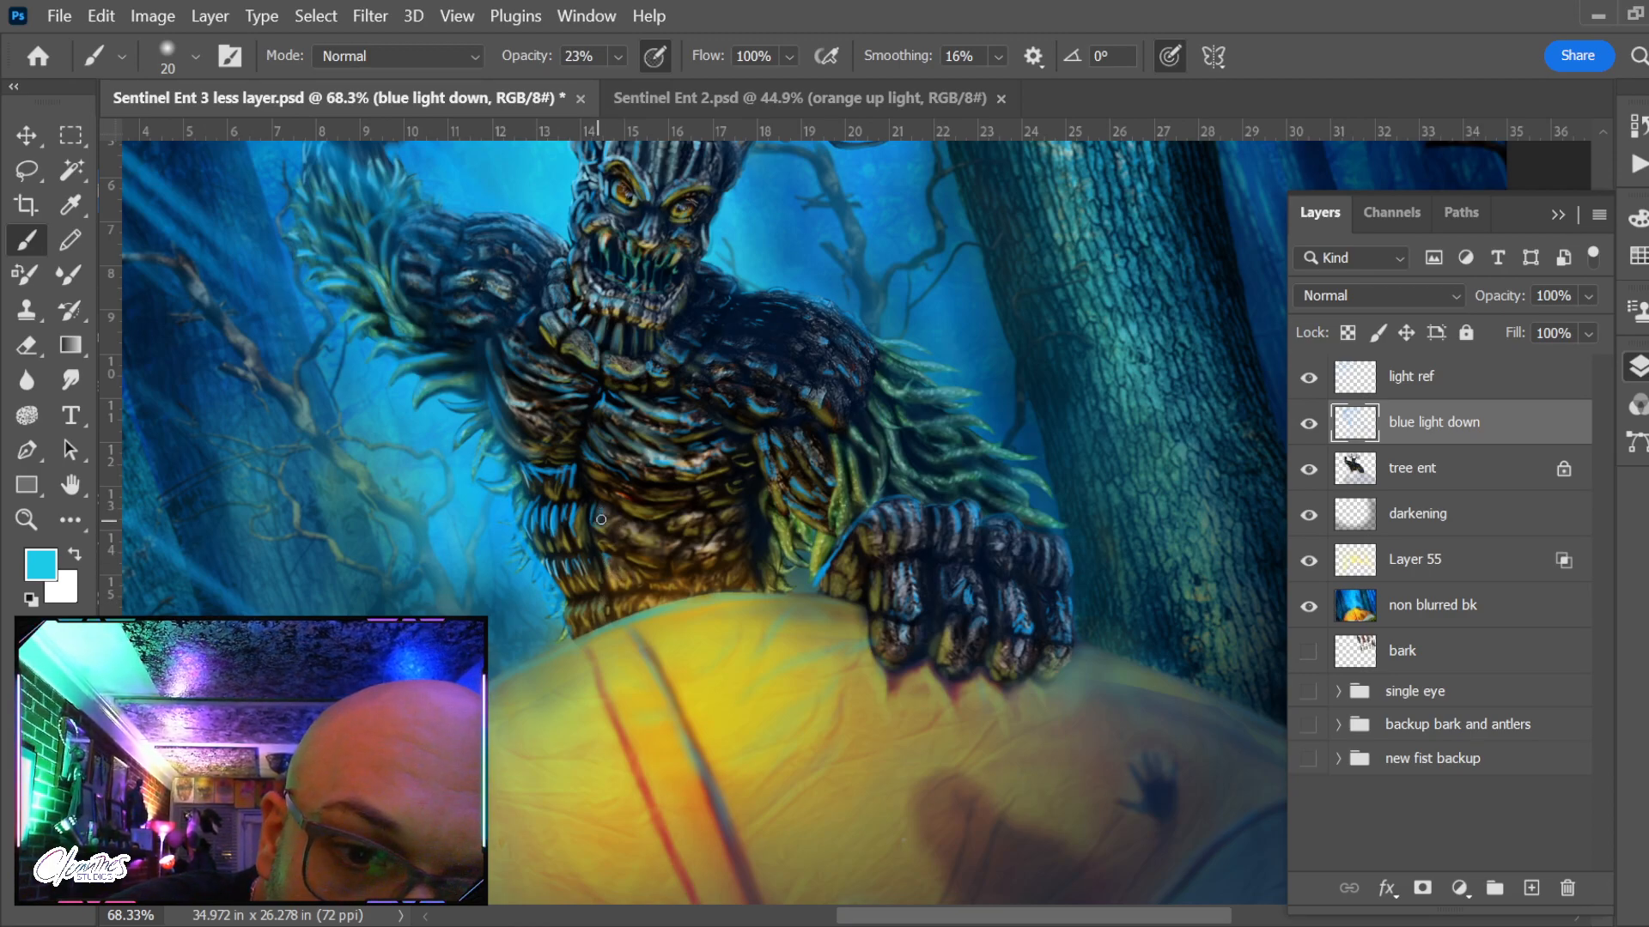
left_click_drag(629, 453, 662, 574)
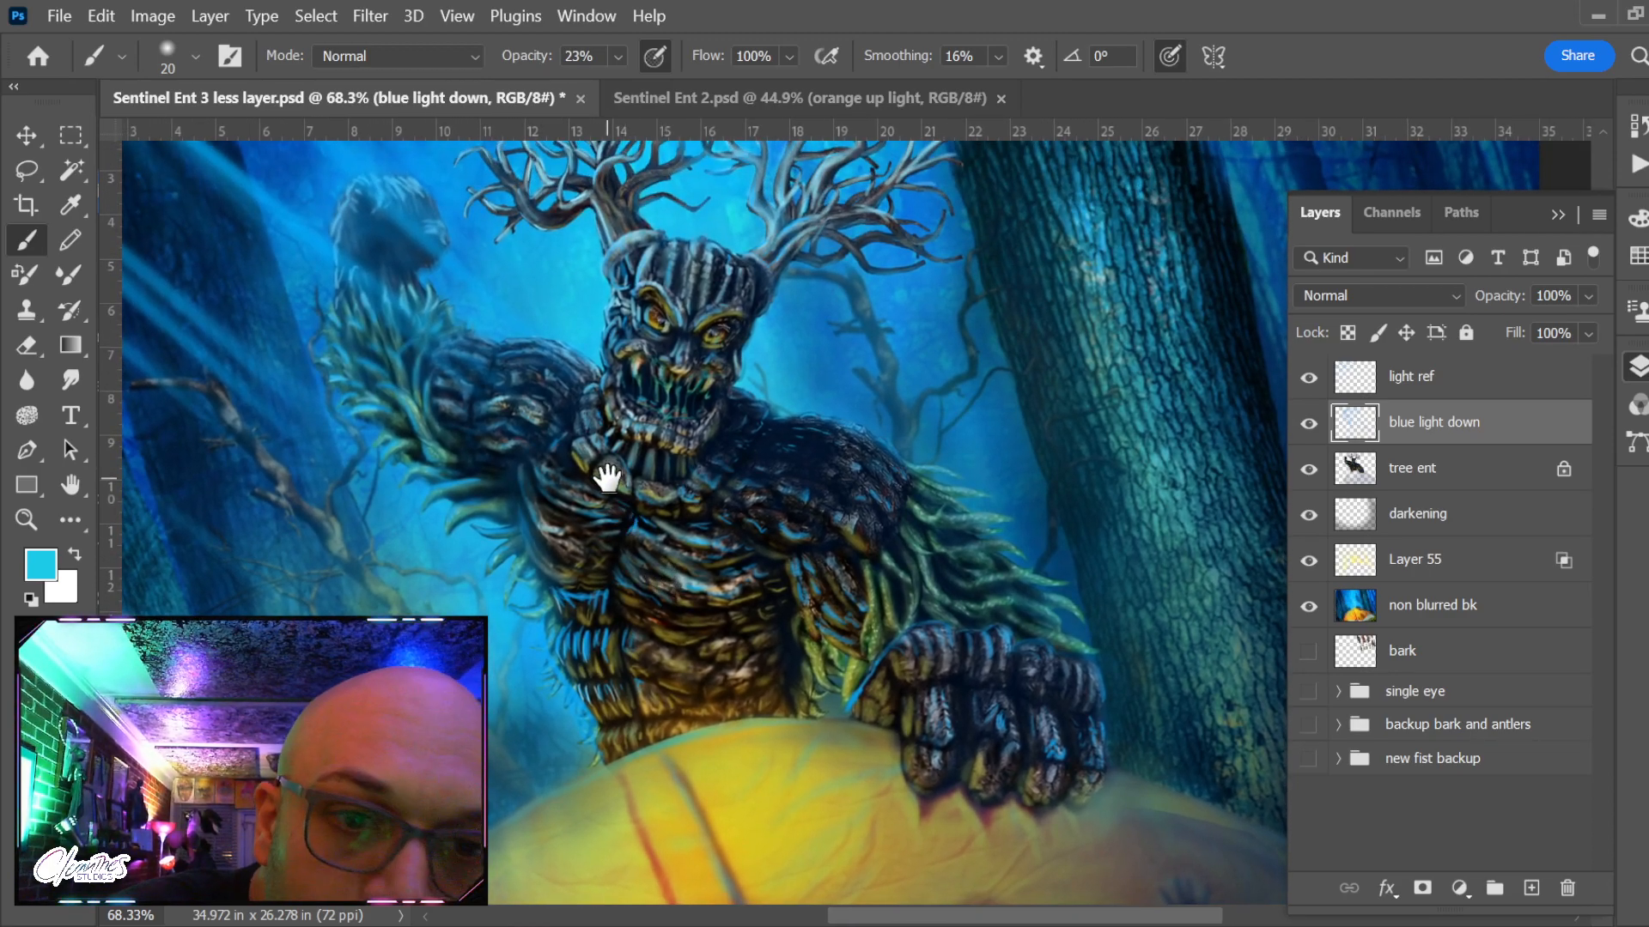
left_click_drag(607, 476, 600, 581)
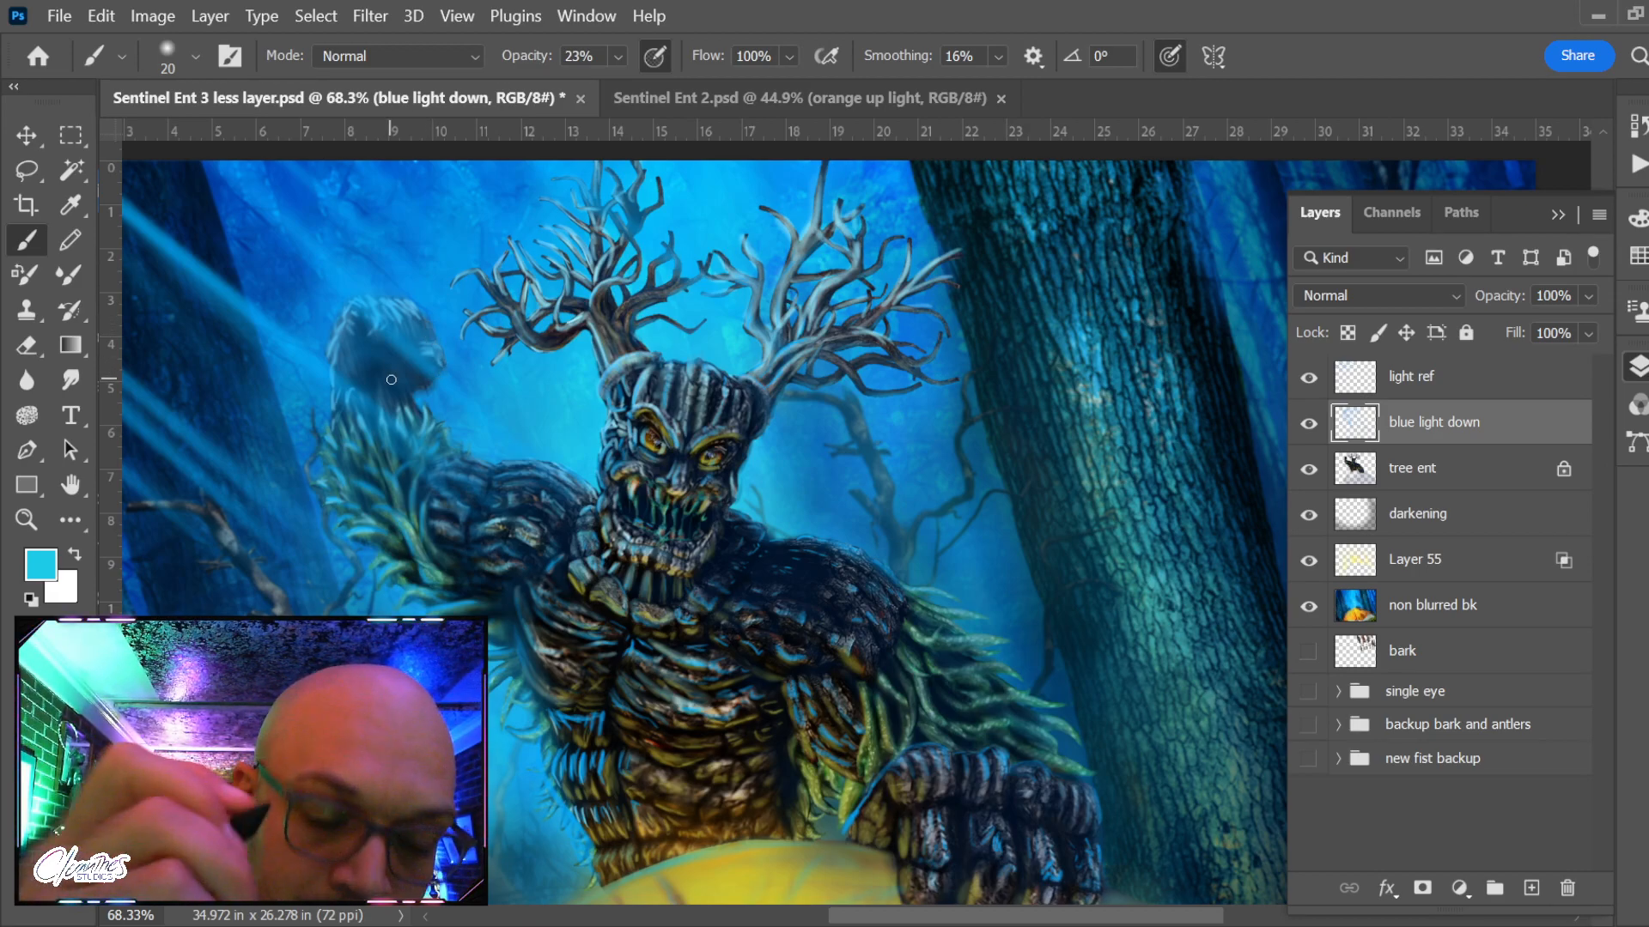
Soften the blue light on the ent's chest and raised arm using a 60 px eraser at 16% opacity
key("e")
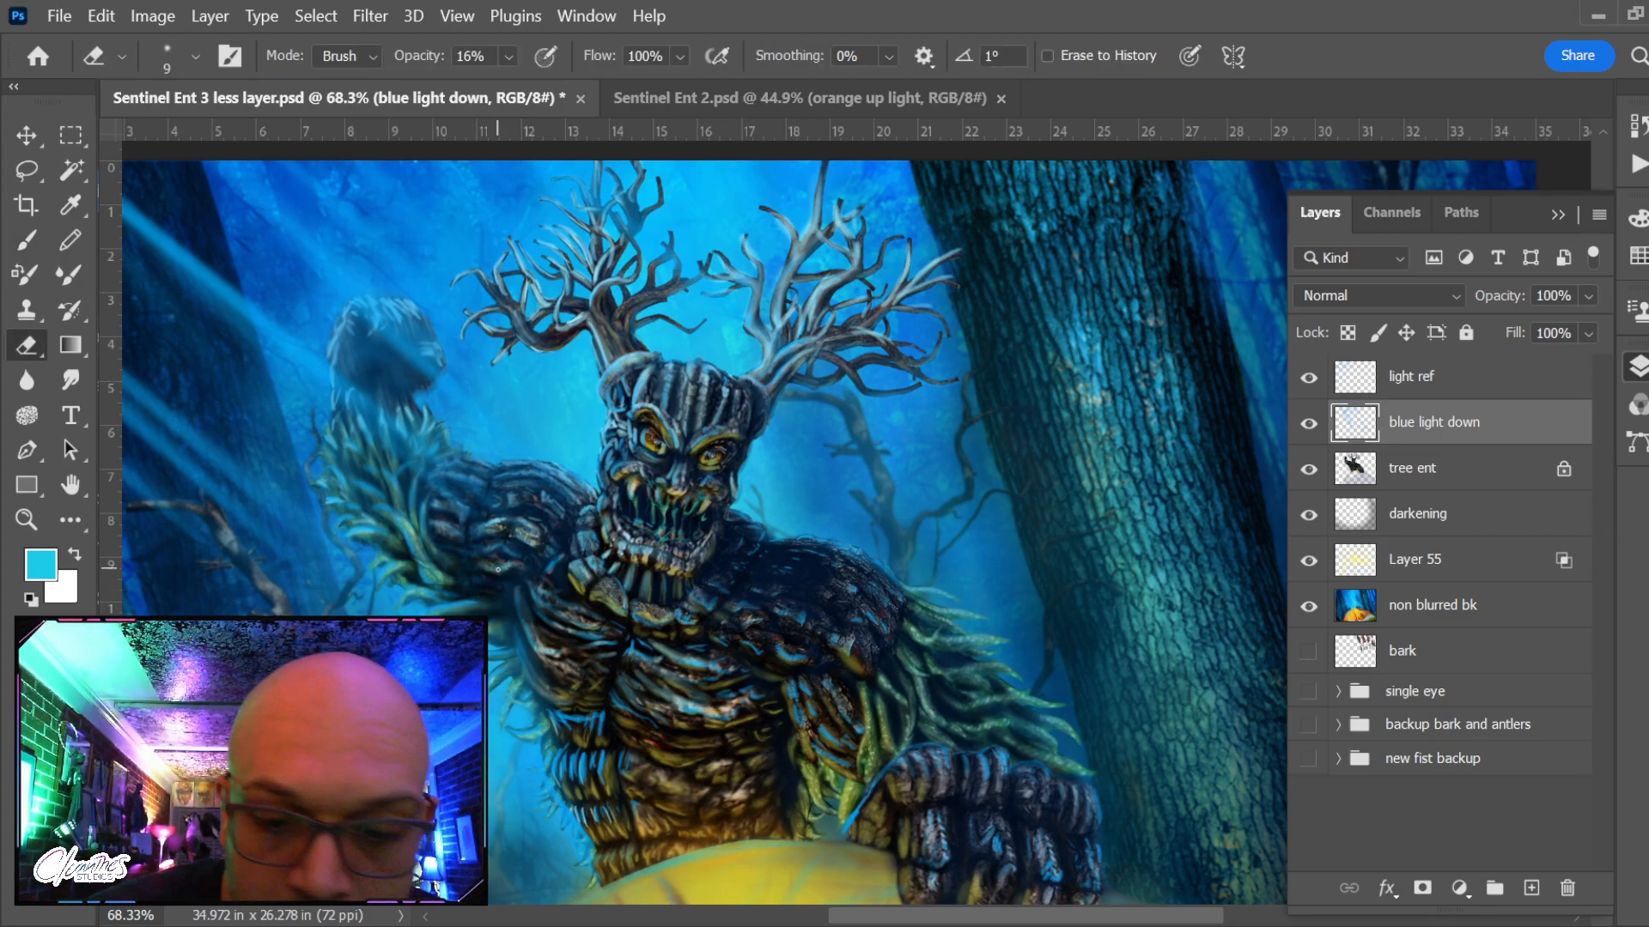
key("bracketright")
key("bracketright")
key("bracketright")
key("bracketright")
key("bracketright")
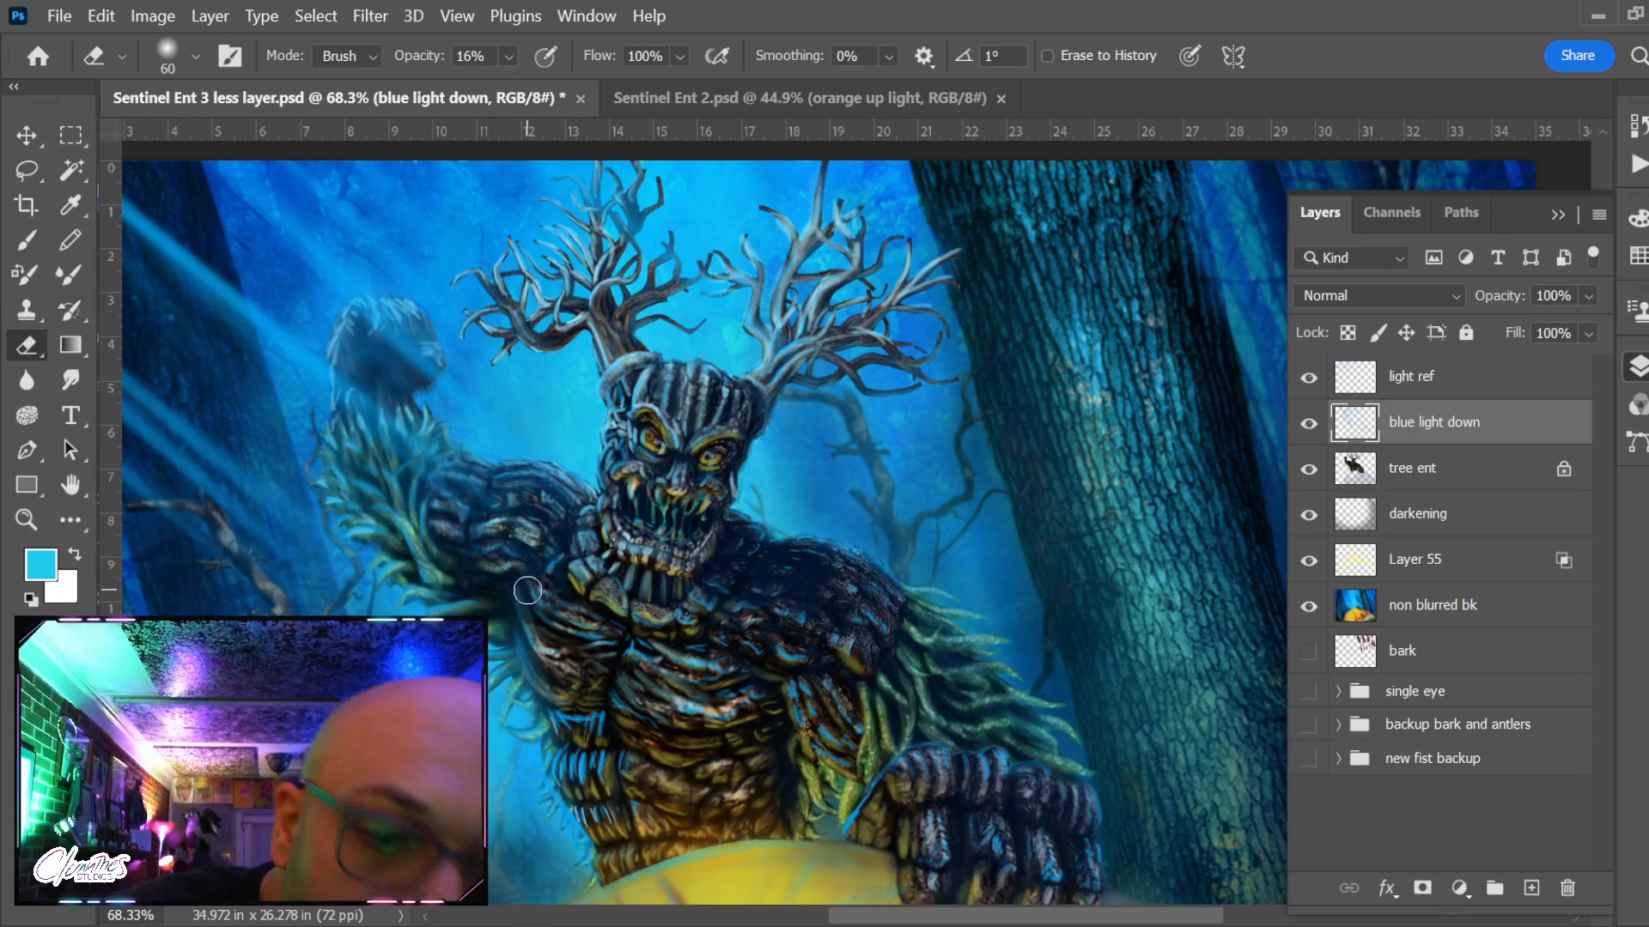
scroll(527, 590, "down", 4)
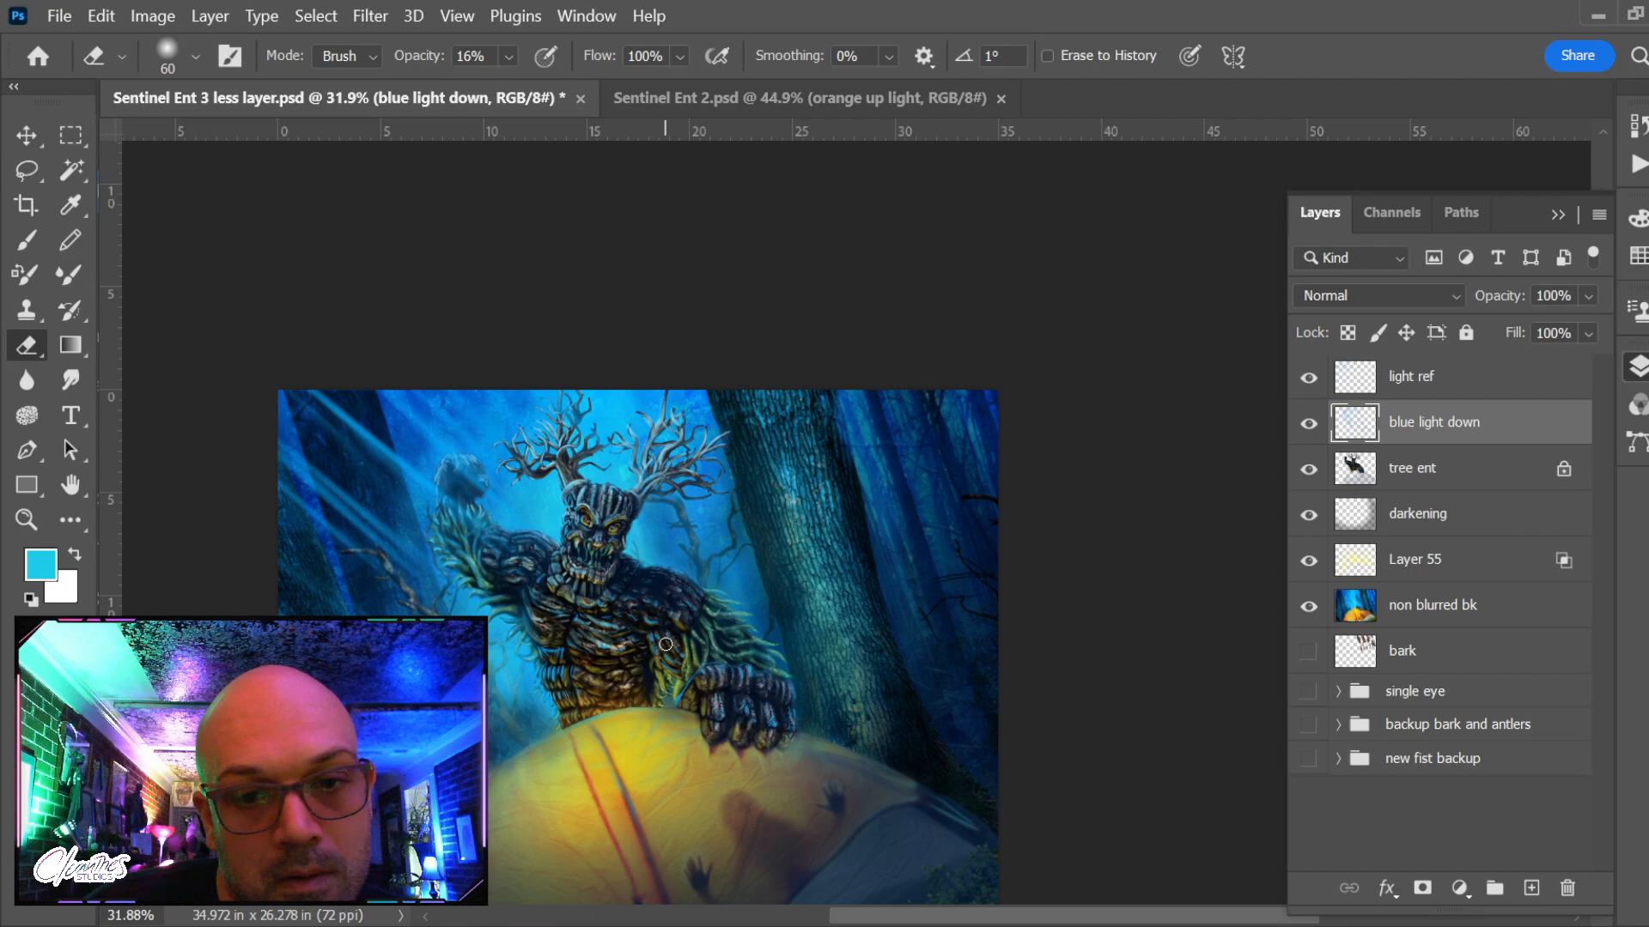
Add thin cyan light details to the ent's shoulder and head with 10 px and 8 px brushes
scroll(666, 644, "up", 5)
key("b")
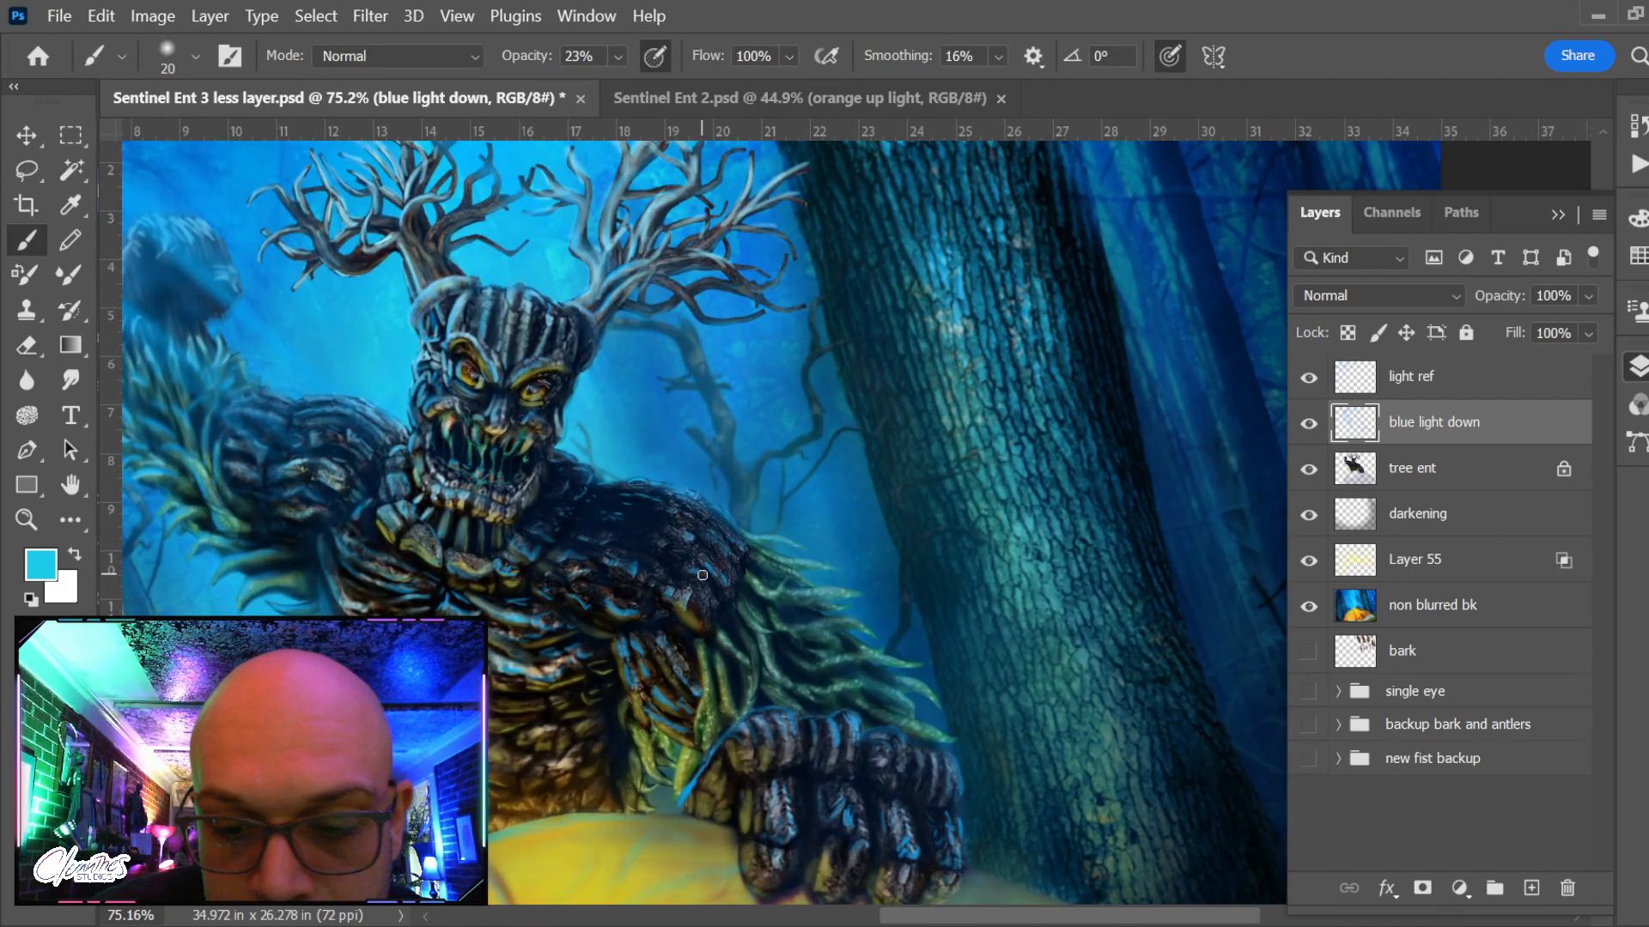
key("bracketleft")
key("bracketleft")
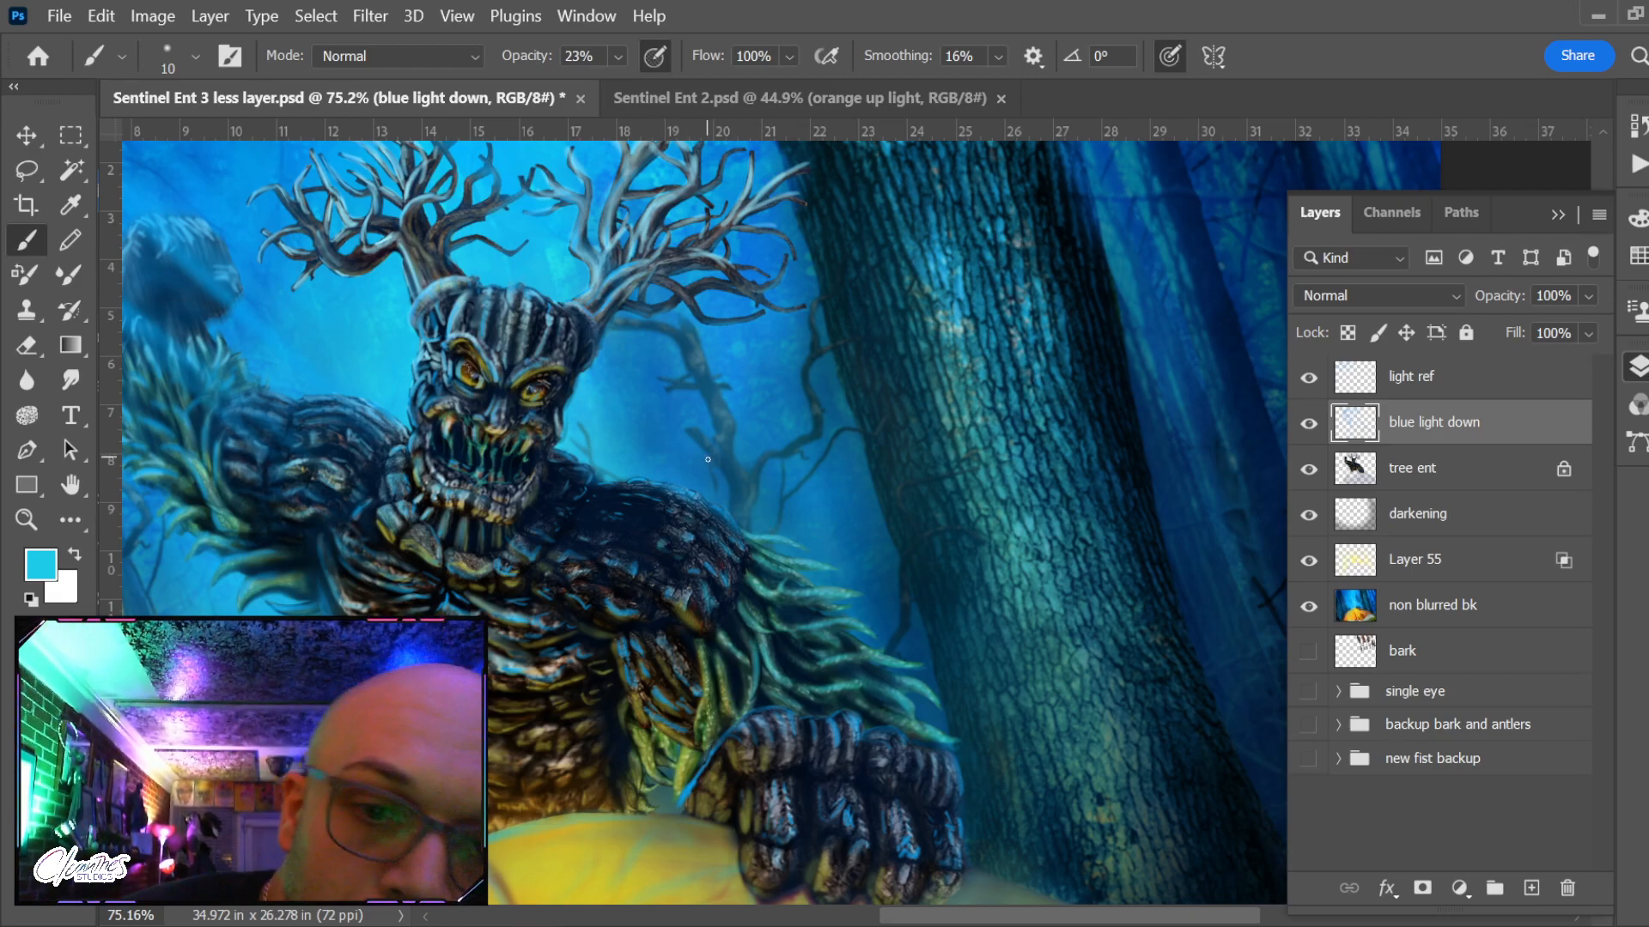
key("bracketleft")
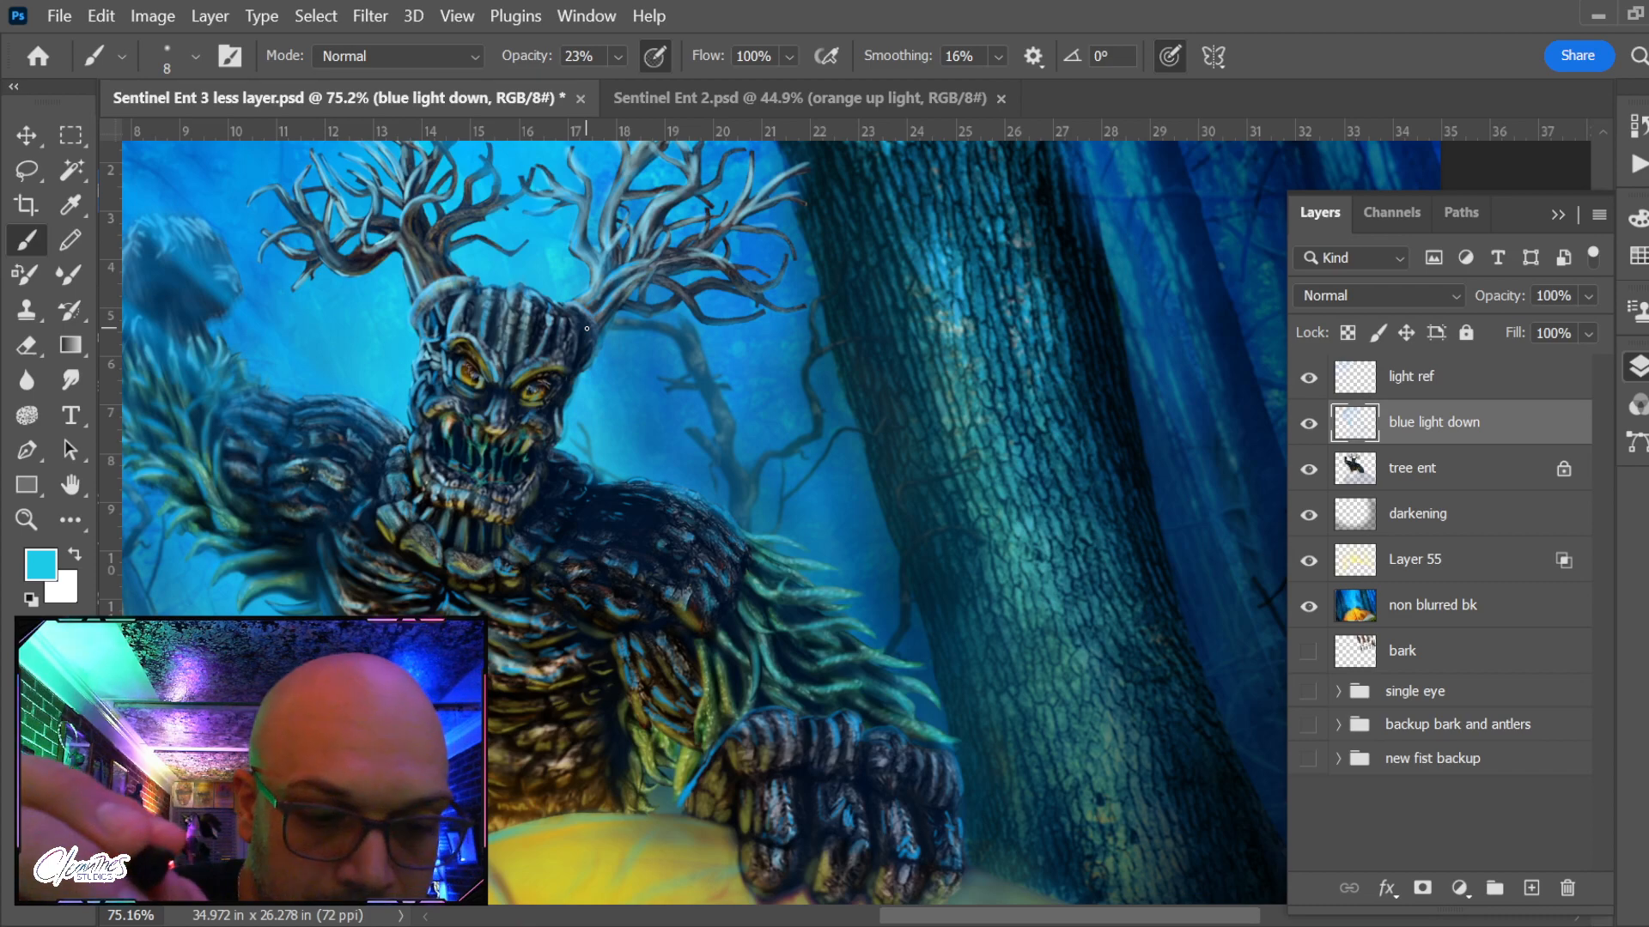
Create a layer above darkening for black shading with an 80 px brush, and move it above tree ent
key("d")
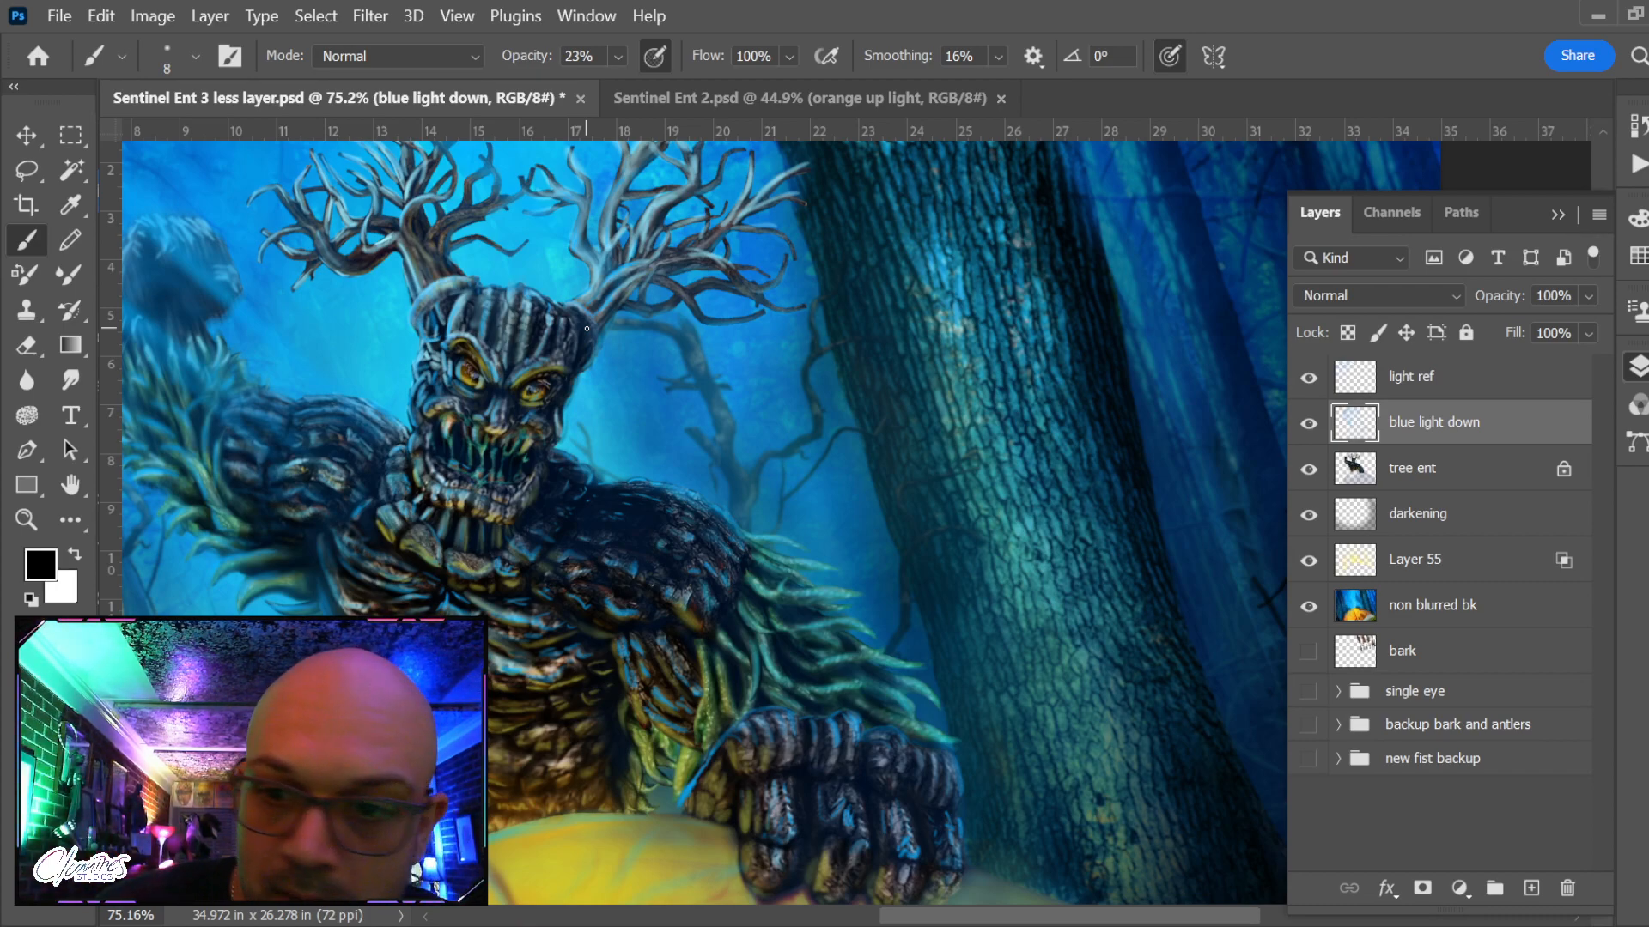
left_click(1468, 534)
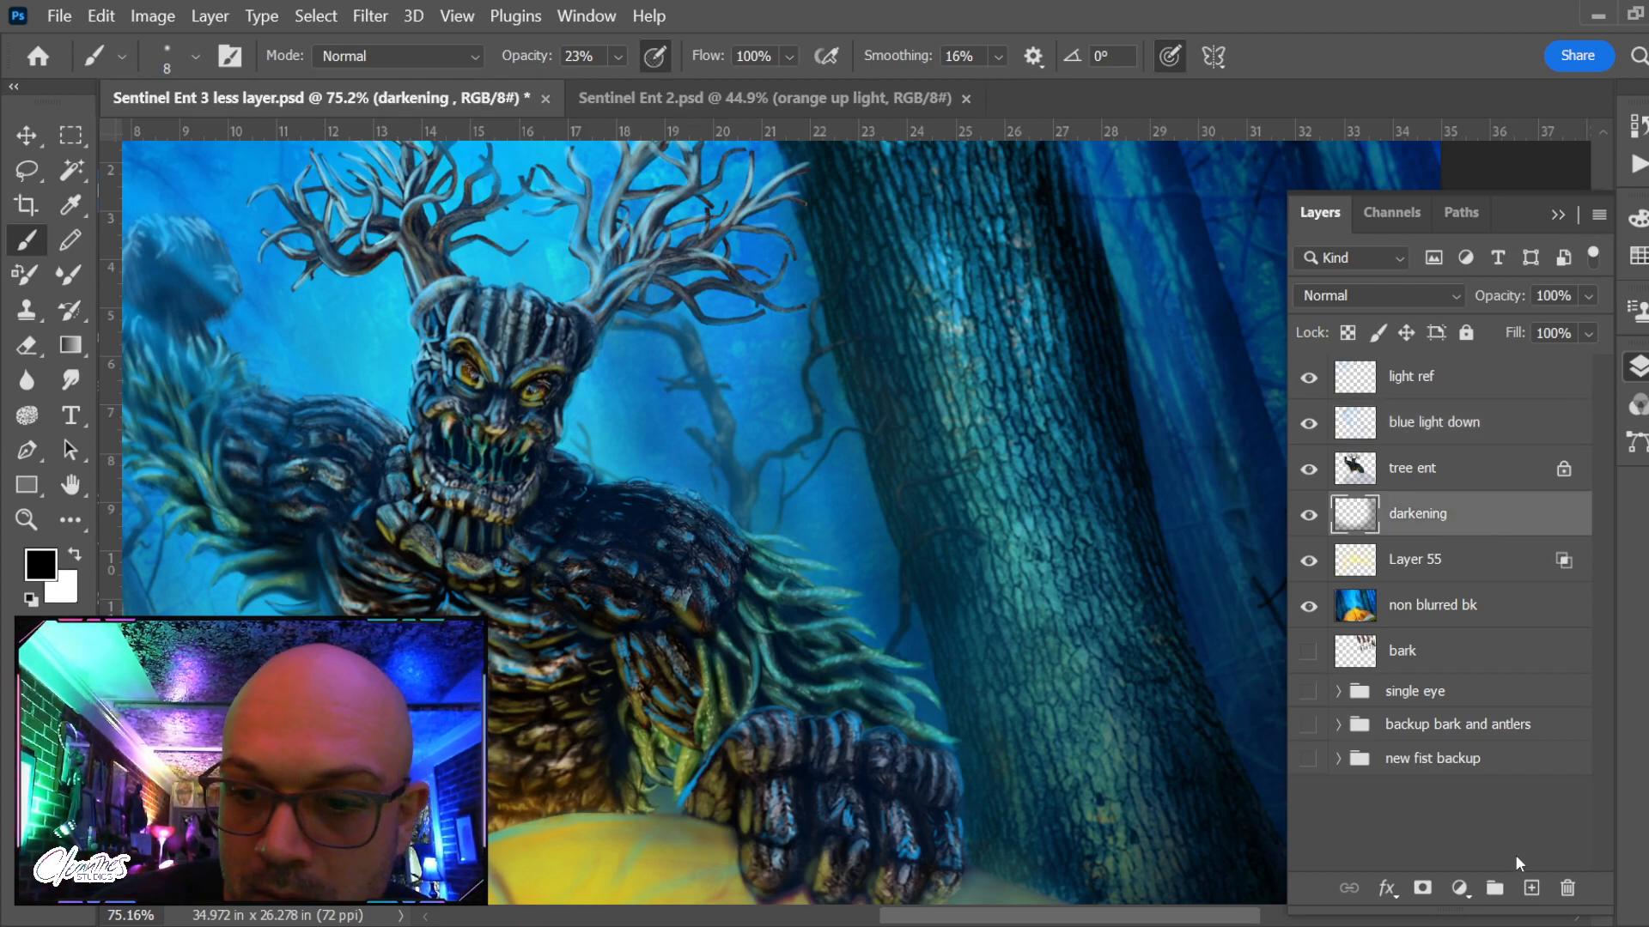
left_click(1531, 888)
key("bracketright")
key("bracketright")
key("bracketright")
key("bracketright")
key("bracketright")
key("bracketright")
key("bracketright")
key("bracketright")
key("bracketright")
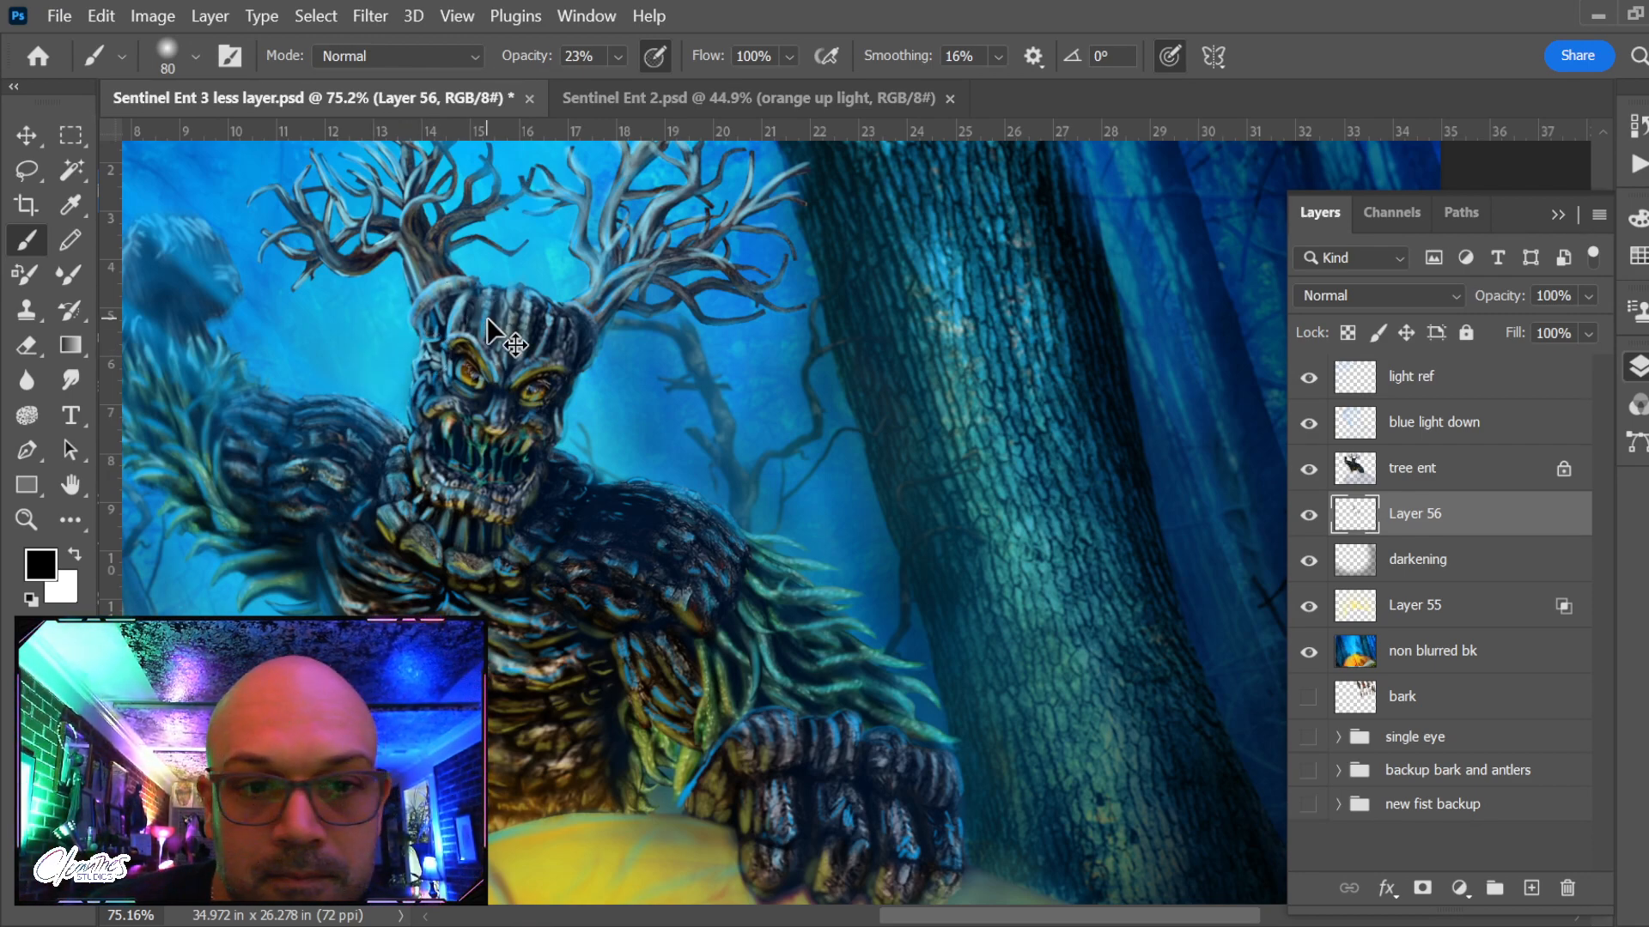
left_click_drag(1484, 518, 1504, 446)
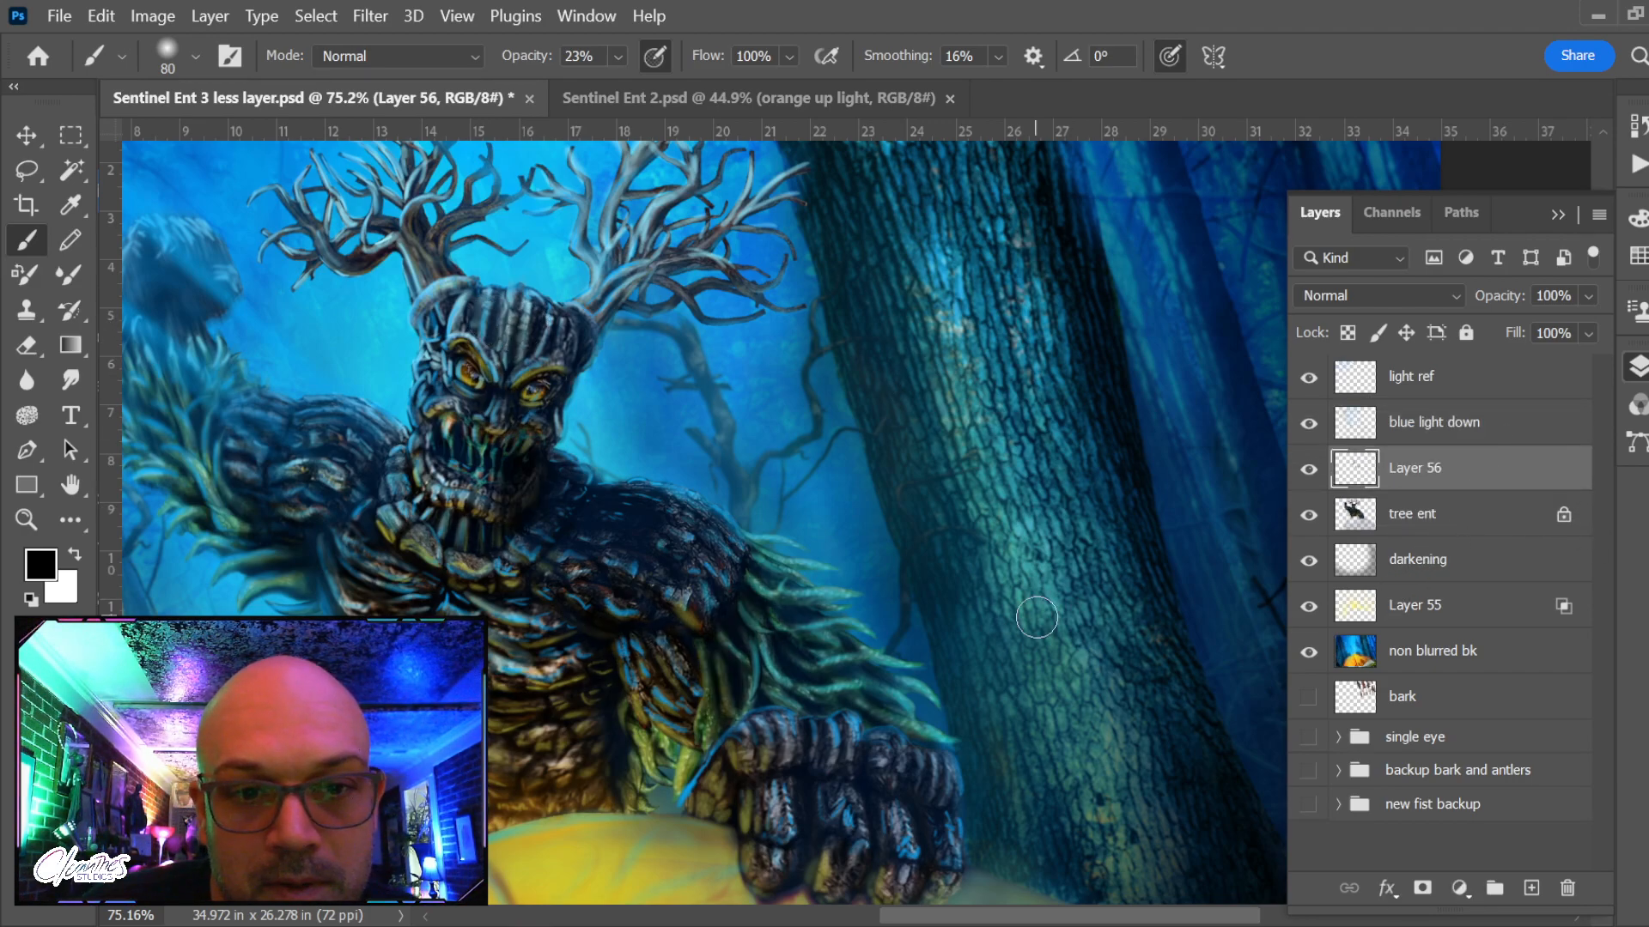
Refine the new shadow layer with the 60 px eraser at 16% opacity, comparing the painting with and without the layer
key("e")
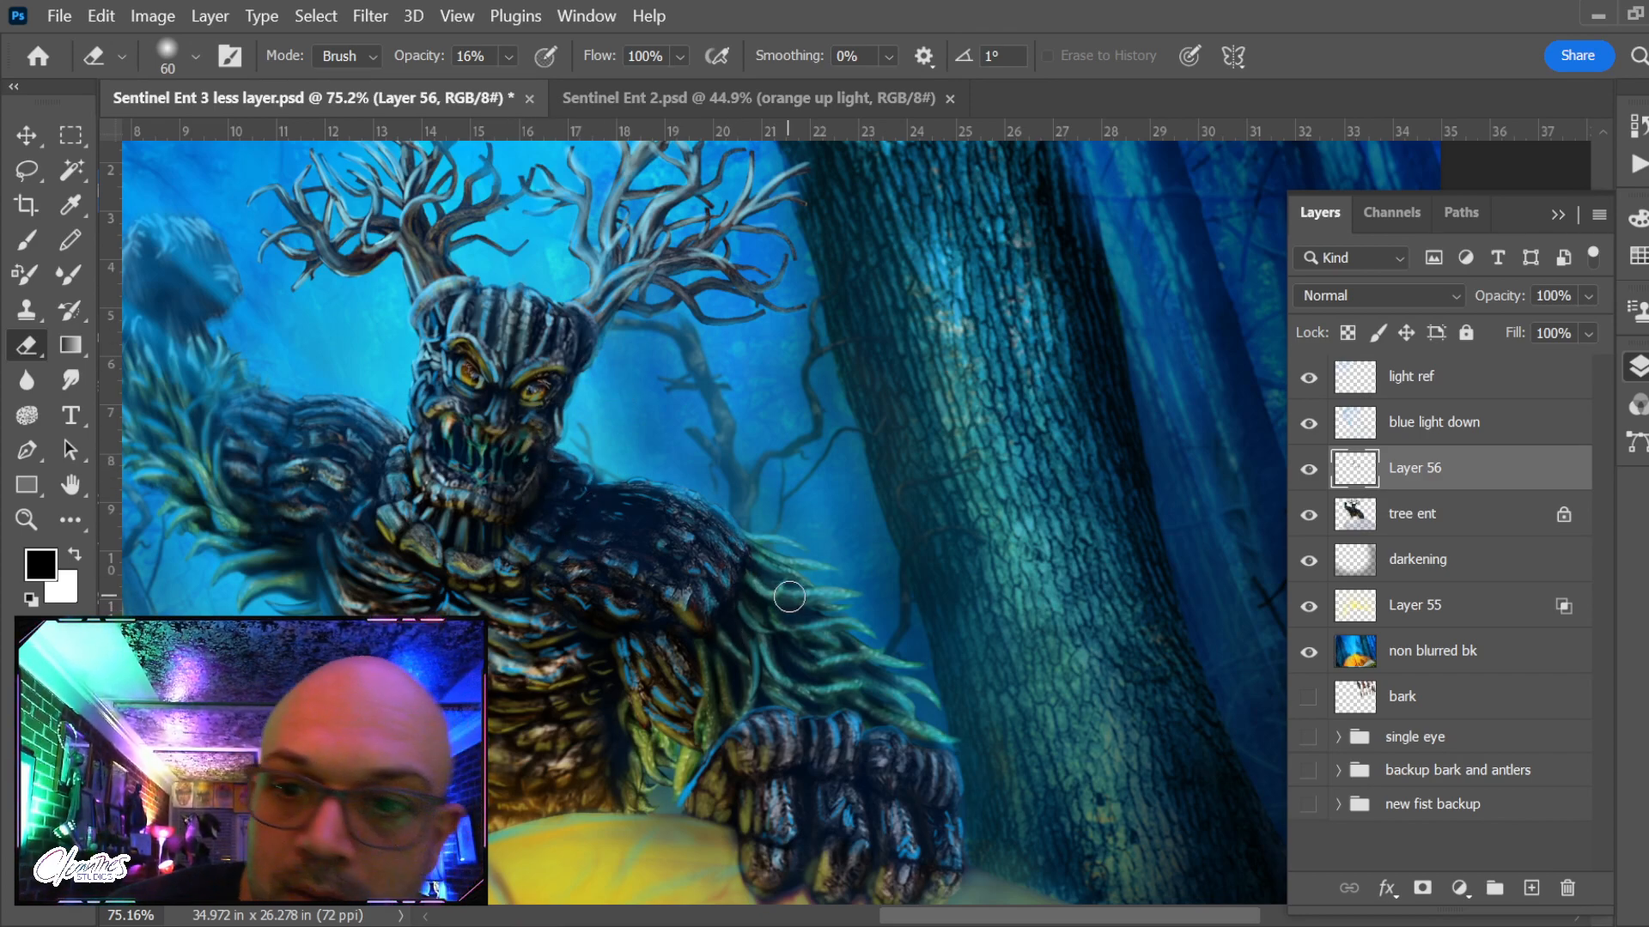
left_click(1308, 472)
left_click(1309, 472)
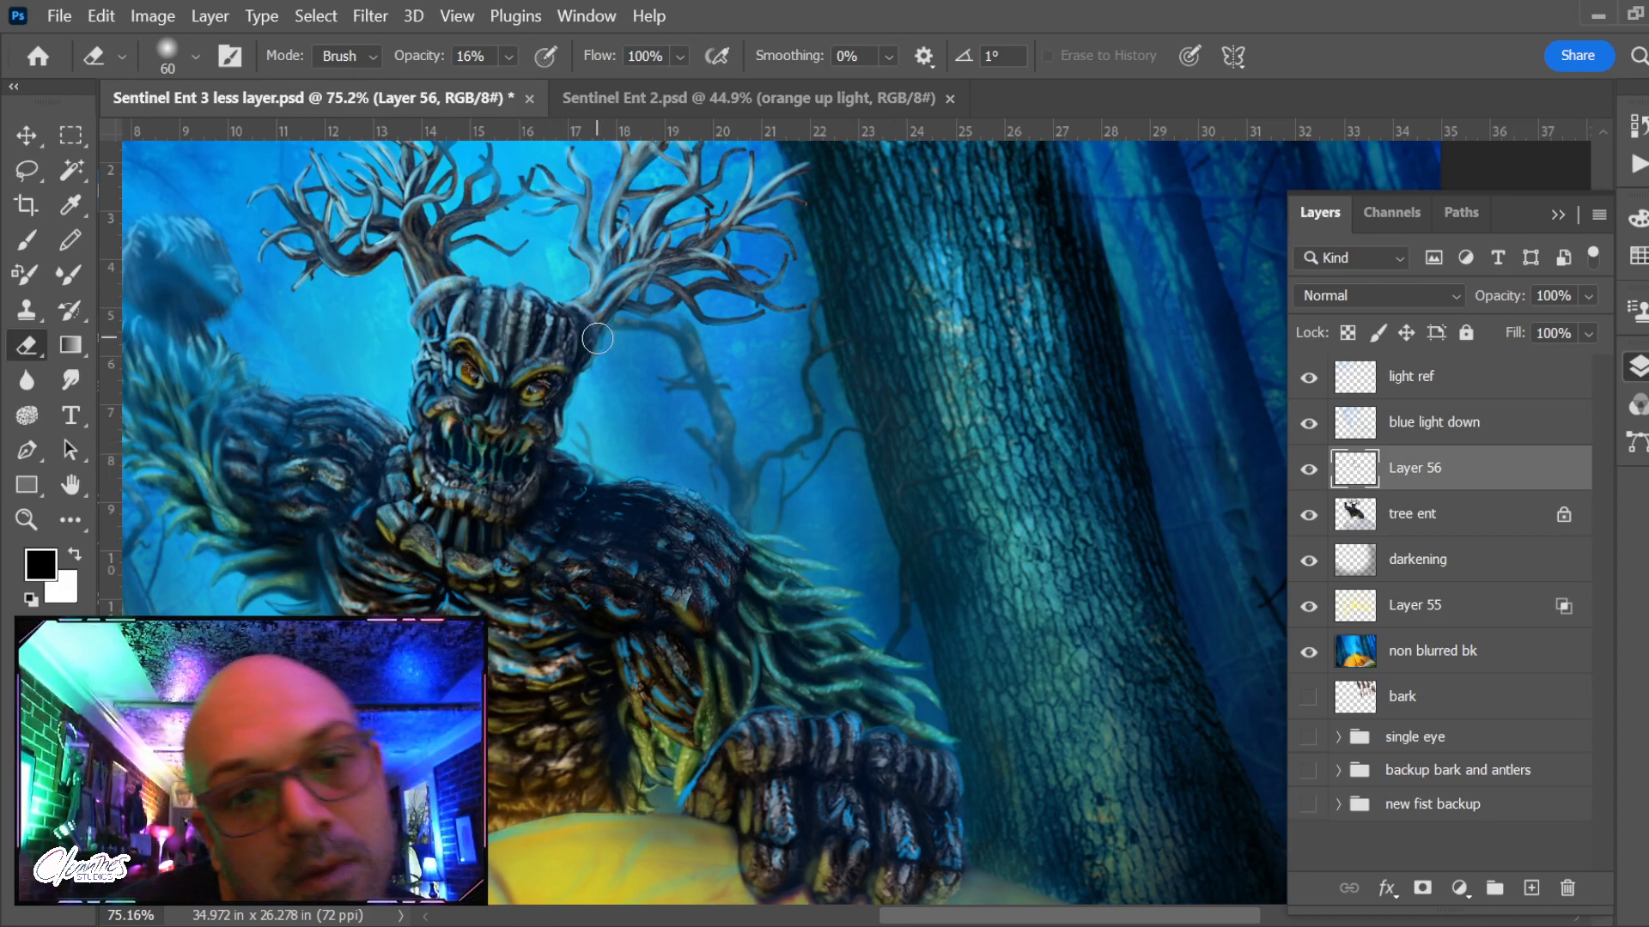
scroll(598, 338, "down", 2)
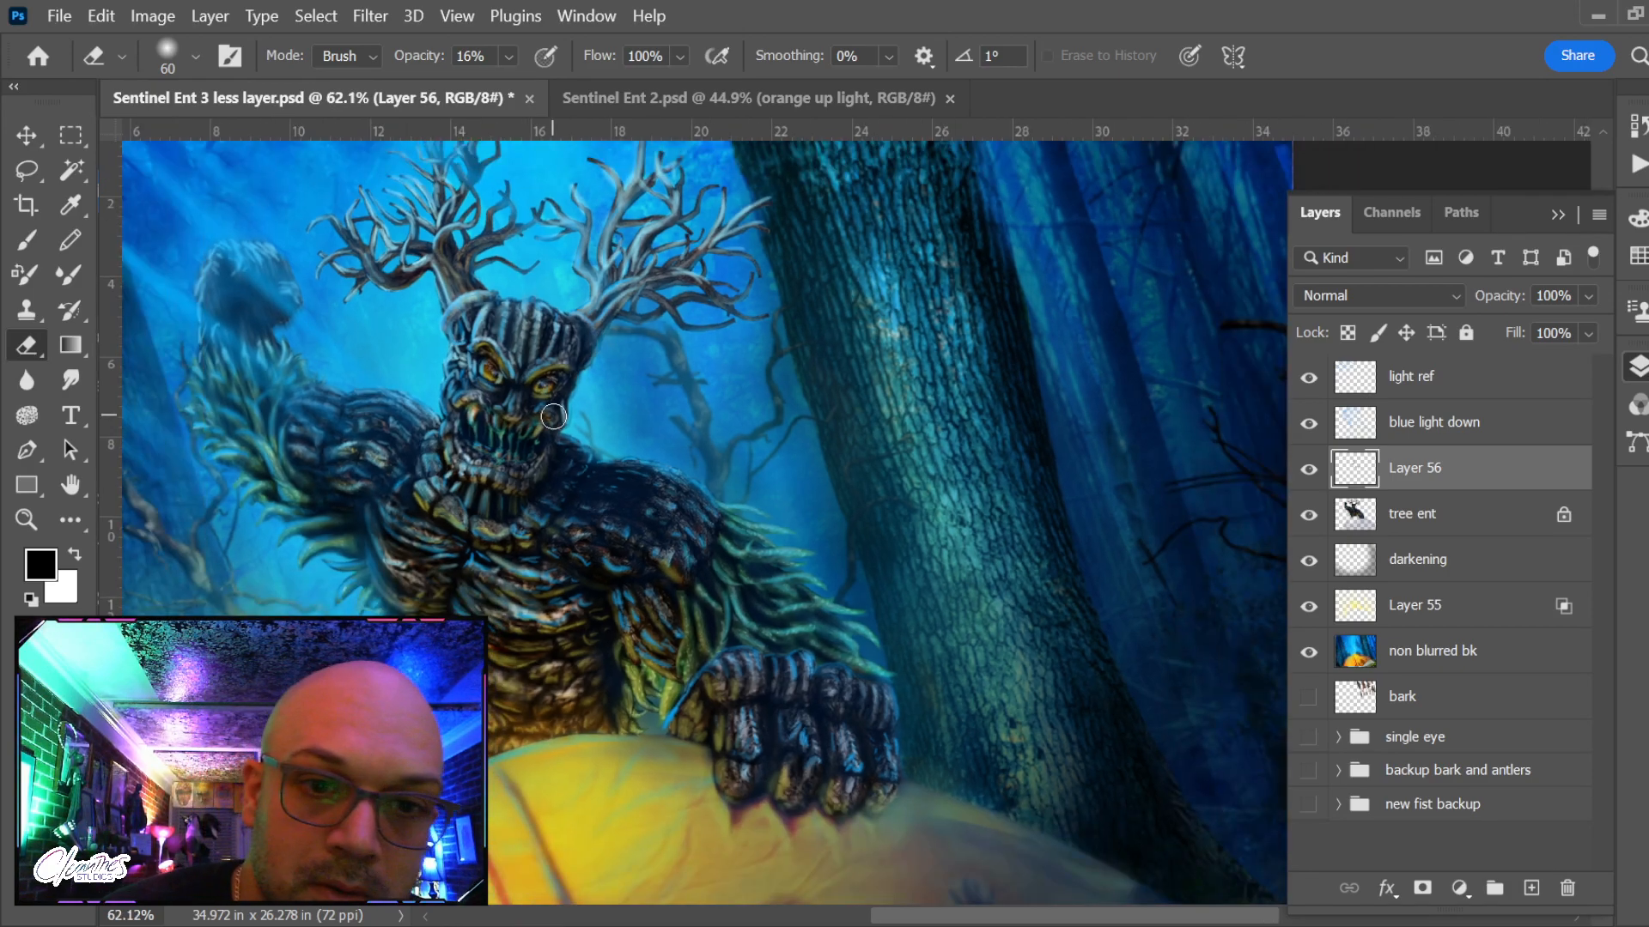
left_click(1308, 468)
left_click(1308, 469)
left_click(1309, 468)
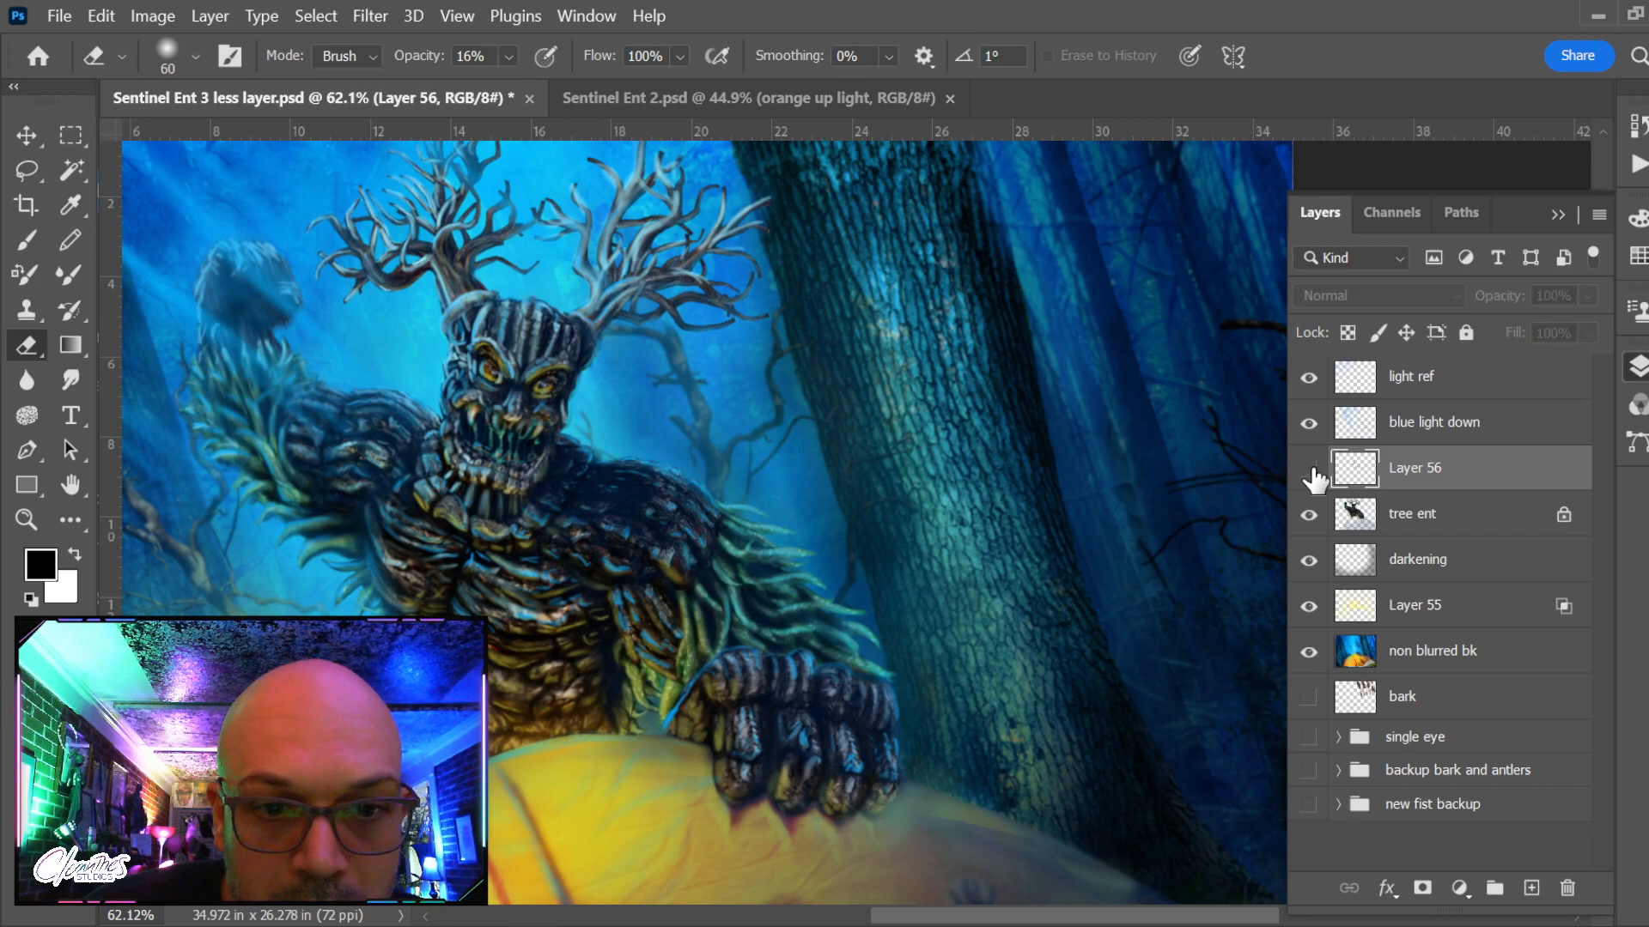
left_click(1308, 469)
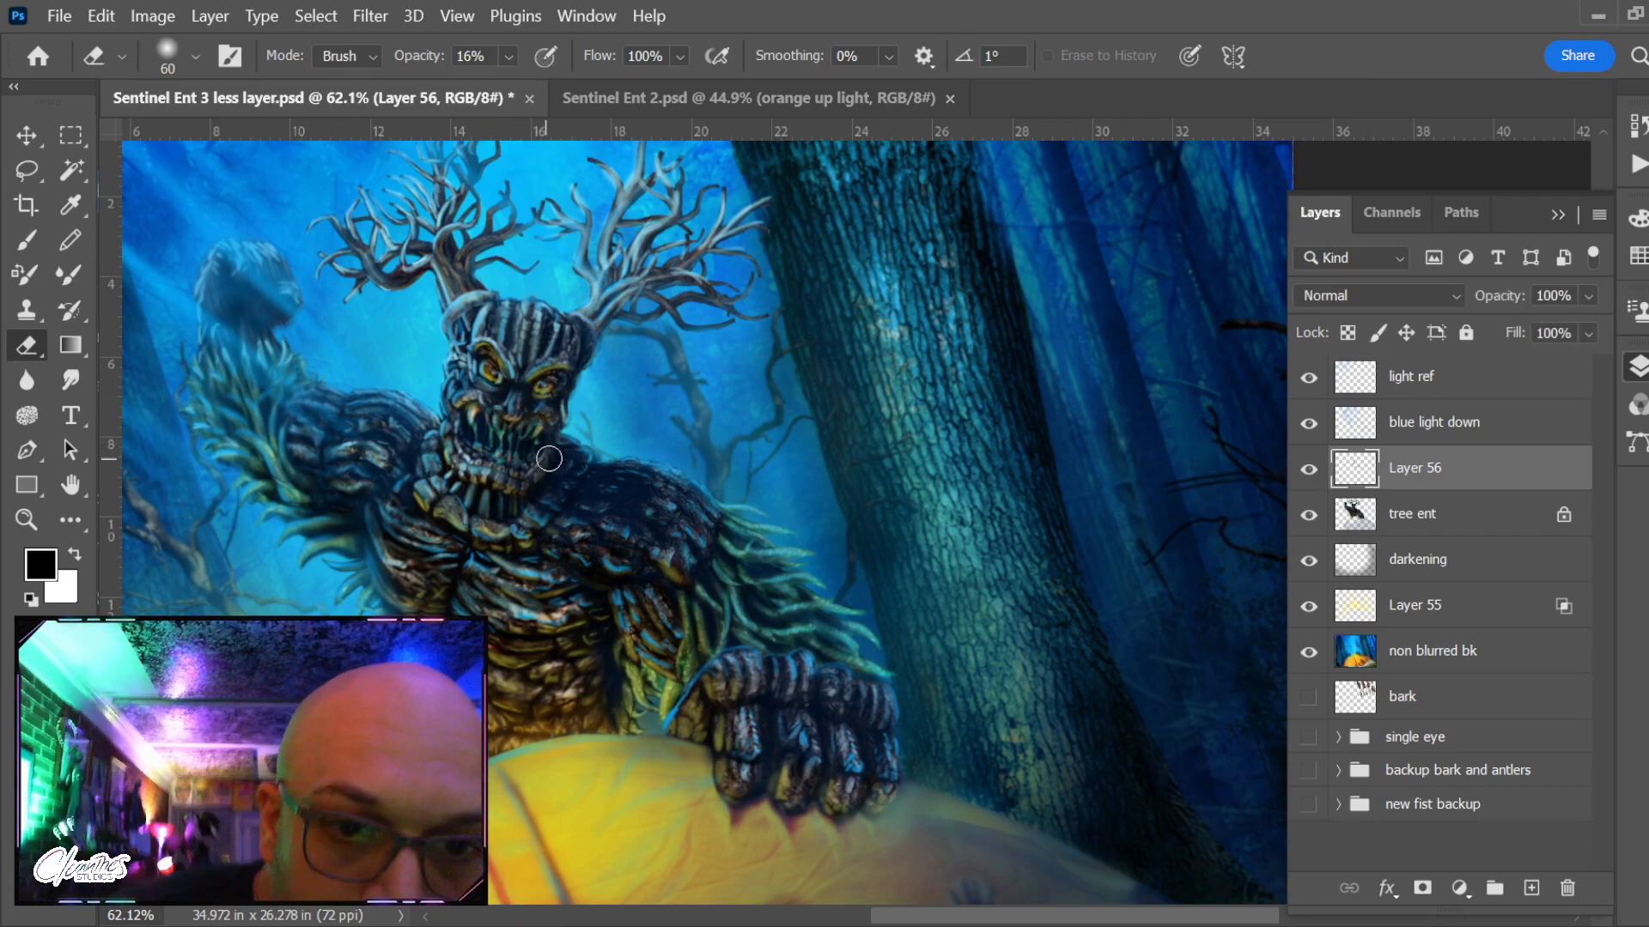
left_click(1311, 472)
left_click(1311, 472)
left_click(1312, 472)
left_click(1311, 472)
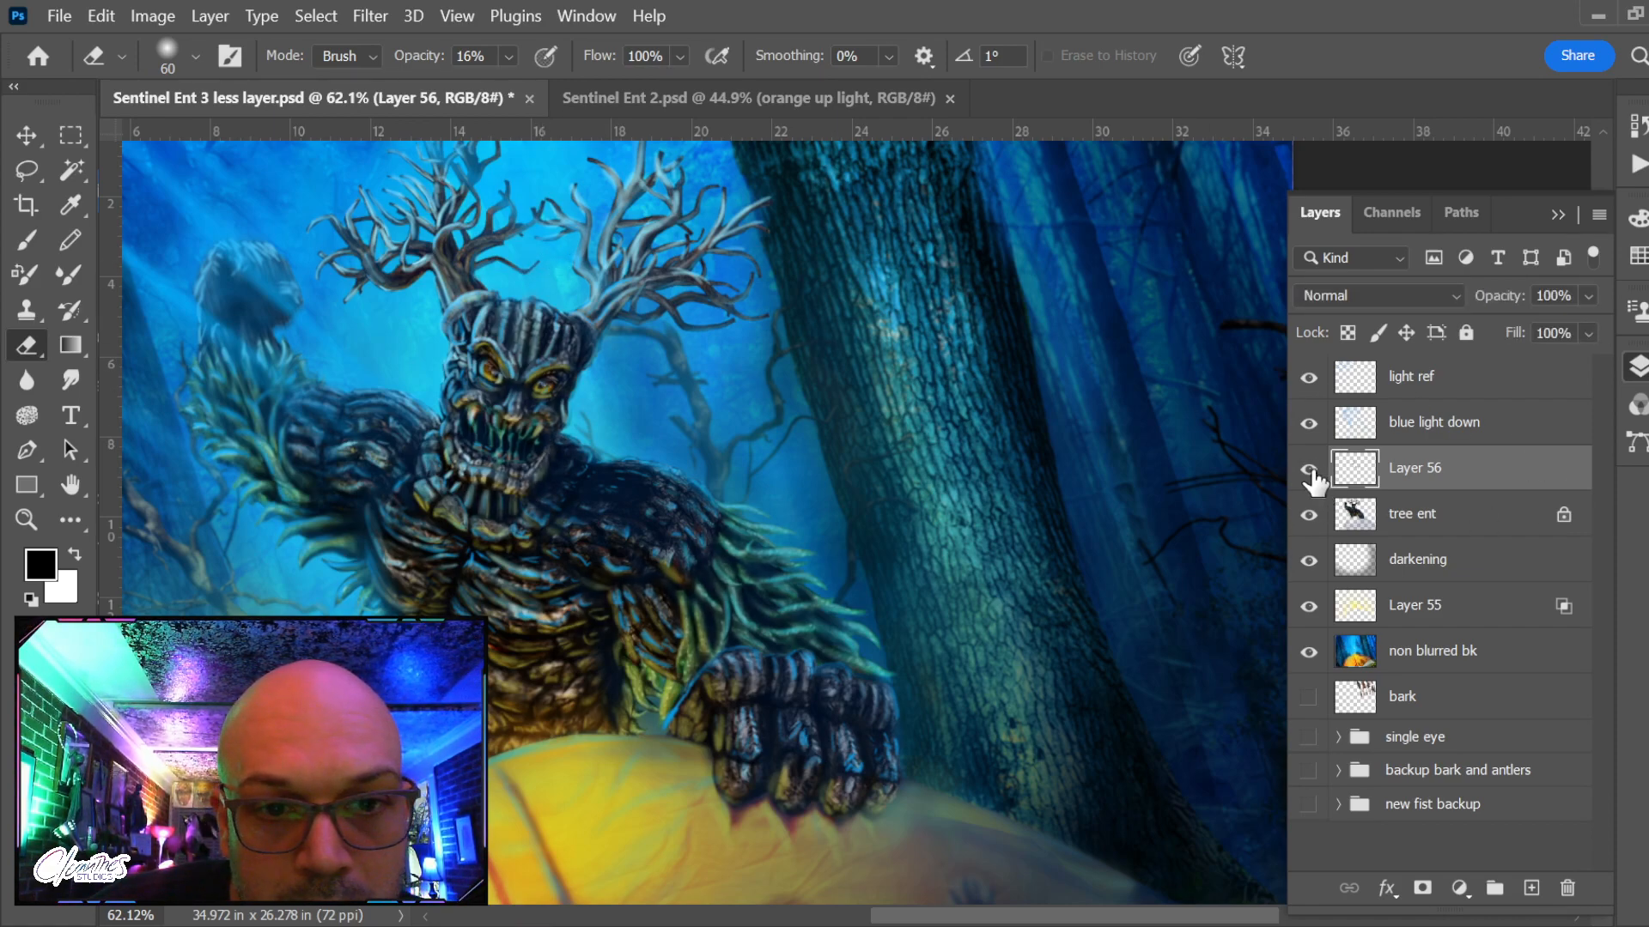
left_click(1312, 472)
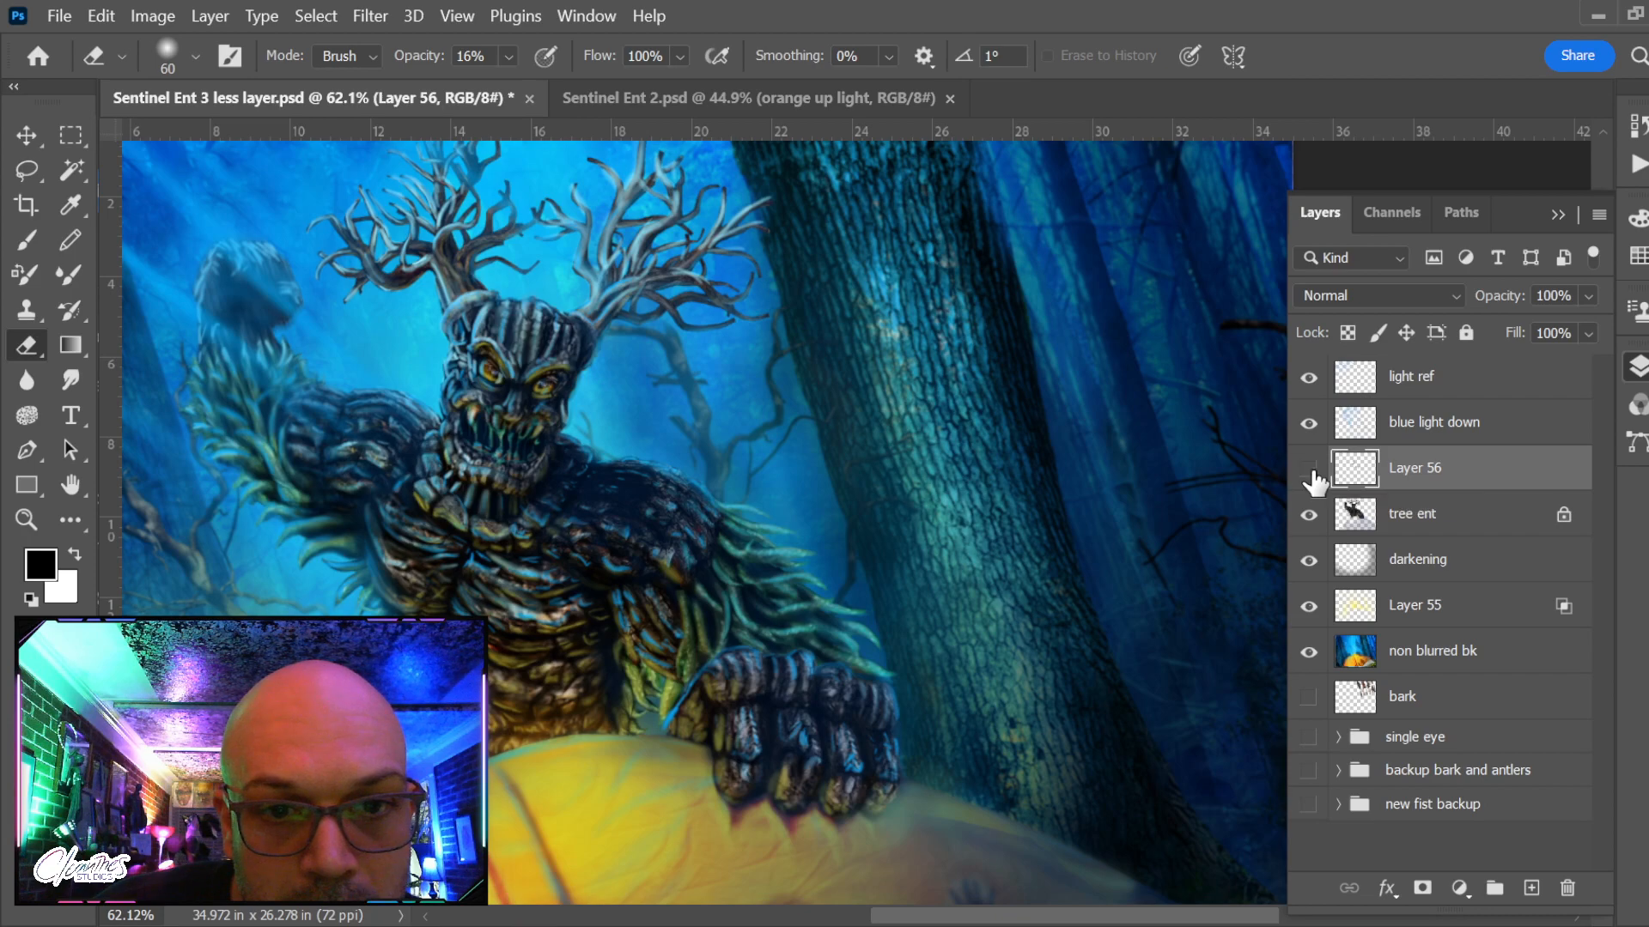
left_click(1311, 472)
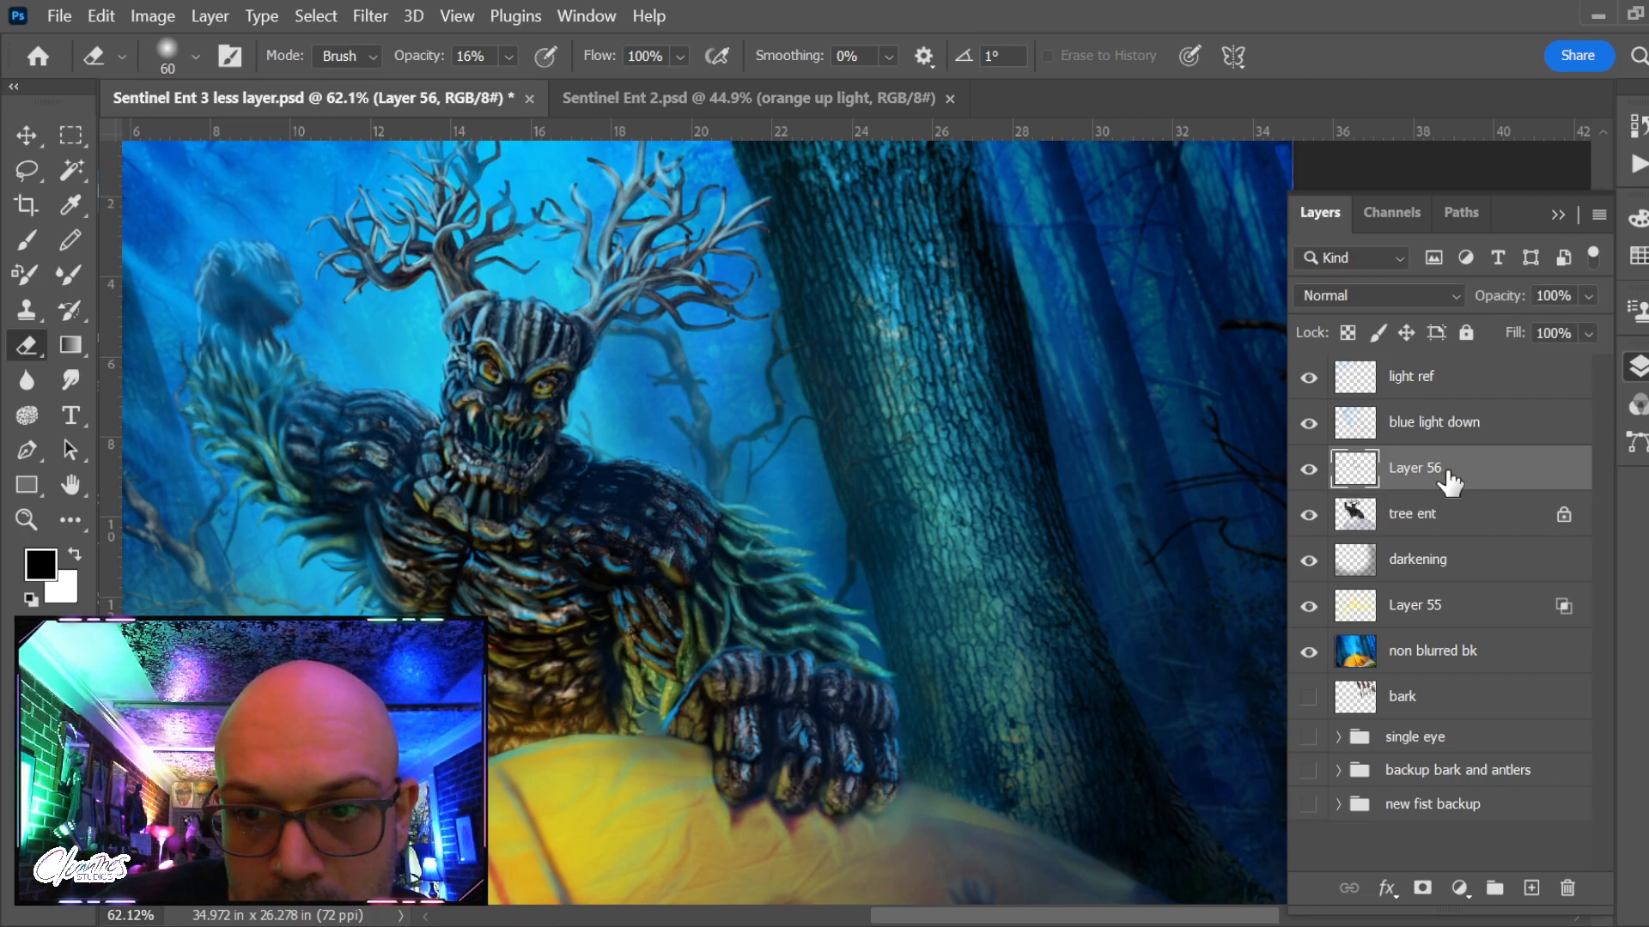
Rename the new shadow layer as darks
double_click(1413, 468)
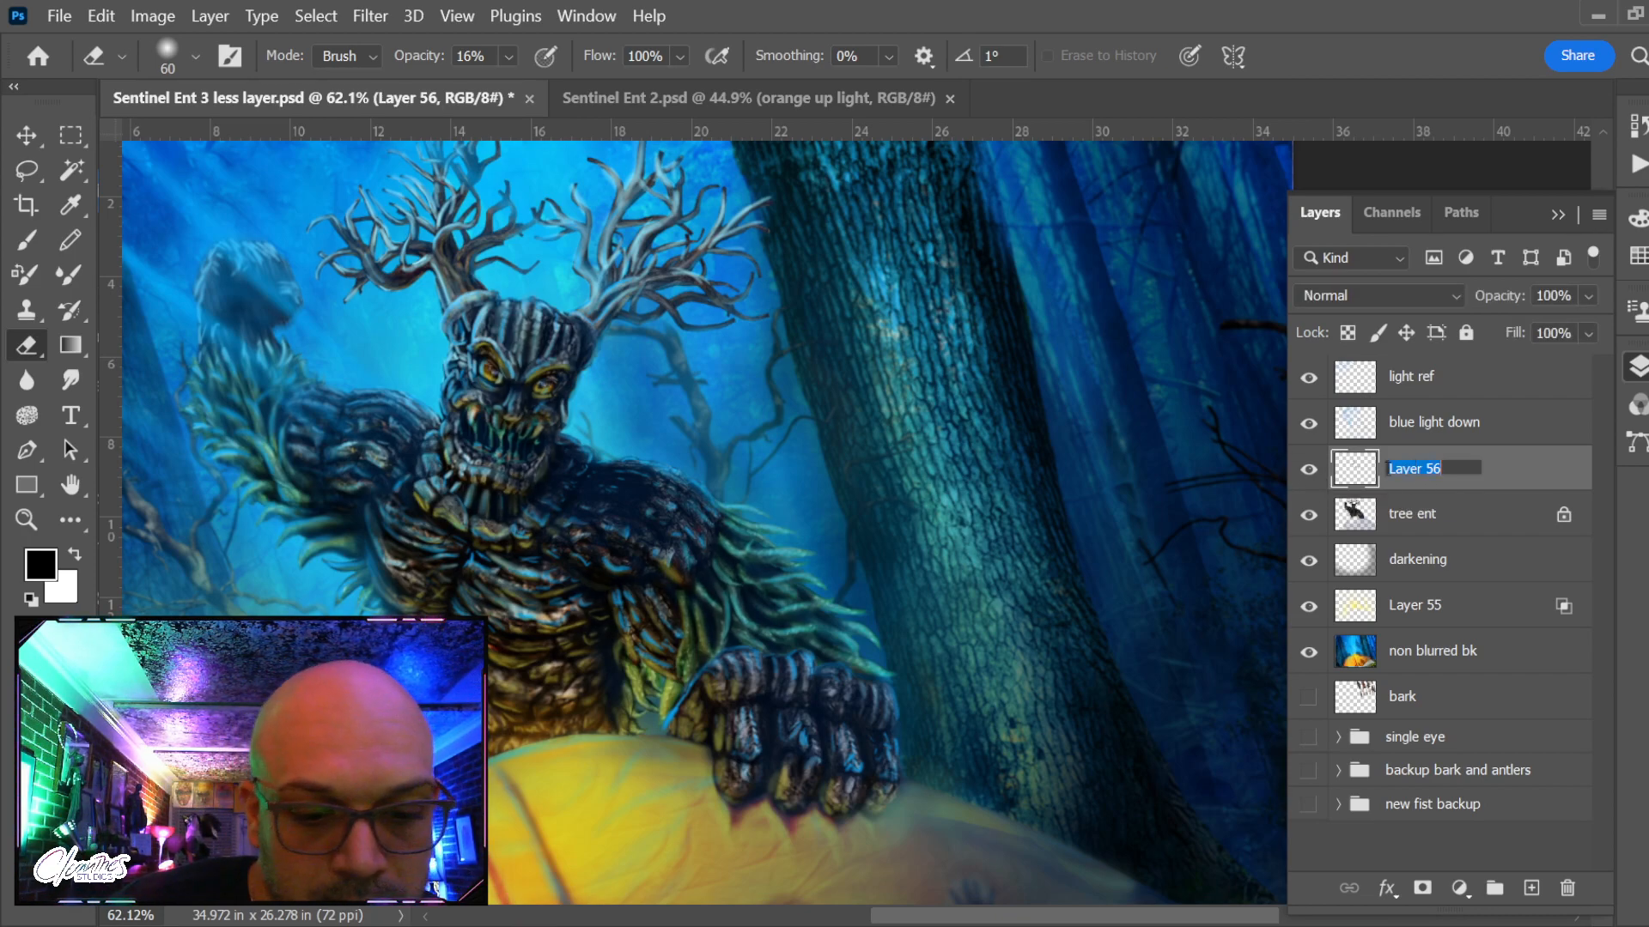
type("darks")
key("Return")
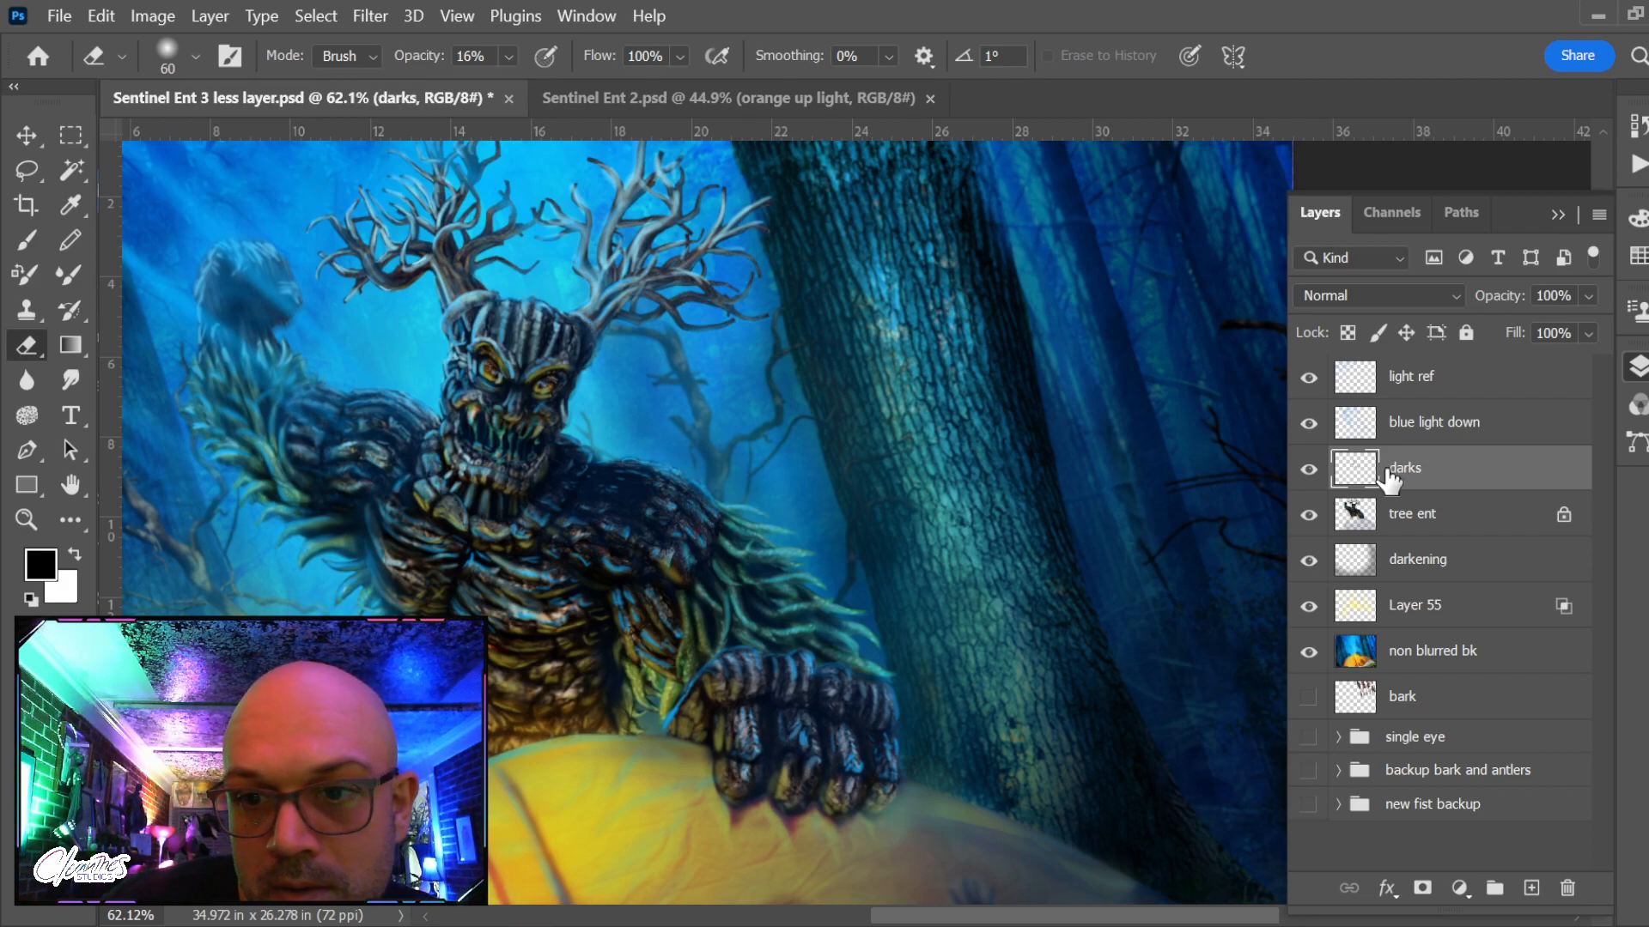
Load the tree ent outline as a selection with hidden edges and shade inside it in black using 45 and 30 px brushes
key("b")
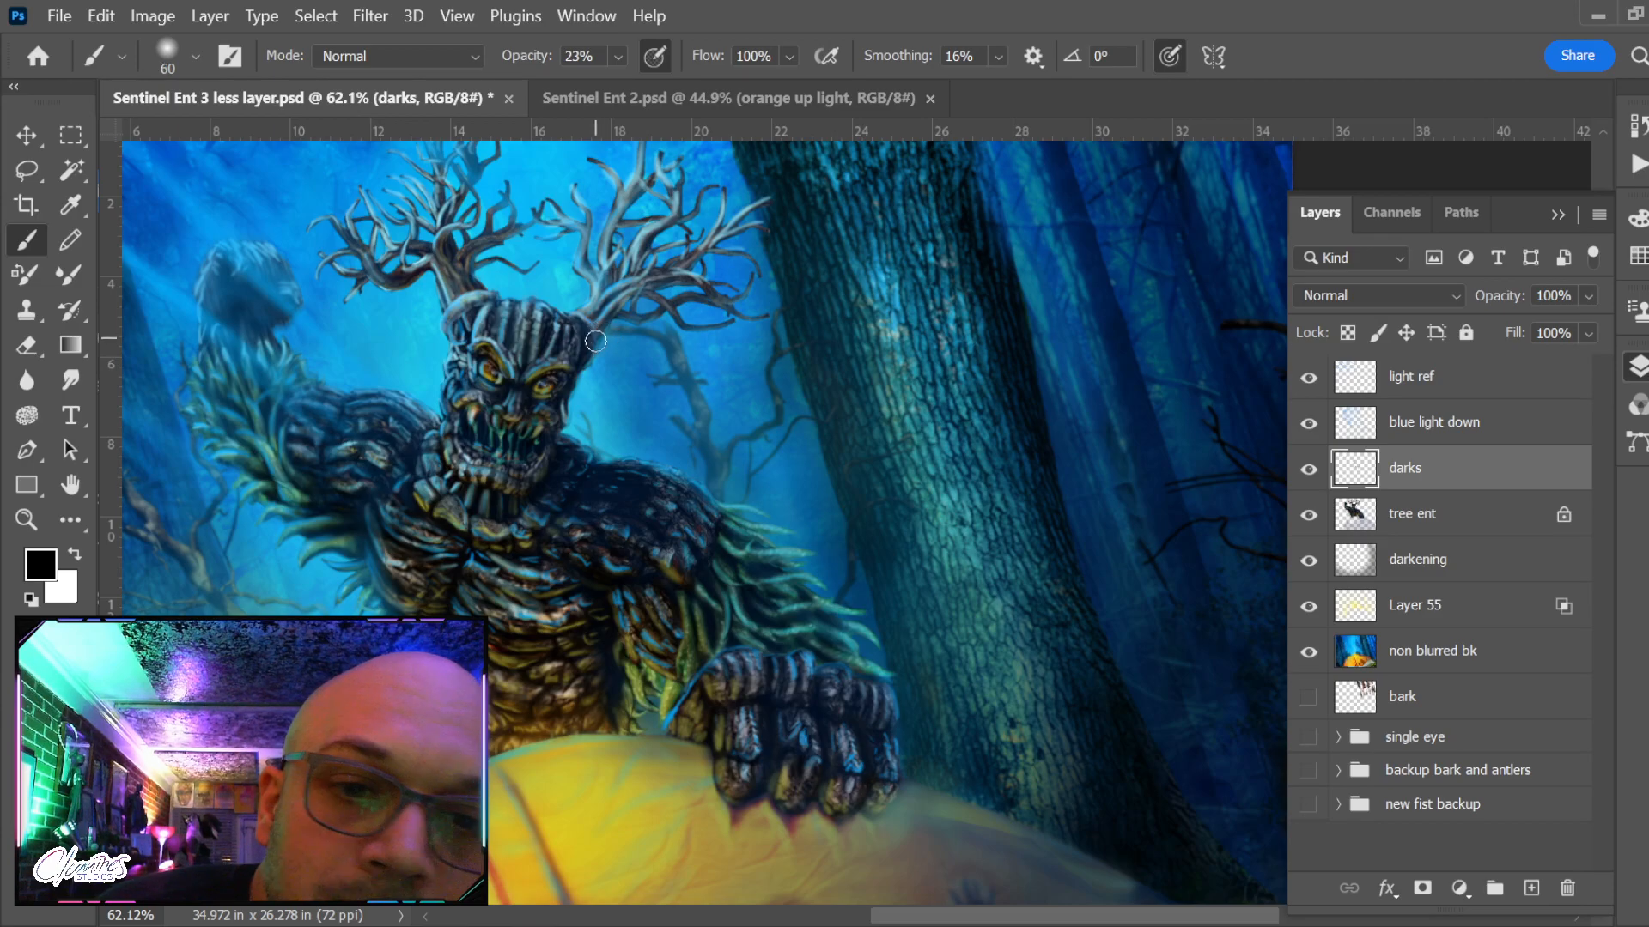
key("bracketleft")
key("bracketleft")
key("bracketleft")
key("bracketleft")
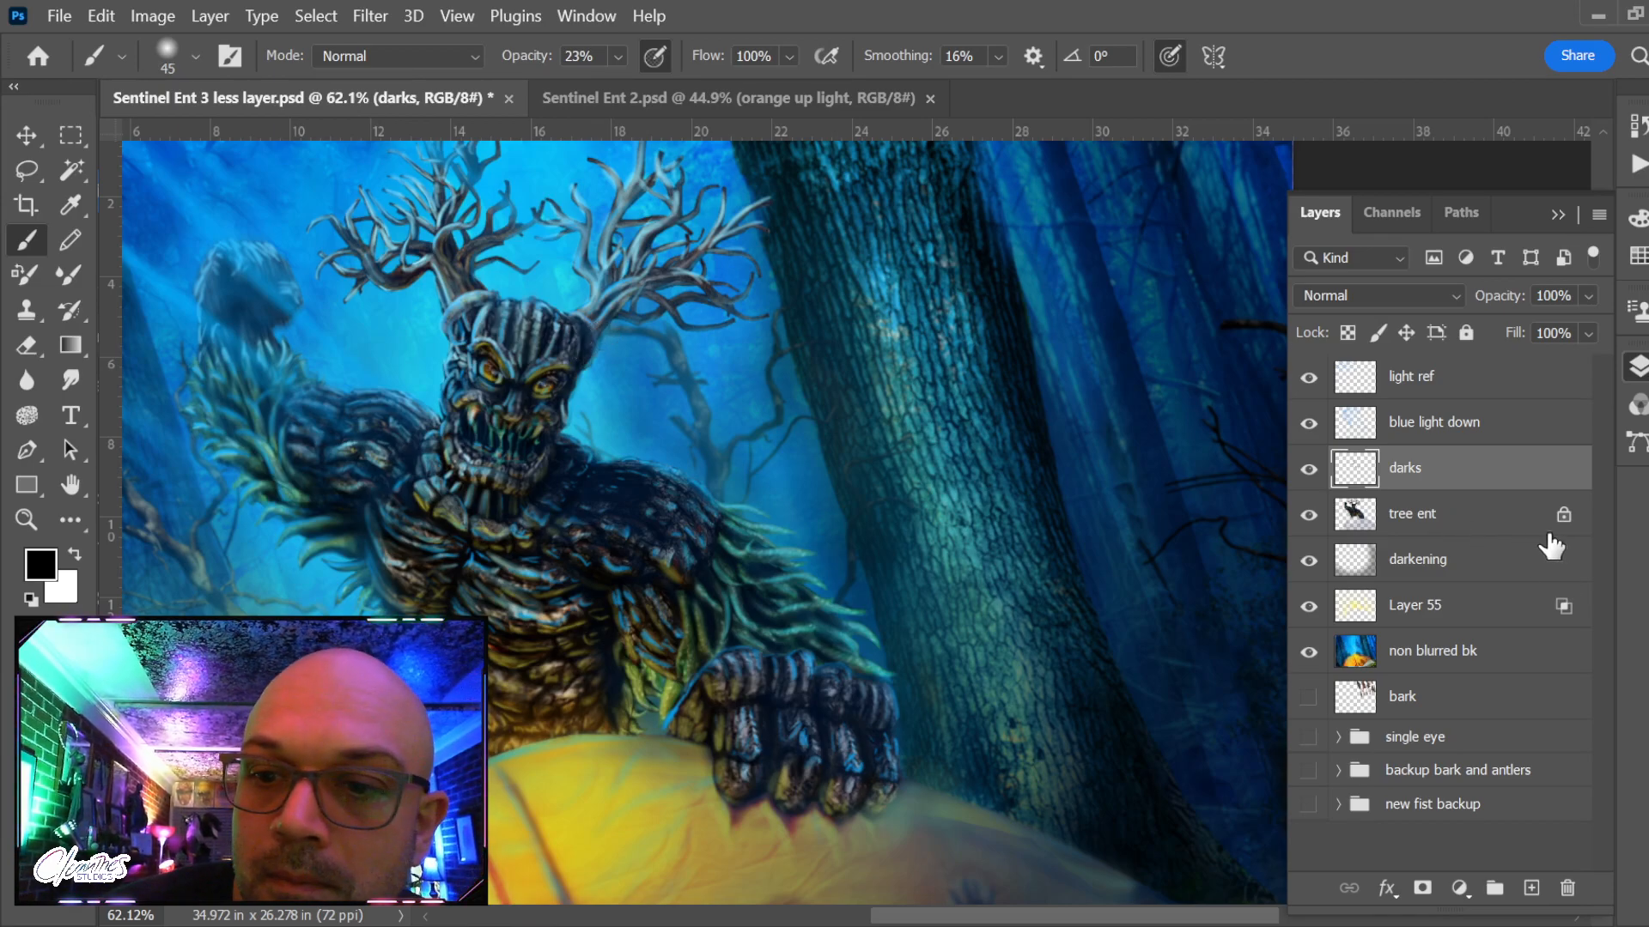
left_click(1362, 522, "ctrl")
key("ctrl+h")
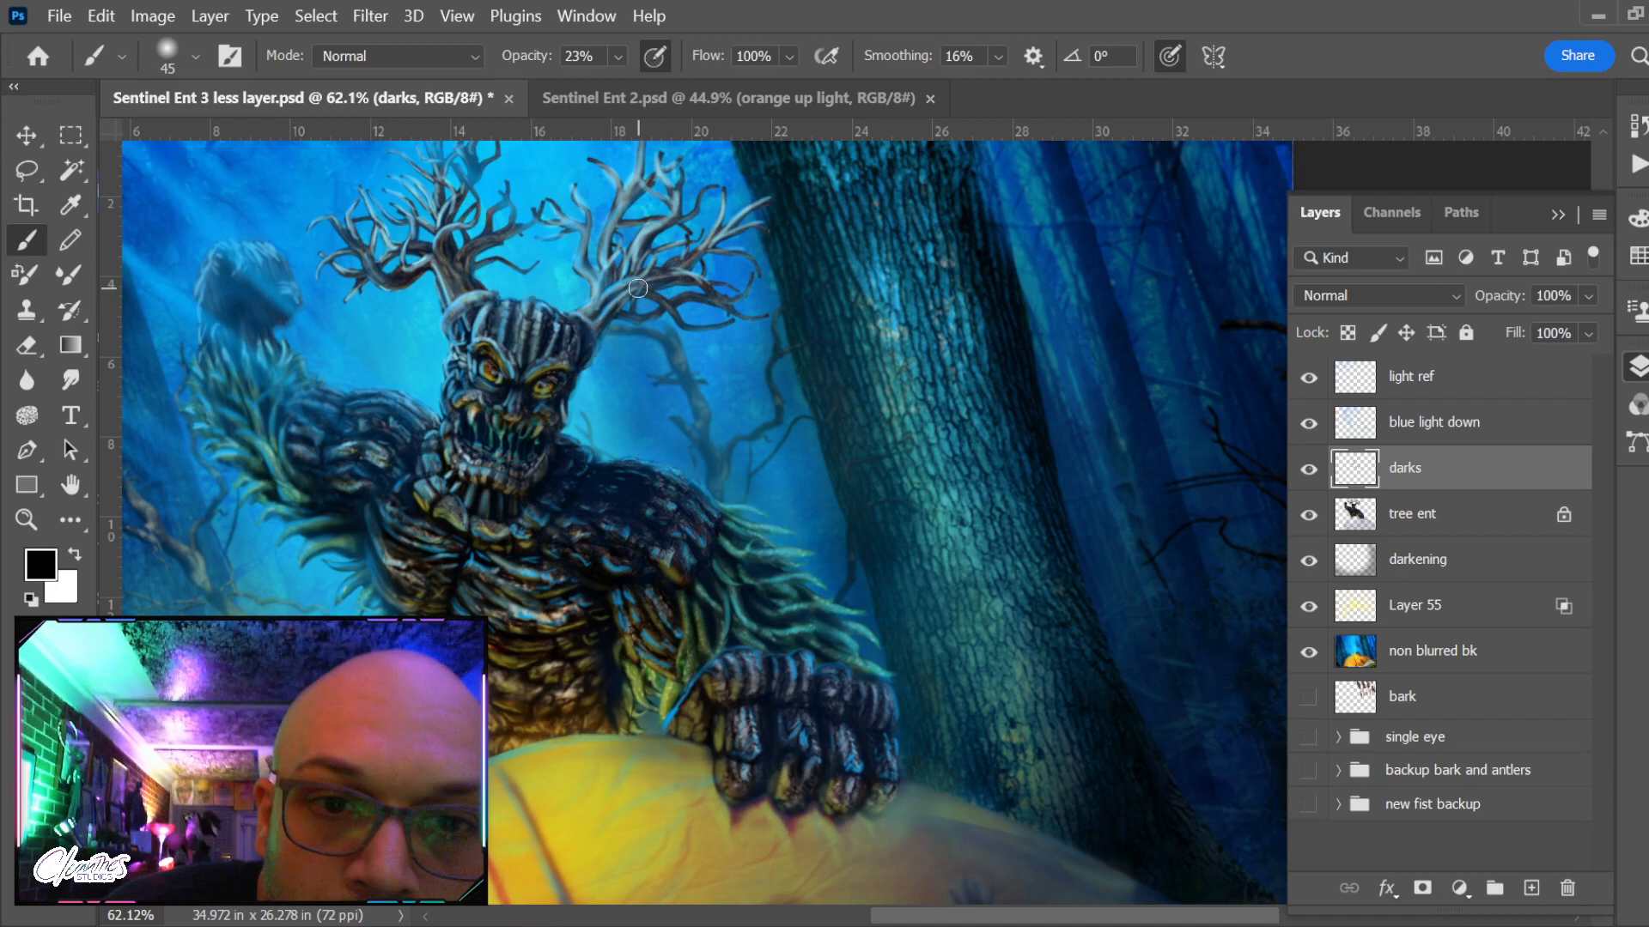
key("bracketleft")
key("bracketleft")
key("bracketleft")
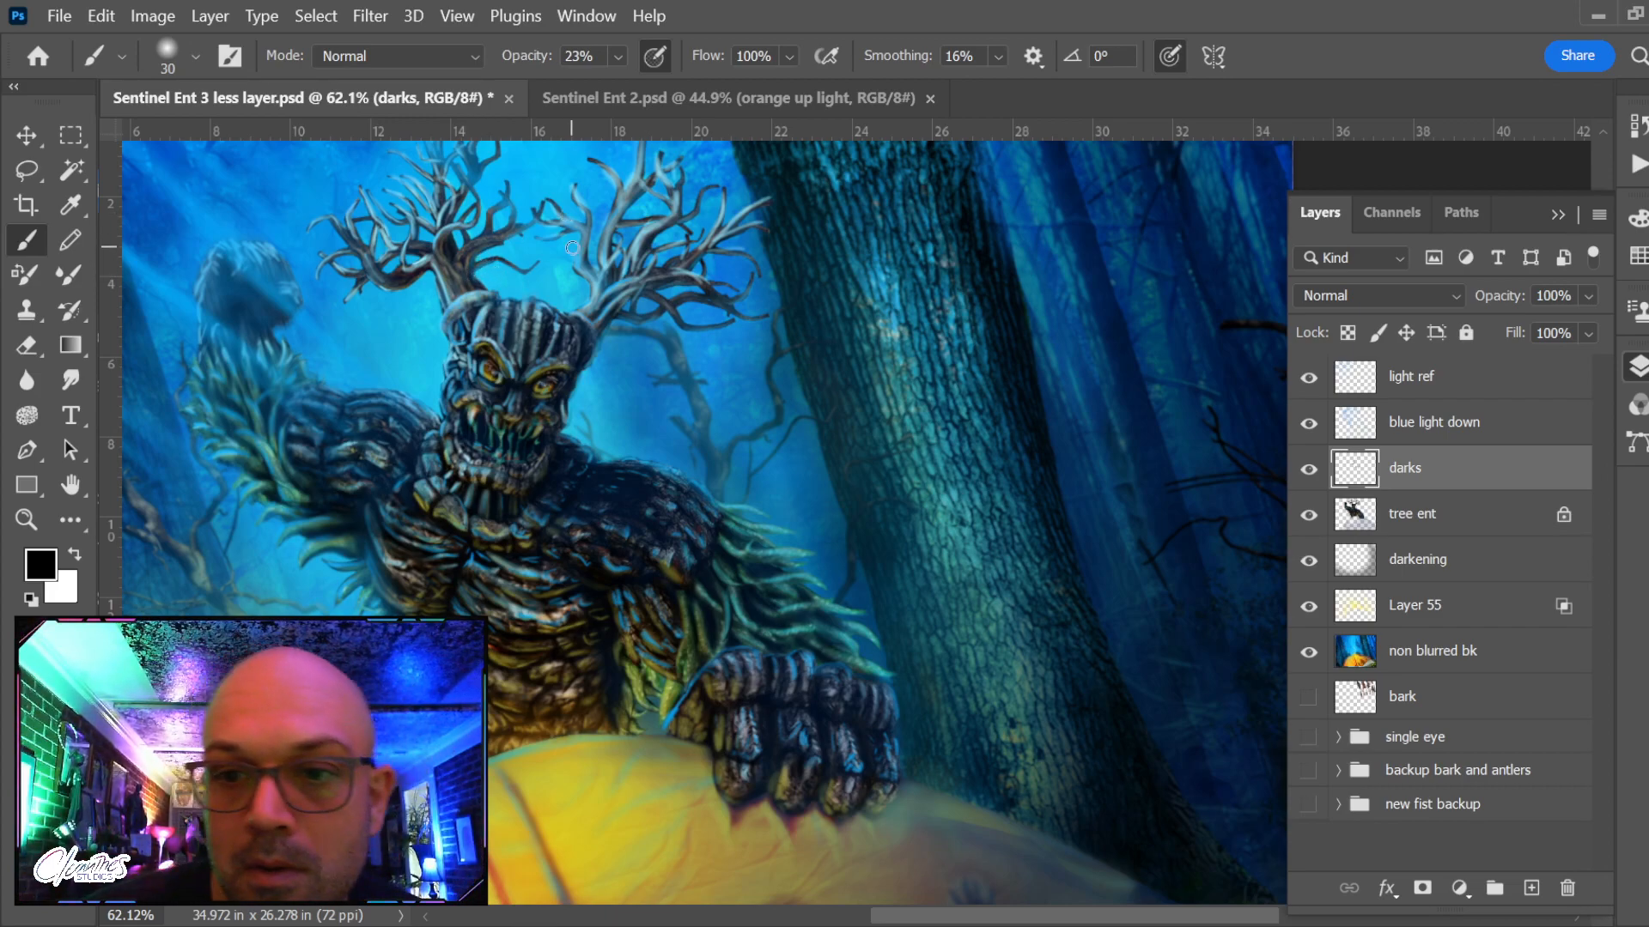
On the blue light down layer, sample the cyan beside the ent's head and paint light on the antlers with an 8 px brush
left_click(1475, 425)
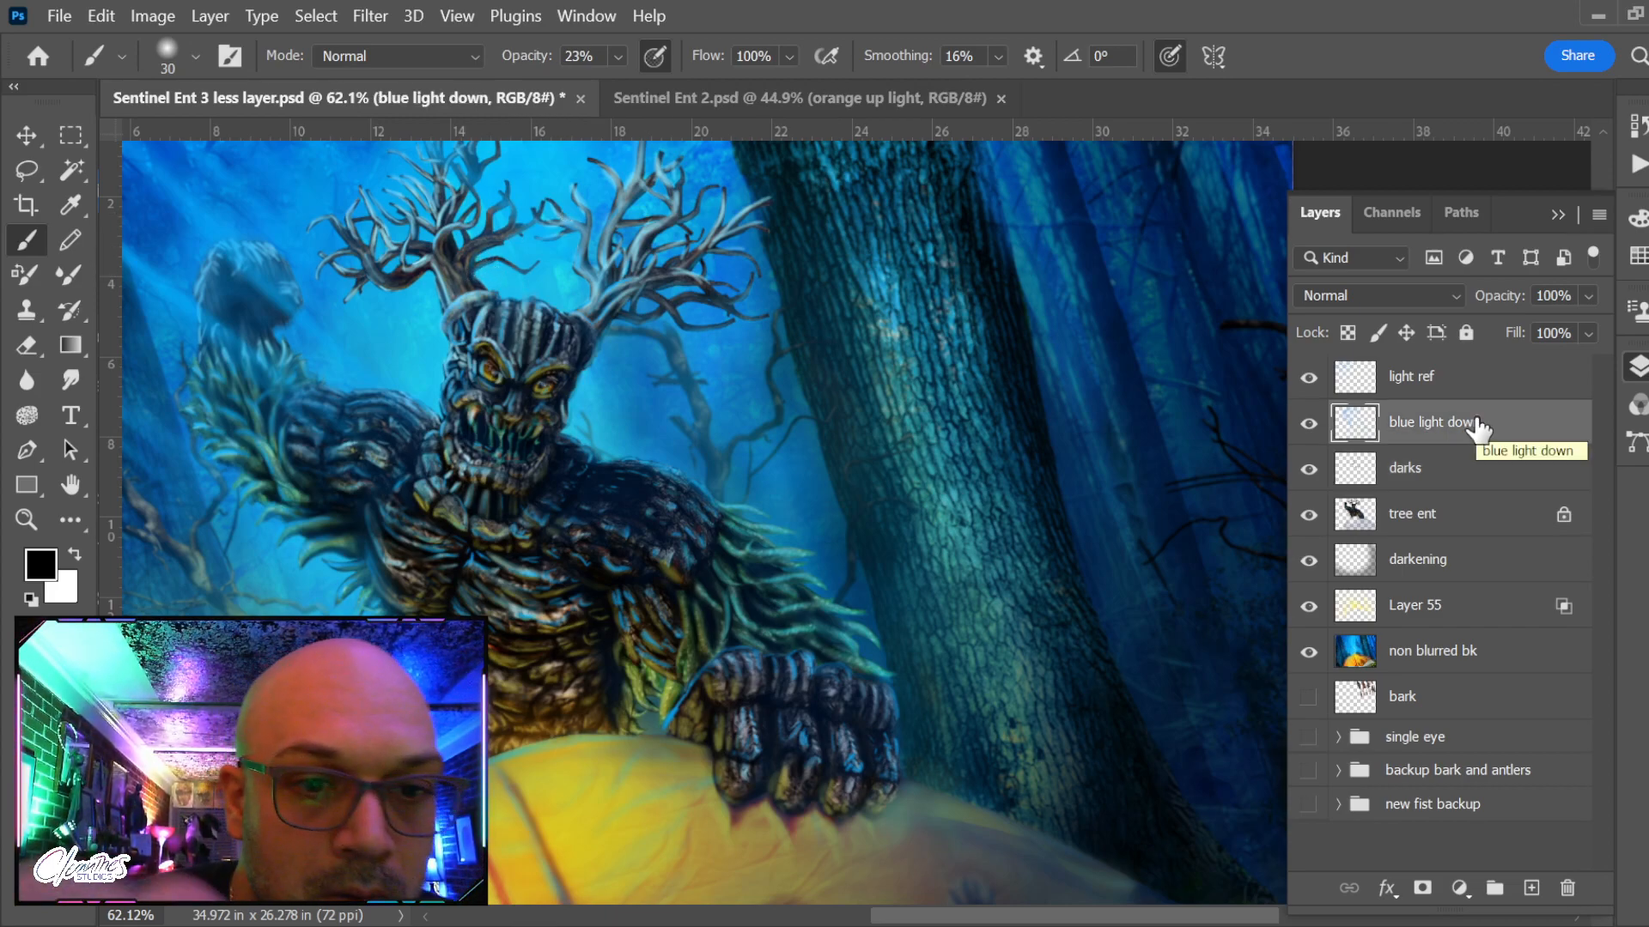
left_click(421, 352, "alt")
key("z")
mouse_move(487, 255)
left_mouse_down()
mouse_move(559, 367)
mouse_move(582, 441)
left_mouse_up()
key("b")
key("bracketleft")
key("bracketleft")
key("bracketleft")
key("bracketleft")
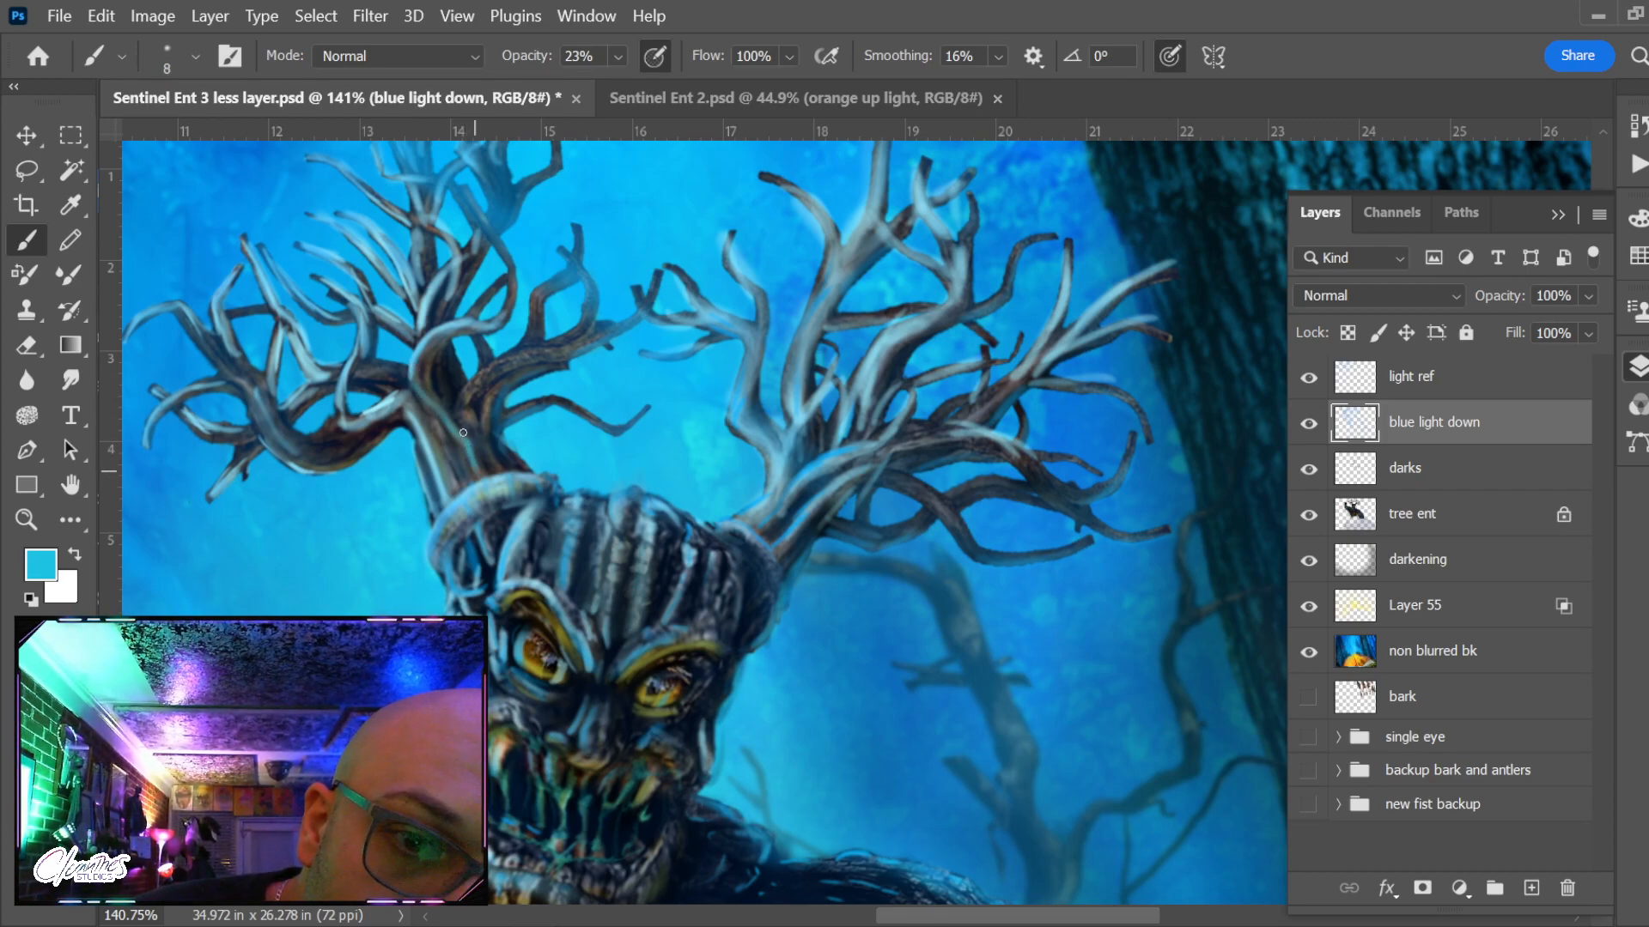
Set the foreground colour to light cyan 7be8ff and paint brighter highlights along the antler branches
key("x")
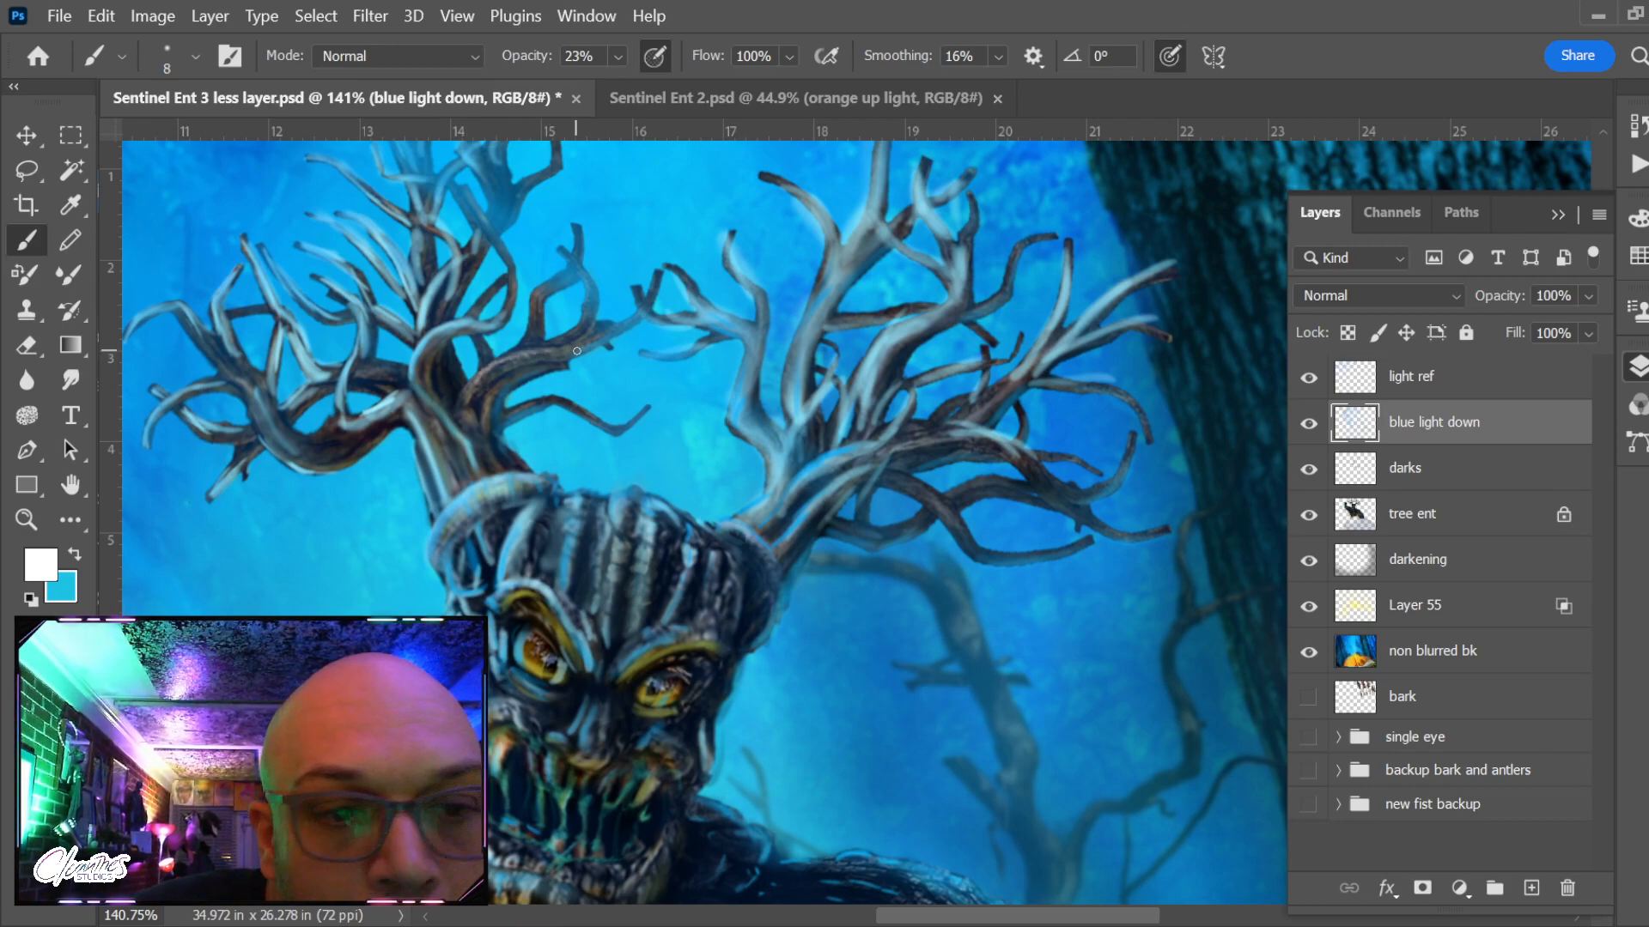
left_click(49, 567)
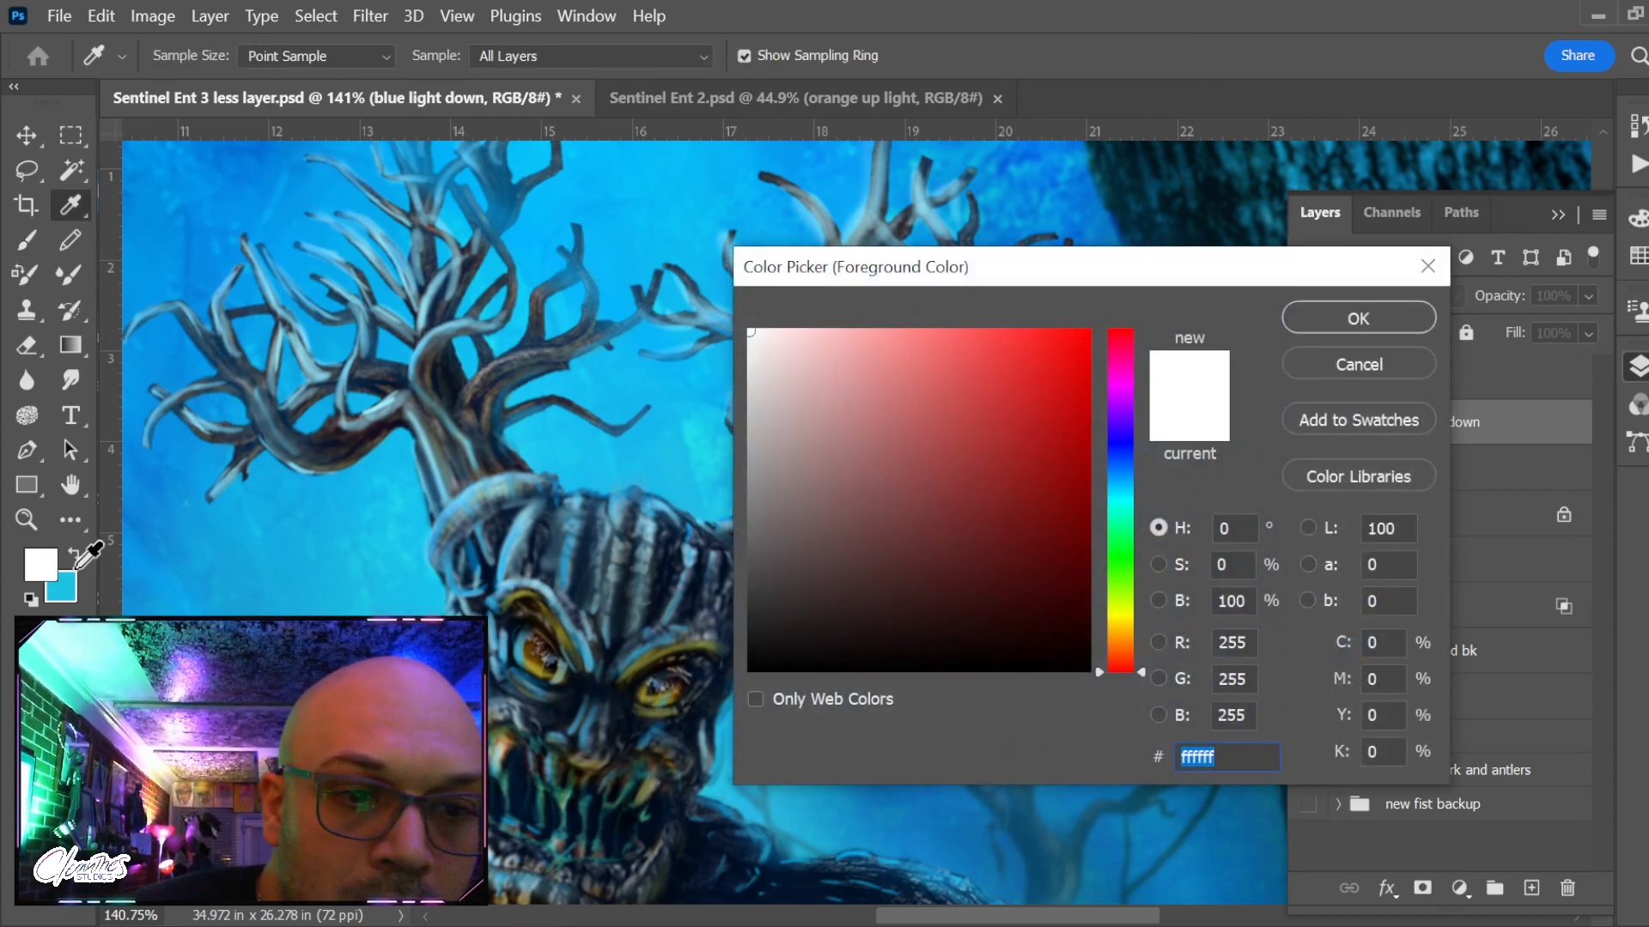
left_click(78, 565)
left_click(940, 313)
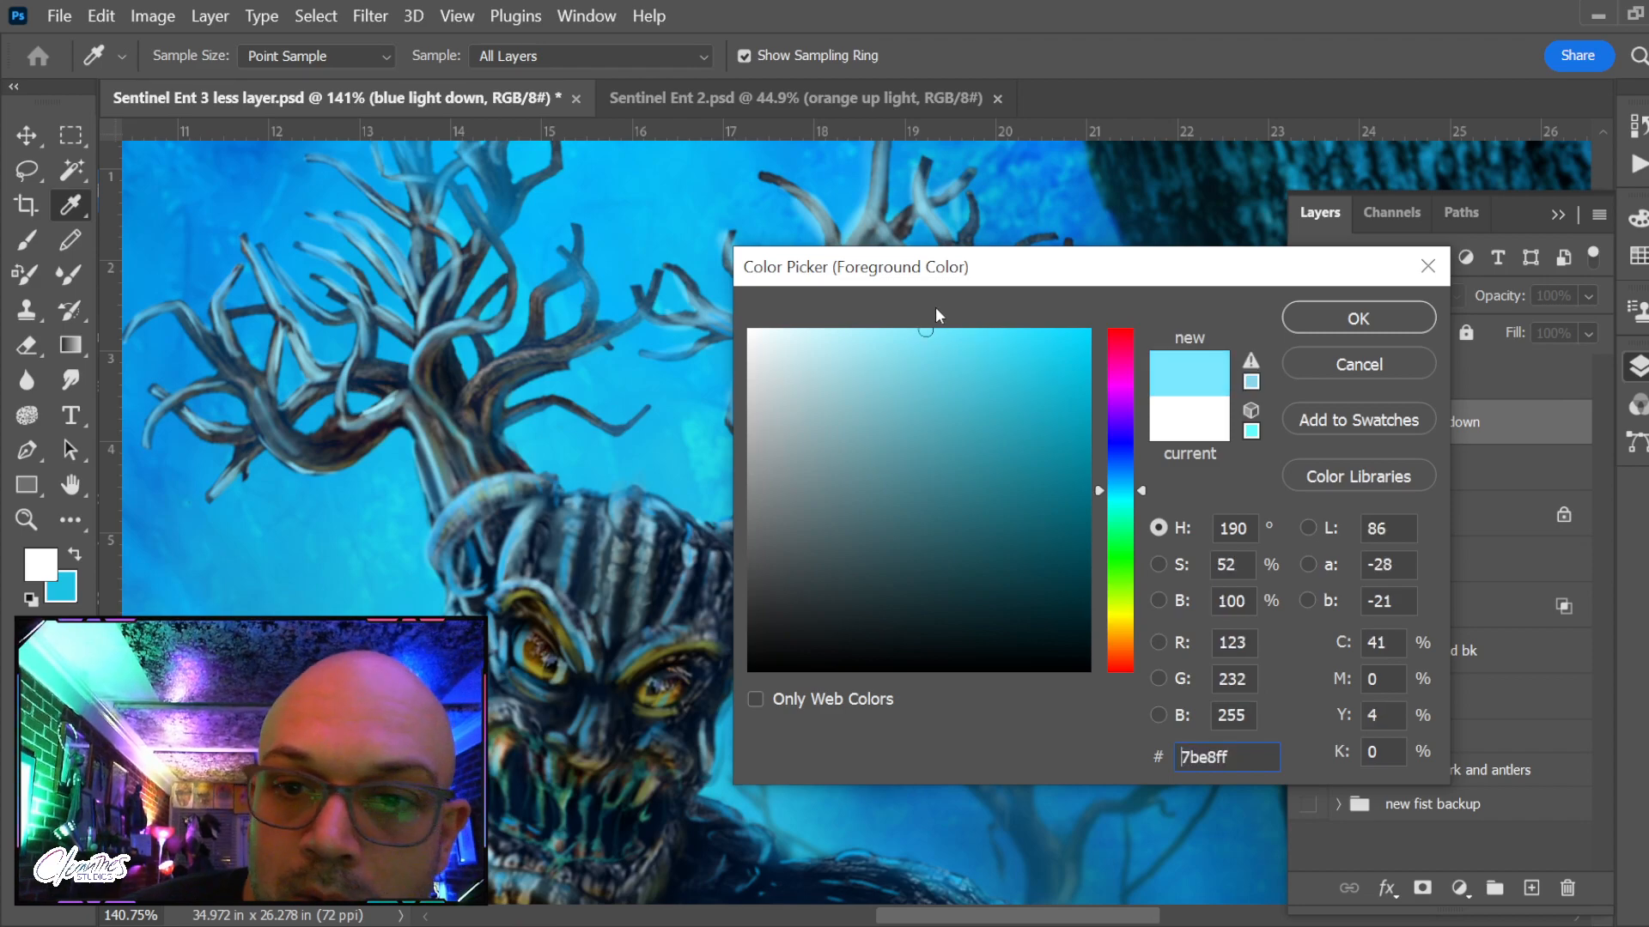
left_click(1335, 319)
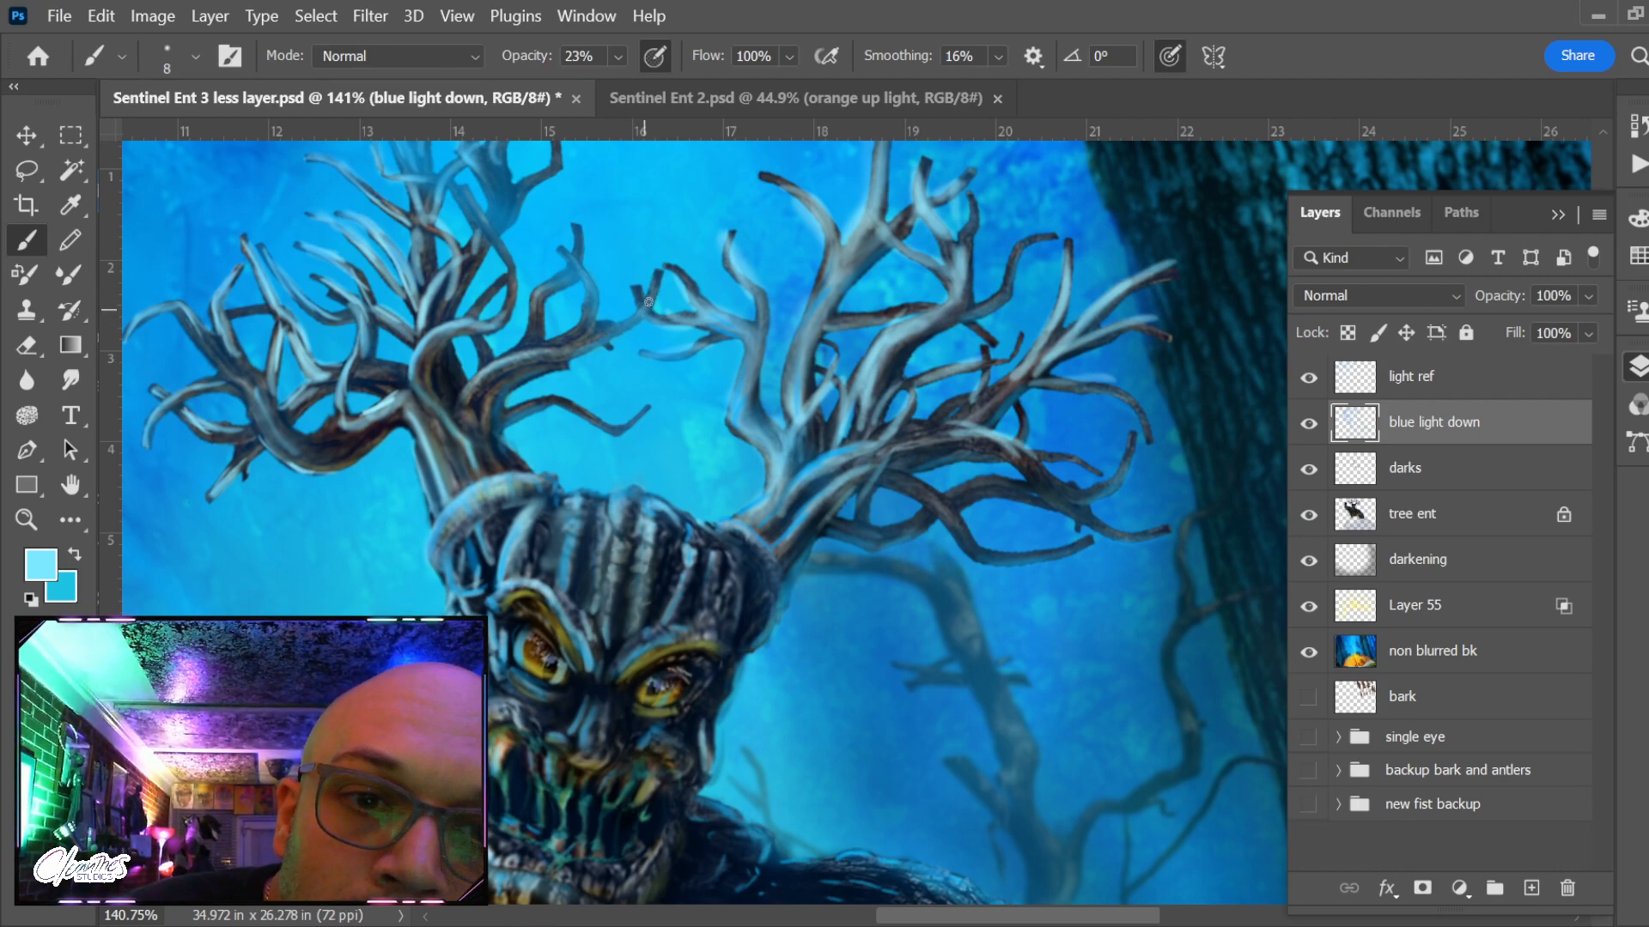
left_click_drag(537, 309, 582, 394)
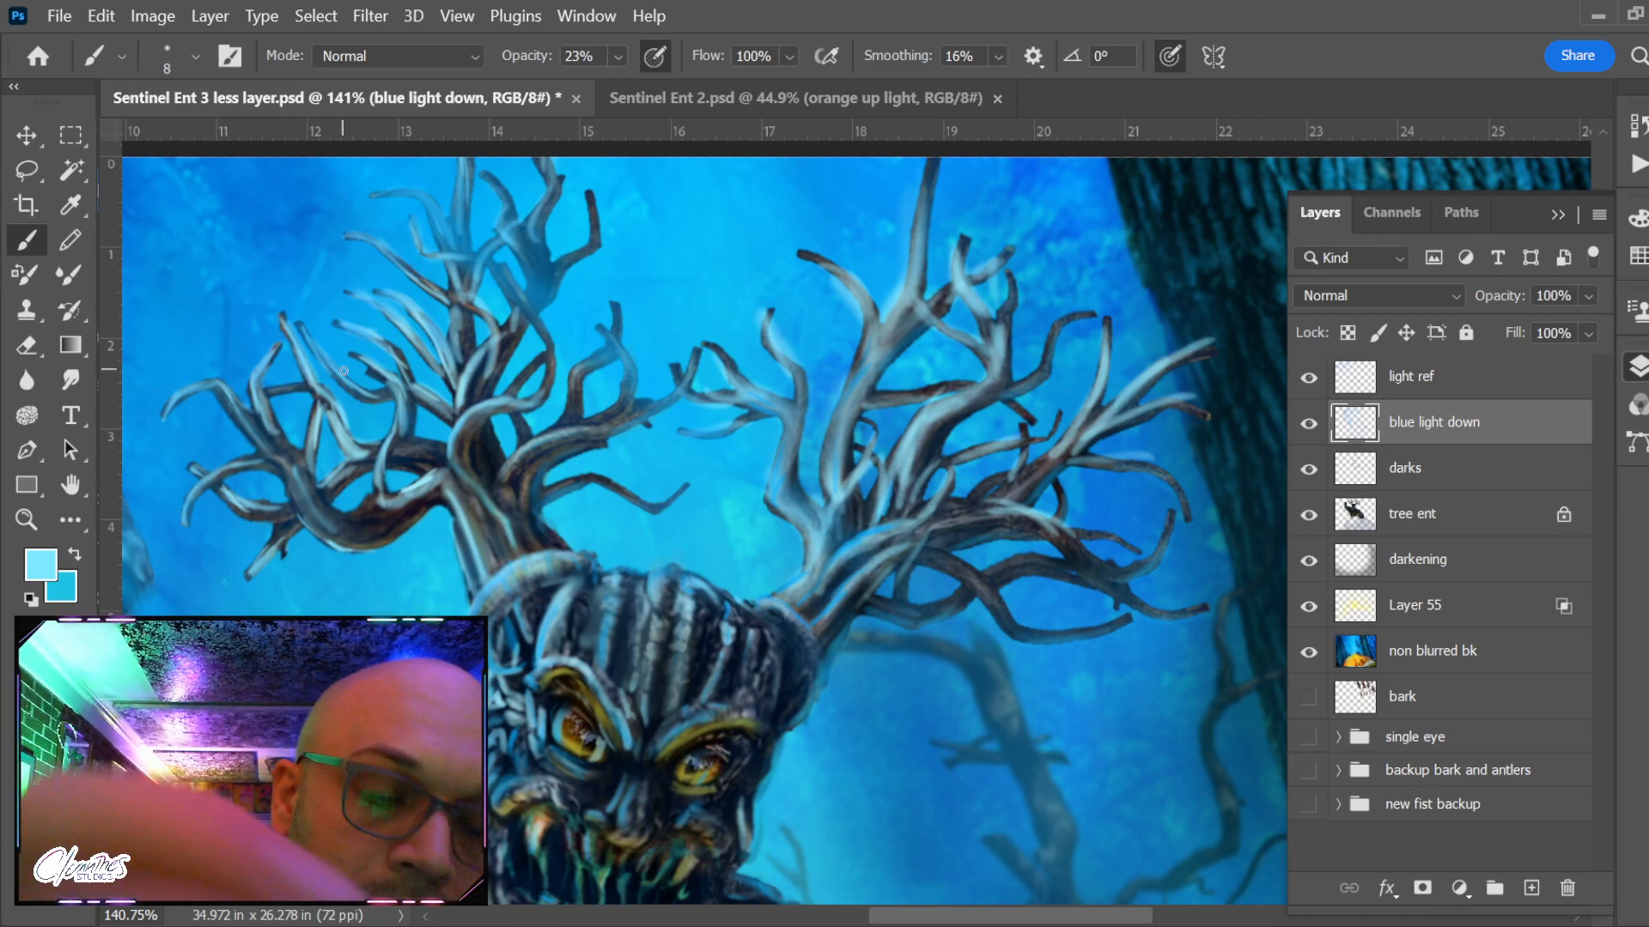
Switch to the Eraser for the blue light down layer and reduce its size to 20 px
scroll(542, 404, "up", 2)
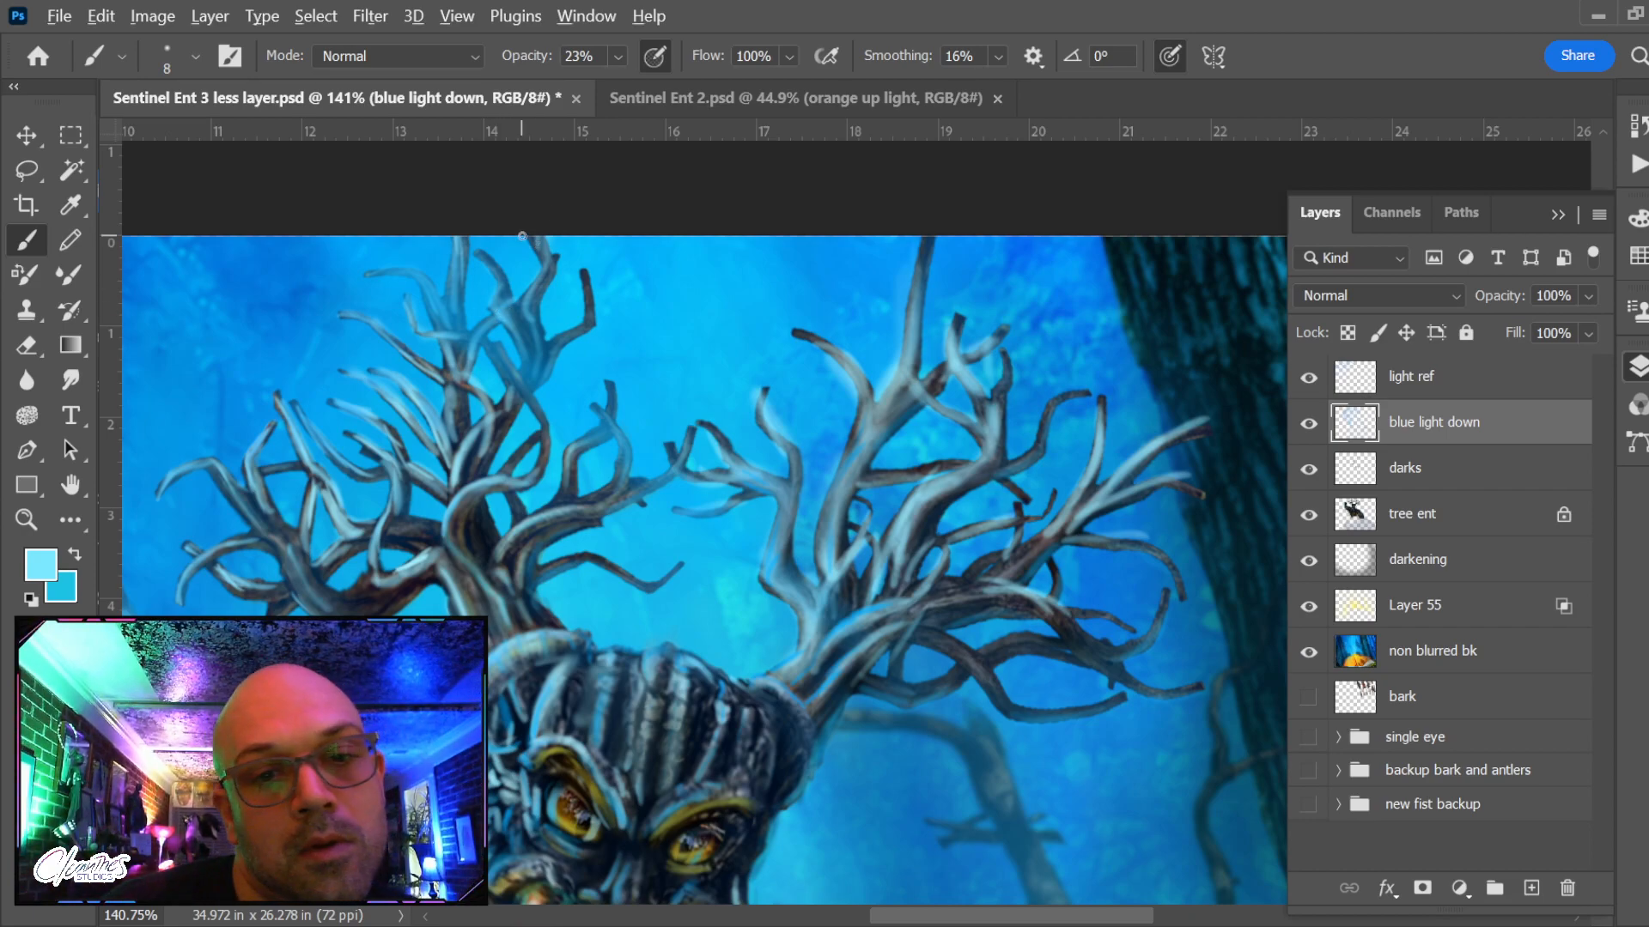
scroll(711, 655, "down", 3)
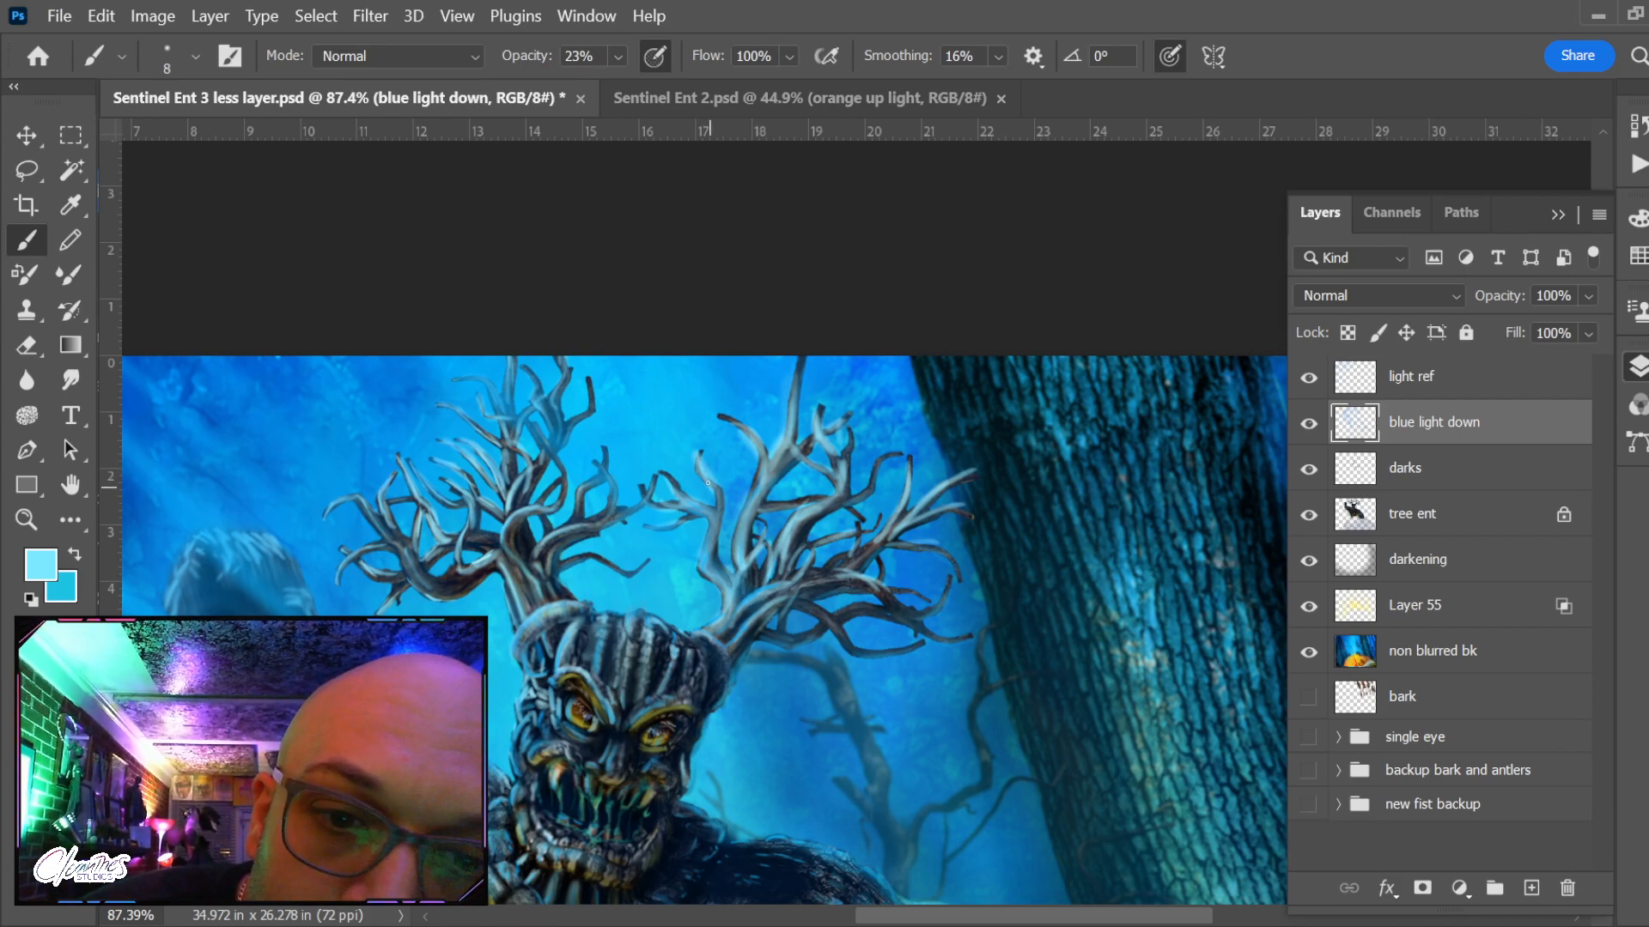
key("e")
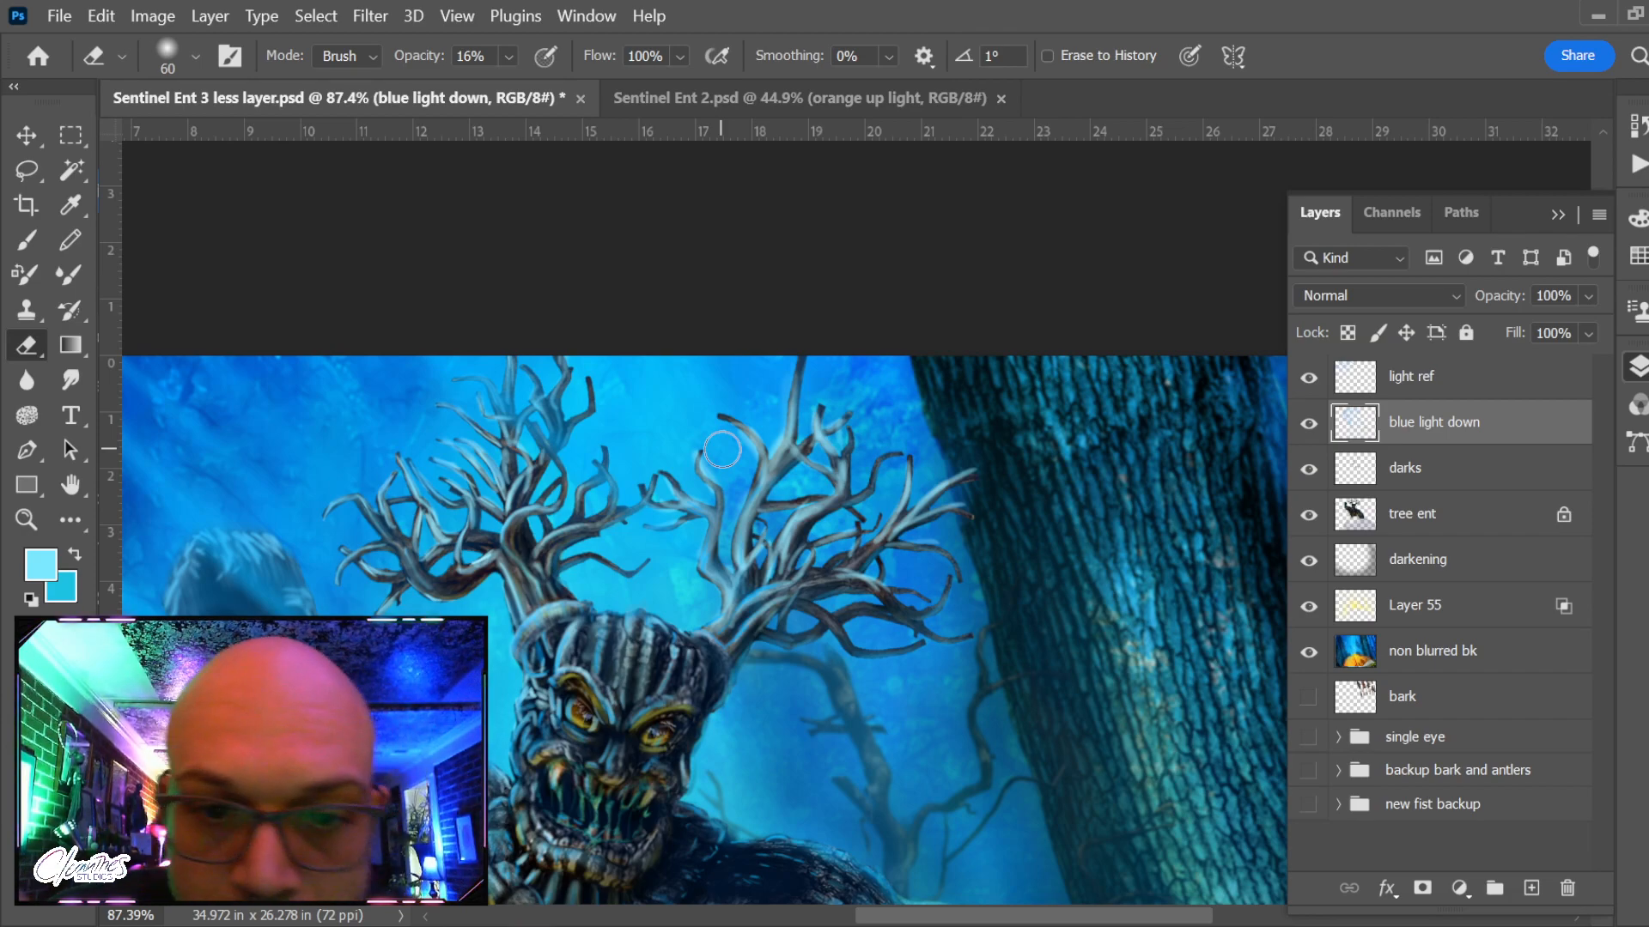
key("bracketleft")
key("bracketleft")
key("bracketleft")
key("bracketleft")
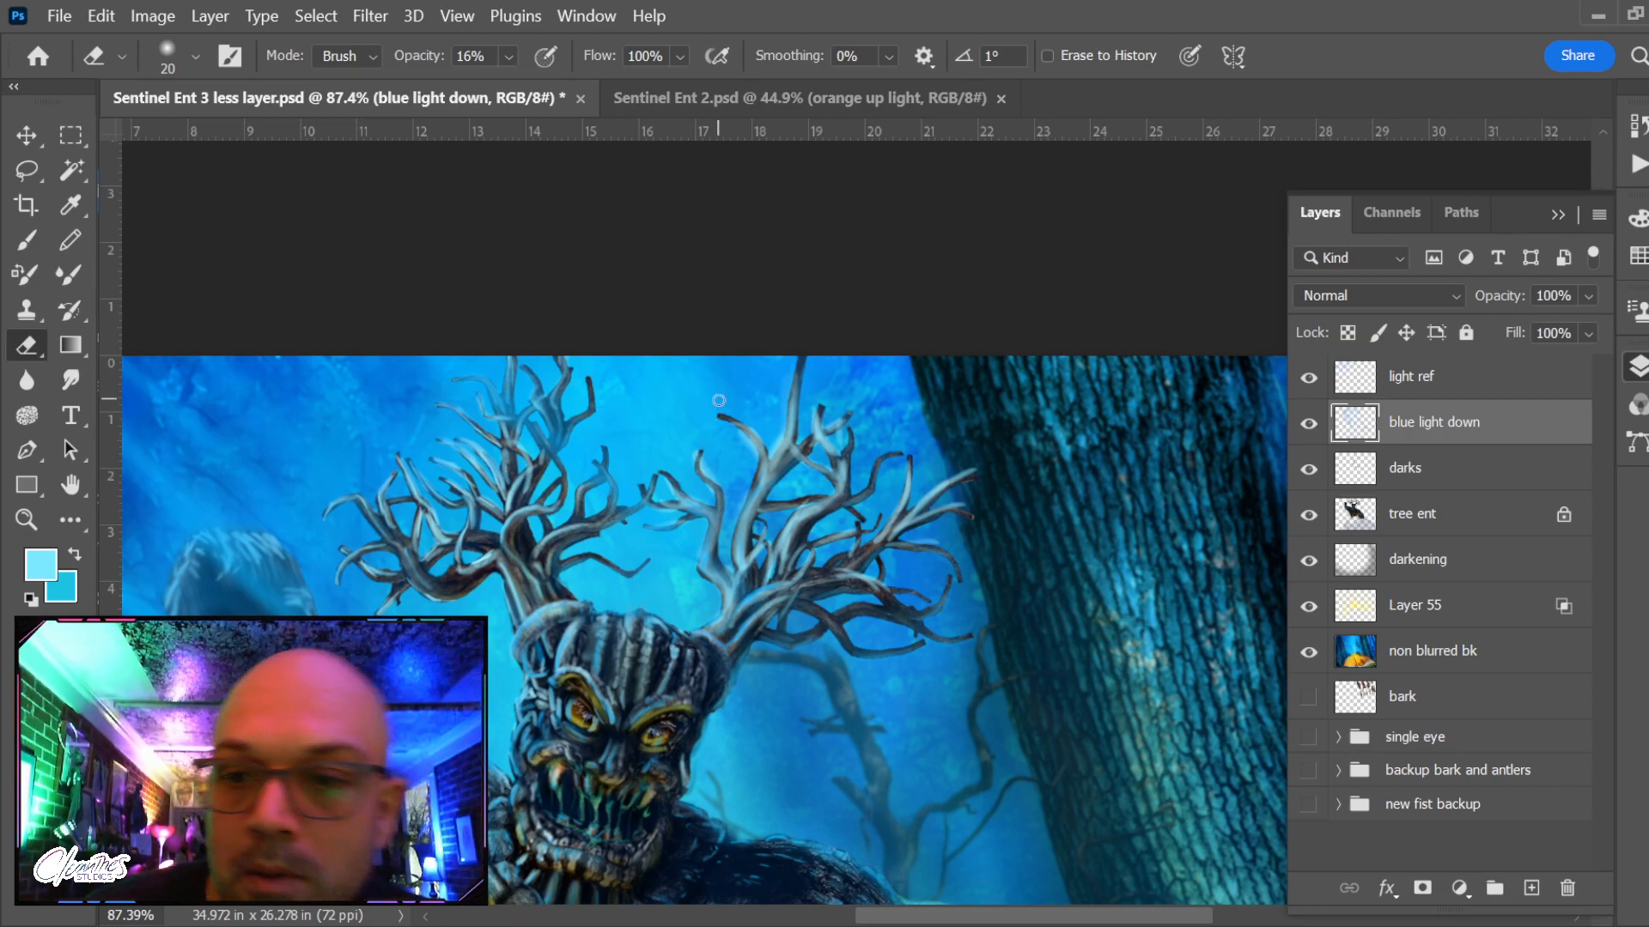
Try filling the area outside the tree ent outline with the cyan background colour on the blue light down layer, and undo it
left_click(1362, 520, "ctrl")
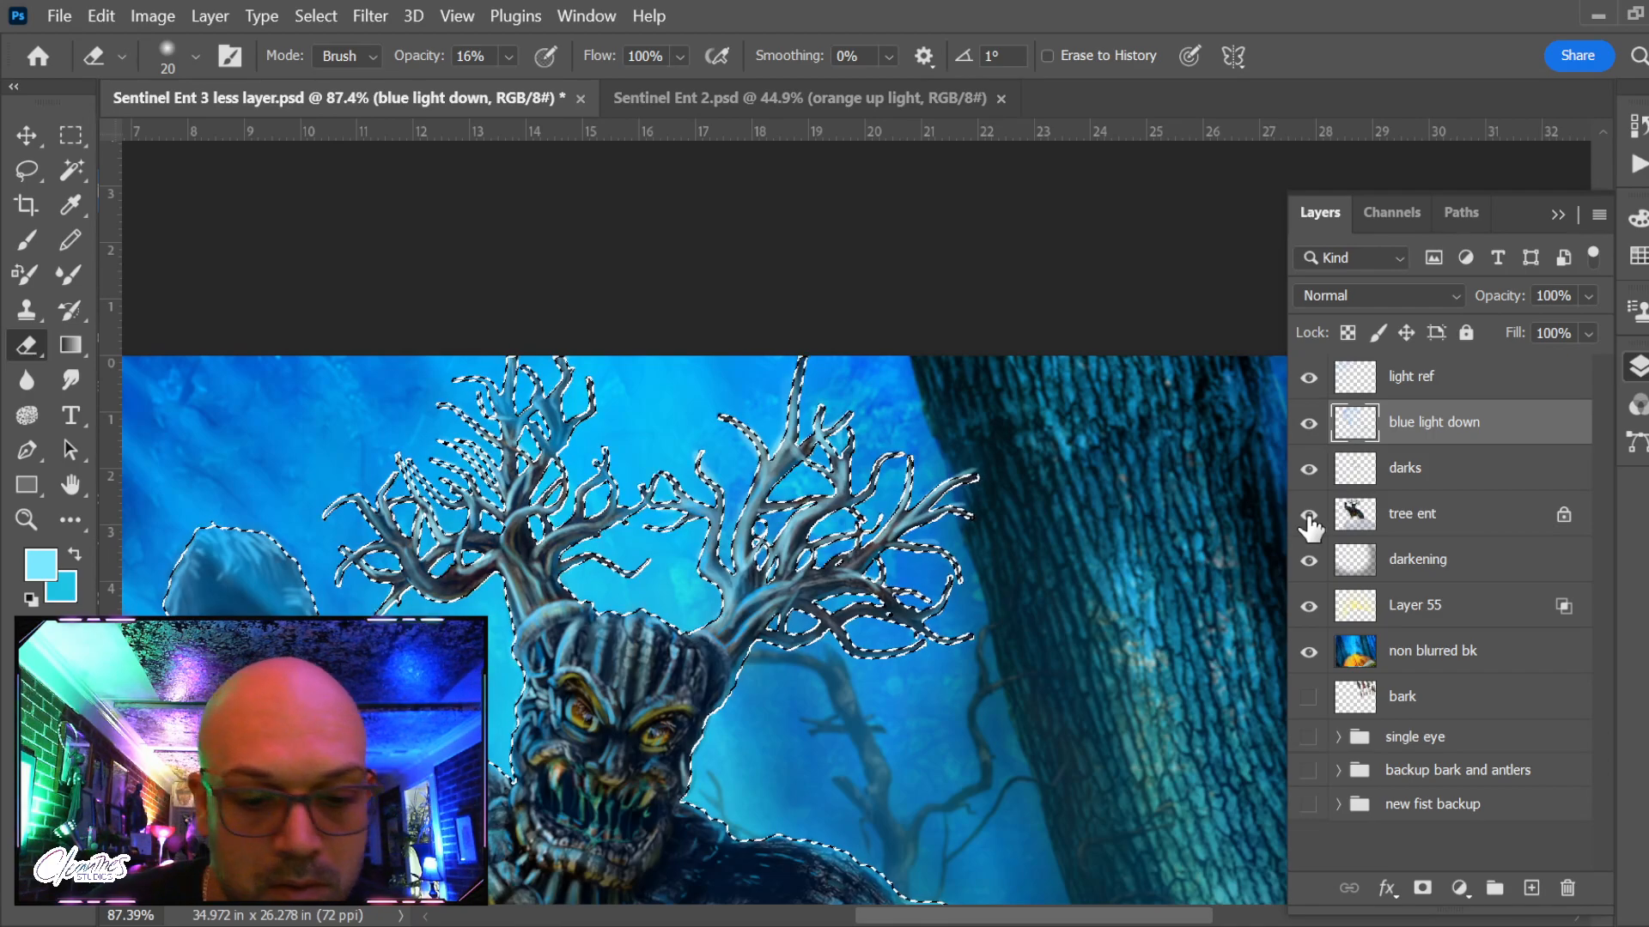
key("ctrl+shift+i")
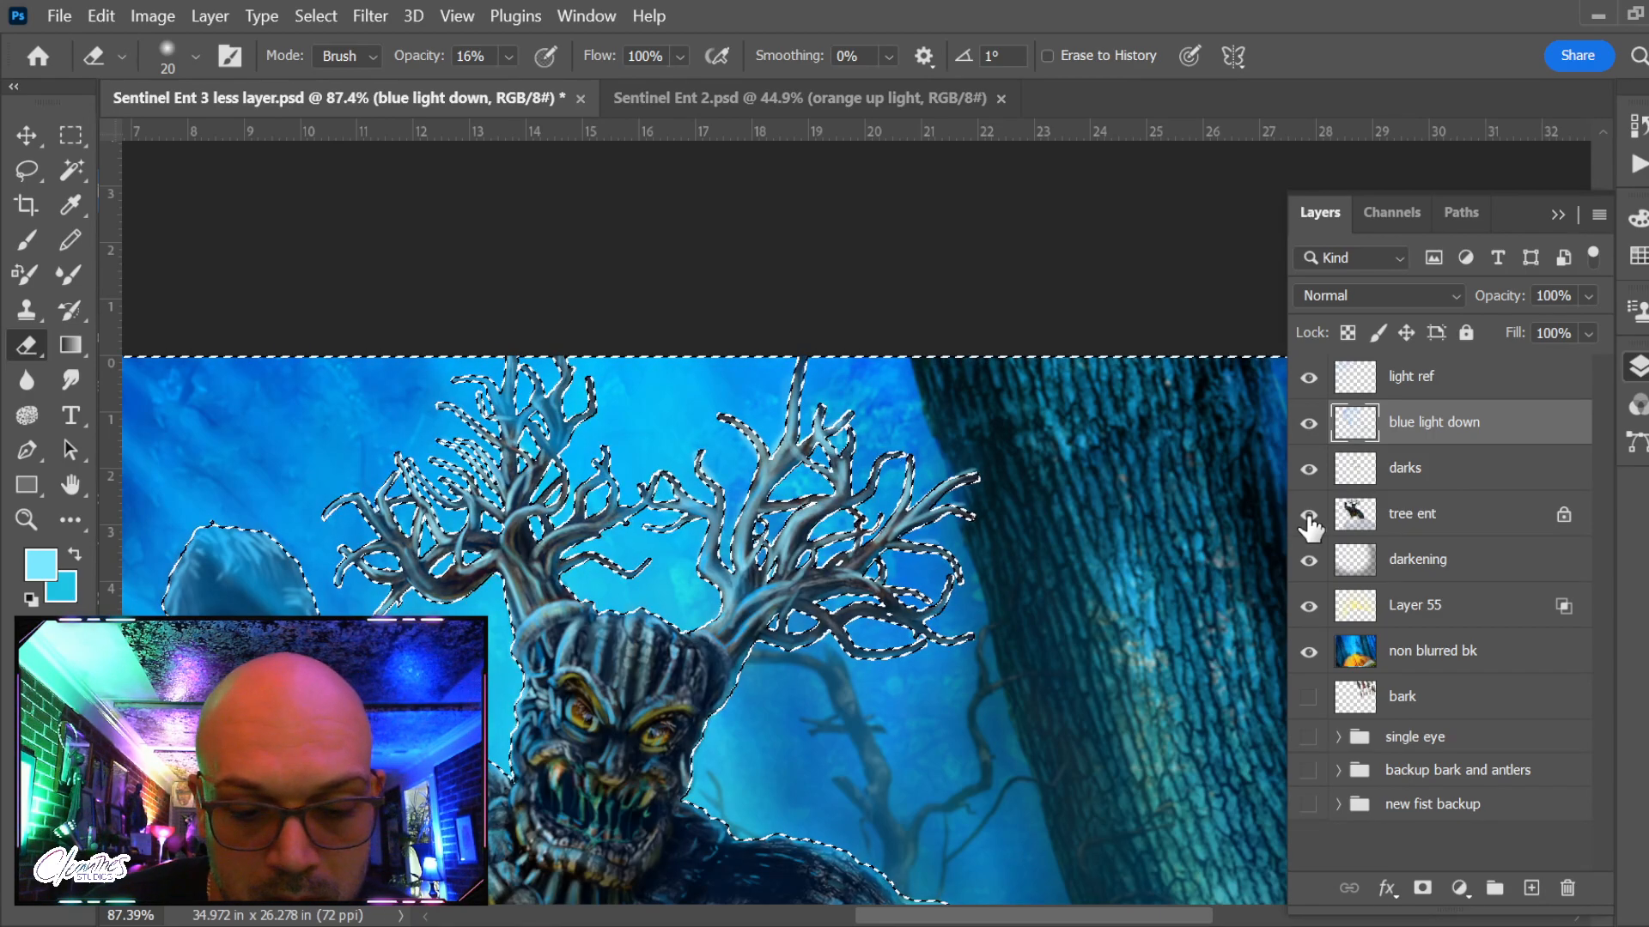
key("ctrl+d")
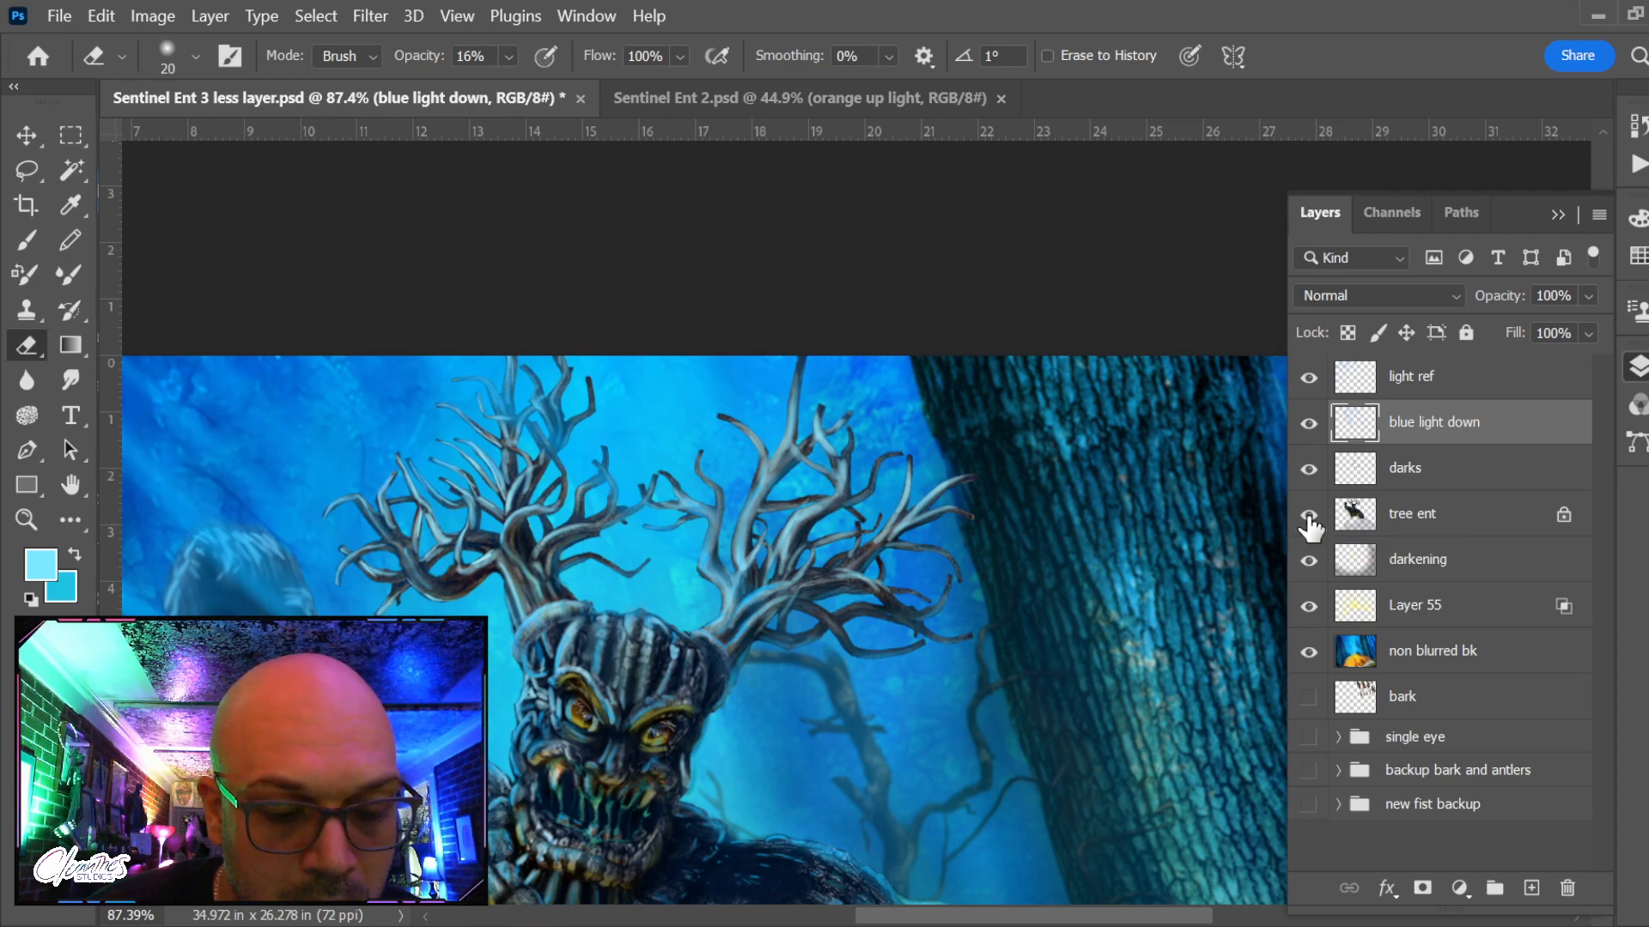
key("ctrl+BackSpace")
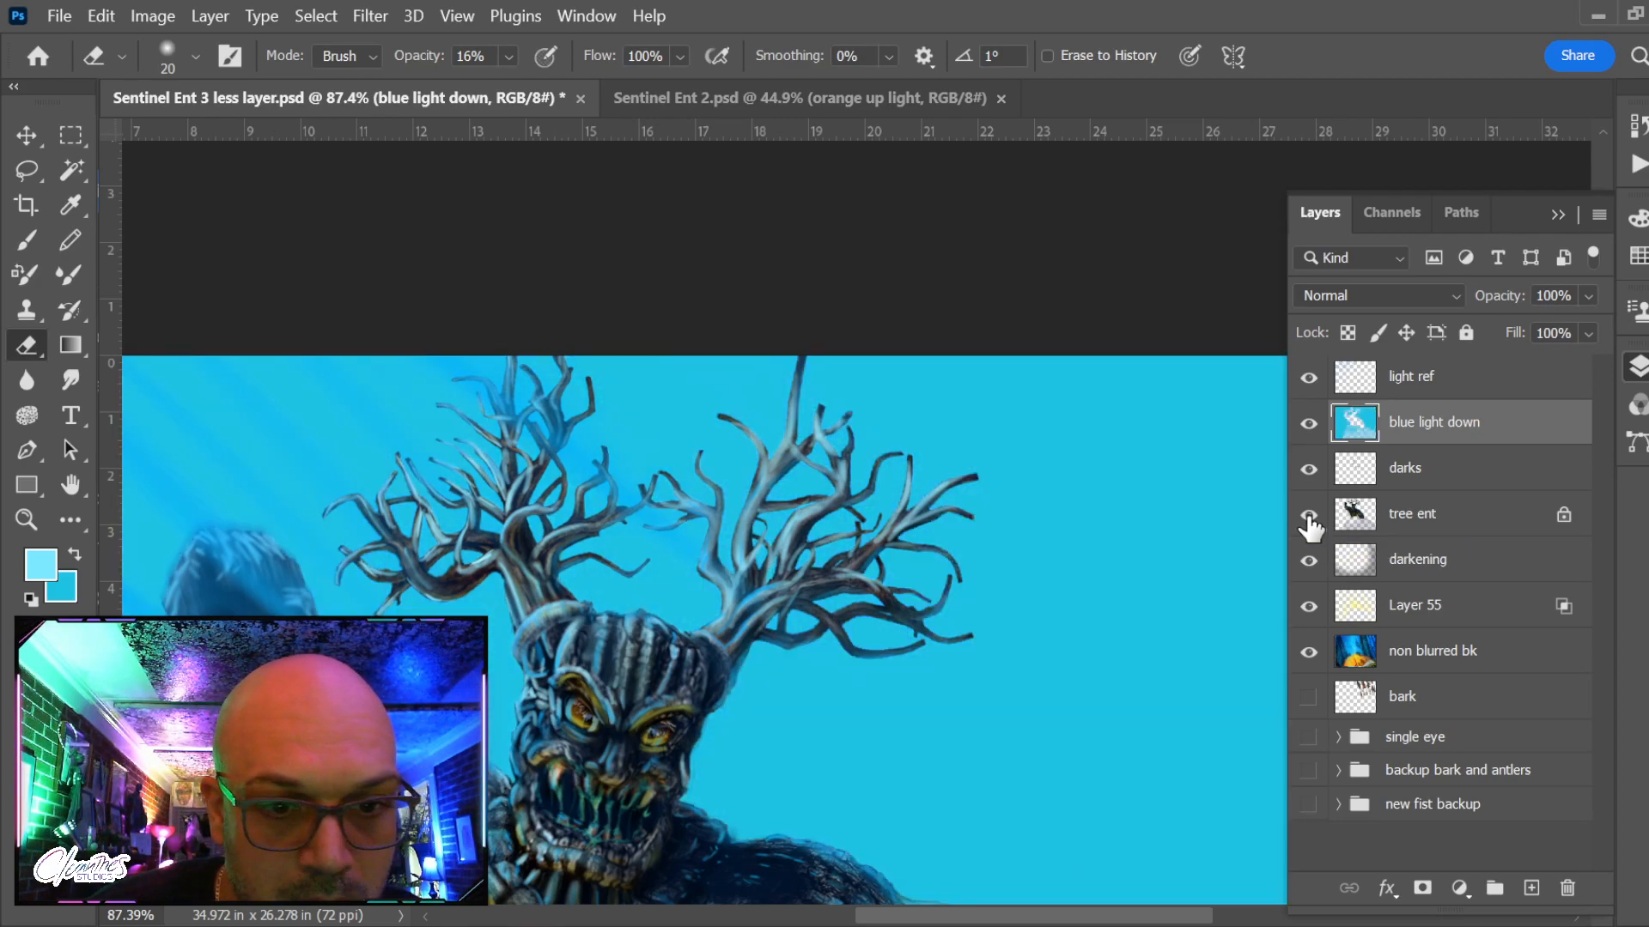
key("ctrl+z")
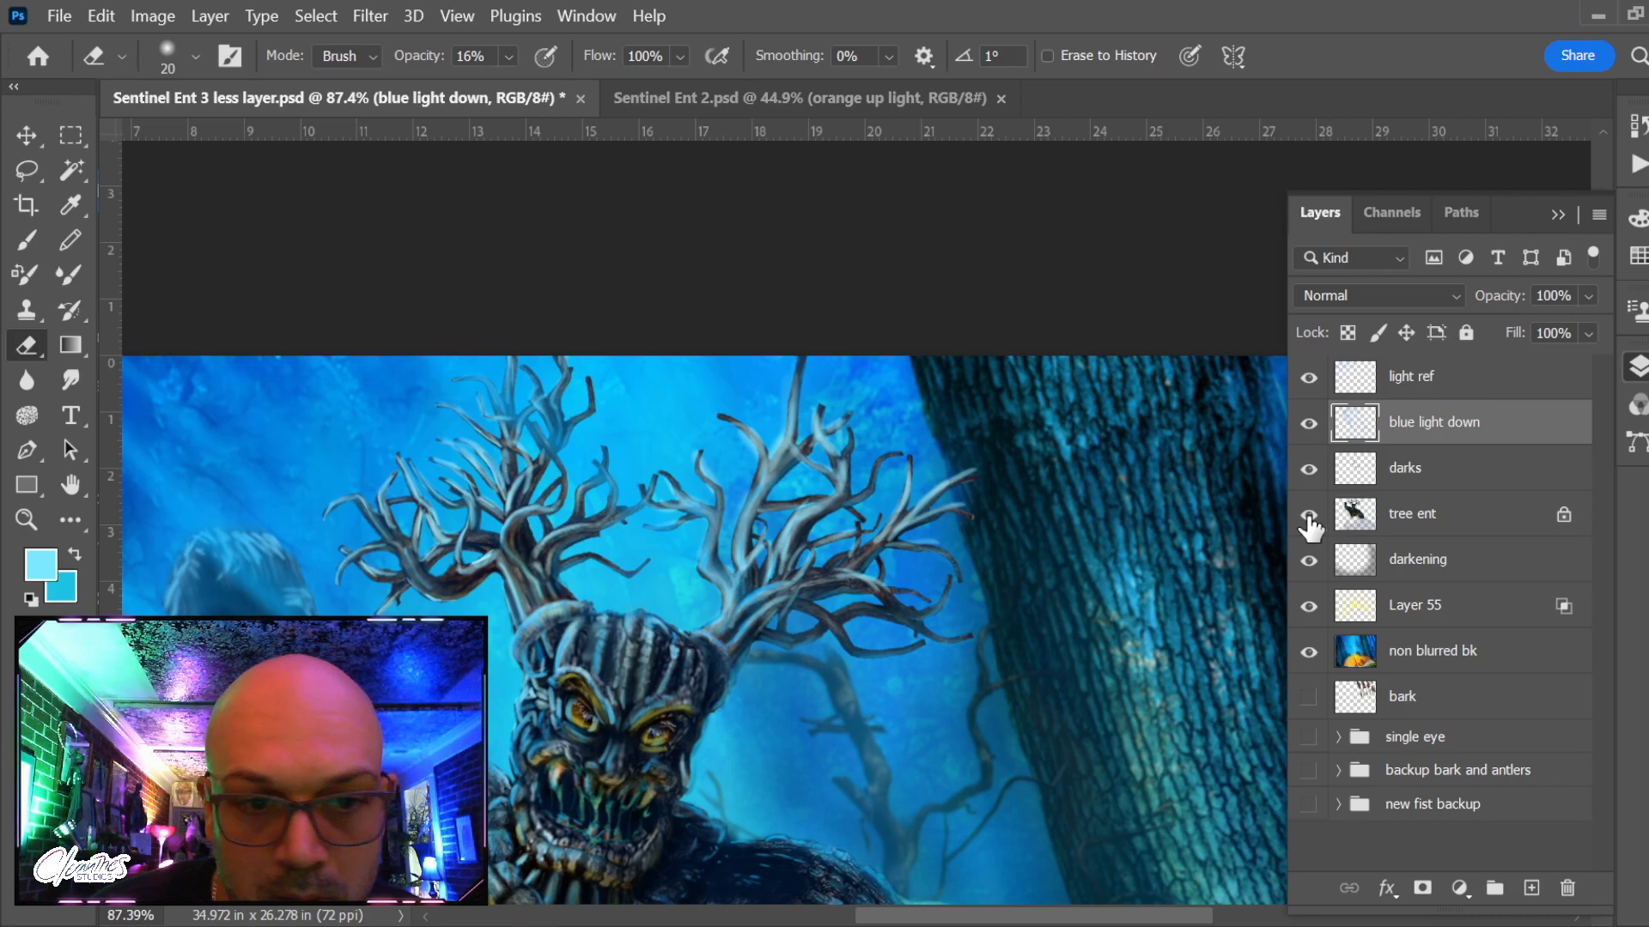
key("ctrl+z")
key("ctrl+z")
key("ctrl+z")
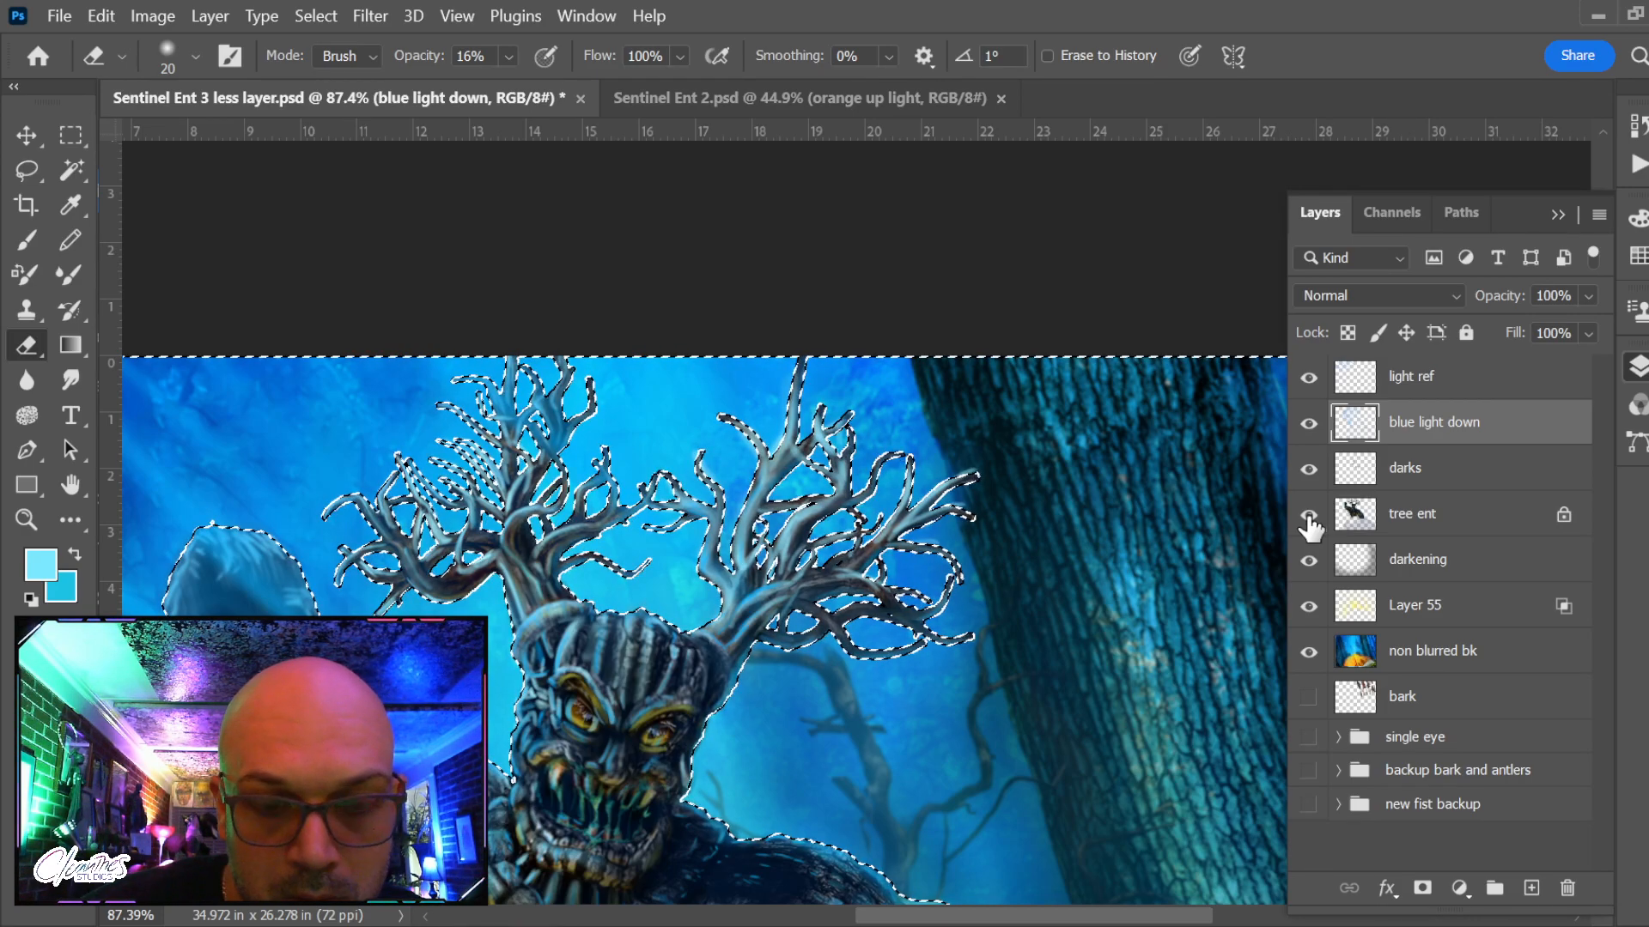
key("ctrl+d")
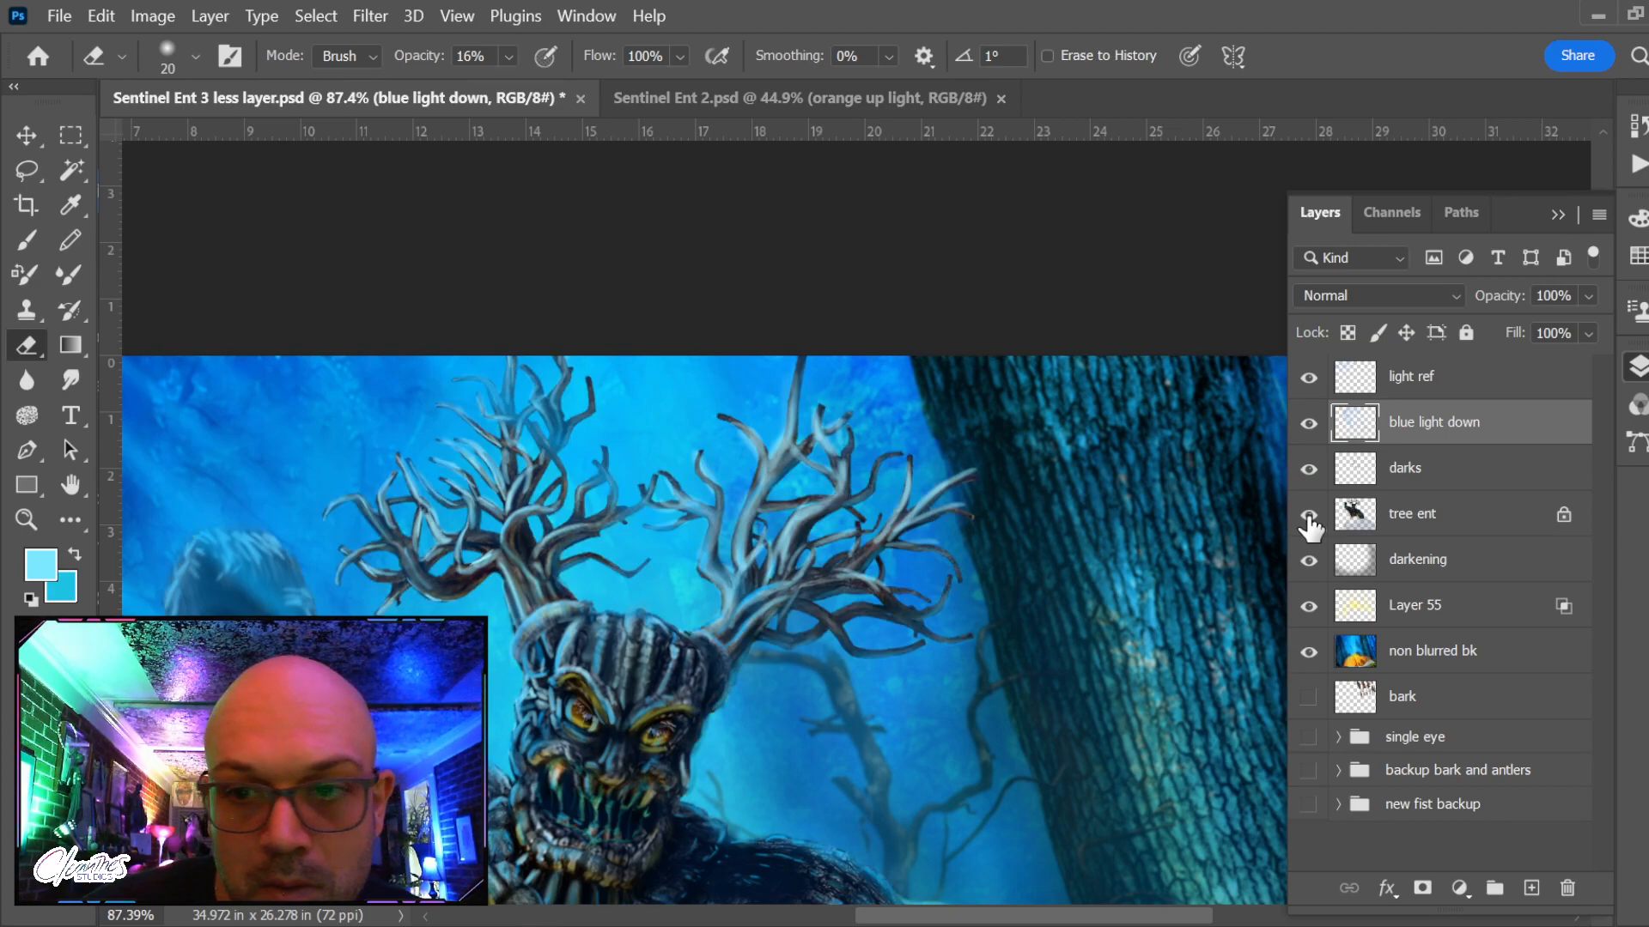
Switch back to the Brush and sample the yellow of the globe beside the ent's fist as the foreground colour
scroll(439, 588, "down", 3)
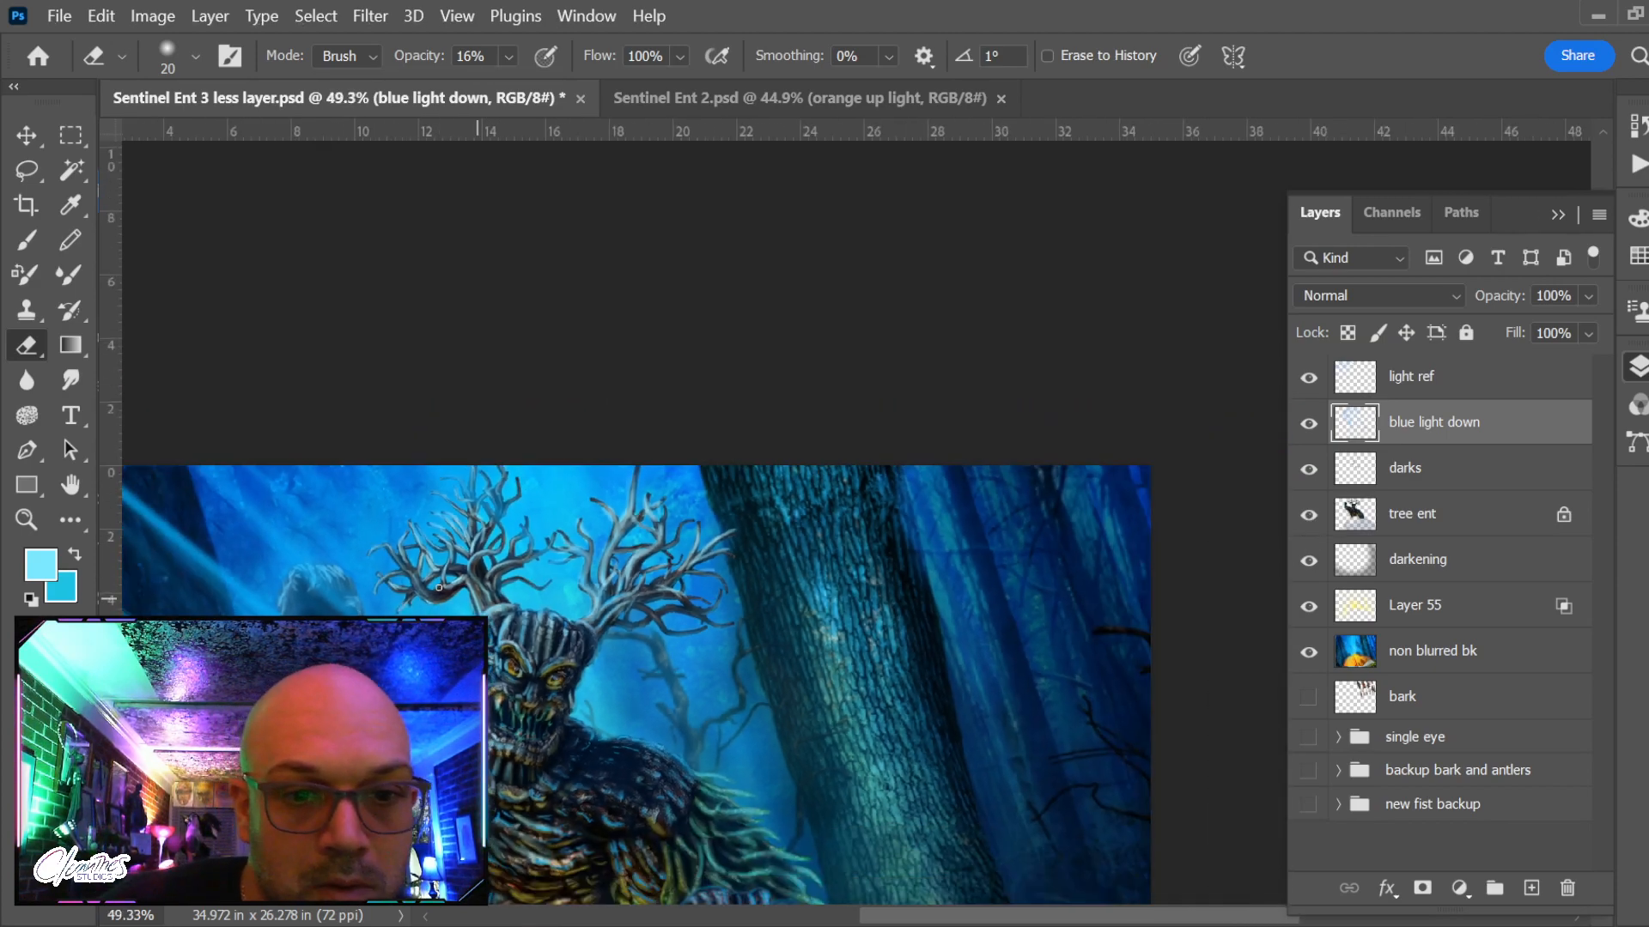
left_click_drag(481, 611, 606, 540)
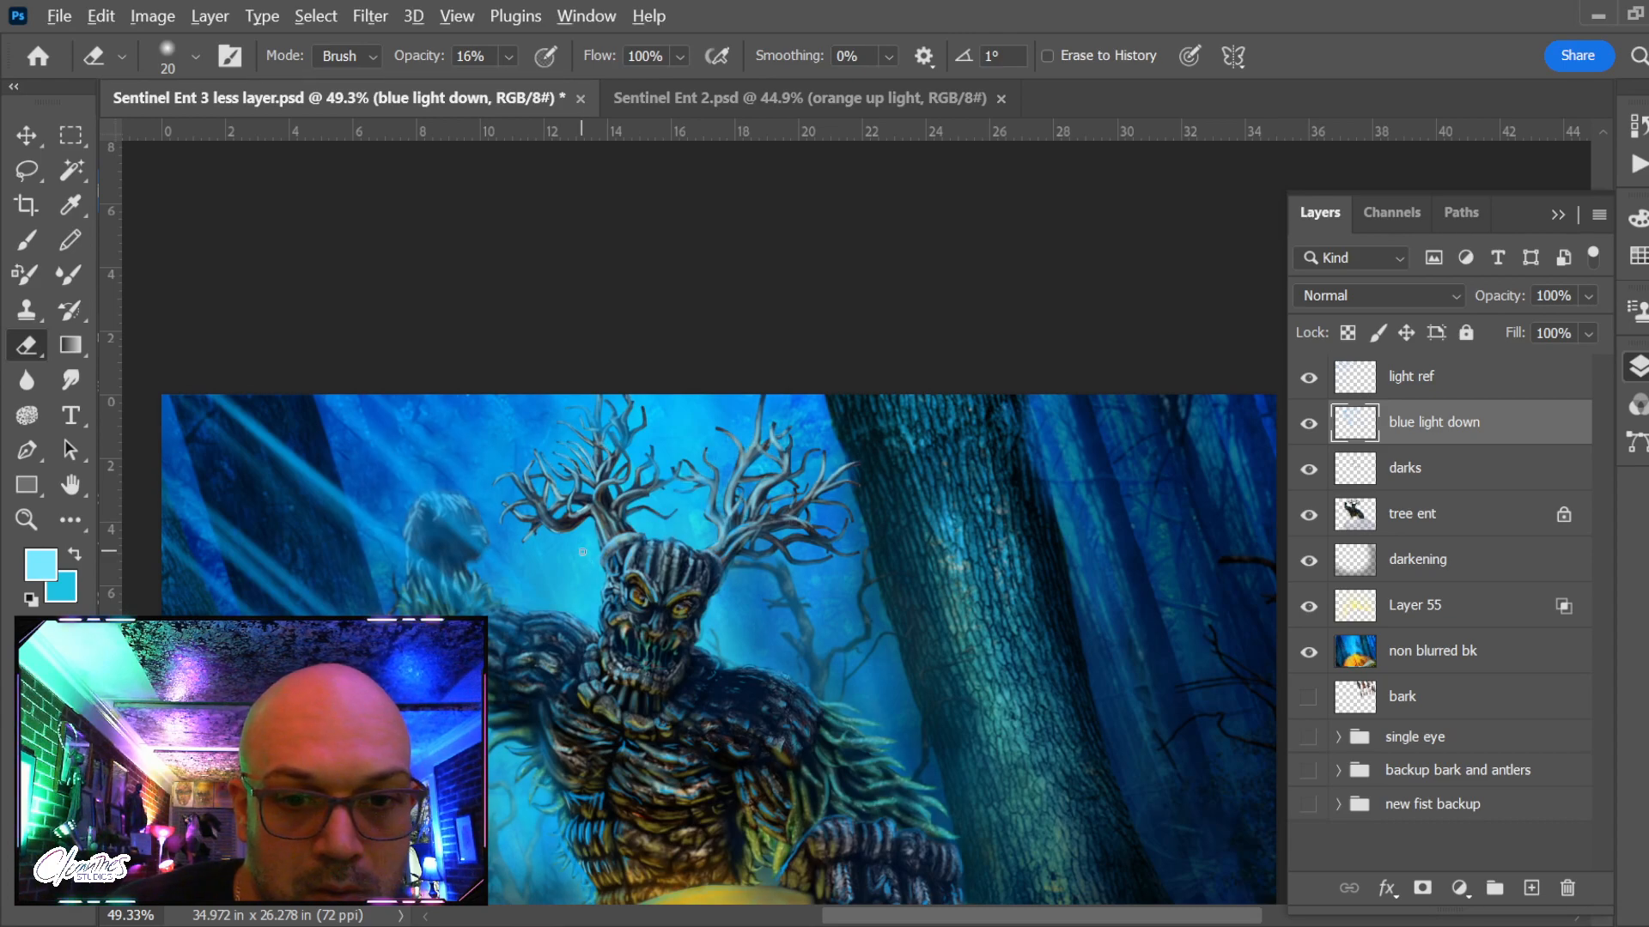
scroll(582, 552, "down", 2)
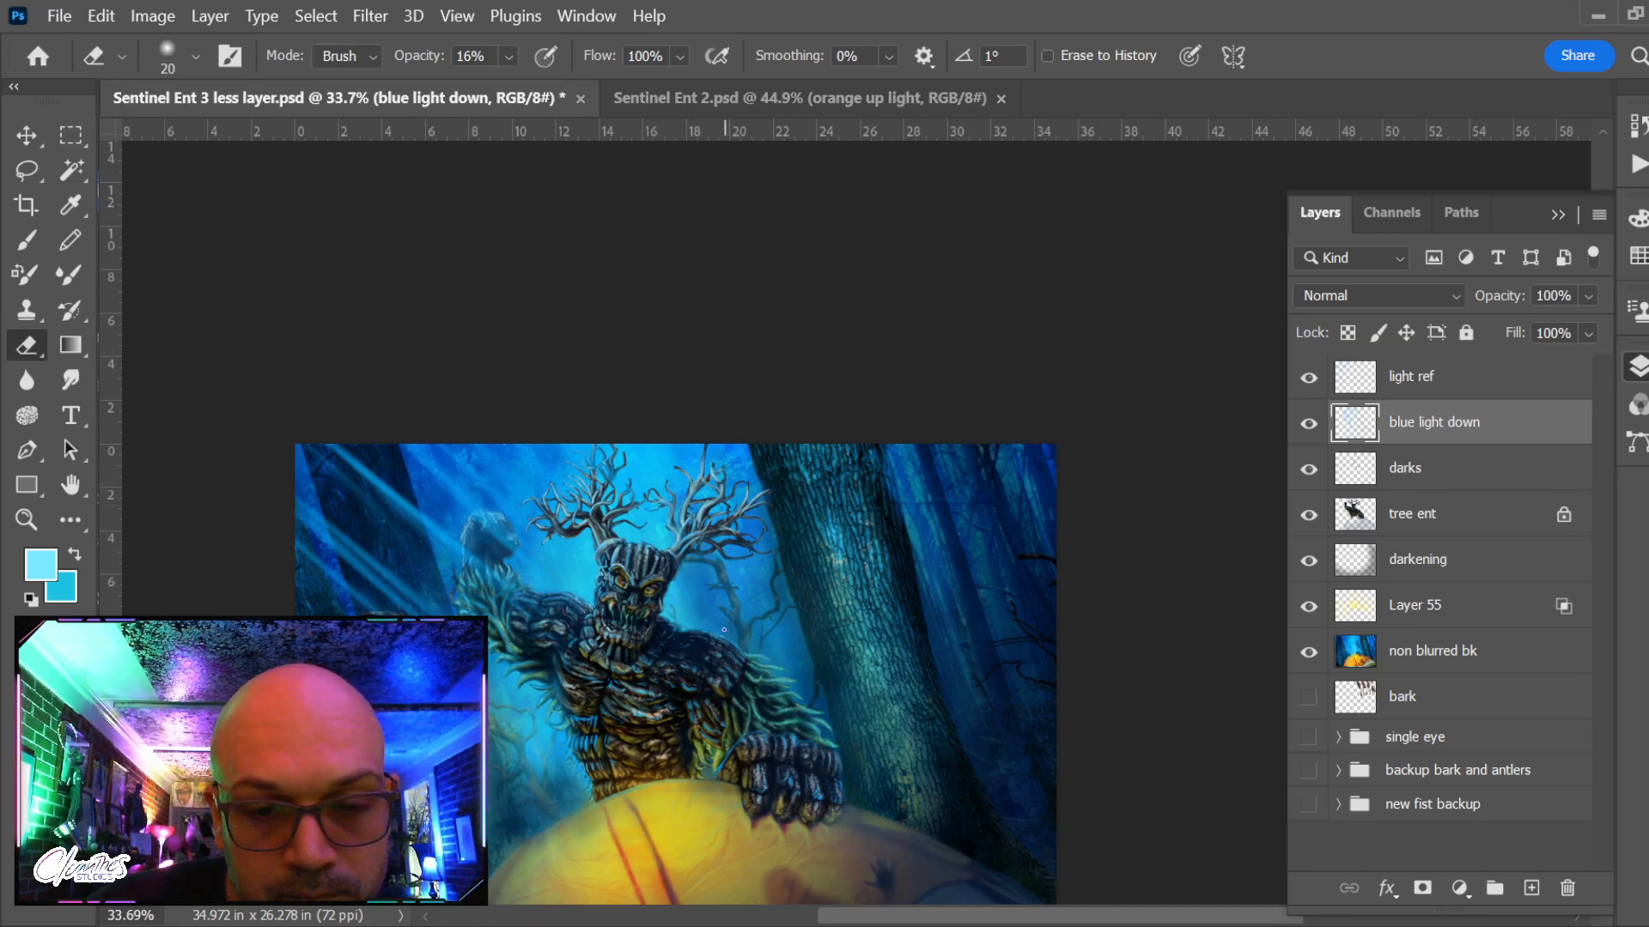
key("z")
scroll(739, 644, "up", 6)
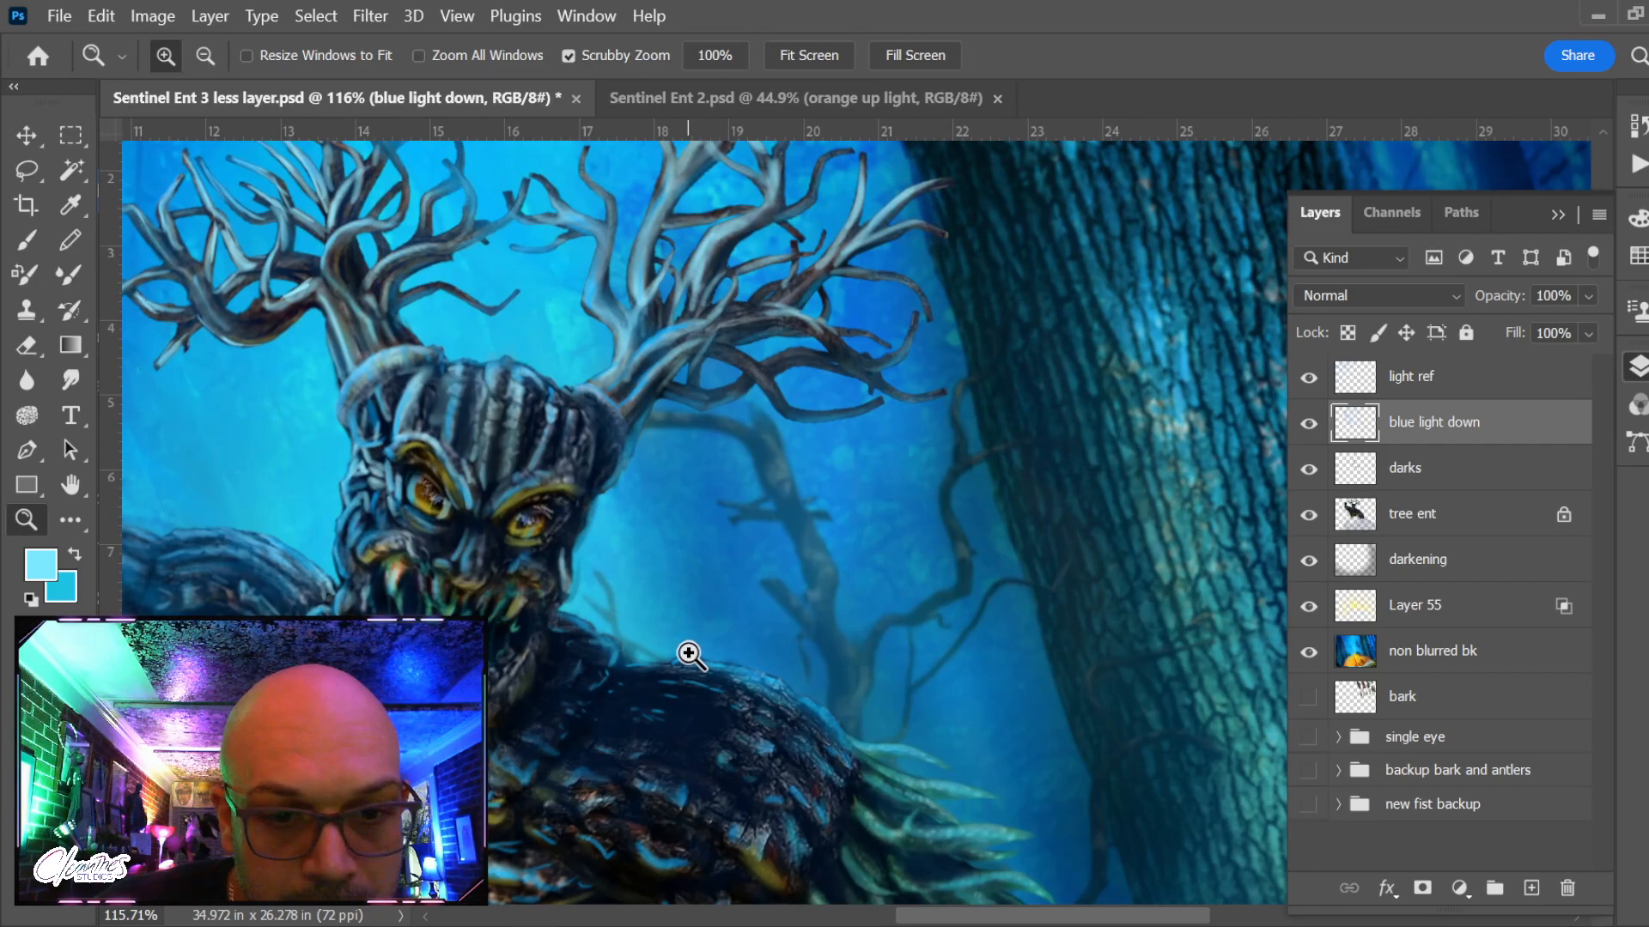
key("b")
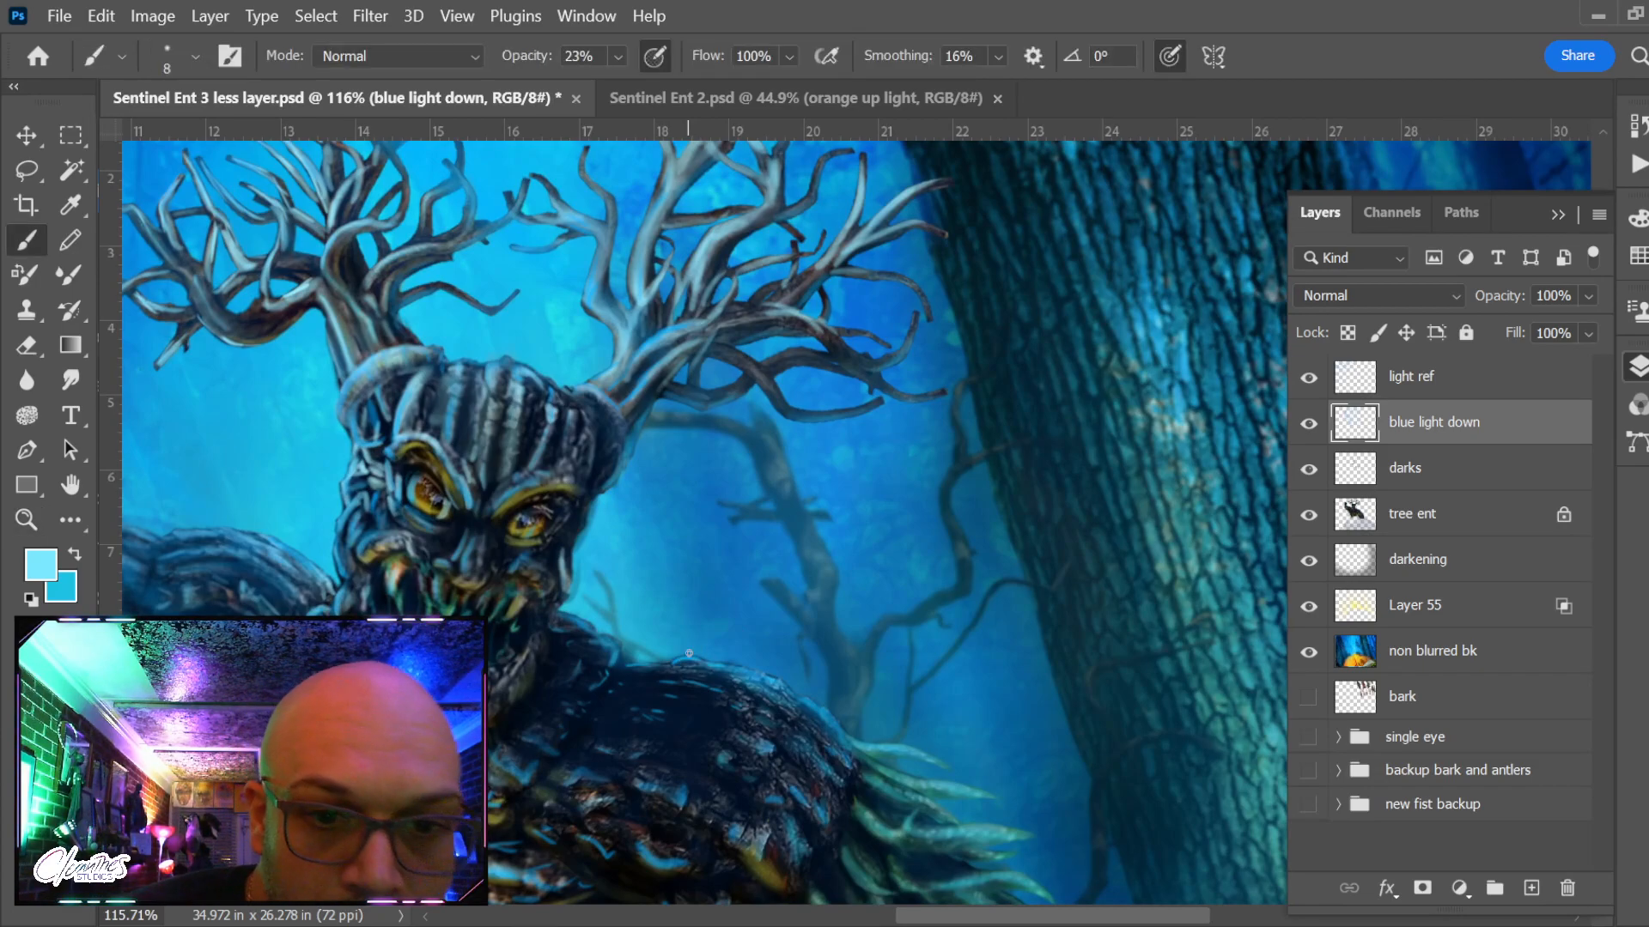
key("space")
left_click_drag(622, 685, 551, 329)
left_click_drag(582, 631, 569, 540)
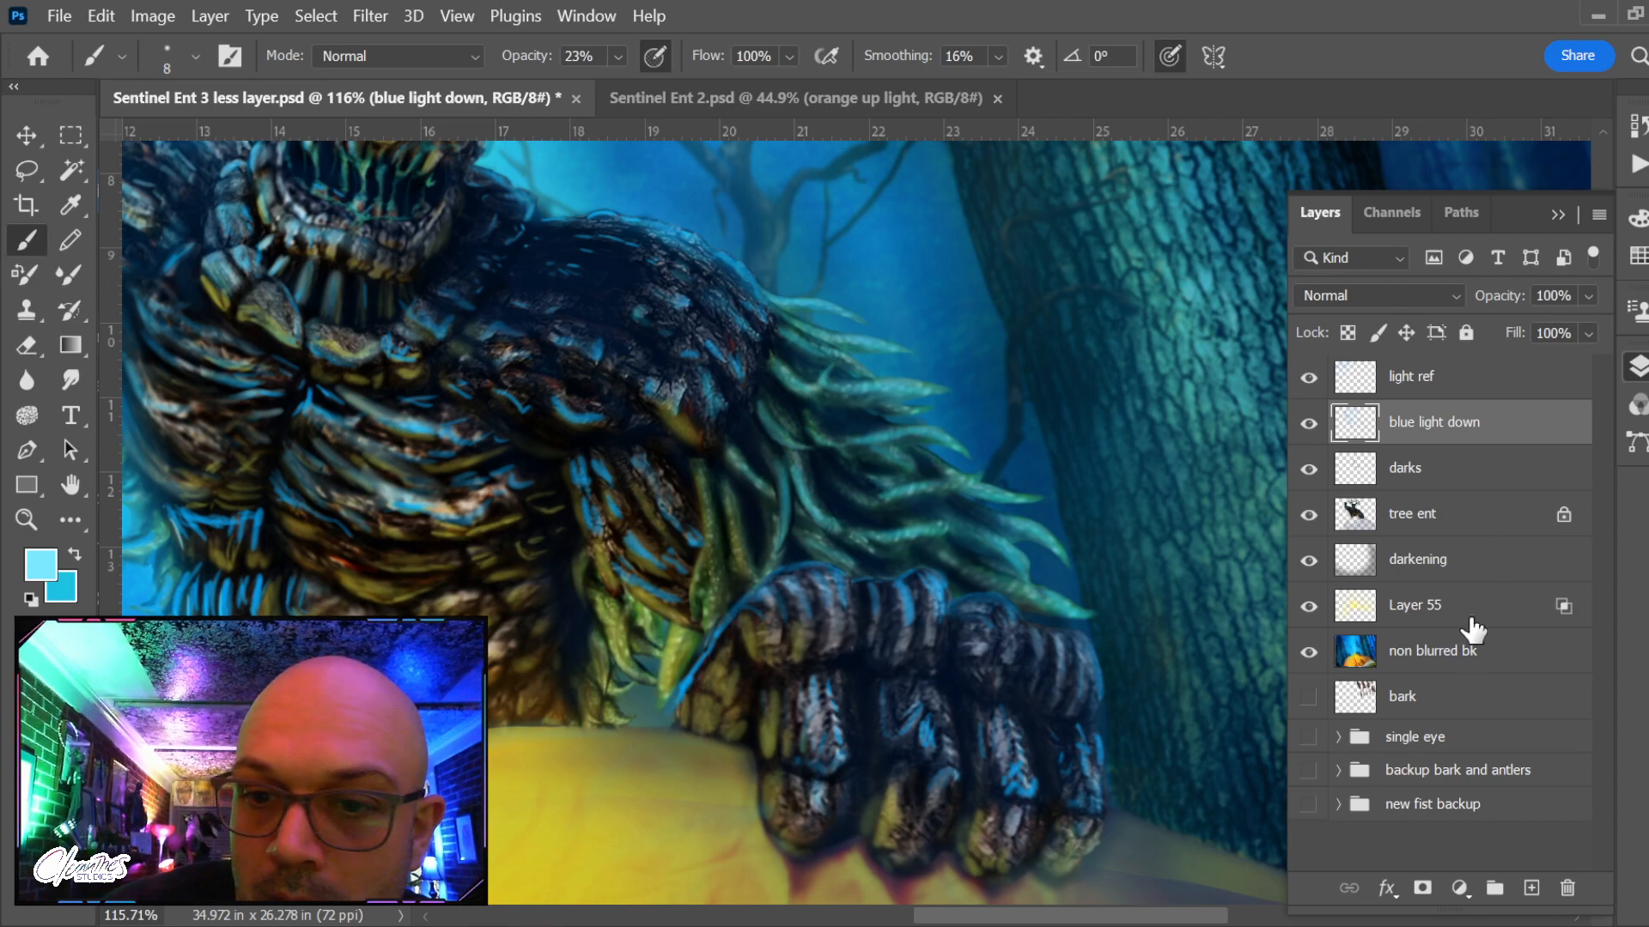
left_click(499, 799, "alt")
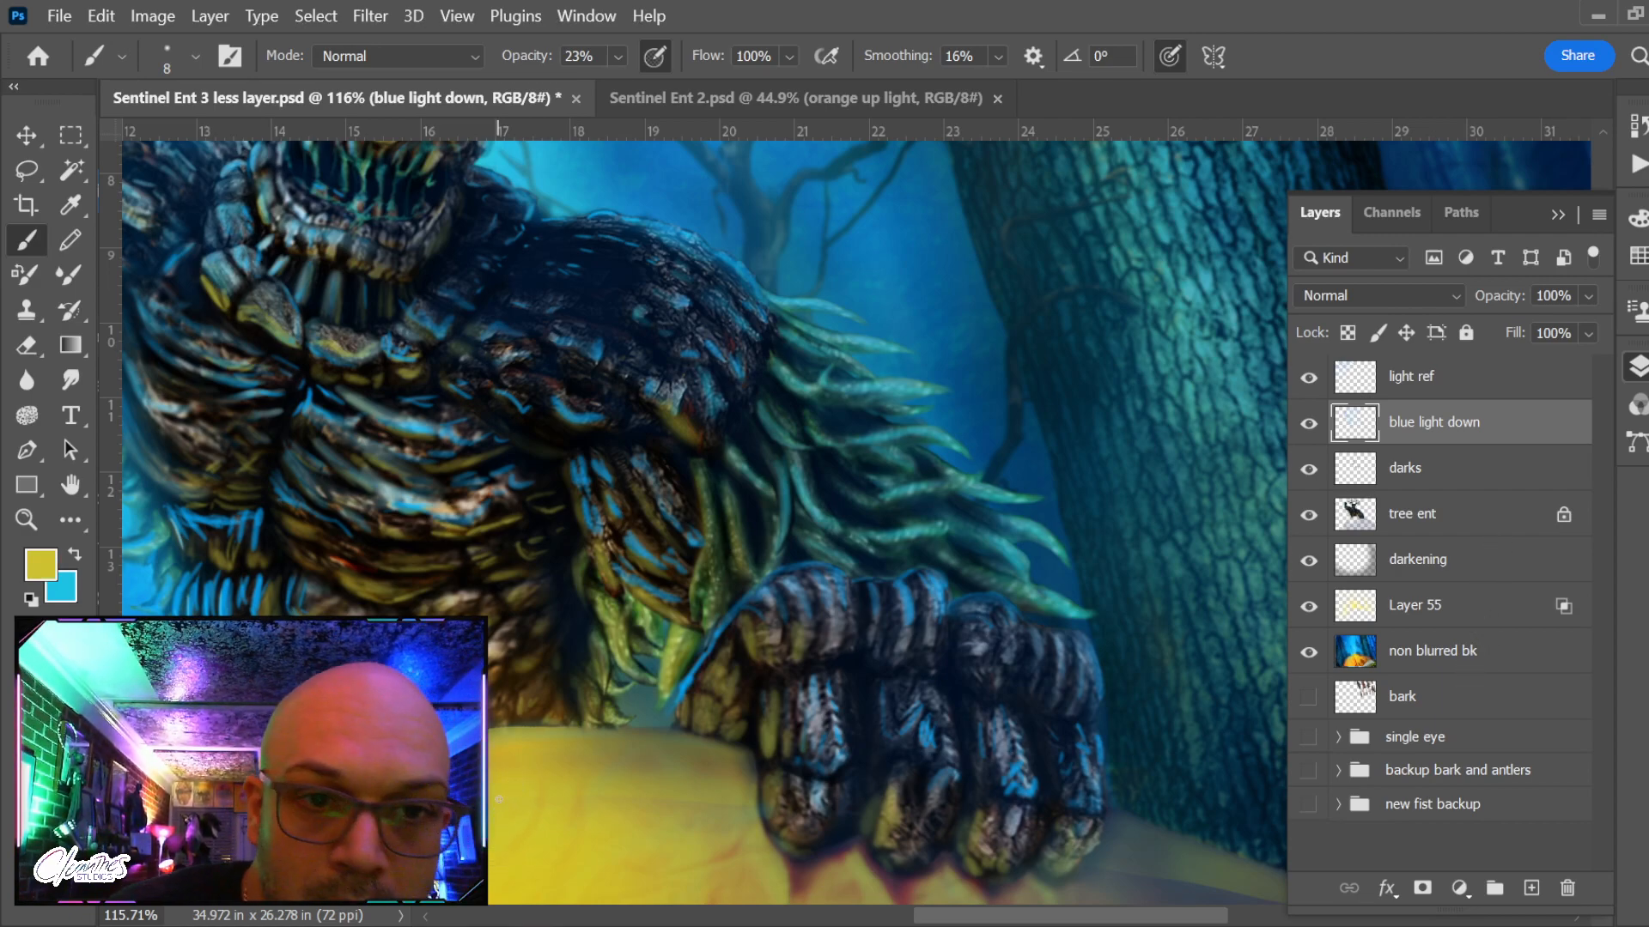
key("space")
left_click_drag(566, 368, 629, 632)
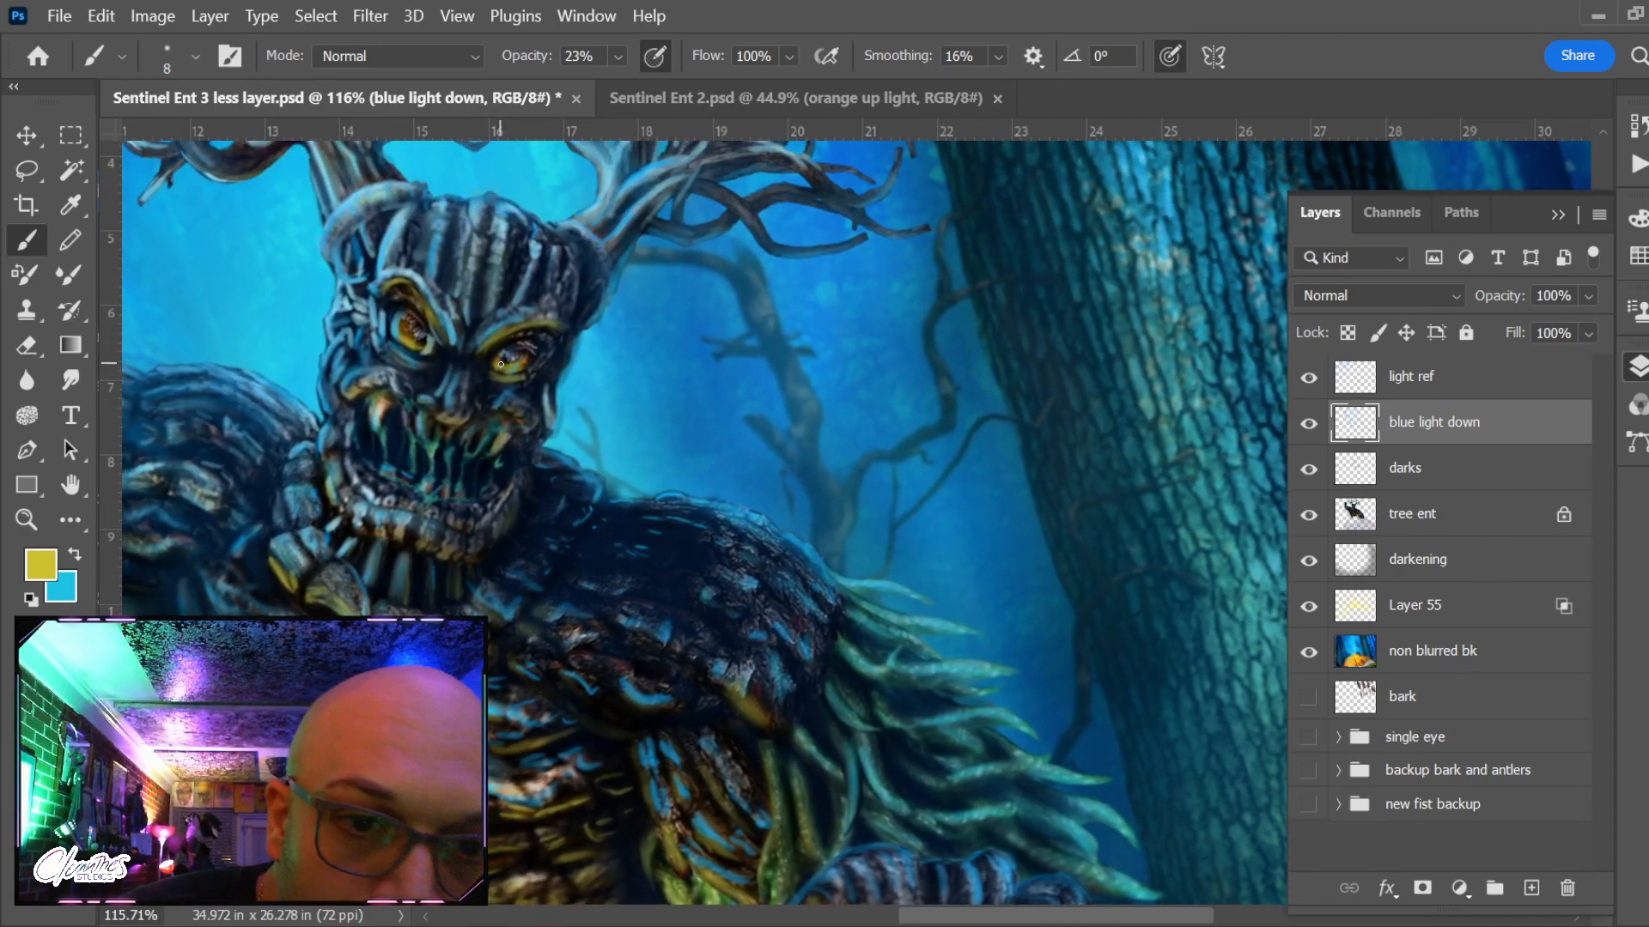
Make the tree ent layer active and set the brush to 3 px and 46% opacity
left_click(1494, 520)
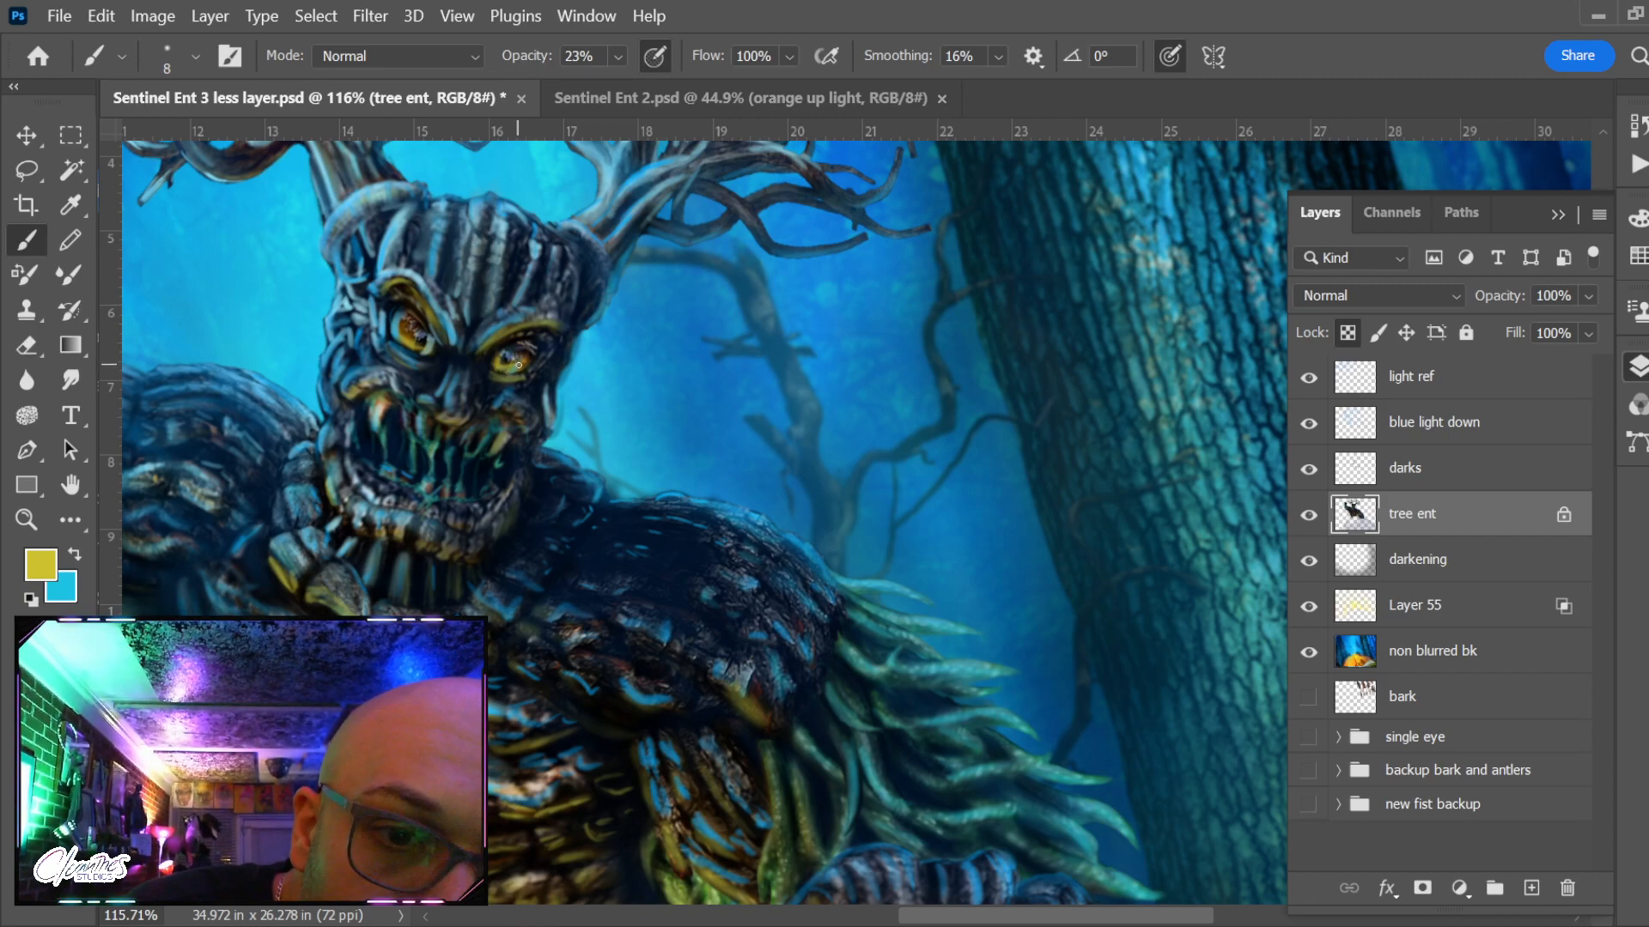
key("bracketleft")
key("bracketleft")
key("bracketleft")
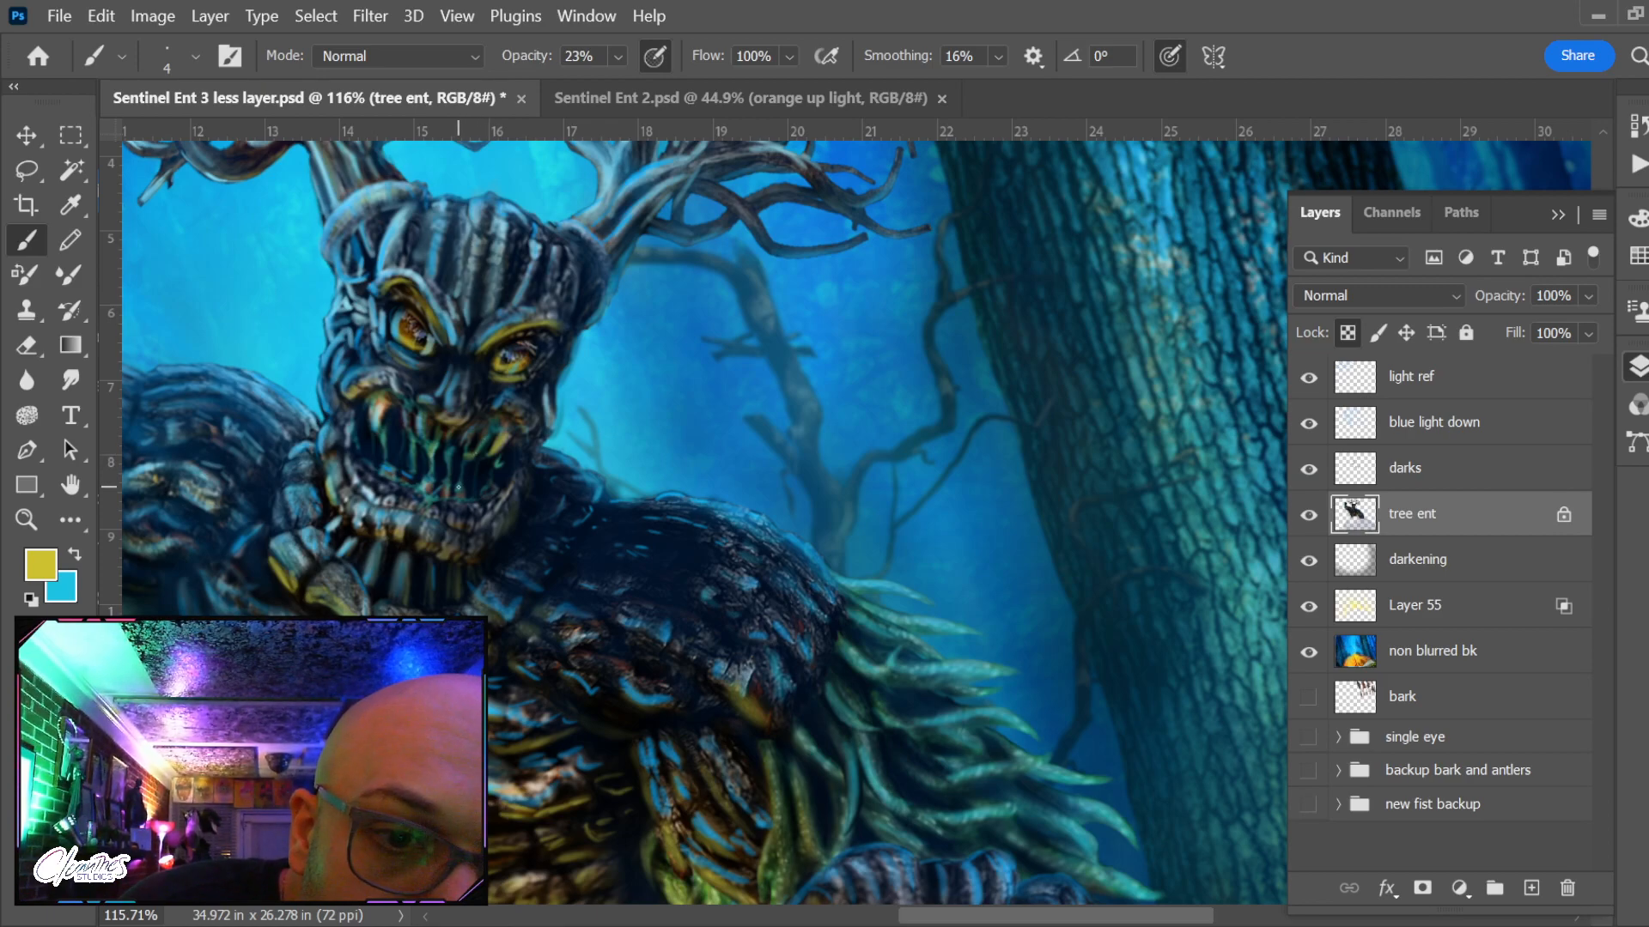
key("bracketleft")
key("bracketleft")
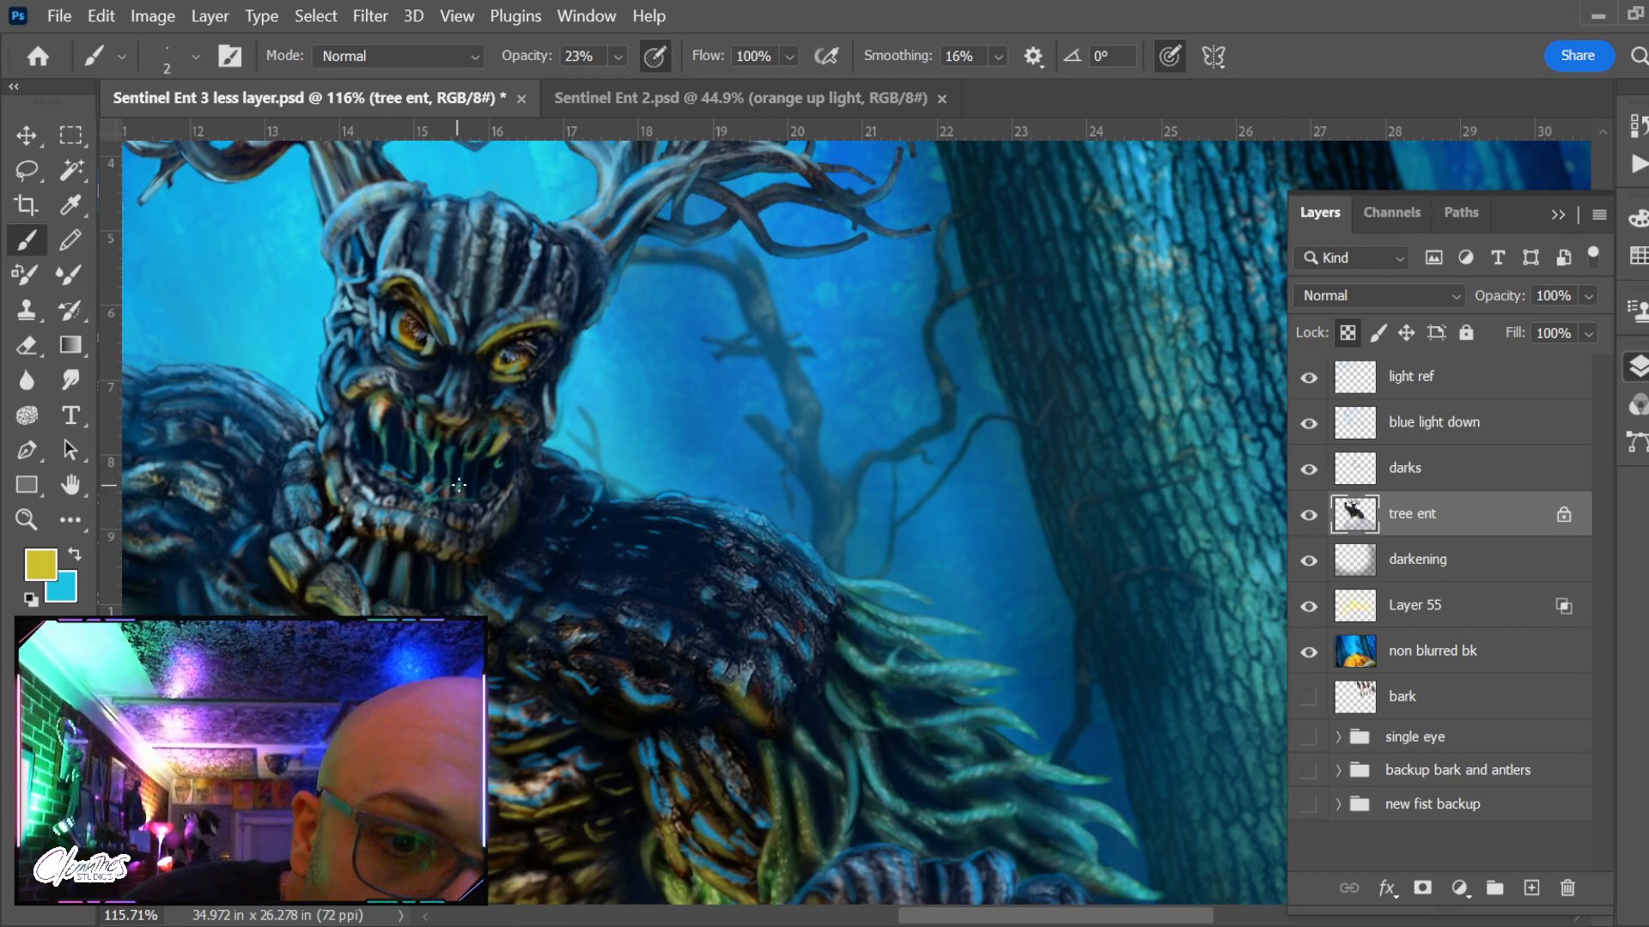
key("bracketright")
left_click(618, 57)
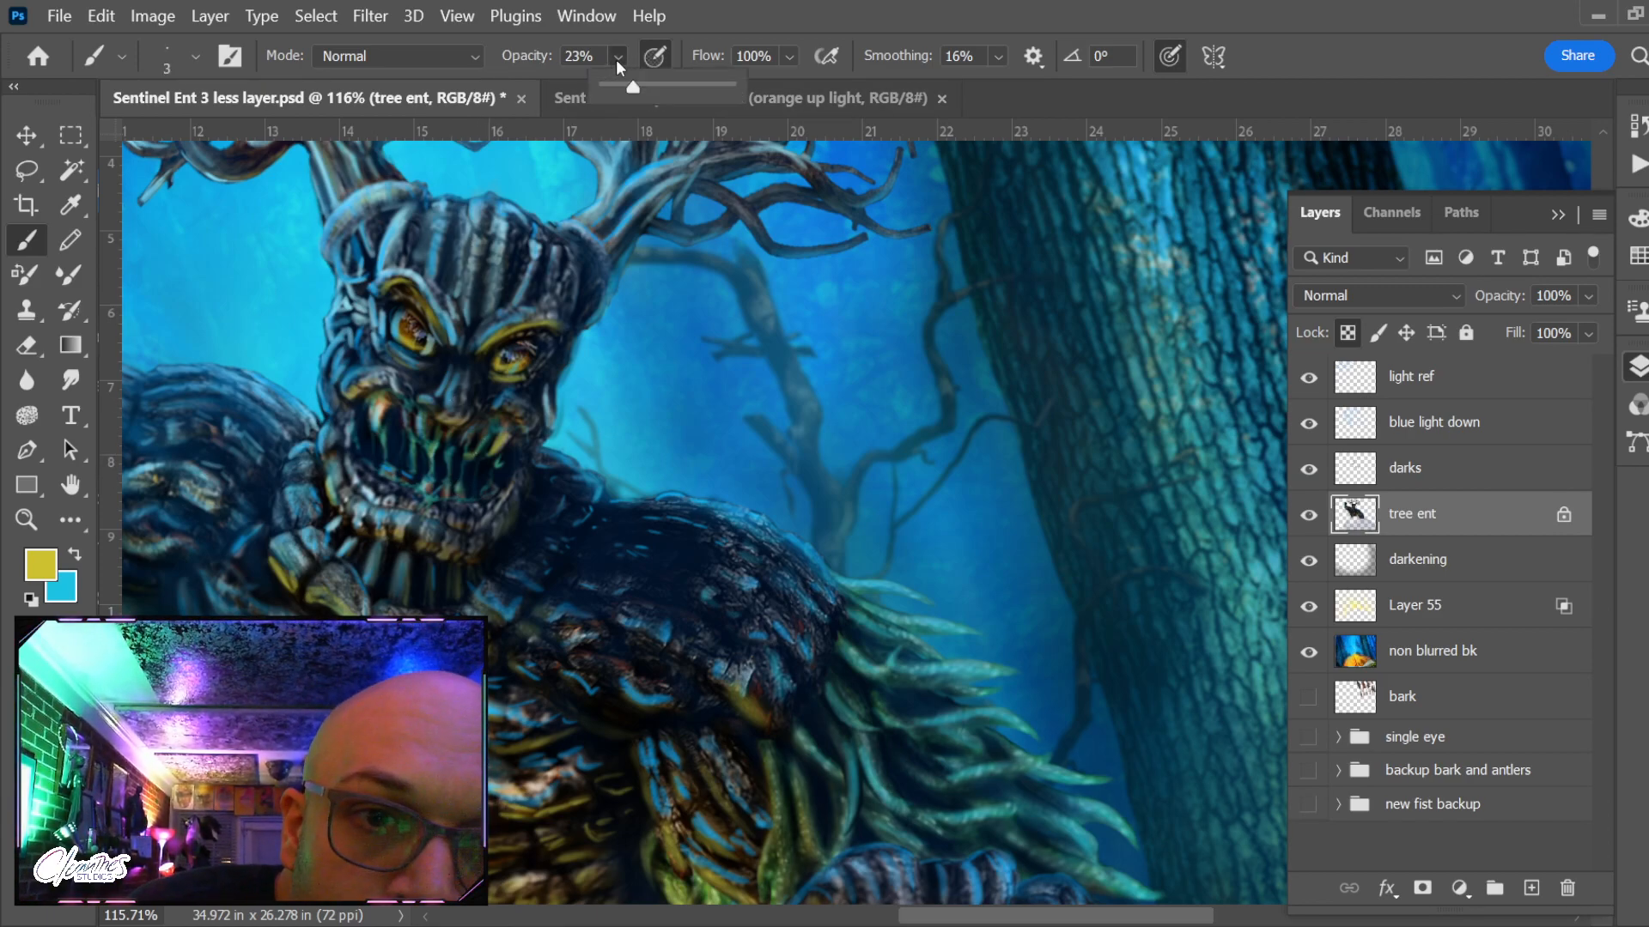
left_click_drag(633, 87, 661, 97)
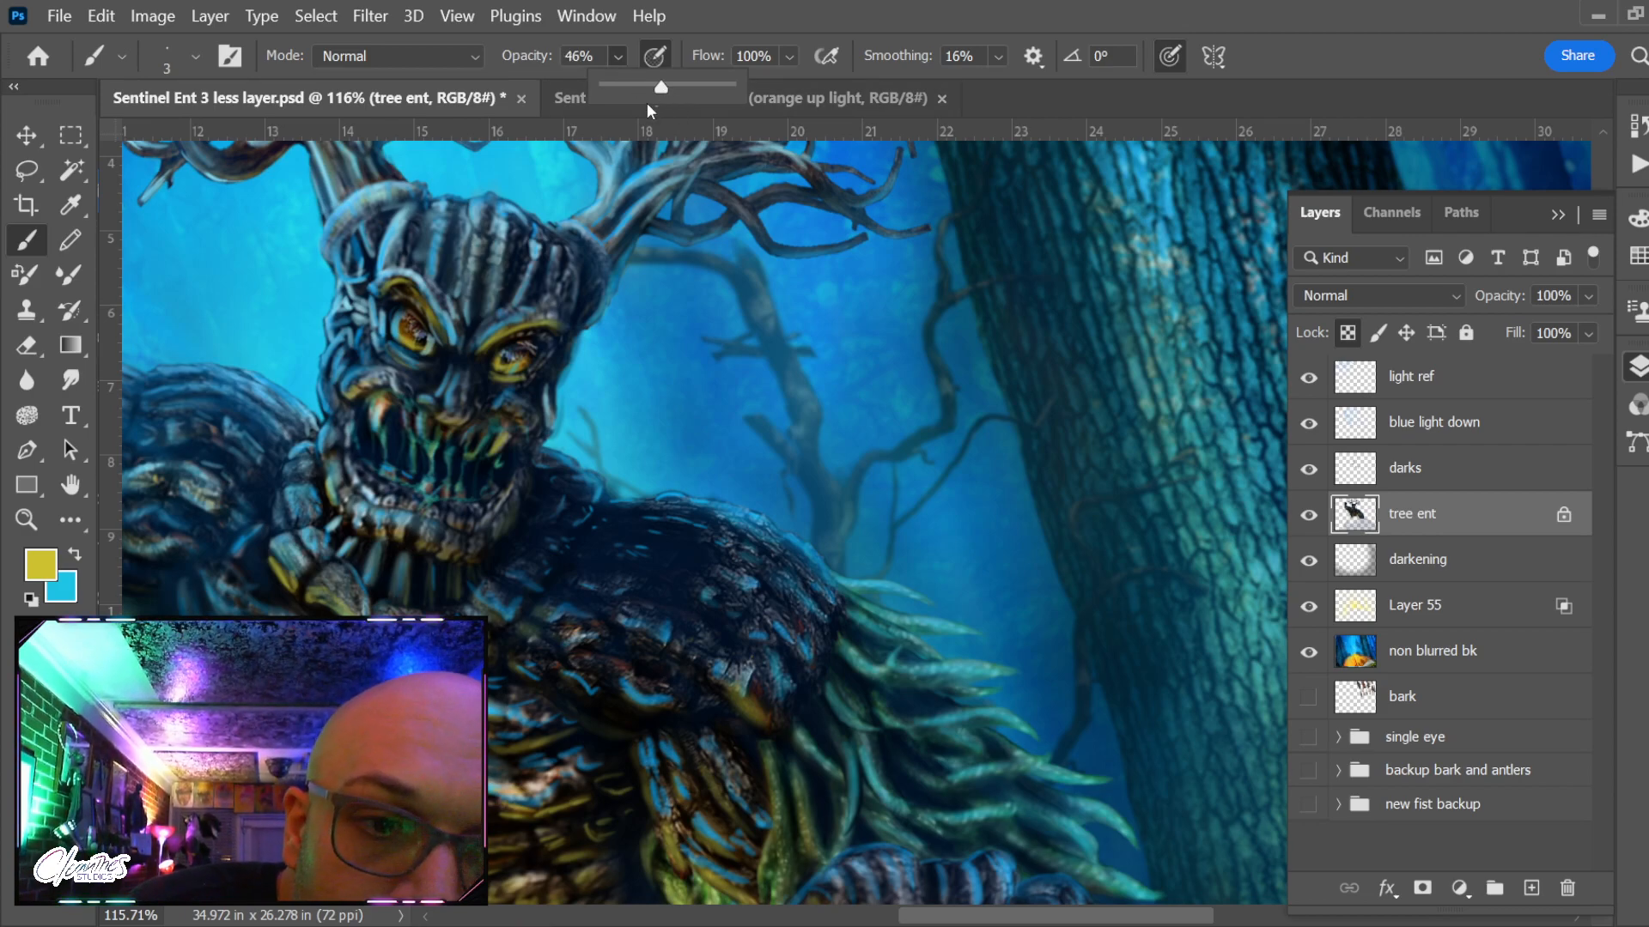
left_click(452, 418)
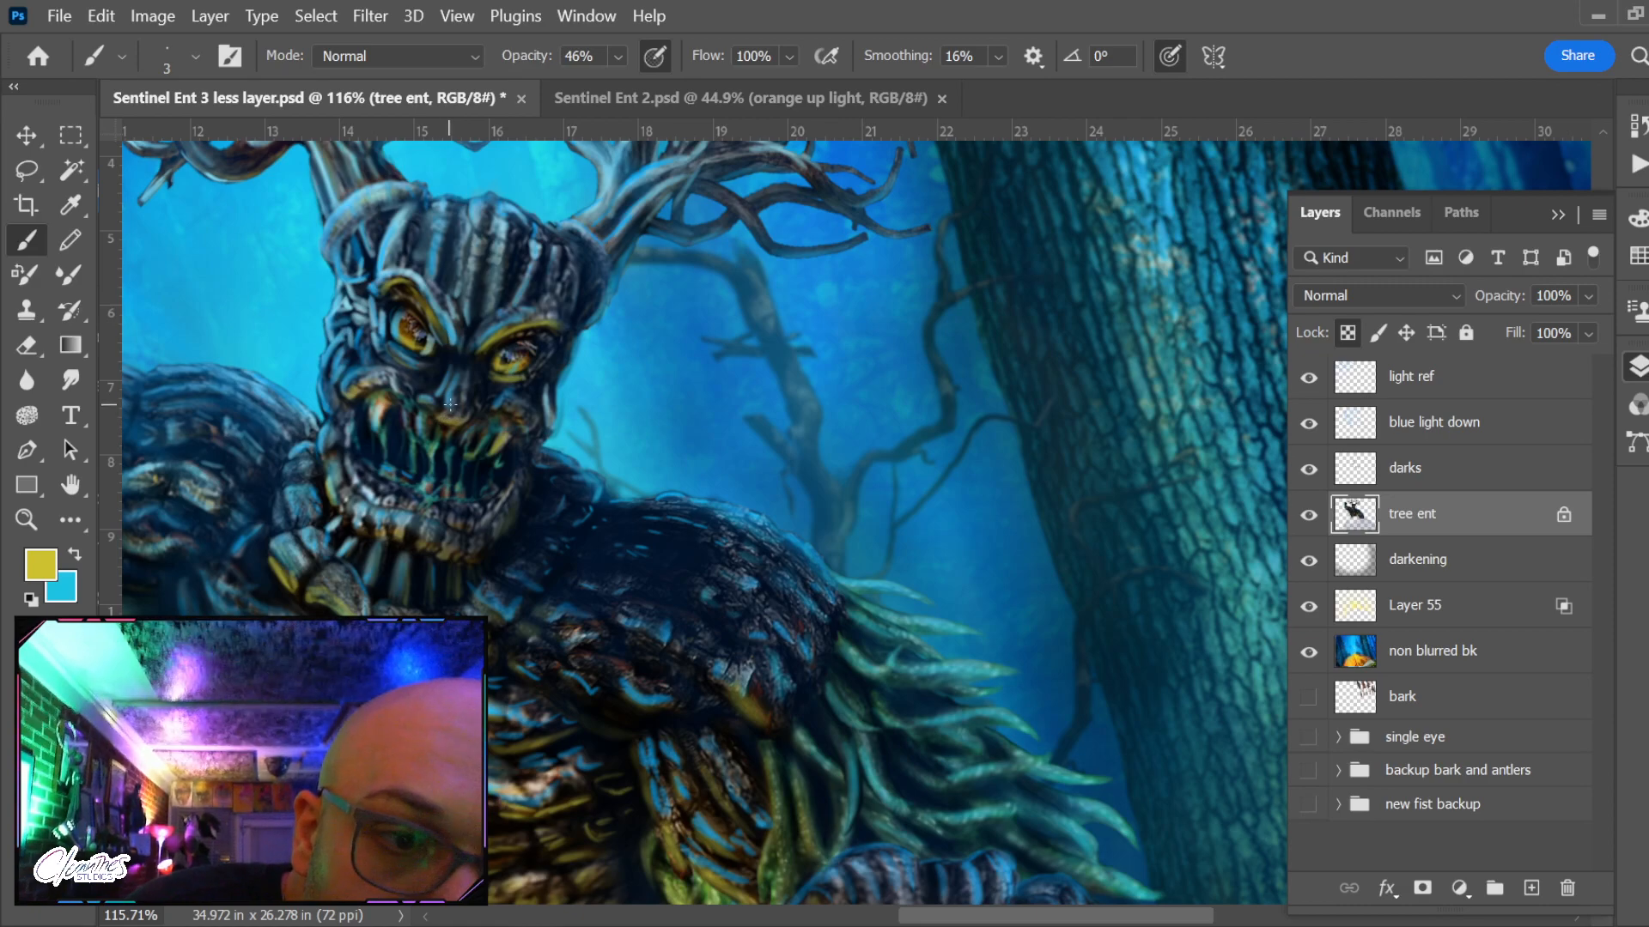
Change the foreground colour to a lighter, brighter yellow and paint highlights on the ent's teeth
left_click(40, 564)
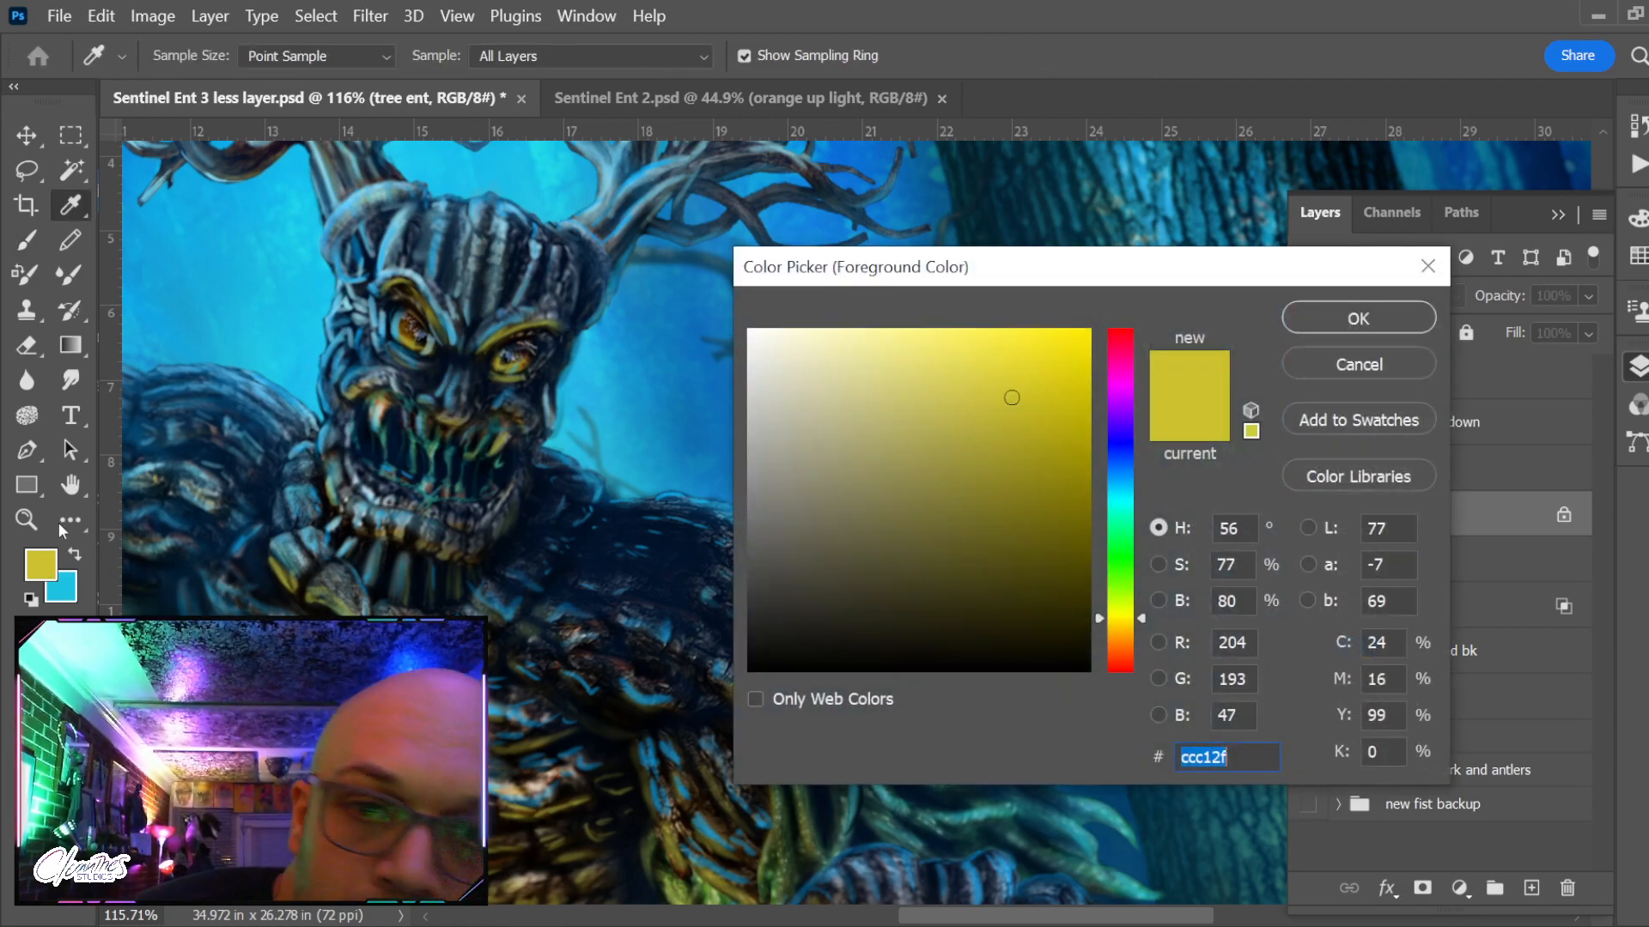
left_click_drag(1062, 388, 959, 313)
left_click(1339, 319)
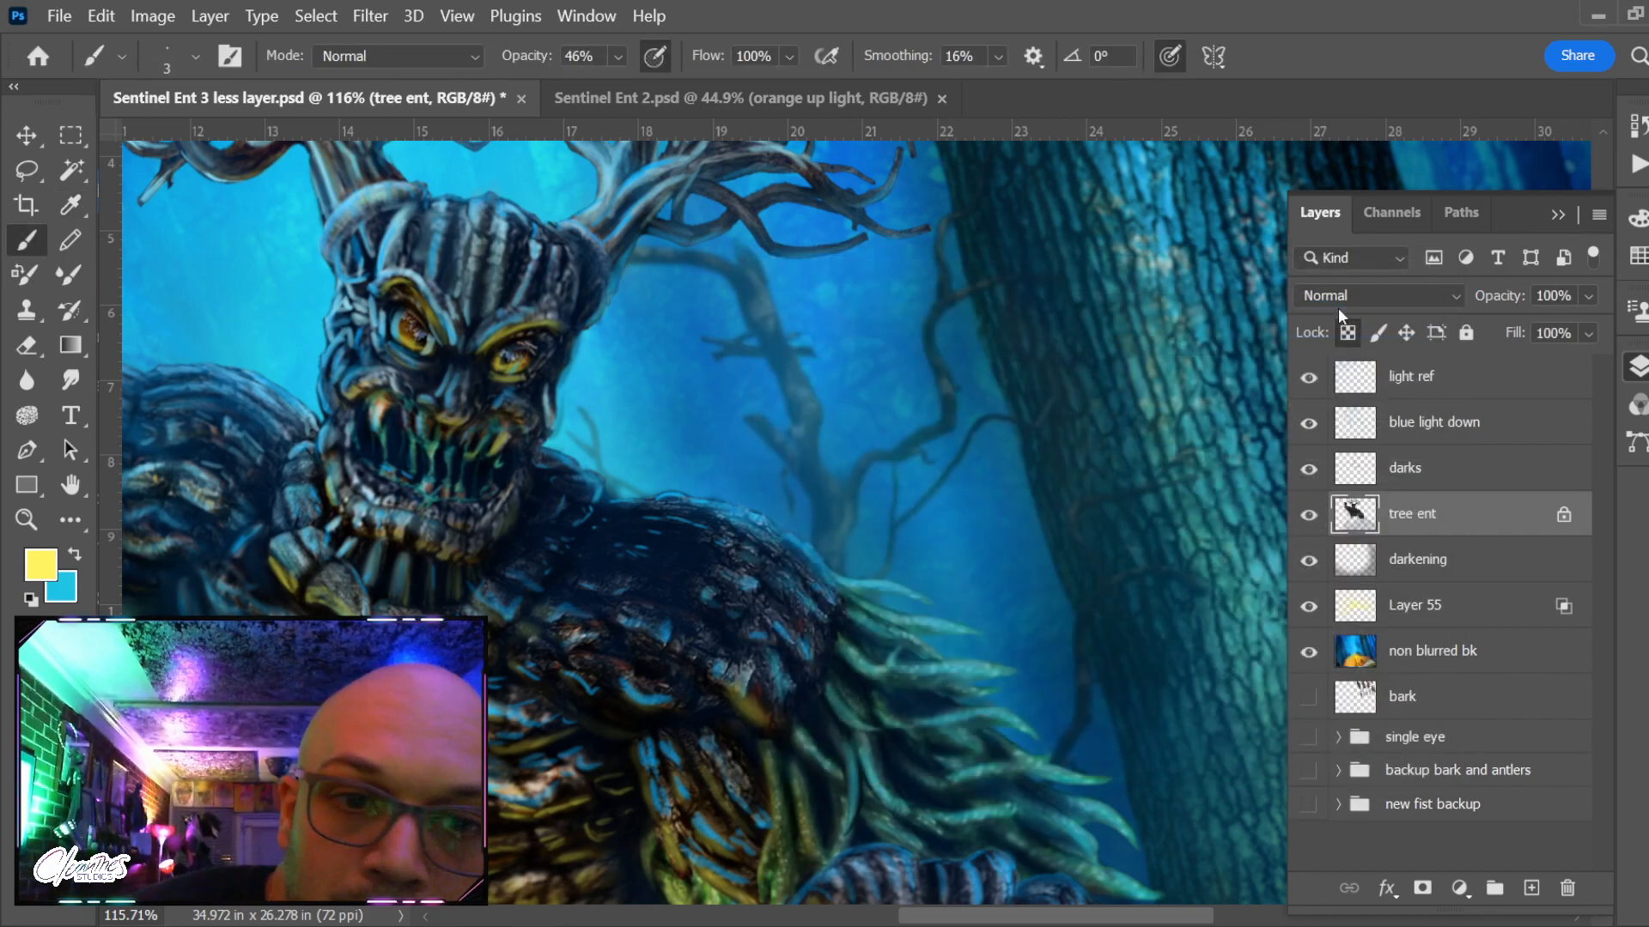
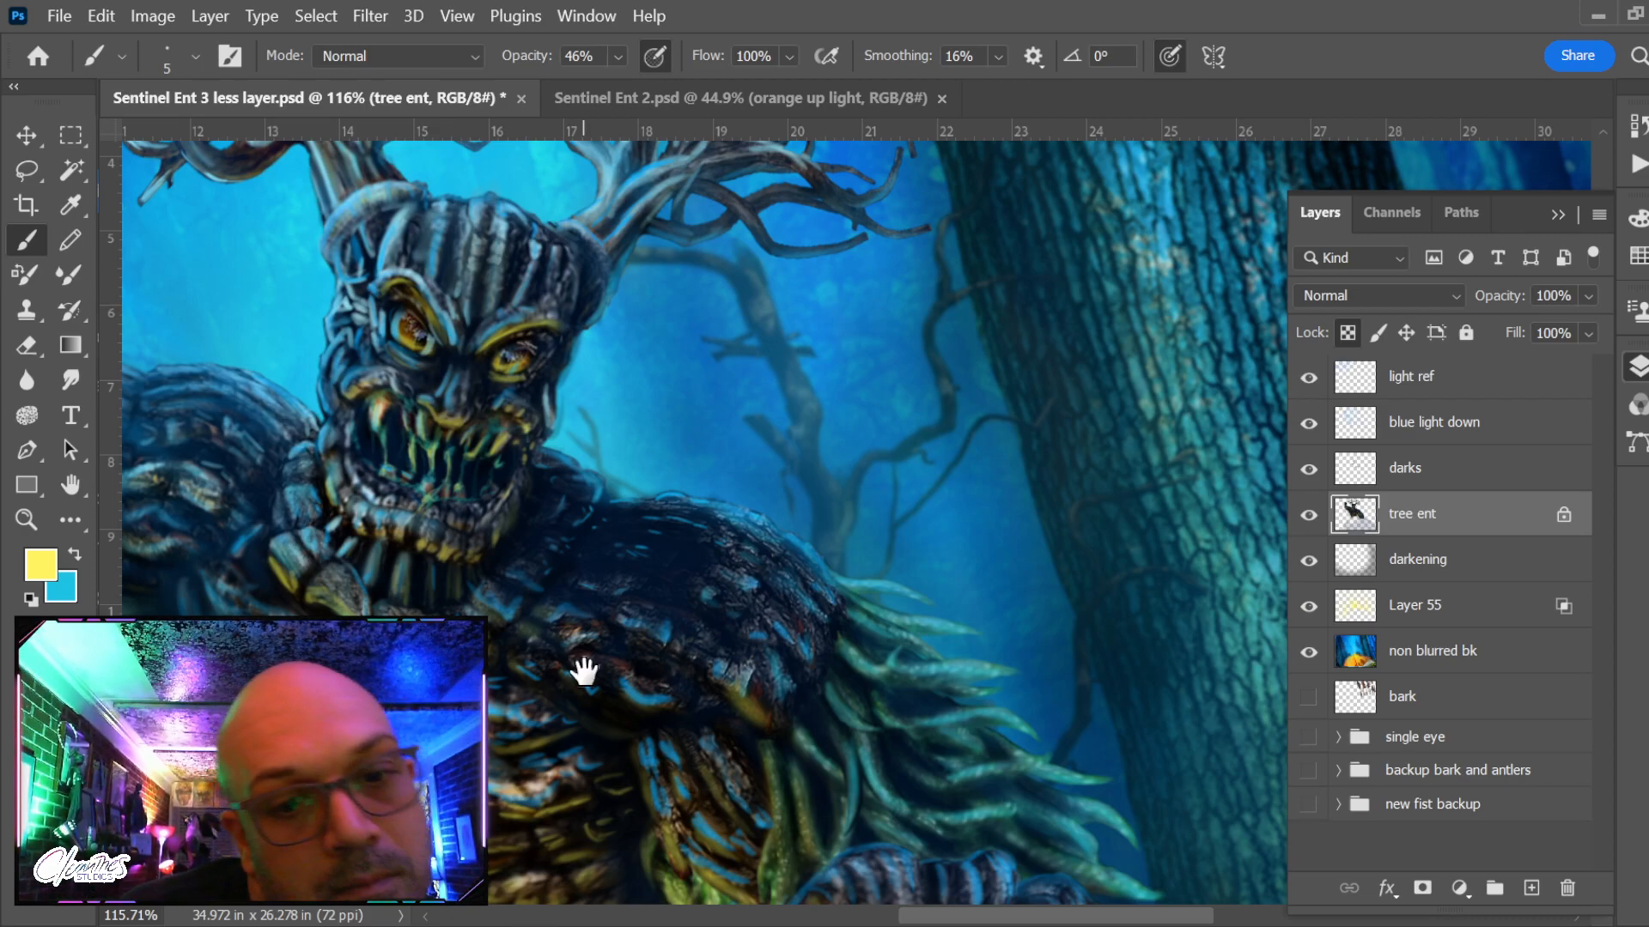
Brush a bright yellow highlight into the iris of the ent's eye nearer the large tree, using a 5 px brush
left_click_drag(582, 673, 628, 561)
scroll(629, 561, "down", 5)
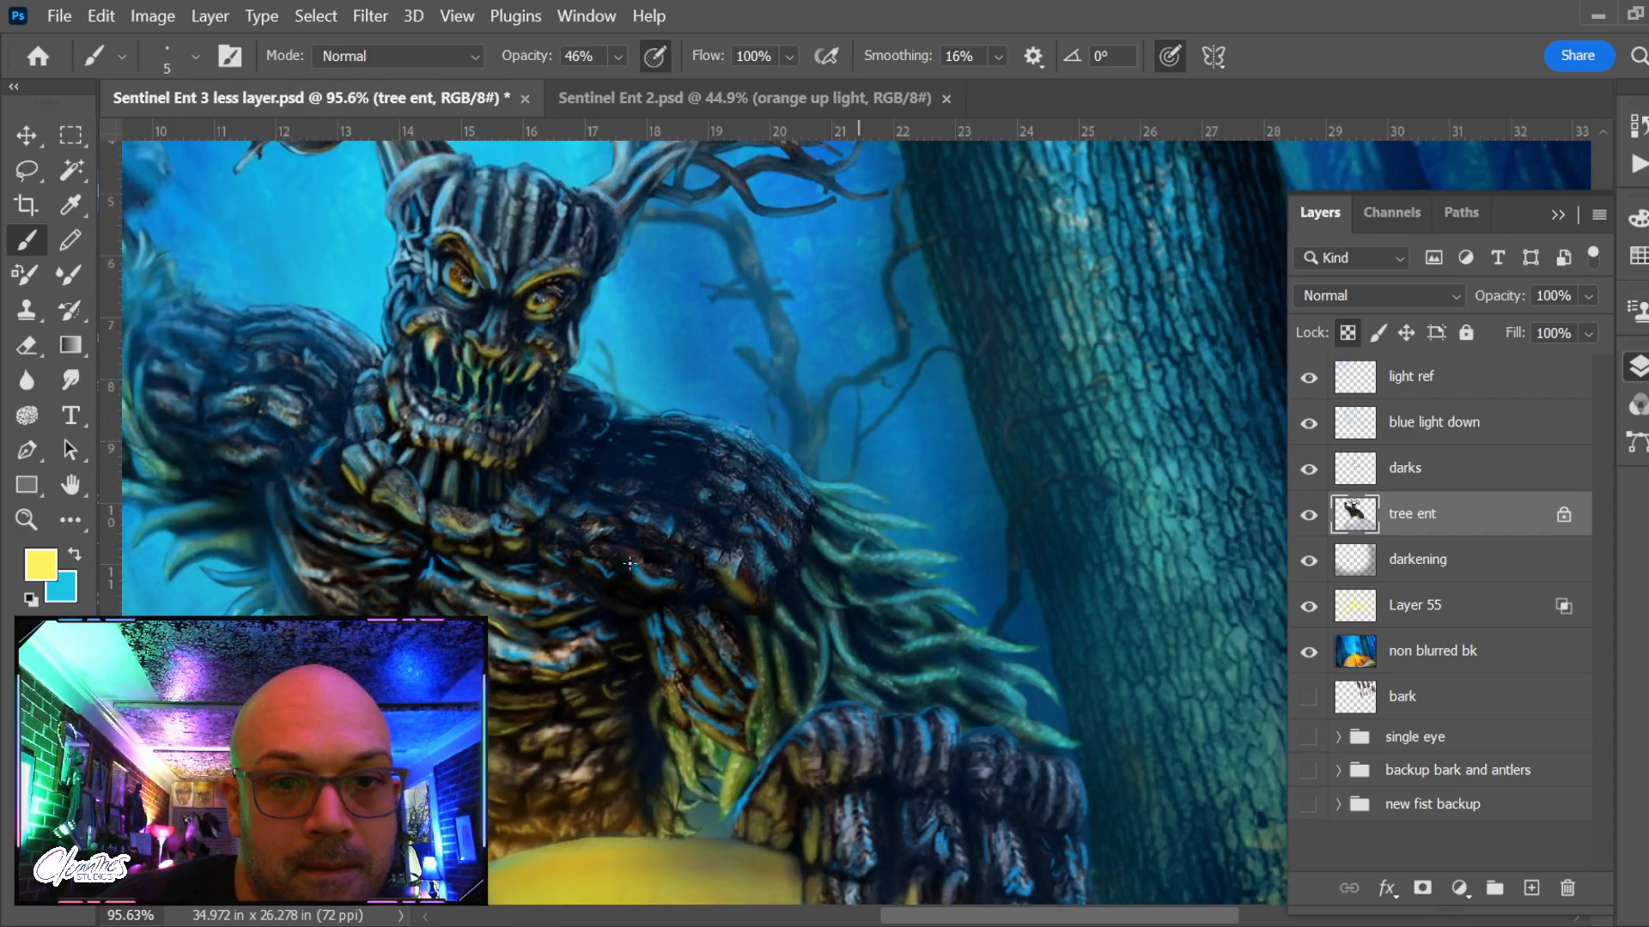
scroll(643, 545, "up", 3)
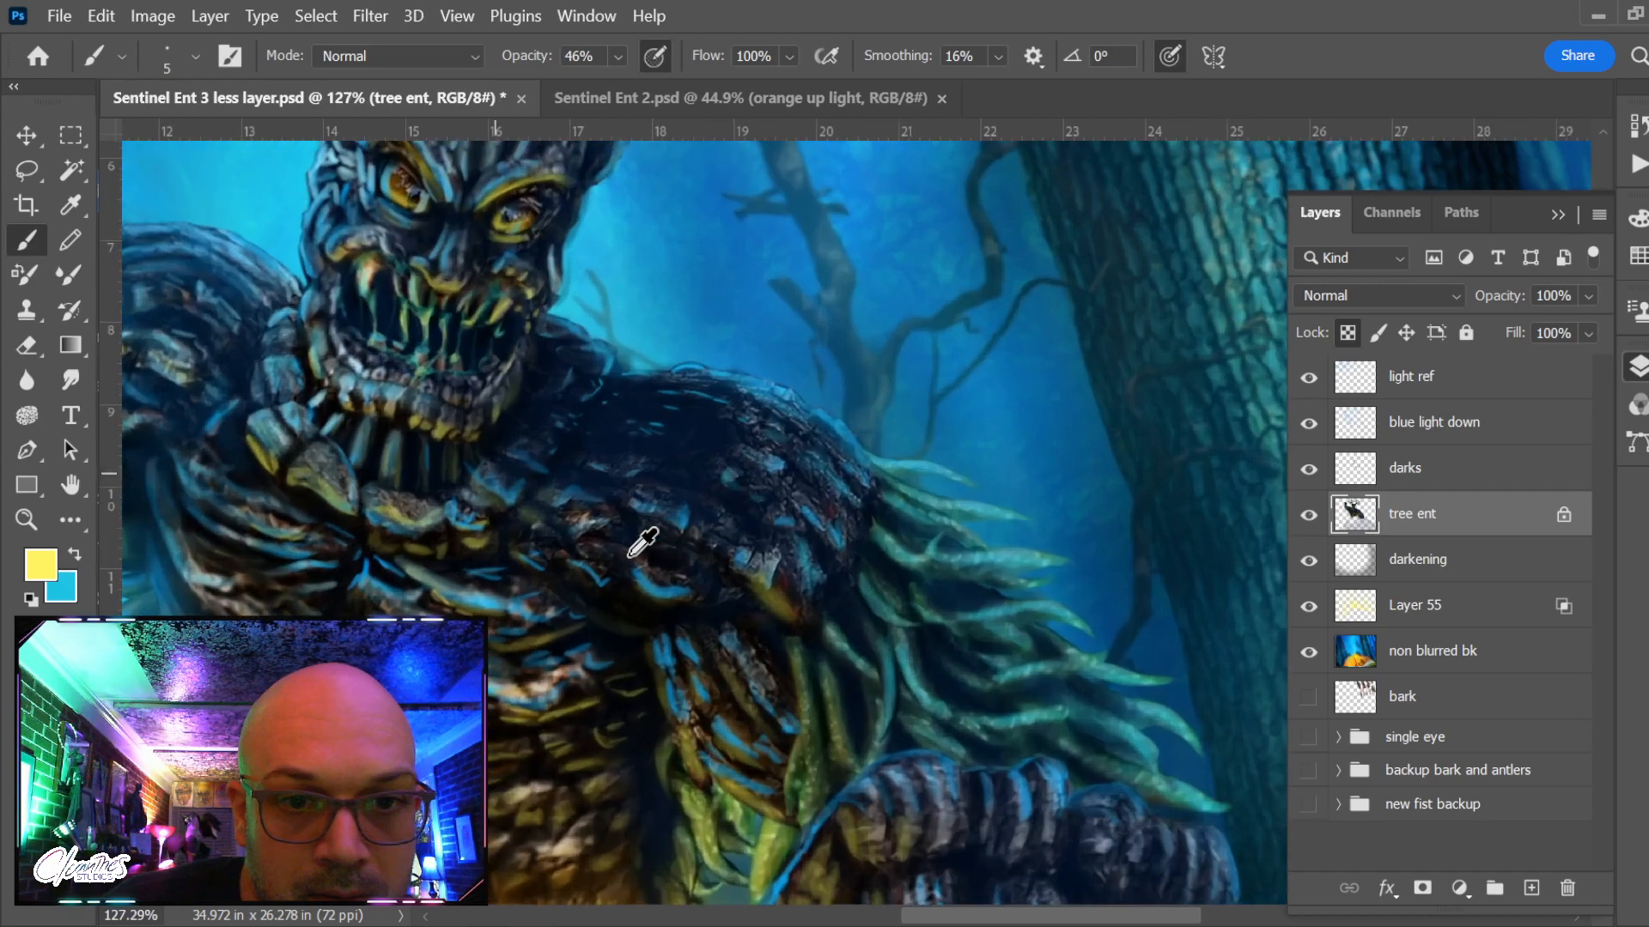
scroll(681, 456, "up", 2)
scroll(672, 388, "up", 6)
left_click_drag(526, 353, 647, 468)
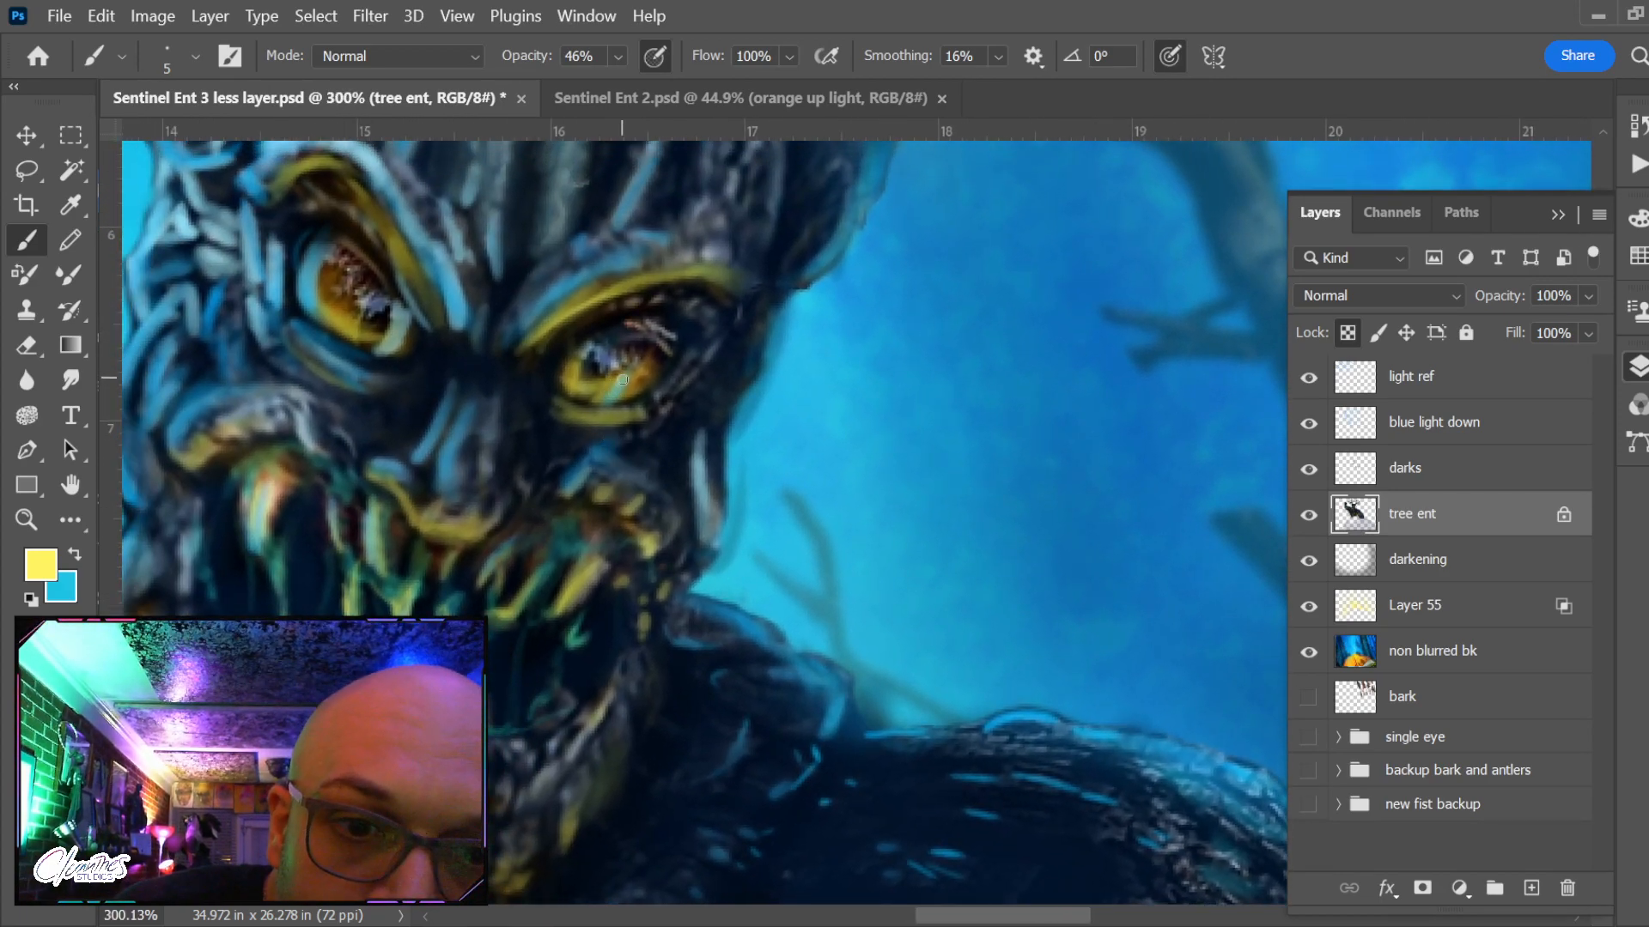
left_click_drag(634, 356, 623, 375)
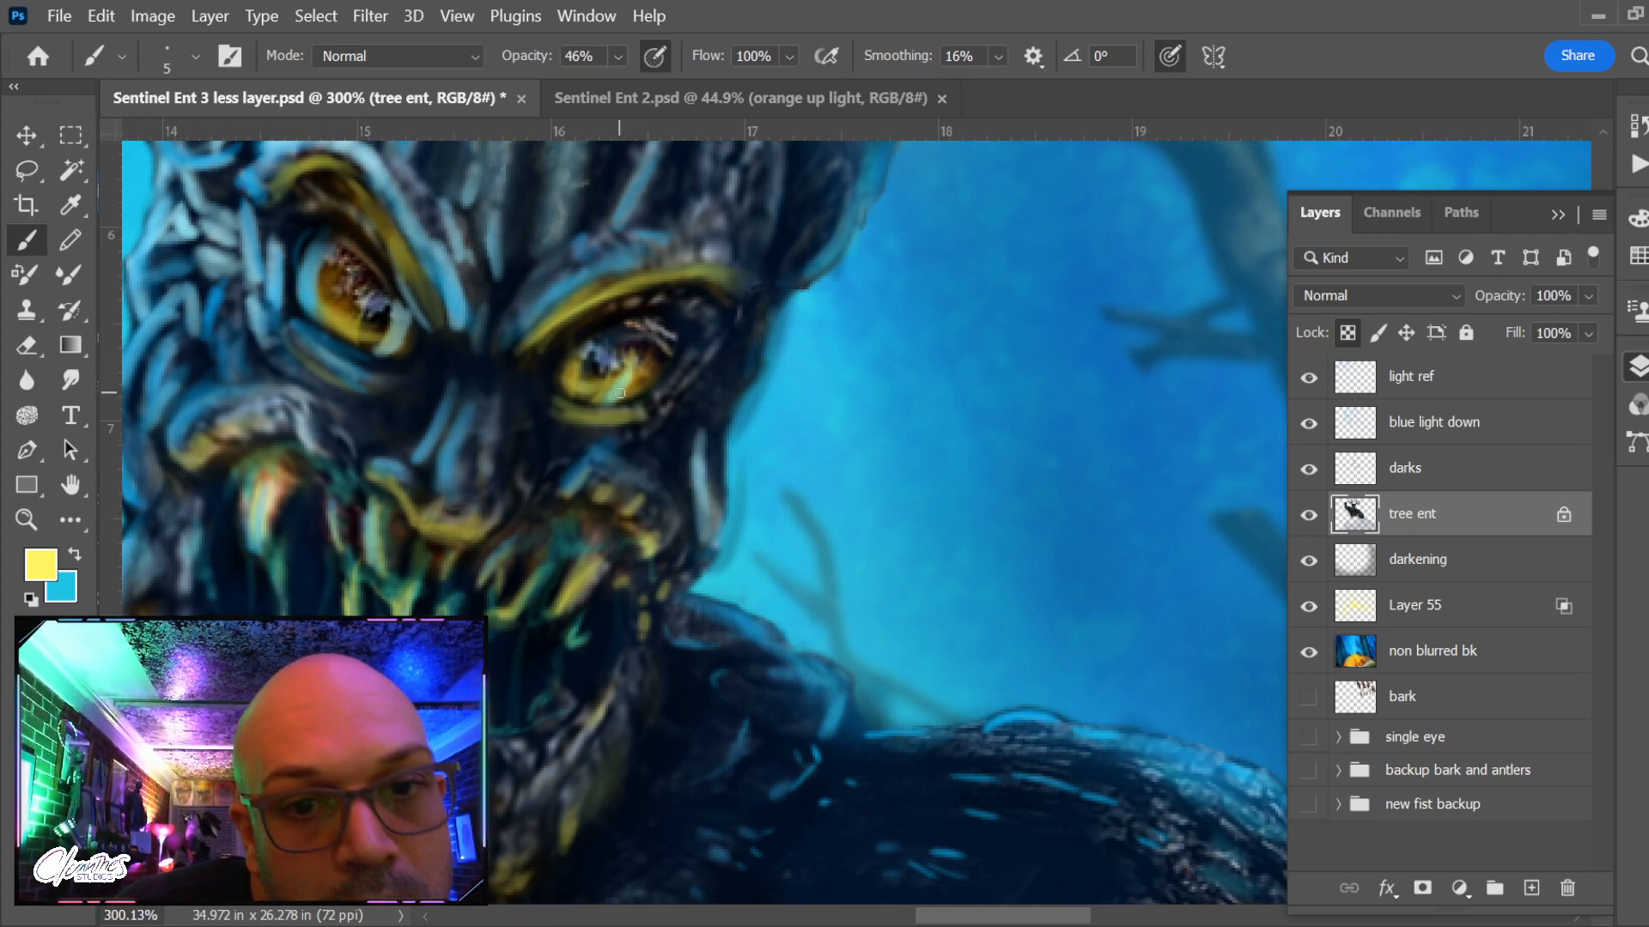
Sample a near-black tone beside the ent's eye nearer the large tree and shade around its iris, enlarging the brush to 10 px
left_click(598, 403, "alt")
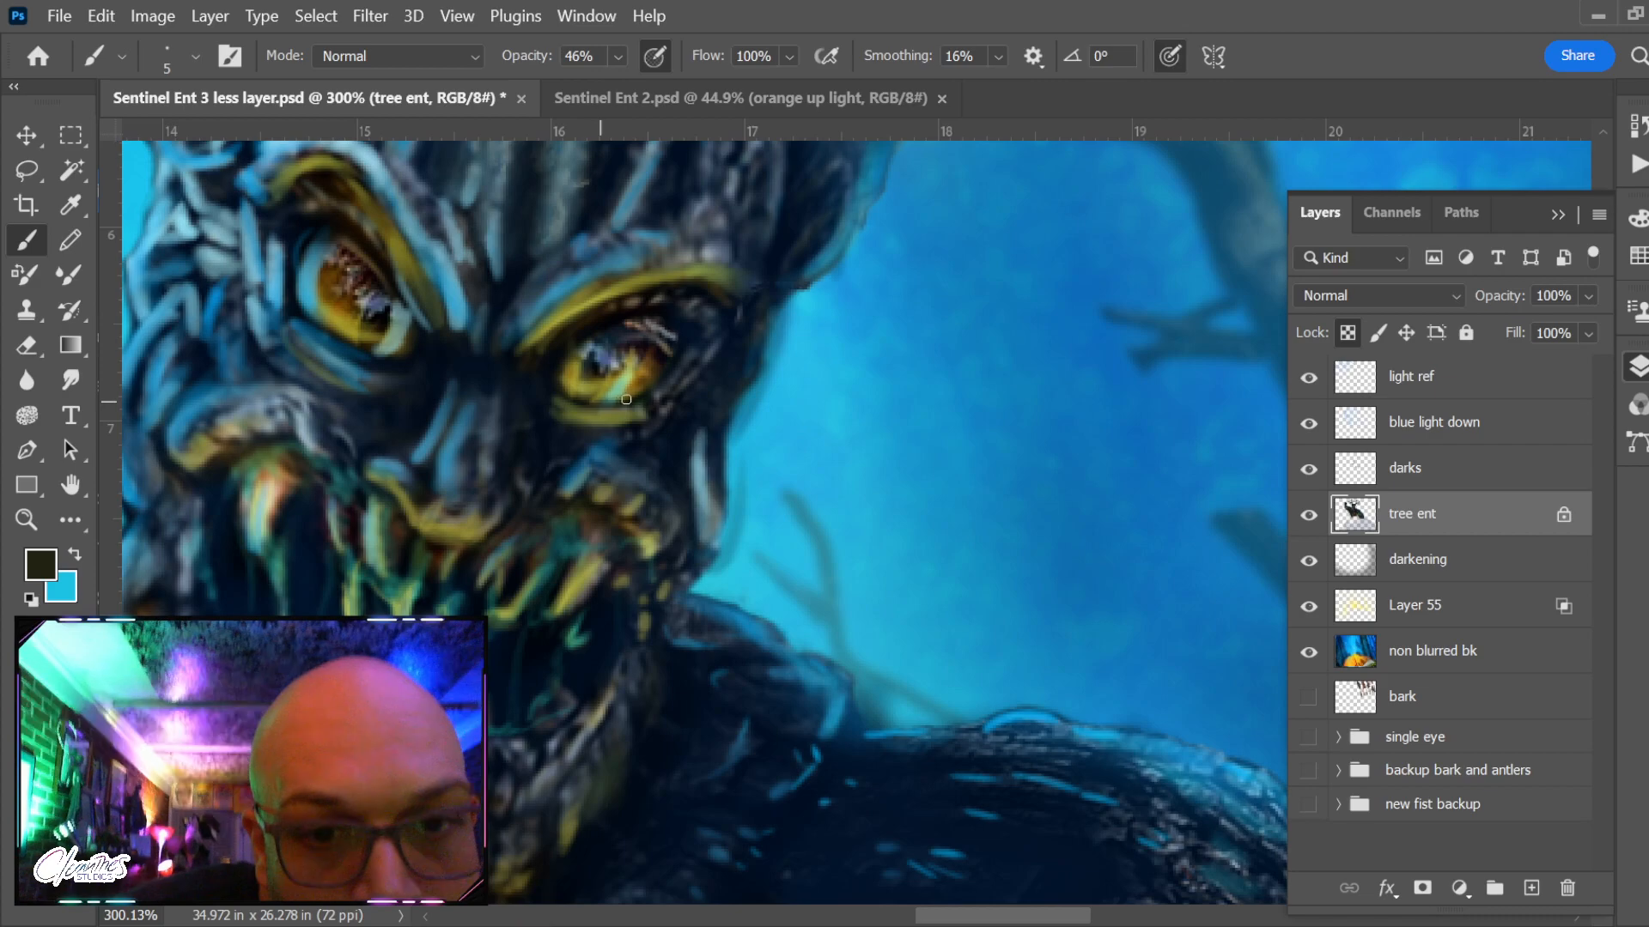
left_click_drag(621, 401, 642, 388)
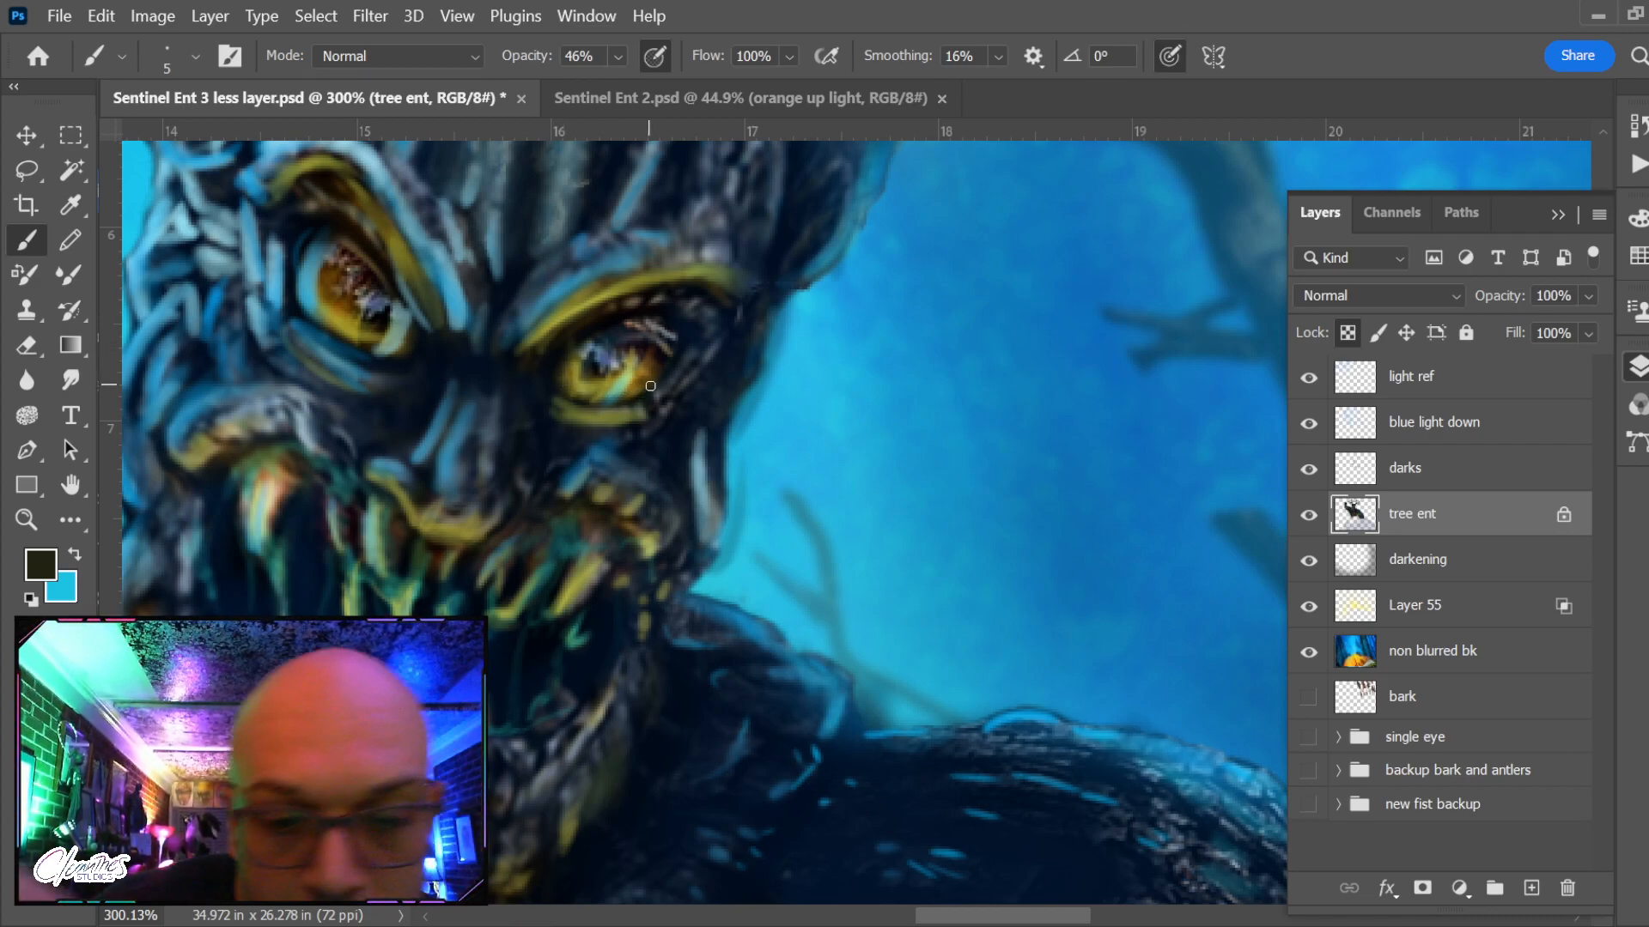
key("bracketright")
key("bracketright")
key("bracketright")
key("bracketright")
key("bracketright")
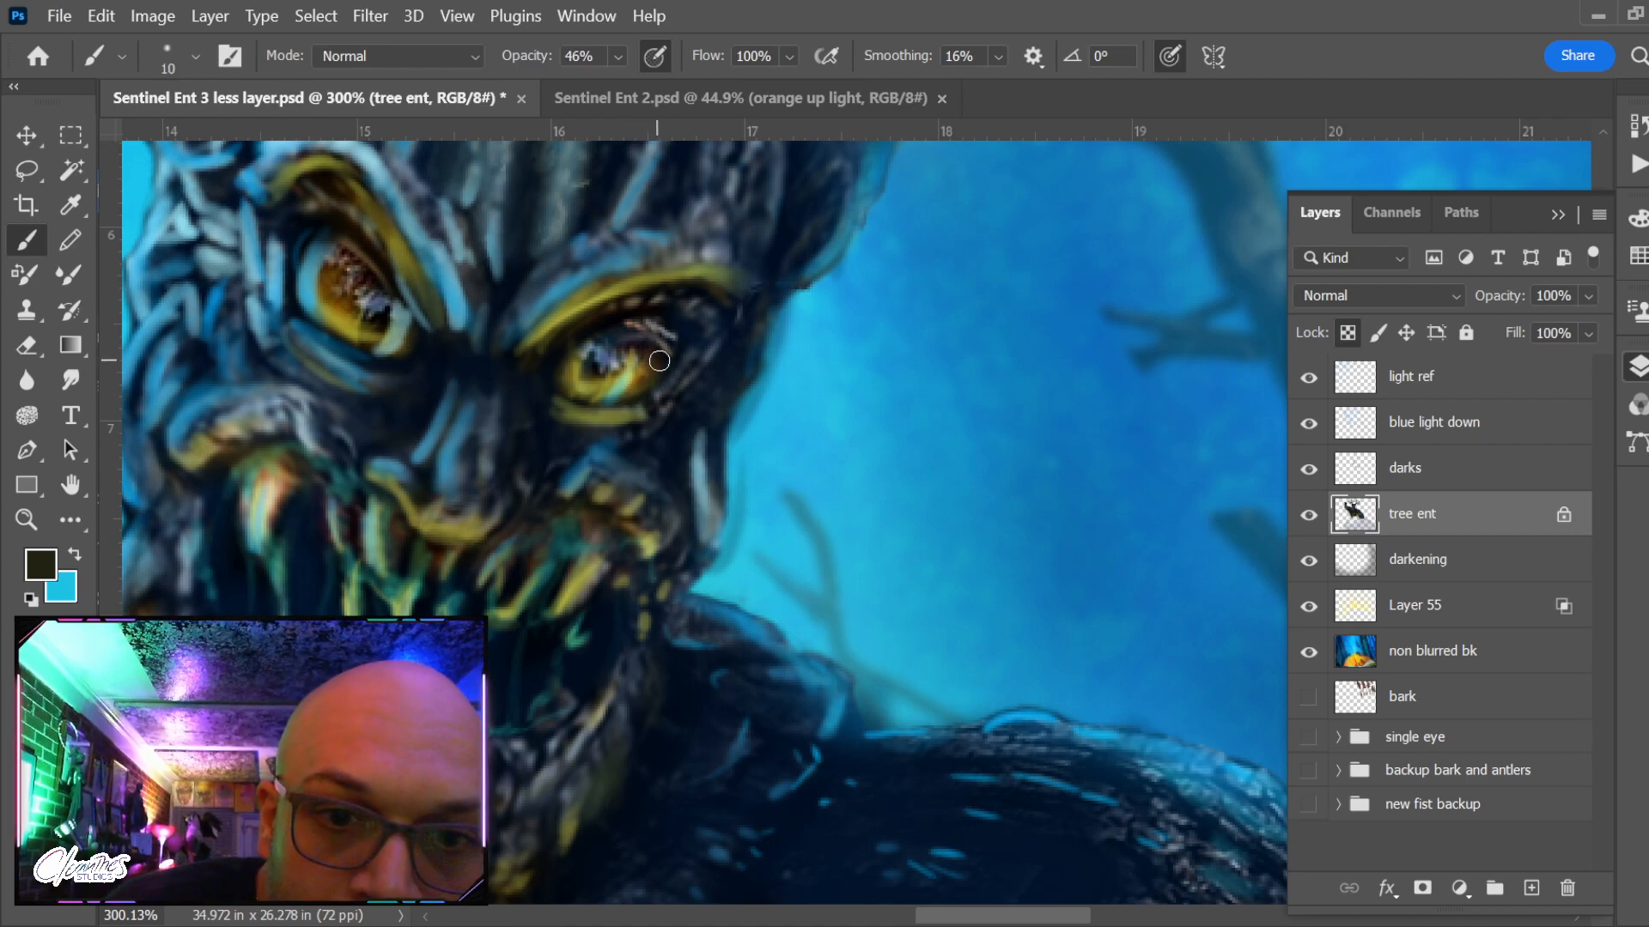
key("x")
key("x")
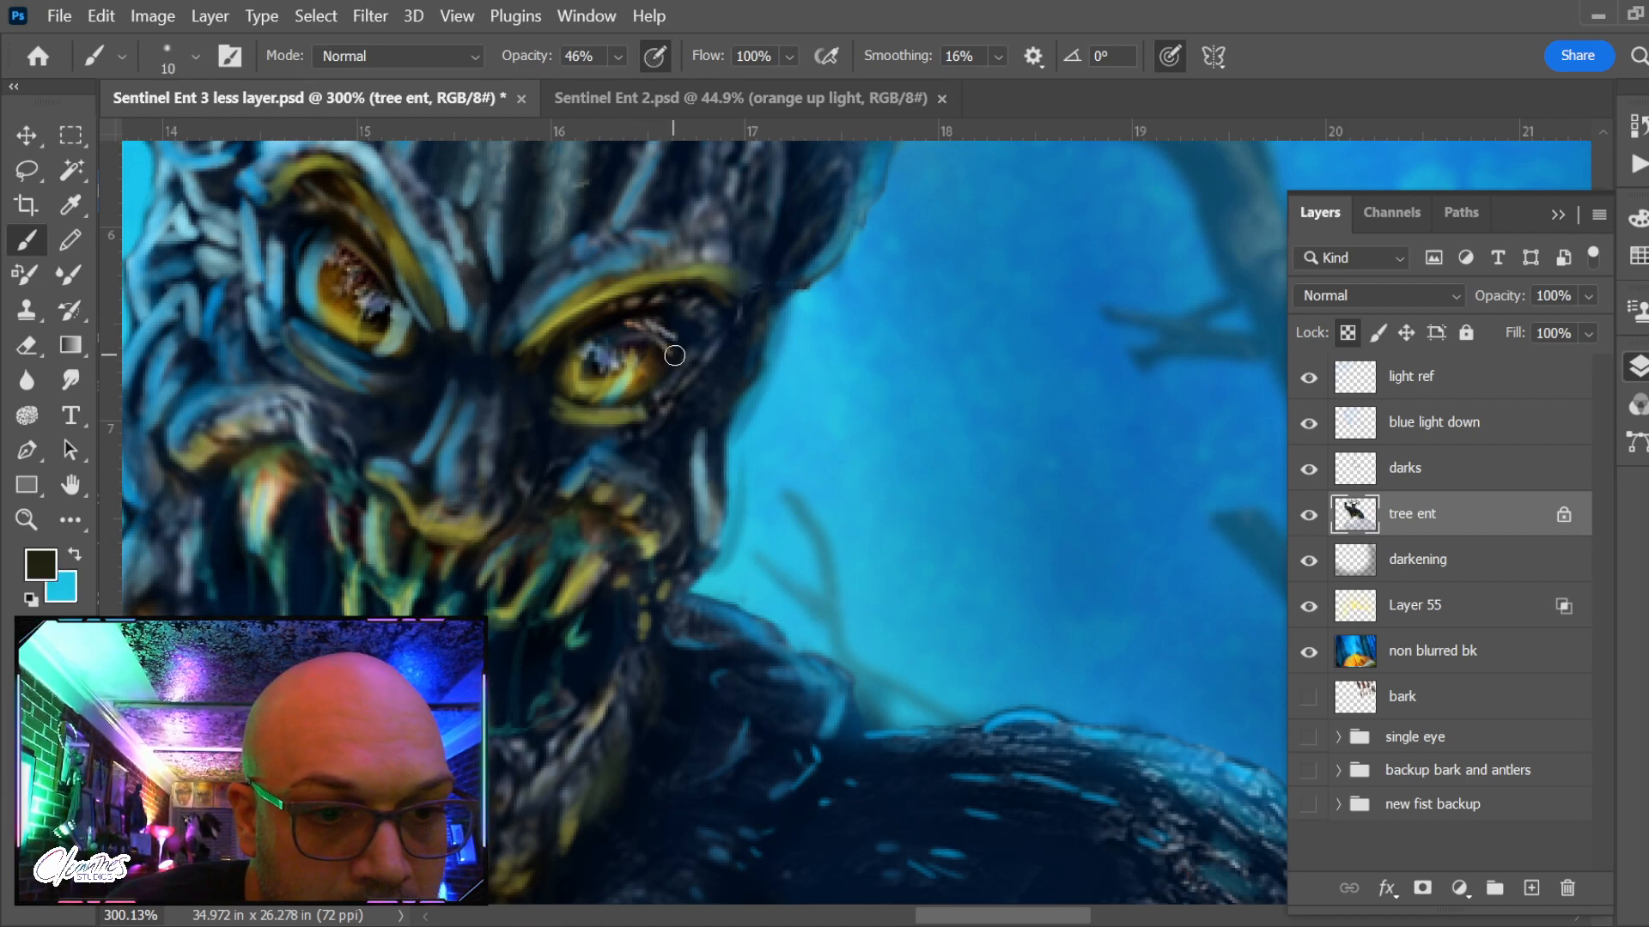
Set the foreground colour to white and paint fine 2 px highlights around the rim of the eye nearer the large tree
key("d")
key("x")
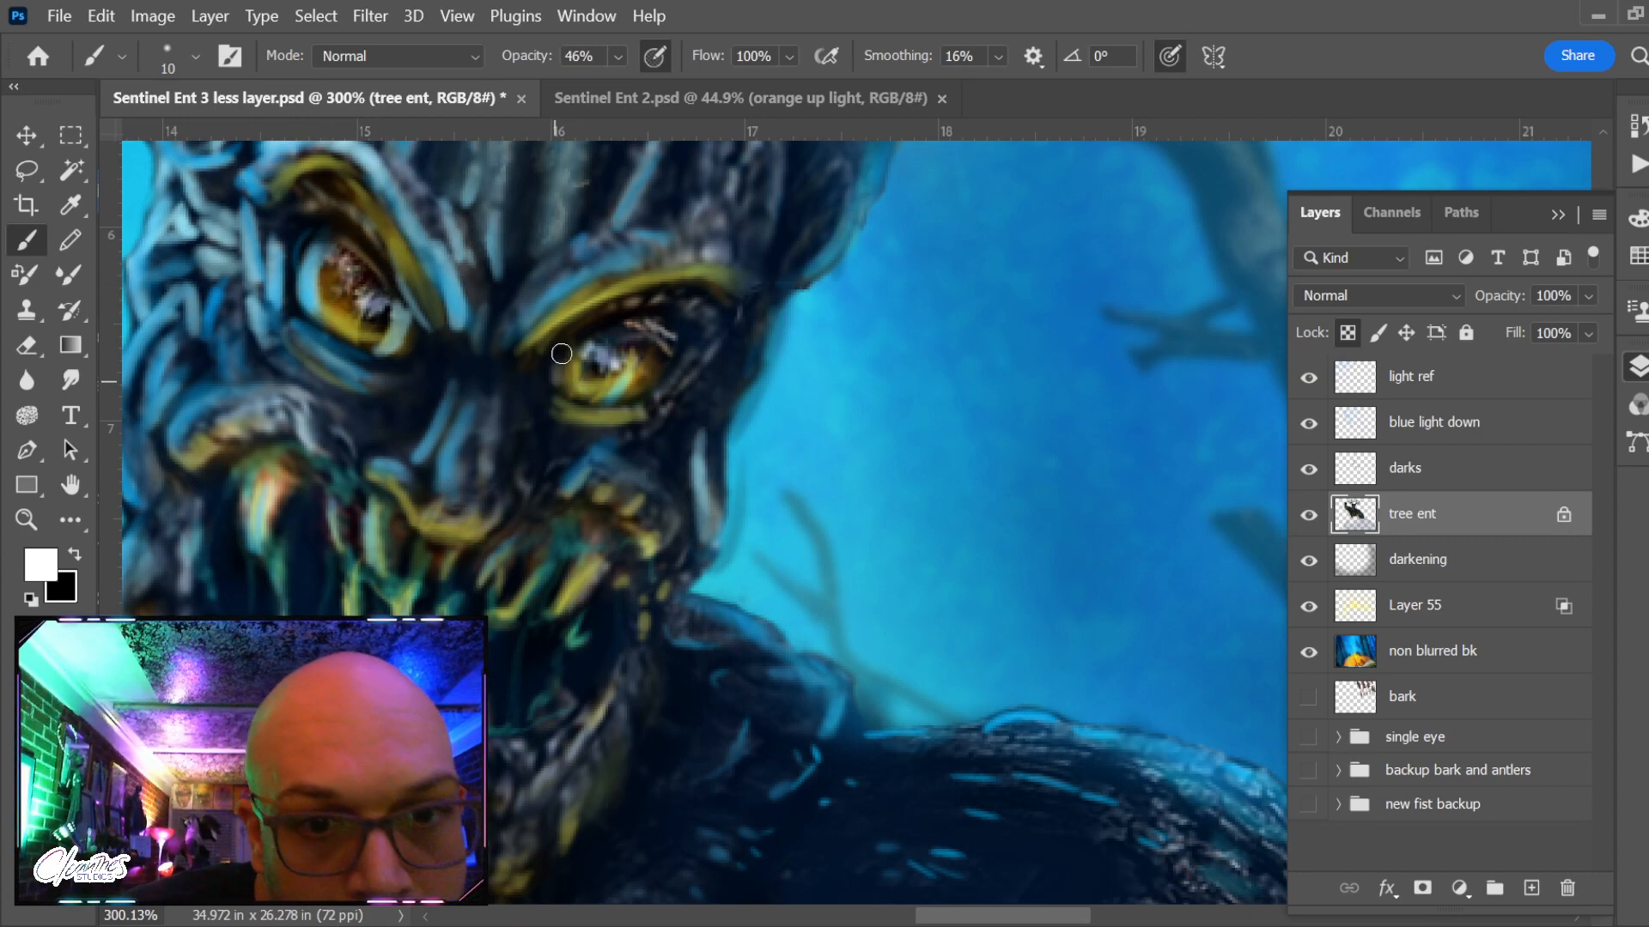
key("bracketleft")
key("bracketleft")
key("bracketleft")
key("bracketleft")
key("bracketleft")
key("bracketleft")
key("bracketleft")
key("bracketleft")
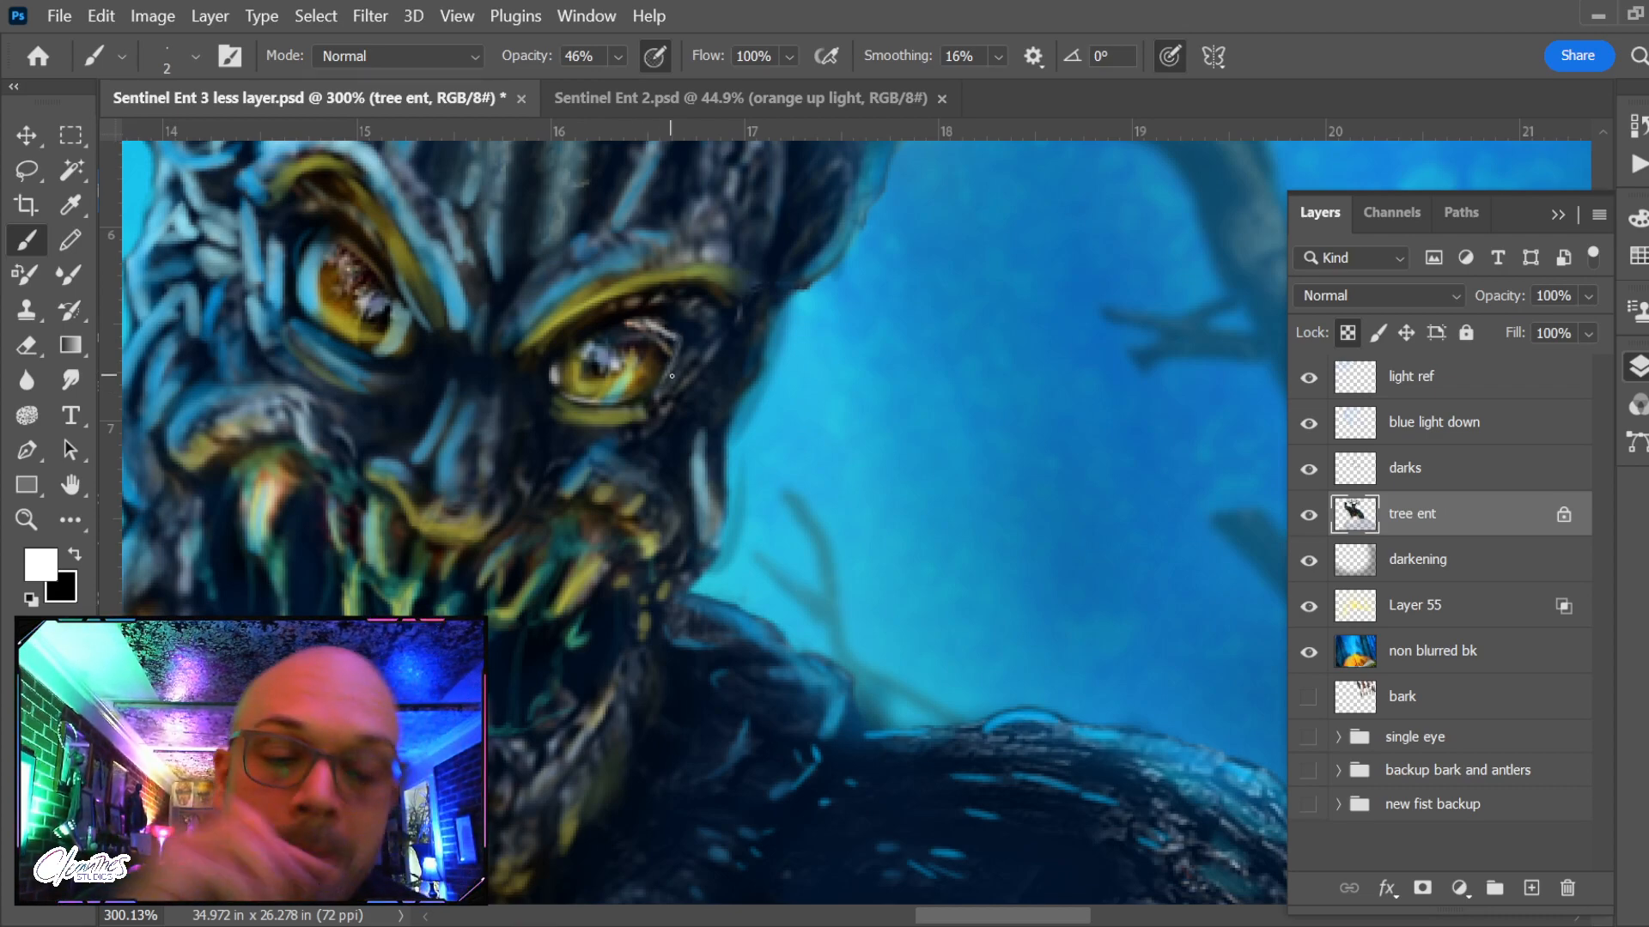
Sample black from the pupil and darken the pupils of the ent's eyes, enlarging the brush to 8 px
scroll(672, 375, "down", 6)
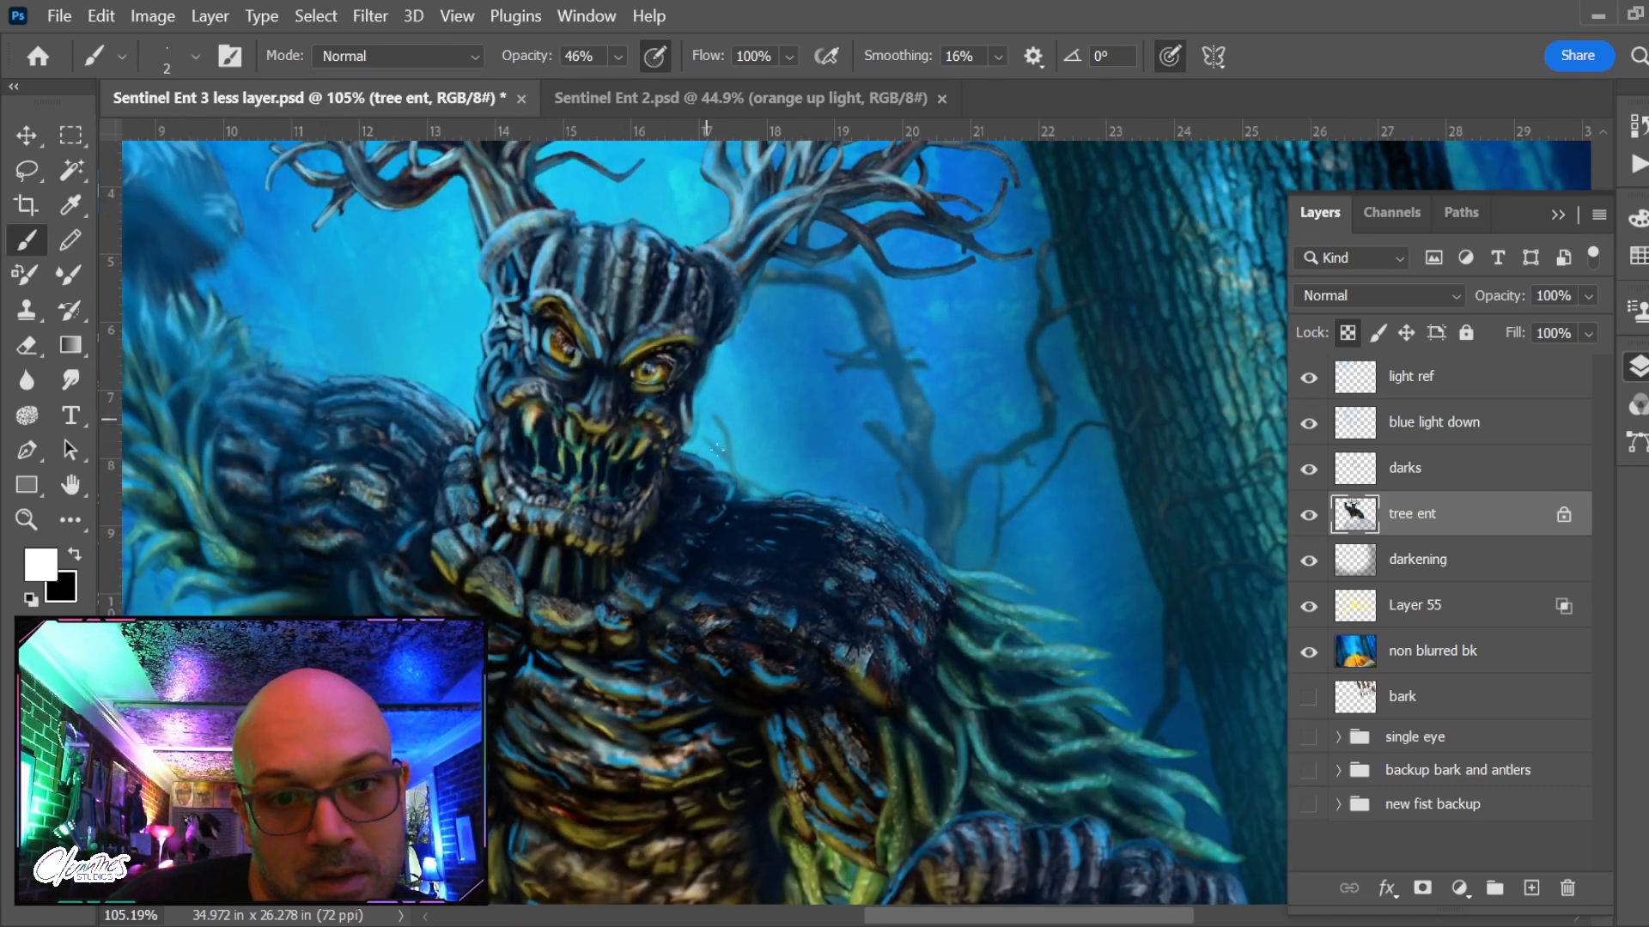
scroll(717, 481, "up", 6)
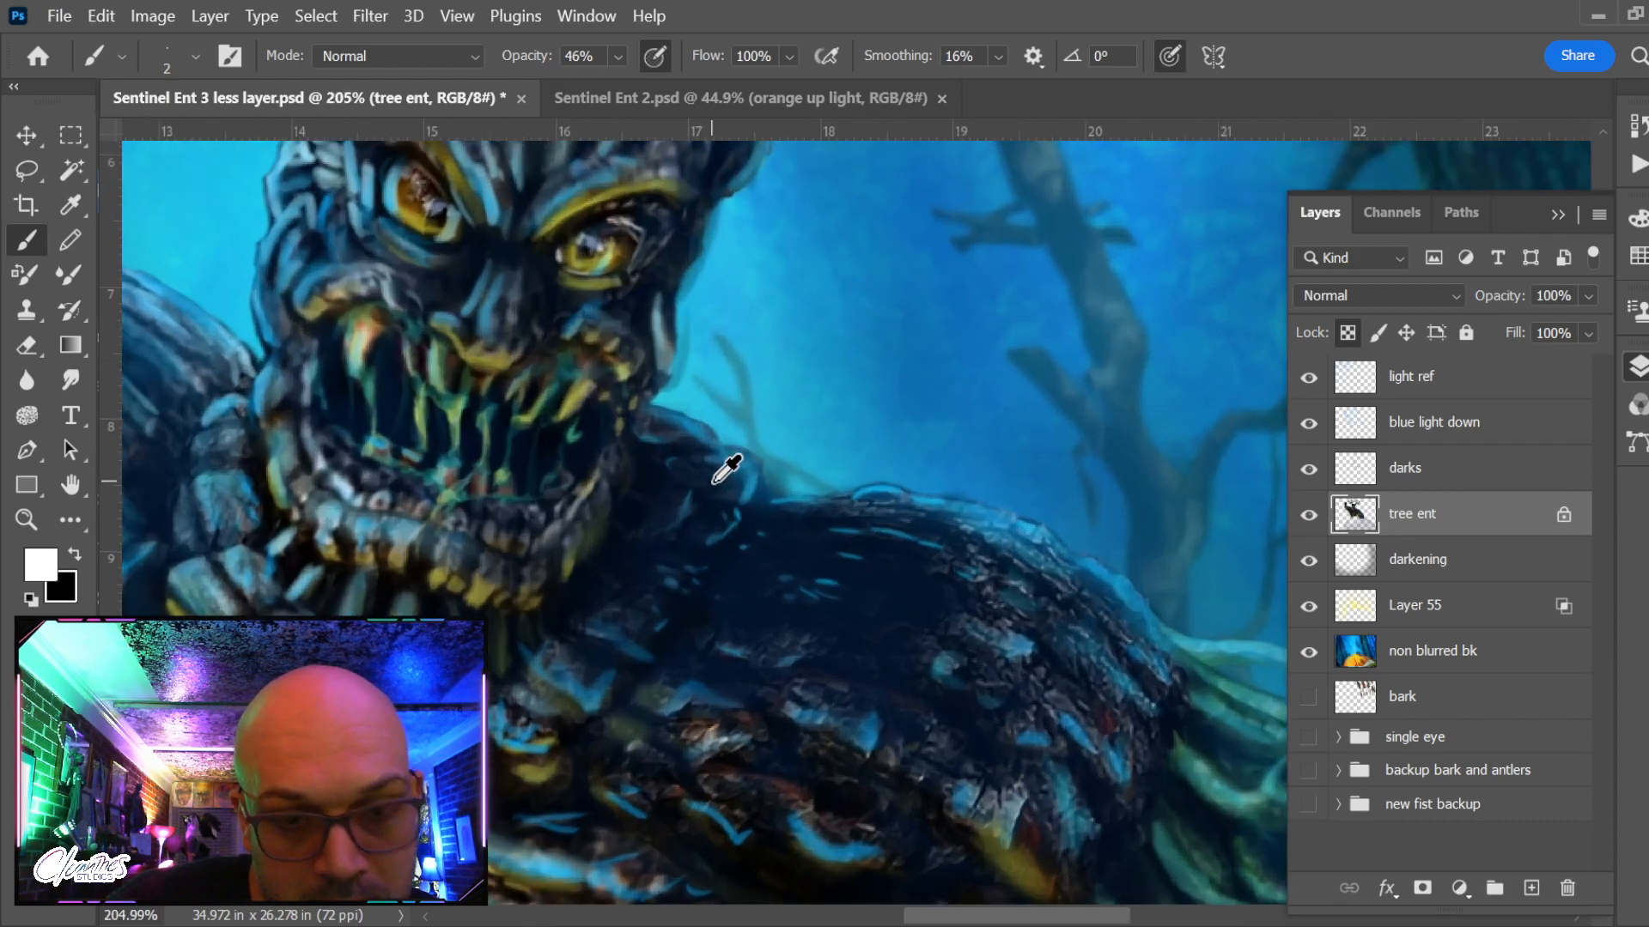
left_click(586, 255, "alt")
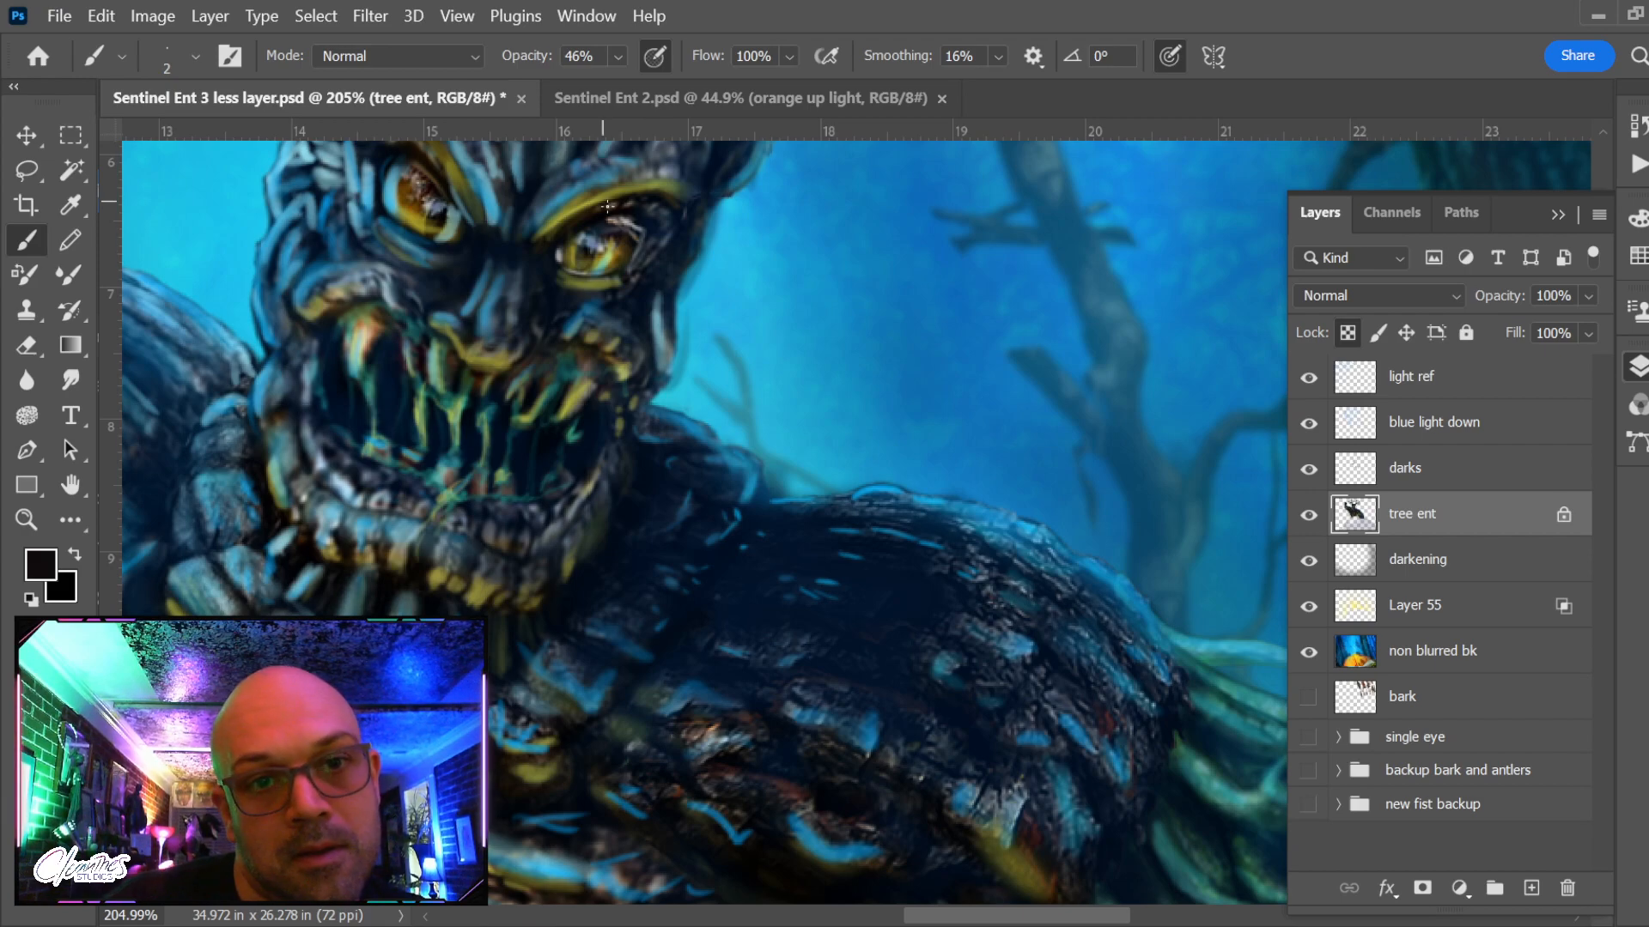
scroll(651, 267, "down", 3)
key("bracketright")
key("bracketright")
key("bracketright")
key("bracketright")
key("bracketright")
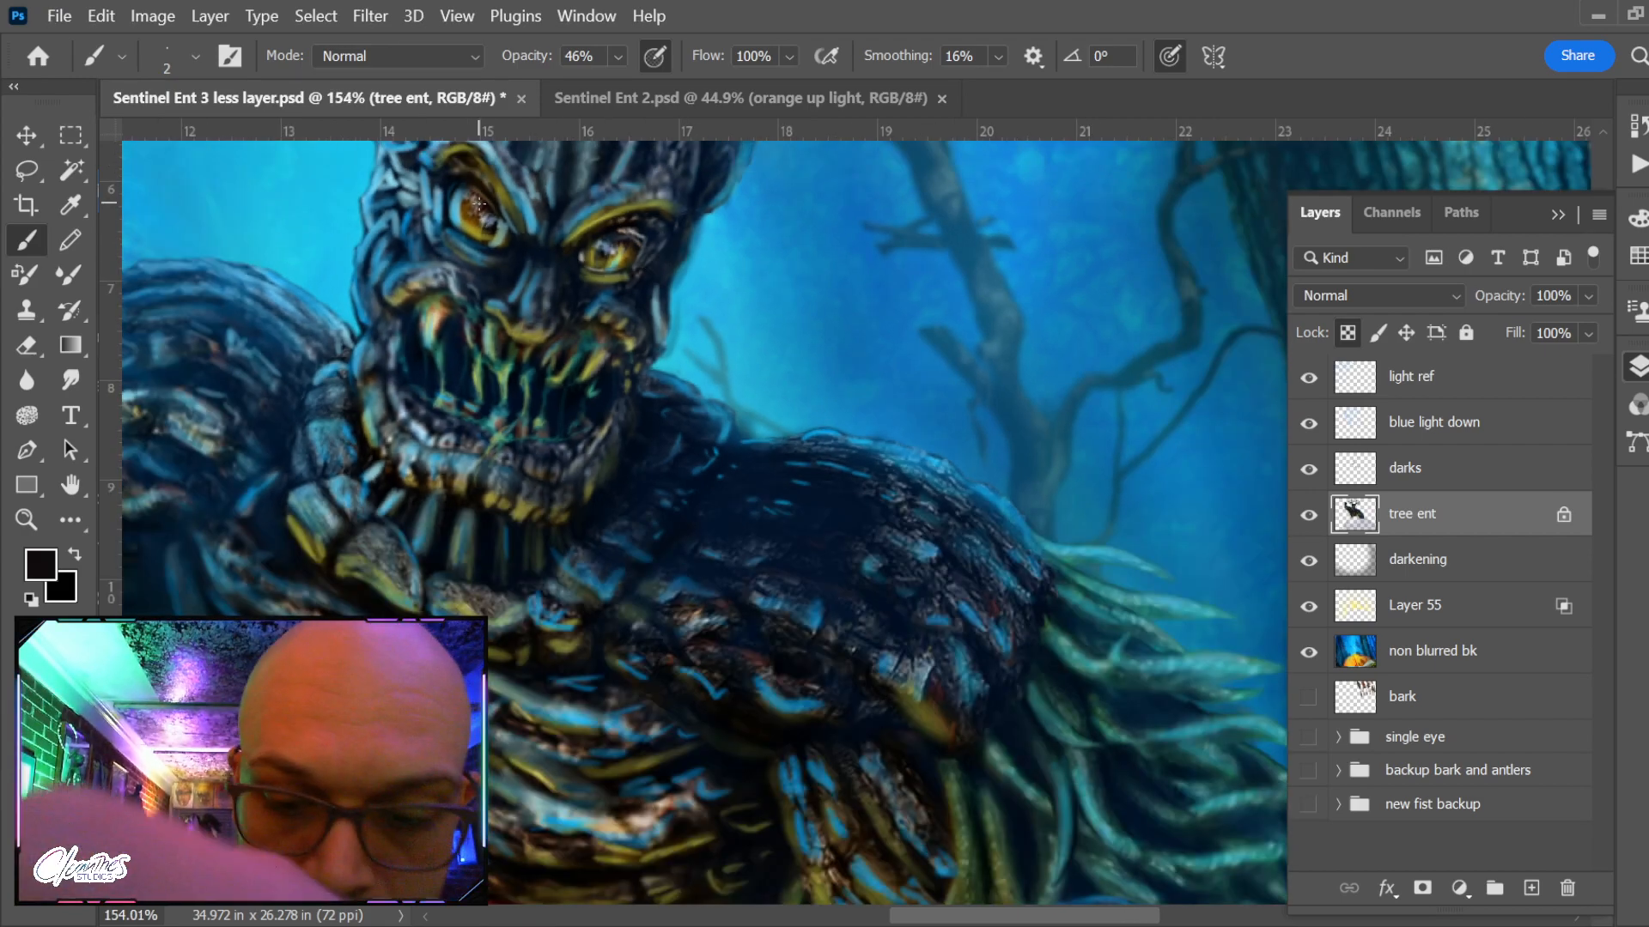
key("bracketright")
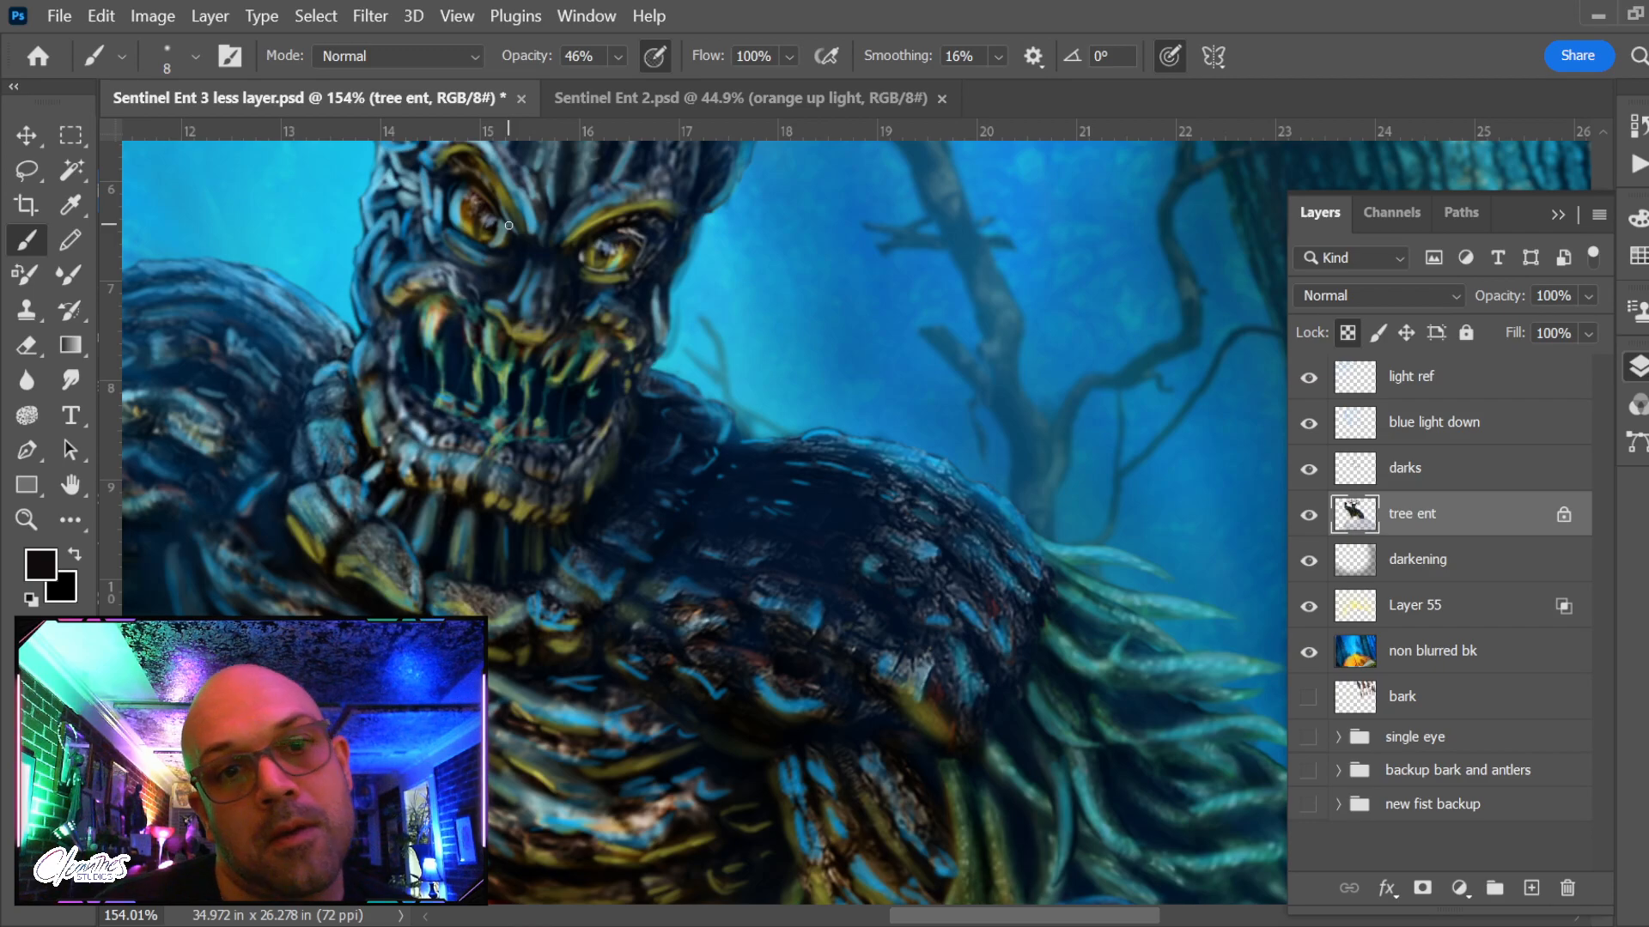
Set the foreground colour to white and brush an 8 px highlight along the lower edge of the eye farther from the large tree
scroll(596, 397, "down", 5)
scroll(601, 313, "up", 5)
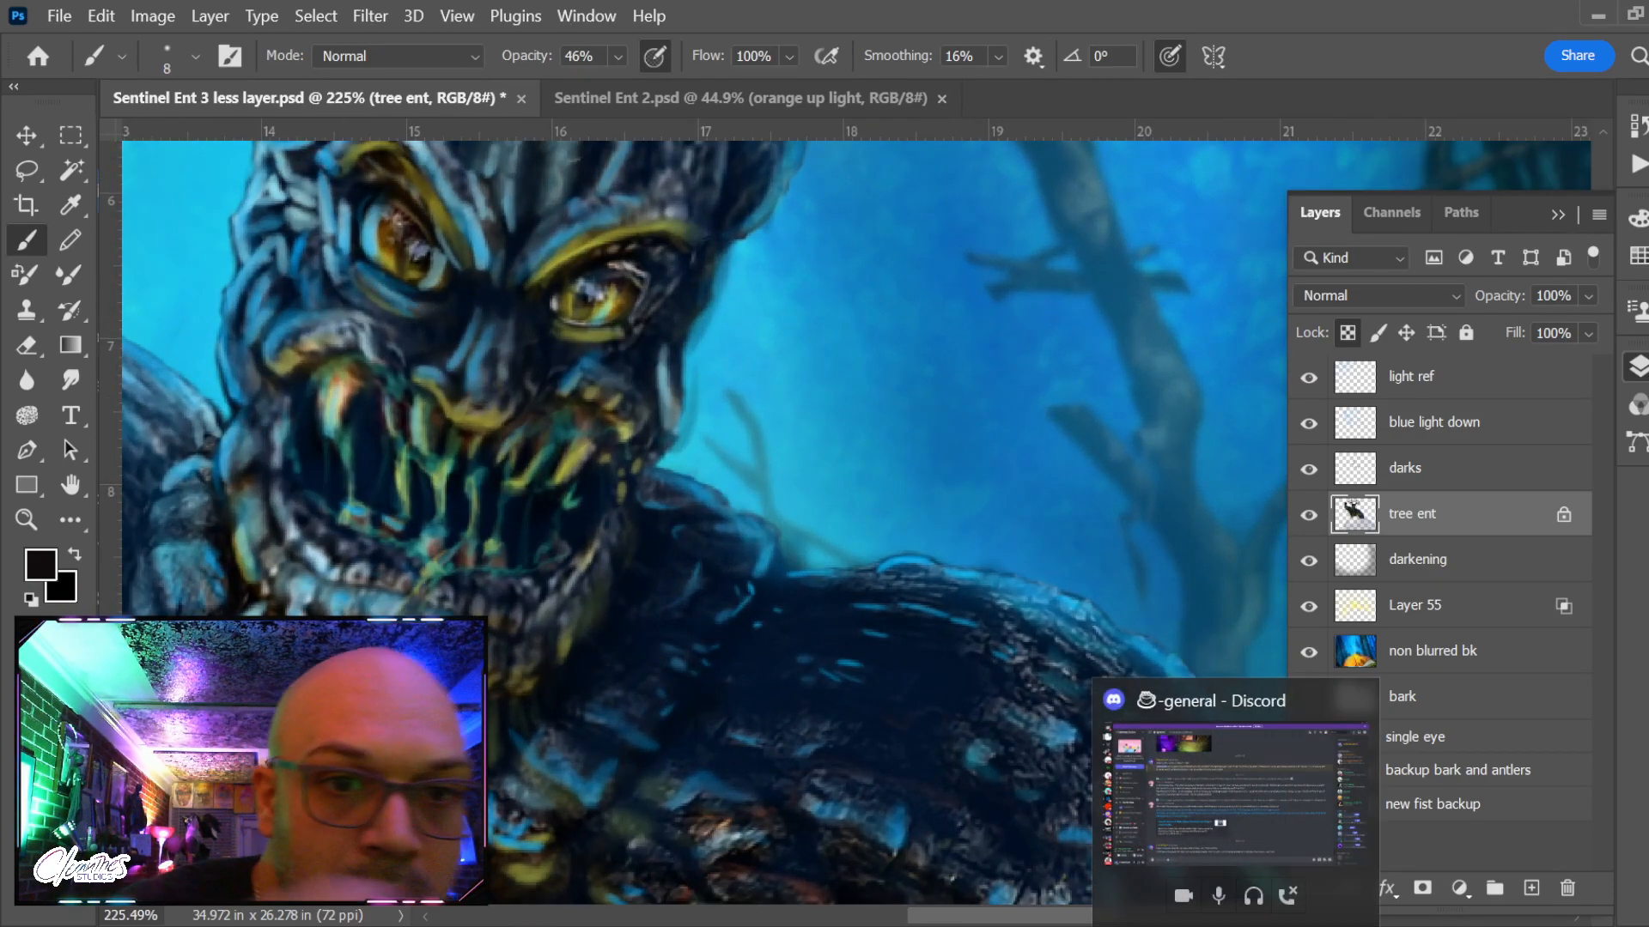
key("d")
key("x")
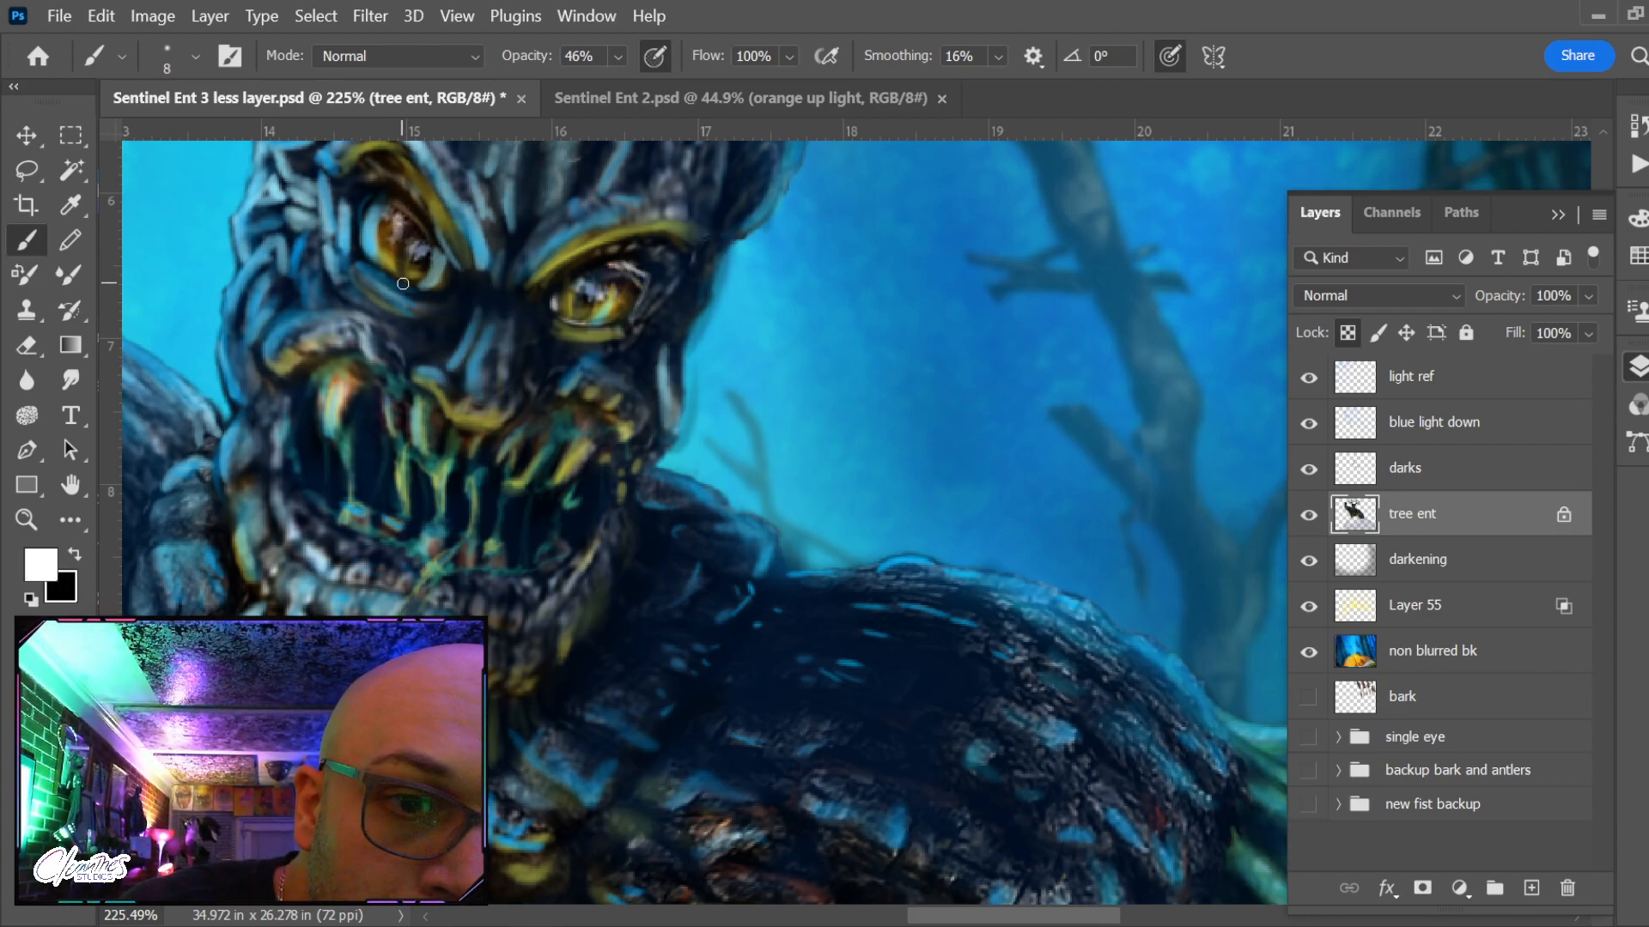
mouse_move(401, 276)
left_mouse_down()
mouse_move(410, 200)
mouse_move(396, 274)
left_mouse_up()
scroll(413, 203, "down", 5)
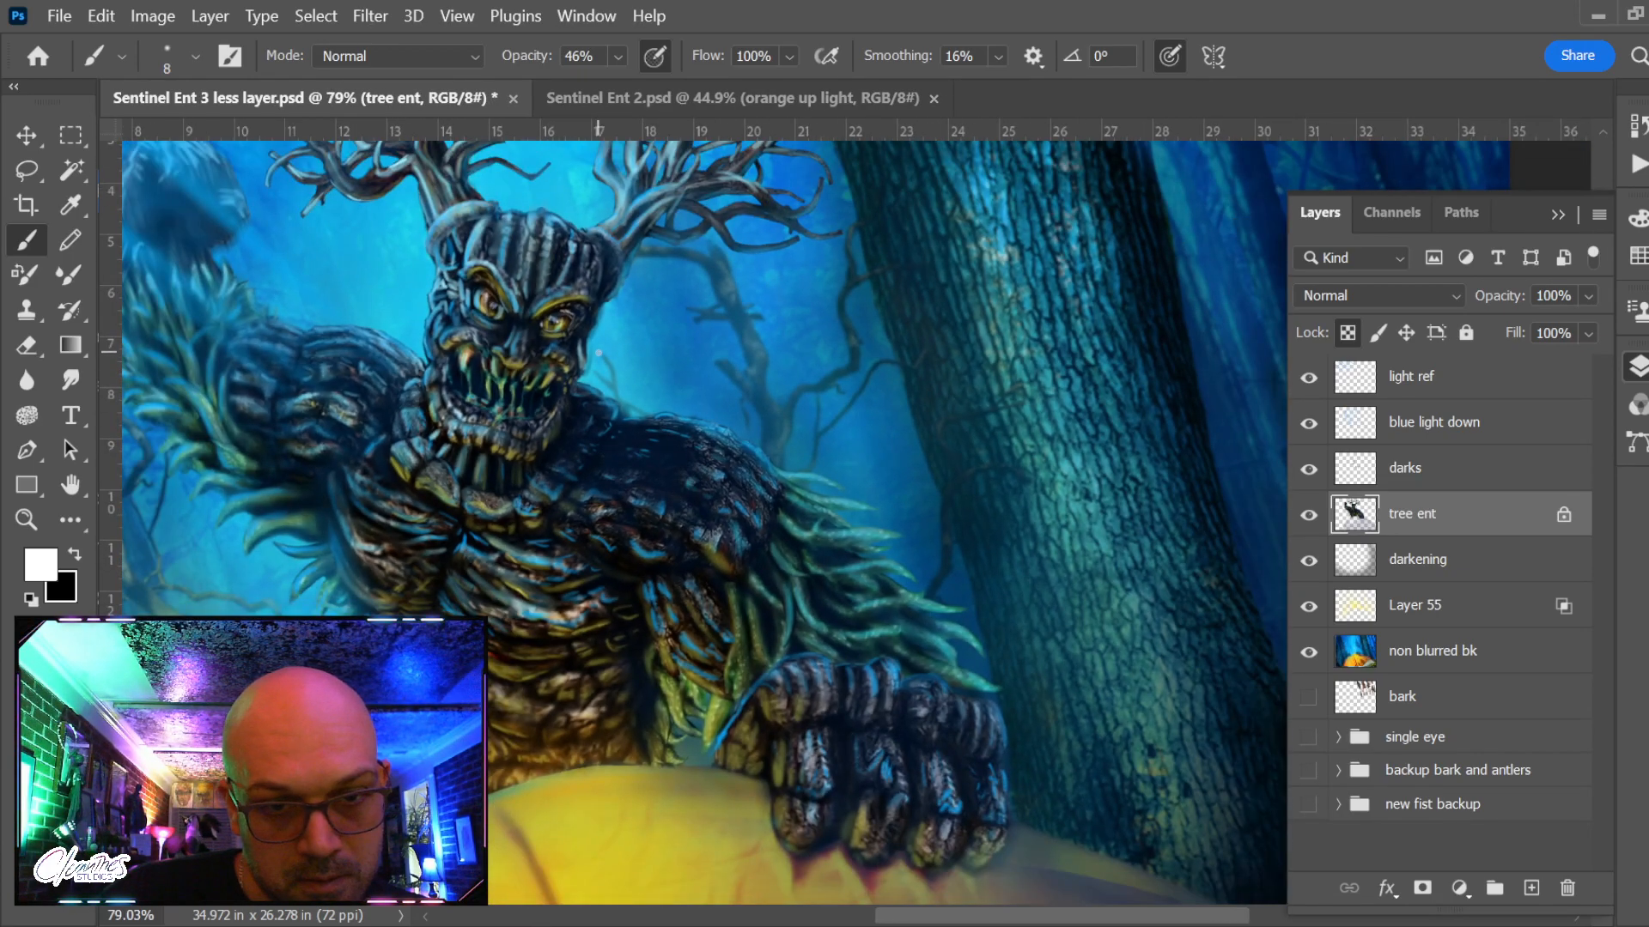
scroll(605, 417, "down", 3)
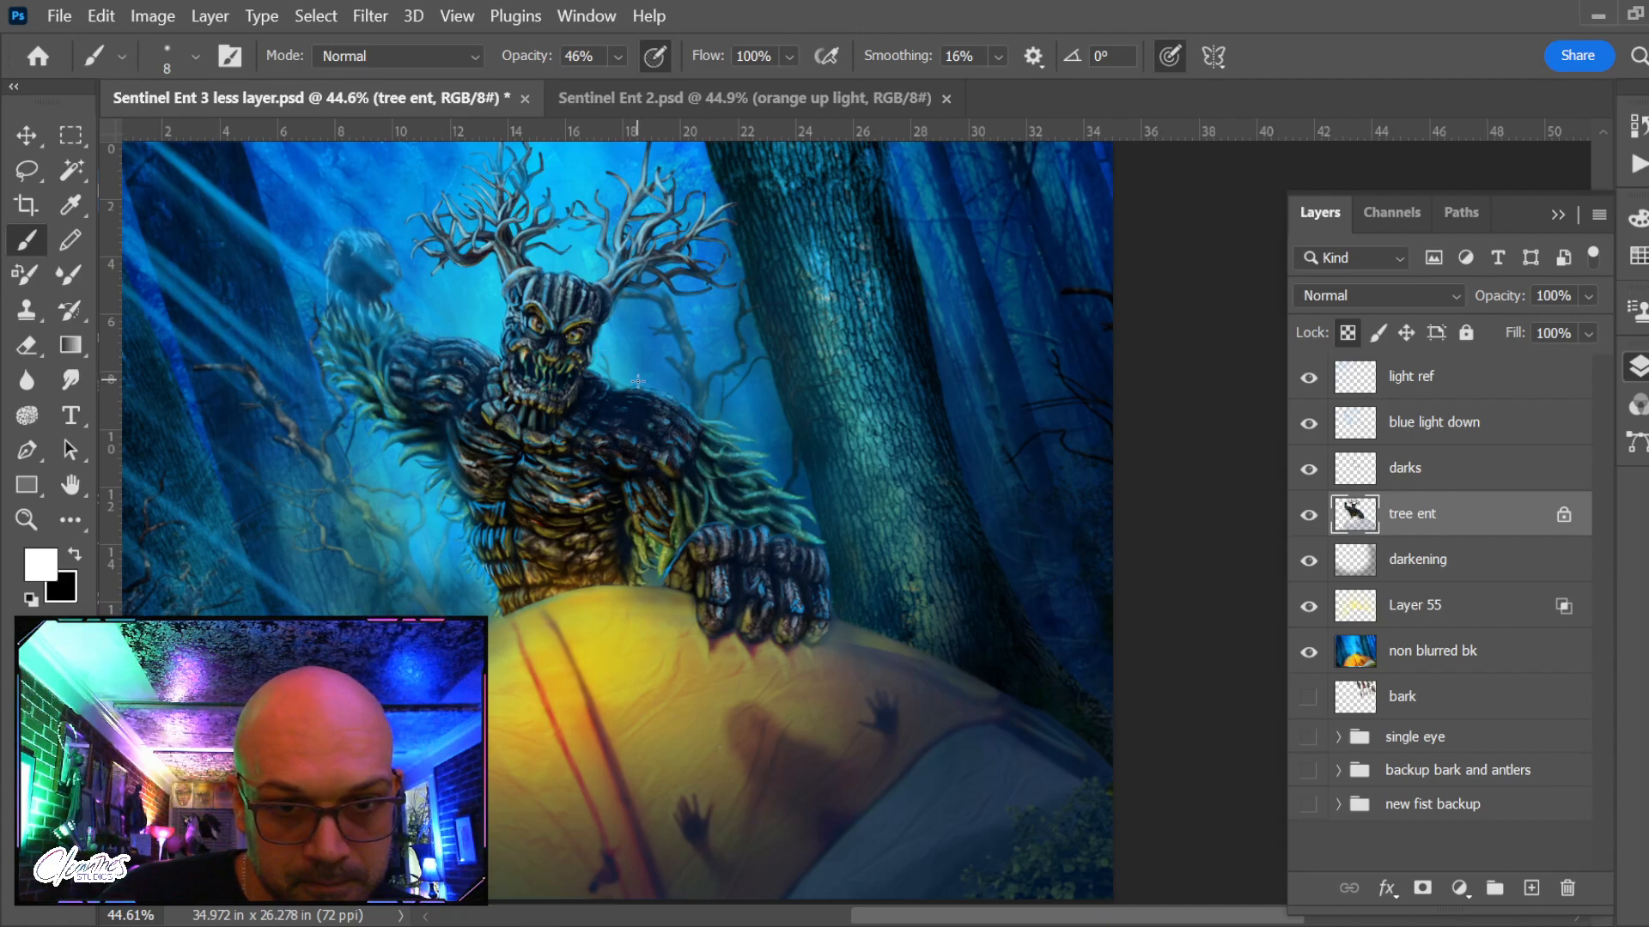
Switch the foreground colour to black and softly shade the ent's eyes, varying the brush between 20 and 35 px
scroll(634, 331, "up", 3)
scroll(646, 320, "up", 2)
left_click_drag(646, 319, 642, 652)
key("bracketright")
key("bracketright")
key("bracketright")
key("bracketright")
key("bracketright")
key("bracketright")
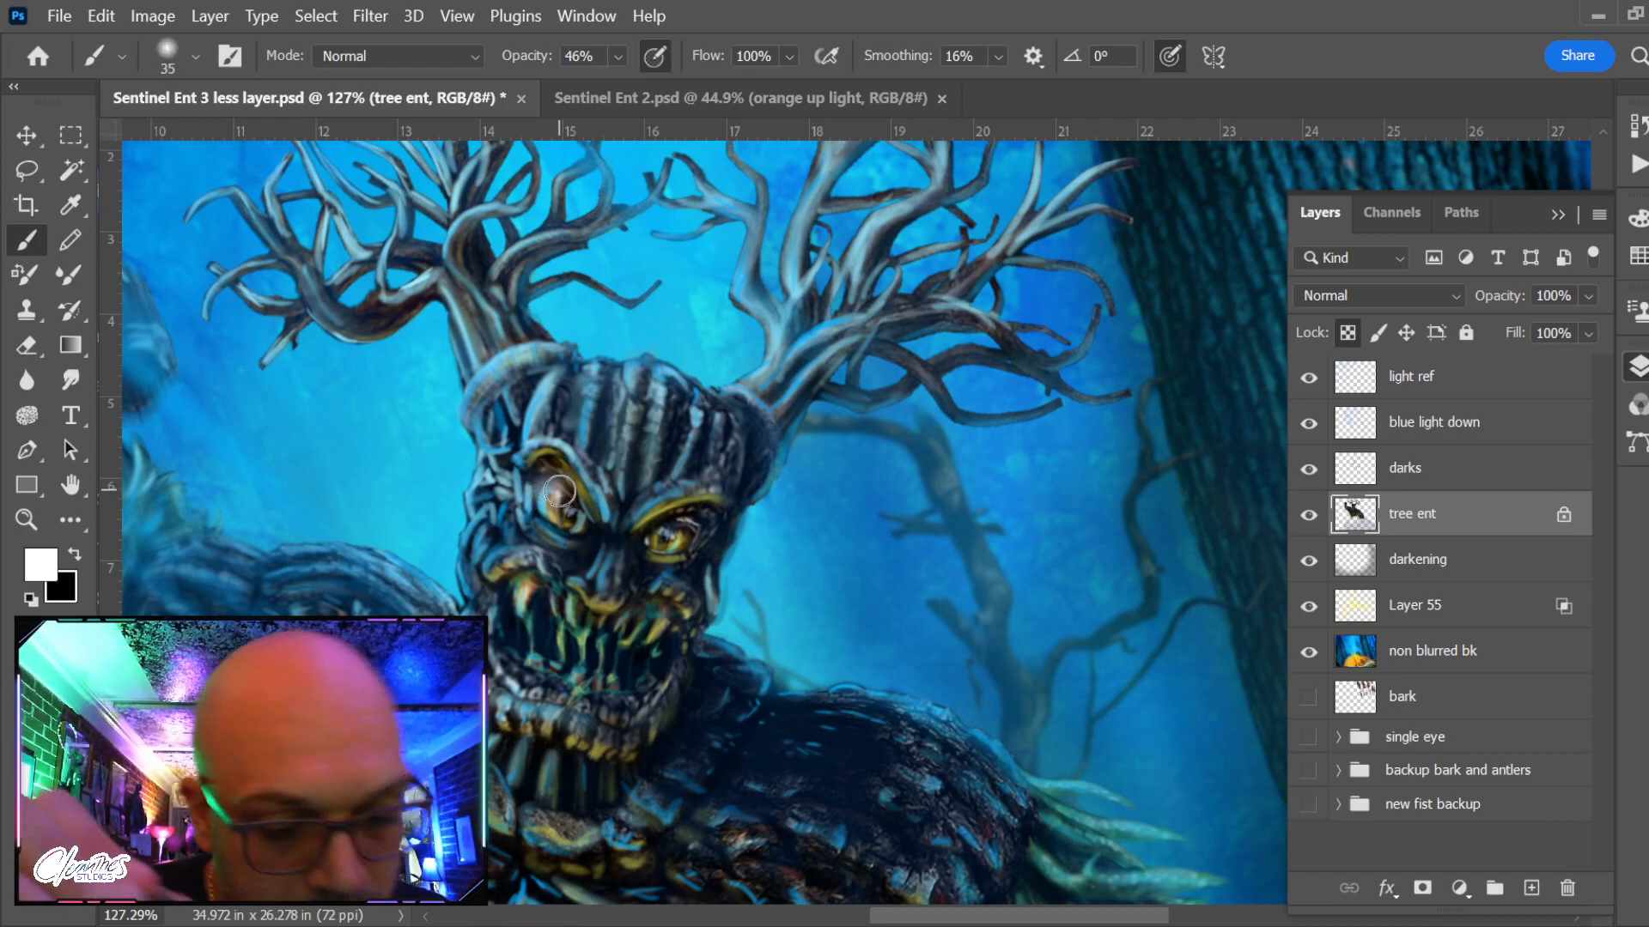
key("x")
left_click_drag(543, 493, 560, 486)
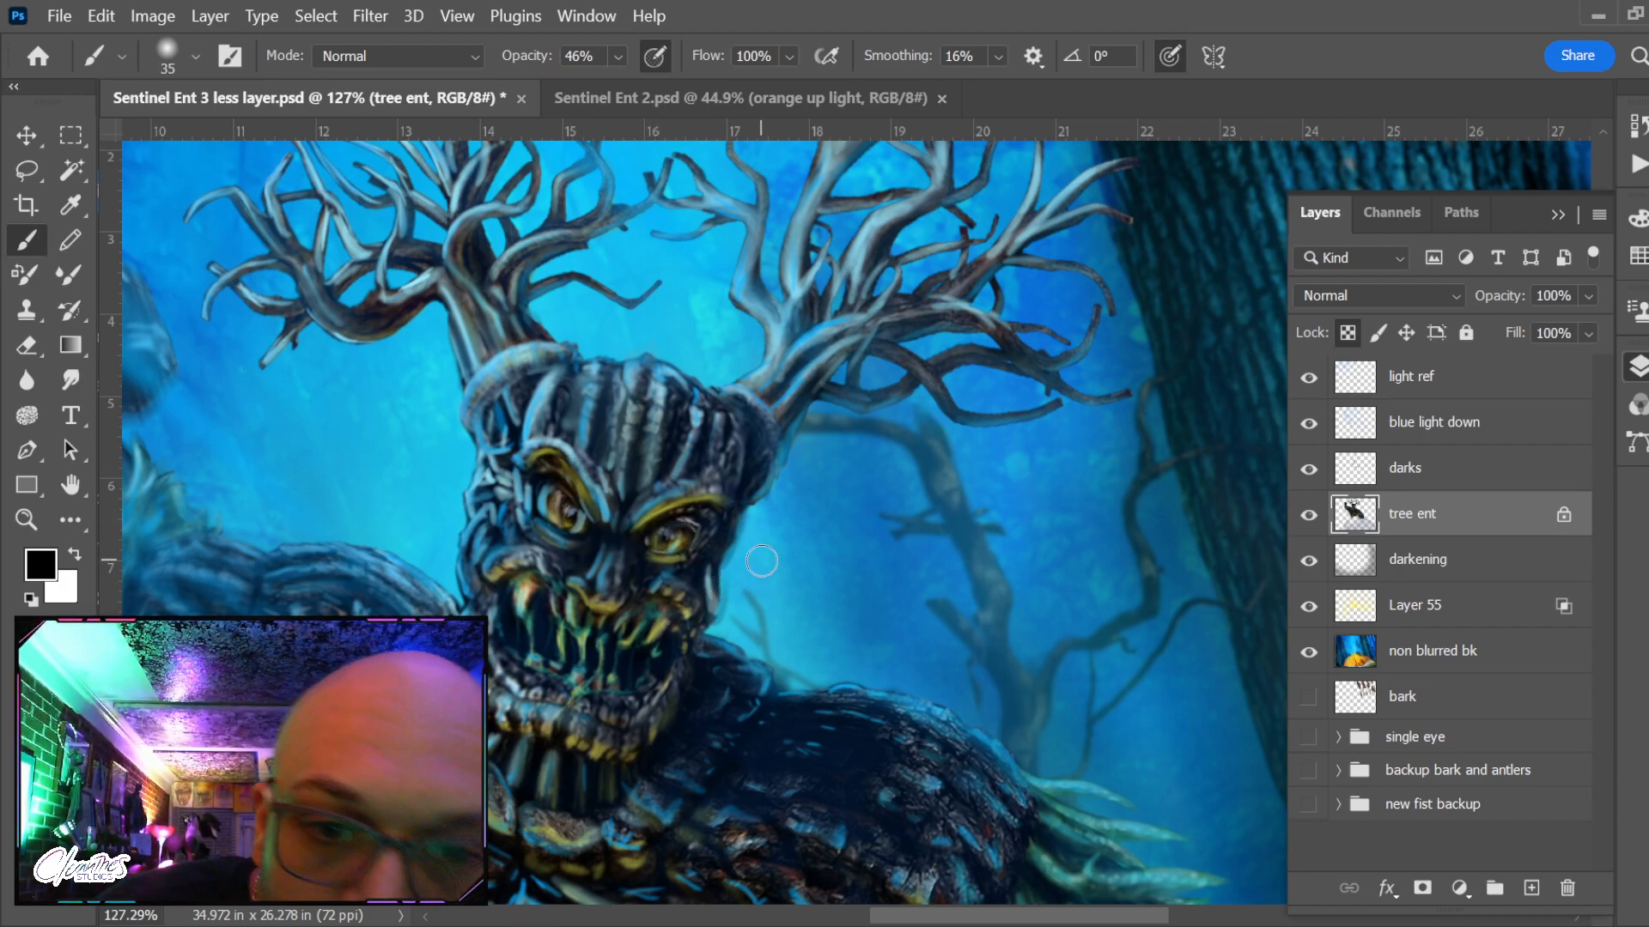
key("bracketleft")
key("bracketleft")
key("bracketleft")
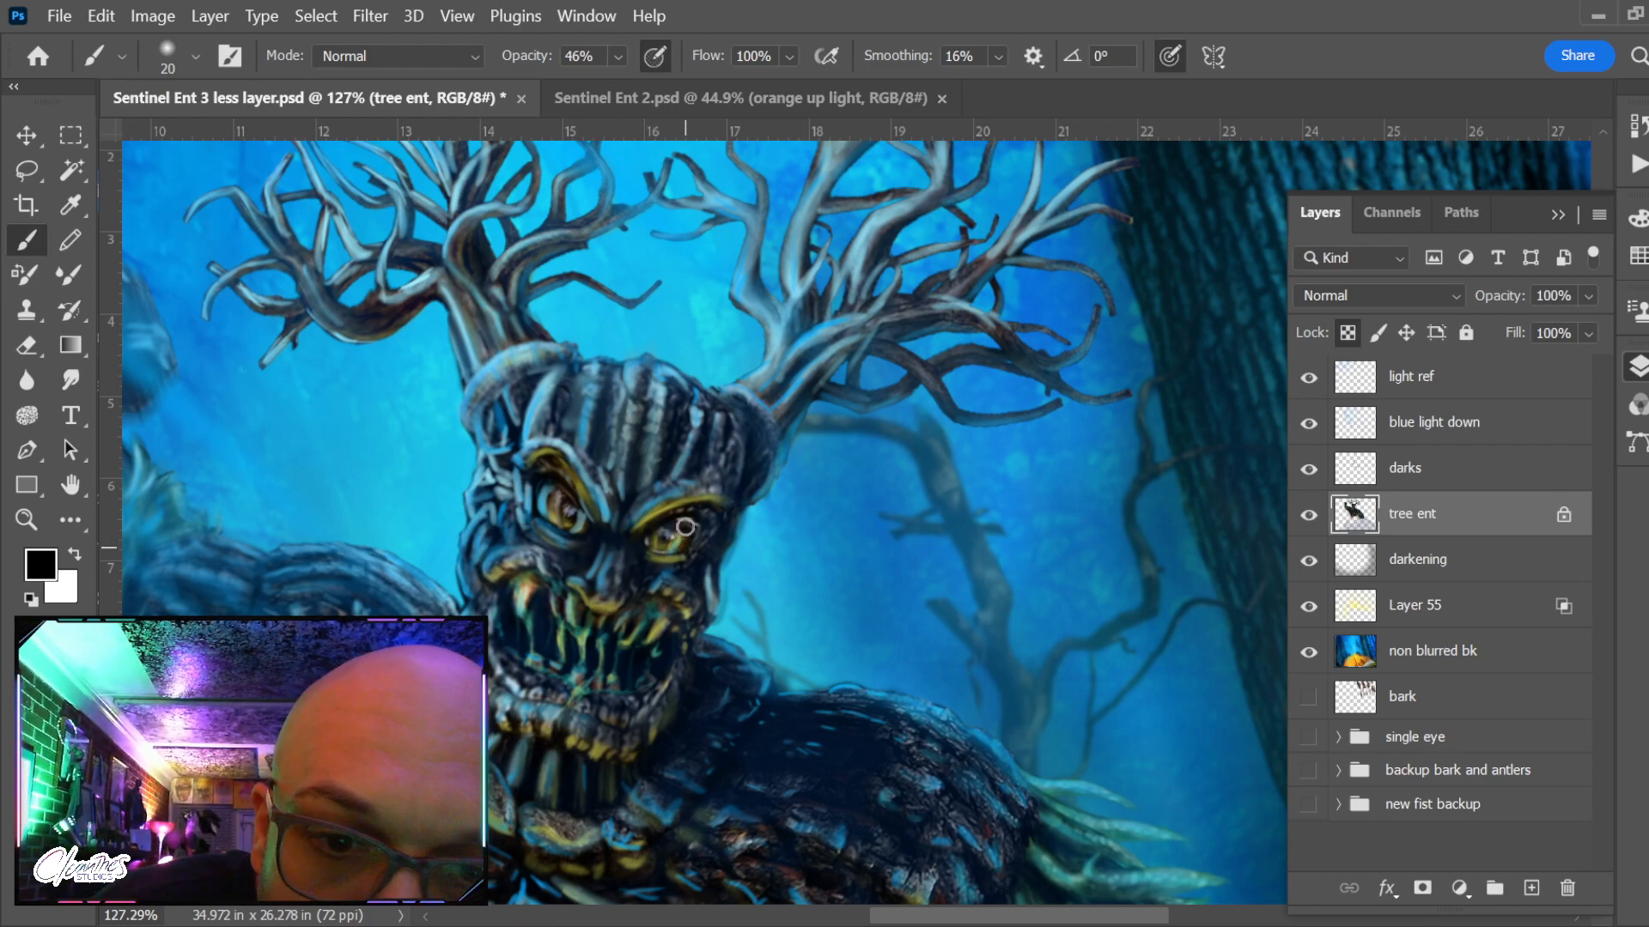
key("bracketright")
key("bracketright")
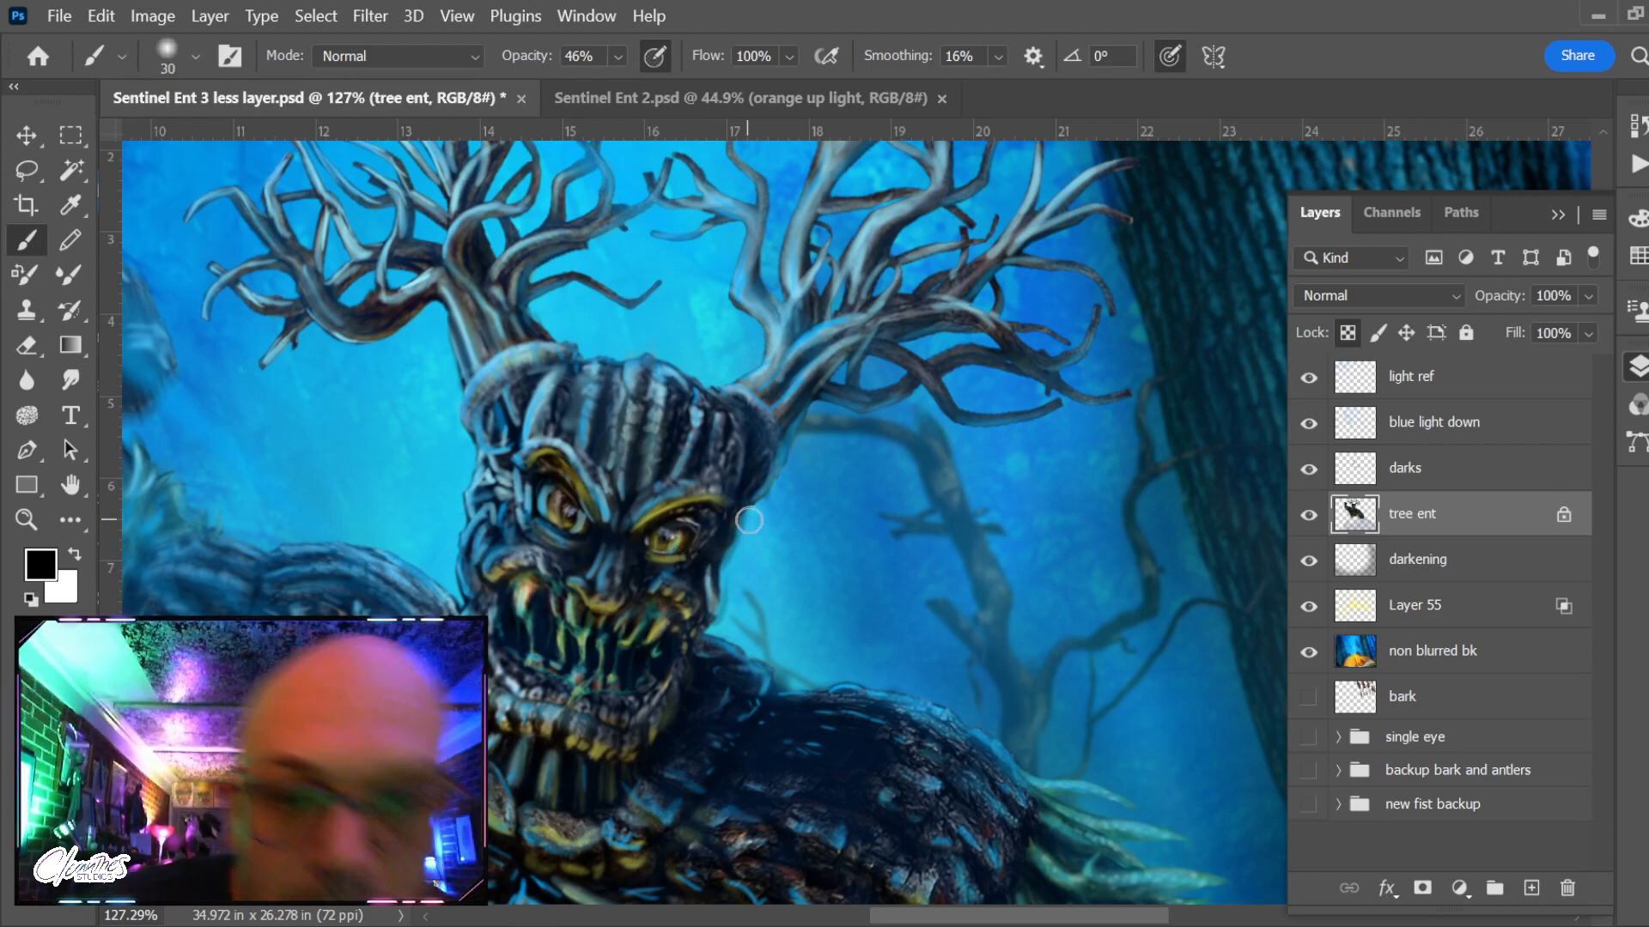
key("c")
key("x")
key("x")
key("x")
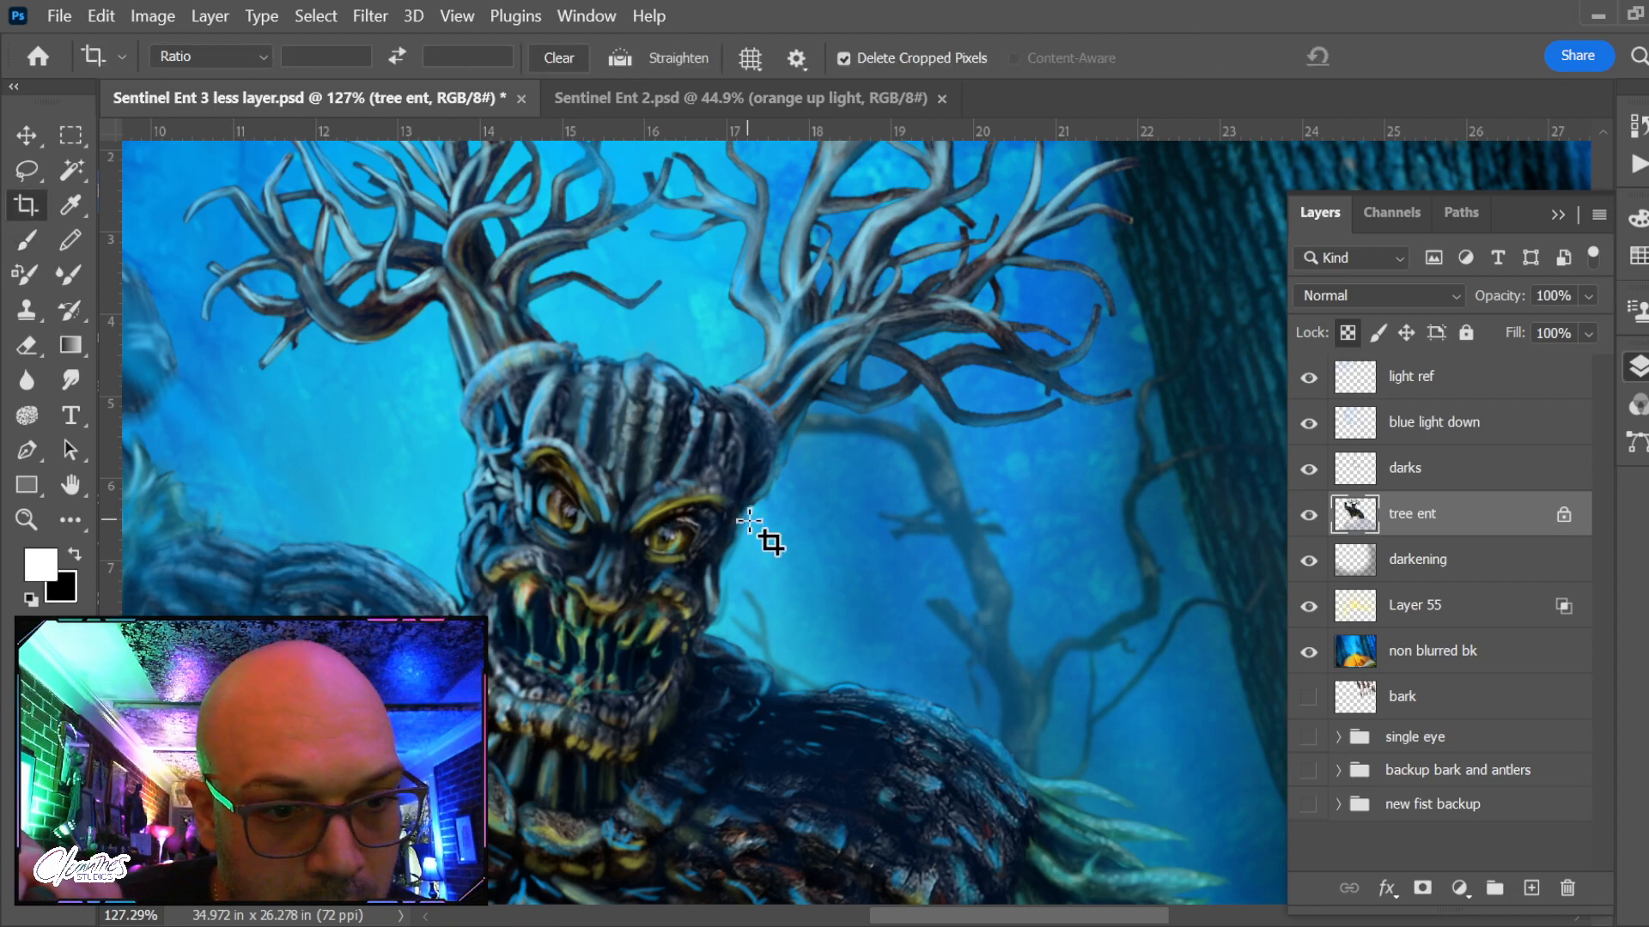
left_click(660, 518)
key("Escape")
key("b")
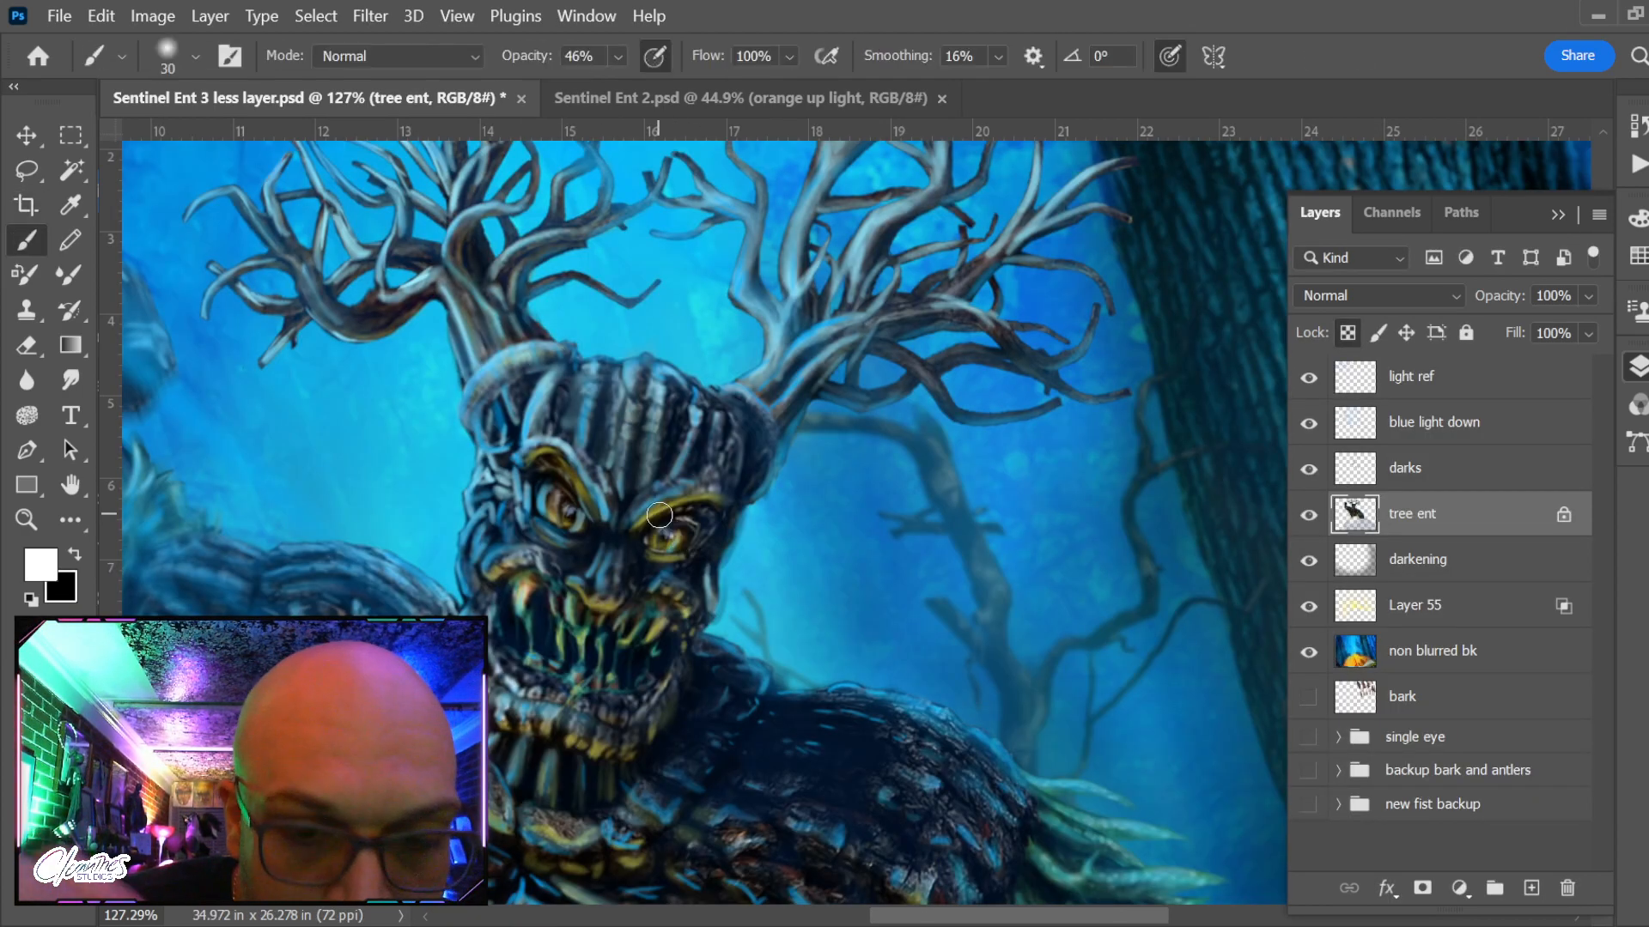
Sample olive tones around the brow and eye nearer the large tree as the foreground colour
key("alt")
left_click(670, 510, "alt")
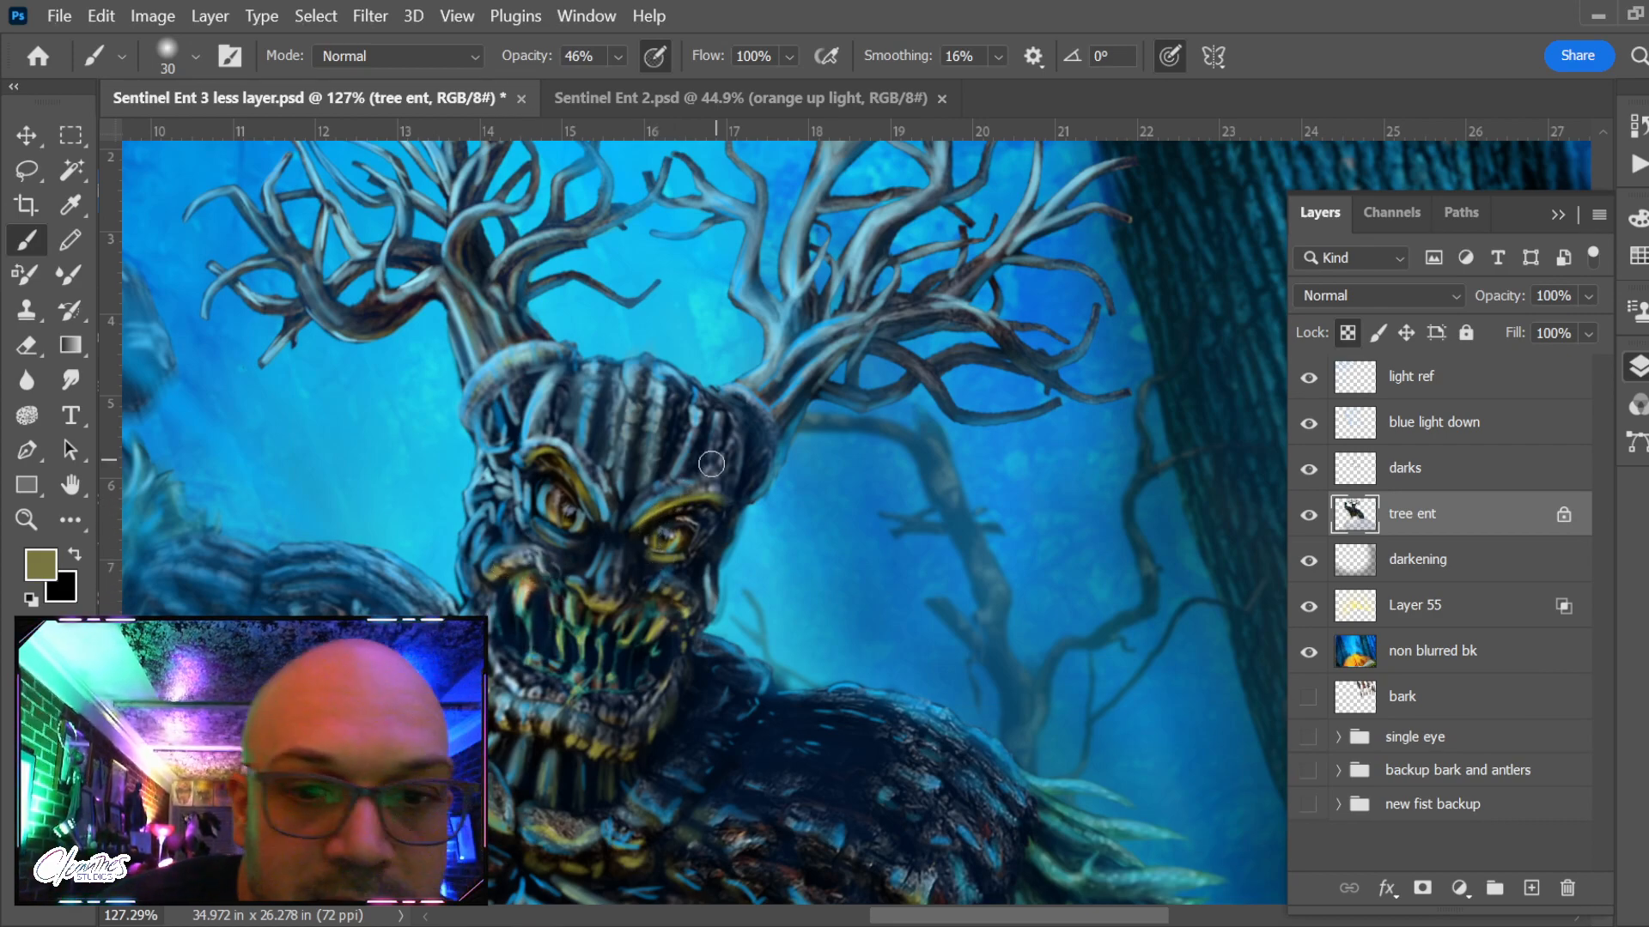
left_click(689, 538, "alt")
left_click(683, 496, "alt")
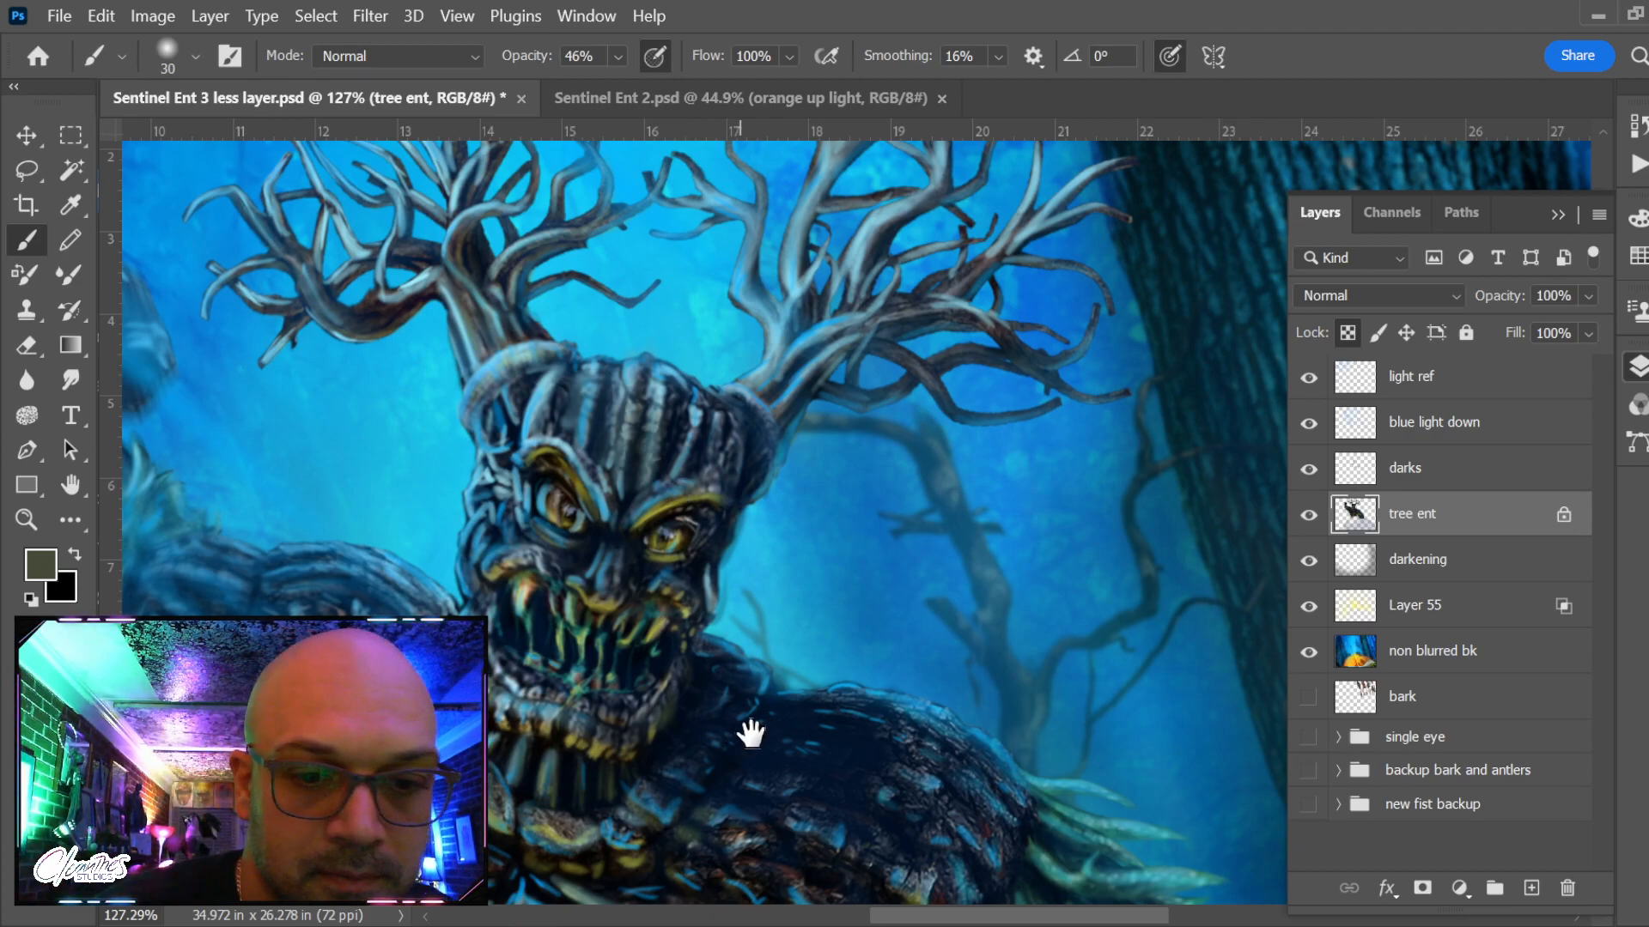
Sample the yellow of the globe below the ent and change the foreground colour to a lighter, brighter yellow
left_click_drag(749, 733, 781, 500)
left_click(812, 489, "alt")
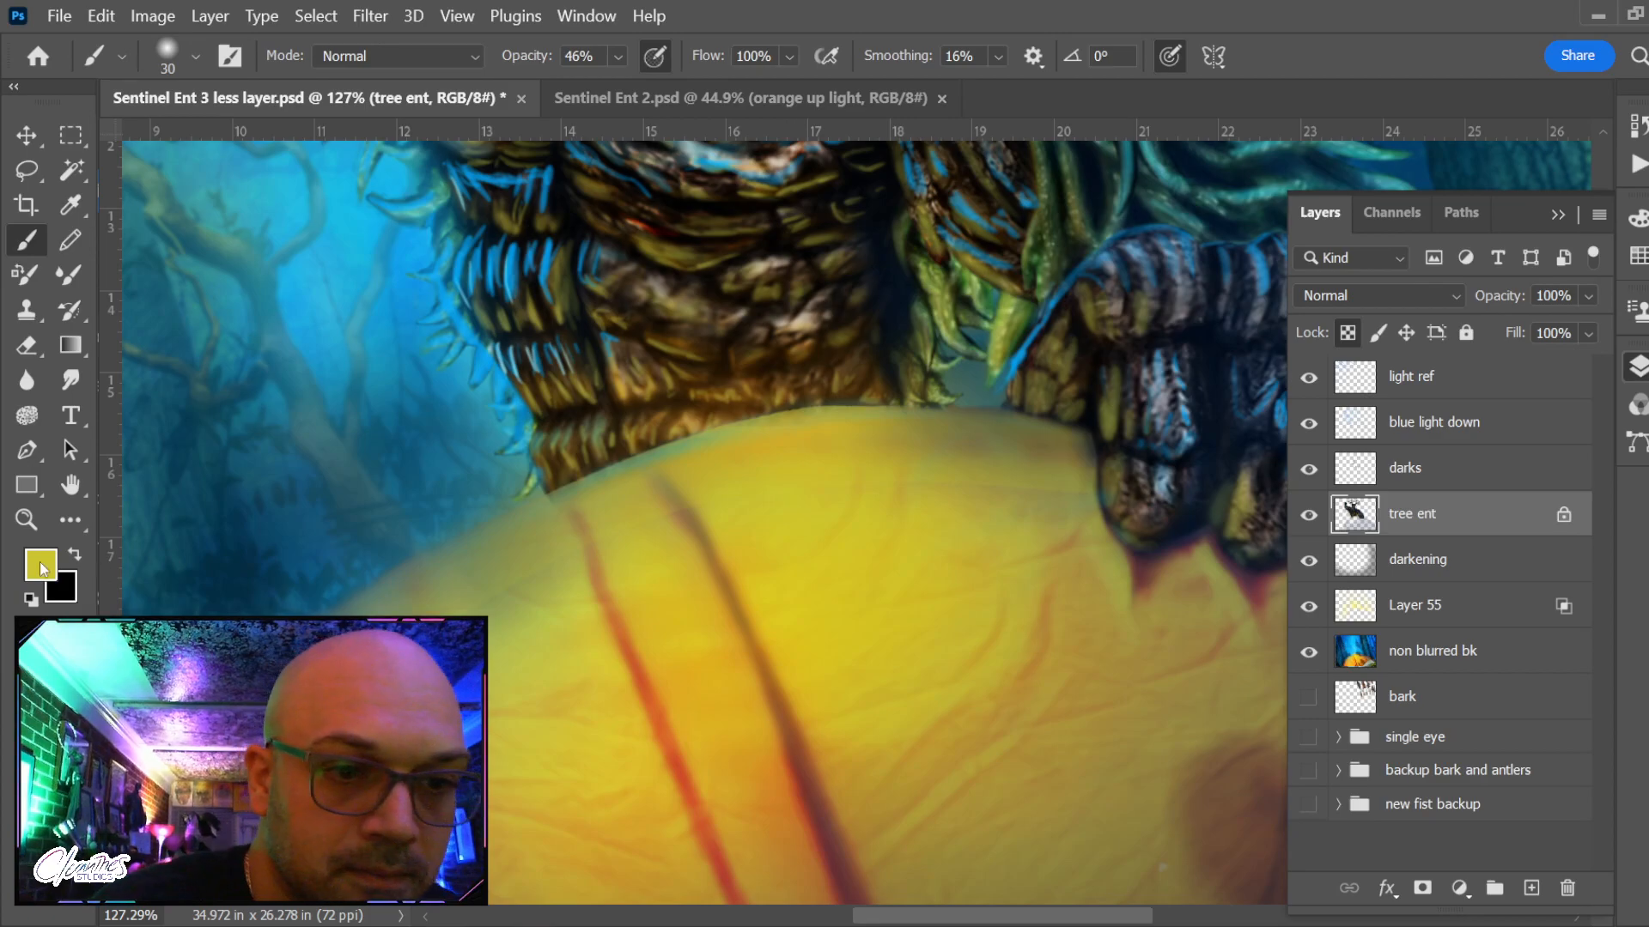
left_click(41, 567)
left_click_drag(951, 383, 890, 507)
left_click(1360, 304)
left_click_drag(962, 171, 923, 455)
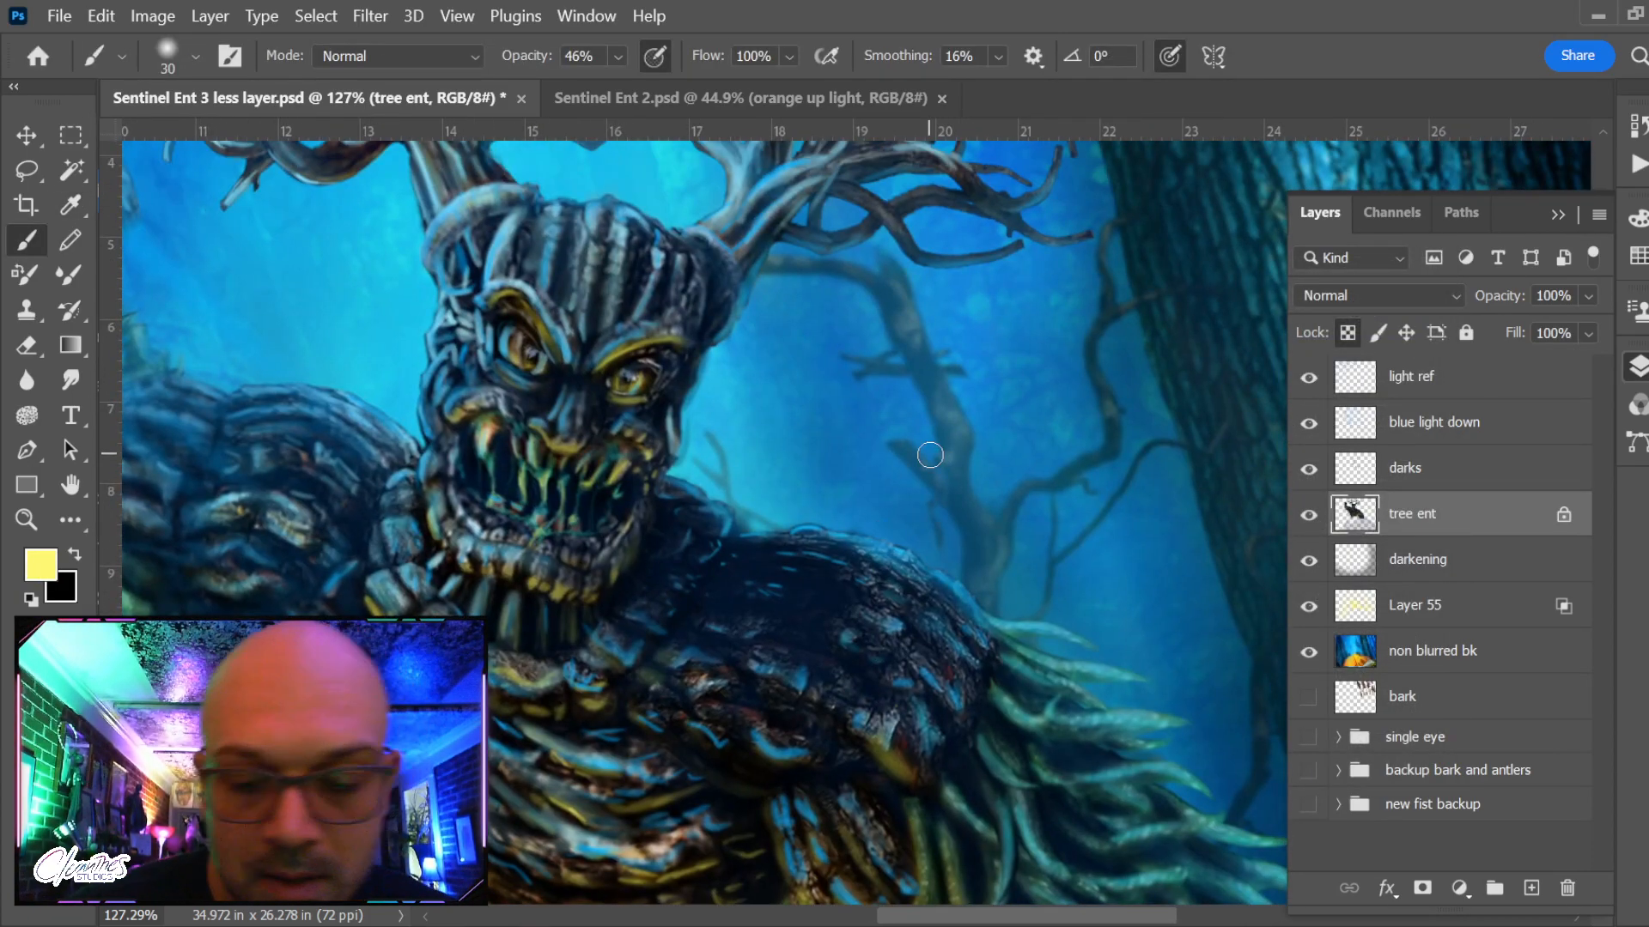
Set the brush to 8 px and paint light yellow highlights on the bark of the ent's chest, arm and abdomen
key("bracketleft")
key("bracketleft")
key("bracketleft")
key("bracketleft")
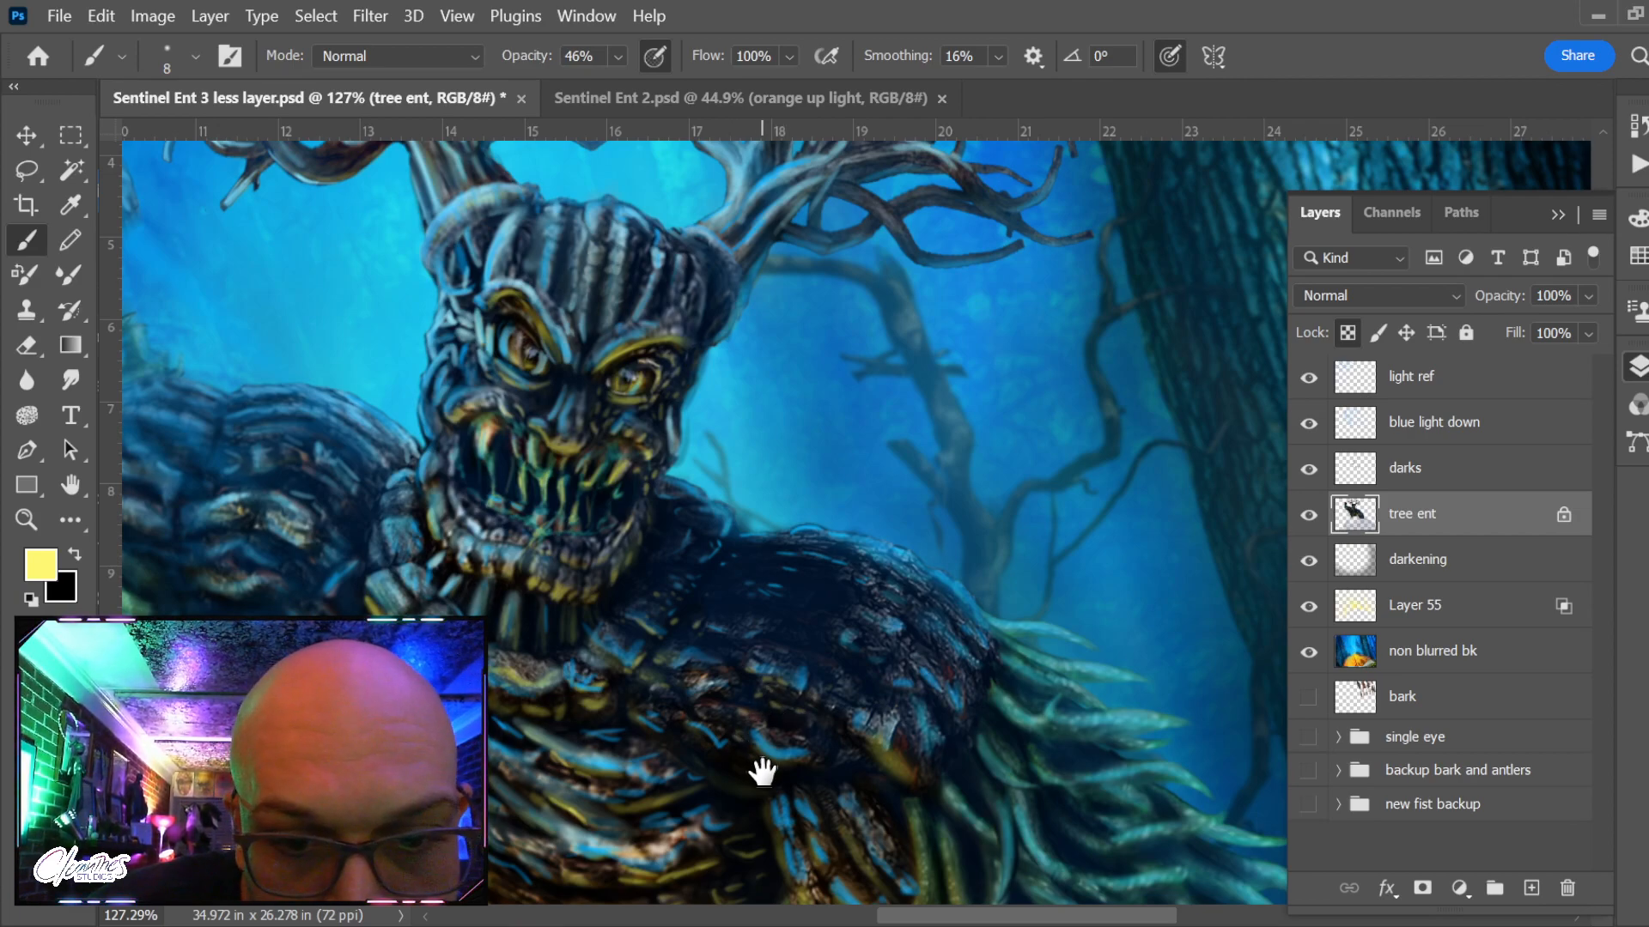
left_click_drag(762, 771, 755, 725)
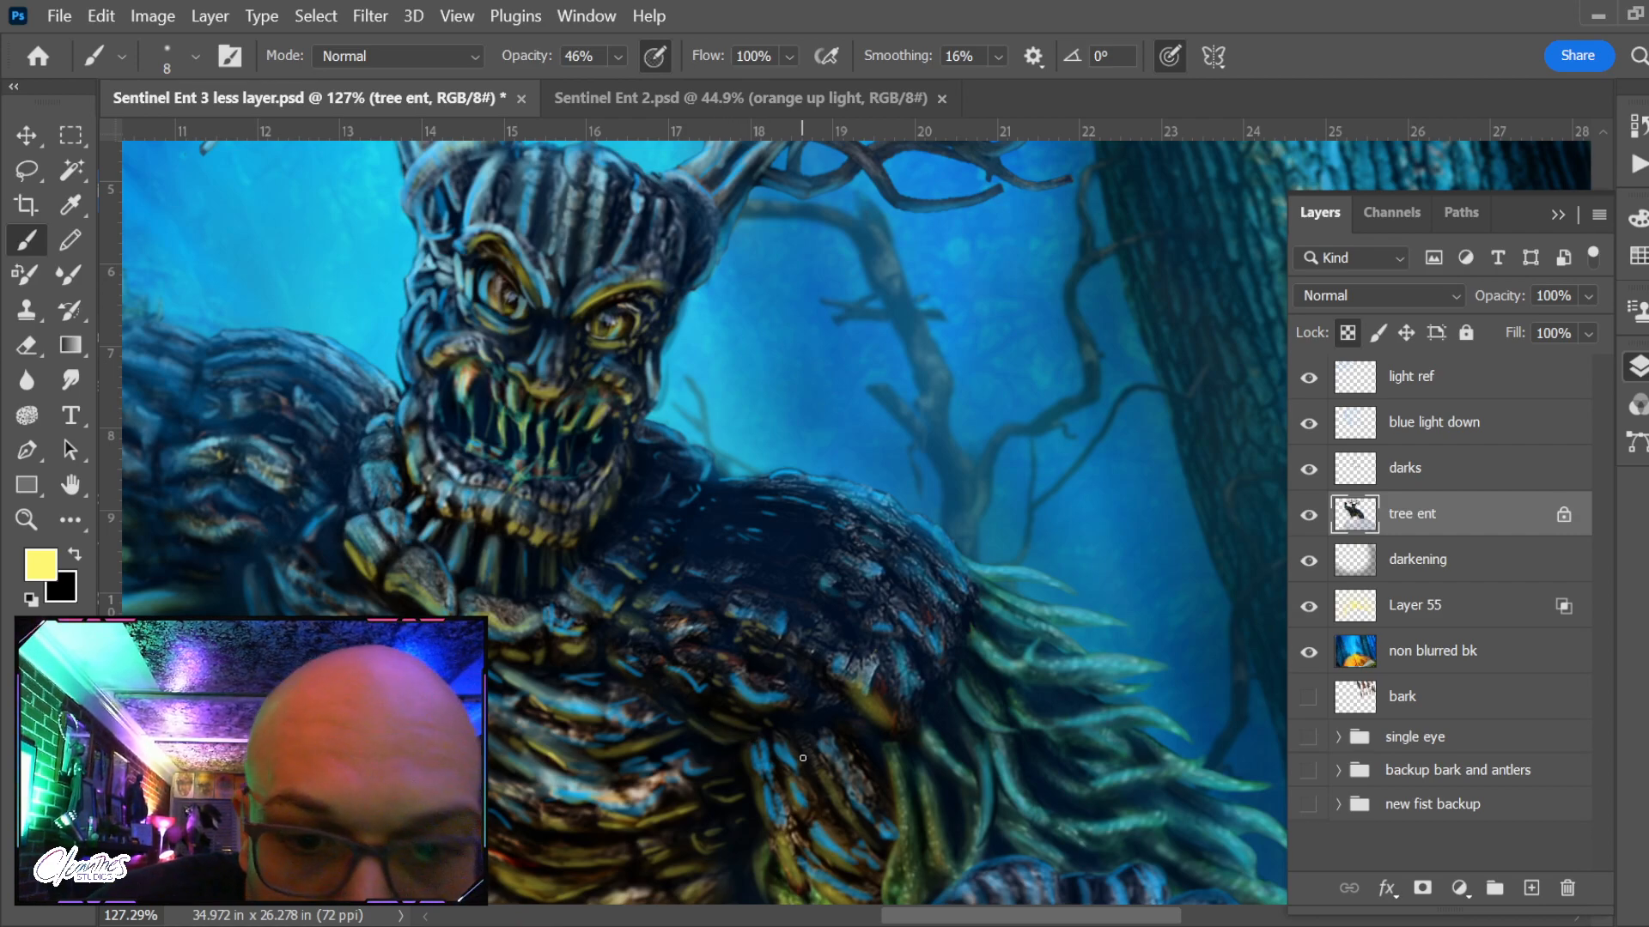
left_click_drag(757, 738, 726, 659)
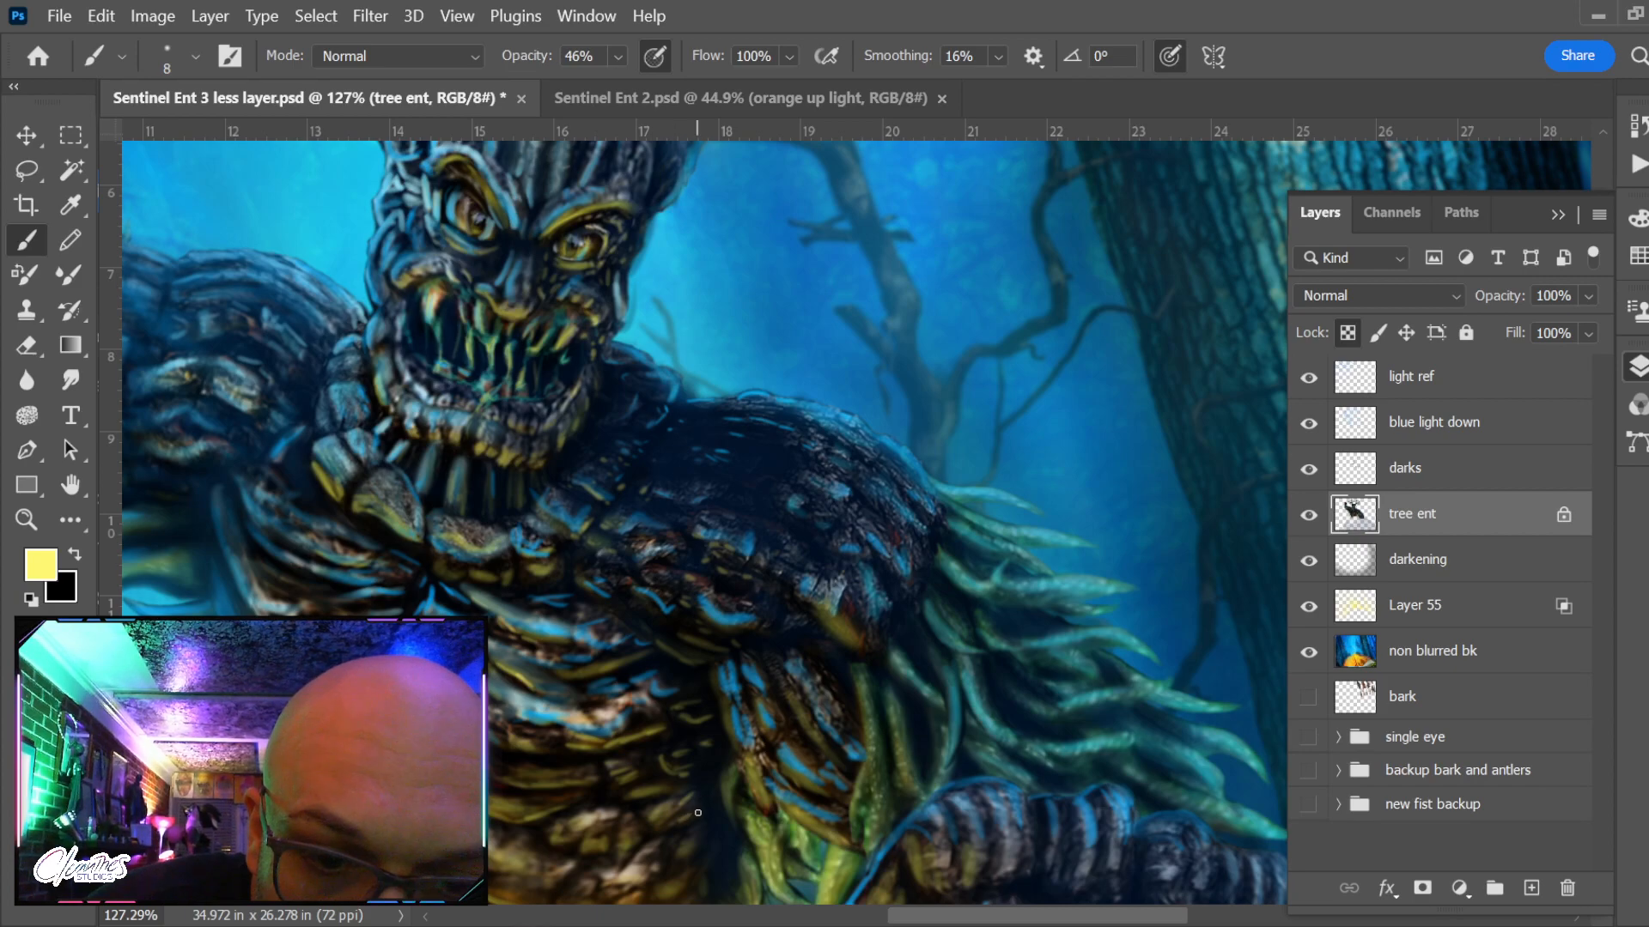
left_click_drag(704, 821, 696, 709)
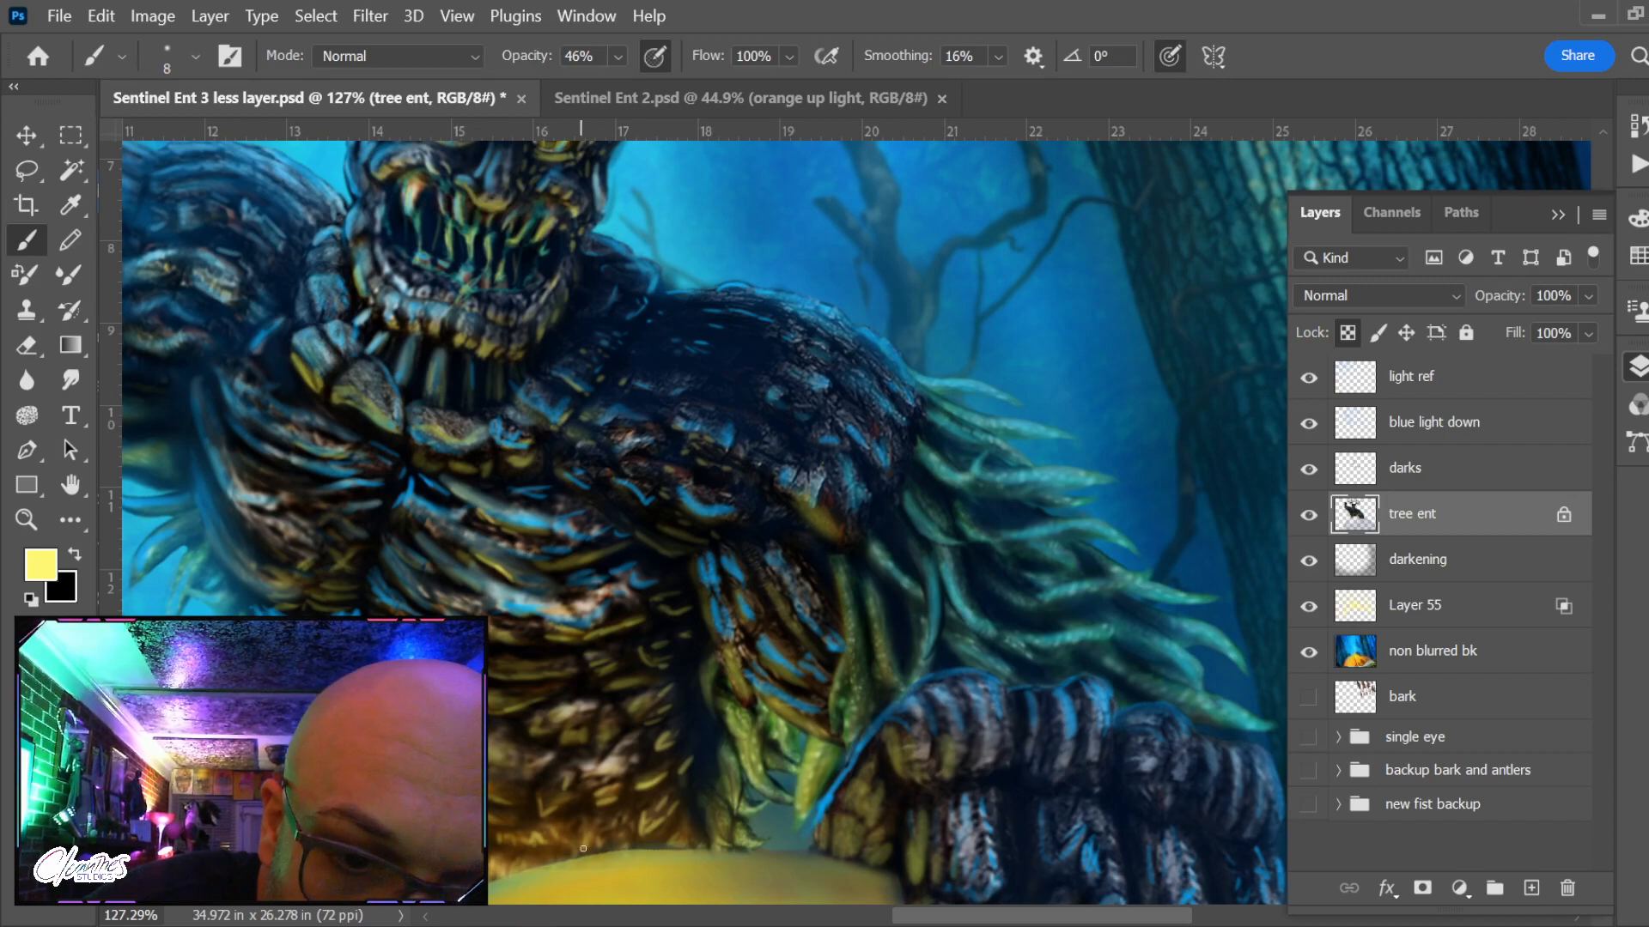
scroll(704, 736, "down", 5)
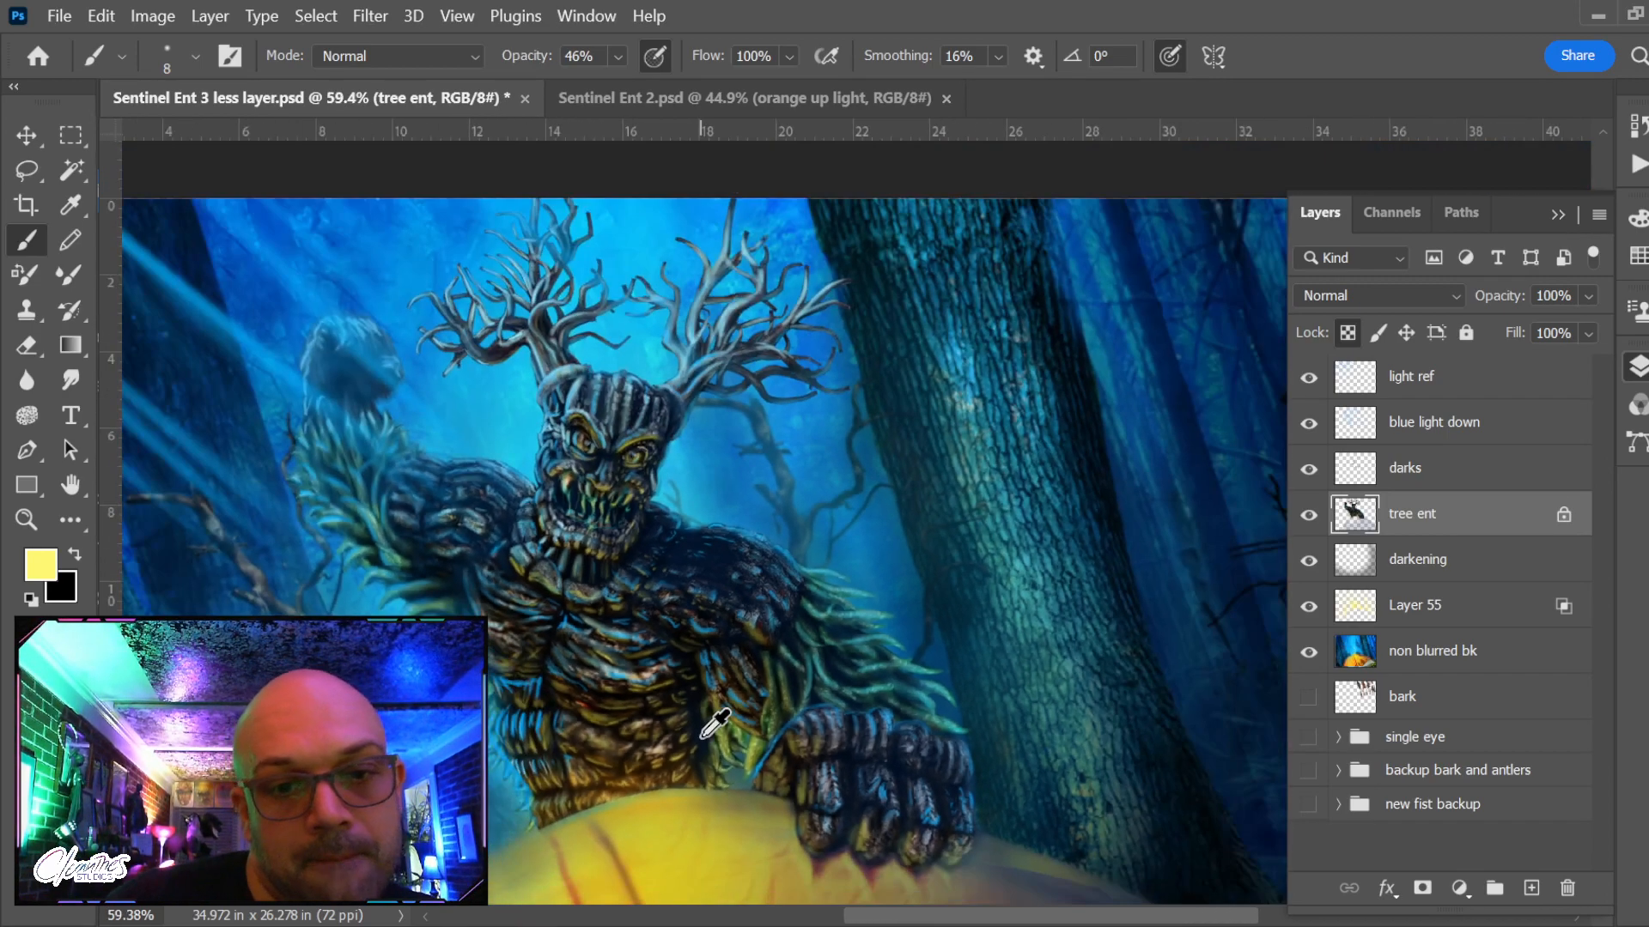
scroll(650, 772, "up", 1)
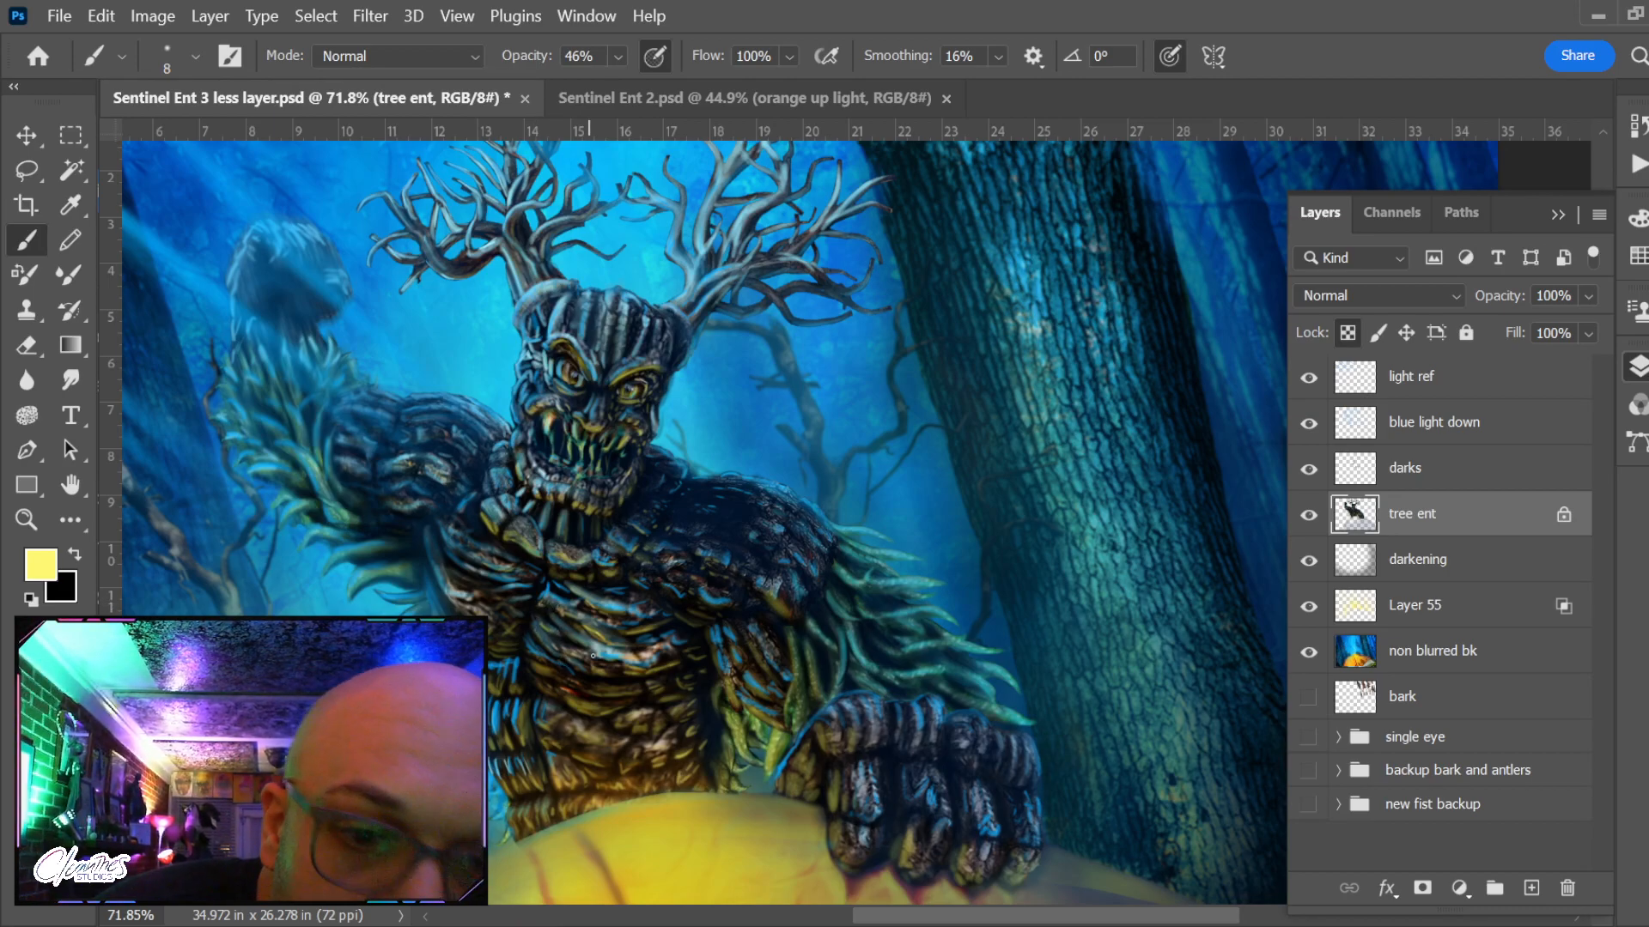
Paint more light yellow highlights on the fist resting on the globe and on the abdomen bark just above it
scroll(787, 494, "down", 3)
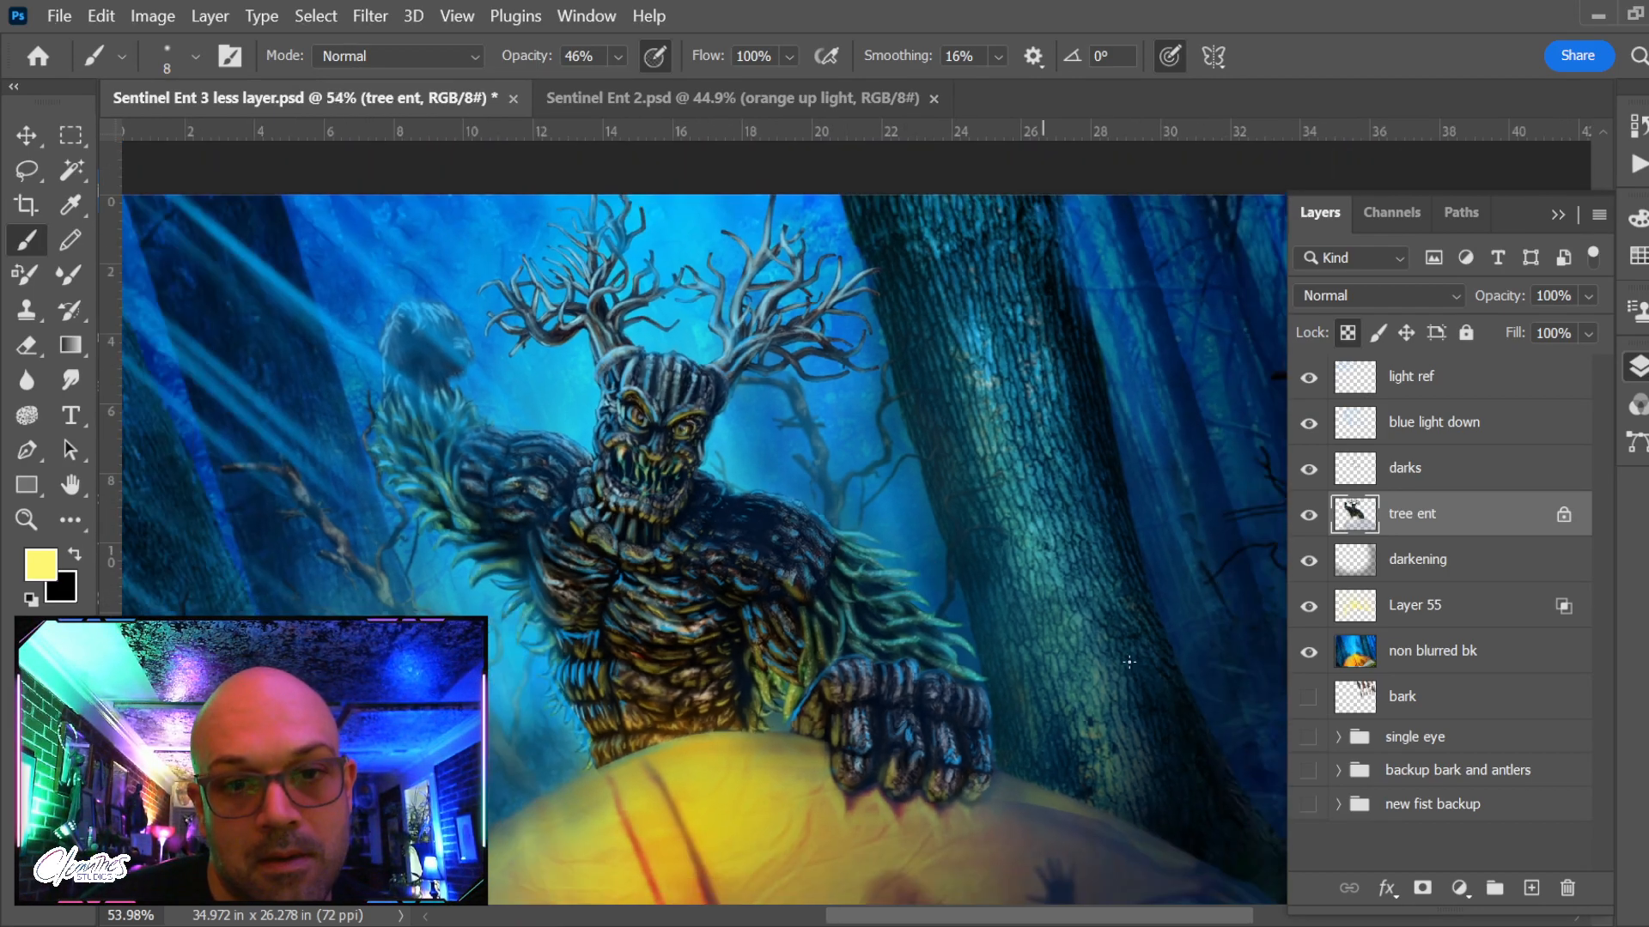
left_click_drag(1027, 678, 1006, 668)
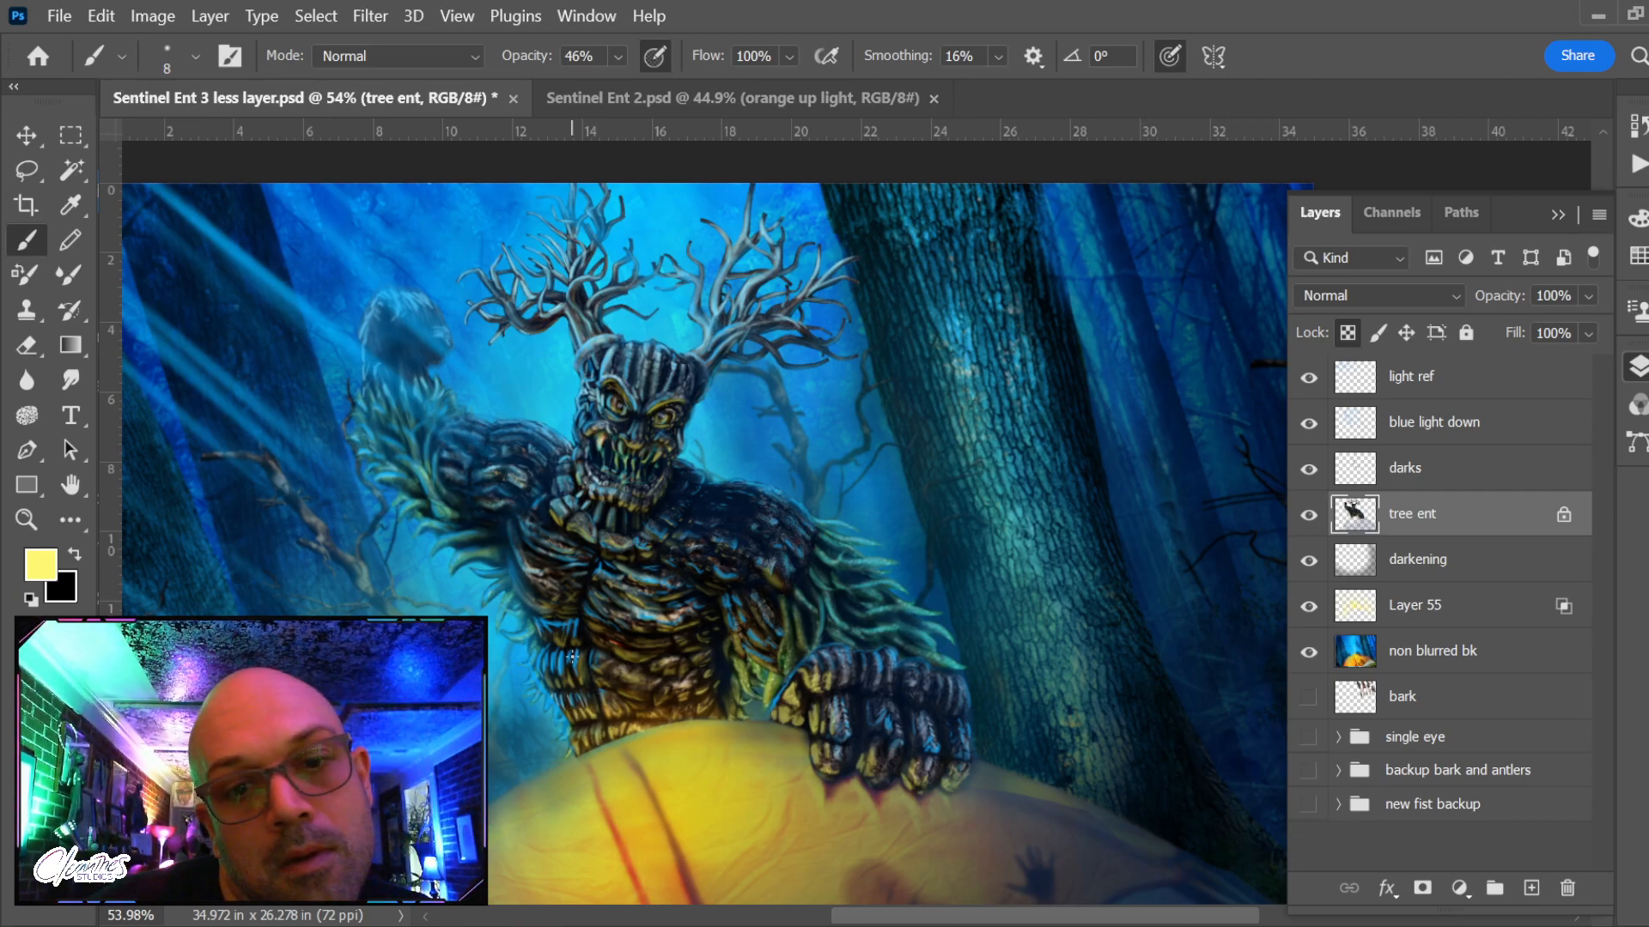
scroll(571, 657, "up", 4)
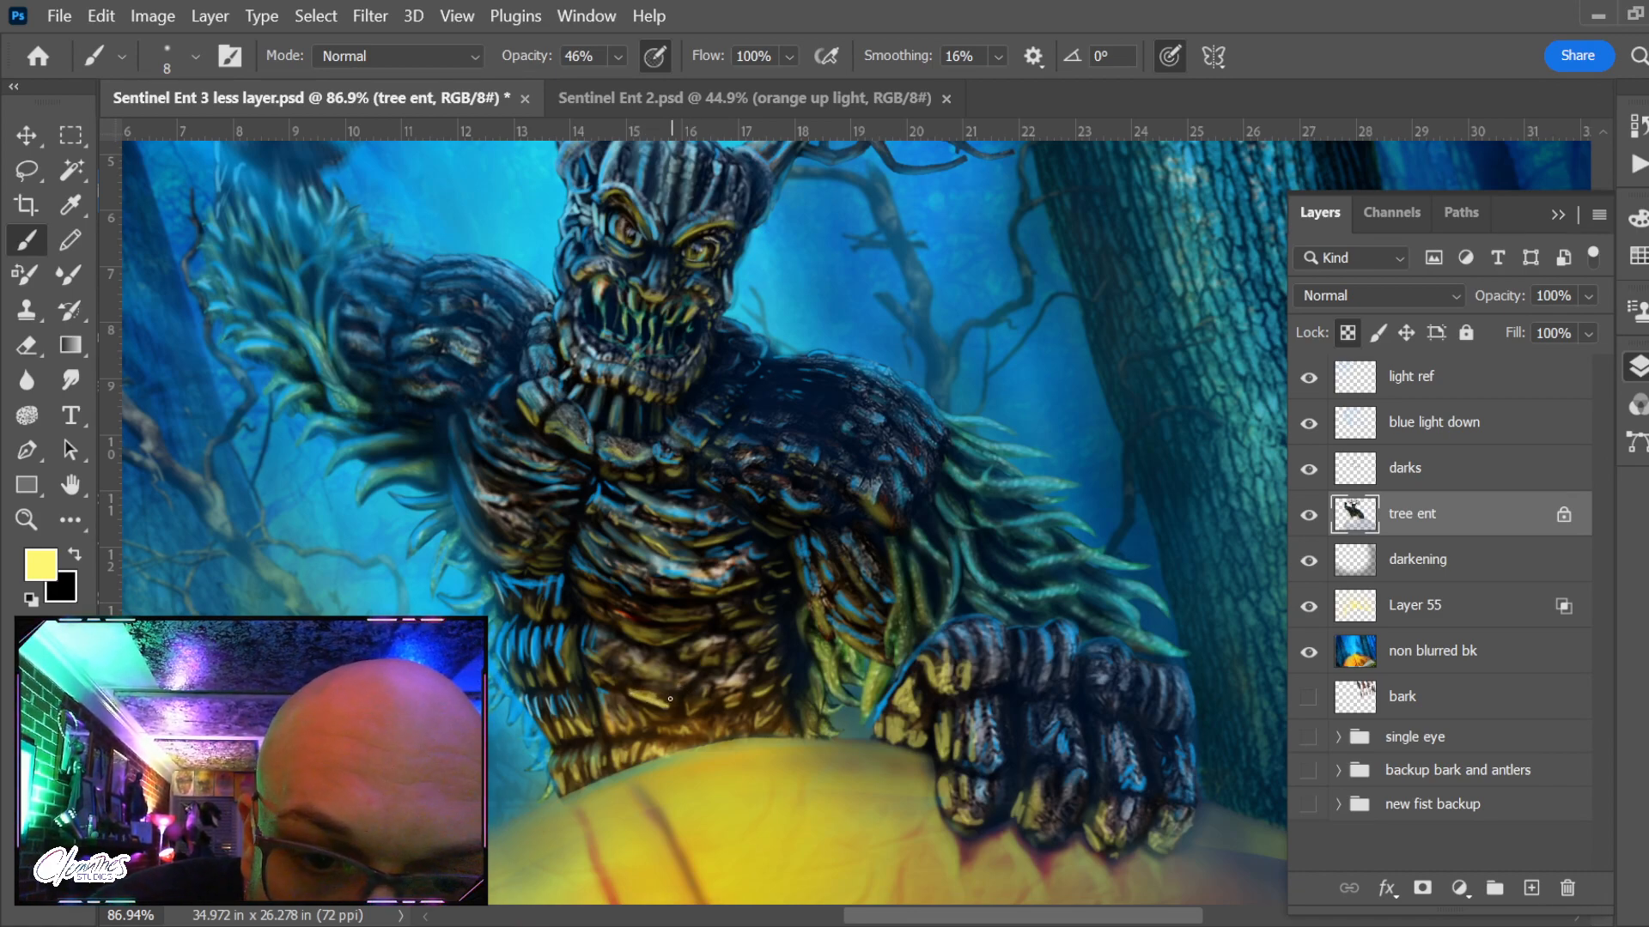
left_click_drag(646, 683, 665, 685)
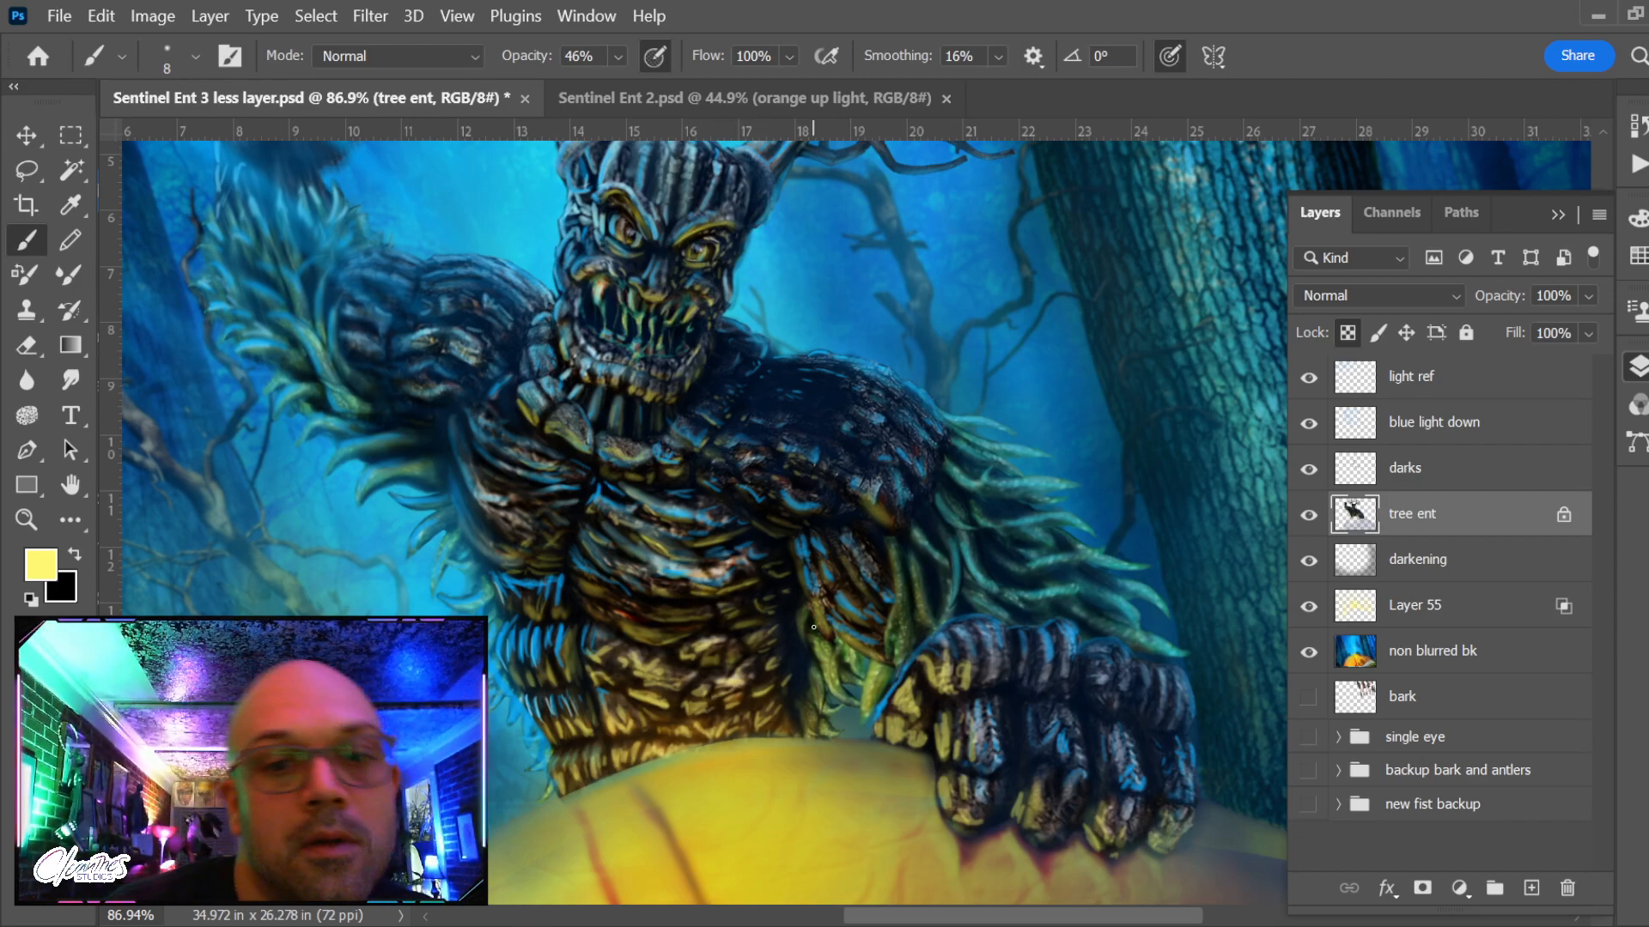
Sample a dark brown from the bark of the ent's torso as the foreground colour
scroll(813, 626, "down", 3)
scroll(712, 700, "up", 4)
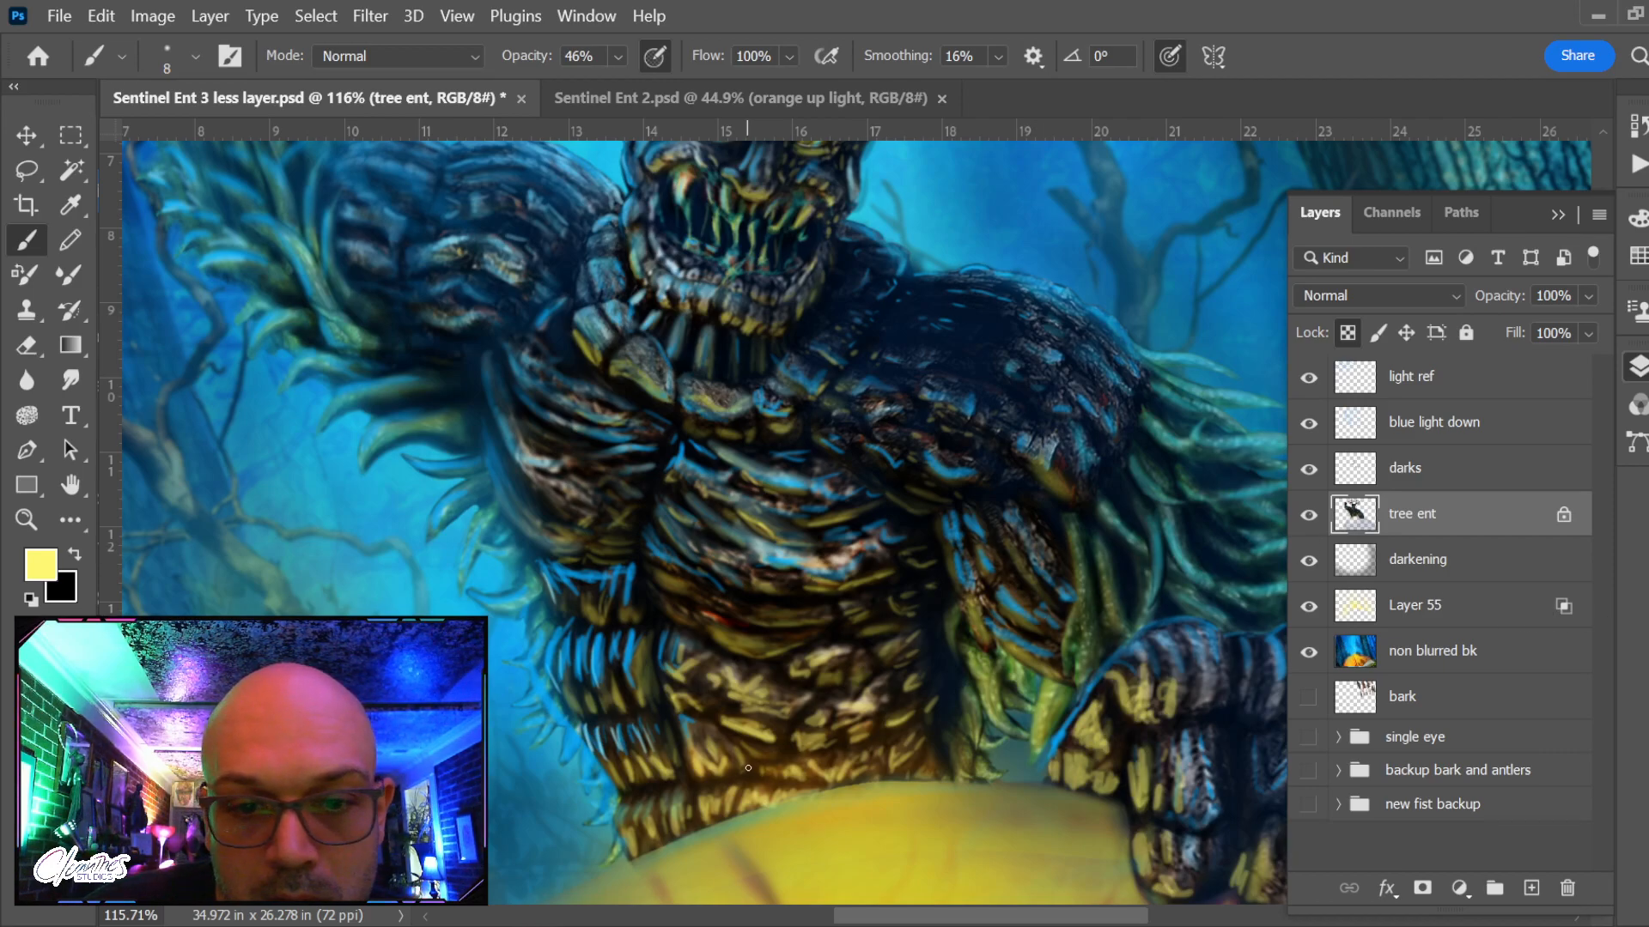
scroll(748, 767, "down", 5)
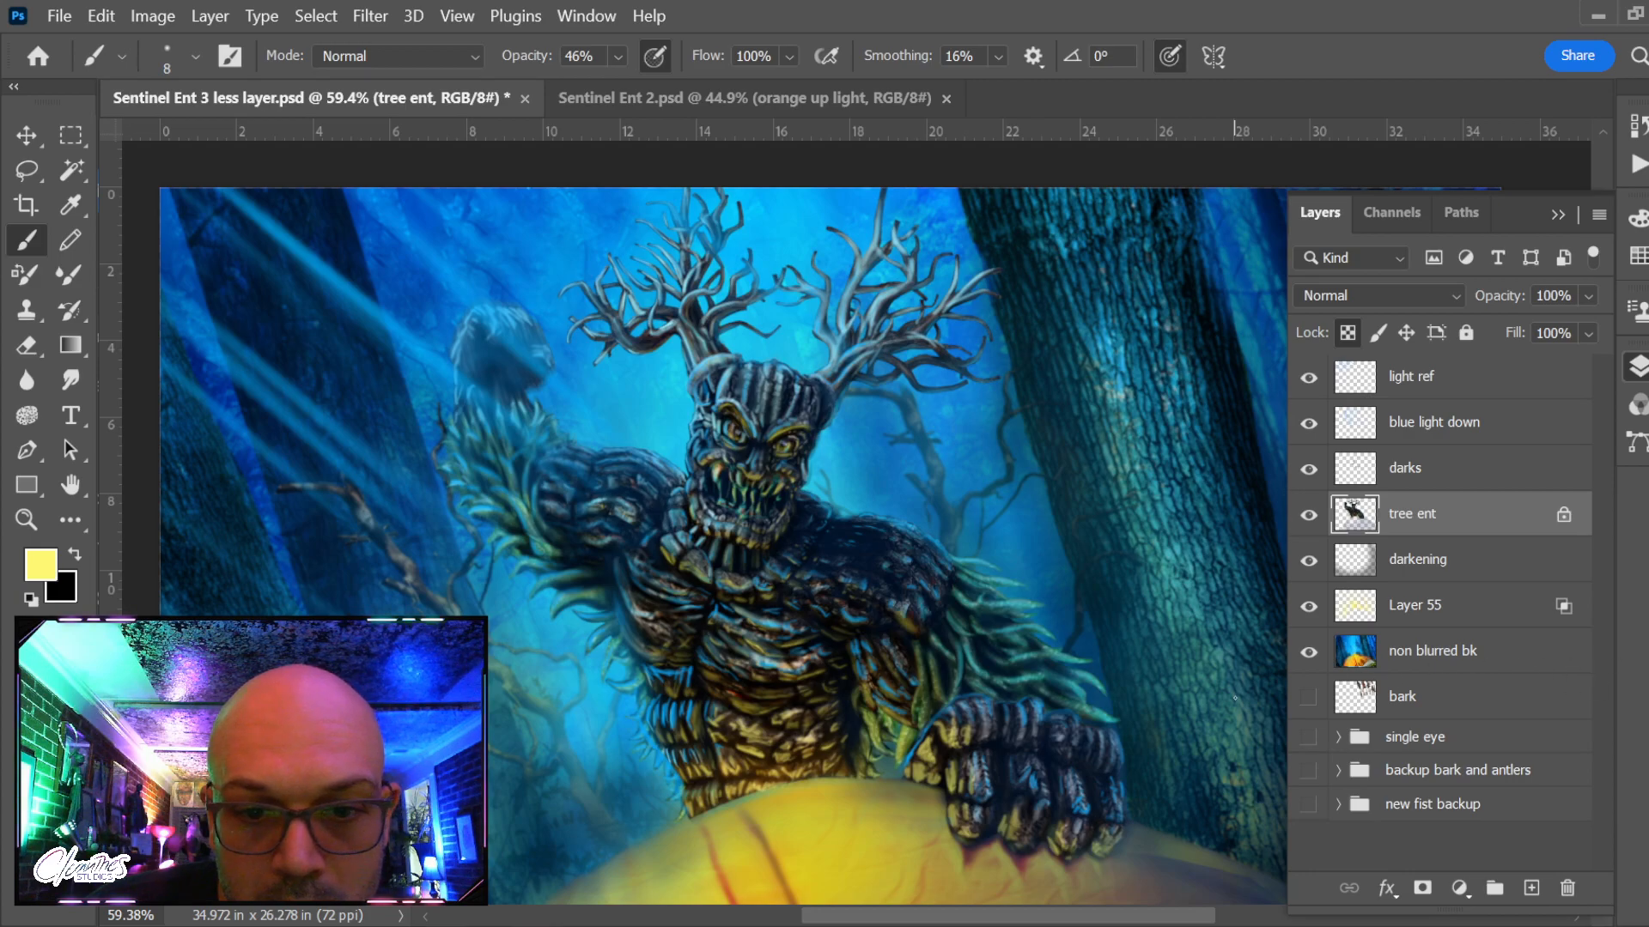
scroll(1056, 688, "up", 2)
scroll(1041, 685, "up", 3)
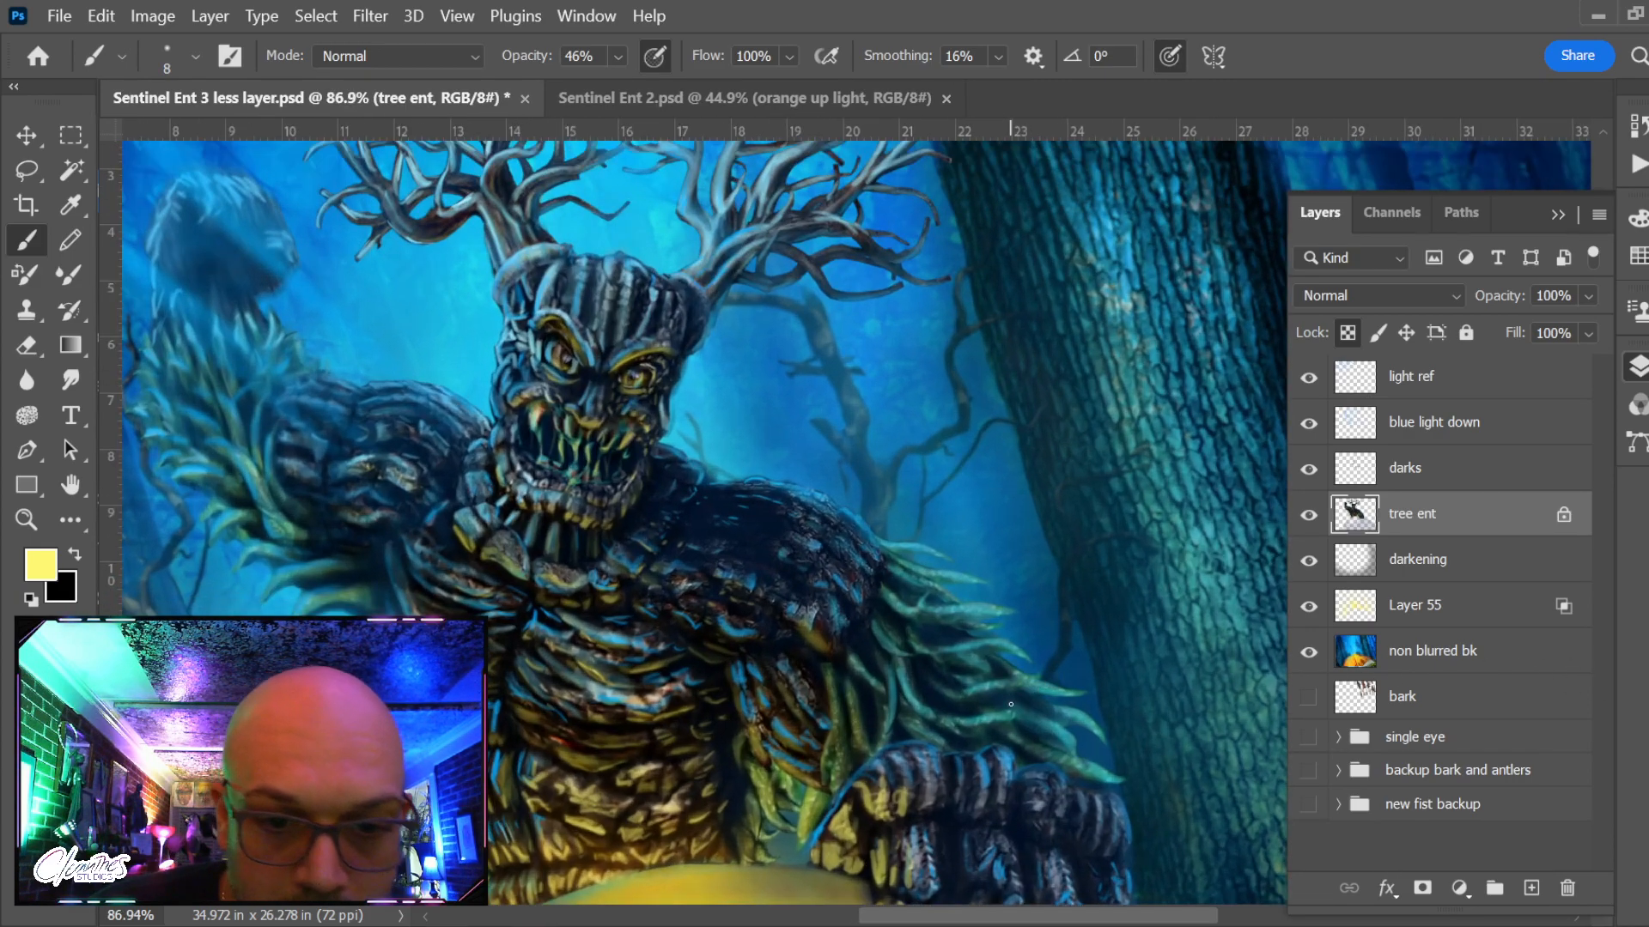
key("alt")
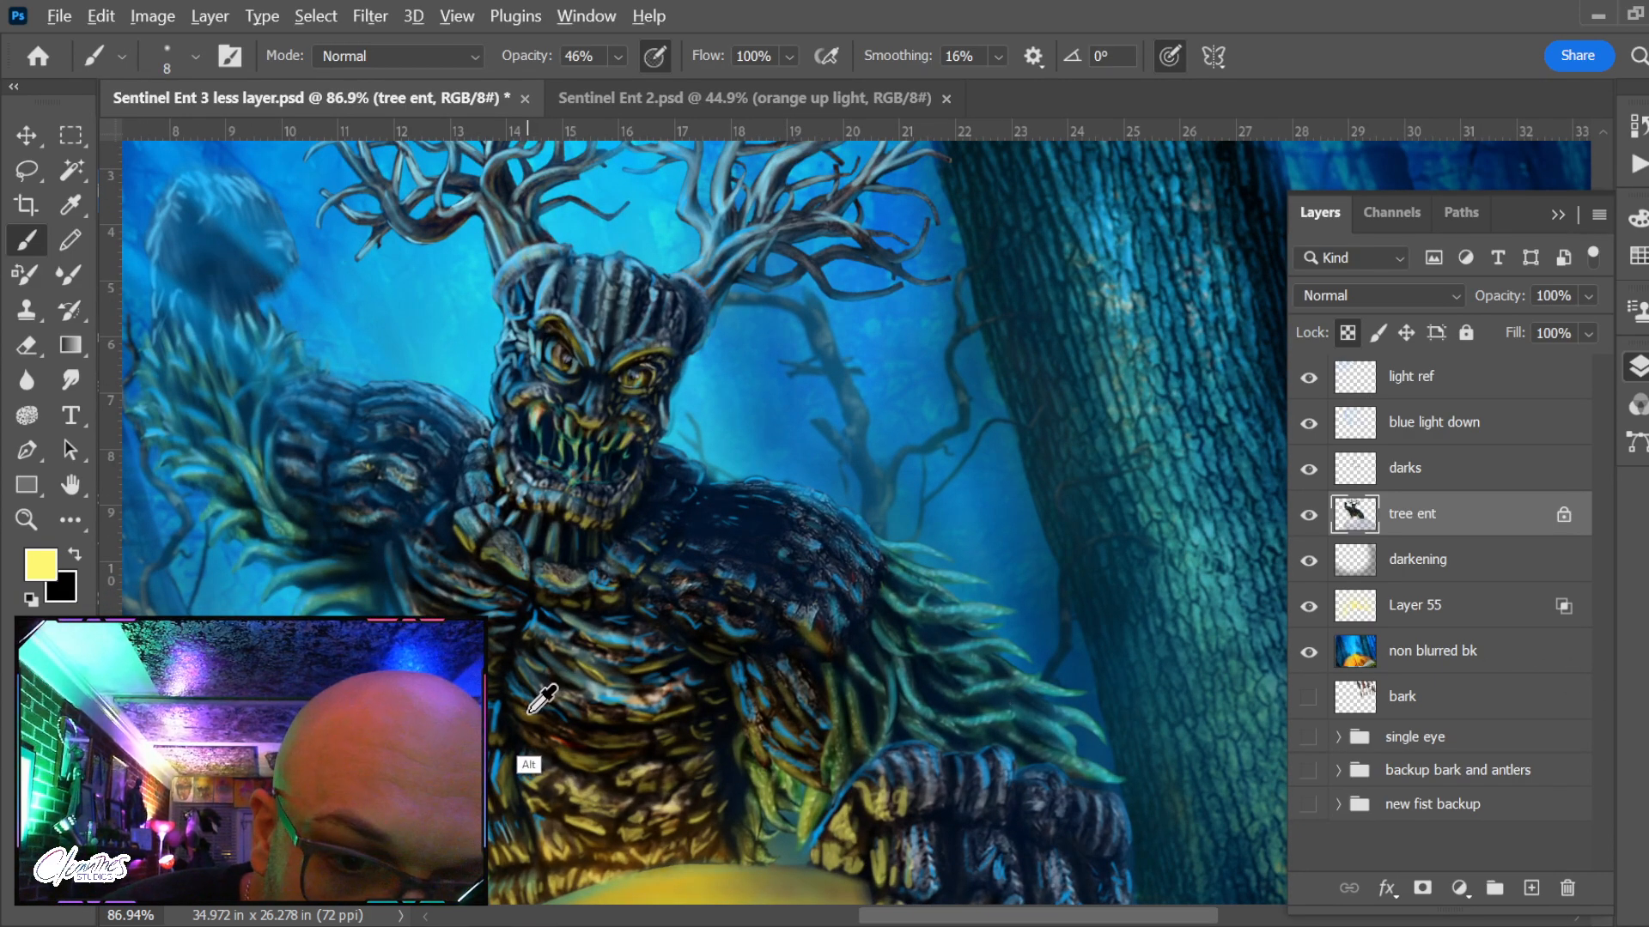
left_click(531, 711, "alt")
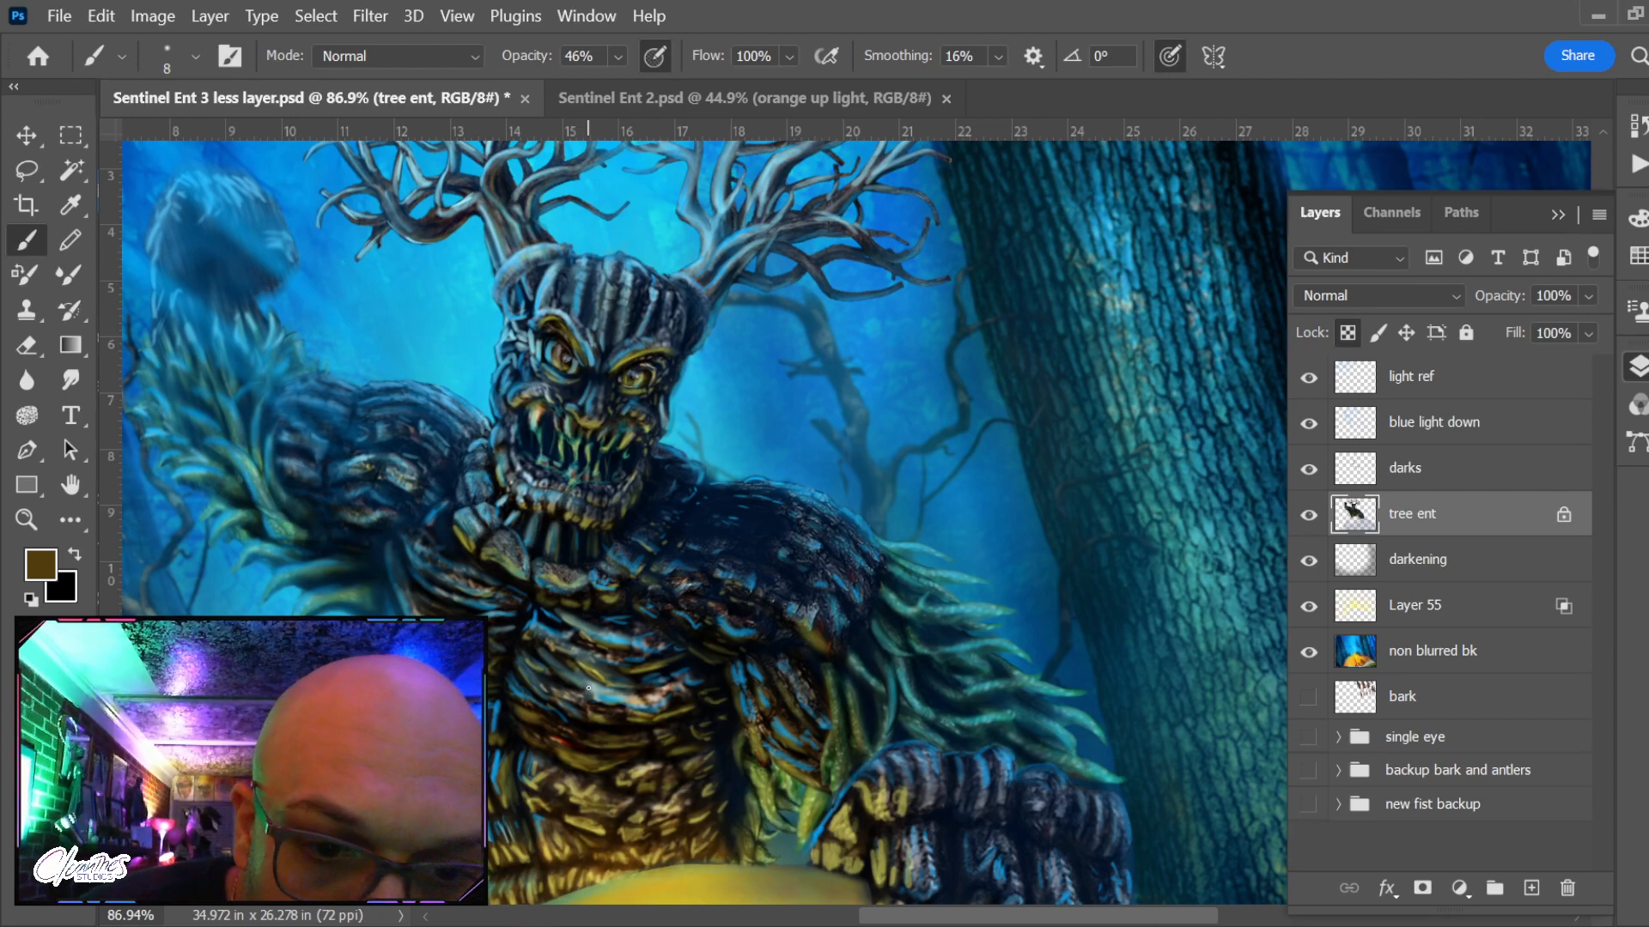
On the blue light down layer, soften the blue light on the ent's torso using a 50 px Eraser at 16% opacity
key("e")
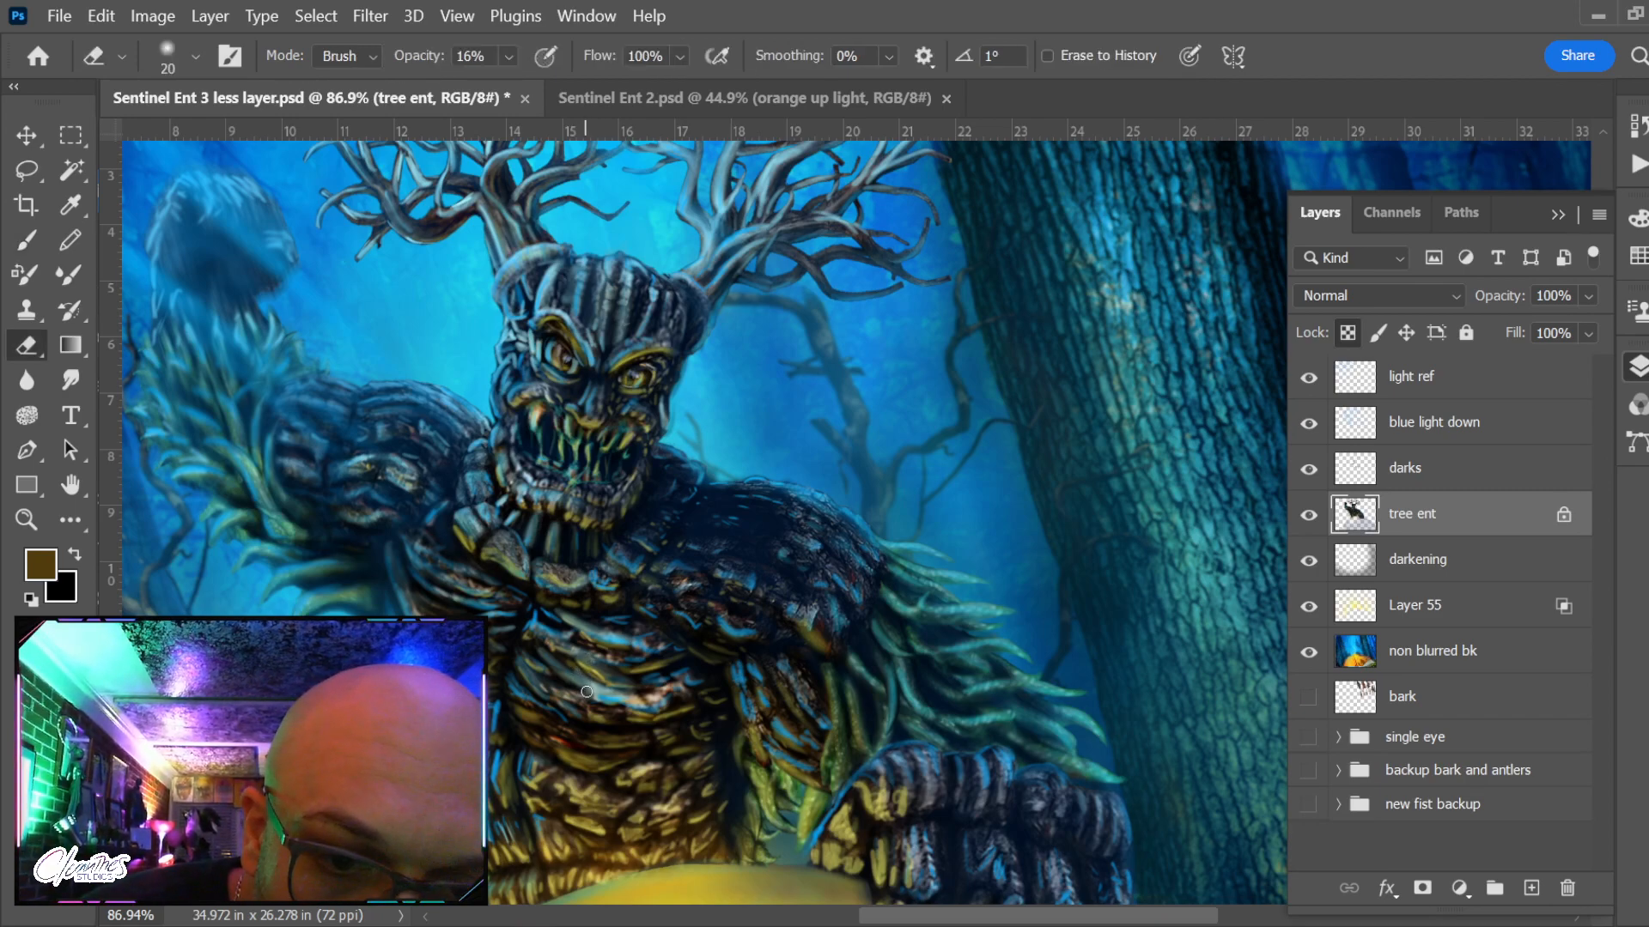
key("bracketleft")
key("bracketleft")
key("bracketleft")
key("bracketleft")
key("bracketleft")
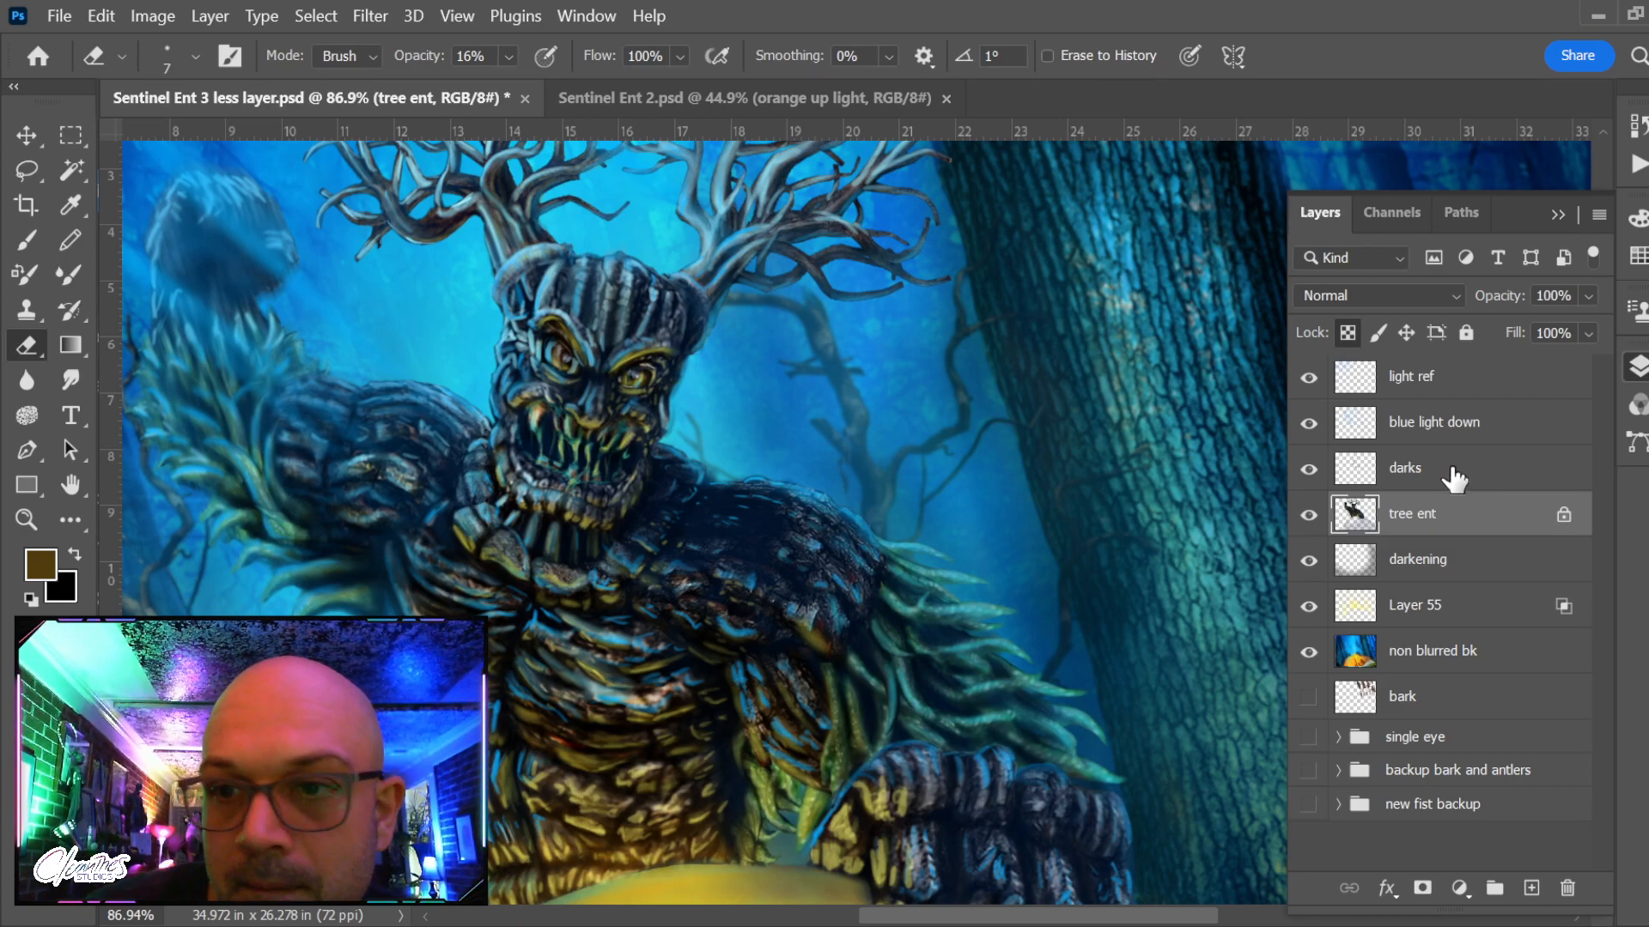
left_click(1480, 434)
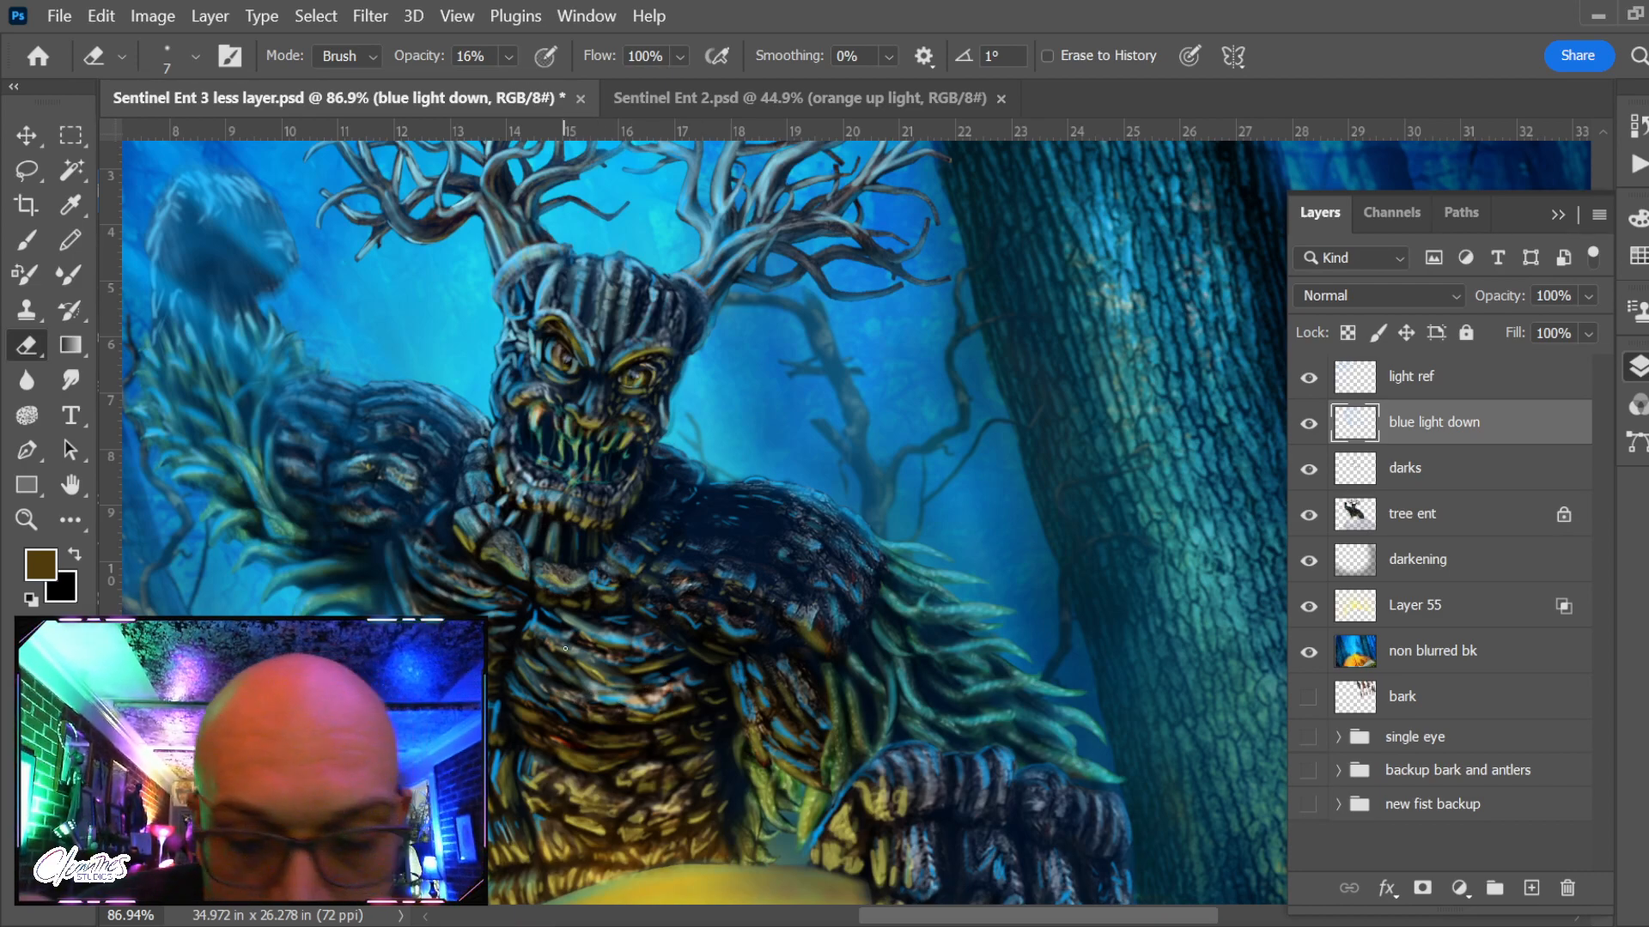
key("bracketright")
key("bracketright")
key("bracketright")
key("bracketright")
key("bracketright")
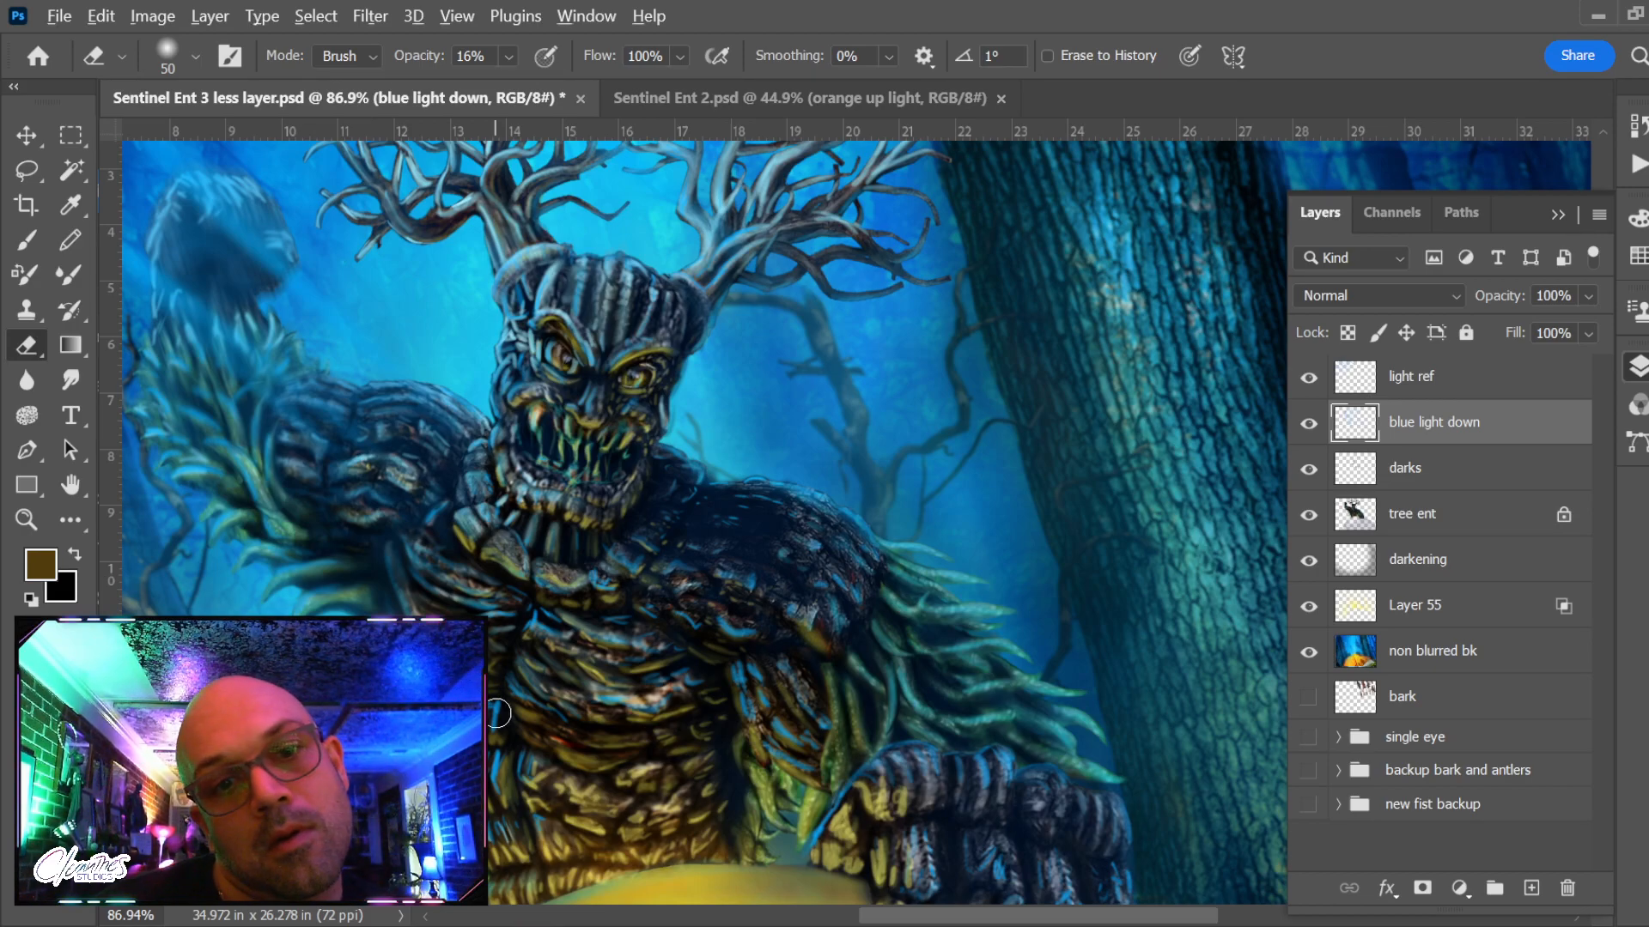
Switch back to the Brush and add a new layer directly above the tree ent layer
scroll(497, 713, "down", 8)
left_click_drag(651, 709, 843, 706)
scroll(837, 702, "down", 2)
left_click_drag(929, 777, 899, 729)
scroll(893, 730, "up", 3)
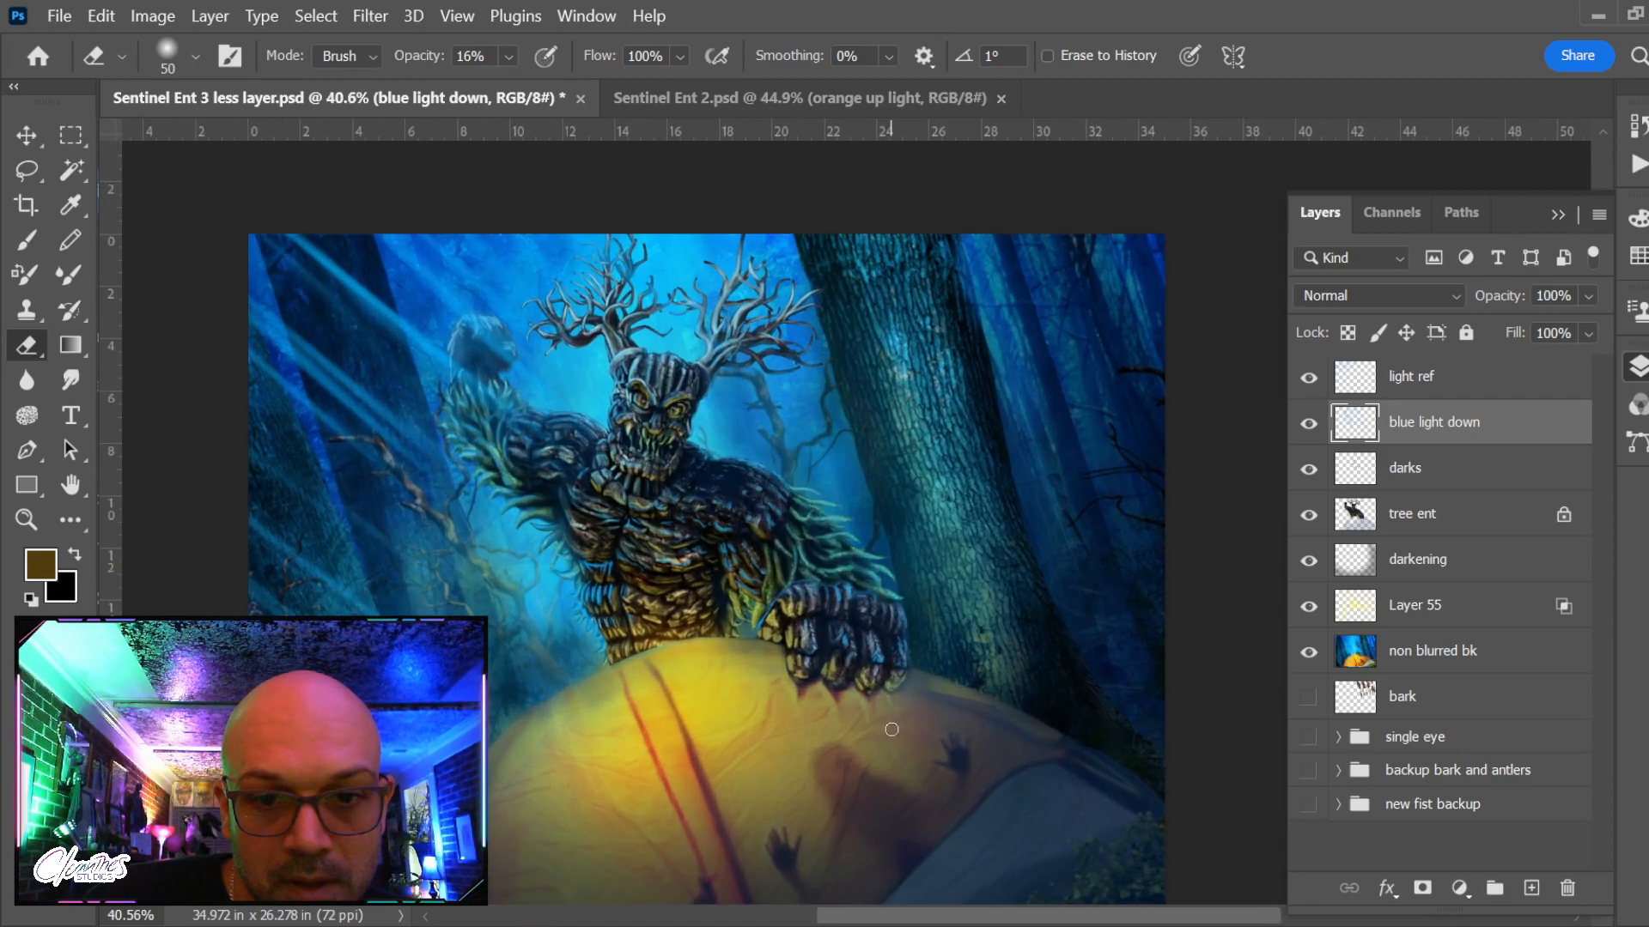
key("b")
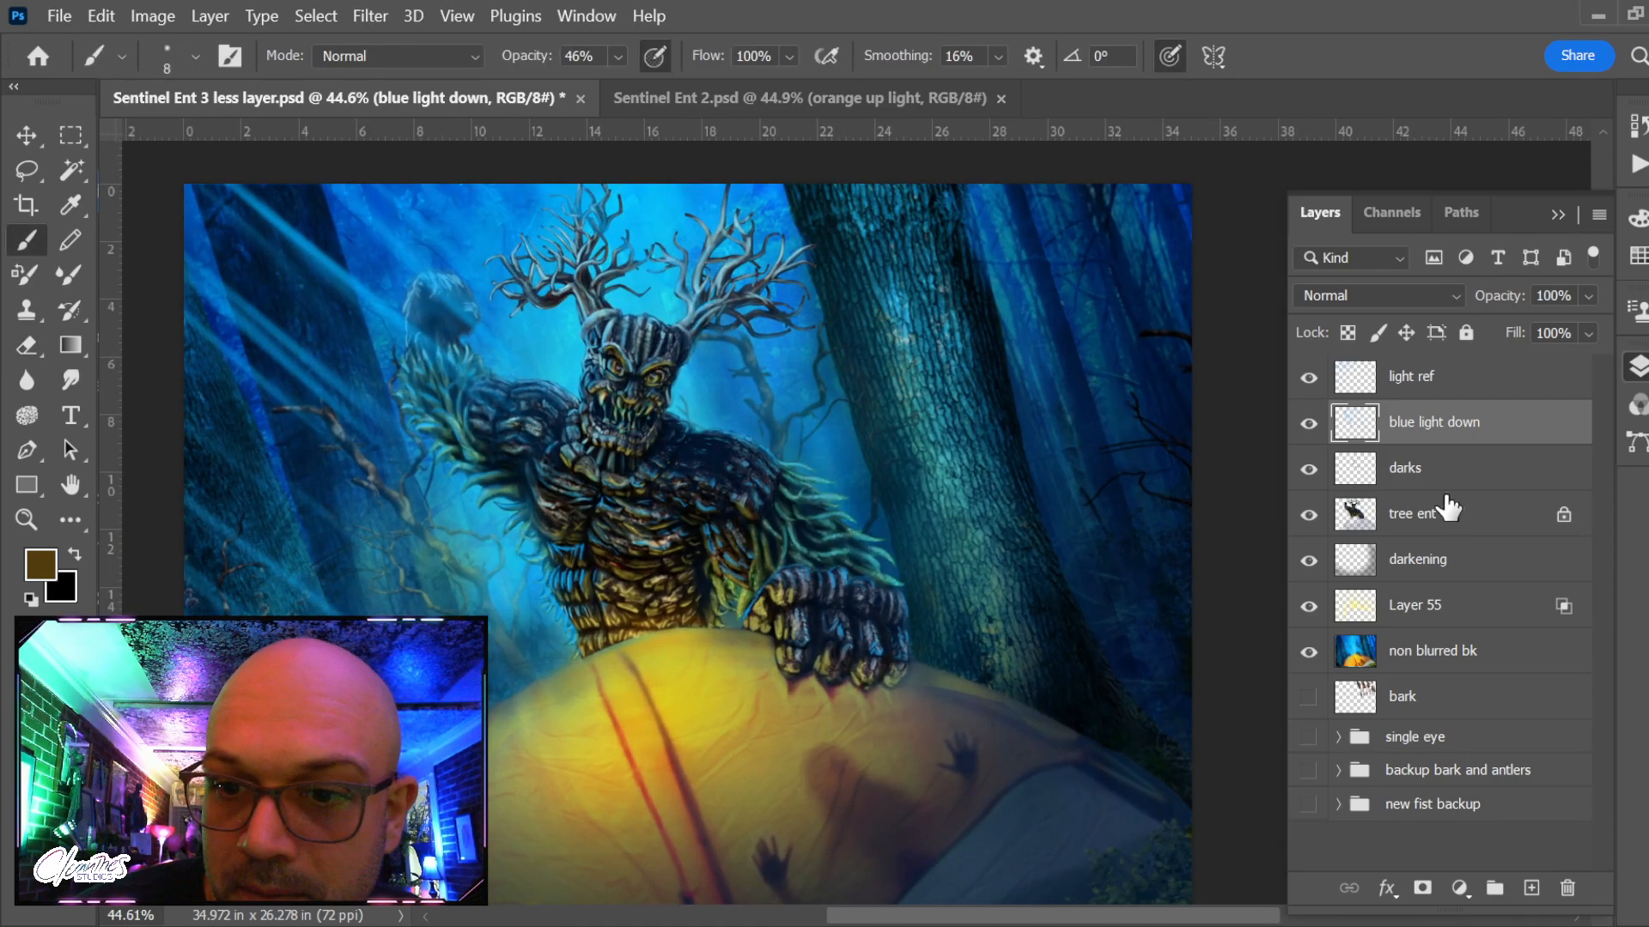
left_click(1456, 522)
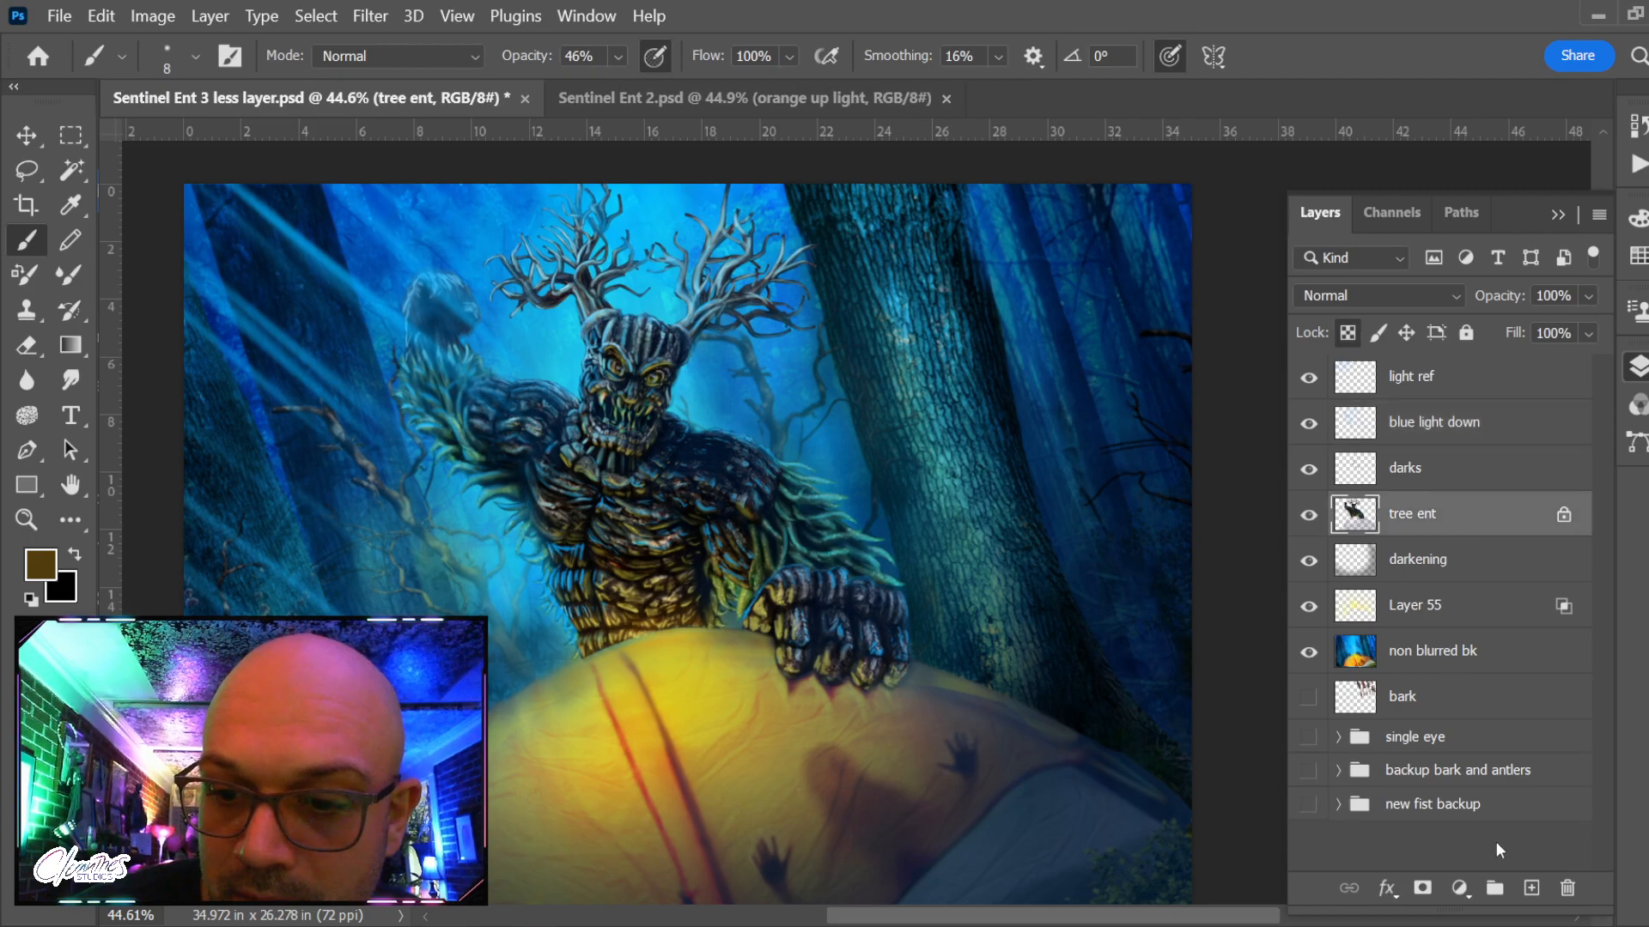
left_click(1530, 887)
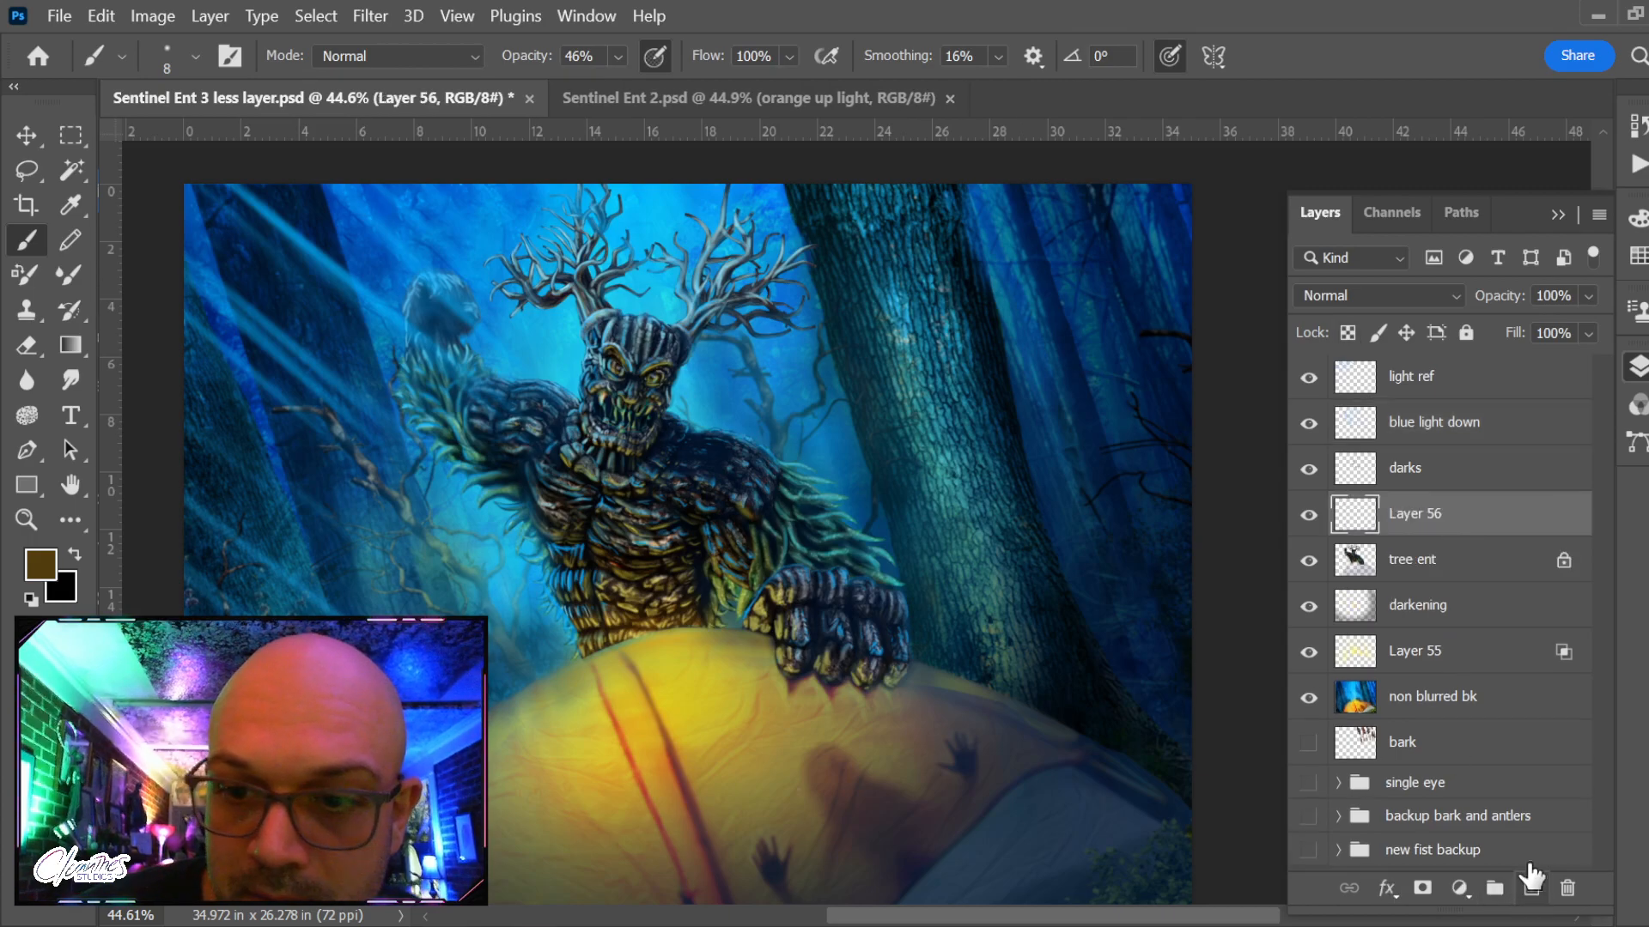
Sample the yellow of the globe and change the foreground colour to a lighter, brighter yellow
left_click(687, 665, "alt")
left_click(40, 564)
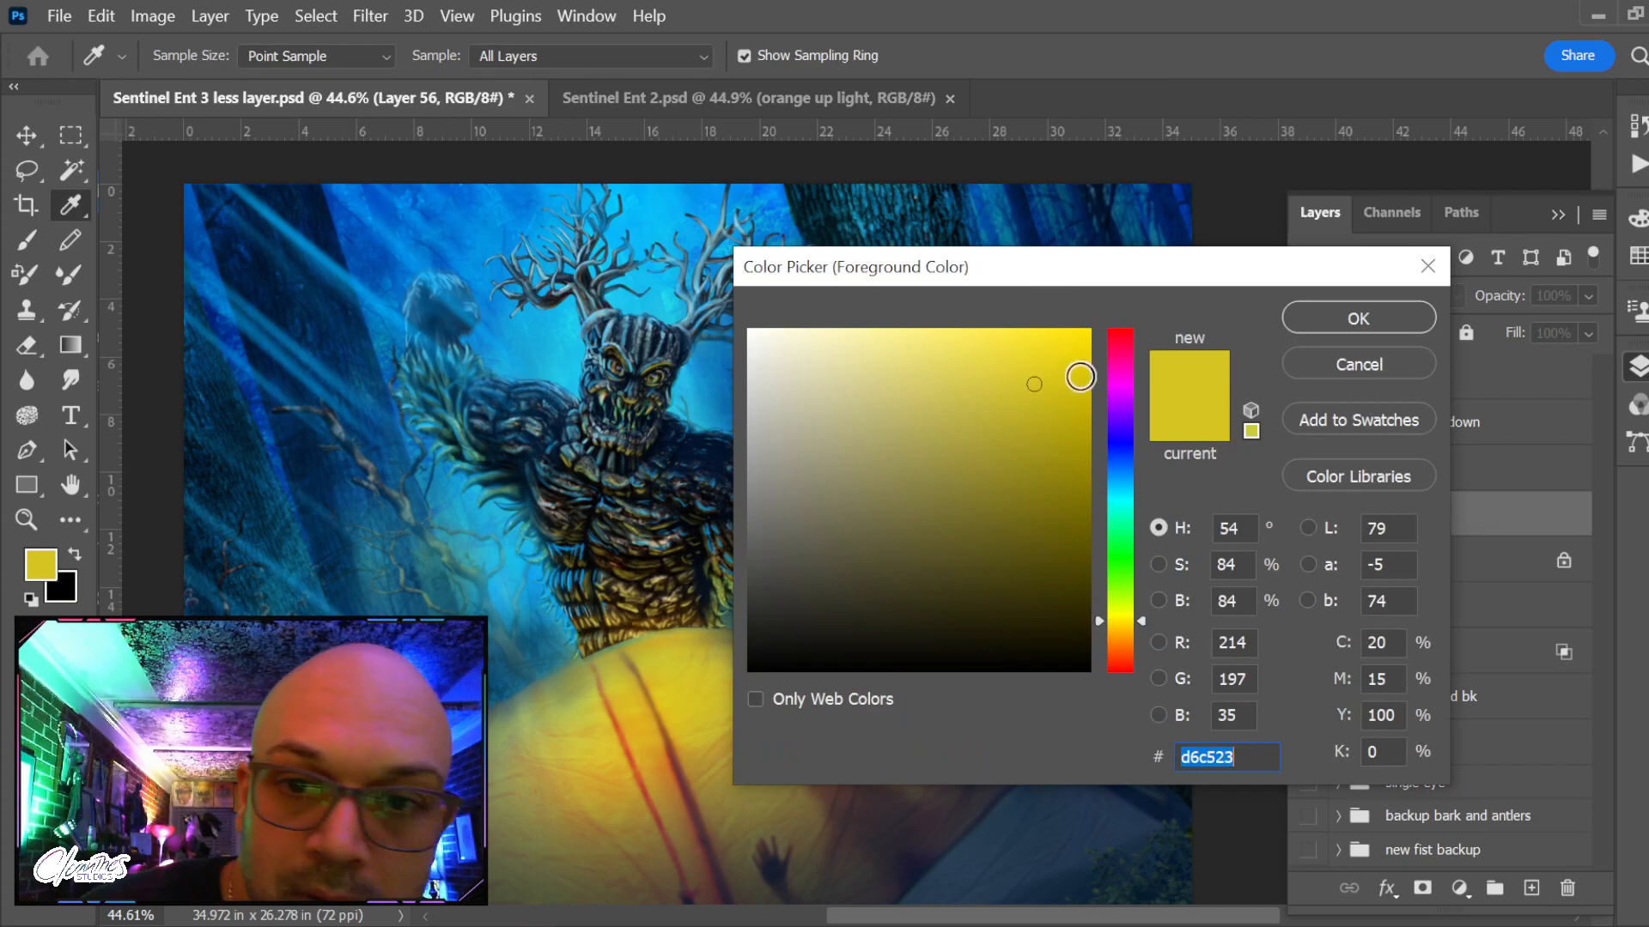
left_click_drag(1083, 330, 1000, 326)
left_click(1365, 317)
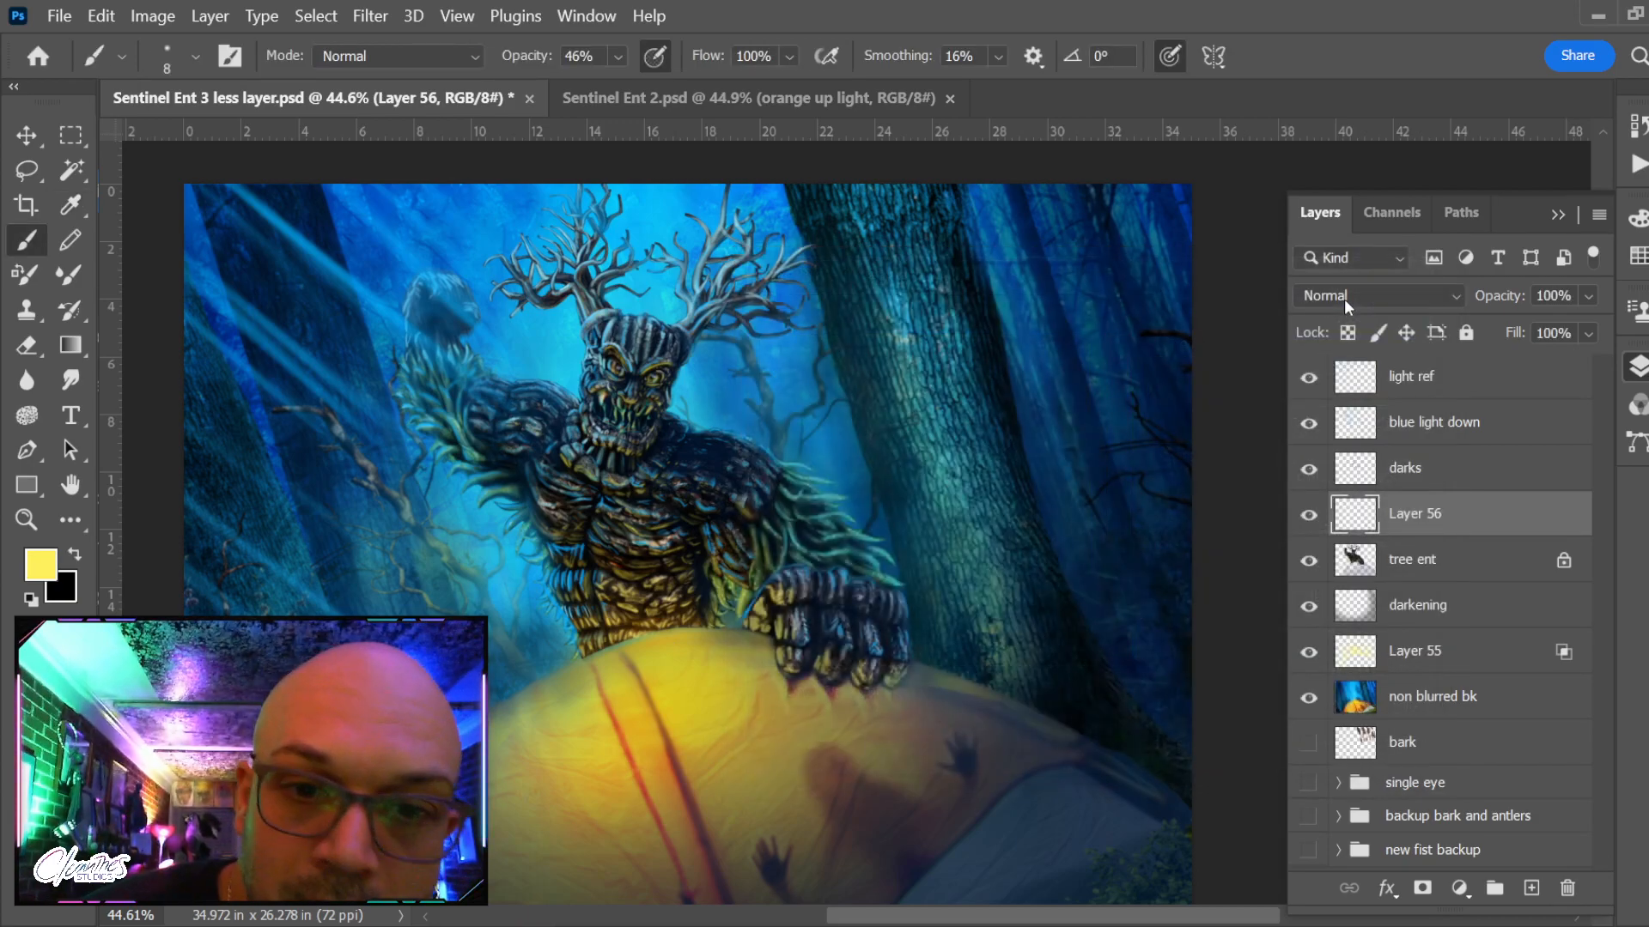
Paint light yellow highlights on the new layer over the bark of the ent's shoulder, upper arm and chest beside the resting fist
key("ctrl+space")
mouse_move(726, 516)
left_mouse_down()
mouse_move(774, 547)
mouse_move(802, 537)
left_mouse_up()
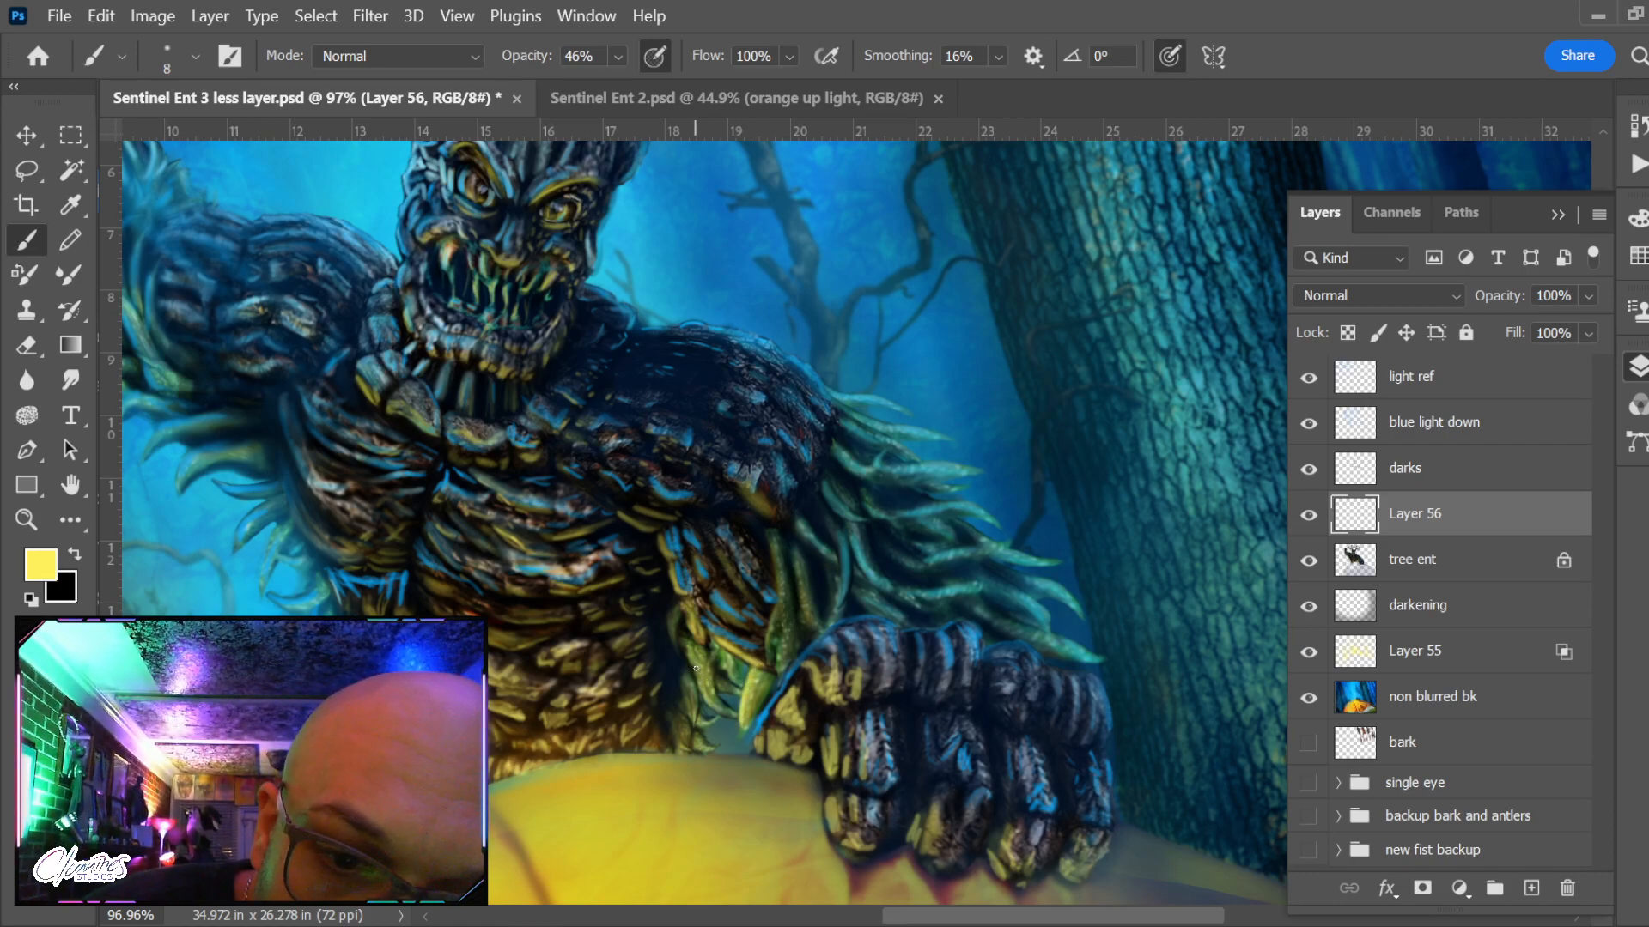
mouse_move(696, 668)
left_mouse_down()
mouse_move(726, 702)
mouse_move(710, 707)
mouse_move(724, 652)
mouse_move(743, 679)
left_mouse_up()
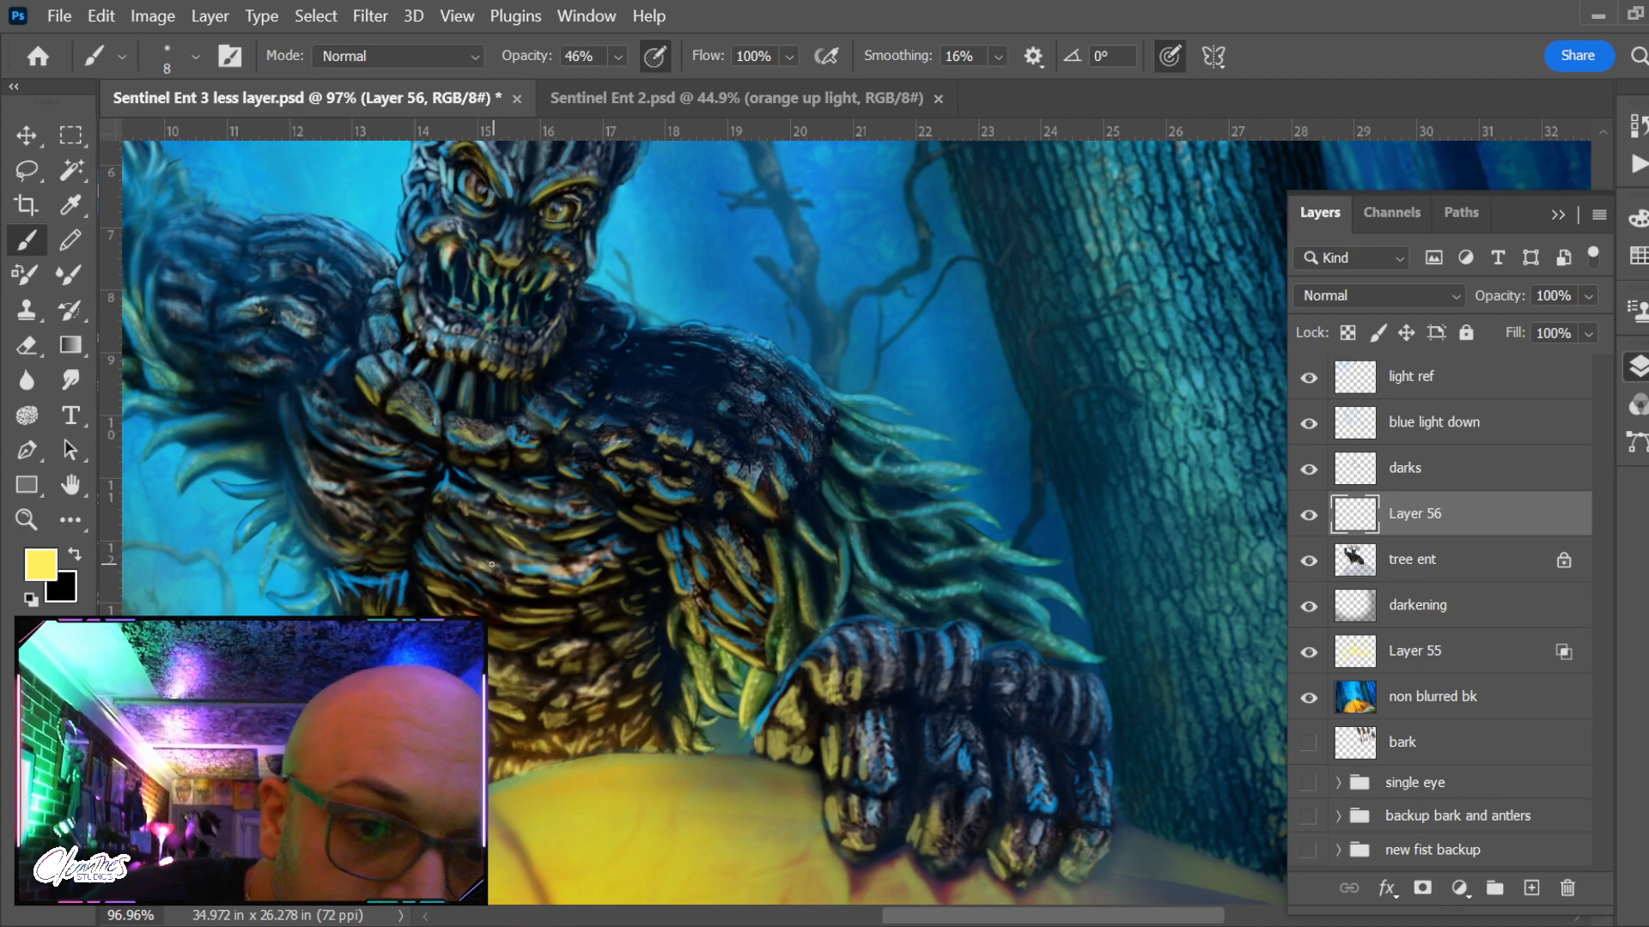
Sample a light blue from the background near the raised arm and paint blue highlights on the chest bark in the blue light down layer
scroll(421, 620, "down", 3)
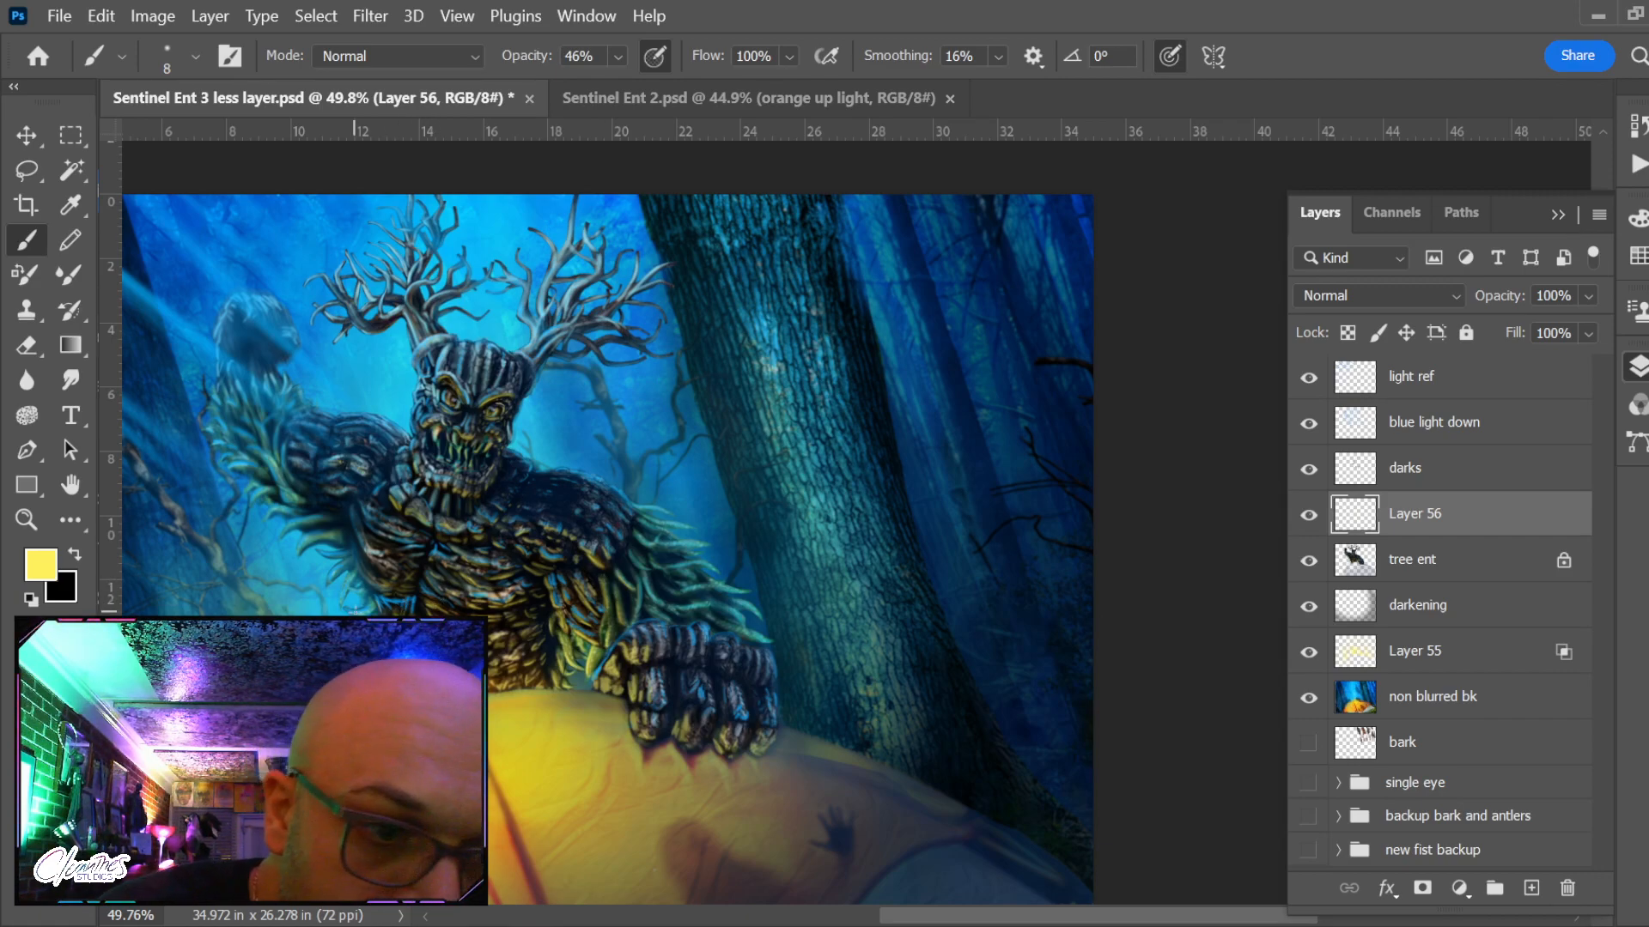
left_click(387, 599, "alt")
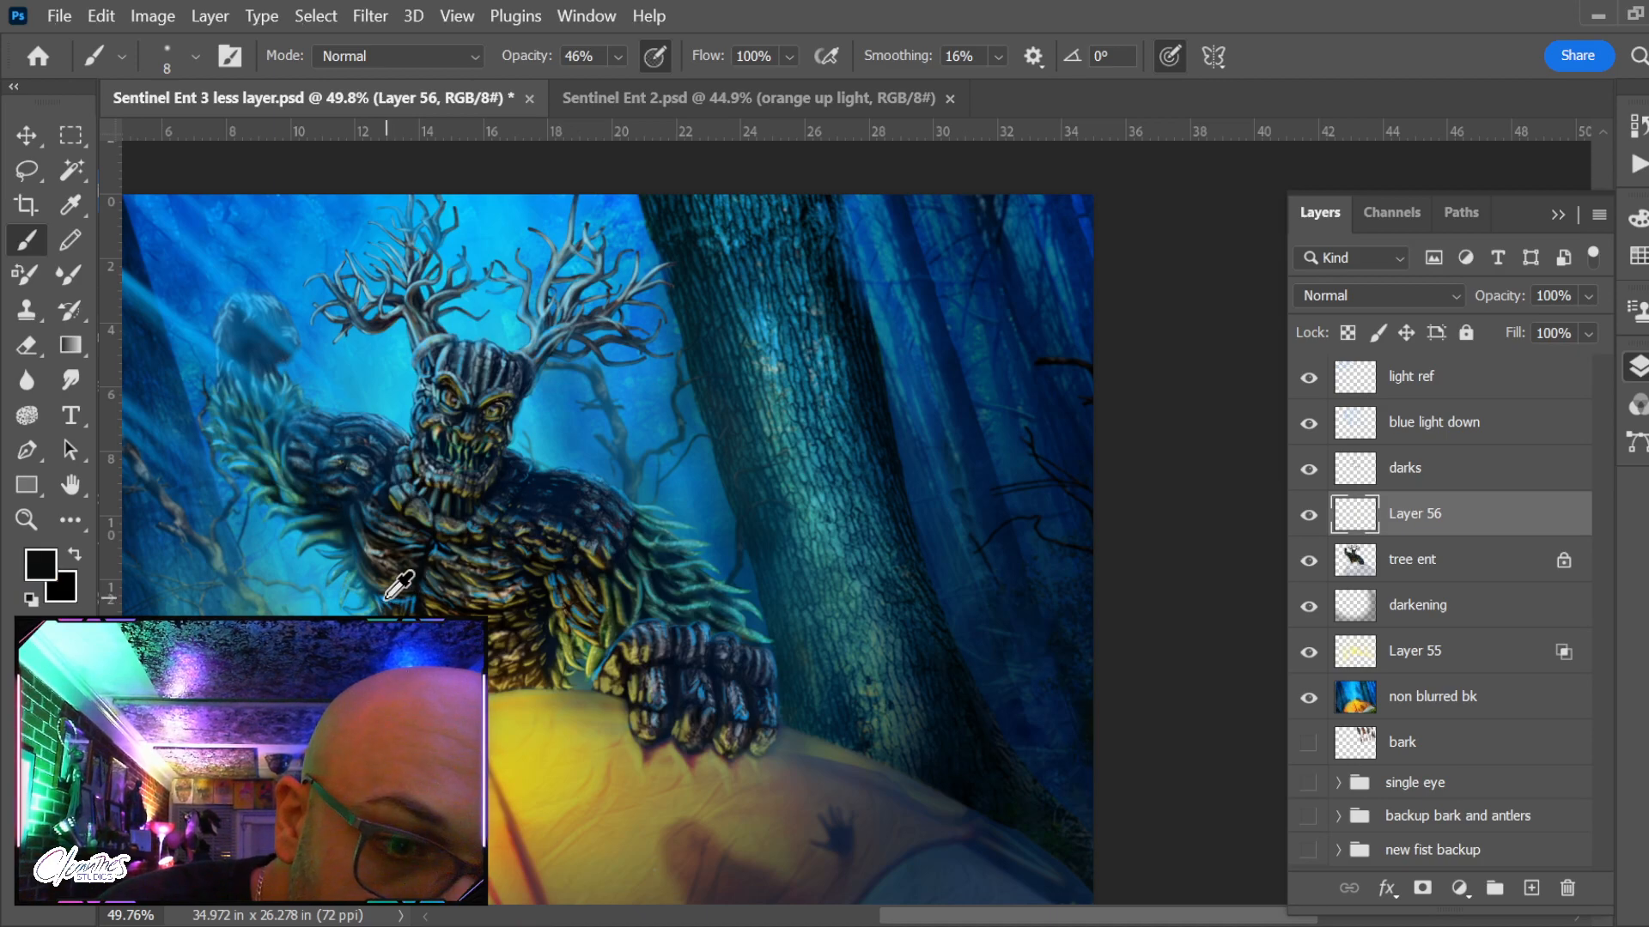
left_click(285, 564, "alt")
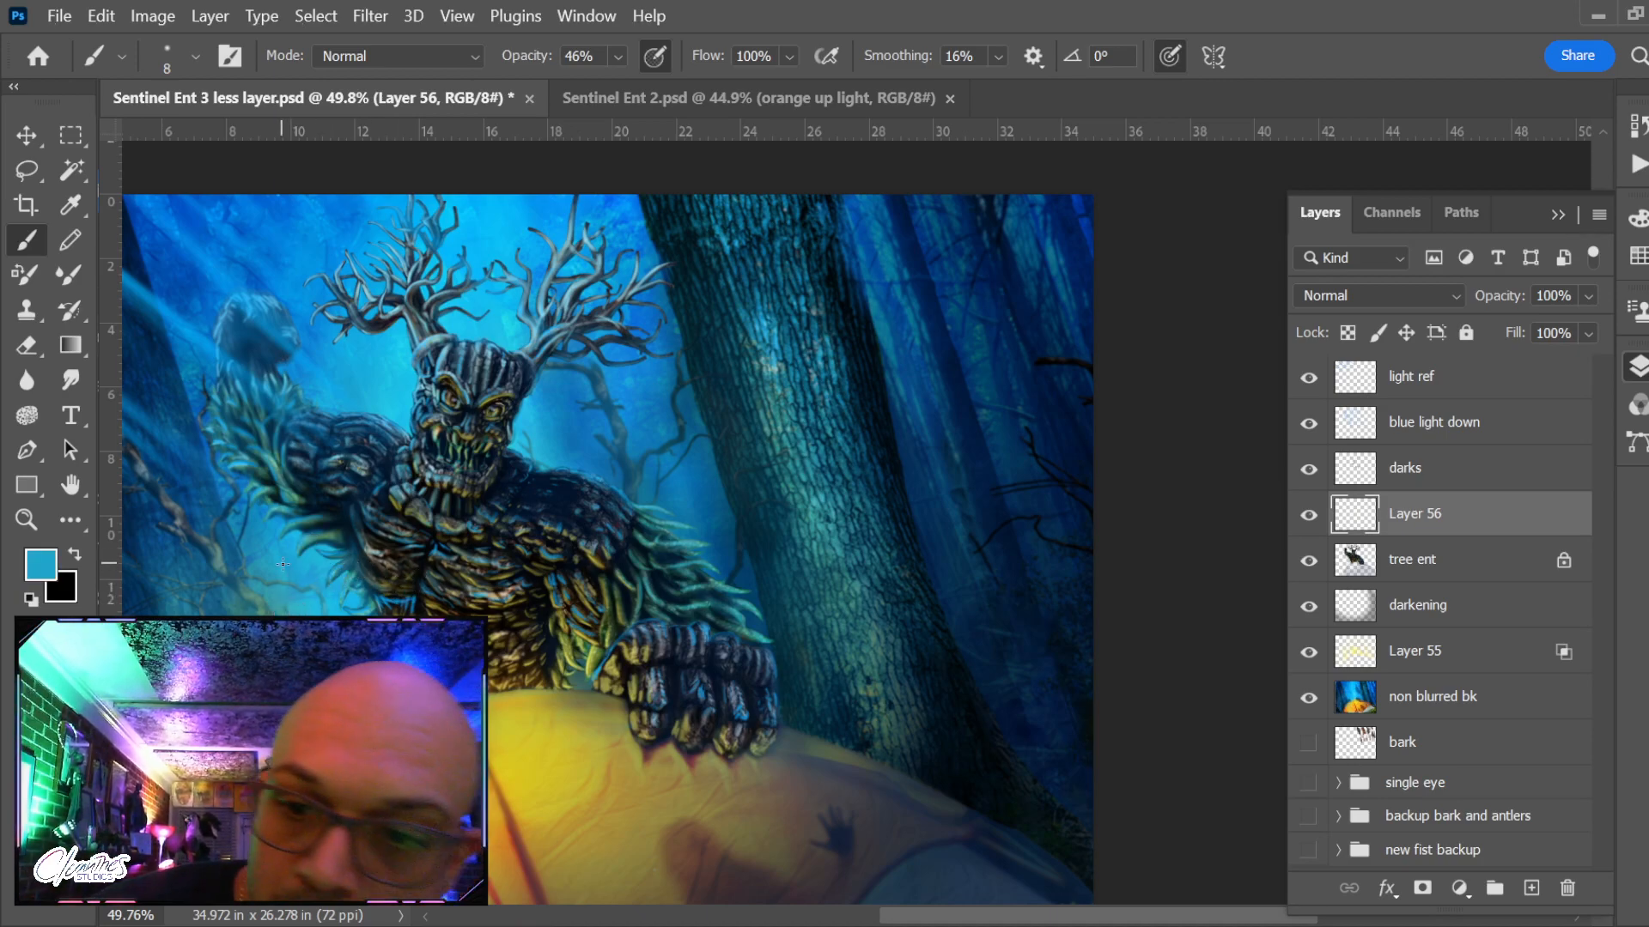
left_click(1470, 425)
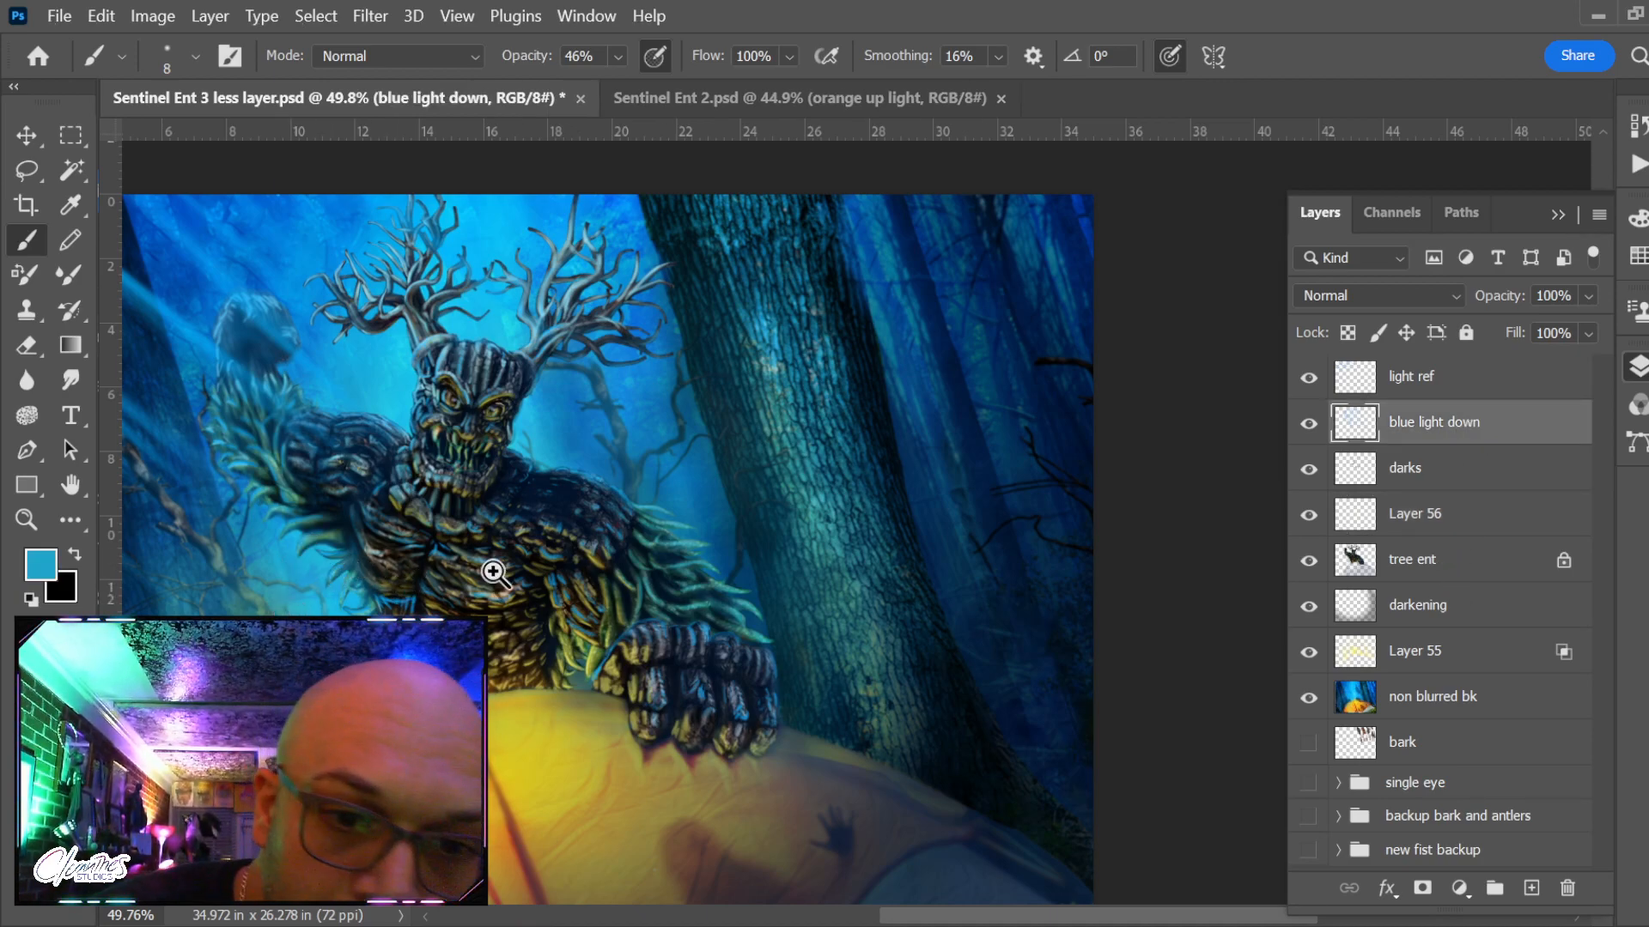
key("z")
left_click_drag(472, 575, 526, 600)
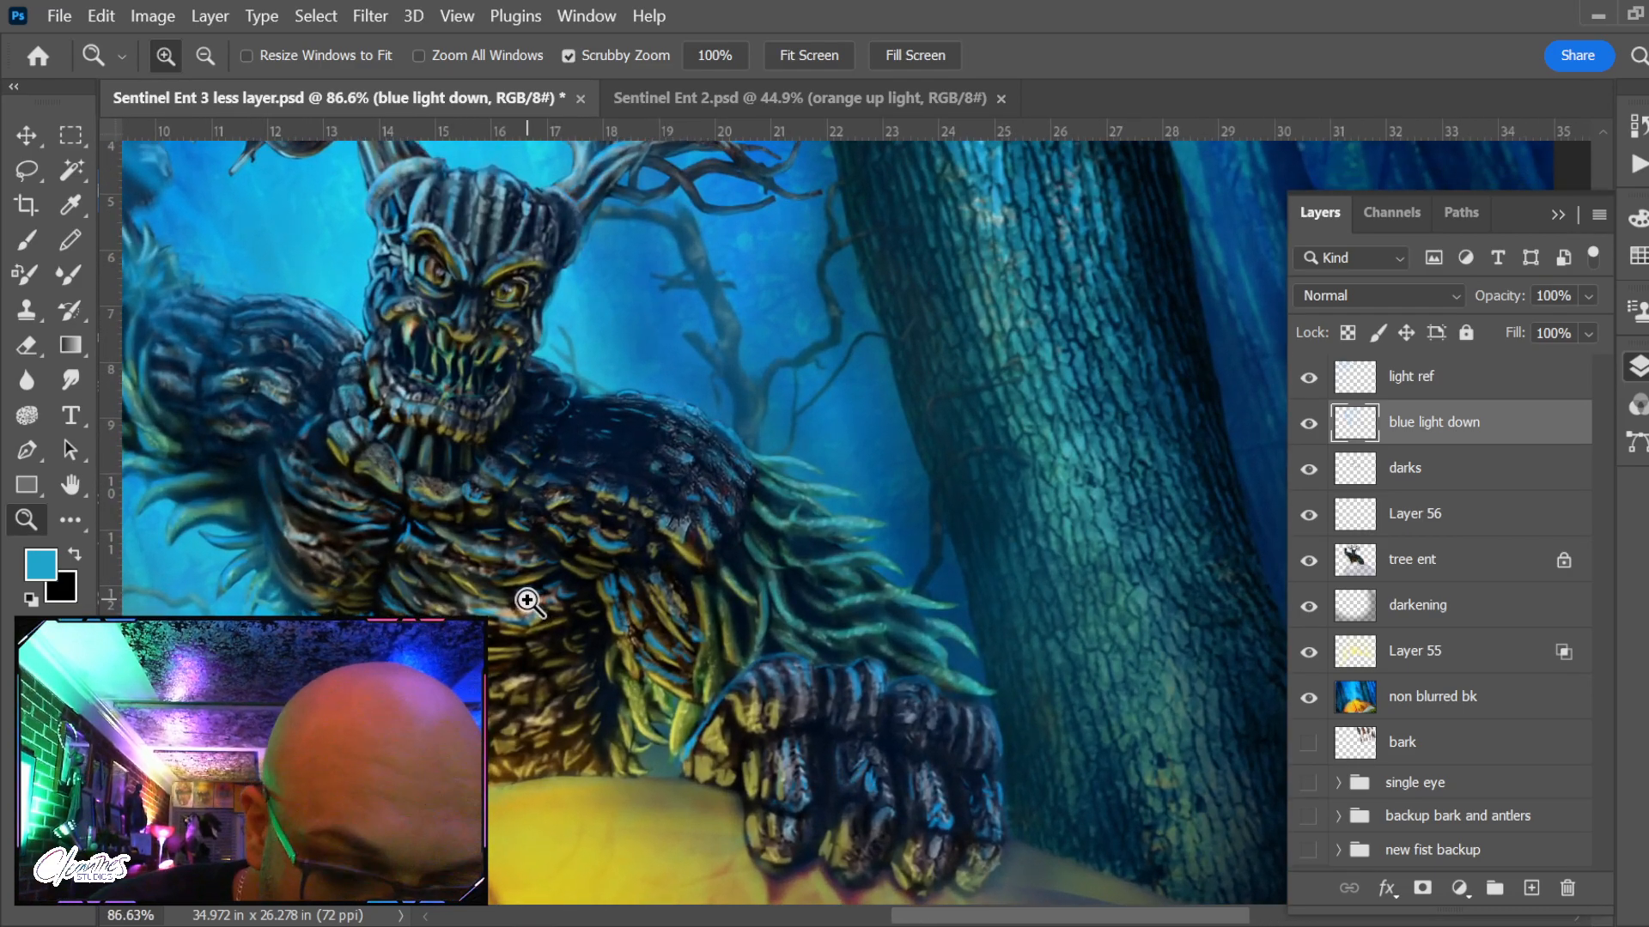
key("b")
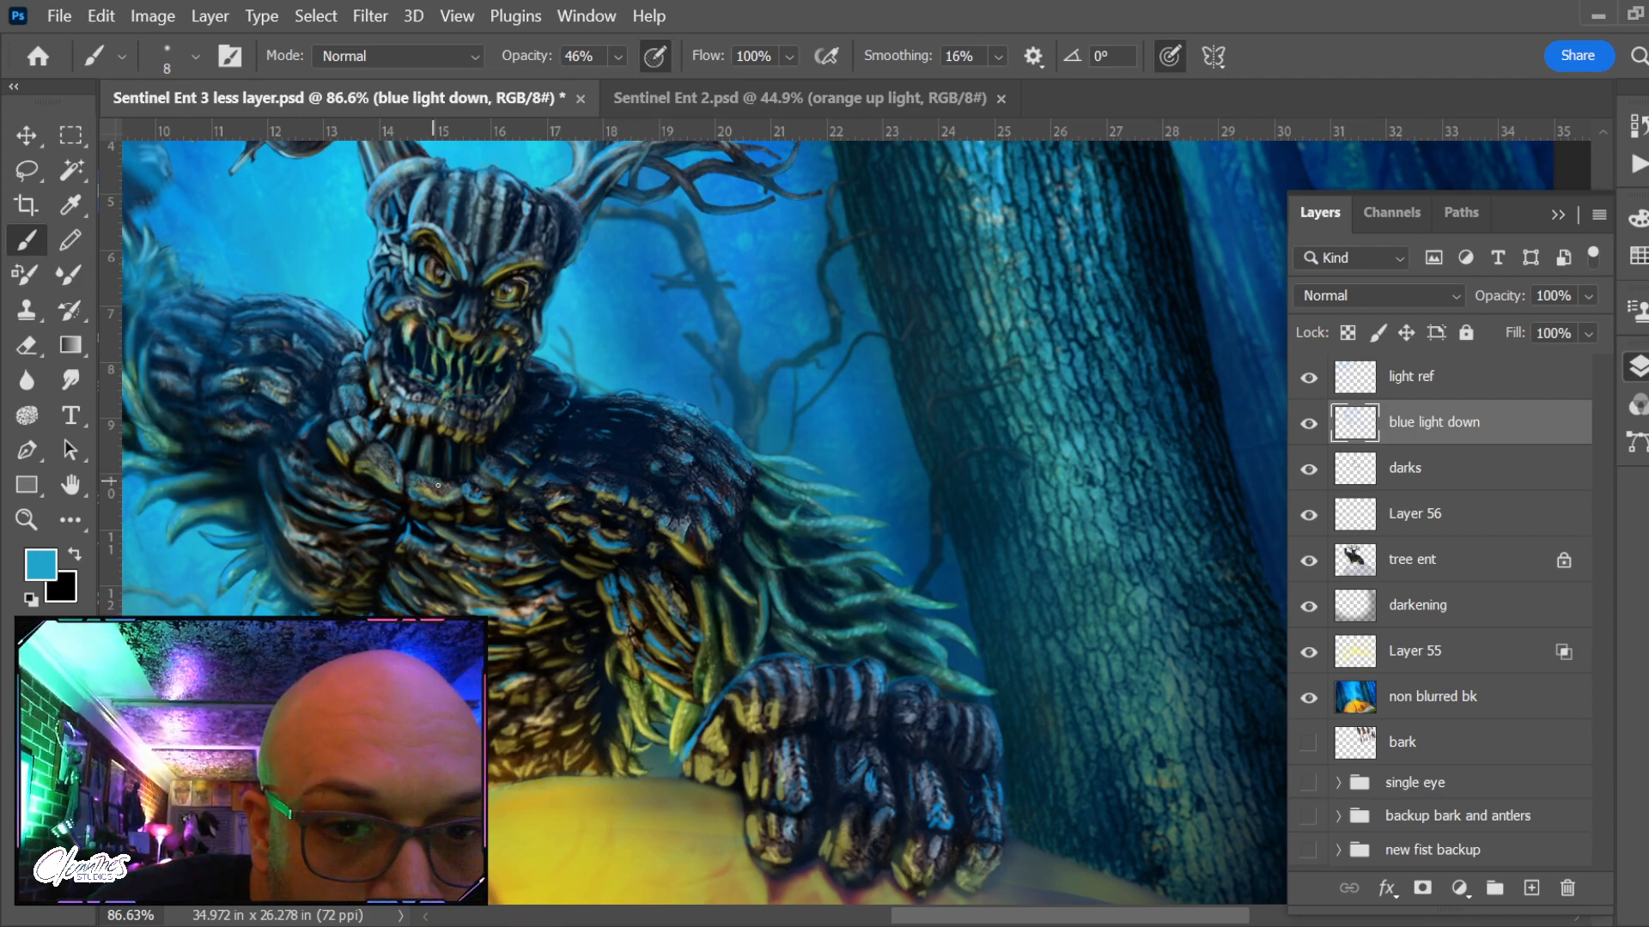
Reduce the Eraser to 25 px and soften the blue highlights on the ent's upper chest at 16% opacity
key("e")
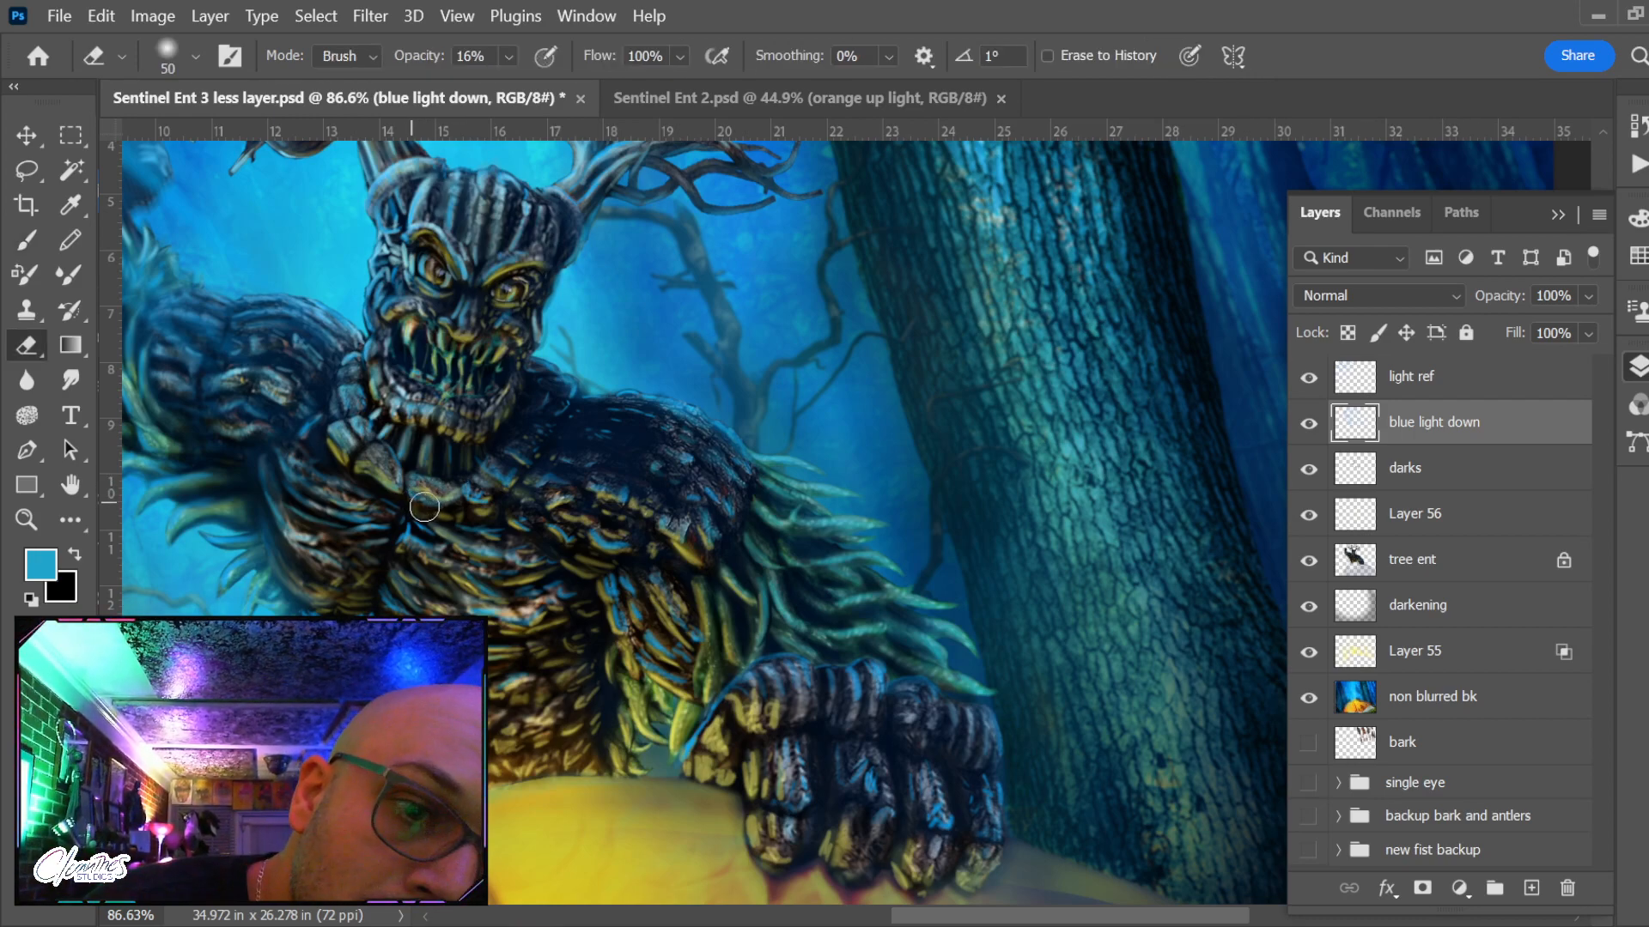
key("bracketleft")
key("bracketleft")
key("bracketleft")
key("bracketleft")
key("bracketleft")
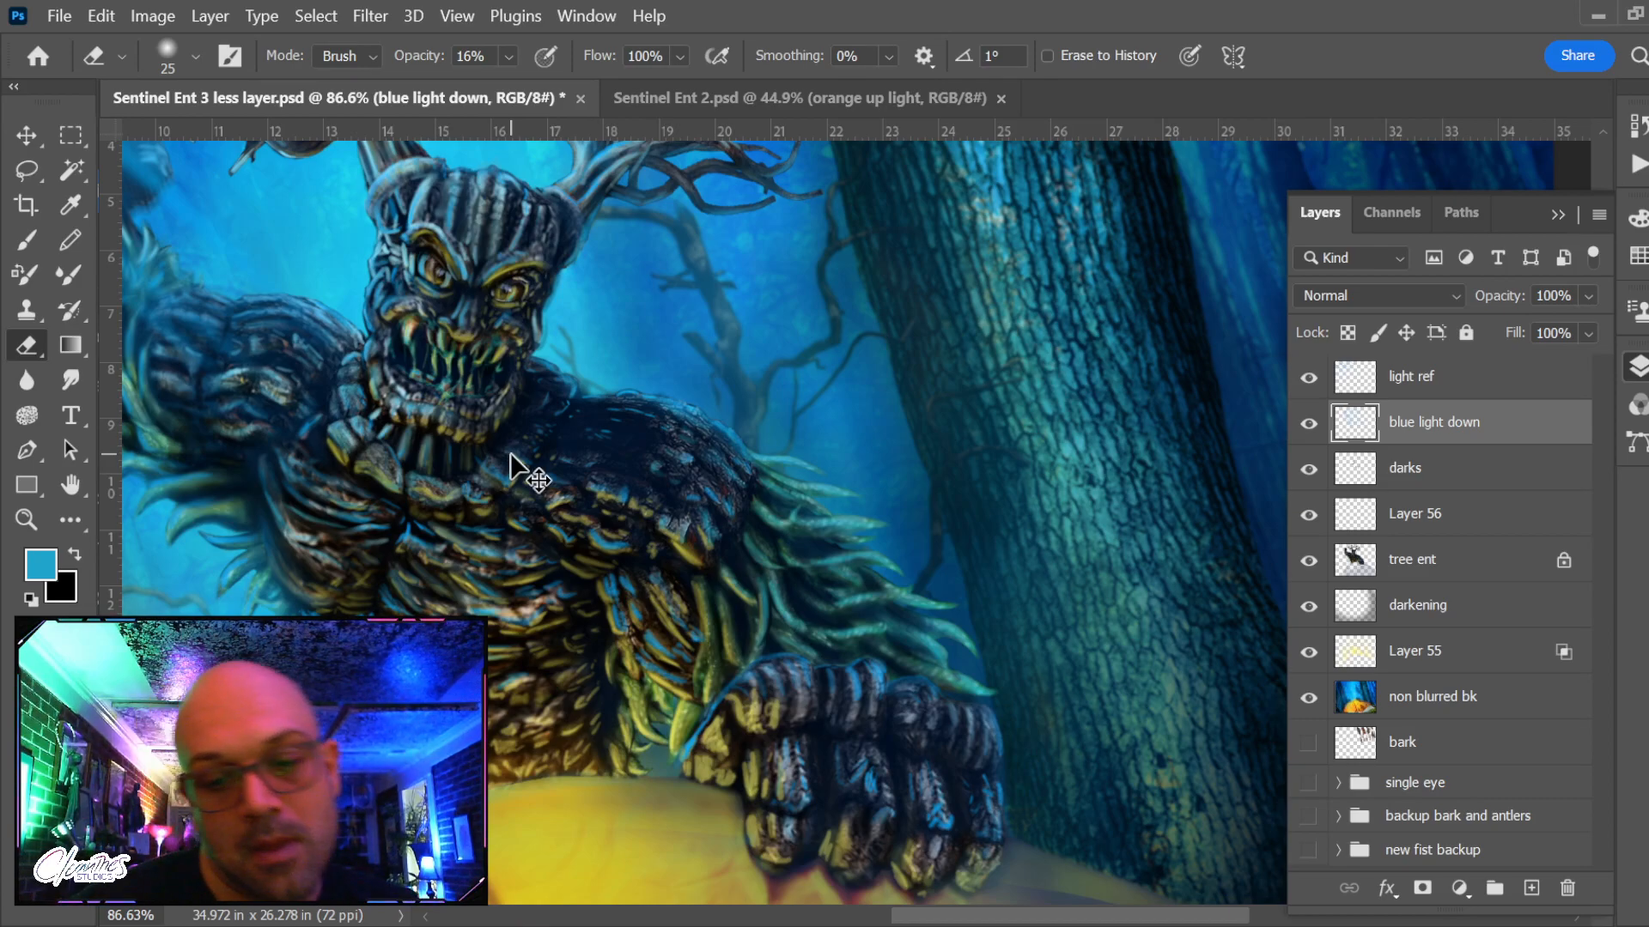
key("ctrl+0")
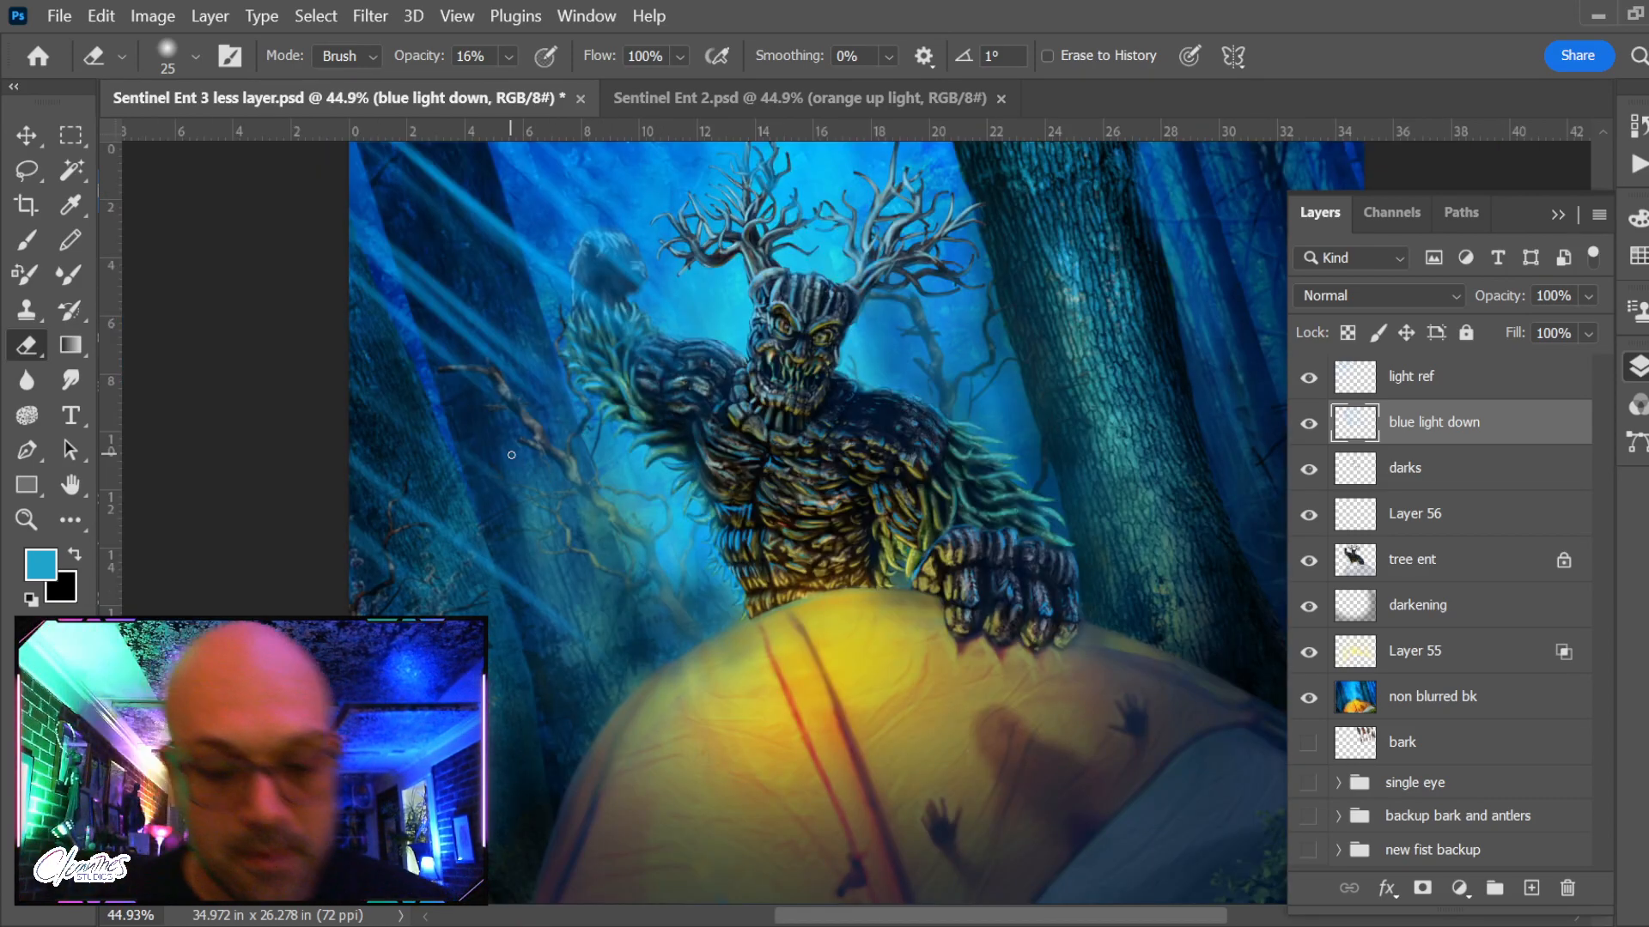
Paint light blue highlights with the 8 px brush on the shoulder bark beside the ent's jaw, above the resting arm
key("b")
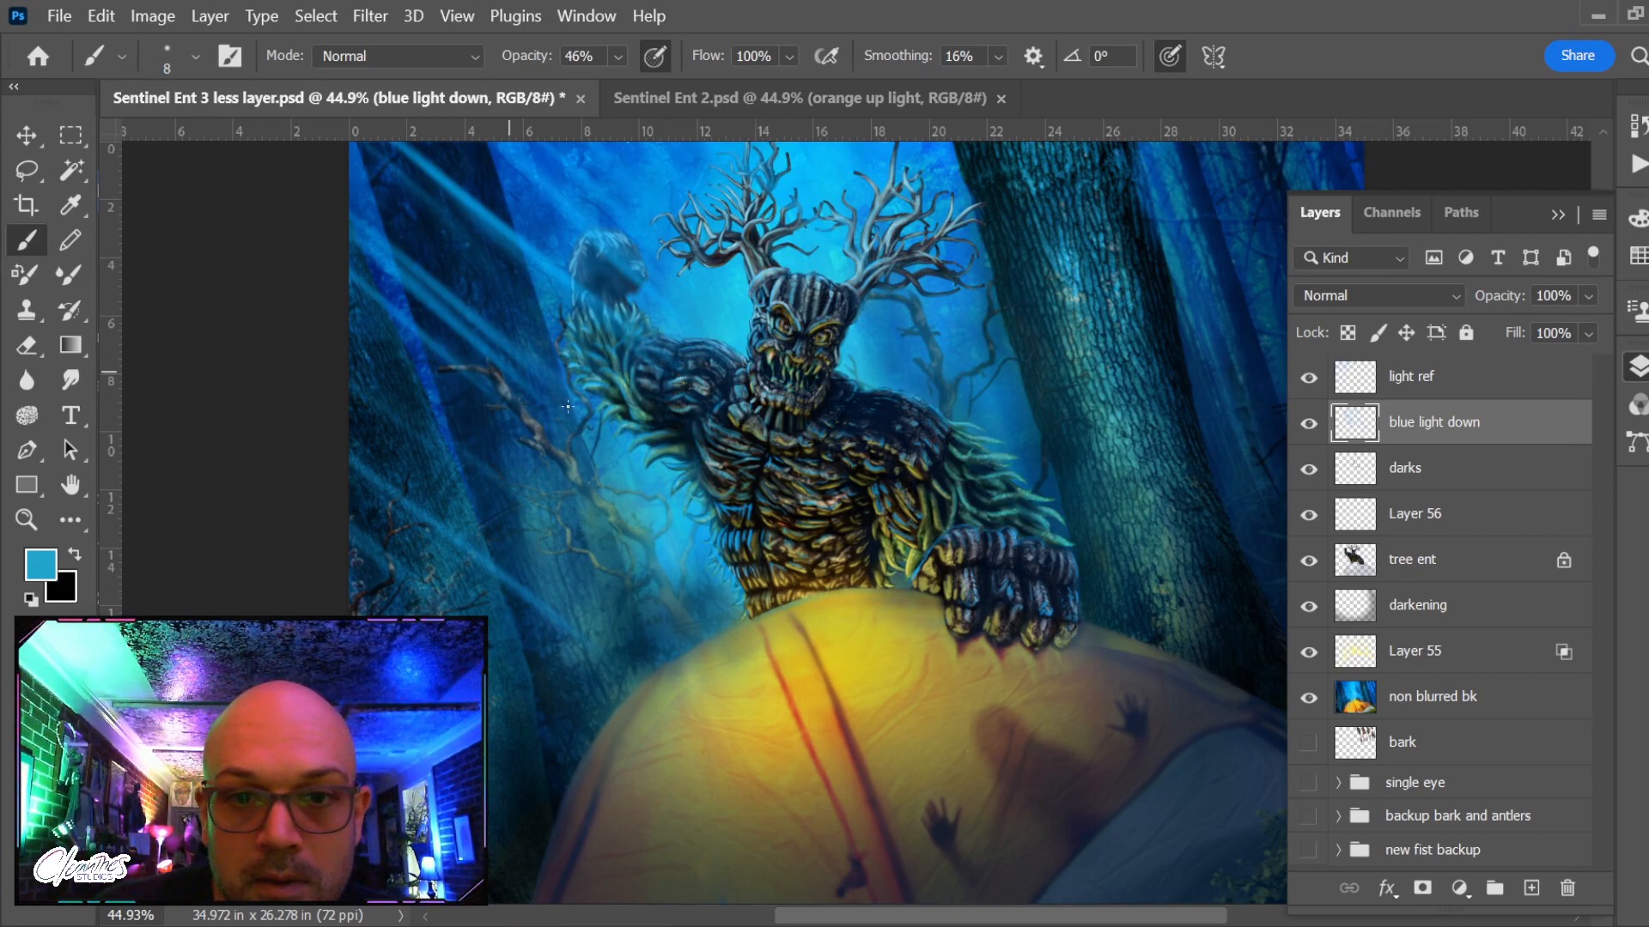
scroll(839, 354, "up", 4)
scroll(910, 481, "down", 4)
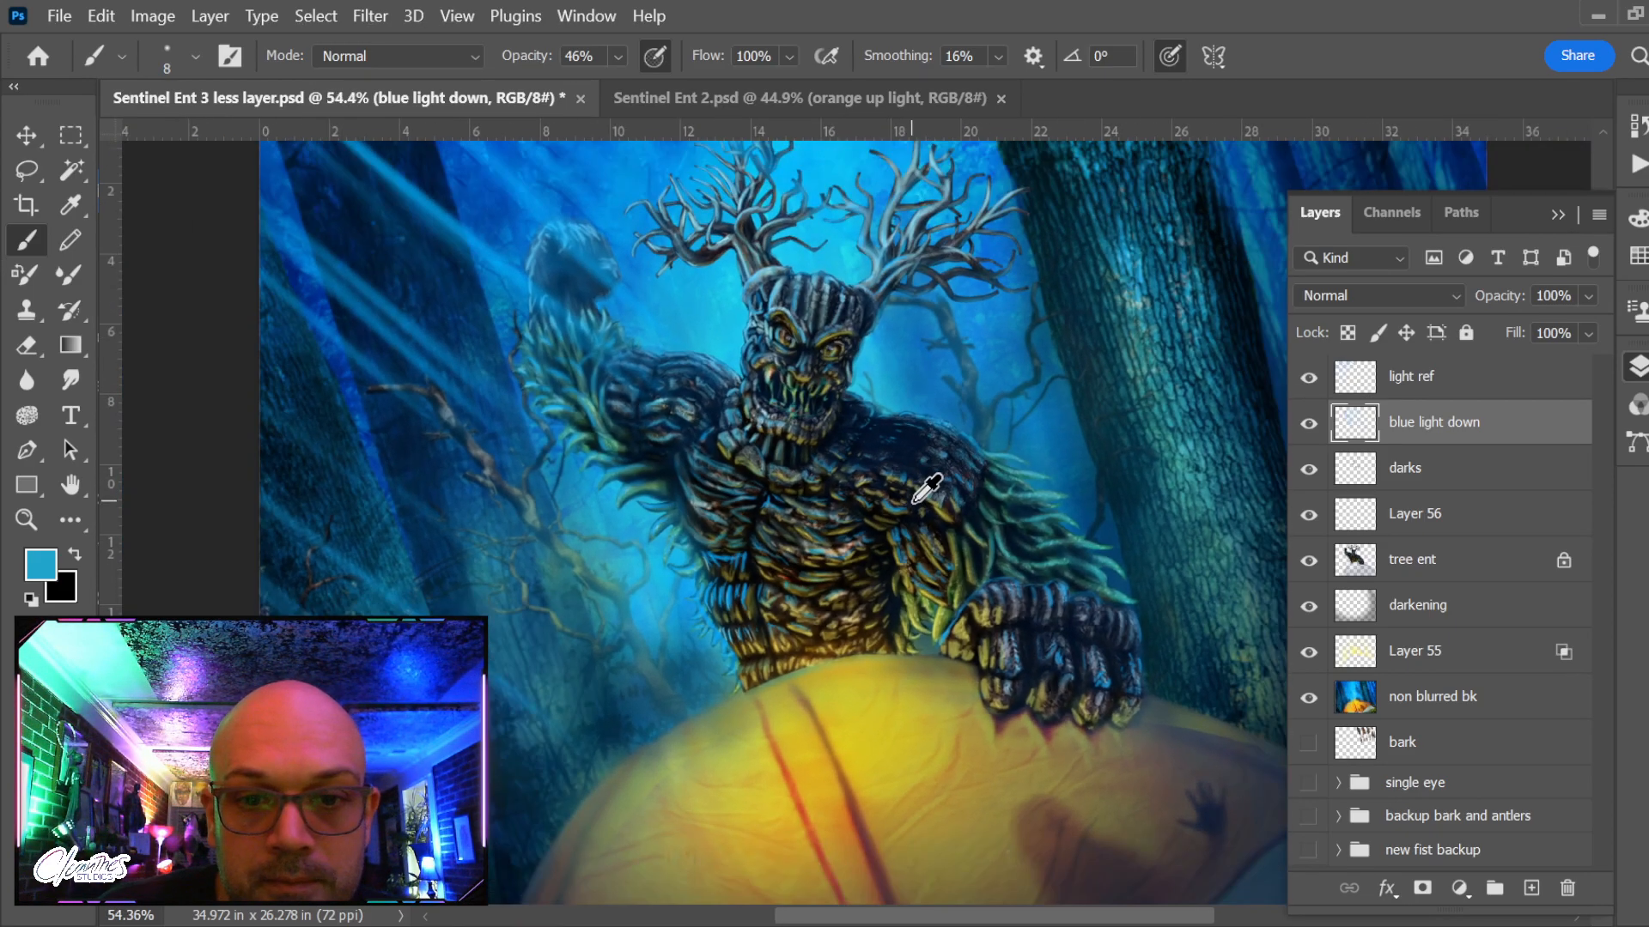
left_click_drag(1033, 562, 952, 611)
scroll(960, 607, "down", 1)
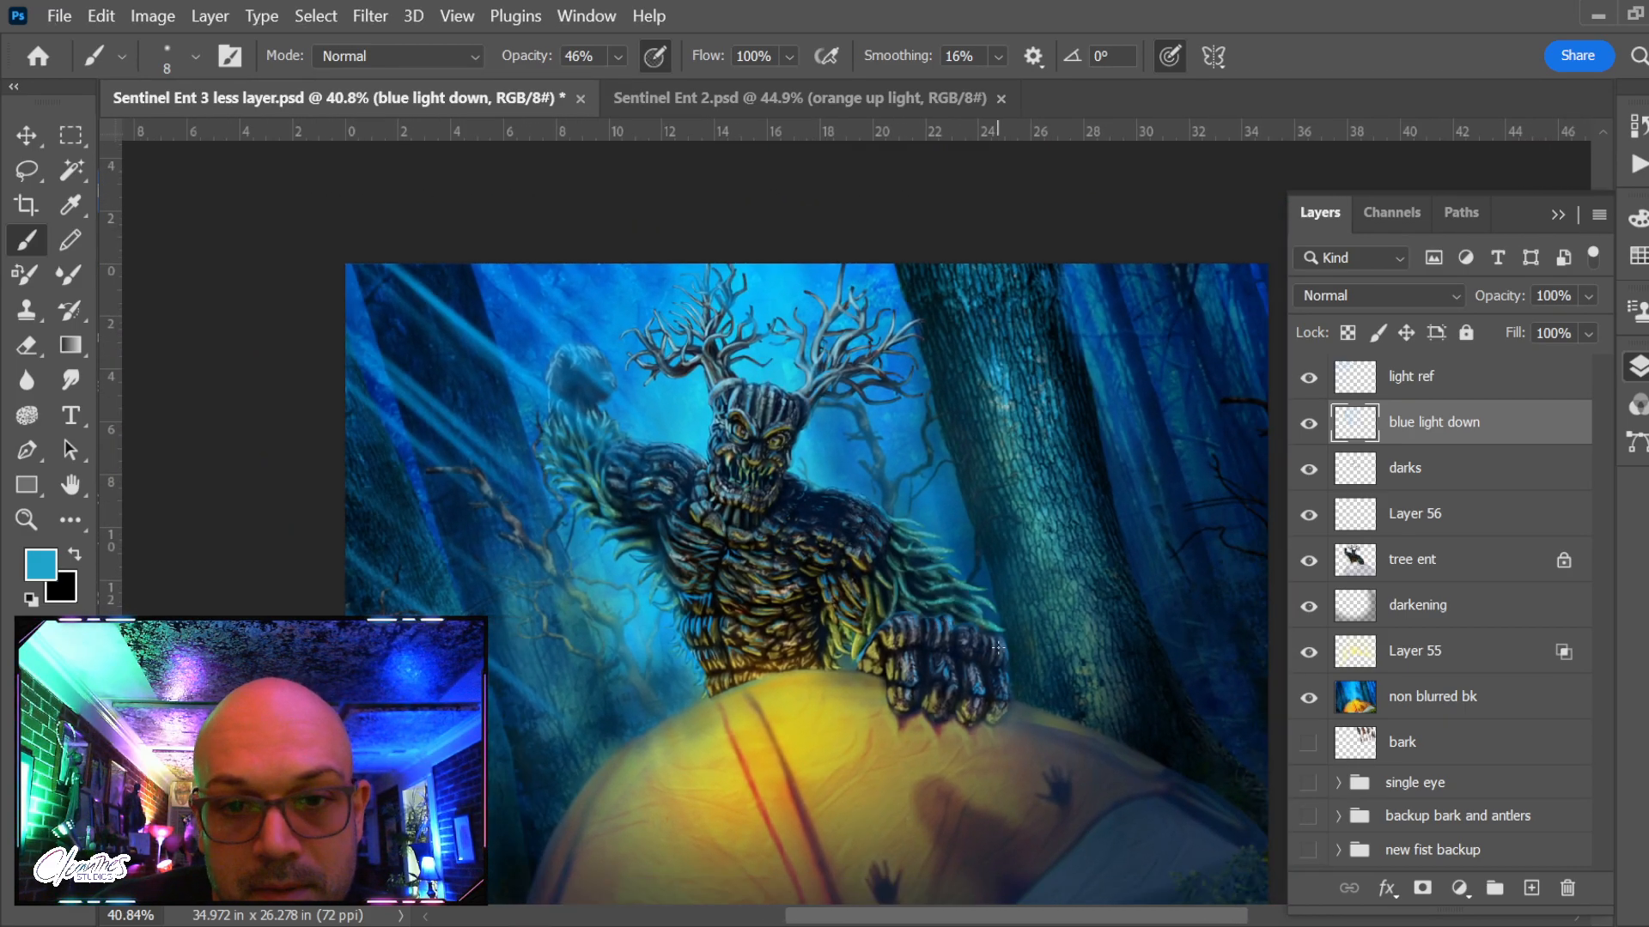
scroll(996, 645, "up", 6)
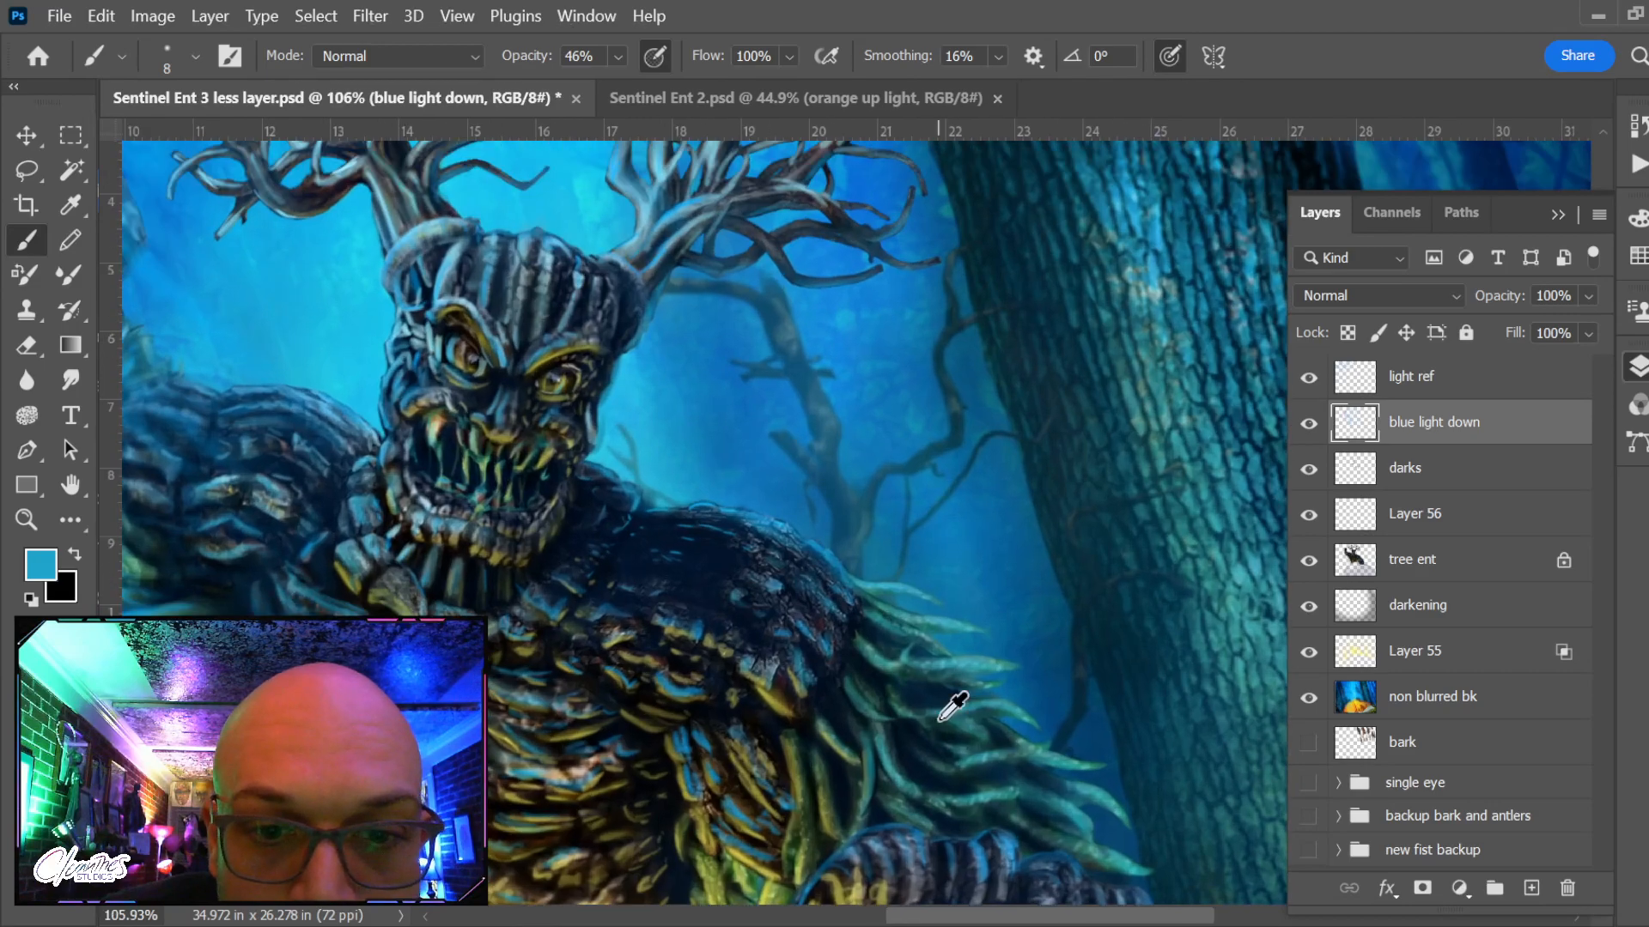
scroll(940, 720, "up", 2)
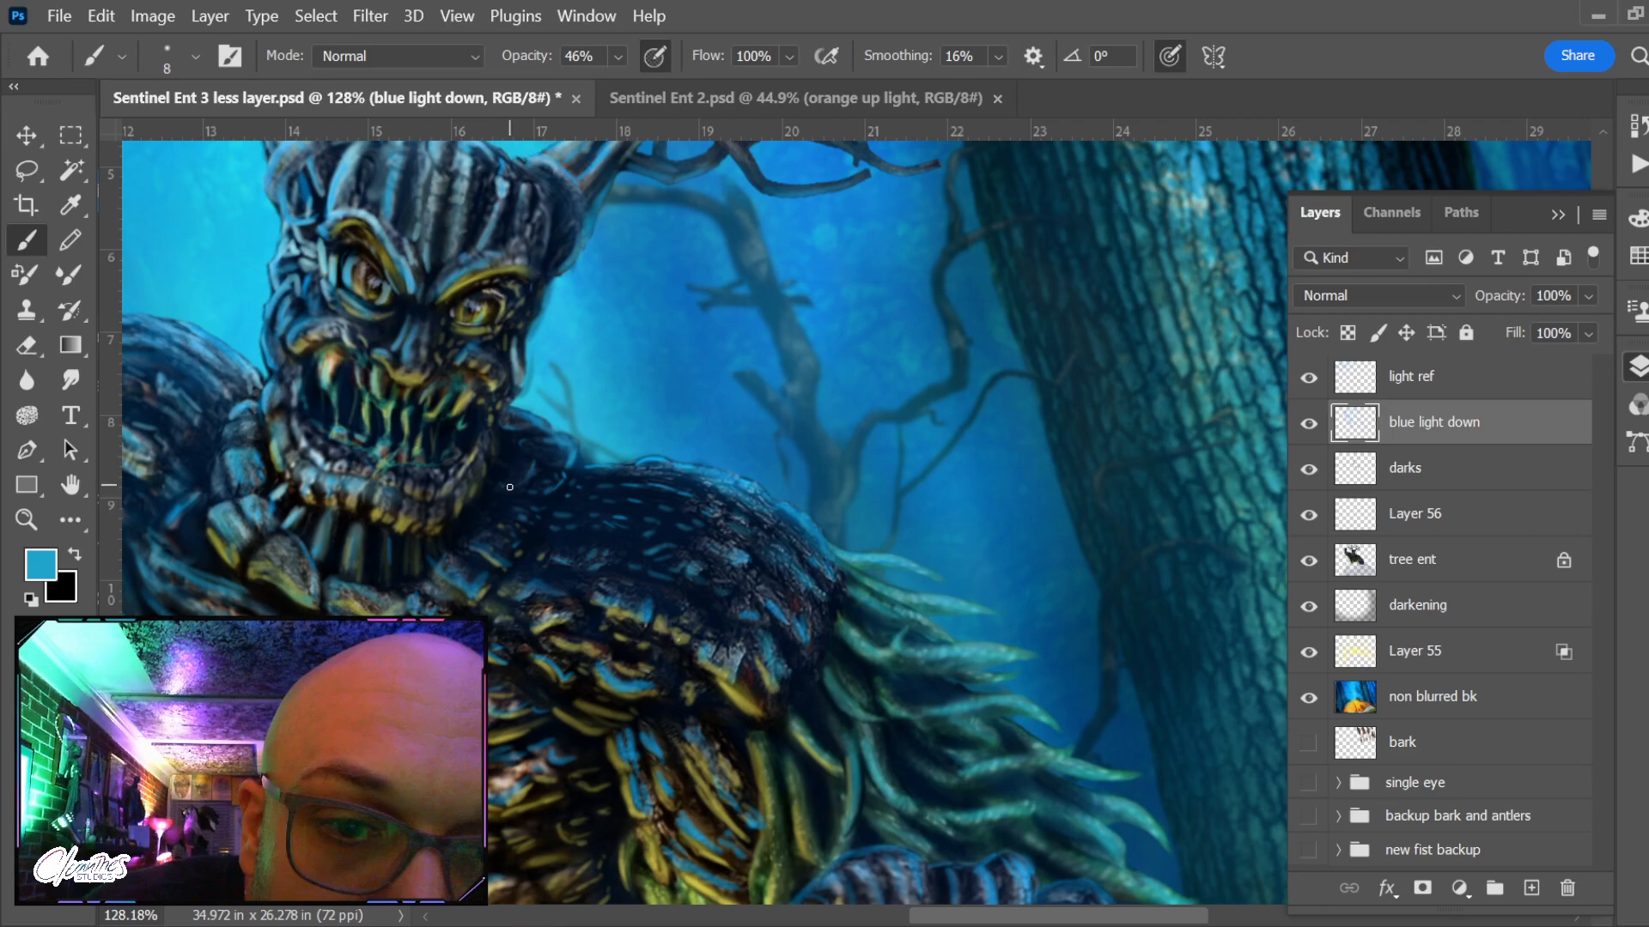
scroll(558, 436, "down", 4)
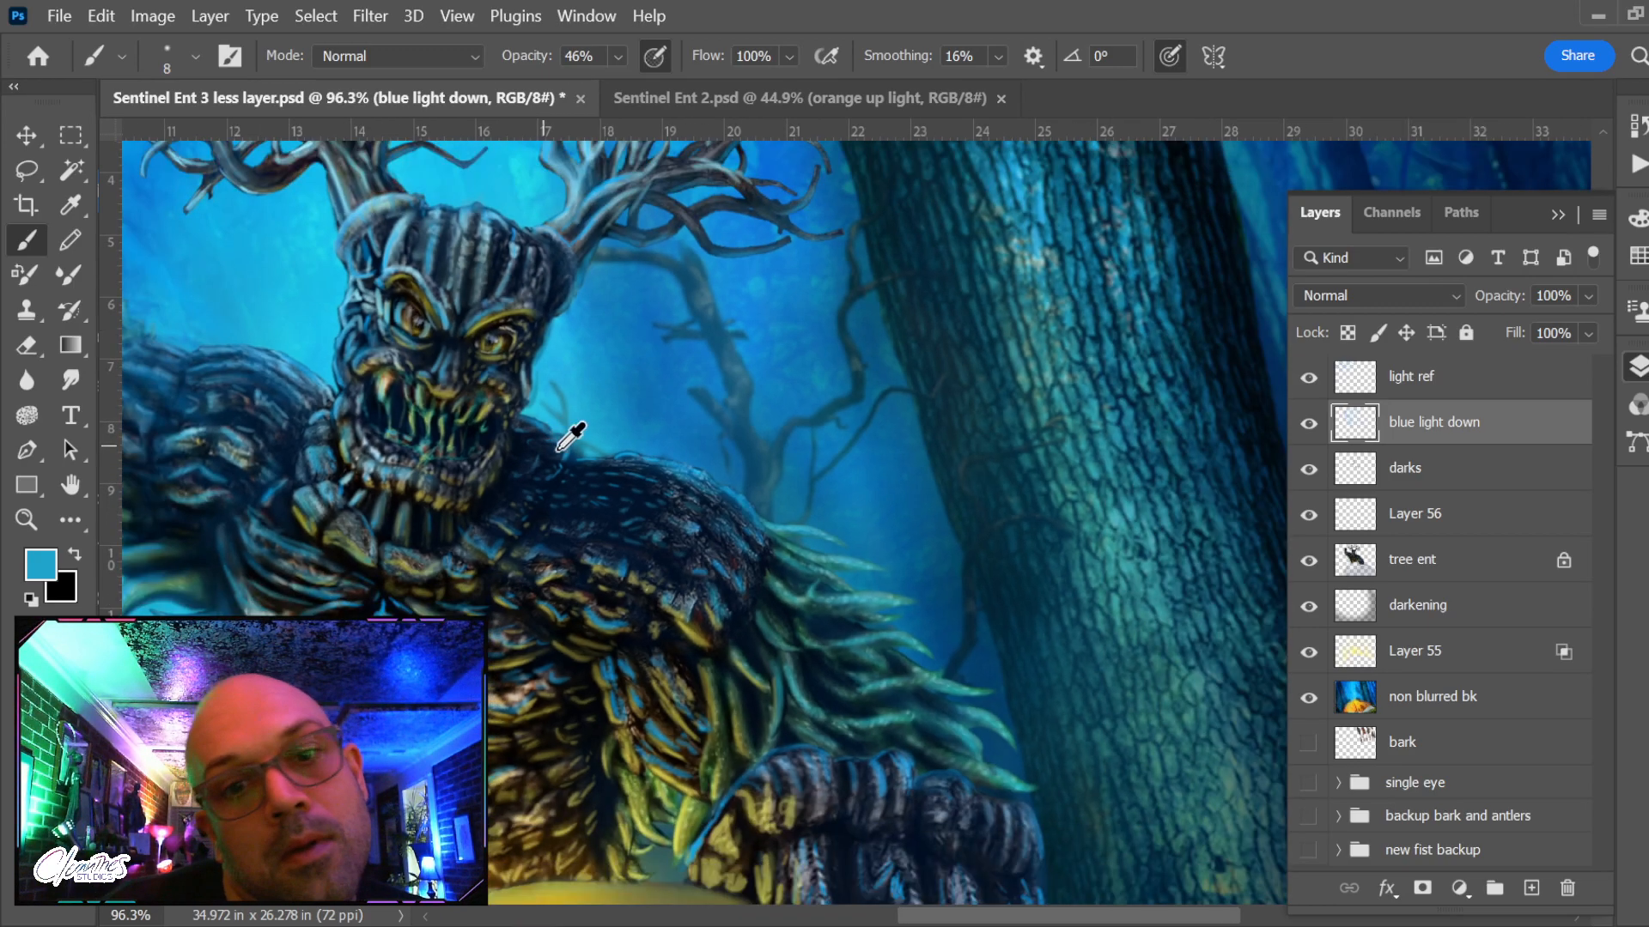
left_click_drag(542, 714, 674, 655)
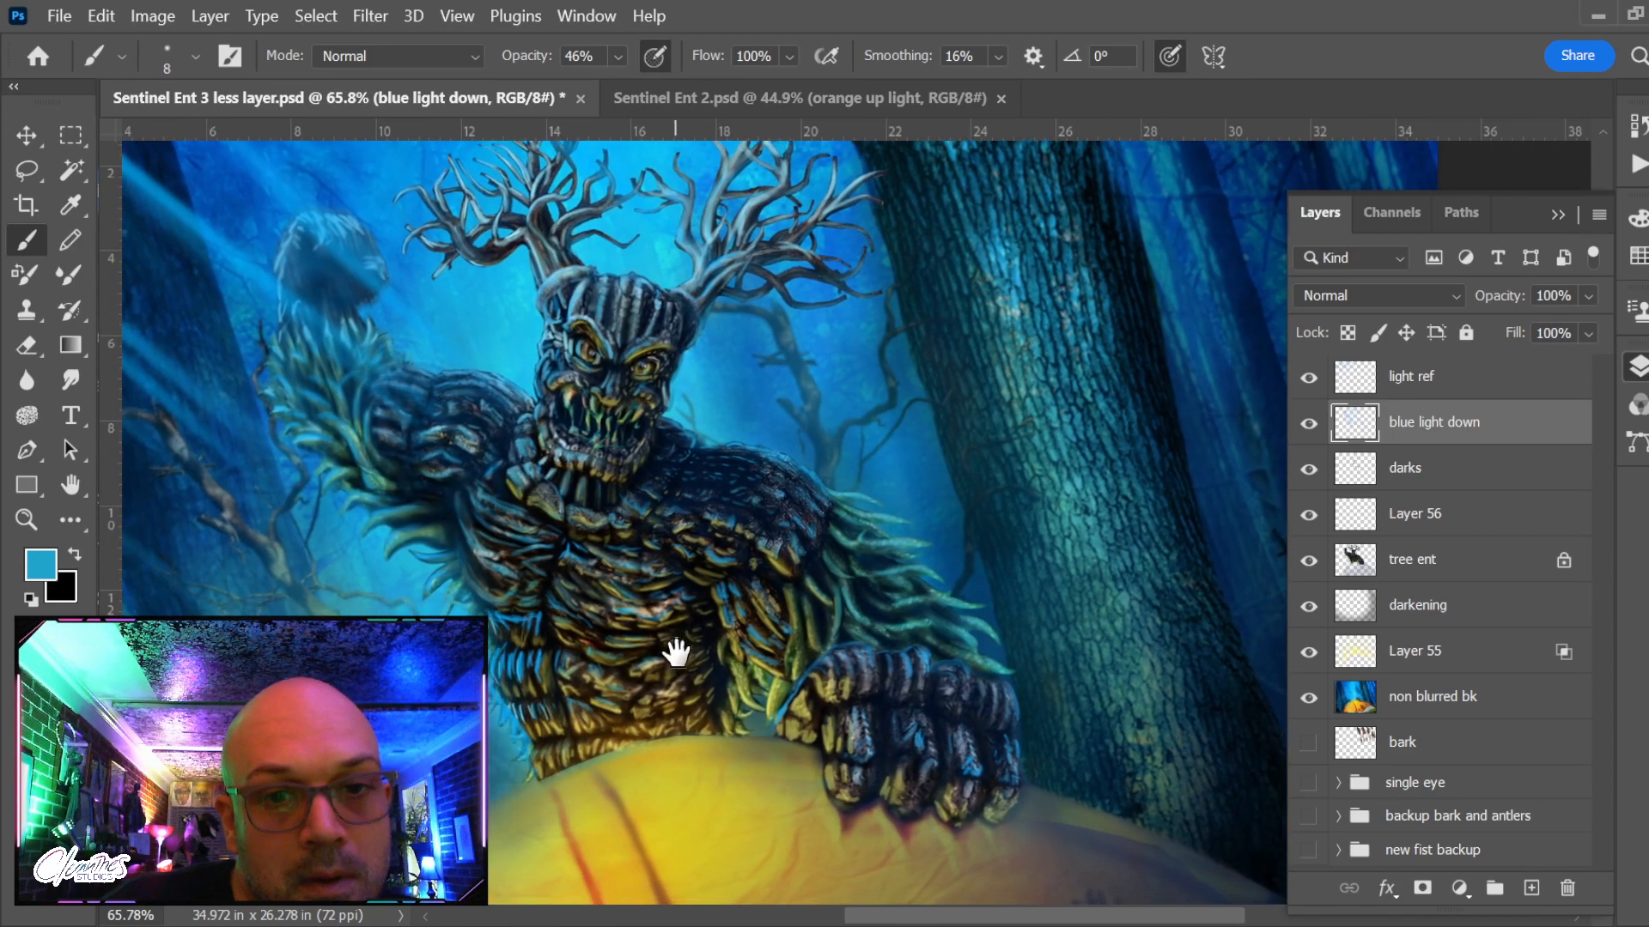
scroll(620, 661, "down", 2)
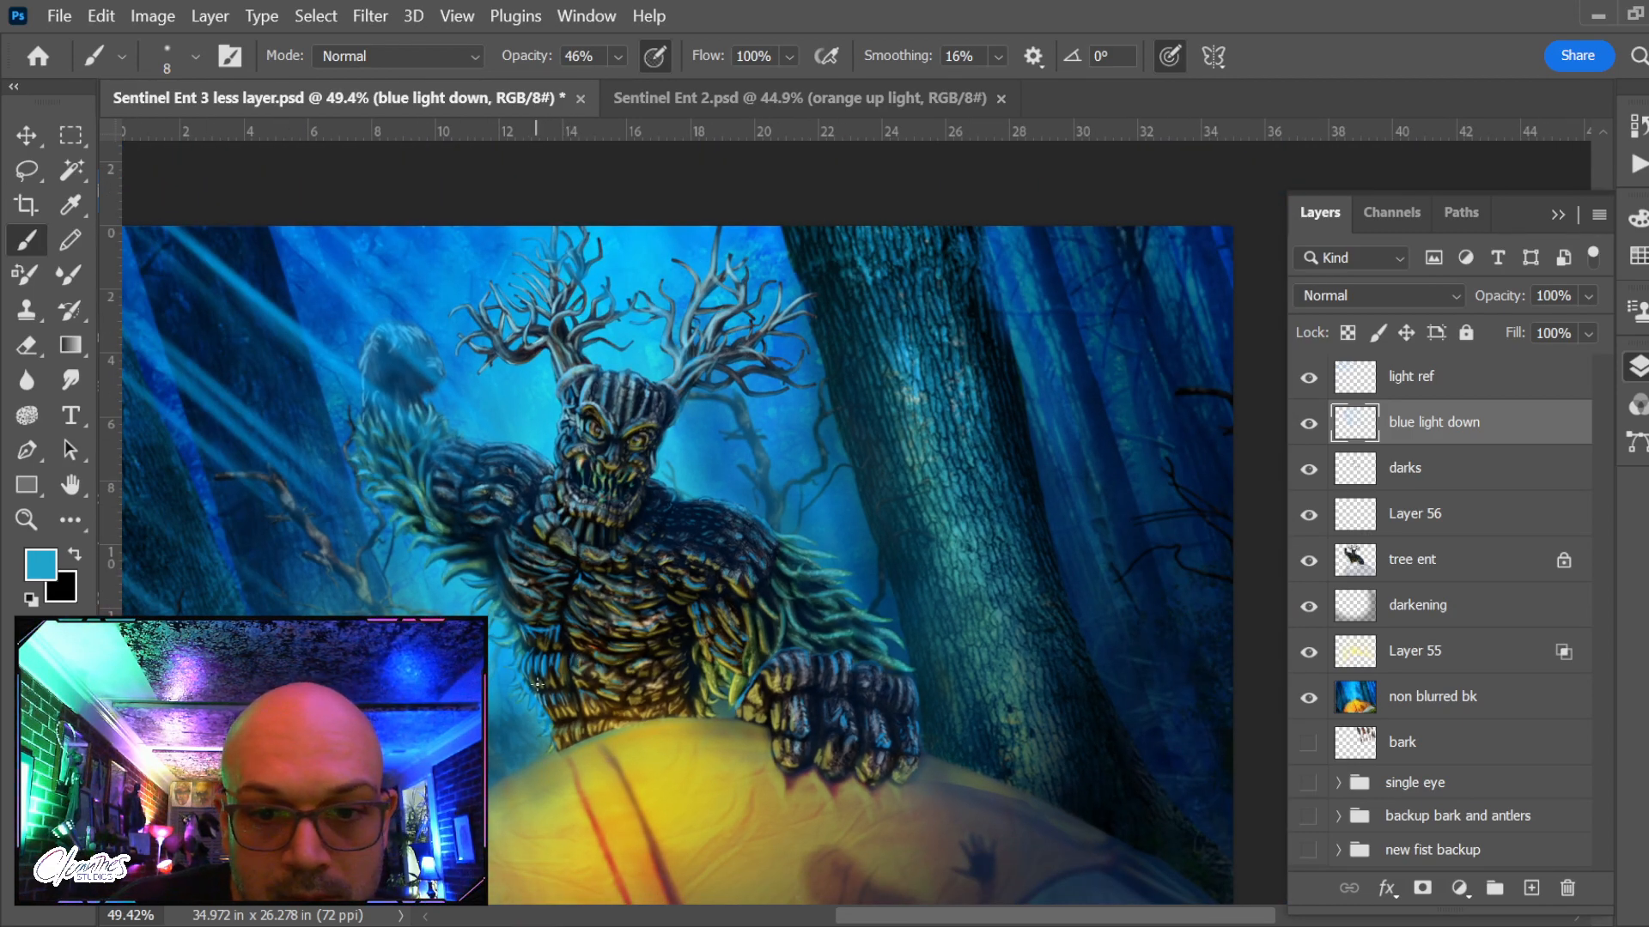
scroll(537, 684, "down", 2)
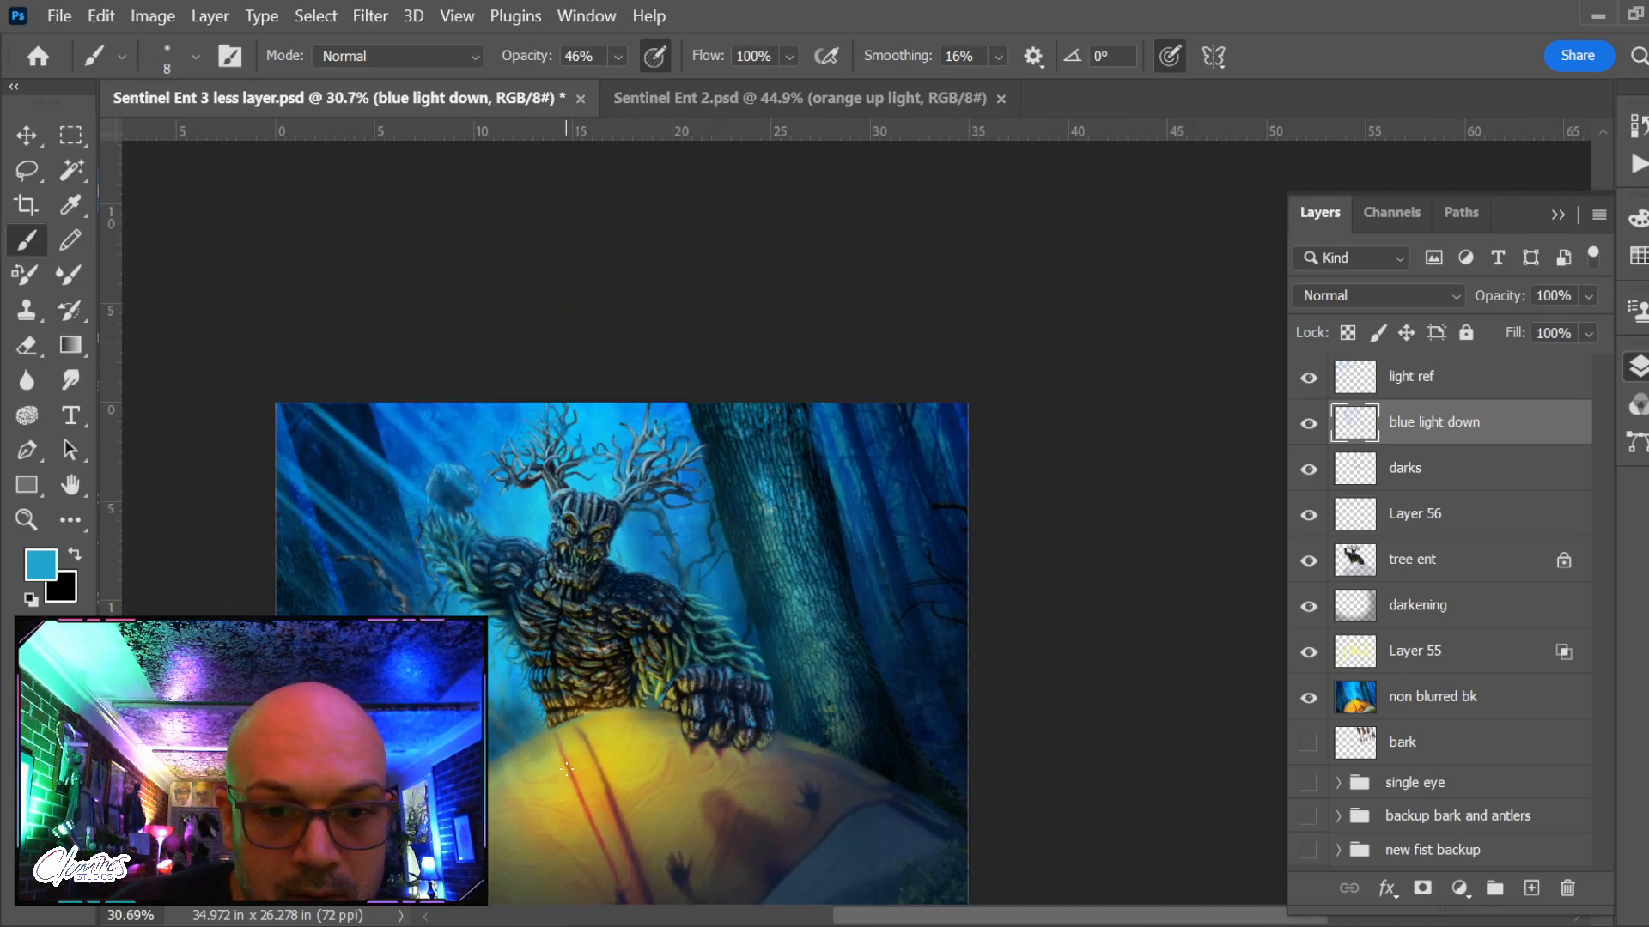
Collapse the layer list to clear space around the painting and save the document
scroll(563, 758, "up", 2)
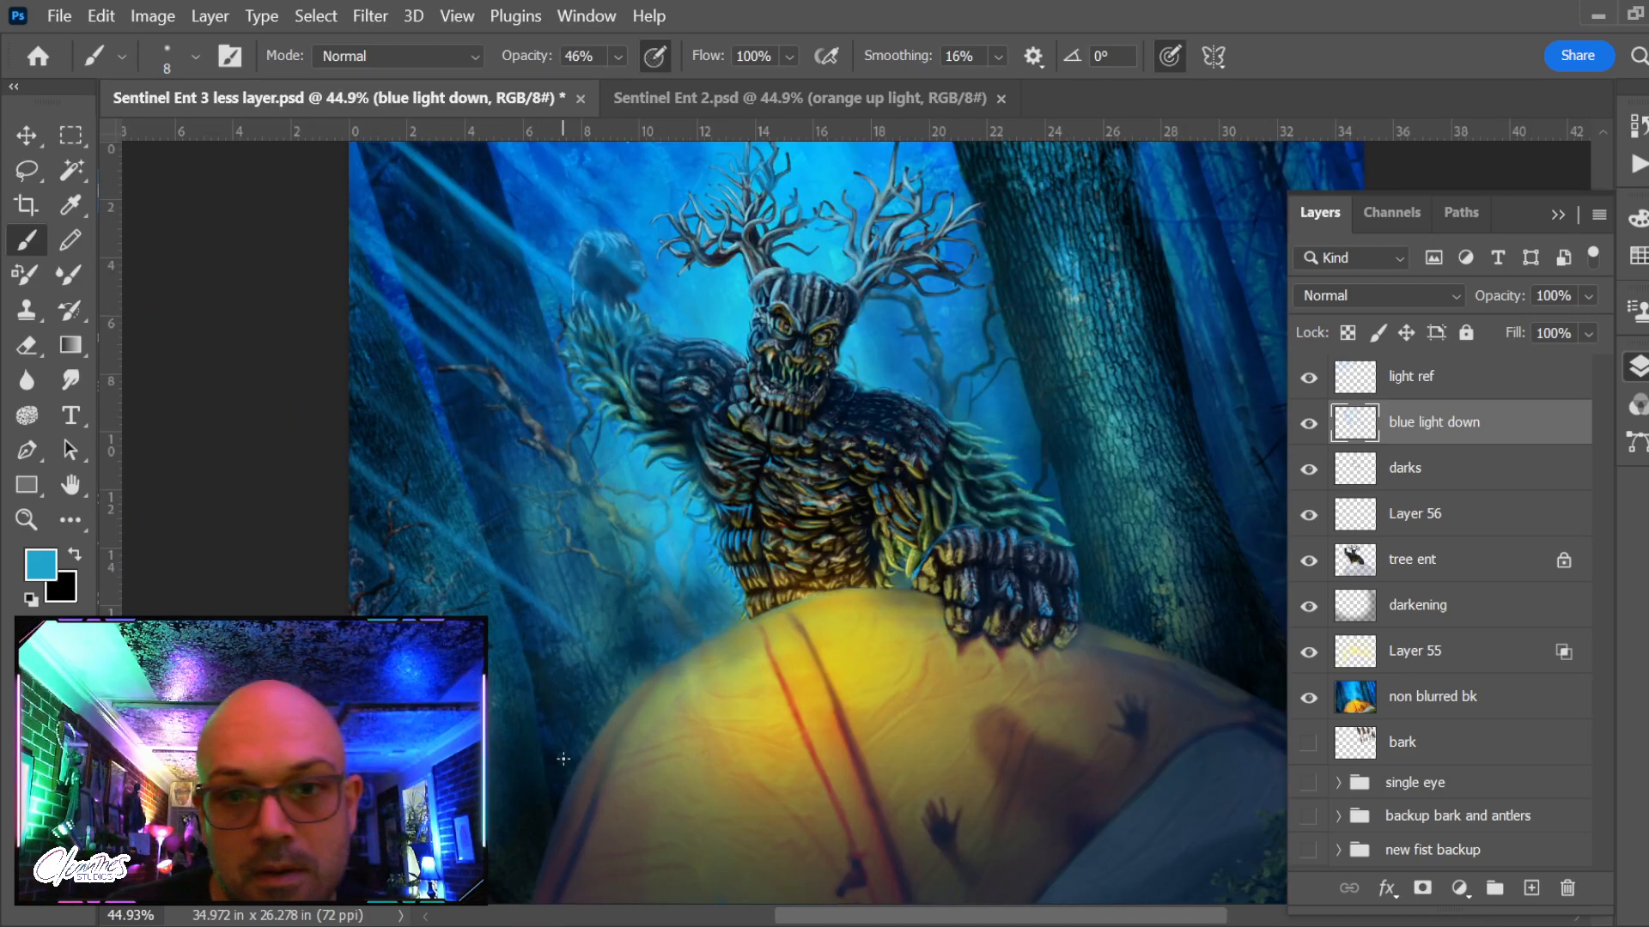
left_click(1557, 214)
key("ctrl+s")
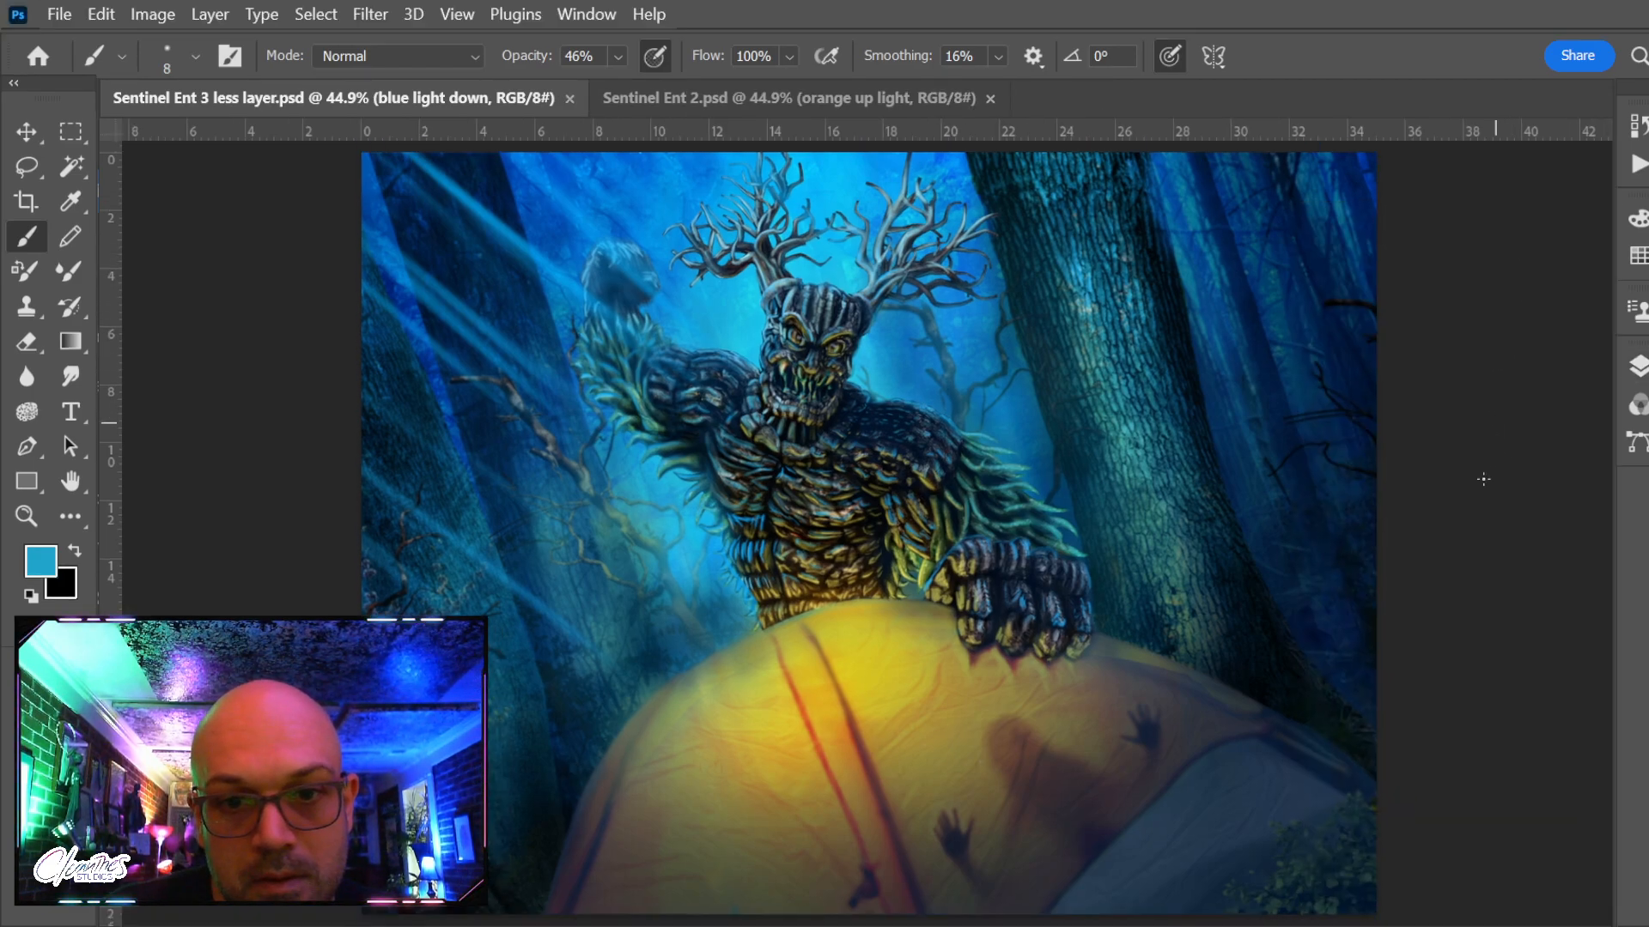
Examine the whole painting in full-screen mode and again zoomed out in the normal workspace
key("f")
key("f")
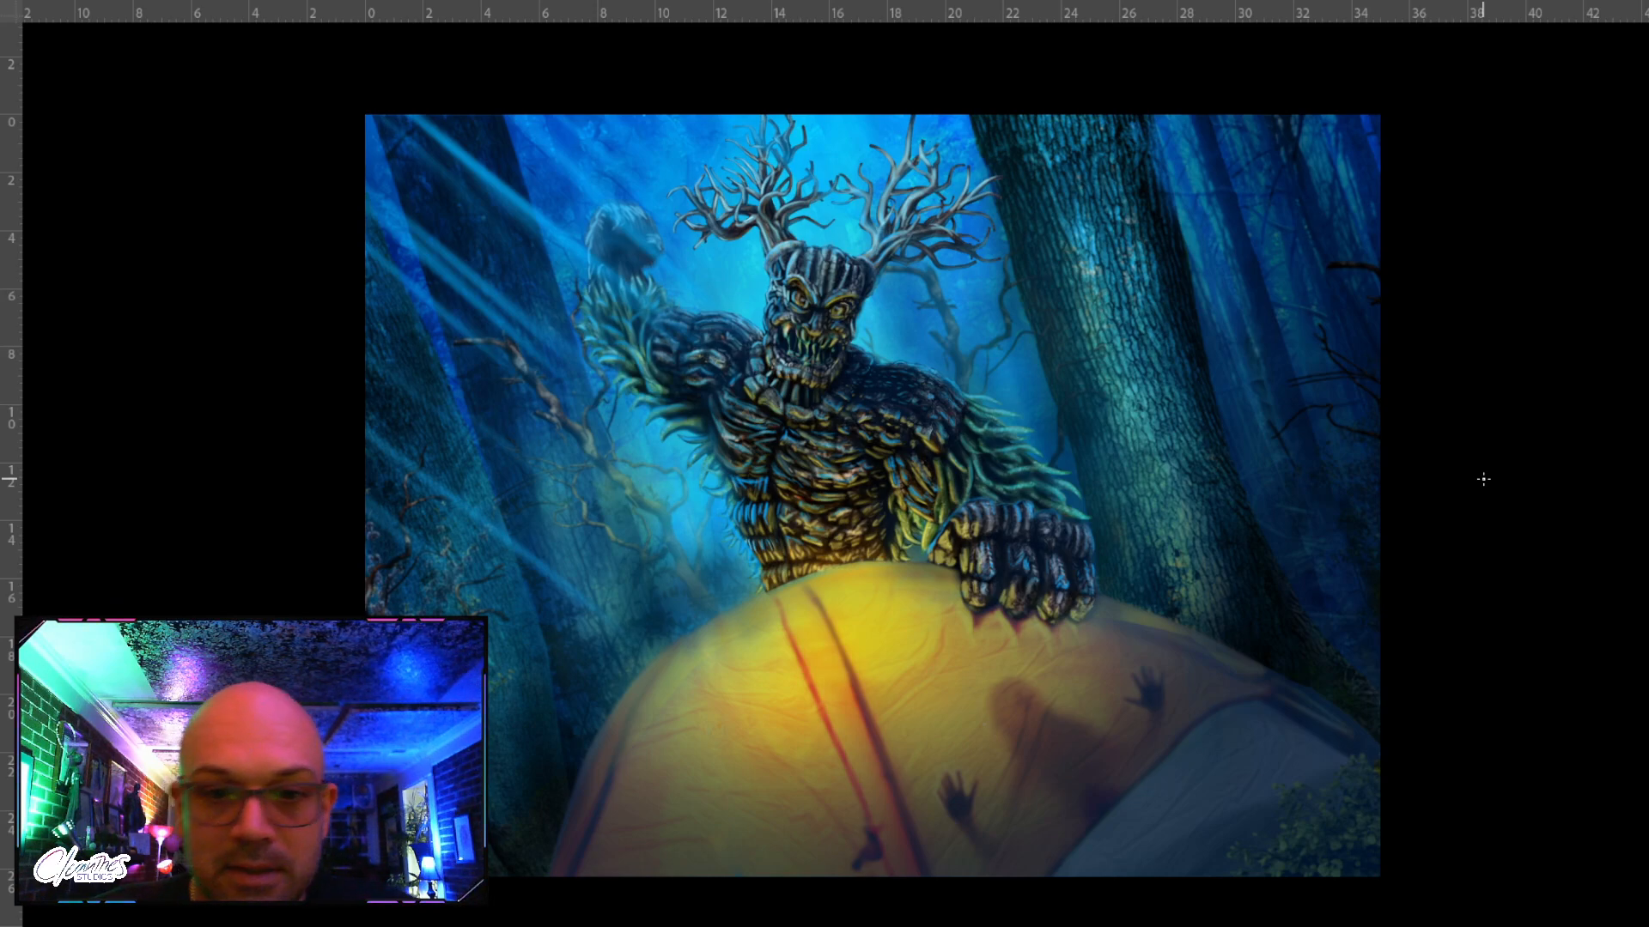
key("f")
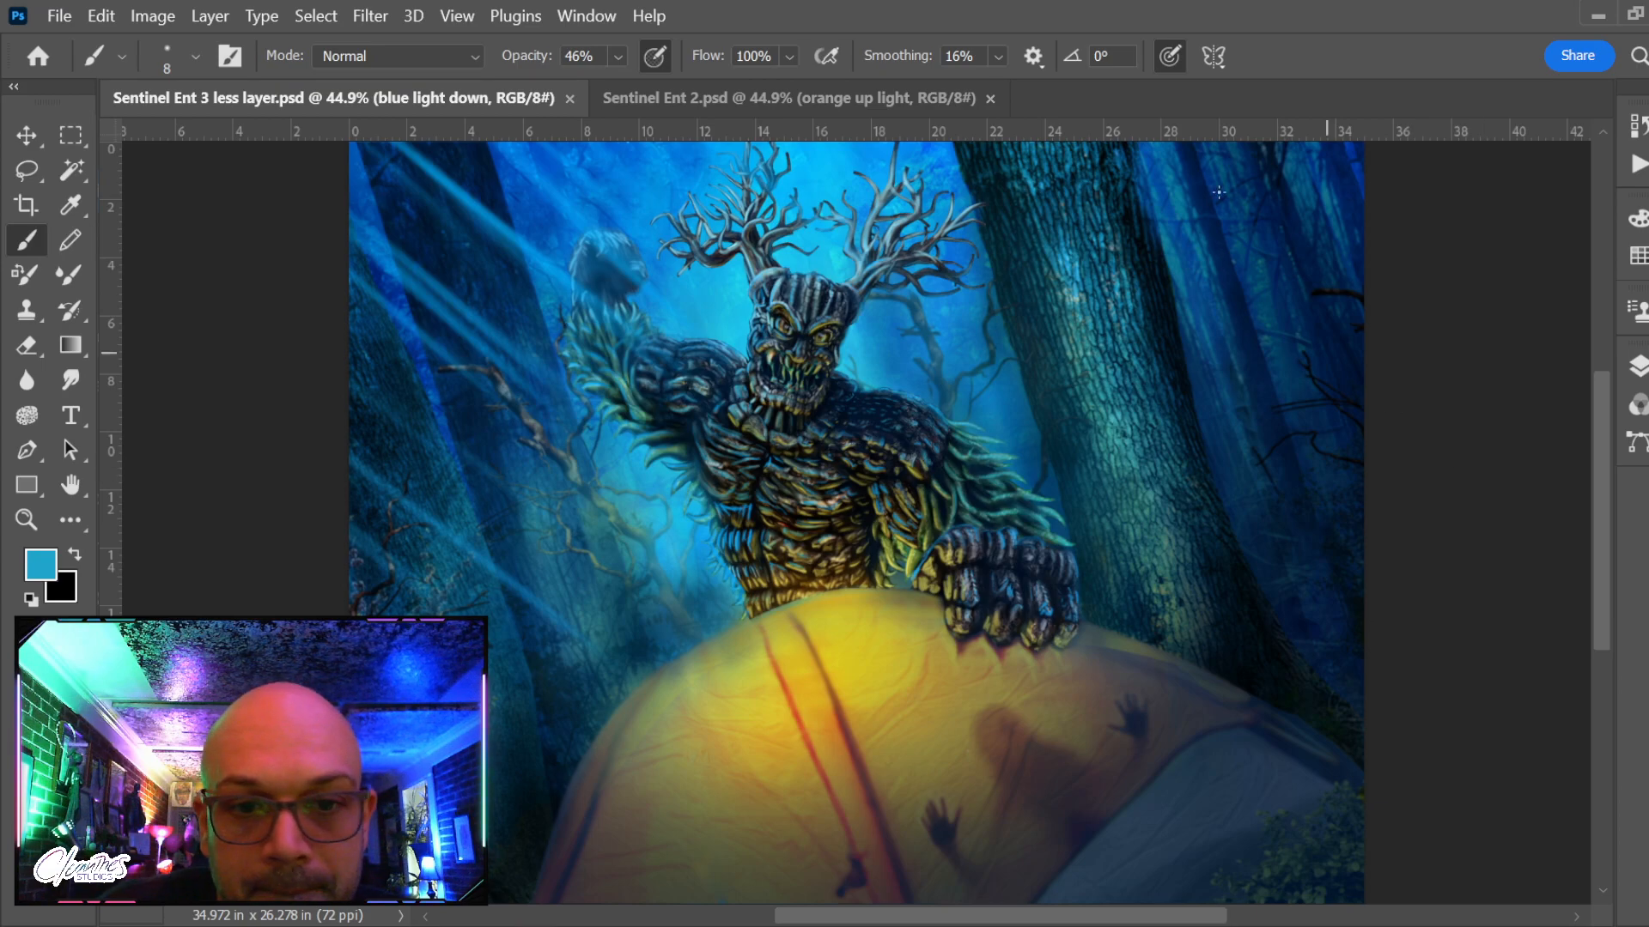
key("z")
left_click_drag(715, 699, 794, 752)
mouse_move(794, 751)
left_mouse_down()
mouse_move(648, 438)
mouse_move(695, 395)
mouse_move(817, 573)
mouse_move(820, 614)
left_mouse_up()
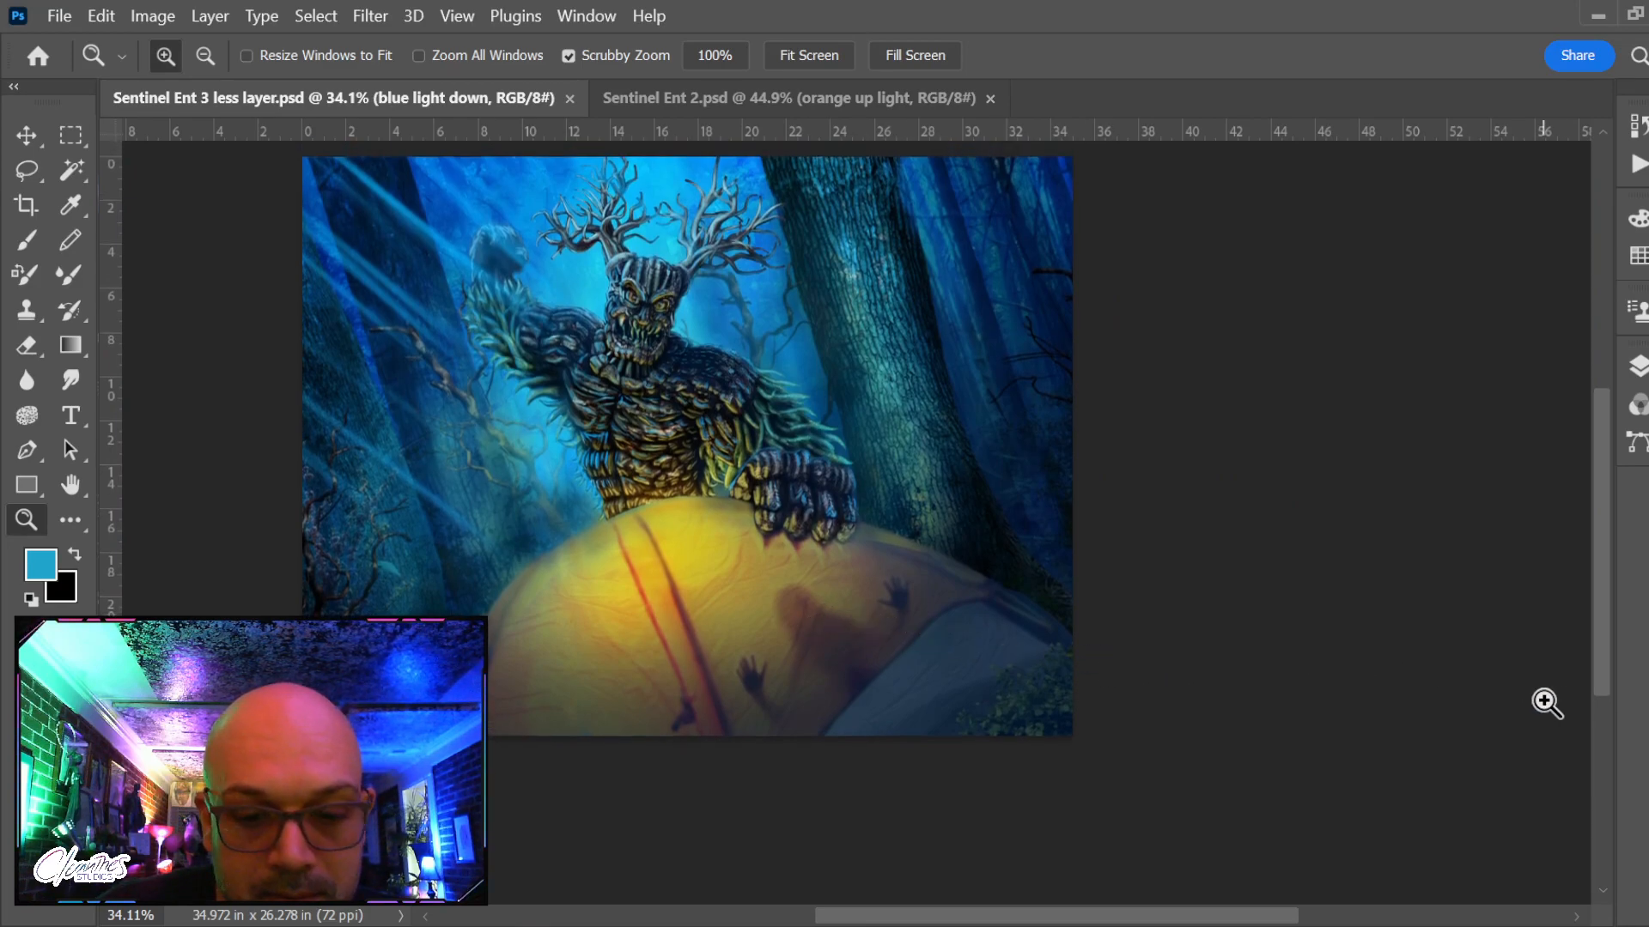
key("b")
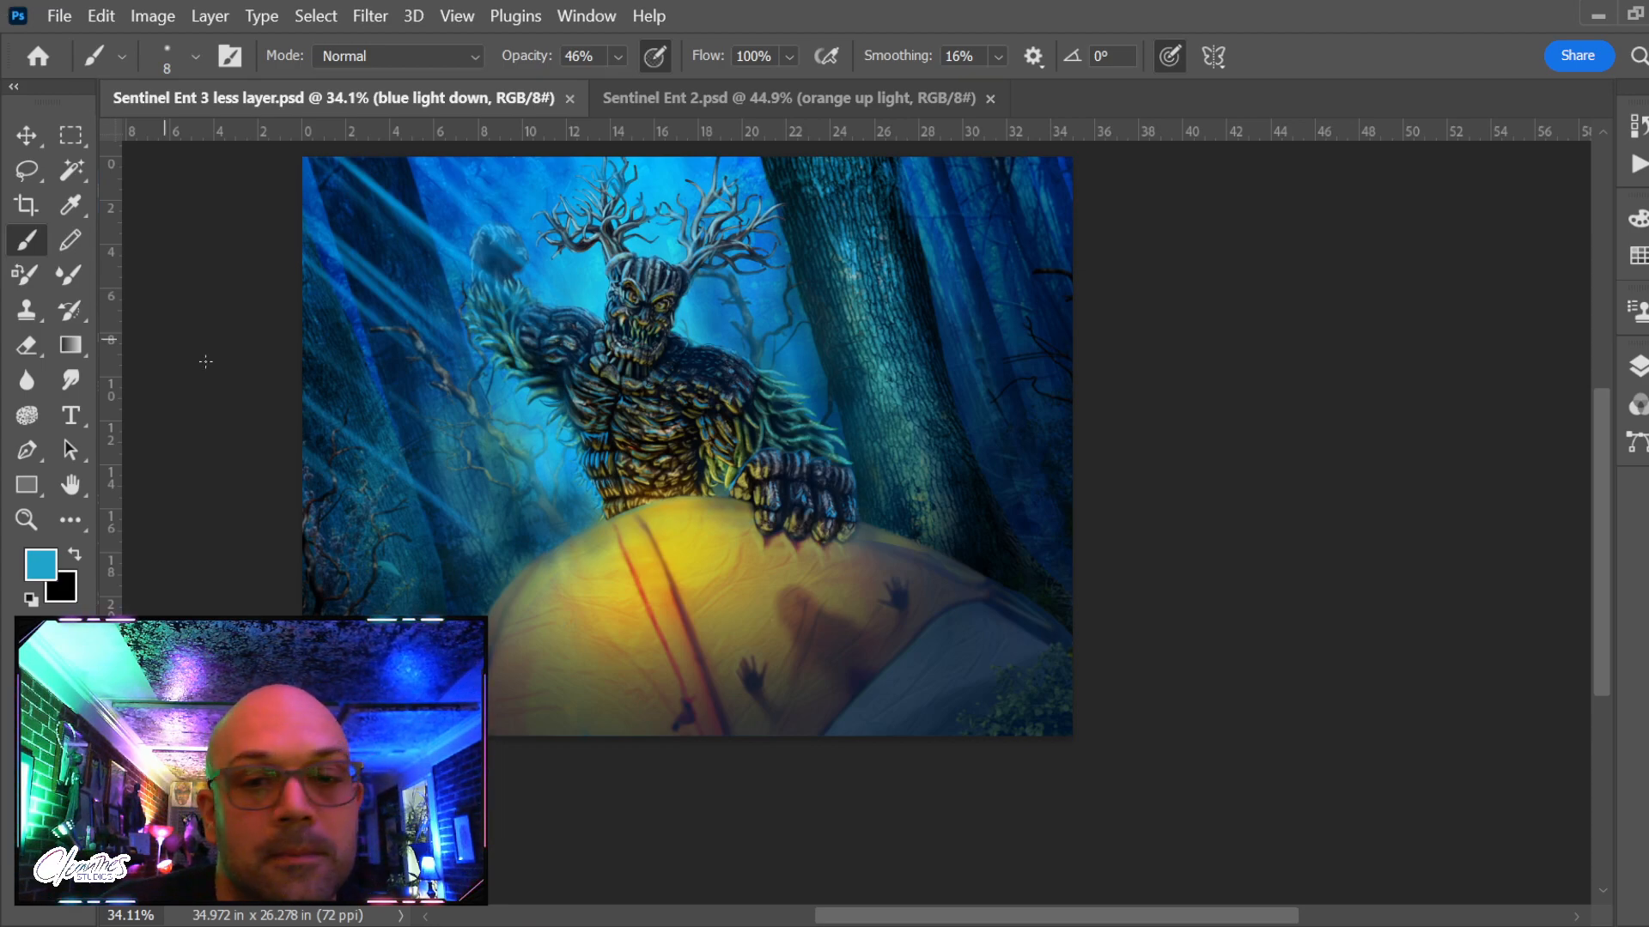
left_click_drag(924, 497, 1019, 552)
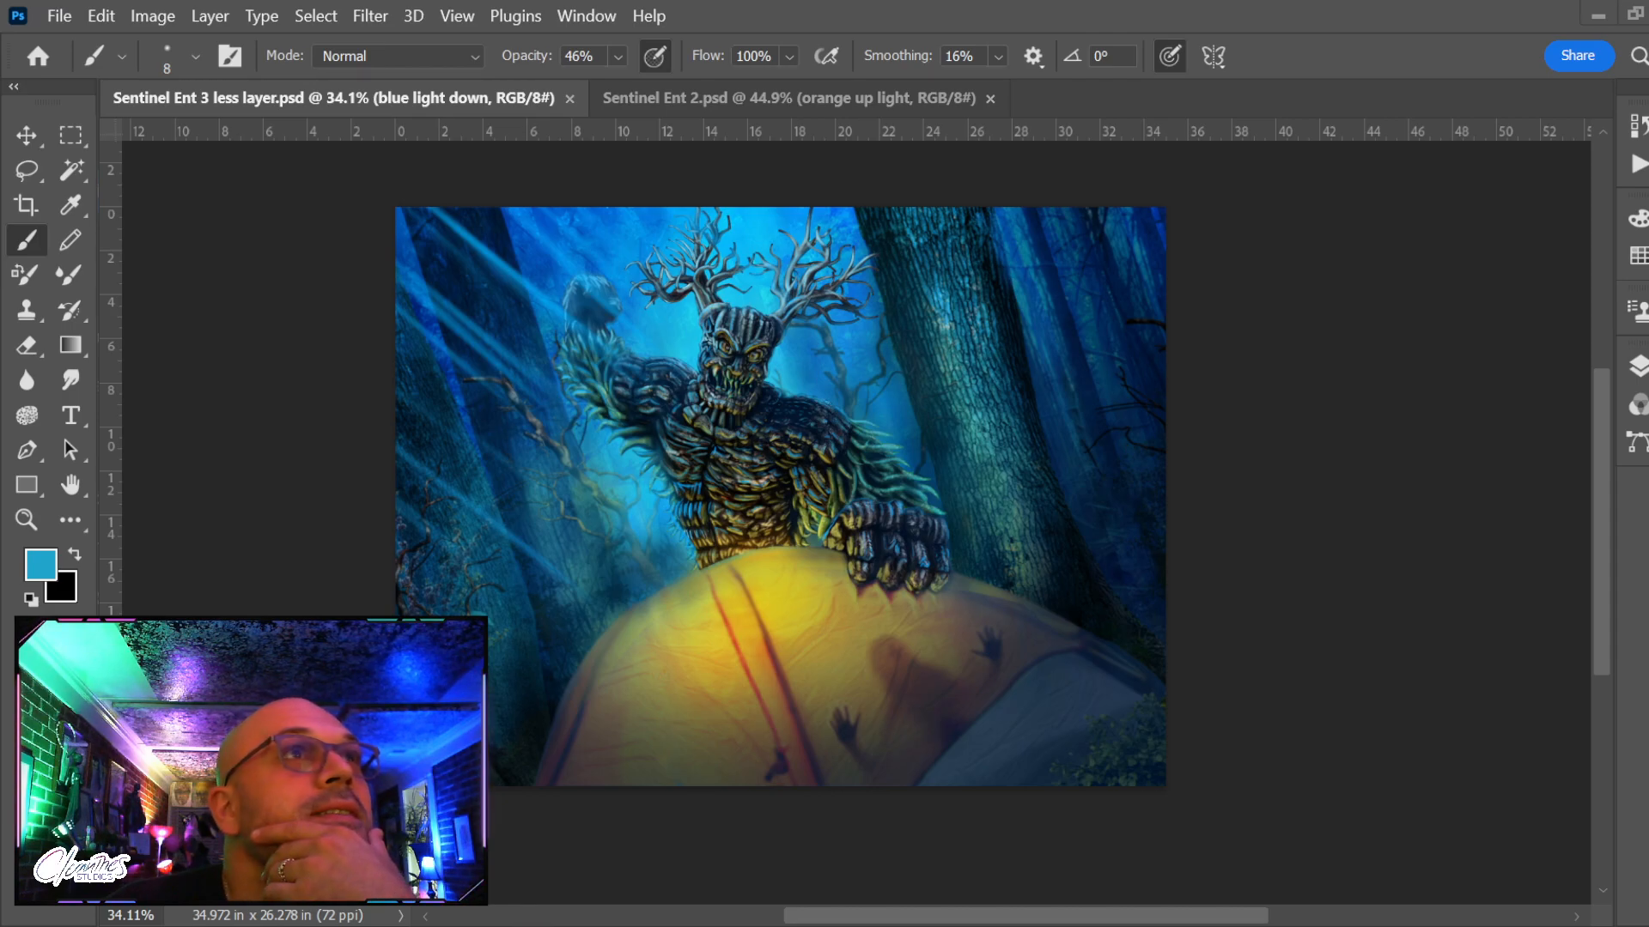
Switch to the image viewer and step through progress images 1 to 4 of treeclops, comparing the sketch with the forest version
left_click_drag(0, 0, 949, 10)
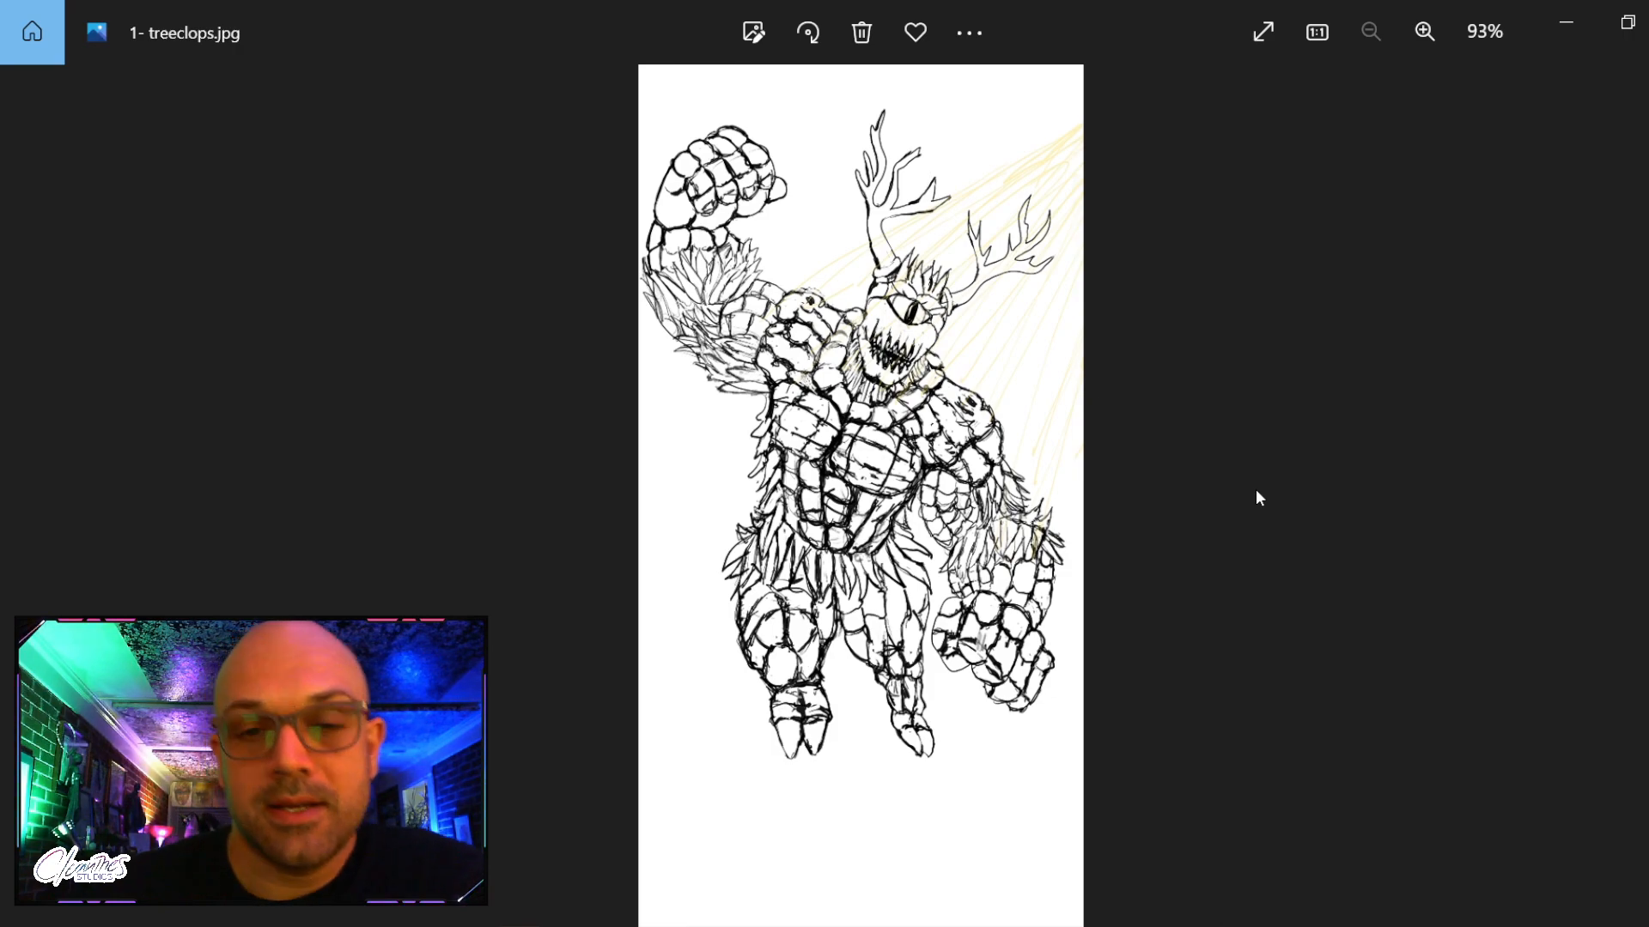
key("Right")
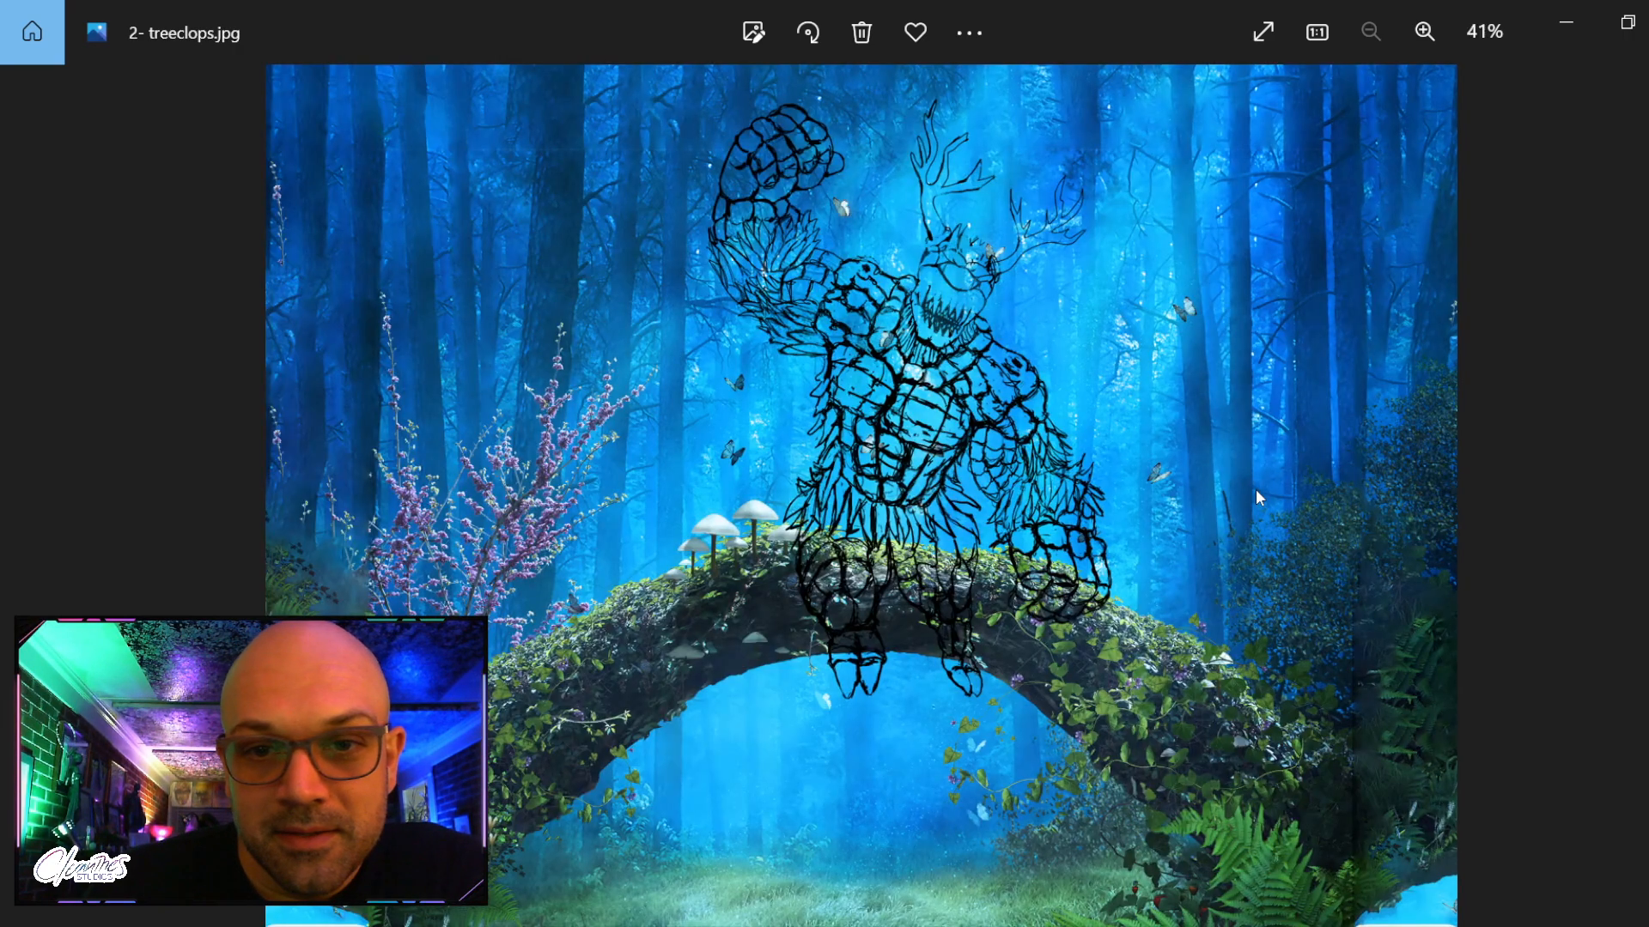
key("Left")
key("Right")
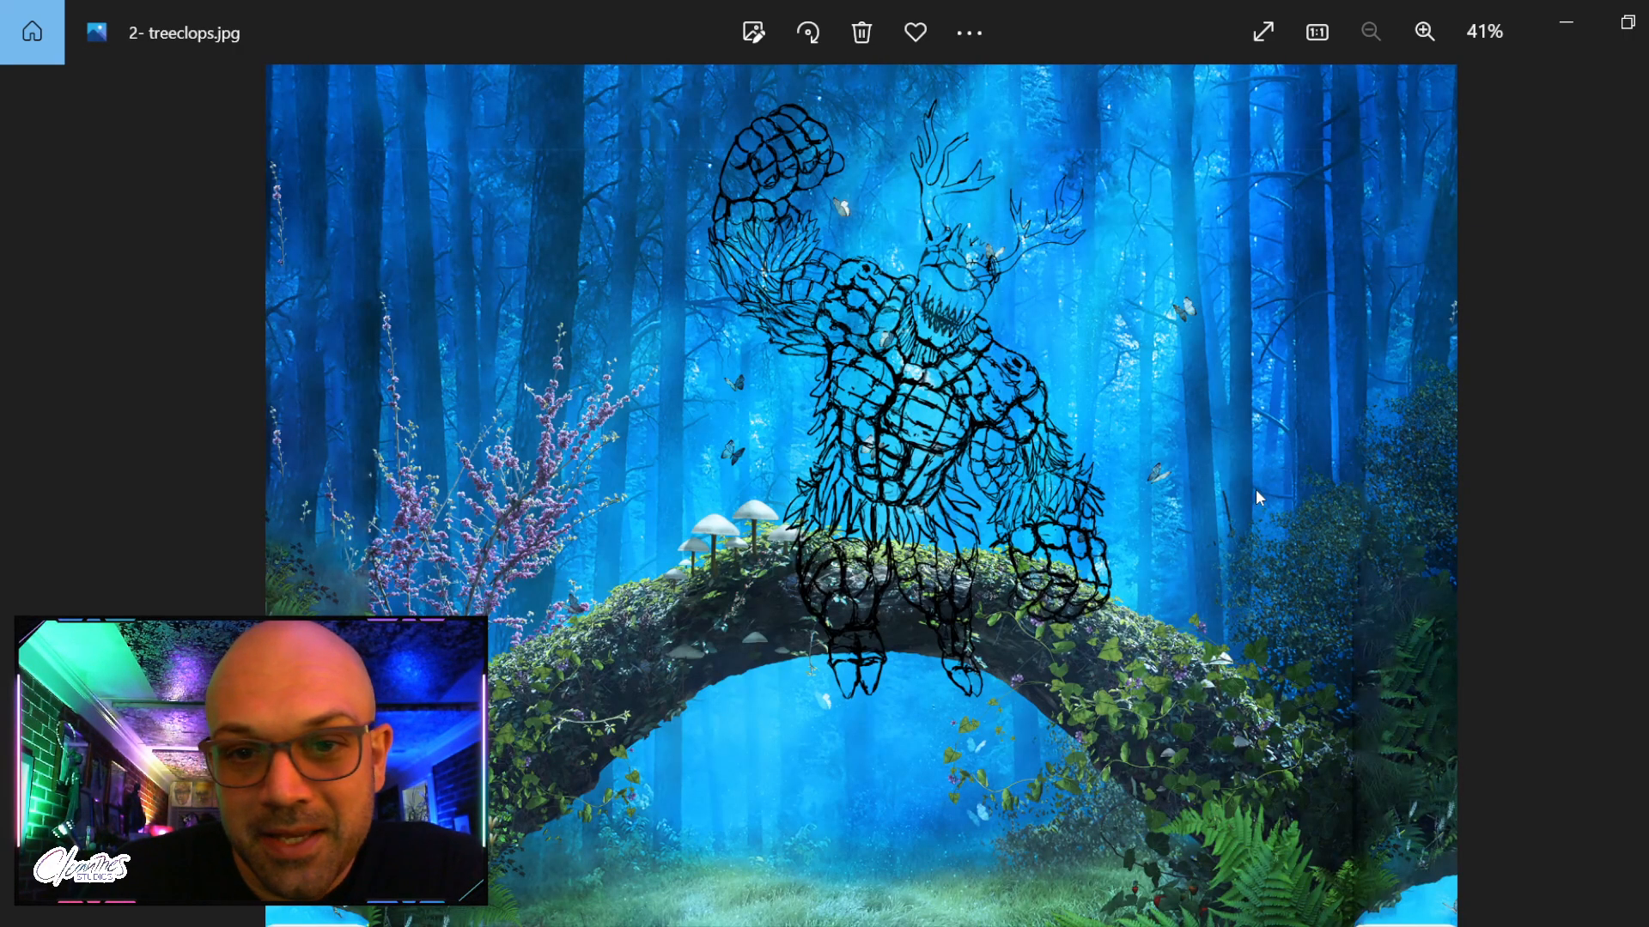
key("Left")
key("Right")
key("Right")
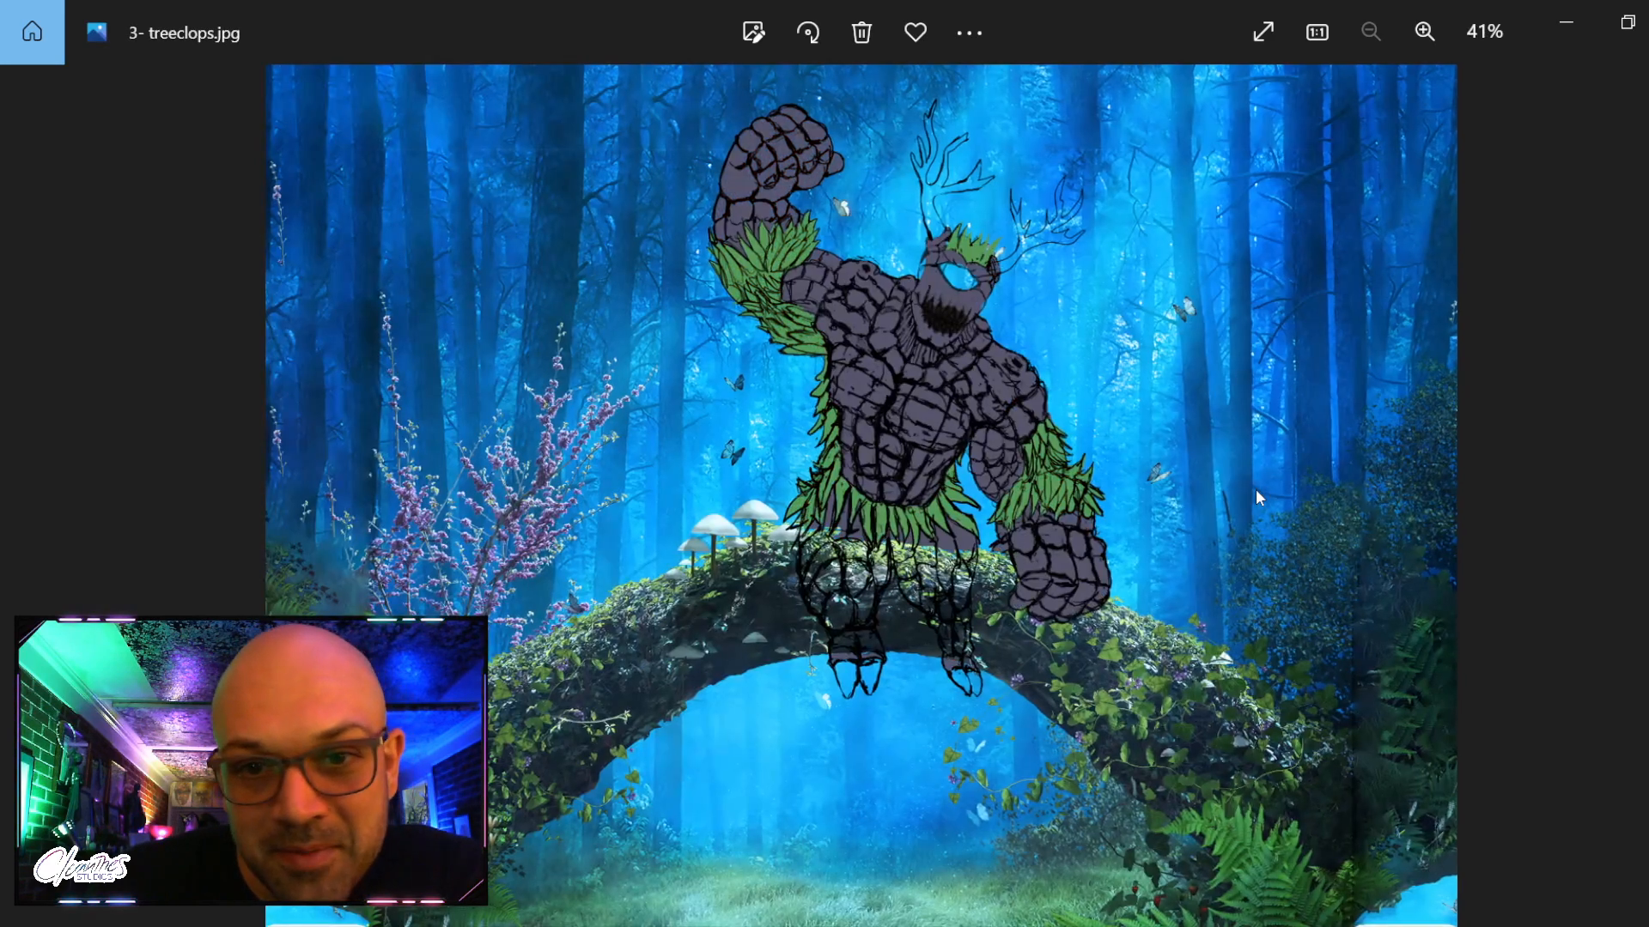
key("Right")
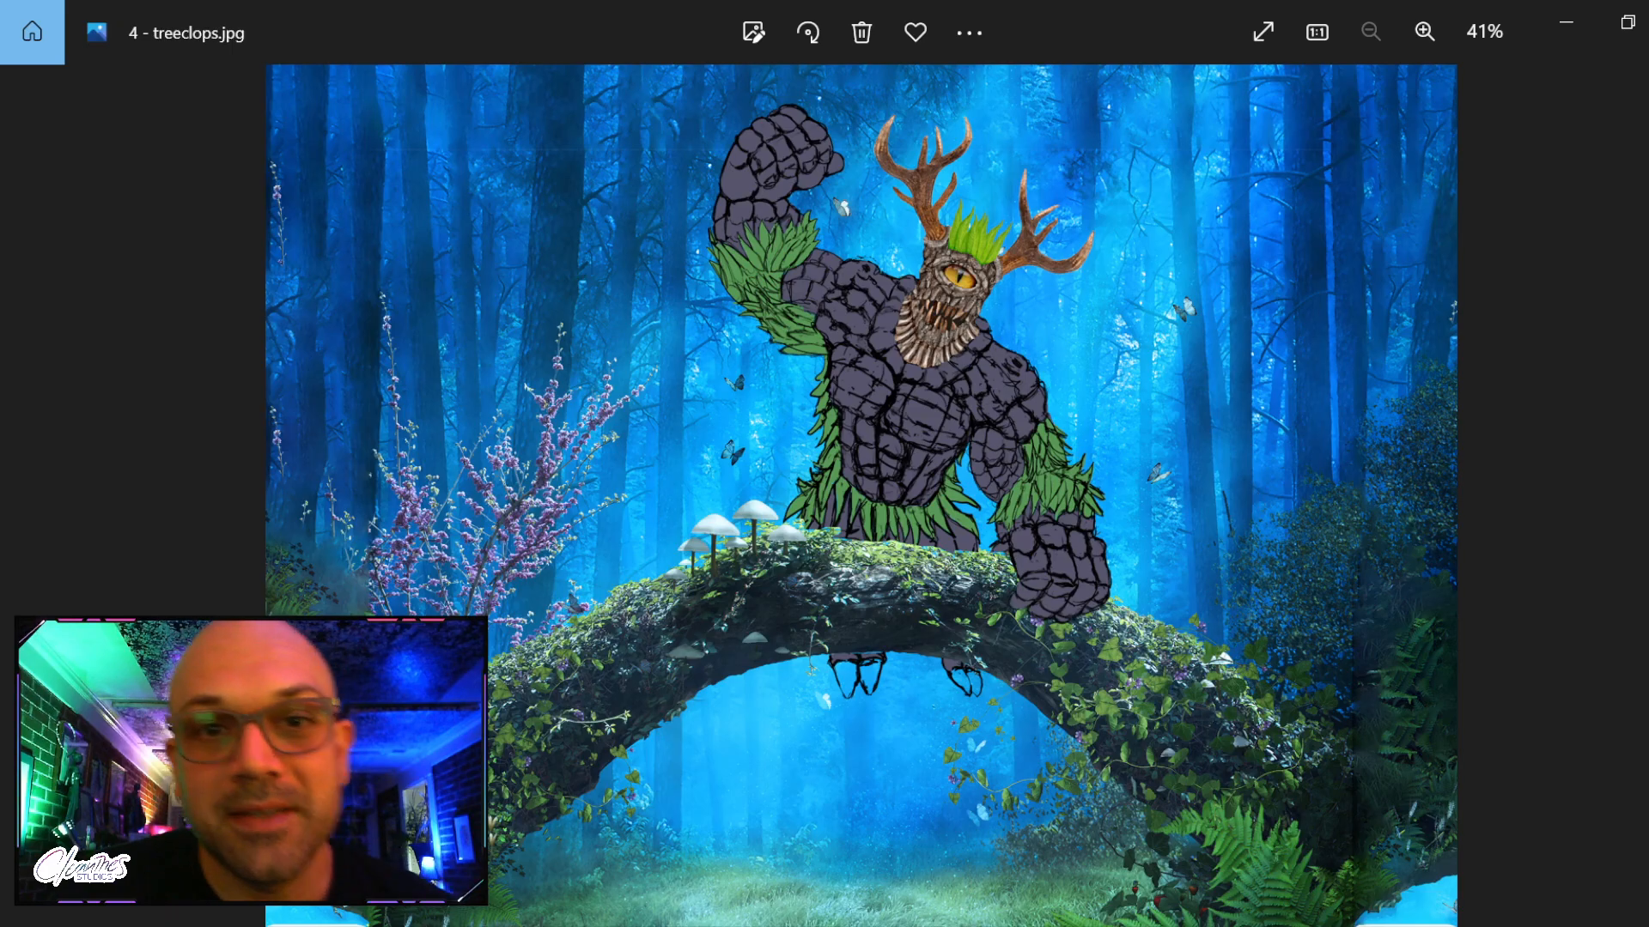
Examine the one-eyed head, antlers and raised fist up close in 4 - treeclops.jpg
scroll(997, 352, "up", 5)
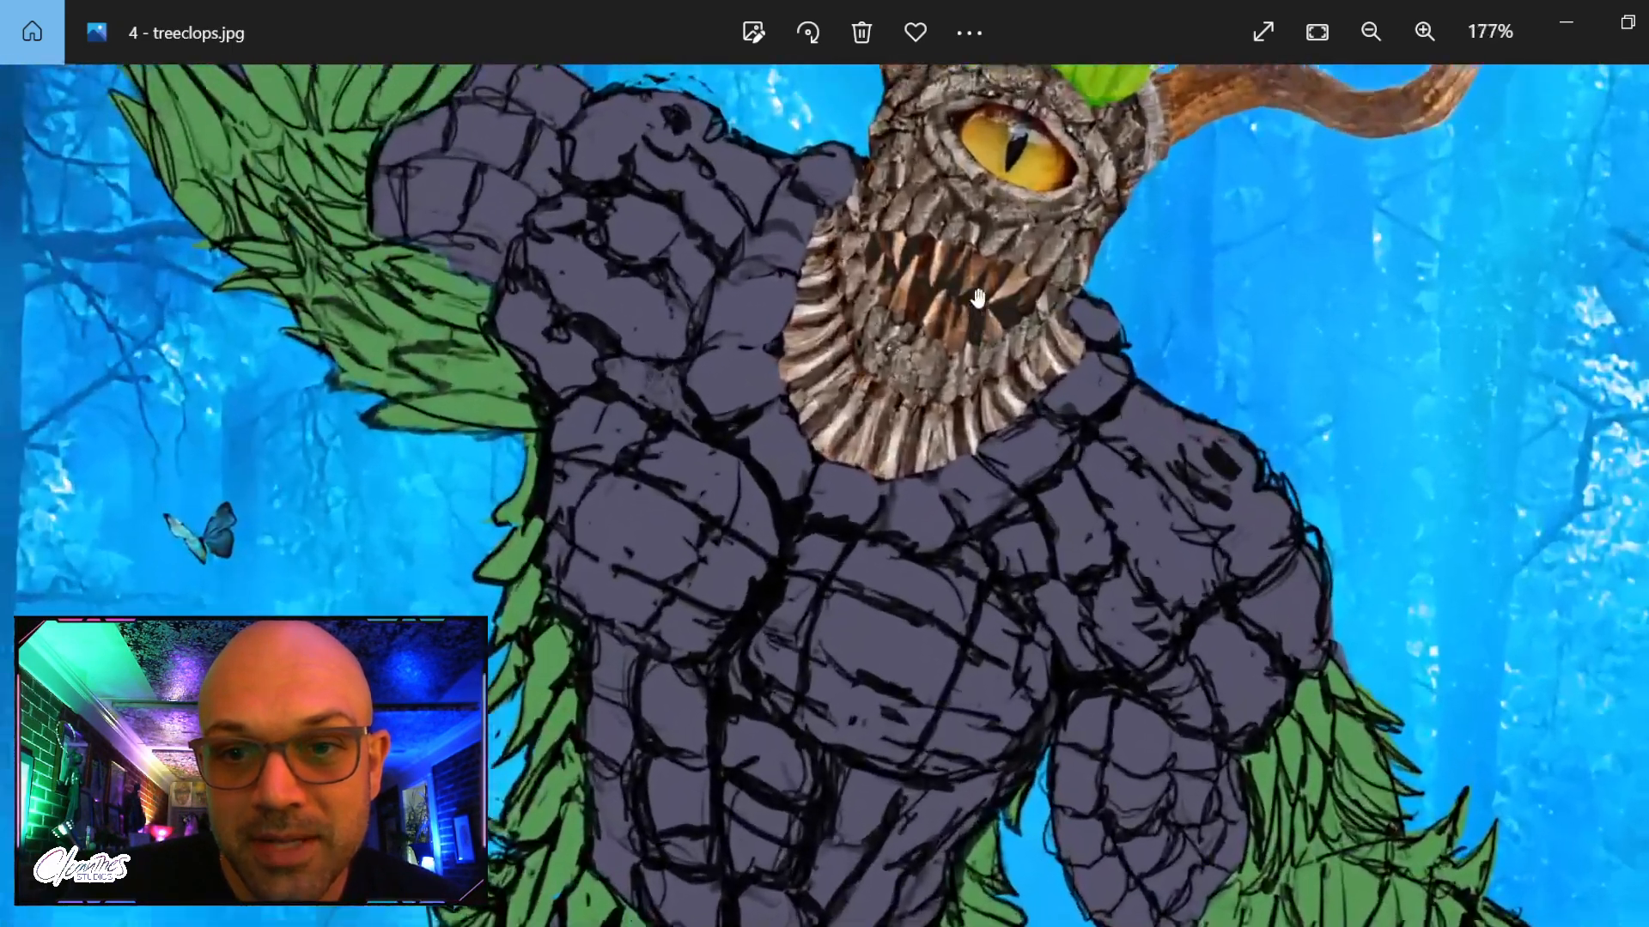
left_click_drag(997, 352, 959, 636)
scroll(959, 635, "down", 4)
scroll(965, 515, "up", 2)
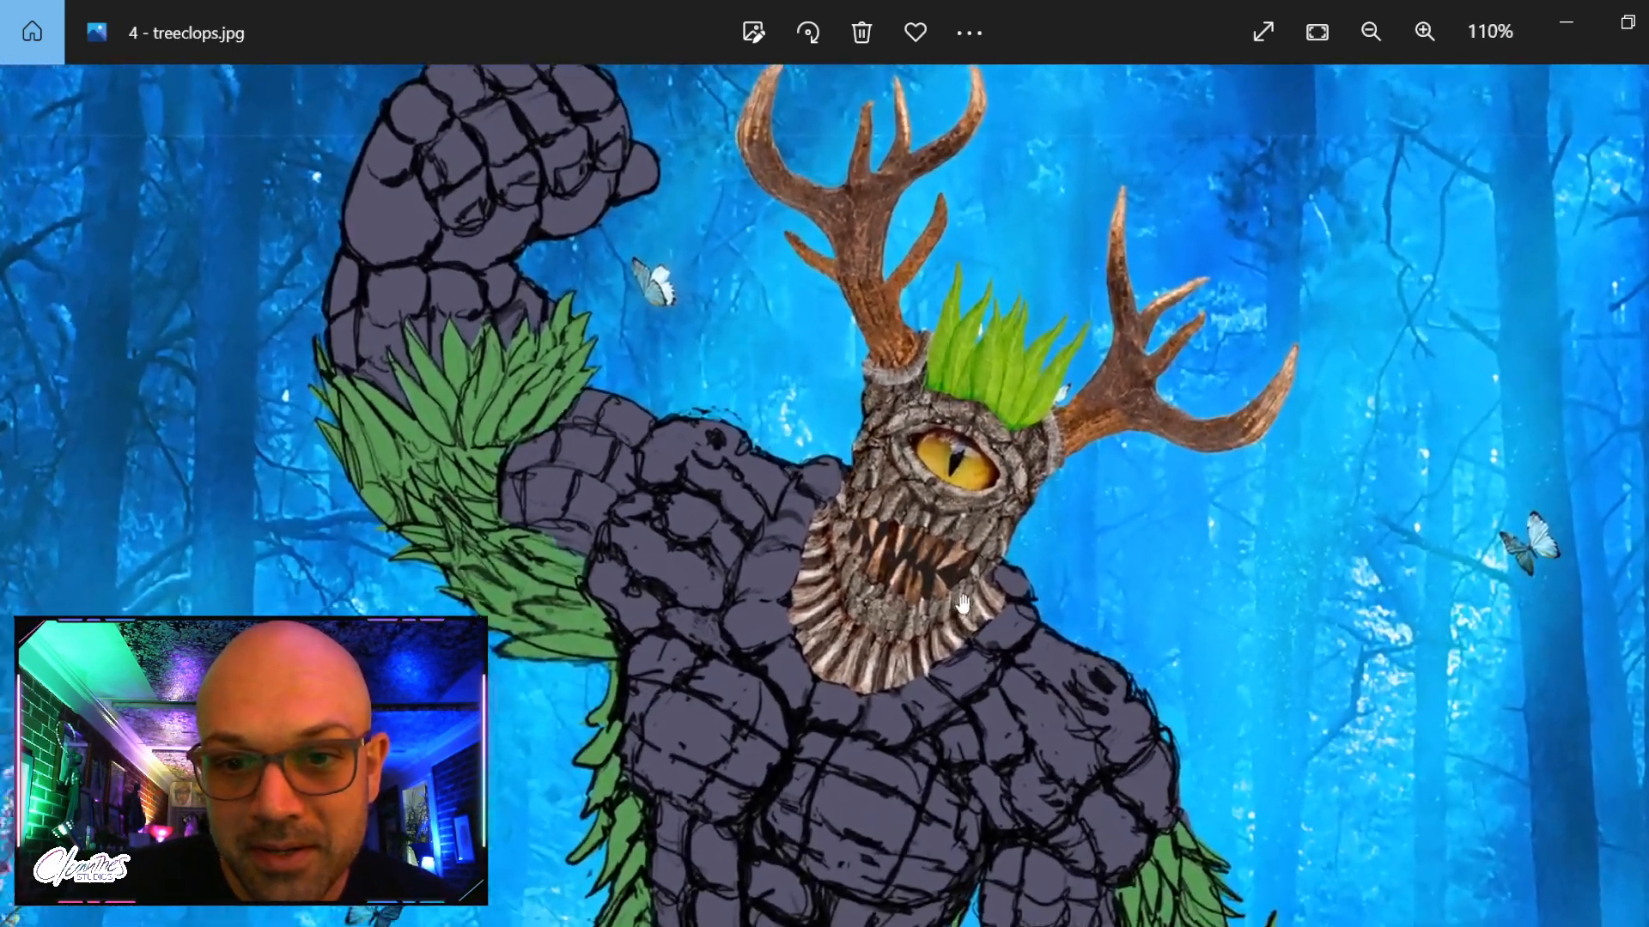
scroll(968, 481, "down", 3)
scroll(970, 482, "down", 2)
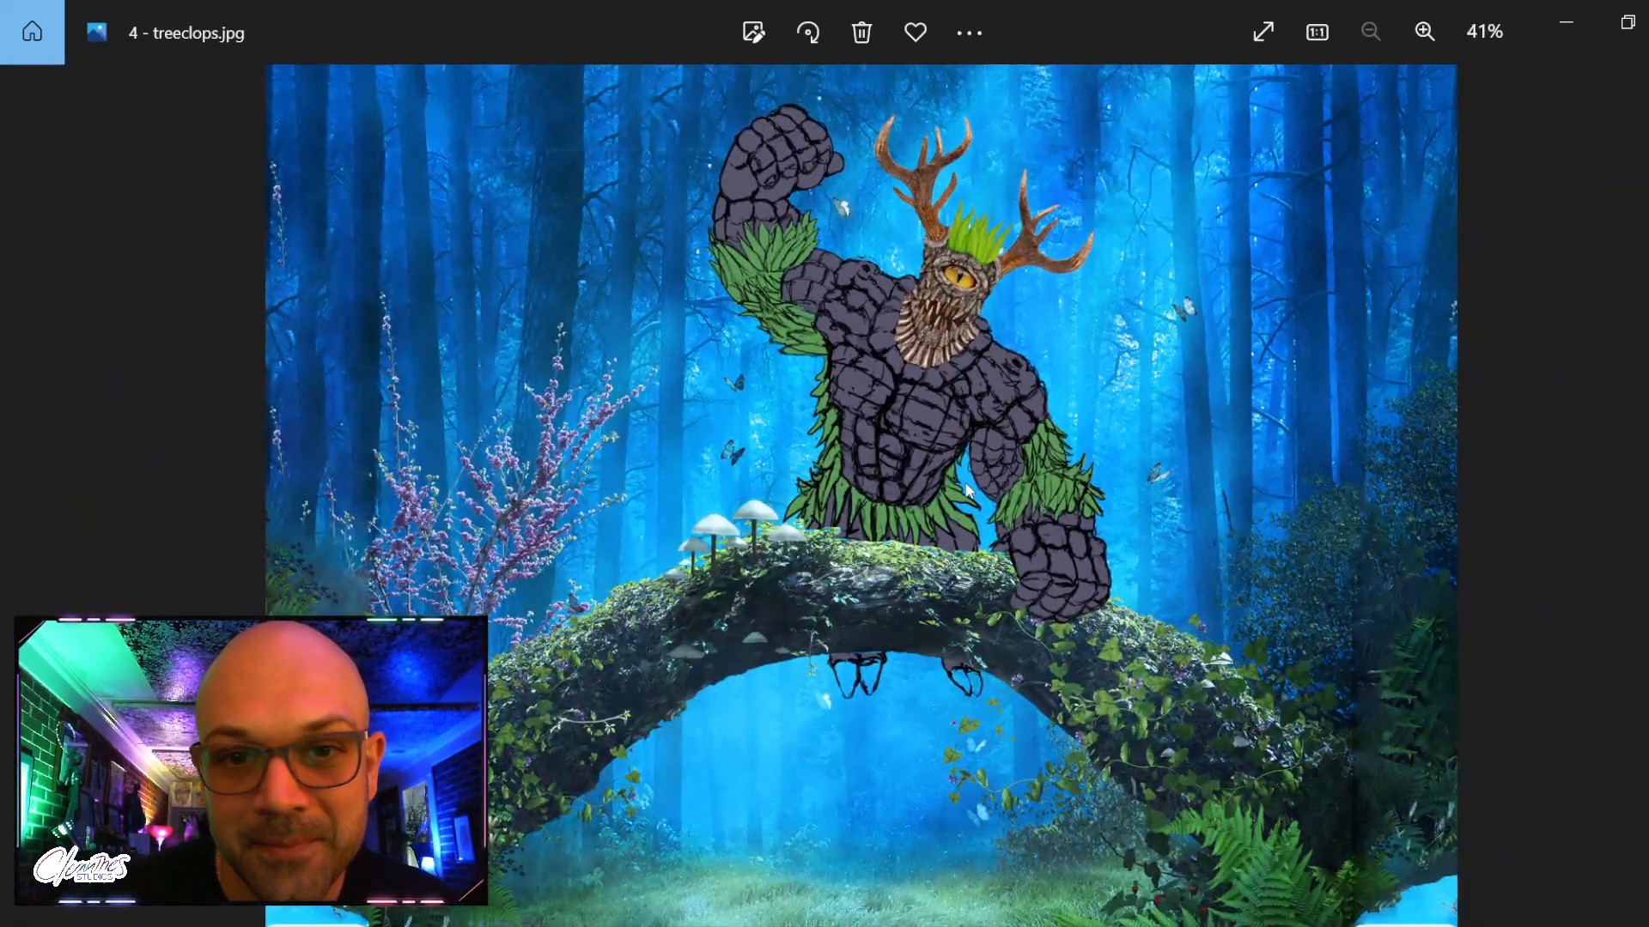
Show 5 - treeclops.jpg and examine the bark texture on the creature's chest and arm
key("Right")
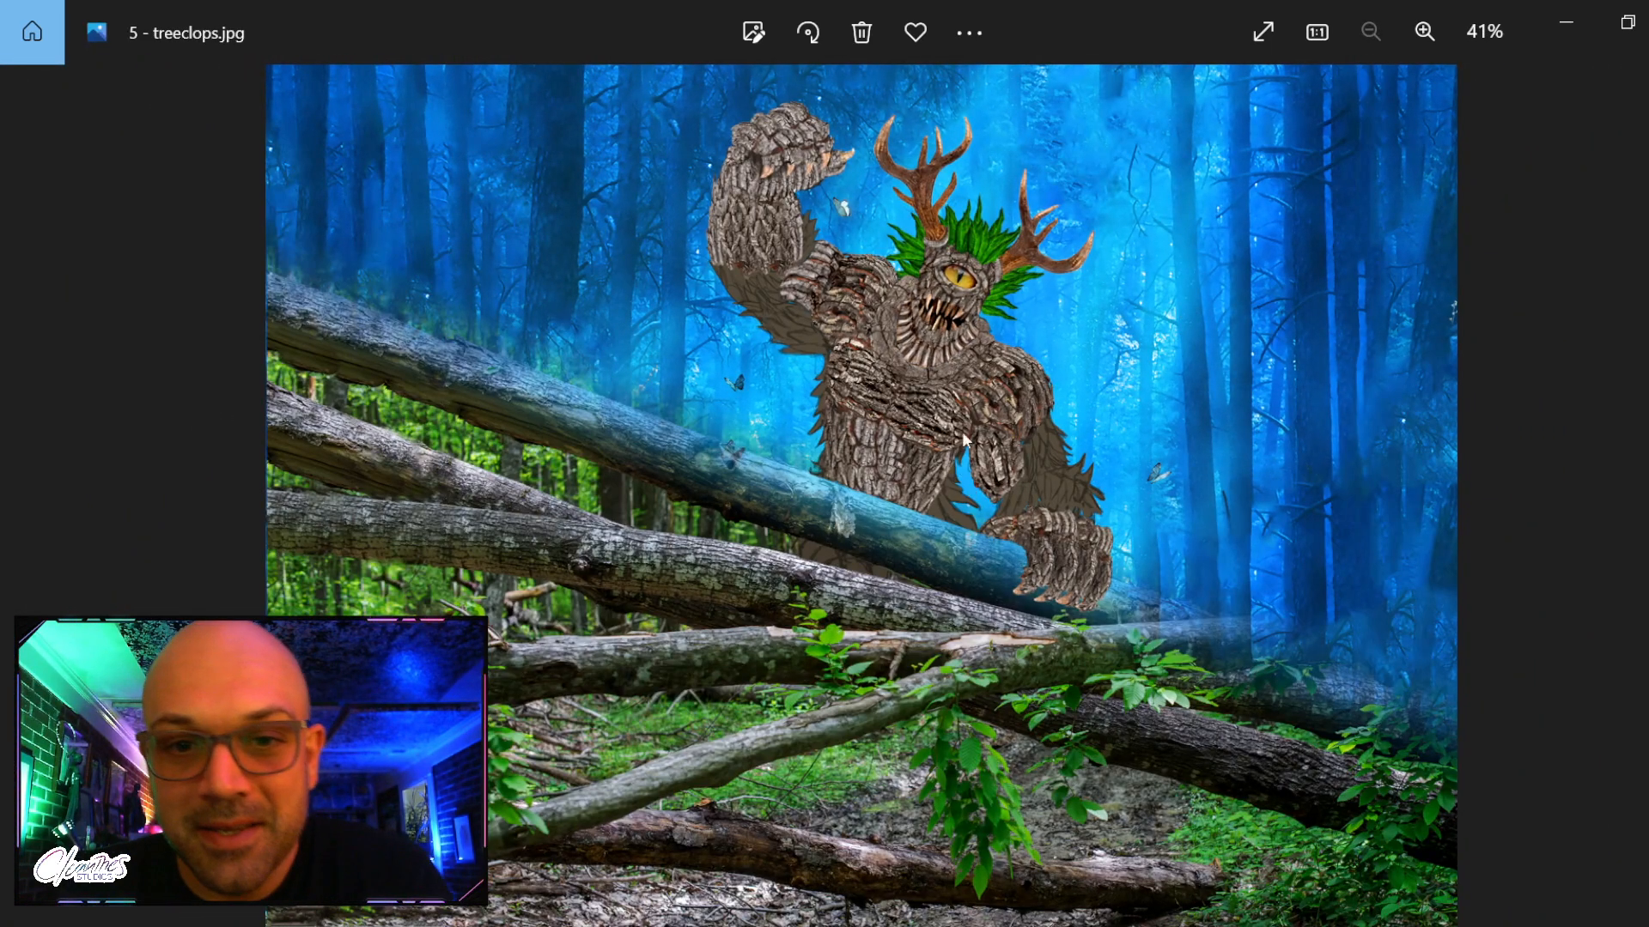
scroll(968, 491, "up", 4)
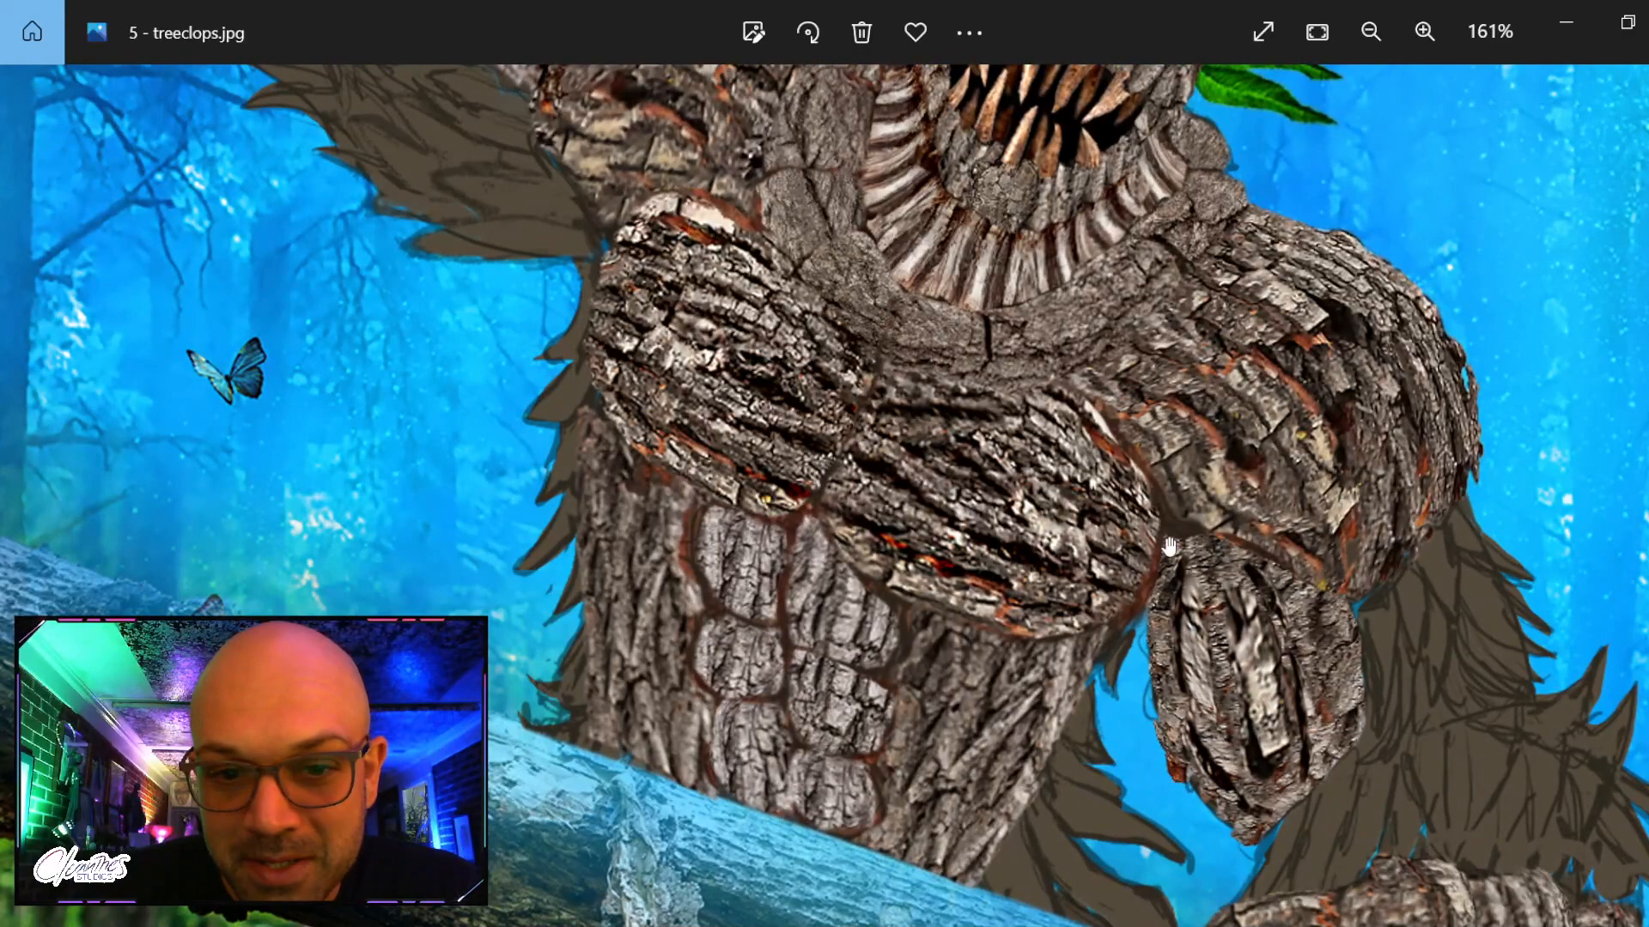
scroll(1122, 757, "down", 4)
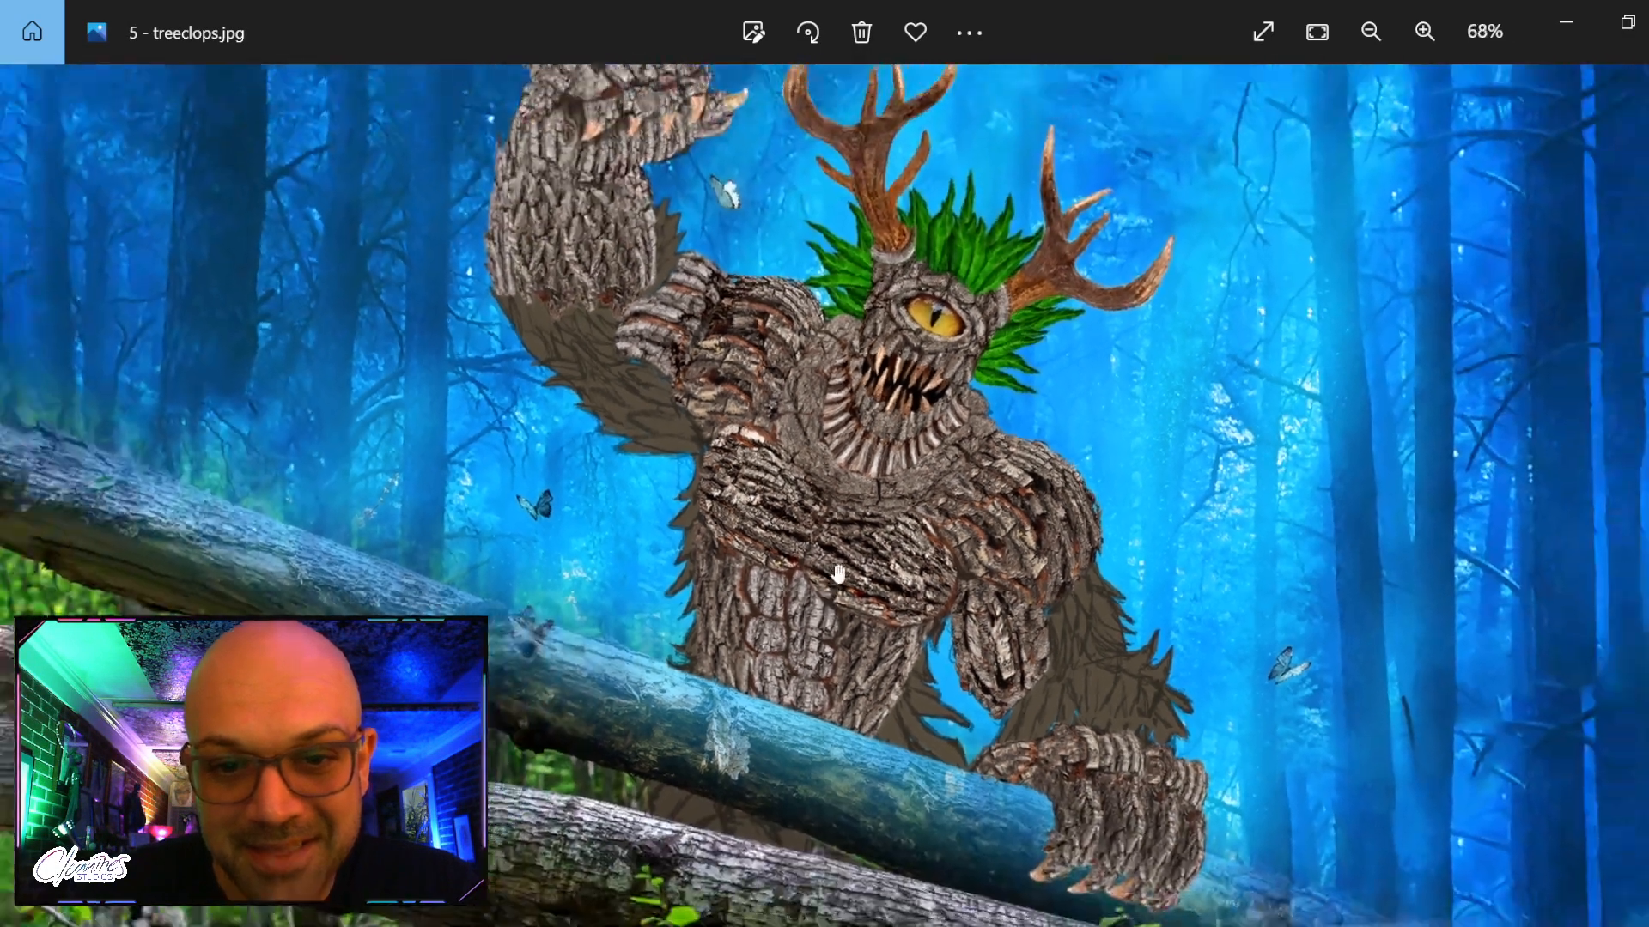
Show 6 - treeclops.jpg and compare the creature's redesigned head with the version in 5 - treeclops.jpg
key("Right")
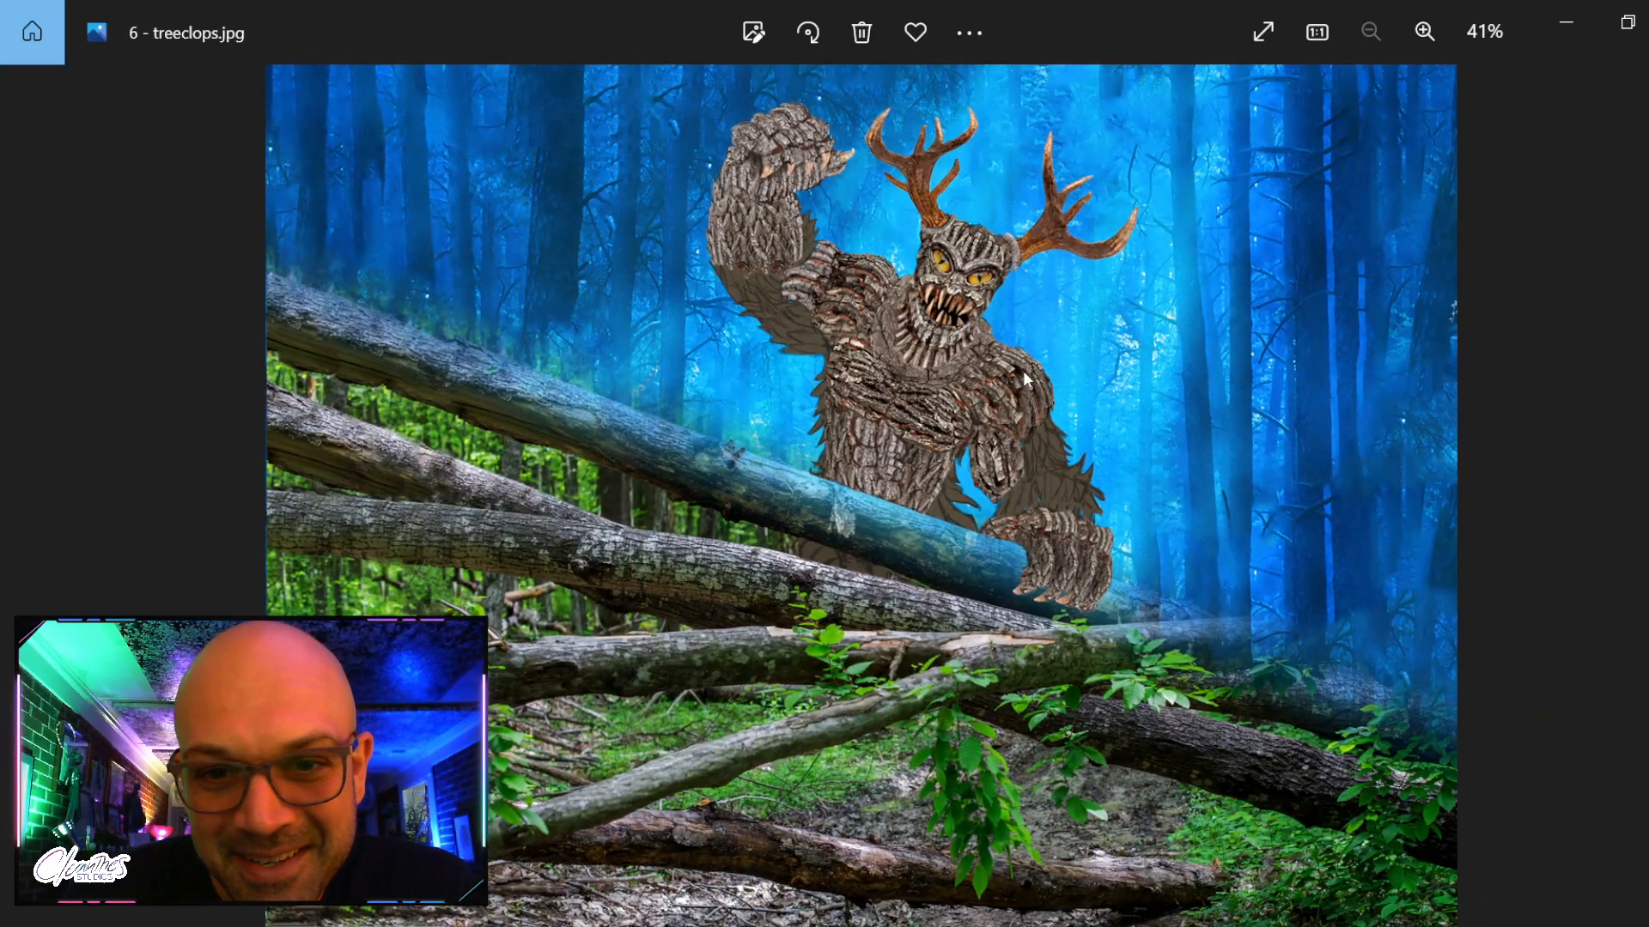
scroll(1023, 369, "up", 1)
left_click_drag(1034, 352, 989, 486)
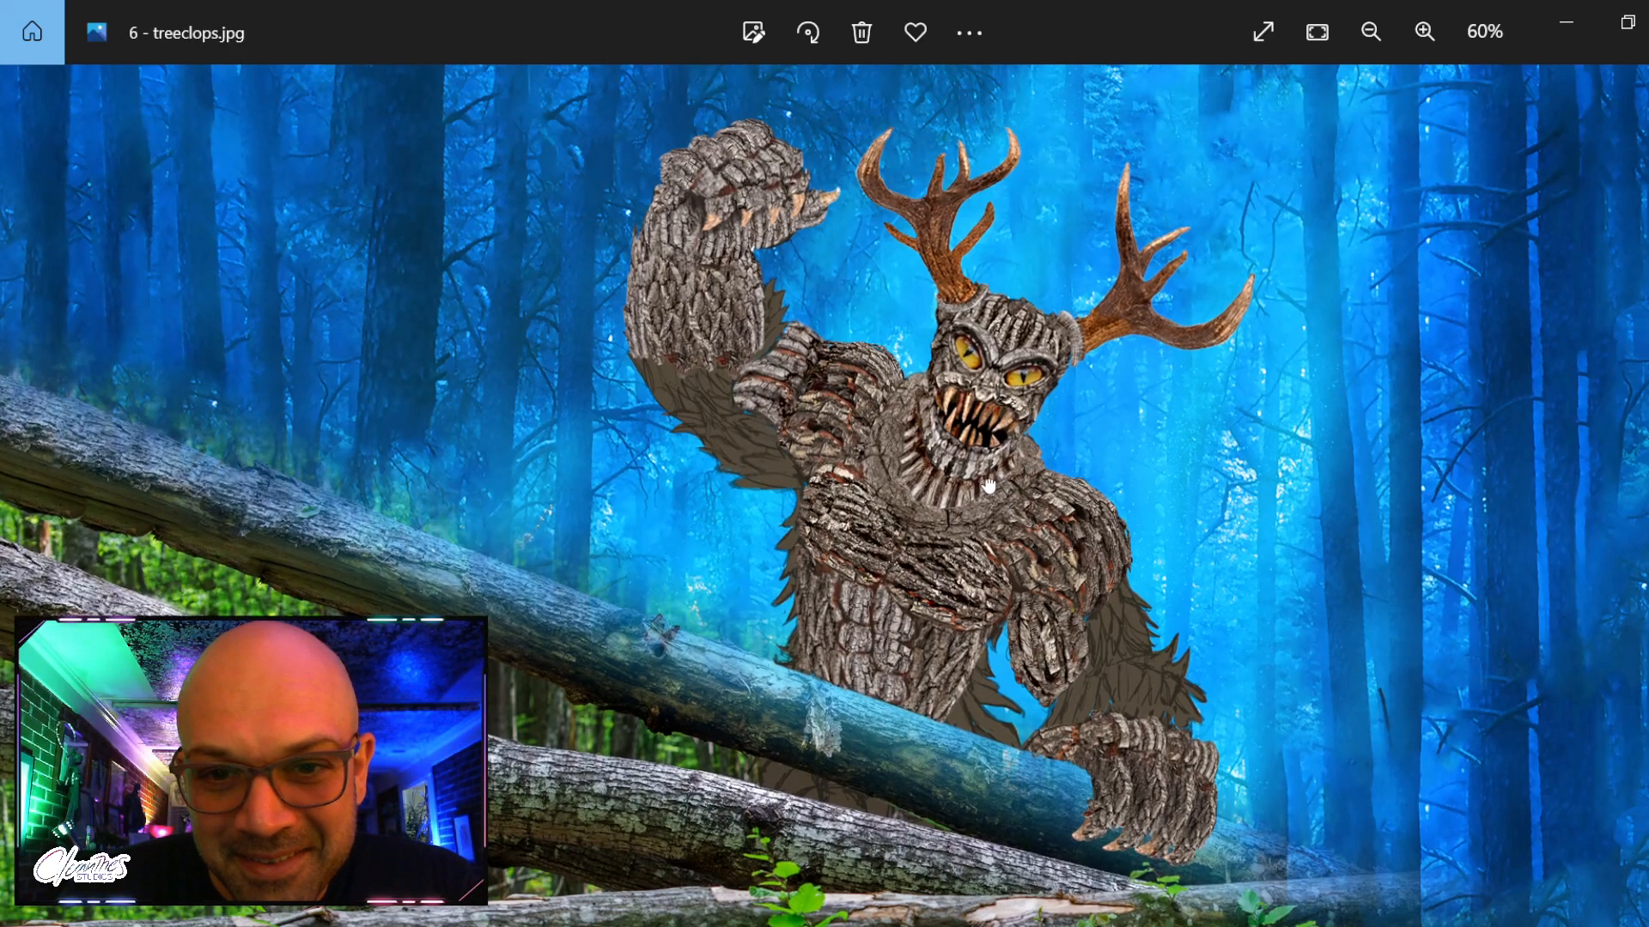
scroll(988, 486, "down", 1)
key("Left")
key("Right")
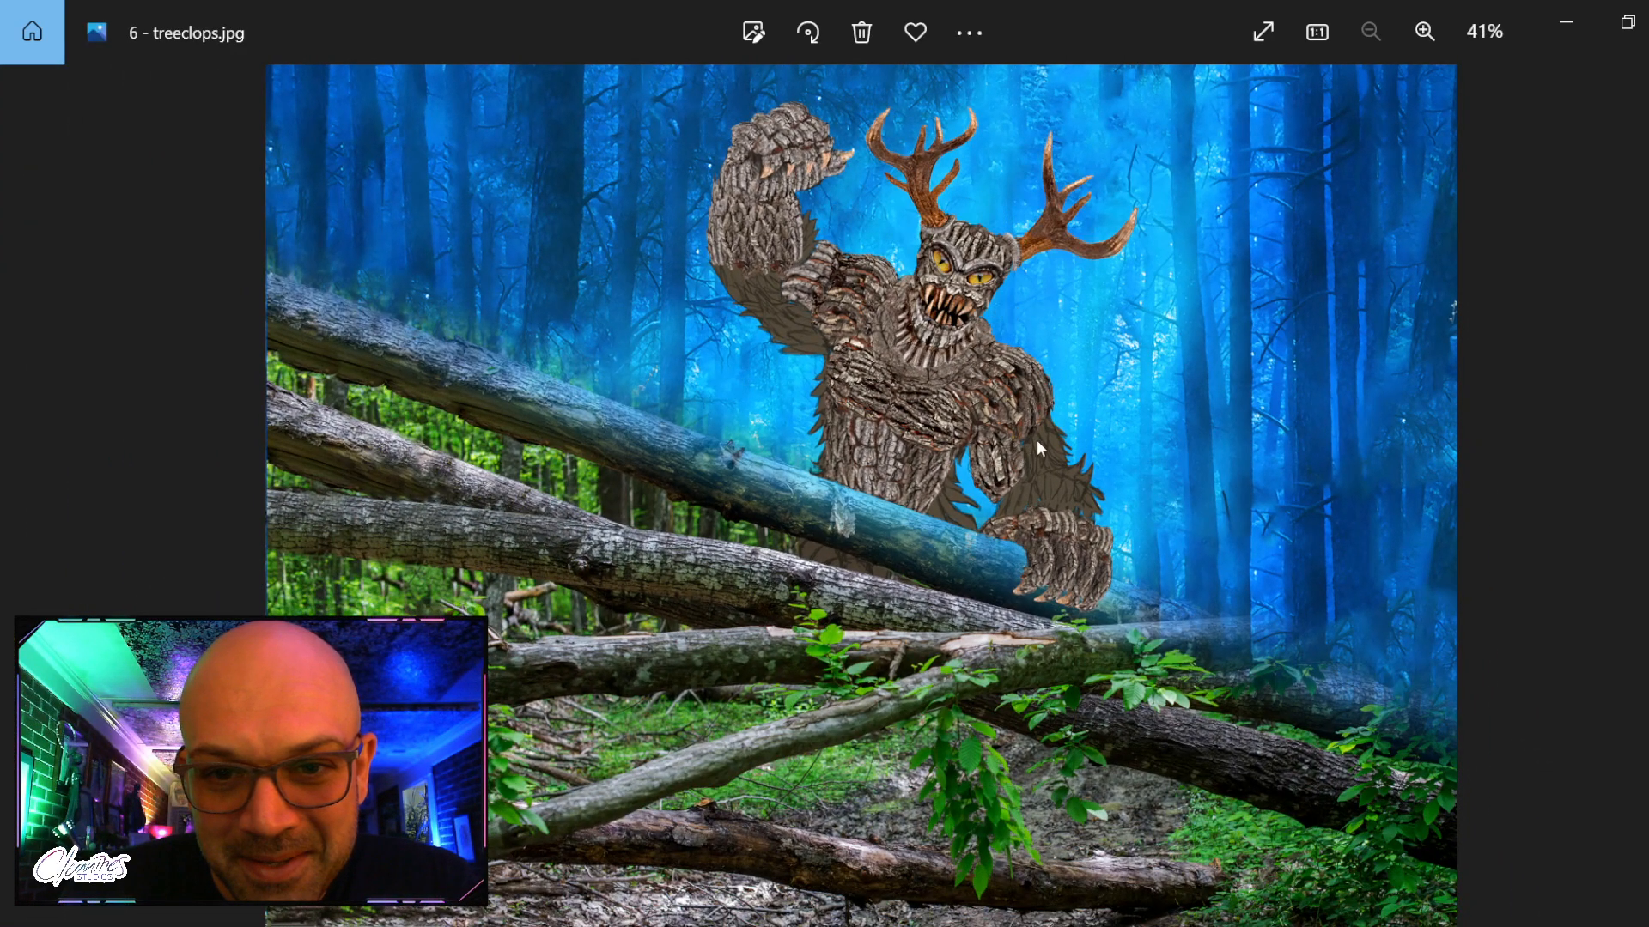
Examine the two-eyed face and teeth up close in 6 - treeclops.jpg
scroll(1049, 431, "up", 1)
scroll(1049, 431, "down", 1)
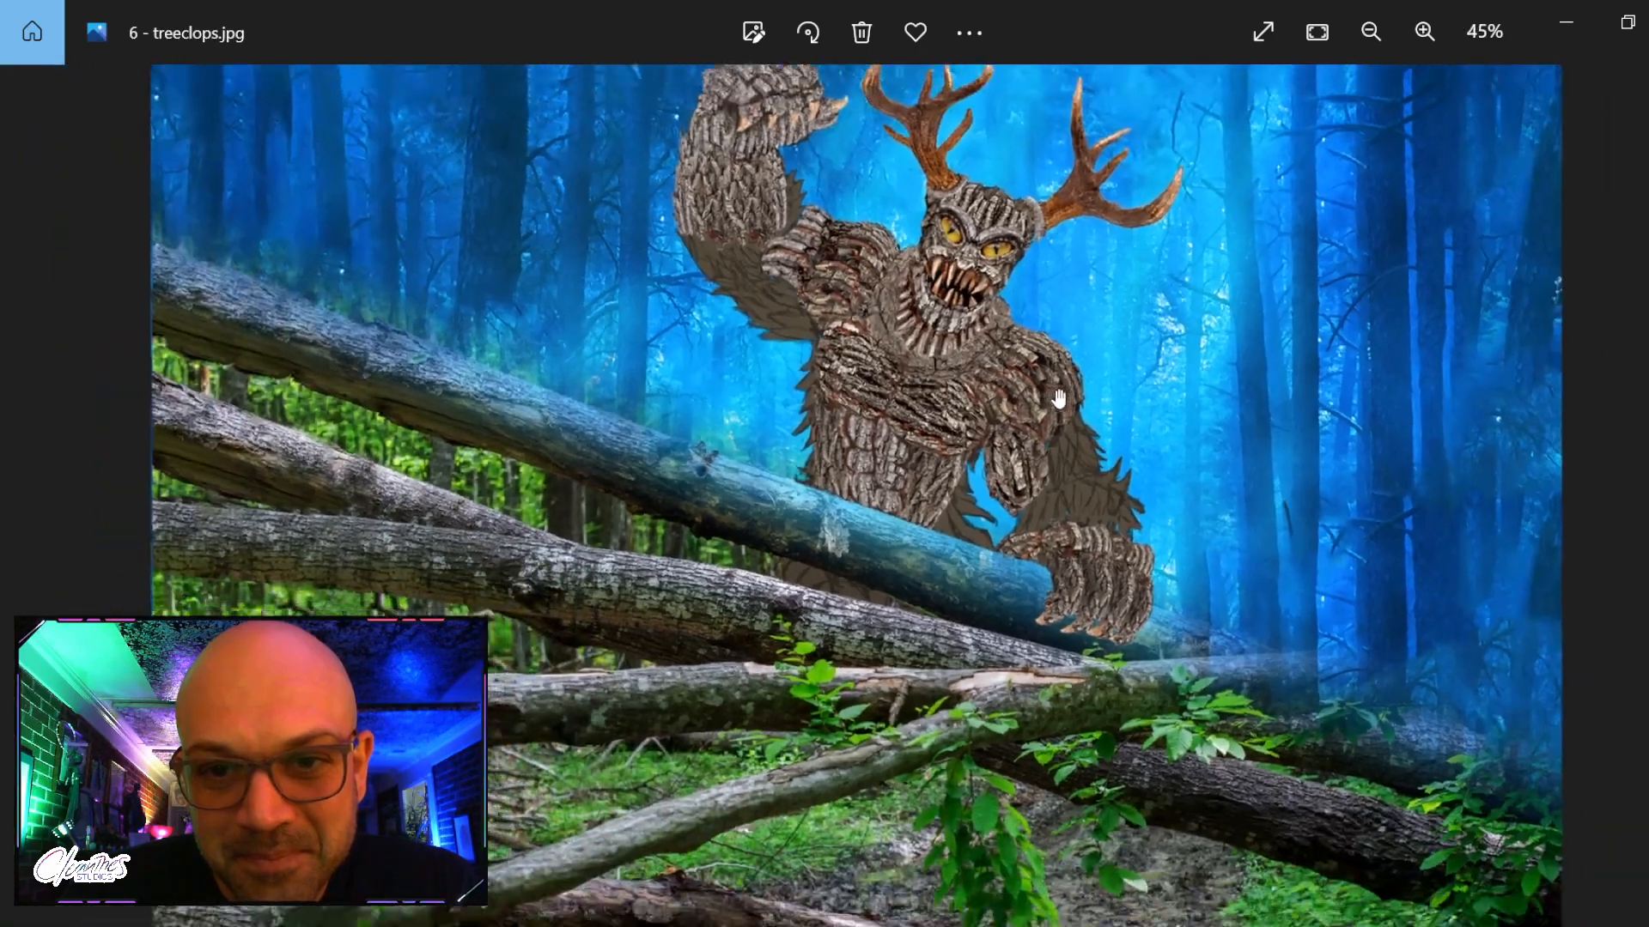
scroll(1000, 232, "up", 1)
scroll(999, 232, "up", 3)
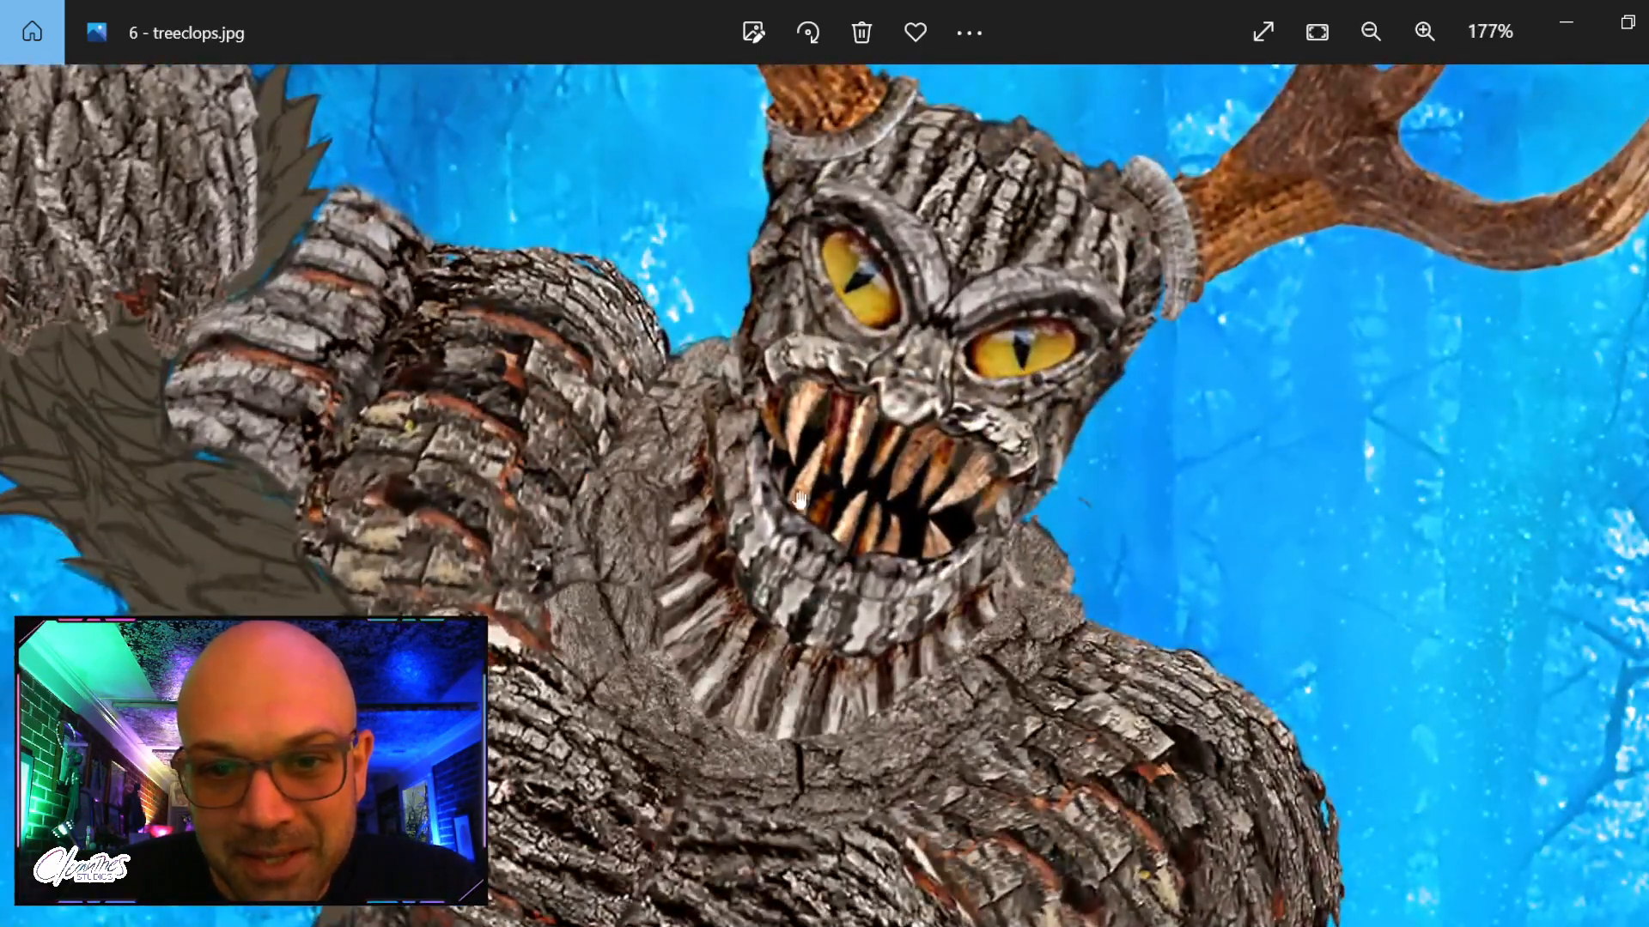
scroll(882, 474, "down", 3)
scroll(882, 475, "down", 2)
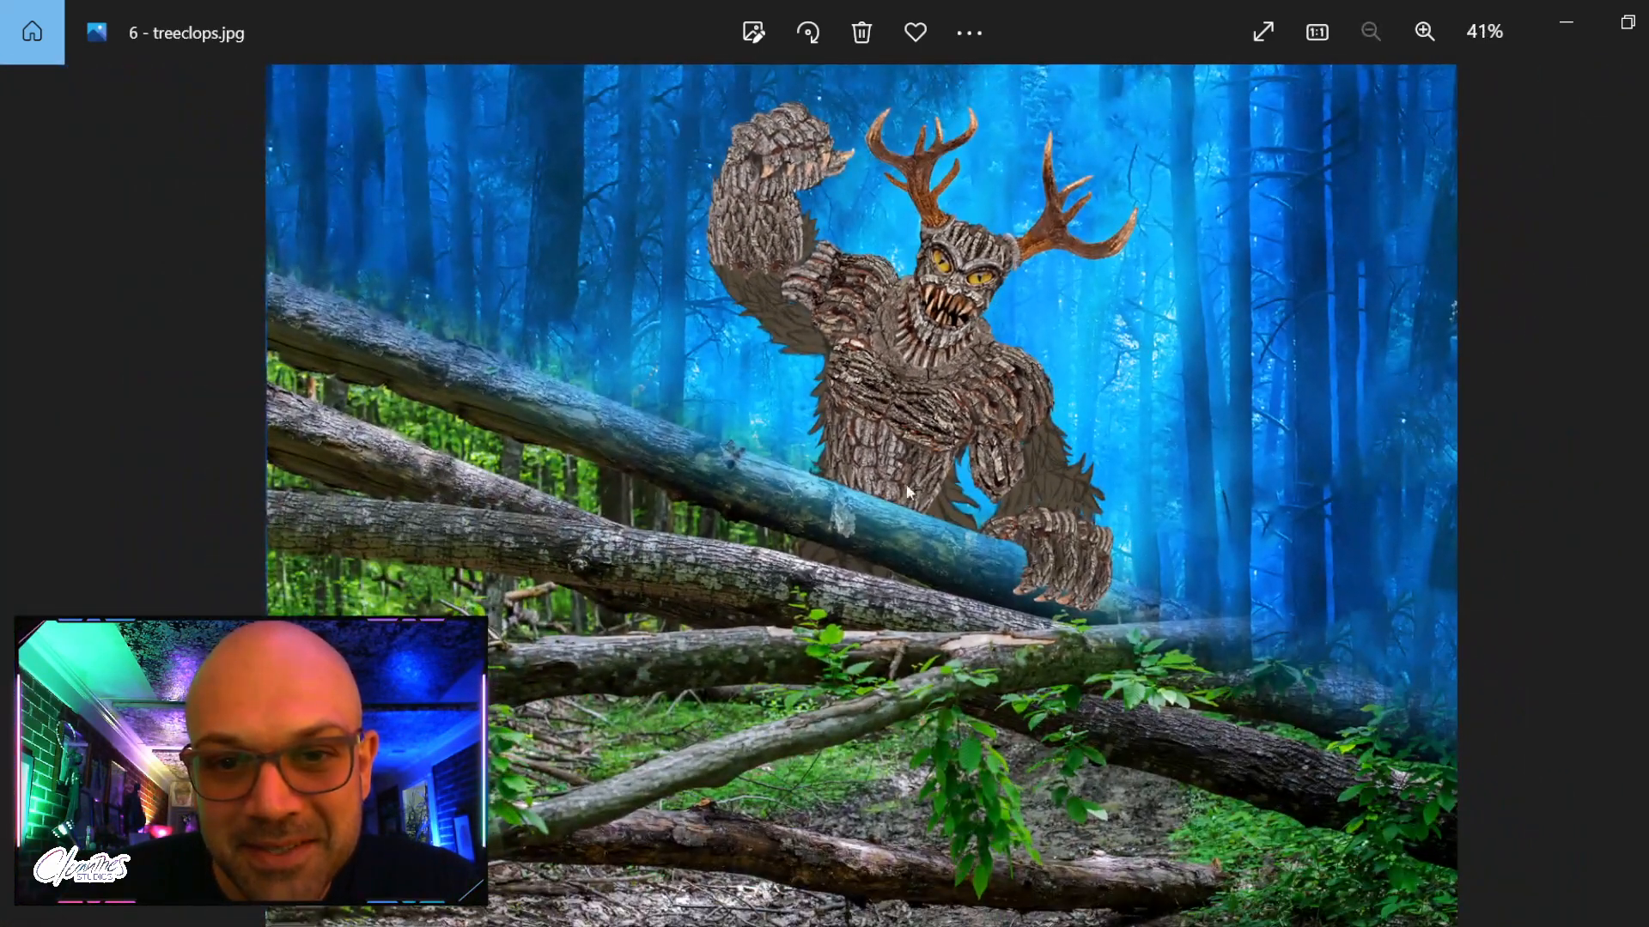
Advance to 8 - treeclops.jpg and compare it back and forth with 9 - treeclops.jpg
key("Right")
key("Right")
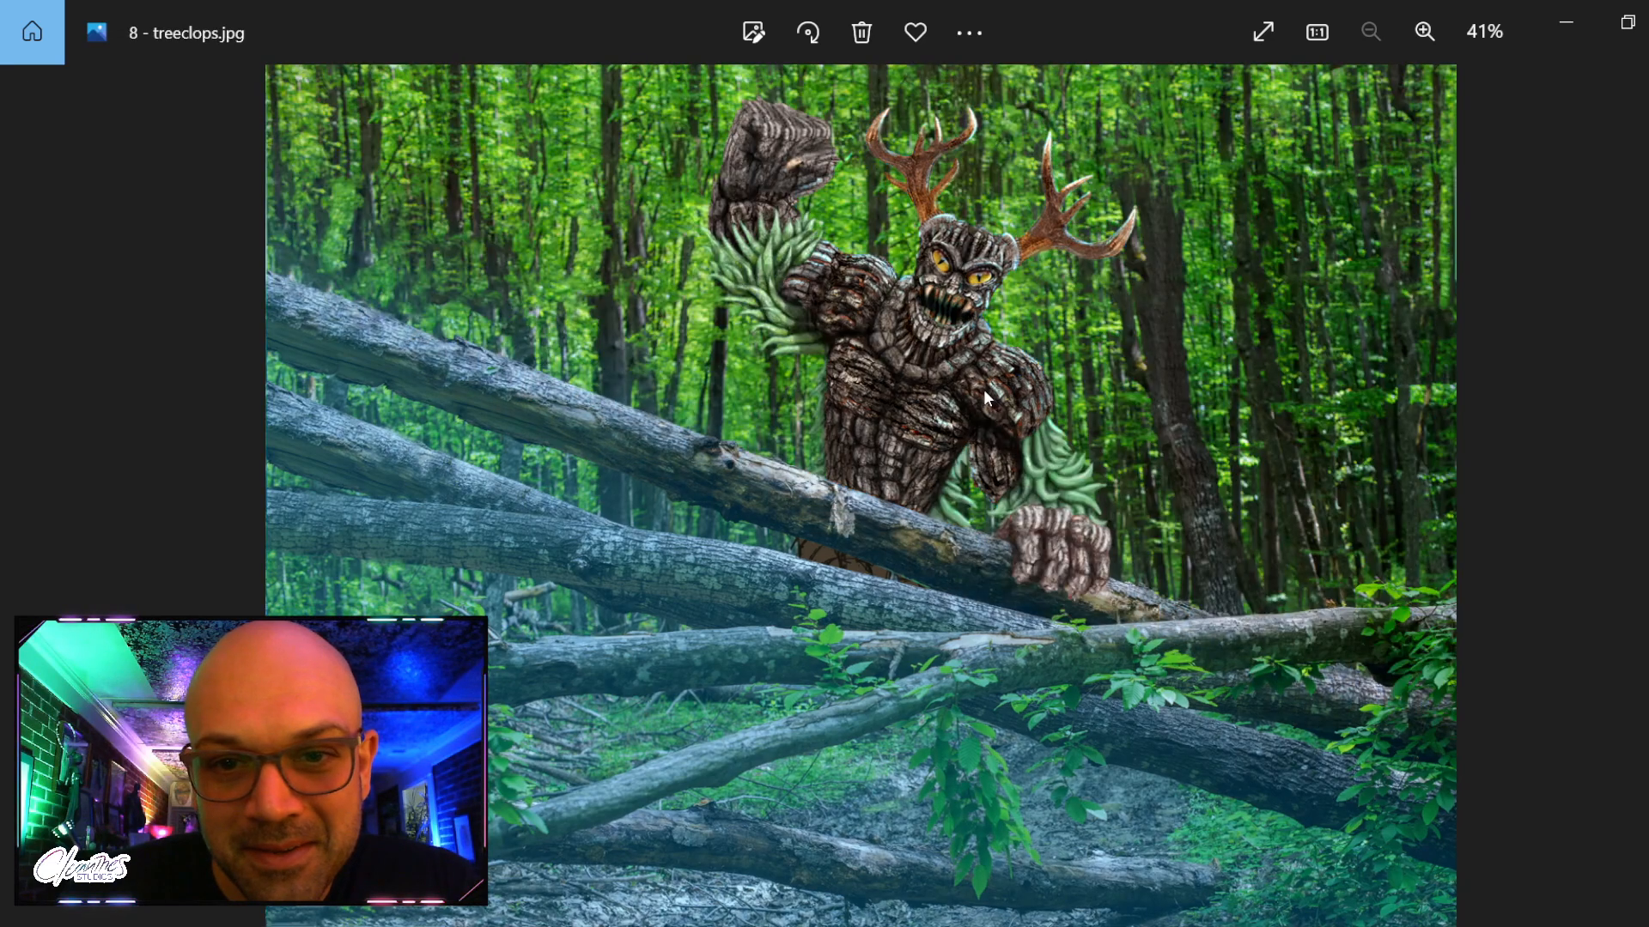
key("Right")
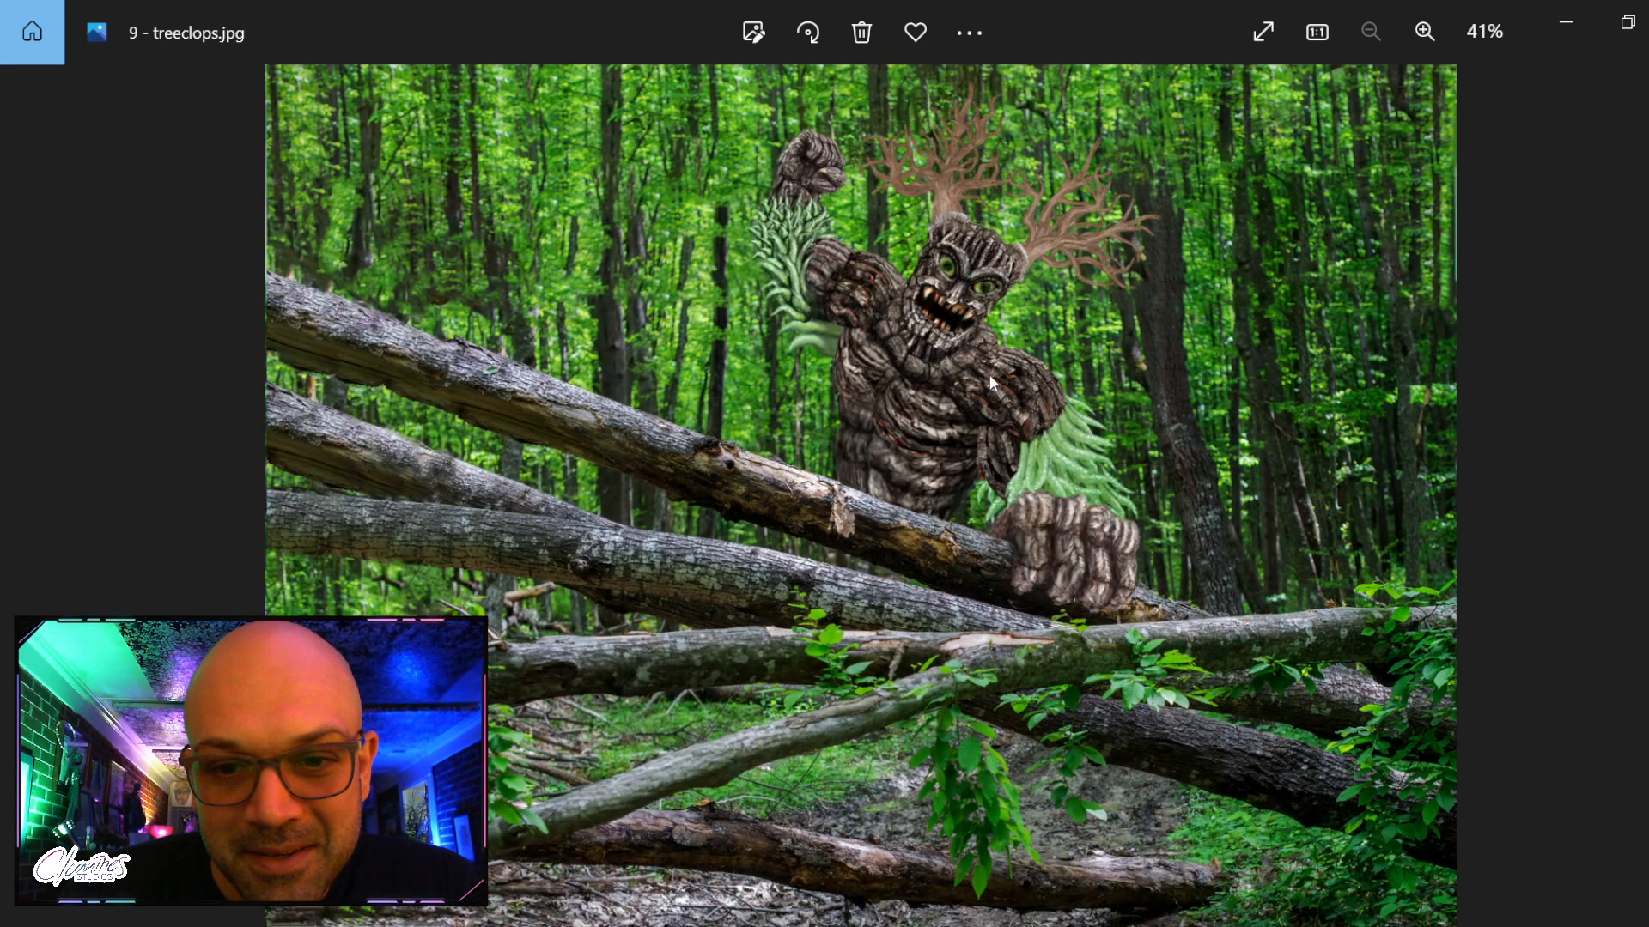
key("Left")
key("Right")
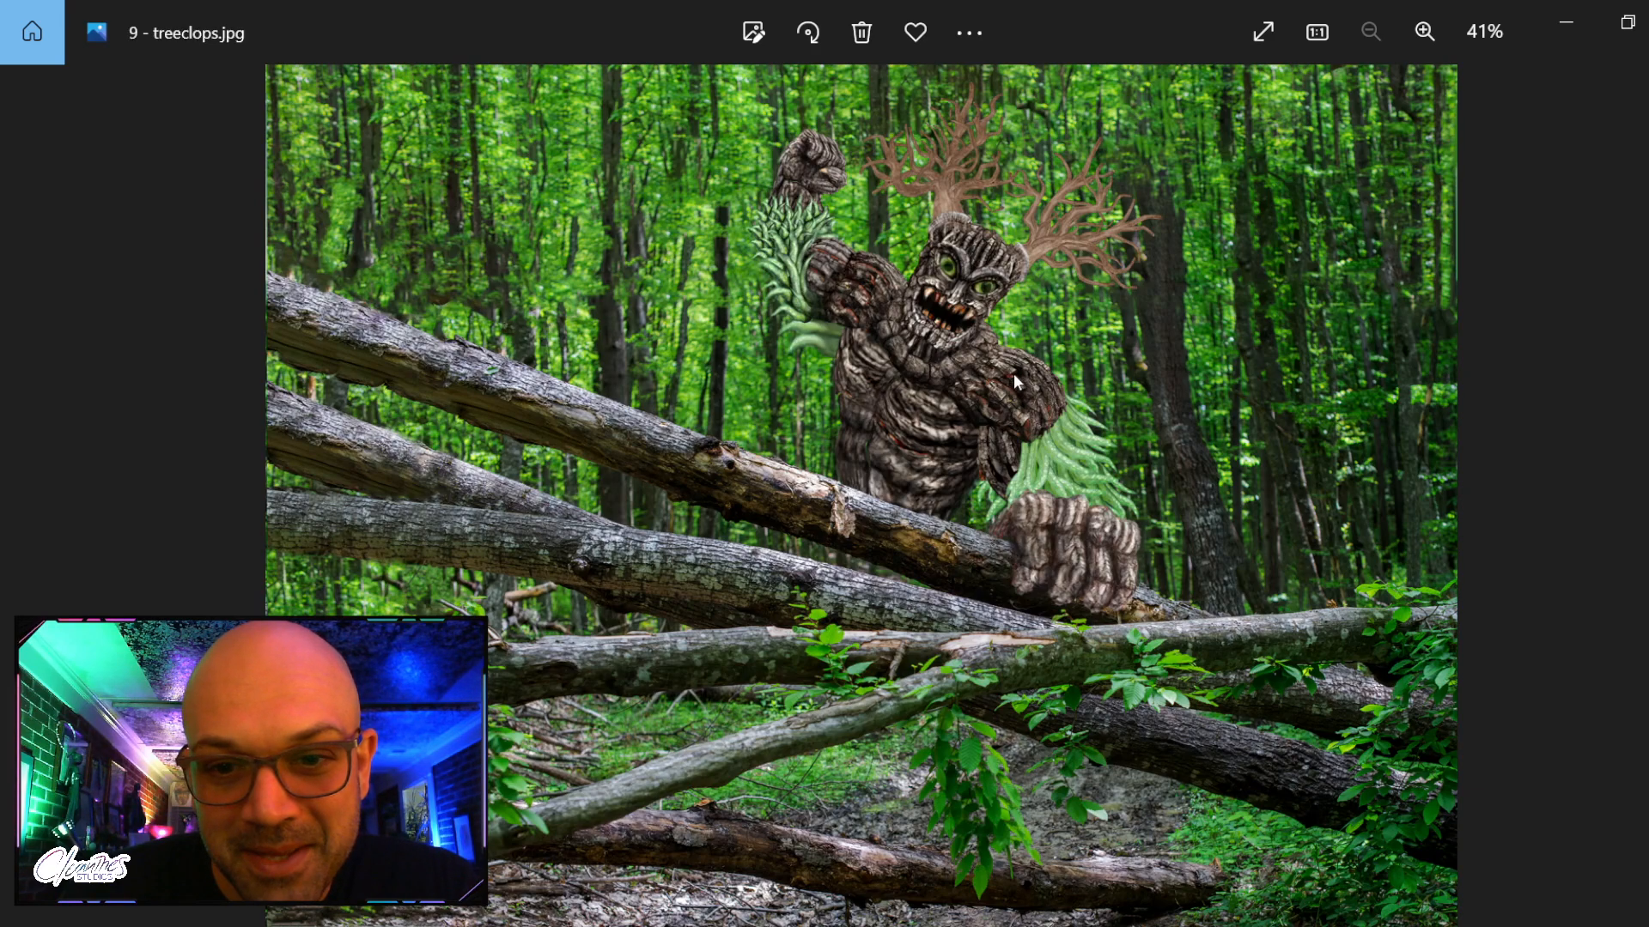
key("Left")
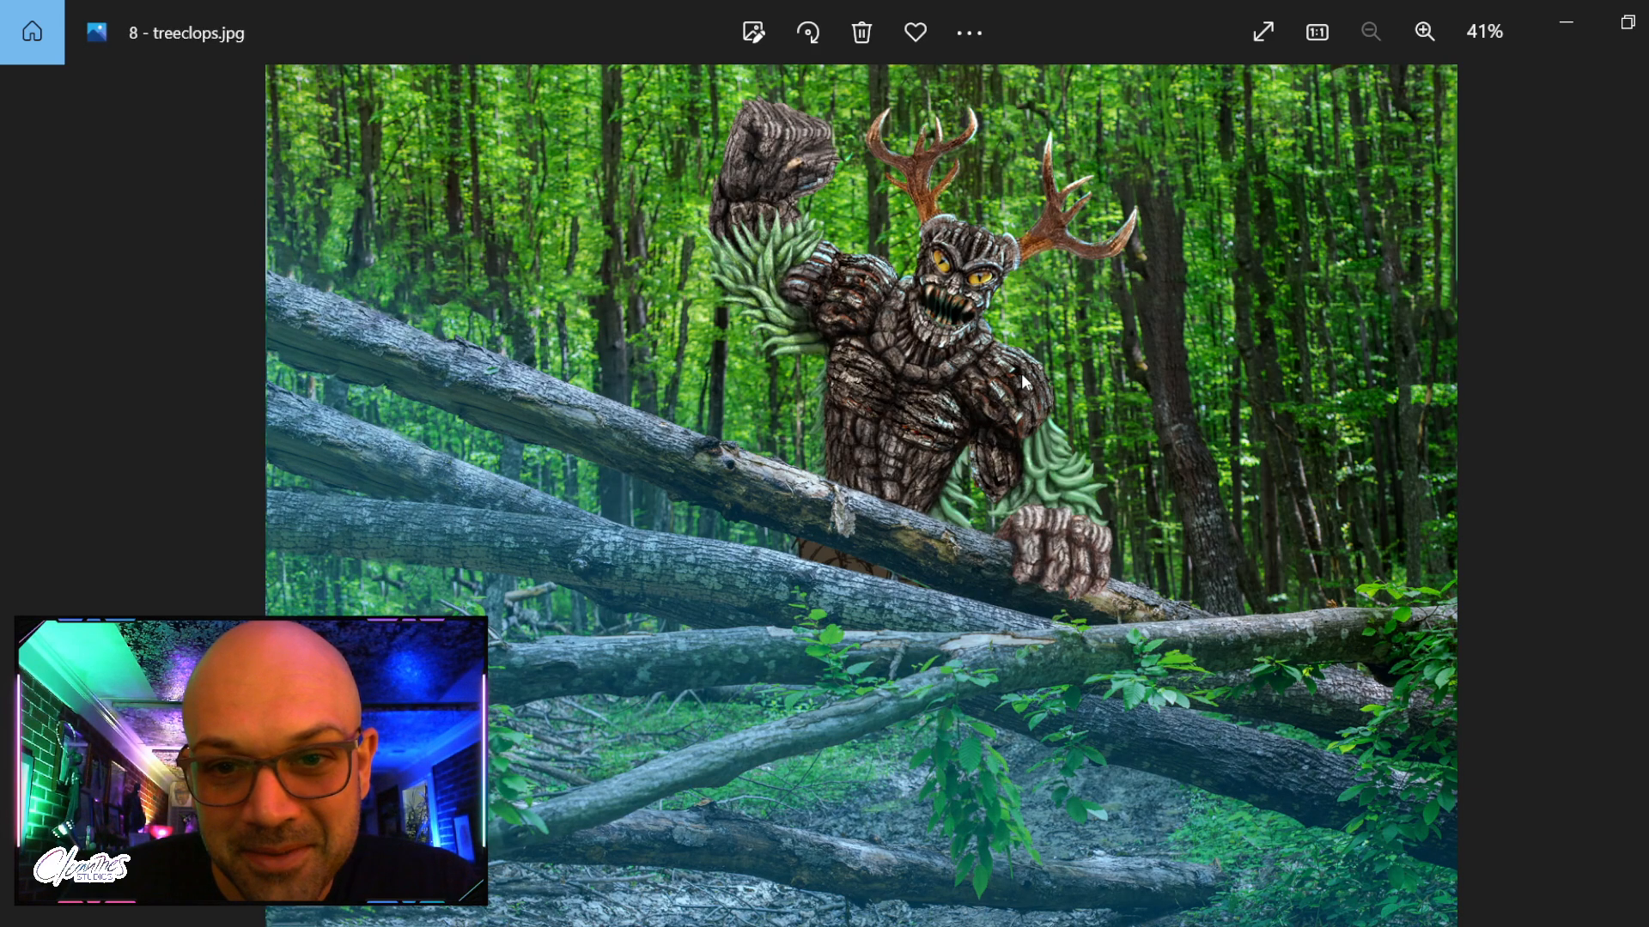
key("Right")
Review the tent-scene progress versions from 10 - treeclops.jpg through 12 - treeclops.jpg and onward
key("Right")
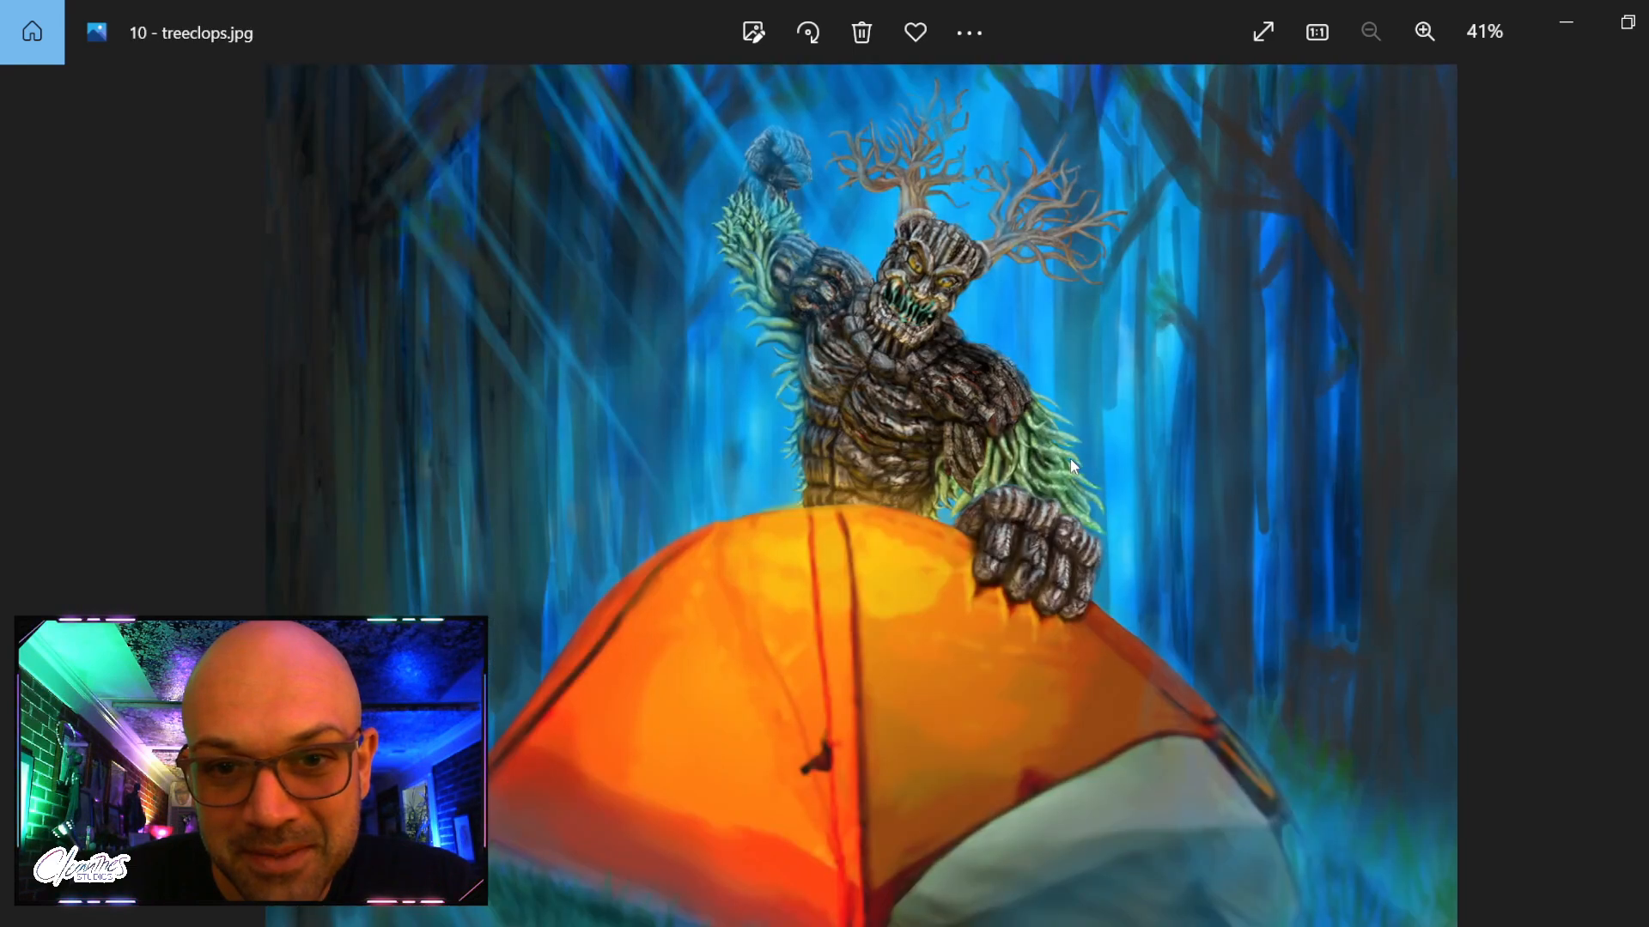
key("Right")
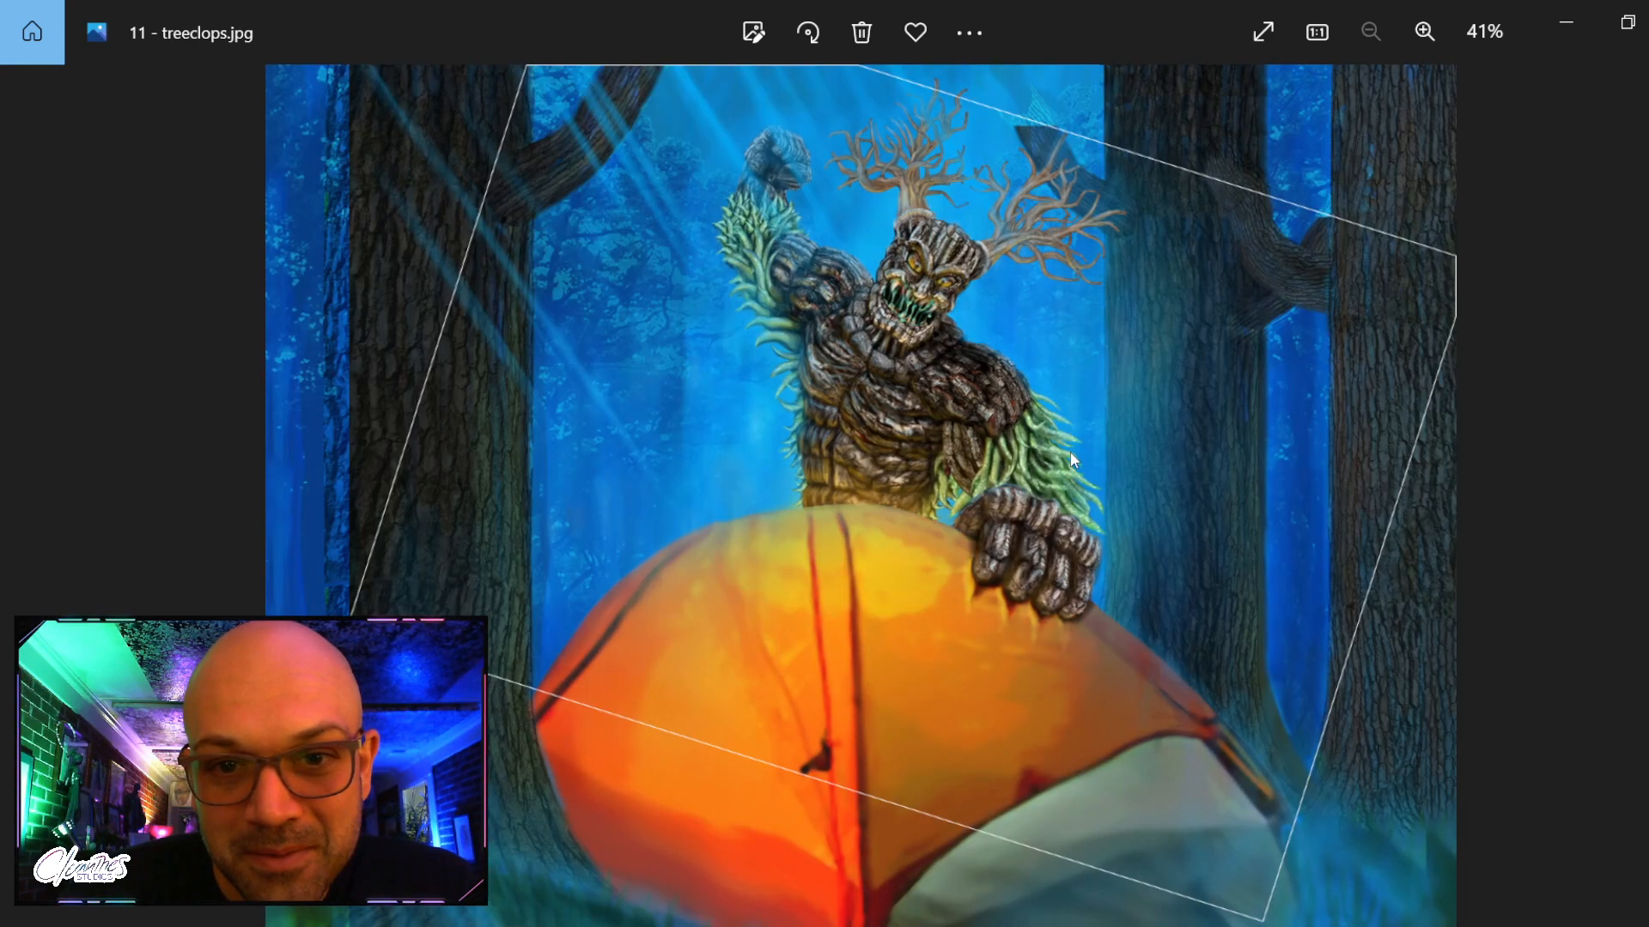
key("Right")
key("Right")
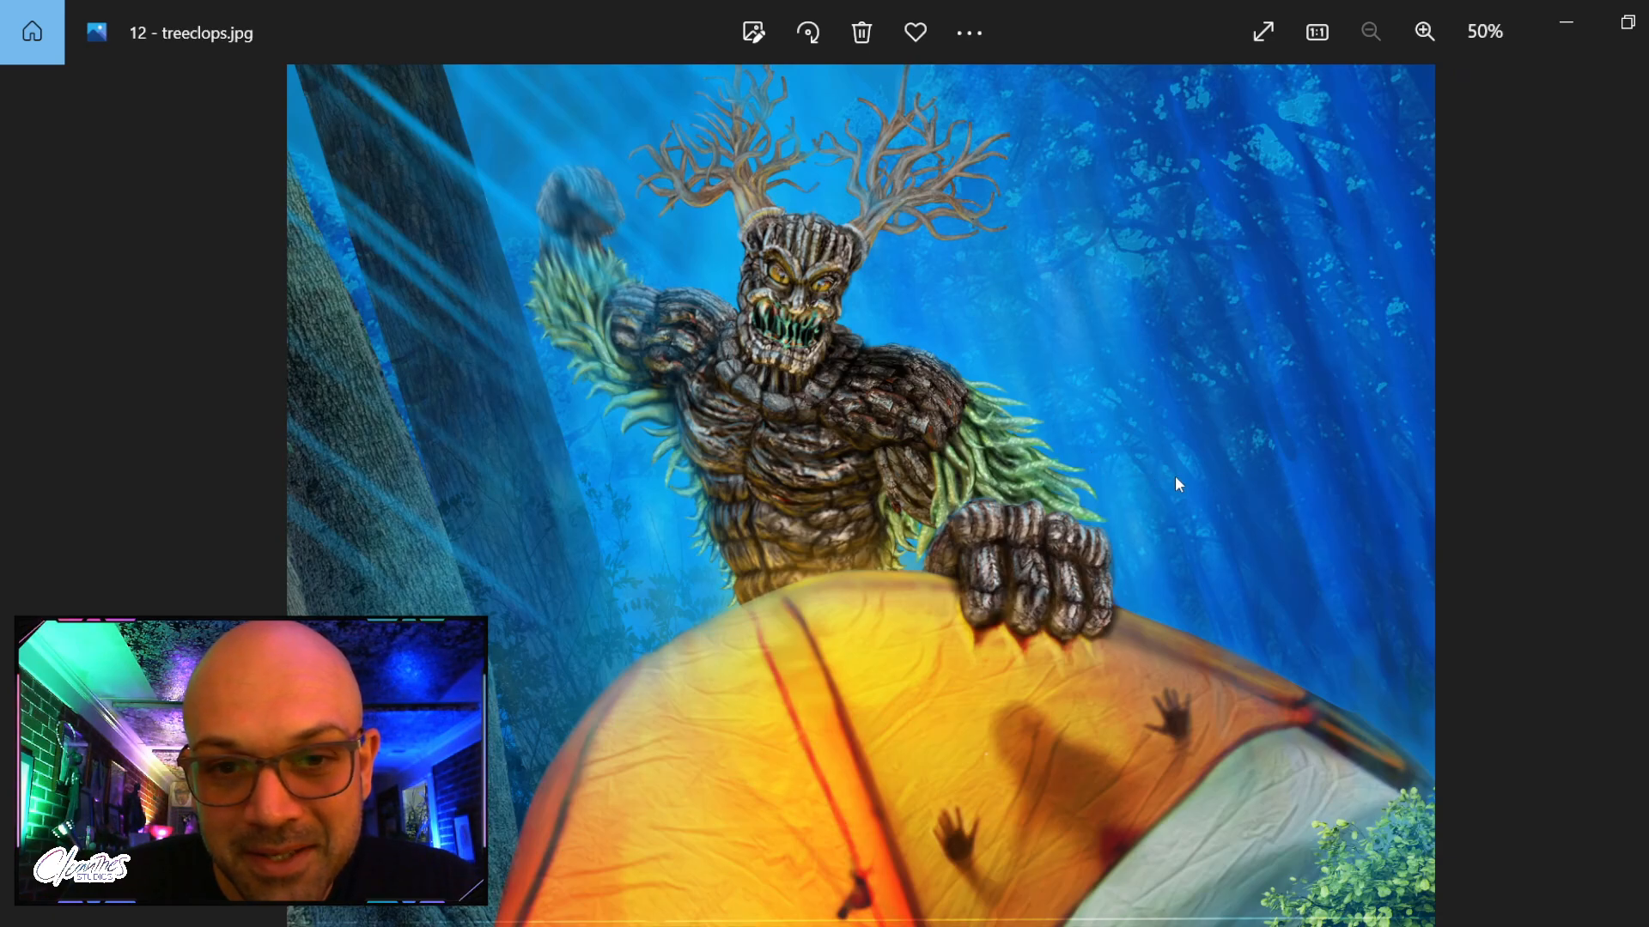
key("Right")
key("Right")
key("Left")
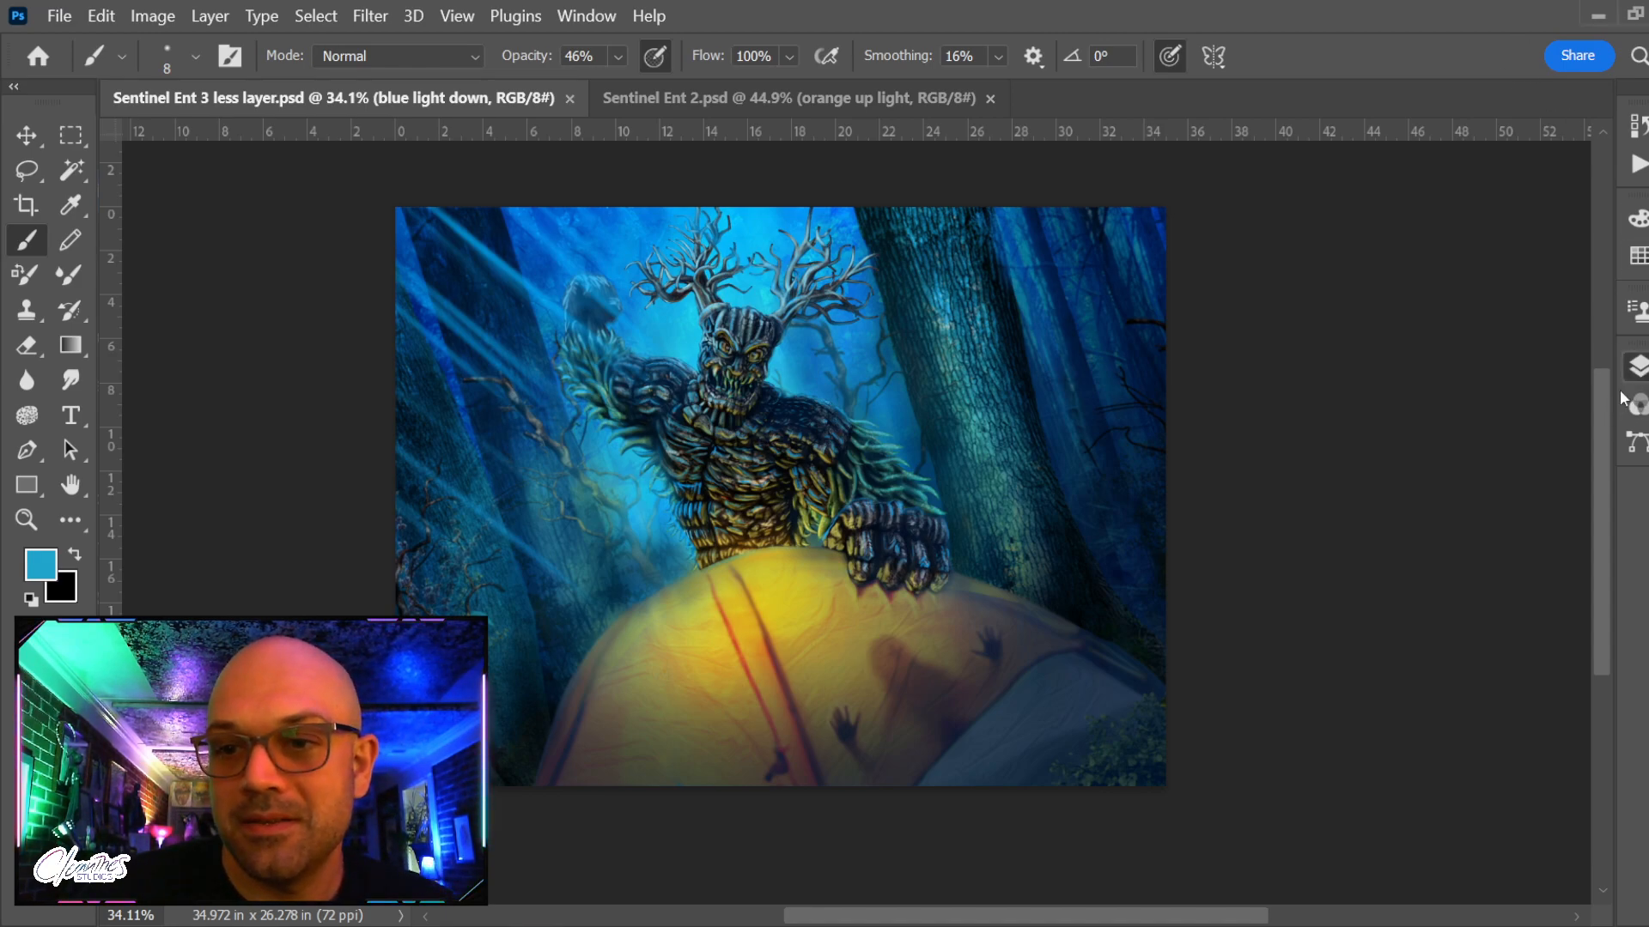
Select the darks layer and toggle its visibility to compare the painting with and without it
left_click(1637, 367)
left_click(1408, 468)
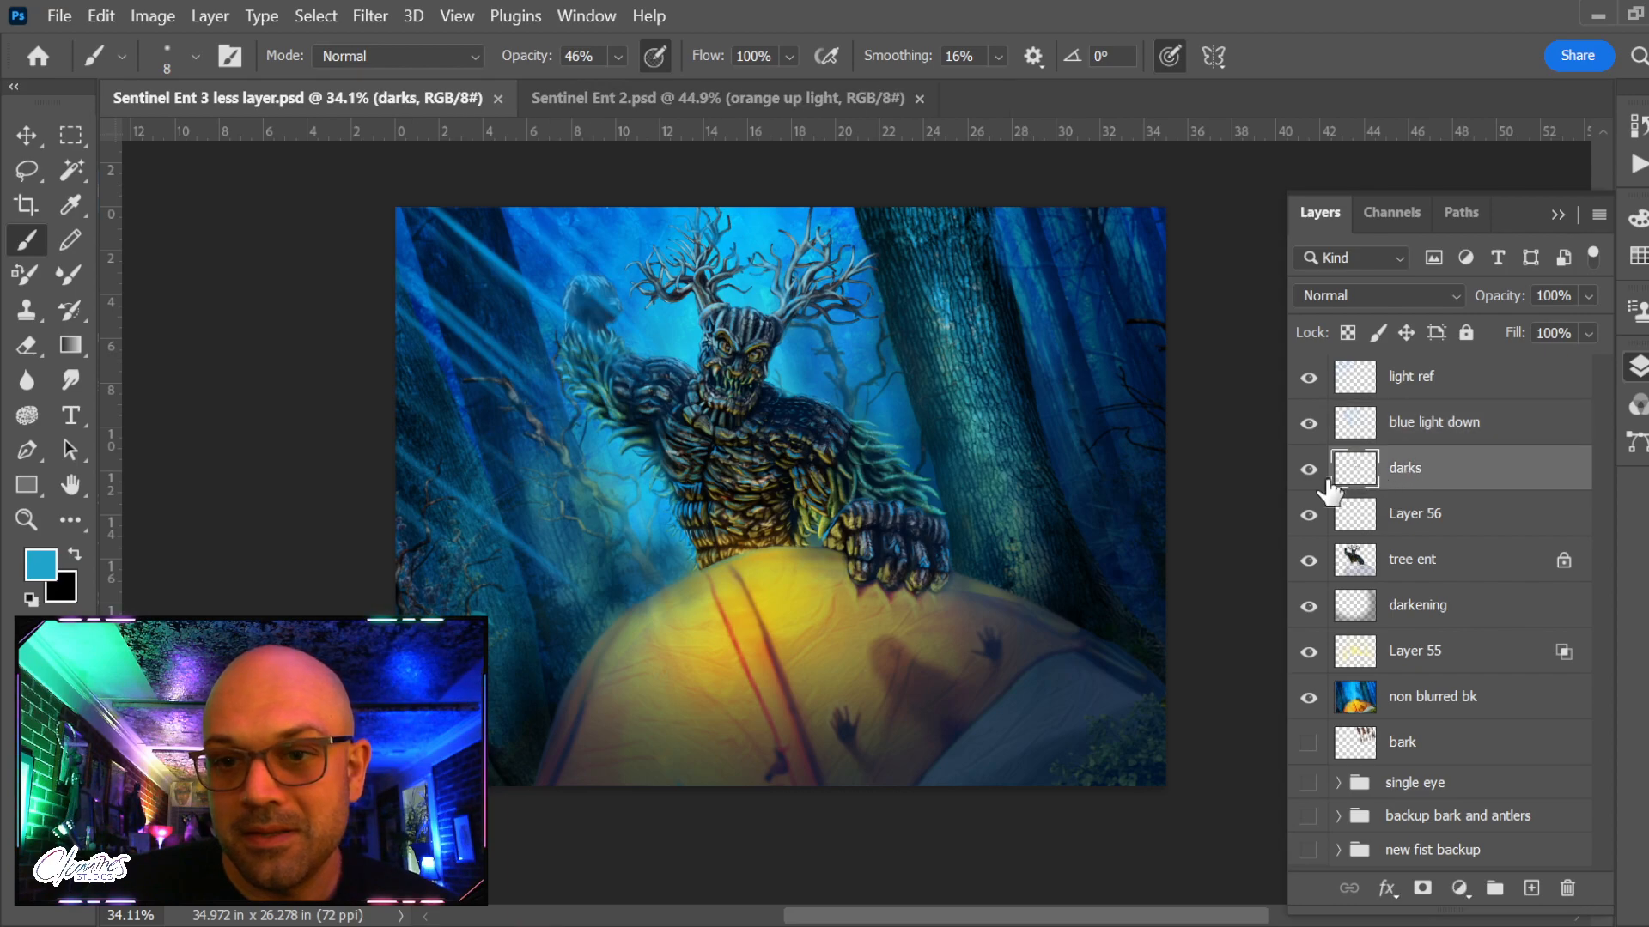
left_click(1309, 469)
left_click(1309, 469)
left_click(1309, 469)
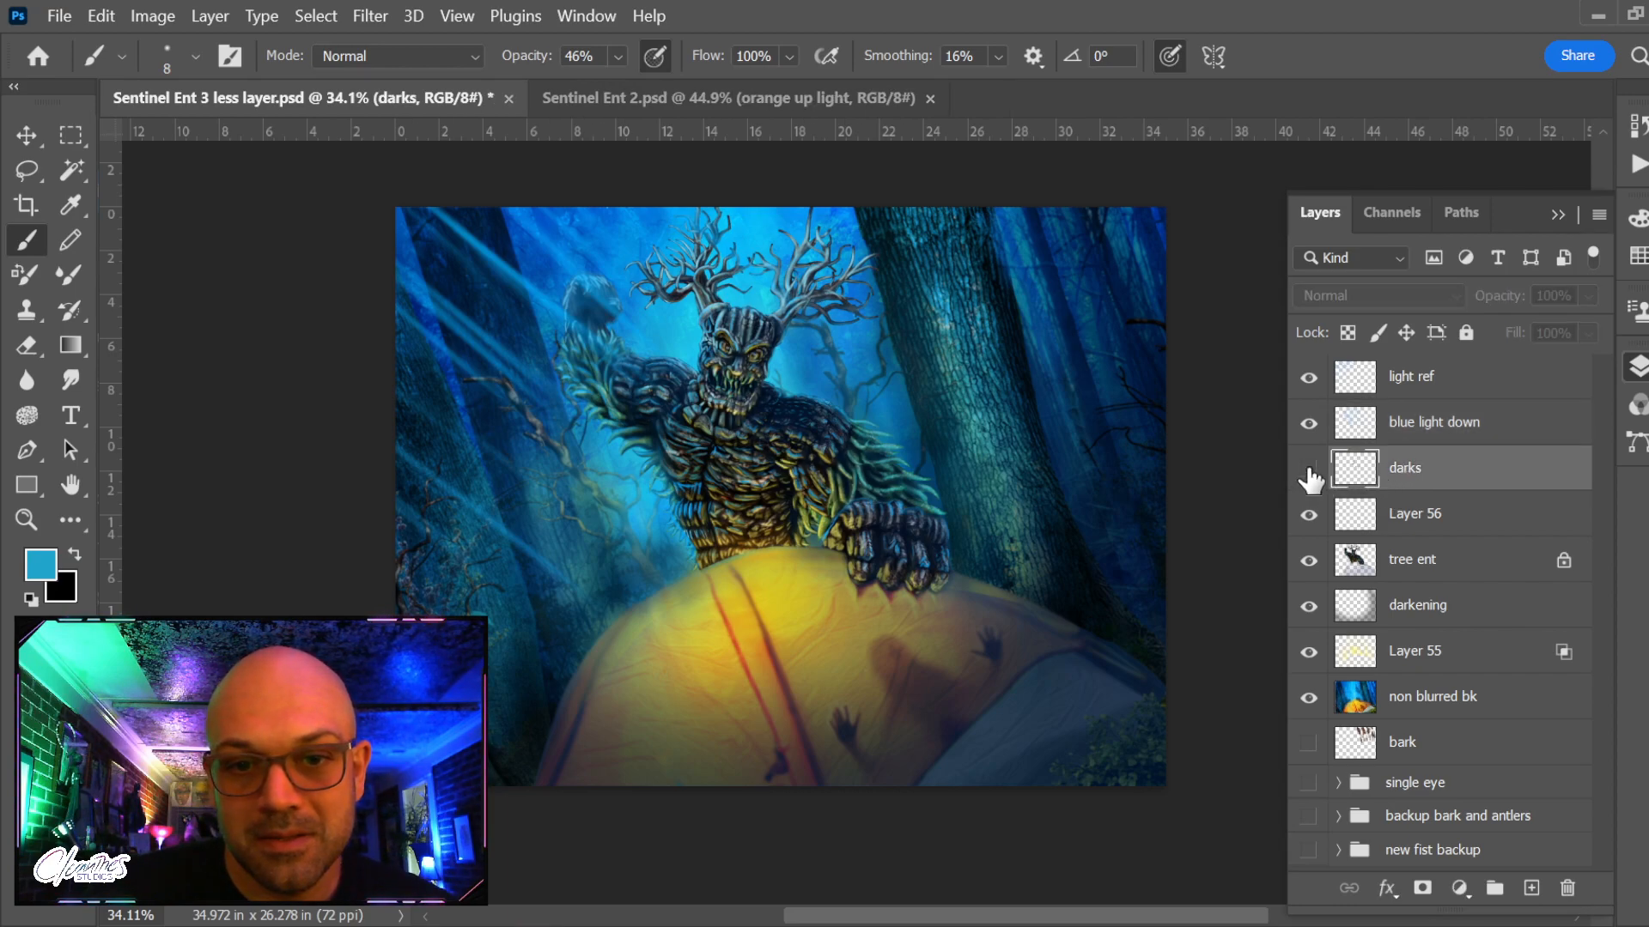
left_click(1308, 470)
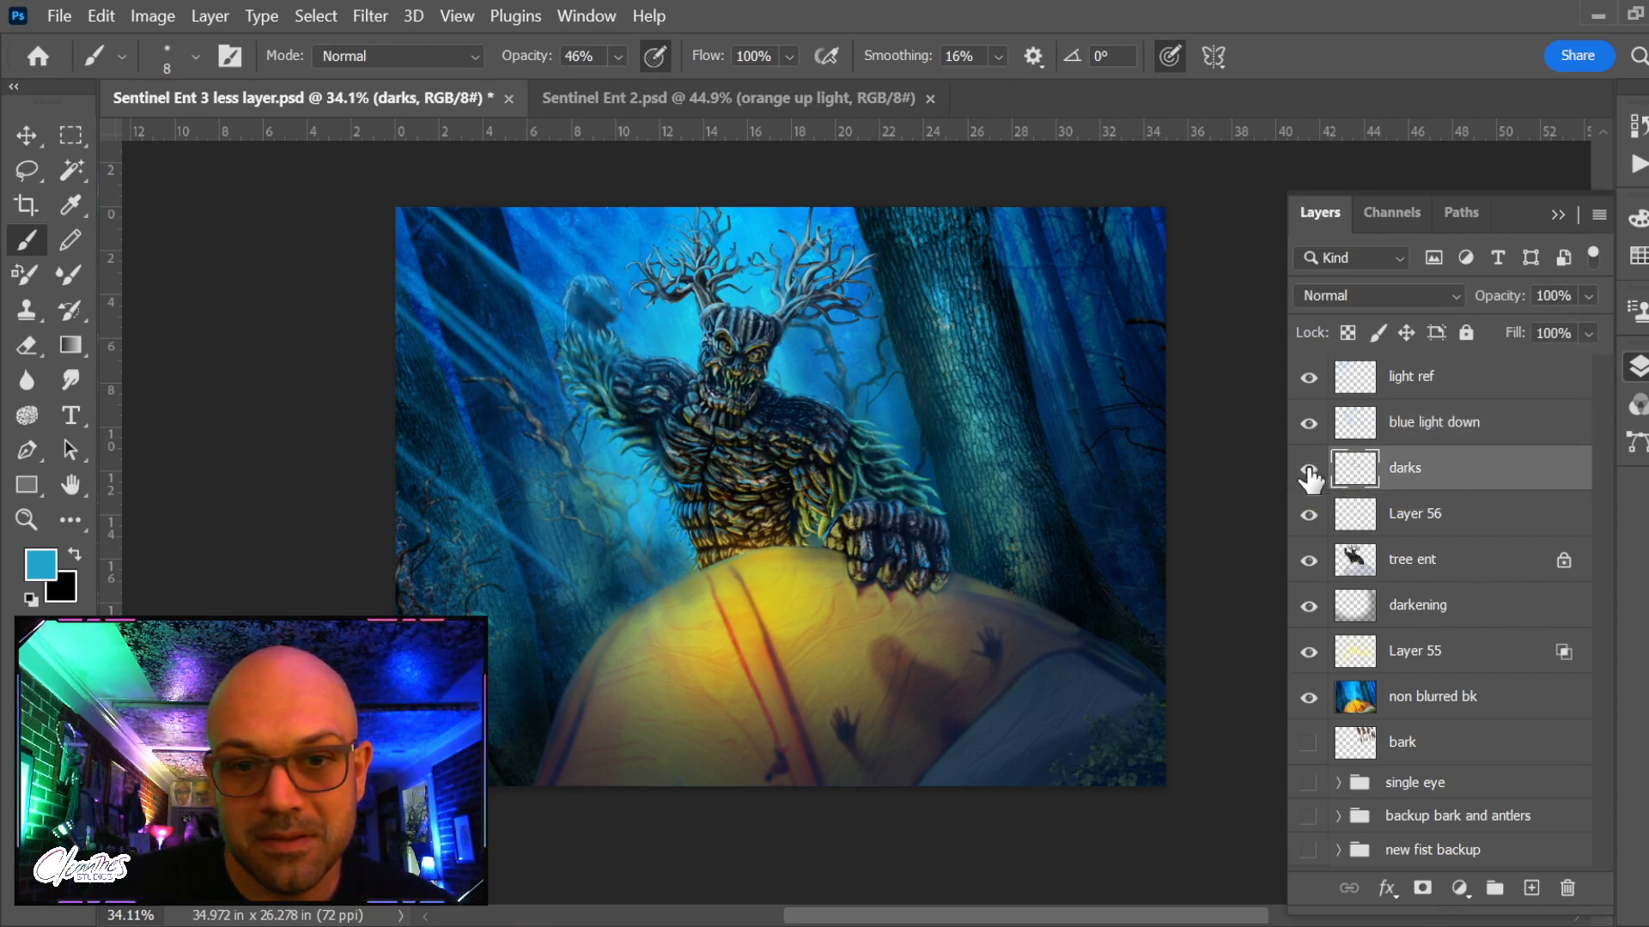
Hide and restore the darks layer to recheck its effect on the whole painting
left_click(1308, 468)
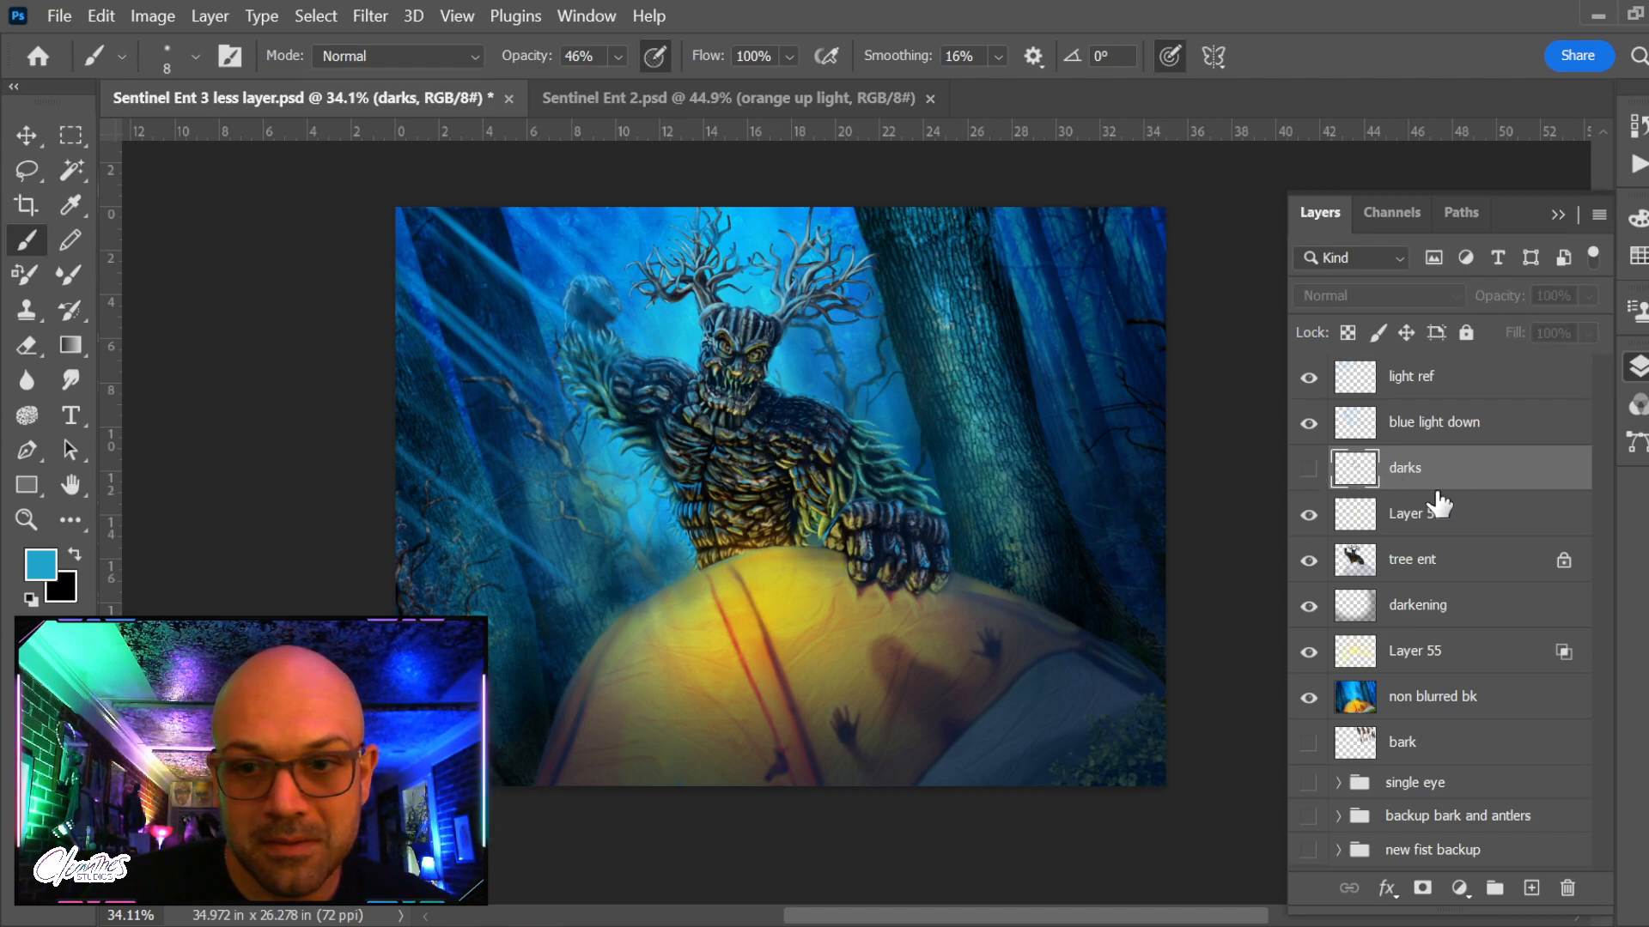
left_click(1308, 469)
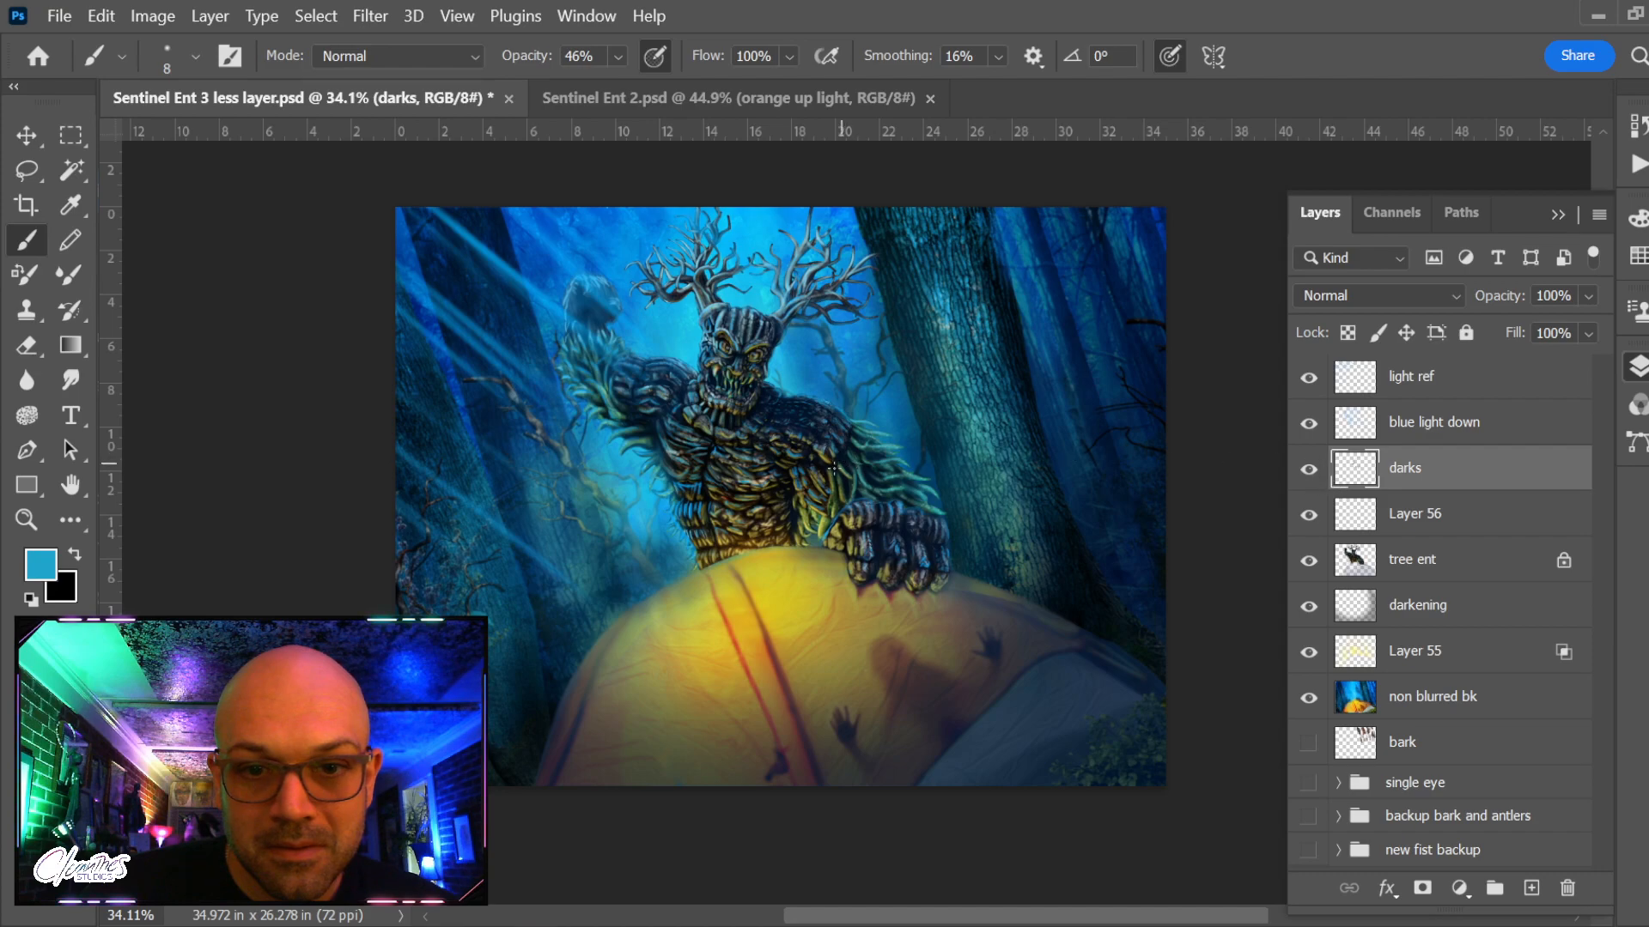
Switch to the Eraser with the darks layer active and enlarge its brush to 200 px over the ent's torso
key("e")
scroll(821, 476, "up", 3)
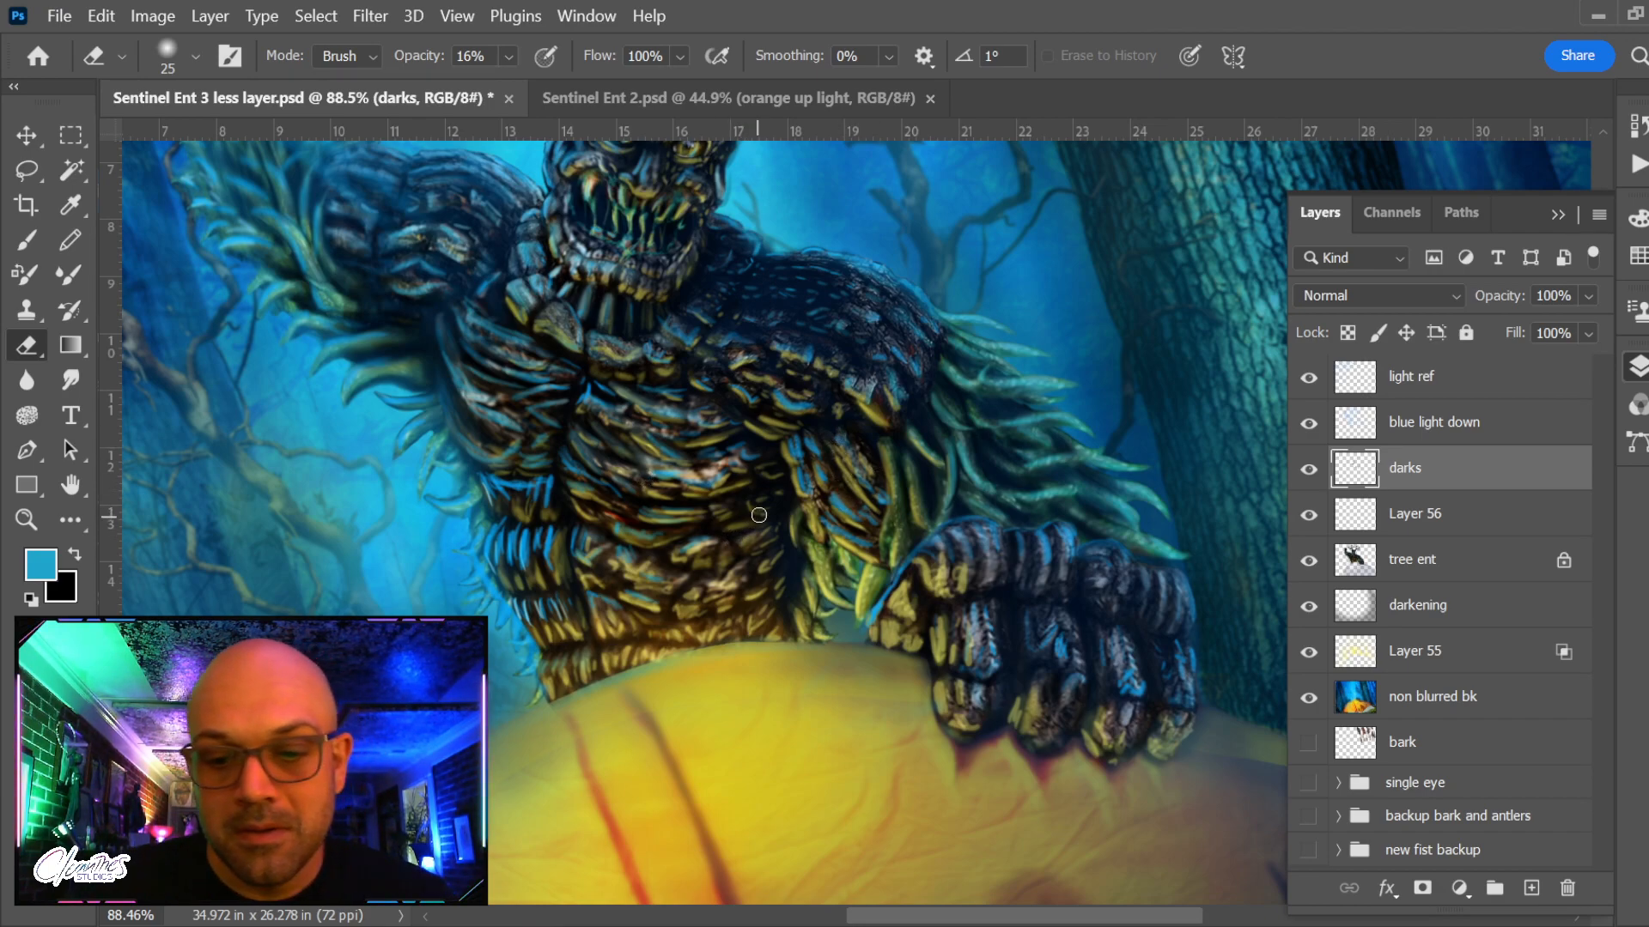
key("bracketright")
key("bracketright")
key("bracketright")
key("bracketright")
key("bracketright")
key("bracketright")
key("bracketright")
key("bracketright")
key("bracketright")
key("bracketright")
key("bracketright")
key("bracketright")
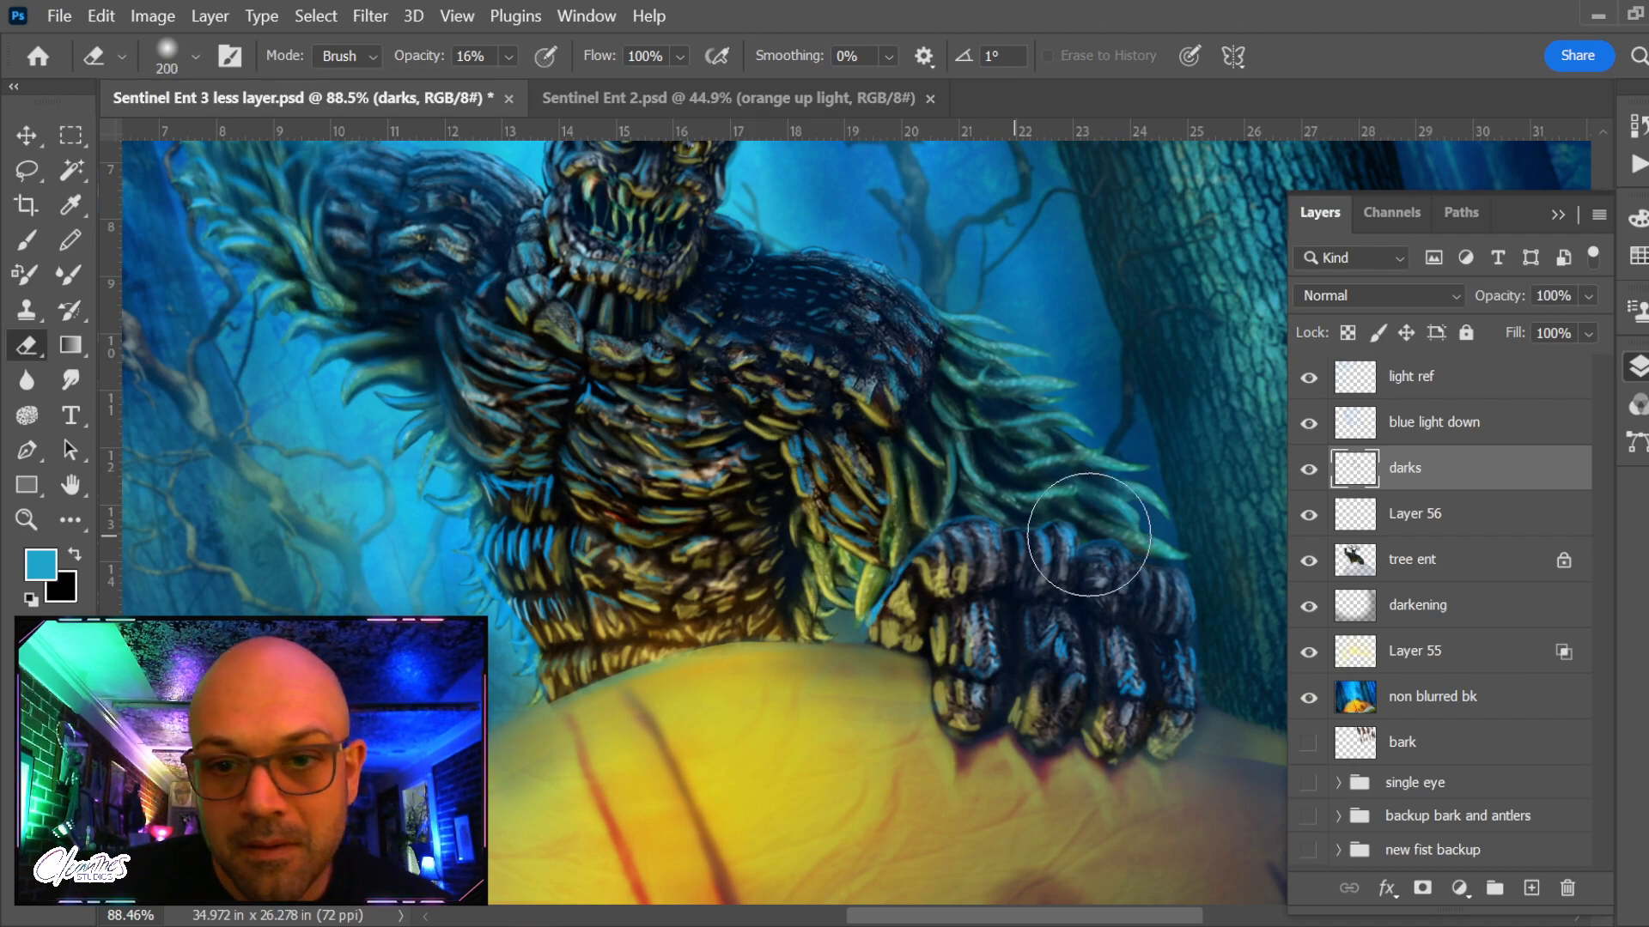
Toggle the darks layer's visibility to compare the shading on the torso and fist up close
left_click(1308, 471)
left_click(1309, 471)
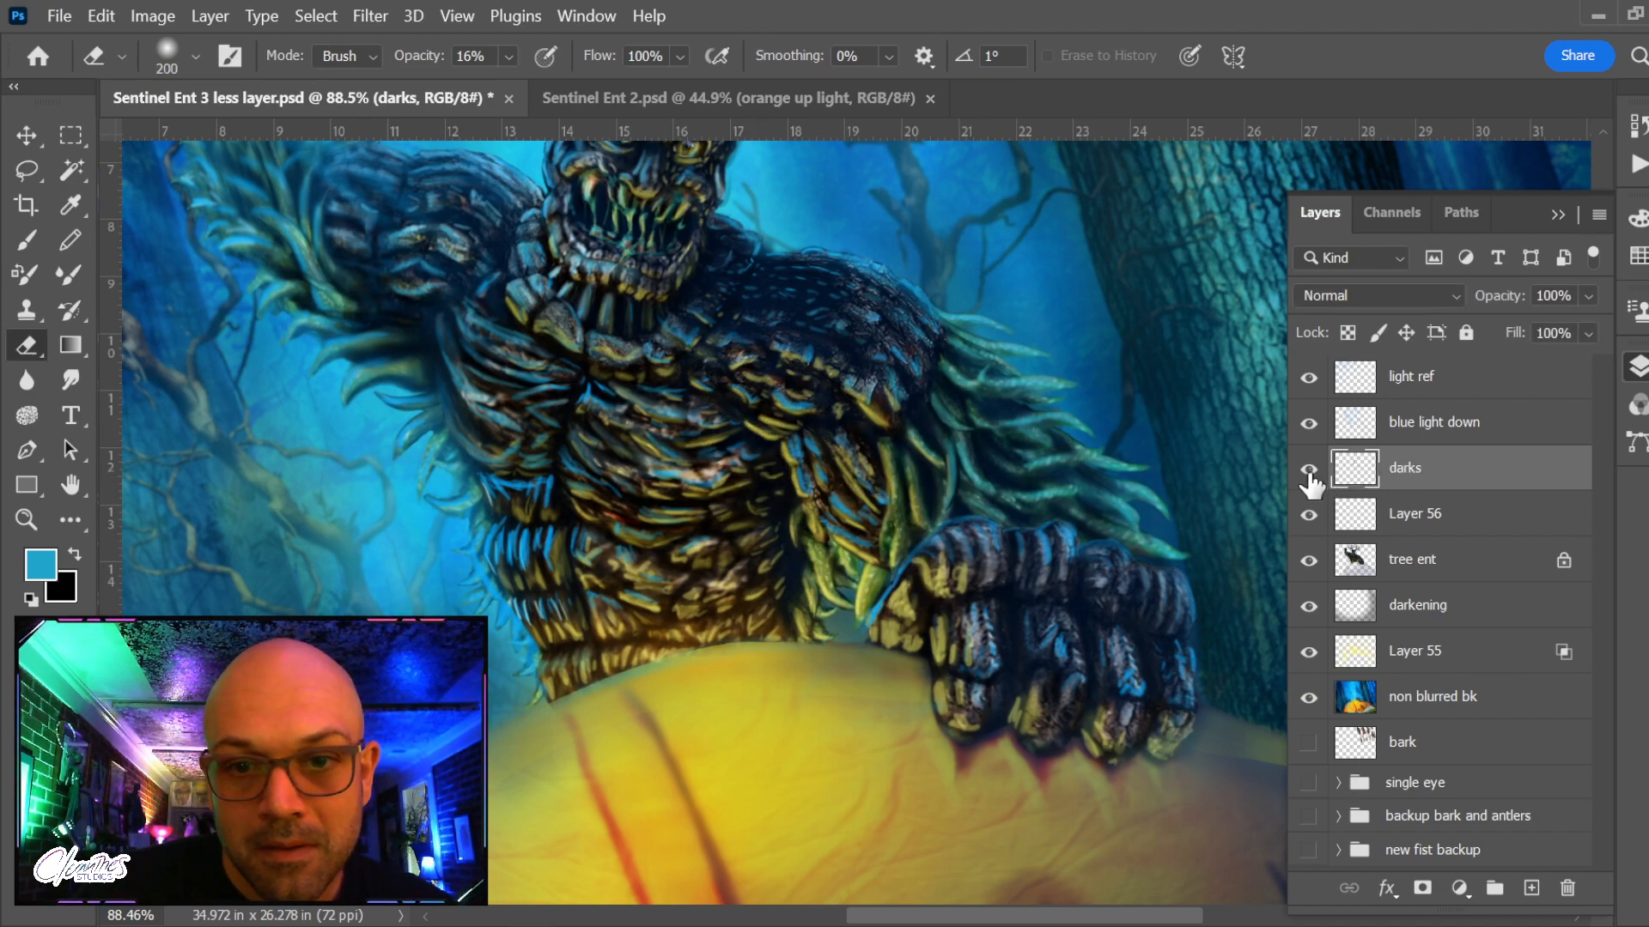
left_click(1309, 470)
left_click(1309, 471)
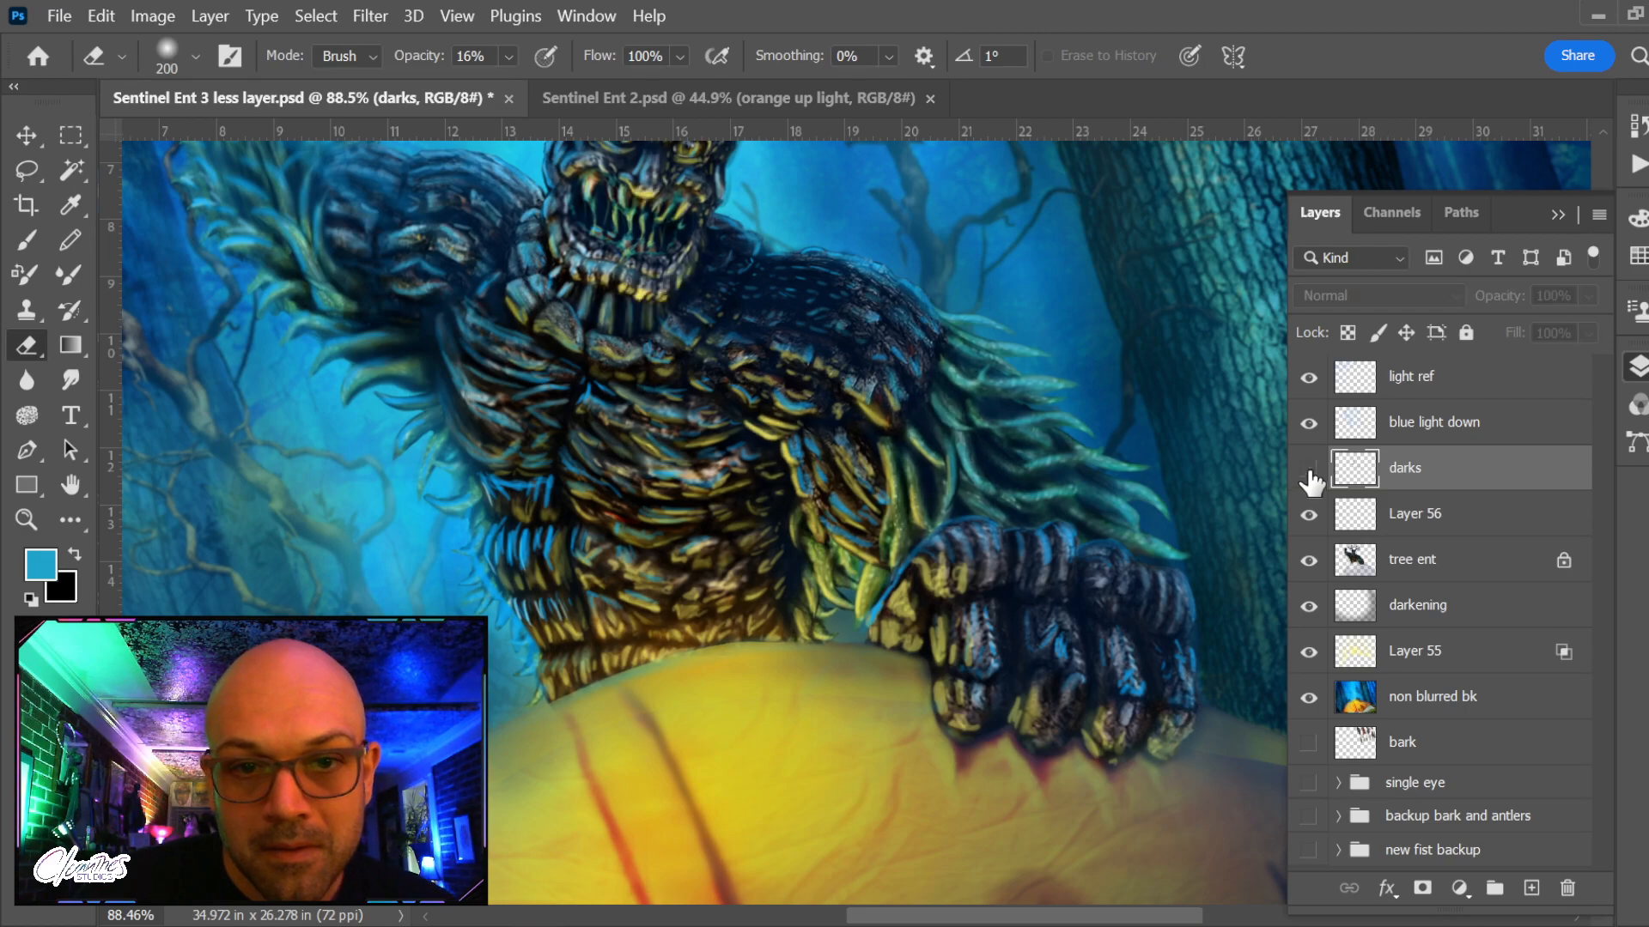
left_click(1308, 472)
Compare the whole ent with and without the darks layer several times from a wider view, leaving the layer visible
scroll(1034, 387, "down", 3)
scroll(1011, 417, "down", 3)
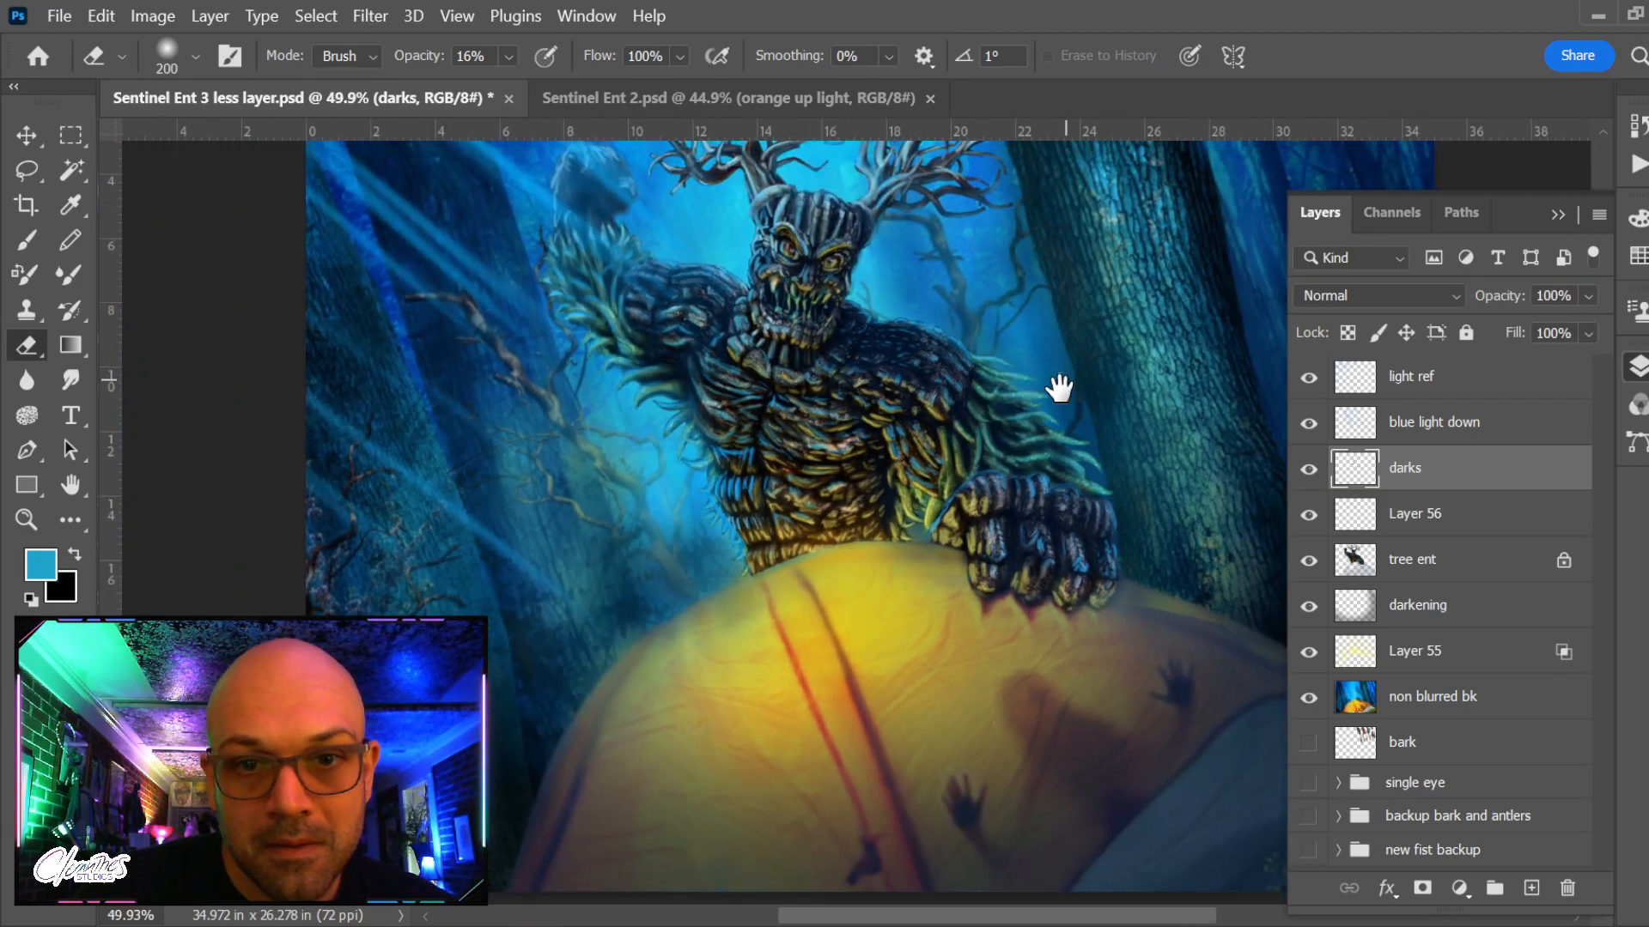
left_click_drag(1059, 383, 986, 453)
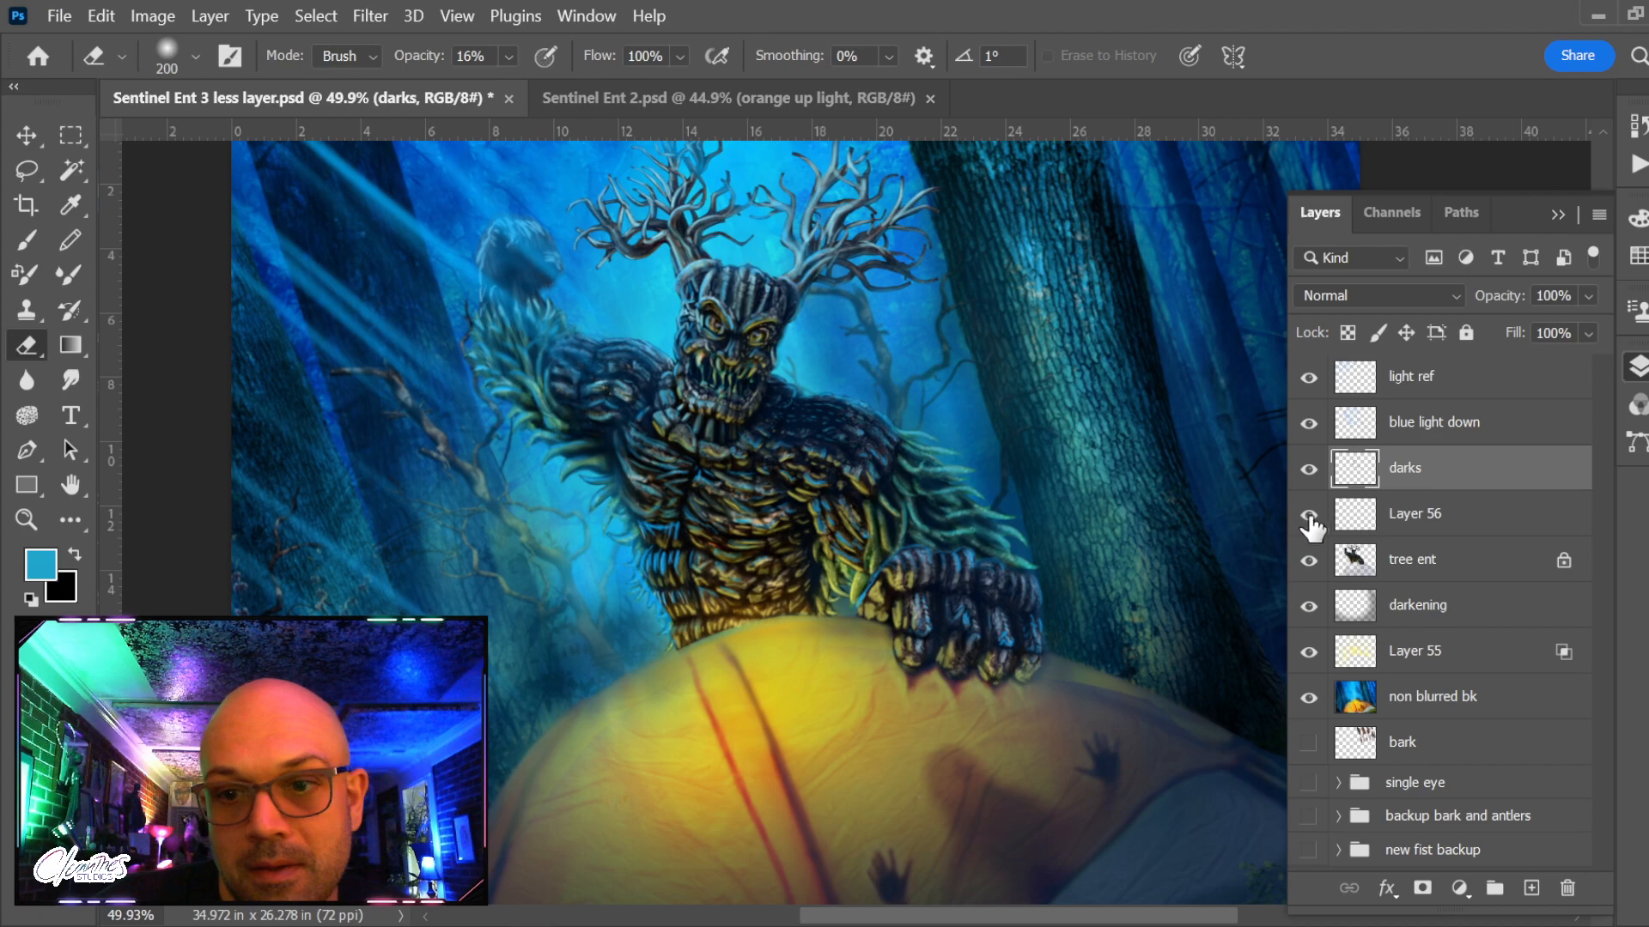
left_click(1309, 469)
left_click(1309, 469)
left_click(1310, 469)
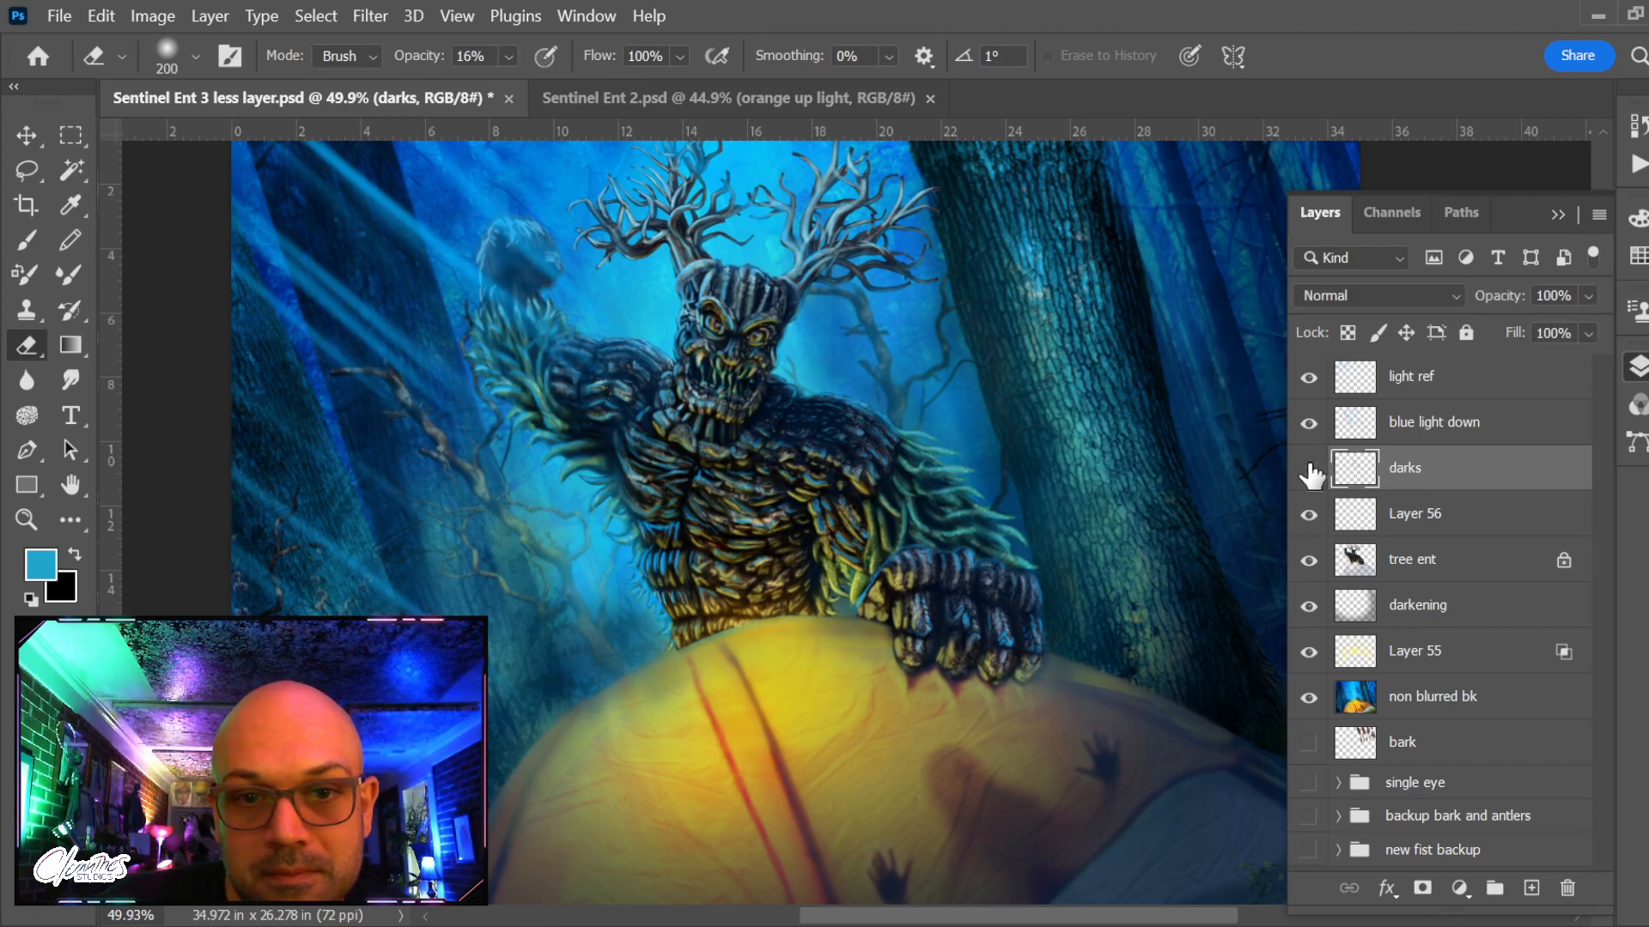
left_click(1310, 469)
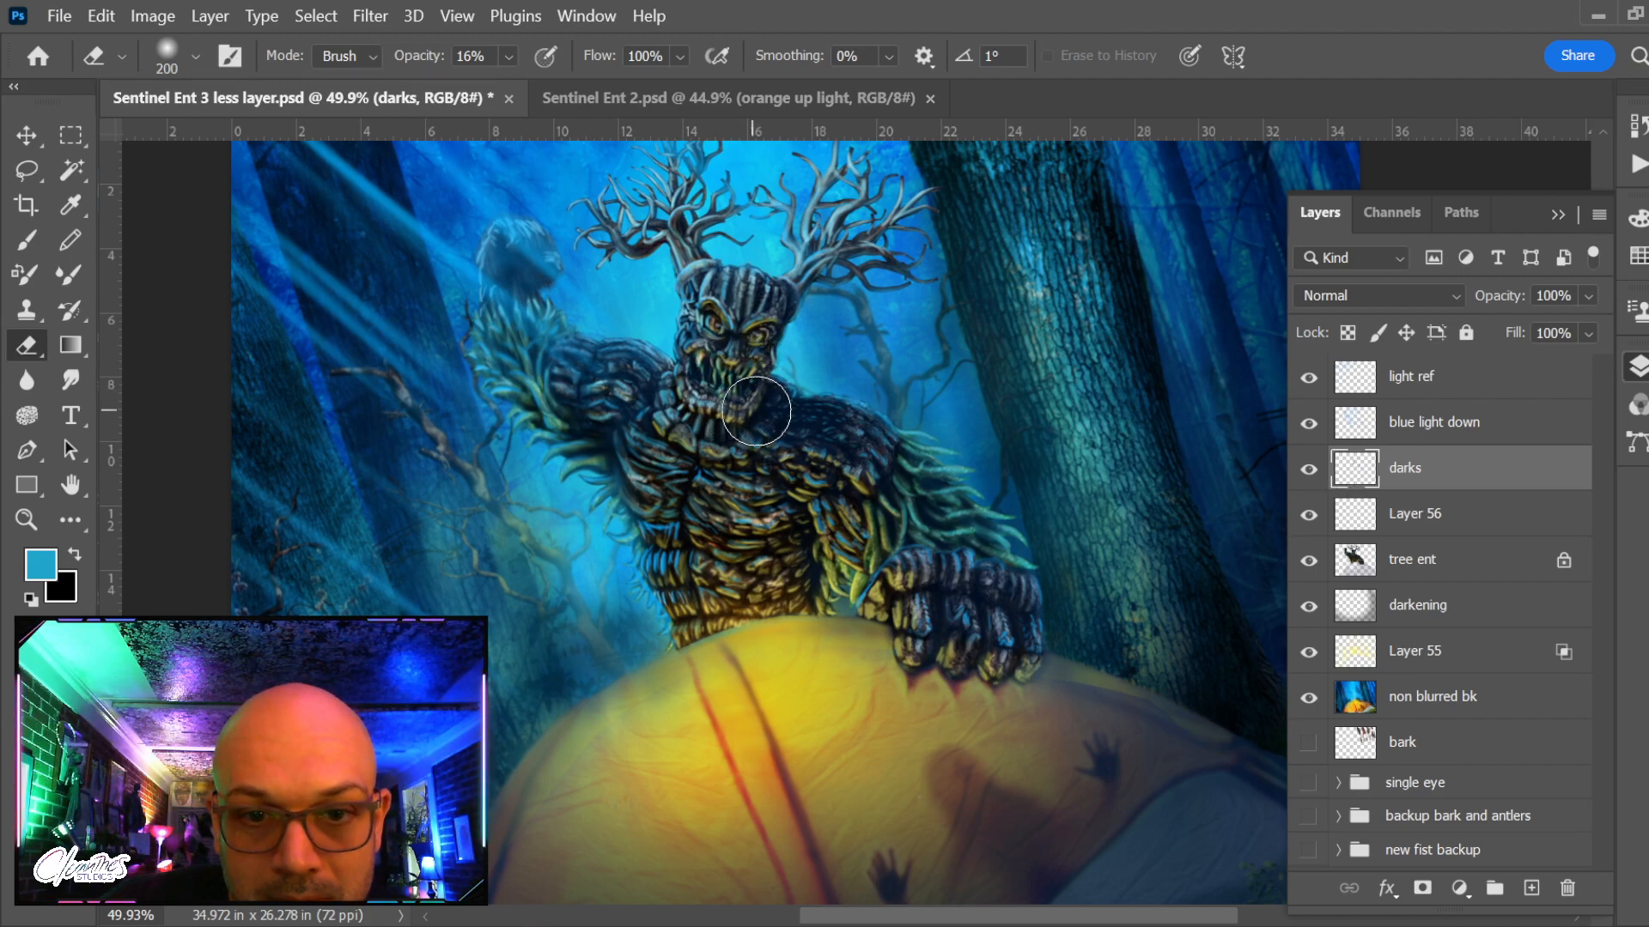
left_click(1310, 472)
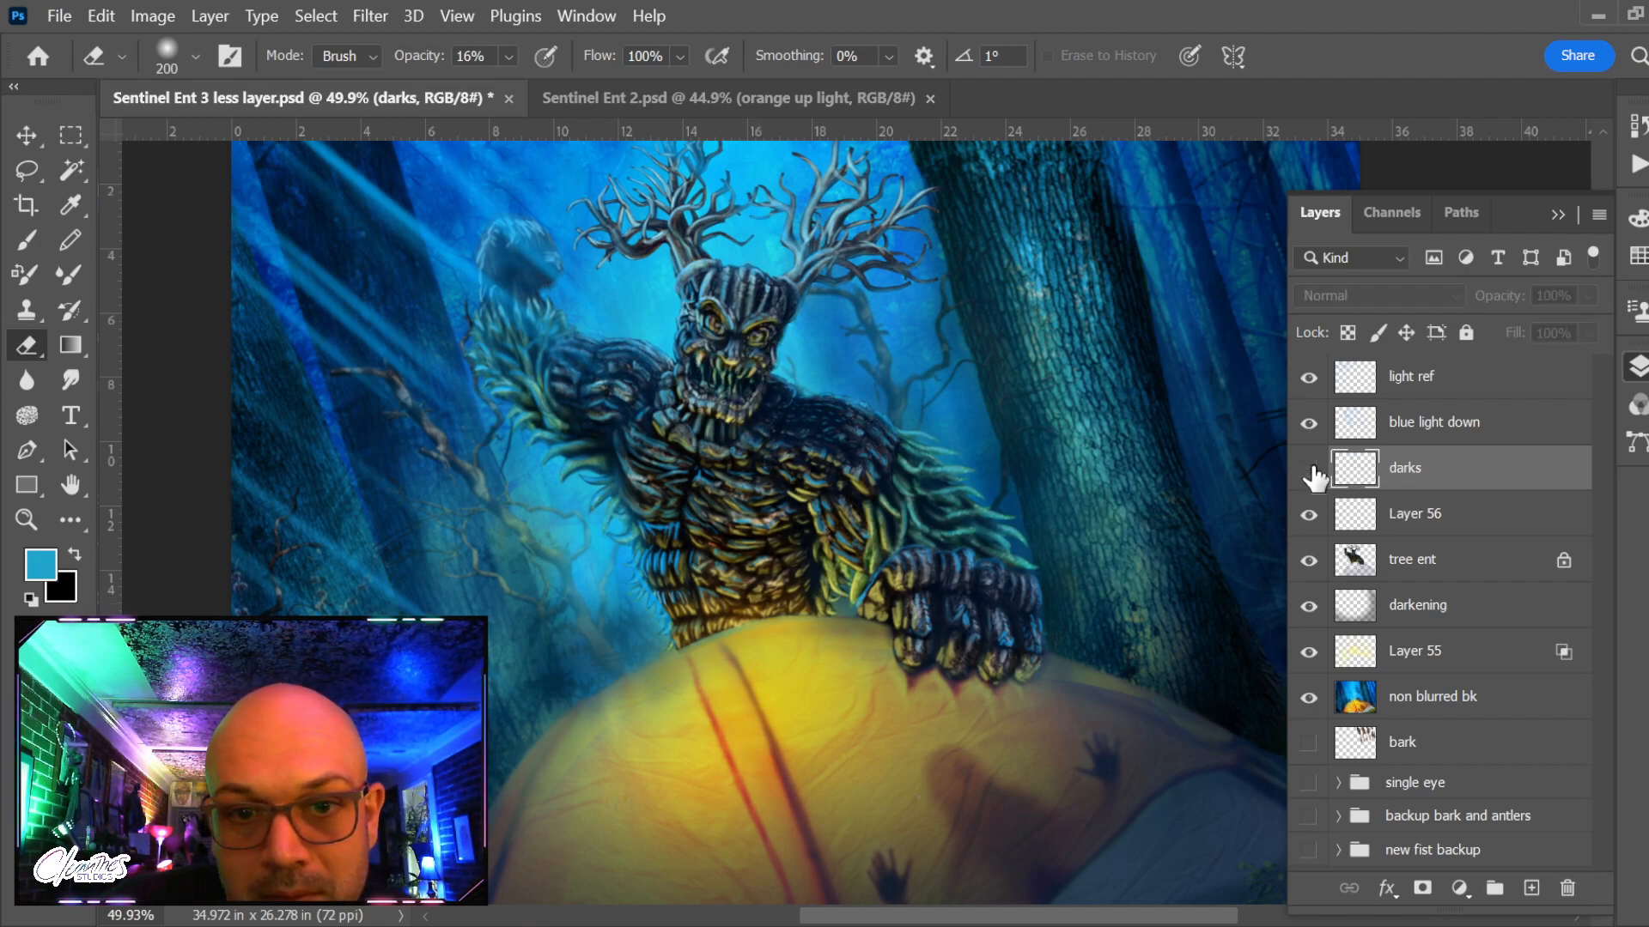
left_click(1311, 471)
left_click(1311, 471)
left_click(1311, 472)
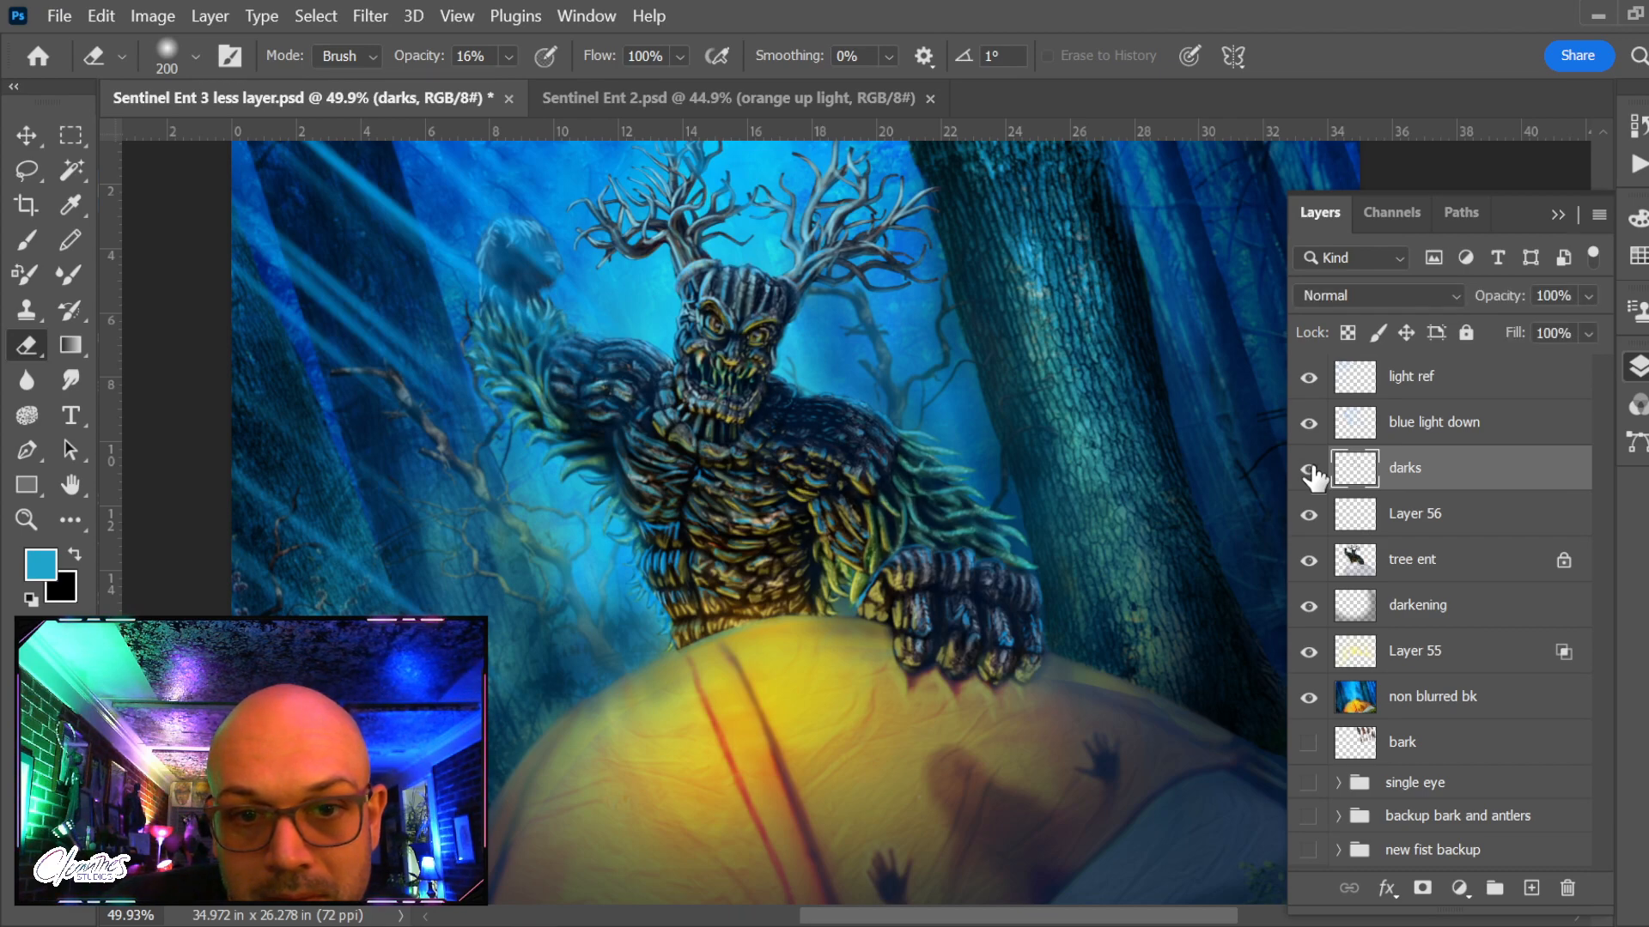
left_click(1311, 472)
left_click(1311, 471)
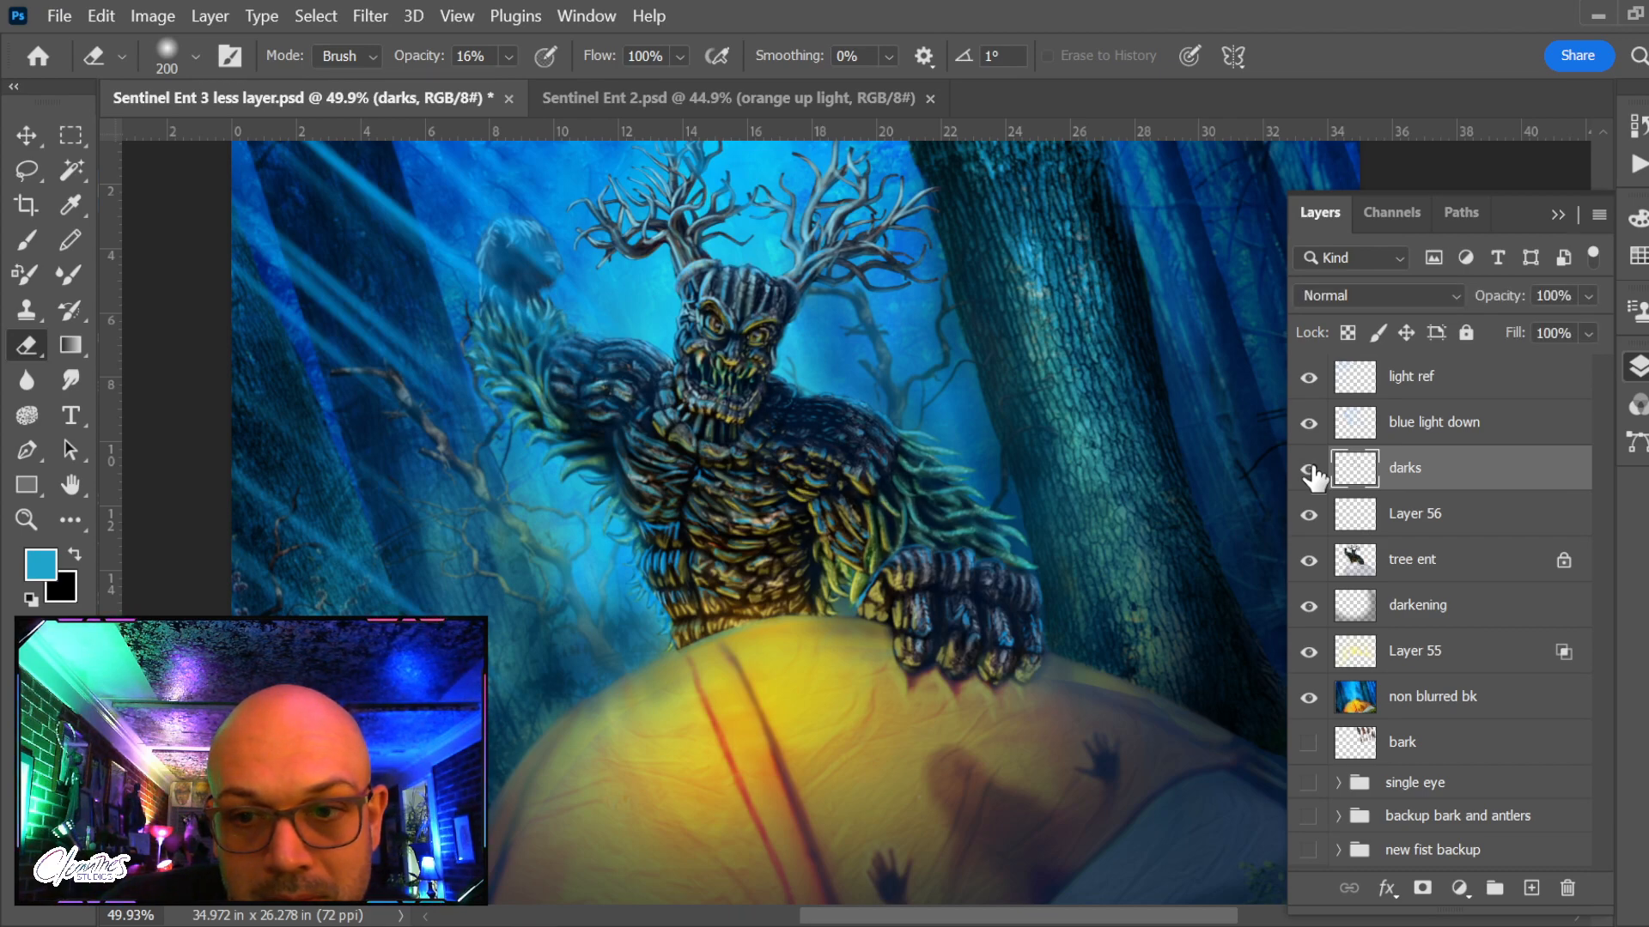
Inspect the ent's face, return to the Brush tool and make the tree ent layer active
scroll(773, 317, "up", 3)
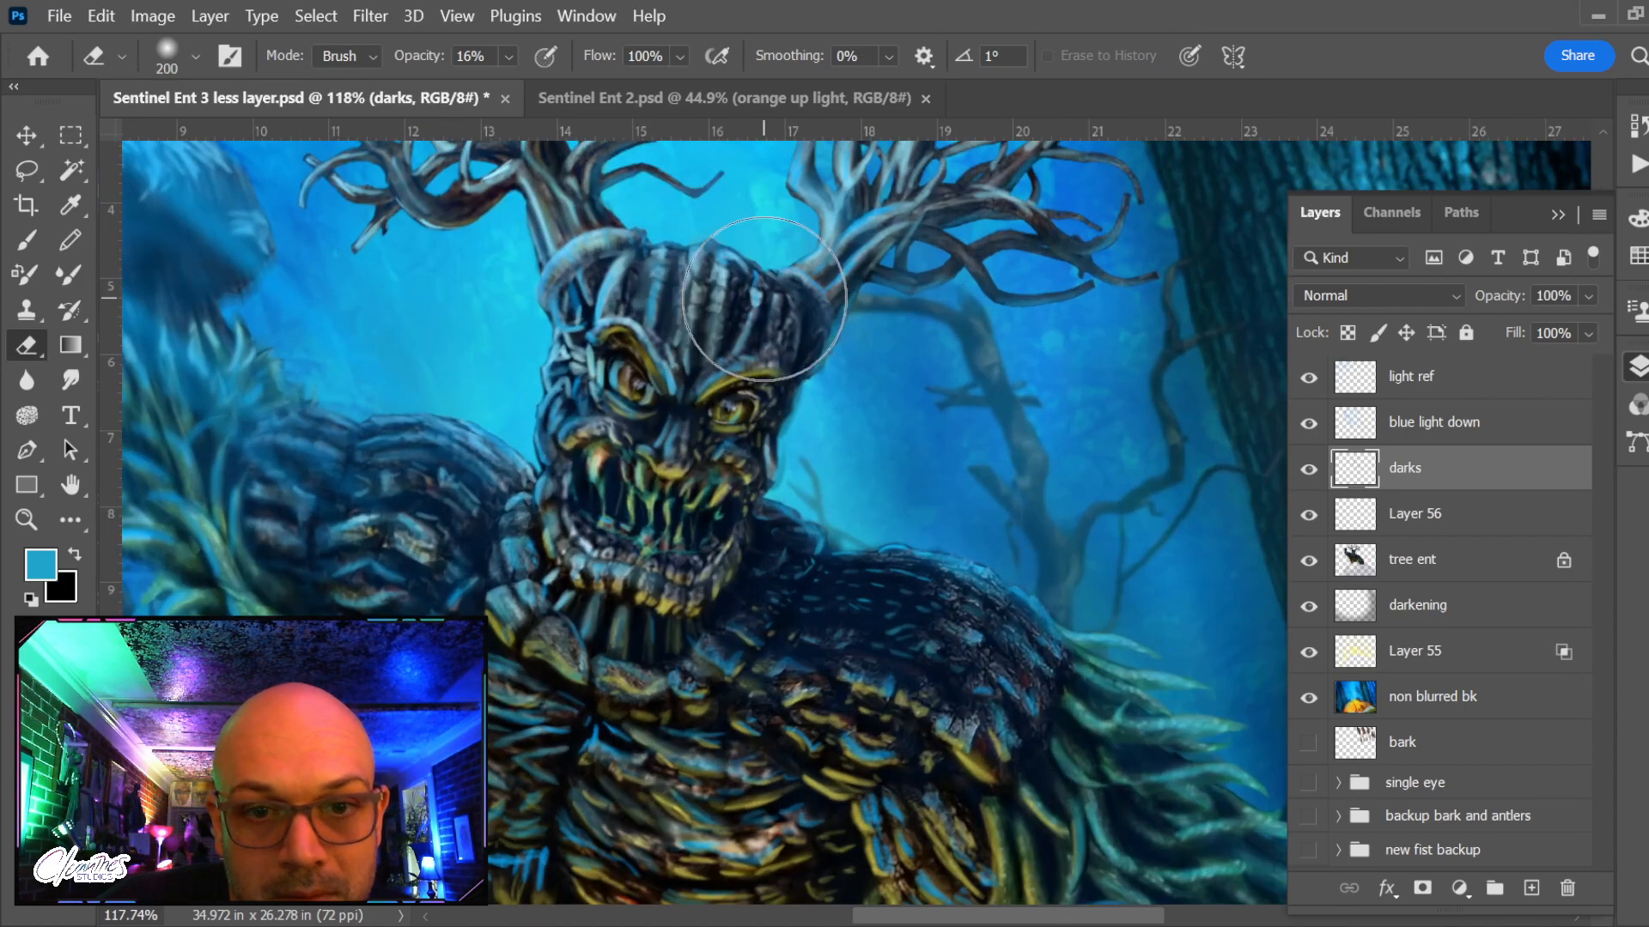
scroll(764, 299, "up", 2)
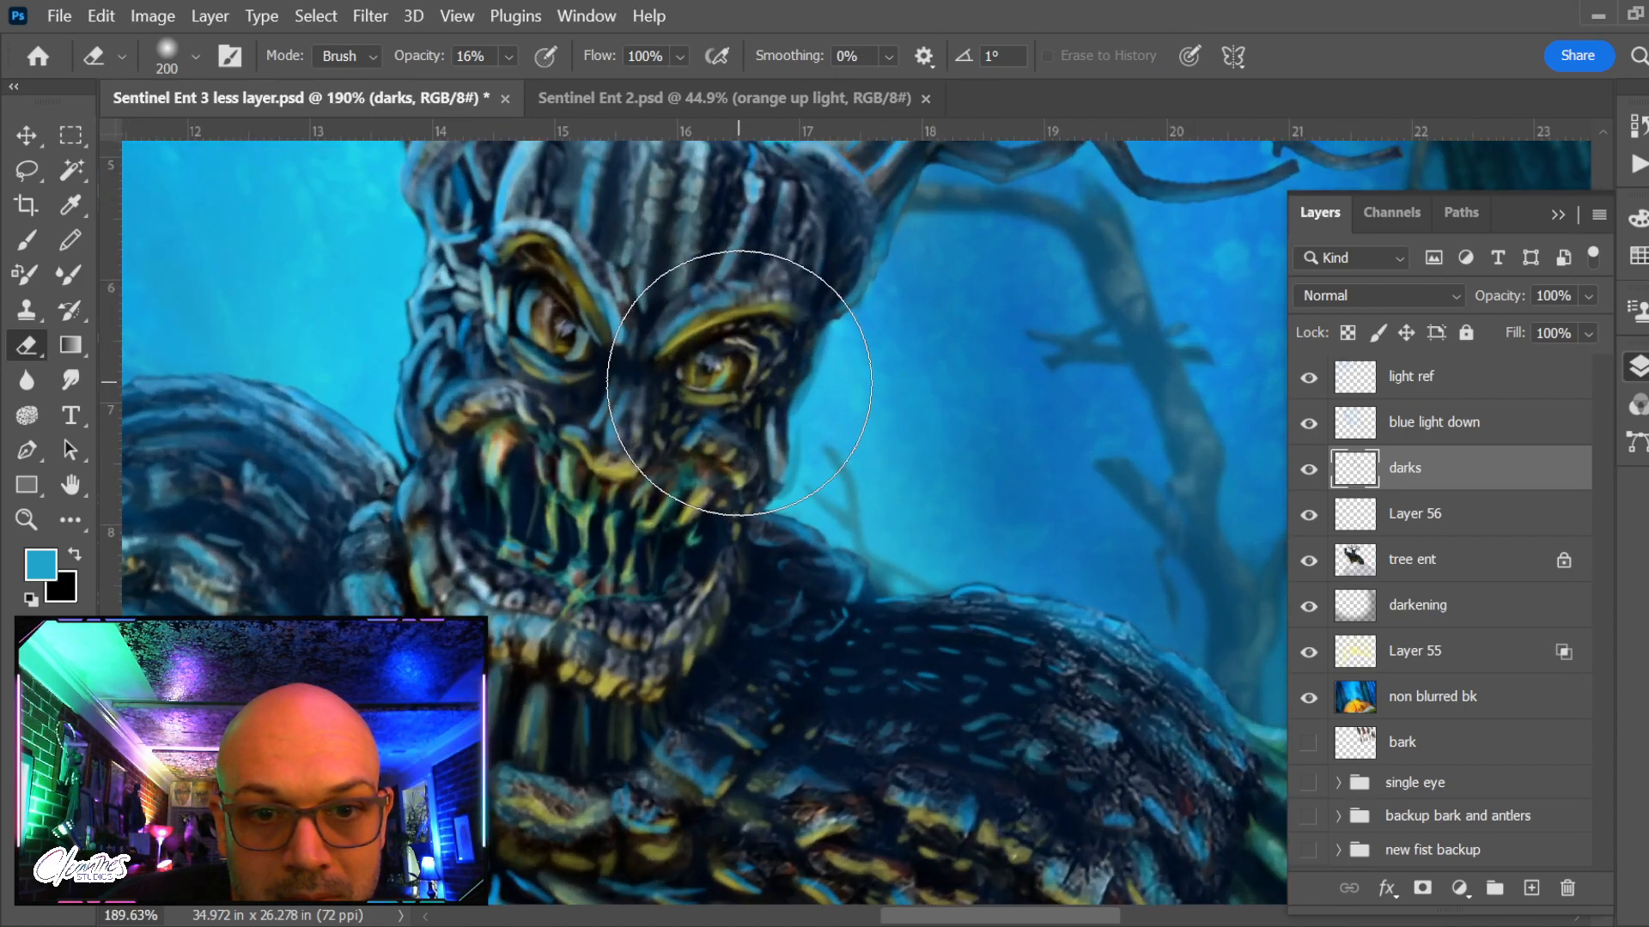
key("b")
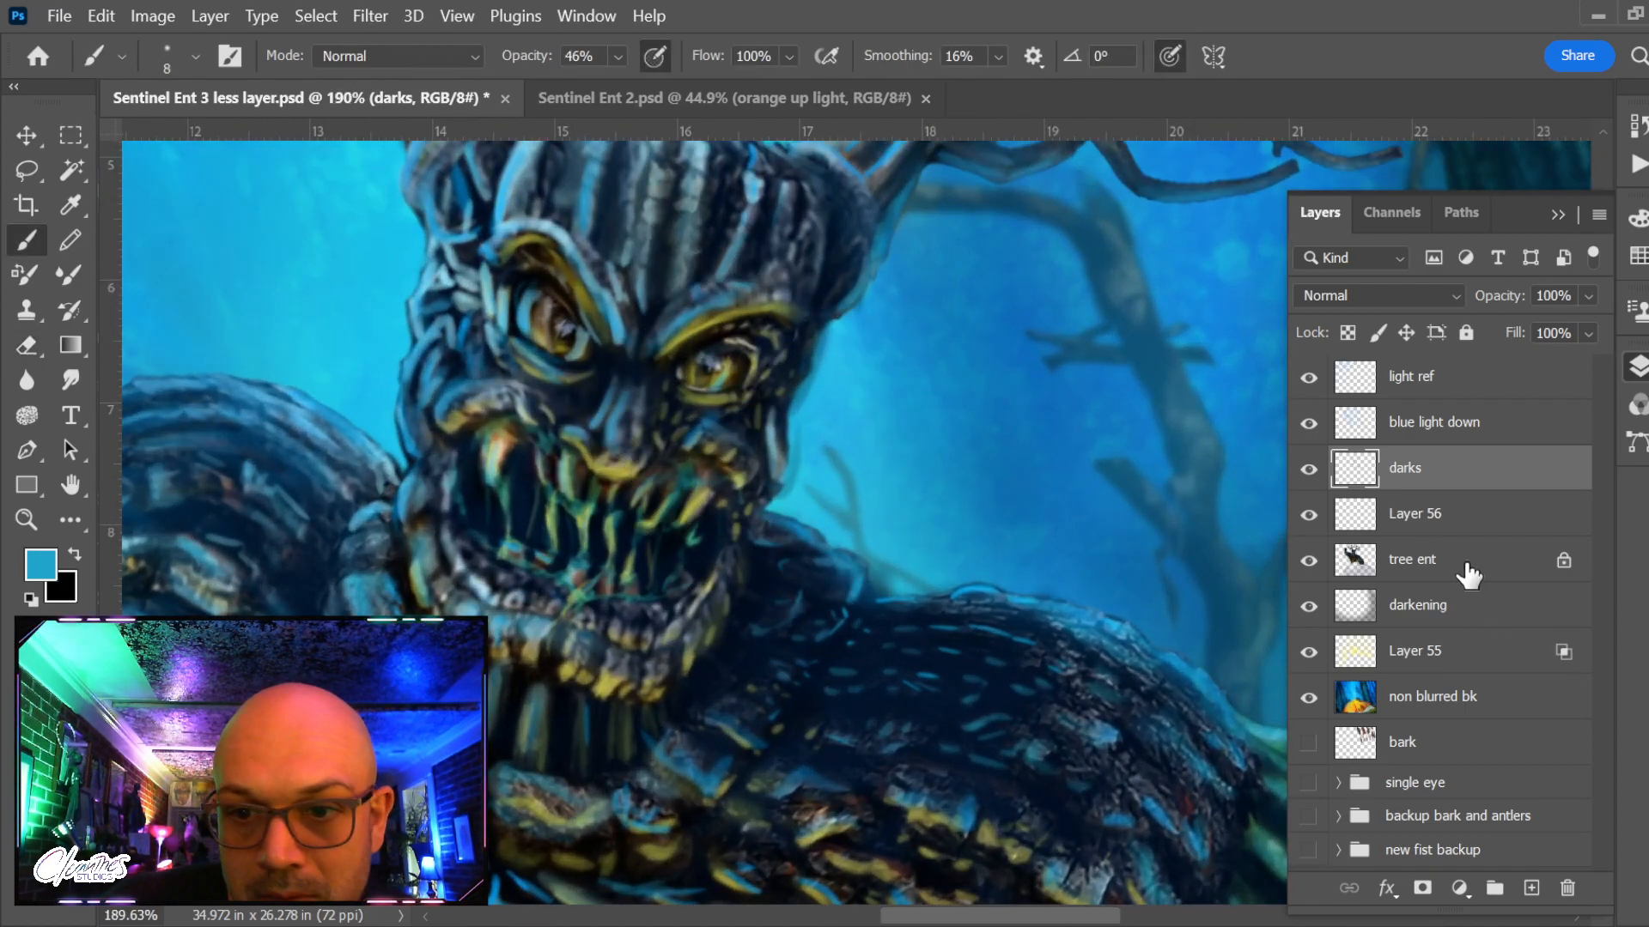
left_click(1416, 564)
Collapse the layer list and center the full painting in view for review
scroll(737, 501, "down", 3)
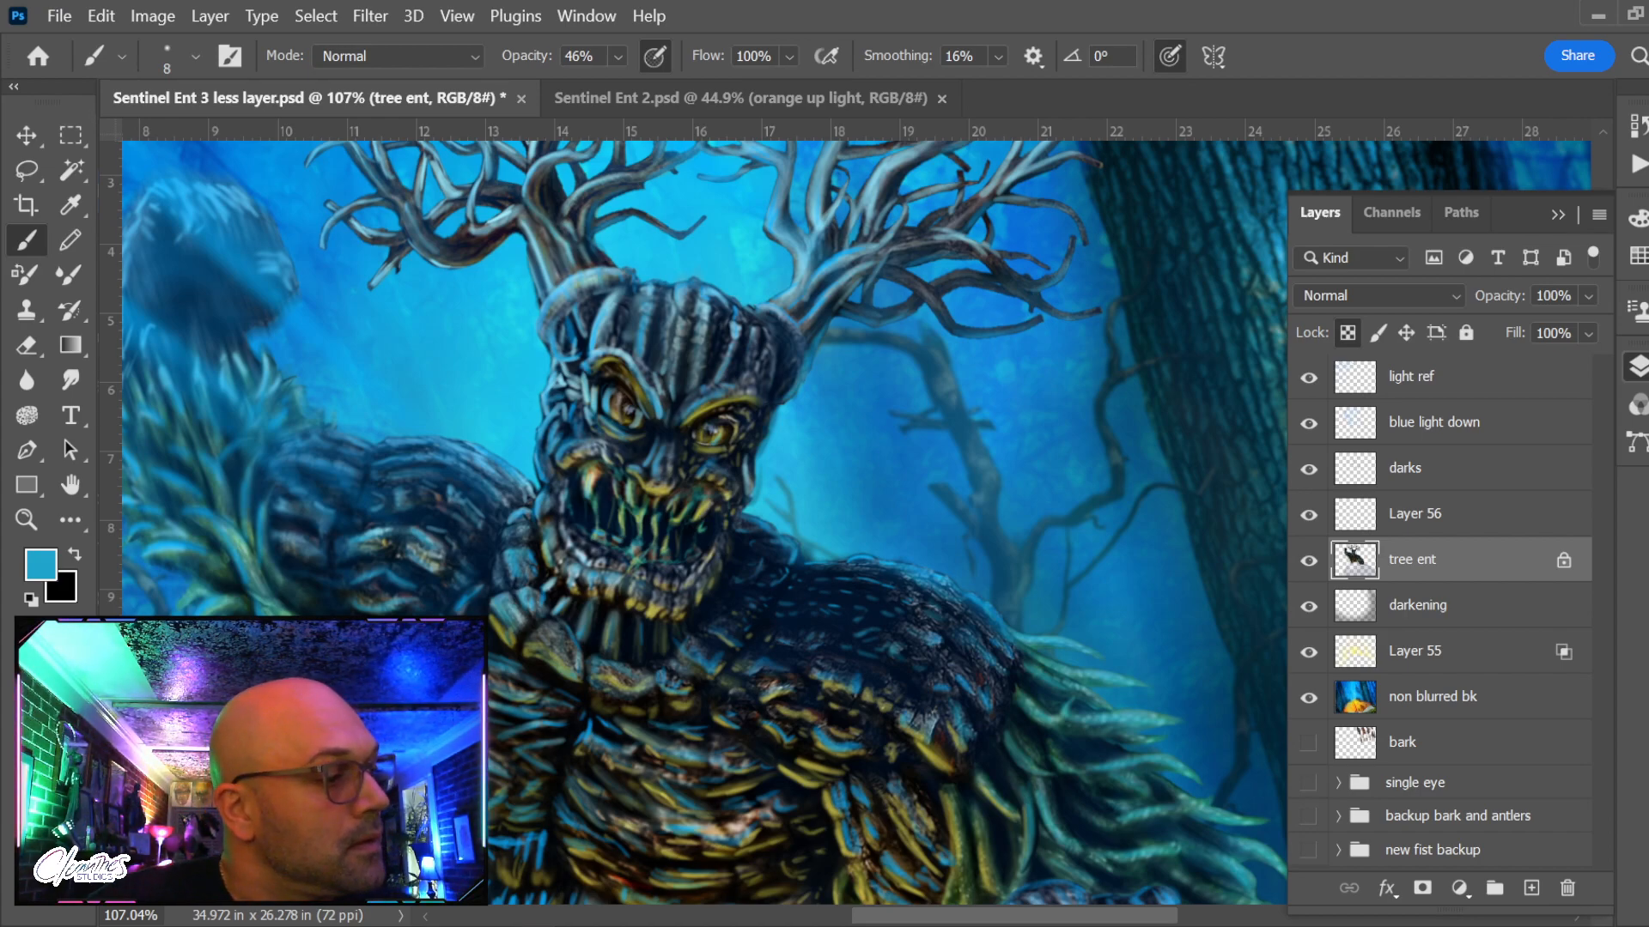
mouse_move(399, 925)
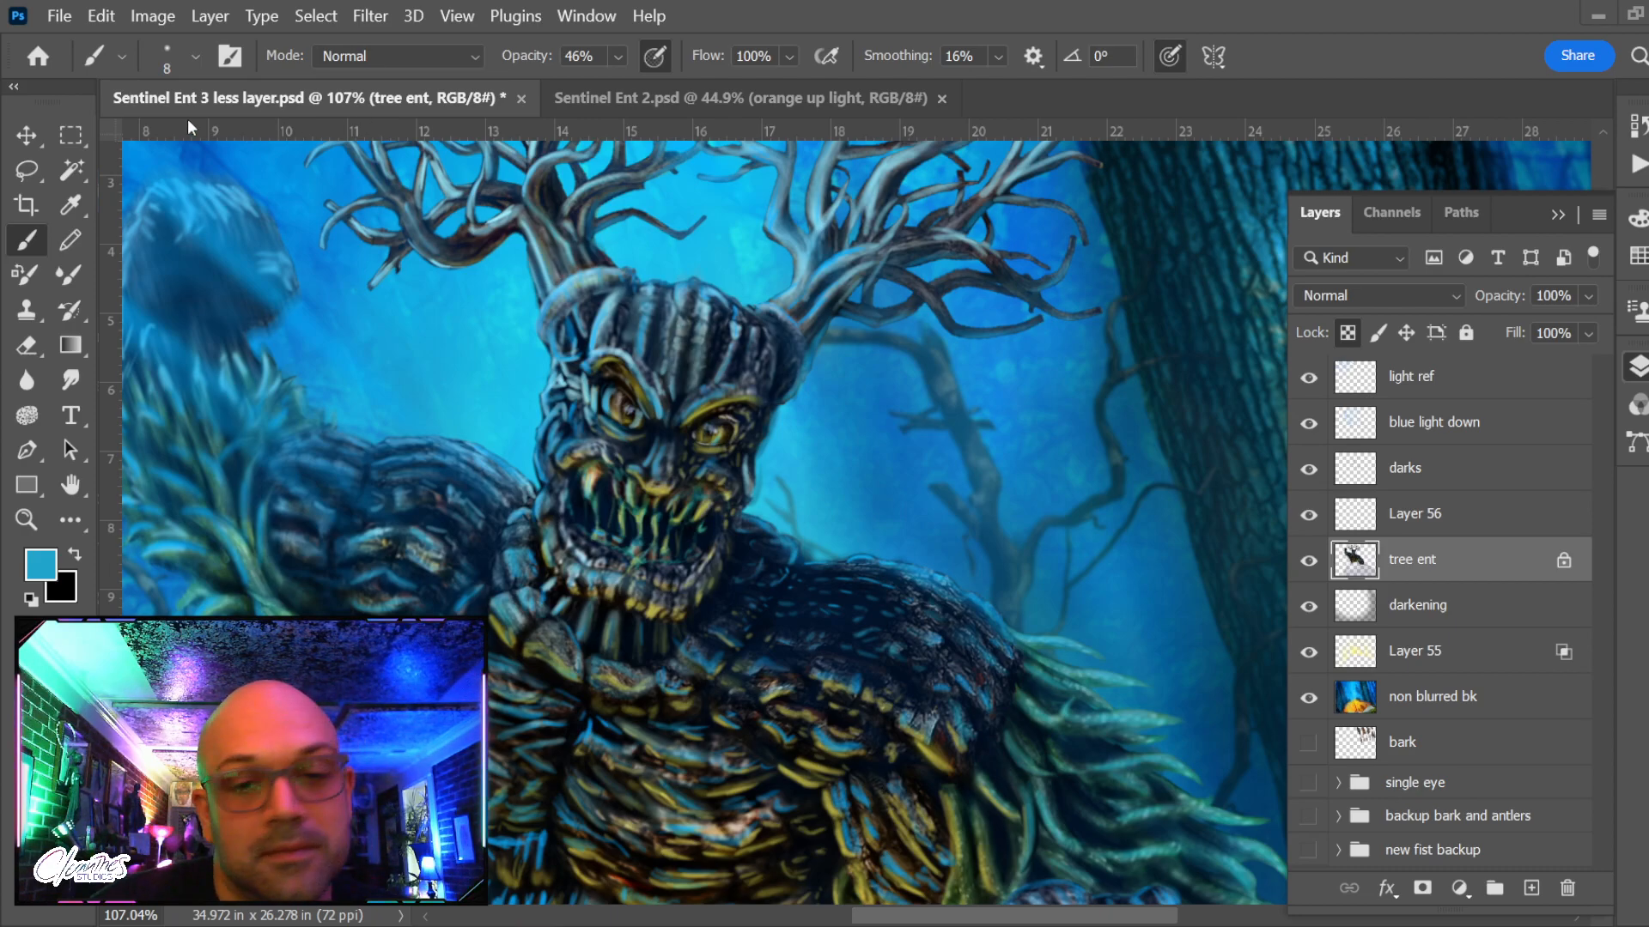
scroll(759, 613, "down", 5)
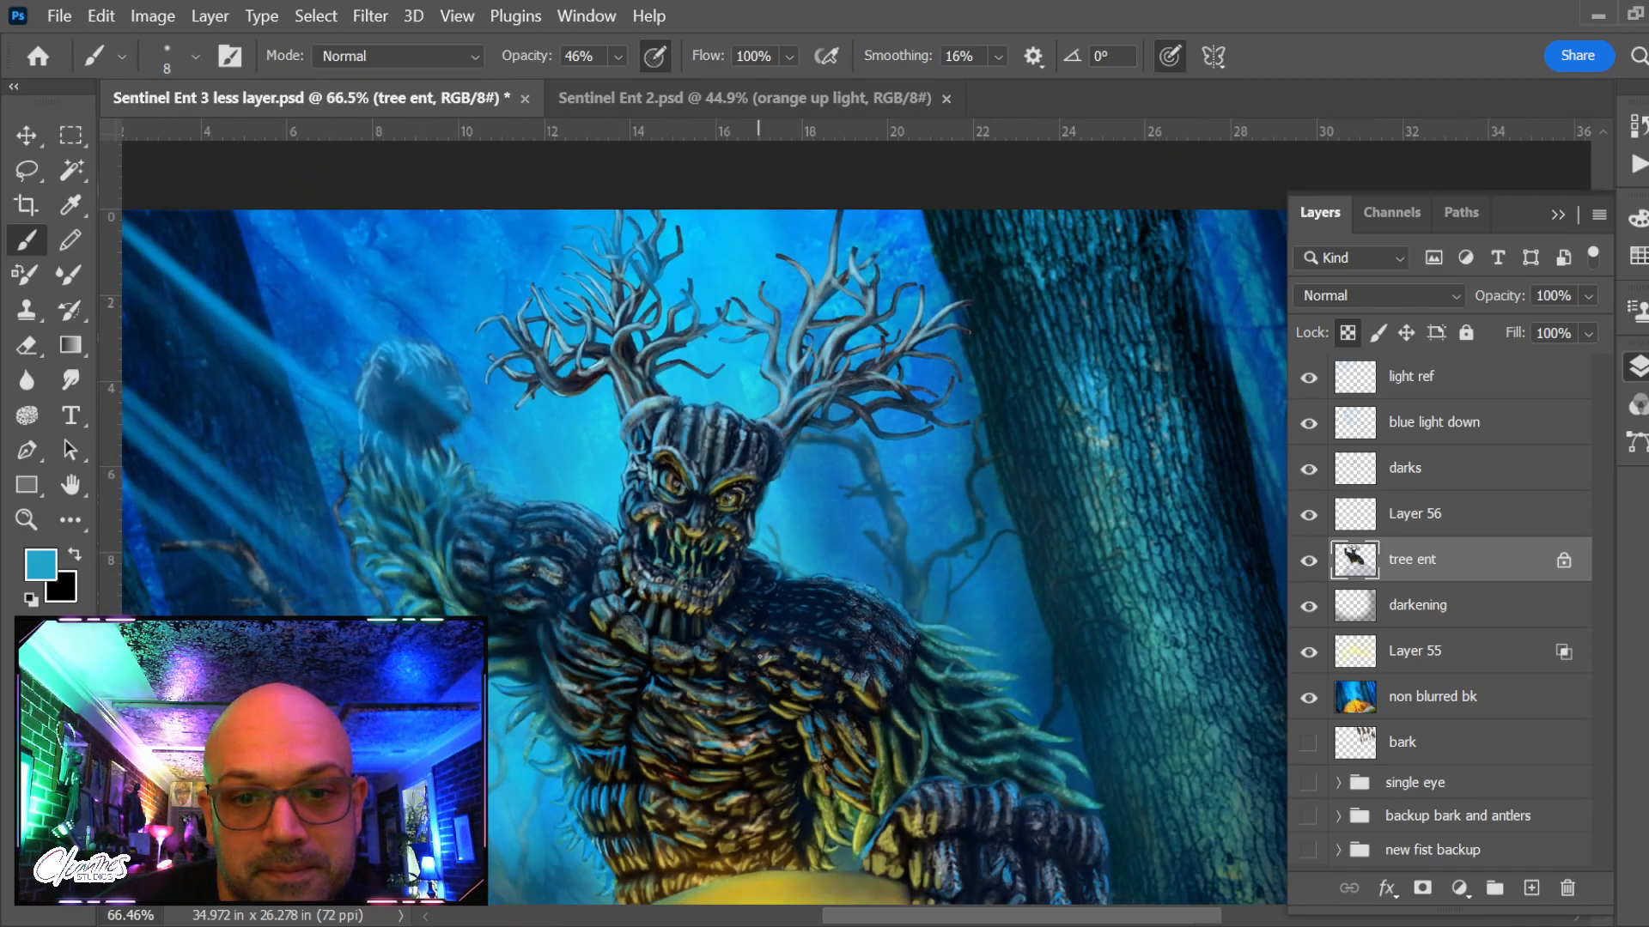
left_click(1555, 218)
scroll(983, 487, "down", 4)
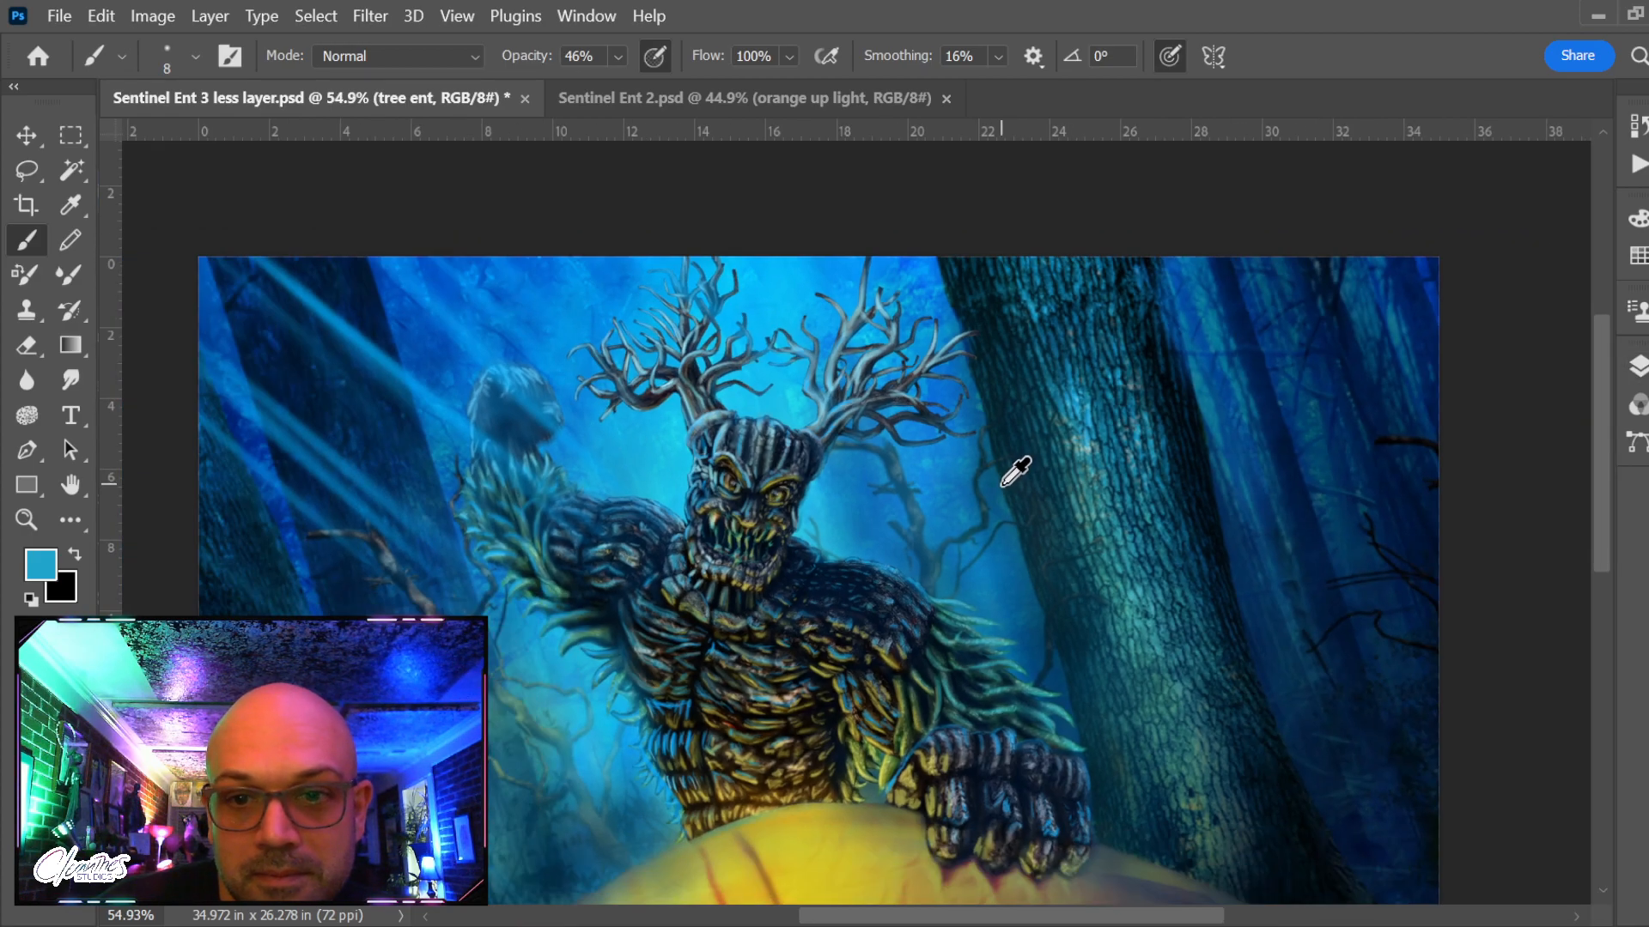
left_click_drag(927, 683, 925, 502)
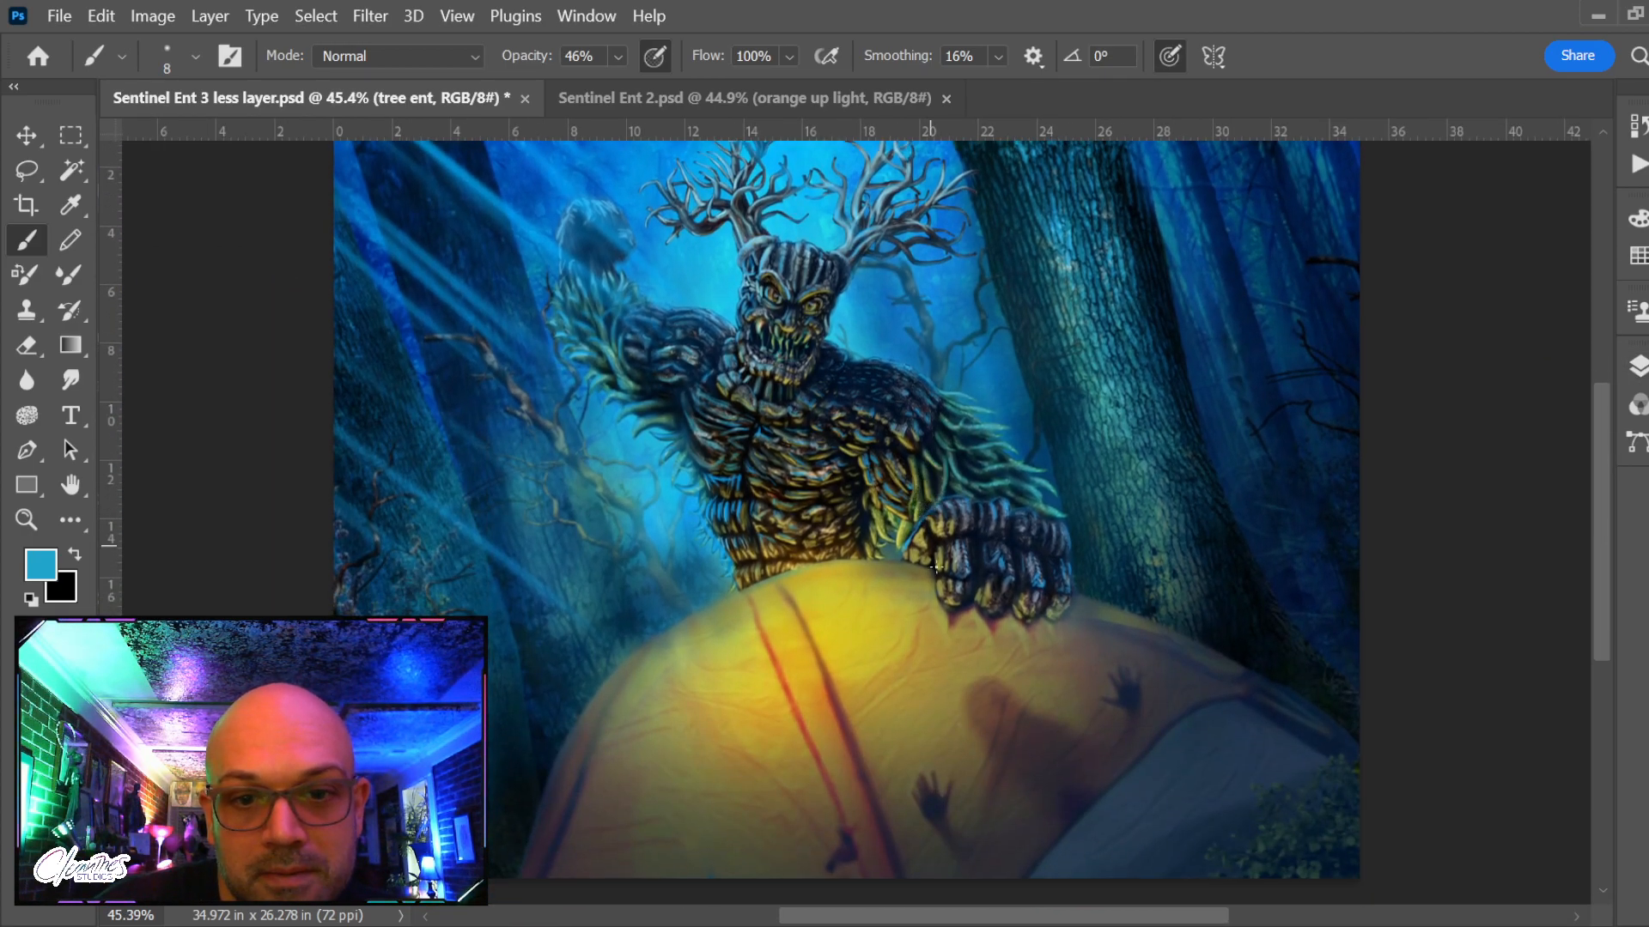
scroll(943, 571, "down", 1)
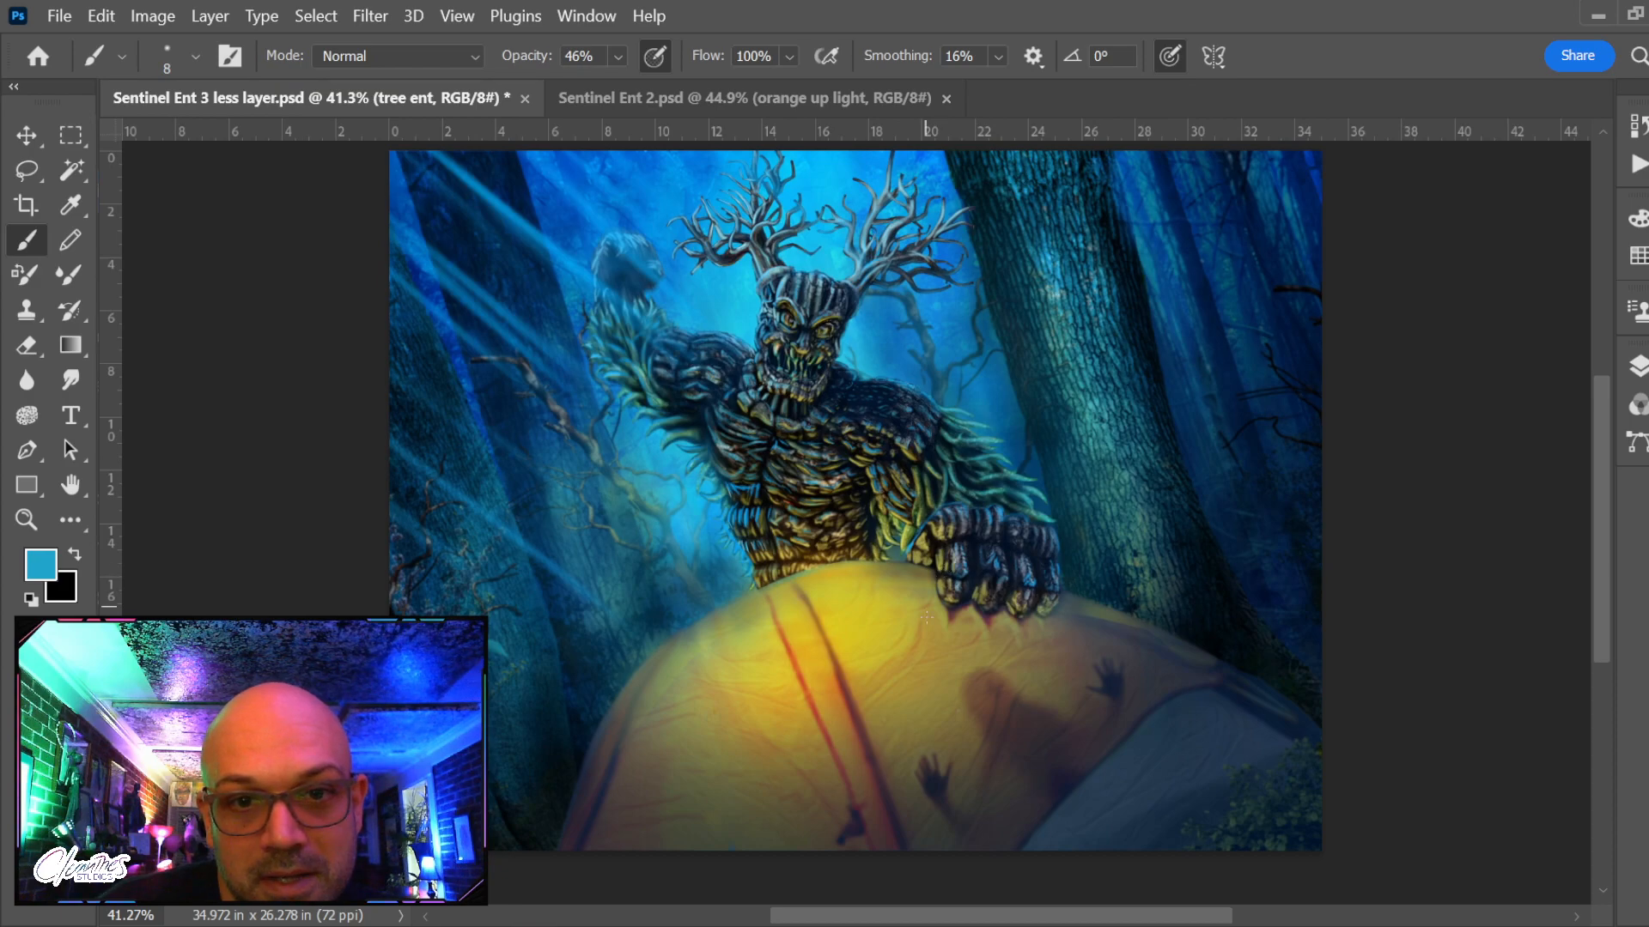
left_click_drag(917, 591, 915, 603)
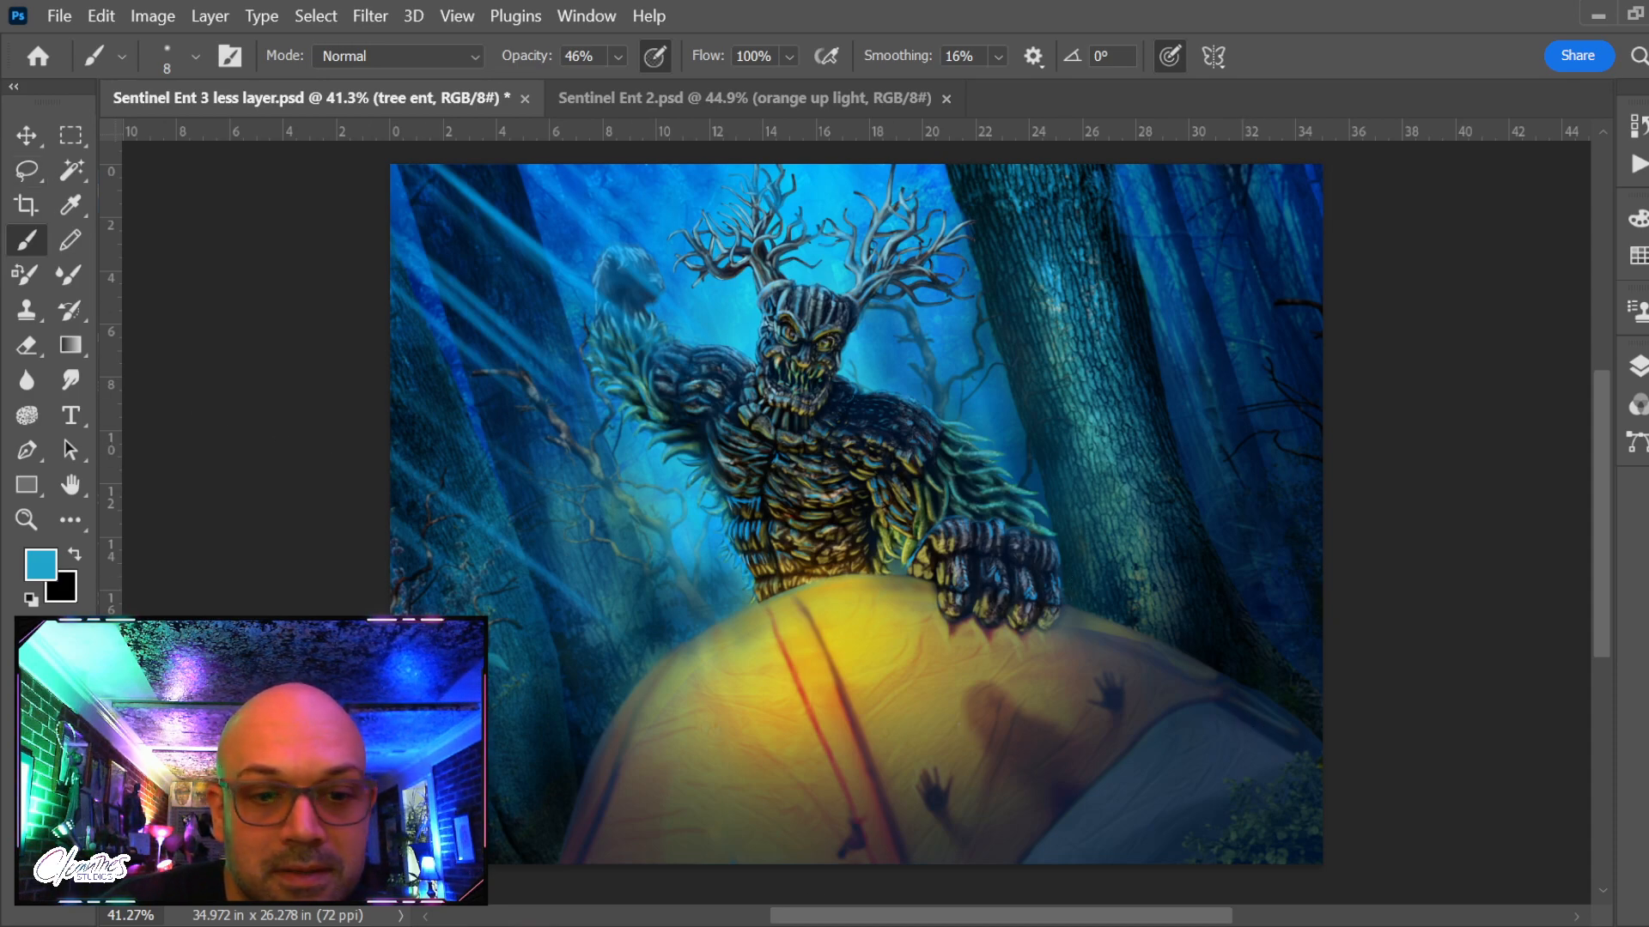
Place page 3 of the Epic Made monogram icon as a smart object beside the ent's head and shoulder
mouse_move(290, 925)
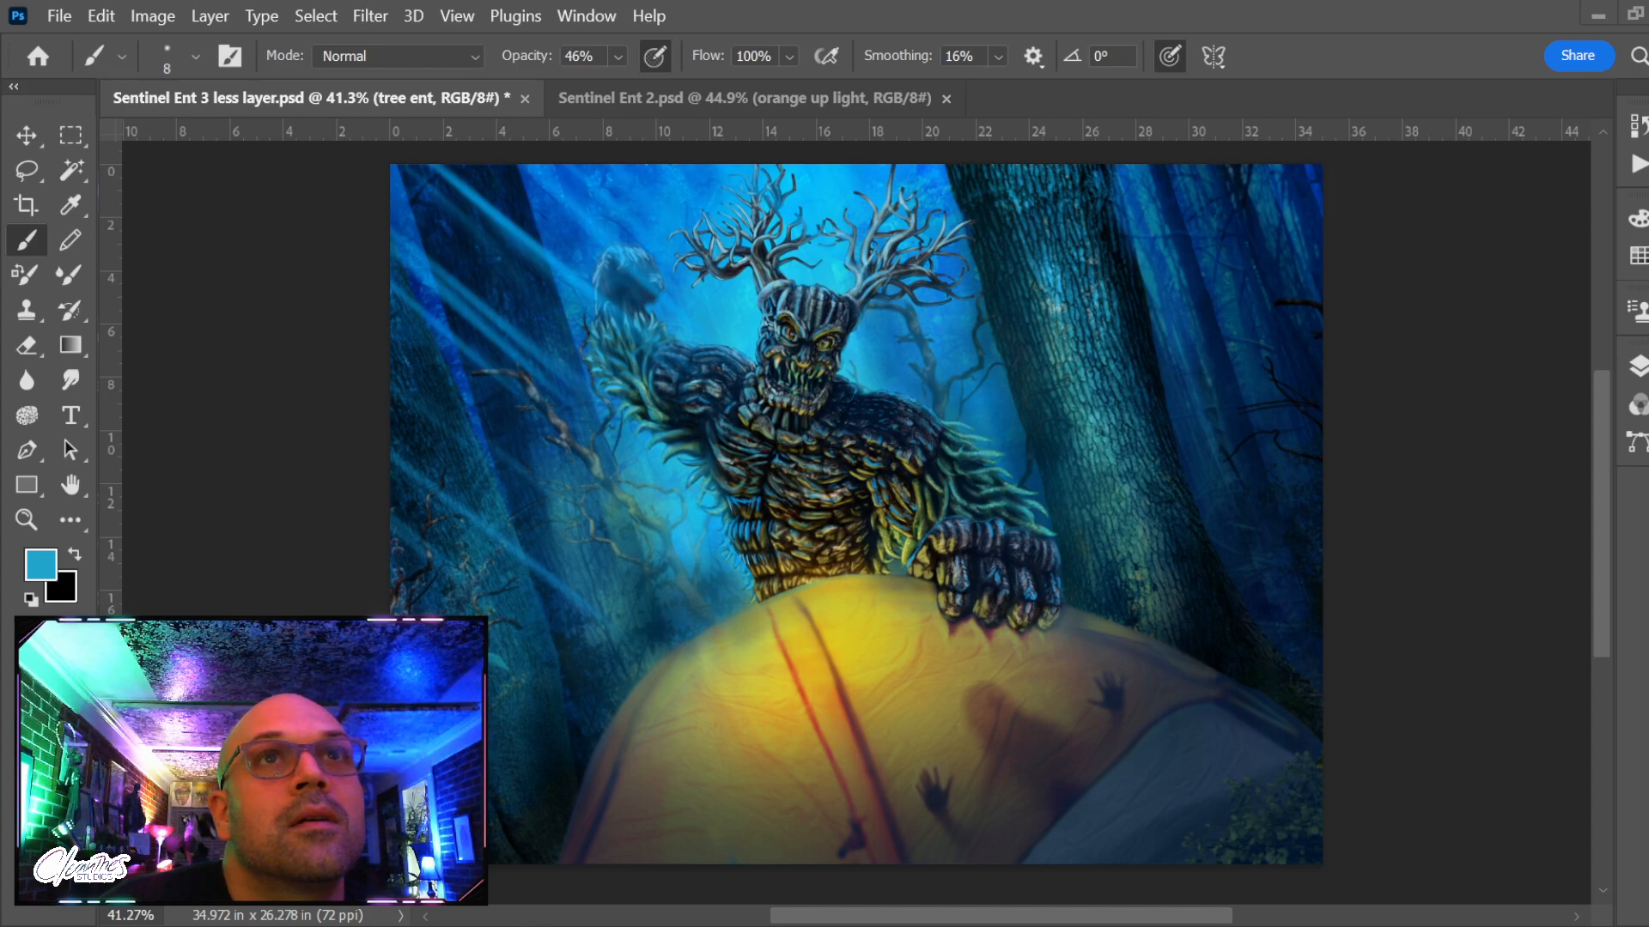
left_click_drag(700, 0, 666, 496)
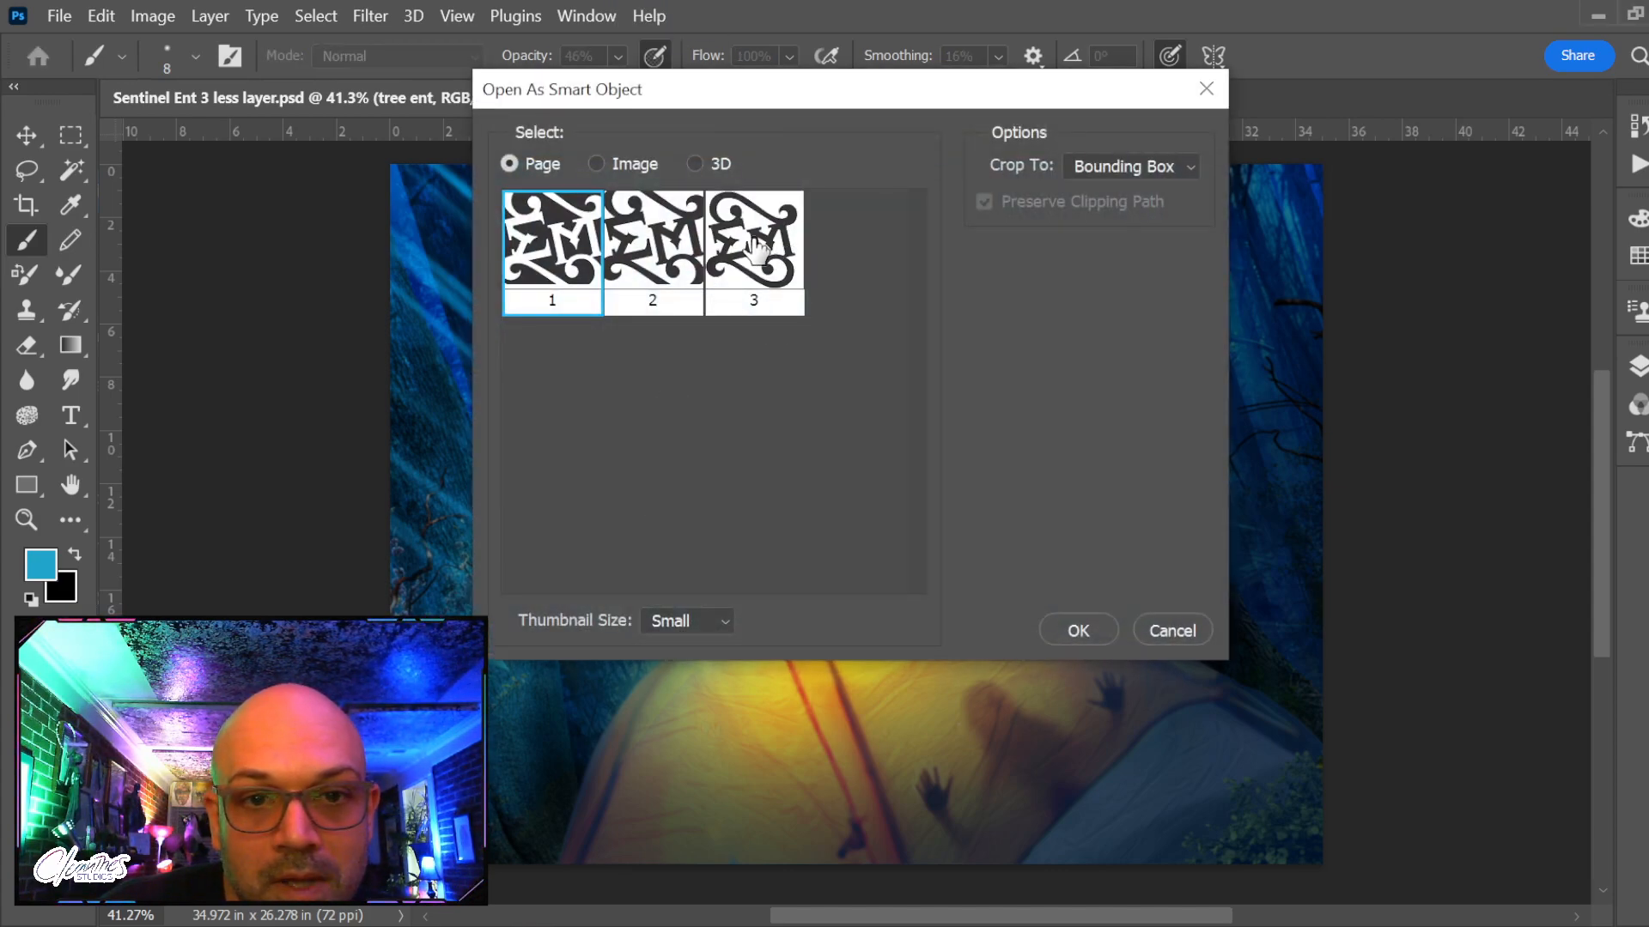
left_click(756, 249)
left_click(1077, 630)
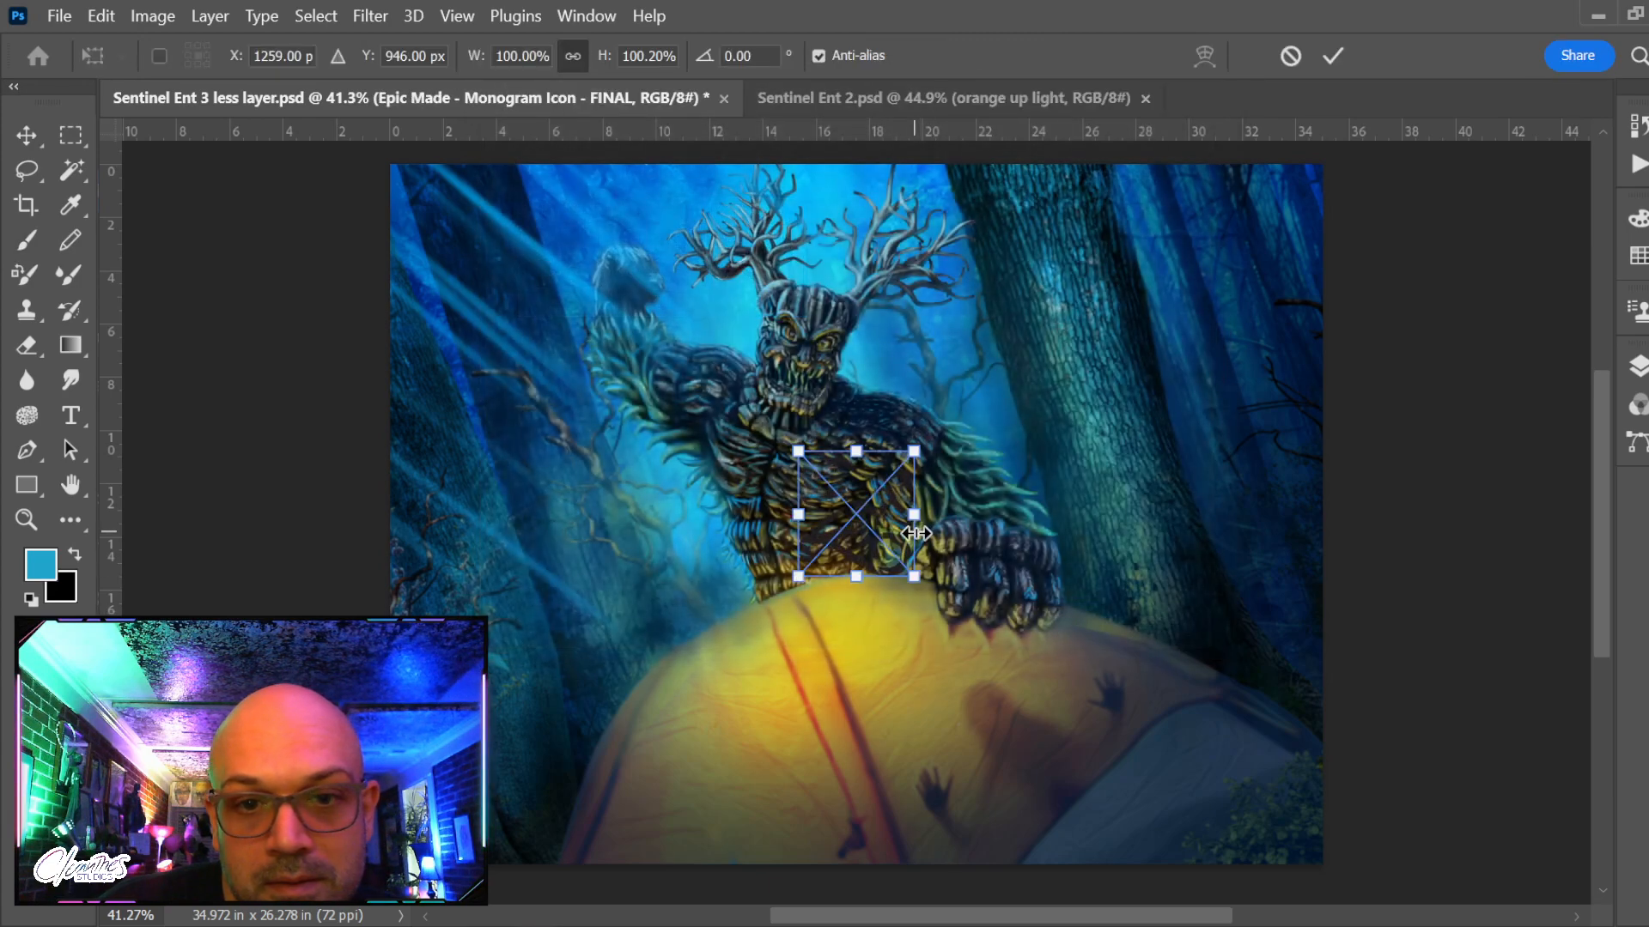
left_click_drag(879, 522, 957, 390)
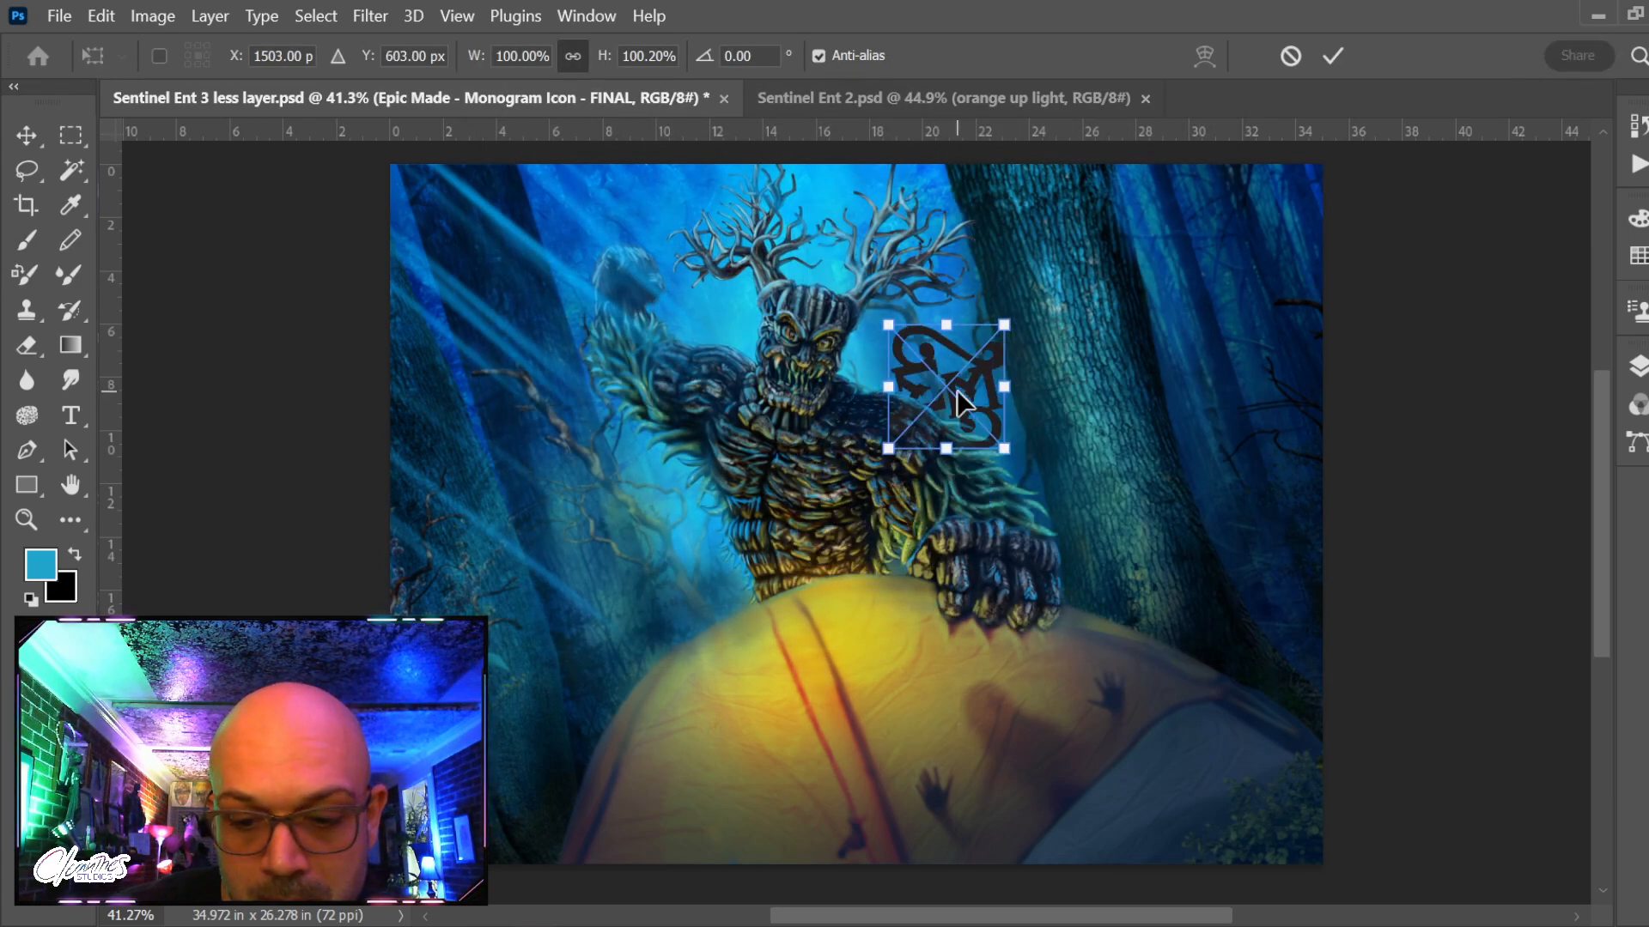
key("Return")
key("b")
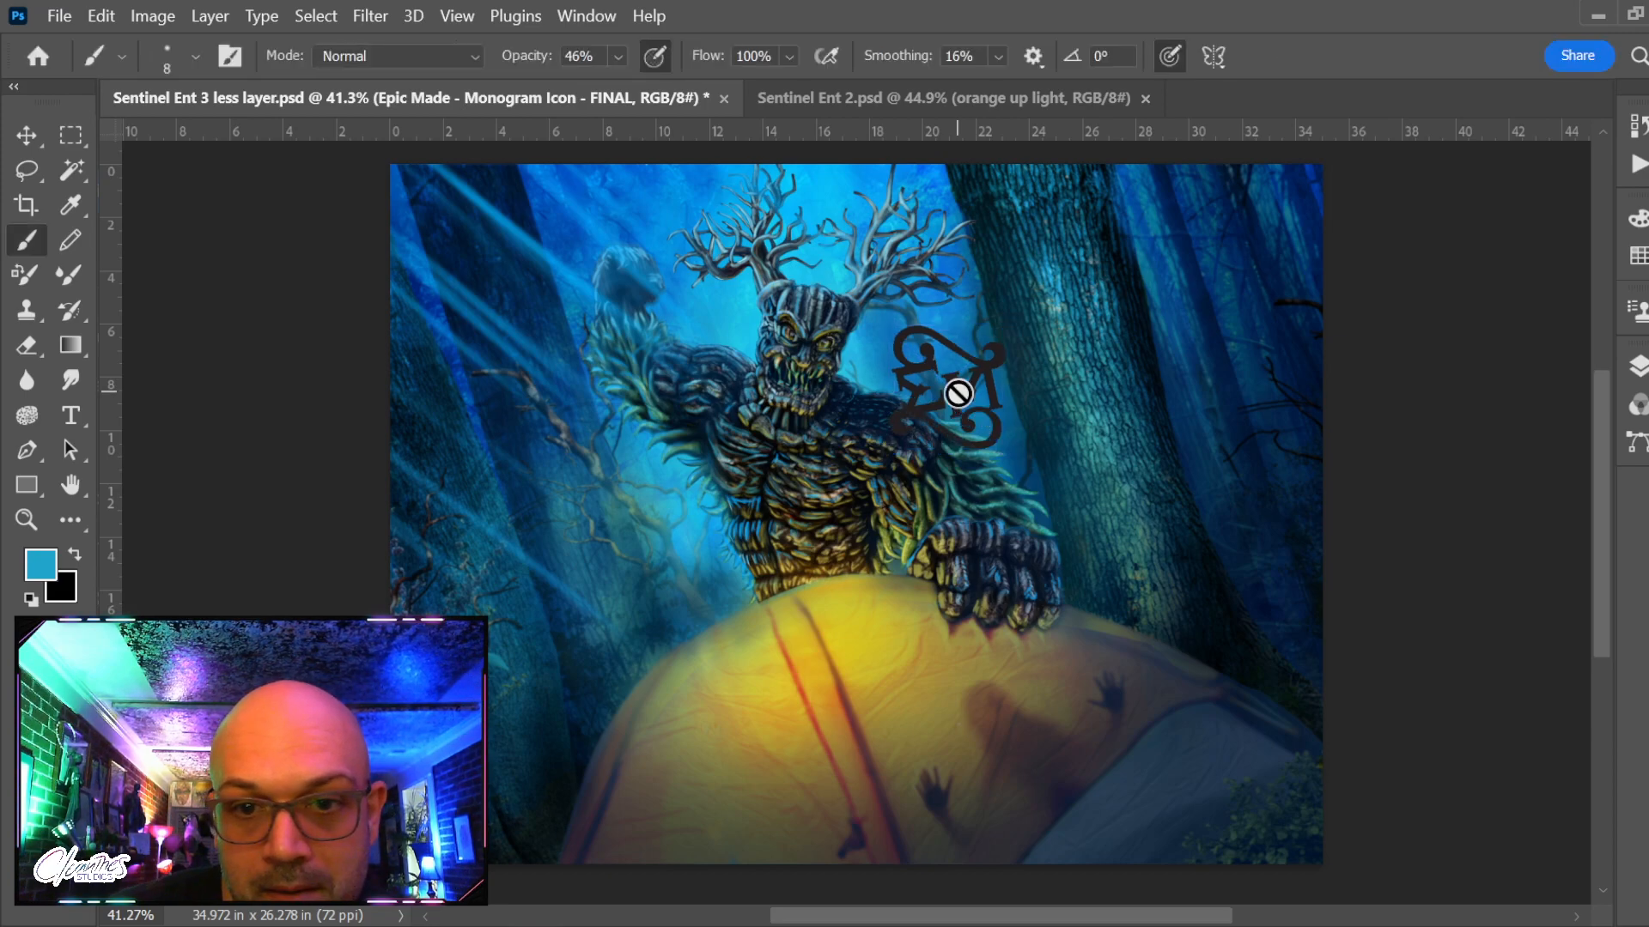
Move the monogram down onto the grey tent flap near the painting's lower-right corner
key("v")
mouse_move(972, 430)
left_mouse_down()
mouse_move(1058, 707)
mouse_move(1201, 783)
mouse_move(1027, 701)
mouse_move(986, 707)
left_mouse_up()
scroll(1200, 755, "up", 7)
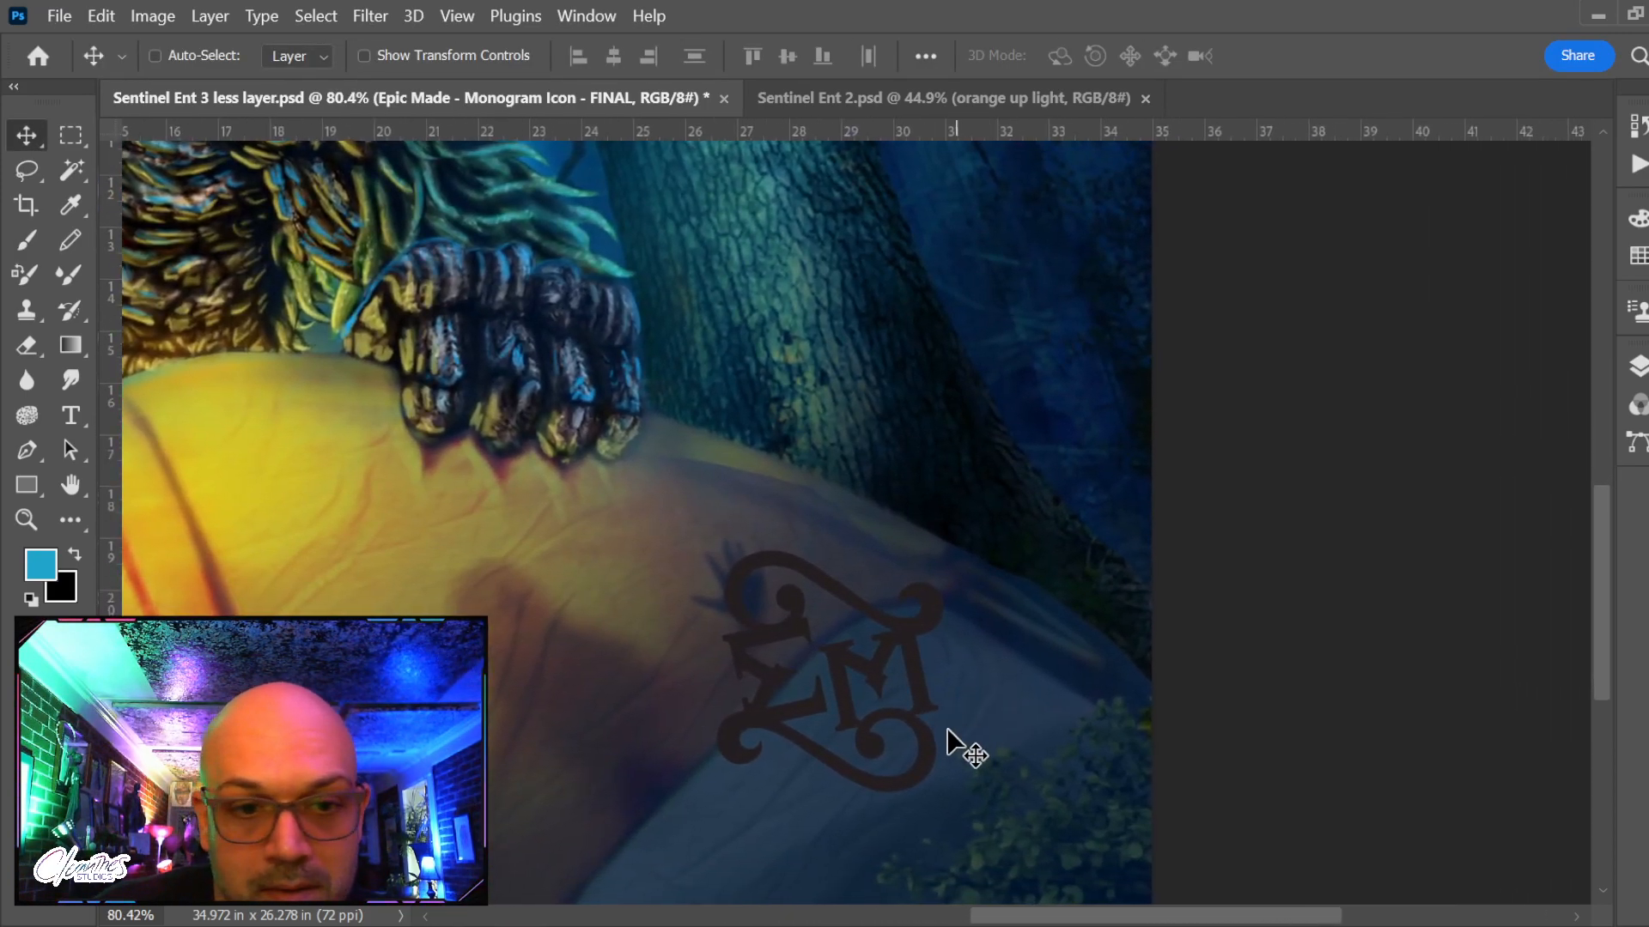
left_click_drag(885, 749, 1005, 769)
Scale the monogram down, rotate it to a tilt and set it beside the foliage on the tent
key("ctrl+t")
left_click_drag(1213, 656, 1125, 498)
left_click_drag(952, 501, 943, 596)
left_click_drag(992, 663, 1078, 726)
key("Return")
Nudge the monogram slightly down and to the left on the tent flap
key("Down")
key("Down")
key("Down")
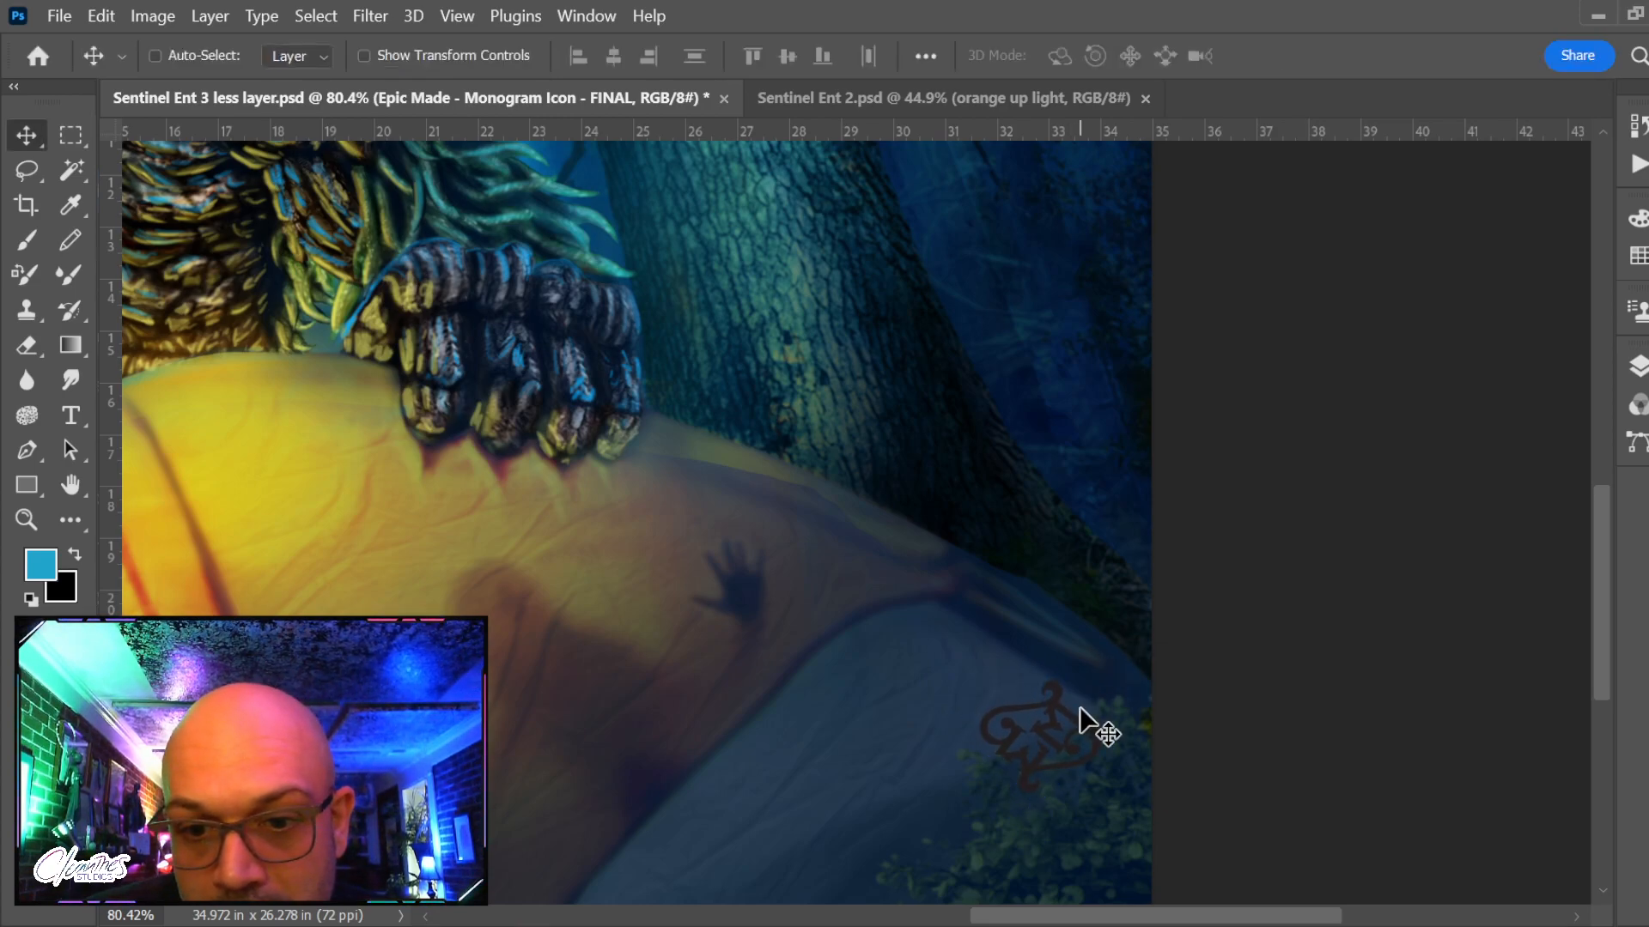
key("shift+Left")
key("shift+Left")
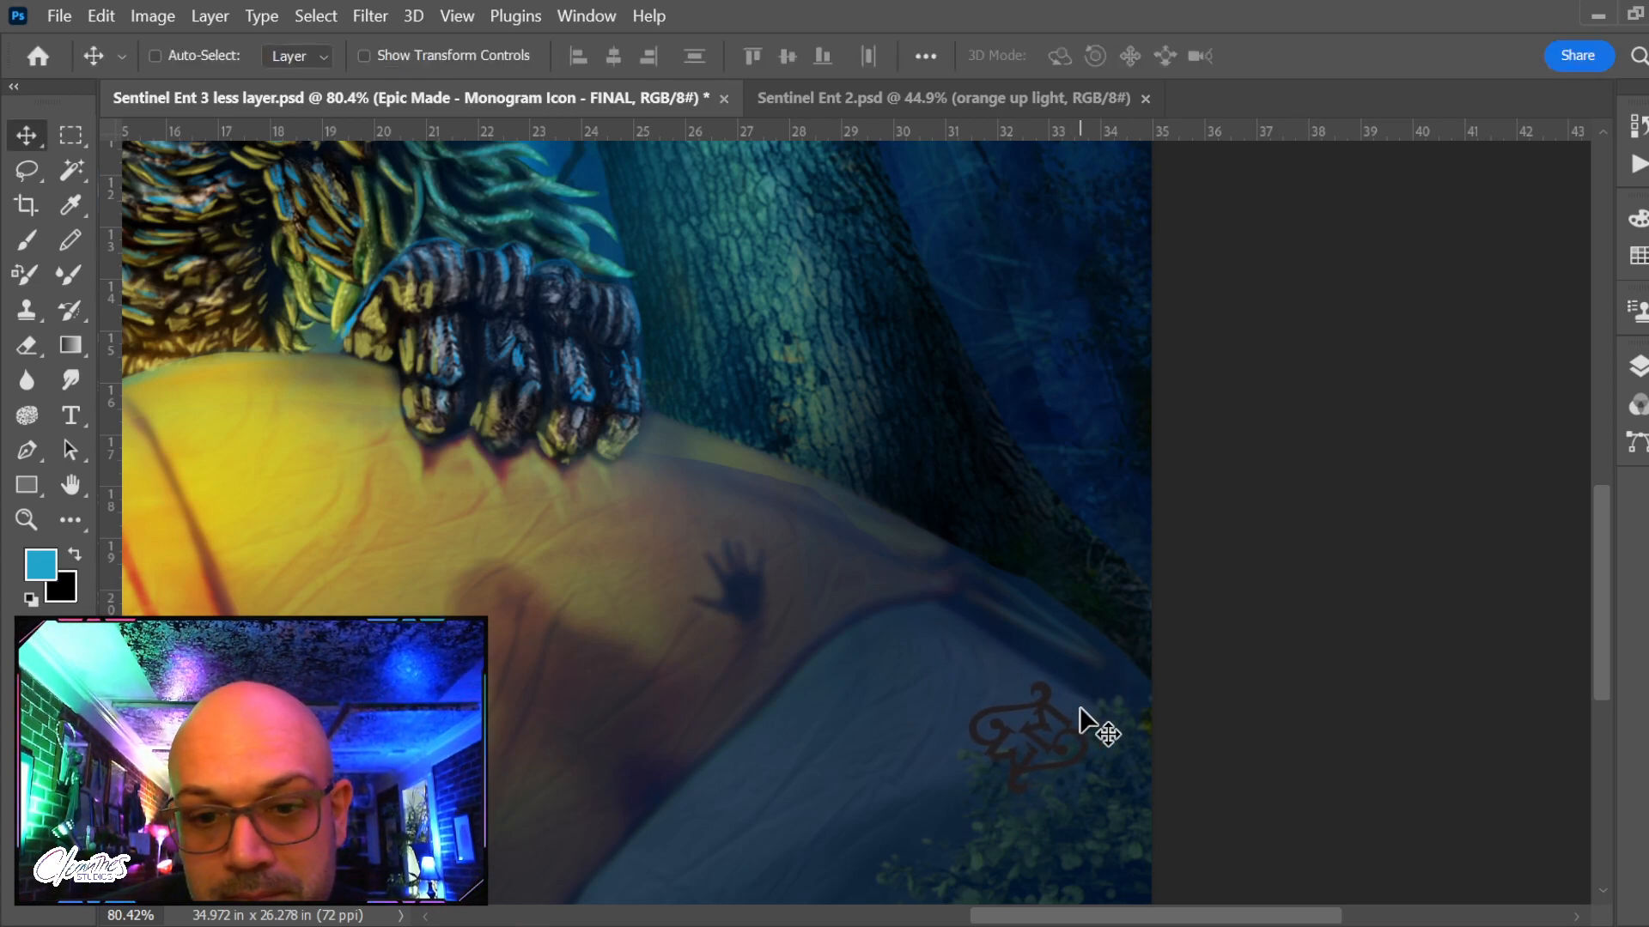
Try the monogram at other spots across the painting and settle it on the tent's far right end by the foliage
left_click_drag(838, 844, 968, 586)
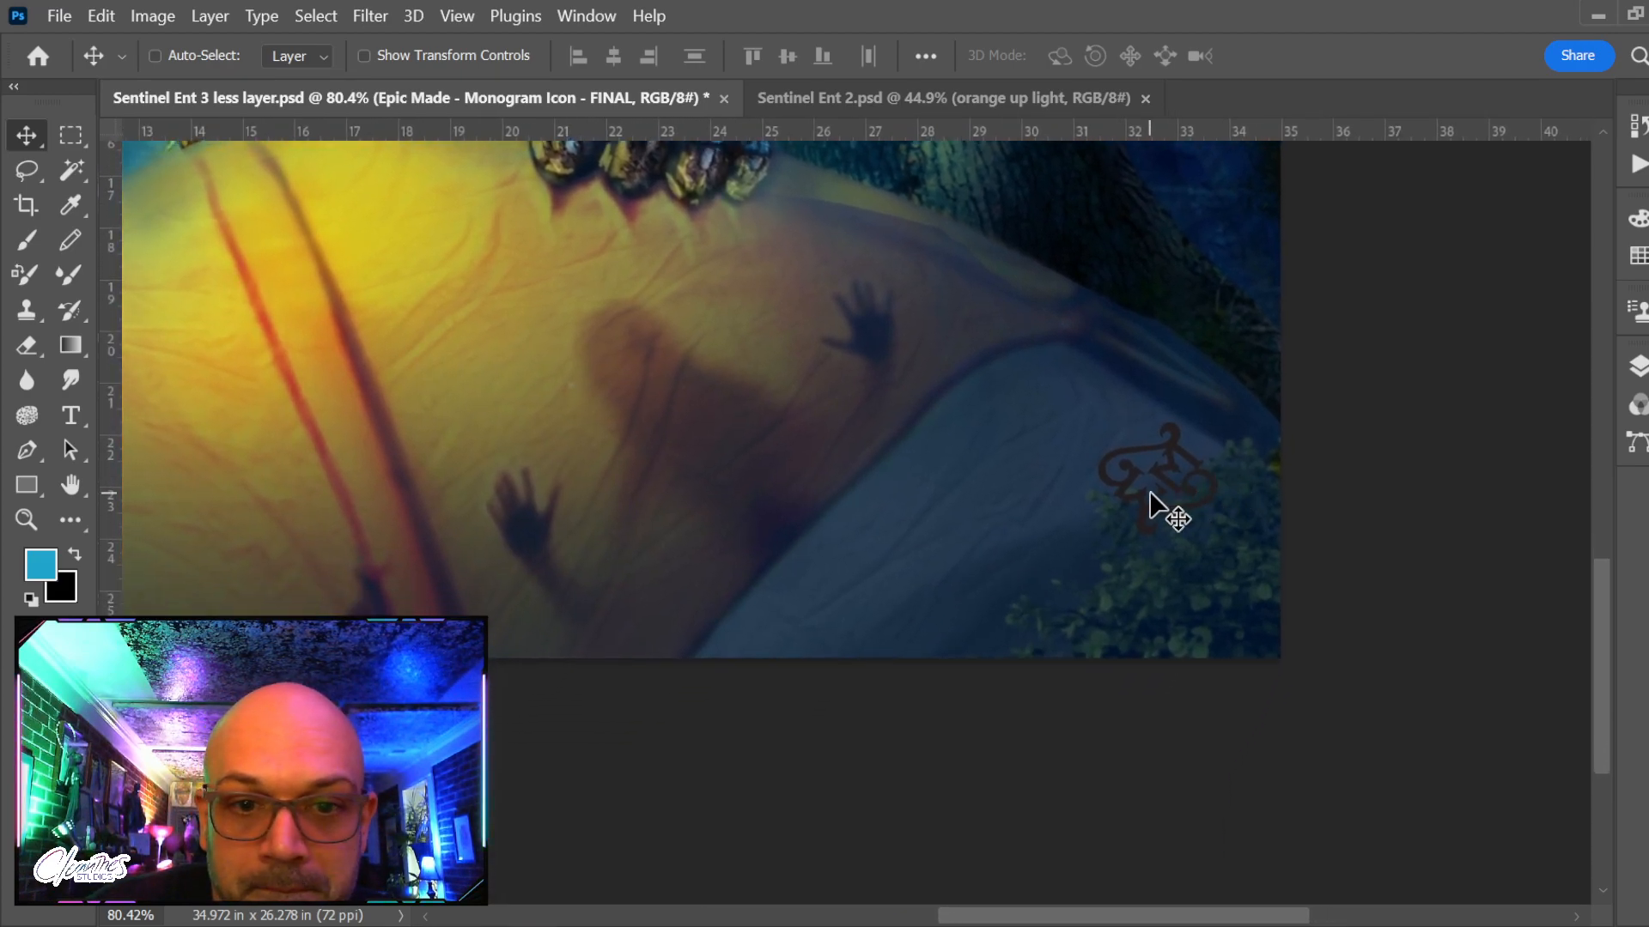
left_click_drag(1163, 468, 202, 471)
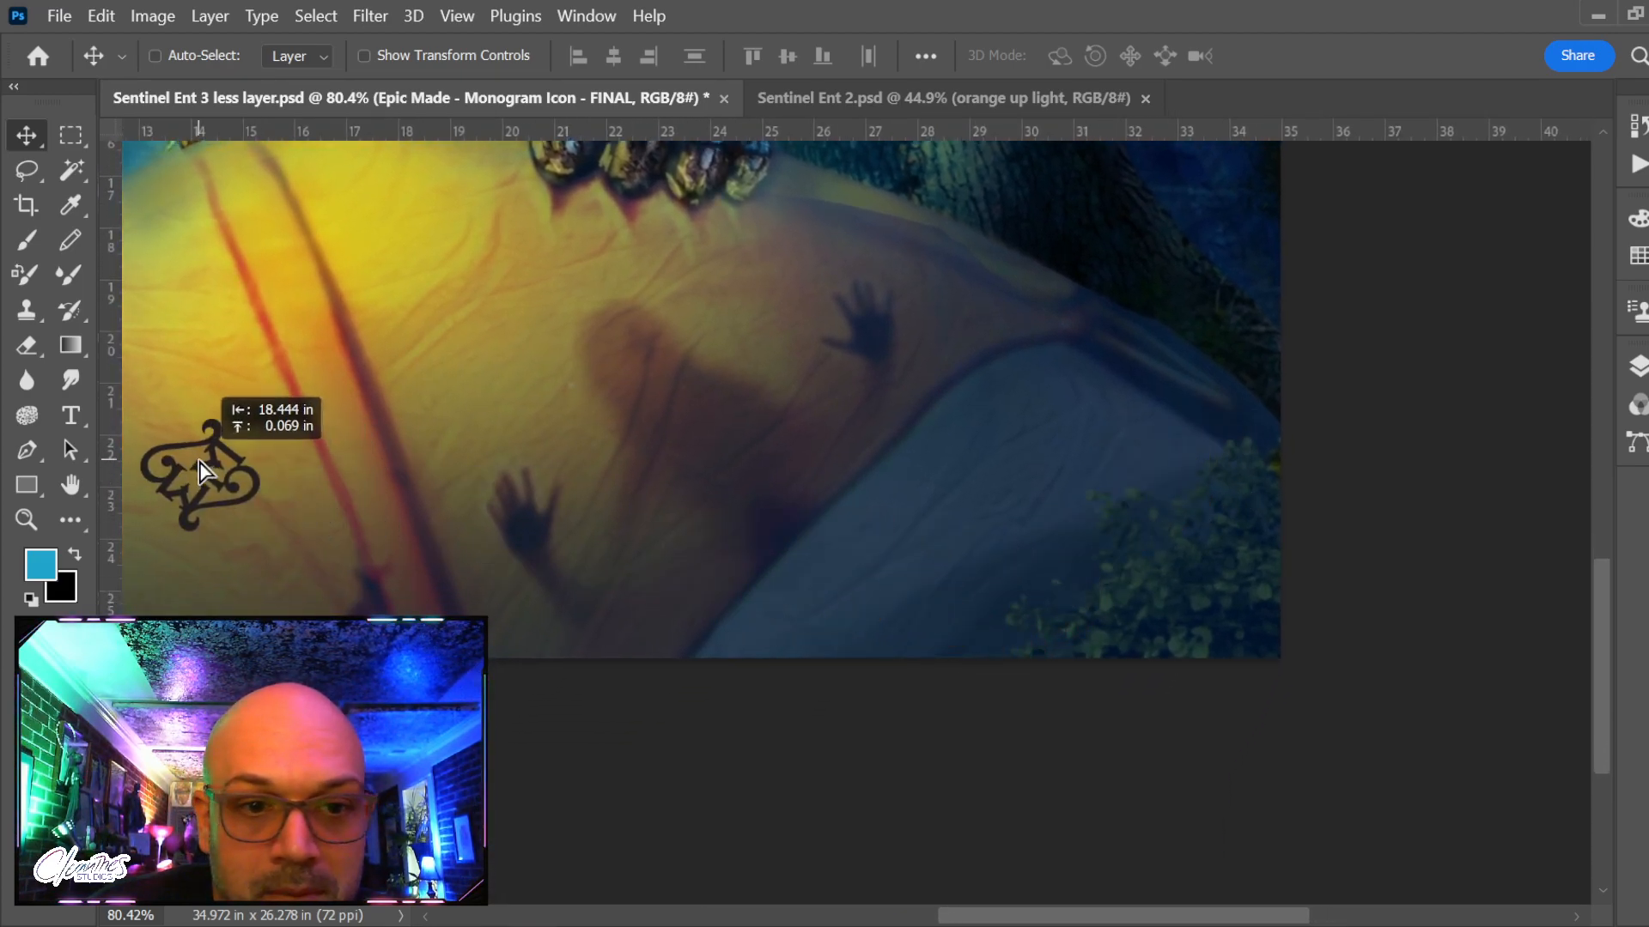
left_click_drag(297, 505, 989, 525)
scroll(955, 494, "down", 5)
mouse_move(923, 317)
left_mouse_down()
mouse_move(838, 796)
mouse_move(704, 714)
left_mouse_up()
left_click_drag(707, 890, 467, 592)
left_click_drag(455, 590, 1451, 854)
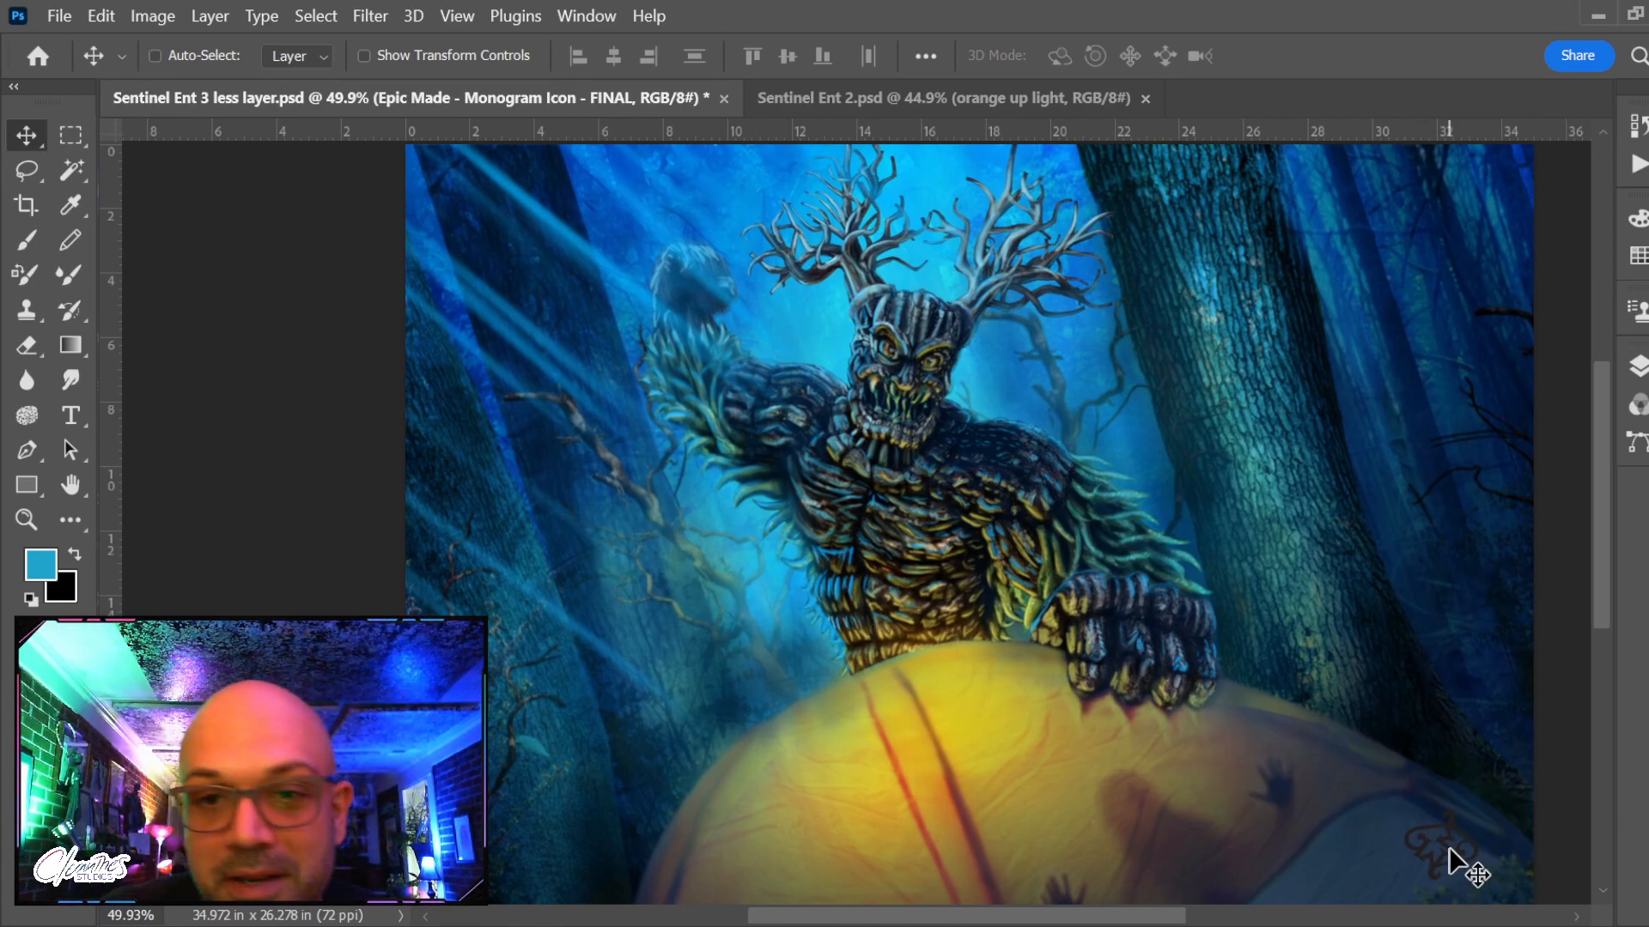
Inspect the ent's face and the whole composition, and check the blue light down and Layer 55 layers by toggling visibility
scroll(893, 361, "up", 5)
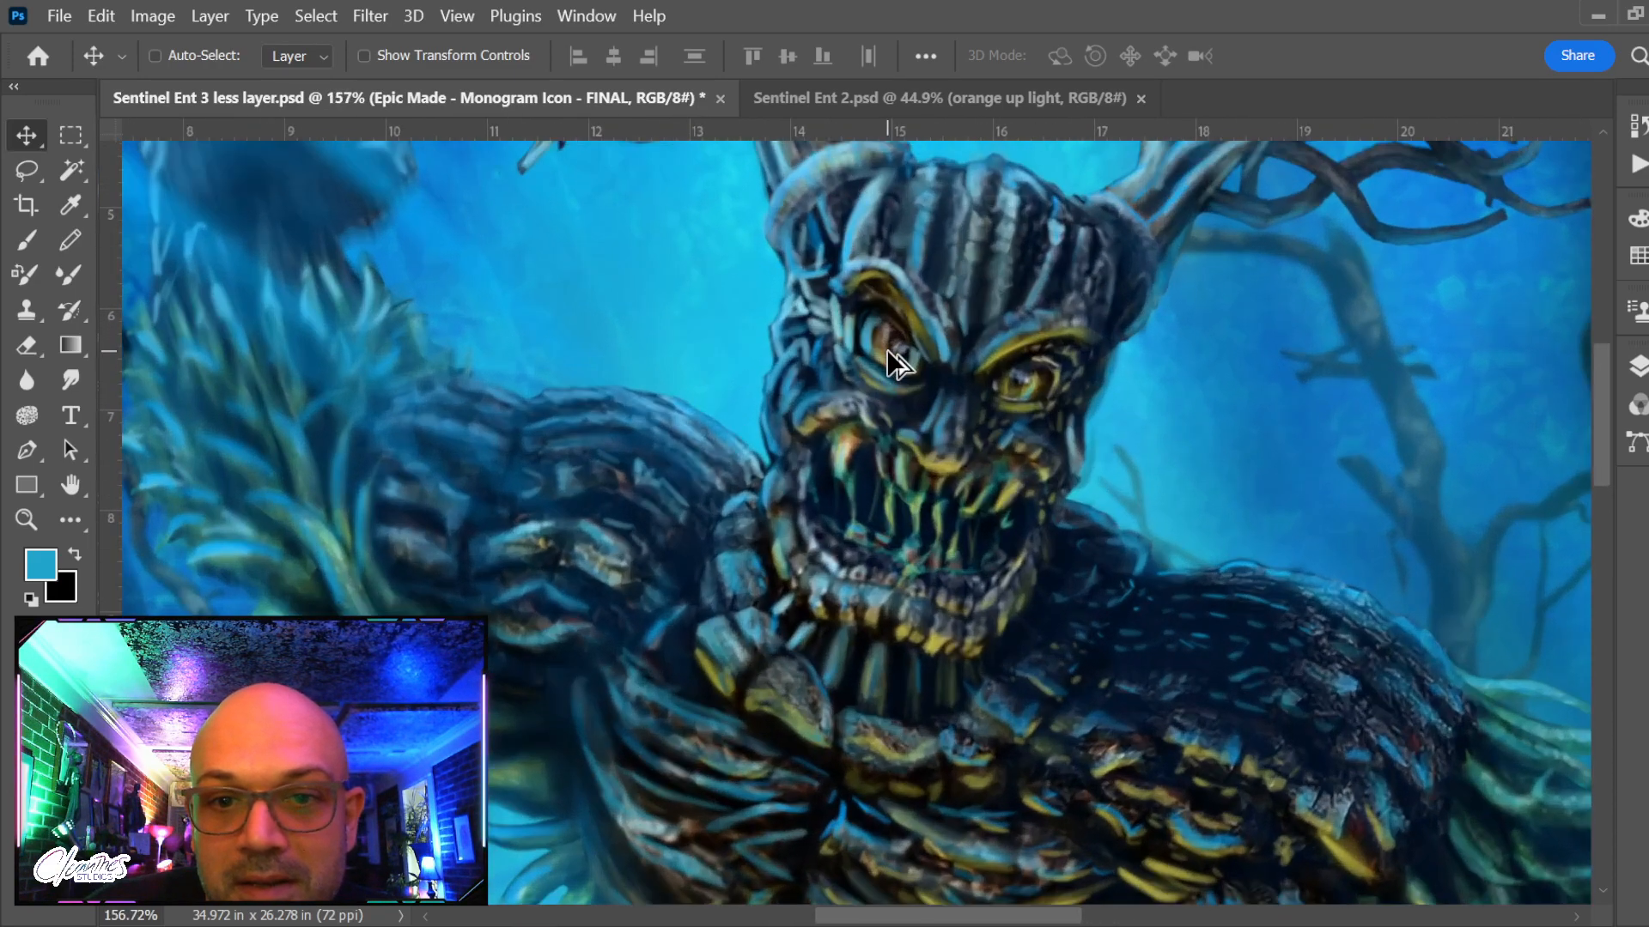
scroll(909, 365, "down", 8)
left_click_drag(1049, 497, 946, 665)
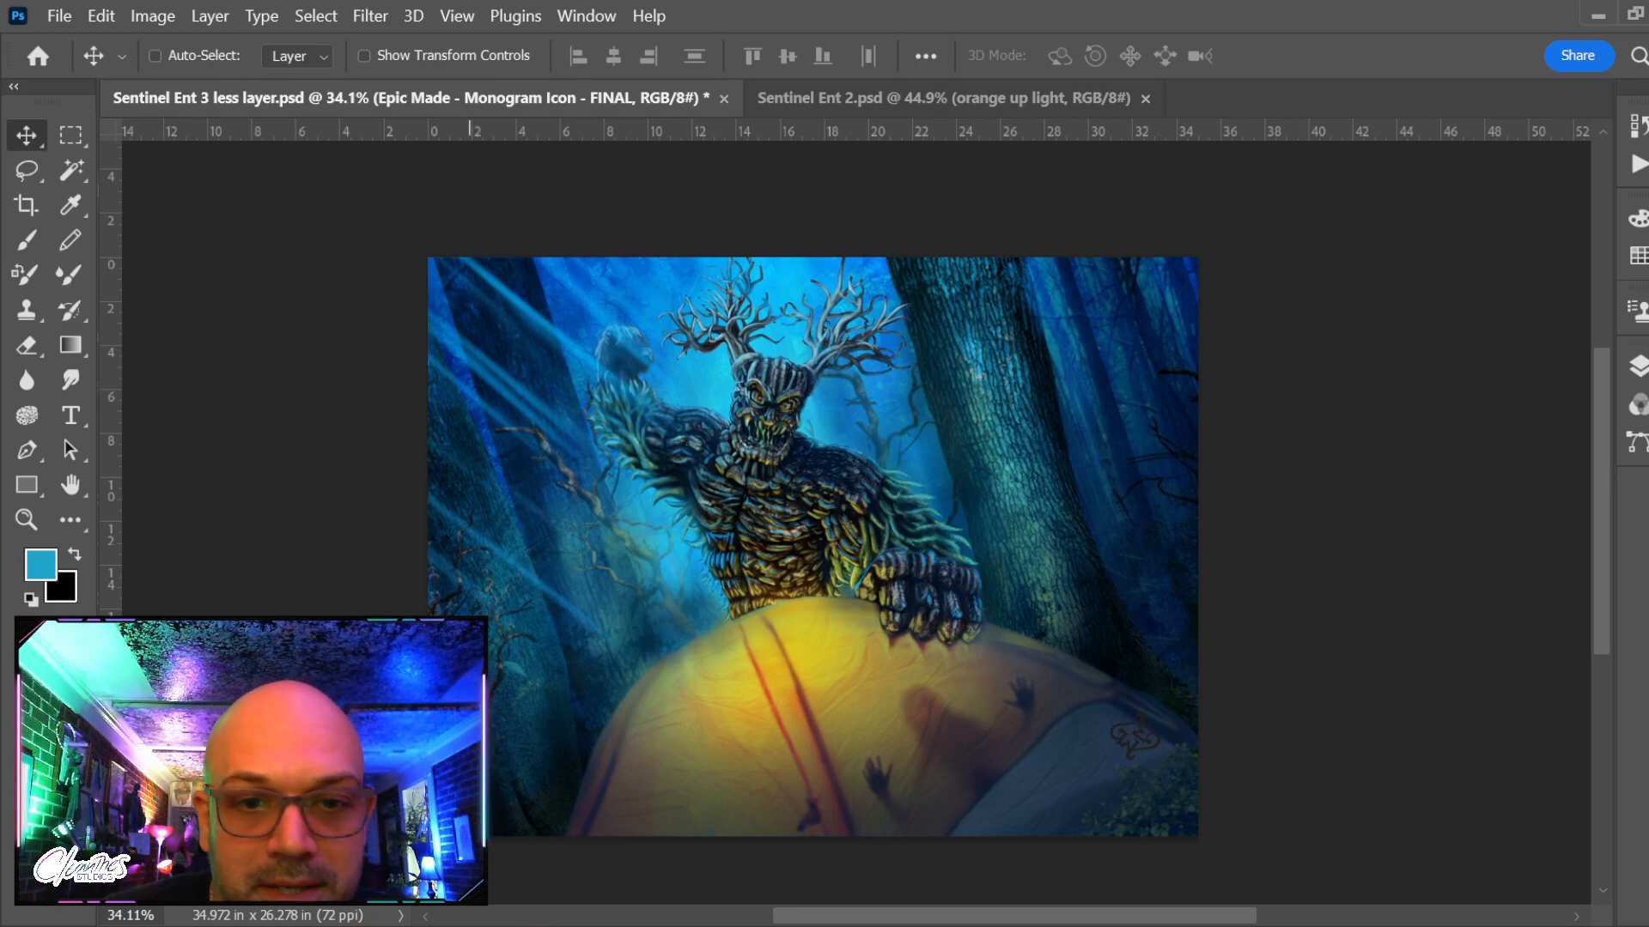
key("z")
left_click_drag(570, 545, 618, 559)
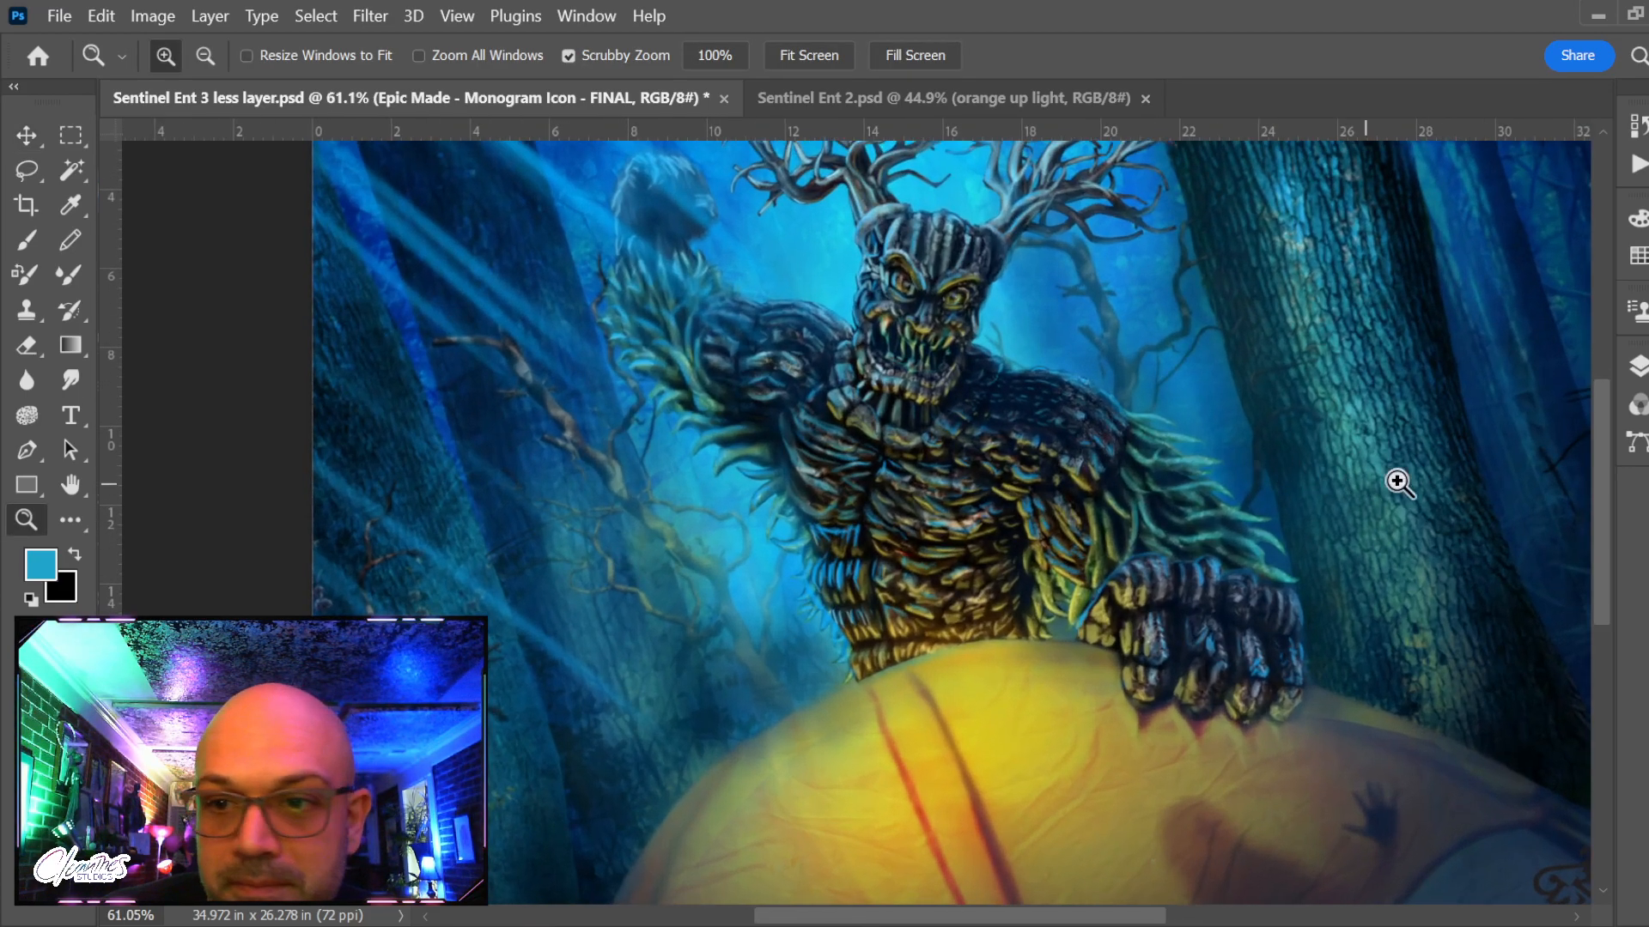
left_click(1634, 369)
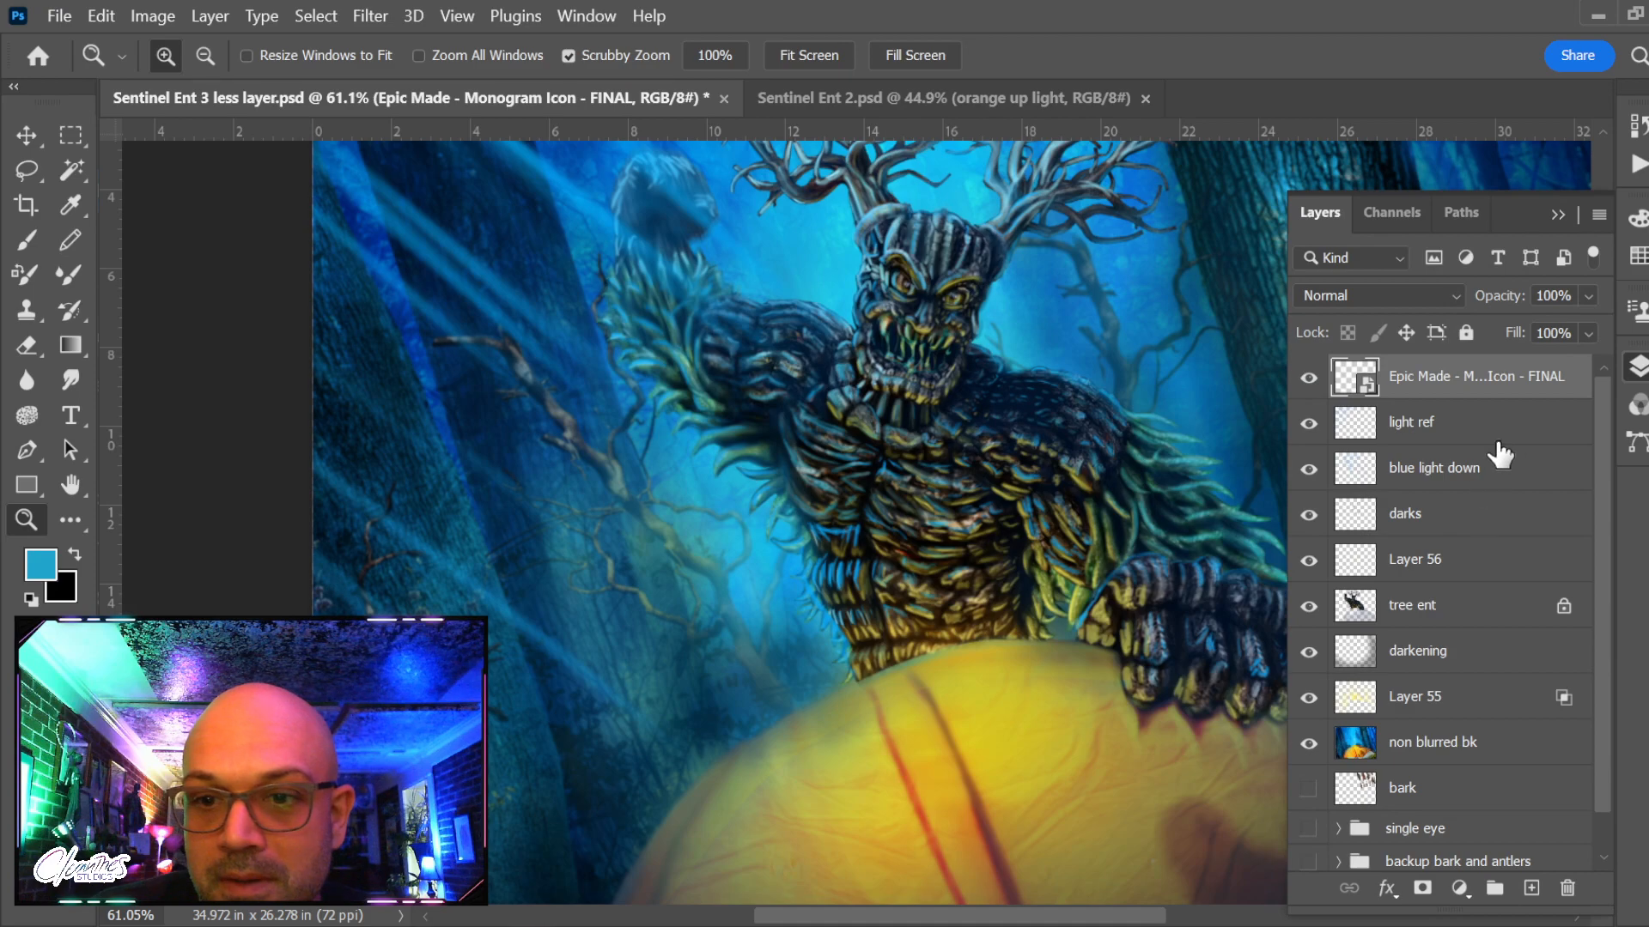
left_click(1477, 469)
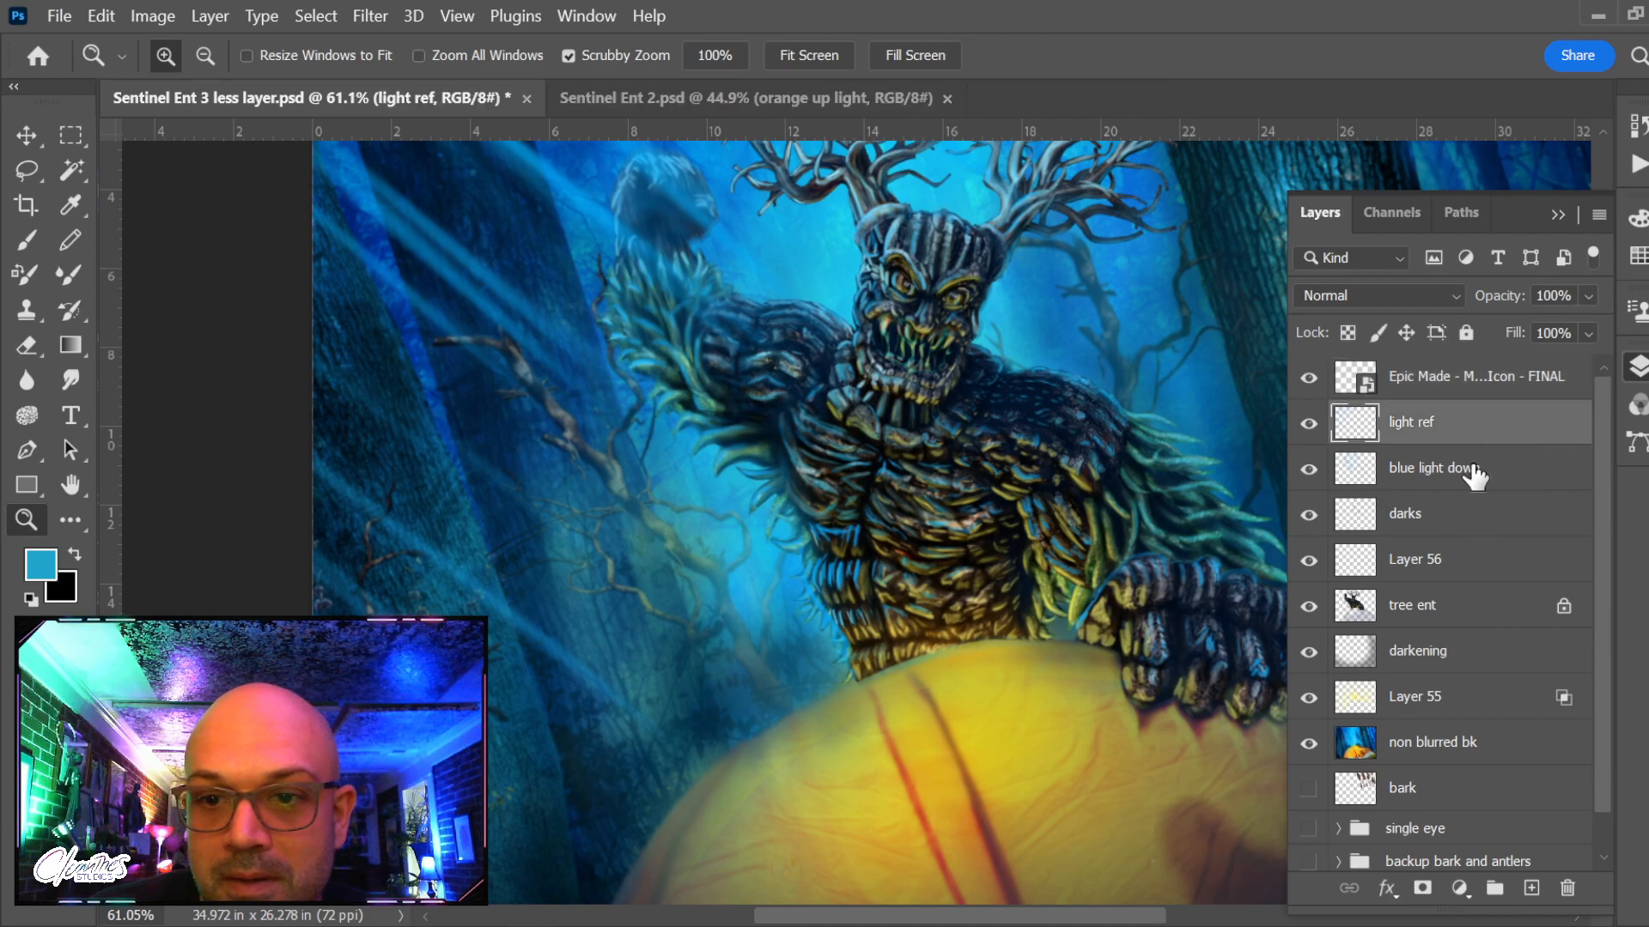
left_click(1308, 468)
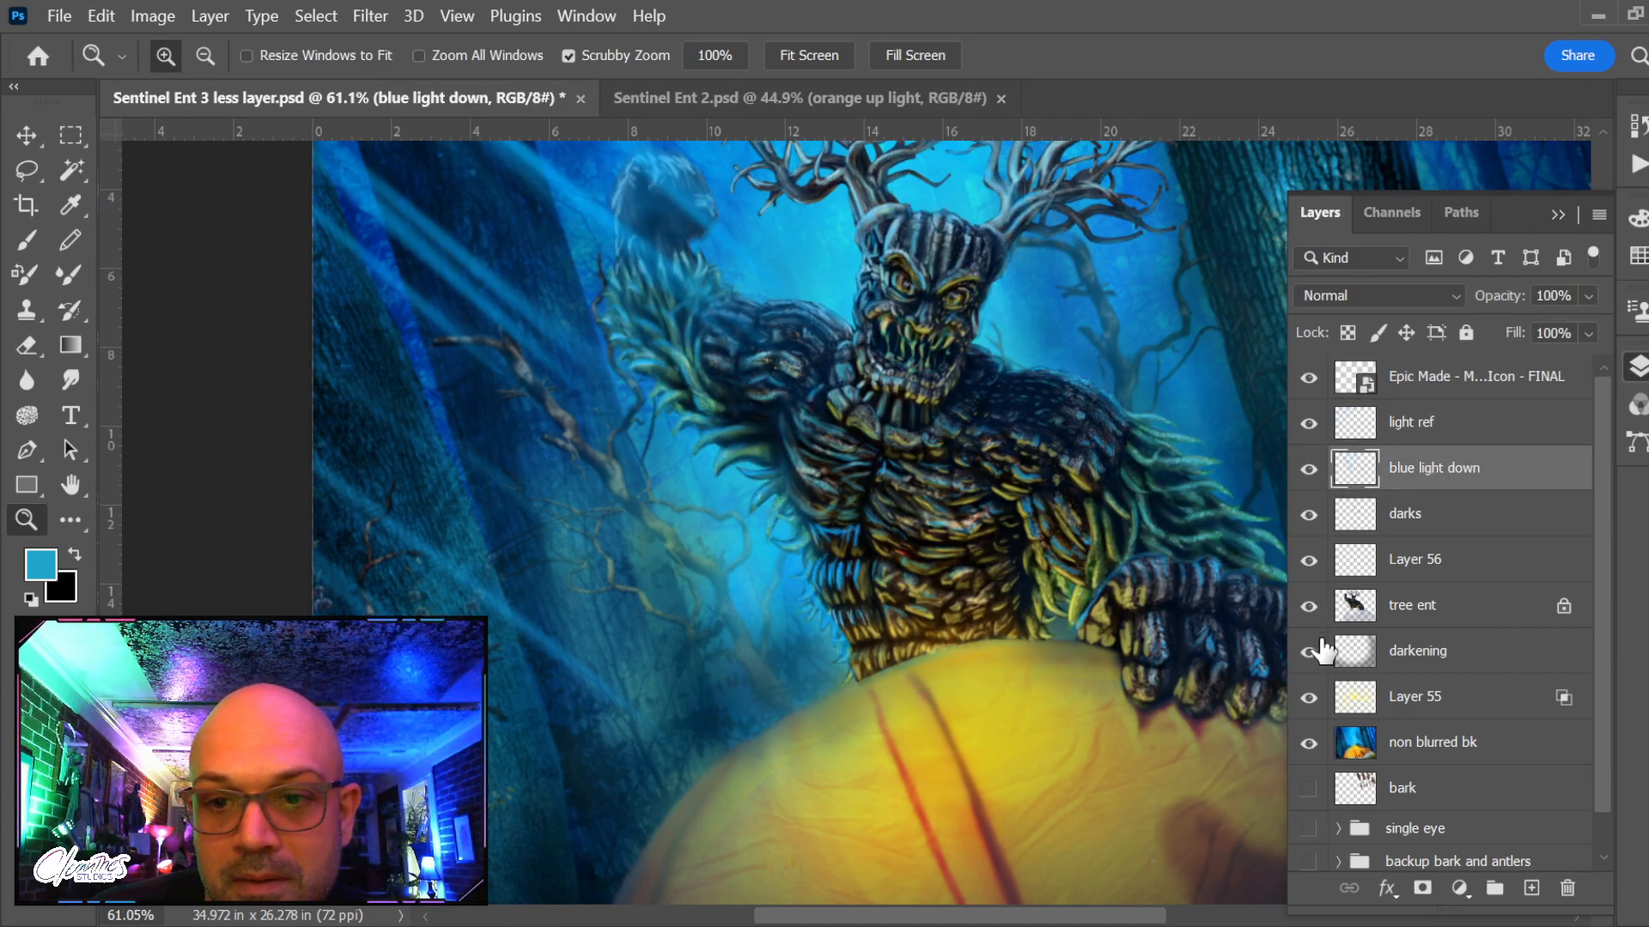
left_click(1308, 697)
left_click(1309, 697)
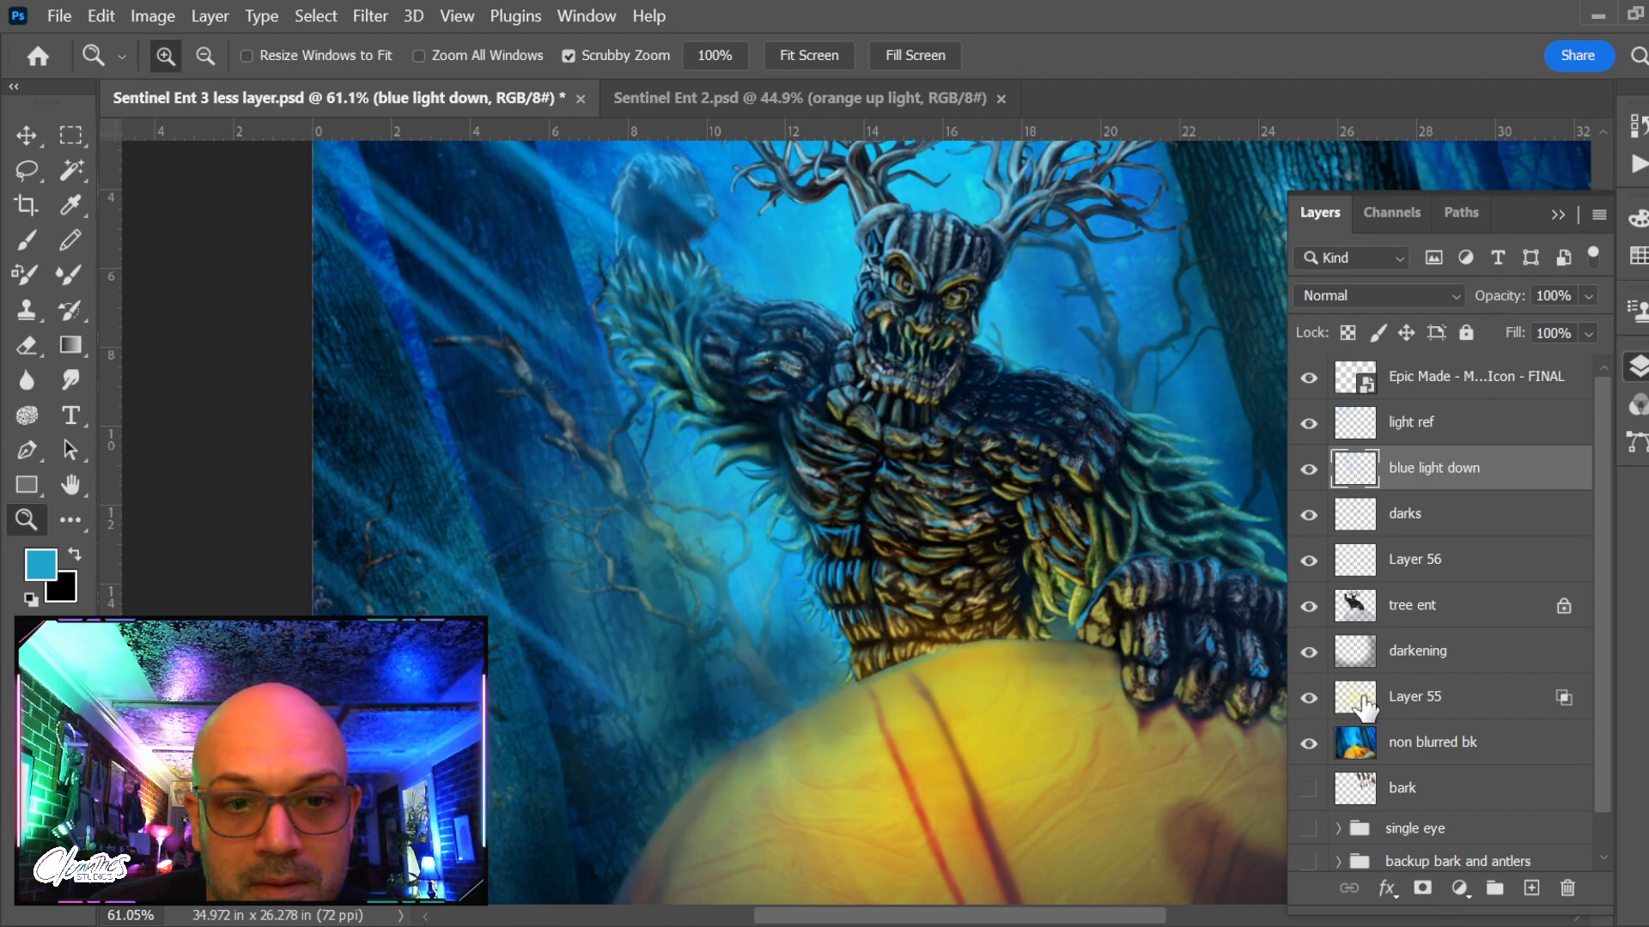
Softly erase Layer 55's glow over the branches beside the ent's raised-arm side, using a 200-size eraser at 16% opacity
left_click(1363, 705)
key("e")
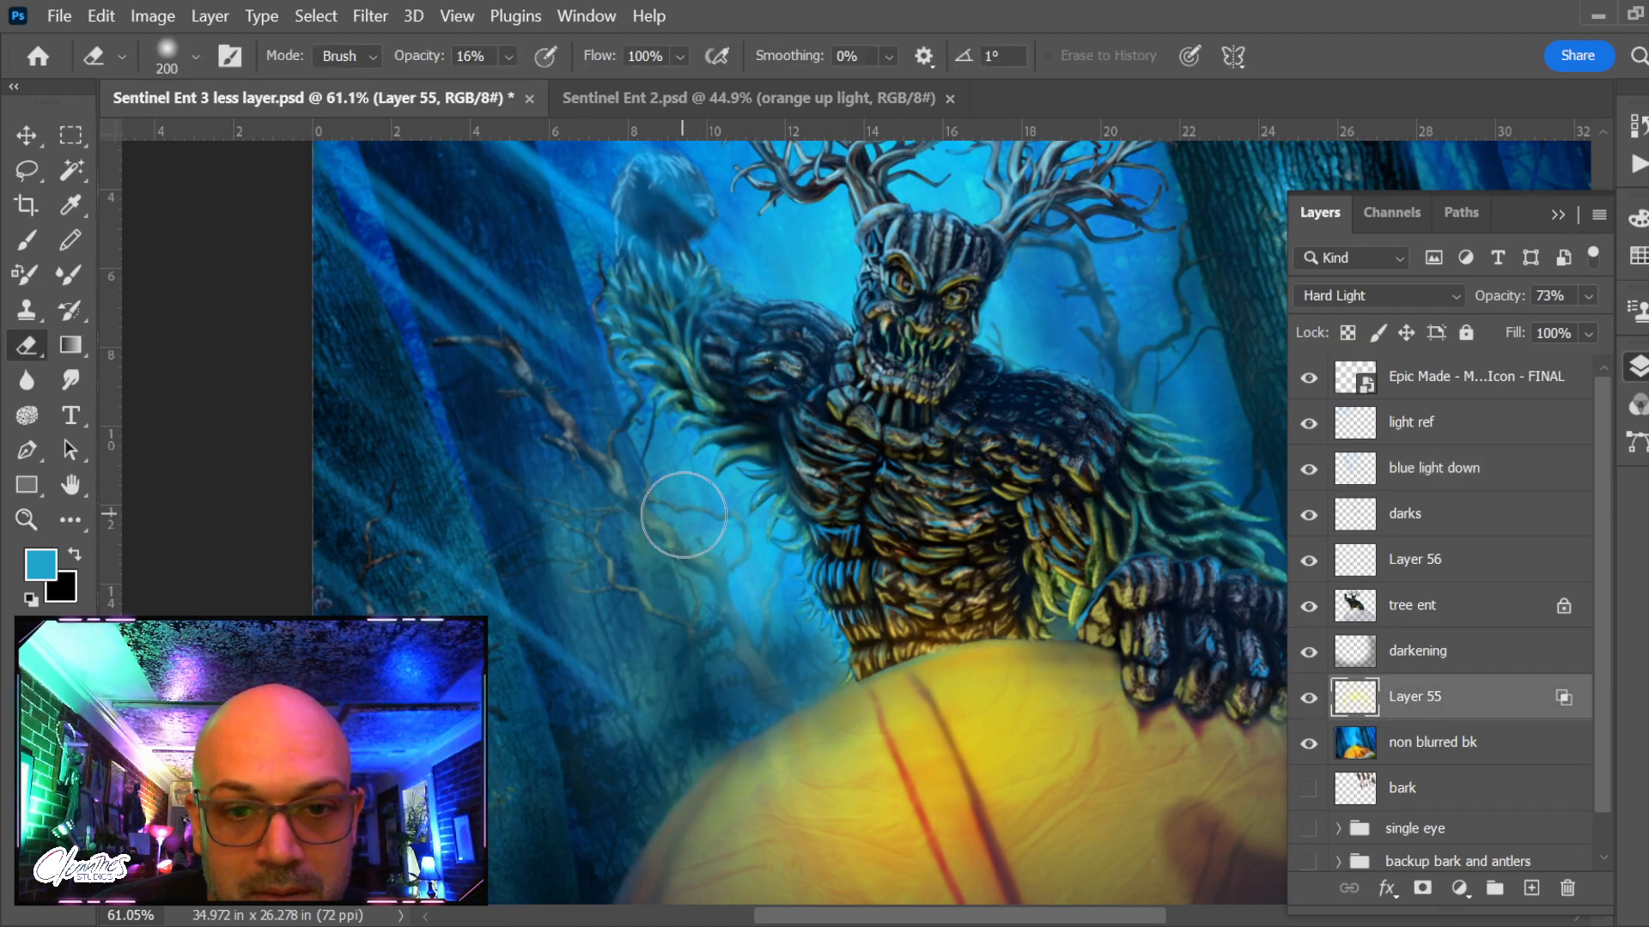
mouse_move(684, 515)
left_mouse_down()
mouse_move(722, 523)
mouse_move(749, 577)
mouse_move(743, 526)
mouse_move(711, 487)
left_mouse_up()
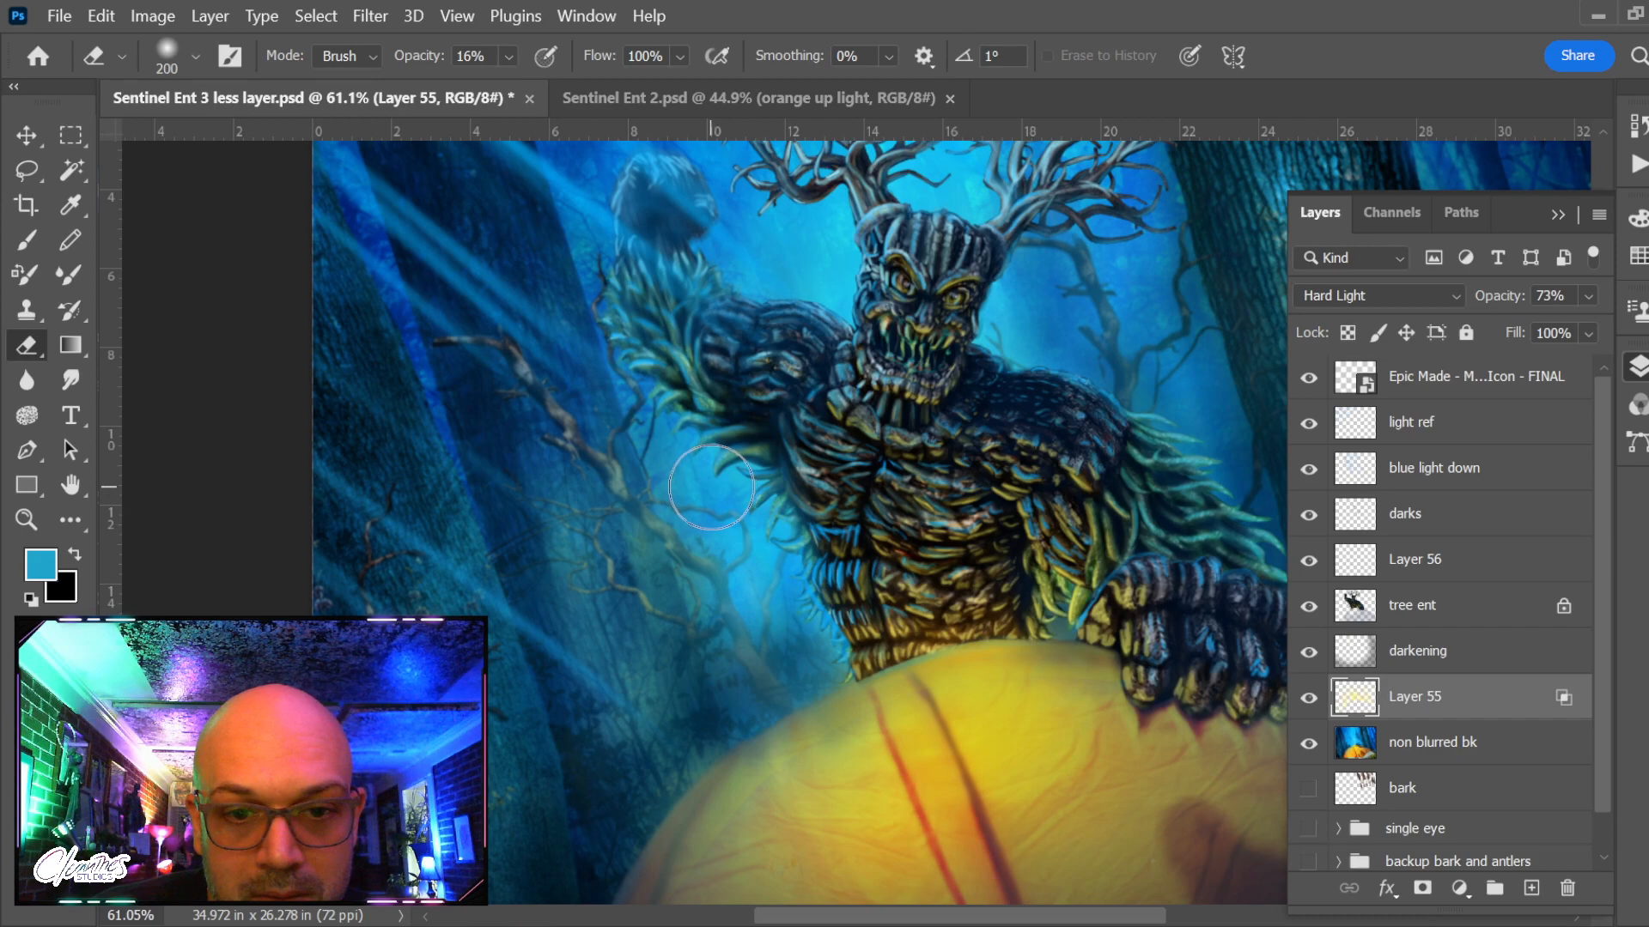
Try Magic Wand selections of the bright blue background beside the ent's head on Layer 55 and non blurred bk, and deselect
scroll(717, 549, "down", 2)
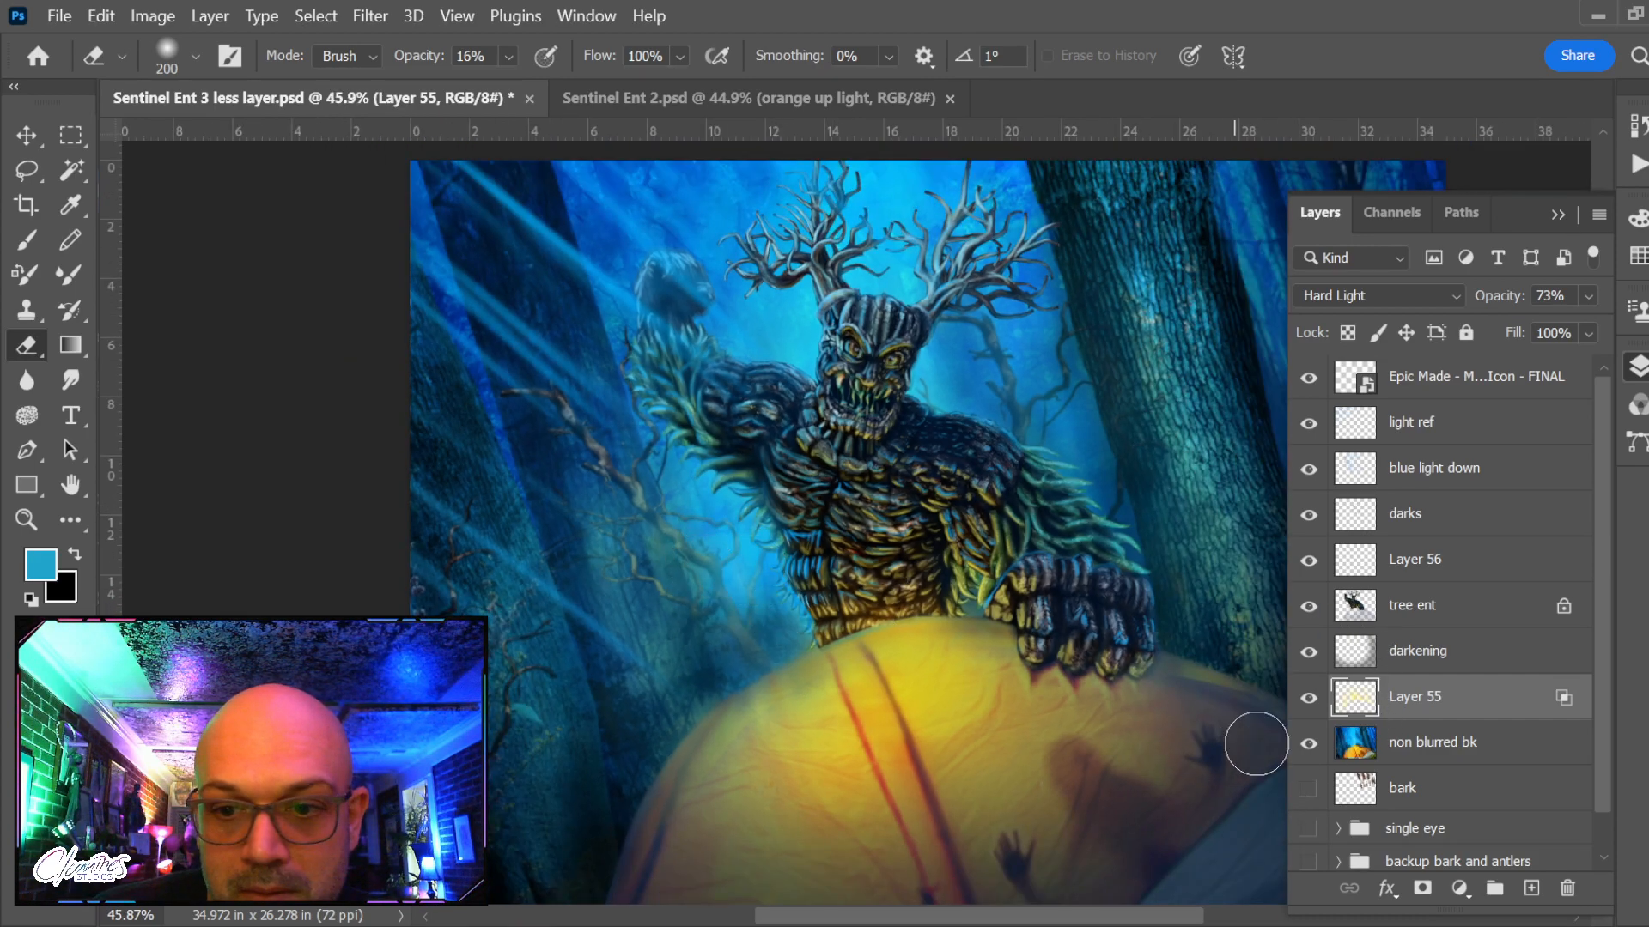
key("w")
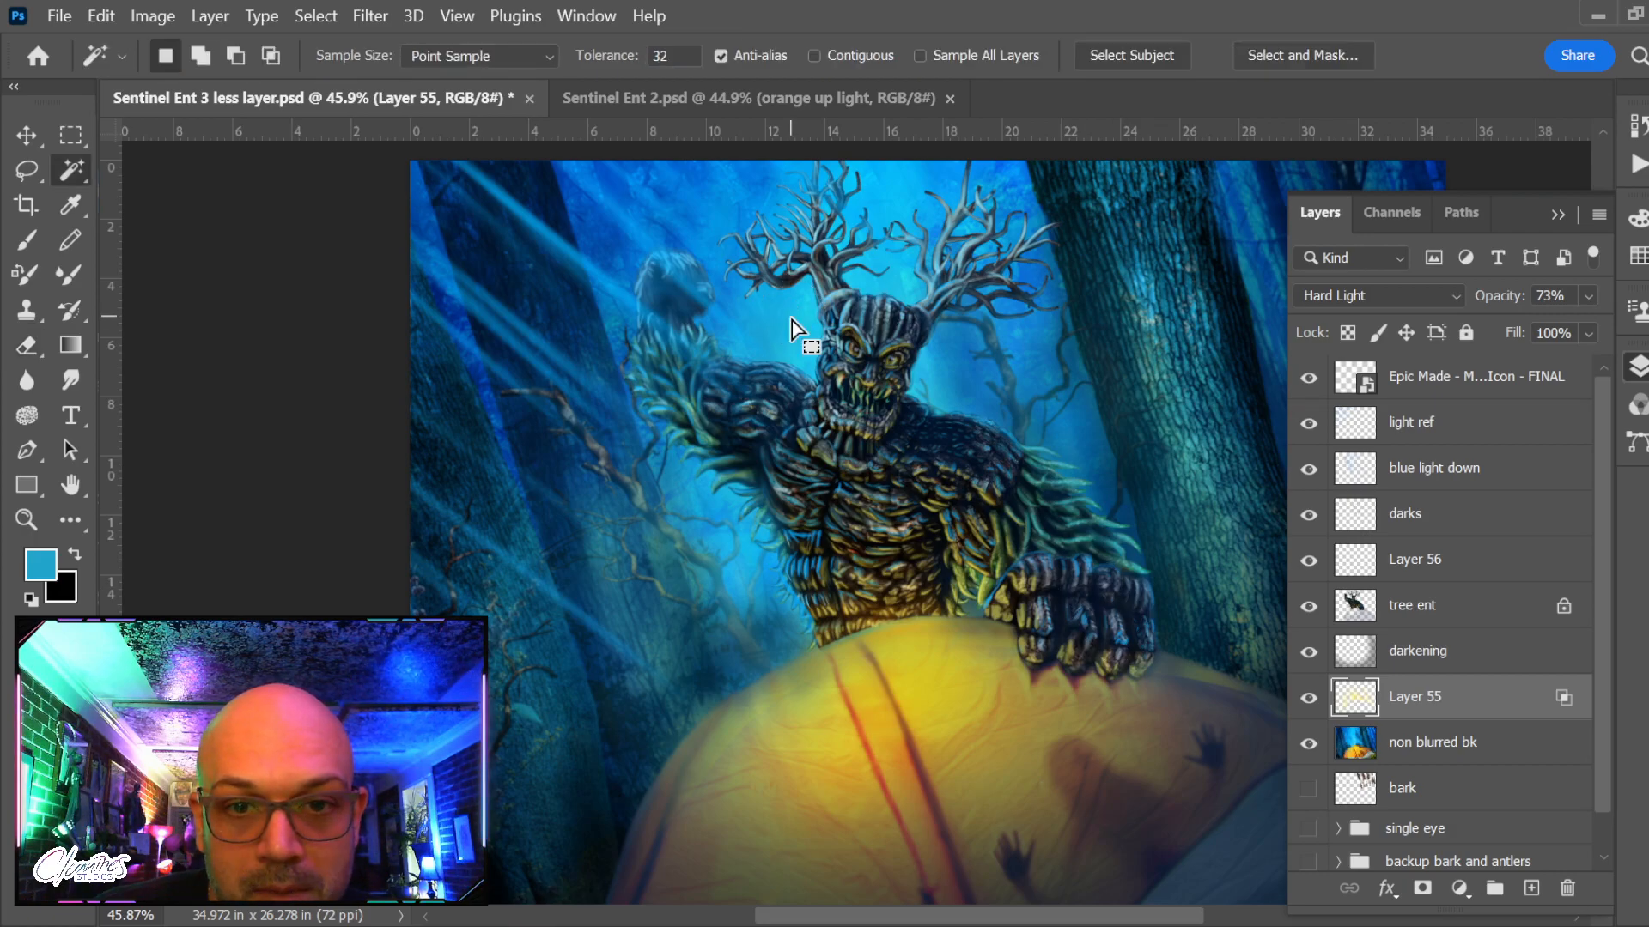
left_click(792, 321)
left_click(1430, 742)
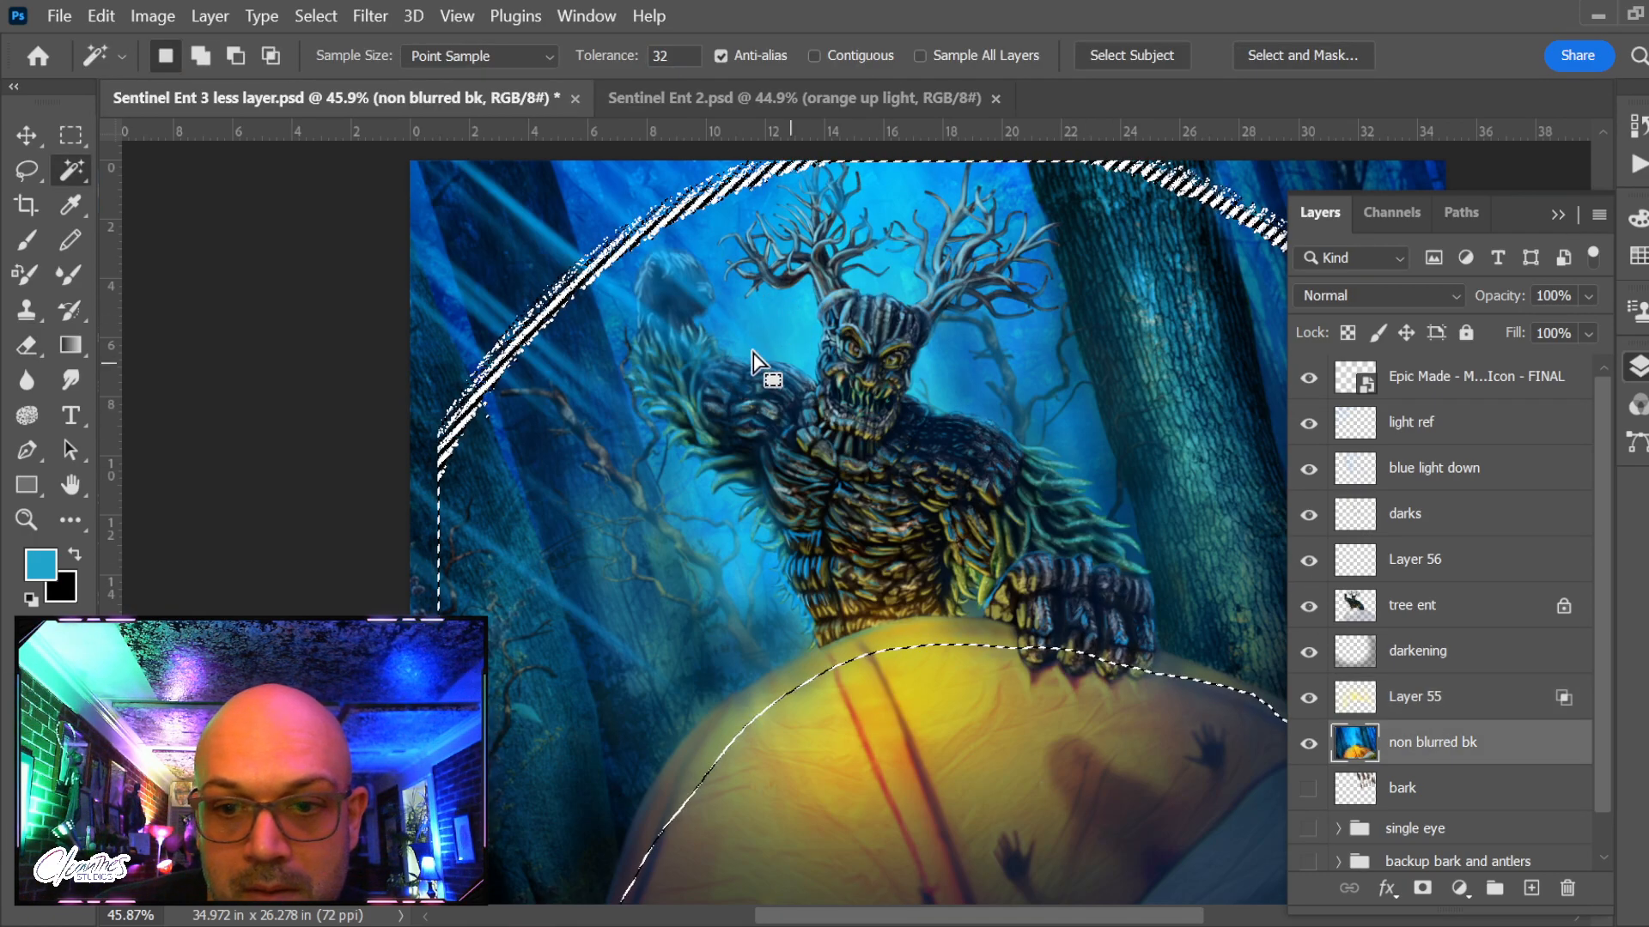
left_click(795, 322)
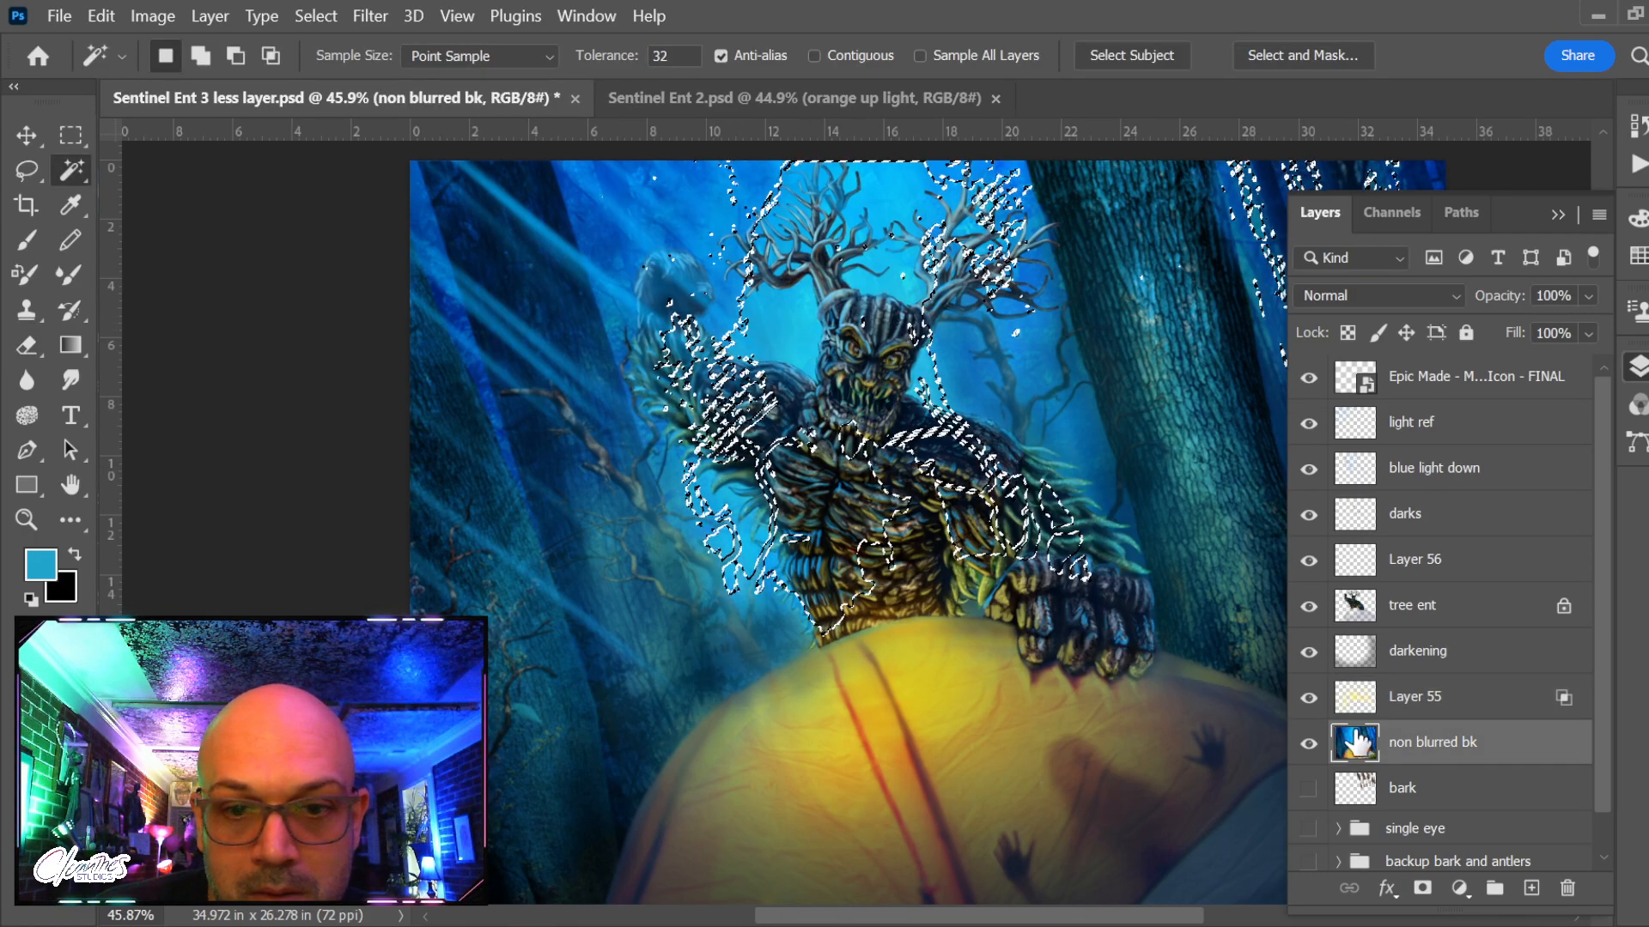
key("ctrl+d")
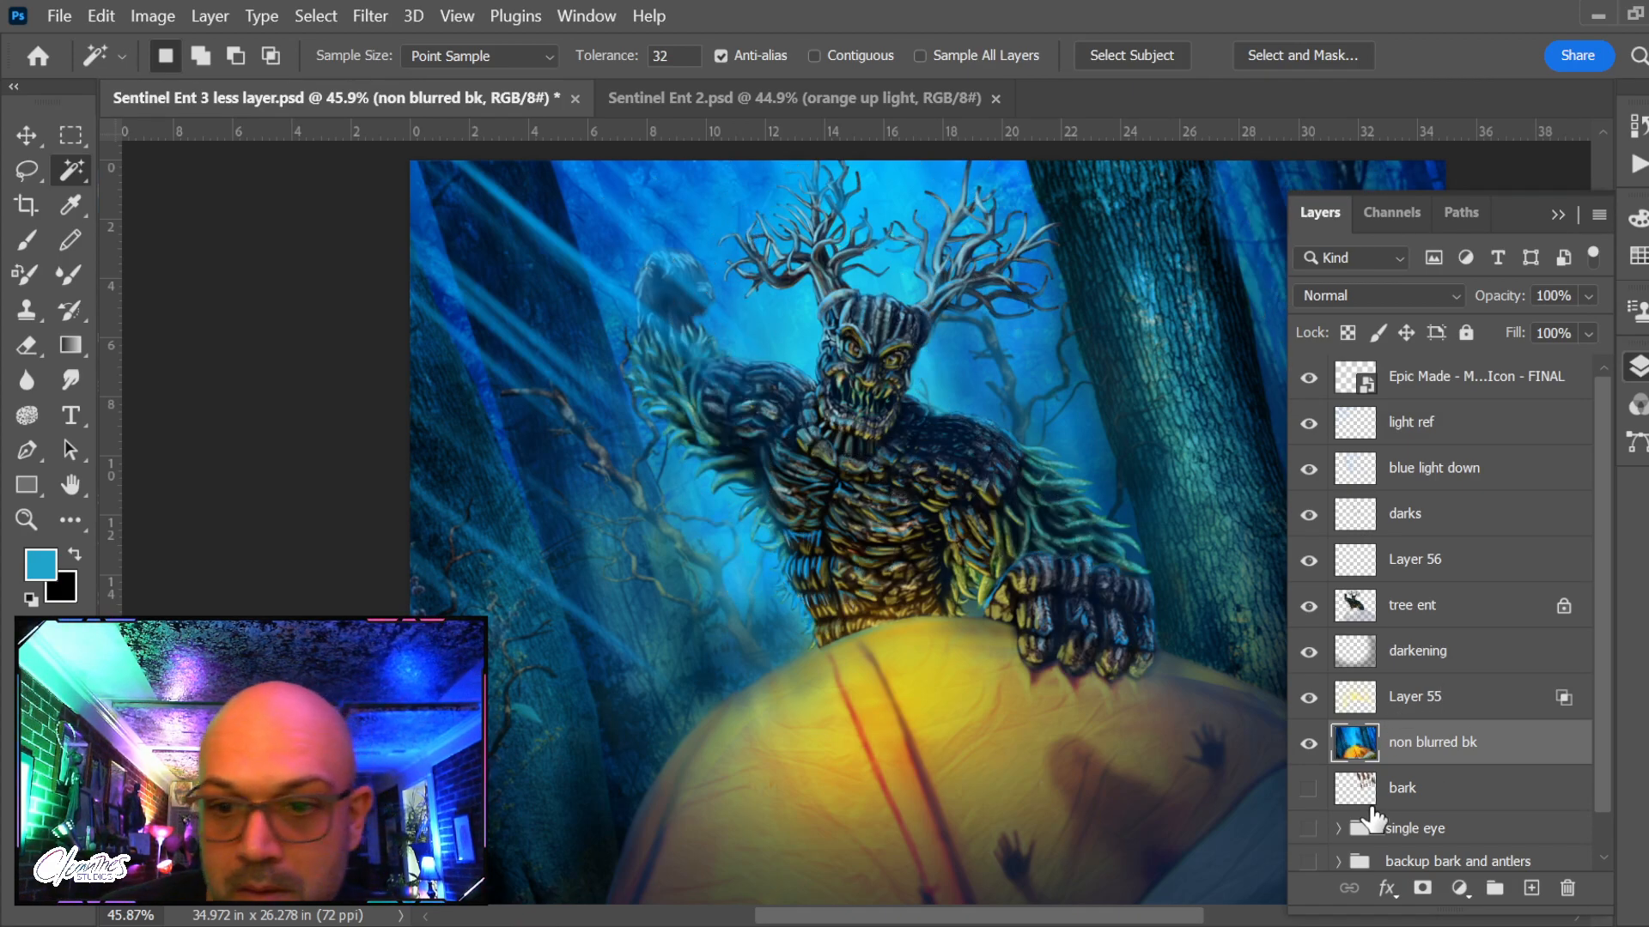
Review the whole painting and toggle the non blurred bk layer to compare the artwork with and without its background
left_click(1464, 700)
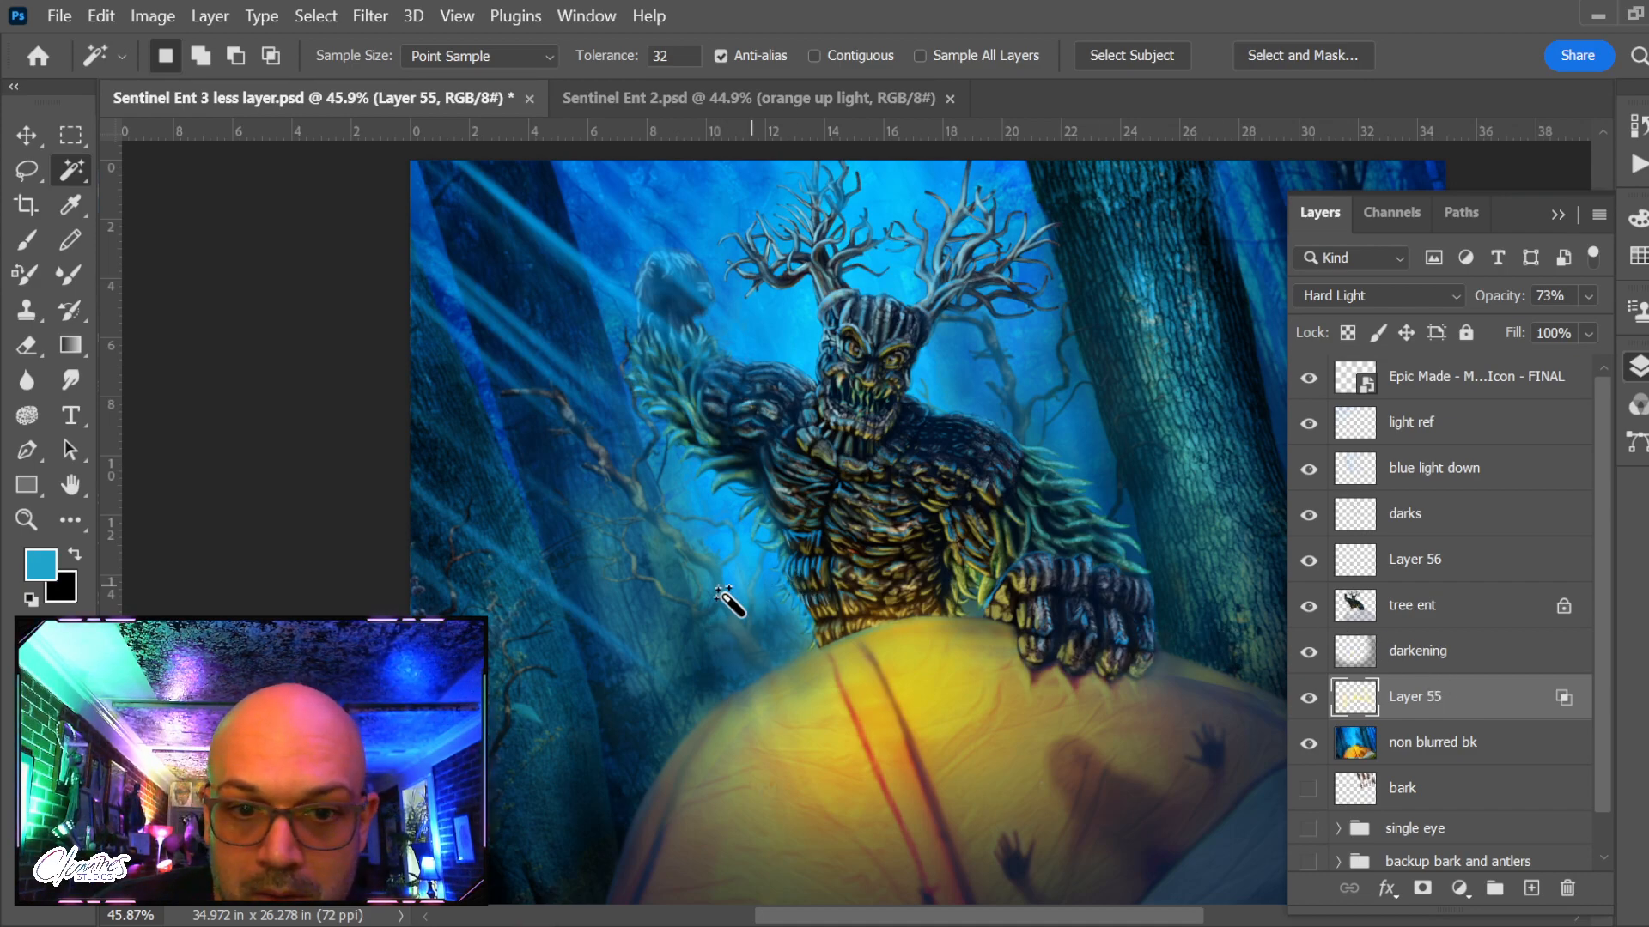
scroll(893, 629, "down", 1)
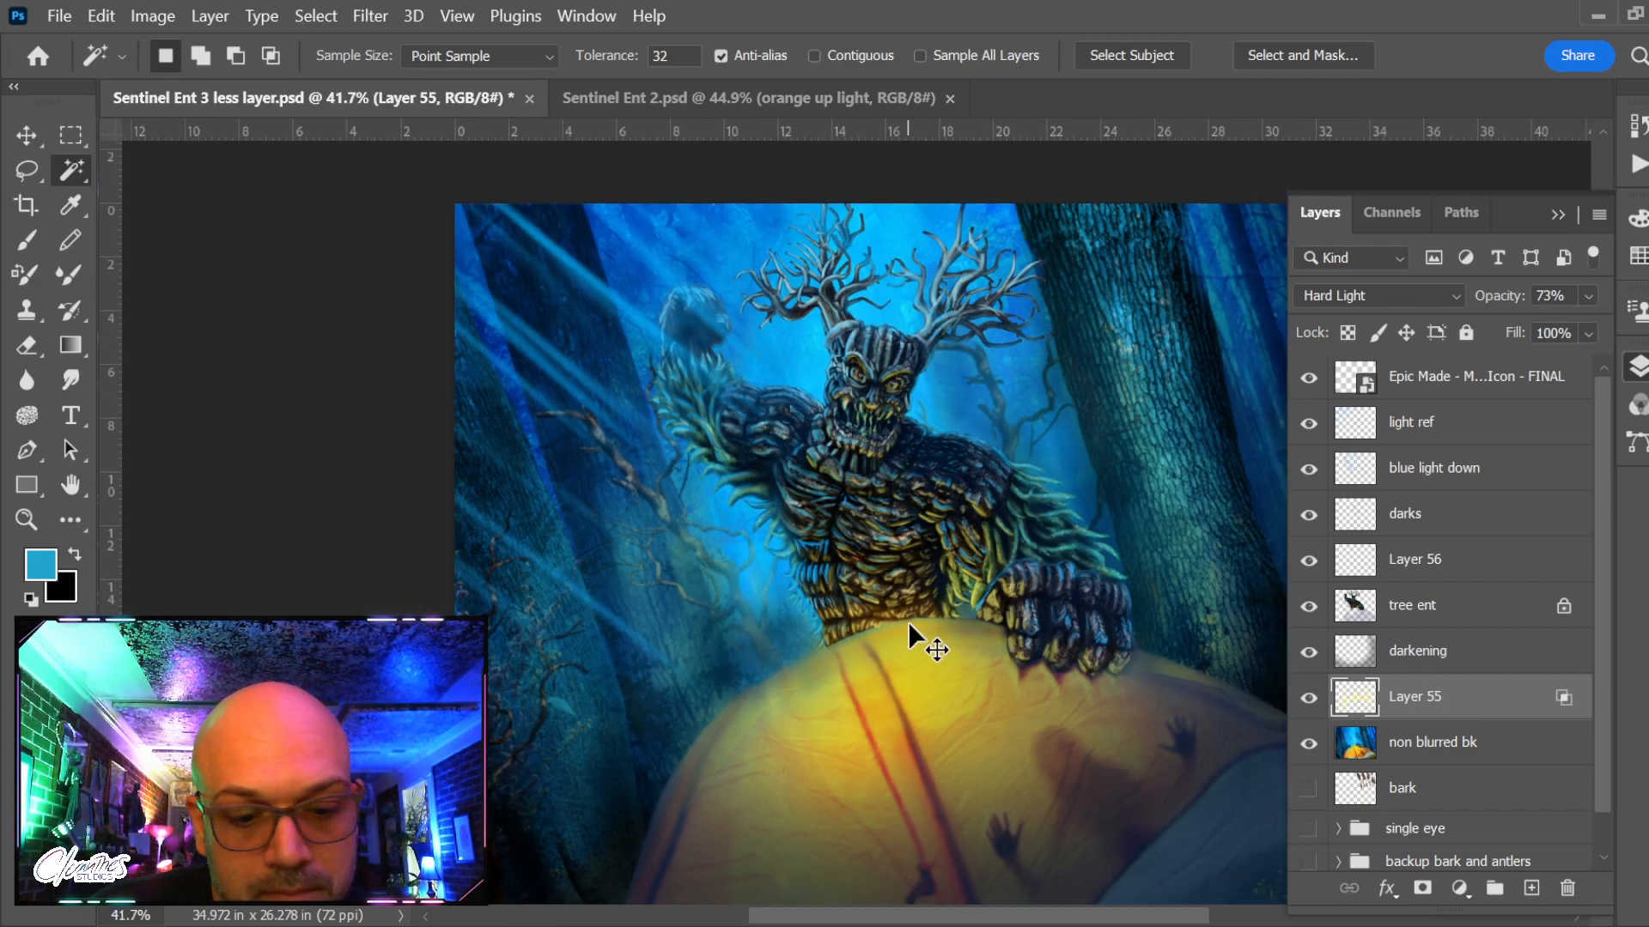
scroll(869, 598, "down", 1)
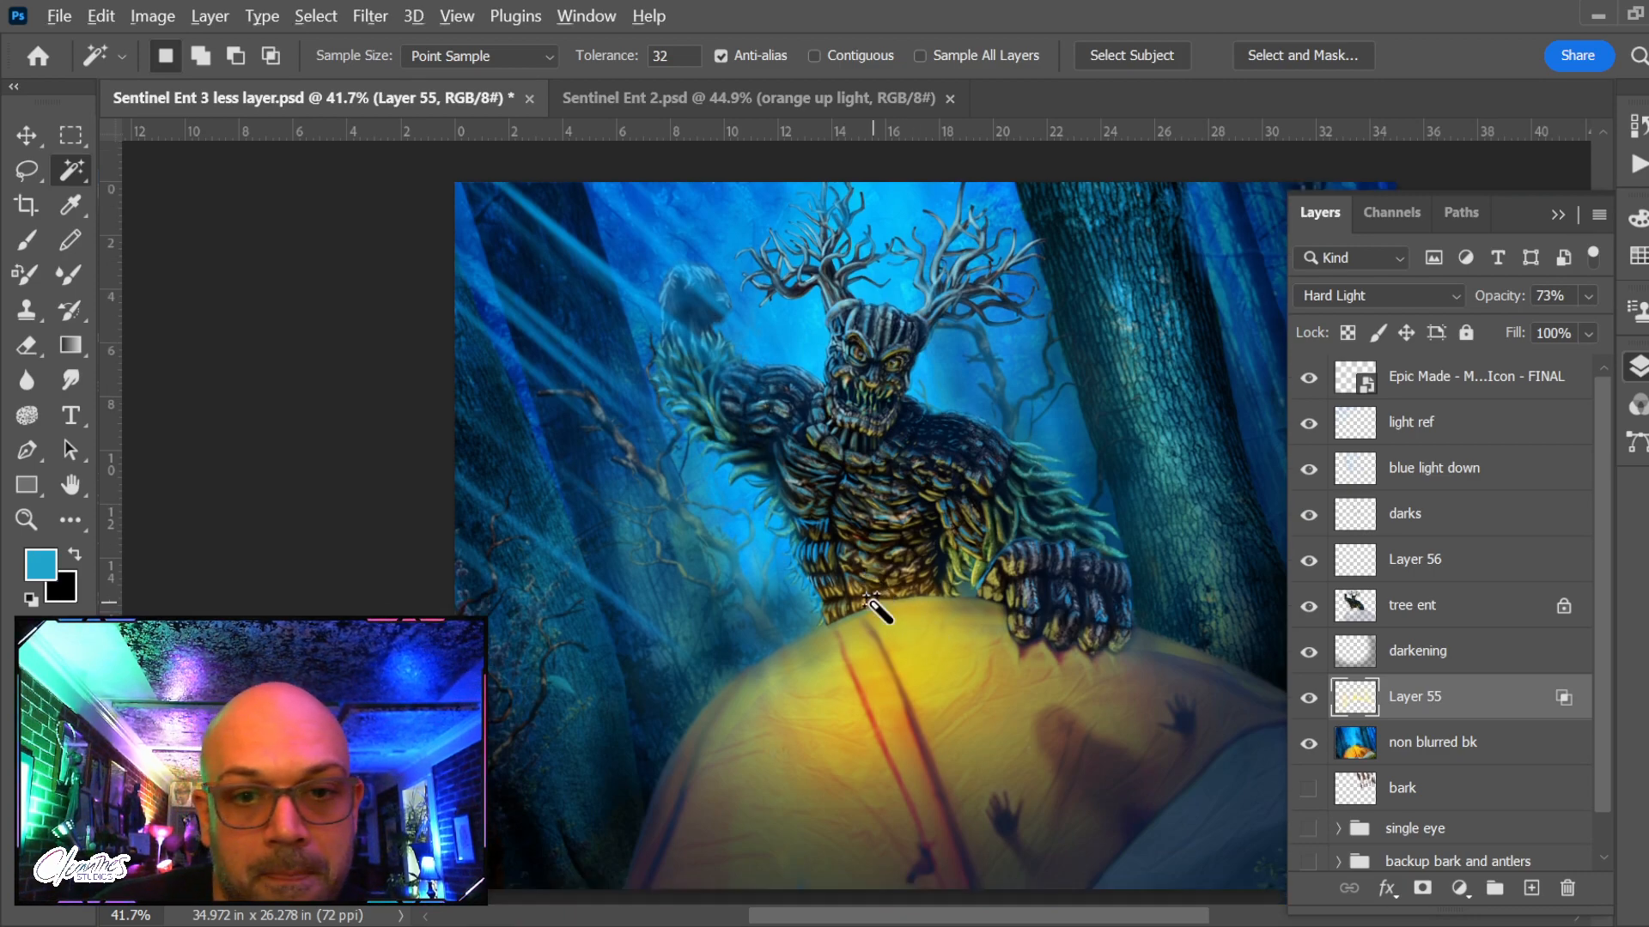
scroll(873, 604, "down", 4)
left_click_drag(984, 628, 905, 658)
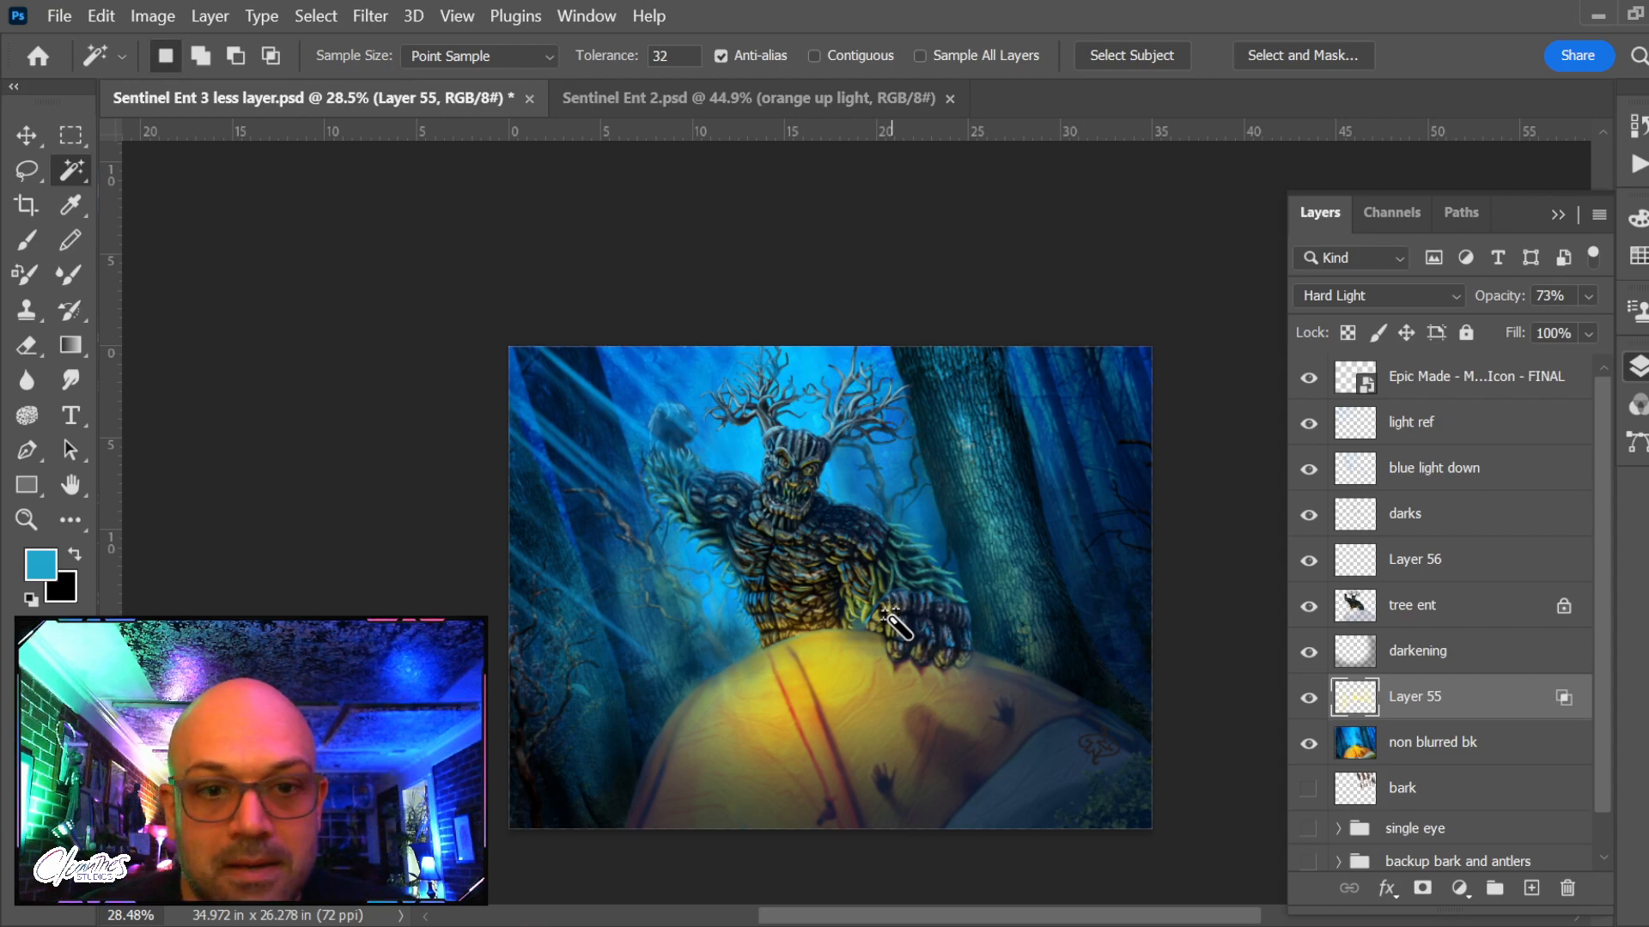
left_click(1529, 752)
key("i")
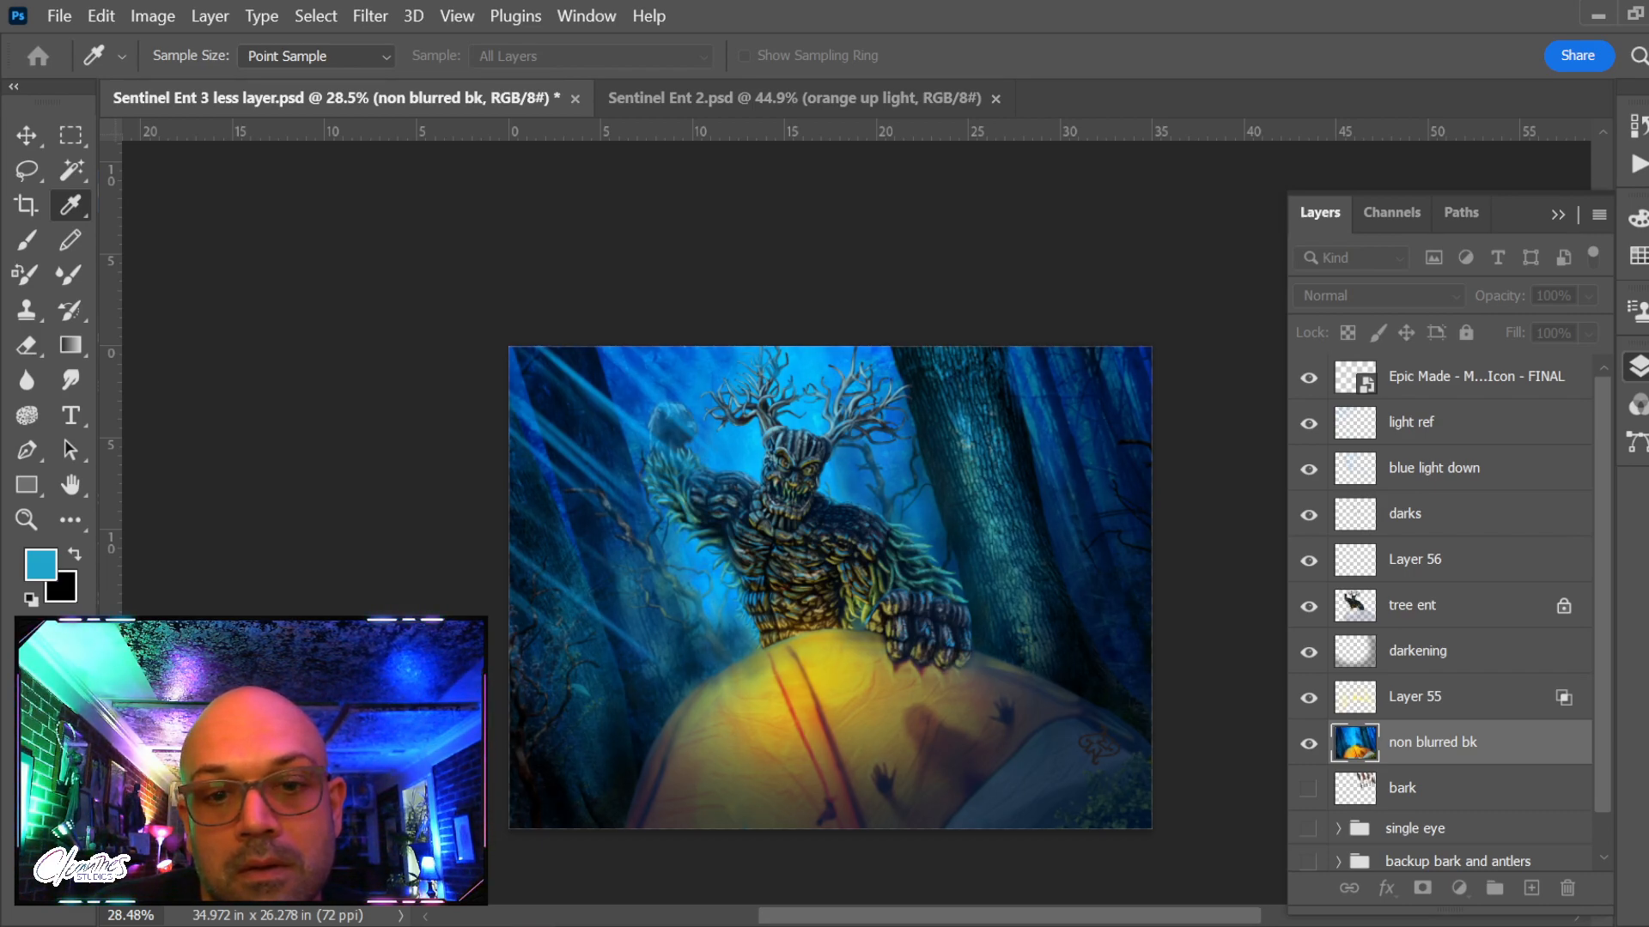
key("w")
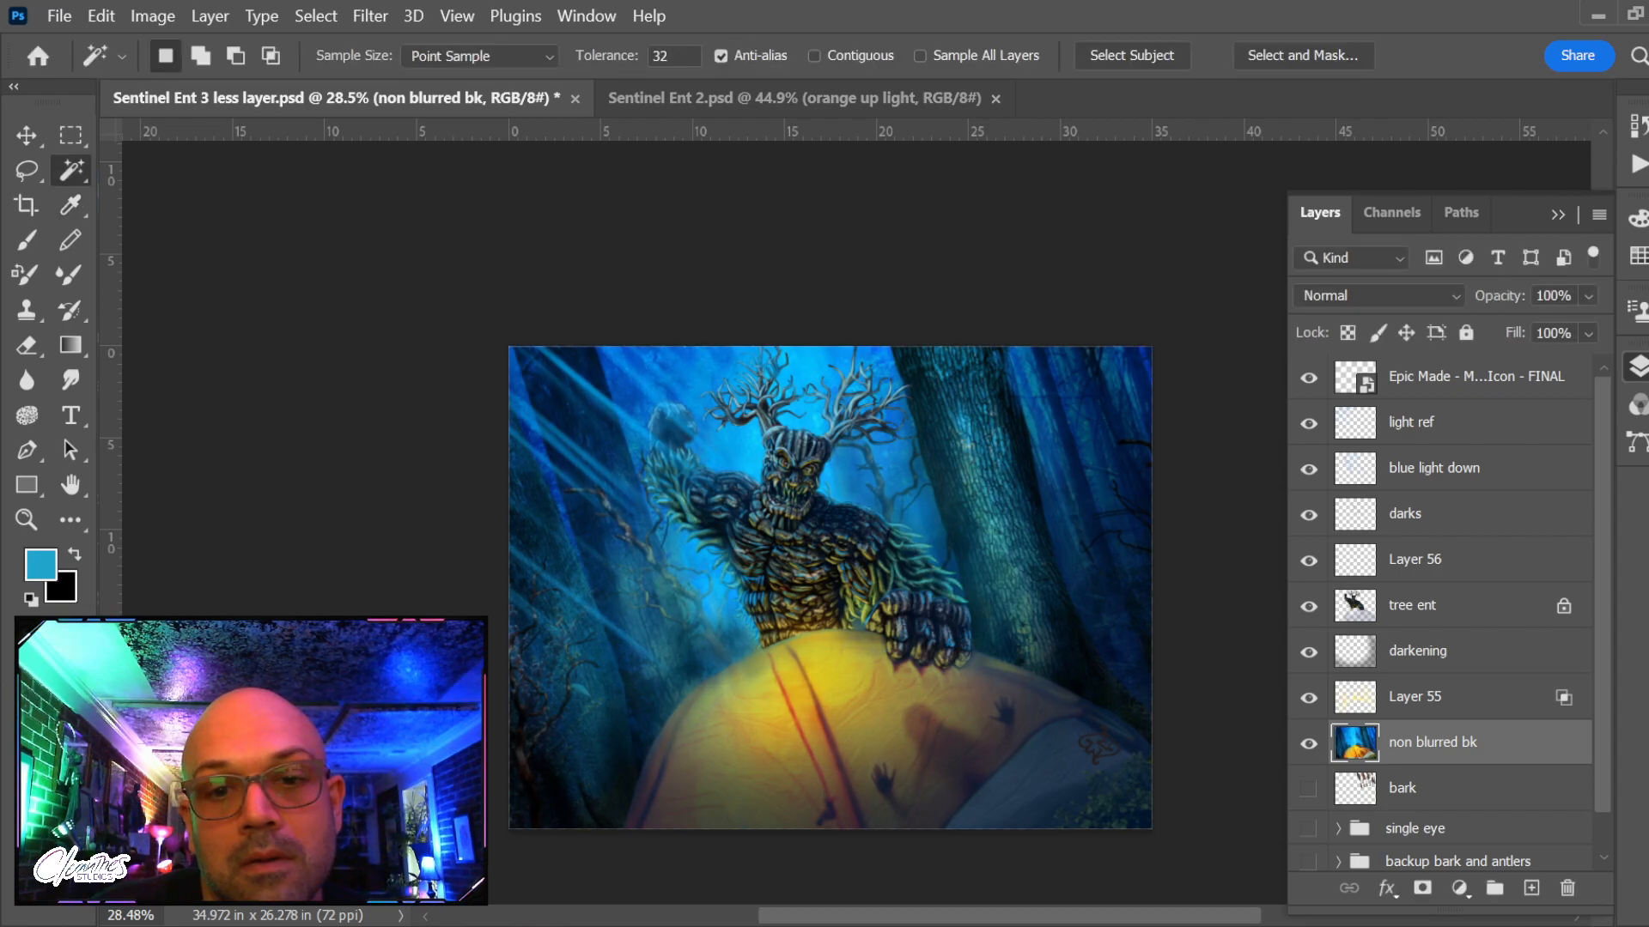
left_click(1308, 744)
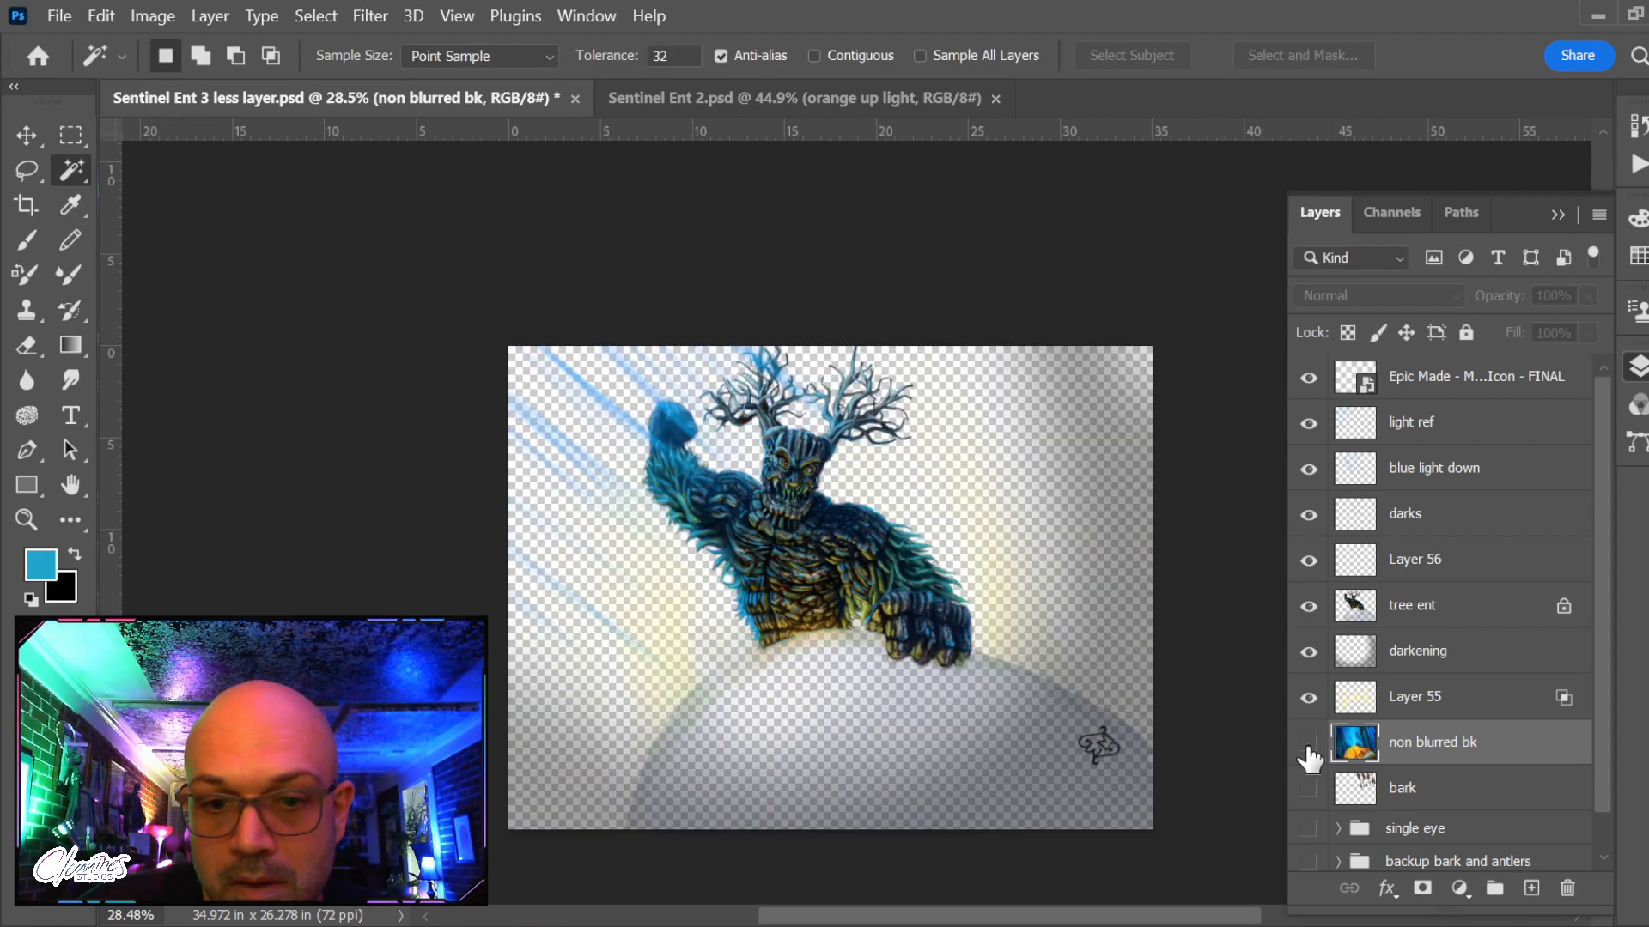
left_click(1308, 744)
left_click(1308, 744)
left_click(1308, 744)
Move the monogram from the grey flap to the lower edge of the yellow tent and hide its layer
key("v")
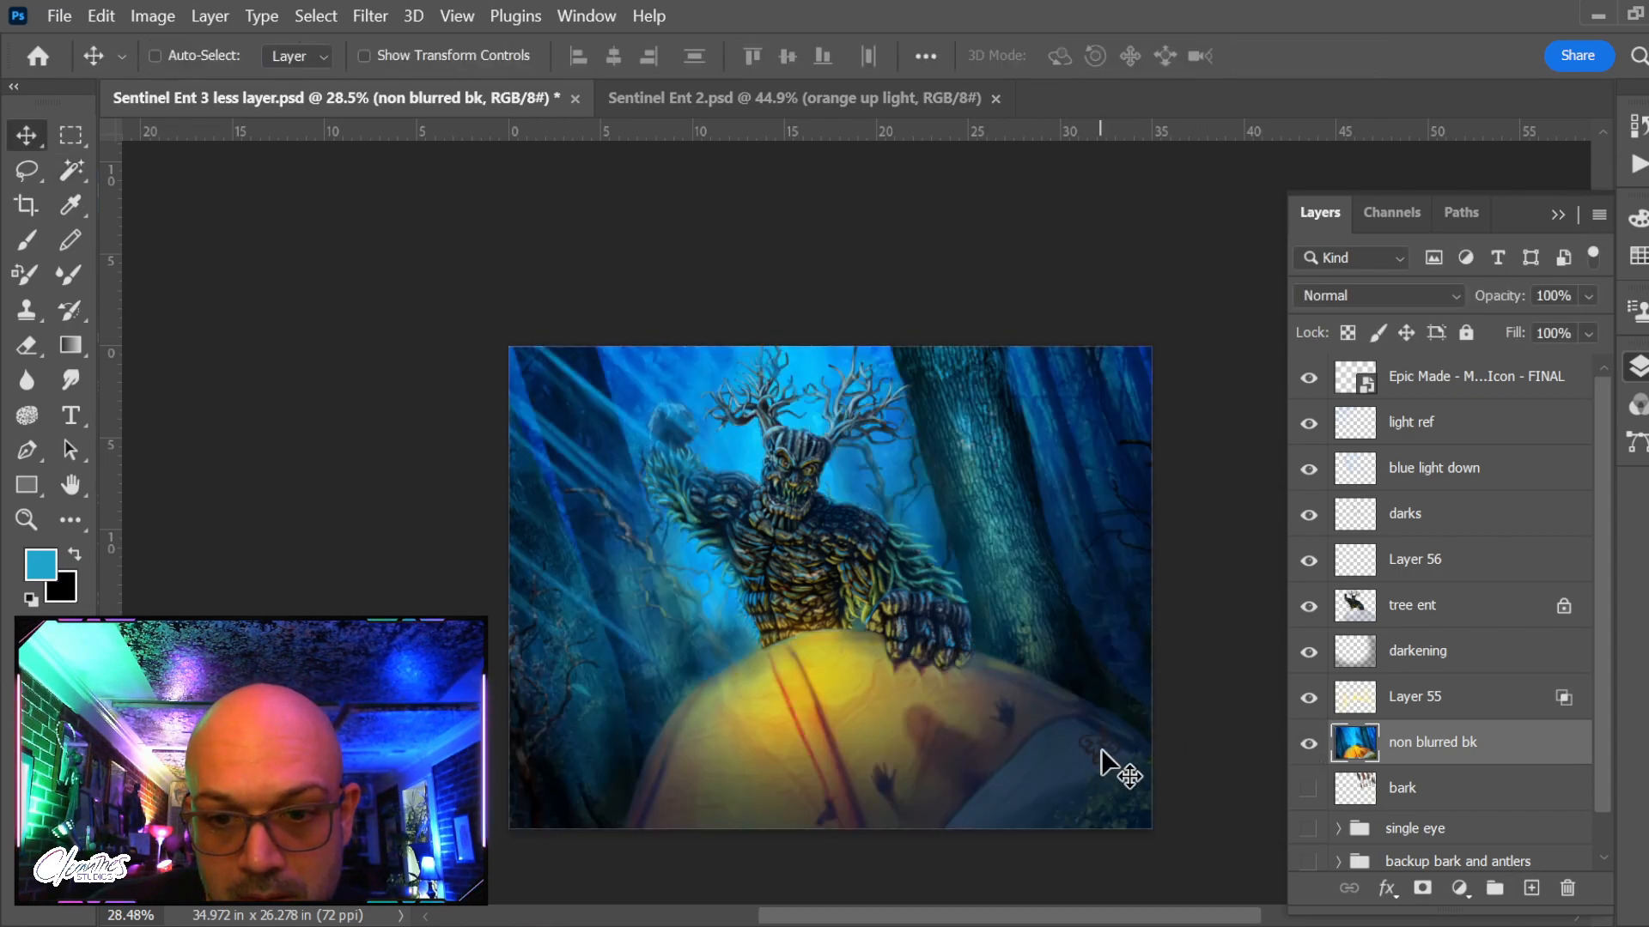
left_click_drag(1097, 763, 760, 794)
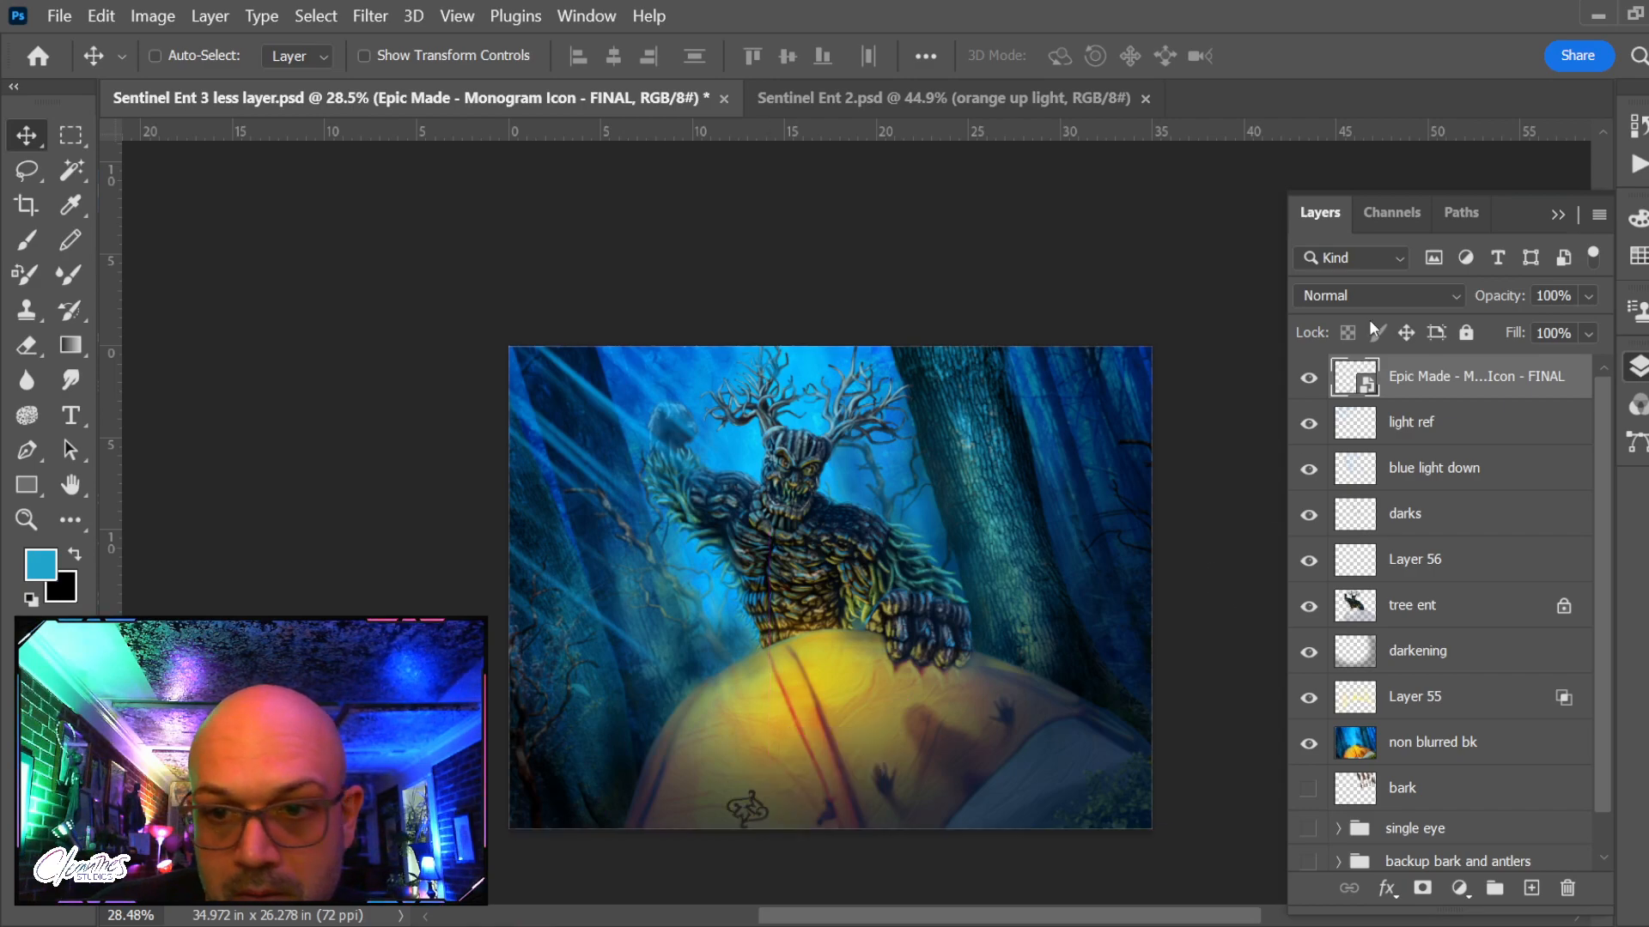
left_click(1305, 388)
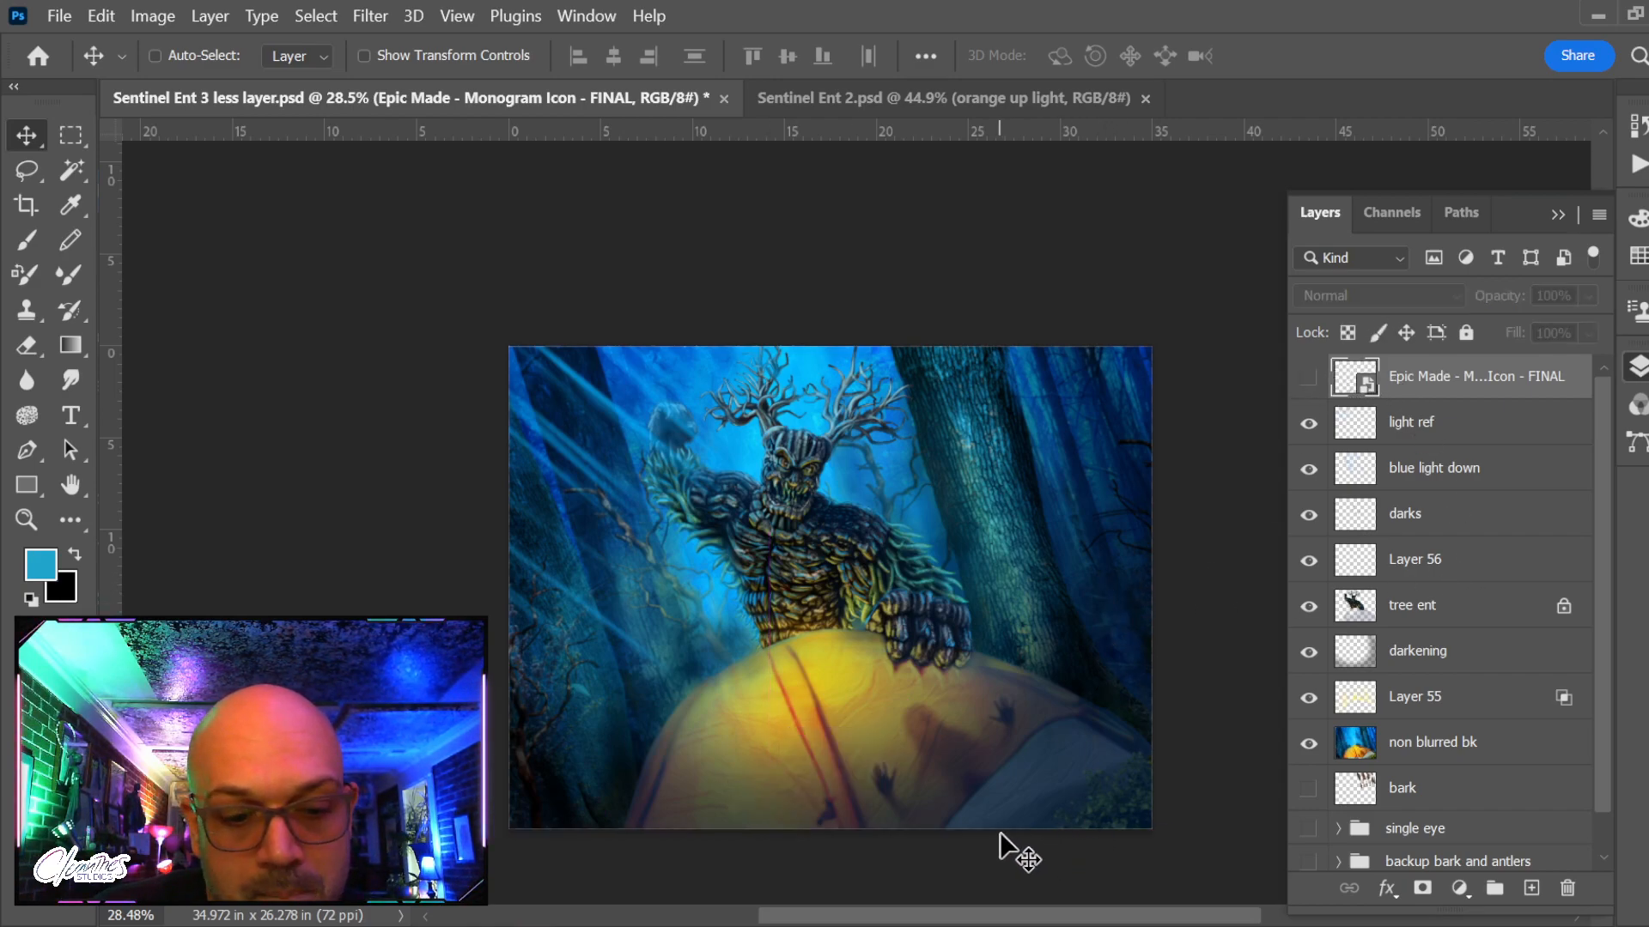
Save the layered painting and set up a separate copy of it in JPEG format
key("ctrl+s")
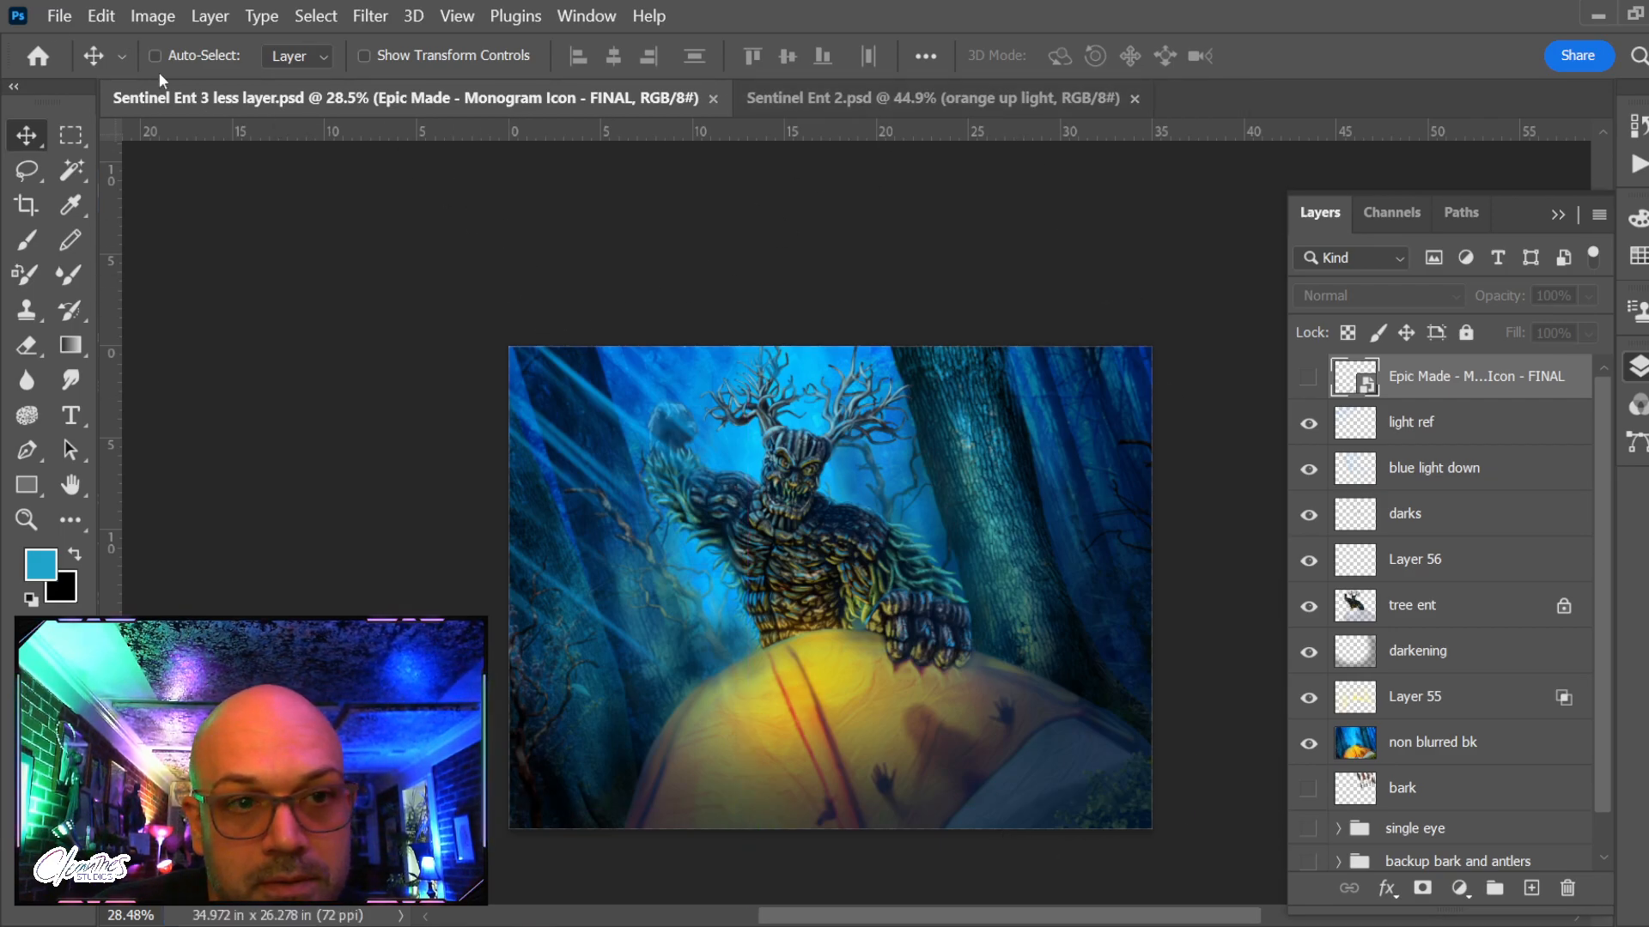
left_click(59, 15)
left_click(174, 333)
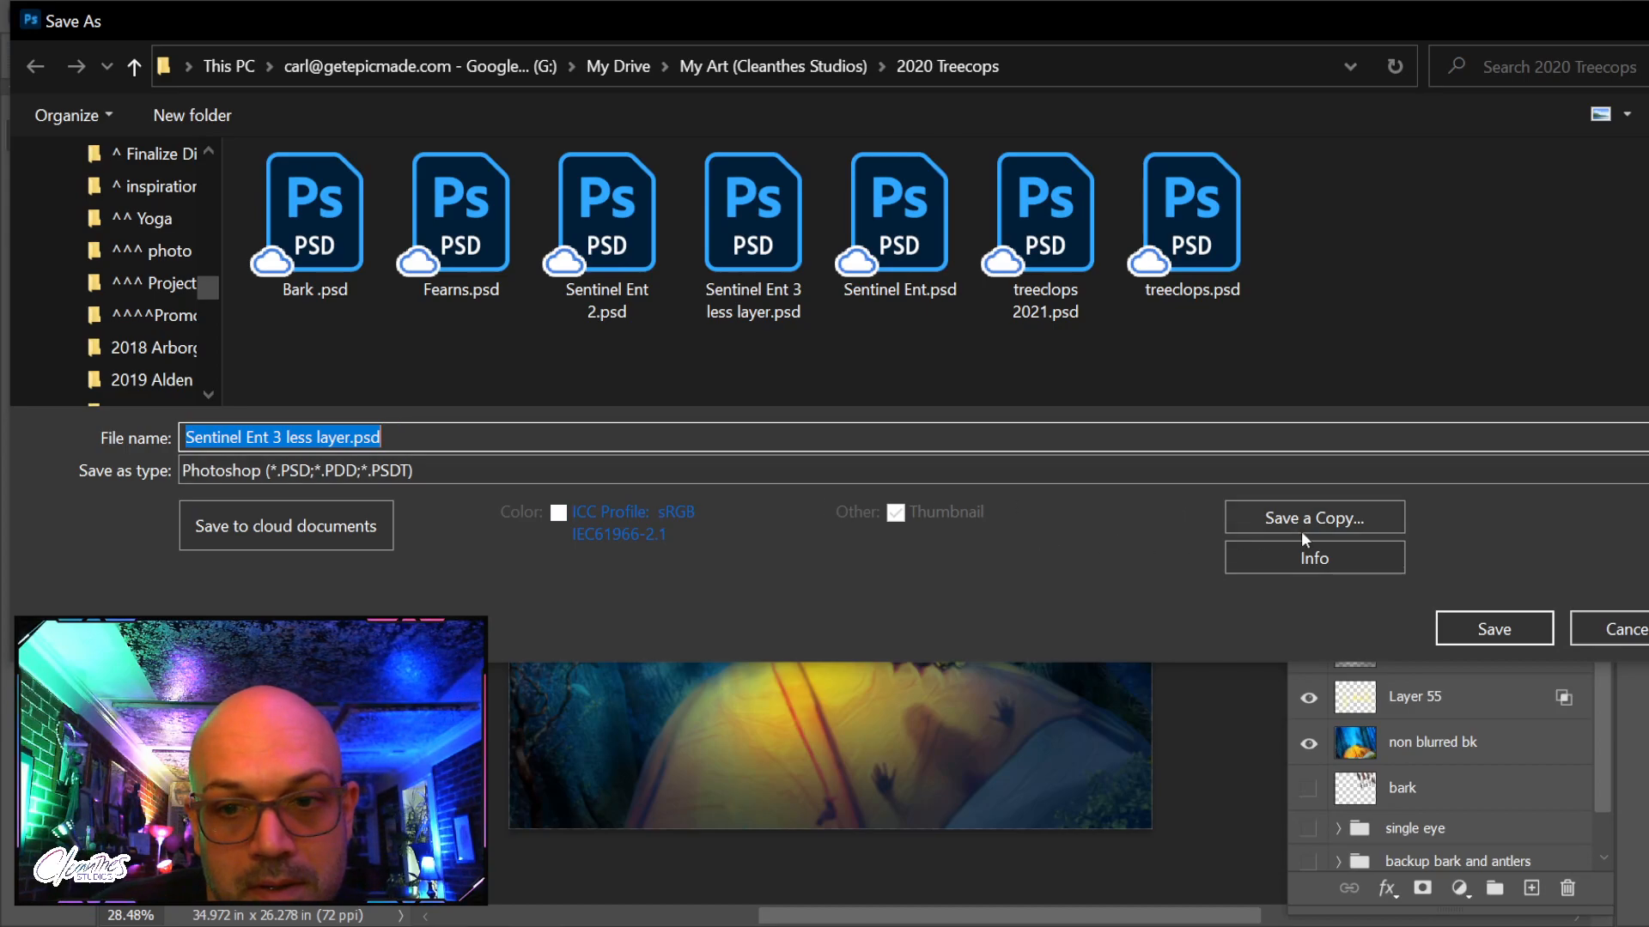
left_click(619, 469)
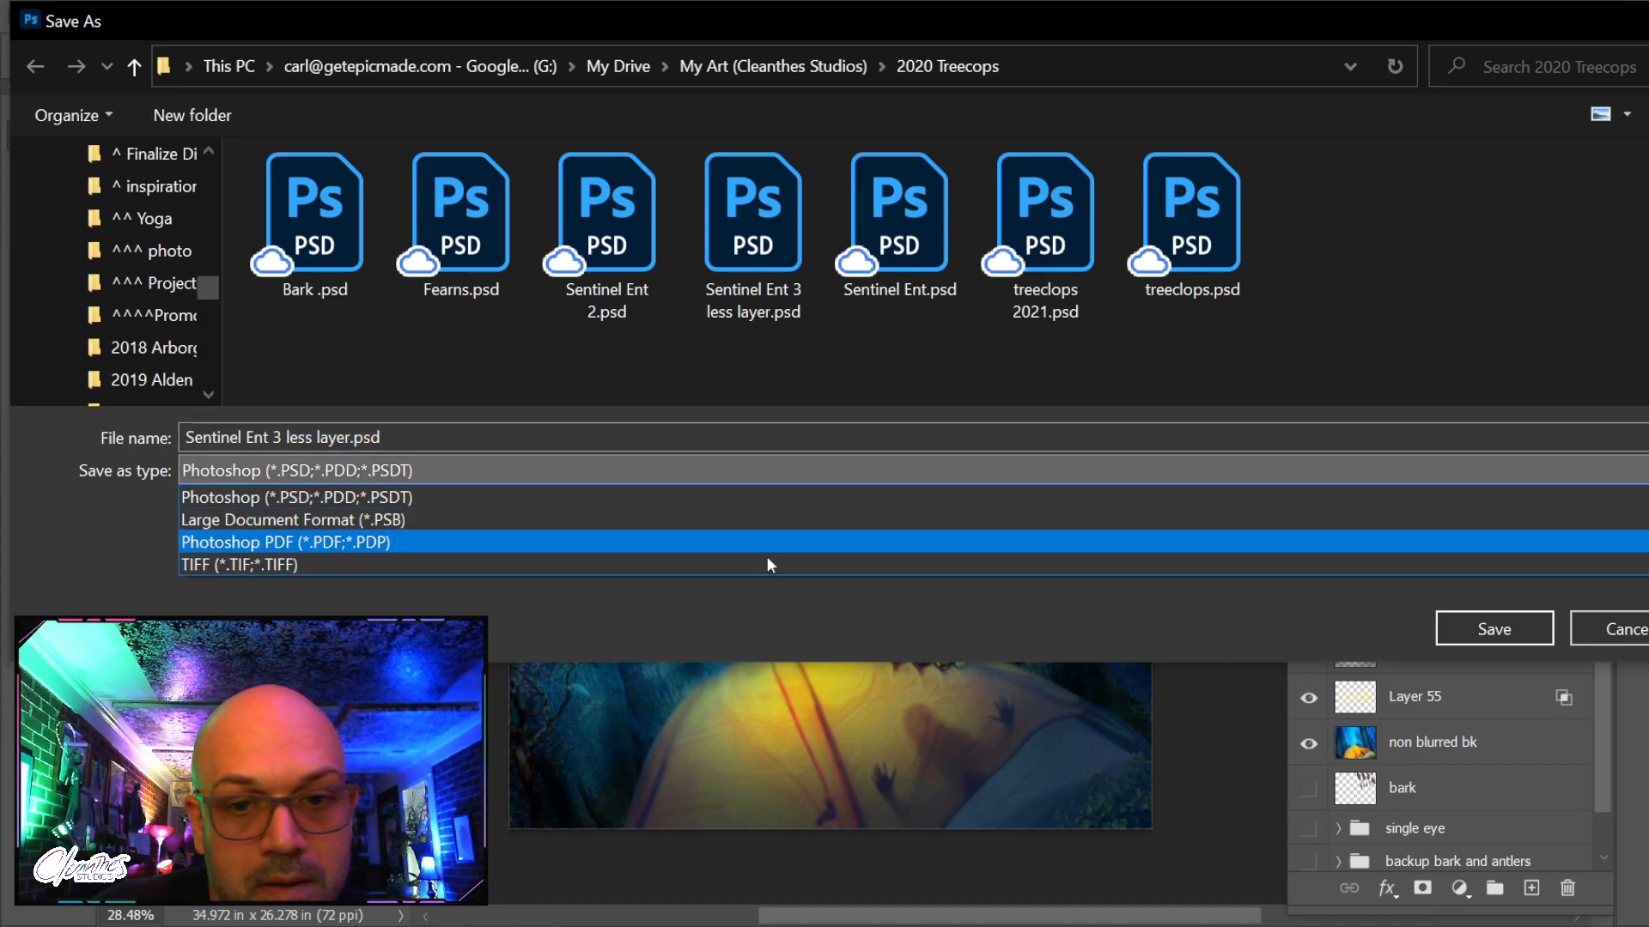
left_click(1068, 584)
left_click(1337, 524)
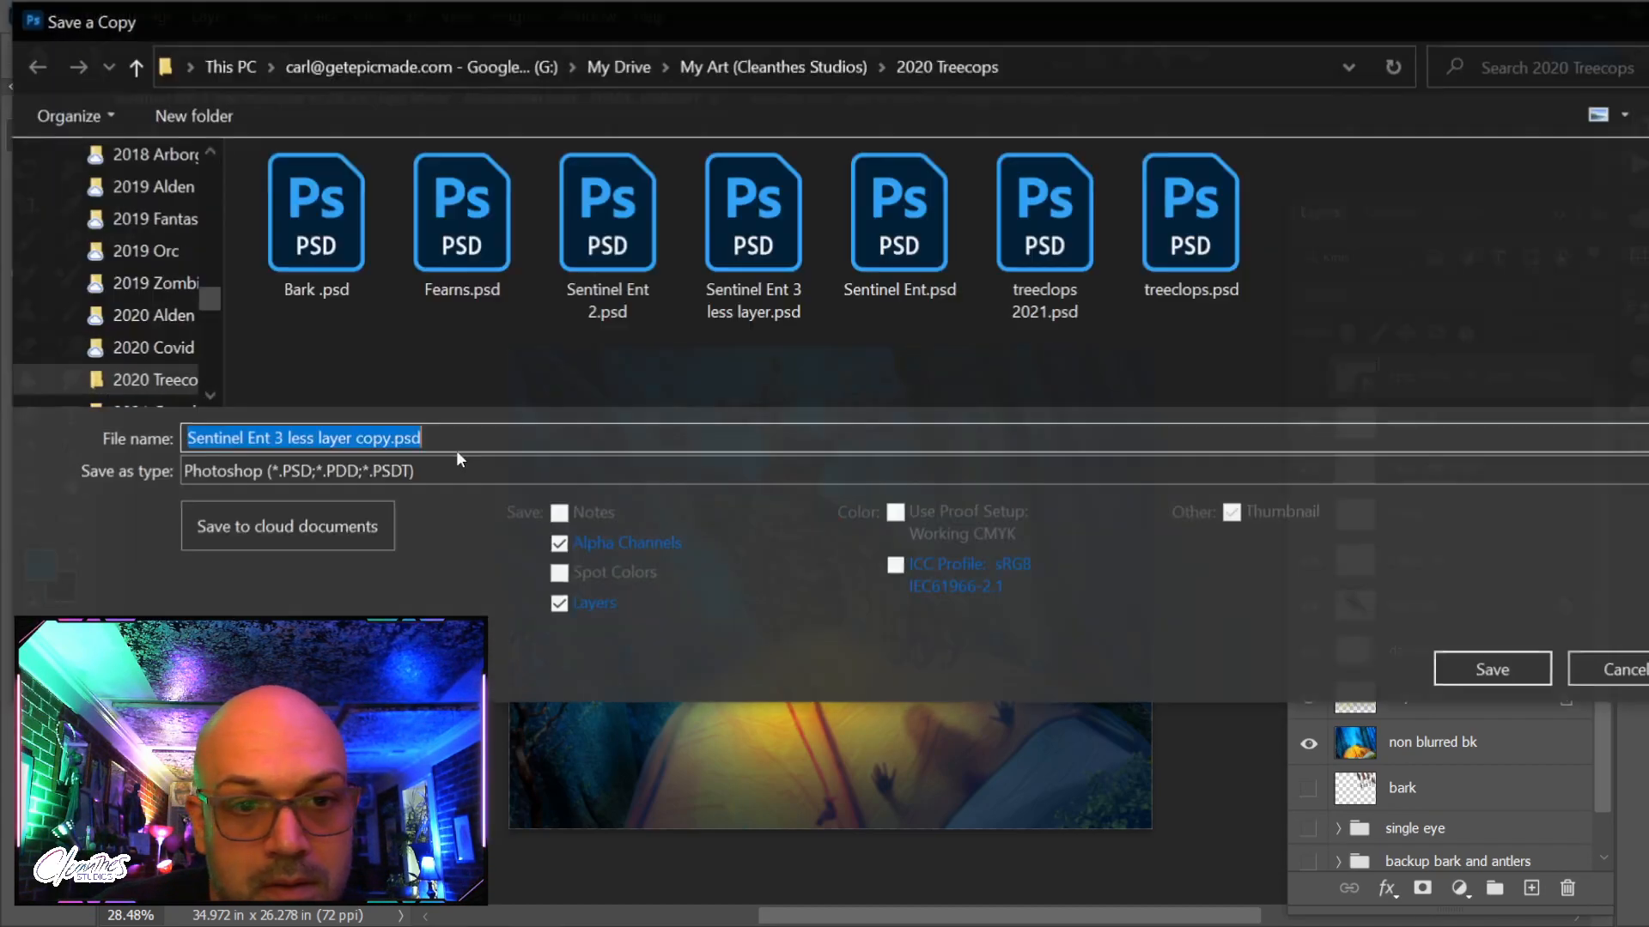
left_click(251, 477)
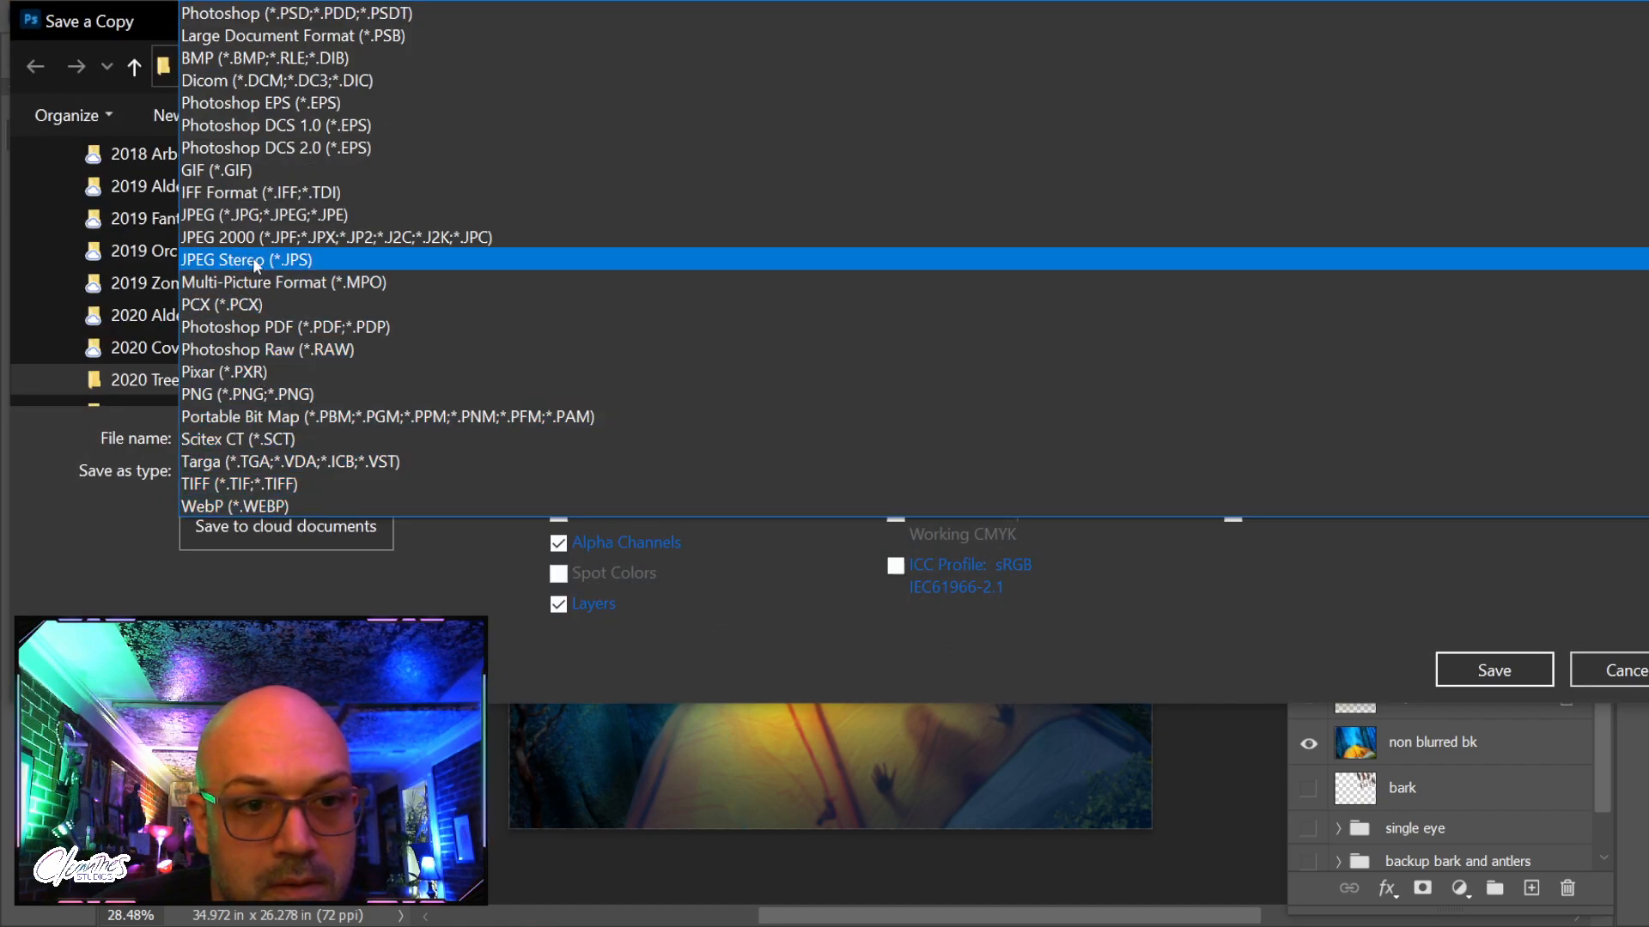
left_click(252, 215)
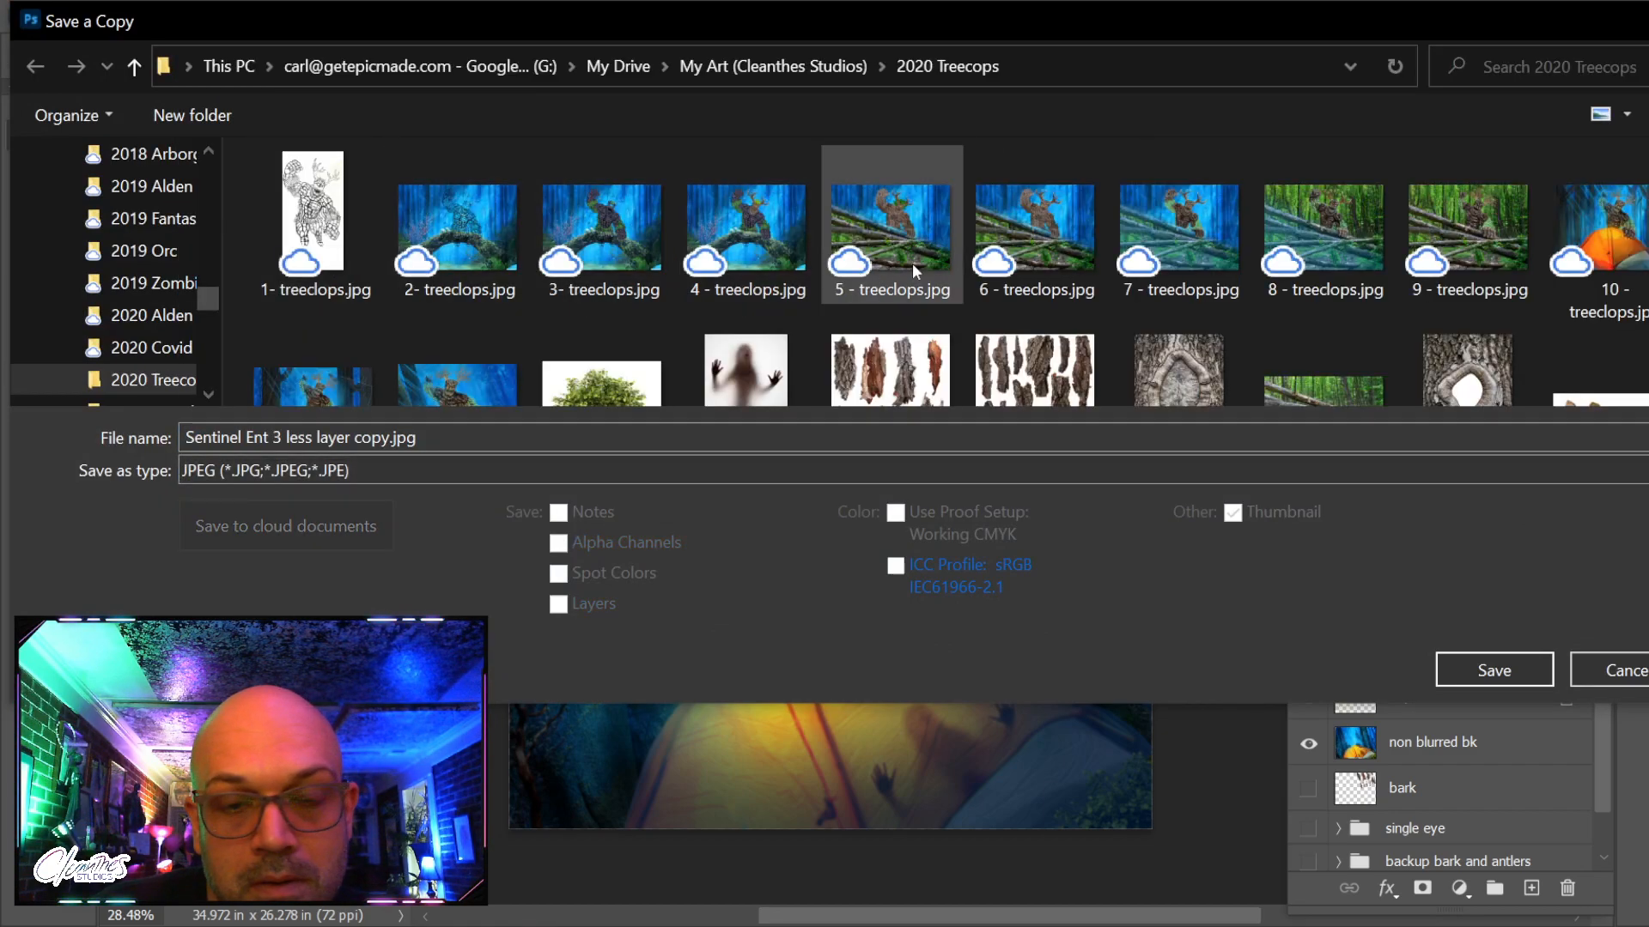
Name the copy 13 - treeclops.jpg, following the existing numbered series, and save it at Maximum quality 12 with Baseline ("Standard") format
scroll(867, 283, "down", 1)
left_click(490, 316)
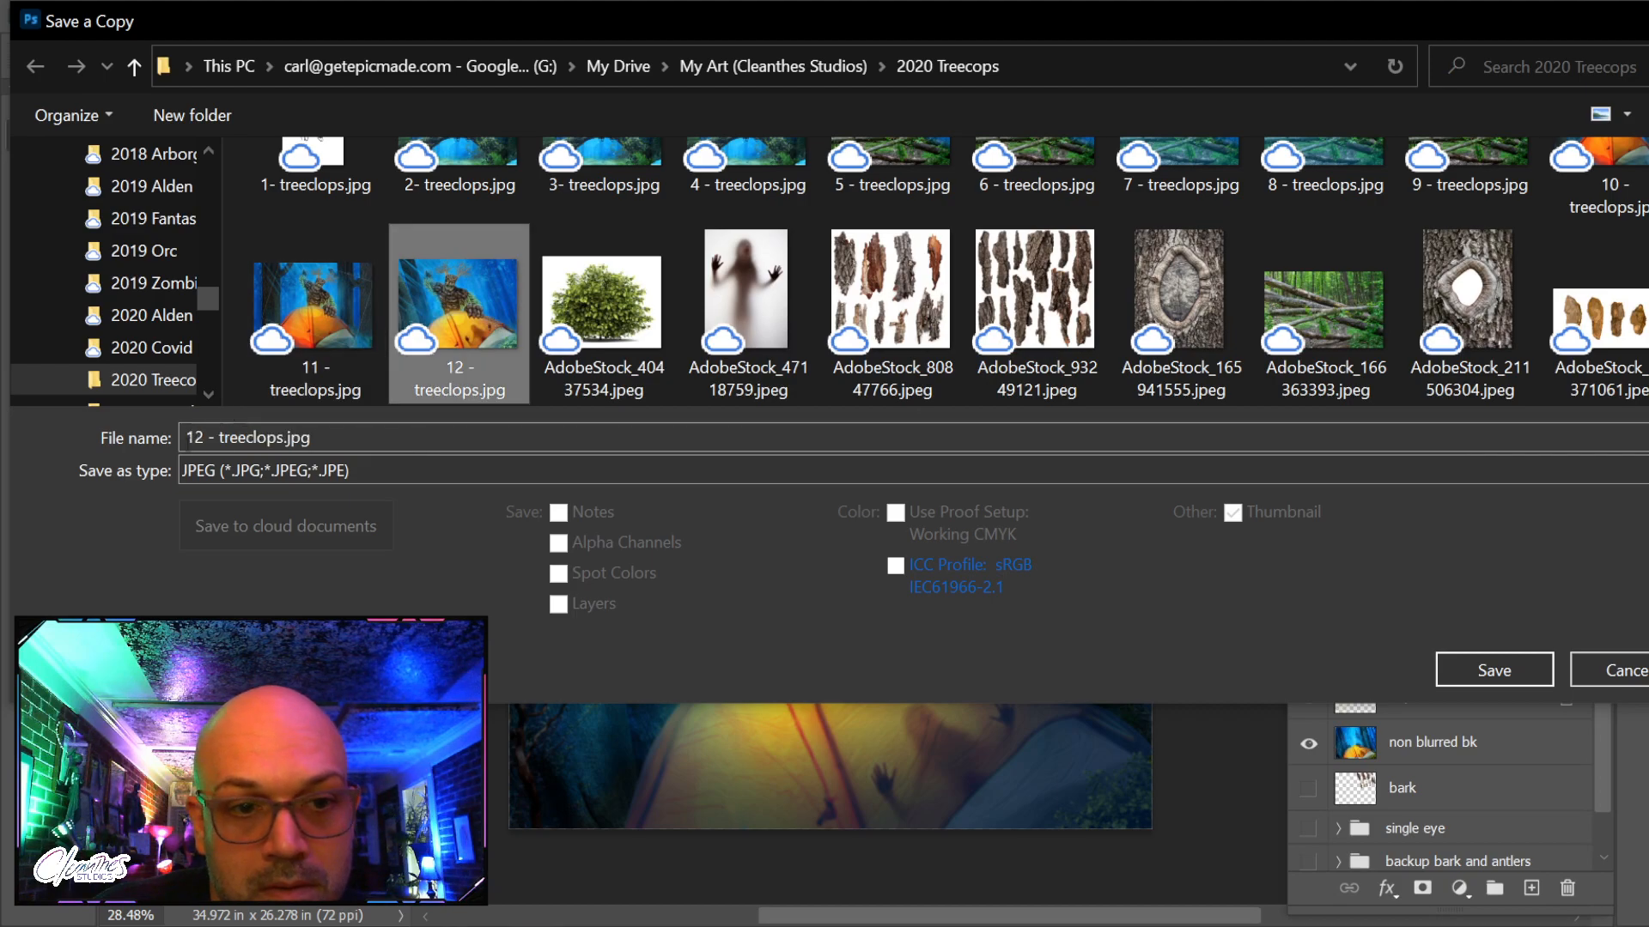
left_click(206, 437)
double_click(194, 437)
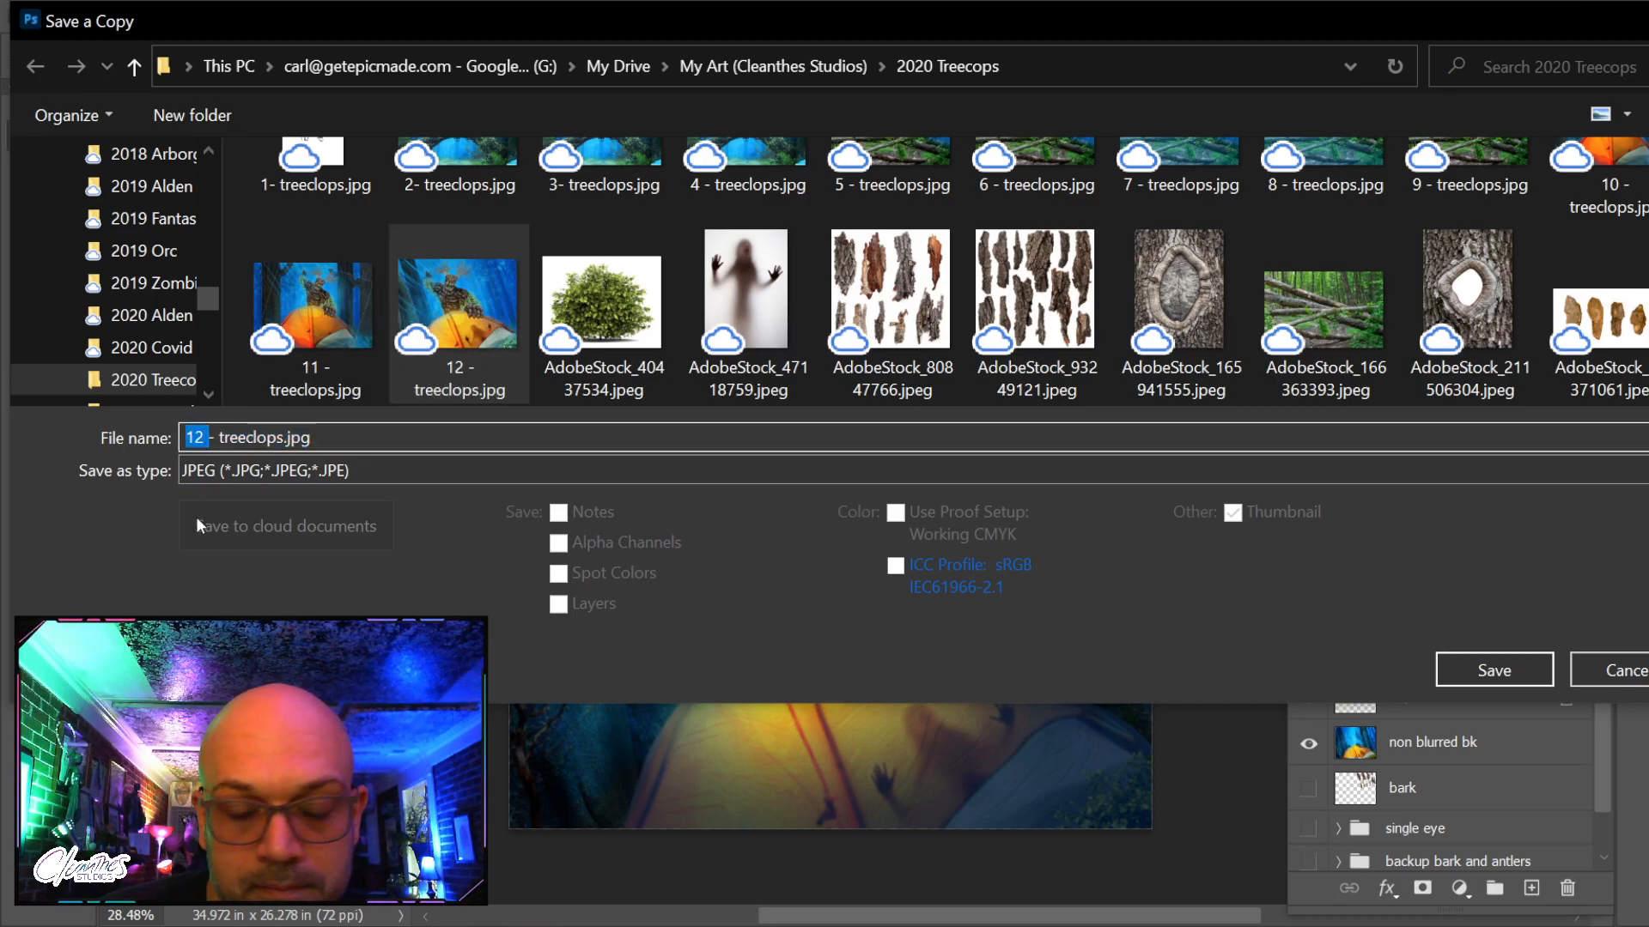
type("13")
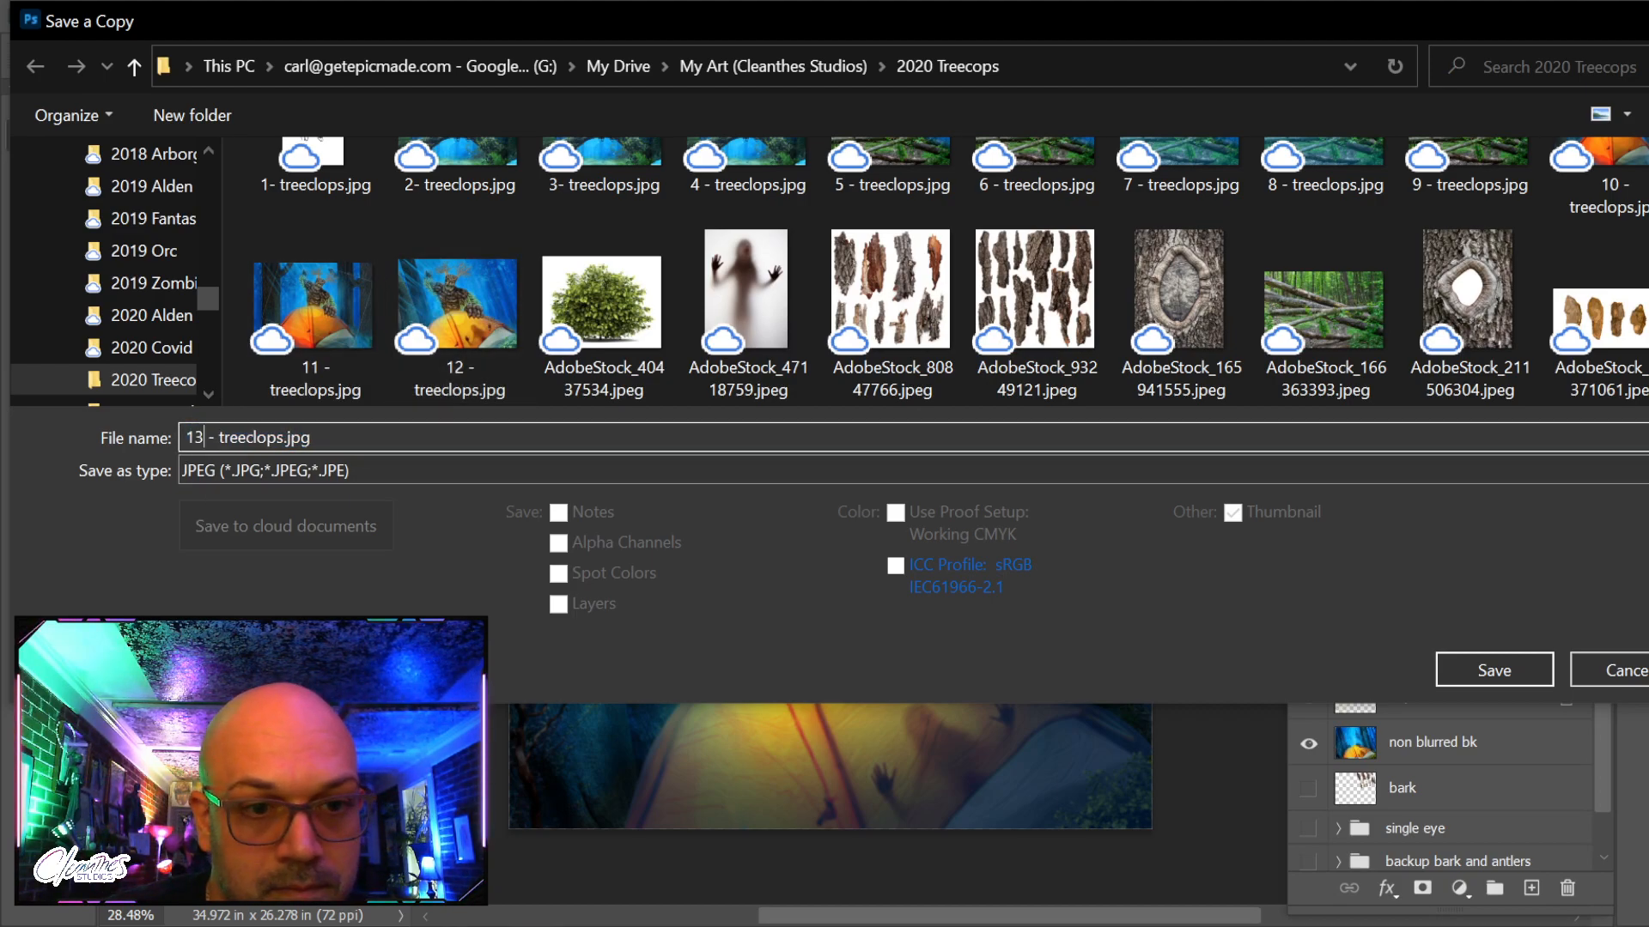
key("Return")
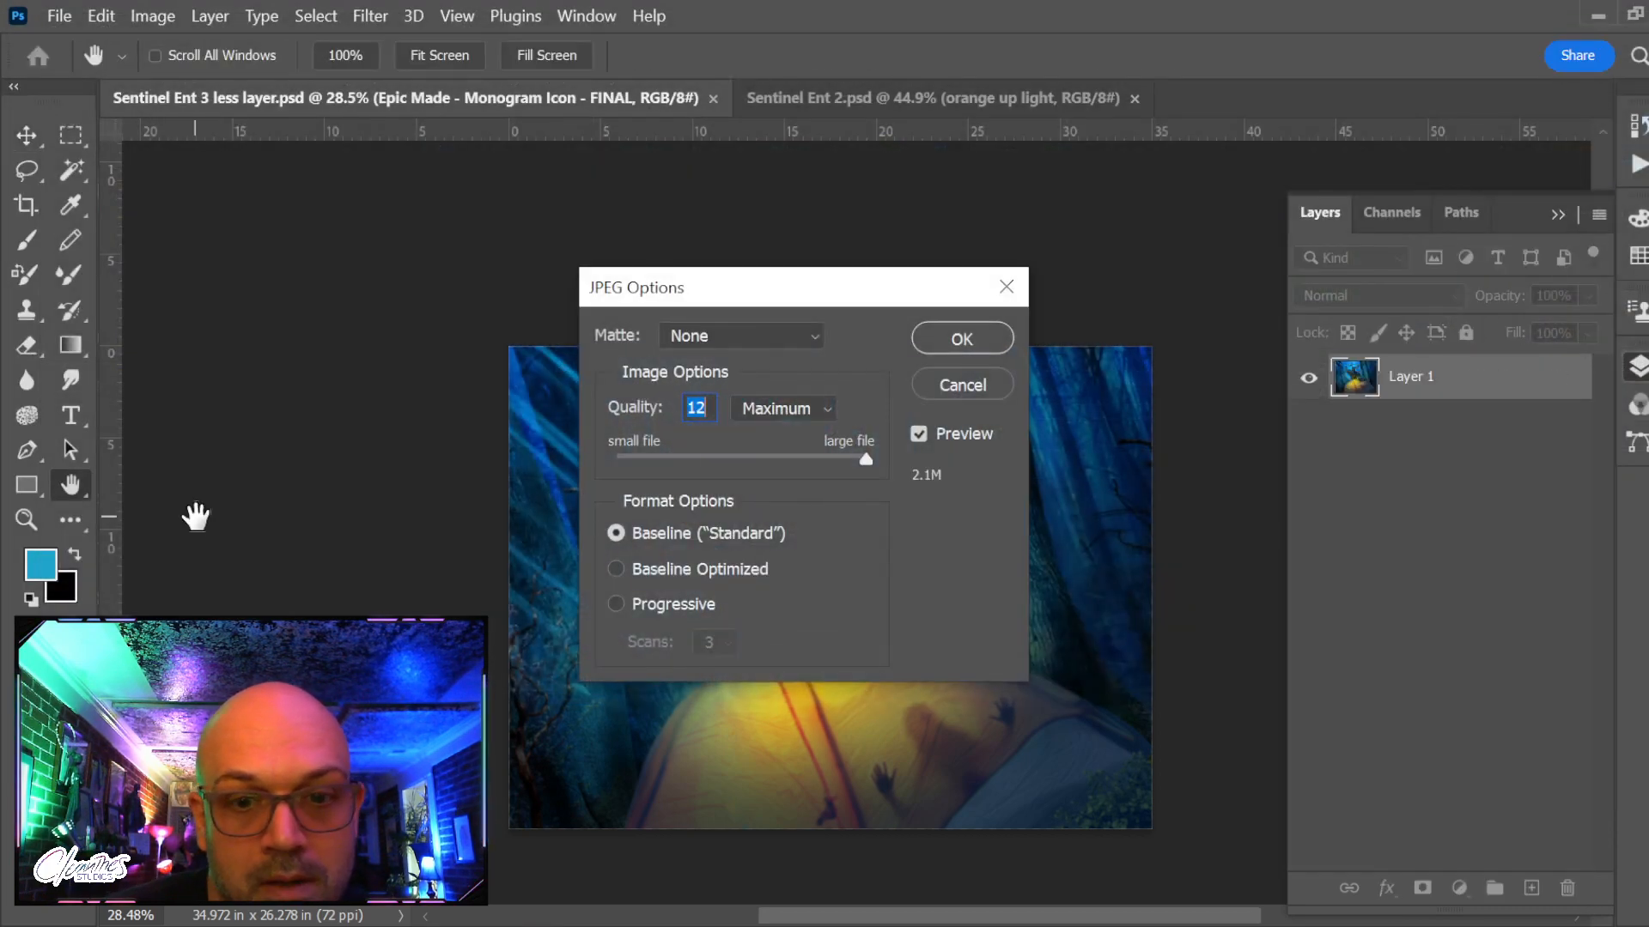
left_click(982, 339)
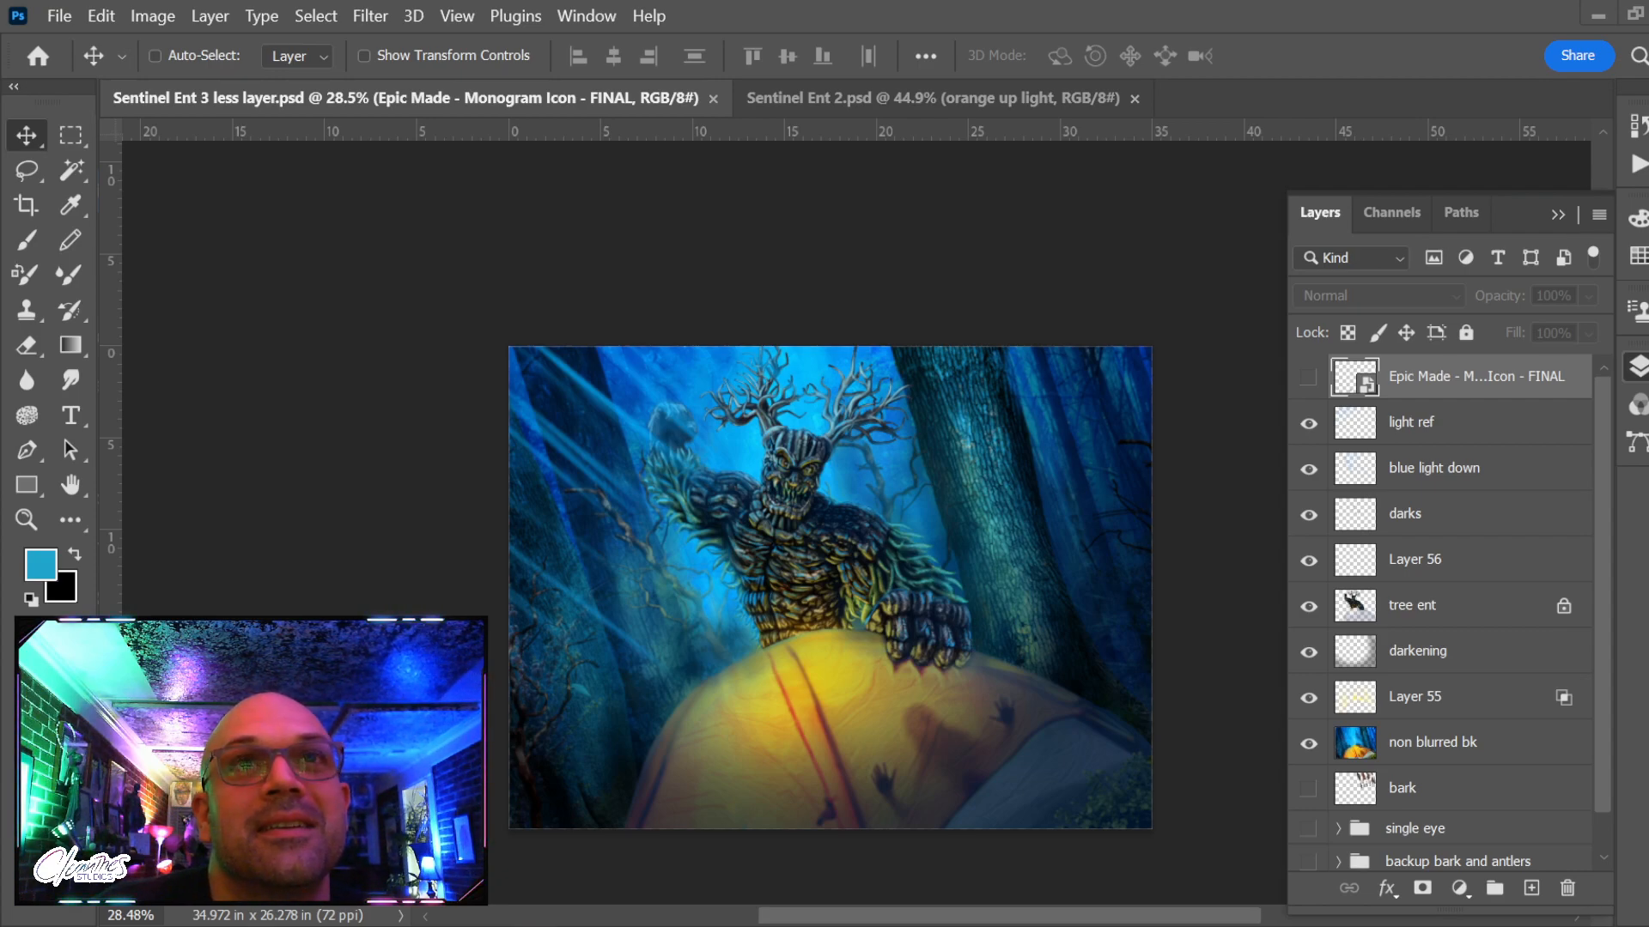
Switch to the Photos viewer and compare 13 - treeclops.jpg with the earlier 12 - treeclops.jpg, alternating repeatedly between the two versions
key("alt+Tab")
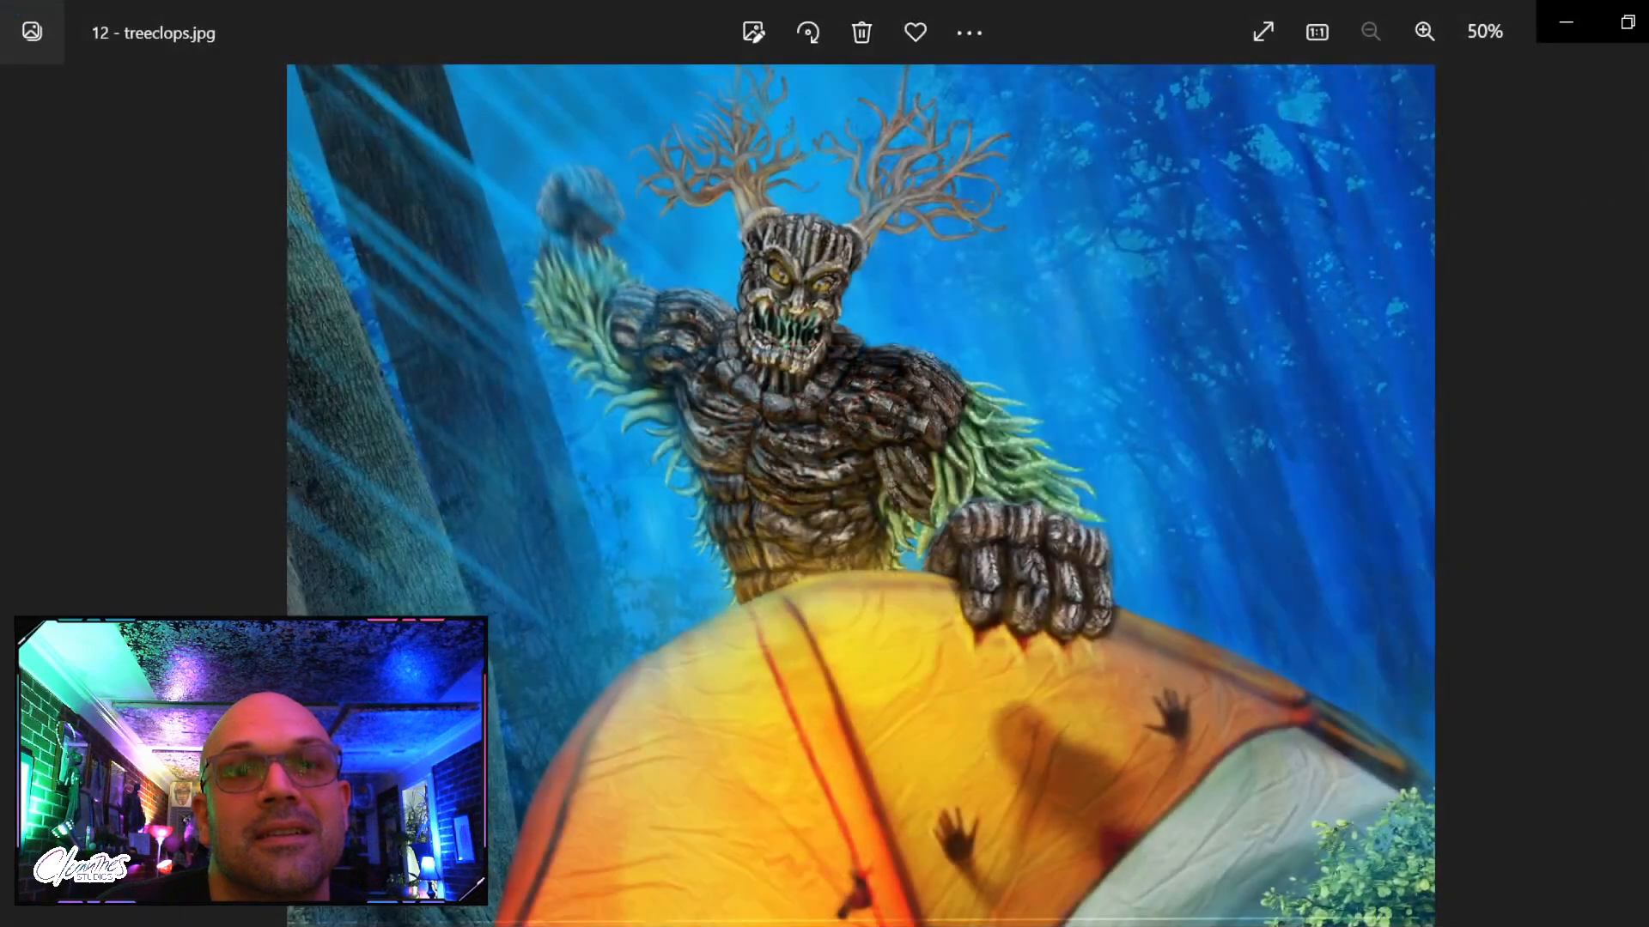
key("Right")
key("Left")
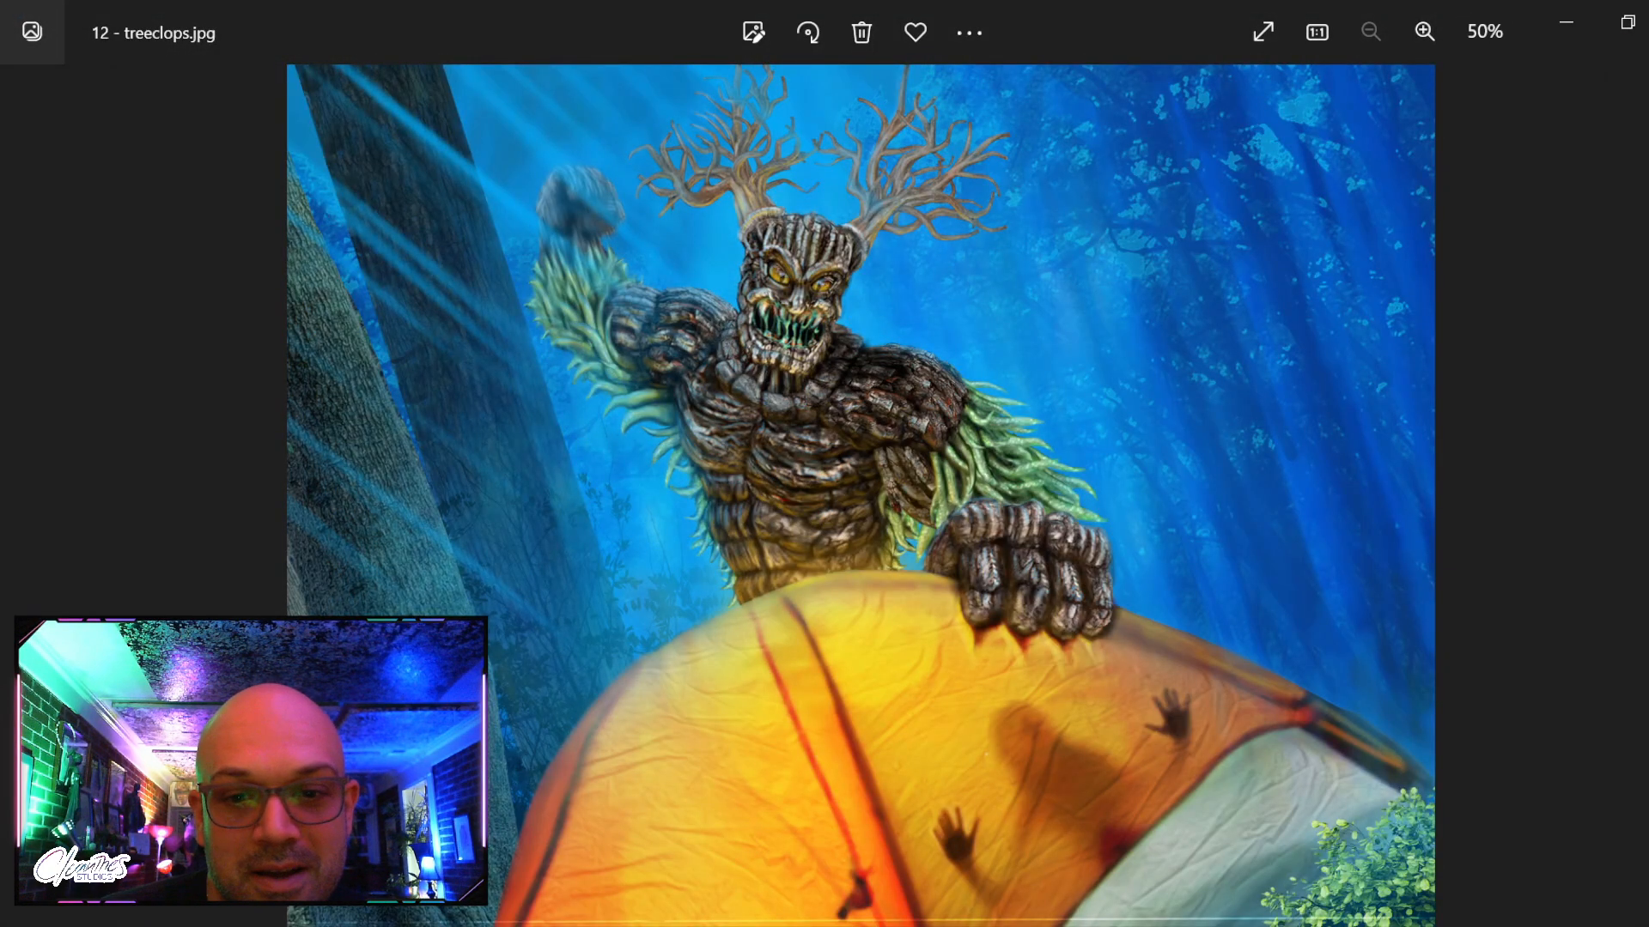
key("Right")
key("Left")
key("Right")
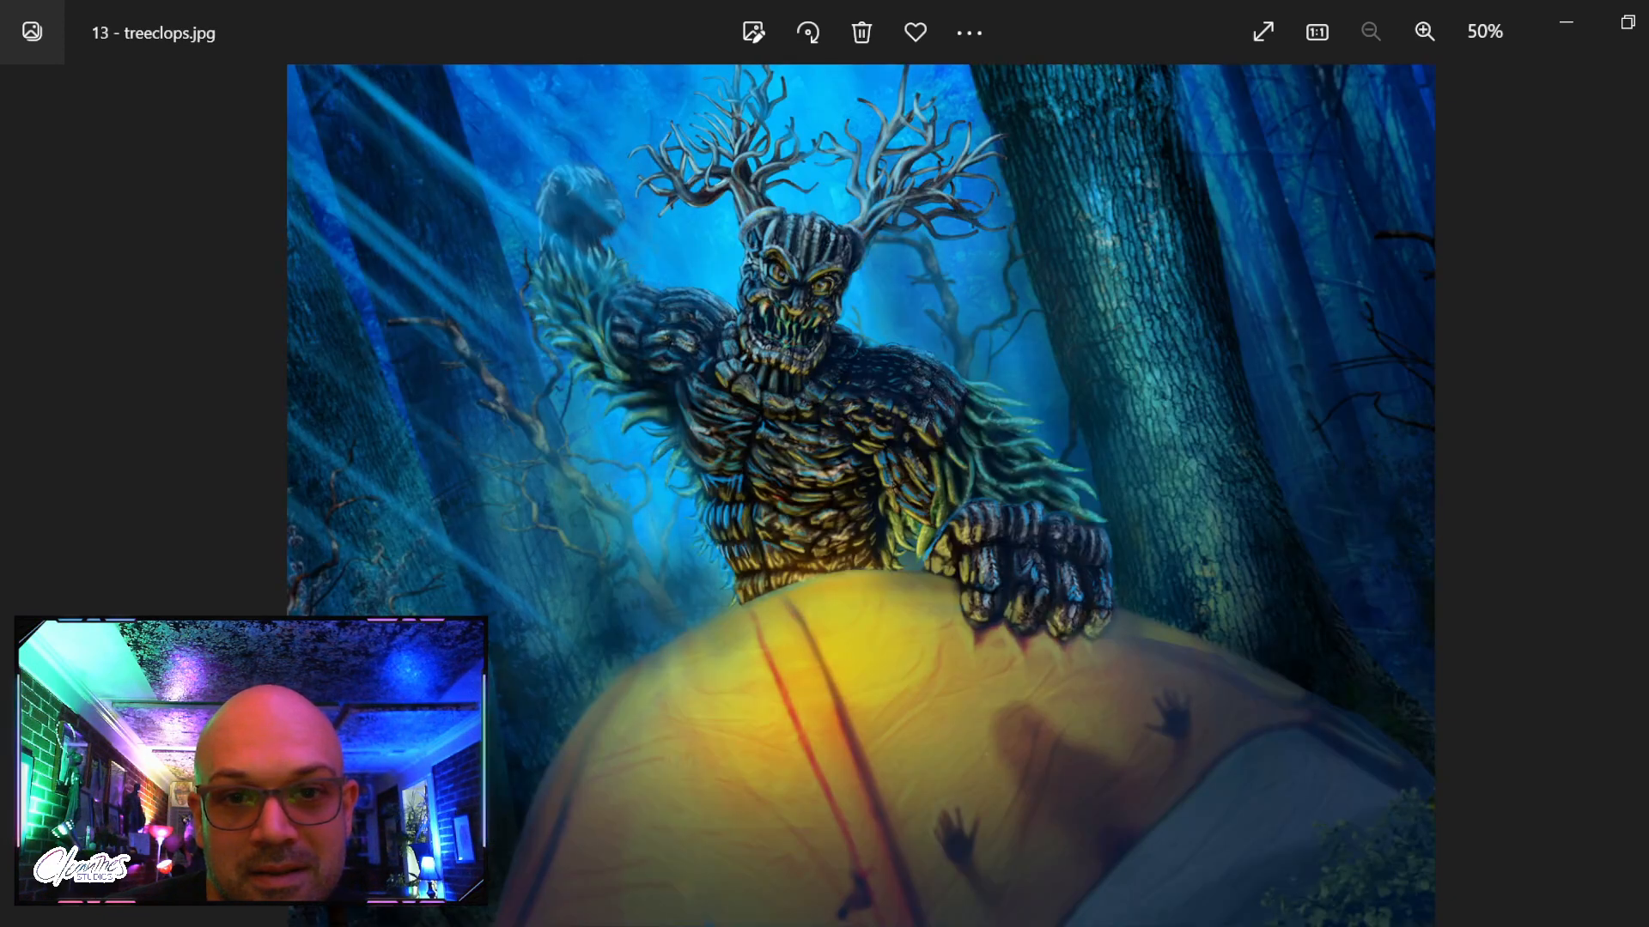
key("Left")
key("Right")
key("Left")
key("Right")
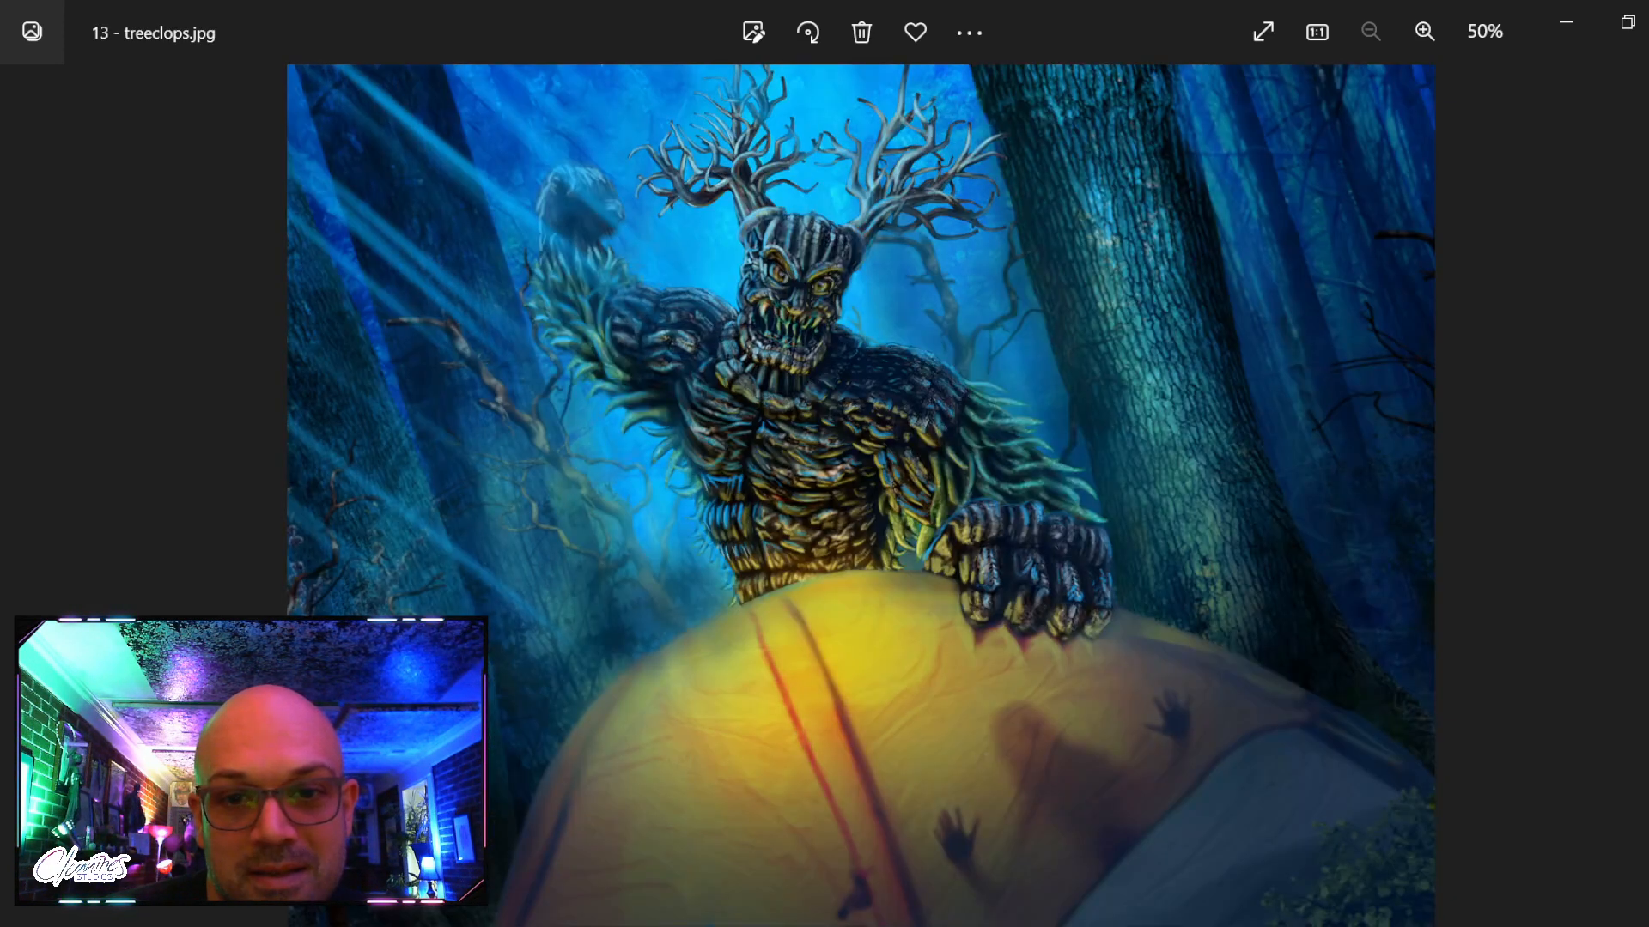
key("Left")
key("Right")
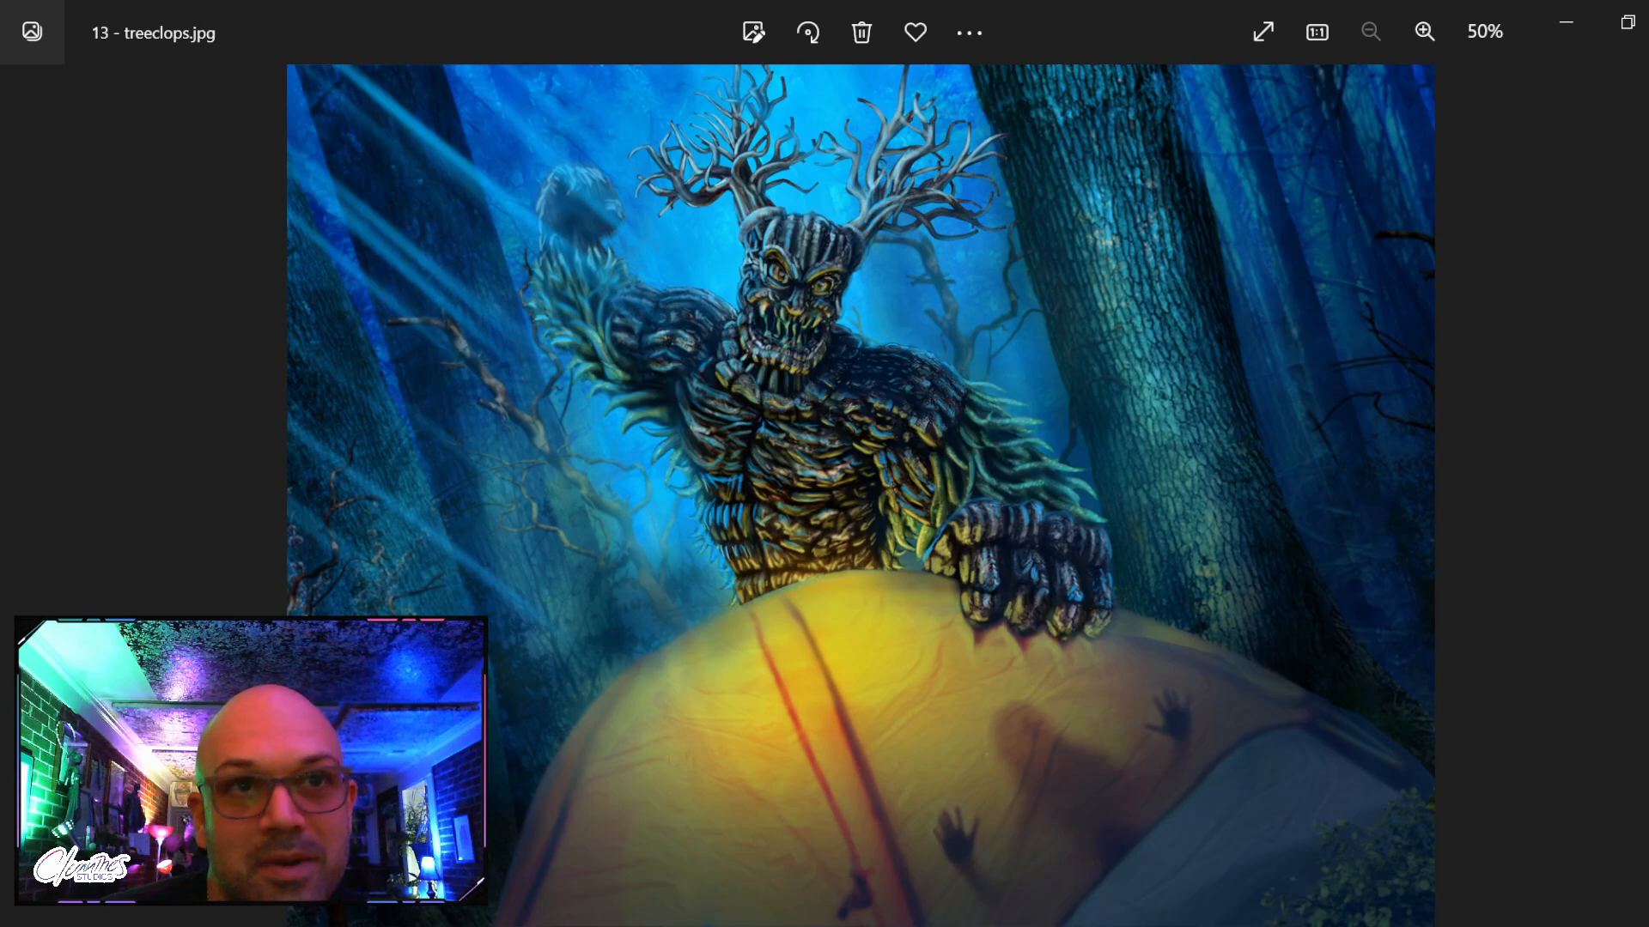
key("Left")
key("Right")
key("Left")
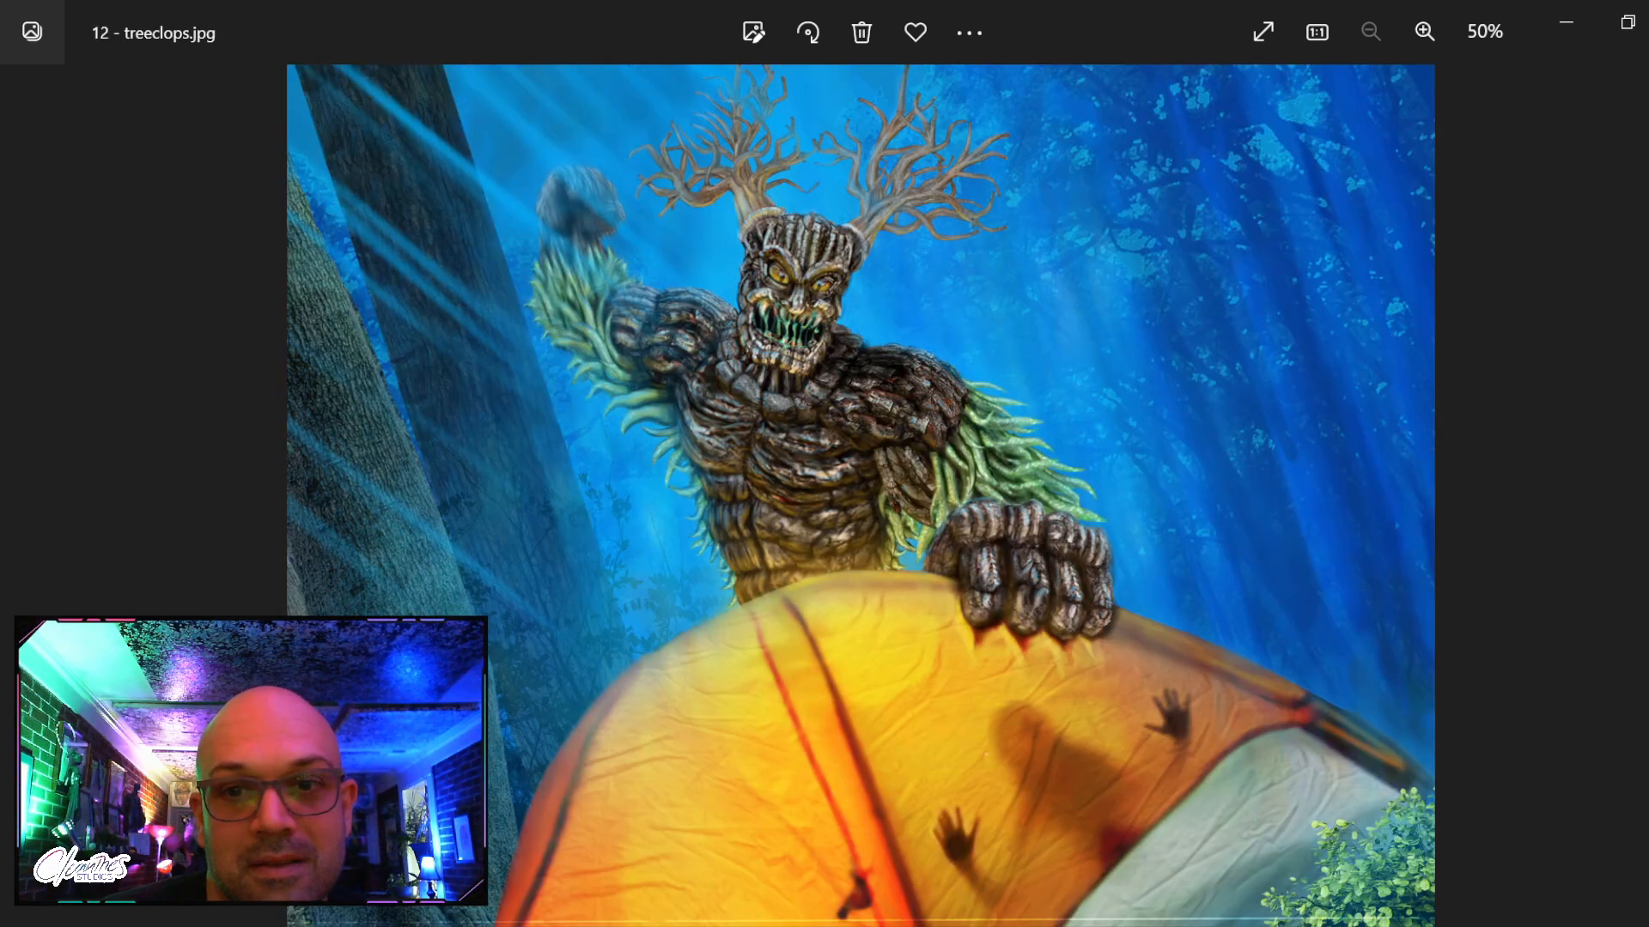
key("Right")
key("Left")
key("Right")
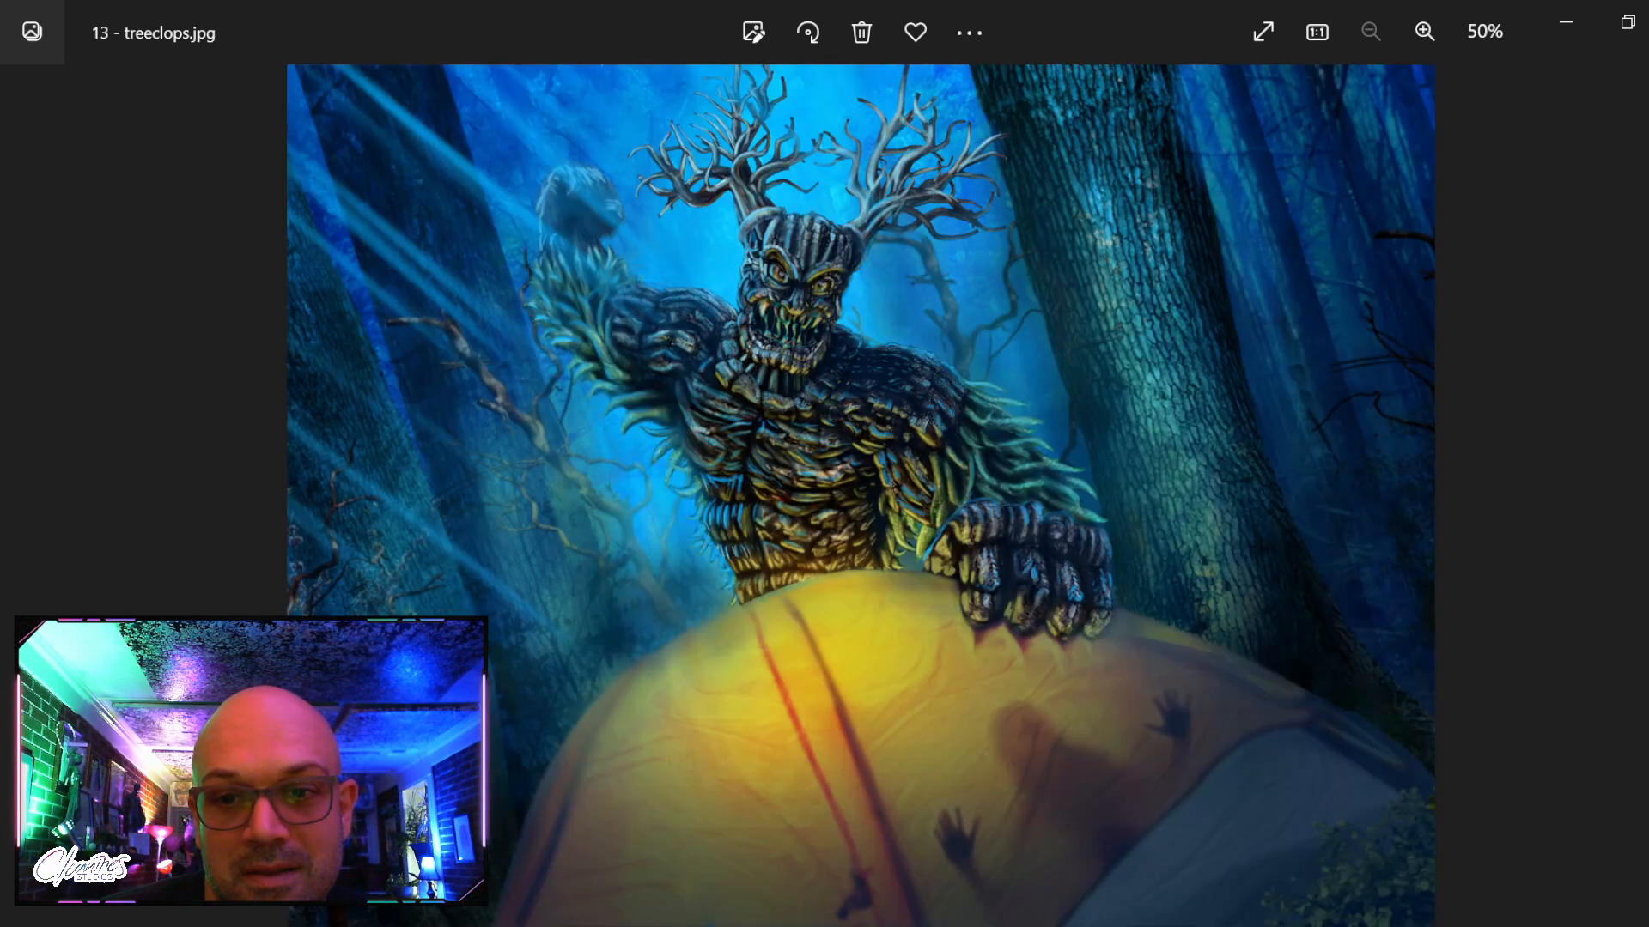
key("Left")
key("Right")
key("Left")
key("Right")
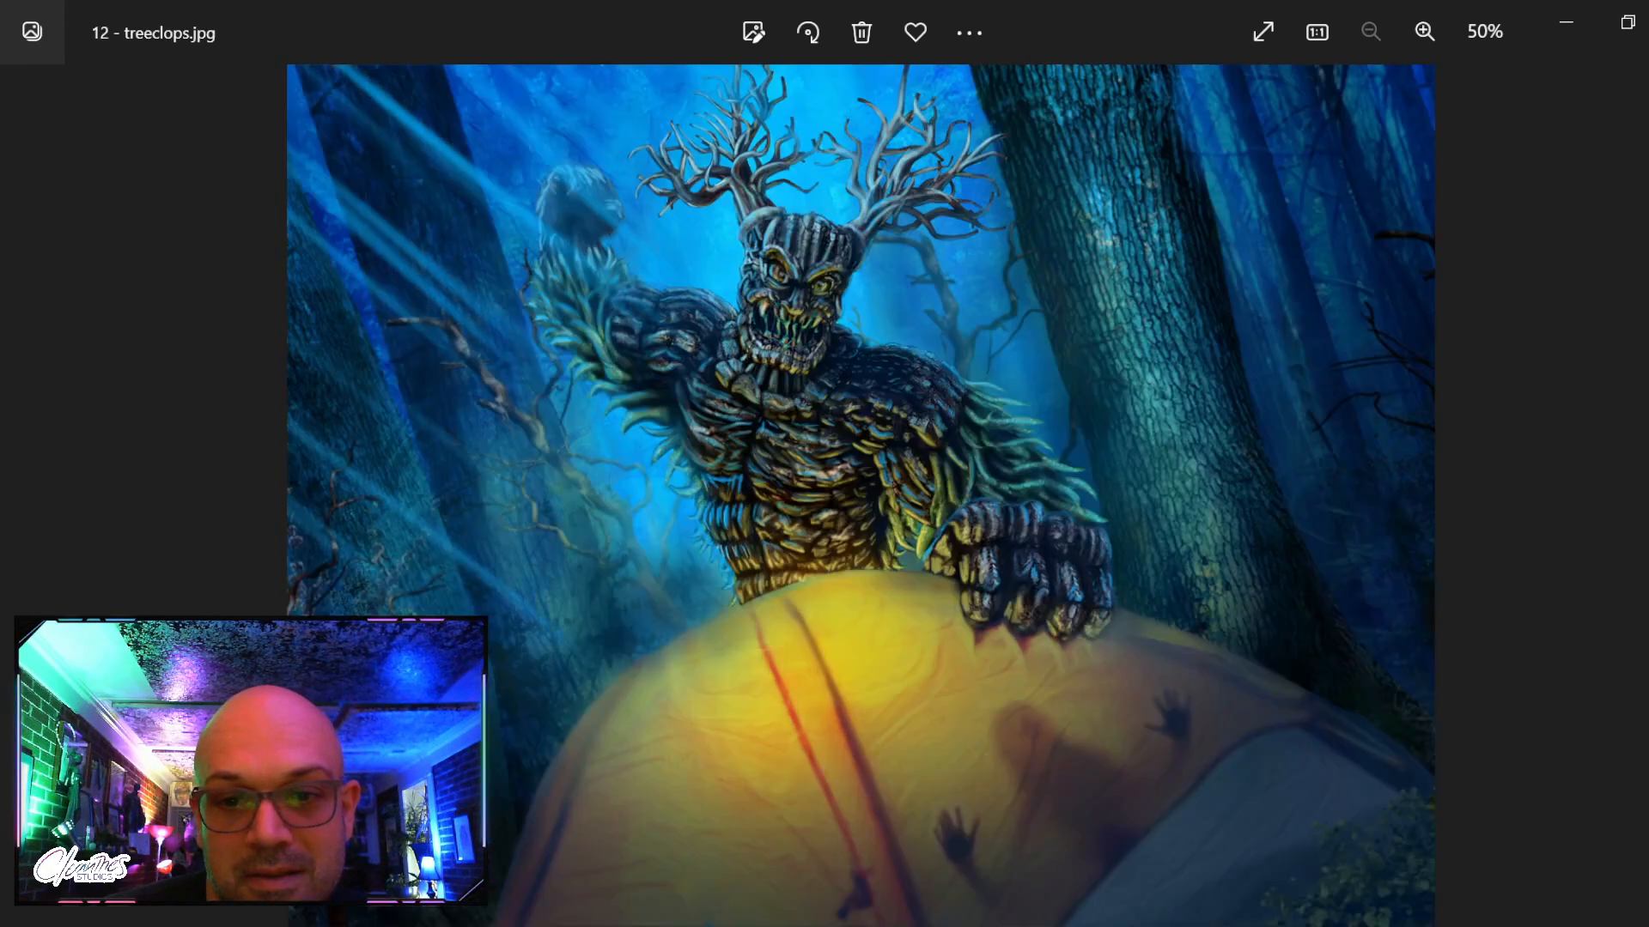
key("Left")
key("Right")
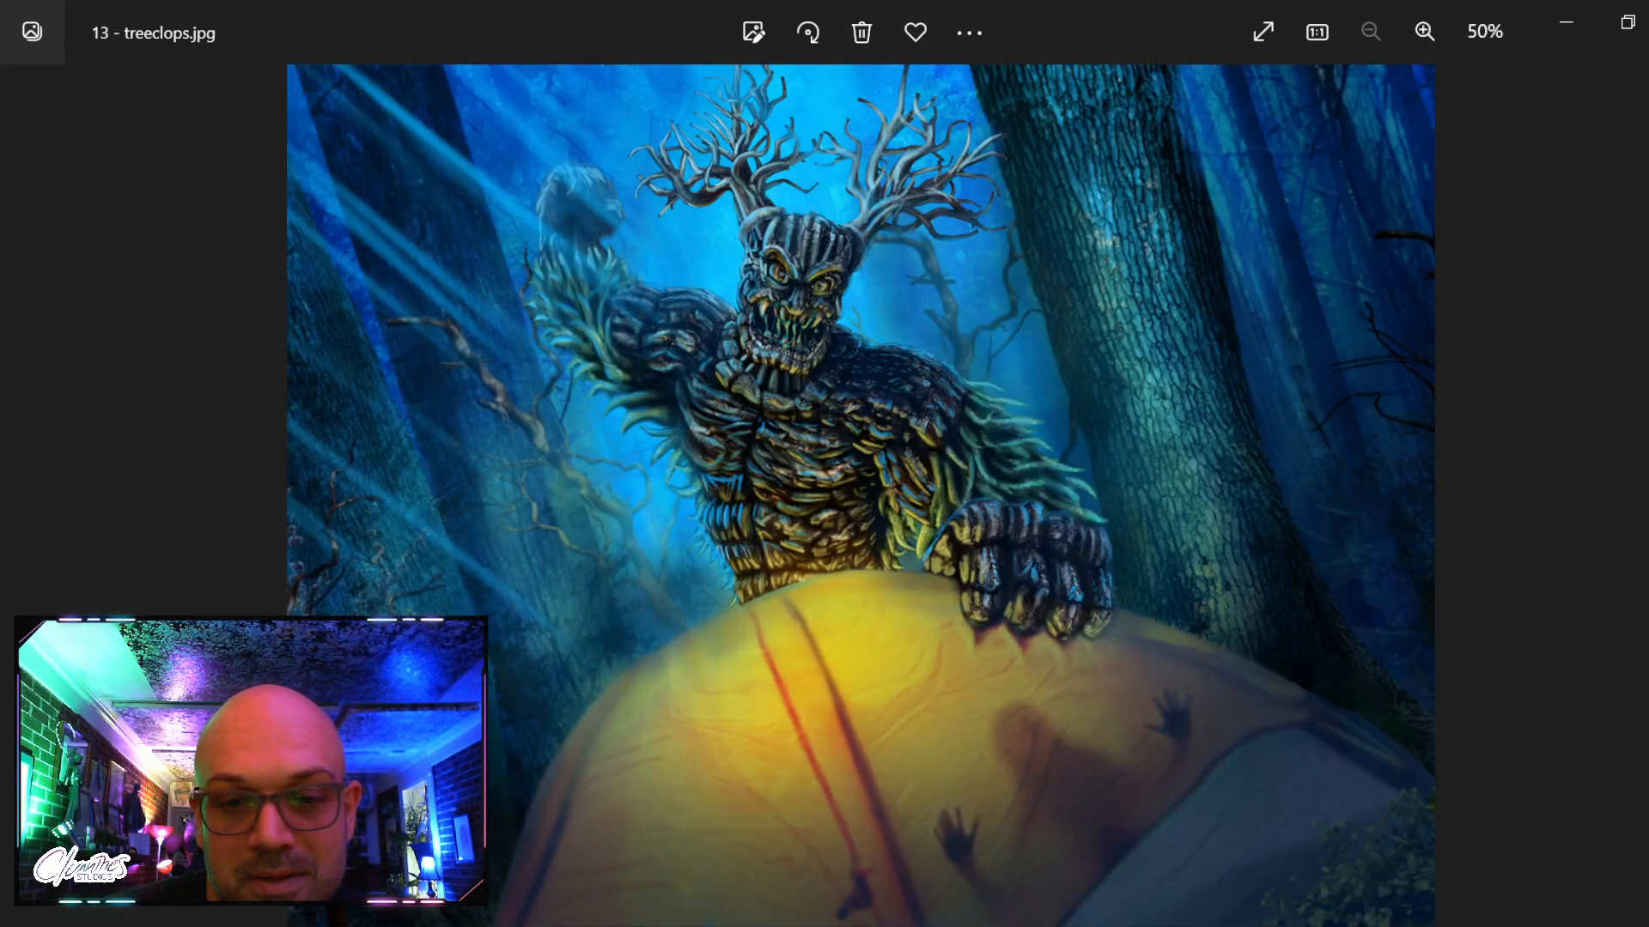
key("Left")
key("Right")
key("Left")
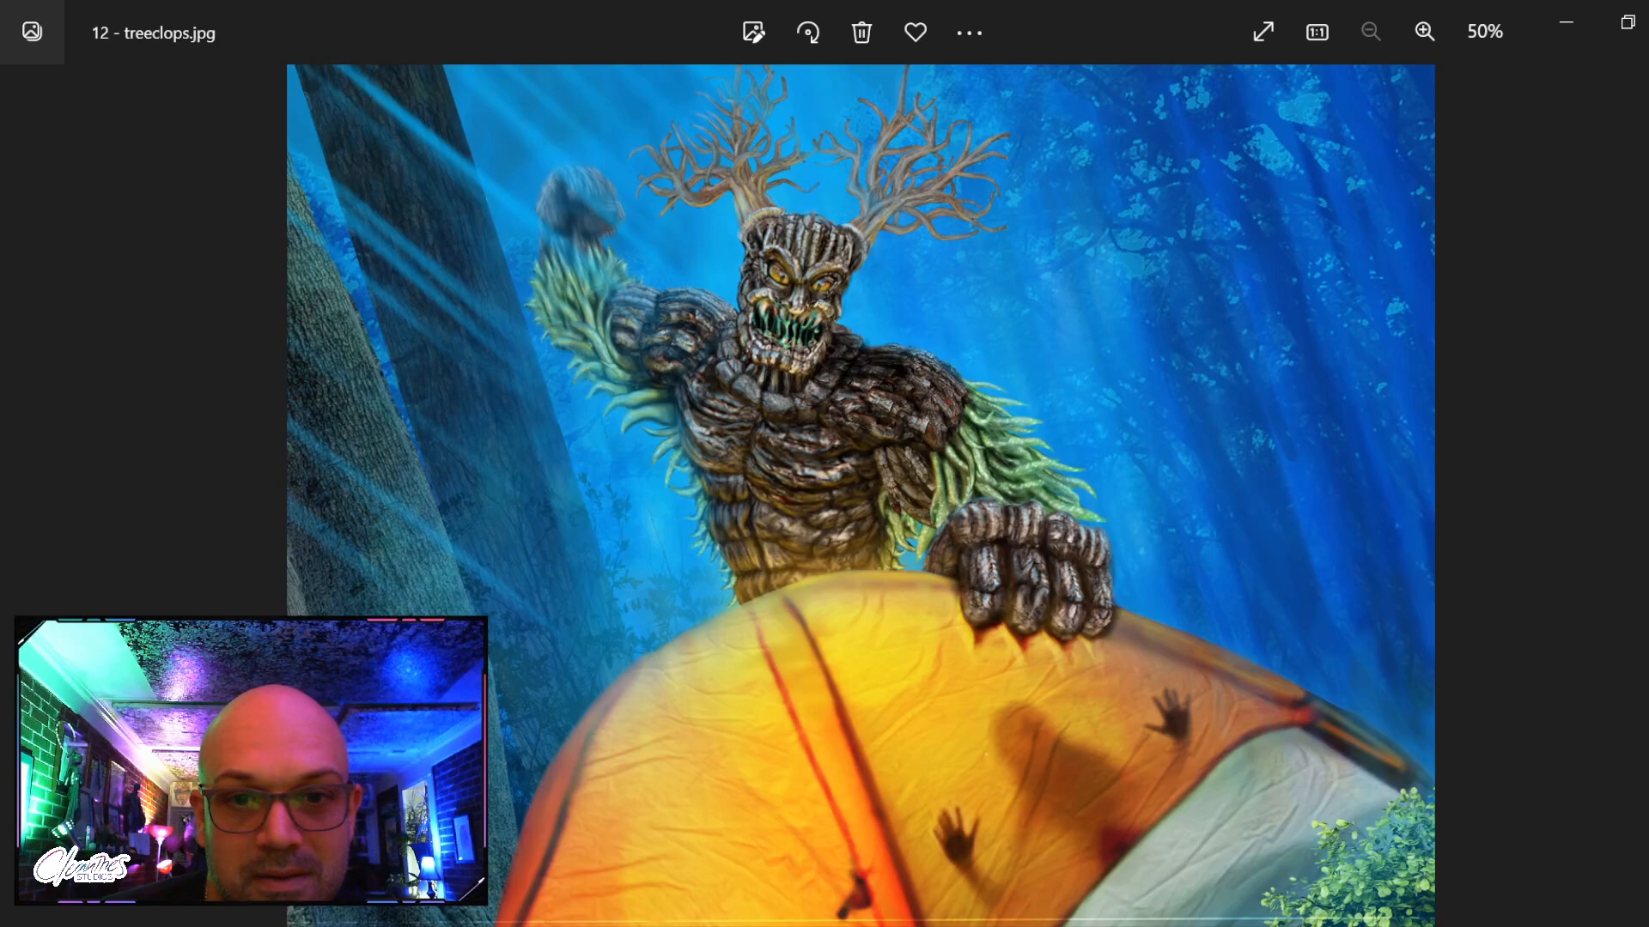
key("Right")
key("Left")
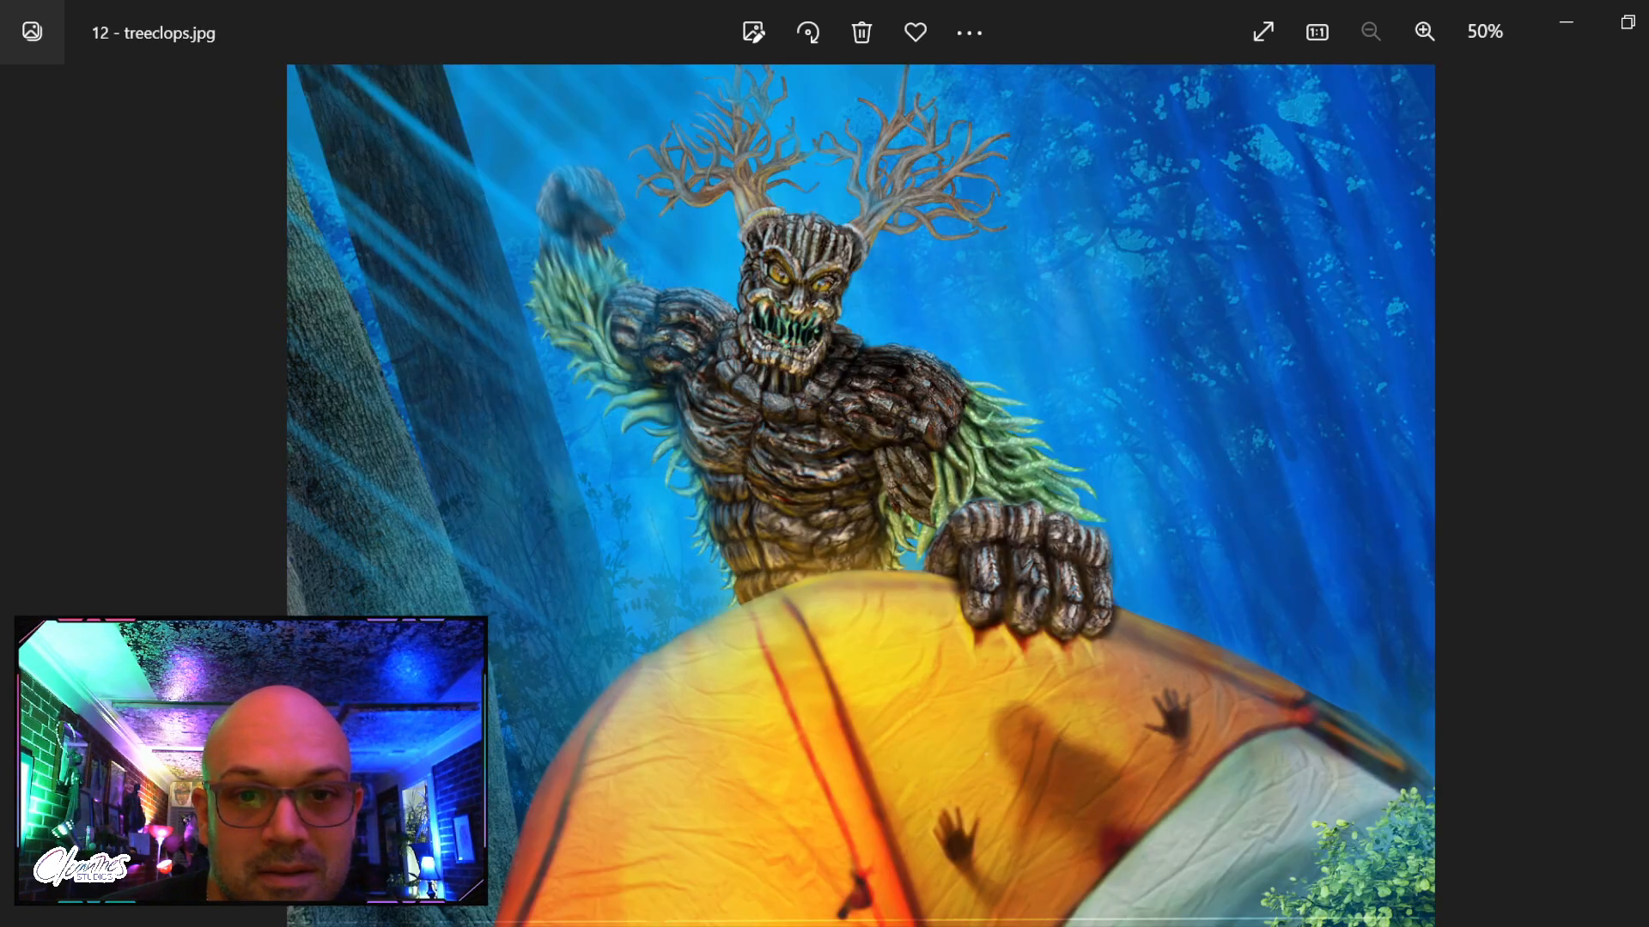
key("Left")
key("Left")
key("Right")
key("Right")
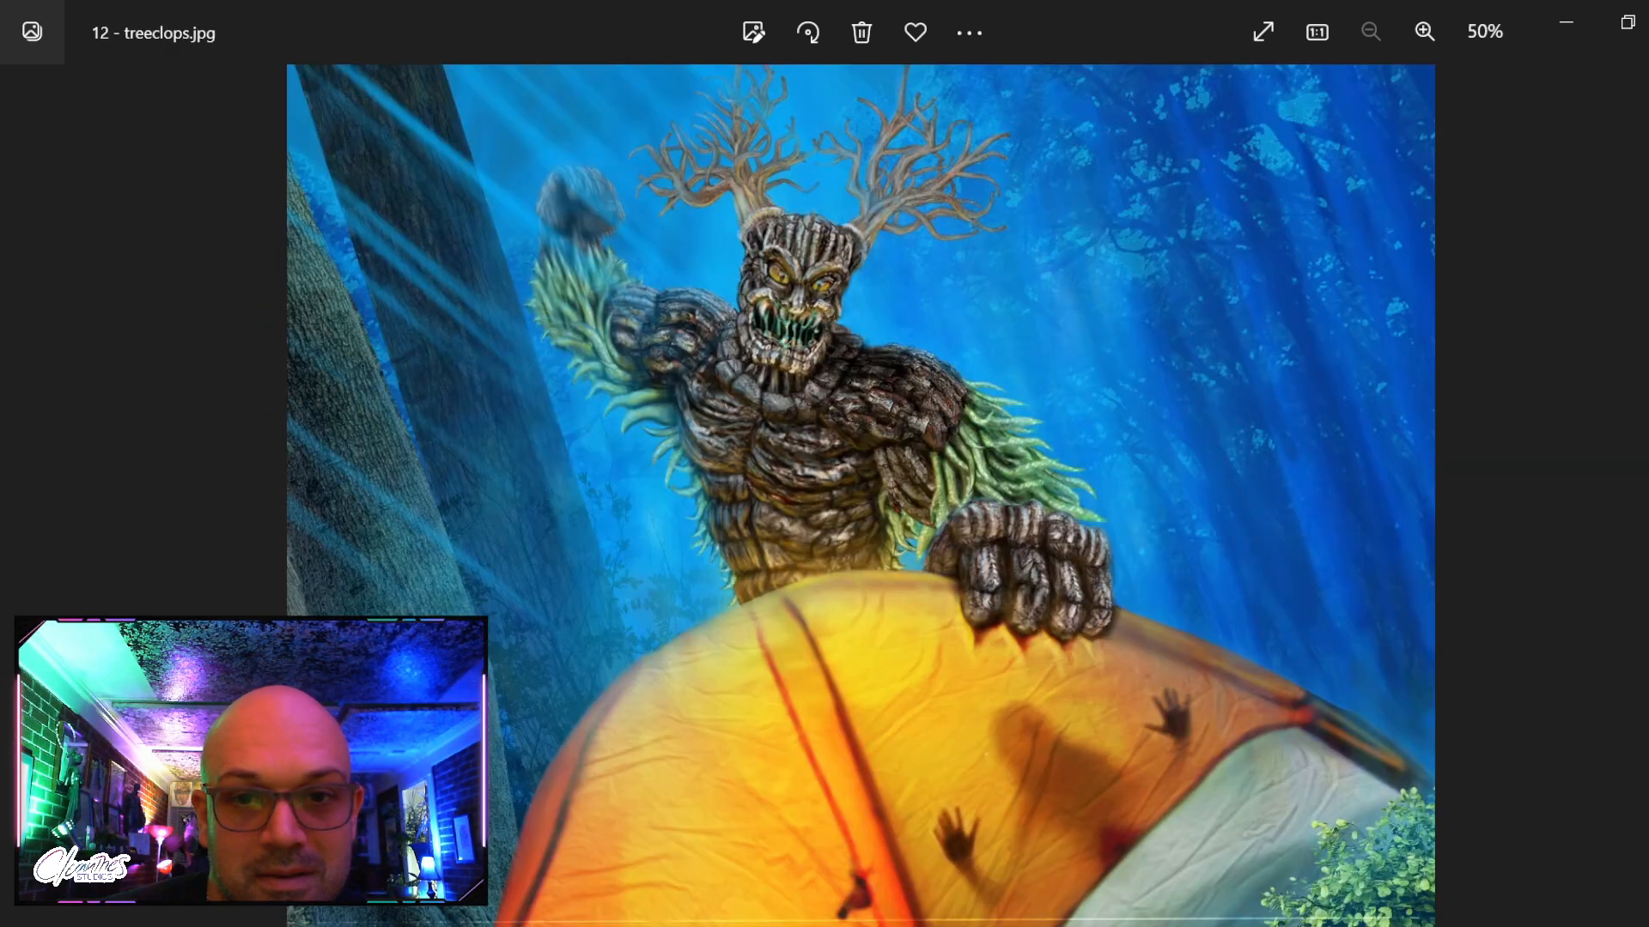
key("Right")
key("Left")
key("Right")
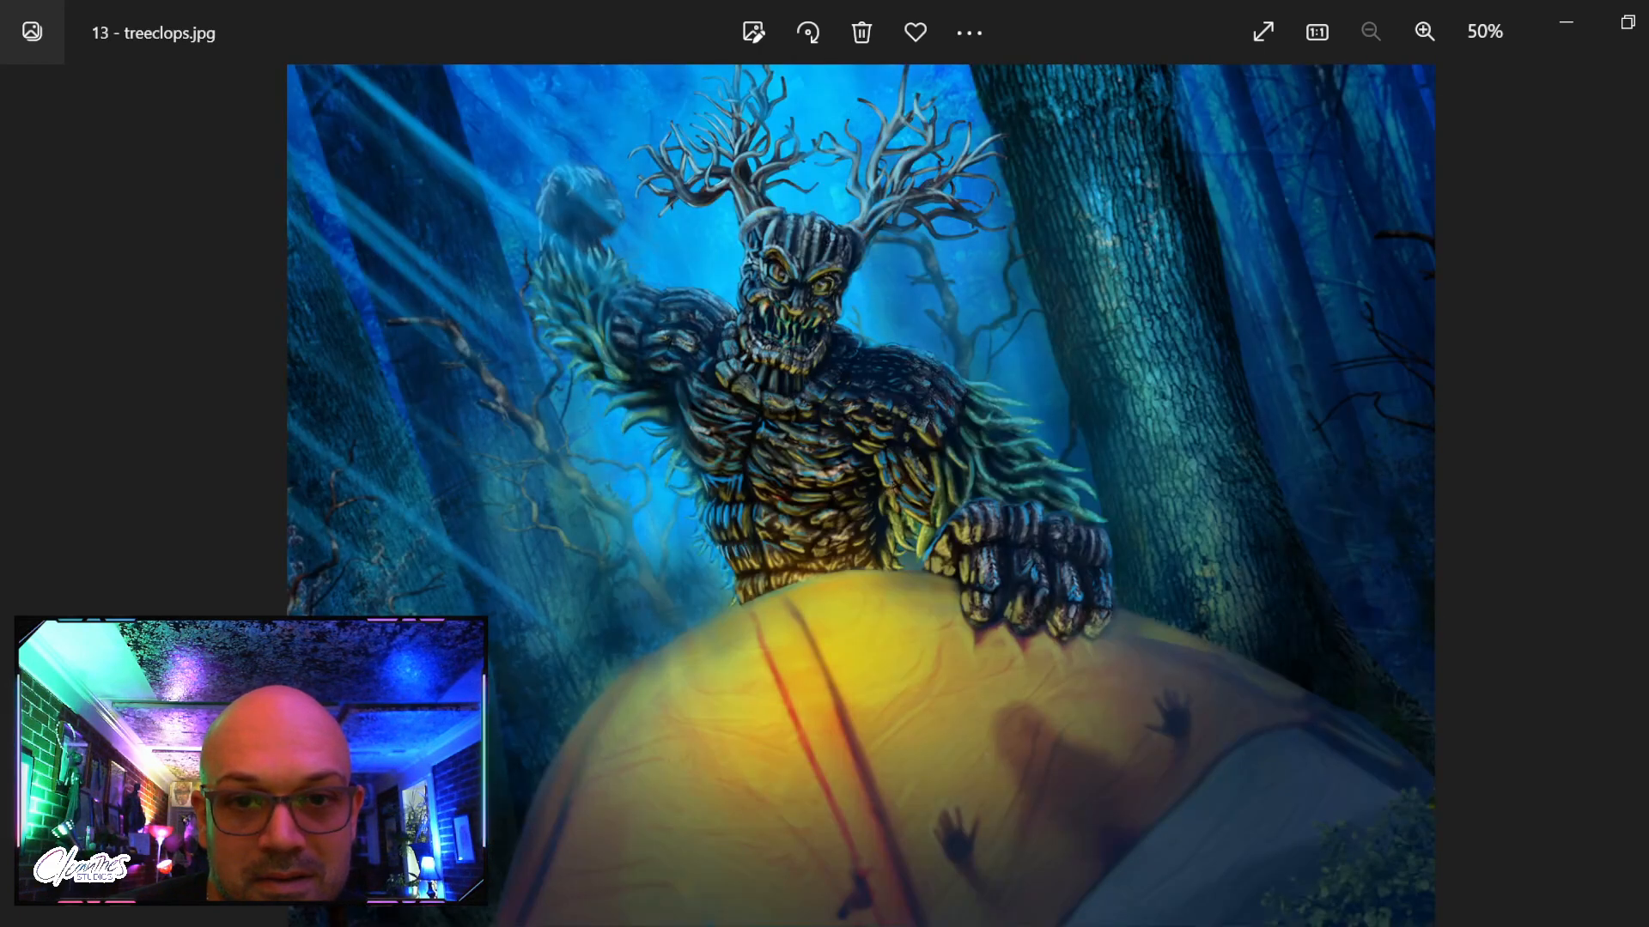
key("Left")
key("Right")
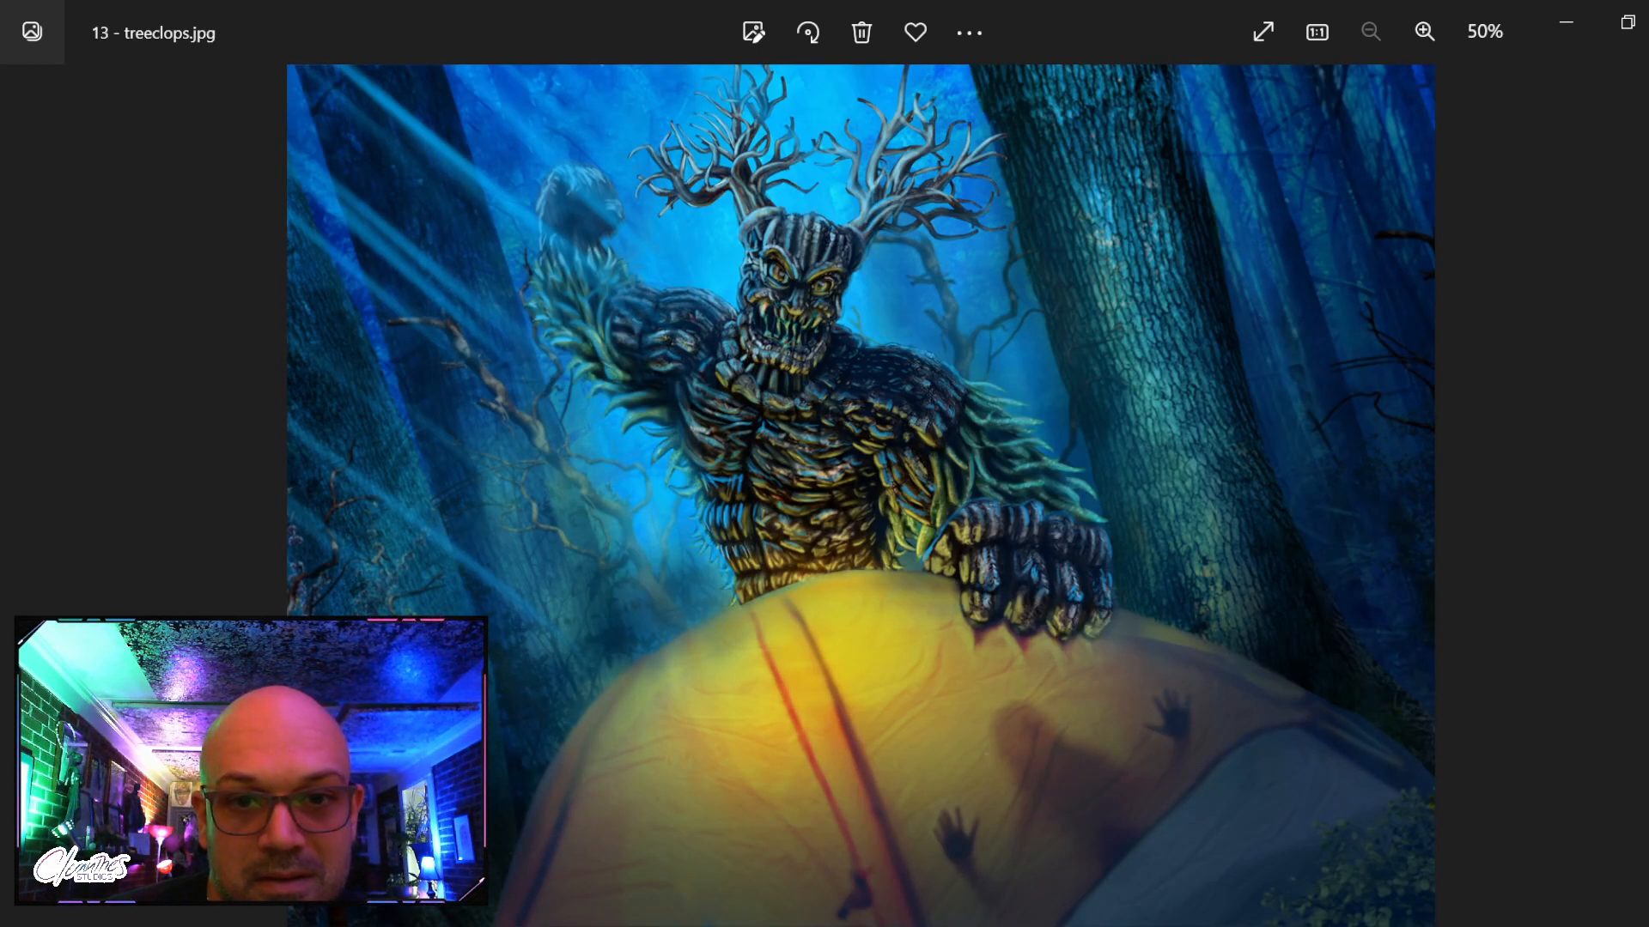
key("Left")
key("Right")
key("Left")
key("Right")
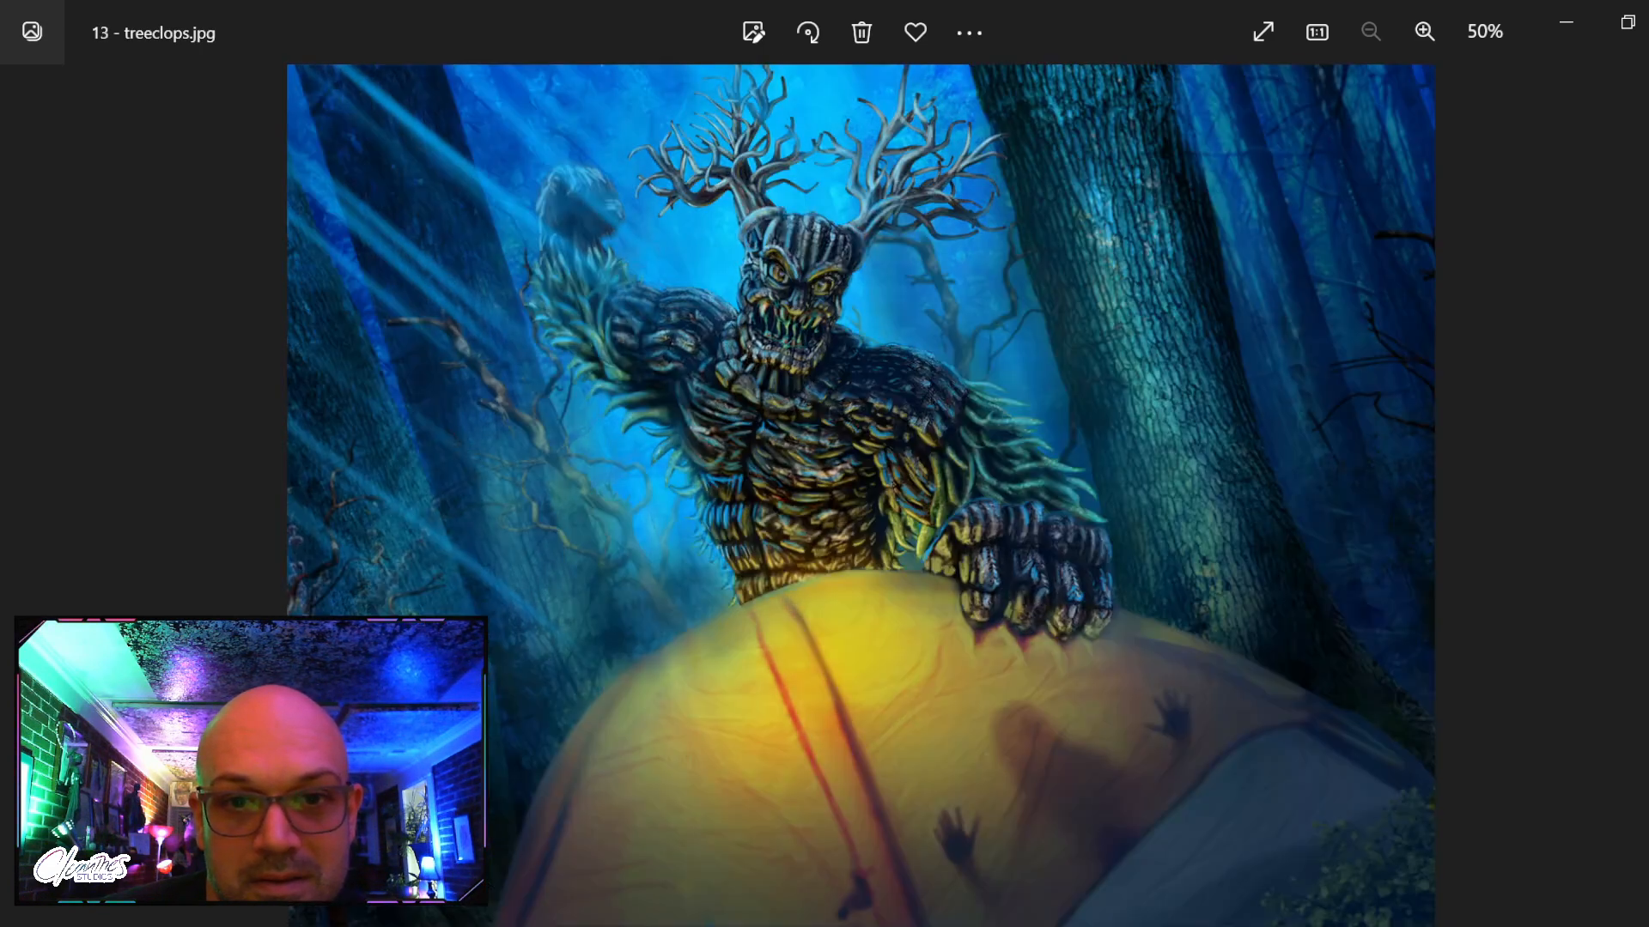
key("Left")
key("Right")
key("Left")
key("Right")
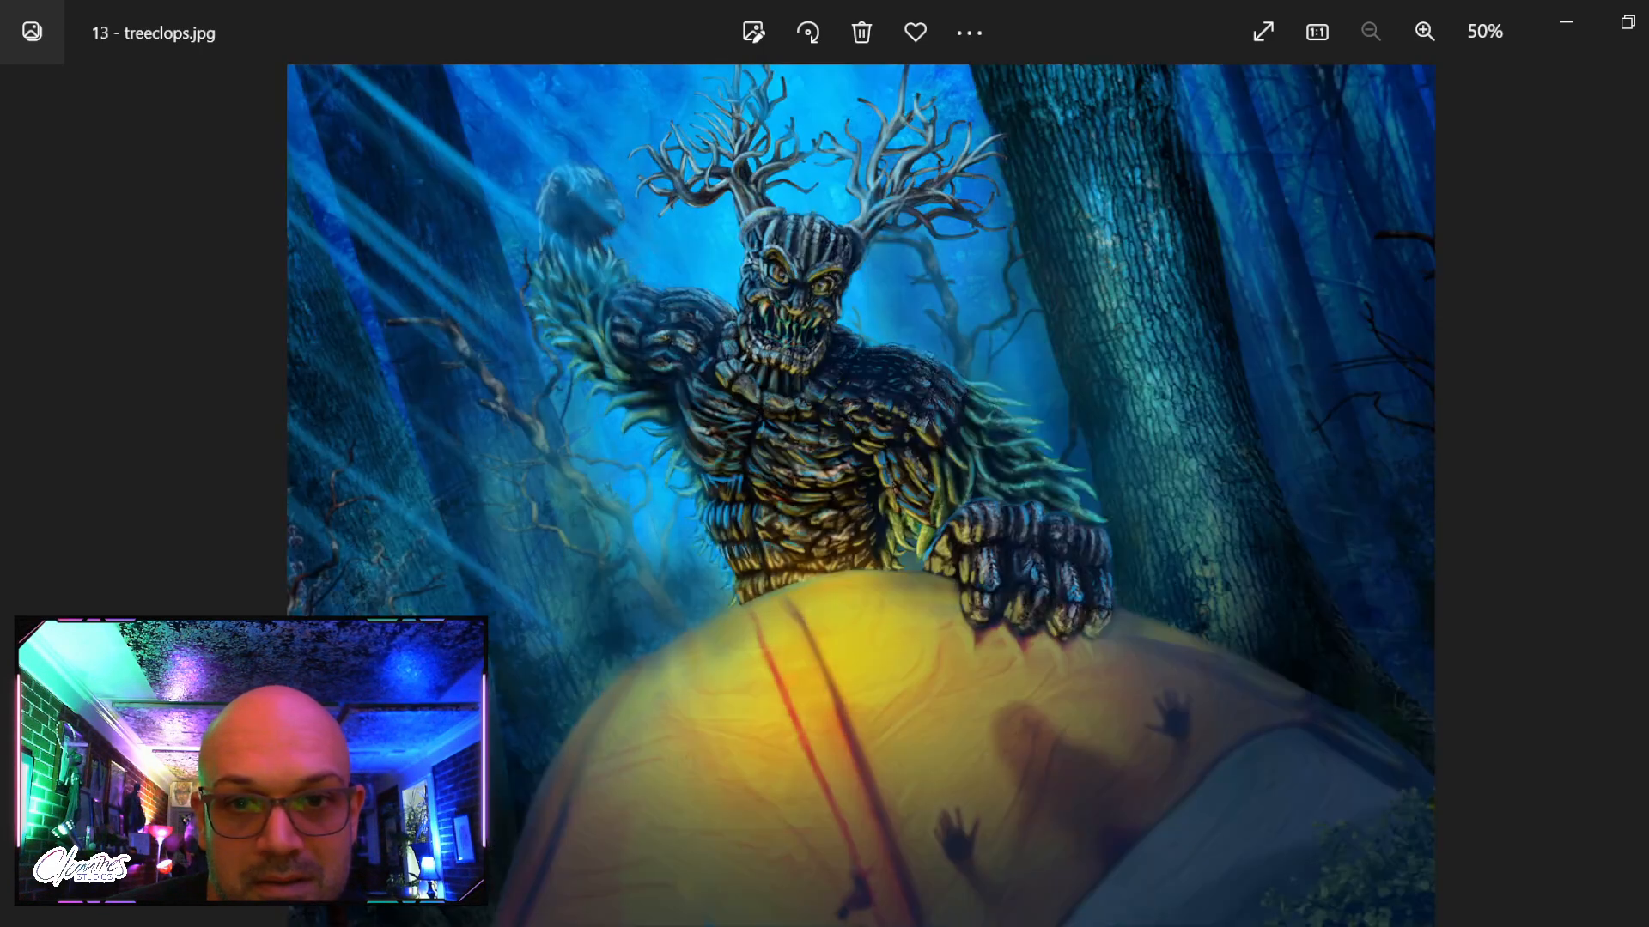
key("Left")
key("Right")
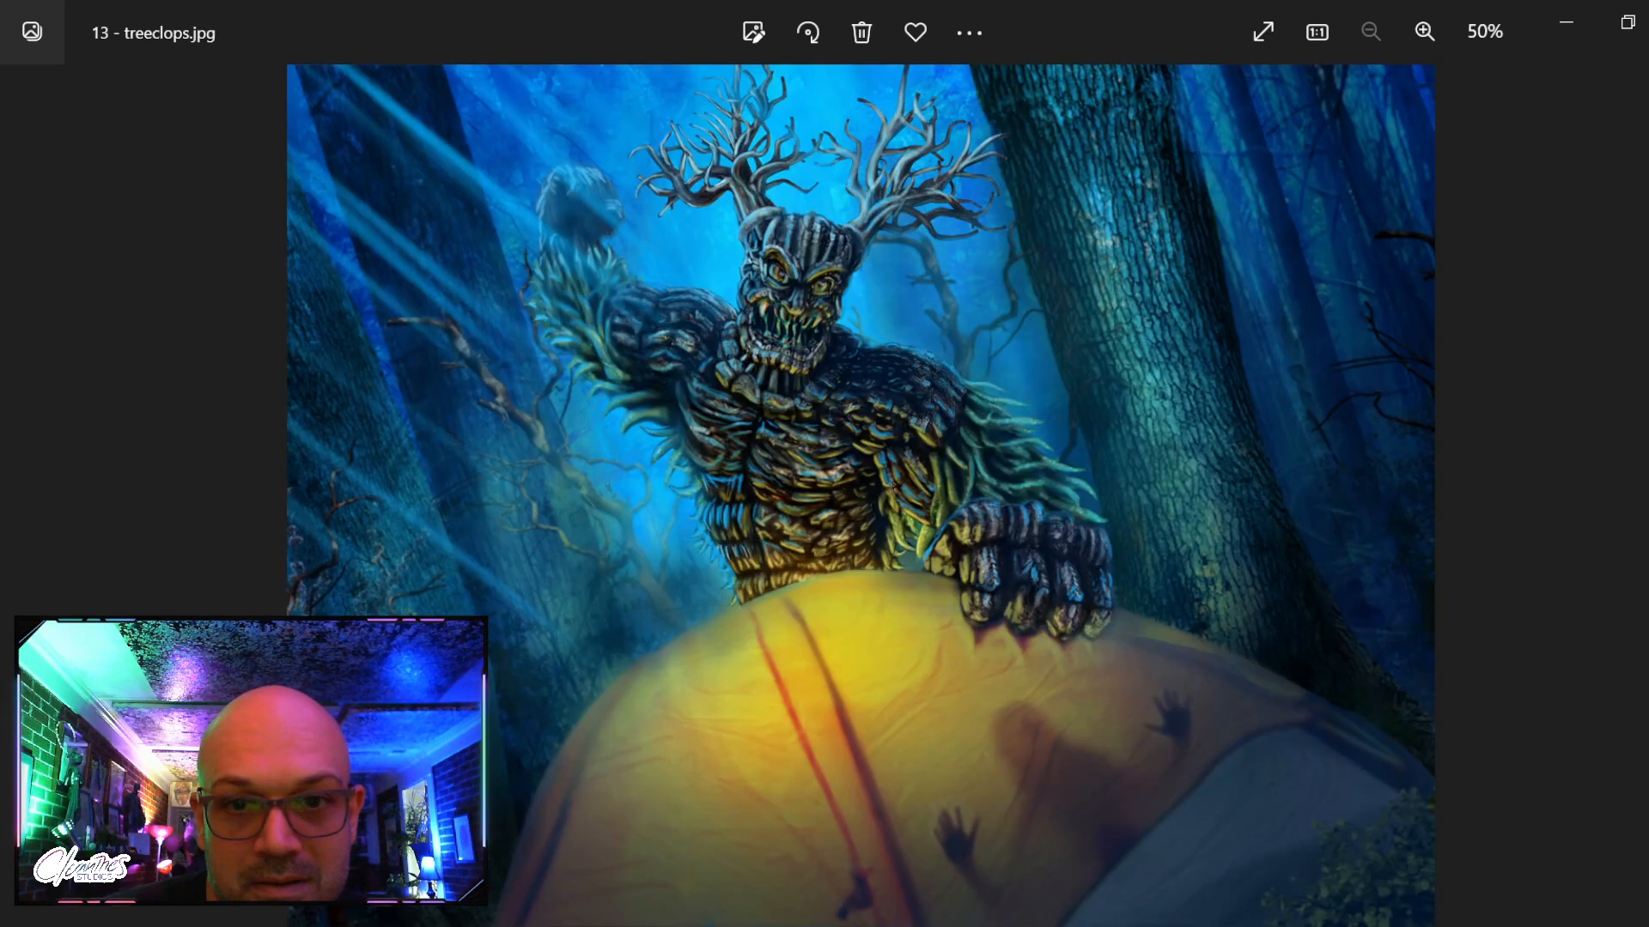
key("Left")
key("Right")
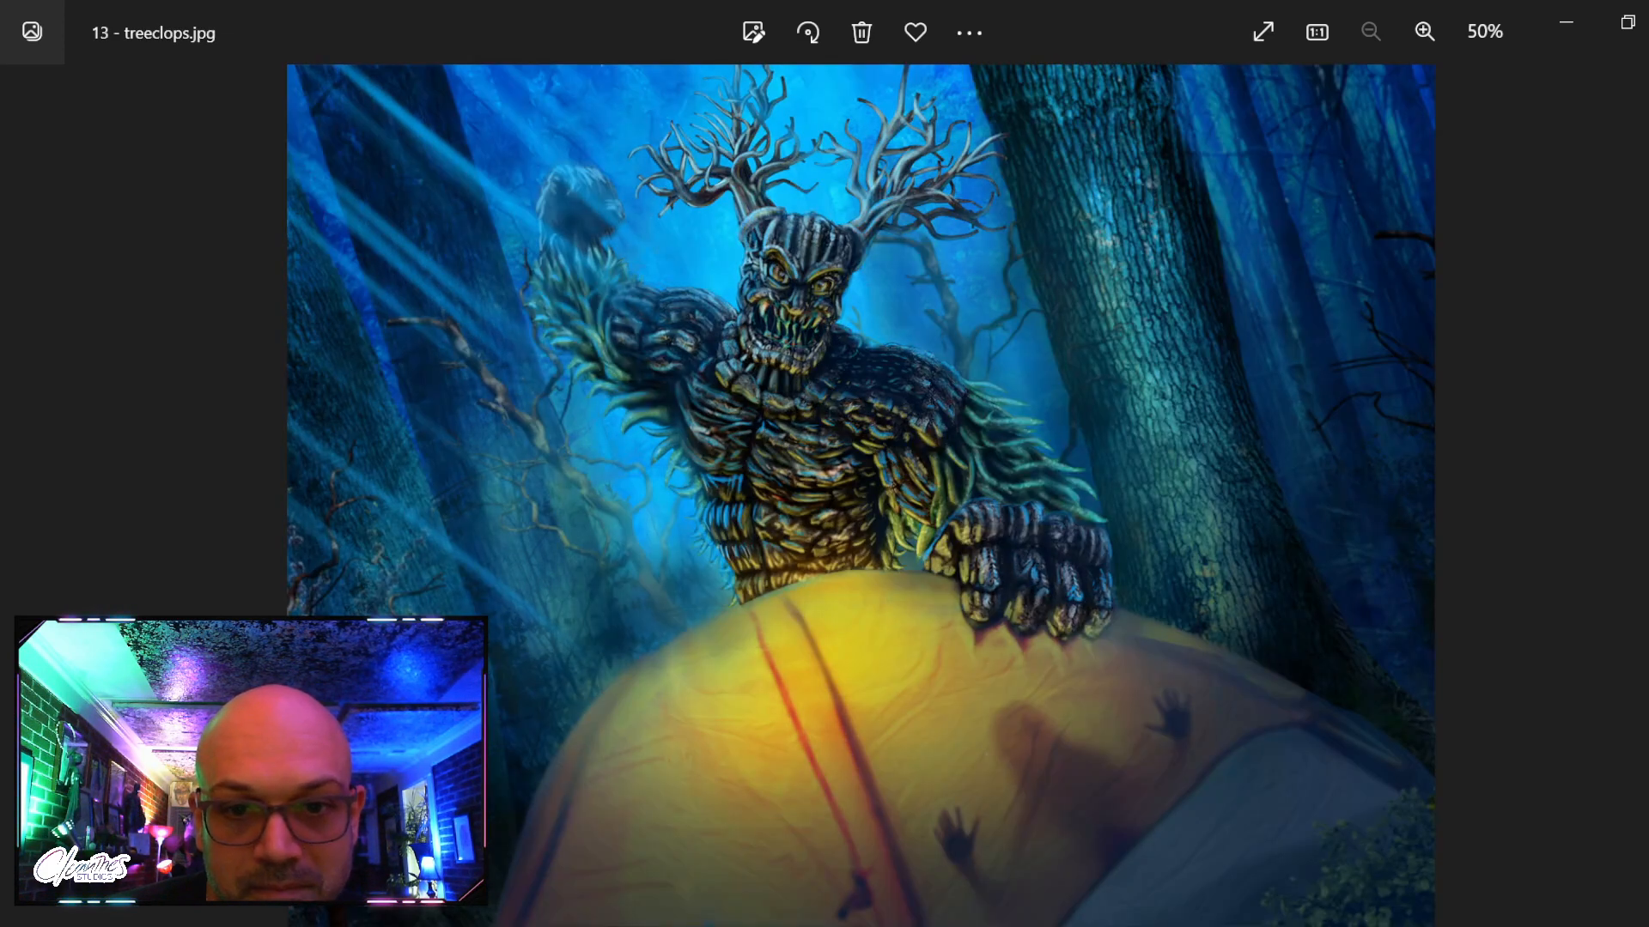
key("Left")
key("Right")
key("Left")
key("Right")
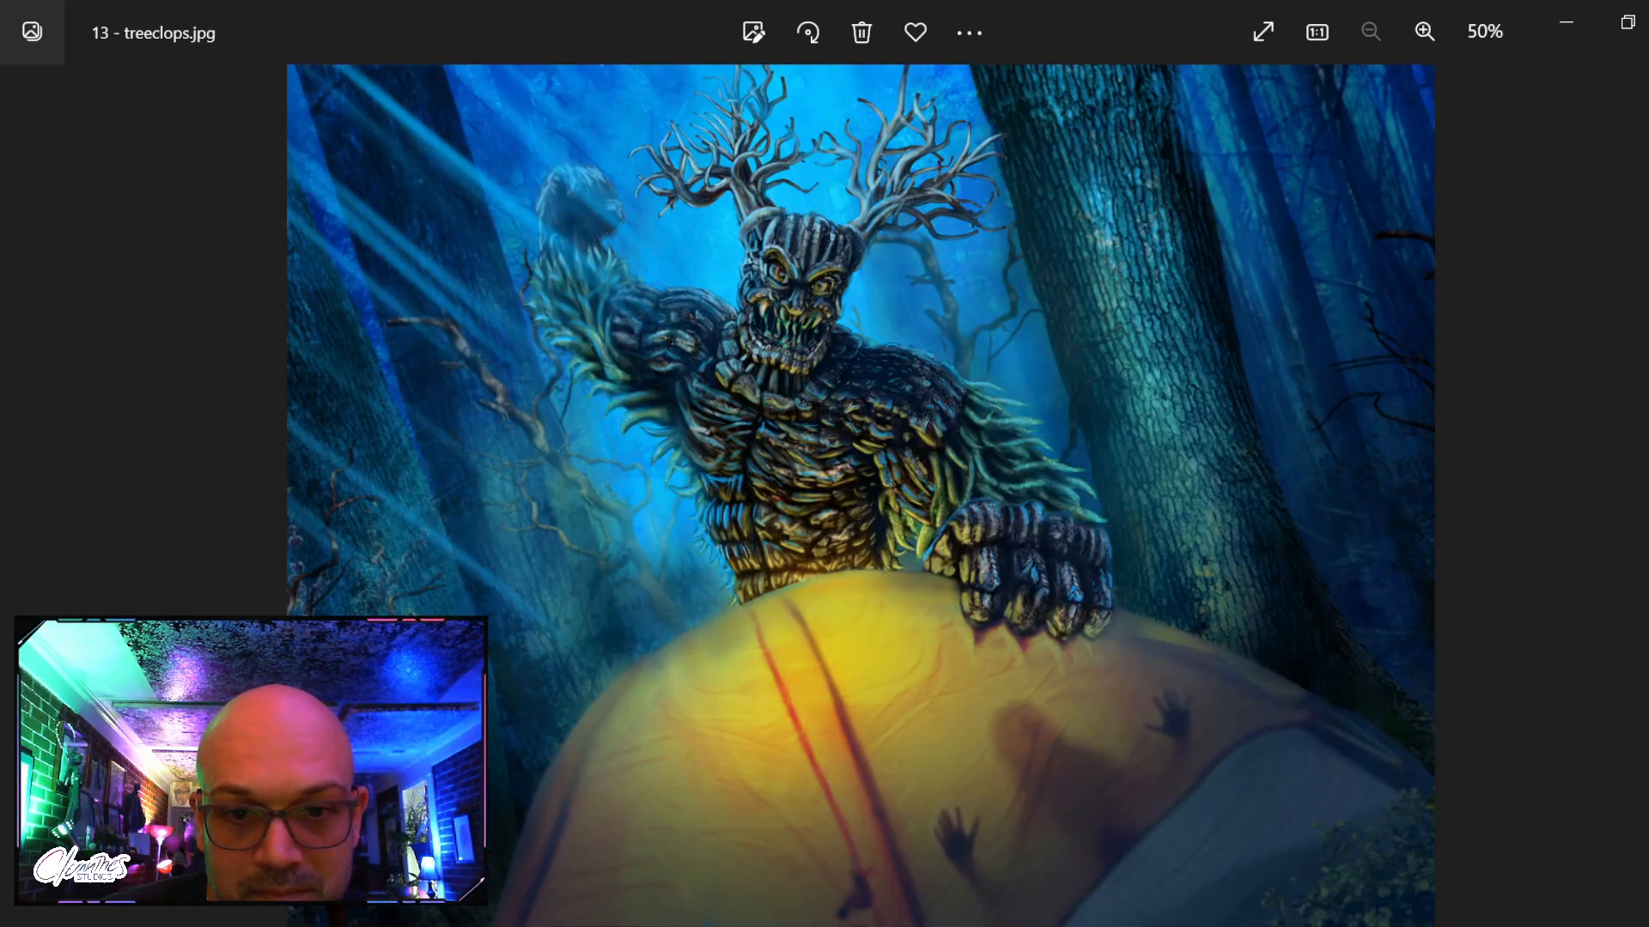
key("Left")
key("Right")
key("Left")
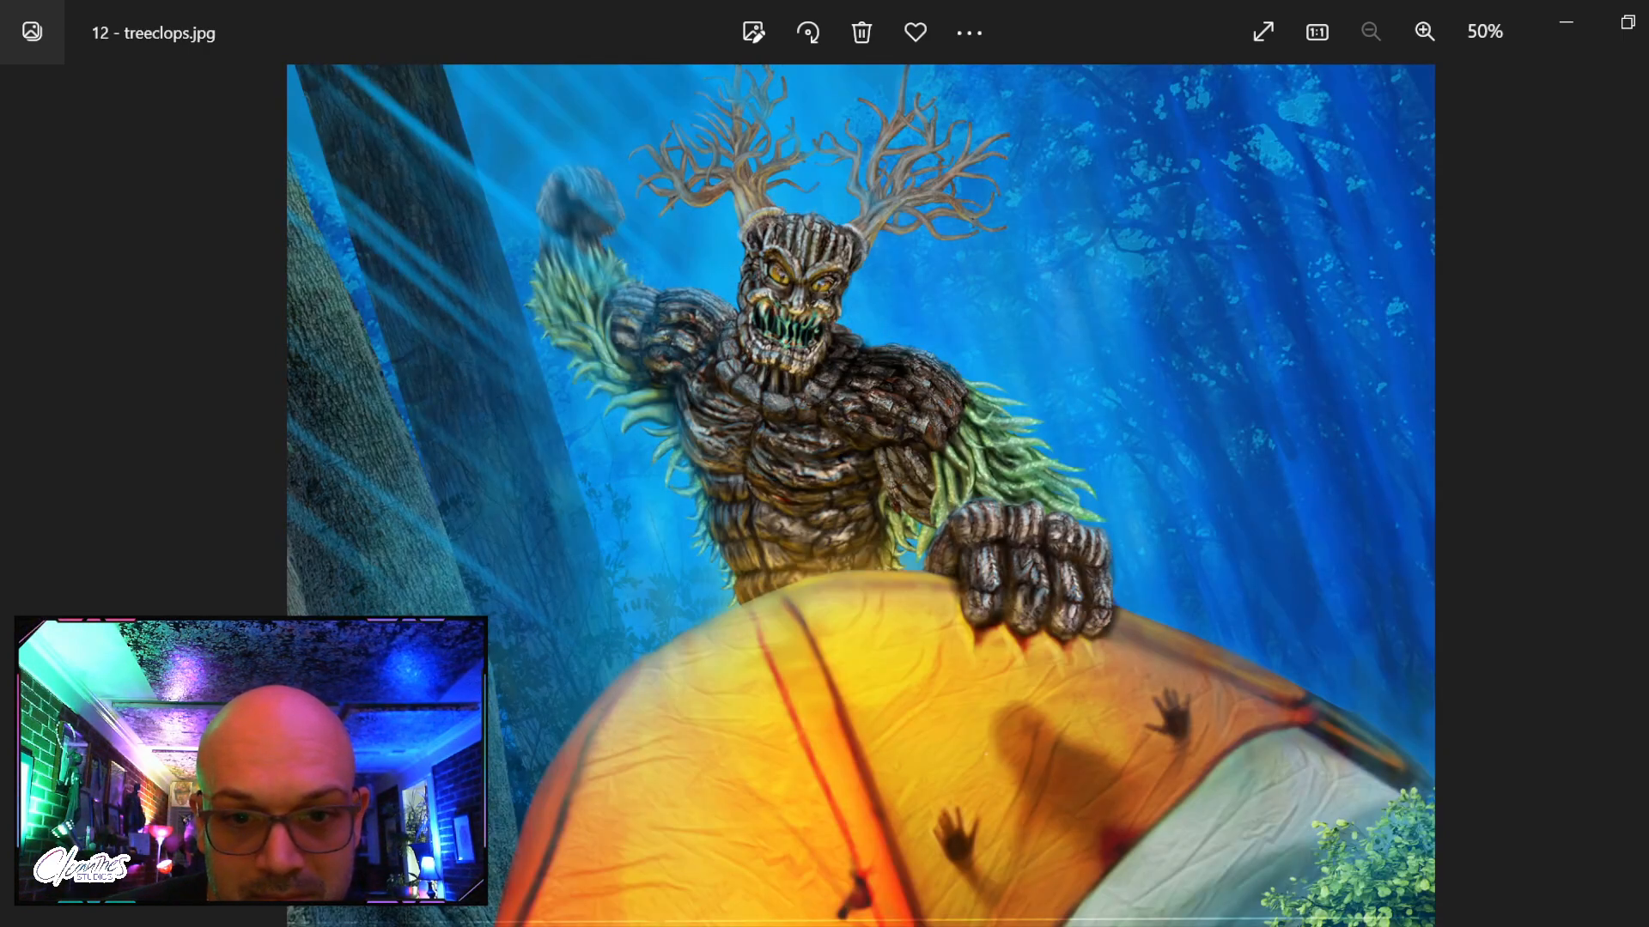
key("Right")
key("Left")
key("Right")
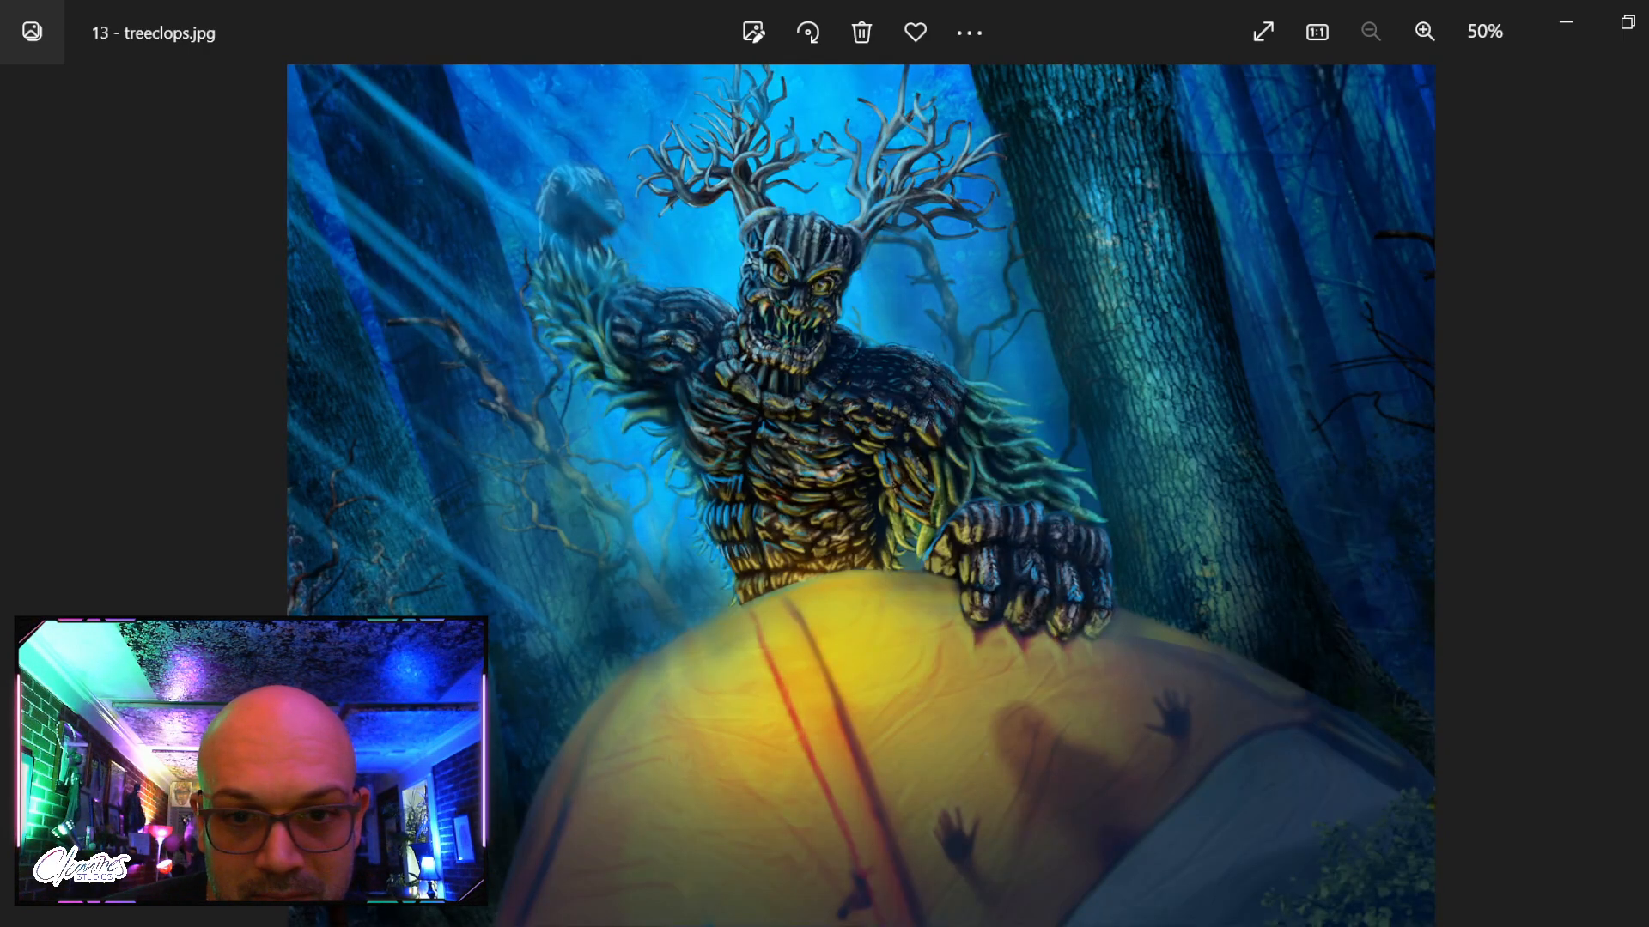
key("Left")
key("Right")
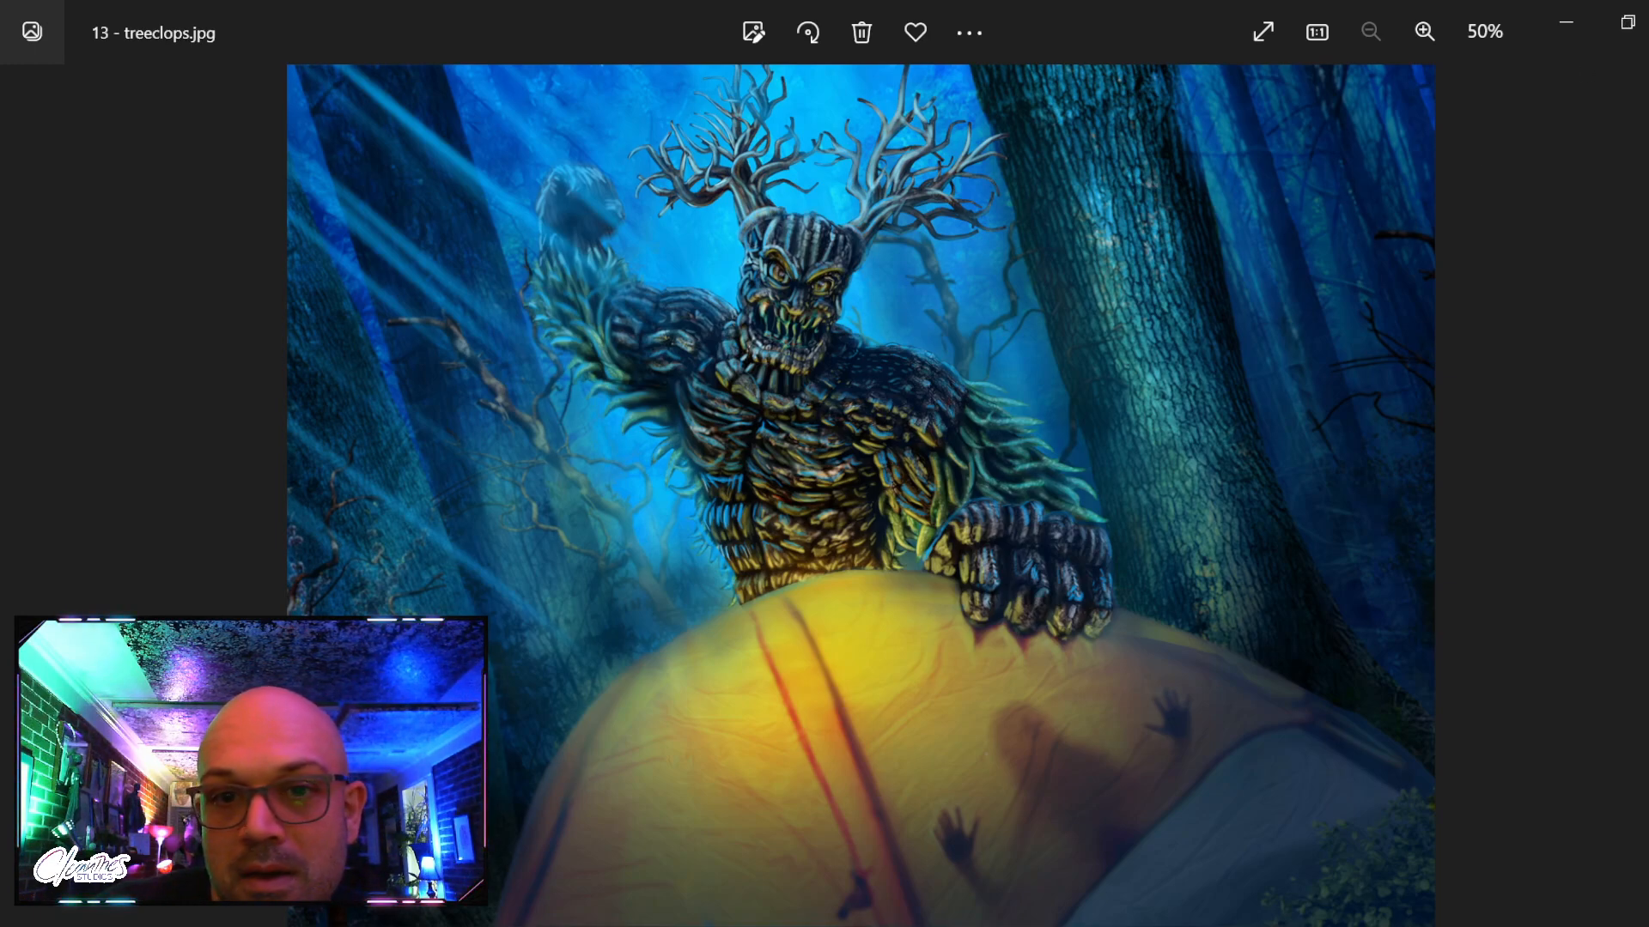
Return to the Sentinel Ent 3 painting in Photoshop and view it fitted to the window with the layer list collapsed
key("alt+Tab")
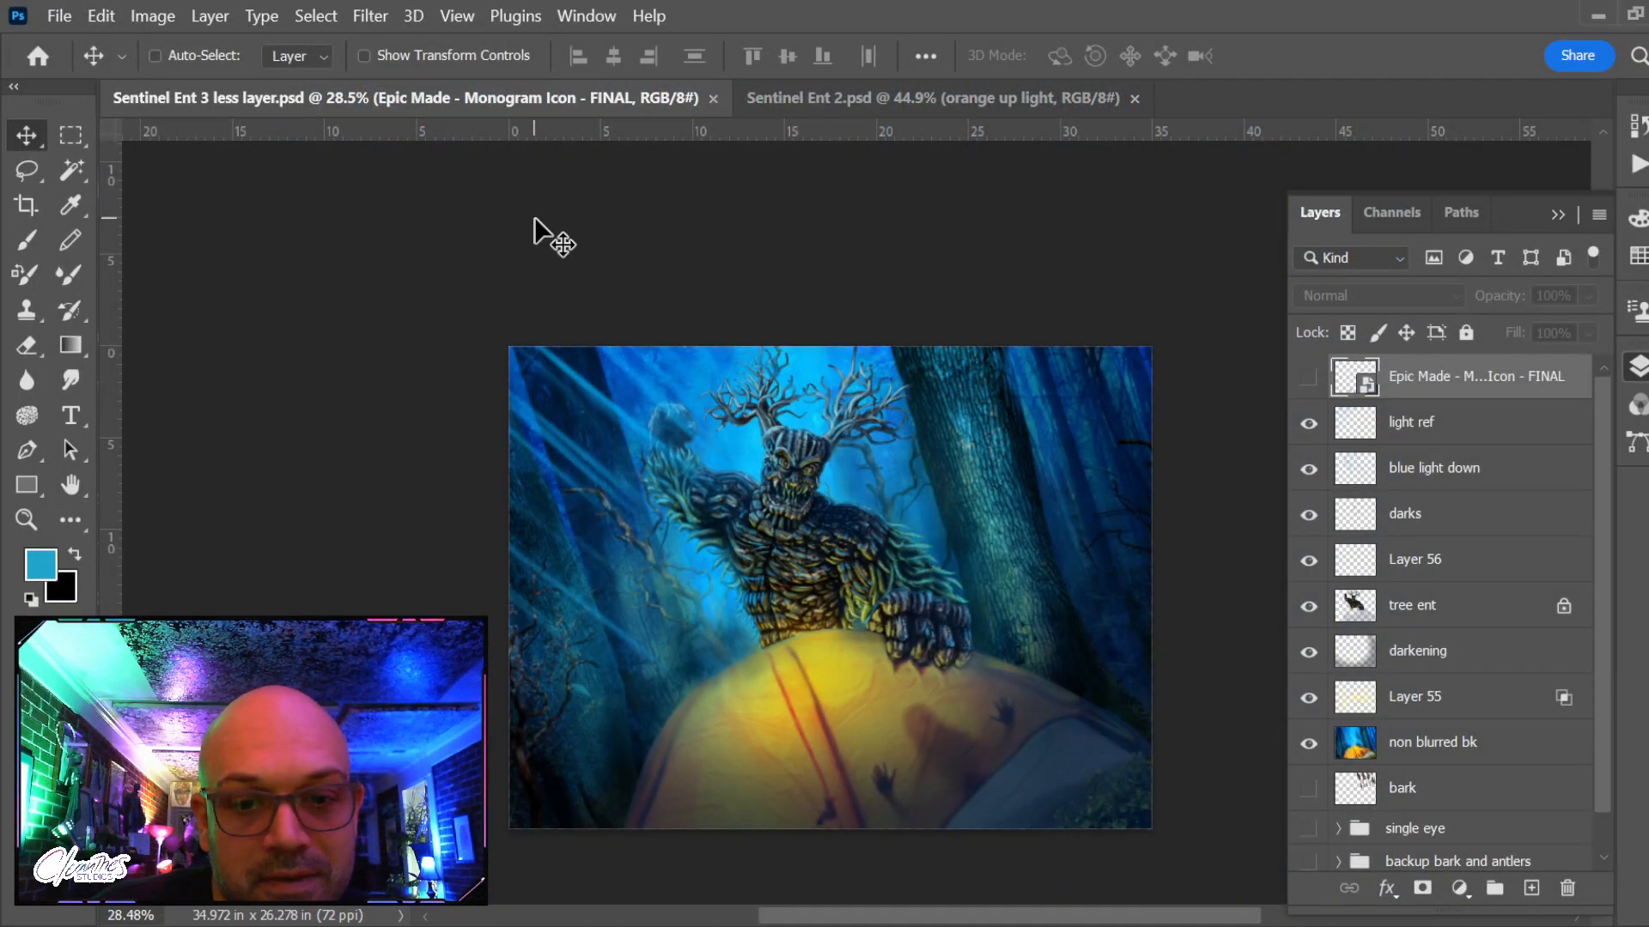
key("ctrl+0")
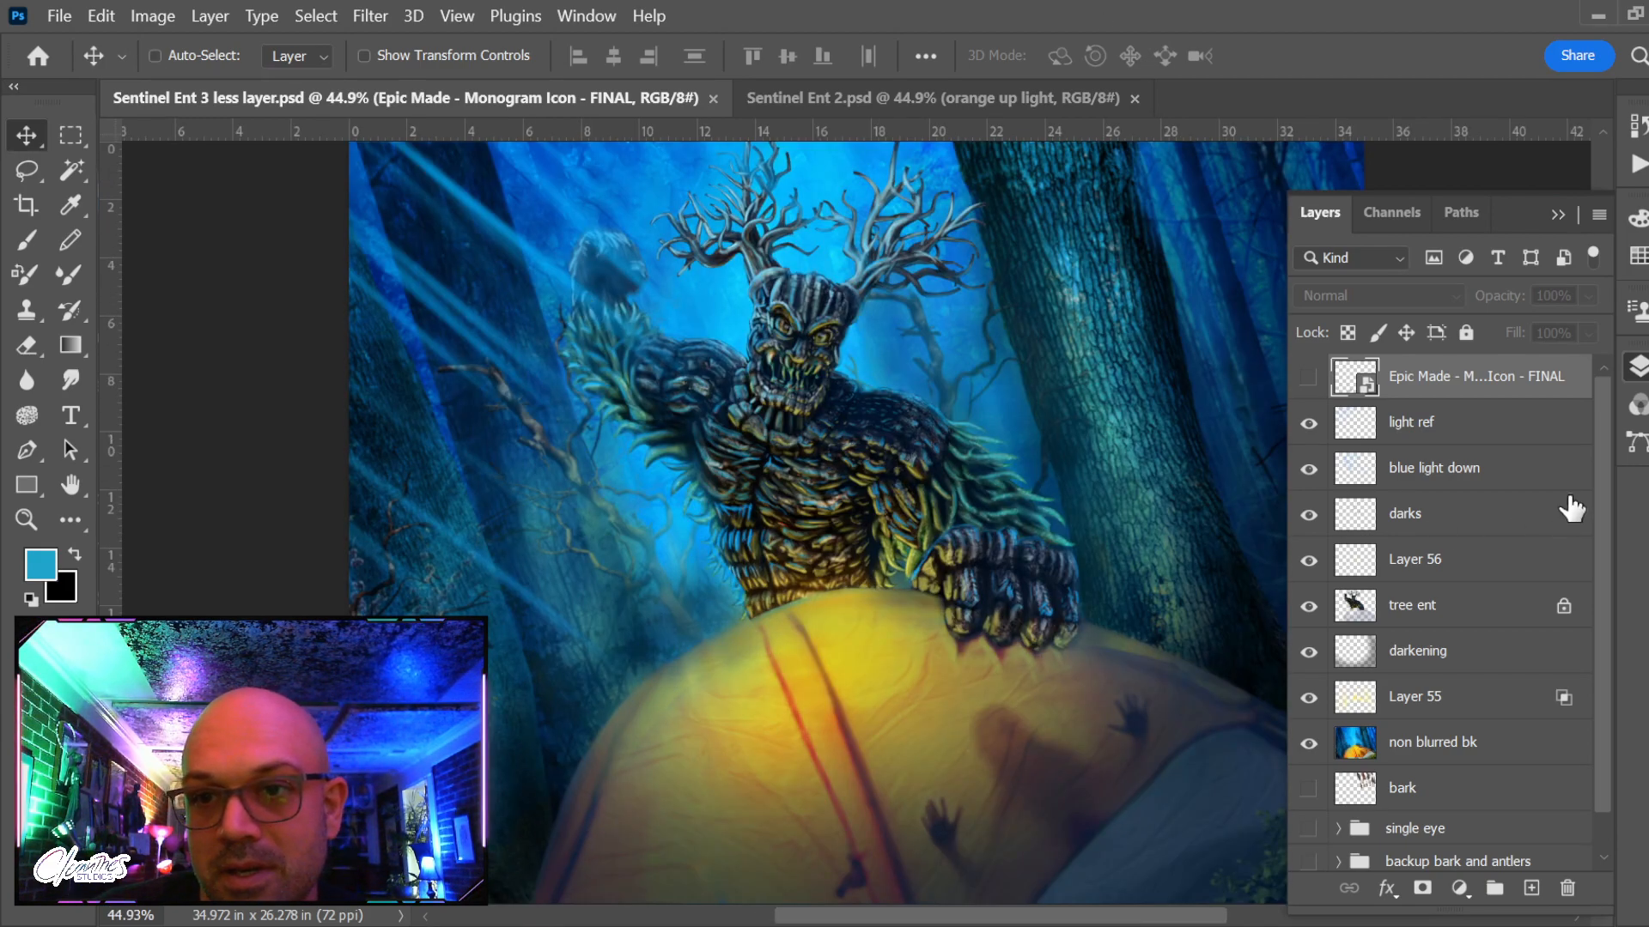
left_click(1559, 216)
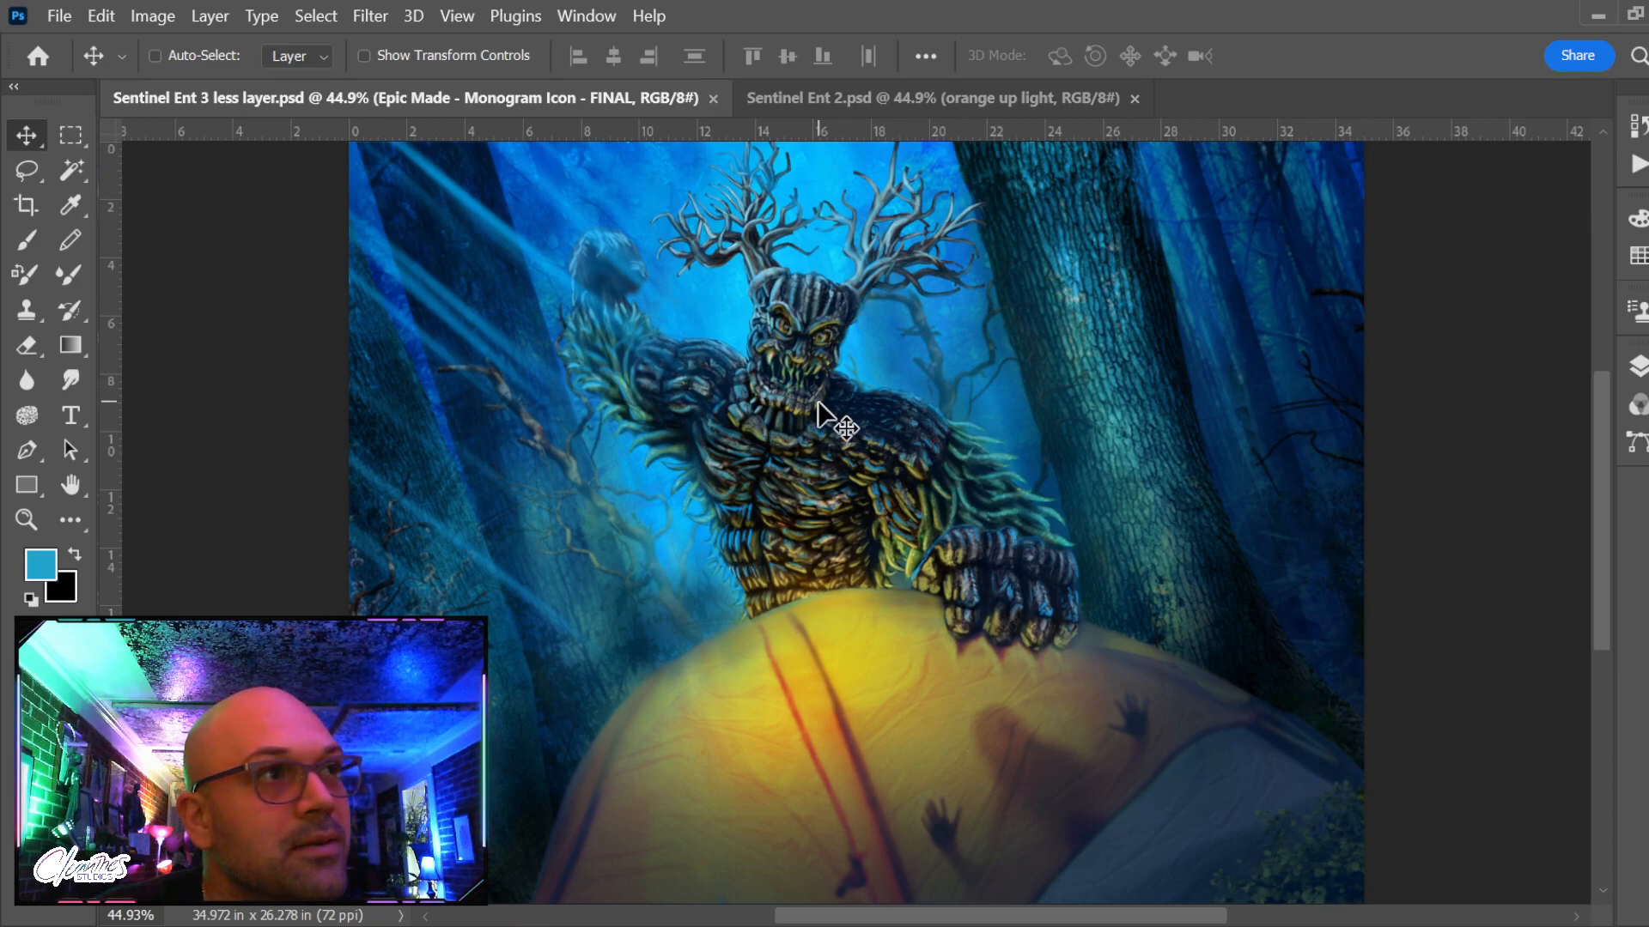